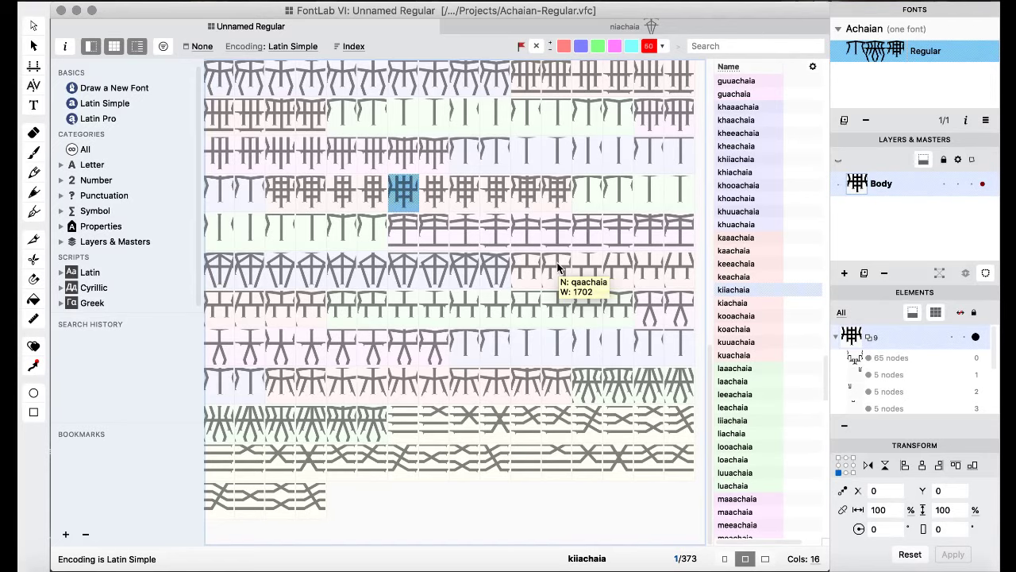
# - Examine the glyph grid of the font, including its punctuation, digit and coloured syllable cells
pyautogui.click(342, 235)
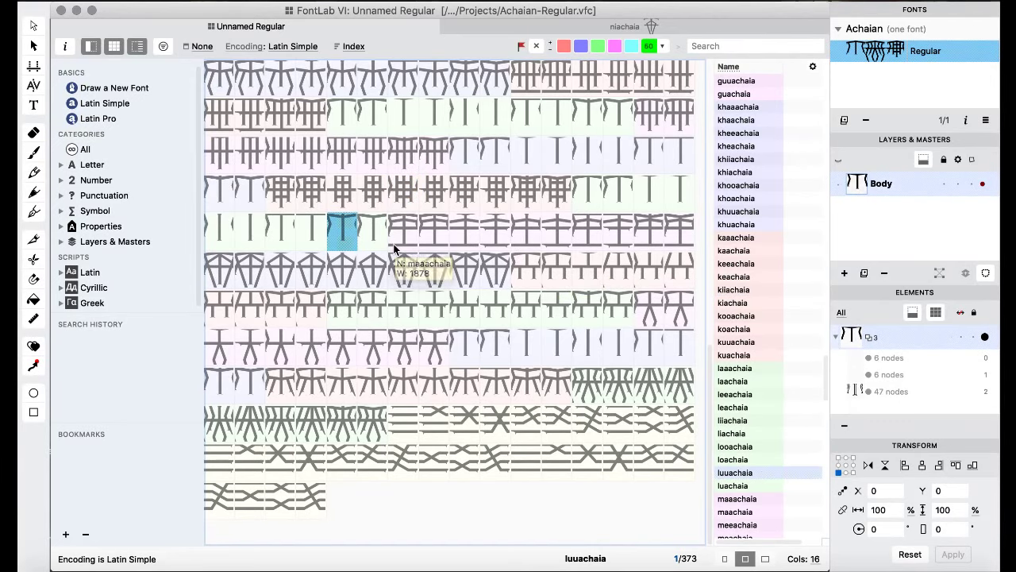
pyautogui.scroll(5, 395, 250)
pyautogui.scroll(-5, 395, 250)
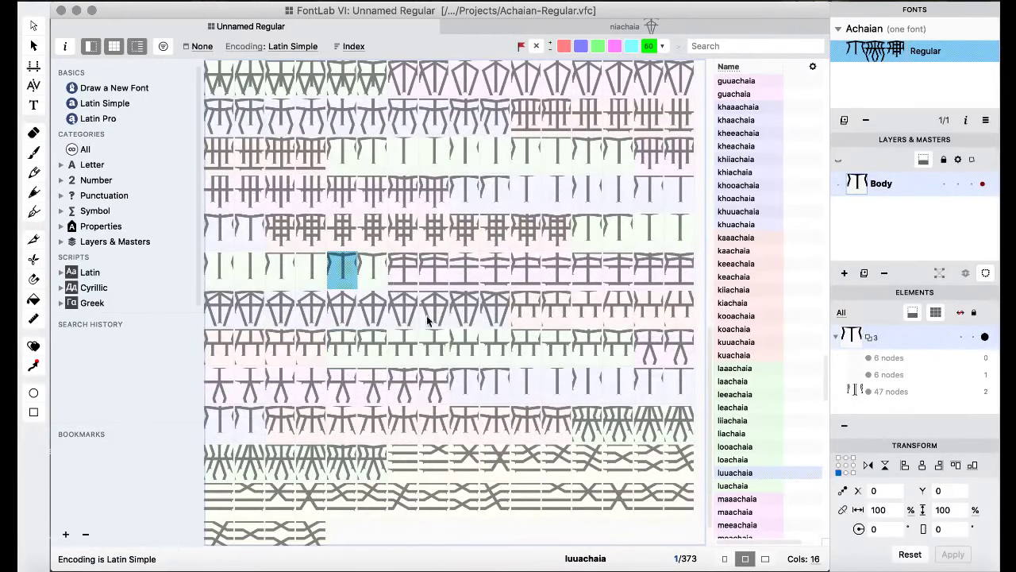
pyautogui.scroll(5, 424, 310)
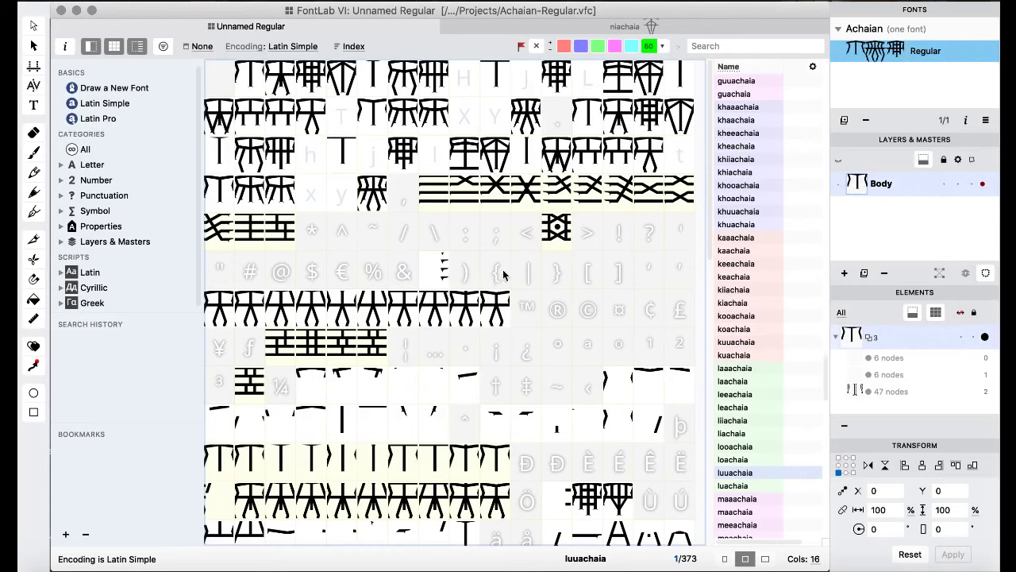
pyautogui.click(557, 127)
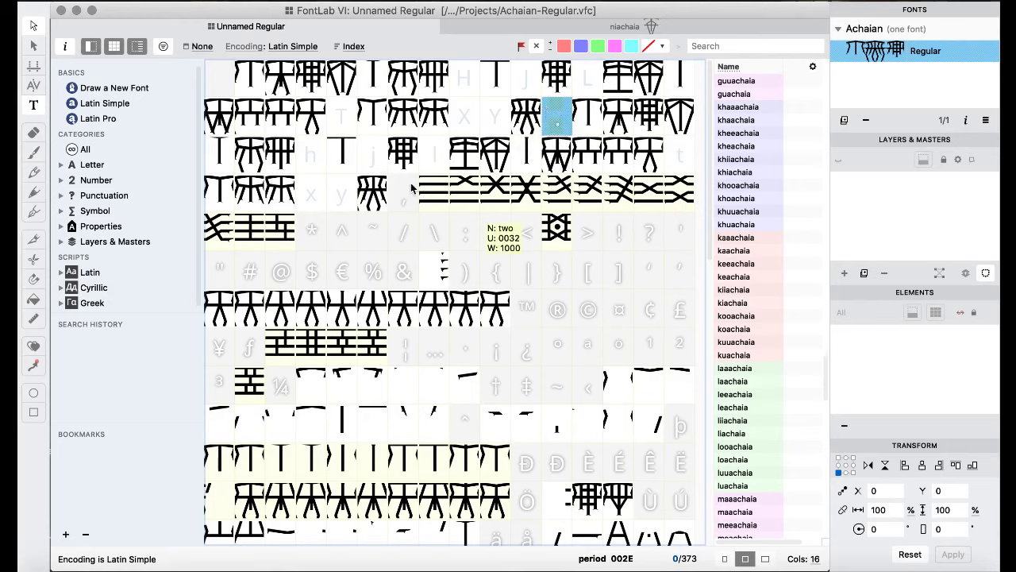
pyautogui.click(488, 249)
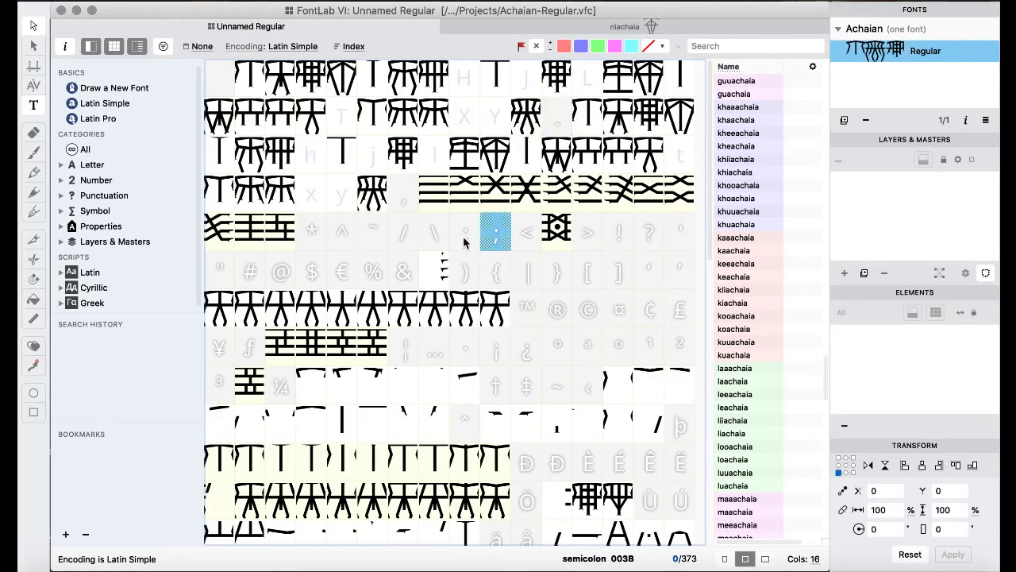
pyautogui.click(465, 242)
pyautogui.click(484, 240)
pyautogui.click(424, 239)
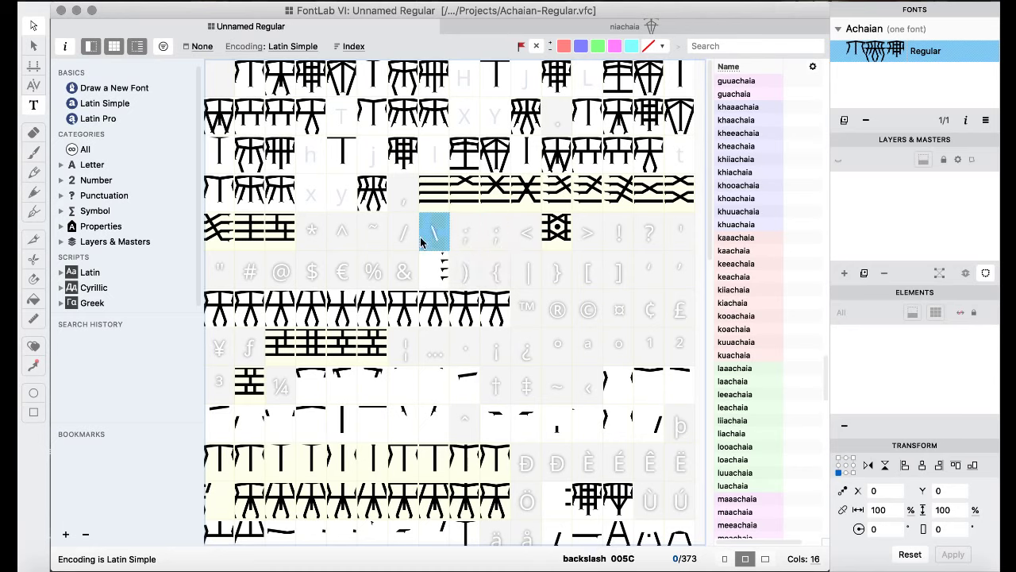
pyautogui.click(391, 242)
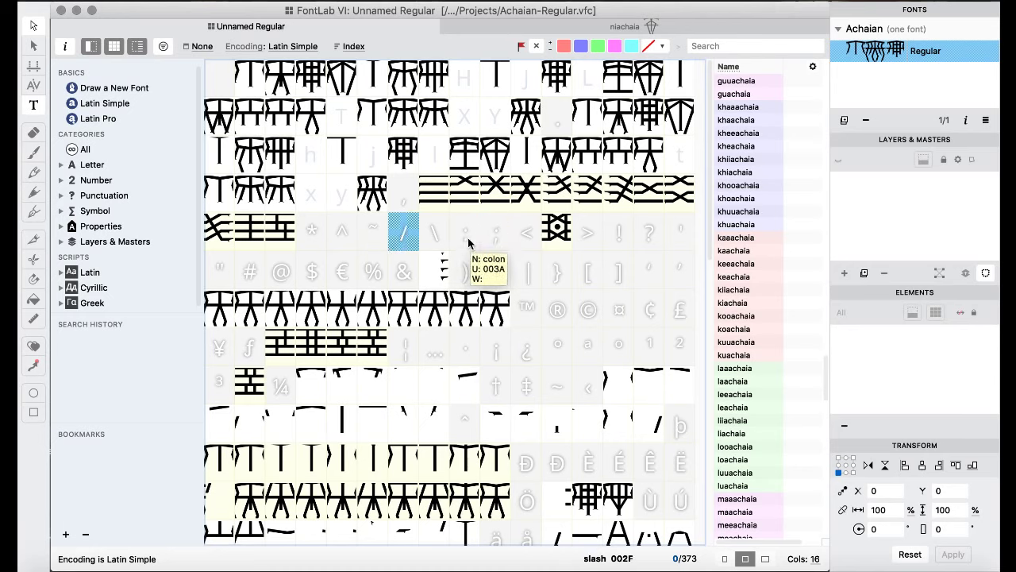
pyautogui.click(435, 192)
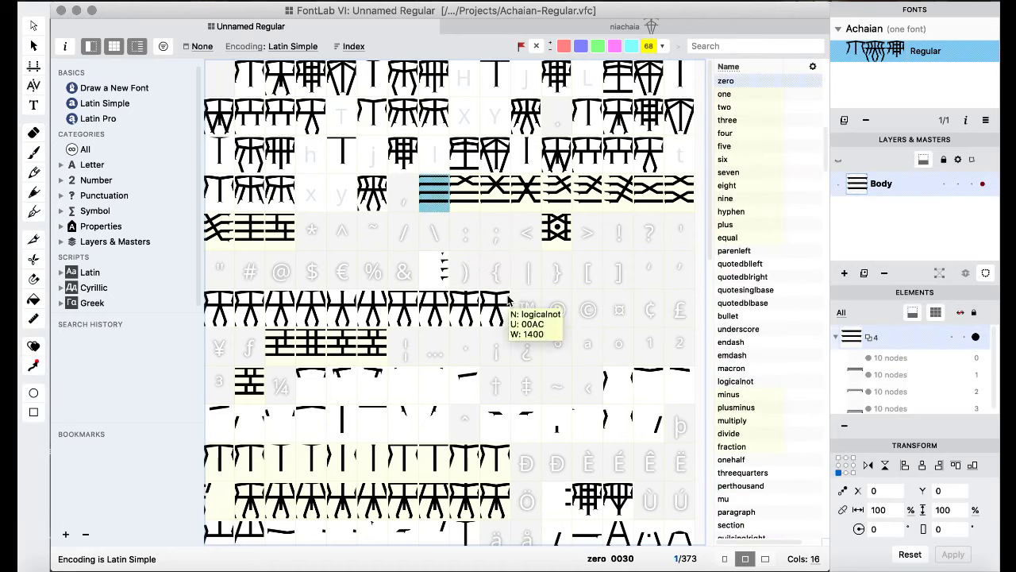
pyautogui.scroll(-15, 504, 271)
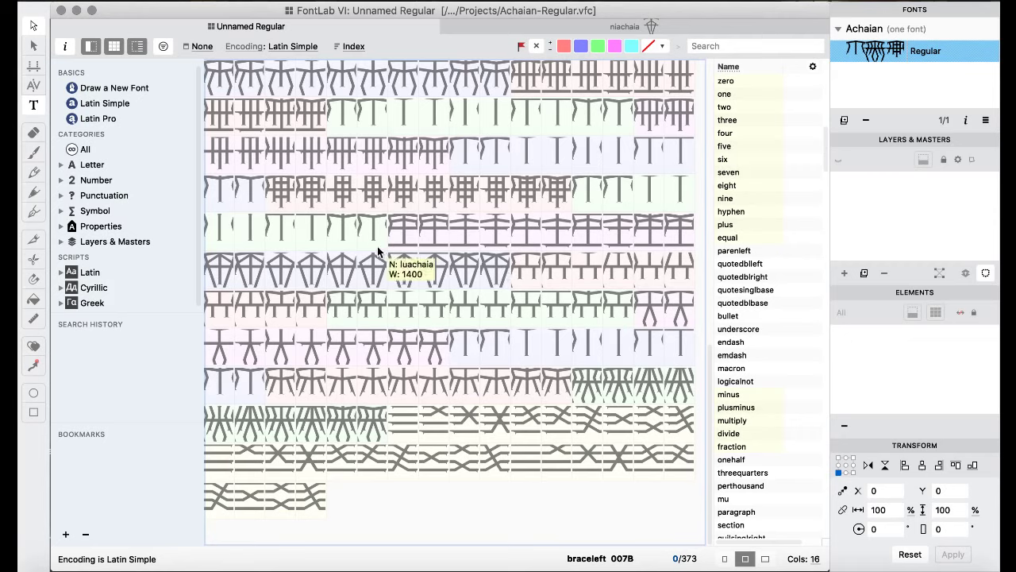
# - Copy the glyphs naaachaia to nuachaia over laaachaia to luachaia, keeping replaced symbols under new names, and flag the replaced cells green
pyautogui.click(223, 271)
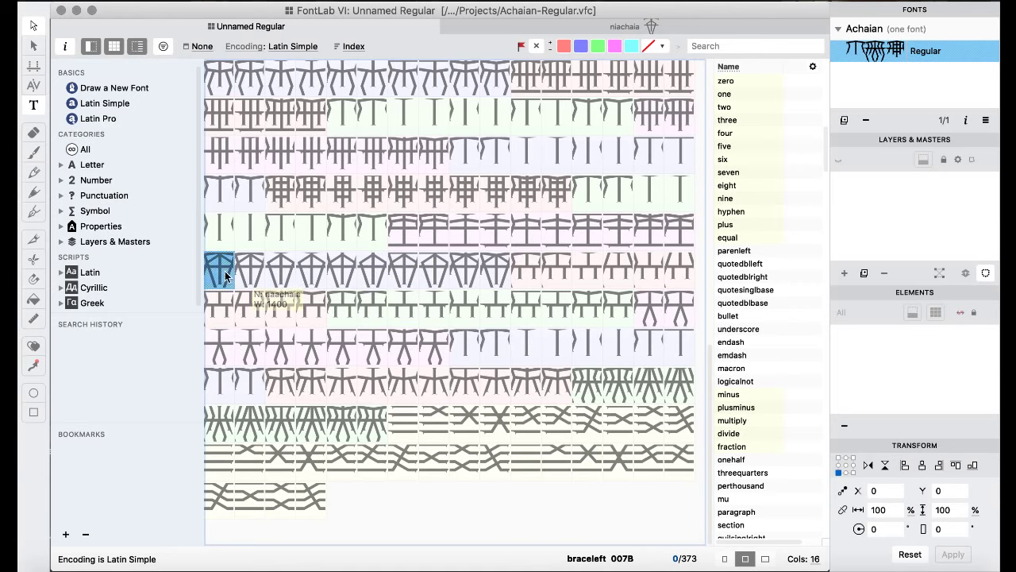
pyautogui.keyDown('shift'); pyautogui.click(501, 276); pyautogui.keyUp('shift')
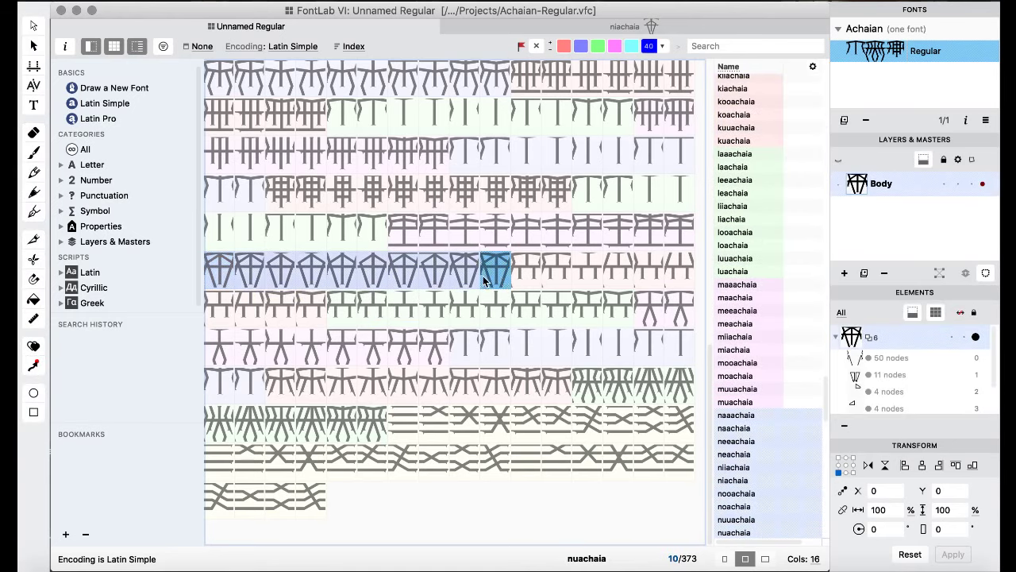
pyautogui.click(345, 125)
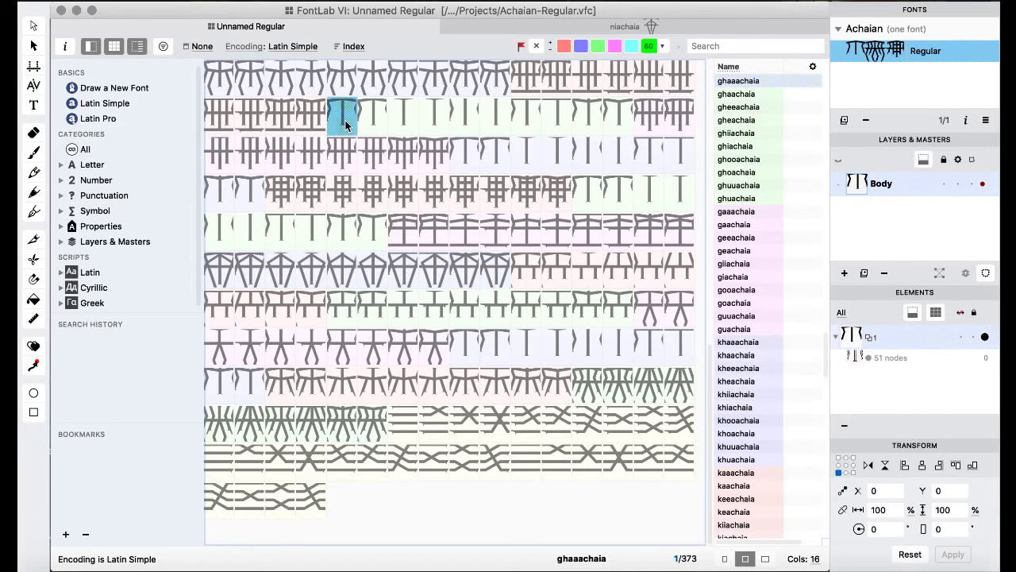
pyautogui.click(500, 162)
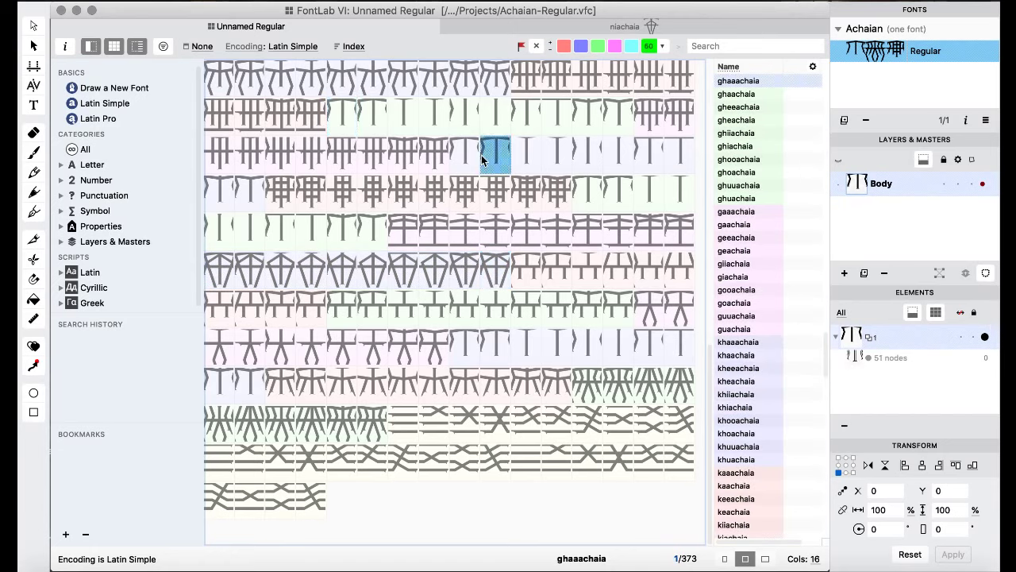
pyautogui.click(591, 185)
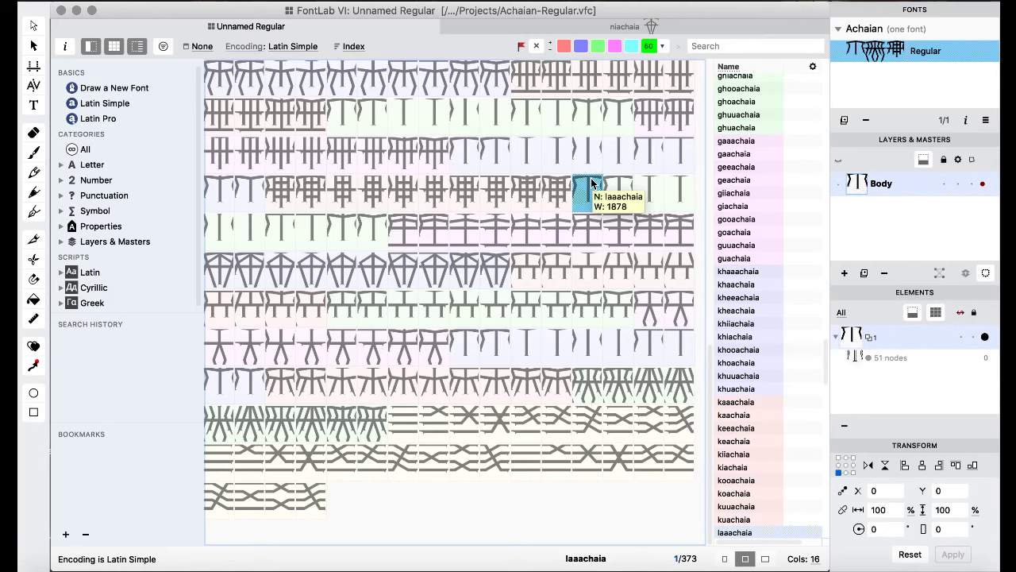
pyautogui.moveTo(597, 193); pyautogui.dragTo(649, 343)
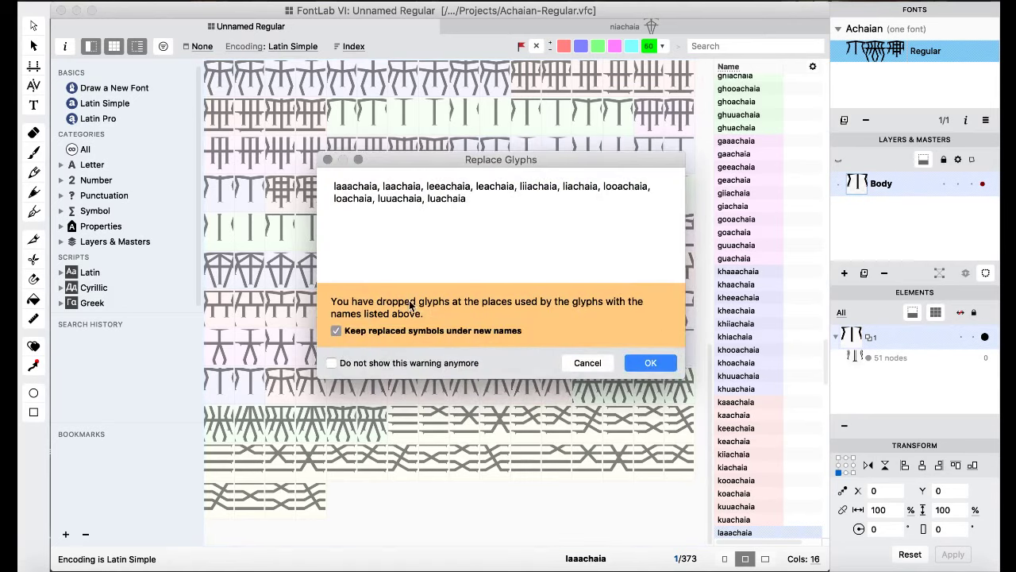
pyautogui.click(633, 360)
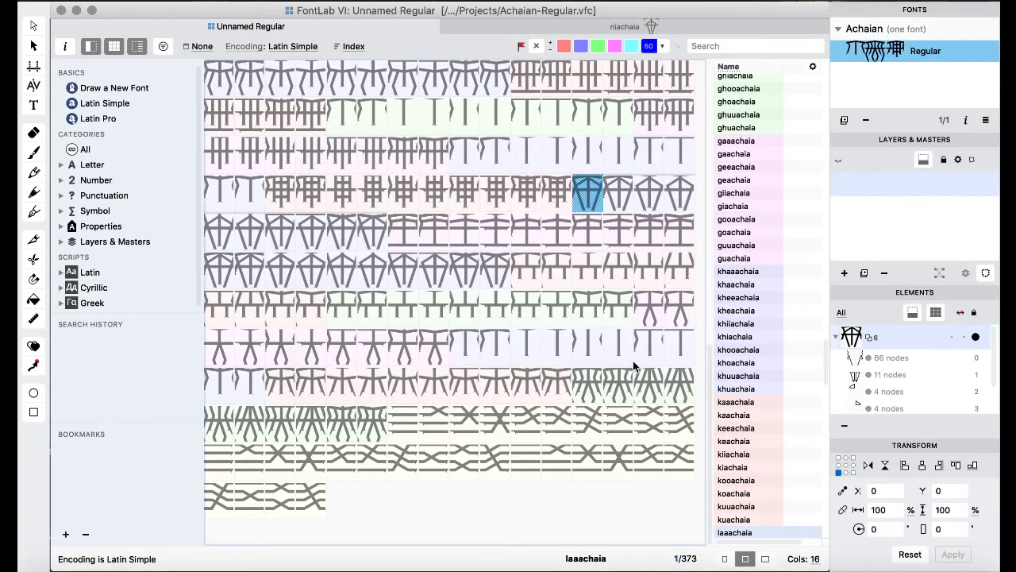
pyautogui.keyDown('shift'); pyautogui.click(373, 233); pyautogui.keyUp('shift')
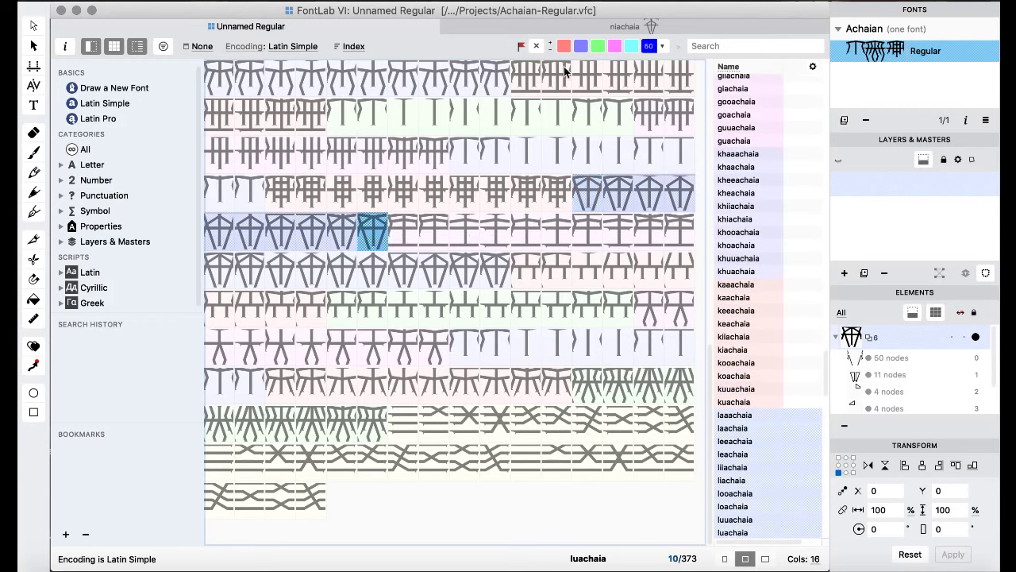
pyautogui.press('Up')
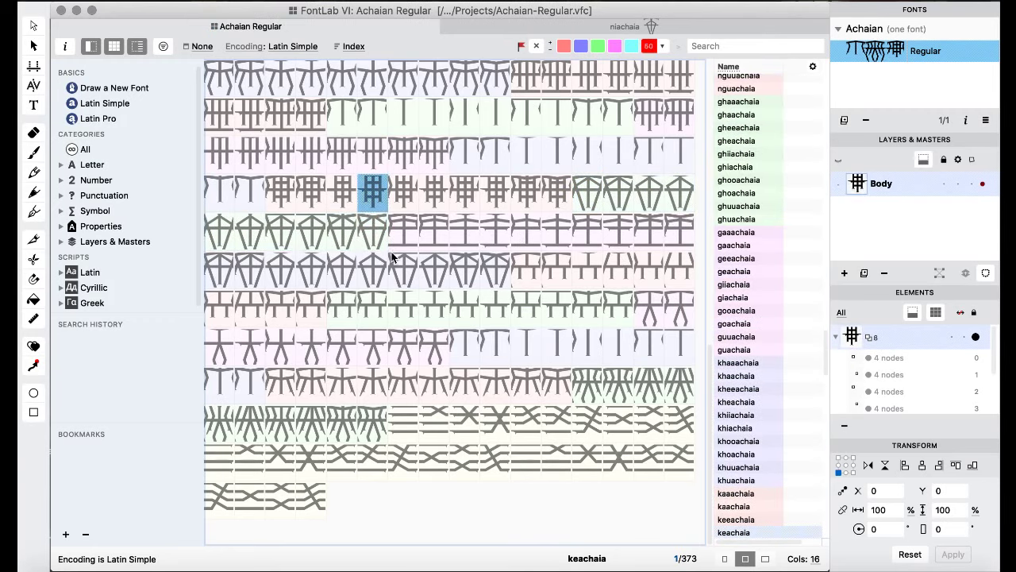
# - Open the ccedilla glyph and copy its entire horizontal bar contour
pyautogui.scroll(15, 392, 257)
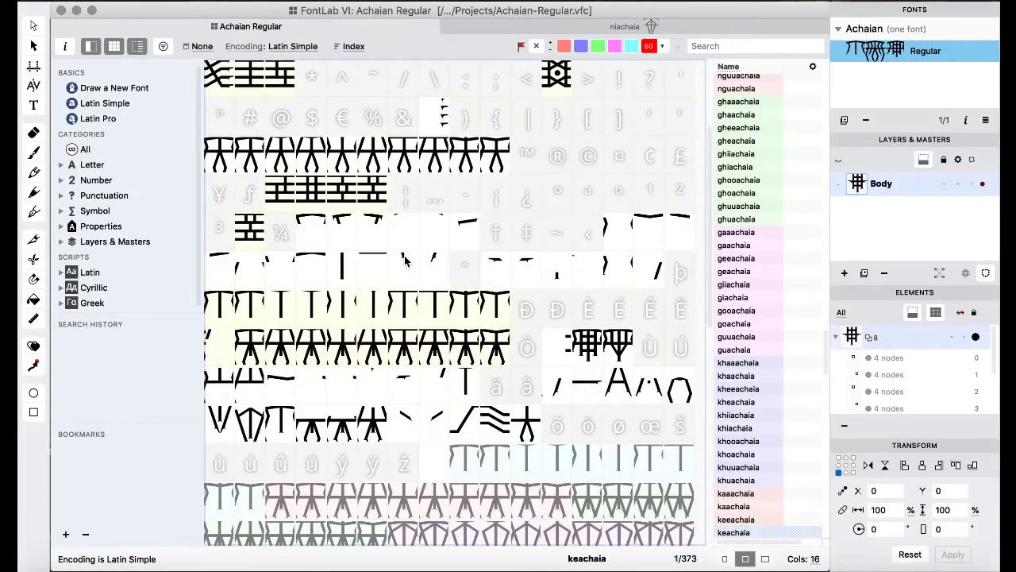
pyautogui.click(373, 270)
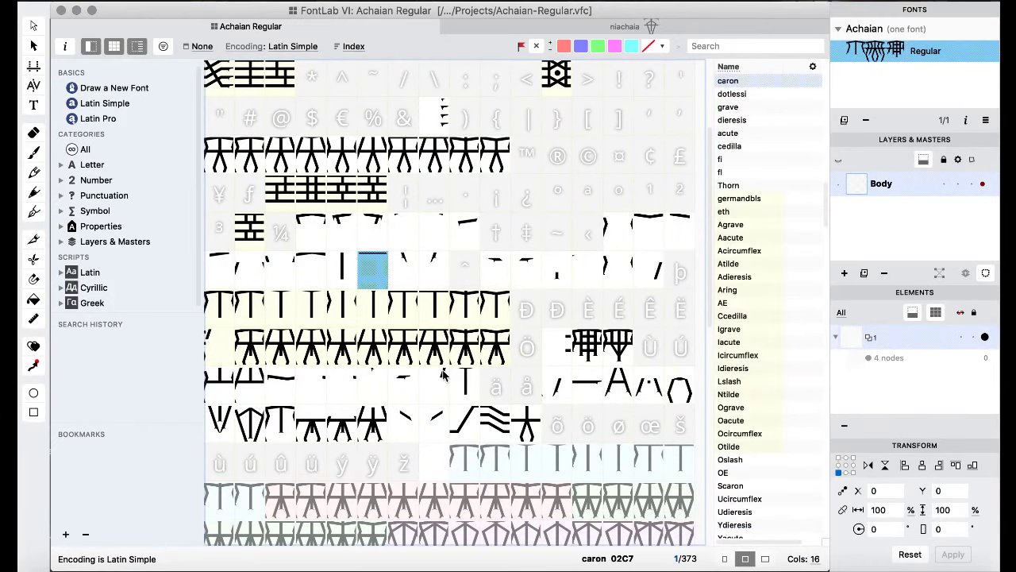
pyautogui.click(586, 393)
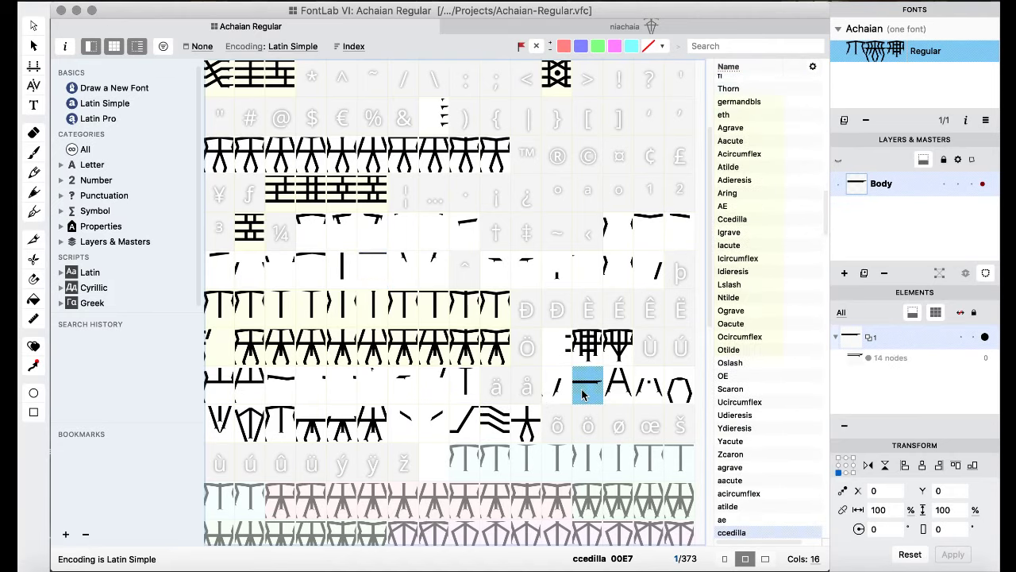
pyautogui.doubleClick(586, 394)
pyautogui.press('super+a')
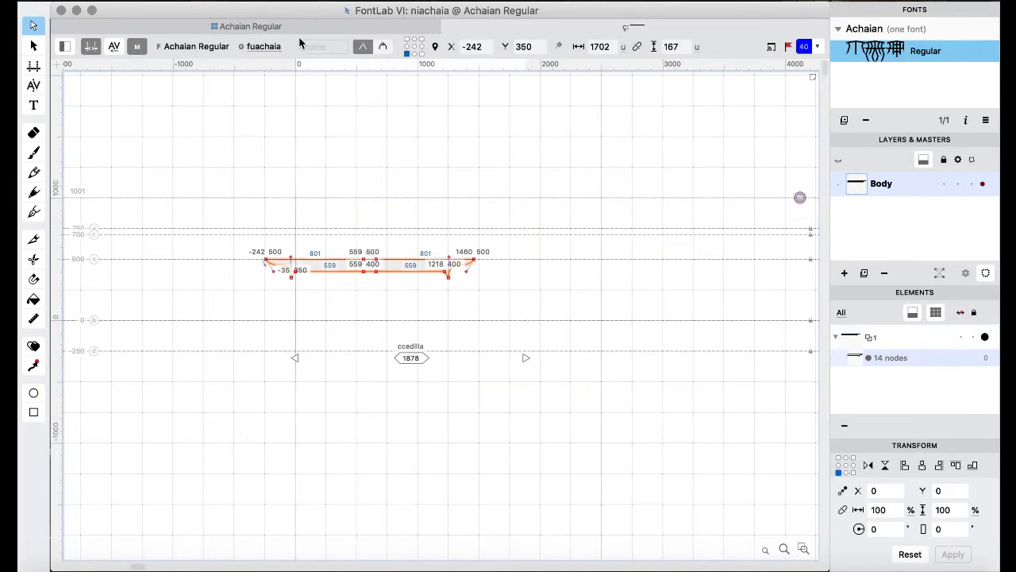
pyautogui.click(251, 27)
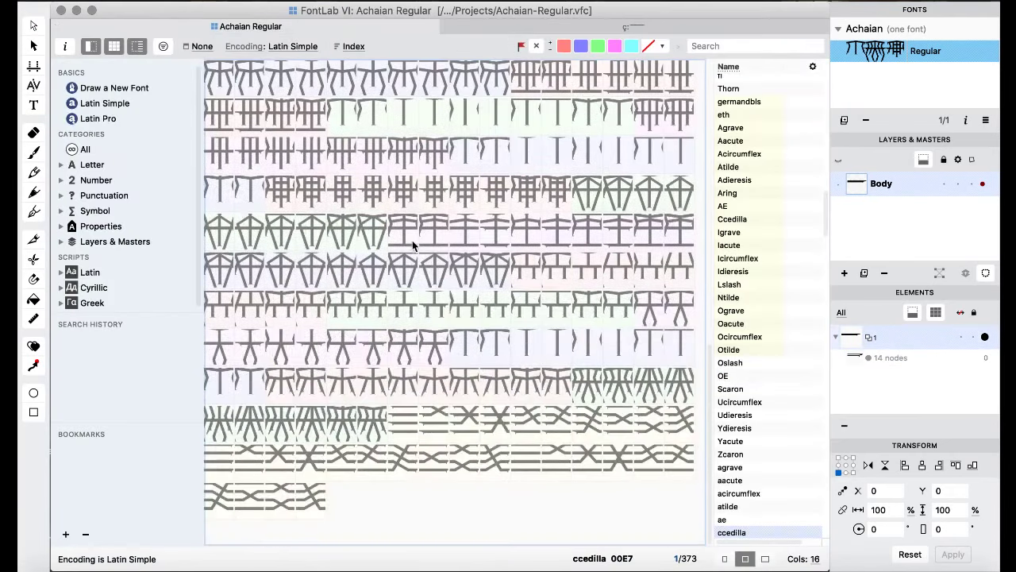
pyautogui.doubleClick(404, 236)
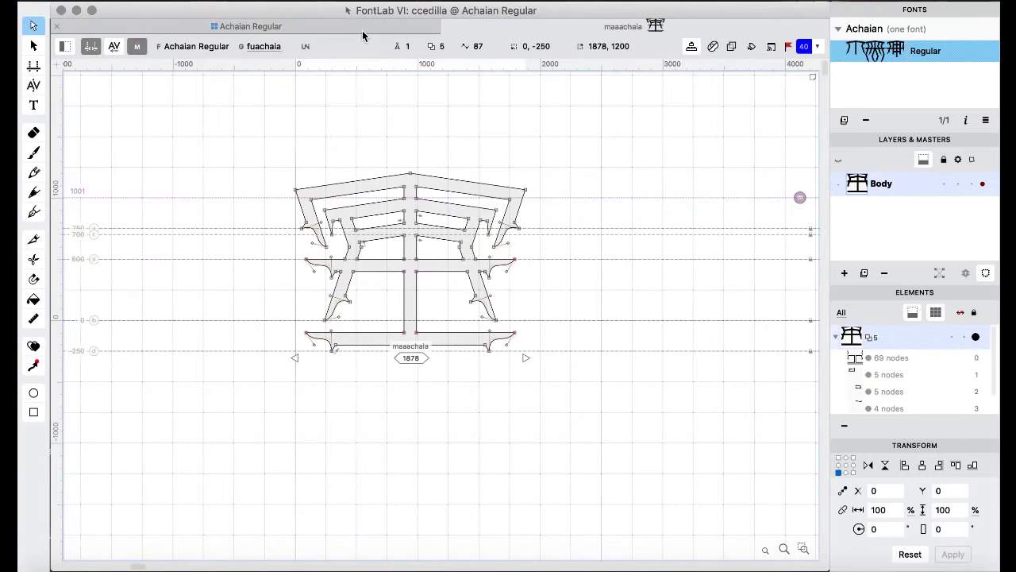
pyautogui.click(291, 23)
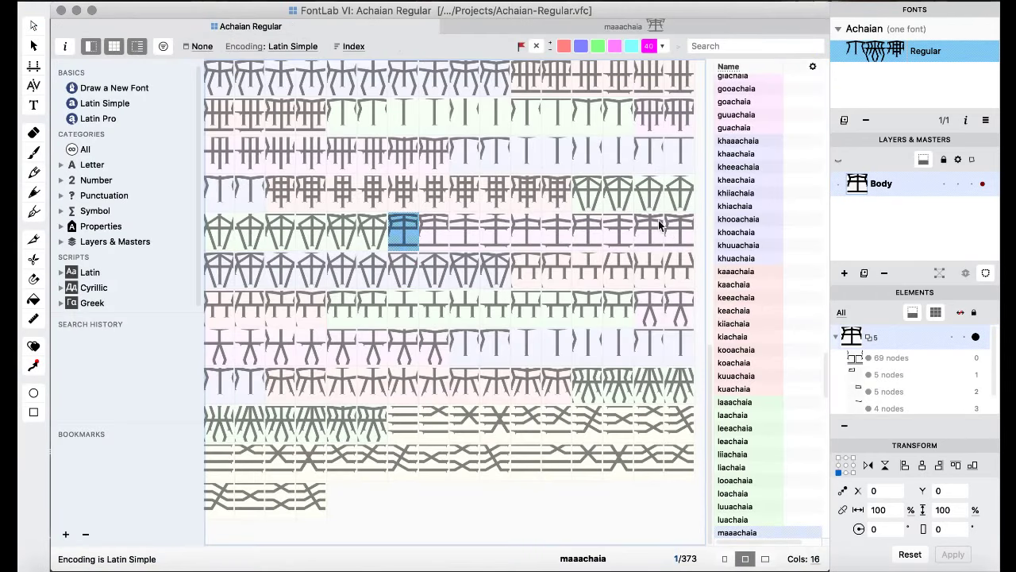
pyautogui.doubleClick(597, 193)
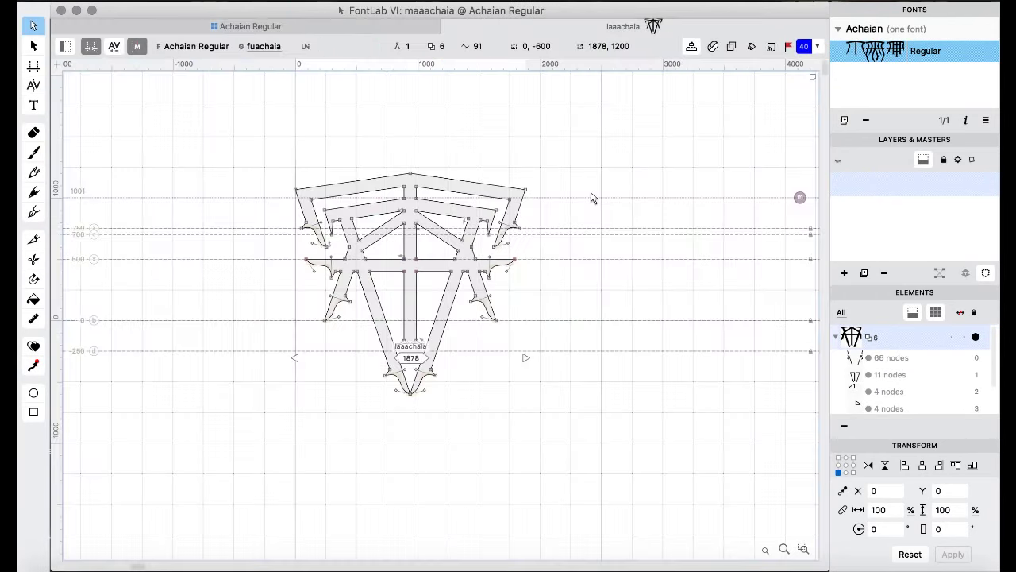
pyautogui.scroll(-1, 468, 266)
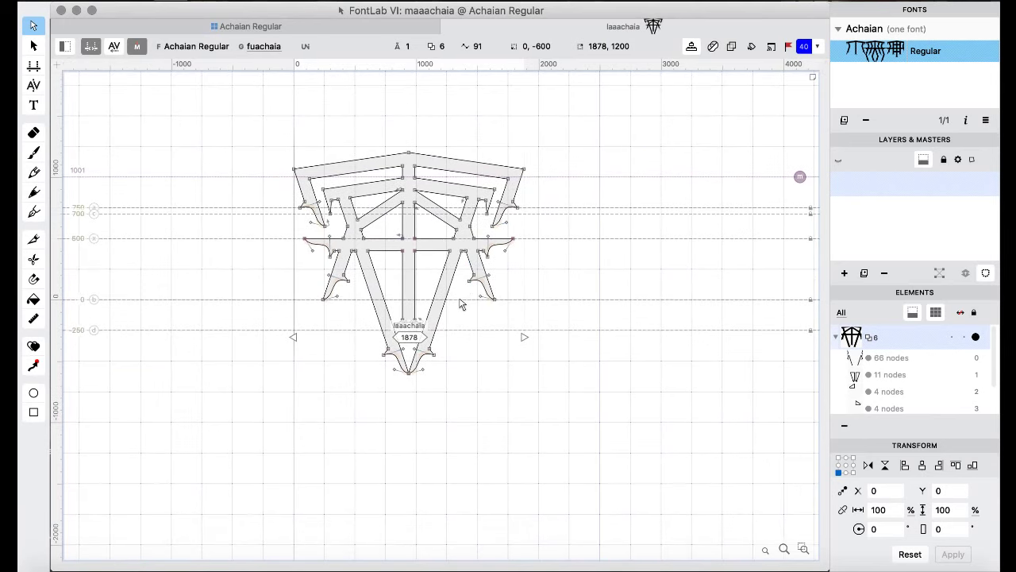
pyautogui.press('super+v')
pyautogui.press('super+z')
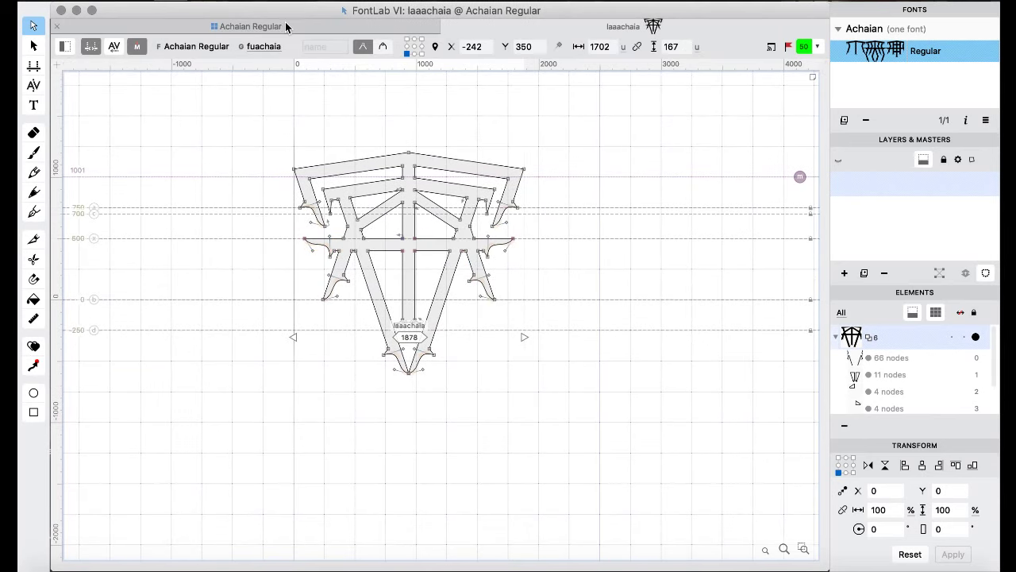
# - Check the position of the lower horizontal bar in the maachaia glyph
pyautogui.click(285, 22)
pyautogui.doubleClick(421, 235)
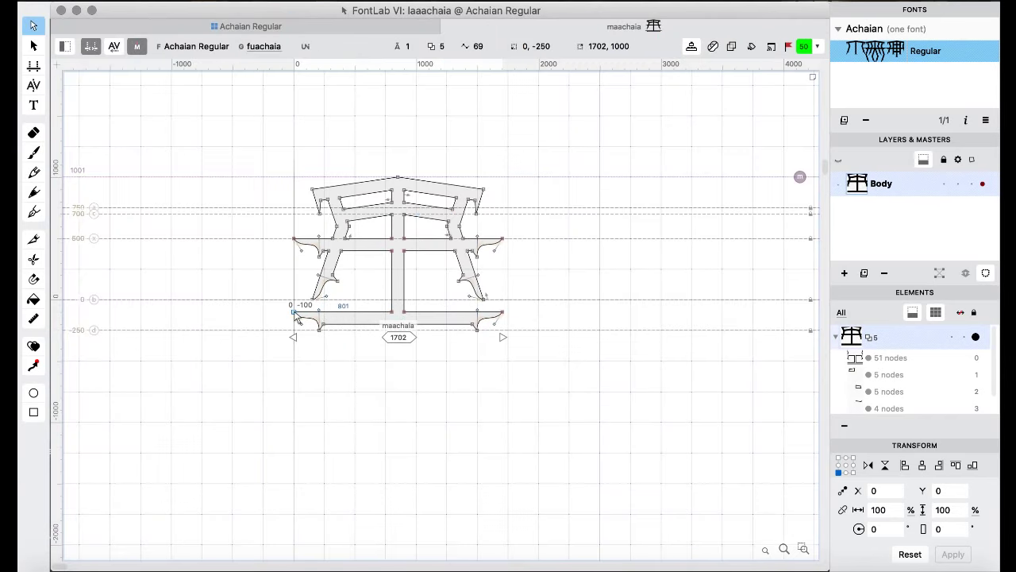
pyautogui.click(305, 30)
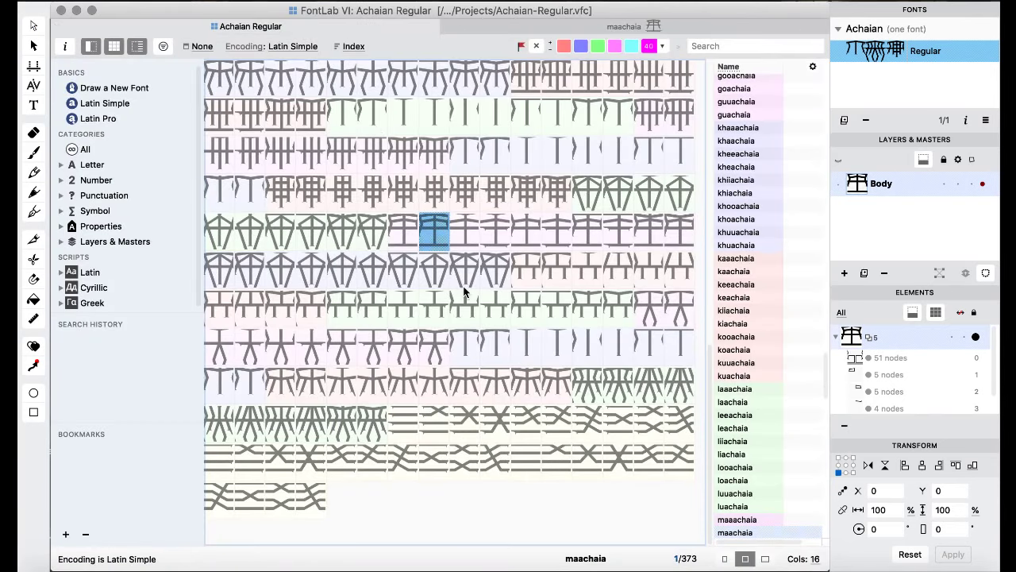
# - Paste the copied bar into the laaachaia glyph and move it down and right to X 158, Y -250
pyautogui.doubleClick(590, 193)
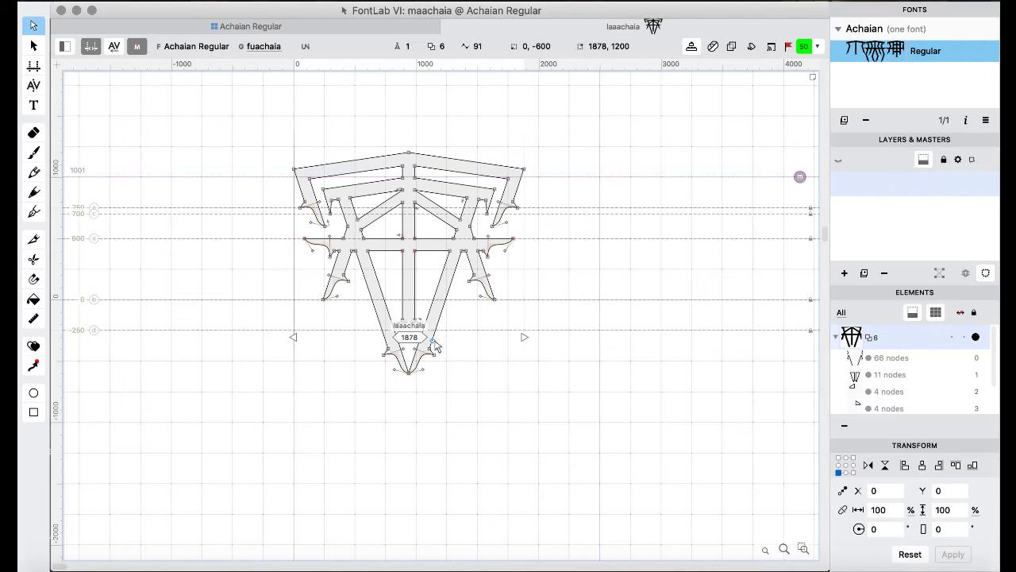
pyautogui.press('super+v')
pyautogui.hotkey('shift', 'Down')
pyautogui.hotkey('shift', 'Down')
pyautogui.hotkey('shift', 'Down')
pyautogui.hotkey('shift', 'Down')
pyautogui.hotkey('shift', 'Down')
pyautogui.hotkey('shift', 'Down')
pyautogui.hotkey('shift', 'Down')
pyautogui.hotkey('shift', 'Down')
pyautogui.hotkey('shift', 'Down')
pyautogui.hotkey('shift', 'Down')
pyautogui.hotkey('shift', 'Down')
pyautogui.hotkey('shift', 'Down')
pyautogui.hotkey('shift', 'Down')
pyautogui.hotkey('shift', 'Down')
pyautogui.hotkey('shift', 'Down')
pyautogui.hotkey('shift', 'Down')
pyautogui.hotkey('shift', 'Down')
pyautogui.hotkey('shift', 'Down')
pyautogui.hotkey('shift', 'Down')
pyautogui.hotkey('shift', 'Down')
pyautogui.hotkey('shift', 'Down')
pyautogui.hotkey('shift', 'Down')
pyautogui.hotkey('shift', 'Down')
pyautogui.hotkey('shift', 'Down')
pyautogui.hotkey('shift', 'Down')
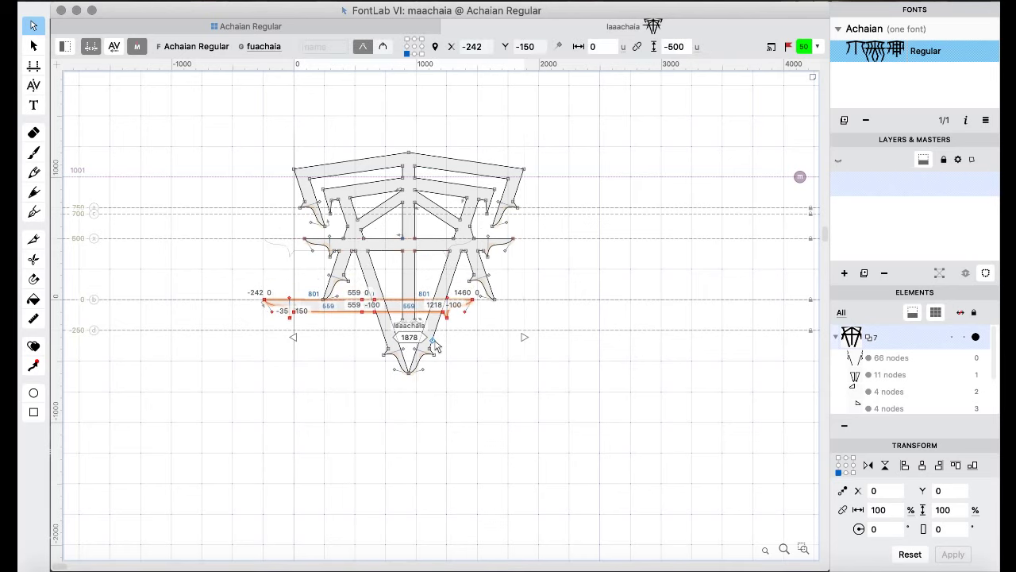
pyautogui.hotkey('shift', 'Right')
pyautogui.hotkey('shift', 'Right')
pyautogui.hotkey('shift', 'Right')
pyautogui.hotkey('shift', 'Right')
pyautogui.hotkey('shift', 'Right')
pyautogui.hotkey('shift', 'Right')
pyautogui.hotkey('shift', 'Right')
pyautogui.hotkey('shift', 'Right')
pyautogui.hotkey('shift', 'Right')
pyautogui.hotkey('shift', 'Right')
pyautogui.hotkey('shift', 'Right')
pyautogui.hotkey('shift', 'Right')
pyautogui.hotkey('shift', 'Right')
pyautogui.hotkey('shift', 'Right')
pyautogui.hotkey('shift', 'Right')
pyautogui.hotkey('shift', 'Right')
pyautogui.hotkey('shift', 'Right')
pyautogui.hotkey('shift', 'Right')
pyautogui.hotkey('shift', 'Right')
pyautogui.hotkey('shift', 'Right')
pyautogui.hotkey('shift', 'Right')
pyautogui.hotkey('shift', 'Right')
pyautogui.hotkey('shift', 'Right')
pyautogui.hotkey('shift', 'Right')
pyautogui.hotkey('shift', 'Right')
pyautogui.hotkey('shift', 'Right')
pyautogui.hotkey('shift', 'Right')
pyautogui.hotkey('shift', 'Right')
pyautogui.hotkey('shift', 'Right')
pyautogui.hotkey('shift', 'Right')
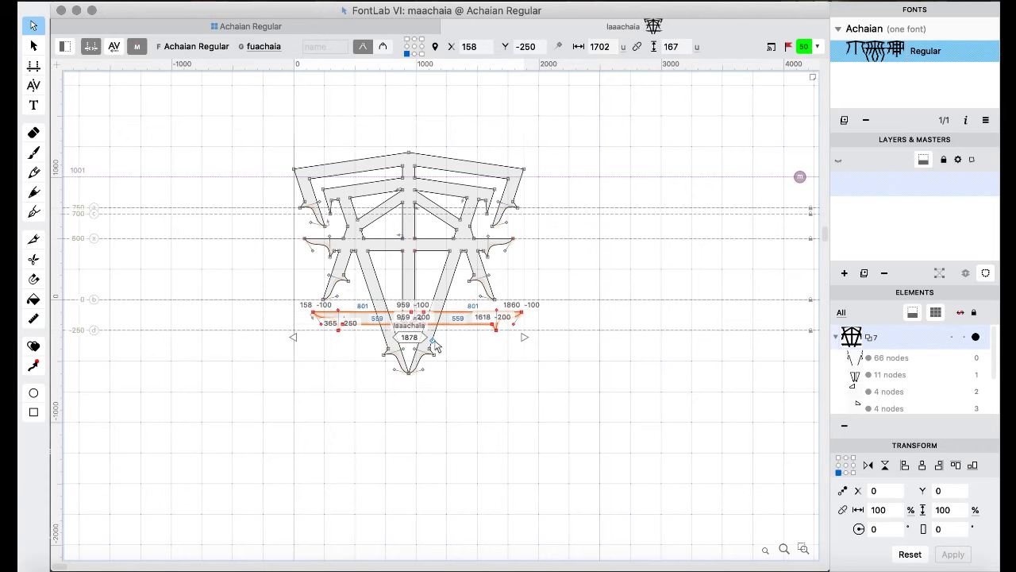
# - Shift the pasted bar left to X 88 so it lines up with the glyph's central stem
pyautogui.scroll(3, 435, 346)
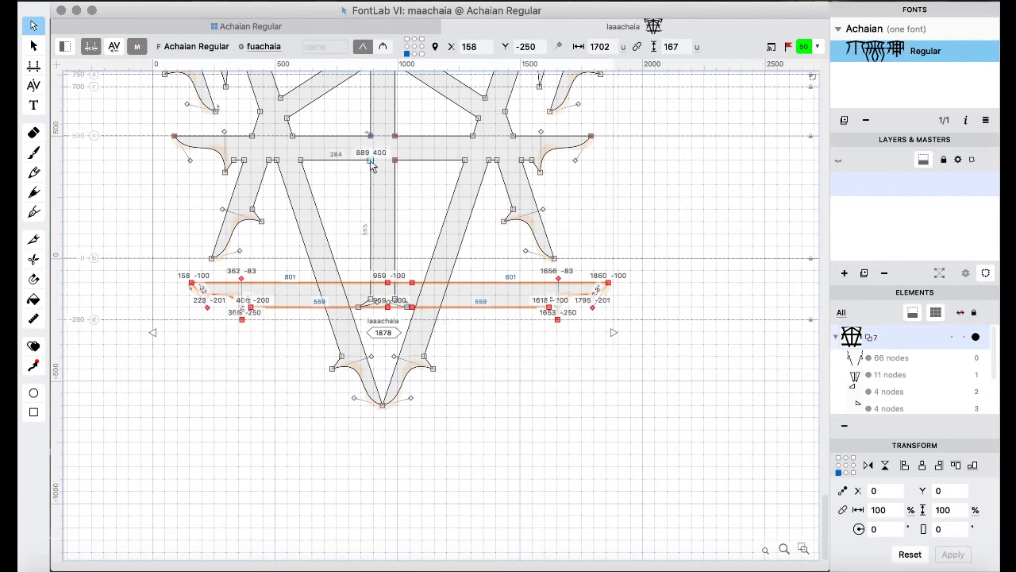
pyautogui.hotkey('shift', 'Left')
pyautogui.hotkey('shift', 'Left')
pyautogui.hotkey('shift', 'Left')
pyautogui.hotkey('shift', 'Left')
pyautogui.hotkey('shift', 'Left')
pyautogui.hotkey('shift', 'Left')
pyautogui.hotkey('shift', 'Left')
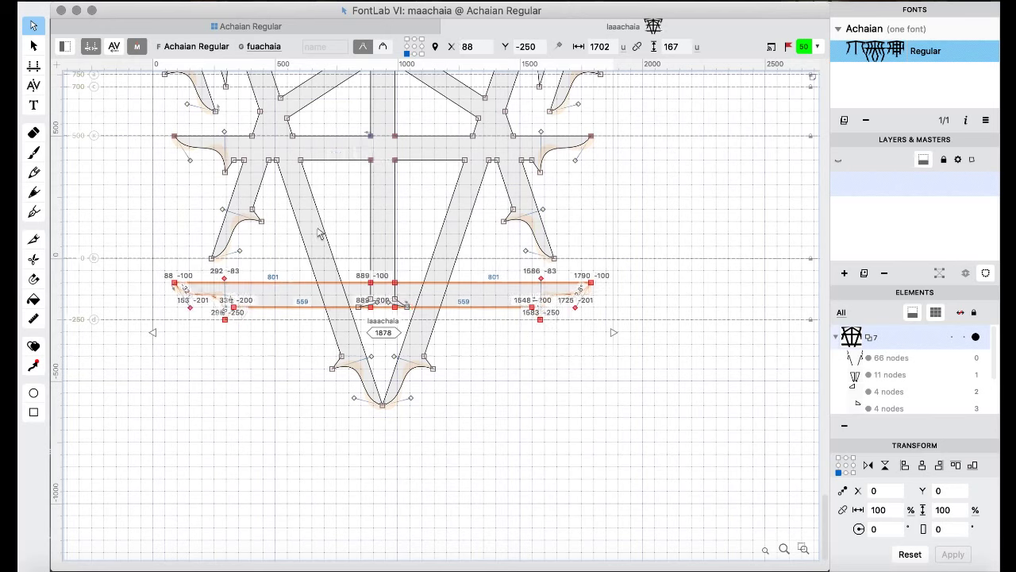
# - Remove the overlaps between all contours of the laaachaia glyph and delete the V-shaped part below the lower horizontal bar
pyautogui.press('super+a')
pyautogui.rightClick(136, 193)
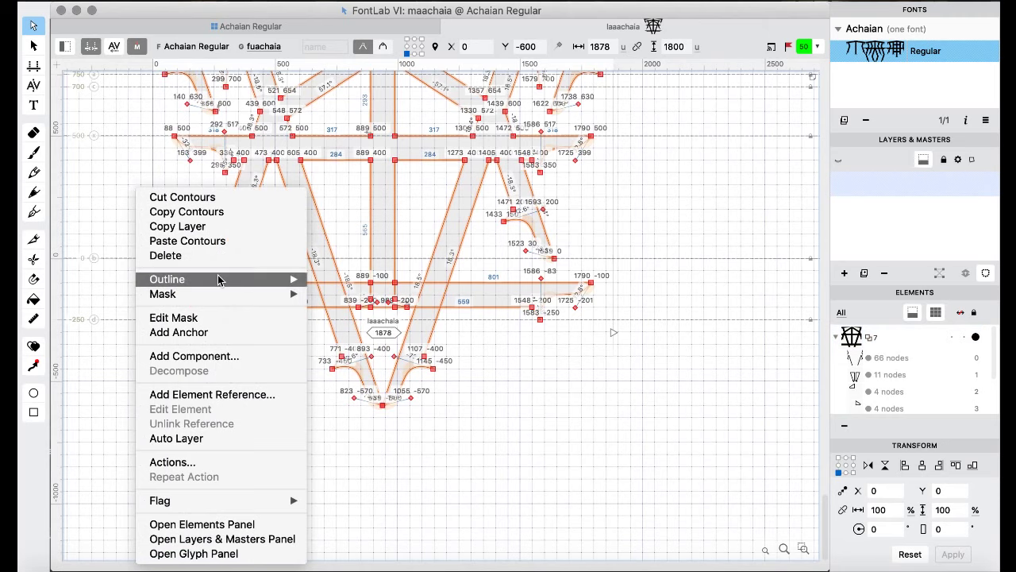
pyautogui.moveTo(222, 280)
pyautogui.click(361, 426)
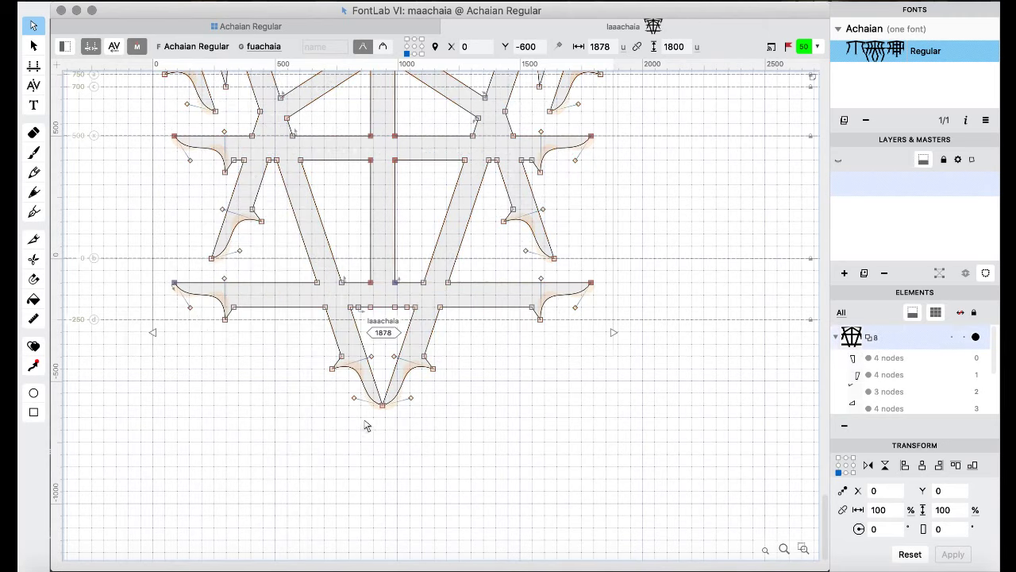
pyautogui.moveTo(300, 441); pyautogui.dragTo(431, 335)
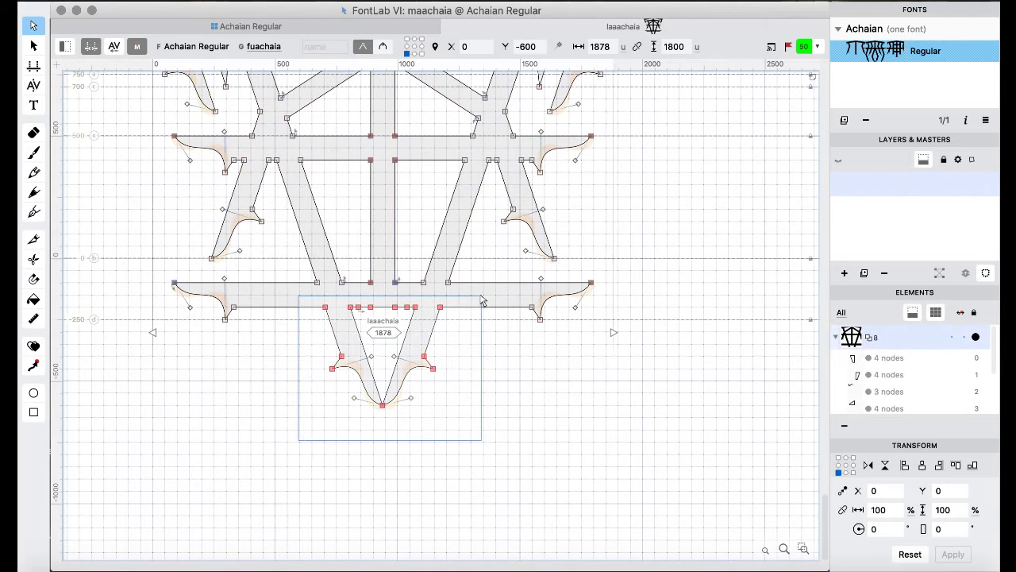
pyautogui.press('Delete')
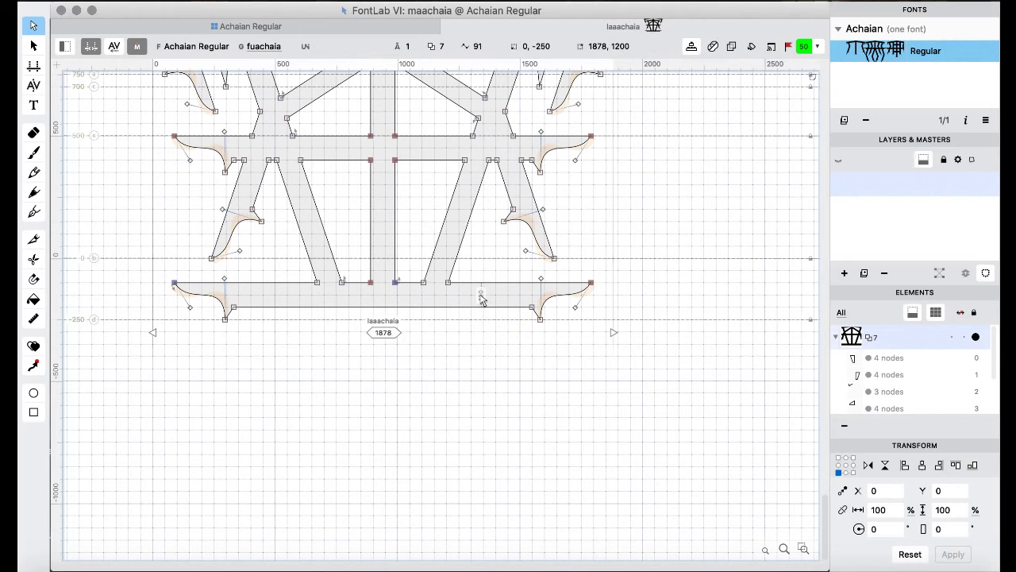
pyautogui.scroll(5, 482, 299)
pyautogui.press('space')
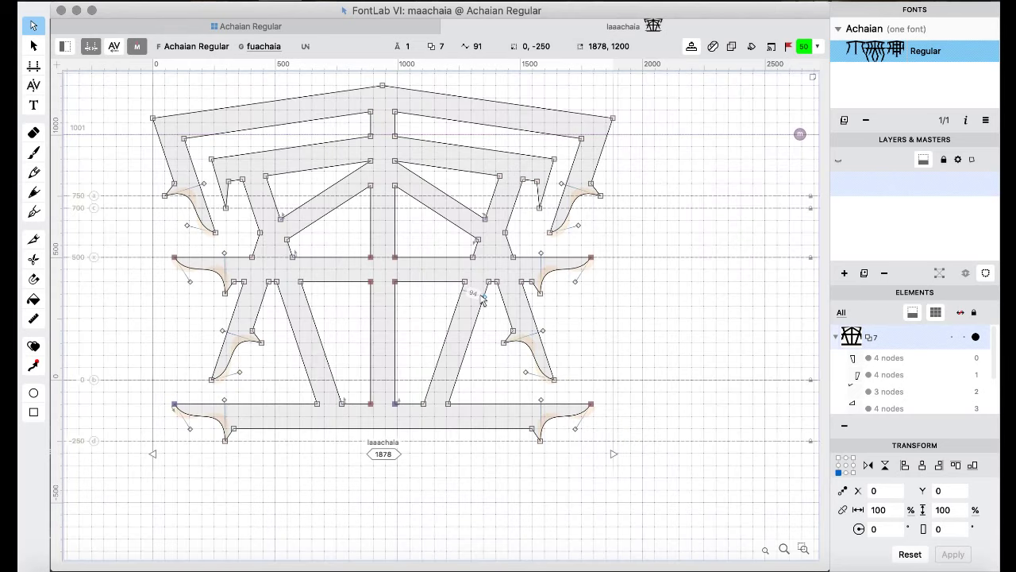
# - Paste the horizontal bar contour into the laachaia glyph and move it down to Y -250
pyautogui.press('super+bracketleft')
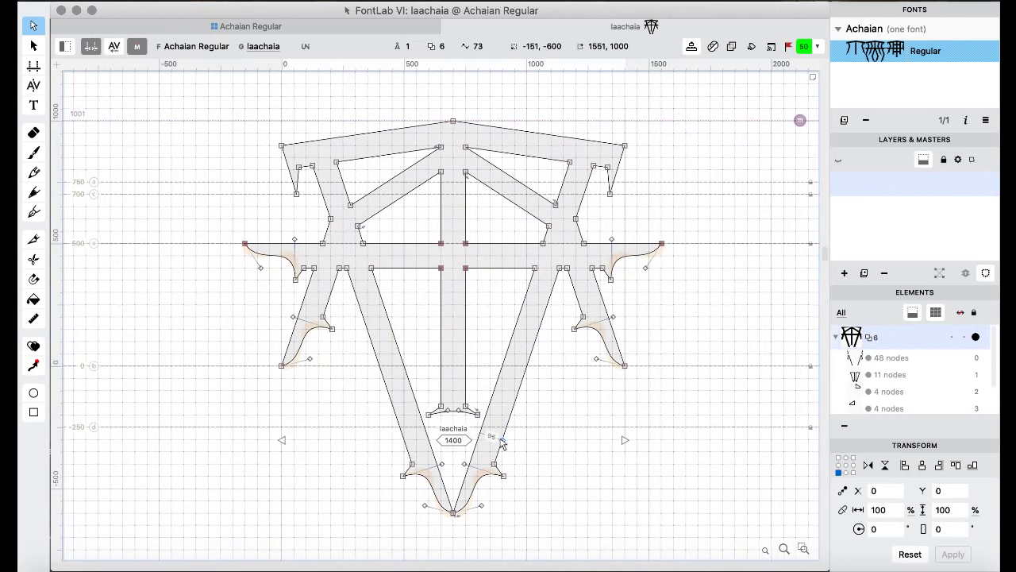
pyautogui.press('super+v')
pyautogui.hotkey('shift', 'Down')
pyautogui.hotkey('shift', 'Down')
pyautogui.hotkey('shift', 'Down')
pyautogui.hotkey('shift', 'Down')
pyautogui.hotkey('shift', 'Down')
pyautogui.hotkey('shift', 'Down')
pyautogui.hotkey('shift', 'Down')
pyautogui.hotkey('shift', 'Down')
pyautogui.hotkey('shift', 'Down')
pyautogui.hotkey('shift', 'Down')
pyautogui.hotkey('shift', 'Down')
pyautogui.hotkey('shift', 'Down')
pyautogui.hotkey('shift', 'Down')
pyautogui.hotkey('shift', 'Down')
pyautogui.hotkey('shift', 'Down')
pyautogui.hotkey('shift', 'Down')
pyautogui.hotkey('shift', 'Down')
pyautogui.hotkey('shift', 'Down')
pyautogui.hotkey('shift', 'Down')
pyautogui.hotkey('shift', 'Down')
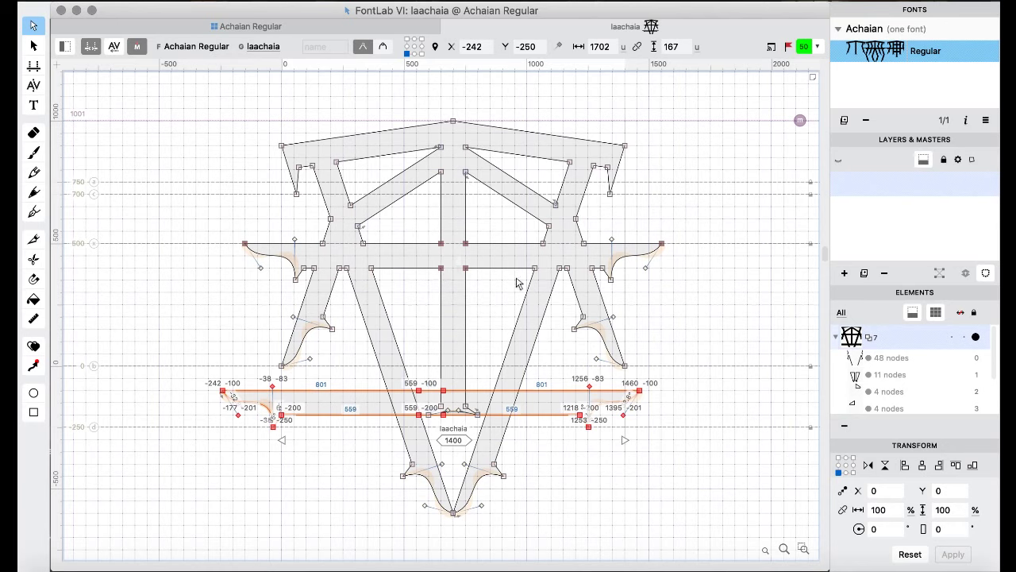
# - Move the pasted bar in laachaia right to X -151, in line with the bar above and the central stem
pyautogui.hotkey('shift', 'Right')
pyautogui.hotkey('shift', 'Right')
pyautogui.hotkey('shift', 'Right')
pyautogui.hotkey('shift', 'Right')
pyautogui.hotkey('shift', 'Right')
pyautogui.hotkey('shift', 'Right')
pyautogui.hotkey('shift', 'Right')
pyautogui.hotkey('shift', 'Right')
pyautogui.hotkey('shift', 'Right')
pyautogui.press('Right')
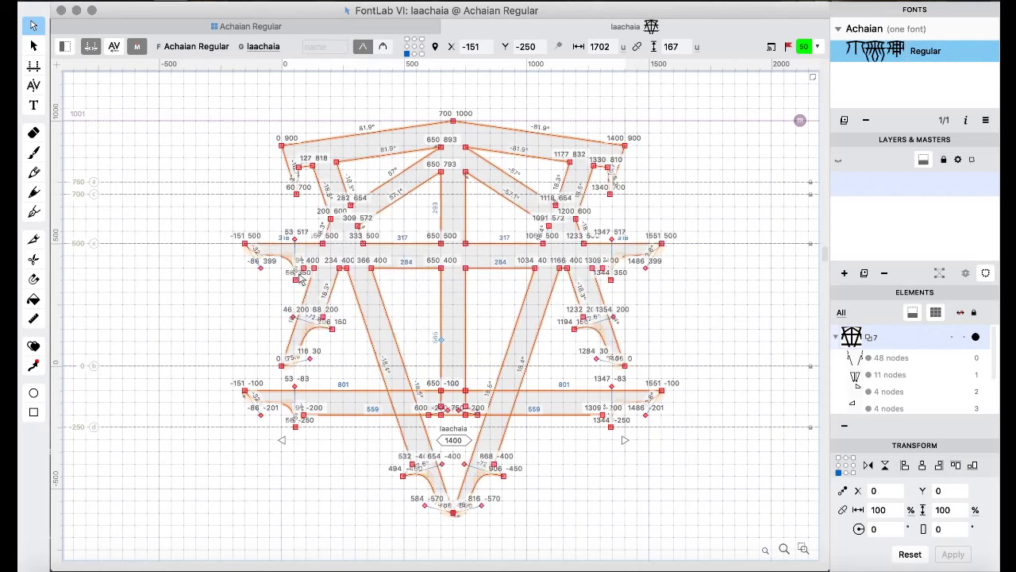
# - Remove the overlaps between all contours of laachaia and select the V-shaped part below the lower bar
pyautogui.press('super+a')
pyautogui.rightClick(149, 280)
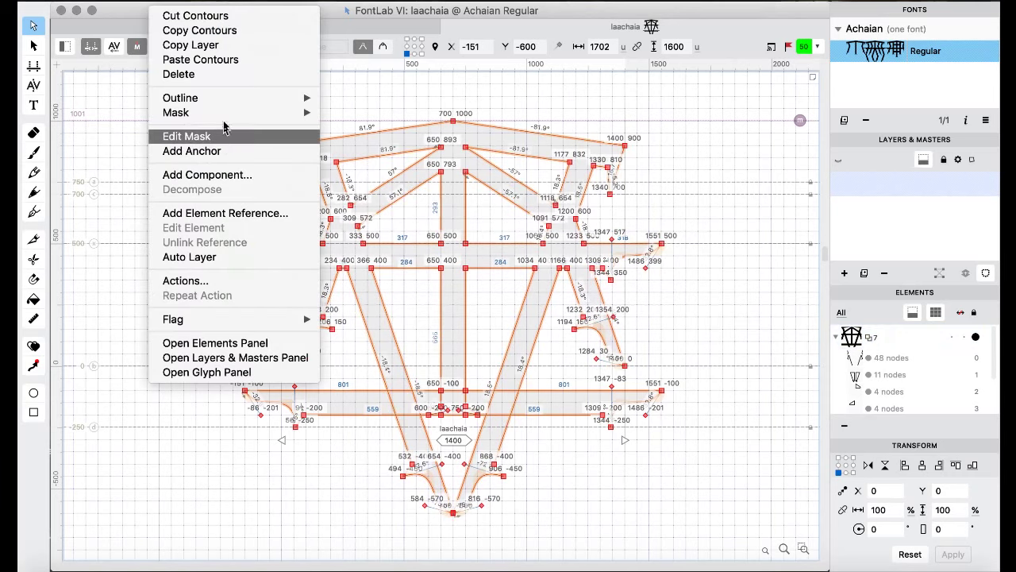
pyautogui.moveTo(226, 104)
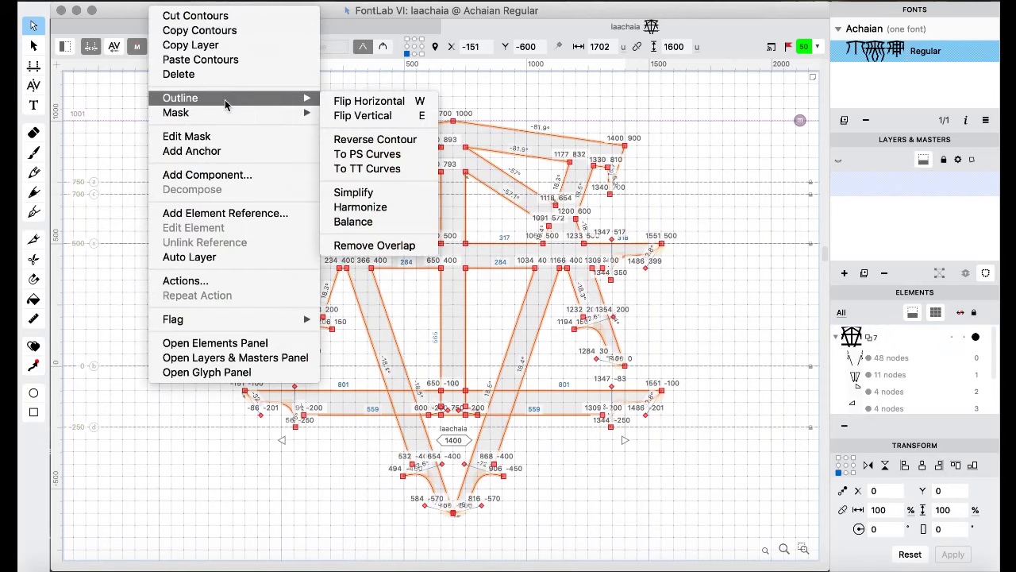
pyautogui.click(384, 246)
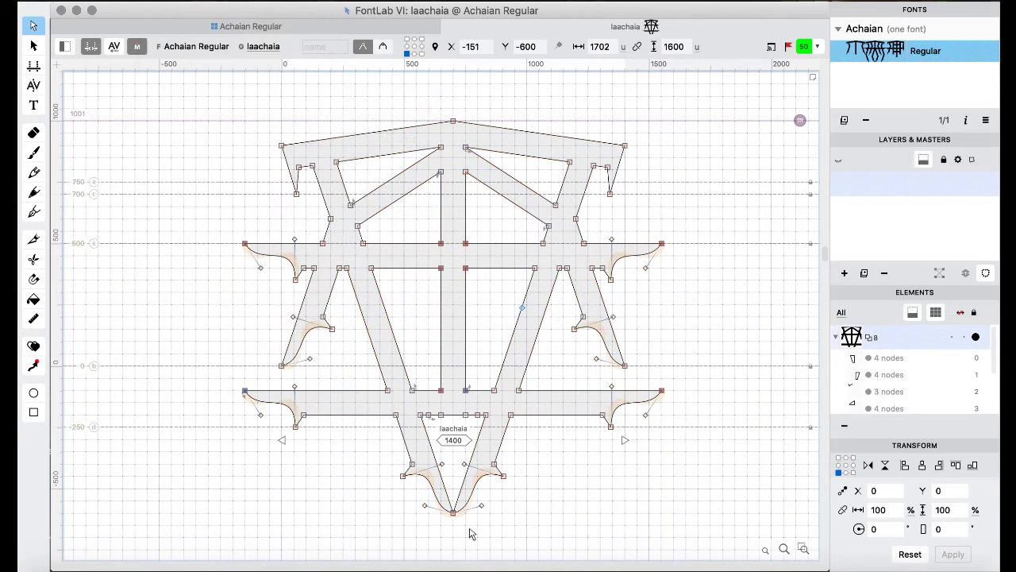
pyautogui.moveTo(376, 534); pyautogui.dragTo(534, 414)
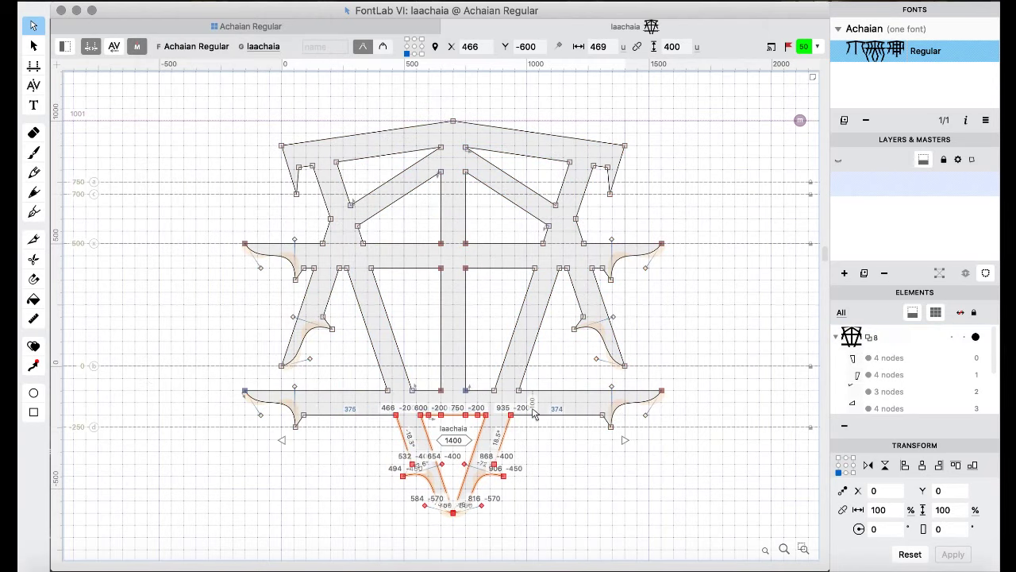
# - Paste the lower bar into the leeachaia glyph and move it right to X 104, aligned with the central stem
pyautogui.press('super+bracketright')
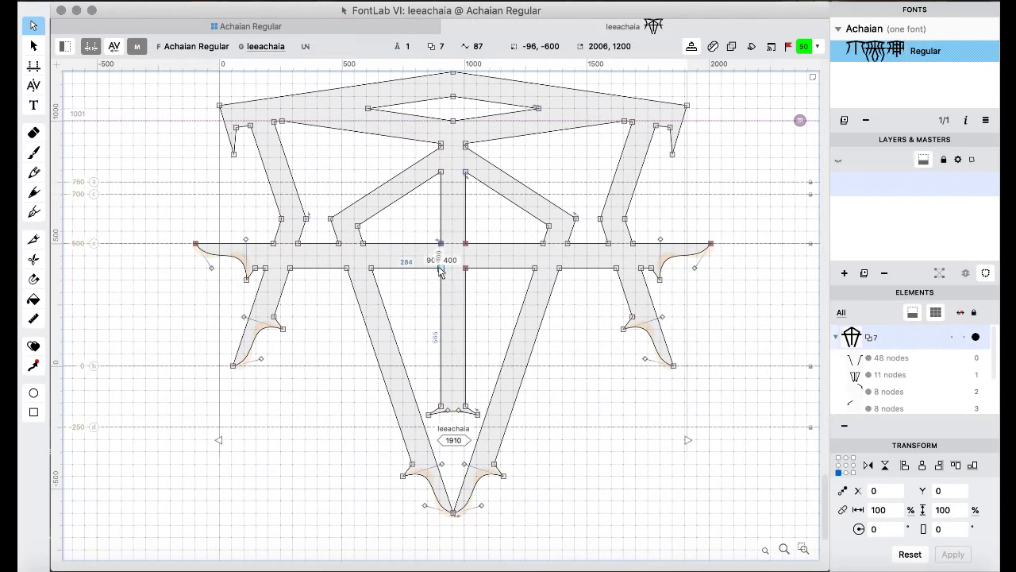
pyautogui.press('super+v')
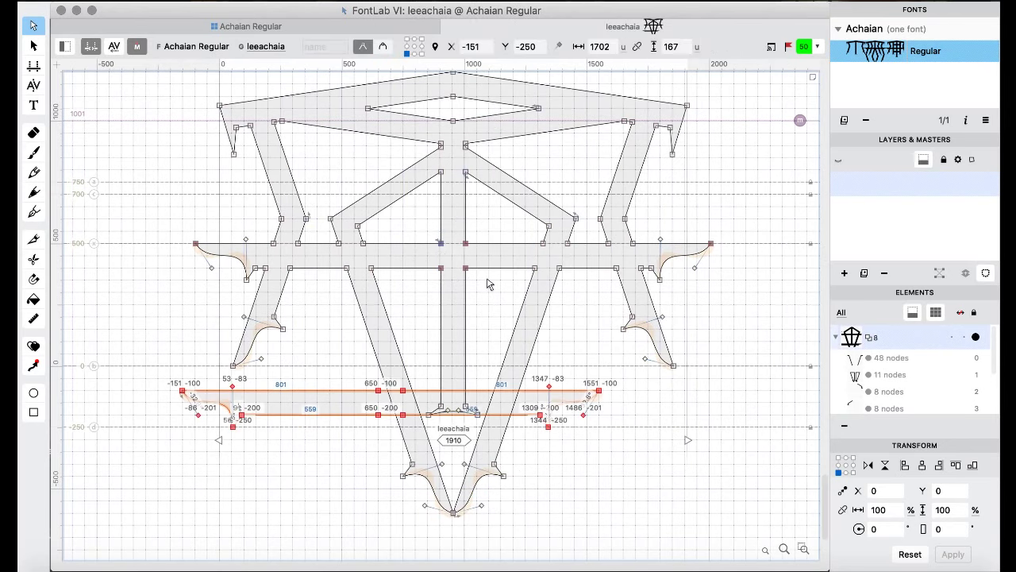
pyautogui.press('super+shift+Right')
pyautogui.press('super+shift+Right')
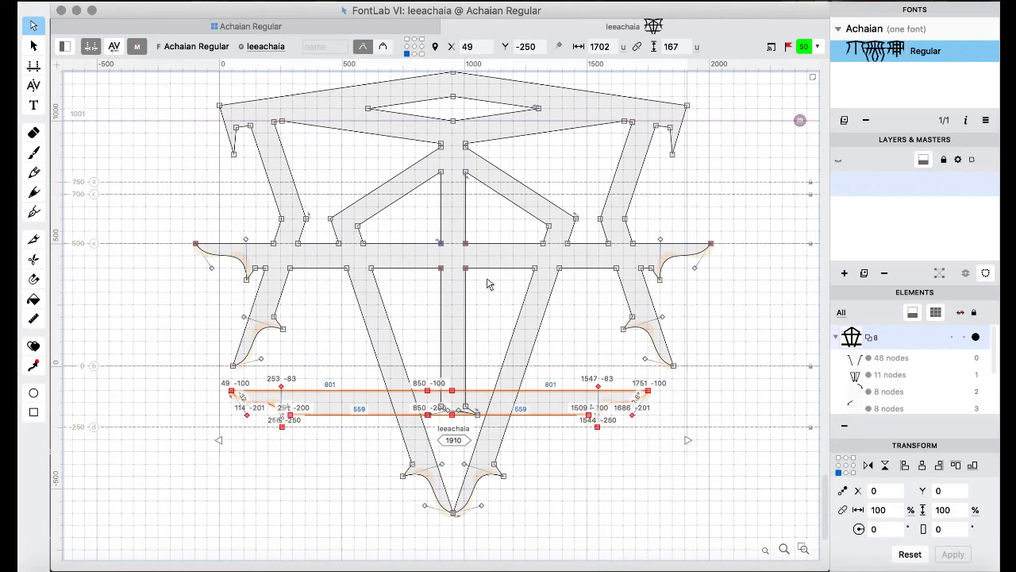
pyautogui.press('Right')
pyautogui.press('Right')
pyautogui.press('Right')
pyautogui.press('Right')
pyautogui.press('Right')
pyautogui.press('Right')
pyautogui.press('Right')
pyautogui.press('Right')
pyautogui.press('Right')
pyautogui.press('Right')
pyautogui.press('Right')
pyautogui.press('Right')
pyautogui.press('Right')
pyautogui.press('Right')
pyautogui.press('Right')
pyautogui.press('Right')
pyautogui.press('Right')
pyautogui.press('Right')
pyautogui.press('Right')
pyautogui.press('Right')
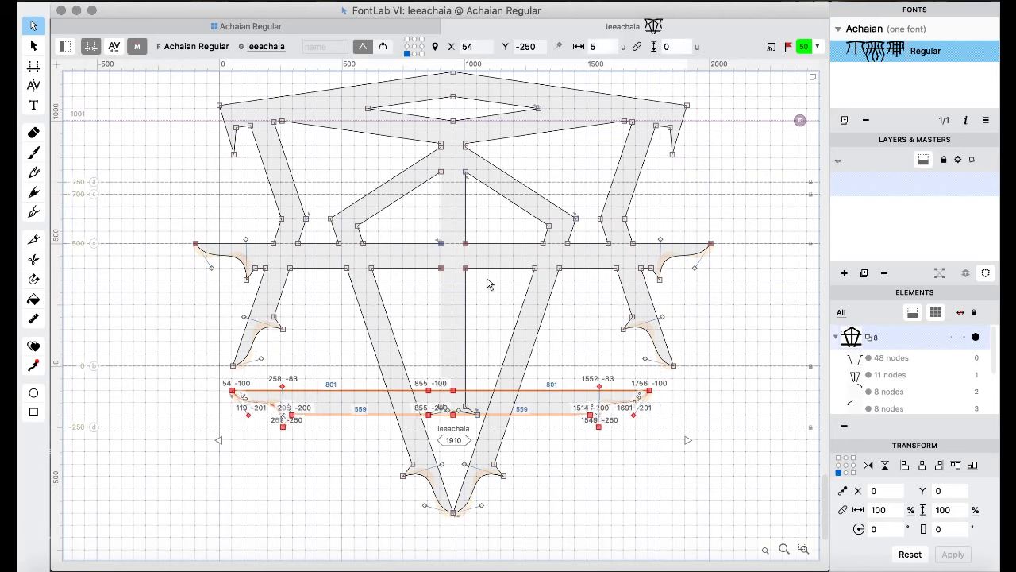
pyautogui.press('Right')
pyautogui.press('Right')
pyautogui.press('Right')
pyautogui.press('Right')
pyautogui.press('Right')
pyautogui.press('Right')
pyautogui.press('Right')
pyautogui.press('Right')
pyautogui.press('Right')
pyautogui.press('Right')
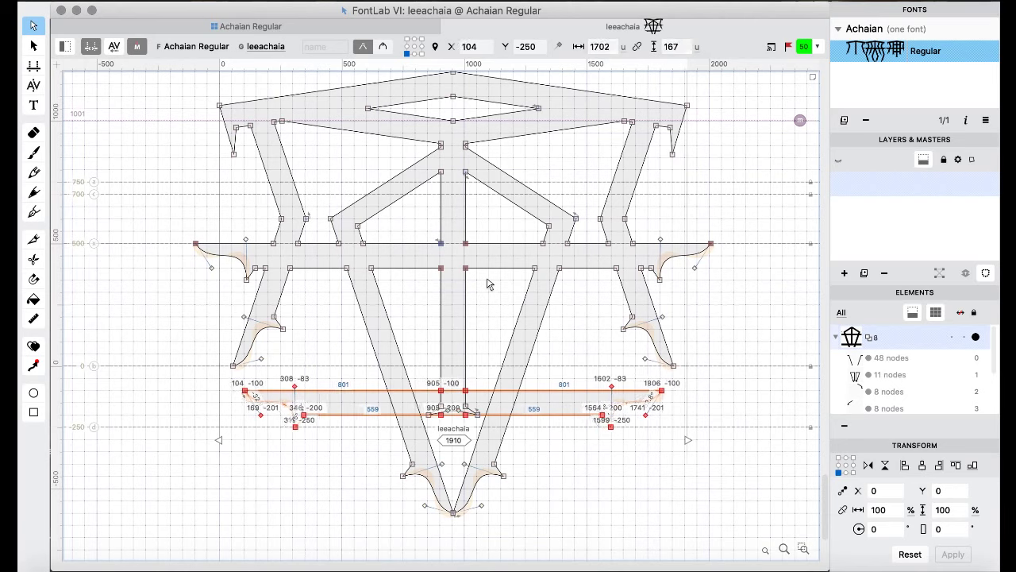
# - Remove the overlaps between all contours of leeachaia and delete the V-shaped part below the lower bar
pyautogui.press('super+a')
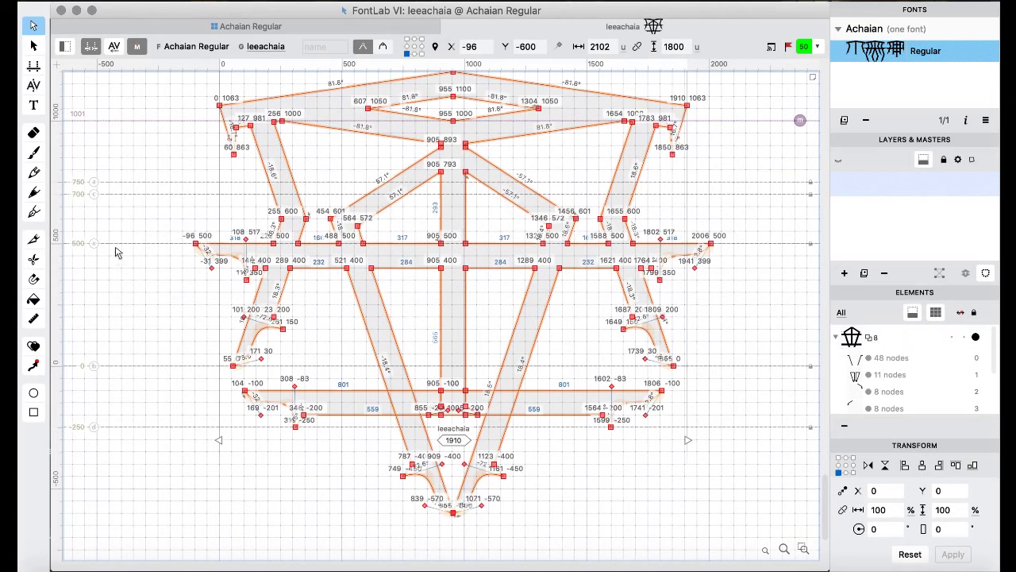
pyautogui.rightClick(120, 276)
pyautogui.moveTo(230, 100)
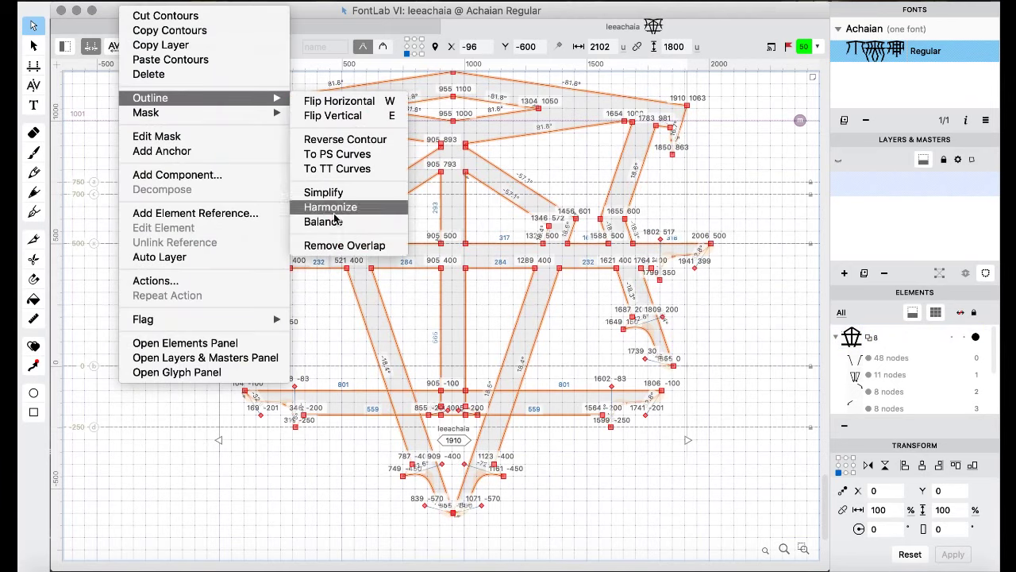
pyautogui.click(328, 246)
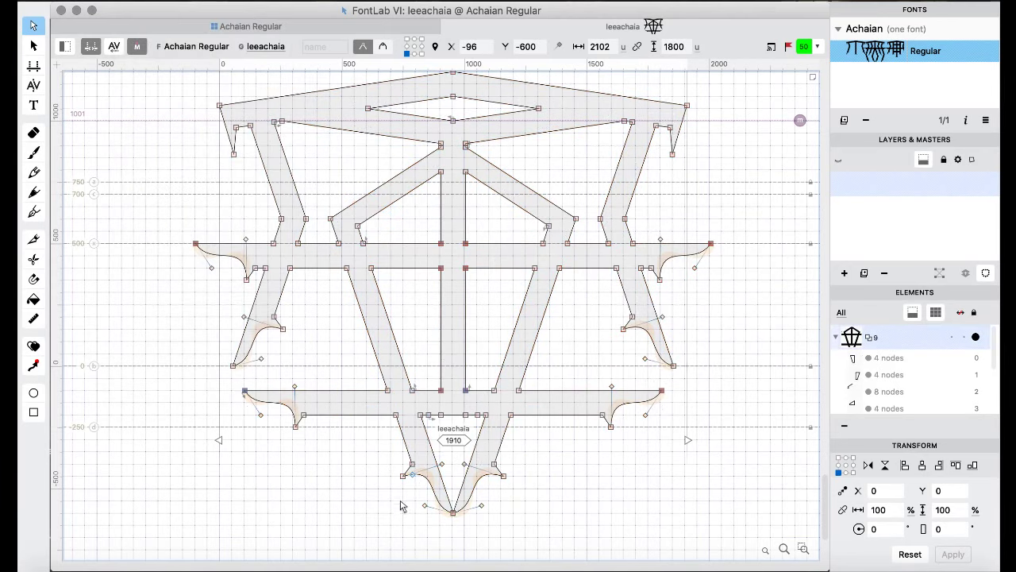
pyautogui.moveTo(388, 524); pyautogui.dragTo(520, 409)
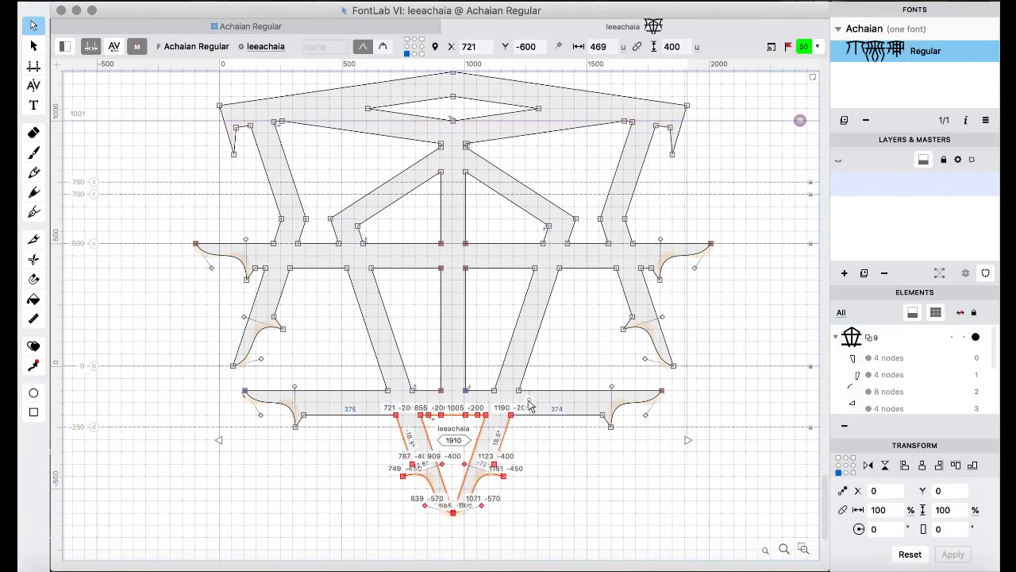
pyautogui.press('Delete')
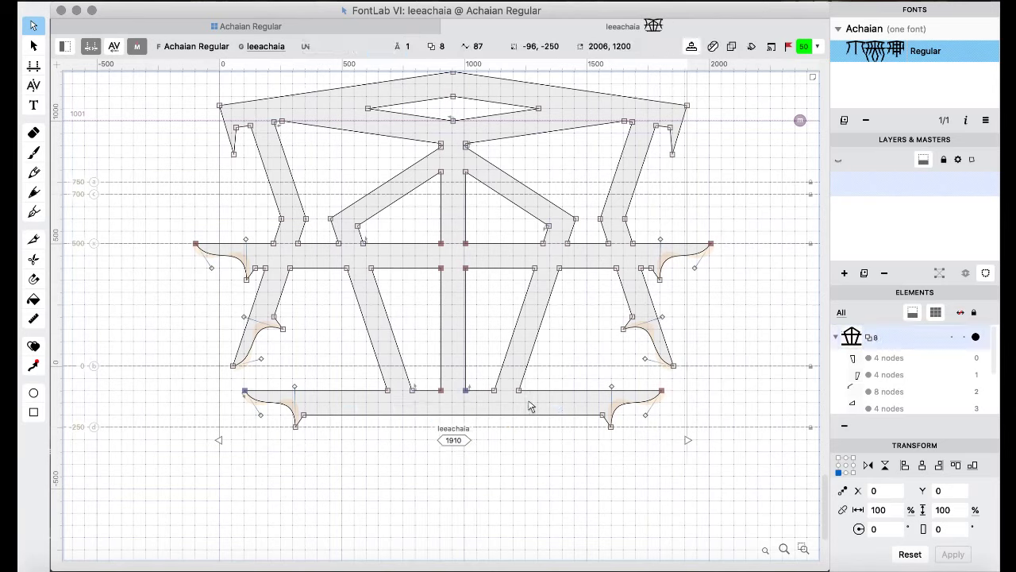
# - Paste the lower bar into the leachaia glyph and move it horizontally to X 104, aligned with the central stem
pyautogui.press('super+bracketleft')
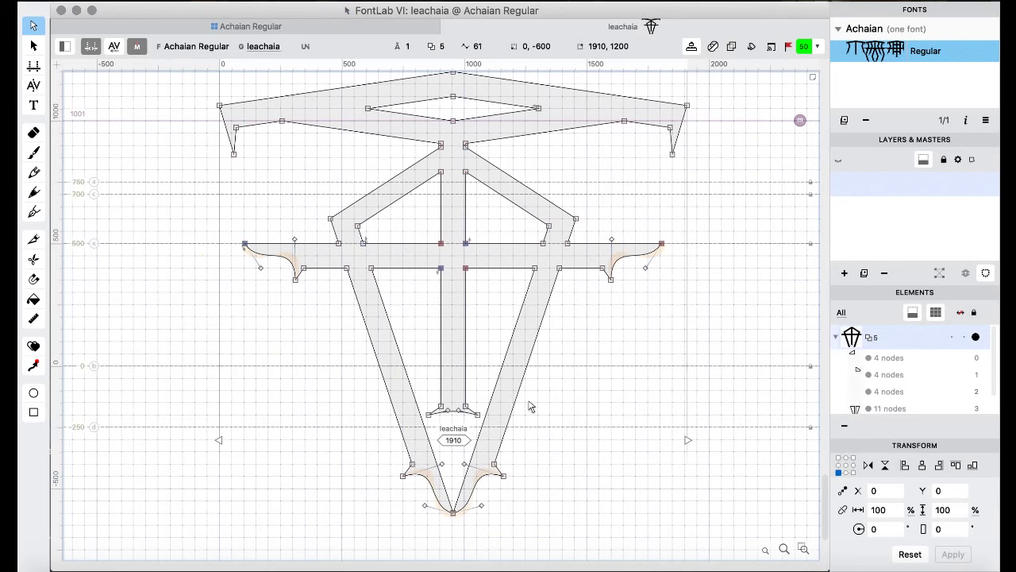
pyautogui.press('super+v')
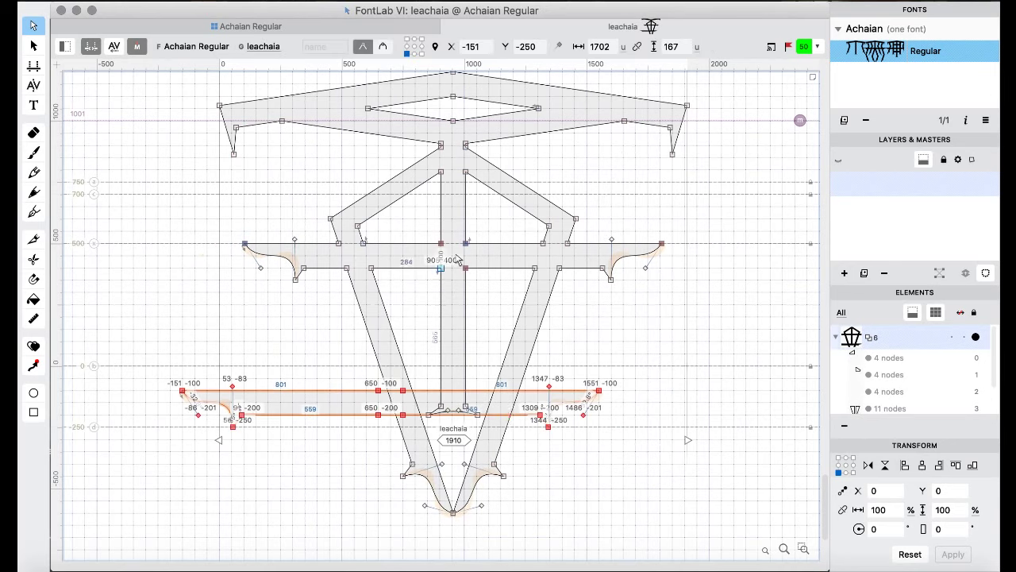
pyautogui.press('Right')
pyautogui.press('Right')
pyautogui.press('Right')
pyautogui.press('Right')
pyautogui.press('Right')
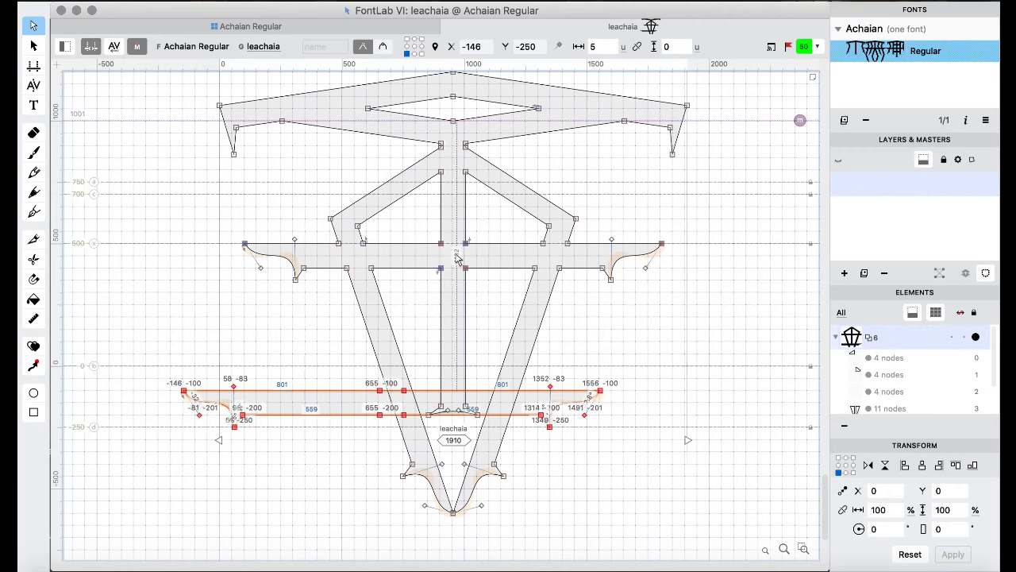
pyautogui.press('shift+super+Right')
pyautogui.press('shift+super+Right')
pyautogui.press('shift+super+Right')
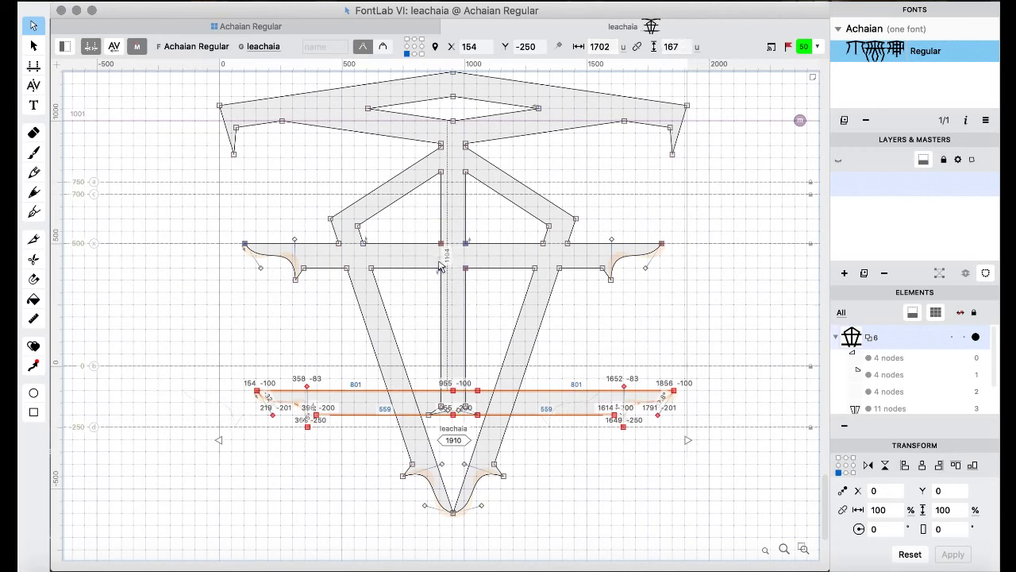
pyautogui.hotkey('shift', 'Left')
pyautogui.hotkey('shift', 'Left')
pyautogui.hotkey('shift', 'Left')
pyautogui.hotkey('shift', 'Left')
pyautogui.hotkey('shift', 'Left')
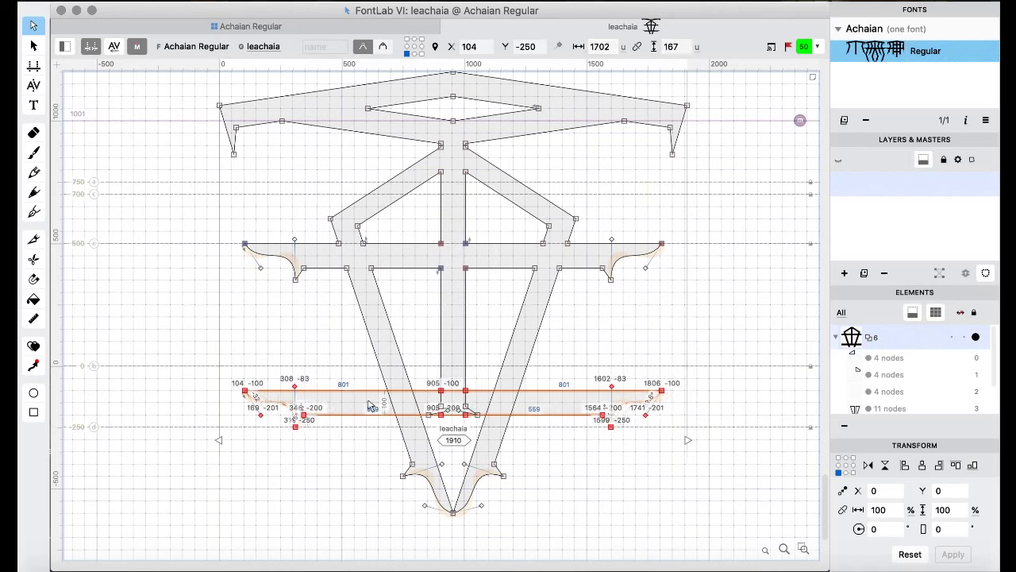
# - Remove the overlaps between all contours of leachaia and delete the V-shaped part below the lower bar
pyautogui.press('super+a')
pyautogui.rightClick(165, 297)
pyautogui.moveTo(262, 99)
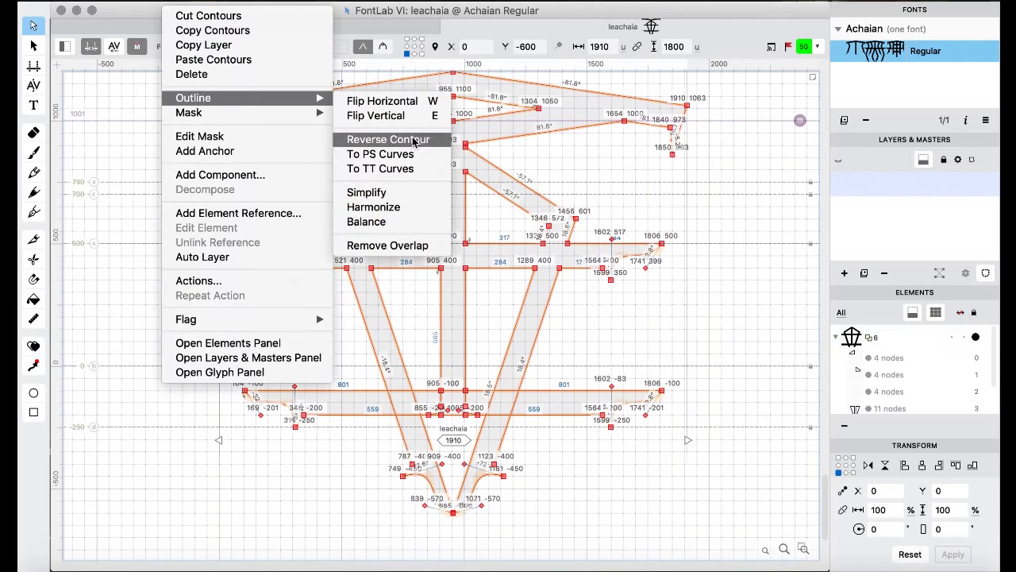
pyautogui.click(401, 245)
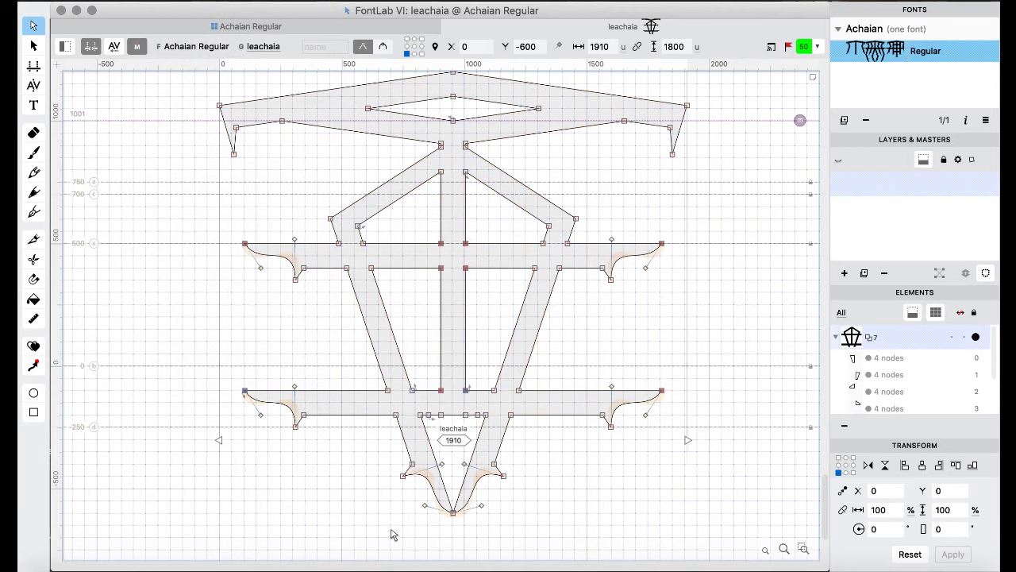
pyautogui.moveTo(378, 524); pyautogui.dragTo(532, 409)
pyautogui.press('BackSpace')
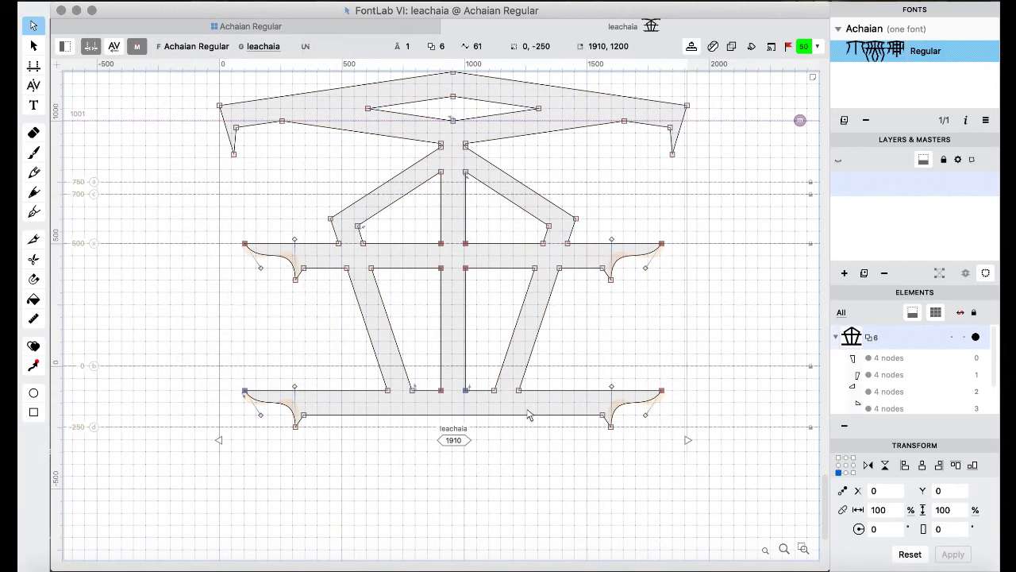
# - Paste the lower bar into the liiachaia glyph and move it right to X -85, aligned with the central stem
pyautogui.press('super+bracketright')
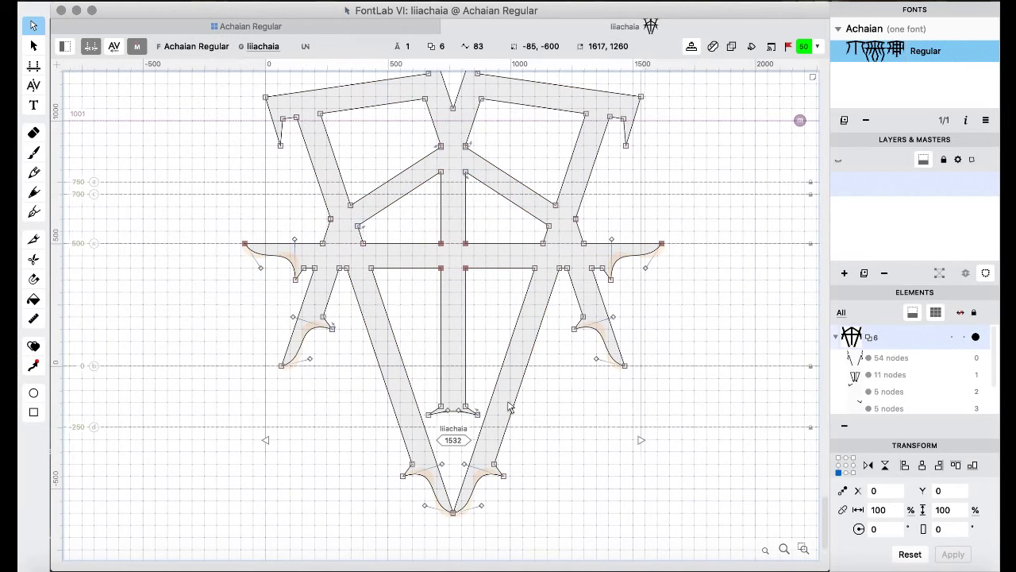
pyautogui.click(442, 269)
pyautogui.press('super+v')
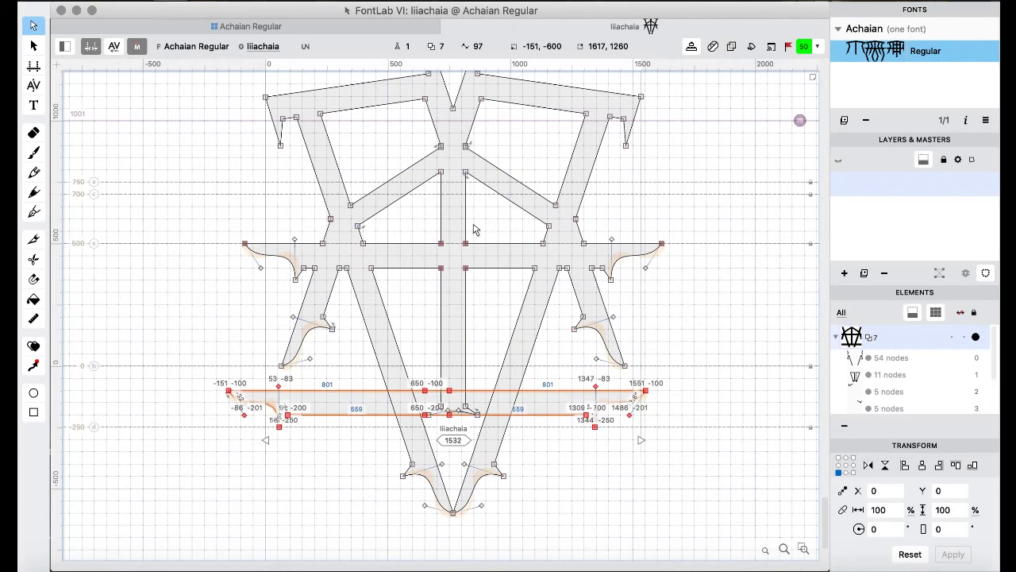
pyautogui.hotkey('shift', 'Right')
pyautogui.hotkey('shift', 'Right')
pyautogui.hotkey('shift', 'Right')
pyautogui.hotkey('shift', 'Right')
pyautogui.hotkey('shift', 'Right')
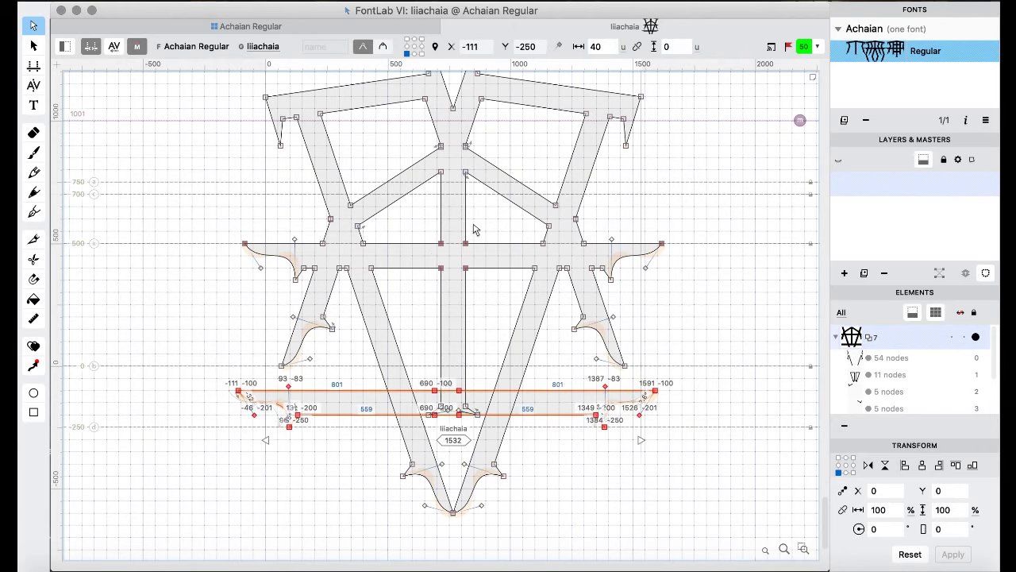
pyautogui.press('Right')
pyautogui.press('Right')
pyautogui.press('Right')
pyautogui.press('Right')
pyautogui.press('Right')
pyautogui.press('Right')
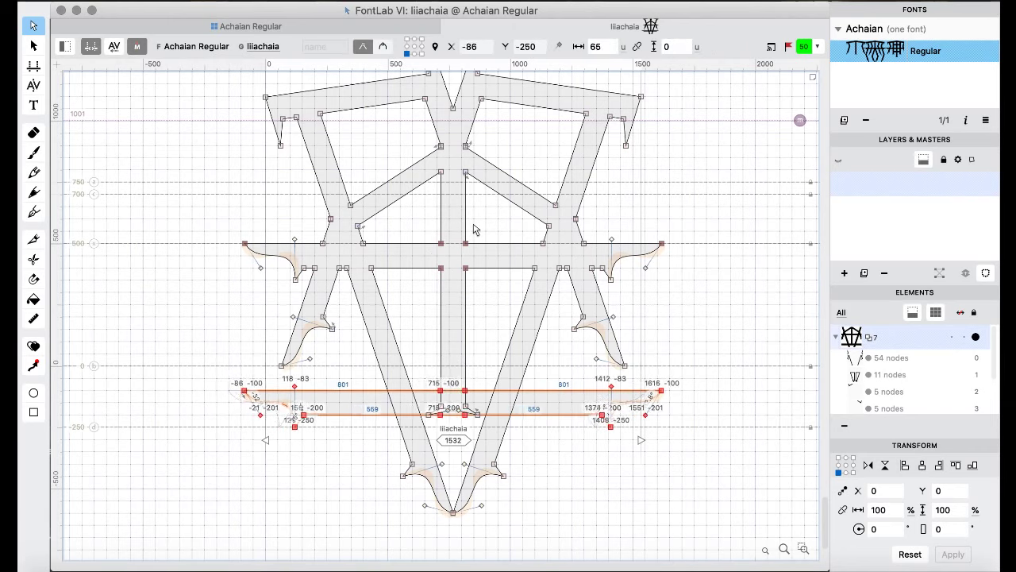
# - Remove the overlaps between all contours of liiachaia and delete the V-shaped part below the lower bar
pyautogui.press('super+a')
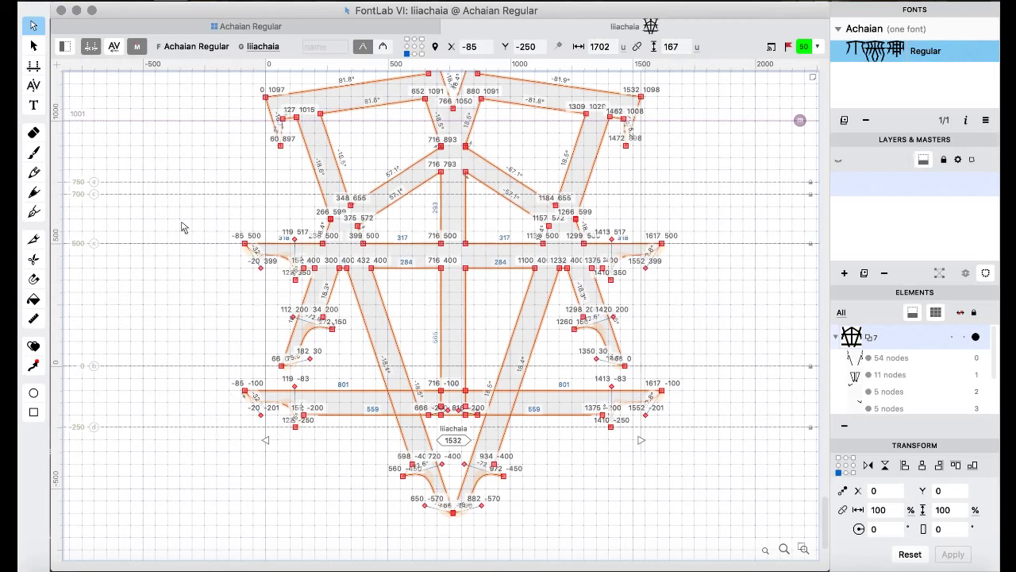
pyautogui.rightClick(163, 275)
pyautogui.moveTo(218, 97)
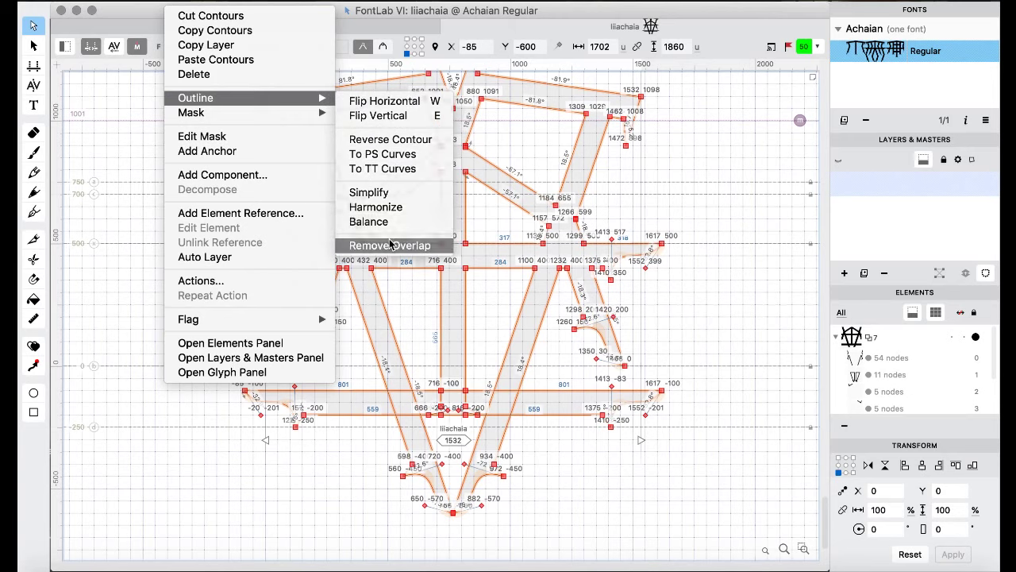
pyautogui.click(393, 245)
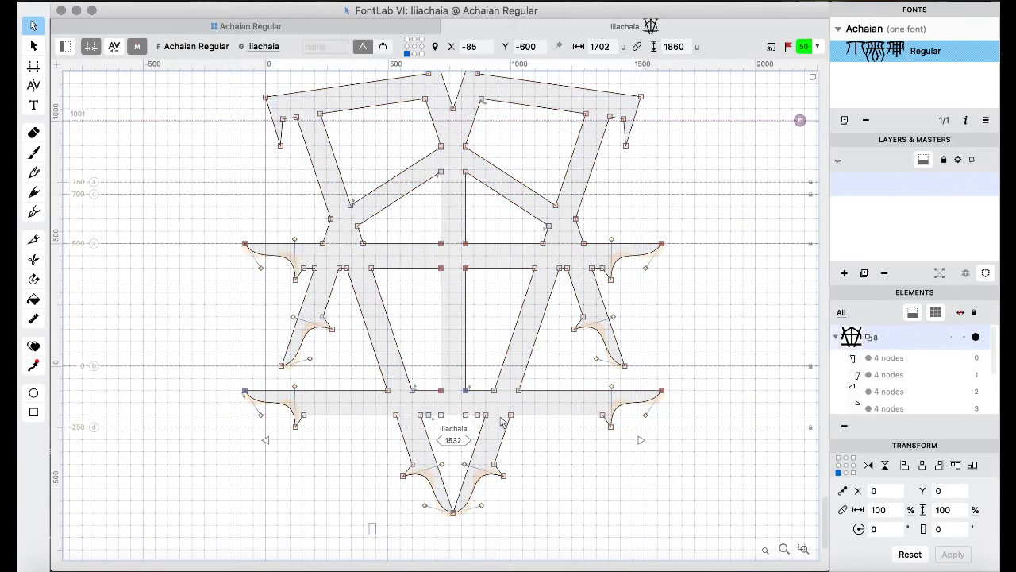
pyautogui.moveTo(370, 529); pyautogui.dragTo(532, 408)
pyautogui.press('Delete')
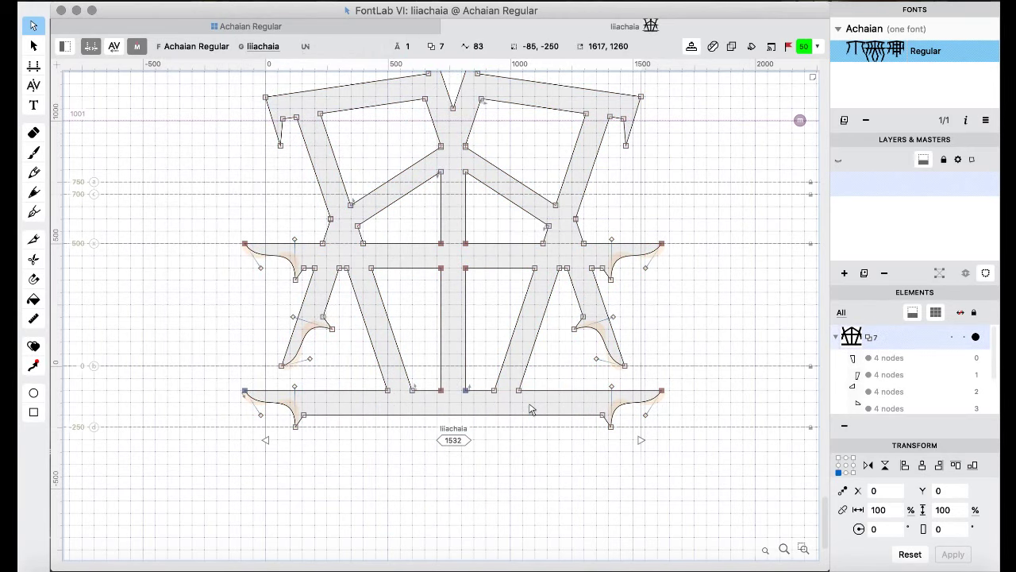
# - Paste the lower bar into the liachaia glyph and move it right to X -85, aligned with the central stem
pyautogui.hotkey('ctrl', 'z')
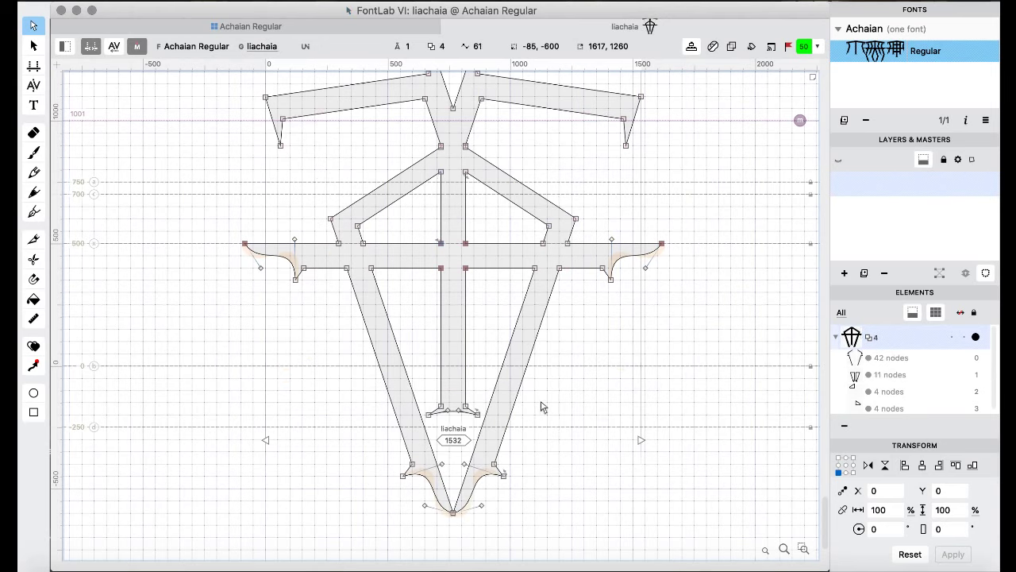
pyautogui.click(479, 423)
pyautogui.click(441, 406)
pyautogui.press('cmd+v')
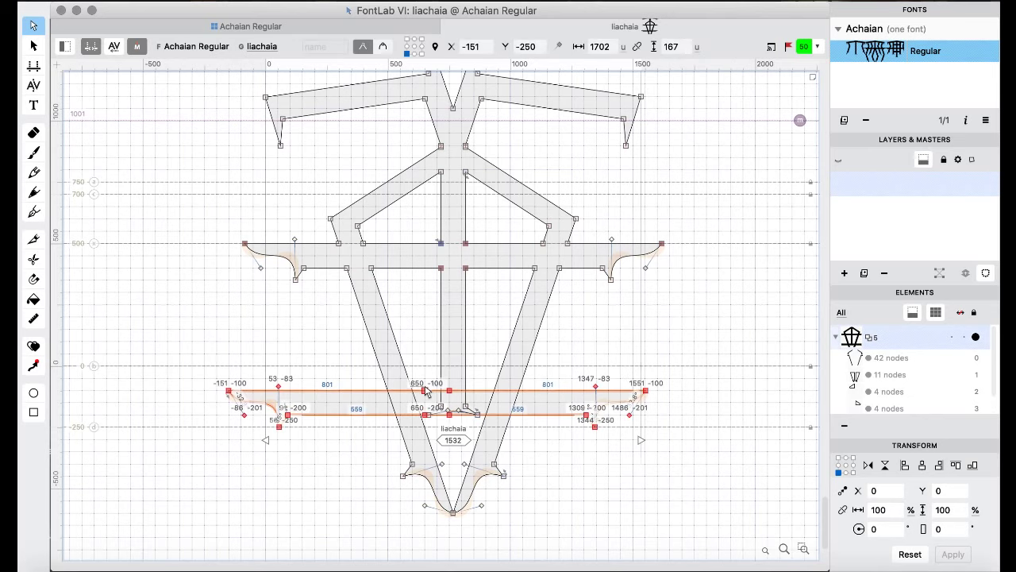
pyautogui.hotkey('shift', 'Right')
pyautogui.hotkey('shift', 'Right')
pyautogui.hotkey('shift', 'Right')
pyautogui.hotkey('shift', 'Right')
pyautogui.hotkey('shift', 'Right')
pyautogui.hotkey('shift', 'Right')
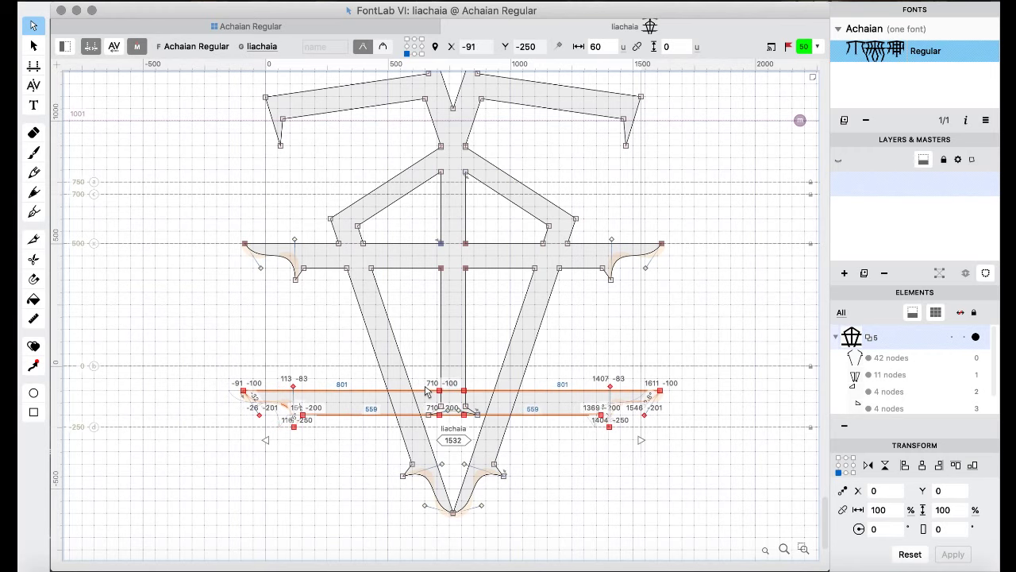
pyautogui.press('Right')
pyautogui.press('Right')
pyautogui.press('Right')
pyautogui.press('Right')
pyautogui.press('Right')
pyautogui.press('Right')
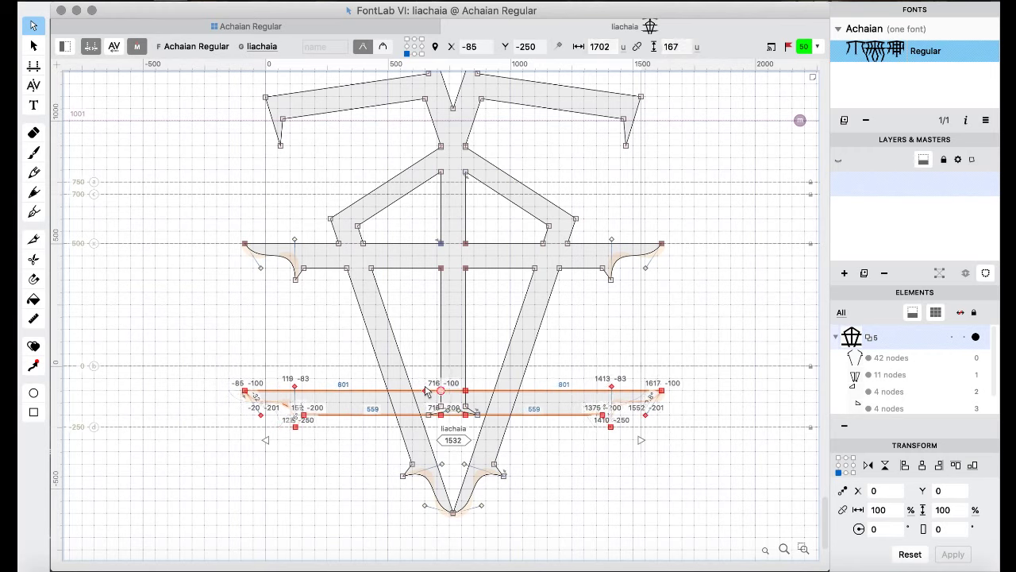
# - Remove the overlaps between all contours of liachaia and delete the V-shaped part below the lower bar
pyautogui.press('super+a')
pyautogui.rightClick(181, 307)
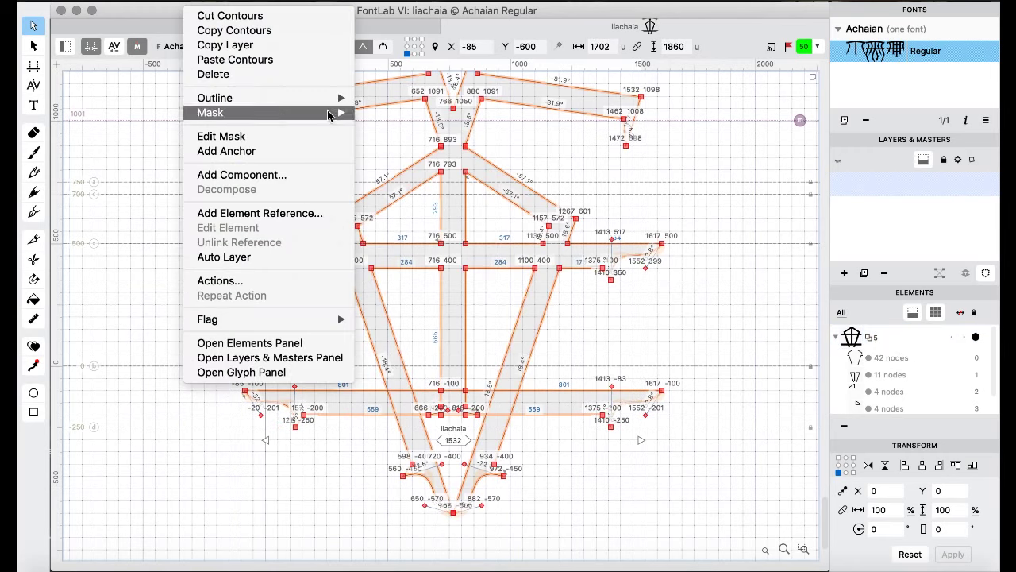
pyautogui.moveTo(338, 100)
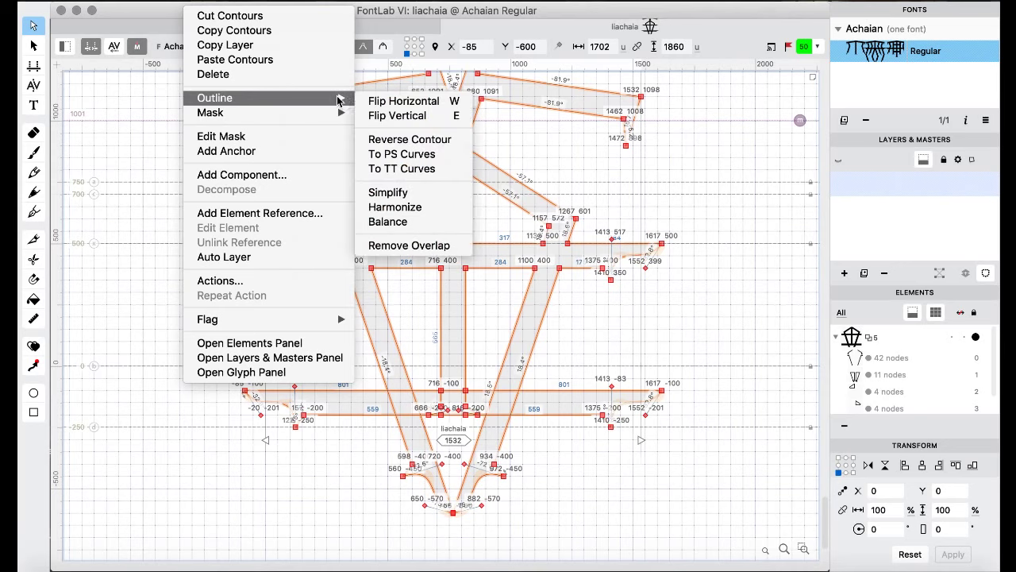
pyautogui.click(409, 246)
pyautogui.moveTo(367, 527); pyautogui.dragTo(536, 407)
pyautogui.press('BackSpace')
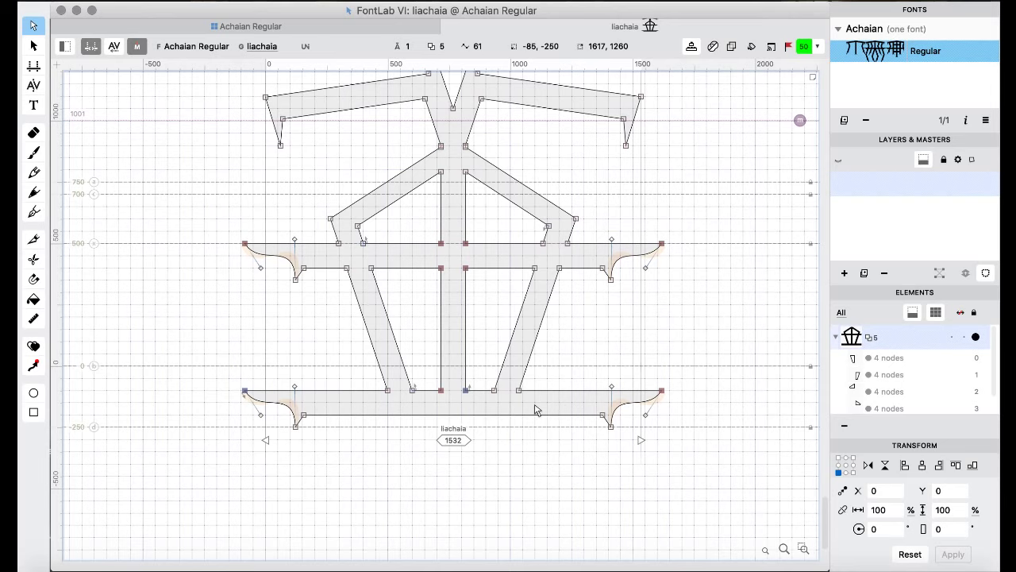
# - Paste the lower bar into the looachaia glyph and move it right to X -124, aligned with the central stem
pyautogui.press('super+bracketright')
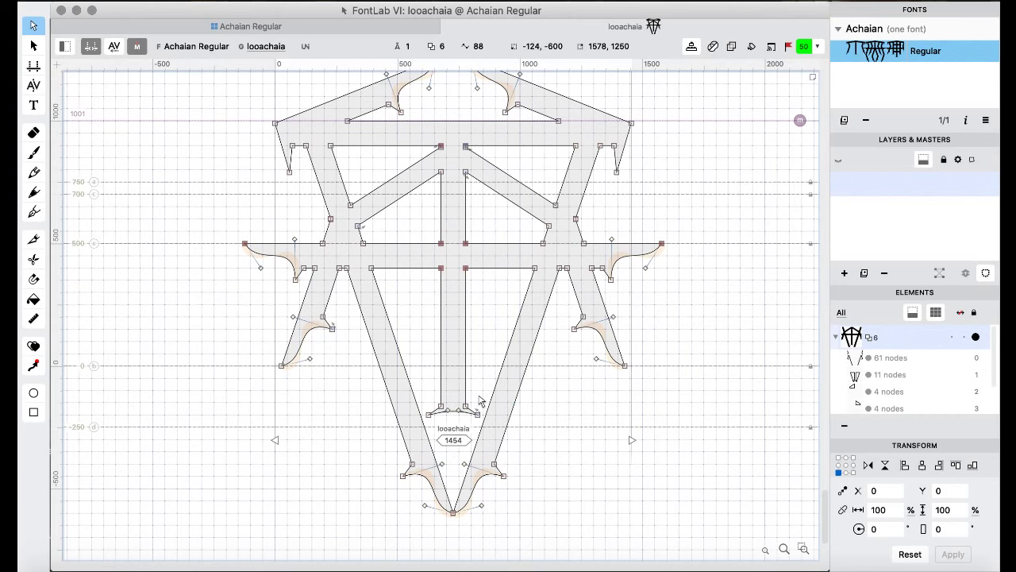
pyautogui.click(412, 464)
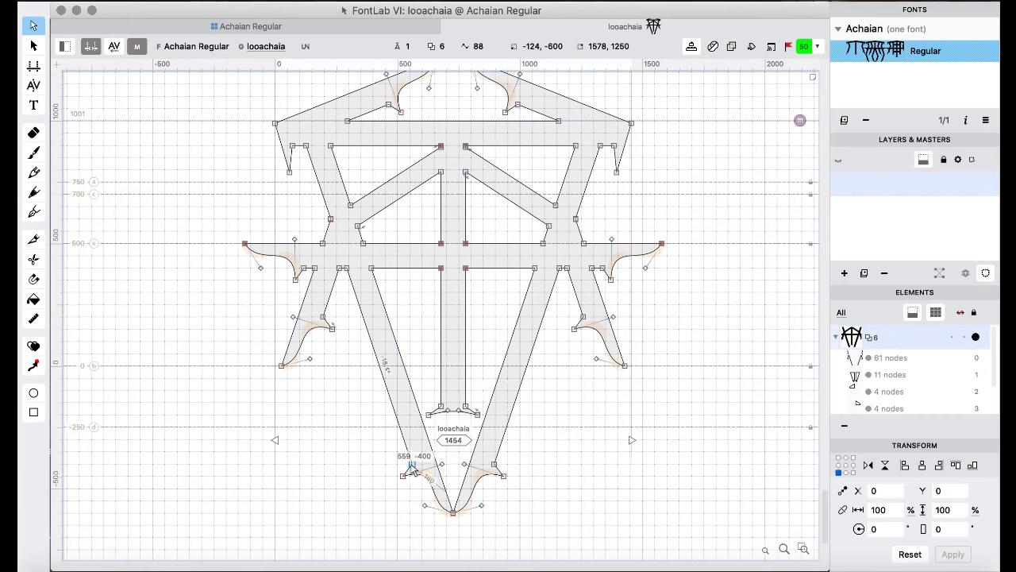
pyautogui.click(360, 455)
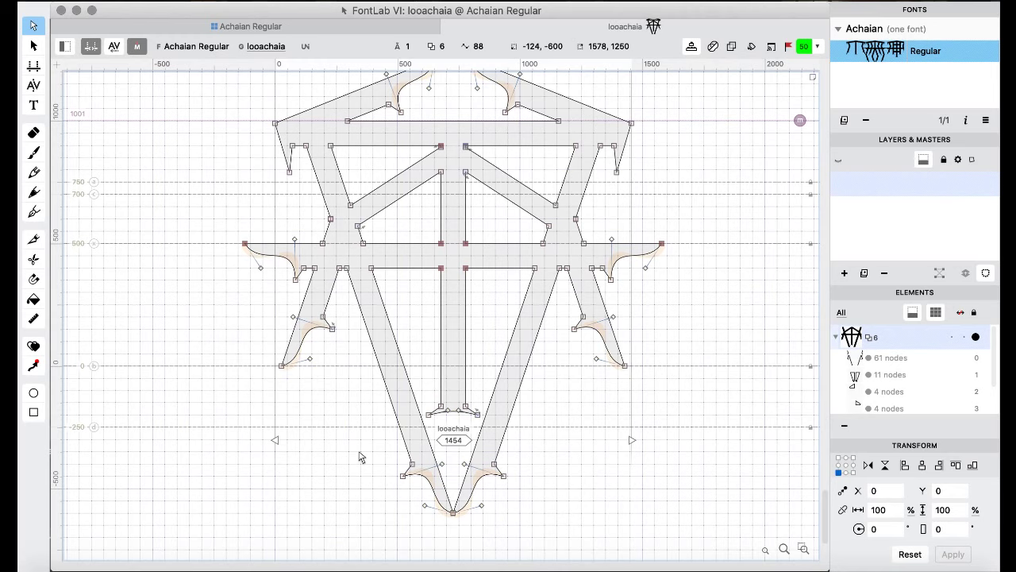
pyautogui.press('super+v')
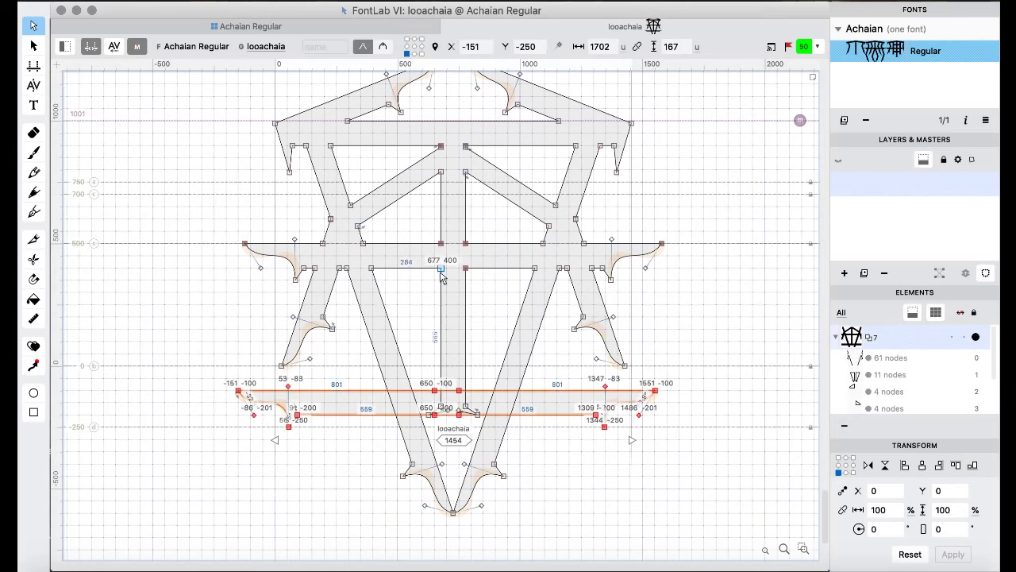
pyautogui.hotkey('shift', 'Right')
pyautogui.hotkey('shift', 'Right')
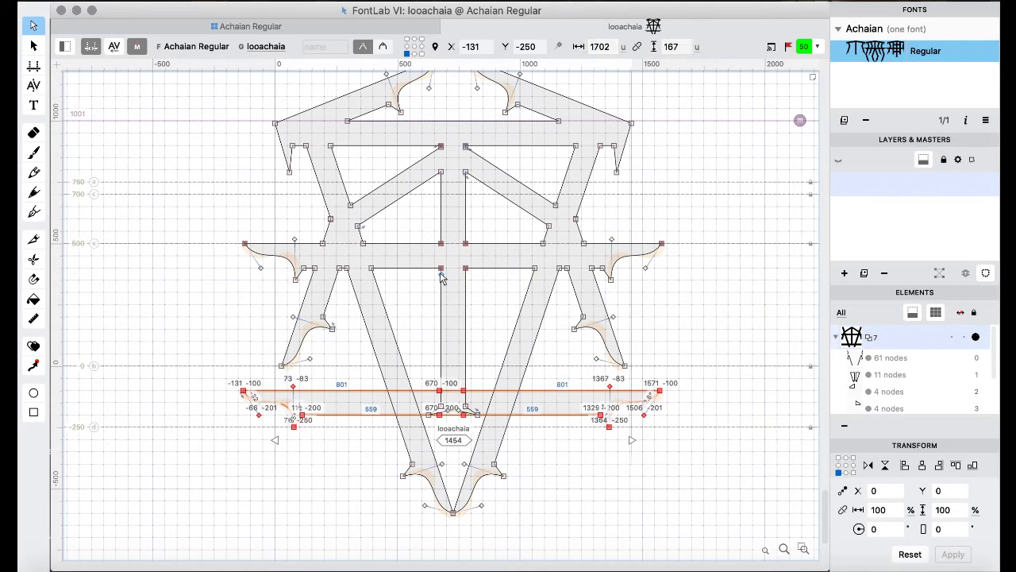
pyautogui.press('Right')
pyautogui.press('Right')
pyautogui.press('Right')
pyautogui.press('Right')
pyautogui.press('Right')
pyautogui.press('Right')
pyautogui.press('Right')
# - Remove the overlaps between all contours of looachaia and delete the V-shaped part below the lower bar
pyautogui.press('super+a')
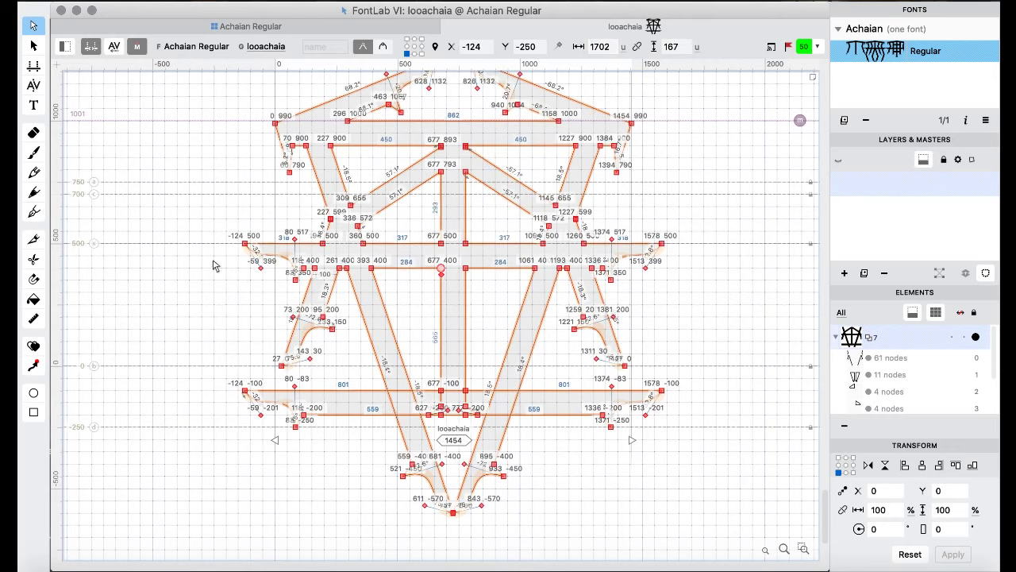
pyautogui.rightClick(176, 254)
pyautogui.moveTo(262, 98)
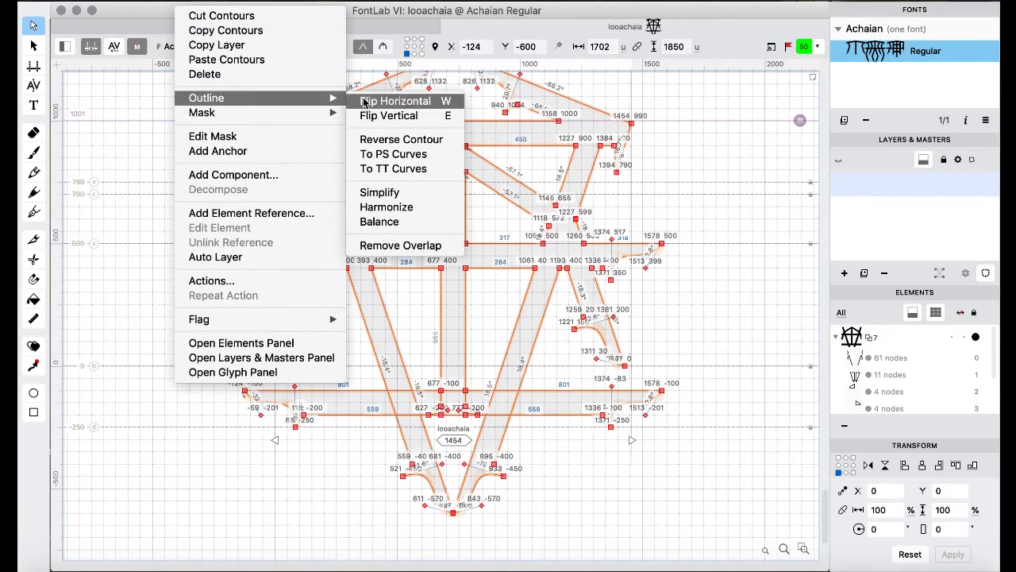
pyautogui.click(405, 245)
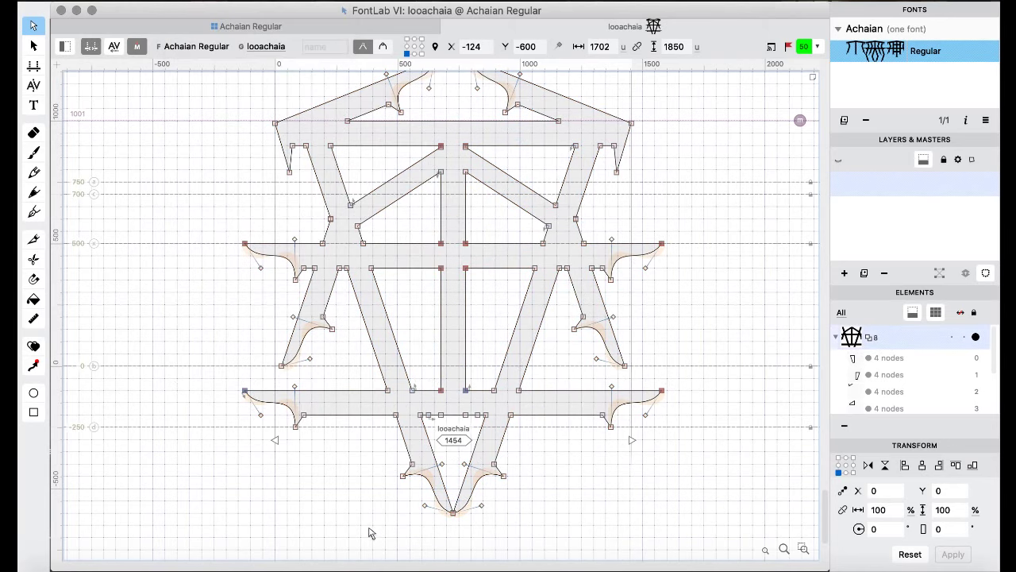
pyautogui.moveTo(364, 529); pyautogui.dragTo(545, 408)
pyautogui.press('BackSpace')
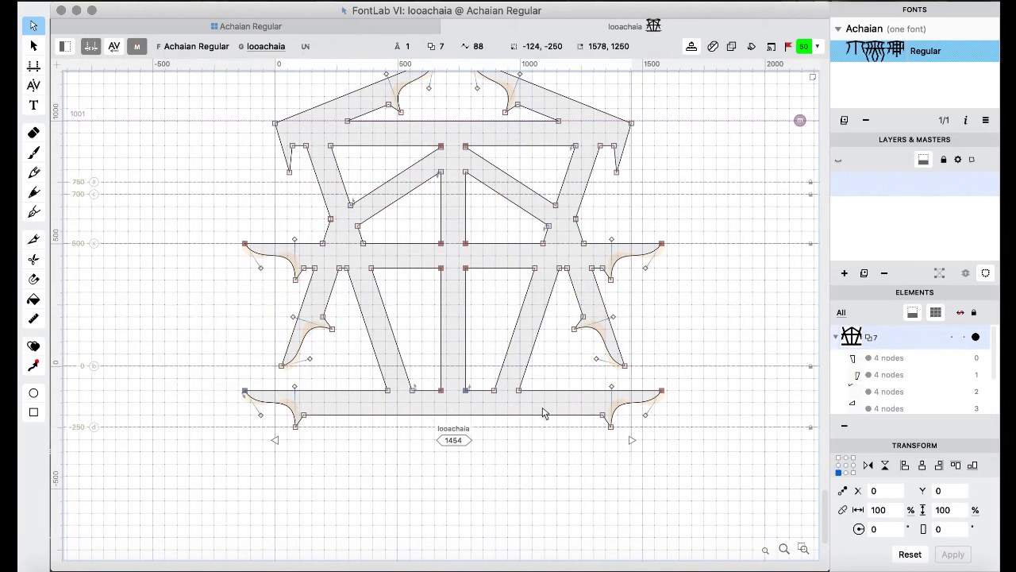
# - Paste the lower bar into the loachaia glyph and move it right to X -124, aligned with the central stem
pyautogui.press('super+bracketleft')
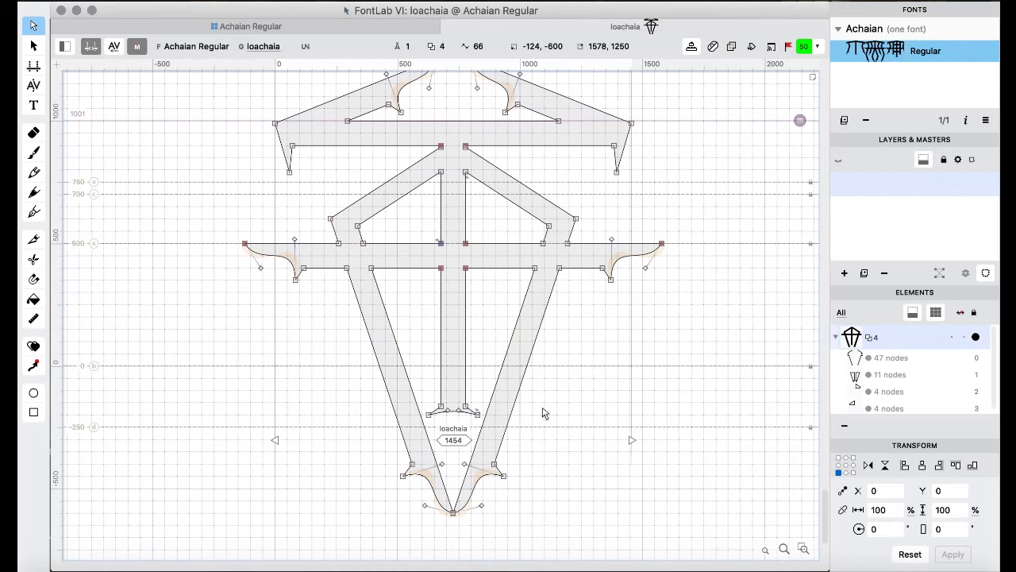
pyautogui.press('super+v')
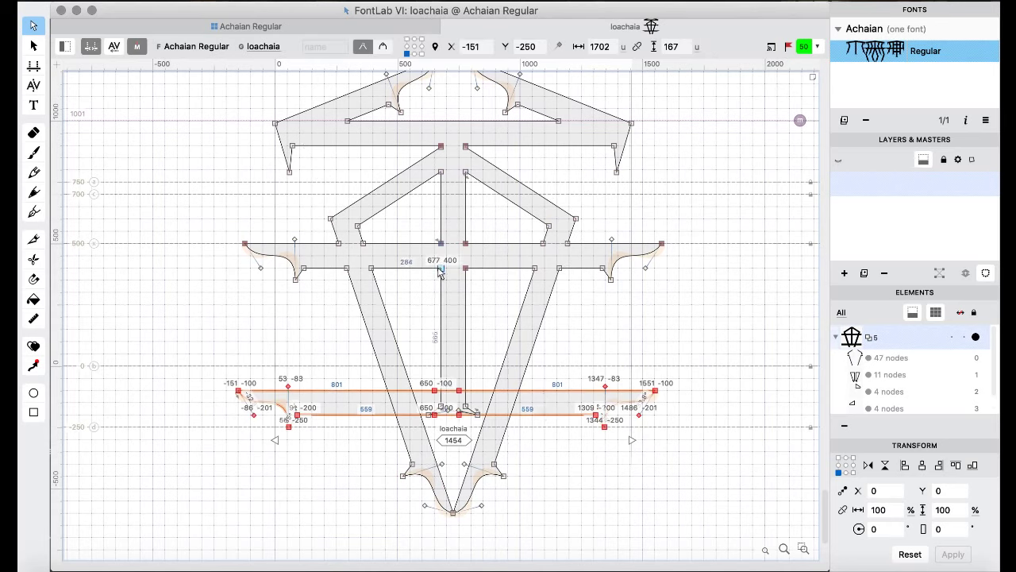
pyautogui.hotkey('shift', 'Right')
pyautogui.hotkey('shift', 'Right')
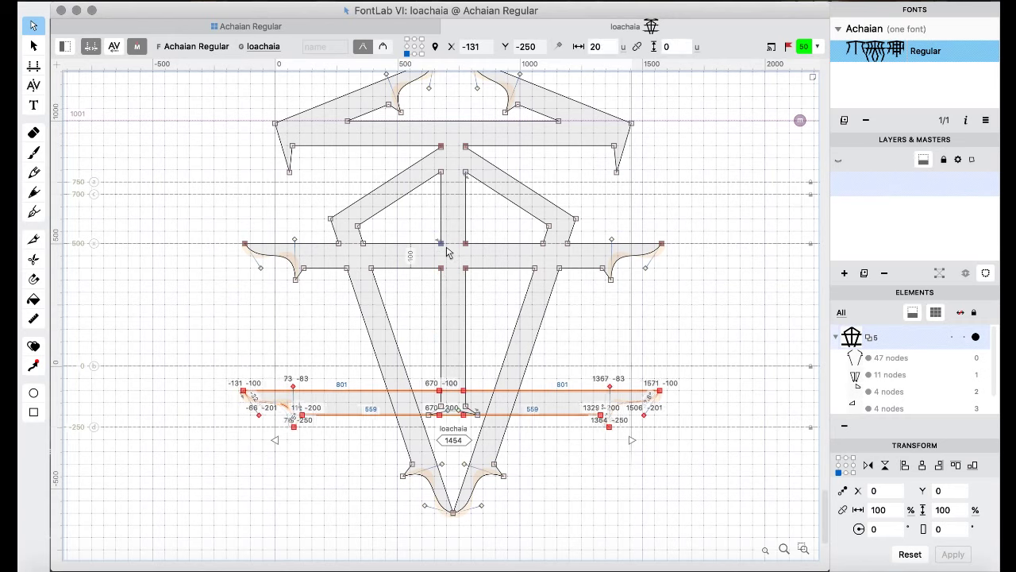
pyautogui.press('Right')
pyautogui.press('Right')
pyautogui.press('Right')
pyautogui.press('Right')
pyautogui.press('Right')
pyautogui.press('Right')
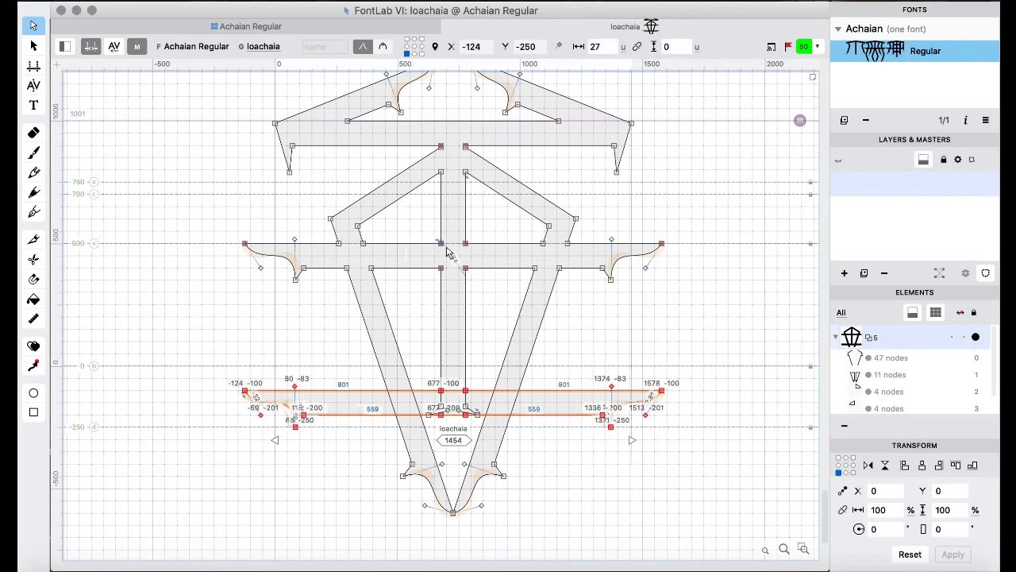
# - Remove the overlaps between all contours of loachaia and delete the V-shaped part below the lower bar
pyautogui.press('super+a')
pyautogui.rightClick(195, 314)
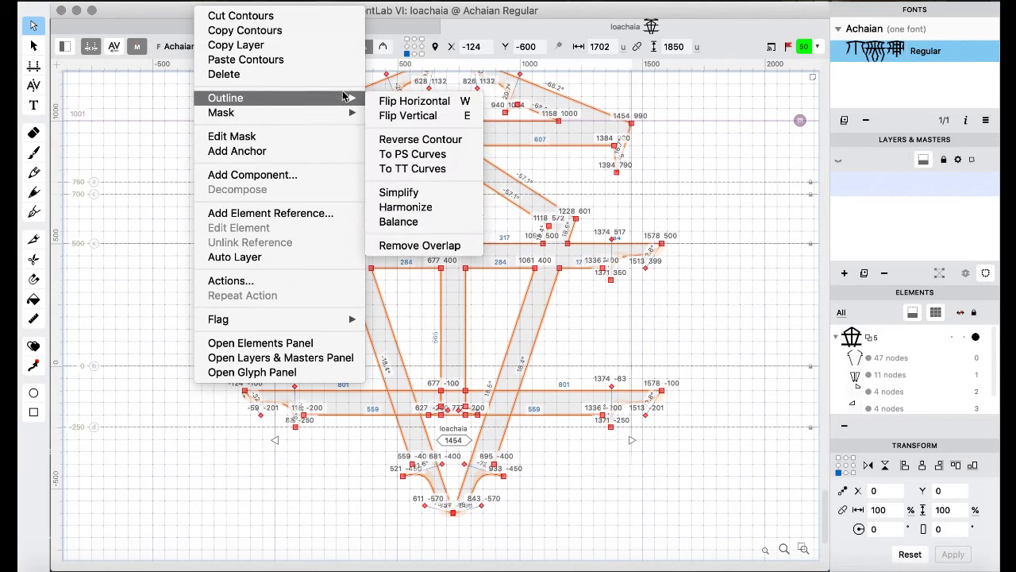
pyautogui.click(428, 273)
pyautogui.rightClick(429, 272)
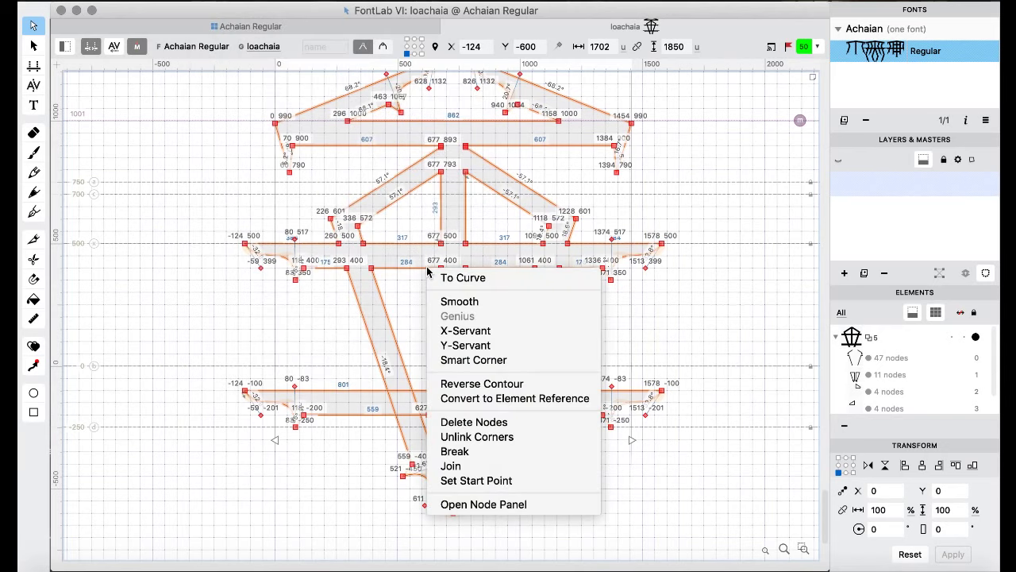
pyautogui.press('Escape')
pyautogui.rightClick(158, 216)
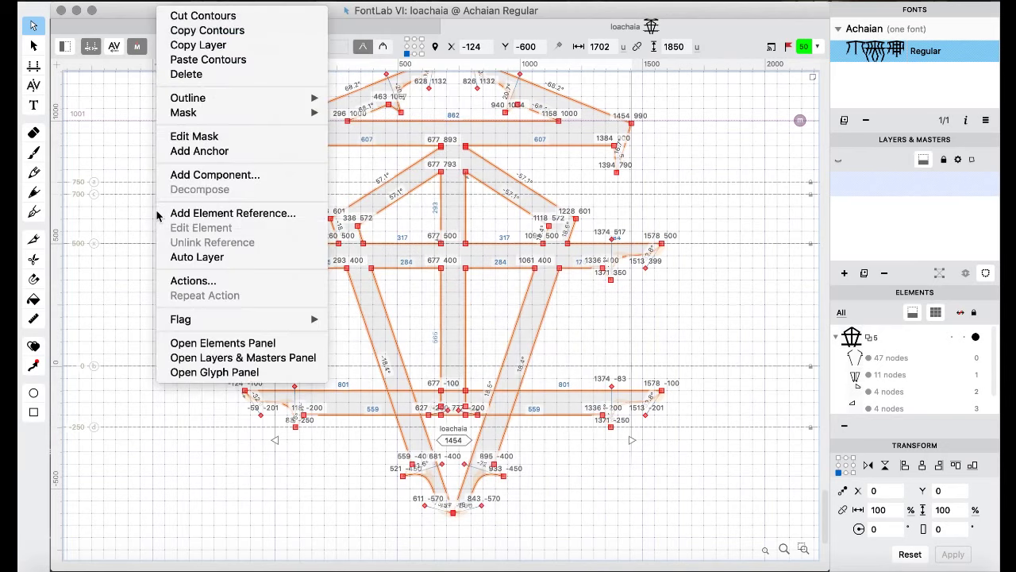
pyautogui.moveTo(257, 97)
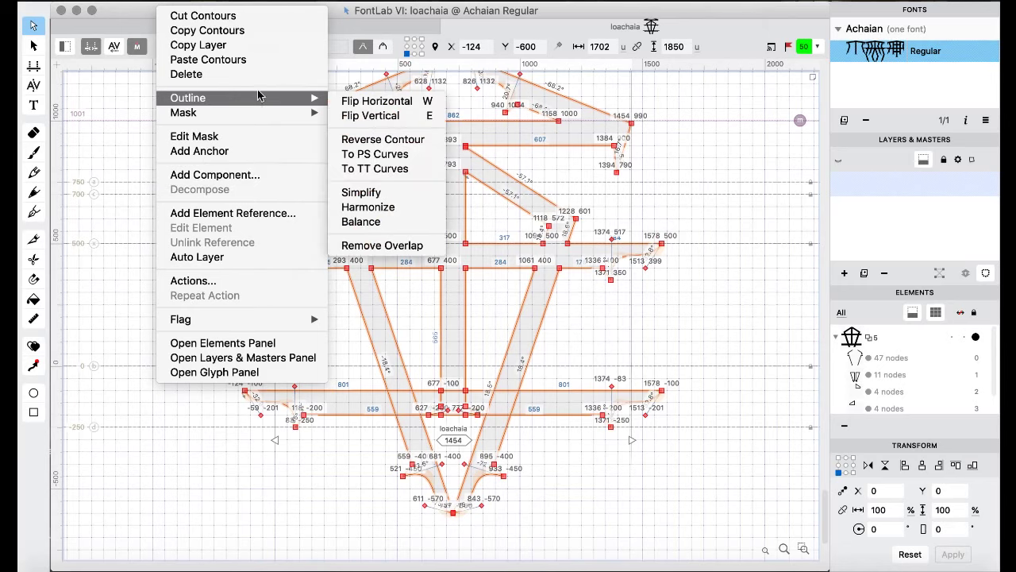
pyautogui.click(387, 245)
pyautogui.moveTo(368, 531); pyautogui.dragTo(531, 413)
pyautogui.press('Delete')
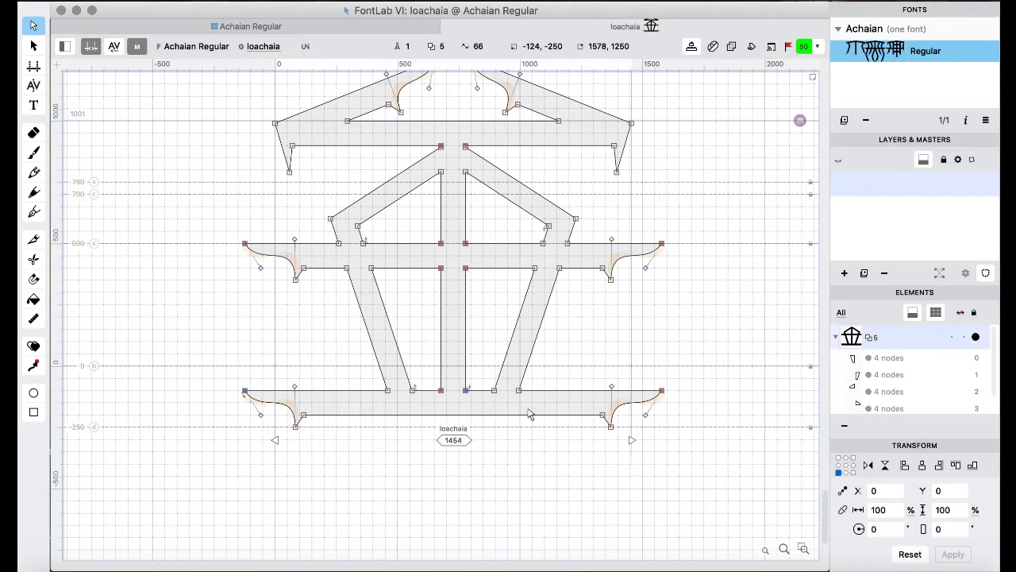
# - Paste the lower bar into the luuachaia glyph and move it horizontally to X 72, aligned with the central stem
pyautogui.press('super+bracketright')
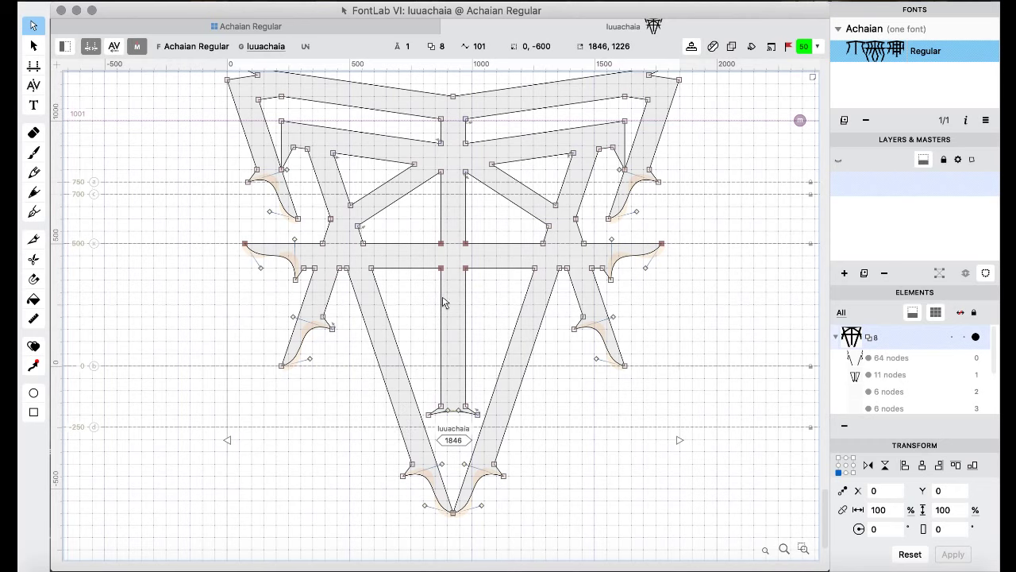
pyautogui.press('super+v')
pyautogui.hotkey('shift', 'Right')
pyautogui.hotkey('shift', 'Right')
pyautogui.hotkey('shift', 'Right')
pyautogui.hotkey('shift', 'Right')
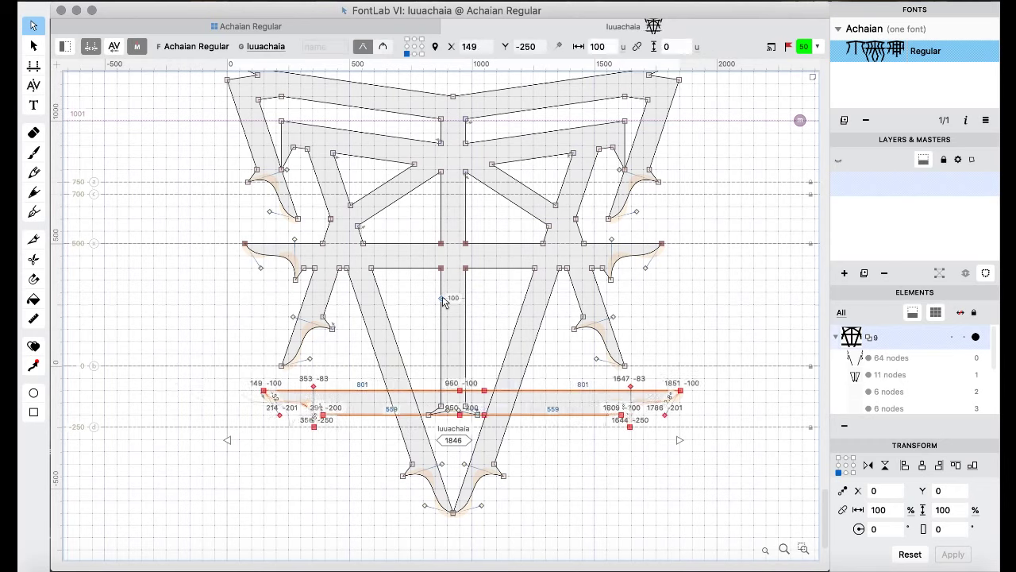
pyautogui.hotkey('shift', 'Right')
pyautogui.hotkey('shift', 'Right')
pyautogui.press('Right')
pyautogui.press('Right')
pyautogui.press('Right')
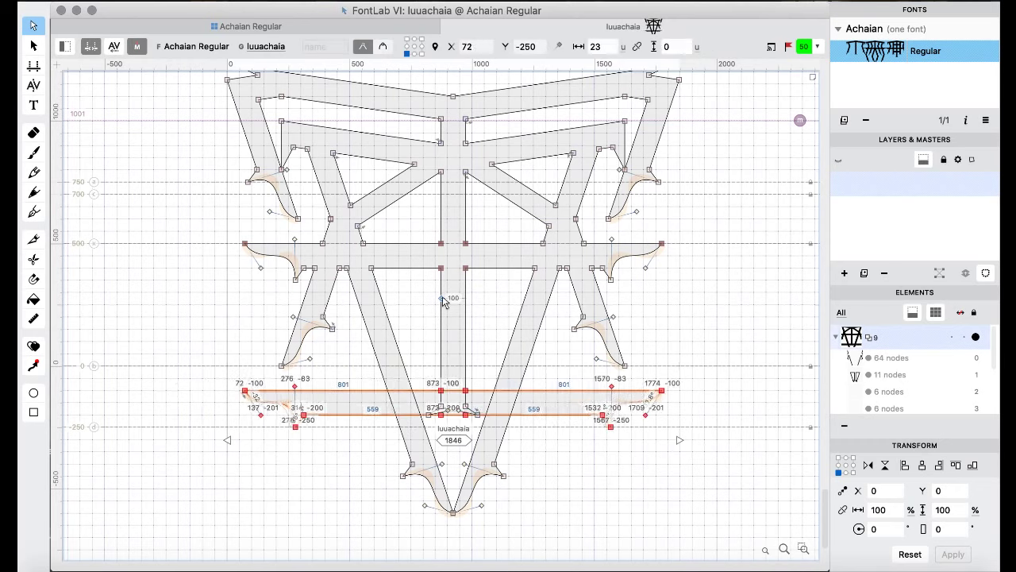
# - Remove the overlaps between all contours of luuachaia and delete the V-shaped part below the lower bar
pyautogui.press('super+a')
pyautogui.rightClick(143, 258)
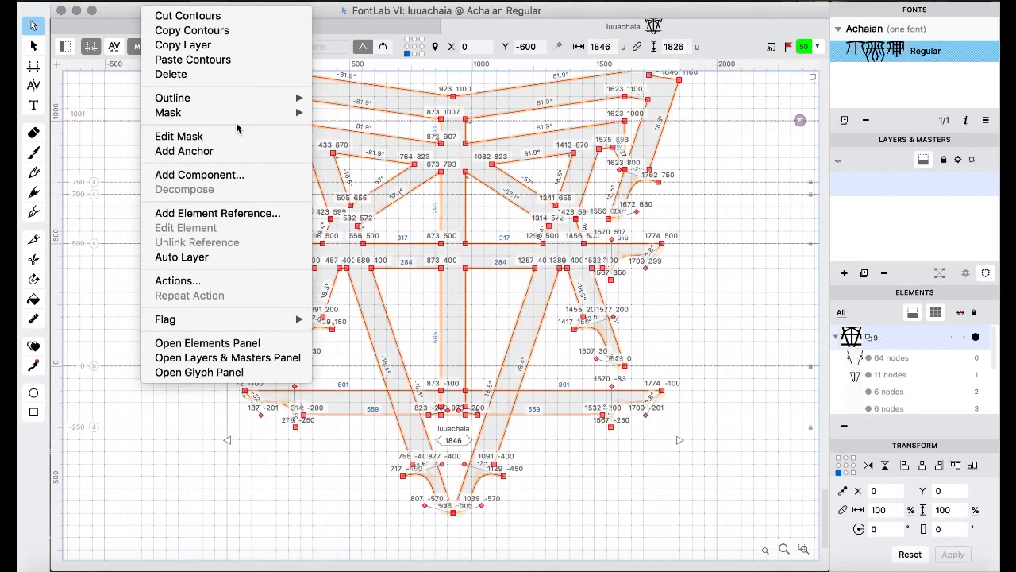
pyautogui.moveTo(297, 97)
pyautogui.click(357, 245)
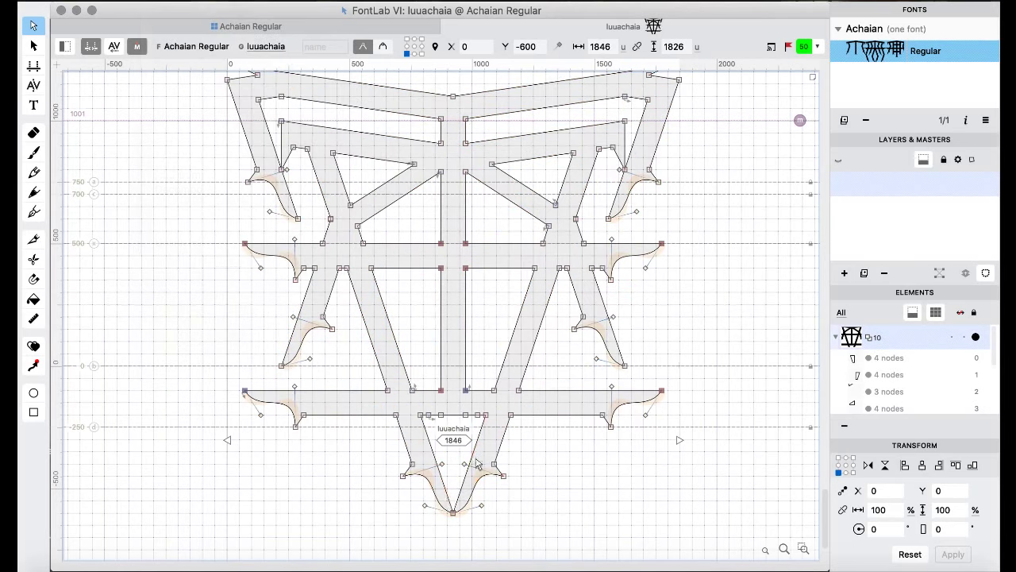
pyautogui.moveTo(378, 527); pyautogui.dragTo(544, 405)
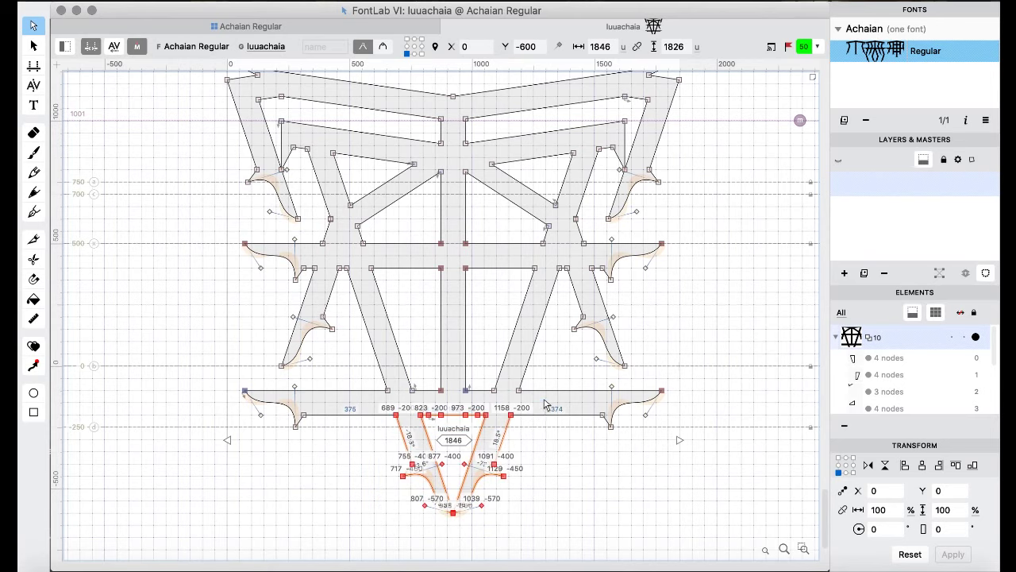
pyautogui.press('BackSpace')
# - Paste the lower bar into the luachaia glyph at X -151, Y -250
pyautogui.press('super+bracketleft')
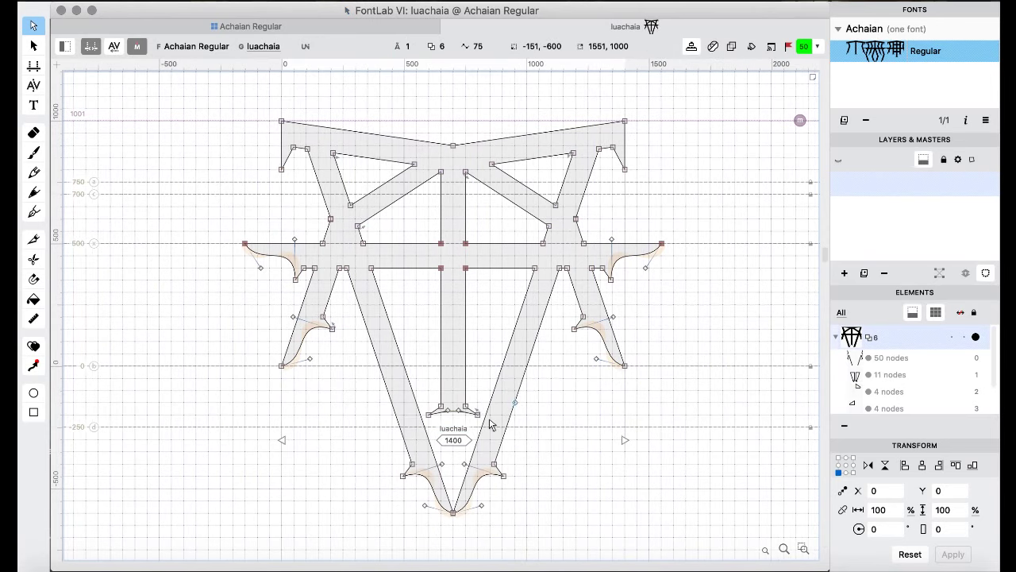
pyautogui.press('super+v')
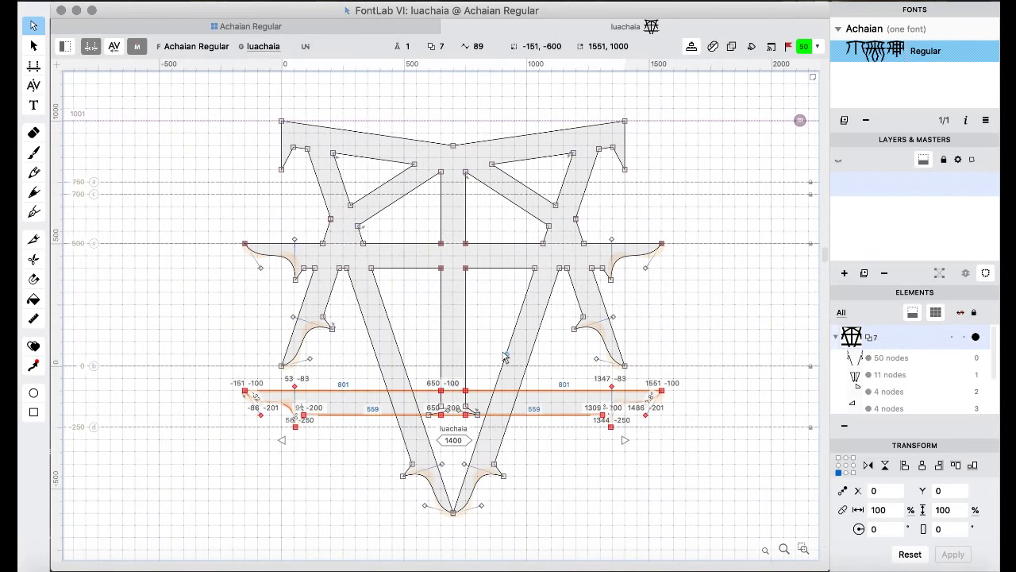
# - Remove the overlaps between all contours of luachaia and delete the V-shaped part below the lower bar
pyautogui.press('super+a')
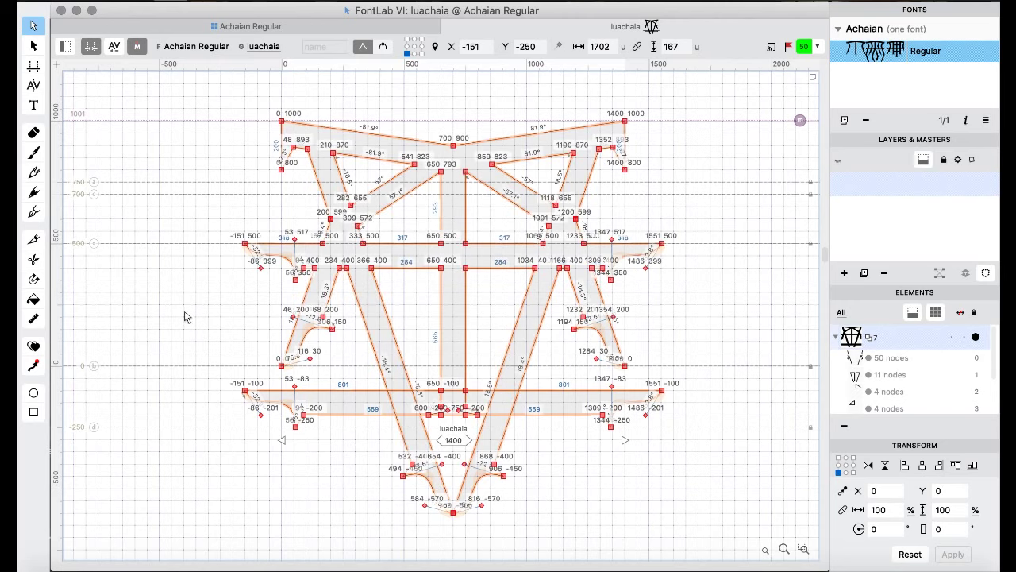
pyautogui.rightClick(143, 300)
pyautogui.moveTo(229, 106)
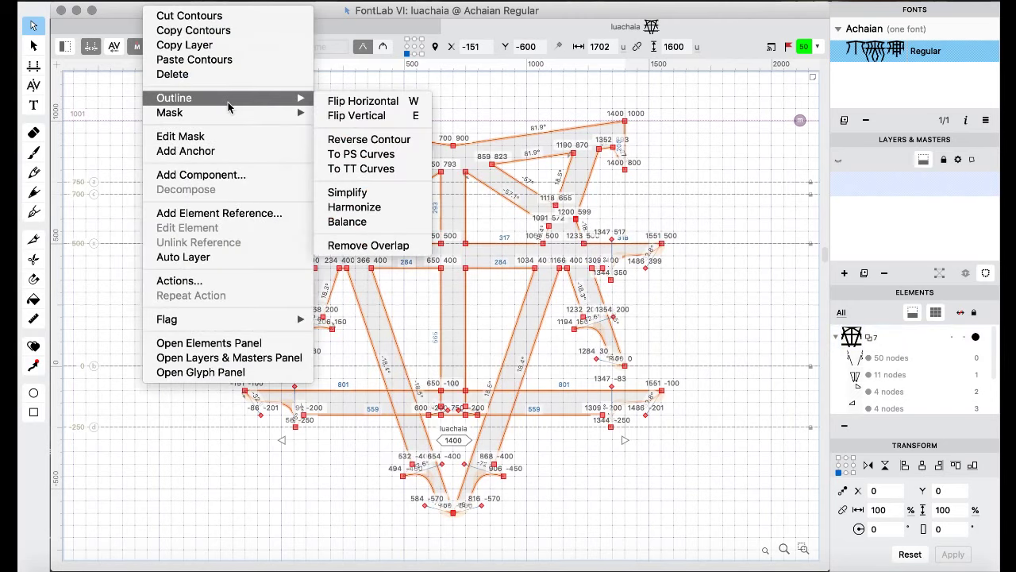
pyautogui.click(414, 247)
pyautogui.moveTo(384, 546); pyautogui.dragTo(543, 408)
pyautogui.press('Delete')
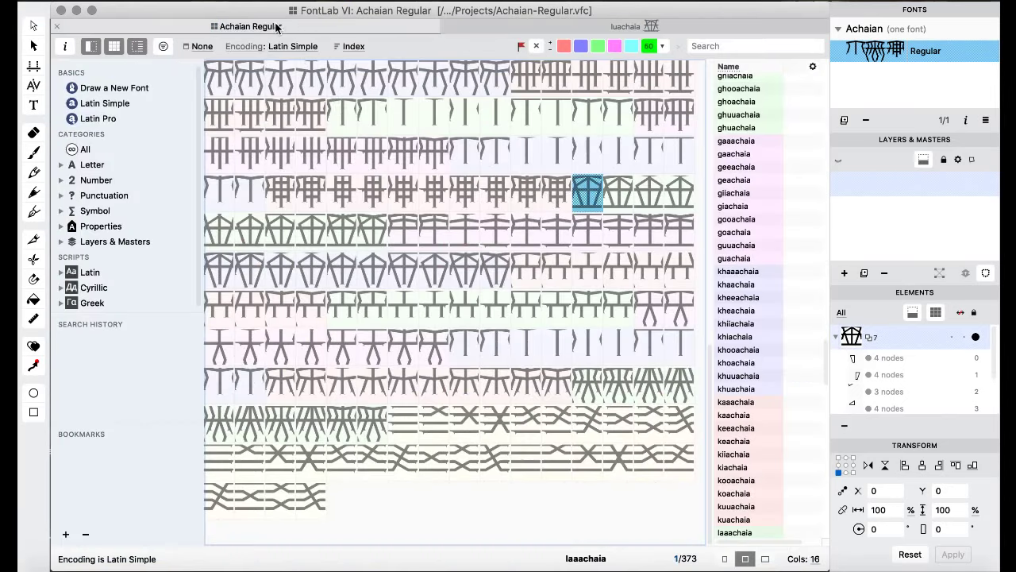
# - Look through the font overview from the syllable glyphs up to the component glyphs and view the hungarumlaut outline
pyautogui.click(277, 26)
pyautogui.click(426, 181)
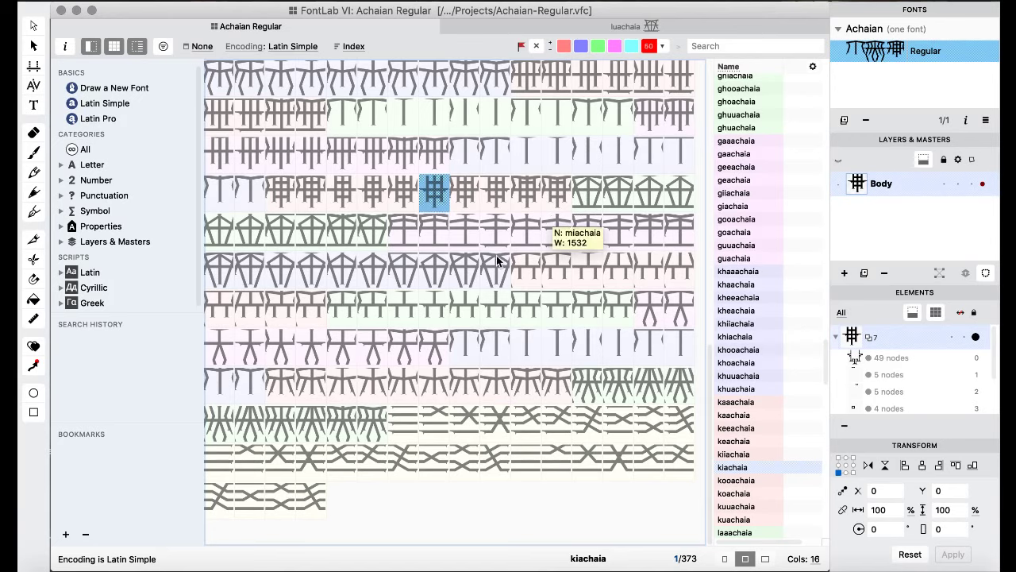
pyautogui.click(466, 123)
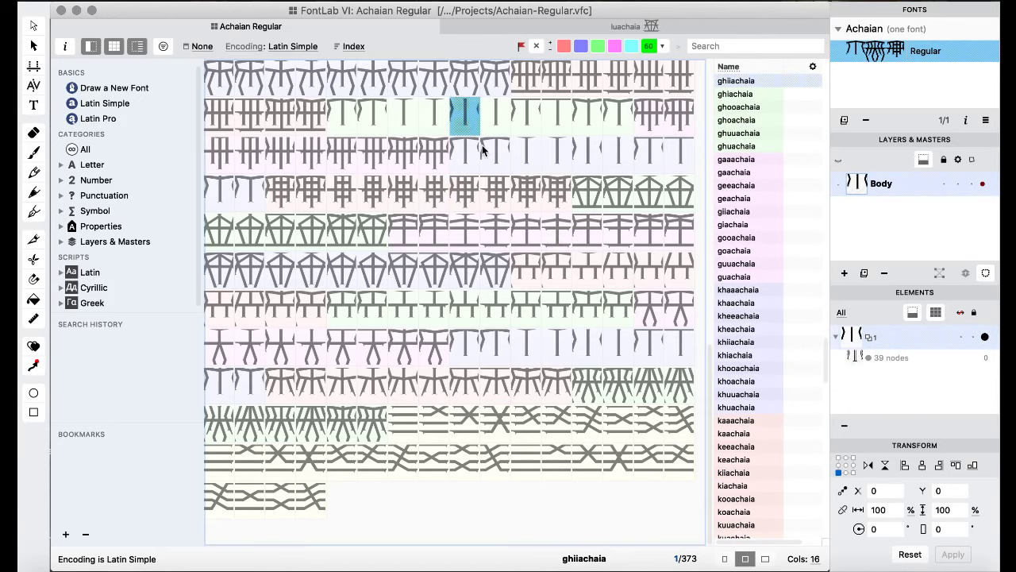
pyautogui.click(483, 146)
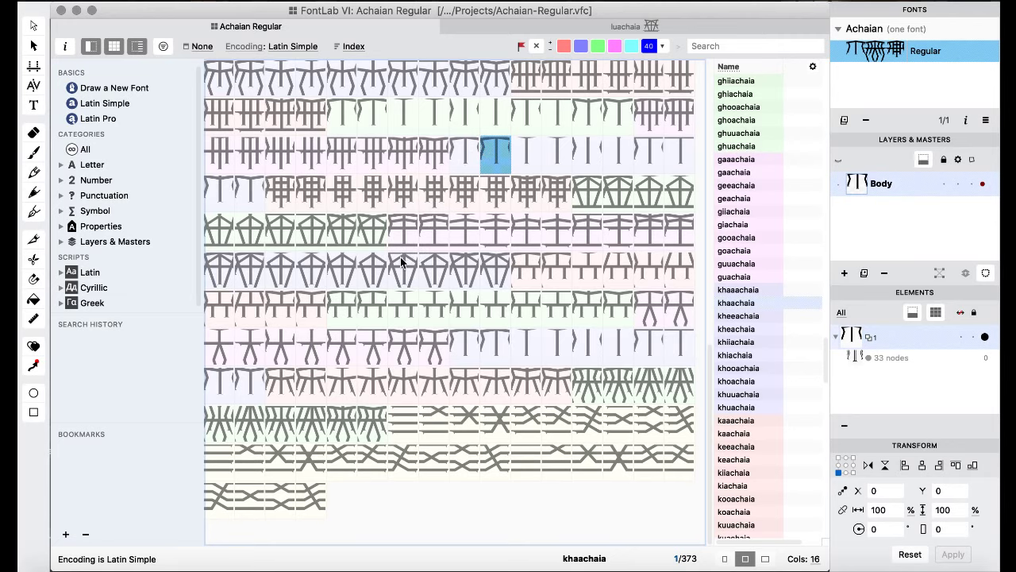
pyautogui.scroll(5, 400, 256)
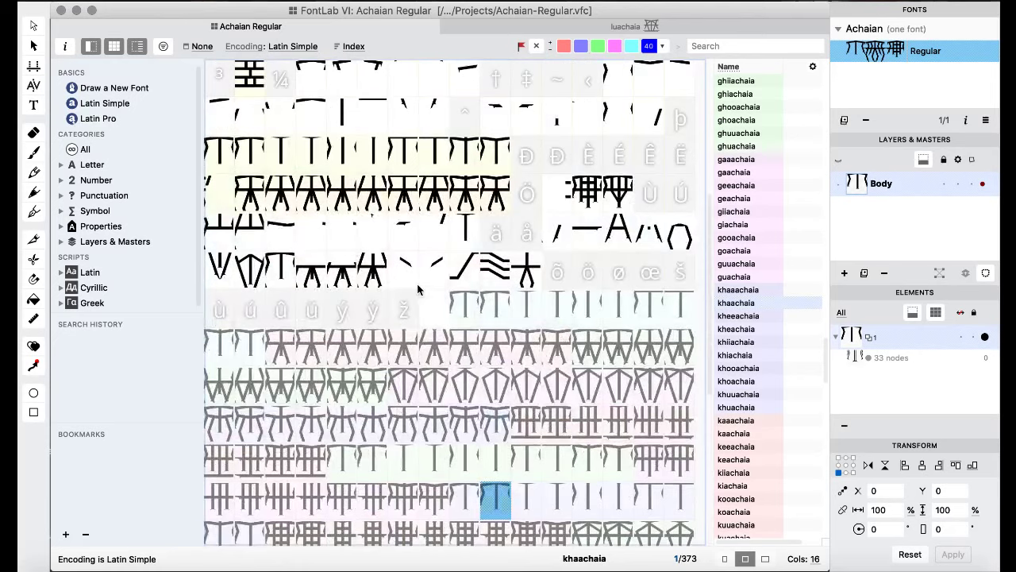
pyautogui.scroll(3, 423, 272)
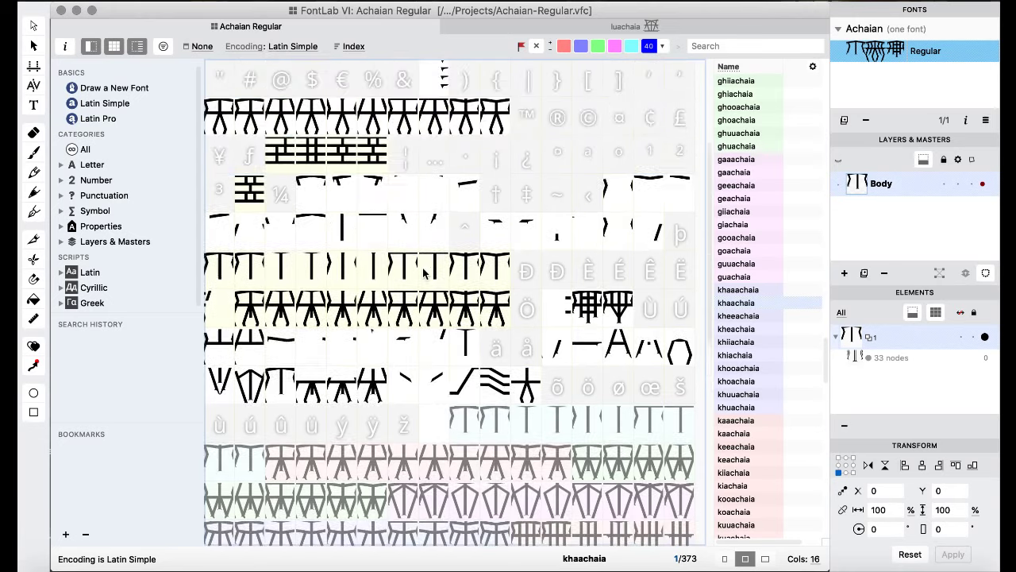
pyautogui.click(307, 195)
pyautogui.doubleClick(308, 229)
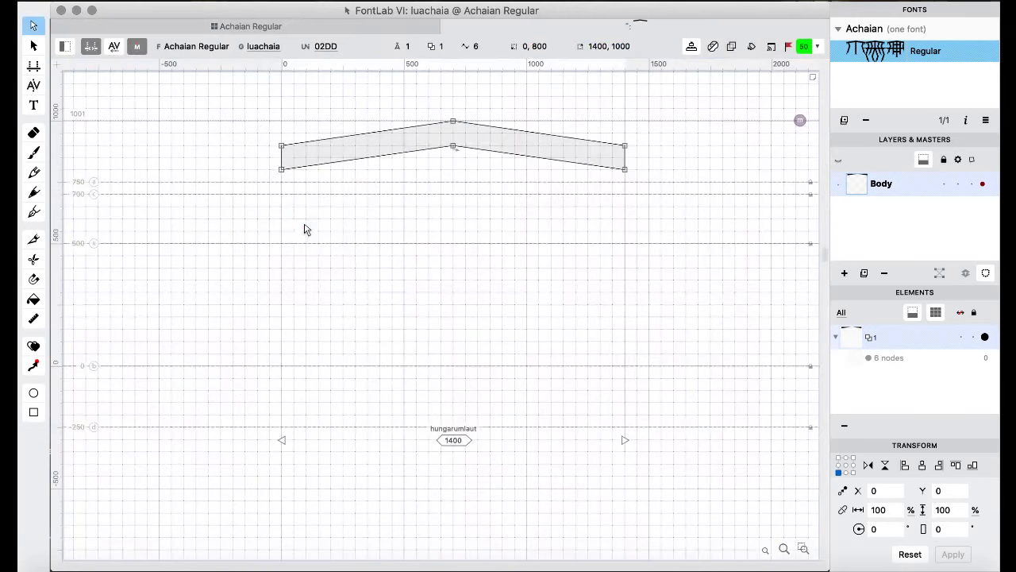
# - Compare the top stroke outlines of the onehalf and guillemotleft component glyphs
pyautogui.click(255, 27)
pyautogui.click(316, 191)
pyautogui.doubleClick(316, 190)
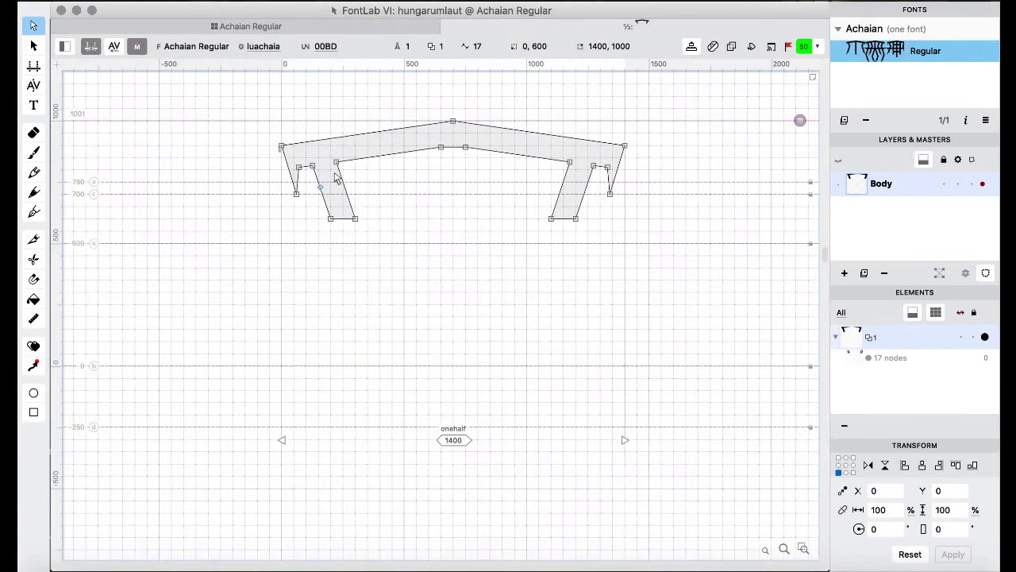
pyautogui.click(237, 27)
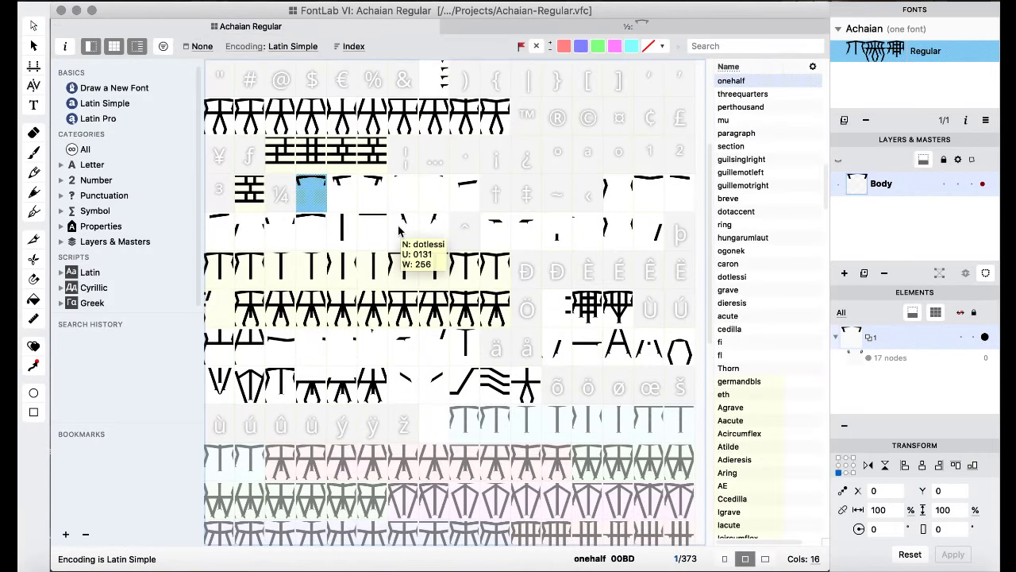
pyautogui.doubleClick(646, 197)
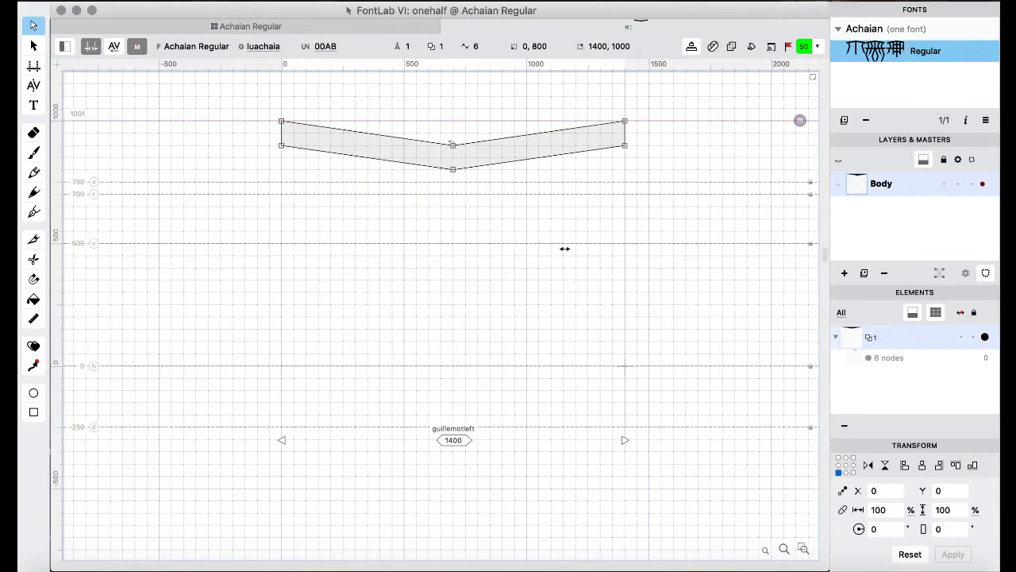
pyautogui.click(248, 27)
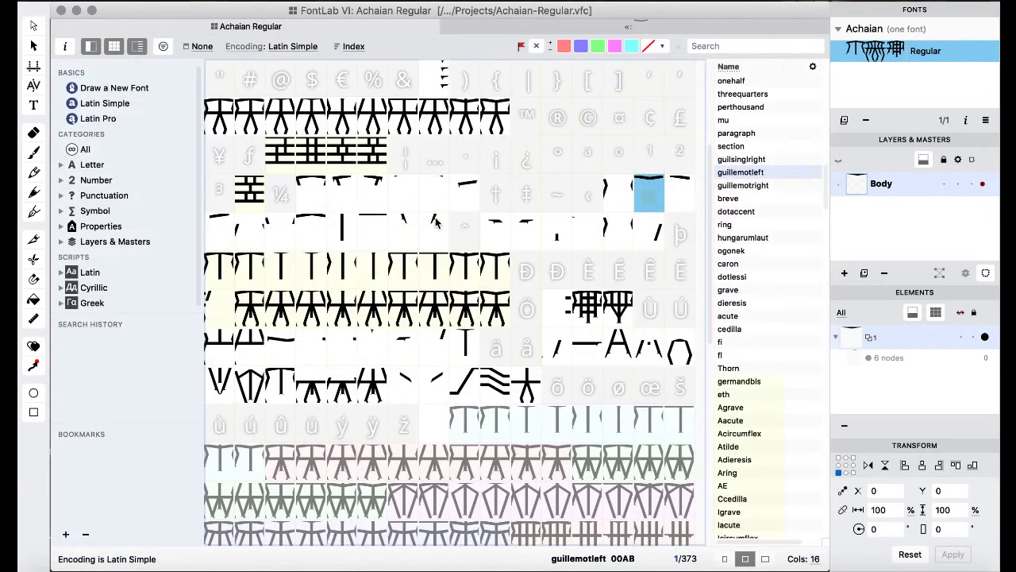
pyautogui.doubleClick(315, 194)
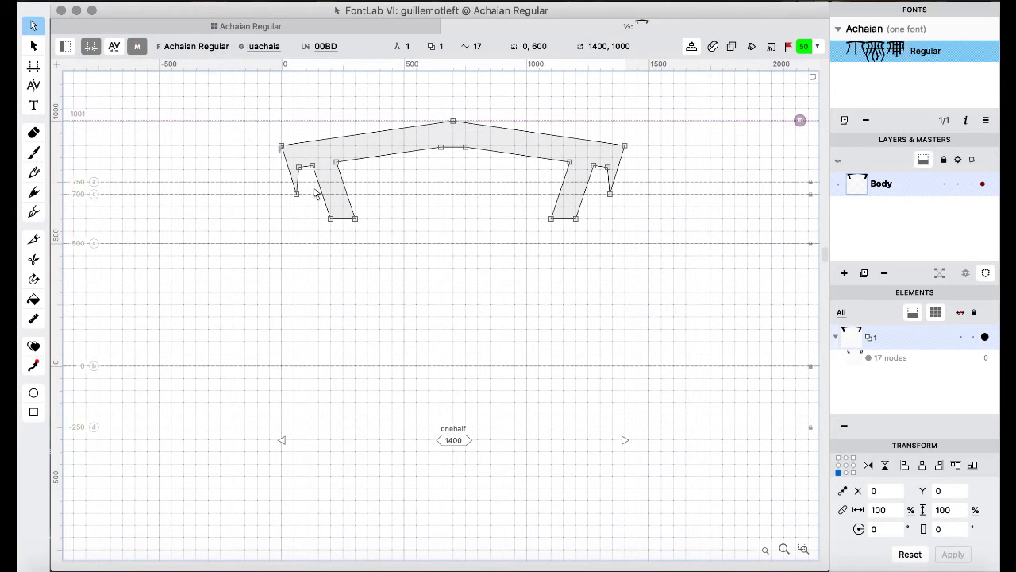
# - Copy the guillemotleft glyph's V-shaped top stroke into the empty dagger glyph
pyautogui.click(267, 26)
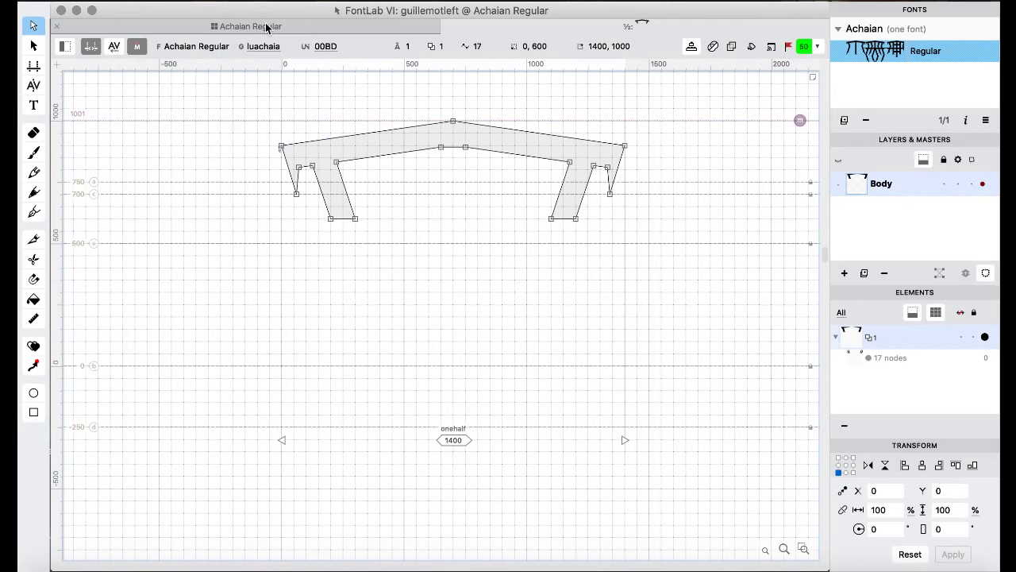
pyautogui.click(656, 200)
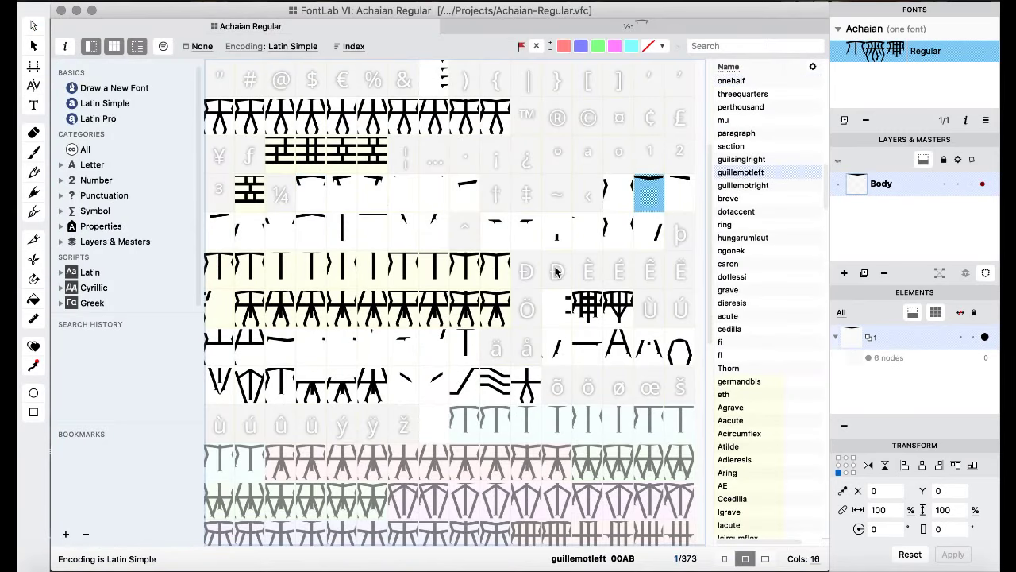
pyautogui.click(497, 194)
# - Copy the whole onehalf contour and paste it into the dagger glyph
pyautogui.doubleClick(310, 195)
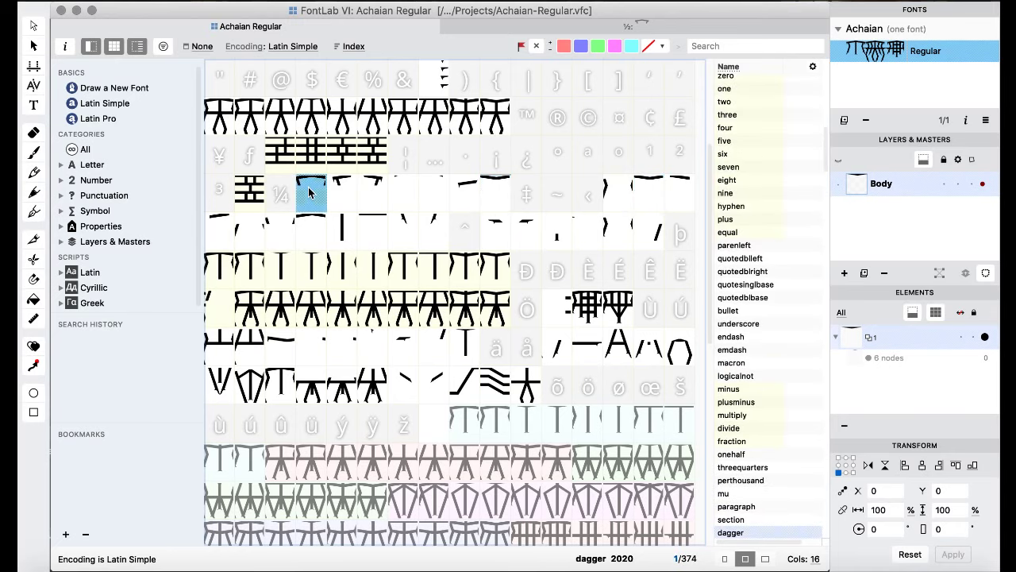
pyautogui.press('super+a')
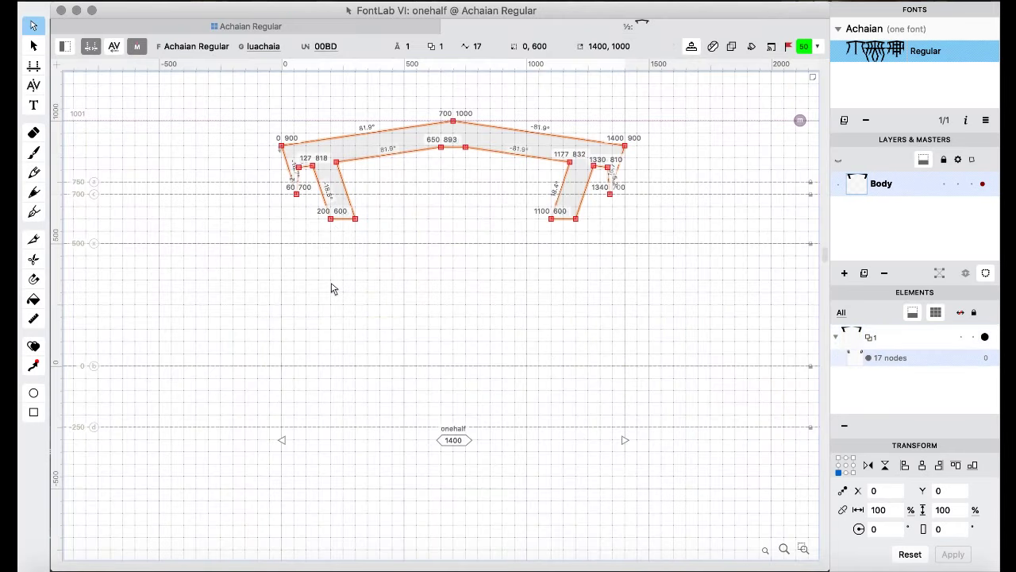
pyautogui.click(297, 30)
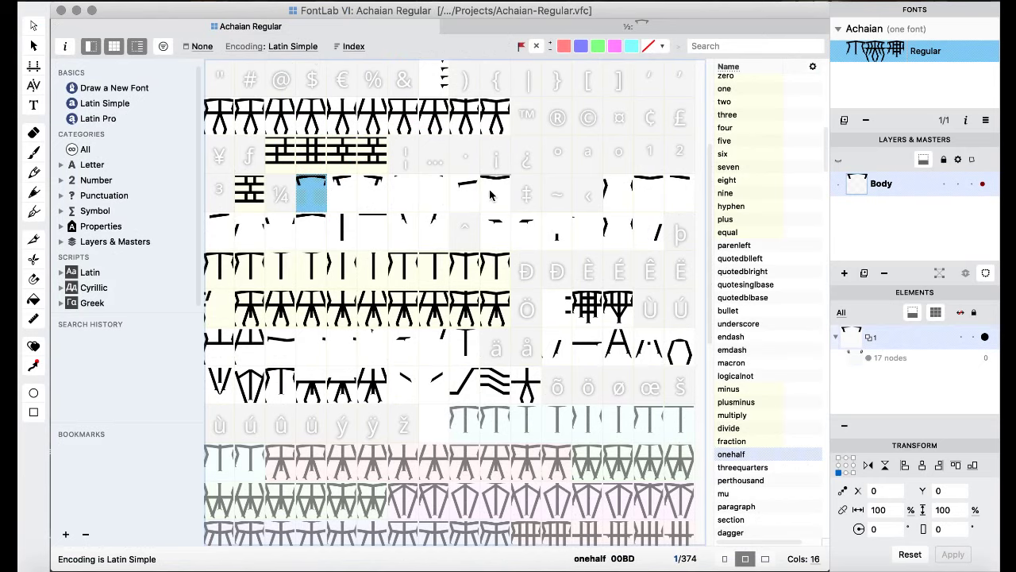
pyautogui.click(466, 201)
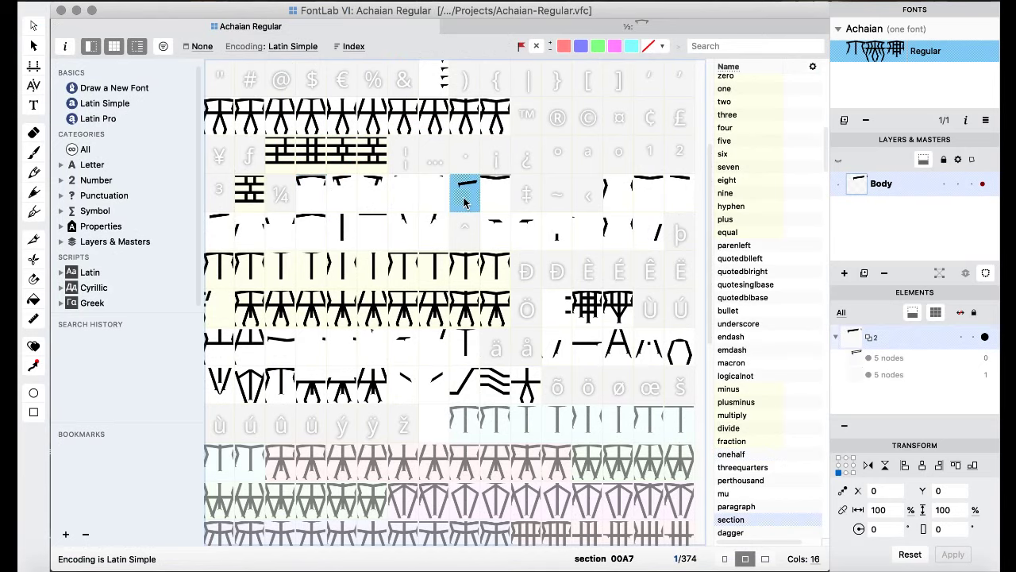
pyautogui.doubleClick(499, 196)
pyautogui.press('super+v')
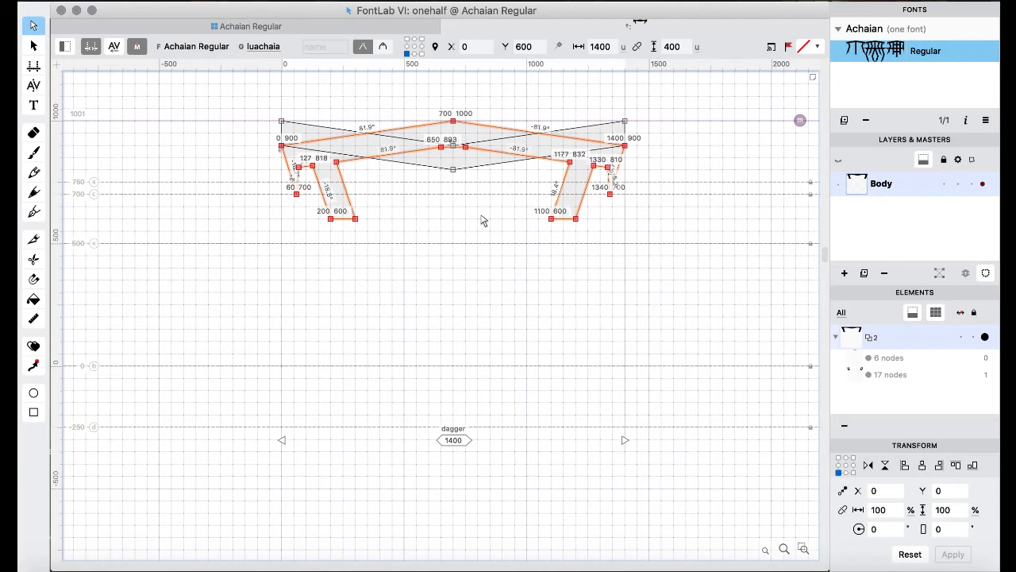
# - Move the pasted onehalf contour straight down to Y 100 in the dagger glyph
pyautogui.press('super+shift+Down')
pyautogui.press('super+shift+Down')
pyautogui.press('super+shift+Down')
pyautogui.press('super+shift+Down')
pyautogui.press('super+shift+Down')
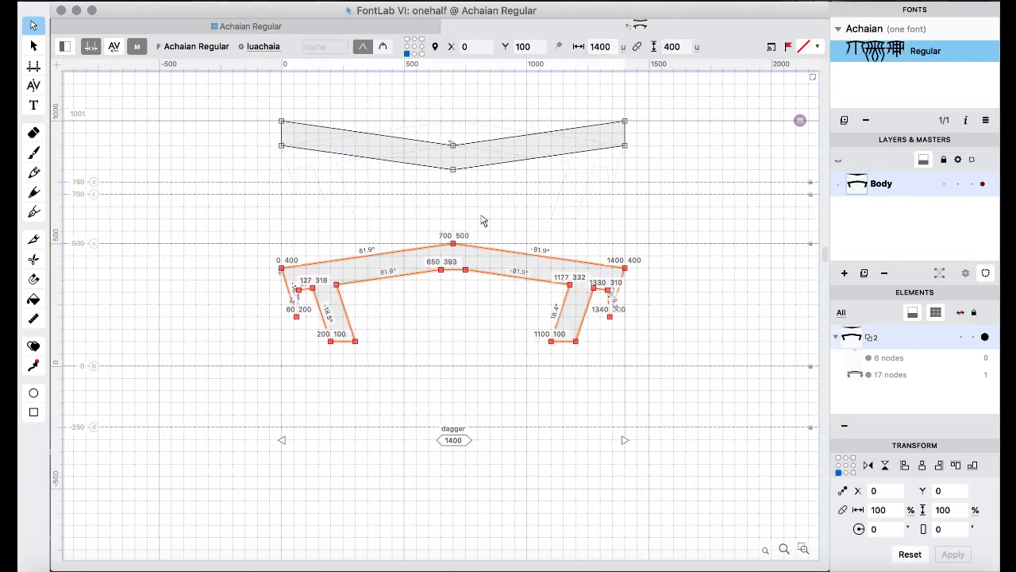
pyautogui.click(482, 220)
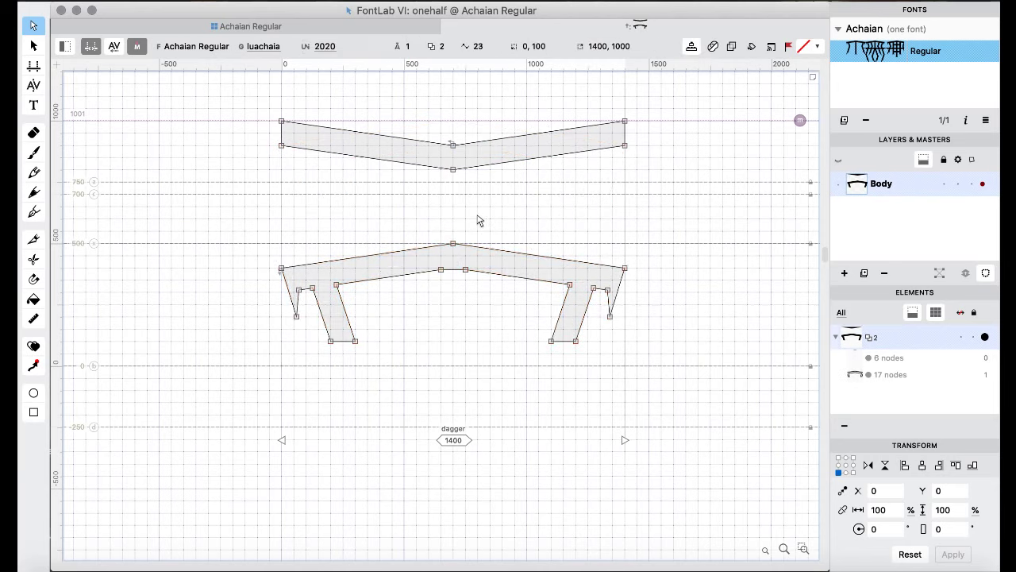
# - Cut the lower roof-shaped contour with the Scissors near its apex and delete its middle nodes, leaving two end pieces
pyautogui.click(33, 259)
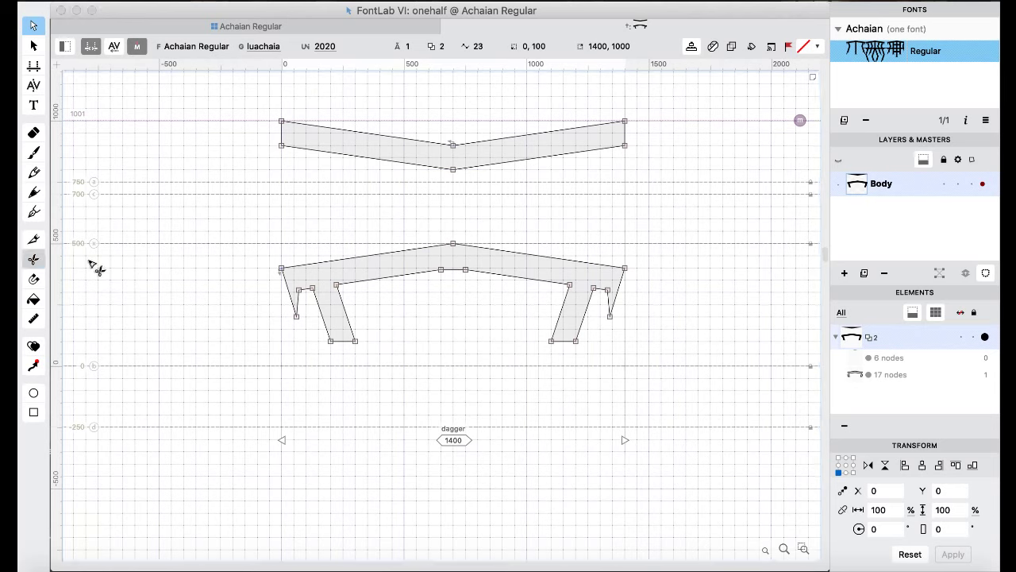
pyautogui.moveTo(497, 206); pyautogui.dragTo(454, 316)
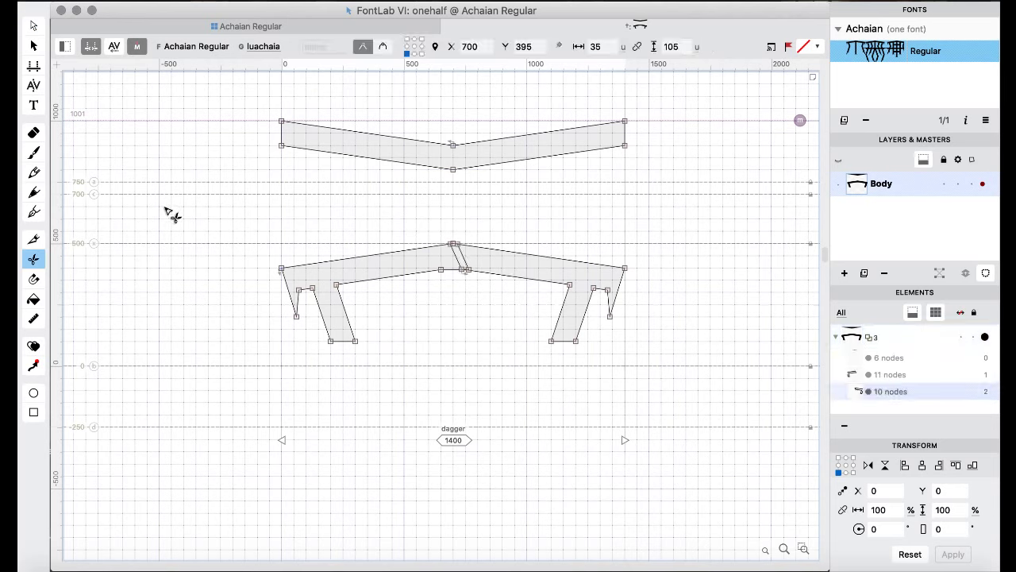
pyautogui.click(33, 25)
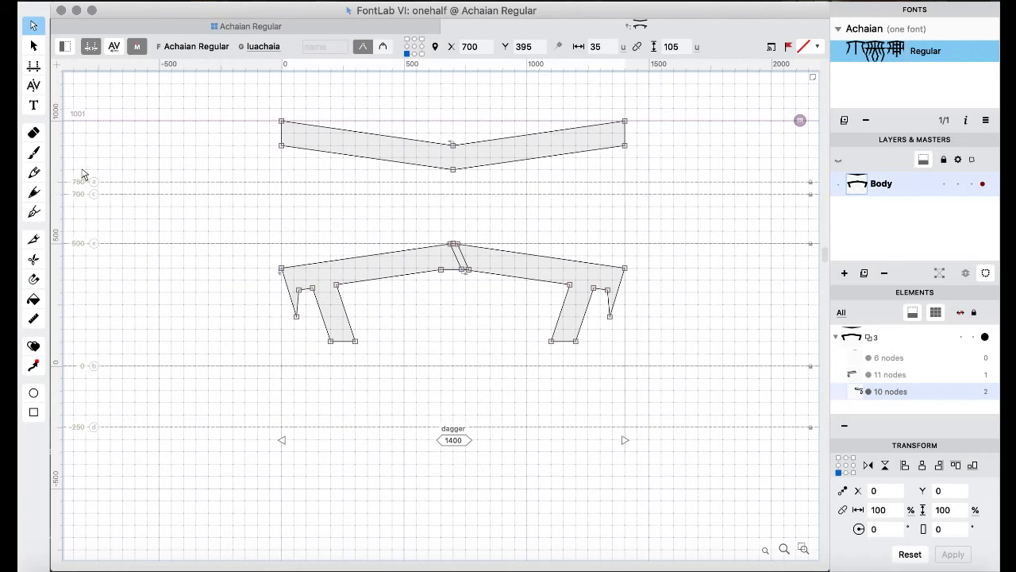
pyautogui.moveTo(402, 204); pyautogui.dragTo(480, 312)
pyautogui.press('Delete')
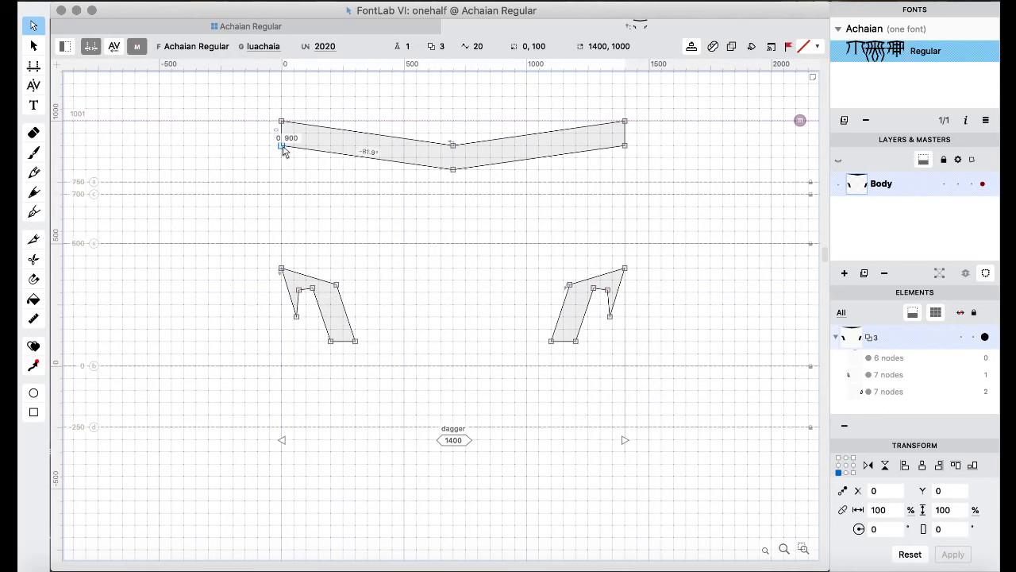
# - Delete the three inner leg nodes of the left end piece, keeping only the small pointed serif
pyautogui.moveTo(319, 410); pyautogui.dragTo(397, 304)
pyautogui.moveTo(390, 248); pyautogui.dragTo(329, 317)
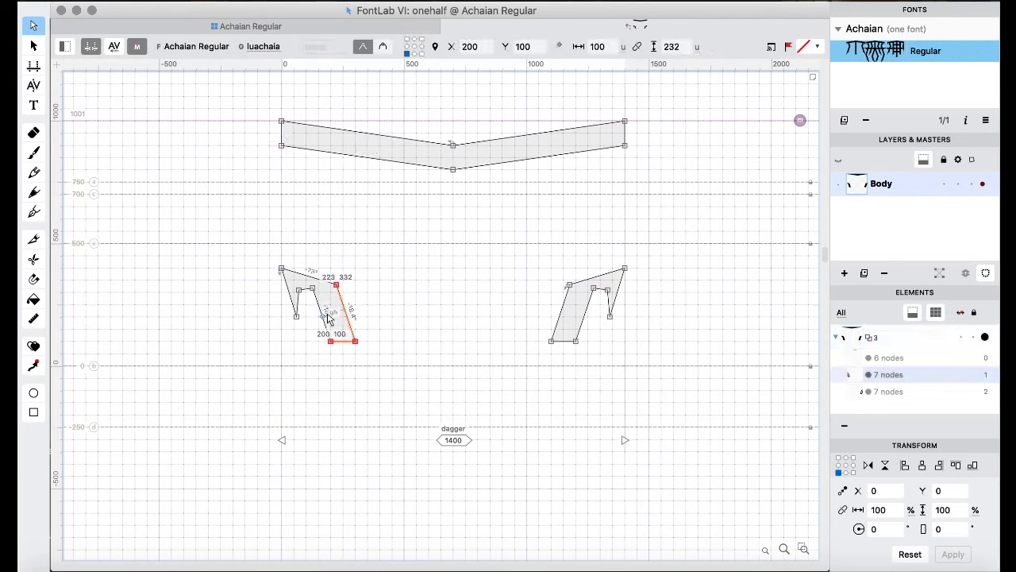
pyautogui.press('Delete')
pyautogui.moveTo(522, 263); pyautogui.dragTo(598, 381)
pyautogui.press('Delete')
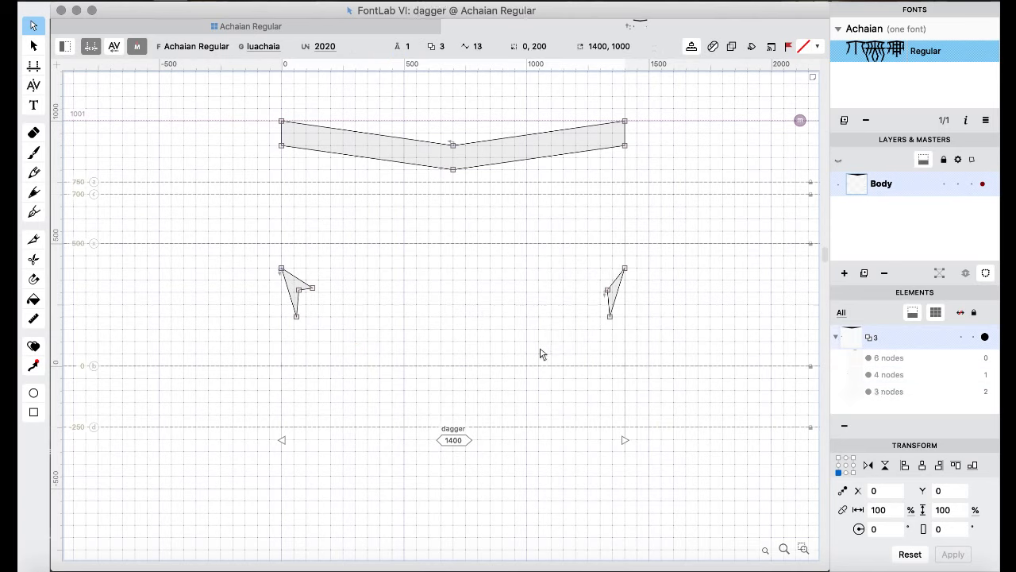
pyautogui.press('super+z')
# - Delete the three inner leg nodes of the right end piece, keeping its four-node pointed serif
pyautogui.moveTo(537, 263); pyautogui.dragTo(581, 366)
pyautogui.press('Delete')
# - Move the left and right serif contours up so their tips meet the V stroke's upper corners at (0, 1000) and (1400, 1000)
pyautogui.moveTo(250, 249); pyautogui.dragTo(378, 358)
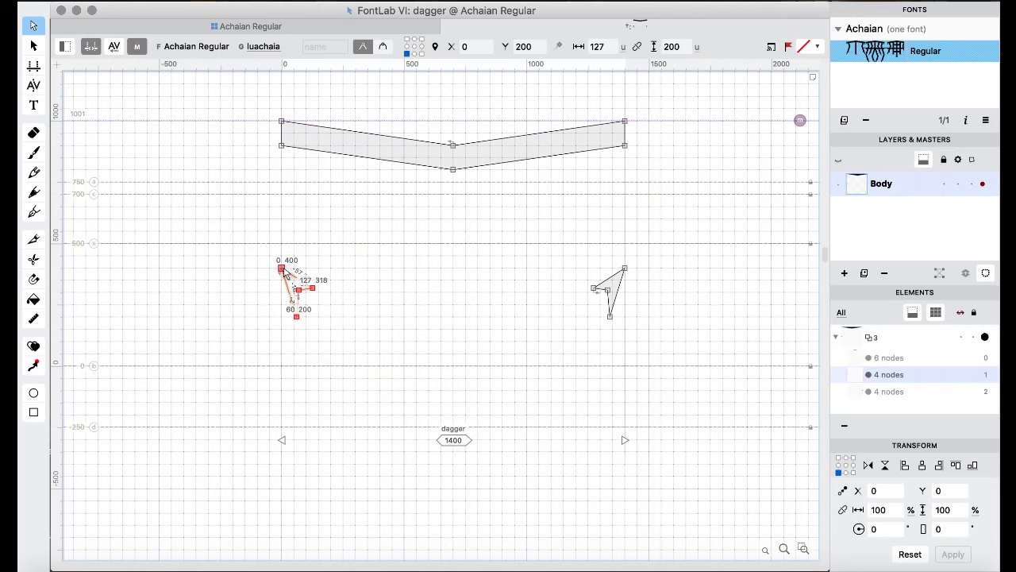
pyautogui.moveTo(284, 272); pyautogui.dragTo(282, 121)
pyautogui.click(266, 157)
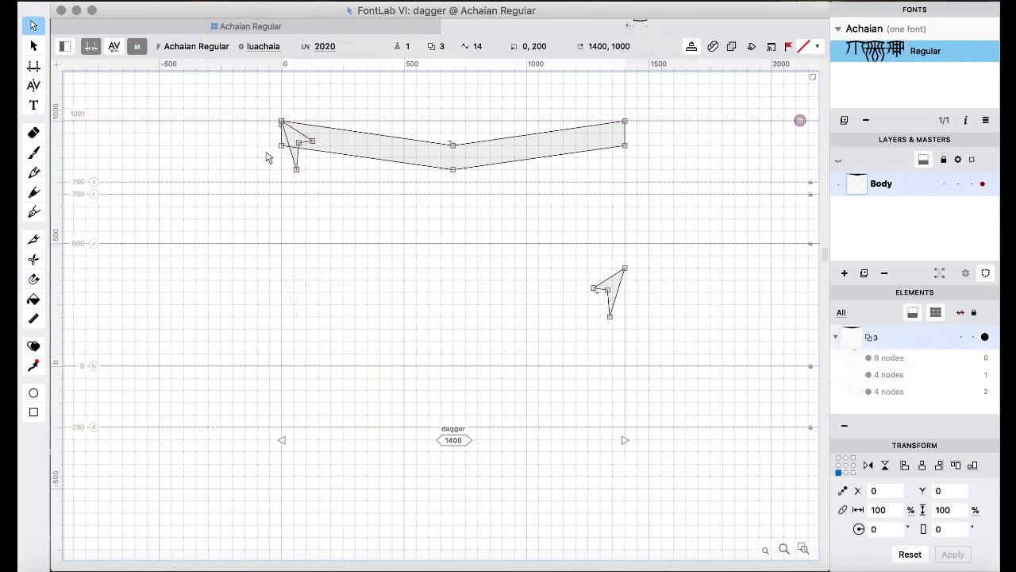
pyautogui.doubleClick(616, 264)
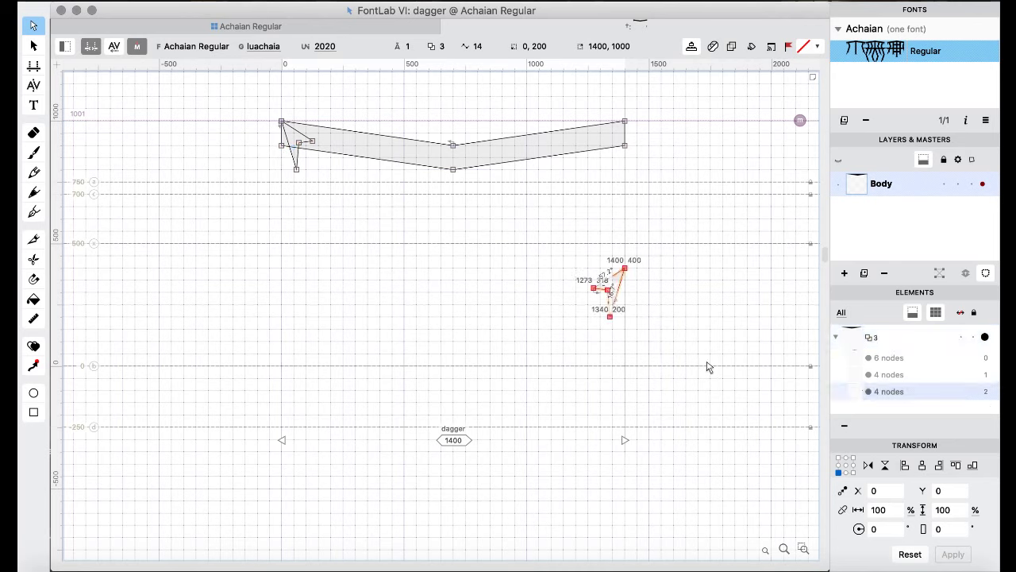
pyautogui.moveTo(628, 138); pyautogui.dragTo(625, 124)
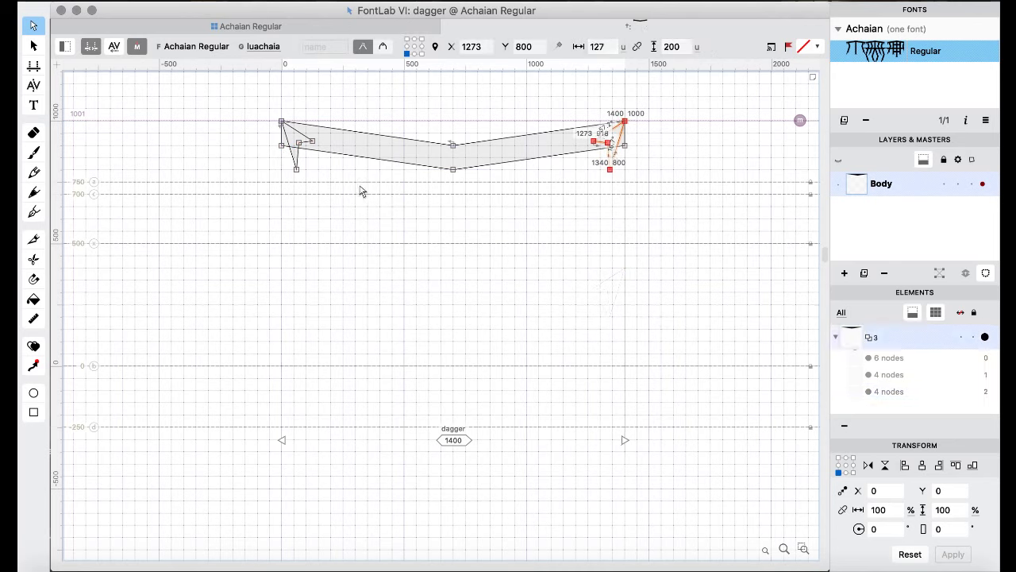
# - Add a node with the Knife on the V stroke's lower edge inside each of the two end serifs
pyautogui.scroll(3, 349, 193)
pyautogui.scroll(2, 349, 193)
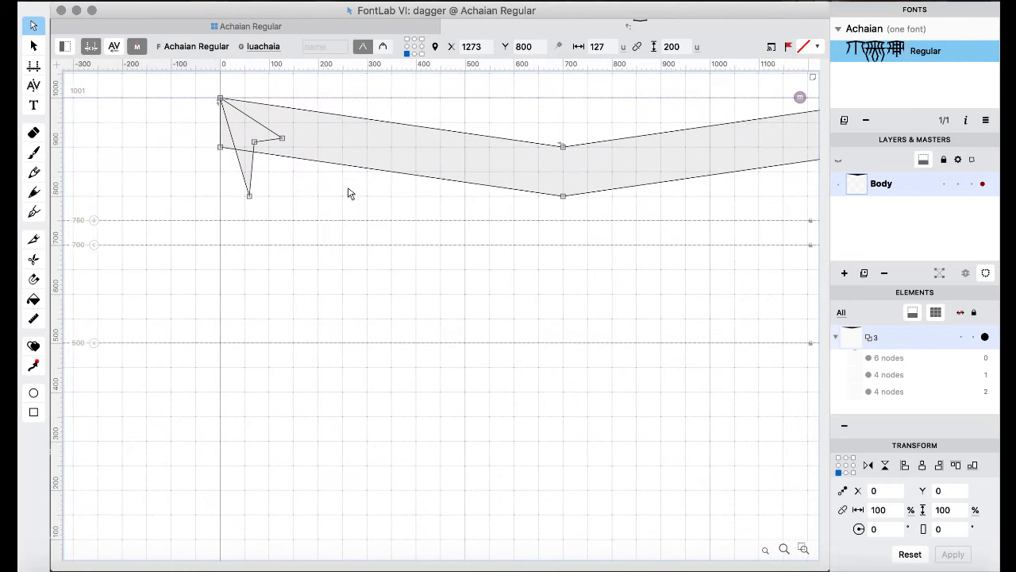
pyautogui.click(34, 239)
pyautogui.click(248, 159)
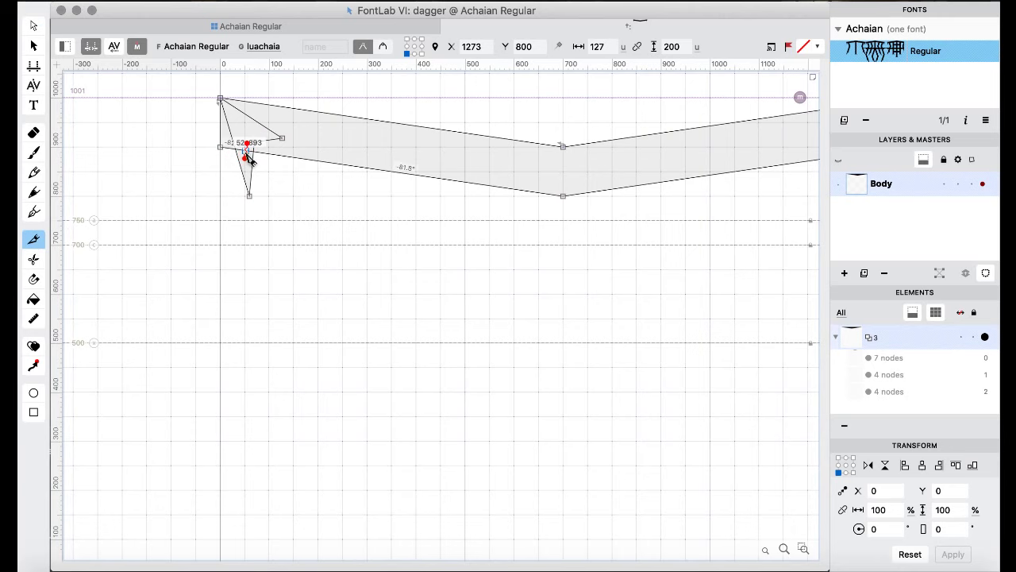
pyautogui.hscroll(5, 466, 211)
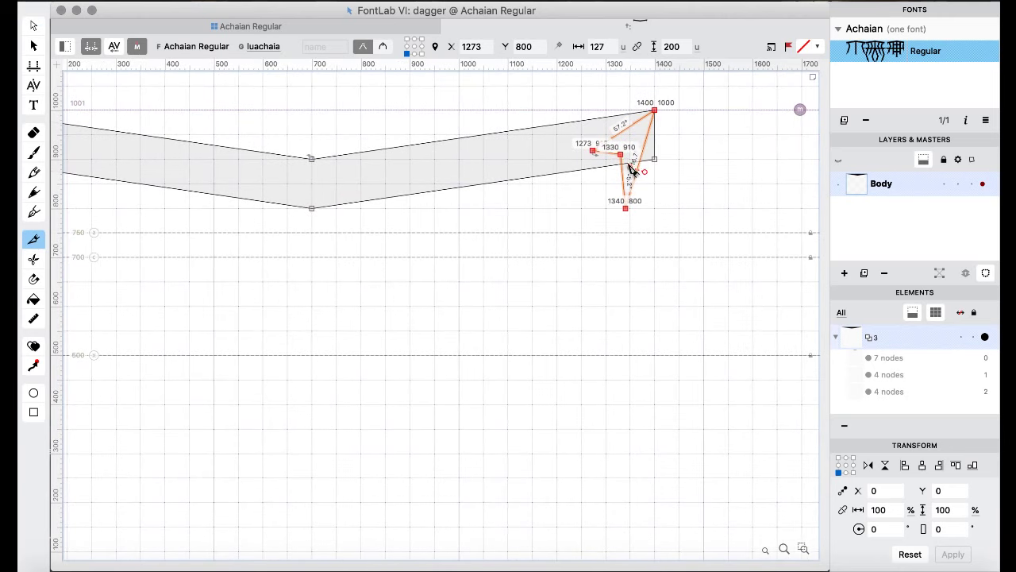
pyautogui.click(627, 163)
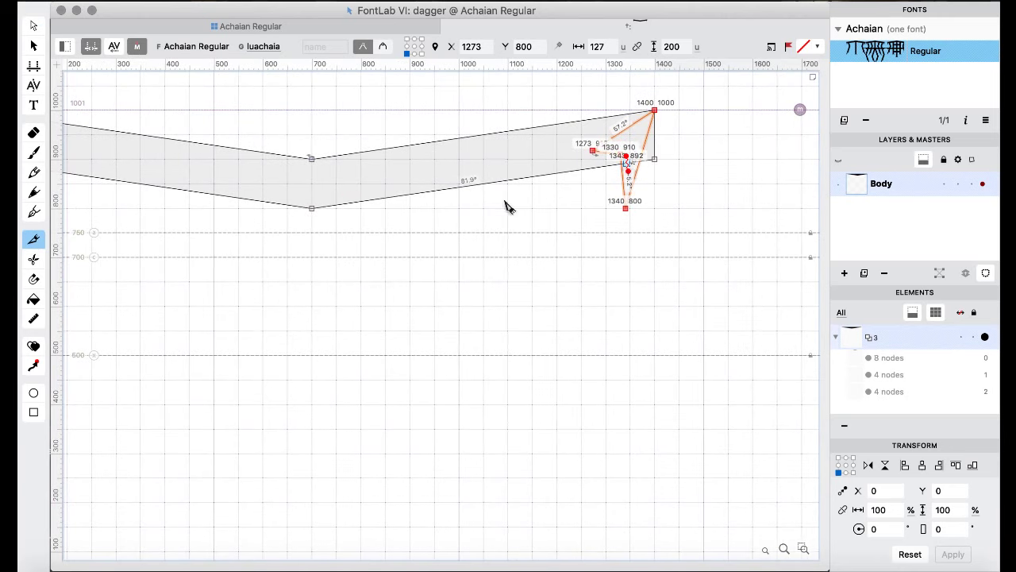
# - Delete the V stroke's lower outer corner nodes at both ends, so the stroke ends within the serifs
pyautogui.click(33, 26)
pyautogui.moveTo(693, 146); pyautogui.dragTo(656, 170)
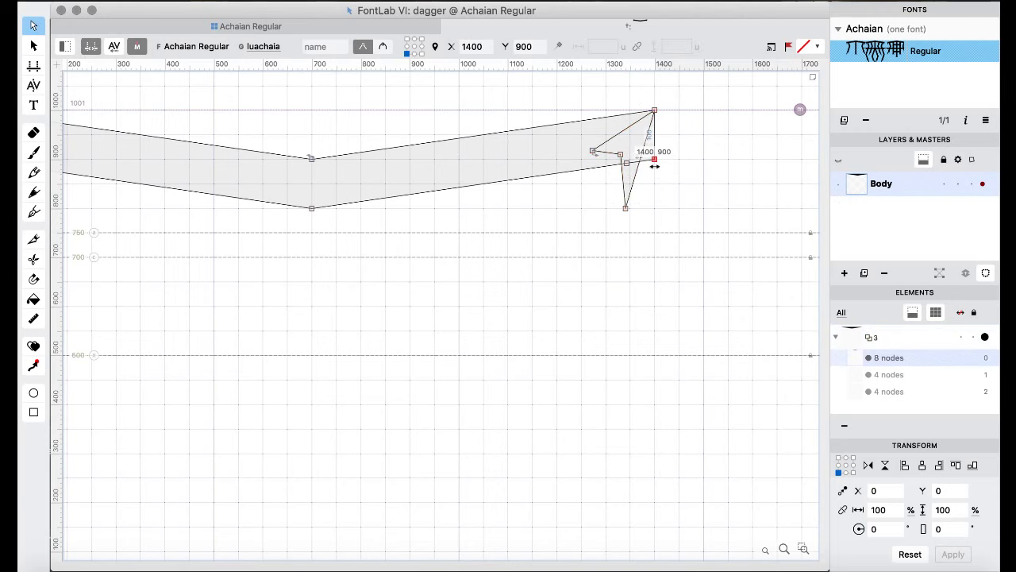
pyautogui.press('Delete')
pyautogui.hscroll(-5, 532, 147)
pyautogui.moveTo(183, 142); pyautogui.dragTo(237, 168)
pyautogui.press('Delete')
# - Select the V stroke and both serifs and merge them into a single contour with Remove Overlap
pyautogui.click(233, 164)
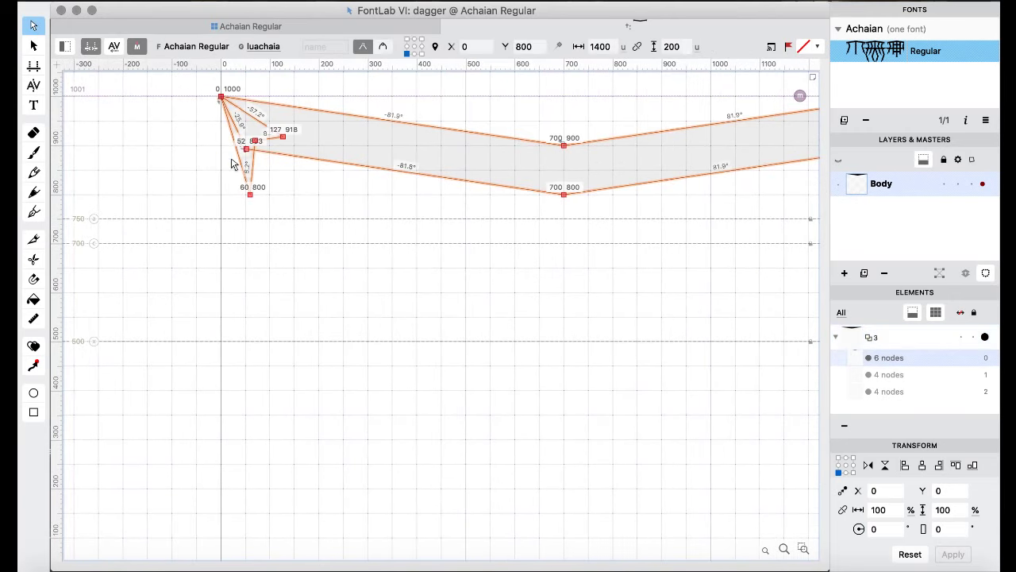
pyautogui.rightClick(231, 159)
pyautogui.moveTo(346, 252)
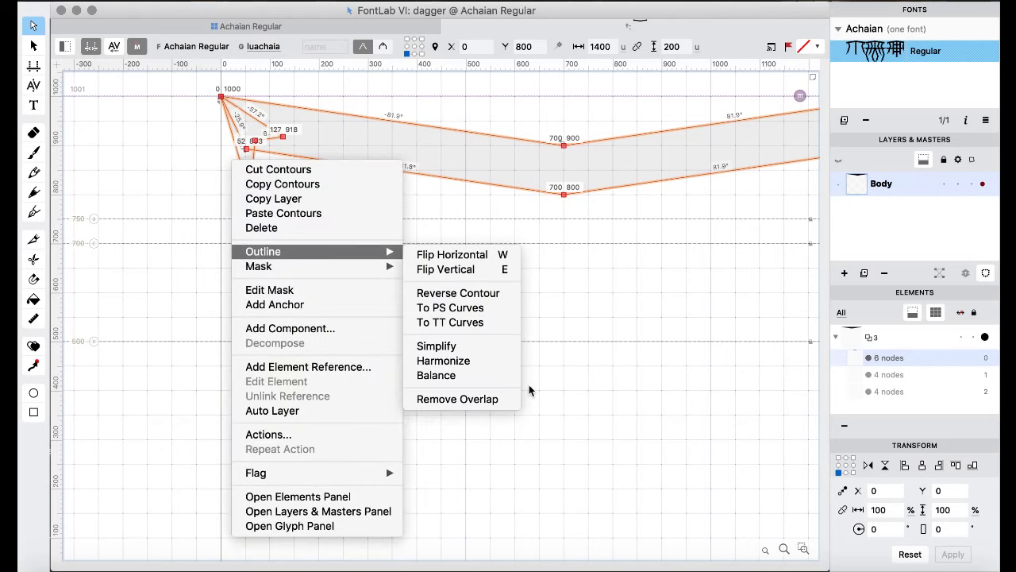
pyautogui.click(494, 401)
pyautogui.scroll(-2, 492, 401)
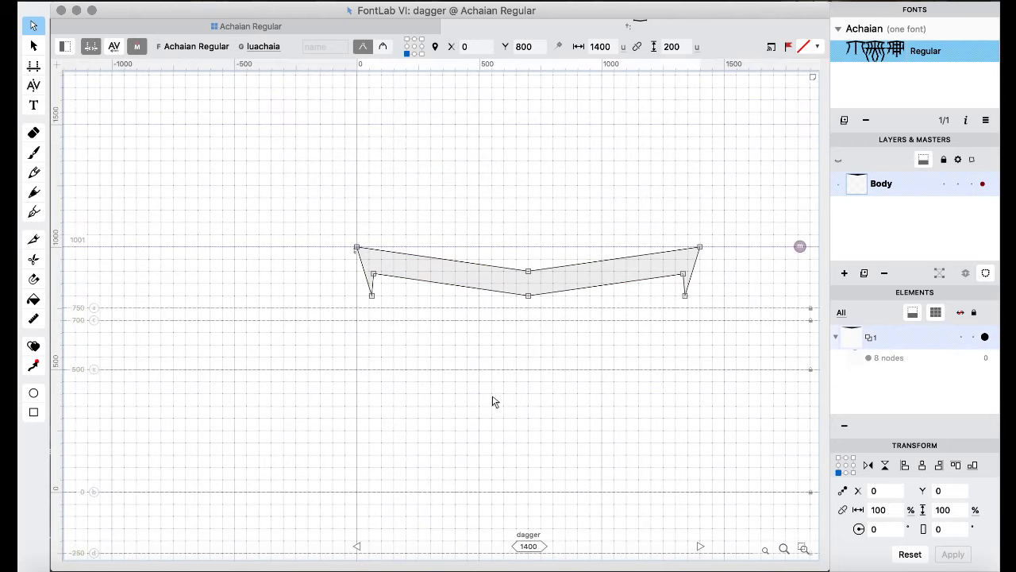
# - Open the taaachaia glyph from the font overview and paste the V-shaped stroke with its serifs into it
pyautogui.press('super+a')
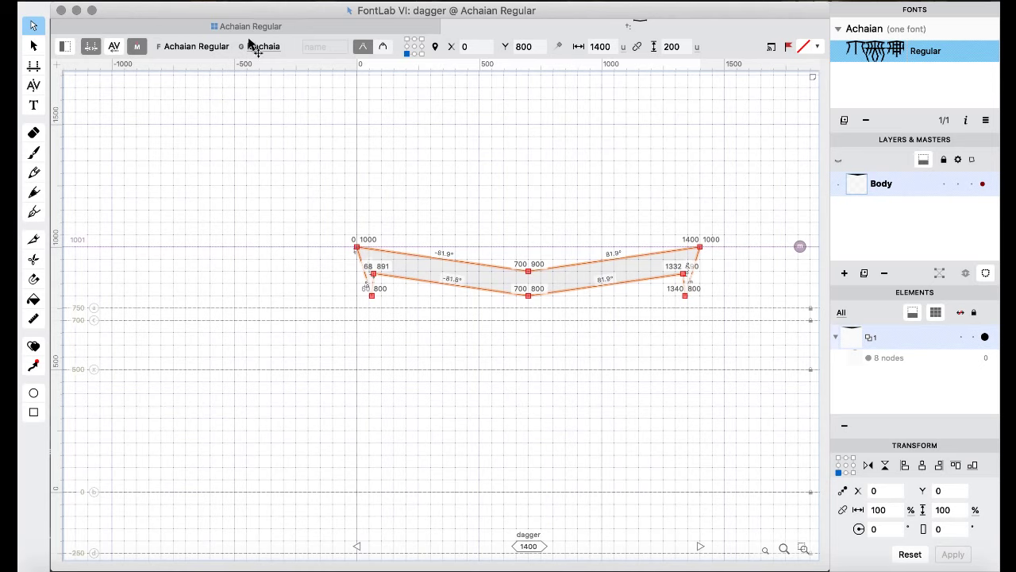
pyautogui.click(315, 183)
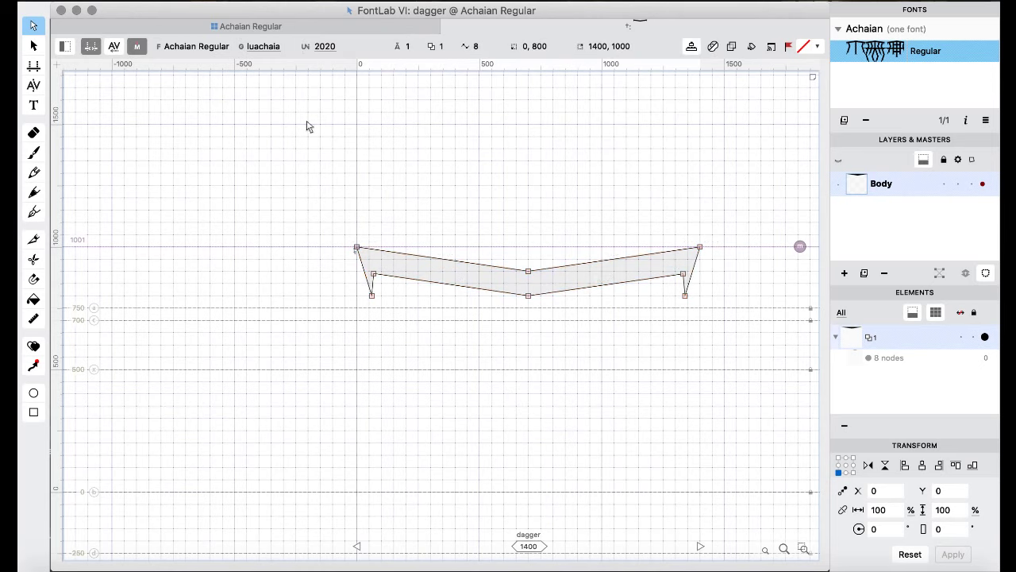
pyautogui.click(264, 26)
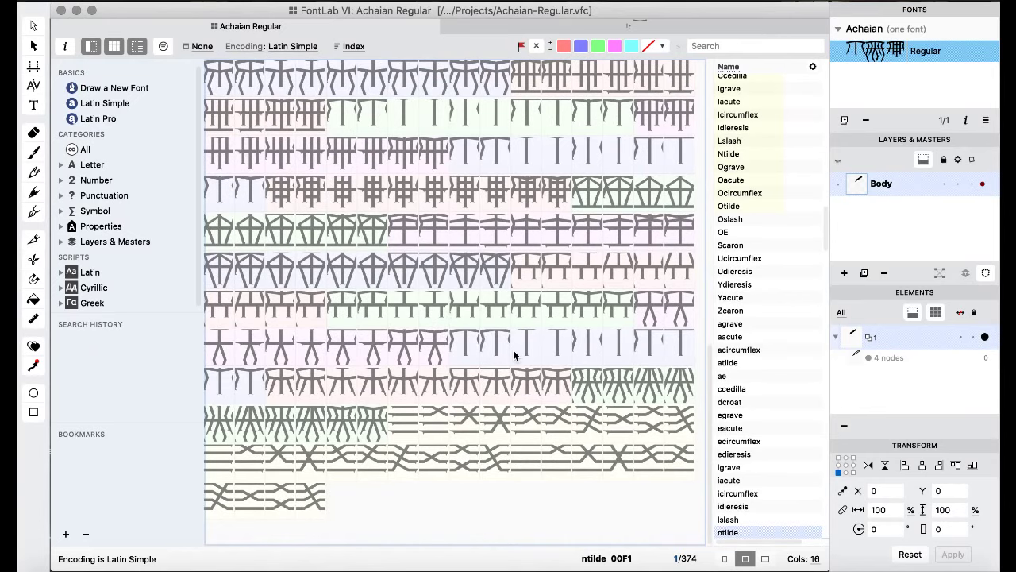
pyautogui.click(468, 347)
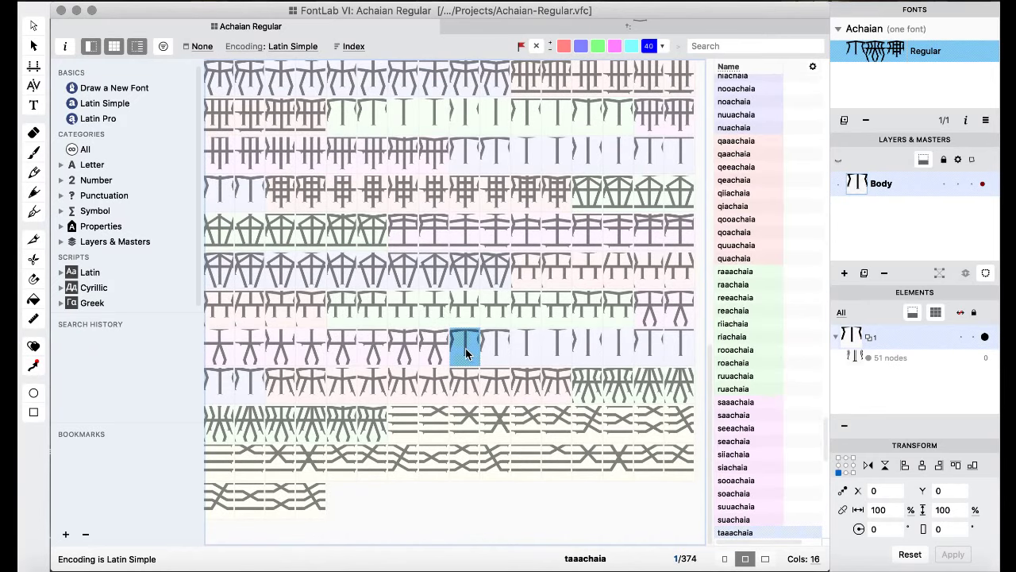
pyautogui.doubleClick(465, 353)
pyautogui.scroll(-3, 469, 354)
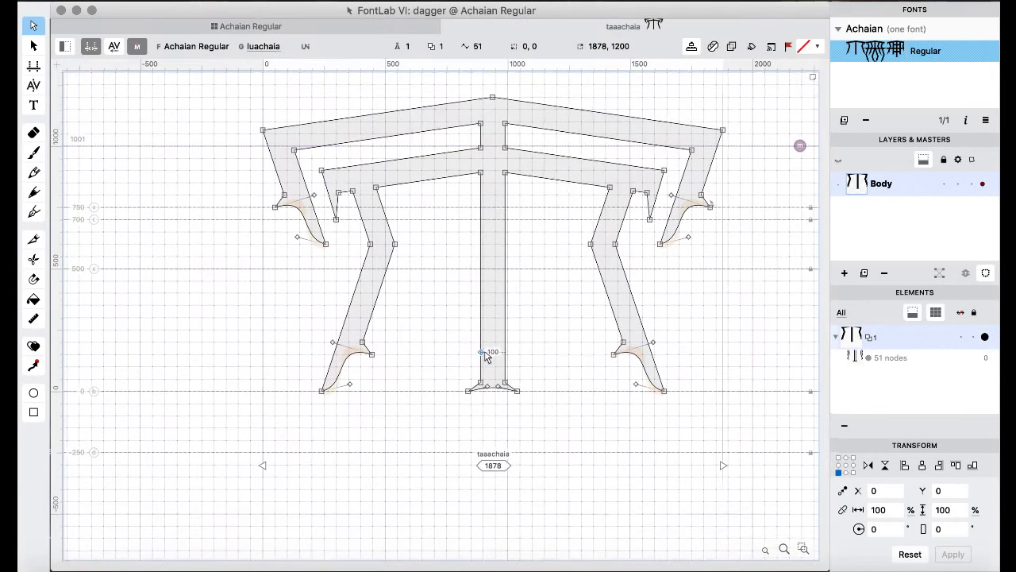
pyautogui.press('super+v')
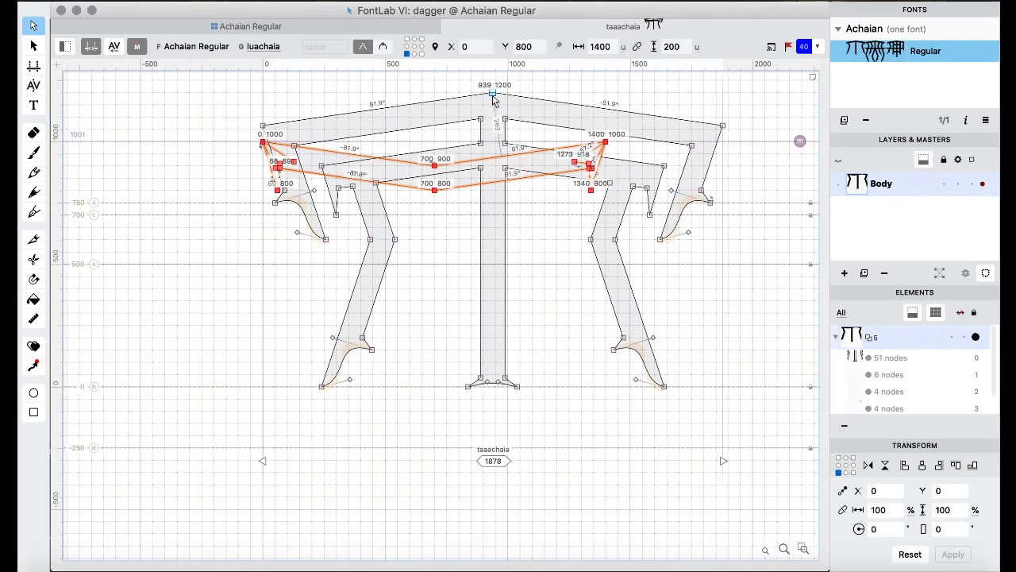
# - Shift the pasted V stroke horizontally to X 239, centring it on the glyph's vertical stem at X 939
pyautogui.press('super+shift+Right')
pyautogui.press('super+shift+Right')
pyautogui.hotkey('shift', 'Right')
pyautogui.hotkey('shift', 'Right')
pyautogui.hotkey('shift', 'Right')
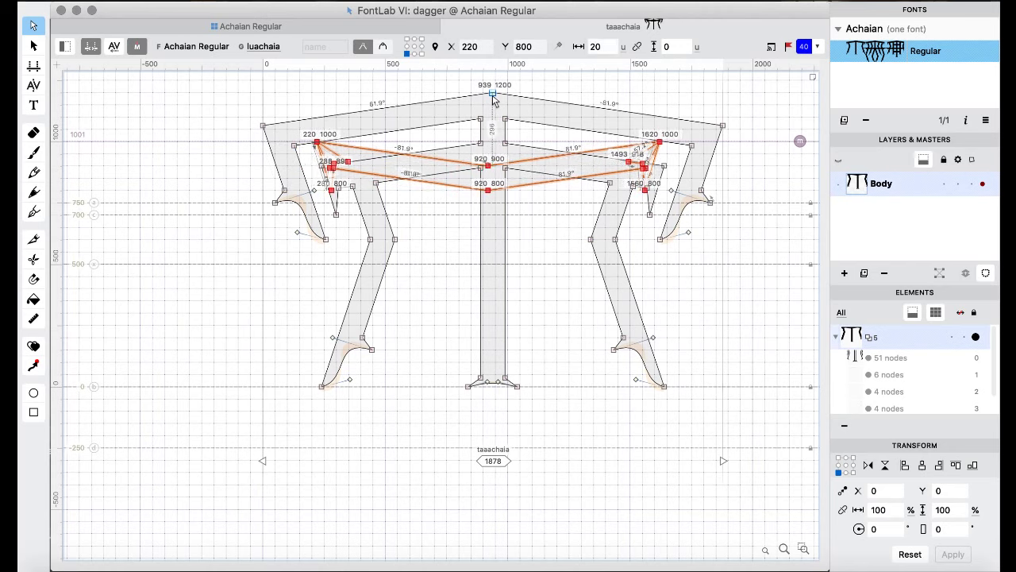
pyautogui.press('Right')
pyautogui.press('Right')
pyautogui.press('Right')
pyautogui.press('Right')
pyautogui.press('Right')
pyautogui.press('Right')
pyautogui.press('Right')
pyautogui.press('Right')
pyautogui.press('Right')
# - Lower the V stroke to Y -300 so it sits beneath the taaachaia legs, and preview the glyph
pyautogui.press('super+shift+Down')
pyautogui.press('super+shift+Down')
pyautogui.press('super+shift+Down')
pyautogui.press('super+shift+Down')
pyautogui.press('super+shift+Down')
pyautogui.press('super+shift+Down')
pyautogui.press('super+shift+Down')
pyautogui.press('super+shift+Down')
pyautogui.press('super+shift+Down')
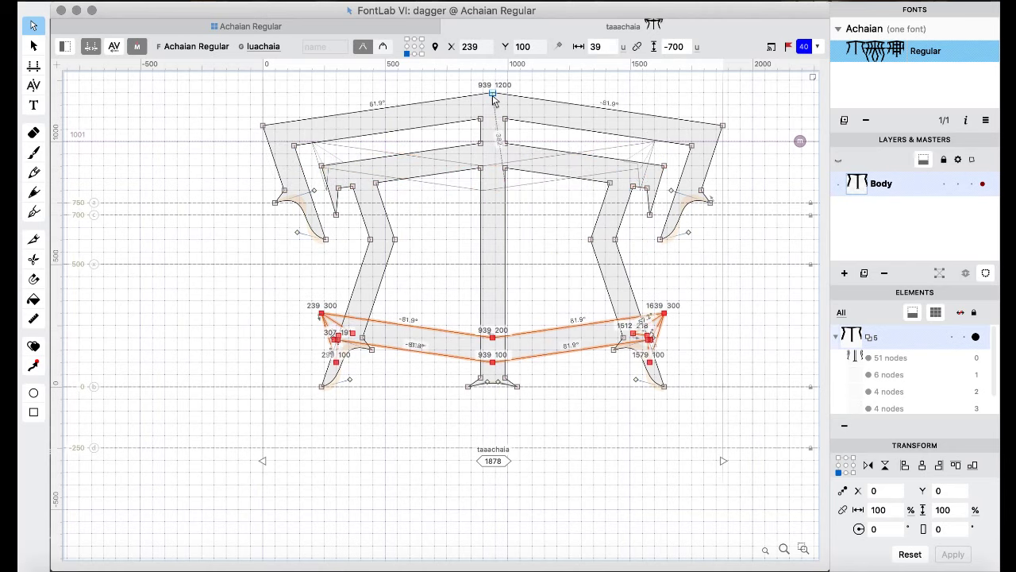
pyautogui.press('super+shift+Down')
pyautogui.press('super+shift+Down')
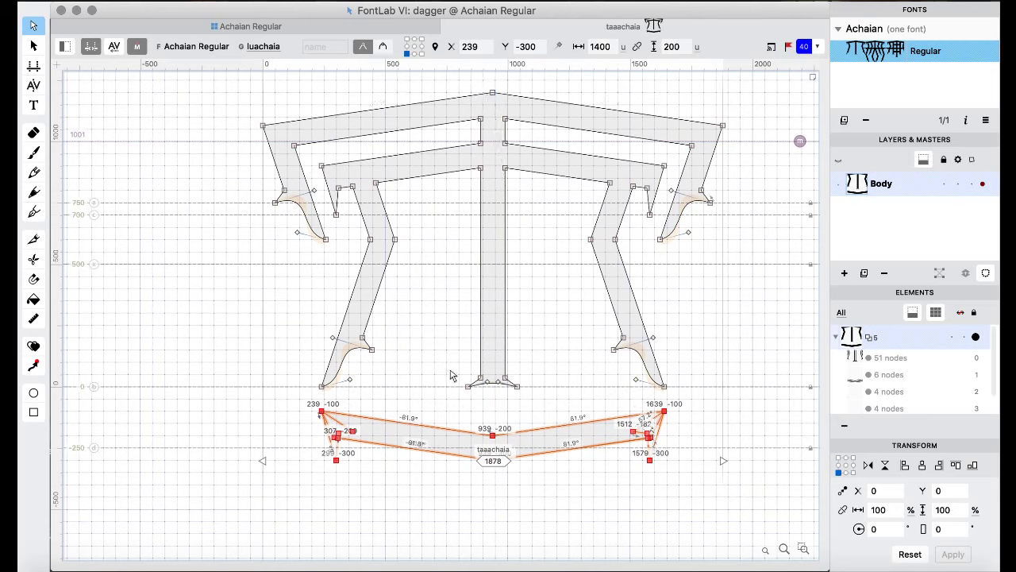
pyautogui.press('space')
pyautogui.press('space')
# - Open the meeachaia glyph to examine how its lower bar sits below the baseline, and return to the font overview
pyautogui.click(254, 30)
pyautogui.click(346, 278)
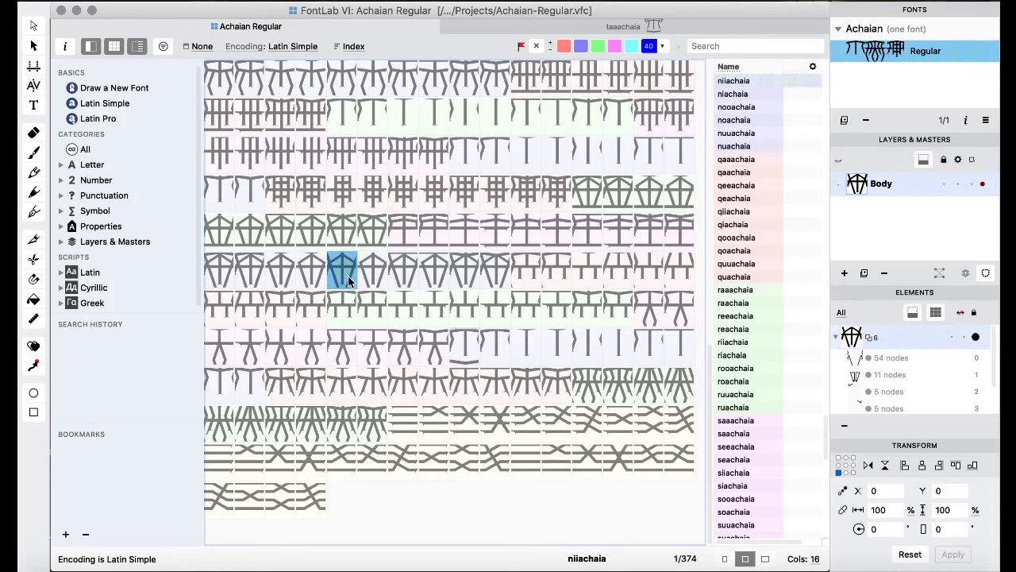
pyautogui.doubleClick(455, 241)
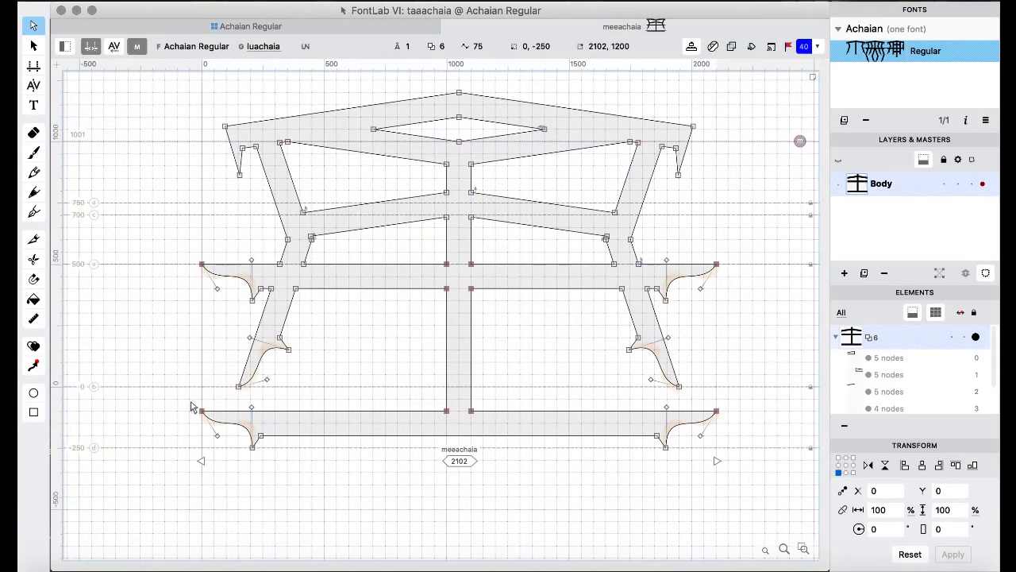
pyautogui.click(267, 28)
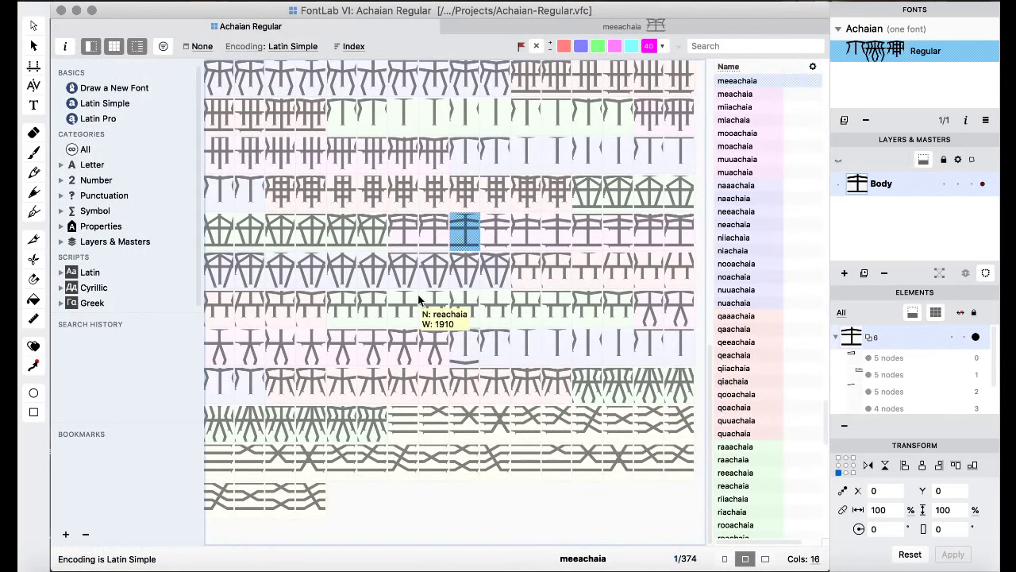
# - Compare the lower bars of the syllable glyphs across the font overview, including ngaaachaia, laaachaia and maaachaia
pyautogui.scroll(5, 421, 253)
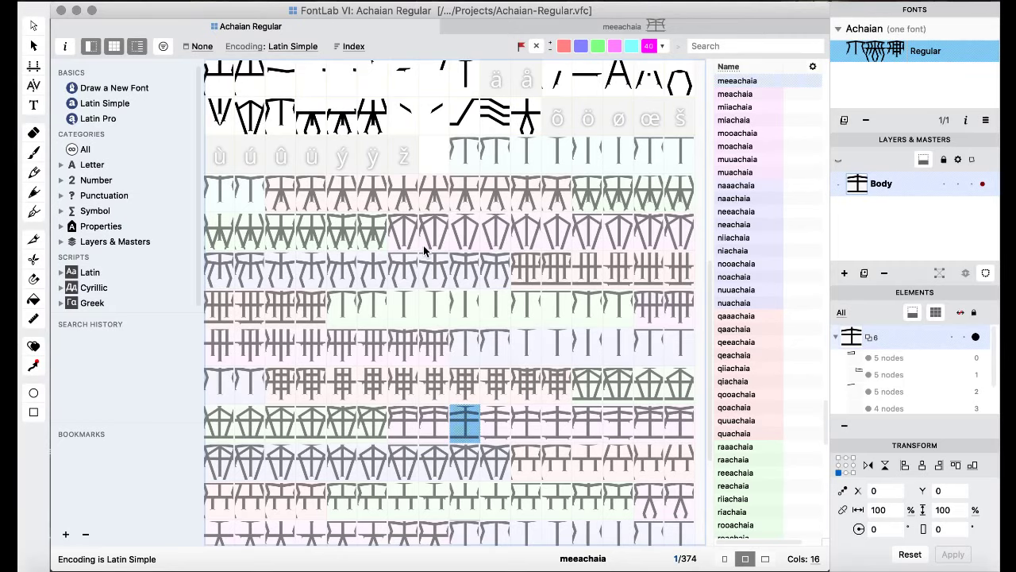
pyautogui.scroll(-5, 423, 249)
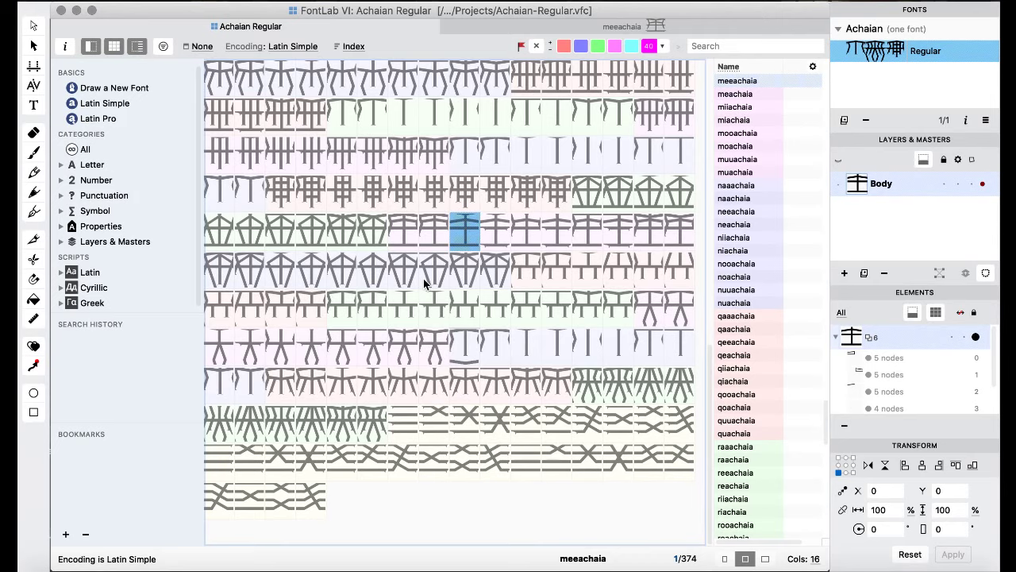
pyautogui.scroll(7, 423, 278)
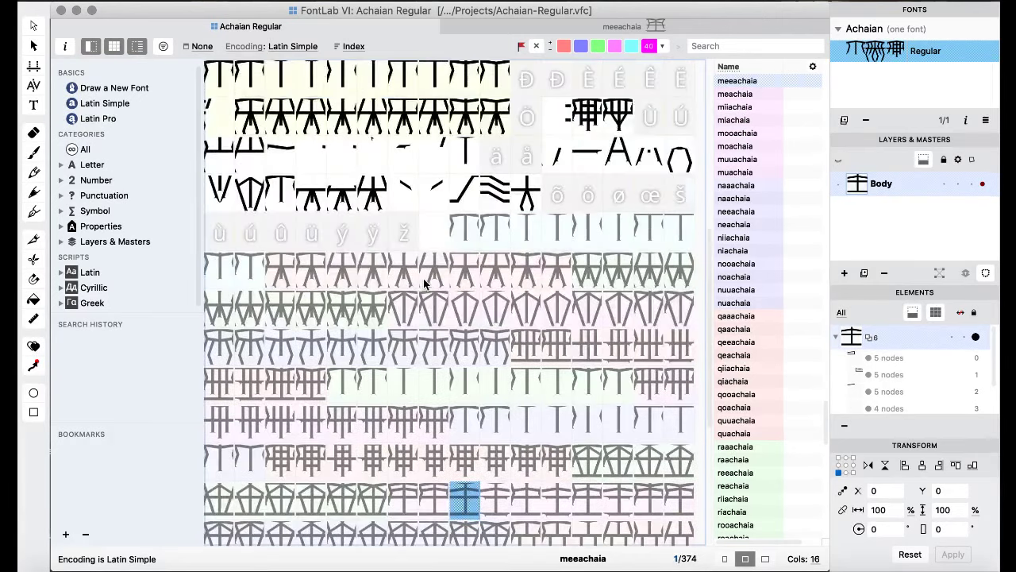
pyautogui.scroll(-4, 423, 280)
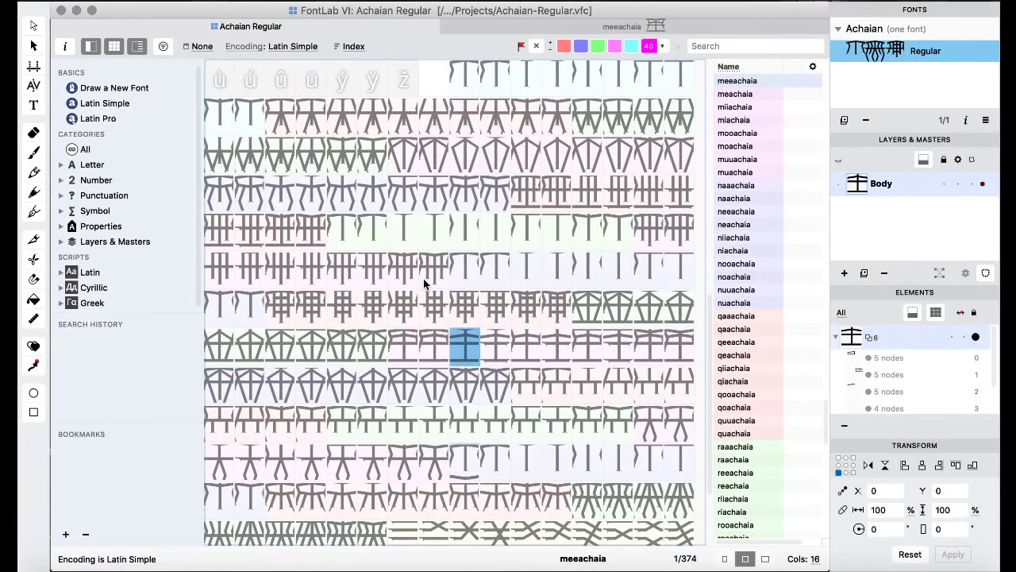
pyautogui.click(531, 193)
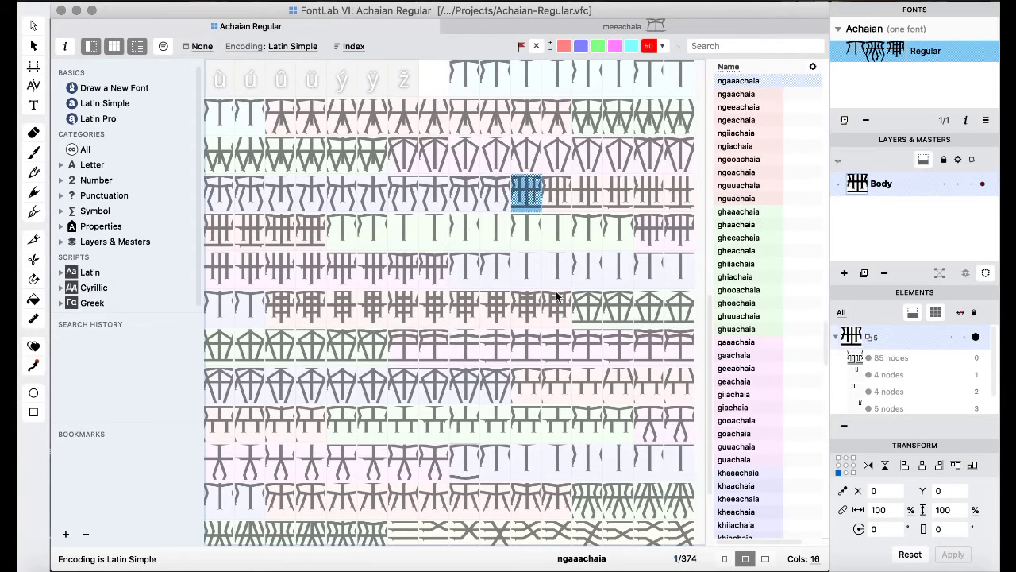
pyautogui.click(587, 305)
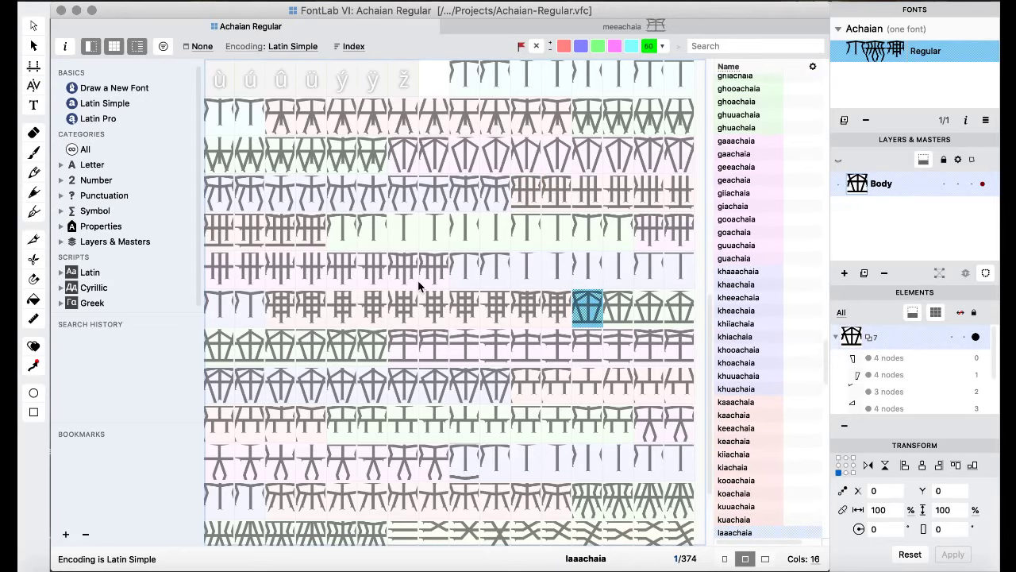
pyautogui.scroll(-3, 368, 280)
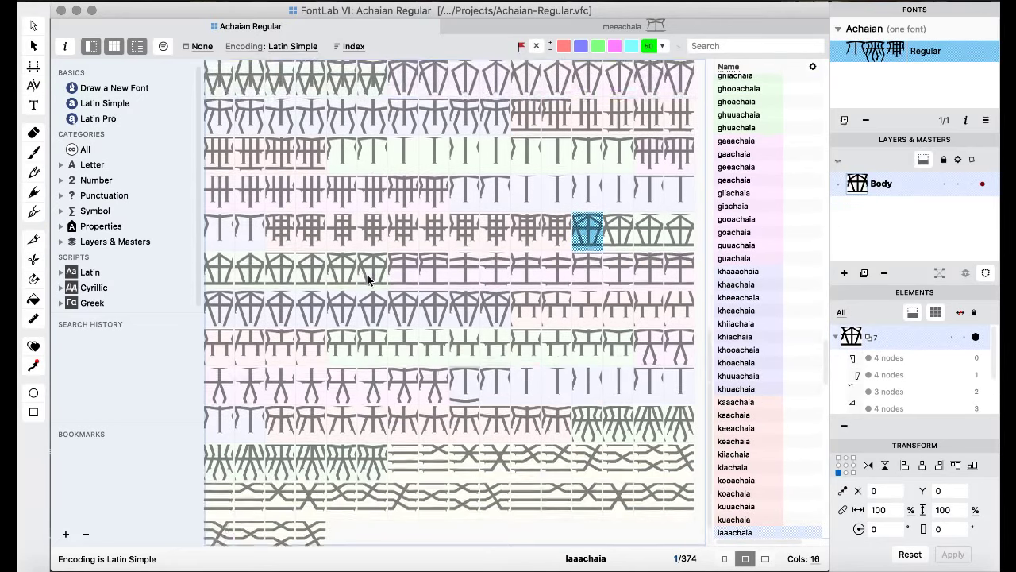
pyautogui.scroll(3, 368, 280)
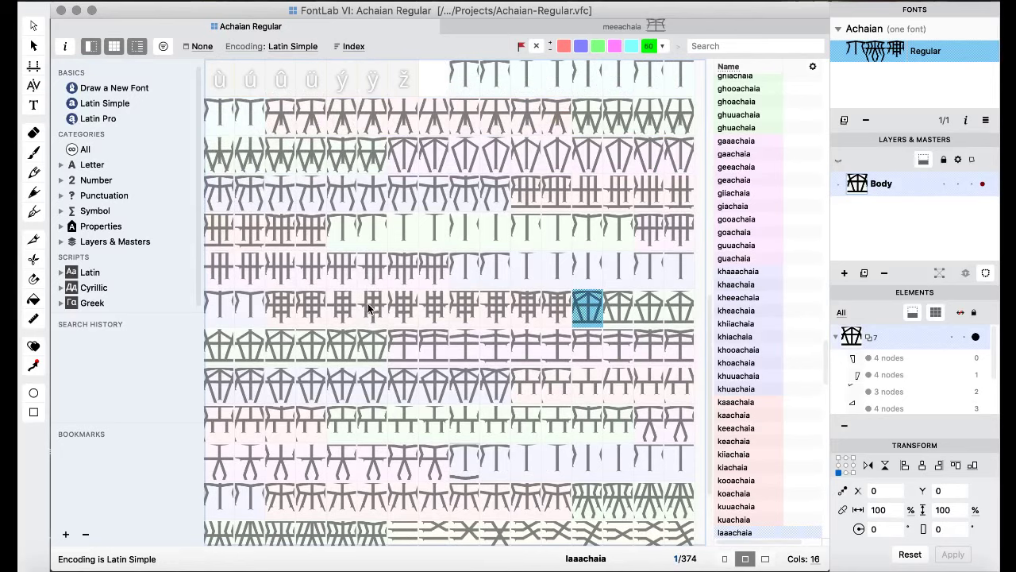
pyautogui.click(412, 339)
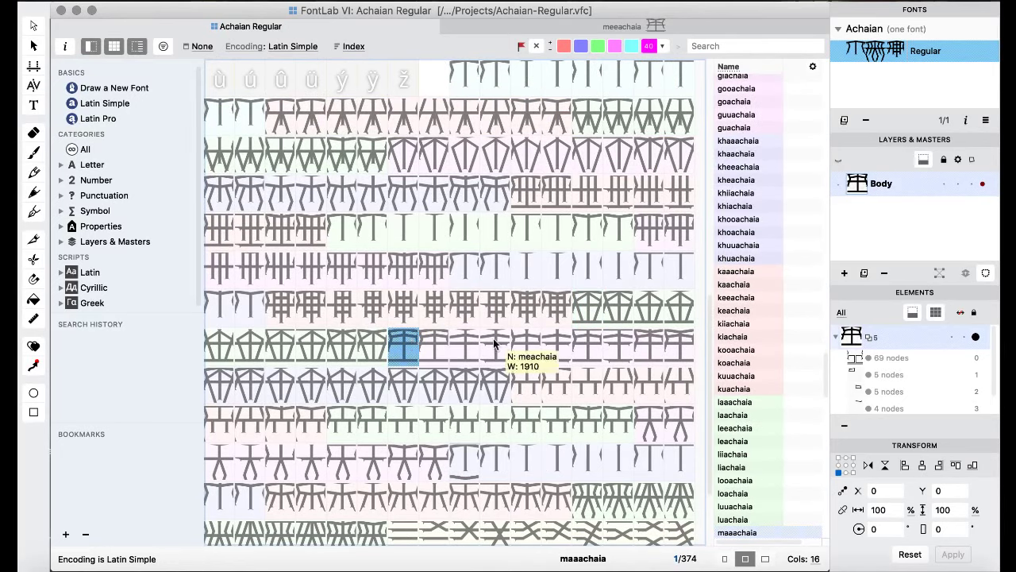
# - Recheck the position and width of meeachaia's lower bar, and go back to the t-series rows in the font overview
pyautogui.doubleClick(464, 351)
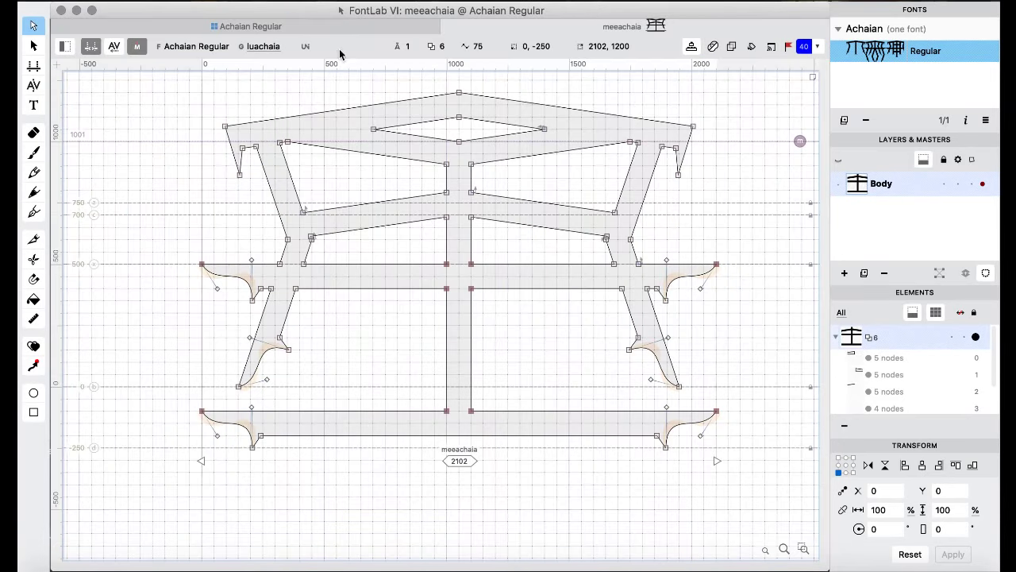
pyautogui.click(305, 28)
pyautogui.scroll(-3, 481, 278)
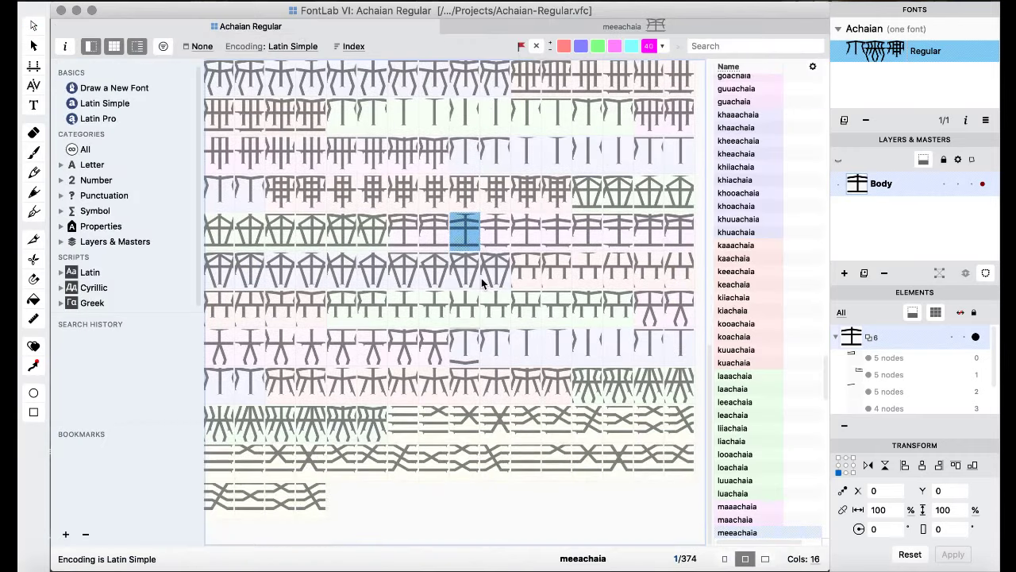
# - Open the taaachaia glyph and try lowering the central stem's serif foot to Y -200
pyautogui.doubleClick(466, 351)
pyautogui.moveTo(382, 353); pyautogui.dragTo(498, 413)
pyautogui.press('super+Down')
pyautogui.press('super+Down')
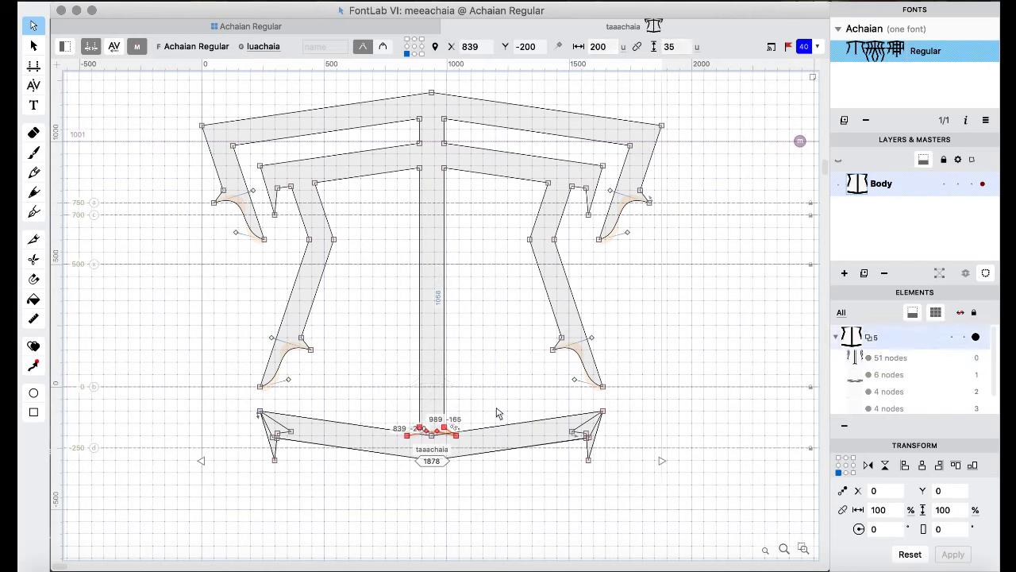
pyautogui.press('super+Up')
pyautogui.press('super+Up')
# - Delete the serif nodes at the foot of taaachaia's central stem and extend the flat stem end down to Y -265, into the V bar
pyautogui.click(401, 408)
pyautogui.moveTo(389, 409); pyautogui.dragTo(491, 386)
pyautogui.press('Delete')
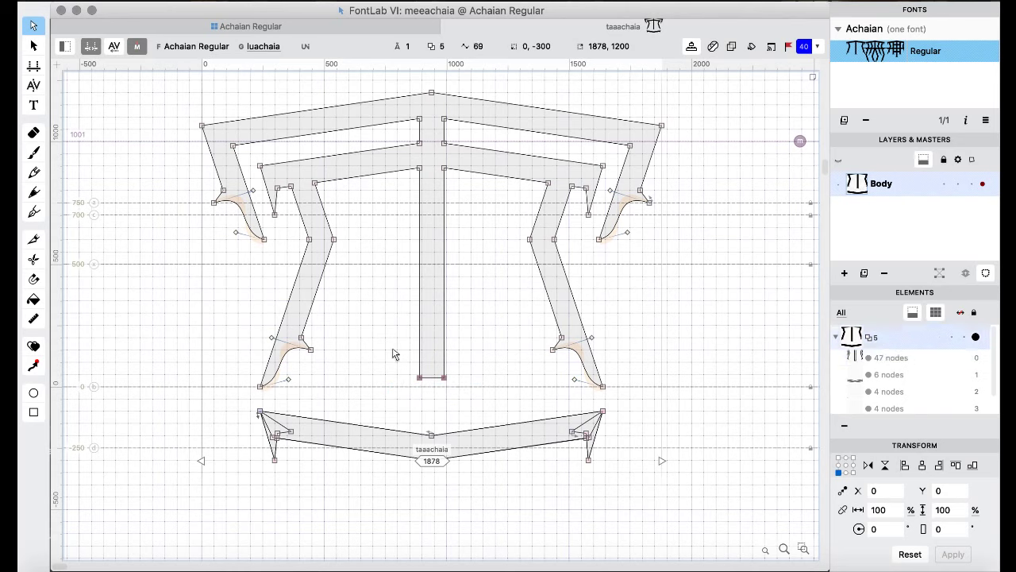
pyautogui.moveTo(392, 357); pyautogui.dragTo(495, 410)
pyautogui.press('super+Down')
pyautogui.press('super+Down')
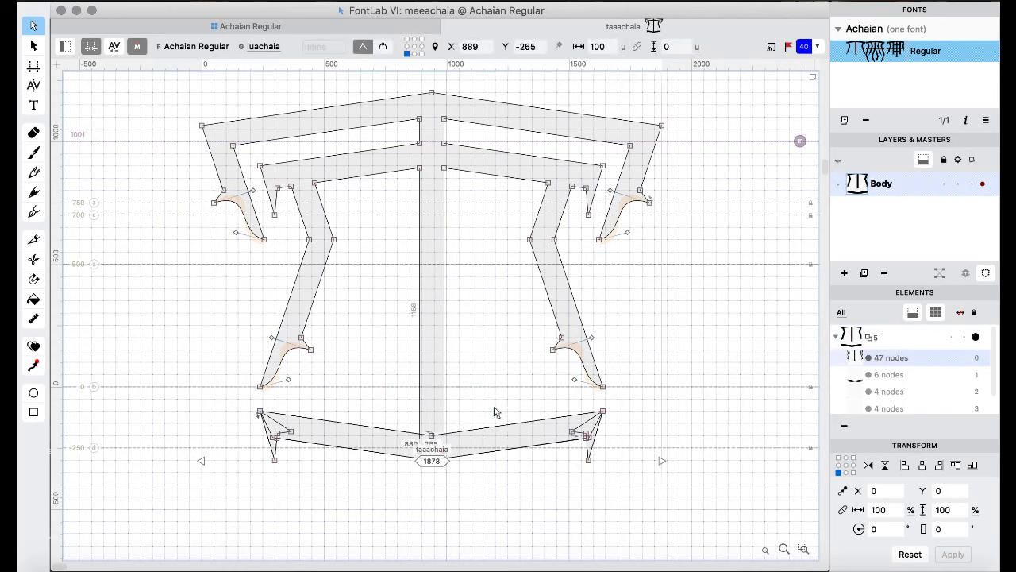
# - Merge all of taaachaia's contours with Remove Overlap and preview the glyph
pyautogui.press('super+a')
pyautogui.rightClick(189, 288)
pyautogui.moveTo(294, 103)
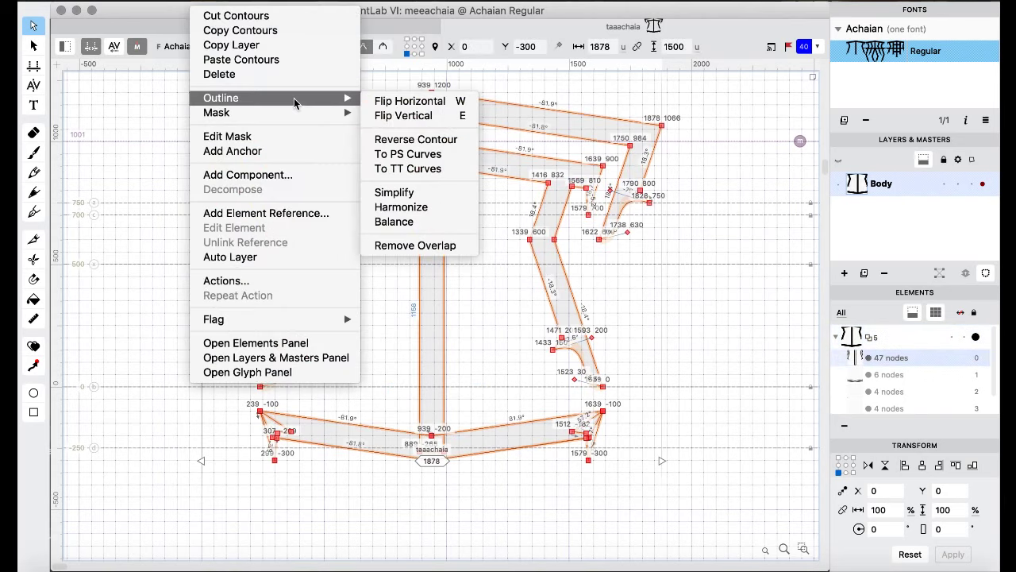
pyautogui.click(420, 246)
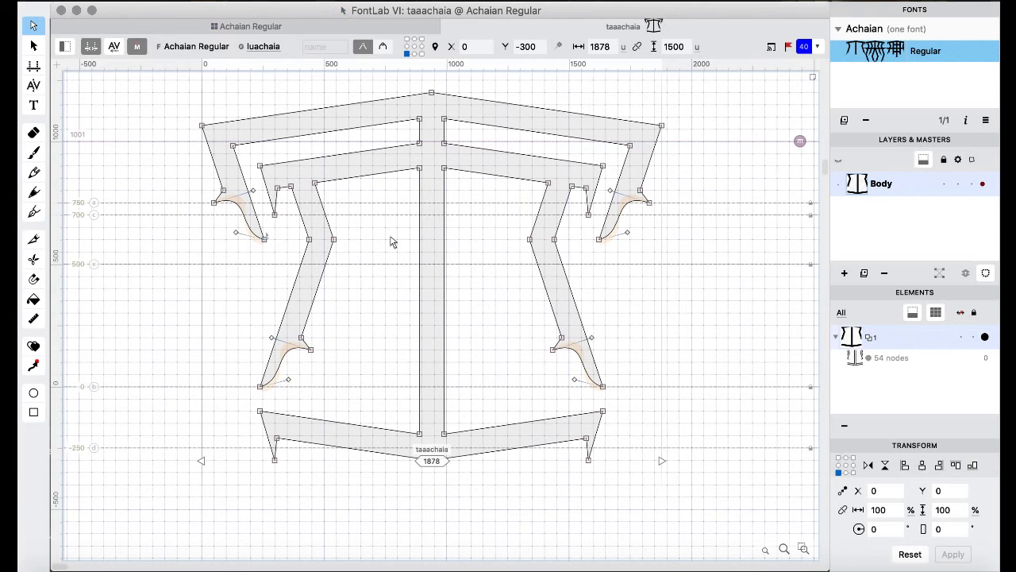
pyautogui.press('space')
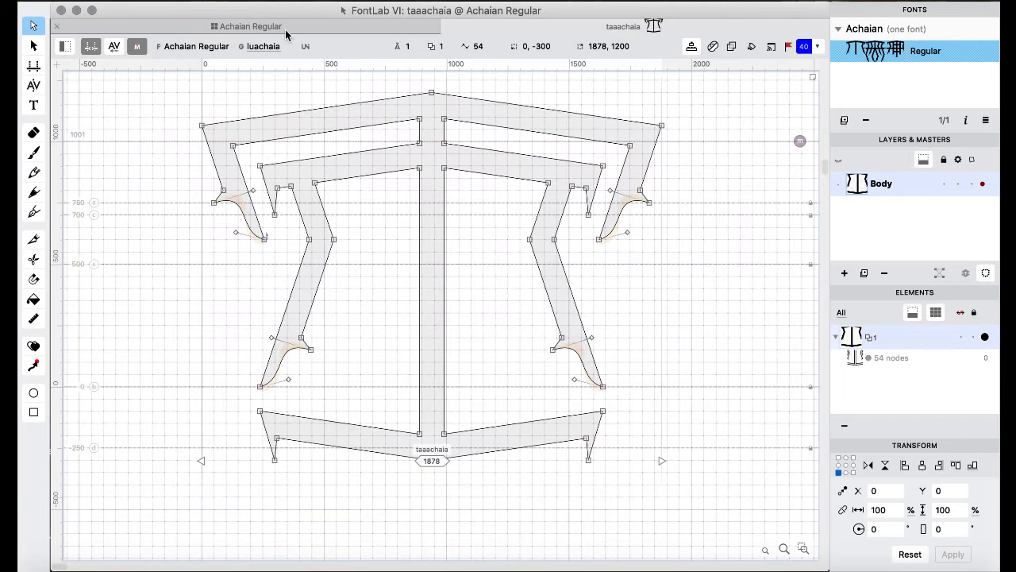
# - Bring up the font overview window, reposition it, and enlarge it to fill the workspace beside the panels
pyautogui.hotkey('ctrl', 'Tab')
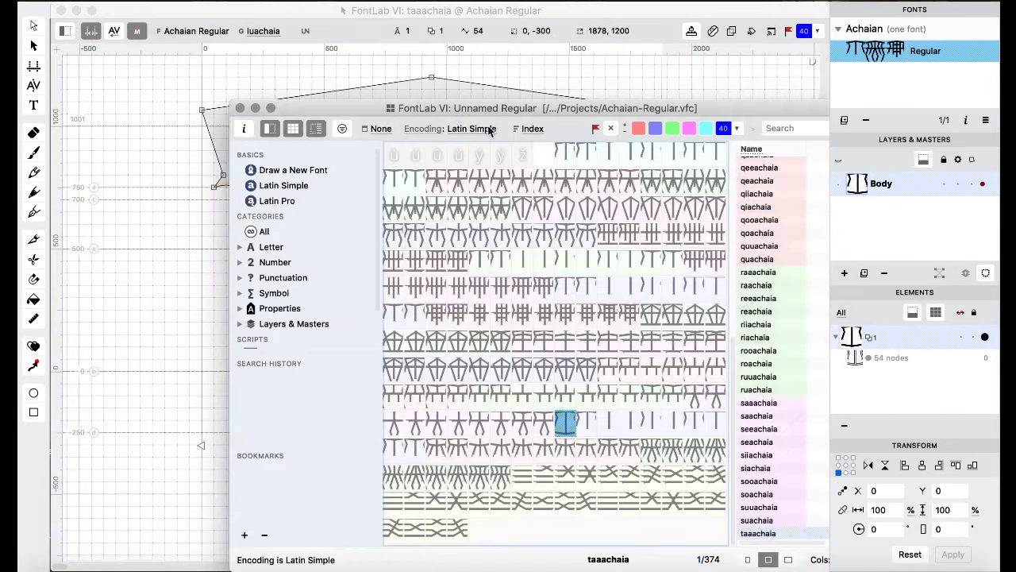
pyautogui.moveTo(414, 108); pyautogui.dragTo(229, 21)
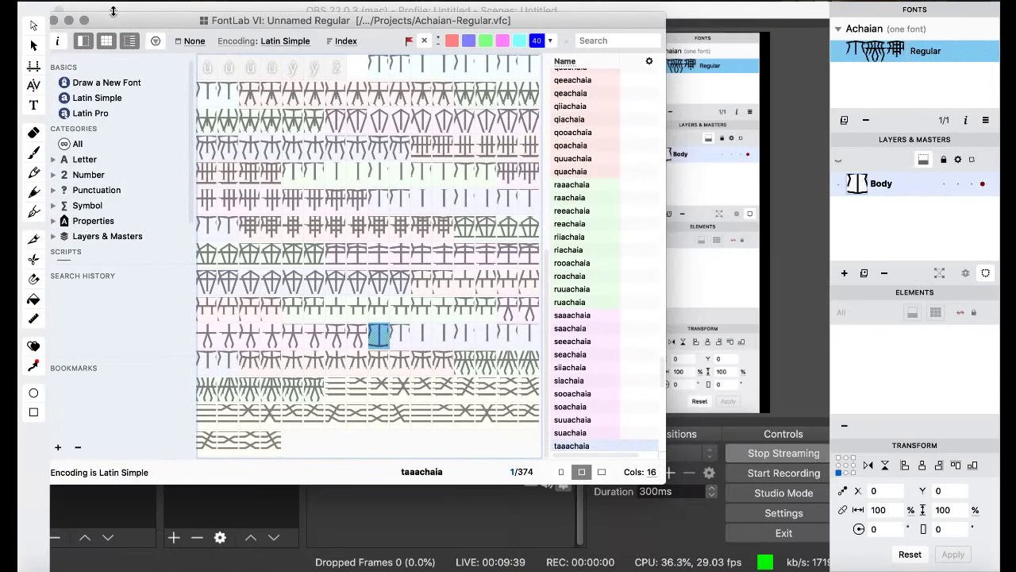
pyautogui.moveTo(127, 21); pyautogui.dragTo(135, 16)
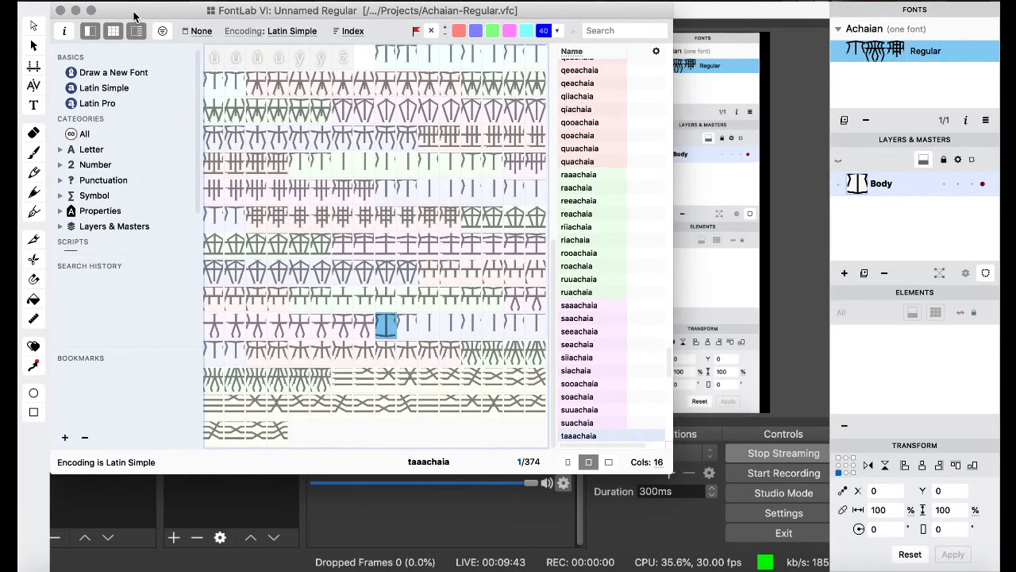
pyautogui.moveTo(669, 472); pyautogui.dragTo(832, 571)
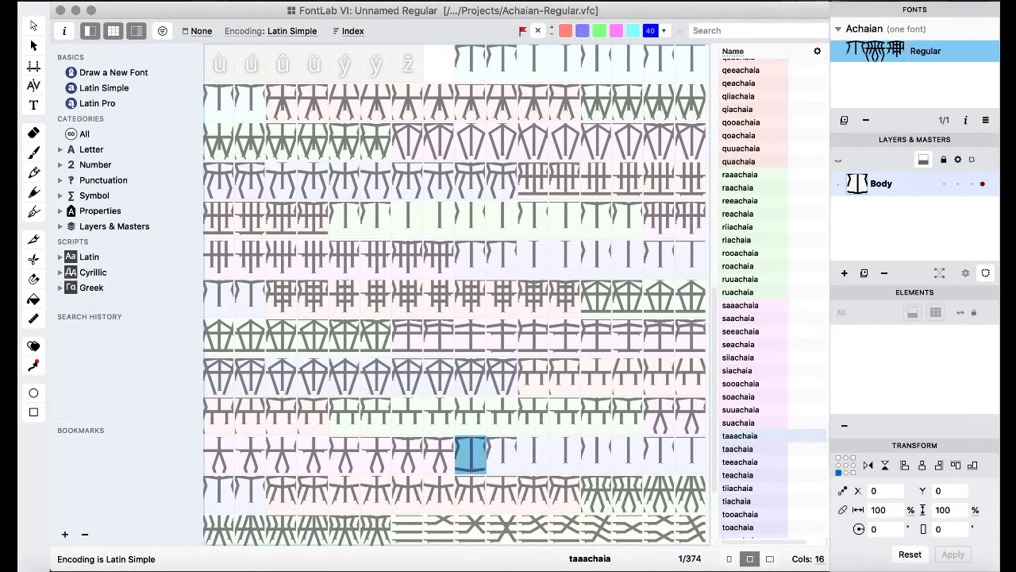
# - Compare taaachaia's lower bar with other syllable glyphs in the overview, including meeachaia, nuuachaia, viachaia and roachaia
pyautogui.click(459, 343)
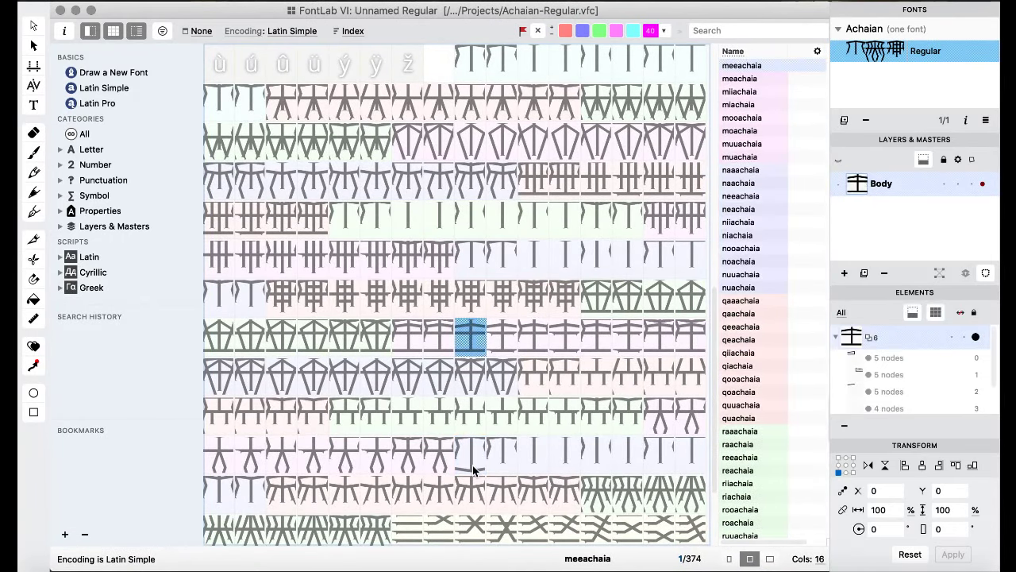
pyautogui.click(481, 364)
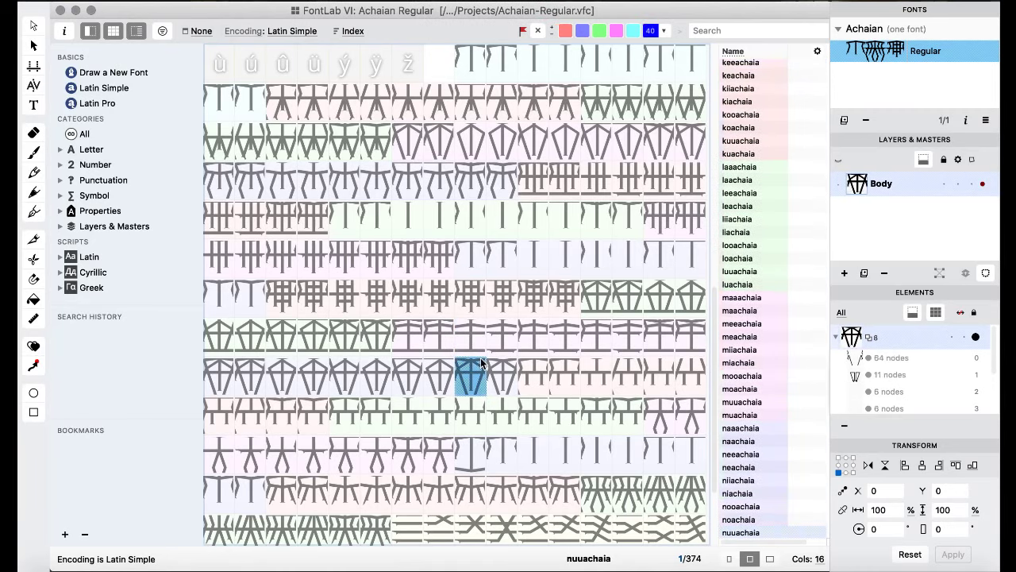
pyautogui.scroll(-3, 435, 369)
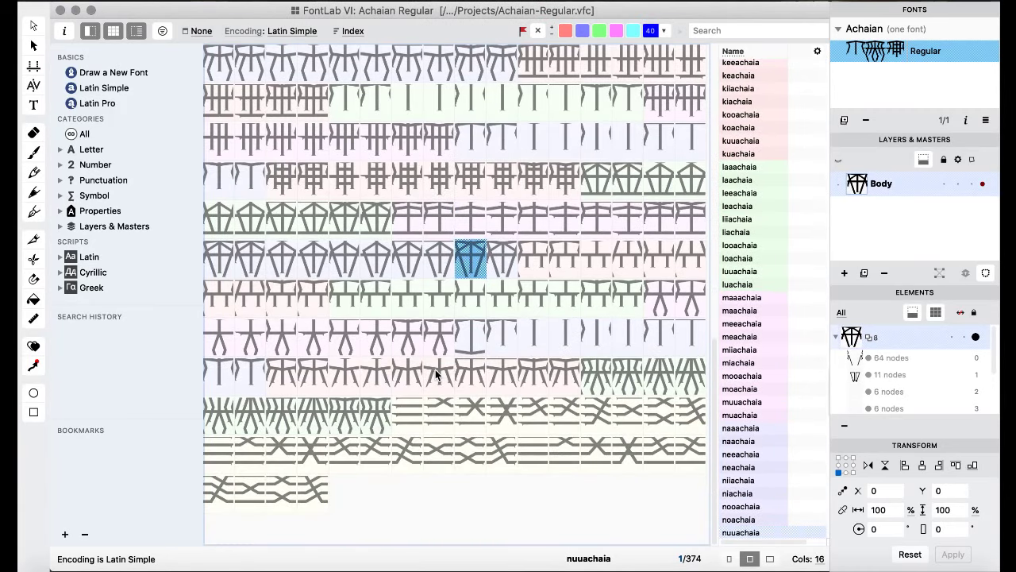
pyautogui.click(446, 381)
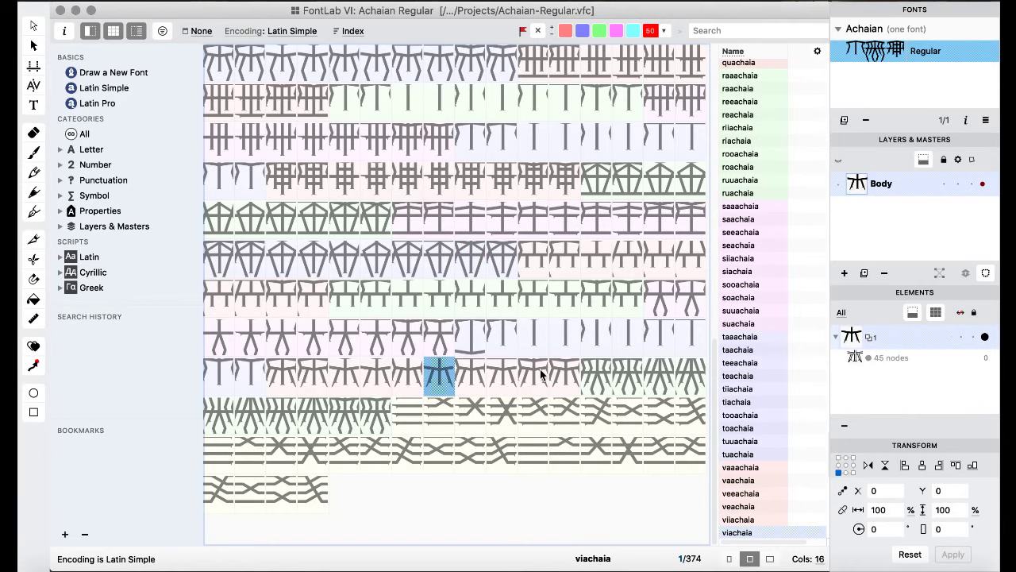
pyautogui.click(663, 289)
pyautogui.click(571, 297)
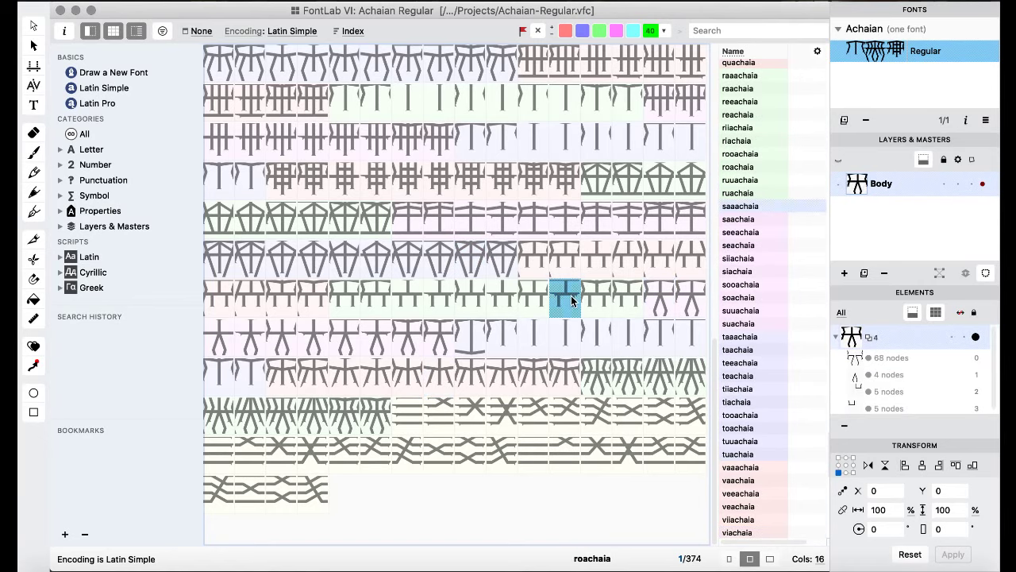
pyautogui.scroll(5, 556, 318)
pyautogui.scroll(-2, 556, 318)
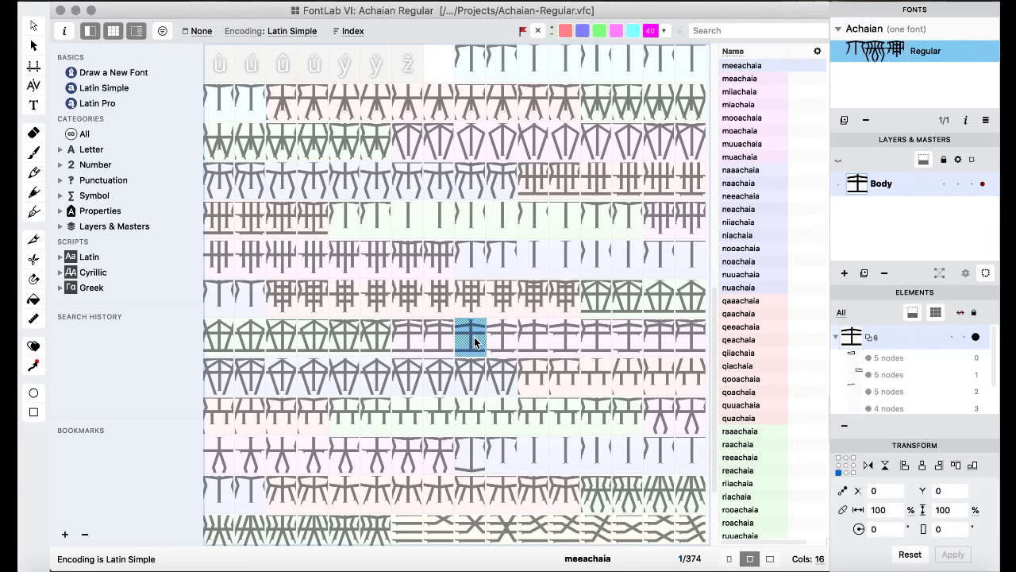
pyautogui.click(482, 450)
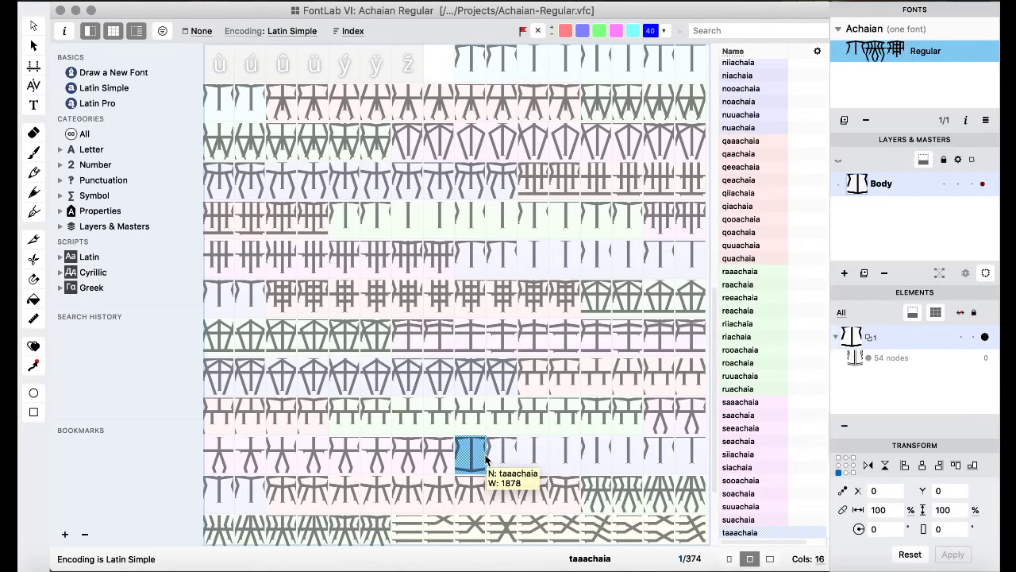
# - Open taaachaia to inspect its merged outline against the preceding suachaia glyph, preview it, and return to the font overview
pyautogui.doubleClick(480, 464)
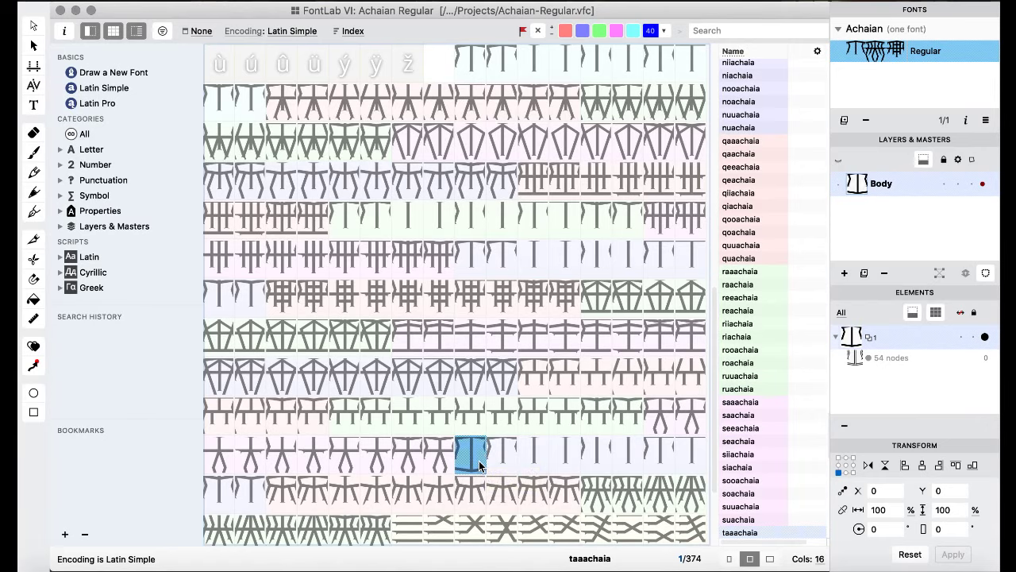
pyautogui.press('super+bracketleft')
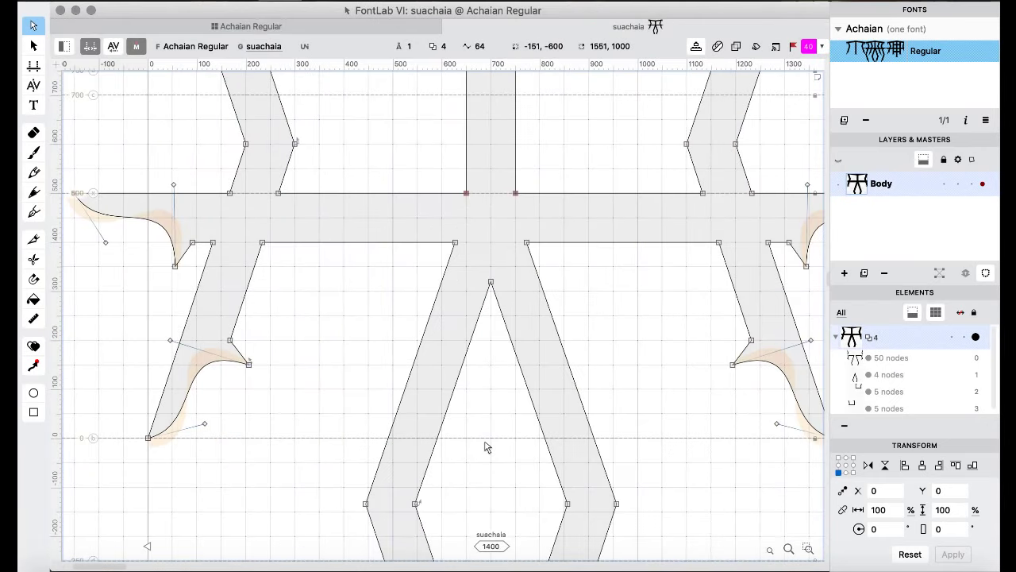
pyautogui.press('super+bracketright')
pyautogui.scroll(-8, 486, 447)
pyautogui.press('space')
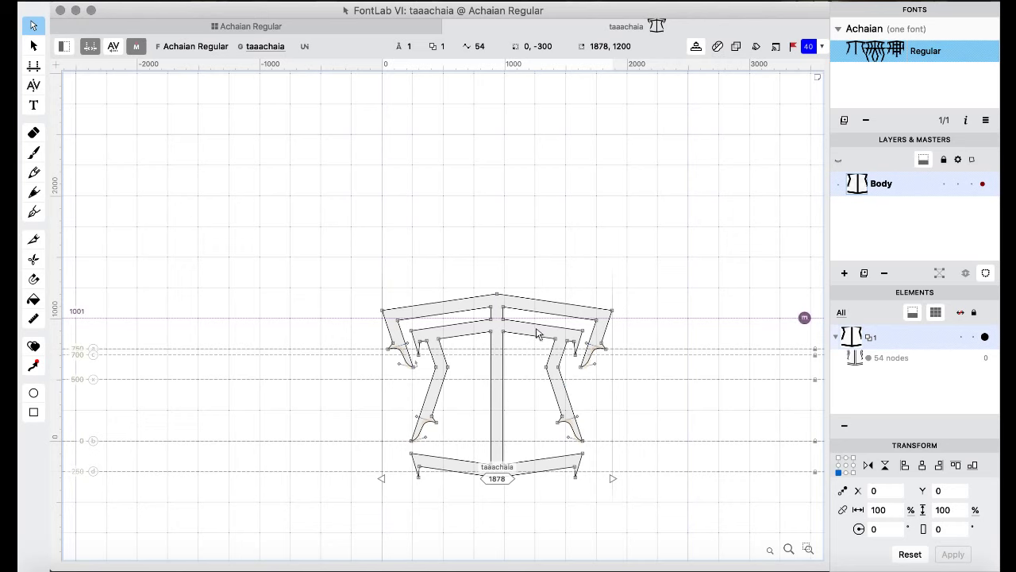
pyautogui.click(302, 32)
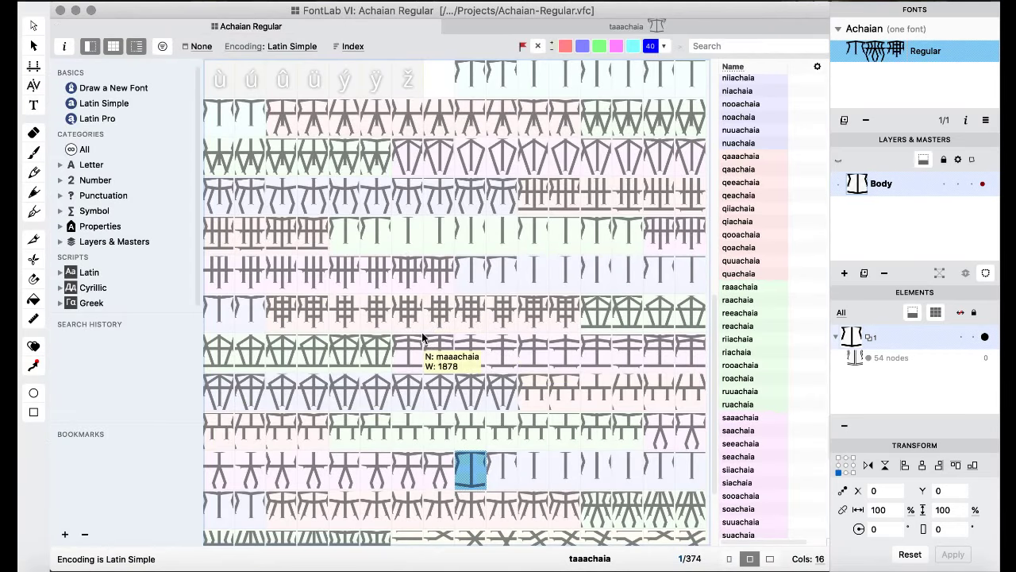
# - Open baaachaia, compare it with the neighbouring baachaia glyph, and return to the font overview
pyautogui.scroll(4, 400, 253)
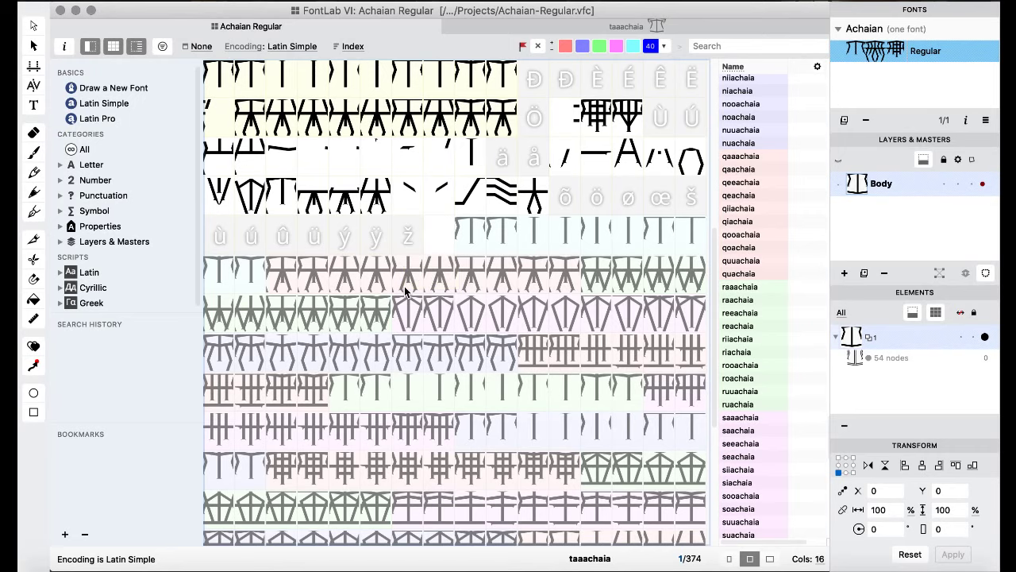
pyautogui.doubleClick(283, 275)
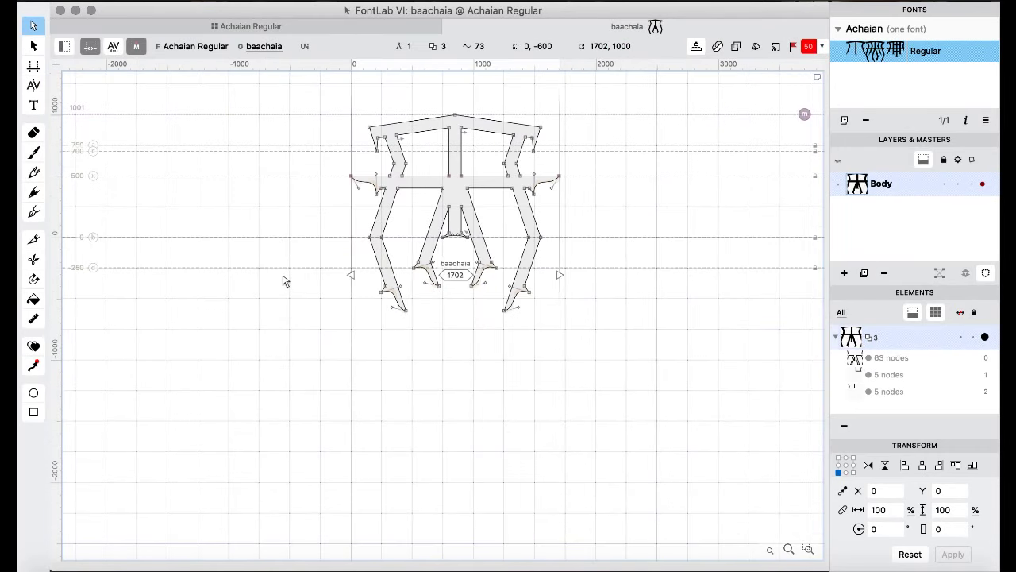
pyautogui.press('super+bracketright')
pyautogui.press('super+bracketleft')
pyautogui.click(258, 24)
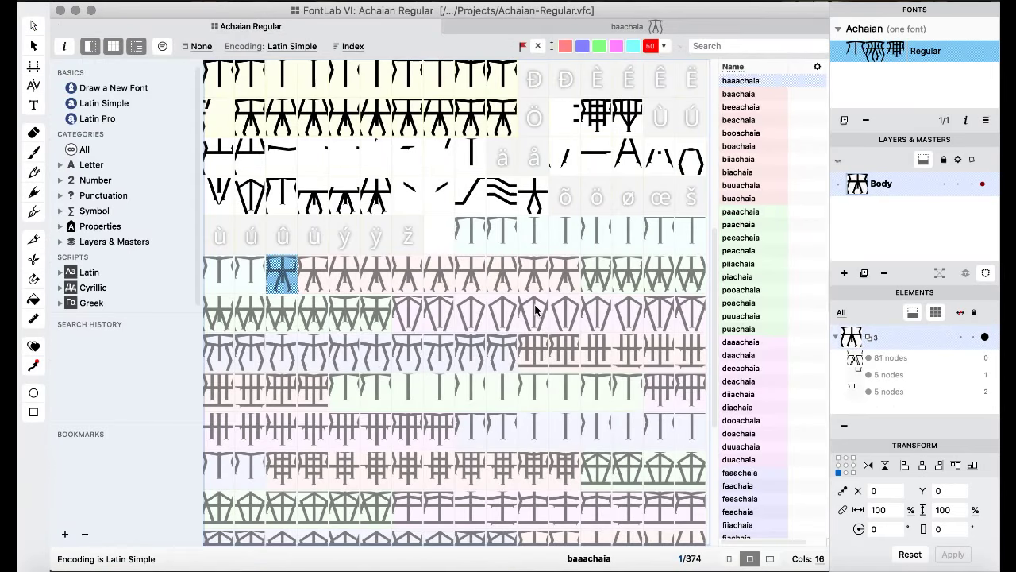
# - Review the syllable rows across the font overview, checking zoachaia, vaachaia, saaachaia and fooachaia
pyautogui.scroll(-7, 447, 302)
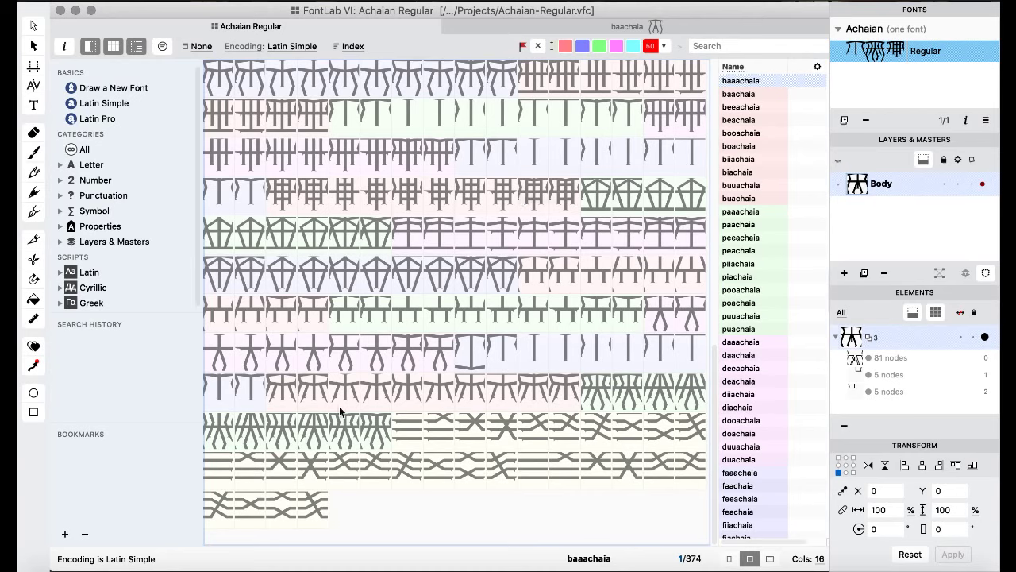
pyautogui.press('End')
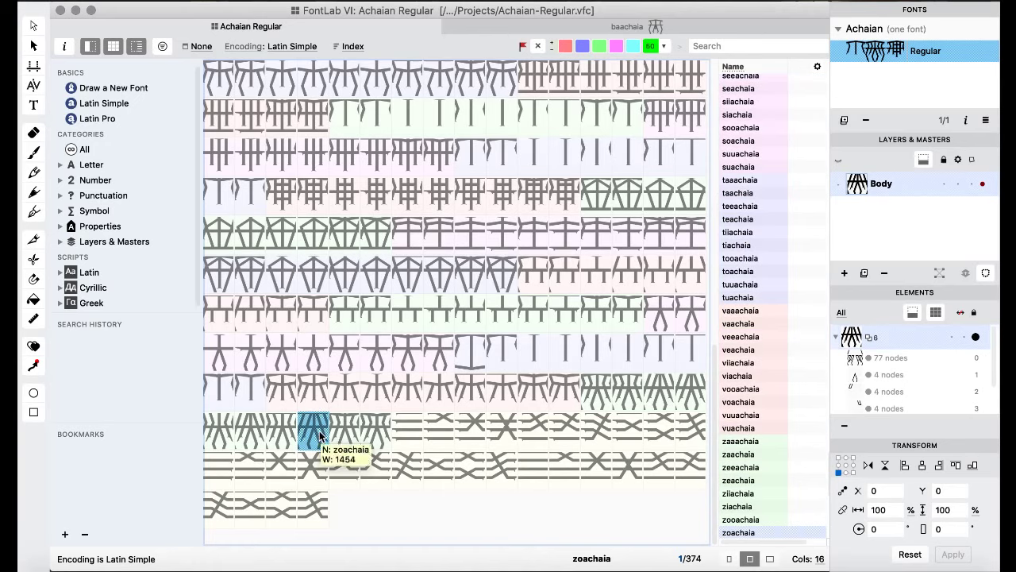
pyautogui.click(320, 396)
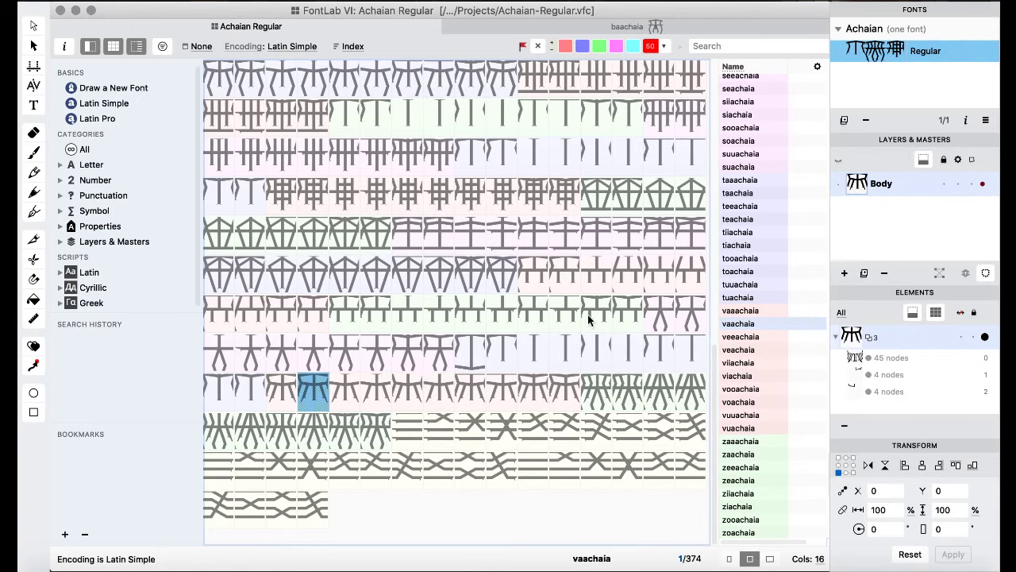
pyautogui.click(658, 311)
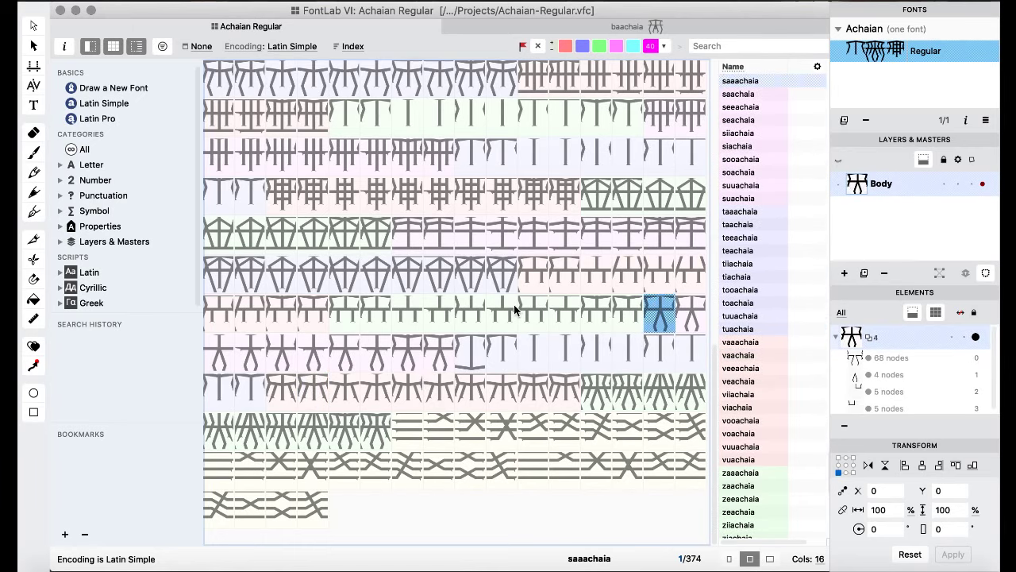
pyautogui.scroll(5, 514, 309)
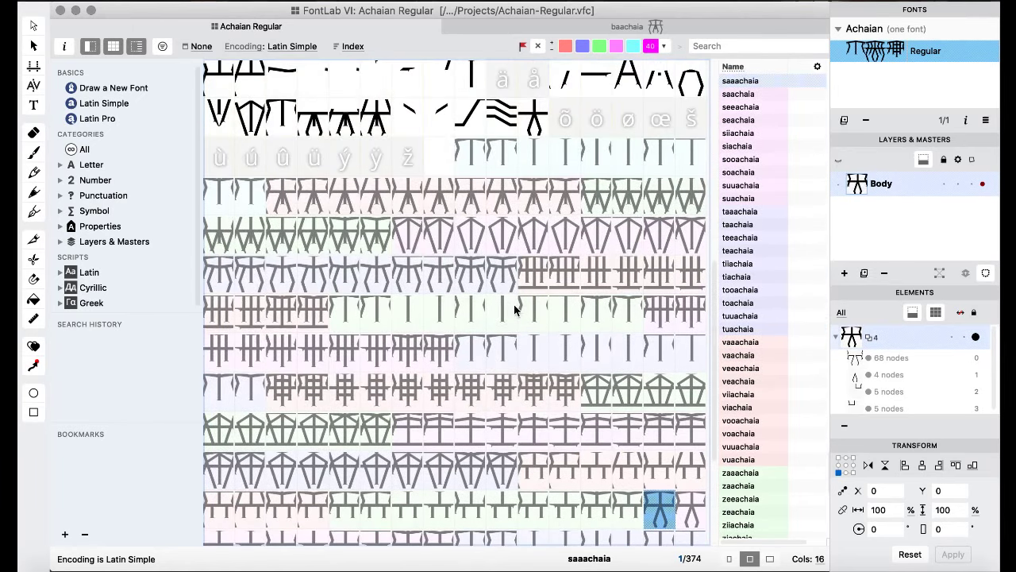
pyautogui.click(408, 281)
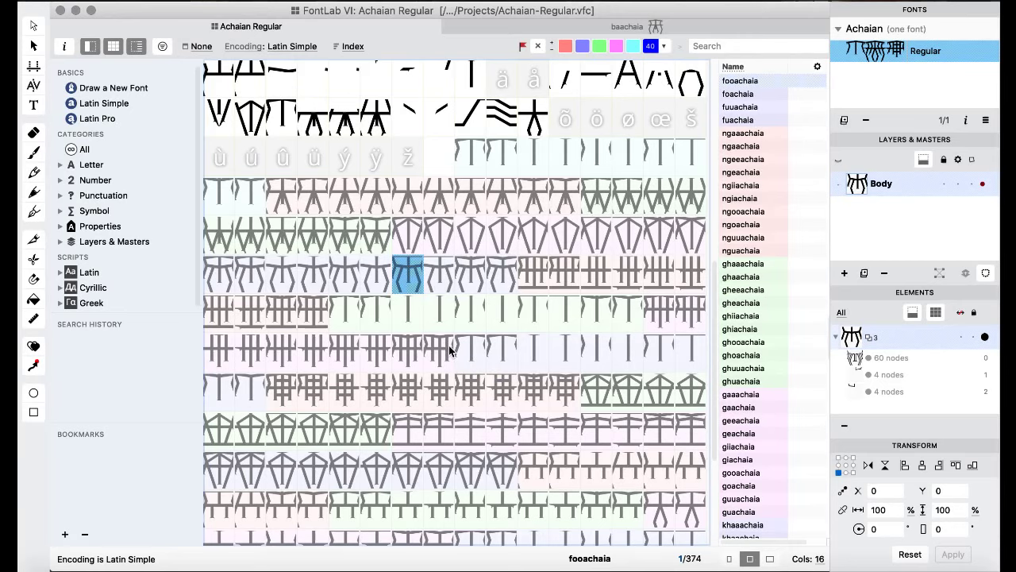
pyautogui.scroll(-5, 448, 349)
# - Open the taachaia glyph and paste the V-shaped stroke with serif ends into it
pyautogui.click(502, 356)
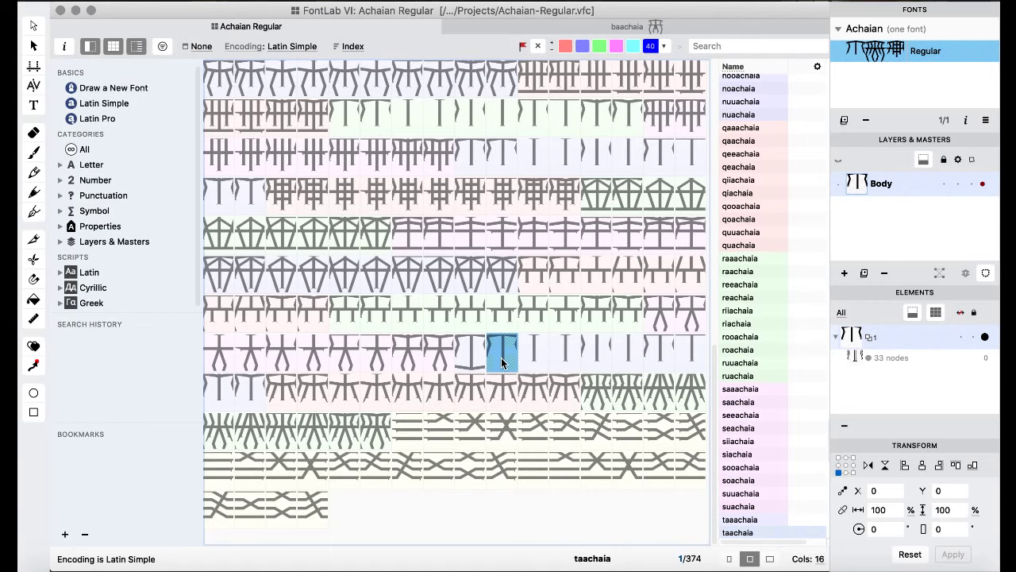
pyautogui.doubleClick(501, 358)
pyautogui.press('super+v')
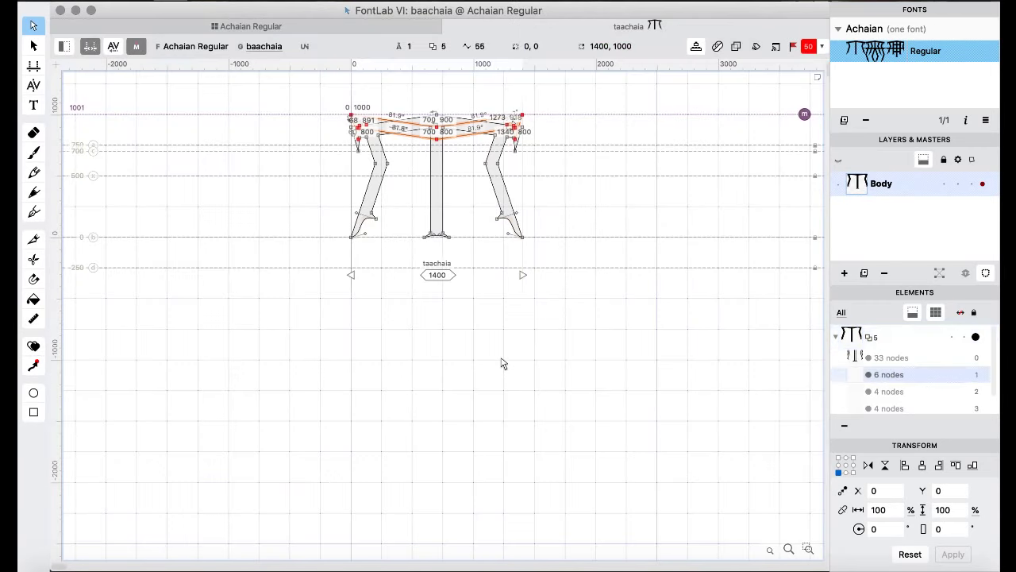
# - Lower the pasted V stroke to Y -300 so it sits beneath taachaia's legs, and deselect it
pyautogui.hotkey('shift', 'Down')
pyautogui.hotkey('shift', 'Down')
pyautogui.hotkey('shift', 'Down')
pyautogui.hotkey('shift', 'Down')
pyautogui.hotkey('shift', 'Down')
pyautogui.hotkey('shift', 'Down')
pyautogui.hotkey('shift', 'Down')
pyautogui.hotkey('shift', 'Down')
pyautogui.hotkey('shift', 'Down')
pyautogui.hotkey('shift', 'Down')
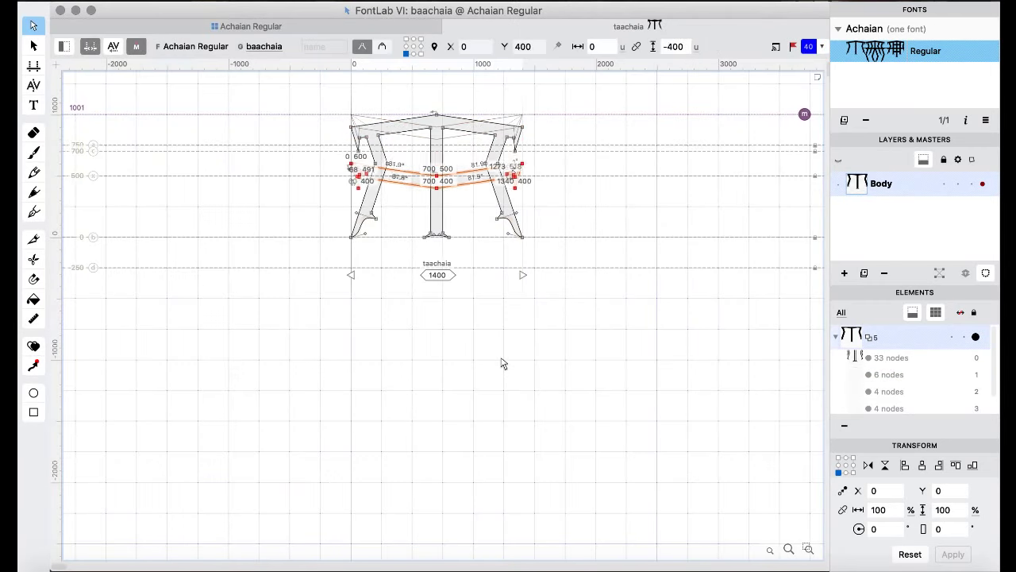
pyautogui.hotkey('shift', 'Down')
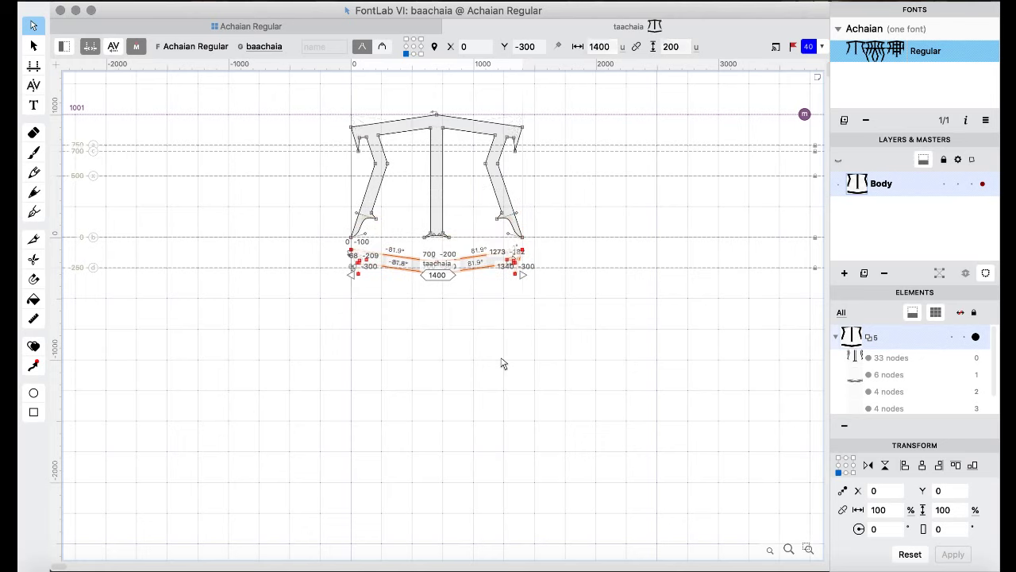
pyautogui.click(449, 363)
pyautogui.scroll(5, 449, 324)
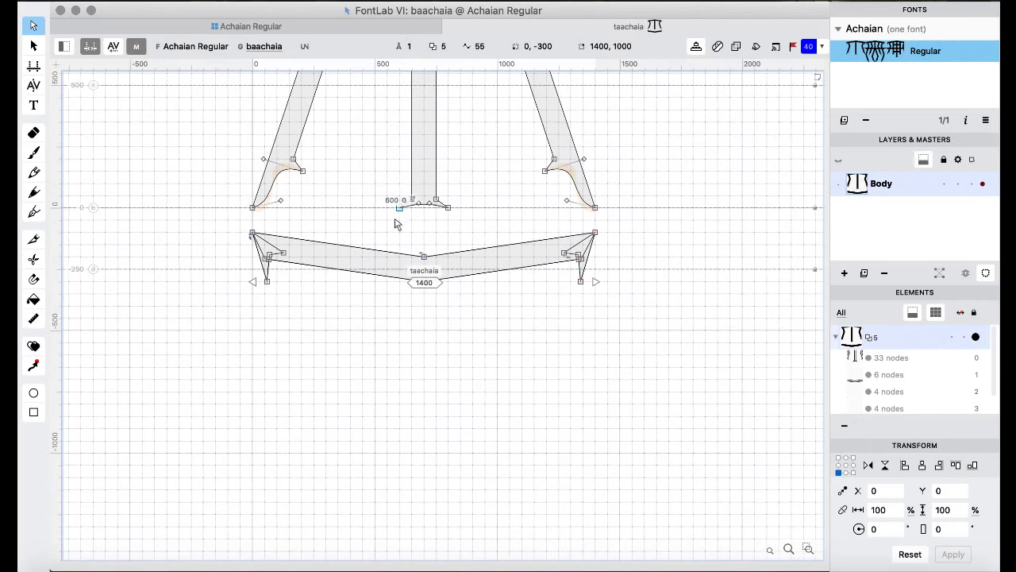
# - Delete the foot serif of taachaia's central stem and extend the stem's end down until it overlaps the V bar
pyautogui.moveTo(386, 225); pyautogui.dragTo(470, 204)
pyautogui.press('Delete')
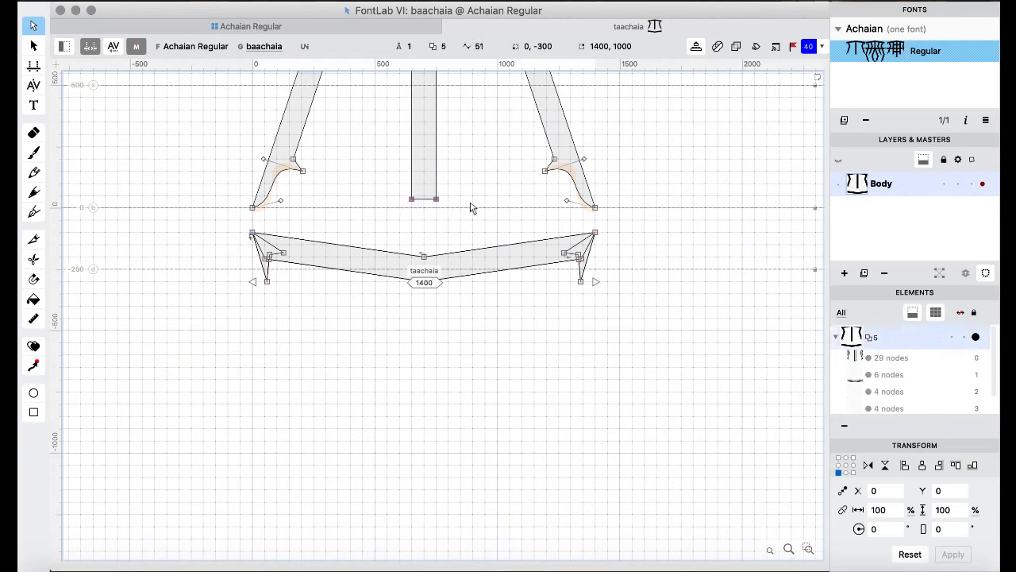
pyautogui.moveTo(353, 168); pyautogui.dragTo(463, 211)
pyautogui.press('super+shift+Down')
pyautogui.press('super+shift+Down')
pyautogui.press('super+shift+Down')
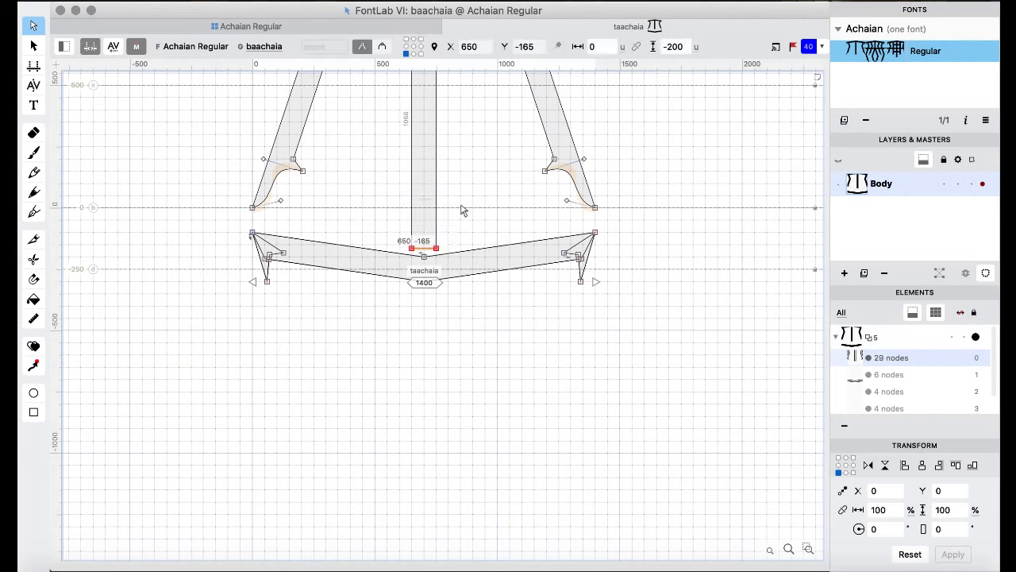
# - Merge all of taachaia's contours into one shape with Remove Overlap
pyautogui.press('super+a')
pyautogui.rightClick(144, 136)
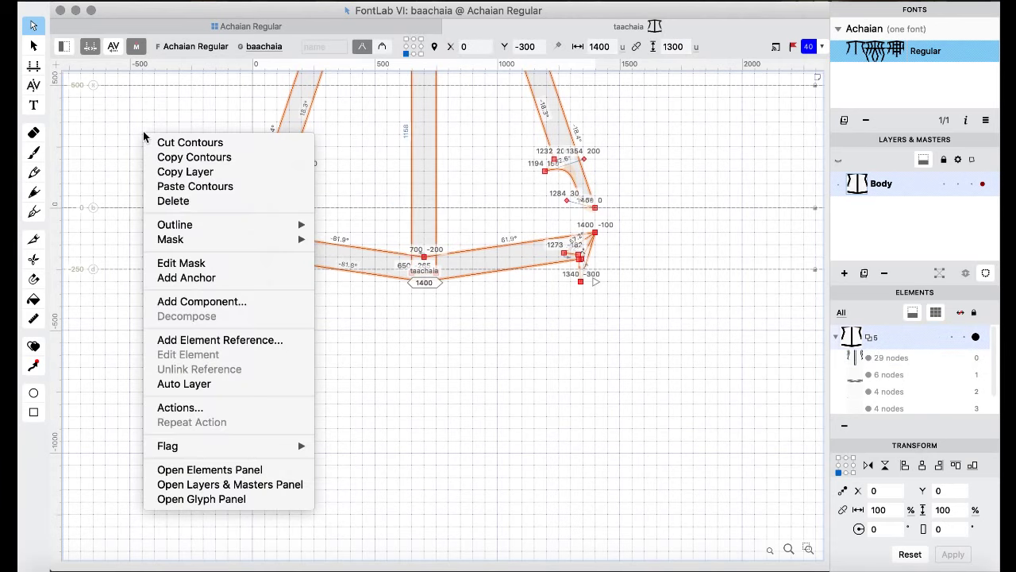
pyautogui.moveTo(298, 225)
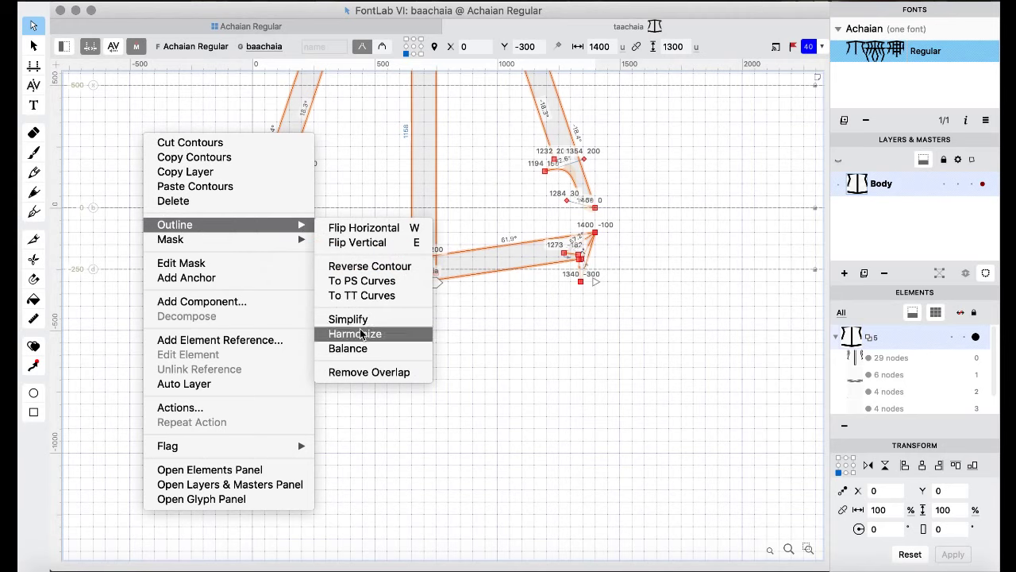
pyautogui.click(367, 368)
pyautogui.scroll(3, 361, 374)
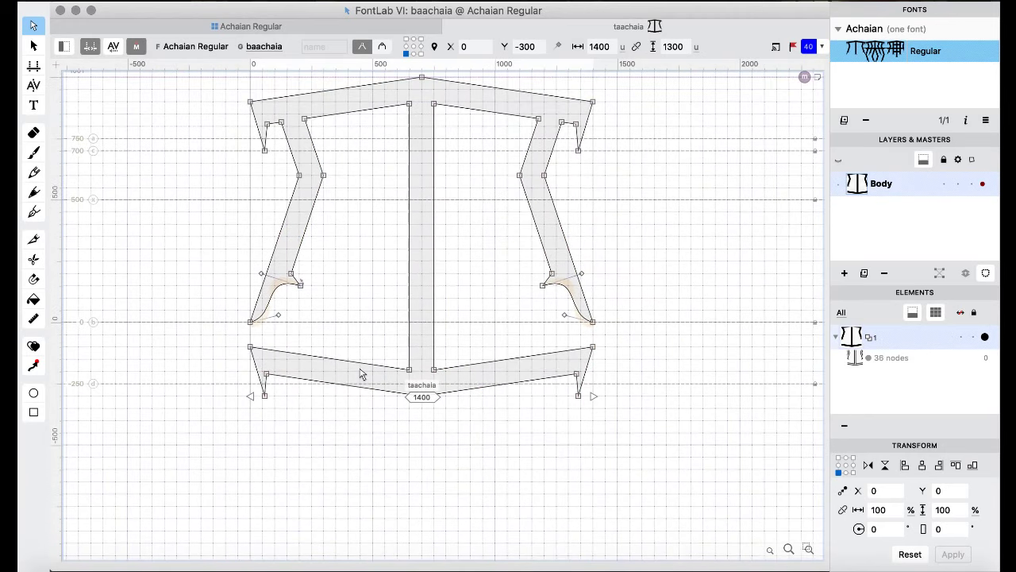
# - Paste the V-shaped stroke into the teeachaia glyph and shift it to X 255, centred beneath the stem
pyautogui.press('super+bracketright')
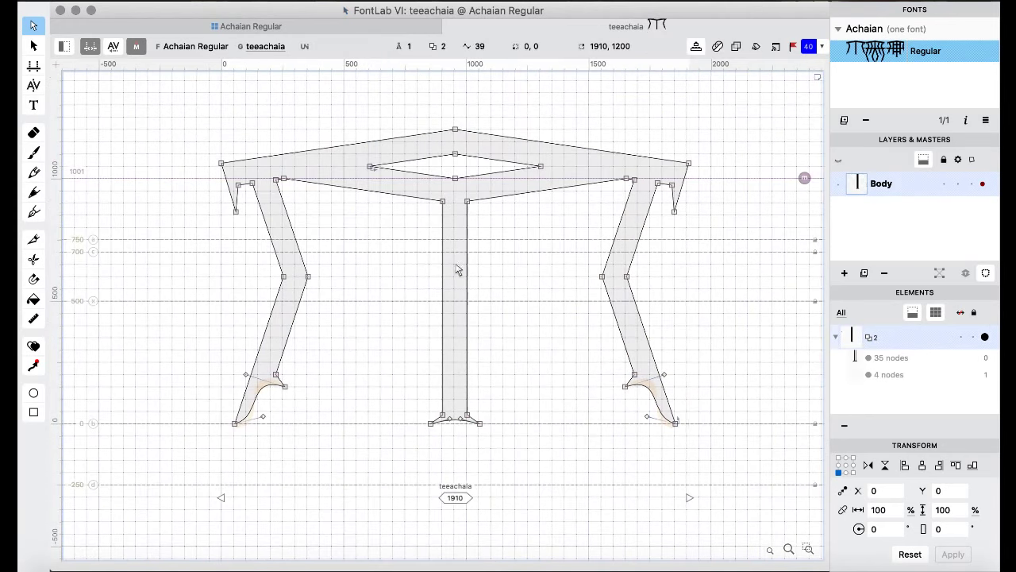
pyautogui.press('super+v')
pyautogui.hotkey('shift', 'Right')
pyautogui.hotkey('shift', 'Right')
pyautogui.hotkey('shift', 'Right')
pyautogui.hotkey('shift', 'Right')
pyautogui.hotkey('shift', 'Right')
pyautogui.hotkey('shift', 'Right')
pyautogui.hotkey('shift', 'Right')
pyautogui.hotkey('shift', 'Right')
pyautogui.hotkey('shift', 'Right')
pyautogui.hotkey('shift', 'Right')
pyautogui.hotkey('shift', 'Right')
pyautogui.hotkey('shift', 'Right')
pyautogui.hotkey('shift', 'Right')
pyautogui.hotkey('shift', 'Right')
pyautogui.hotkey('shift', 'Right')
pyautogui.hotkey('shift', 'Right')
pyautogui.hotkey('shift', 'Right')
pyautogui.hotkey('shift', 'Right')
pyautogui.hotkey('shift', 'Right')
pyautogui.hotkey('shift', 'Right')
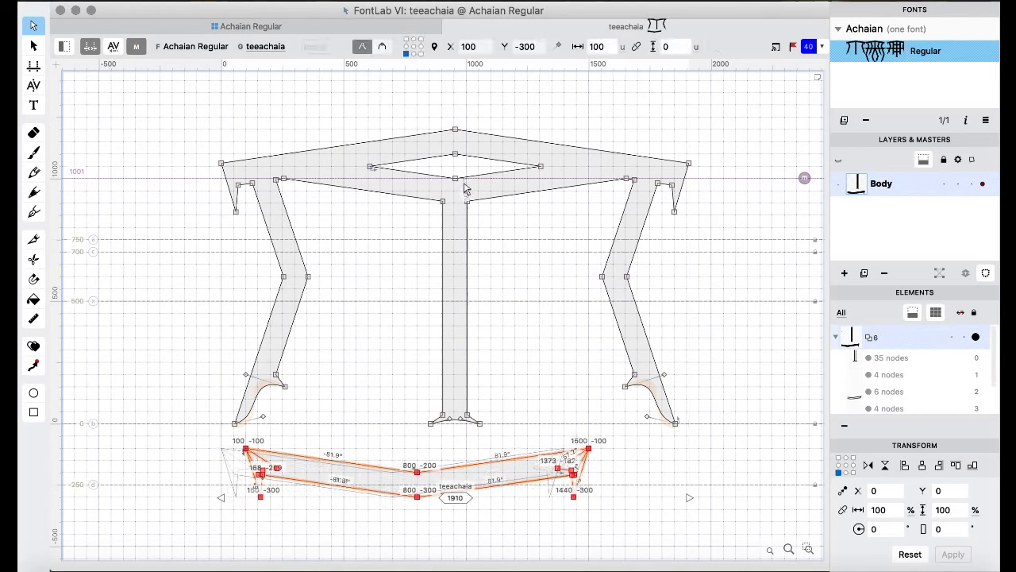
pyautogui.press('Right')
pyautogui.press('Right')
pyautogui.press('Right')
pyautogui.press('Right')
pyautogui.press('Right')
pyautogui.press('Right')
pyautogui.press('Right')
pyautogui.press('Right')
pyautogui.press('Right')
pyautogui.press('Right')
pyautogui.press('Right')
pyautogui.press('Right')
pyautogui.press('Right')
pyautogui.press('Right')
pyautogui.press('Right')
pyautogui.press('Right')
pyautogui.press('Right')
pyautogui.press('Right')
pyautogui.press('Right')
pyautogui.press('Right')
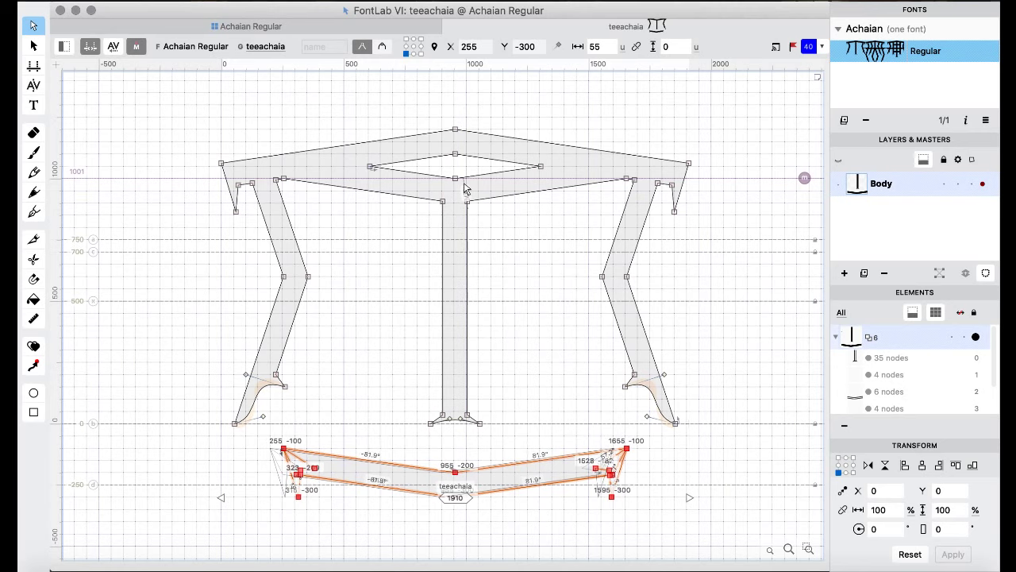
pyautogui.press('Right')
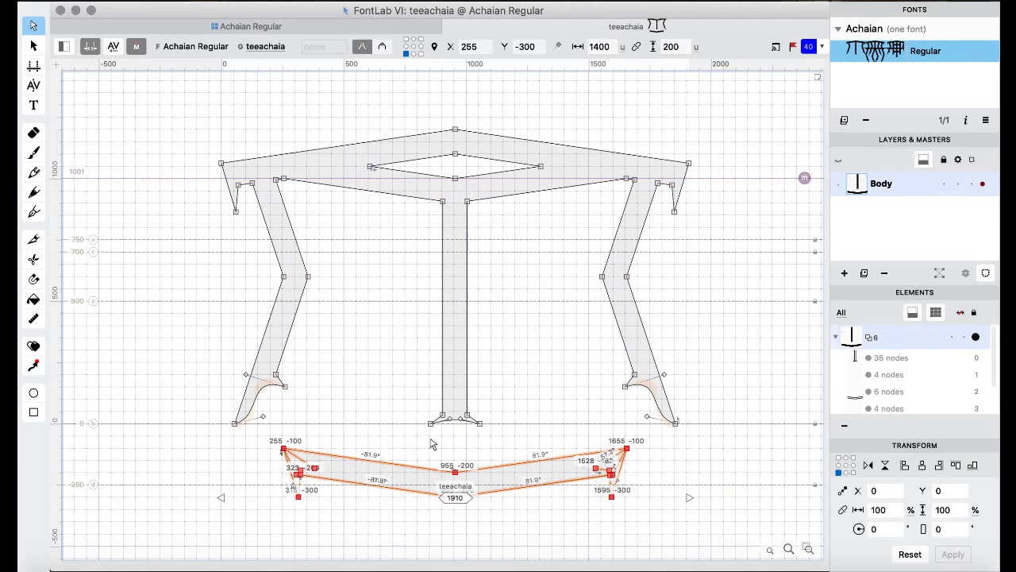
# - Delete the foot serif of teeachaia's central stem and lower the stem's end into the V bar
pyautogui.moveTo(429, 442); pyautogui.dragTo(501, 424)
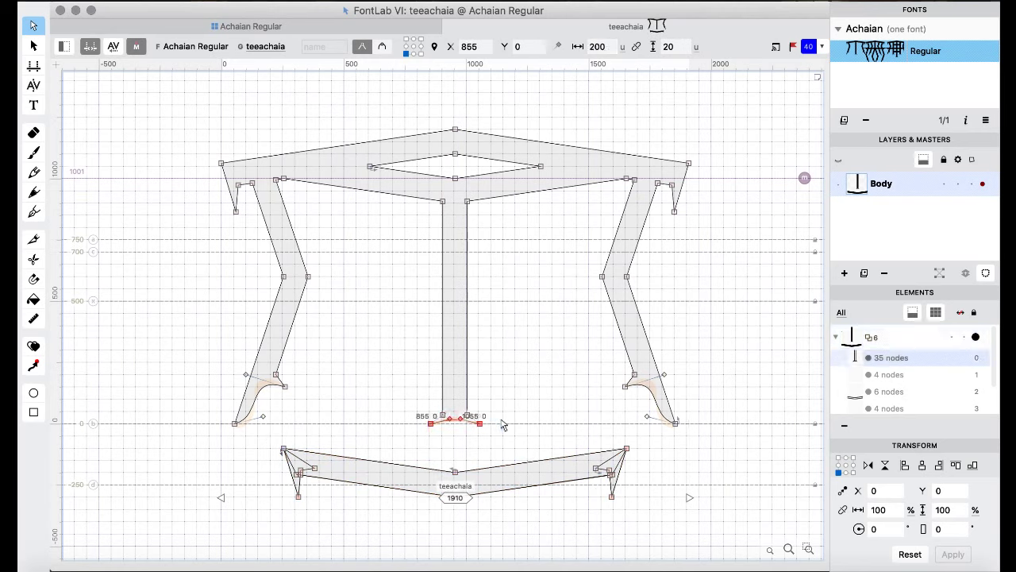
pyautogui.press('Delete')
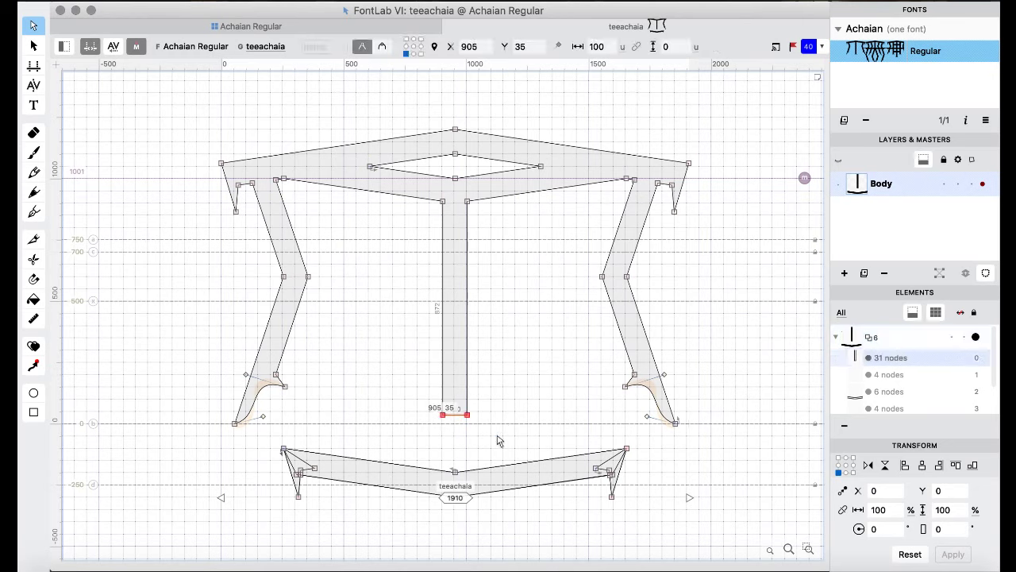
pyautogui.press('super+shift+Down')
pyautogui.press('super+shift+Down')
pyautogui.press('super+shift+Down')
# - Select all of teeachaia's contours and remove their overlaps
pyautogui.press('super+a')
pyautogui.rightClick(364, 367)
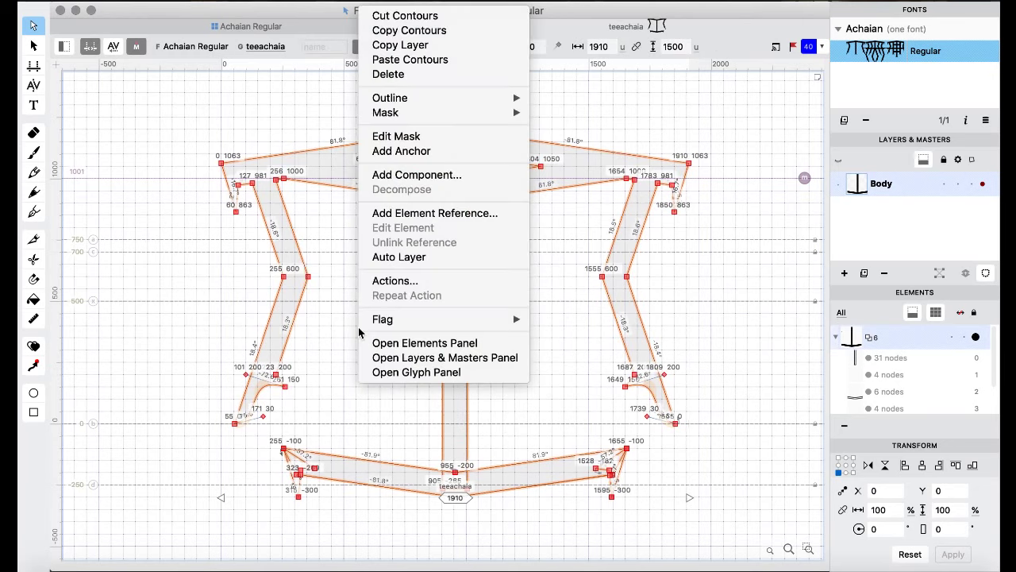
pyautogui.moveTo(447, 97)
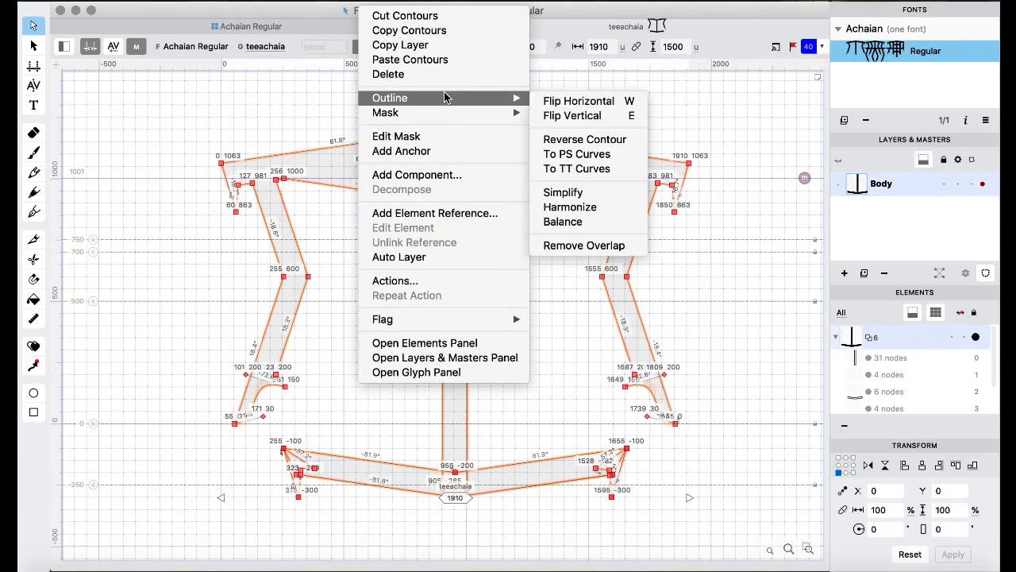
pyautogui.click(574, 246)
# - Paste the V-shaped stroke into the teachaia glyph and move it to X 255, centring it under the stem
pyautogui.press('super+Left')
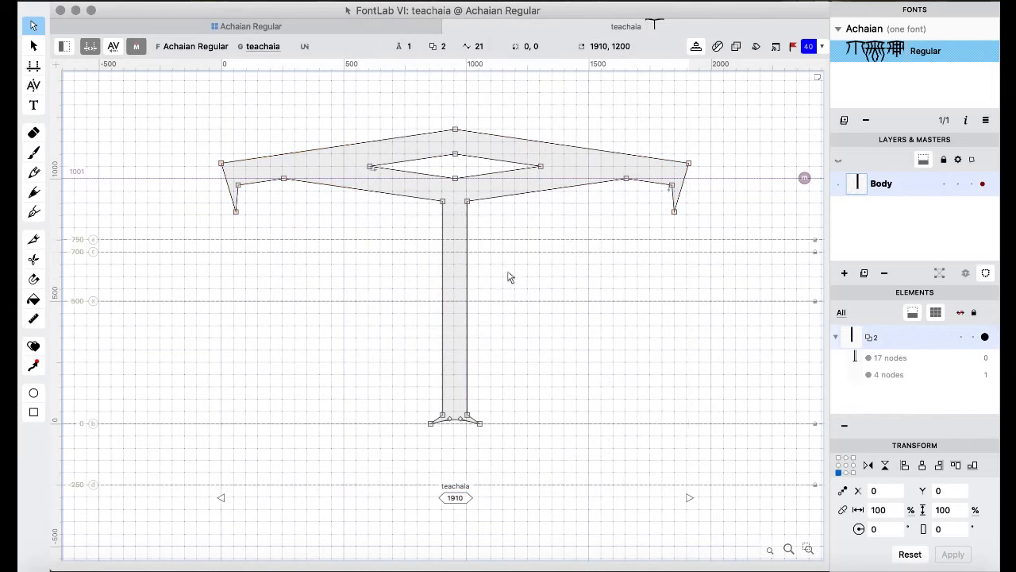
pyautogui.press('super+v')
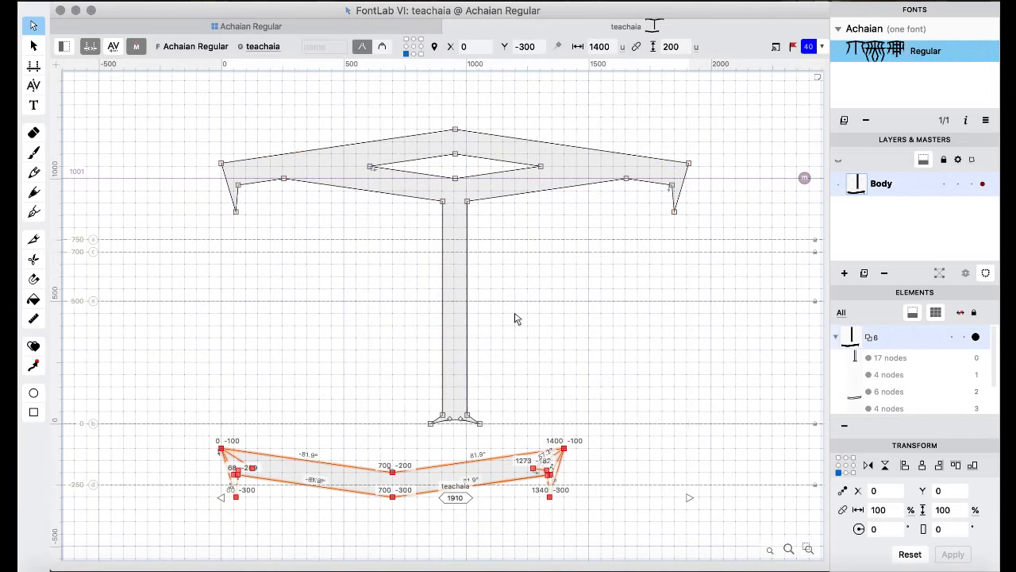
pyautogui.hotkey('shift', 'Right')
pyautogui.hotkey('shift', 'Right')
pyautogui.hotkey('shift', 'Right')
pyautogui.hotkey('shift', 'Right')
pyautogui.hotkey('shift', 'Right')
pyautogui.hotkey('shift', 'Right')
pyautogui.hotkey('shift', 'Right')
pyautogui.hotkey('shift', 'Right')
pyautogui.hotkey('shift', 'Right')
pyautogui.hotkey('shift', 'Right')
pyautogui.hotkey('shift', 'Right')
pyautogui.hotkey('shift', 'Right')
pyautogui.hotkey('shift', 'Right')
pyautogui.hotkey('shift', 'Right')
pyautogui.hotkey('shift', 'Right')
pyautogui.hotkey('shift', 'Right')
pyautogui.hotkey('shift', 'Right')
pyautogui.hotkey('shift', 'Right')
pyautogui.hotkey('shift', 'Right')
pyautogui.hotkey('shift', 'Right')
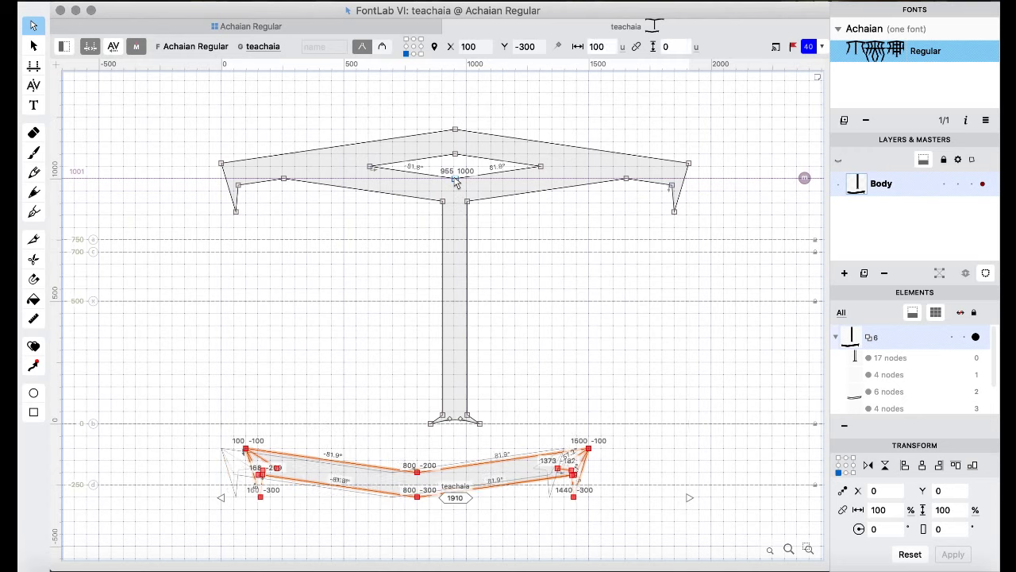
pyautogui.press('Right')
pyautogui.press('Right')
pyautogui.press('Right')
pyautogui.press('Right')
pyautogui.press('Right')
pyautogui.press('Right')
pyautogui.press('Right')
pyautogui.press('Right')
pyautogui.press('Right')
pyautogui.press('Right')
pyautogui.press('Right')
pyautogui.press('Right')
pyautogui.press('Right')
pyautogui.press('Right')
pyautogui.press('Right')
pyautogui.press('Right')
pyautogui.press('Right')
pyautogui.press('Right')
pyautogui.press('Right')
pyautogui.press('Right')
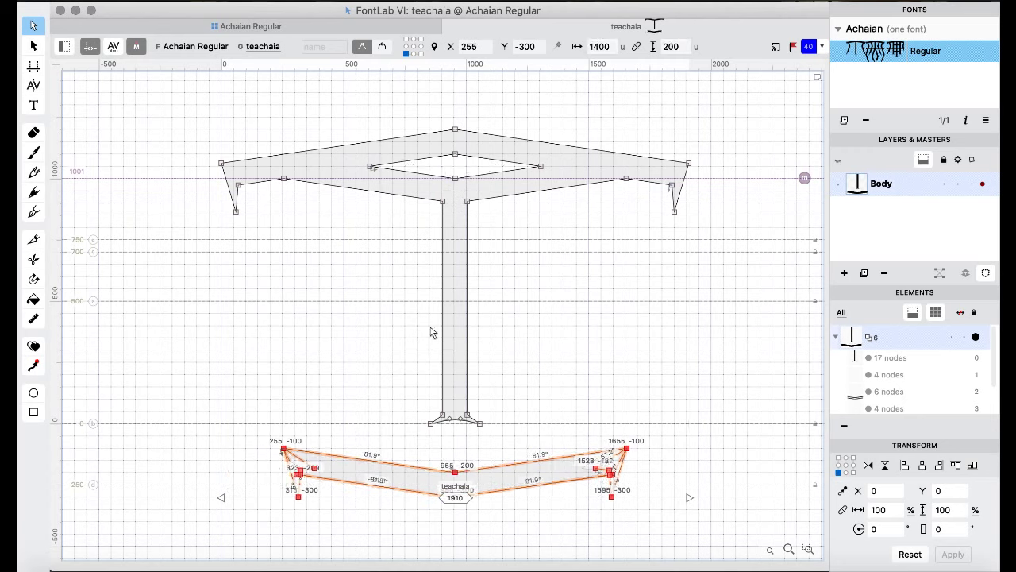
# - Remove the serif at the foot of teachaia's stem and extend the stem down into the V bar
pyautogui.moveTo(409, 434); pyautogui.dragTo(500, 420)
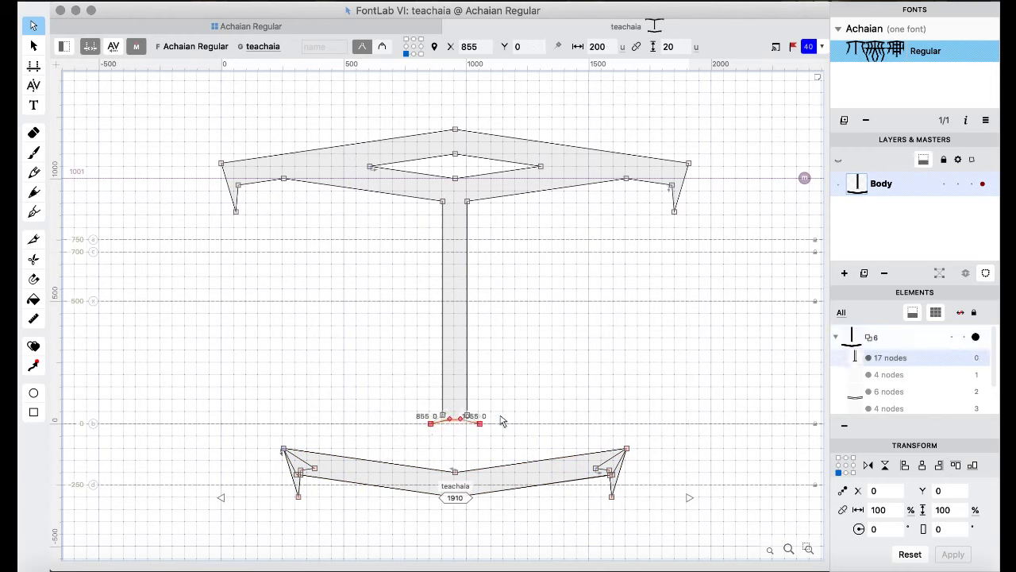
pyautogui.press('Delete')
pyautogui.hotkey('shift', 'Down')
pyautogui.hotkey('shift', 'Down')
pyautogui.hotkey('shift', 'Down')
pyautogui.hotkey('shift', 'Down')
pyautogui.hotkey('shift', 'Down')
pyautogui.hotkey('shift', 'Down')
pyautogui.hotkey('shift', 'Down')
pyautogui.hotkey('shift', 'Down')
pyautogui.hotkey('shift', 'Down')
pyautogui.hotkey('shift', 'Down')
pyautogui.hotkey('shift', 'Down')
pyautogui.hotkey('shift', 'Down')
pyautogui.hotkey('shift', 'Down')
pyautogui.hotkey('shift', 'Down')
pyautogui.hotkey('shift', 'Down')
pyautogui.hotkey('shift', 'Down')
pyautogui.hotkey('shift', 'Down')
pyautogui.hotkey('shift', 'Down')
pyautogui.hotkey('shift', 'Down')
pyautogui.hotkey('shift', 'Down')
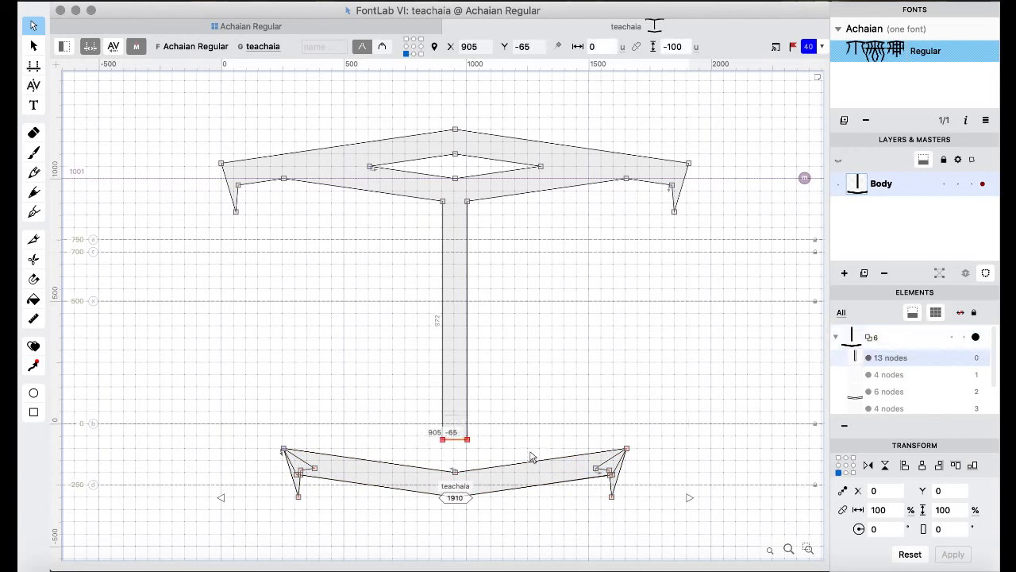
# - Apply Remove Overlap to all of teachaia's contours to join the stem and lower bar
pyautogui.press('super+a')
pyautogui.rightClick(498, 309)
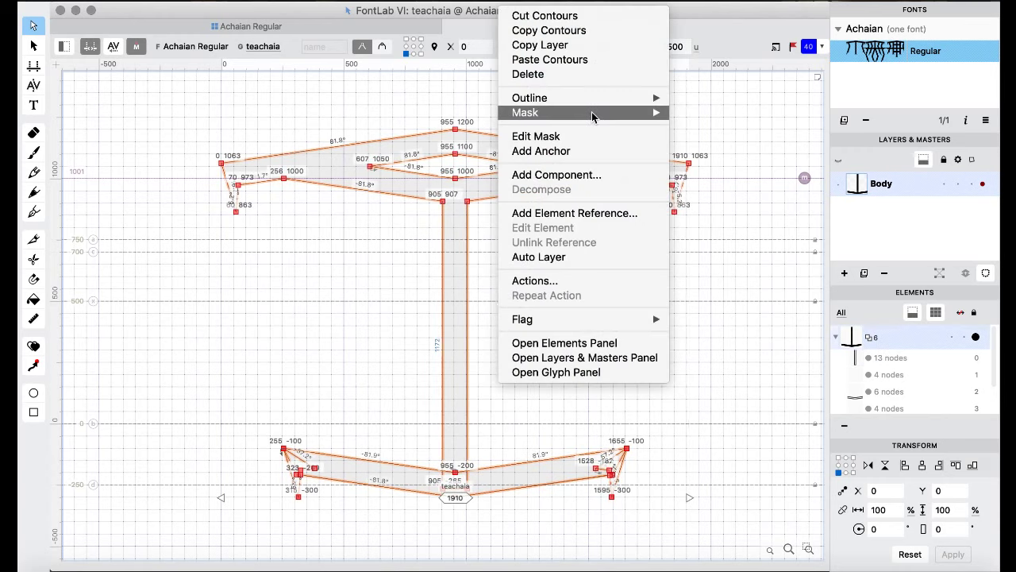
pyautogui.moveTo(597, 98)
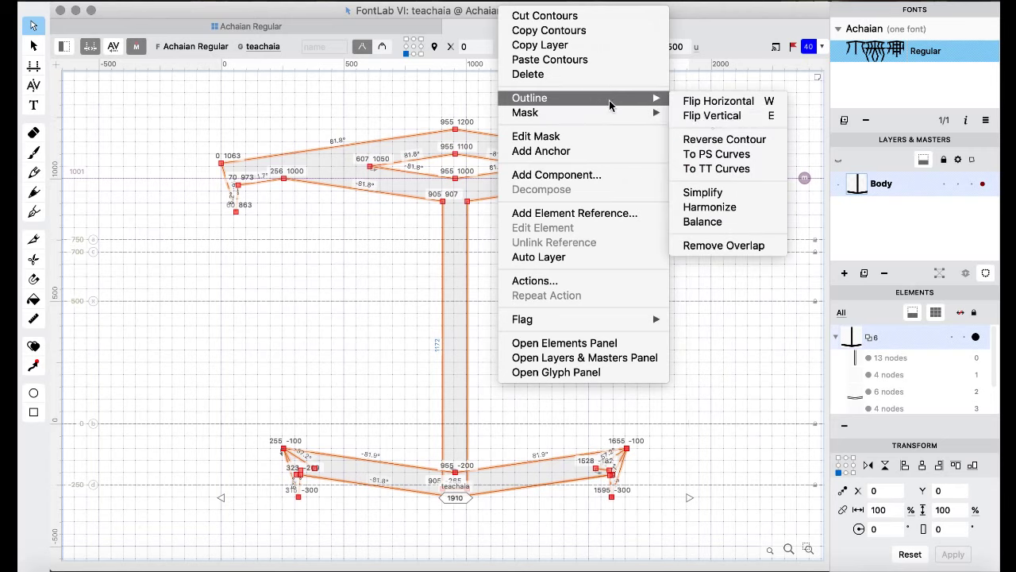
pyautogui.click(699, 244)
# - Paste the V-shaped stroke into the tiiachaia glyph and shift it to X 66, centred beneath the stem
pyautogui.press('super+bracketright')
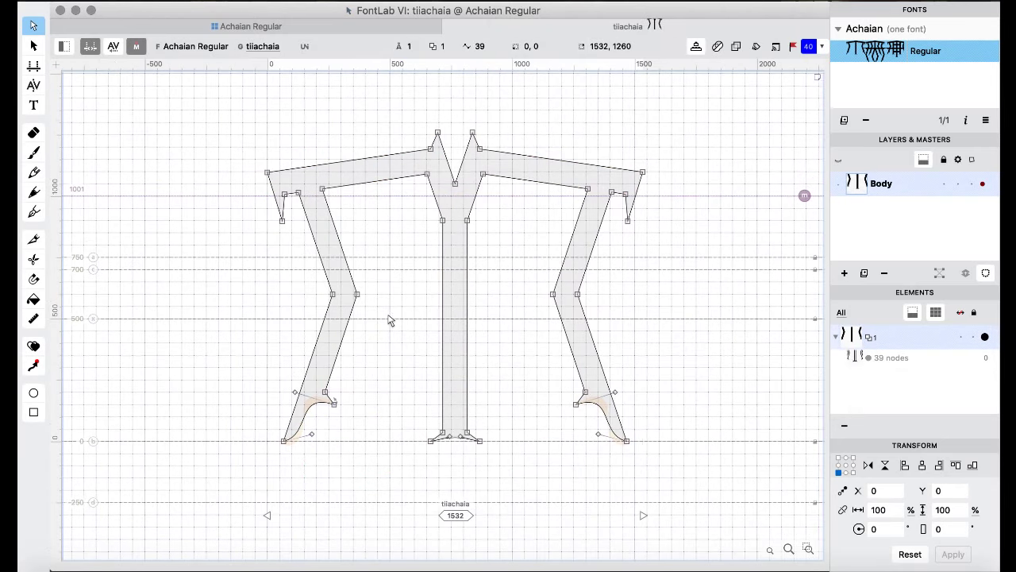
pyautogui.press('super+v')
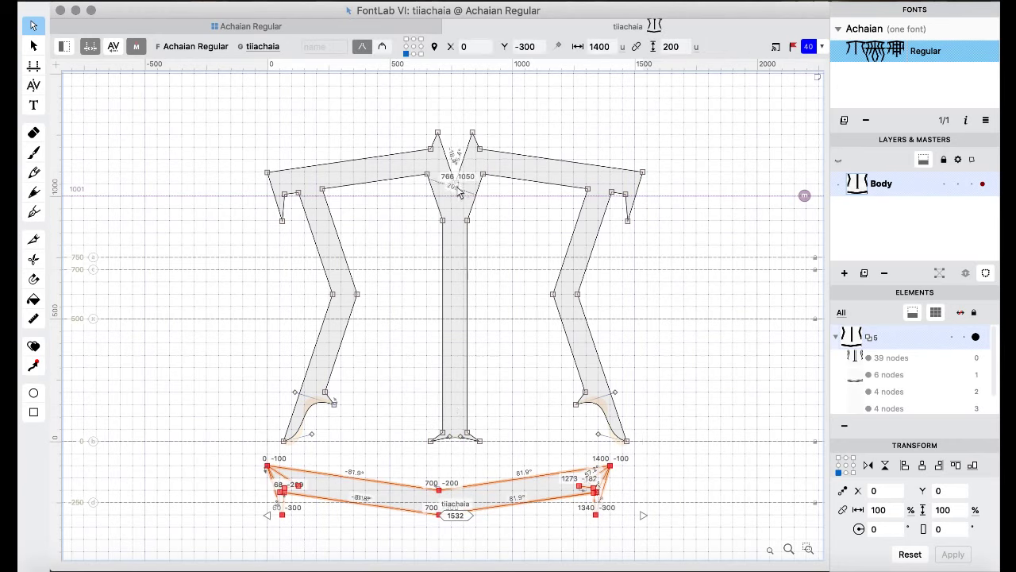
pyautogui.hotkey('shift', 'Right')
pyautogui.hotkey('shift', 'Right')
pyautogui.hotkey('shift', 'Right')
pyautogui.hotkey('shift', 'Right')
pyautogui.hotkey('shift', 'Right')
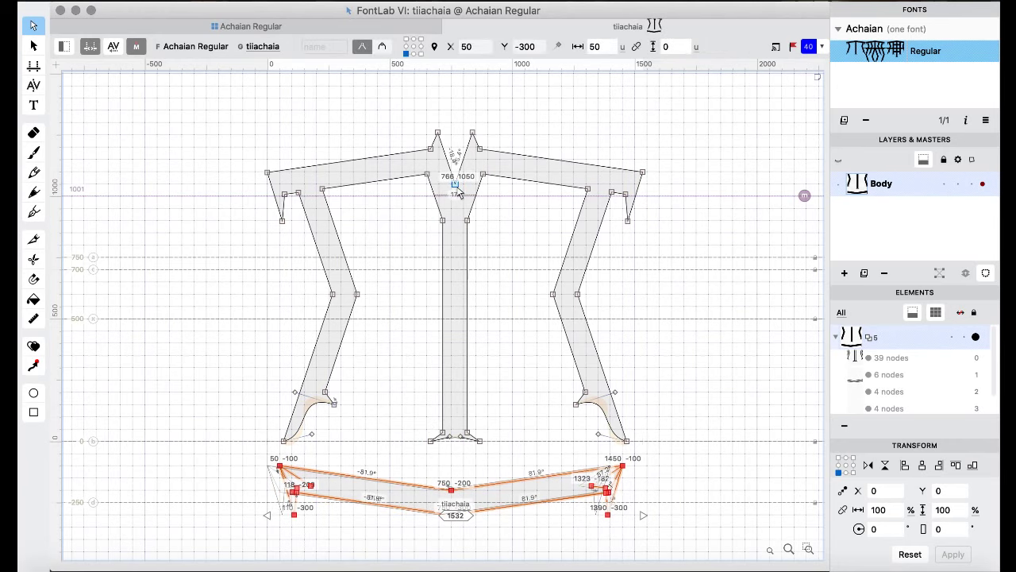
pyautogui.press('Right')
pyautogui.press('Right')
pyautogui.press('Right')
pyautogui.press('Right')
pyautogui.press('Right')
pyautogui.press('Right')
pyautogui.press('Right')
pyautogui.press('Right')
pyautogui.press('Right')
pyautogui.press('Right')
pyautogui.press('Right')
pyautogui.press('Right')
pyautogui.press('Right')
pyautogui.press('Right')
pyautogui.press('Right')
pyautogui.press('Right')
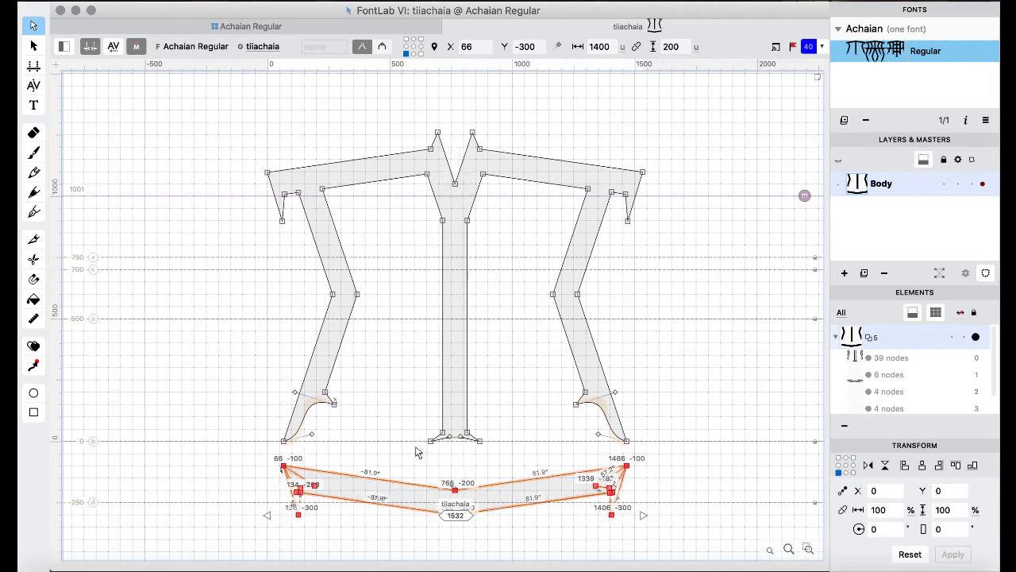
# - Remove the serif at the foot of tiiachaia's central stem and extend the stem down into the V bar
pyautogui.moveTo(416, 463); pyautogui.dragTo(497, 439)
pyautogui.press('BackSpace')
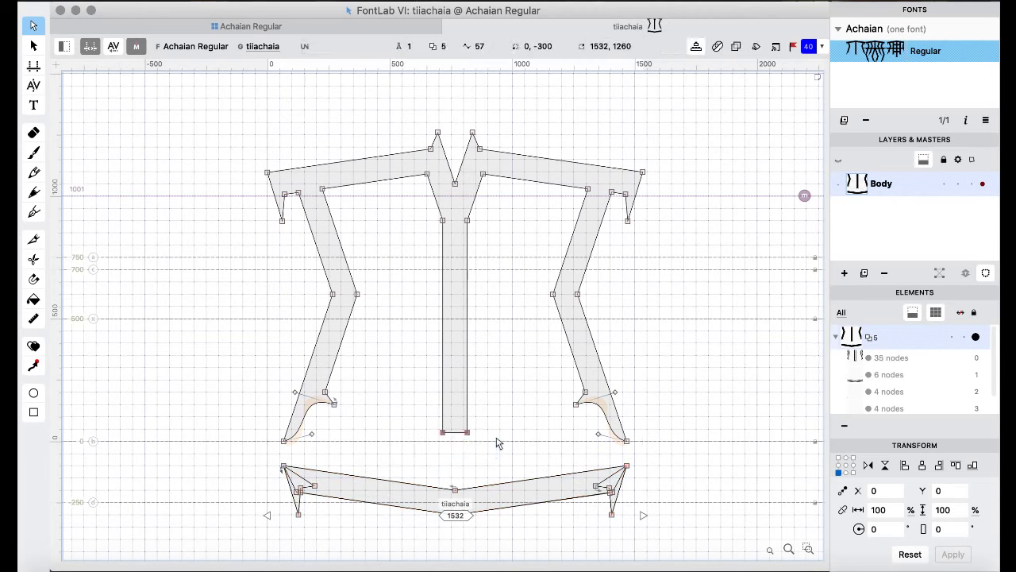
pyautogui.moveTo(407, 383); pyautogui.dragTo(503, 450)
pyautogui.press('super+Down')
pyautogui.press('super+Down')
pyautogui.press('super+Down')
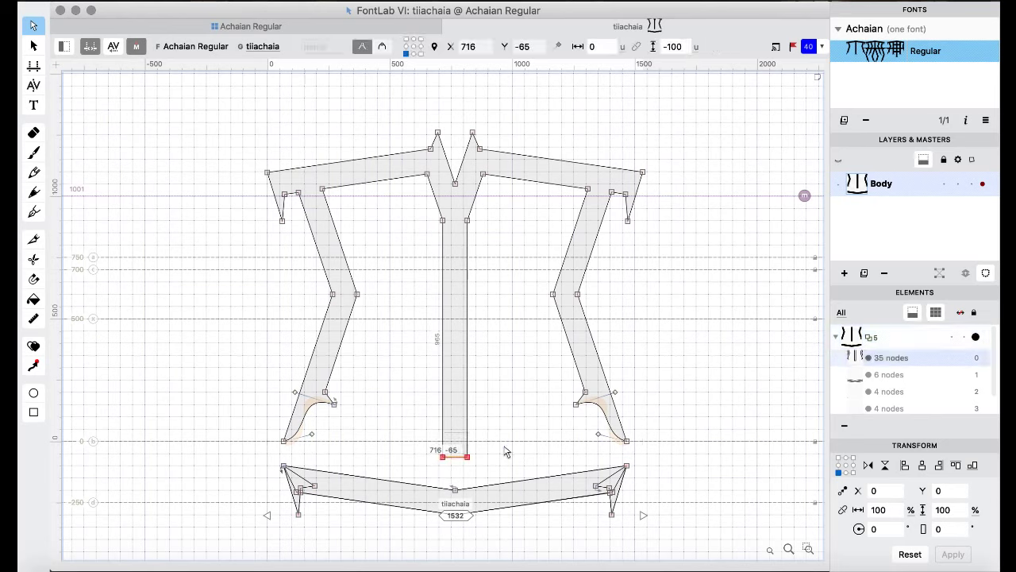
# - Apply Remove Overlap to all of tiiachaia's contours to merge the stem with the lower bar
pyautogui.press('super+a')
pyautogui.rightClick(403, 359)
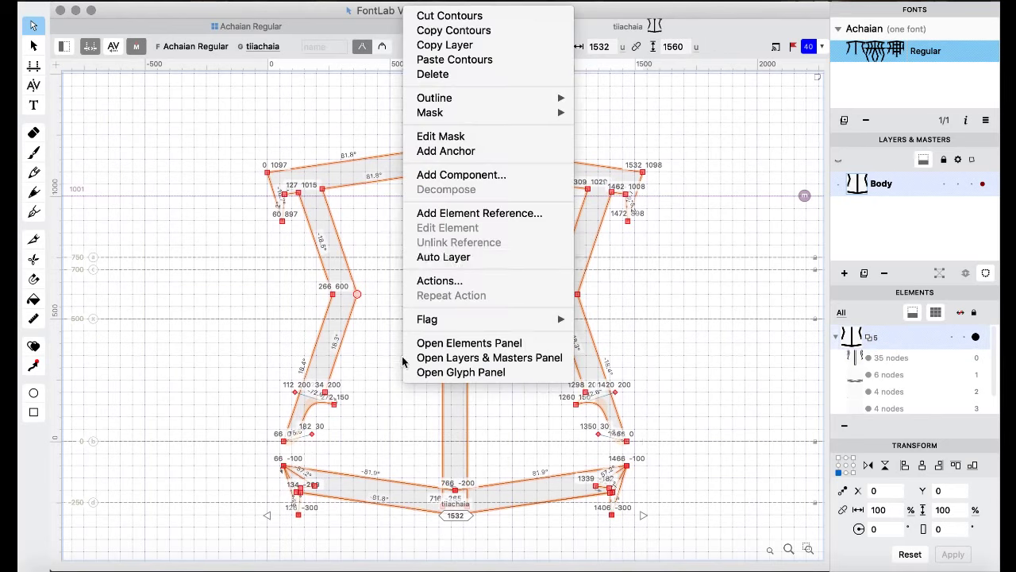
pyautogui.moveTo(513, 101)
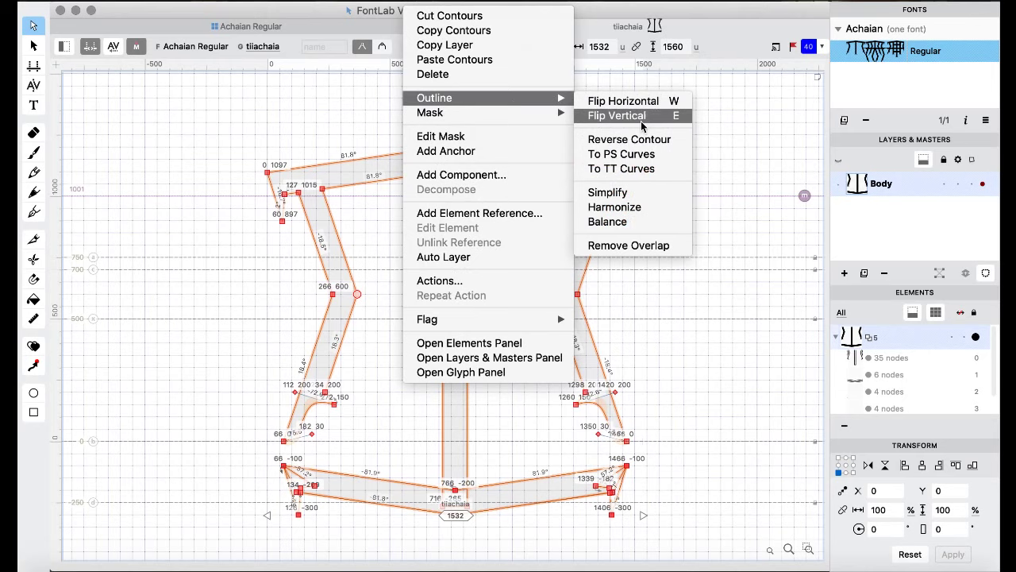
pyautogui.click(633, 244)
# - Paste the V-shaped stroke into the tiachaia glyph and shift it to X 66, centred beneath the stem
pyautogui.press('super+z')
pyautogui.press('super+z')
pyautogui.press('super+z')
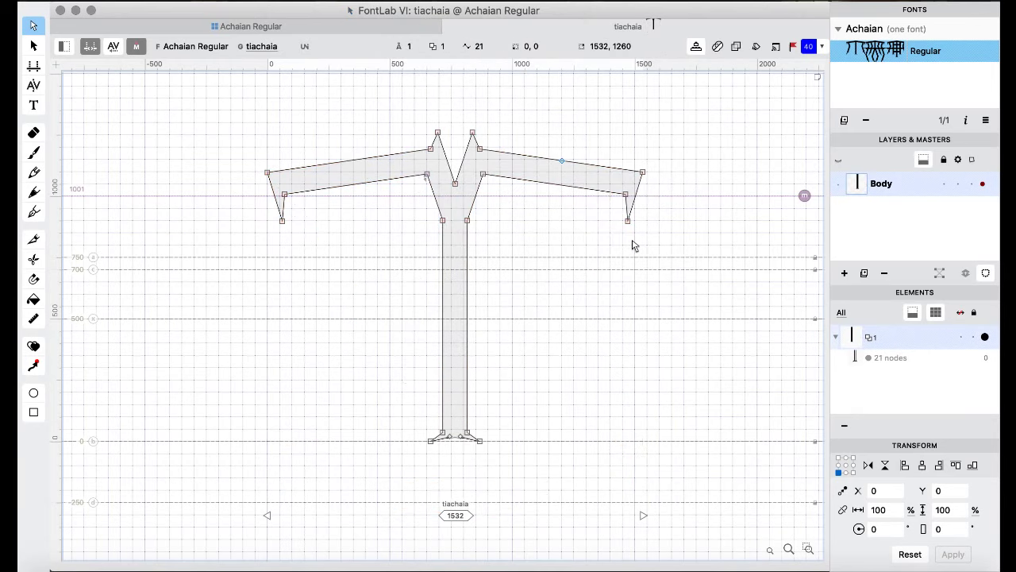
pyautogui.press('super+shift+z')
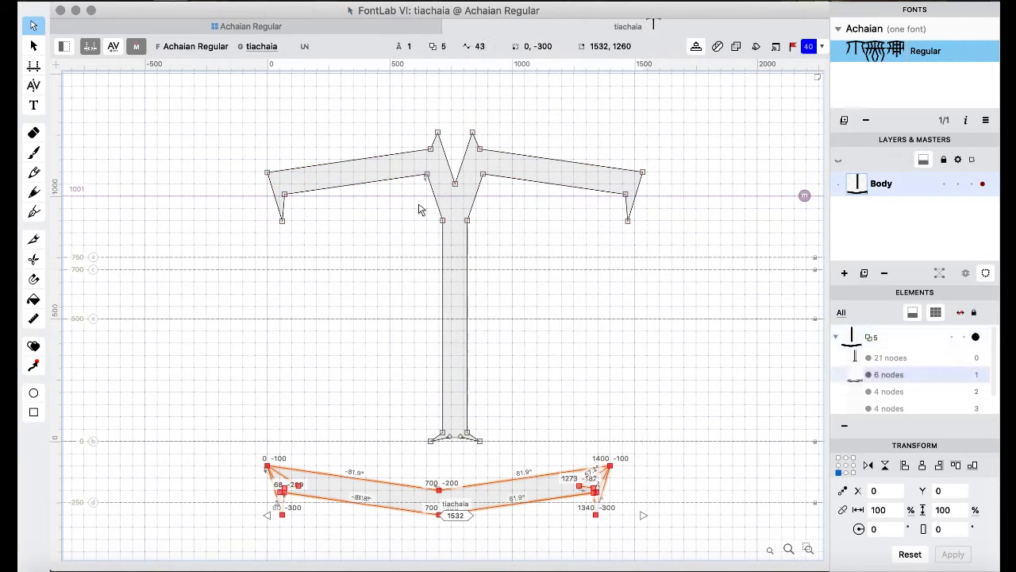
pyautogui.hotkey('shift', 'Right')
pyautogui.hotkey('shift', 'Right')
pyautogui.hotkey('shift', 'Right')
pyautogui.hotkey('shift', 'Right')
pyautogui.hotkey('shift', 'Right')
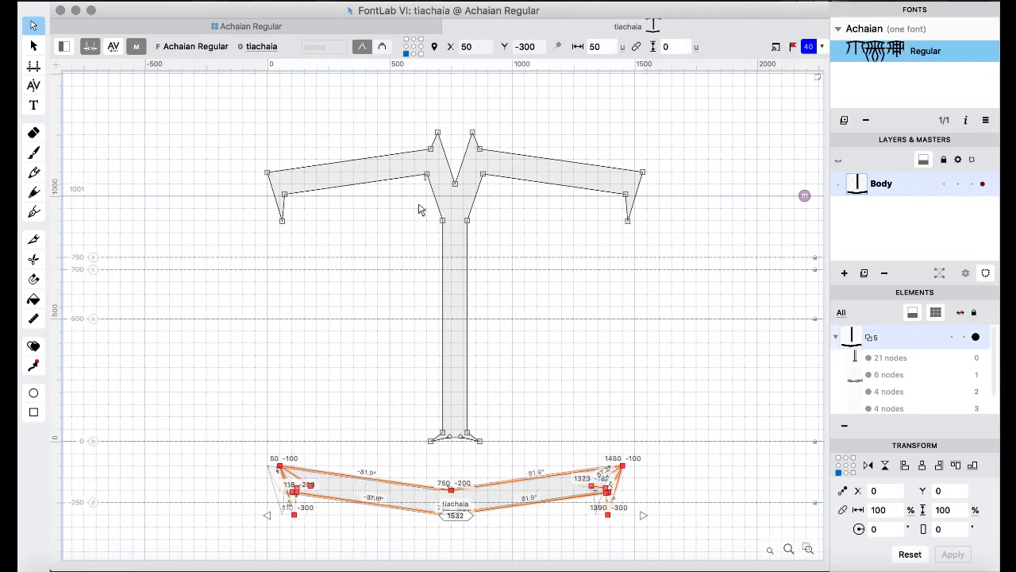
pyautogui.press('Right')
pyautogui.press('Right')
pyautogui.press('Right')
pyautogui.press('Right')
pyautogui.press('Right')
pyautogui.press('Right')
pyautogui.press('Right')
pyautogui.press('Right')
pyautogui.press('Right')
pyautogui.press('Right')
pyautogui.press('Right')
pyautogui.press('Right')
pyautogui.press('Right')
pyautogui.press('Right')
pyautogui.press('Right')
pyautogui.press('Right')
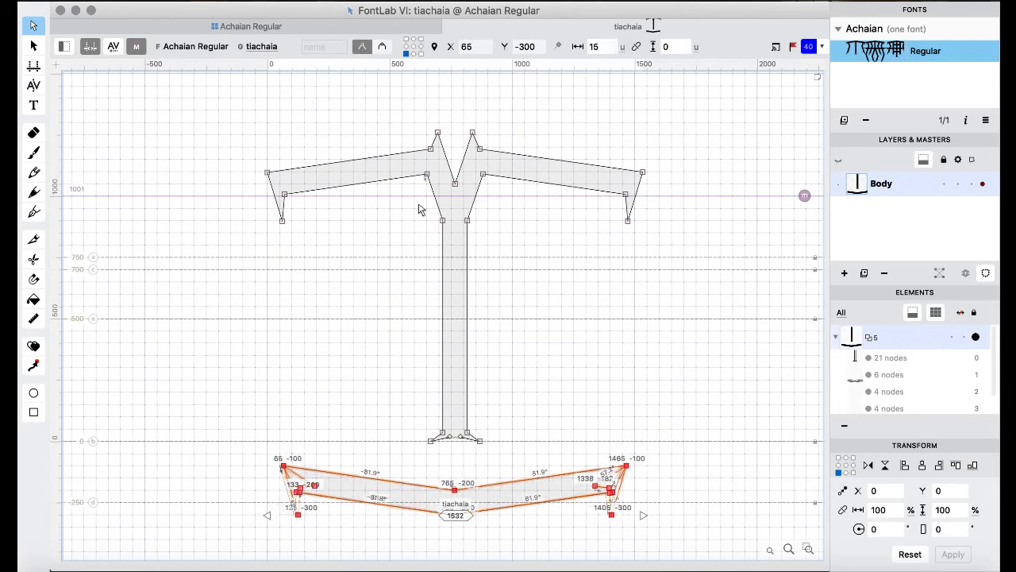
# - Remove the serif at the foot of tiachaia's stem and extend the stem's end down to Y -265, inside the V bar
pyautogui.moveTo(418, 454); pyautogui.dragTo(397, 394)
pyautogui.press('BackSpace')
pyautogui.hotkey('shift', 'Down')
pyautogui.hotkey('shift', 'Down')
pyautogui.hotkey('shift', 'Down')
pyautogui.hotkey('shift', 'Down')
pyautogui.hotkey('shift', 'Down')
pyautogui.hotkey('shift', 'Down')
pyautogui.hotkey('shift', 'Down')
pyautogui.hotkey('shift', 'Down')
pyautogui.hotkey('shift', 'Down')
pyautogui.hotkey('shift', 'Down')
pyautogui.hotkey('shift', 'Down')
pyautogui.hotkey('shift', 'Down')
pyautogui.hotkey('shift', 'Down')
pyautogui.hotkey('shift', 'Down')
pyautogui.hotkey('shift', 'Down')
pyautogui.hotkey('shift', 'Down')
pyautogui.hotkey('shift', 'Down')
pyautogui.hotkey('shift', 'Down')
pyautogui.hotkey('shift', 'Down')
pyautogui.hotkey('shift', 'Down')
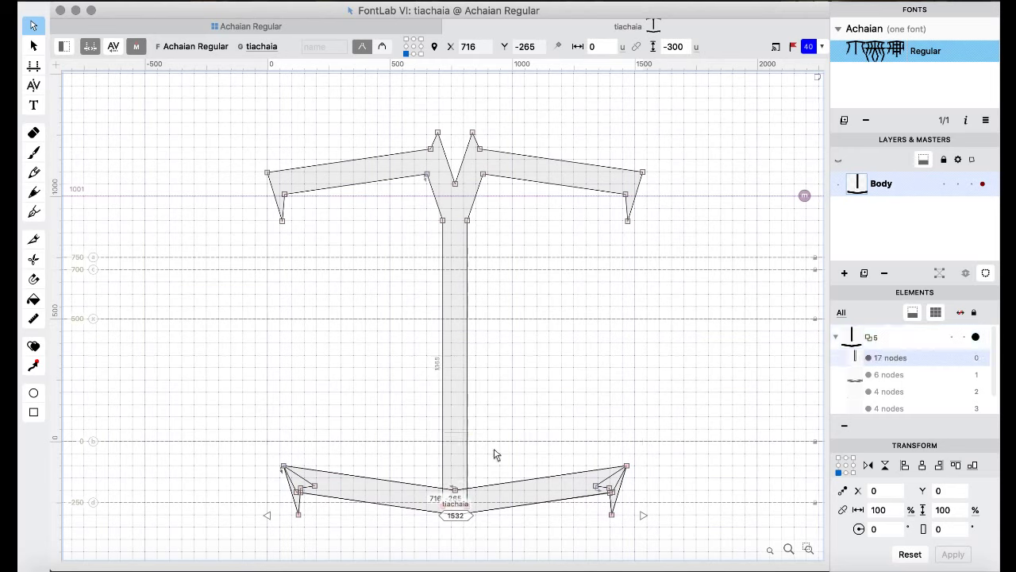
# - Apply Remove Overlap to all of tiachaia's contours to merge the stem with the lower bar
pyautogui.press('super+a')
pyautogui.rightClick(529, 363)
pyautogui.moveTo(642, 94)
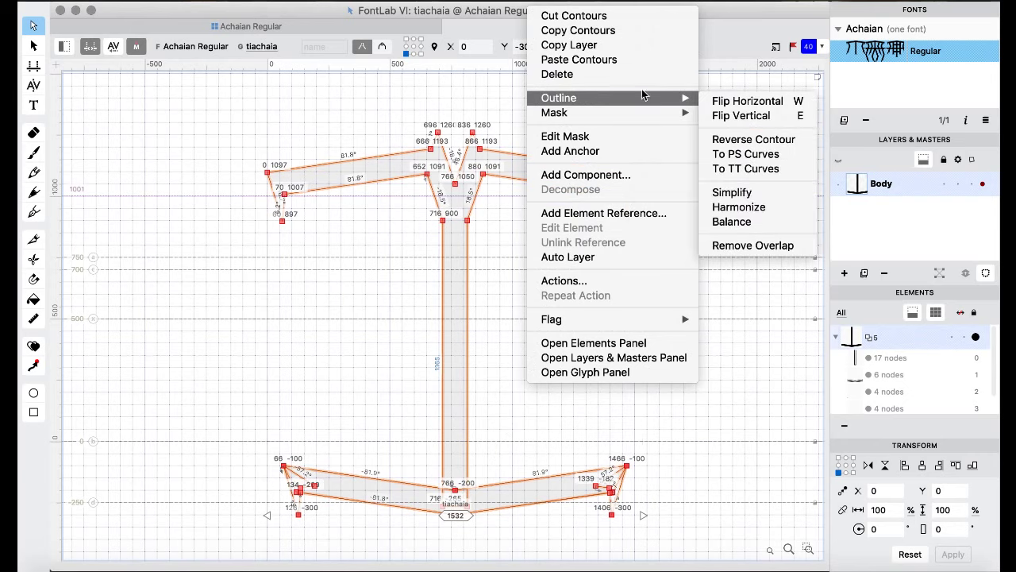
pyautogui.click(752, 245)
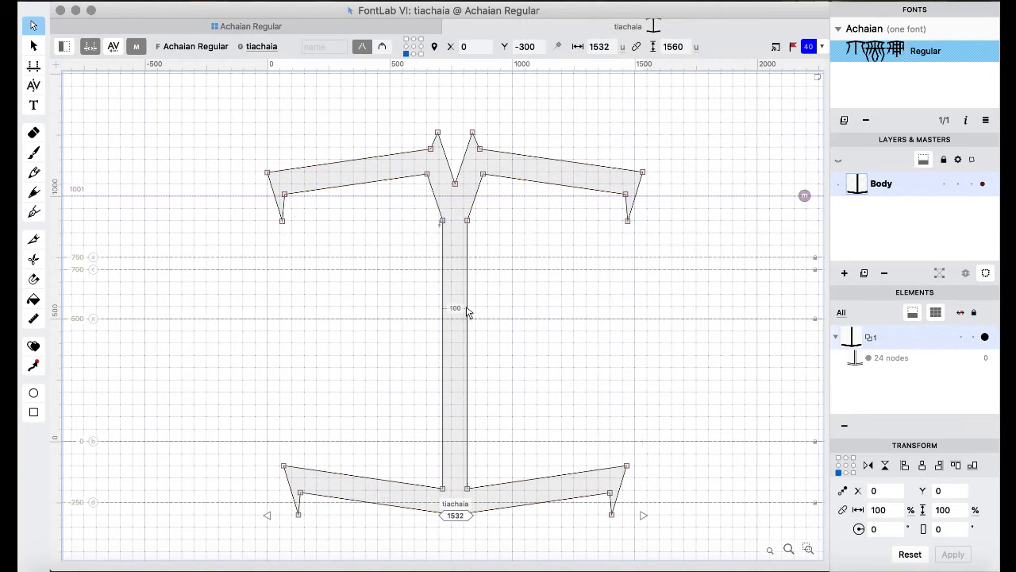
# - Paste the V-shaped stroke into the tooachaia glyph and shift it to X 27, centred beneath the stem
pyautogui.press('super+bracketright')
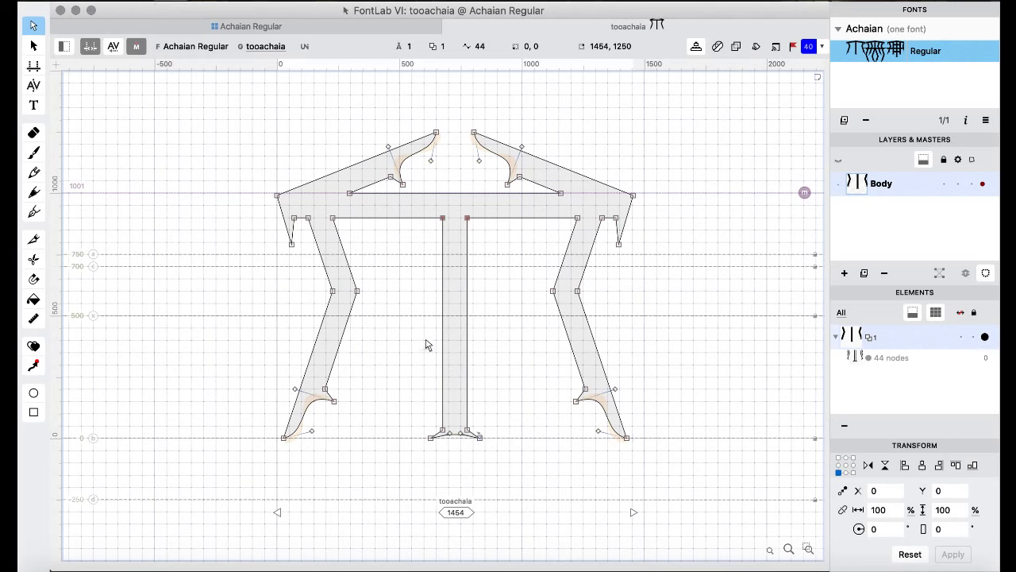
pyautogui.press('super+v')
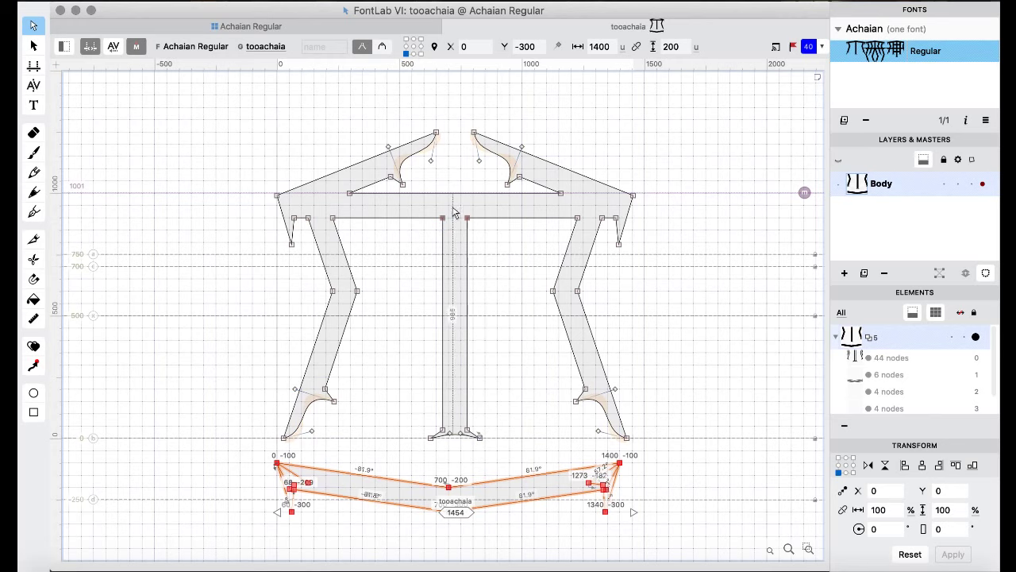
pyautogui.hotkey('shift', 'Right')
pyautogui.hotkey('shift', 'Right')
pyautogui.press('Right')
pyautogui.press('Right')
pyautogui.press('Right')
pyautogui.press('Right')
pyautogui.press('Right')
pyautogui.press('Right')
pyautogui.press('Right')
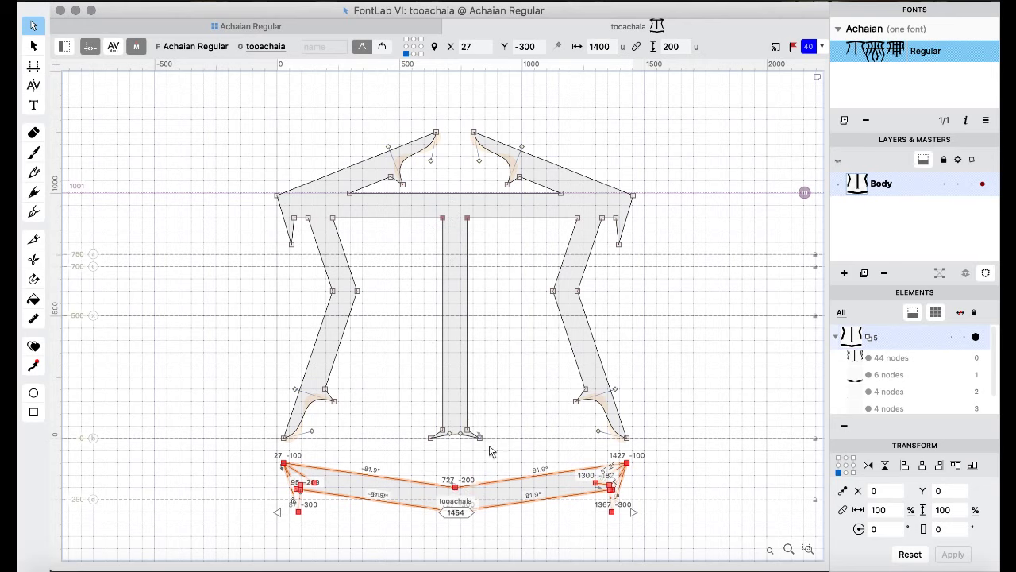
# - Remove the serif at the foot of tooachaia's central stem and extend the stem down into the V bar
pyautogui.moveTo(416, 457); pyautogui.dragTo(503, 439)
pyautogui.press('Delete')
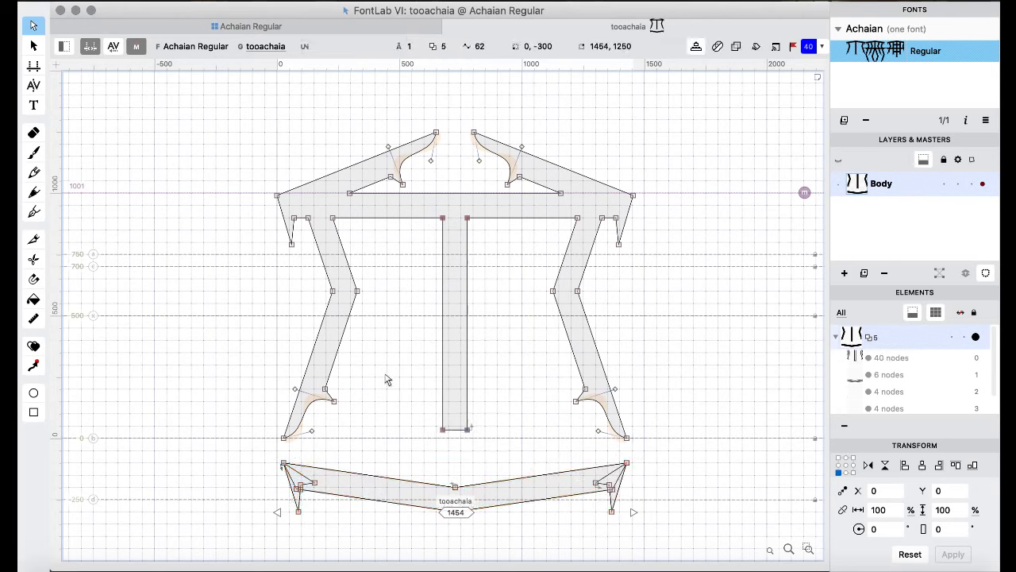
pyautogui.moveTo(388, 378); pyautogui.dragTo(486, 455)
pyautogui.click(483, 456)
pyautogui.moveTo(401, 409); pyautogui.dragTo(508, 459)
pyautogui.hotkey('shift', 'Down')
pyautogui.hotkey('shift', 'Down')
pyautogui.hotkey('shift', 'Down')
pyautogui.hotkey('shift', 'Down')
pyautogui.hotkey('shift', 'Down')
pyautogui.hotkey('shift', 'Down')
pyautogui.hotkey('shift', 'Down')
pyautogui.hotkey('shift', 'Down')
pyautogui.hotkey('shift', 'Down')
pyautogui.hotkey('shift', 'Down')
pyautogui.hotkey('shift', 'Down')
pyautogui.hotkey('shift', 'Down')
pyautogui.hotkey('shift', 'Down')
pyautogui.hotkey('shift', 'Down')
pyautogui.hotkey('shift', 'Down')
pyautogui.hotkey('shift', 'Down')
# - Apply Remove Overlap to all of tooachaia's contours to merge the stem with the lower bar
pyautogui.press('super+a')
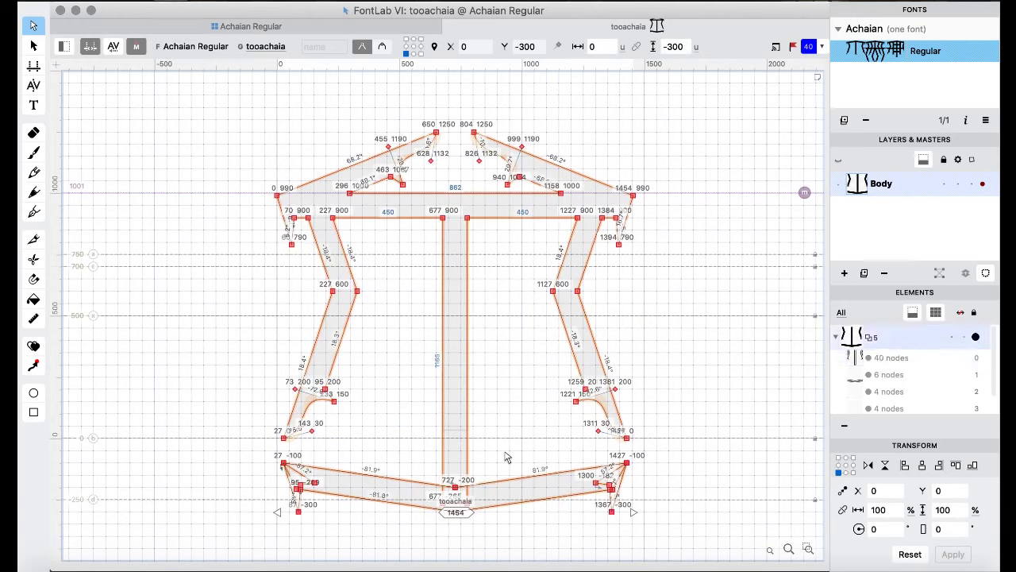
pyautogui.rightClick(507, 319)
pyautogui.moveTo(592, 282)
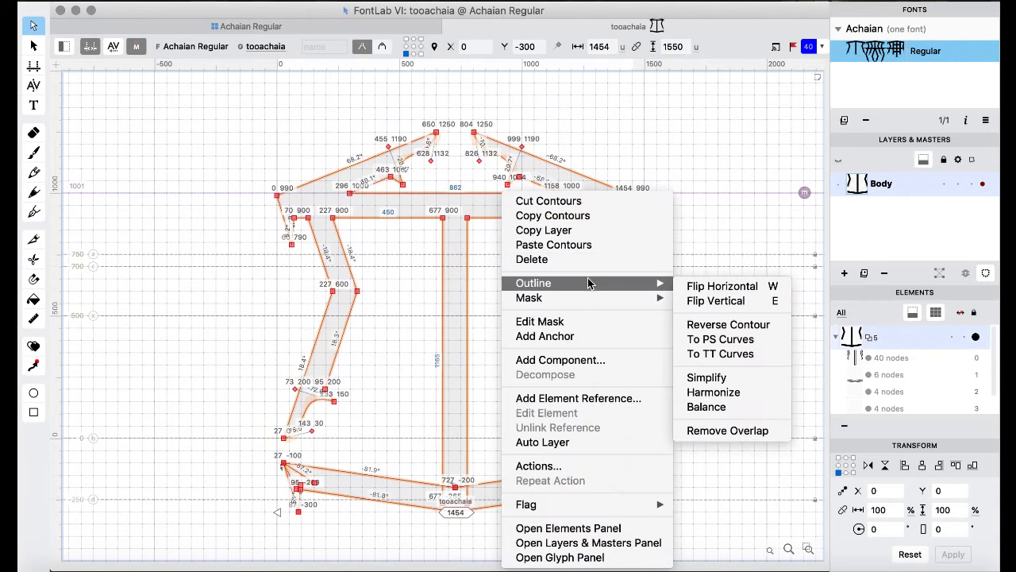
pyautogui.click(703, 429)
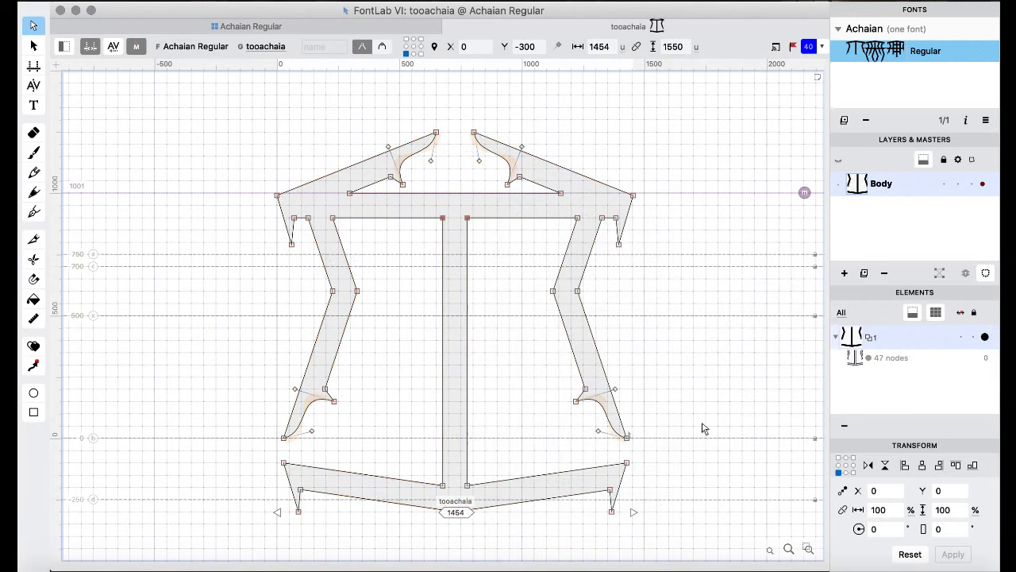
# - Paste the V-shaped stroke into the toachaia glyph and move it to X 27, centred beneath the stem
pyautogui.press('super+bracketleft')
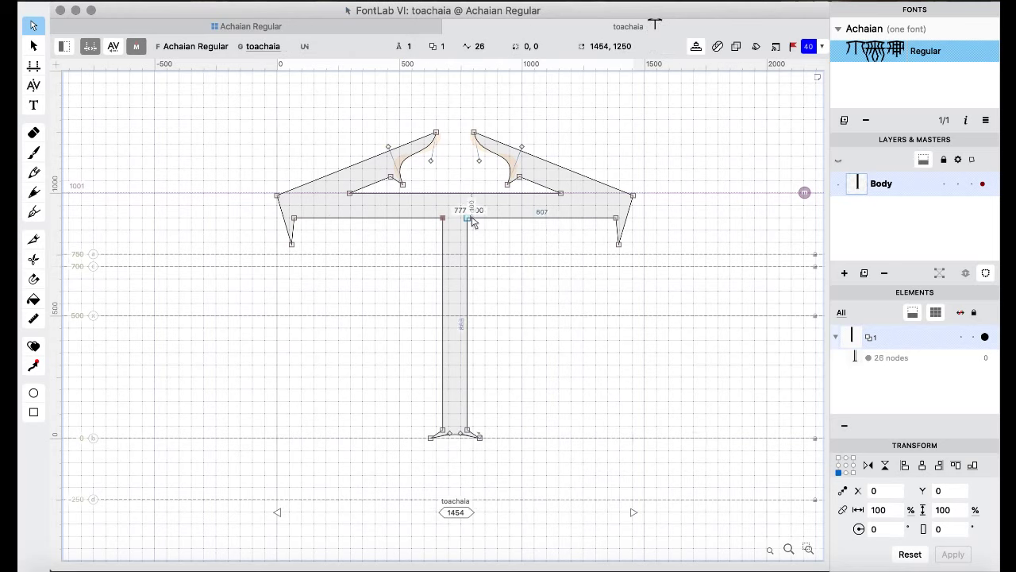
pyautogui.press('super+v')
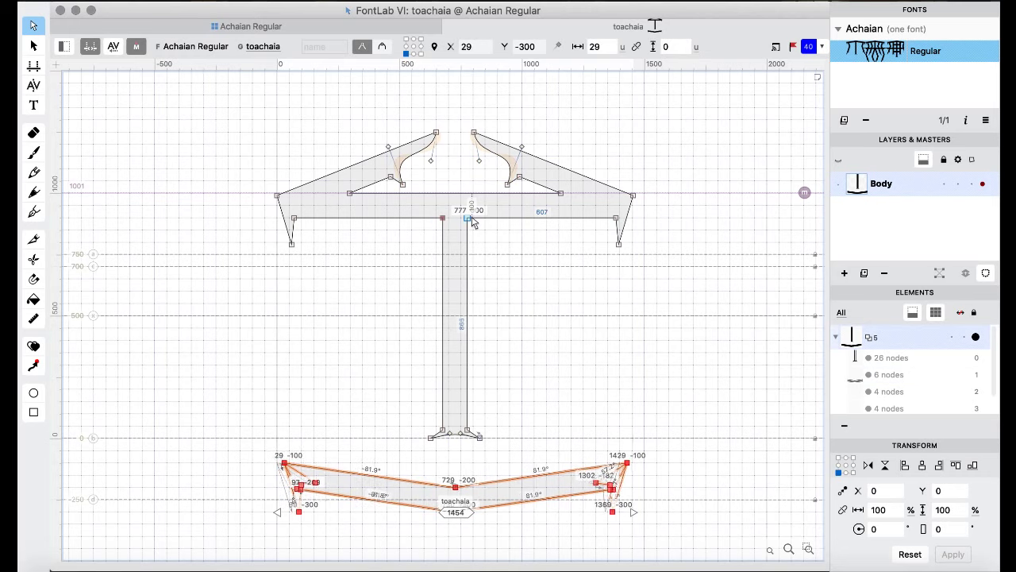
# - Remove the serif at the foot of toachaia's stem and extend the stem down into the V bar
pyautogui.moveTo(414, 460); pyautogui.dragTo(490, 439)
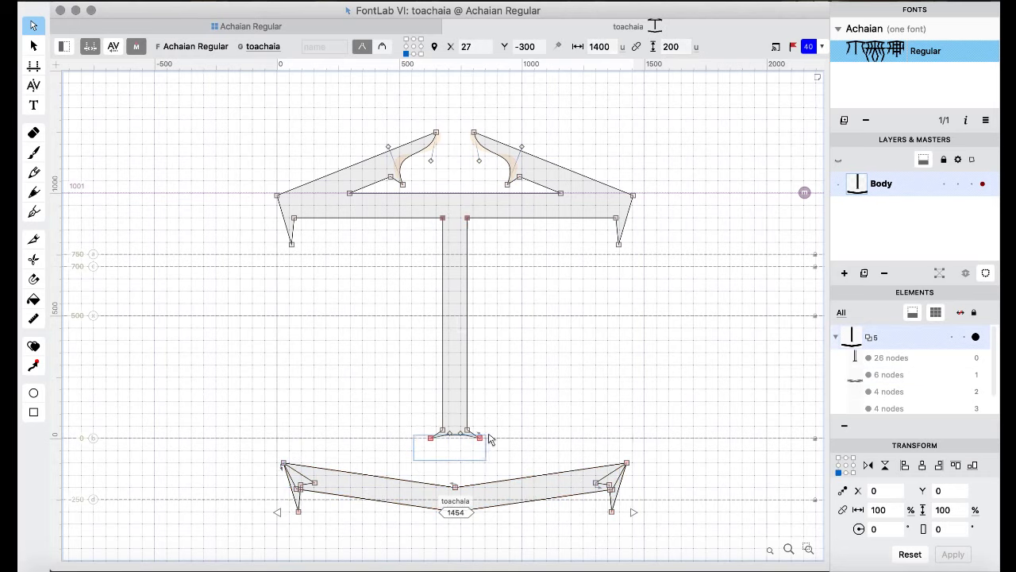
pyautogui.press('BackSpace')
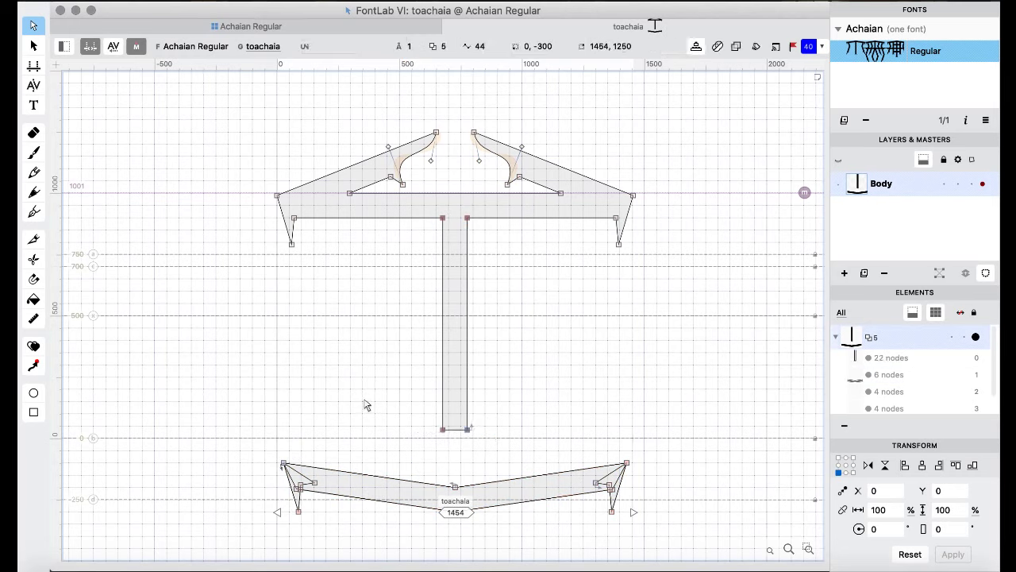
pyautogui.moveTo(383, 399); pyautogui.dragTo(534, 446)
pyautogui.hotkey('shift', 'Down')
pyautogui.hotkey('shift', 'Down')
pyautogui.hotkey('shift', 'Down')
pyautogui.hotkey('shift', 'Down')
pyautogui.hotkey('shift', 'Down')
pyautogui.hotkey('shift', 'Down')
pyautogui.hotkey('shift', 'Down')
pyautogui.hotkey('shift', 'Down')
pyautogui.hotkey('shift', 'Down')
pyautogui.hotkey('shift', 'Down')
pyautogui.hotkey('shift', 'Down')
pyautogui.hotkey('shift', 'Down')
pyautogui.hotkey('shift', 'Down')
pyautogui.hotkey('shift', 'Down')
pyautogui.hotkey('shift', 'Down')
pyautogui.hotkey('shift', 'Down')
pyautogui.hotkey('shift', 'Down')
pyautogui.hotkey('shift', 'Down')
pyautogui.hotkey('shift', 'Down')
pyautogui.hotkey('shift', 'Down')
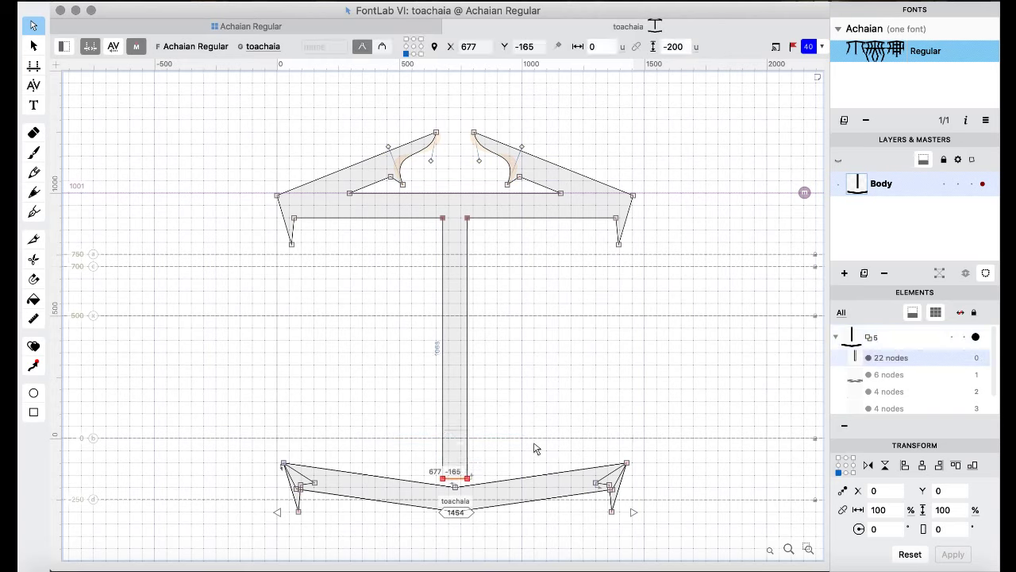
# - Apply Remove Overlap to all of toachaia's contours to merge the stem with the lower bar
pyautogui.press('super+a')
pyautogui.rightClick(366, 354)
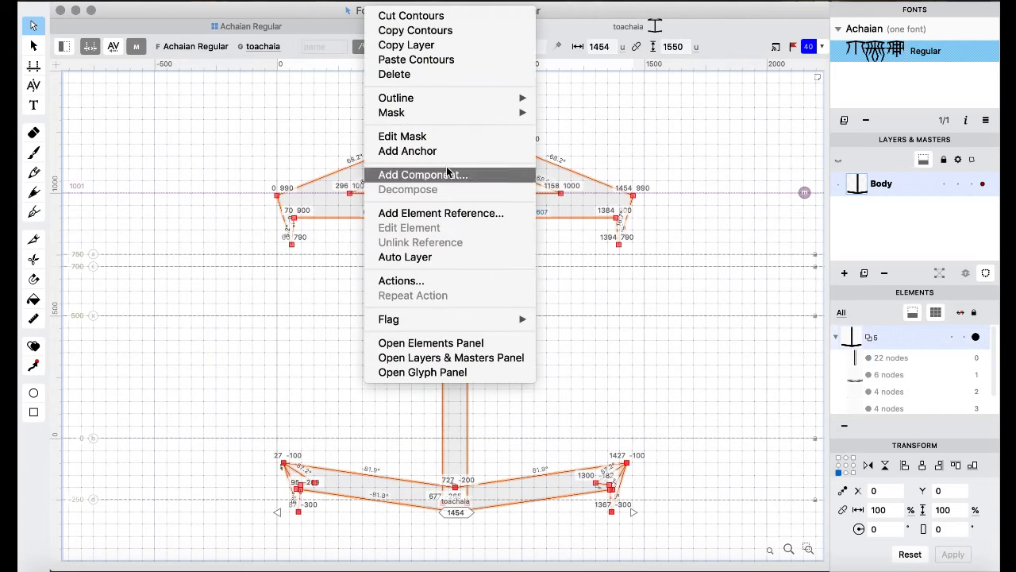
pyautogui.moveTo(477, 98)
pyautogui.click(562, 247)
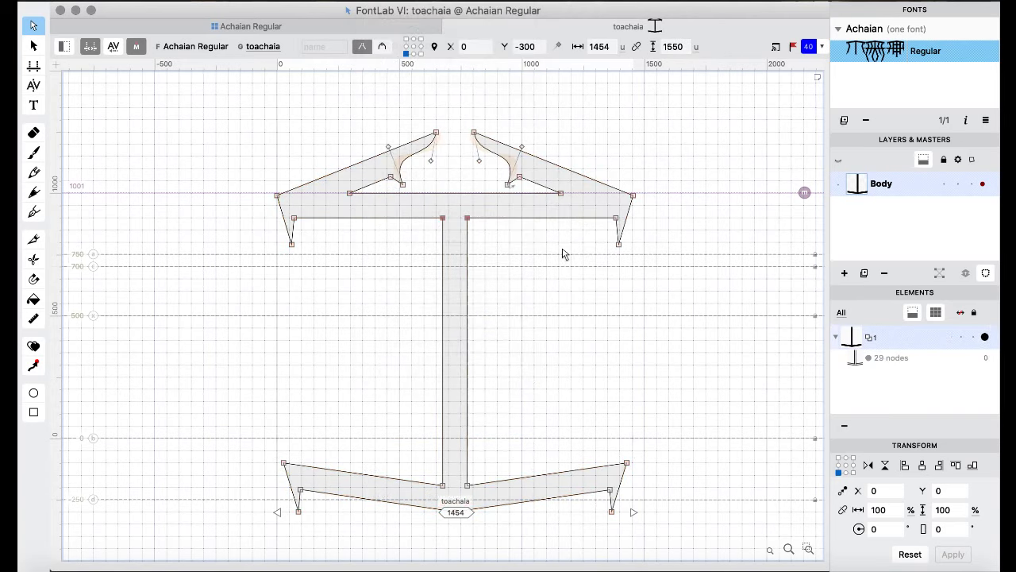
# - Paste the V-shaped stroke into the tuuachaia glyph and shift it to X 223, centred beneath the stem
pyautogui.press('super+bracketright')
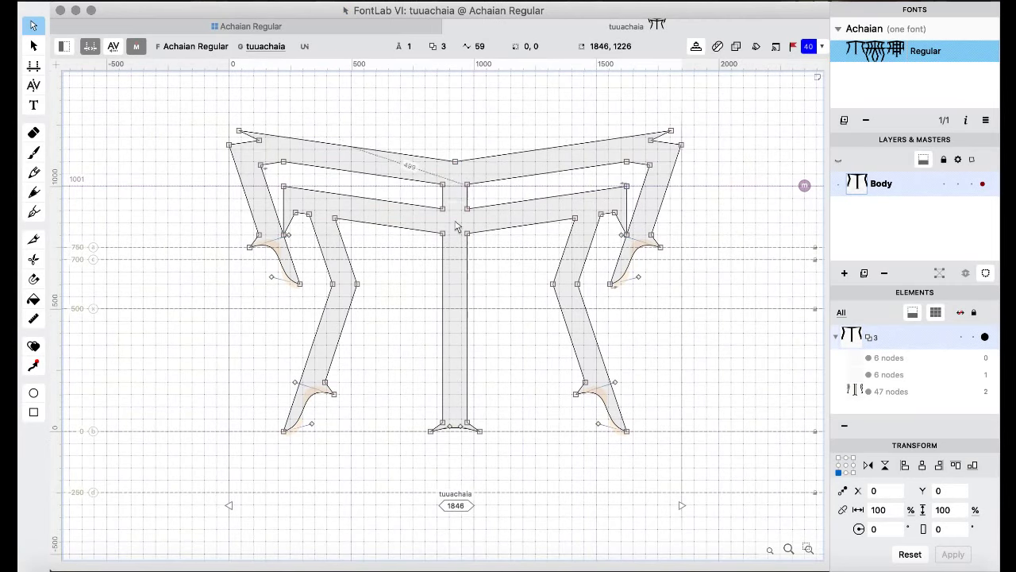
pyautogui.press('super+v')
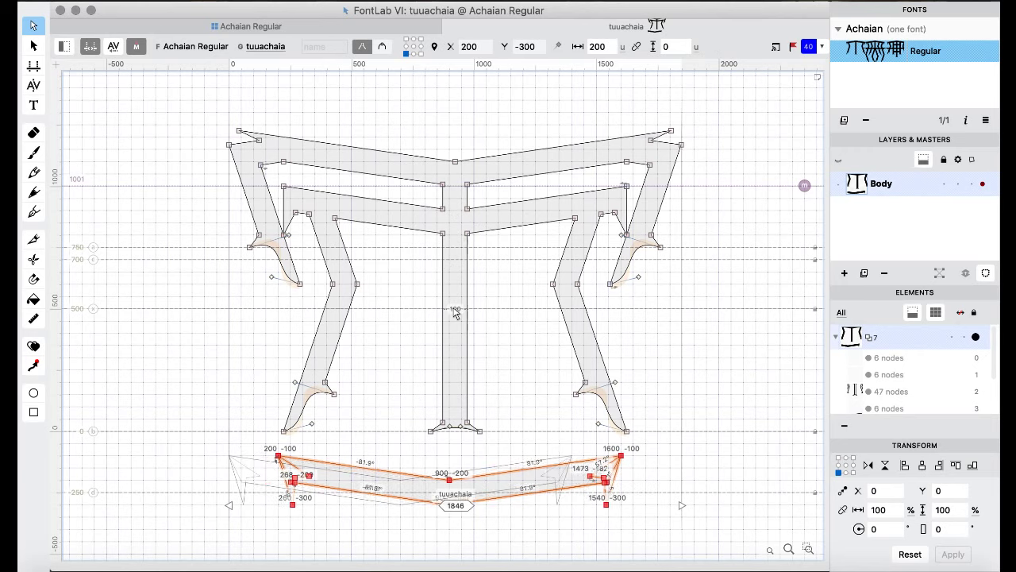
pyautogui.press('Right')
pyautogui.press('Right')
pyautogui.press('Right')
pyautogui.press('Right')
pyautogui.press('Right')
pyautogui.press('Right')
pyautogui.press('Right')
pyautogui.press('Right')
pyautogui.press('Right')
pyautogui.press('Right')
pyautogui.press('Right')
pyautogui.press('Right')
pyautogui.press('Right')
pyautogui.press('Right')
pyautogui.press('Right')
pyautogui.press('Right')
pyautogui.press('Right')
pyautogui.press('Right')
pyautogui.press('Right')
pyautogui.press('Right')
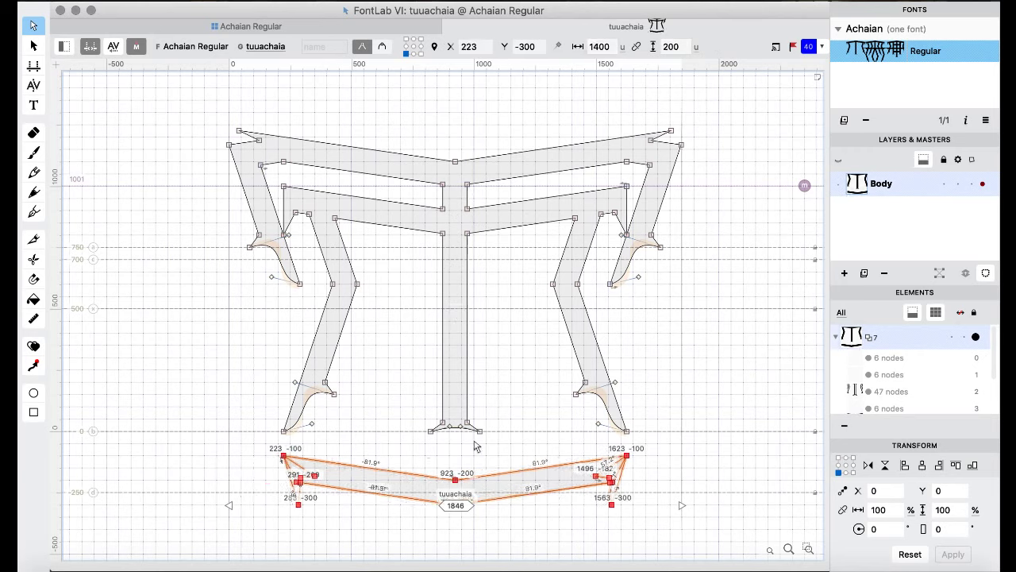
# - Remove the serif at the foot of tuuachaia's stem and extend the stem down to Y -265, into the V bar
pyautogui.moveTo(425, 446); pyautogui.dragTo(505, 428)
pyautogui.press('Delete')
pyautogui.moveTo(406, 393); pyautogui.dragTo(513, 450)
pyautogui.hotkey('shift', 'Down')
pyautogui.hotkey('shift', 'Down')
pyautogui.hotkey('shift', 'Down')
pyautogui.hotkey('shift', 'Down')
pyautogui.hotkey('shift', 'Down')
pyautogui.hotkey('shift', 'Down')
pyautogui.hotkey('shift', 'Down')
pyautogui.hotkey('shift', 'Down')
pyautogui.hotkey('shift', 'Down')
pyautogui.hotkey('shift', 'Down')
pyautogui.hotkey('shift', 'Down')
pyautogui.hotkey('shift', 'Down')
pyautogui.hotkey('shift', 'Down')
pyautogui.hotkey('shift', 'Down')
pyautogui.hotkey('shift', 'Down')
pyautogui.hotkey('shift', 'Down')
pyautogui.hotkey('shift', 'Down')
pyautogui.hotkey('shift', 'Down')
pyautogui.hotkey('shift', 'Down')
pyautogui.hotkey('shift', 'Down')
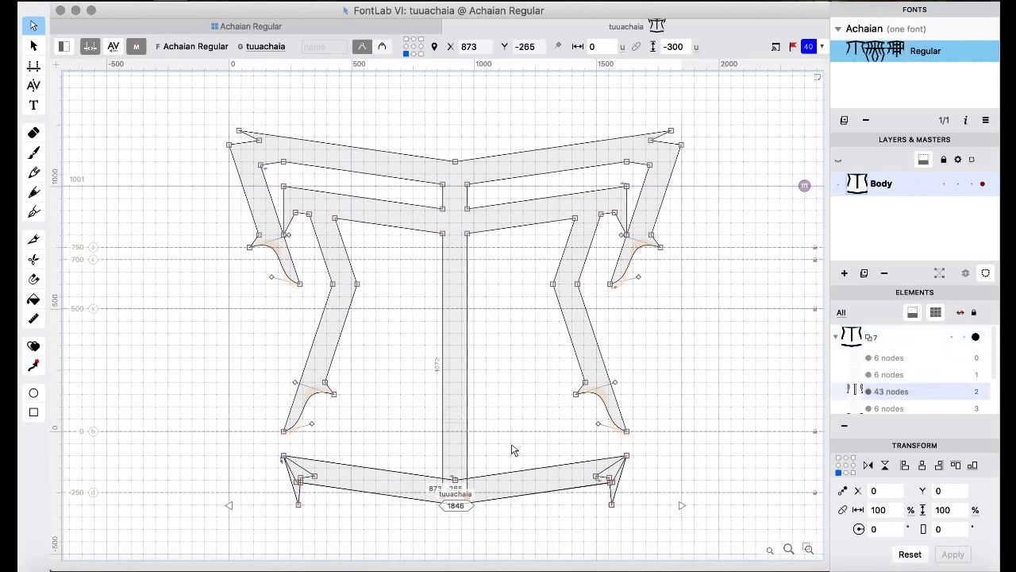
# - Apply Remove Overlap to all of tuuachaia's contours to merge the stem with the lower bar
pyautogui.press('super+a')
pyautogui.rightClick(395, 373)
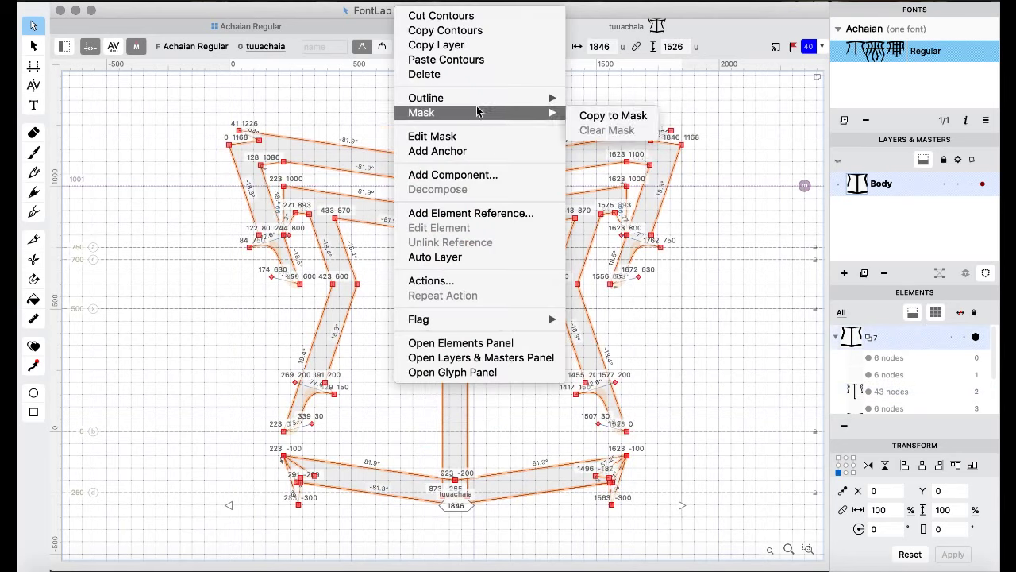
pyautogui.moveTo(481, 99)
pyautogui.click(604, 246)
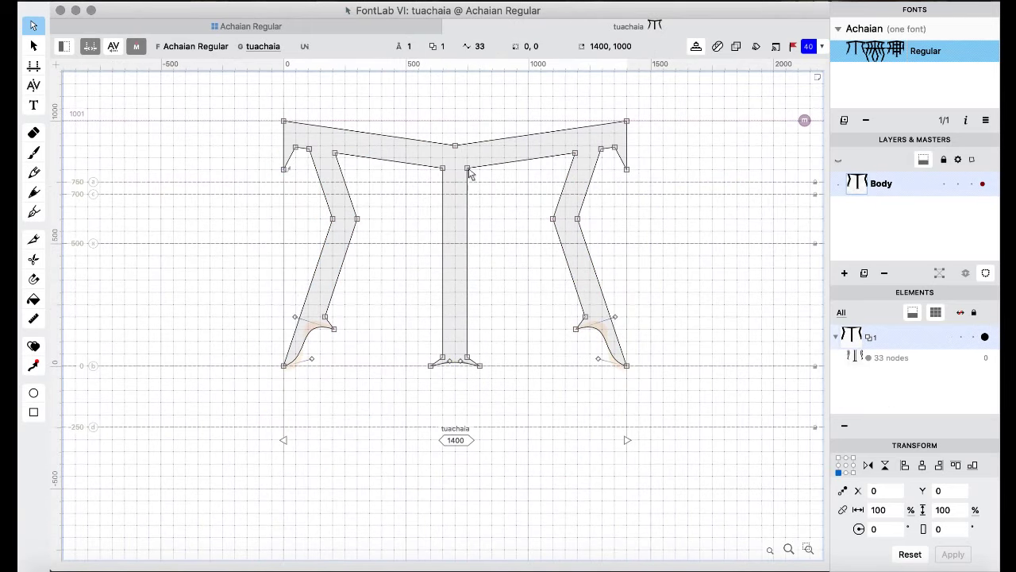
# - Paste the V-shaped stroke into the tuachaia glyph and delete the serif nodes at the foot of its stem
pyautogui.moveTo(454, 145)
pyautogui.press('super+v')
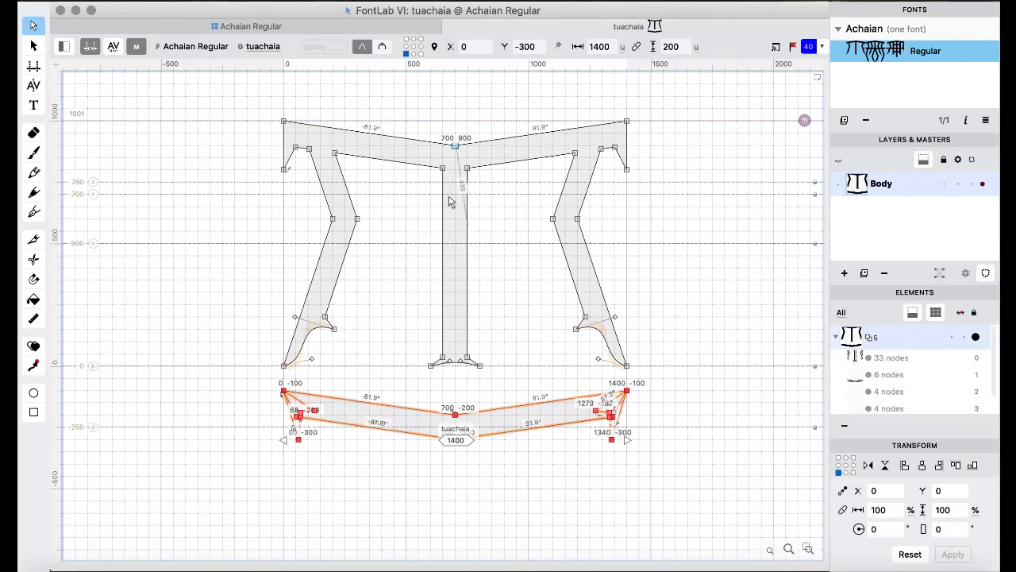
pyautogui.moveTo(416, 391); pyautogui.dragTo(503, 367)
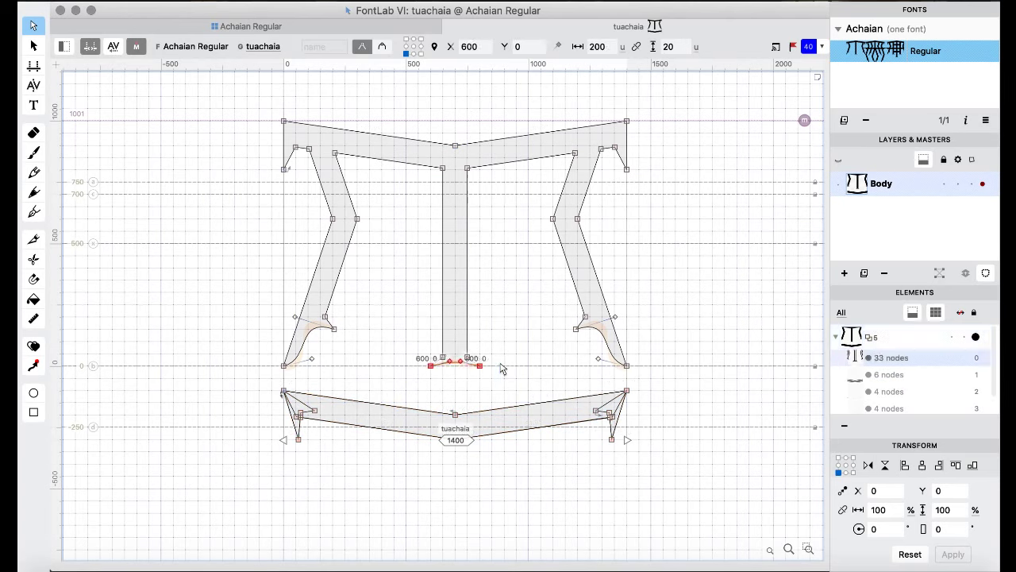
pyautogui.press('BackSpace')
# - Extend tuachaia's central stem down to Y -265 so it reaches into the V bar
pyautogui.moveTo(409, 336); pyautogui.dragTo(511, 389)
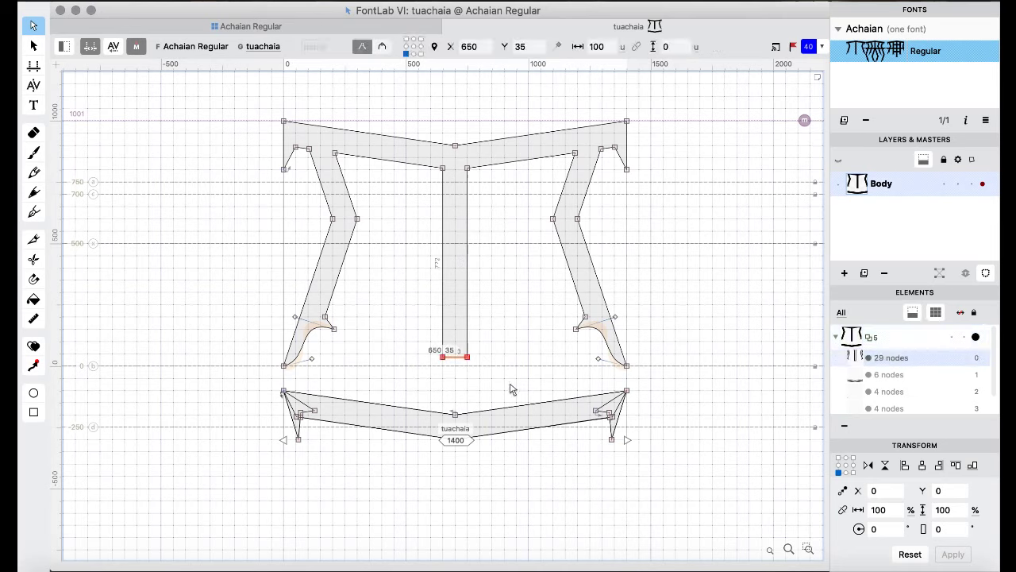
pyautogui.press('shift+super+Down')
pyautogui.press('shift+super+Down')
pyautogui.click(512, 388)
# - Apply Remove Overlap to all of tuachaia's contours to merge the stem with the lower bar
pyautogui.press('super+a')
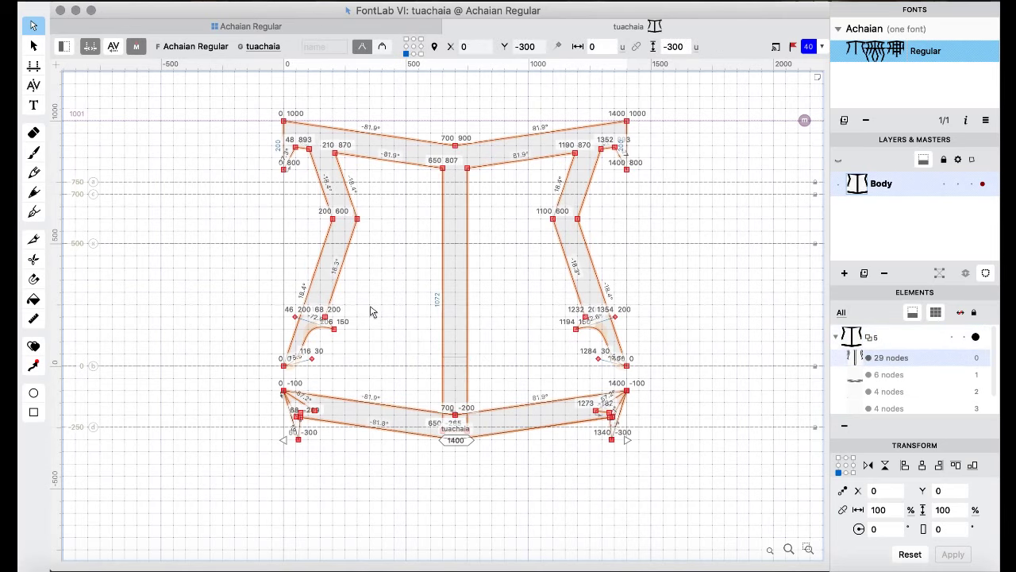
pyautogui.rightClick(372, 312)
pyautogui.moveTo(445, 98)
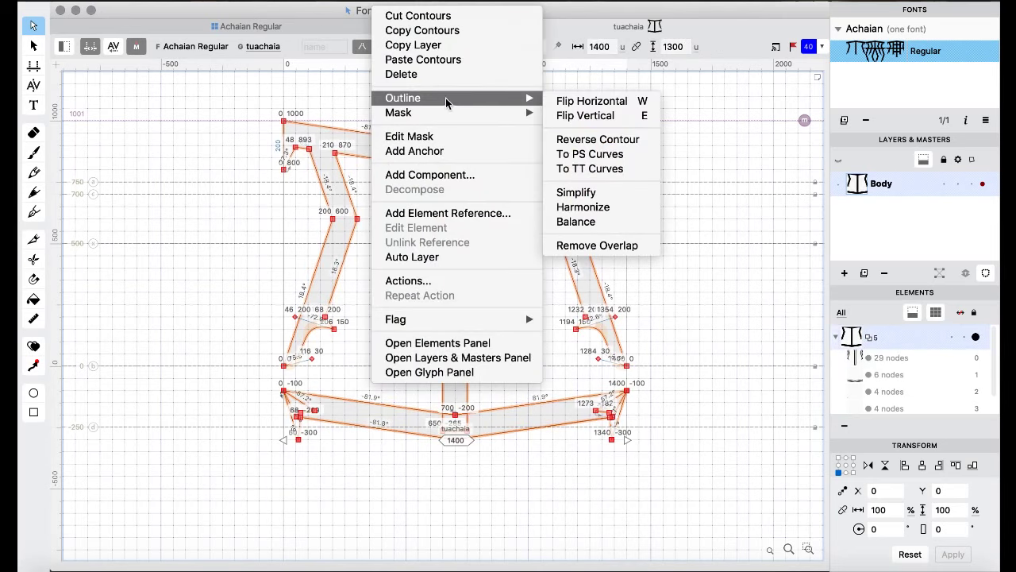
pyautogui.click(588, 247)
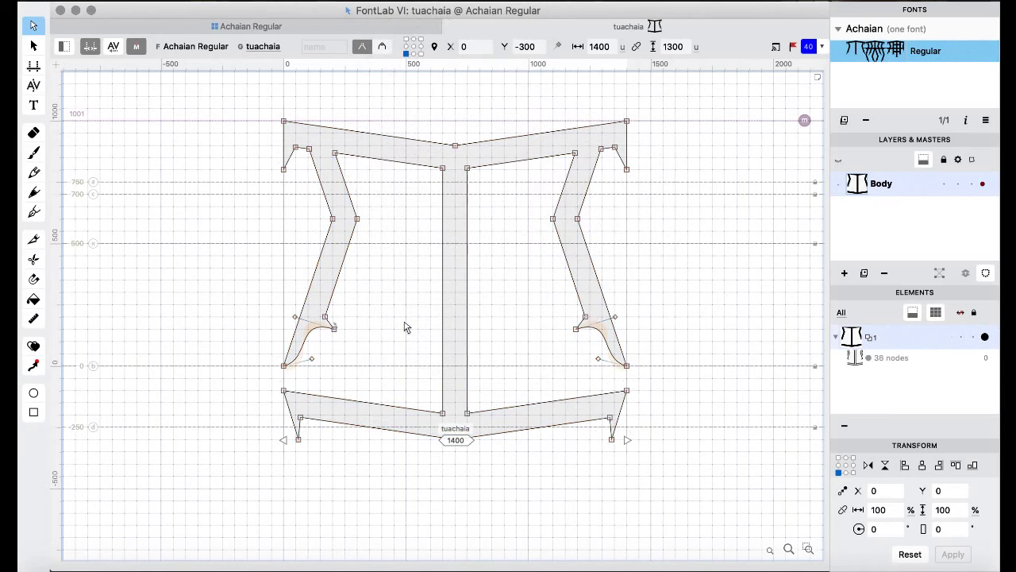
# - Step through the neighbouring glyphs, from vaaachaia back past the t-series, to check the lower bars and joined stems
pyautogui.press(']')
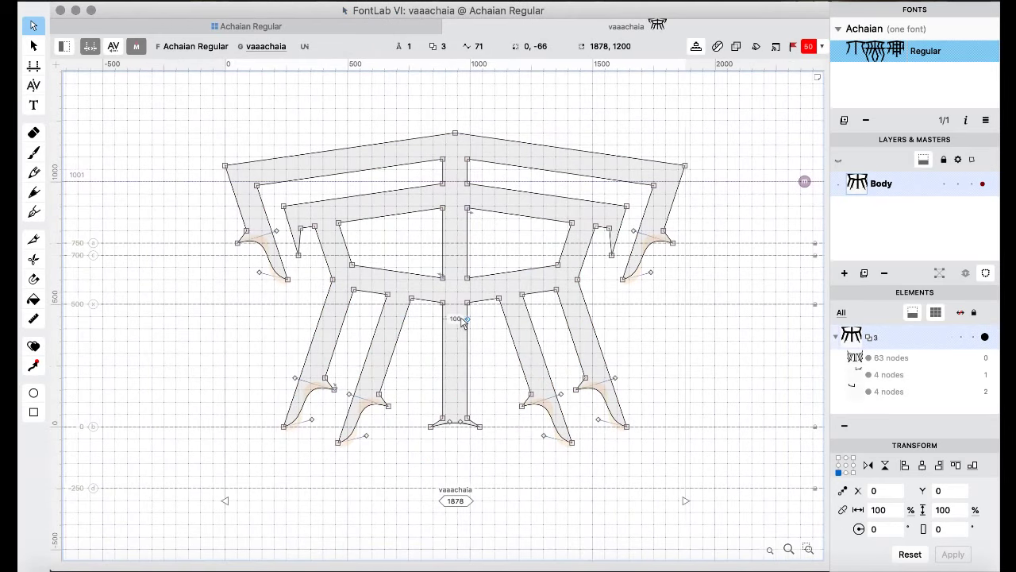
pyautogui.press('[')
pyautogui.press('[')
pyautogui.press(']')
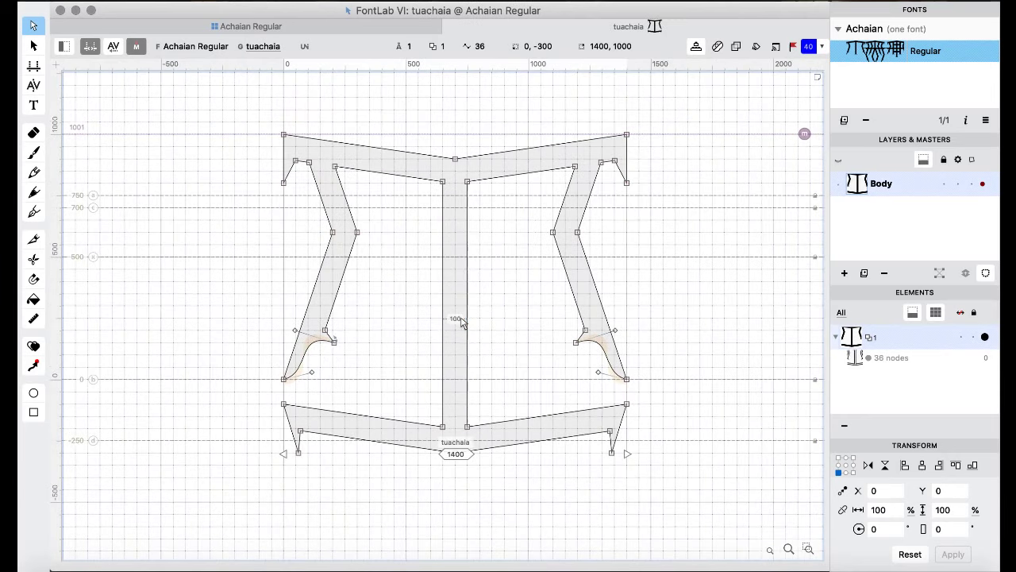
pyautogui.press('[')
pyautogui.press(']')
pyautogui.press('[')
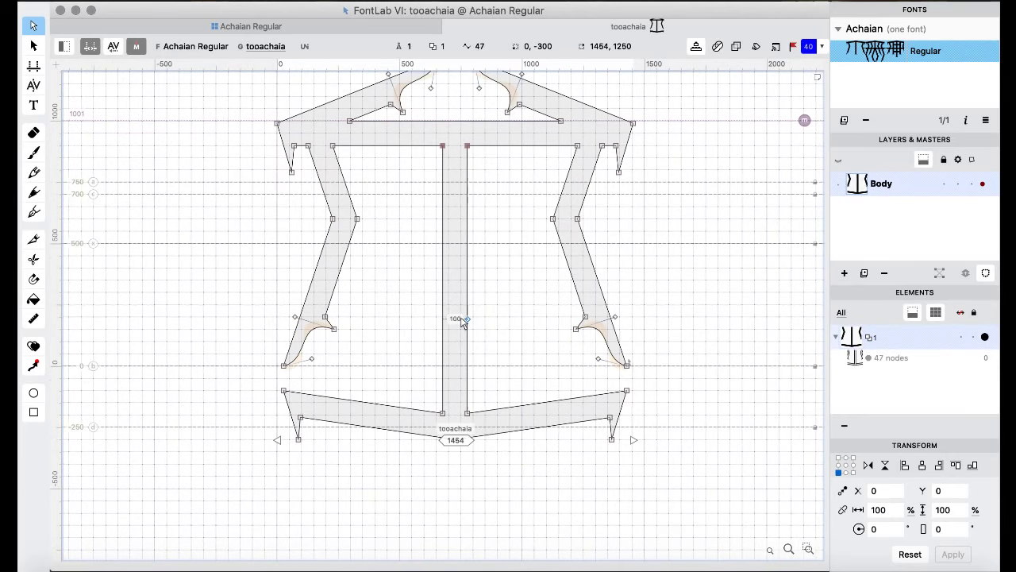
pyautogui.press('[')
pyautogui.press('[')
pyautogui.press('[')
pyautogui.press('[')
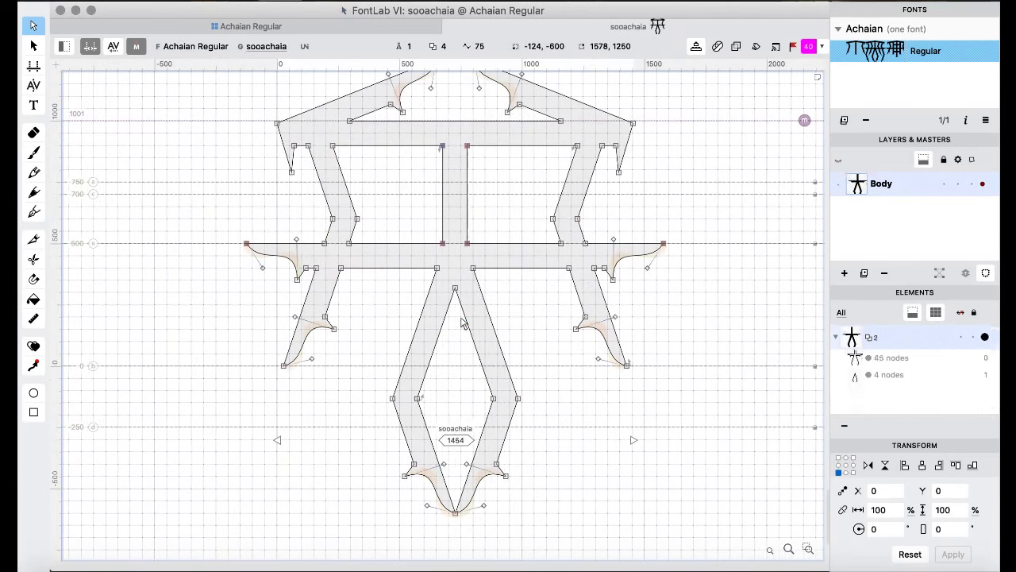
pyautogui.press('[')
pyautogui.press('[')
pyautogui.press('[')
pyautogui.press('[')
pyautogui.press('[')
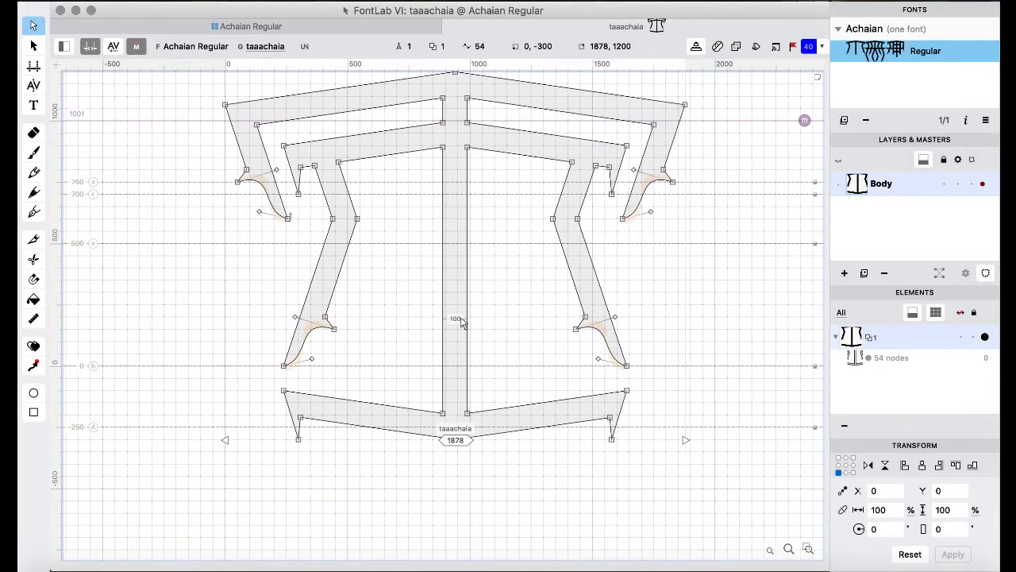
pyautogui.press('[')
pyautogui.press('[')
pyautogui.press('[')
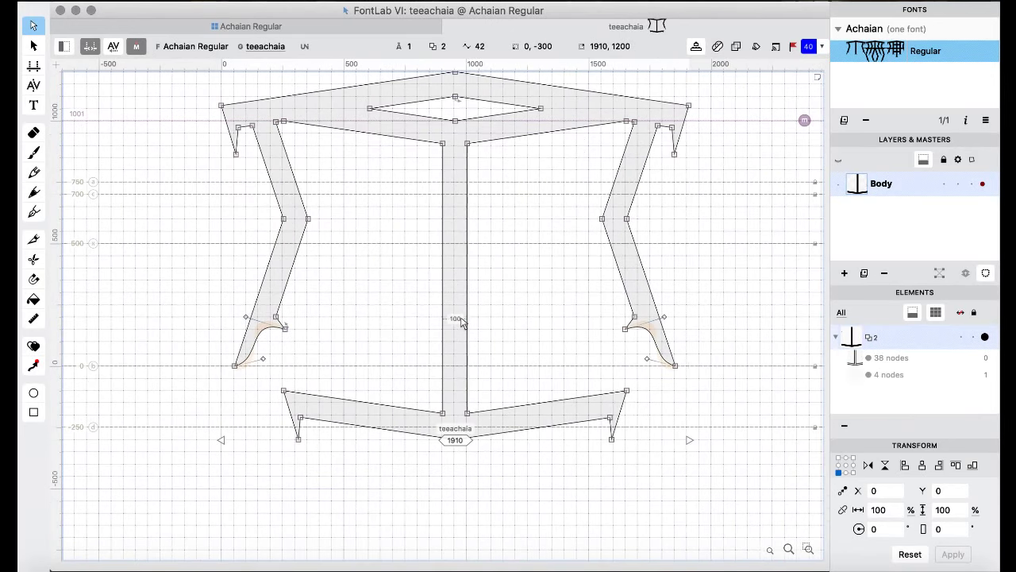
pyautogui.press('[')
pyautogui.press('[')
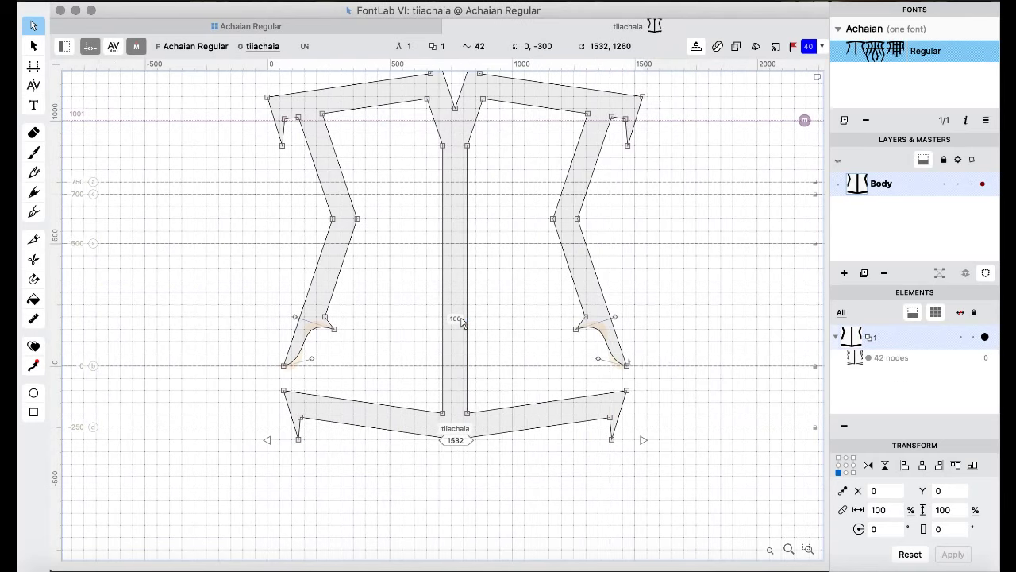
pyautogui.press('[')
pyautogui.press(']')
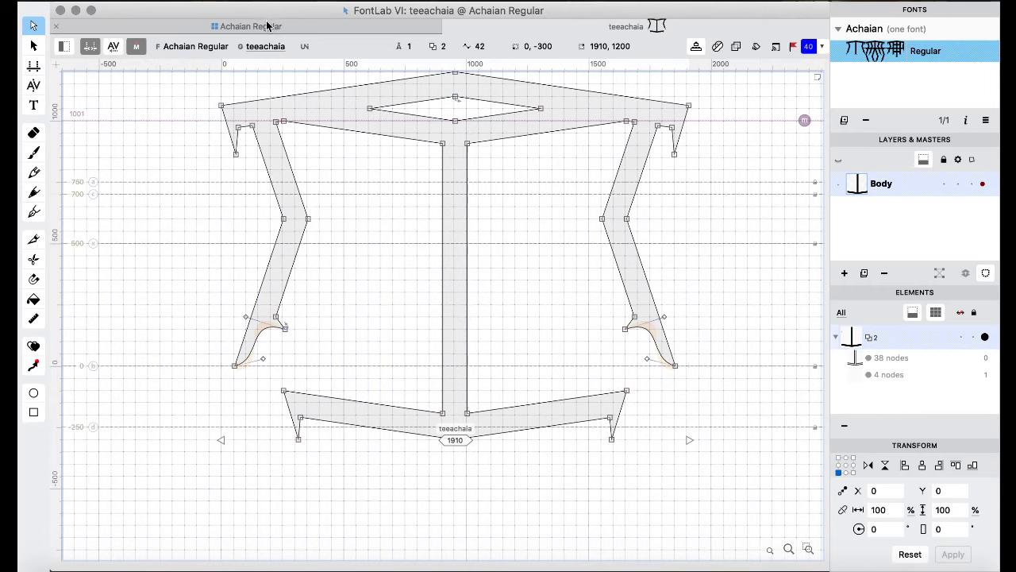
# - Close the glyph editing window, then move and enlarge the font overview window to fill the workspace
pyautogui.press('super+alt+n')
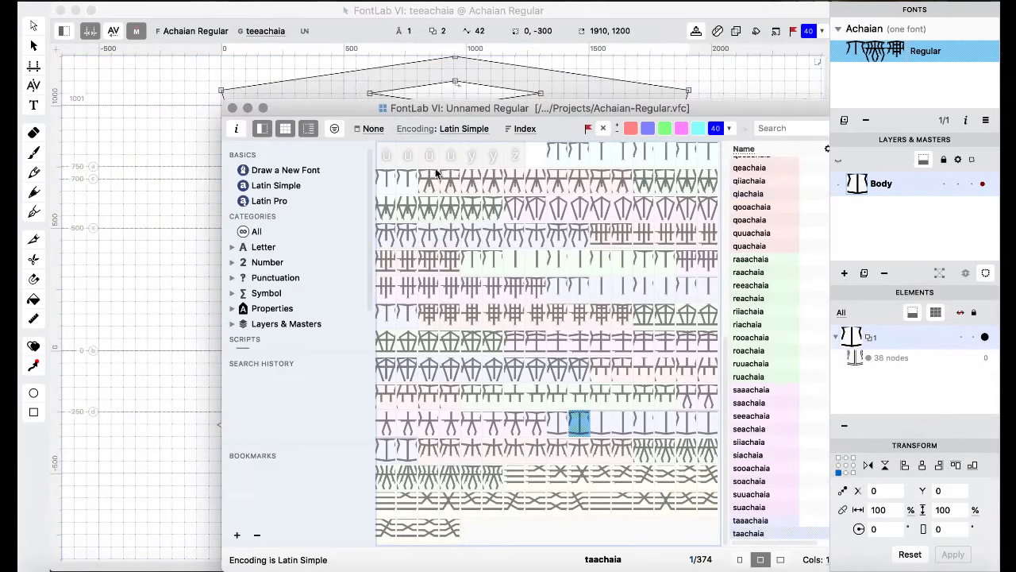
pyautogui.click(60, 11)
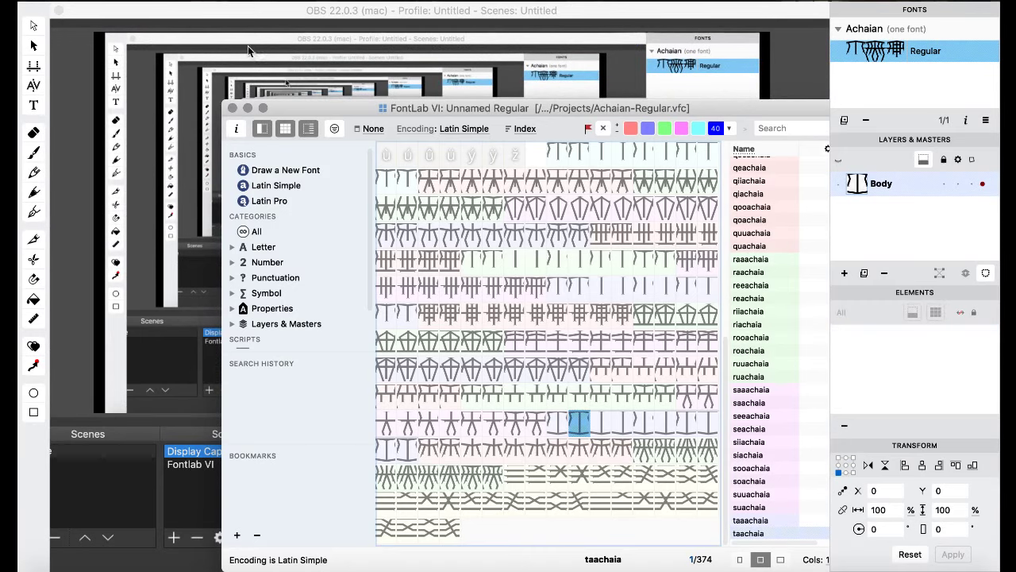
pyautogui.moveTo(326, 107); pyautogui.dragTo(156, 11)
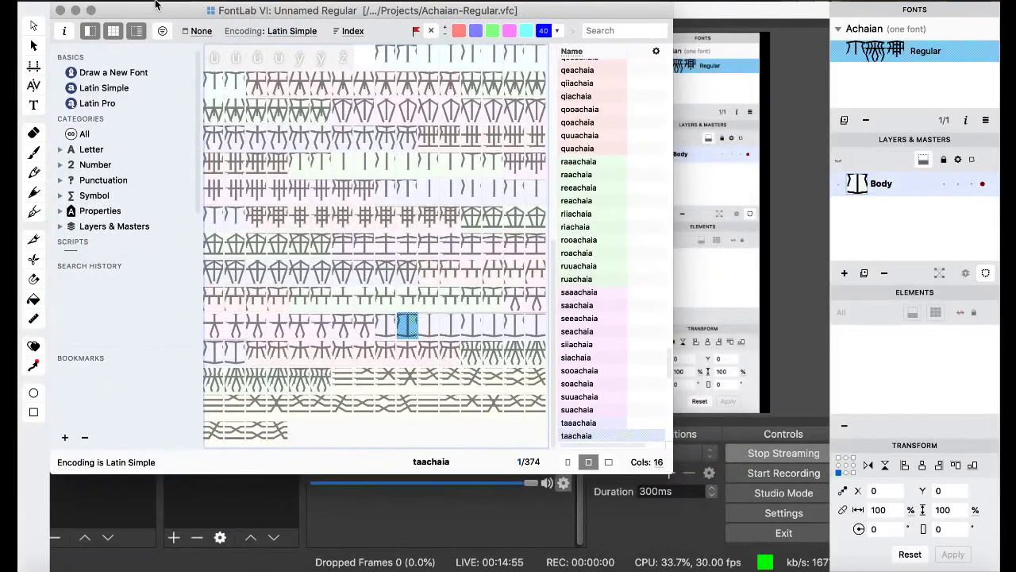
pyautogui.moveTo(671, 473); pyautogui.dragTo(824, 567)
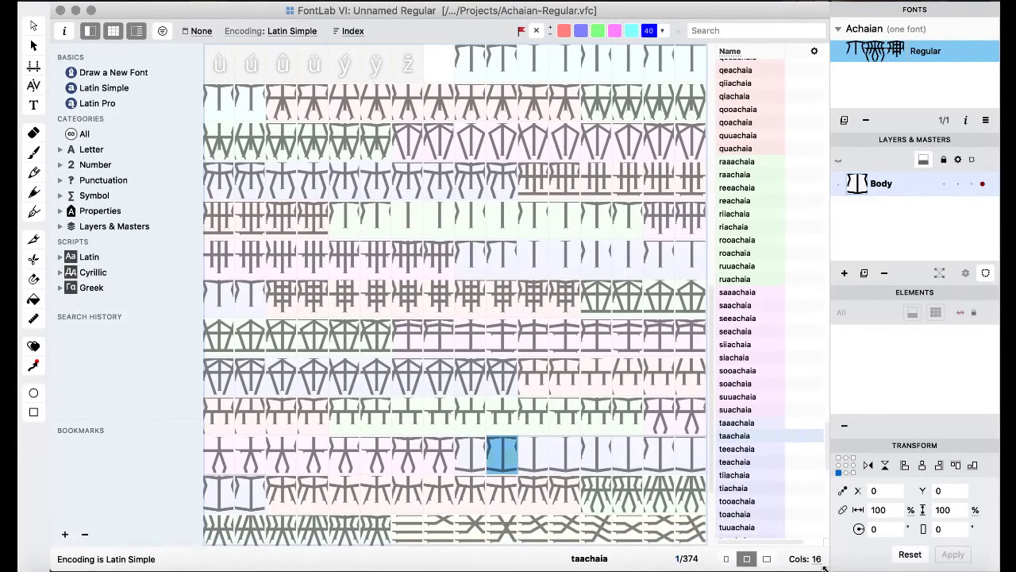
# - Examine the font's glyph grid, comparing the t-series with other consonant series such as miiachaia, nuachaia, viiachaia, daachaia and ghiiachaia
pyautogui.click(476, 340)
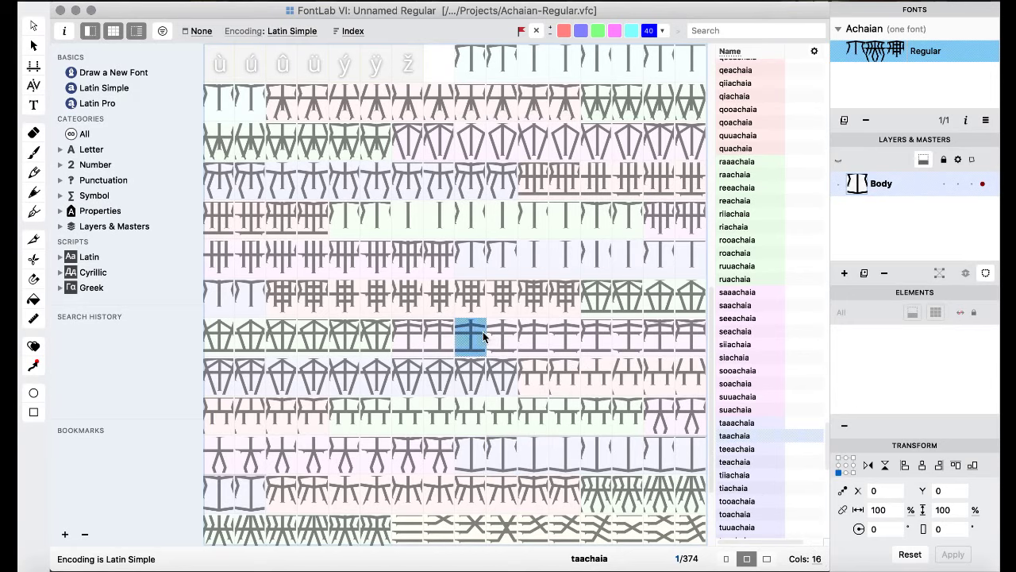
pyautogui.click(529, 325)
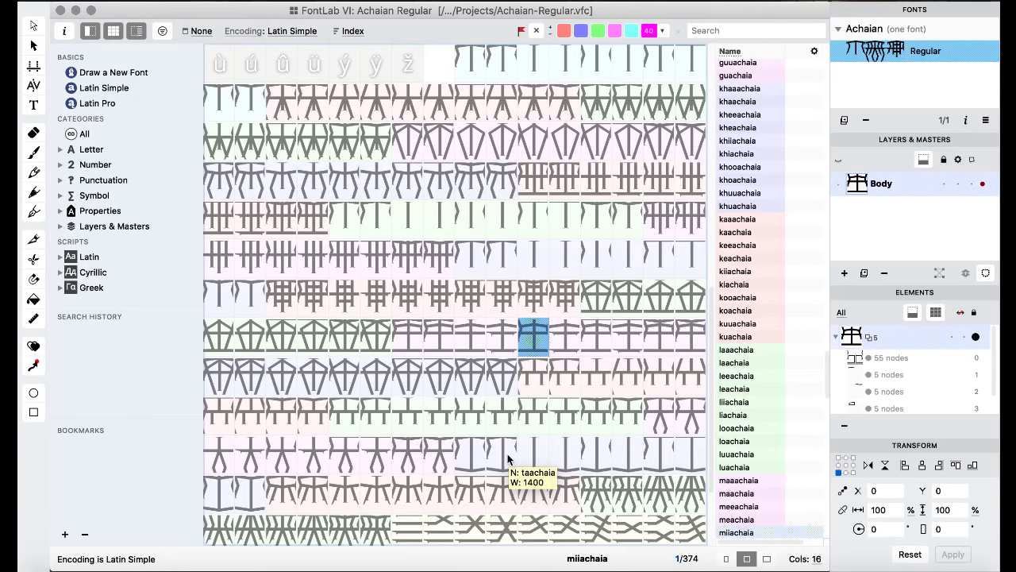
pyautogui.click(496, 389)
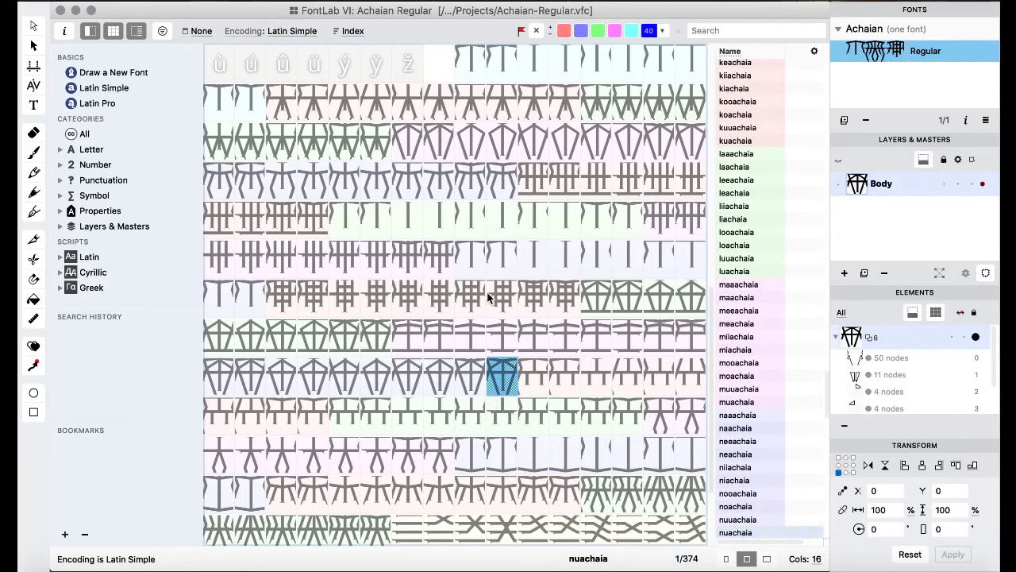
pyautogui.scroll(5, 488, 297)
pyautogui.scroll(-5, 488, 298)
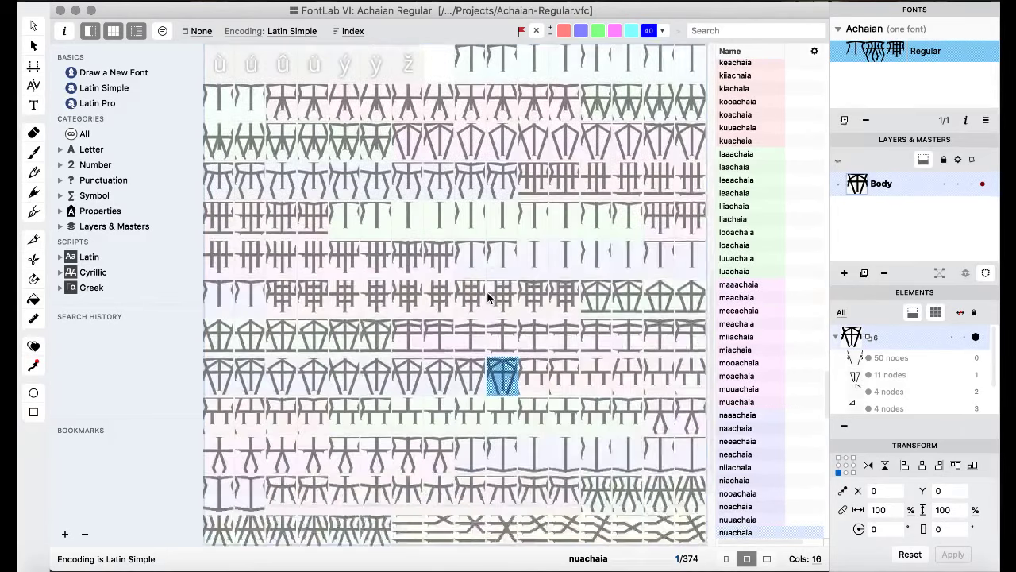
pyautogui.scroll(-3, 488, 297)
pyautogui.click(414, 389)
pyautogui.scroll(8, 414, 394)
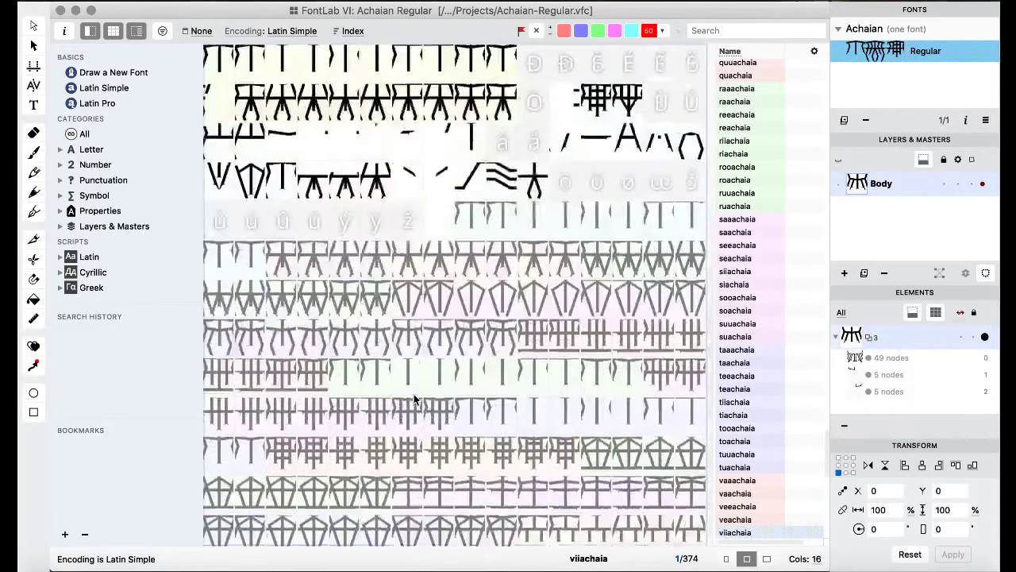
pyautogui.scroll(5, 413, 397)
pyautogui.scroll(-4, 413, 400)
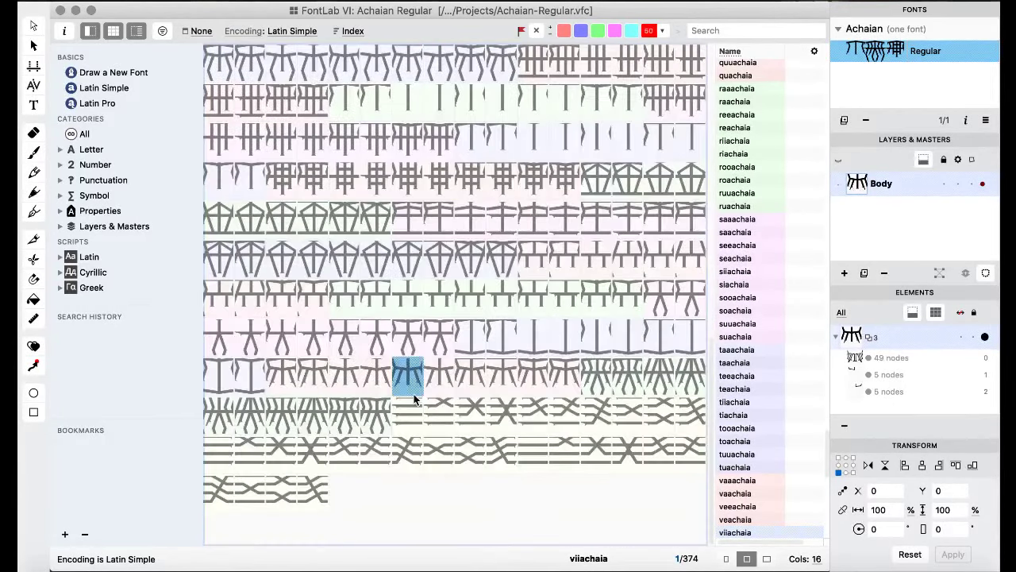
pyautogui.scroll(4, 413, 399)
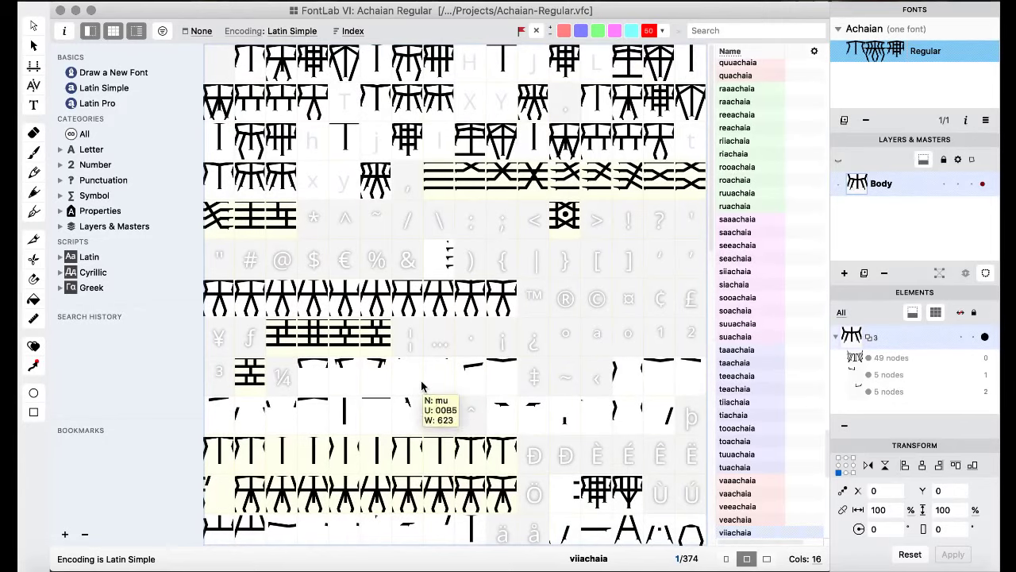
pyautogui.scroll(-4, 421, 397)
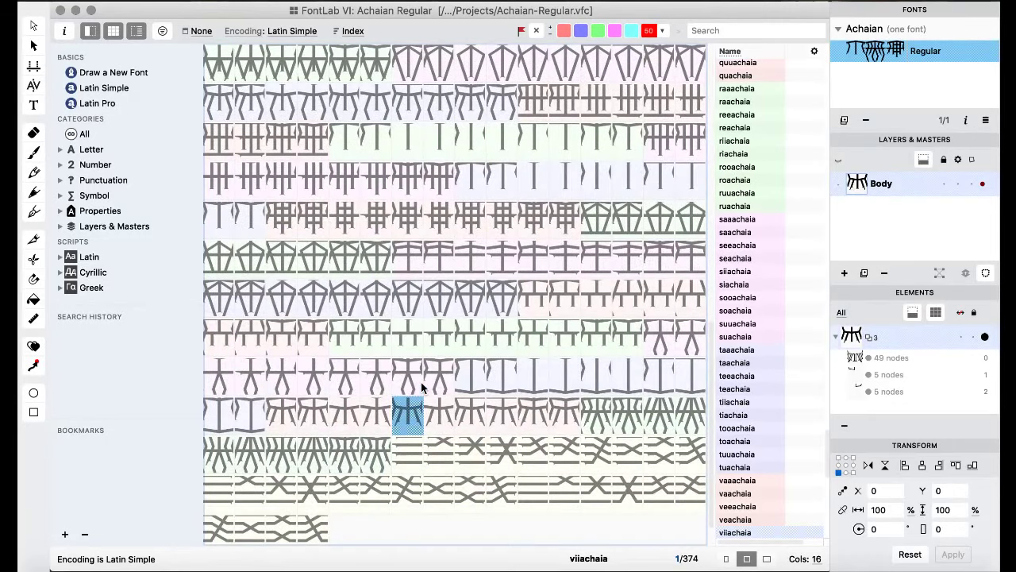
pyautogui.scroll(4, 421, 382)
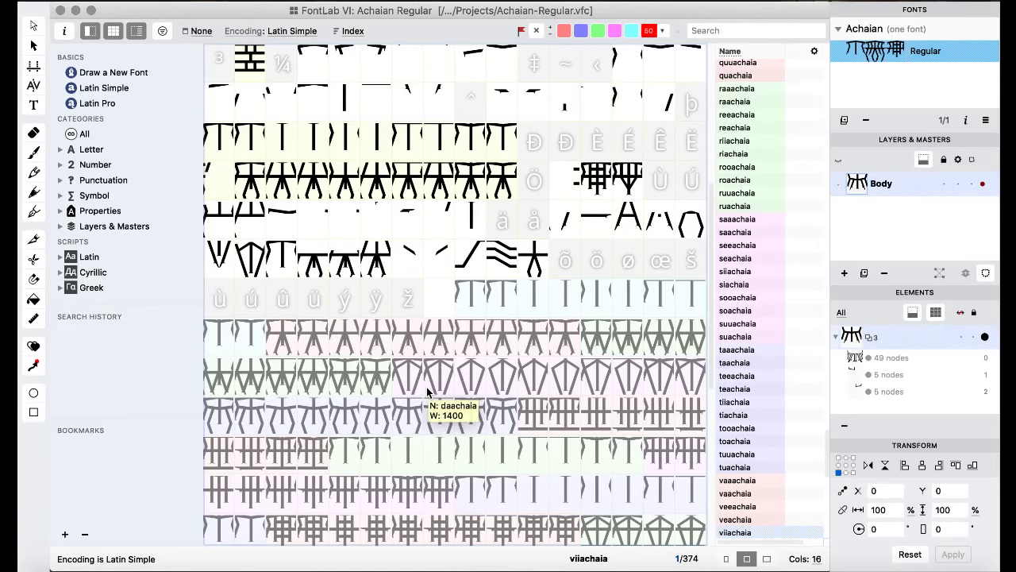
pyautogui.click(443, 389)
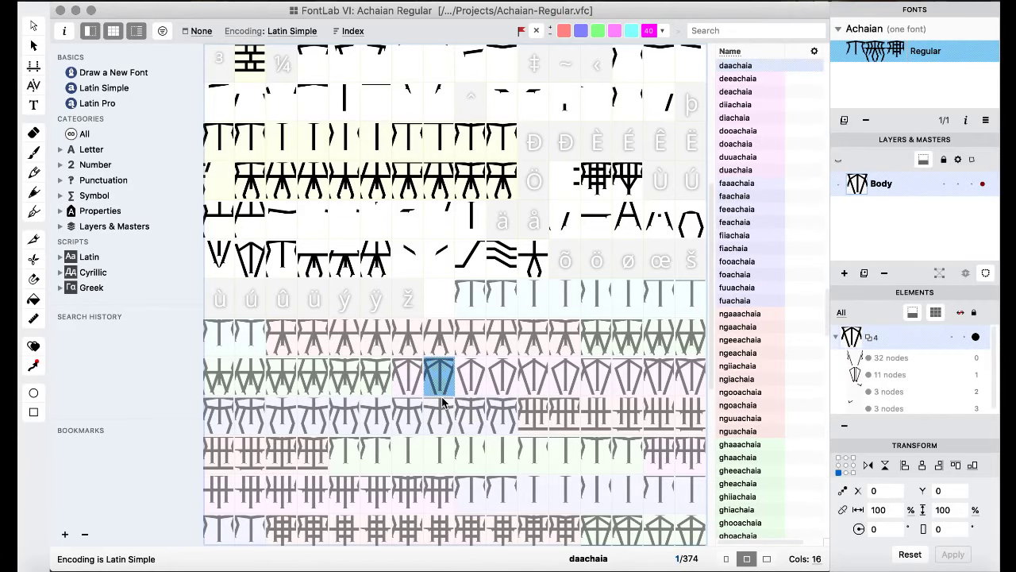
pyautogui.scroll(-2, 452, 370)
pyautogui.scroll(-3, 455, 360)
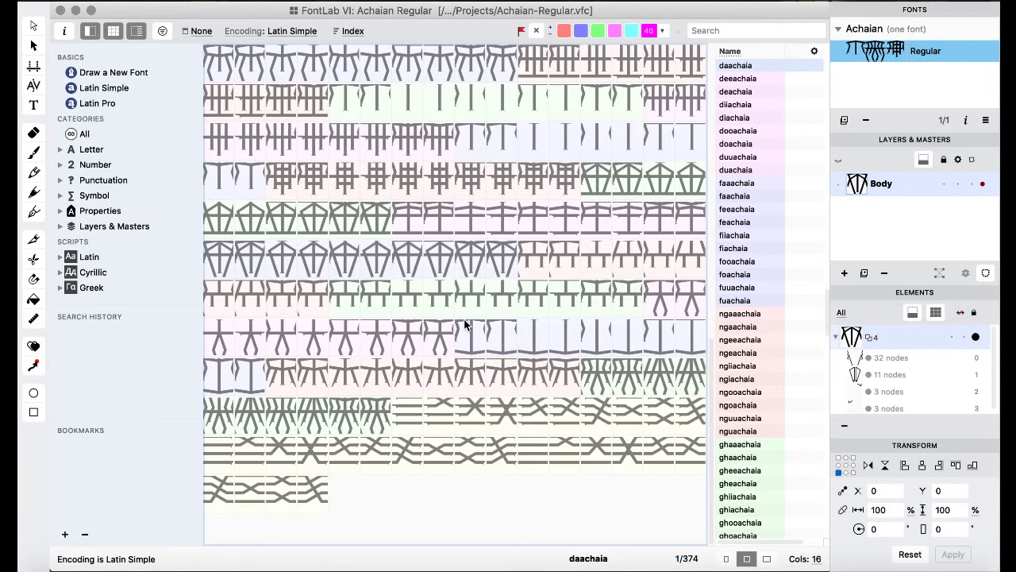
pyautogui.scroll(5, 466, 325)
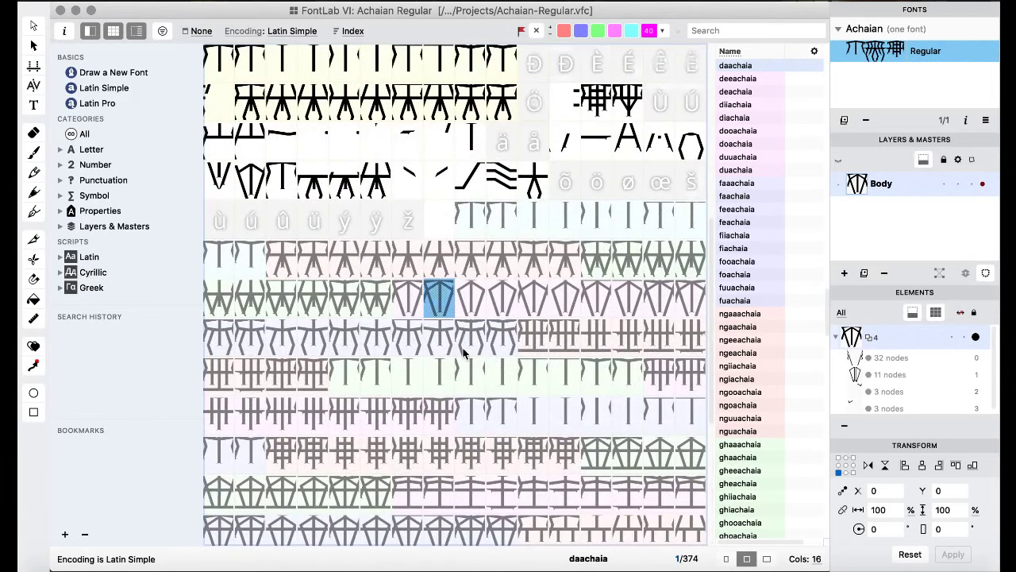
pyautogui.scroll(-5, 463, 350)
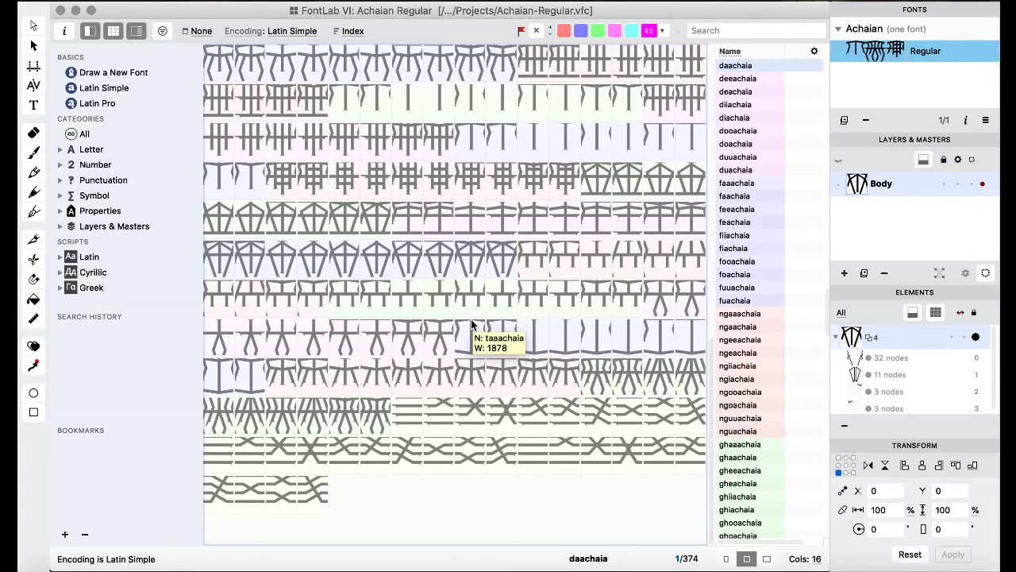
pyautogui.click(469, 114)
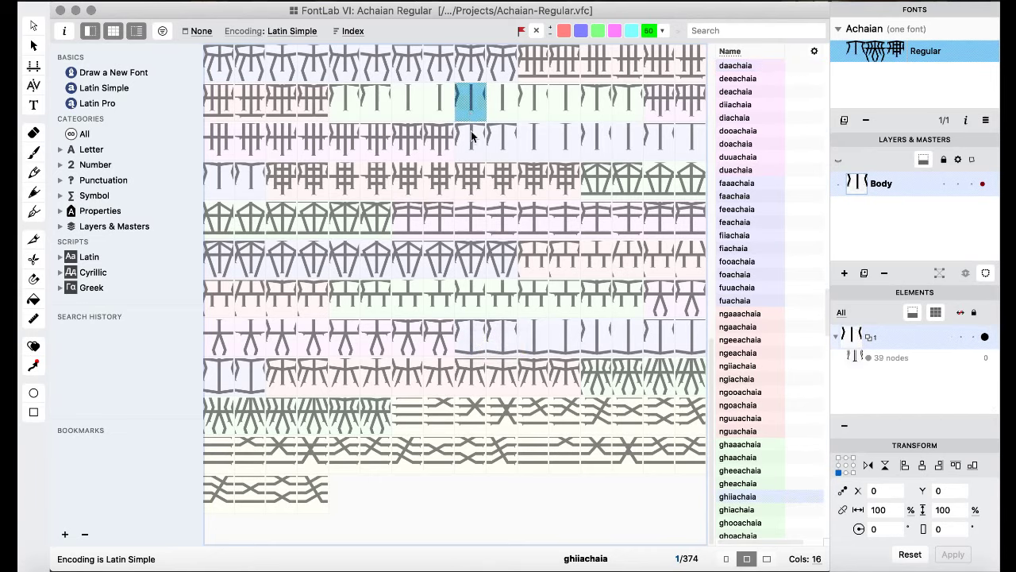
# - Open ghaaachaia from the glyph grid to examine its full outline, and return to the font overview
pyautogui.click(472, 144)
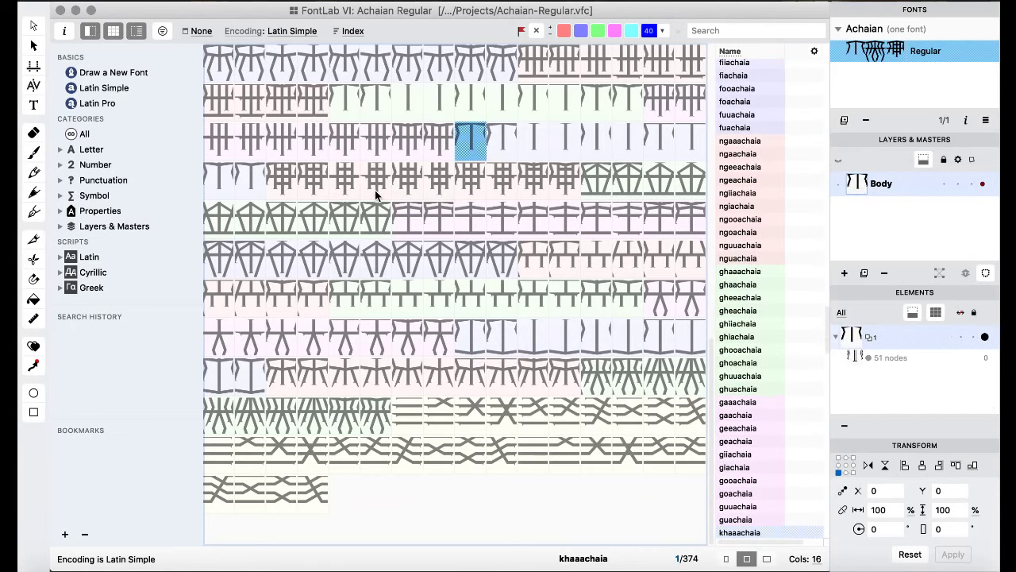
pyautogui.scroll(5, 375, 190)
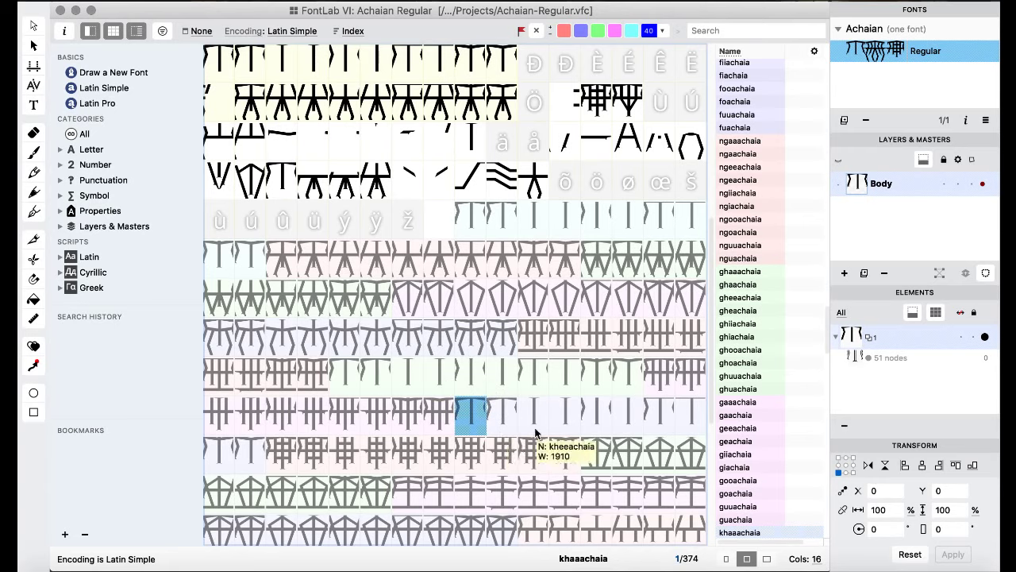
pyautogui.click(346, 374)
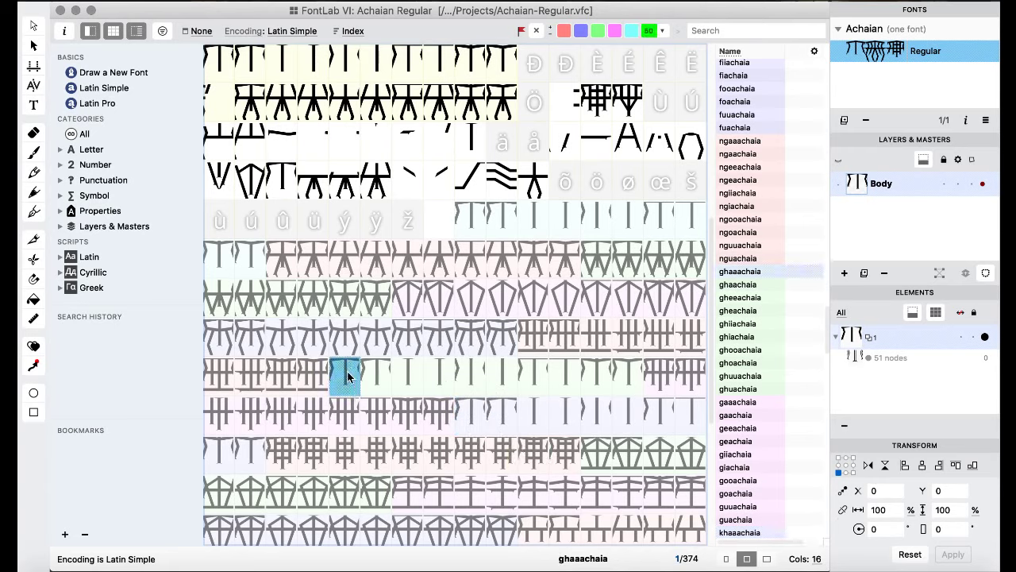
pyautogui.doubleClick(346, 375)
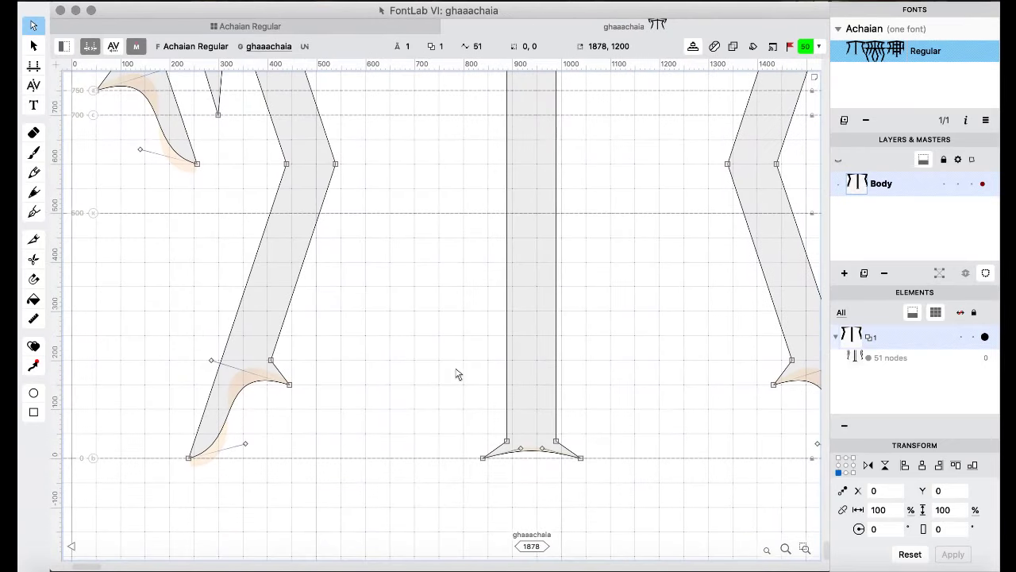
pyautogui.click(480, 196)
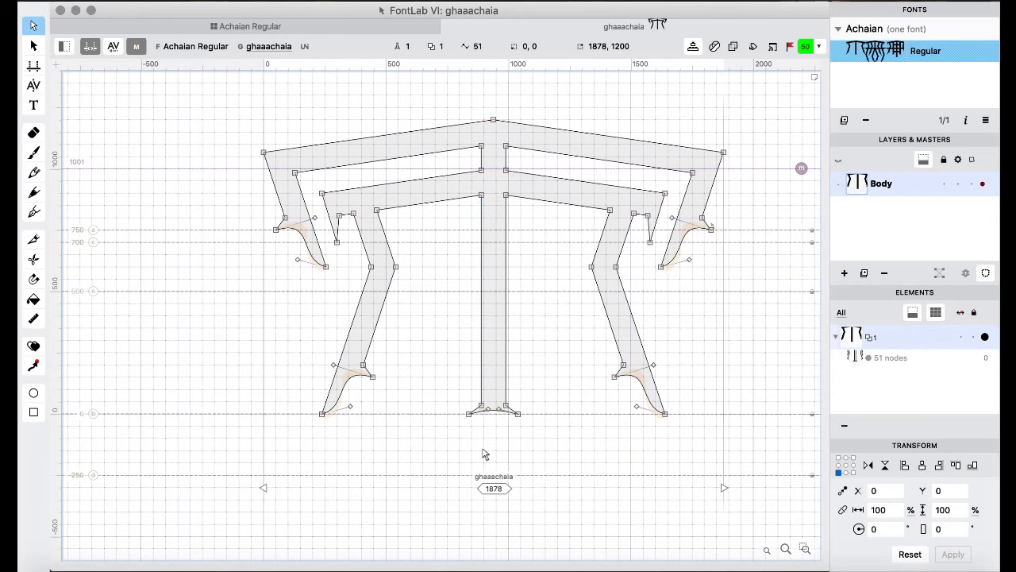
pyautogui.click(267, 26)
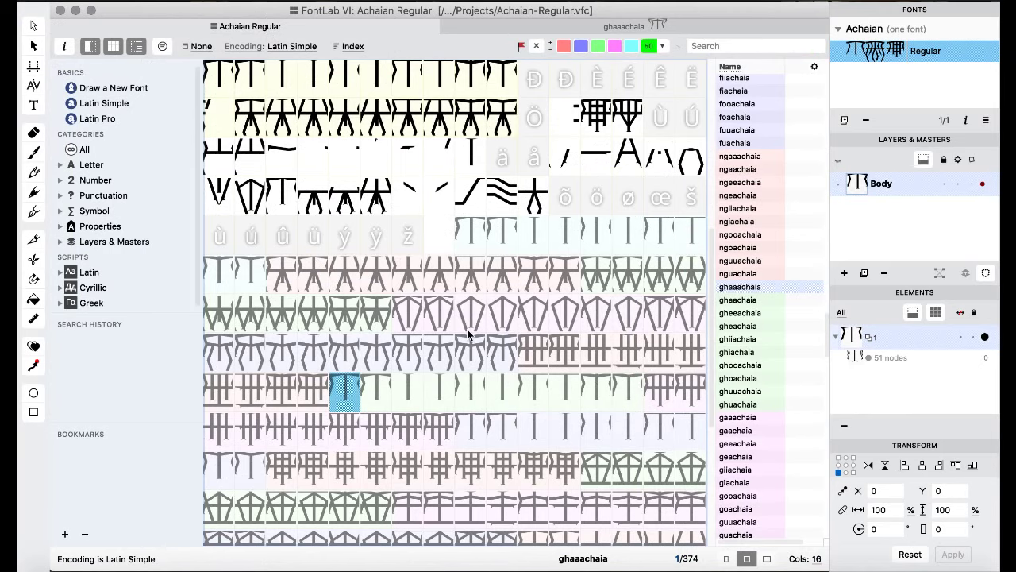
# - Open ziachaia to examine how its lower legs are built, and return to the font overview
pyautogui.scroll(-6, 449, 320)
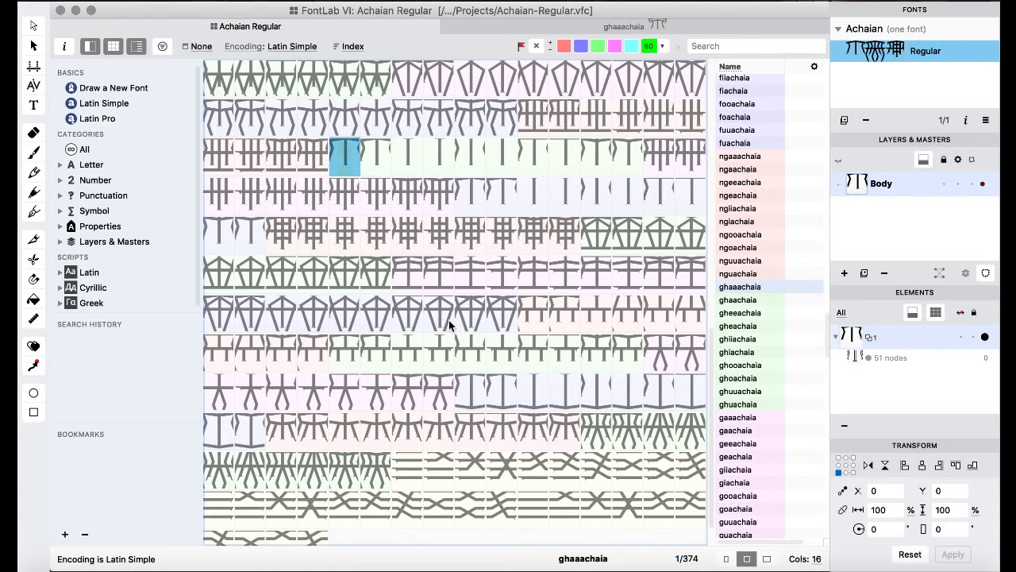
pyautogui.doubleClick(247, 475)
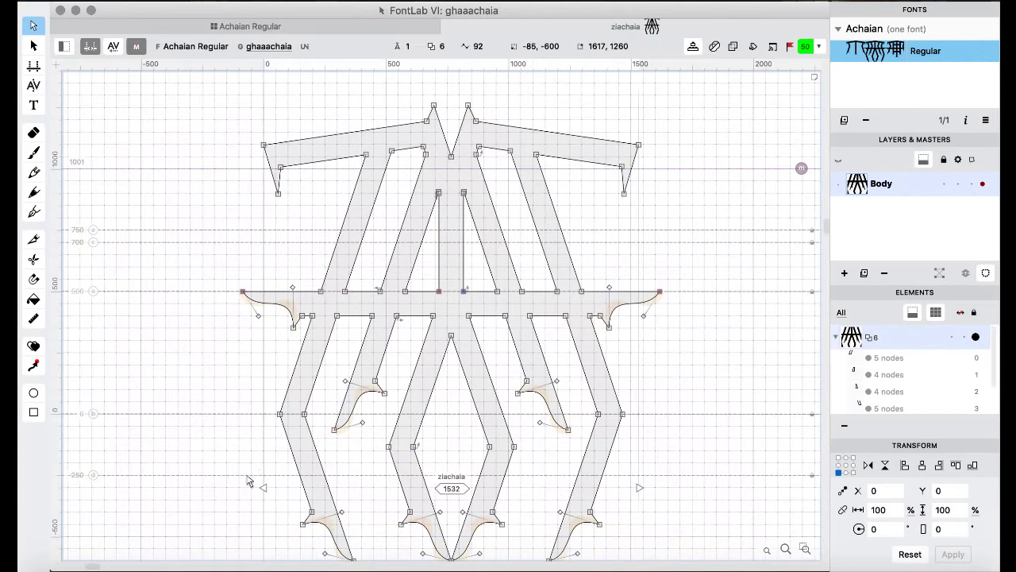
pyautogui.click(452, 338)
pyautogui.click(270, 27)
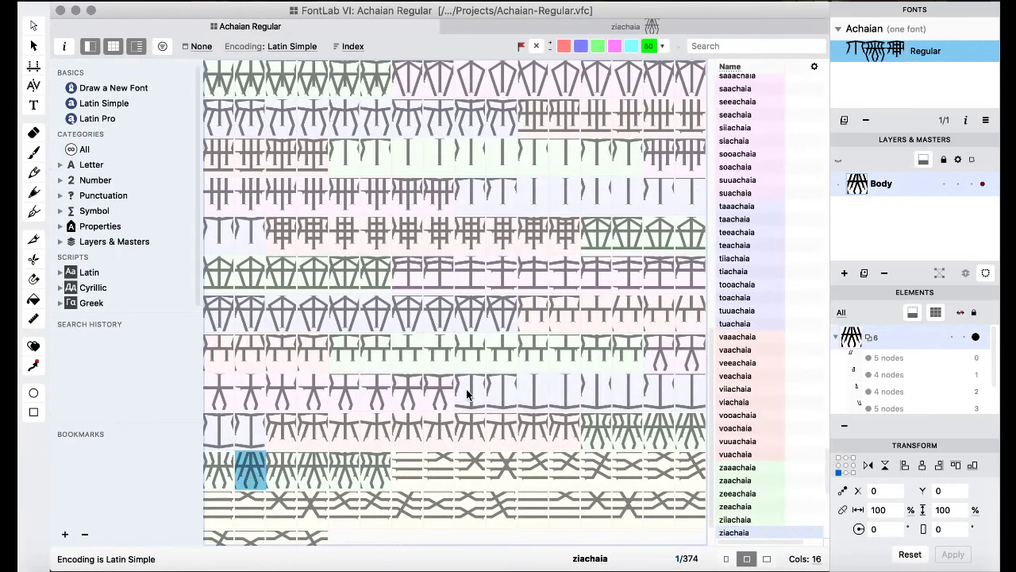
# - Open beachaia to examine its lower legs, and return to the gh-series in the font overview
pyautogui.scroll(5, 465, 397)
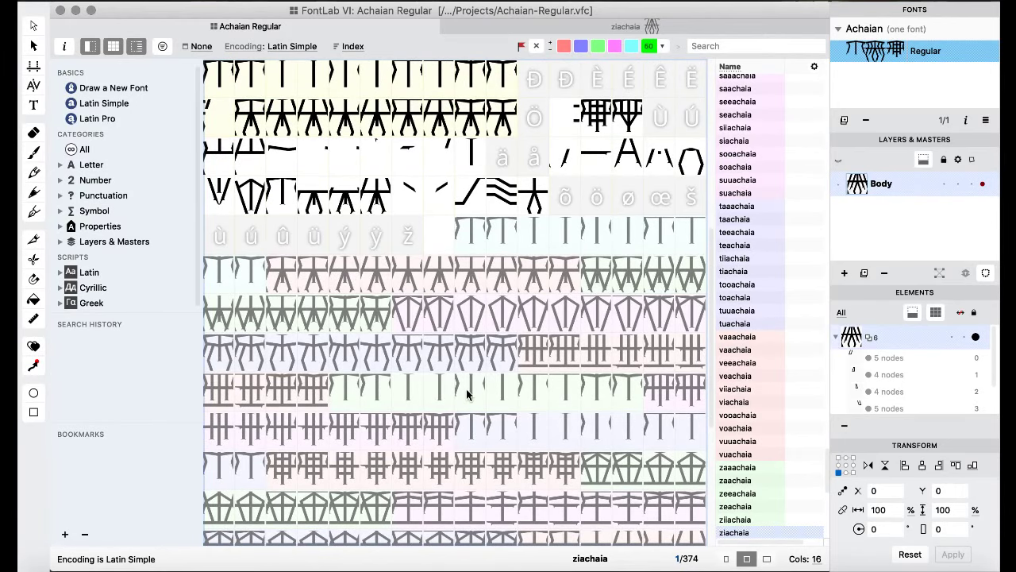
pyautogui.scroll(2, 467, 395)
pyautogui.doubleClick(379, 357)
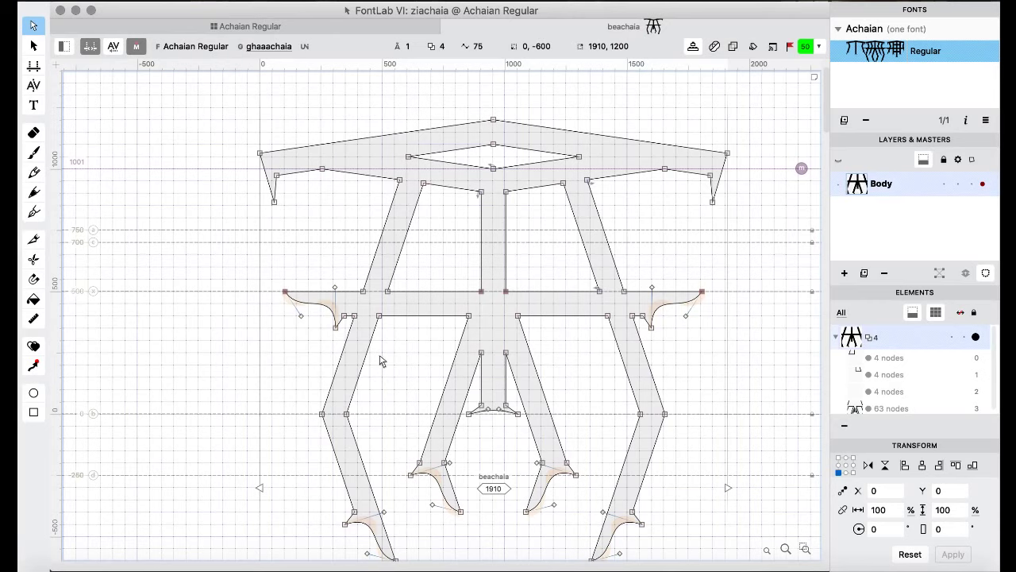
pyautogui.click(228, 29)
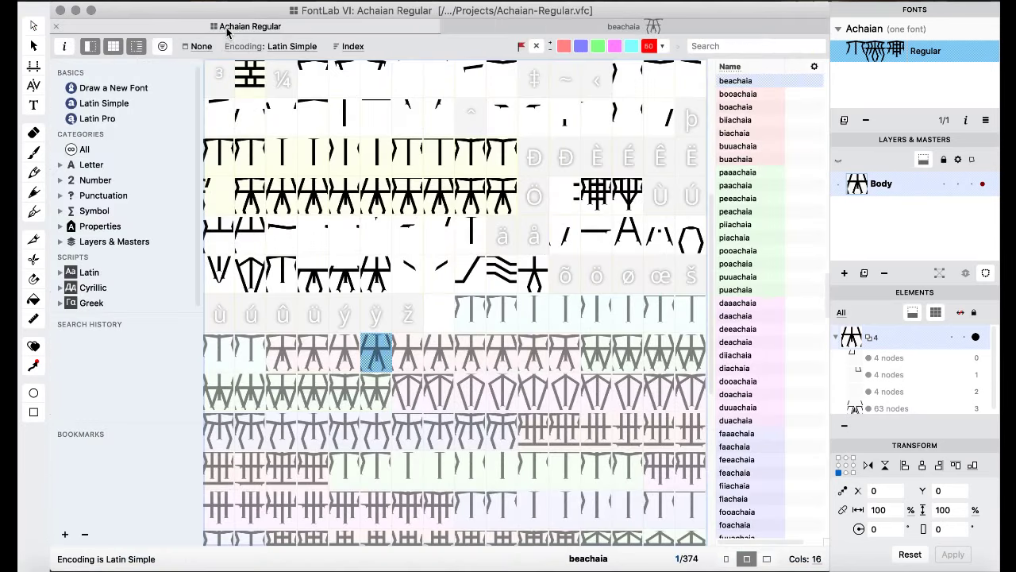
pyautogui.scroll(-3, 468, 399)
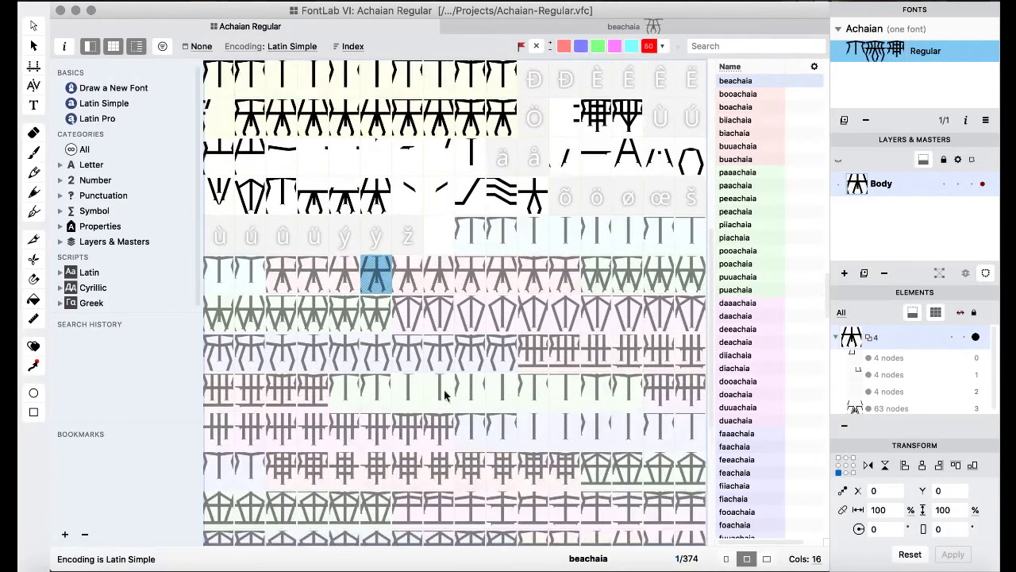
# - Inspect ghaaachaia's outline again and compare it with biiachaia and the other series in the glyph grid
pyautogui.doubleClick(354, 394)
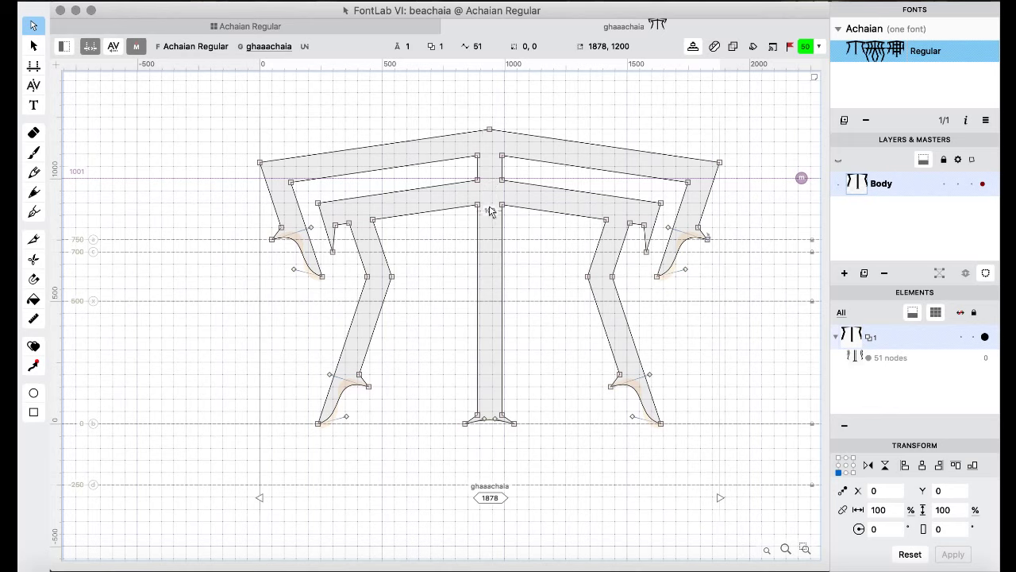
pyautogui.press('alt')
pyautogui.click(312, 26)
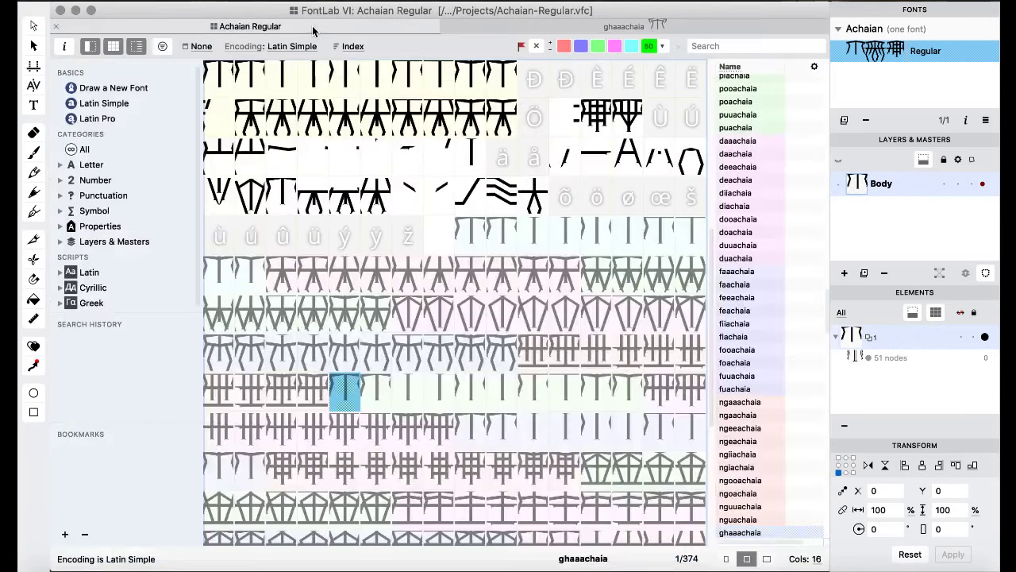
pyautogui.click(466, 269)
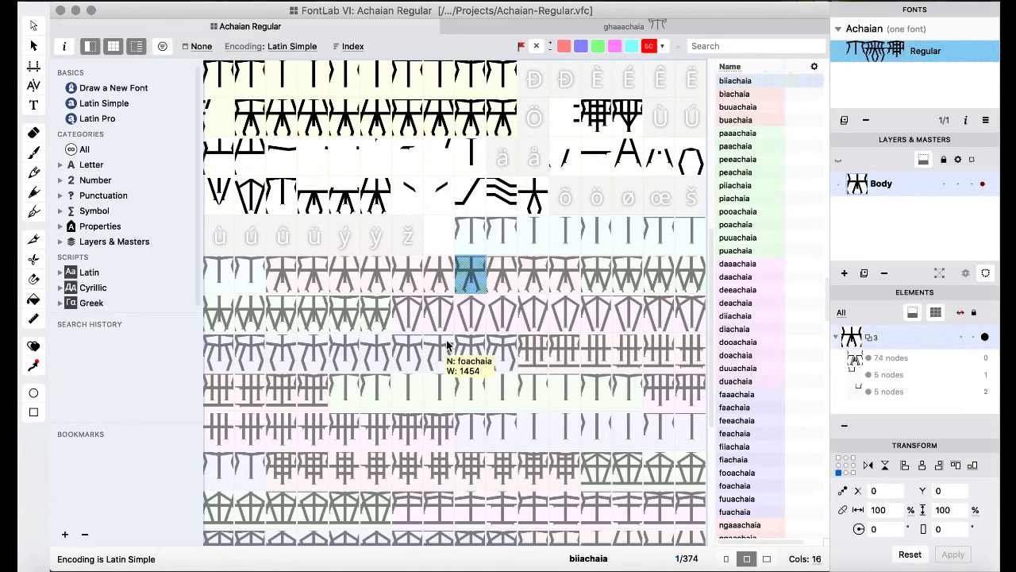
pyautogui.scroll(-7, 447, 340)
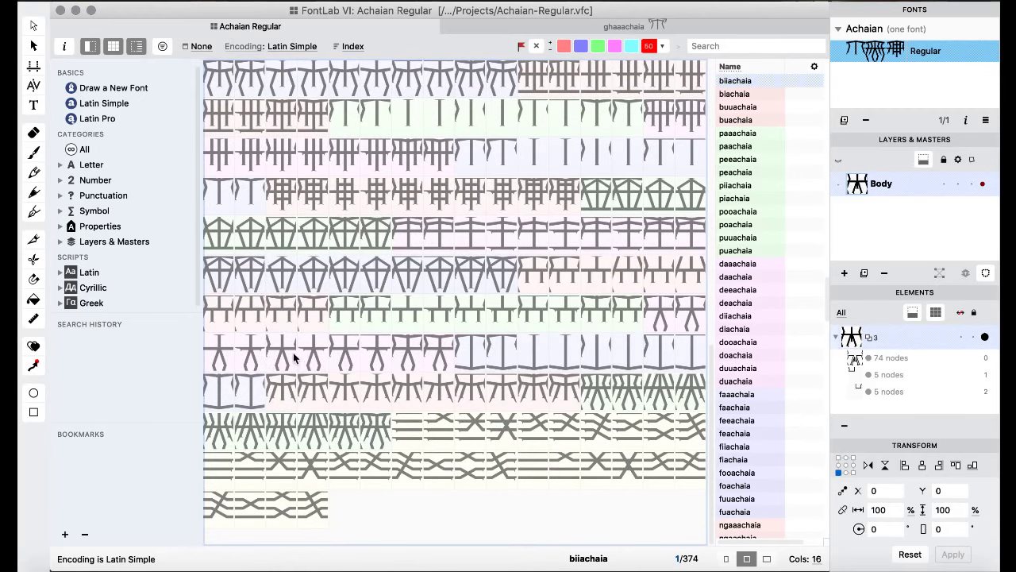
# - Copy the siiachaia glyph and paste it into the empty adieresis slot
pyautogui.click(293, 356)
pyautogui.scroll(5, 371, 354)
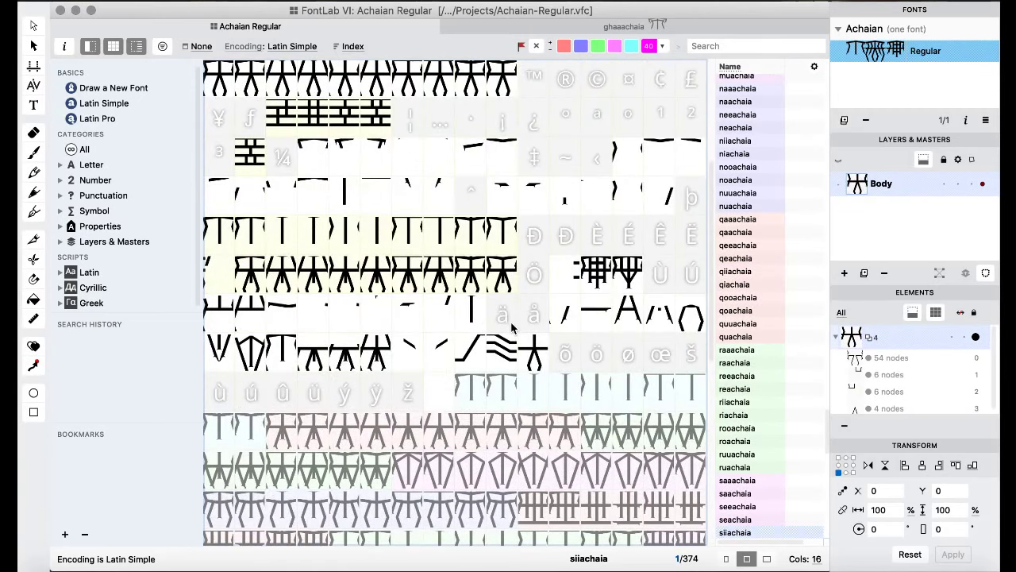
pyautogui.click(510, 326)
pyautogui.press('super+v')
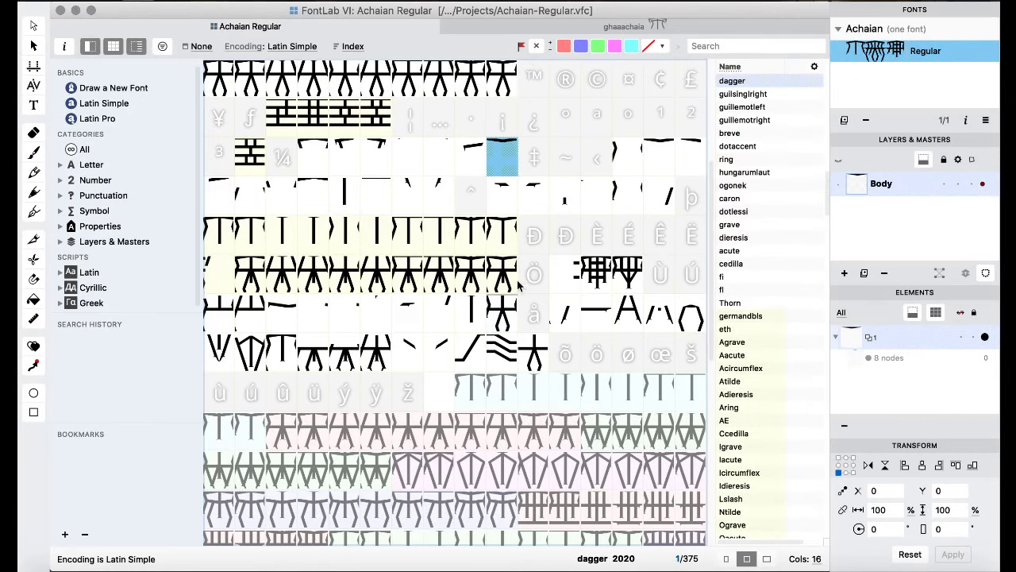
# - Open adieresis, delete everything except the two central lower legs, and copy the remaining contours
pyautogui.doubleClick(500, 326)
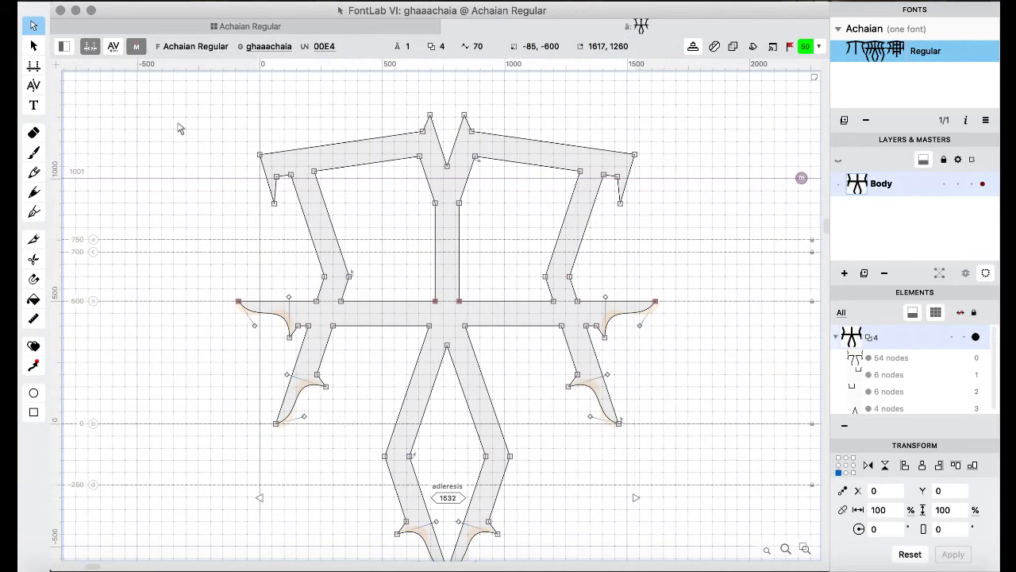
pyautogui.moveTo(179, 125); pyautogui.dragTo(353, 444)
pyautogui.moveTo(389, 90); pyautogui.dragTo(548, 451)
pyautogui.press('Delete')
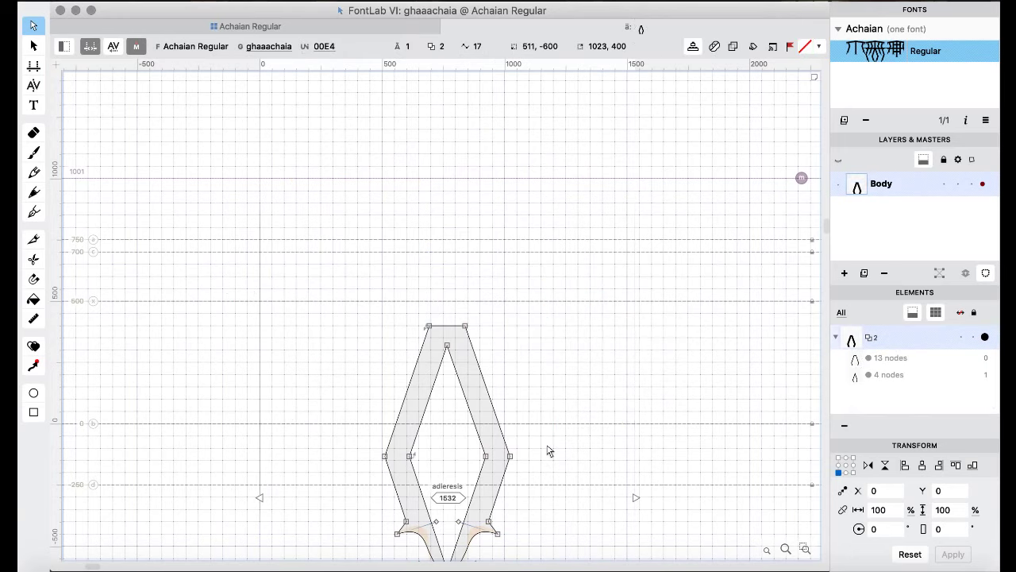
pyautogui.press('super+a')
# - Open ghaaachaia from the font overview and paste the copied leg contours into it
pyautogui.click(250, 26)
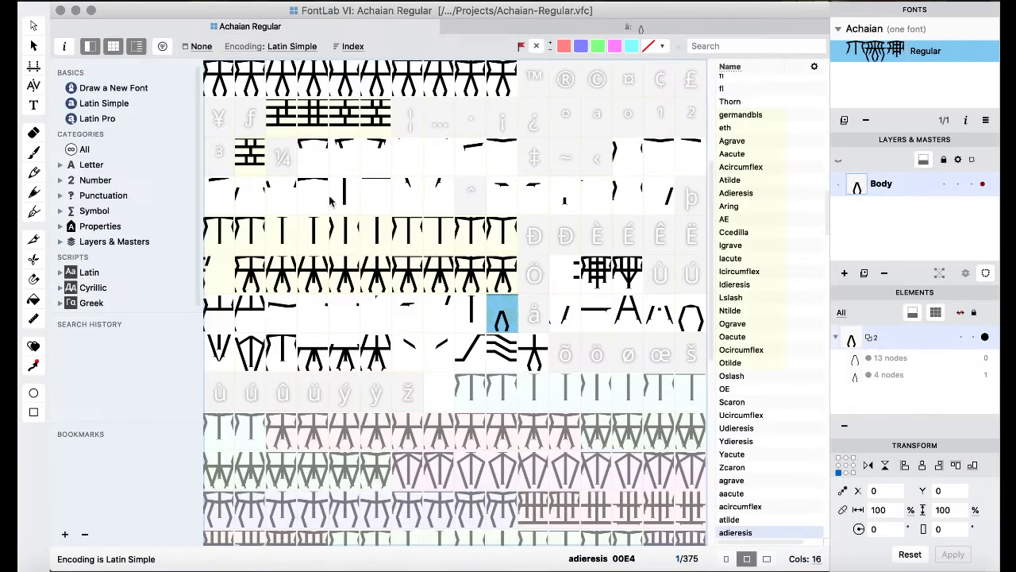
pyautogui.click(374, 314)
pyautogui.scroll(-5, 395, 316)
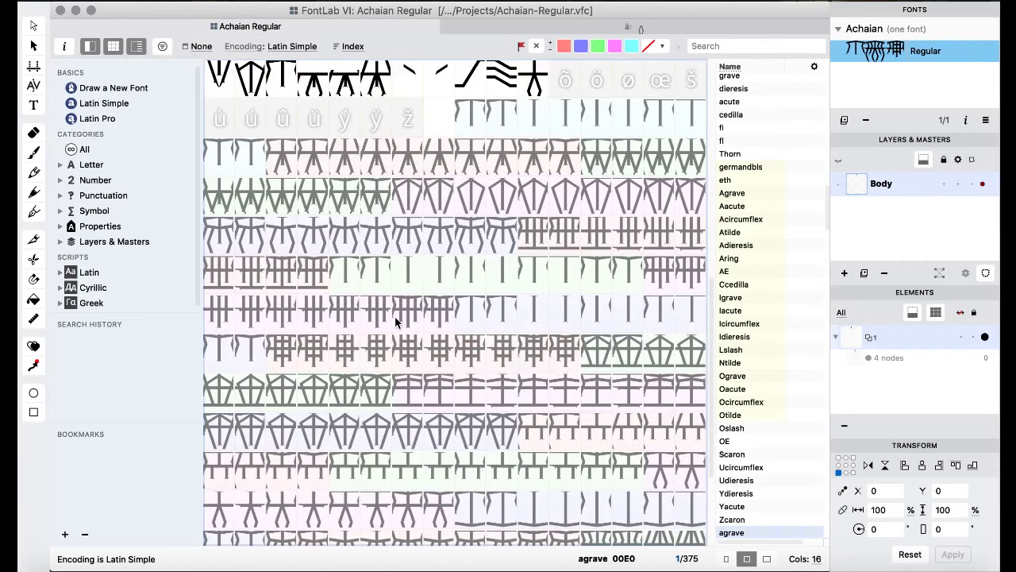
pyautogui.doubleClick(352, 278)
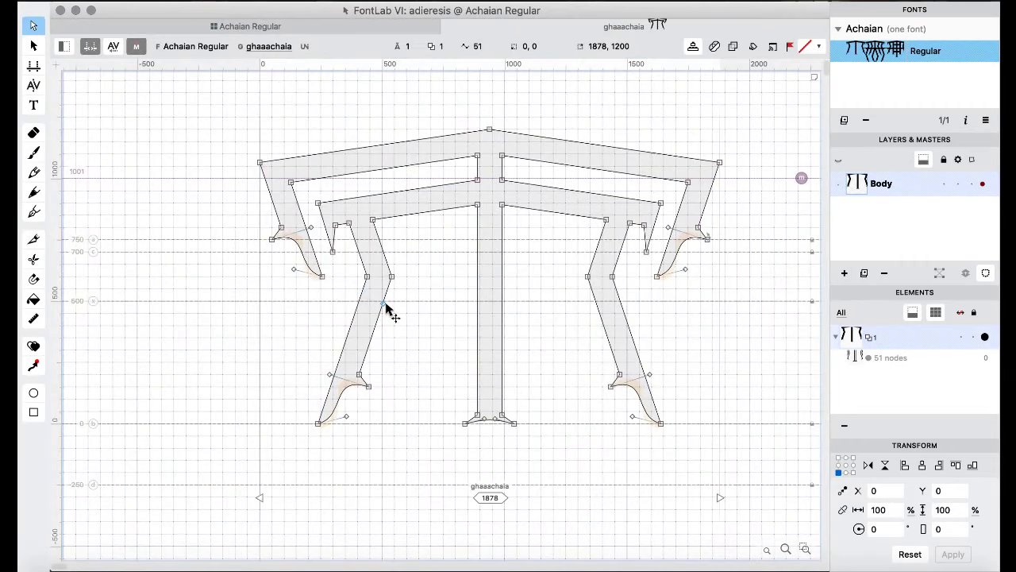
pyautogui.press('super+v')
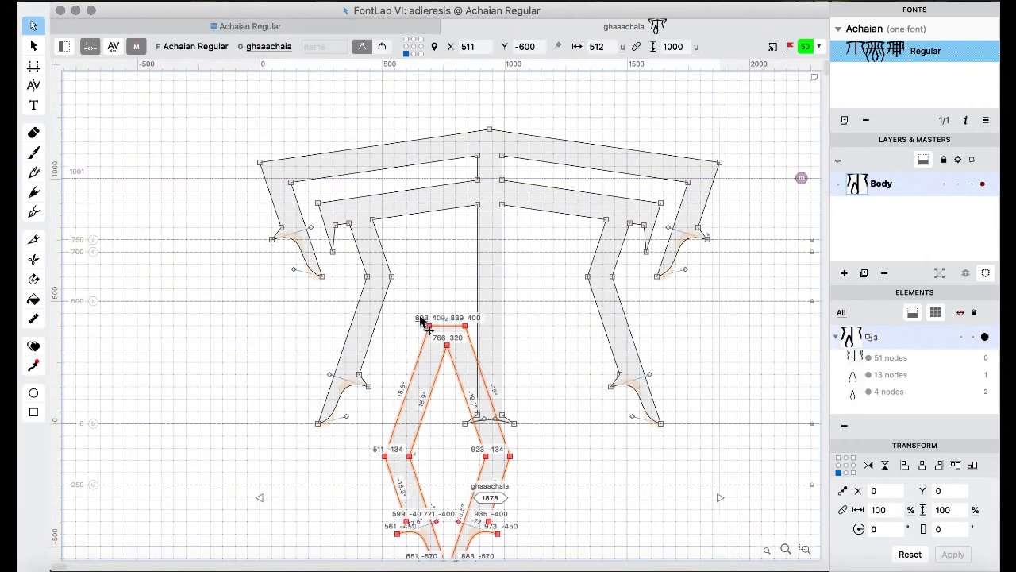
# - Move the pasted legs up beneath ghaaachaia's lower roof bar and centre them on the stem at X 684, Y -90
pyautogui.moveTo(422, 320); pyautogui.dragTo(482, 195)
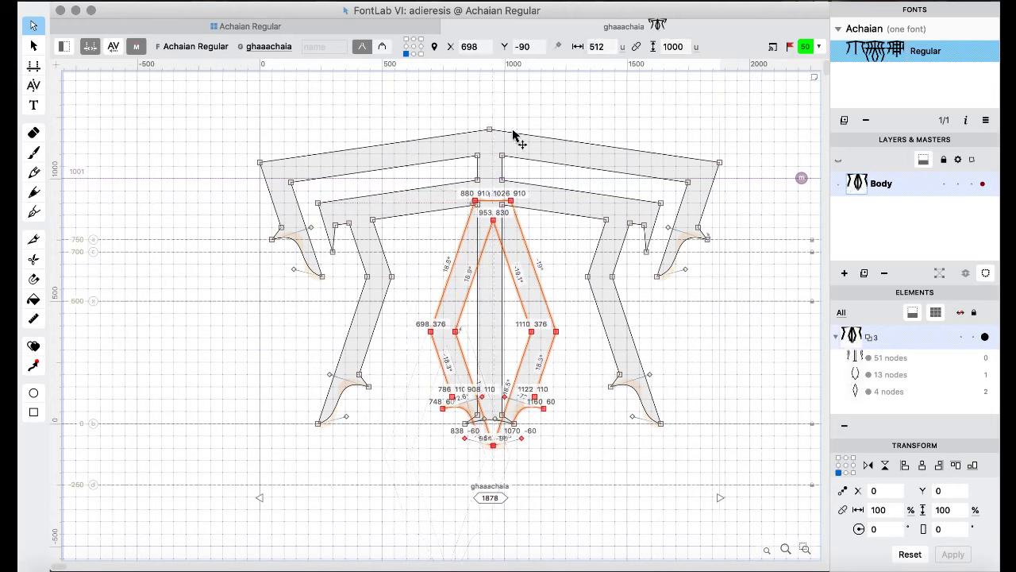
pyautogui.hotkey('shift', 'Left')
pyautogui.press('Left')
pyautogui.press('Left')
pyautogui.press('Left')
pyautogui.press('Left')
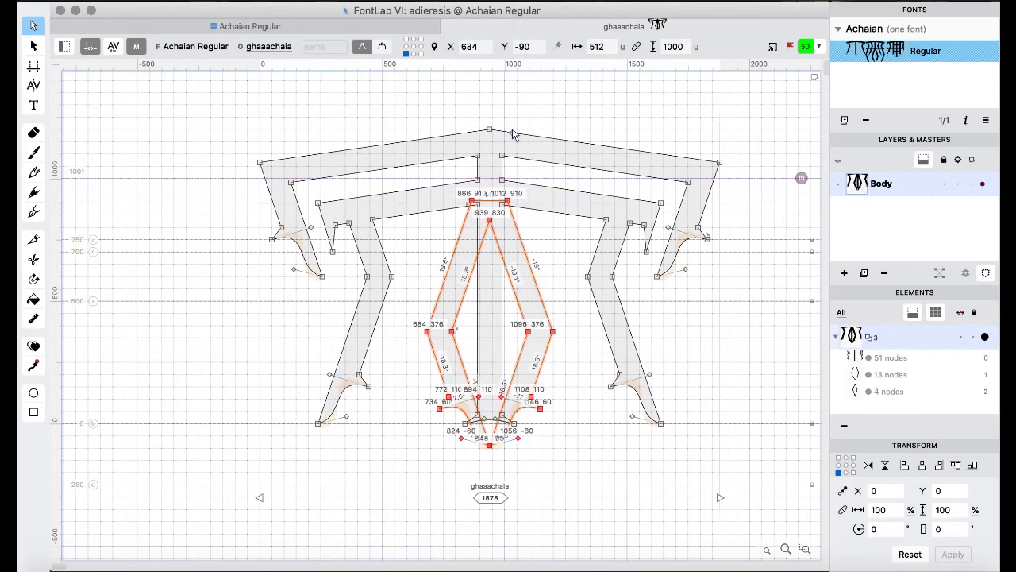
# - Preview ghaaachaia in solid black several times to judge the pasted legs around the stem
pyautogui.press('space')
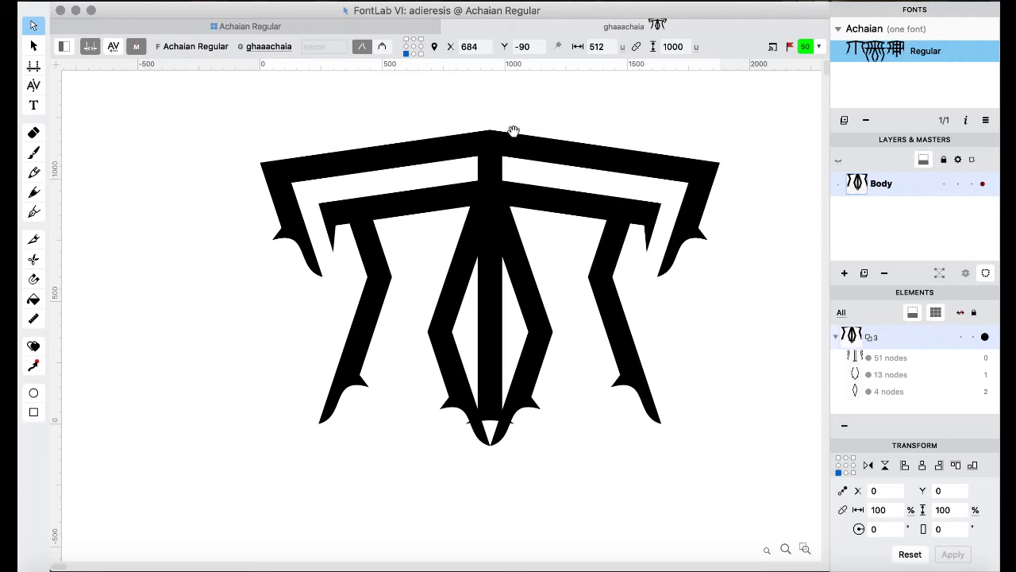
pyautogui.press('space')
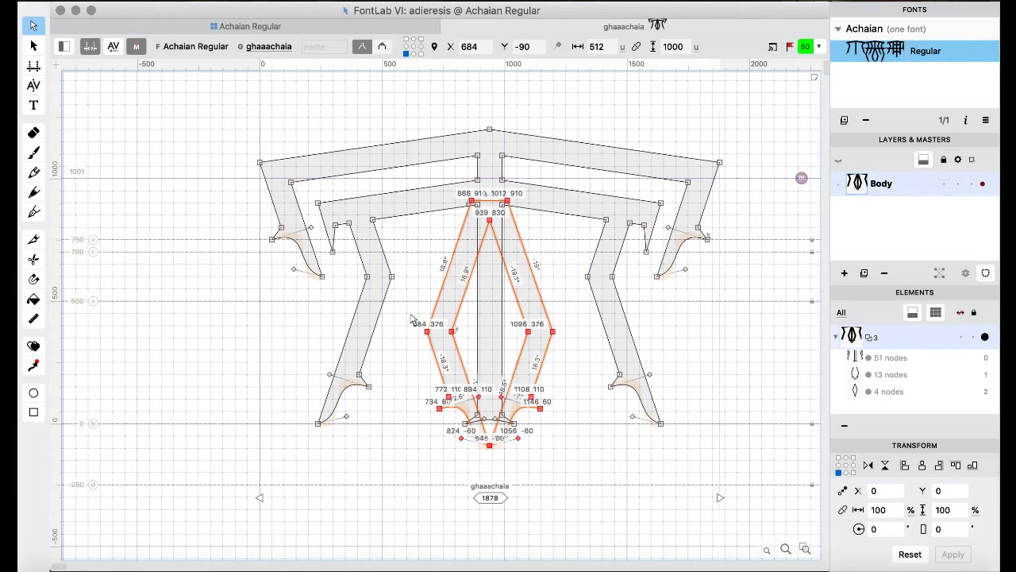
pyautogui.press('space')
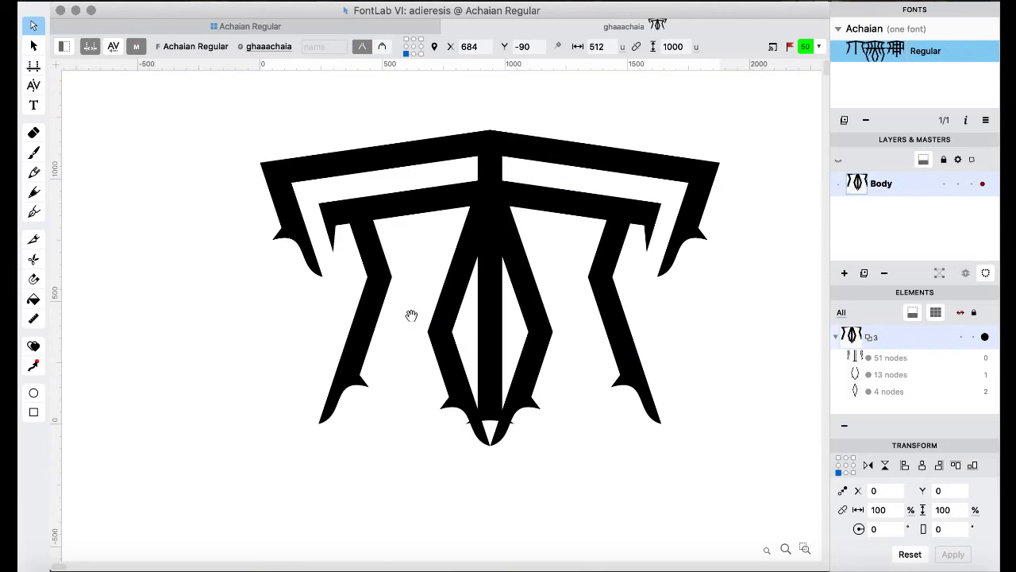
pyautogui.press('space')
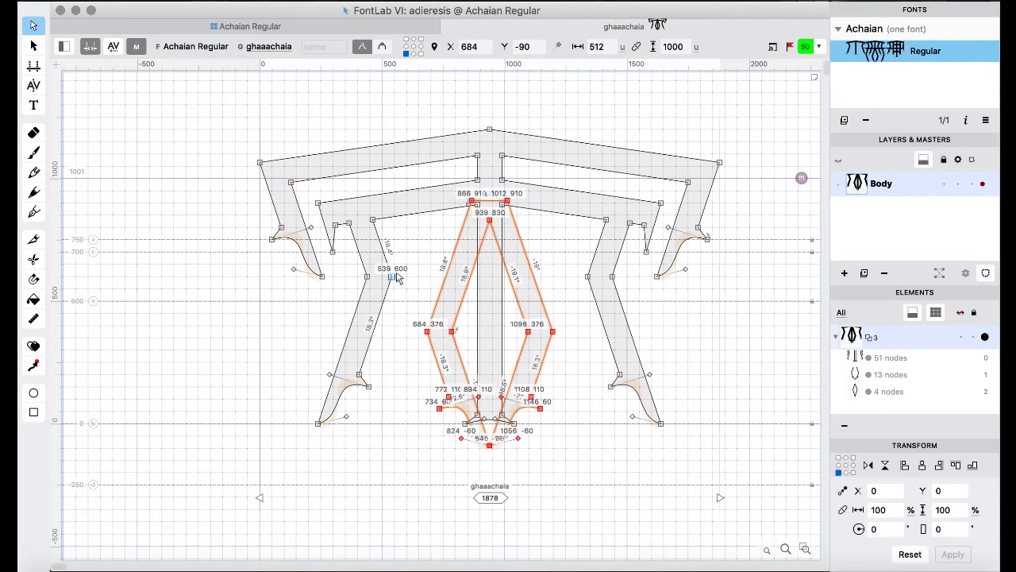
pyautogui.press('space')
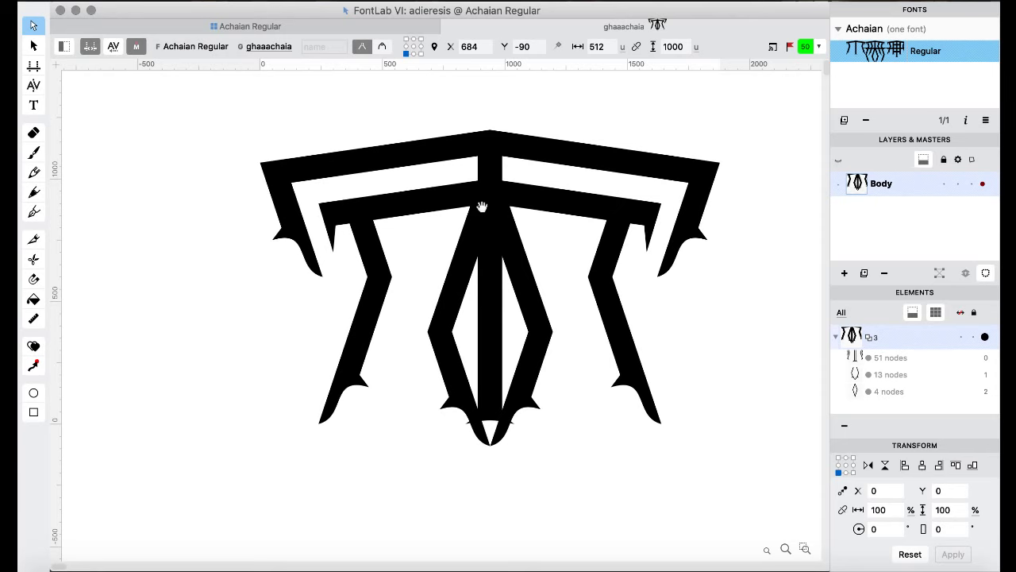
pyautogui.press('space')
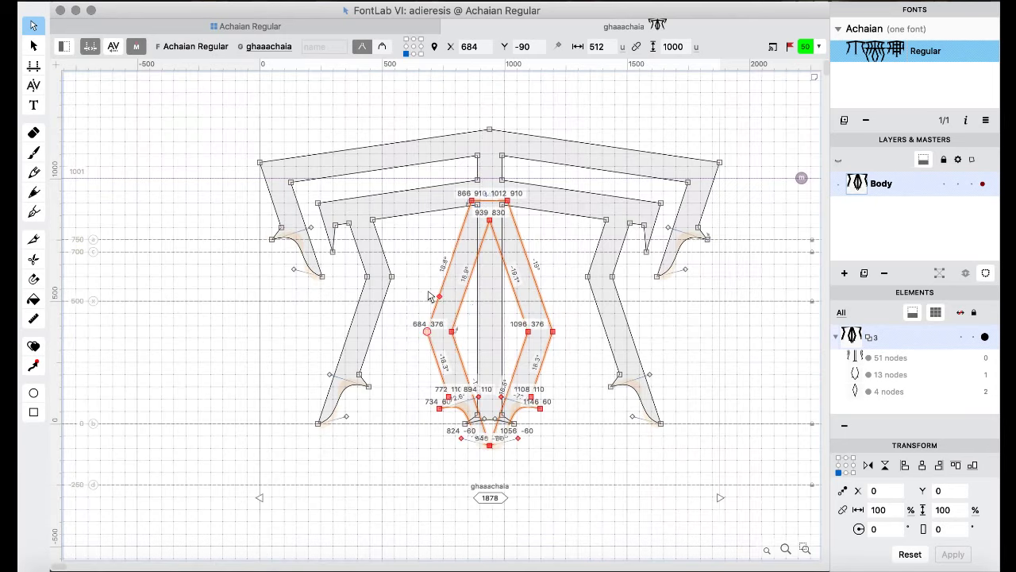
# - Delete the pasted legs from ghaaachaia, return to the font overview and select gheachaia
pyautogui.press('BackSpace')
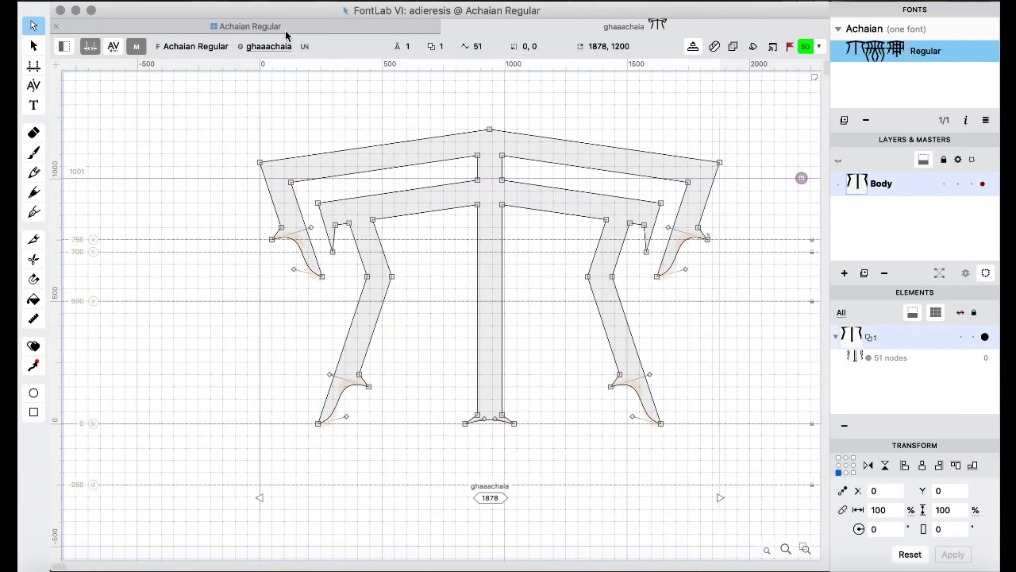
pyautogui.click(284, 28)
pyautogui.click(439, 273)
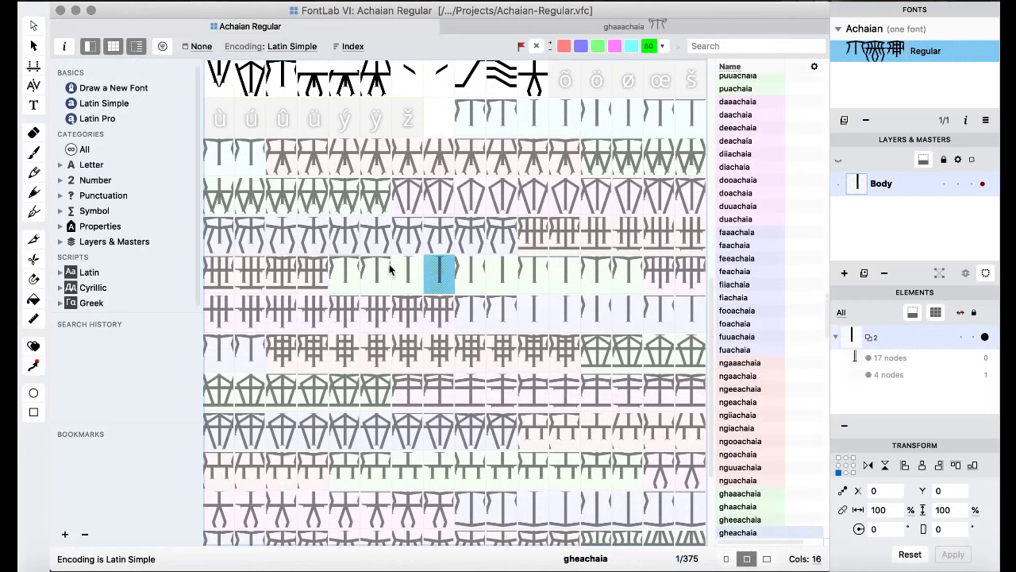
# - Open dooachaia from the font overview and page through the d-series glyphs to puachaia, examining how their lower kite shapes are built
pyautogui.click(350, 238)
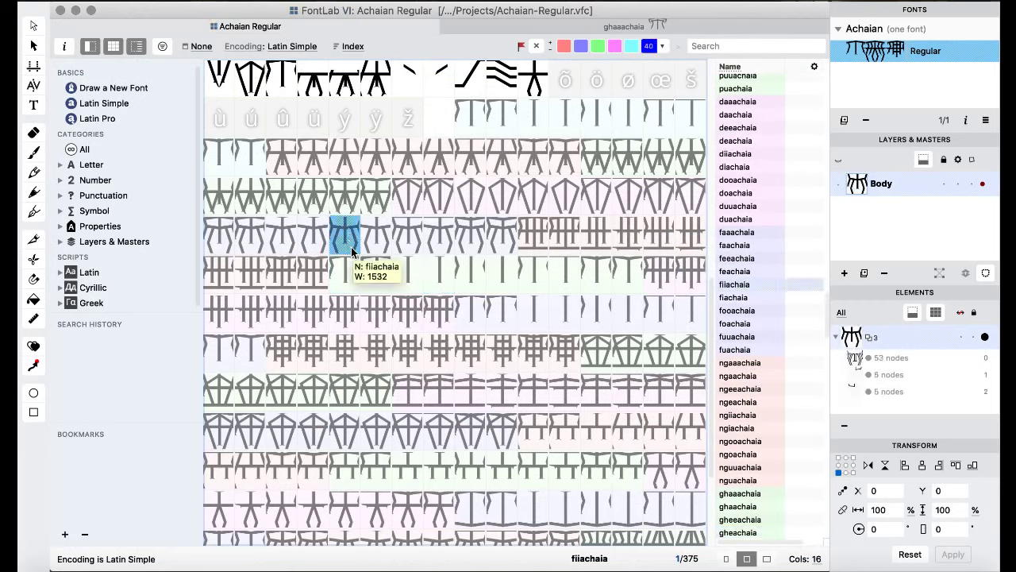
pyautogui.doubleClick(608, 193)
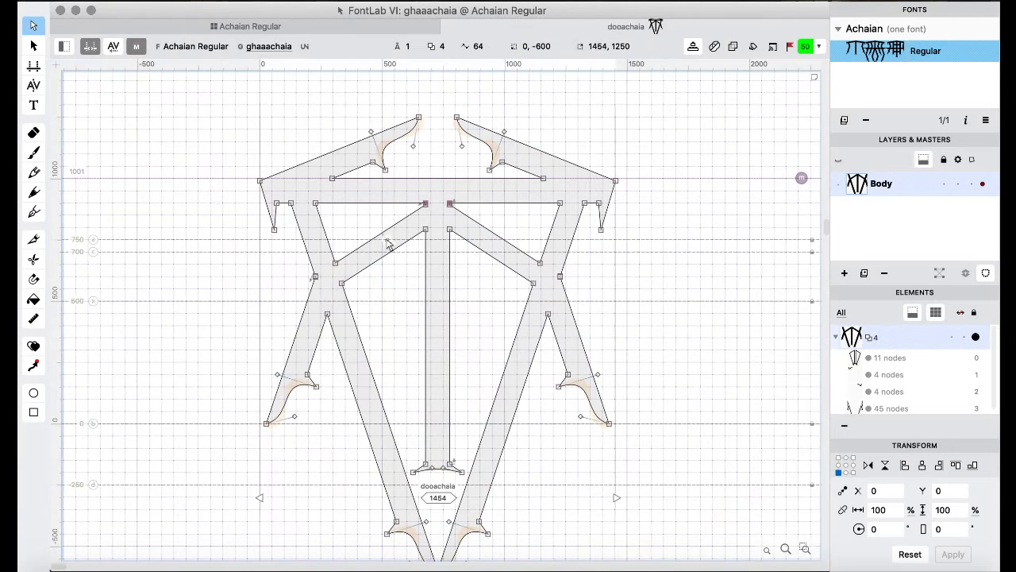
pyautogui.press(']')
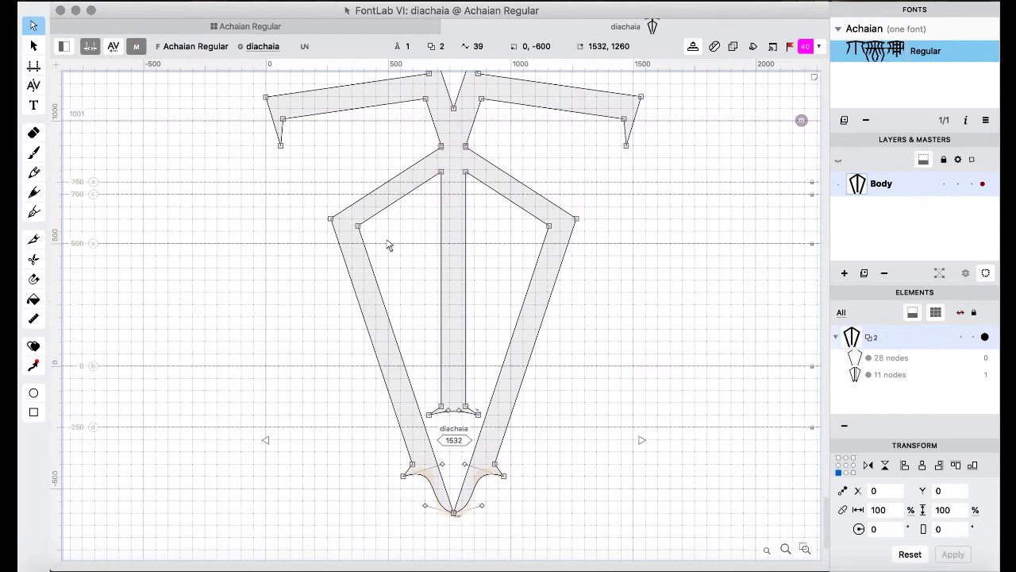
pyautogui.press(']')
pyautogui.press(']')
pyautogui.press(']')
pyautogui.press(']')
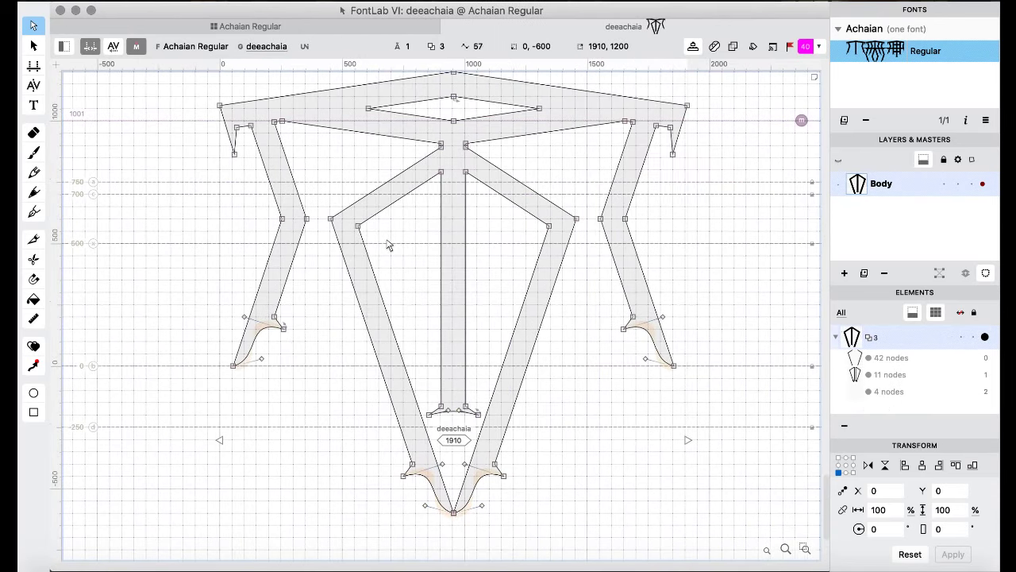
pyautogui.press(']')
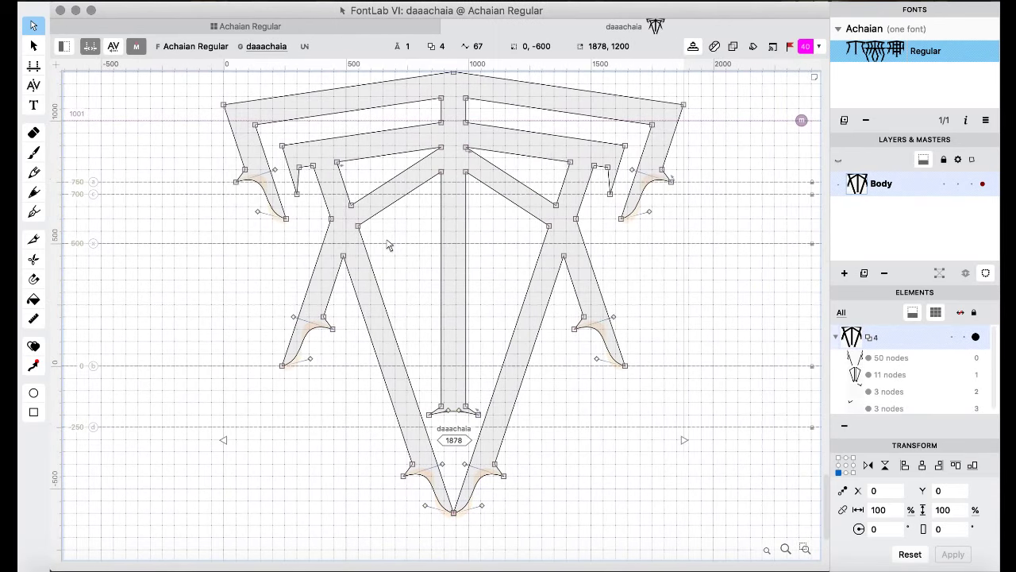
pyautogui.press(']')
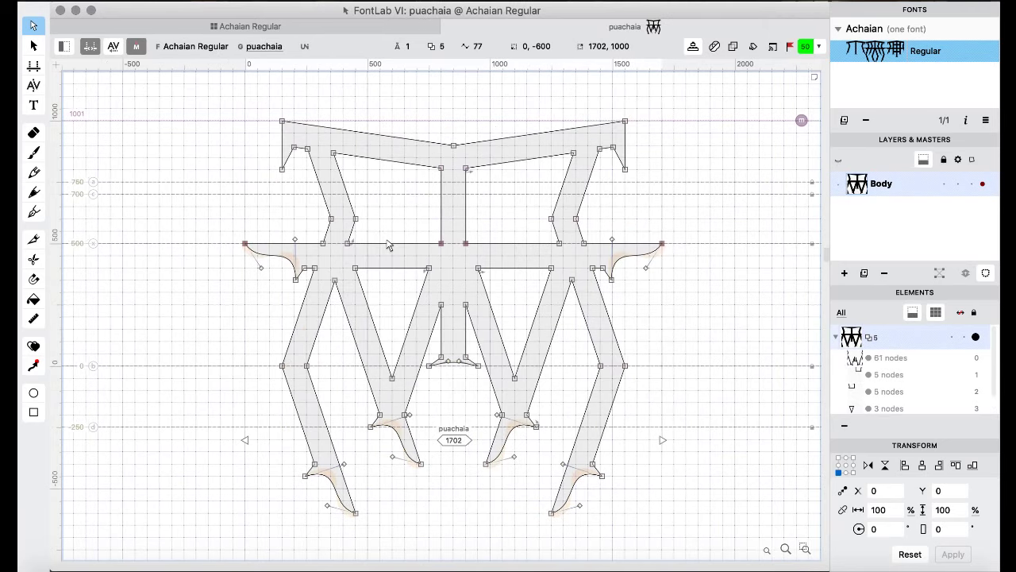
# - Return to daaachaia and compare its lower strokes and side legs with those of deeachaia and diiachaia
pyautogui.press('[')
pyautogui.click(324, 241)
pyautogui.press('super+z')
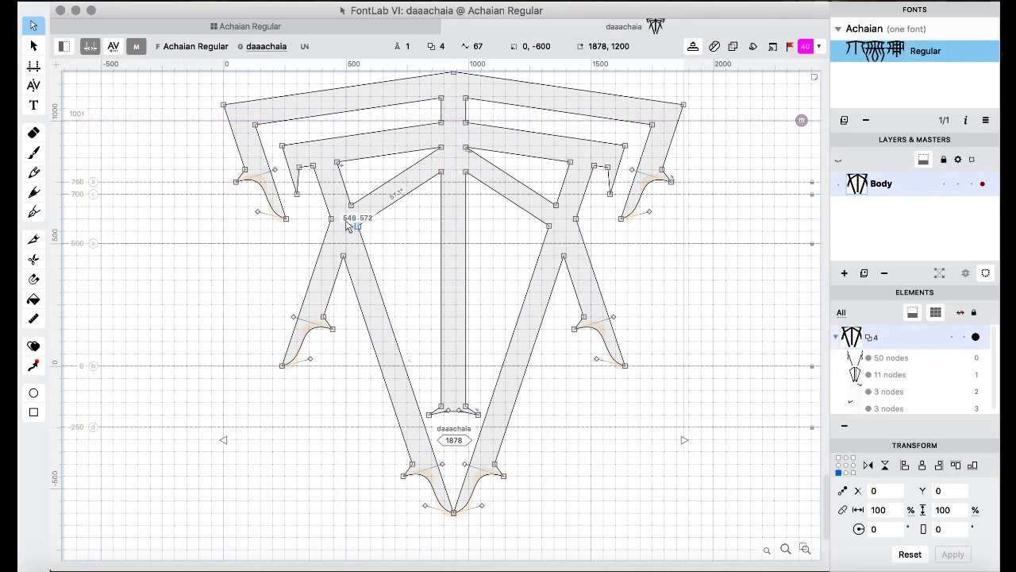
pyautogui.click(442, 278)
pyautogui.press('super+bracketright')
pyautogui.press('super+bracketright')
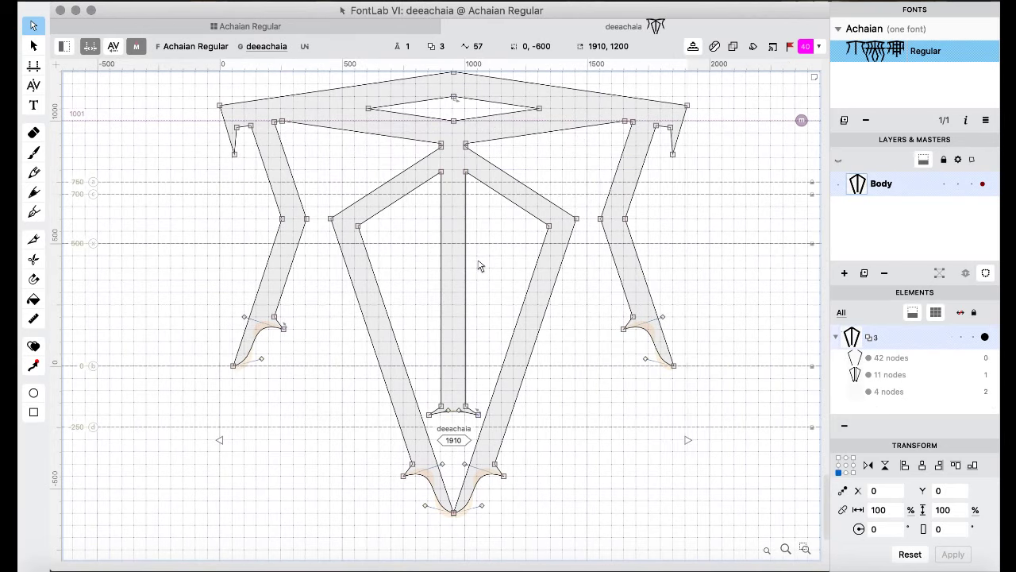
pyautogui.press('super+bracketright')
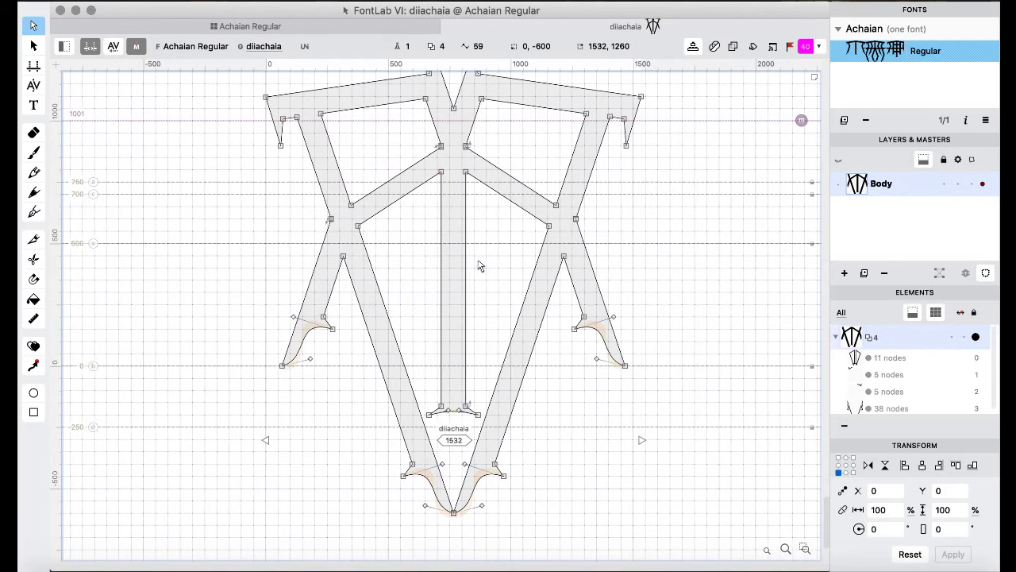
# - Compare the junction of side leg and diagonal near Y 600 across diiachaia, doachaia, dooachaia, duachaia and duuachaia
pyautogui.click(331, 220)
pyautogui.click(355, 181)
pyautogui.moveTo(331, 221)
pyautogui.press('[')
pyautogui.press('[')
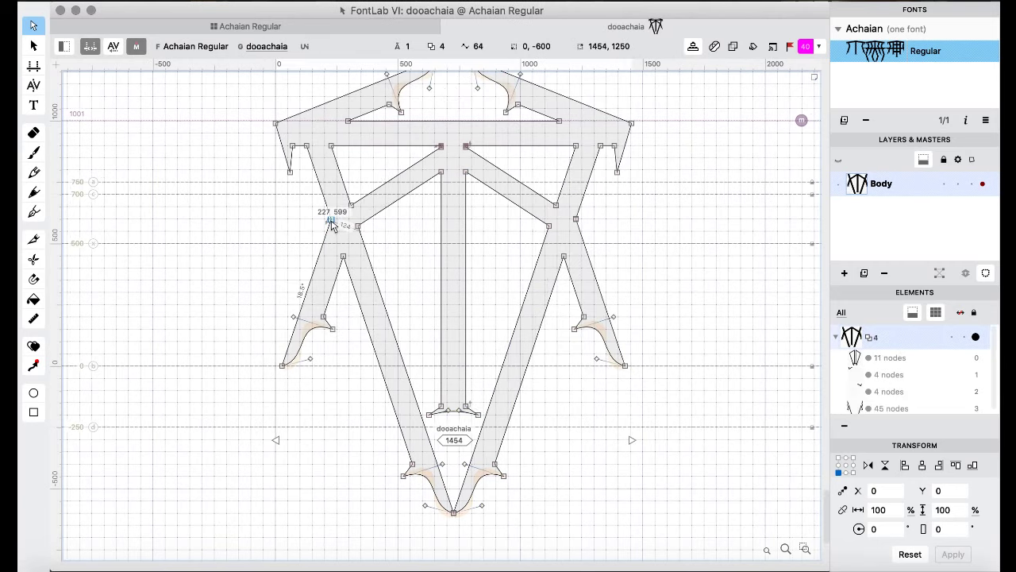
pyautogui.press('[')
pyautogui.press(']')
pyautogui.press(']')
pyautogui.press('[')
pyautogui.press(']')
pyautogui.press(']')
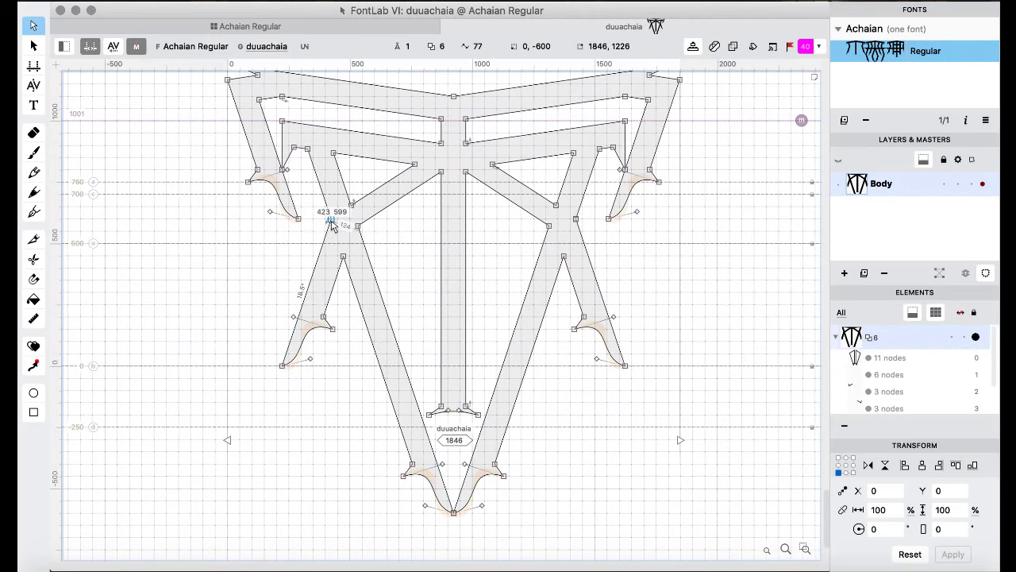
pyautogui.press('[')
pyautogui.press('[')
pyautogui.press('[')
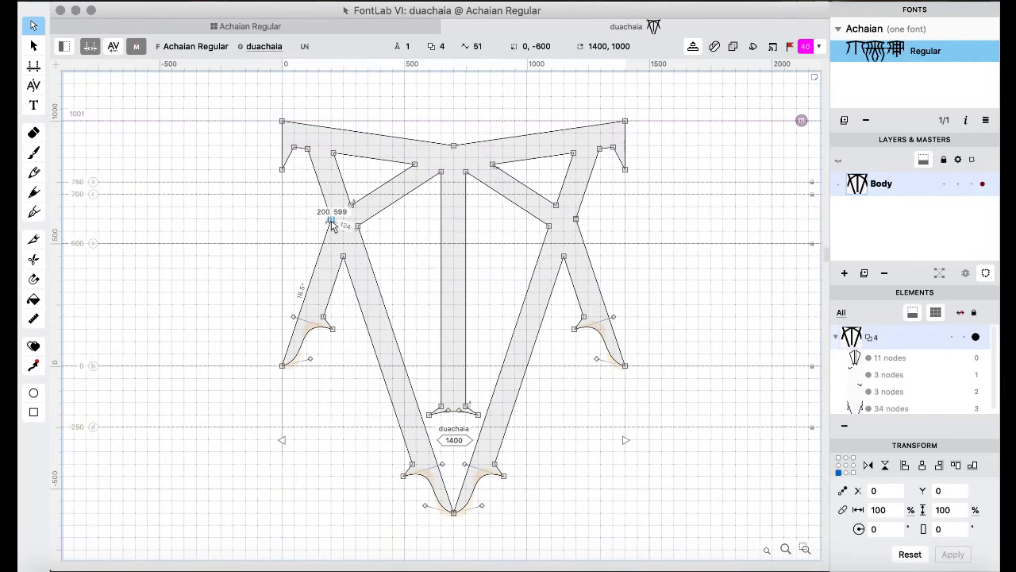
pyautogui.press(']')
pyautogui.press('[')
pyautogui.press('[')
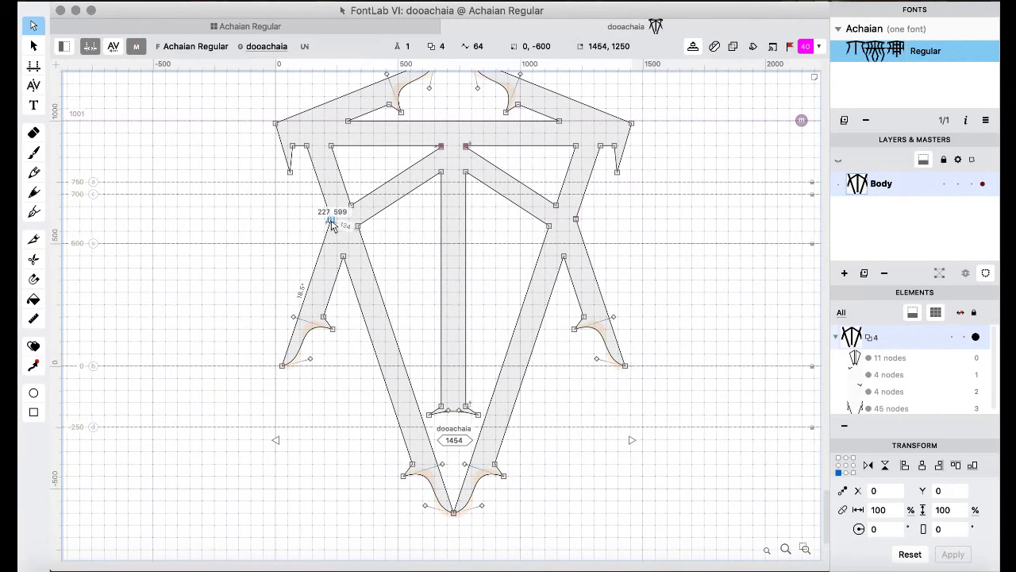
pyautogui.press('[')
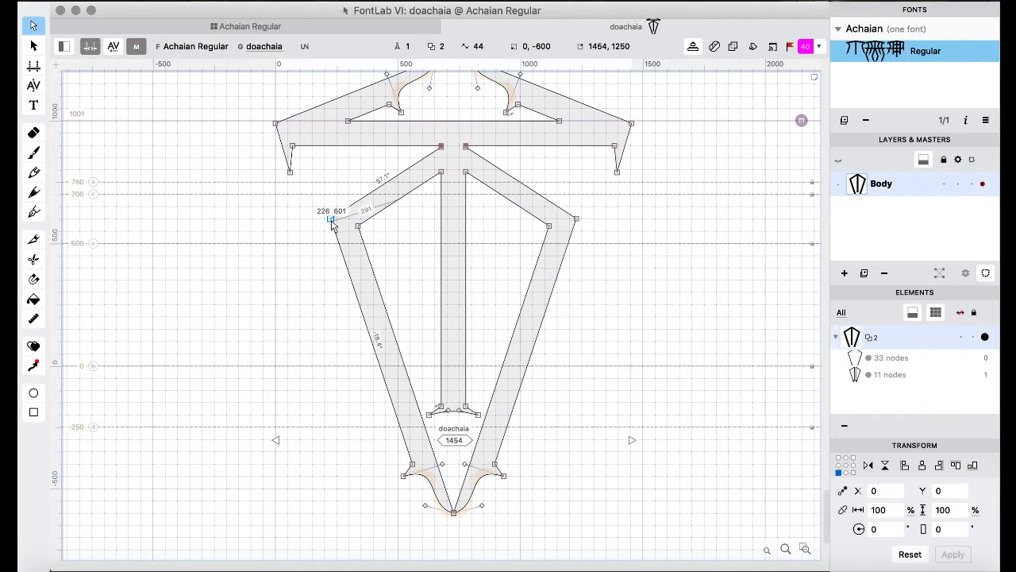
# - Return to the font overview and paste a copy of dooachaia into the empty otilde cell
pyautogui.click(246, 26)
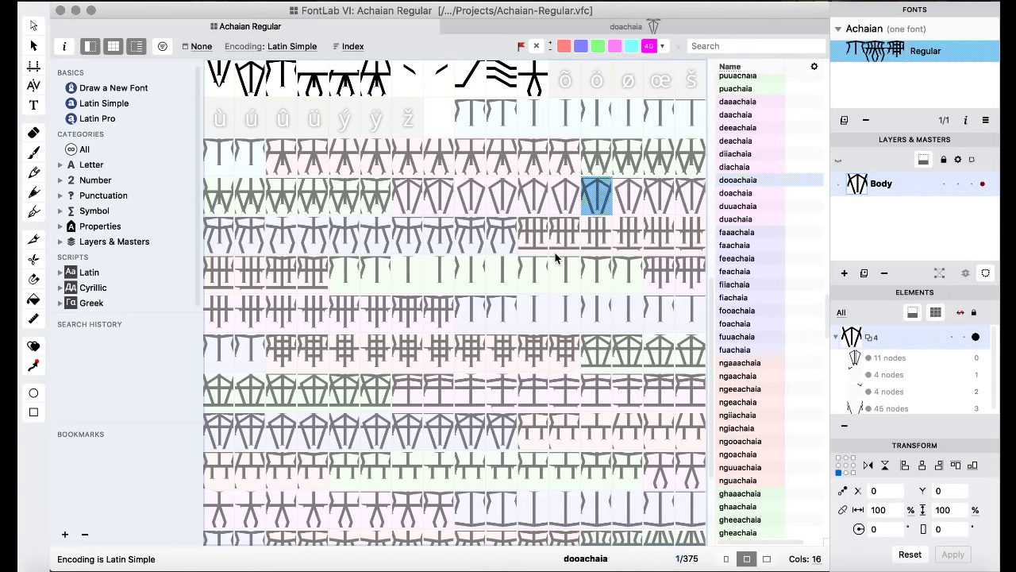
pyautogui.scroll(5, 559, 260)
pyautogui.click(562, 275)
pyautogui.press('super+v')
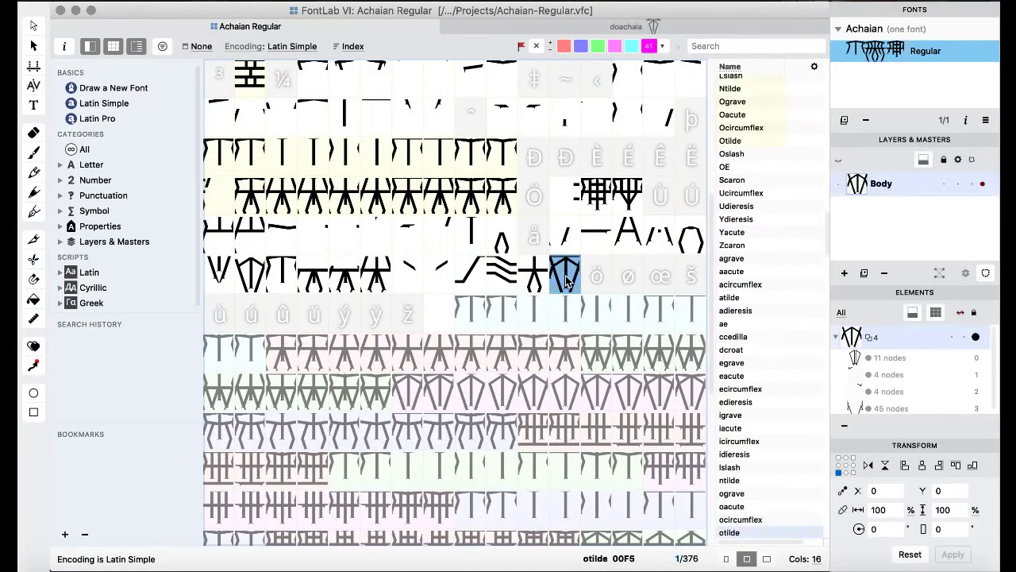
# - Remove the colour flag from otilde in the font overview and open the glyph for editing
pyautogui.doubleClick(567, 282)
pyautogui.click(245, 26)
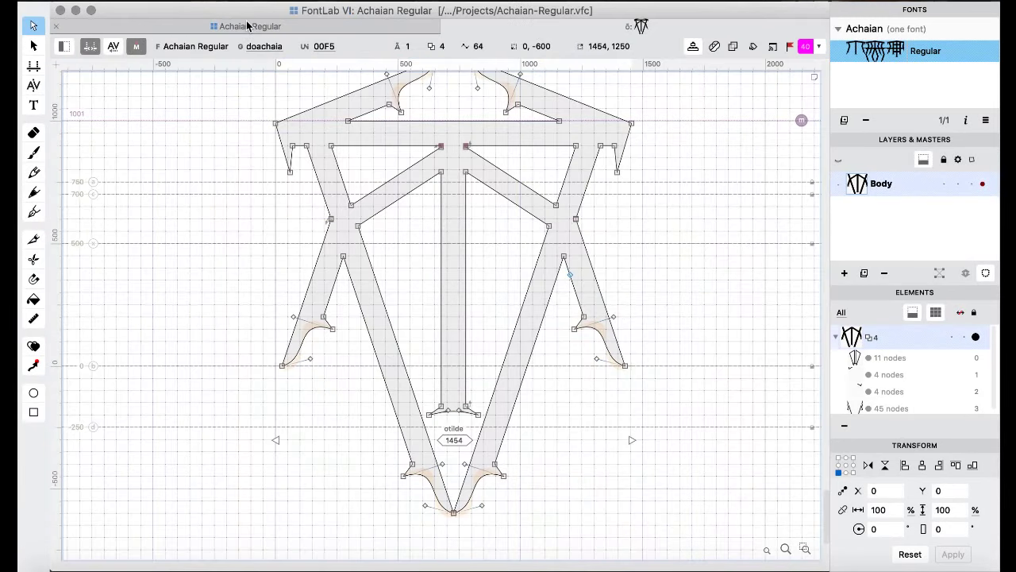
pyautogui.click(537, 46)
pyautogui.click(533, 157)
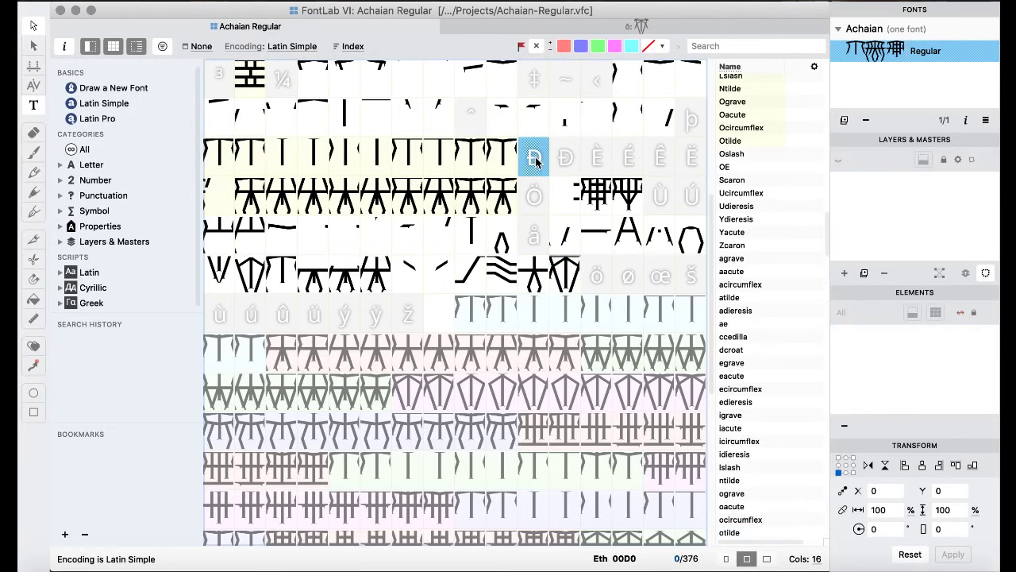
pyautogui.click(574, 279)
pyautogui.doubleClick(574, 280)
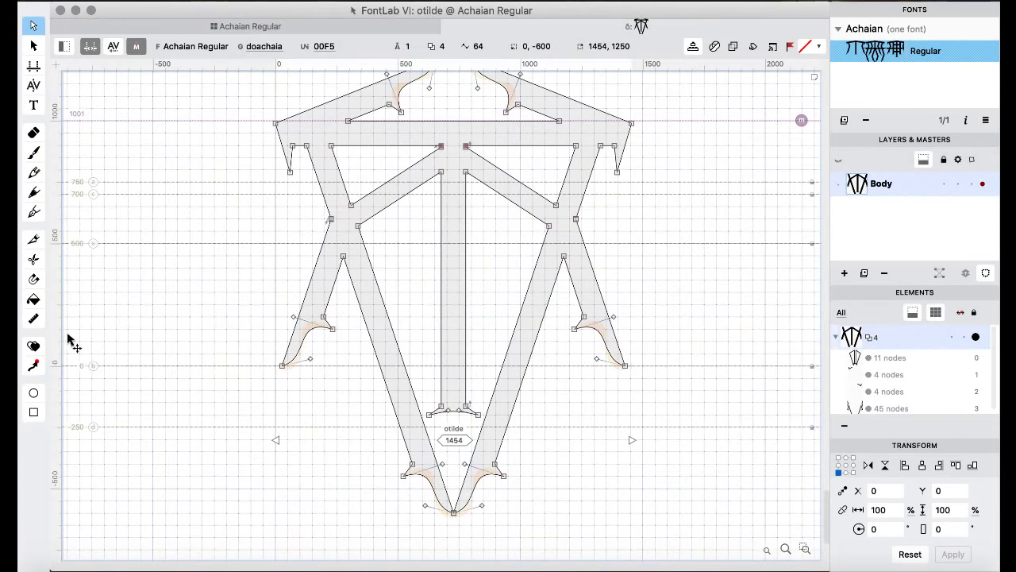
# - Cut otilde's outline at the bottom tip of the V and delete the V's lower strokes, keeping the stem and side legs
pyautogui.click(33, 262)
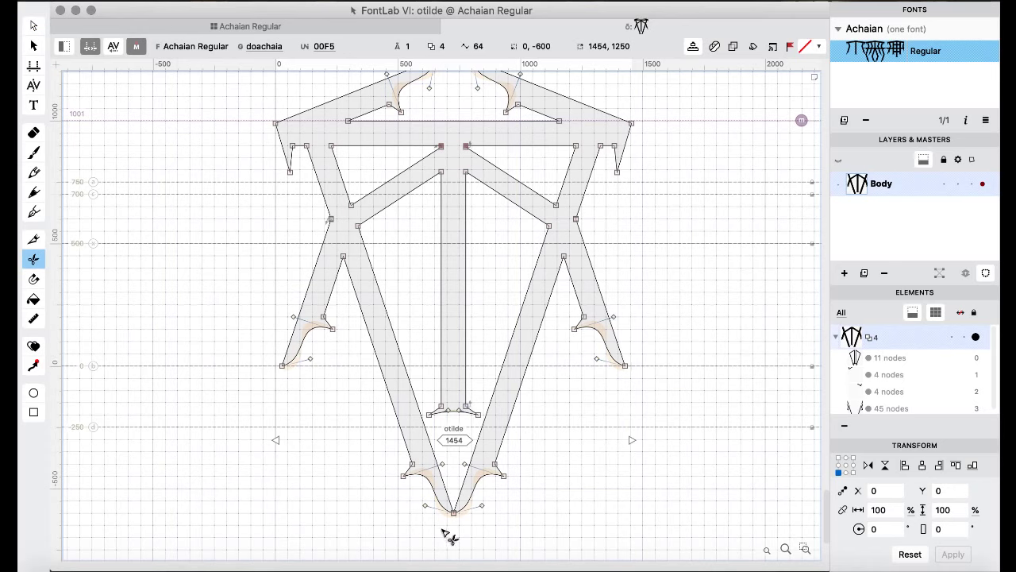
pyautogui.click(467, 504)
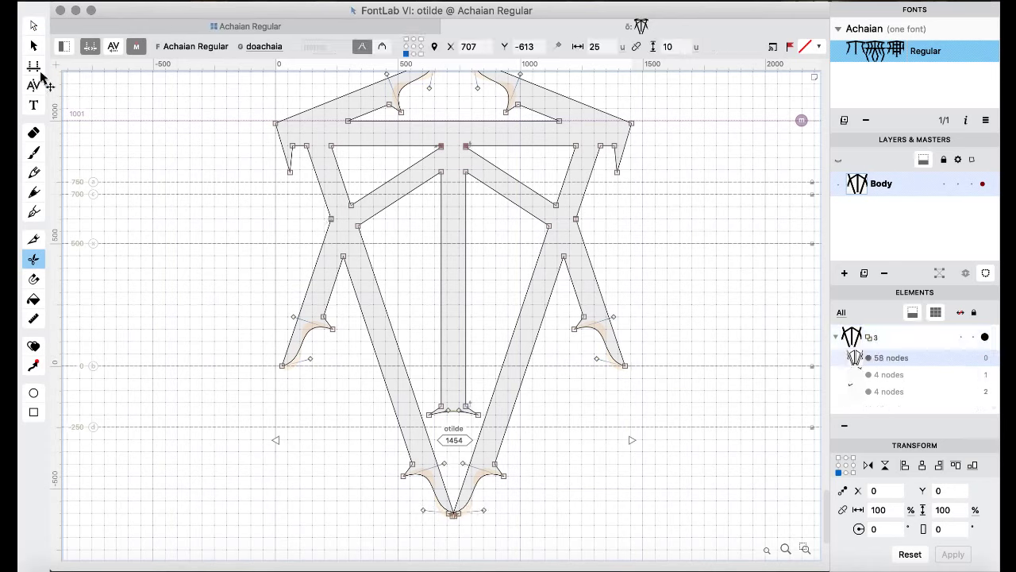
pyautogui.click(33, 25)
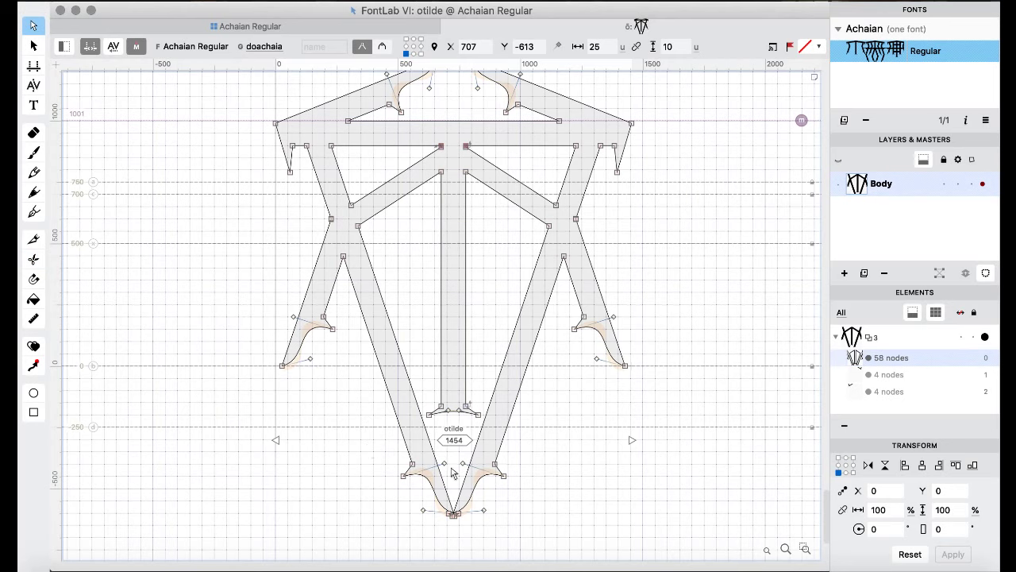
pyautogui.moveTo(370, 448); pyautogui.dragTo(558, 537)
pyautogui.press('Delete')
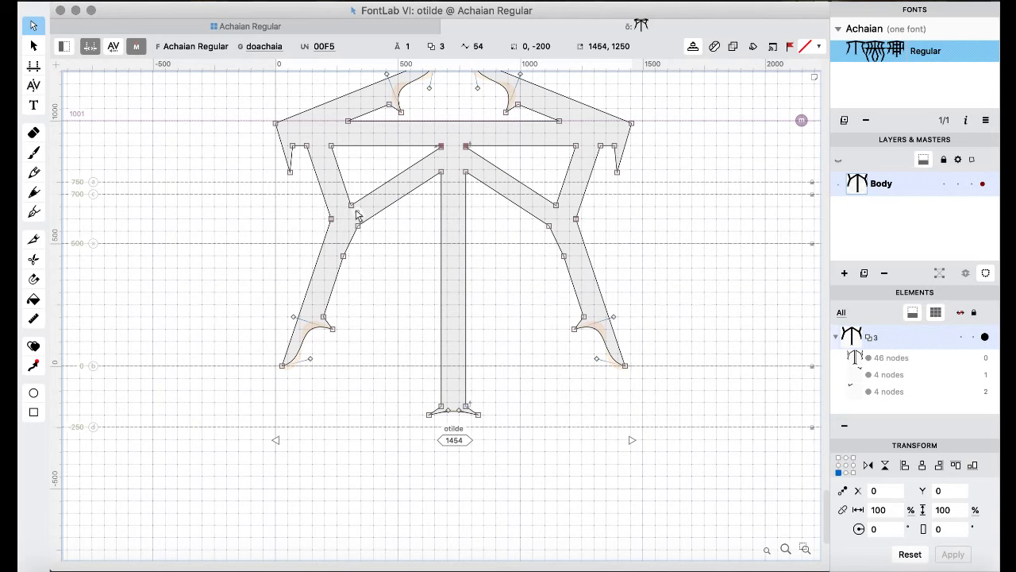
# - Copy the diagonal bar from lslash into otilde and place it at X 309, Y 276, starting from the left leg's inner corner
pyautogui.click(239, 22)
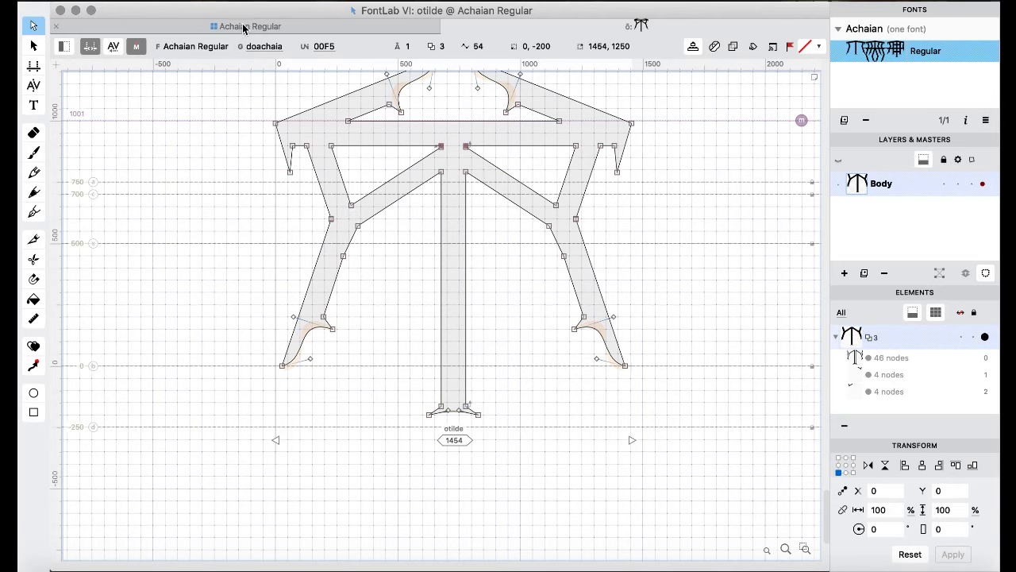
pyautogui.click(344, 236)
pyautogui.click(408, 274)
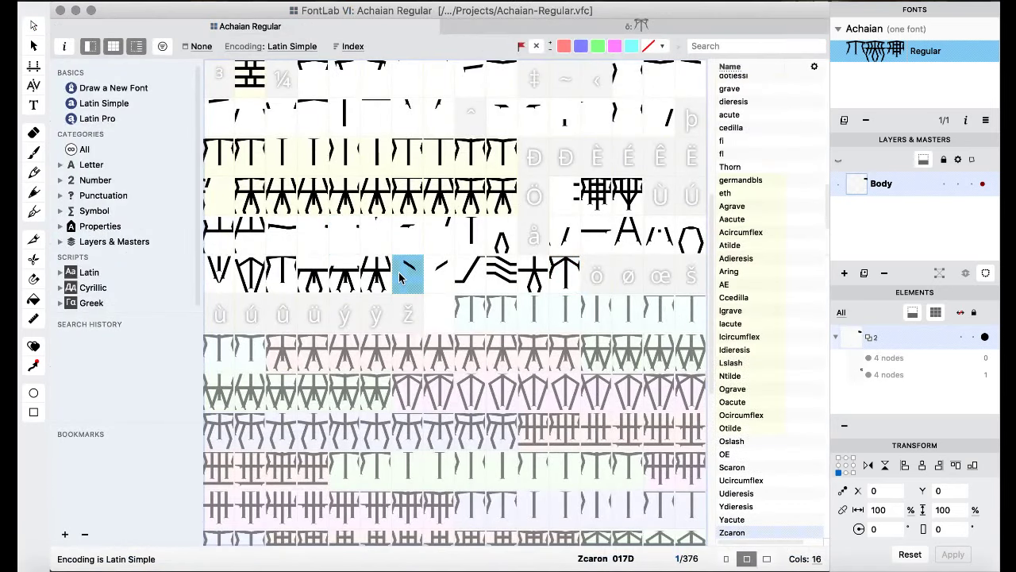
pyautogui.doubleClick(408, 278)
pyautogui.press('super+a')
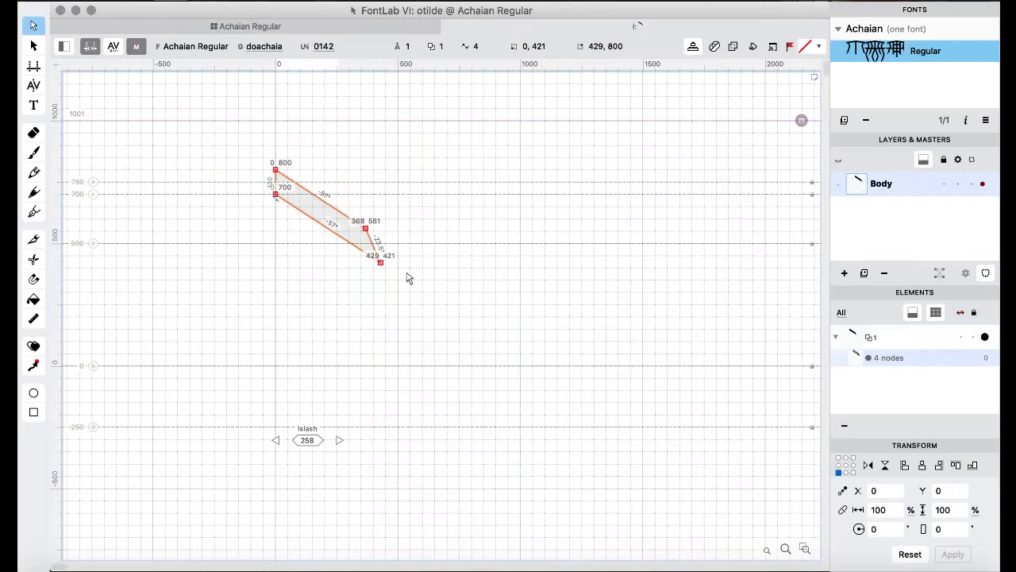
pyautogui.click(245, 27)
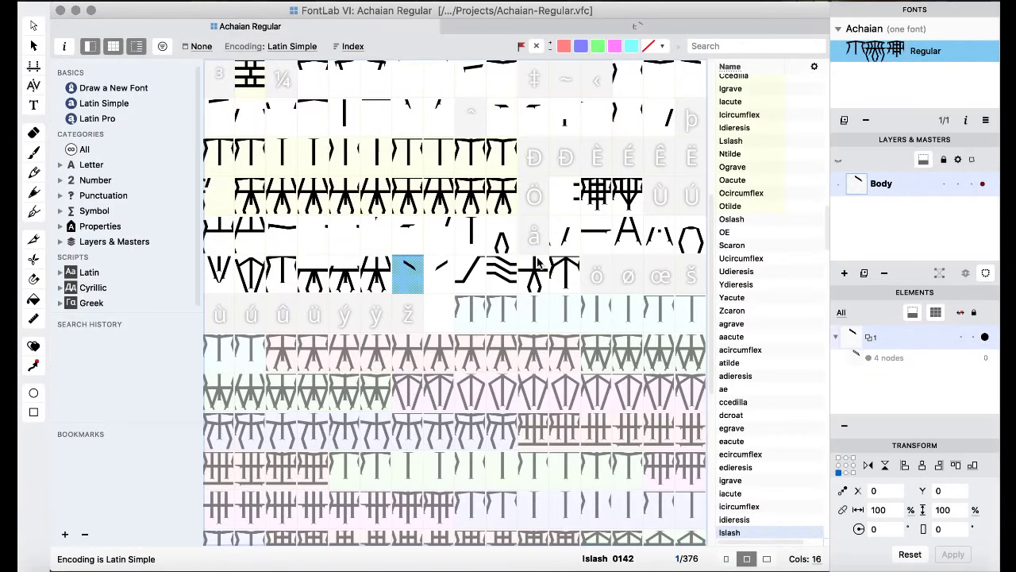
pyautogui.doubleClick(560, 272)
pyautogui.press('super+v')
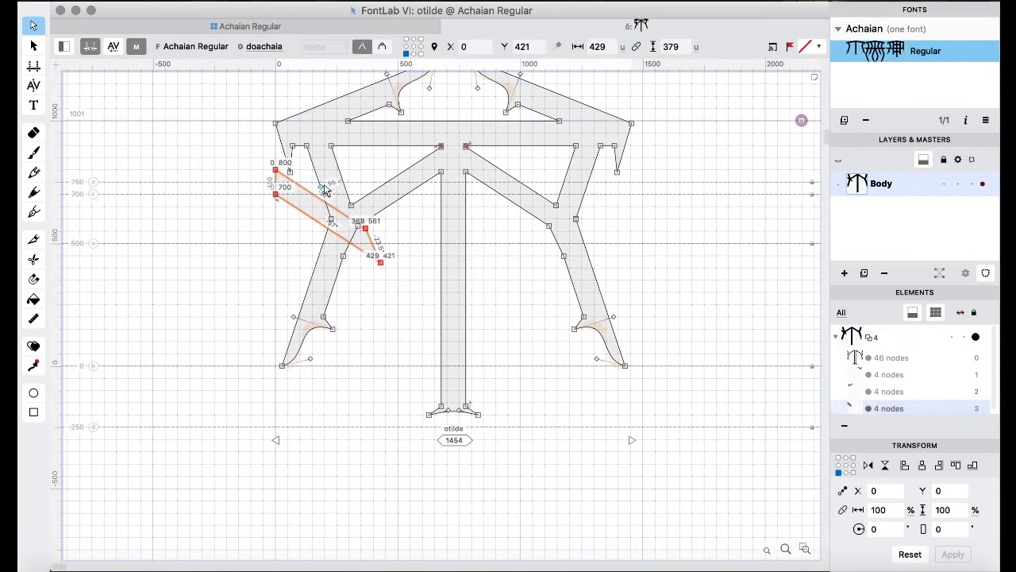
pyautogui.moveTo(276, 169); pyautogui.dragTo(351, 206)
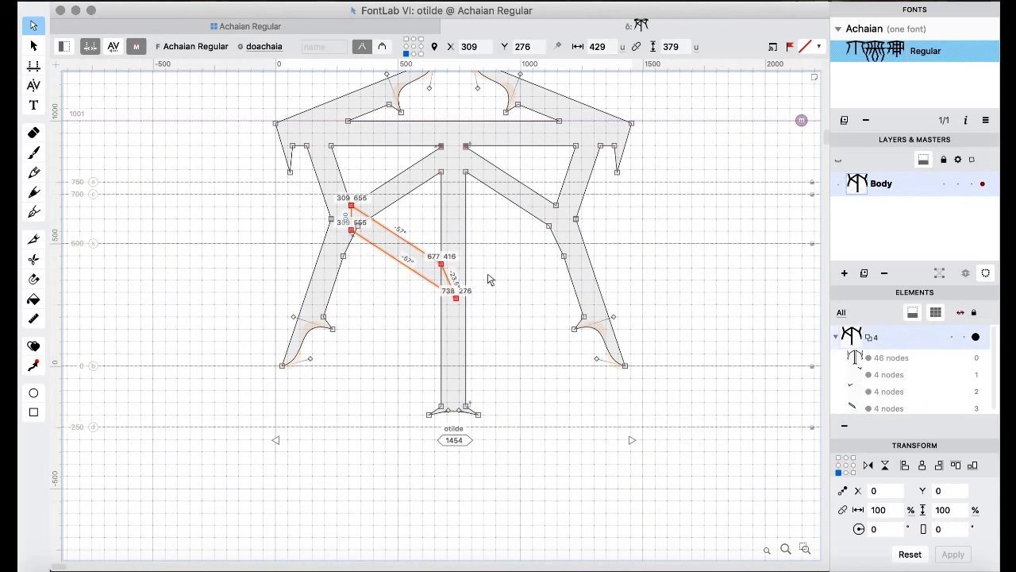
# - Copy the opposite diagonal bar from ntilde into otilde and place it between the right leg and the stem at X 716, Y 177
pyautogui.click(250, 27)
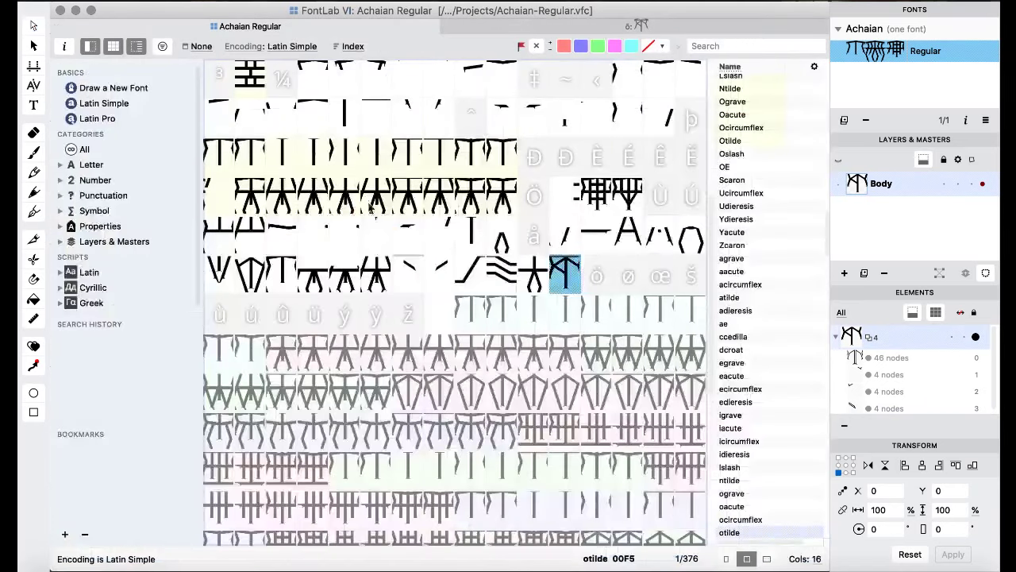
pyautogui.doubleClick(431, 270)
pyautogui.click(377, 189)
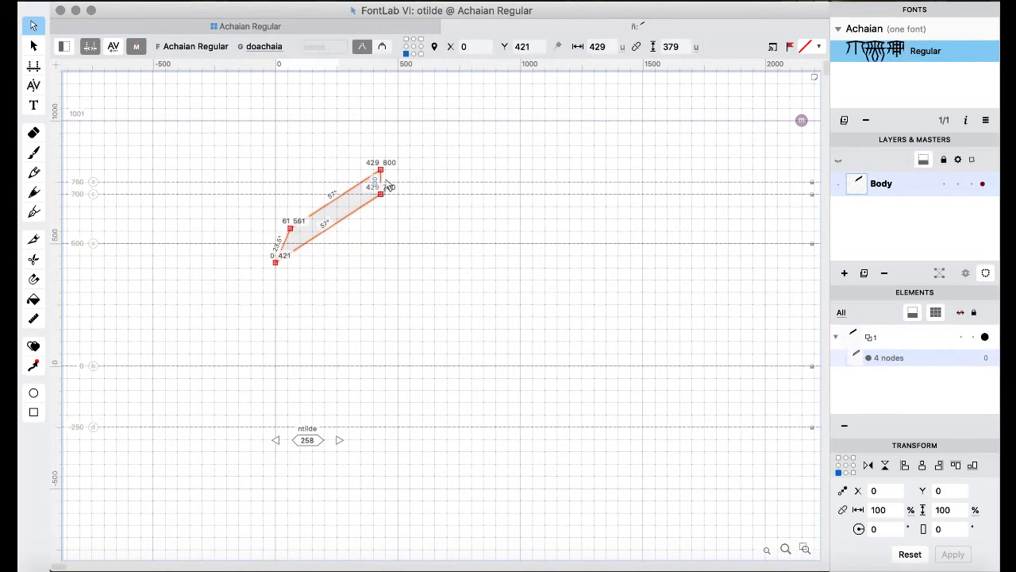
pyautogui.click(279, 34)
pyautogui.doubleClick(580, 304)
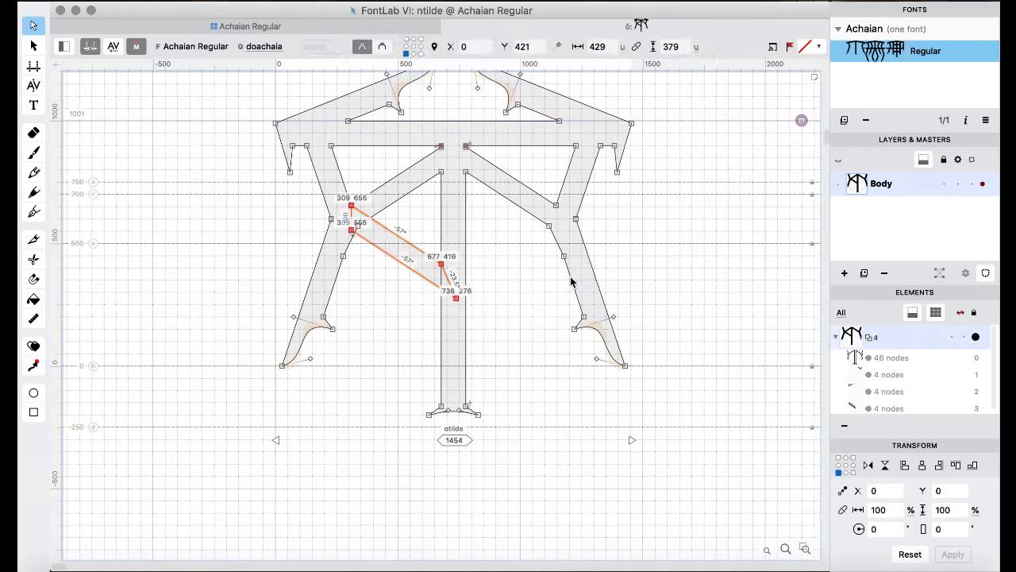
pyautogui.press('super+v')
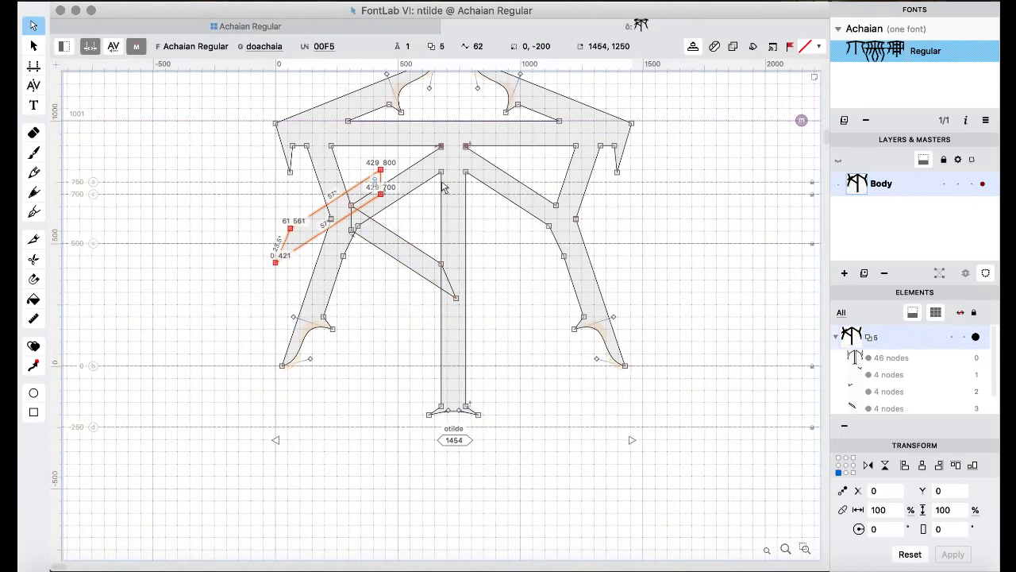
pyautogui.moveTo(376, 170); pyautogui.dragTo(559, 211)
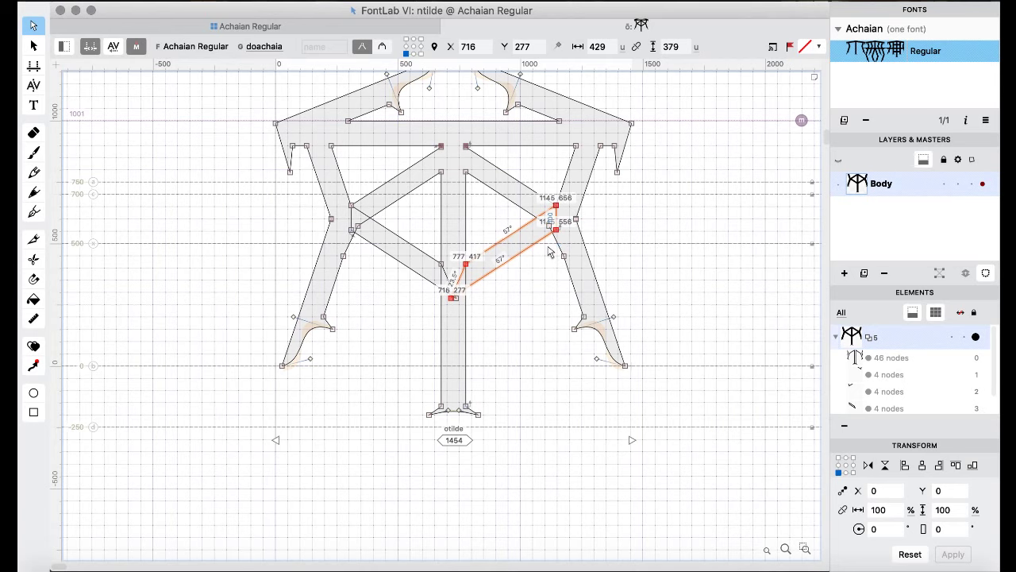
pyautogui.press('super+shift+Down')
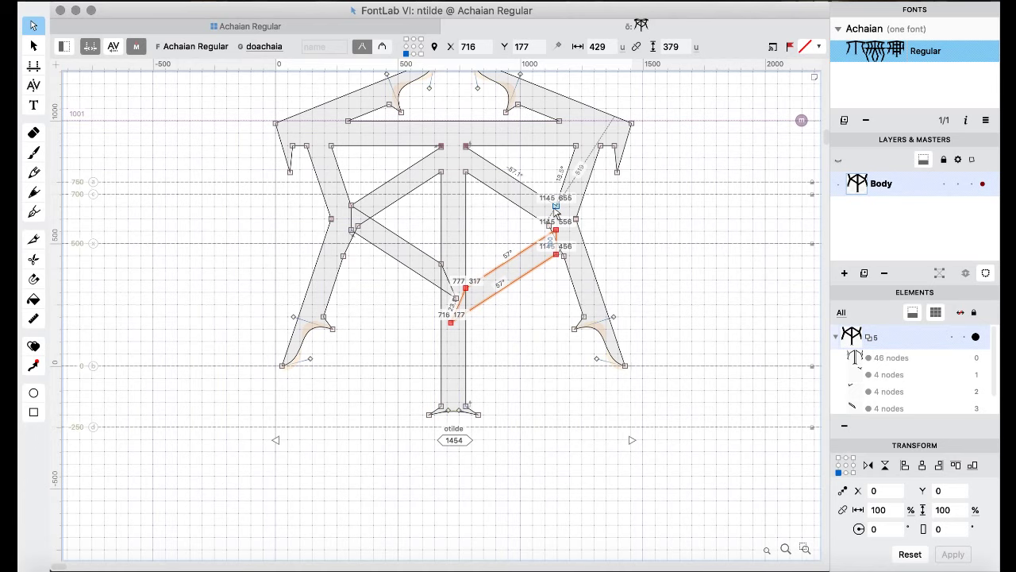
# - Raise the lower diagonal bar between otilde's right leg and the stem to X 716, Y 276 and check the filled preview
pyautogui.press('super+shift+Up')
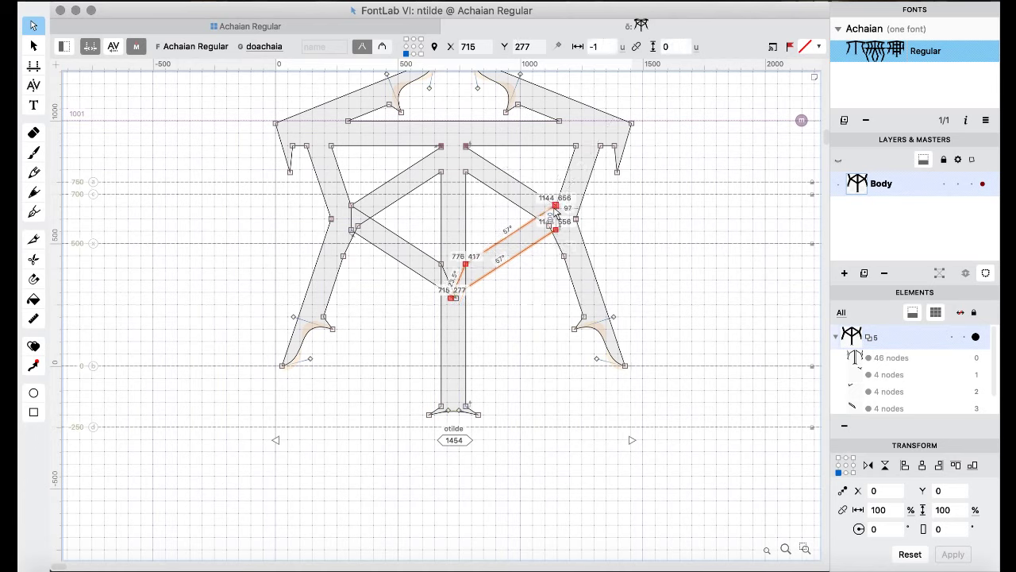
pyautogui.press('Down')
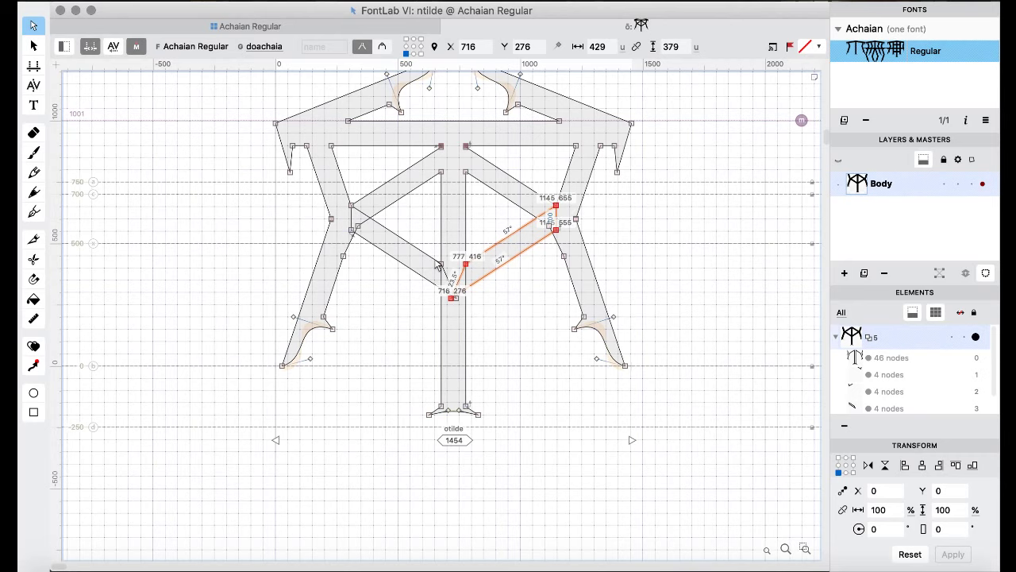
pyautogui.press('space')
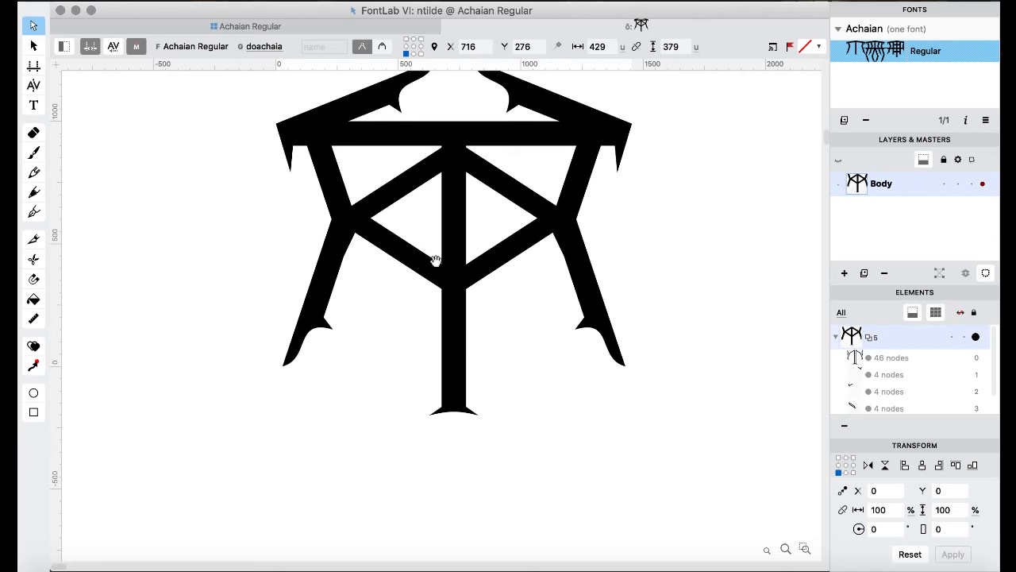
pyautogui.press('space')
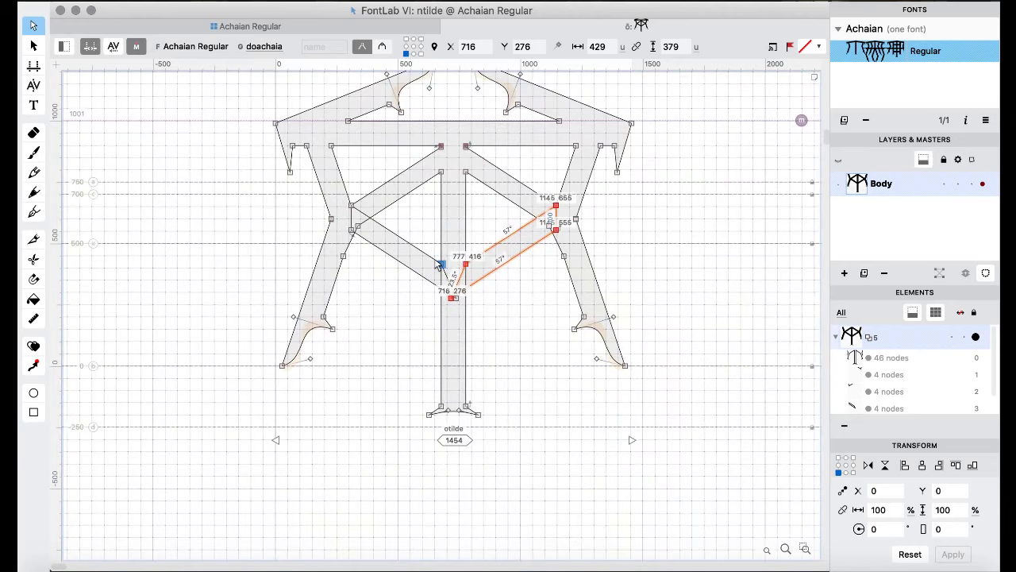
# - Compare otilde's filled preview with its outline view, examining how the four diagonal bars join the stem and legs
pyautogui.press('space')
pyautogui.press('space')
pyautogui.press('space')
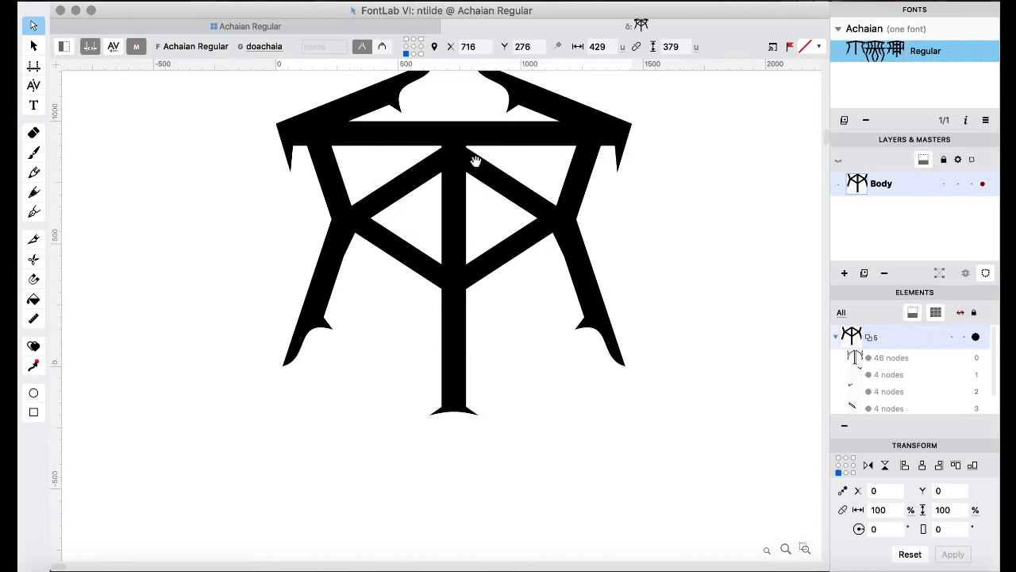
pyautogui.press('space')
pyautogui.press('space')
pyautogui.press('space')
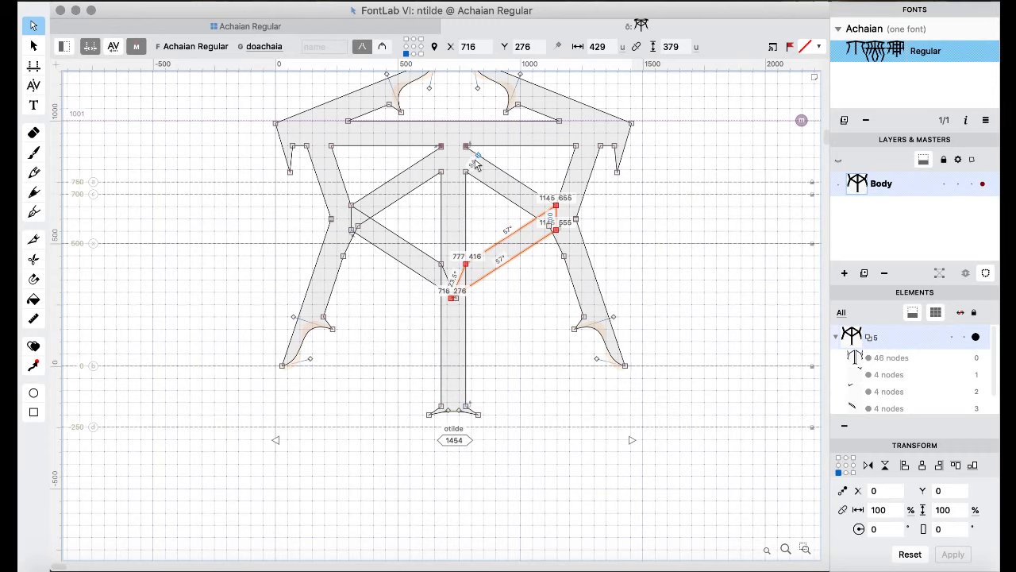
pyautogui.press('space')
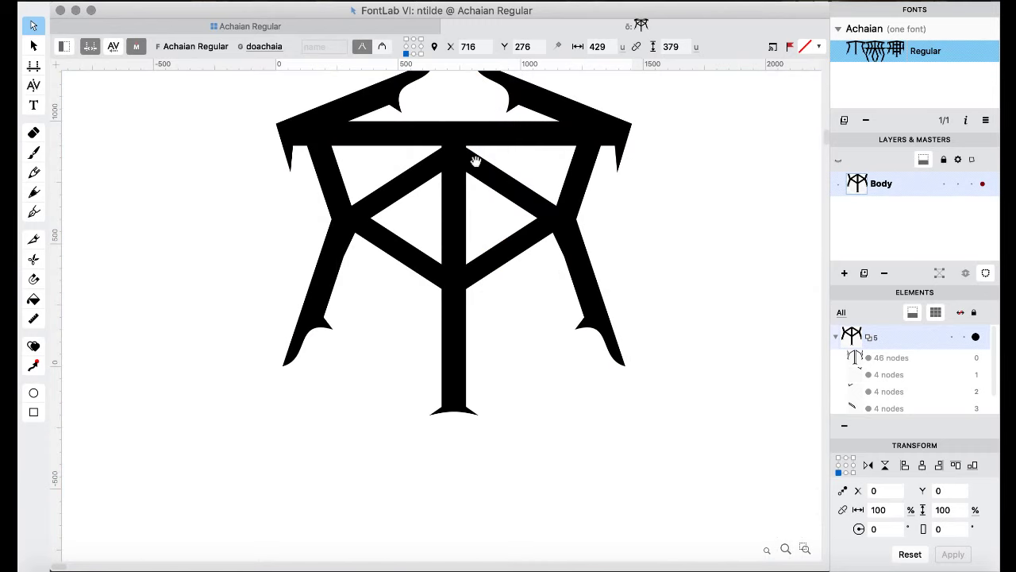
pyautogui.press('space')
pyautogui.press('space')
pyautogui.press('space')
pyautogui.press('space')
pyautogui.press('space')
pyautogui.press('space')
pyautogui.press('space')
pyautogui.press('space')
pyautogui.press('space')
# - Return to the font overview and compare the otilde design with lslash, daaachaia, luuachaia and niiachaia
pyautogui.click(252, 26)
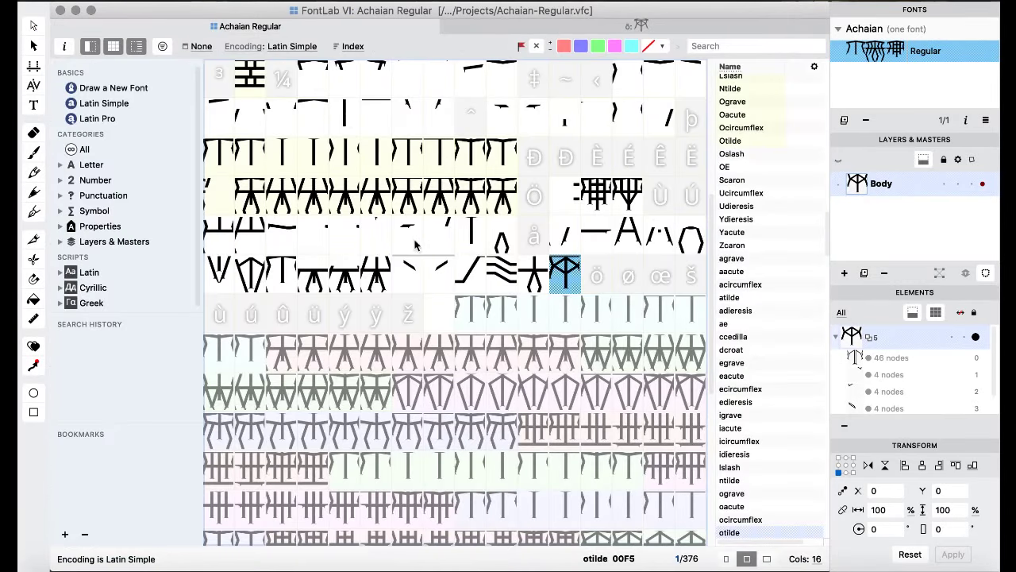
pyautogui.click(419, 265)
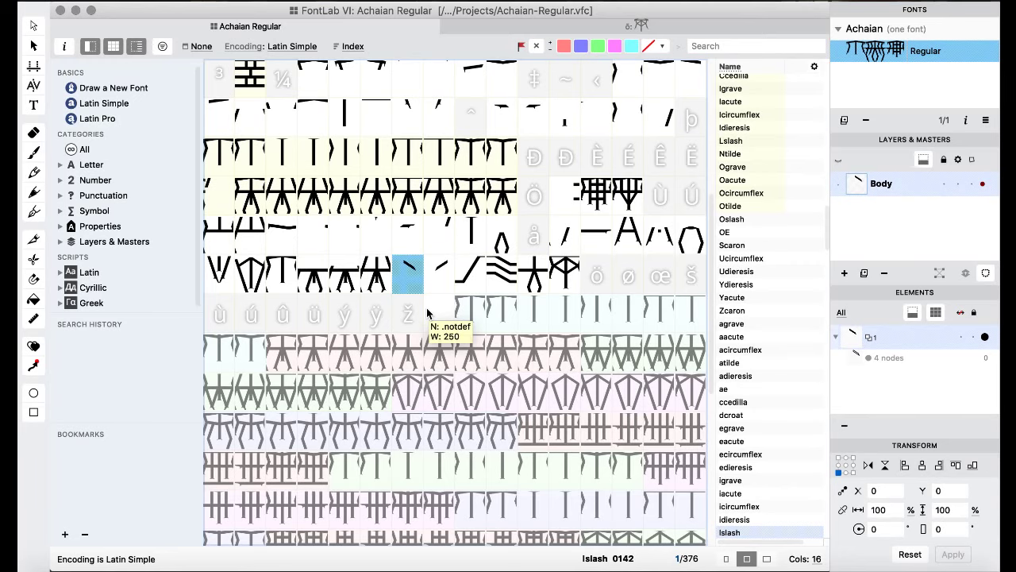
pyautogui.click(419, 388)
pyautogui.scroll(-5, 445, 330)
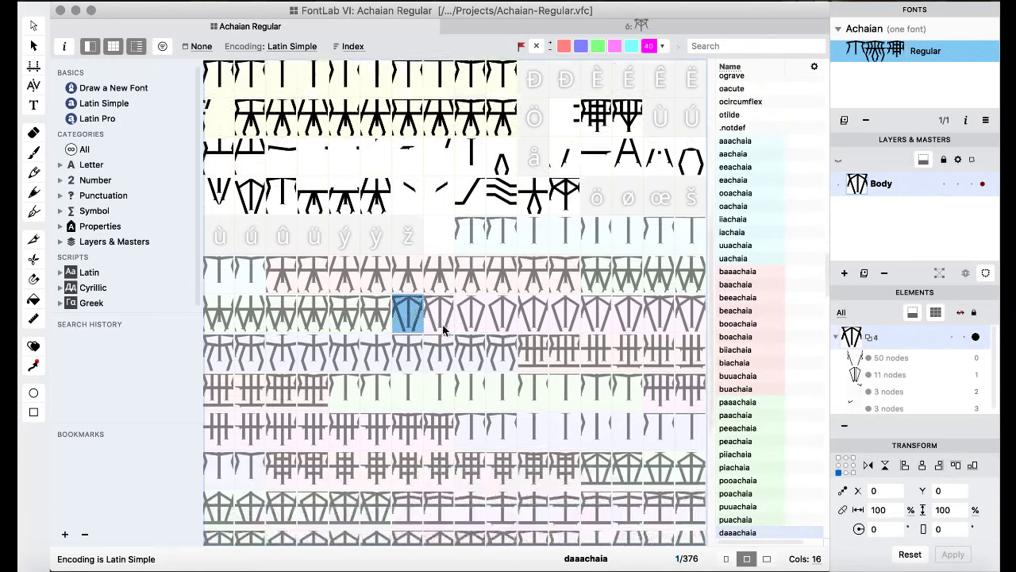
pyautogui.scroll(2, 443, 329)
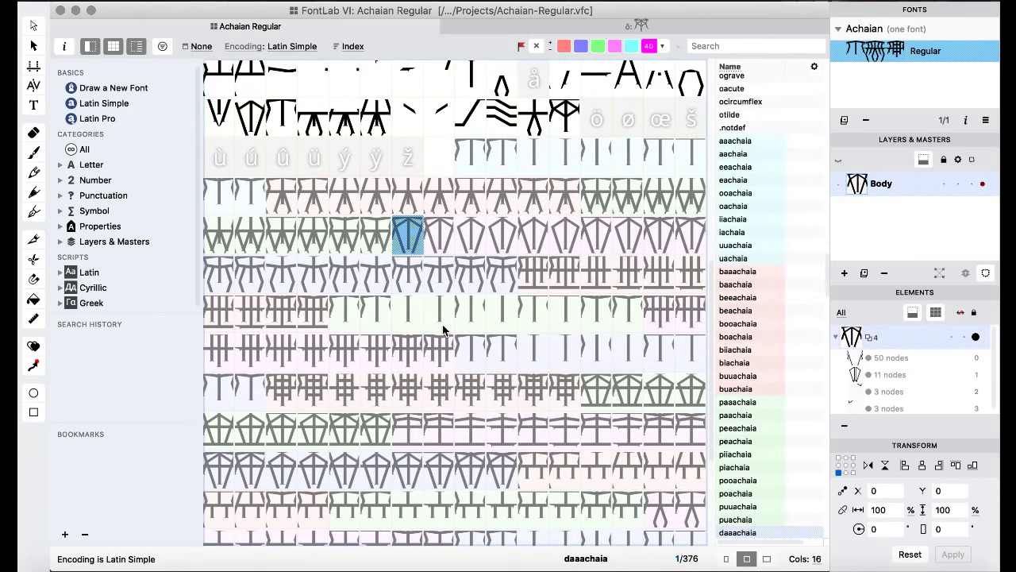
pyautogui.click(350, 424)
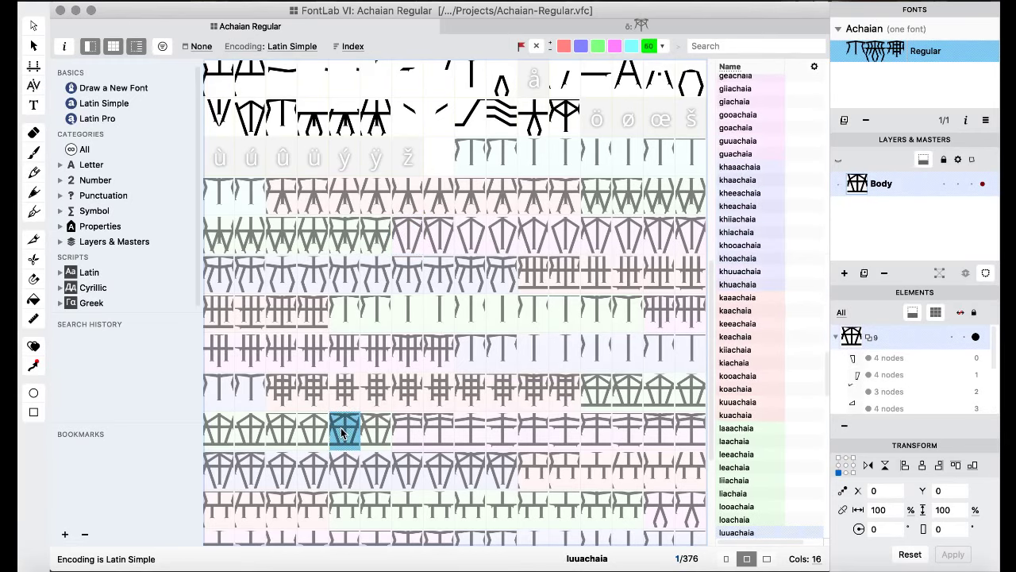
pyautogui.click(348, 477)
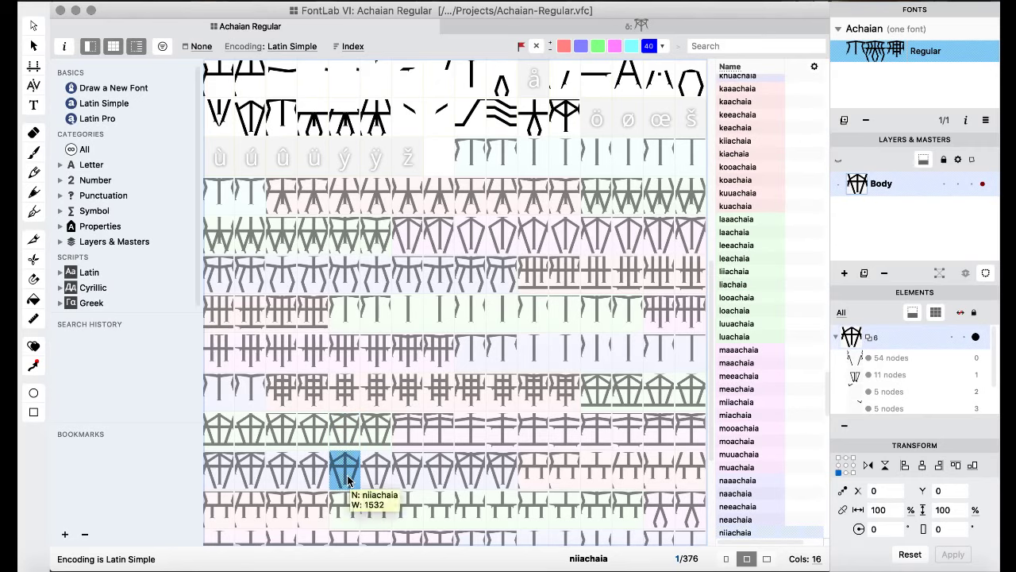
# - Compare the luuachaia, niiachaia, laaachaia and niachaia glyphs and look through the remaining syllable glyphs in the font window
pyautogui.click(349, 436)
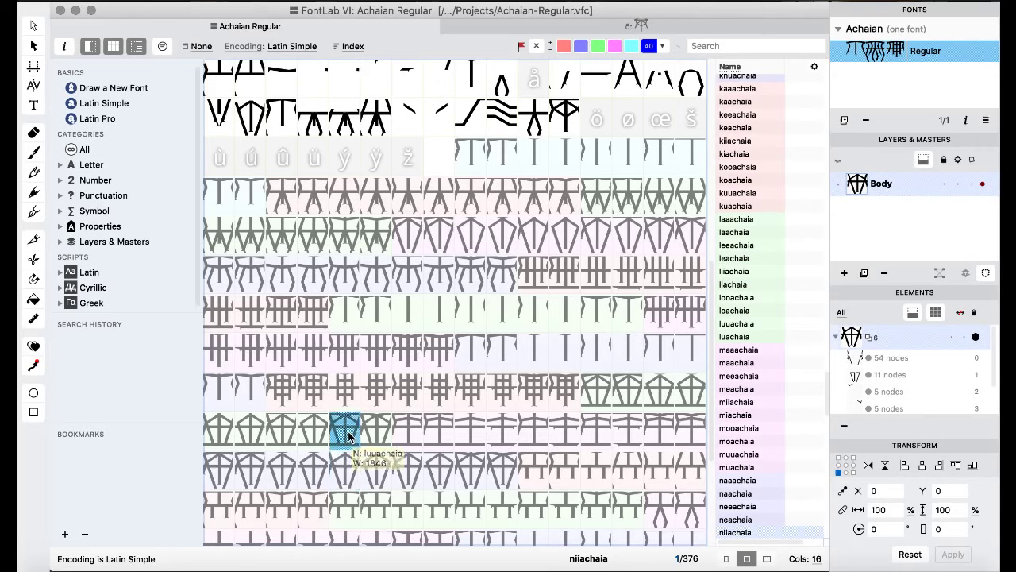
pyautogui.click(349, 477)
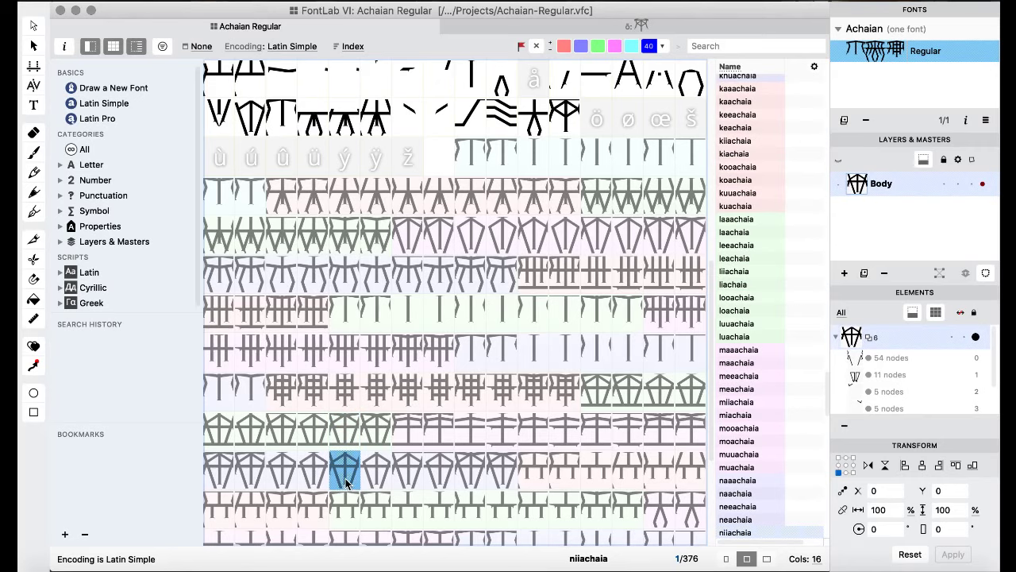
pyautogui.click(347, 447)
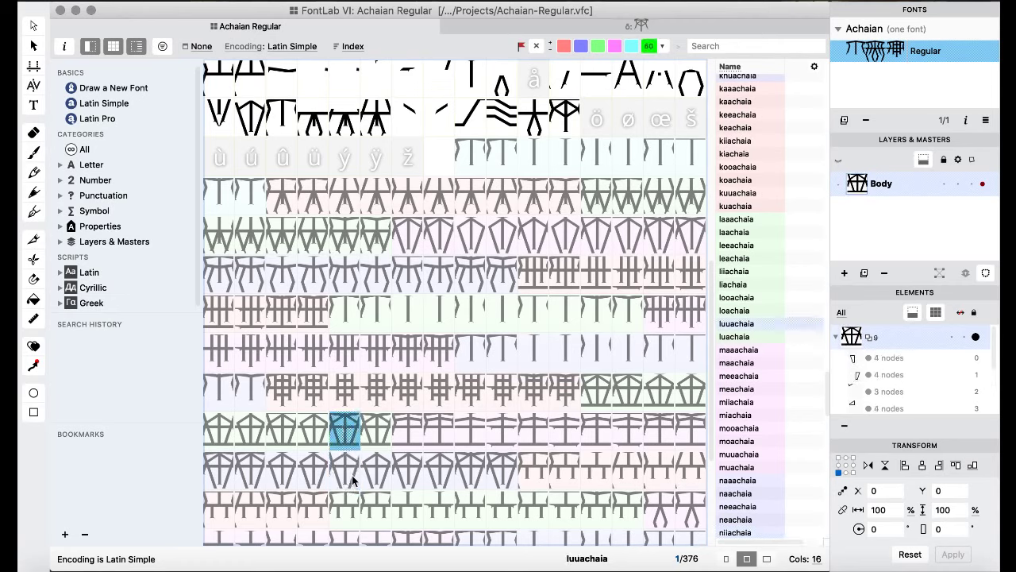
pyautogui.click(339, 466)
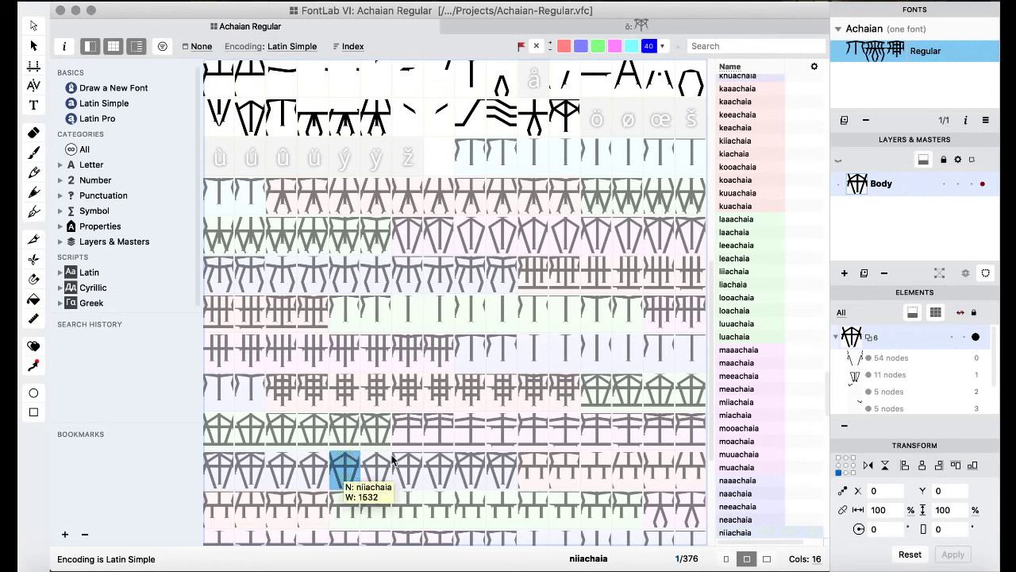
pyautogui.click(597, 393)
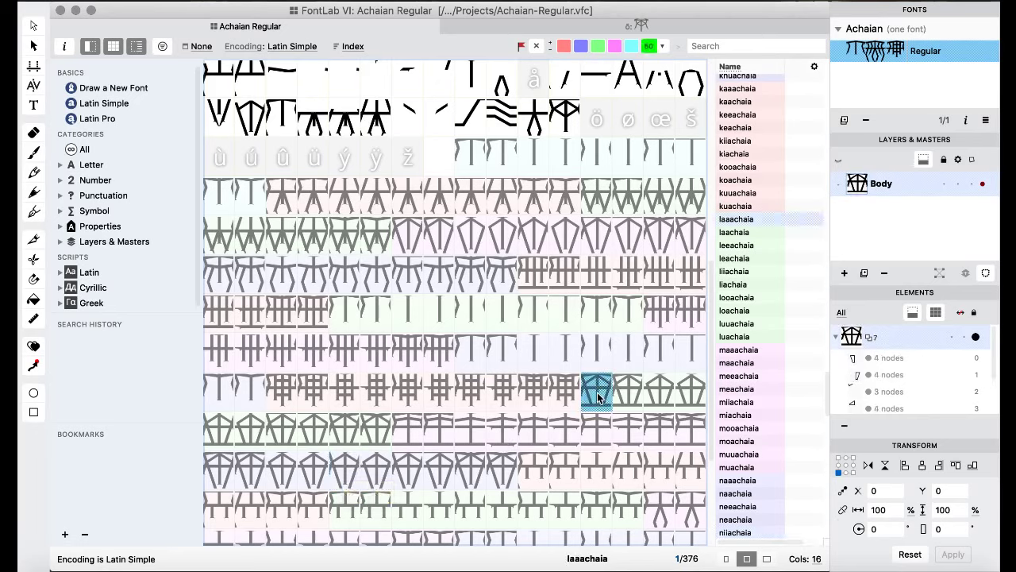
pyautogui.click(372, 480)
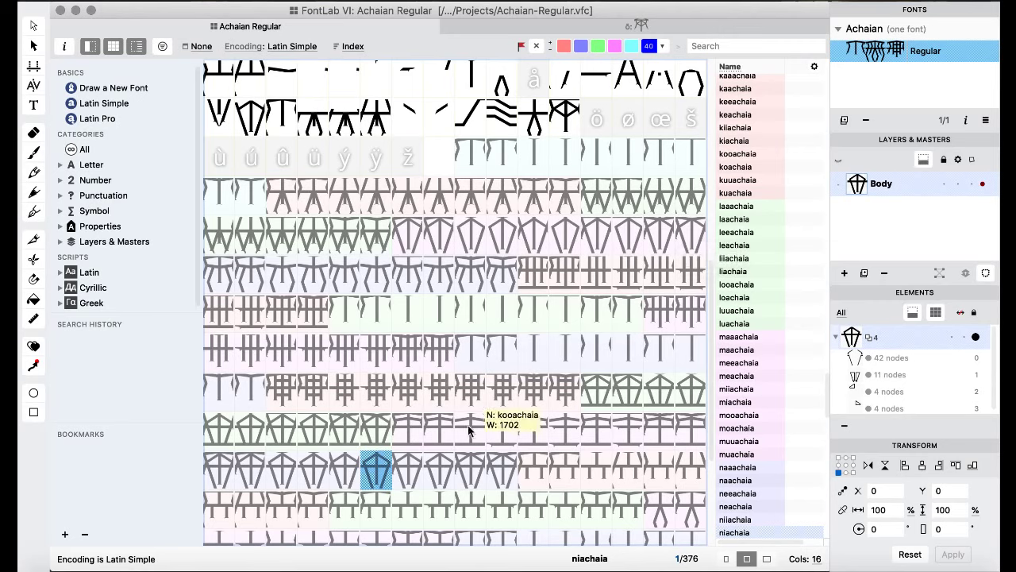
pyautogui.scroll(-5, 467, 428)
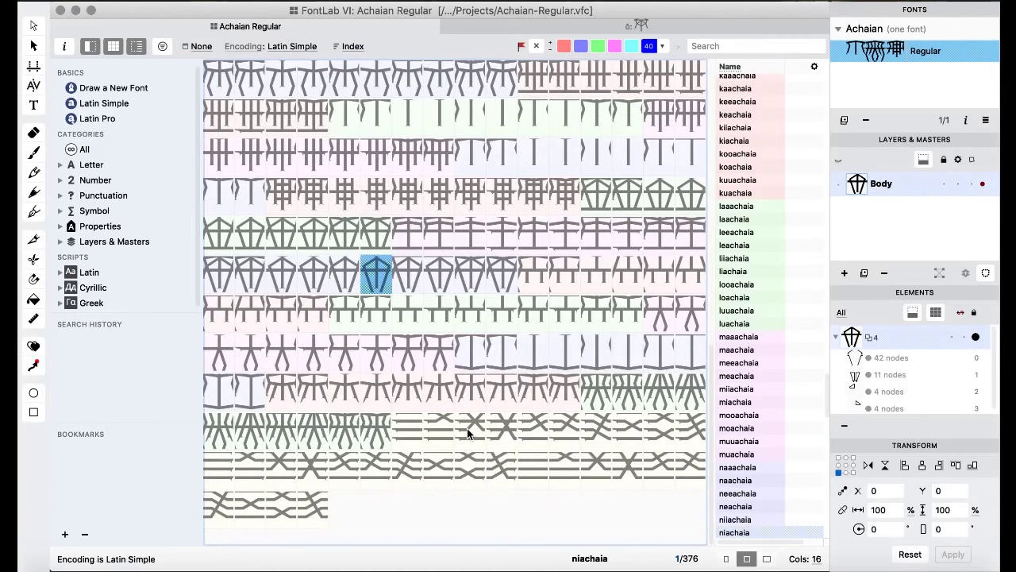
pyautogui.scroll(6, 467, 428)
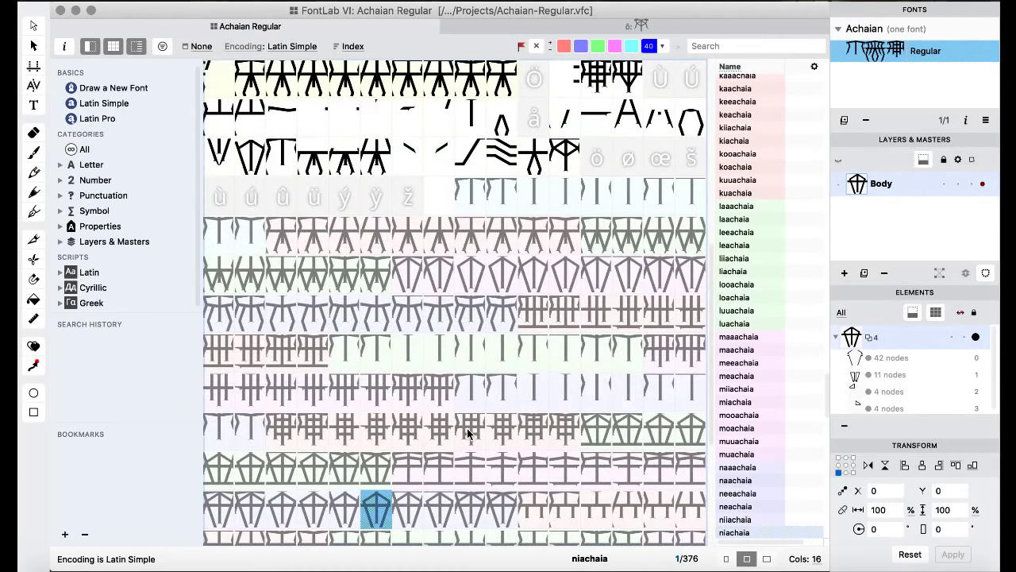
# - Copy the daaachaia glyph into the empty ordfeminine cell and clear the pasted glyph's colour flag
pyautogui.click(405, 276)
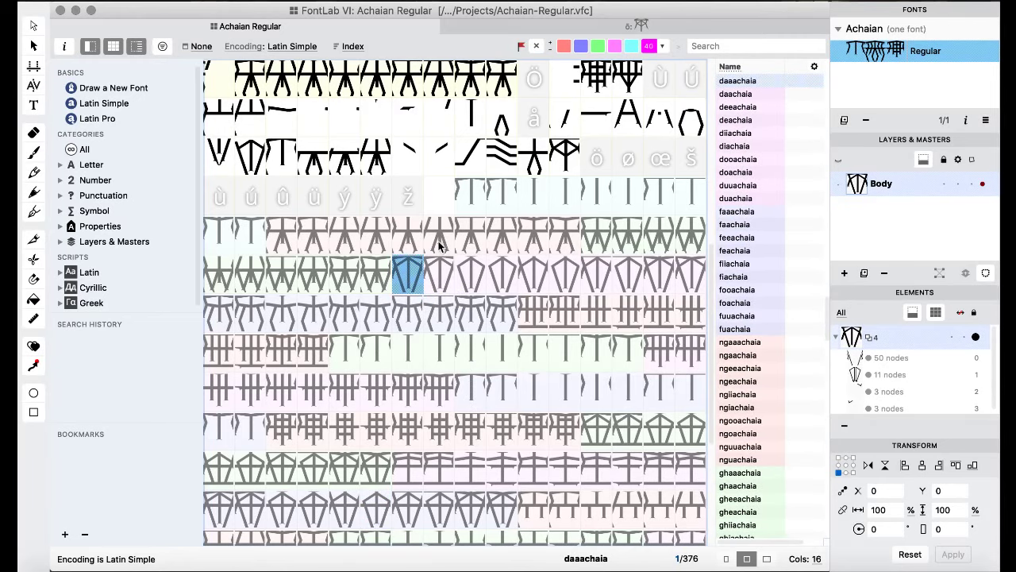
pyautogui.scroll(4, 439, 246)
pyautogui.scroll(4, 440, 248)
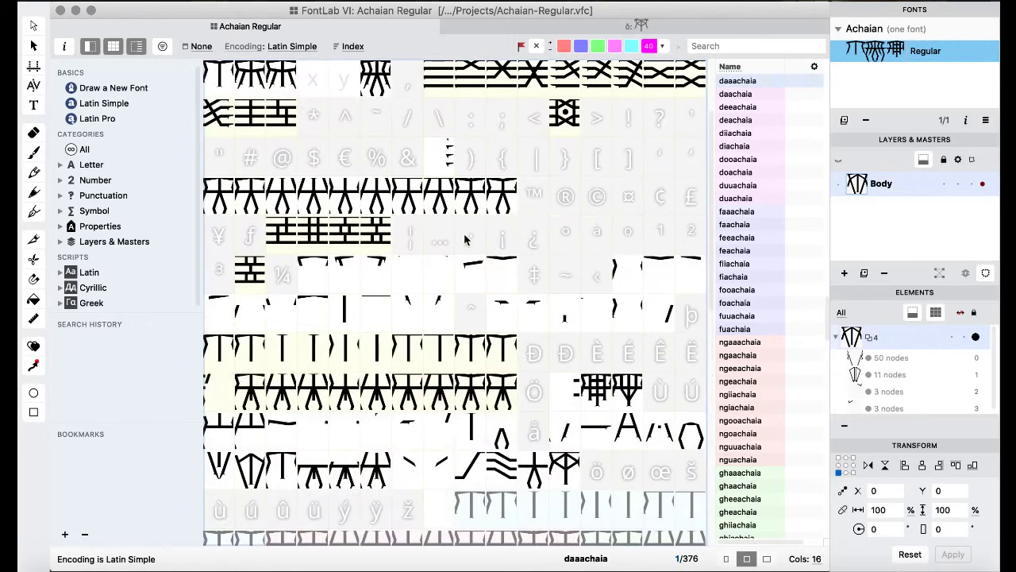
pyautogui.click(584, 237)
pyautogui.click(592, 235)
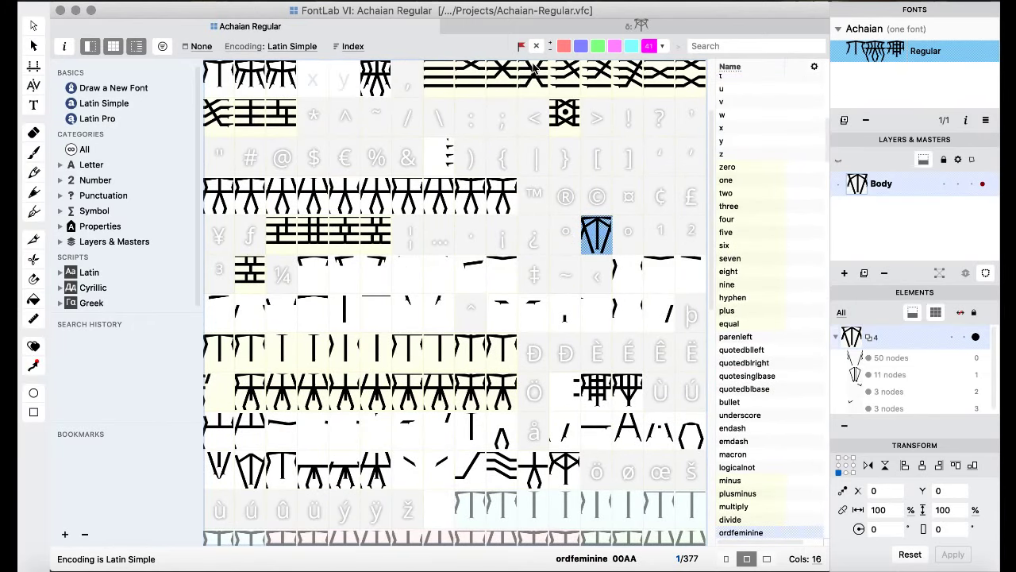
pyautogui.moveTo(566, 196); pyautogui.dragTo(606, 237)
# - Examine the outlines of the pasted ordfeminine glyph and the otilde glyph, and return to the font window
pyautogui.doubleClick(605, 237)
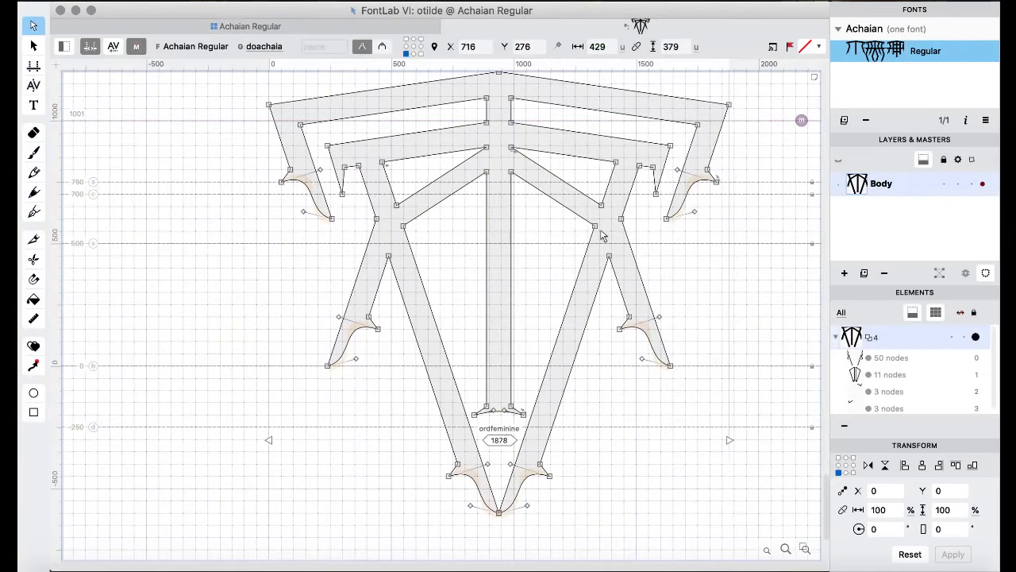
pyautogui.click(487, 150)
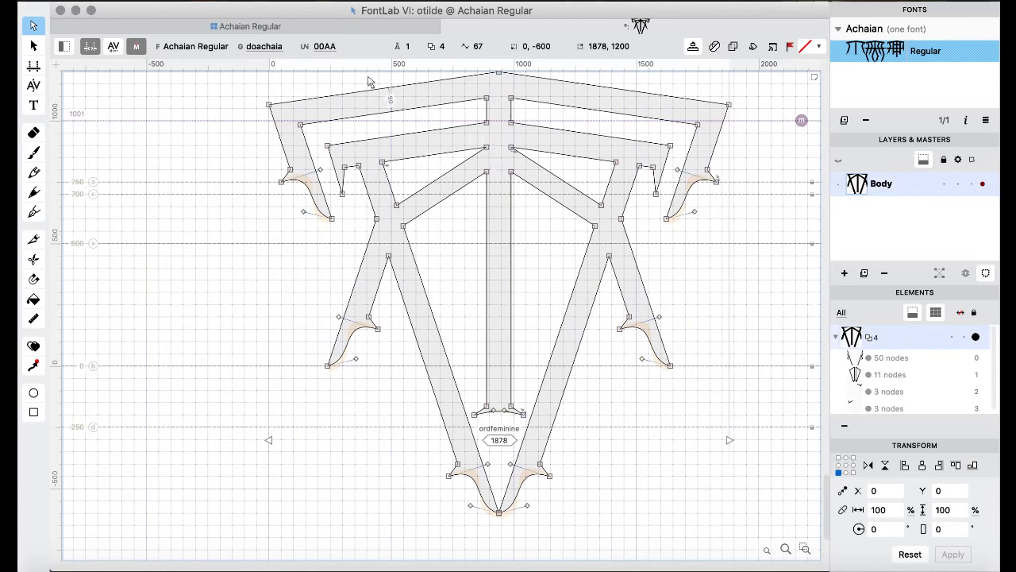
pyautogui.click(306, 26)
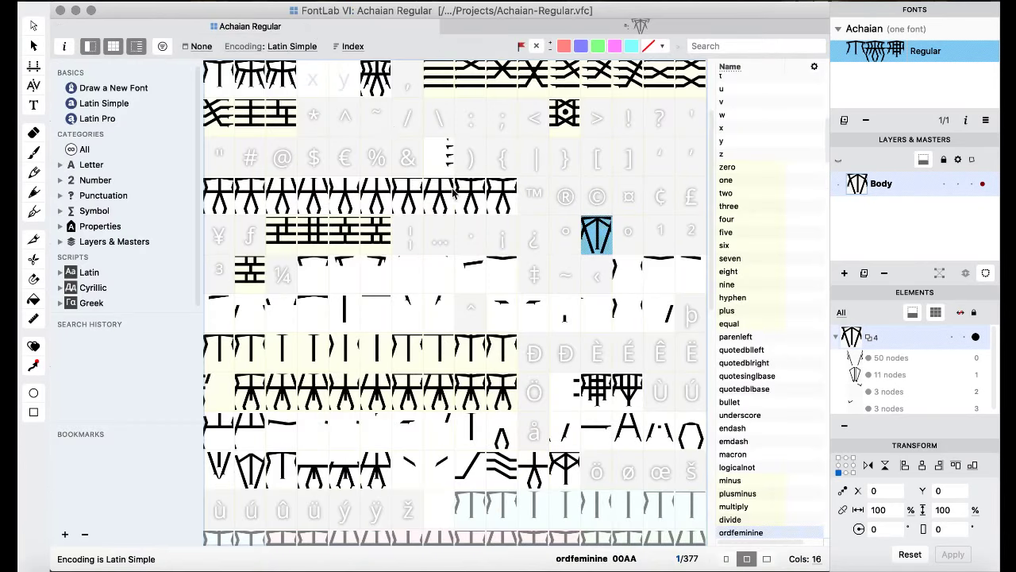
pyautogui.click(518, 235)
pyautogui.scroll(-5, 517, 234)
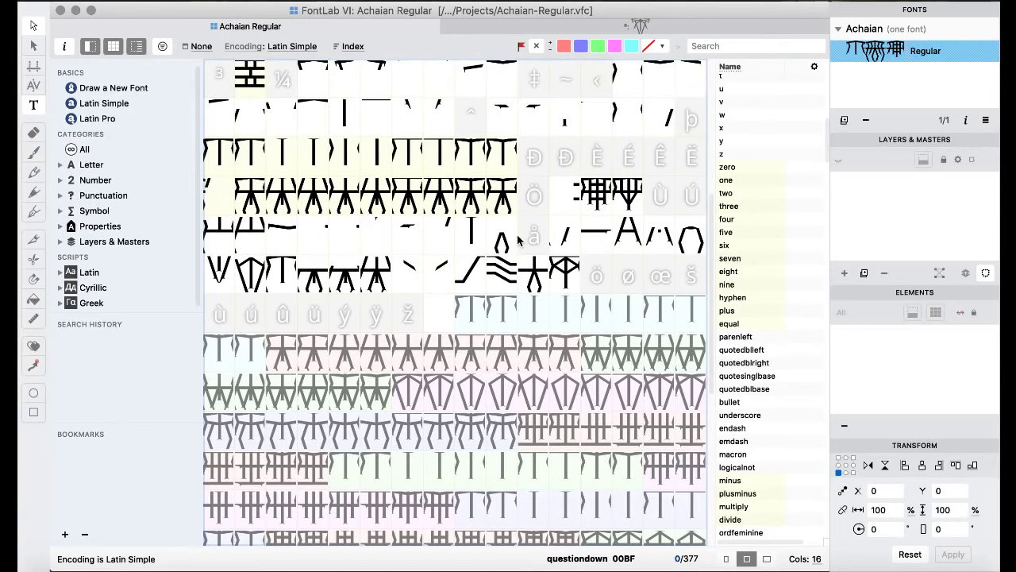
pyautogui.click(534, 157)
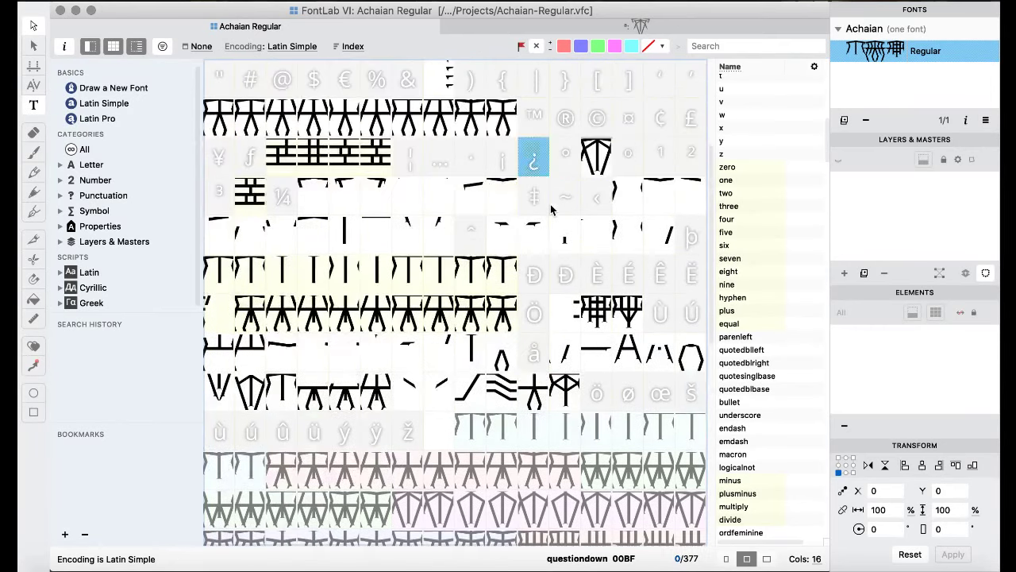
pyautogui.doubleClick(596, 158)
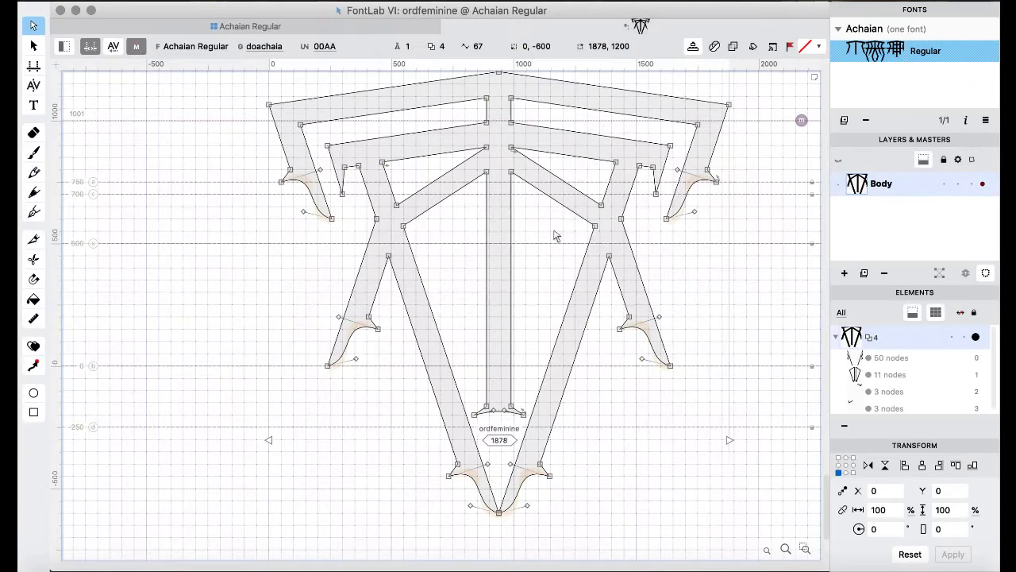
pyautogui.click(486, 148)
pyautogui.press('super+w')
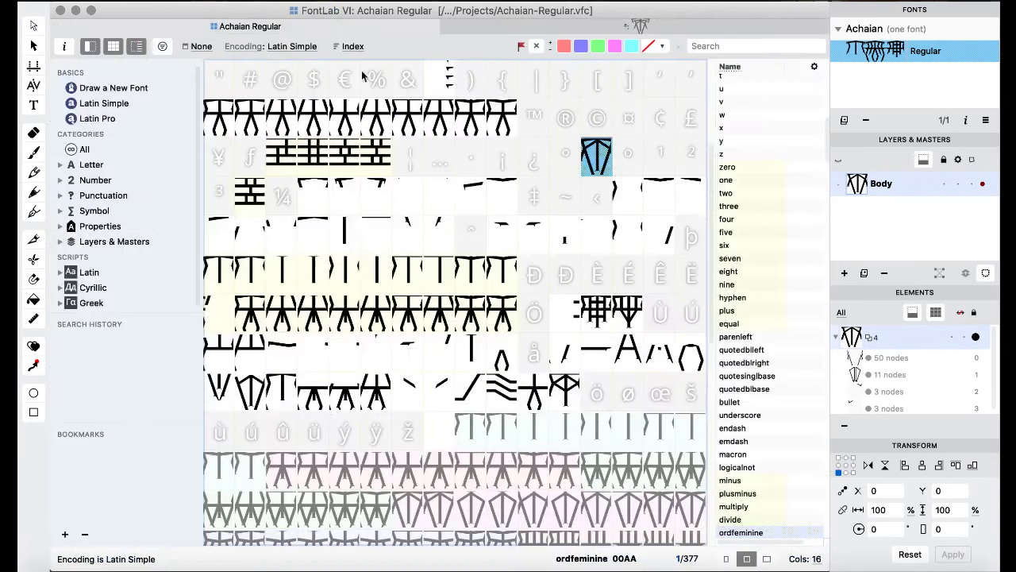
pyautogui.scroll(-3, 501, 226)
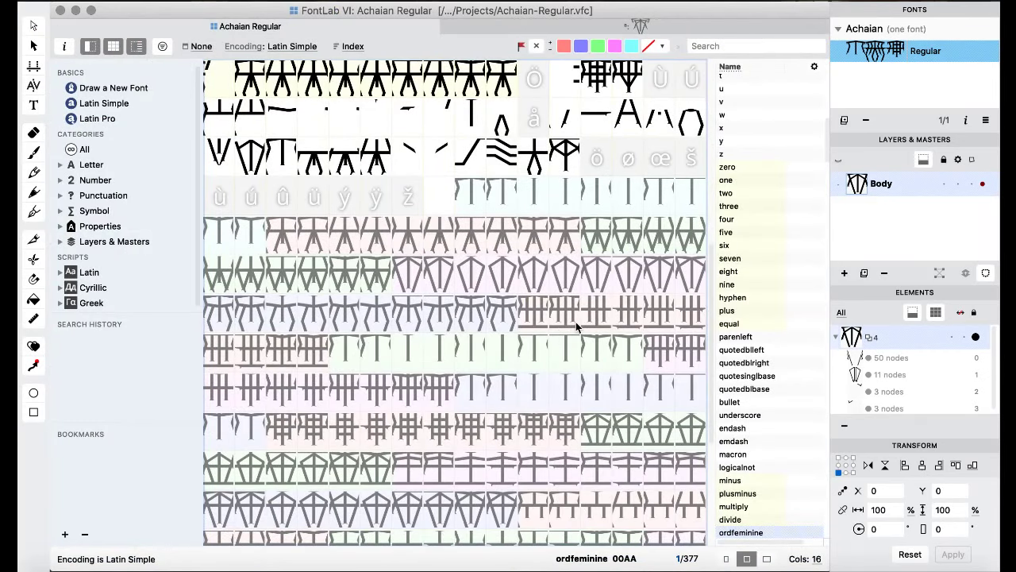
pyautogui.scroll(5, 577, 326)
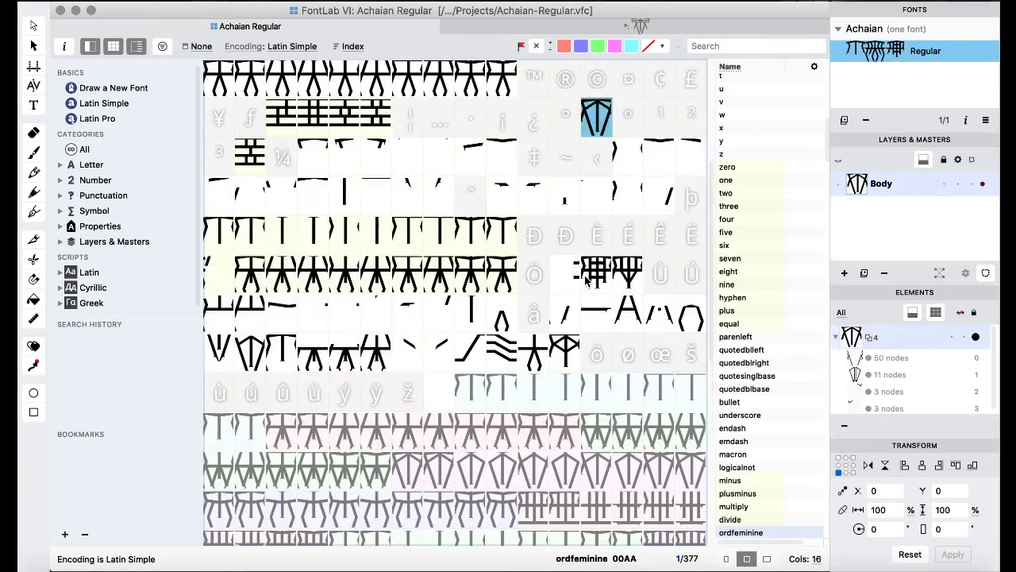
pyautogui.doubleClick(578, 344)
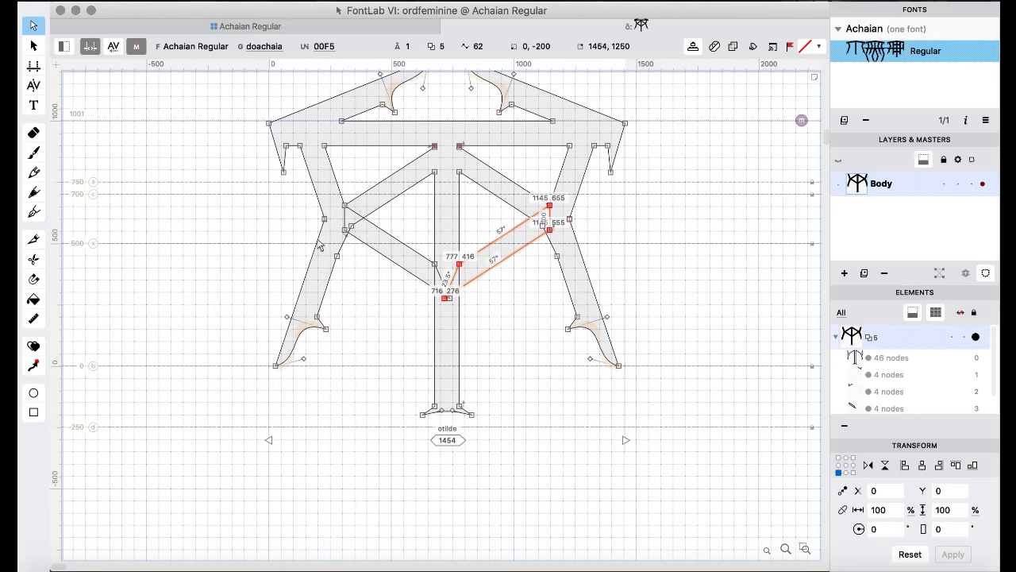
pyautogui.click(296, 28)
# - Copy the iiachaia glyph into the empty ordmasculine cell
pyautogui.scroll(-5, 477, 246)
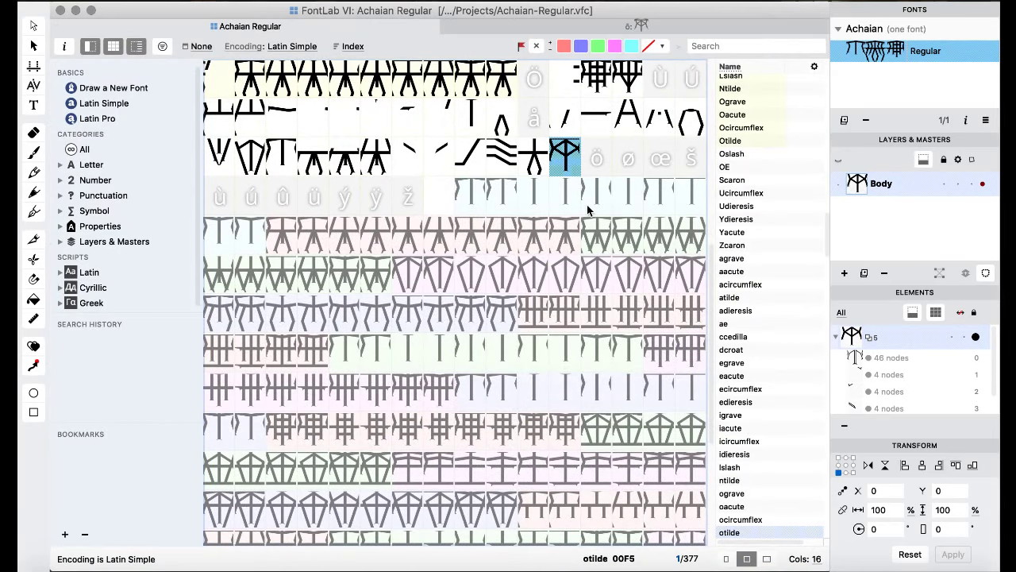
pyautogui.click(658, 197)
pyautogui.scroll(8, 597, 204)
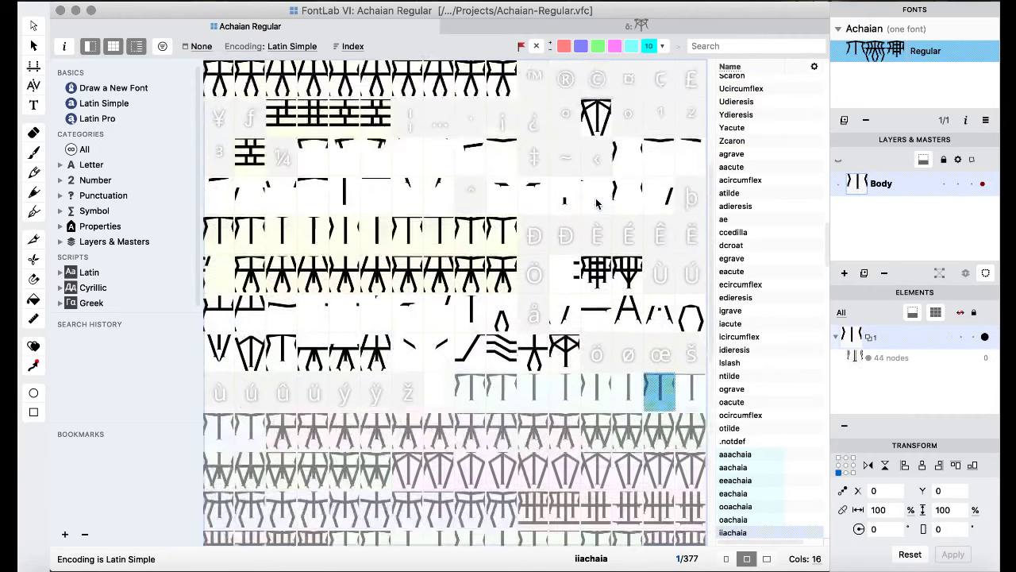
pyautogui.click(627, 232)
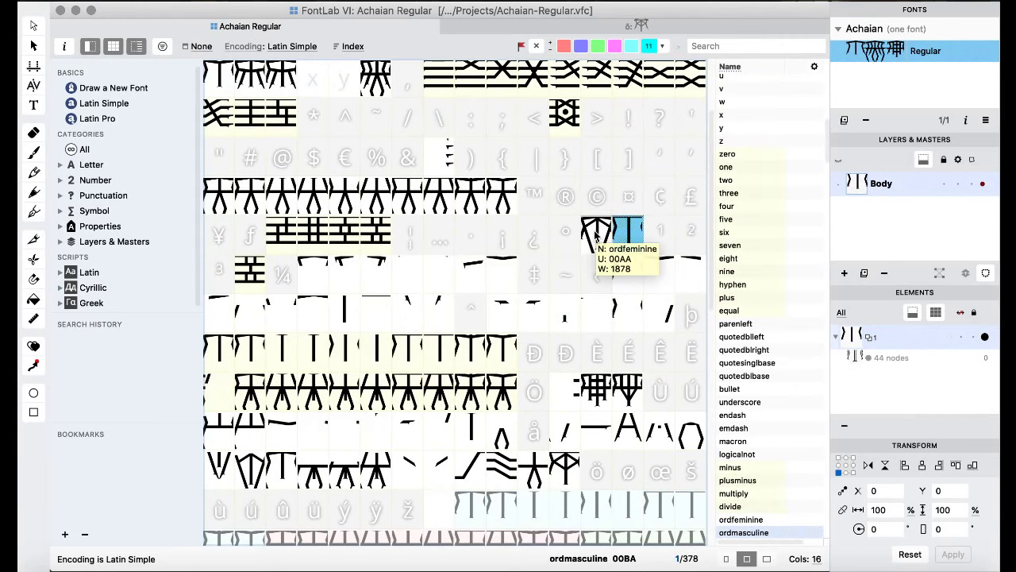
# - Compare the ordfeminine and ordmasculine outlines in the glyph editor and return to the font window
pyautogui.scroll(-5, 543, 318)
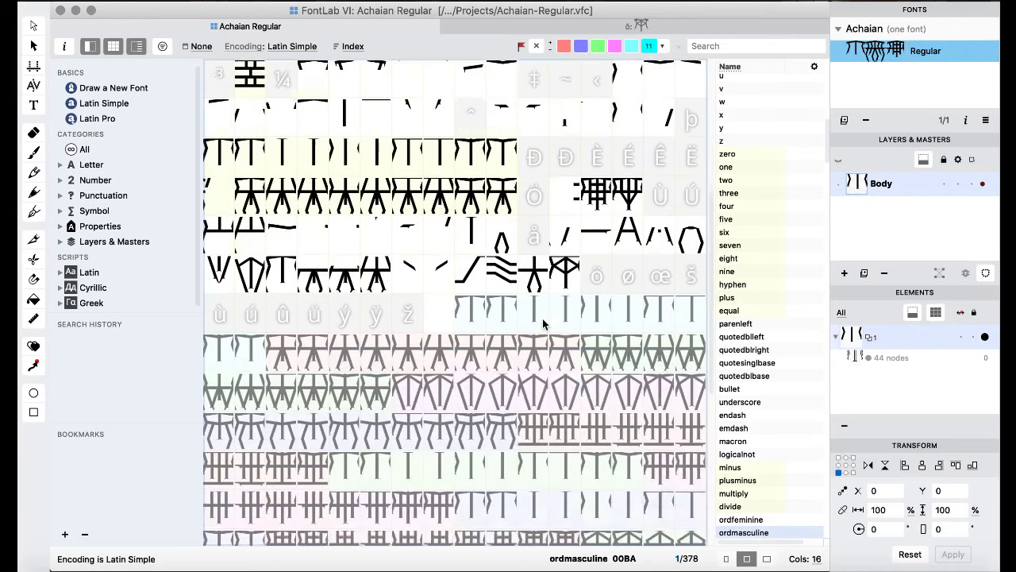
pyautogui.scroll(4, 543, 318)
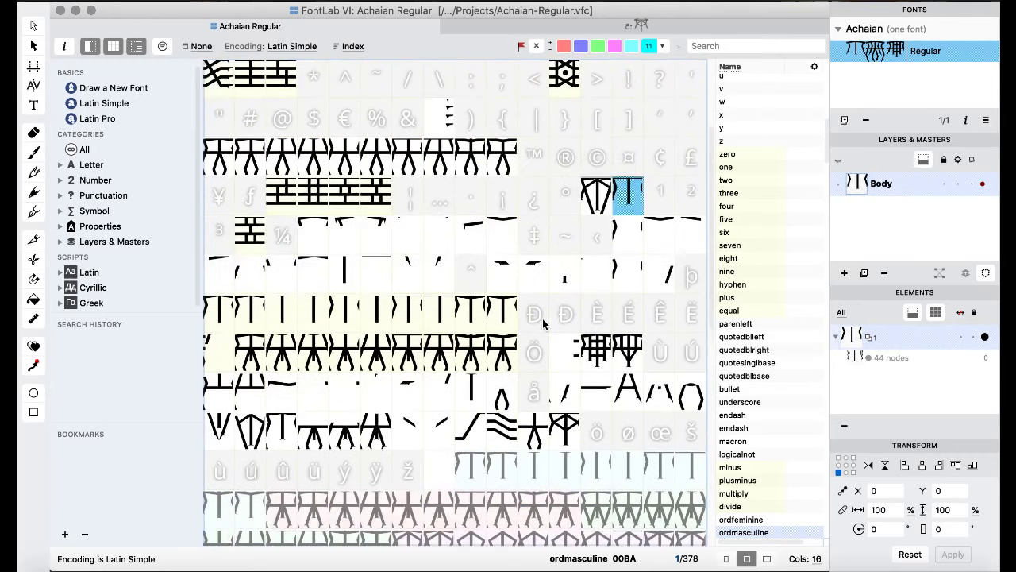
pyautogui.doubleClick(596, 209)
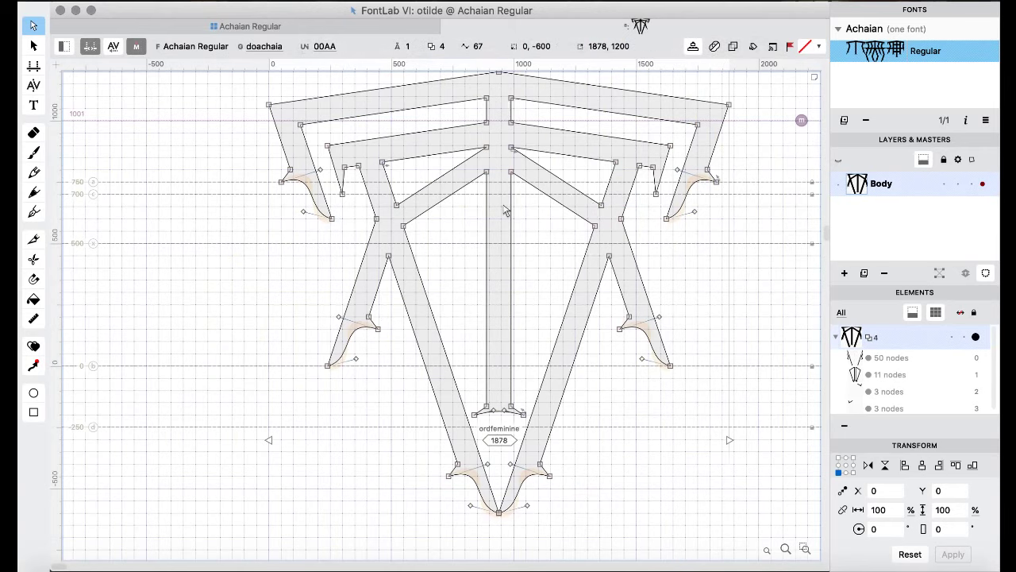
pyautogui.press('super+bracketright')
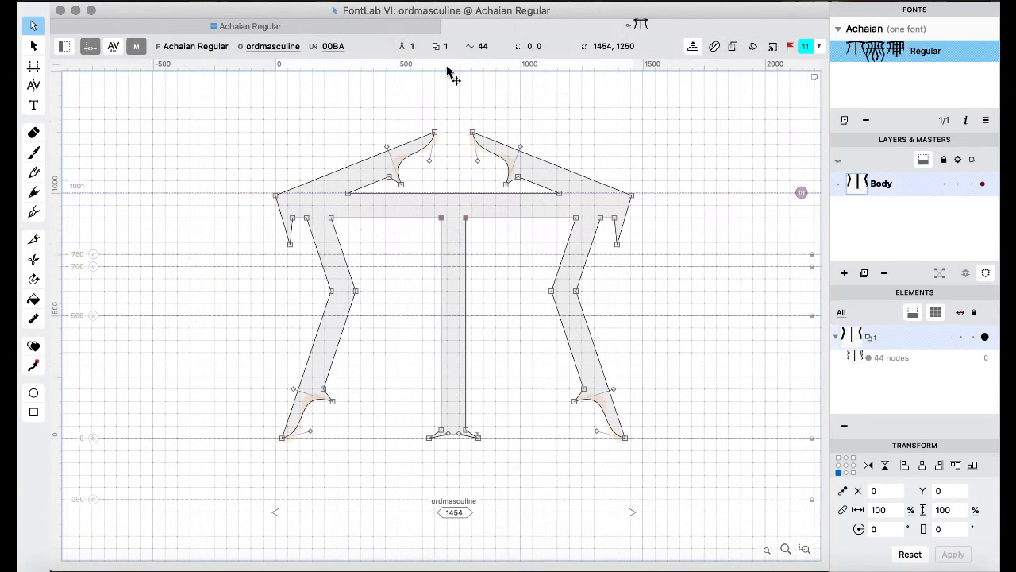
pyautogui.press('super+bracketleft')
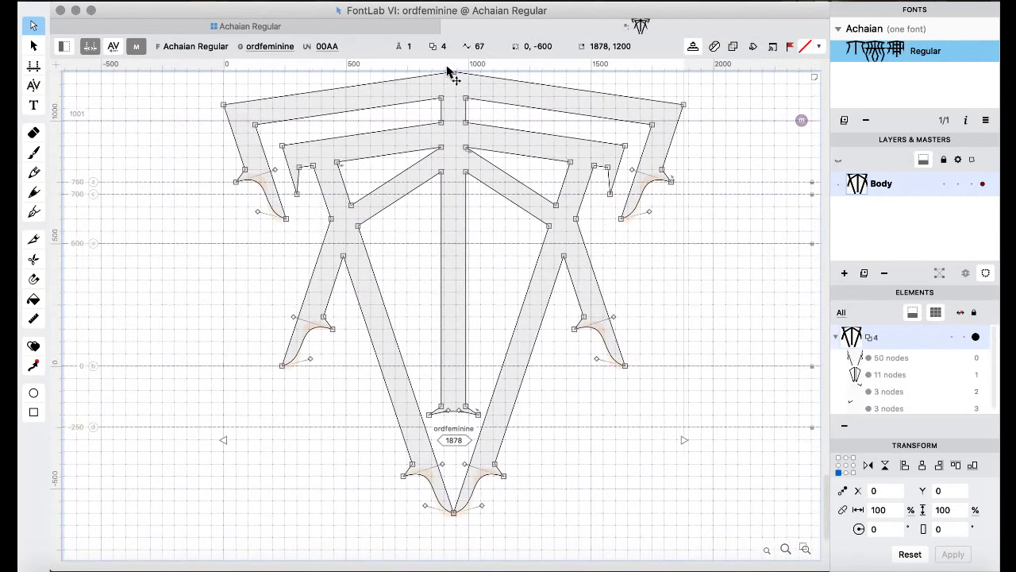
pyautogui.click(345, 24)
# - Copy the diiachaia glyph into the empty onesuperior cell
pyautogui.click(498, 186)
pyautogui.scroll(-20, 508, 191)
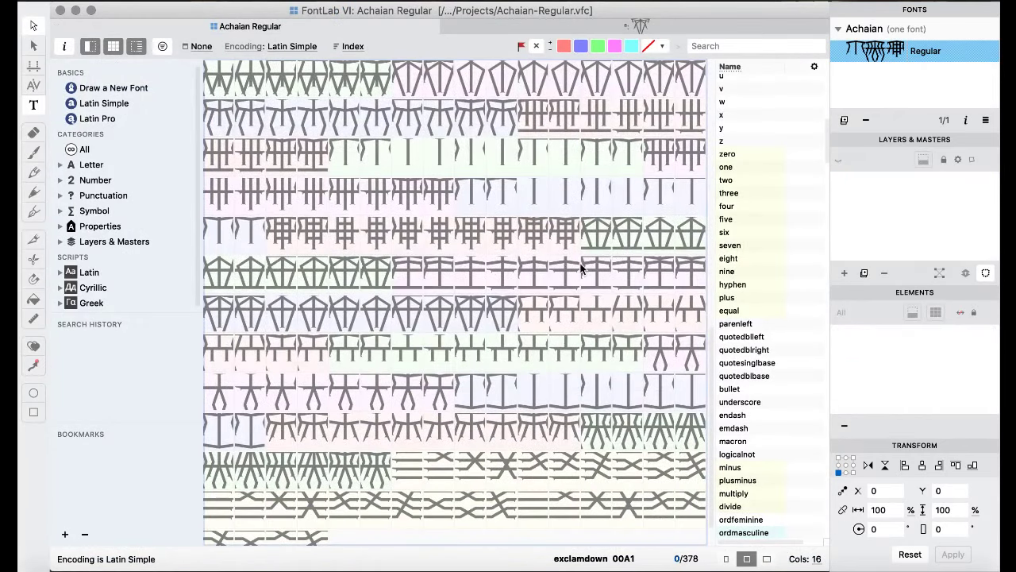
pyautogui.scroll(5, 560, 256)
pyautogui.click(653, 244)
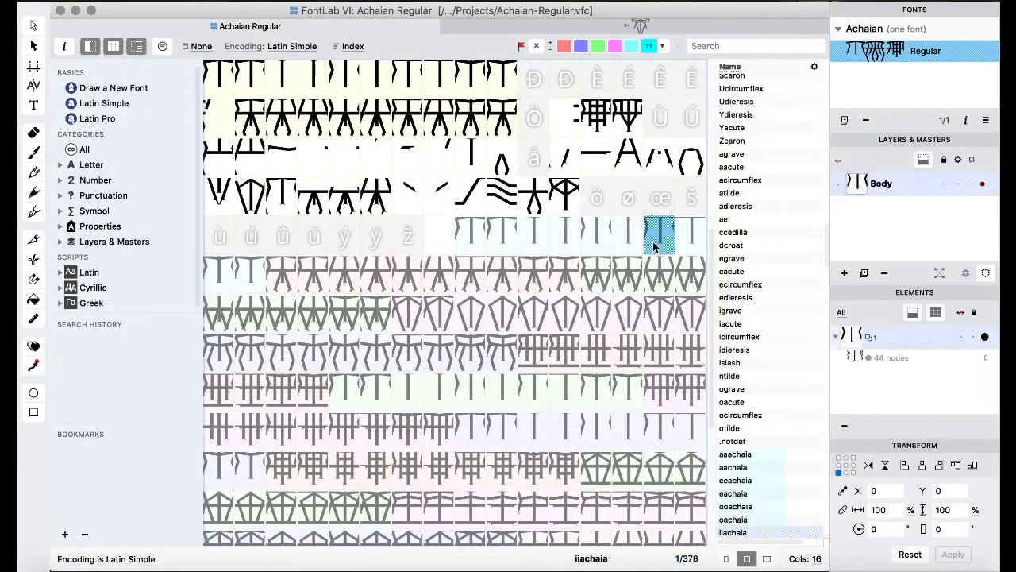
pyautogui.scroll(-2, 503, 237)
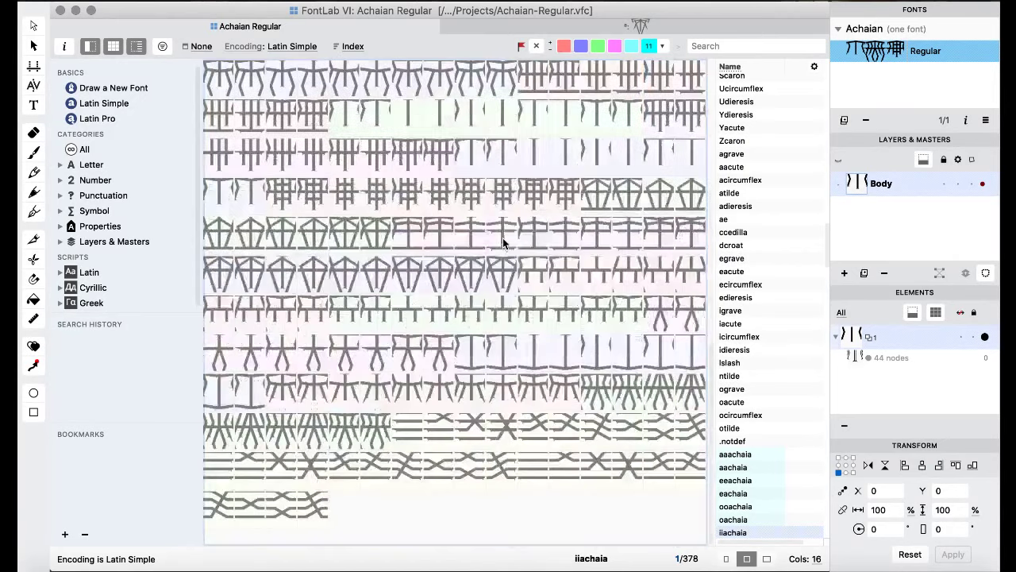
pyautogui.click(648, 238)
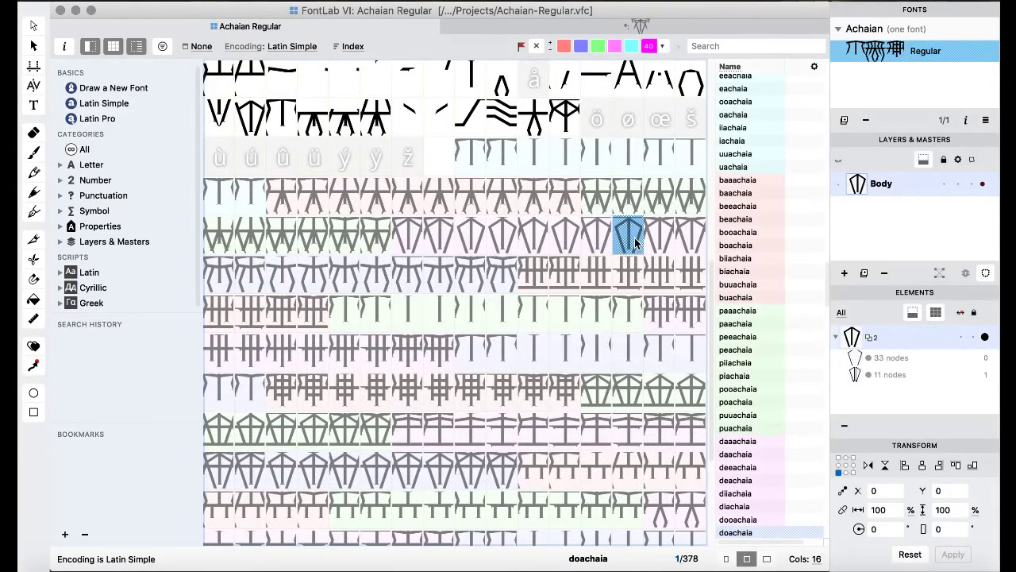
pyautogui.press('Left')
pyautogui.press('Left')
pyautogui.press('Left')
pyautogui.press('Left')
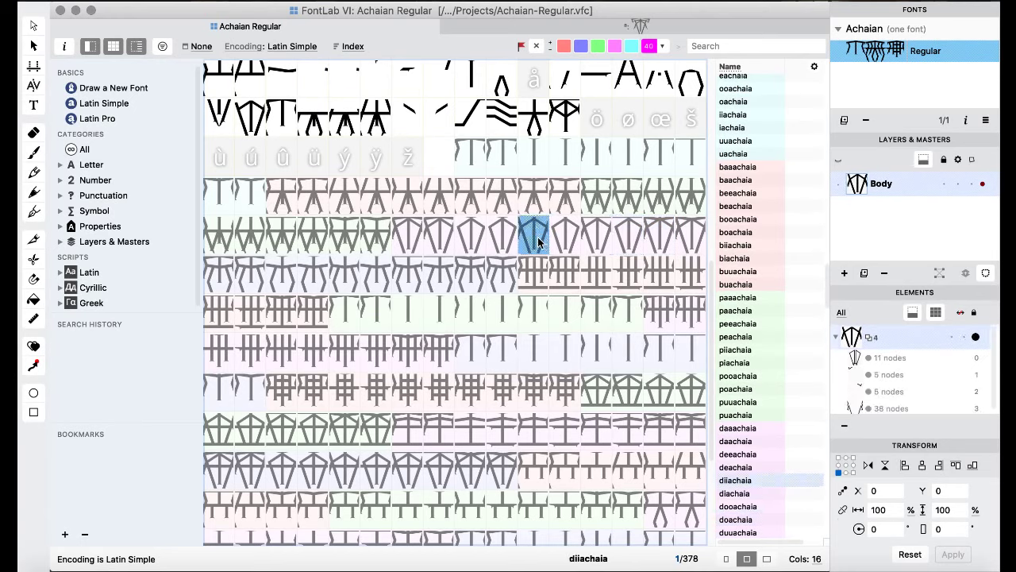
pyautogui.scroll(5, 637, 228)
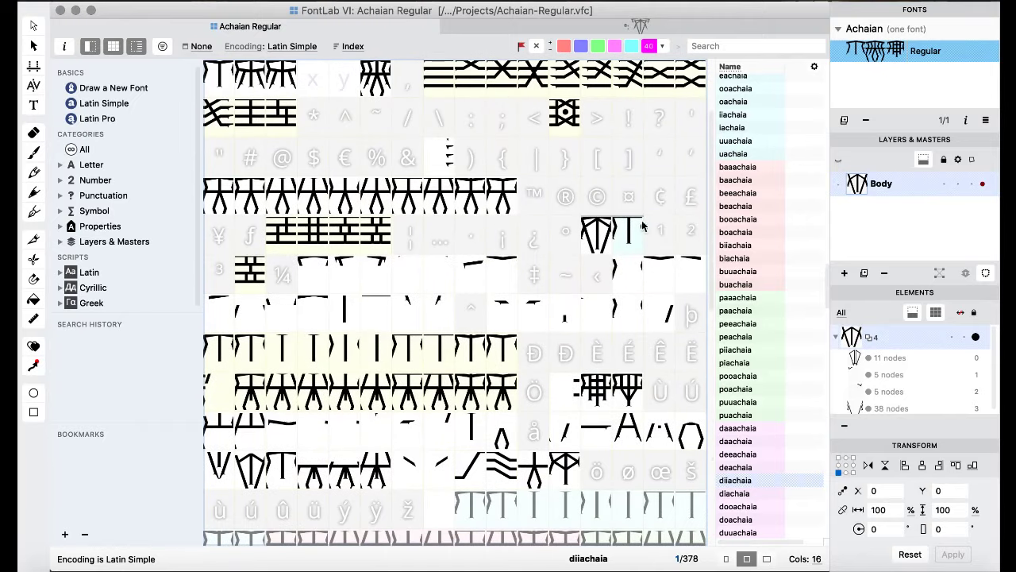
pyautogui.click(661, 230)
pyautogui.press('super+v')
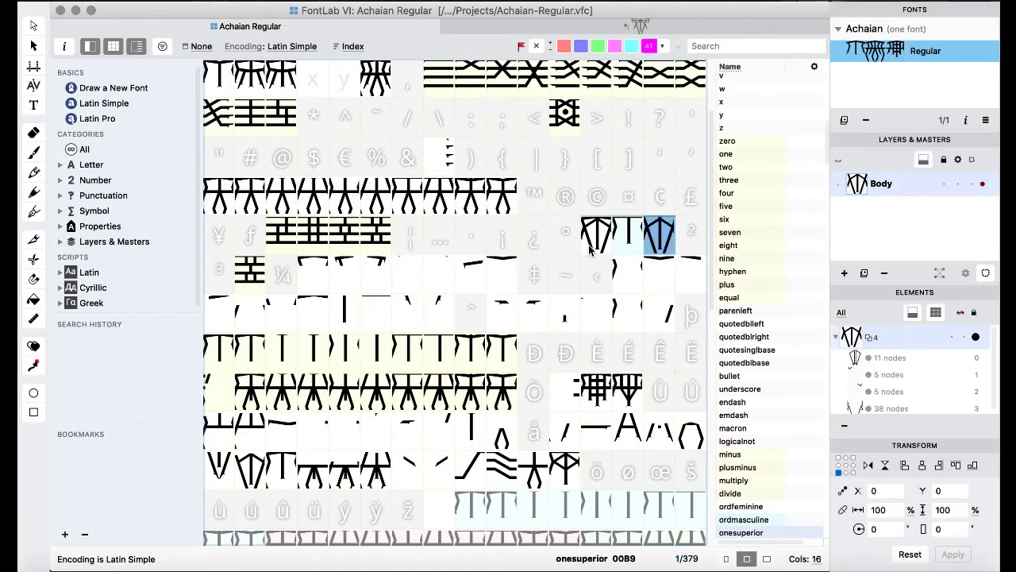
# - Clear the colour flags of the pasted ordmasculine and onesuperior glyphs
pyautogui.click(592, 250)
pyautogui.click(662, 243)
pyautogui.keyDown('shift'); pyautogui.click(629, 229); pyautogui.keyUp('shift')
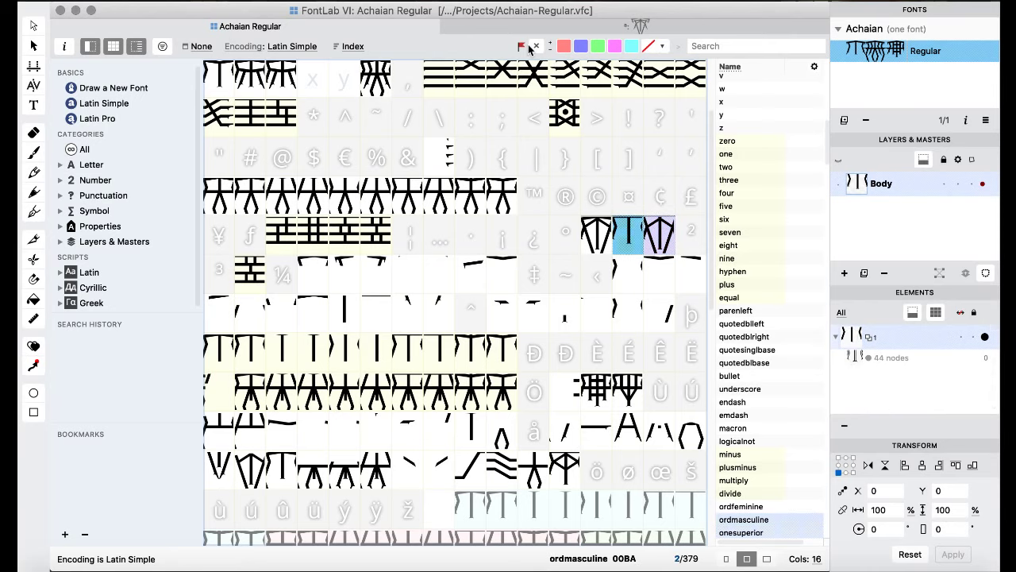
pyautogui.click(597, 196)
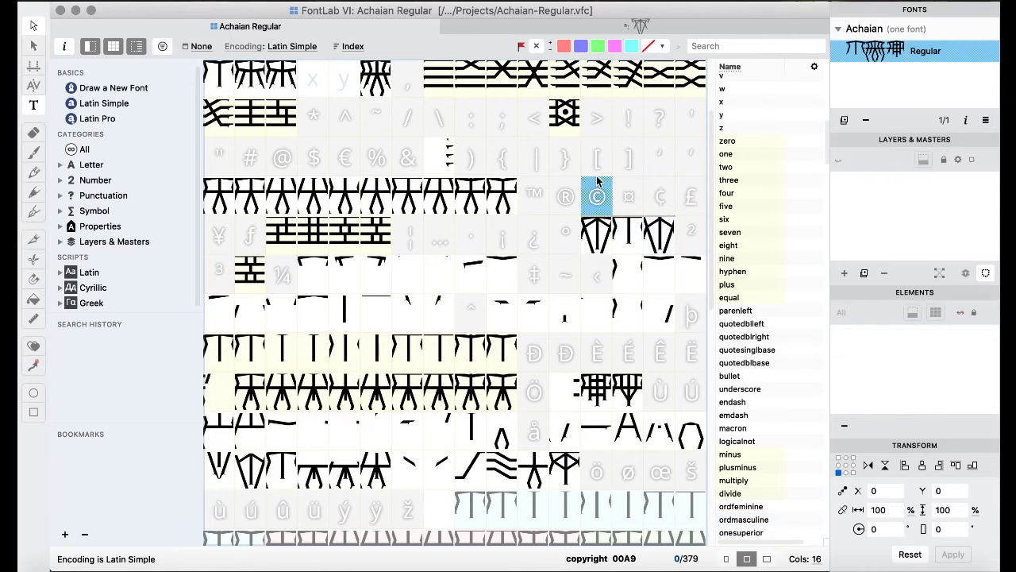
# - Examine the onesuperior outline in the glyph editor, and find the matching iiachaia glyph in the font window
pyautogui.doubleClick(629, 236)
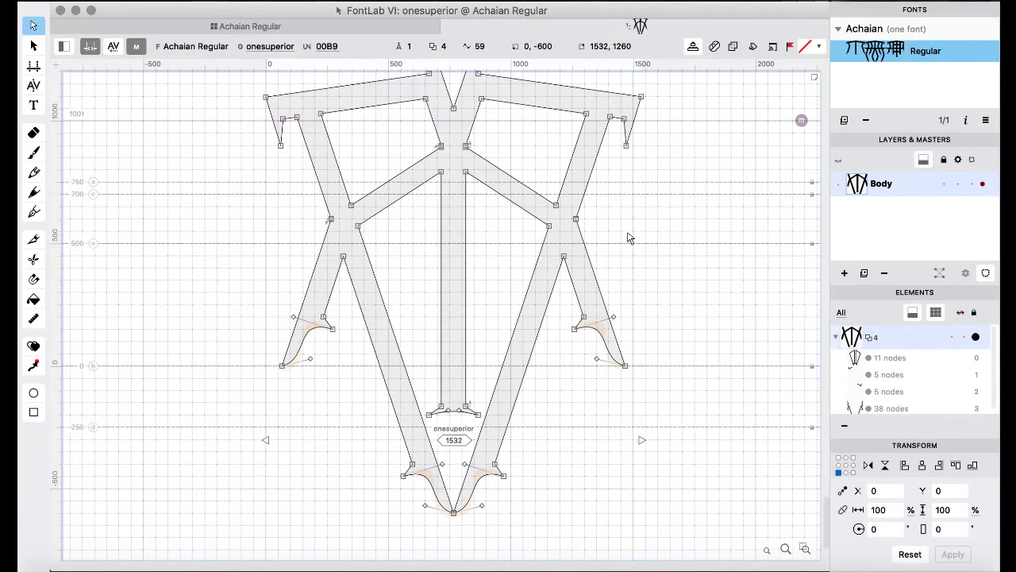
pyautogui.click(320, 27)
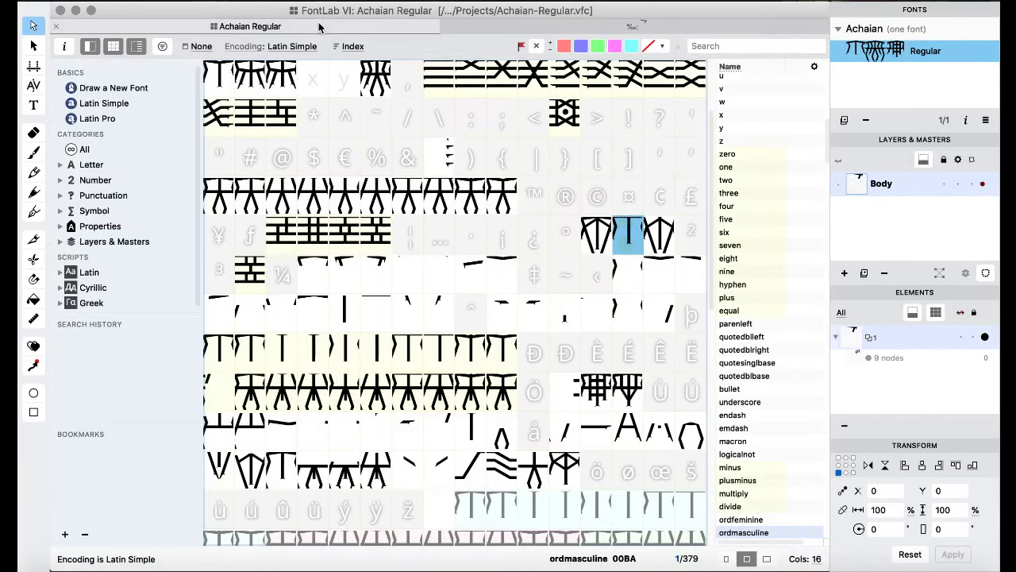
pyautogui.click(622, 246)
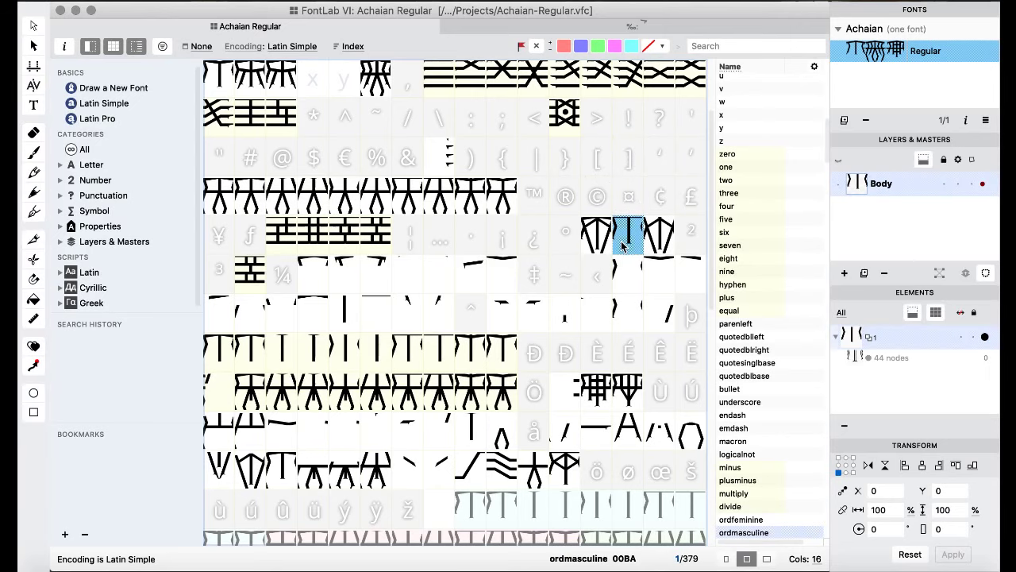
pyautogui.scroll(-2, 623, 246)
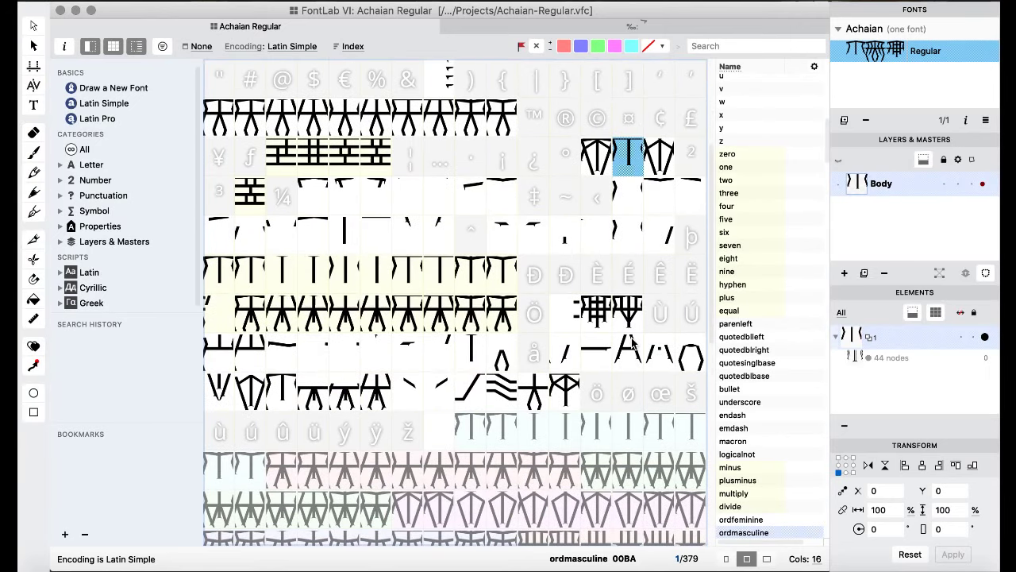
pyautogui.click(655, 432)
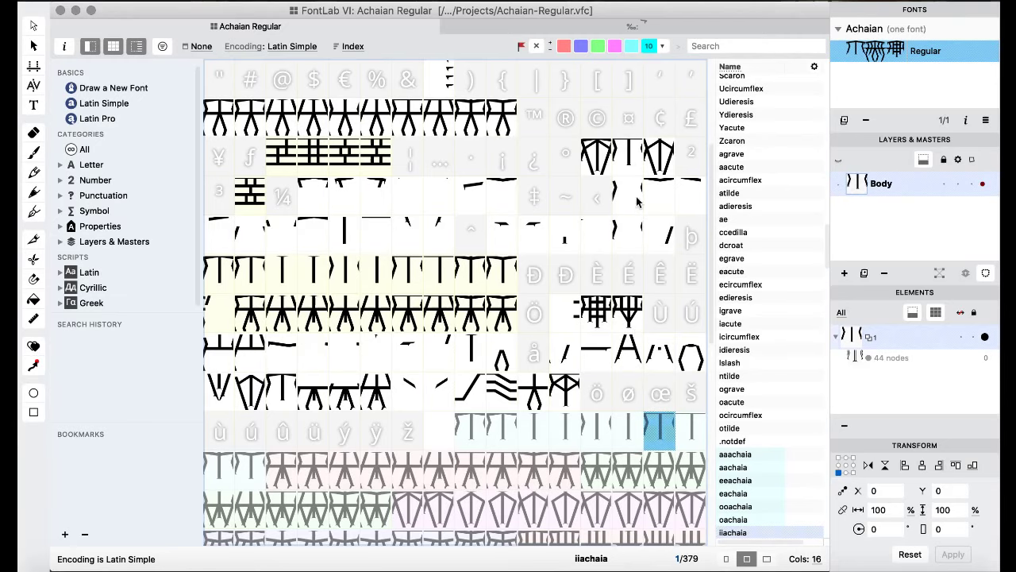
# - Compare the ordmasculine and onesuperior outlines in the glyph editor and return to the font window
pyautogui.doubleClick(635, 167)
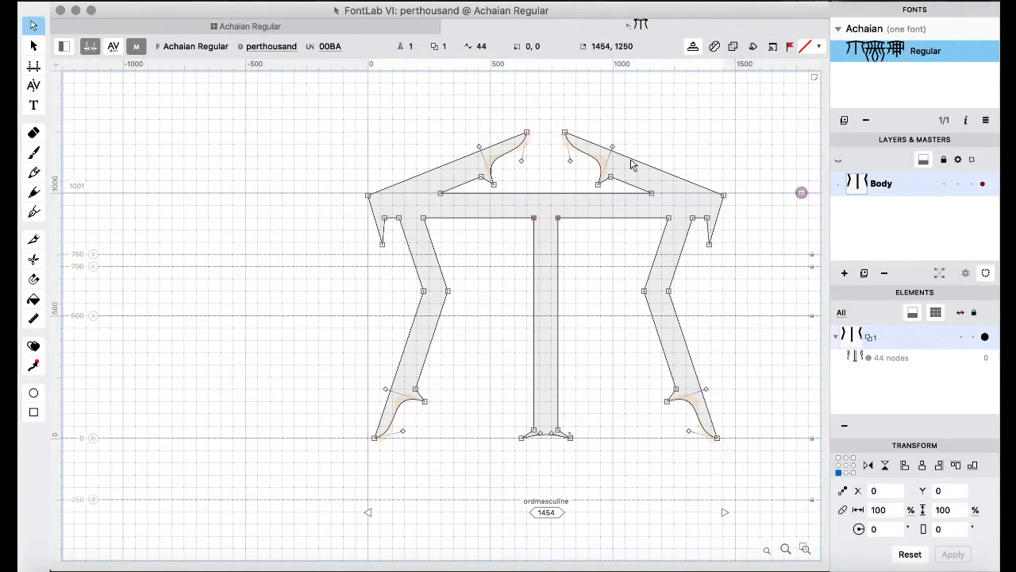
pyautogui.press('super+bracketleft')
pyautogui.scroll(2, 608, 175)
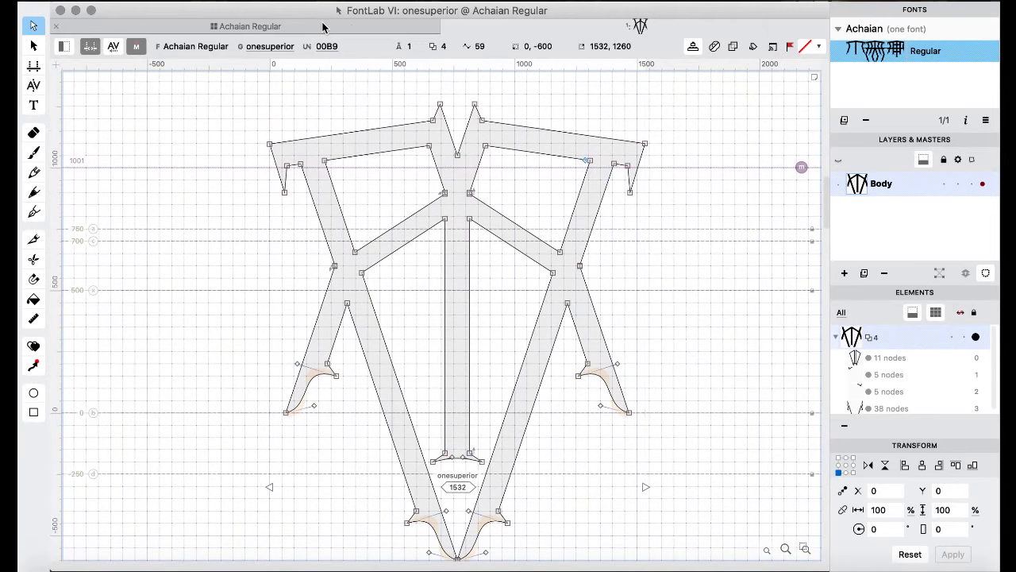
pyautogui.click(322, 28)
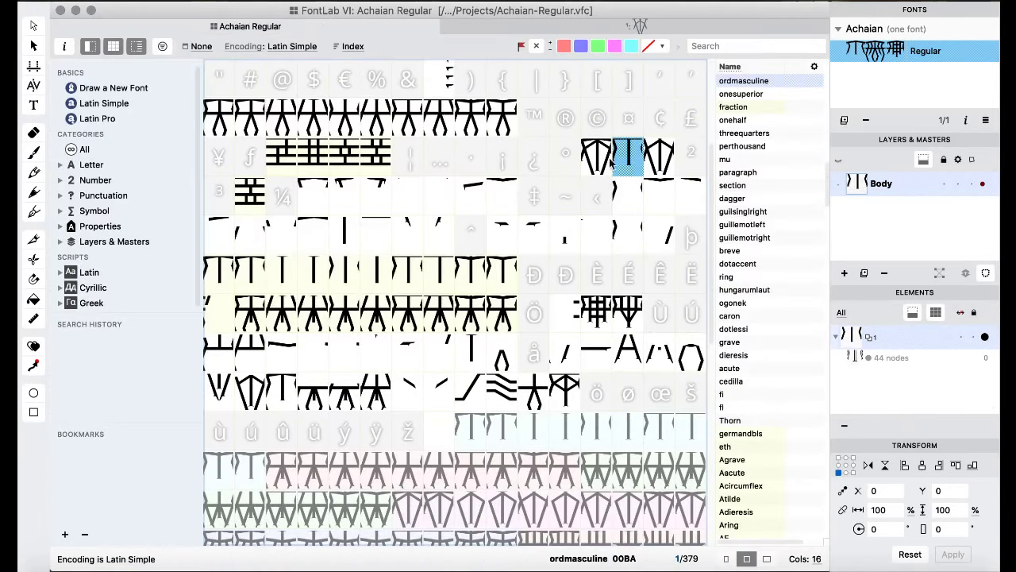
pyautogui.doubleClick(629, 162)
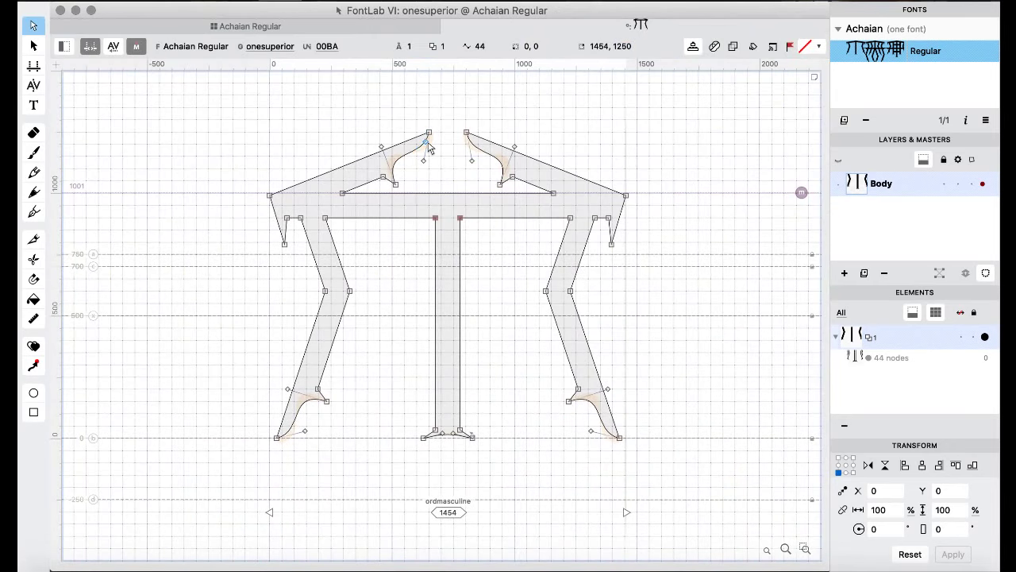
pyautogui.press('super+bracketleft')
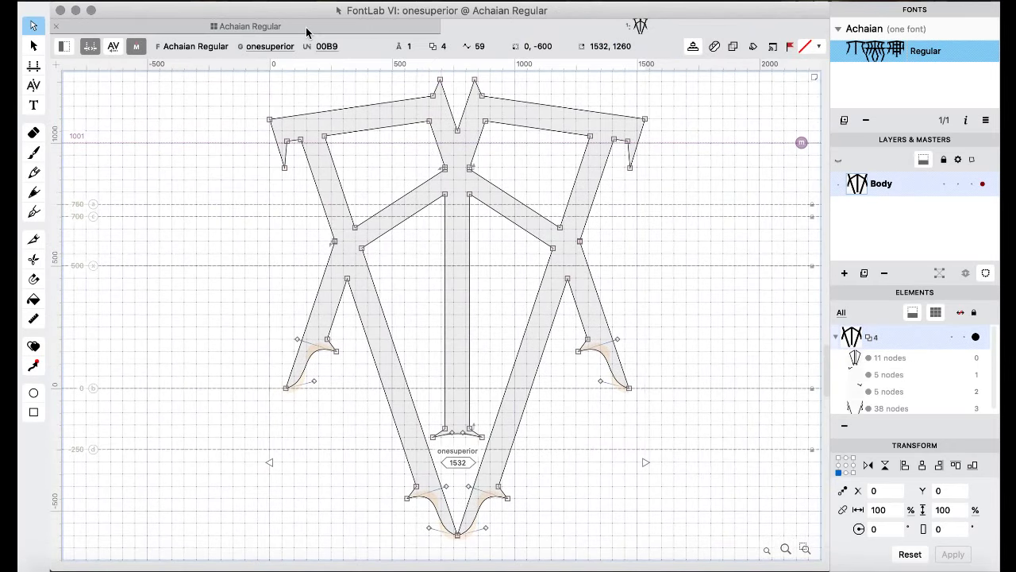
pyautogui.click(306, 29)
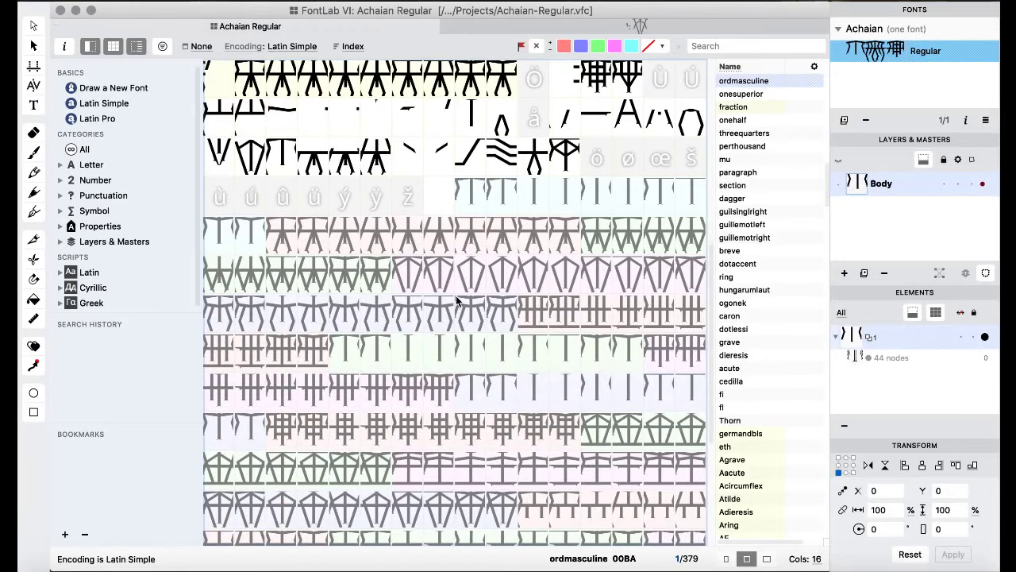
# - Compare the diiachaia outline with the neighbouring syllable glyphs up to dooachaia, and return to the font window
pyautogui.click(620, 274)
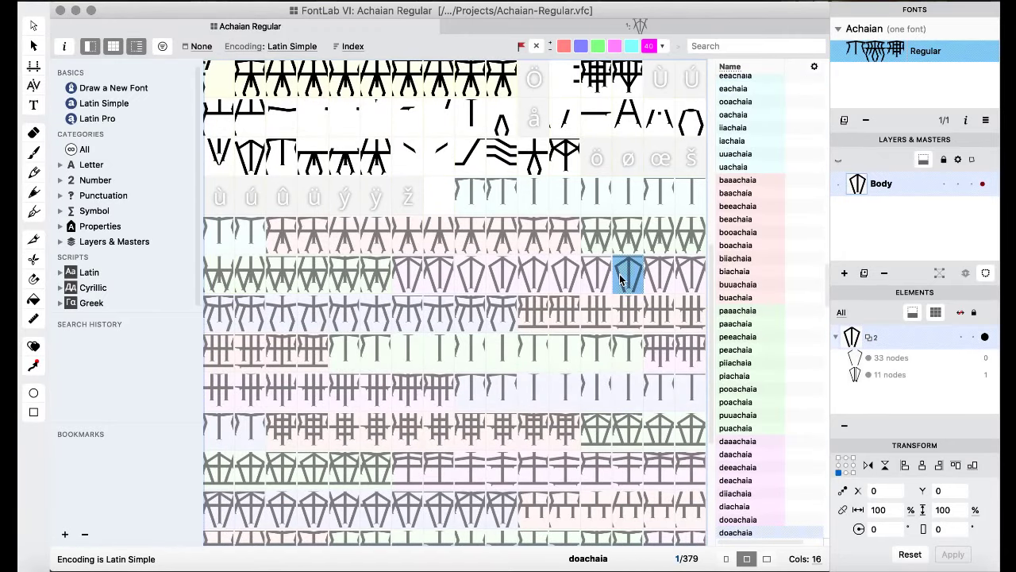
pyautogui.click(575, 273)
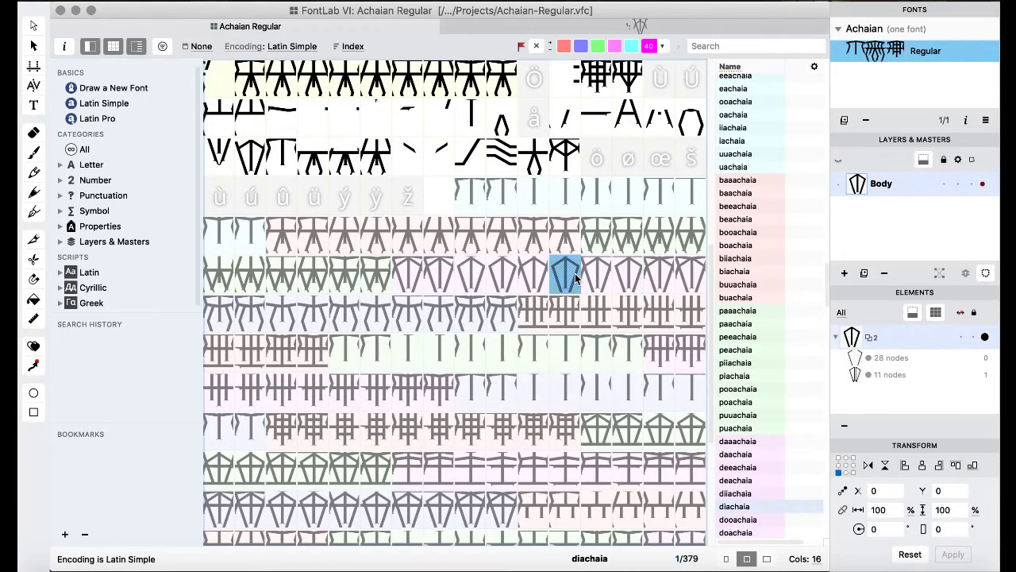
pyautogui.click(530, 274)
pyautogui.doubleClick(526, 273)
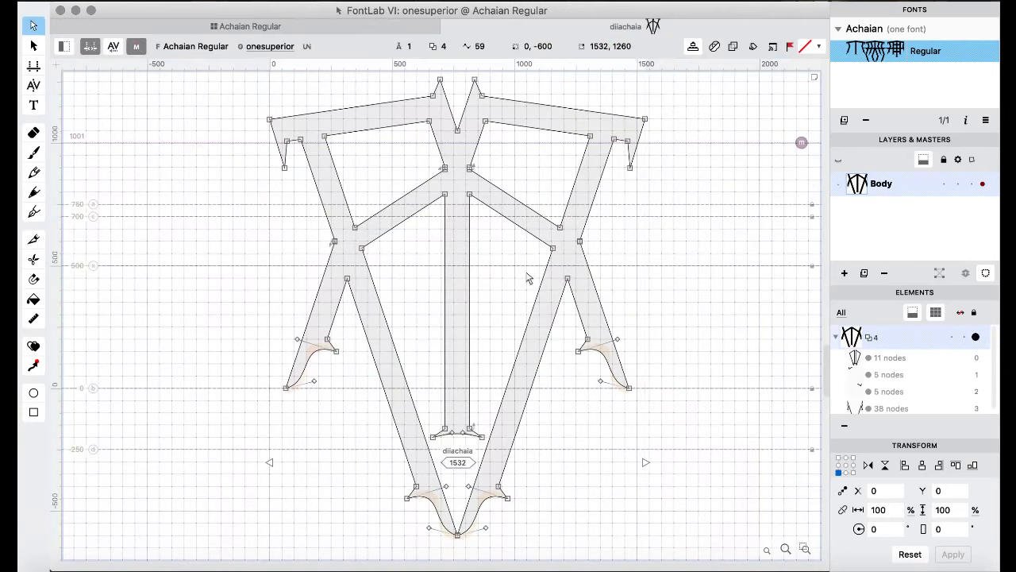
pyautogui.press('super+bracketright')
pyautogui.press('super+bracketright')
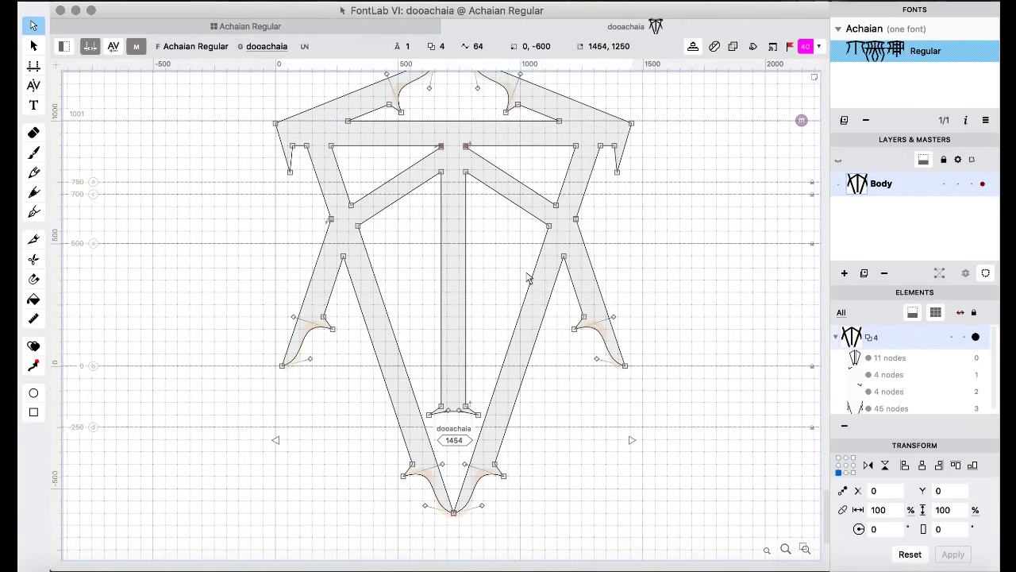
pyautogui.press('super+bracketleft')
pyautogui.press('super+bracketright')
pyautogui.press('super+bracketleft')
pyautogui.press('super+bracketright')
pyautogui.press('super+bracketright')
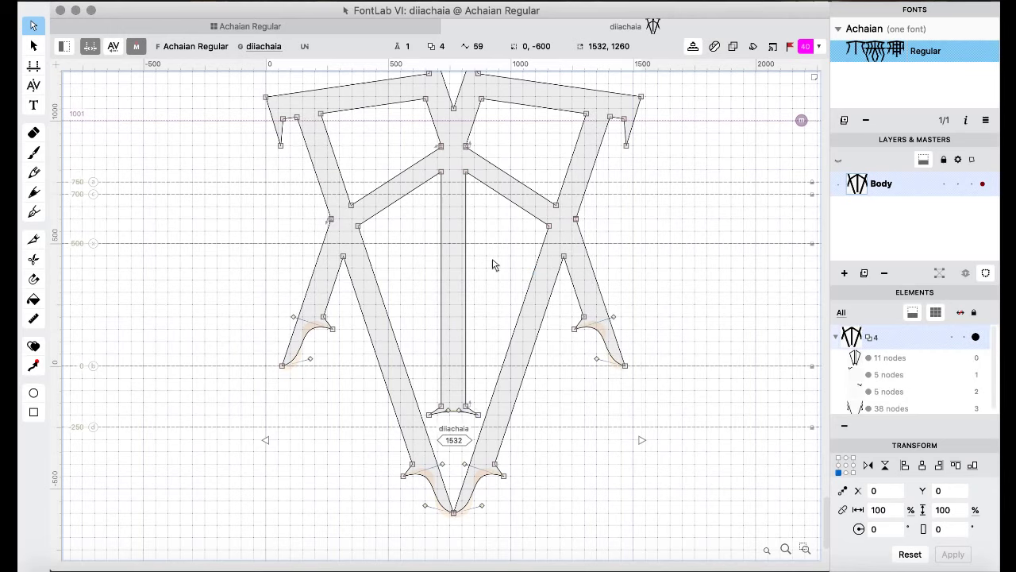
pyautogui.click(325, 30)
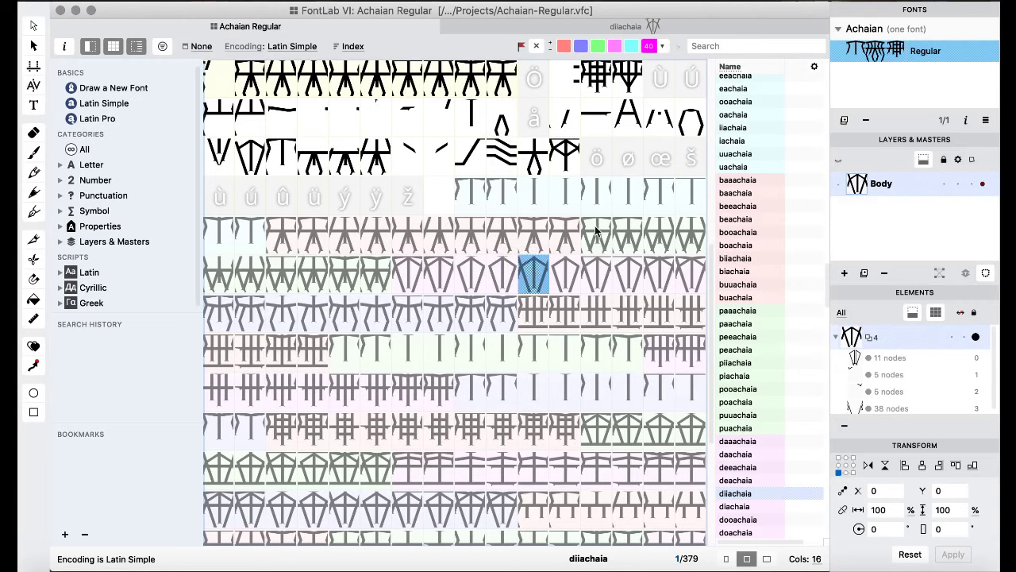
# - Locate the iiachaia glyph, examine the fiiachaia outline in the glyph editor, and return to the font window
pyautogui.click(616, 208)
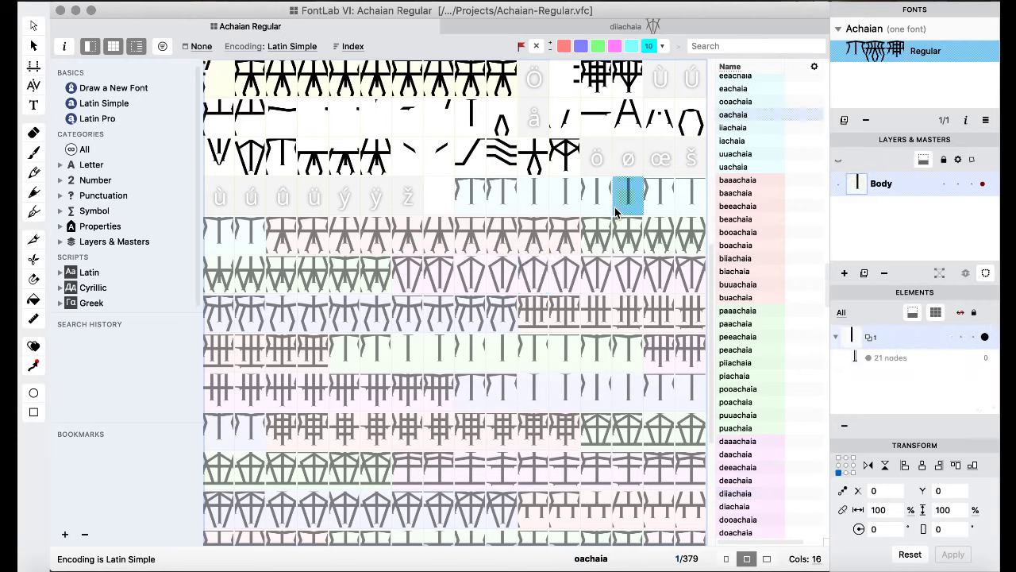
pyautogui.press('Right')
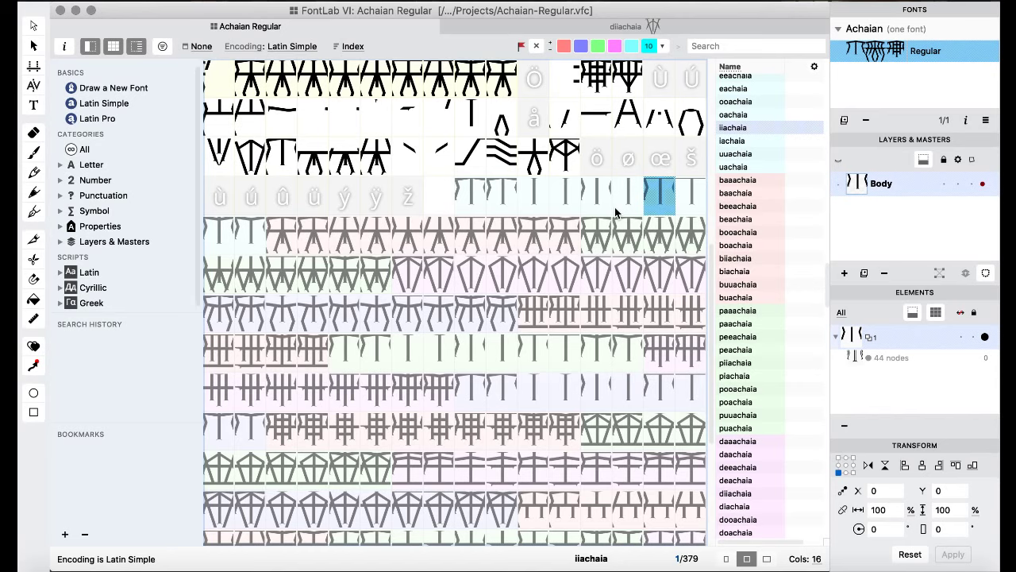
pyautogui.click(442, 314)
pyautogui.click(416, 318)
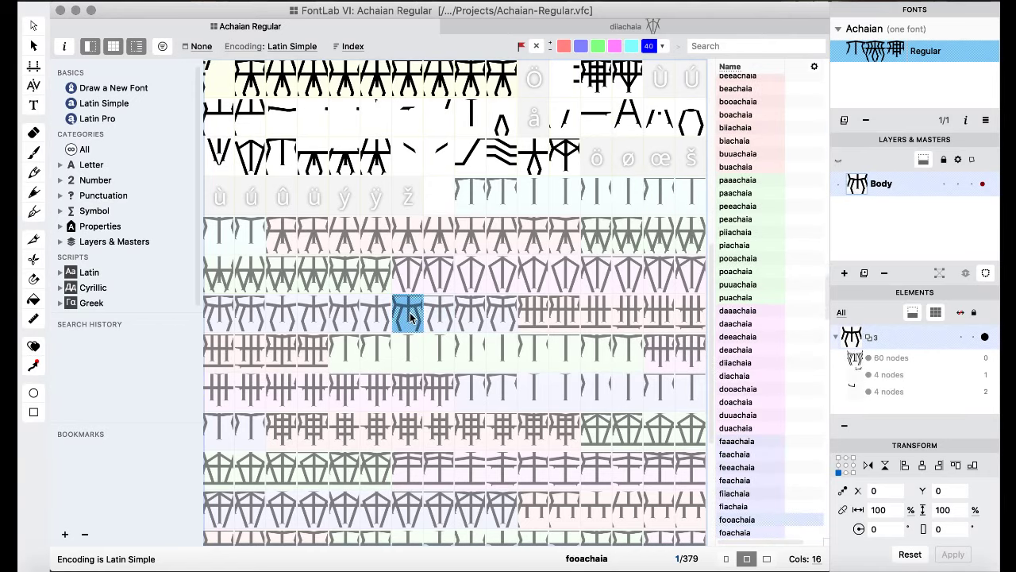
pyautogui.click(382, 319)
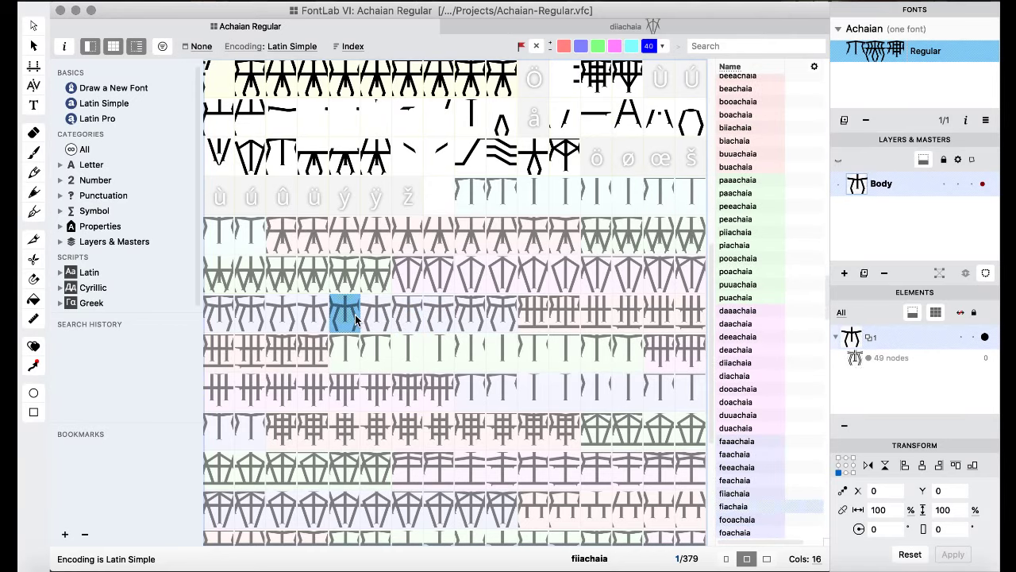
pyautogui.doubleClick(355, 314)
pyautogui.scroll(2, 403, 301)
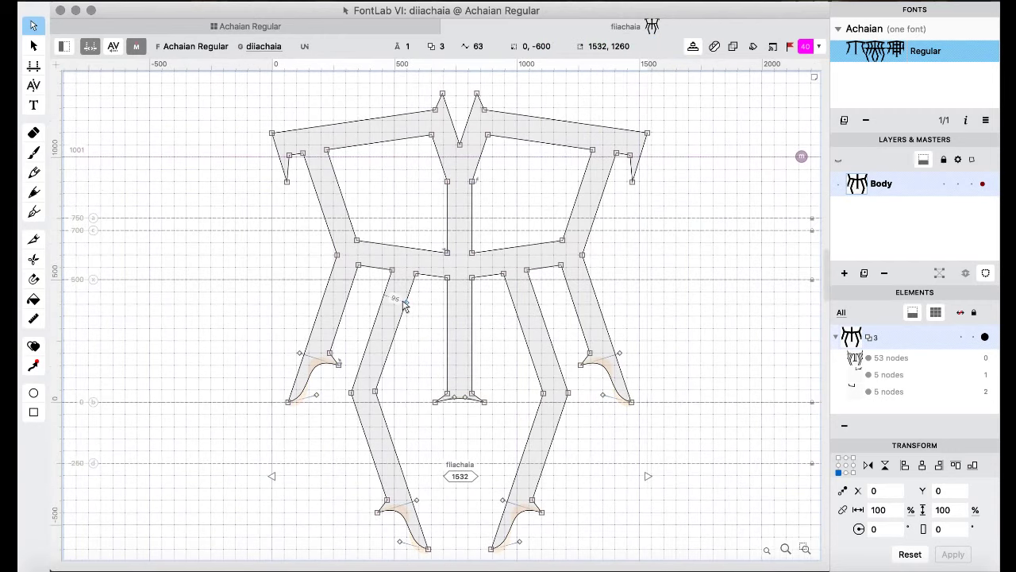
pyautogui.click(332, 27)
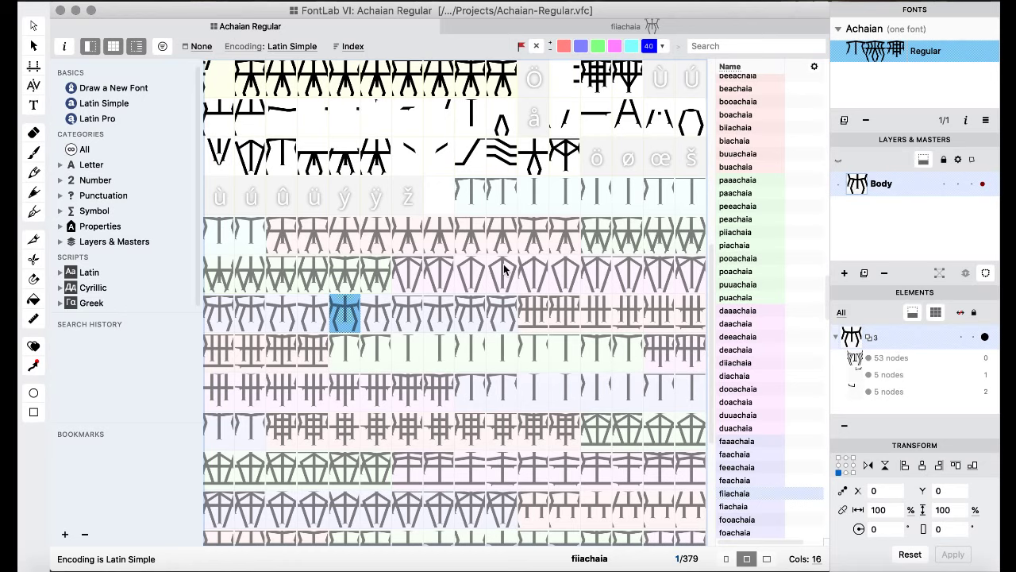
# - Inspect the beeachaia and baachaia glyphs and review the syllable names in the glyph name list
pyautogui.click(343, 235)
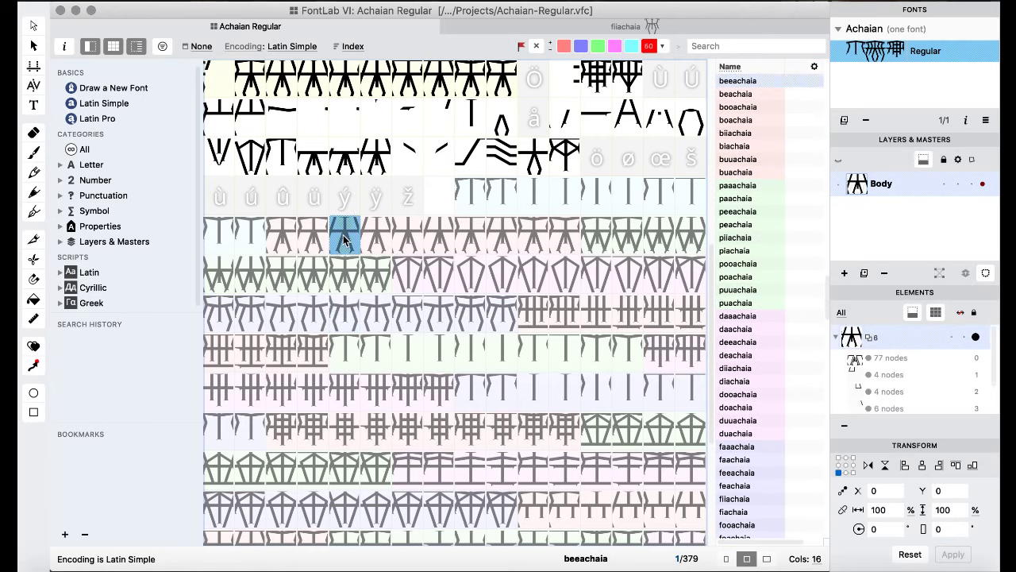
pyautogui.click(302, 233)
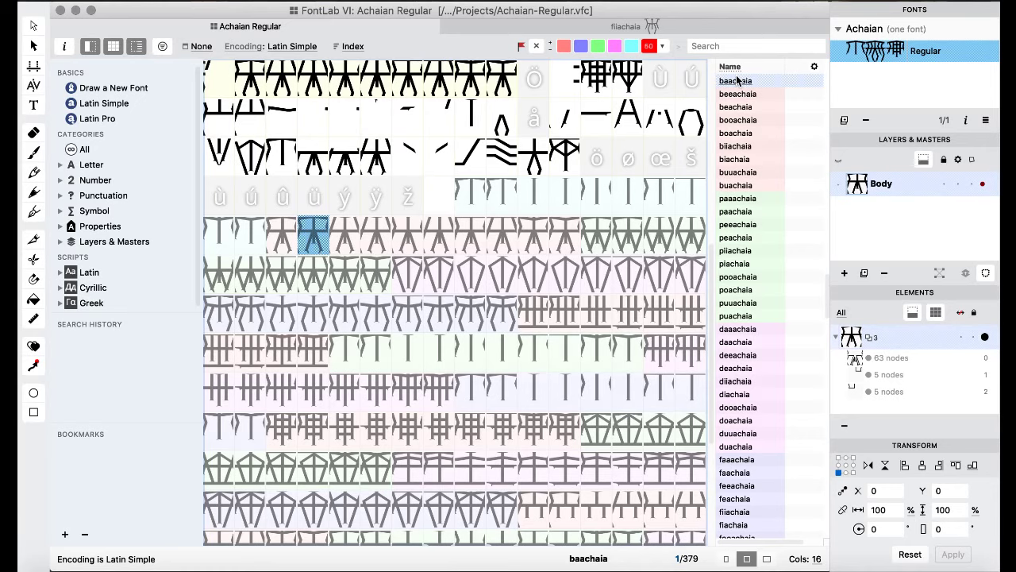
pyautogui.scroll(5, 743, 99)
pyautogui.scroll(10, 747, 117)
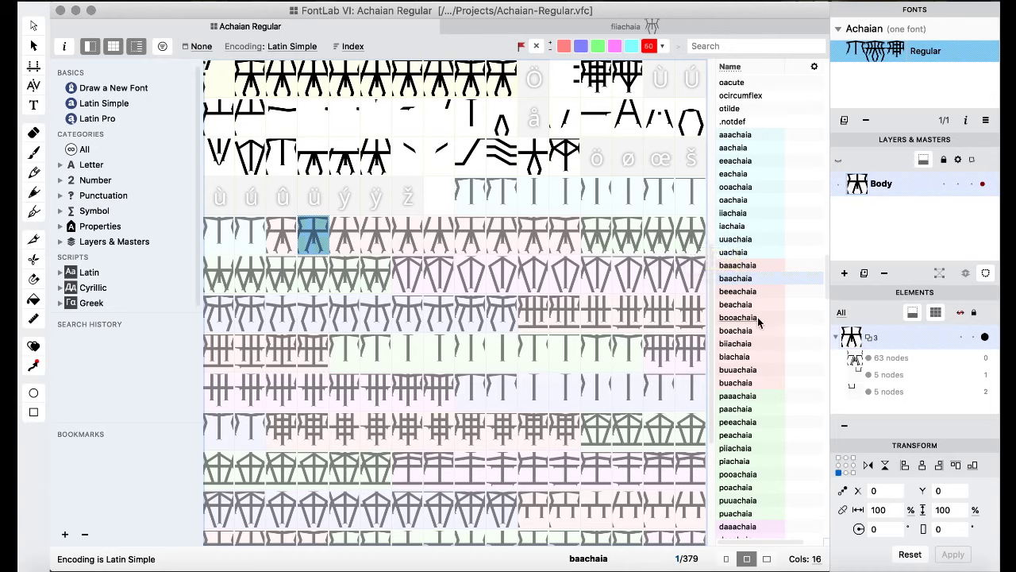
# - Review the syllable names in the glyph list, examine the ooachaia and iiachaia outlines in the glyph editor, and return to the font window
pyautogui.scroll(-2, 760, 278)
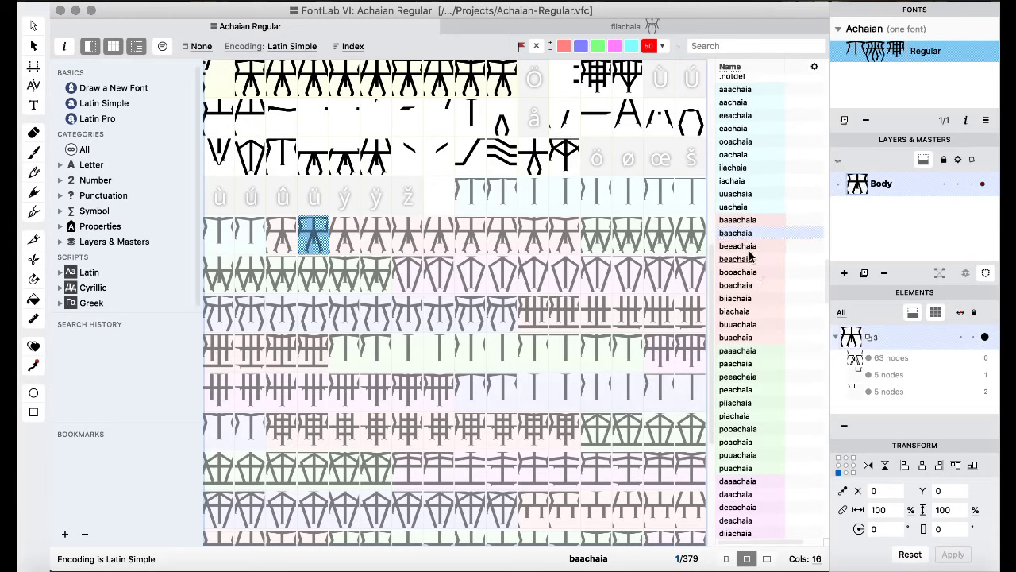
pyautogui.scroll(-3, 759, 308)
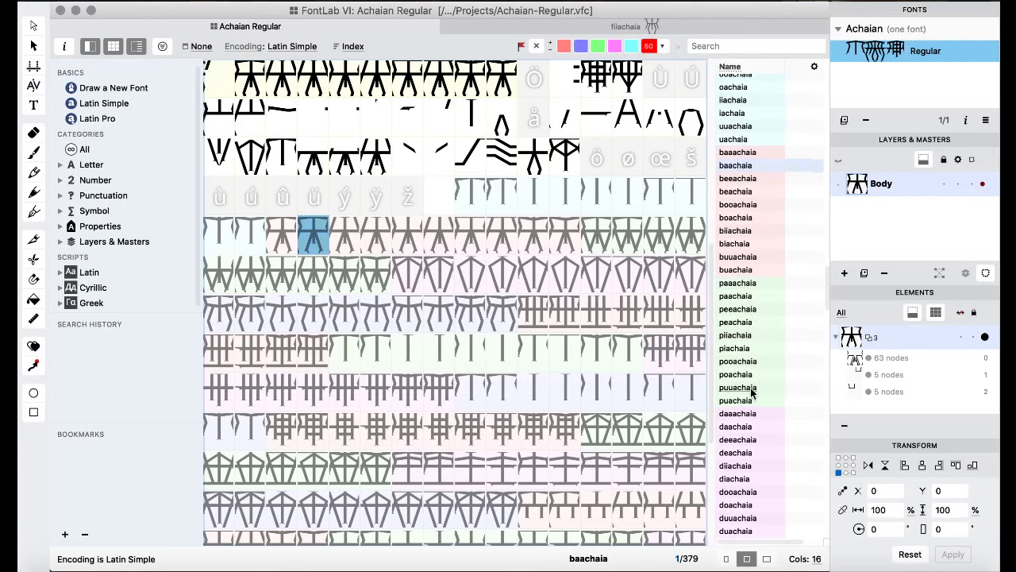
pyautogui.scroll(-10, 751, 393)
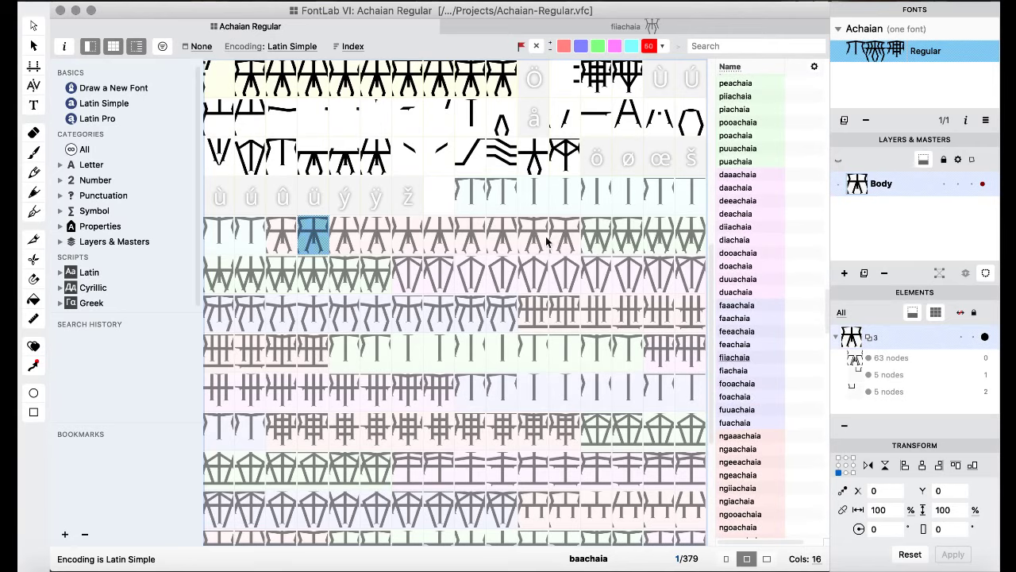
pyautogui.click(492, 197)
pyautogui.click(601, 202)
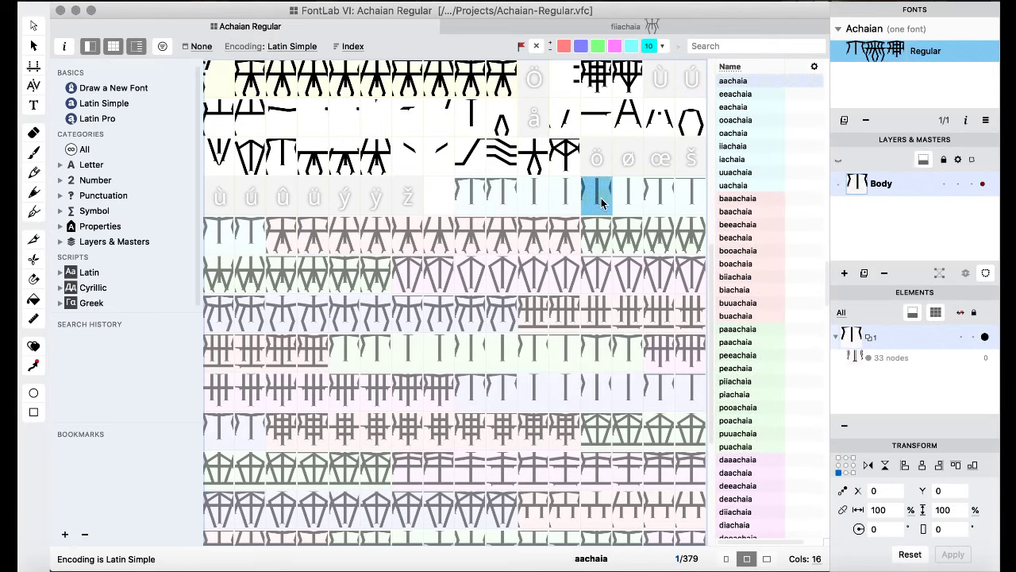
pyautogui.doubleClick(601, 200)
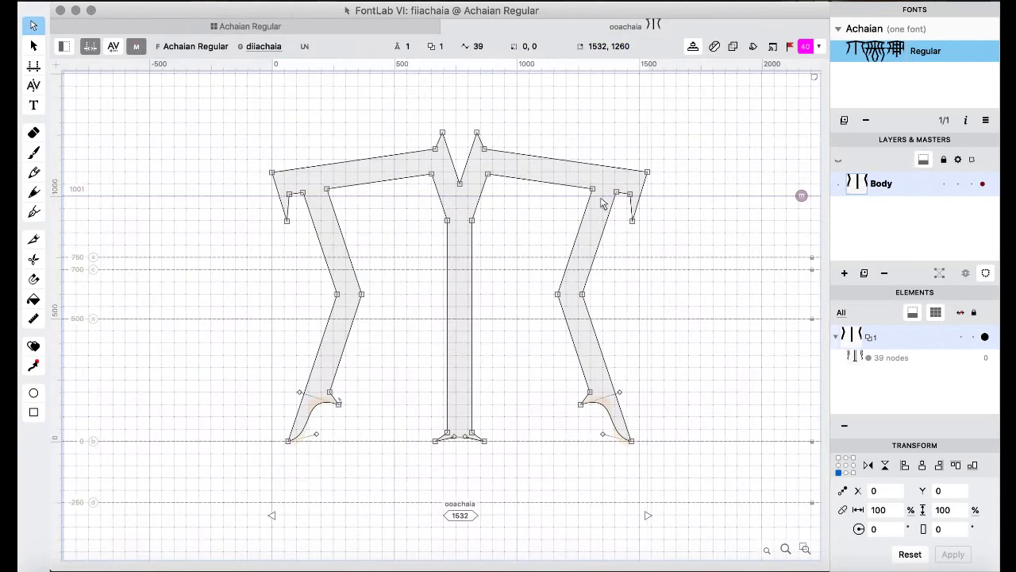
pyautogui.click(308, 27)
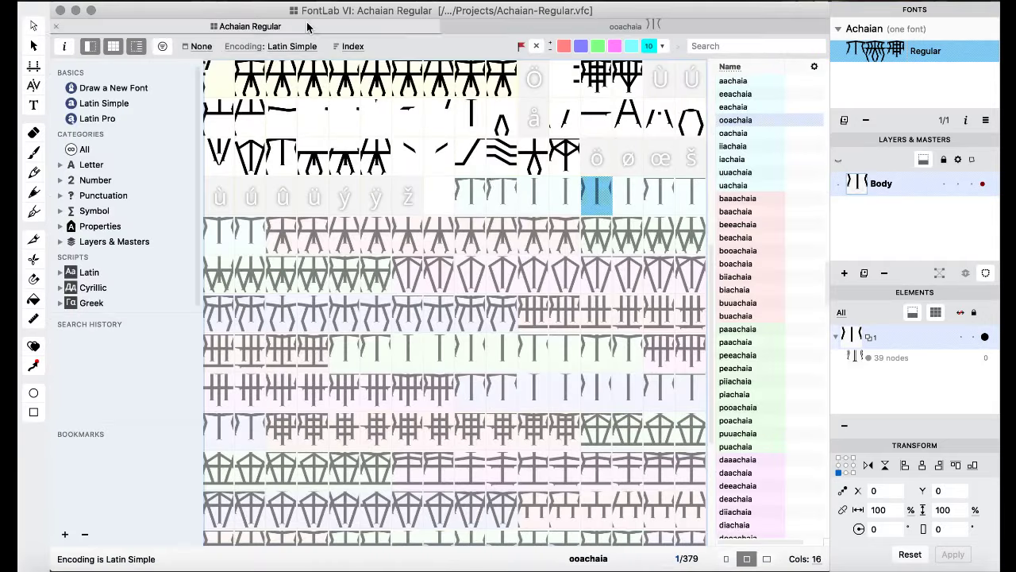
pyautogui.doubleClick(651, 203)
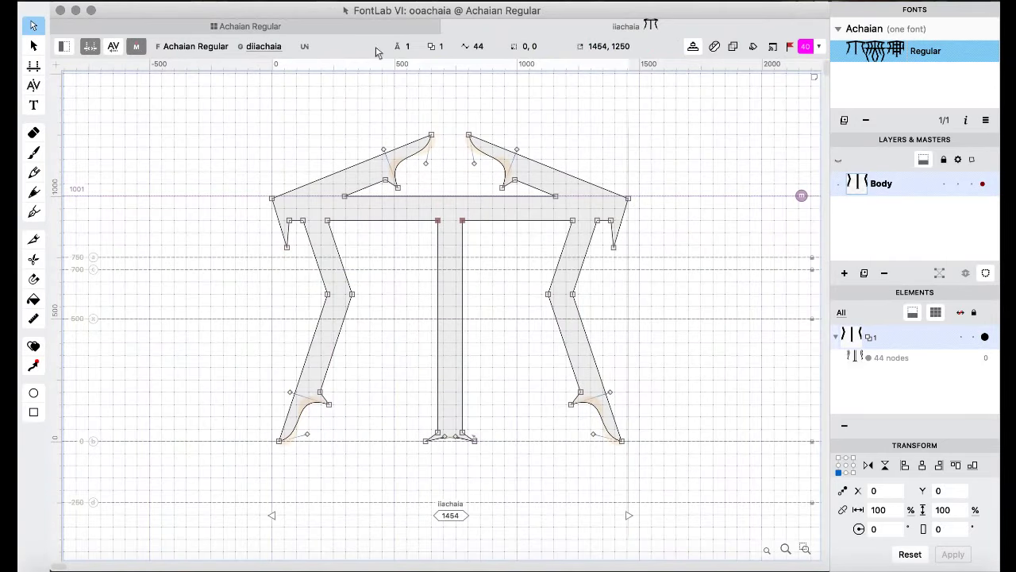
pyautogui.click(318, 34)
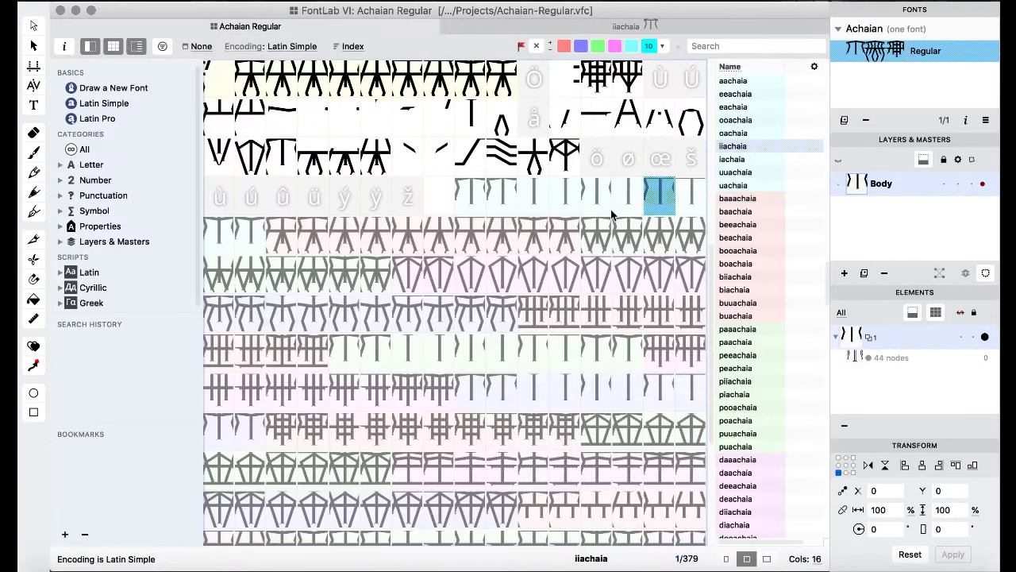
pyautogui.doubleClick(654, 205)
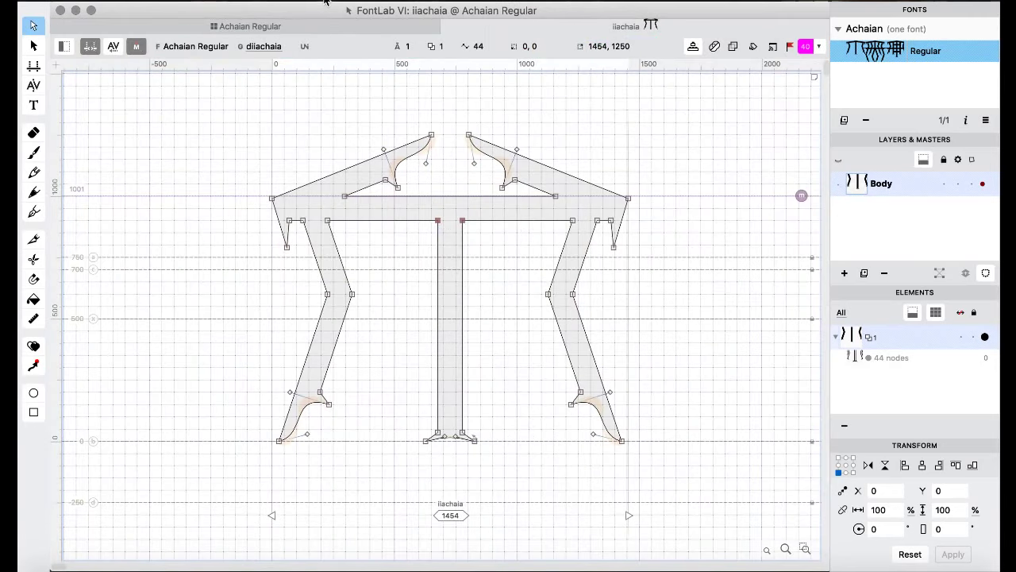
pyautogui.click(315, 25)
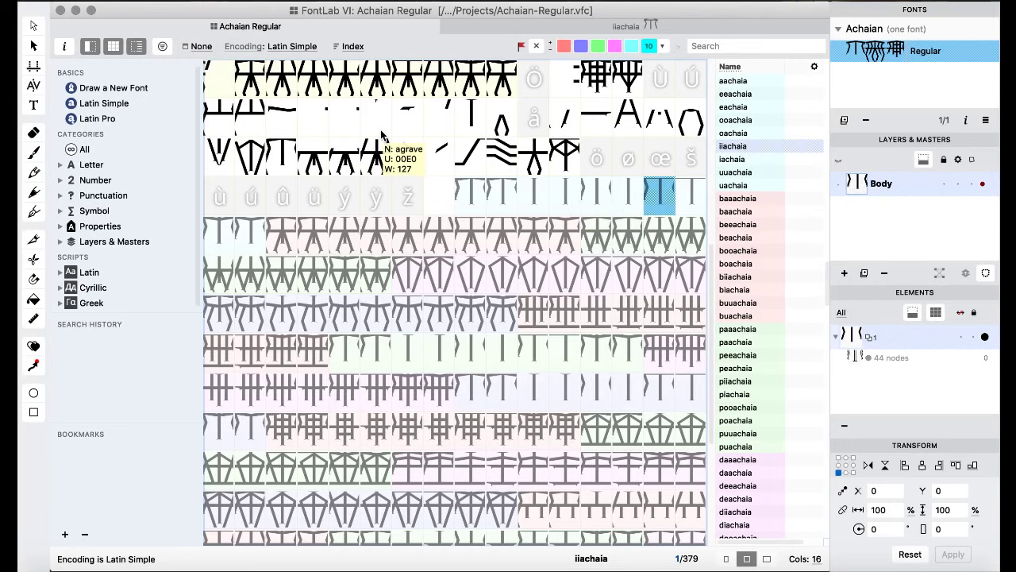
# - Switch to the workspace showing the liga feature code, examine its syllable substitutions, and restore the glyph-editing workspace
pyautogui.click(556, 0)
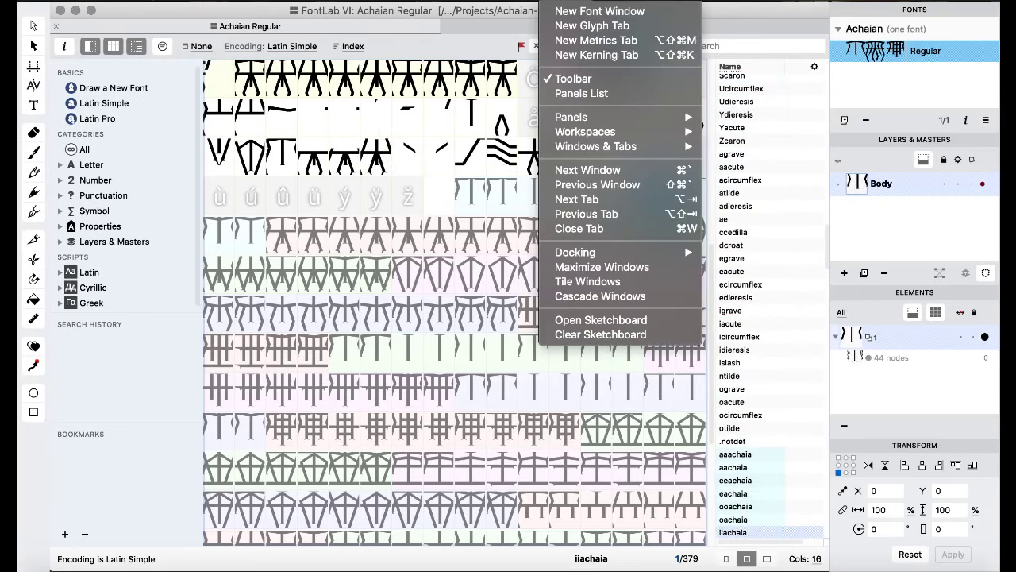
pyautogui.moveTo(593, 134)
pyautogui.click(762, 178)
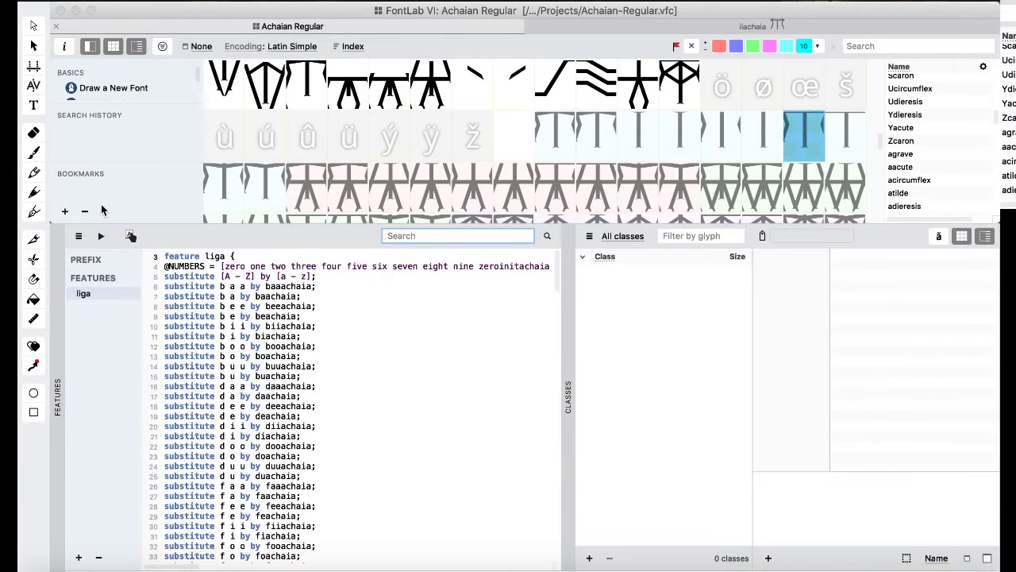
pyautogui.click(584, 4)
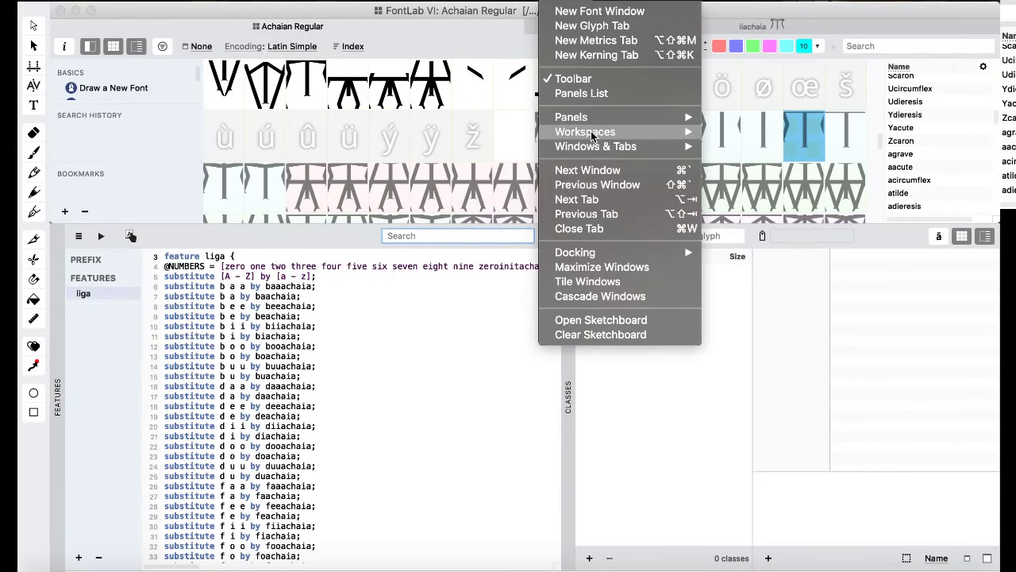
pyautogui.moveTo(590, 131)
pyautogui.click(739, 132)
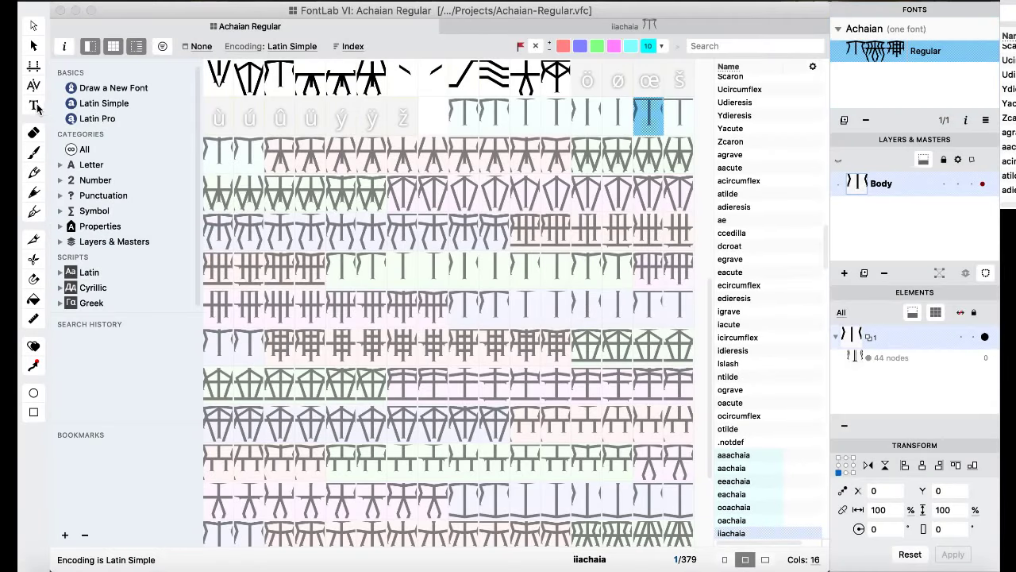
# - Start a text preview with the OpenType features enabled and replace the iiachaia sample with the text bii
pyautogui.click(33, 104)
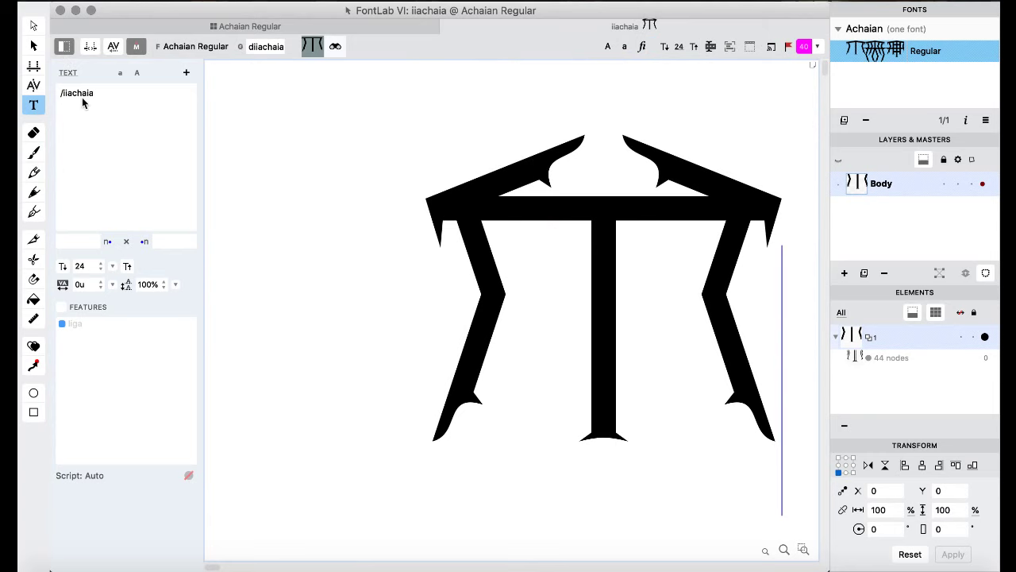
pyautogui.click(63, 308)
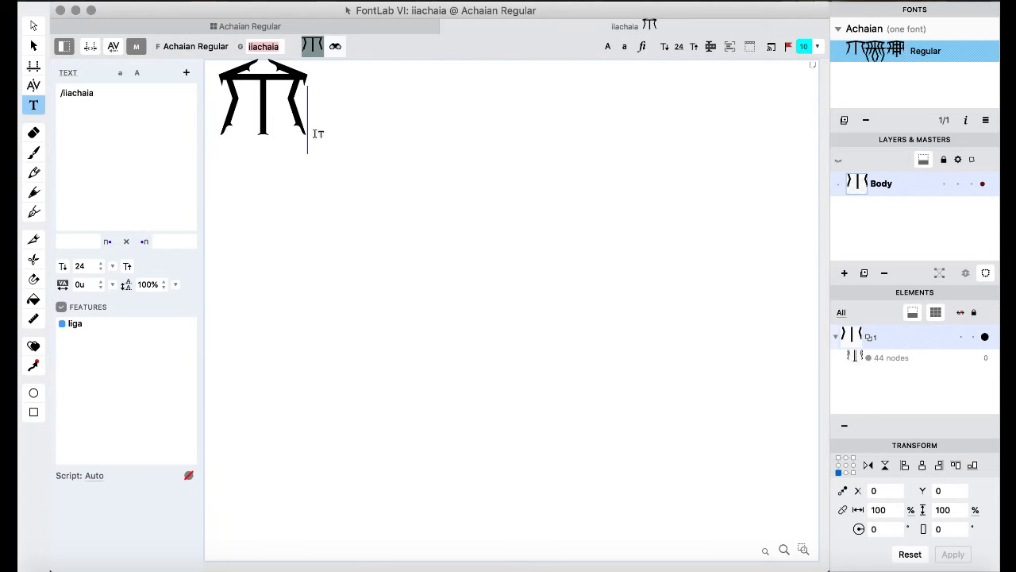
pyautogui.write('bii')
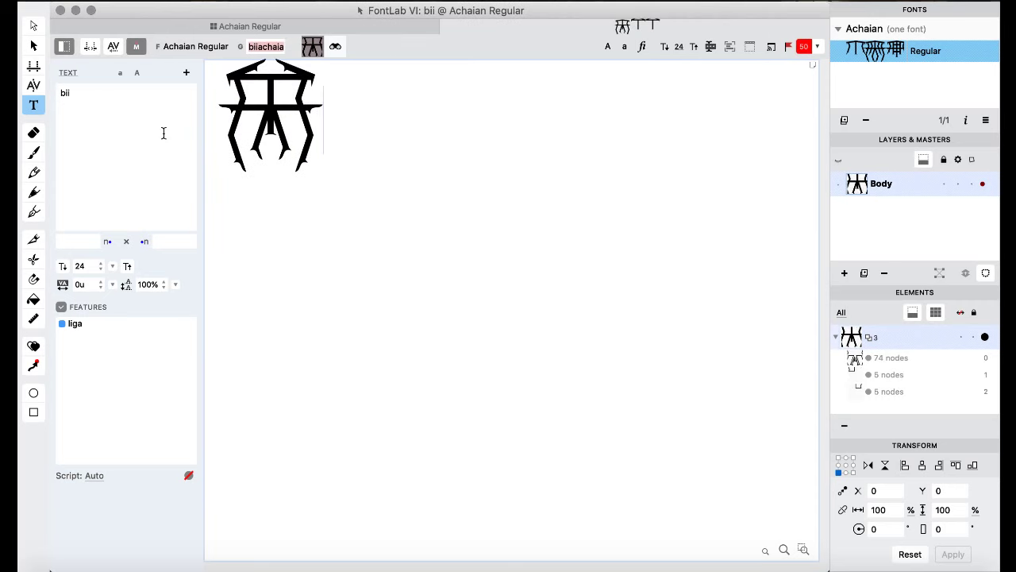
# - Extend the preview text with the syllables dii, kii, lii and qii so it reads biidiikiilliiqii
pyautogui.write('dii')
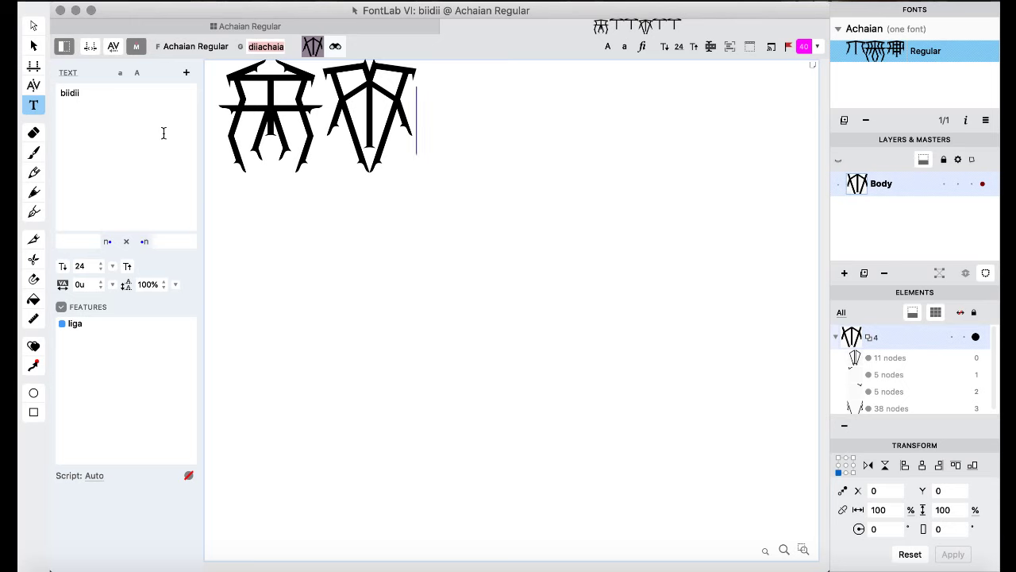
pyautogui.write('kii')
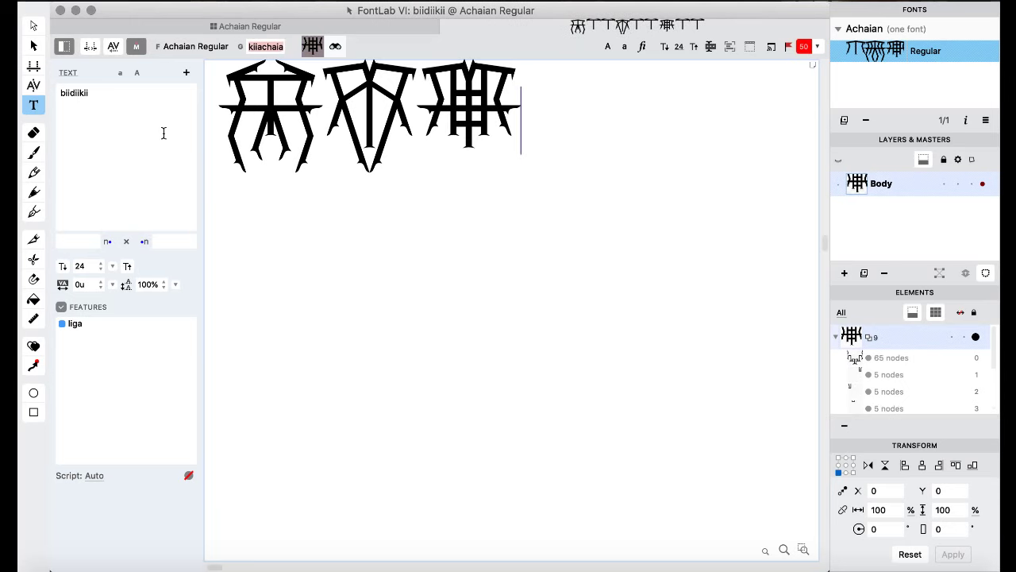
pyautogui.write('lii')
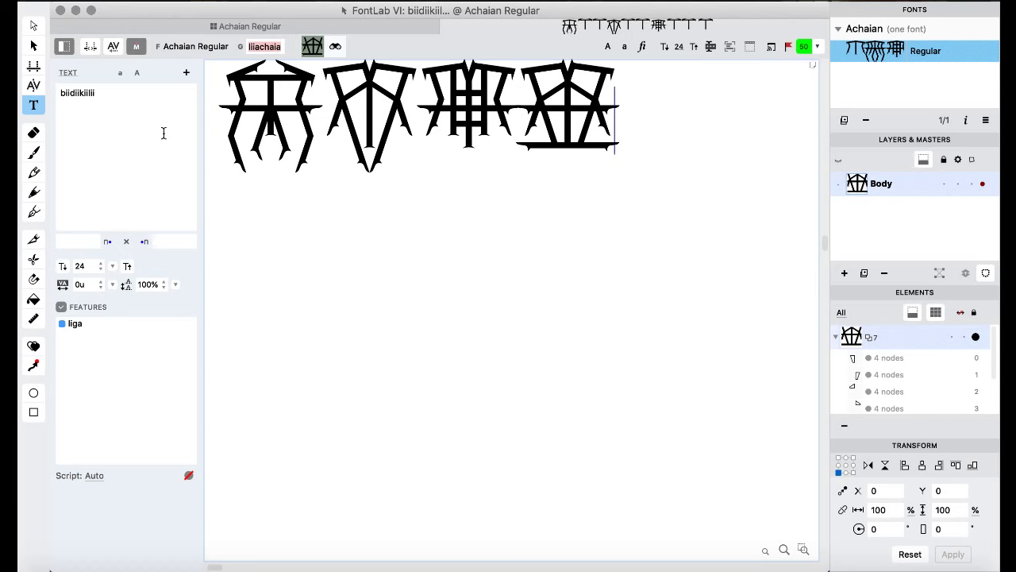
pyautogui.press('BackSpace')
pyautogui.press('BackSpace')
pyautogui.write('lii')
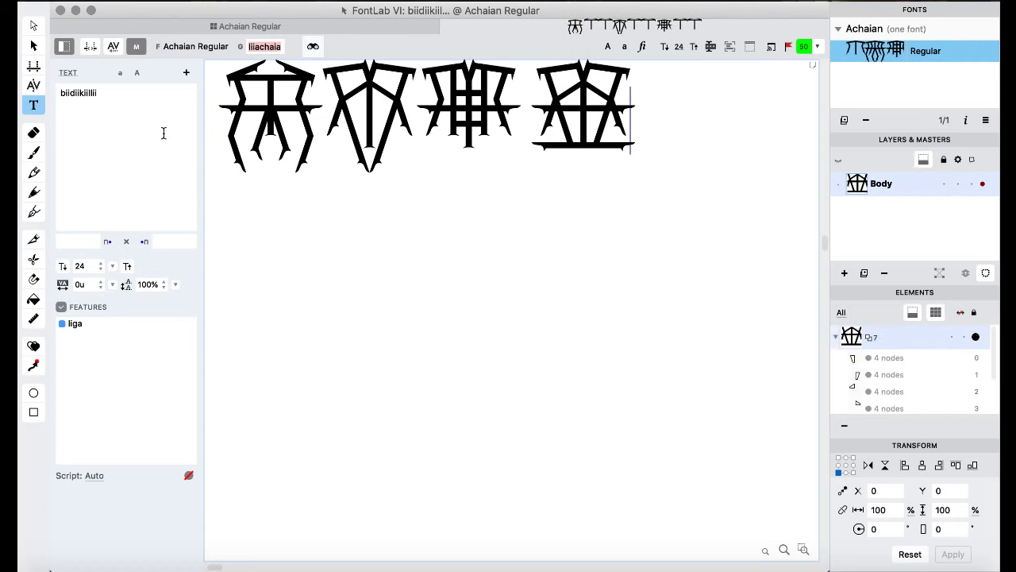
pyautogui.write('qii')
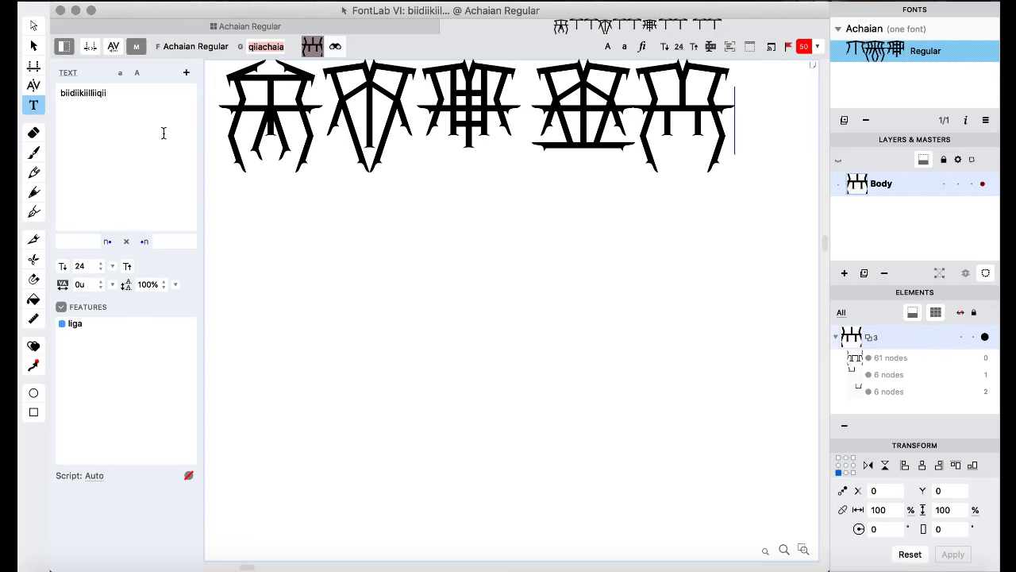
# - Return to the font window and look through the syllable glyph rows and the glyph name list up to baaachaia
pyautogui.click(262, 25)
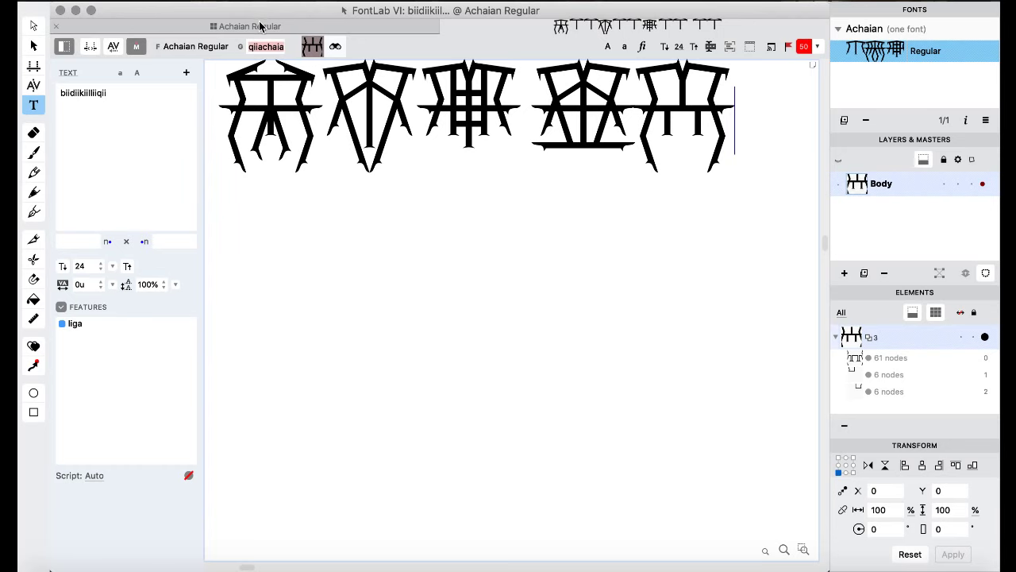
pyautogui.click(500, 254)
pyautogui.scroll(-2, 500, 254)
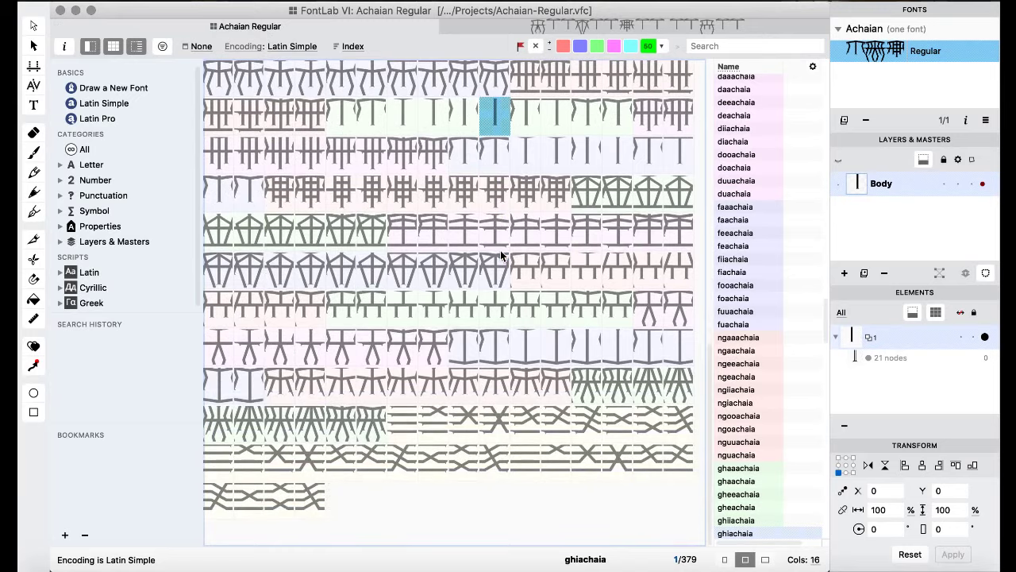
pyautogui.scroll(4, 500, 254)
pyautogui.scroll(-4, 501, 254)
pyautogui.scroll(2, 501, 254)
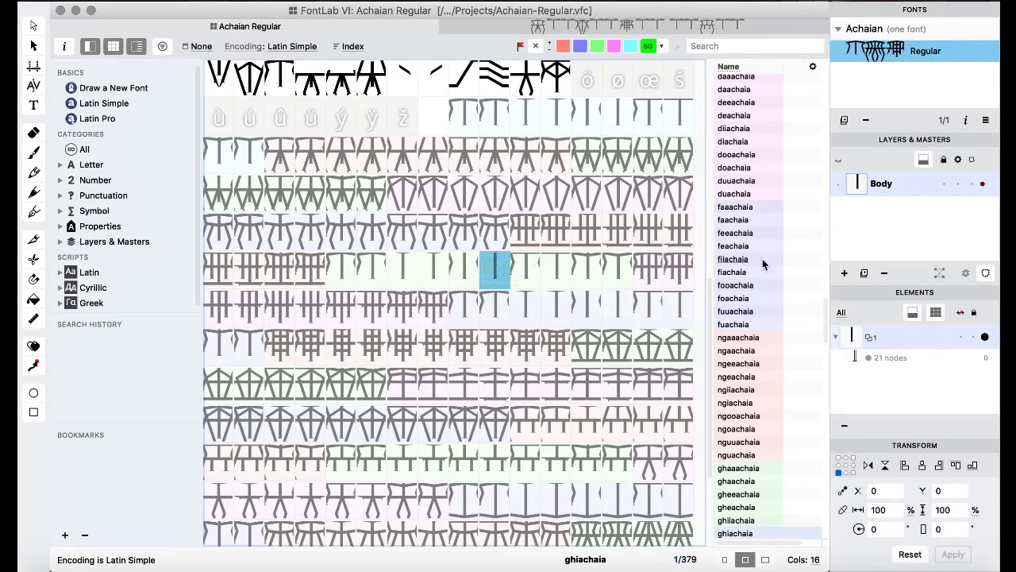
pyautogui.scroll(5, 762, 258)
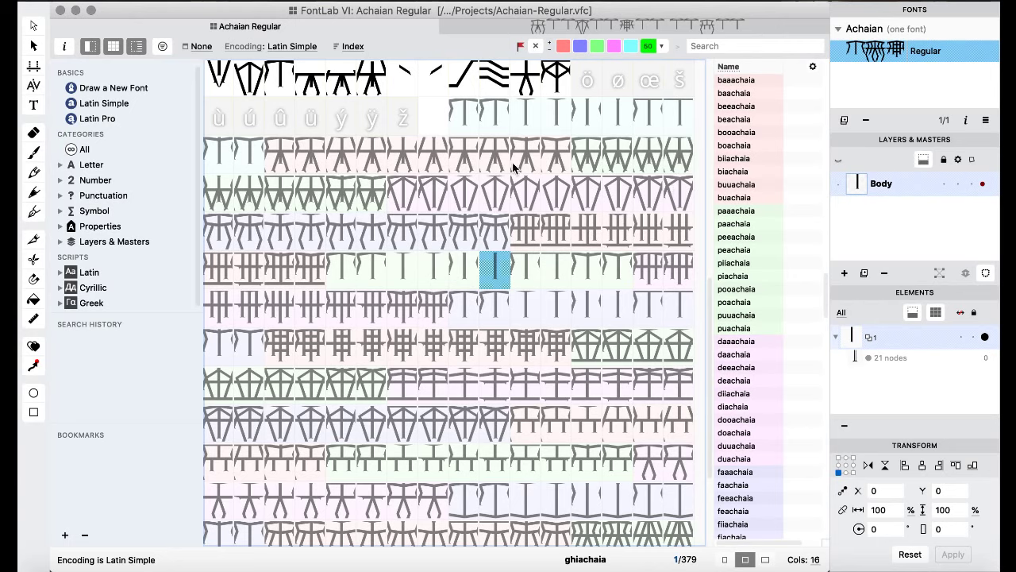
# - Locate the poachaia glyph, compare the pooachaia and piachaia outlines in the glyph editor, and return to the font window
pyautogui.click(483, 156)
pyautogui.moveTo(617, 155); pyautogui.dragTo(312, 192)
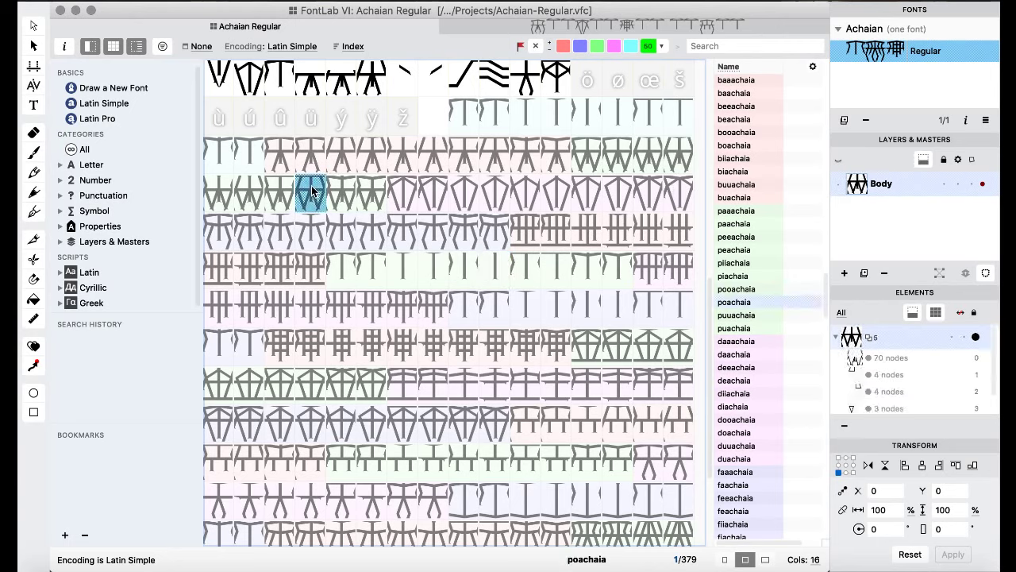
pyautogui.doubleClick(289, 191)
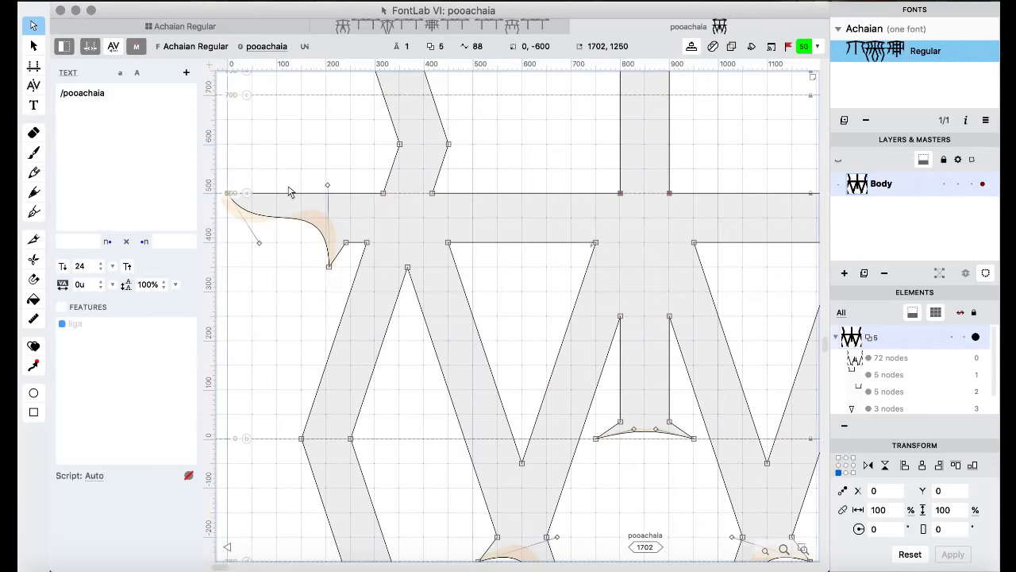
pyautogui.scroll(-5, 339, 201)
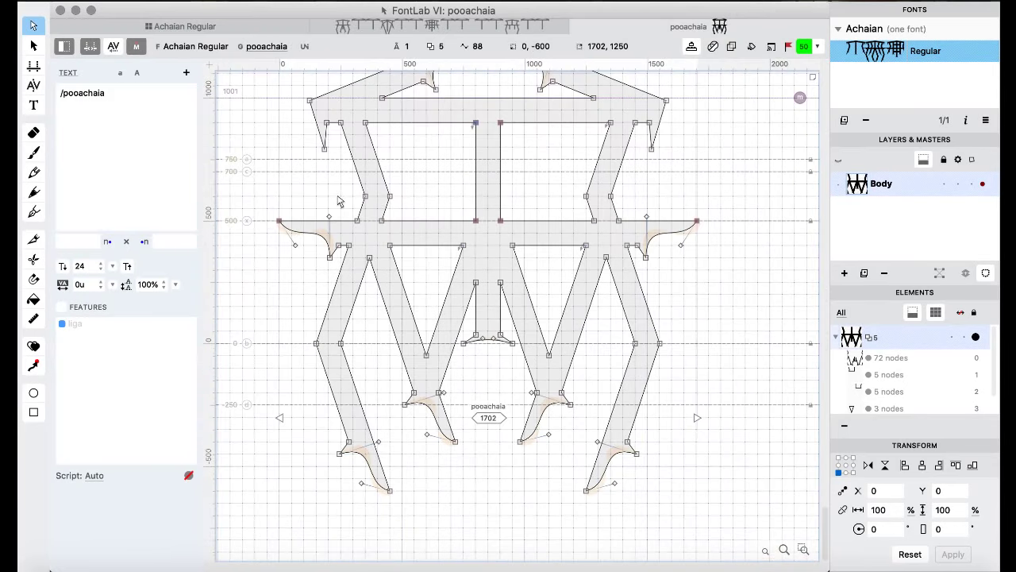
pyautogui.scroll(3, 339, 201)
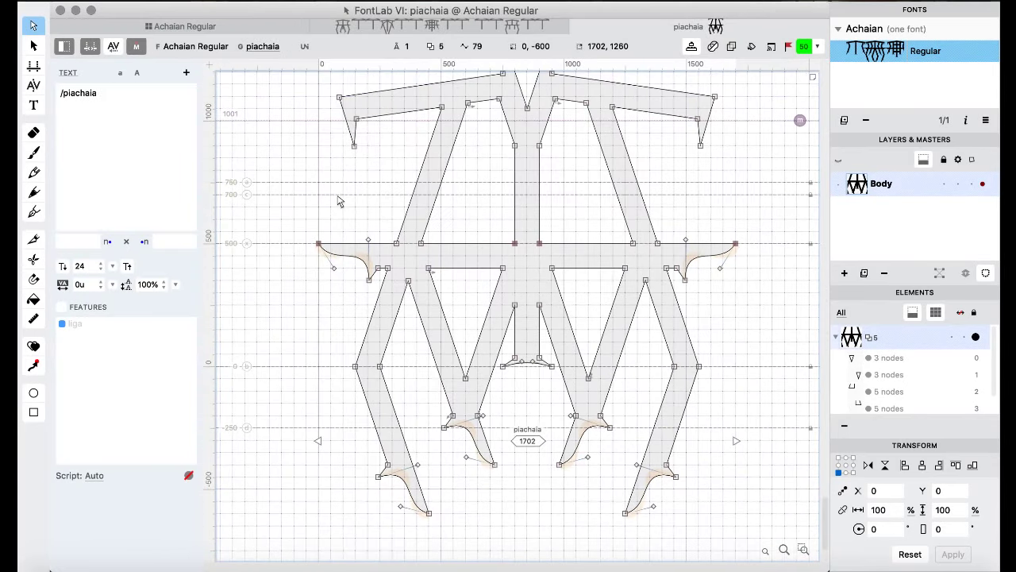
pyautogui.click(226, 28)
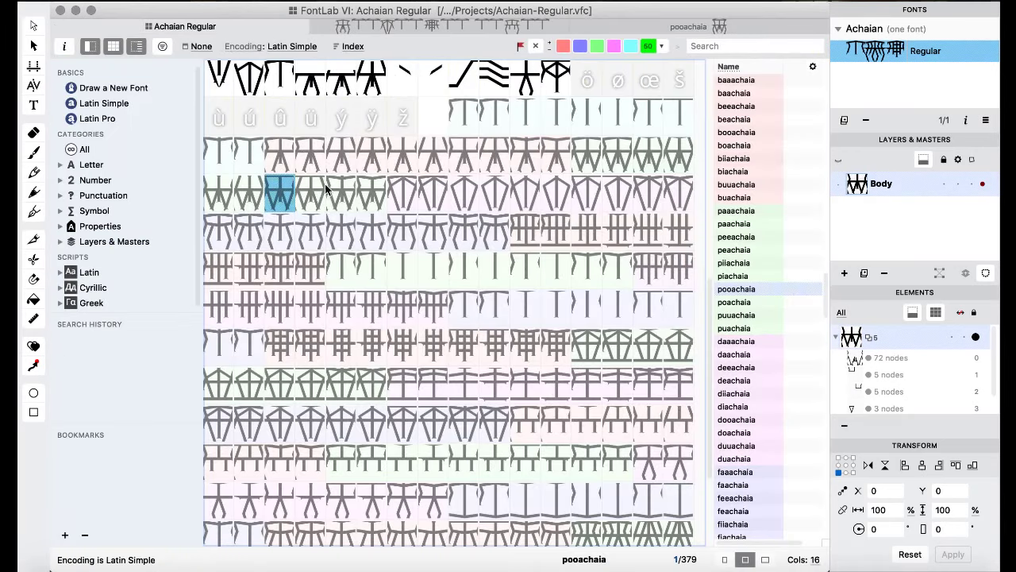
# - Copy the piiachaia and piachaia glyphs into the ugrave and uacute cells, and select the pooachaia glyph
pyautogui.click(320, 197)
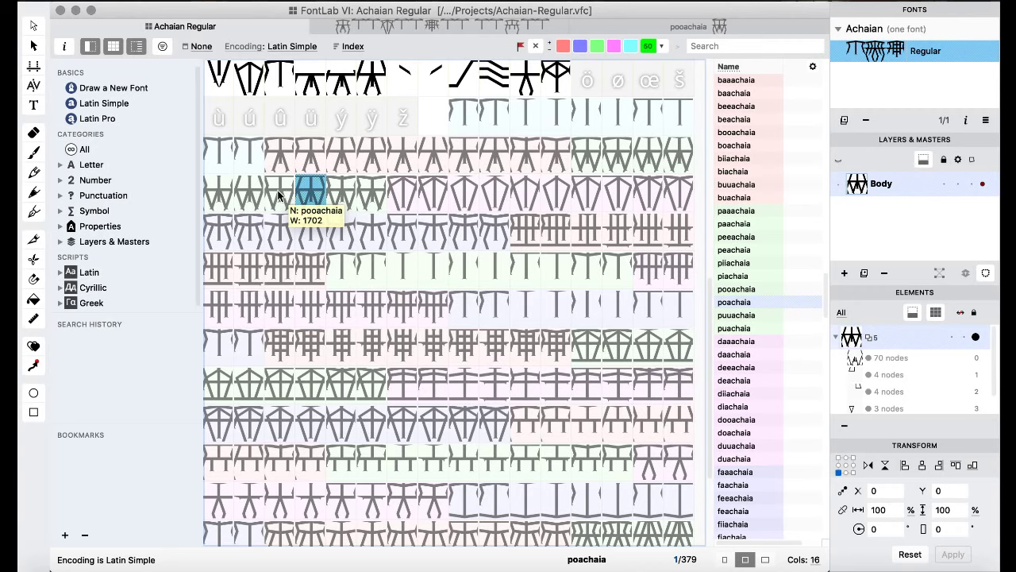
pyautogui.click(286, 193)
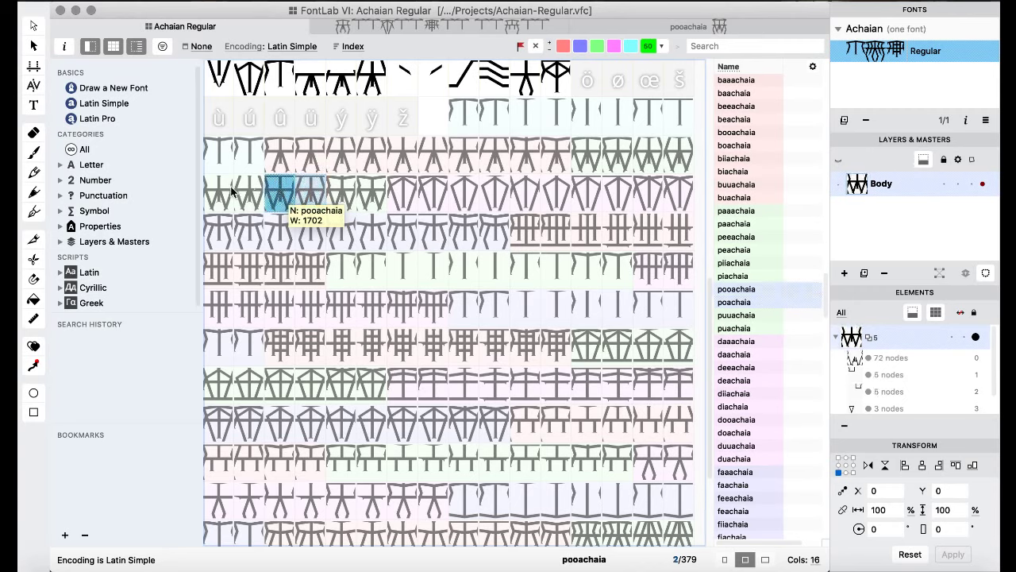
pyautogui.click(225, 193)
pyautogui.click(254, 193)
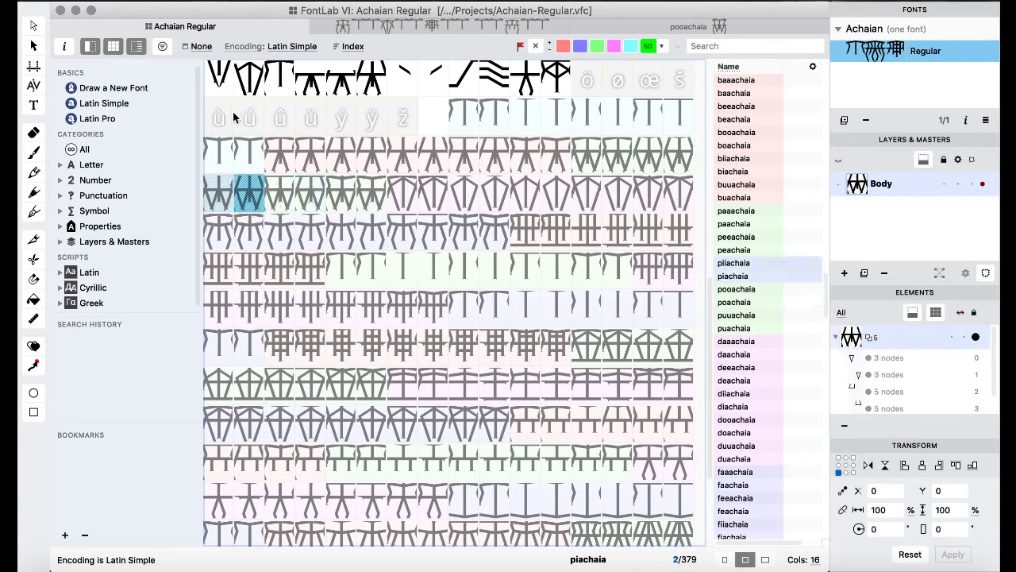
pyautogui.moveTo(256, 193); pyautogui.dragTo(245, 123)
pyautogui.click(276, 184)
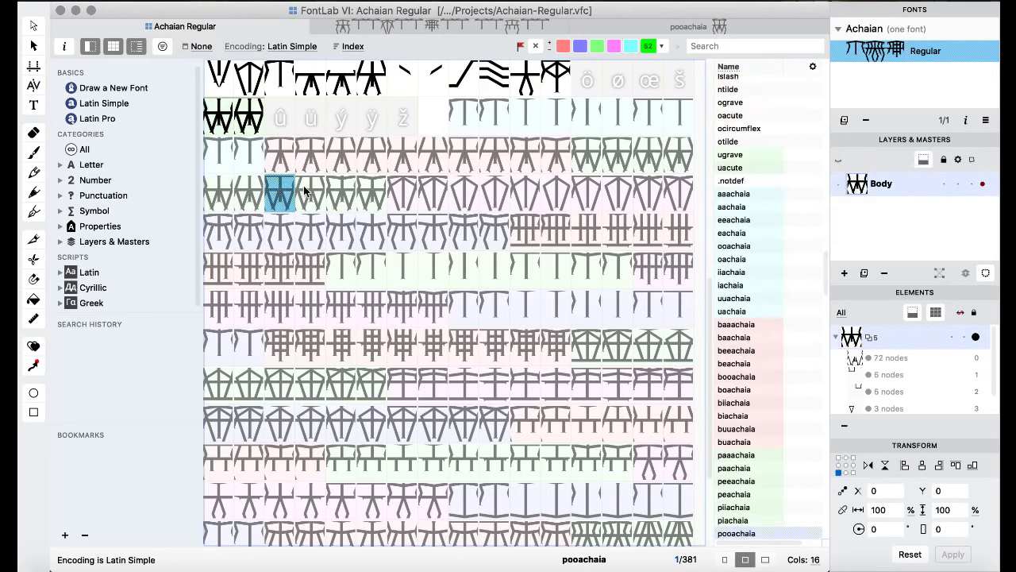
# - Replace the piiachaia and piachaia glyphs with copies of pooachaia and poachaia, without keeping the replaced symbols
pyautogui.keyDown('shift'); pyautogui.click(309, 192); pyautogui.keyUp('shift')
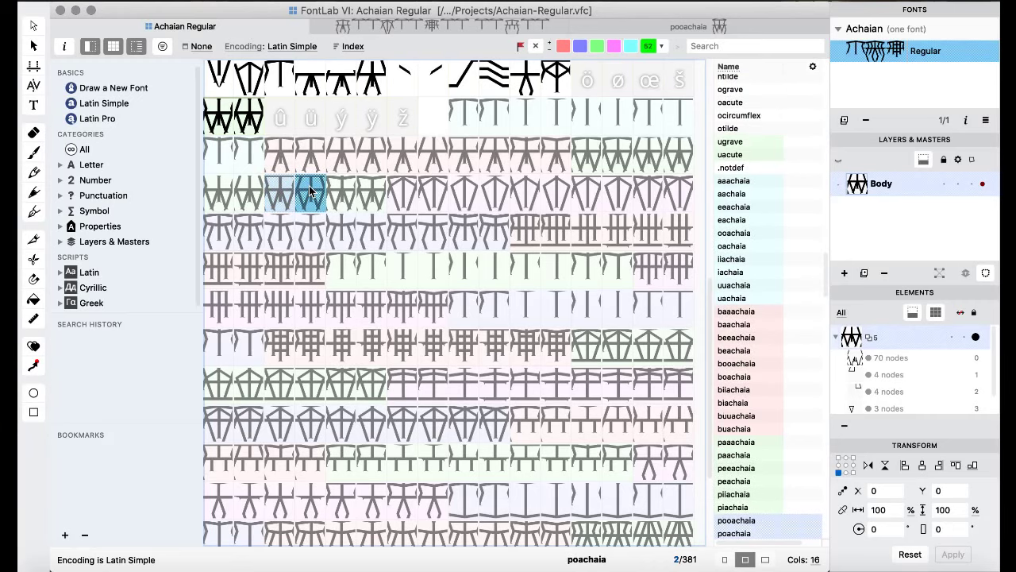
pyautogui.moveTo(309, 192); pyautogui.dragTo(224, 183)
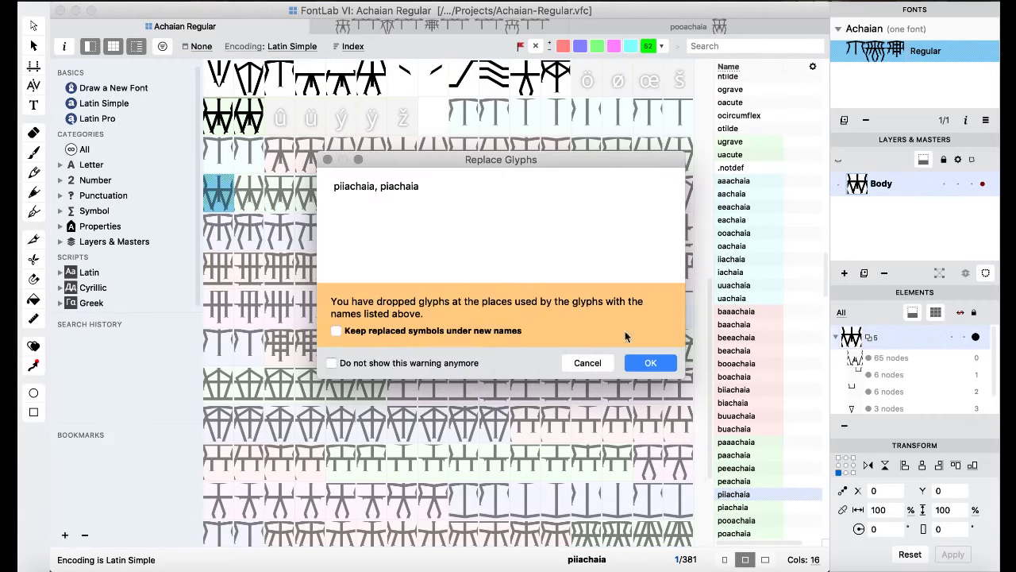
pyautogui.press('Return')
# - Move the spare ugrave and uacute glyphs onto the pooachaia and poachaia cells, deleting the spares and replacing the existing glyphs
pyautogui.click(219, 104)
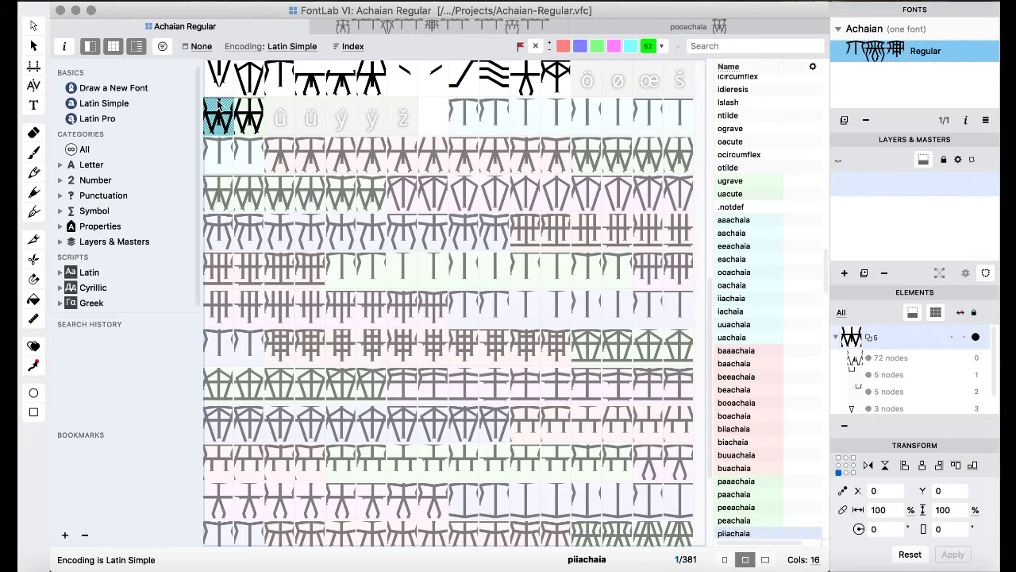
pyautogui.keyDown('shift'); pyautogui.click(251, 115); pyautogui.keyUp('shift')
pyautogui.press('Delete')
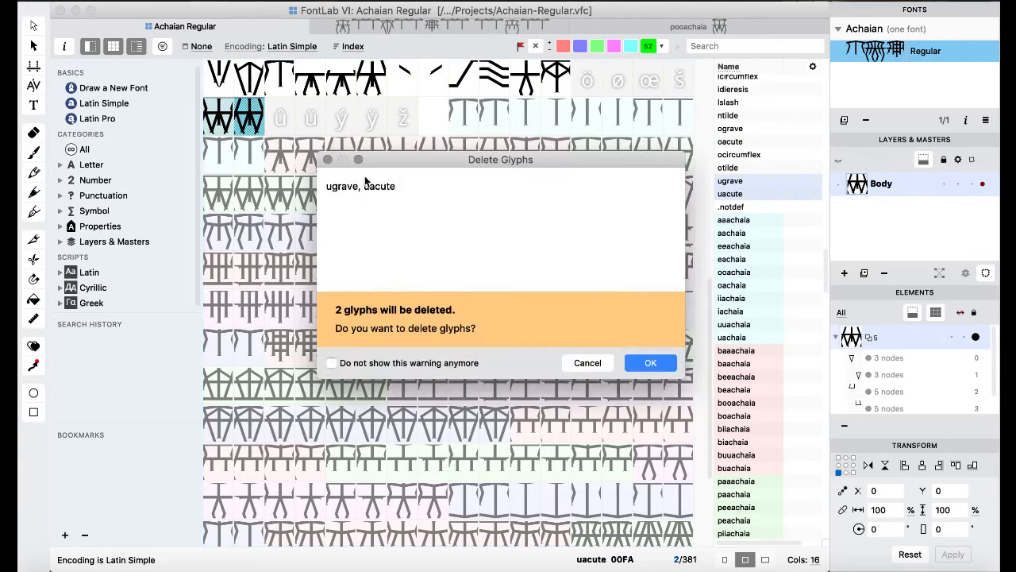
pyautogui.click(649, 364)
pyautogui.click(285, 193)
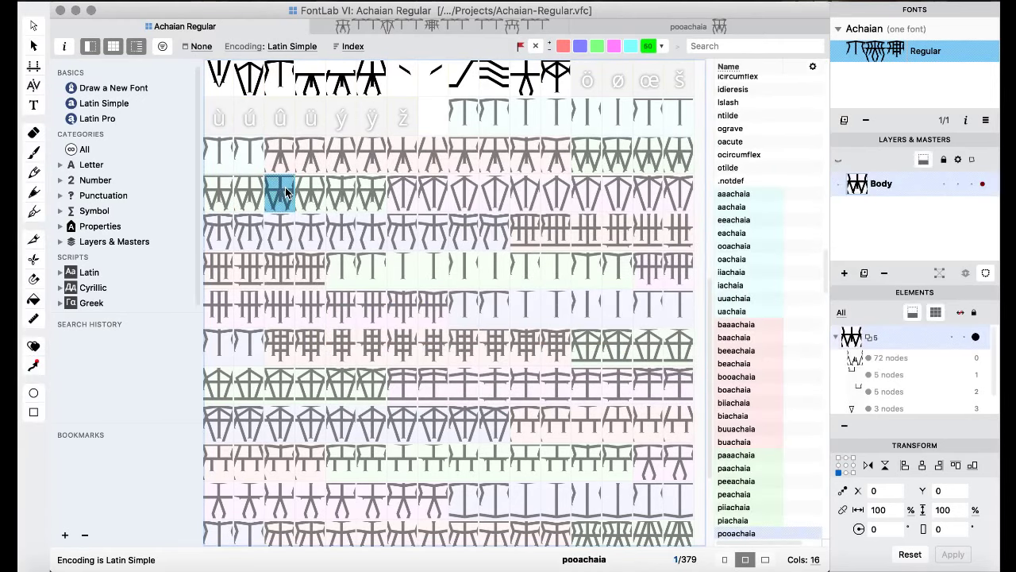
pyautogui.moveTo(285, 187); pyautogui.dragTo(278, 195)
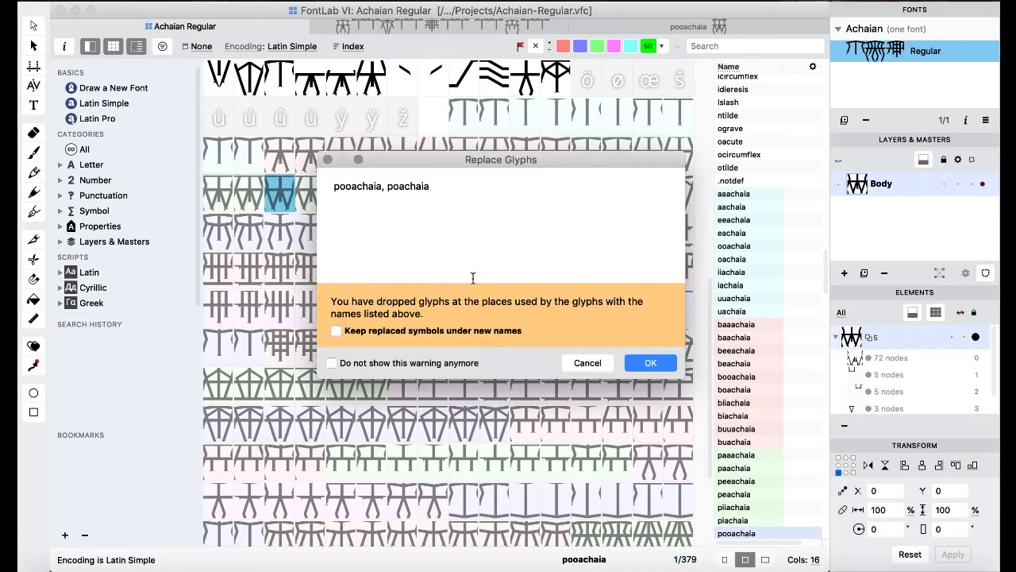
pyautogui.click(653, 361)
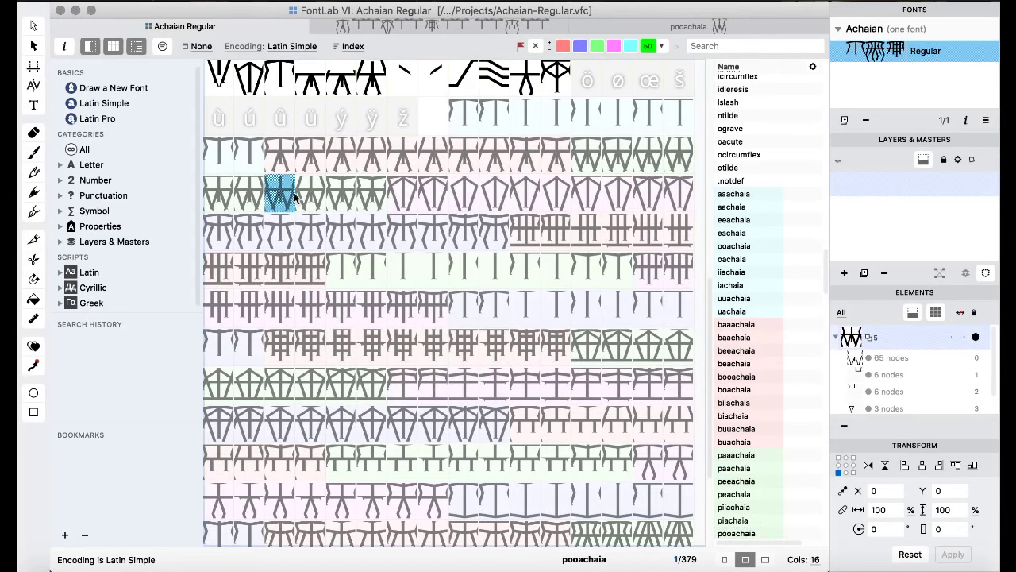
# - Check the outlines from piiachaia through poachaia in the glyph editor, and return to the font window
pyautogui.click(218, 192)
pyautogui.doubleClick(220, 197)
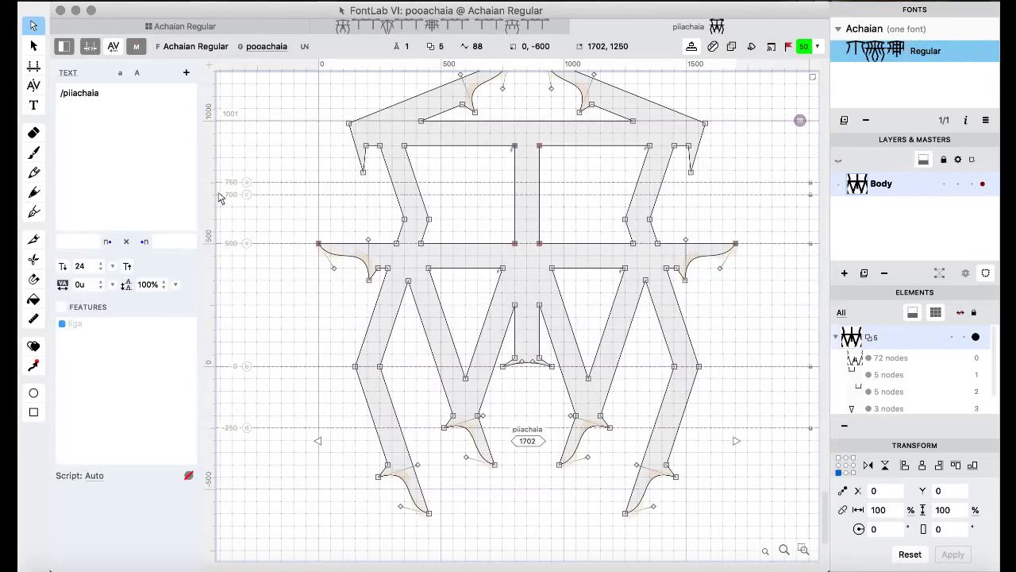
pyautogui.press('super+bracketright')
pyautogui.press('super+bracketright')
pyautogui.press('super+bracketright')
pyautogui.press('super+bracketright')
pyautogui.press('super+bracketright')
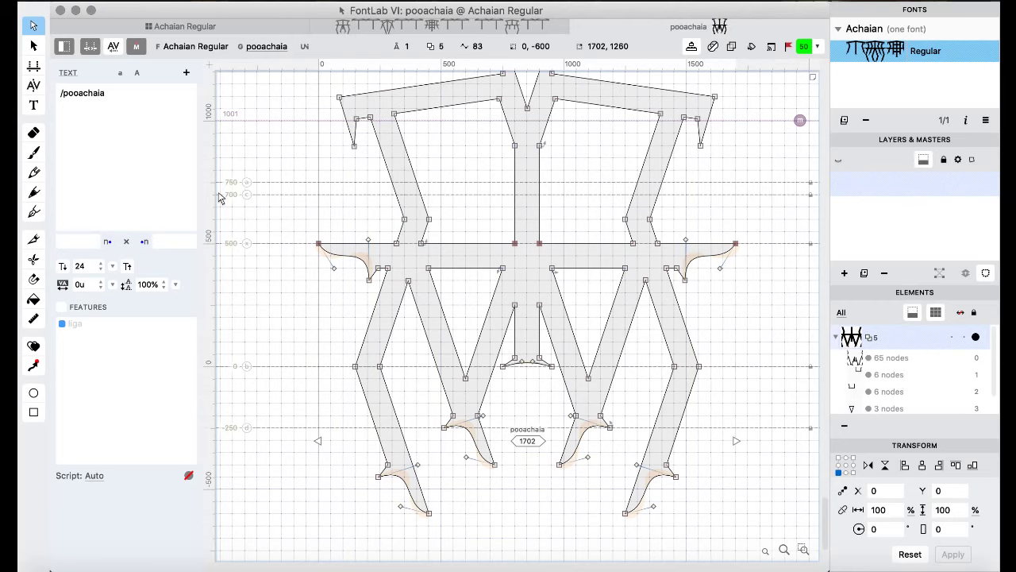
pyautogui.press('super+bracketright')
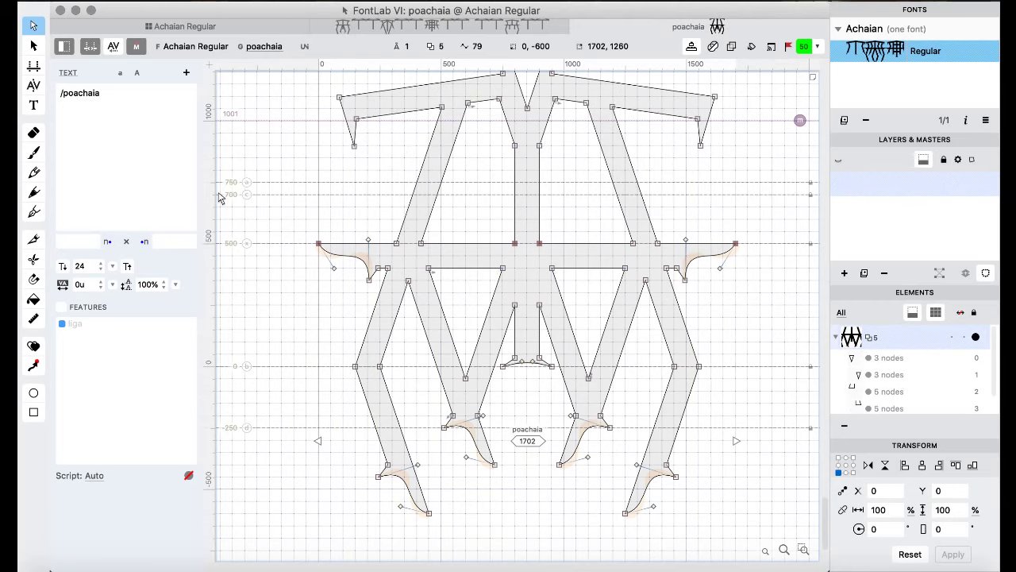
pyautogui.click(166, 26)
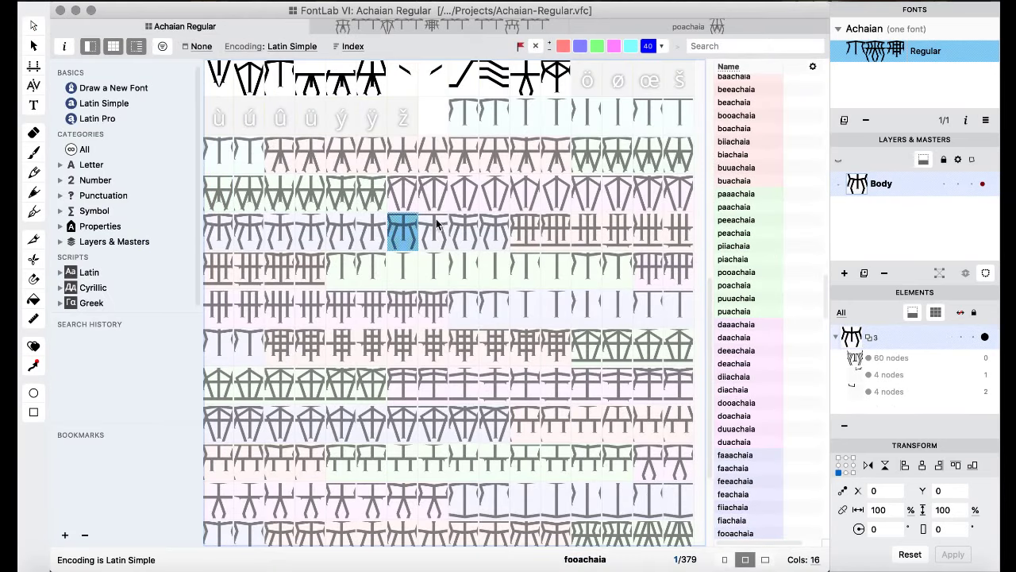
# - Look through the d-syllable glyph cells from daachaia to dooachaia in the font window
pyautogui.click(428, 193)
pyautogui.click(488, 205)
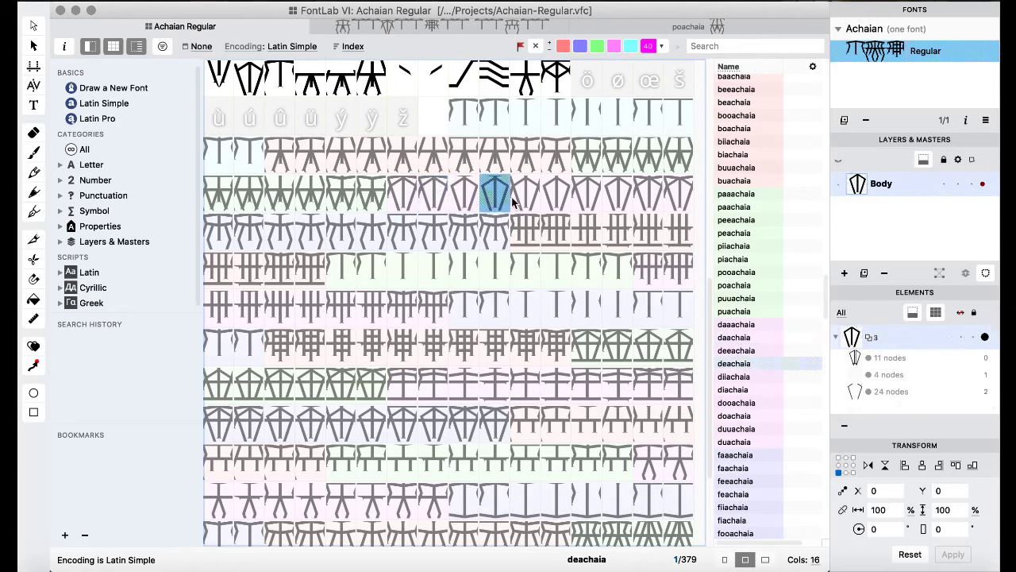
pyautogui.click(516, 200)
pyautogui.click(554, 206)
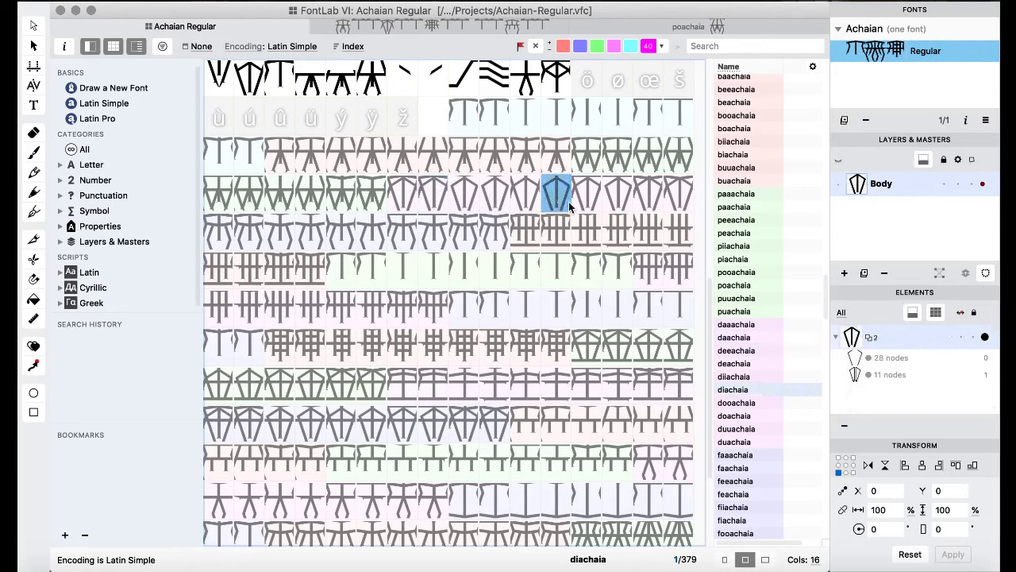
pyautogui.click(583, 206)
pyautogui.click(559, 197)
pyautogui.click(534, 202)
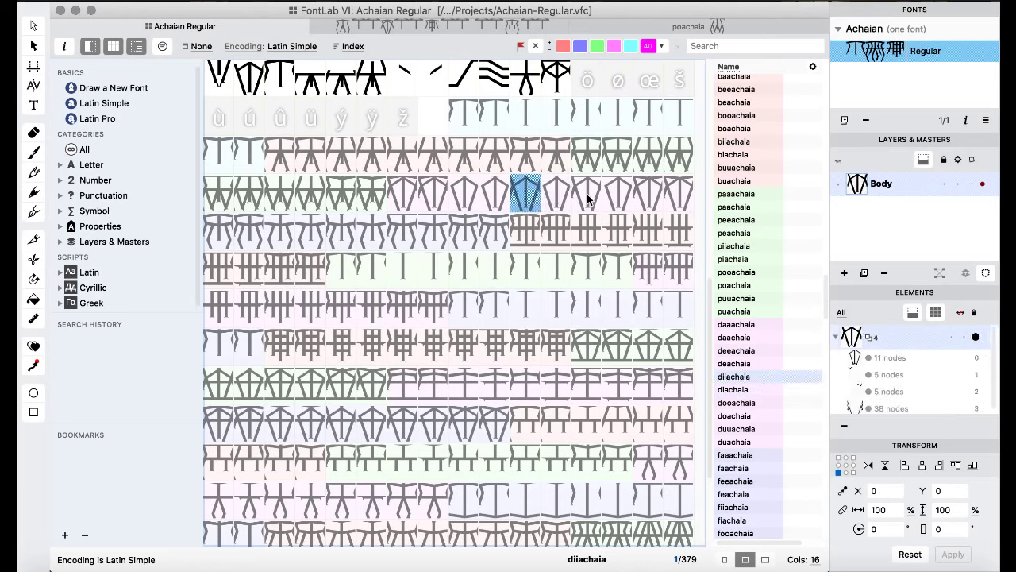
pyautogui.click(558, 200)
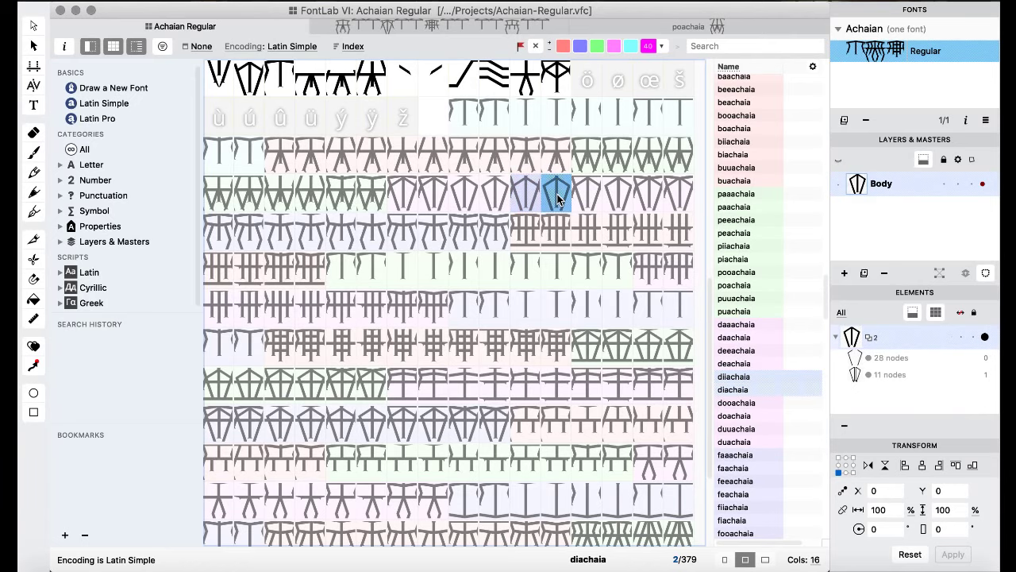
pyautogui.press('Delete')
pyautogui.click(650, 359)
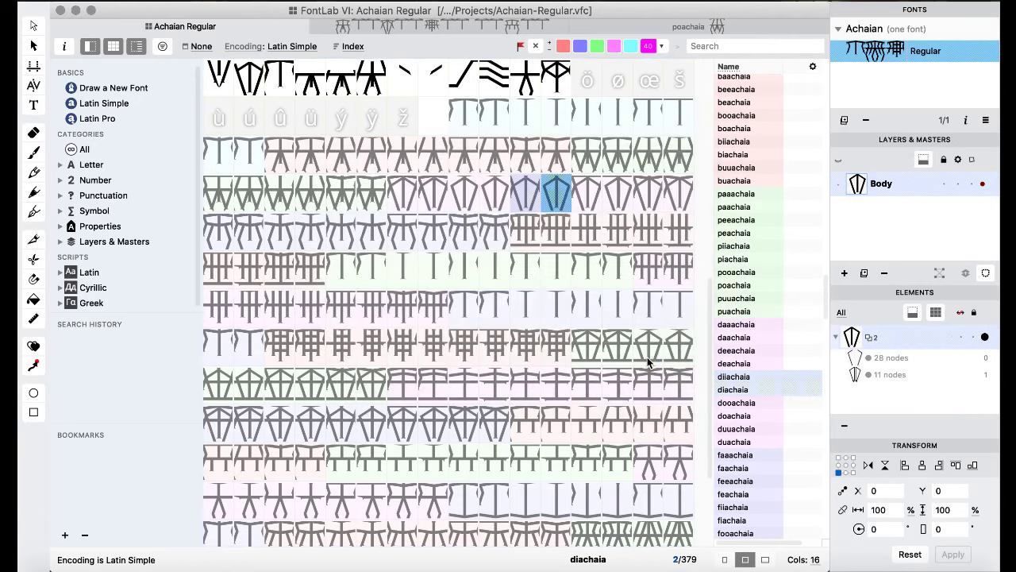
pyautogui.scroll(-10, 573, 264)
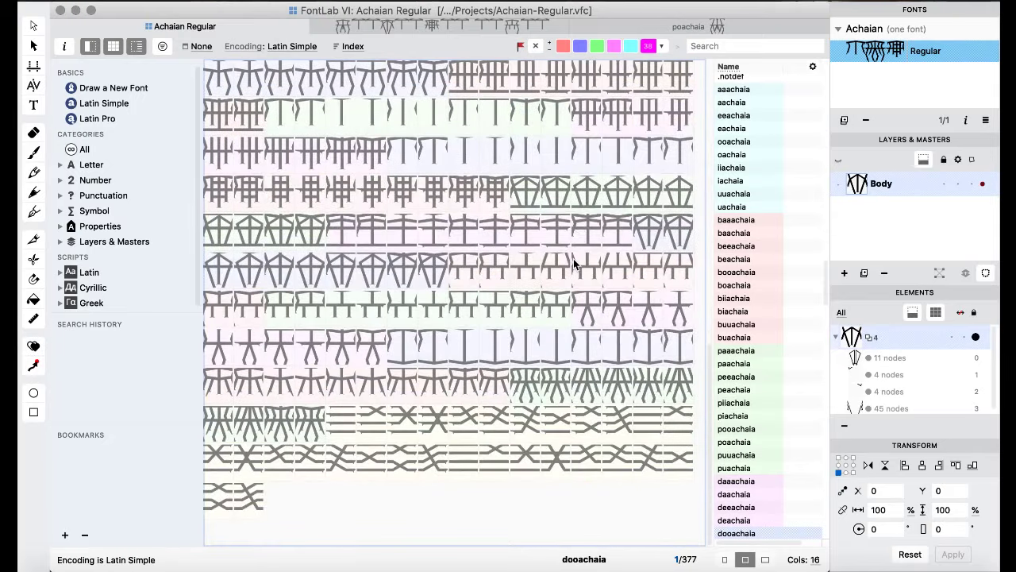
pyautogui.scroll(3, 573, 264)
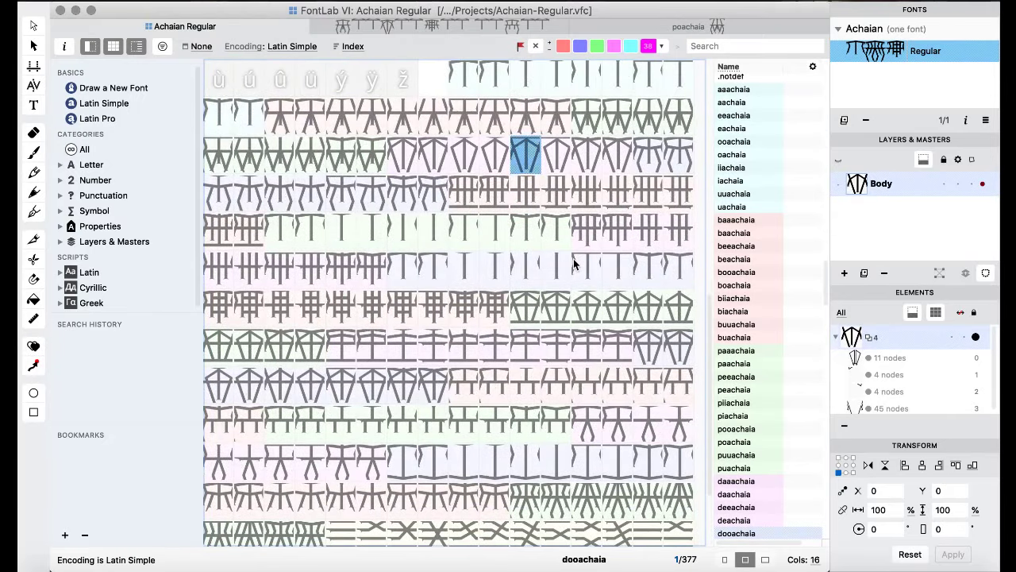
pyautogui.press('super+z')
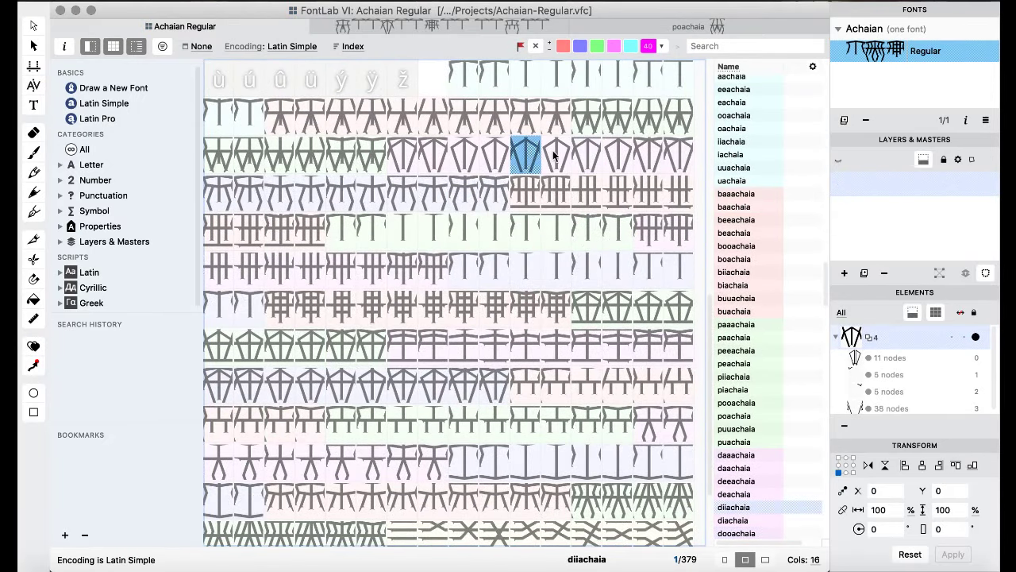
# - Copy the diiachaia and diachaia glyphs into the empty udieresis and yacute cells
pyautogui.click(554, 153)
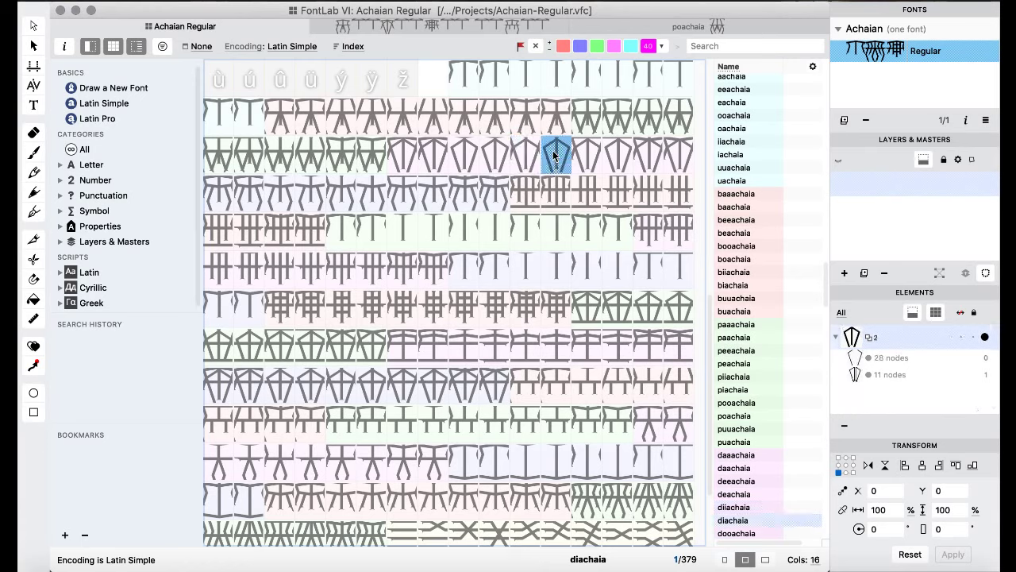
pyautogui.click(533, 157)
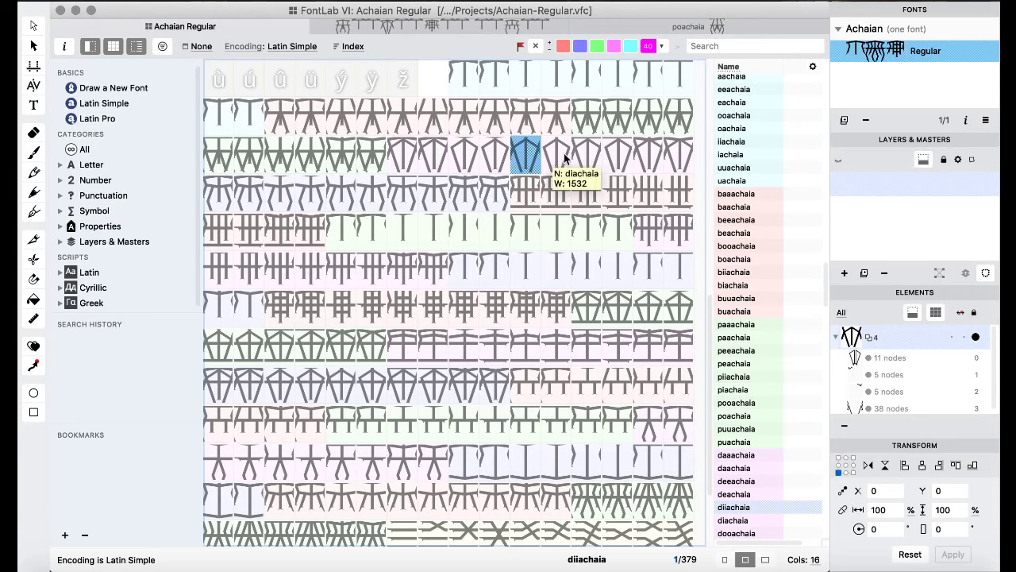
pyautogui.keyDown('shift'); pyautogui.click(564, 153); pyautogui.keyUp('shift')
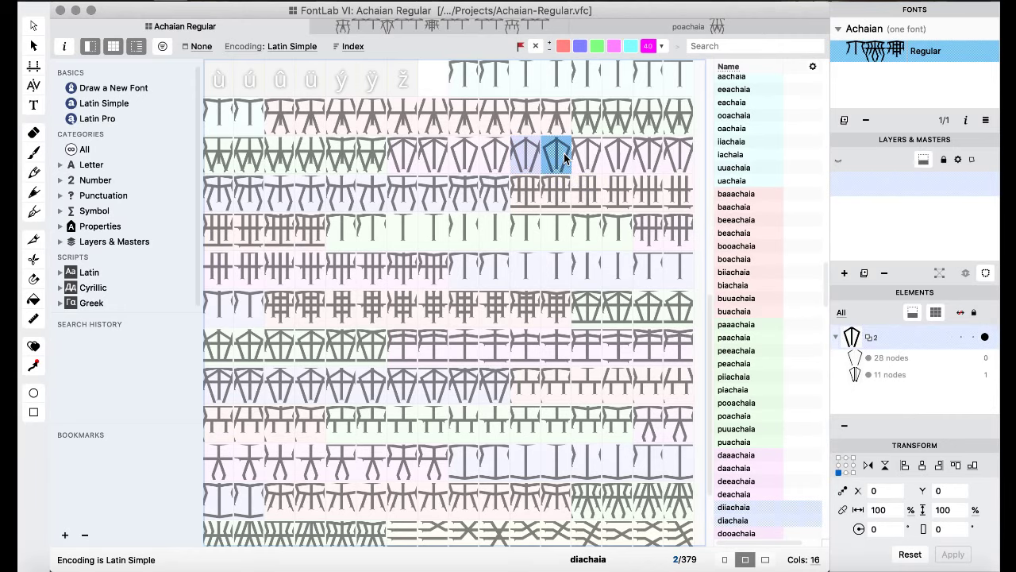
pyautogui.scroll(3, 565, 154)
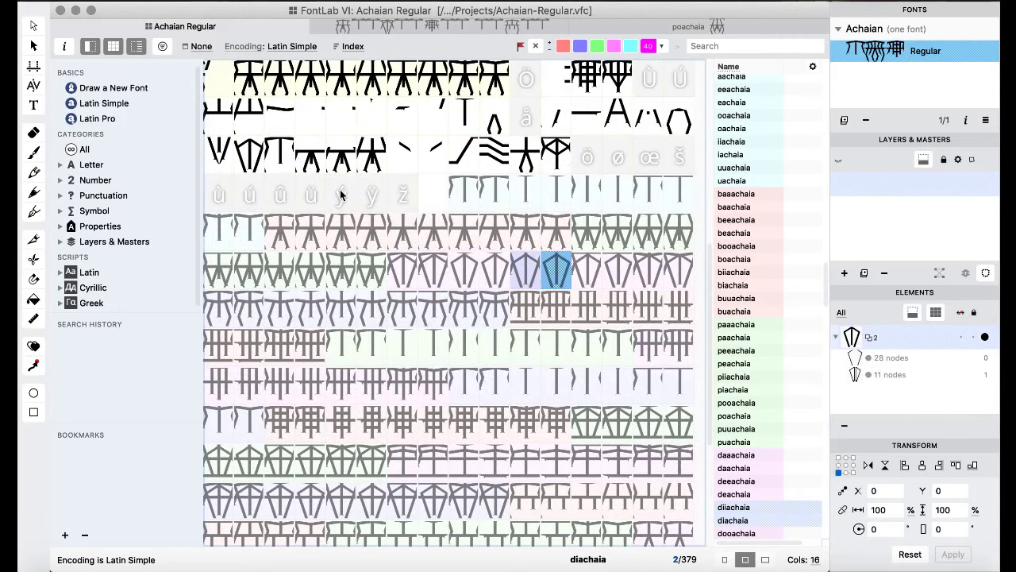
pyautogui.click(312, 193)
pyautogui.press('super+v')
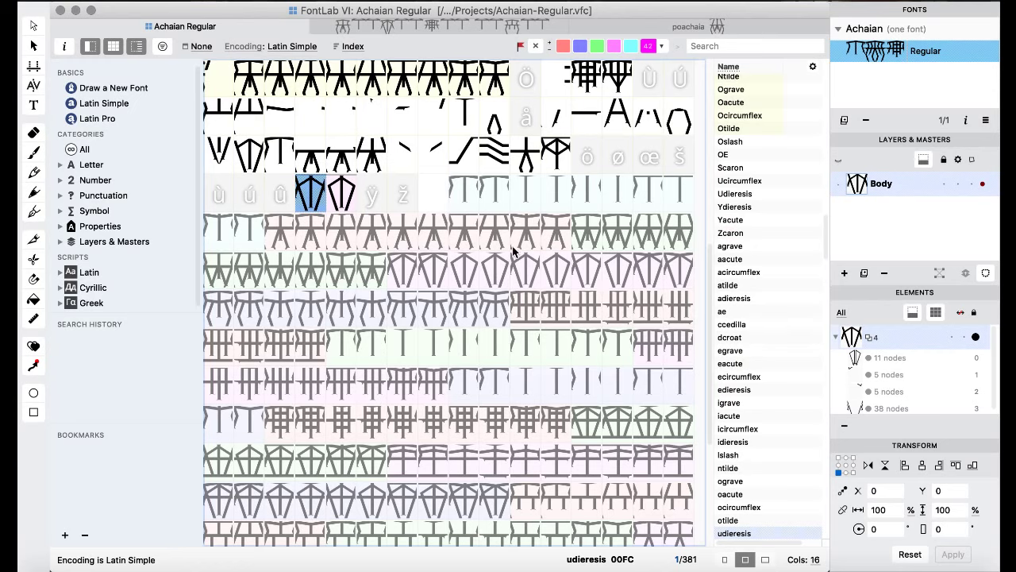
# - Replace the diiachaia and diachaia glyphs with copies of dooachaia and doachaia
pyautogui.click(588, 270)
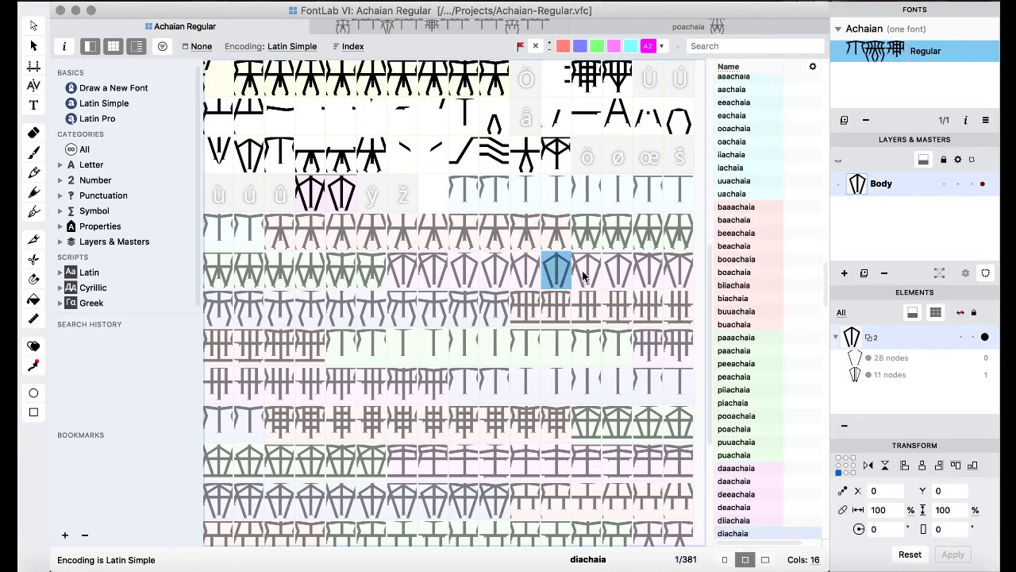
pyautogui.keyDown('shift'); pyautogui.click(615, 276); pyautogui.keyUp('shift')
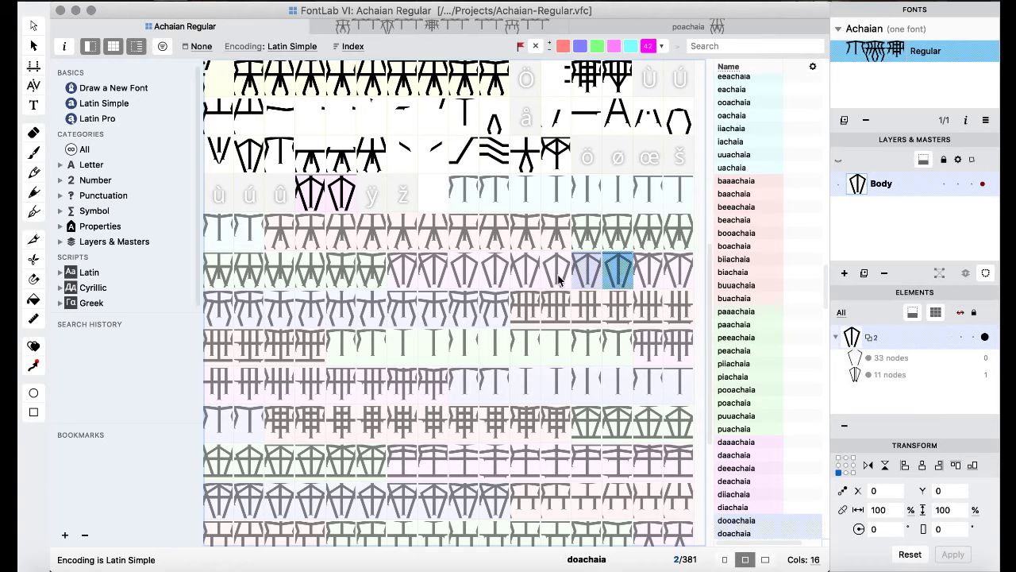
pyautogui.click(522, 276)
pyautogui.moveTo(522, 276); pyautogui.dragTo(555, 277)
pyautogui.click(649, 362)
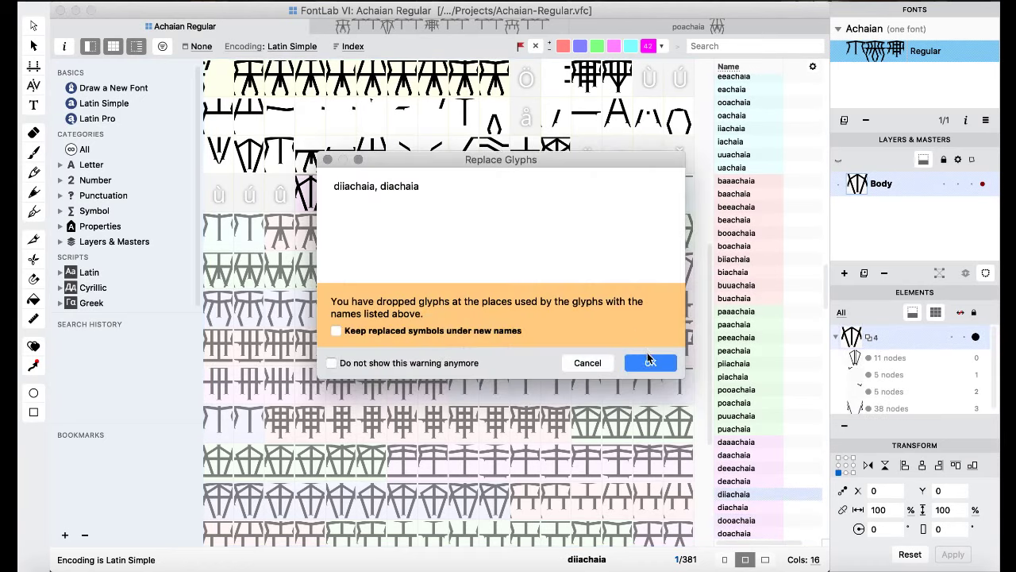
# - Move the spare udieresis and yacute glyphs onto the dooachaia and doachaia cells, deleting the spares and replacing the existing glyphs
pyautogui.click(318, 203)
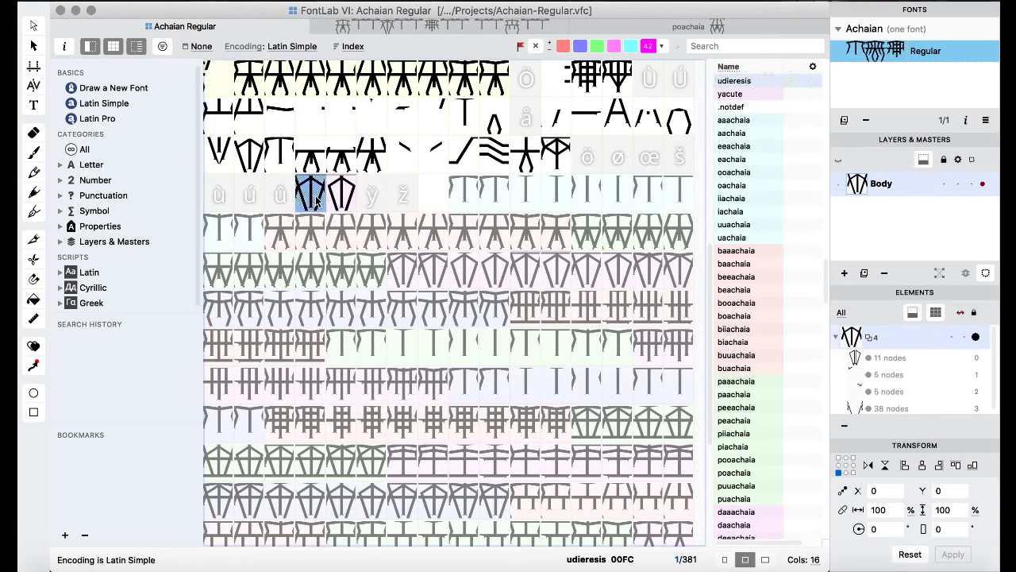
pyautogui.keyDown('shift'); pyautogui.click(343, 200); pyautogui.keyUp('shift')
pyautogui.press('BackSpace')
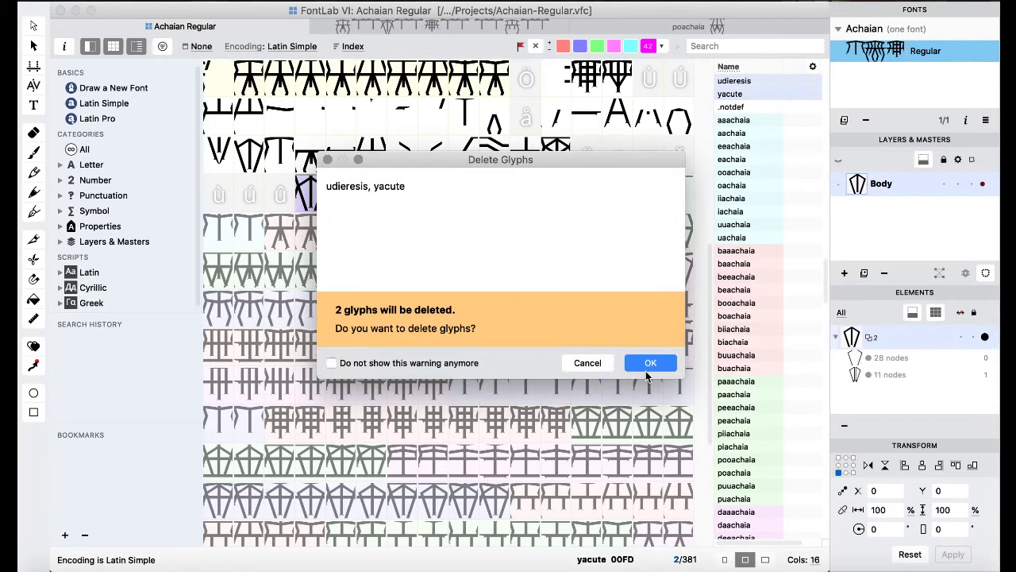
pyautogui.click(650, 362)
pyautogui.click(588, 273)
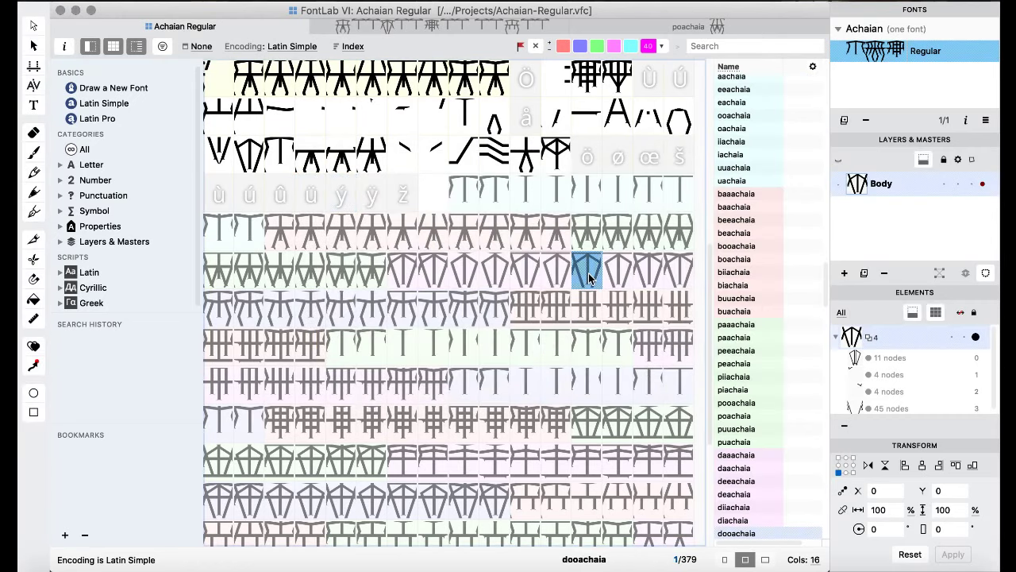
pyautogui.moveTo(589, 273); pyautogui.dragTo(619, 273)
pyautogui.click(650, 363)
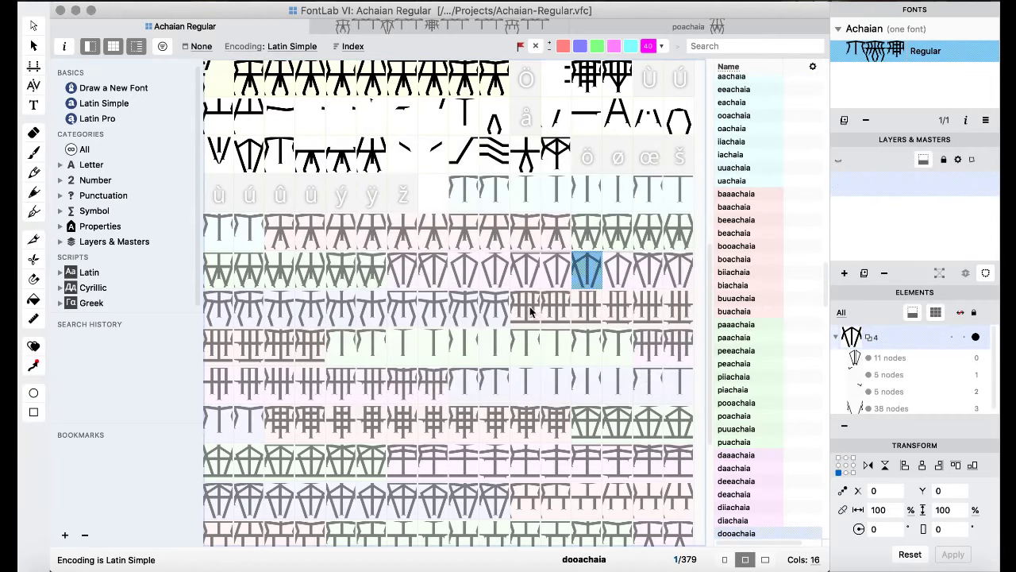
# - Check the swapped d-syllable outlines from diiachaia through doachaia in the glyph editor
pyautogui.click(484, 294)
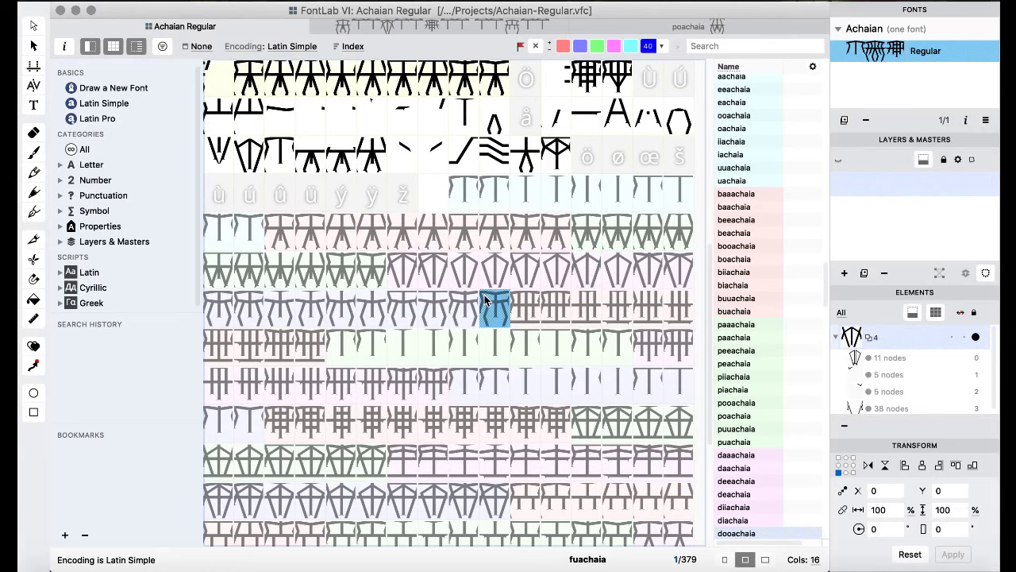
pyautogui.click(604, 262)
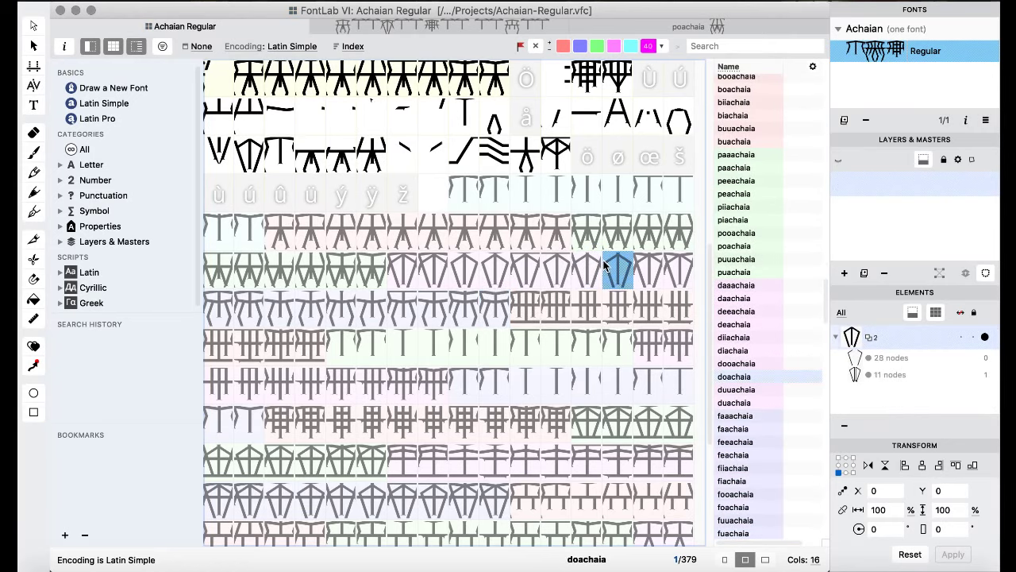
pyautogui.doubleClick(531, 270)
pyautogui.press('super+bracketright')
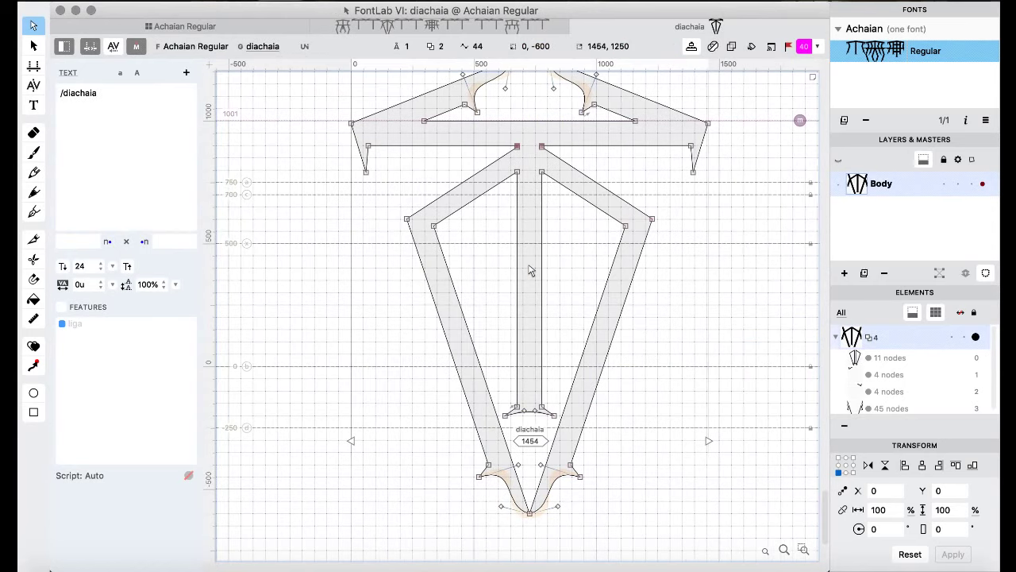
pyautogui.press('super+bracketright')
pyautogui.press('super+bracketright')
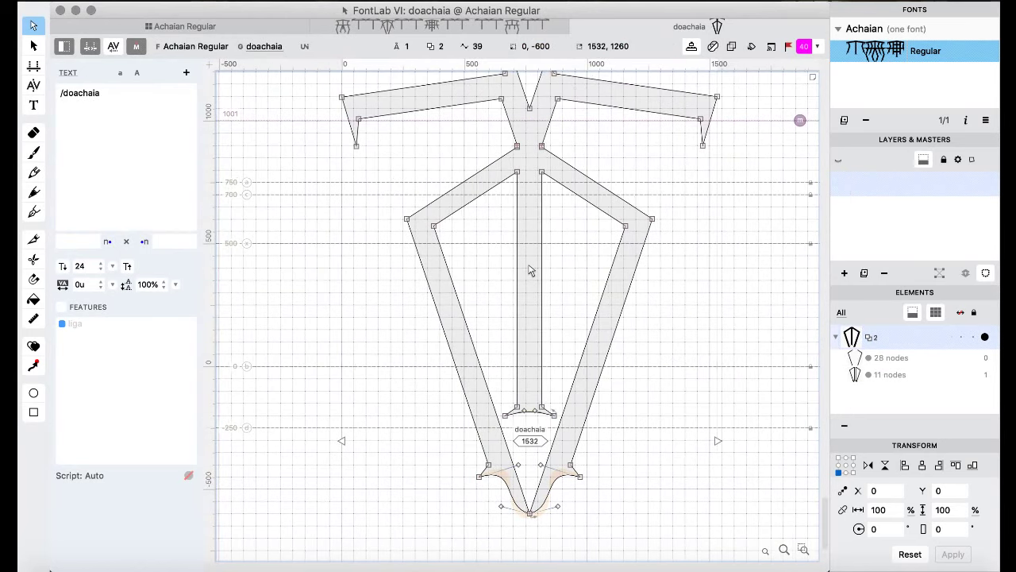
# - Close the doachaia glyph view and copy the fiiachaia and fiachaia glyphs into the empty ucircumflex and udieresis cells
pyautogui.press('super+w')
pyautogui.click(495, 271)
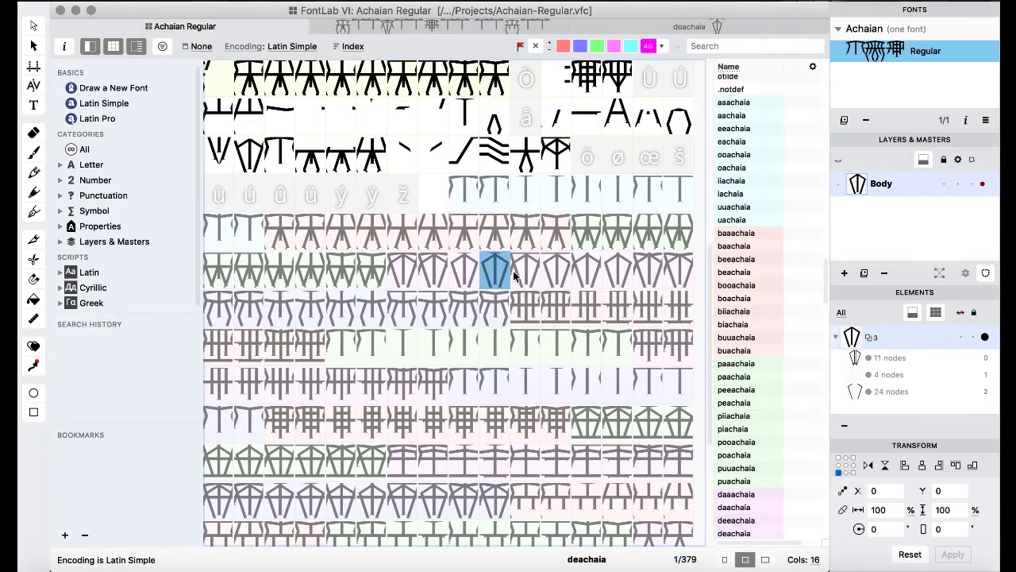
pyautogui.click(588, 271)
pyautogui.click(349, 318)
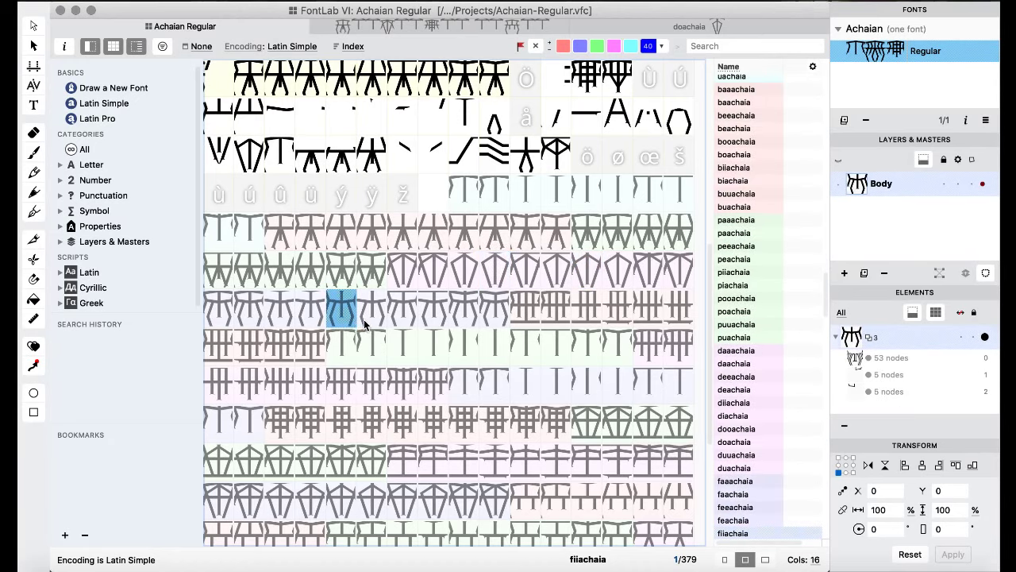
pyautogui.keyDown('shift'); pyautogui.click(365, 320); pyautogui.keyUp('shift')
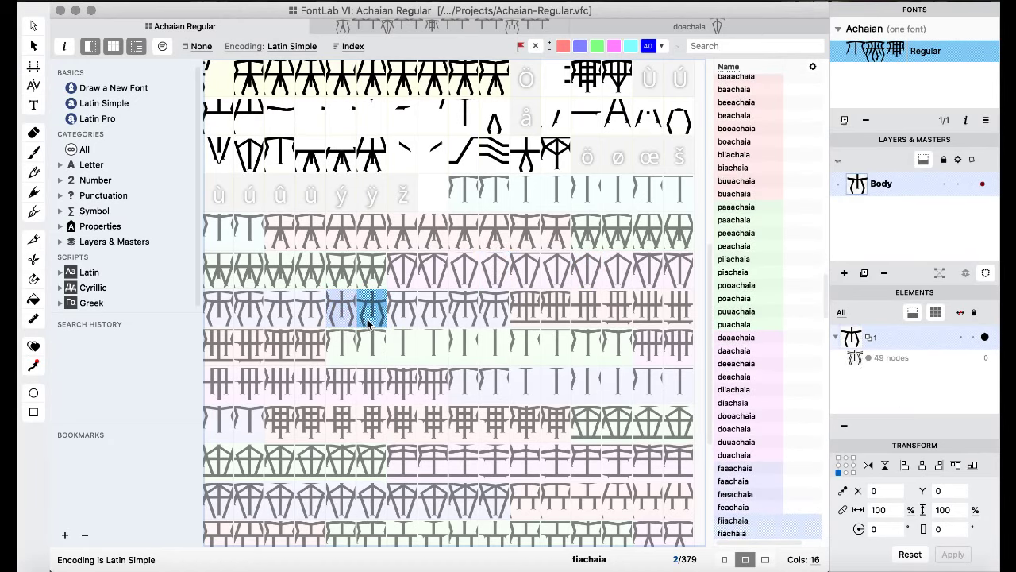
pyautogui.moveTo(367, 318); pyautogui.dragTo(274, 198)
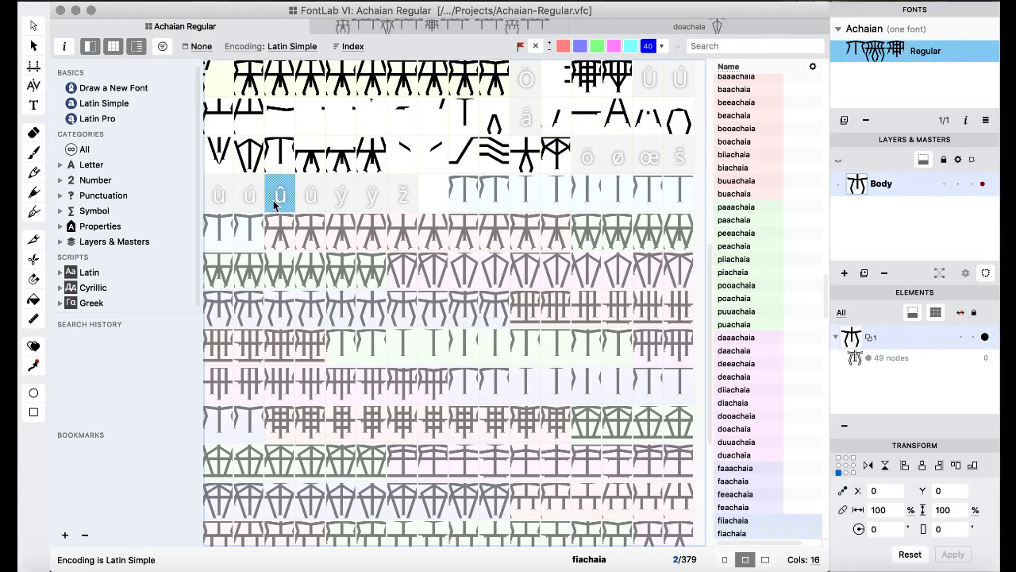
# - Replace the fiiachaia and fiachaia glyphs with copies of fooachaia and foachaia
pyautogui.click(400, 307)
pyautogui.keyDown('shift'); pyautogui.click(433, 315); pyautogui.keyUp('shift')
pyautogui.moveTo(401, 310); pyautogui.dragTo(349, 308)
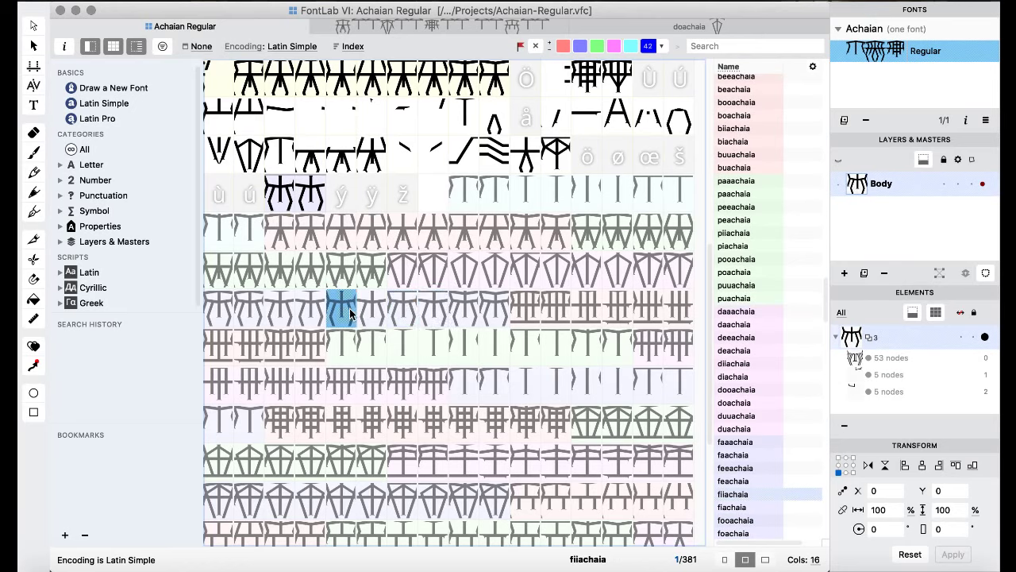
pyautogui.click(644, 363)
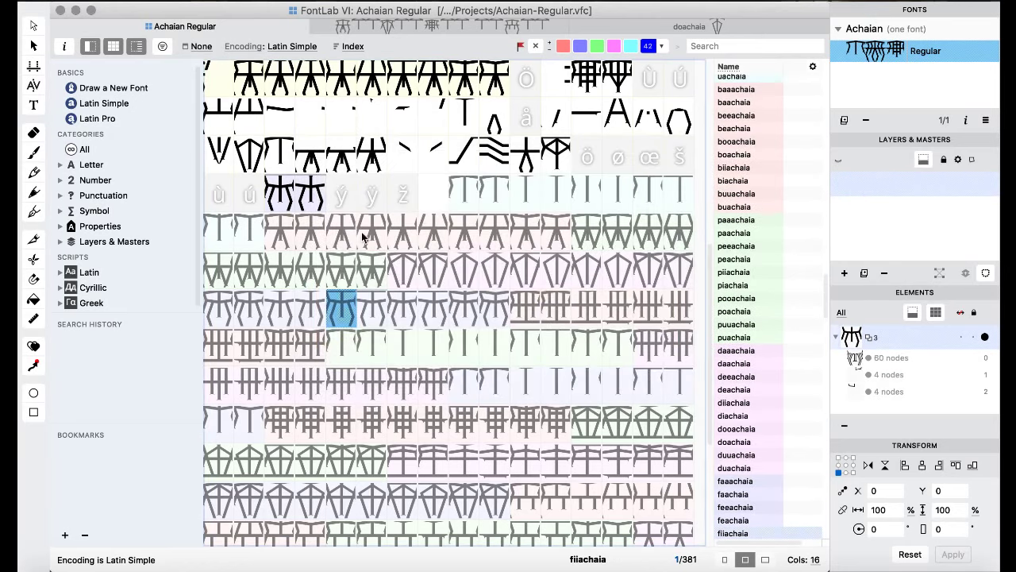
# - Move the spare ucircumflex and udieresis glyphs onto the fooachaia and foachaia cells, deleting the spares and replacing the existing glyphs
pyautogui.click(279, 198)
pyautogui.keyDown('shift'); pyautogui.click(308, 199); pyautogui.keyUp('shift')
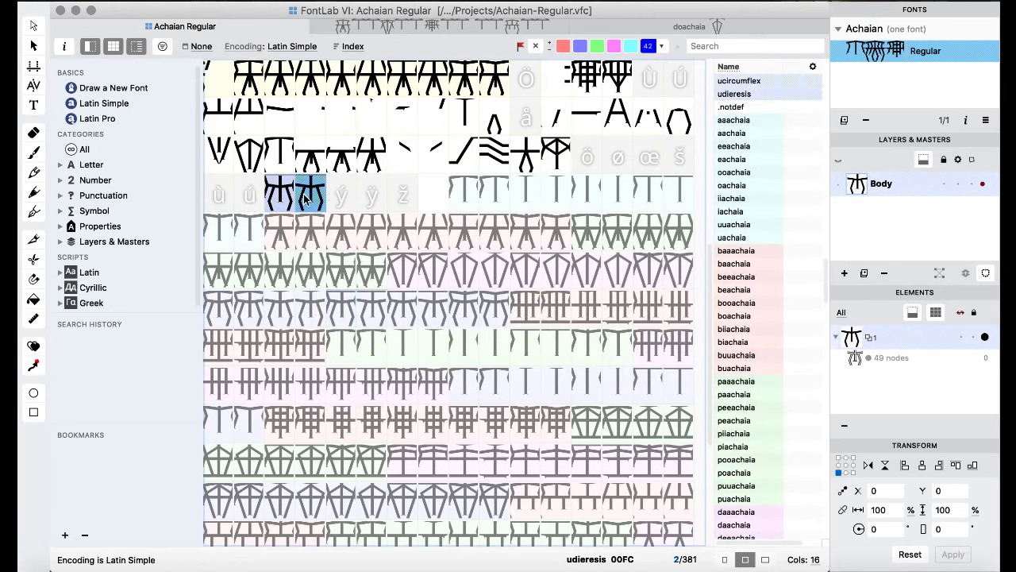
pyautogui.press('Delete')
pyautogui.click(665, 364)
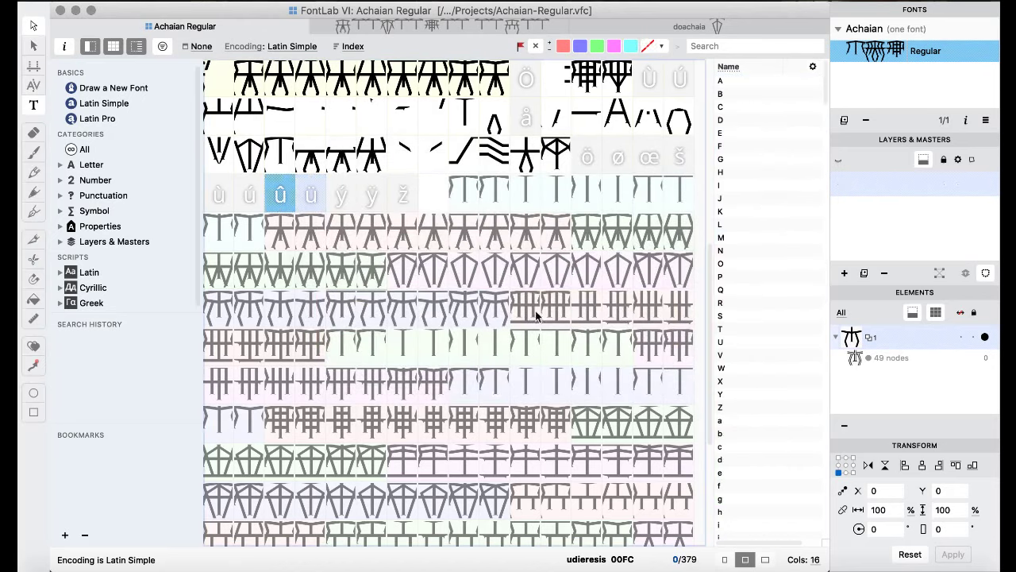
pyautogui.click(403, 312)
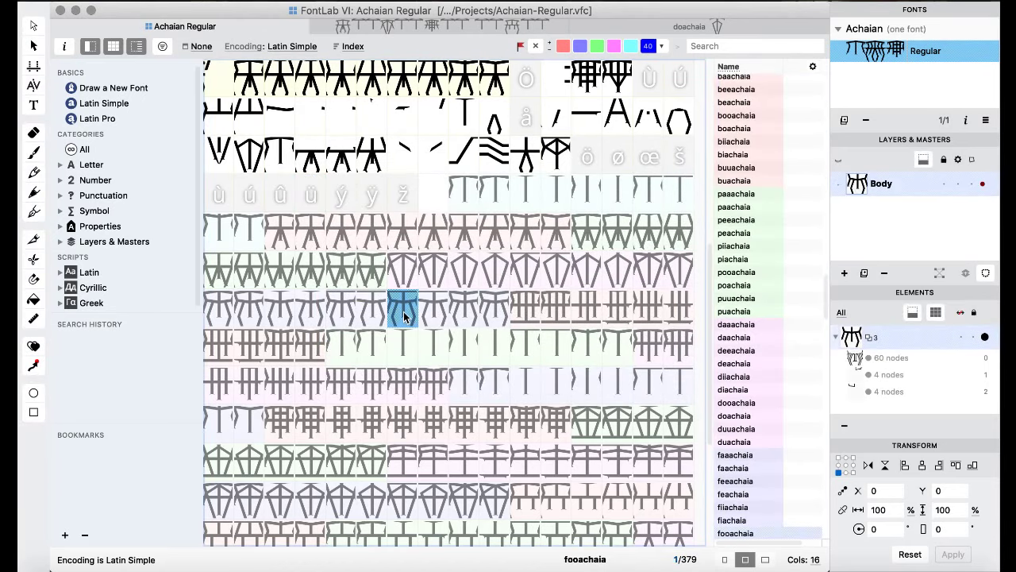
pyautogui.moveTo(404, 316); pyautogui.dragTo(532, 358)
pyautogui.click(650, 363)
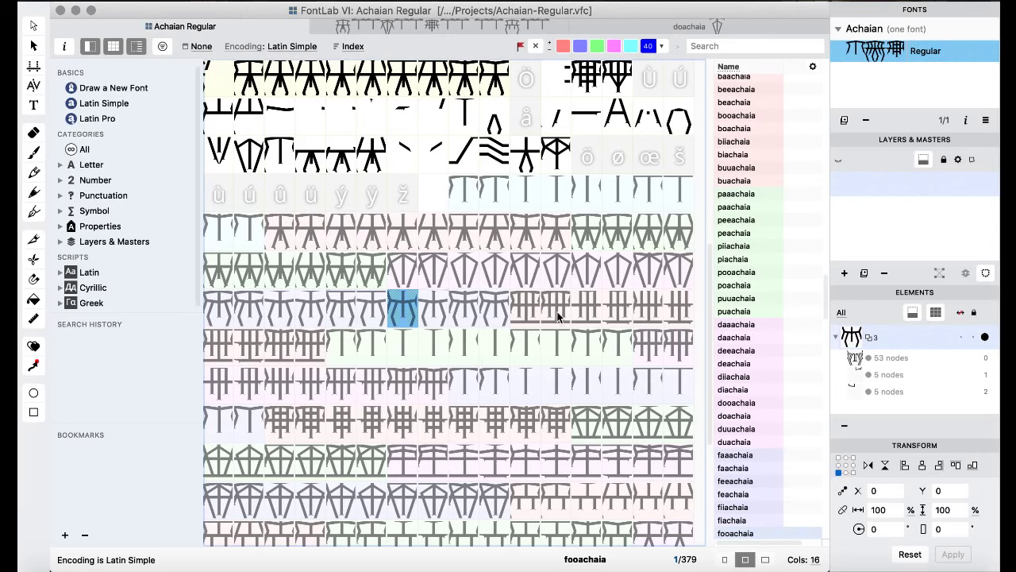
# - Copy the ngiiachaia and ngiachaia glyphs into the empty ucircumflex and udieresis cells
pyautogui.click(617, 313)
pyautogui.click(643, 310)
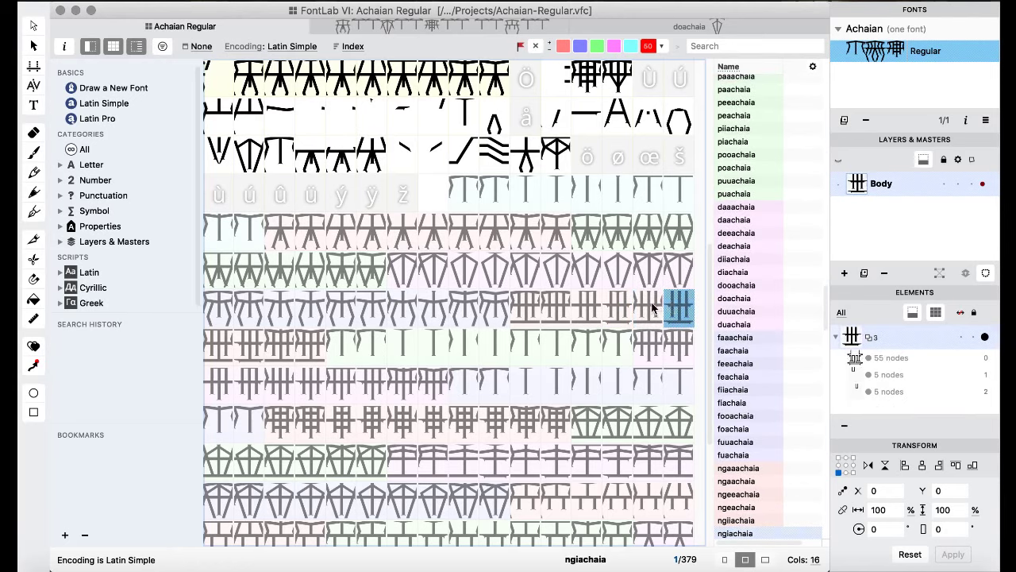
pyautogui.keyDown('shift'); pyautogui.click(673, 310); pyautogui.keyUp('shift')
pyautogui.moveTo(673, 309); pyautogui.dragTo(281, 193)
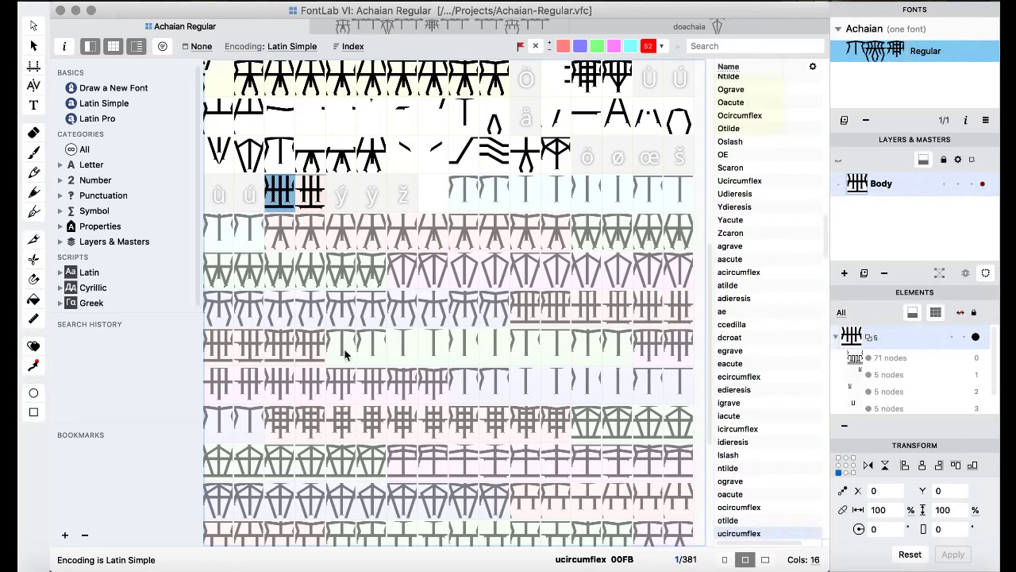
# - Replace the ngiiachaia and ngiachaia glyphs with copies of ngooachaia and ngoachaia
pyautogui.click(253, 343)
pyautogui.keyDown('shift'); pyautogui.click(218, 344); pyautogui.keyUp('shift')
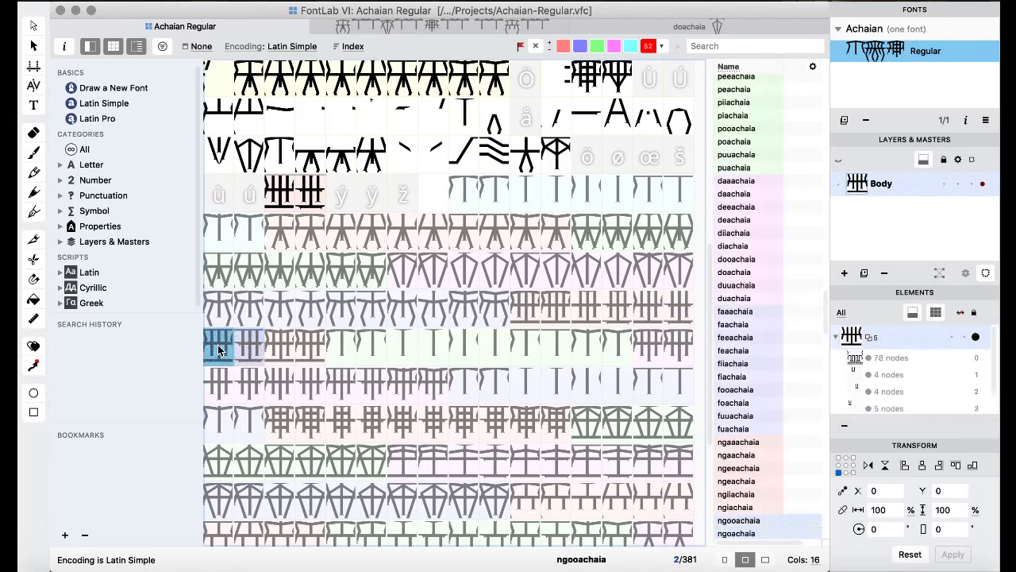
pyautogui.click(652, 309)
pyautogui.moveTo(653, 309); pyautogui.dragTo(630, 356)
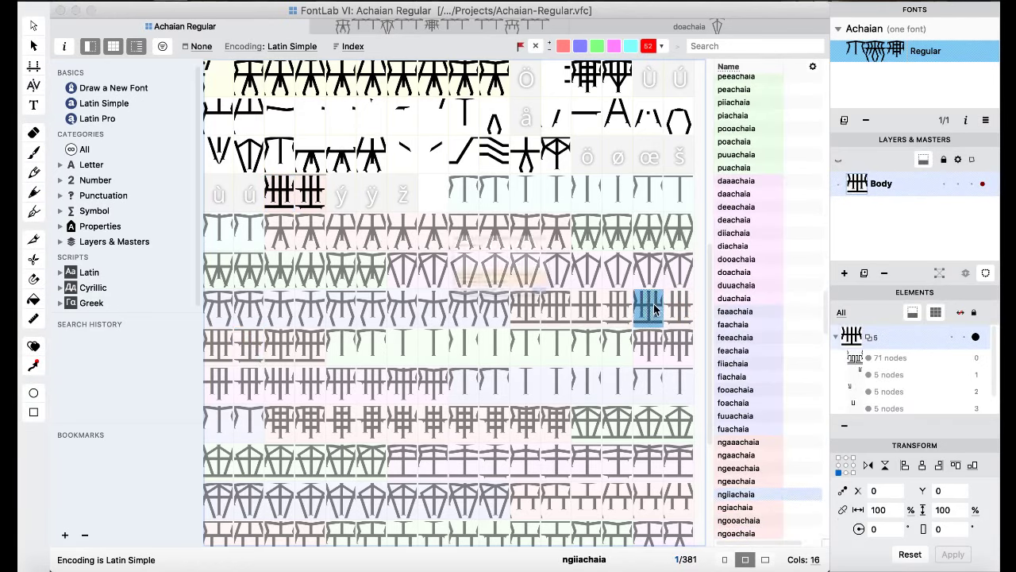
pyautogui.click(651, 362)
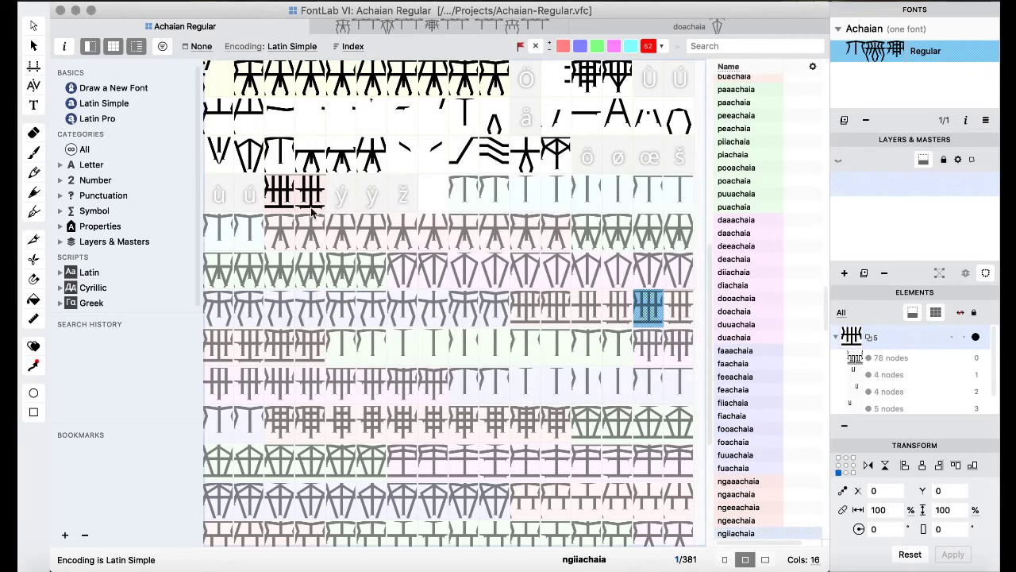
# - Move the spare ucircumflex and udieresis glyphs onto the ngooachaia and ngoachaia cells, deleting the spares and replacing the existing glyphs
pyautogui.click(280, 193)
pyautogui.keyDown('shift'); pyautogui.click(314, 198); pyautogui.keyUp('shift')
pyautogui.press('Delete')
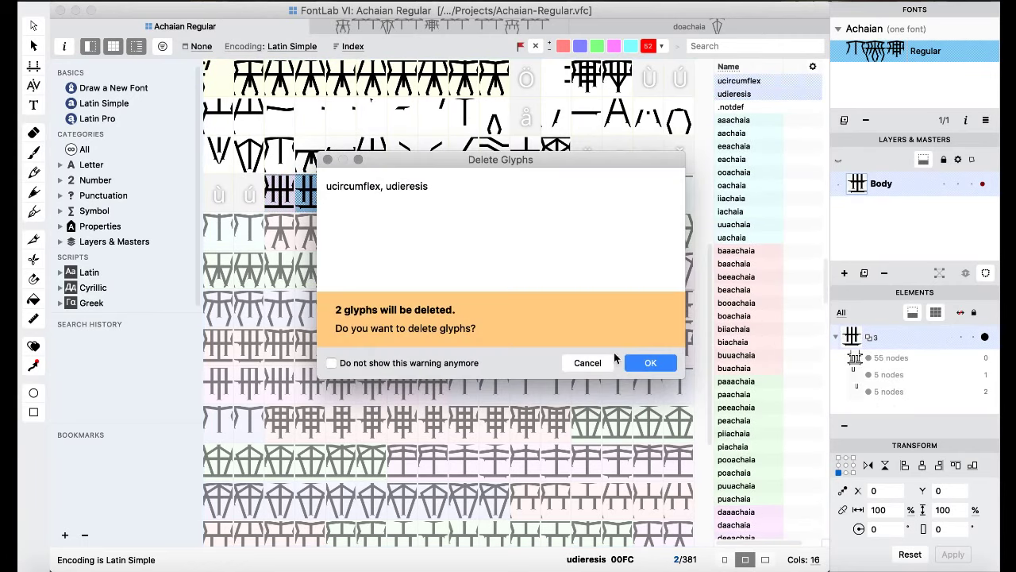
pyautogui.click(638, 362)
pyautogui.click(225, 347)
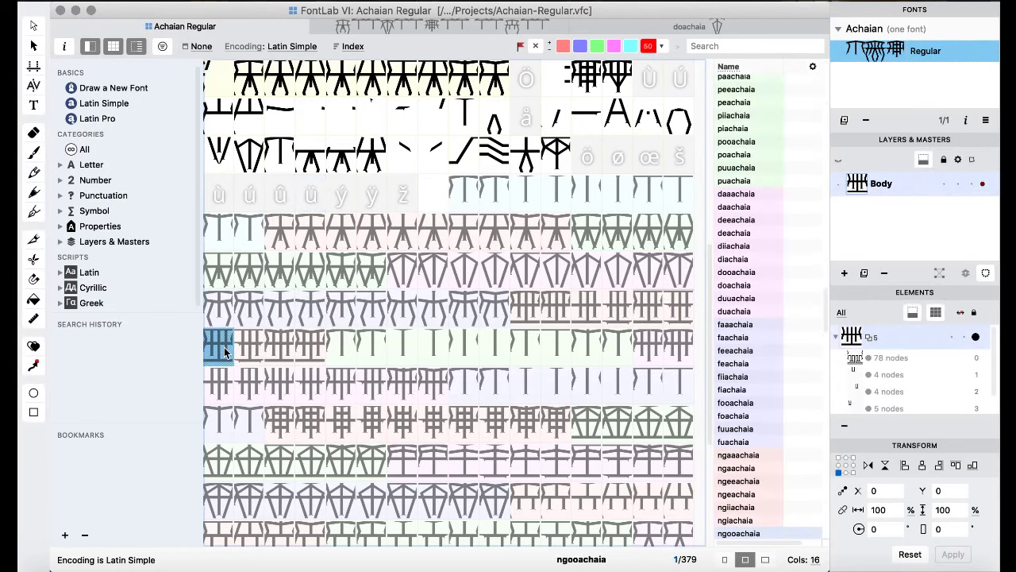
pyautogui.moveTo(224, 347); pyautogui.dragTo(288, 346)
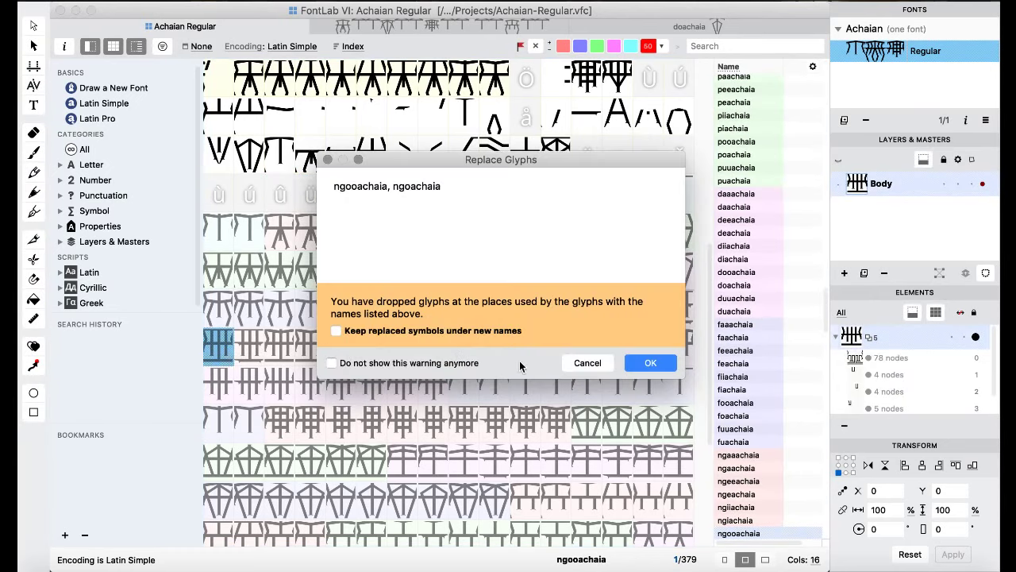
pyautogui.click(651, 363)
# - Compare the fooachaia, ghooachaia and ghoachaia glyphs with the neighbouring syllables in the font grid
pyautogui.click(412, 305)
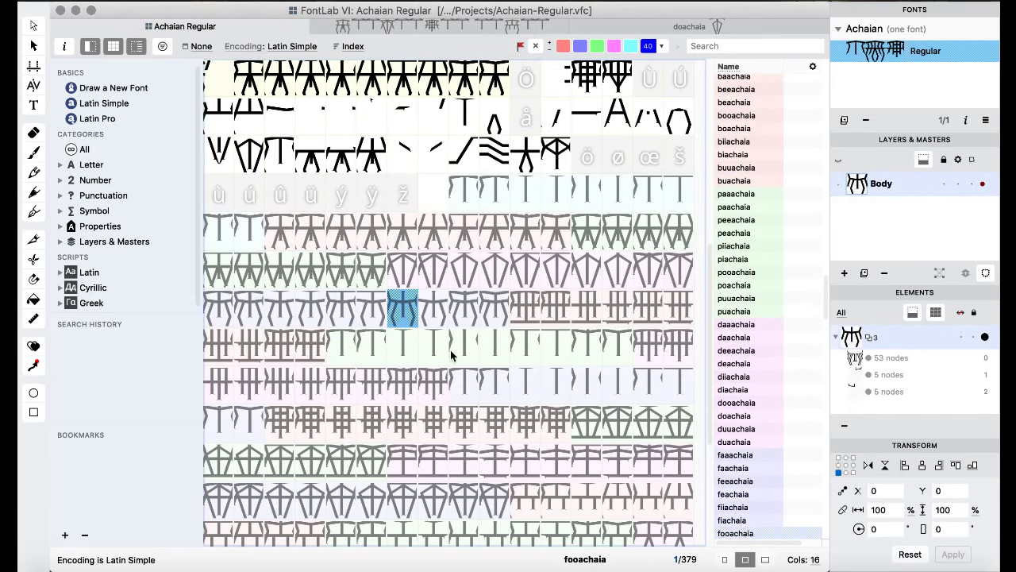
pyautogui.click(524, 353)
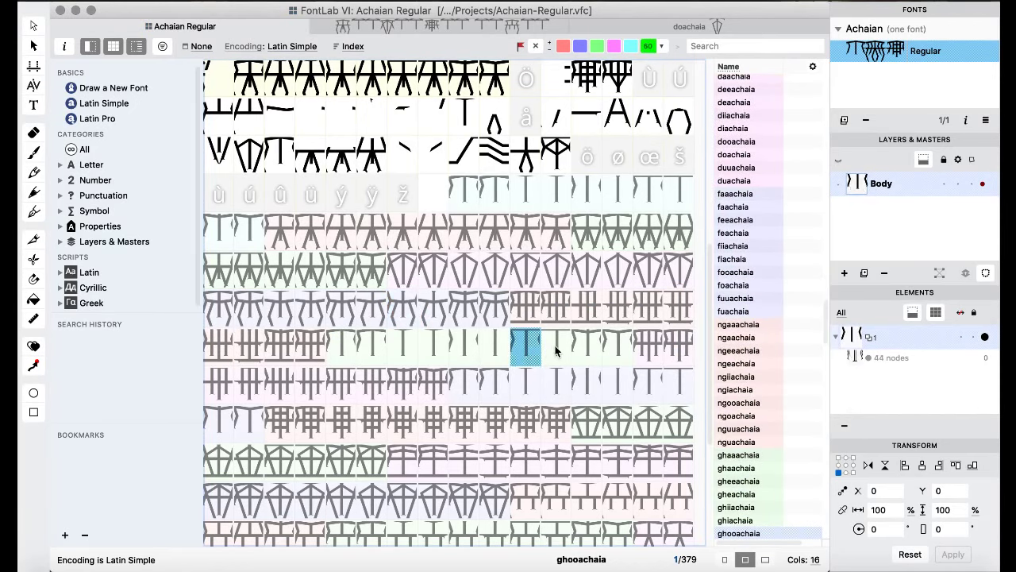
pyautogui.click(553, 351)
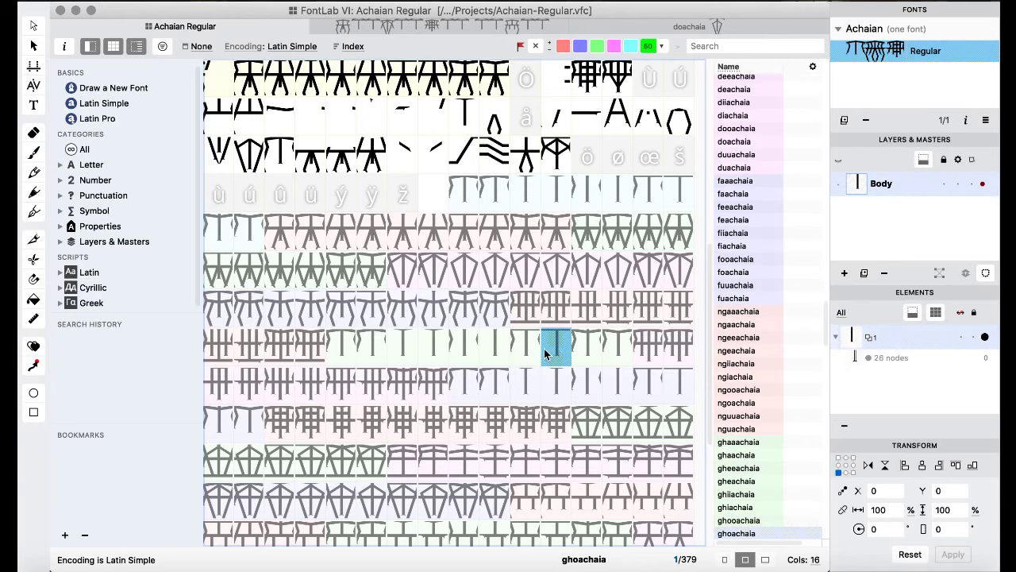
pyautogui.click(553, 379)
pyautogui.click(524, 362)
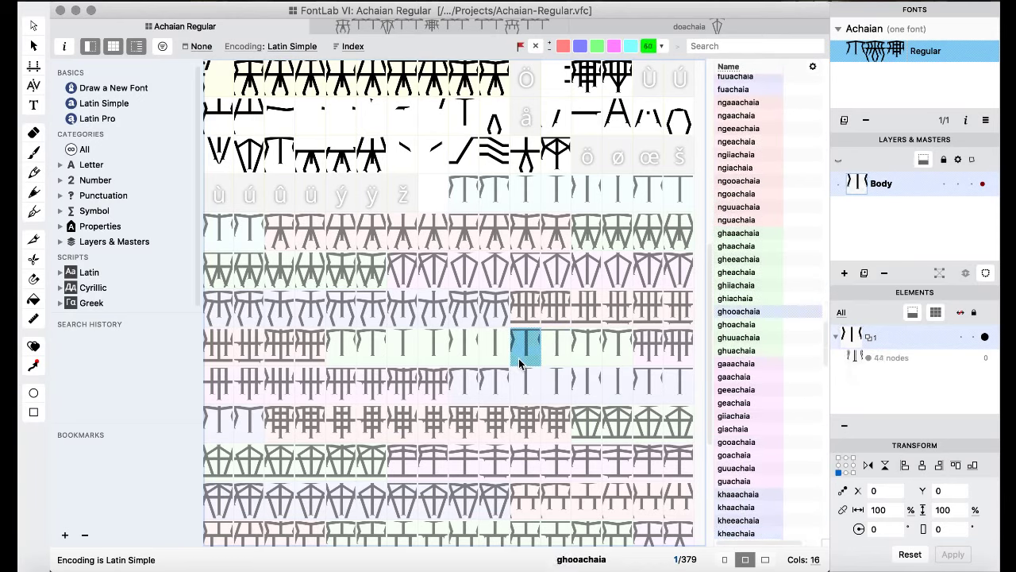
pyautogui.click(538, 380)
pyautogui.click(523, 361)
pyautogui.click(372, 385)
# - Copy the giiachaia and giachaia glyphs into the empty uacute and ucircumflex cells
pyautogui.click(301, 383)
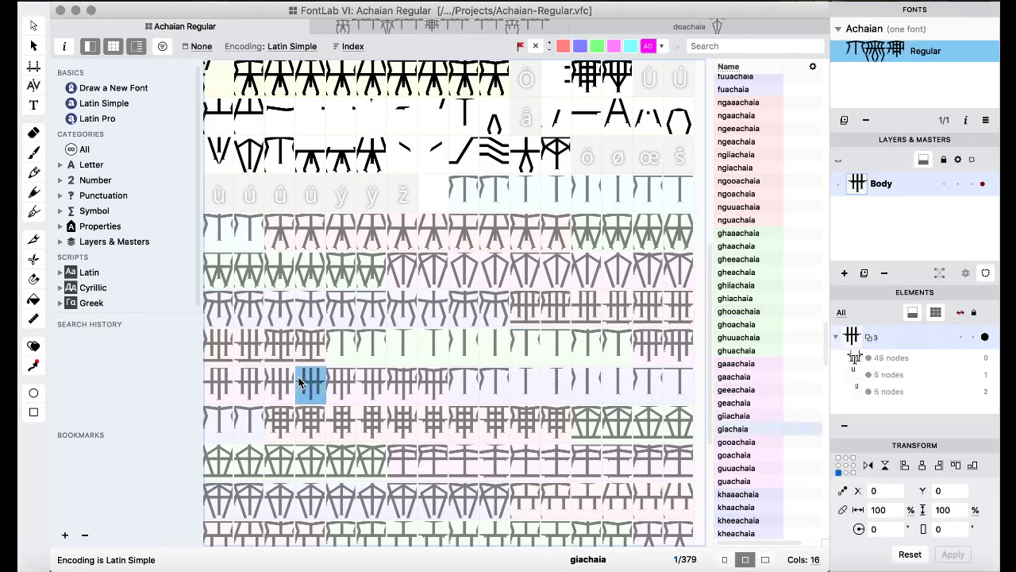
pyautogui.click(279, 383)
pyautogui.keyDown('shift'); pyautogui.click(304, 384); pyautogui.keyUp('shift')
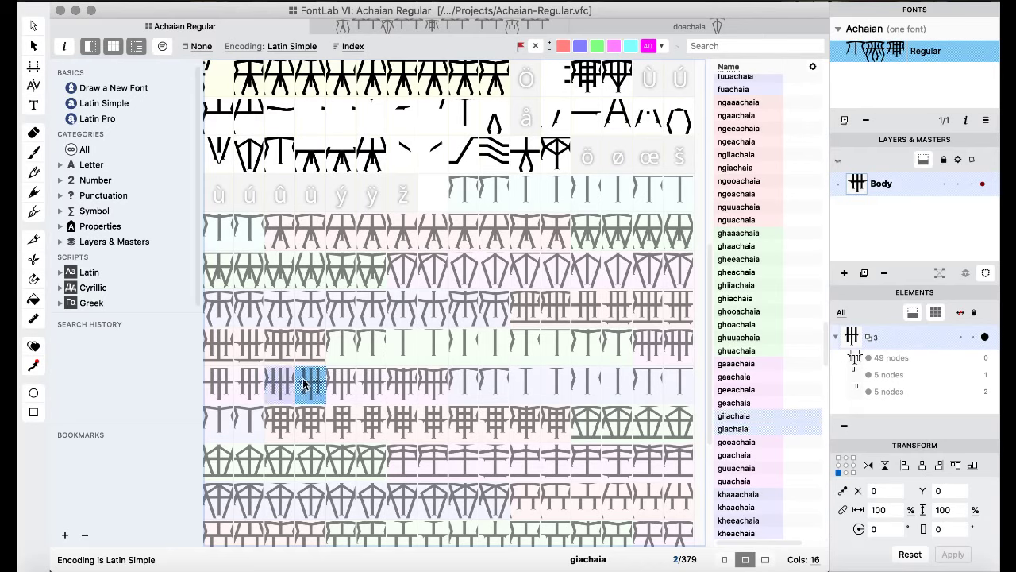
pyautogui.moveTo(305, 384); pyautogui.dragTo(248, 195)
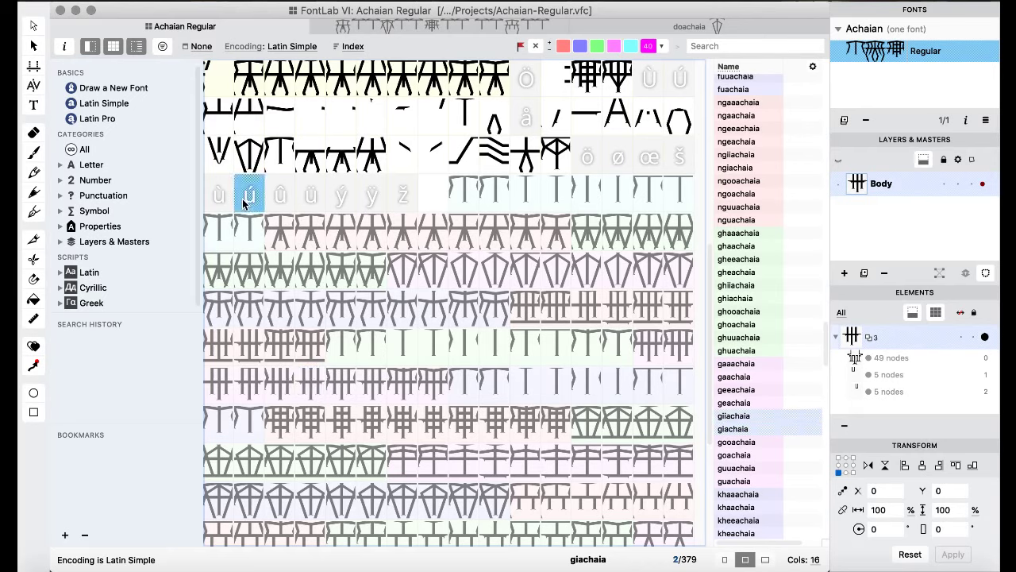
# - Replace the giiachaia and giachaia glyphs with copies of gooachaia and goachaia
pyautogui.click(337, 384)
pyautogui.keyDown('shift'); pyautogui.click(361, 384); pyautogui.keyUp('shift')
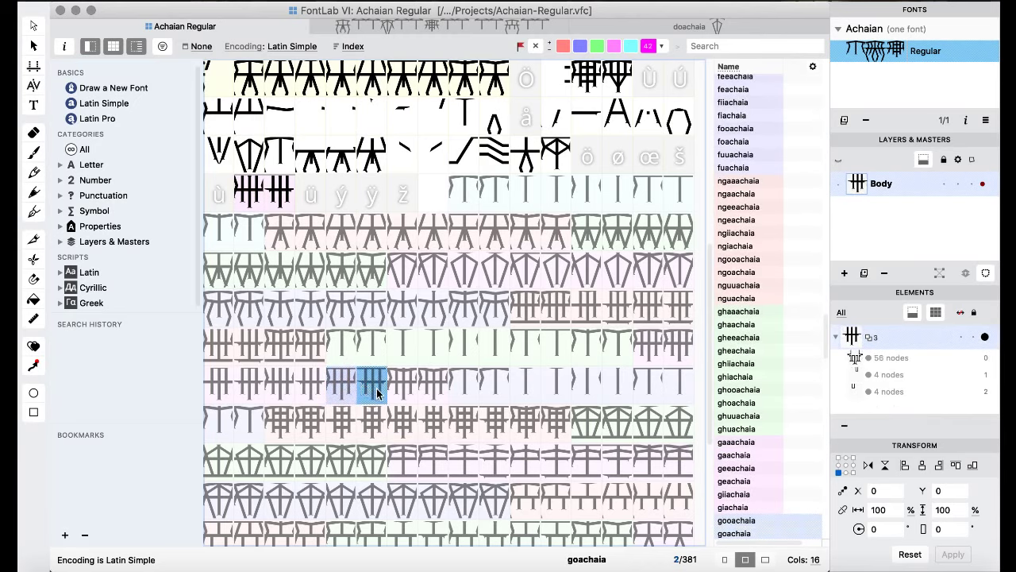
pyautogui.moveTo(293, 384); pyautogui.dragTo(343, 382)
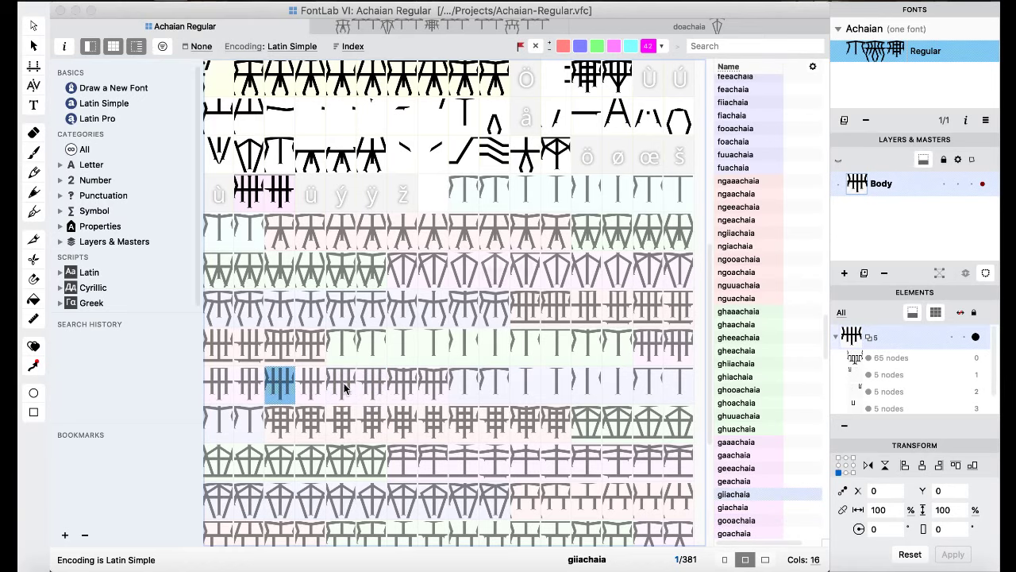
pyautogui.click(636, 364)
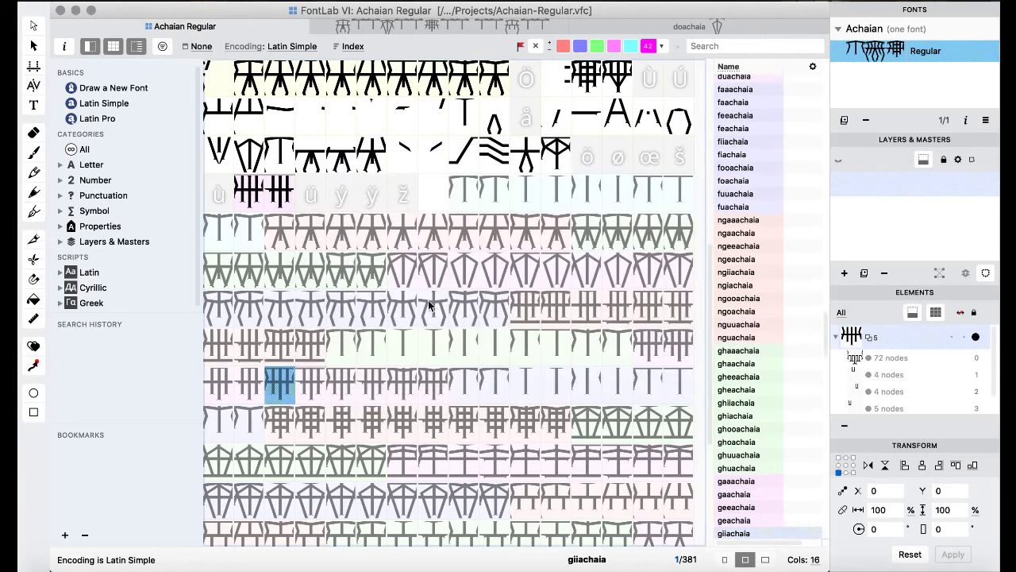
# - Move the spare uacute and ucircumflex glyphs onto the gooachaia and goachaia cells, deleting the spares and replacing the existing glyphs
pyautogui.click(261, 205)
pyautogui.keyDown('shift'); pyautogui.click(279, 197); pyautogui.keyUp('shift')
pyautogui.press('Delete')
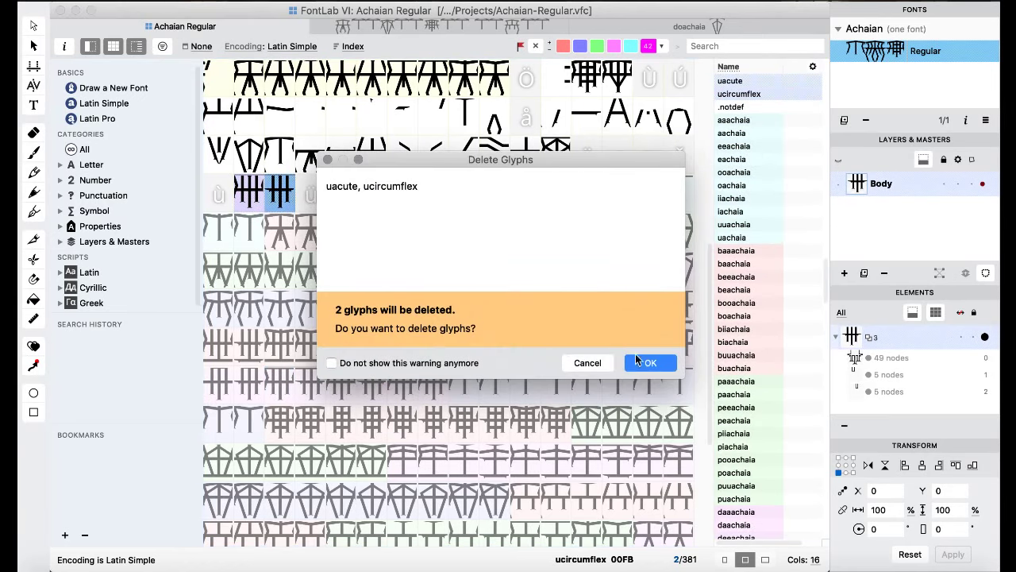
pyautogui.click(642, 362)
pyautogui.moveTo(330, 384); pyautogui.dragTo(443, 379)
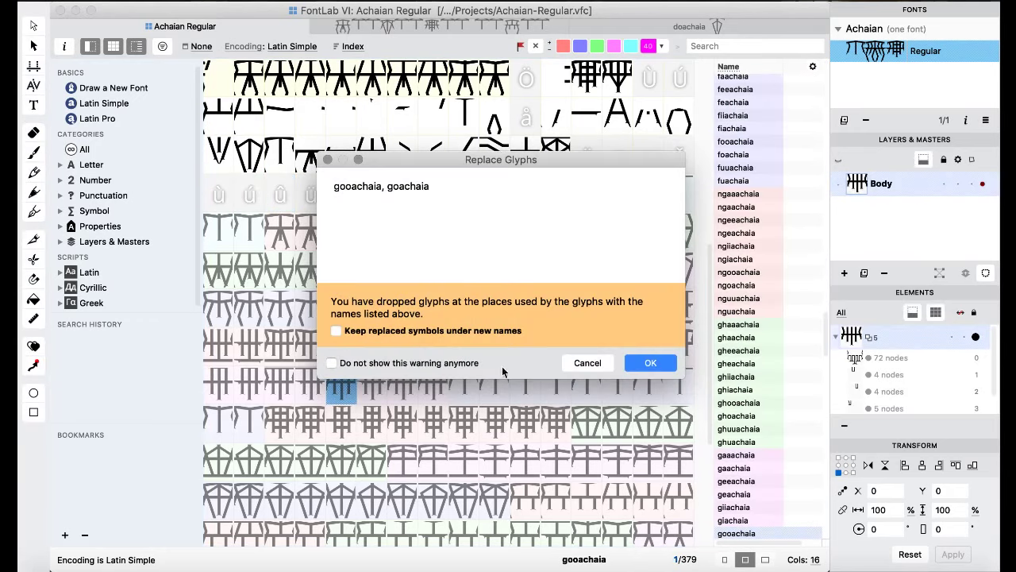
pyautogui.click(651, 363)
# - Look over the remaining syllable rows in the font grid and inspect the kooachaia and kiachaia glyphs
pyautogui.click(419, 309)
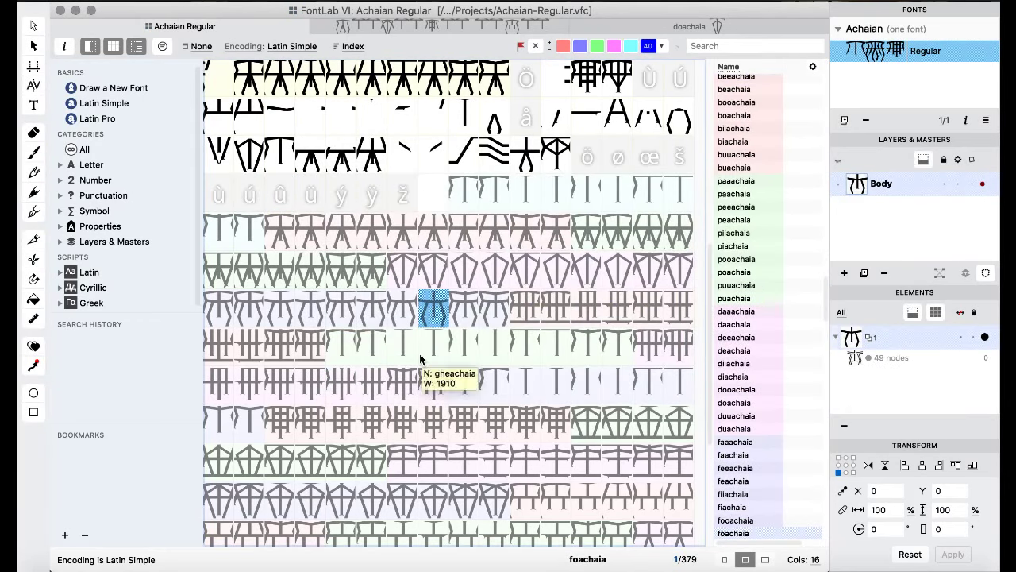
pyautogui.scroll(-5, 363, 347)
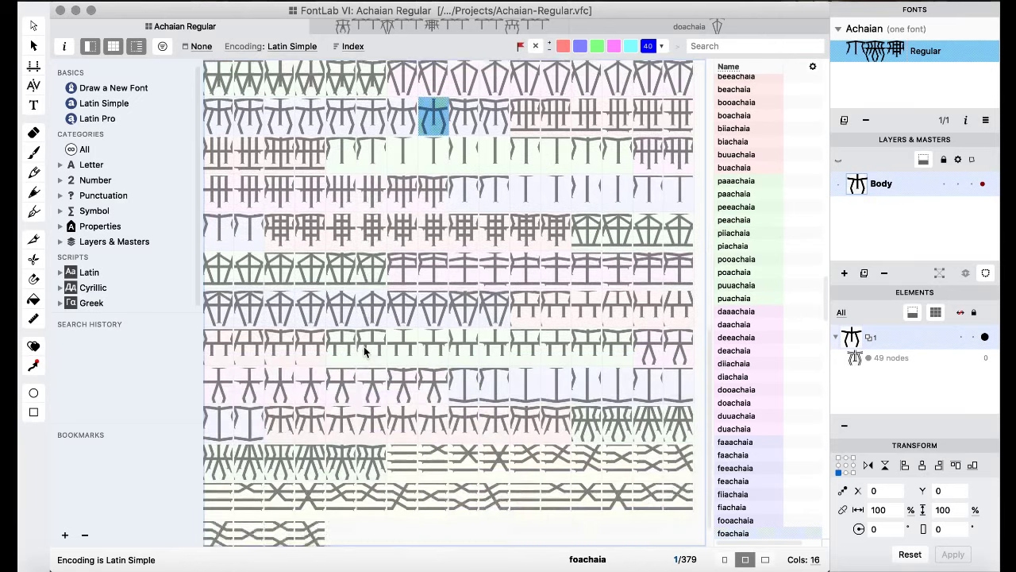
pyautogui.scroll(-1, 363, 347)
pyautogui.scroll(7, 364, 346)
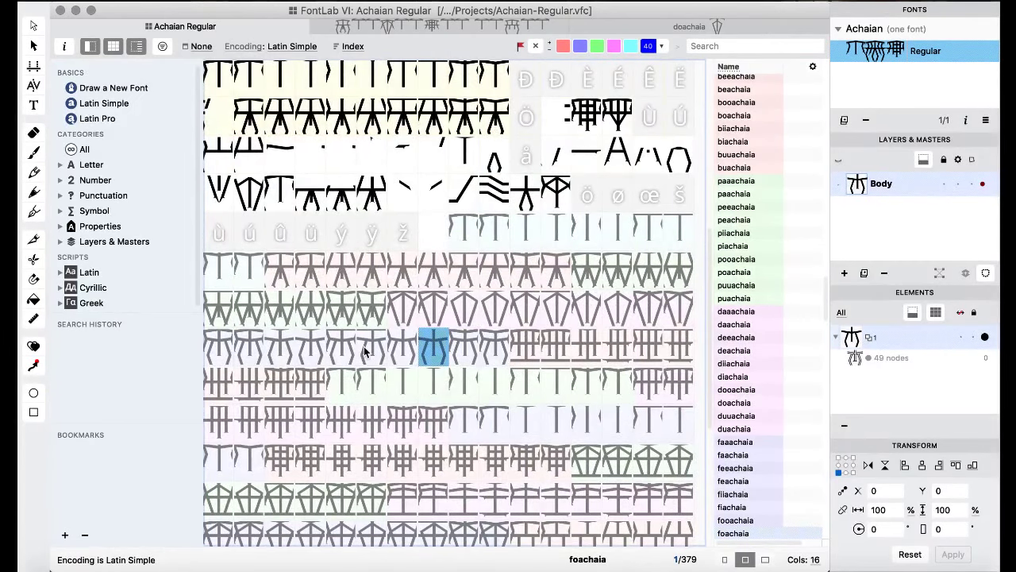
pyautogui.scroll(-1, 363, 346)
pyautogui.click(450, 418)
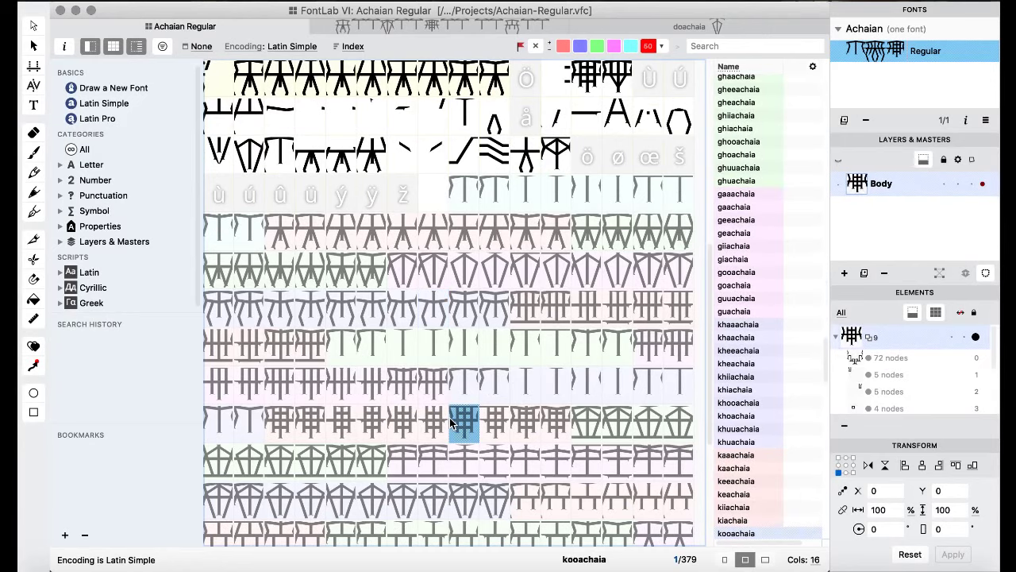
pyautogui.click(432, 423)
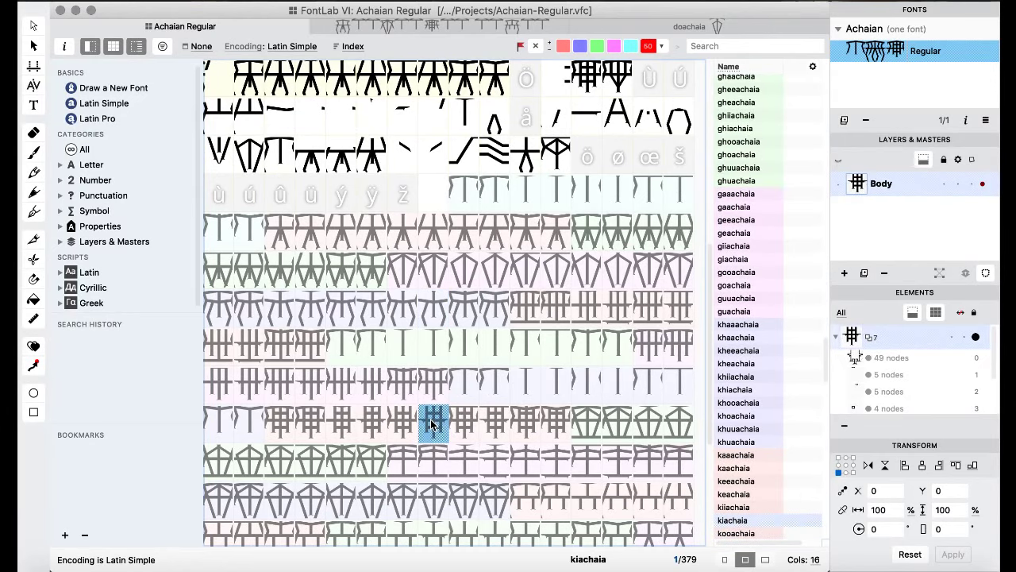
# - Inspect the kiachaia outline, and copy the kiiachaia and kiachaia glyphs into the empty ucircumflex and udieresis cells
pyautogui.doubleClick(432, 424)
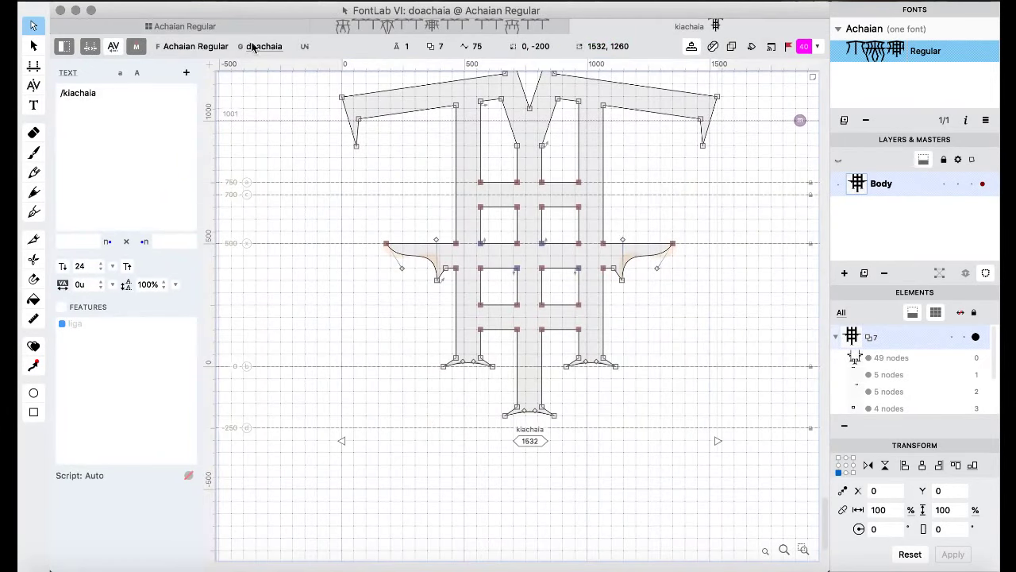
pyautogui.click(251, 47)
pyautogui.keyDown('shift'); pyautogui.click(402, 427); pyautogui.keyUp('shift')
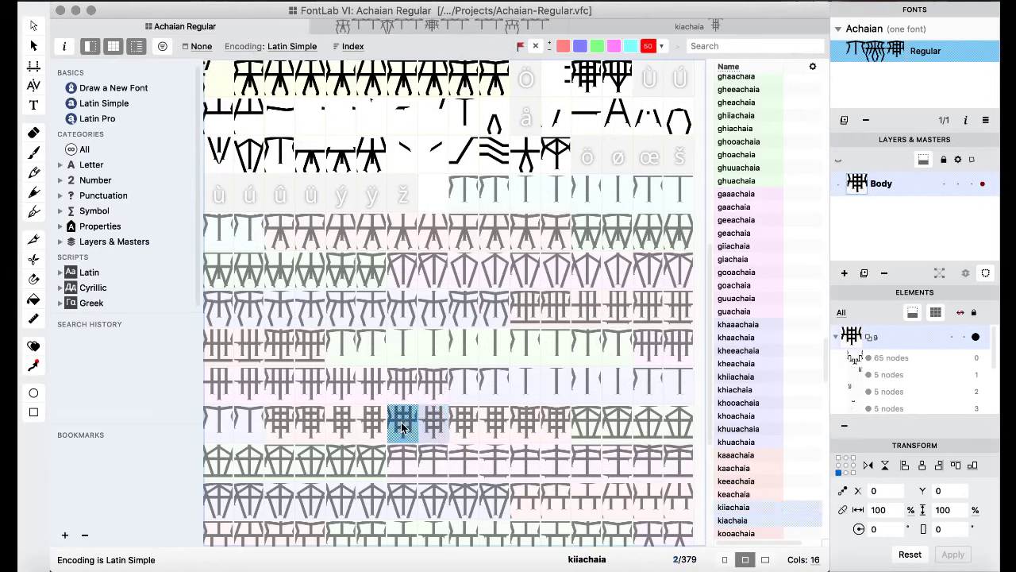
pyautogui.moveTo(403, 427); pyautogui.dragTo(285, 197)
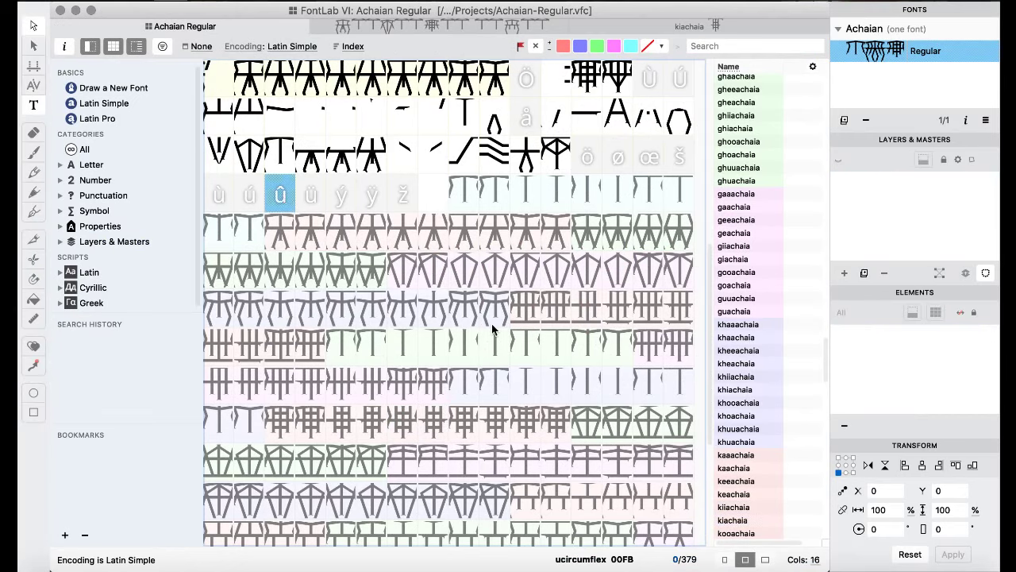
# - Replace the kiiachaia and kiachaia glyphs with copies of kooachaia and koachaia
pyautogui.click(456, 427)
pyautogui.keyDown('shift'); pyautogui.click(501, 433); pyautogui.keyUp('shift')
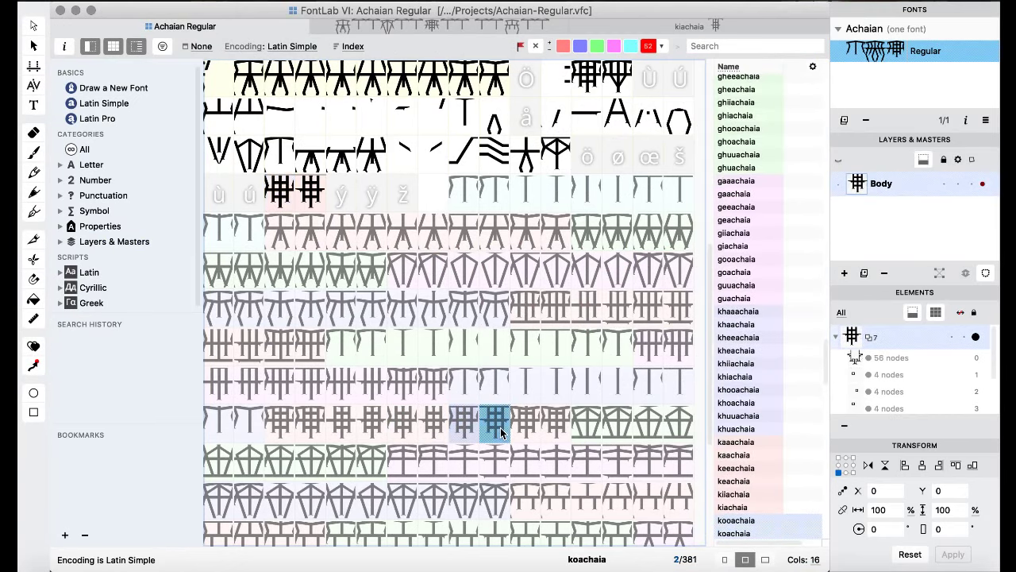
pyautogui.moveTo(501, 433); pyautogui.dragTo(405, 429)
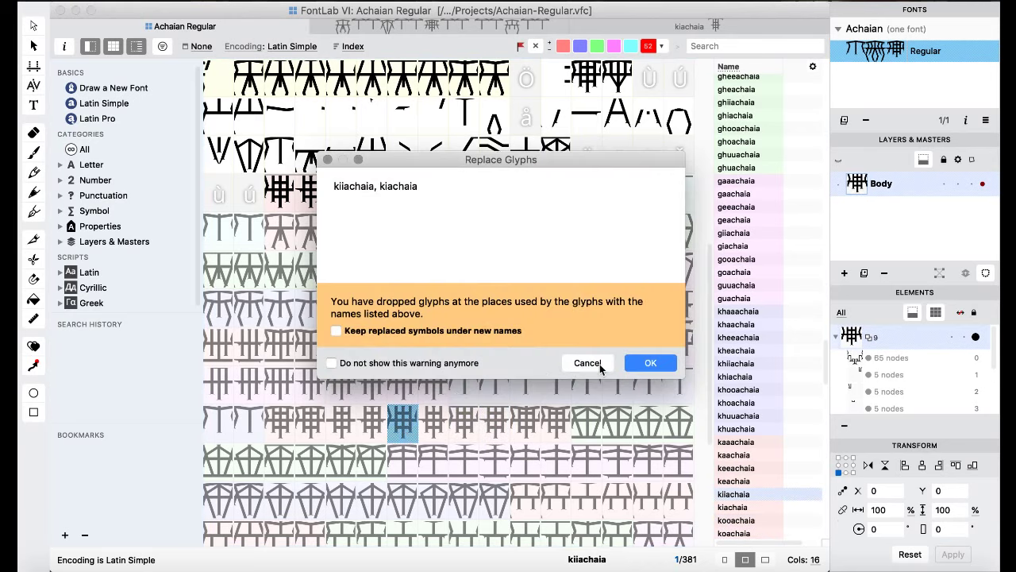
pyautogui.click(651, 363)
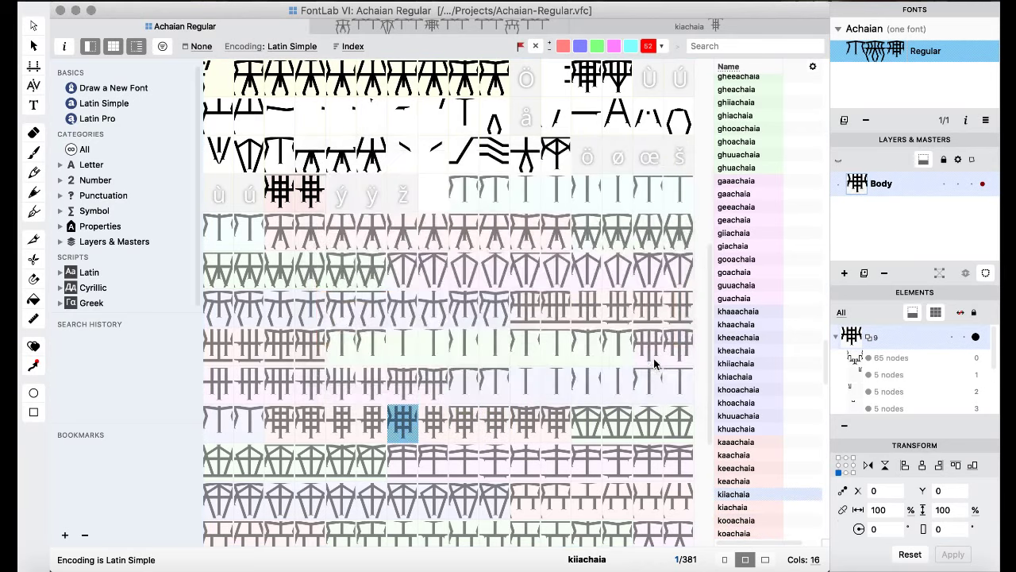
# - Move the spare ucircumflex and udieresis glyphs onto the kooachaia and koachaia cells, deleting the spares and replacing the existing glyphs
pyautogui.click(282, 195)
pyautogui.keyDown('shift'); pyautogui.click(316, 197); pyautogui.keyUp('shift')
pyautogui.press('Delete')
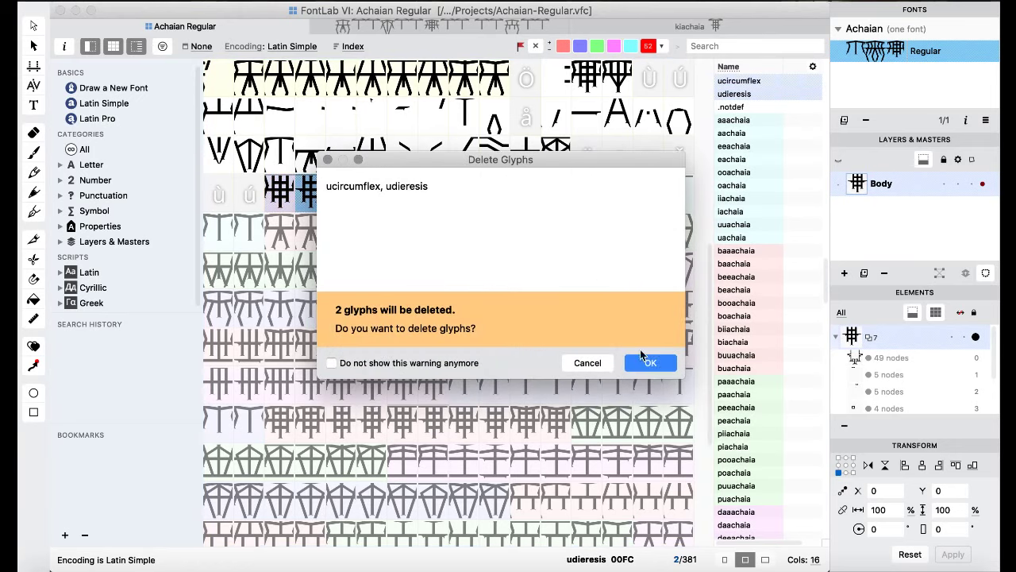
pyautogui.click(641, 350)
pyautogui.click(466, 427)
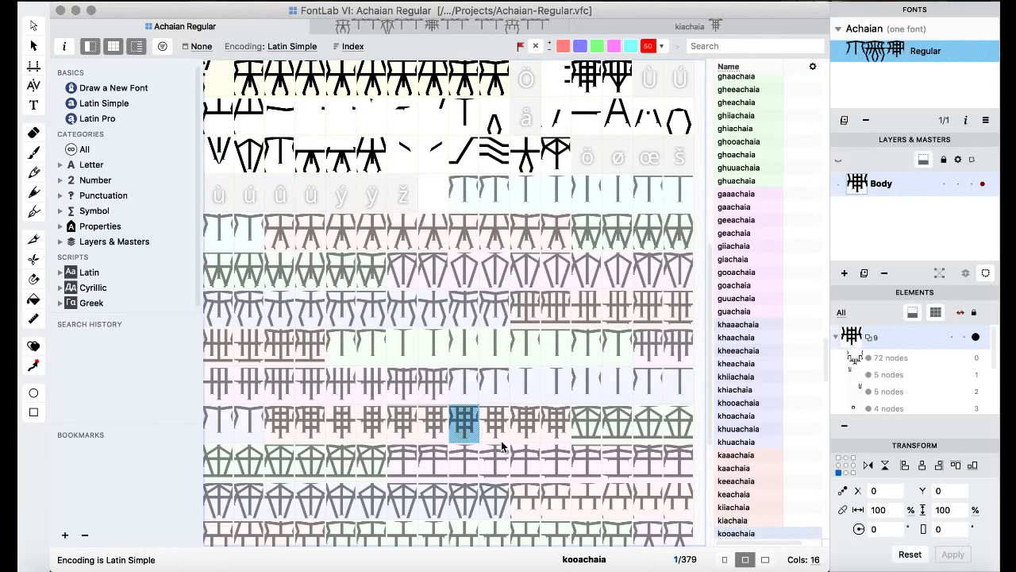
pyautogui.moveTo(493, 425); pyautogui.dragTo(471, 430)
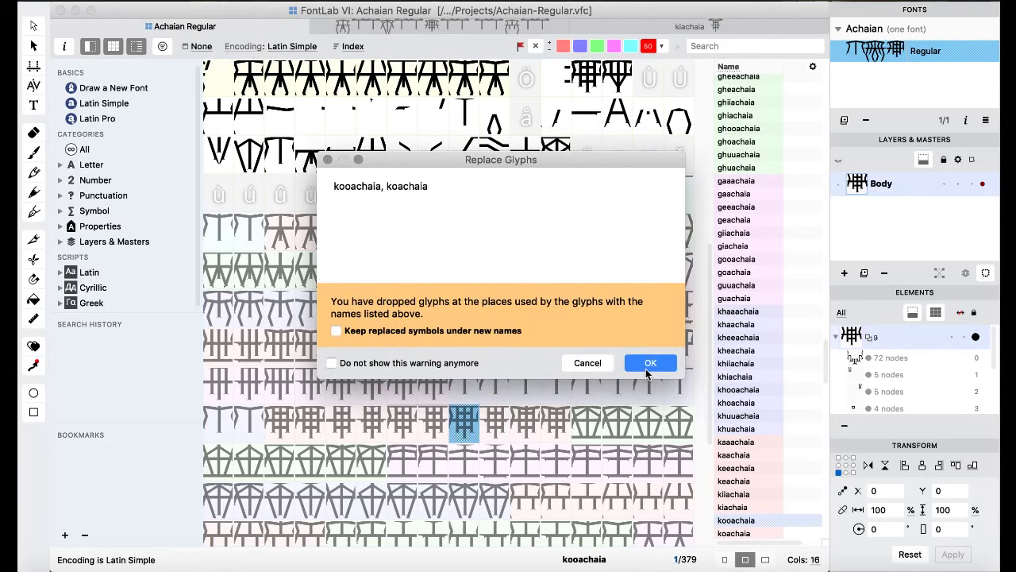
pyautogui.click(647, 365)
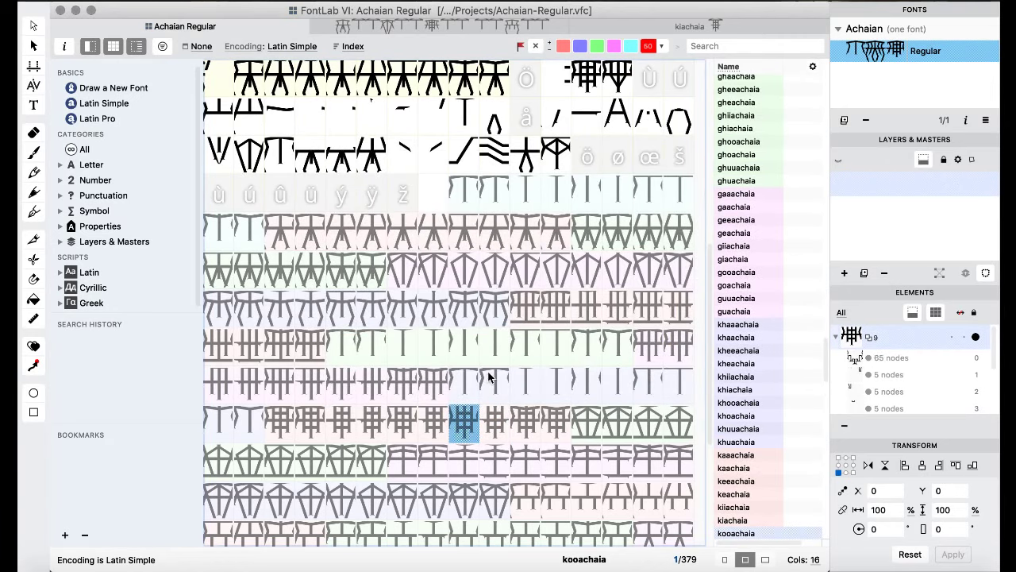
# - Copy the liiachaia and liachaia glyphs into the empty uacute and ucircumflex cells
pyautogui.click(502, 433)
pyautogui.scroll(-5, 487, 395)
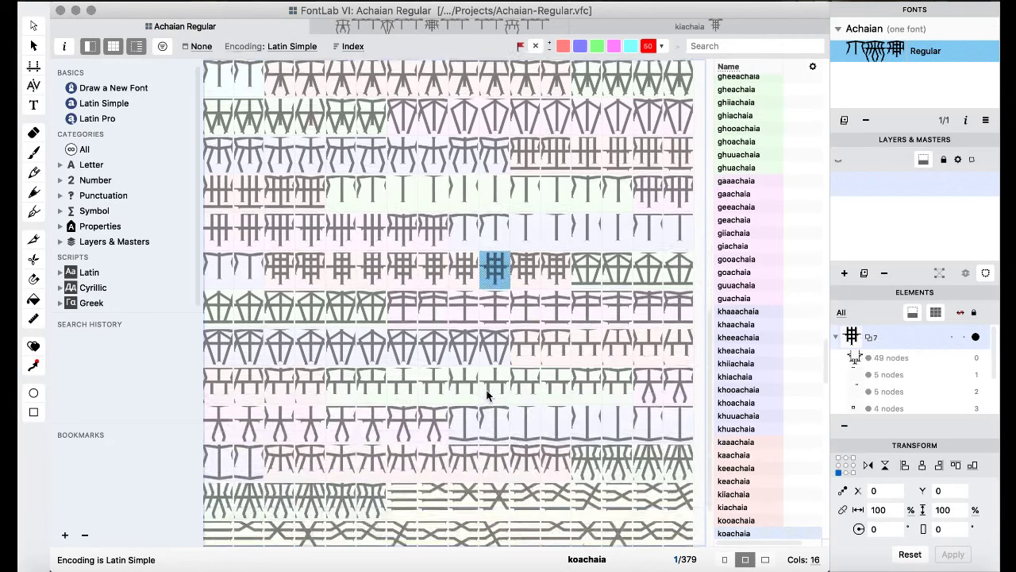
pyautogui.scroll(4, 512, 313)
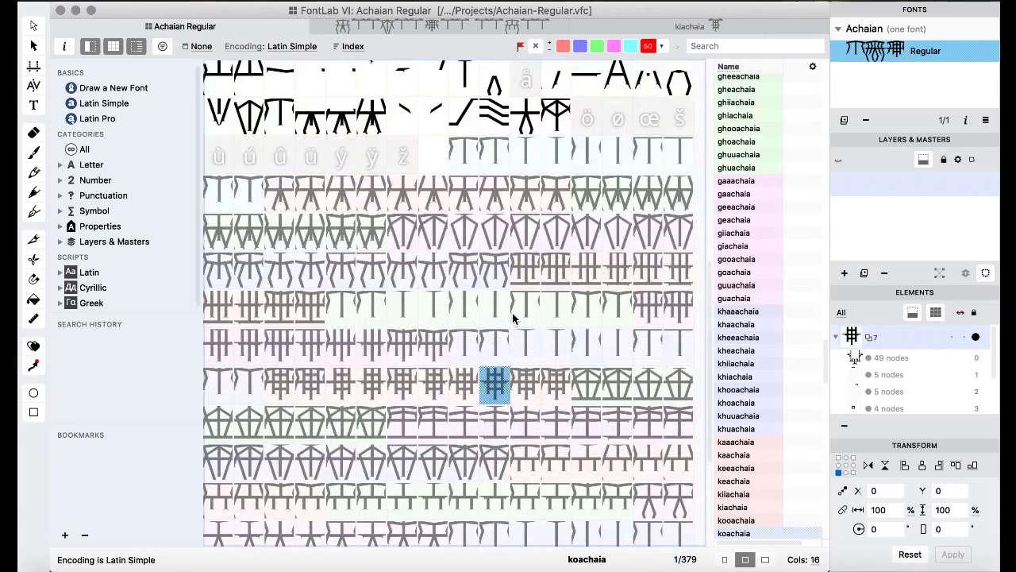
pyautogui.scroll(-1, 512, 312)
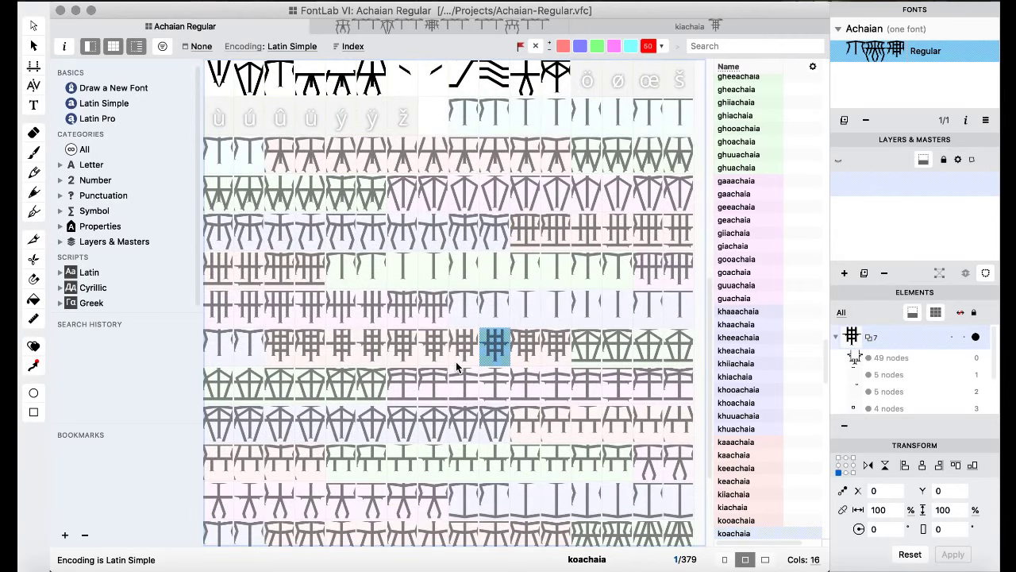
pyautogui.click(245, 386)
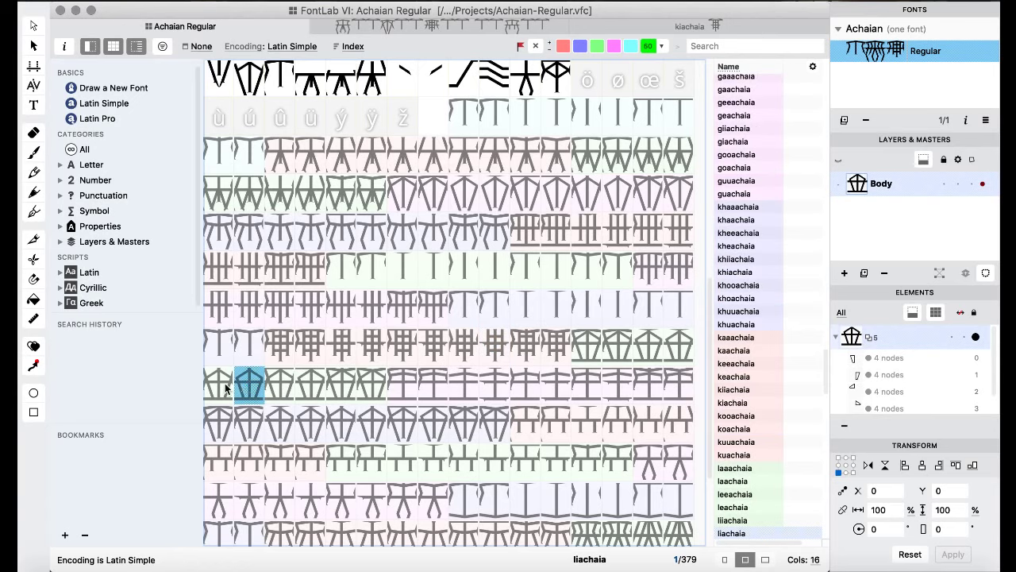
pyautogui.click(220, 382)
pyautogui.keyDown('shift'); pyautogui.click(250, 388); pyautogui.keyUp('shift')
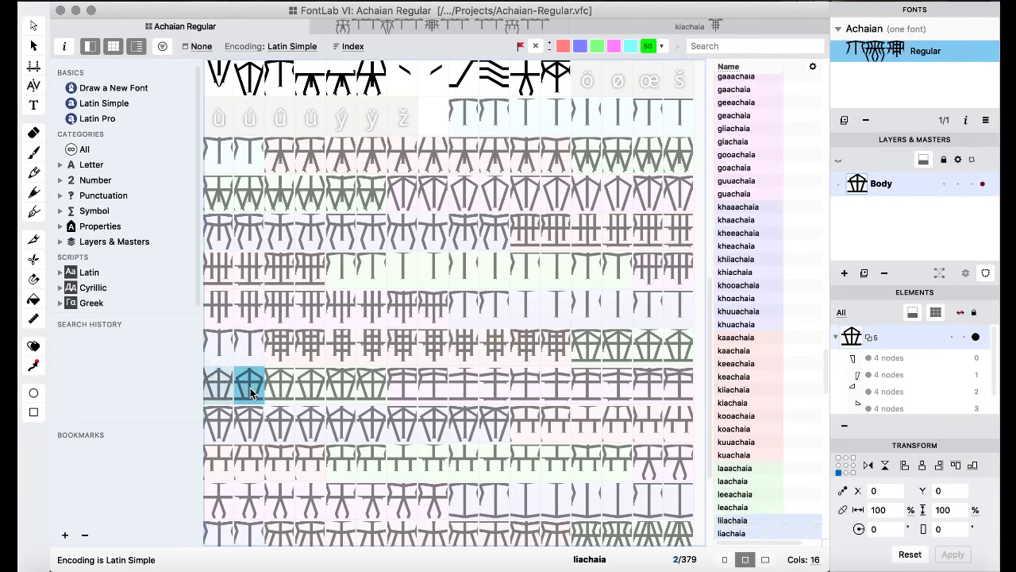
pyautogui.moveTo(255, 152); pyautogui.dragTo(247, 127)
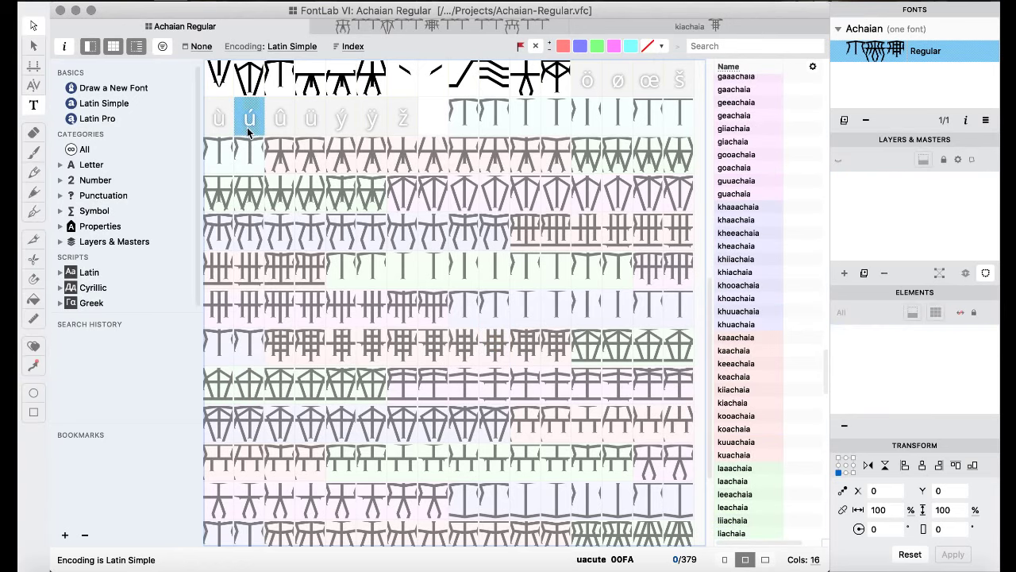
# - Replace the liiachaia and liachaia glyphs with copies of looachaia and loachaia
pyautogui.click(268, 391)
pyautogui.keyDown('shift'); pyautogui.click(303, 396); pyautogui.keyUp('shift')
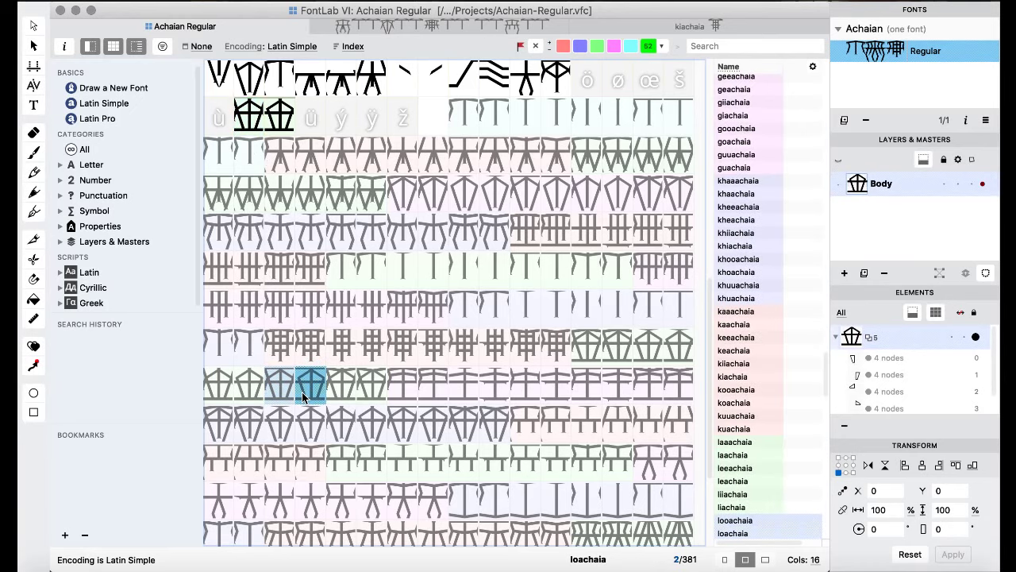
pyautogui.moveTo(225, 381); pyautogui.dragTo(221, 384)
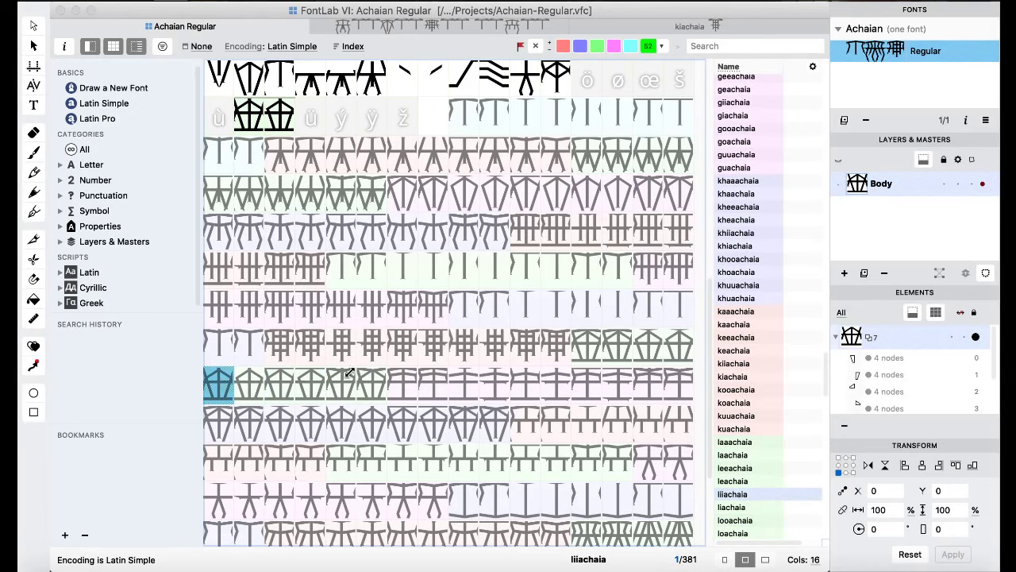
pyautogui.click(659, 365)
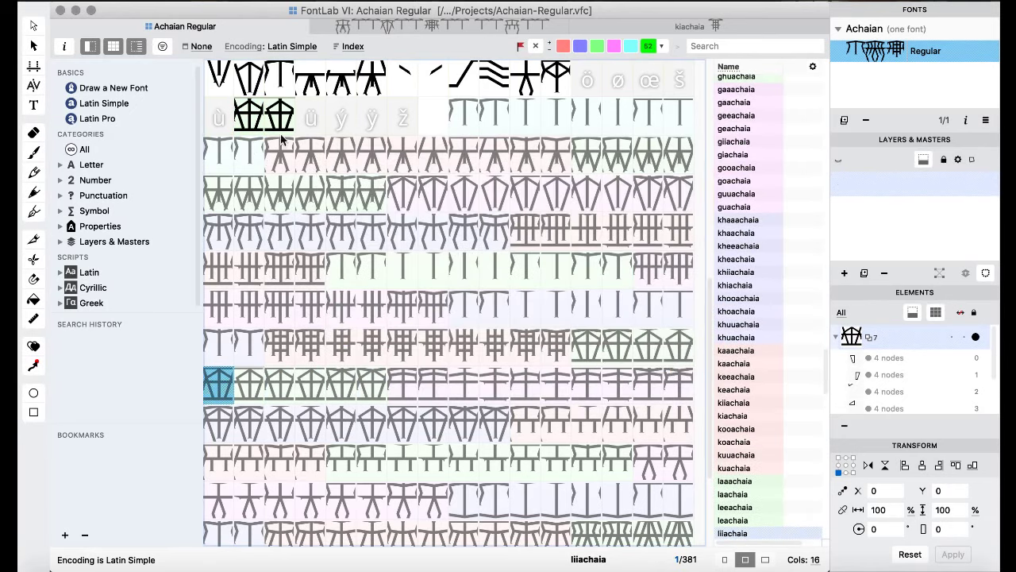
# - Move the spare uacute and ucircumflex glyphs onto the looachaia and loachaia cells, deleting the spares and replacing the existing glyphs
pyautogui.click(250, 118)
pyautogui.keyDown('shift'); pyautogui.click(272, 119); pyautogui.keyUp('shift')
pyautogui.press('Delete')
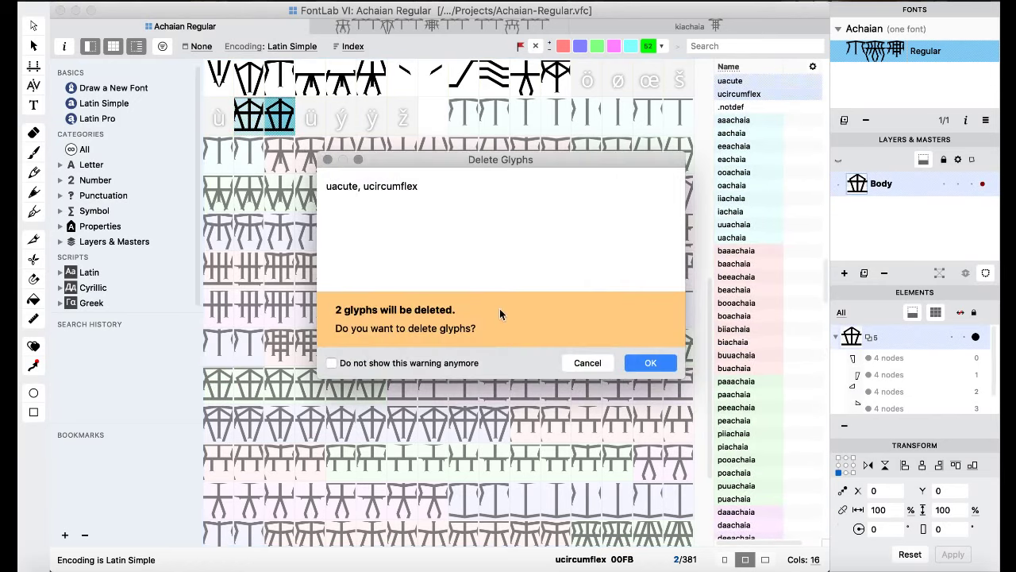
pyautogui.click(640, 363)
pyautogui.click(282, 384)
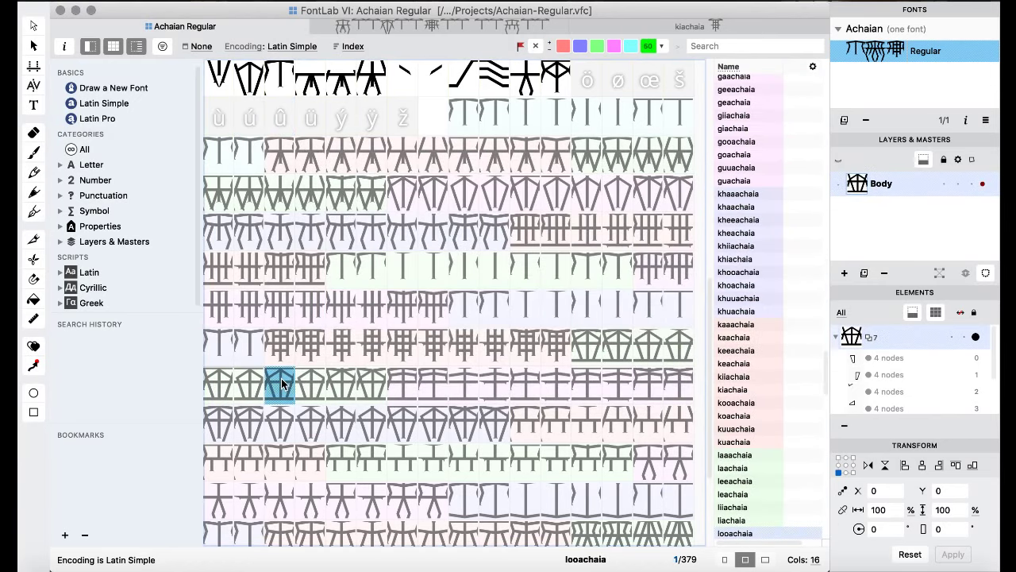
pyautogui.moveTo(282, 383); pyautogui.dragTo(309, 385)
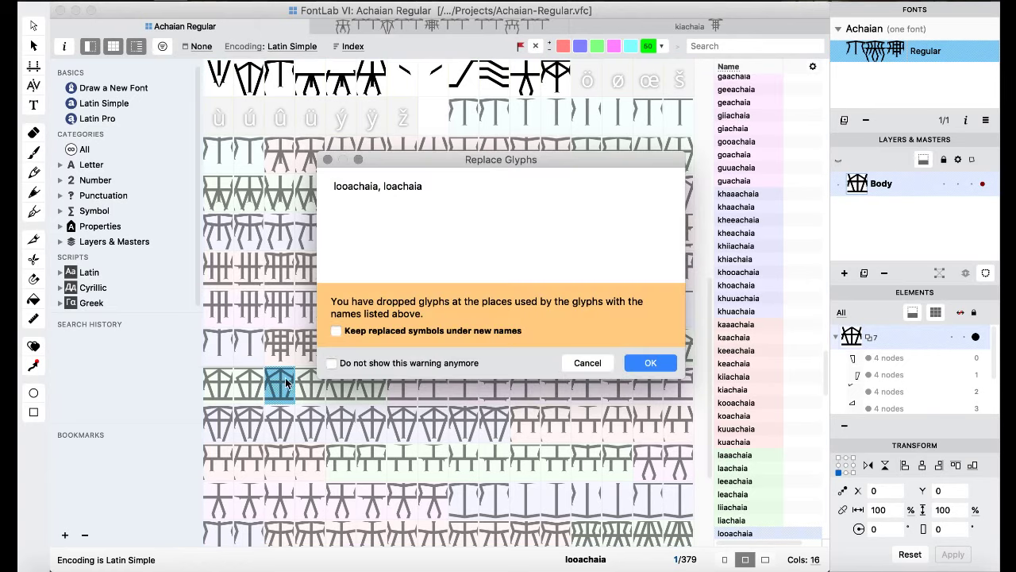
pyautogui.click(647, 360)
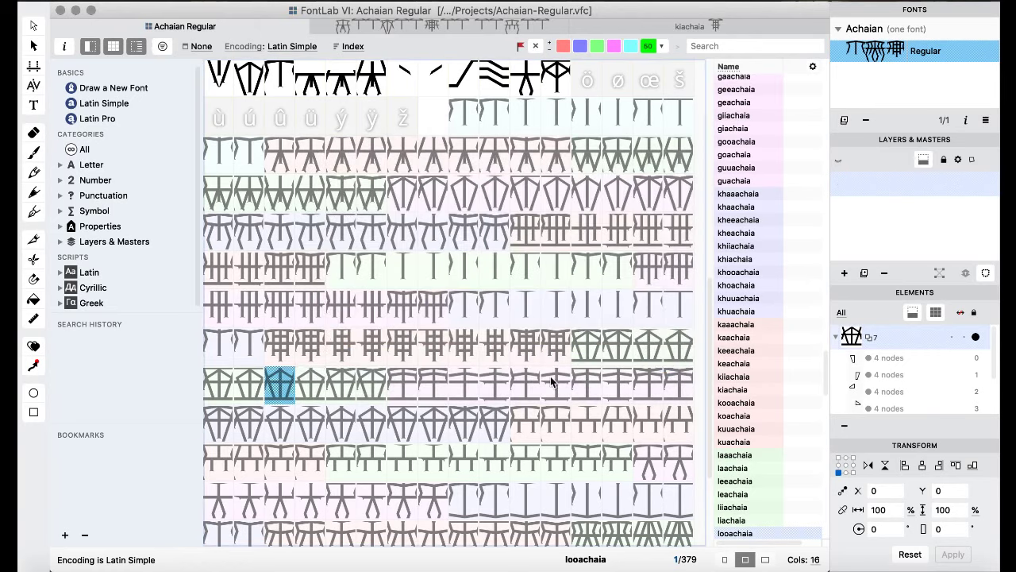
# - Copy the miiachaia and miachaia glyphs into the empty ucircumflex and udieresis cells
pyautogui.click(606, 385)
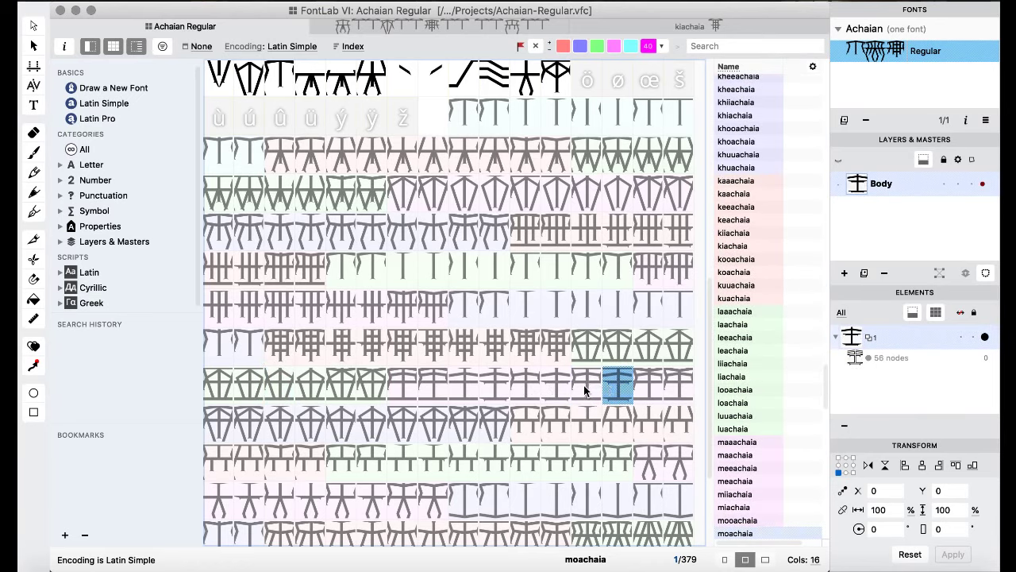
pyautogui.click(585, 386)
pyautogui.click(612, 385)
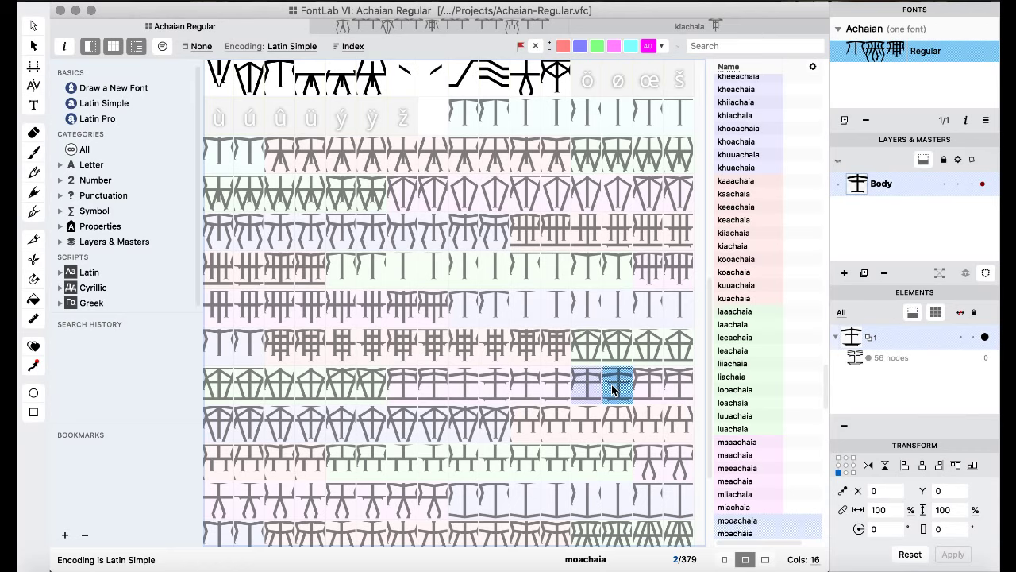
pyautogui.click(524, 387)
pyautogui.click(553, 389)
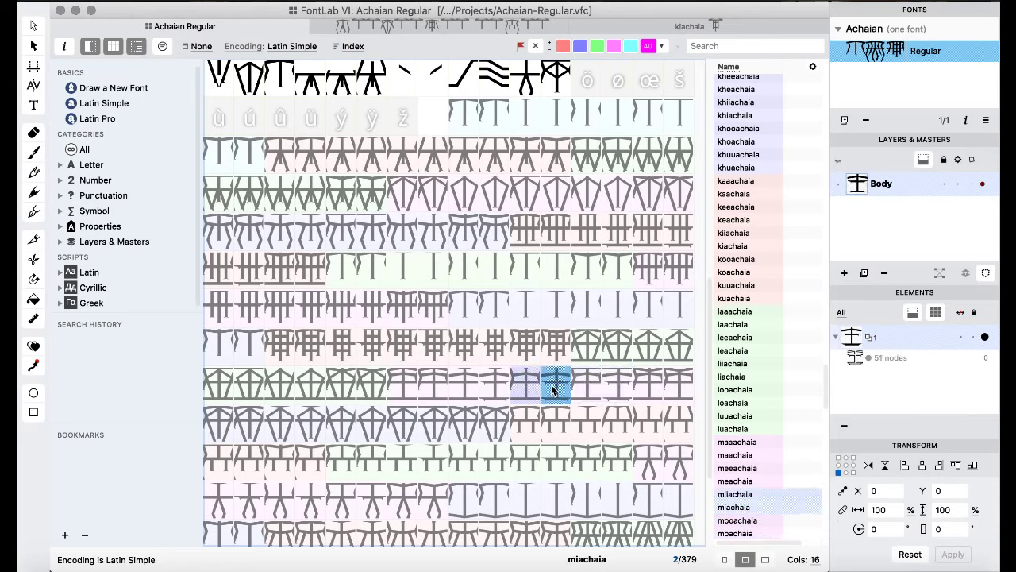
pyautogui.moveTo(554, 389); pyautogui.dragTo(281, 117)
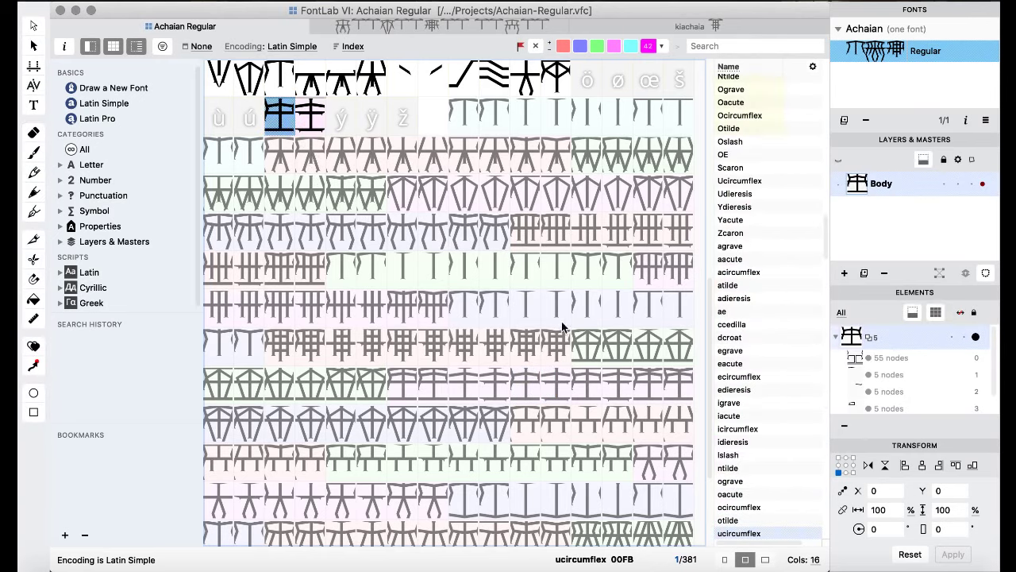
# - Replace the miiachaia and miachaia glyphs with copies of mooachaia and moachaia
pyautogui.click(588, 390)
pyautogui.keyDown('shift'); pyautogui.click(611, 390); pyautogui.keyUp('shift')
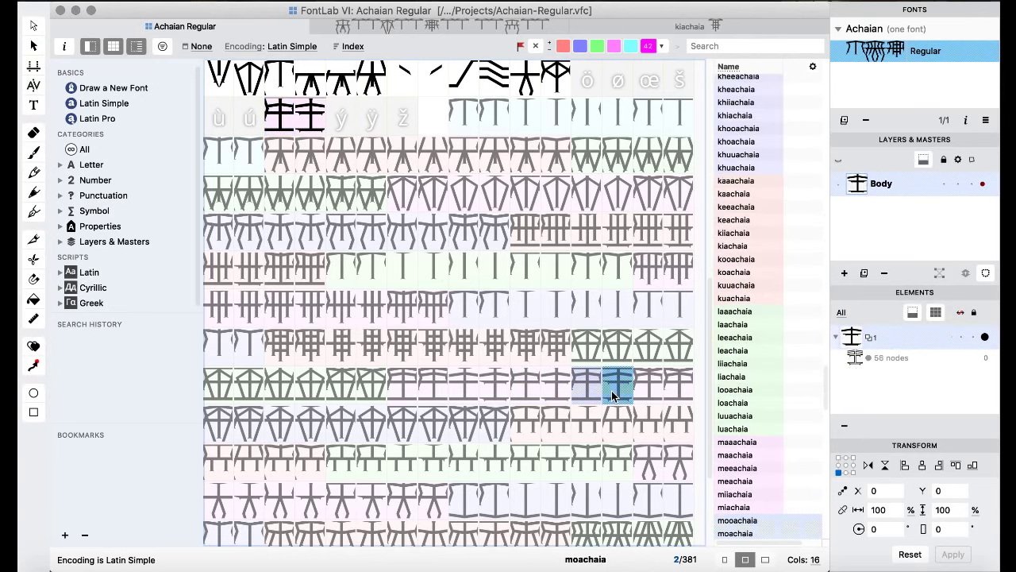
pyautogui.moveTo(518, 381); pyautogui.dragTo(520, 384)
pyautogui.click(645, 359)
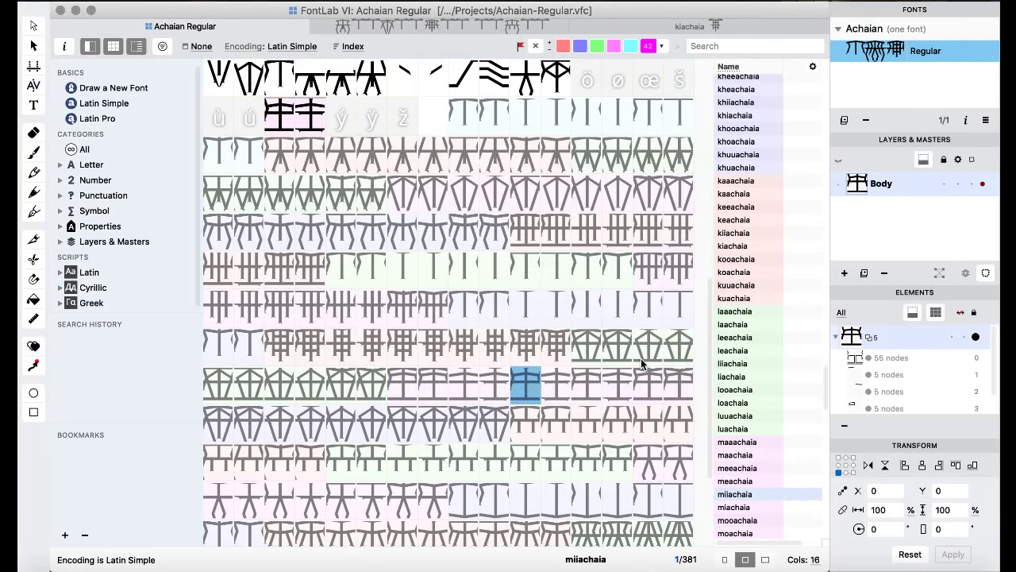
# - Move the spare ucircumflex and udieresis glyphs onto the mooachaia and moachaia cells, deleting the spares and replacing the existing glyphs
pyautogui.click(283, 118)
pyautogui.keyDown('shift'); pyautogui.click(307, 123); pyautogui.keyUp('shift')
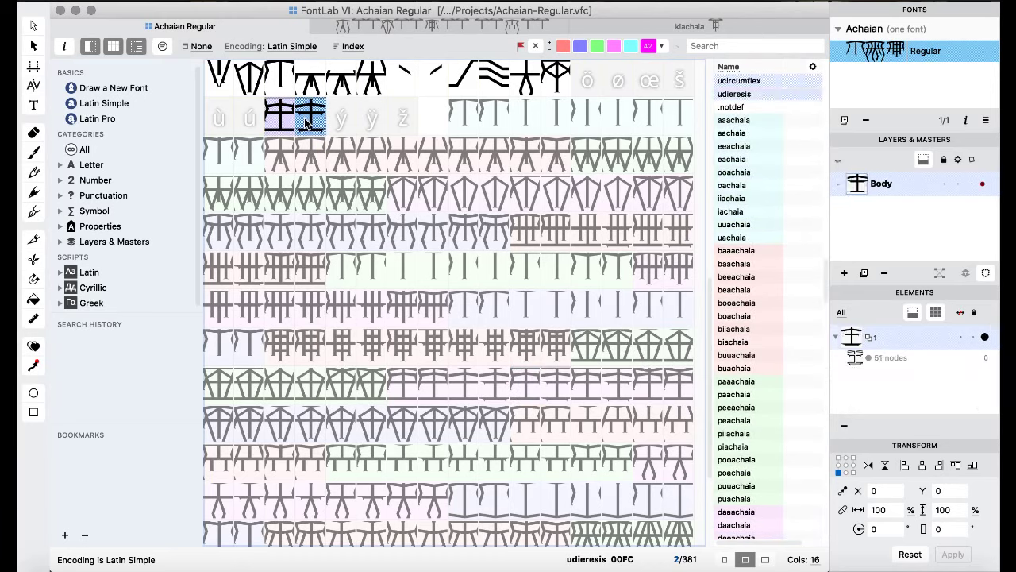
pyautogui.press('BackSpace')
pyautogui.click(647, 361)
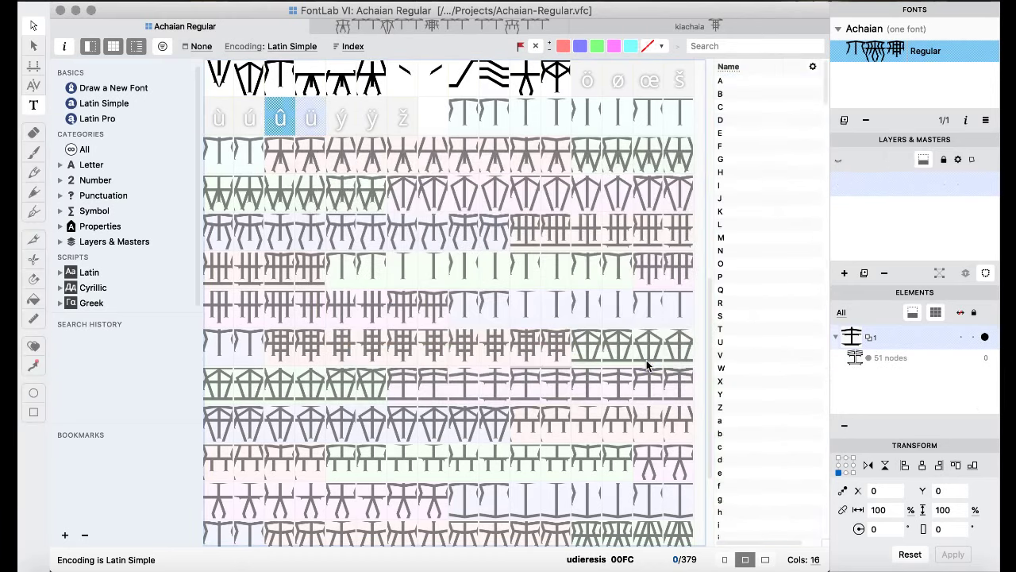
pyautogui.click(585, 387)
pyautogui.moveTo(580, 393); pyautogui.dragTo(617, 387)
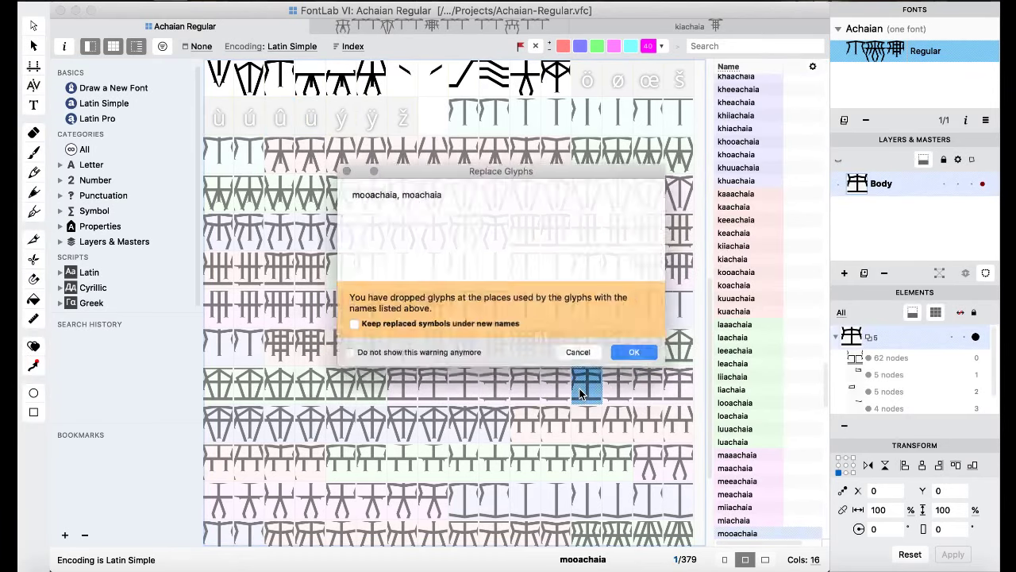
pyautogui.click(649, 362)
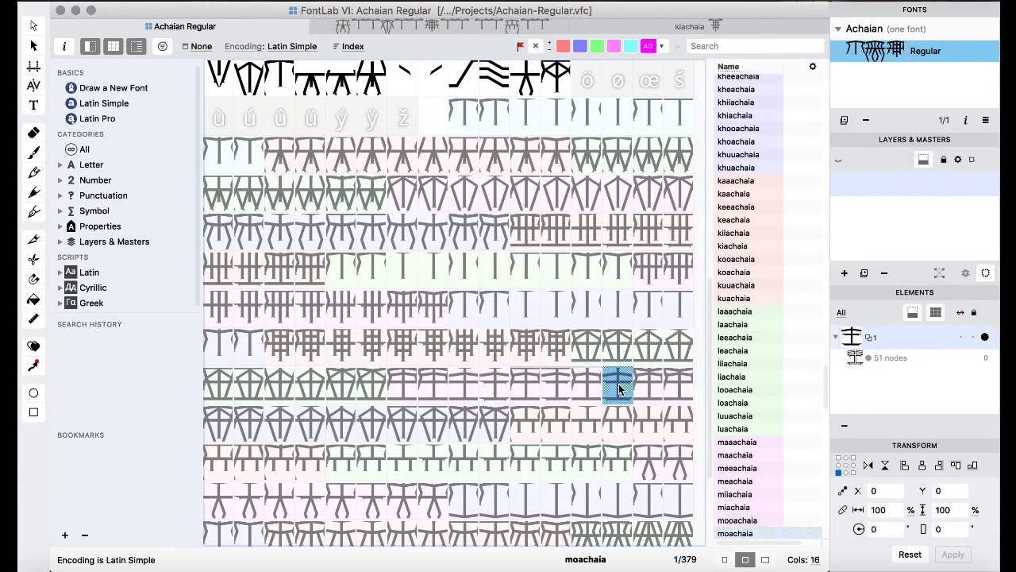
# - Copy niiachaia and niachaia into the empty ucircumflex and udieresis cells, and replace the originals with copies of nooachaia and noachaia
pyautogui.click(509, 391)
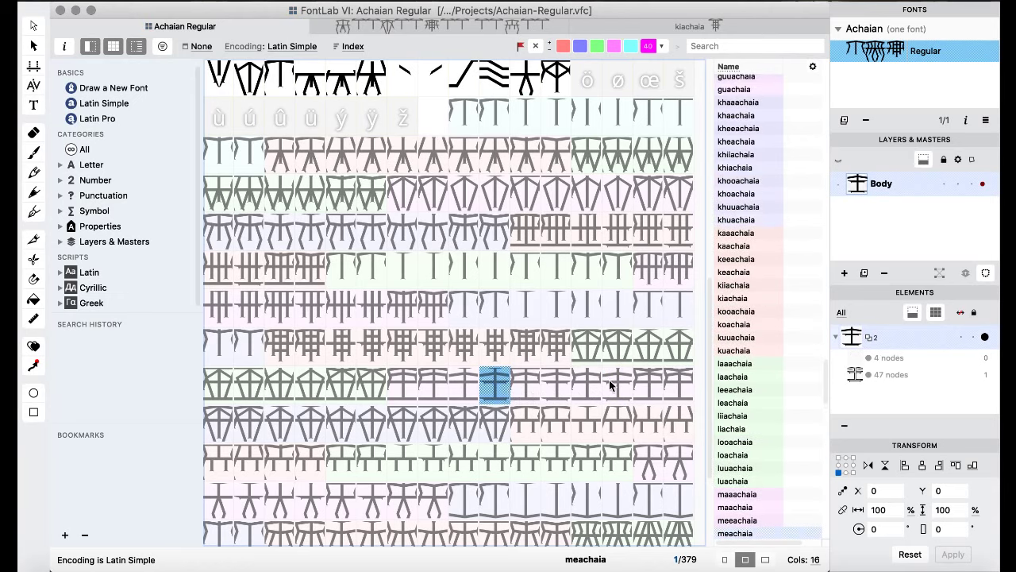
pyautogui.click(362, 421)
pyautogui.click(401, 427)
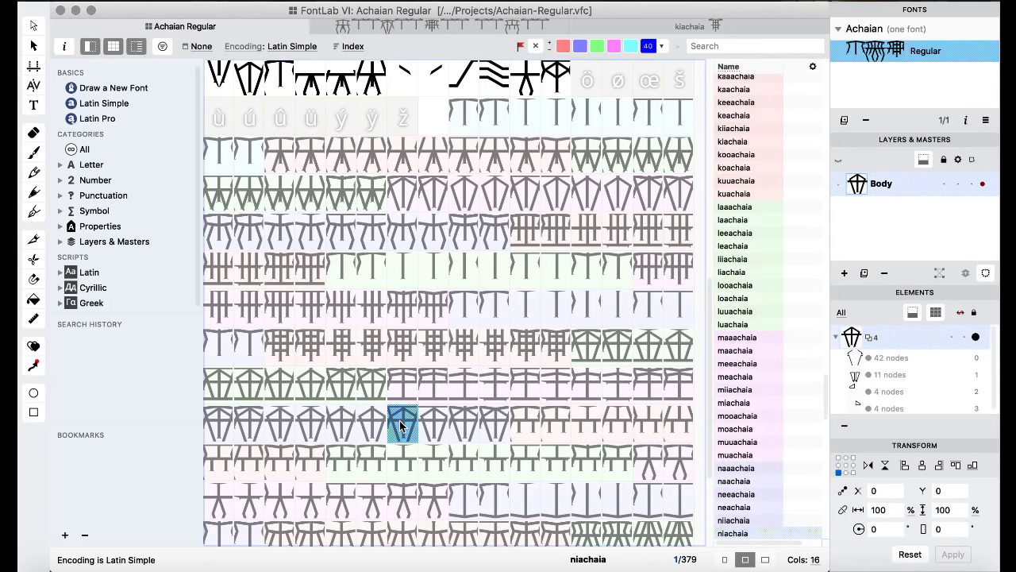
pyautogui.click(370, 424)
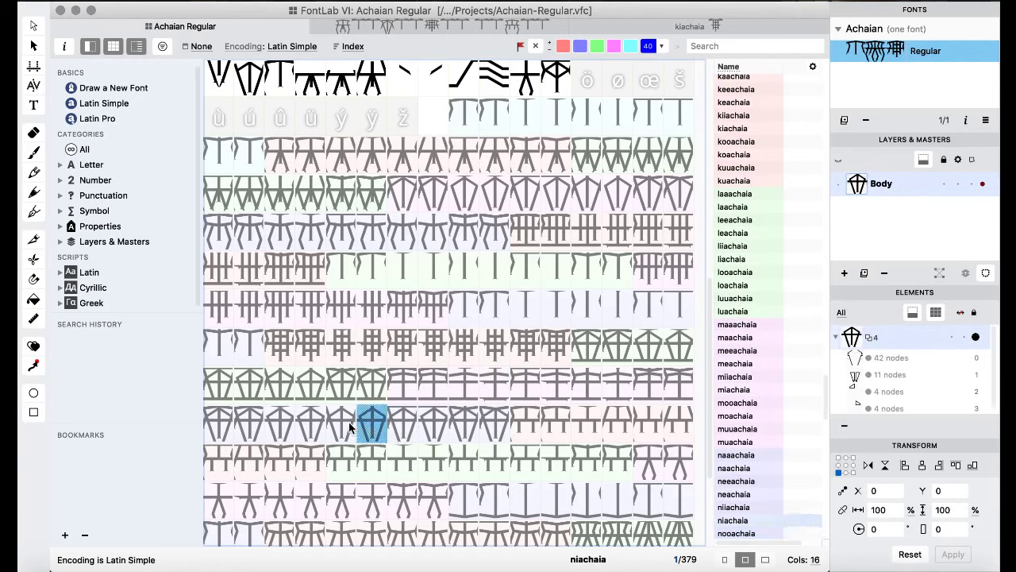
pyautogui.keyDown('shift'); pyautogui.click(344, 426); pyautogui.keyUp('shift')
pyautogui.moveTo(345, 429); pyautogui.dragTo(288, 117)
pyautogui.click(413, 426)
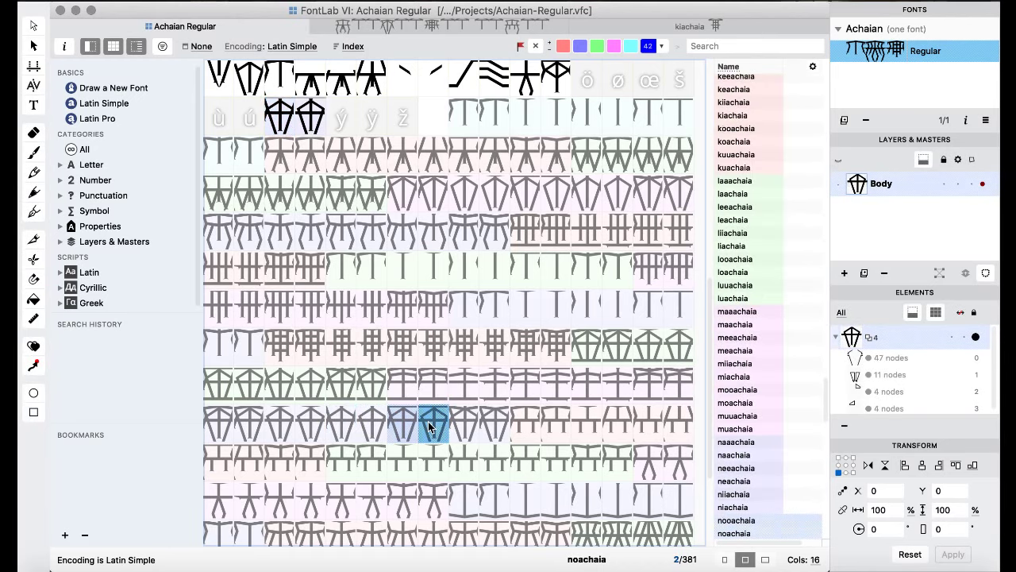
pyautogui.click(630, 364)
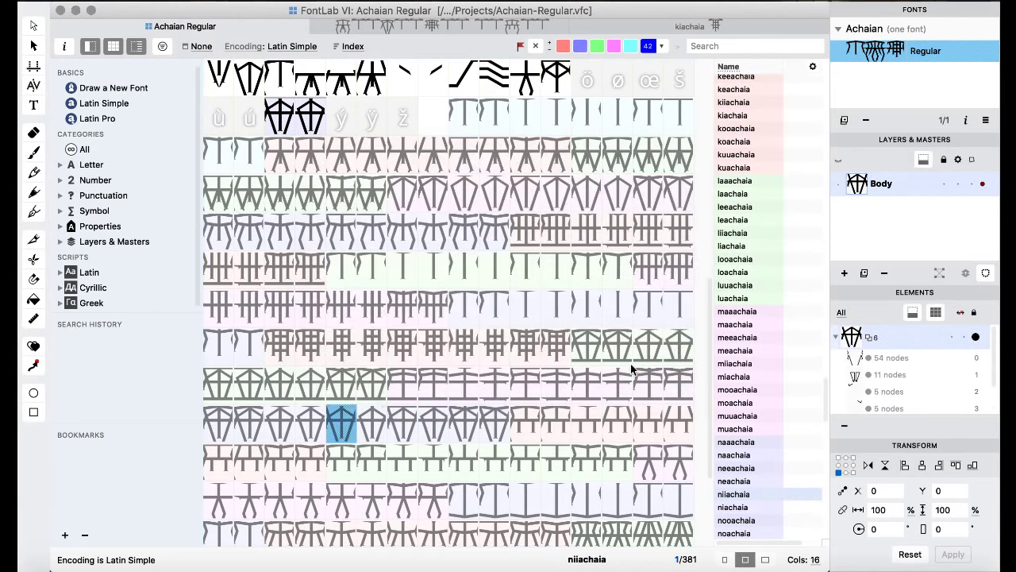
# - Move the spare ucircumflex and udieresis glyphs onto the nooachaia and noachaia cells, deleting the spares and replacing the existing glyphs
pyautogui.click(284, 123)
pyautogui.keyDown('shift'); pyautogui.click(312, 126); pyautogui.keyUp('shift')
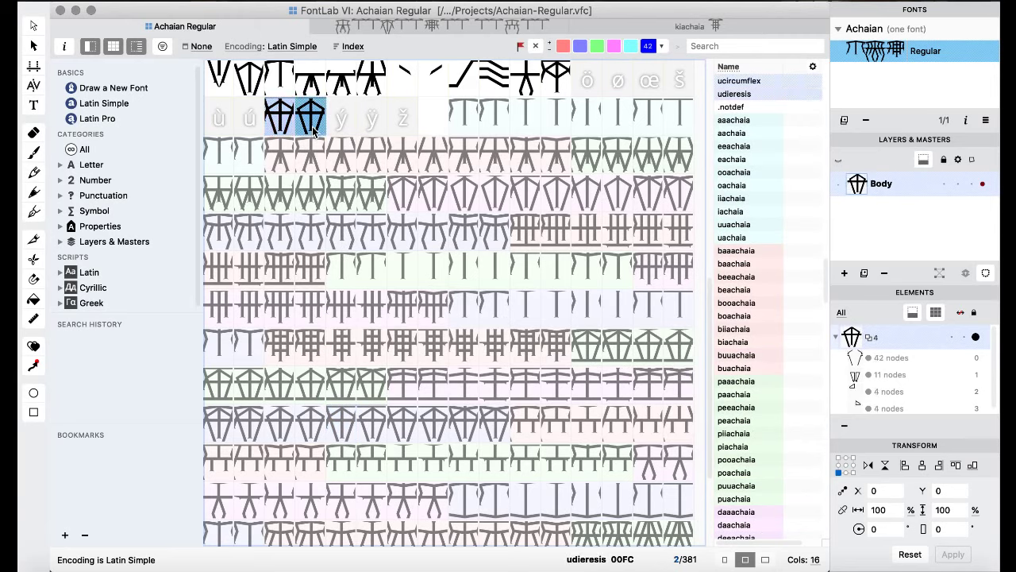
pyautogui.press('Delete')
pyautogui.click(650, 363)
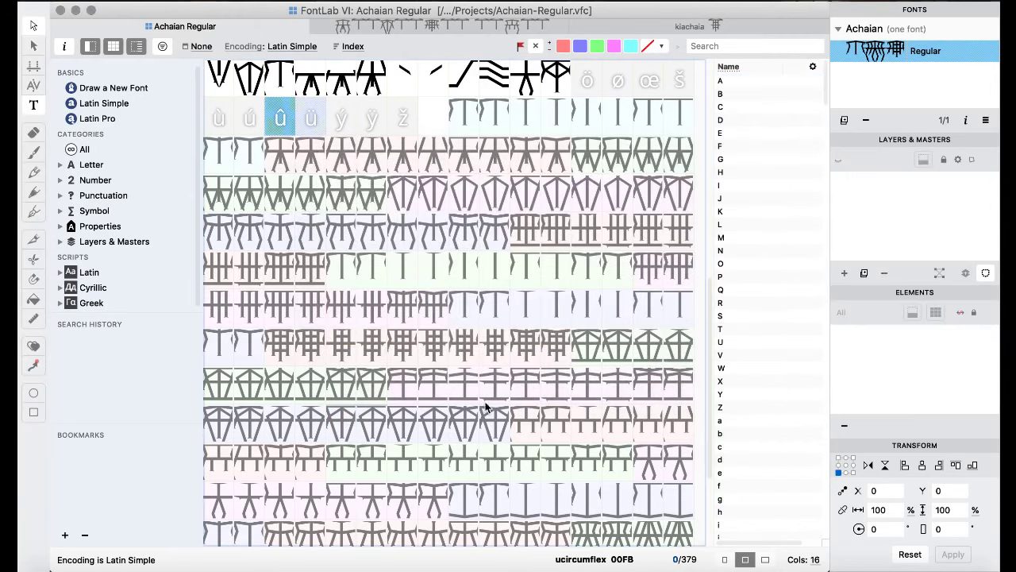
pyautogui.click(403, 424)
pyautogui.moveTo(434, 429); pyautogui.dragTo(595, 373)
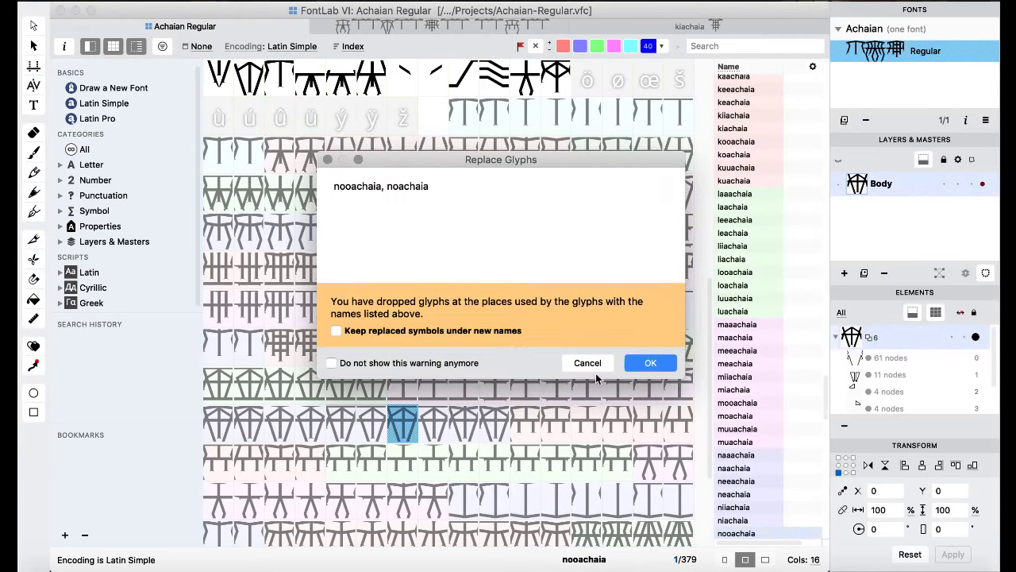
pyautogui.click(590, 363)
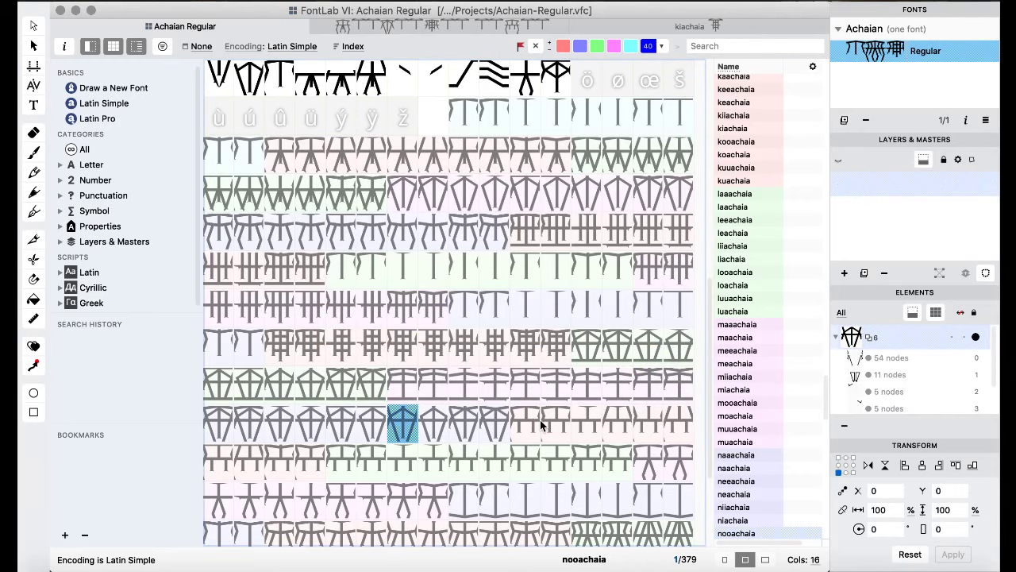
# - Copy the qiiachaia and qiachaia glyphs into the empty ucircumflex and udieresis cells
pyautogui.scroll(-4, 580, 420)
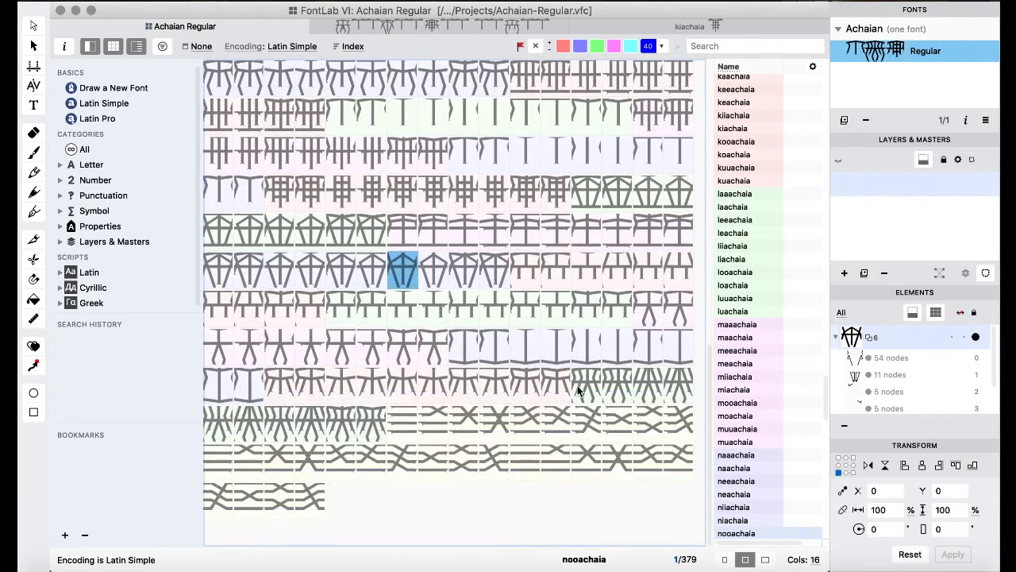
pyautogui.click(587, 270)
pyautogui.click(617, 270)
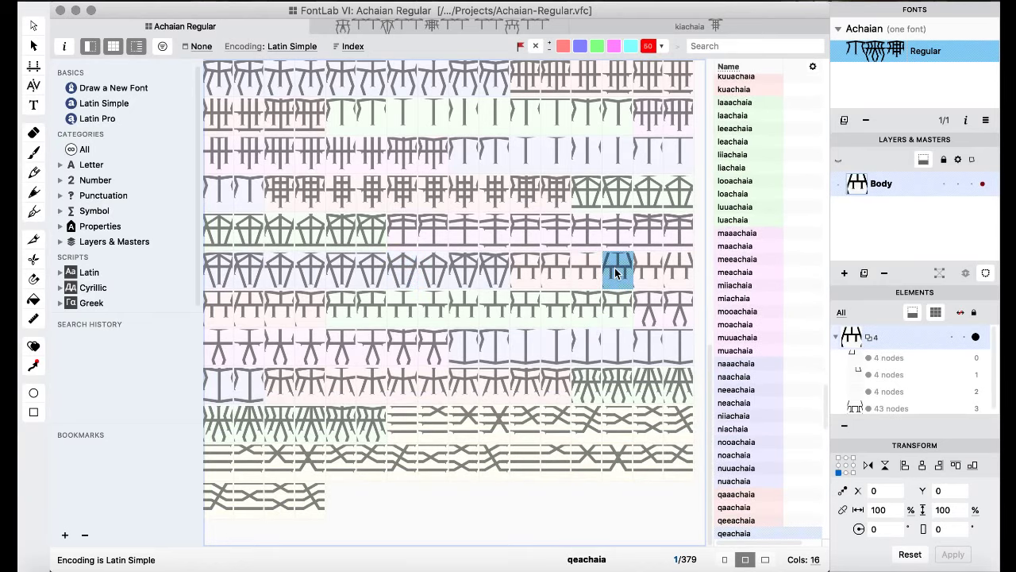
pyautogui.click(648, 270)
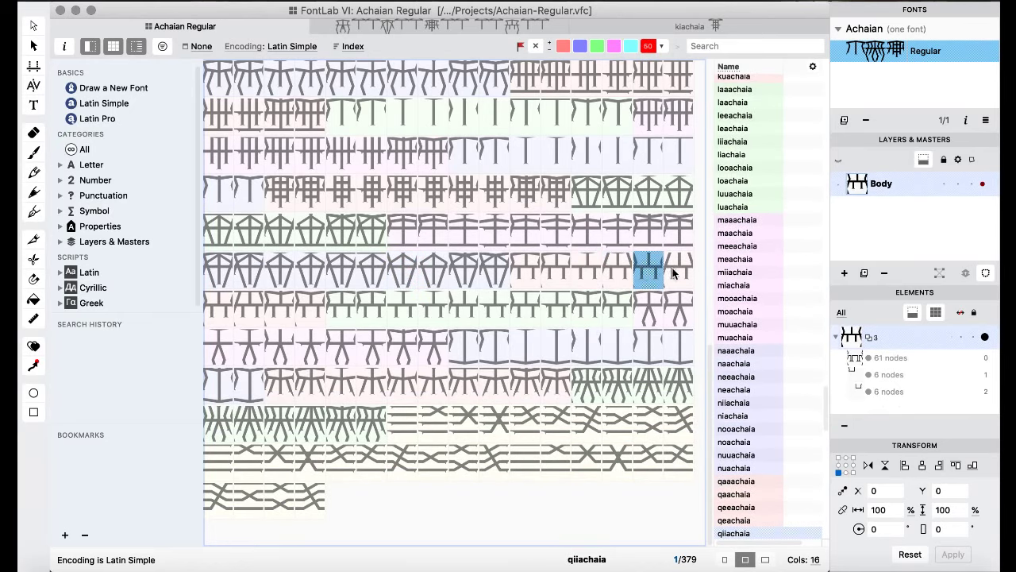
pyautogui.keyDown('shift'); pyautogui.click(673, 274); pyautogui.keyUp('shift')
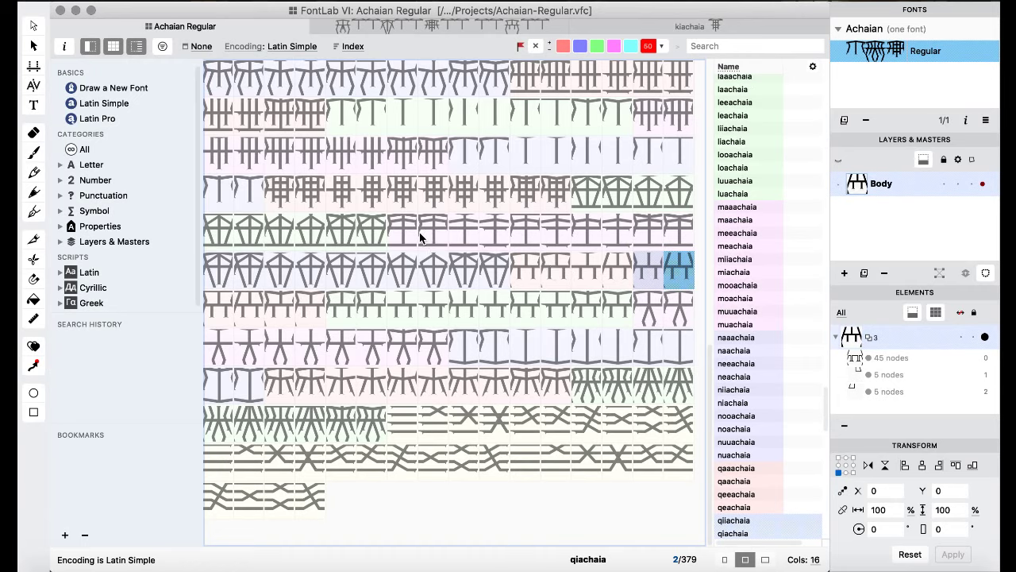
pyautogui.scroll(3, 420, 232)
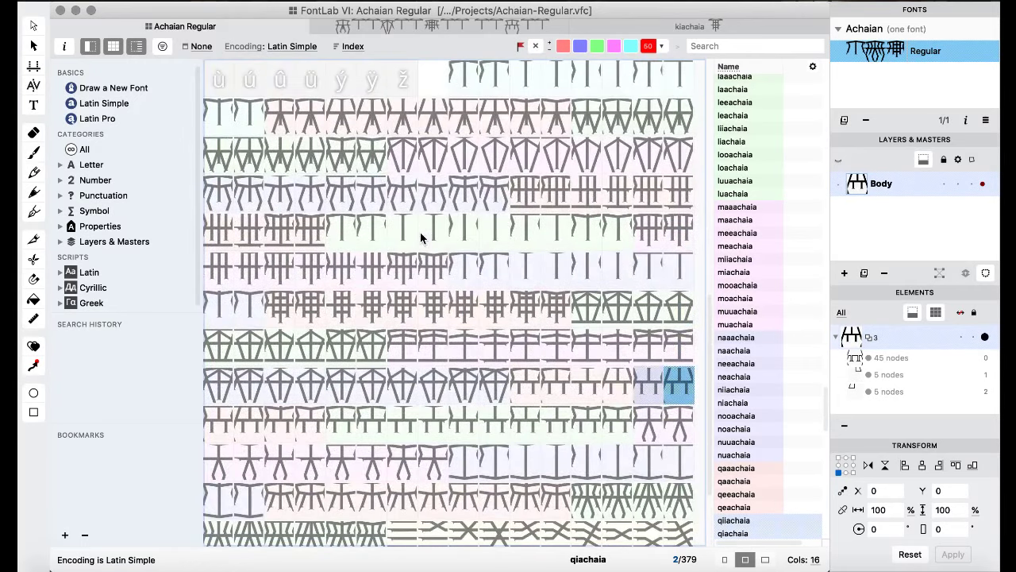
pyautogui.scroll(-1, 420, 232)
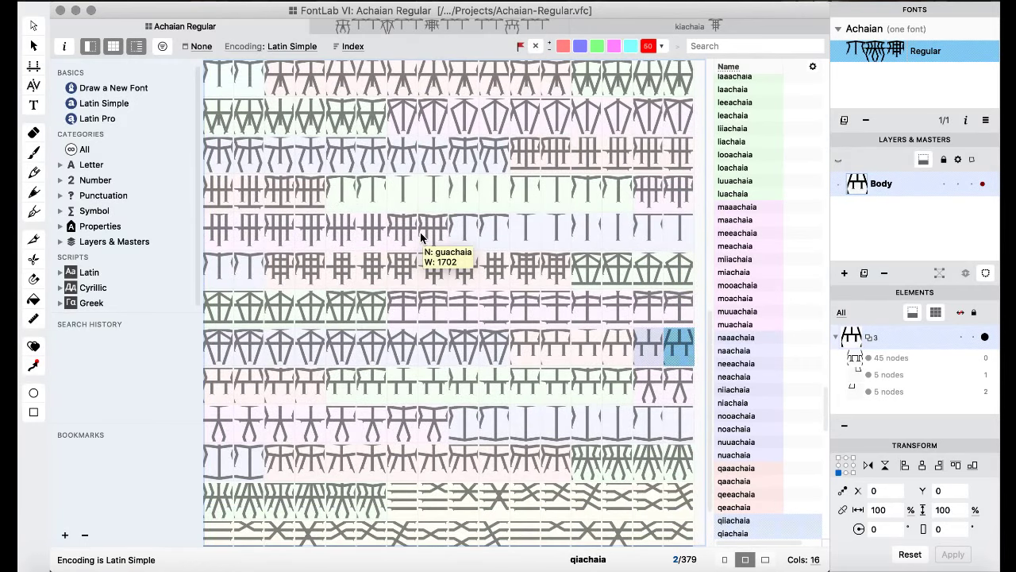
pyautogui.scroll(3, 421, 235)
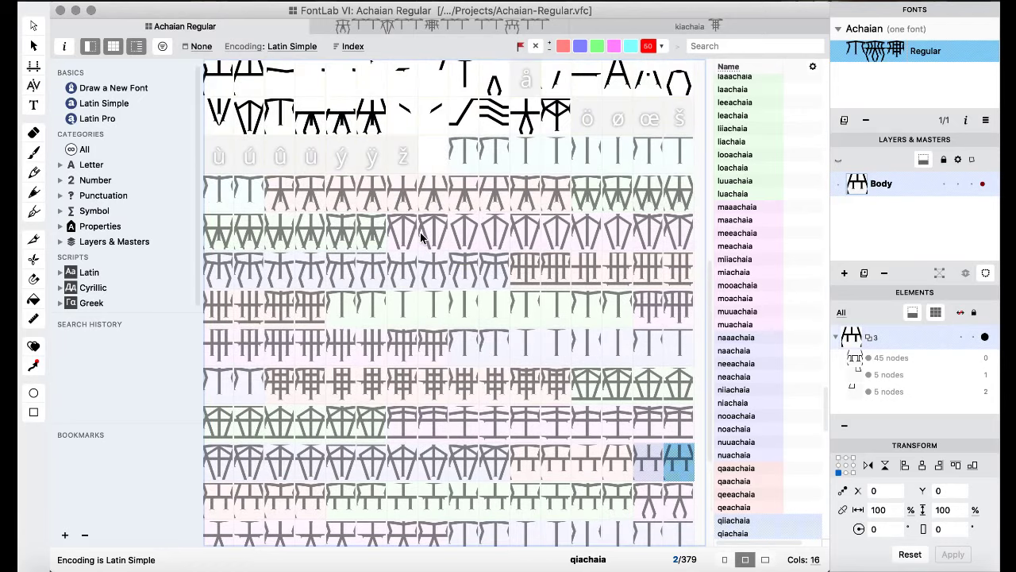
pyautogui.click(278, 152)
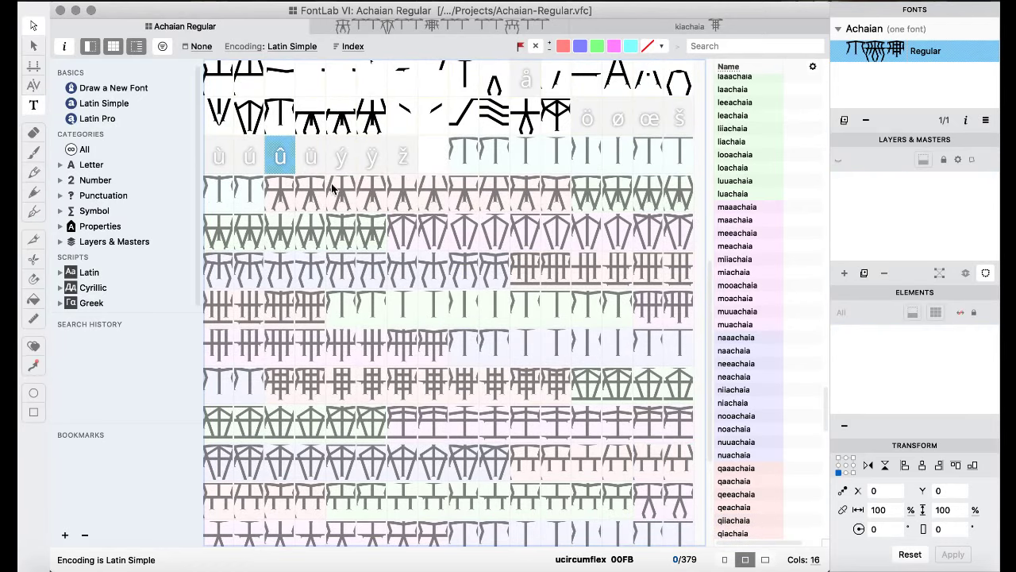
pyautogui.press('super+v')
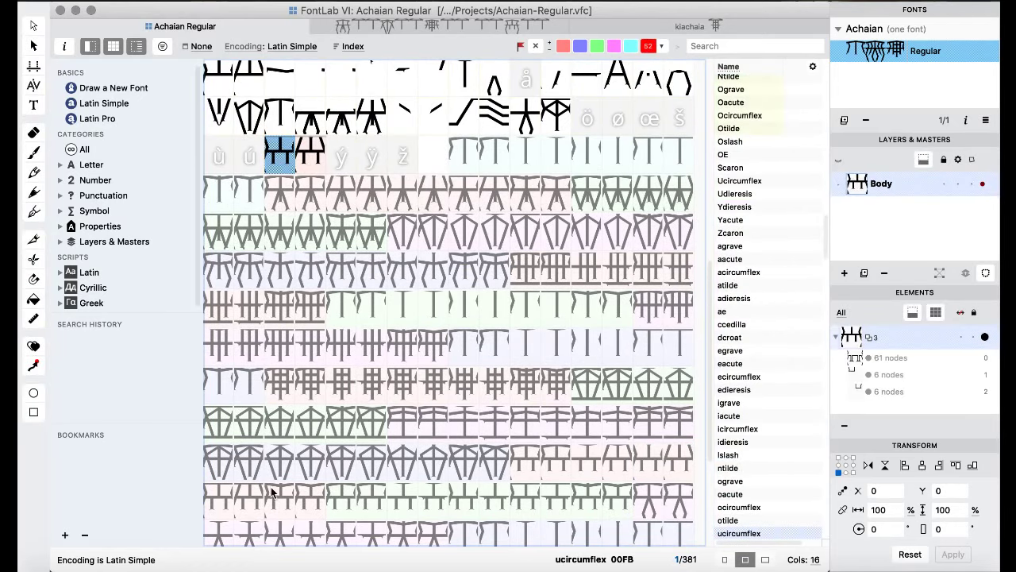
# - Replace the qiiachaia and qiachaia glyphs with copies of qooachaia and qoachaia
pyautogui.click(261, 489)
pyautogui.keyDown('shift'); pyautogui.click(226, 496); pyautogui.keyUp('shift')
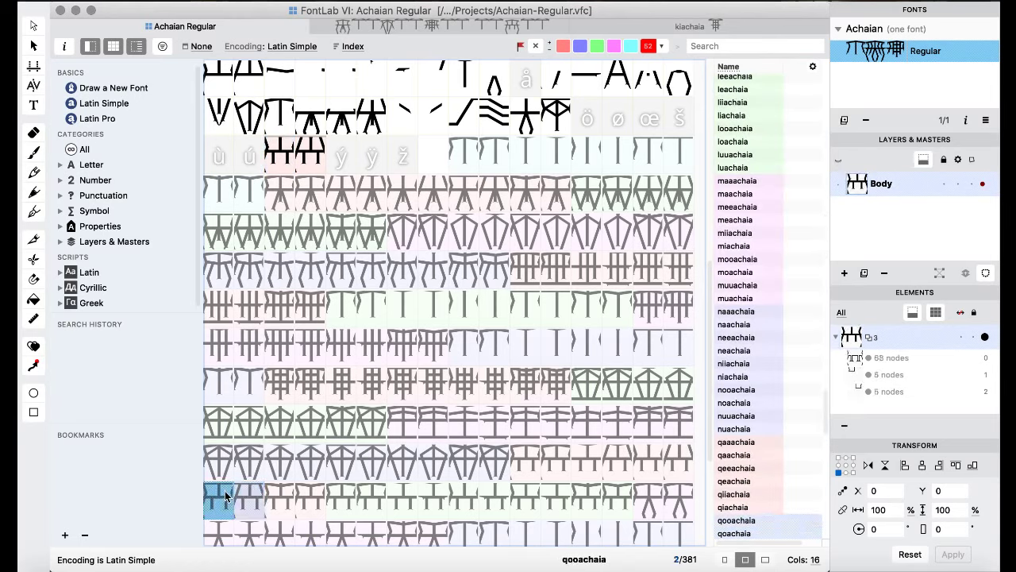
pyautogui.moveTo(694, 493); pyautogui.dragTo(648, 462)
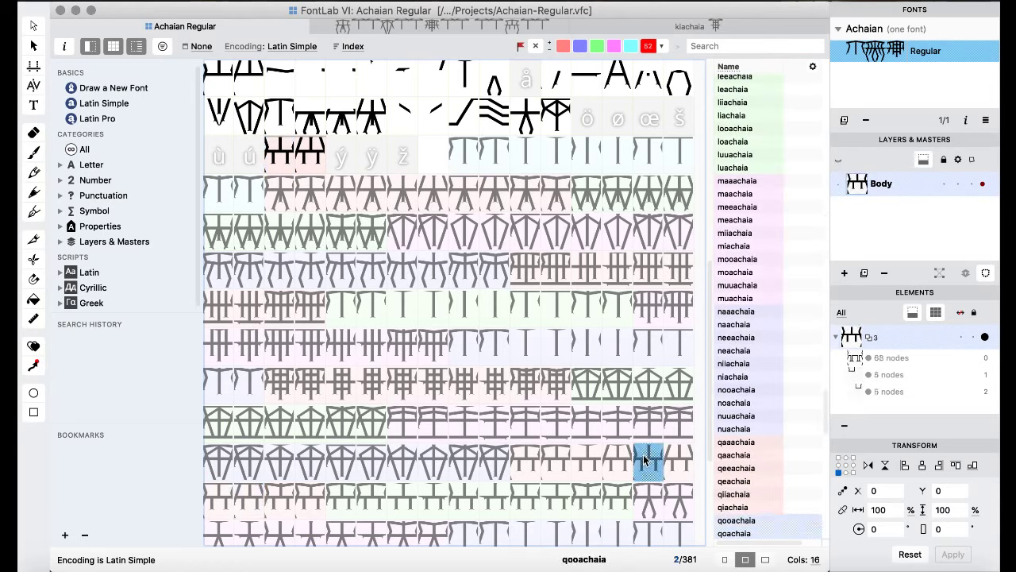
pyautogui.click(650, 363)
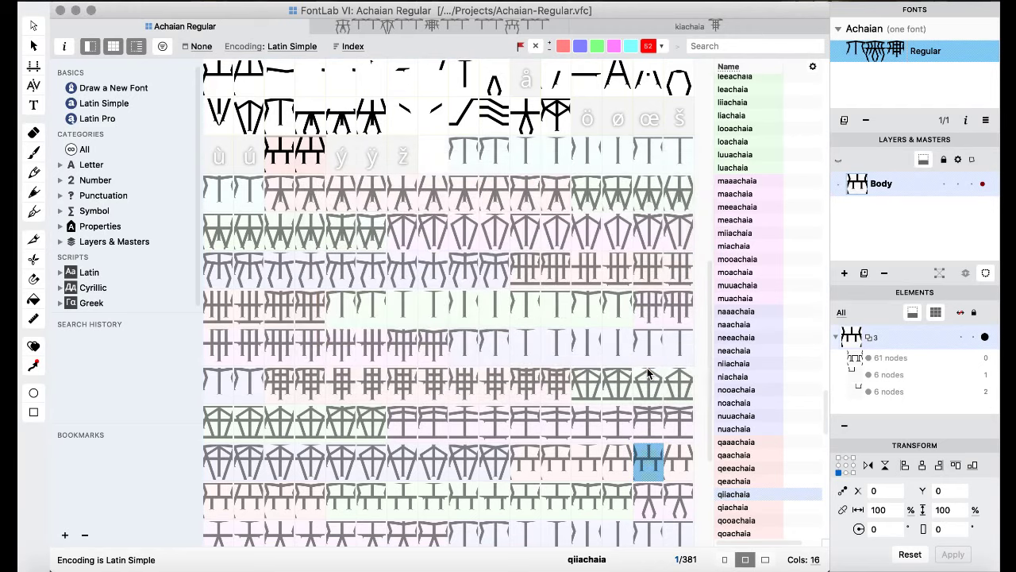
# - Move the spare ucircumflex and udieresis glyphs onto the qooachaia and qoachaia cells, deleting the spares and replacing the existing glyphs
pyautogui.moveTo(278, 152); pyautogui.dragTo(310, 152)
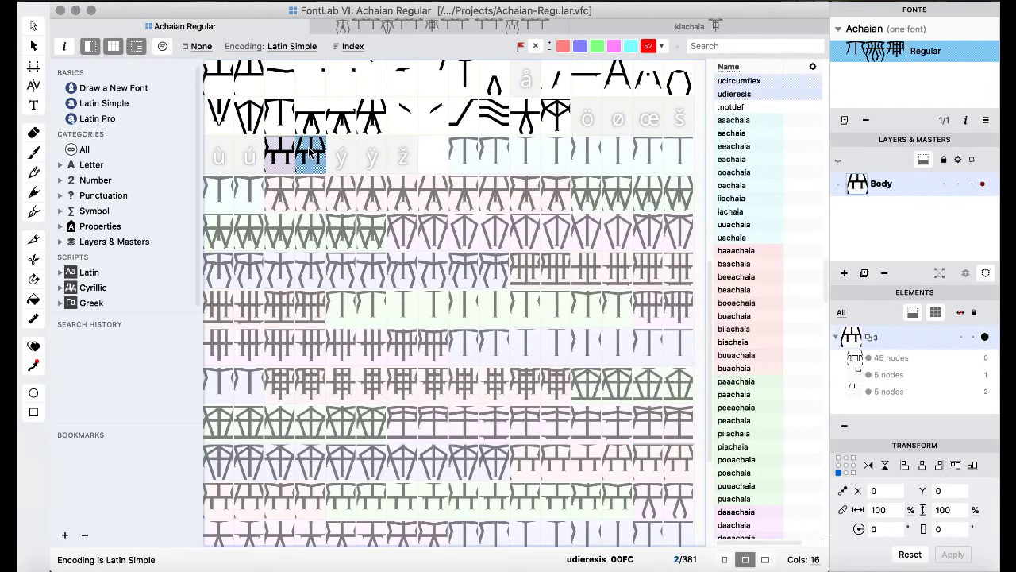
pyautogui.press('BackSpace')
pyautogui.click(640, 356)
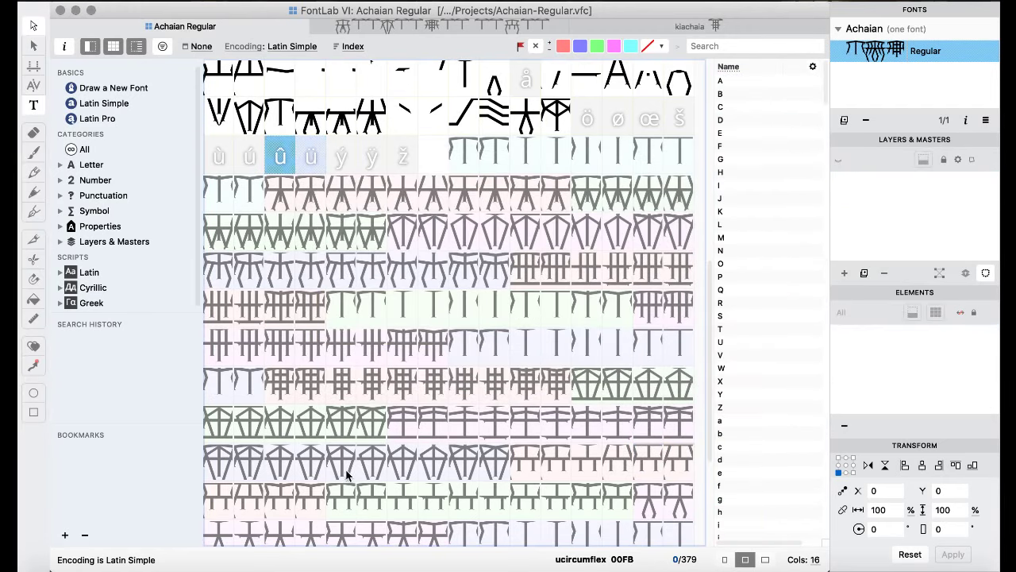
pyautogui.click(216, 502)
pyautogui.moveTo(216, 502); pyautogui.dragTo(256, 467)
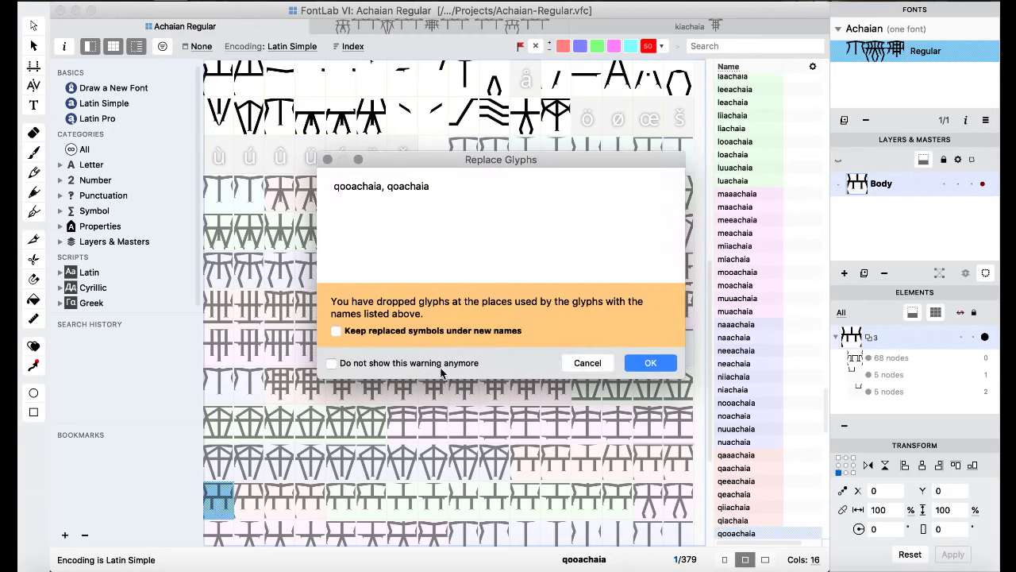
pyautogui.click(637, 363)
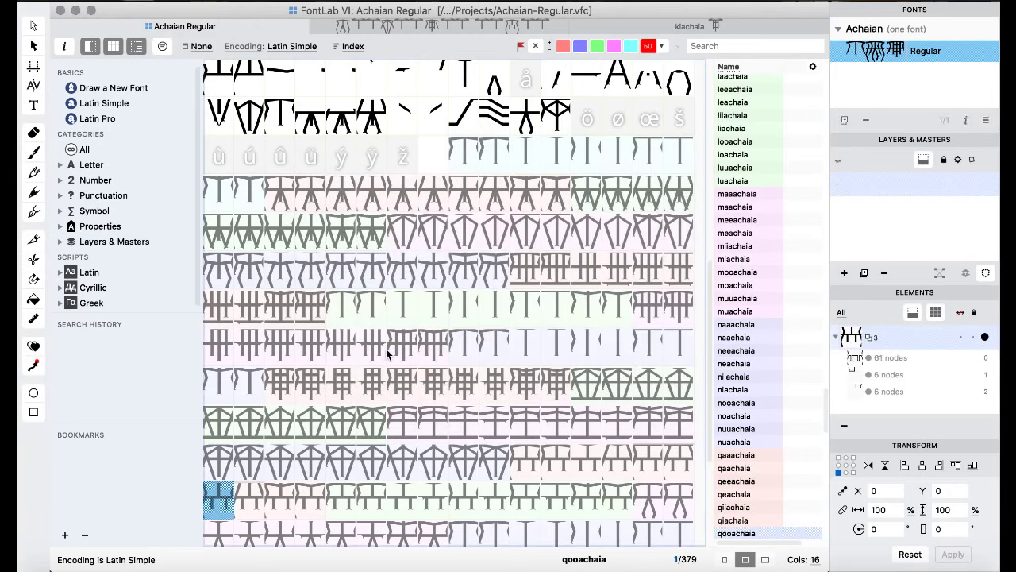
# - Copy the riiachaia and riachaia glyphs into the empty uacute and ucircumflex cells
pyautogui.click(371, 501)
pyautogui.click(458, 504)
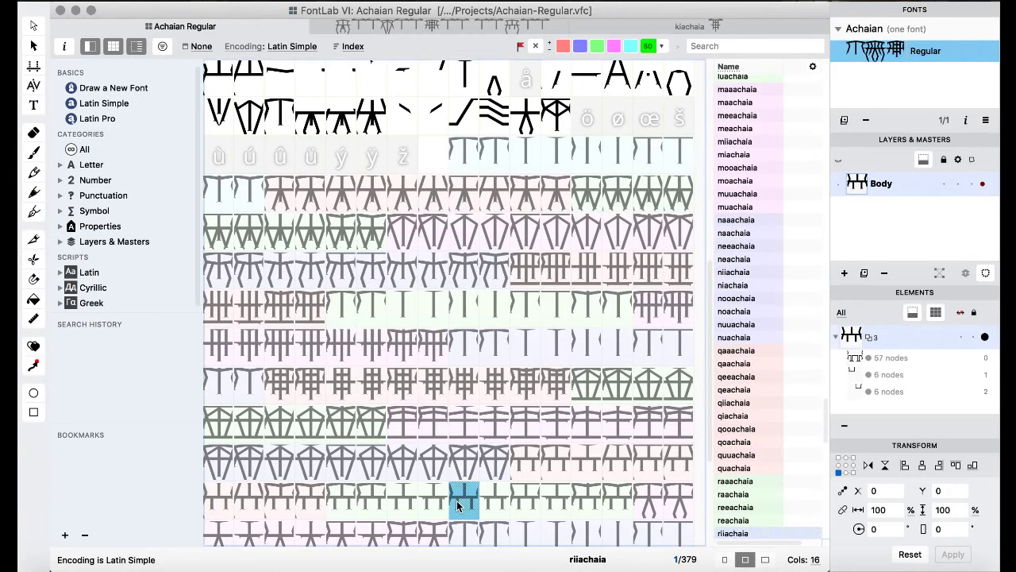
pyautogui.click(526, 502)
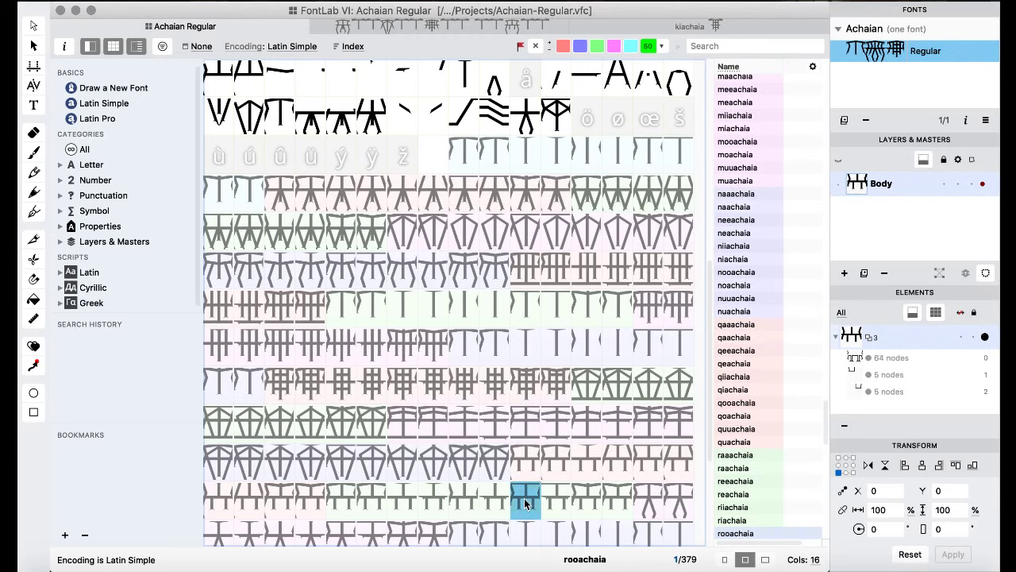
pyautogui.click(491, 502)
pyautogui.keyDown('shift'); pyautogui.click(462, 500); pyautogui.keyUp('shift')
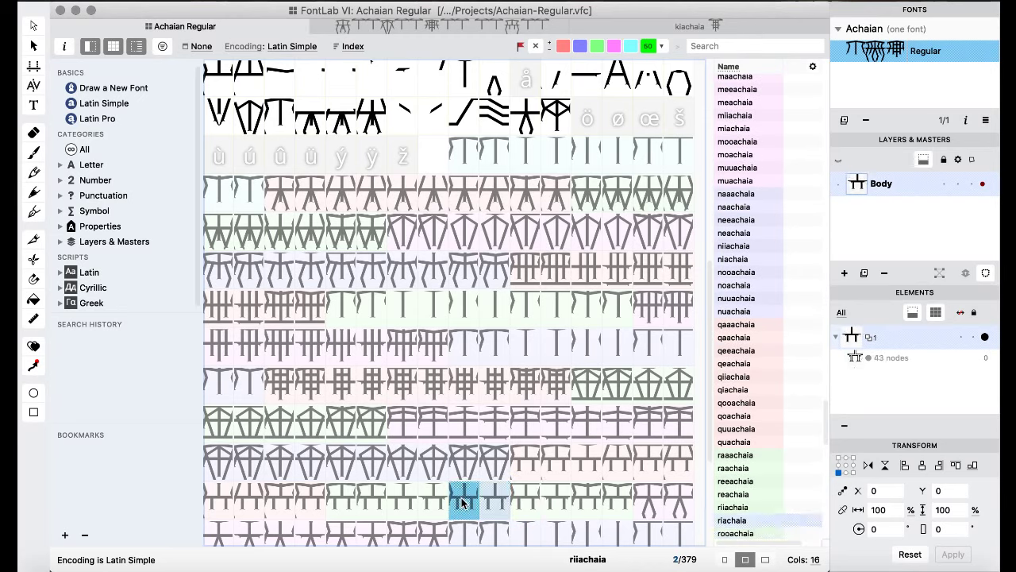
pyautogui.moveTo(462, 502); pyautogui.dragTo(249, 156)
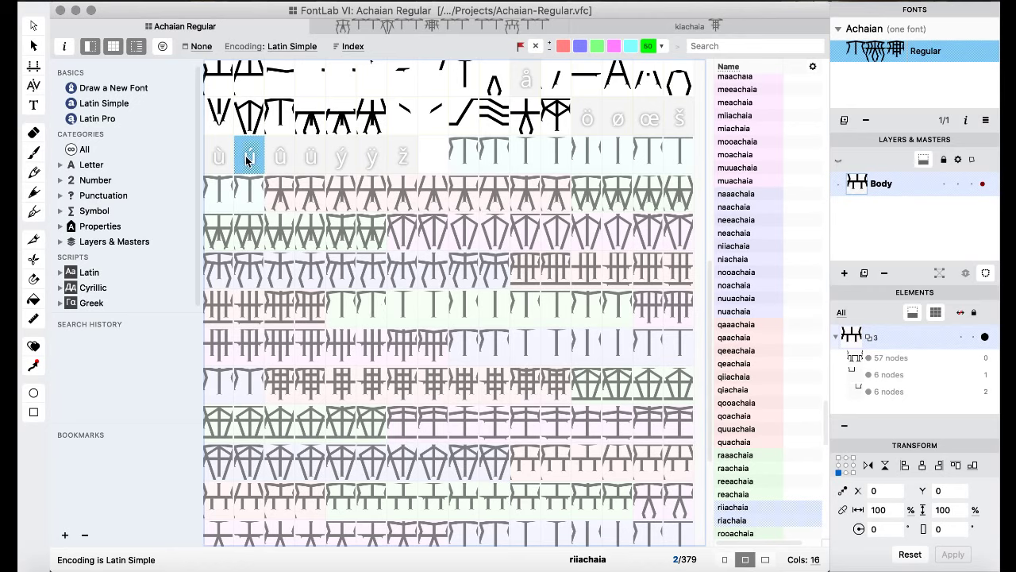
# - Replace the riiachaia and riachaia glyphs with copies of rooachaia and roachaia
pyautogui.click(526, 498)
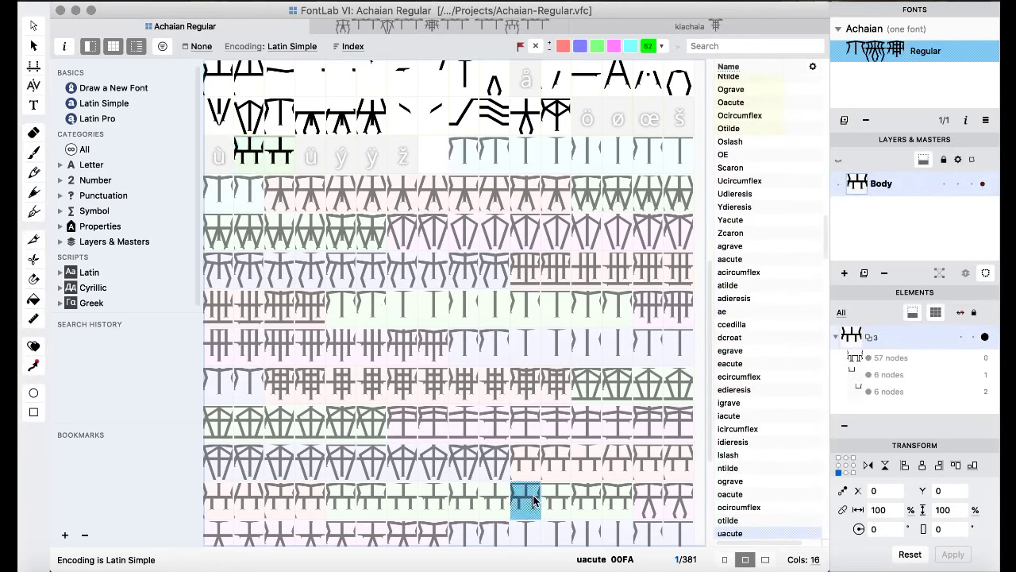
pyautogui.keyDown('shift'); pyautogui.click(555, 498); pyautogui.keyUp('shift')
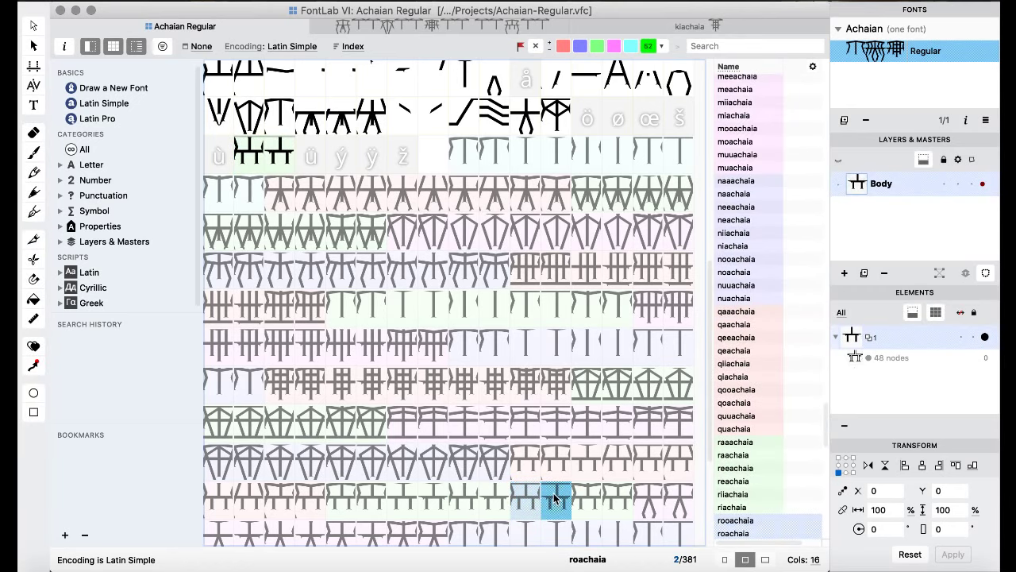
pyautogui.click(456, 497)
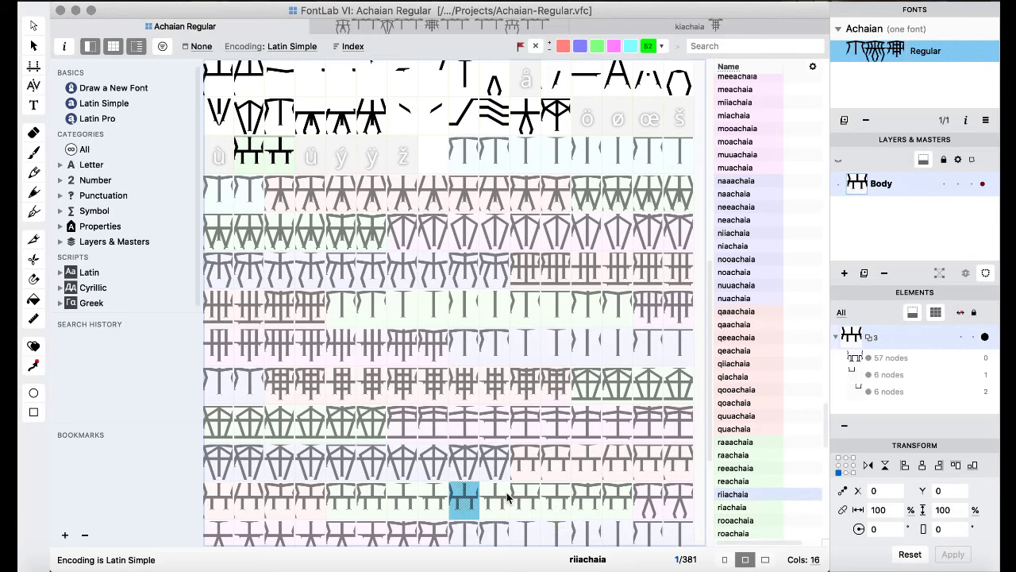
pyautogui.moveTo(507, 496); pyautogui.dragTo(509, 497)
pyautogui.click(587, 362)
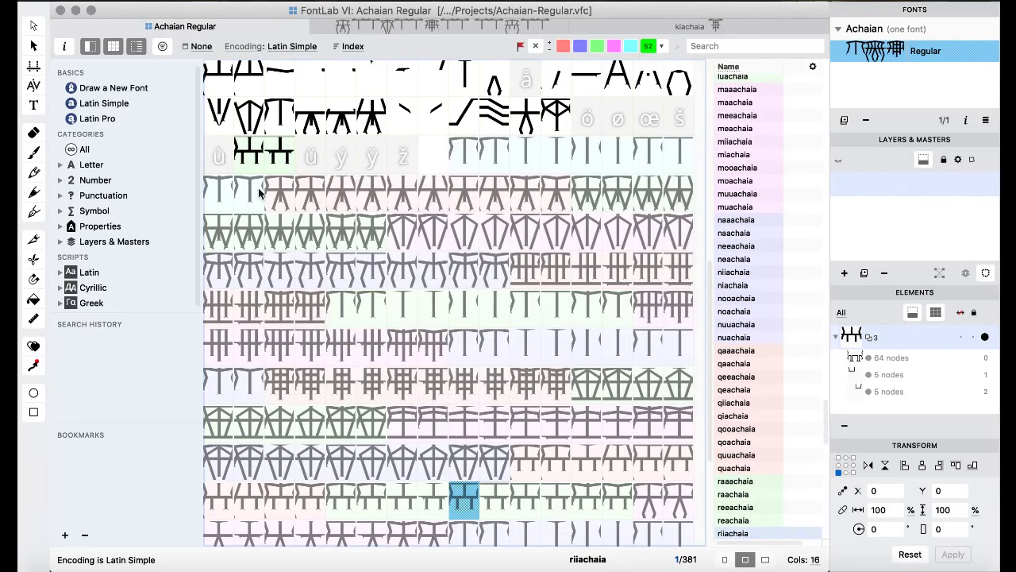
# - Move the spare uacute and ucircumflex glyphs onto the rooachaia and roachaia cells, deleting the spares and replacing the existing glyphs
pyautogui.click(249, 157)
pyautogui.keyDown('shift'); pyautogui.click(279, 157); pyautogui.keyUp('shift')
pyautogui.press('Delete')
pyautogui.click(659, 362)
pyautogui.click(528, 501)
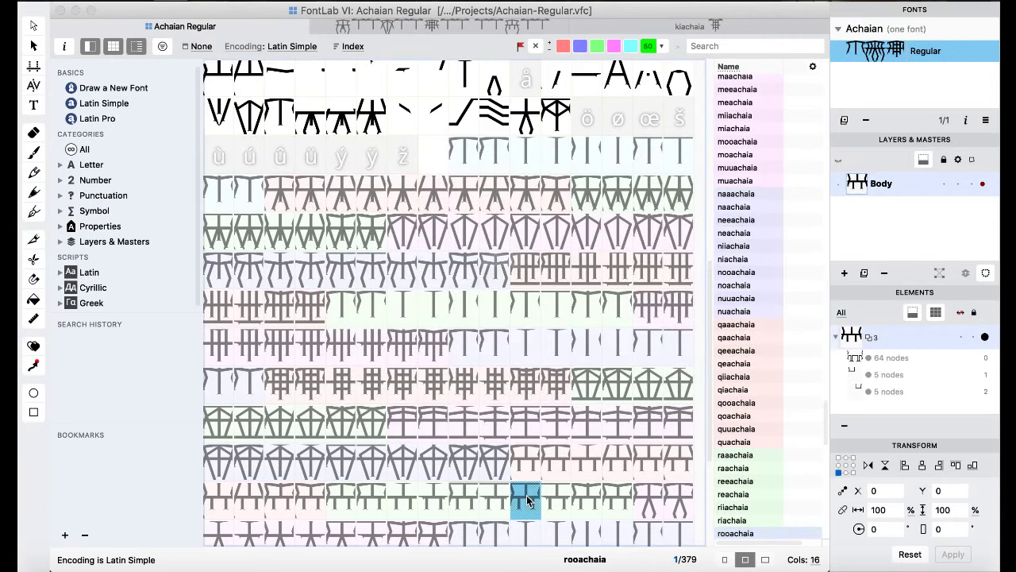
pyautogui.moveTo(528, 501); pyautogui.dragTo(495, 383)
pyautogui.click(643, 364)
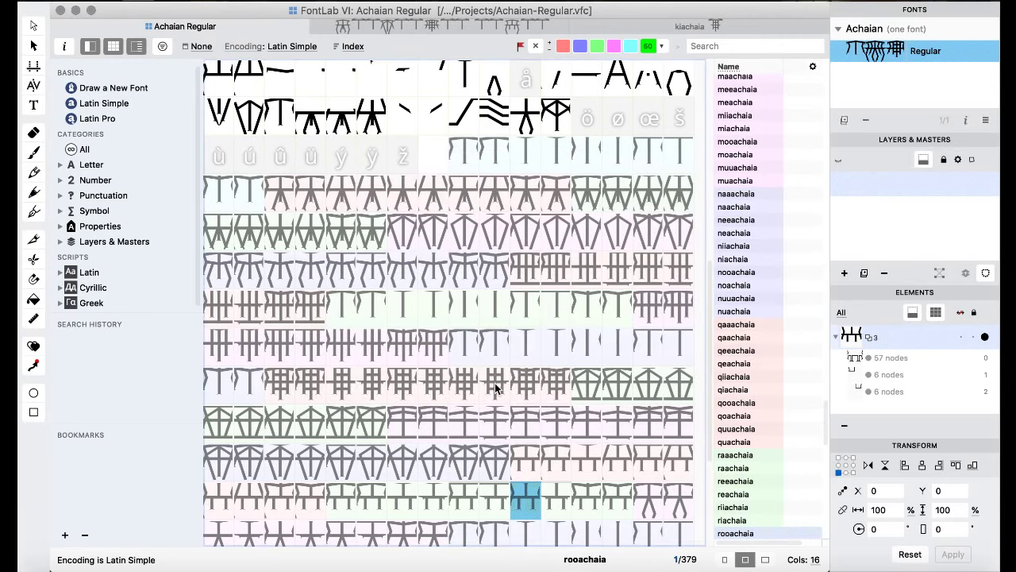
# - Copy the siiachaia and siachaia glyphs into the empty uacute and ucircumflex cells
pyautogui.scroll(-5, 492, 389)
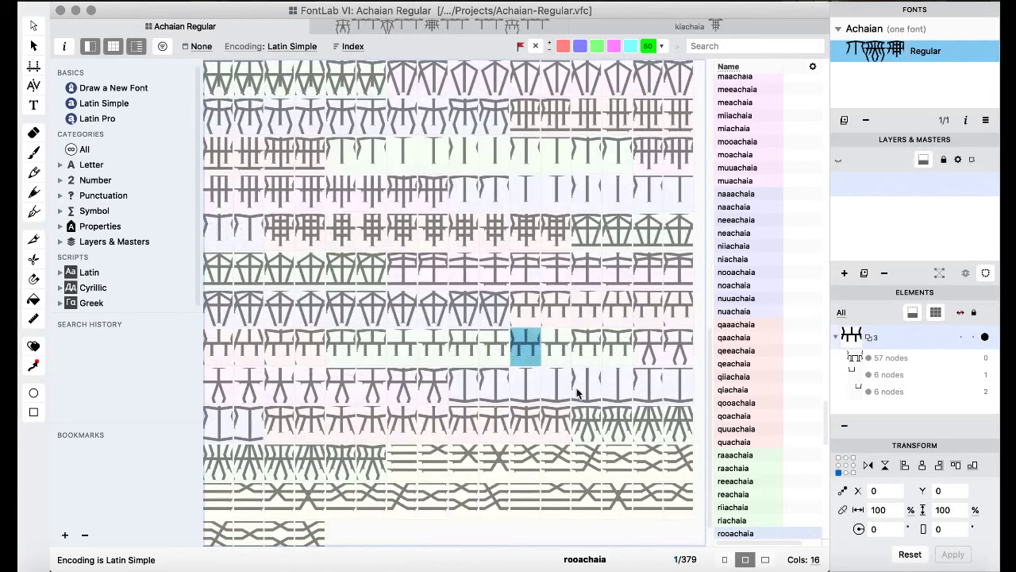
pyautogui.click(344, 367)
pyautogui.click(311, 378)
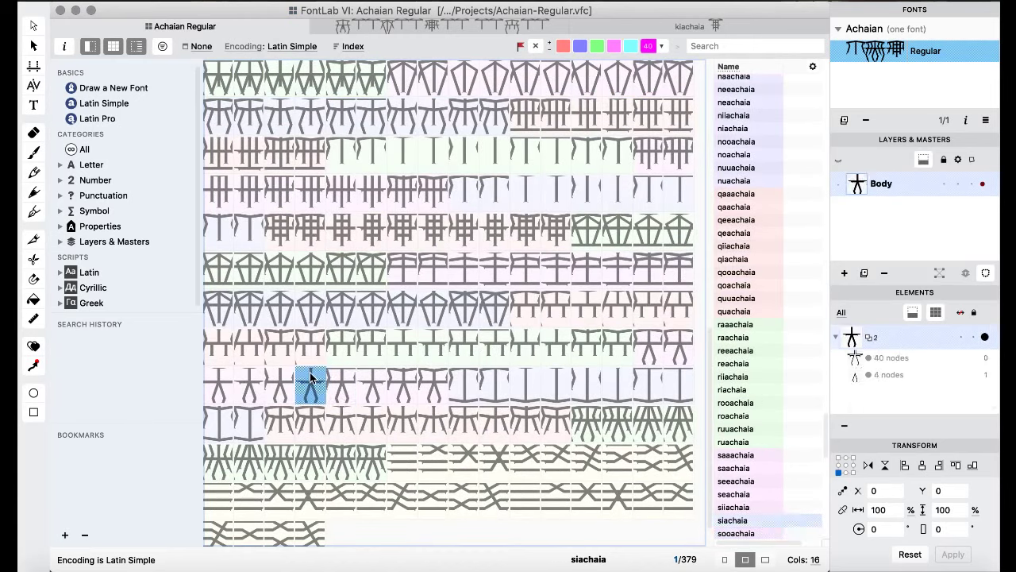
pyautogui.click(277, 378)
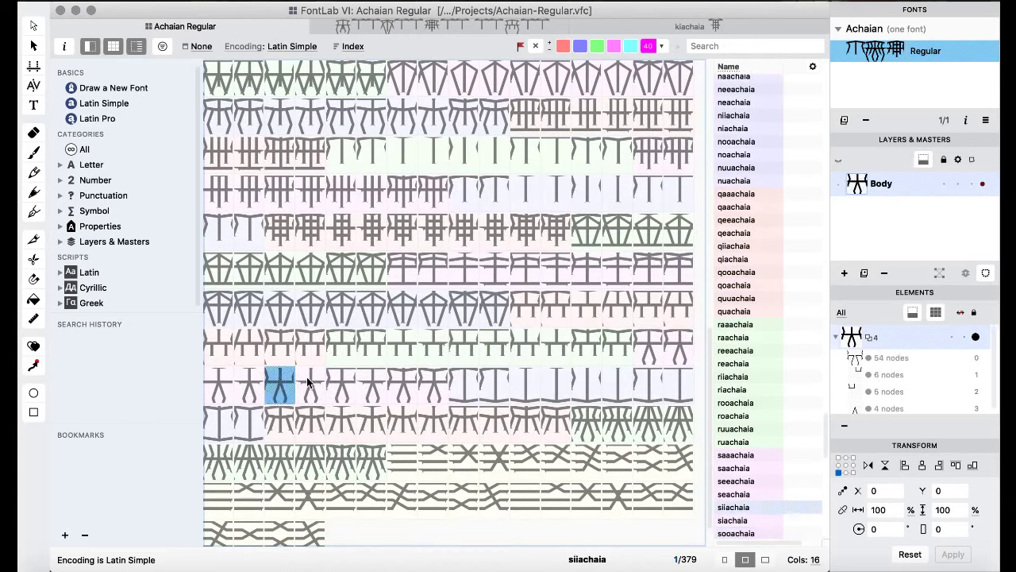
pyautogui.keyDown('shift'); pyautogui.click(308, 381); pyautogui.keyUp('shift')
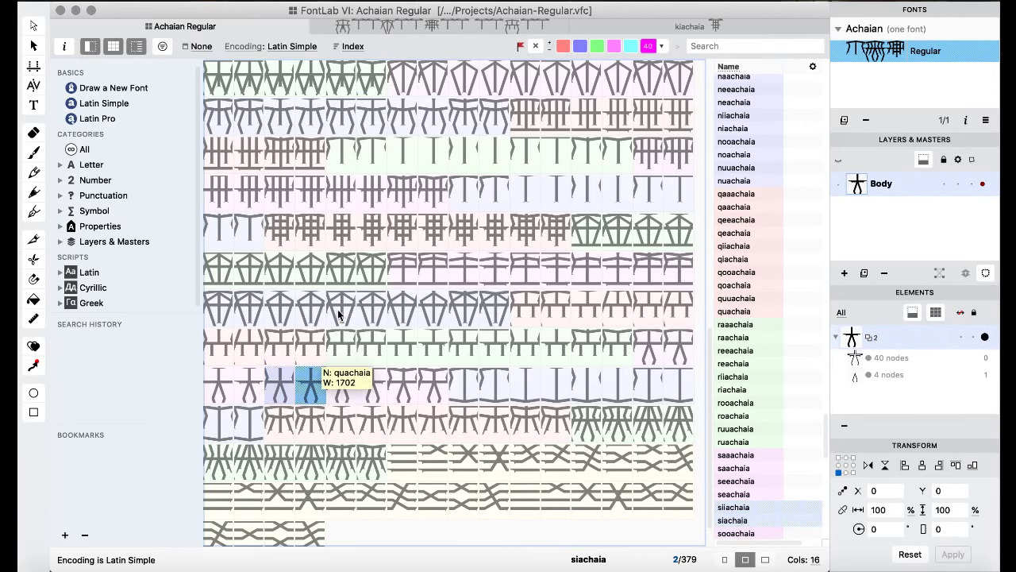
pyautogui.scroll(3, 339, 312)
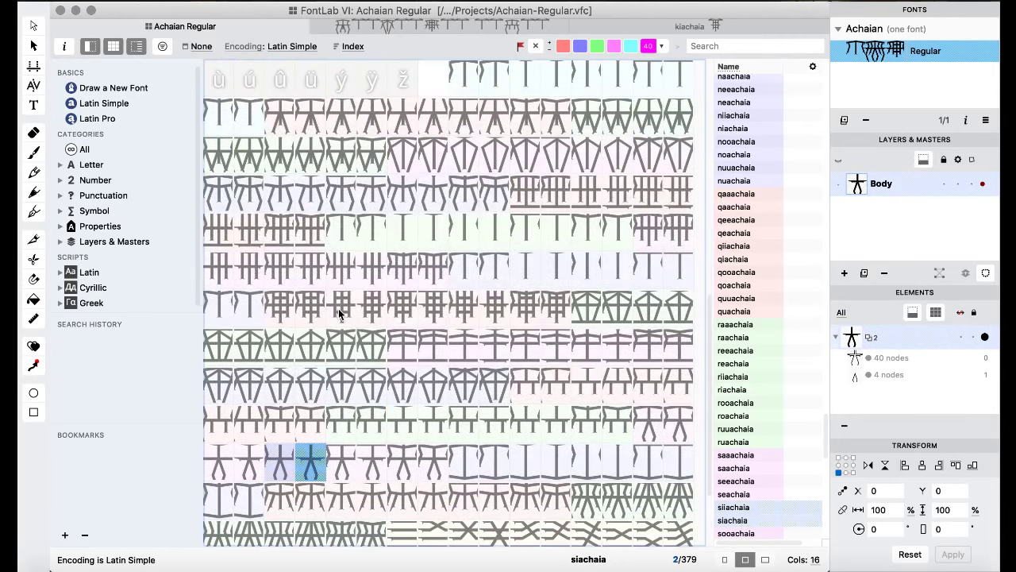
pyautogui.scroll(2, 338, 313)
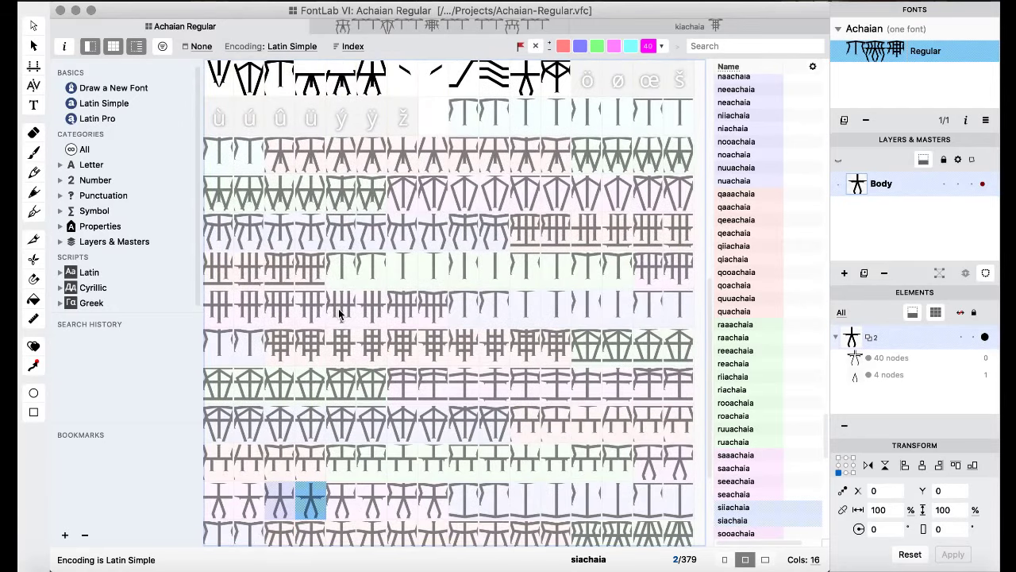
pyautogui.click(248, 119)
pyautogui.press('super+v')
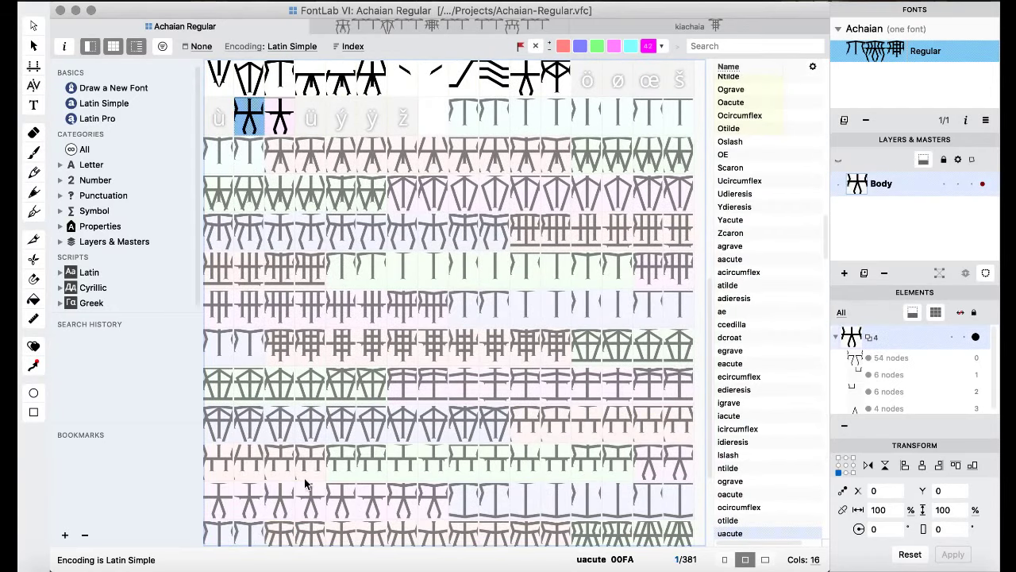
# - Replace the siiachaia and siachaia glyphs with copies of sooachaia and soachaia
pyautogui.click(338, 510)
pyautogui.keyDown('shift'); pyautogui.click(375, 507); pyautogui.keyUp('shift')
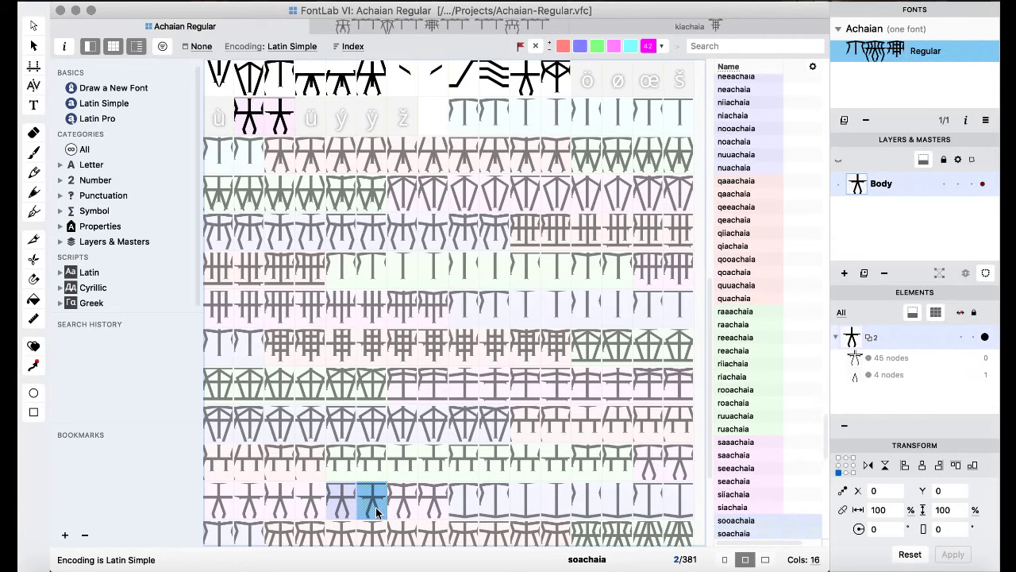
pyautogui.moveTo(376, 507); pyautogui.dragTo(314, 508)
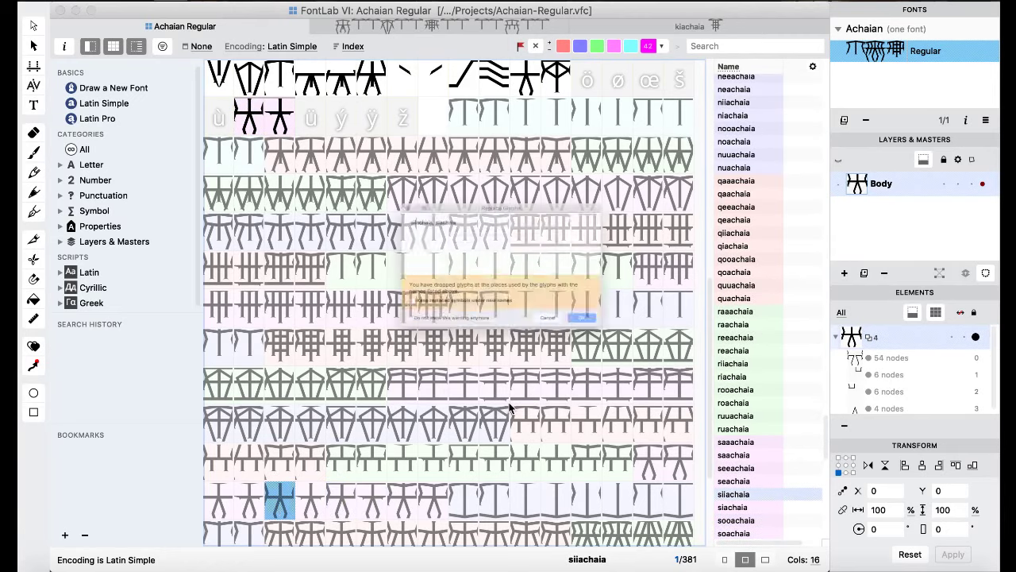
pyautogui.click(644, 363)
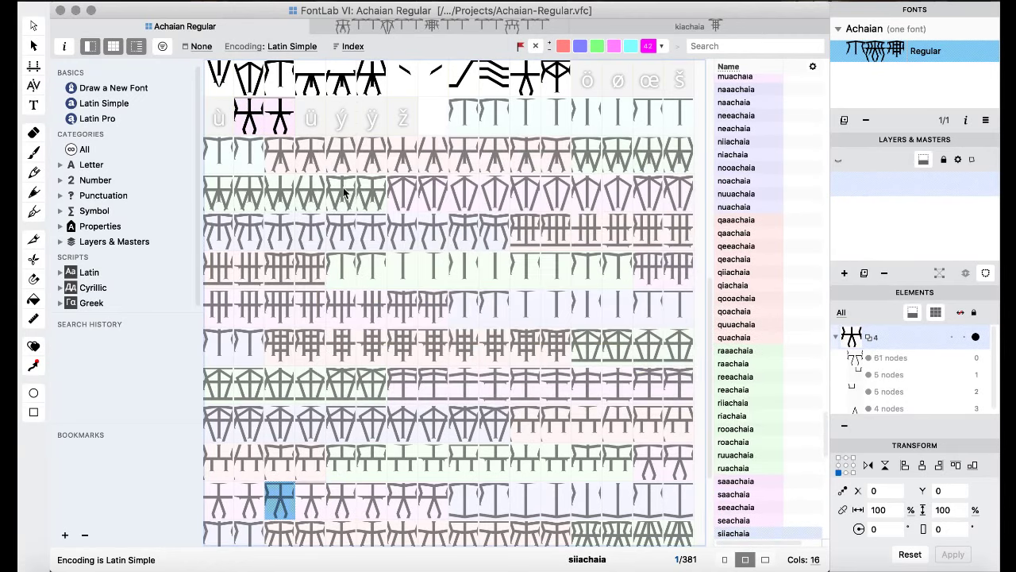
# - Move the spare uacute and ucircumflex glyphs onto the sooachaia and soachaia cells, deleting the spares and replacing the existing glyphs
pyautogui.click(250, 115)
pyautogui.keyDown('shift'); pyautogui.click(289, 117); pyautogui.keyUp('shift')
pyautogui.press('Delete')
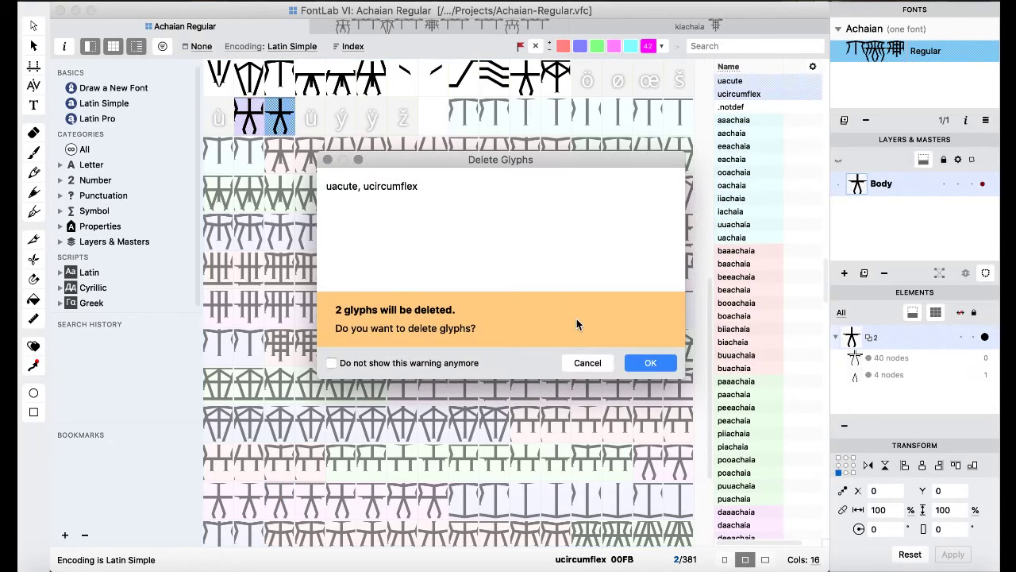
pyautogui.click(649, 362)
pyautogui.click(342, 496)
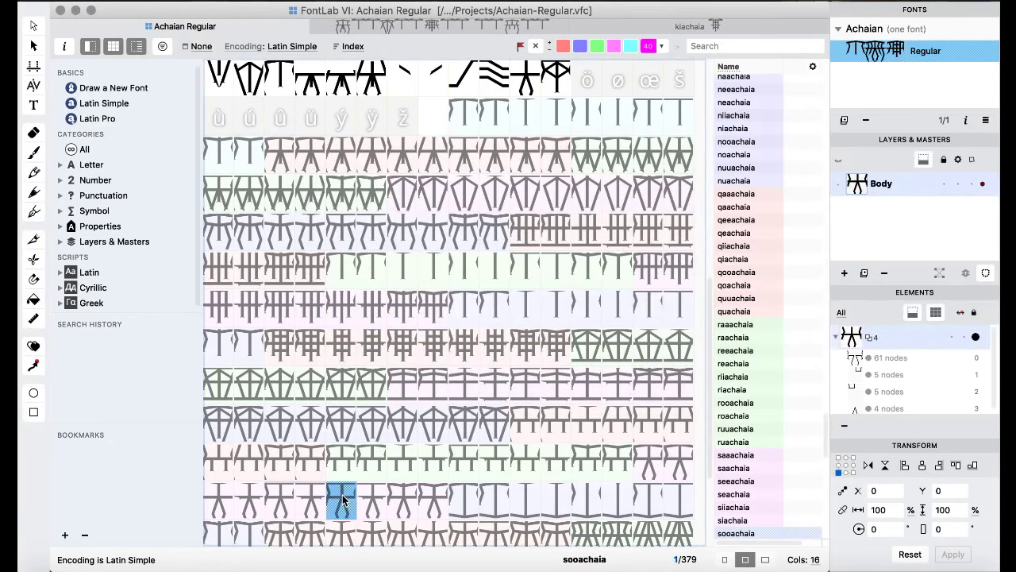
pyautogui.moveTo(429, 437); pyautogui.dragTo(433, 435)
pyautogui.click(651, 361)
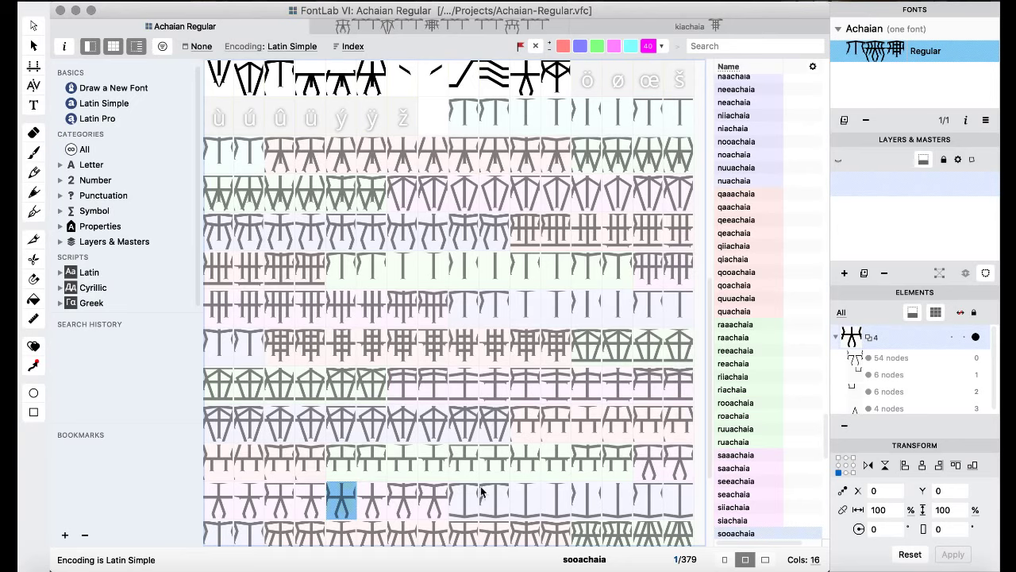
# - Copy the tiiachaia and tiachaia glyphs into the empty ucircumflex and udieresis cells
pyautogui.click(532, 488)
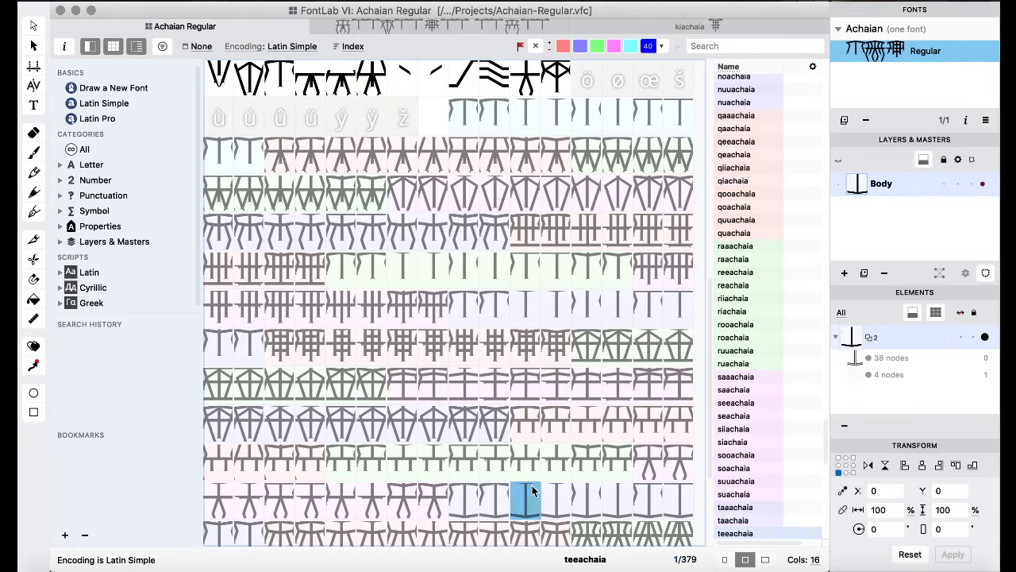
pyautogui.click(609, 496)
pyautogui.click(648, 496)
pyautogui.keyDown('shift'); pyautogui.click(674, 496); pyautogui.keyUp('shift')
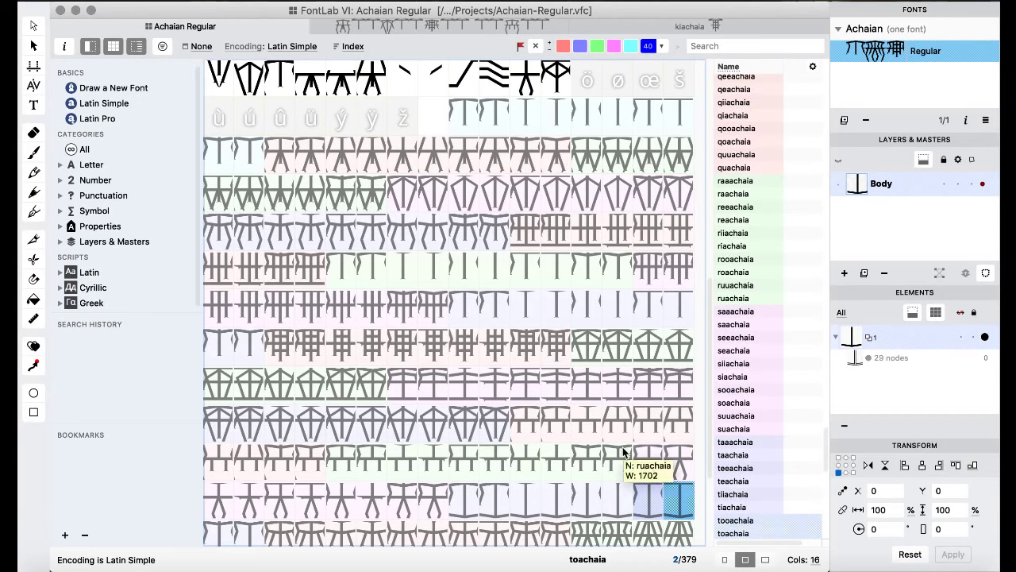
pyautogui.click(595, 488)
pyautogui.keyDown('shift'); pyautogui.click(613, 496); pyautogui.keyUp('shift')
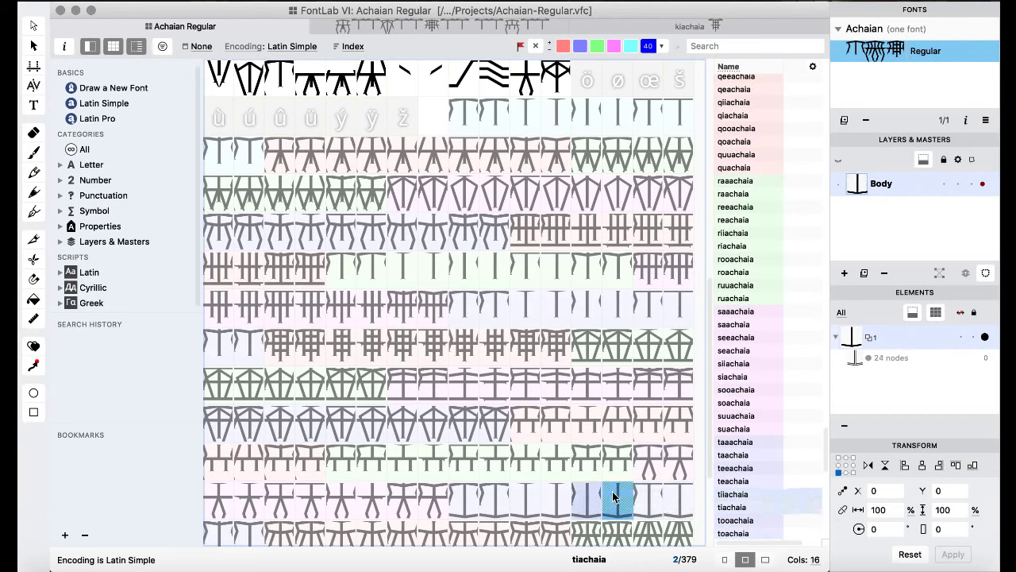
pyautogui.moveTo(613, 497); pyautogui.dragTo(274, 130)
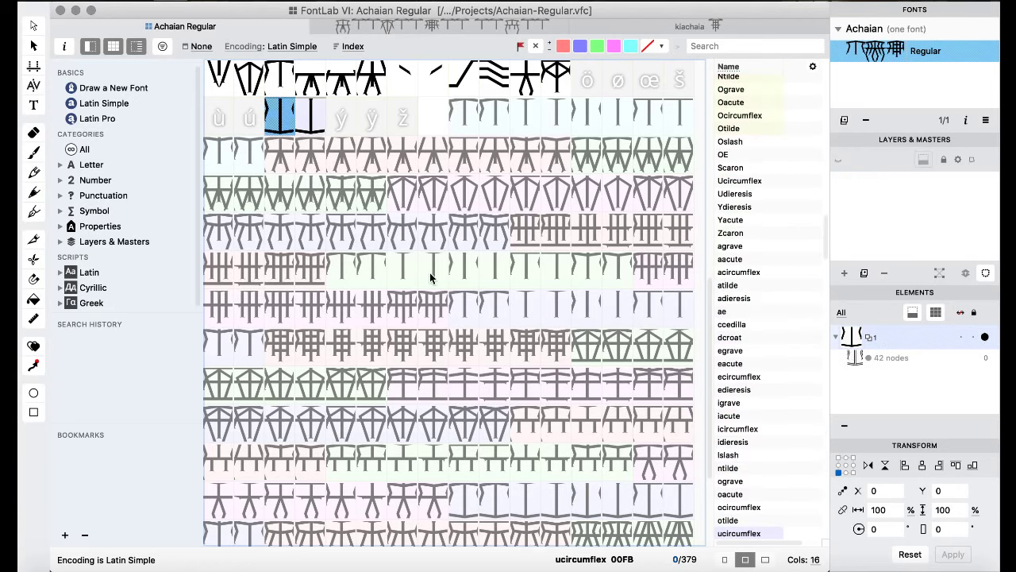
# - Replace the tiiachaia and tiachaia glyphs with copies of tooachaia and toachaia
pyautogui.click(648, 499)
pyautogui.keyDown('shift'); pyautogui.click(677, 514); pyautogui.keyUp('shift')
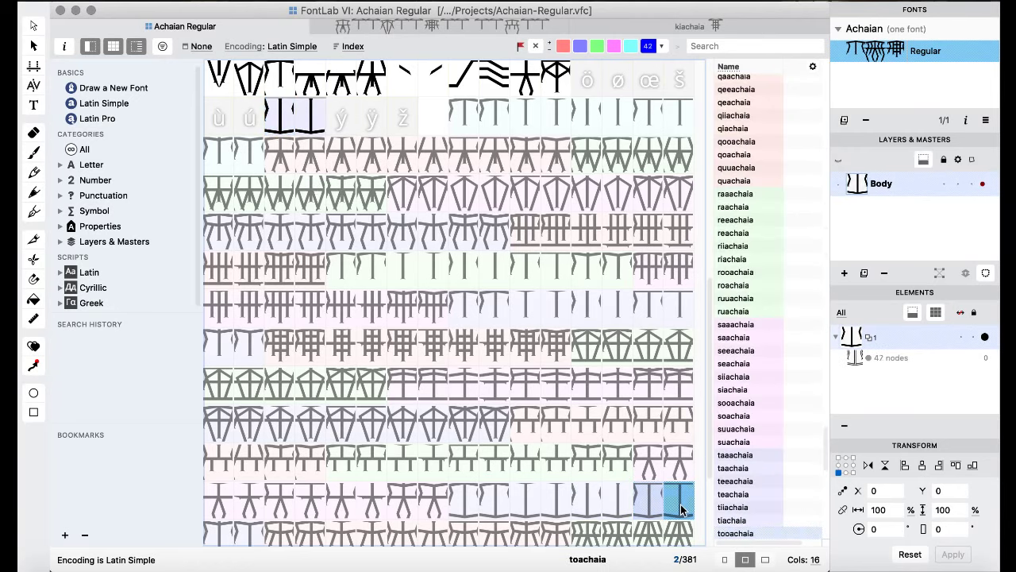
pyautogui.moveTo(644, 510); pyautogui.dragTo(588, 500)
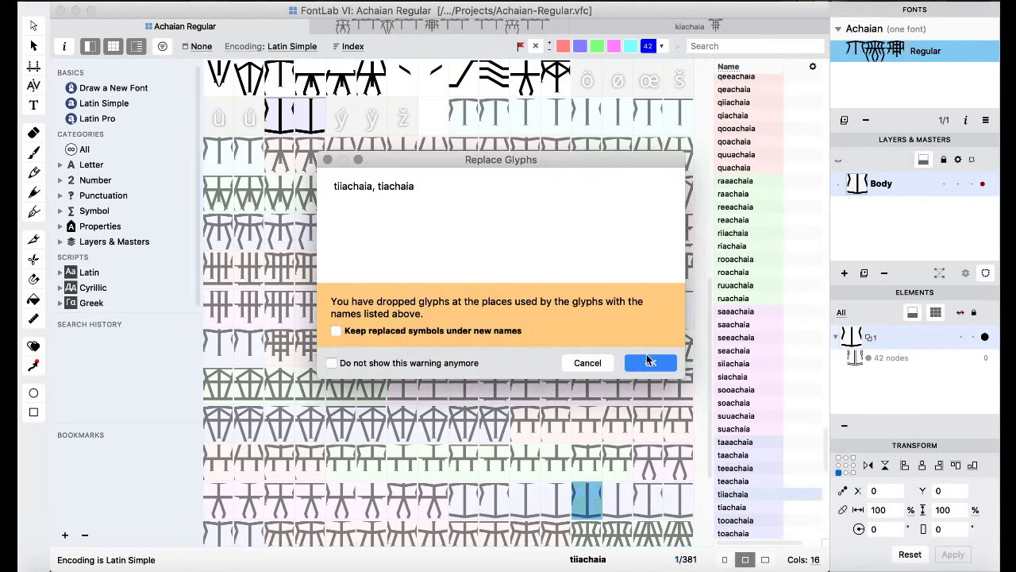
pyautogui.click(648, 357)
# - Move the spare ucircumflex and udieresis glyphs onto the tooachaia and toachaia cells, deleting the spares and replacing the existing glyphs
pyautogui.click(277, 111)
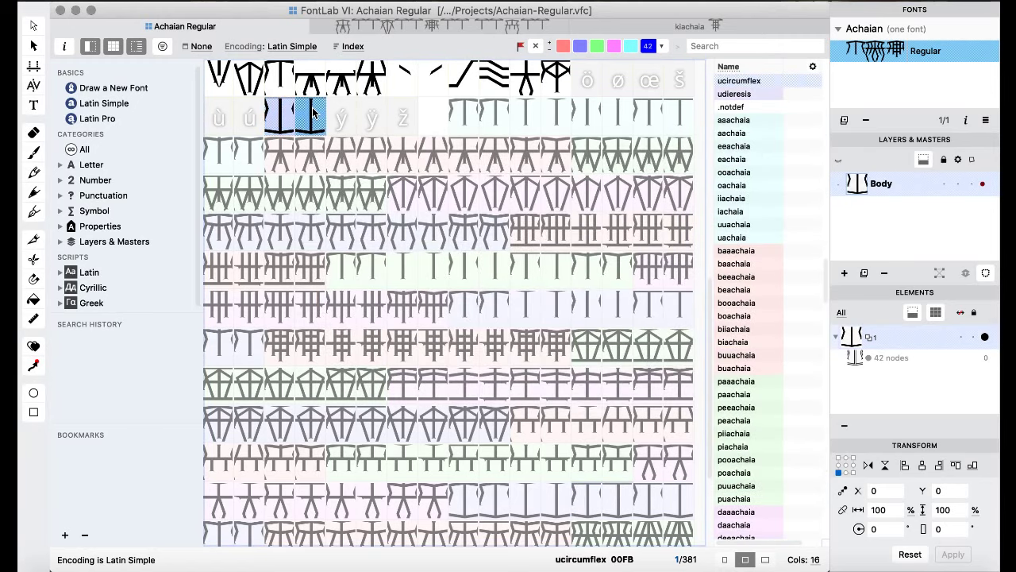
pyautogui.keyDown('shift'); pyautogui.click(313, 115); pyautogui.keyUp('shift')
pyautogui.press('Delete')
pyautogui.click(653, 359)
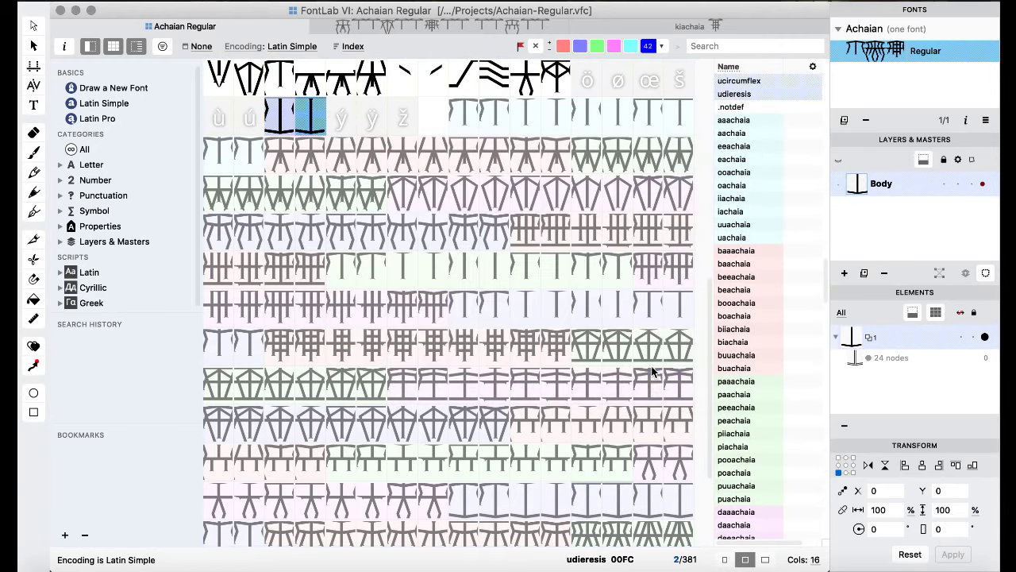
pyautogui.click(657, 497)
pyautogui.moveTo(657, 497); pyautogui.dragTo(650, 479)
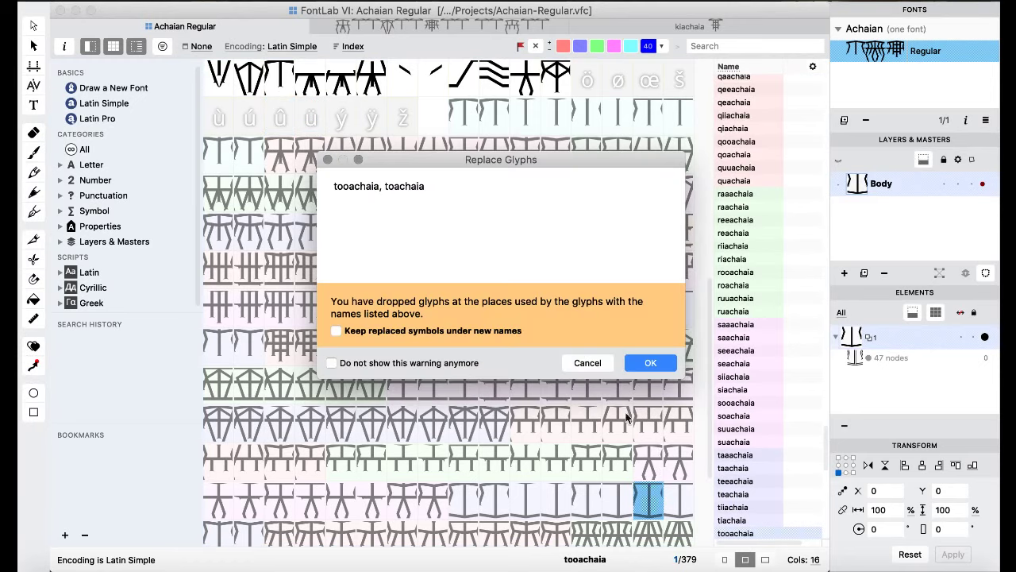
pyautogui.click(645, 364)
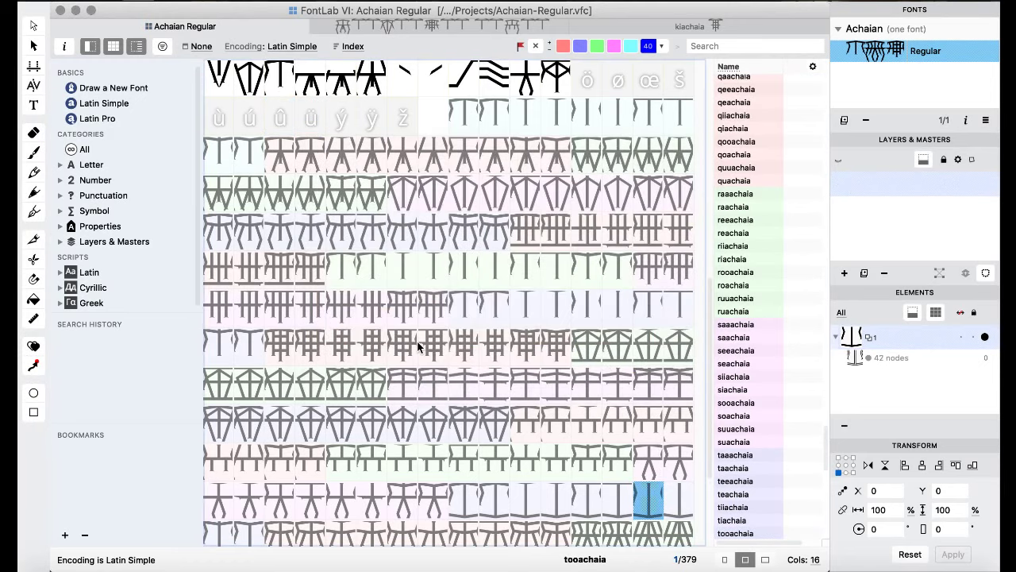
# - Copy the viiachaia and viachaia glyphs into the empty ucircumflex and udieresis cells
pyautogui.scroll(-4, 419, 346)
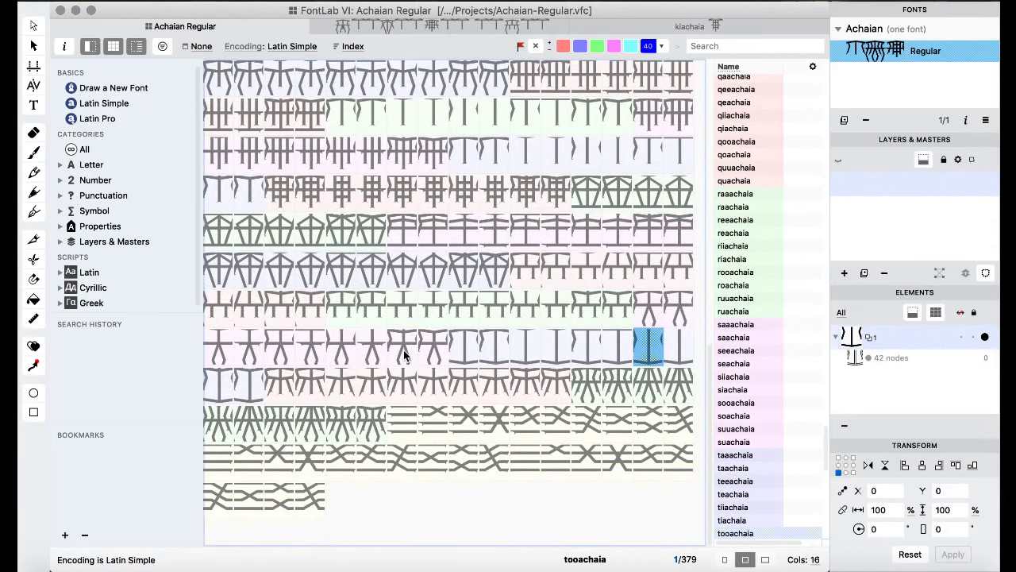
pyautogui.click(411, 386)
pyautogui.keyDown('shift'); pyautogui.click(433, 386); pyautogui.keyUp('shift')
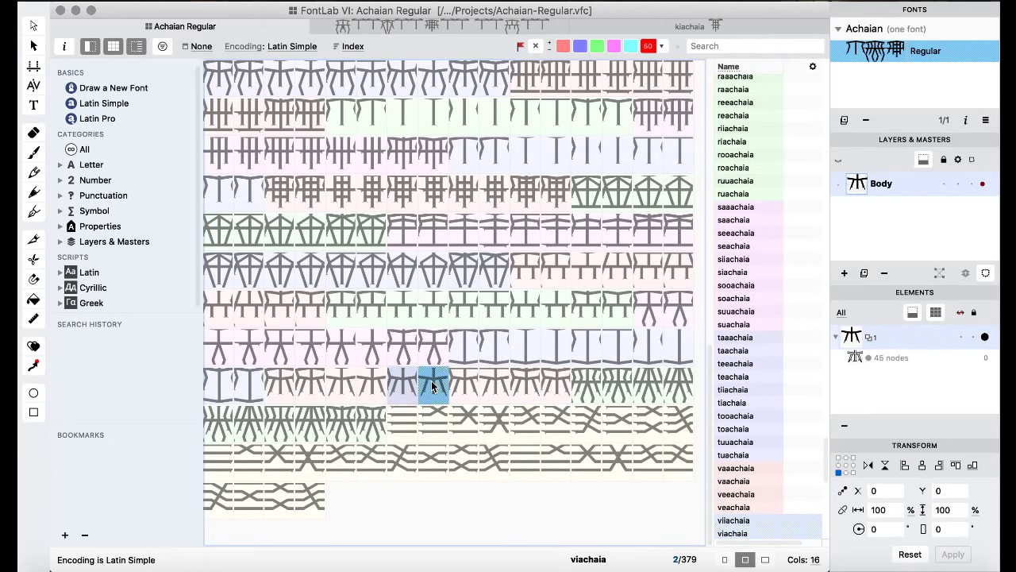
pyautogui.scroll(5, 384, 350)
pyautogui.click(276, 228)
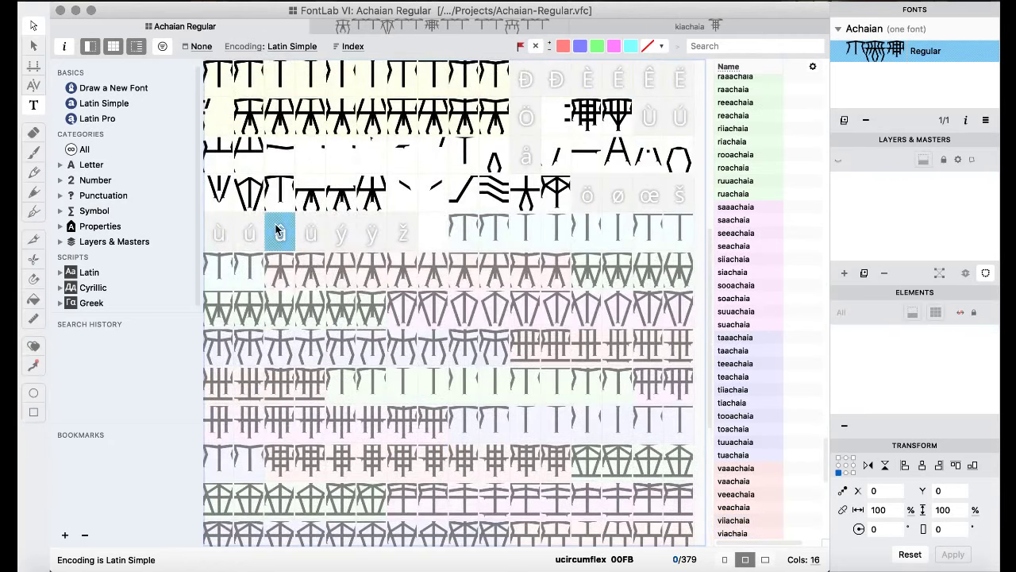
# - Replace the viiachaia and viachaia glyphs with copies of vooachaia and voachaia, and check the new outlines in the glyph editor
pyautogui.scroll(-5, 384, 294)
pyautogui.click(493, 384)
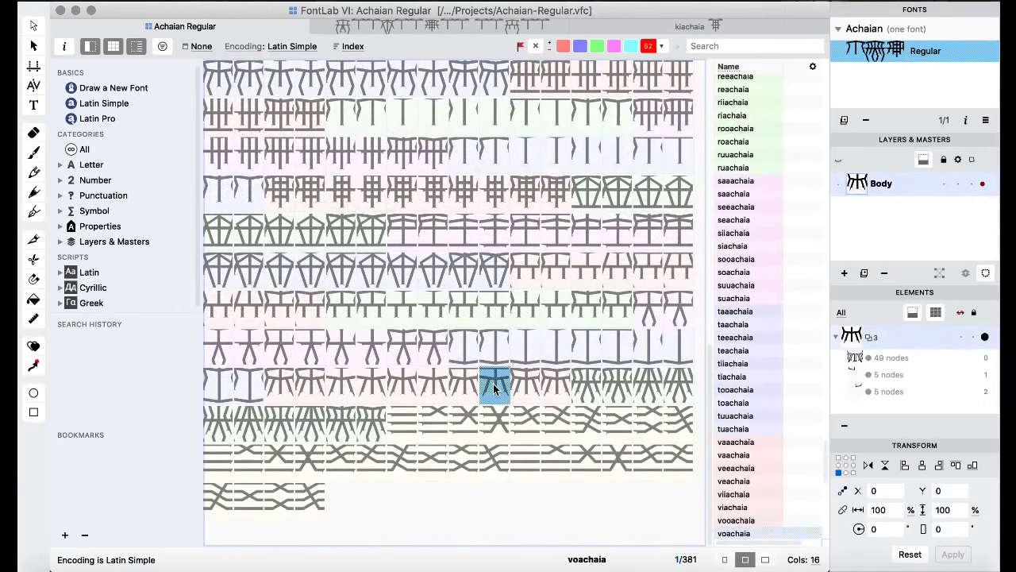
pyautogui.keyDown('shift'); pyautogui.click(462, 385); pyautogui.keyUp('shift')
pyautogui.moveTo(461, 385); pyautogui.dragTo(402, 388)
pyautogui.click(645, 363)
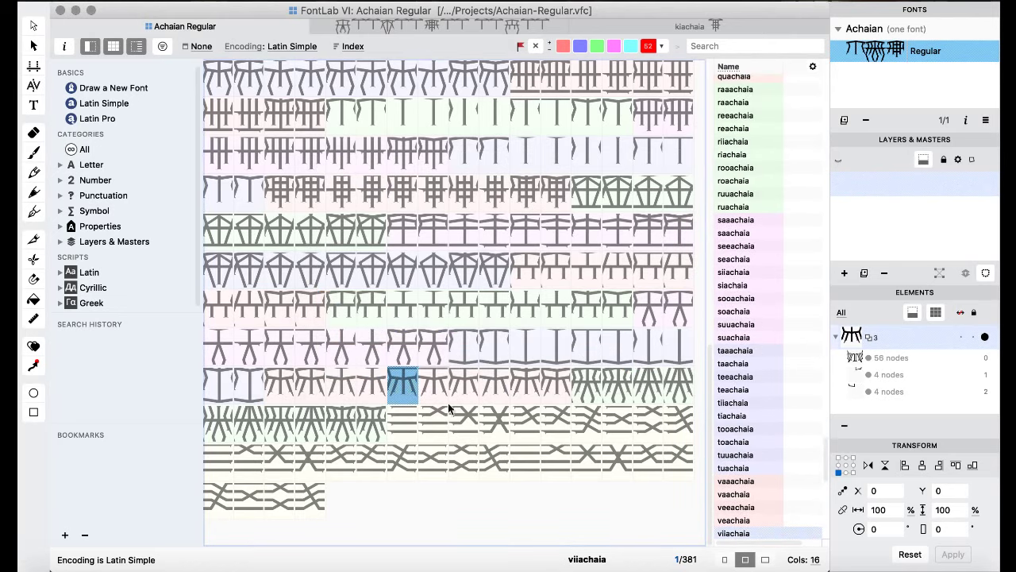
pyautogui.doubleClick(404, 390)
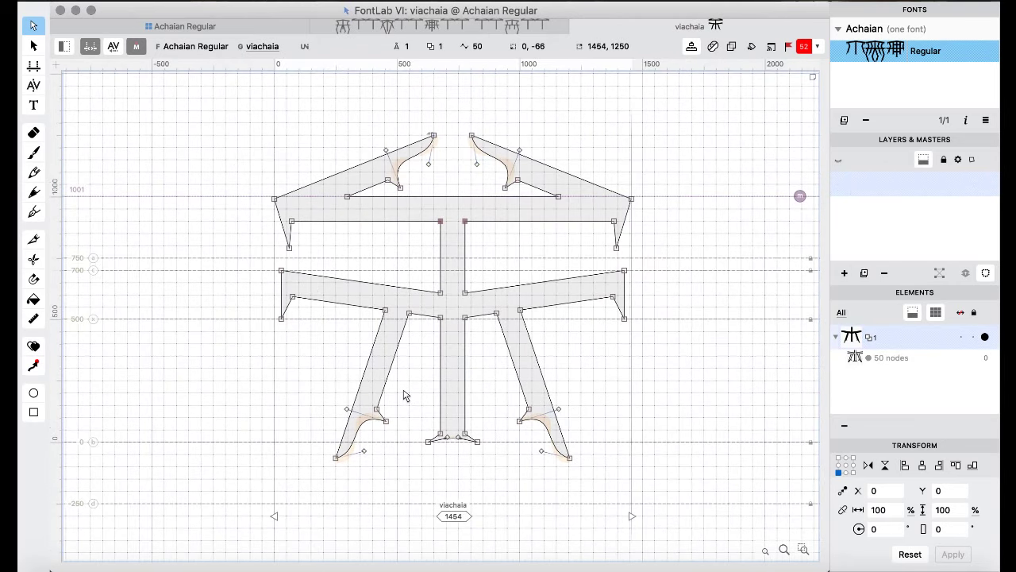
pyautogui.click(211, 25)
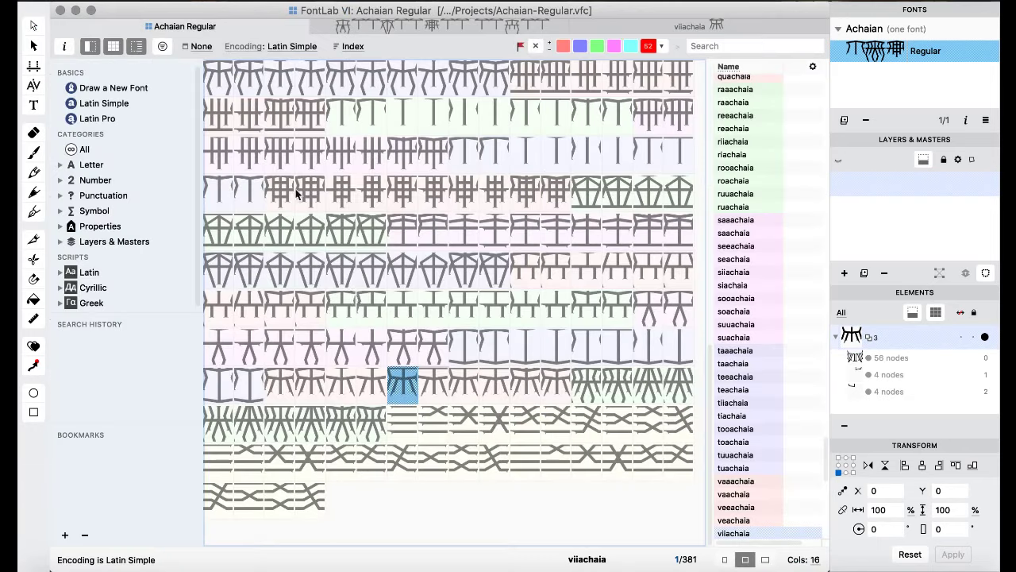
# - Move the spare ucircumflex and udieresis glyphs onto the vooachaia and voachaia cells, deleting the spares and replacing the existing glyphs
pyautogui.click(353, 295)
pyautogui.scroll(5, 373, 340)
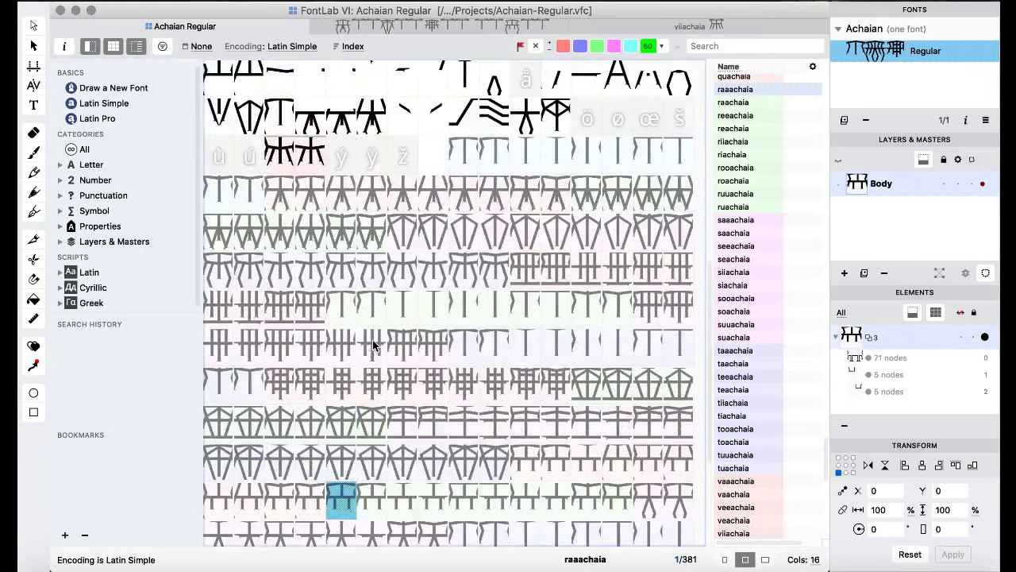
pyautogui.click(288, 143)
pyautogui.keyDown('shift'); pyautogui.click(311, 159); pyautogui.keyUp('shift')
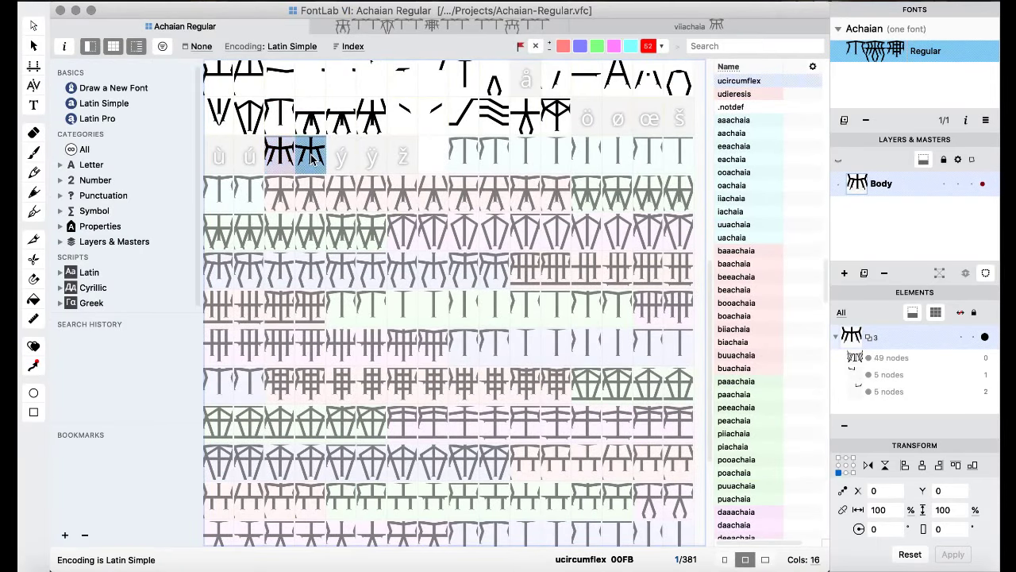
pyautogui.press('Delete')
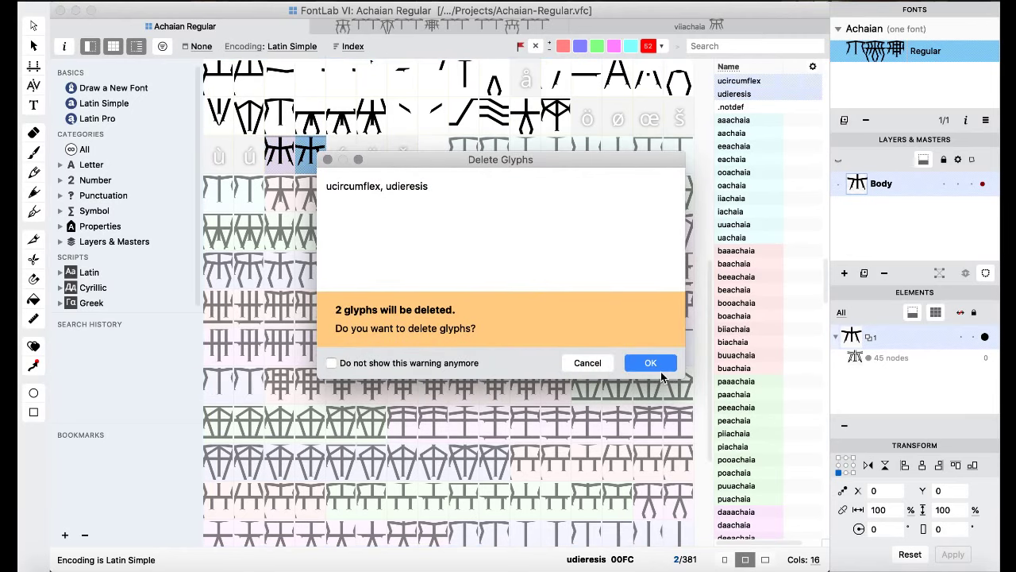
pyautogui.click(658, 366)
pyautogui.scroll(-5, 476, 300)
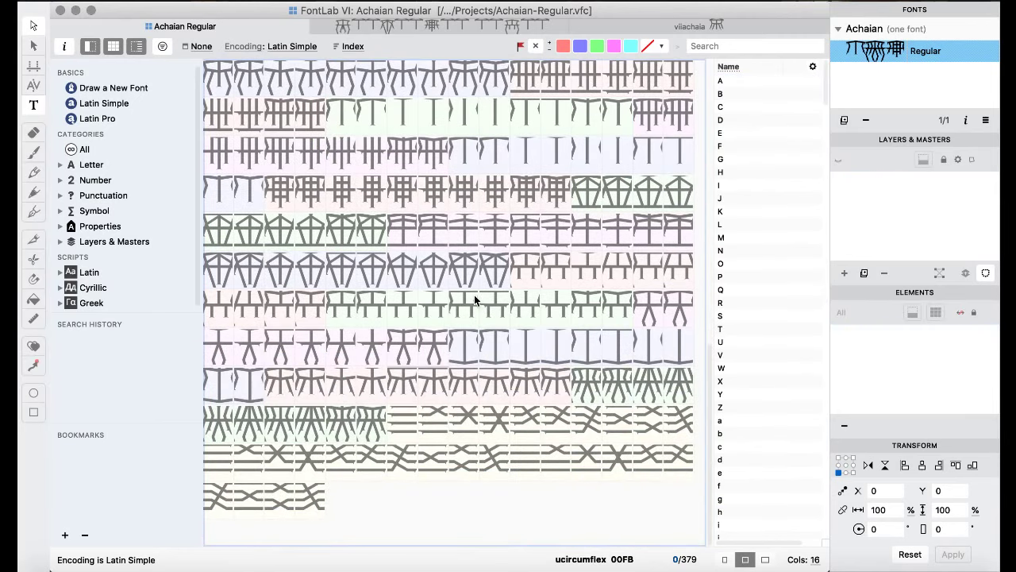
pyautogui.click(404, 387)
pyautogui.click(462, 387)
pyautogui.moveTo(461, 386); pyautogui.dragTo(460, 380)
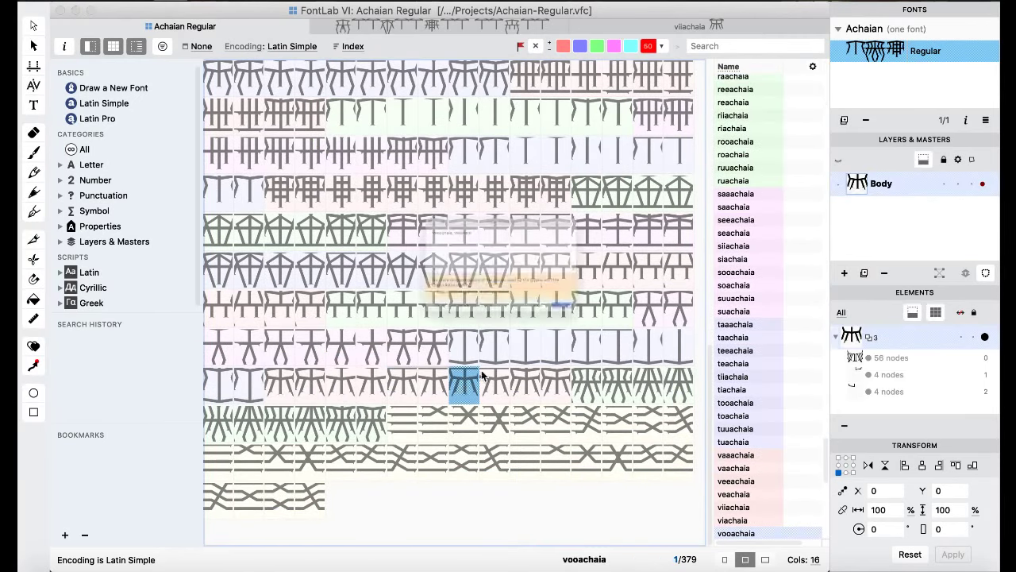
pyautogui.click(649, 359)
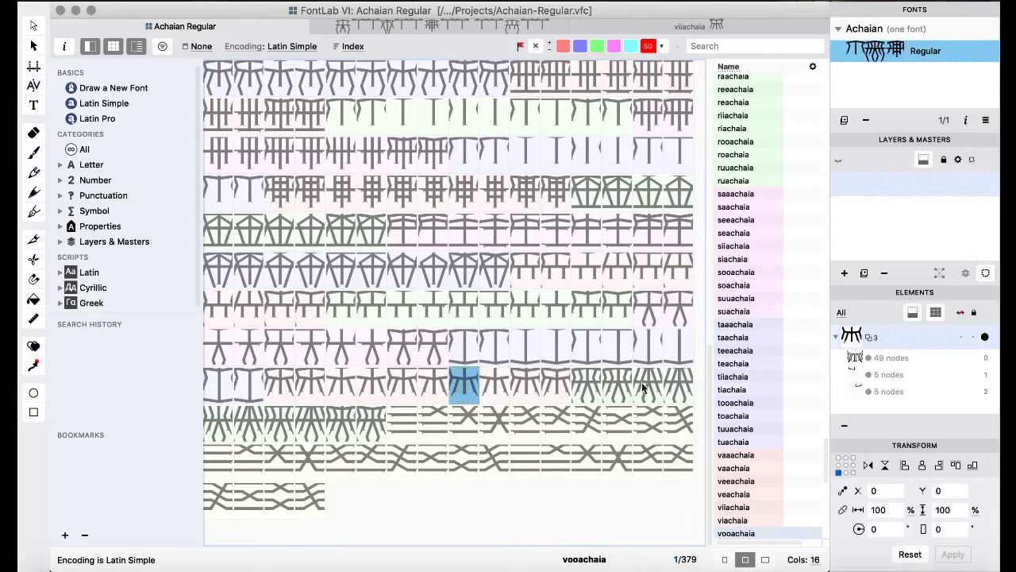
# - Copy the ziiachaia and ziachaia glyphs into the empty uacute and ucircumflex cells
pyautogui.click(228, 428)
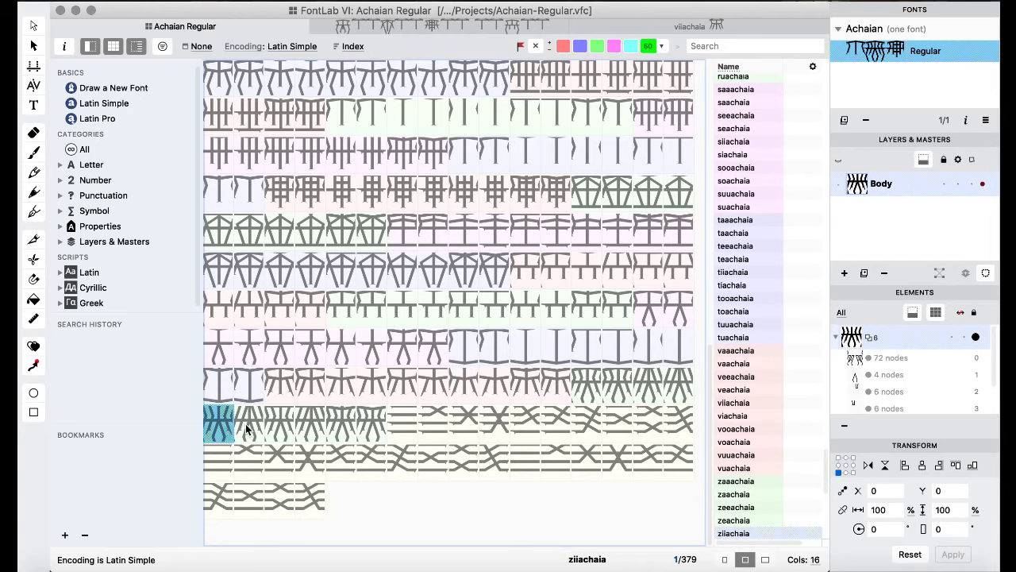
pyautogui.click(247, 425)
pyautogui.scroll(3, 290, 391)
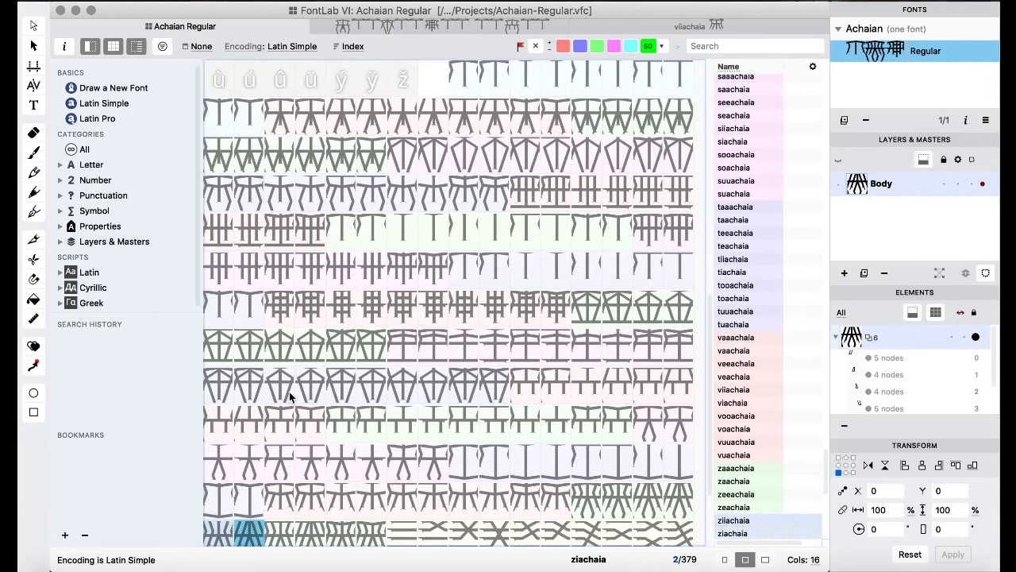
pyautogui.click(256, 91)
pyautogui.press('super+v')
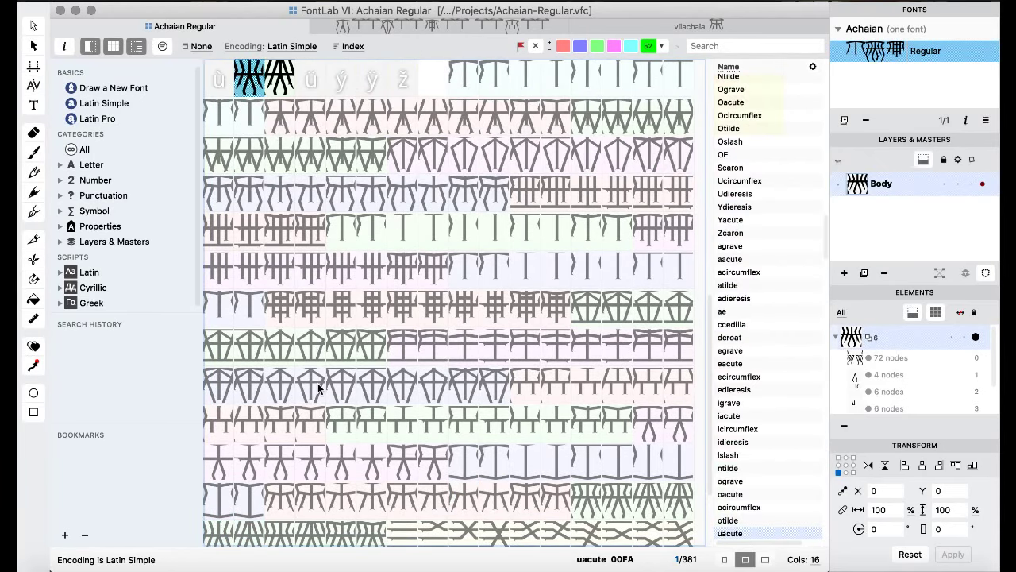
# - Replace the ziiachaia and ziachaia glyphs with copies of zooachaia and zoachaia
pyautogui.click(280, 535)
pyautogui.keyDown('shift'); pyautogui.click(304, 534); pyautogui.keyUp('shift')
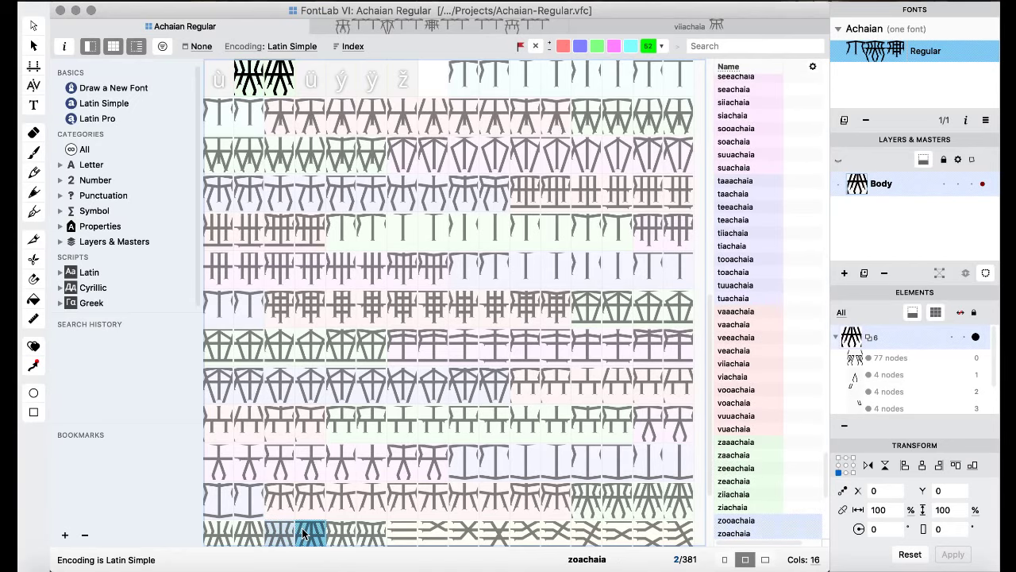
pyautogui.moveTo(277, 533); pyautogui.dragTo(218, 533)
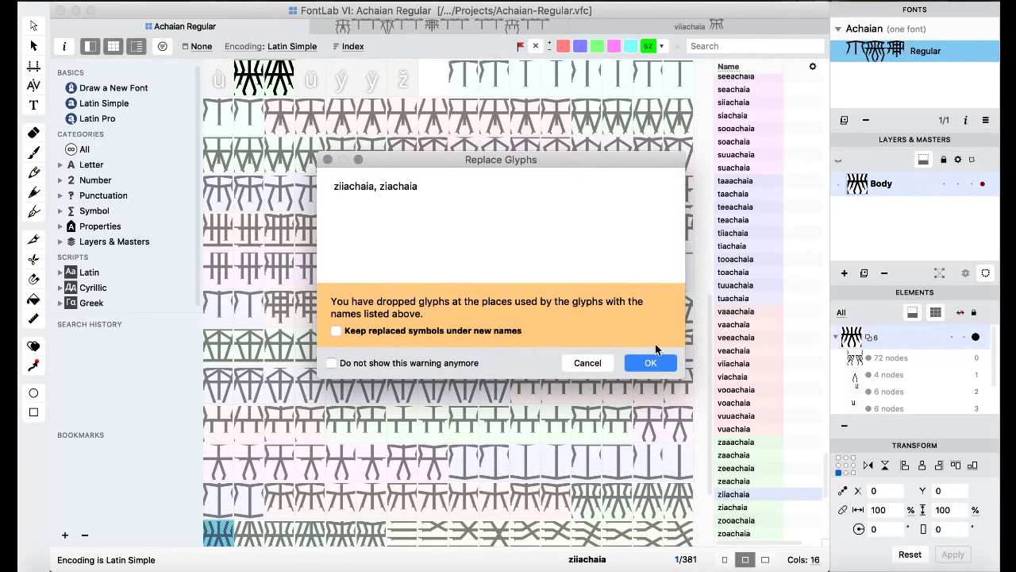
pyautogui.click(650, 362)
# - Move the spare uacute and ucircumflex glyphs onto the zooachaia and zoachaia cells, deleting the spares and replacing the existing glyphs
pyautogui.scroll(4, 322, 210)
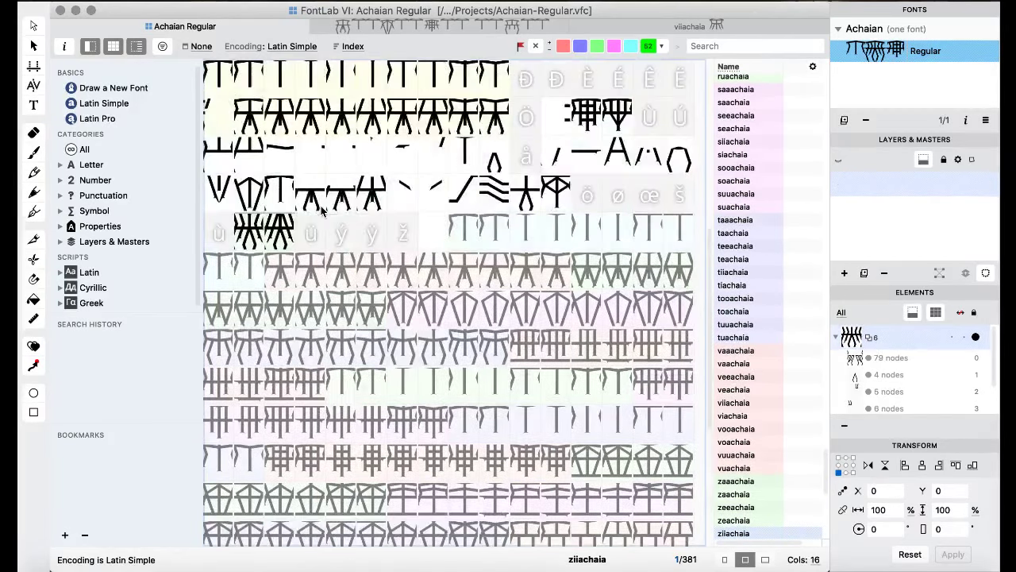
pyautogui.click(249, 230)
pyautogui.keyDown('shift'); pyautogui.click(279, 230); pyautogui.keyUp('shift')
pyautogui.press('Delete')
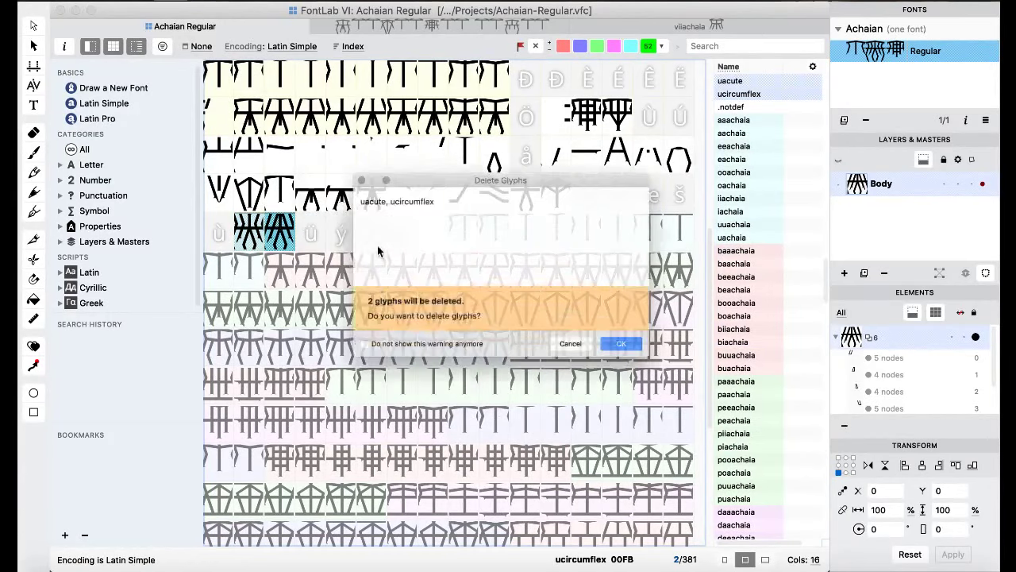
pyautogui.click(656, 362)
pyautogui.scroll(-10, 390, 330)
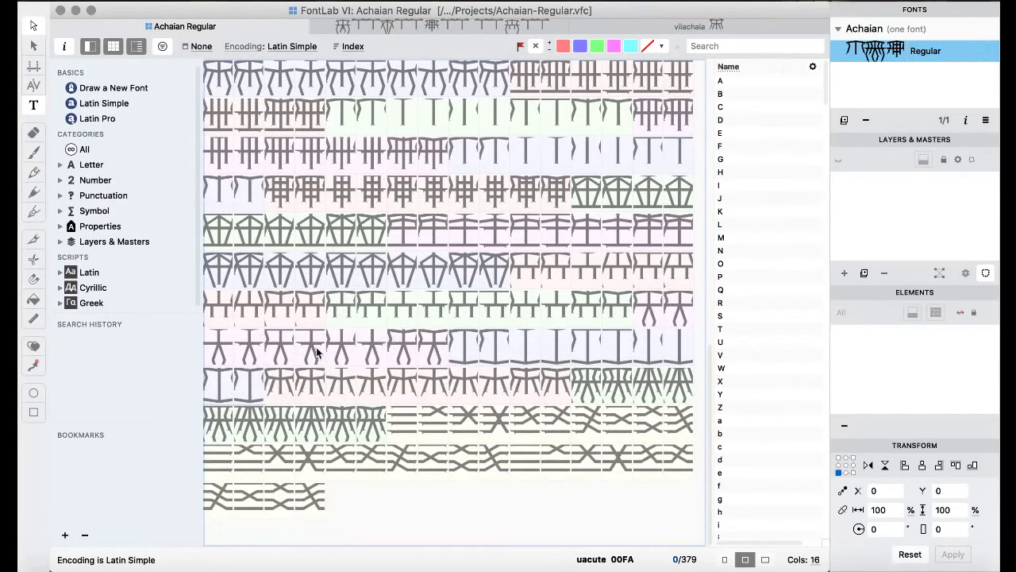
pyautogui.click(291, 420)
pyautogui.press('super+v')
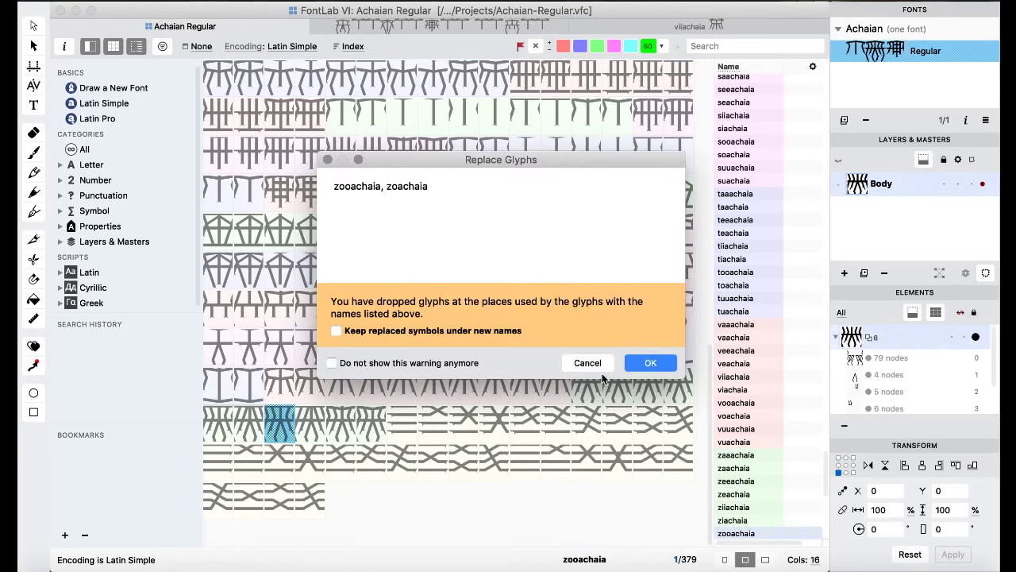
pyautogui.click(639, 362)
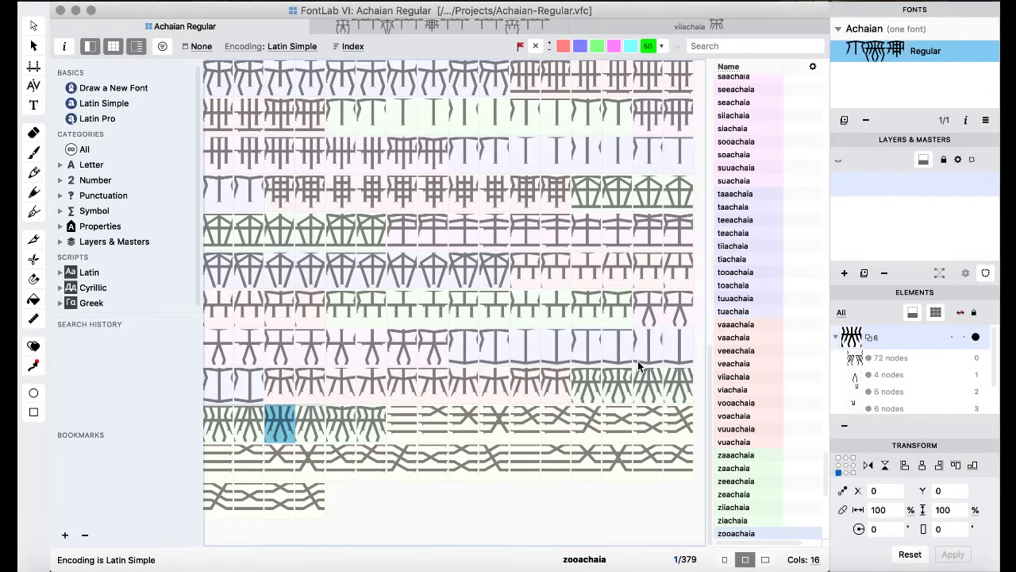
# - Copy the ghiiachaia and ghiachaia glyphs into the empty uacute and ucircumflex cells
pyautogui.click(498, 342)
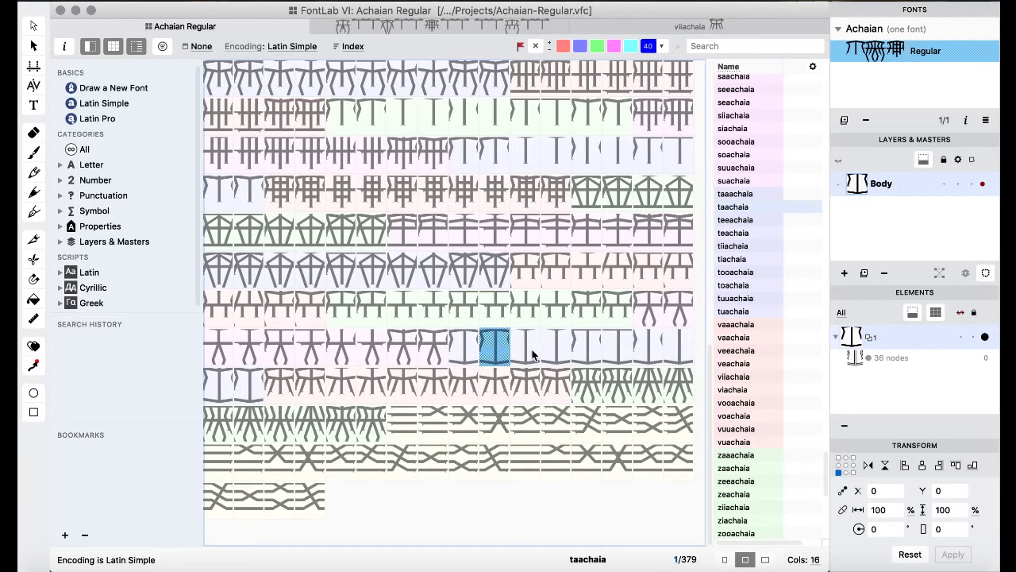
pyautogui.scroll(5, 532, 353)
pyautogui.click(527, 311)
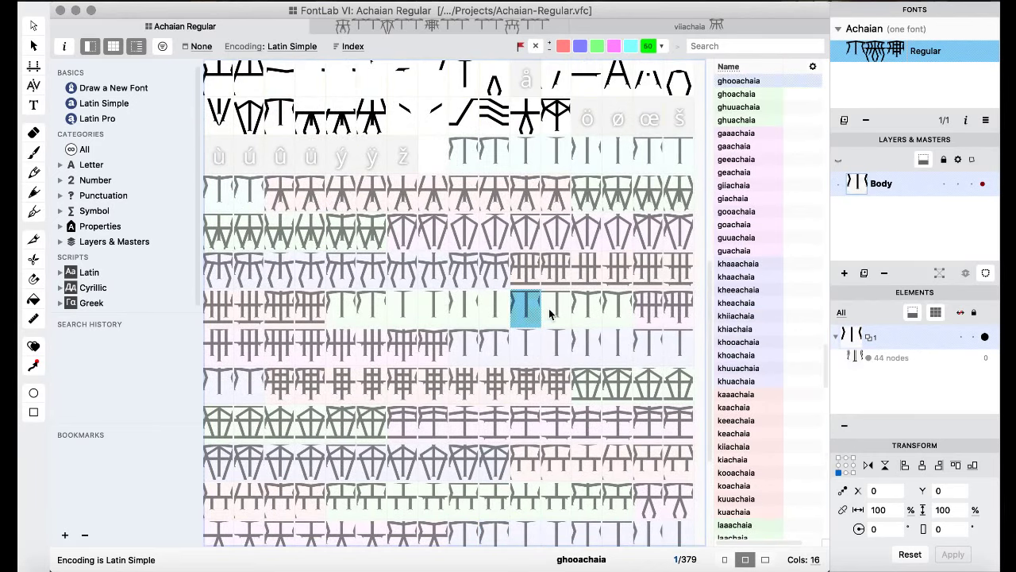
pyautogui.click(559, 309)
pyautogui.click(520, 303)
pyautogui.click(553, 313)
pyautogui.keyDown('shift'); pyautogui.click(530, 309); pyautogui.keyUp('shift')
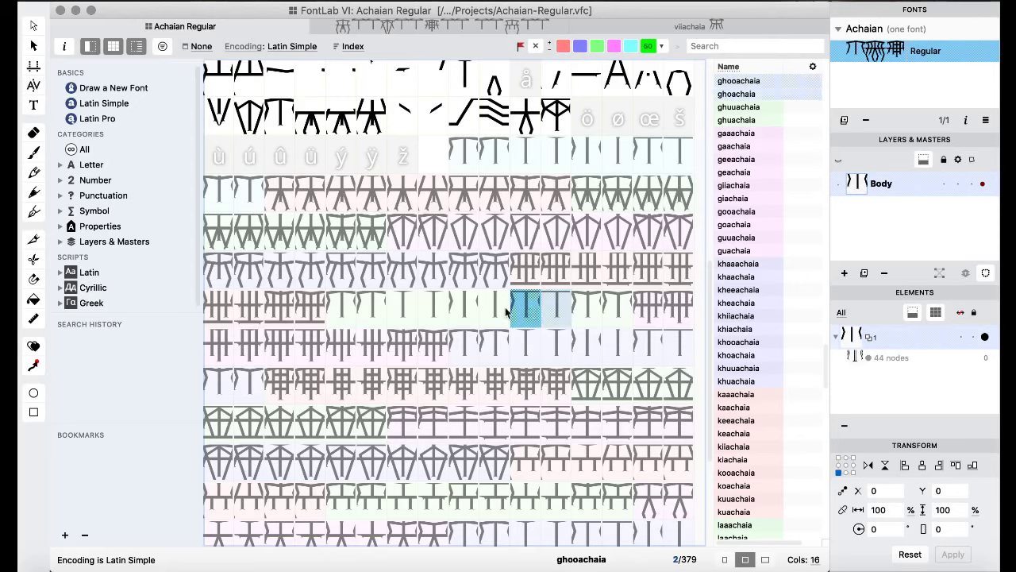
pyautogui.click(502, 311)
pyautogui.click(465, 311)
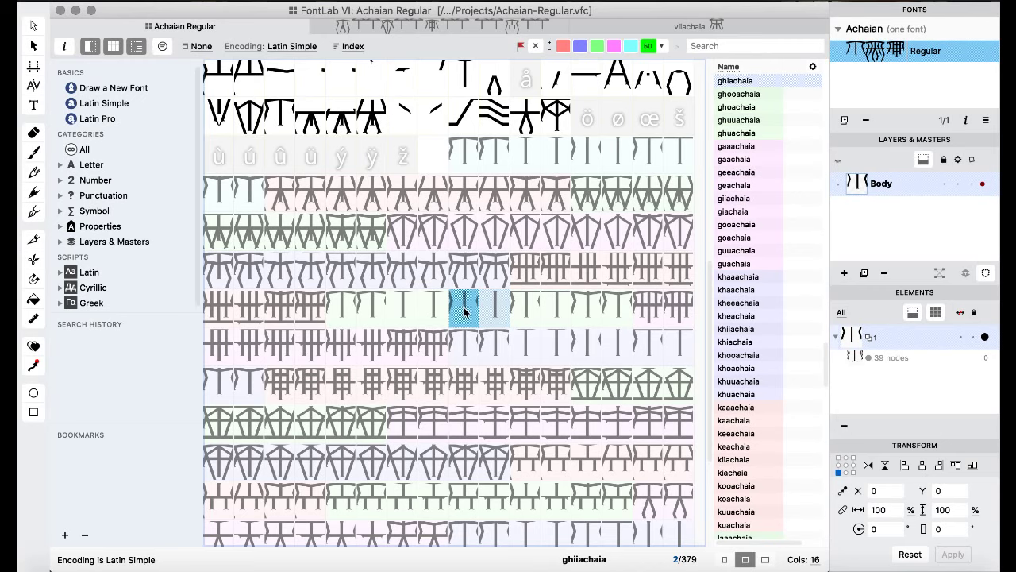
pyautogui.click(250, 153)
pyautogui.press('super+v')
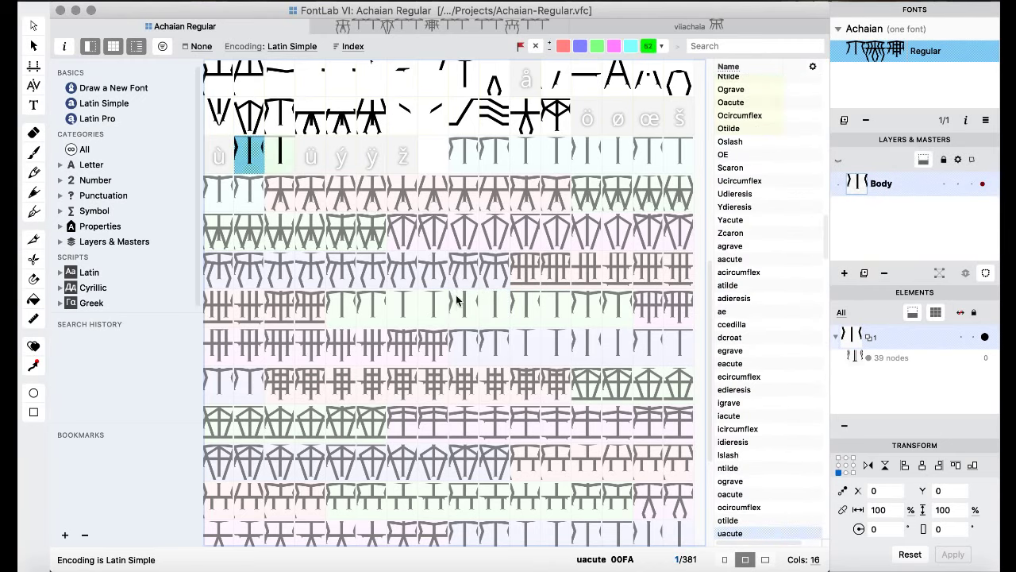
# - Replace the ghiiachaia and ghiachaia glyphs with copies of ghooachaia and ghoachaia
pyautogui.click(459, 308)
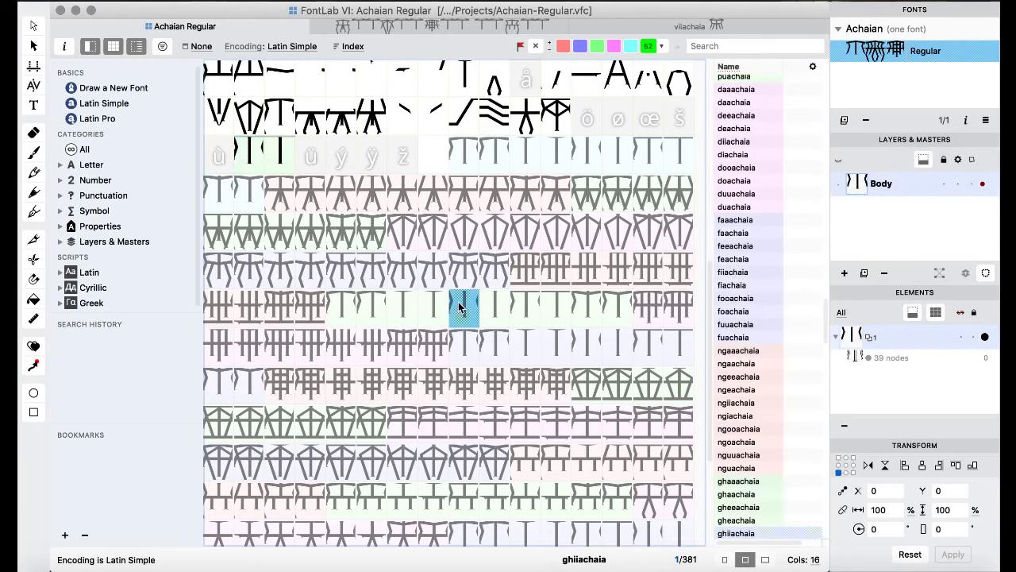
pyautogui.click(516, 308)
pyautogui.keyDown('shift'); pyautogui.click(552, 308); pyautogui.keyUp('shift')
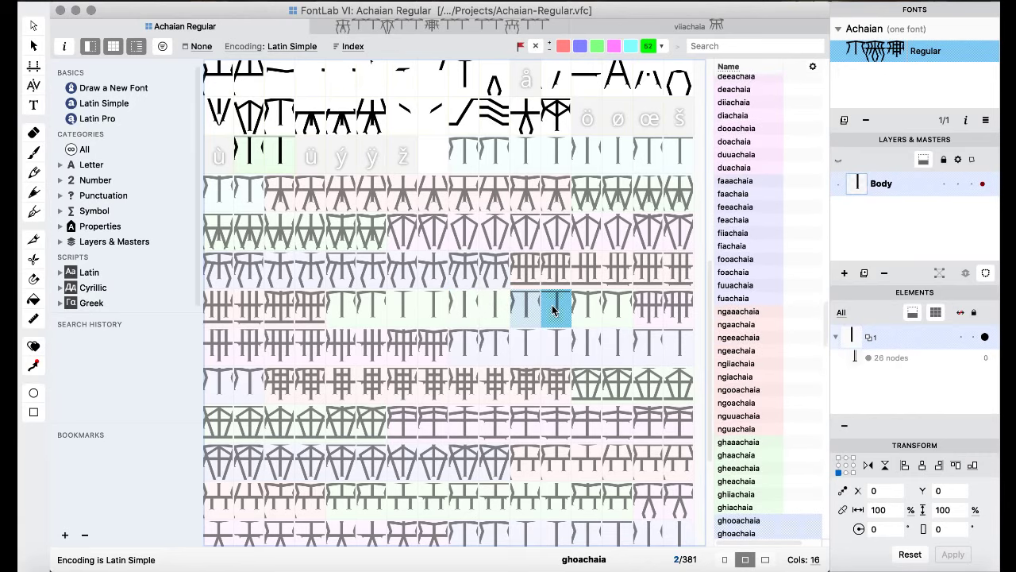
pyautogui.moveTo(479, 309); pyautogui.dragTo(475, 309)
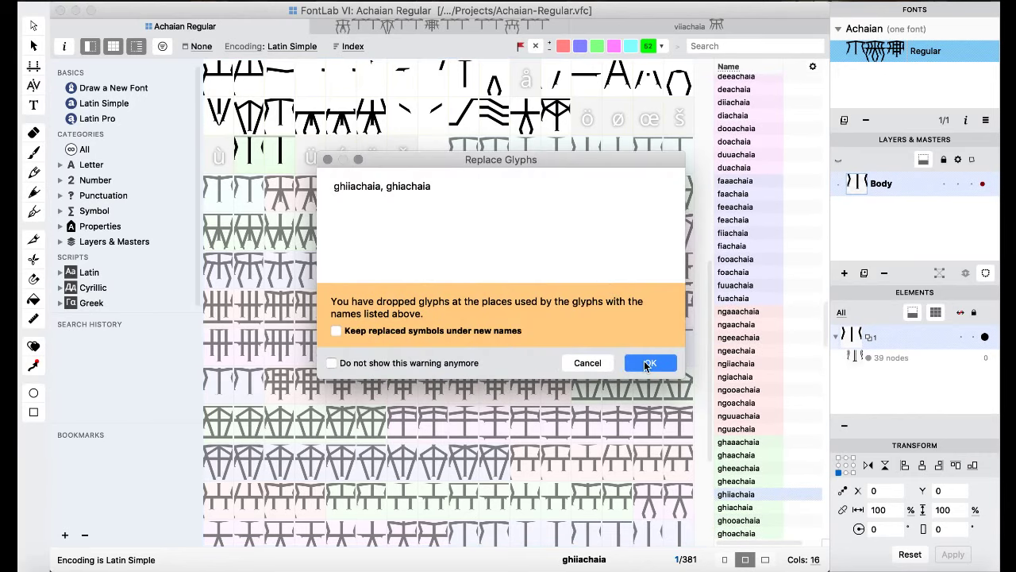
pyautogui.click(644, 361)
# - Move the spare uacute and ucircumflex glyphs onto the ghooachaia and ghoachaia cells, deleting the spares and replacing the existing glyphs
pyautogui.click(249, 153)
pyautogui.keyDown('shift'); pyautogui.click(280, 154); pyautogui.keyUp('shift')
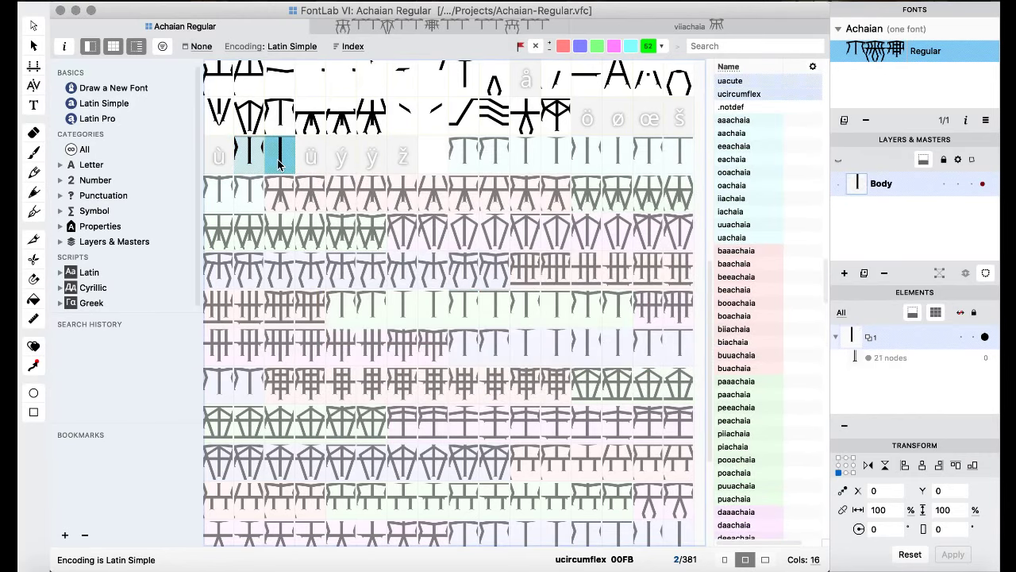
pyautogui.press('BackSpace')
pyautogui.click(651, 363)
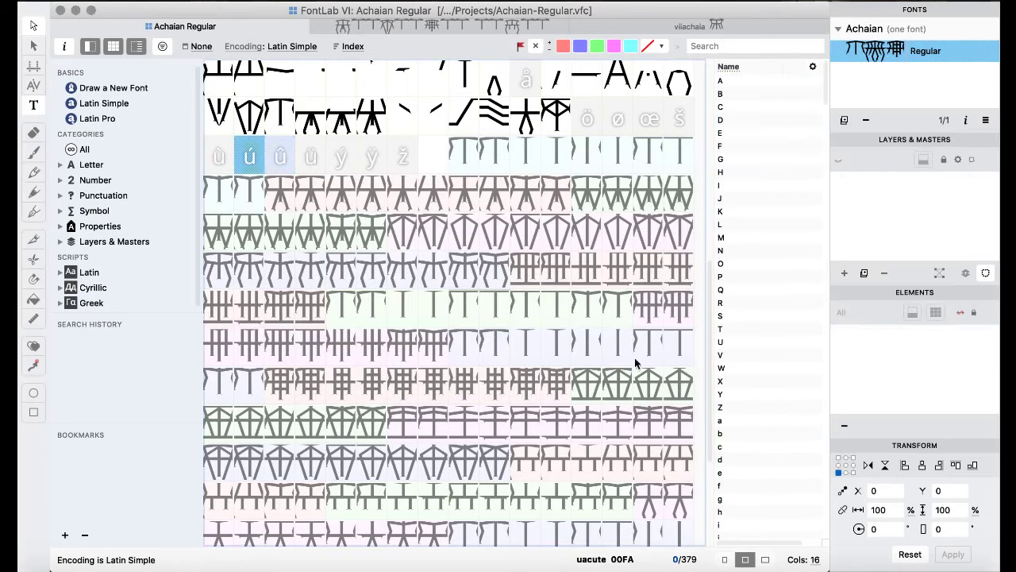
pyautogui.click(532, 314)
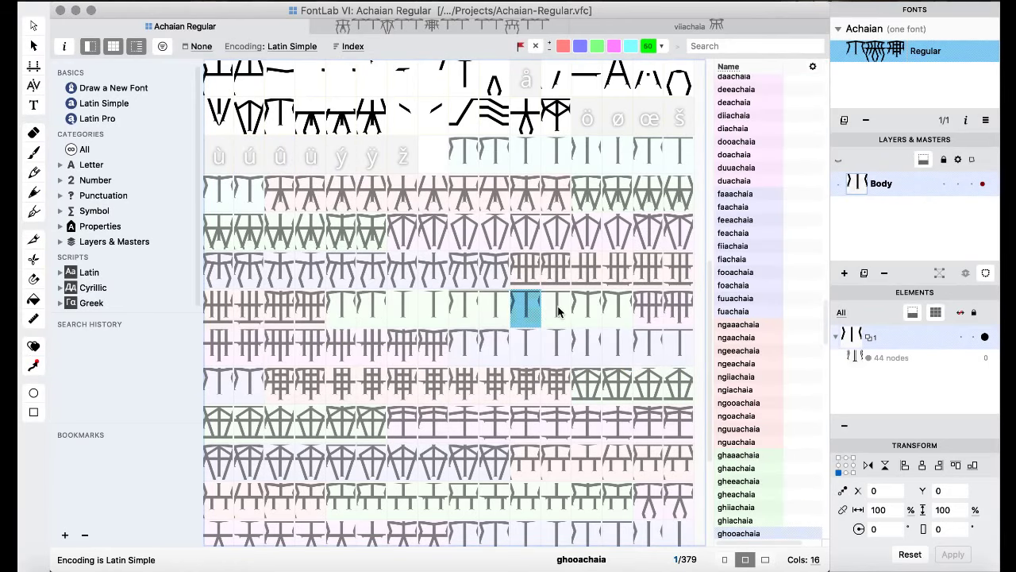
pyautogui.moveTo(526, 311); pyautogui.dragTo(566, 316)
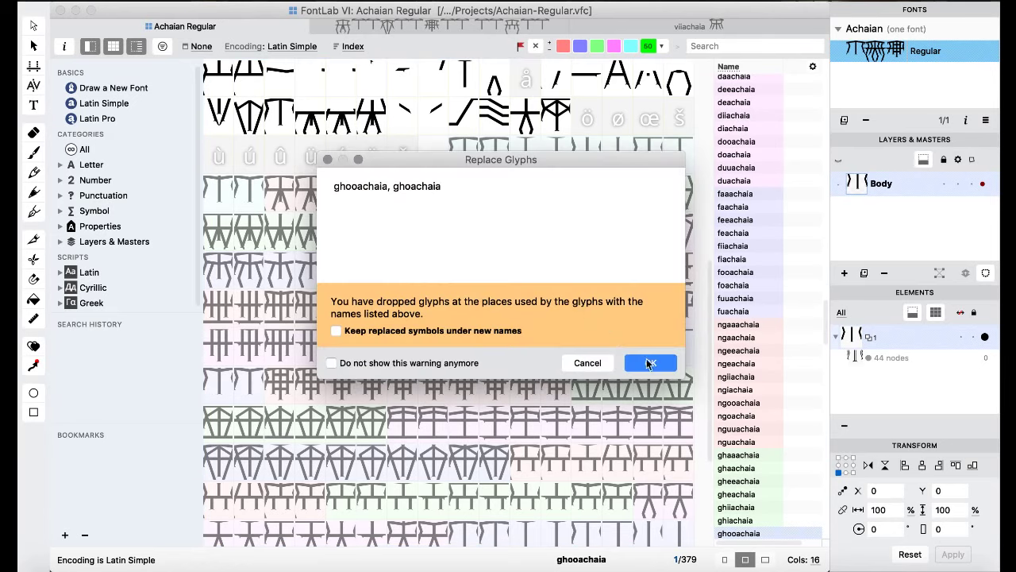
pyautogui.click(659, 367)
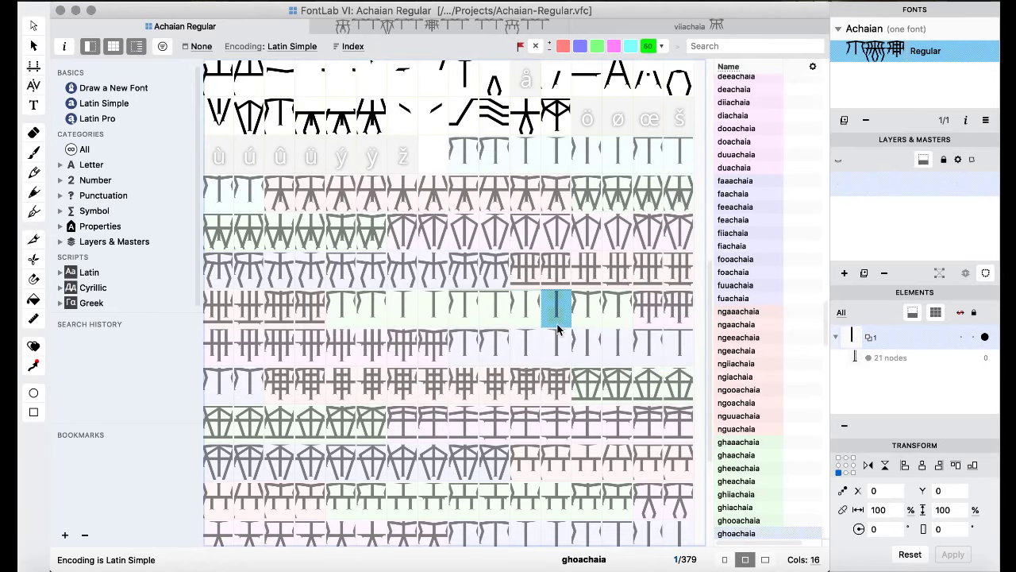
# - Copy the khiiachaia and khiachaia glyphs into the empty udieresis and yacute cells
pyautogui.click(596, 355)
pyautogui.click(639, 352)
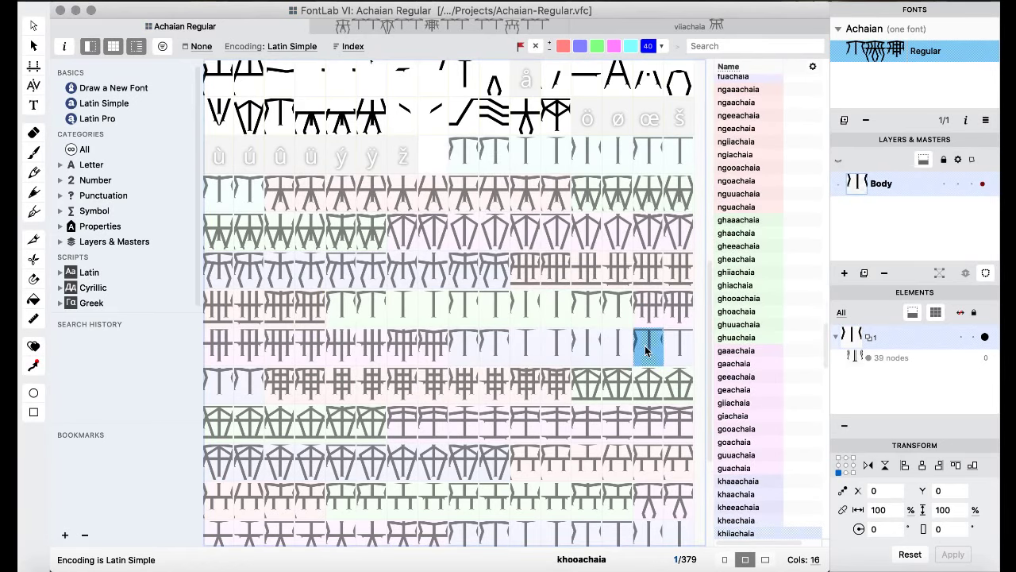
pyautogui.click(618, 348)
pyautogui.keyDown('shift'); pyautogui.click(585, 349); pyautogui.keyUp('shift')
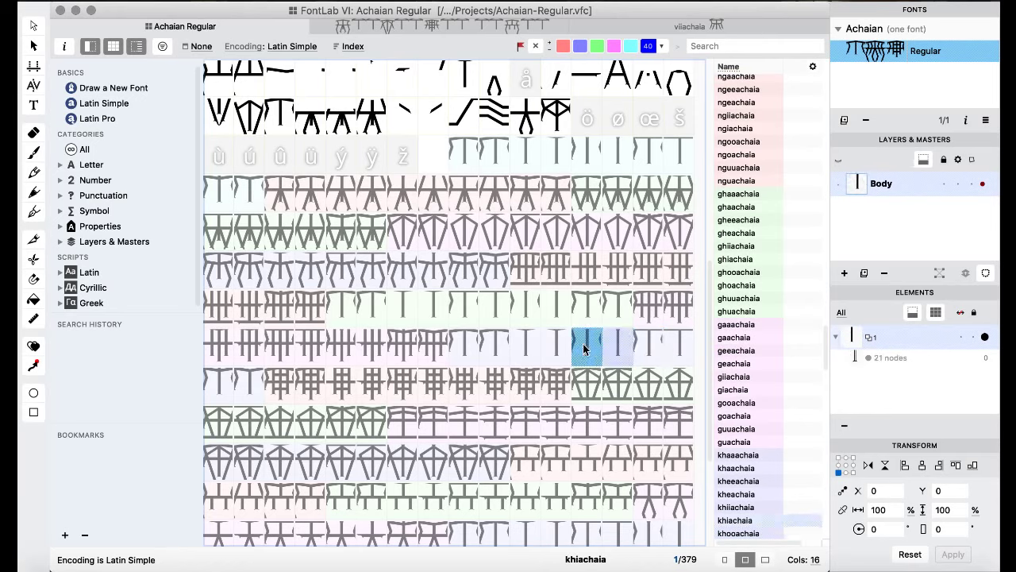
pyautogui.moveTo(373, 176); pyautogui.dragTo(314, 157)
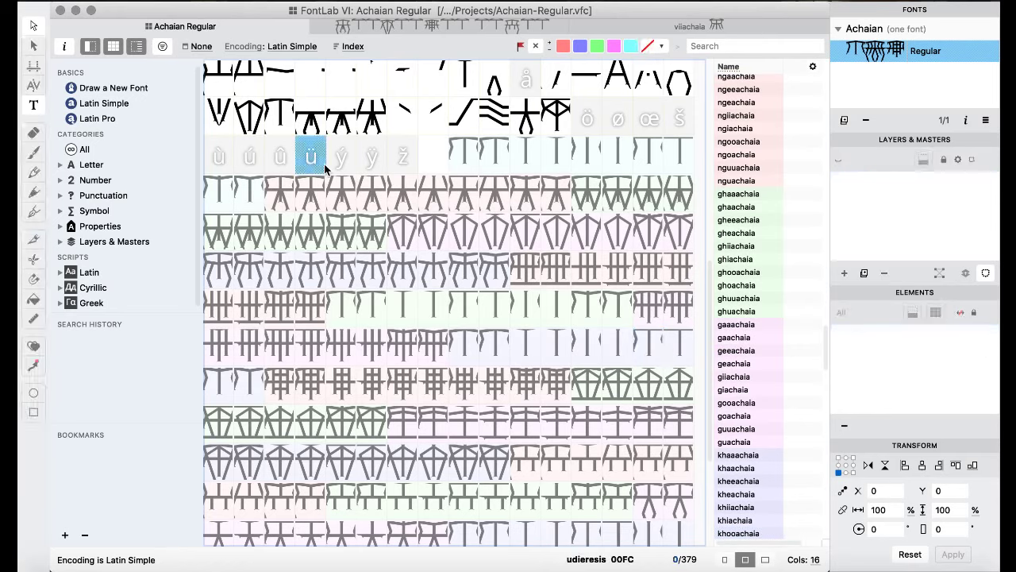
# - Replace the khiiachaia and khiachaia glyphs with copies of khooachaia and khoachaia
pyautogui.click(661, 352)
pyautogui.keyDown('shift'); pyautogui.click(679, 350); pyautogui.keyUp('shift')
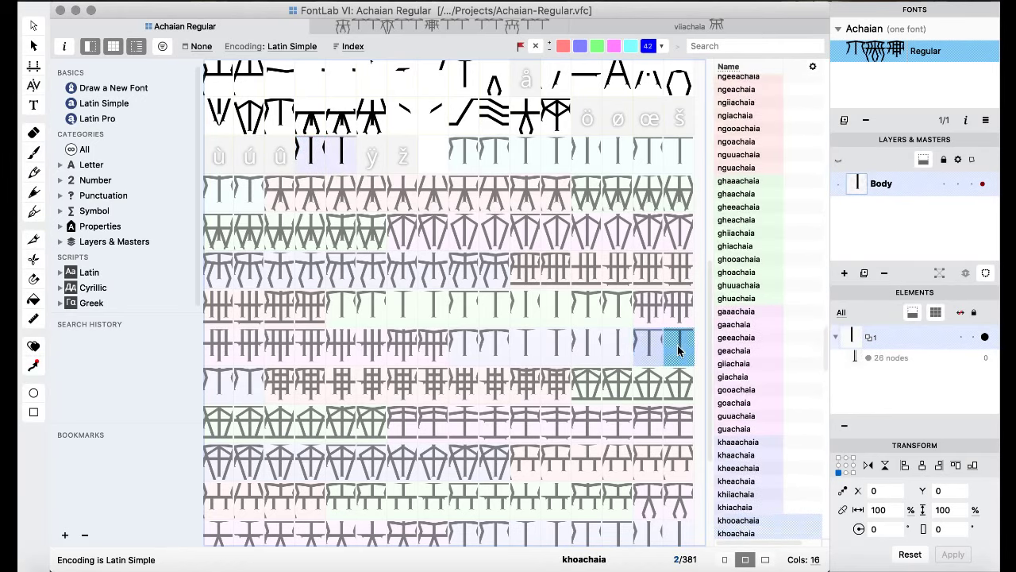
pyautogui.moveTo(679, 350); pyautogui.dragTo(591, 349)
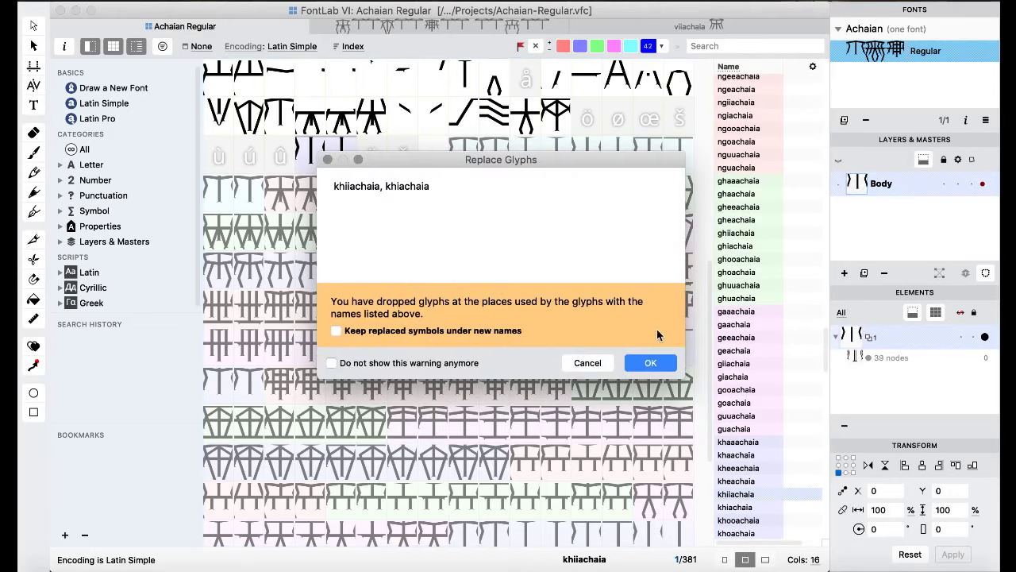
pyautogui.click(651, 363)
# - Move the spare udieresis and yacute glyphs onto the khooachaia and khoachaia cells, deleting the spares and replacing the existing glyphs
pyautogui.click(313, 157)
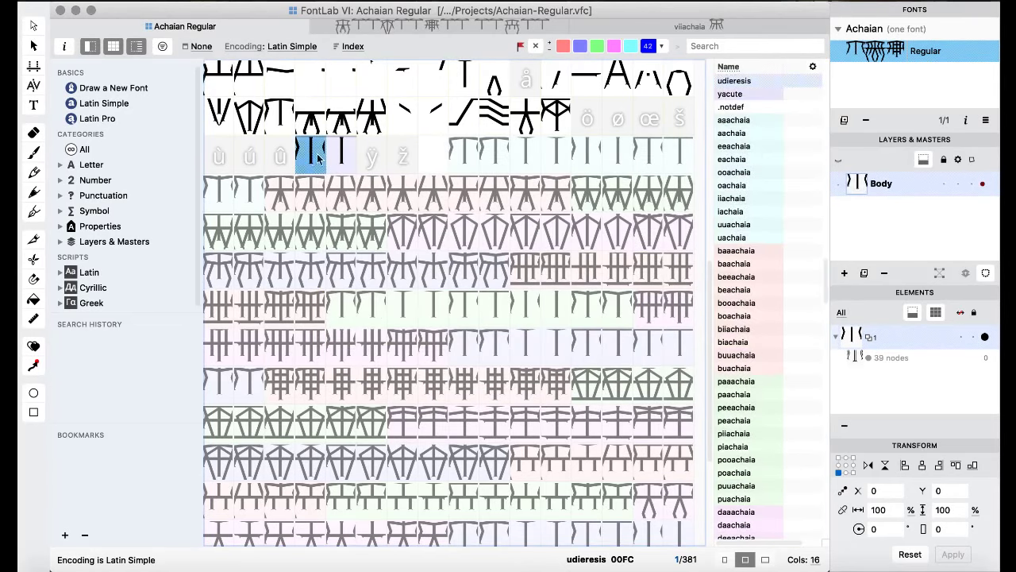
pyautogui.keyDown('shift'); pyautogui.click(351, 153); pyautogui.keyUp('shift')
pyautogui.press('Delete')
pyautogui.click(649, 362)
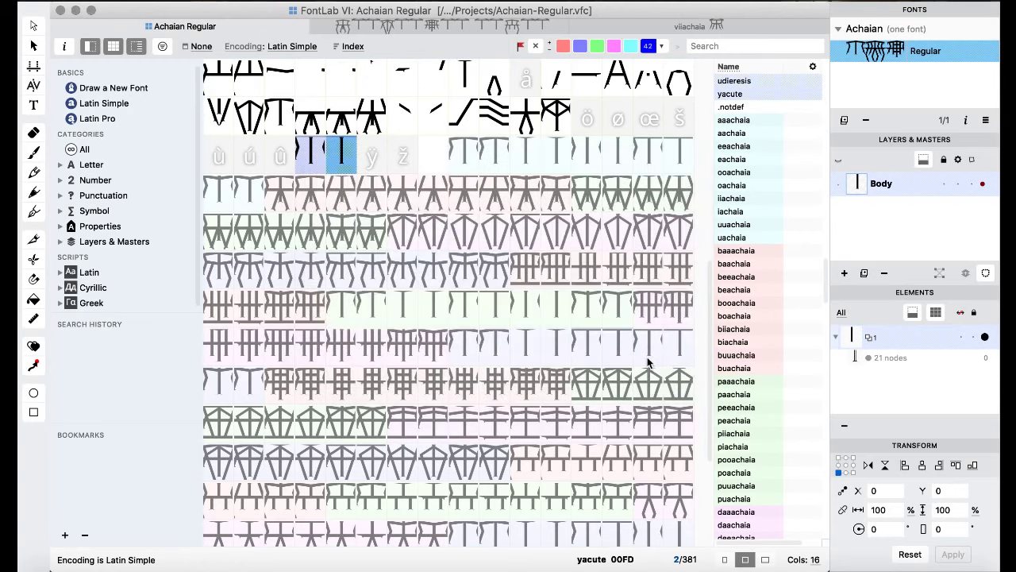
pyautogui.click(646, 350)
pyautogui.moveTo(646, 354); pyautogui.dragTo(645, 348)
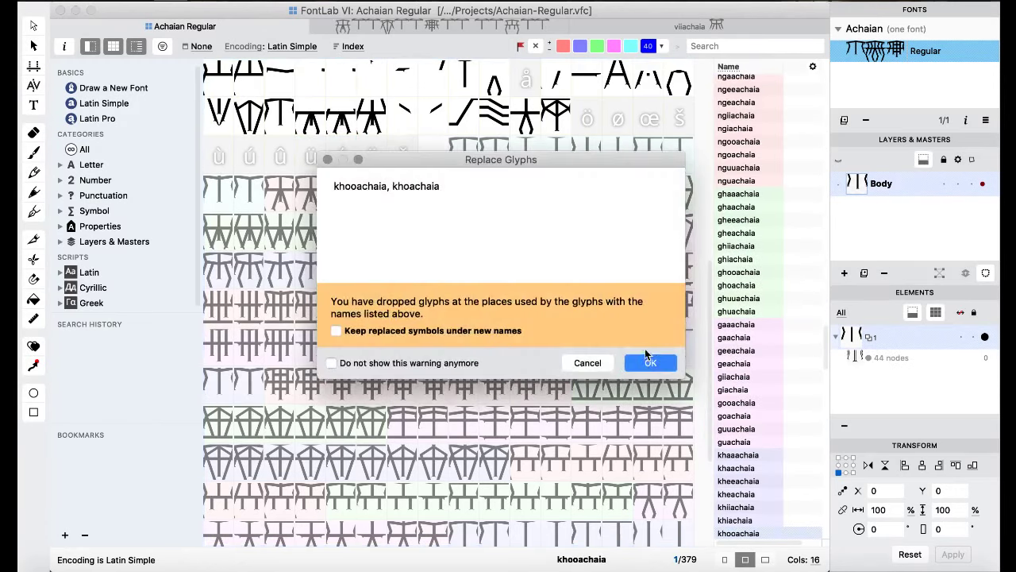
pyautogui.click(650, 359)
# - Examine the vowel-only syllable glyphs one by one, from aaachaia through uuachaia, to check their order and outlines
pyautogui.click(468, 155)
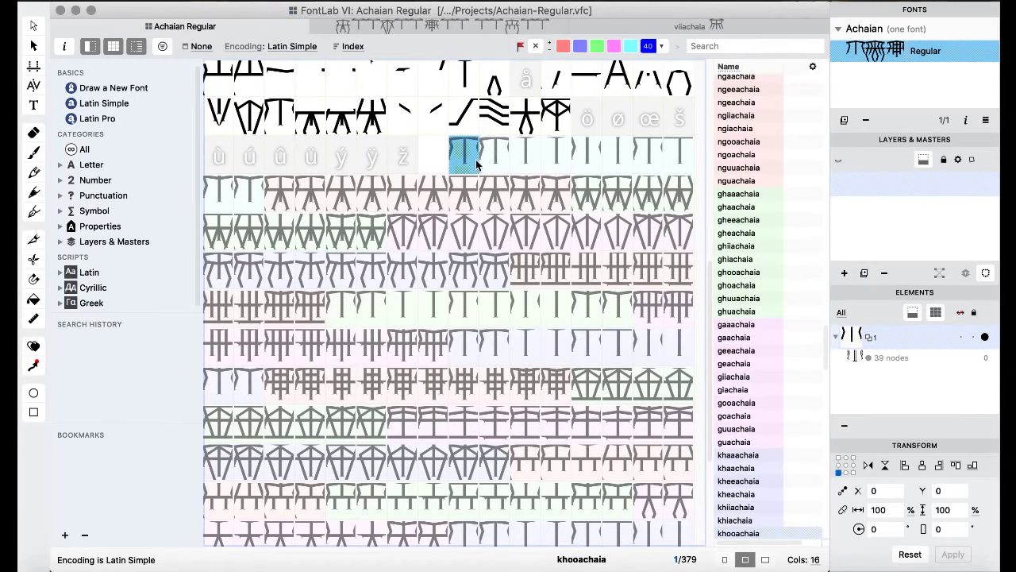
pyautogui.press('Right')
pyautogui.press('Right')
pyautogui.press('Right')
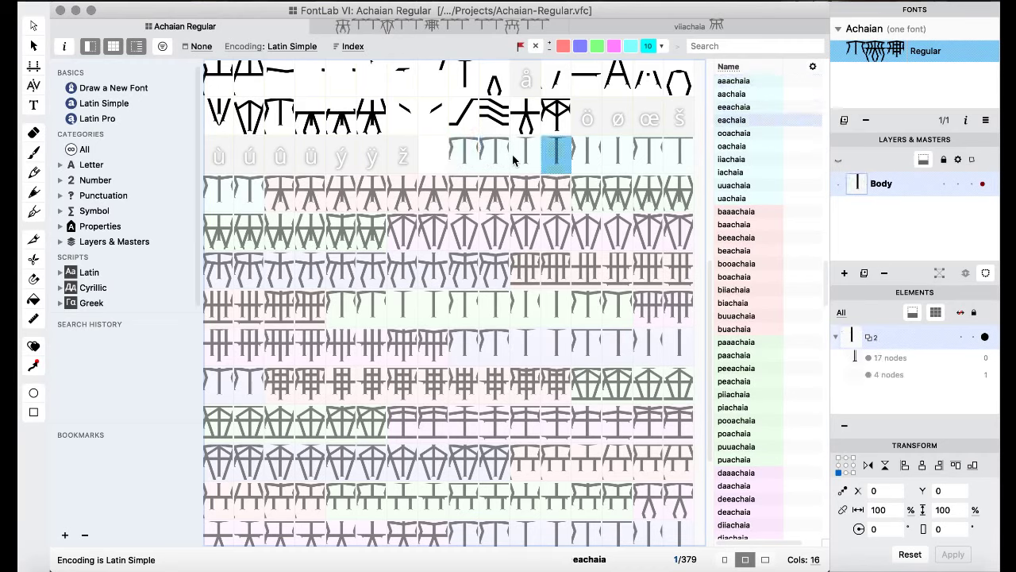
pyautogui.press('Left')
pyautogui.press('Left')
pyautogui.press('Left')
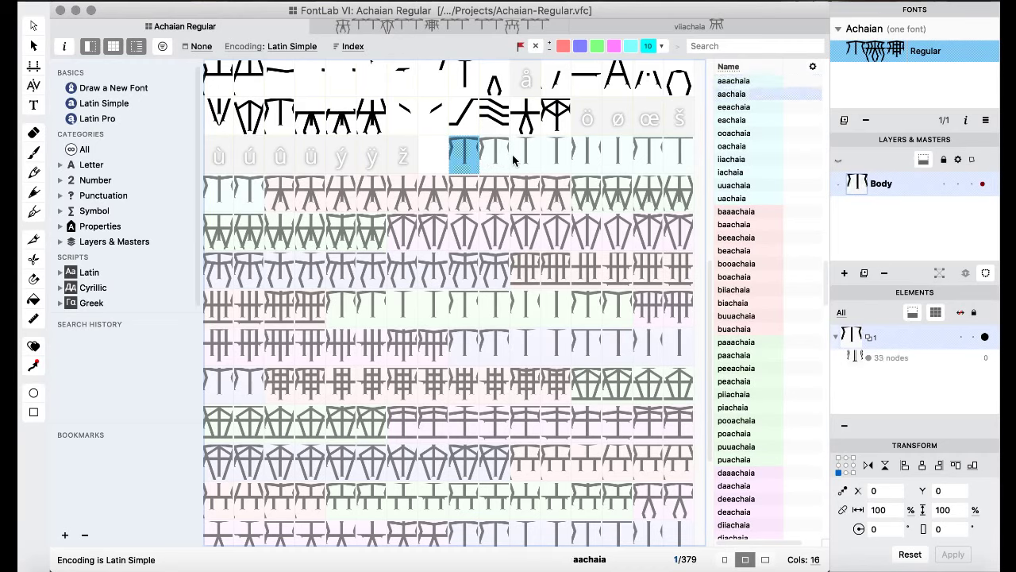
pyautogui.press('Right')
pyautogui.press('Right')
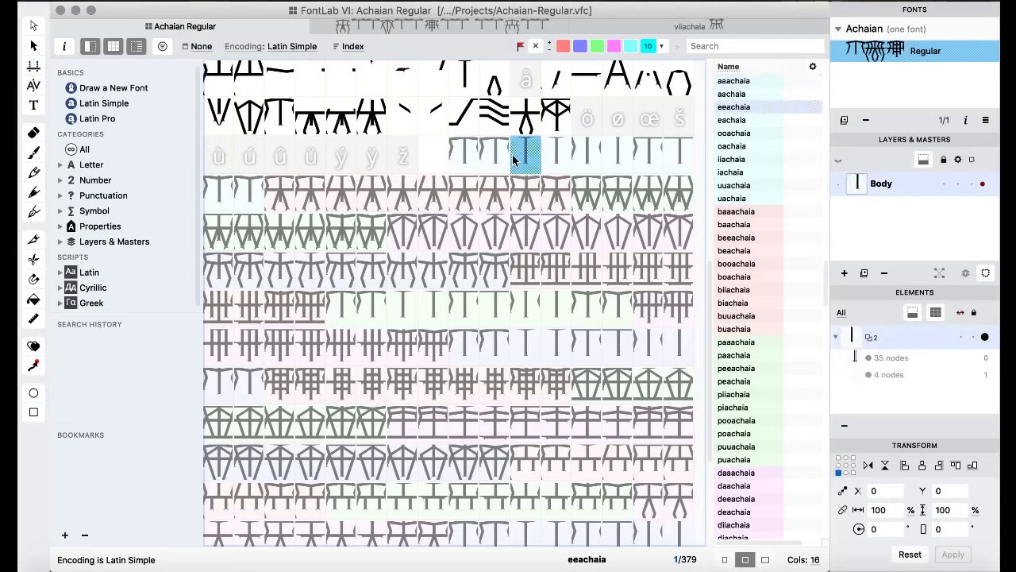
pyautogui.press('Right')
pyautogui.press('Right')
pyautogui.press('Right')
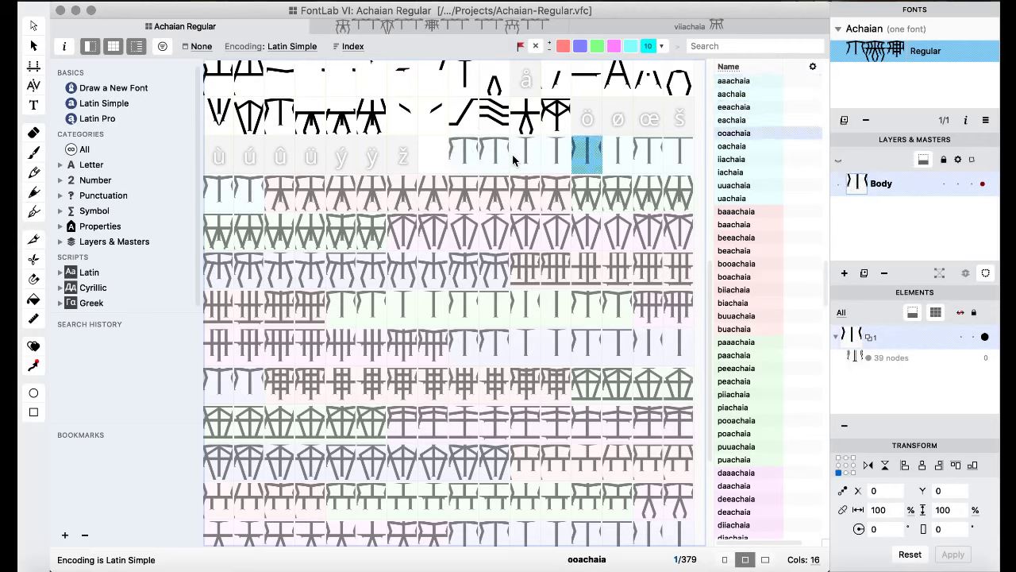
pyautogui.press('Right')
pyautogui.press('Right')
pyautogui.press('Right')
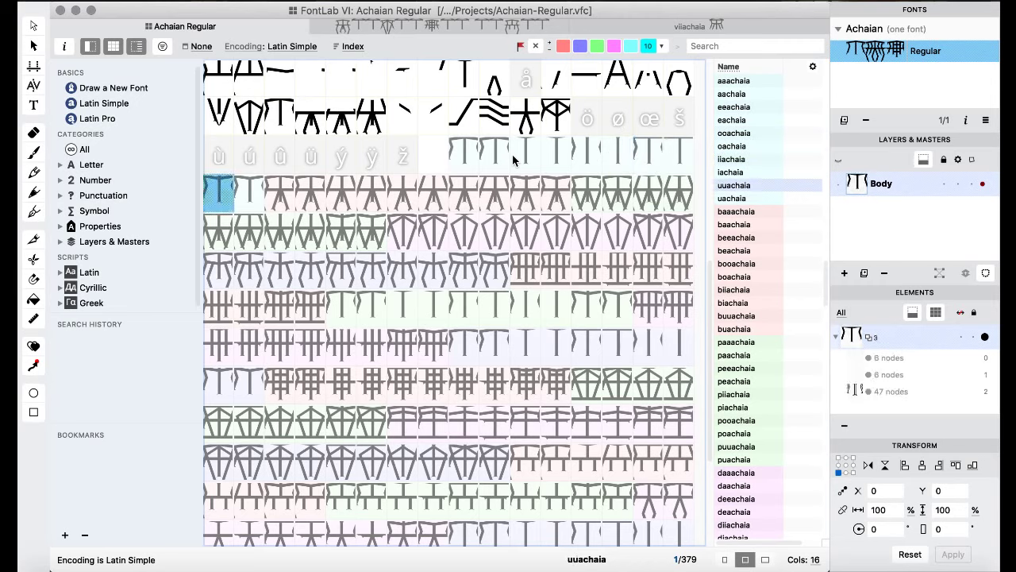
# - Check the boachaia, buuachaia, biiachaia and paaachaia glyphs, and look over the remaining syllable series and Latin cells
pyautogui.click(429, 187)
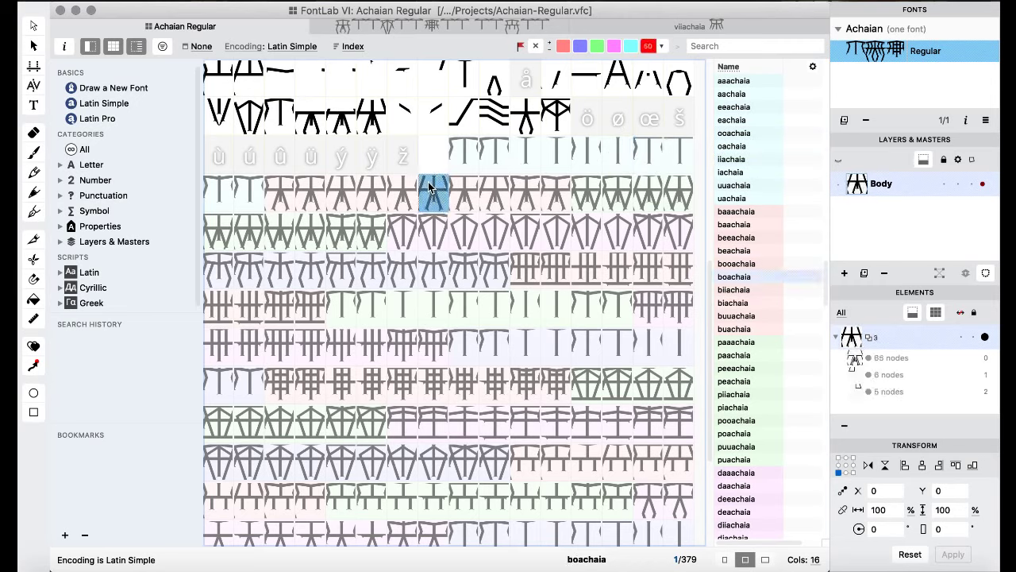
pyautogui.click(512, 188)
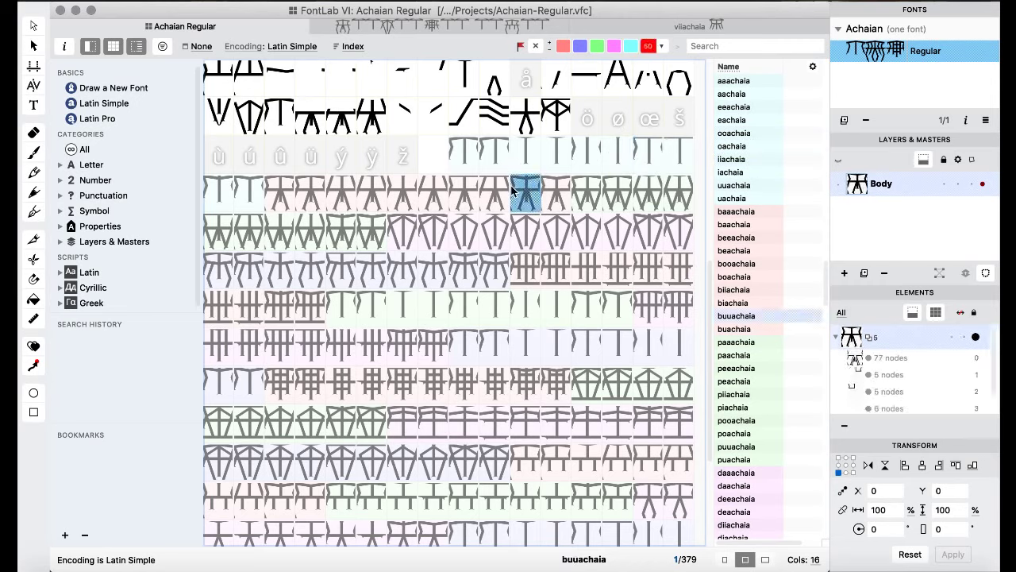
pyautogui.click(466, 193)
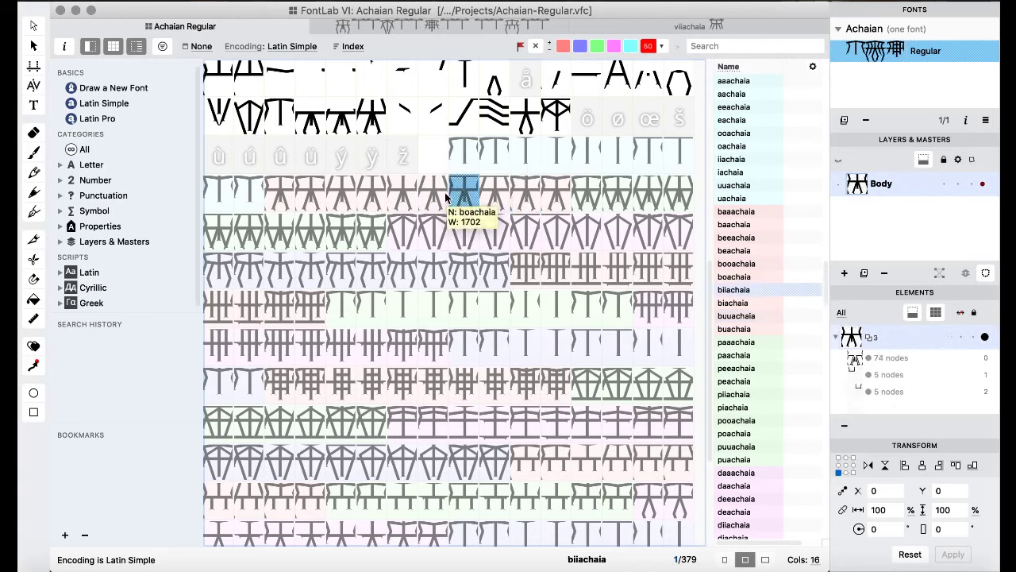
pyautogui.click(445, 197)
pyautogui.click(589, 199)
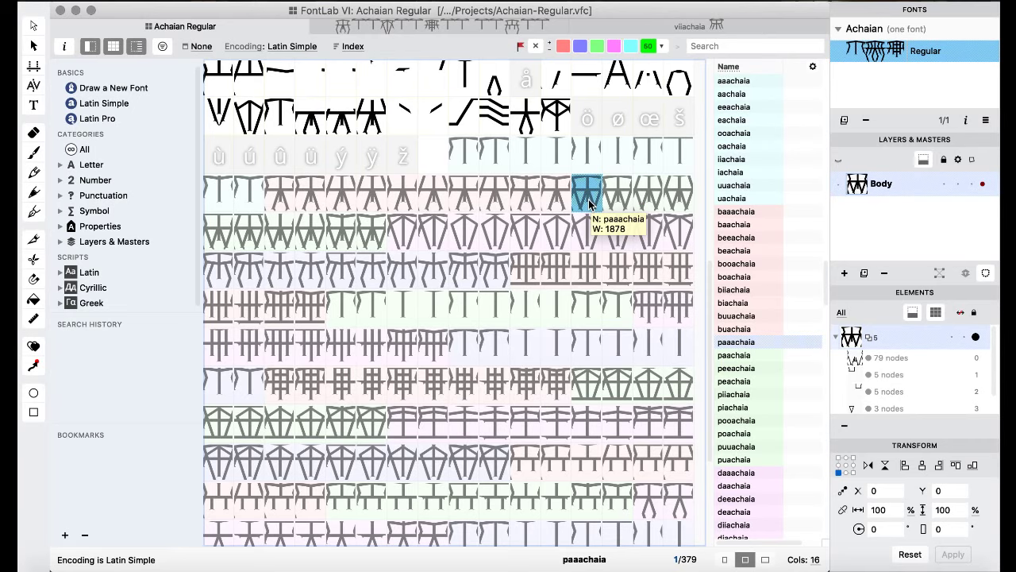
pyautogui.scroll(-5, 500, 274)
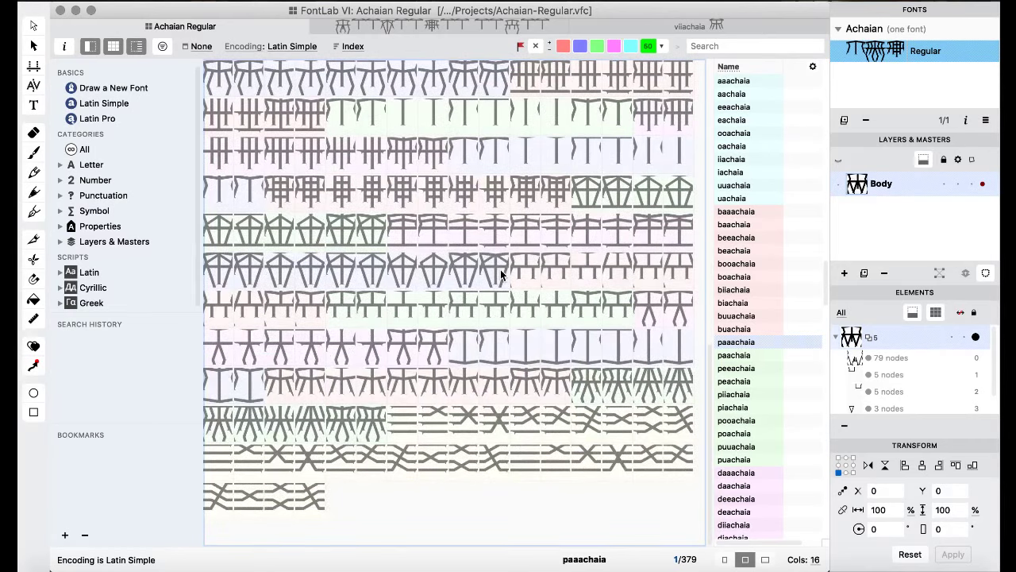
pyautogui.scroll(4, 500, 274)
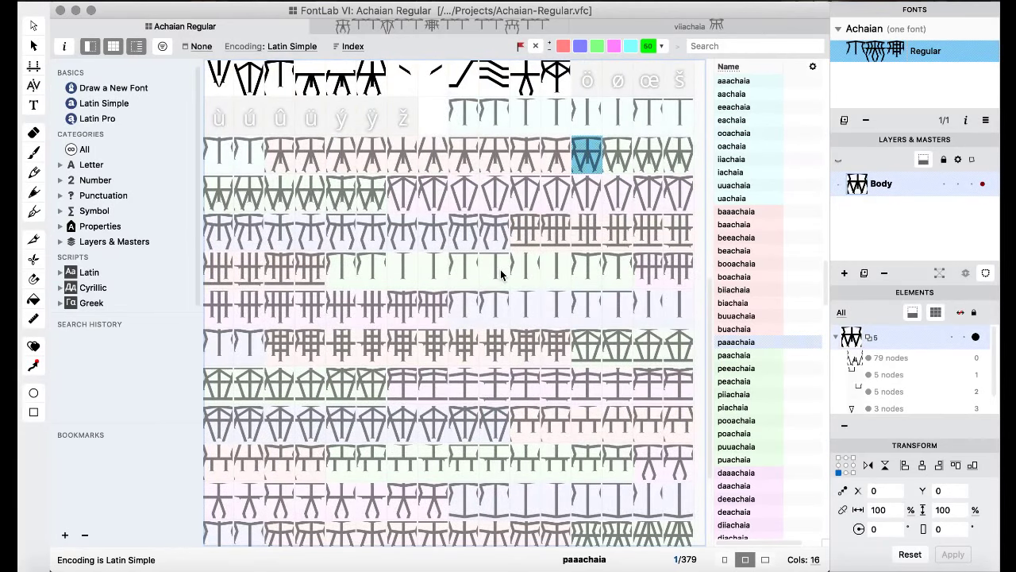
pyautogui.scroll(1, 501, 274)
pyautogui.scroll(9, 500, 274)
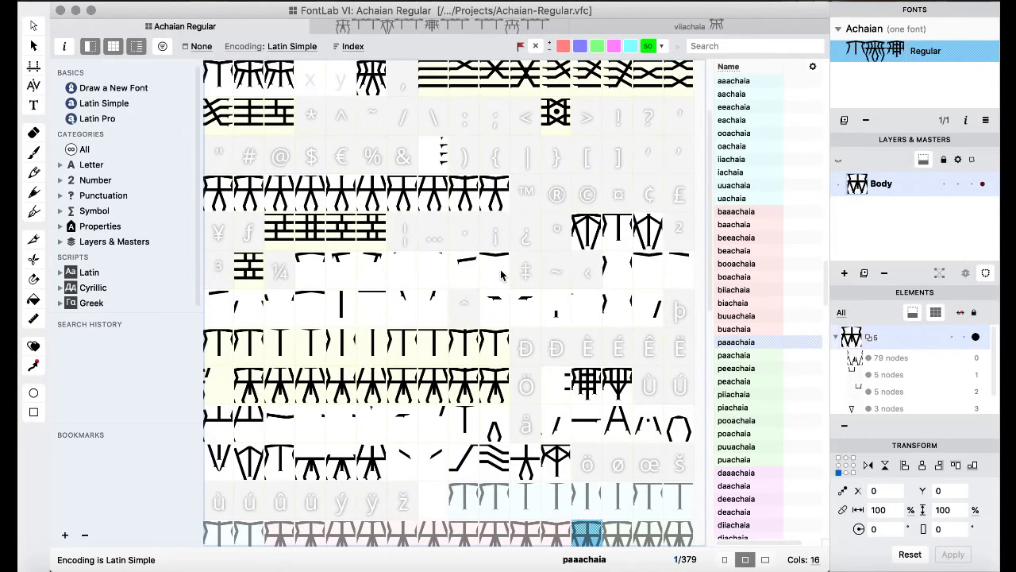
pyautogui.scroll(3, 526, 278)
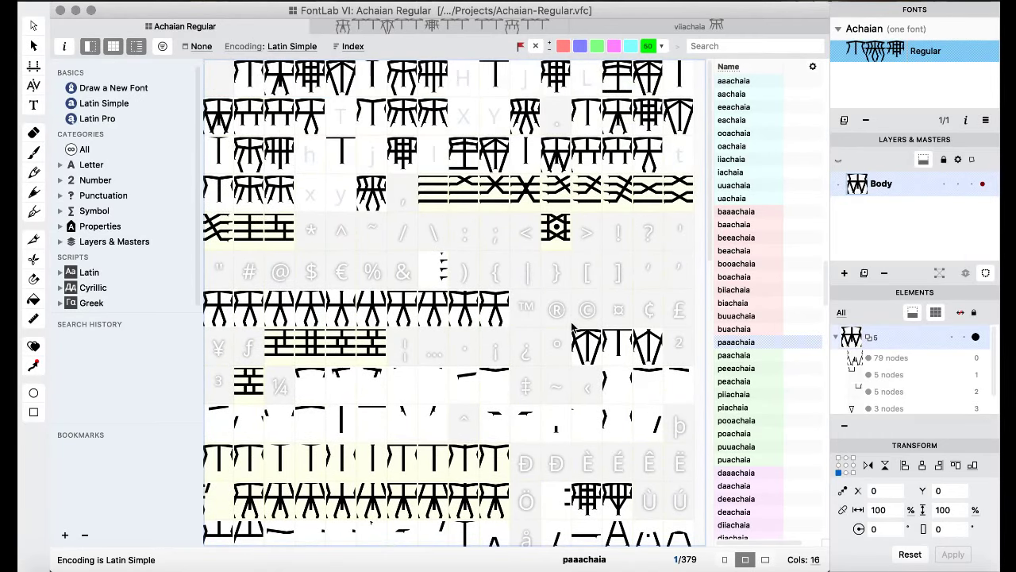
# - Inspect the spare component glyphs in the ordmasculine and onesuperior cells
pyautogui.click(618, 343)
pyautogui.click(645, 343)
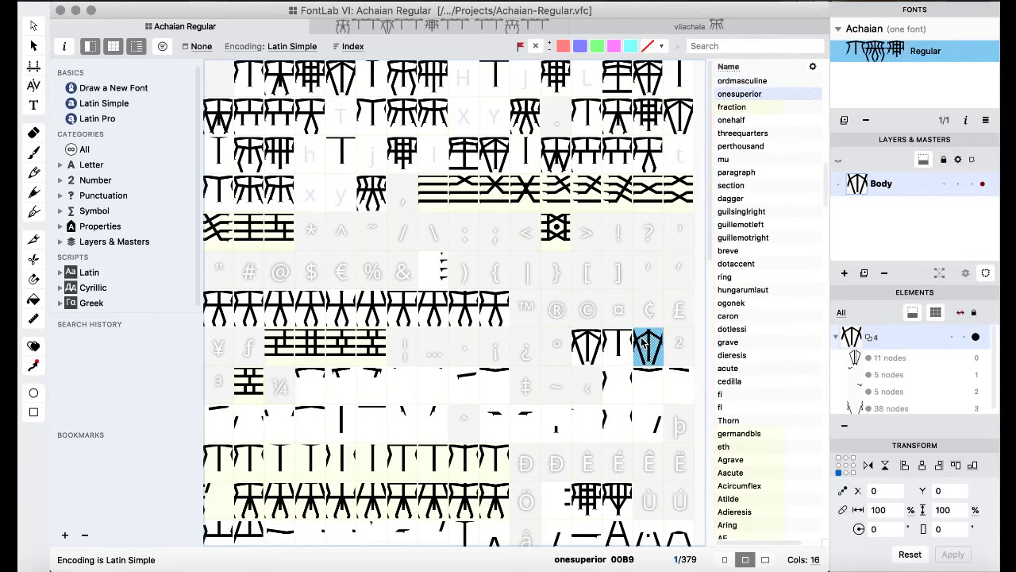
pyautogui.click(621, 343)
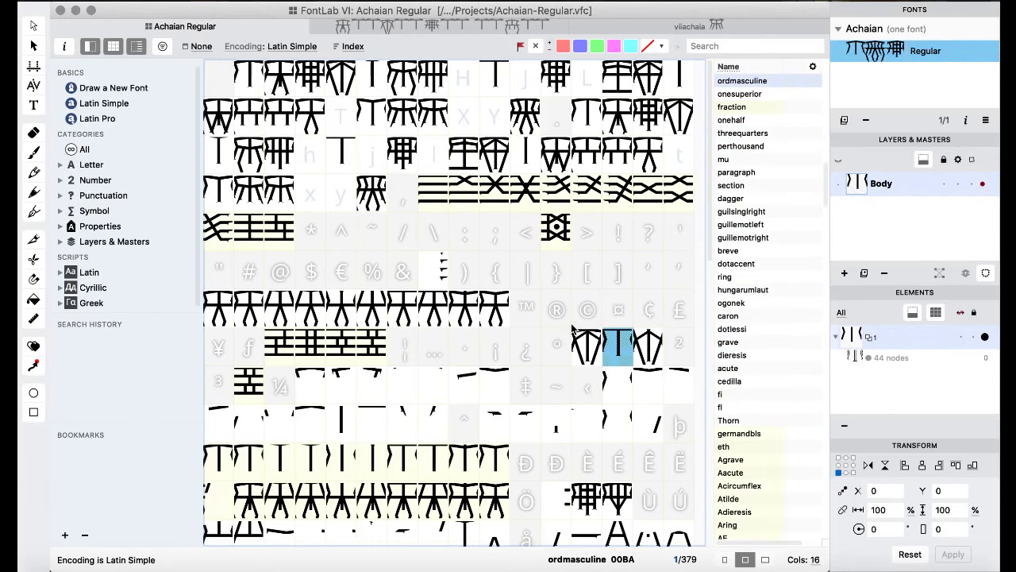
pyautogui.scroll(-2, 497, 290)
pyautogui.scroll(-15, 495, 286)
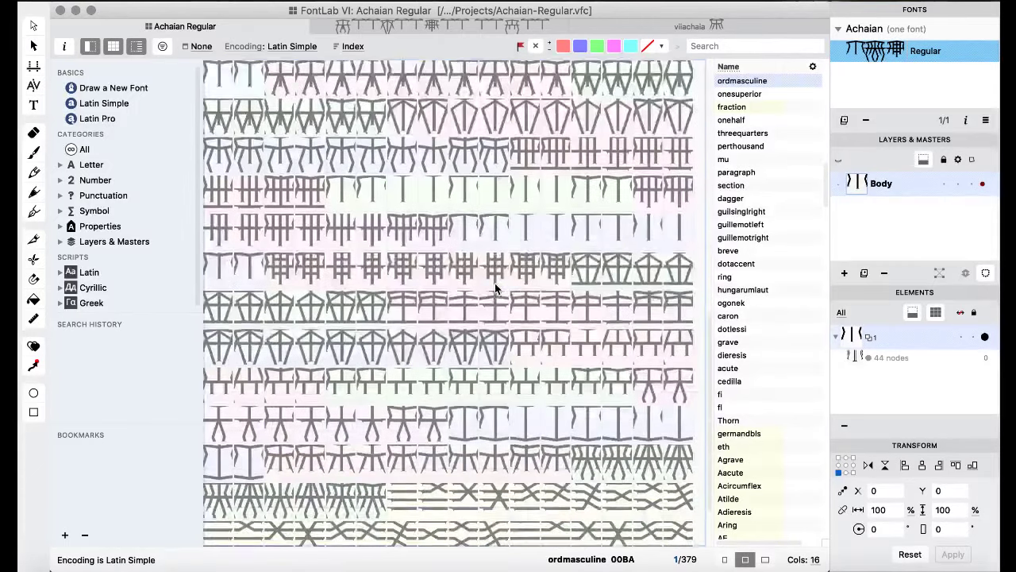
pyautogui.scroll(4, 495, 287)
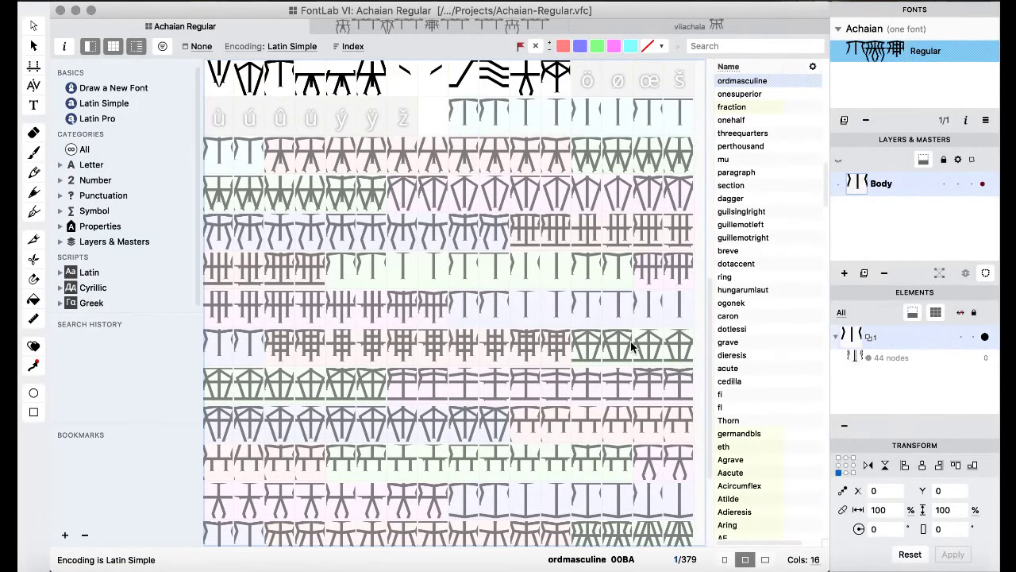
# - Replace the onesuperior glyph with a copy of diiachaia
pyautogui.click(617, 191)
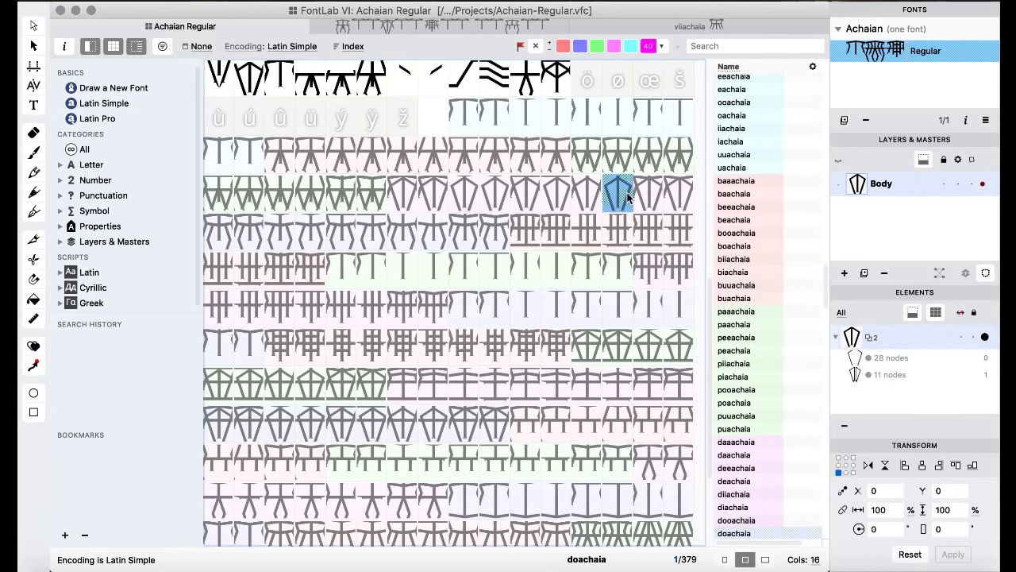
pyautogui.press('Left')
pyautogui.press('Left')
pyautogui.press('Left')
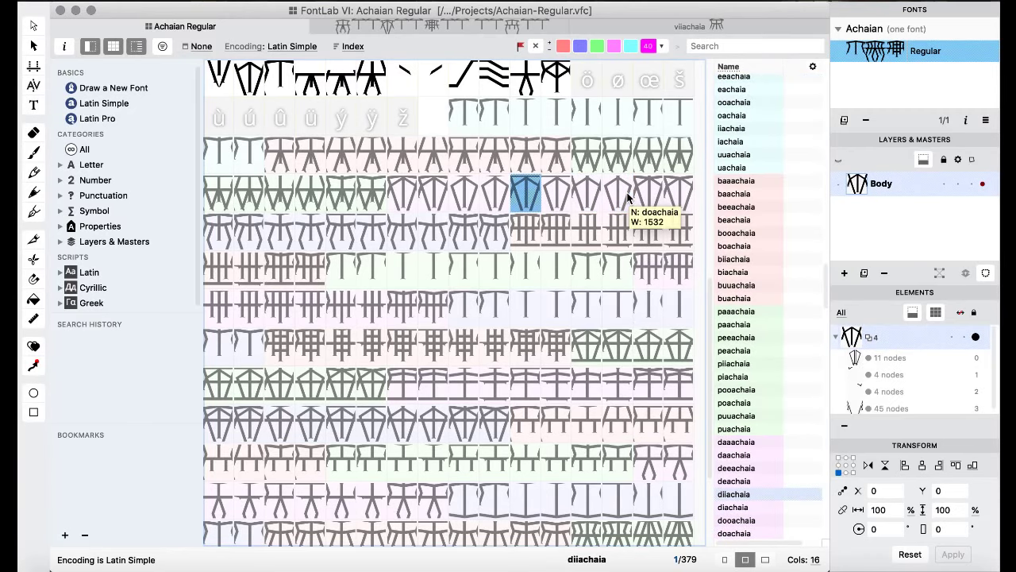
pyautogui.scroll(10, 656, 230)
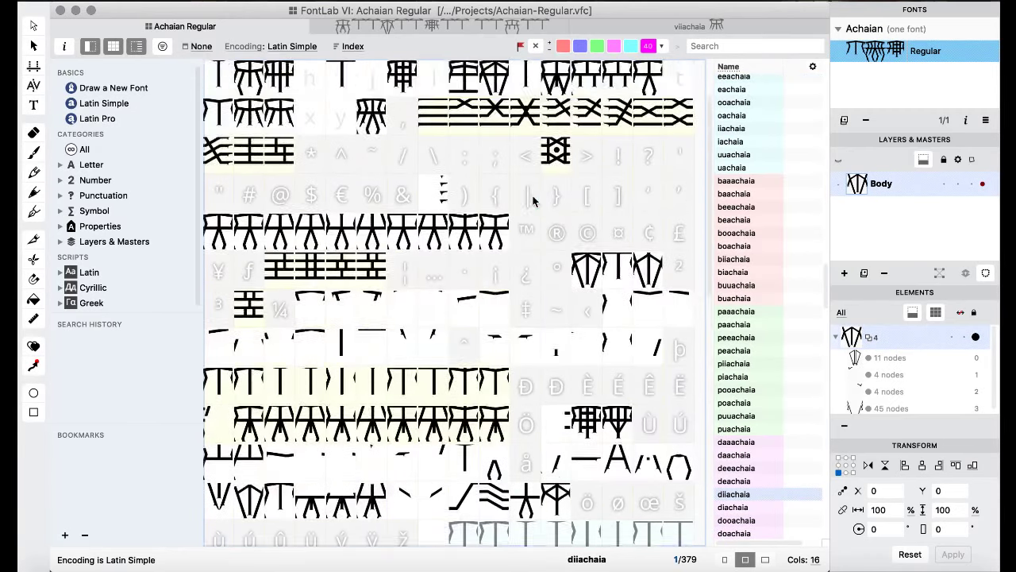
pyautogui.moveTo(656, 231)
pyautogui.mouseDown()
pyautogui.moveTo(675, 229)
pyautogui.moveTo(651, 230)
pyautogui.mouseUp()
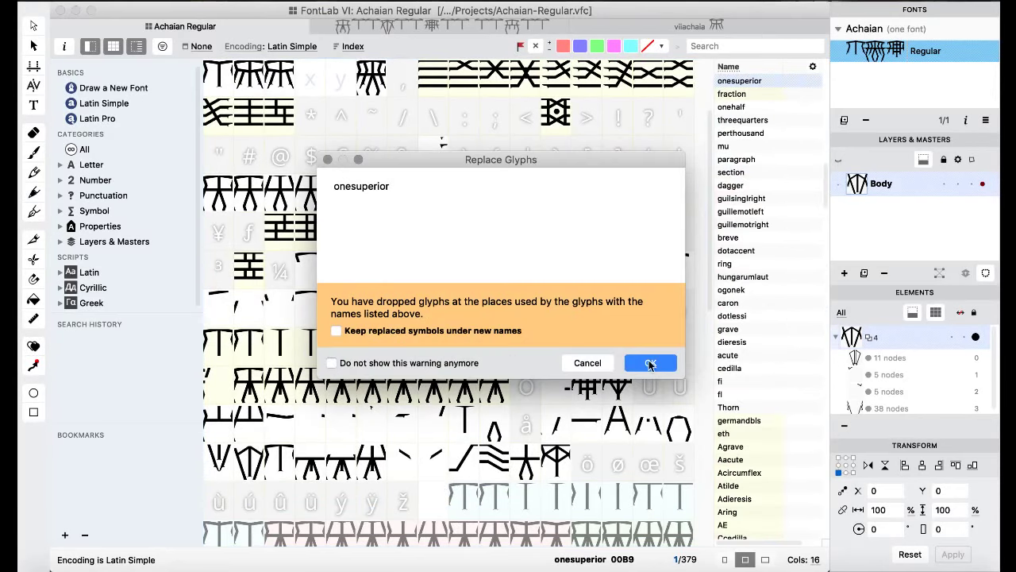
pyautogui.click(651, 359)
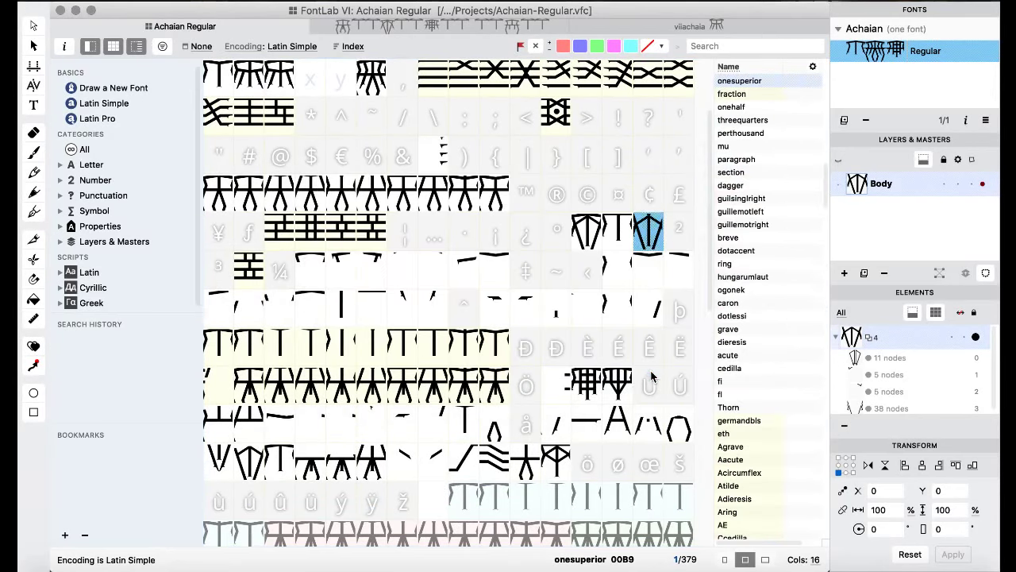
# - Open the ordmasculine glyph for editing and compare its outline repeatedly with the adjacent onesuperior glyph
pyautogui.click(596, 163)
pyautogui.doubleClick(616, 228)
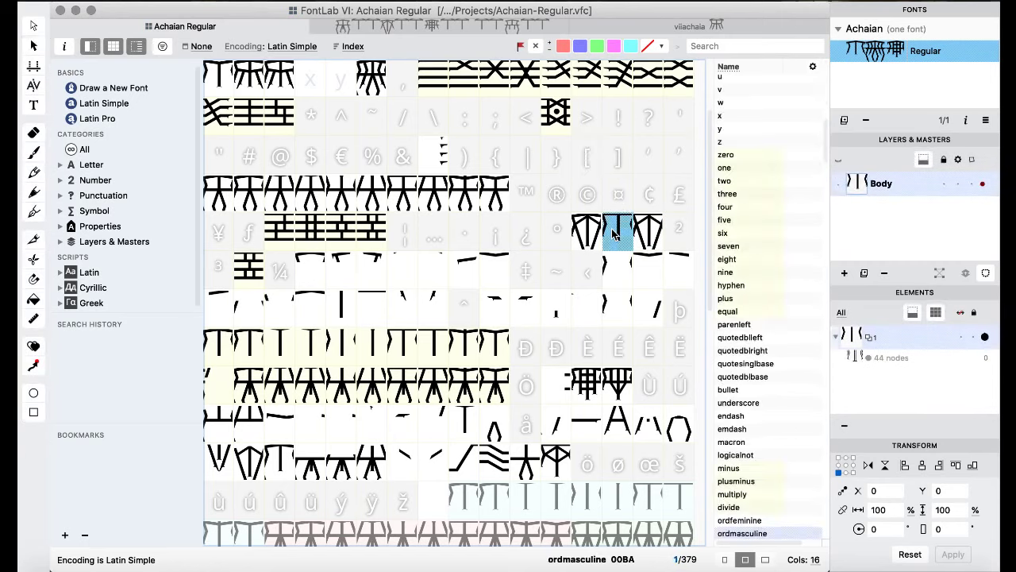
pyautogui.press('super+bracketleft')
pyautogui.press('super+bracketright')
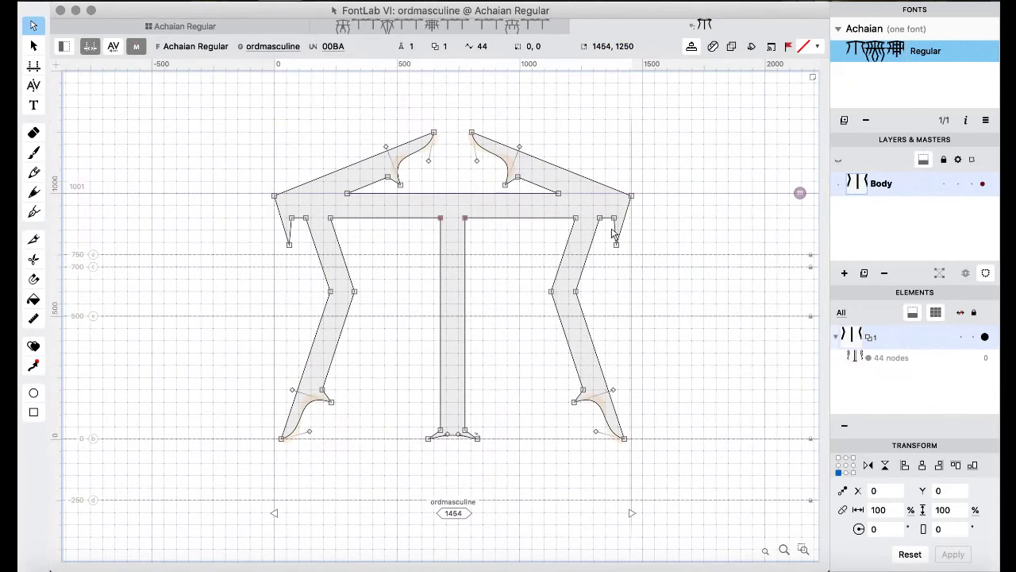
pyautogui.press('super+bracketleft')
pyautogui.press('super+bracketright')
pyautogui.press('super+bracketleft')
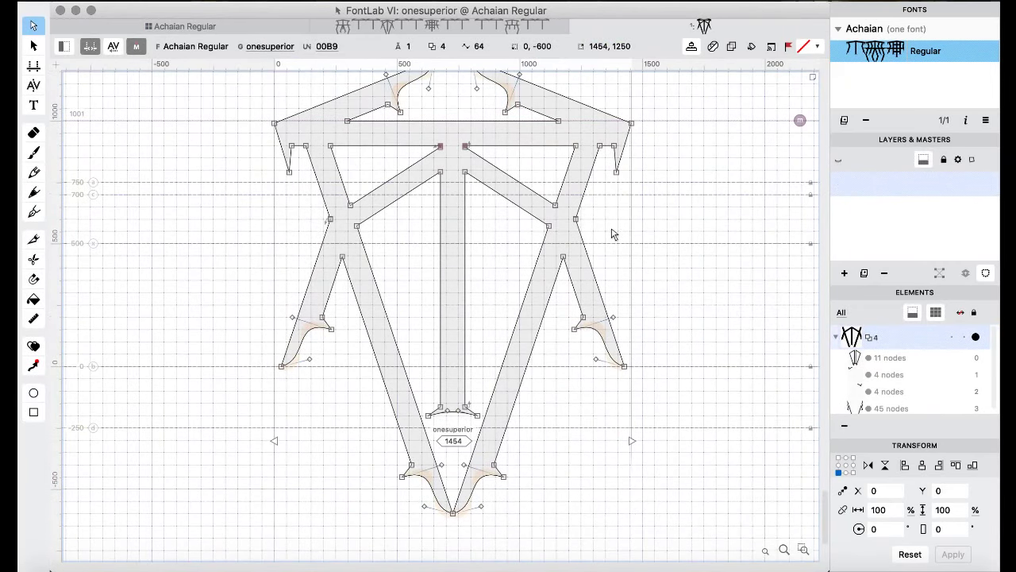
pyautogui.press('super+bracketright')
pyautogui.press('super+bracketleft')
pyautogui.press('super+bracketright')
pyautogui.press('super+bracketleft')
pyautogui.press('super+bracketright')
pyautogui.press('super+bracketleft')
pyautogui.press('super+bracketright')
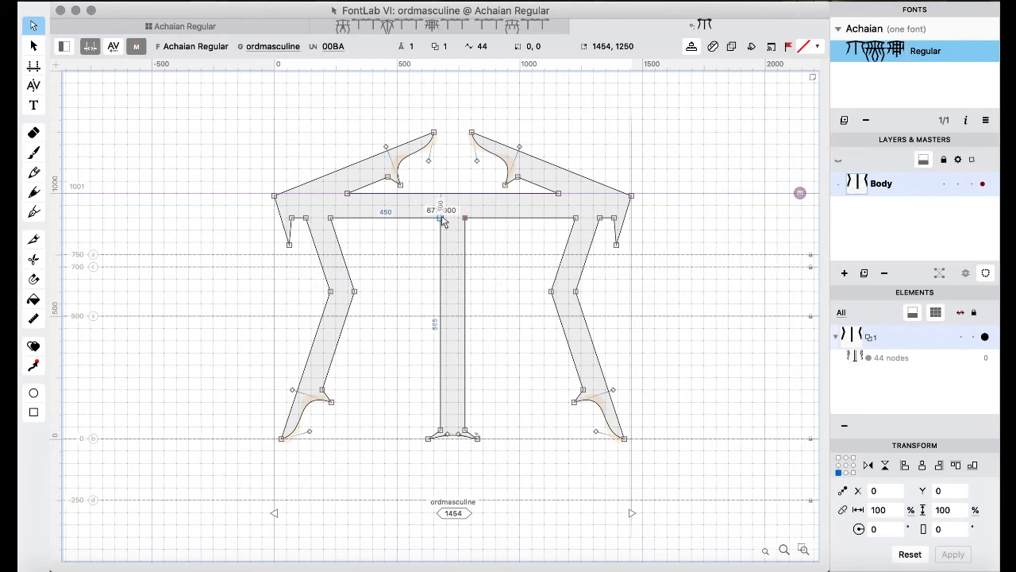
pyautogui.press('super+bracketleft')
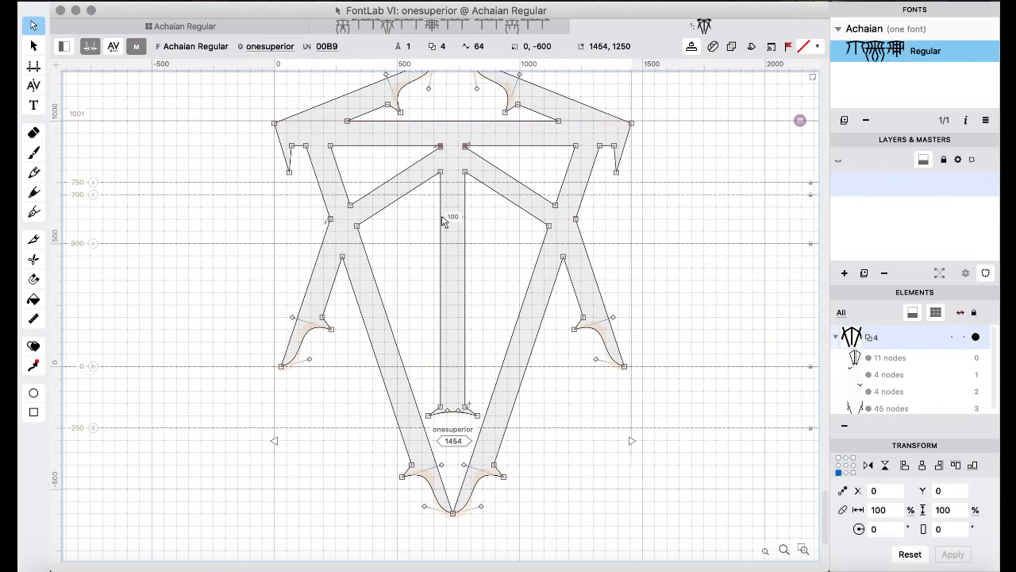
pyautogui.press('super+bracketright')
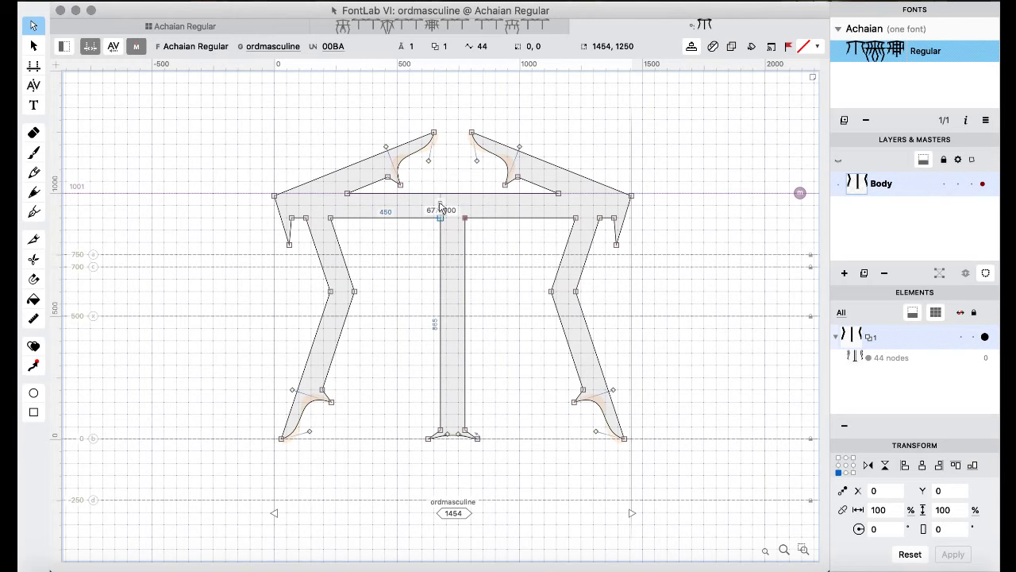
# - Open the aaachaia glyph from the font overview for editing and go on to the aachaia outline
pyautogui.click(180, 27)
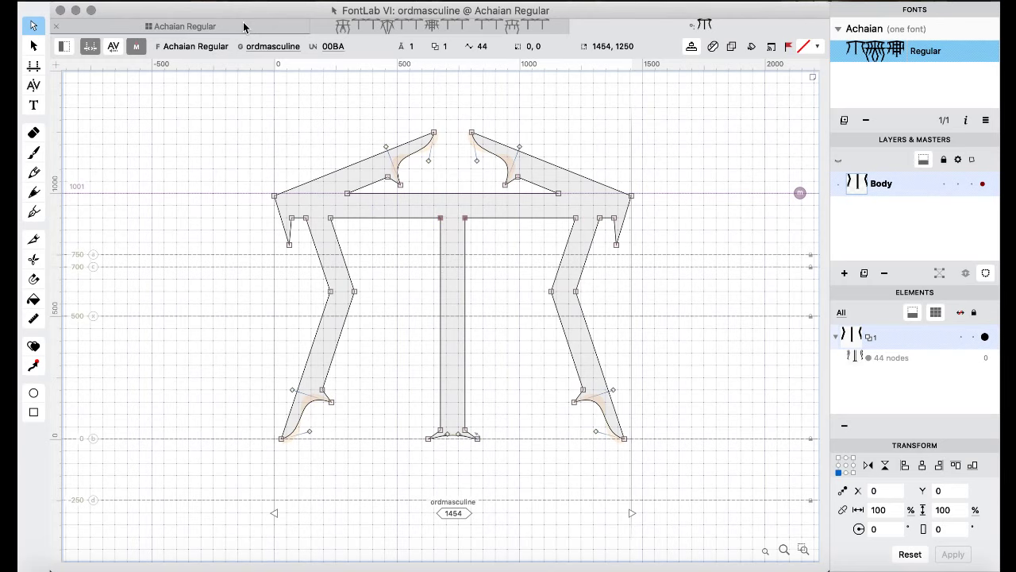
pyautogui.doubleClick(465, 270)
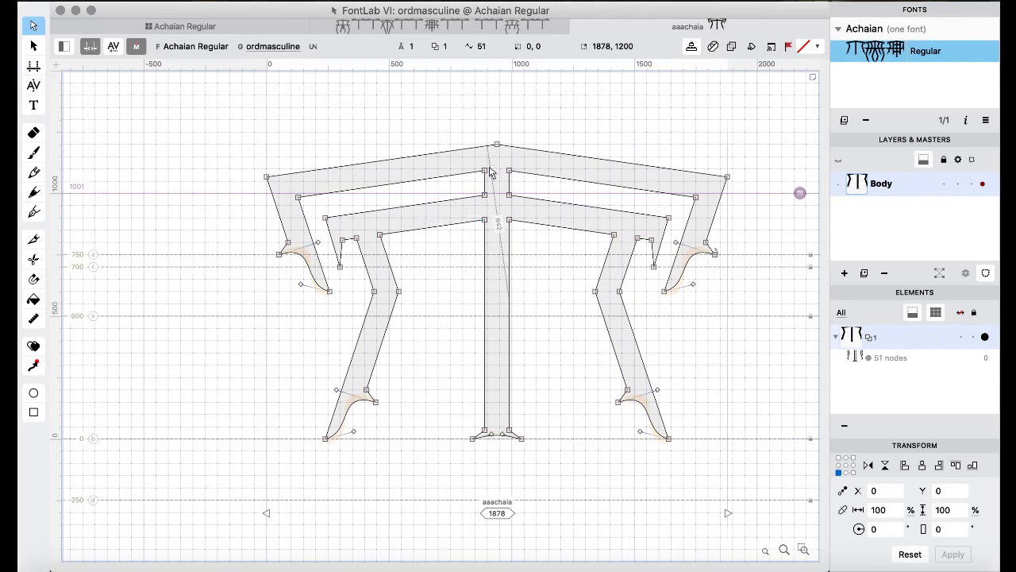
pyautogui.press('super+bracketright')
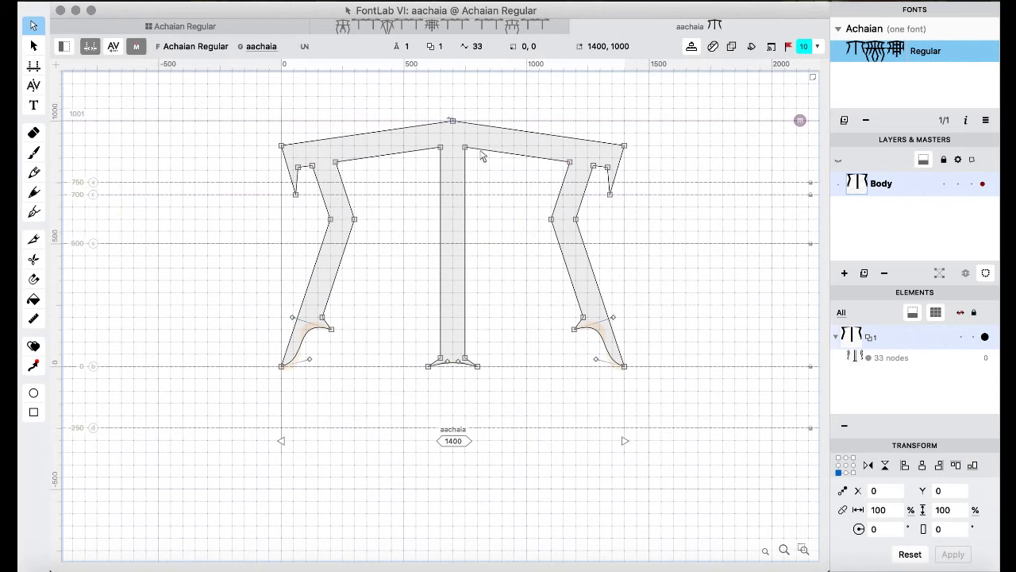
# - Examine the stem junctions in the eeachaia, ooachaia, iiachaia and uuachaia outlines in turn
pyautogui.press('super+bracketright')
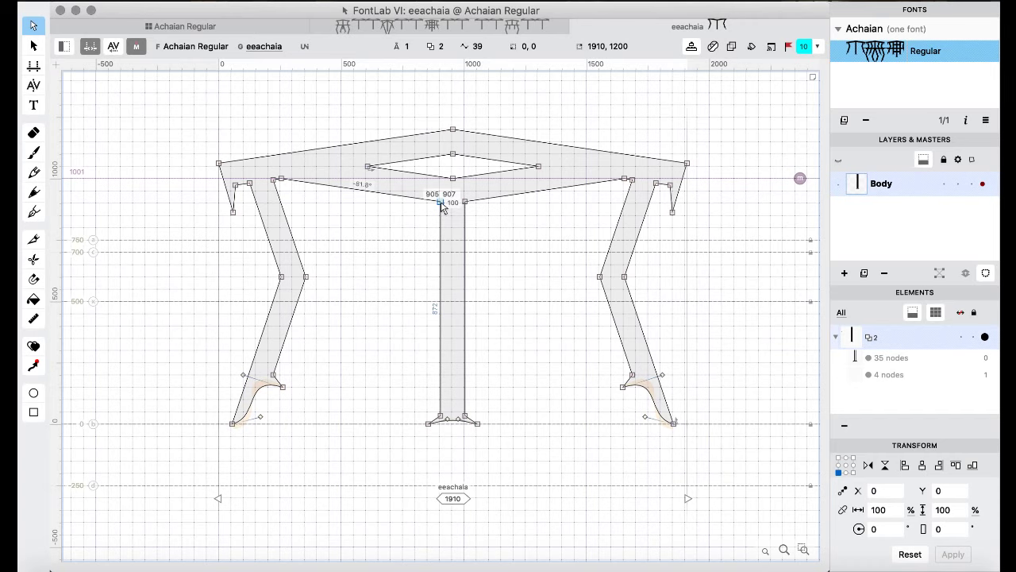
pyautogui.press('super+z')
pyautogui.press('super+z')
pyautogui.press('super+z')
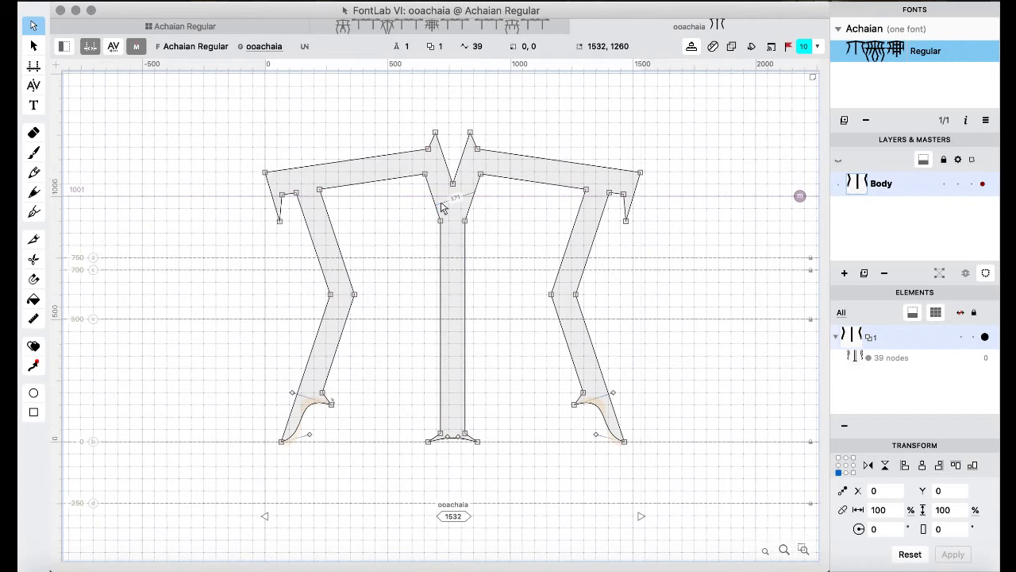
pyautogui.press('super+shift+z')
pyautogui.press('super+shift+z')
pyautogui.press('super+shift+z')
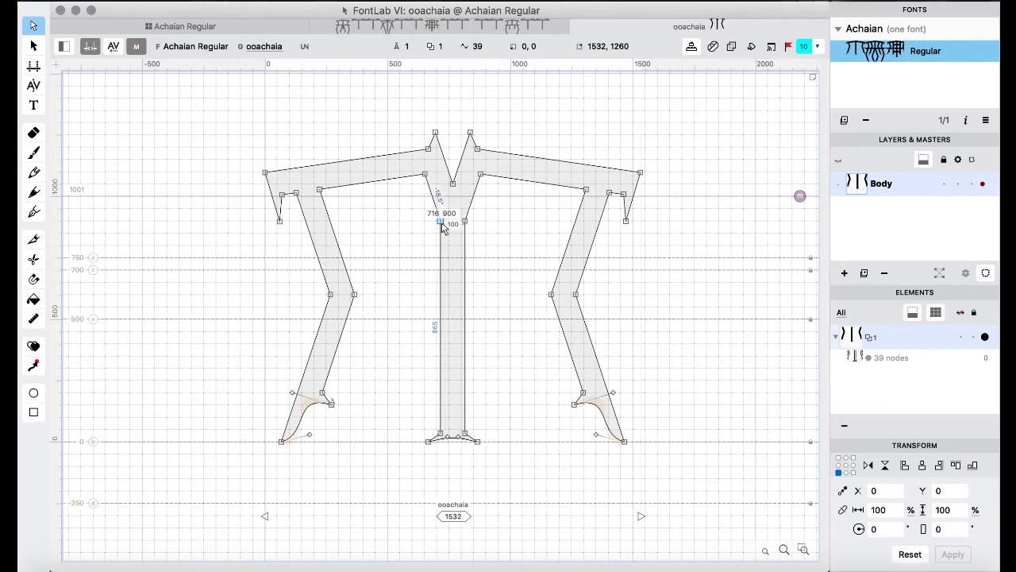
pyautogui.press('super+shift+z')
pyautogui.press('super+shift+z')
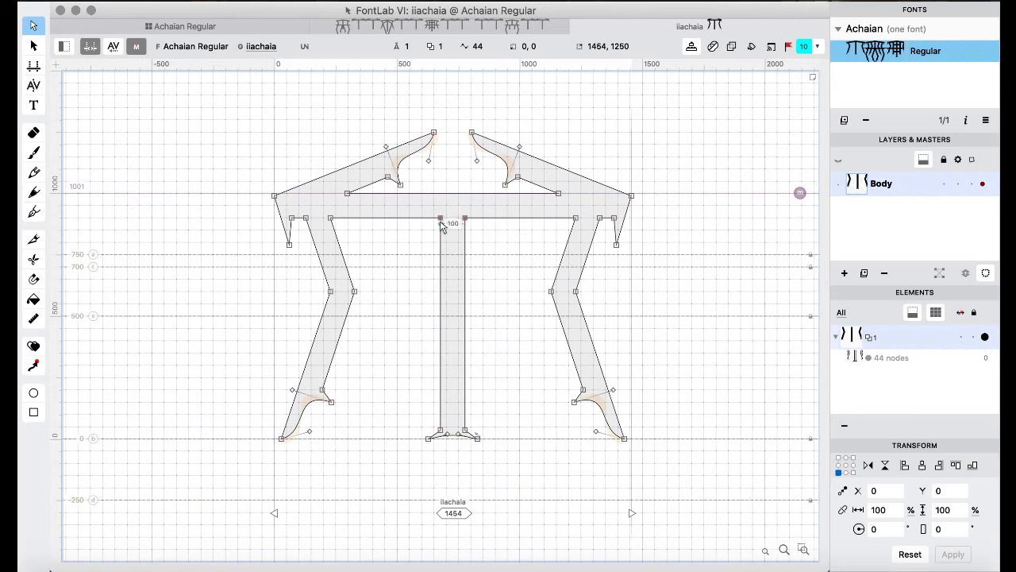
pyautogui.press('super+shift+z')
pyautogui.press('super+shift+z')
pyautogui.press('super+shift+z')
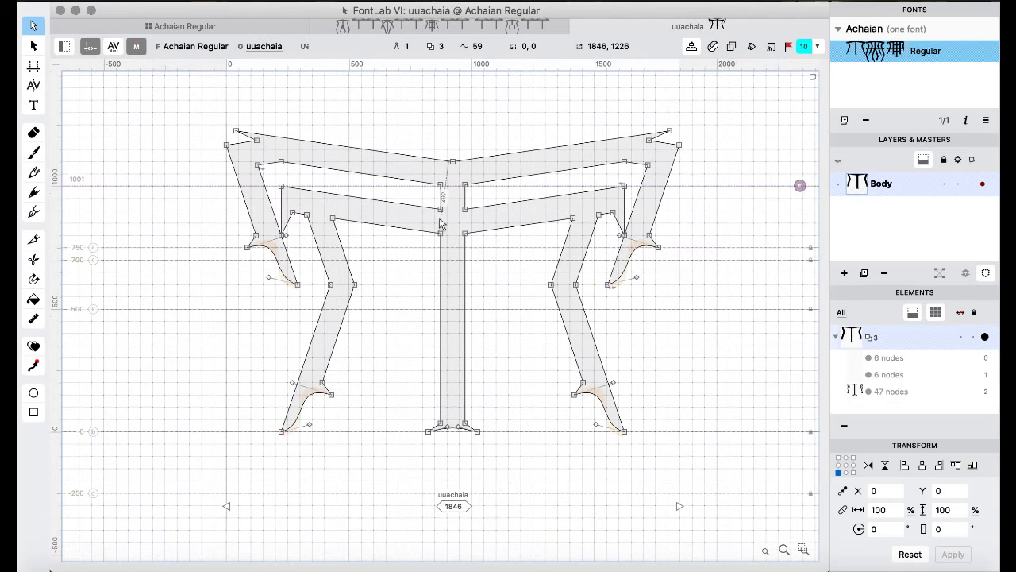
pyautogui.click(442, 234)
pyautogui.moveTo(444, 240); pyautogui.dragTo(443, 215)
# - Open the eeachaia glyph from the font overview and examine where its central stem meets the crossbar
pyautogui.click(230, 30)
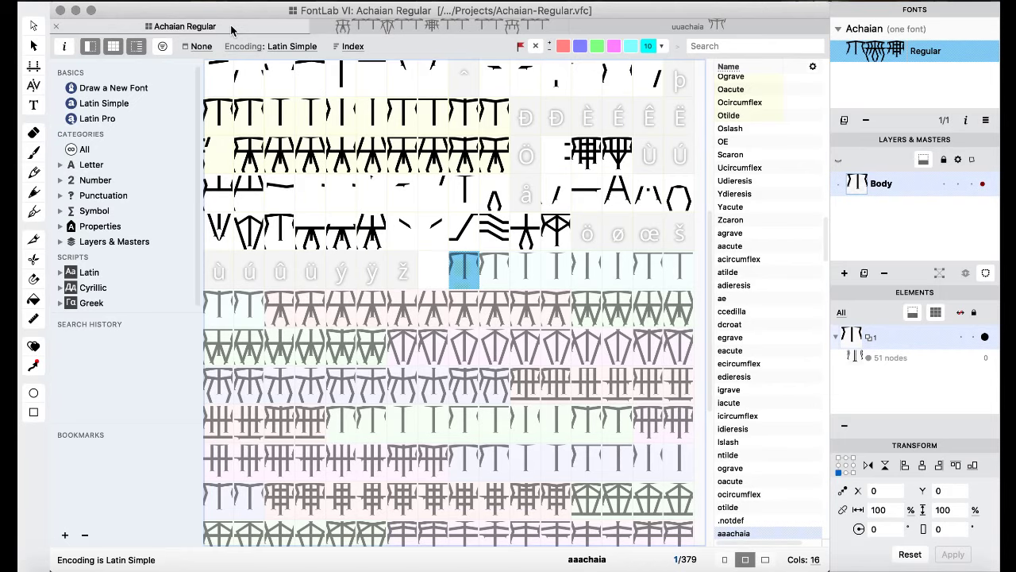
pyautogui.doubleClick(529, 273)
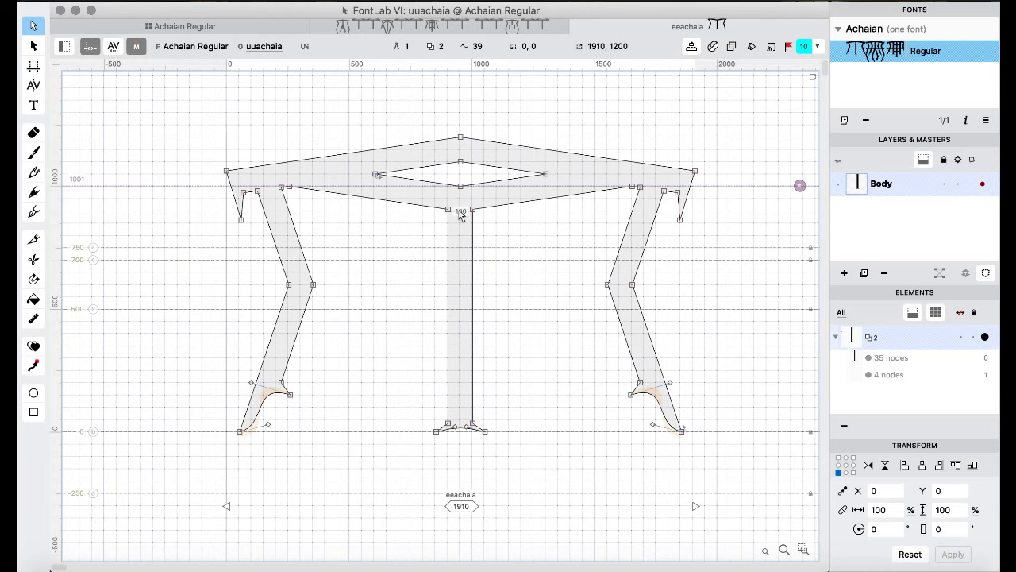
pyautogui.scroll(5, 460, 216)
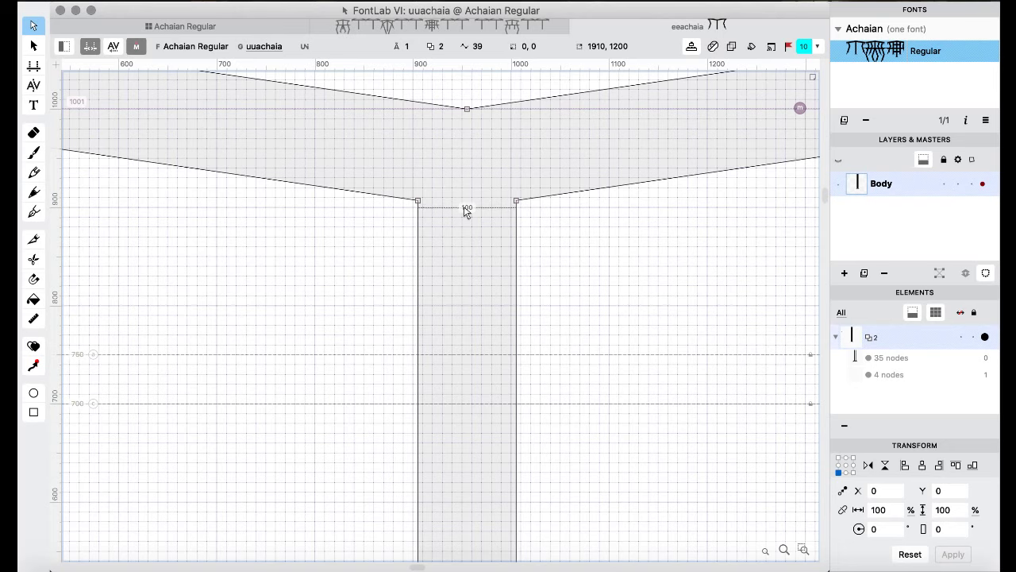
pyautogui.scroll(-10, 466, 211)
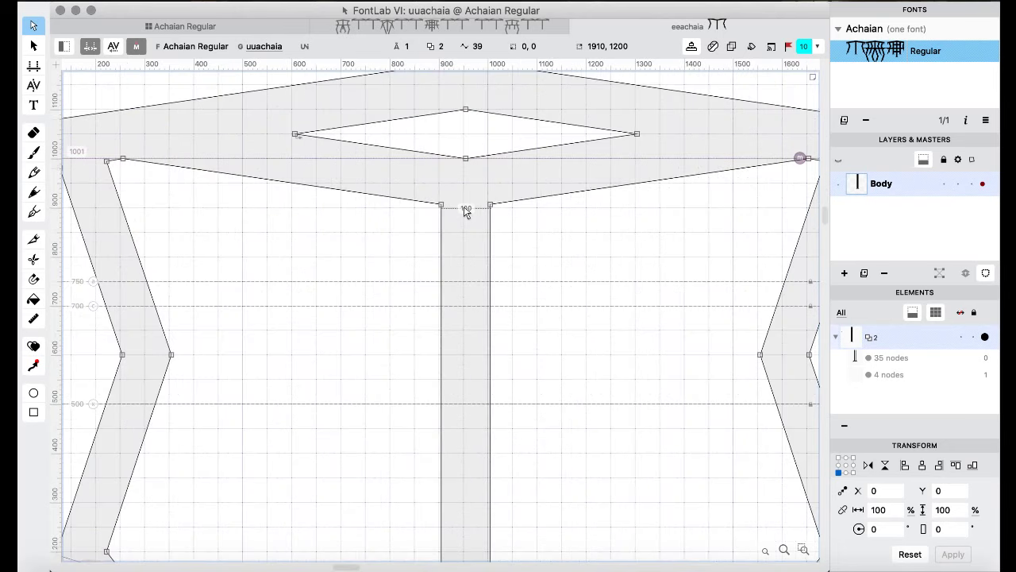
# - Open the onesuperior glyph from the font overview and inspect the nodes where its diagonals meet the central stem
pyautogui.press('super+grave')
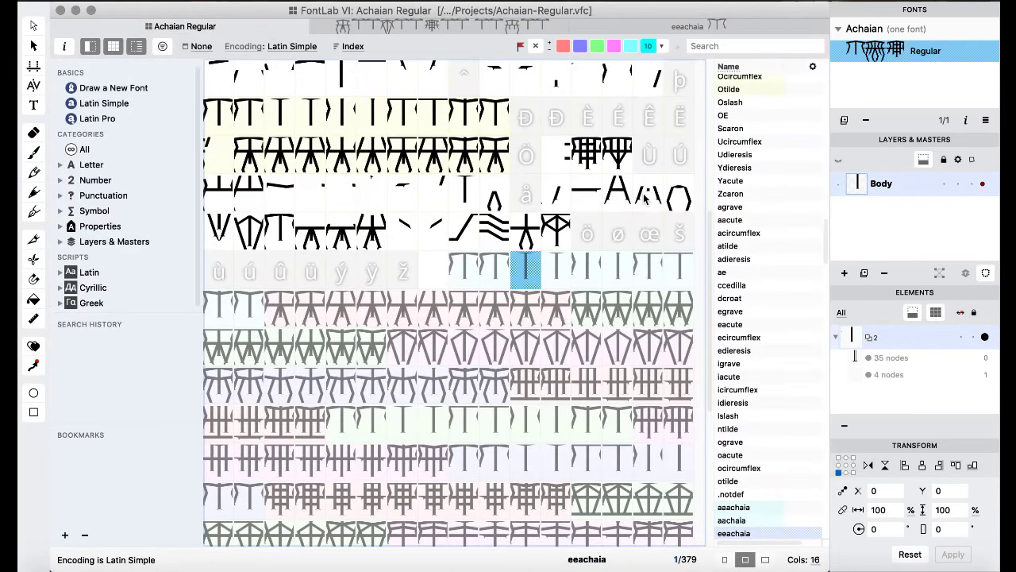
pyautogui.scroll(4, 606, 195)
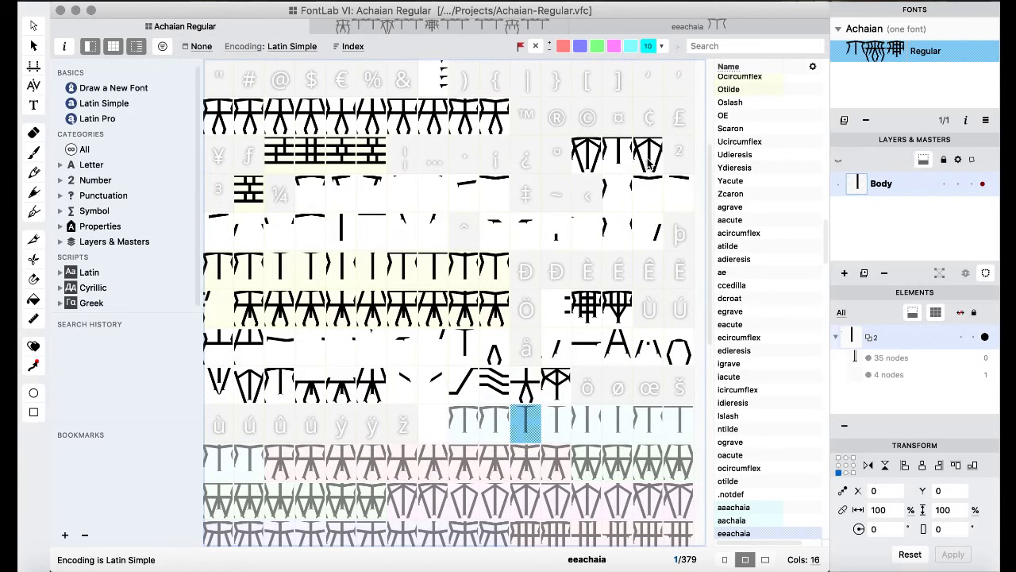
pyautogui.doubleClick(648, 163)
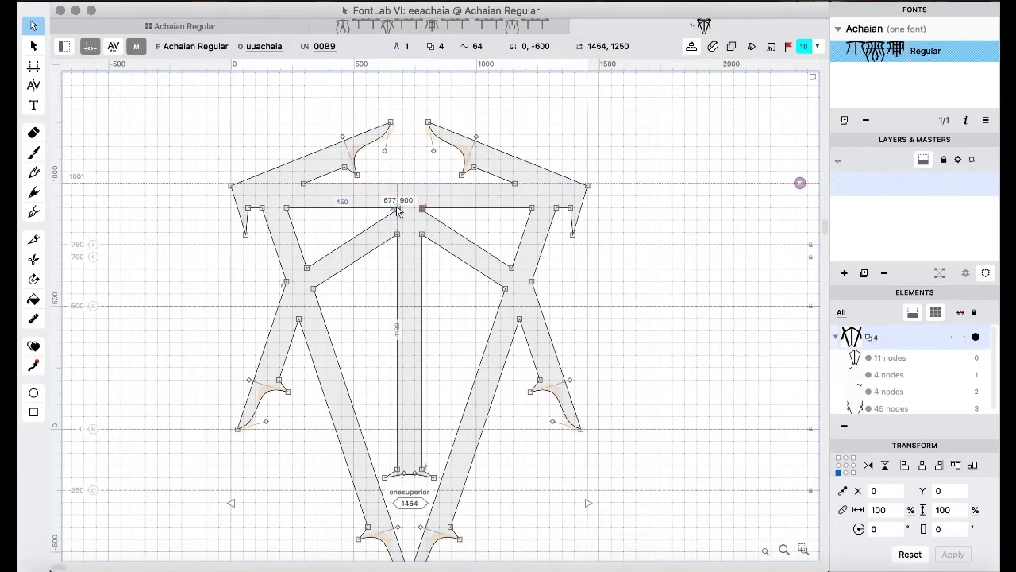
pyautogui.click(397, 208)
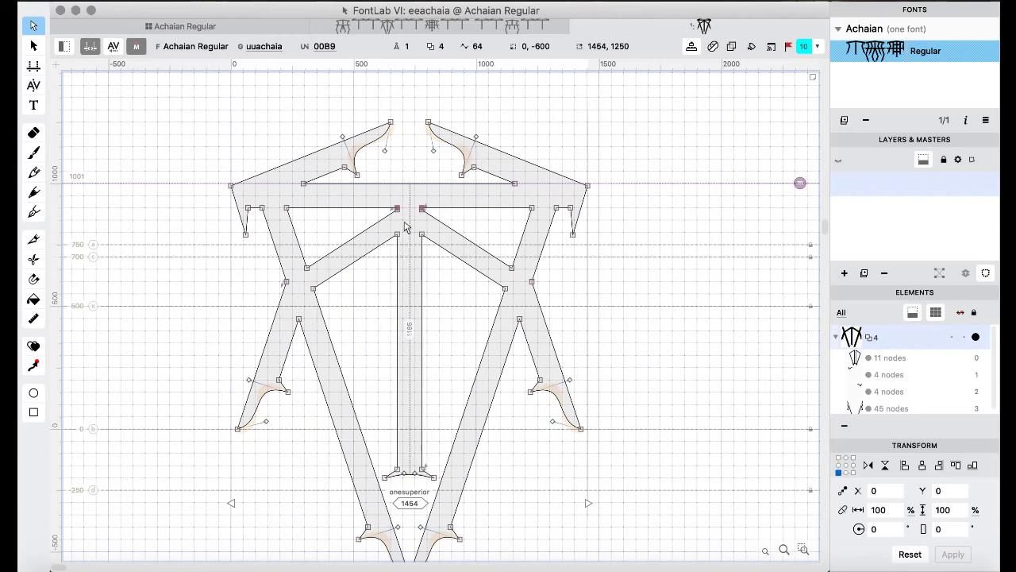
pyautogui.click(223, 27)
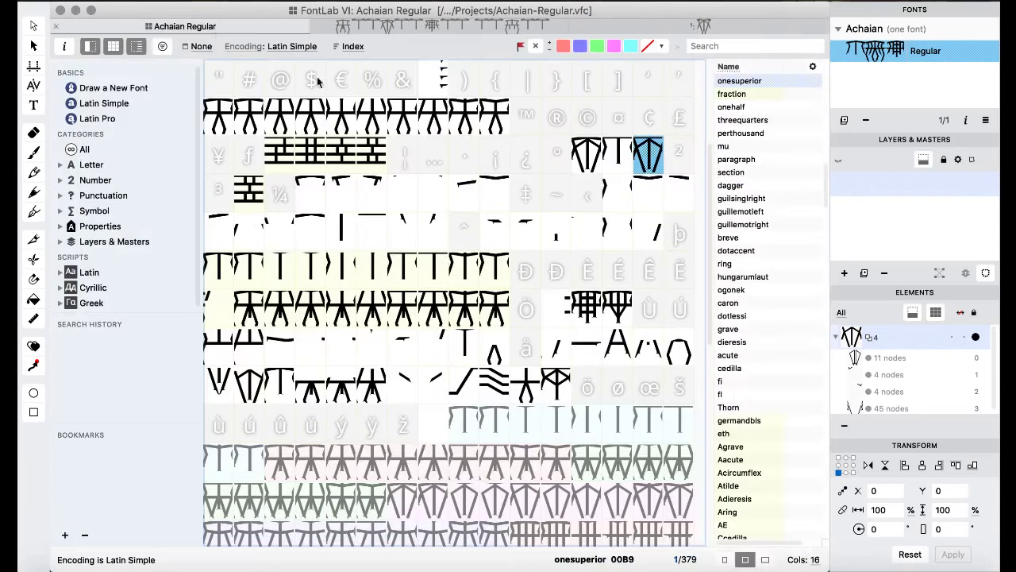
pyautogui.doubleClick(649, 162)
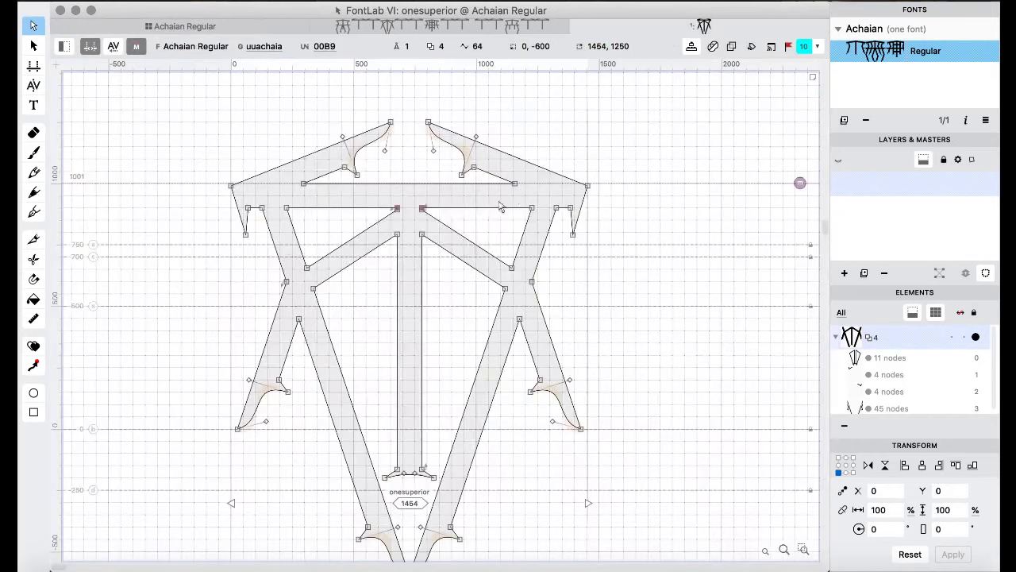
pyautogui.click(397, 210)
# - Open the ordmasculine glyph from the font overview and compare its outline with the adjacent onesuperior glyph
pyautogui.click(220, 29)
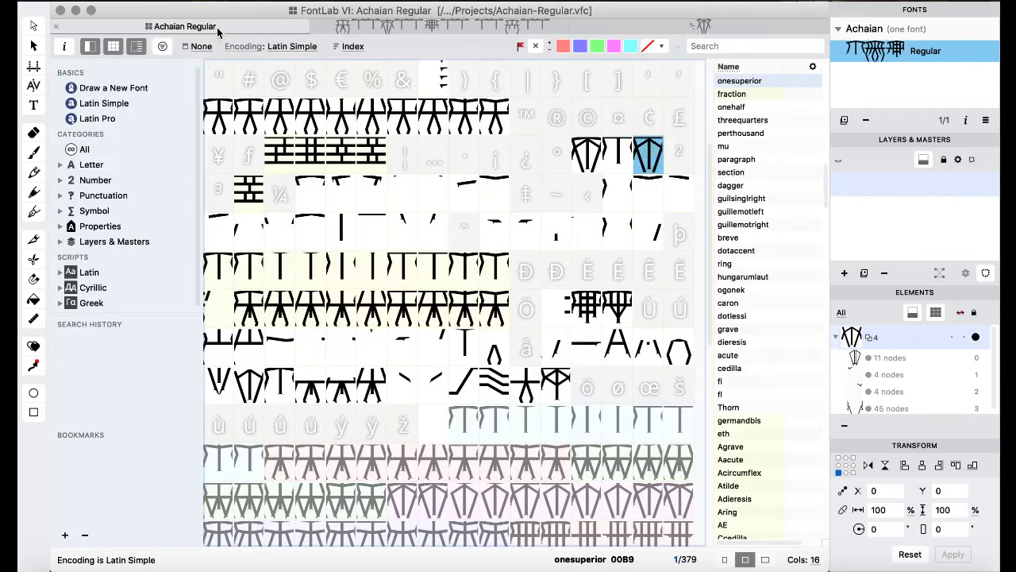
pyautogui.doubleClick(618, 165)
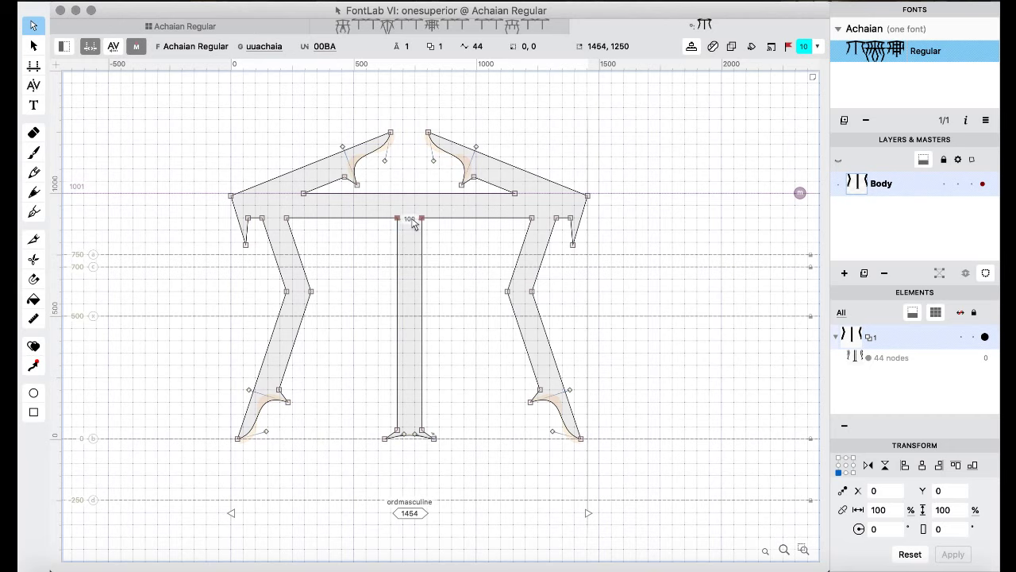
pyautogui.press('super+bracketleft')
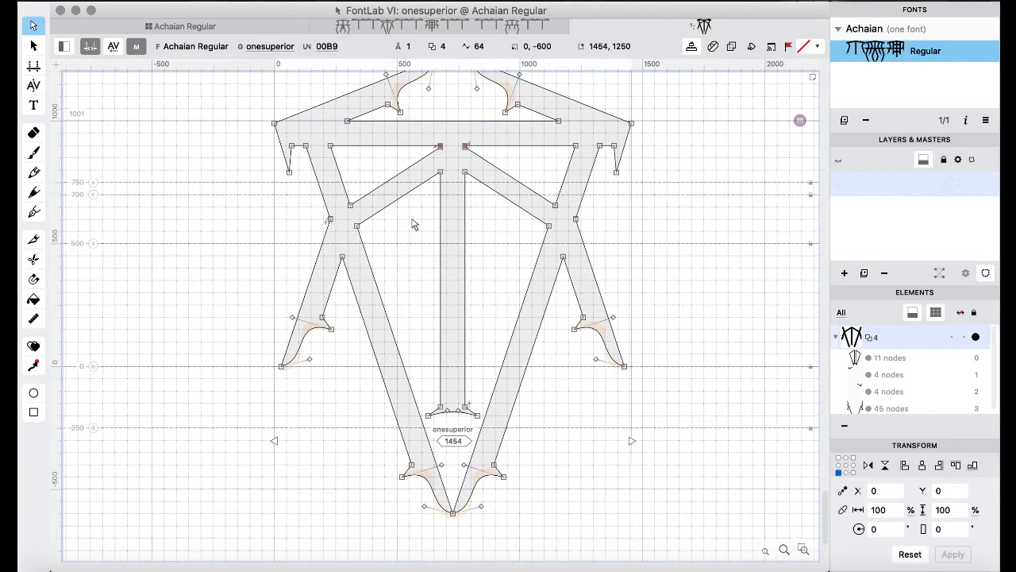
pyautogui.press('super+bracketright')
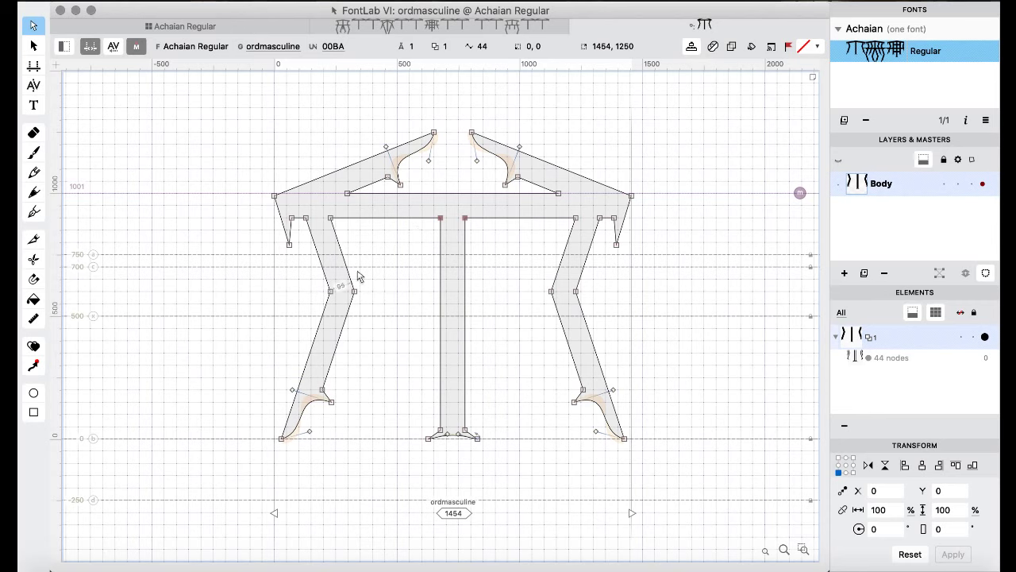
pyautogui.keyDown('shift'); pyautogui.click(451, 223); pyautogui.keyUp('shift')
# - Copy the four-node diagonal stroke from the ntilde glyph and return to the font overview
pyautogui.click(208, 27)
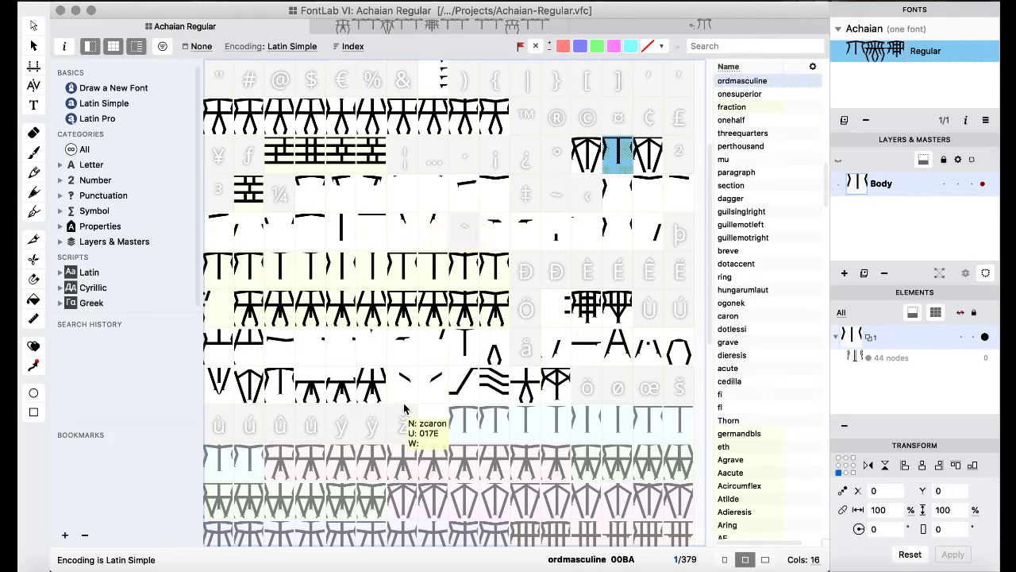
pyautogui.click(425, 392)
pyautogui.doubleClick(425, 392)
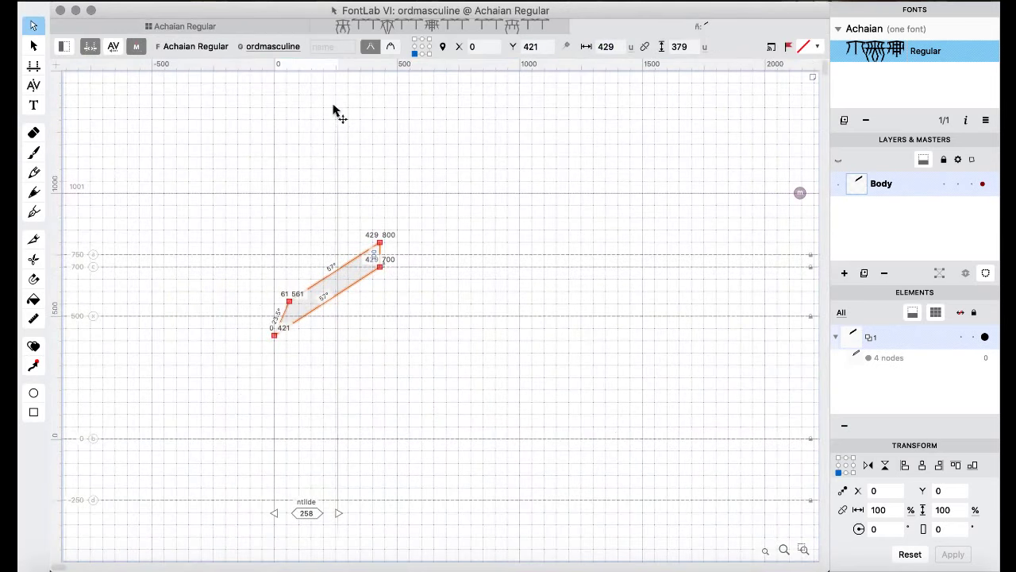
pyautogui.click(214, 28)
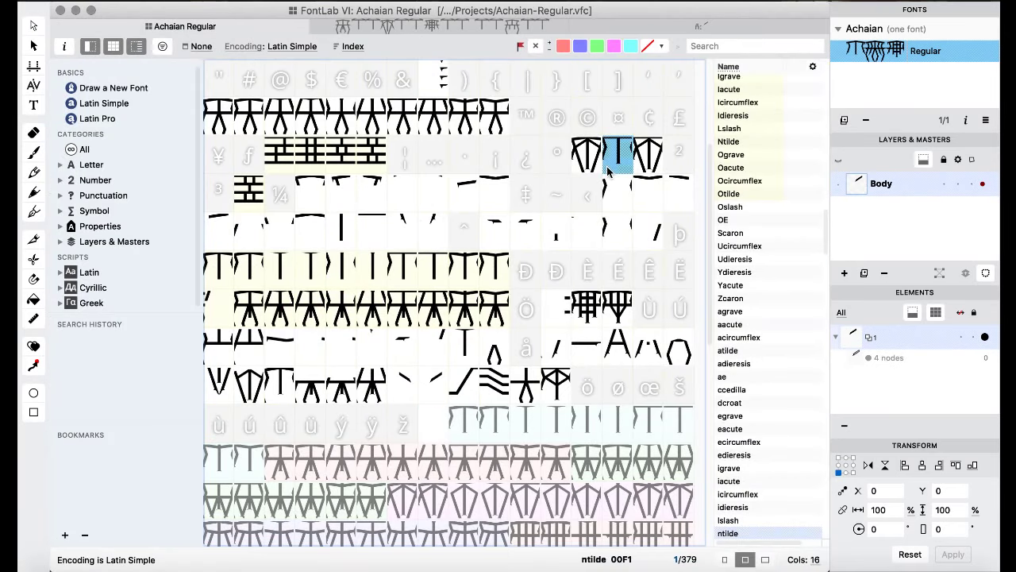
# - Paste the diagonal stroke into the ordmasculine glyph and move it to X 298, Y 521 so it reaches the central stem
pyautogui.press('Return')
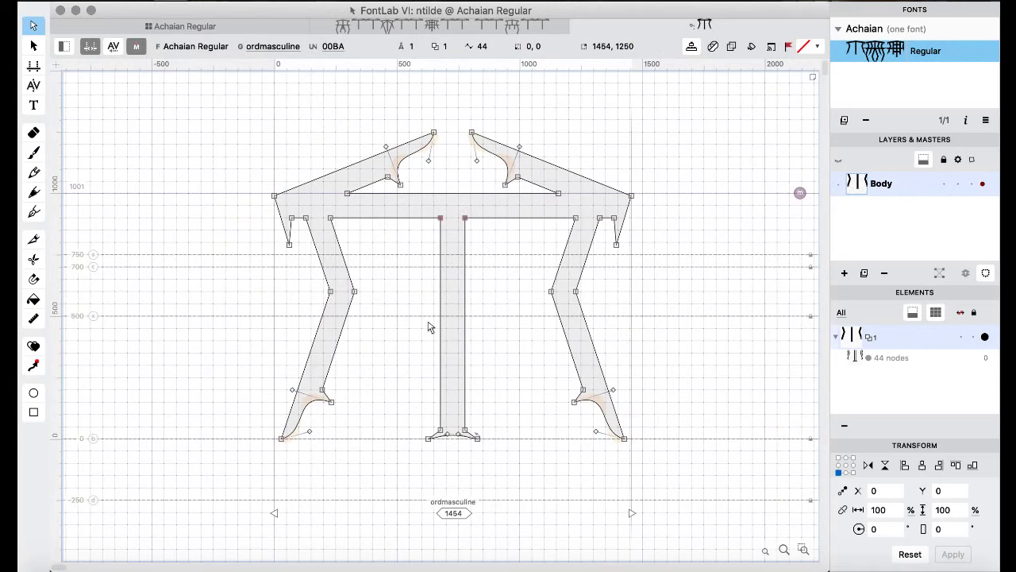
pyautogui.press('super+v')
pyautogui.press('shift+super+Up')
pyautogui.press('shift+super+Up')
pyautogui.press('shift+super+Right')
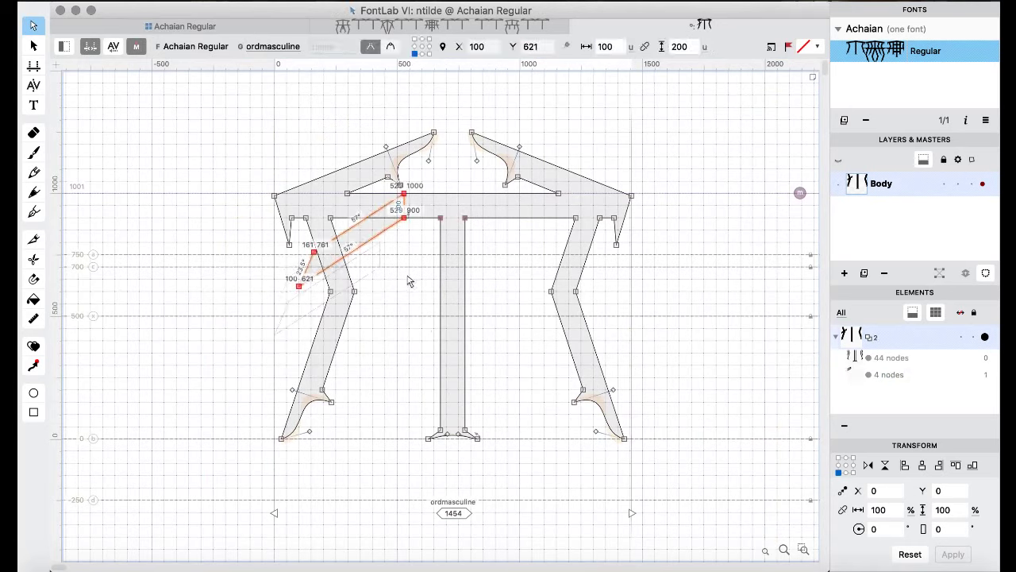
pyautogui.press('shift+super+Right')
pyautogui.press('shift+super+Right')
pyautogui.press('shift+super+Down')
pyautogui.press('Left')
pyautogui.press('Left')
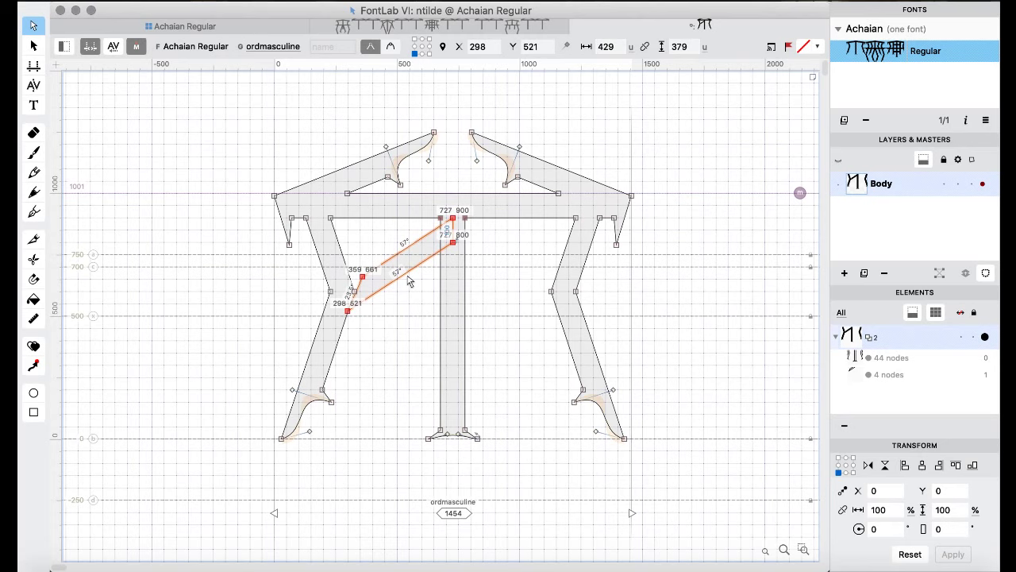
# - Move the diagonal stroke's two outer end nodes together onto the leg's outer bend, at 227, 600 and 166, 460
pyautogui.click(362, 277)
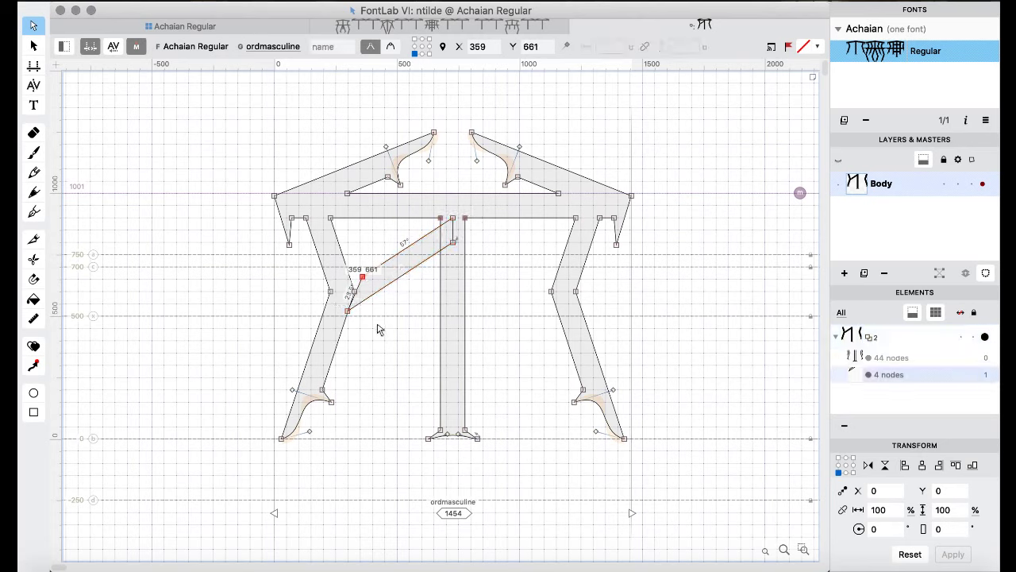
pyautogui.keyDown('shift'); pyautogui.click(347, 311); pyautogui.keyUp('shift')
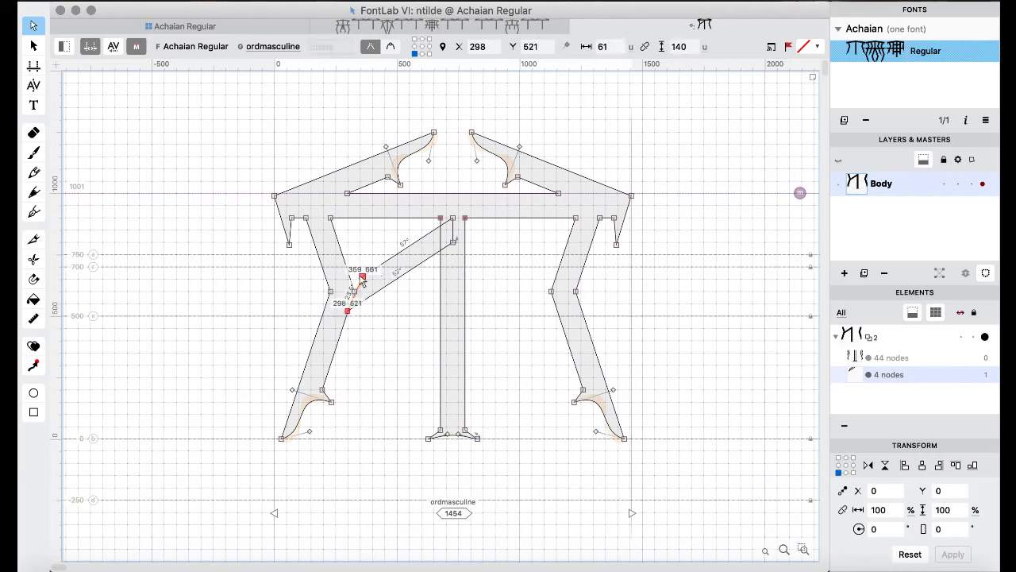
pyautogui.moveTo(363, 278); pyautogui.dragTo(330, 293)
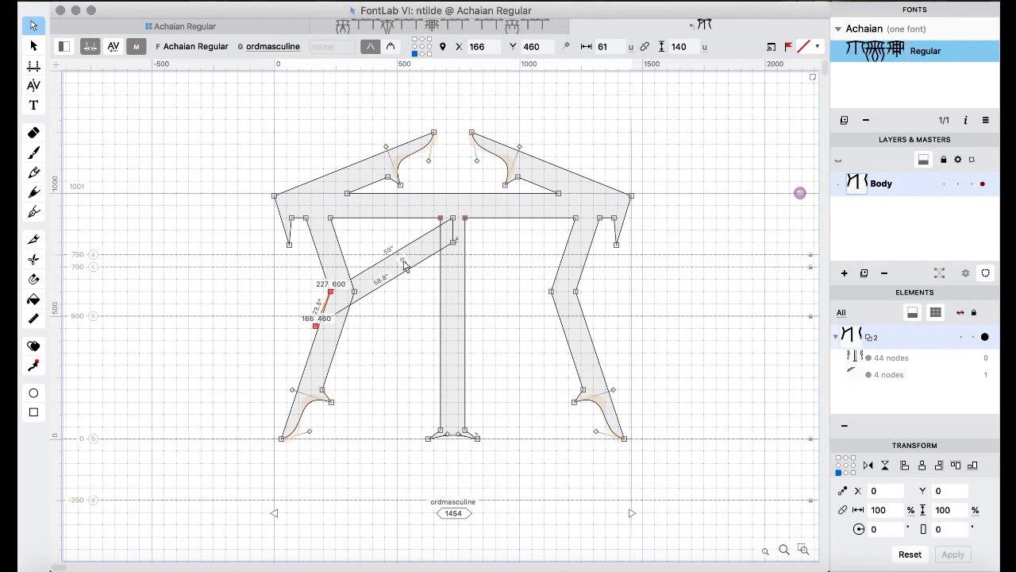
# - Preview the filled ordmasculine glyph and compare its new diagonal with the one in the onesuperior glyph
pyautogui.press('space')
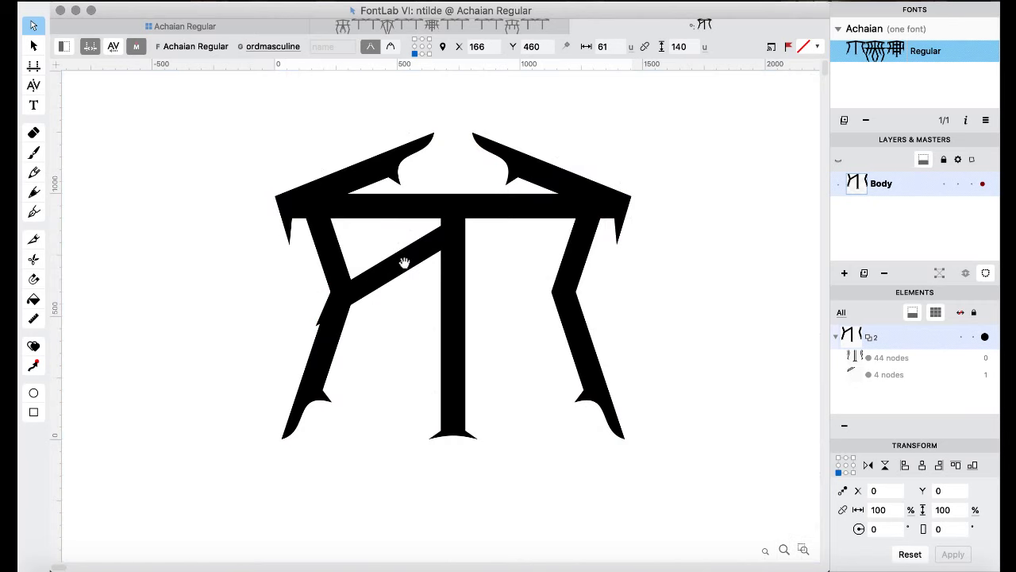
pyautogui.press('space')
pyautogui.press('space')
pyautogui.press('space')
pyautogui.press('super+bracketright')
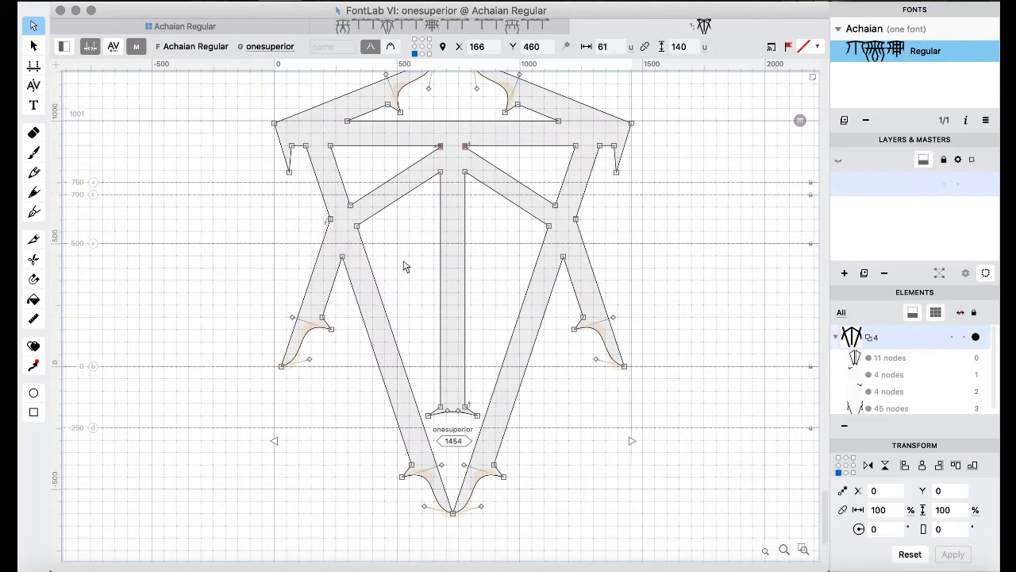
pyautogui.press('super+bracketright')
pyautogui.press('super+bracketleft')
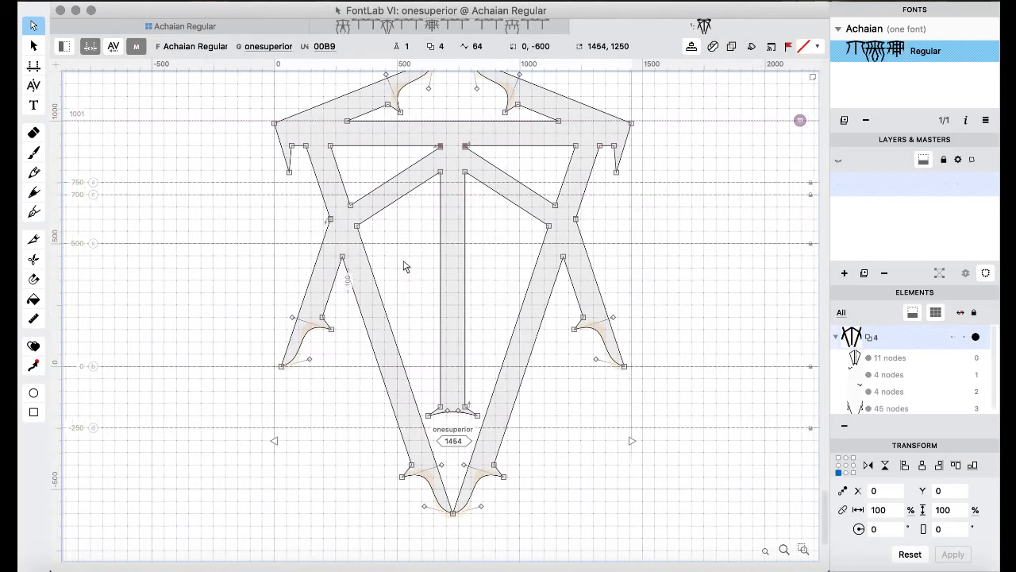
pyautogui.press('super+bracketright')
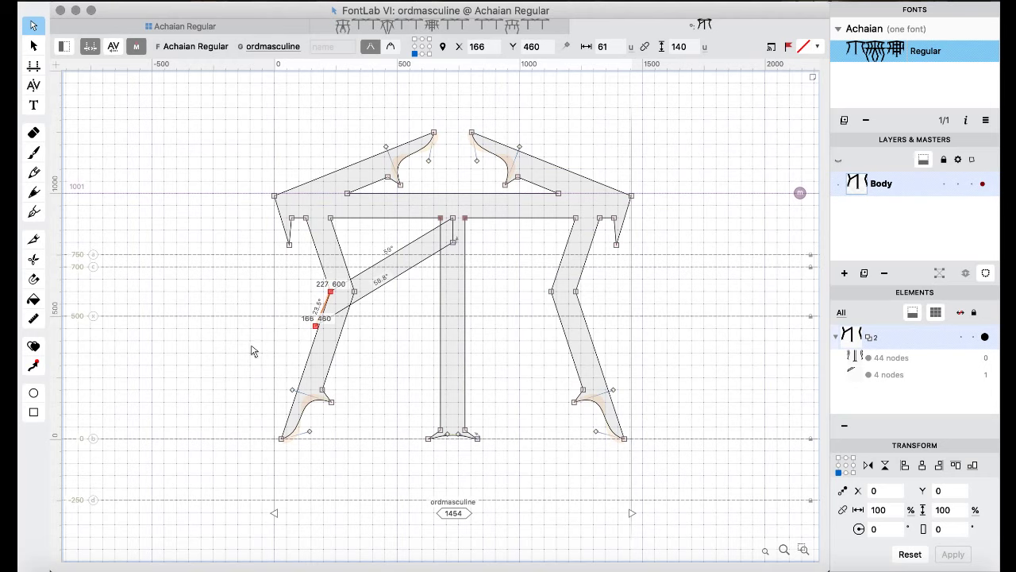
# - Try inserting a node on the diagonal stroke's lower edge inside the leg, undoing each attempt
pyautogui.scroll(3, 242, 355)
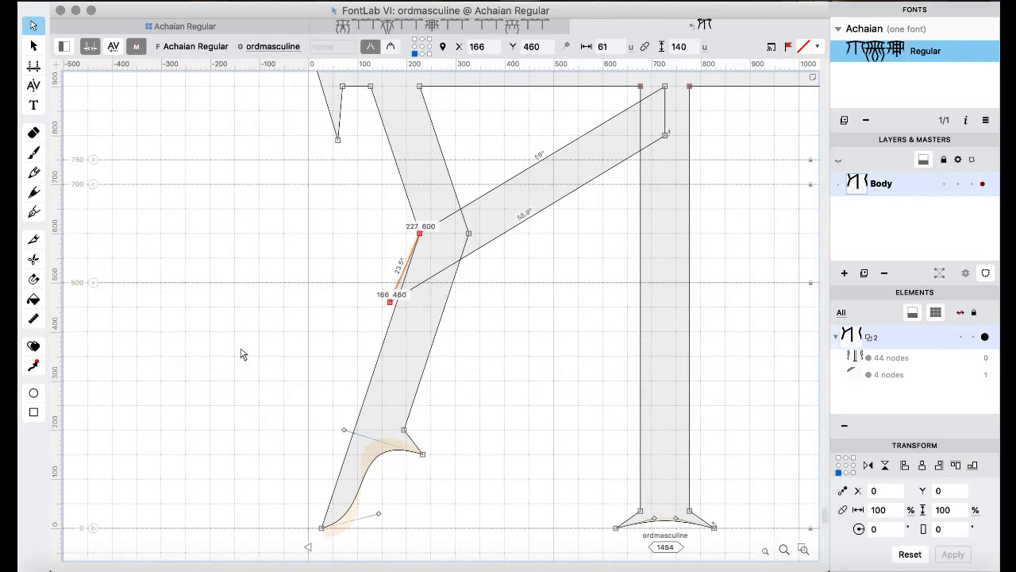
pyautogui.hscroll(2, 243, 355)
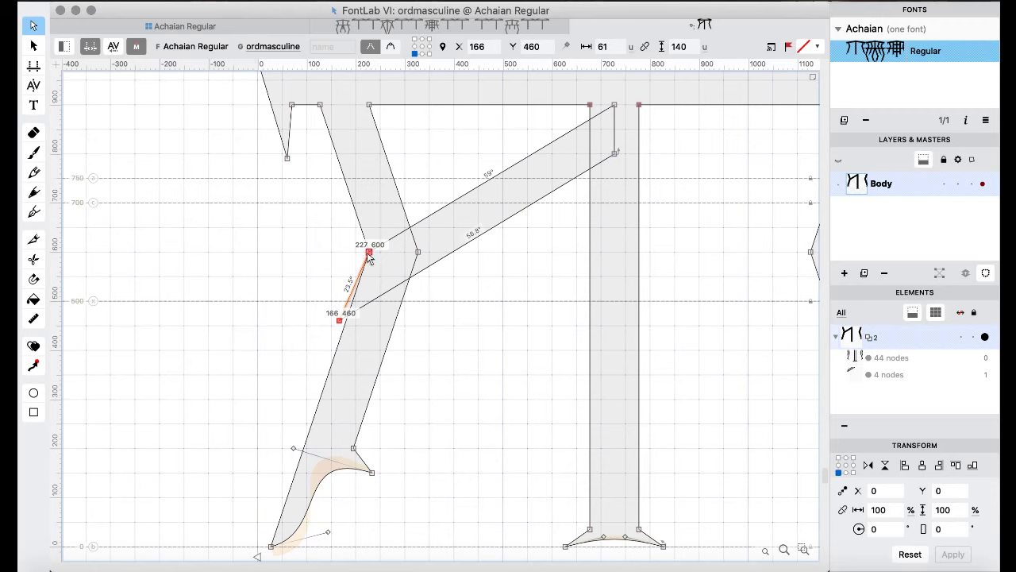
pyautogui.click(33, 239)
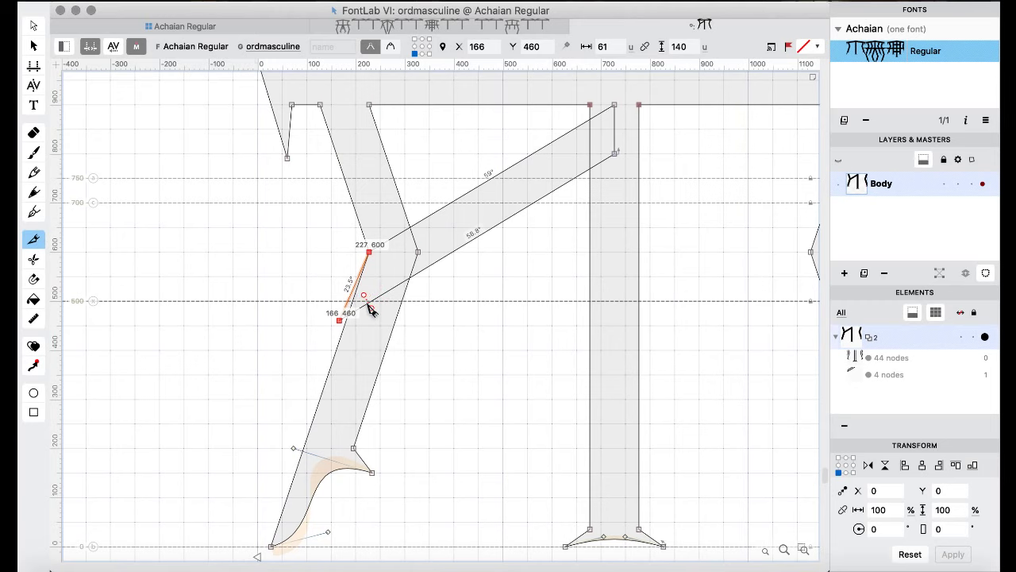
pyautogui.click(368, 306)
pyautogui.press('super+z')
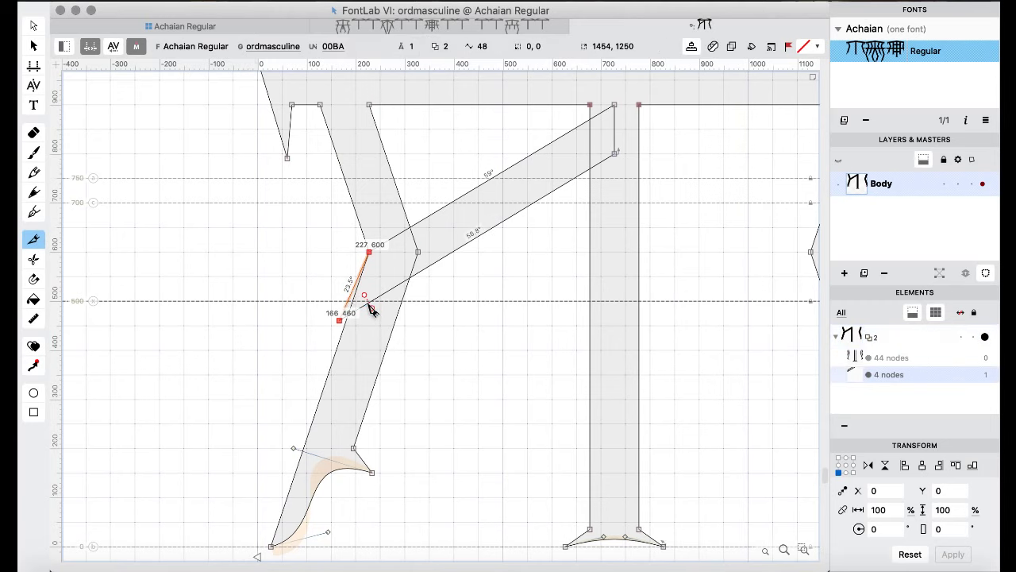
pyautogui.scroll(2, 370, 308)
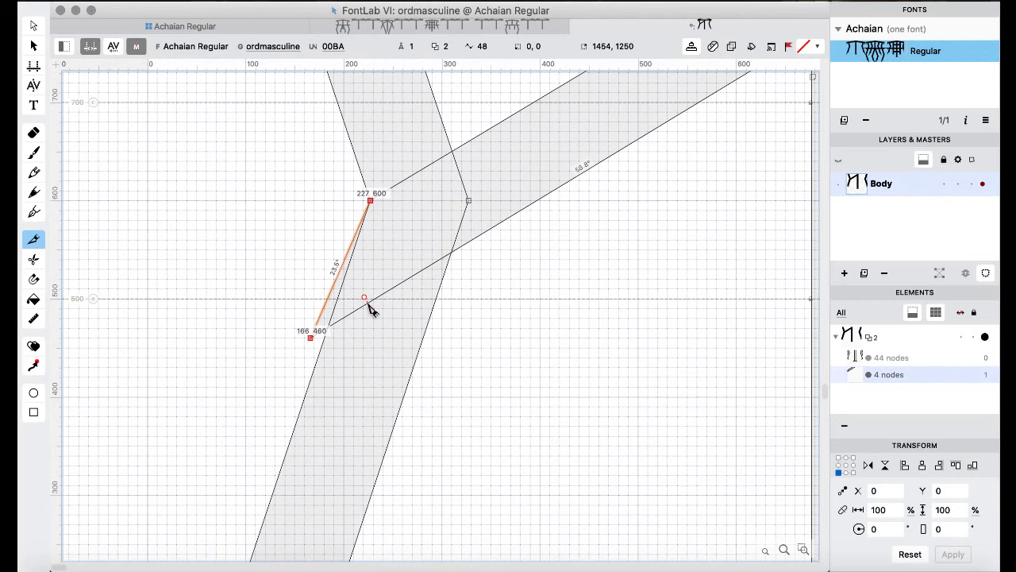
pyautogui.press('Escape')
pyautogui.scroll(3, 372, 310)
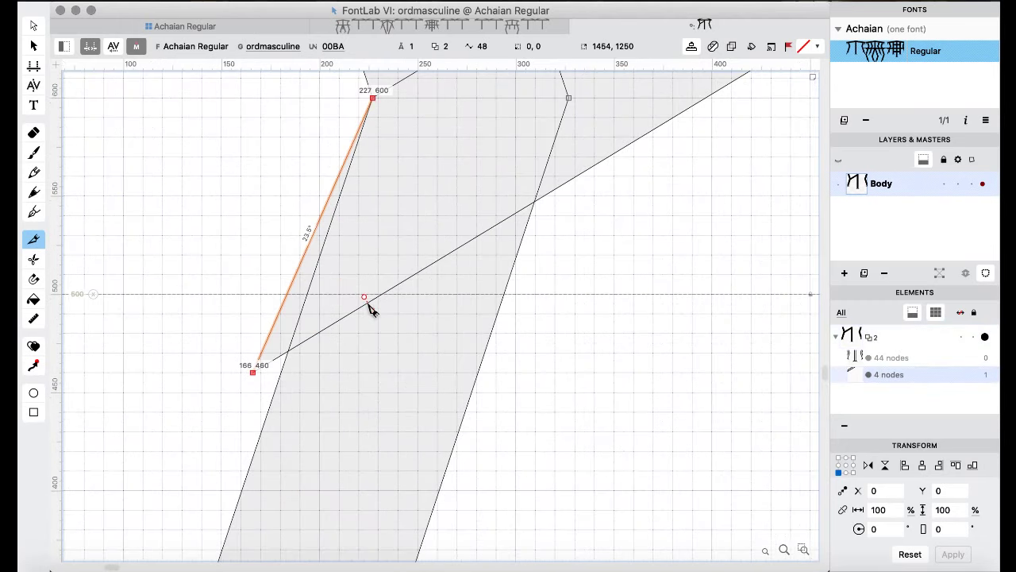
pyautogui.click(365, 296)
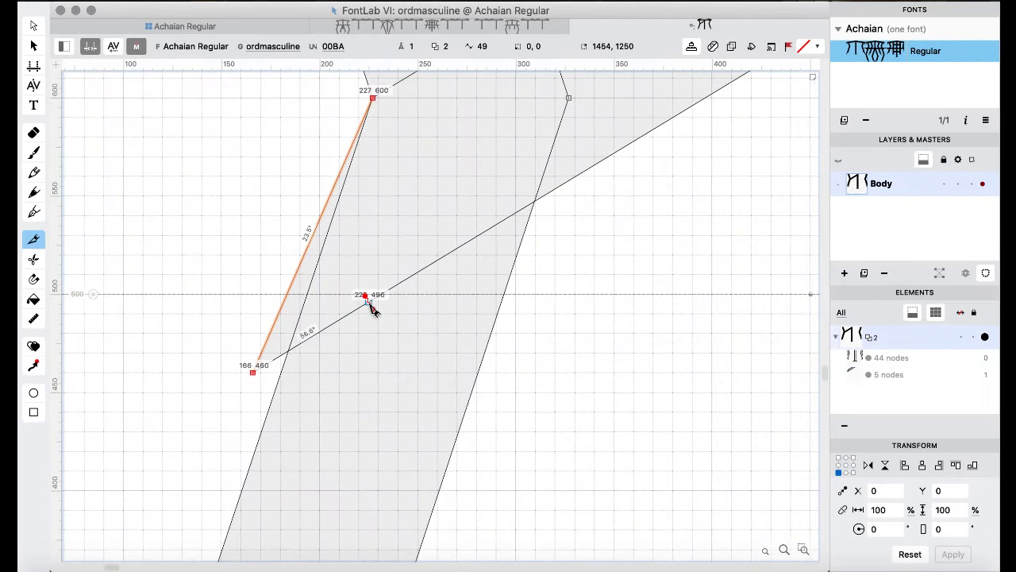
pyautogui.press('super+z')
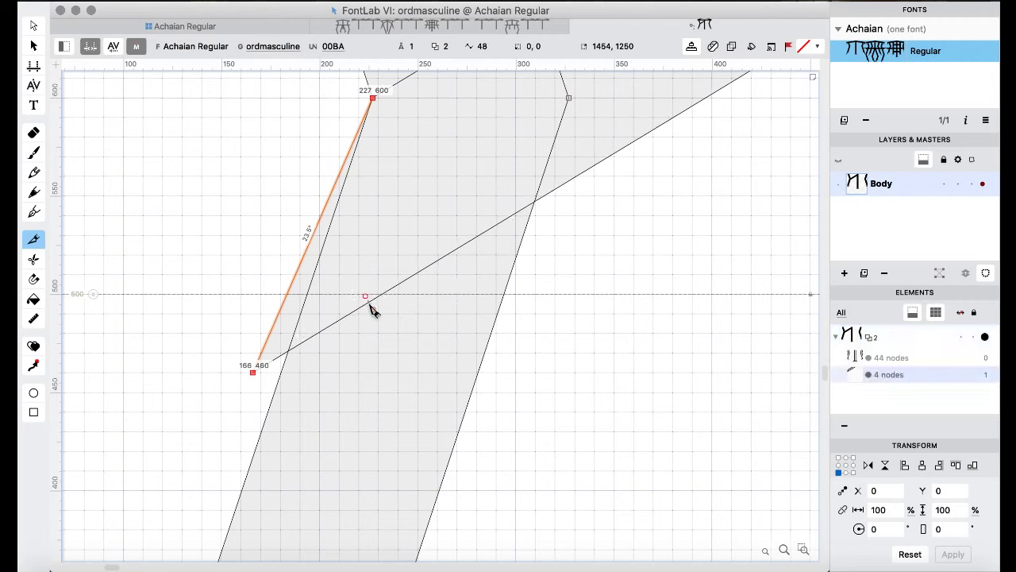
# - Insert a node on the lower edge of the diagonal stroke at about X 227, Y 497
pyautogui.click(368, 298)
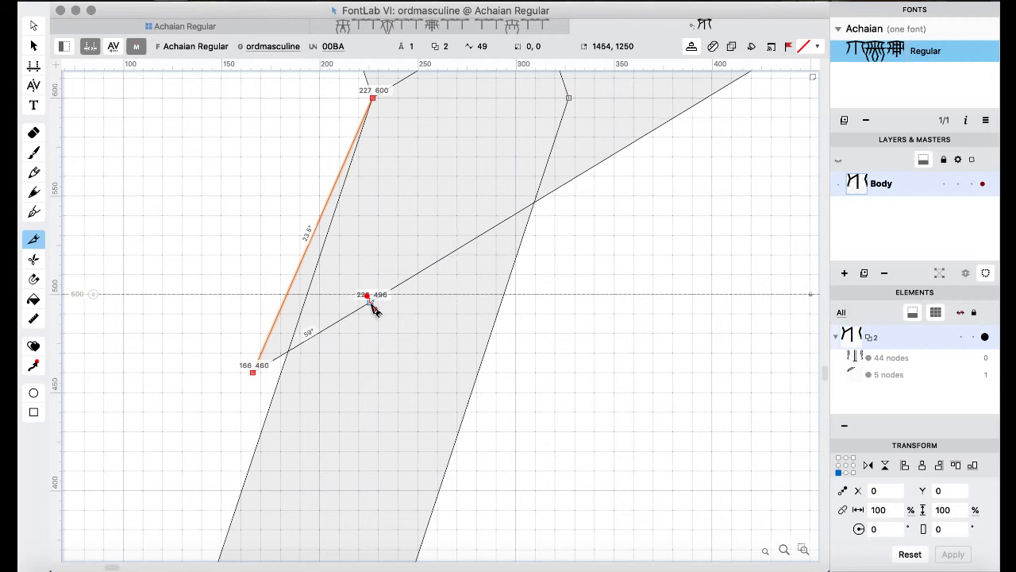
pyautogui.press('super+z')
pyautogui.click(367, 296)
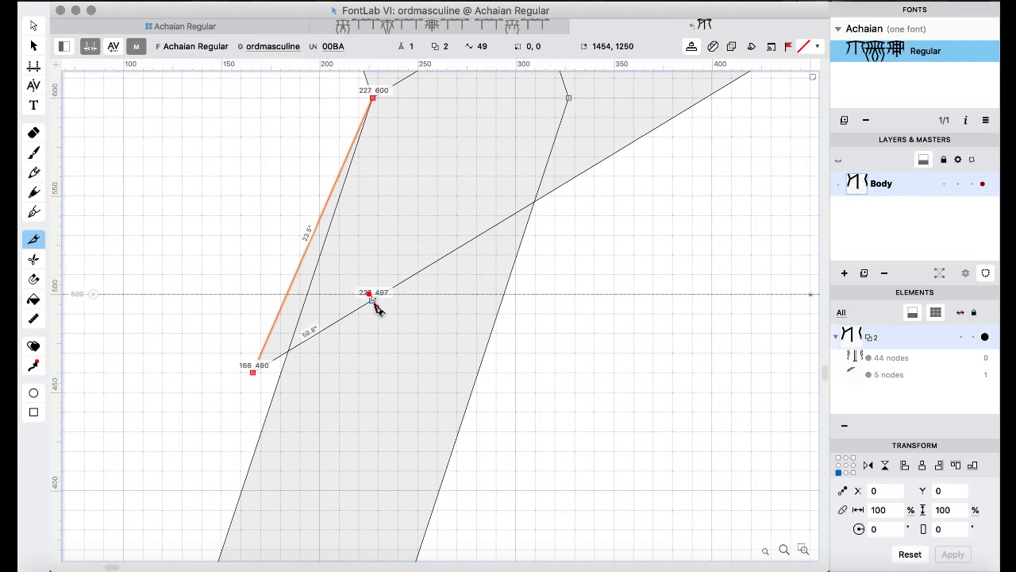
pyautogui.moveTo(375, 308); pyautogui.dragTo(377, 306)
pyautogui.scroll(-3, 363, 239)
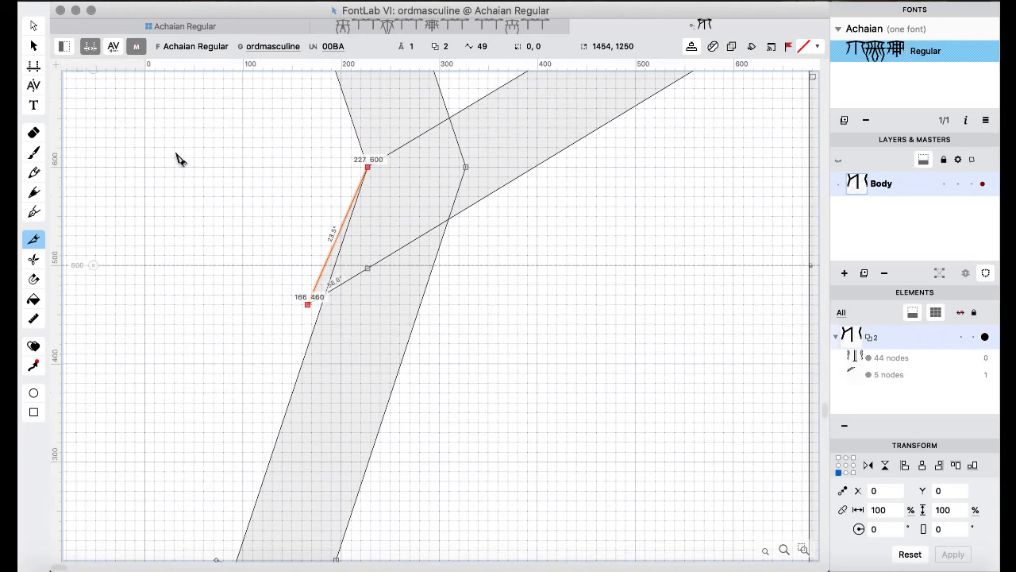
# - Delete the diagonal stroke's protruding corner node at 166, 460
pyautogui.click(33, 26)
pyautogui.moveTo(237, 288); pyautogui.dragTo(315, 336)
pyautogui.press('Delete')
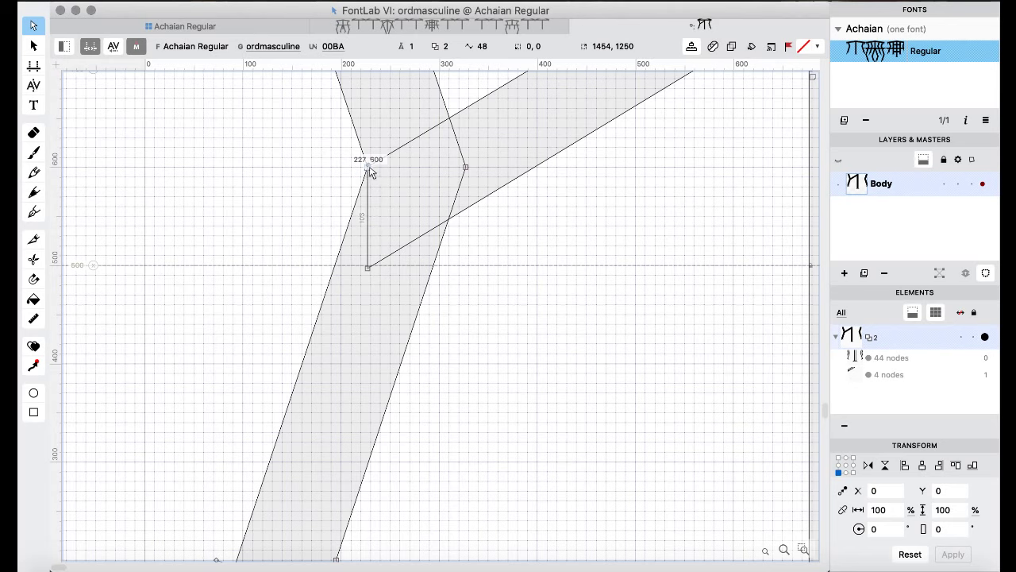
# - Move the diagonal stroke's lower-left node up to 227, 500
pyautogui.click(368, 268)
pyautogui.press('Up')
pyautogui.press('Up')
pyautogui.press('Up')
pyautogui.press('Up')
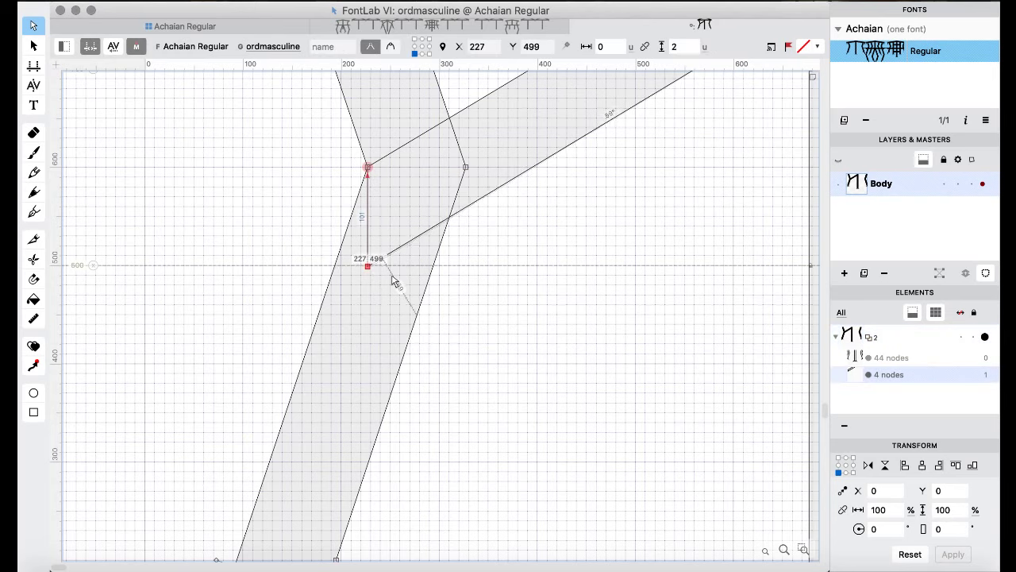
pyautogui.press('Down')
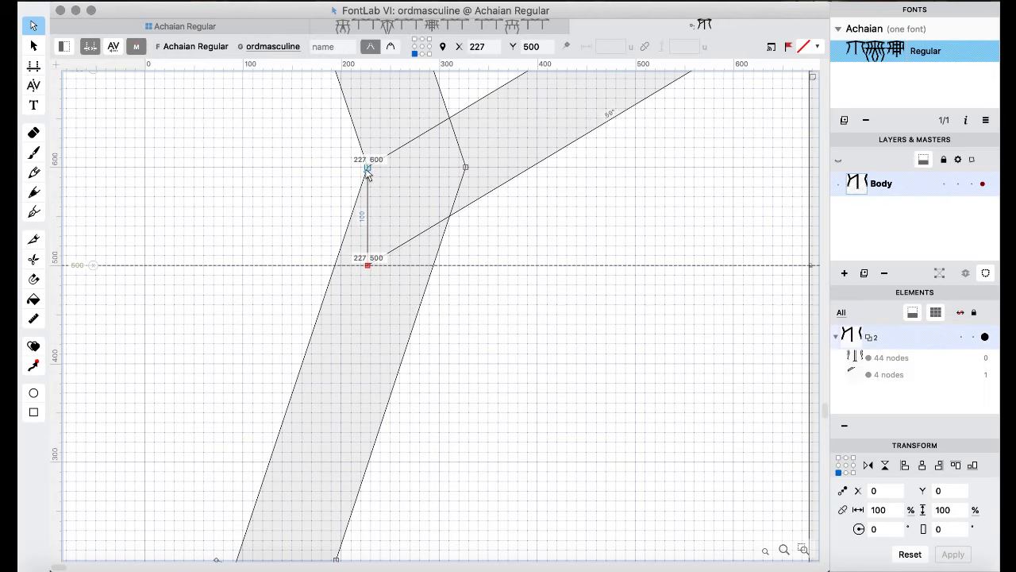
# - Select all four nodes of the diagonal stroke and move it up 100 units, with its lower-left node at Y 600
pyautogui.scroll(-5, 370, 173)
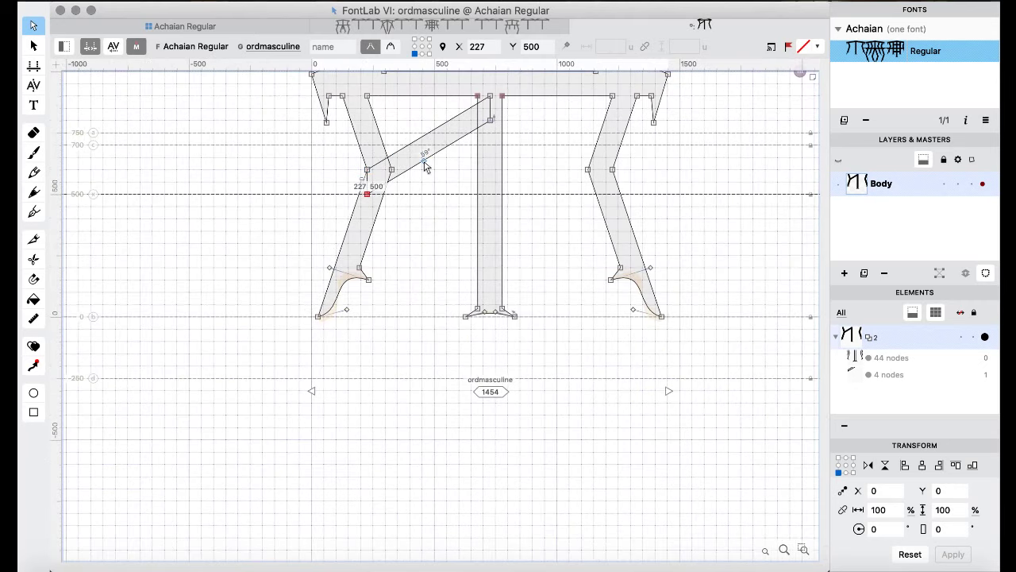
pyautogui.scroll(2, 425, 166)
pyautogui.scroll(3, 425, 167)
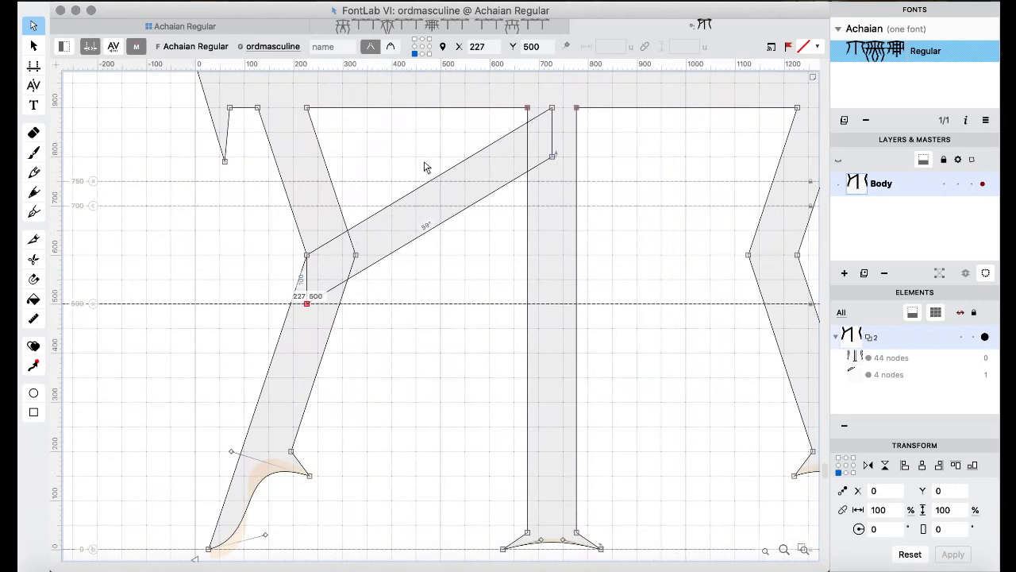
pyautogui.keyDown('shift'); pyautogui.click(307, 255); pyautogui.keyUp('shift')
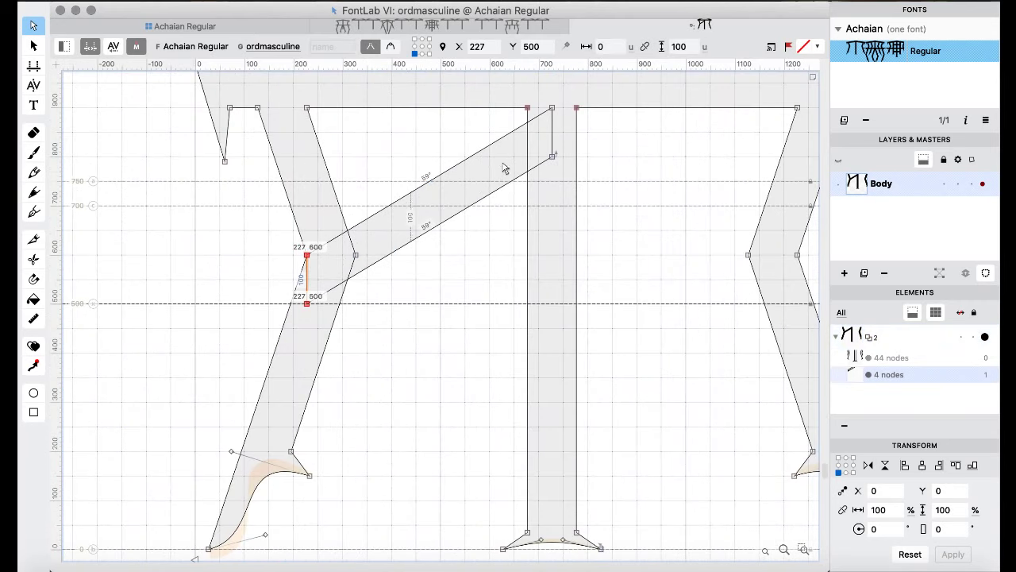
pyautogui.keyDown('shift'); pyautogui.click(552, 107); pyautogui.keyUp('shift')
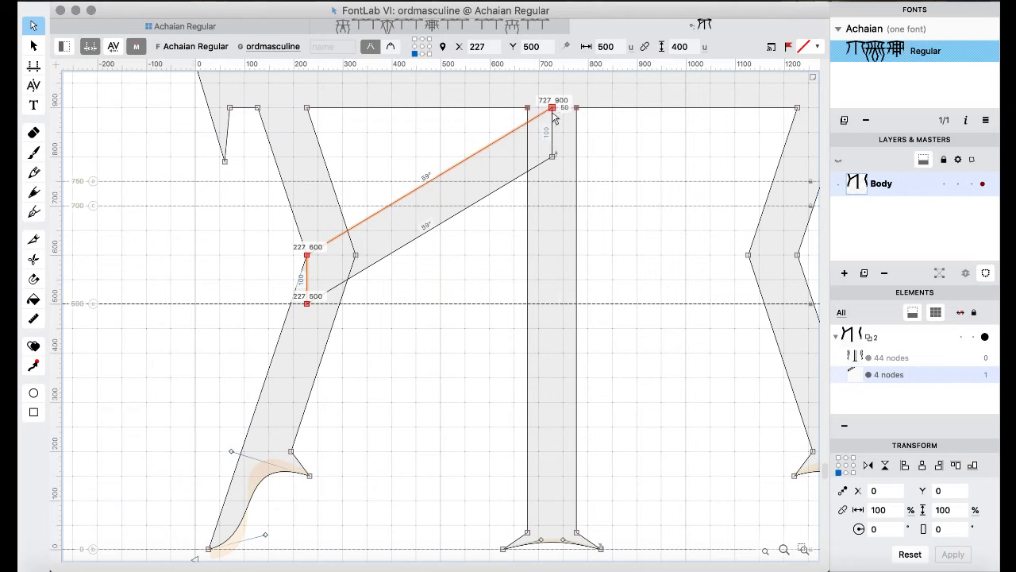
pyautogui.keyDown('shift'); pyautogui.click(553, 155); pyautogui.keyUp('shift')
pyautogui.scroll(2, 605, 165)
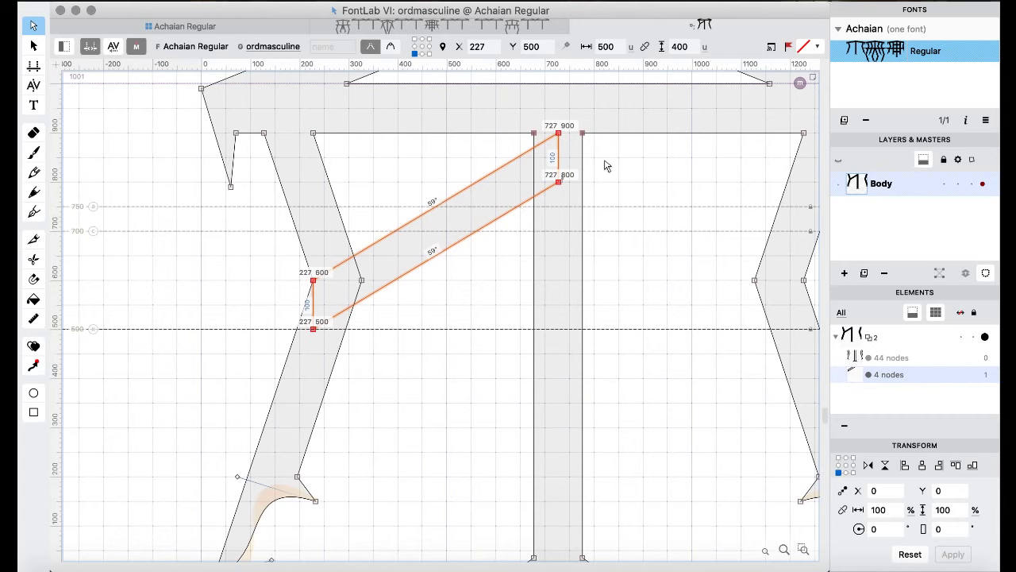
pyautogui.press('shift+super+Up')
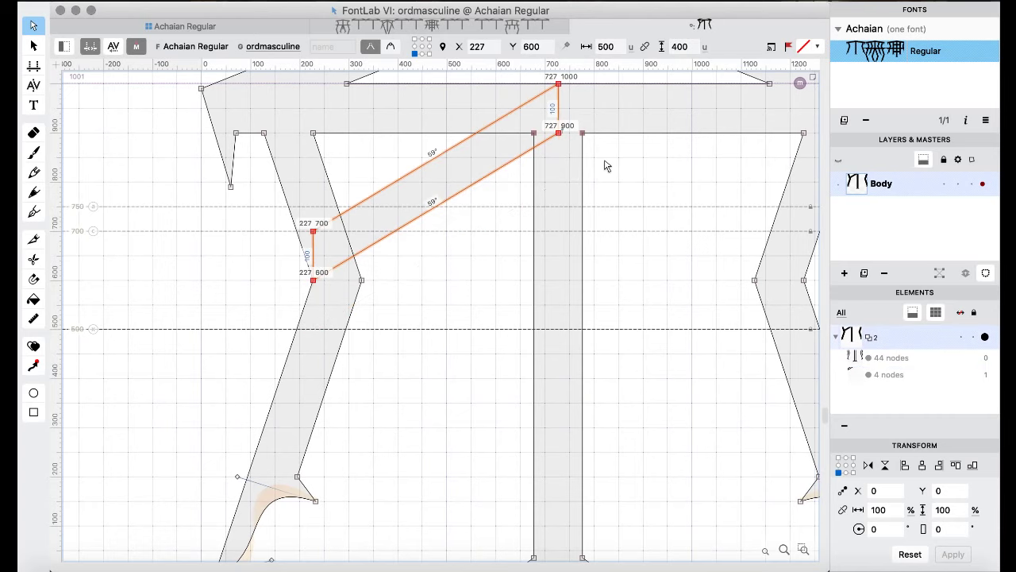
# - Preview the glyph and lower the diagonal stroke 50 units, so its lower-left node sits at Y 550
pyautogui.press('space')
pyautogui.hotkey('shift', 'Down')
pyautogui.hotkey('shift', 'Down')
pyautogui.hotkey('shift', 'Down')
pyautogui.hotkey('shift', 'Down')
pyautogui.hotkey('shift', 'Down')
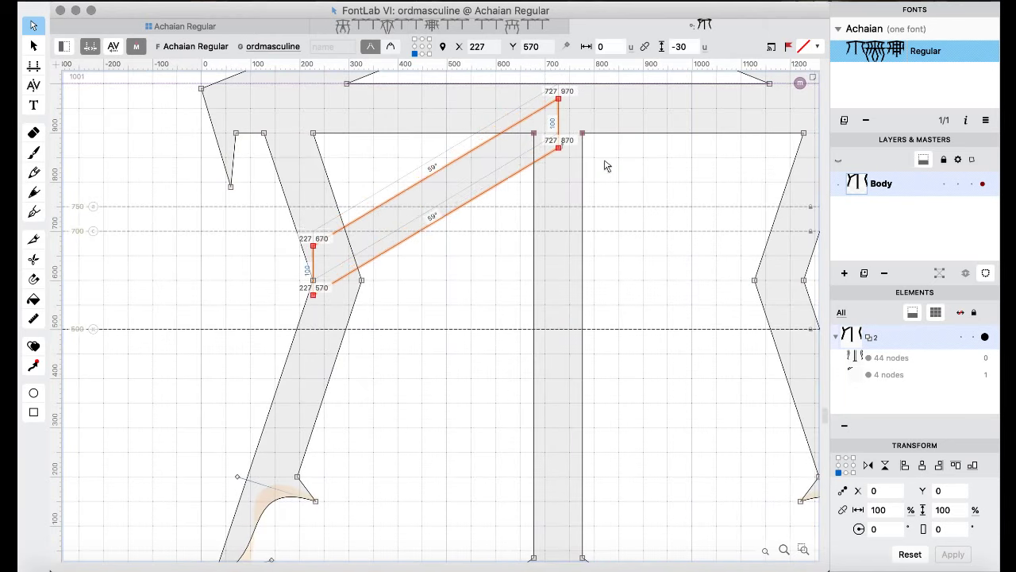
pyautogui.press('space')
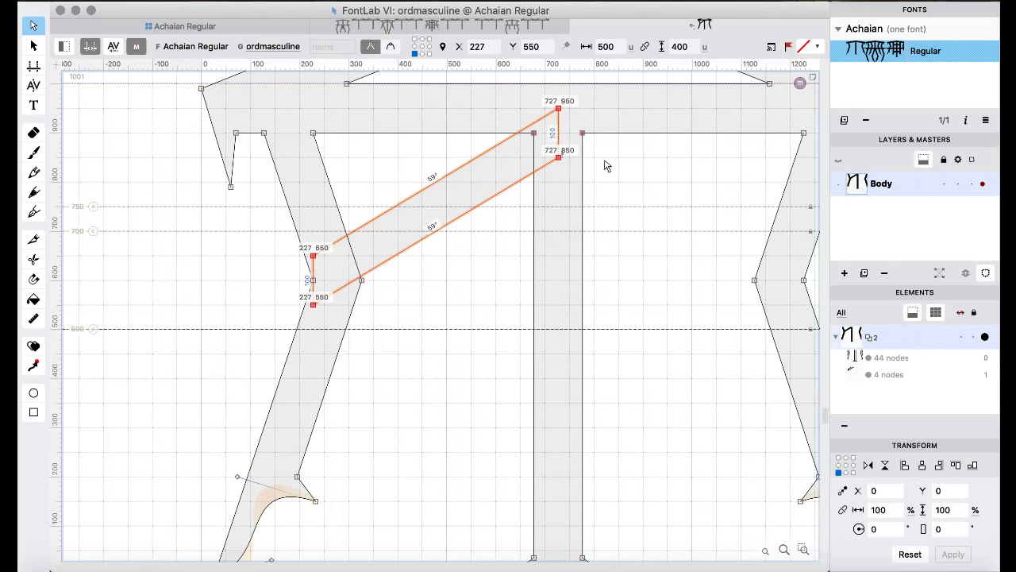
# - Lower the diagonal stroke 9 units, placing its lower-left node at Y 541, and preview the filled glyph
pyautogui.press('space')
pyautogui.press('Down')
pyautogui.press('Down')
pyautogui.press('Down')
pyautogui.press('Down')
pyautogui.press('Down')
pyautogui.press('Down')
pyautogui.press('Down')
pyautogui.press('Down')
pyautogui.press('Down')
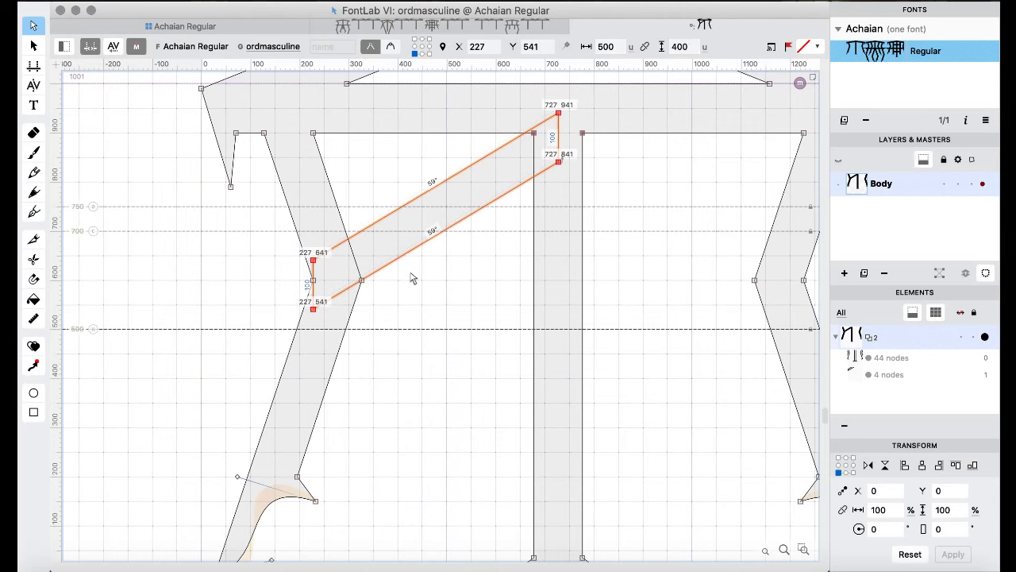
pyautogui.press('space')
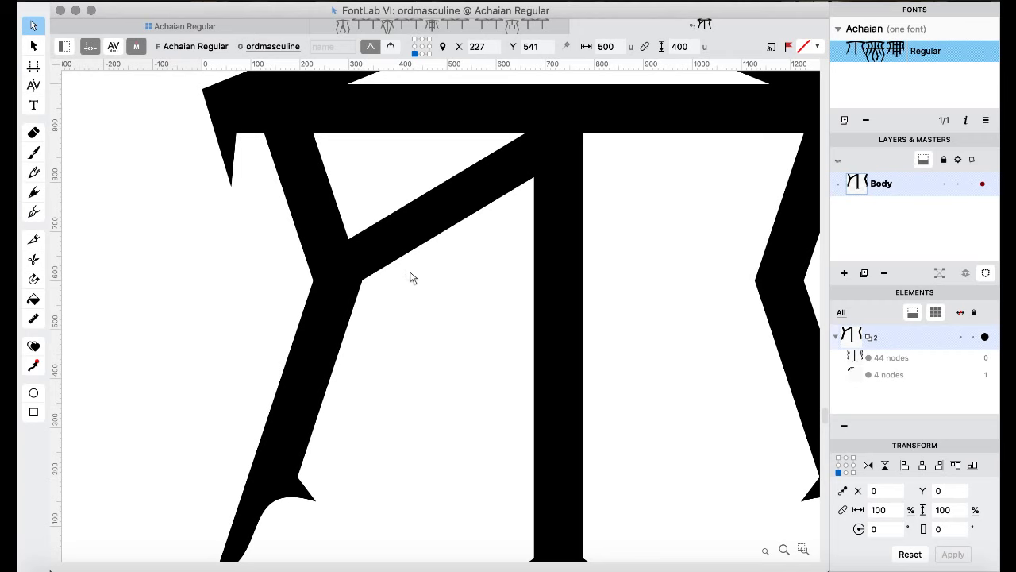
pyautogui.press('space')
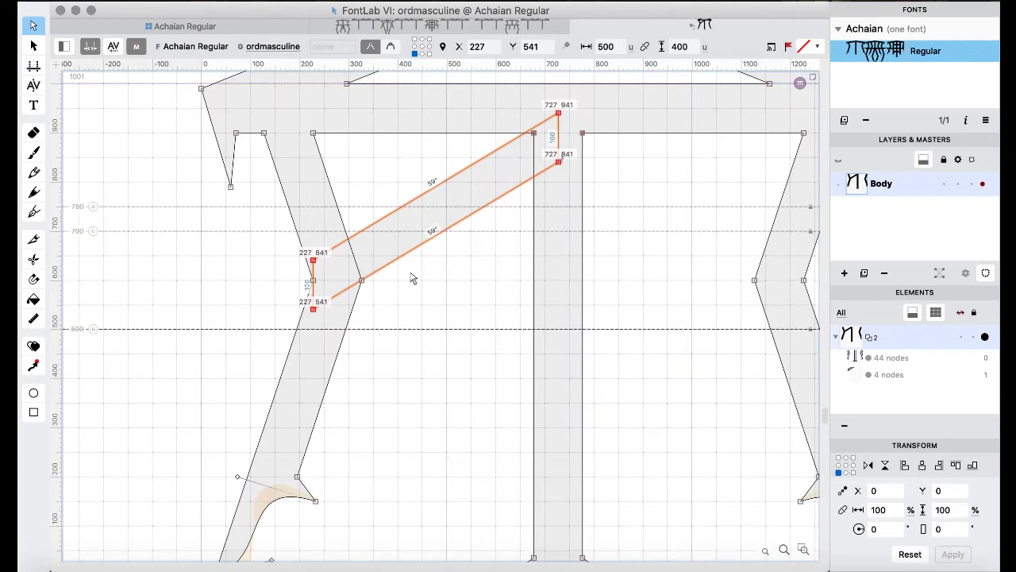
pyautogui.press('space')
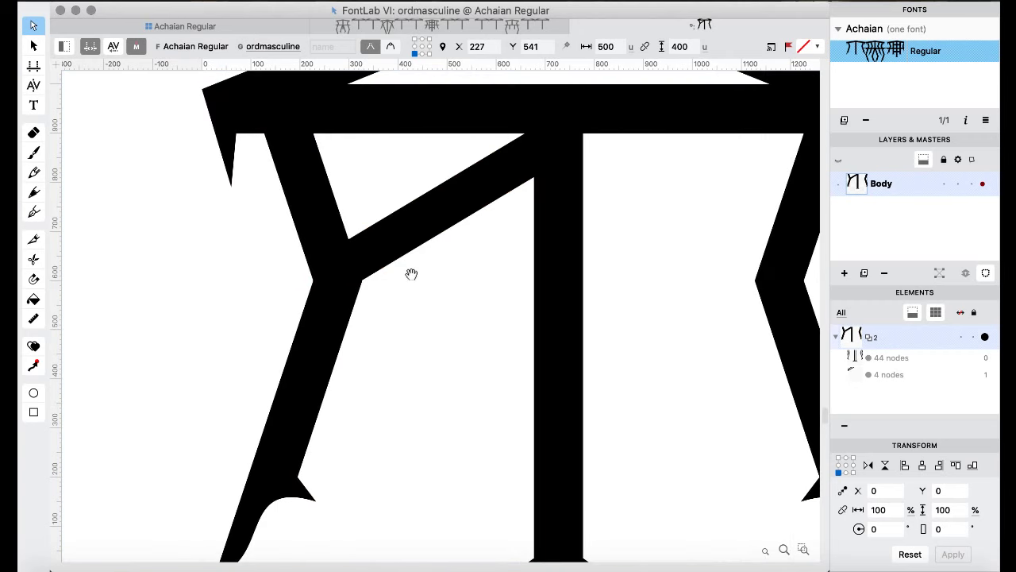
pyautogui.press('space')
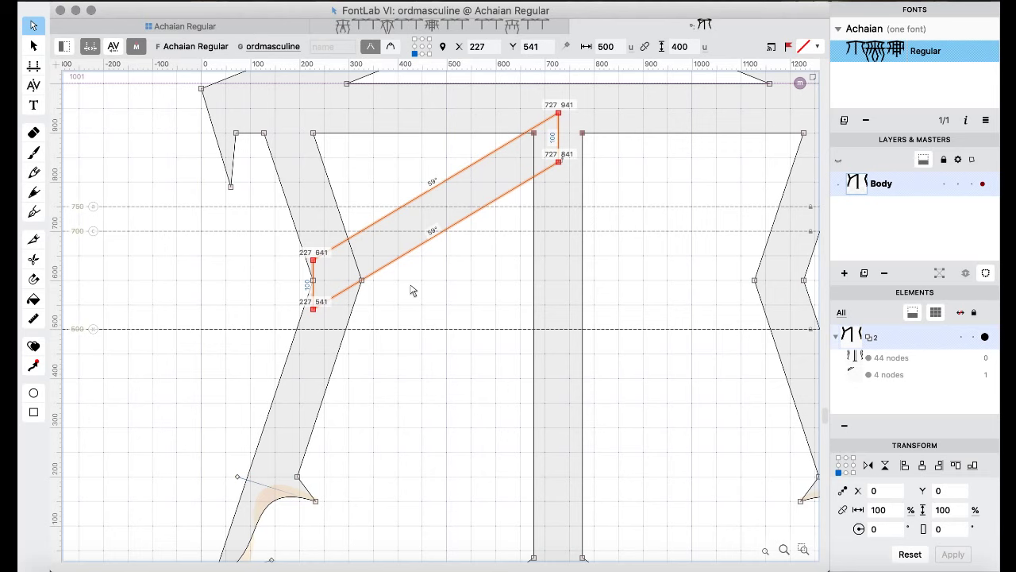
# - Raise the diagonal stroke's lower-left node to Y 550, and move only the stroke's lower edge down 10 units
pyautogui.hotkey('shift', 'Up')
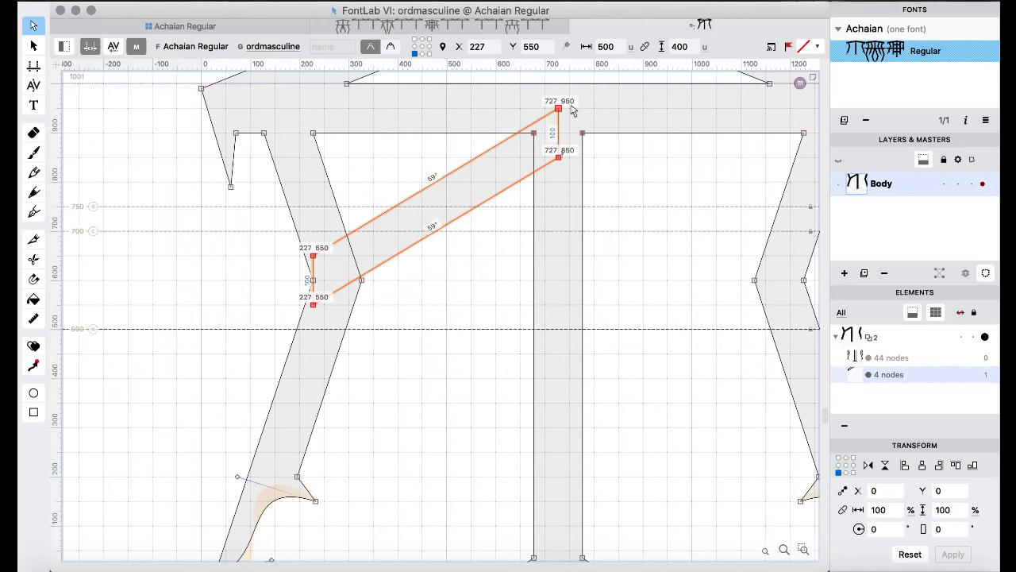
pyautogui.click(487, 250)
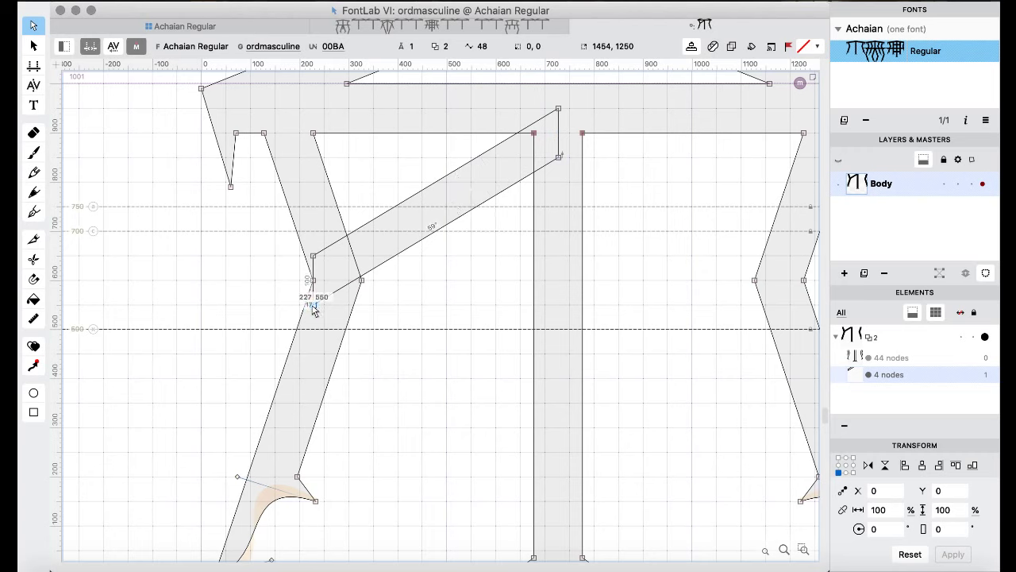
pyautogui.click(402, 251)
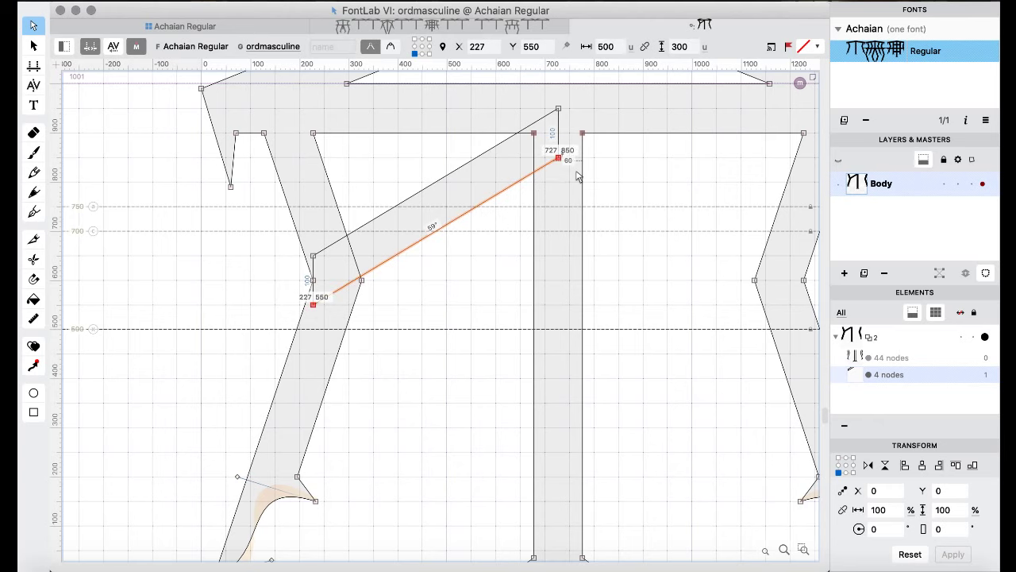
pyautogui.hotkey('shift', 'Down')
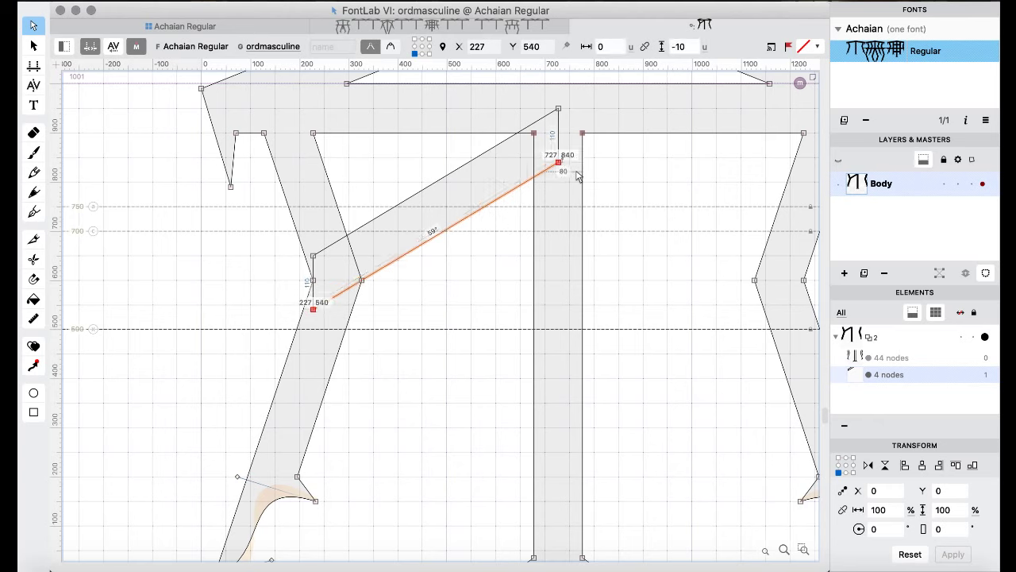
pyautogui.click(492, 244)
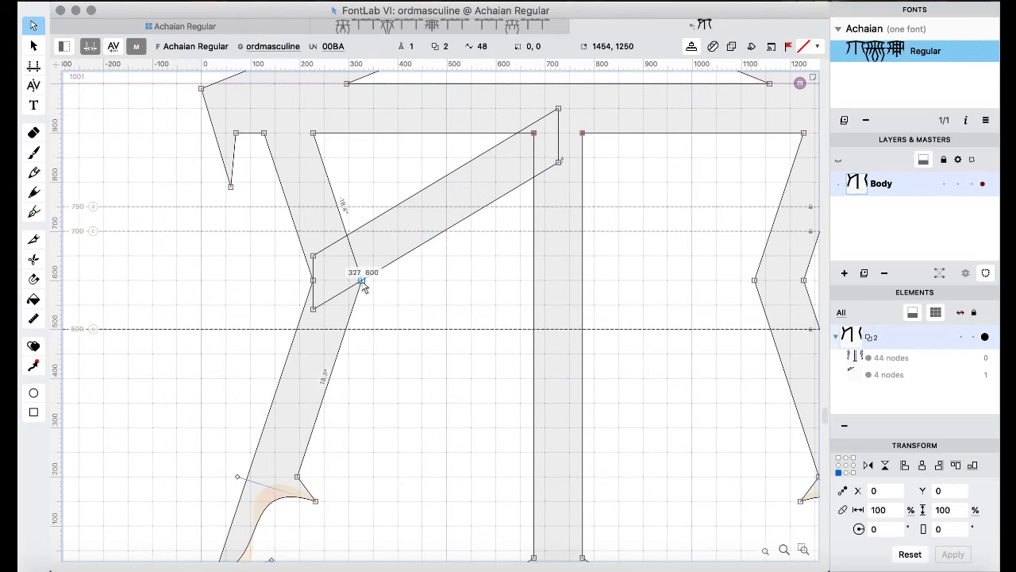
# - Raise the diagonal stroke's upper edge 10 units, placing its nodes at Y 660 and Y 960
pyautogui.click(314, 308)
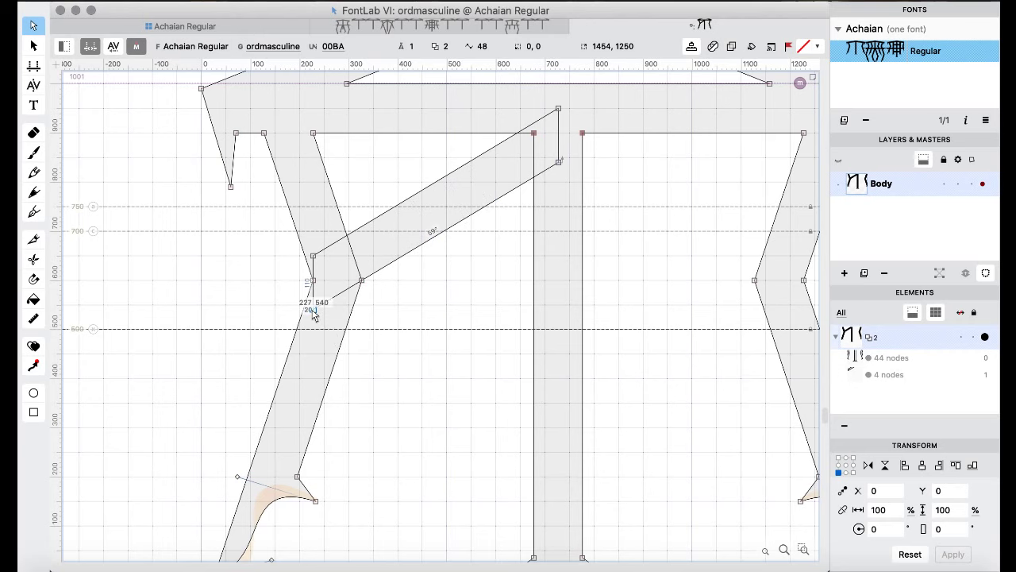
pyautogui.keyDown('shift'); pyautogui.click(559, 163); pyautogui.keyUp('shift')
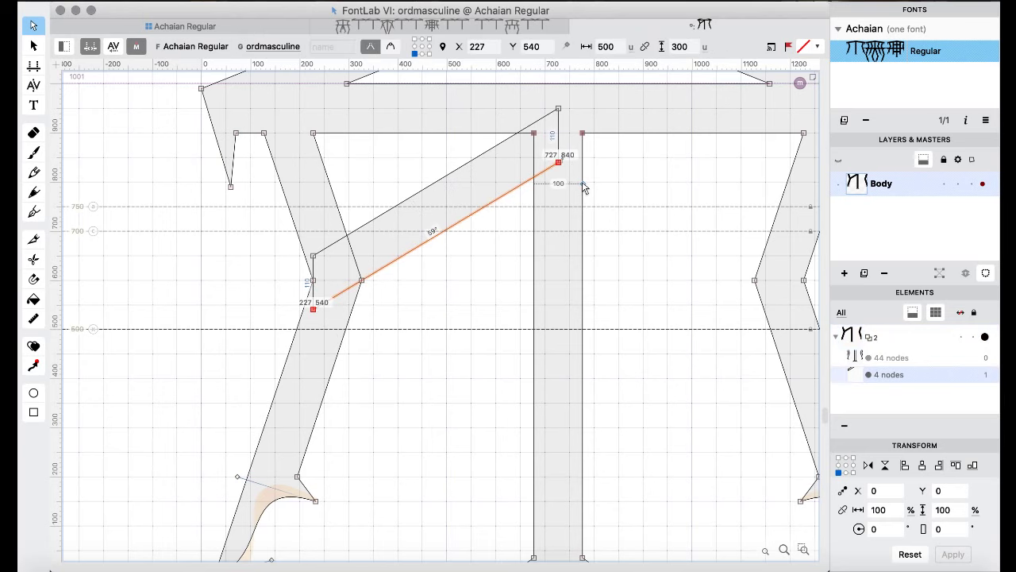
pyautogui.click(558, 108)
pyautogui.keyDown('shift'); pyautogui.click(313, 256); pyautogui.keyUp('shift')
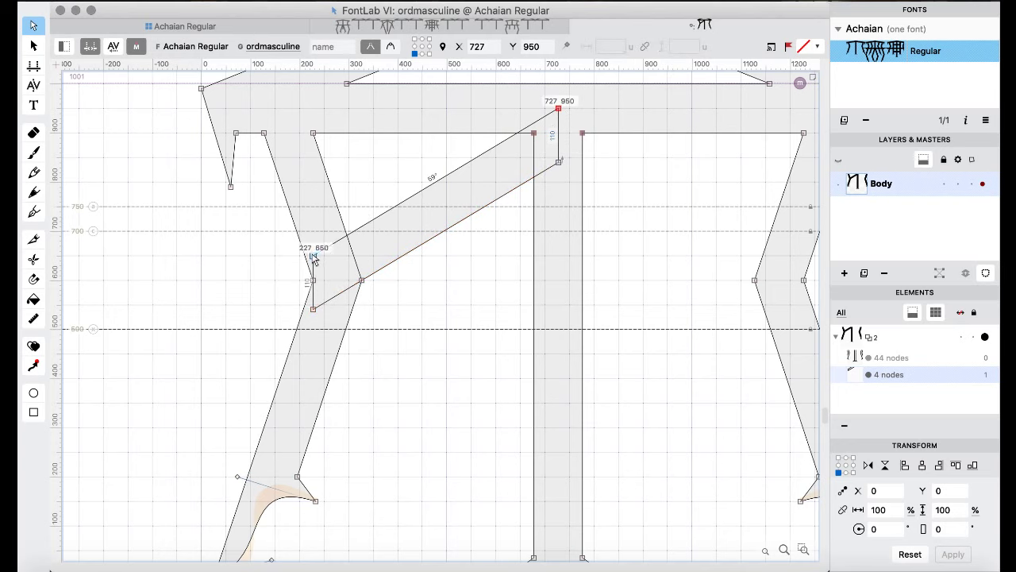
pyautogui.hotkey('shift', 'Up')
pyautogui.click(466, 234)
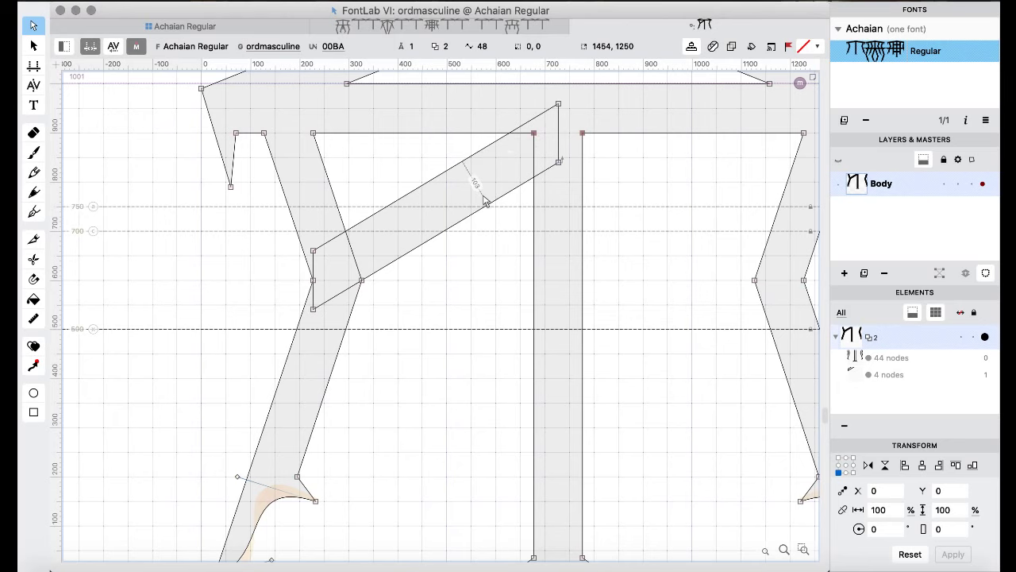
# - Preview the thickened diagonal stroke and undo the changes to its upper and lower edges
pyautogui.press('space')
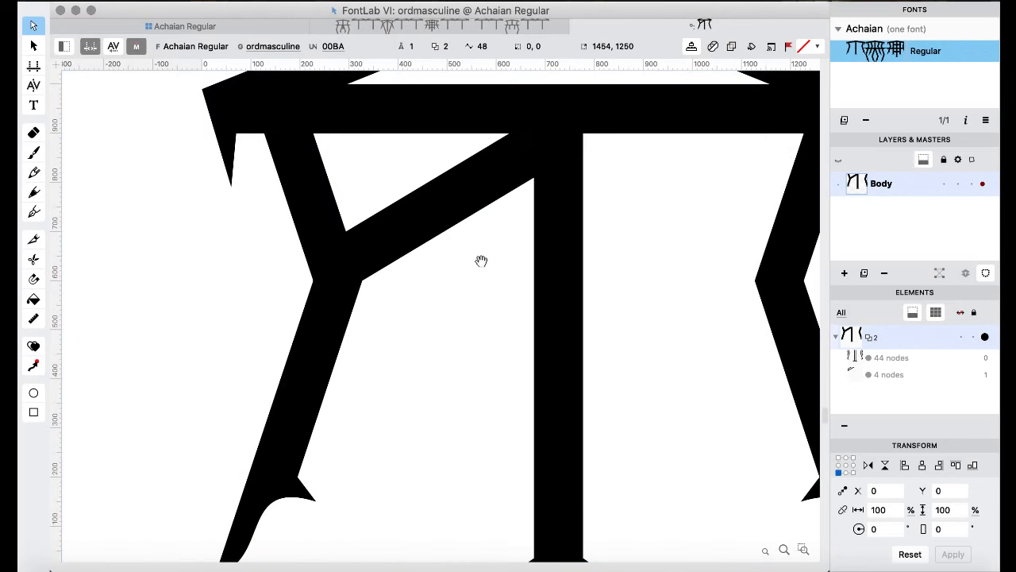
pyautogui.press('super+a')
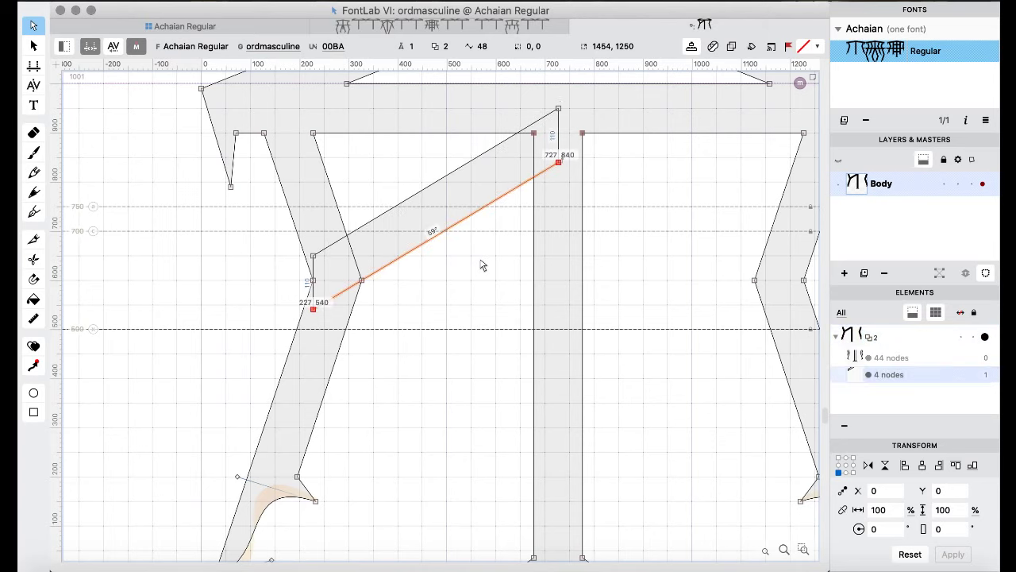
pyautogui.press('space')
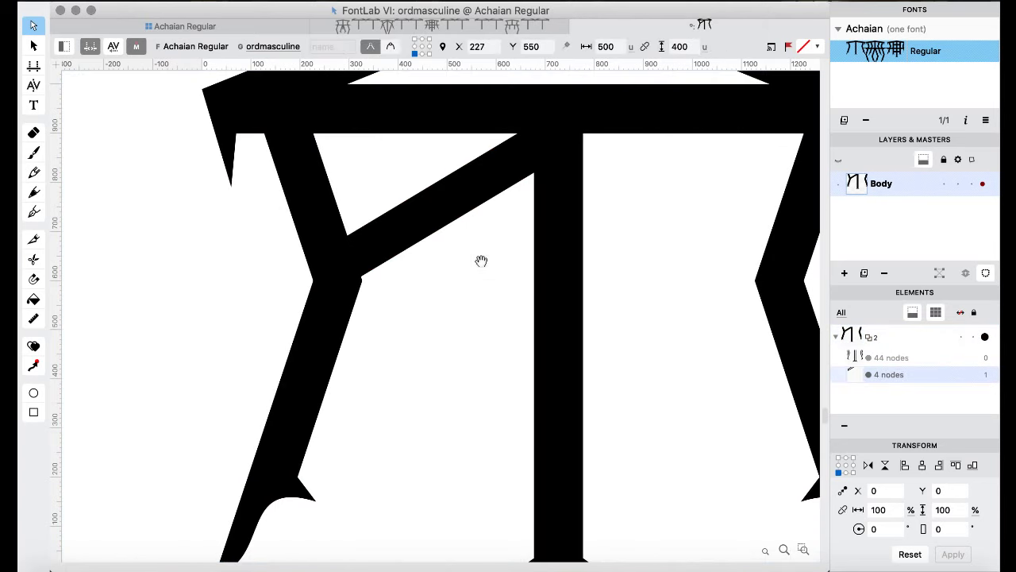
# - Raise the whole diagonal stroke 50 units in the filled preview, with its lower-left node at Y 600
pyautogui.hotkey('shift', 'Up')
pyautogui.hotkey('shift', 'Up')
pyautogui.hotkey('shift', 'Up')
pyautogui.hotkey('shift', 'Up')
pyautogui.hotkey('shift', 'Up')
pyautogui.press('space')
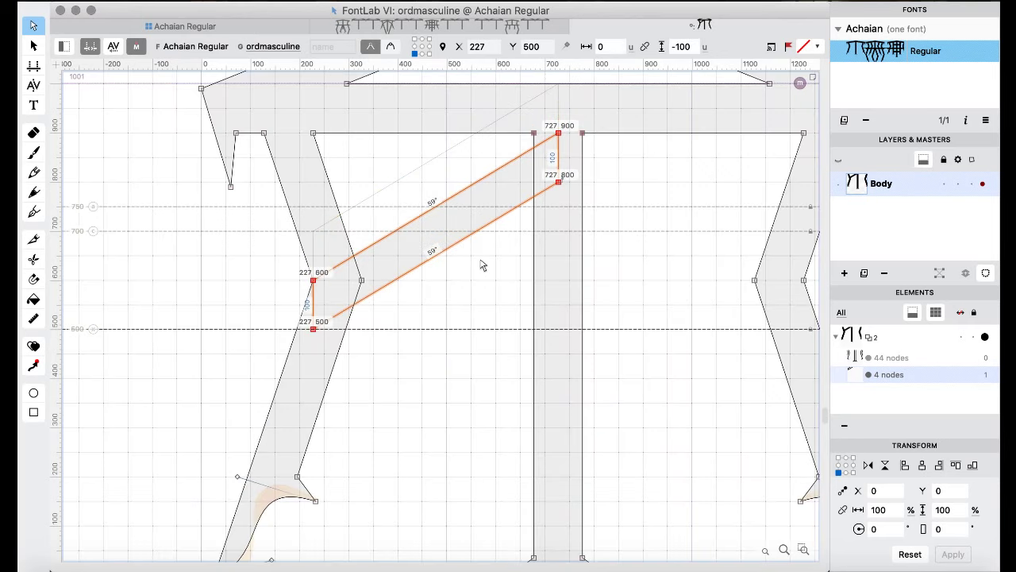
# - Lower the whole diagonal stroke 100 units, placing its lower-left node at 227, 500, and preview the glyph
pyautogui.hotkey('shift', 'Down')
pyautogui.hotkey('shift', 'Down')
pyautogui.hotkey('shift', 'Down')
pyautogui.hotkey('shift', 'Down')
pyautogui.hotkey('shift', 'Down')
pyautogui.hotkey('shift', 'Down')
pyautogui.hotkey('shift', 'Down')
pyautogui.hotkey('shift', 'Down')
pyautogui.hotkey('shift', 'Down')
pyautogui.hotkey('shift', 'Down')
pyautogui.press('space')
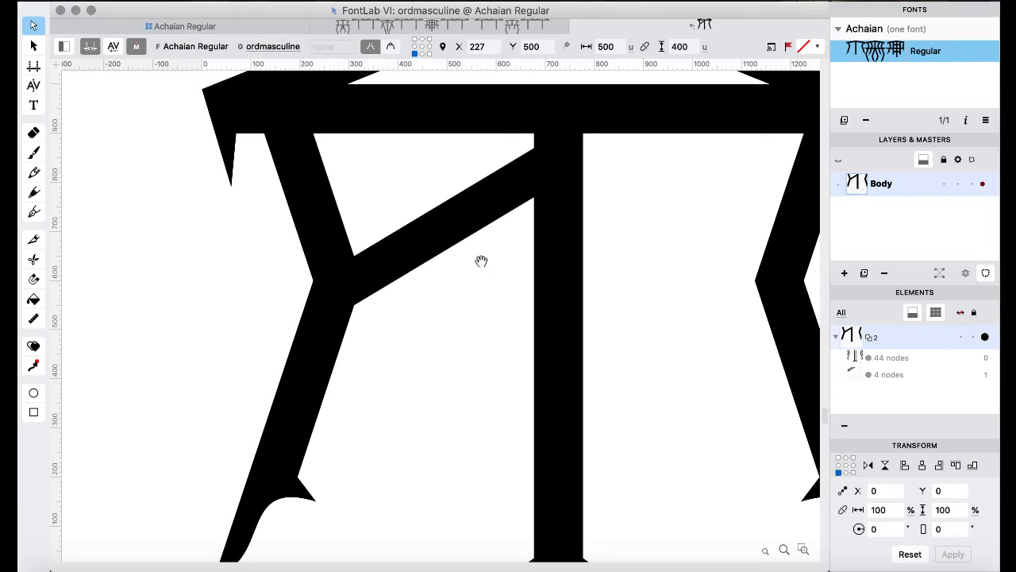
pyautogui.press('space')
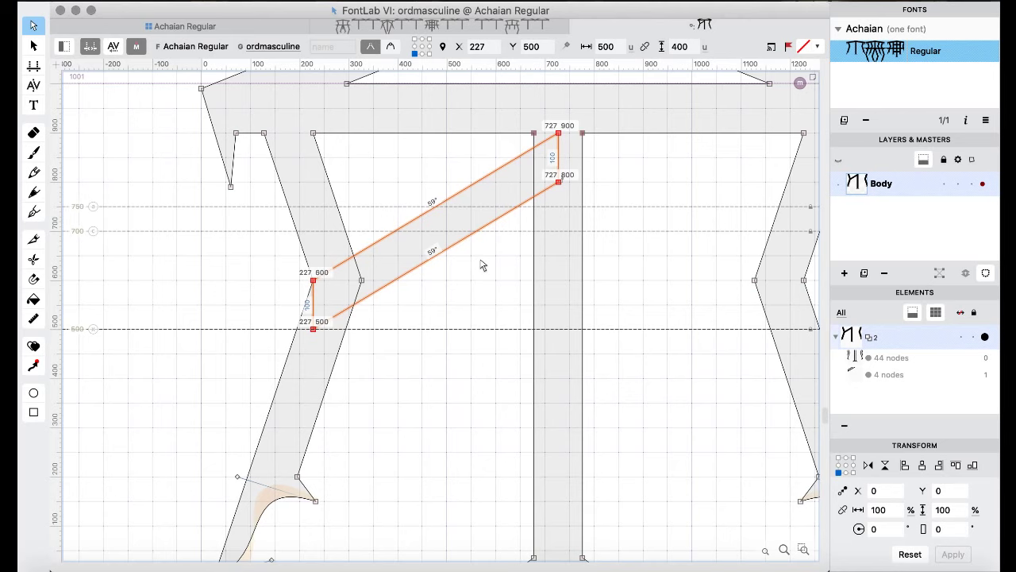
# - Return to the Achaian Regular font's glyph overview
pyautogui.click(250, 25)
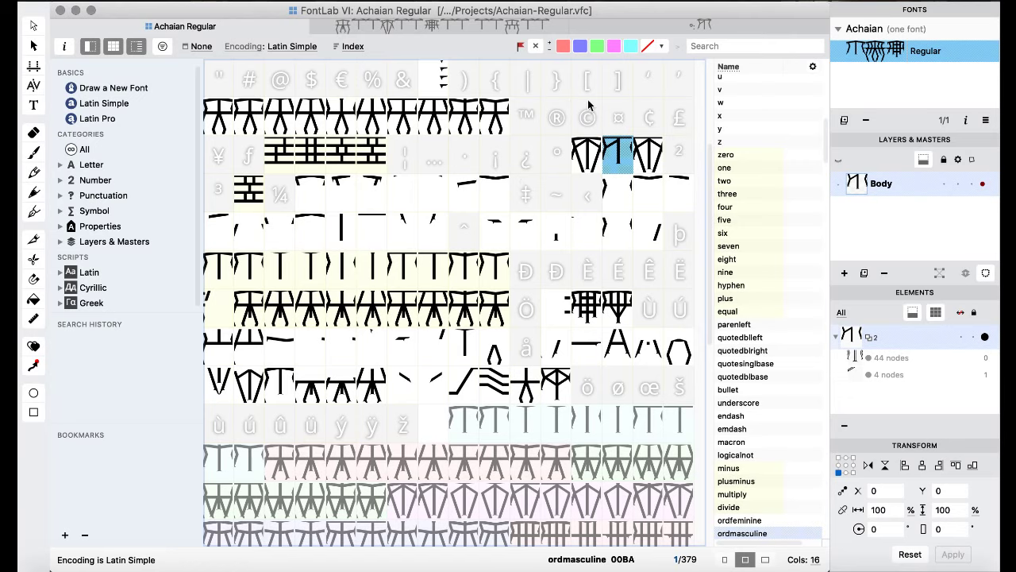
# - Paste the copied diagonal stroke into the empty currency glyph and return to the glyph overview
pyautogui.click(612, 115)
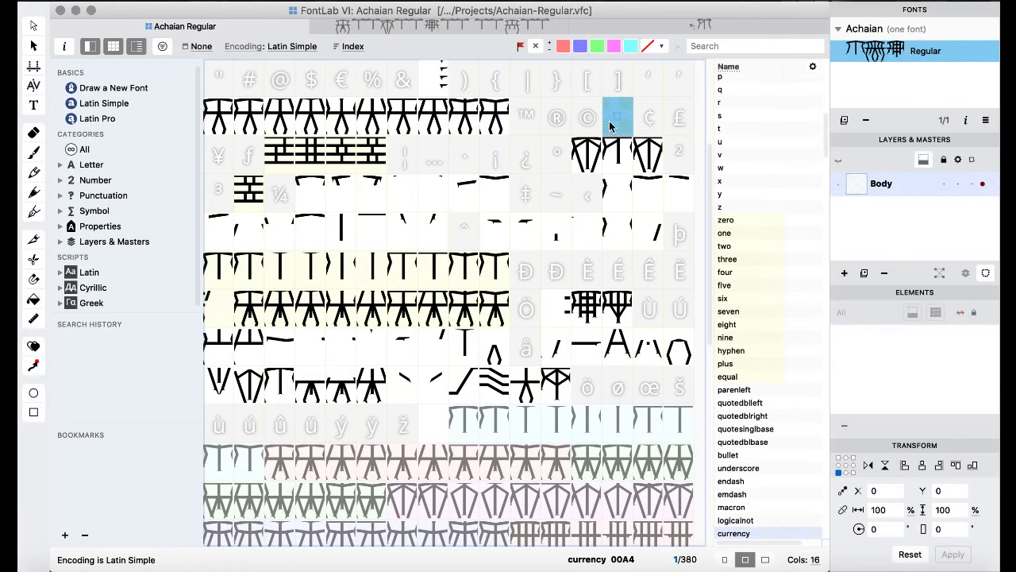
pyautogui.doubleClick(609, 121)
pyautogui.hotkey('ctrl', 'v')
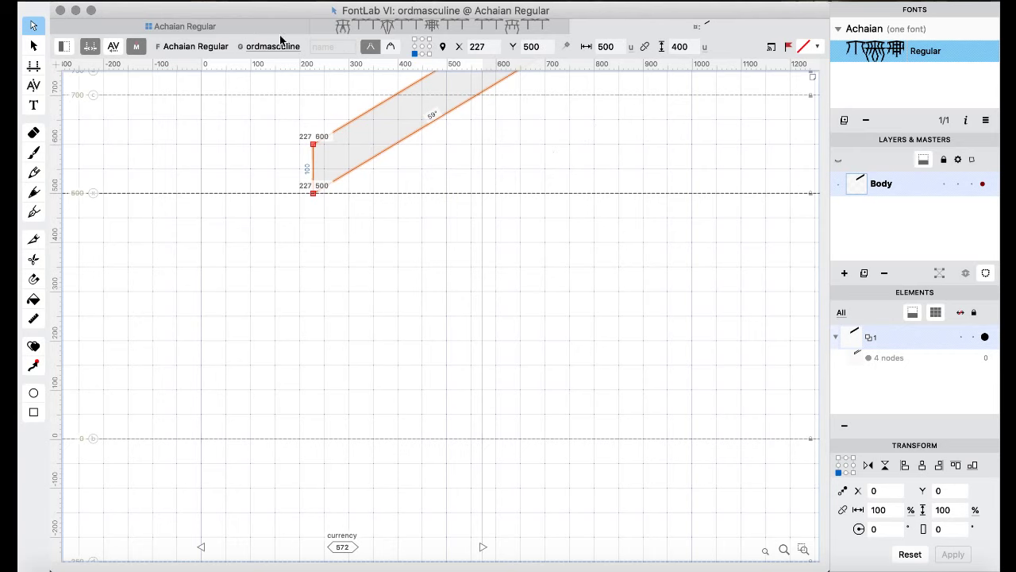
pyautogui.click(230, 27)
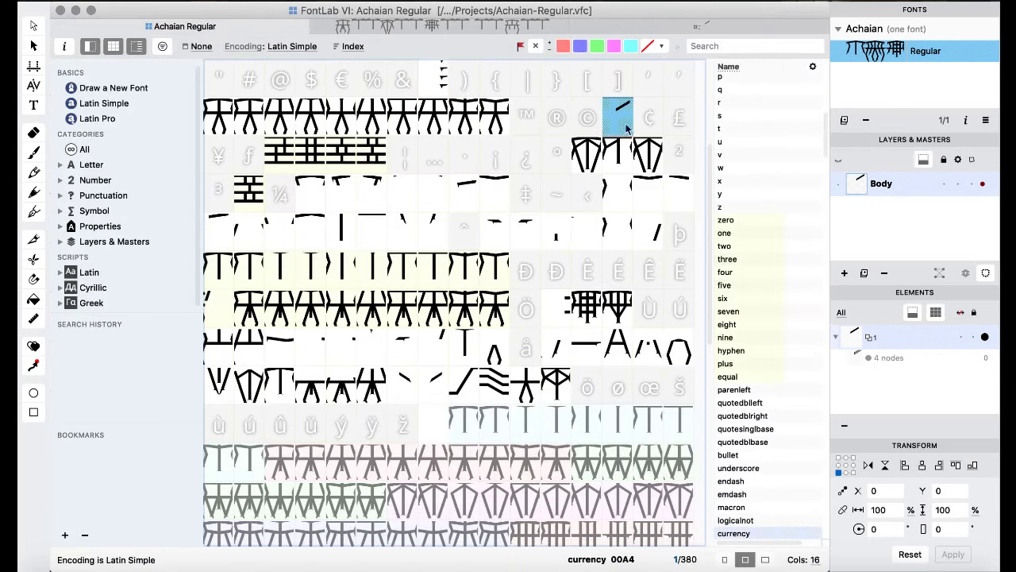
# - Place a copy of the diagonal stroke in the cent glyph and flip it horizontally
pyautogui.click(650, 125)
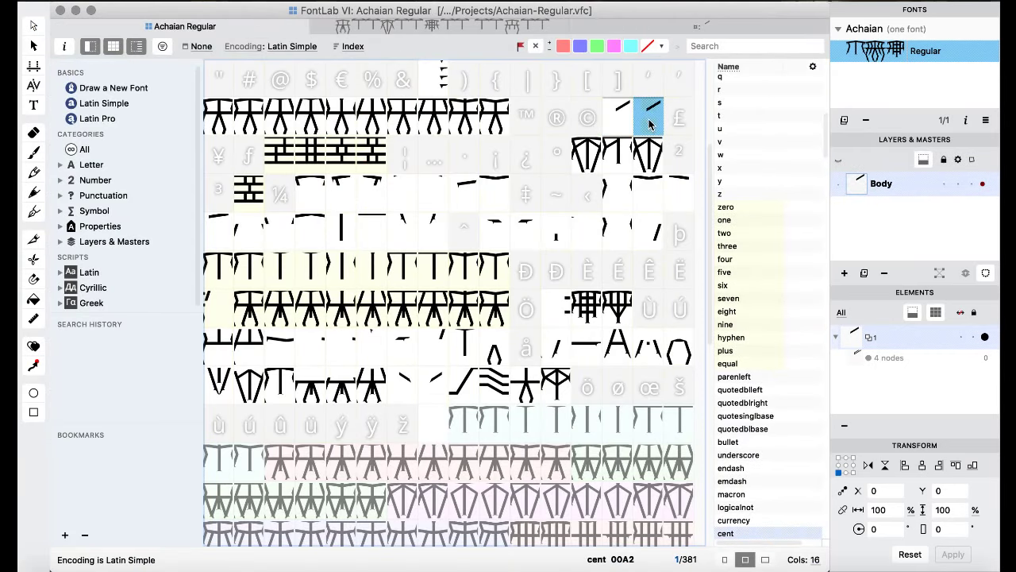
pyautogui.click(451, 2)
pyautogui.moveTo(461, 26)
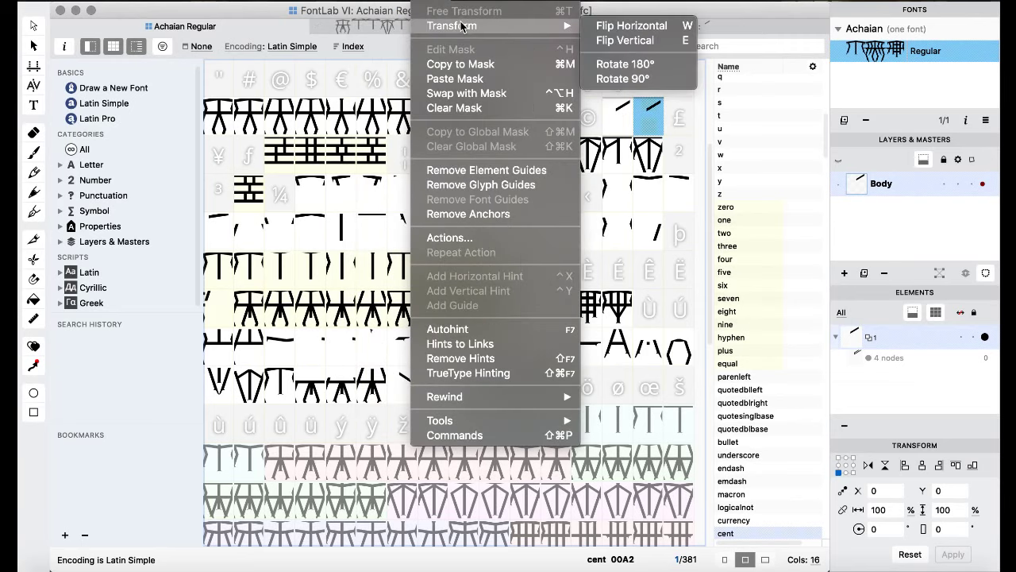
pyautogui.click(651, 26)
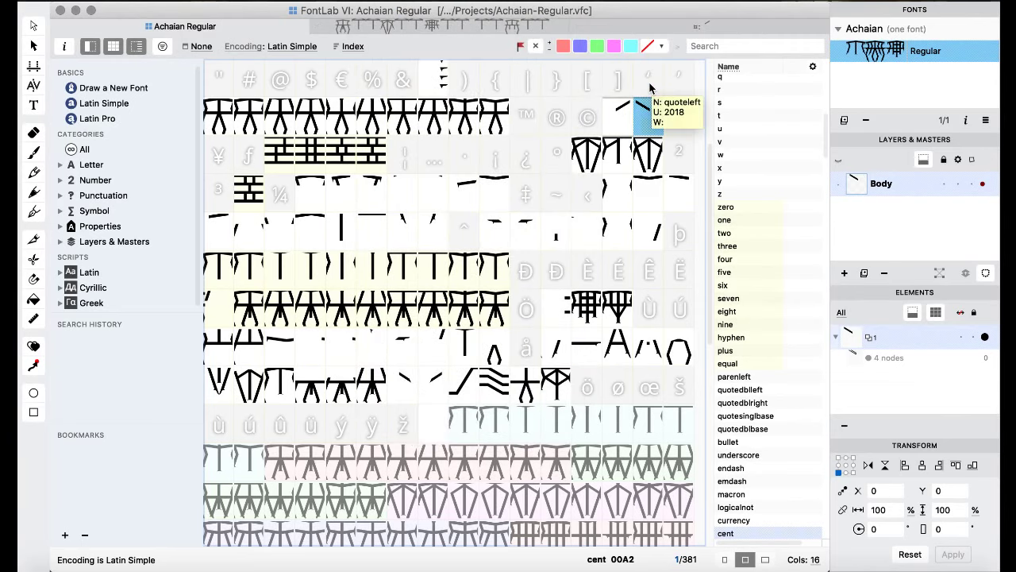
# - Copy the flipped stroke from the cent glyph and paste it into the ordmasculine glyph
pyautogui.click(618, 118)
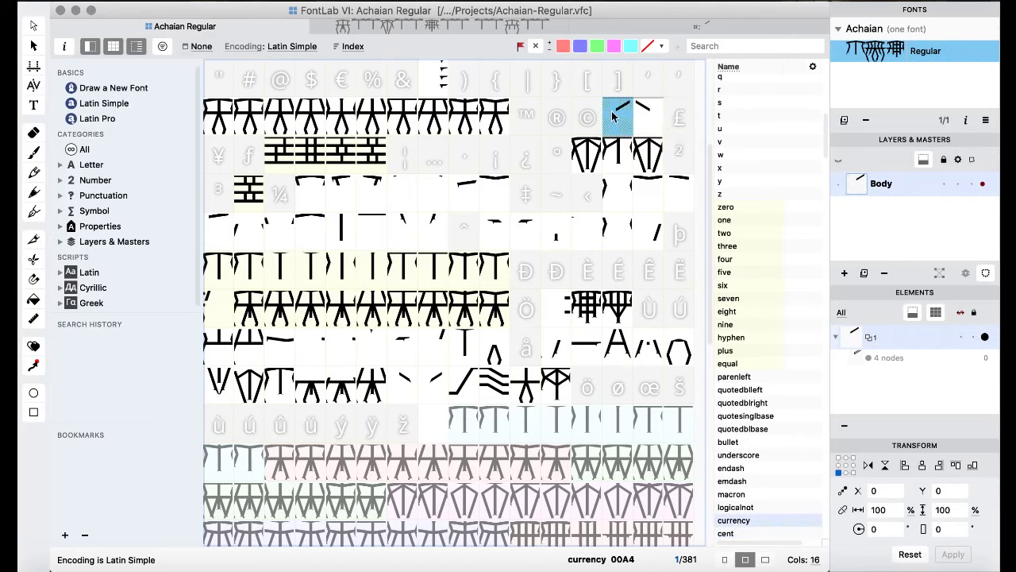
pyautogui.doubleClick(645, 117)
pyautogui.press('super+a')
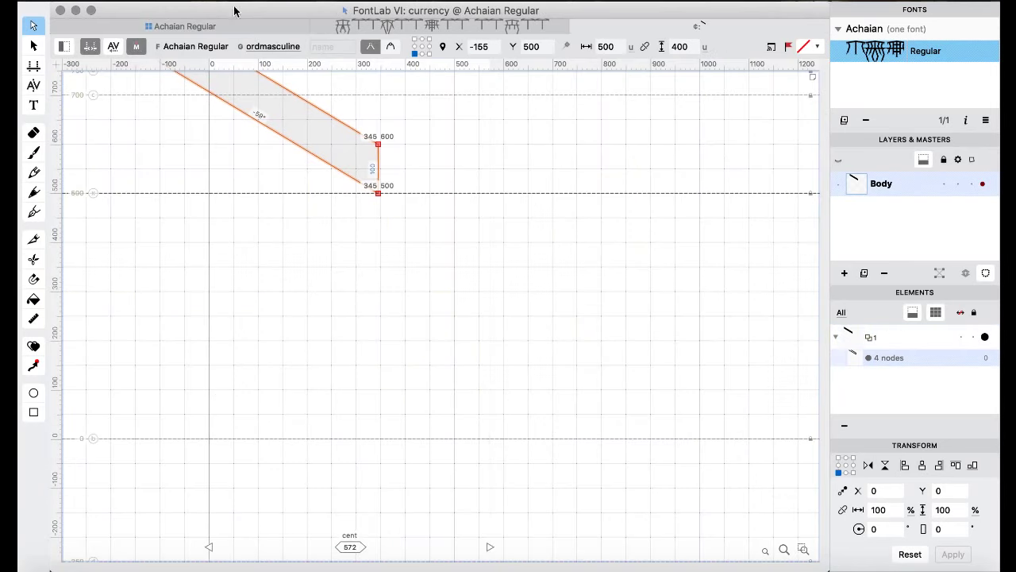
pyautogui.press('super+w')
pyautogui.doubleClick(618, 154)
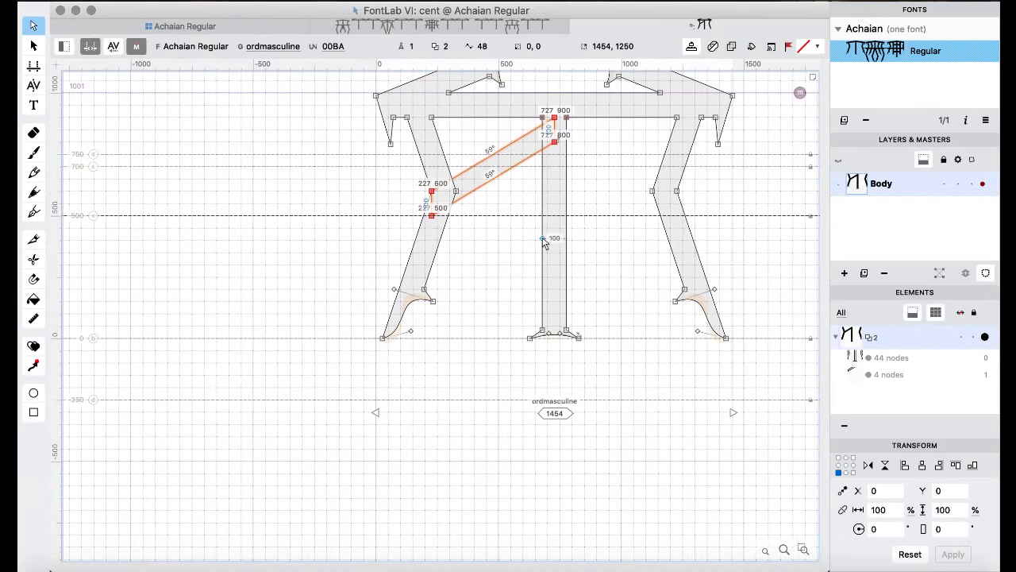
pyautogui.hotkey('ctrl', 'v')
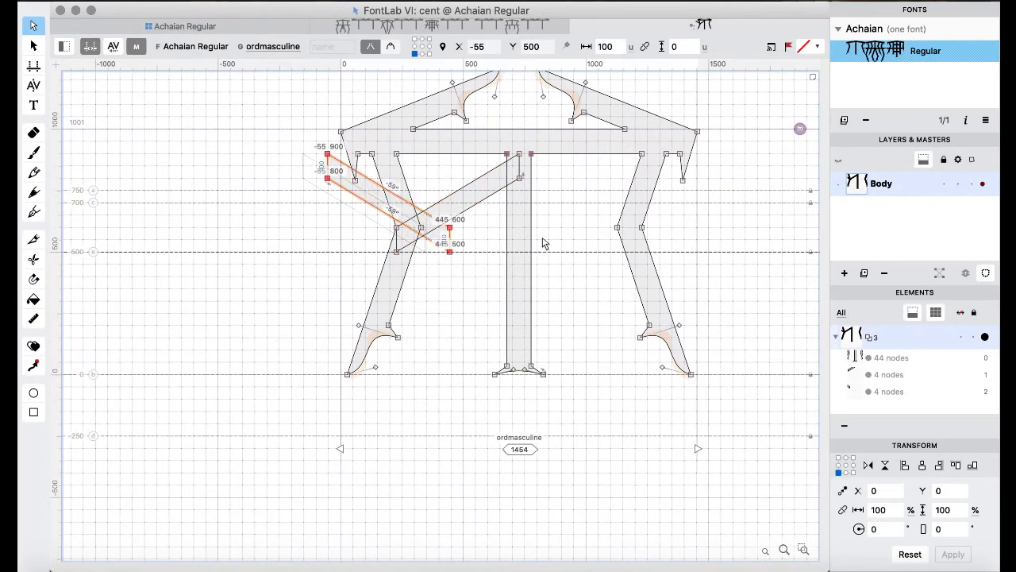
# - Move the pasted stroke across to meet the existing diagonal, with its upper inner node at 727, 900
pyautogui.hotkey('ctrl', 'Right')
pyautogui.hotkey('ctrl', 'Right')
pyautogui.hotkey('ctrl', 'Right')
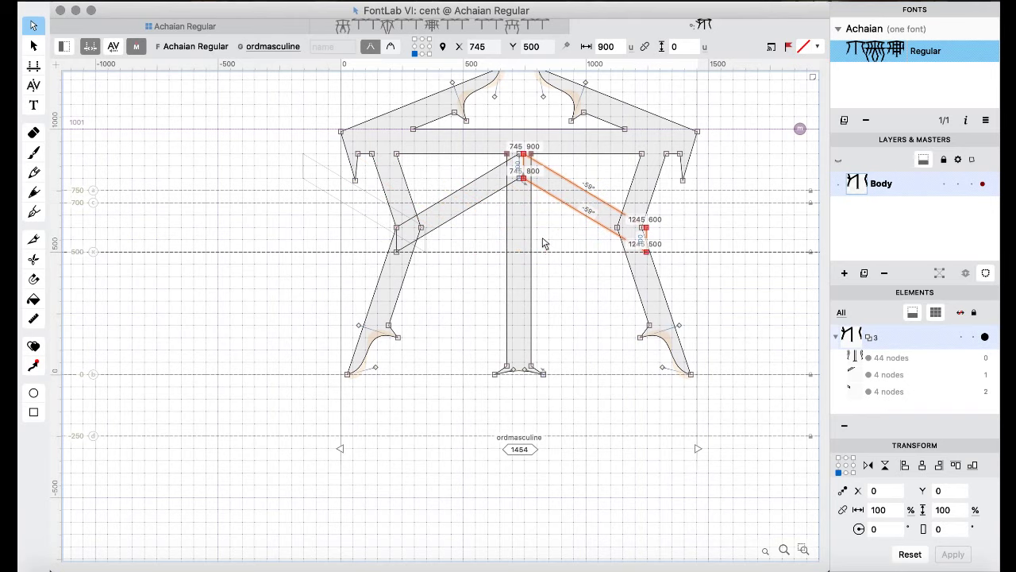
pyautogui.scroll(2, 543, 243)
pyautogui.scroll(3, 543, 243)
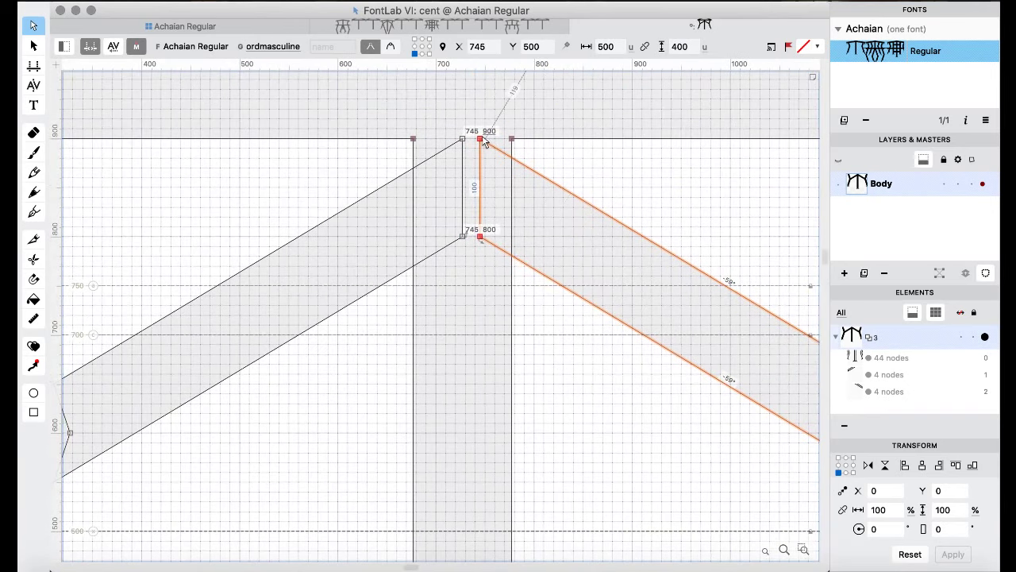
pyautogui.moveTo(480, 139); pyautogui.dragTo(465, 144)
pyautogui.scroll(-3, 465, 143)
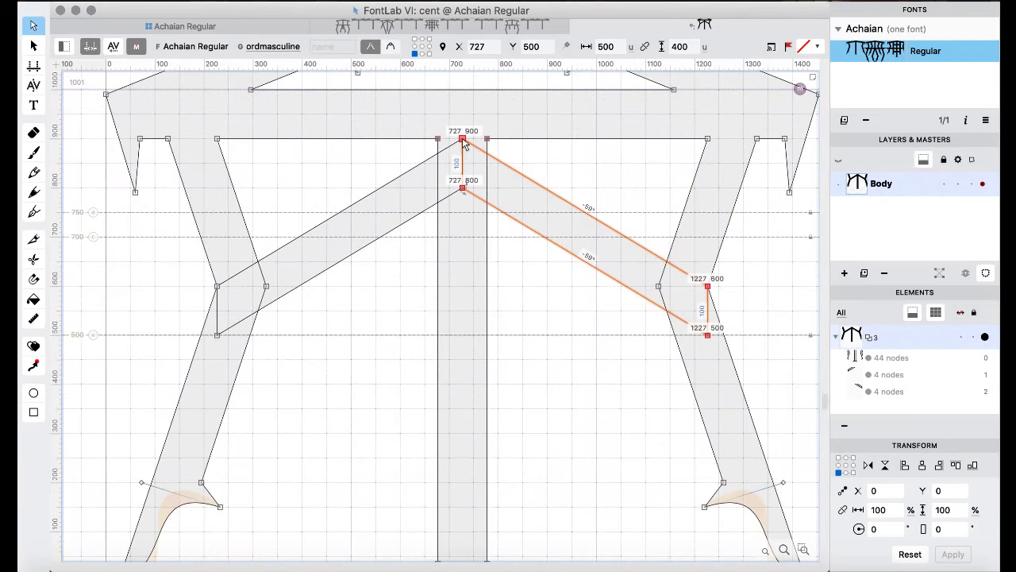
pyautogui.scroll(-3, 464, 143)
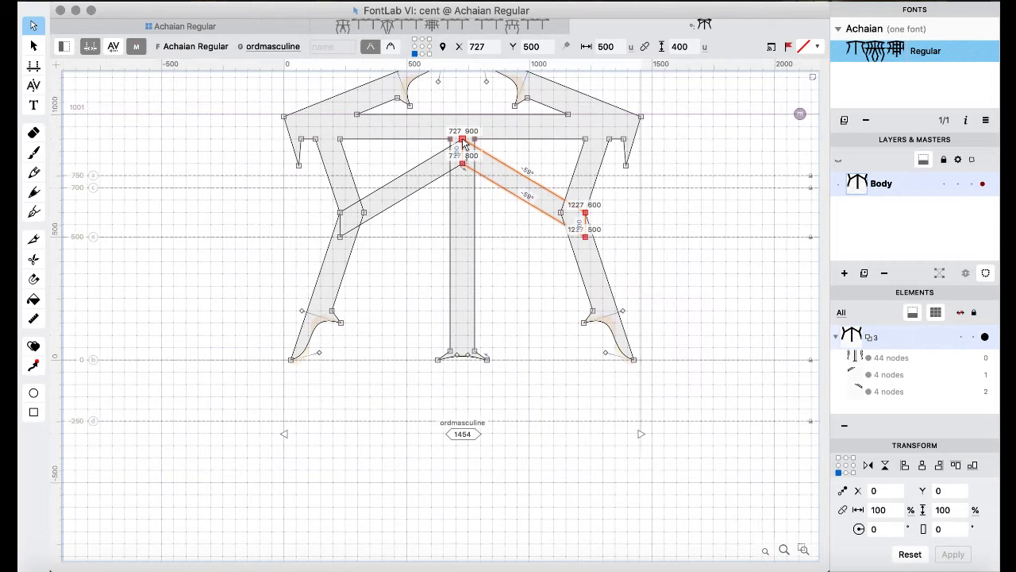
# - Preview the filled ordmasculine glyph and compare its outline with the onesuperior glyph
pyautogui.press('space')
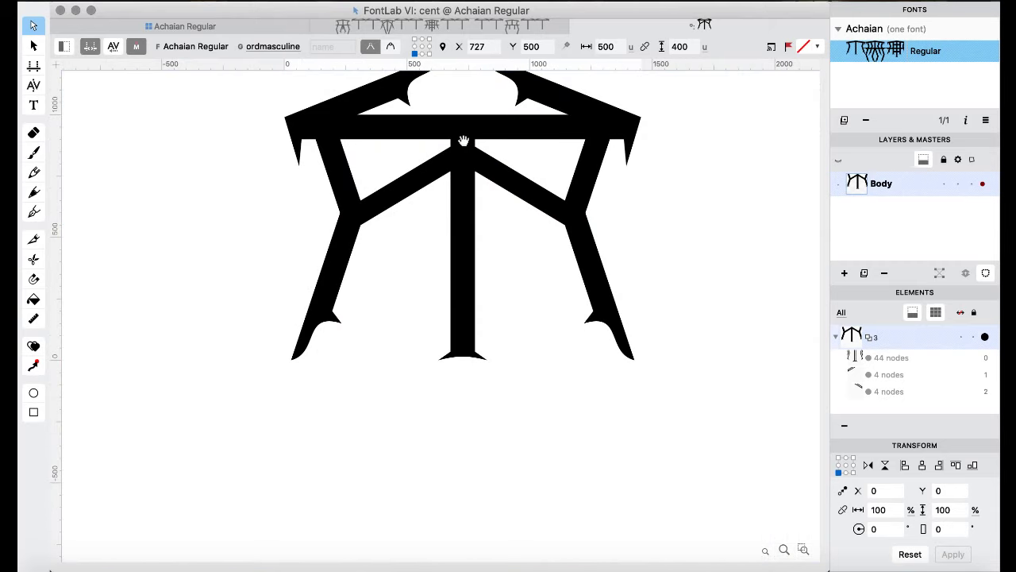
pyautogui.press('space')
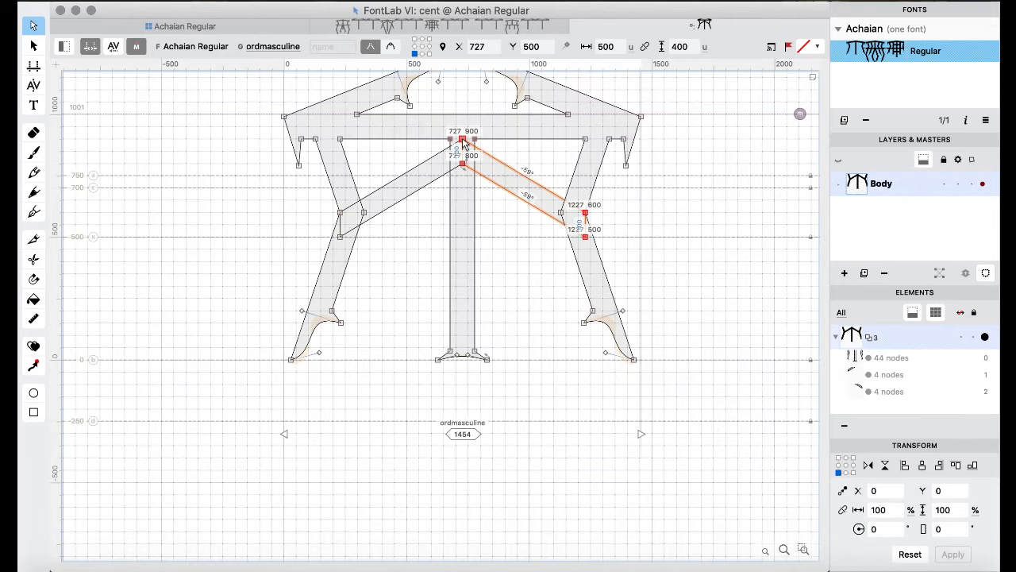
pyautogui.press('super+bracketleft')
pyautogui.press('super+bracketright')
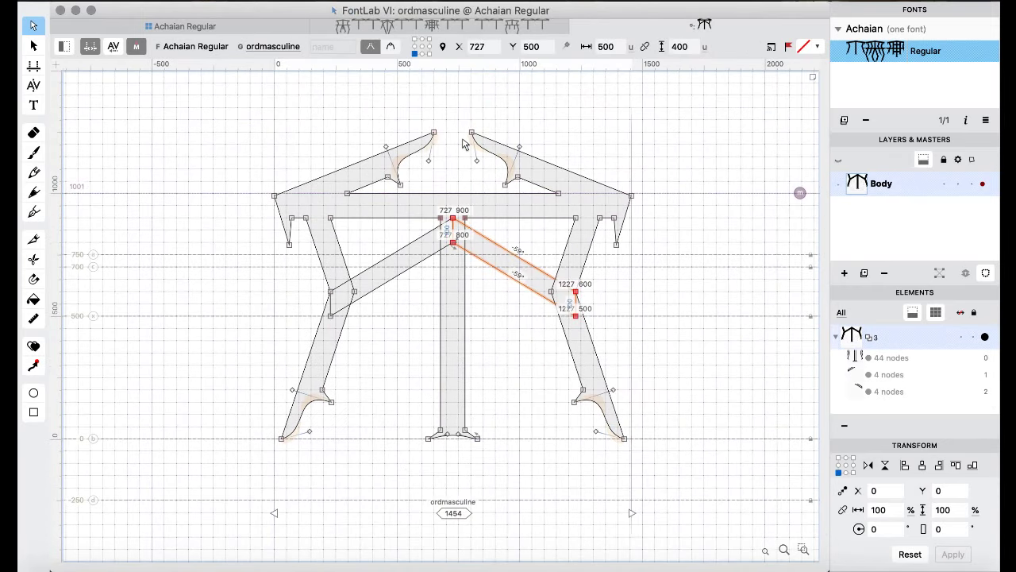
pyautogui.press('super+bracketleft')
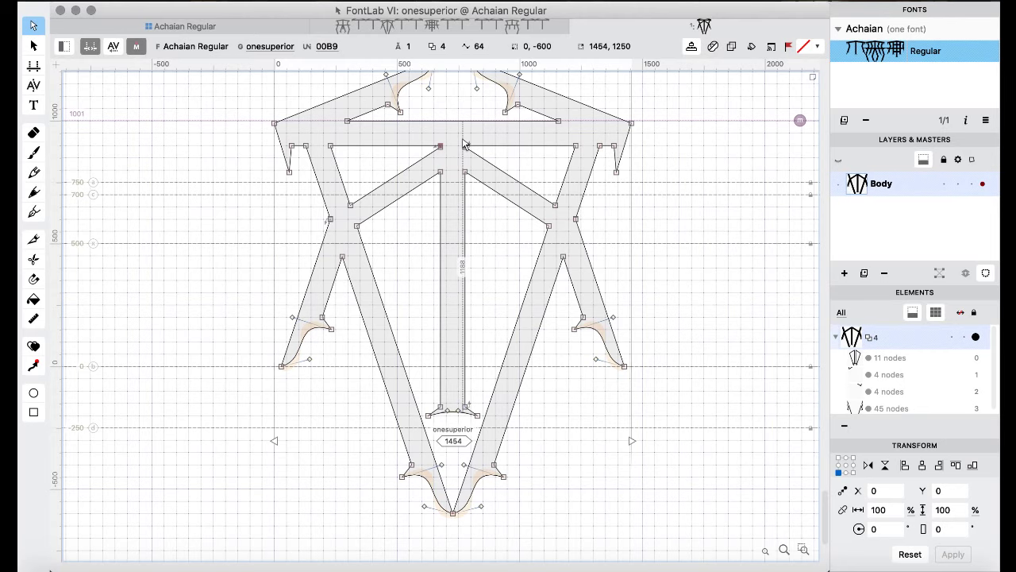
pyautogui.press('super+bracketright')
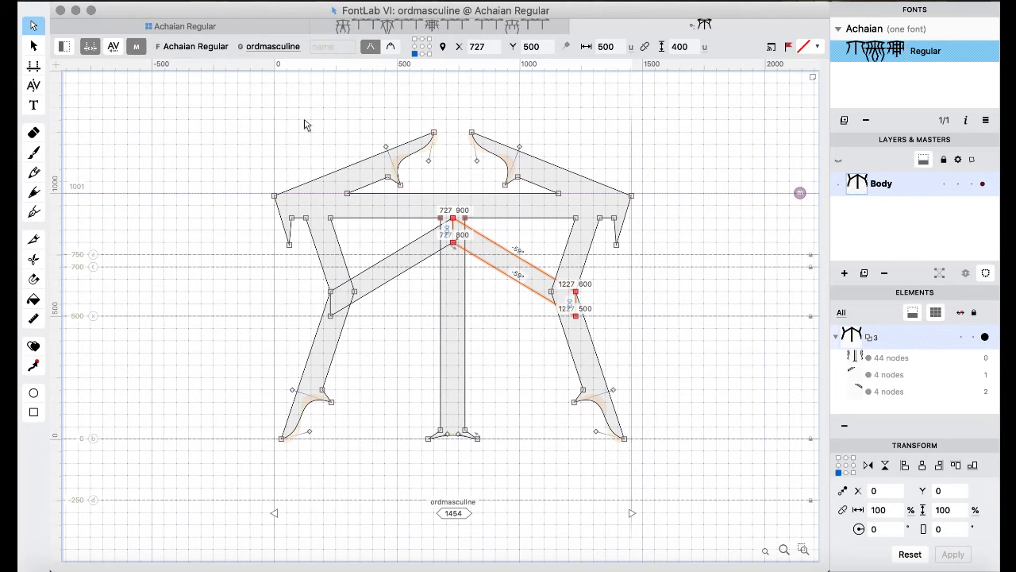
# - Copy the ordfeminine glyph into the empty degree glyph and open it for editing
pyautogui.click(231, 28)
pyautogui.click(380, 242)
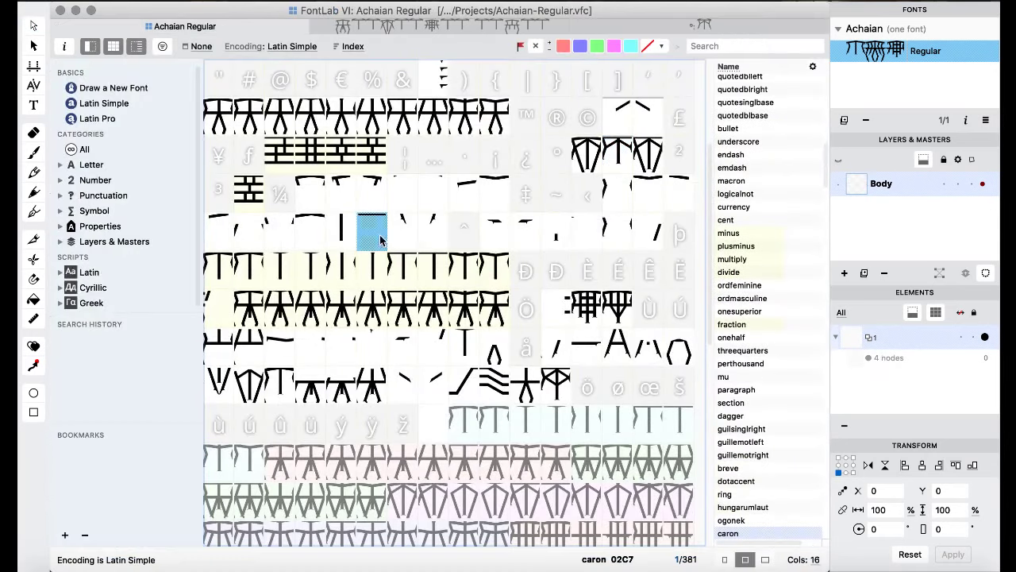
pyautogui.click(587, 159)
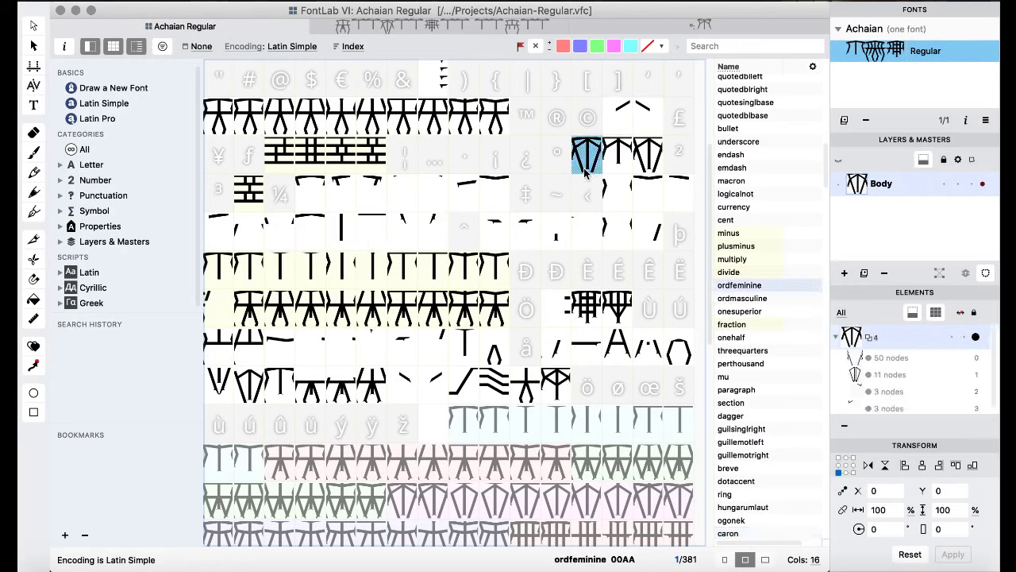
pyautogui.click(556, 154)
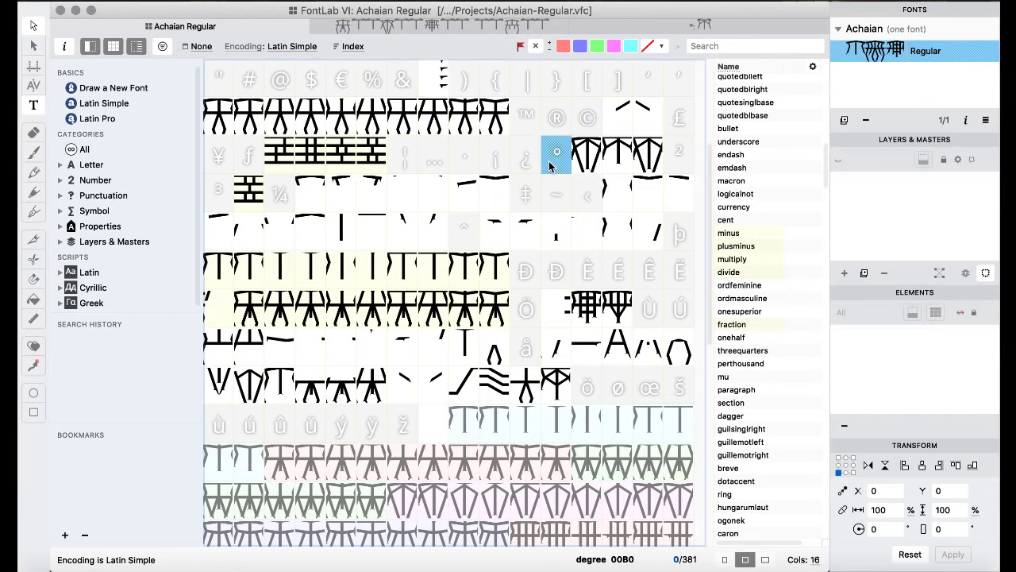
pyautogui.doubleClick(556, 155)
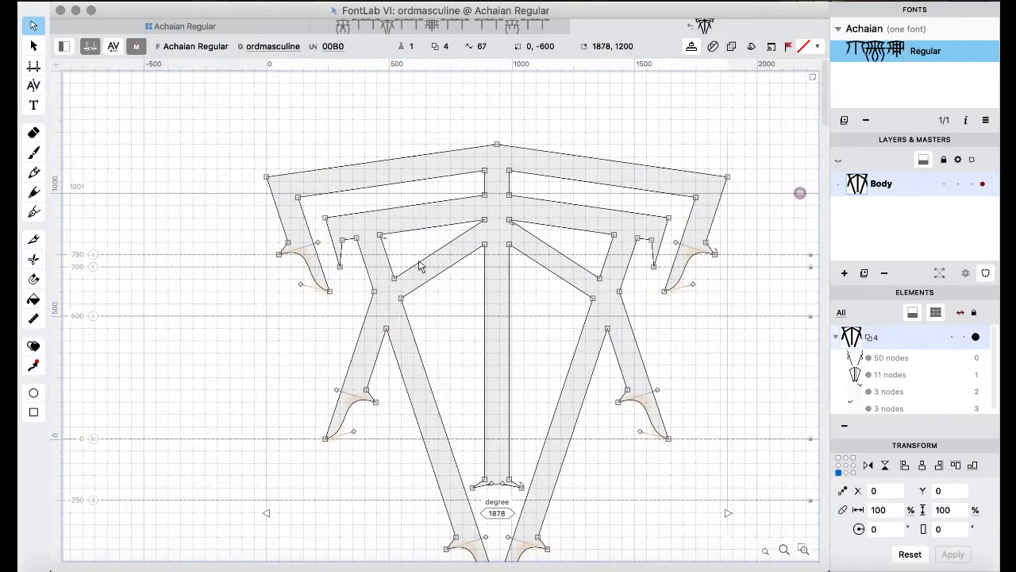
pyautogui.scroll(-1, 420, 264)
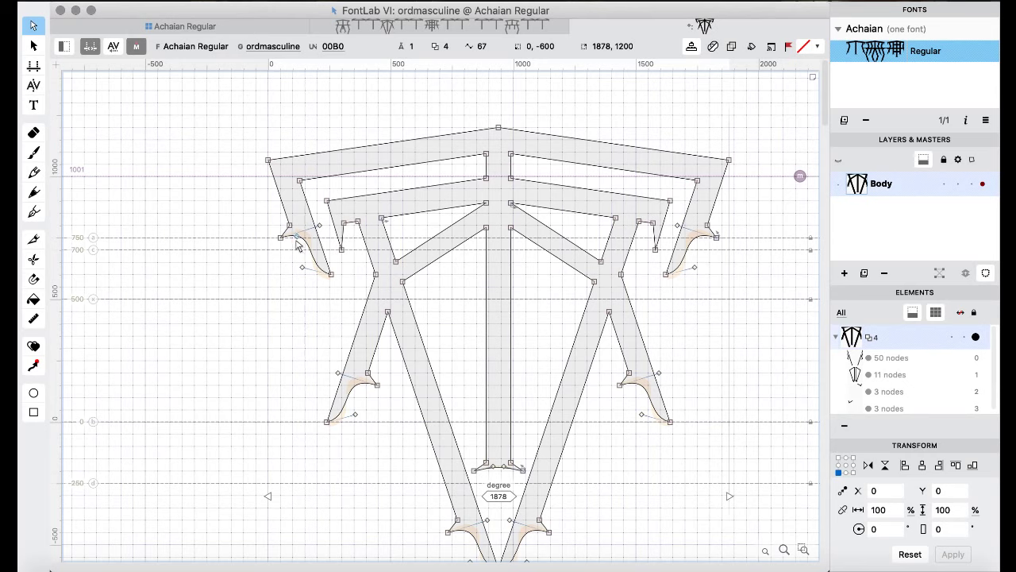
# - Slice across both inner diagonal strokes and both lower crossbar arms of the degree glyph with the Knife tool
pyautogui.click(34, 239)
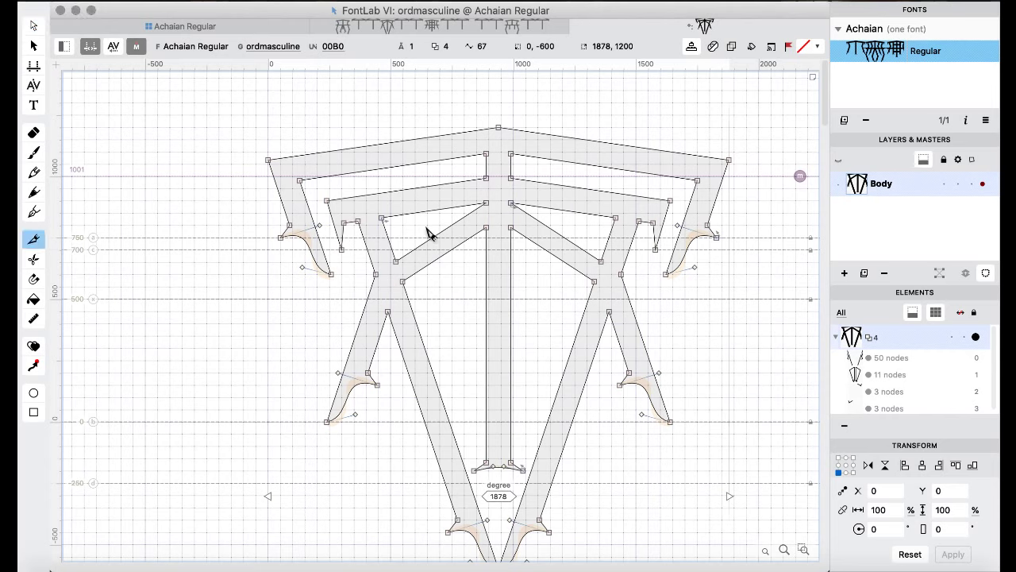
pyautogui.moveTo(423, 230); pyautogui.dragTo(463, 278)
pyautogui.moveTo(570, 223); pyautogui.dragTo(540, 273)
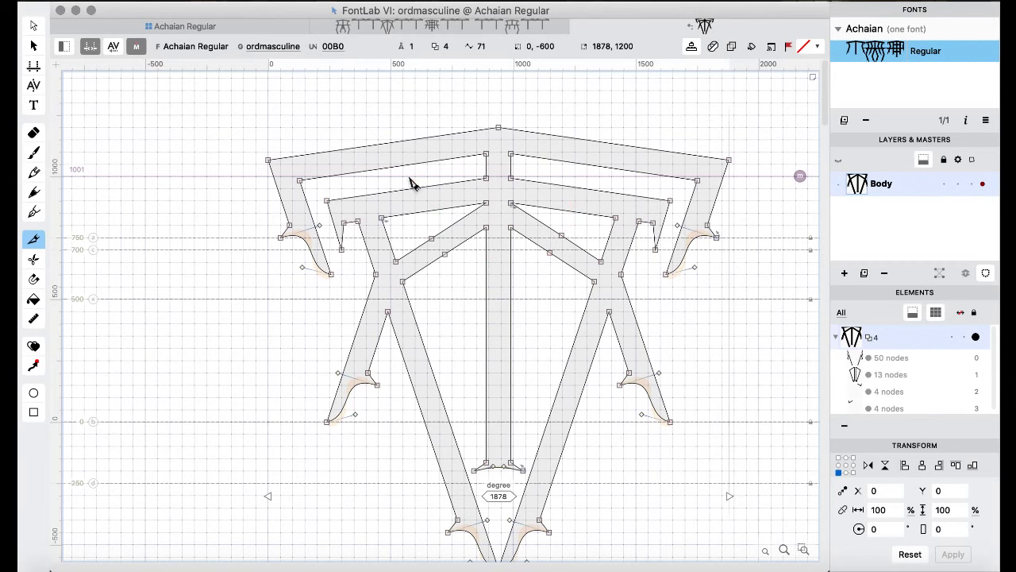
pyautogui.moveTo(411, 182); pyautogui.dragTo(433, 230)
pyautogui.moveTo(594, 179); pyautogui.dragTo(567, 226)
# - Separate the center of the degree glyph from its outer legs with the Scissors tool at the sliced points
pyautogui.click(34, 259)
pyautogui.click(414, 188)
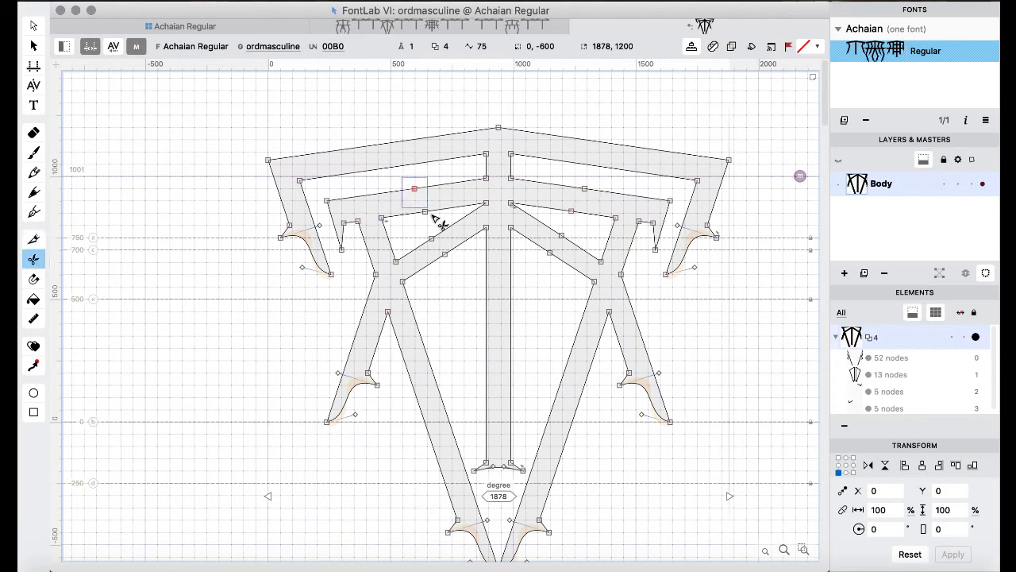
pyautogui.click(430, 216)
pyautogui.moveTo(420, 225); pyautogui.dragTo(461, 268)
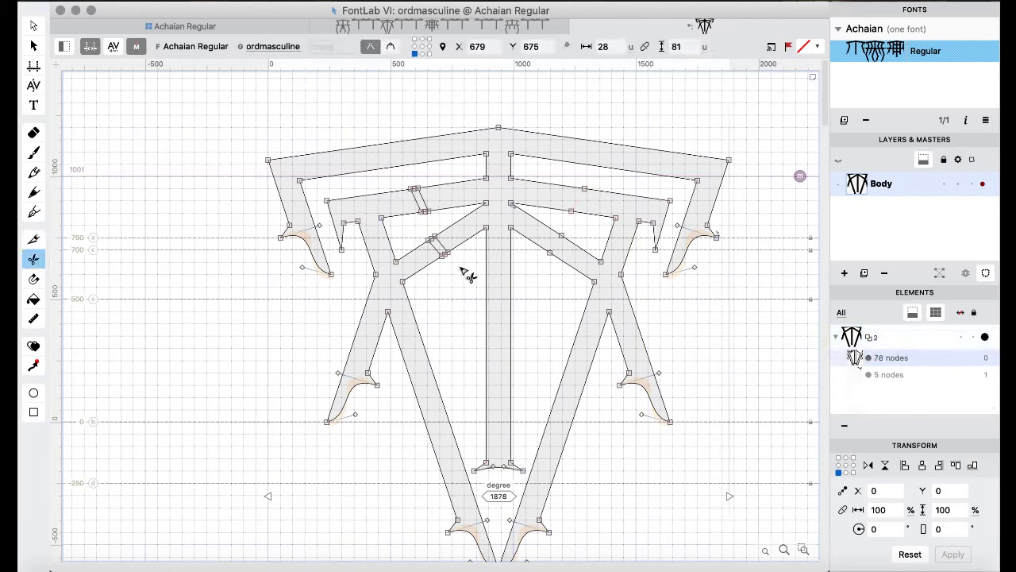
pyautogui.moveTo(577, 171); pyautogui.dragTo(551, 265)
pyautogui.click(567, 228)
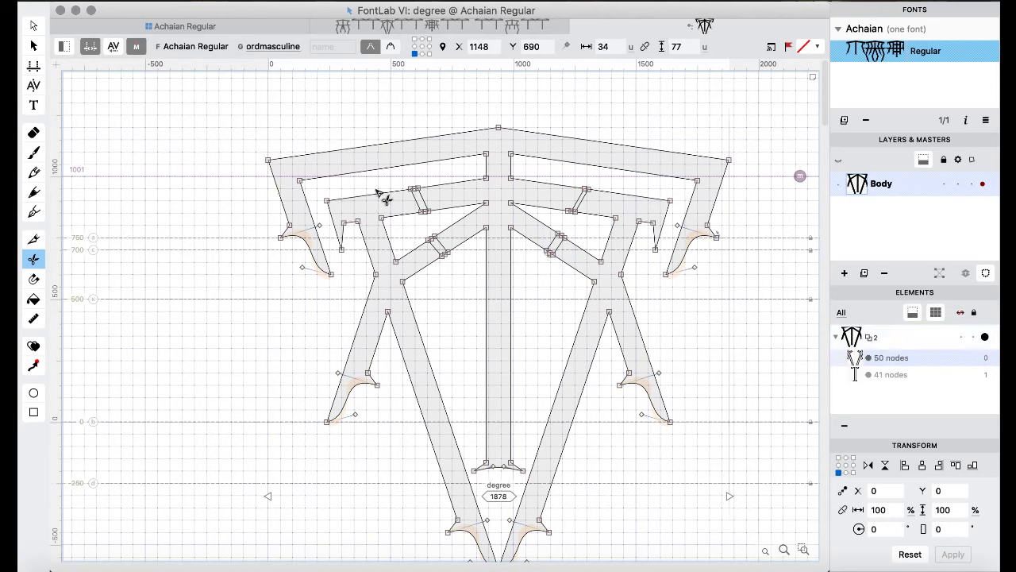
# - Delete the central stem with its attached arm sections and the middle nodes of the outer roof stroke
pyautogui.click(34, 26)
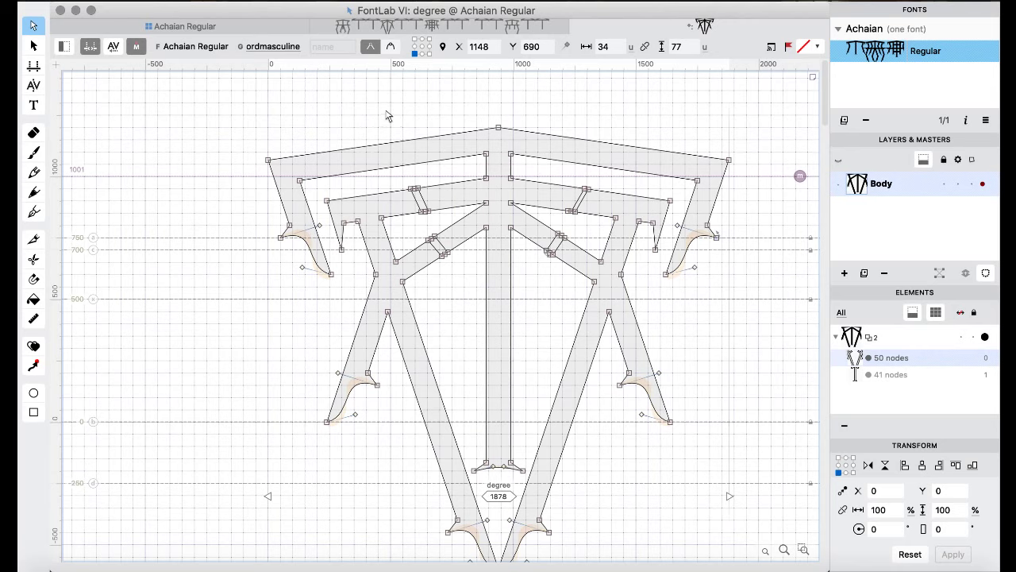
pyautogui.moveTo(384, 110); pyautogui.dragTo(522, 184)
pyautogui.moveTo(394, 96); pyautogui.dragTo(595, 279)
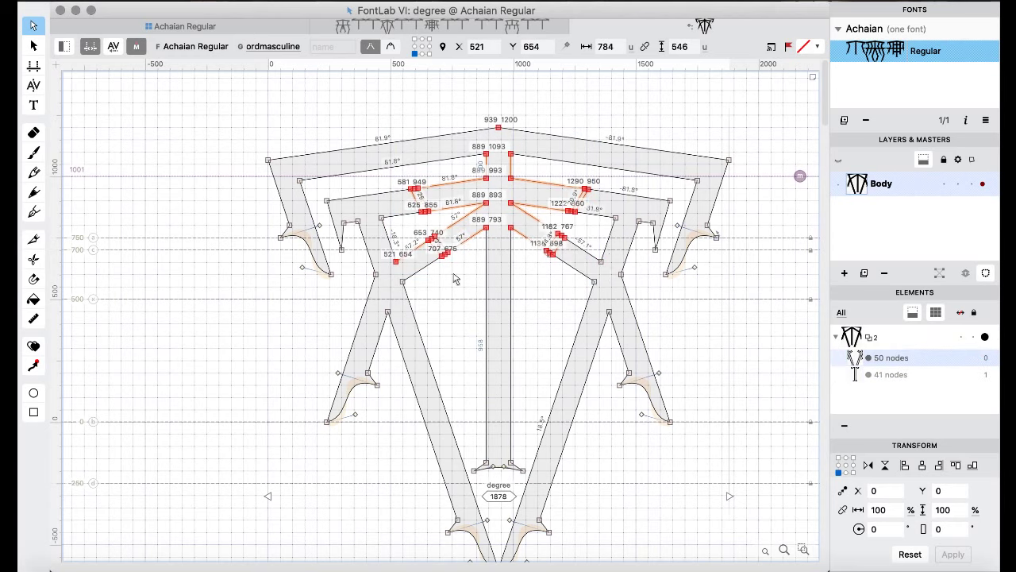
pyautogui.keyDown('shift'); pyautogui.click(396, 260); pyautogui.keyUp('shift')
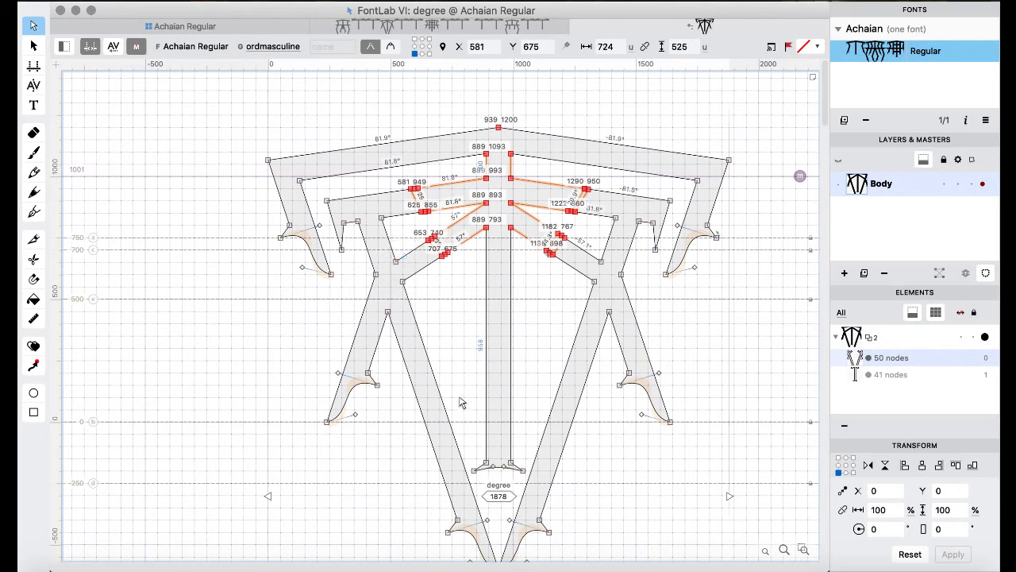
pyautogui.press('BackSpace')
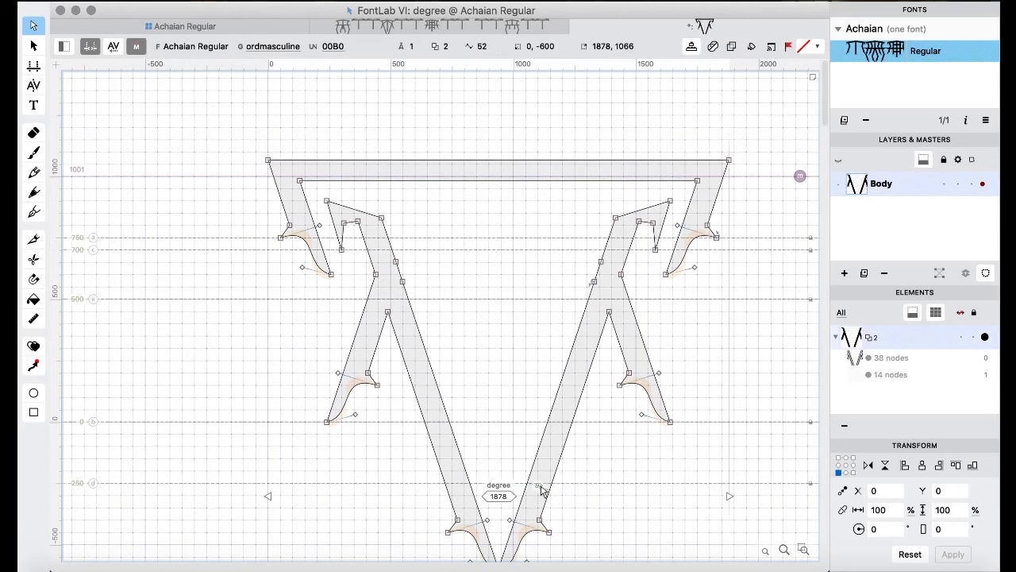
# - Delete the remaining outer roof stroke and the hooked tops of both legs in the degree glyph
pyautogui.moveTo(228, 133); pyautogui.dragTo(322, 274)
pyautogui.moveTo(758, 143); pyautogui.dragTo(658, 274)
pyautogui.press('Delete')
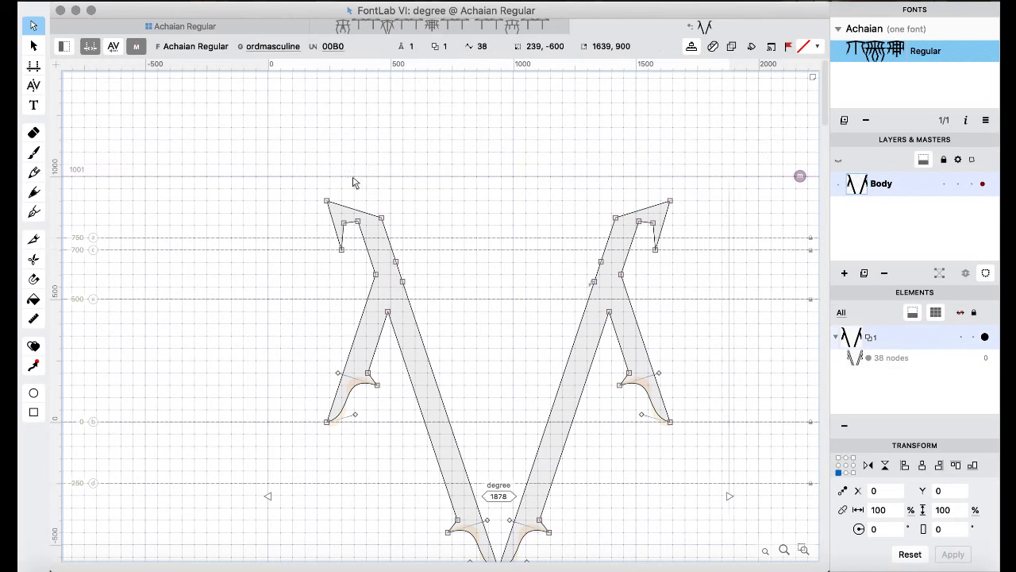
pyautogui.moveTo(243, 149); pyautogui.dragTo(717, 254)
pyautogui.press('Delete')
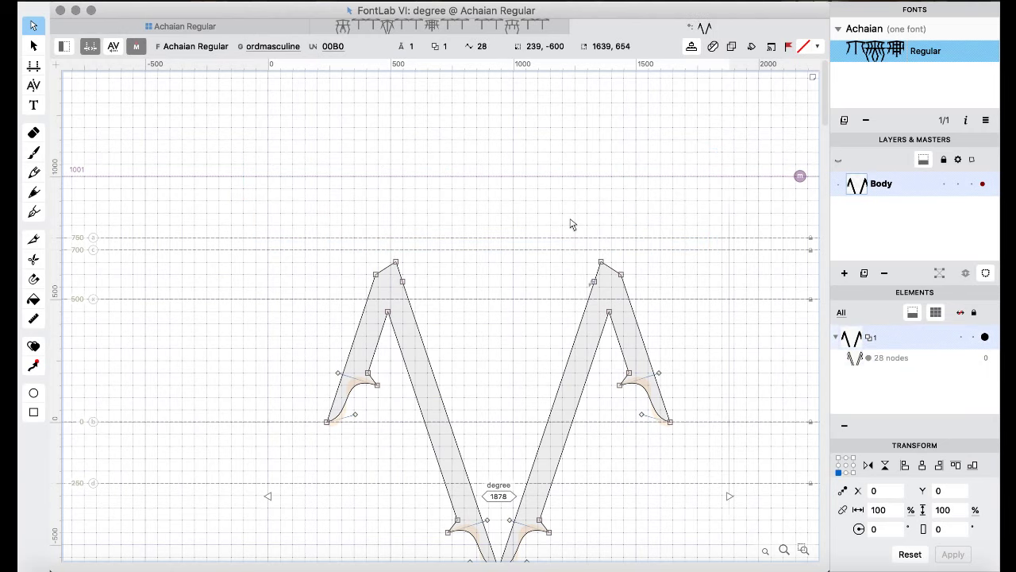
# - Delete both outer legs with their hooked feet and the four leftover junction nodes, leaving only the V-shaped strokes in the degree glyph
pyautogui.scroll(-1, 540, 221)
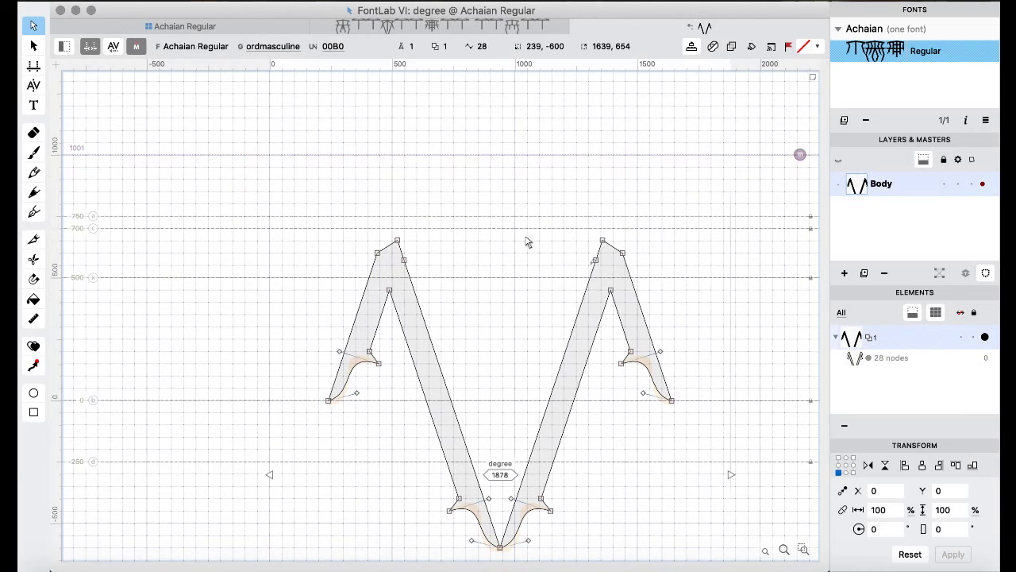
pyautogui.moveTo(291, 328); pyautogui.dragTo(394, 424)
pyautogui.press('Delete')
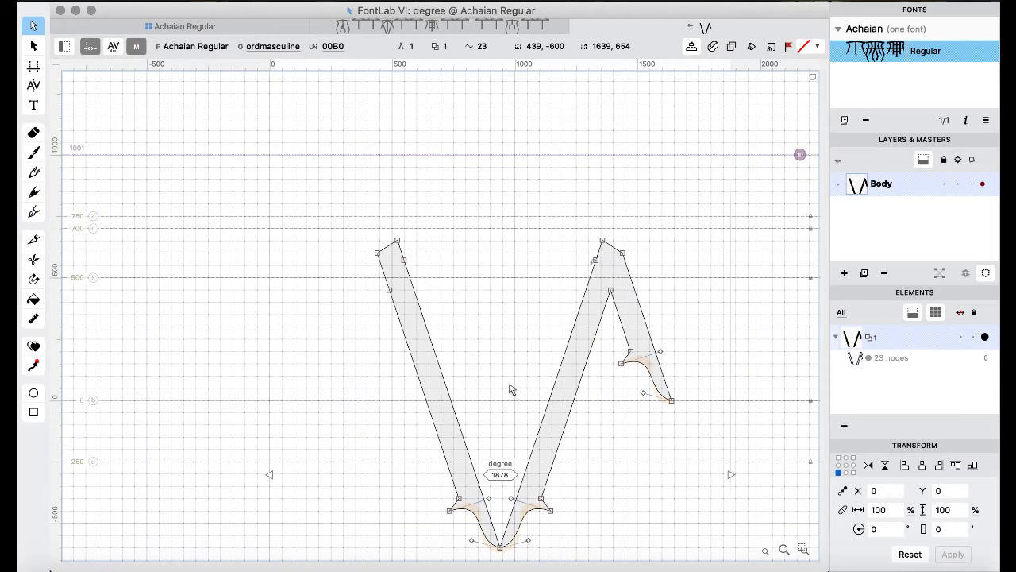
pyautogui.moveTo(686, 318); pyautogui.dragTo(607, 421)
pyautogui.press('Delete')
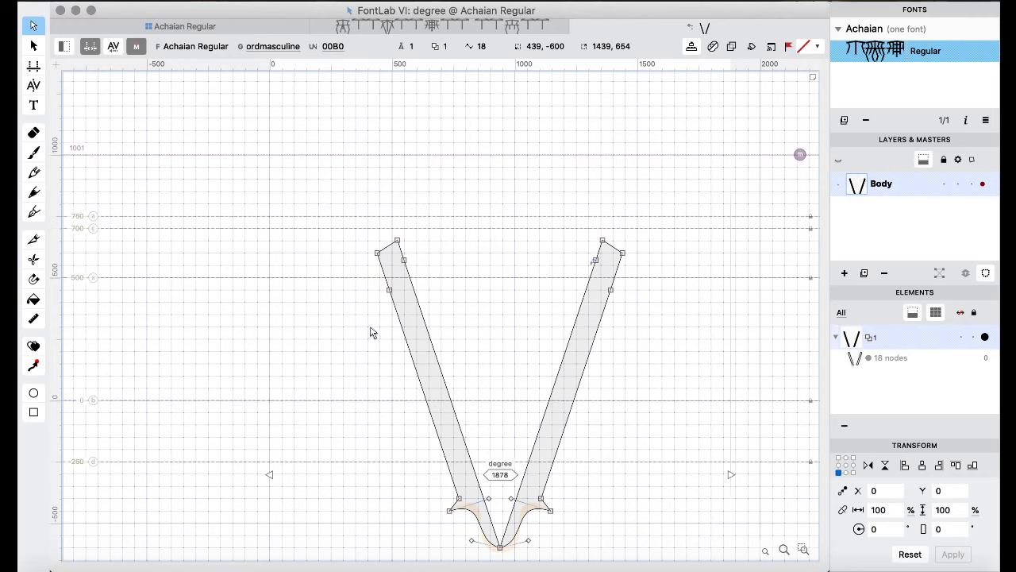
pyautogui.moveTo(370, 328); pyautogui.dragTo(637, 262)
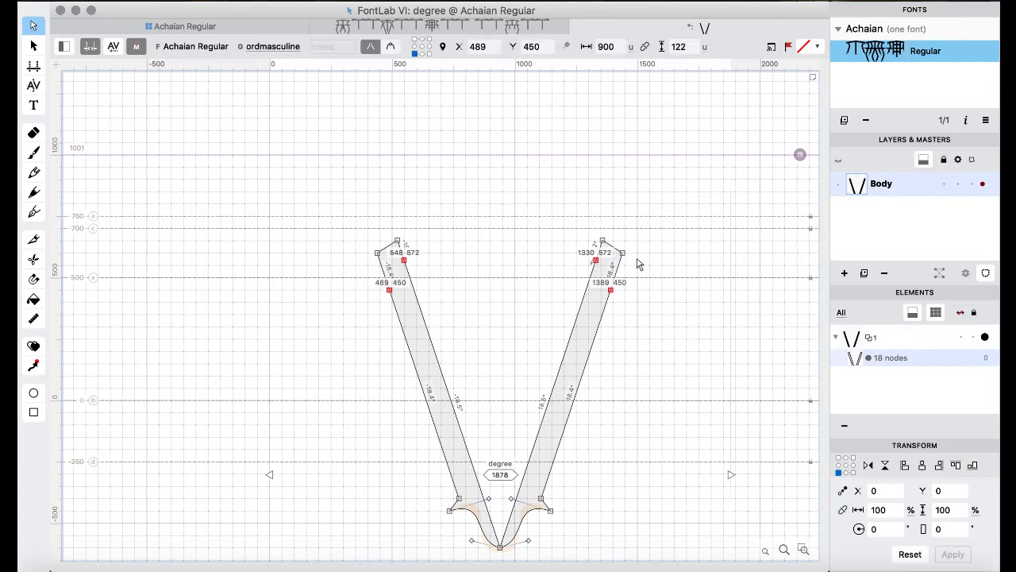
pyautogui.press('Delete')
# - Copy the V-shaped strokes from the degree glyph into the ordmasculine glyph
pyautogui.press('super+a')
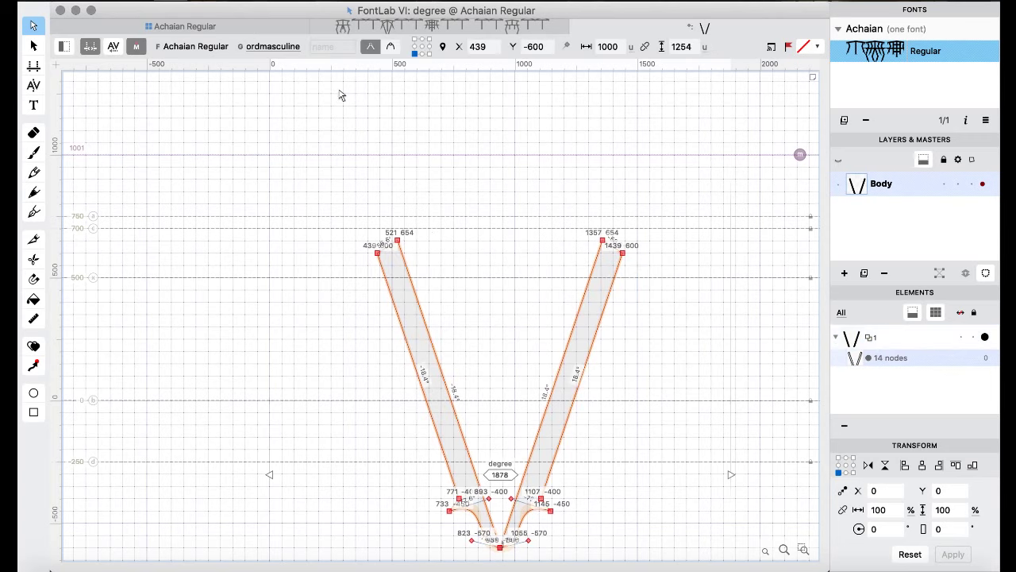
pyautogui.press('super+bracketright')
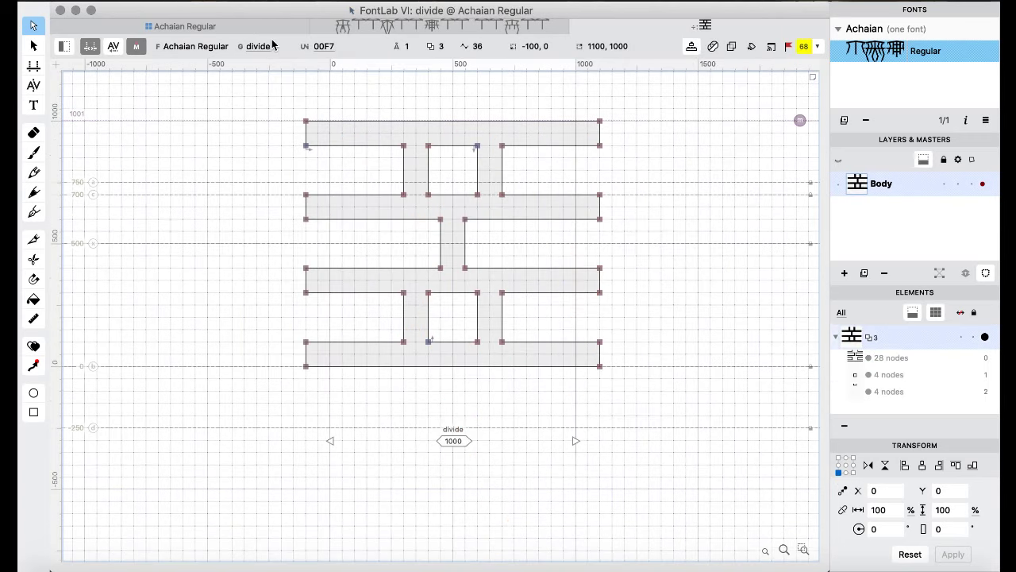
pyautogui.press('super+bracketright')
pyautogui.press('super+bracketright')
# - Move the pasted V-shaped strokes horizontally to X 227 so their upper ends meet the outer leg corners of ordmasculine
pyautogui.press('super+shift+Left')
pyautogui.press('super+shift+Left')
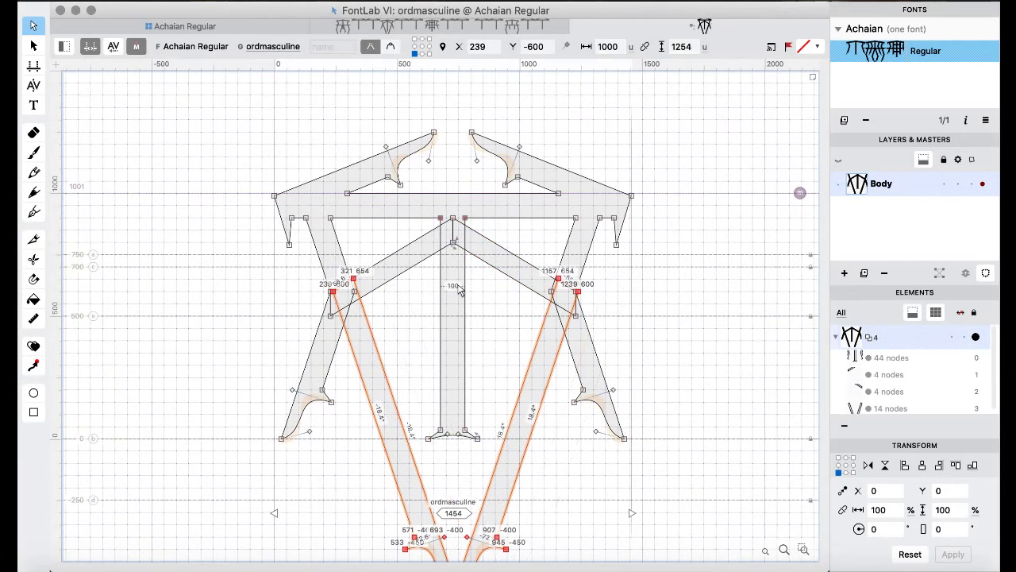
pyautogui.press('super+shift+Right')
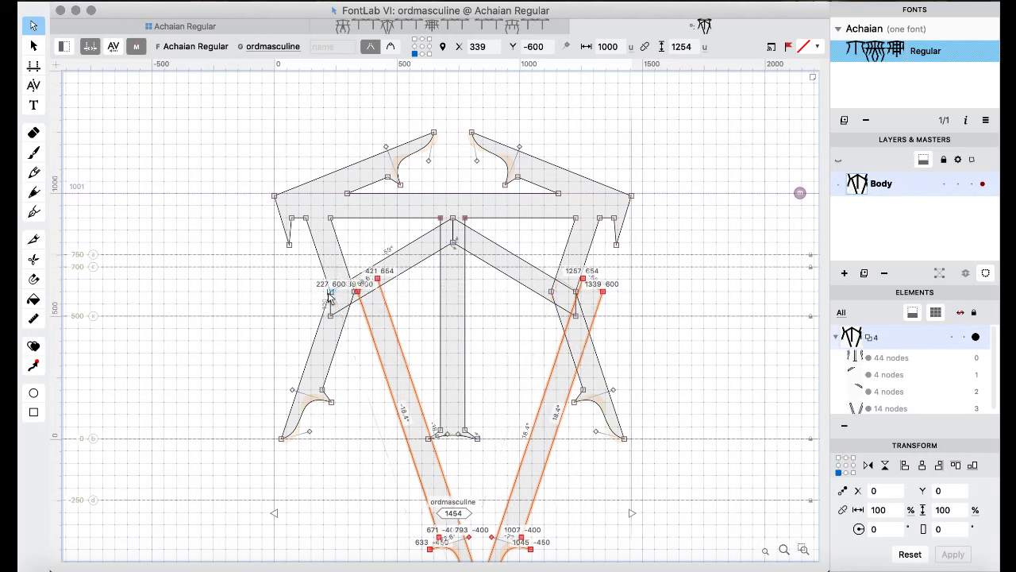
pyautogui.press('super+shift+Left')
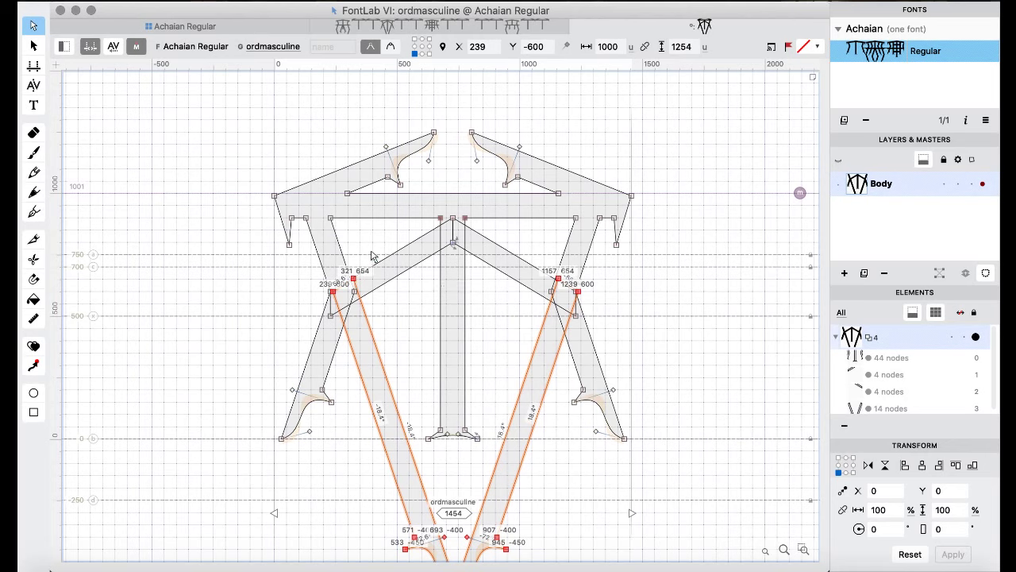
pyautogui.hotkey('shift', 'Left')
pyautogui.press('Left')
pyautogui.press('Left')
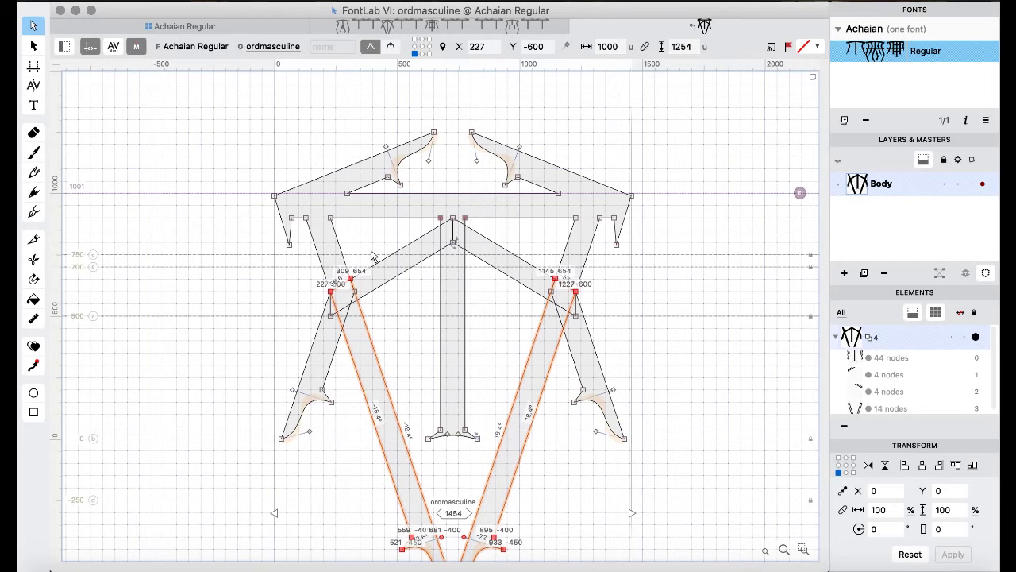
# - Merge all contours of the ordmasculine glyph with Remove Overlap
pyautogui.press('space')
pyautogui.scroll(-3, 640, 293)
pyautogui.press('super+a')
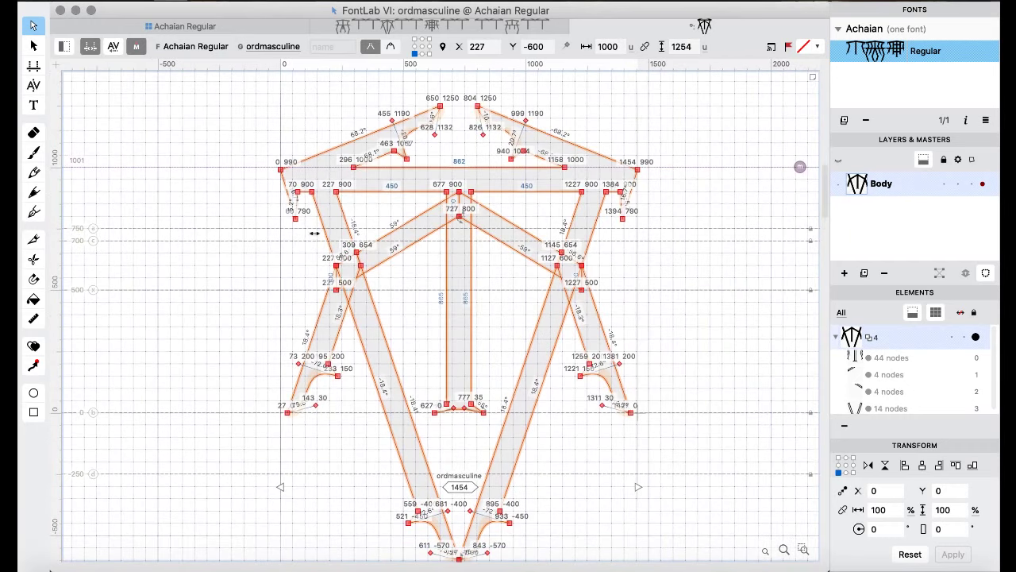
pyautogui.rightClick(213, 213)
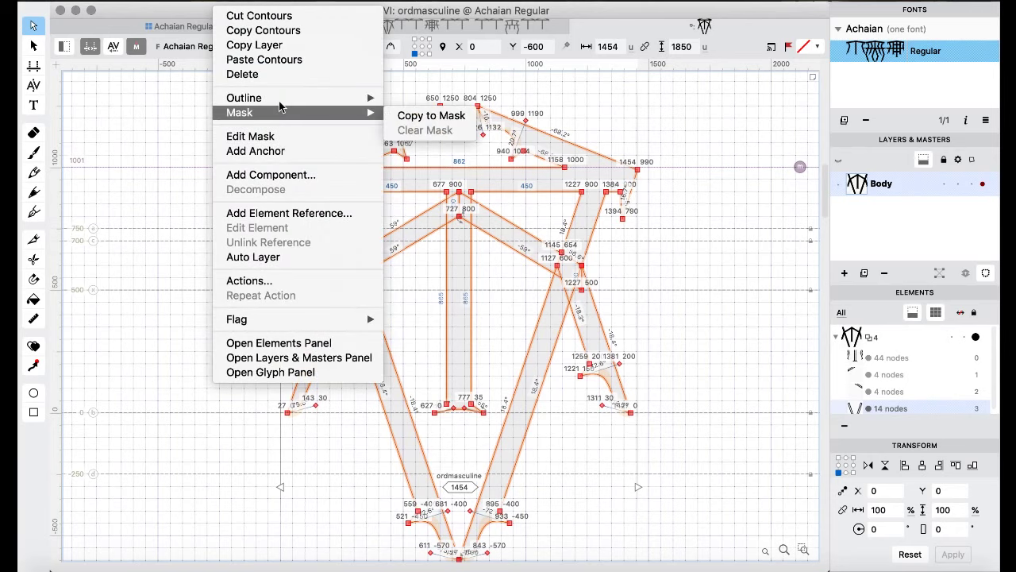
pyautogui.moveTo(276, 97)
pyautogui.click(438, 245)
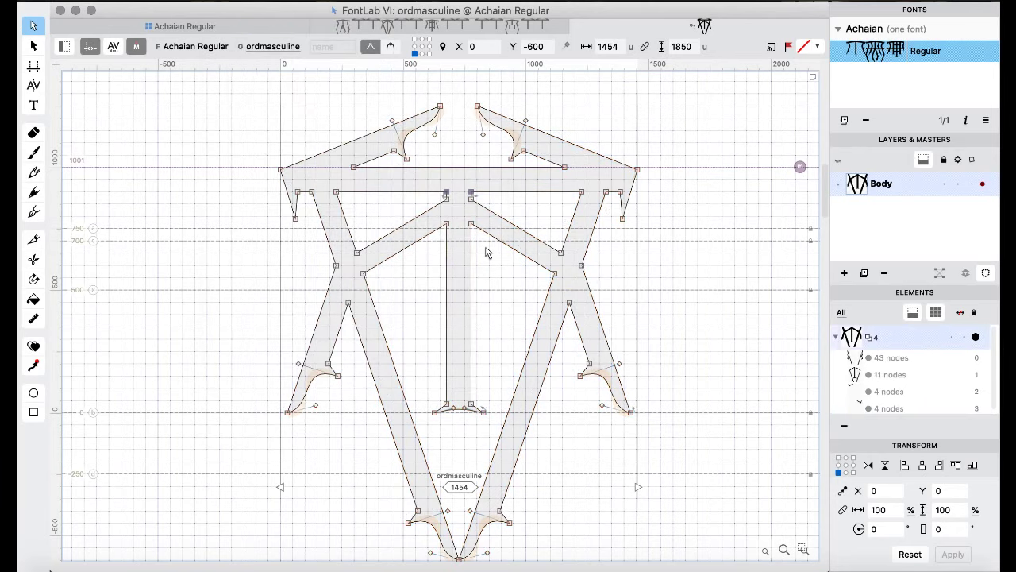
pyautogui.scroll(-1, 488, 252)
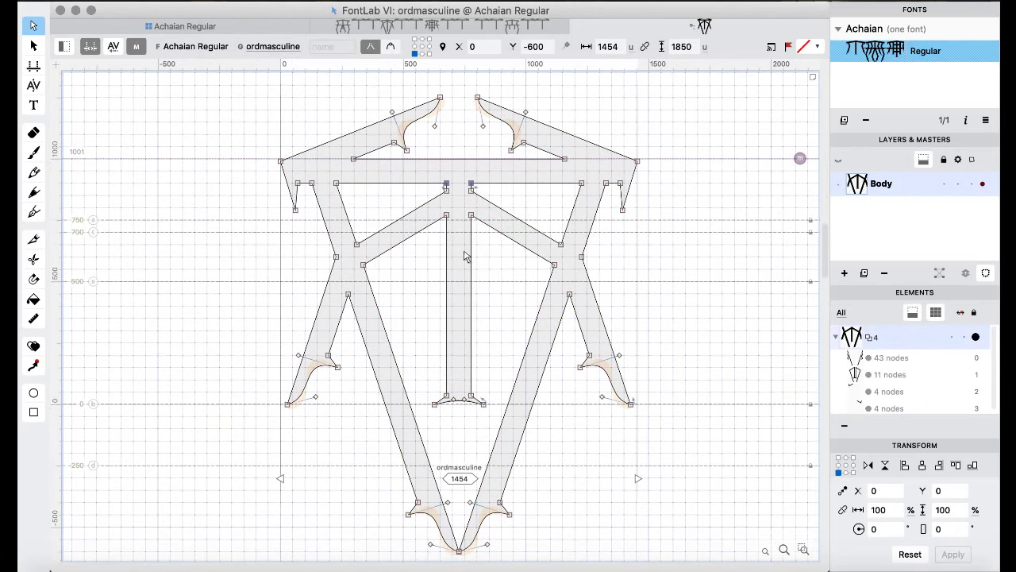
pyautogui.click(336, 257)
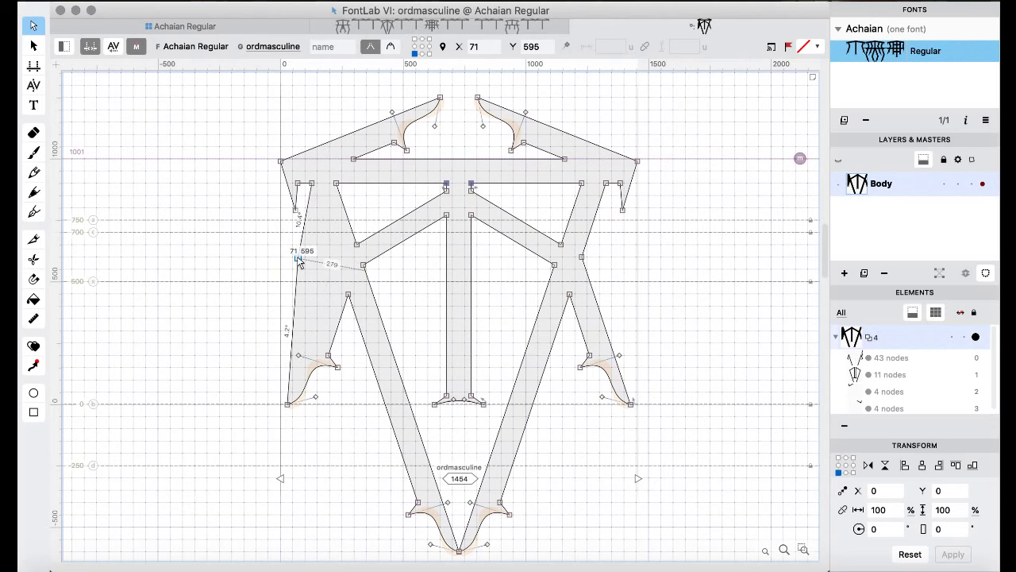
pyautogui.click(301, 262)
pyautogui.moveTo(581, 257); pyautogui.dragTo(679, 262)
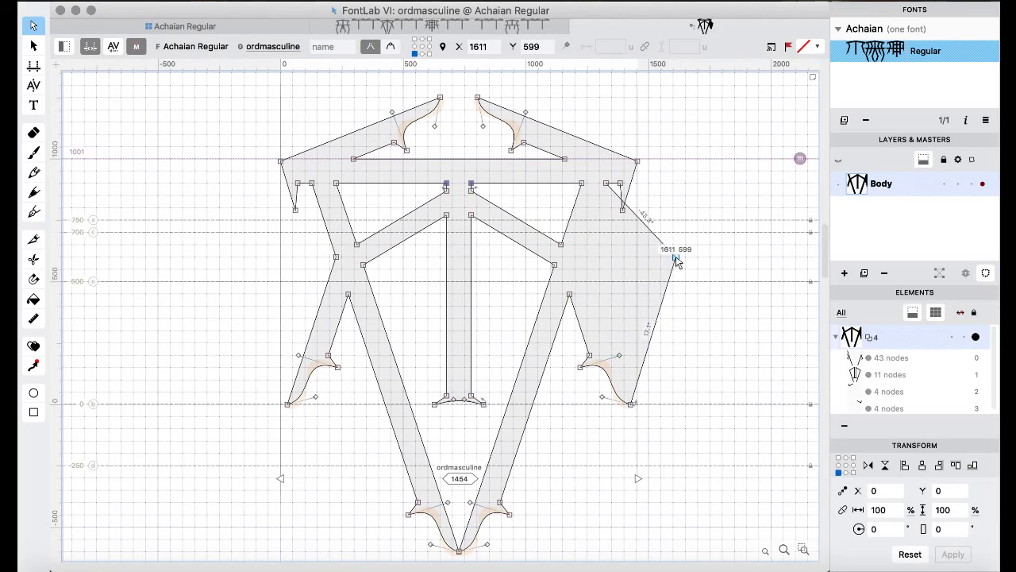
pyautogui.press('super+z')
pyautogui.click(677, 262)
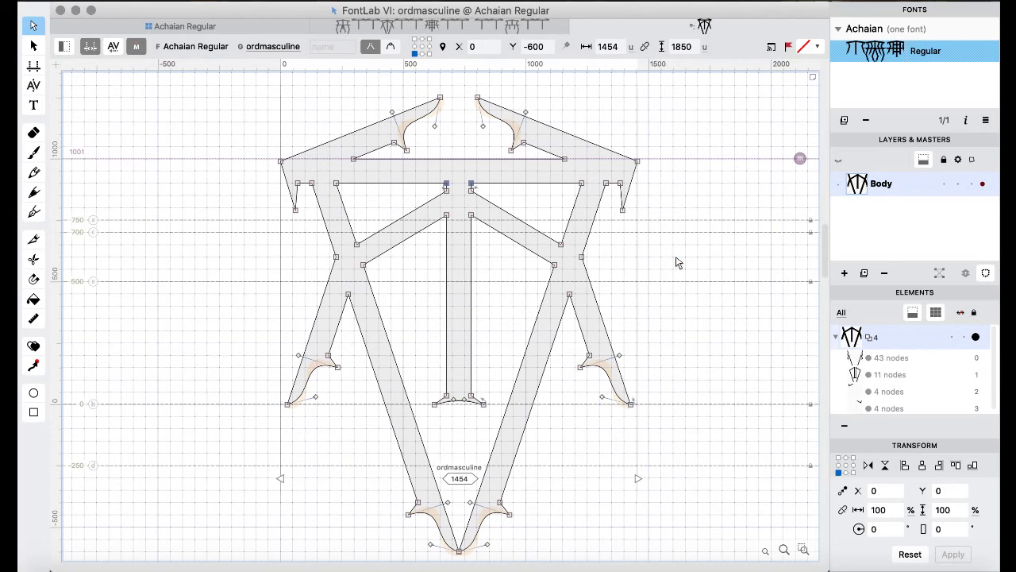
pyautogui.press('super+shift+z')
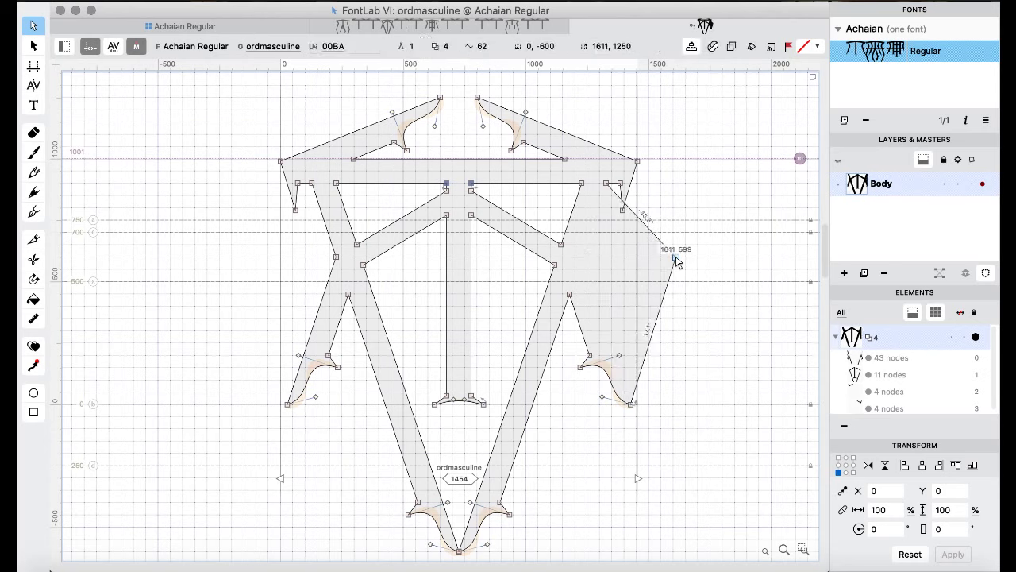
pyautogui.click(710, 230)
pyautogui.press('super+z')
# - Copy the currency glyph's diagonal stroke into the empty copyright glyph
pyautogui.press('super+a')
pyautogui.press('Tab')
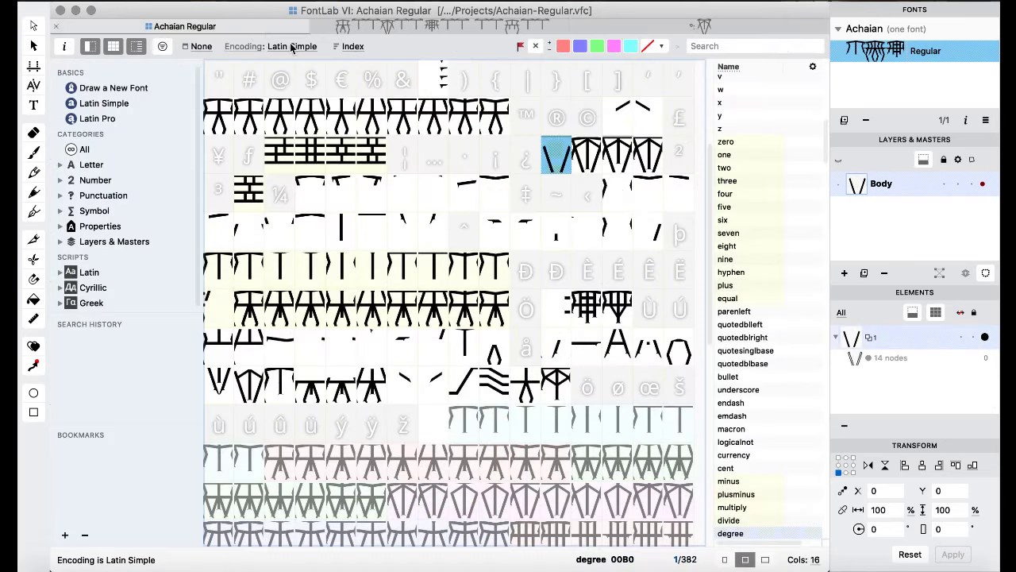
pyautogui.click(256, 33)
pyautogui.click(625, 133)
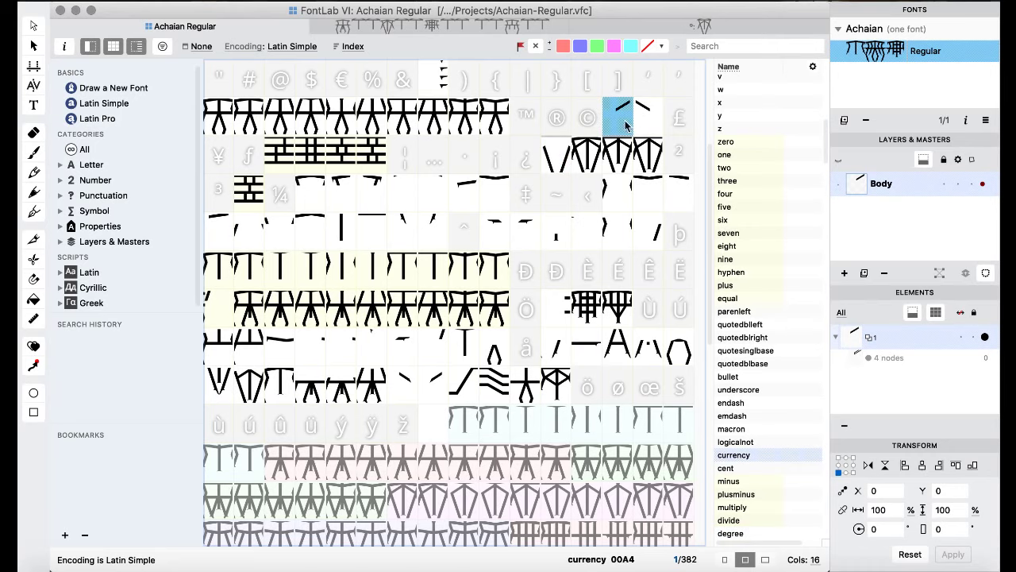
pyautogui.click(590, 119)
# - Copy the cent glyph's diagonal stroke and paste it into the copyright glyph
pyautogui.doubleClick(649, 116)
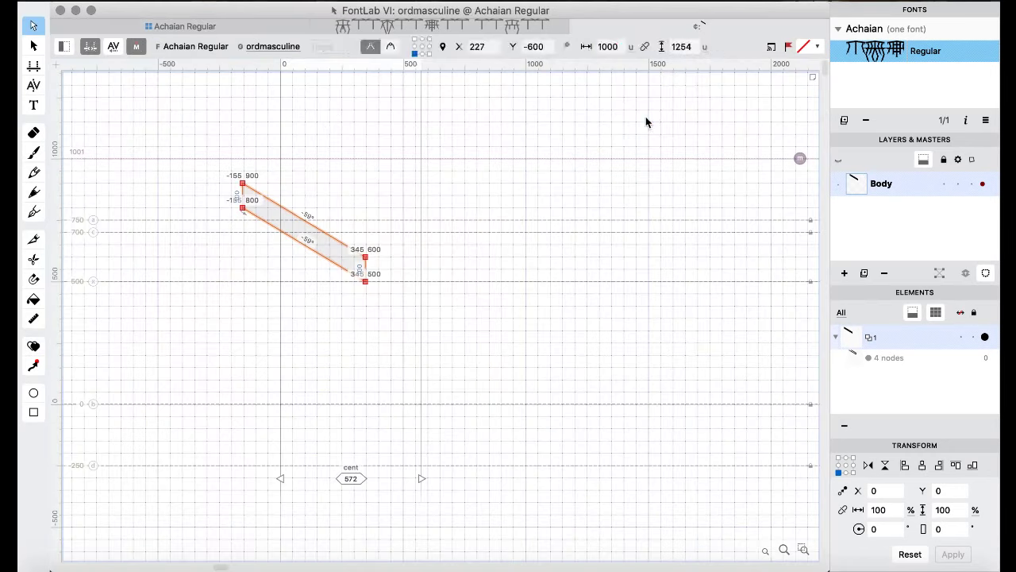
pyautogui.click(218, 23)
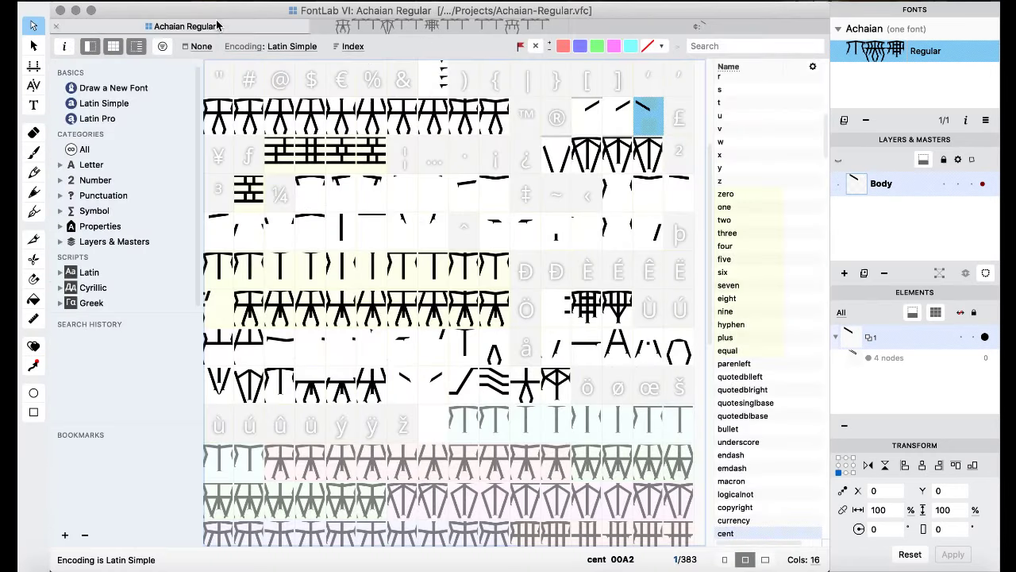
pyautogui.doubleClick(569, 123)
pyautogui.press('super+v')
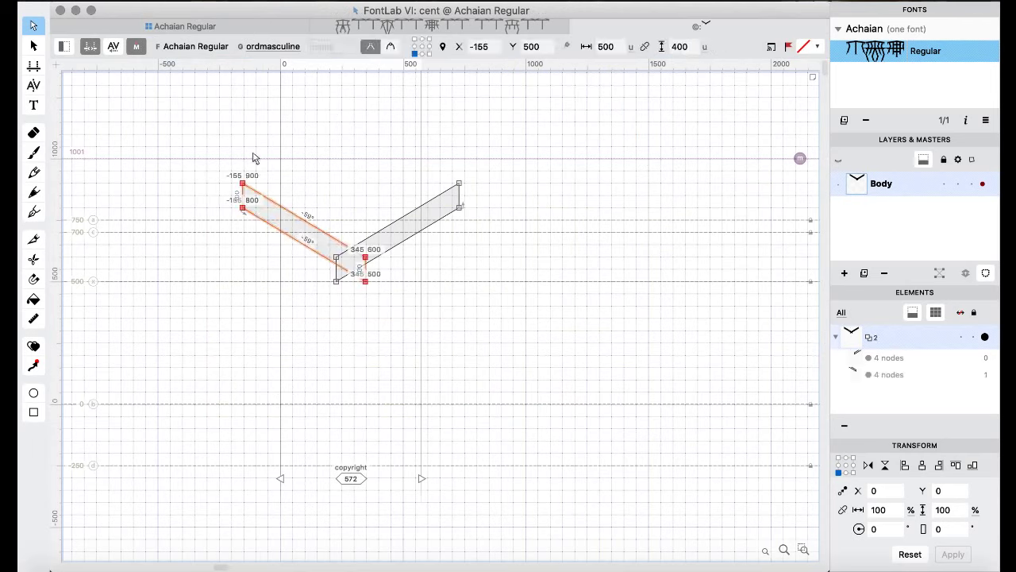
# - Join the pasted stroke to the other at X 727 as a roof shape and merge both with Remove Overlap
pyautogui.moveTo(247, 186); pyautogui.dragTo(460, 188)
pyautogui.press('super+a')
pyautogui.rightClick(470, 137)
pyautogui.moveTo(586, 230)
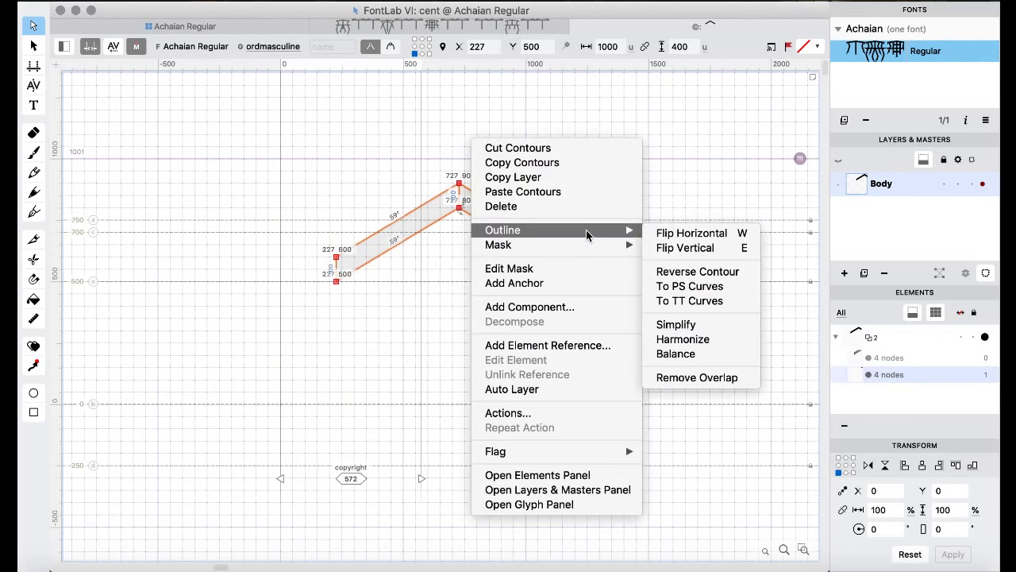
pyautogui.click(724, 377)
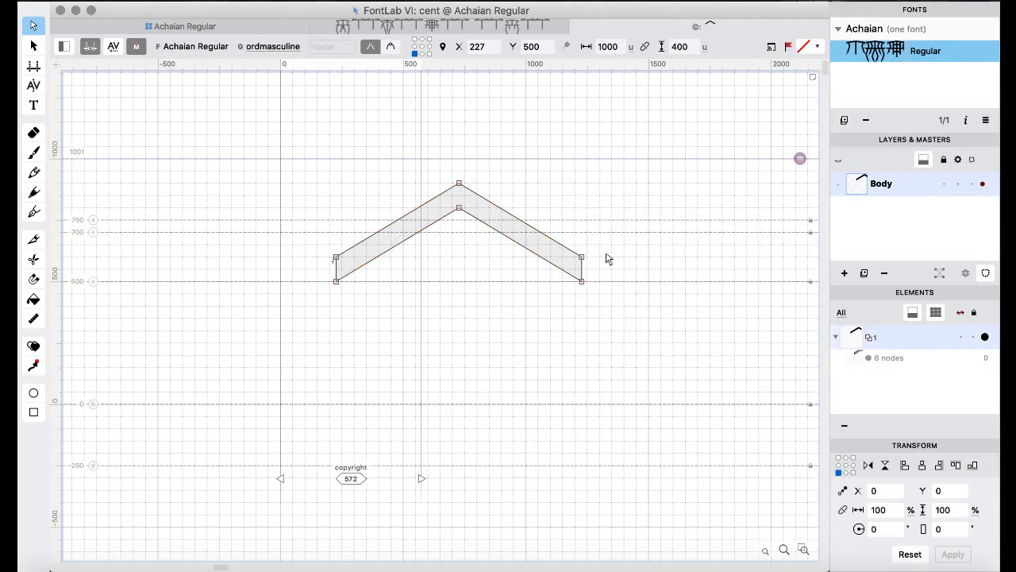
# - Look through the font's glyph overview, examining the daaachaia to duachaia series and the glyph slots of the Latin section
pyautogui.click(246, 27)
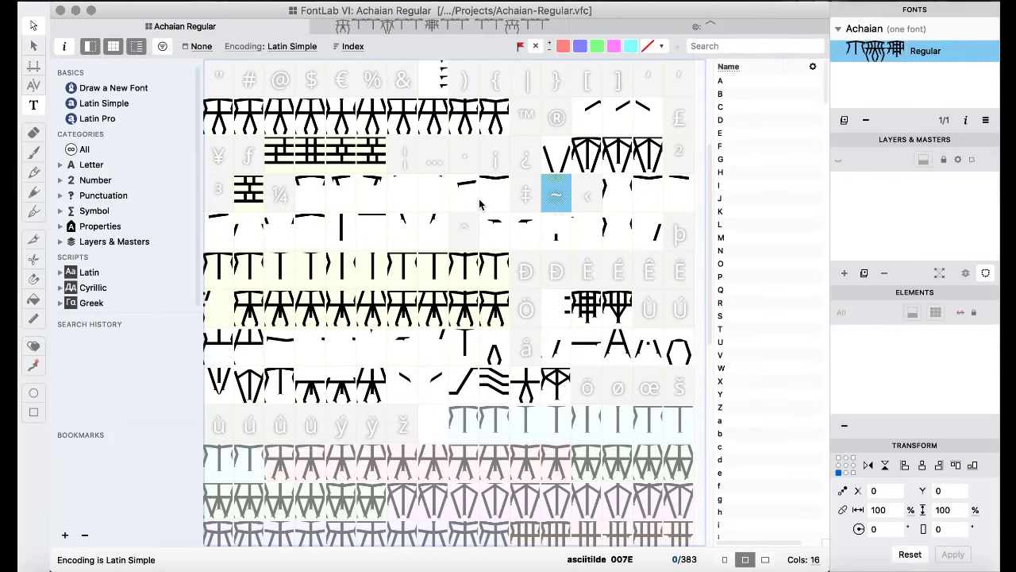
pyautogui.scroll(-15, 479, 202)
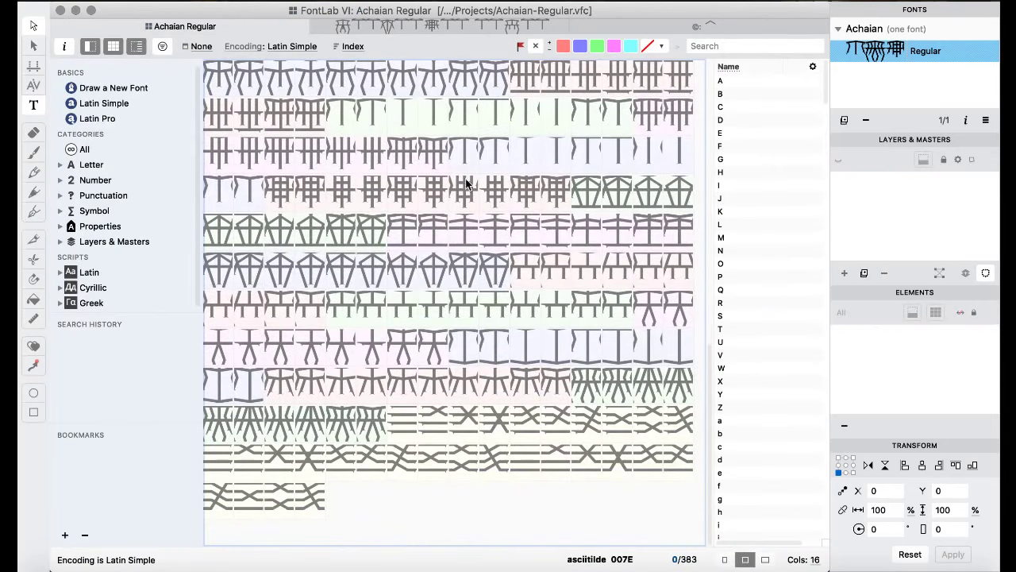
pyautogui.scroll(-5, 464, 176)
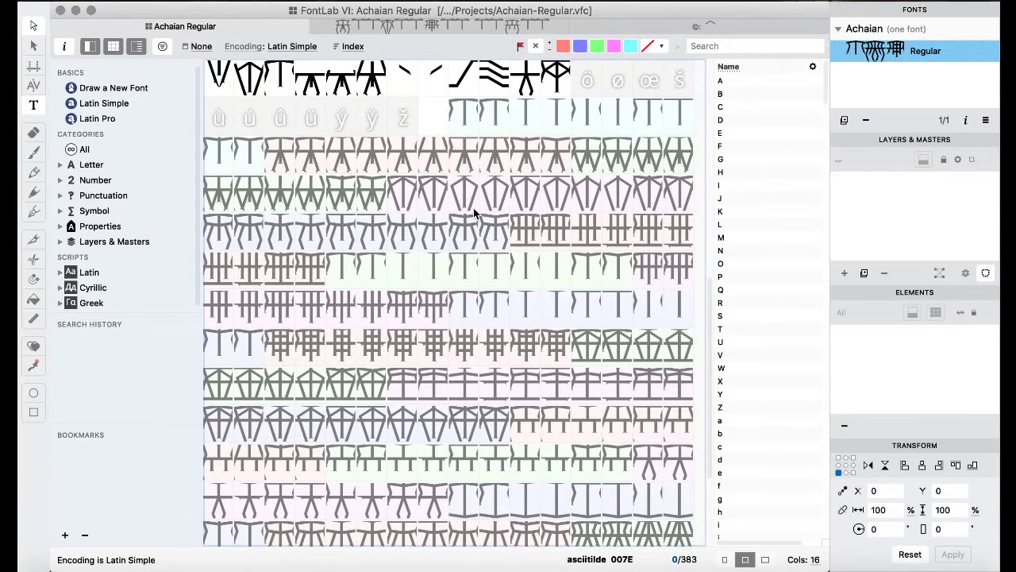
pyautogui.click(404, 196)
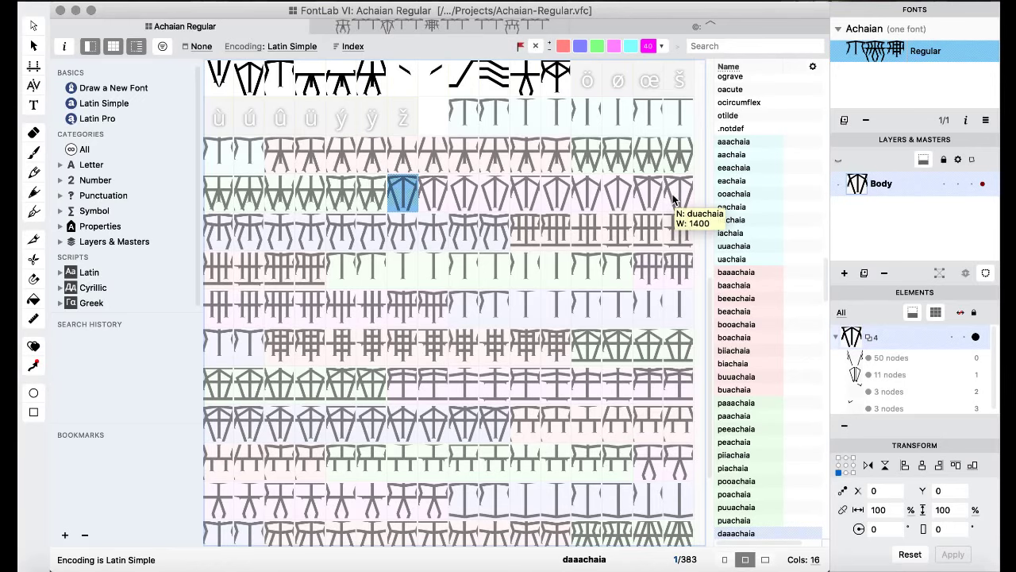
pyautogui.keyDown('shift'); pyautogui.click(673, 200); pyautogui.keyUp('shift')
pyautogui.scroll(5, 520, 208)
pyautogui.scroll(3, 520, 212)
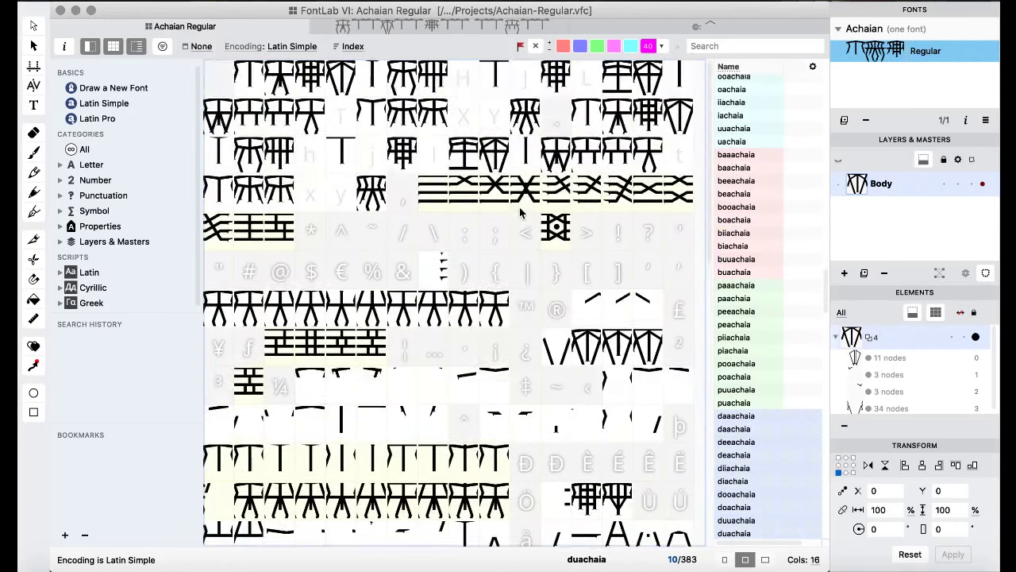
pyautogui.scroll(3, 523, 215)
pyautogui.scroll(-8, 525, 214)
pyautogui.scroll(8, 525, 215)
pyautogui.scroll(-2, 527, 215)
pyautogui.click(434, 205)
pyautogui.scroll(-1, 434, 183)
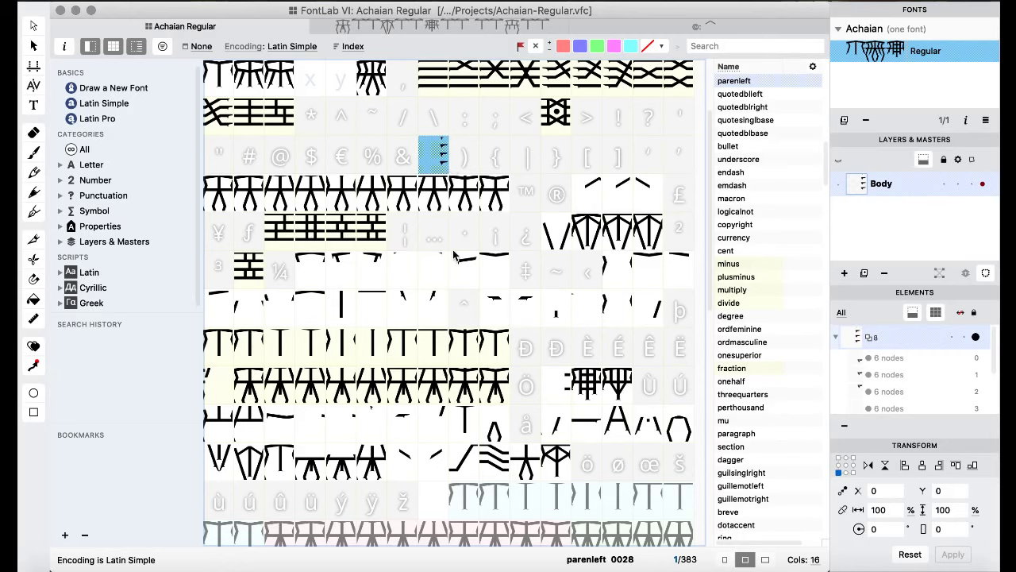
# - Remove the flag color from the glyphs germandbls through Otilde
pyautogui.click(361, 359)
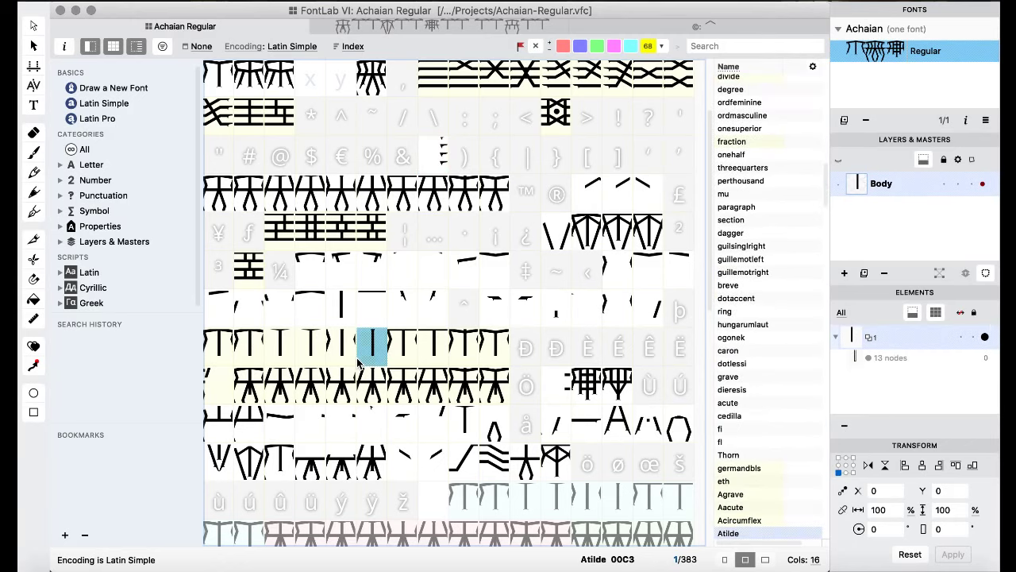
pyautogui.scroll(-3, 359, 363)
pyautogui.click(490, 283)
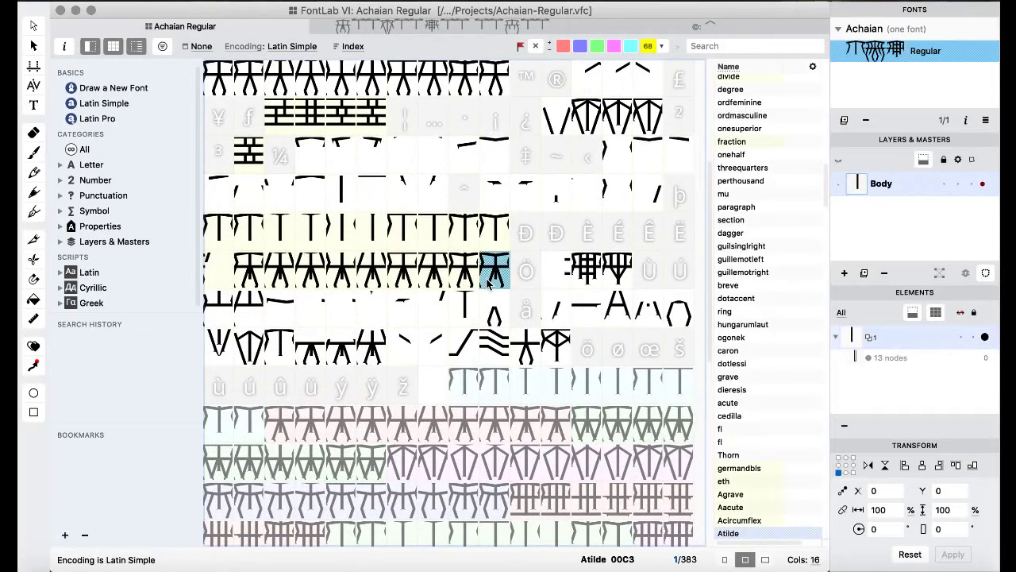
pyautogui.keyDown('shift'); pyautogui.click(227, 237); pyautogui.keyUp('shift')
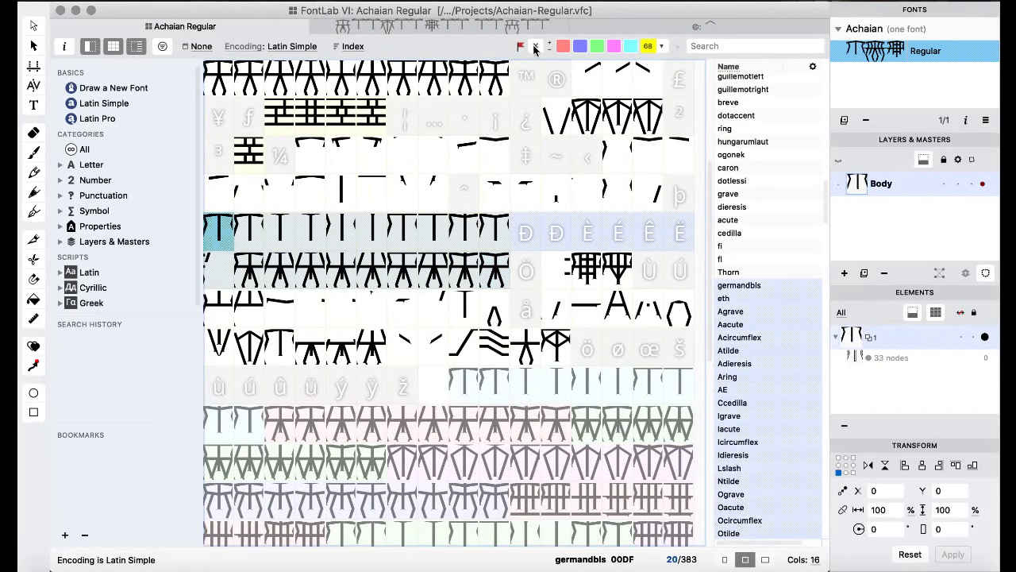
pyautogui.click(433, 199)
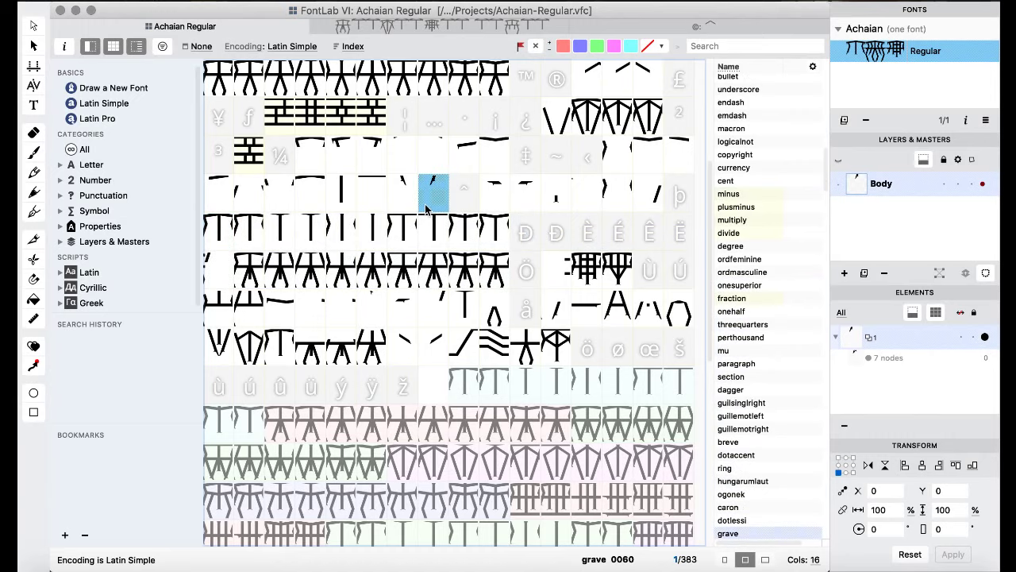
# - Move the parenleft glyph's drawing into the circumflex slot, deleting the parenleft glyph
pyautogui.scroll(5, 426, 208)
pyautogui.click(432, 229)
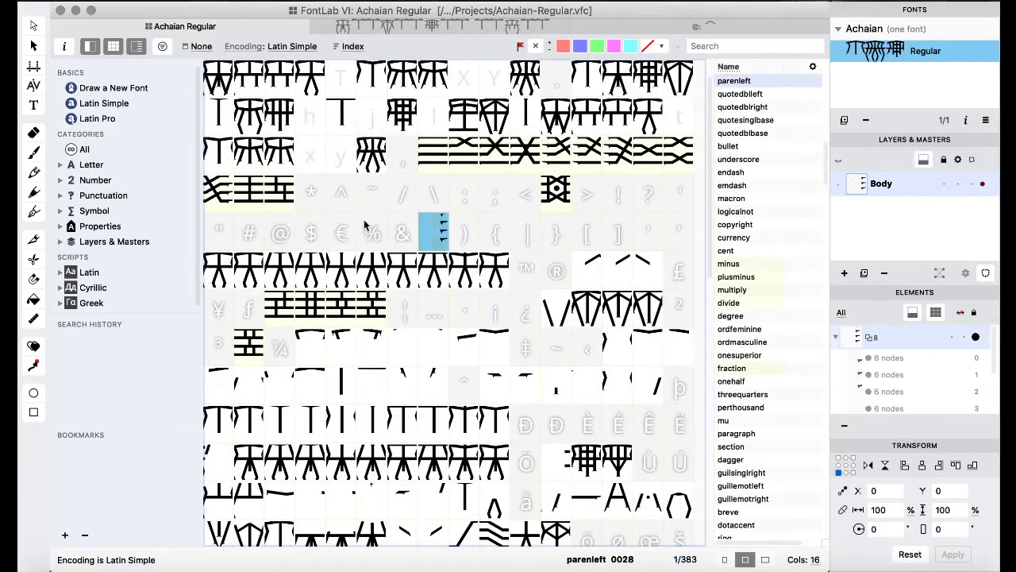
pyautogui.press('Delete')
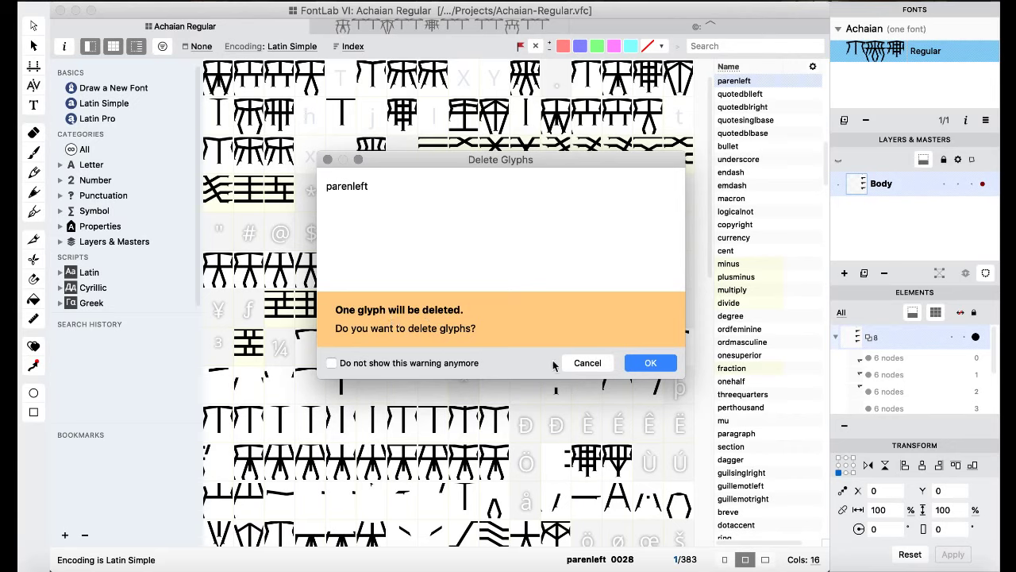
pyautogui.click(648, 363)
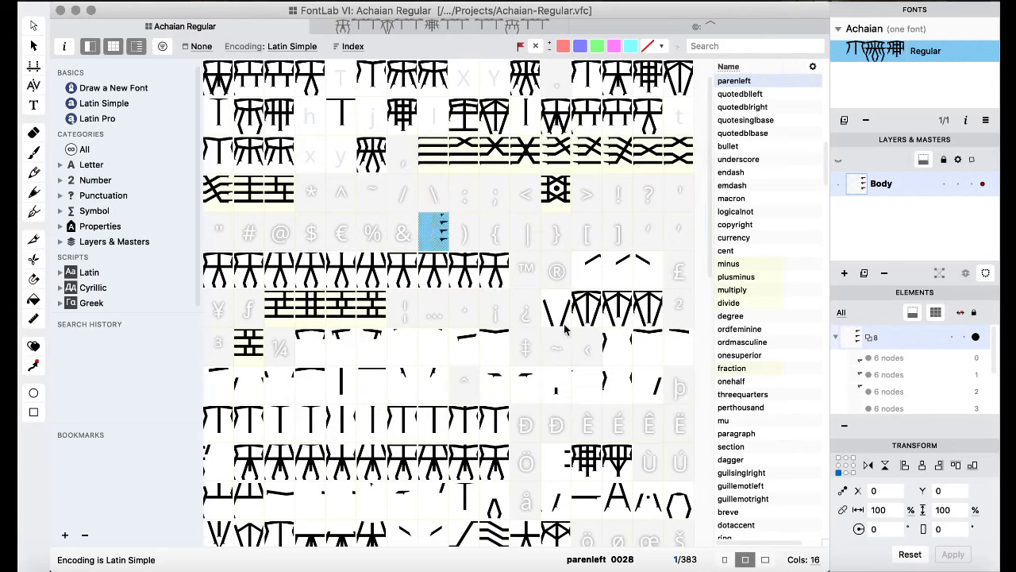
pyautogui.click(466, 390)
pyautogui.click(465, 310)
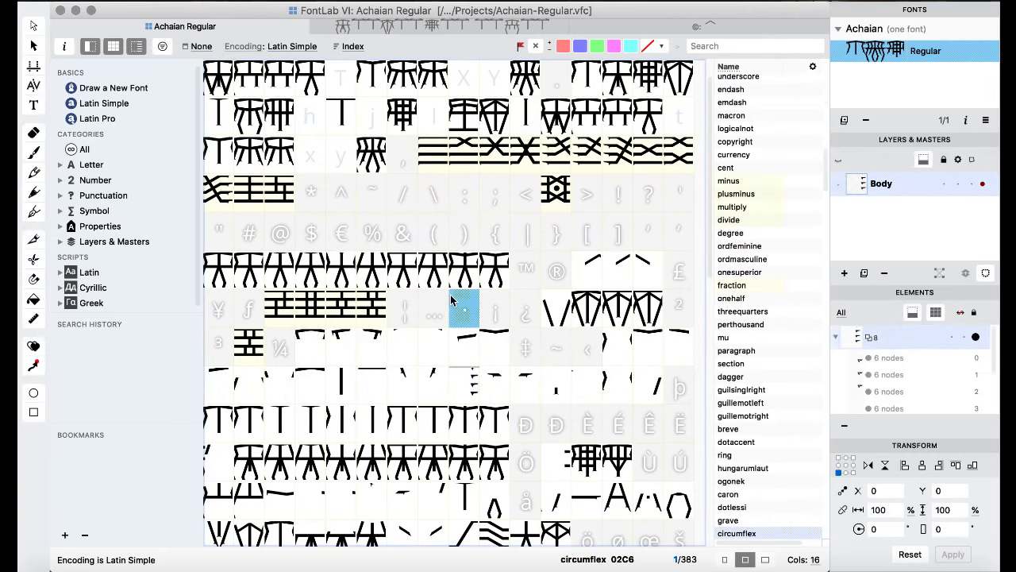
# - Look through the glyph overview, examining the slots around ellipsis, parenleft, periodcentered and daggerdbl and the Achaian series below them
pyautogui.click(425, 307)
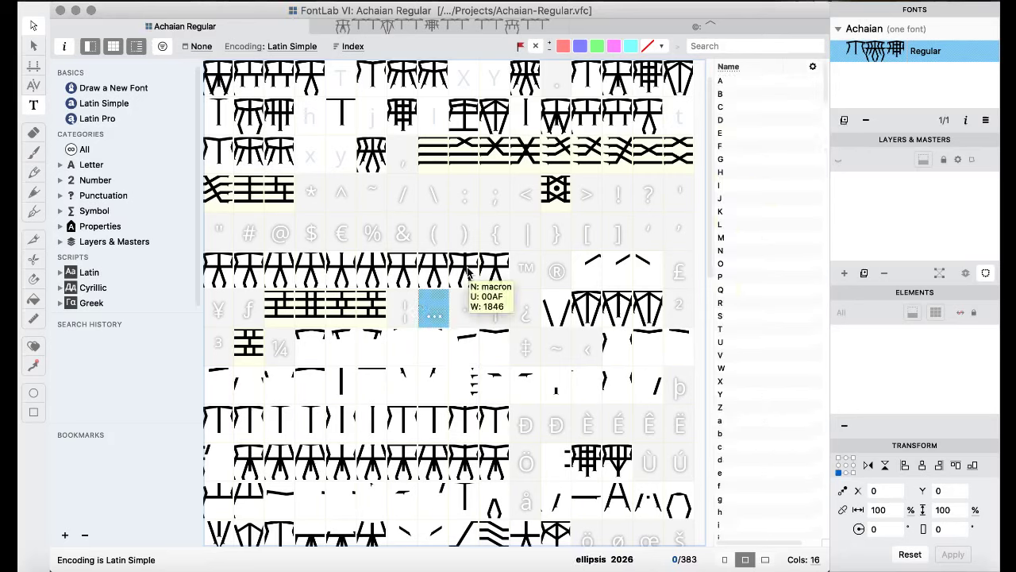
pyautogui.click(425, 245)
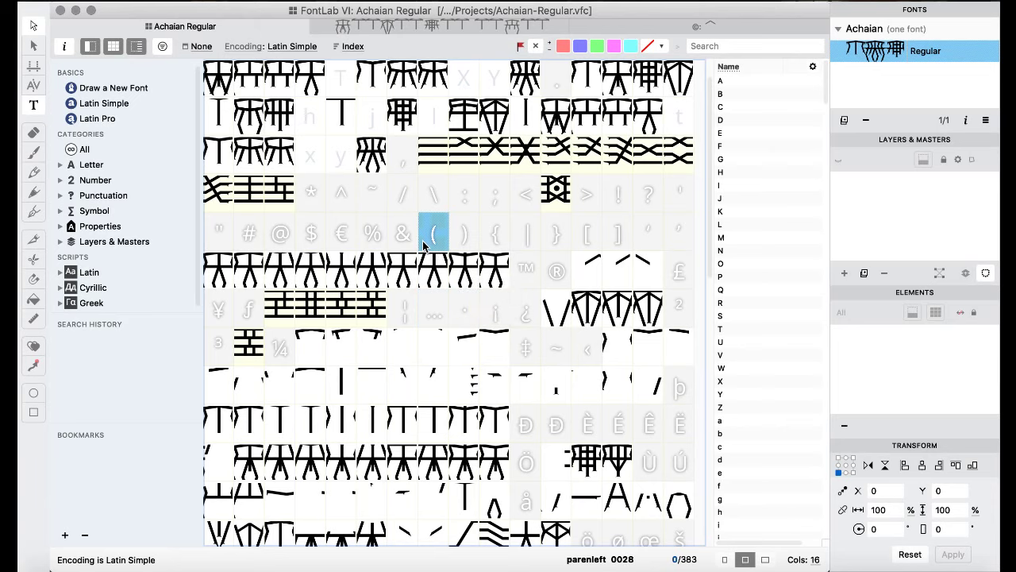
pyautogui.scroll(-7, 432, 248)
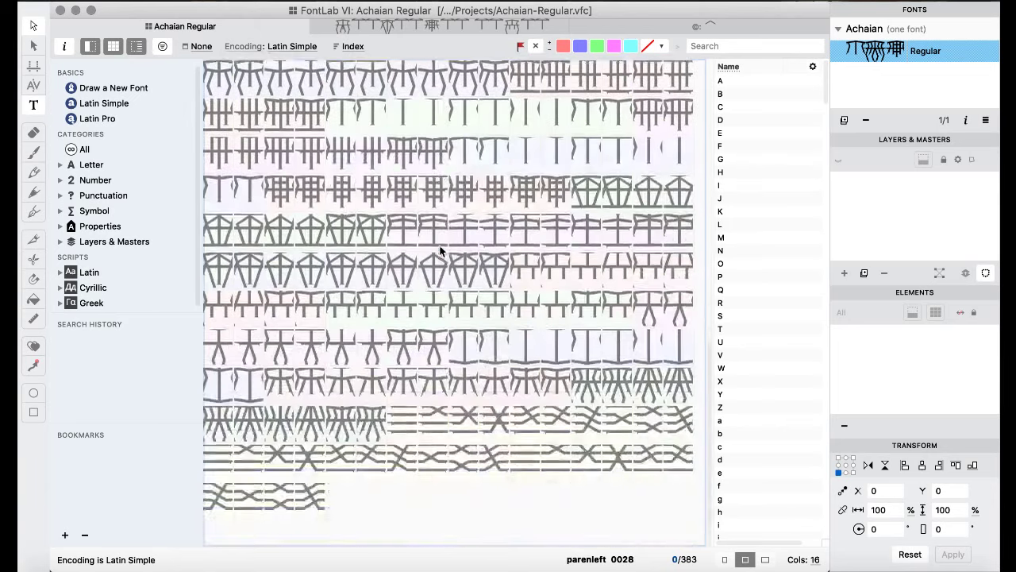
pyautogui.scroll(8, 440, 252)
pyautogui.scroll(-4, 612, 295)
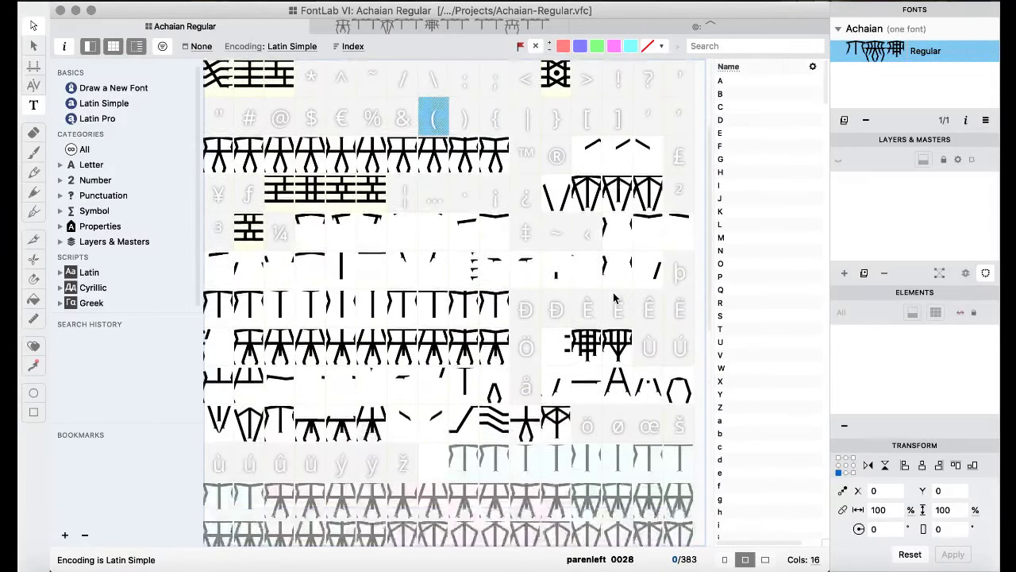
pyautogui.scroll(1, 567, 175)
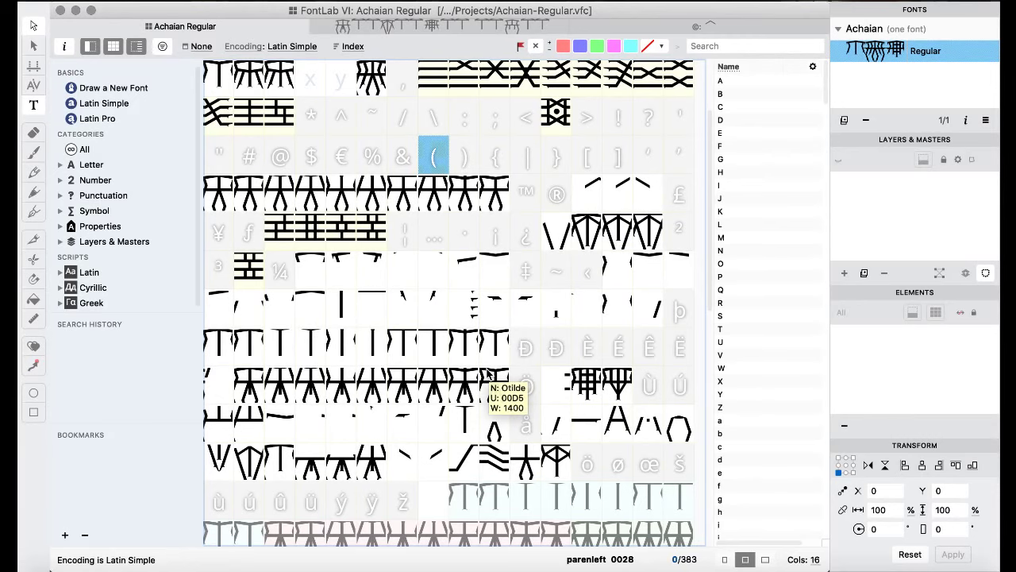
pyautogui.click(473, 248)
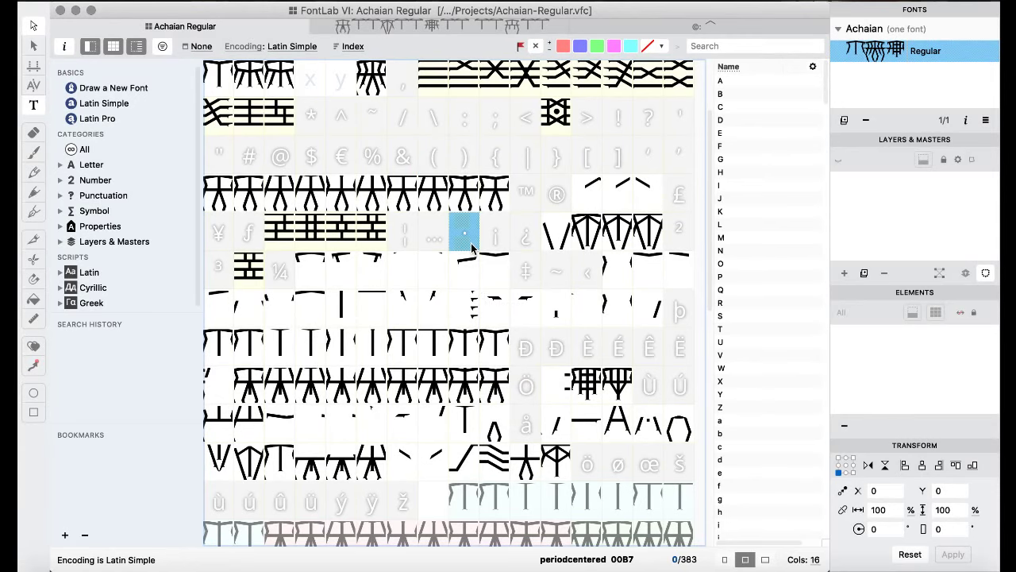
pyautogui.scroll(-2, 473, 248)
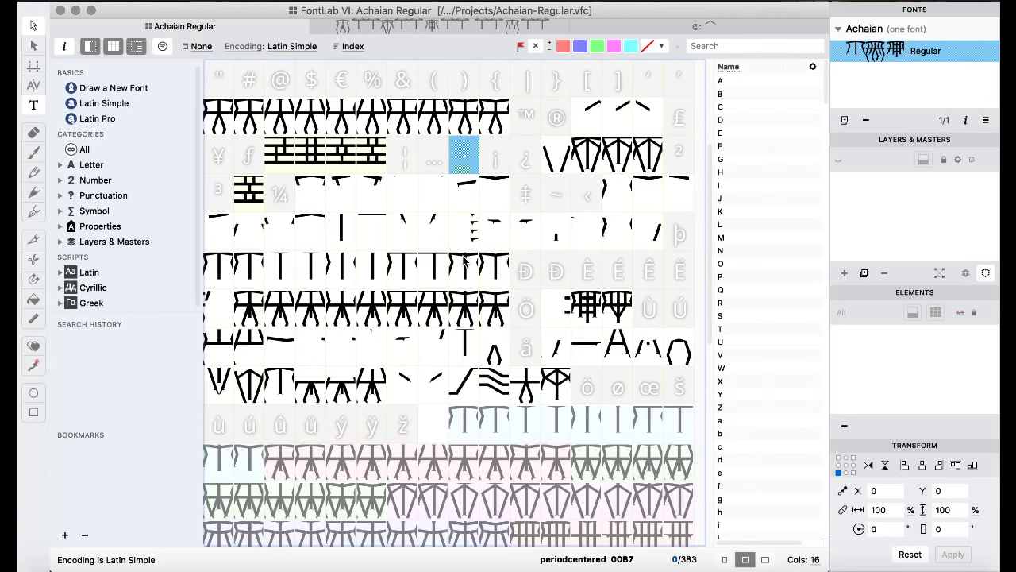
pyautogui.click(535, 199)
pyautogui.scroll(-10, 534, 198)
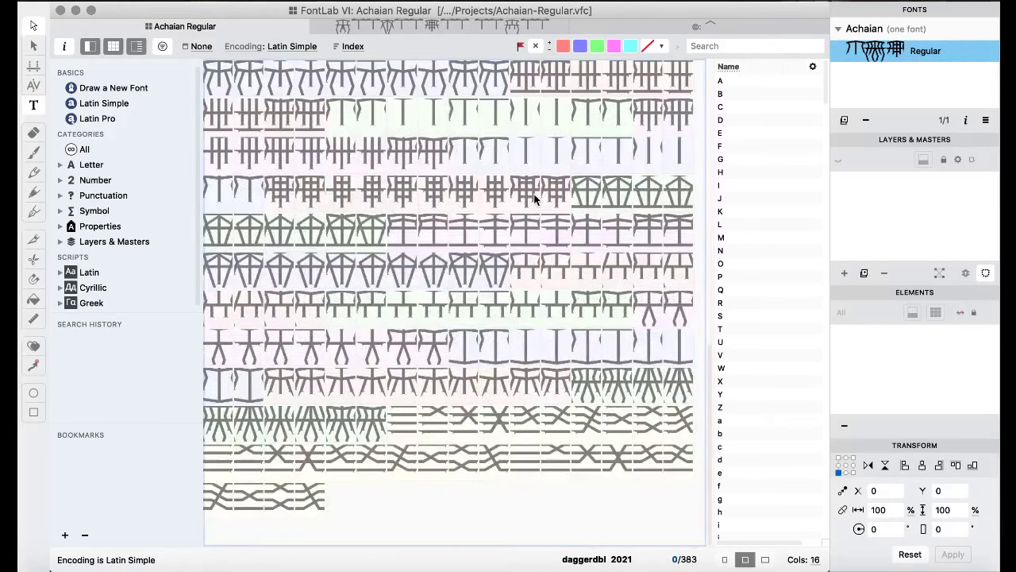
pyautogui.scroll(3, 530, 189)
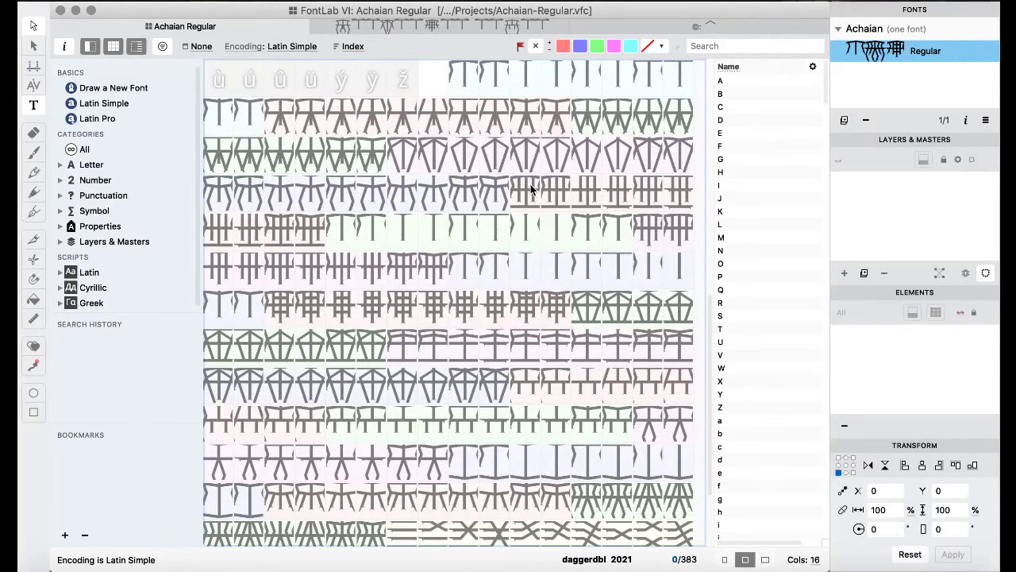
# - Copy the ten glyphs daaachaia through duachaia
pyautogui.click(406, 166)
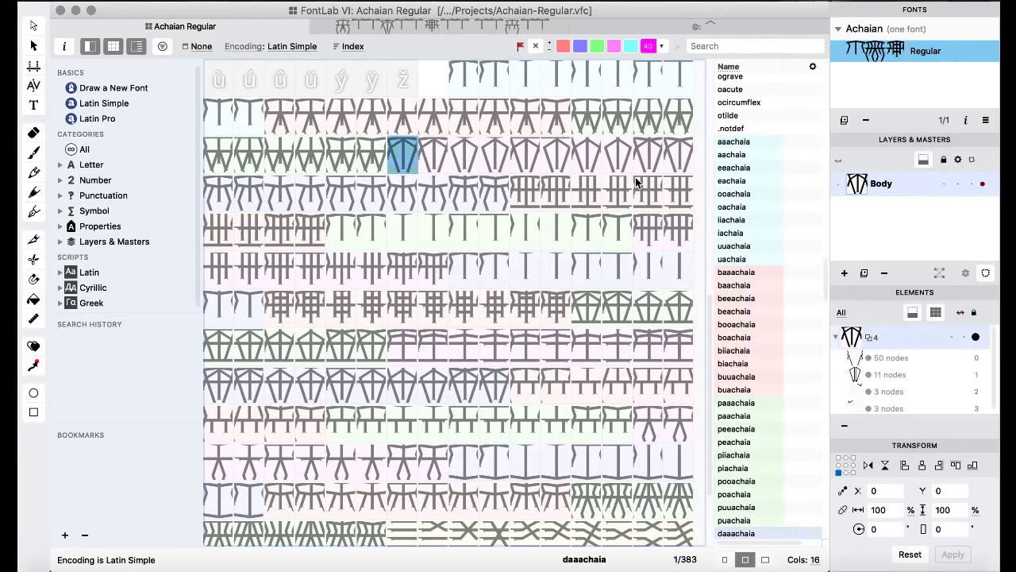
pyautogui.keyDown('shift'); pyautogui.click(683, 157); pyautogui.keyUp('shift')
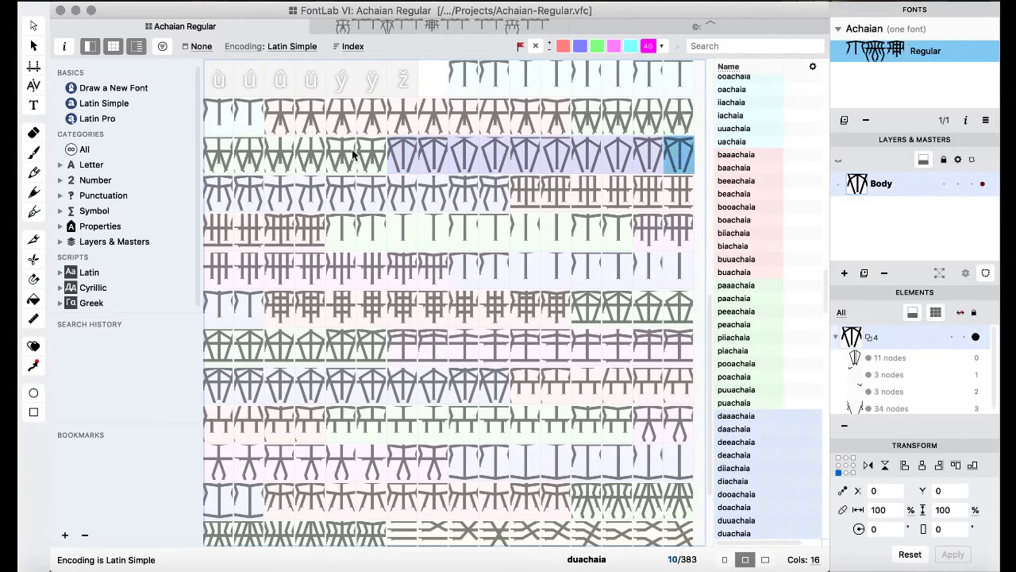
pyautogui.scroll(10, 352, 149)
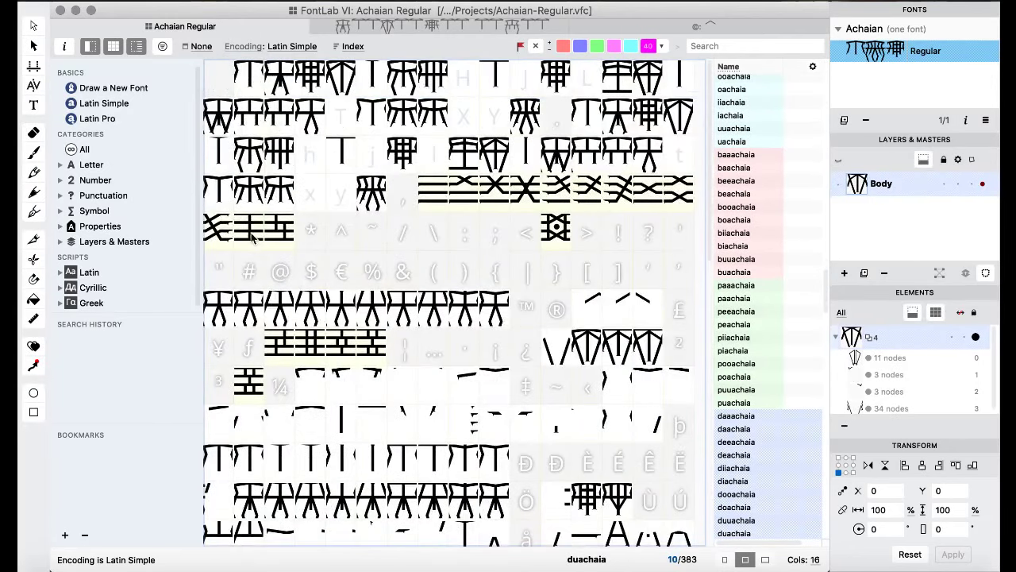
# - Try to place the ten copied glyphs in the slots quotedbl through braceleft without a flag color
pyautogui.click(228, 274)
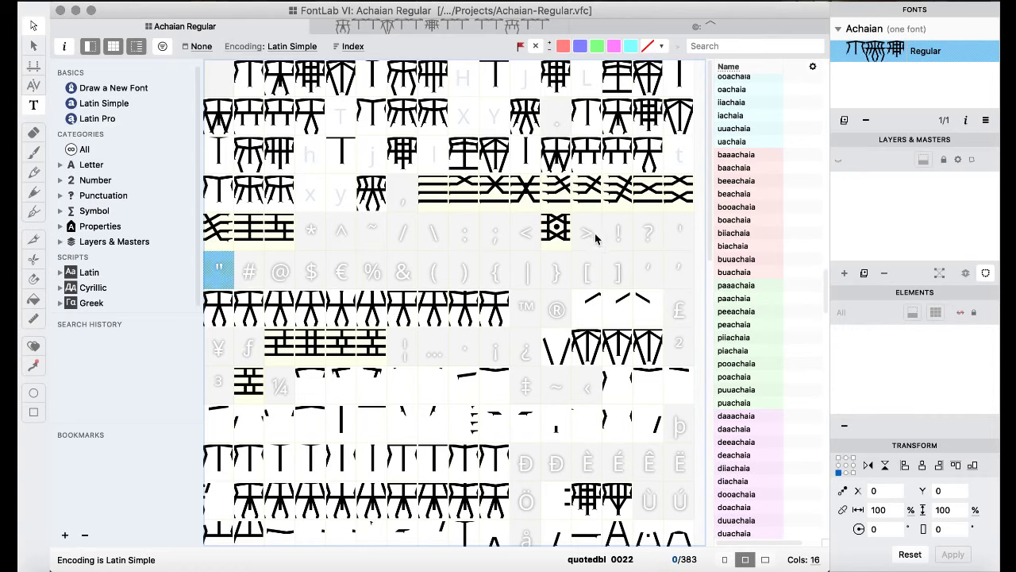
pyautogui.click(279, 274)
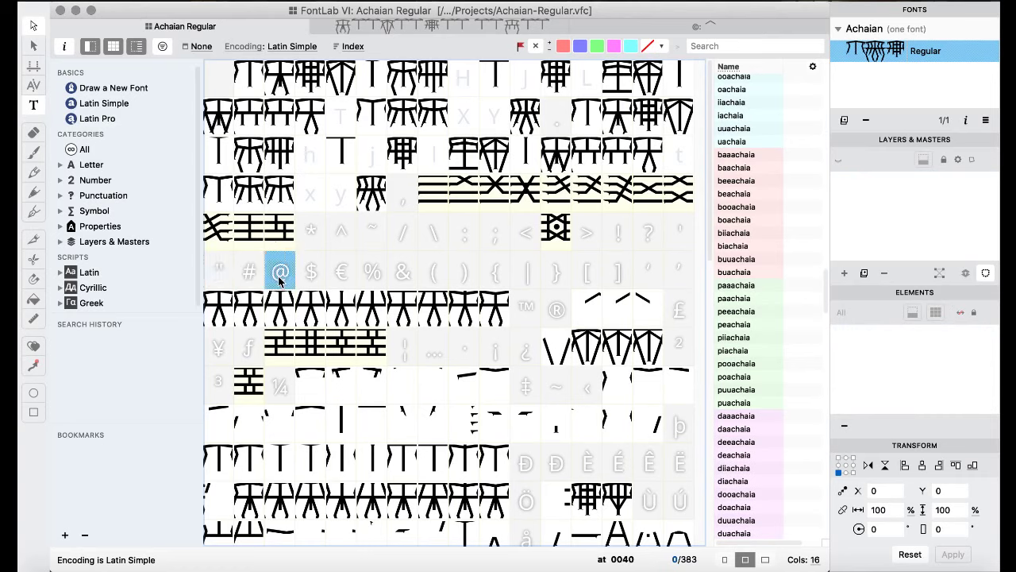
pyautogui.click(220, 274)
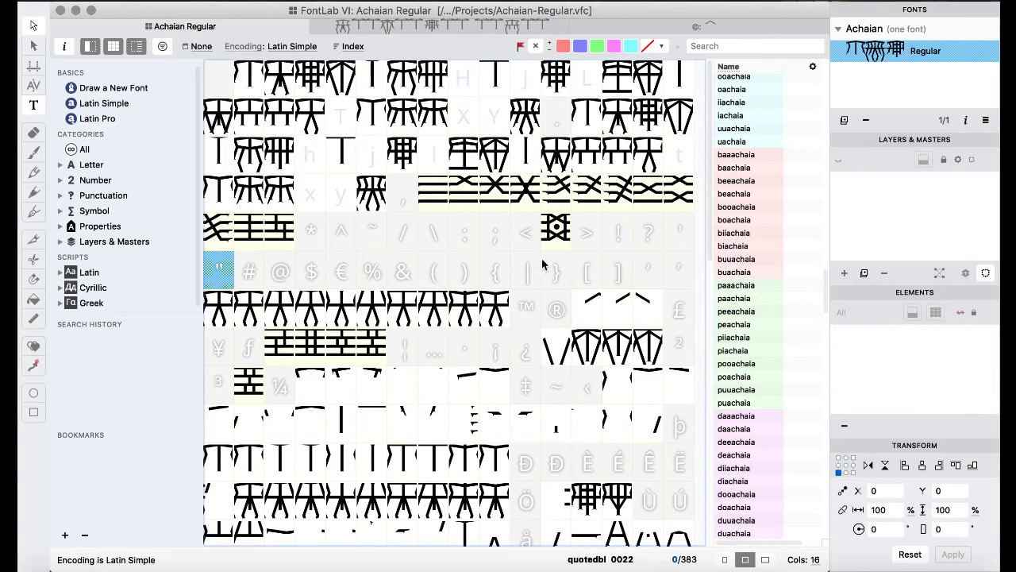
pyautogui.press('super+v')
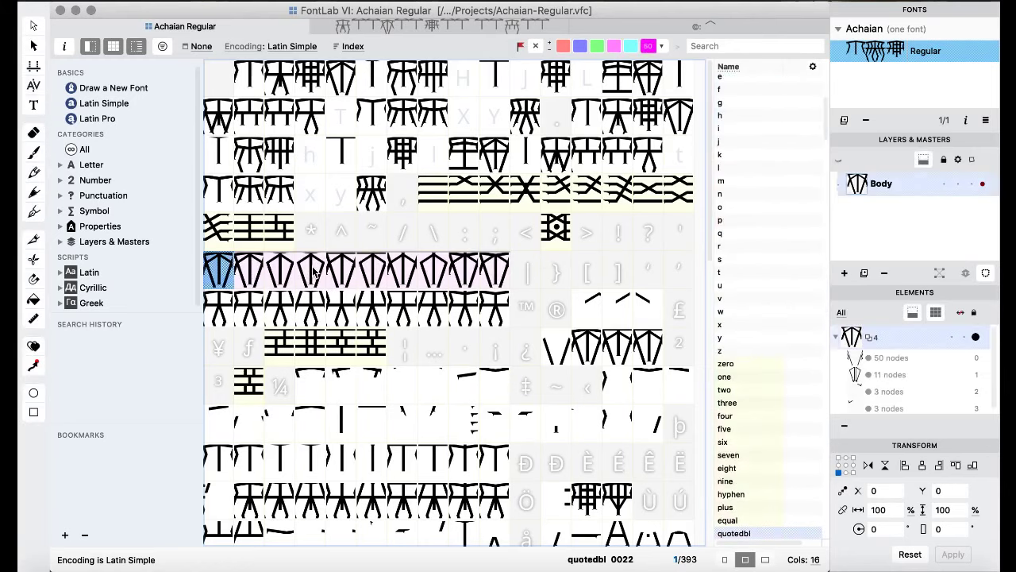
pyautogui.keyDown('shift'); pyautogui.click(493, 263); pyautogui.keyUp('shift')
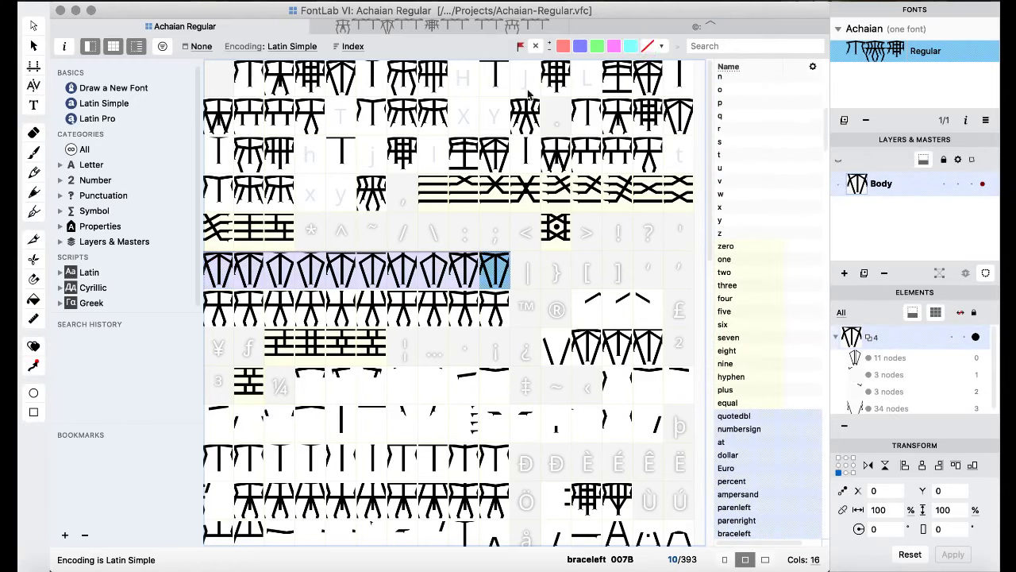
pyautogui.click(474, 199)
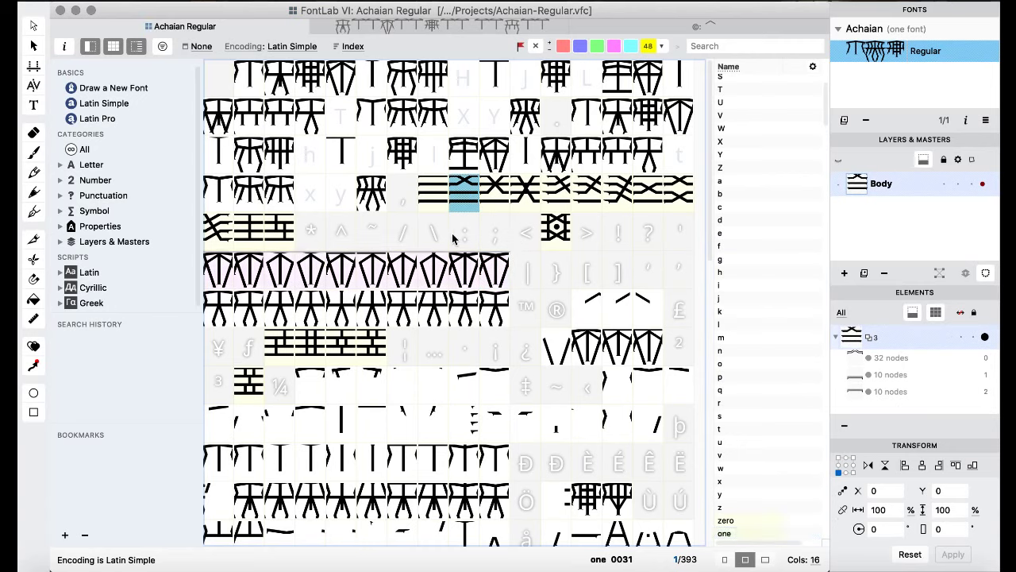
pyautogui.press('super+z')
# - Paste the ten copied glyphs into the slots greater through percent and remove their flag color
pyautogui.click(605, 224)
pyautogui.click(594, 231)
pyautogui.press('super+v')
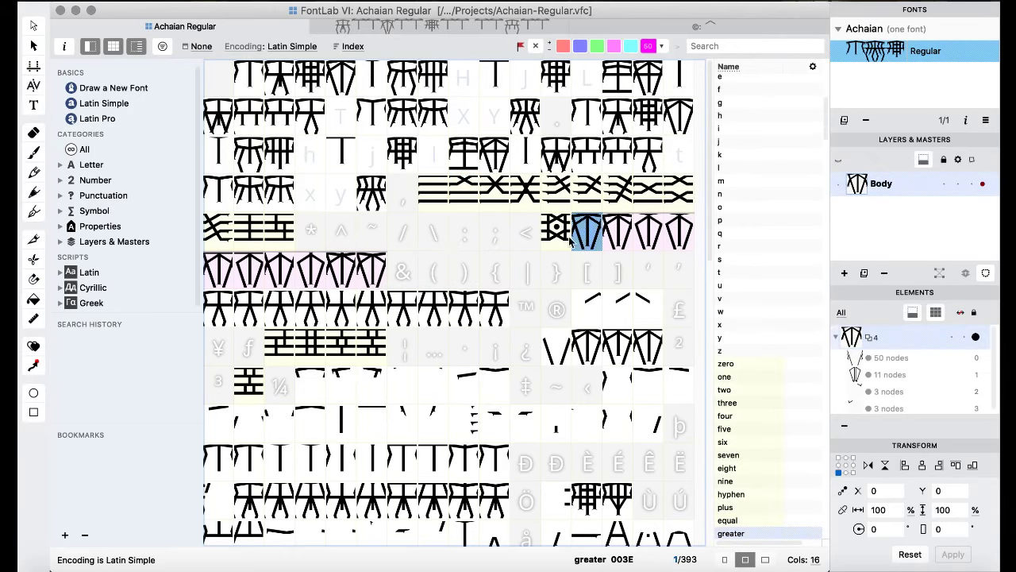
pyautogui.keyDown('shift'); pyautogui.click(373, 270); pyautogui.keyUp('shift')
pyautogui.click(534, 47)
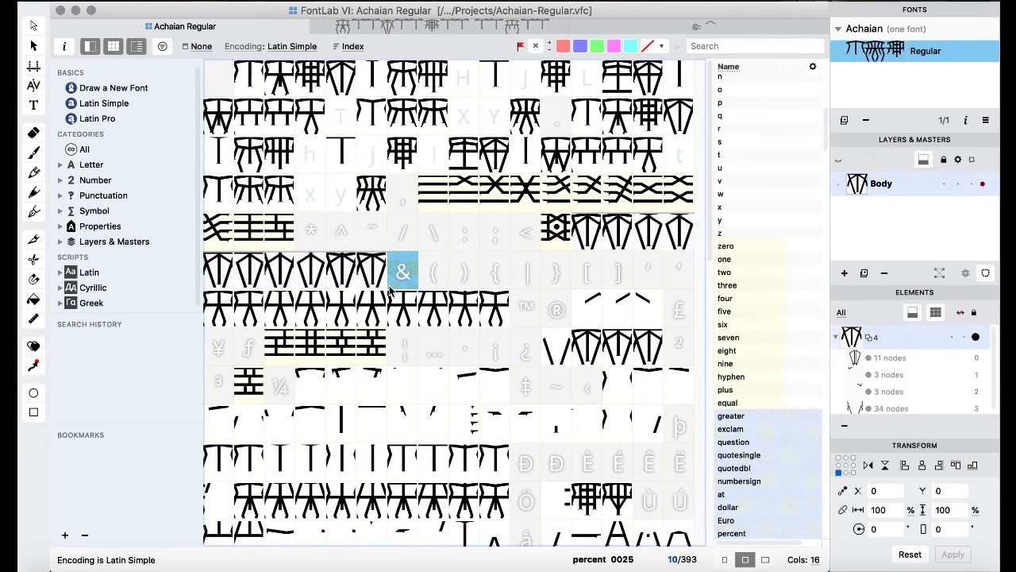
pyautogui.press('Escape')
# - Open the daaachaia glyph and examine the outlines of its series up to diiachaia, returning to the glyph overview
pyautogui.scroll(-5, 431, 272)
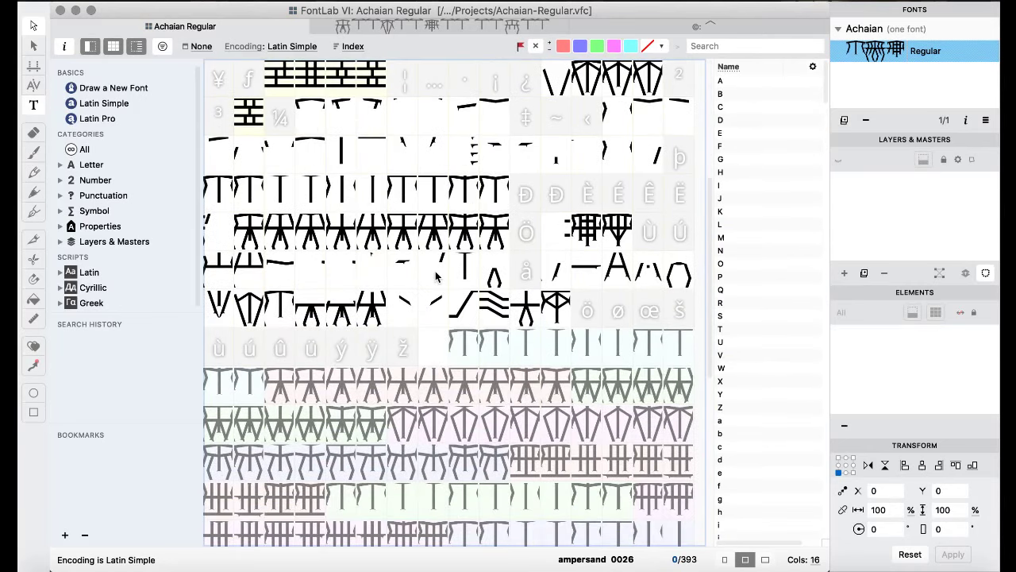
pyautogui.scroll(2, 435, 275)
pyautogui.scroll(-5, 436, 275)
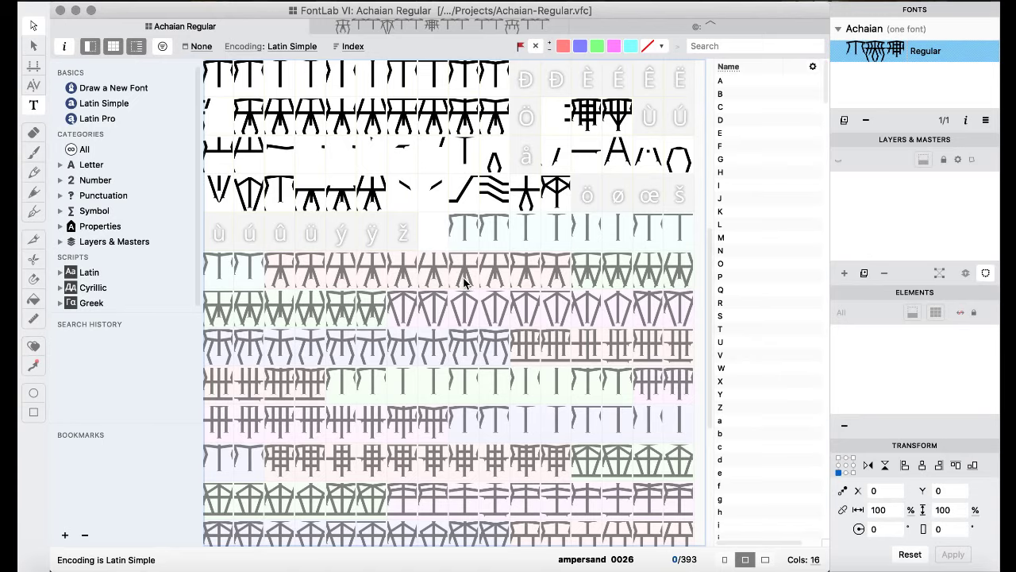
pyautogui.scroll(-5, 465, 282)
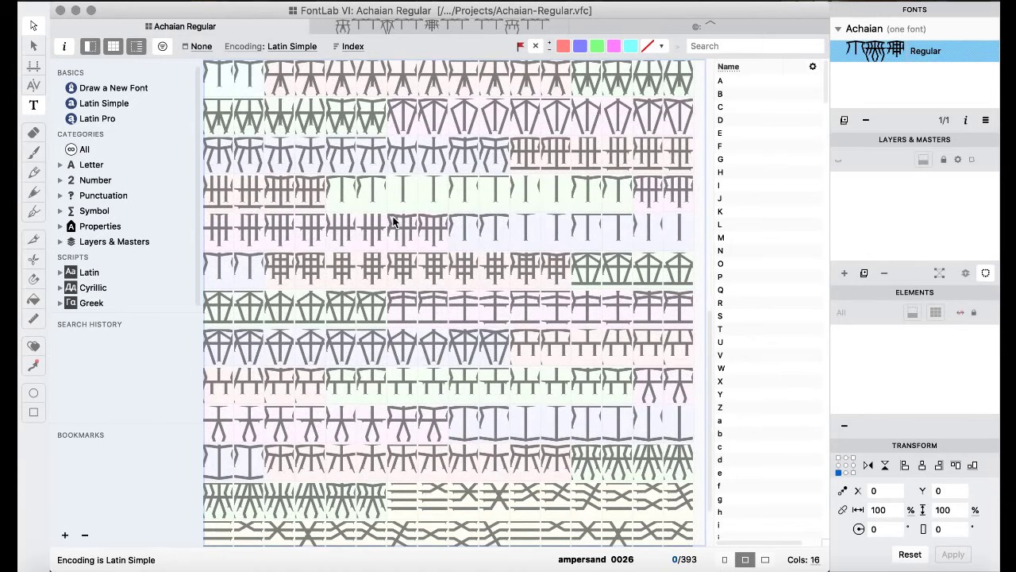
pyautogui.doubleClick(397, 116)
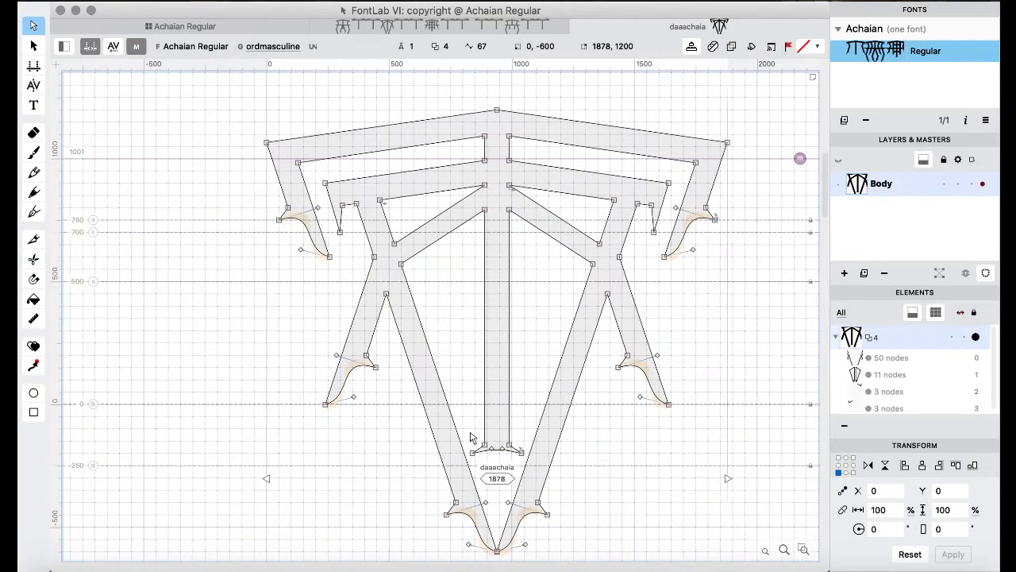
pyautogui.press('super+bracketright')
pyautogui.press('super+bracketright')
pyautogui.press('super+bracketright')
pyautogui.press('super+bracketright')
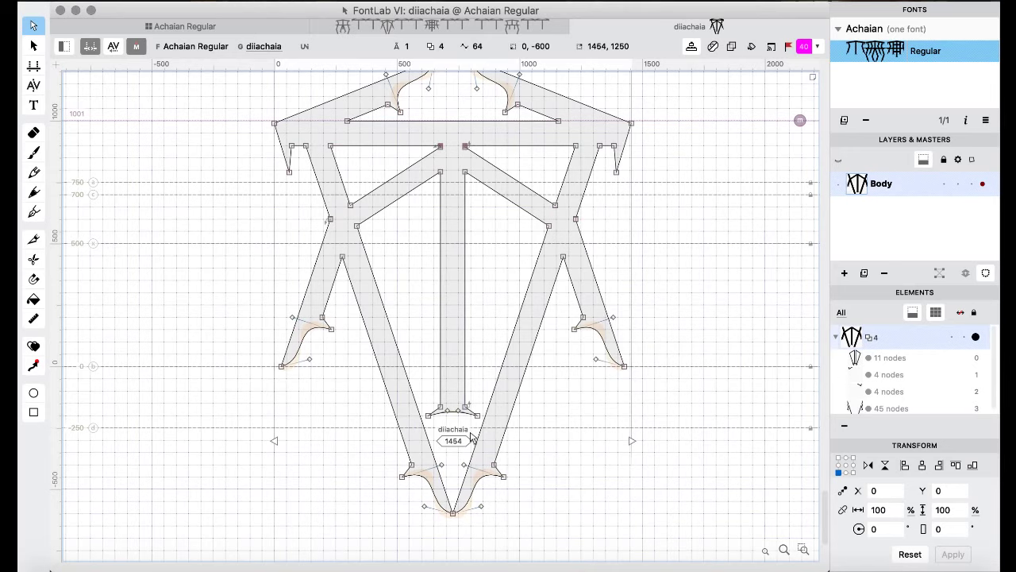
pyautogui.press('super+bracketleft')
pyautogui.press('super+bracketleft')
pyautogui.press('super+bracketleft')
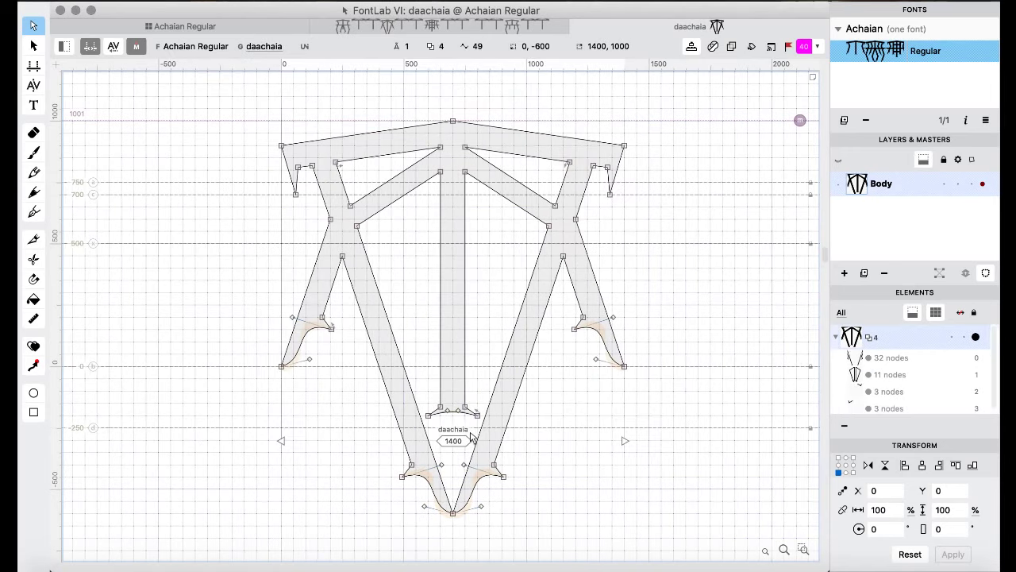
pyautogui.click(214, 26)
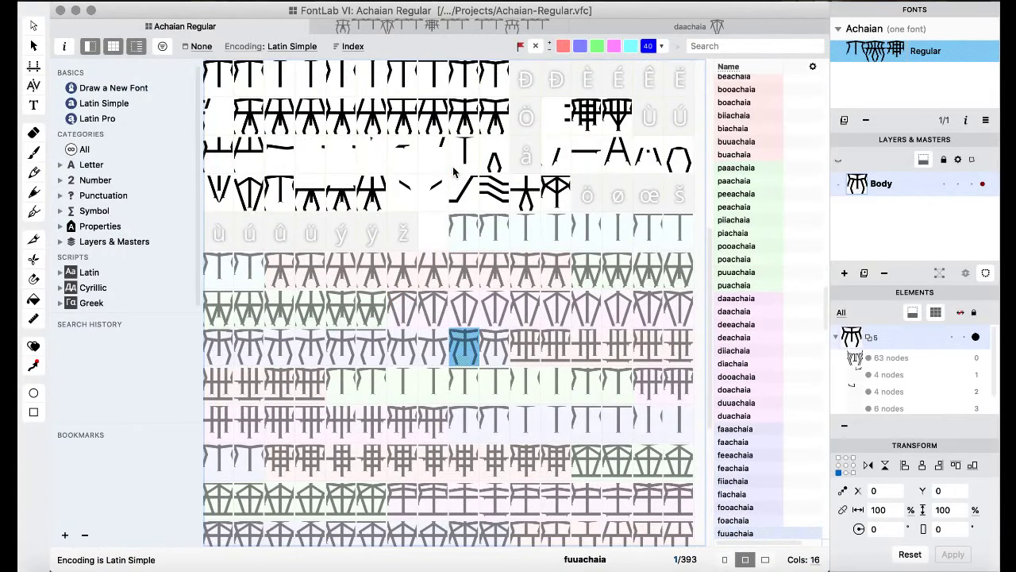
# - Copy the ten glyphs ghaaachaia through ghuachaia
pyautogui.scroll(-2, 454, 170)
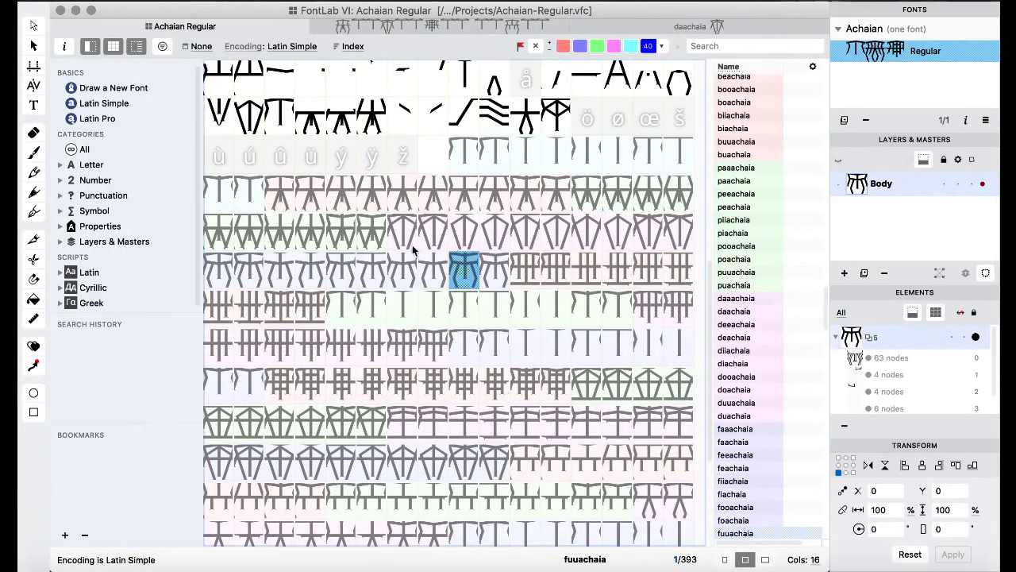
pyautogui.click(342, 310)
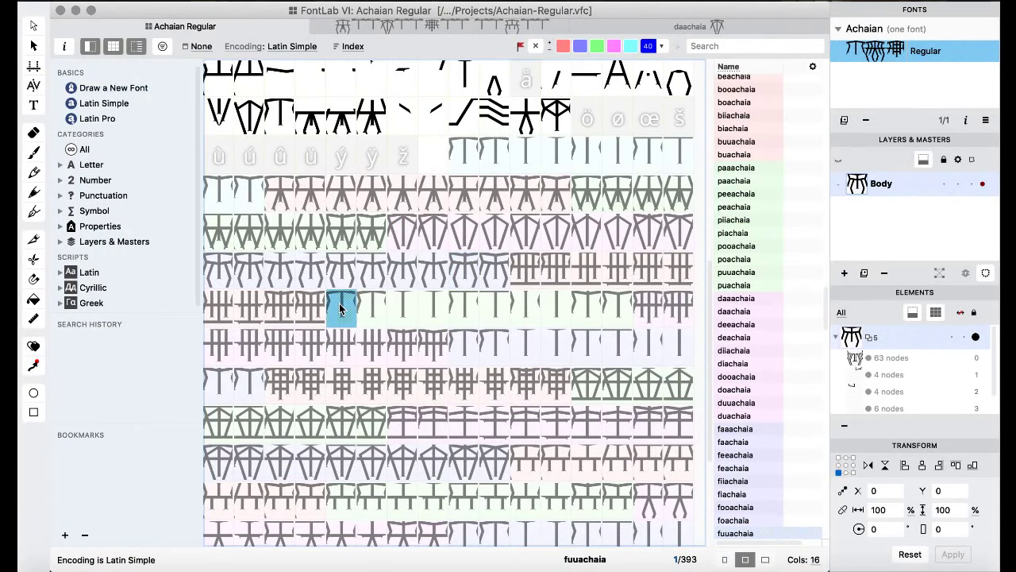
pyautogui.keyDown('shift'); pyautogui.click(616, 315); pyautogui.keyUp('shift')
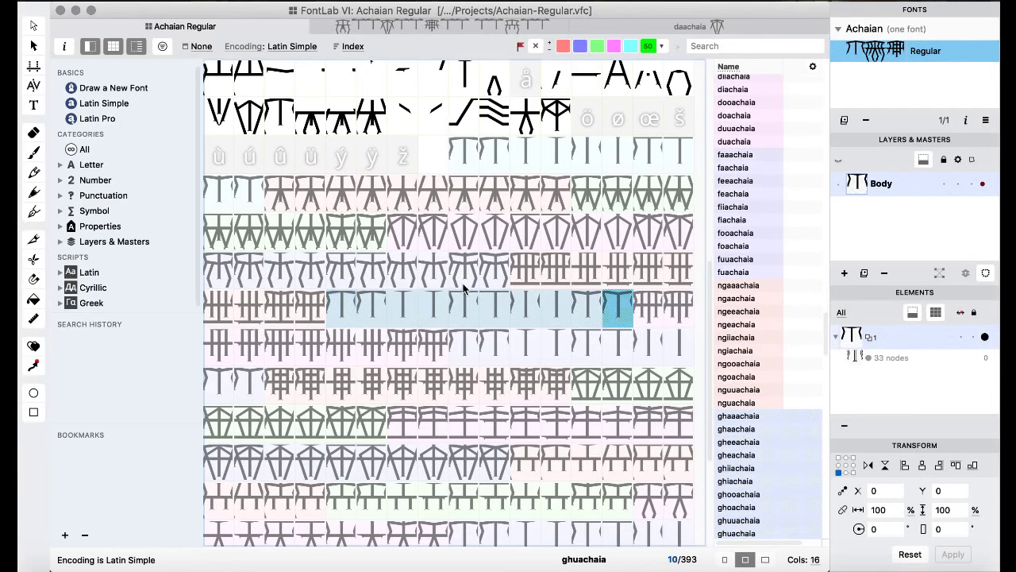
# - Paste the ten copied glyphs over daaachaia through duachaia, replacing the existing ones, and give them a magenta flag
pyautogui.click(407, 235)
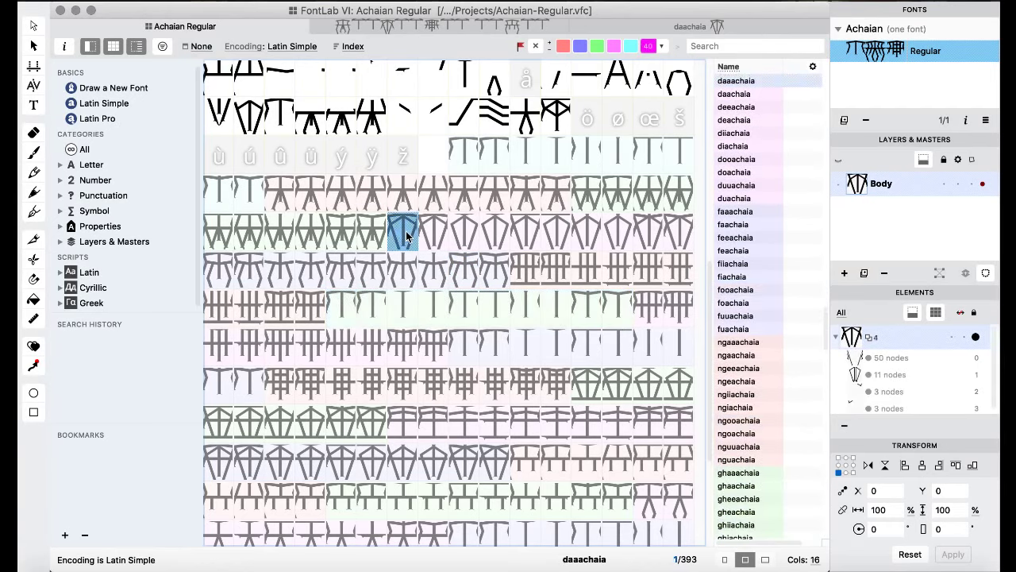
pyautogui.moveTo(406, 235); pyautogui.dragTo(407, 235)
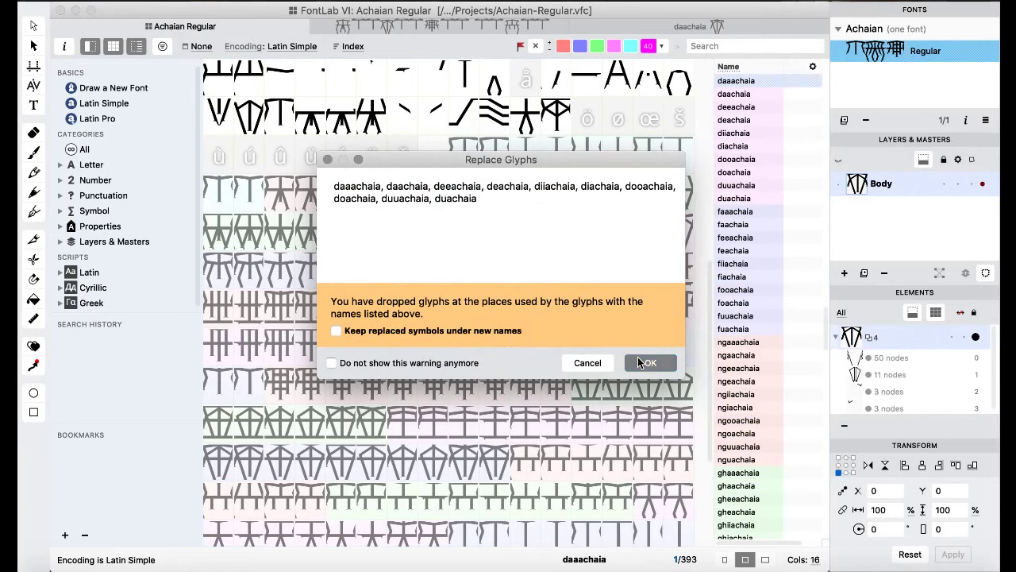
pyautogui.click(642, 363)
pyautogui.keyDown('shift'); pyautogui.click(674, 238); pyautogui.keyUp('shift')
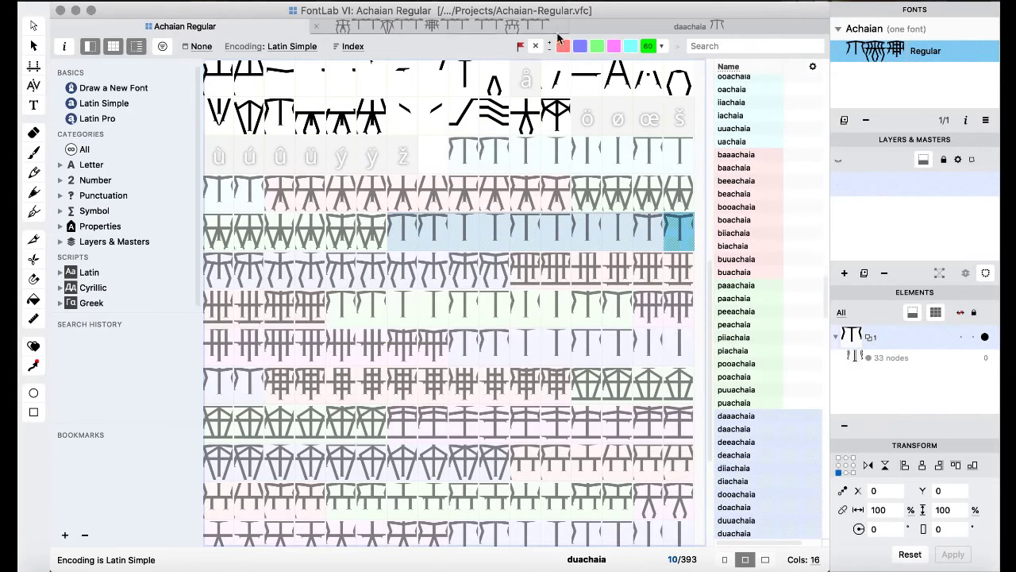
pyautogui.click(531, 205)
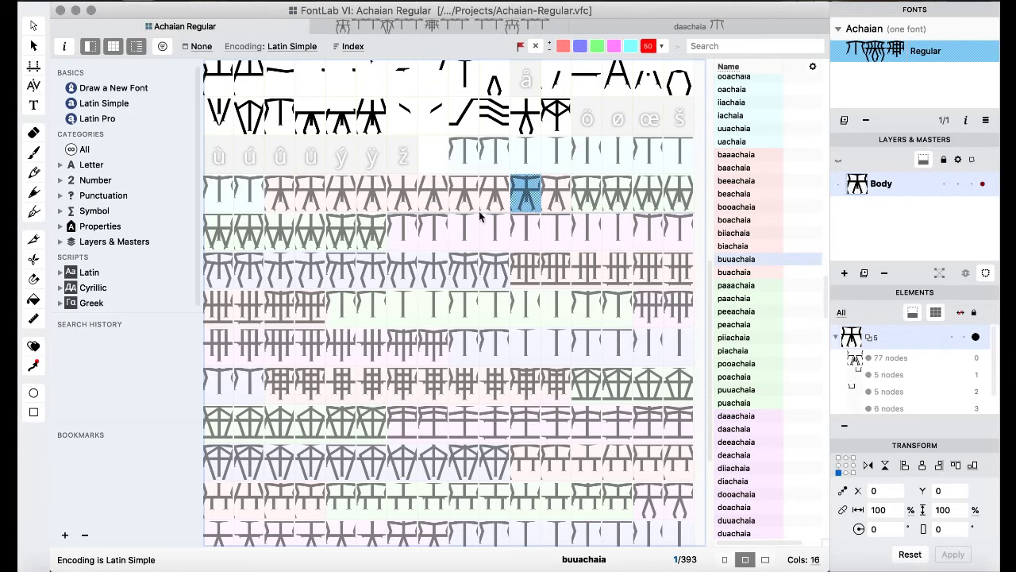
# - Check the central stem's foot in the at glyph, and lower the stem foot in the daaachaia glyph by 200 units to match
pyautogui.scroll(10, 479, 214)
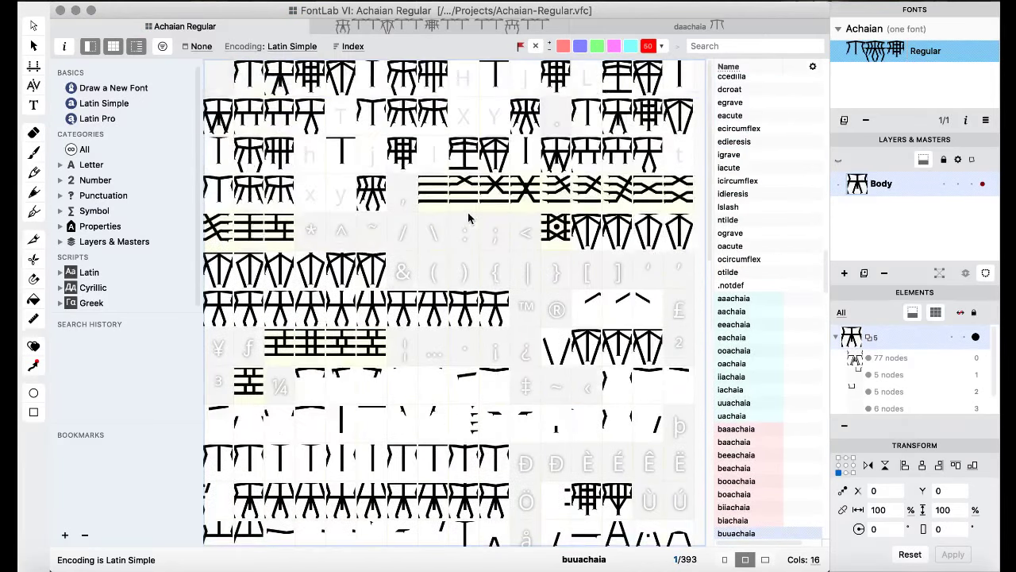
pyautogui.click(284, 270)
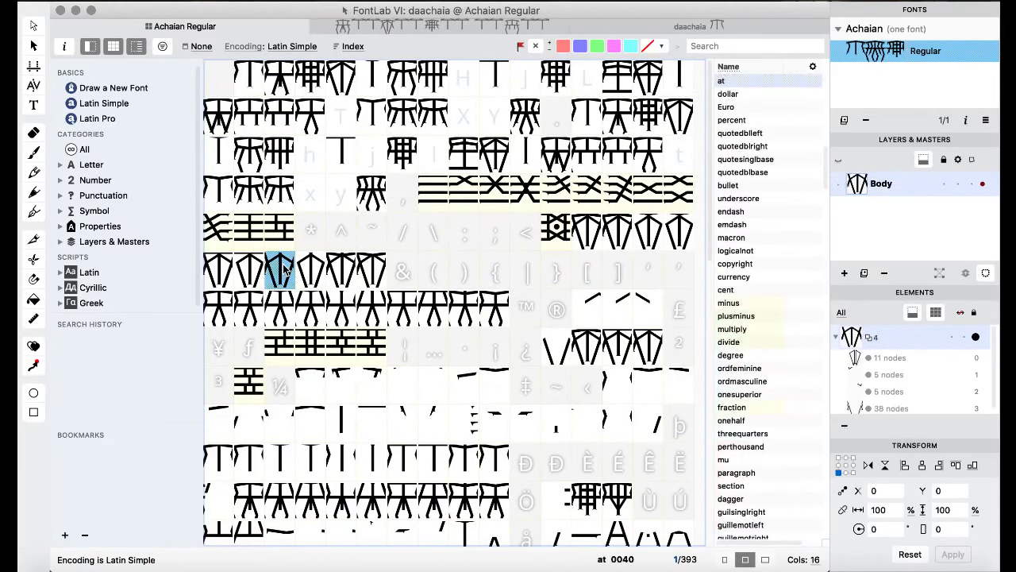
pyautogui.doubleClick(283, 270)
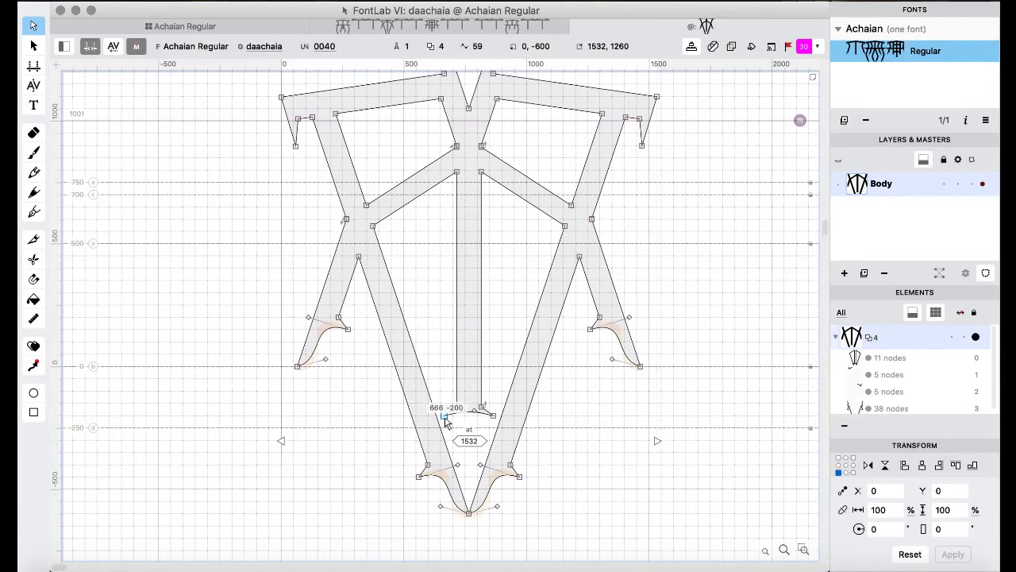
pyautogui.click(183, 26)
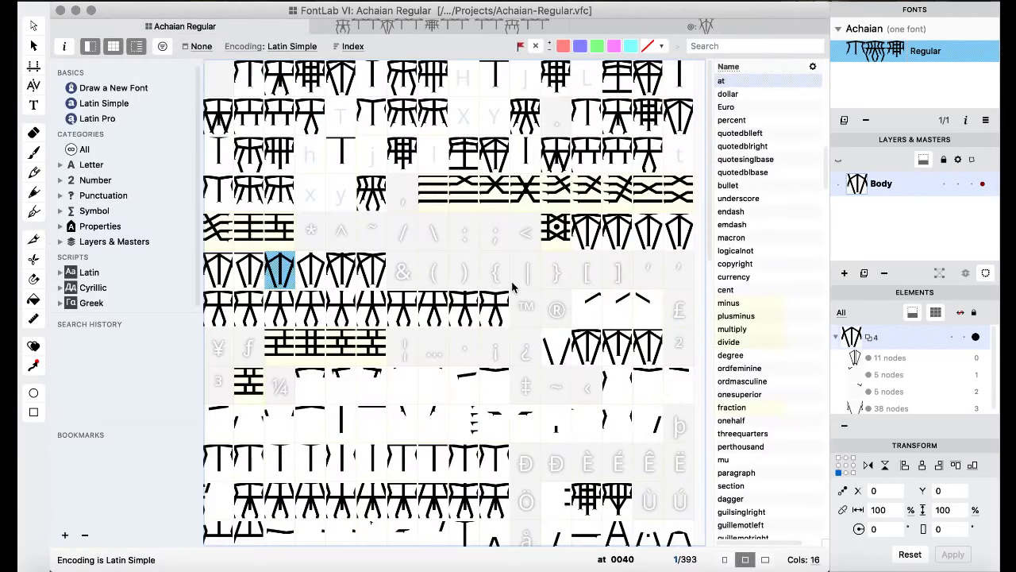
pyautogui.scroll(-2, 512, 288)
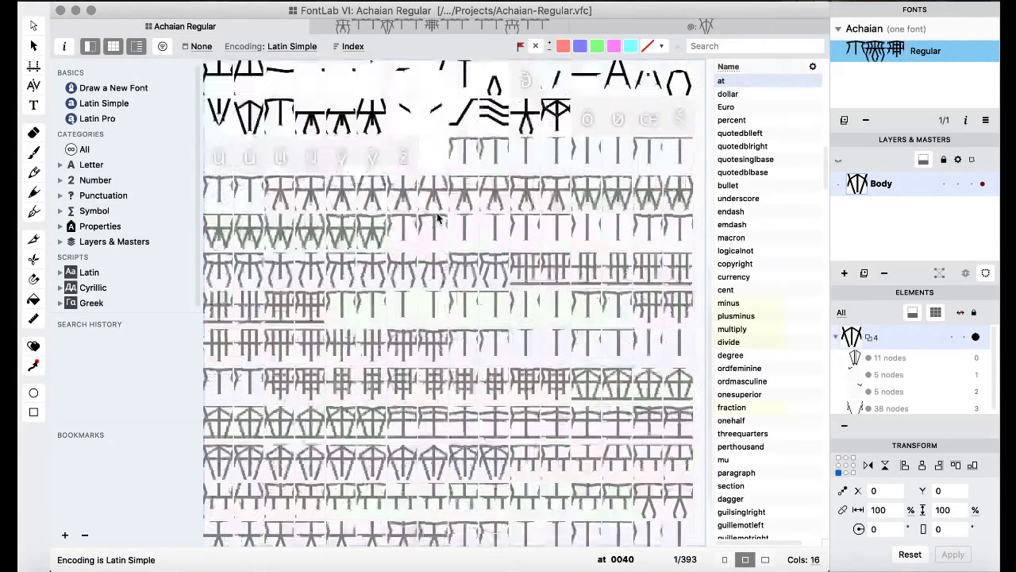
pyautogui.doubleClick(404, 306)
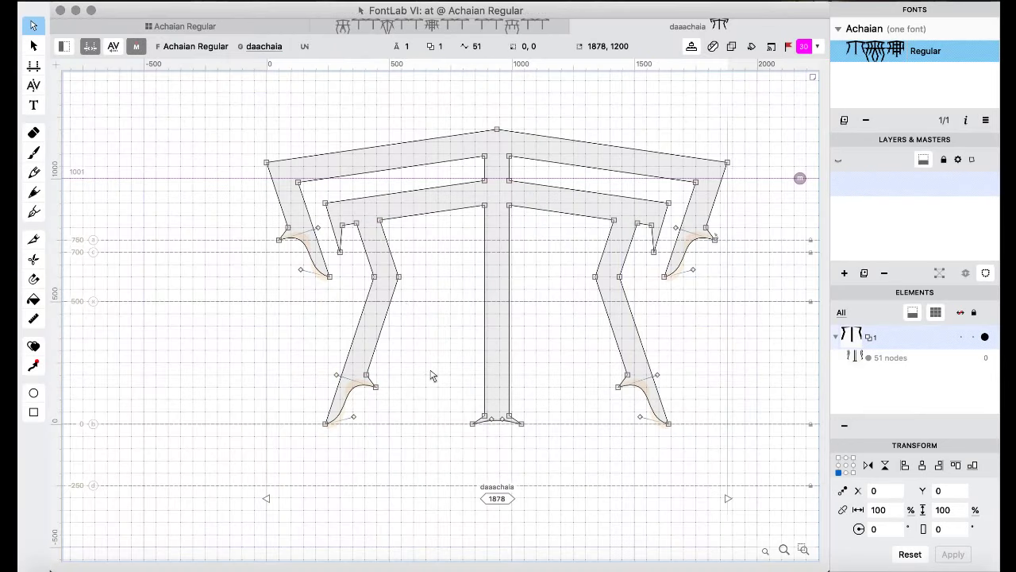
pyautogui.moveTo(431, 371); pyautogui.dragTo(575, 487)
pyautogui.press('Down')
pyautogui.press('Down')
pyautogui.press('Down')
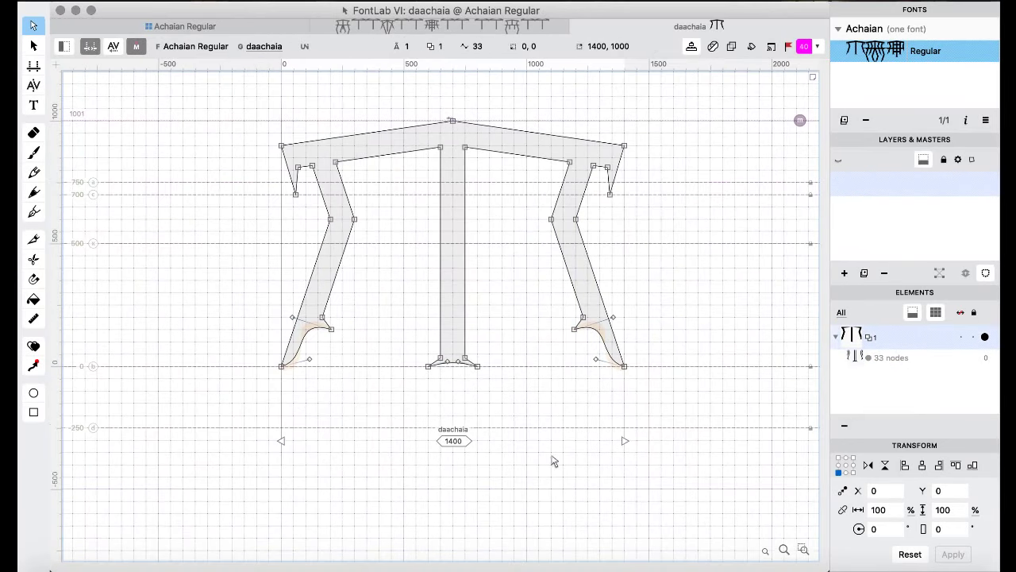
# - Lower the foot of the central stem by 200 units in the daachaia and deeachaia glyphs
pyautogui.moveTo(389, 313); pyautogui.dragTo(509, 397)
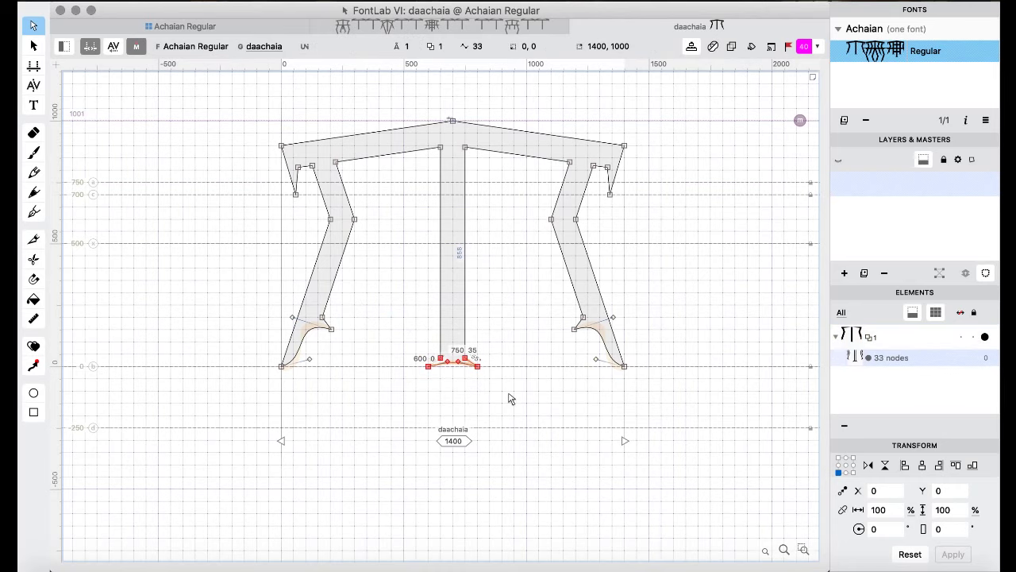
pyautogui.press('super+Down')
pyautogui.press('super+Down')
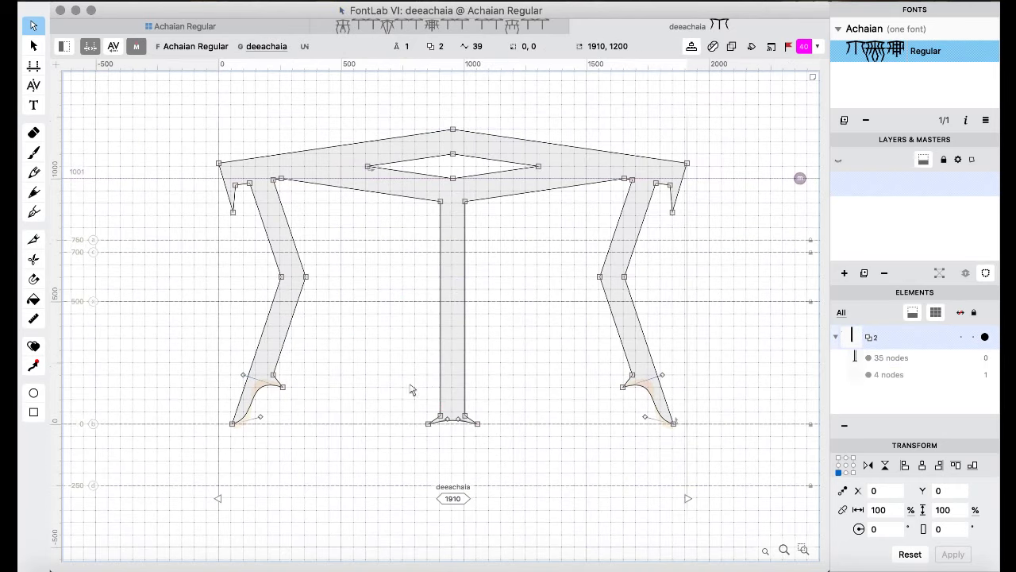
pyautogui.moveTo(391, 393); pyautogui.dragTo(537, 468)
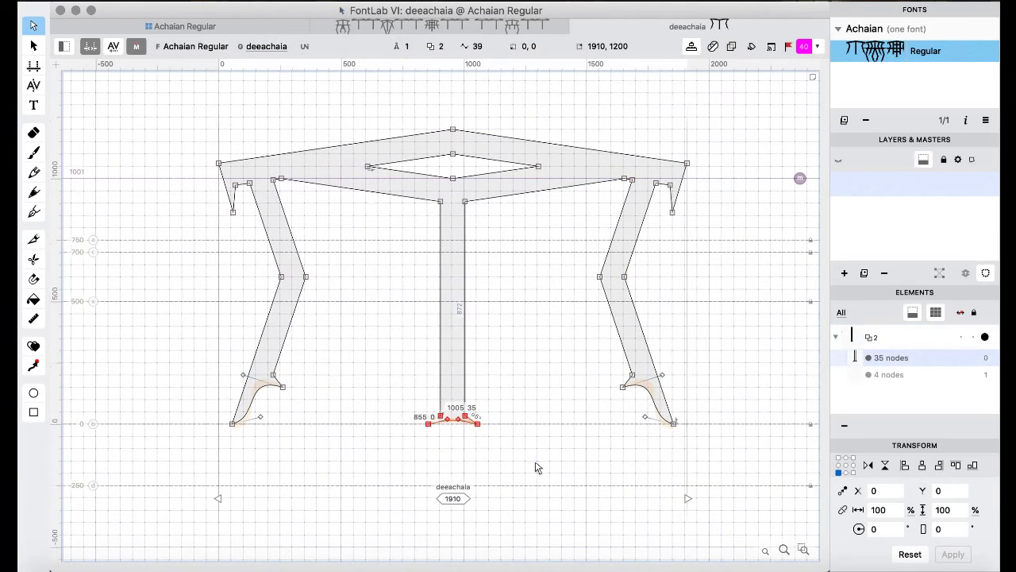
pyautogui.press('super+Down')
pyautogui.press('super+Down')
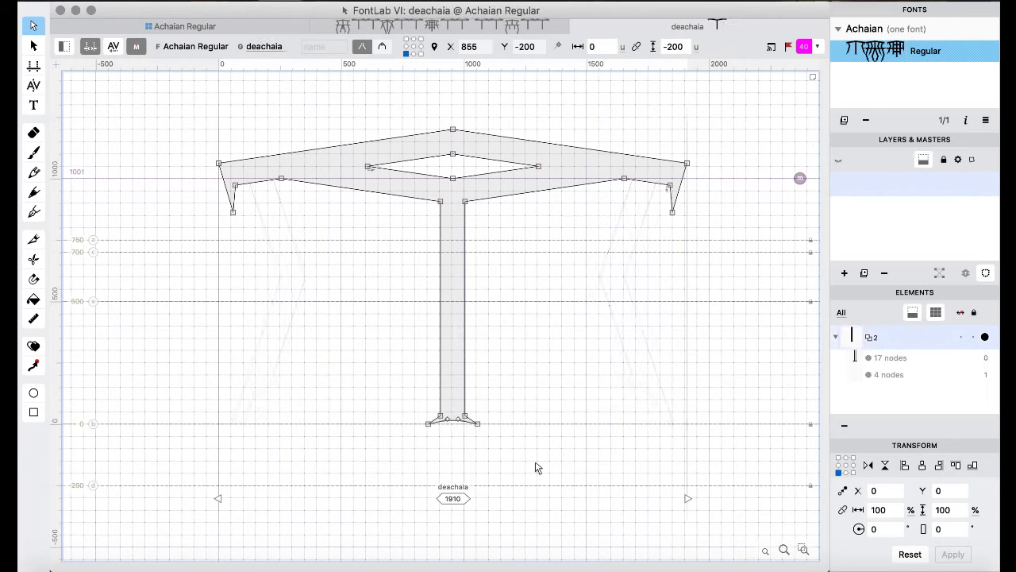
# - Lower the foot of the central stem by 200 units in the deachaia and diiachaia glyphs
pyautogui.moveTo(386, 369); pyautogui.dragTo(563, 469)
pyautogui.press('super+Down')
pyautogui.press('super+Down')
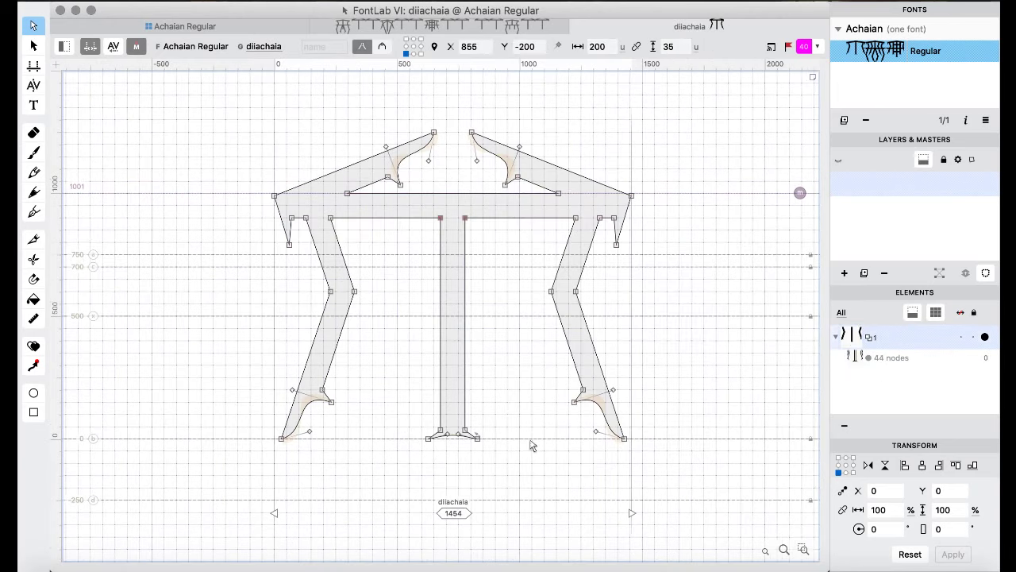
pyautogui.moveTo(391, 390); pyautogui.dragTo(537, 474)
pyautogui.press('super+Down')
pyautogui.press('super+Down')
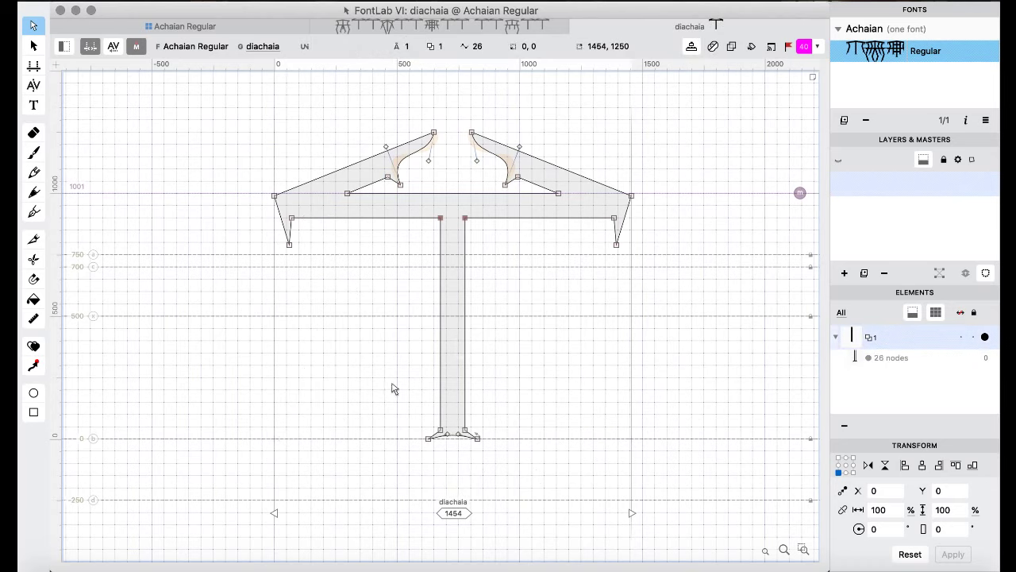
# - Lower the foot of the central stem by 200 units in the diachaia and dooachaia glyphs
pyautogui.moveTo(389, 385); pyautogui.dragTo(534, 474)
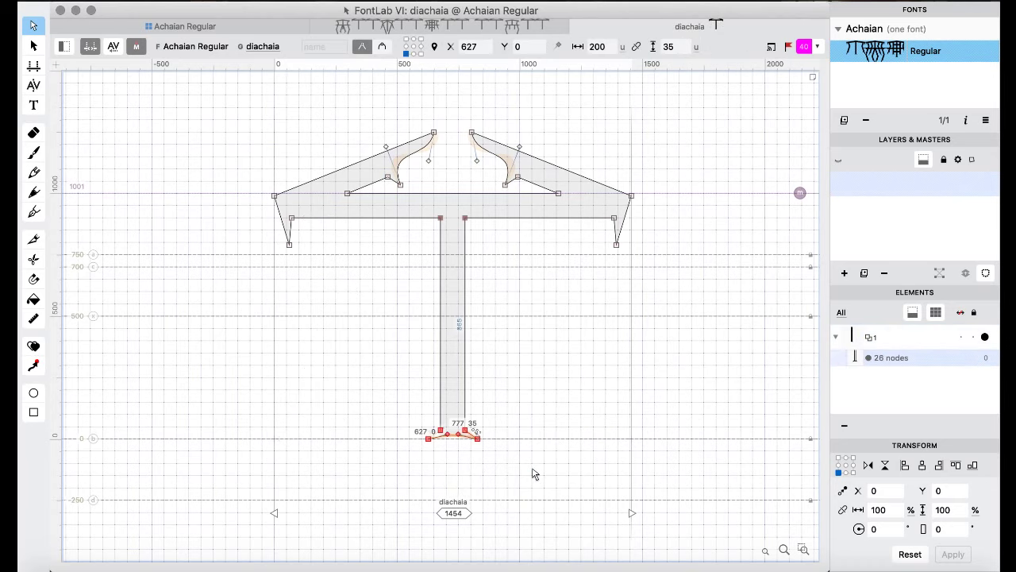
pyautogui.press('super+Down')
pyautogui.press('super+Down')
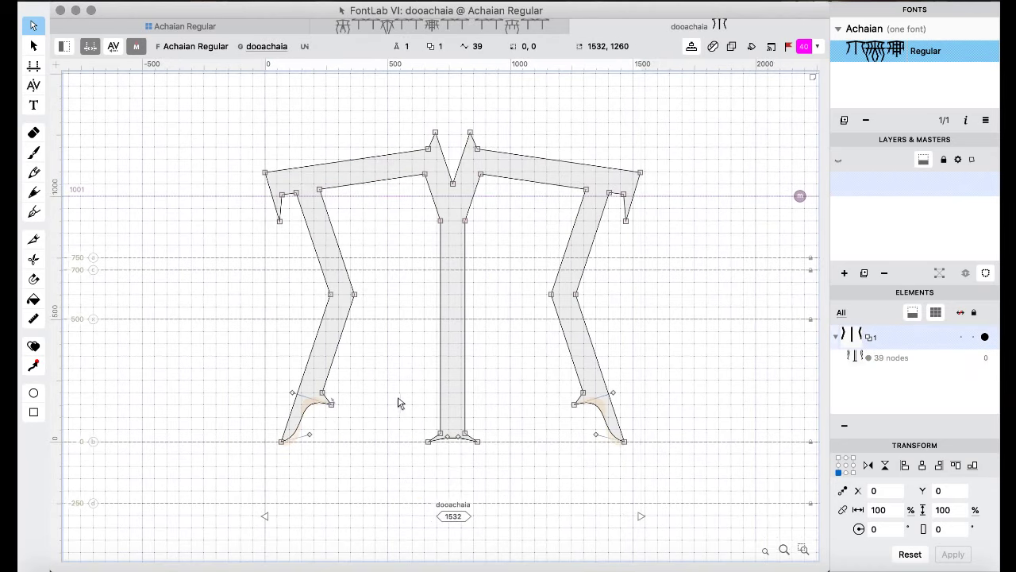
pyautogui.moveTo(399, 403); pyautogui.dragTo(559, 474)
pyautogui.press('super+Down')
pyautogui.press('super+Down')
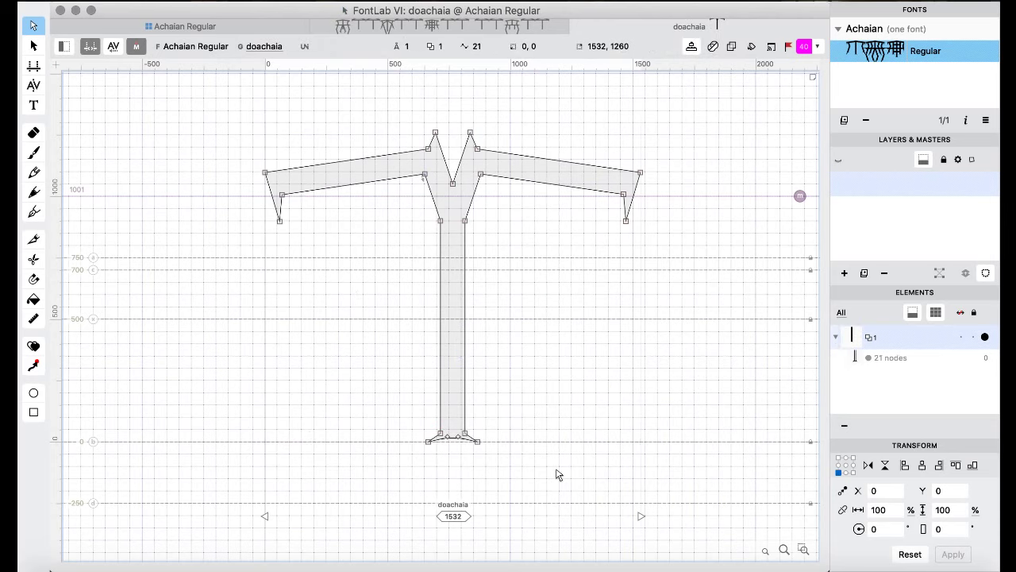
# - Lower the foot of the central stem by 200 units in the doachaia and duuachaia glyphs
pyautogui.moveTo(402, 381); pyautogui.dragTo(545, 473)
pyautogui.press('super+Down')
pyautogui.press('super+Down')
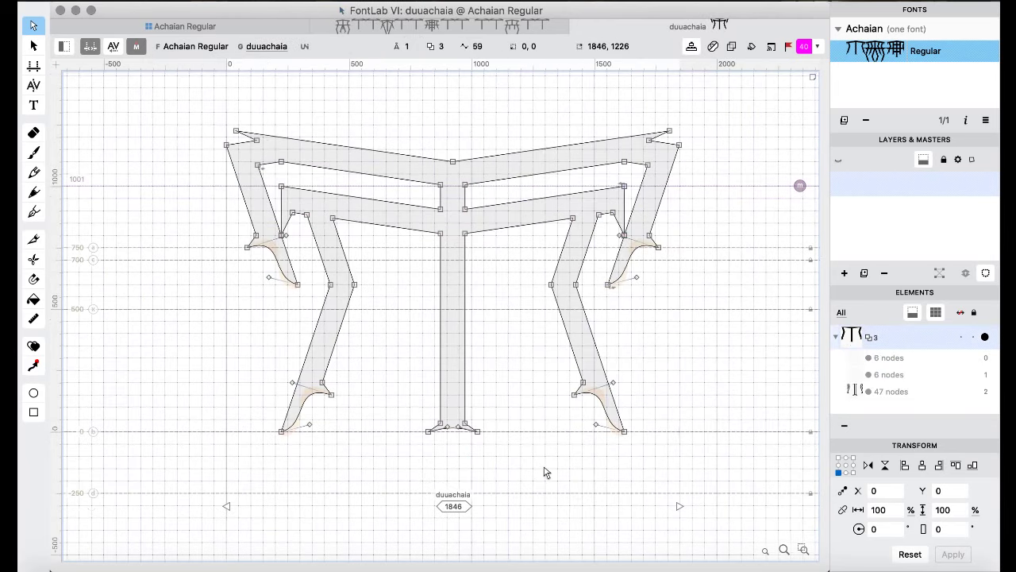
pyautogui.moveTo(390, 389); pyautogui.dragTo(540, 474)
pyautogui.press('super+Down')
pyautogui.press('super+Down')
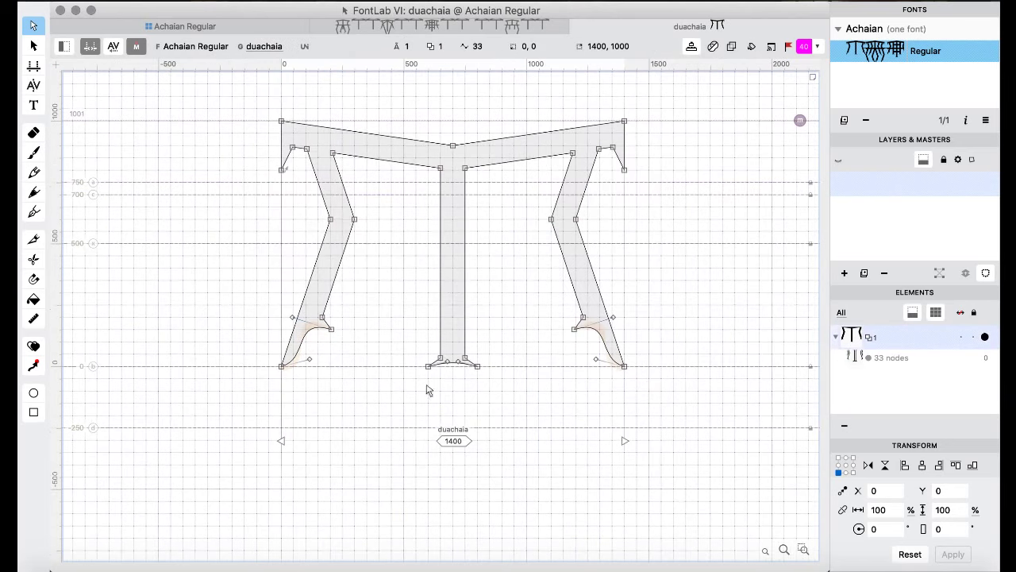
# - Lower the foot of the central stem by 200 units in the duachaia glyph and return to the glyph overview
pyautogui.moveTo(394, 332); pyautogui.dragTo(526, 401)
pyautogui.press('super+Down')
pyautogui.press('super+Down')
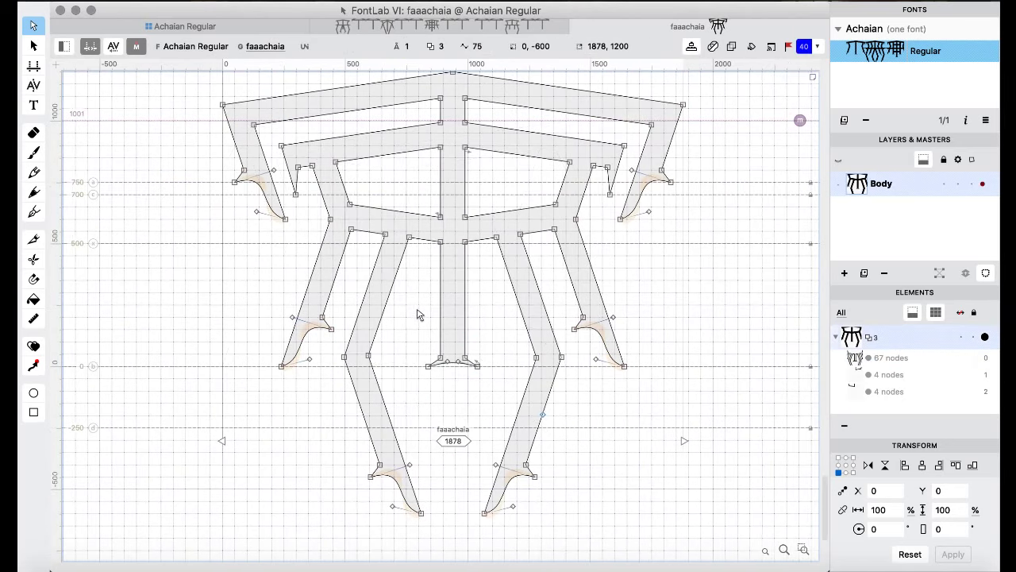
pyautogui.click(190, 26)
pyautogui.click(500, 313)
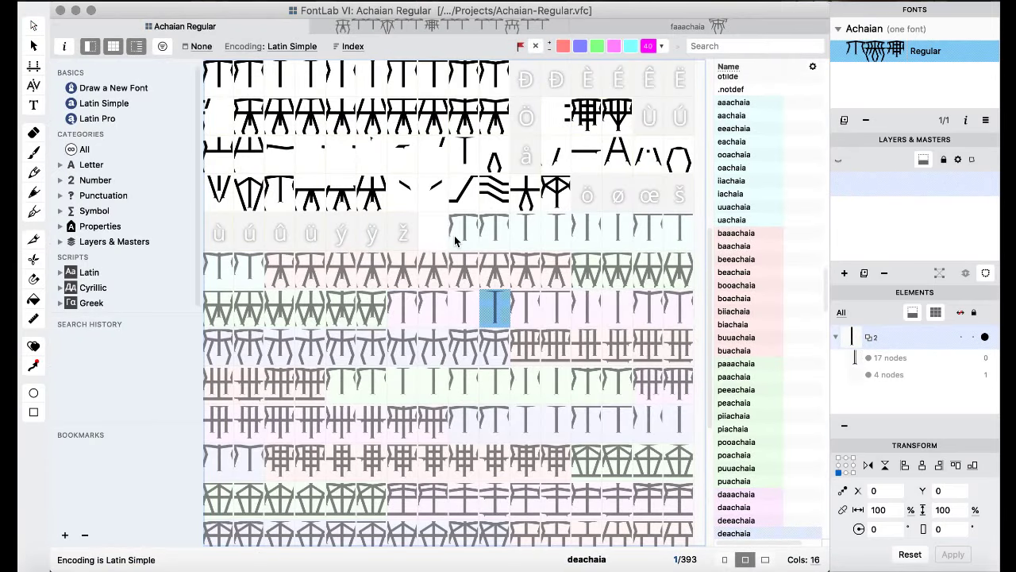
# - Look through the glyph overview for existing strokes that can serve as parts of the next glyph series
pyautogui.scroll(5, 454, 235)
pyautogui.scroll(-5, 455, 240)
pyautogui.scroll(5, 455, 240)
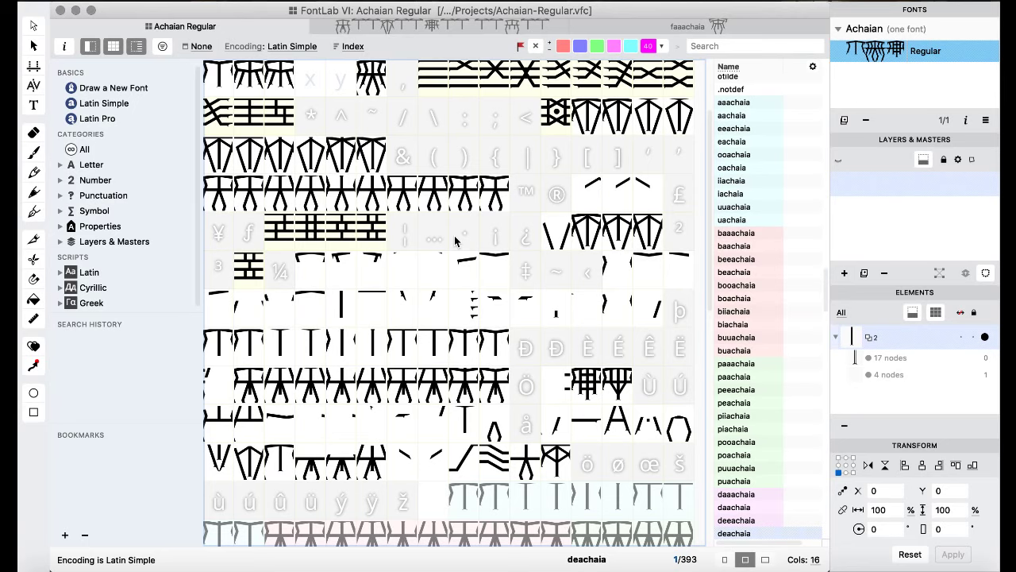
pyautogui.scroll(-10, 489, 192)
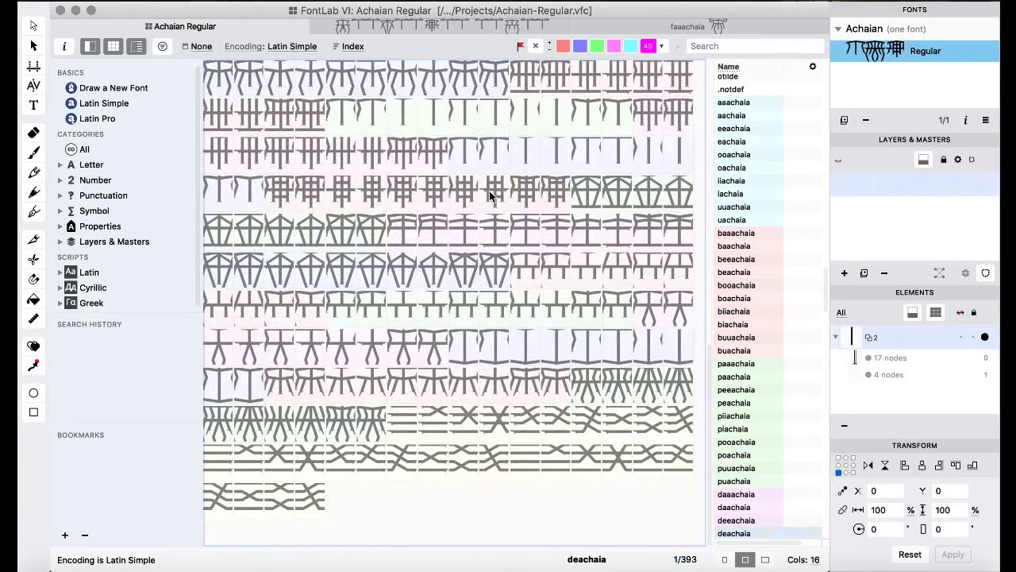
pyautogui.scroll(4, 489, 190)
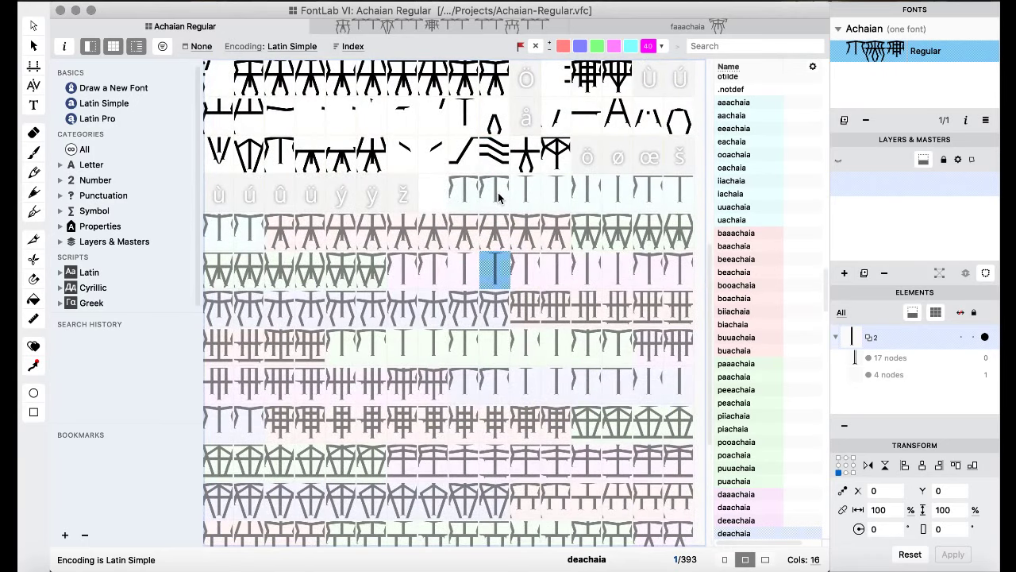
pyautogui.click(496, 220)
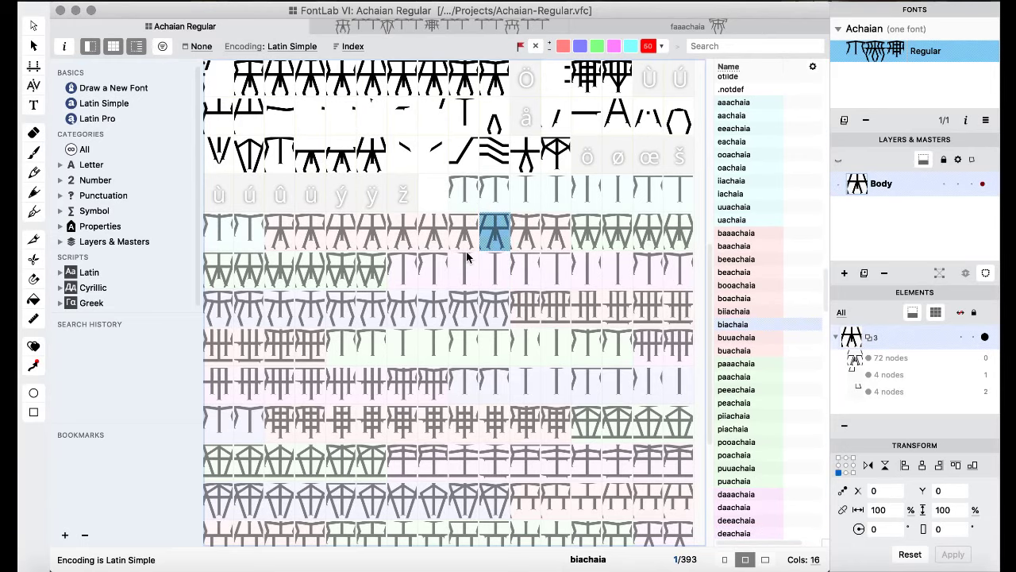
pyautogui.scroll(7, 477, 254)
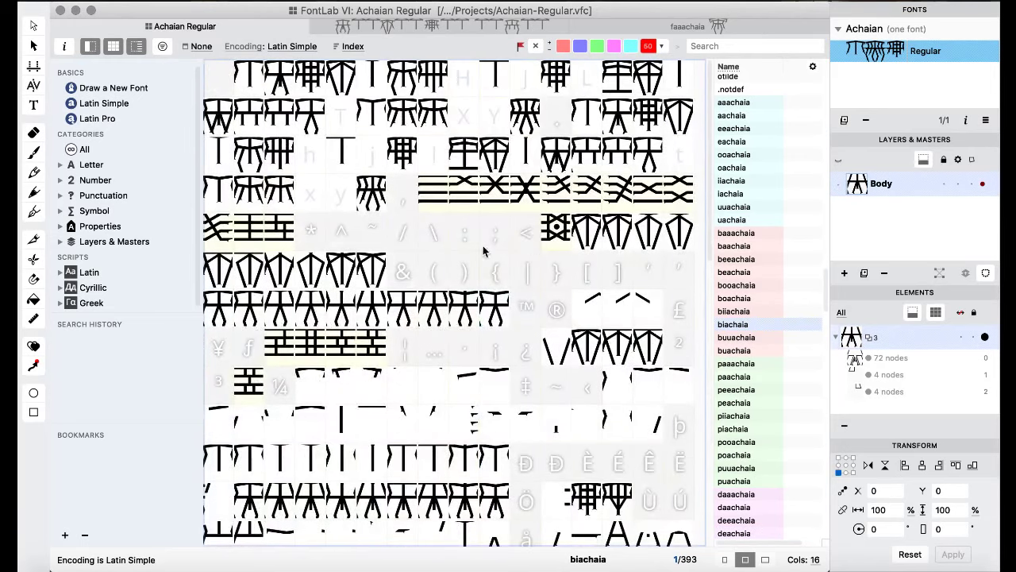
pyautogui.scroll(-7, 534, 252)
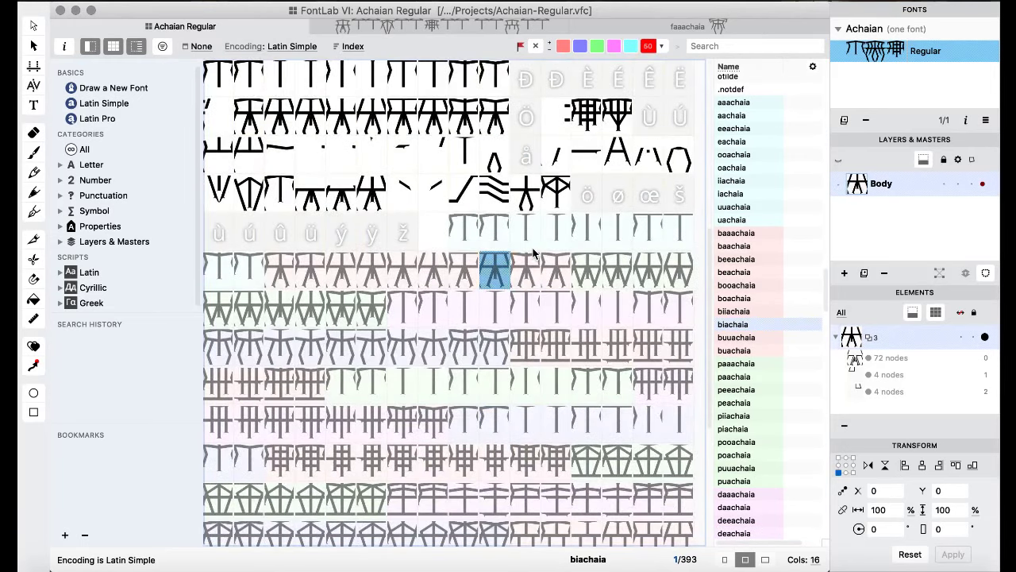
pyautogui.scroll(7, 534, 252)
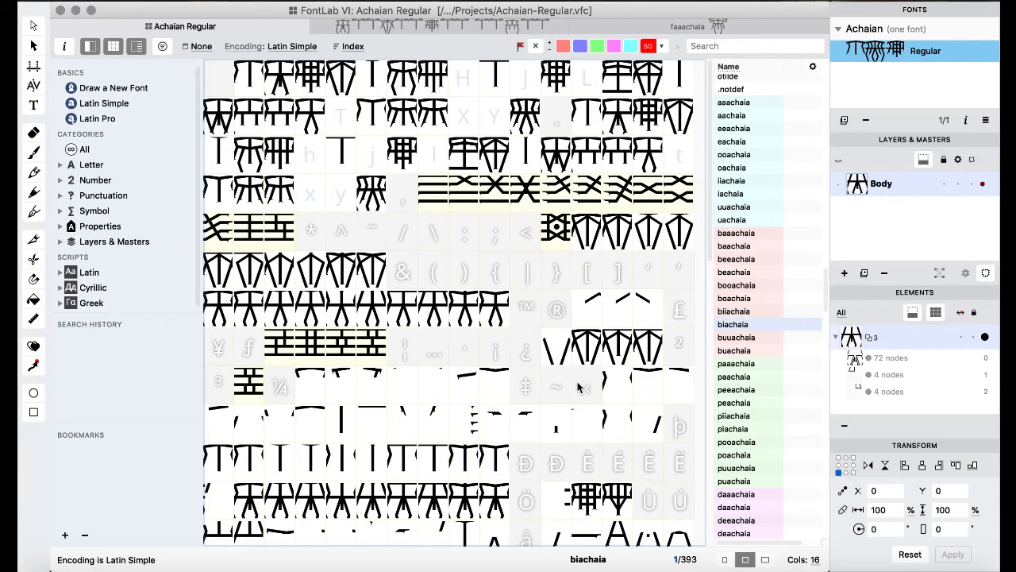
# - Copy the V-shaped strokes from the degree glyph and paste them into the copyright glyph
pyautogui.doubleClick(559, 355)
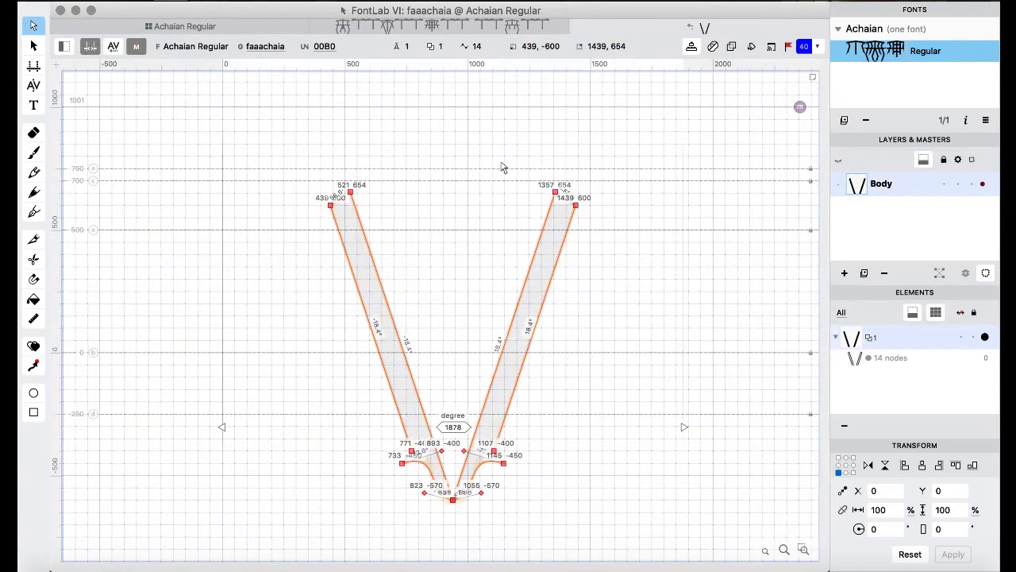
pyautogui.click(208, 26)
pyautogui.doubleClick(585, 304)
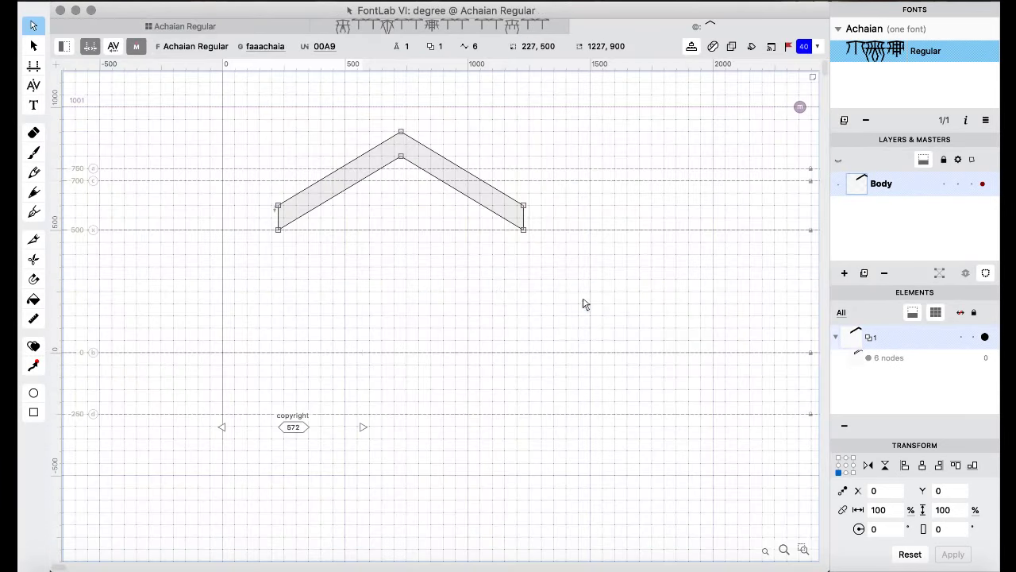
pyautogui.hotkey('ctrl', 'v')
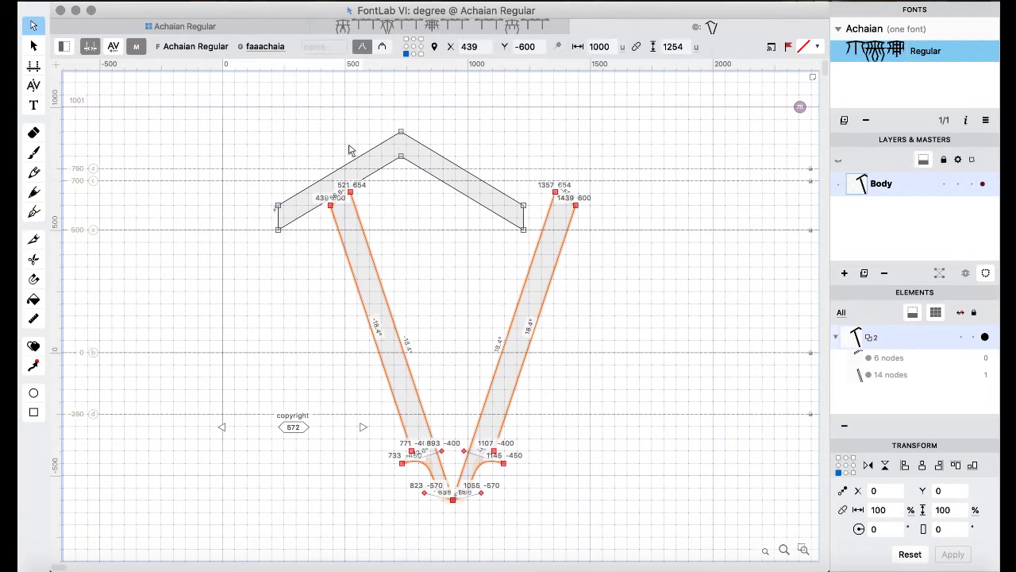
# - Shift the pasted V strokes 212 units left to X 227, aligning their upper ends with the roof stroke's ends
pyautogui.hotkey('shift', 'Left')
pyautogui.hotkey('shift', 'Left')
pyautogui.hotkey('shift', 'Left')
pyautogui.hotkey('shift', 'Left')
pyautogui.hotkey('shift', 'Left')
pyautogui.hotkey('shift', 'Left')
pyautogui.hotkey('shift', 'Left')
pyautogui.hotkey('shift', 'Left')
pyautogui.hotkey('shift', 'Left')
pyautogui.hotkey('shift', 'Left')
pyautogui.hotkey('shift', 'Left')
pyautogui.hotkey('shift', 'Left')
pyautogui.hotkey('shift', 'Left')
pyautogui.hotkey('shift', 'Left')
pyautogui.hotkey('shift', 'Left')
pyautogui.hotkey('shift', 'Left')
pyautogui.hotkey('shift', 'Left')
pyautogui.hotkey('shift', 'Left')
pyautogui.hotkey('shift', 'Left')
pyautogui.hotkey('shift', 'Left')
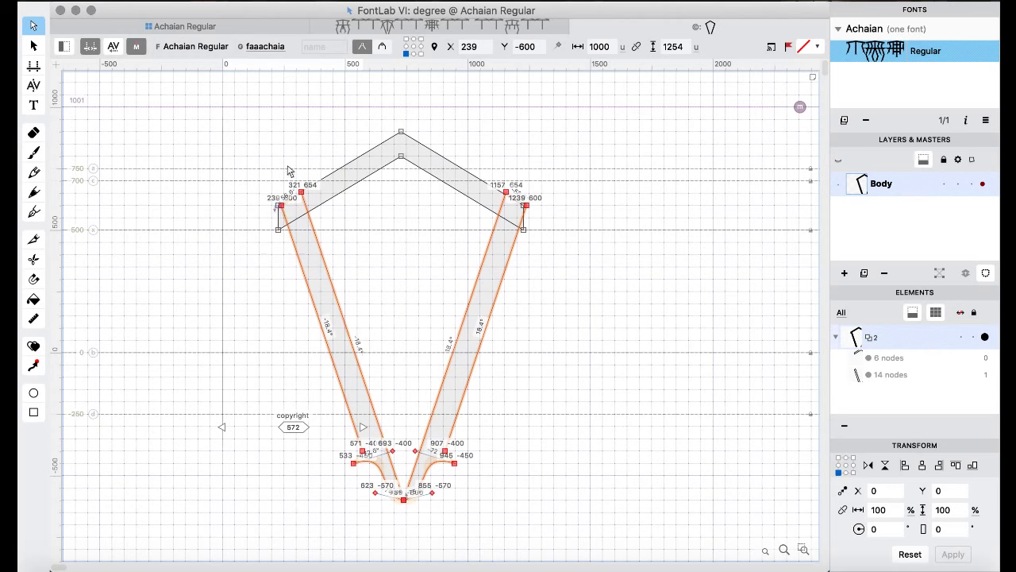
pyautogui.hotkey('shift', 'Left')
pyautogui.press('Left')
pyautogui.press('Left')
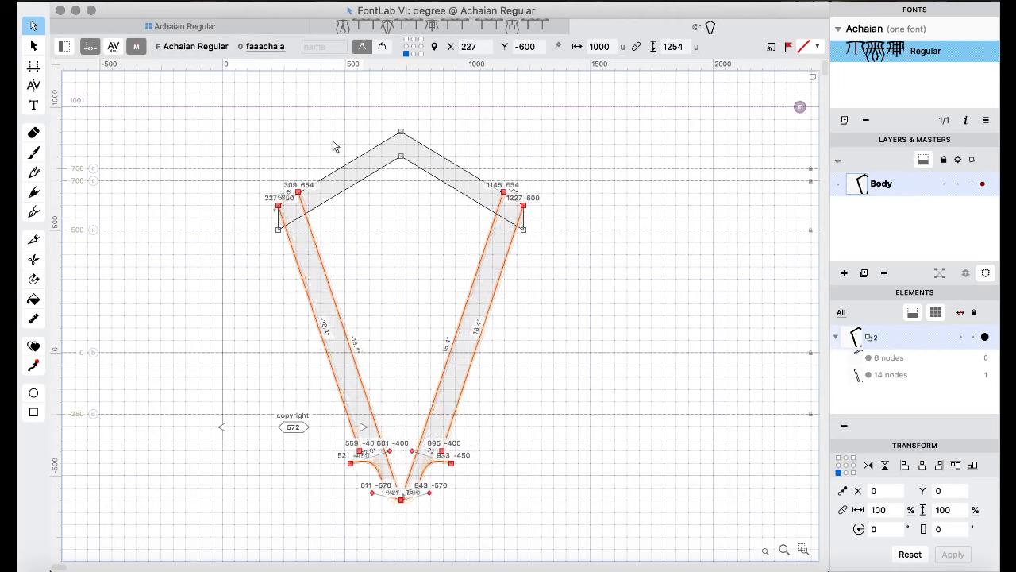
pyautogui.click(317, 147)
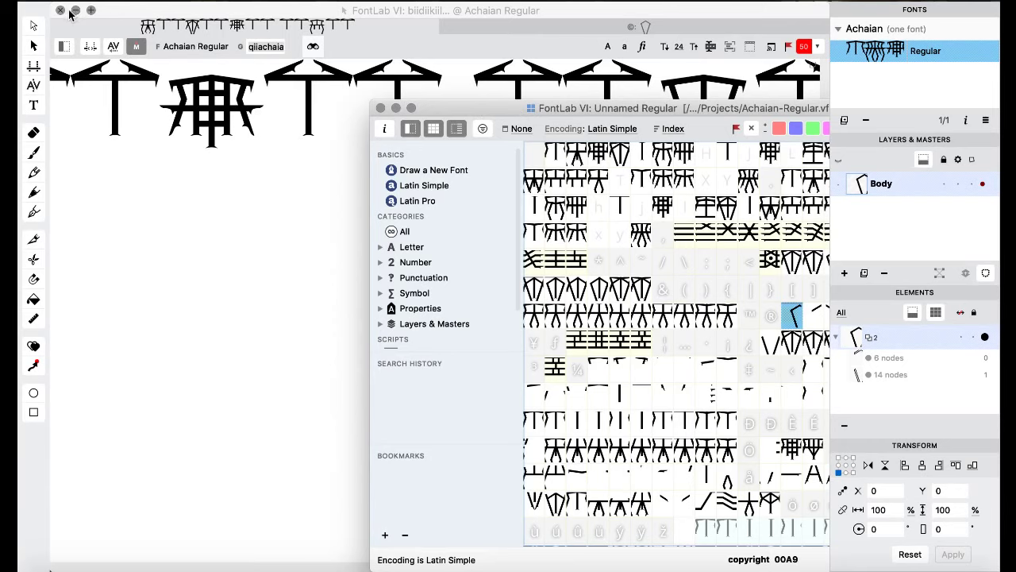
# - Close the glyph window and enlarge the font overview window to fill the workspace
pyautogui.moveTo(458, 115); pyautogui.dragTo(176, 13)
pyautogui.click(93, 13)
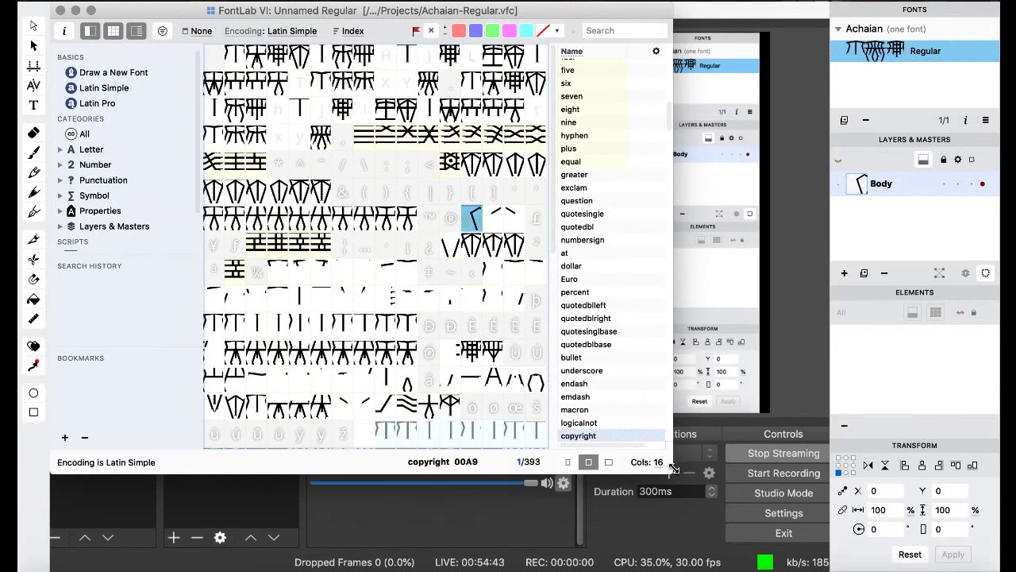
pyautogui.moveTo(674, 472); pyautogui.dragTo(828, 569)
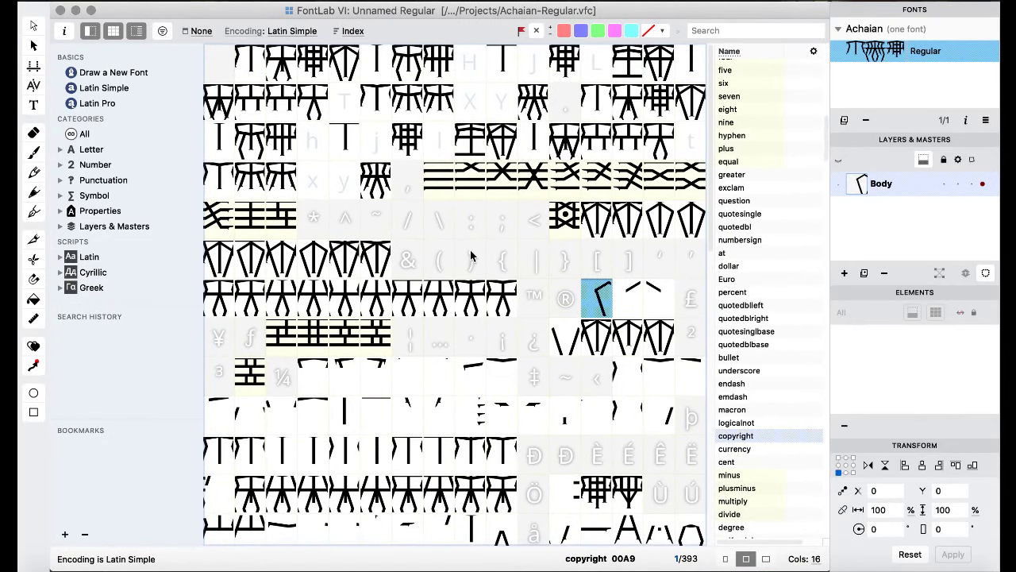
# - Copy the combined roof and V outline from the copyright glyph into the empty registered glyph
pyautogui.click(532, 271)
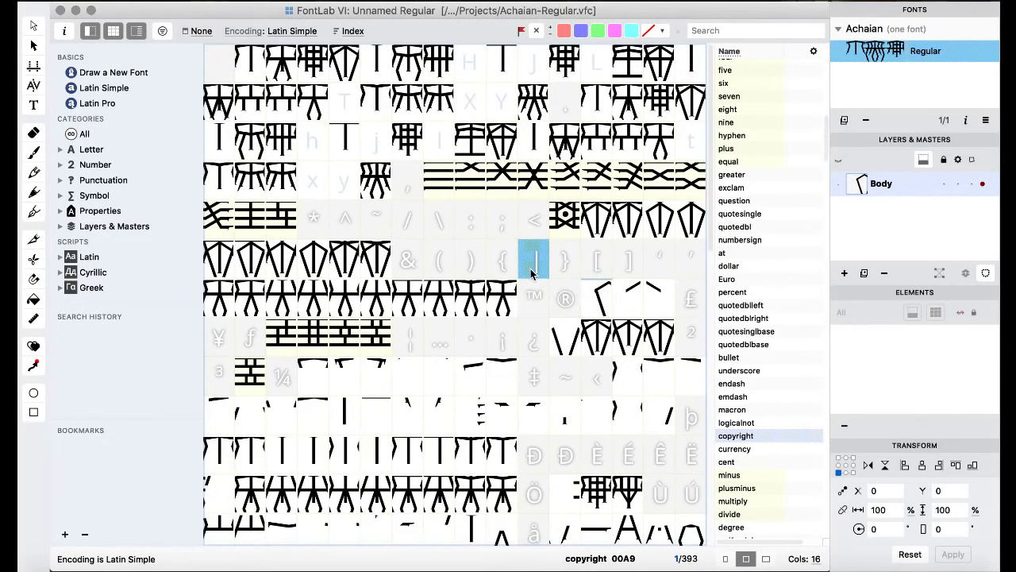
pyautogui.click(597, 304)
pyautogui.click(565, 301)
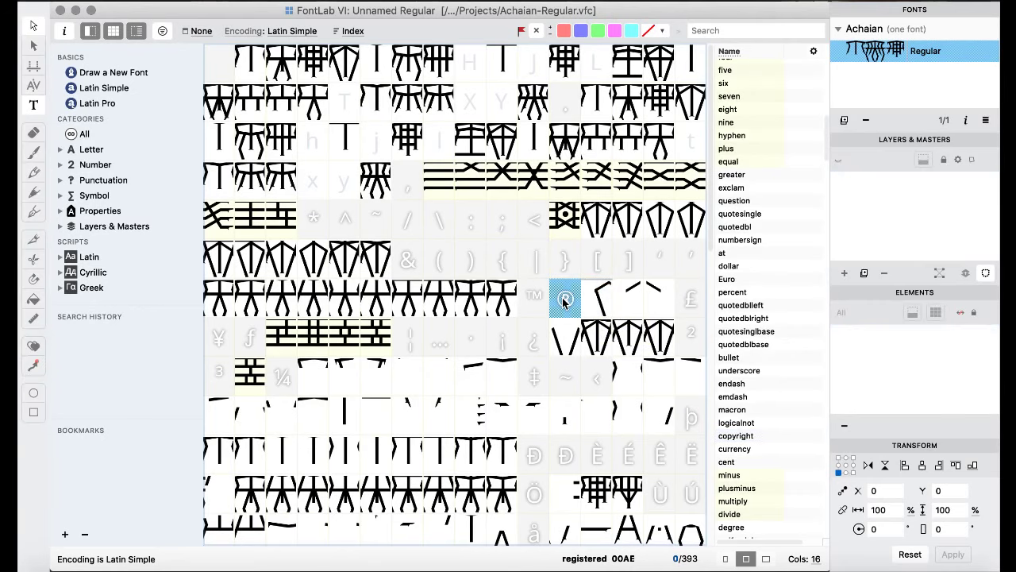
pyautogui.hotkey('ctrl', 'v')
# - Open the copyright glyph and undo the added V strokes, leaving only the roof stroke
pyautogui.click(607, 308)
pyautogui.doubleClick(608, 308)
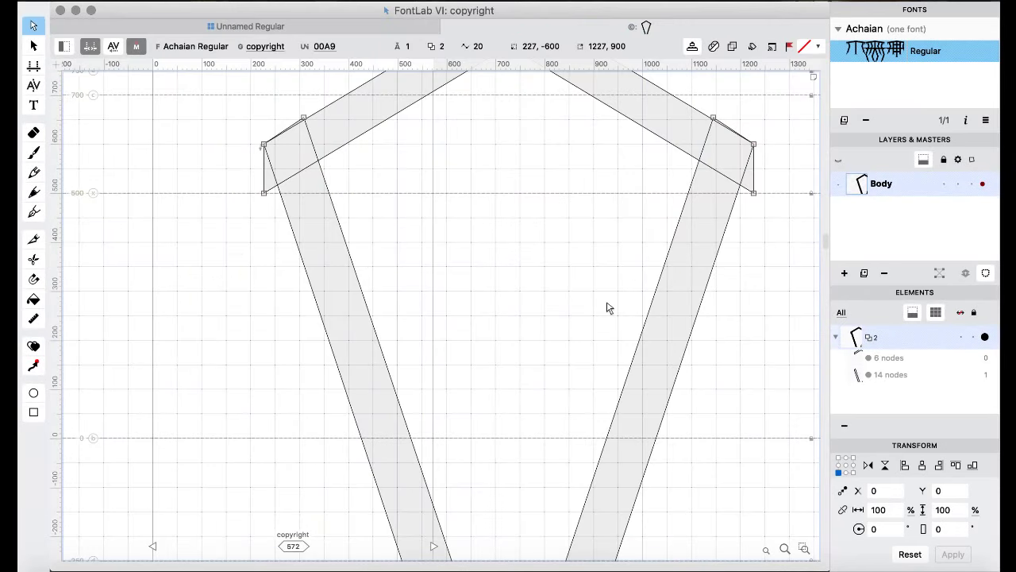
pyautogui.hotkey('ctrl', 'z')
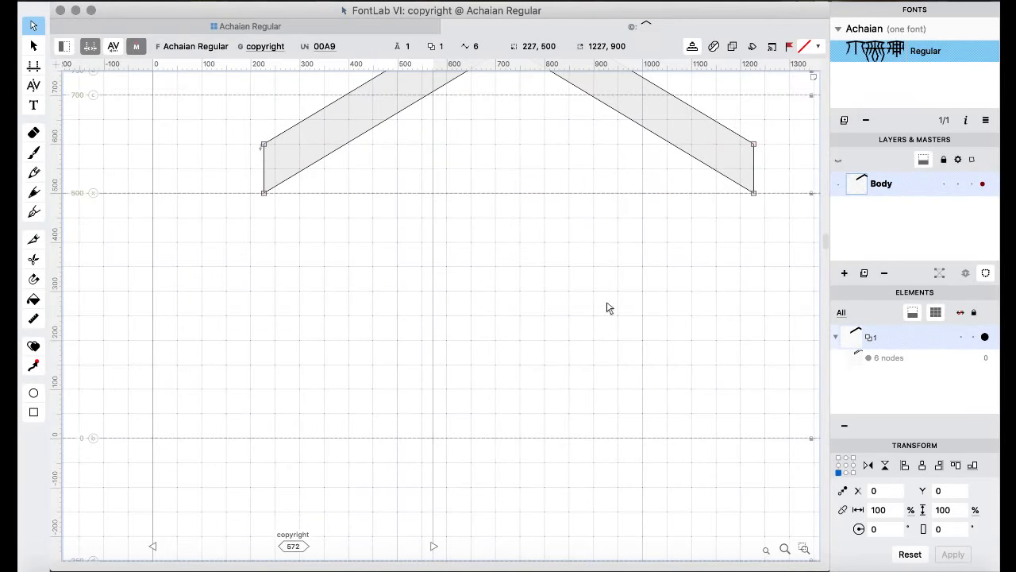
# - Separate the font overview from the copyright glyph window, close that window, and resize the overview to fill the workspace
pyautogui.moveTo(285, 28); pyautogui.dragTo(334, 18)
pyautogui.click(59, 10)
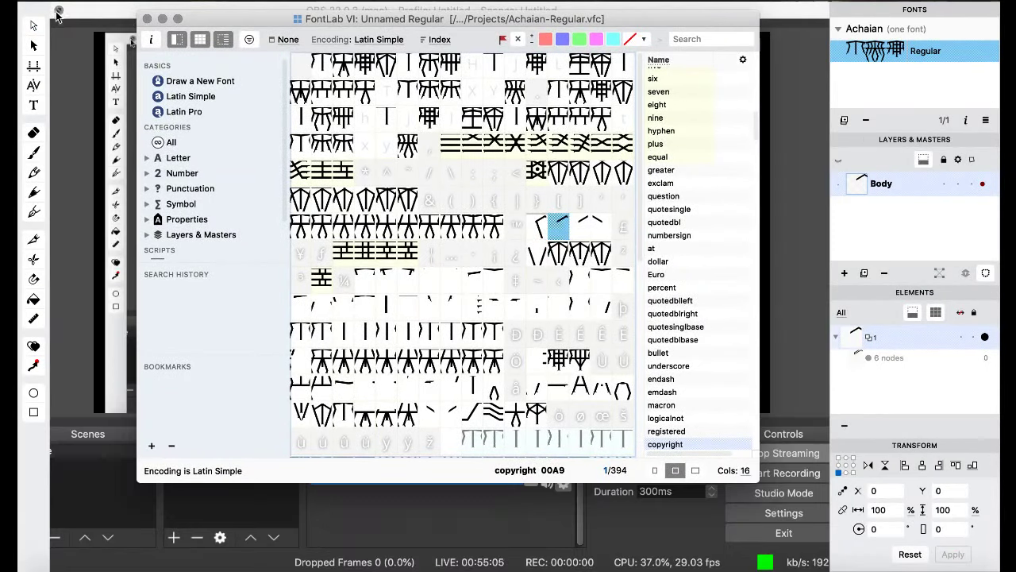
pyautogui.moveTo(232, 19); pyautogui.dragTo(149, 6)
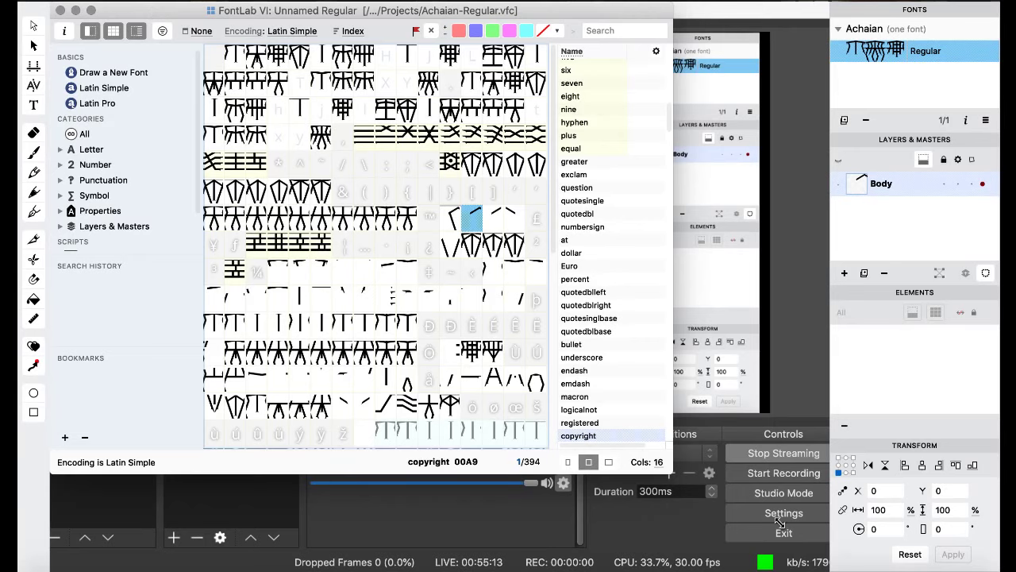
pyautogui.moveTo(671, 474); pyautogui.dragTo(829, 570)
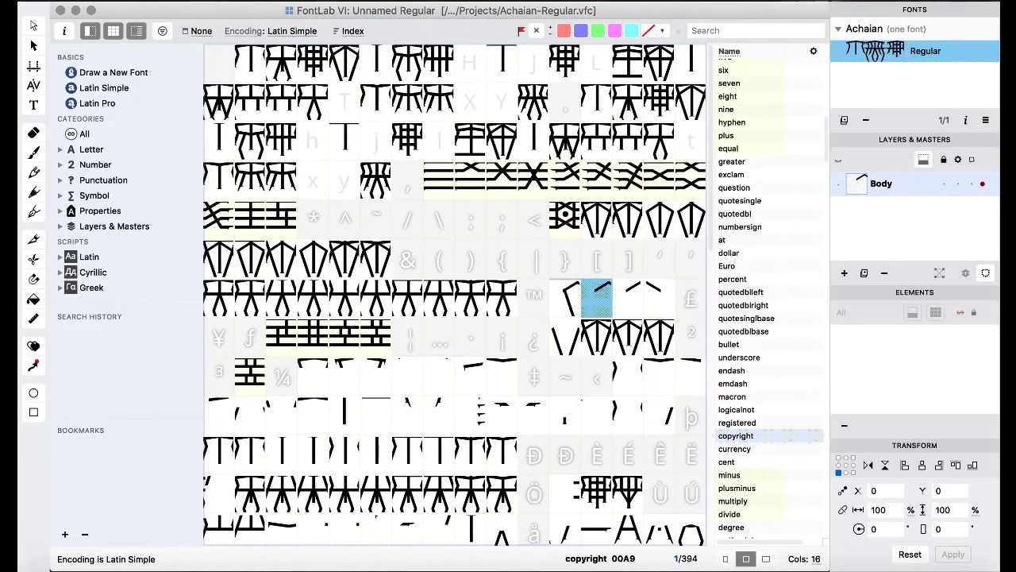
# - Open the registered glyph and insert a node near the upper end of each V stroke's inner edge
pyautogui.click(471, 342)
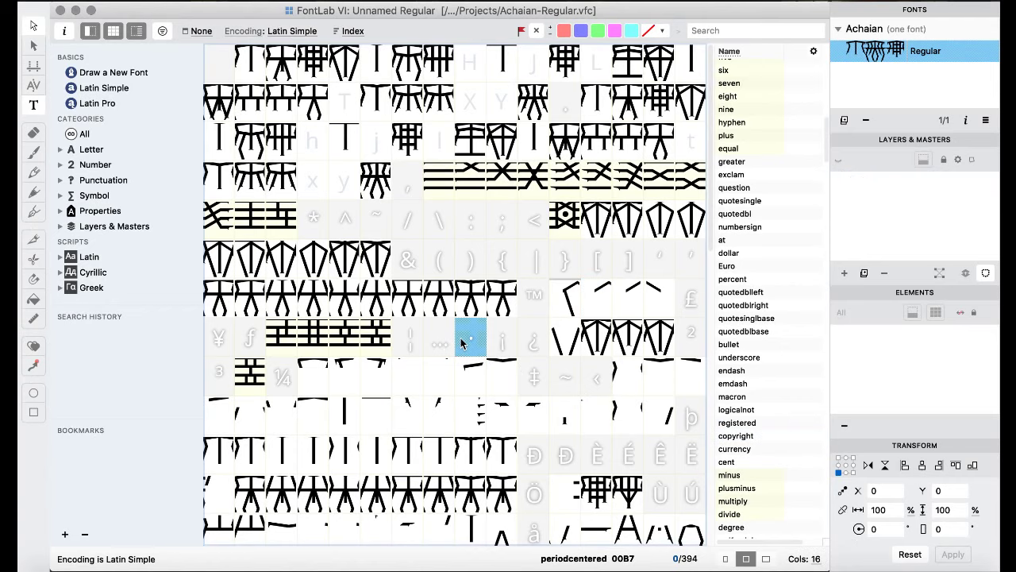
pyautogui.doubleClick(568, 312)
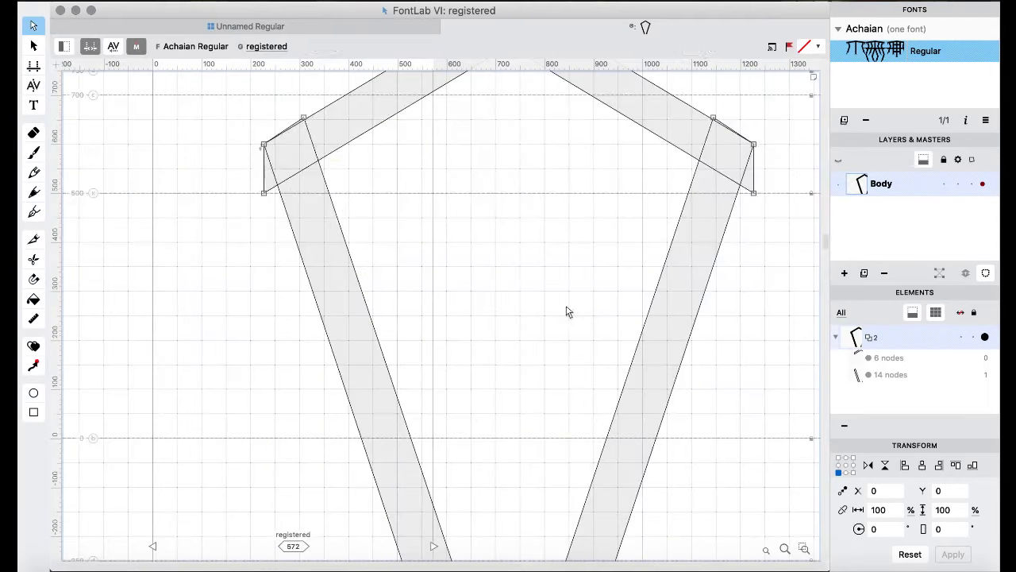
pyautogui.scroll(2, 502, 274)
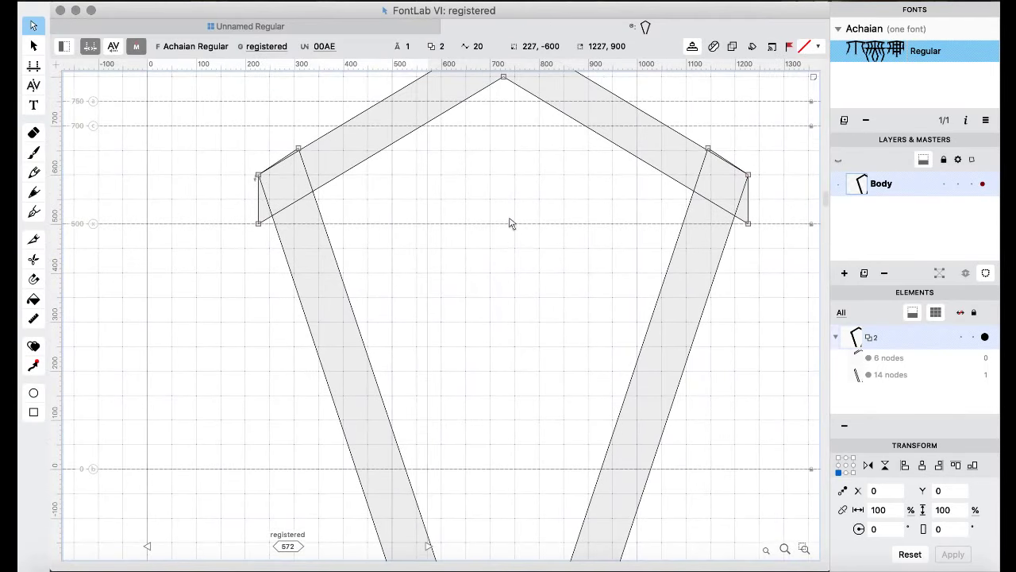
pyautogui.click(33, 239)
pyautogui.click(306, 172)
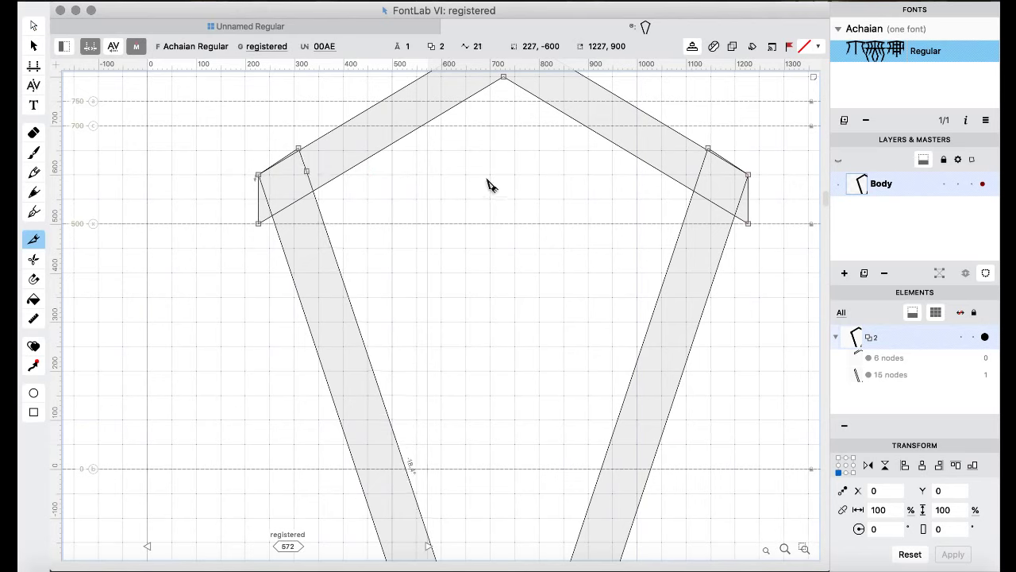
pyautogui.click(702, 167)
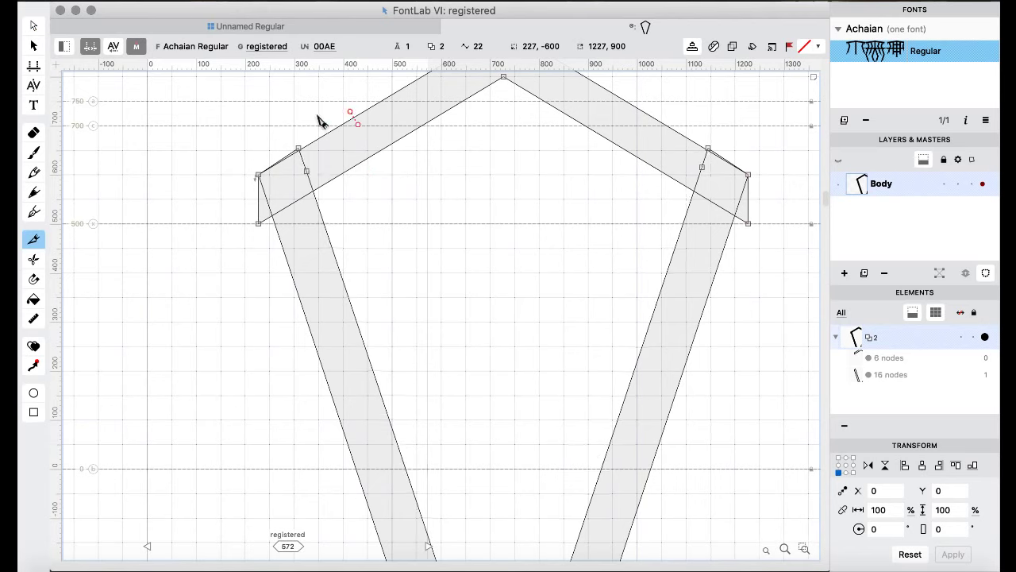
# - Delete the original inner corner node at the upper end of both V strokes
pyautogui.click(33, 25)
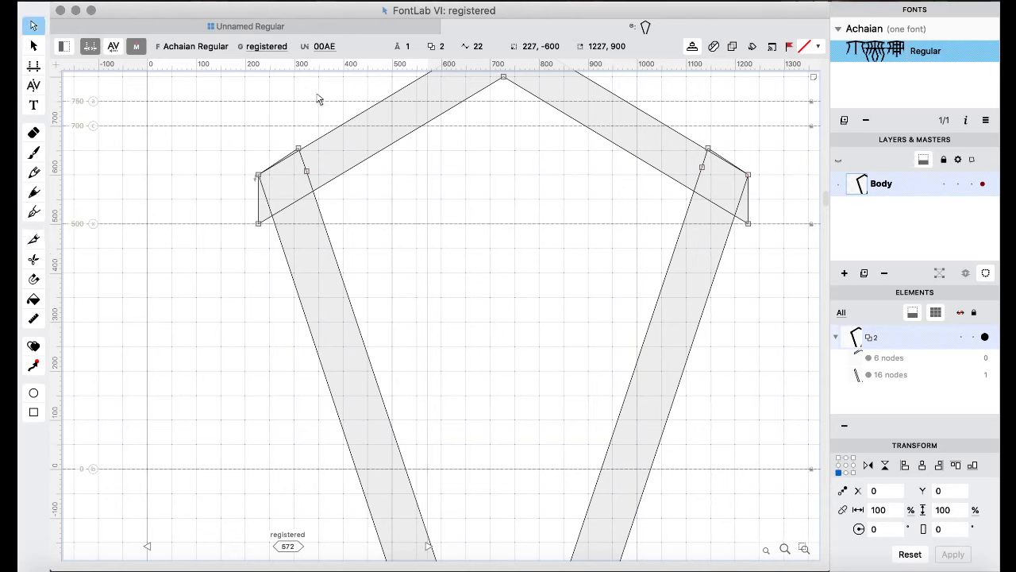
pyautogui.moveTo(317, 93); pyautogui.dragTo(278, 168)
pyautogui.press('Delete')
pyautogui.moveTo(693, 124); pyautogui.dragTo(724, 160)
pyautogui.press('Delete')
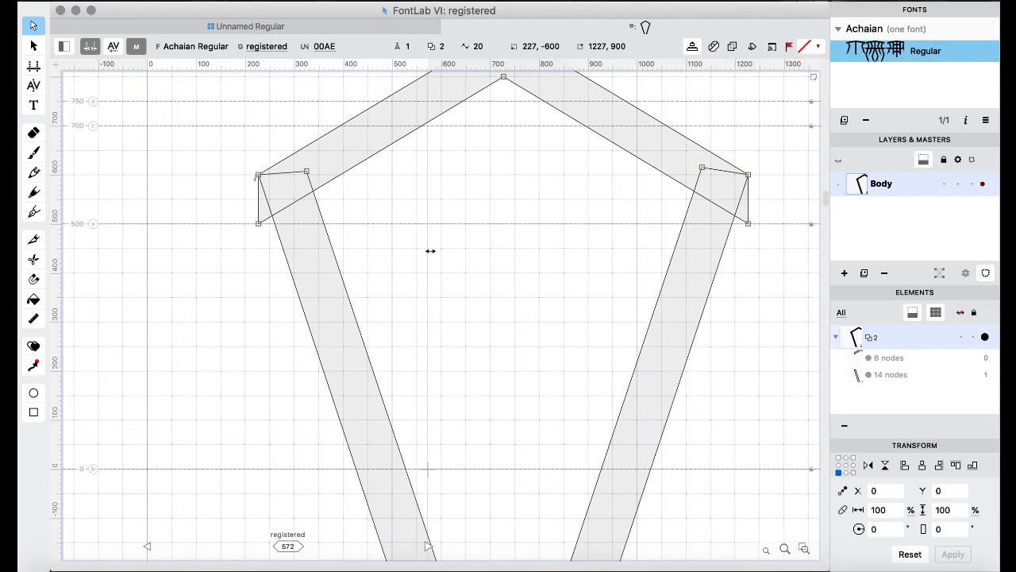
# - Merge all contours of the registered glyph by removing the overlap between the roof and V strokes
pyautogui.scroll(-10, 430, 251)
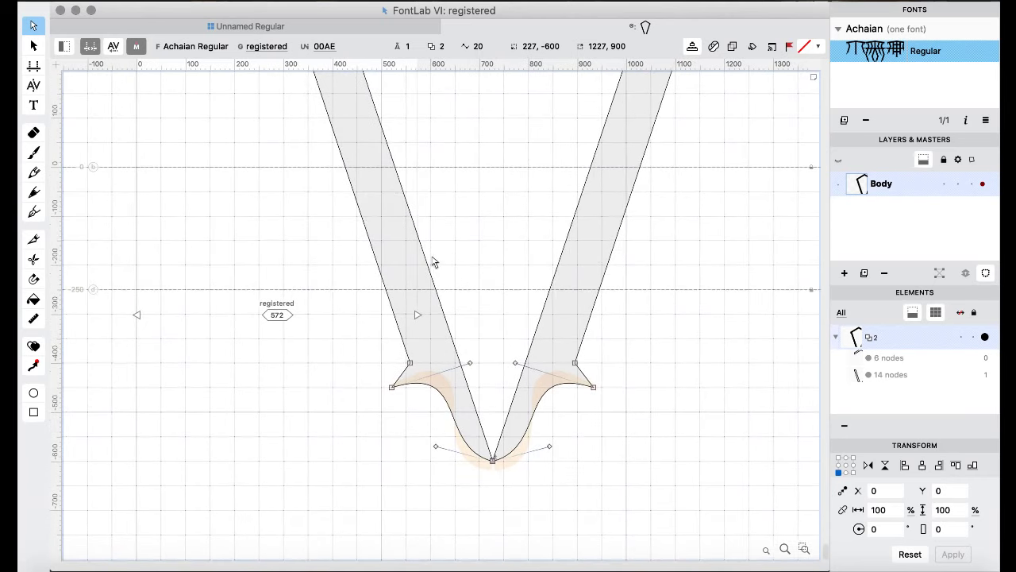
pyautogui.scroll(10, 472, 230)
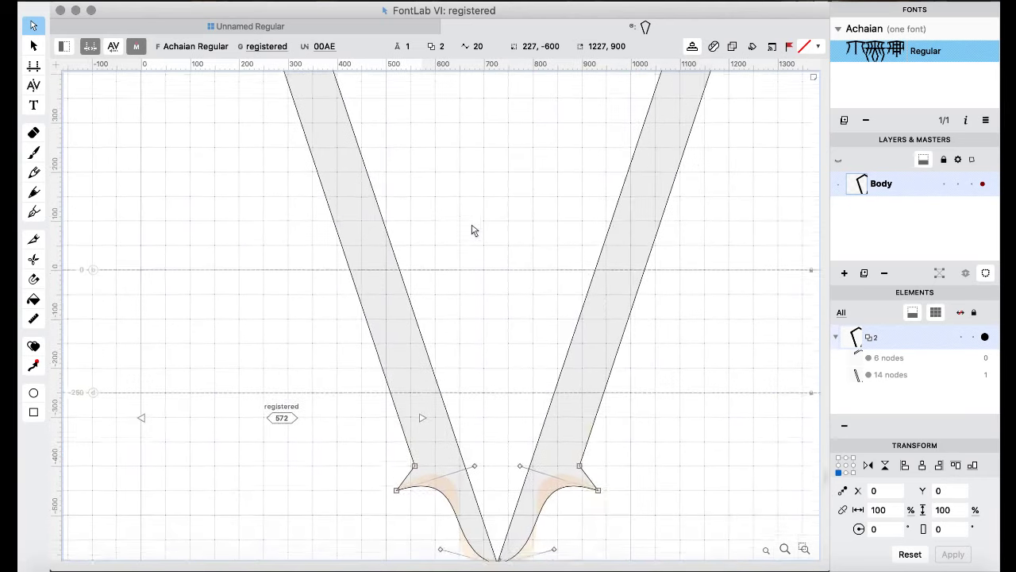
pyautogui.scroll(2, 472, 230)
pyautogui.scroll(2, 472, 230)
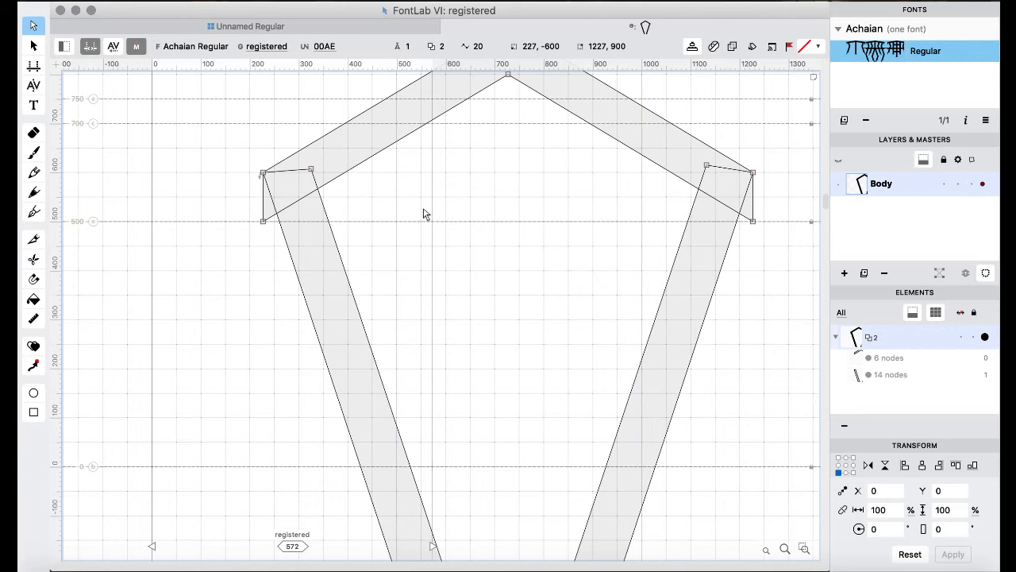
pyautogui.press('super+a')
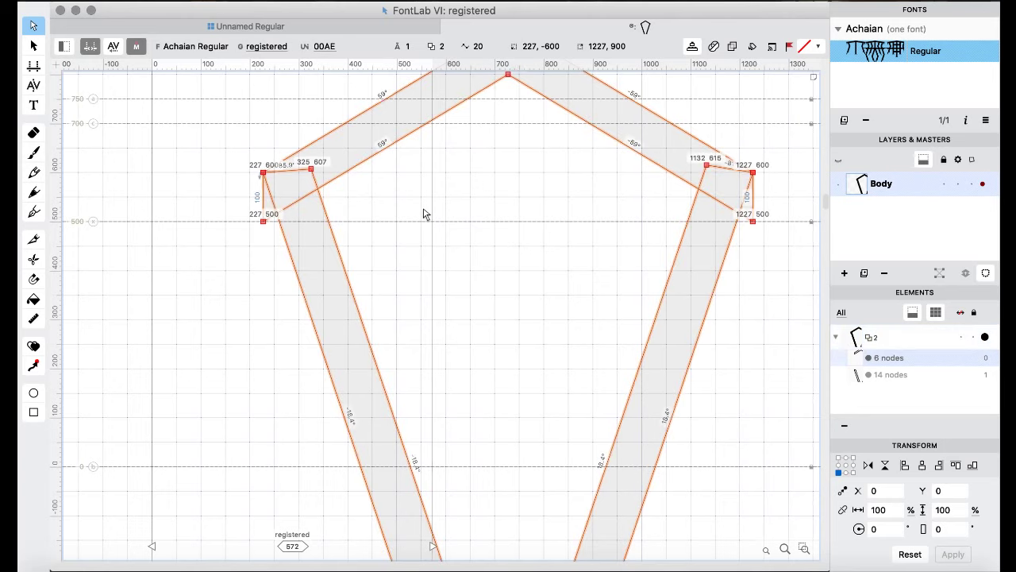
pyautogui.rightClick(424, 214)
pyautogui.moveTo(513, 102)
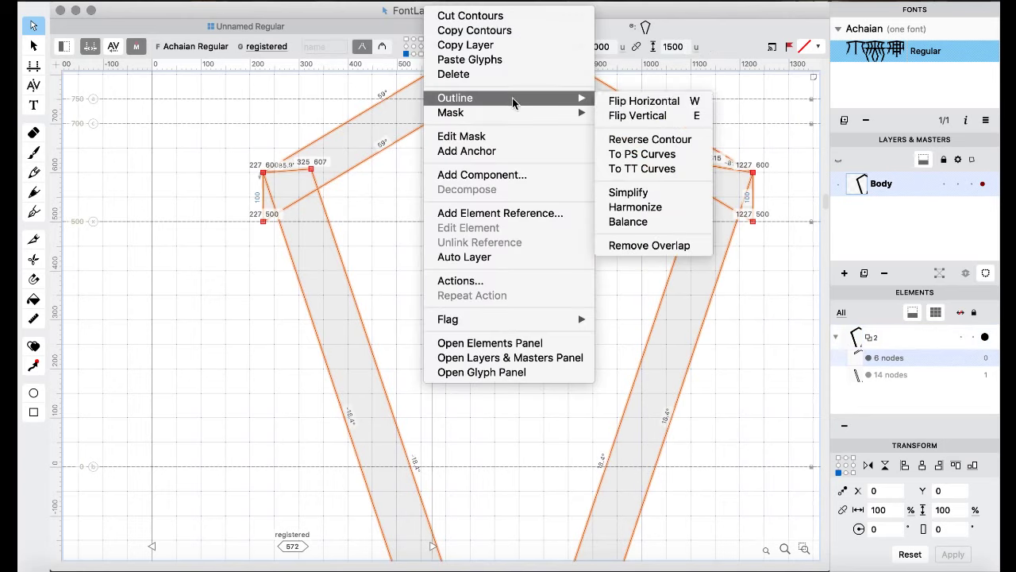
pyautogui.click(658, 245)
# - Delete the leftover corner nodes below both shoulders of the merged outline so the outer edges run straight down
pyautogui.moveTo(245, 264); pyautogui.dragTo(273, 213)
pyautogui.press('BackSpace')
pyautogui.moveTo(263, 256); pyautogui.dragTo(295, 197)
pyautogui.press('BackSpace')
pyautogui.moveTo(781, 256); pyautogui.dragTo(732, 195)
pyautogui.press('BackSpace')
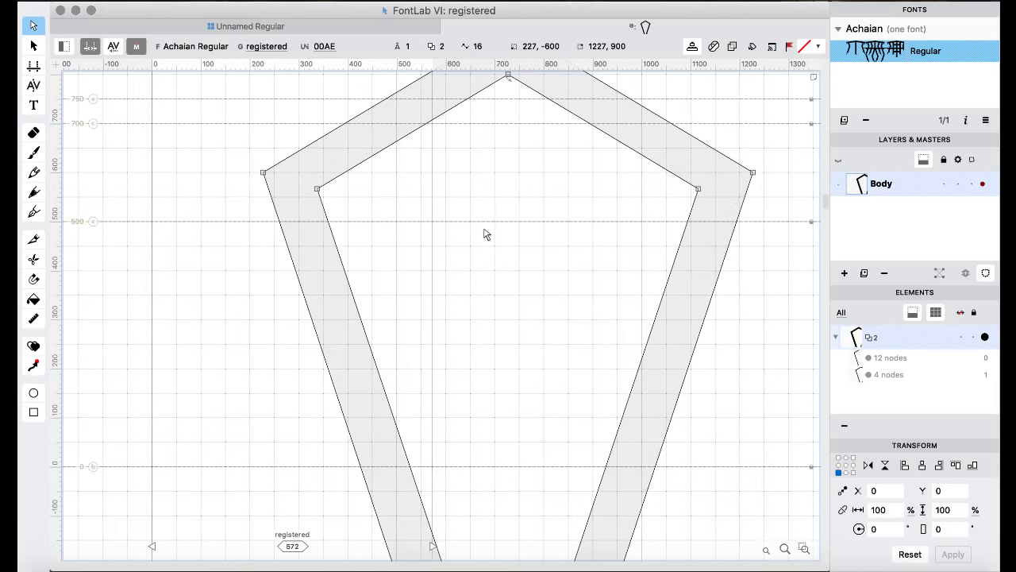
# - Copy all contours of the registered glyph and paste them into the daaachaia glyph
pyautogui.scroll(4, 483, 232)
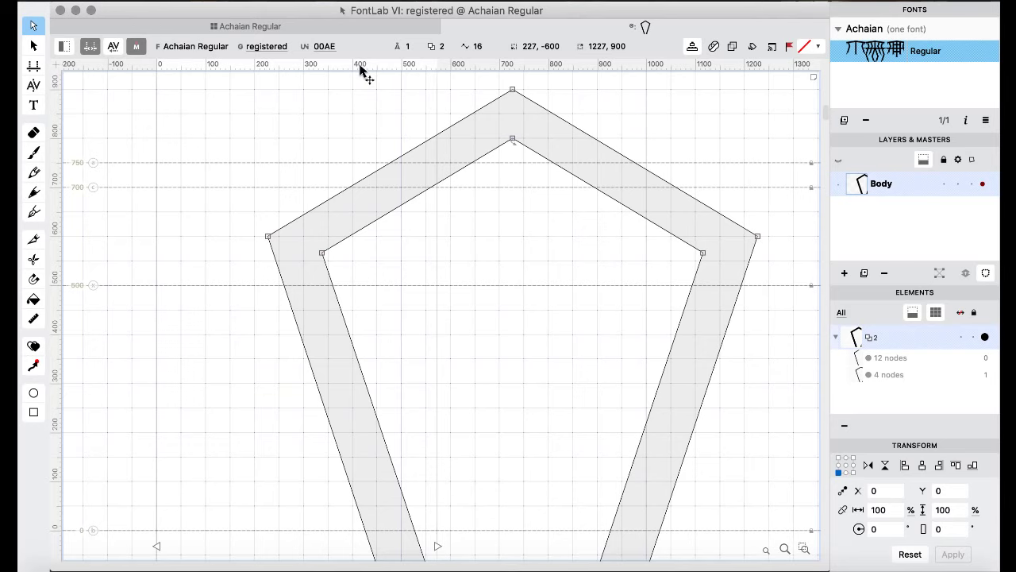
pyautogui.press('super+a')
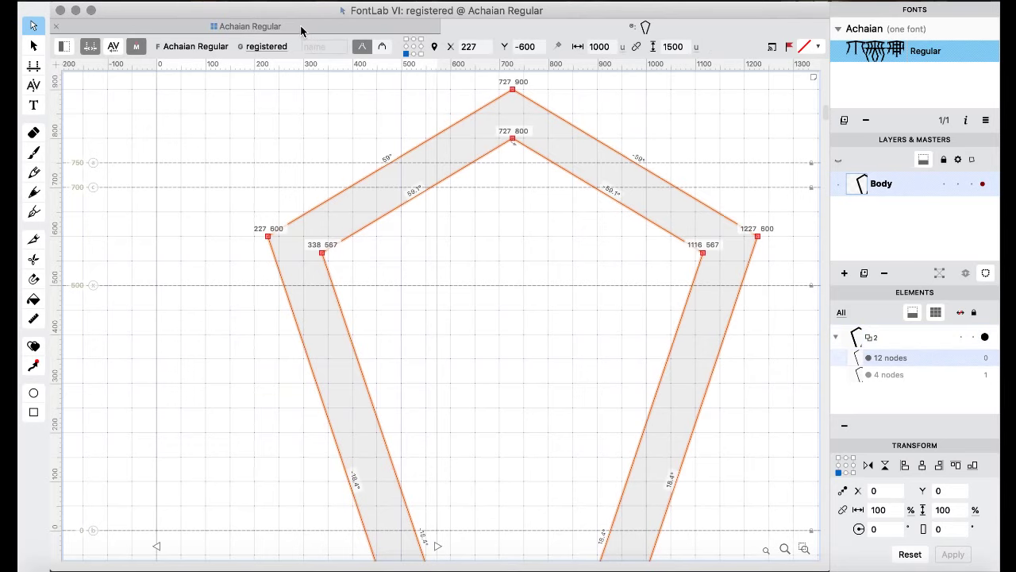
pyautogui.click(305, 28)
pyautogui.click(502, 195)
pyautogui.scroll(-10, 479, 231)
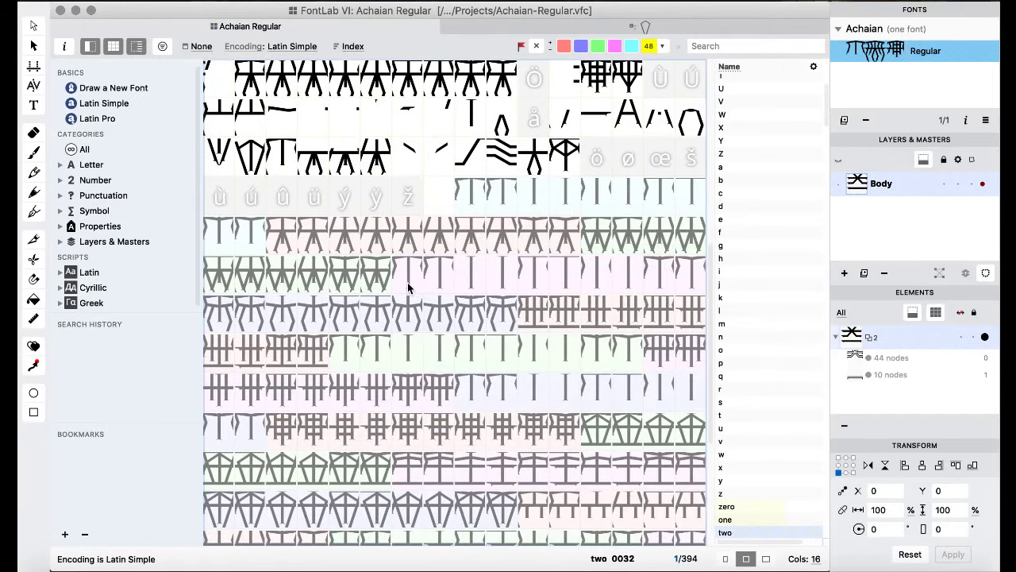
pyautogui.doubleClick(410, 287)
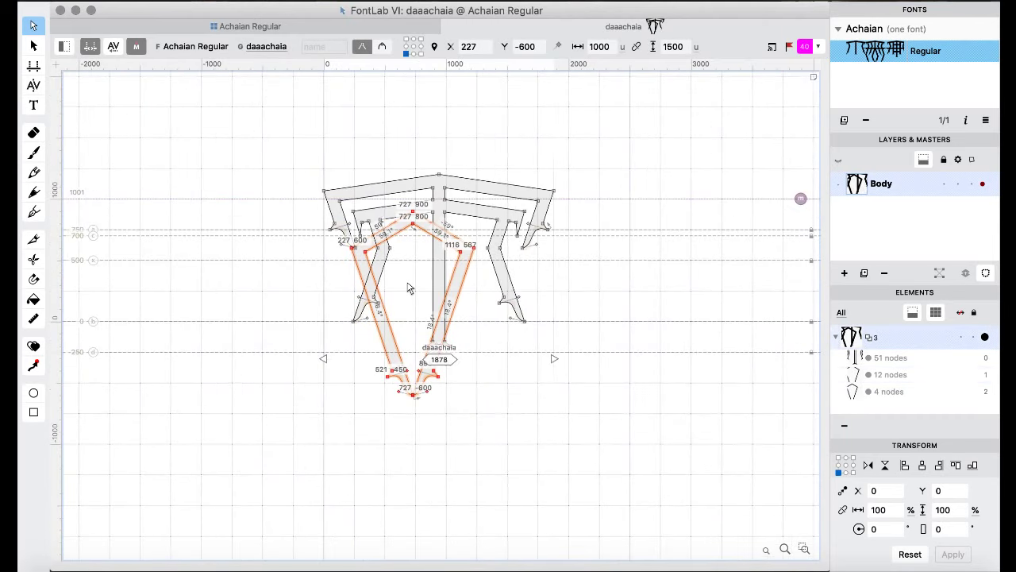
# - Move the pasted roof-and-V outline in daaachaia right to X 439, centred on the vertical stem, and check the filled preview
pyautogui.scroll(8, 409, 289)
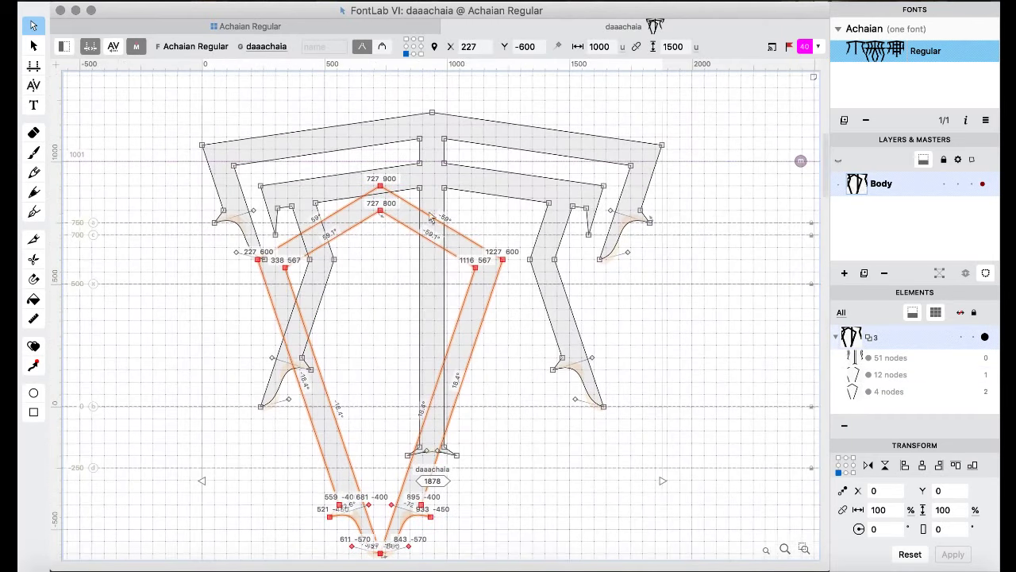
pyautogui.press('super+shift+Right')
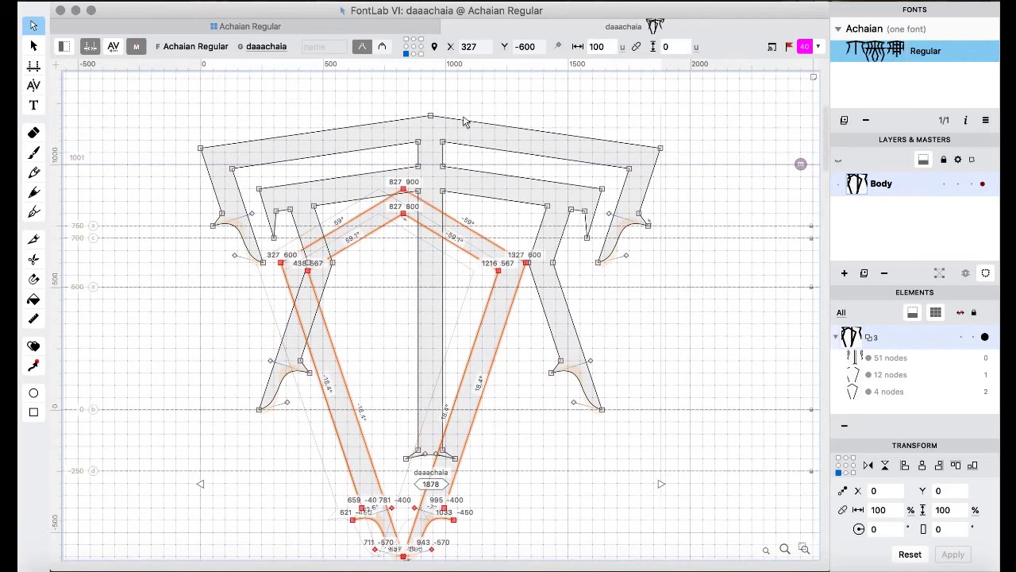
pyautogui.press('super+shift+Right')
pyautogui.hotkey('shift', 'Right')
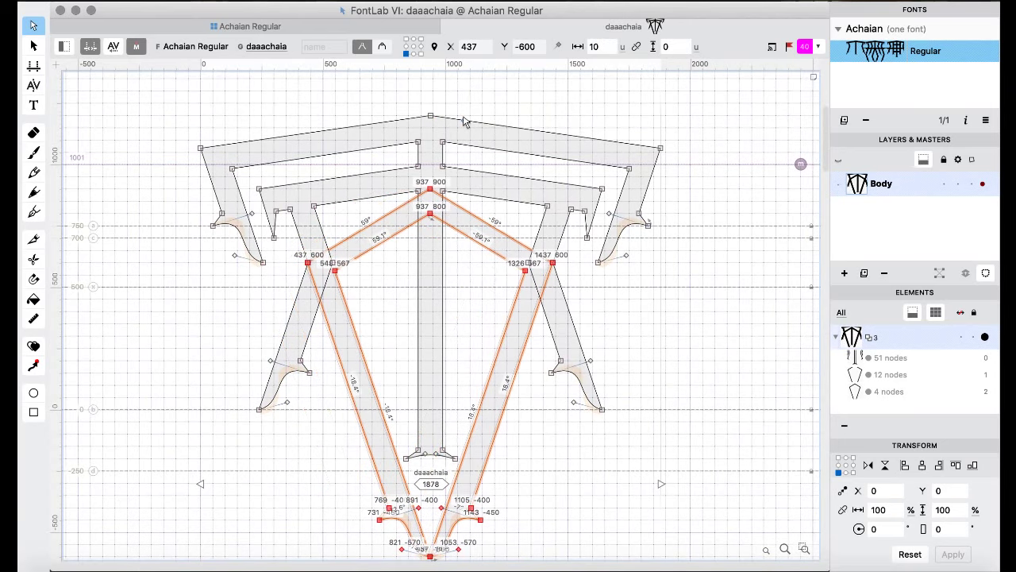
pyautogui.press('Right')
pyautogui.press('Right')
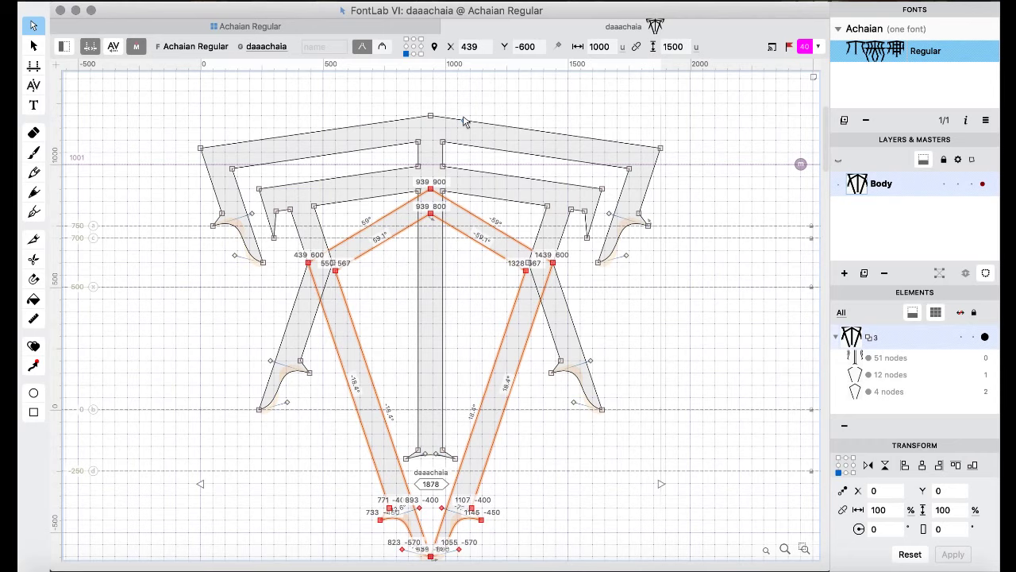
pyautogui.press('space')
pyautogui.press('space')
pyautogui.press('super+shift+Right')
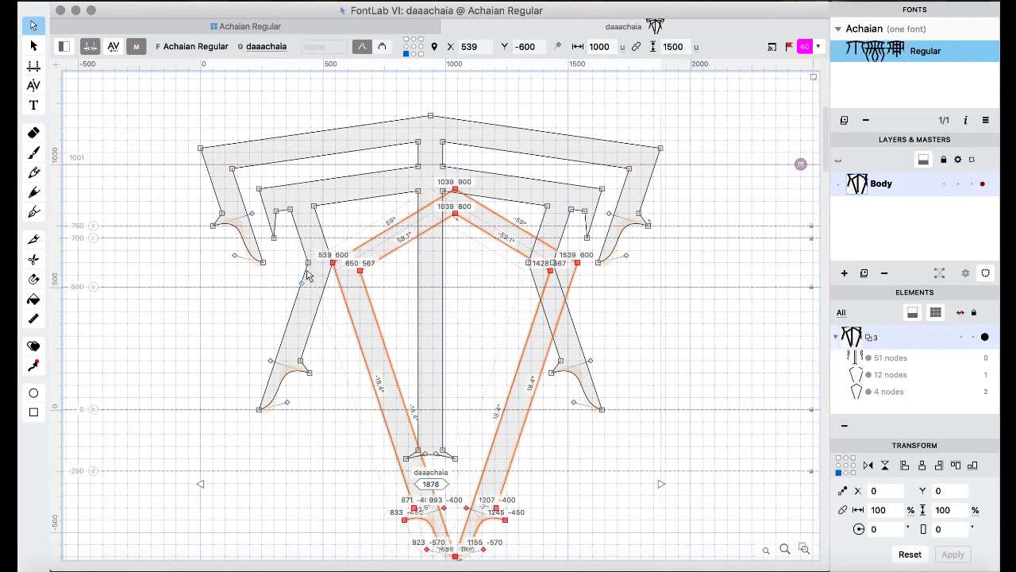
pyautogui.press('super+shift+Left')
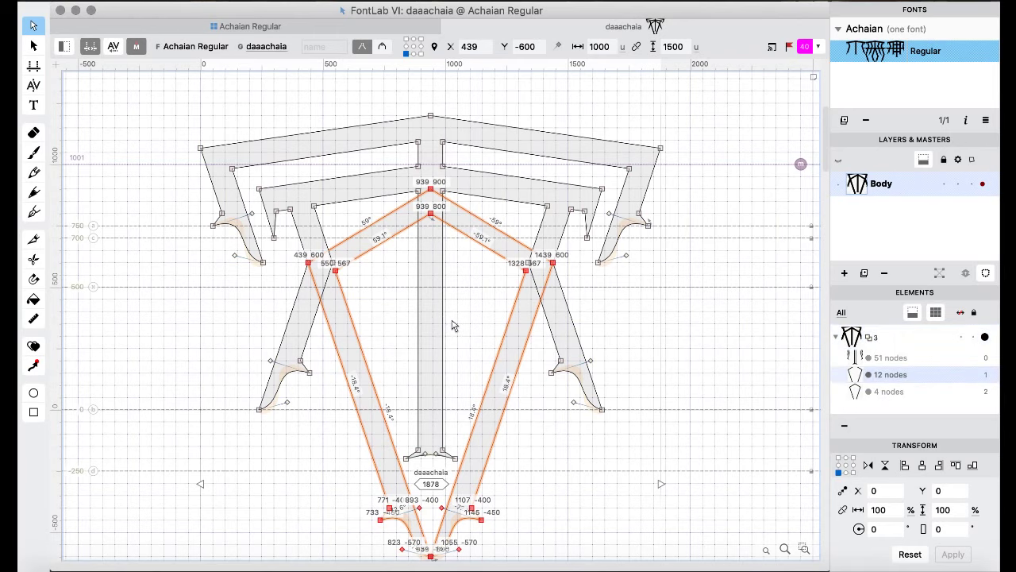
pyautogui.press('space')
# - Merge all contours of the daaachaia glyph by removing their overlap, and preview the filled shape
pyautogui.press('super+a')
pyautogui.rightClick(139, 212)
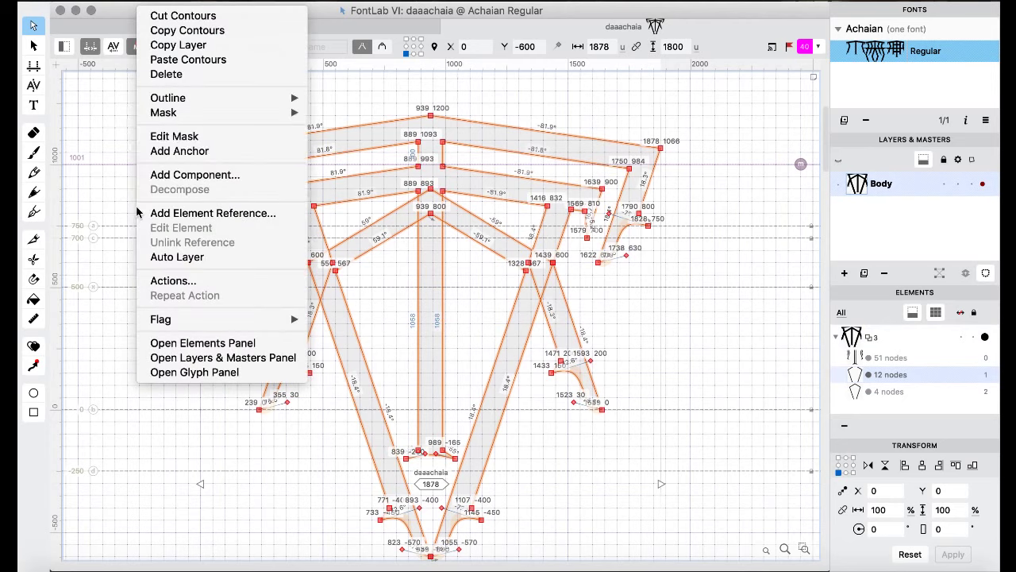
pyautogui.moveTo(231, 99)
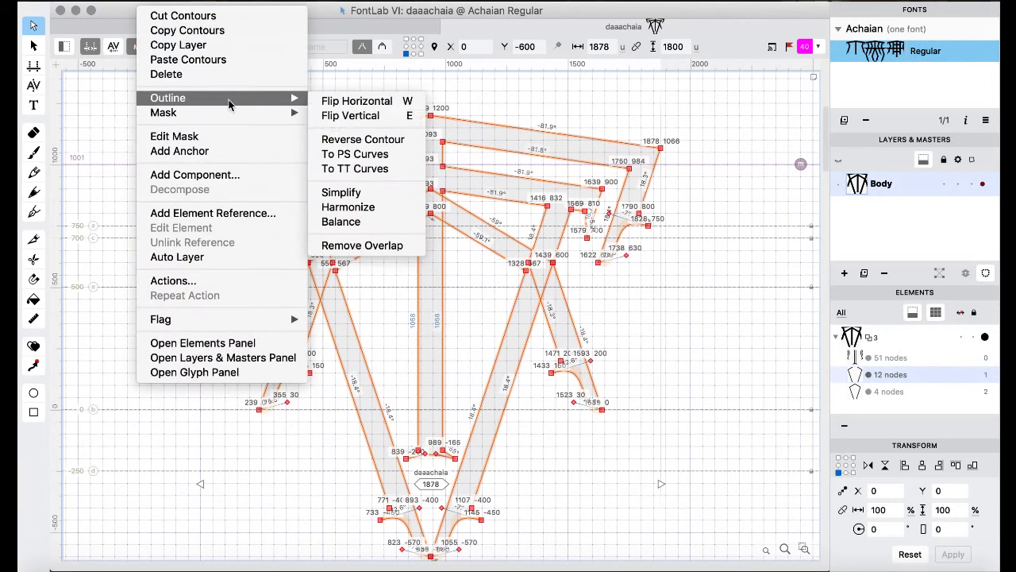
pyautogui.click(354, 245)
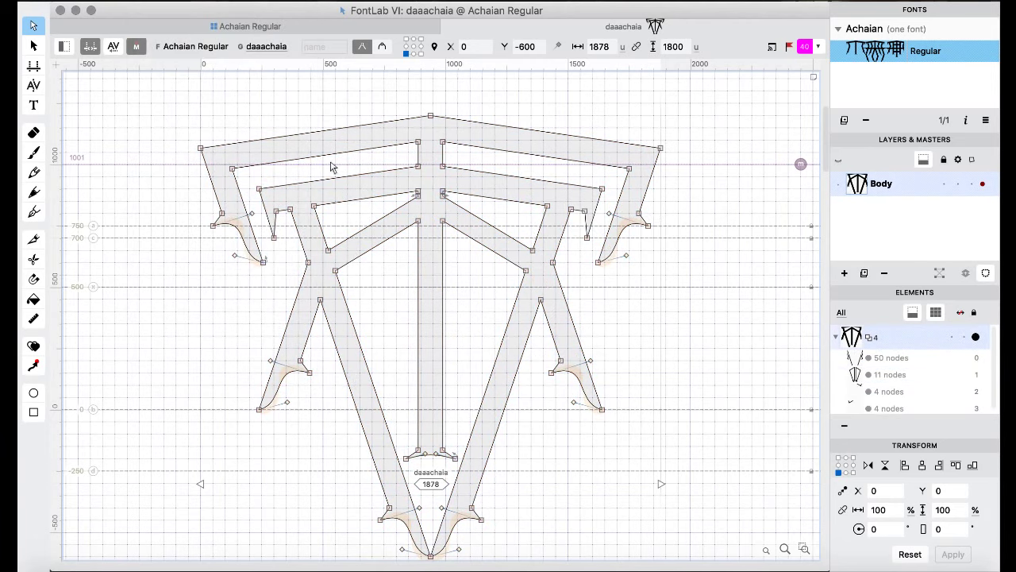
pyautogui.press('space')
pyautogui.press('space')
pyautogui.press('space')
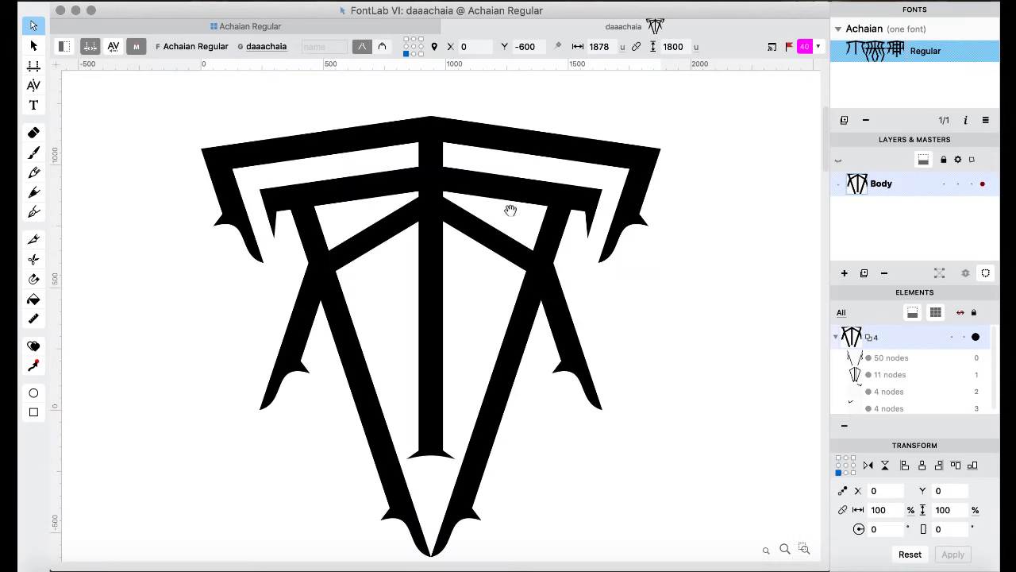
pyautogui.press('space')
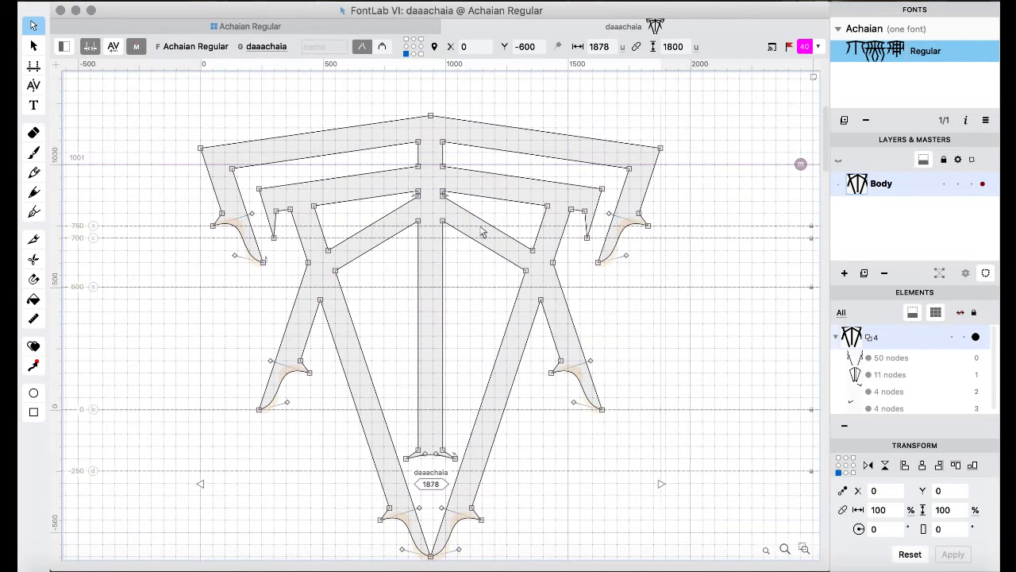
# - Open the greater glyph to compare its roof-and-V junctions with those of the merged daaachaia outline
pyautogui.click(250, 26)
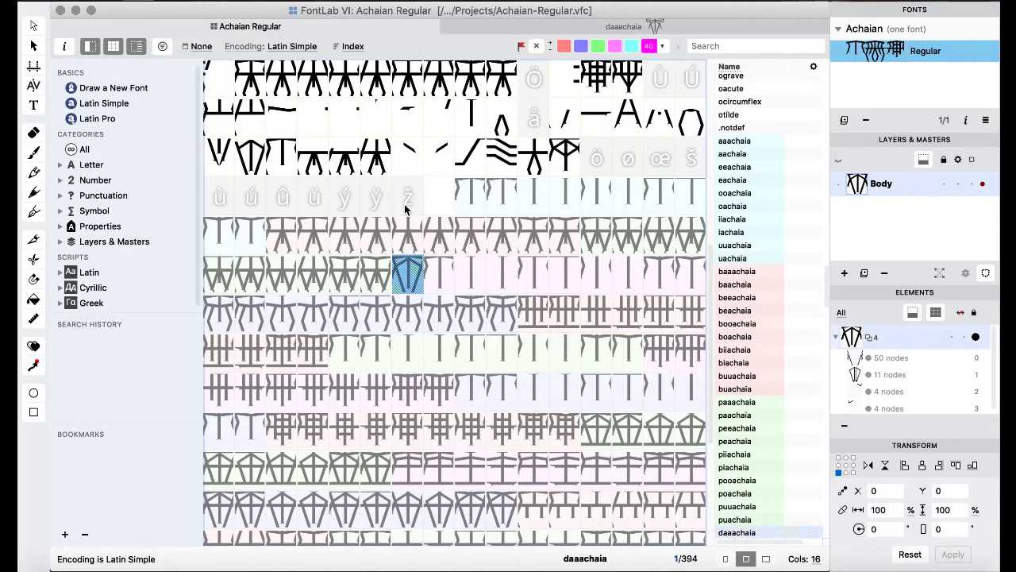
pyautogui.scroll(5, 409, 235)
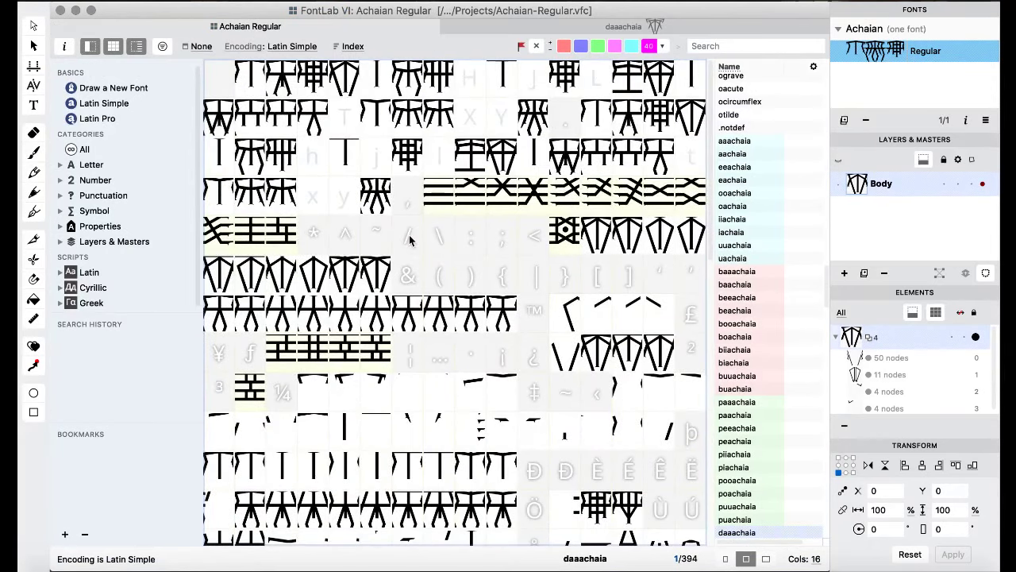
pyautogui.scroll(-1, 409, 239)
pyautogui.doubleClick(595, 205)
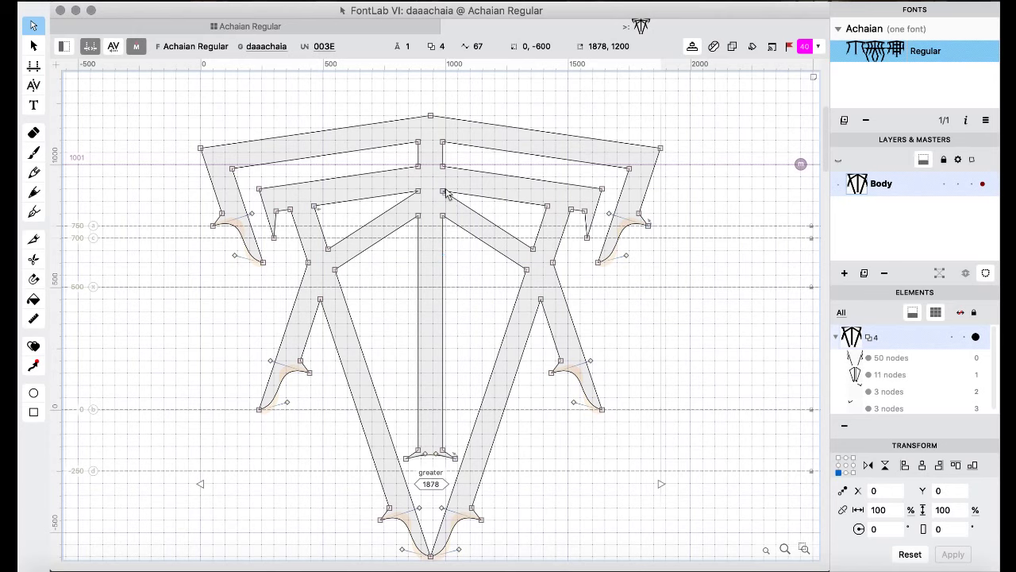
pyautogui.click(221, 24)
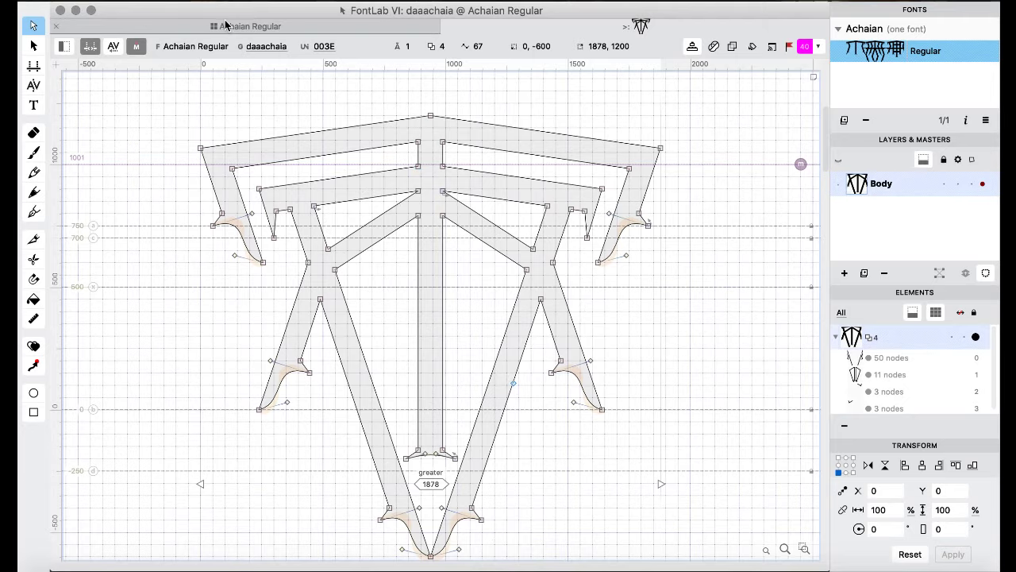
# - Open the daachaia glyph and paste the copied roof-and-V contours into it
pyautogui.scroll(-5, 467, 156)
pyautogui.doubleClick(409, 353)
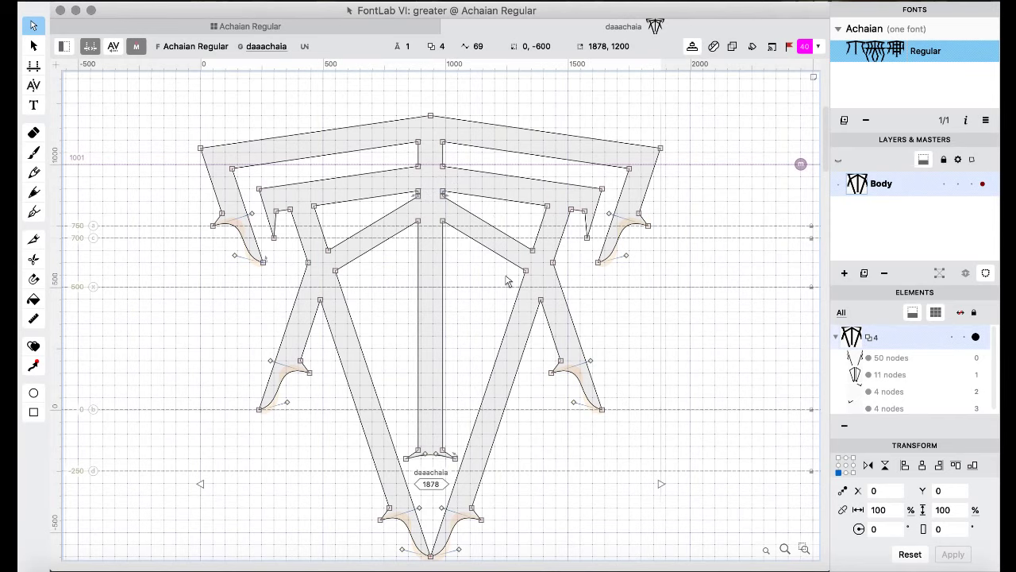
pyautogui.hotkey('ctrl', ']')
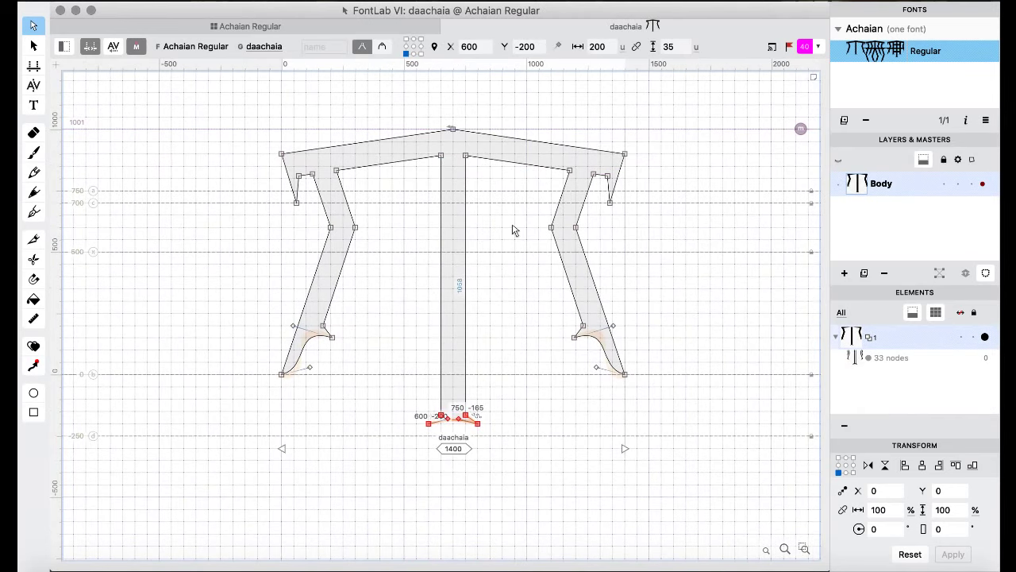
pyautogui.hotkey('ctrl', 'v')
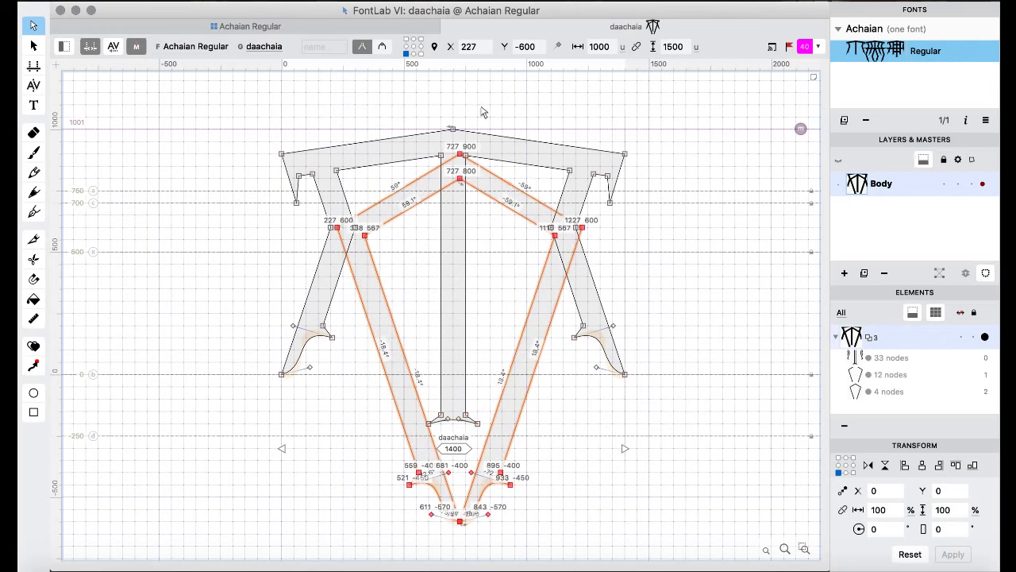
# - Move the pasted roof-and-V outline in daachaia left to X 200, centred on the vertical stem
pyautogui.hotkey('shift', 'Left')
pyautogui.press('Left')
pyautogui.press('Left')
pyautogui.press('Left')
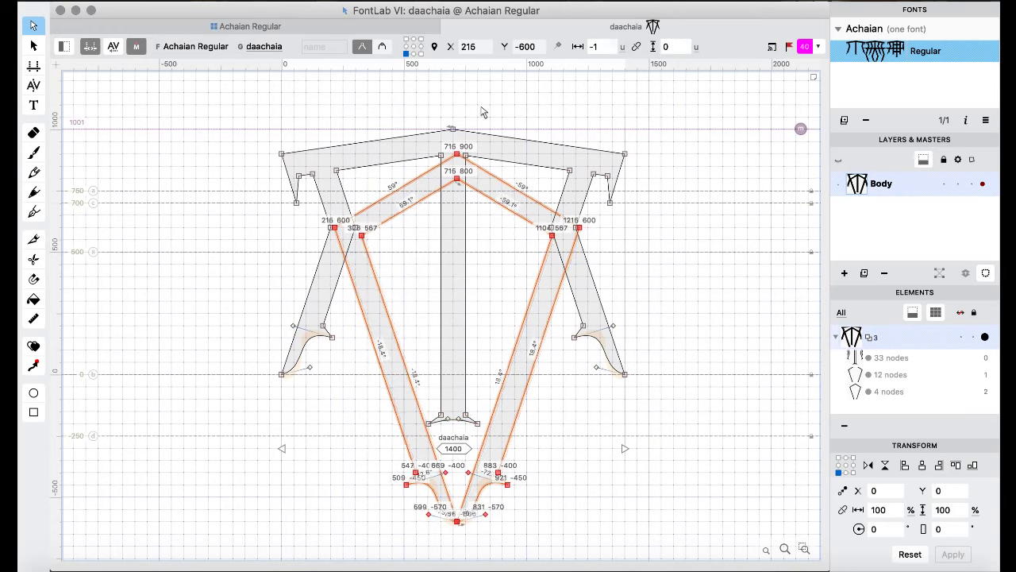
pyautogui.press('Left')
pyautogui.press('Left')
pyautogui.press('Left')
pyautogui.press('Left')
pyautogui.hotkey('shift', 'Left')
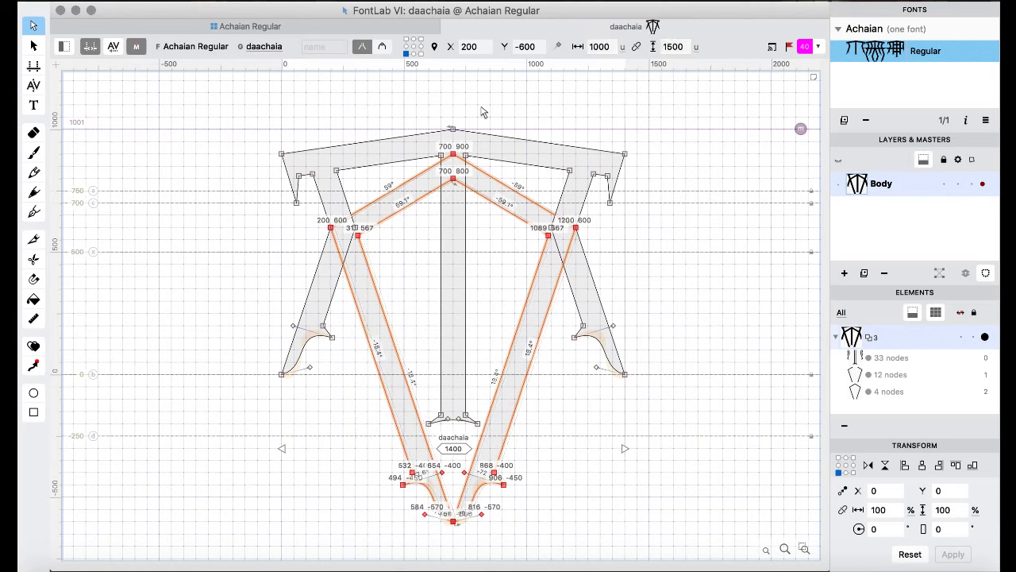
# - Merge all contours of the daachaia glyph by removing their overlap
pyautogui.hotkey('ctrl', 'a')
pyautogui.rightClick(179, 112)
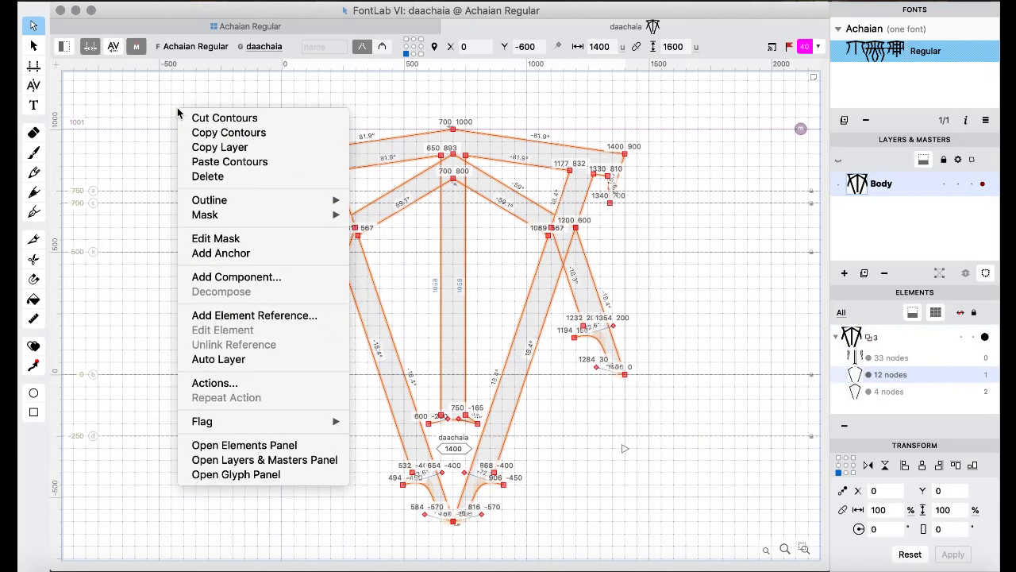
pyautogui.moveTo(238, 200)
pyautogui.click(406, 347)
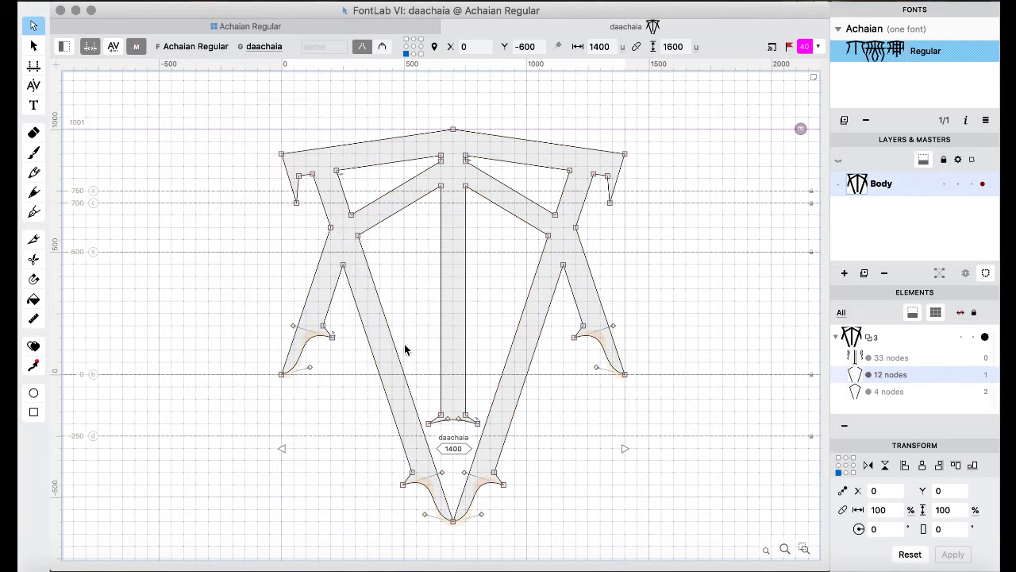
# - Go through the finished glyphs from greater onward, including exclam, quotesingle, numbersign, dollar, Euro and quotedblleft, and examine how their tops join the roof-and-V shape
pyautogui.click(231, 27)
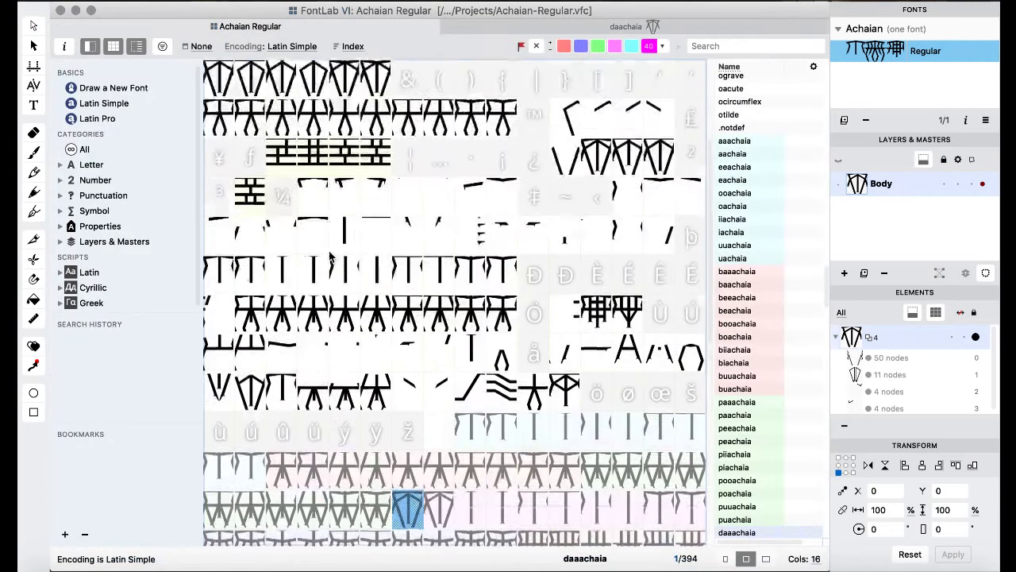
pyautogui.scroll(5, 331, 256)
pyautogui.doubleClick(598, 238)
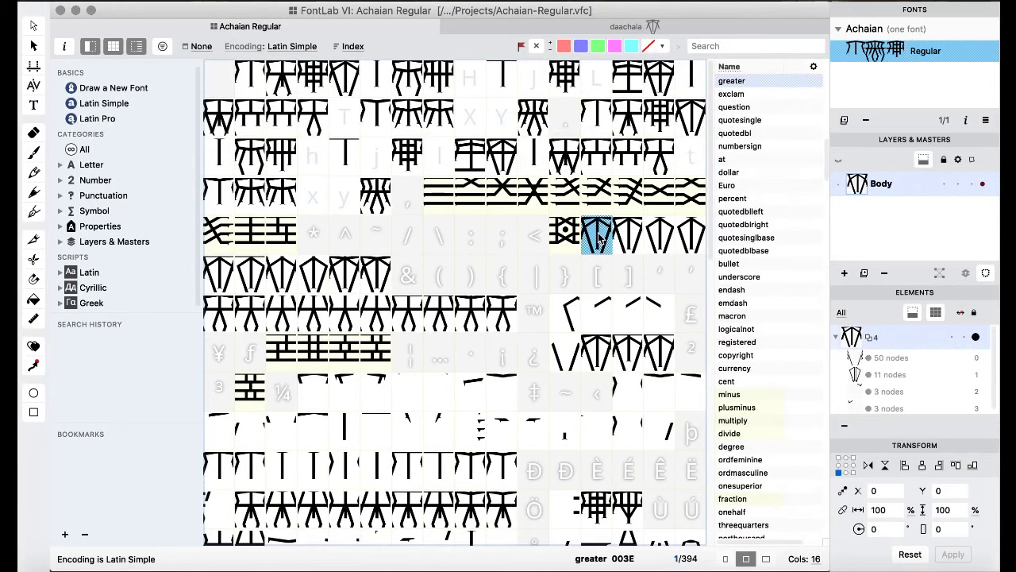
pyautogui.press('super+bracketright')
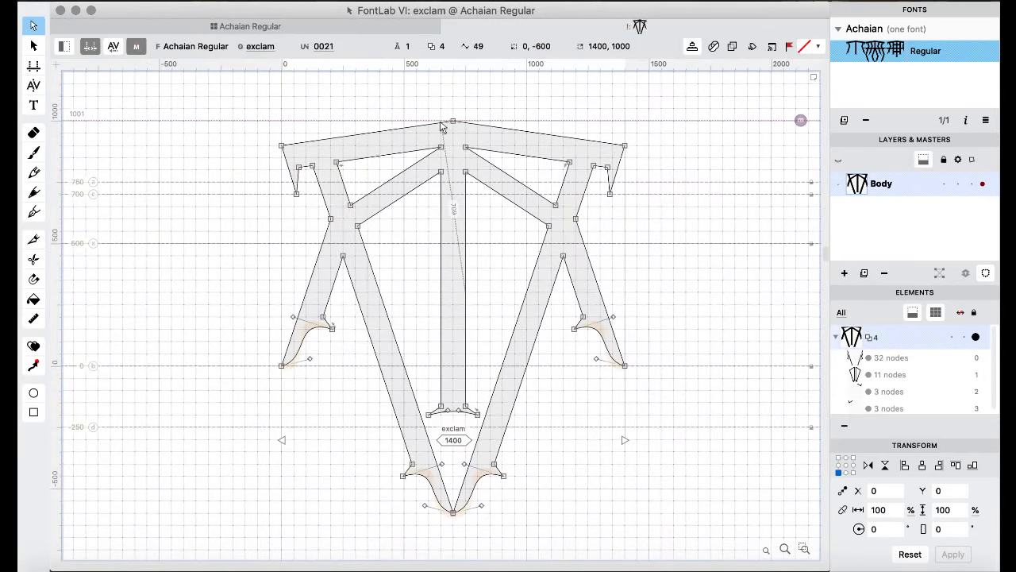
pyautogui.press('super+bracketright')
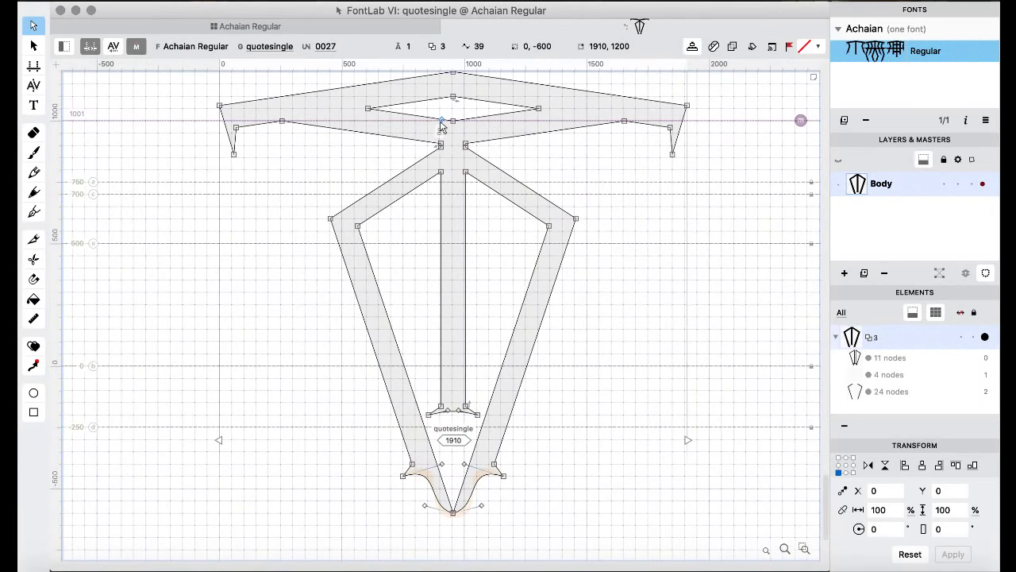
pyautogui.press('super+bracketright')
pyautogui.press('super+bracketright')
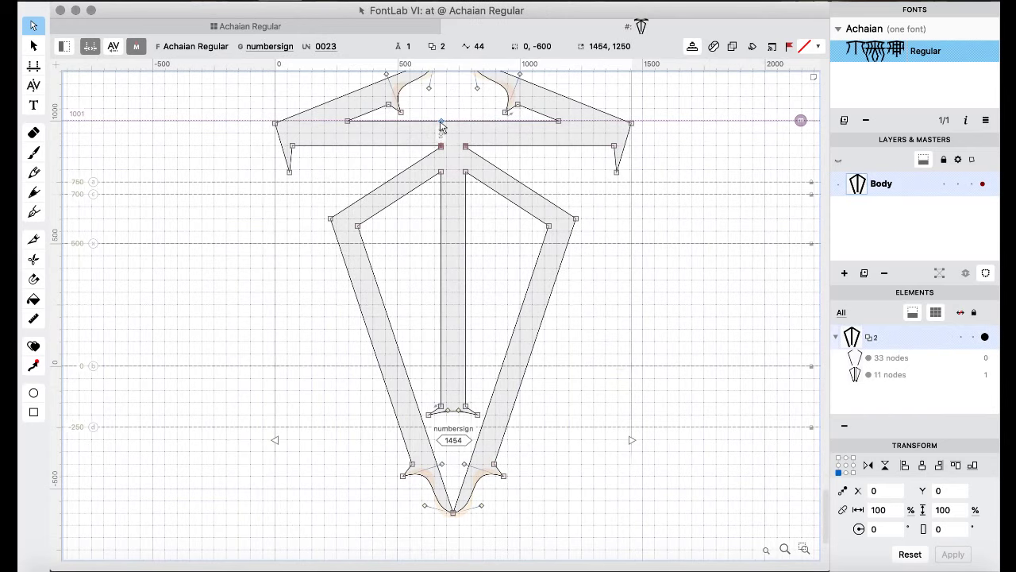
pyautogui.press('super+bracketright')
pyautogui.press('super+bracketright')
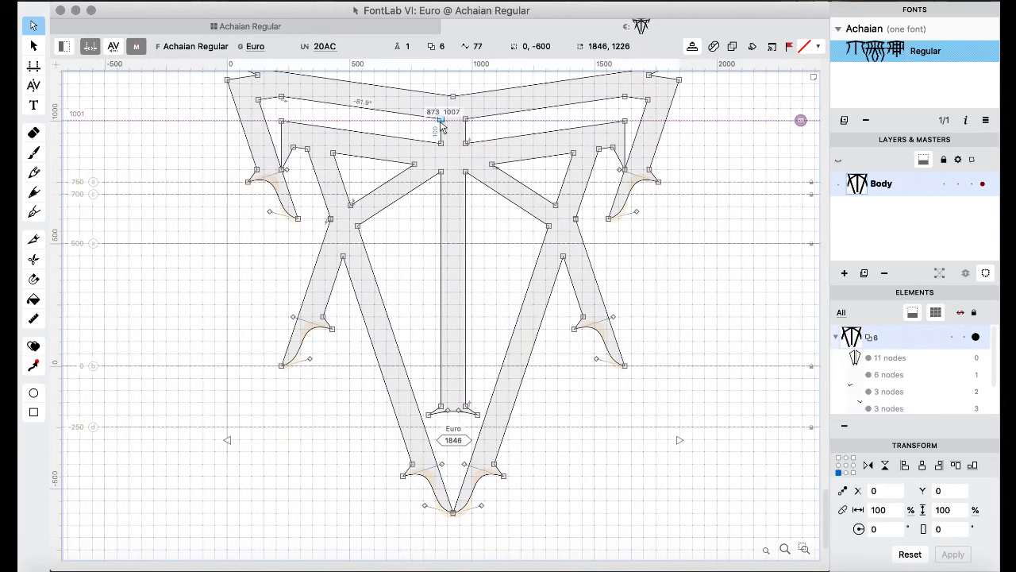
pyautogui.press('super+bracketright')
pyautogui.press('super+bracketright')
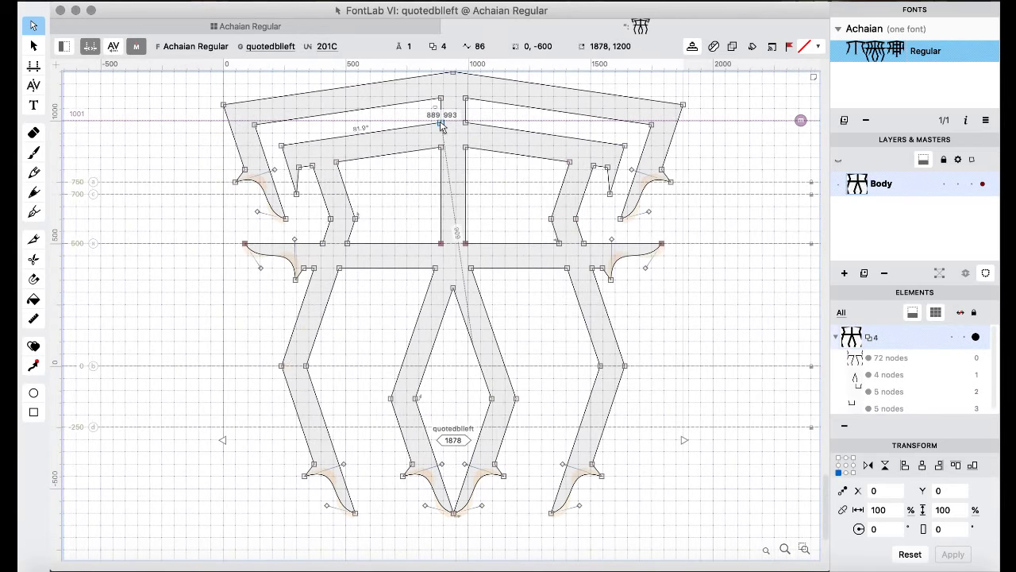
pyautogui.press('super+bracketright')
pyautogui.press('super+bracketright')
pyautogui.press('super+bracketright')
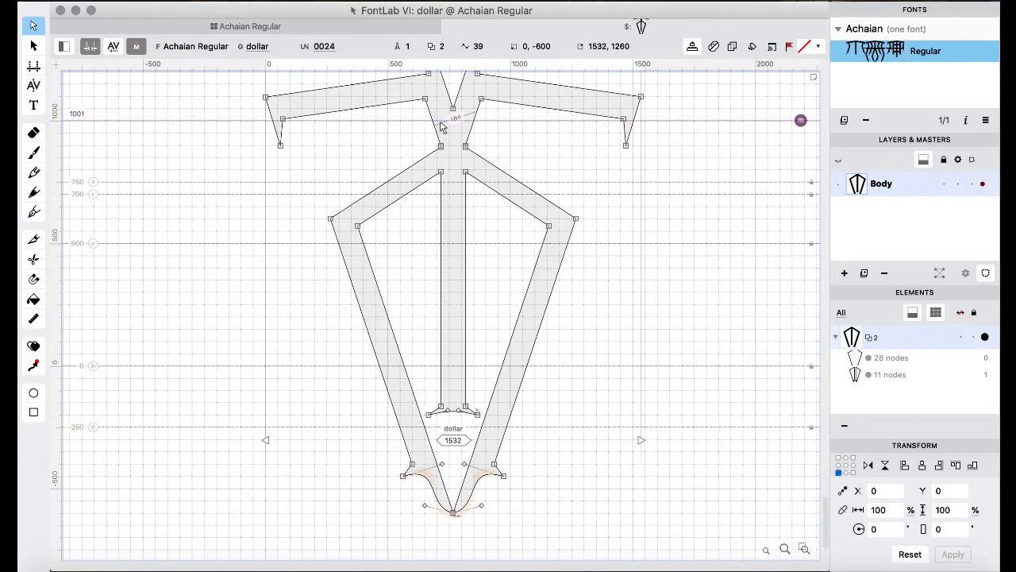
pyautogui.press('super+bracketright')
pyautogui.press('super+bracketleft')
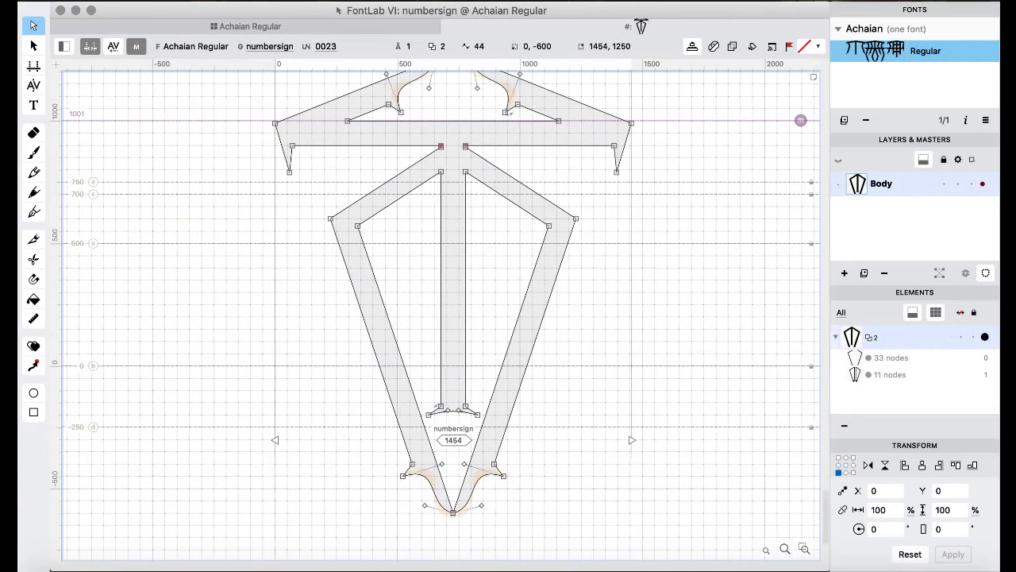
# - Open the deeachaia glyph from the font overview and paste the copied roof-and-V contours into it
pyautogui.click(293, 30)
pyautogui.scroll(-10, 437, 241)
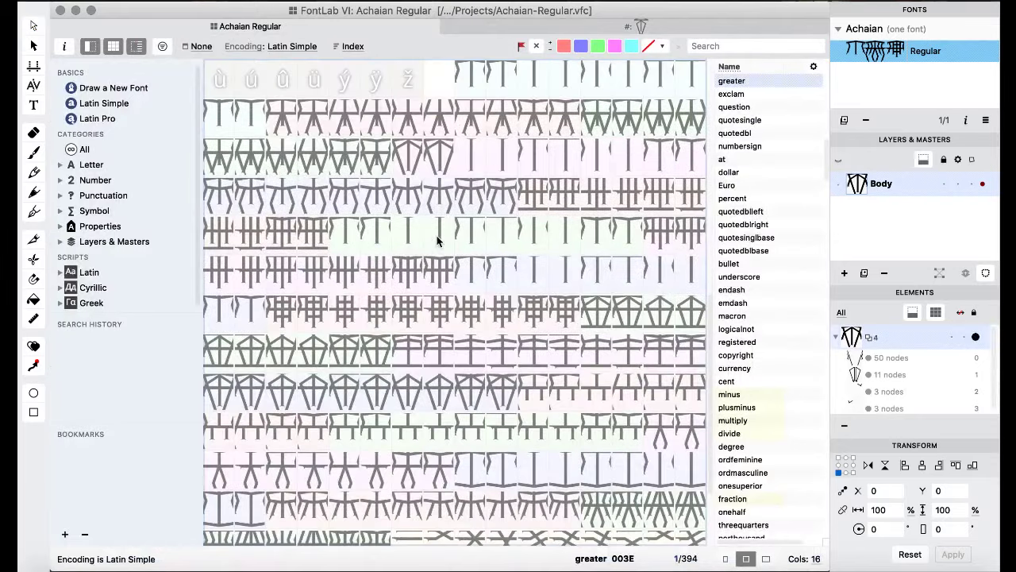
pyautogui.doubleClick(468, 316)
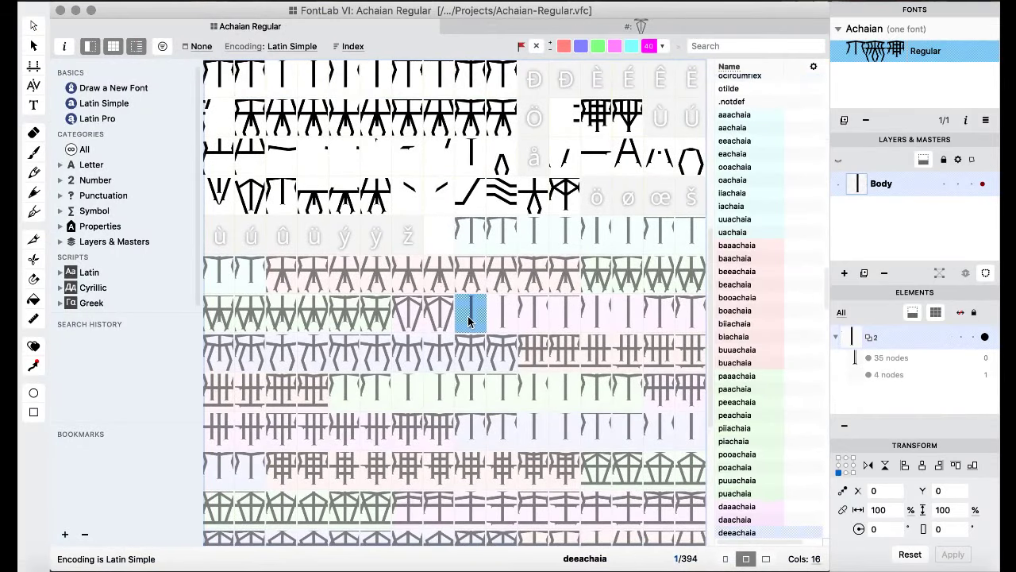
pyautogui.press('super+v')
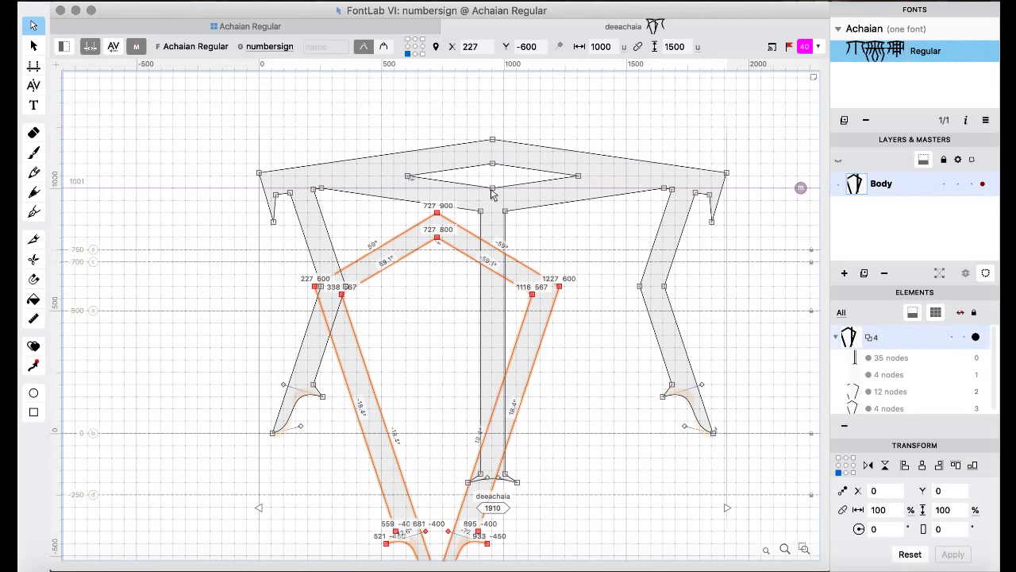
# - Move the pasted roof-and-V outline in deeachaia right to X 455, centred on the vertical stem
pyautogui.press('super+shift+Right')
pyautogui.press('super+shift+Right')
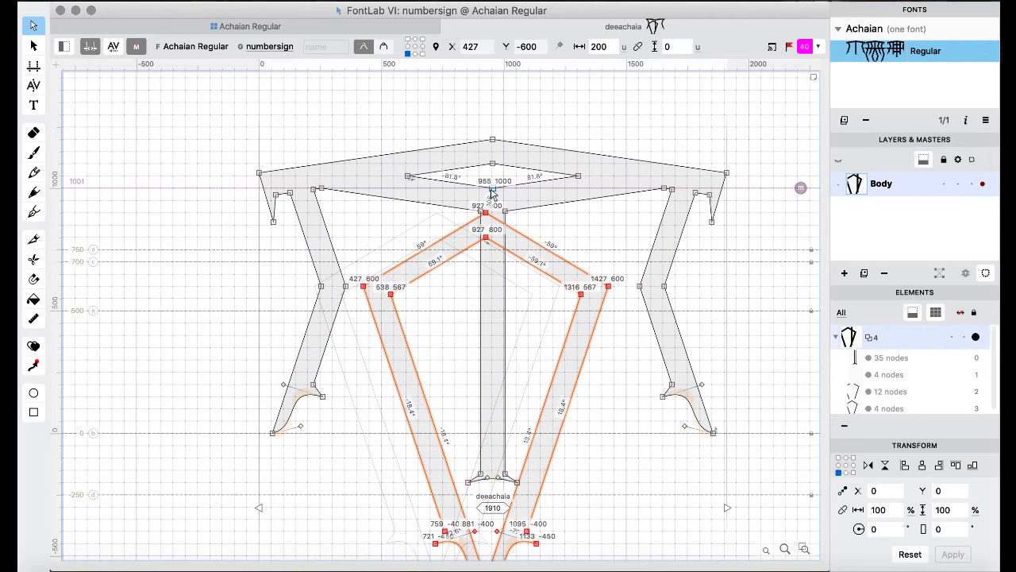
pyautogui.hotkey('shift', 'Right')
pyautogui.hotkey('shift', 'Right')
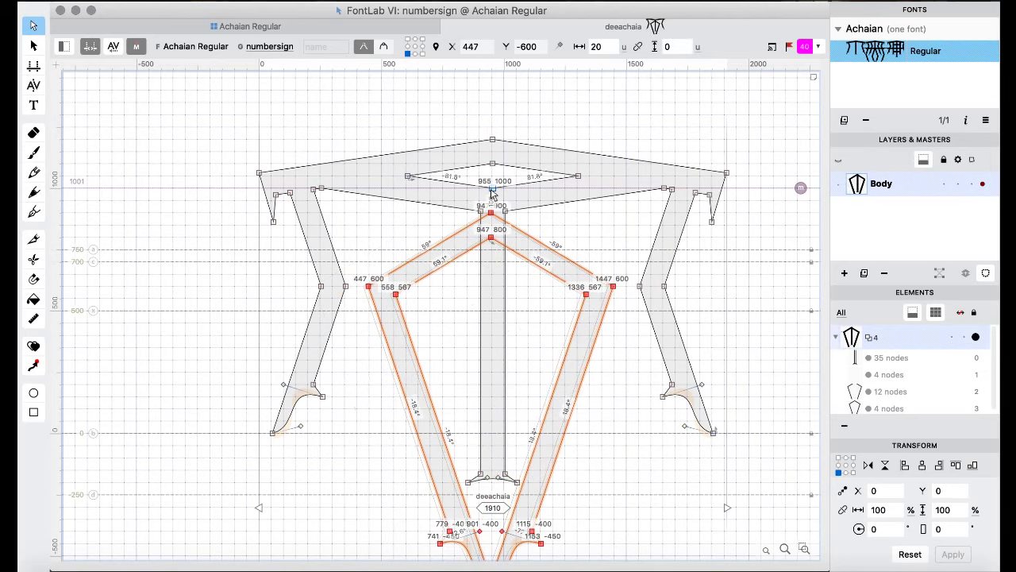
pyautogui.press('Right')
pyautogui.press('Right')
pyautogui.press('Right')
pyautogui.press('Right')
pyautogui.press('Right')
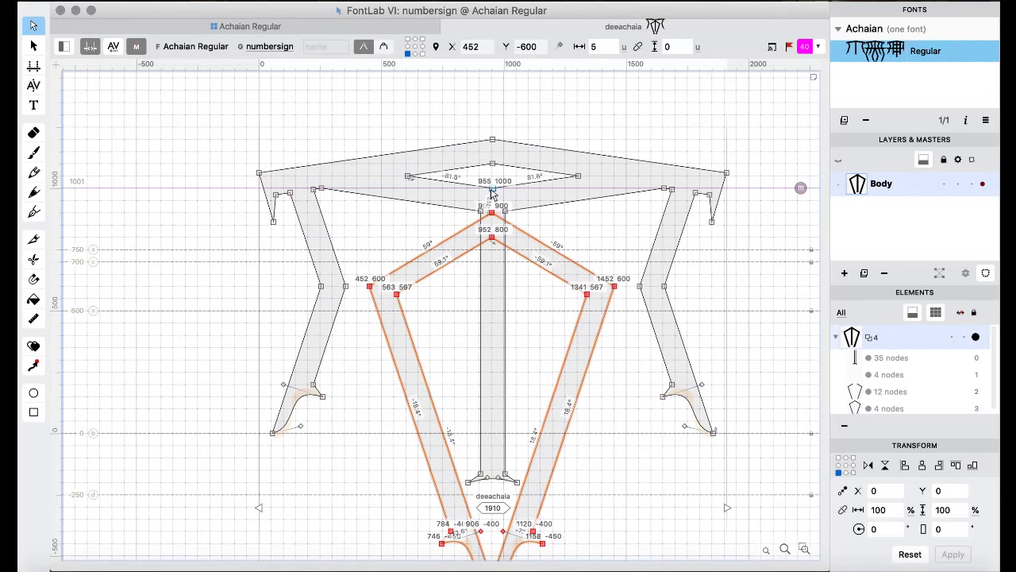
pyautogui.press('Right')
pyautogui.press('Right')
pyautogui.press('Right')
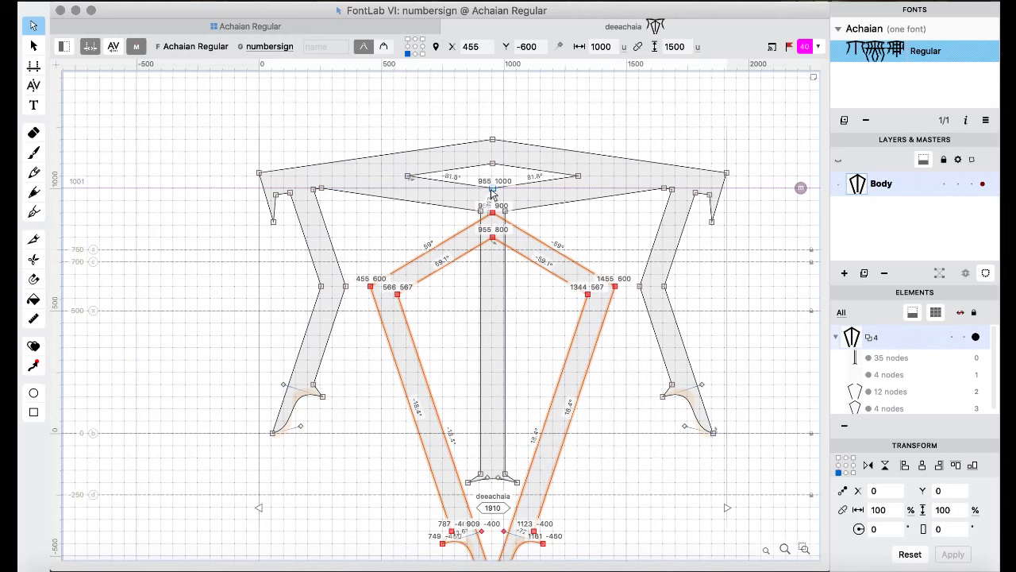
# - Merge all contours of the deeachaia glyph by removing their overlap, and preview the filled shape
pyautogui.press('space')
pyautogui.press('super+a')
pyautogui.rightClick(218, 102)
pyautogui.moveTo(300, 194)
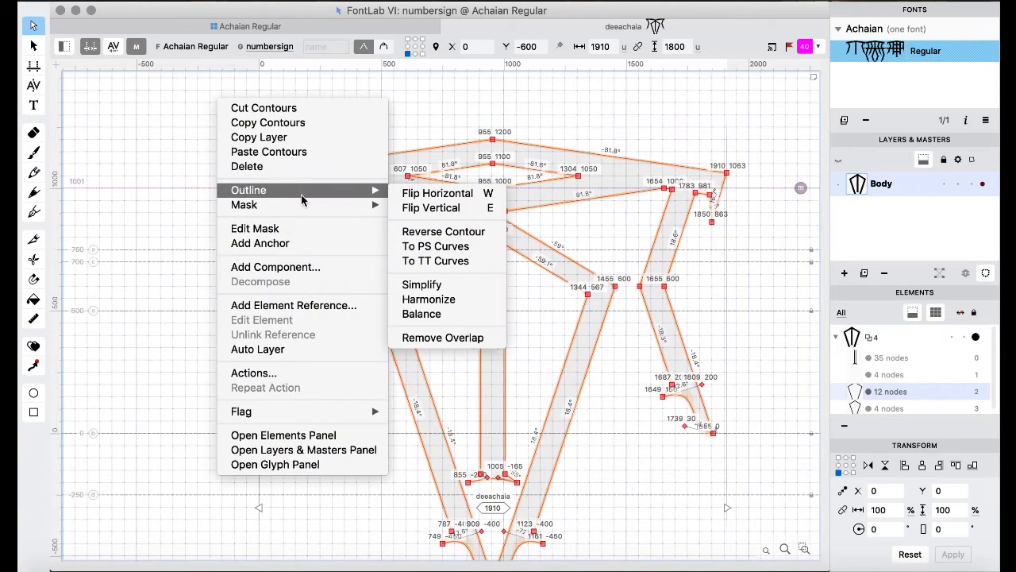
pyautogui.click(475, 338)
pyautogui.press('space')
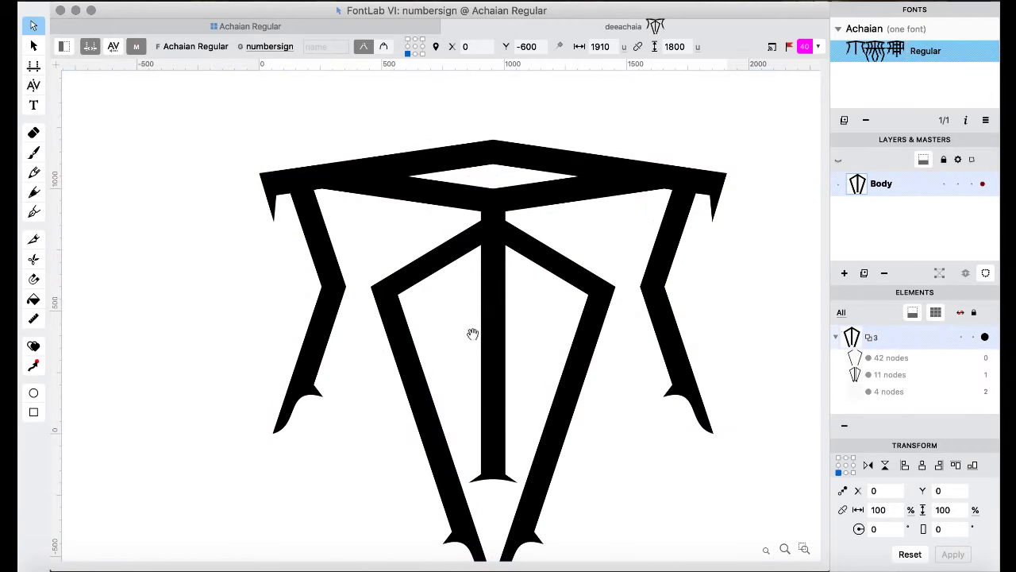
# - Examine the finished question and quotesingle glyphs and compare their roof-and-V join with the merged deeachaia glyph
pyautogui.click(232, 26)
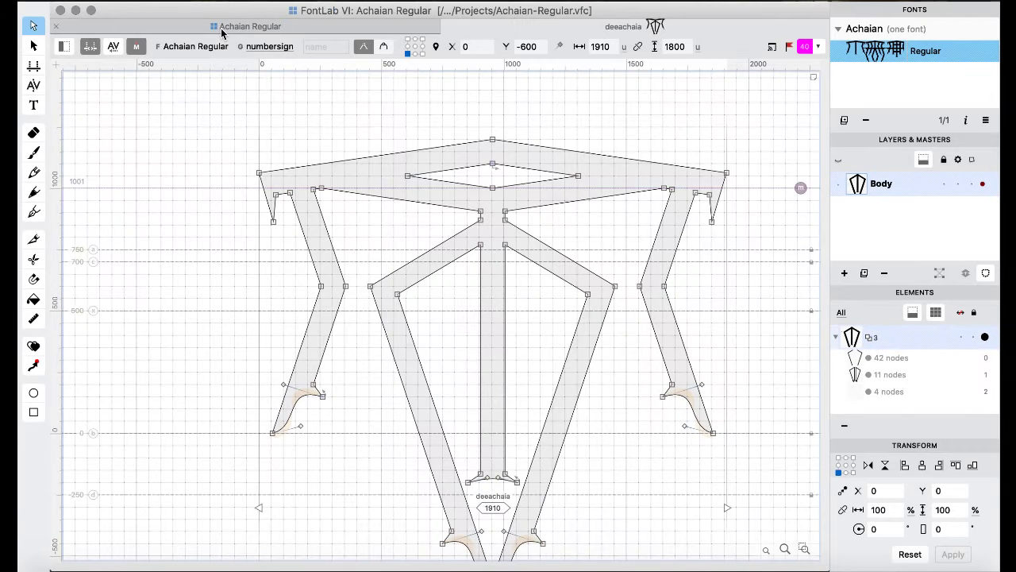
pyautogui.scroll(10, 338, 246)
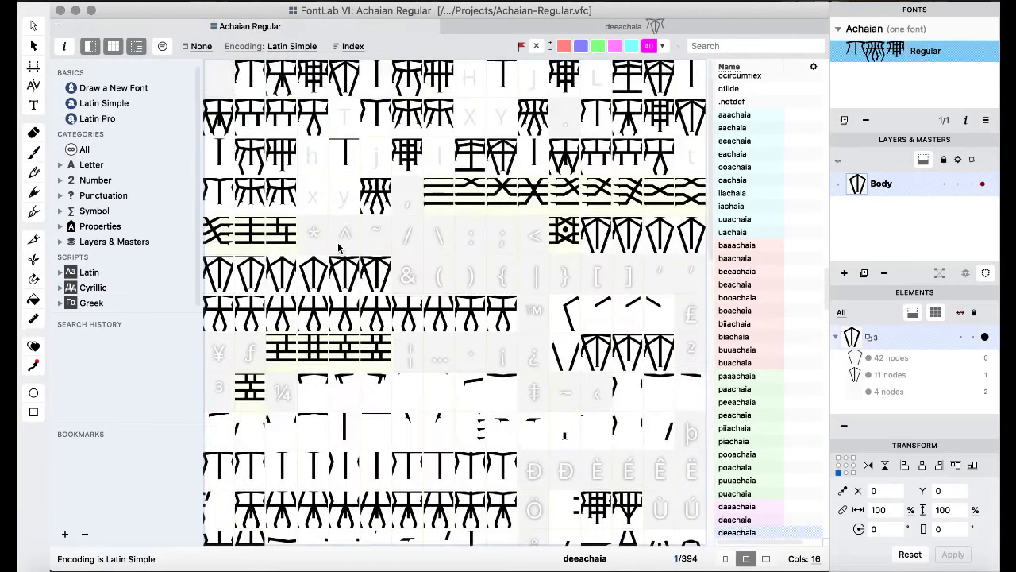
pyautogui.doubleClick(664, 248)
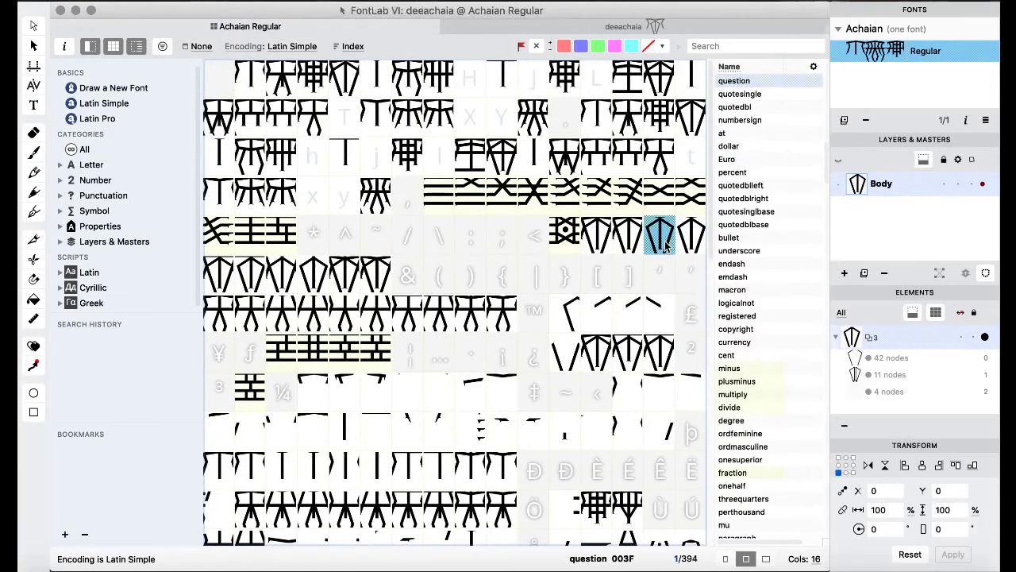
pyautogui.press('space')
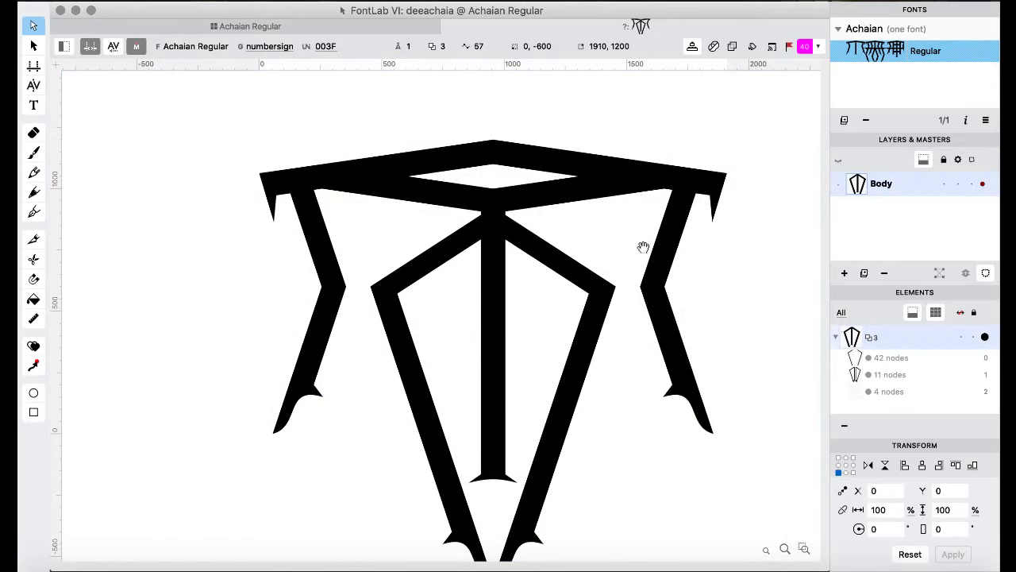
pyautogui.press('super+bracketright')
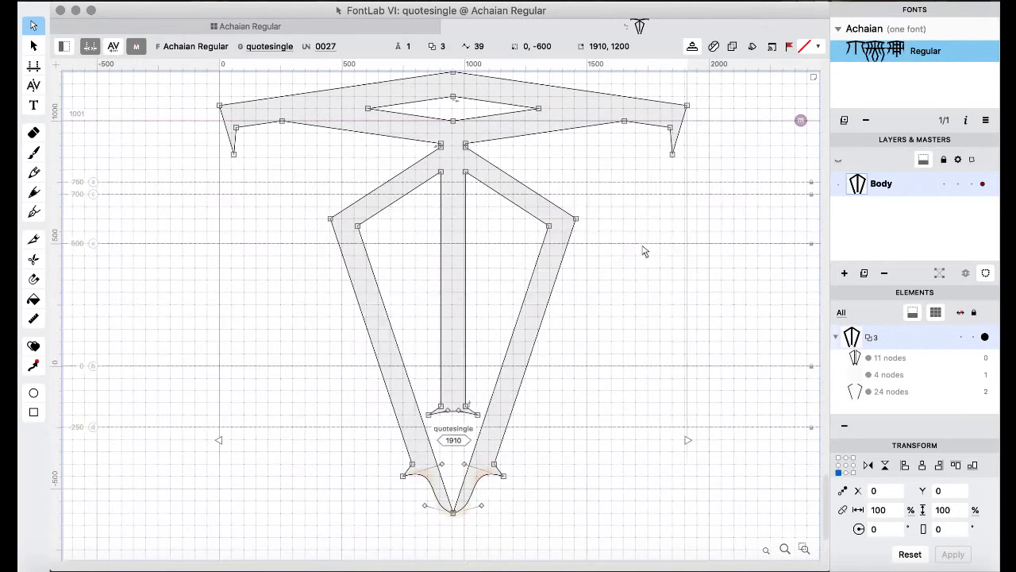
pyautogui.click(246, 26)
pyautogui.scroll(-3, 568, 304)
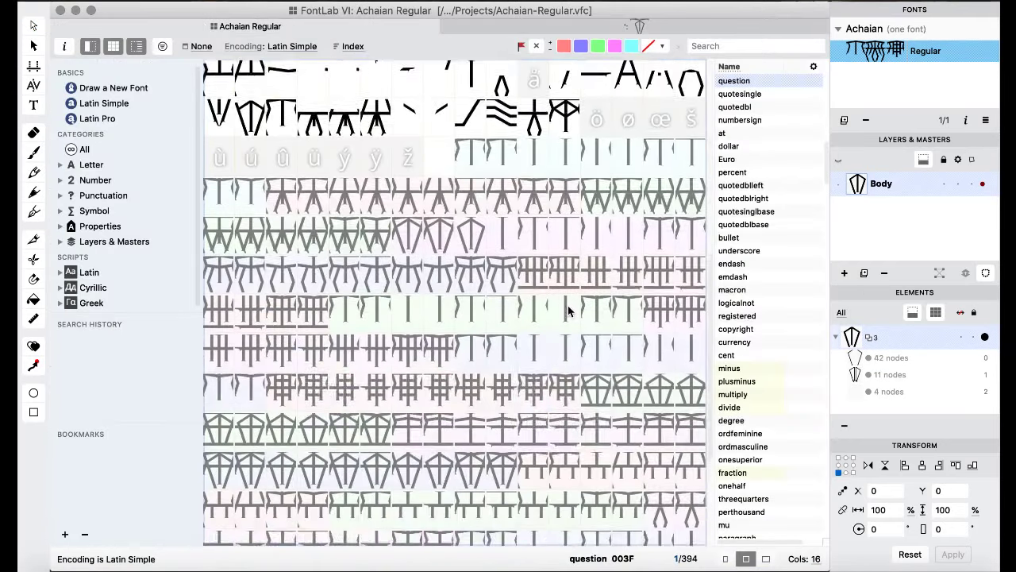
pyautogui.scroll(5, 568, 304)
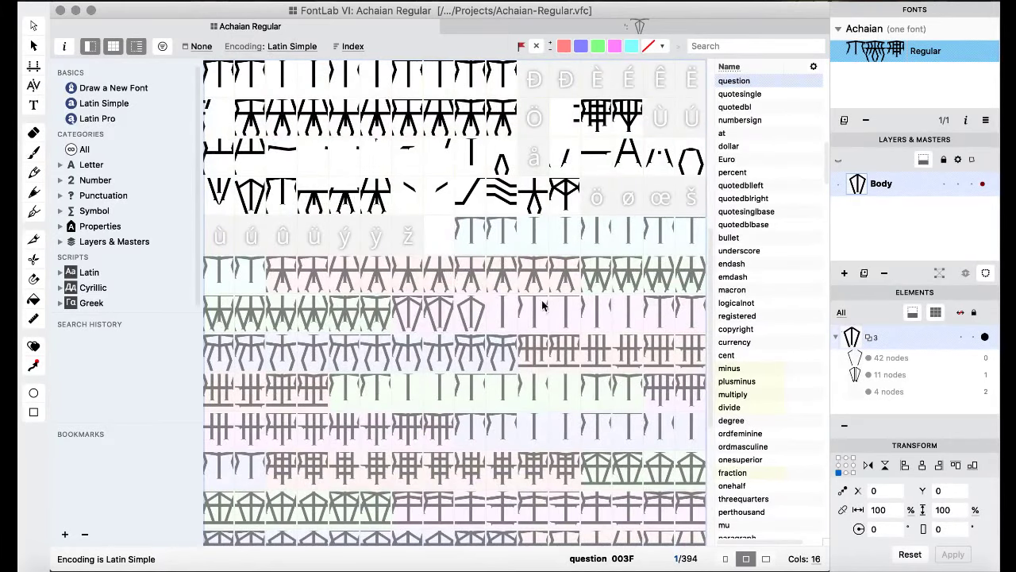
pyautogui.click(459, 307)
pyautogui.doubleClick(459, 307)
pyautogui.press('space')
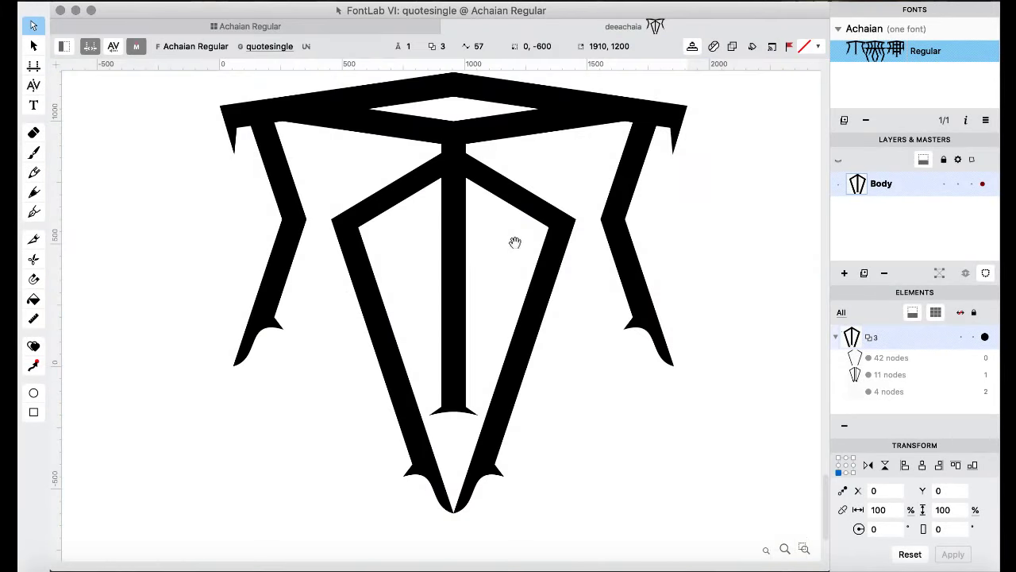
pyautogui.press('space')
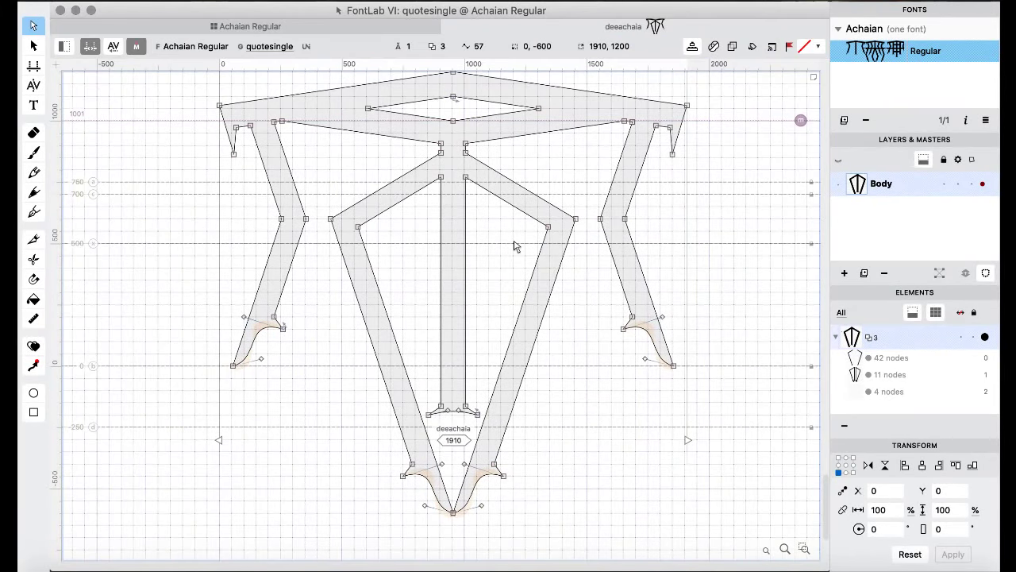
# - Paste the roof-and-V contours into the deachaia glyph and move them right to X 455, centred on the stem
pyautogui.press('super+v')
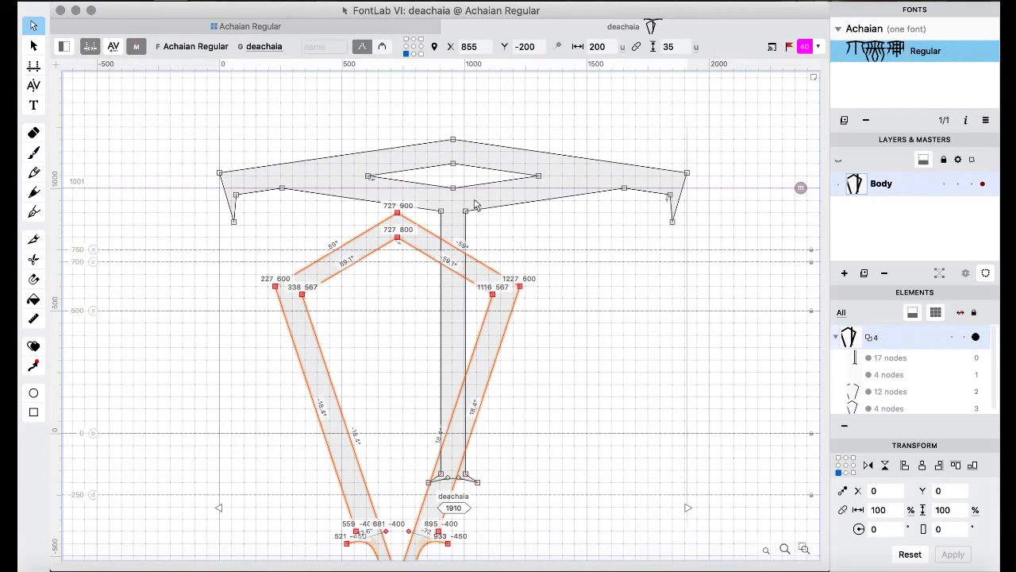
pyautogui.press('super+shift+Right')
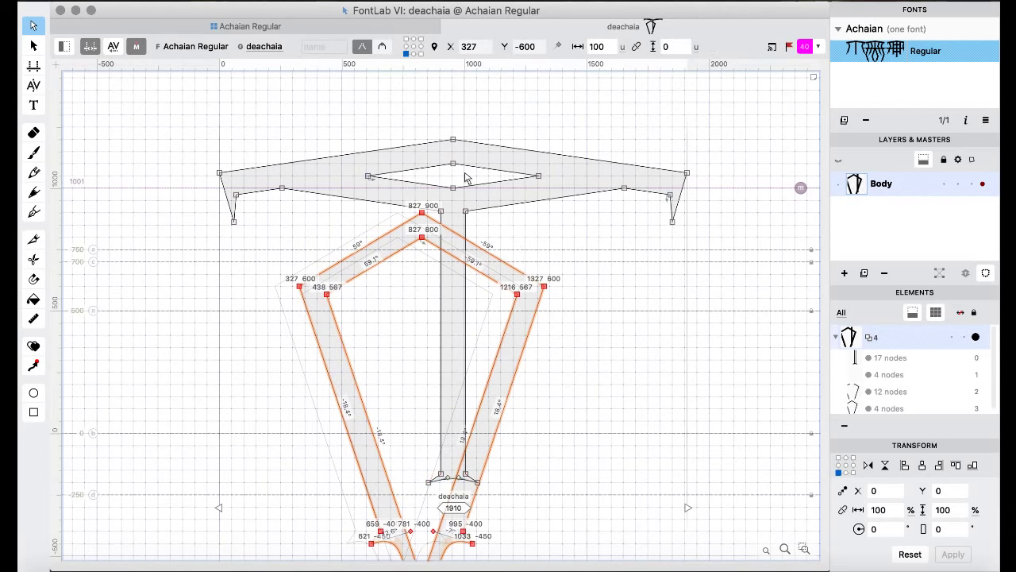
pyautogui.press('super+shift+Right')
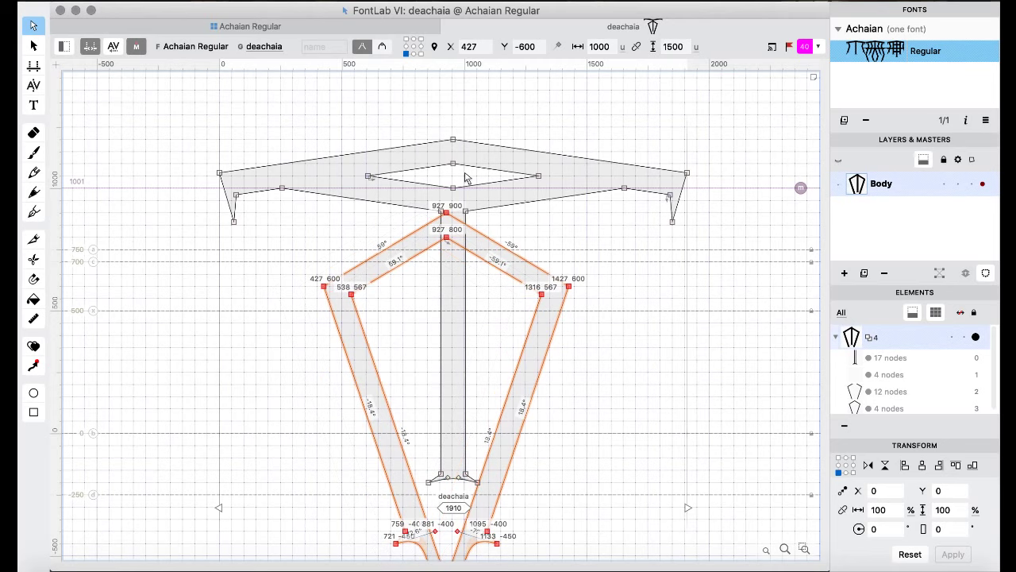
pyautogui.press('Right')
pyautogui.press('Right')
pyautogui.press('Right')
pyautogui.press('Right')
pyautogui.press('Right')
pyautogui.press('Right')
pyautogui.press('Right')
pyautogui.press('Right')
pyautogui.press('Right')
pyautogui.press('Right')
pyautogui.press('Right')
pyautogui.press('Right')
pyautogui.press('Right')
pyautogui.press('Right')
pyautogui.press('Right')
pyautogui.press('Right')
pyautogui.press('Right')
pyautogui.press('Right')
pyautogui.press('Right')
pyautogui.press('Right')
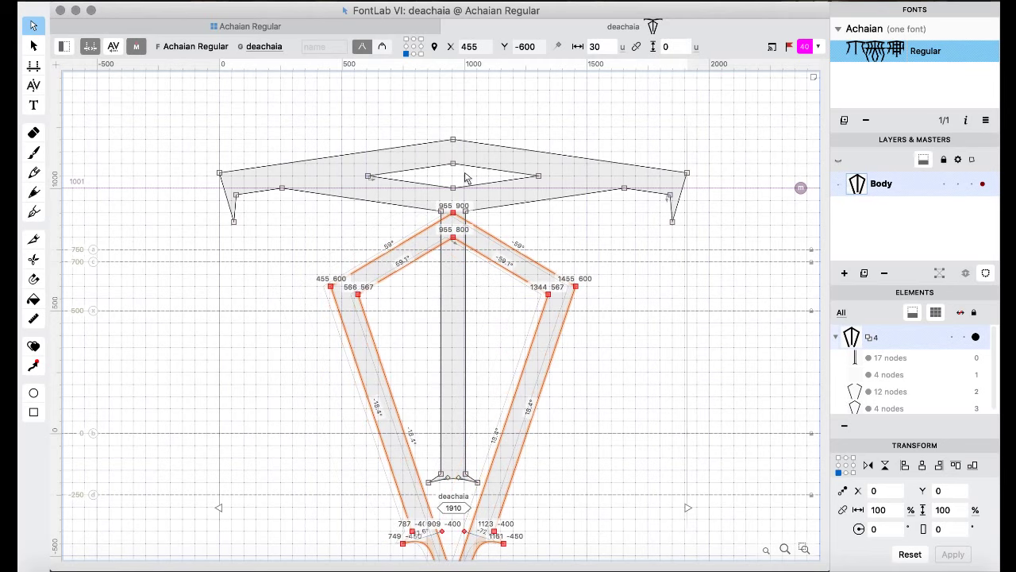
# - Merge all contours of the deachaia glyph by removing their overlap
pyautogui.keyDown('shift'); pyautogui.click(467, 179); pyautogui.keyUp('shift')
pyautogui.rightClick(307, 99)
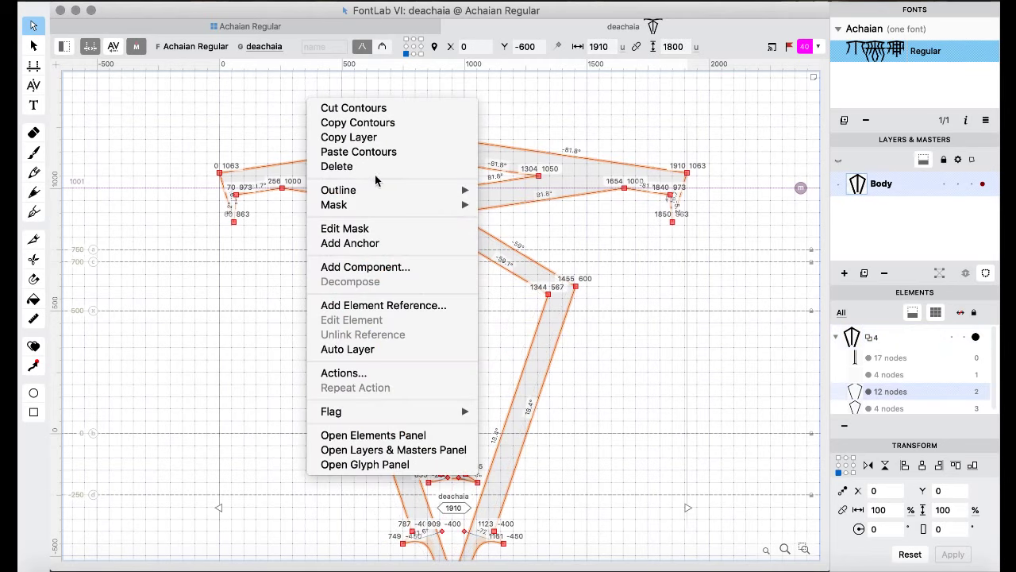
pyautogui.moveTo(381, 189)
pyautogui.click(548, 340)
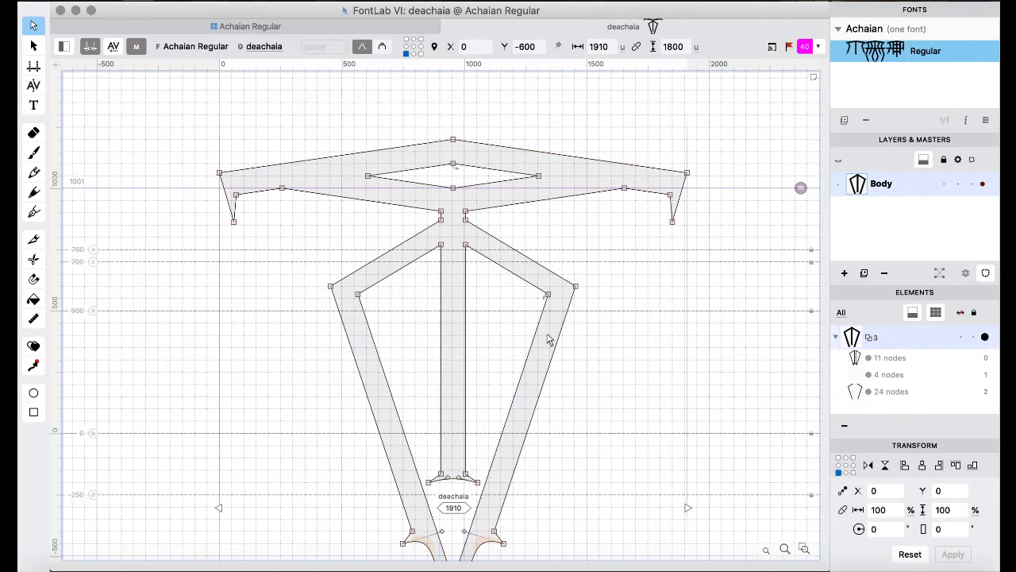
# - Paste the roof-and-V contours into the diiachaia glyph and remove the overlap of all its contours
pyautogui.press('pagedown')
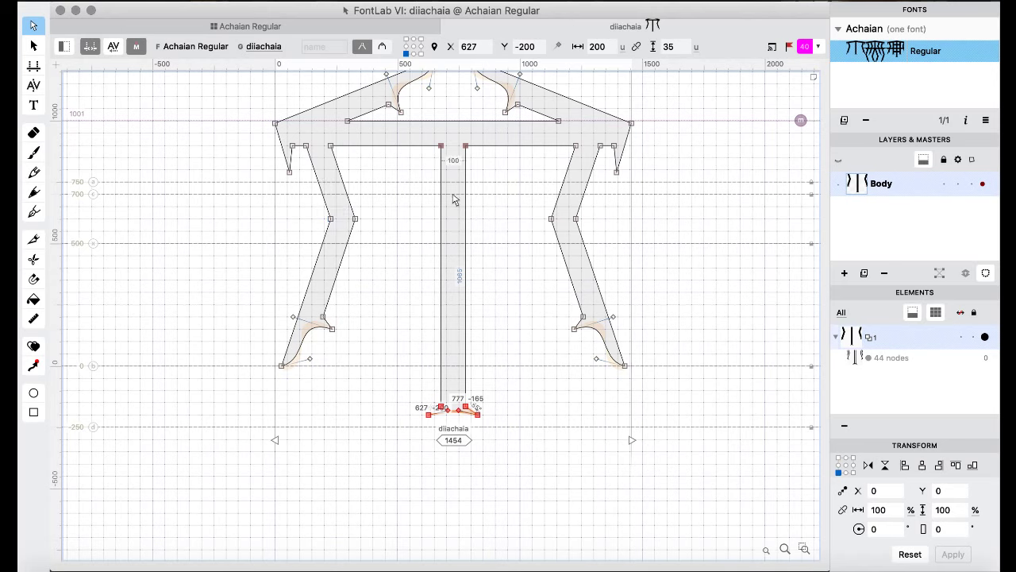
pyautogui.press('super+v')
pyautogui.press('super+a')
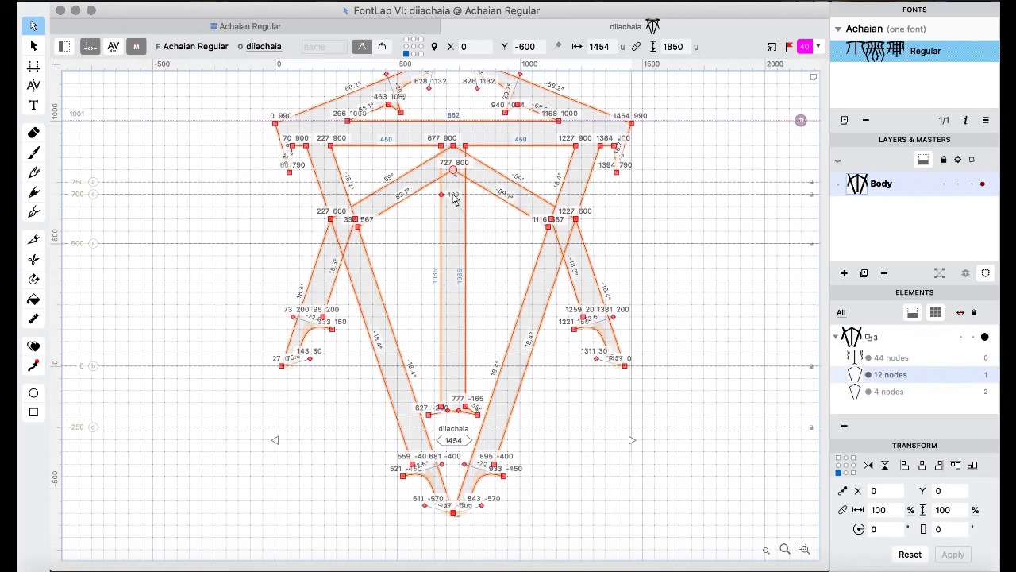
pyautogui.rightClick(188, 141)
pyautogui.moveTo(264, 229)
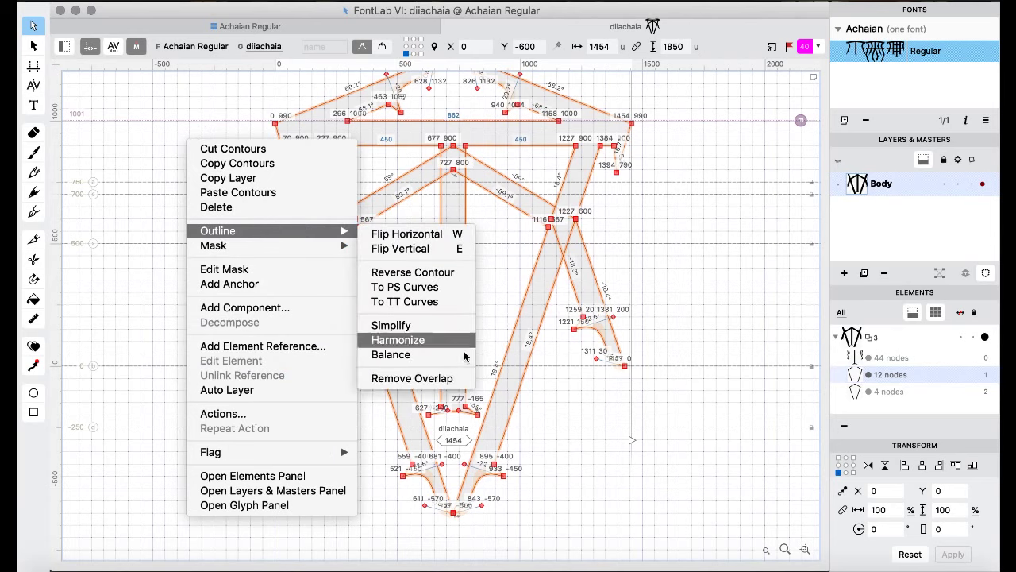
pyautogui.click(453, 381)
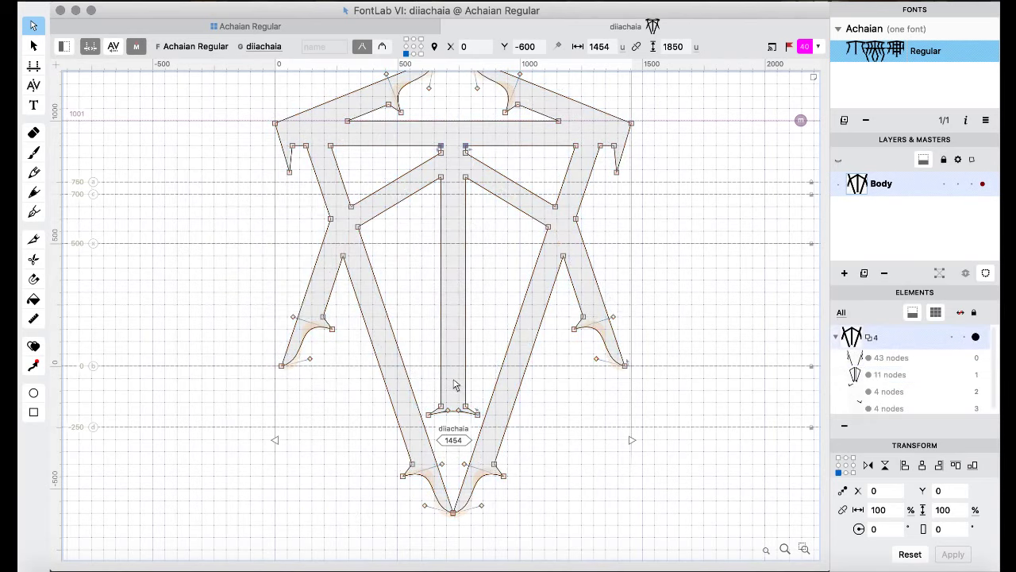
# - Paste the roof-and-V contours into the diachaia glyph and remove the overlap of all its contours
pyautogui.press('super+bracketleft')
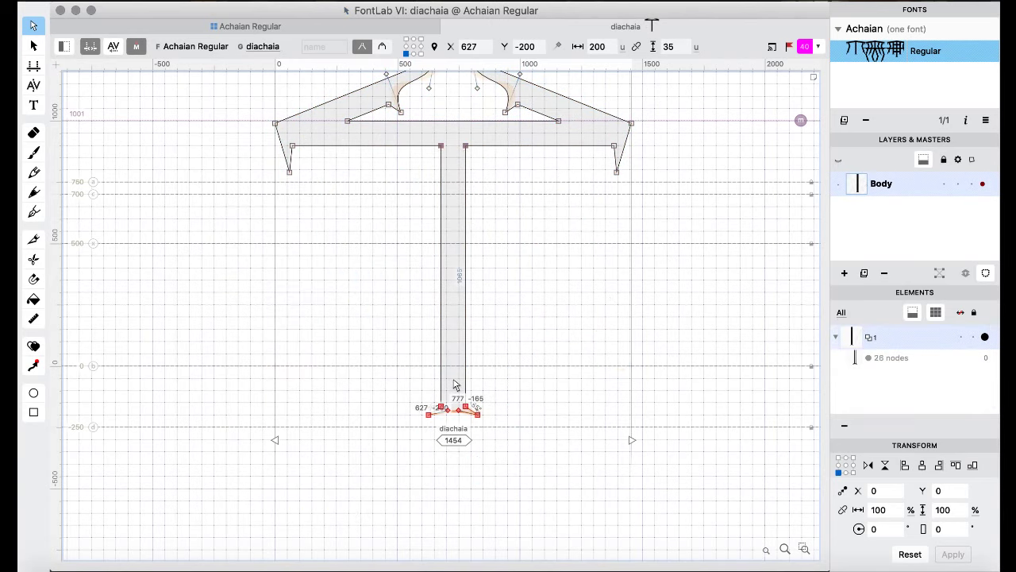
pyautogui.press('super+v')
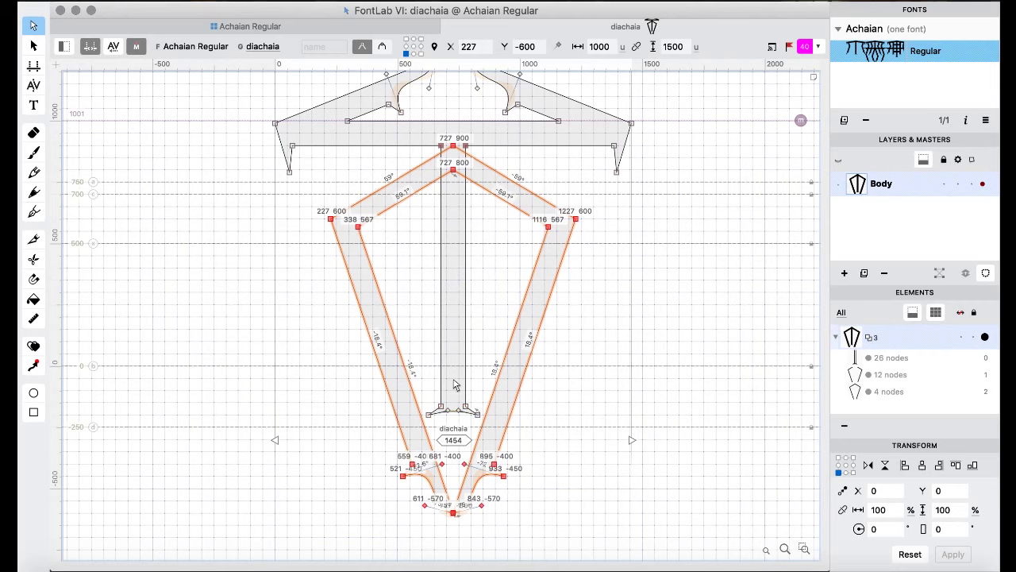
pyautogui.press('super+a')
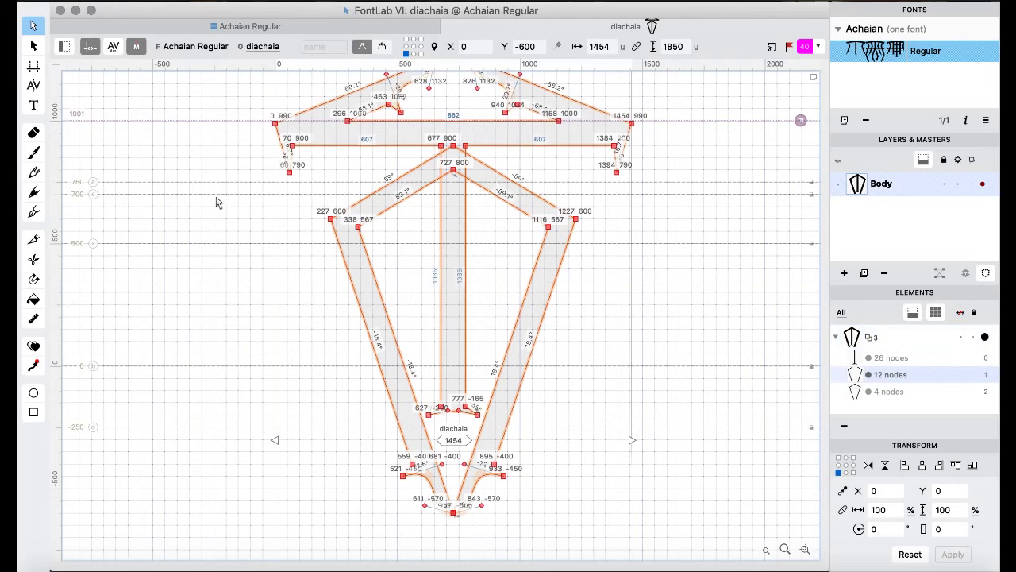
pyautogui.rightClick(209, 200)
pyautogui.moveTo(262, 98)
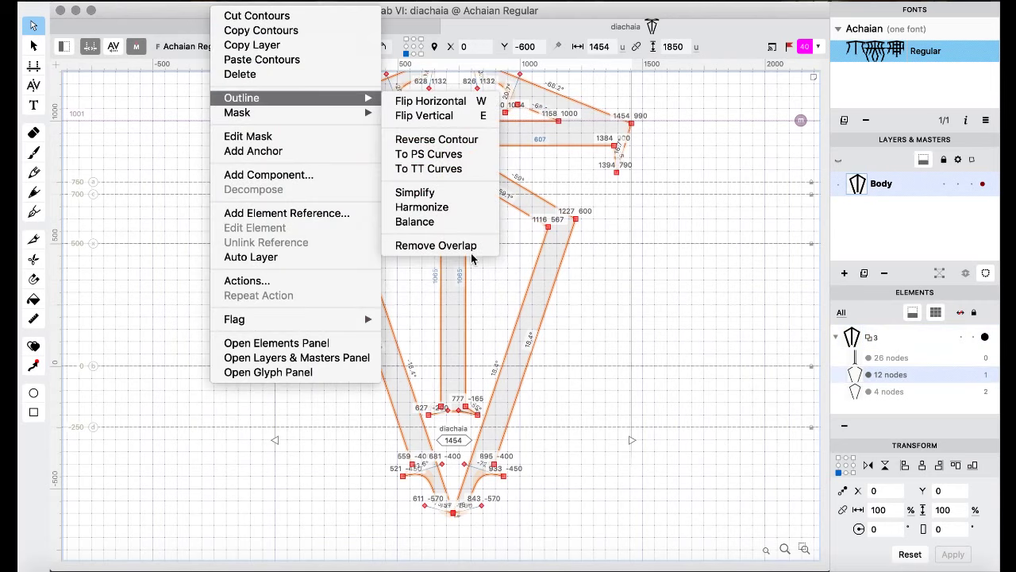
pyautogui.click(467, 251)
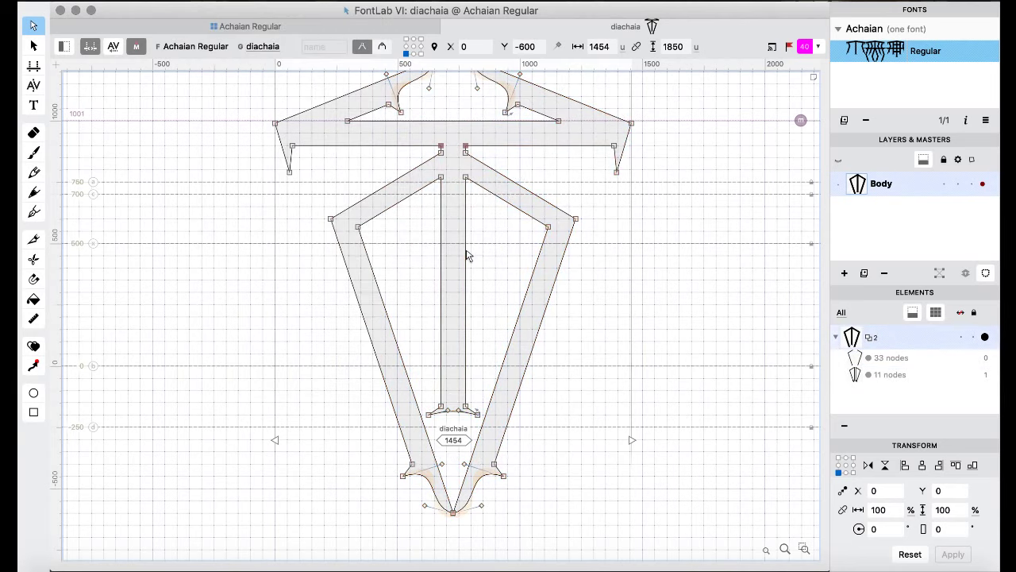
# - Examine the existing question, quotesingle, numbersign, dollar and at glyphs to compare how their roof-and-V outline joins the stem
pyautogui.click(238, 26)
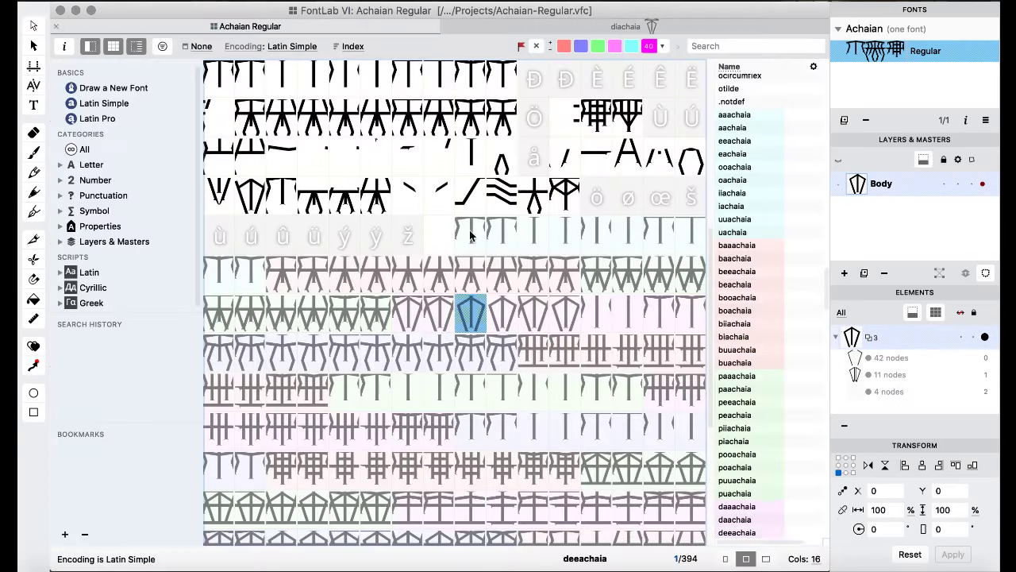
pyautogui.scroll(8, 474, 240)
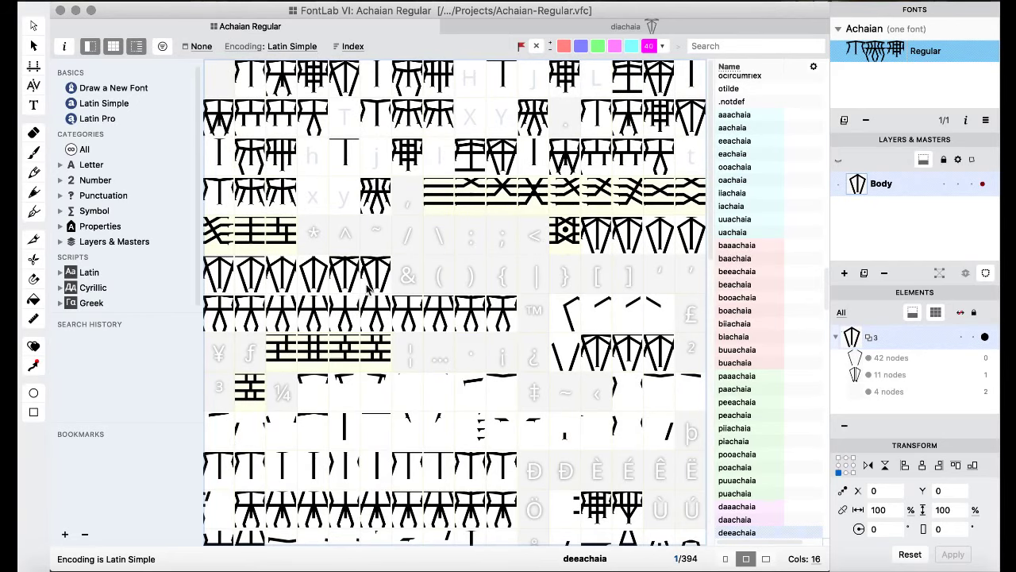
pyautogui.doubleClick(667, 240)
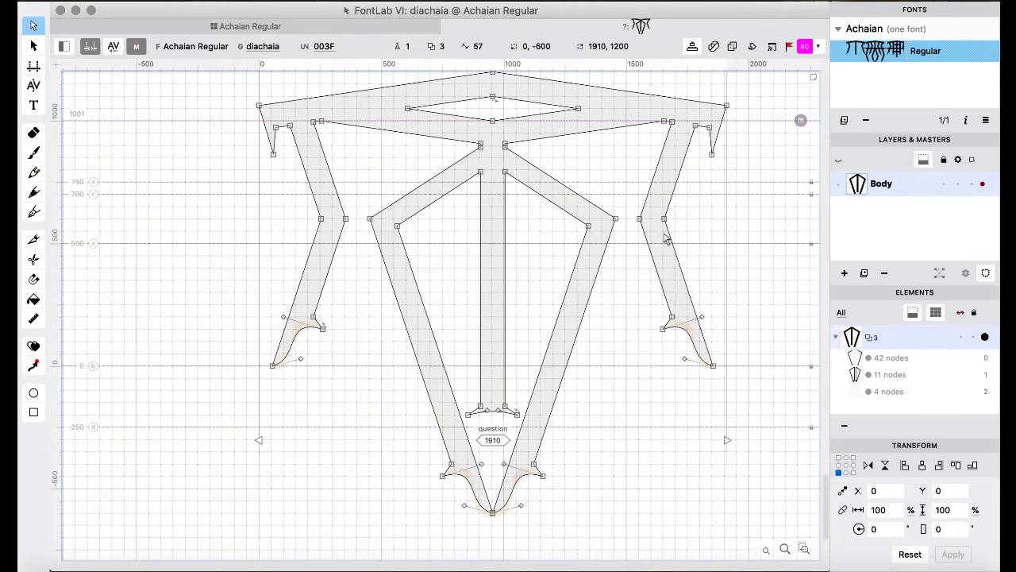
pyautogui.press('super+bracketleft')
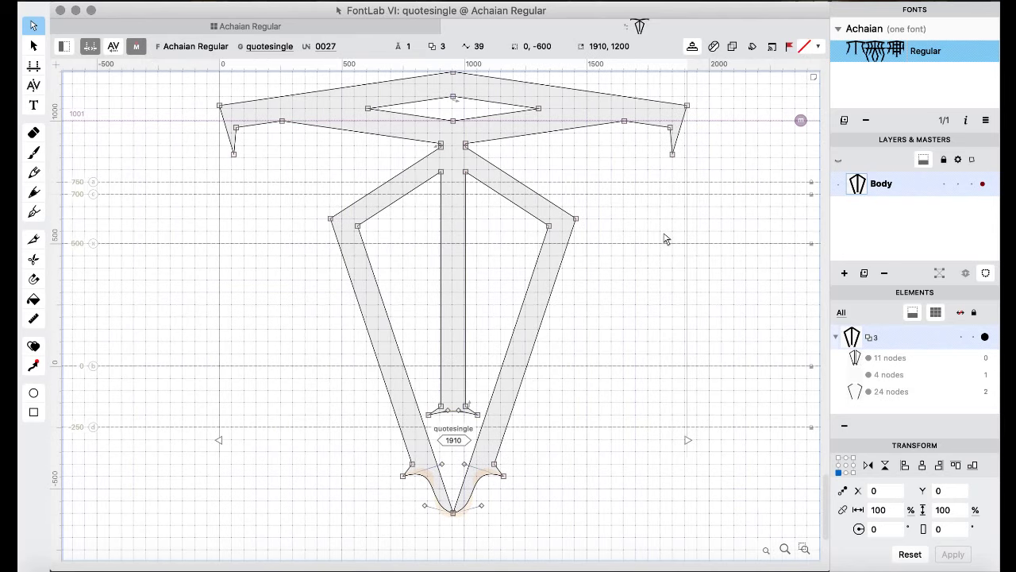
pyautogui.press('super+bracketleft')
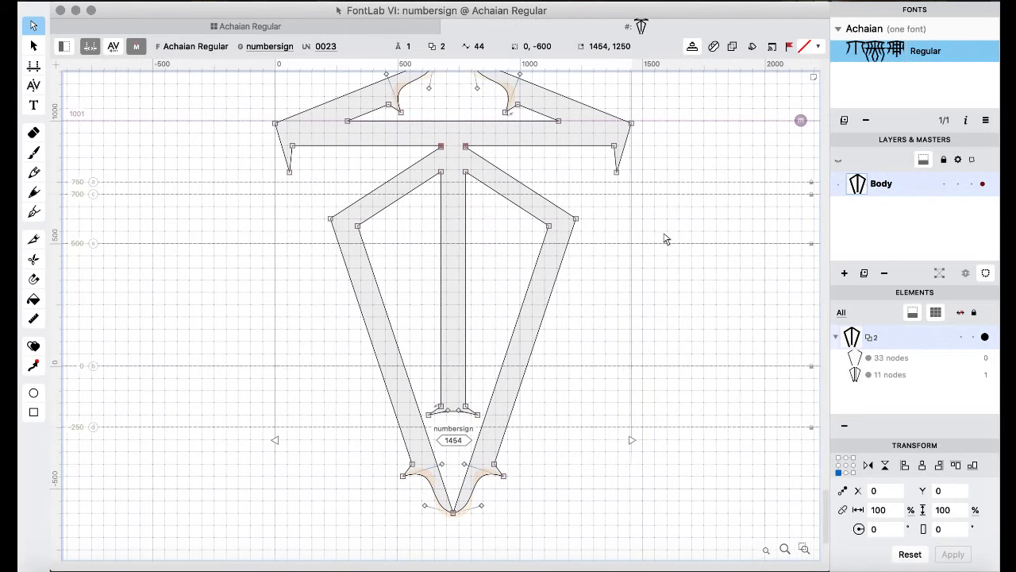
pyautogui.press('super+bracketleft')
pyautogui.press('super+bracketleft')
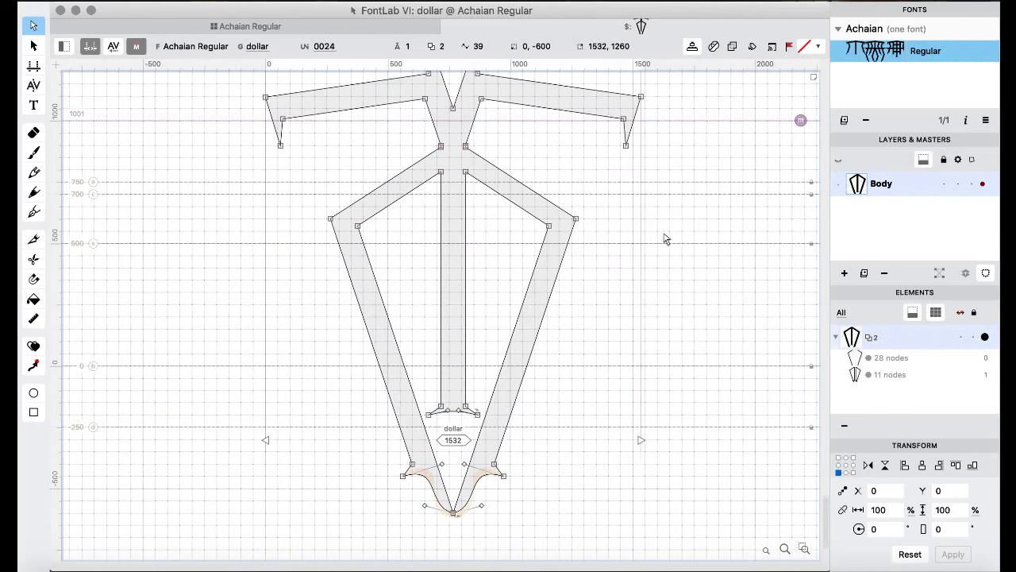
pyautogui.press('super+bracketright')
pyautogui.press('super+bracketleft')
pyautogui.press('super+bracketright')
pyautogui.press('super+bracketleft')
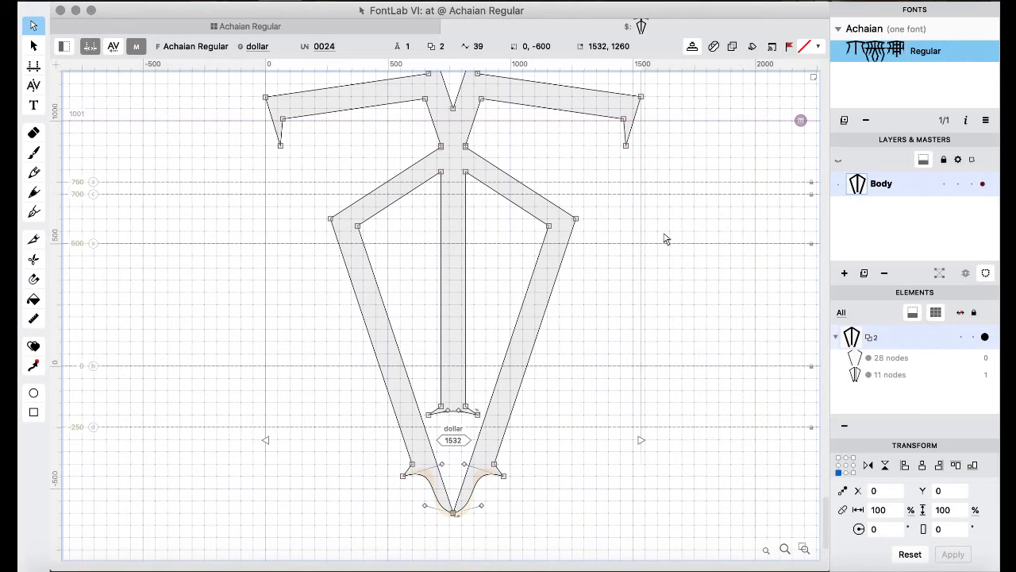
pyautogui.press('super+bracketright')
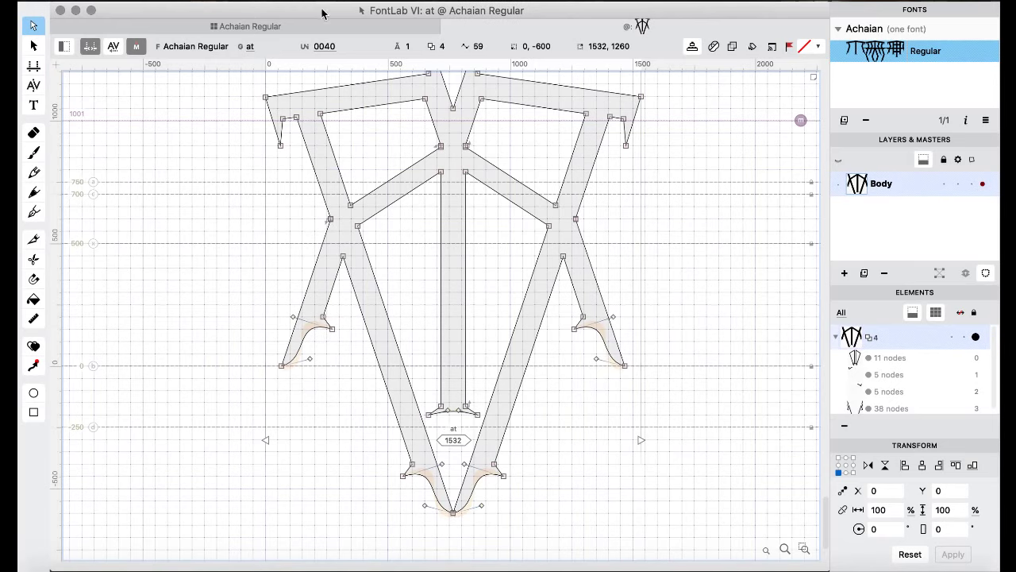
# - Paste the roof-and-V contours into the dooachaia glyph and move them right to X 266, centred on the stem
pyautogui.click(326, 26)
pyautogui.scroll(4, 499, 230)
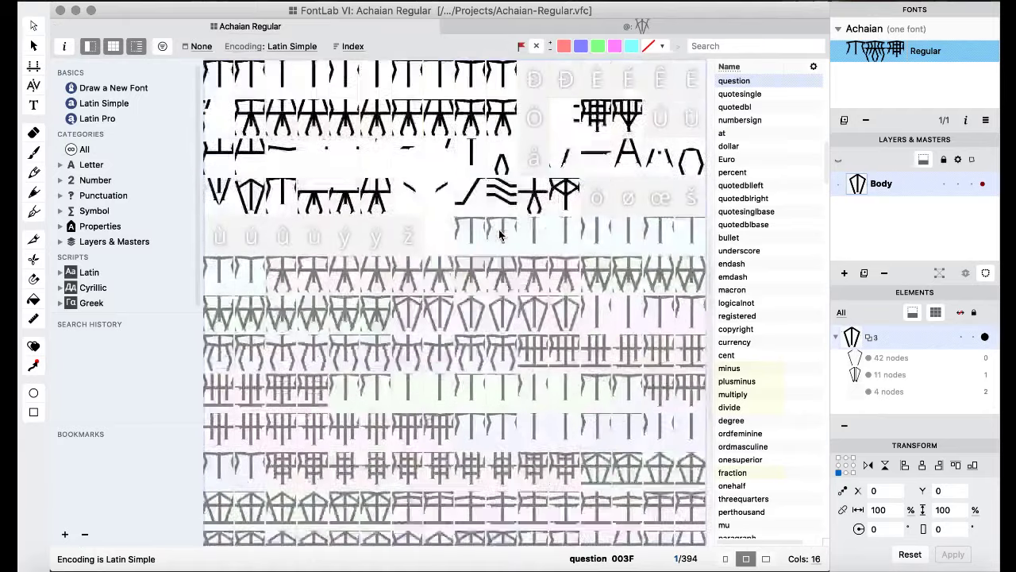
pyautogui.doubleClick(569, 272)
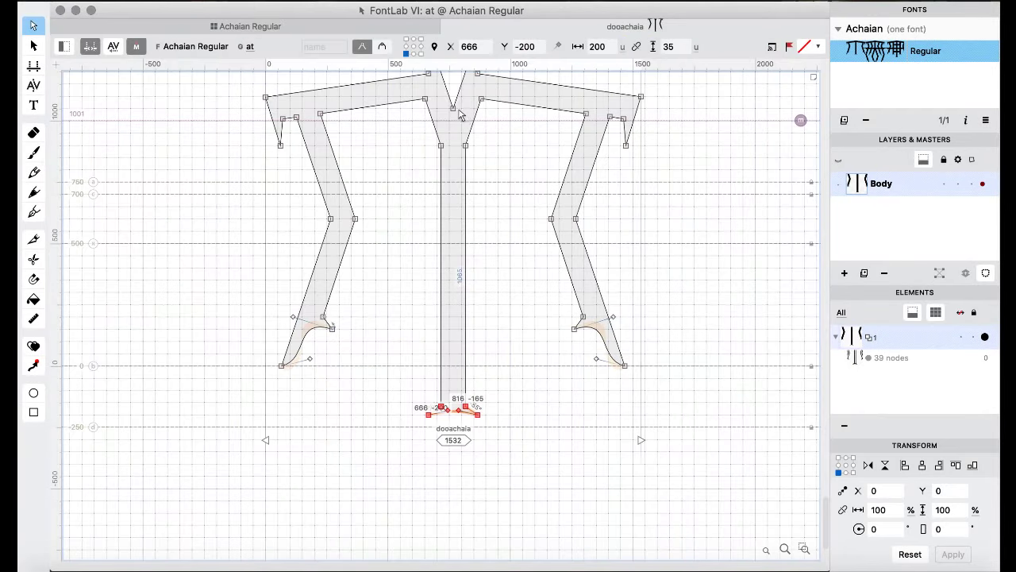
pyautogui.press('super+v')
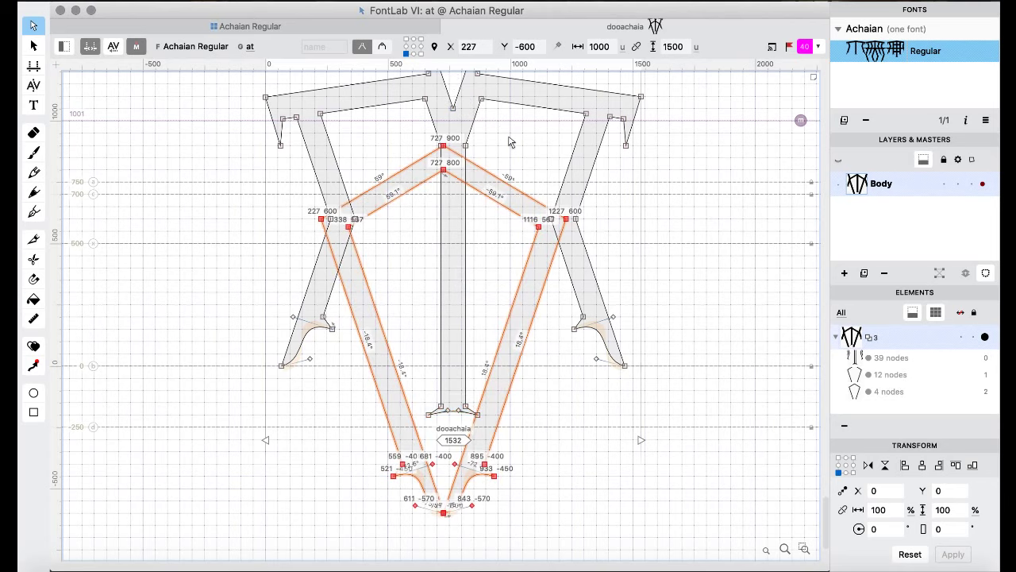
pyautogui.press('Right')
pyautogui.press('Right')
pyautogui.press('Right')
pyautogui.press('Right')
pyautogui.press('Right')
pyautogui.press('Right')
pyautogui.press('Right')
pyautogui.press('Right')
pyautogui.press('Right')
pyautogui.press('Right')
pyautogui.press('Right')
pyautogui.press('Right')
pyautogui.press('Right')
pyautogui.press('Right')
pyautogui.press('Right')
pyautogui.press('Right')
pyautogui.press('Right')
pyautogui.press('Right')
pyautogui.press('Right')
pyautogui.press('Right')
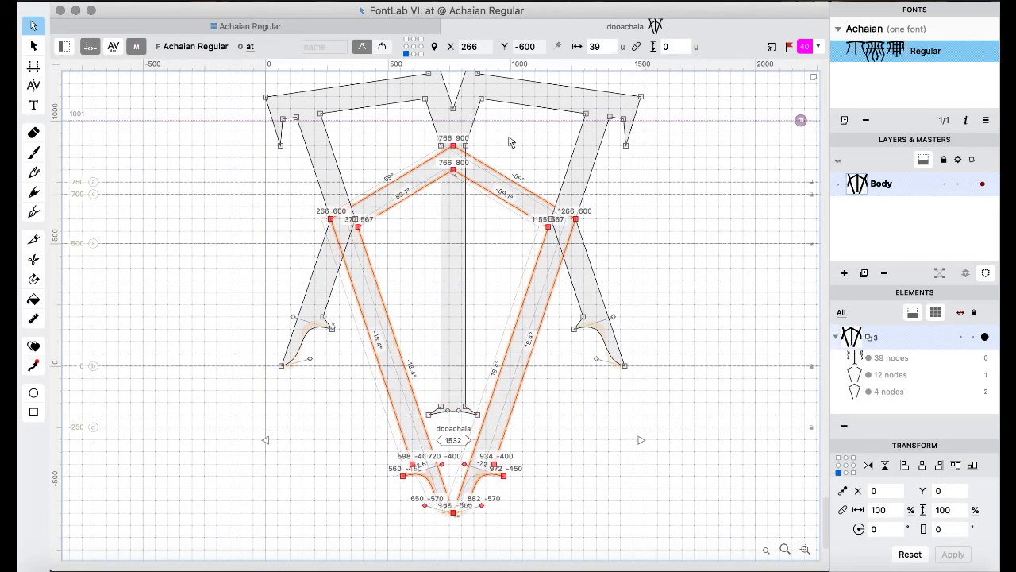
# - Merge all contours of the dooachaia glyph by removing their overlap
pyautogui.press('super+a')
pyautogui.rightClick(198, 159)
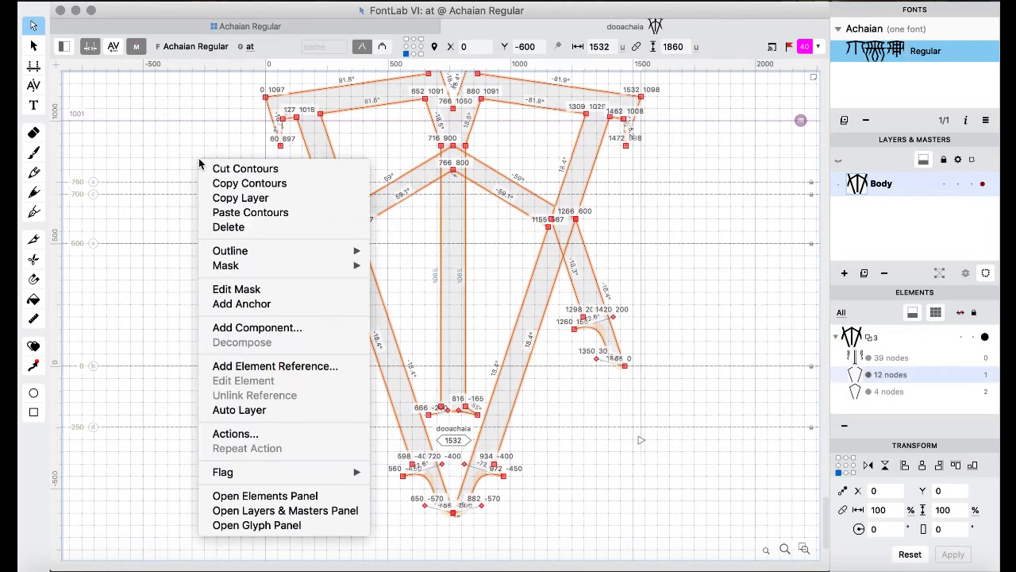
pyautogui.moveTo(272, 251)
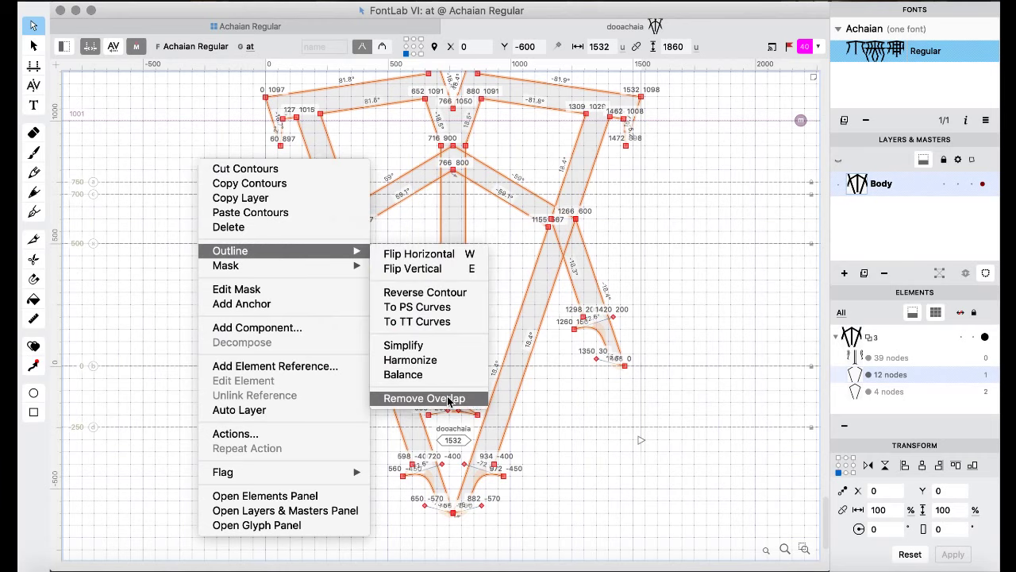
pyautogui.click(449, 400)
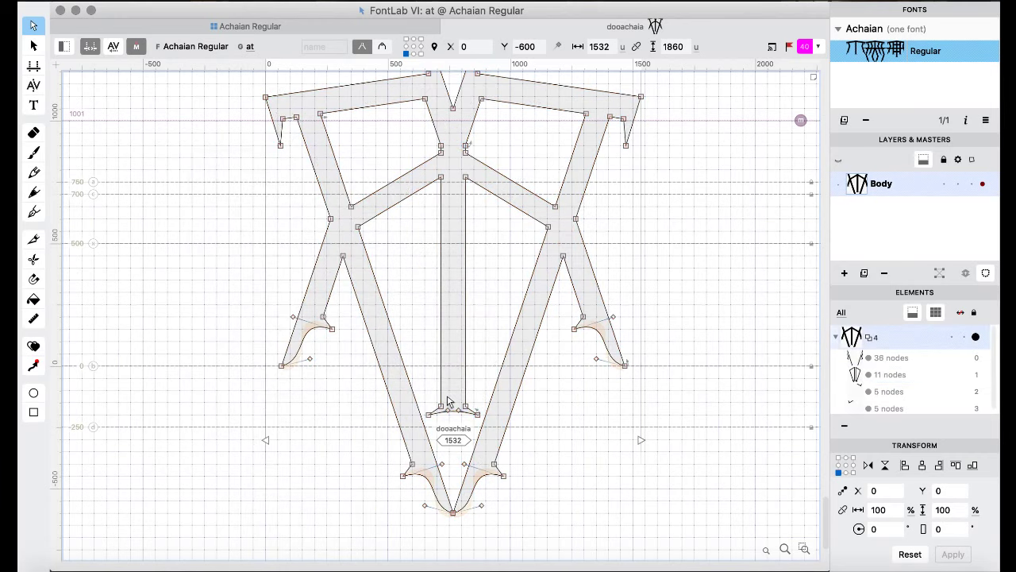
pyautogui.click(448, 401)
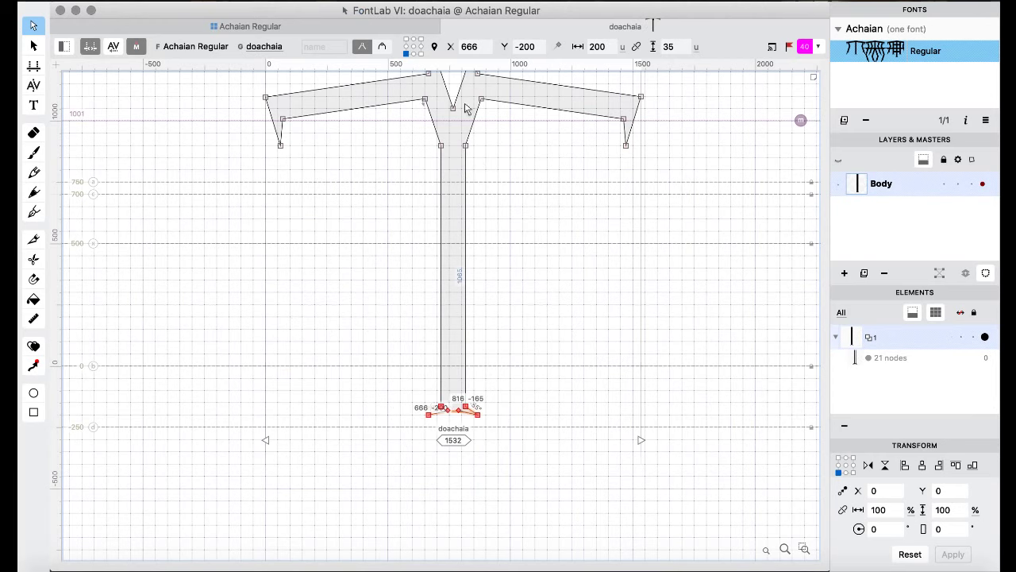
# - Paste the roof-and-V contours into the doachaia glyph and move them right to X 266, centred on the stem
pyautogui.press('super+v')
pyautogui.hotkey('shift', 'Right')
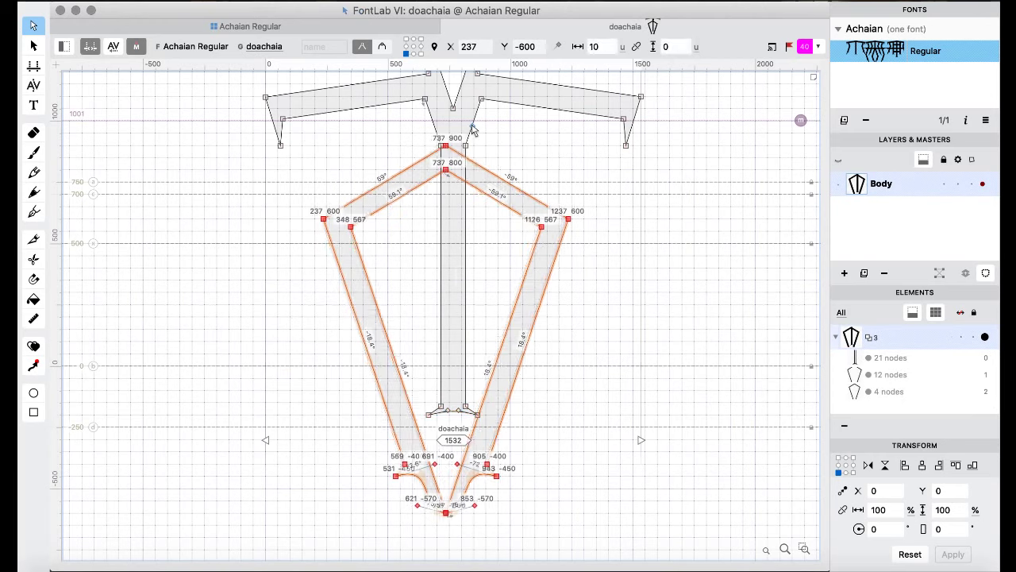
pyautogui.hotkey('shift', 'Right')
pyautogui.hotkey('shift', 'Right')
pyautogui.hotkey('shift', 'Right')
pyautogui.press('Left')
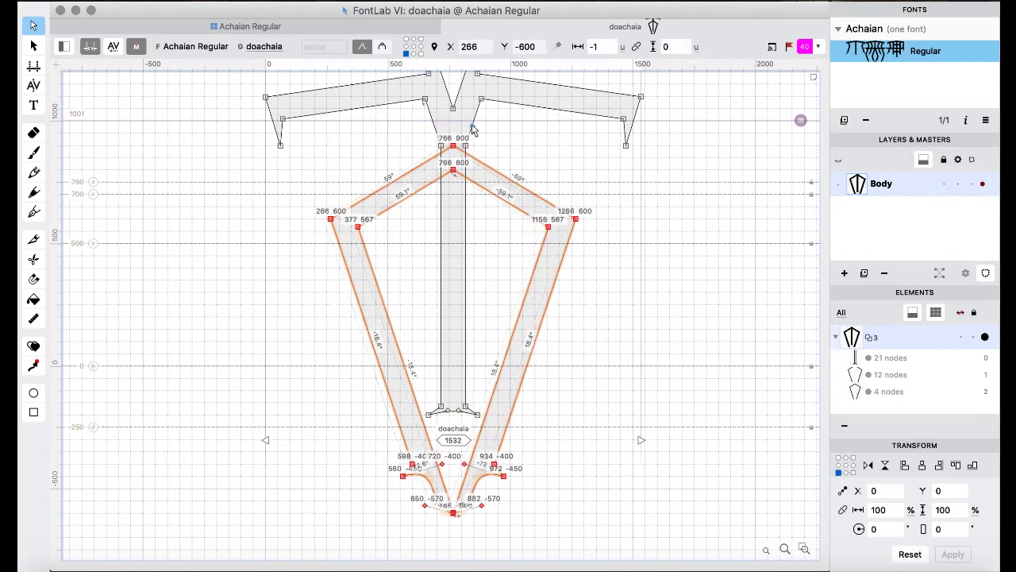
# - Merge all contours of the doachaia glyph by removing their overlap
pyautogui.press('super+a')
pyautogui.click(167, 193)
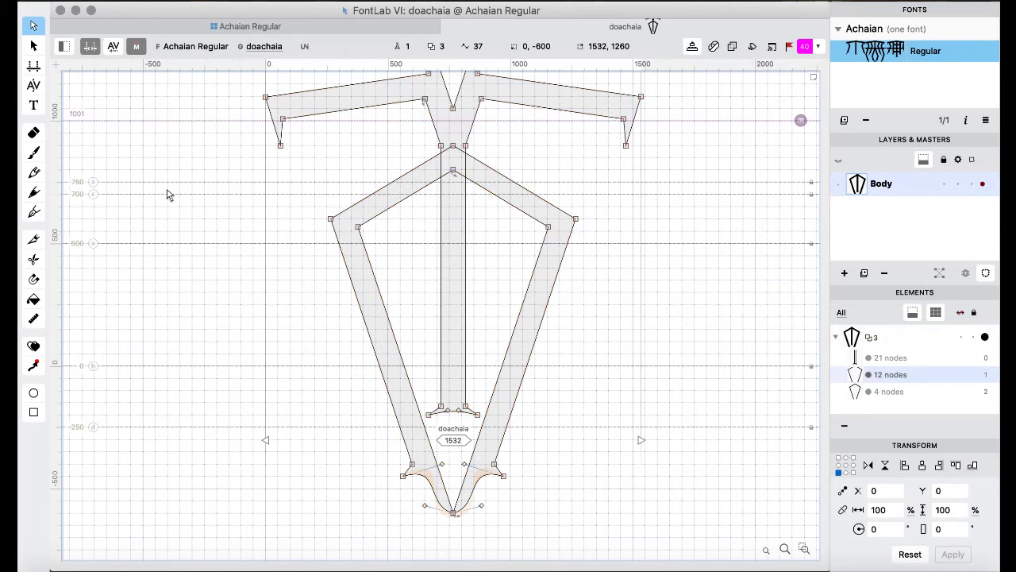
pyautogui.press('super+a')
pyautogui.rightClick(173, 231)
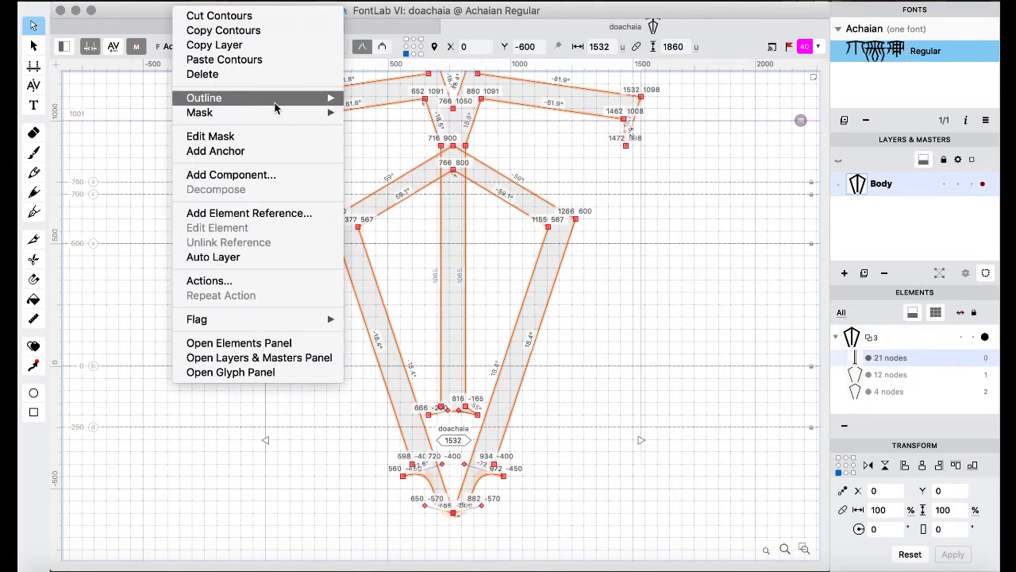
pyautogui.moveTo(337, 112)
pyautogui.moveTo(262, 98)
pyautogui.click(398, 245)
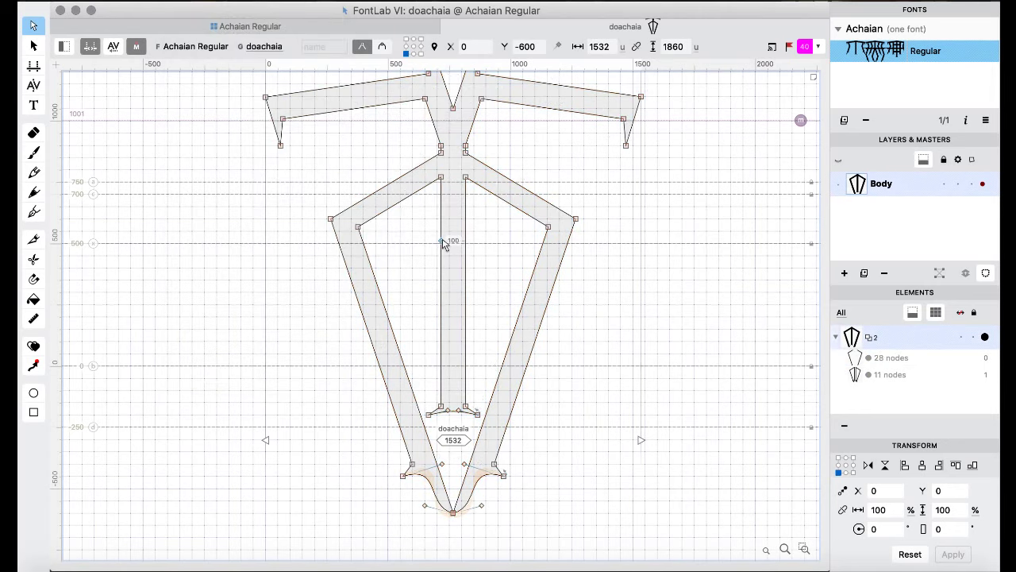
# - Paste the roof-and-V contours into the duuachaia glyph and move them right to X 423, centred on the stem
pyautogui.press('space')
pyautogui.press('super+bracketright')
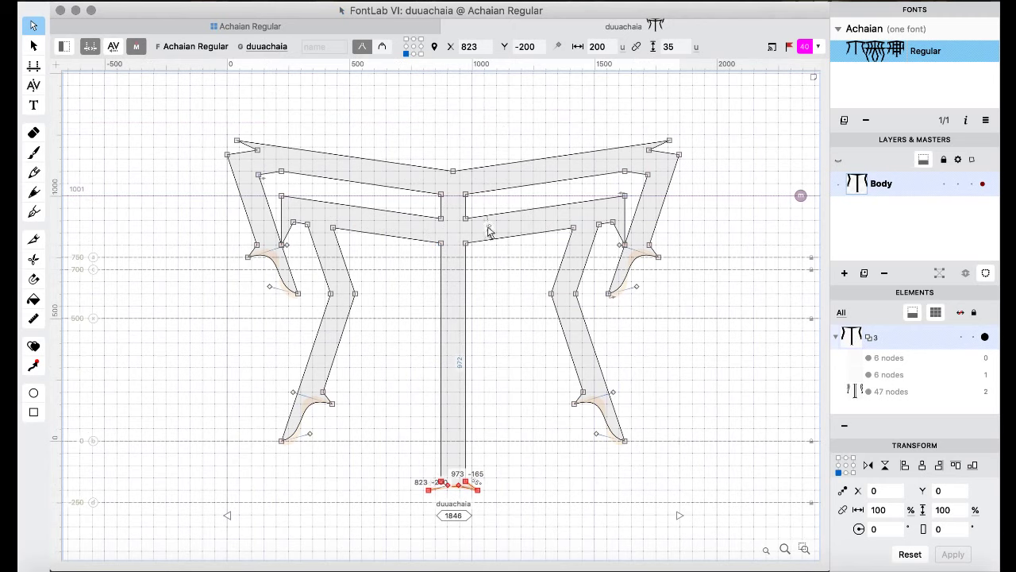
pyautogui.press('super+v')
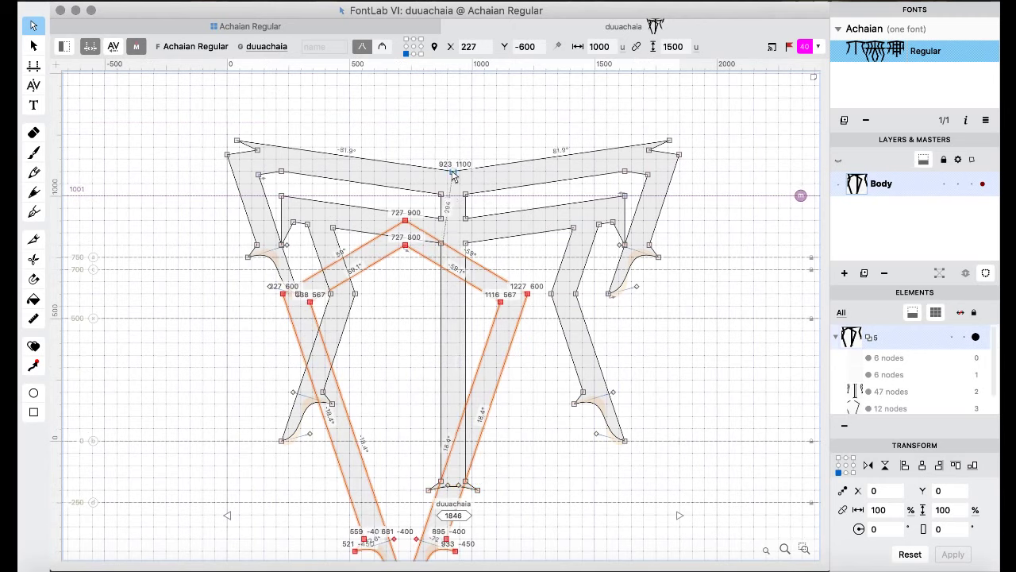
pyautogui.press('Left')
pyautogui.press('Left')
pyautogui.press('Left')
pyautogui.press('Left')
pyautogui.press('super+Right')
pyautogui.press('super+Right')
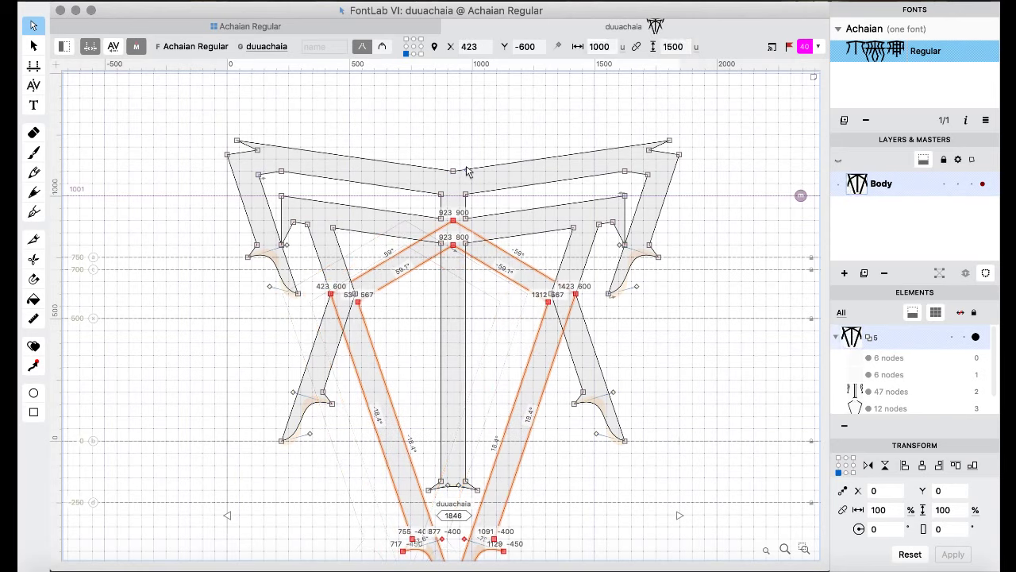
# - Merge all contours of the duuachaia glyph by removing their overlap
pyautogui.press('super+a')
pyautogui.rightClick(375, 99)
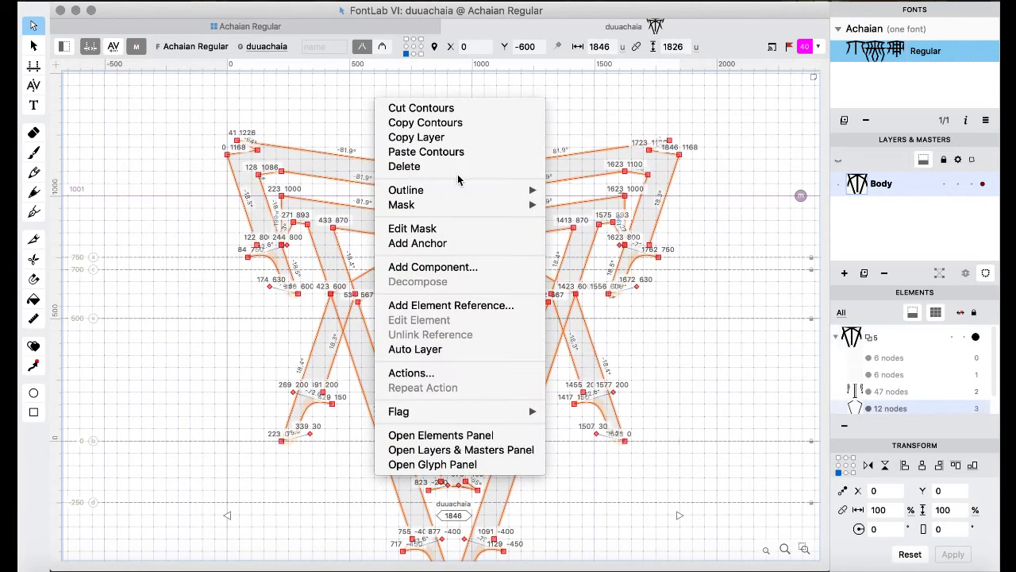
pyautogui.moveTo(460, 190)
pyautogui.click(599, 338)
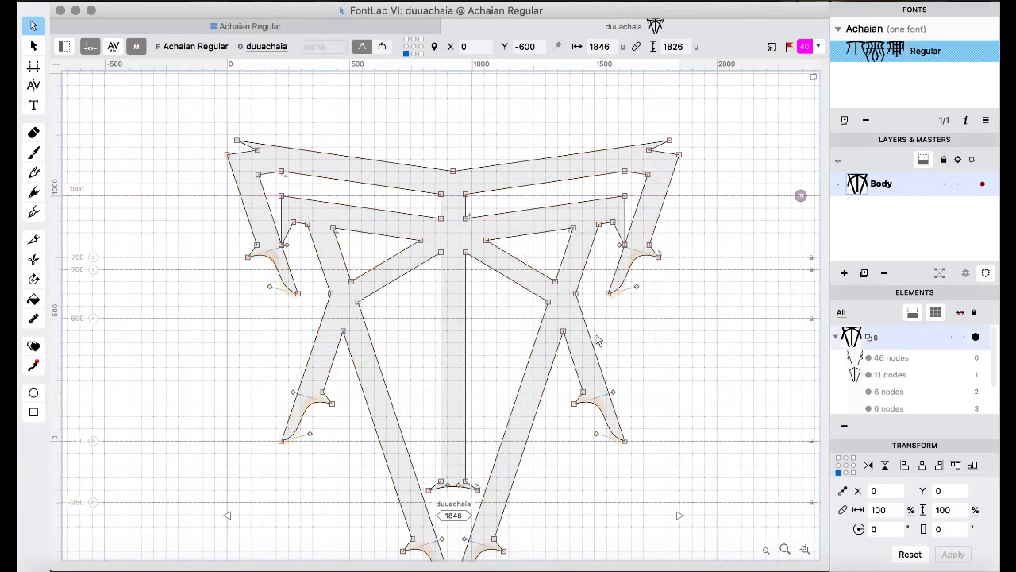
# - Paste the roof-and-V contours into the duachaia glyph and move them left to X 200, centred on the stem
pyautogui.press('super+[')
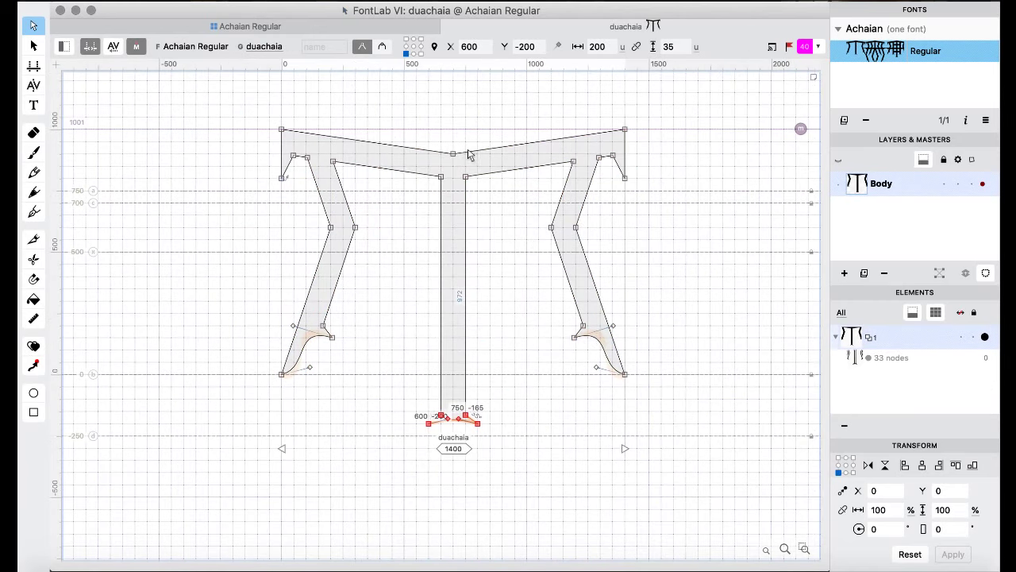
pyautogui.press('super+v')
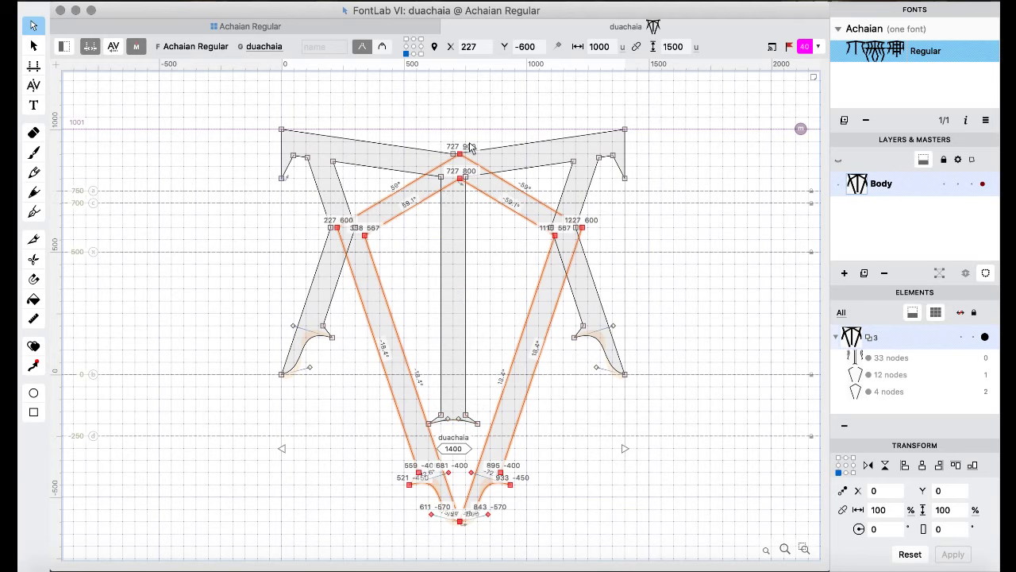
pyautogui.press('Left')
pyautogui.press('Left')
pyautogui.press('Left')
pyautogui.press('Left')
pyautogui.press('Left')
pyautogui.press('Left')
pyautogui.press('Left')
pyautogui.press('Left')
pyautogui.press('Left')
pyautogui.press('Left')
pyautogui.press('Left')
pyautogui.press('Left')
pyautogui.press('Left')
pyautogui.press('Left')
pyautogui.press('Left')
pyautogui.press('Left')
pyautogui.press('Left')
pyautogui.press('Left')
pyautogui.press('Left')
pyautogui.press('Left')
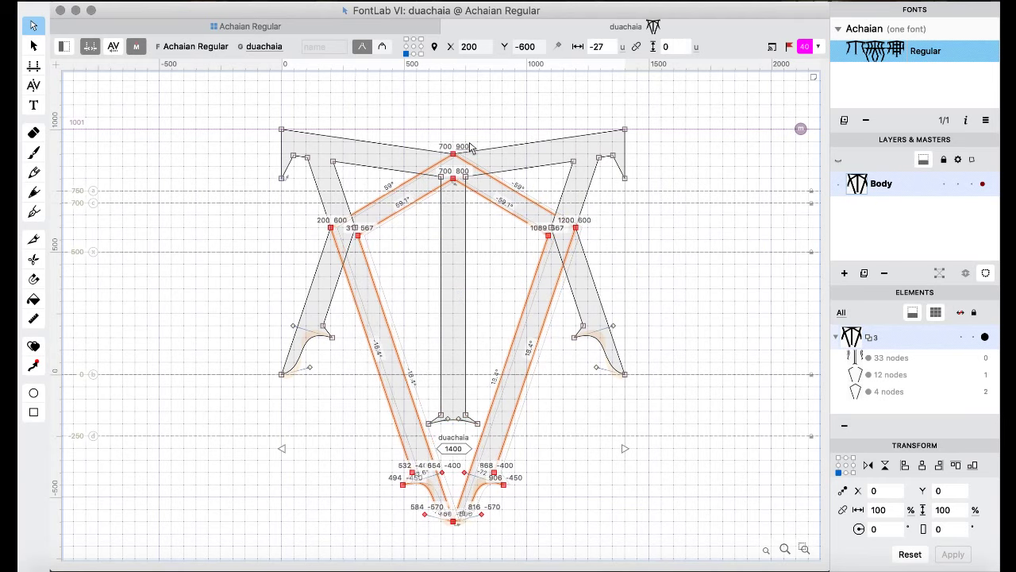
# - Merge all contours of the duachaia glyph by removing their overlap
pyautogui.press('super+a')
pyautogui.rightClick(187, 121)
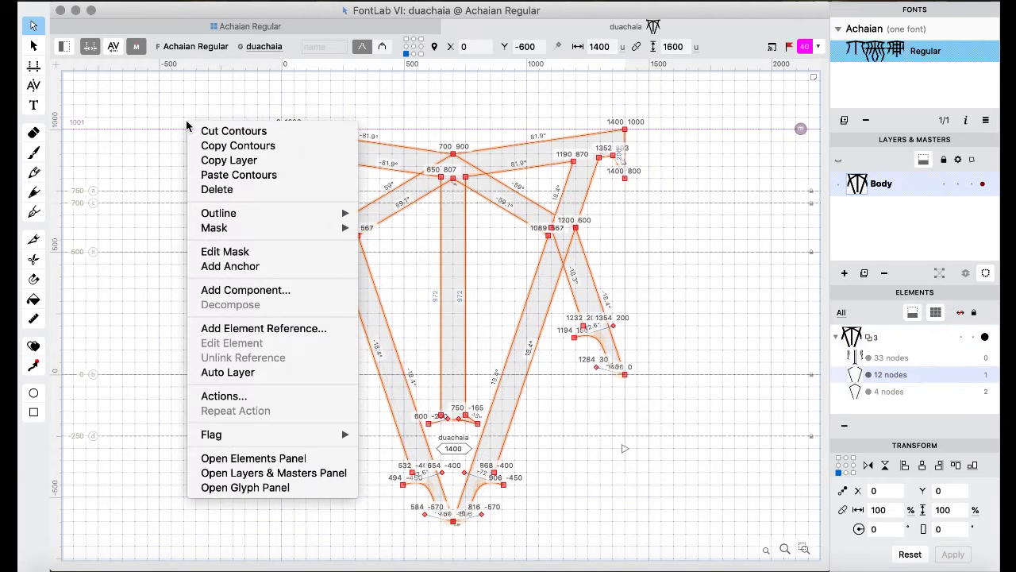
pyautogui.moveTo(256, 213)
pyautogui.click(413, 359)
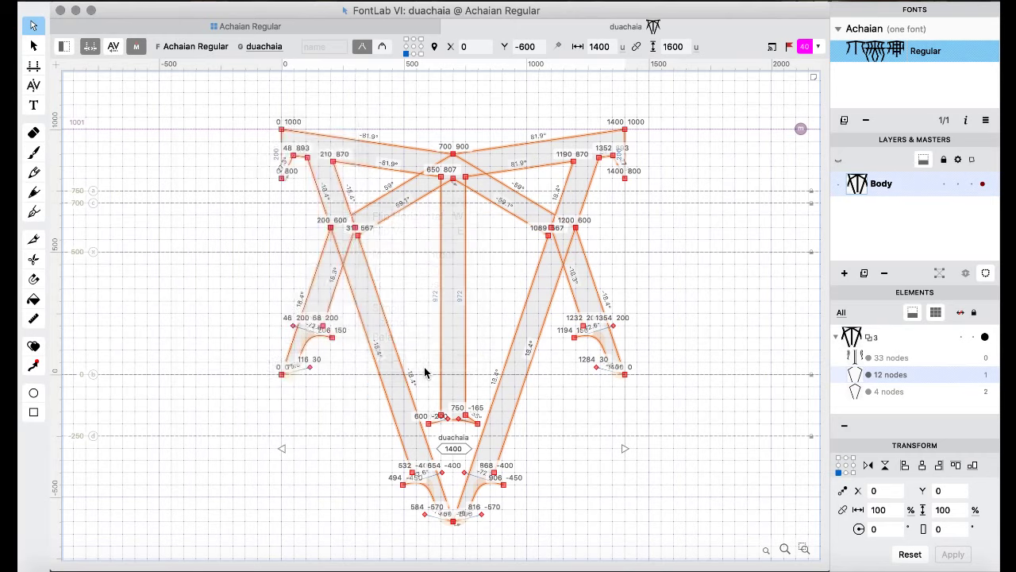
# - Page through the d-series glyphs and their neighbours to check the merged outlines, ending on daachaia
pyautogui.press('super+]')
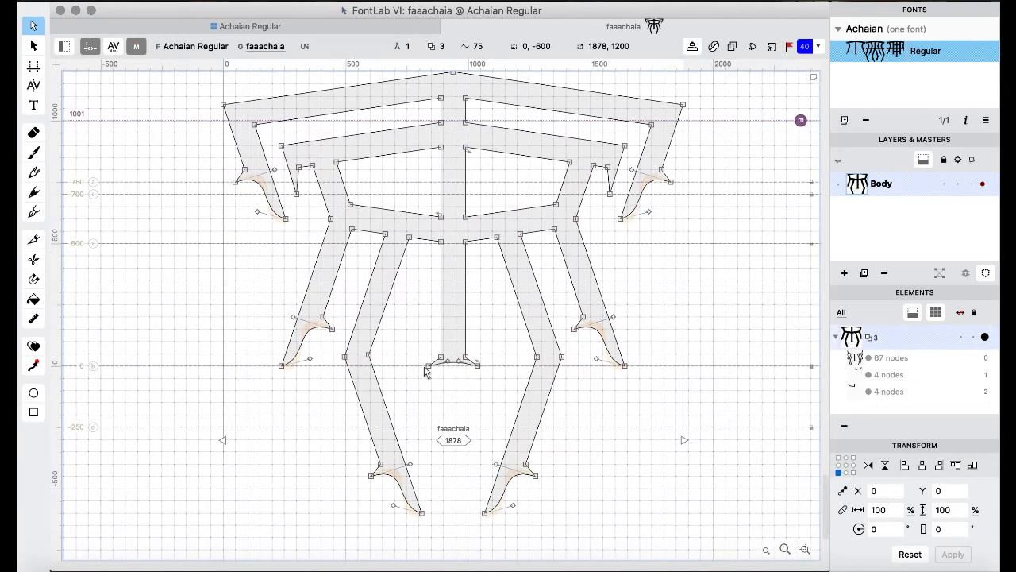
pyautogui.press('super+]')
pyautogui.press('super+]')
pyautogui.press('super+]')
pyautogui.press('super+]')
pyautogui.press('super+]')
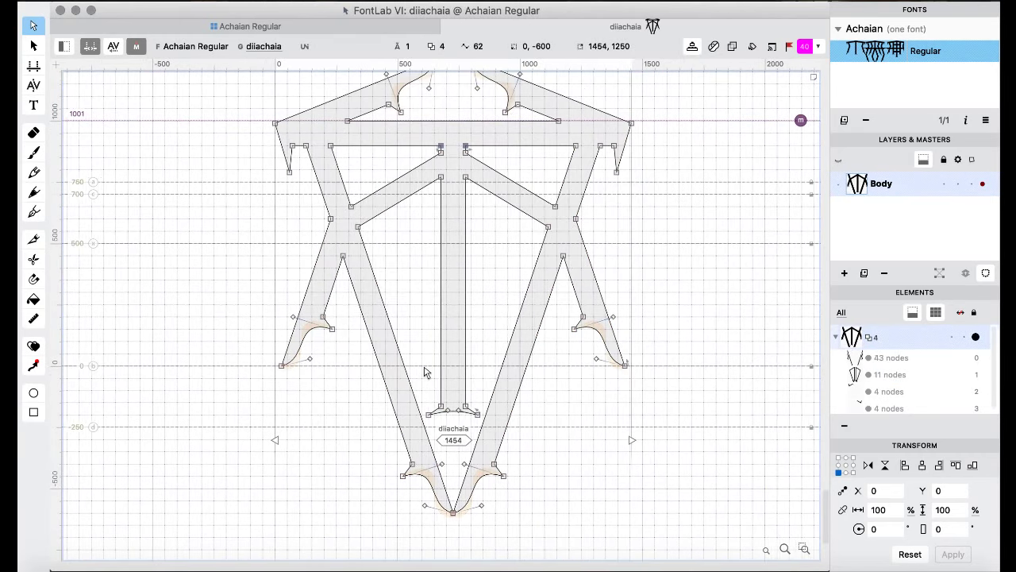
pyautogui.press('super+]')
pyautogui.press('super+]')
pyautogui.press('super+]')
pyautogui.press('super+]')
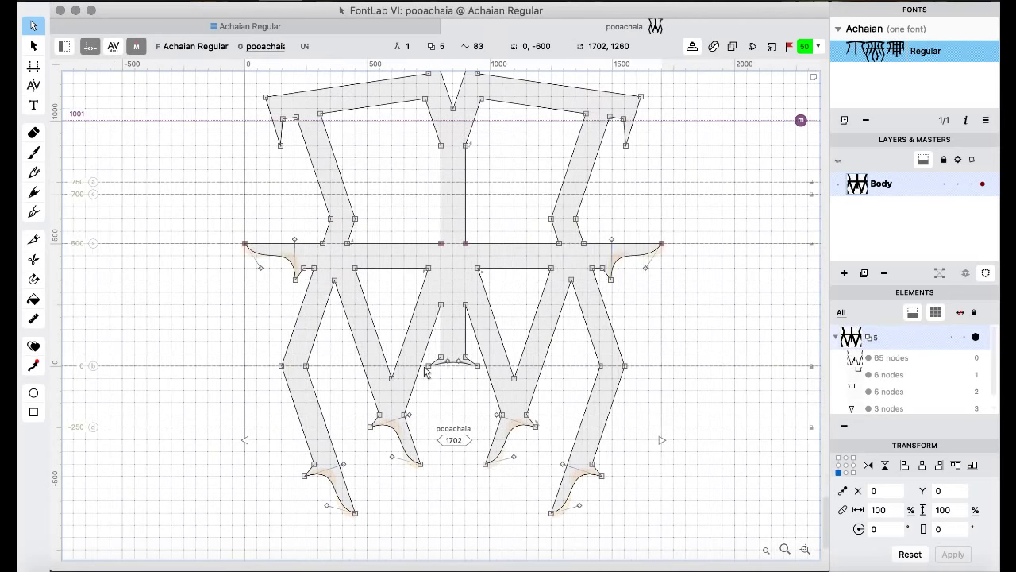
pyautogui.press('super+]')
pyautogui.press('super+]')
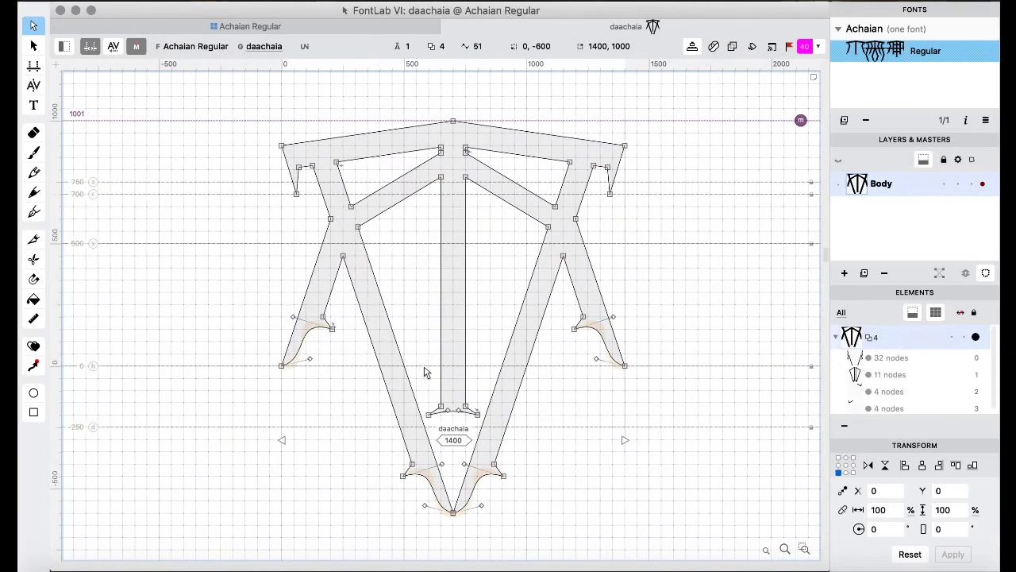
# - Copy the ten n-series glyphs naaachaia to nuachaia into the slots ampersand to quoteright and clear the copies' colour flag
pyautogui.click(216, 28)
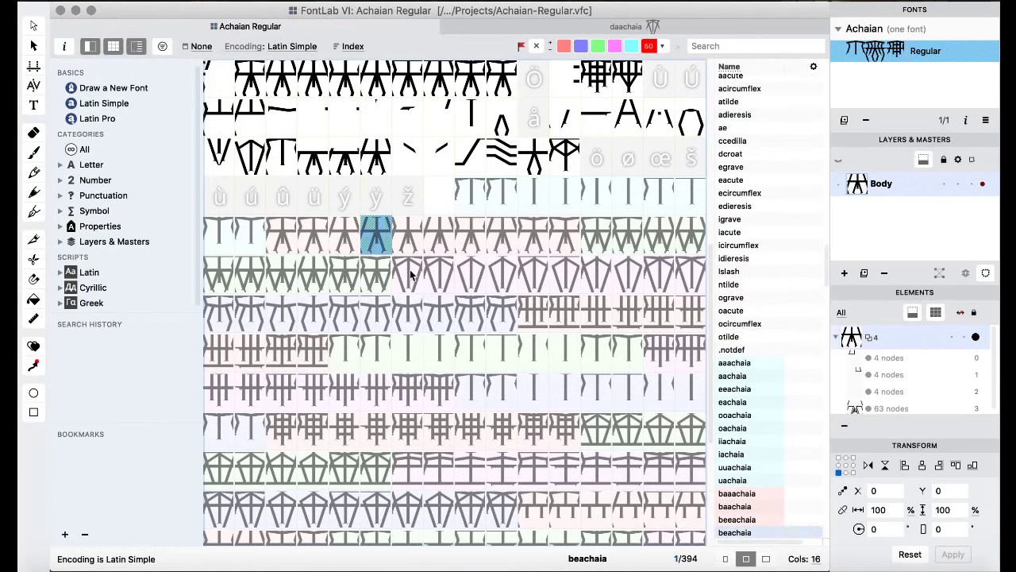
pyautogui.scroll(-4, 413, 276)
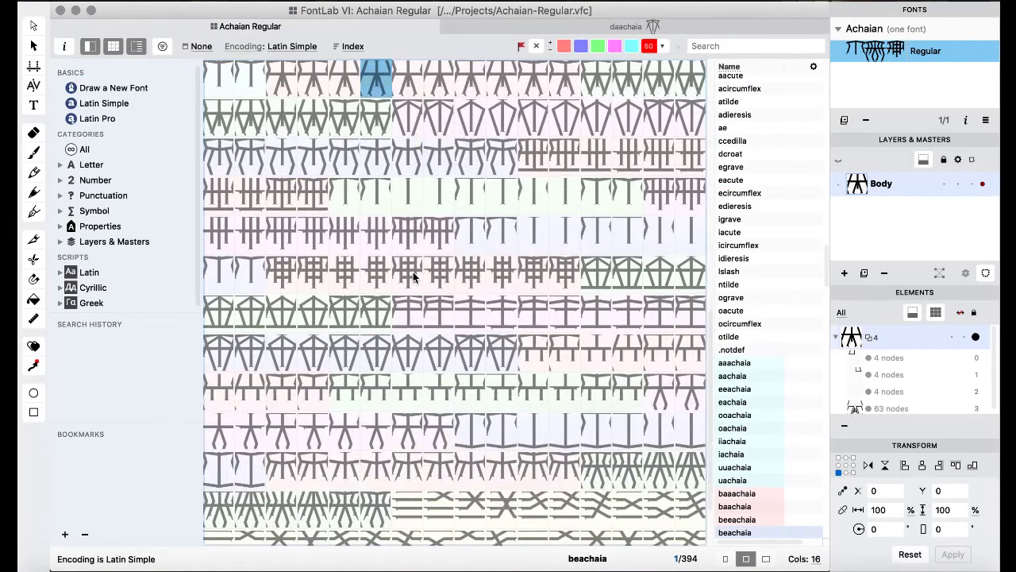
pyautogui.click(346, 343)
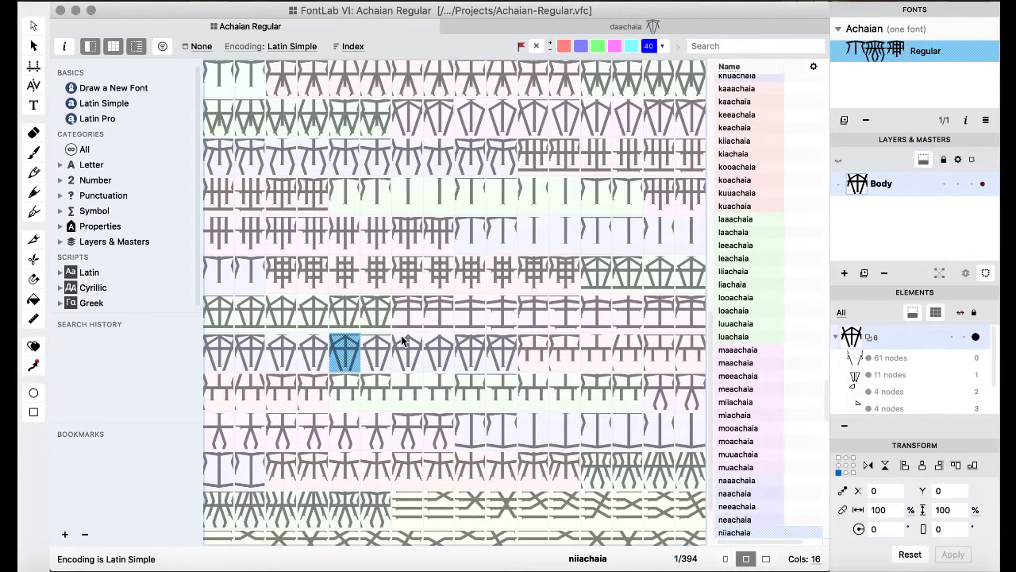
pyautogui.scroll(10, 401, 339)
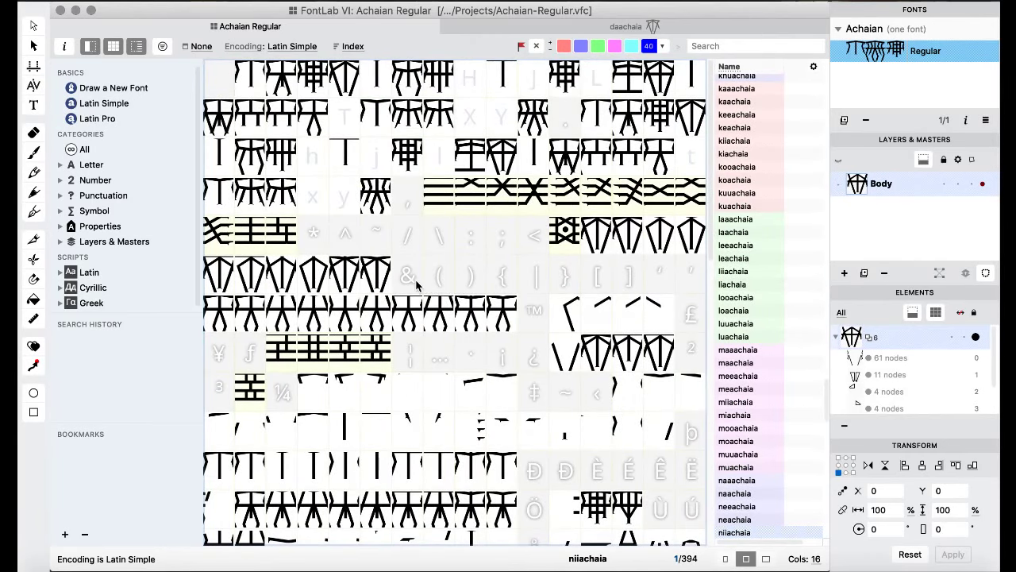
pyautogui.scroll(-10, 420, 284)
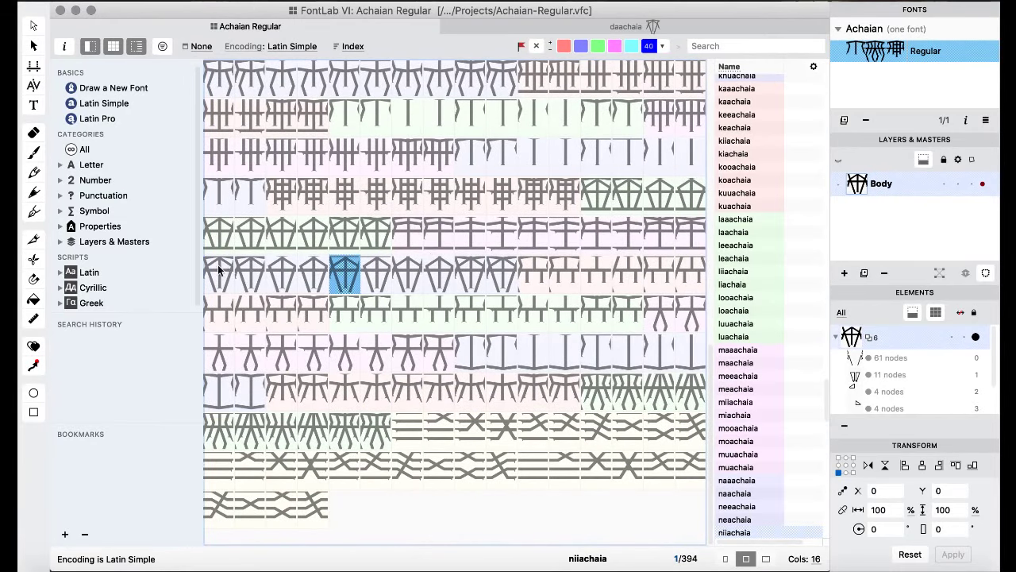
pyautogui.click(496, 272)
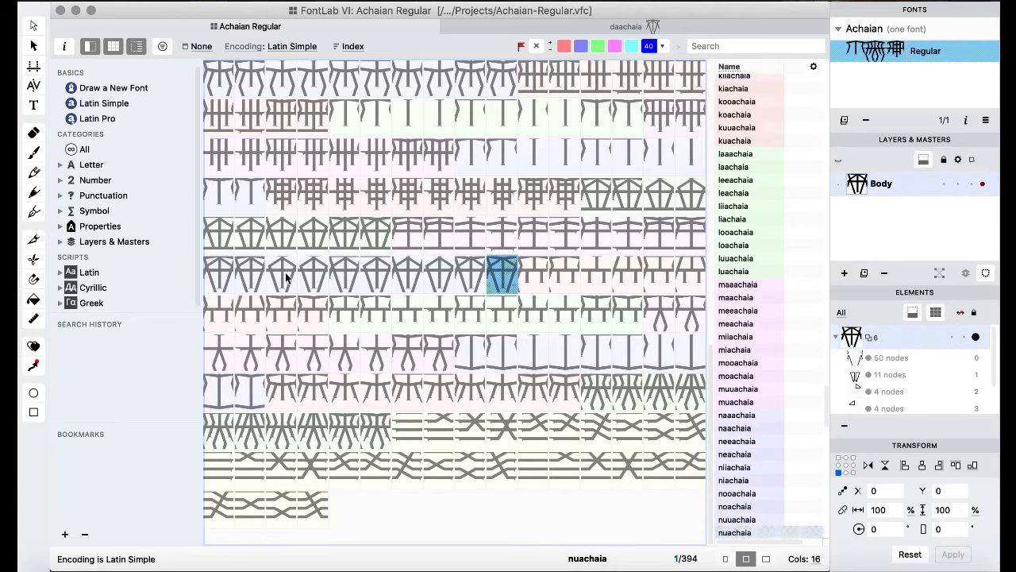
pyautogui.keyDown('shift'); pyautogui.click(218, 262); pyautogui.keyUp('shift')
pyautogui.scroll(5, 362, 272)
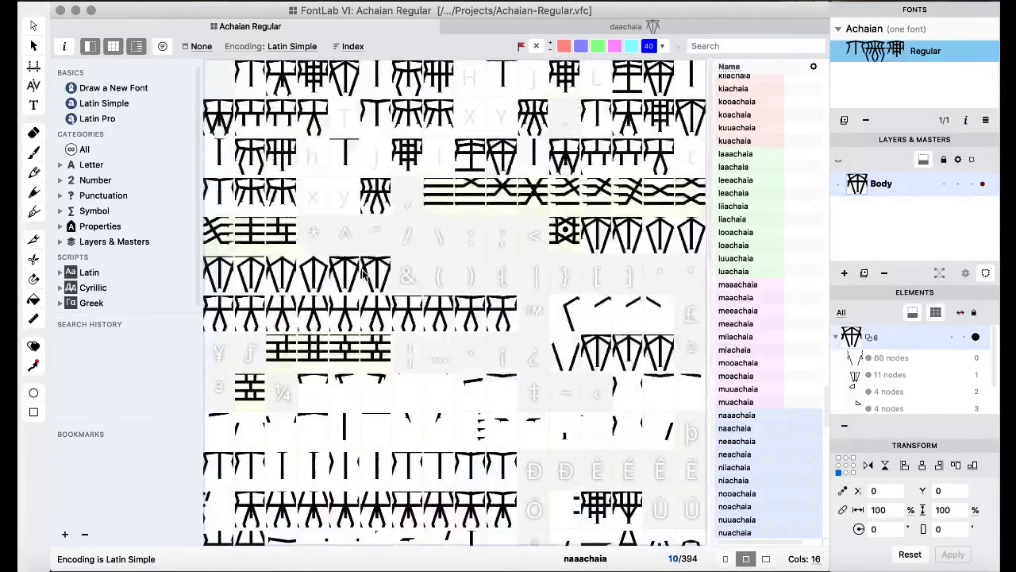
pyautogui.click(410, 277)
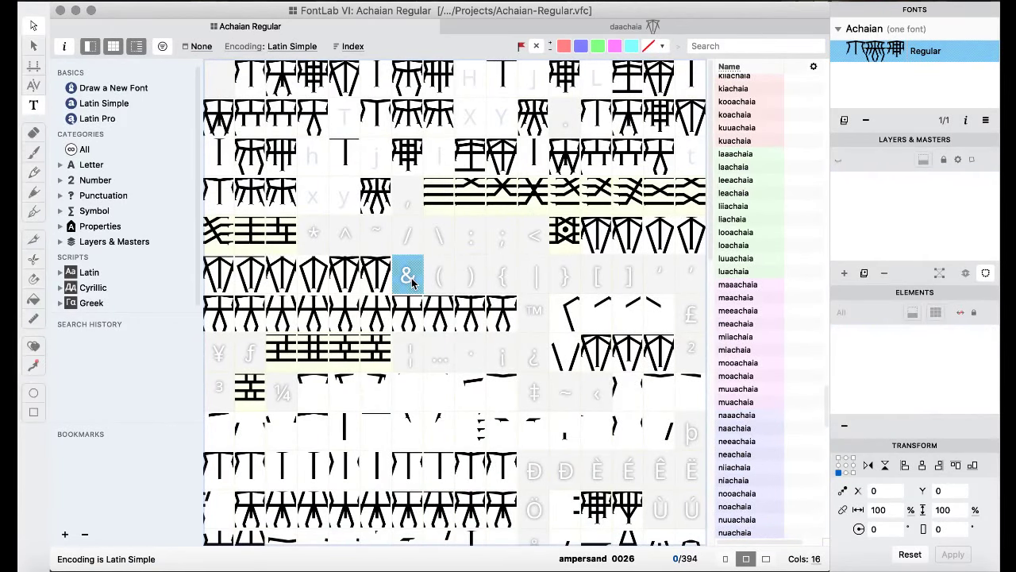
pyautogui.hotkey('ctrl', 'v')
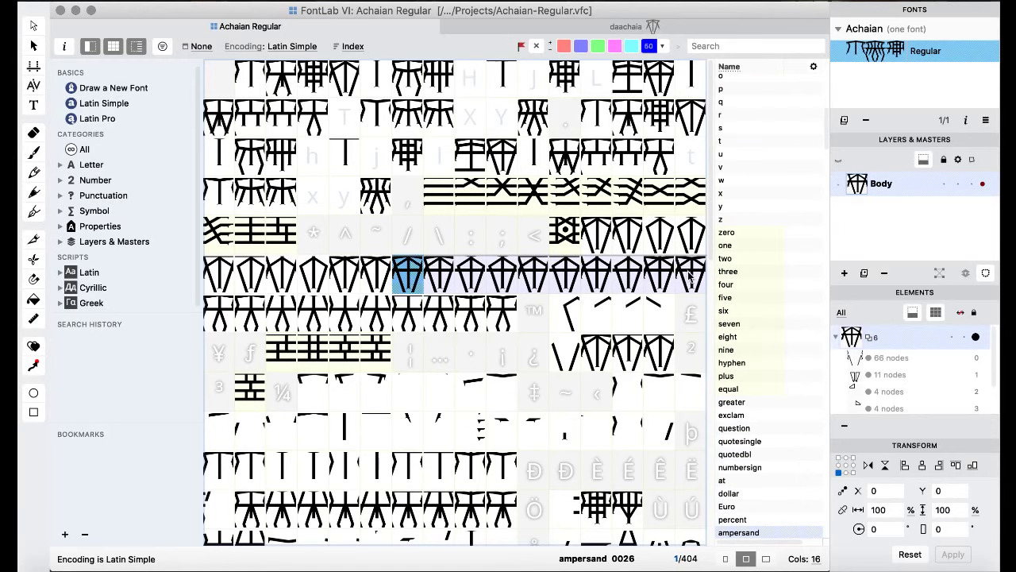
pyautogui.keyDown('shift'); pyautogui.click(690, 275); pyautogui.keyUp('shift')
pyautogui.click(536, 46)
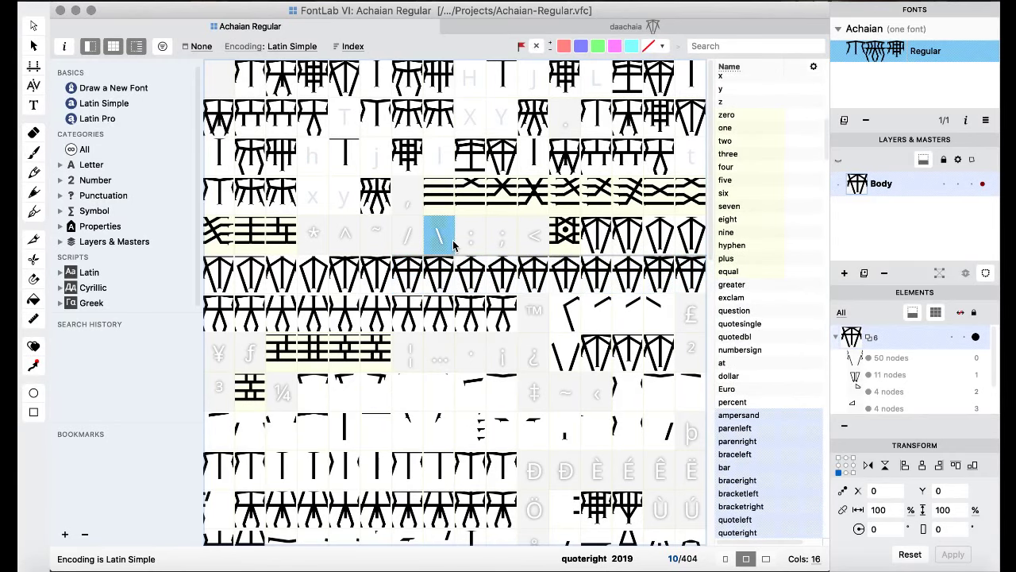
# - Copy the ten d-series glyphs from daaachaia to duachaia in the font overview
pyautogui.scroll(-5, 454, 242)
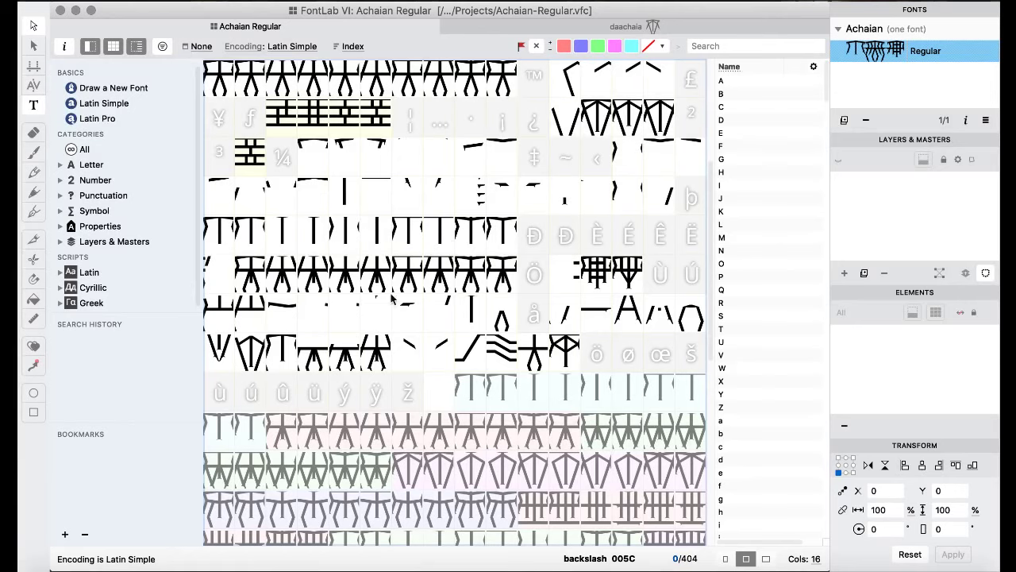
pyautogui.scroll(-2, 425, 270)
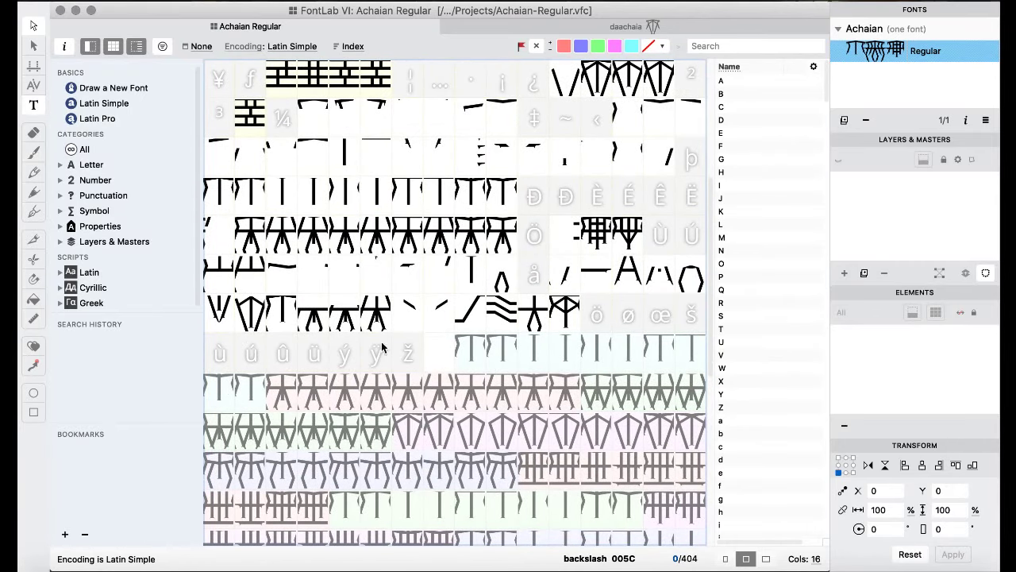
pyautogui.scroll(-10, 433, 283)
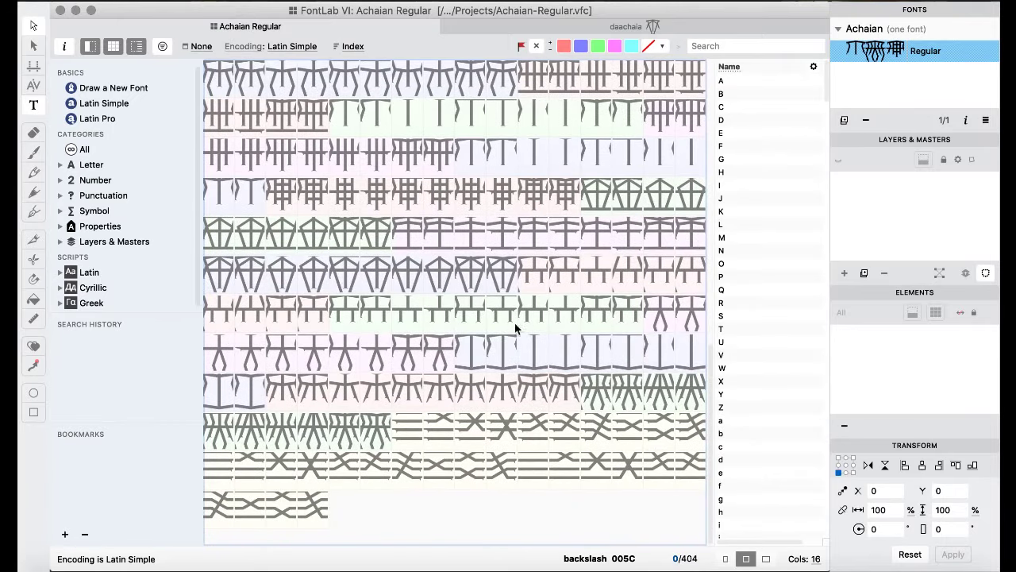
pyautogui.scroll(4, 479, 304)
pyautogui.click(469, 199)
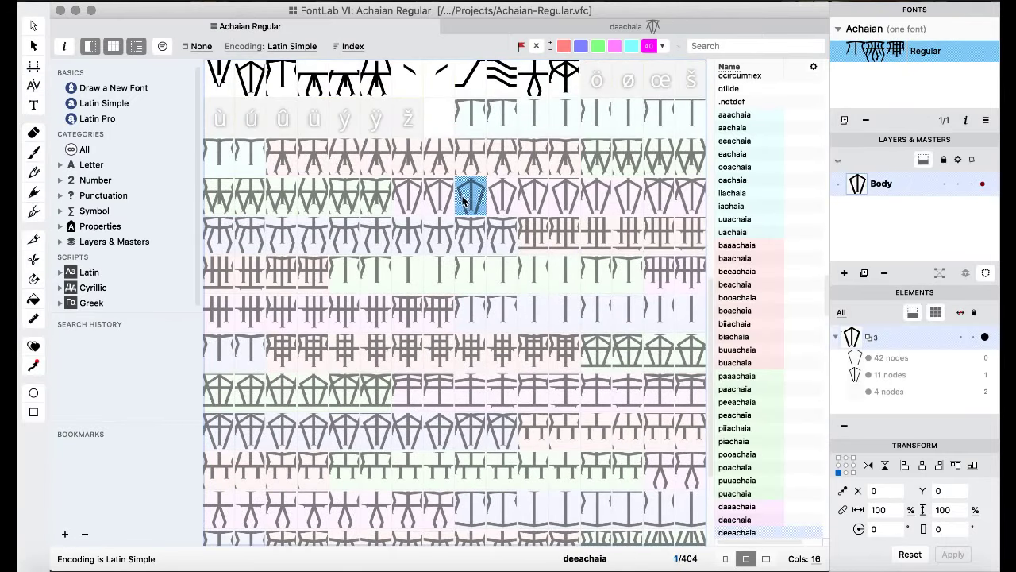
pyautogui.click(418, 195)
pyautogui.keyDown('shift'); pyautogui.click(689, 208); pyautogui.keyUp('shift')
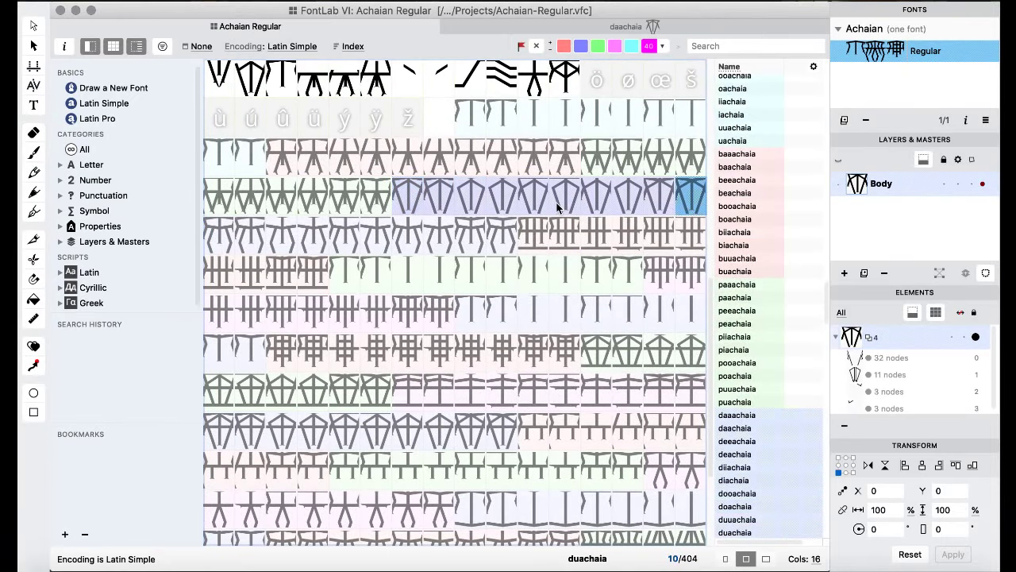
# - Paste the copied d-series glyphs over the n-series slots, starting at naaachaia
pyautogui.scroll(-4, 557, 208)
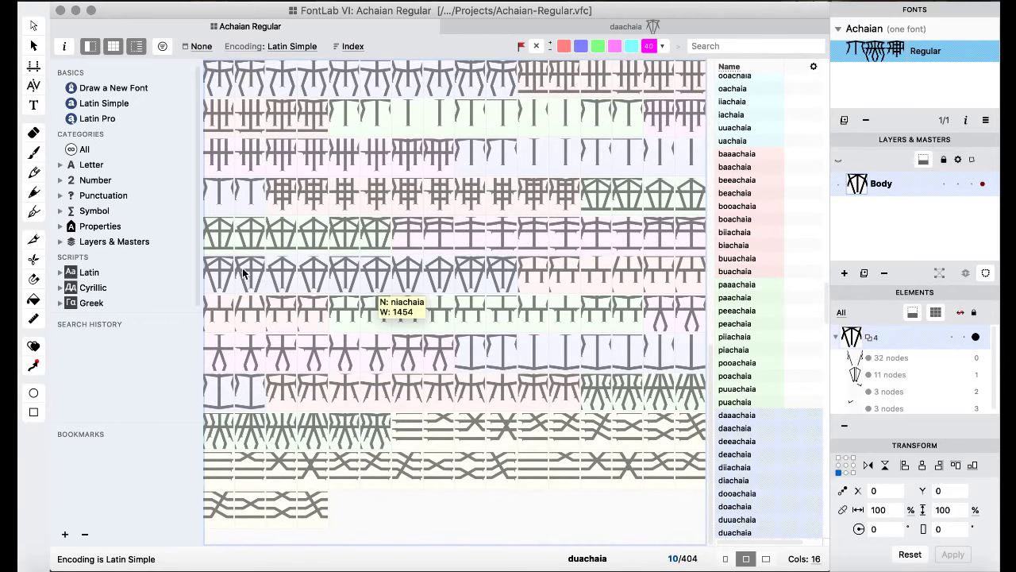
pyautogui.scroll(7, 385, 246)
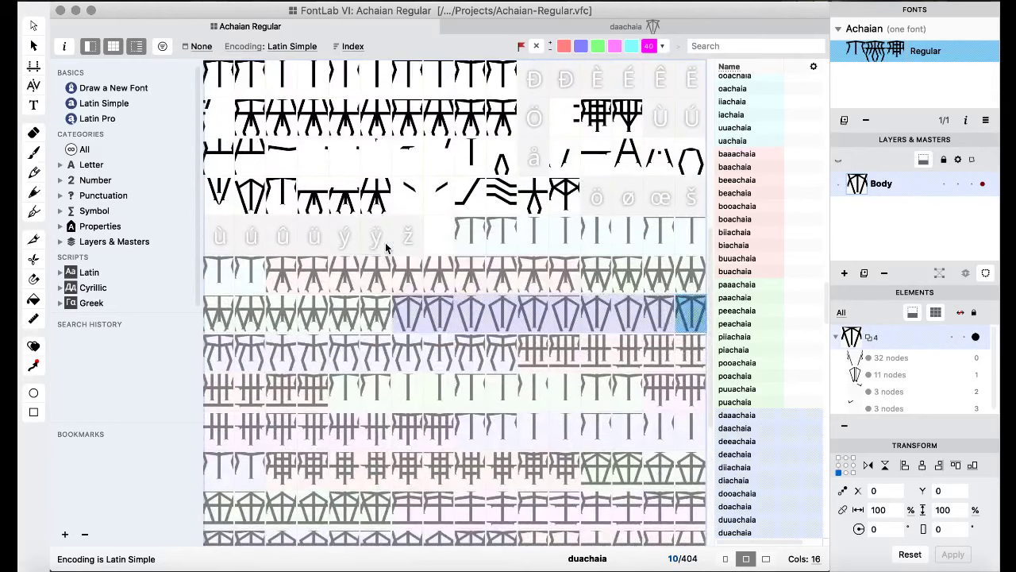
pyautogui.click(385, 246)
pyautogui.scroll(-7, 382, 265)
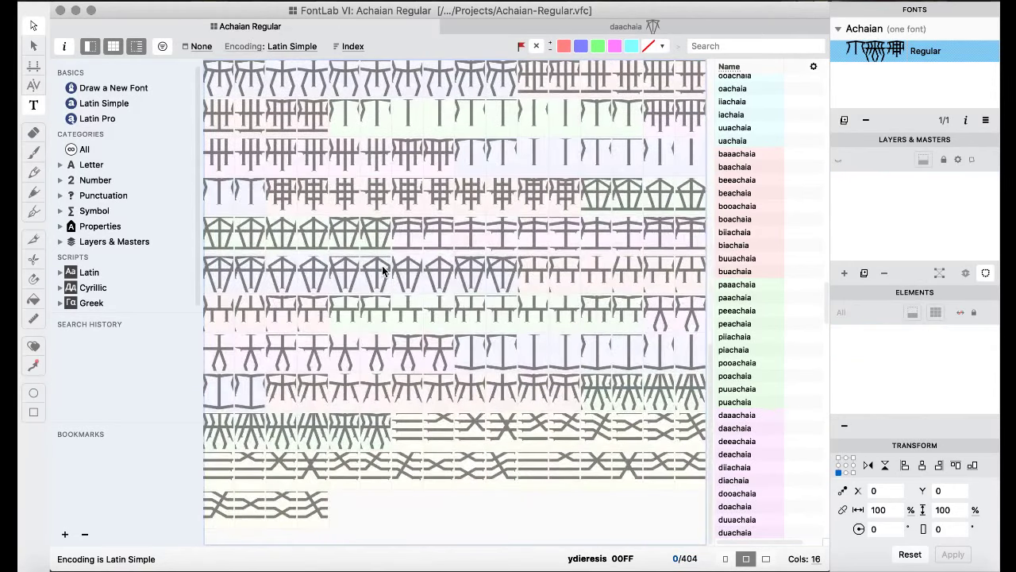
pyautogui.click(220, 275)
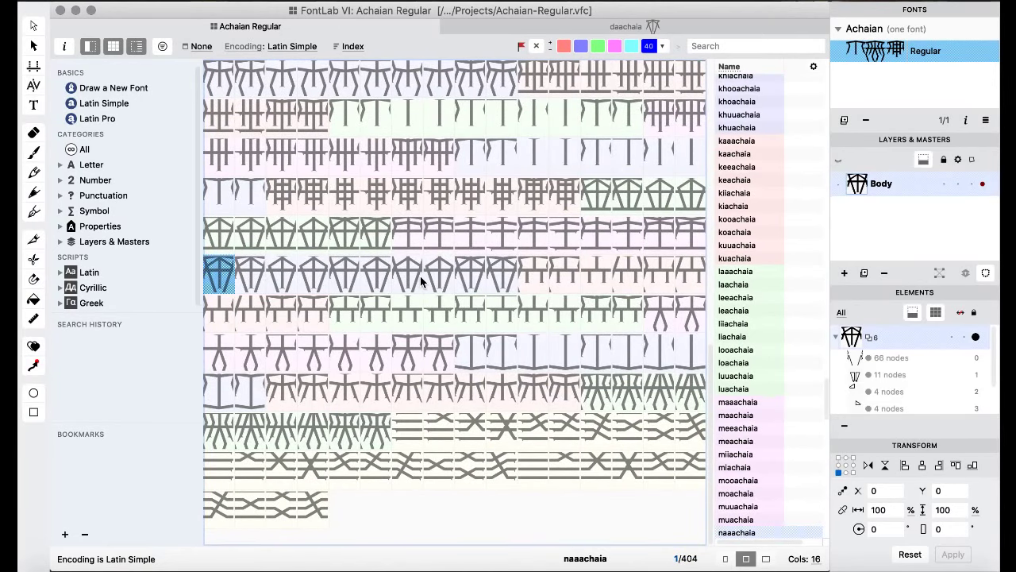
pyautogui.moveTo(420, 276); pyautogui.dragTo(420, 276)
pyautogui.press('Return')
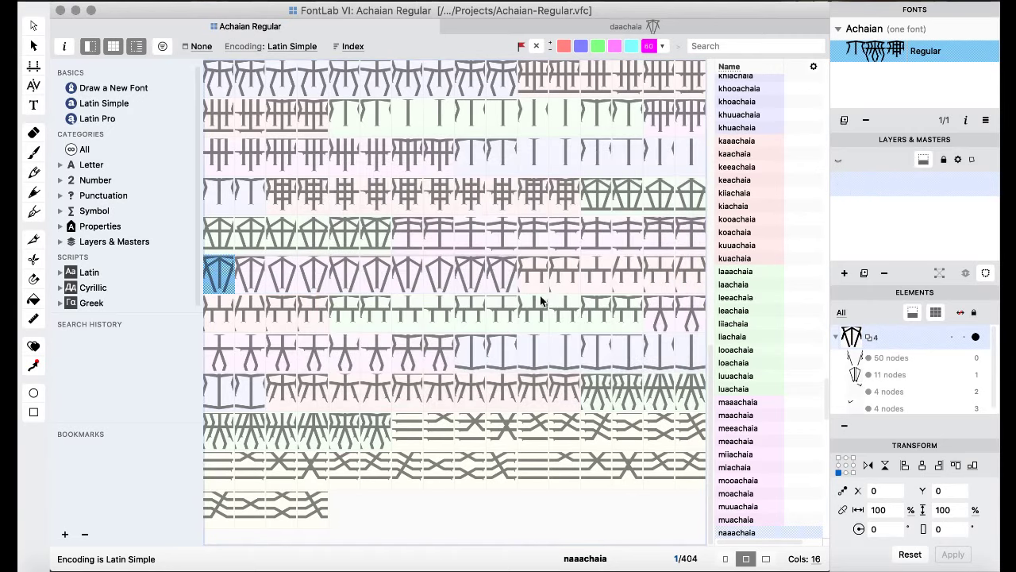
# - Flag the ten n-series glyphs naaachaia to nuachaia blue
pyautogui.click(508, 284)
pyautogui.keyDown('shift'); pyautogui.click(227, 269); pyautogui.keyUp('shift')
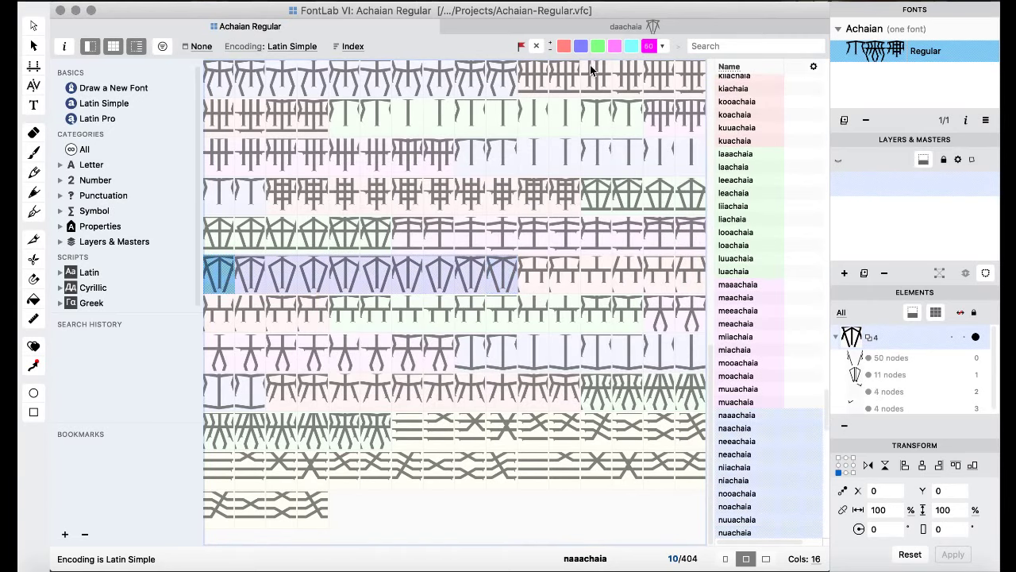
pyautogui.click(582, 50)
pyautogui.click(475, 194)
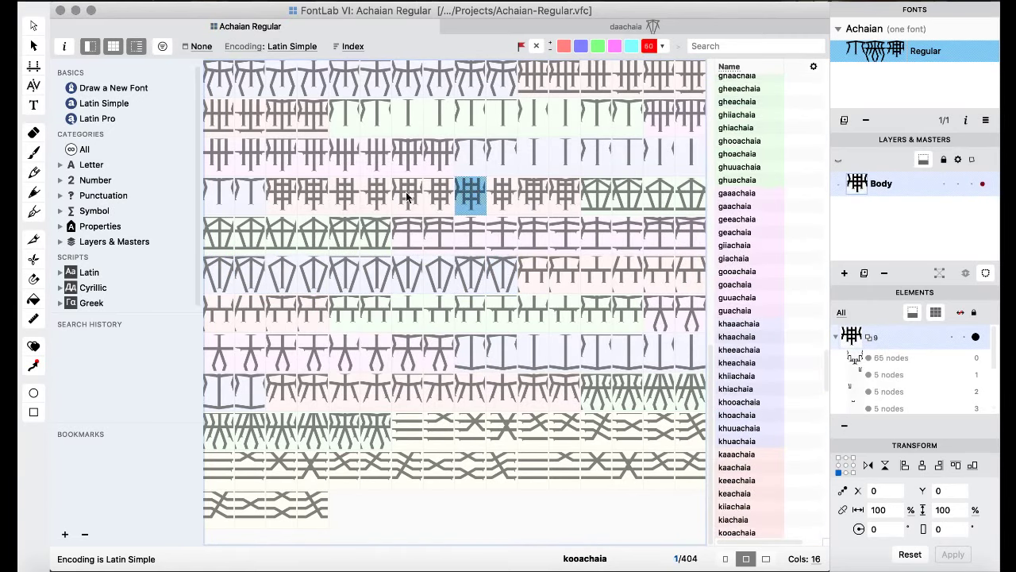
# - Open the ccedilla glyph, copy its horizontal crossbar contour and return to the font overview
pyautogui.scroll(-5, 358, 187)
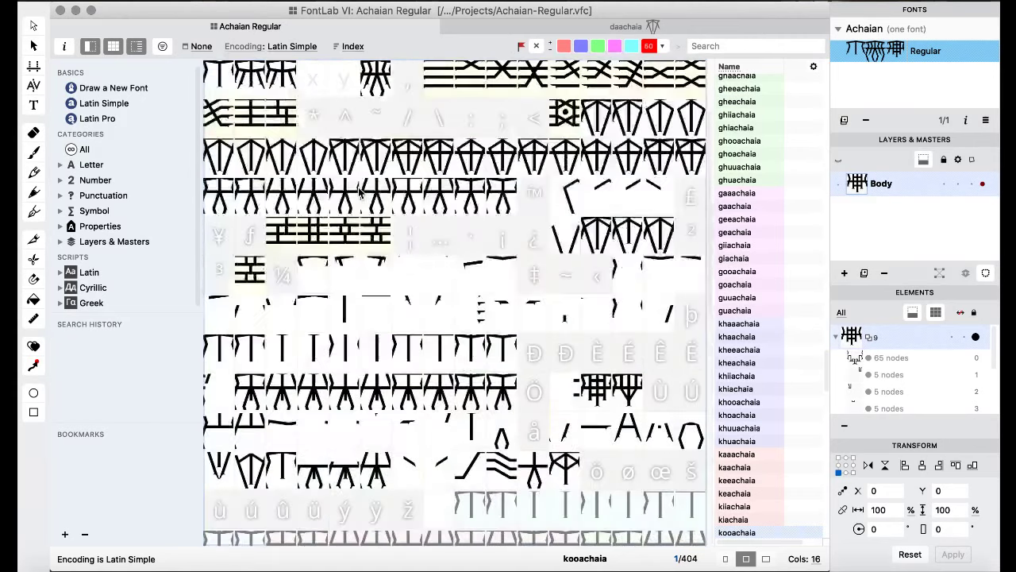
pyautogui.scroll(1, 359, 190)
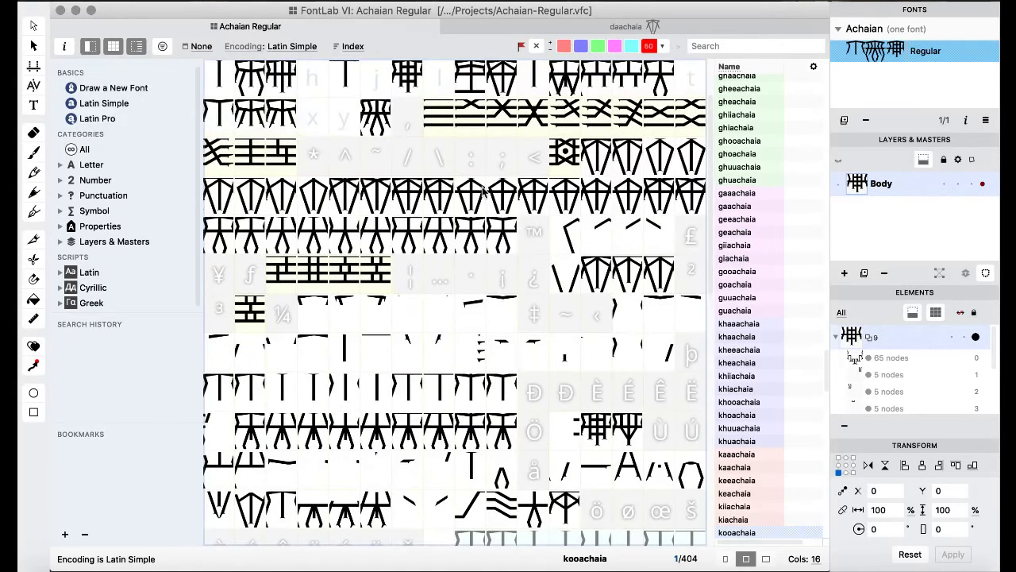
pyautogui.scroll(2, 481, 215)
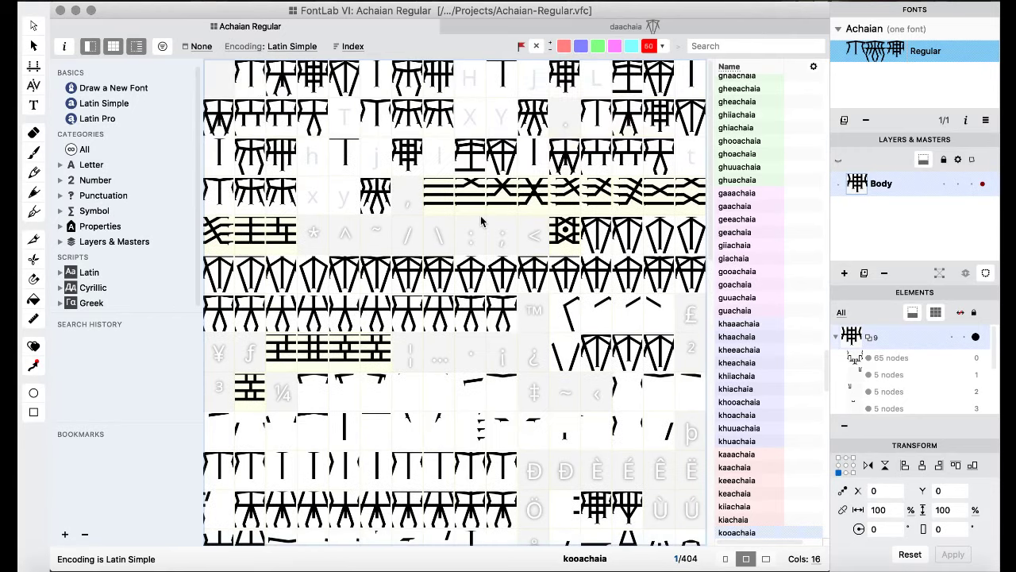
pyautogui.scroll(-3, 485, 223)
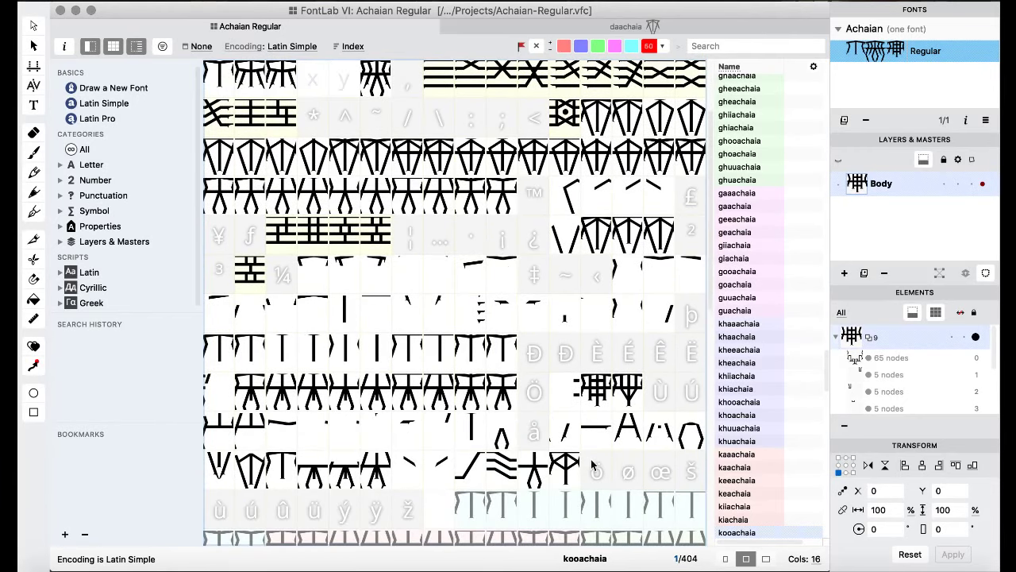
pyautogui.doubleClick(595, 426)
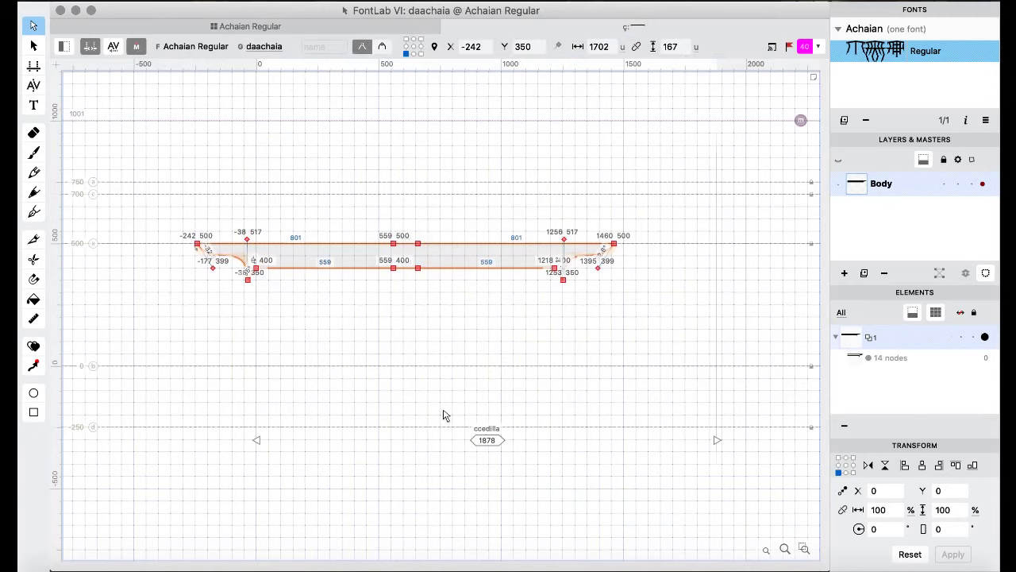
pyautogui.click(217, 26)
# - Paste the crossbar contour into the naaachaia glyph and move it right to X 88, centred on the stem
pyautogui.scroll(-2, 336, 260)
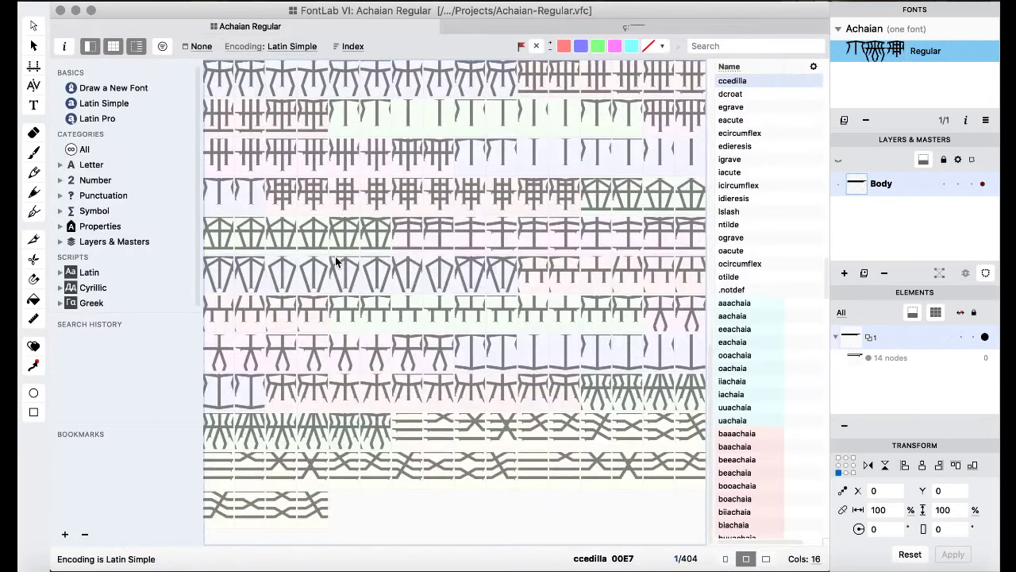
pyautogui.doubleClick(220, 276)
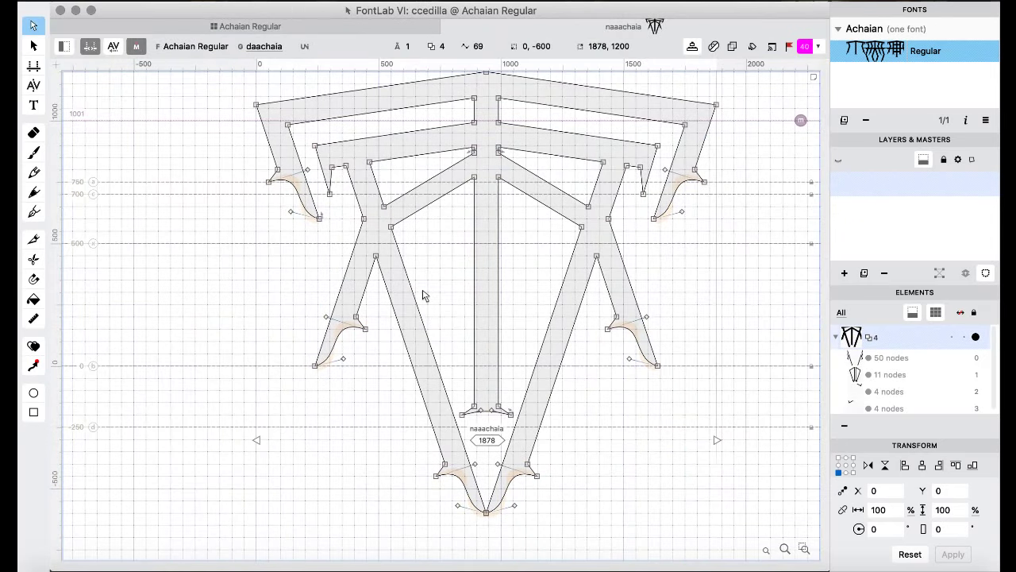
pyautogui.press('super+v')
pyautogui.hotkey('shift', 'Right')
pyautogui.hotkey('shift', 'Right')
pyautogui.hotkey('shift', 'Right')
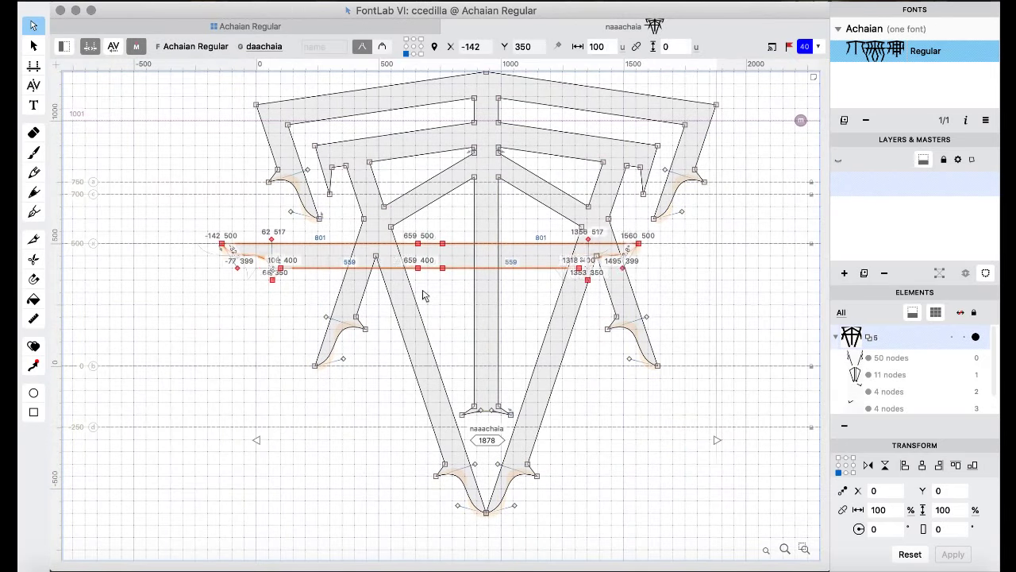
pyautogui.hotkey('shift', 'Right')
pyautogui.hotkey('shift', 'Left')
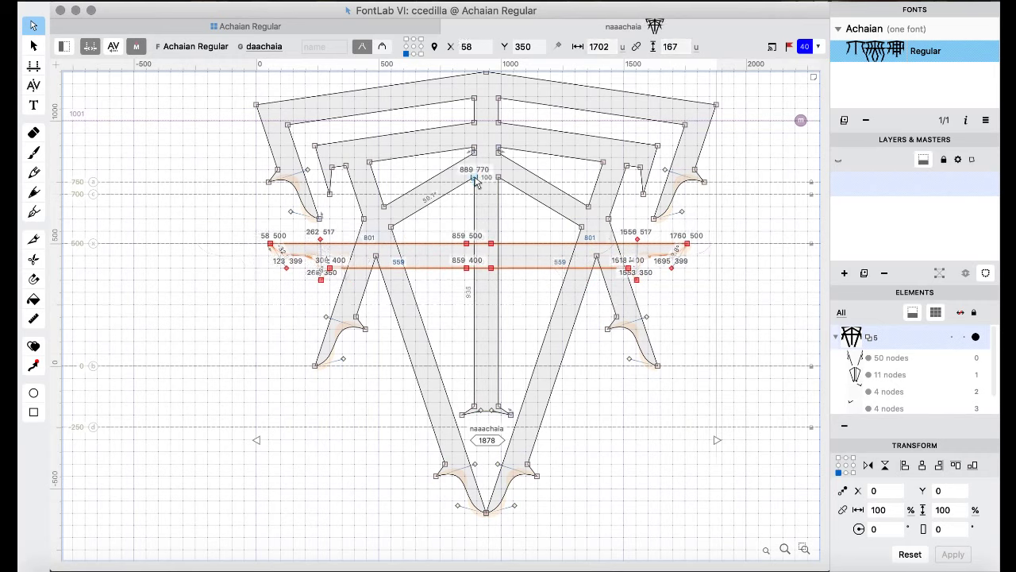
pyautogui.hotkey('shift', 'Right')
pyautogui.hotkey('shift', 'Right')
pyautogui.hotkey('shift', 'Right')
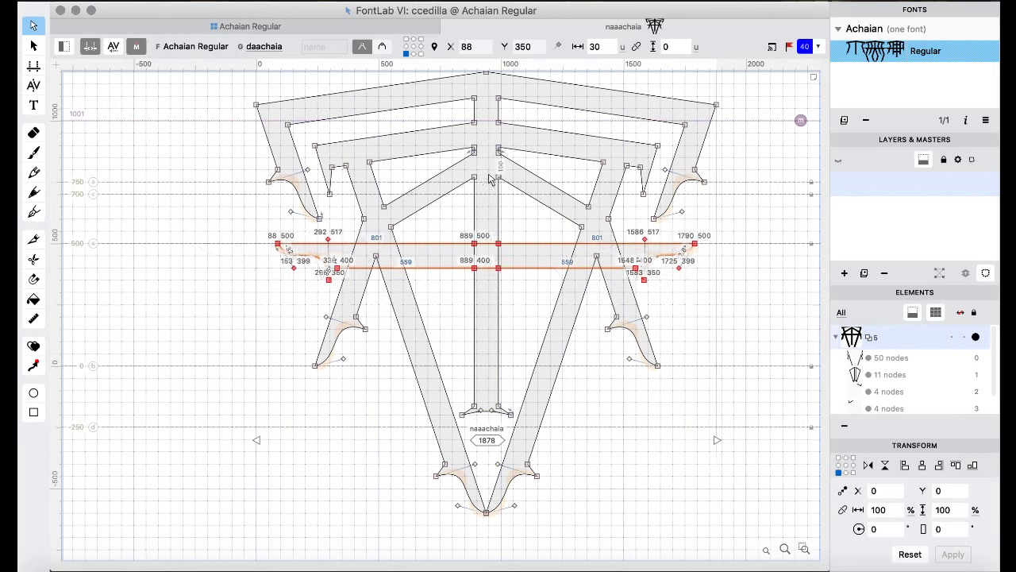
# - Merge all contours of the naaachaia glyph by removing their overlap, and preview the filled shape
pyautogui.press('super+a')
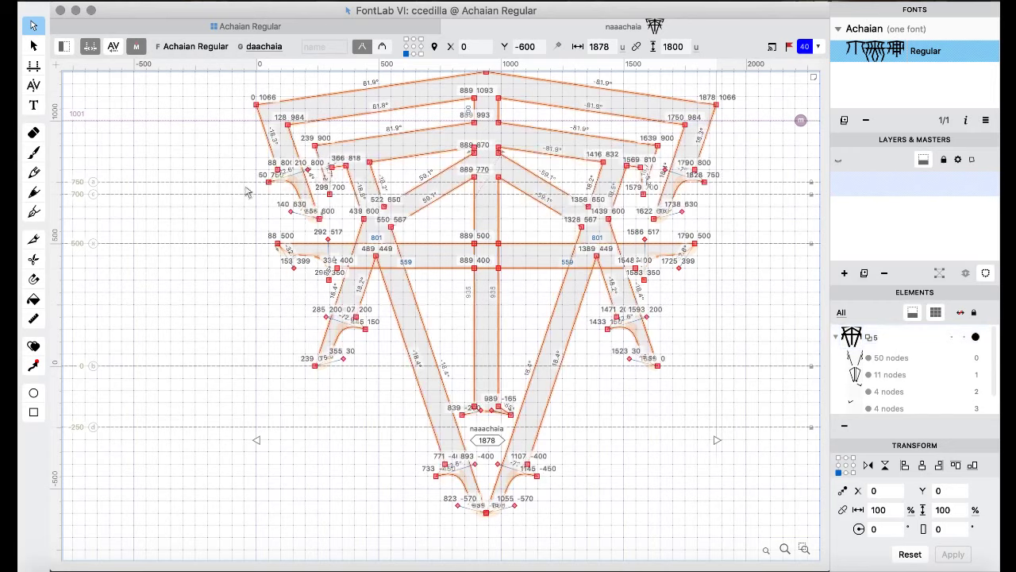
pyautogui.rightClick(168, 223)
pyautogui.moveTo(310, 98)
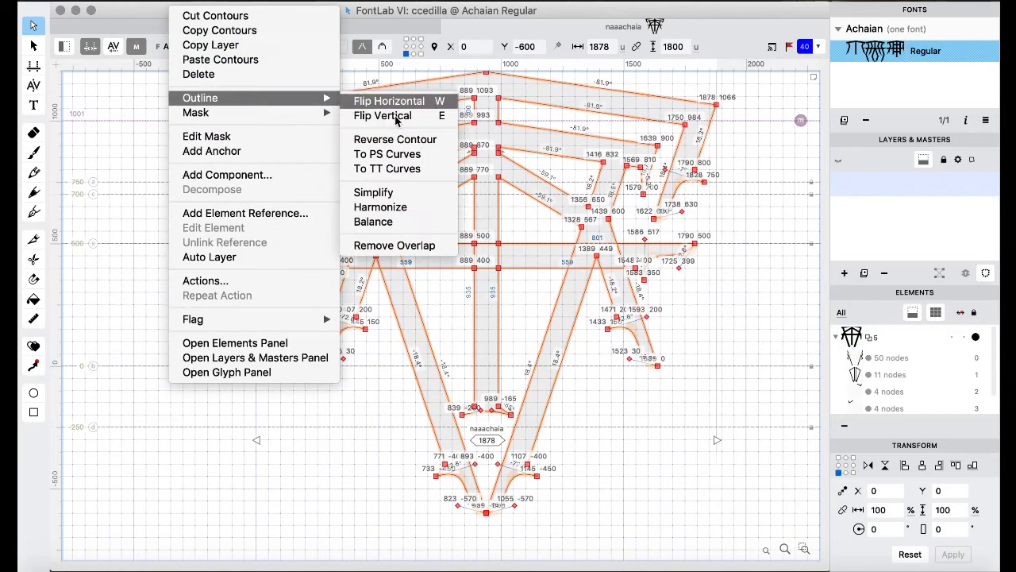
pyautogui.click(407, 248)
pyautogui.press('space')
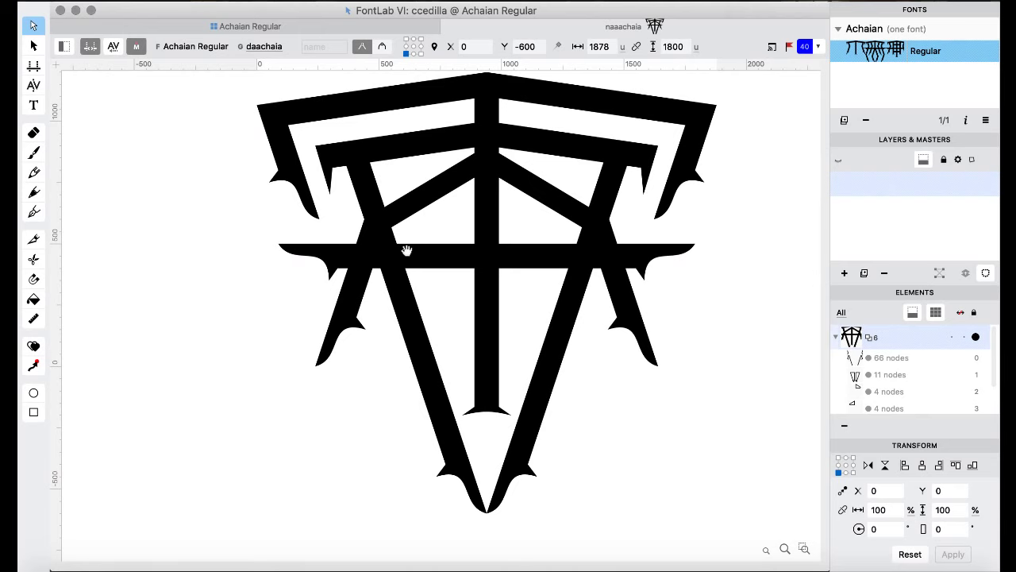
# - Review the finished crossbar glyphs from ampersand through quotesinglbase as references, then return to the font overview
pyautogui.click(204, 26)
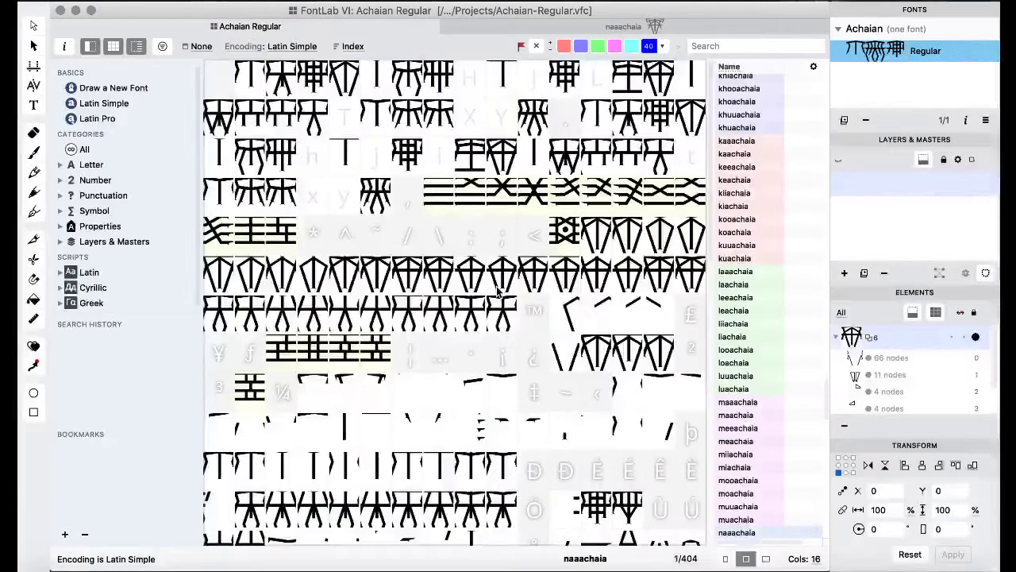
pyautogui.doubleClick(412, 274)
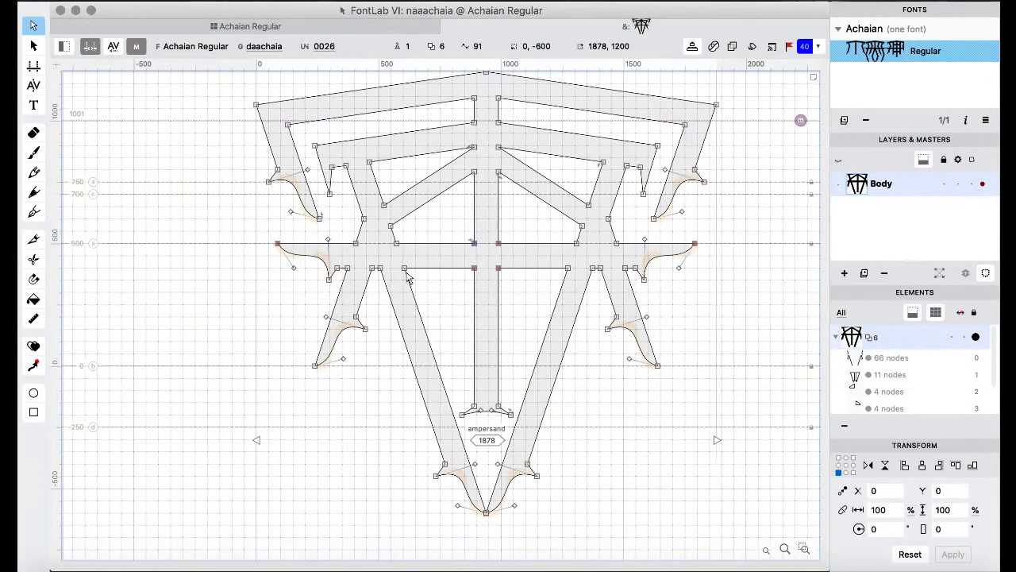
pyautogui.press('super+bracketright')
pyautogui.press('super+bracketright')
pyautogui.press('super+bracketright')
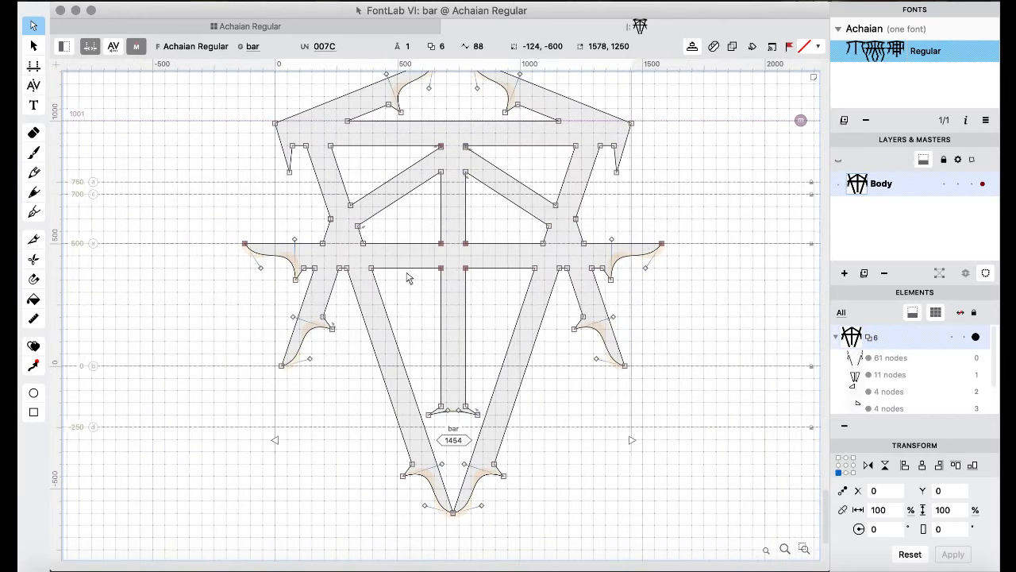
pyautogui.press('super+bracketright')
pyautogui.press('super+bracketright')
pyautogui.press('super+bracketright')
pyautogui.press('super+bracketright')
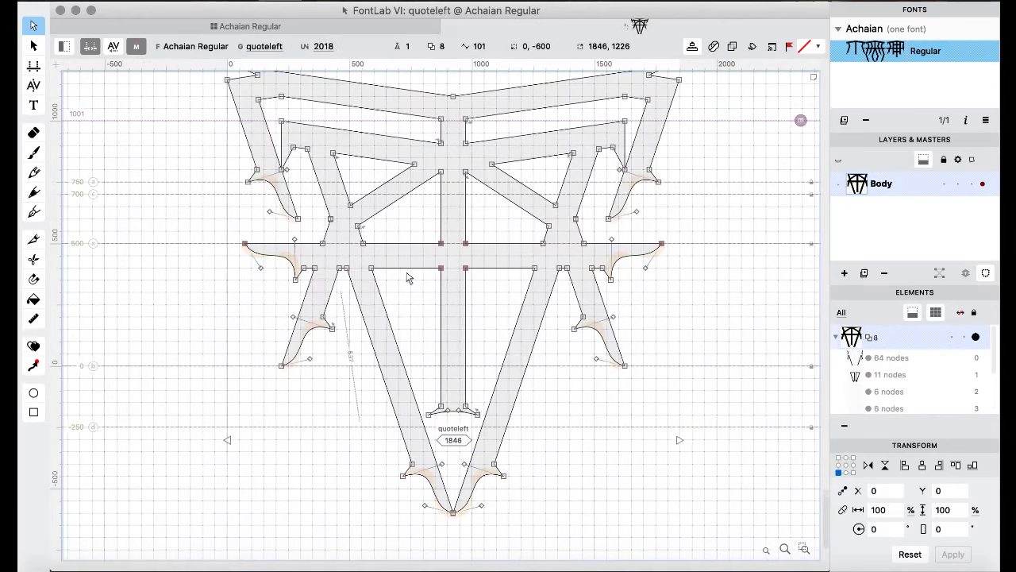
pyautogui.press('super+bracketright')
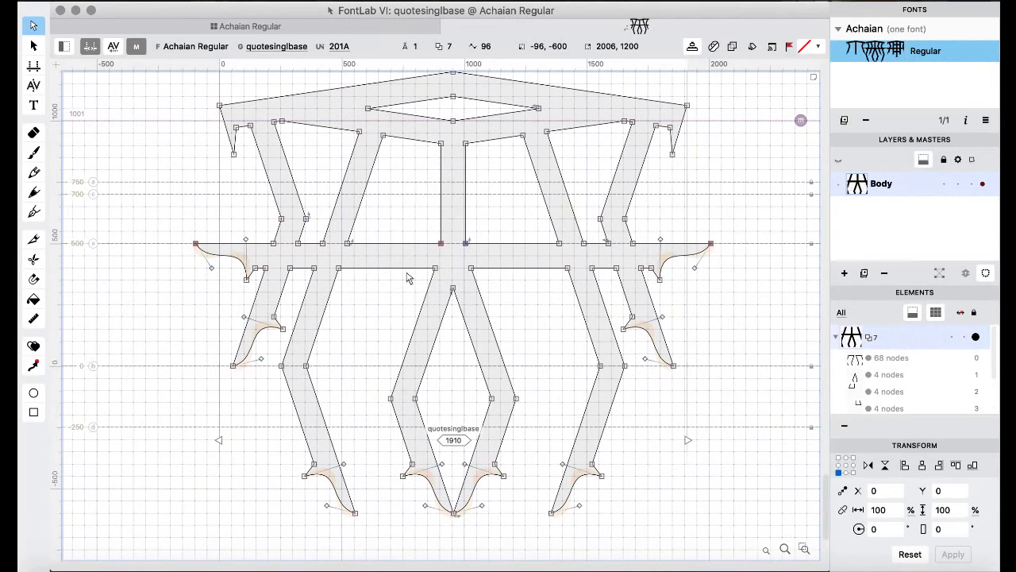
pyautogui.click(272, 29)
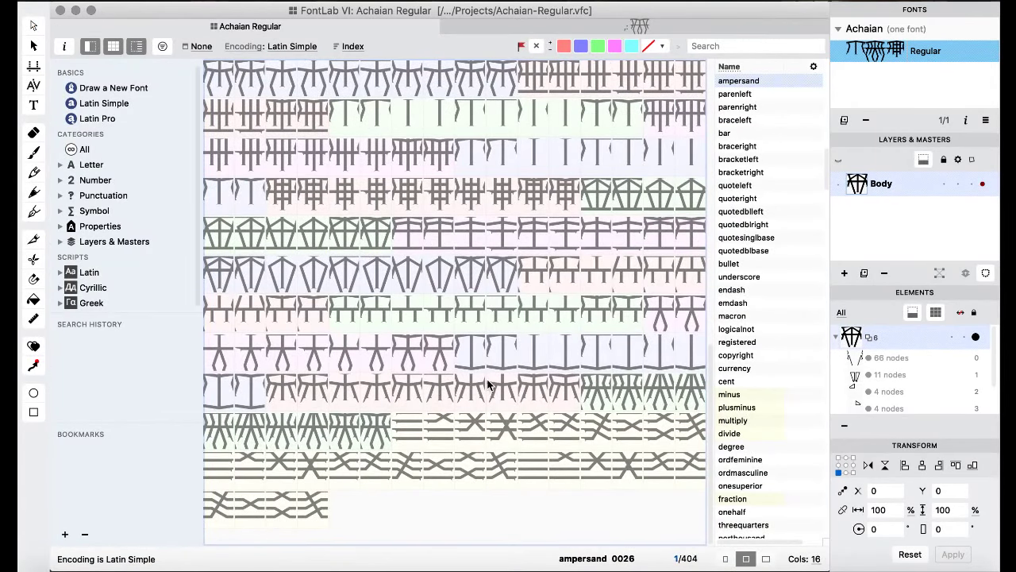
# - Paste the crossbar contour into the naachaia glyph and move it to X -151, centred on the stem
pyautogui.doubleClick(253, 286)
pyautogui.press('super+]')
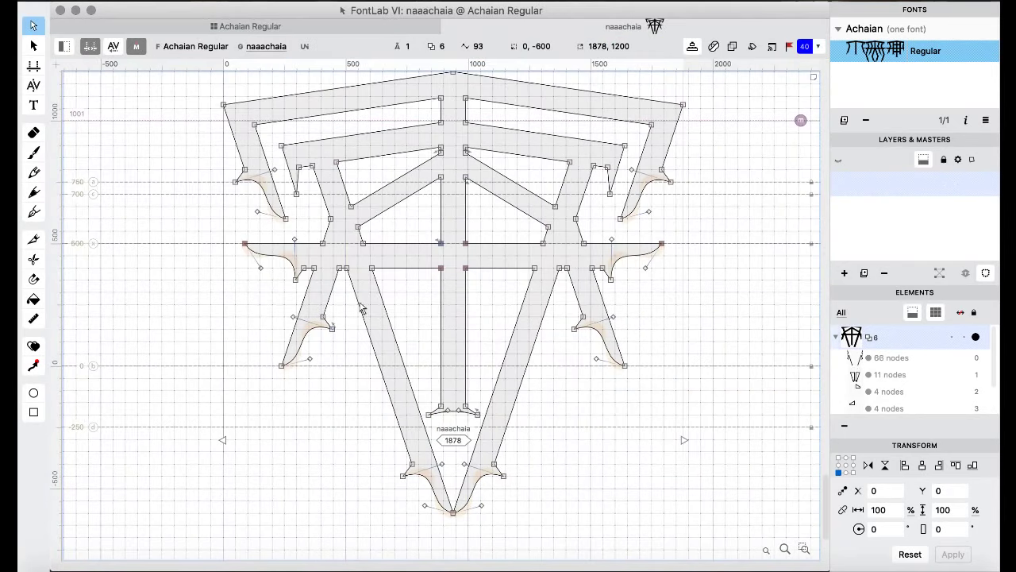
pyautogui.press('super+[')
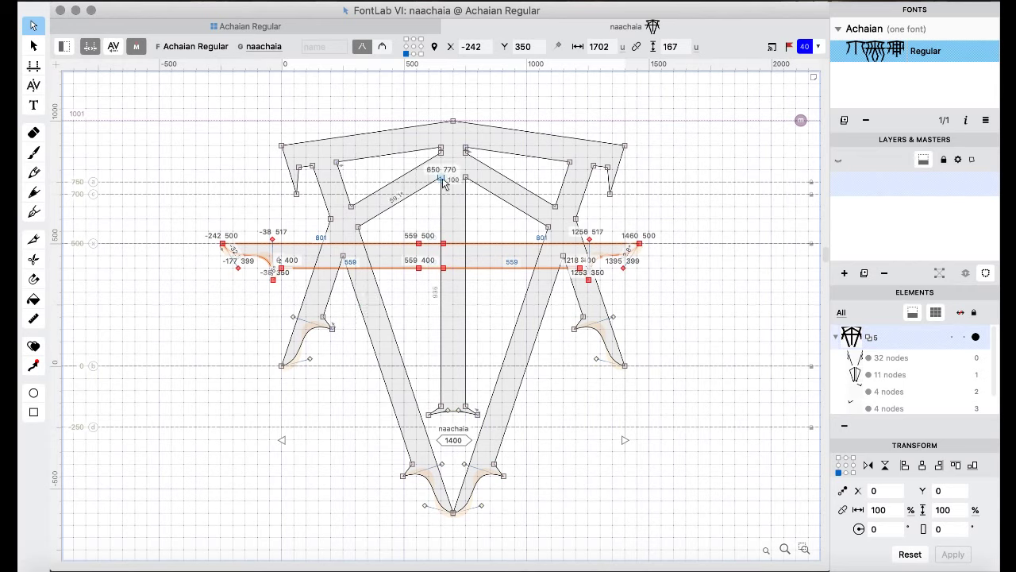
pyautogui.press('super+alt+c')
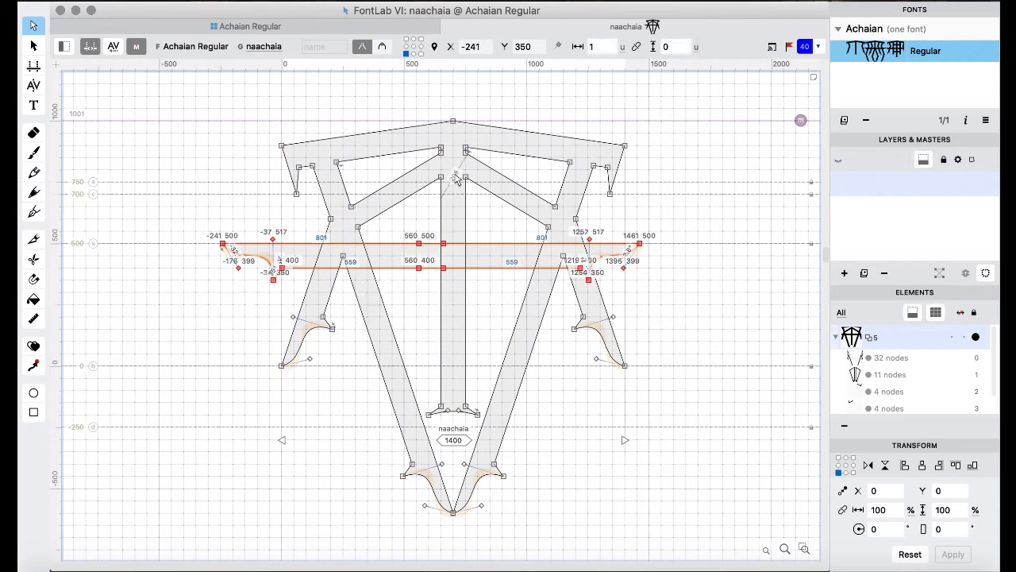
# - Merge all contours of the naachaia glyph by removing their overlap
pyautogui.press('super+a')
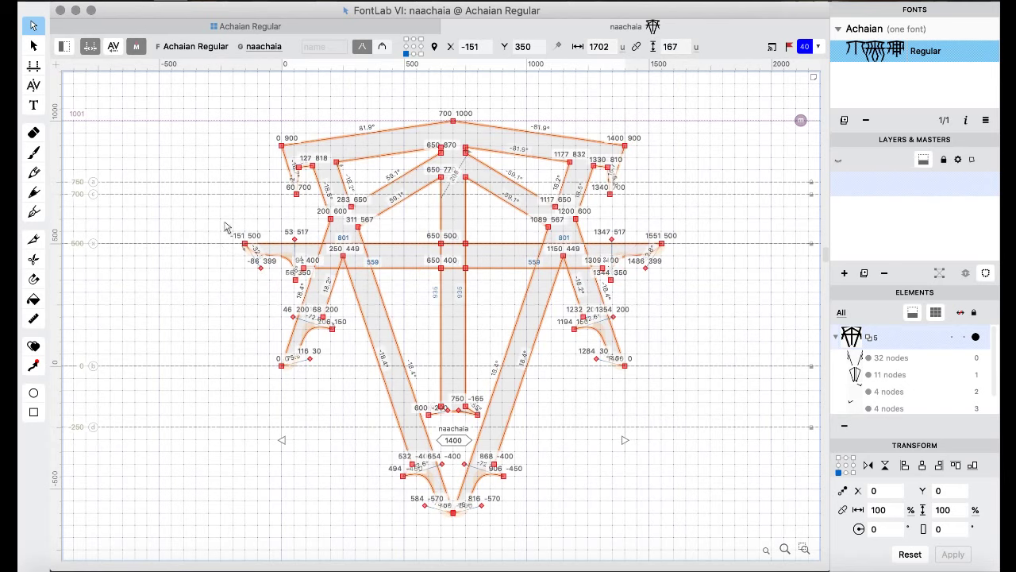
pyautogui.rightClick(187, 193)
pyautogui.moveTo(307, 282)
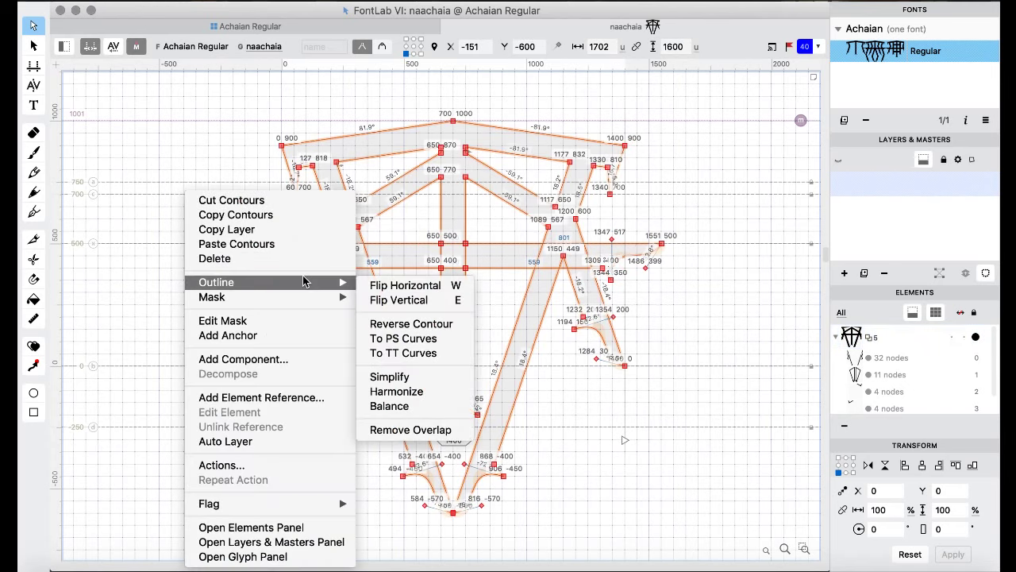
pyautogui.click(413, 426)
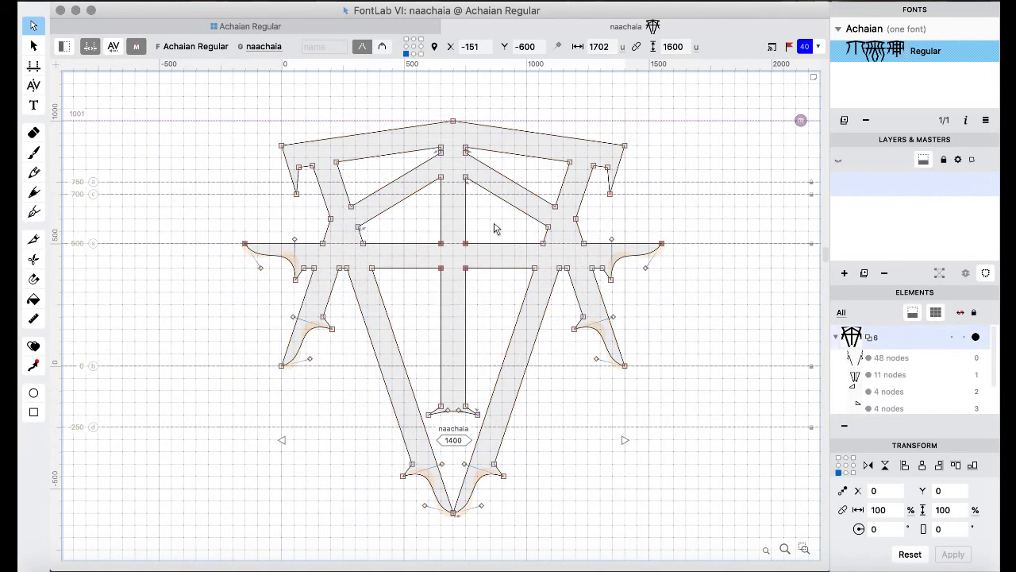
# - Paste the crossbar contour into the neeachaia glyph and move it to X 104, centred on the stem
pyautogui.press('super+]')
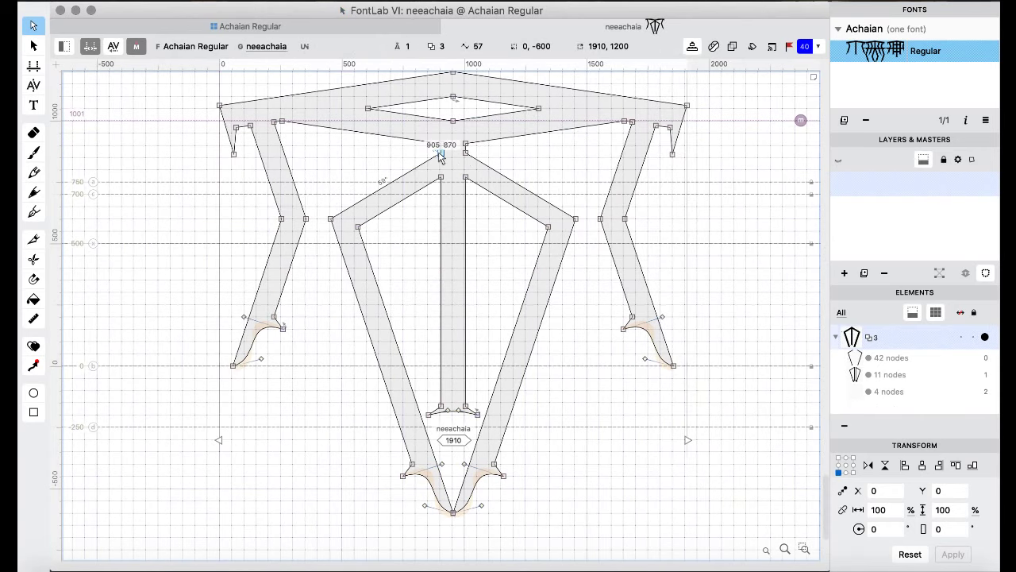
pyautogui.press('super+v')
pyautogui.press('super+shift+Right')
pyautogui.press('super+shift+Right')
pyautogui.press('super+shift+Right')
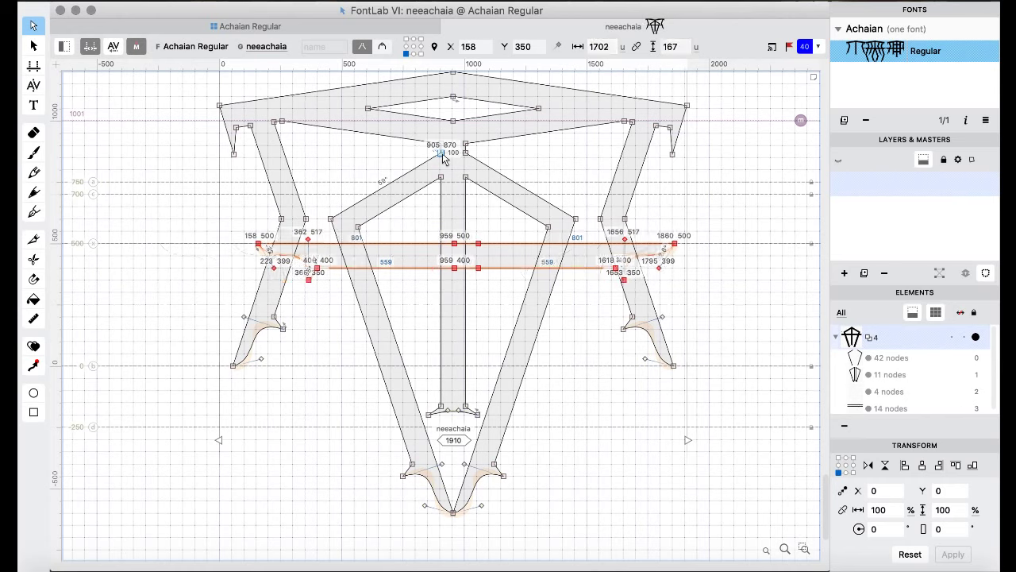
pyautogui.press('Left')
pyautogui.press('Left')
pyautogui.press('Left')
pyautogui.press('Left')
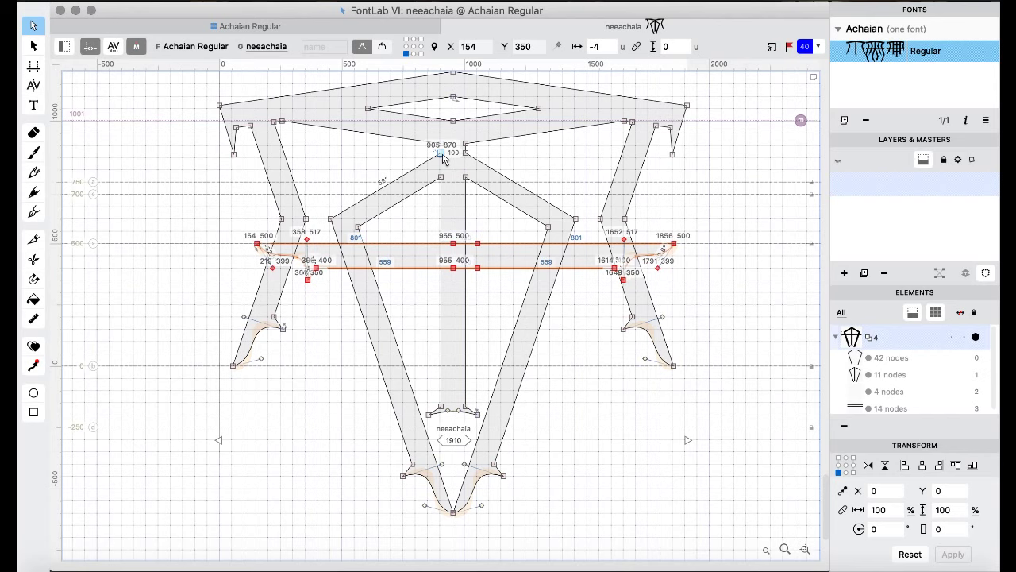
pyautogui.hotkey('shift', 'Left')
pyautogui.hotkey('shift', 'Left')
pyautogui.hotkey('shift', 'Left')
pyautogui.hotkey('shift', 'Left')
pyautogui.hotkey('shift', 'Left')
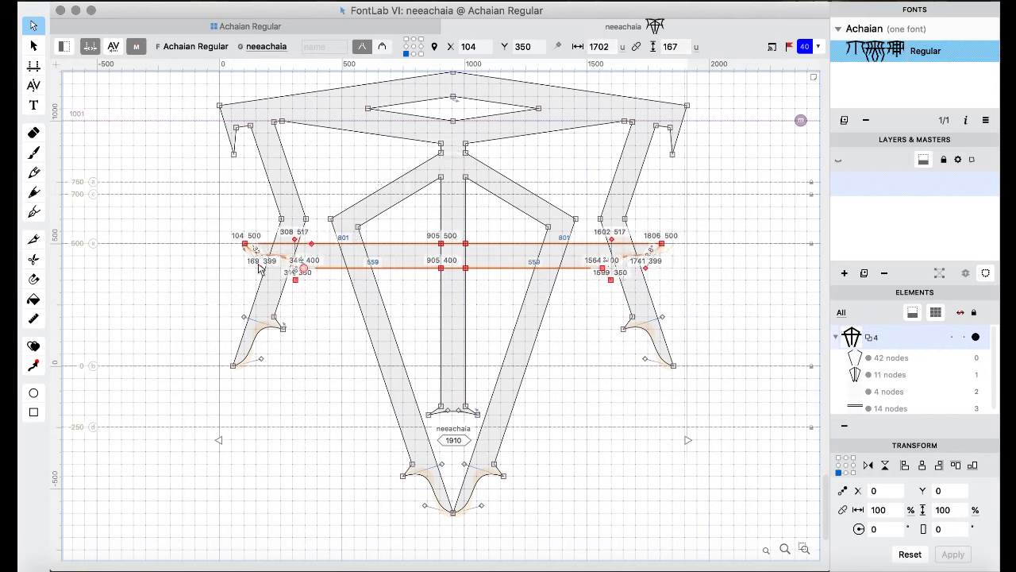
# - Extend the left end of neeachaia's crossbar outward by 200 units to X -96
pyautogui.moveTo(182, 290); pyautogui.dragTo(321, 229)
pyautogui.hotkey('shift', 'Left')
pyautogui.hotkey('shift', 'Left')
pyautogui.hotkey('shift', 'Left')
pyautogui.hotkey('shift', 'Left')
pyautogui.hotkey('shift', 'Left')
pyautogui.hotkey('shift', 'Left')
pyautogui.hotkey('shift', 'Left')
pyautogui.hotkey('shift', 'Left')
pyautogui.hotkey('shift', 'Left')
pyautogui.hotkey('shift', 'Left')
pyautogui.hotkey('shift', 'Left')
pyautogui.hotkey('shift', 'Left')
pyautogui.hotkey('shift', 'Left')
pyautogui.hotkey('shift', 'Left')
pyautogui.hotkey('shift', 'Left')
pyautogui.hotkey('shift', 'Left')
pyautogui.hotkey('shift', 'Left')
pyautogui.hotkey('shift', 'Left')
pyautogui.hotkey('shift', 'Left')
pyautogui.hotkey('shift', 'Left')
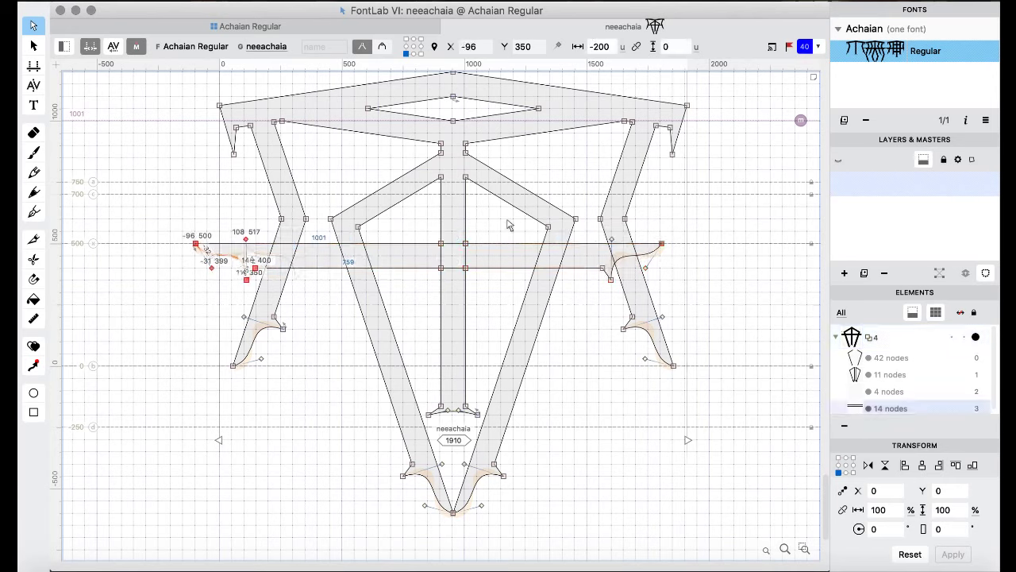
# - Extend the right end of neeachaia's crossbar outward by 200 units so its tip reaches X 2006
pyautogui.moveTo(699, 294); pyautogui.dragTo(583, 240)
pyautogui.hotkey('shift', 'Right')
pyautogui.hotkey('shift', 'Right')
pyautogui.hotkey('shift', 'Right')
pyautogui.hotkey('shift', 'Right')
pyautogui.hotkey('shift', 'Right')
pyautogui.hotkey('shift', 'Right')
pyautogui.hotkey('shift', 'Right')
pyautogui.hotkey('shift', 'Right')
pyautogui.hotkey('shift', 'Right')
pyautogui.hotkey('shift', 'Right')
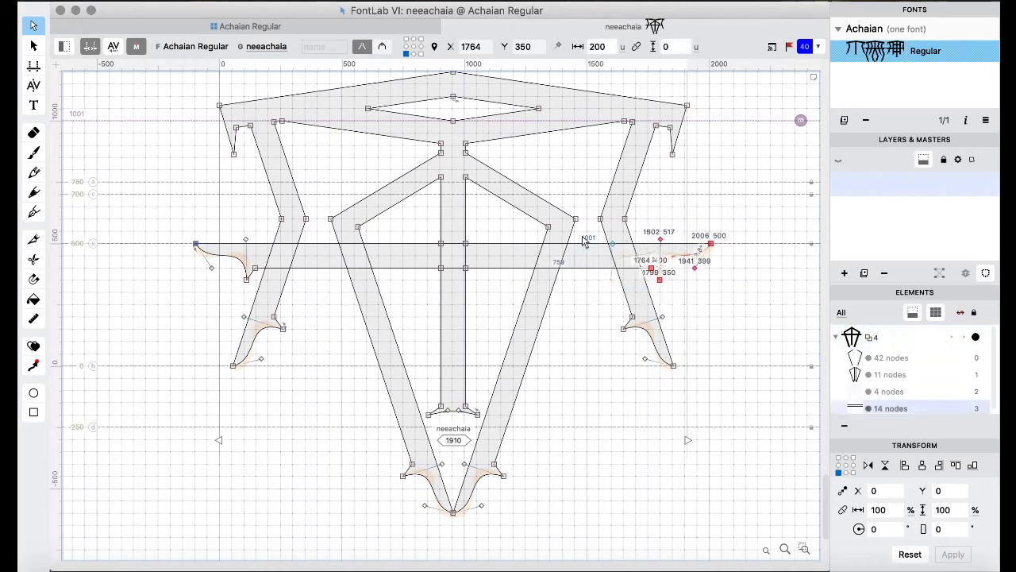
# - Merge all contours of the neeachaia glyph by removing their overlap
pyautogui.press('super+a')
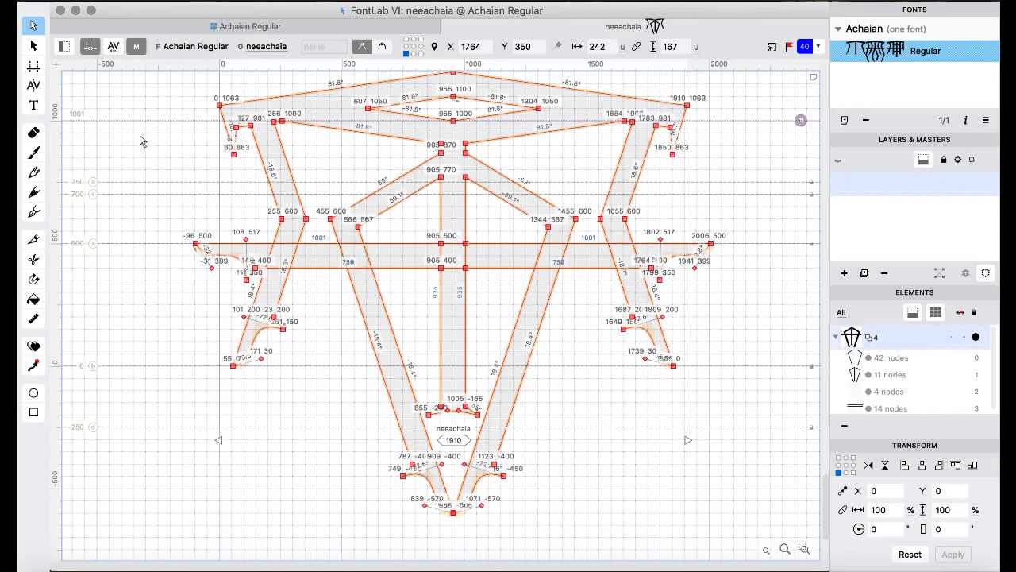
pyautogui.rightClick(145, 154)
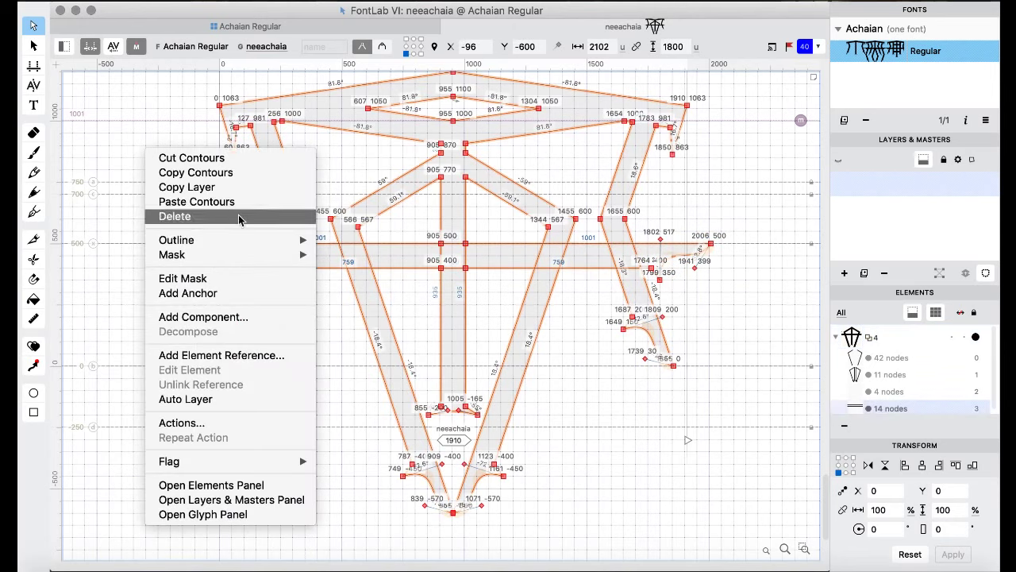
pyautogui.moveTo(284, 240)
pyautogui.click(381, 389)
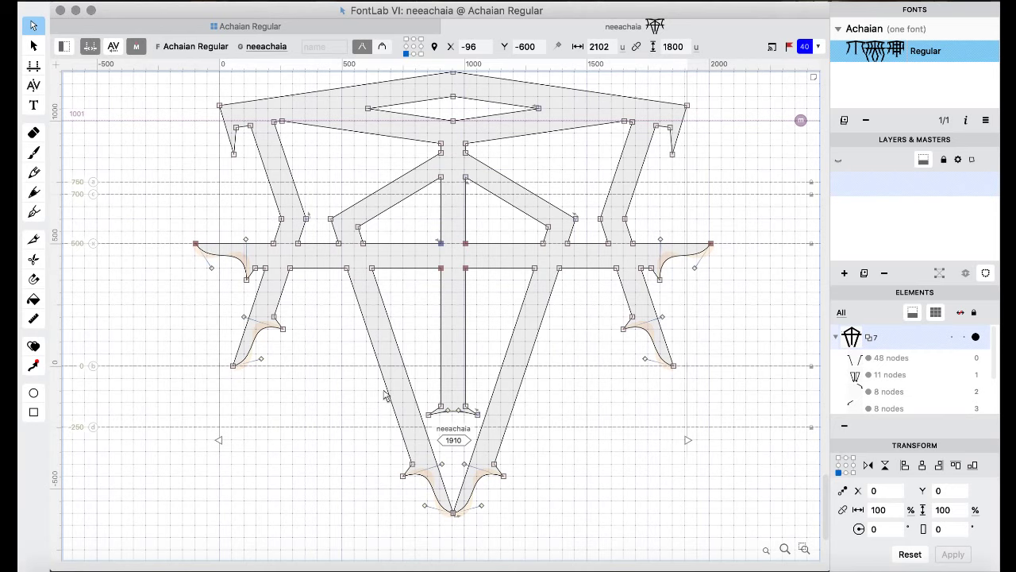
# - Paste the crossbar contour into the neachaia glyph and move it to X 104, centred on the stem
pyautogui.press('super+bracketleft')
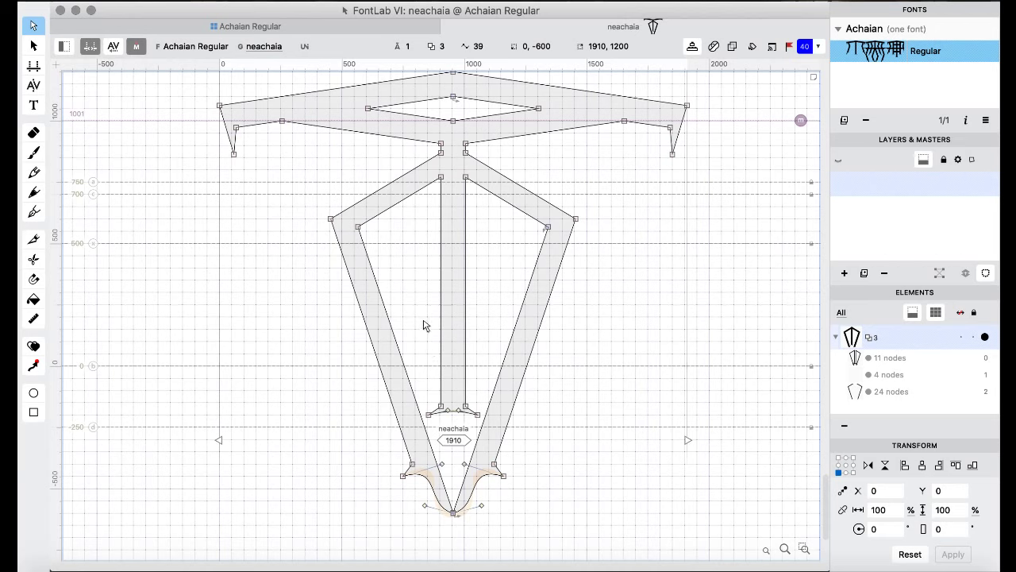
pyautogui.press('super+v')
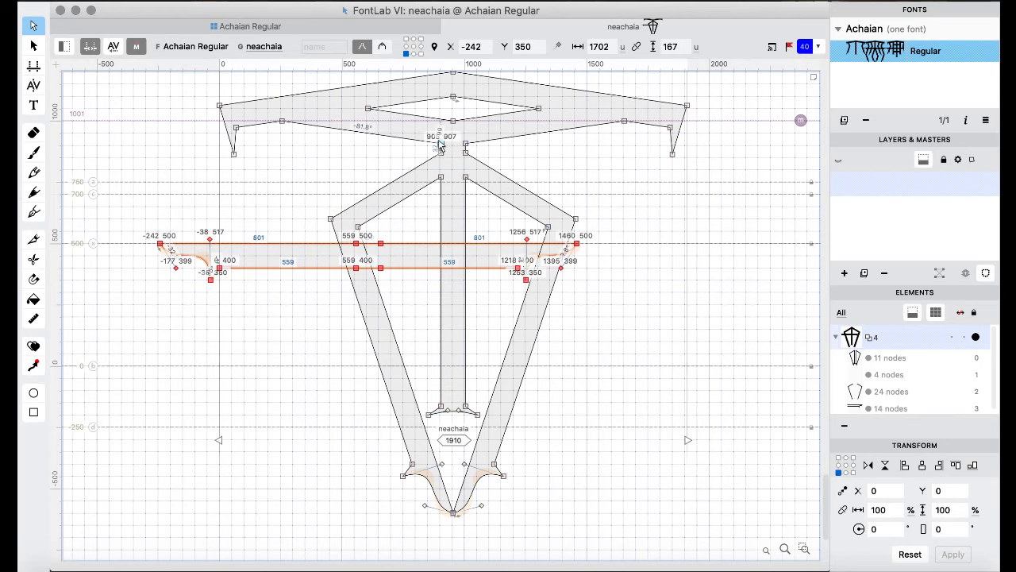
pyautogui.press('super+shift+Right')
pyautogui.press('super+shift+Right')
pyautogui.press('super+shift+Right')
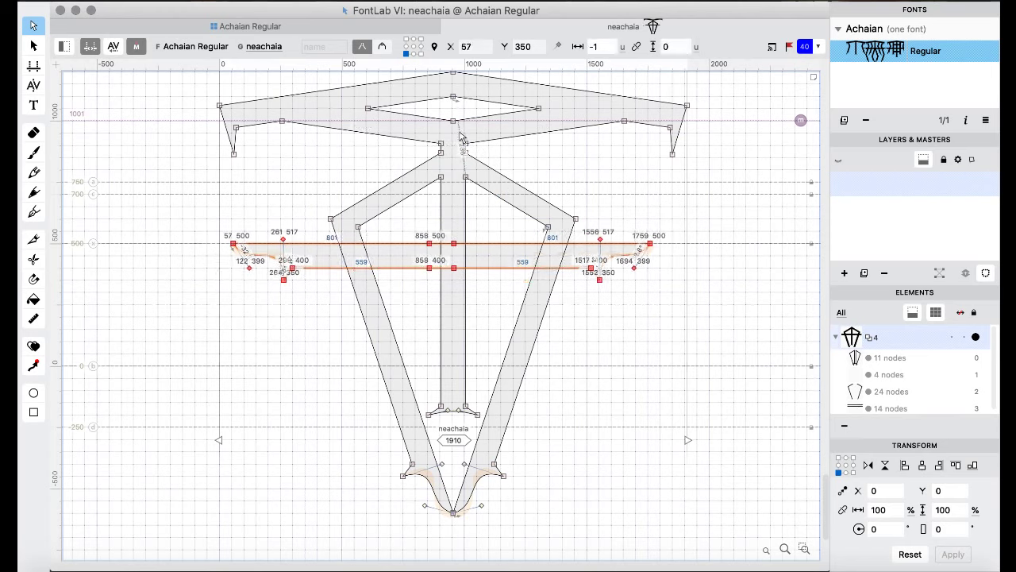
pyautogui.press('Left')
pyautogui.press('Left')
pyautogui.press('Left')
pyautogui.press('Left')
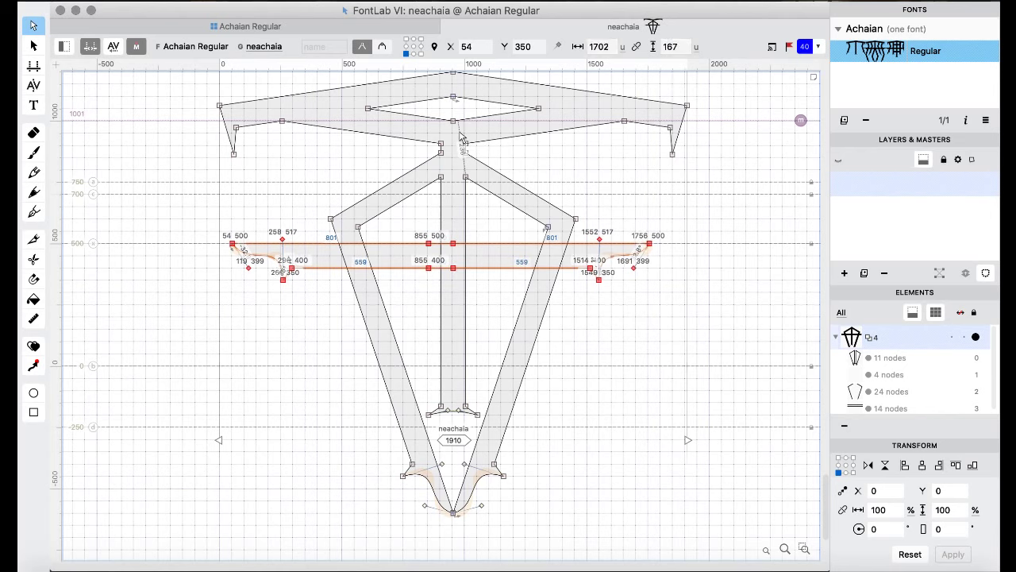
pyautogui.hotkey('shift', 'Right')
pyautogui.hotkey('shift', 'Right')
pyautogui.hotkey('shift', 'Right')
pyautogui.hotkey('shift', 'Right')
pyautogui.hotkey('shift', 'Right')
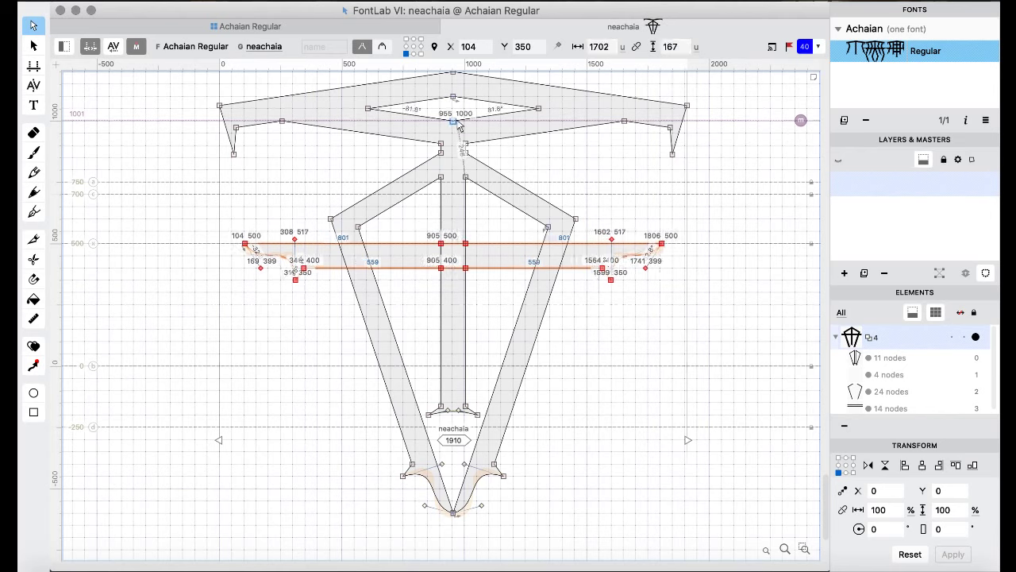
# - Merge all contours of the neachaia glyph by removing their overlap
pyautogui.press('super+a')
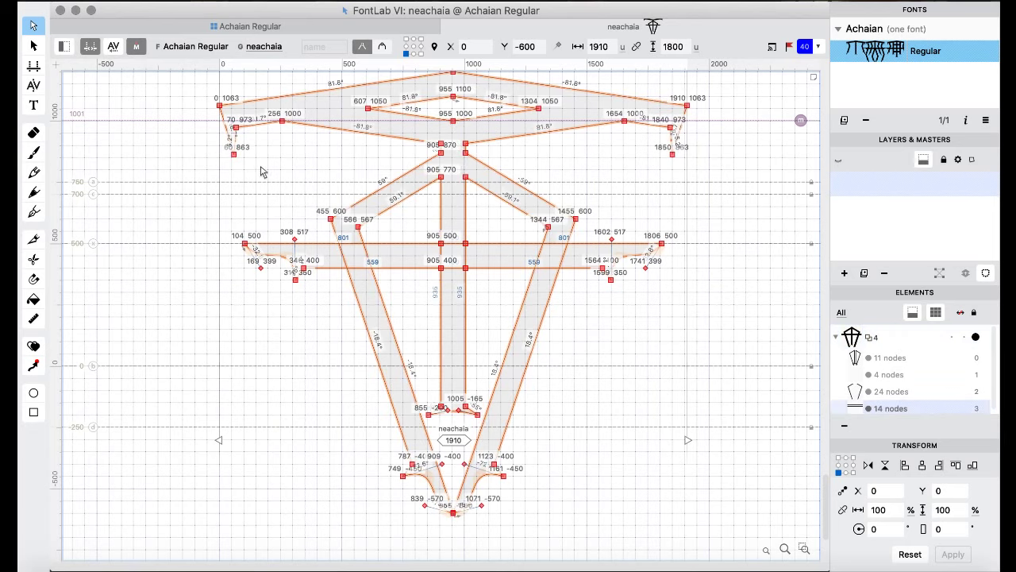
pyautogui.click(162, 167)
pyautogui.rightClick(165, 161)
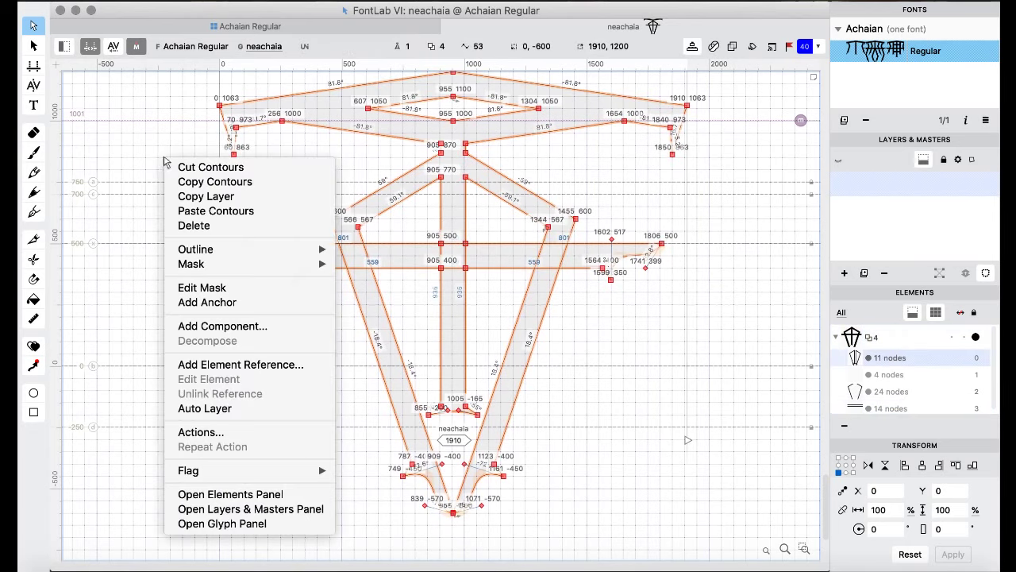
pyautogui.moveTo(272, 250)
pyautogui.click(392, 397)
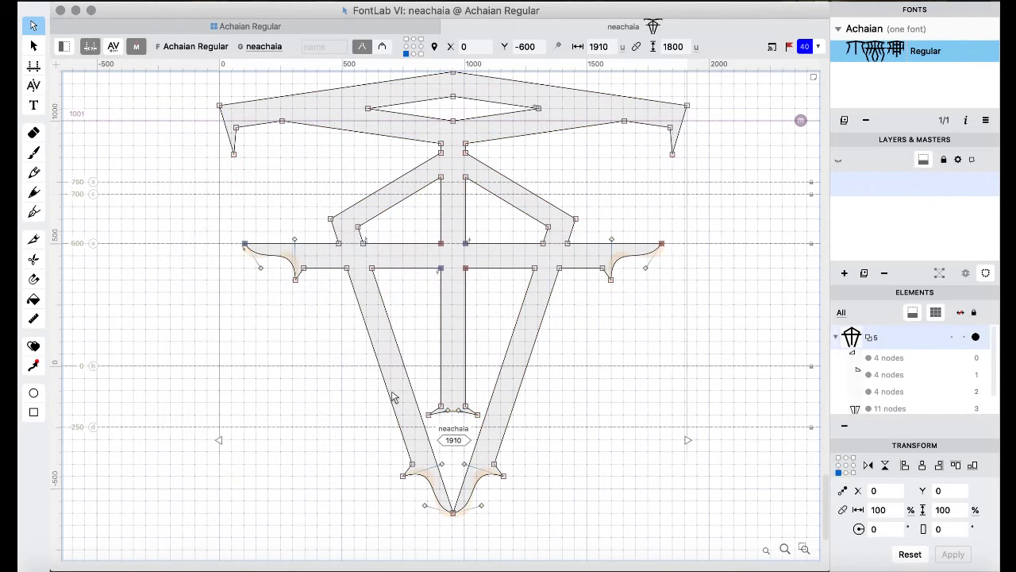
# - Paste the crossbar contour into the niiachaia glyph and move it to X -124, centred on the stem
pyautogui.press('super+bracketright')
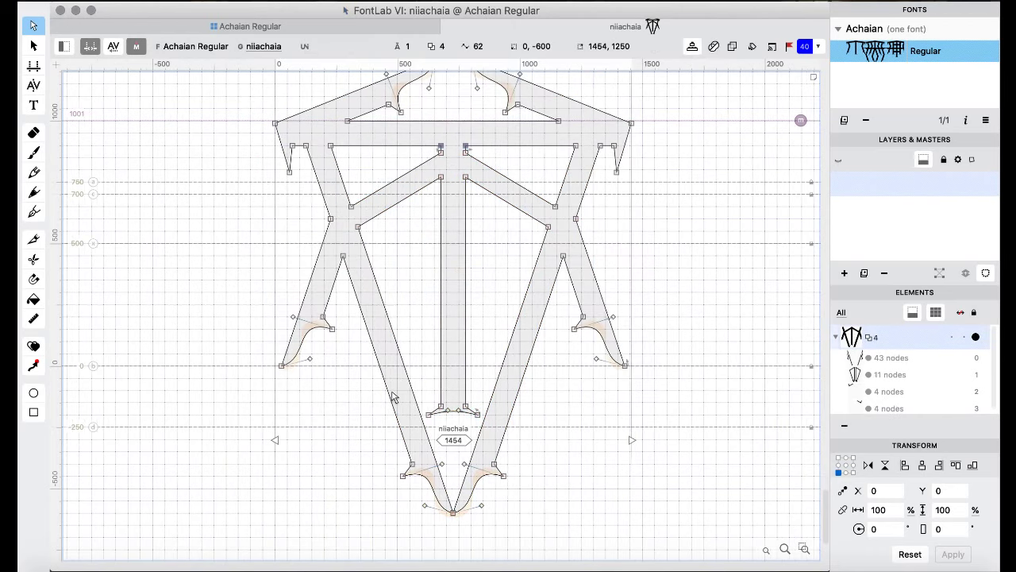
pyautogui.press('super+v')
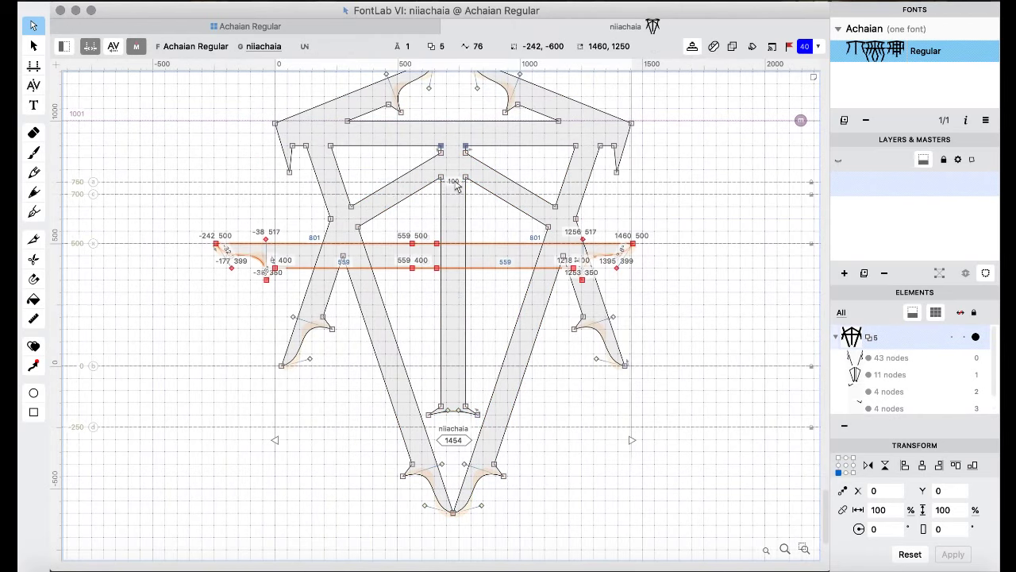
pyautogui.hotkey('shift', 'Right')
pyautogui.press('Right')
pyautogui.press('Right')
pyautogui.press('Right')
pyautogui.press('Right')
pyautogui.press('Right')
pyautogui.press('Right')
pyautogui.press('Right')
pyautogui.press('Right')
# - Merge all contours of the niiachaia glyph by removing their overlap
pyautogui.press('super+a')
pyautogui.rightClick(195, 175)
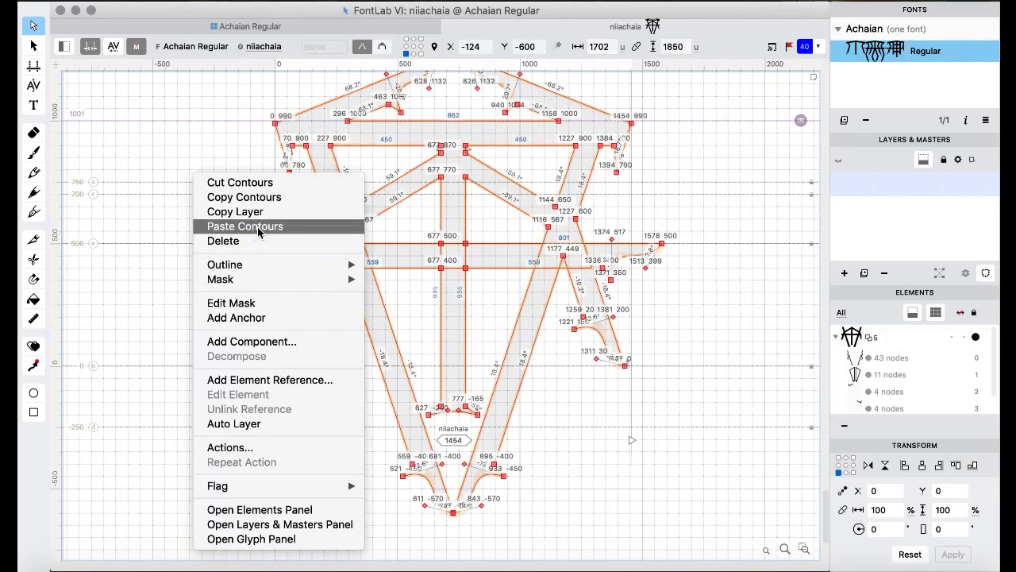
pyautogui.moveTo(265, 268)
pyautogui.click(408, 412)
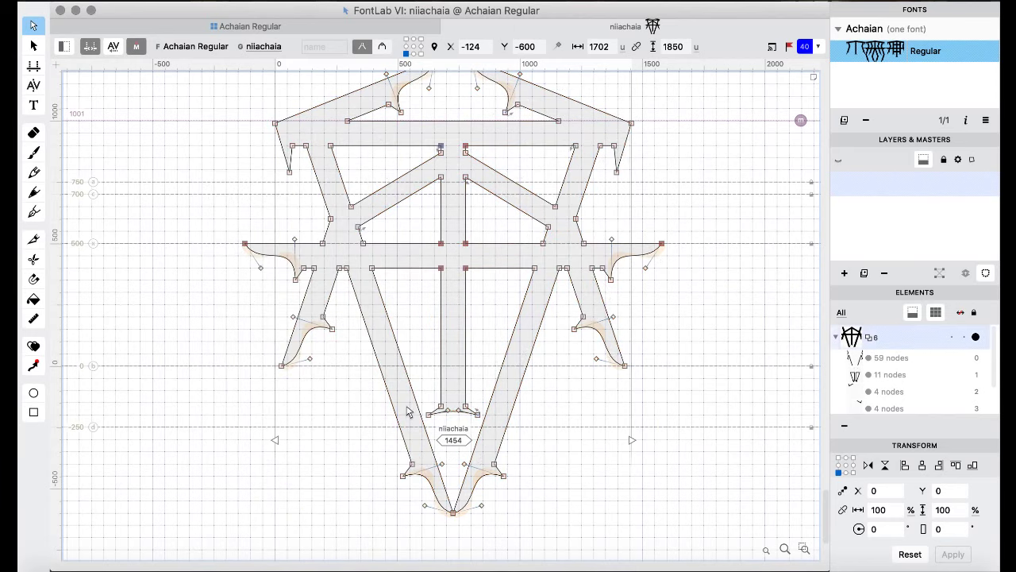
# - Paste the crossbar contour into the niachaia glyph and move it to X -124, centred on the stem
pyautogui.press('BackSpace')
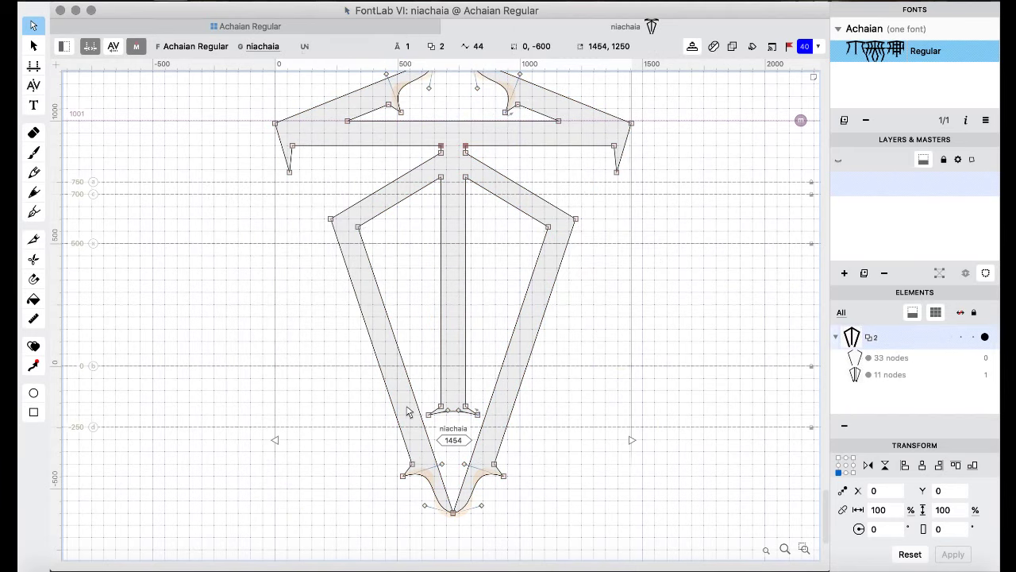
pyautogui.press('super+v')
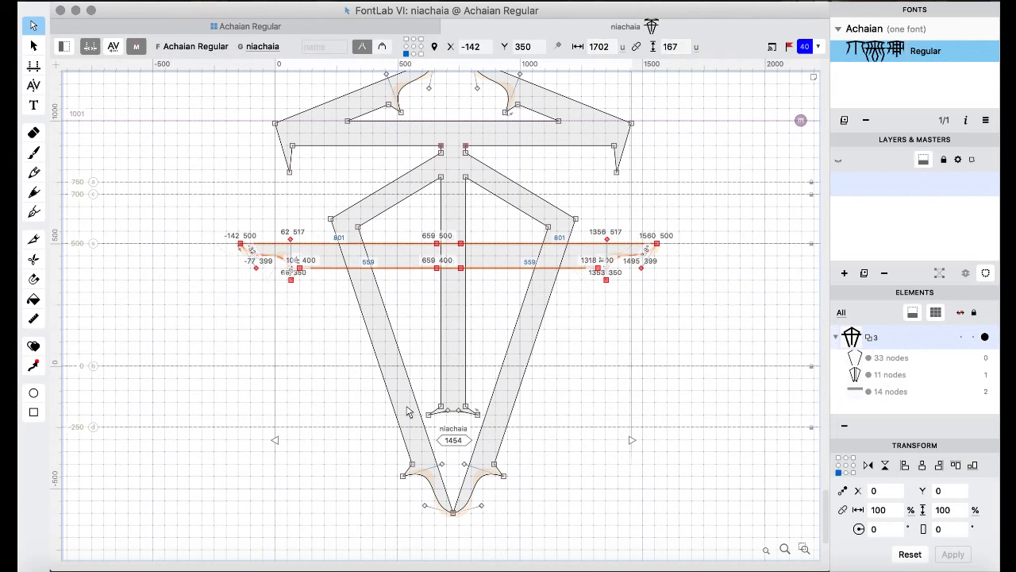
pyautogui.press('Right')
pyautogui.press('Right')
pyautogui.press('Right')
pyautogui.press('Right')
pyautogui.press('Right')
pyautogui.press('Right')
pyautogui.press('Right')
pyautogui.press('Right')
pyautogui.press('Right')
pyautogui.press('Right')
pyautogui.press('Right')
pyautogui.press('Right')
pyautogui.press('Right')
pyautogui.press('Right')
pyautogui.press('Right')
pyautogui.press('Right')
pyautogui.press('Right')
pyautogui.press('Right')
# - Merge all contours of the niachaia glyph by removing their overlap, and open the nooachaia glyph
pyautogui.press('super+a')
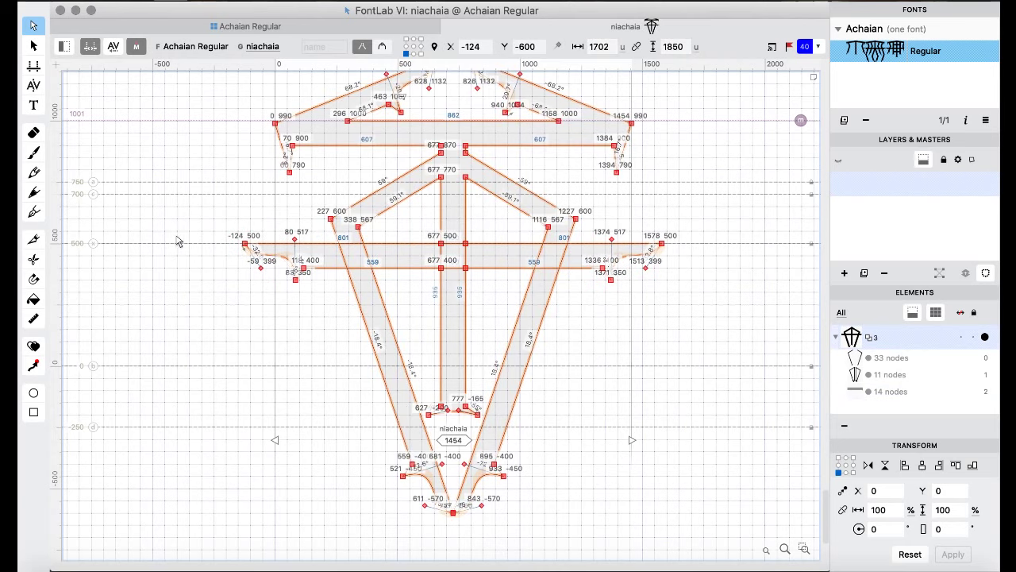
pyautogui.rightClick(177, 171)
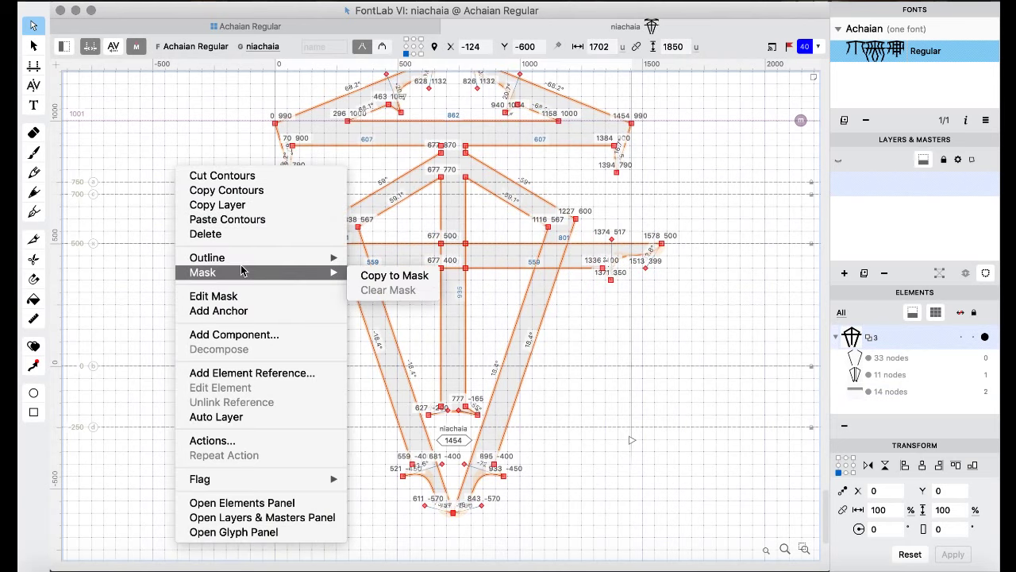
pyautogui.moveTo(332, 260)
pyautogui.click(386, 408)
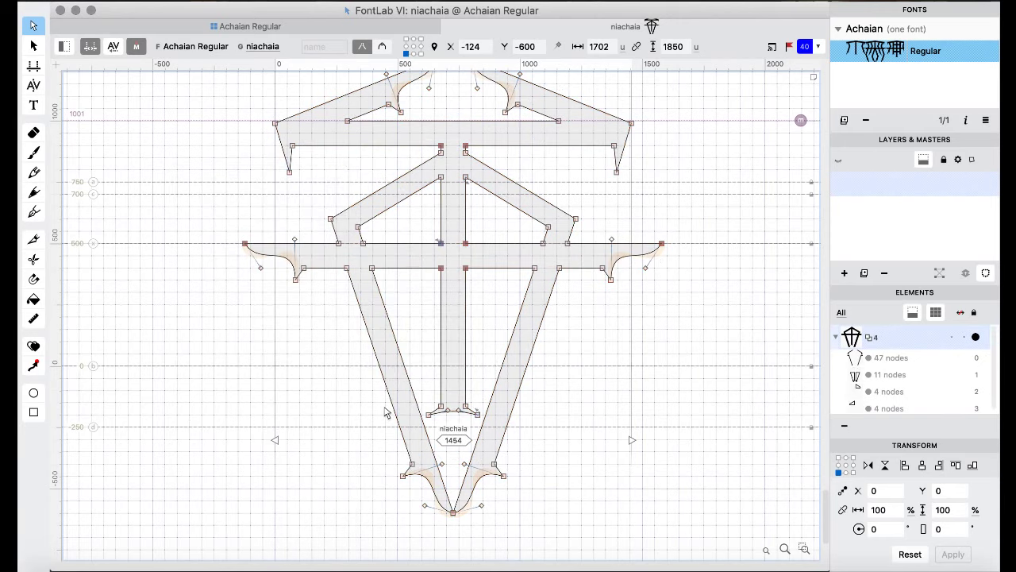
pyautogui.press('super+bracketright')
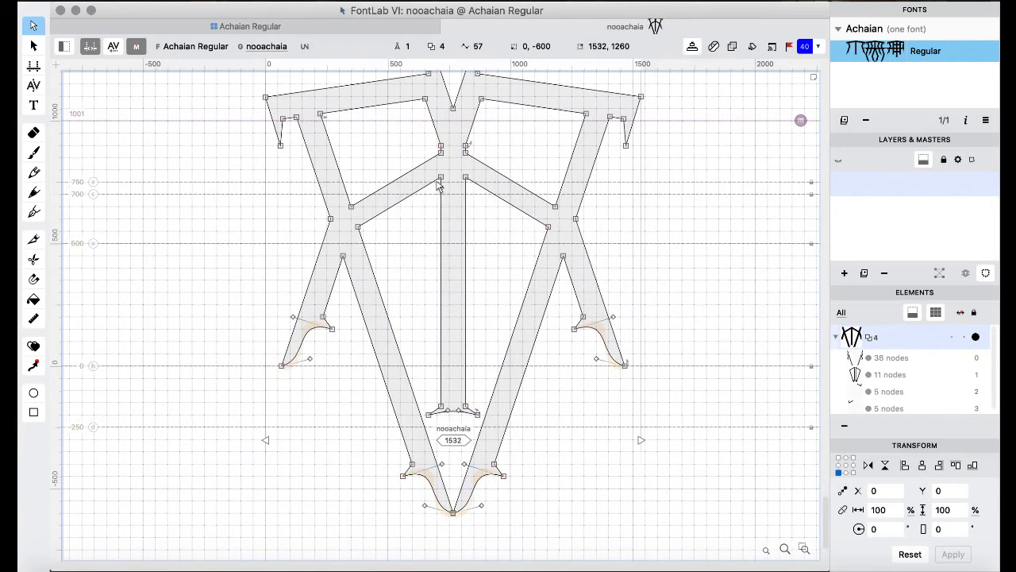
# - Paste the copied crossbar into the nooachaia glyph and shift it horizontally to X -85, centred on the middle stem
pyautogui.press('super+v')
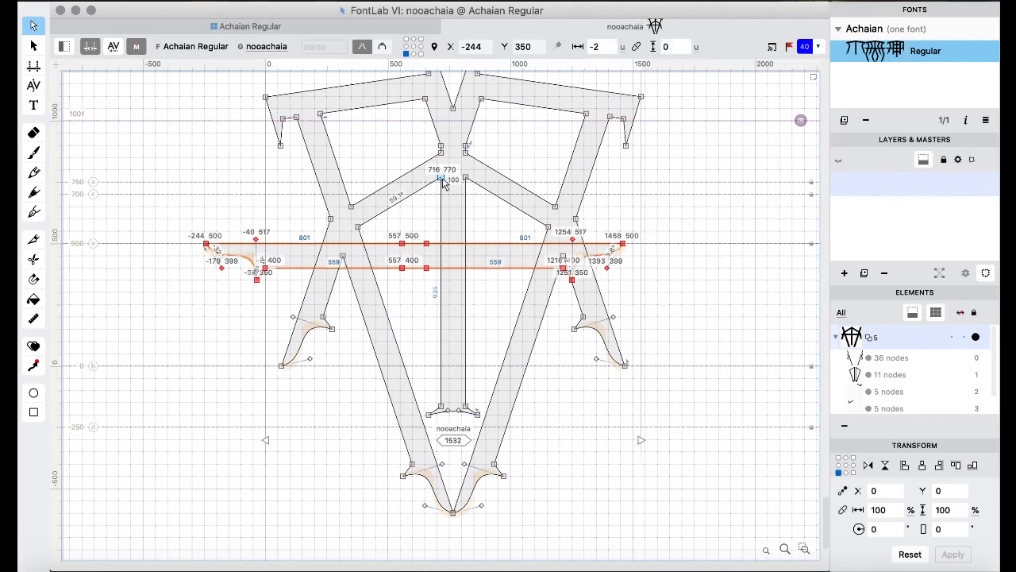
pyautogui.hotkey('shift', 'Right')
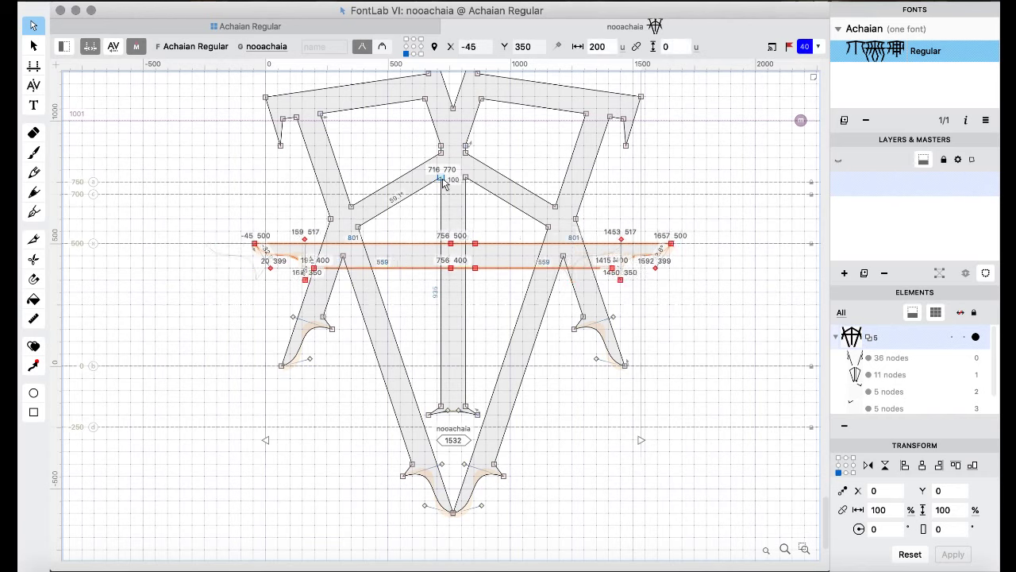
pyautogui.hotkey('shift', 'Left')
pyautogui.hotkey('shift', 'Right')
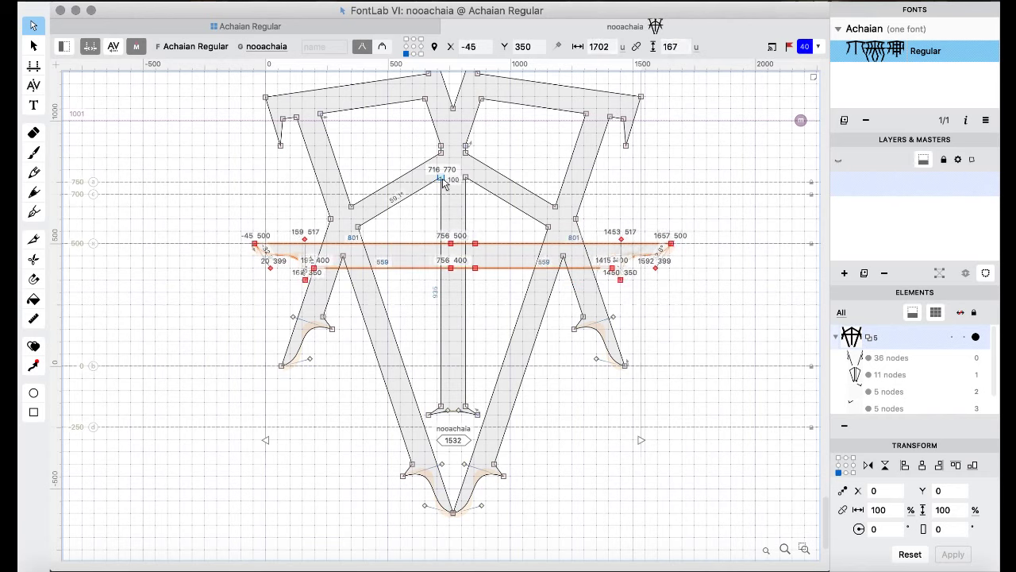
pyautogui.hotkey('shift', 'Left')
pyautogui.hotkey('shift', 'Left')
pyautogui.hotkey('shift', 'Left')
pyautogui.hotkey('shift', 'Left')
# - Merge the crossbar with all other contours of nooachaia using Remove Overlap
pyautogui.press('super+a')
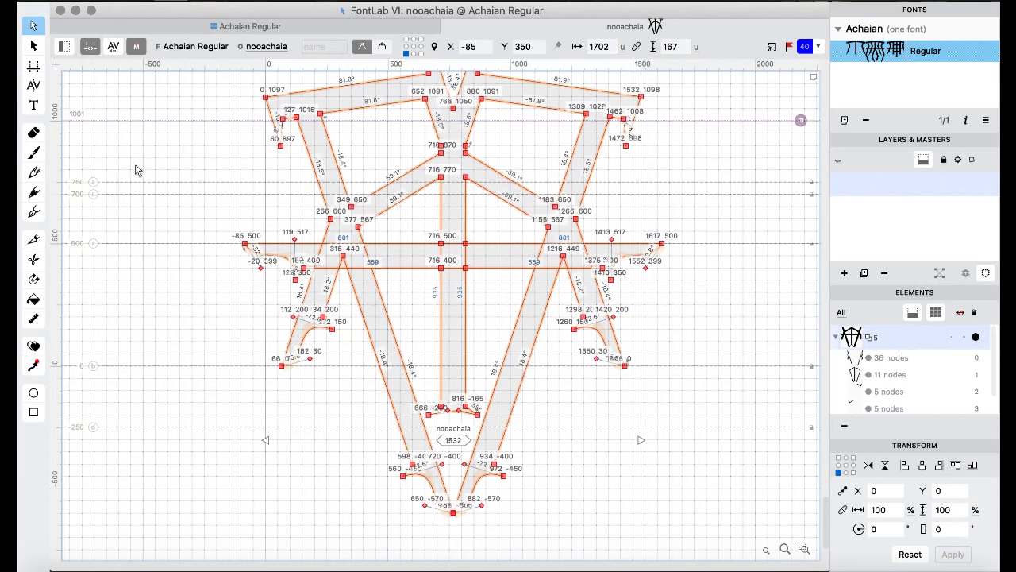
pyautogui.press('super+z')
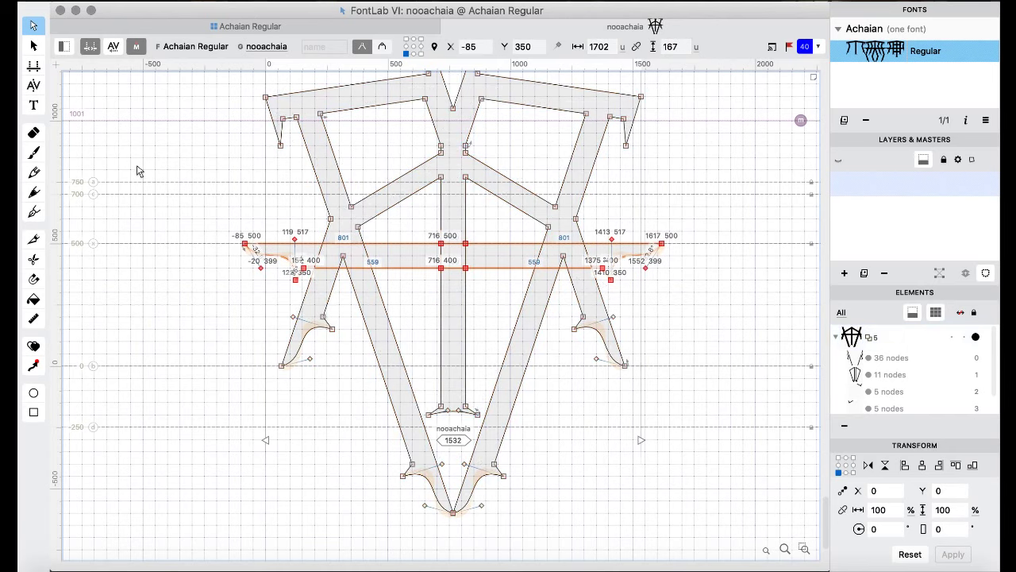
pyautogui.press('super+a')
pyautogui.rightClick(111, 160)
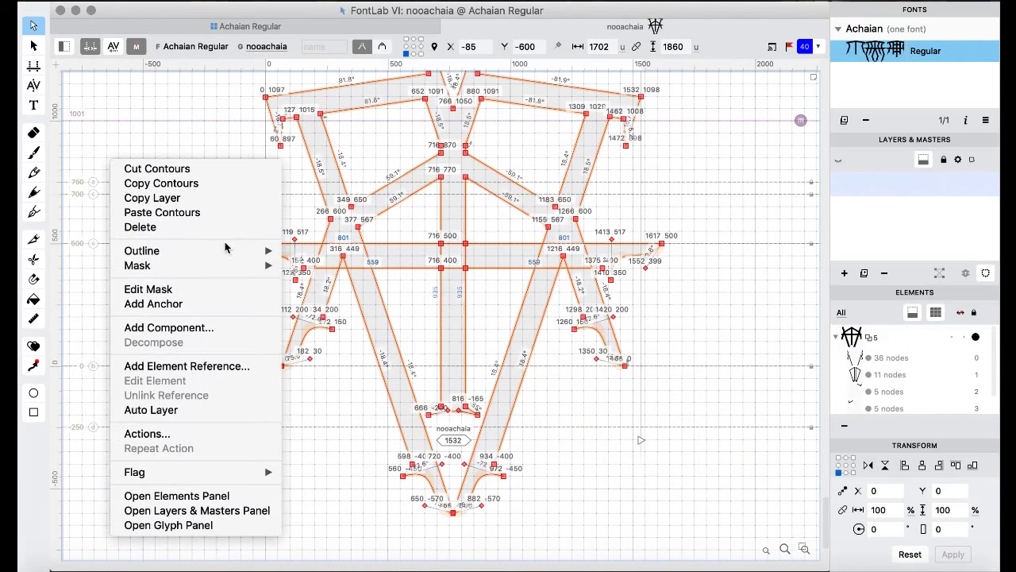
pyautogui.moveTo(225, 250)
pyautogui.click(351, 397)
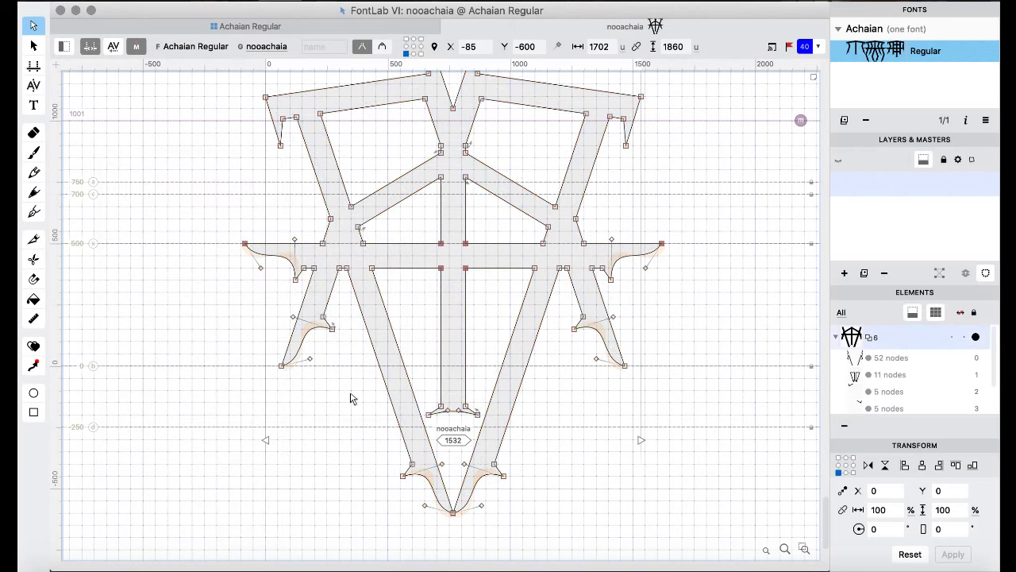
# - Add the crossbar to the noachaia glyph at X -85 and merge all its contours with Remove Overlap
pyautogui.press('super+z')
pyautogui.press('super+z')
pyautogui.press('super+a')
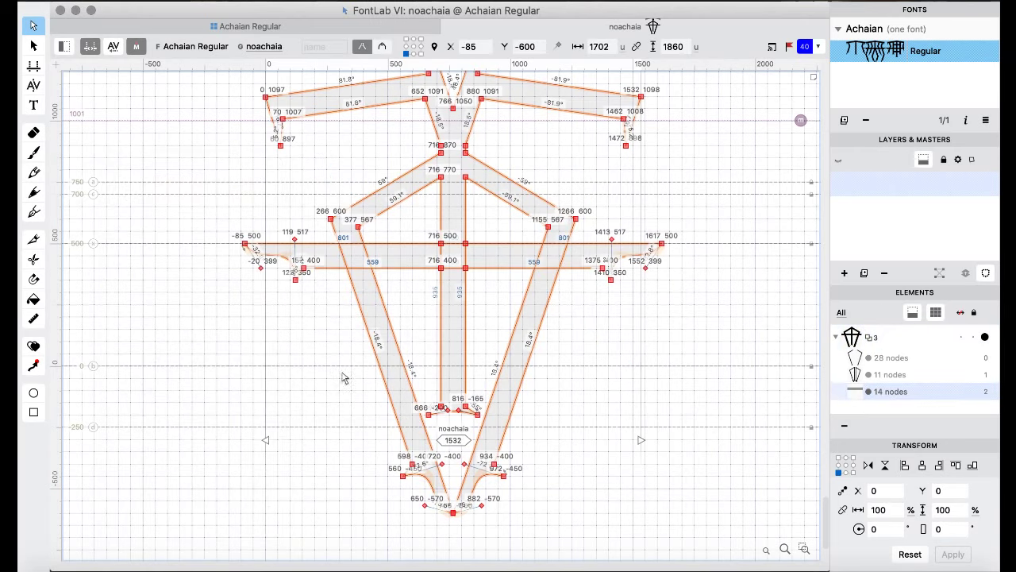
pyautogui.rightClick(175, 171)
pyautogui.moveTo(279, 273)
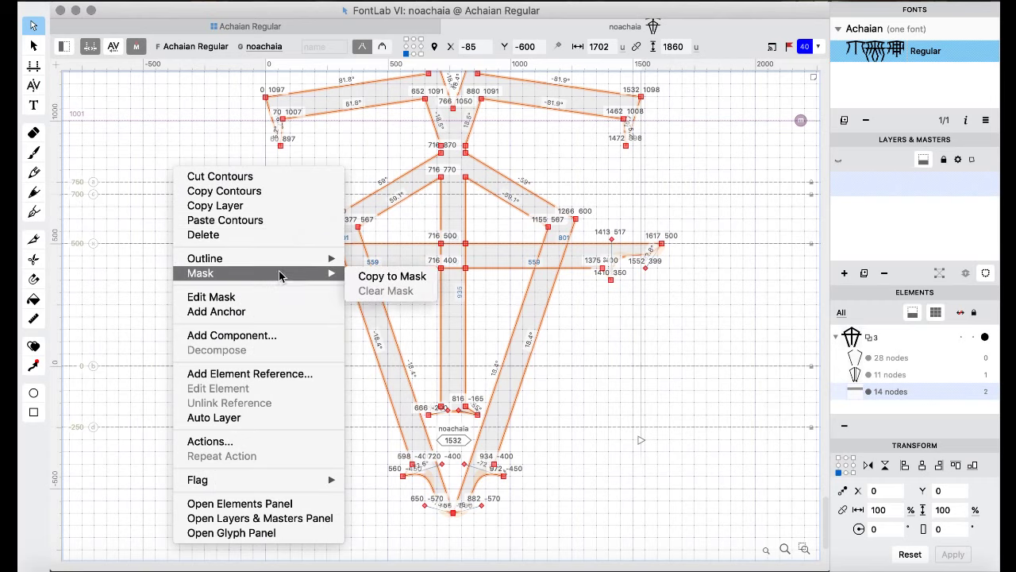
pyautogui.moveTo(320, 261)
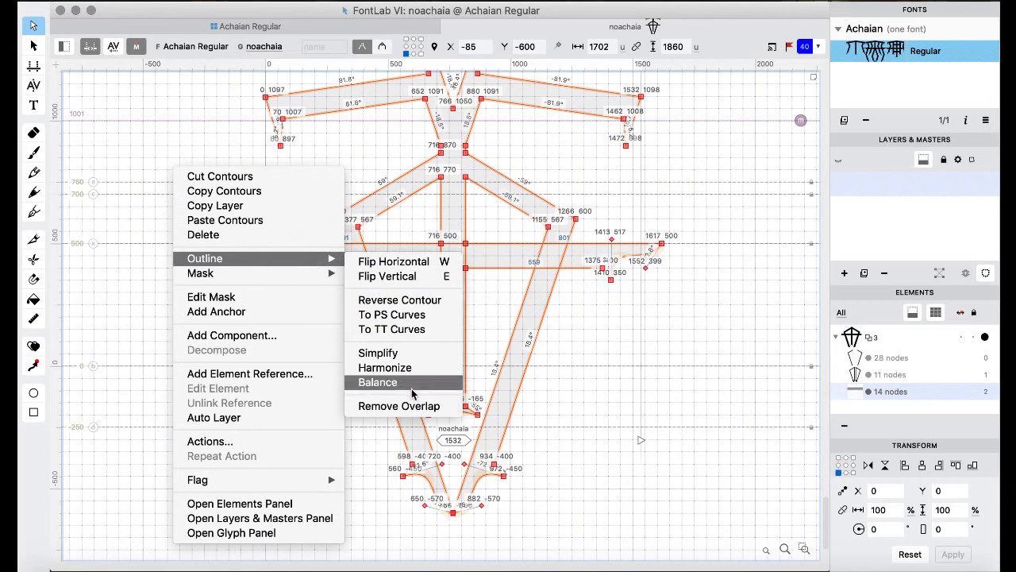
pyautogui.click(412, 407)
# - Paste the crossbar into the nuuachaia glyph and shift it horizontally to X 72, centred on the middle stem
pyautogui.press('super+bracketright')
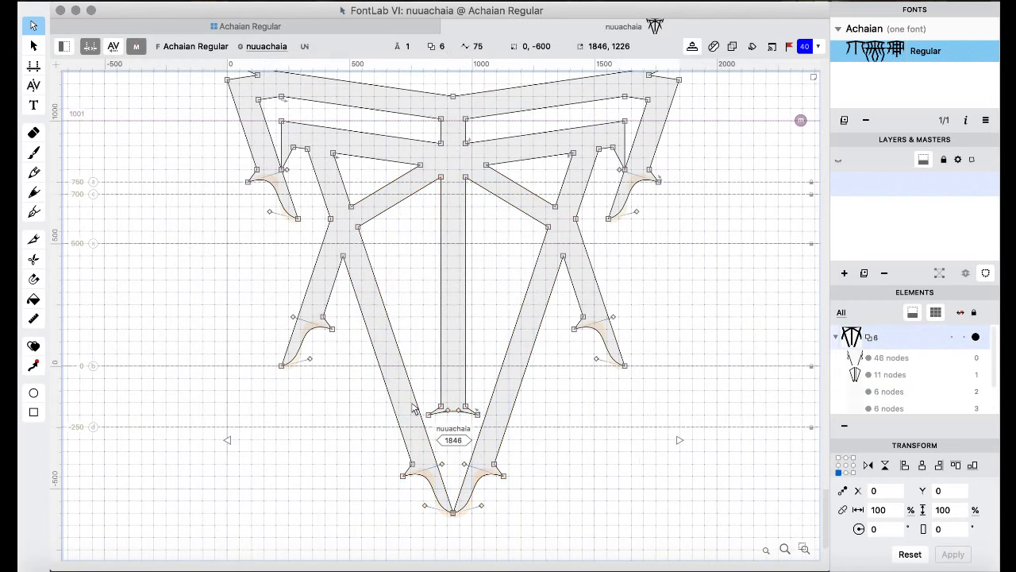
pyautogui.press('super+v')
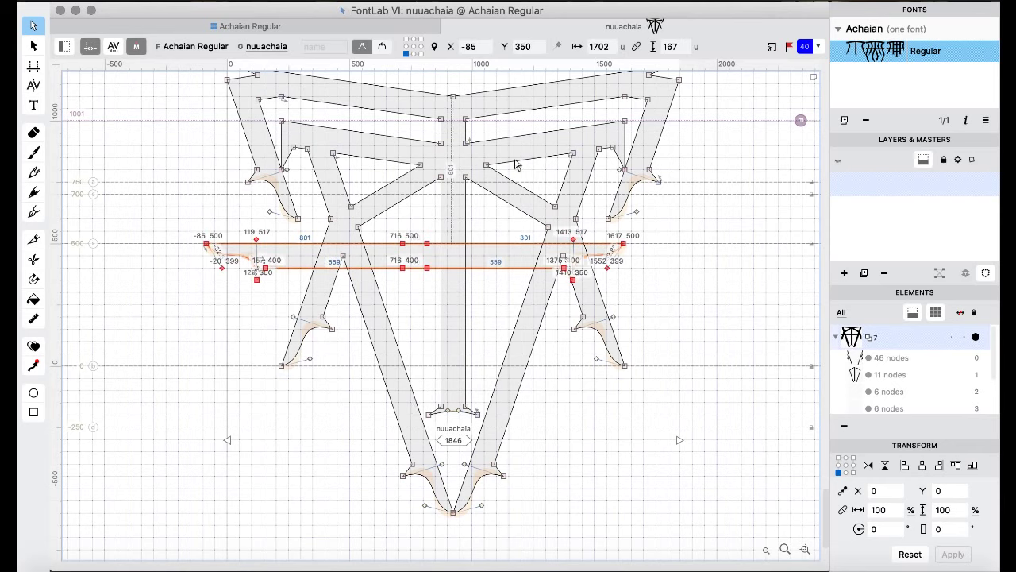
pyautogui.press('super+Right')
pyautogui.press('super+Right')
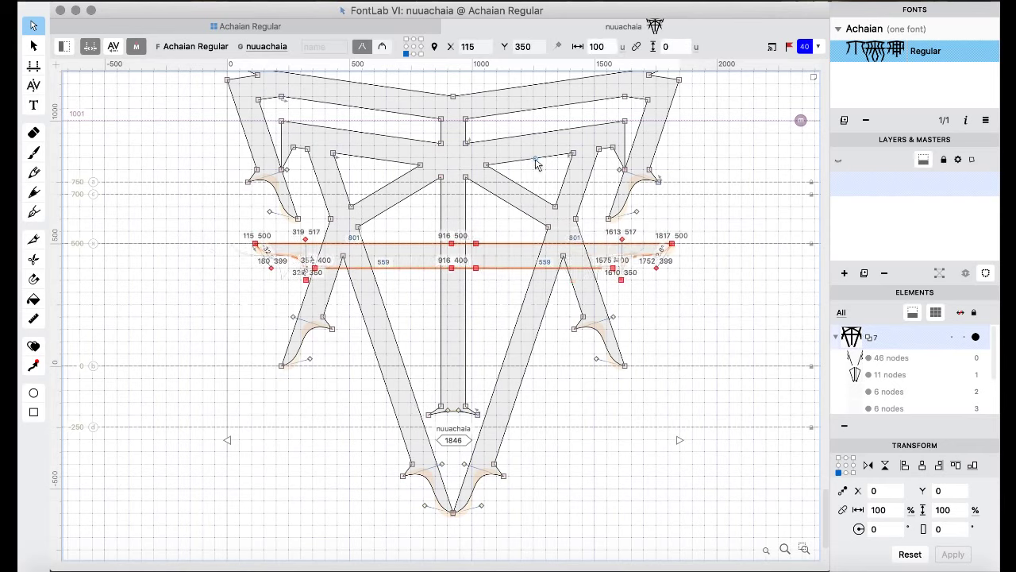
pyautogui.press('Left')
pyautogui.press('Left')
pyautogui.press('Left')
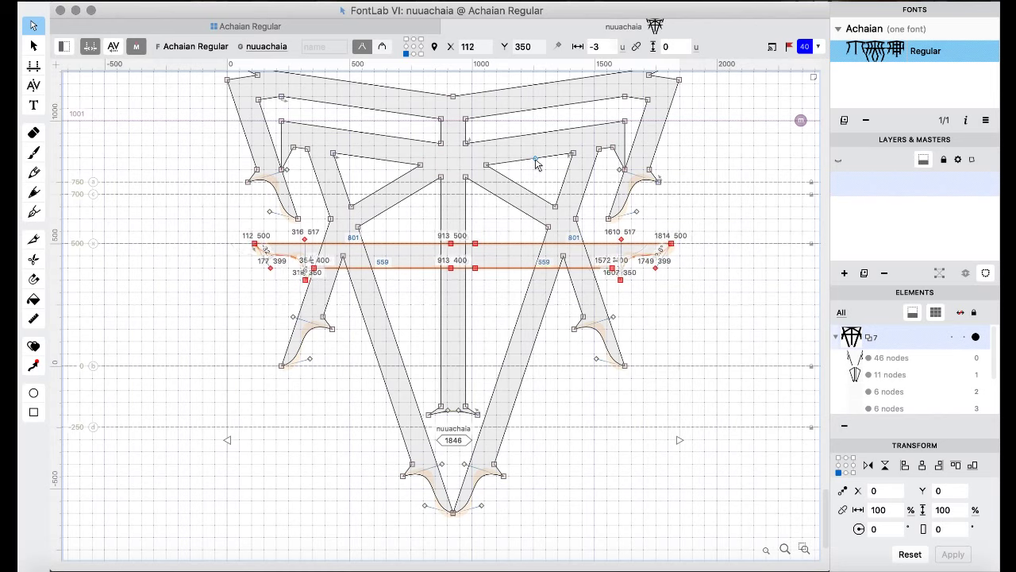
pyautogui.hotkey('shift', 'Left')
pyautogui.hotkey('shift', 'Left')
pyautogui.hotkey('shift', 'Left')
pyautogui.hotkey('shift', 'Left')
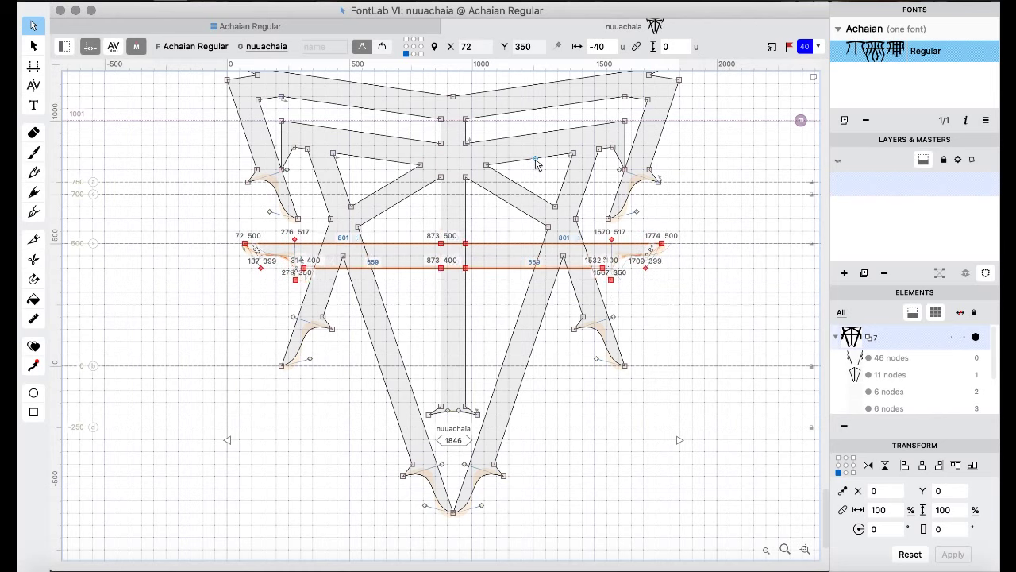
# - Merge the crossbar with all other contours of nuuachaia using Remove Overlap
pyautogui.press('super+a')
pyautogui.rightClick(165, 141)
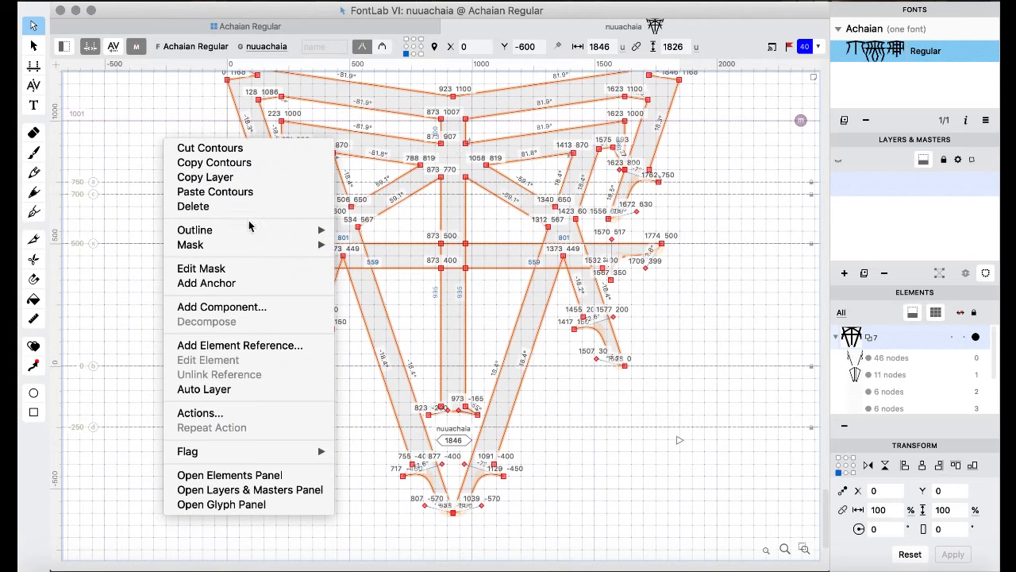
pyautogui.moveTo(249, 229)
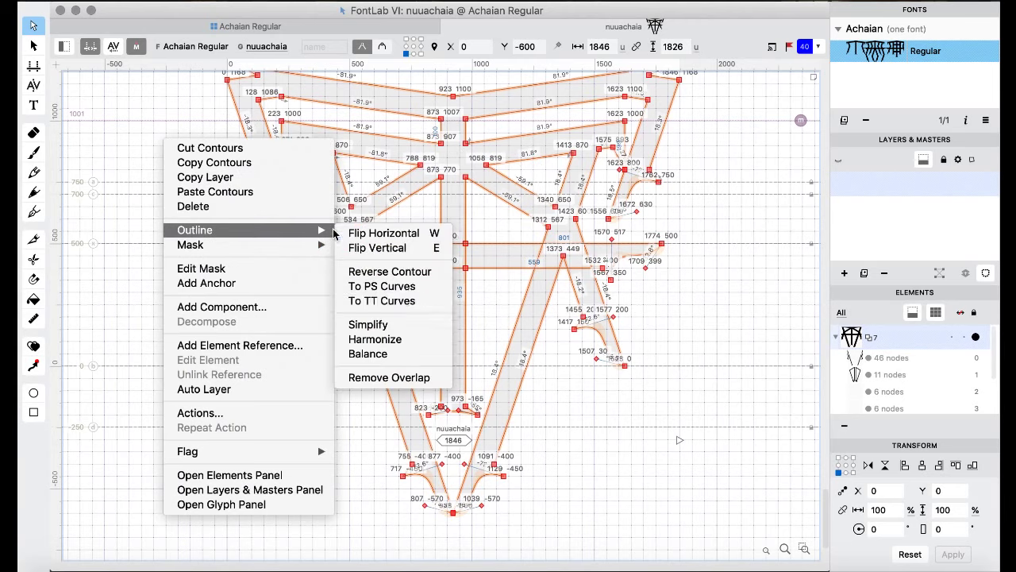
pyautogui.click(379, 376)
# - Paste the crossbar into the nuachaia glyph and shift it horizontally to X -151, centred on the middle stem
pyautogui.press('super+bracketleft')
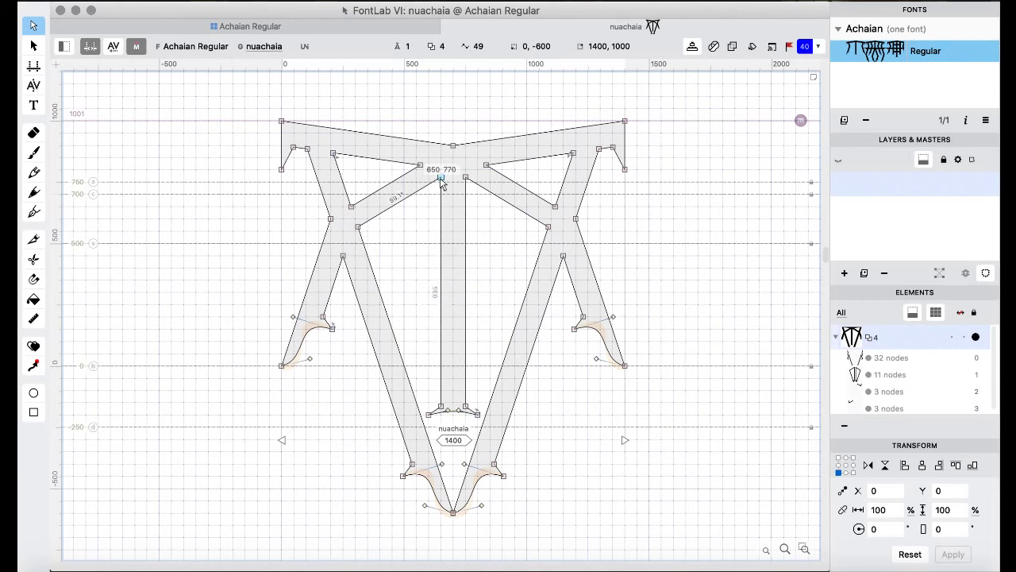
pyautogui.press('super+v')
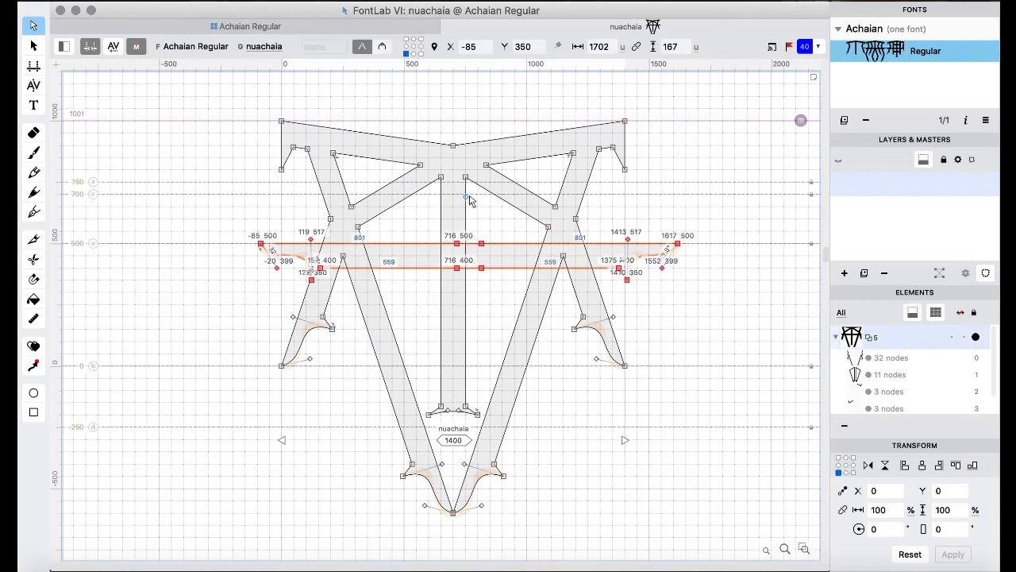
pyautogui.hotkey('shift', 'Left')
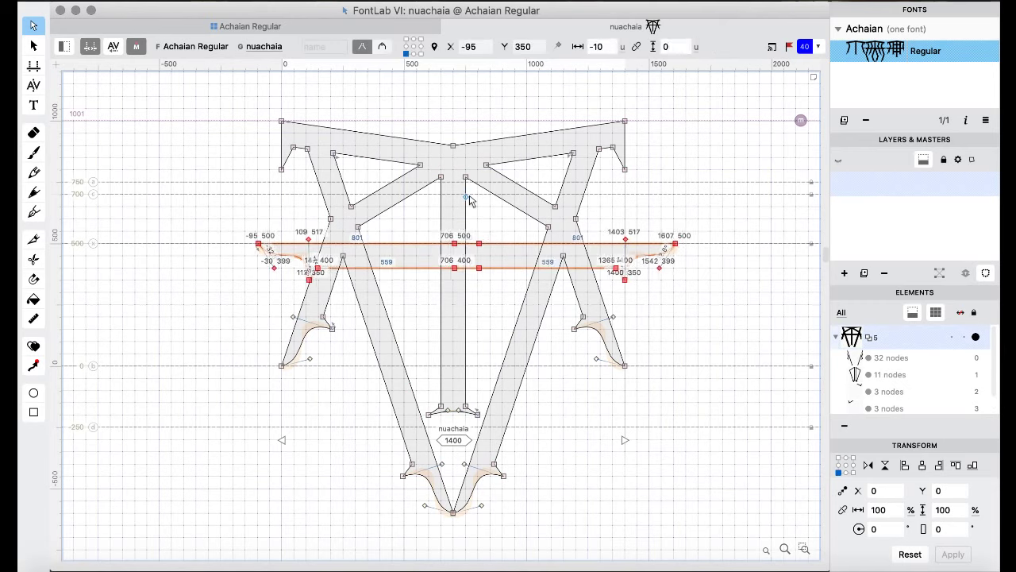
pyautogui.hotkey('shift', 'Left')
pyautogui.hotkey('shift', 'Left')
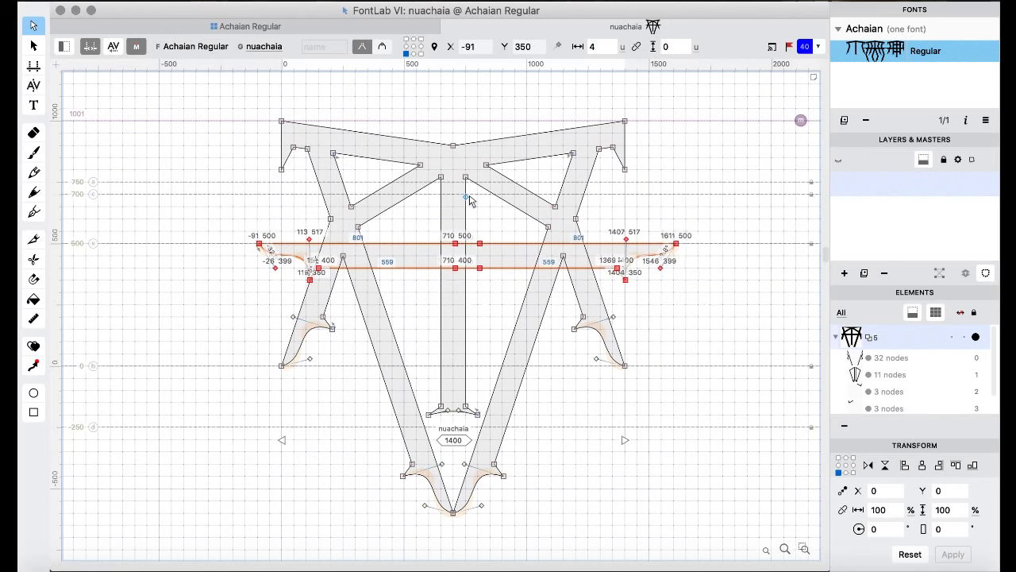
pyautogui.press('Left')
pyautogui.press('Left')
pyautogui.press('Left')
pyautogui.press('Left')
pyautogui.press('Left')
pyautogui.press('Left')
pyautogui.hotkey('shift', 'Left')
pyautogui.hotkey('shift', 'Left')
pyautogui.hotkey('shift', 'Left')
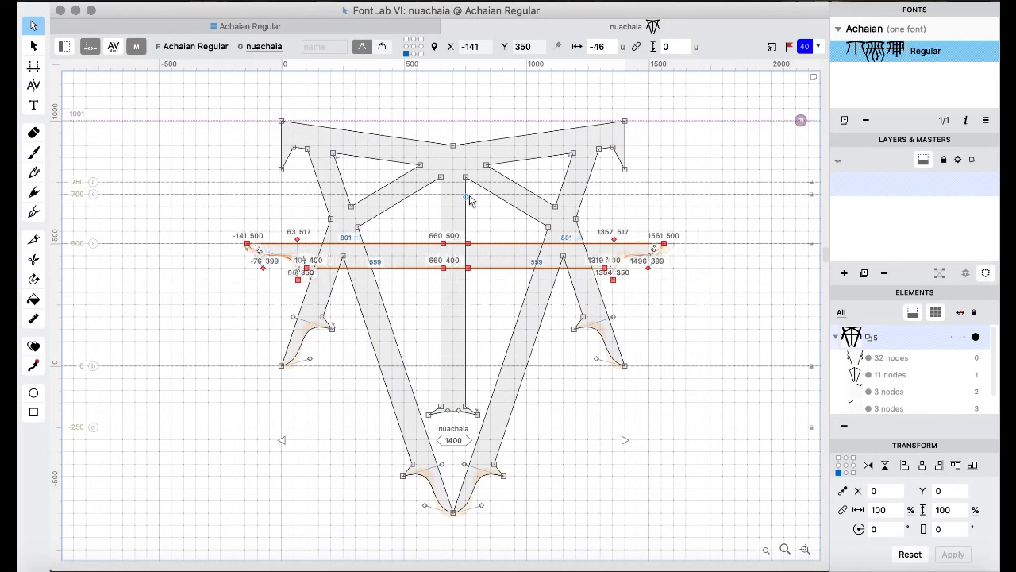
# - Merge the crossbar with all other contours of nuachaia using Remove Overlap
pyautogui.press('super+a')
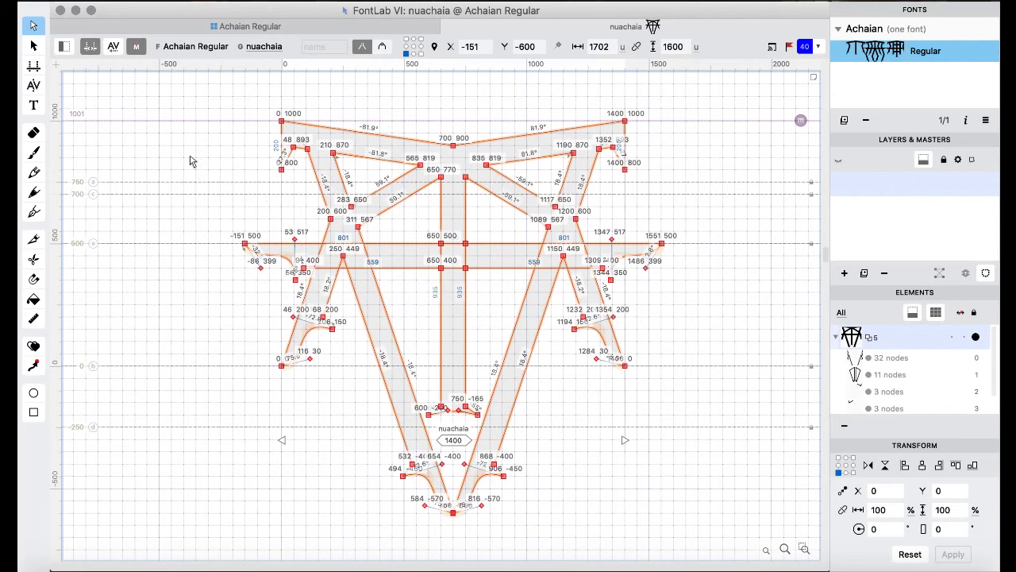
pyautogui.rightClick(193, 159)
pyautogui.moveTo(272, 250)
pyautogui.click(416, 396)
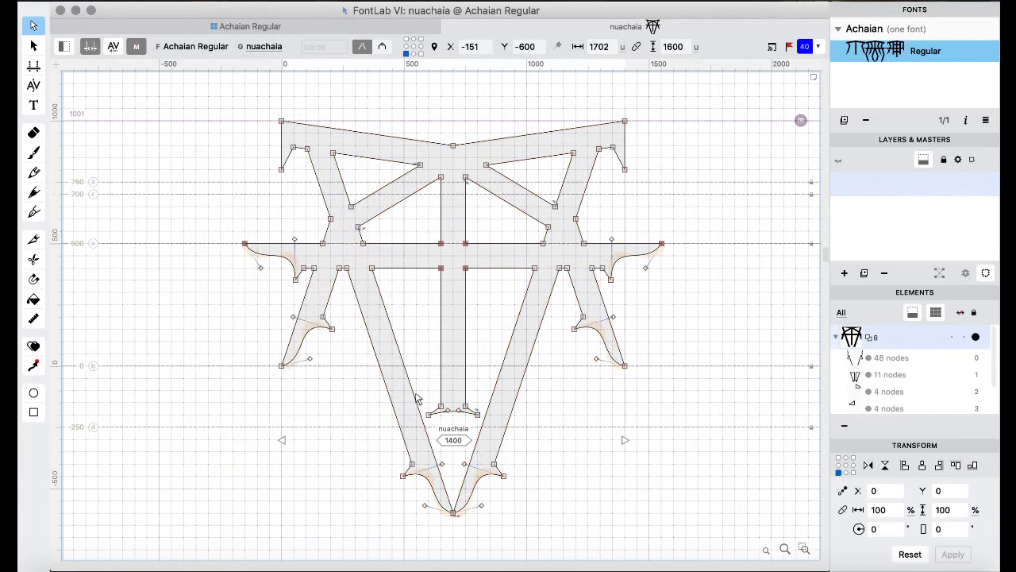
pyautogui.press('super+bracketright')
pyautogui.press('super+bracketleft')
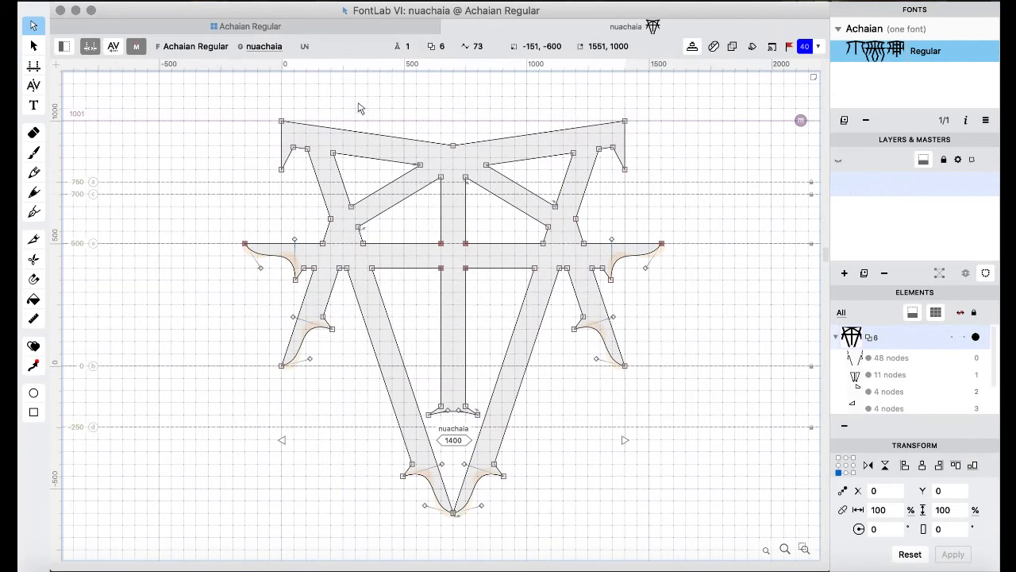
# - In the font overview, copy the ten glyphs laaachaia to luachaia into the empty slots odieresis to ydieresis
pyautogui.click(243, 30)
pyautogui.click(489, 319)
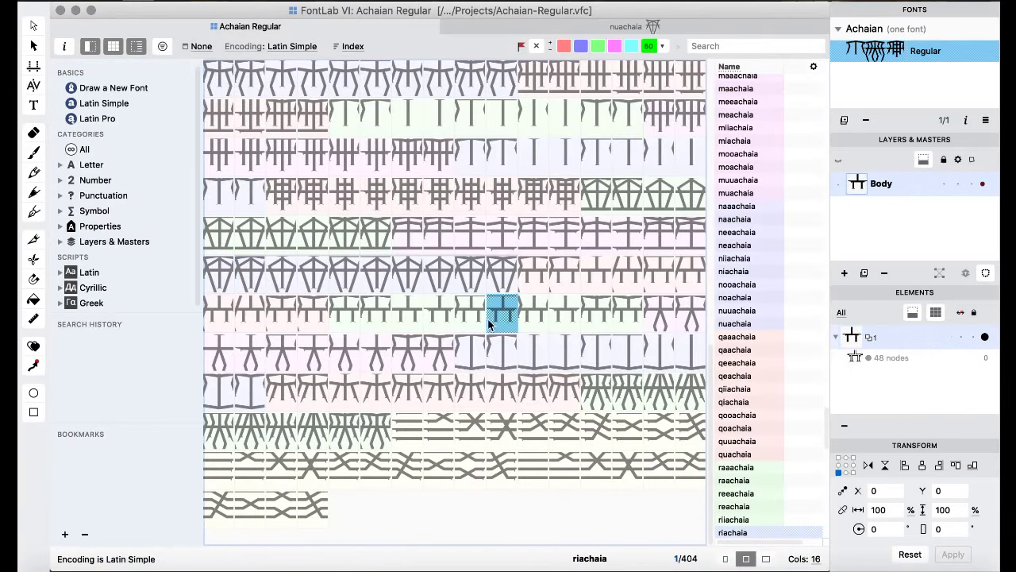
pyautogui.click(594, 193)
pyautogui.keyDown('shift'); pyautogui.click(378, 235); pyautogui.keyUp('shift')
pyautogui.scroll(5, 434, 233)
pyautogui.scroll(3, 433, 233)
pyautogui.click(599, 238)
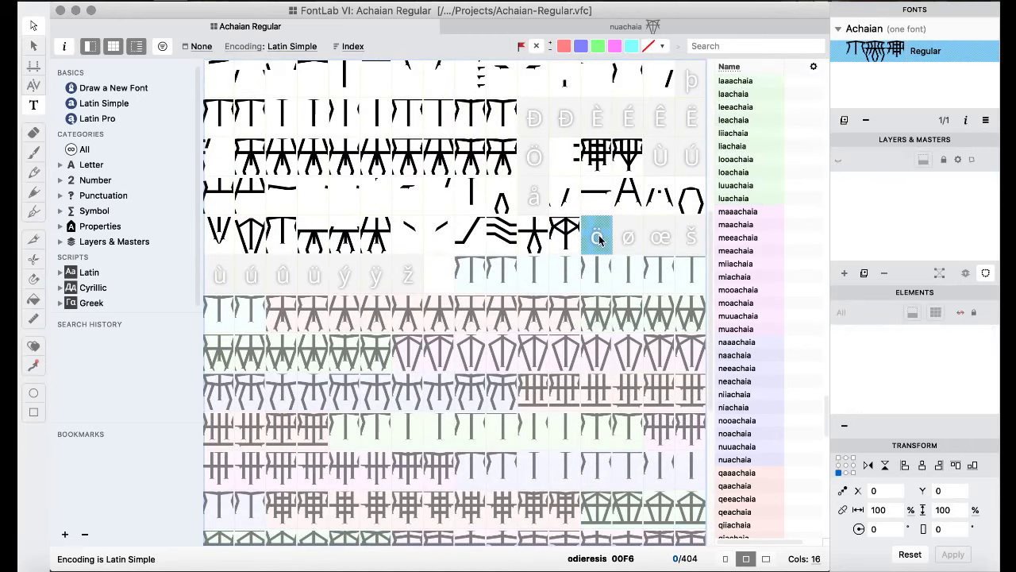
pyautogui.press('super+v')
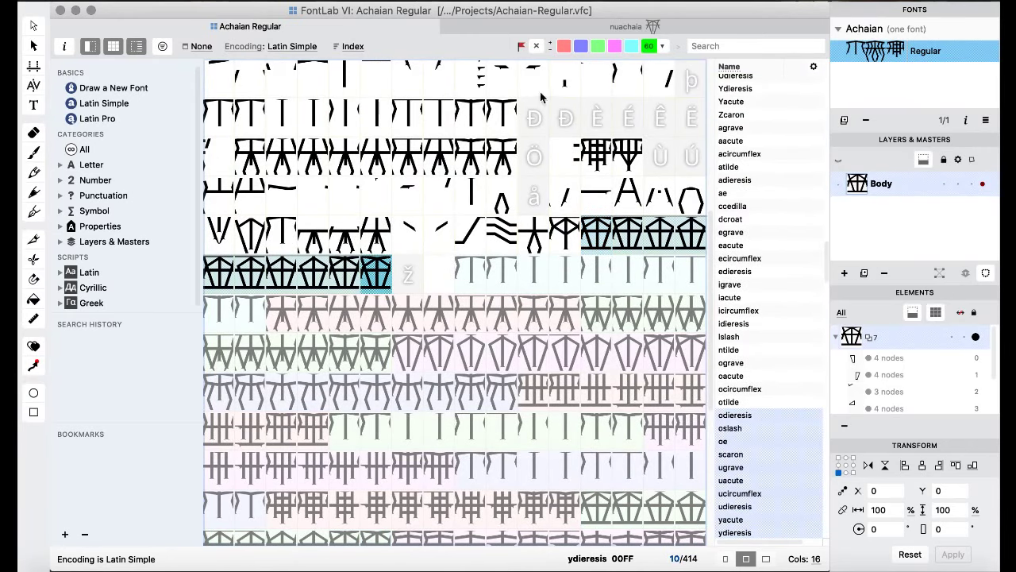
# - Copy the ten glyphs naaachaia to nuachaia over laaachaia to luachaia, replacing those glyphs, and flag the copies green
pyautogui.click(478, 195)
pyautogui.scroll(-5, 478, 194)
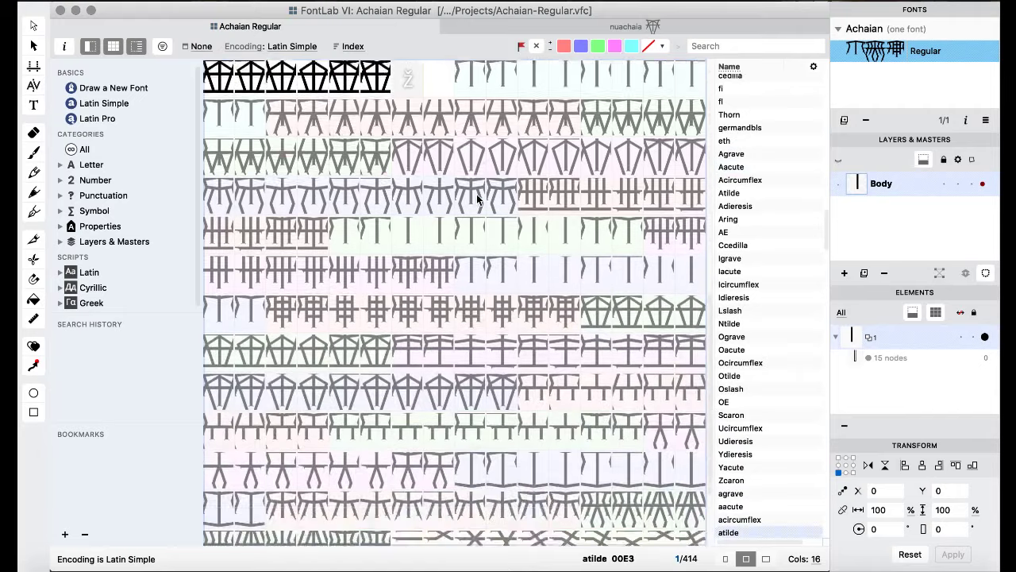
pyautogui.scroll(-3, 476, 195)
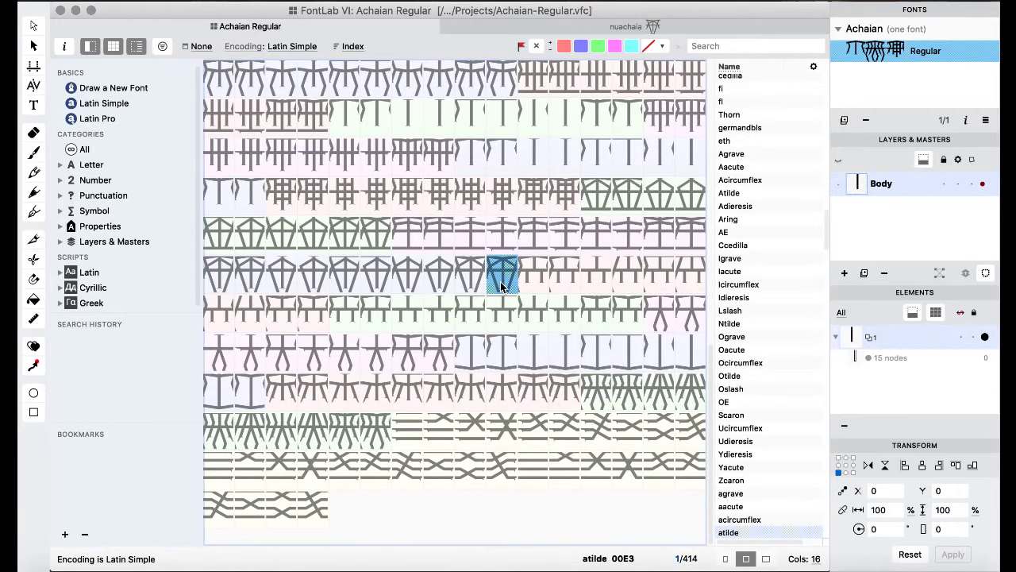
pyautogui.keyDown('shift'); pyautogui.click(219, 273); pyautogui.keyUp('shift')
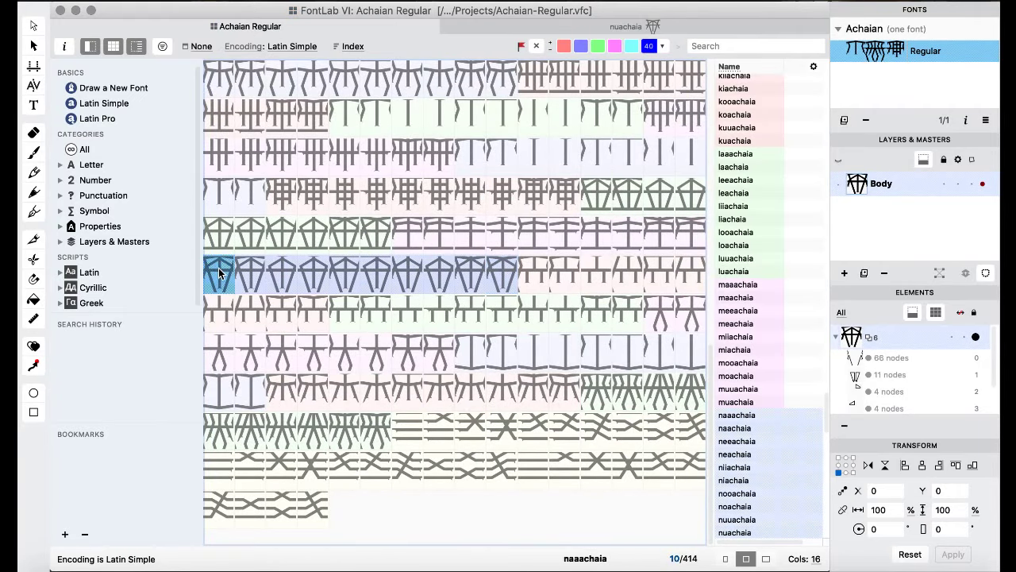
pyautogui.click(597, 196)
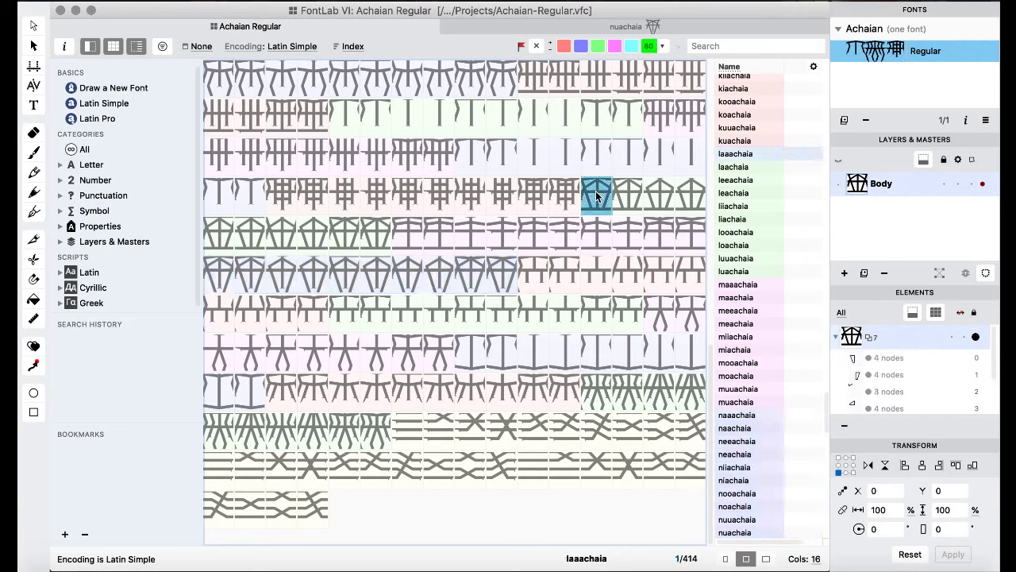
pyautogui.moveTo(597, 196); pyautogui.dragTo(635, 265)
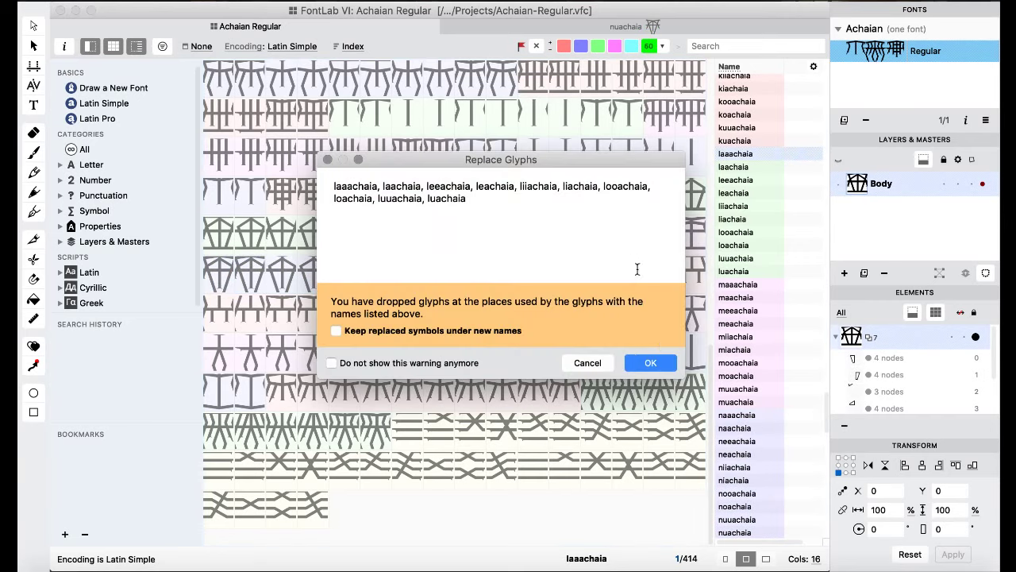
pyautogui.click(659, 362)
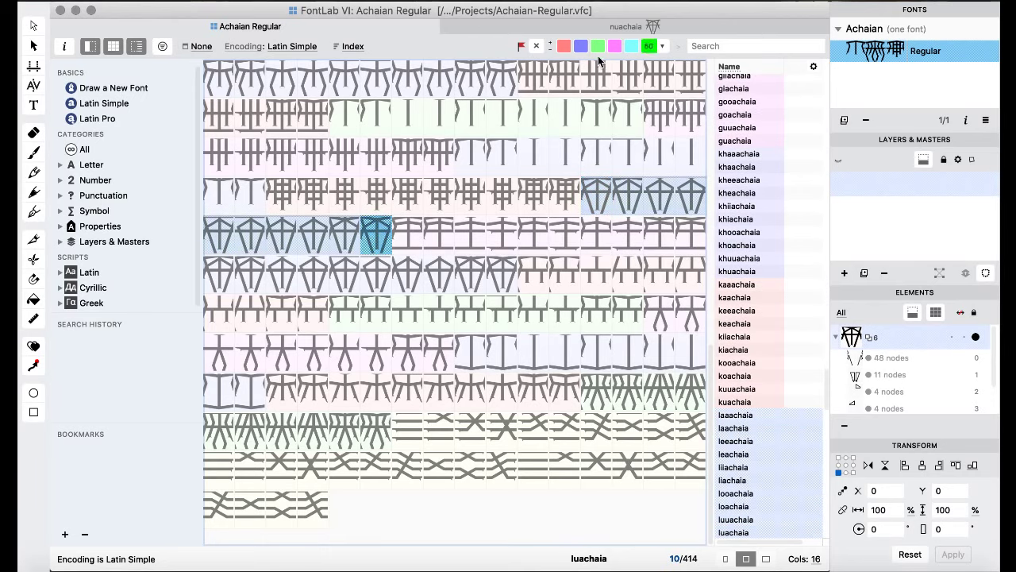
pyautogui.click(498, 168)
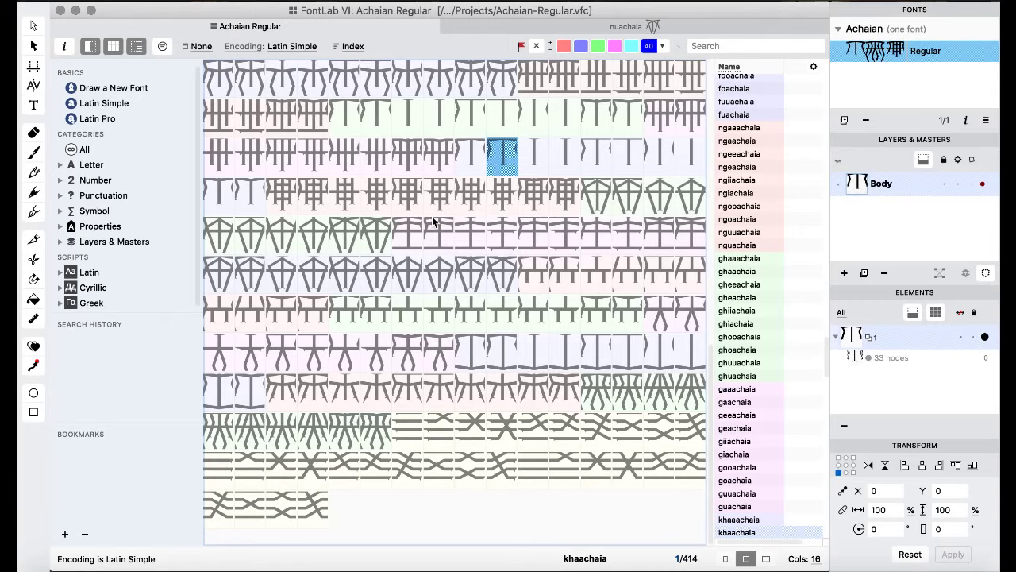
# - Copy the crossbar contour from the ccedilla glyph and return to the font overview
pyautogui.scroll(10, 432, 218)
pyautogui.scroll(-3, 432, 220)
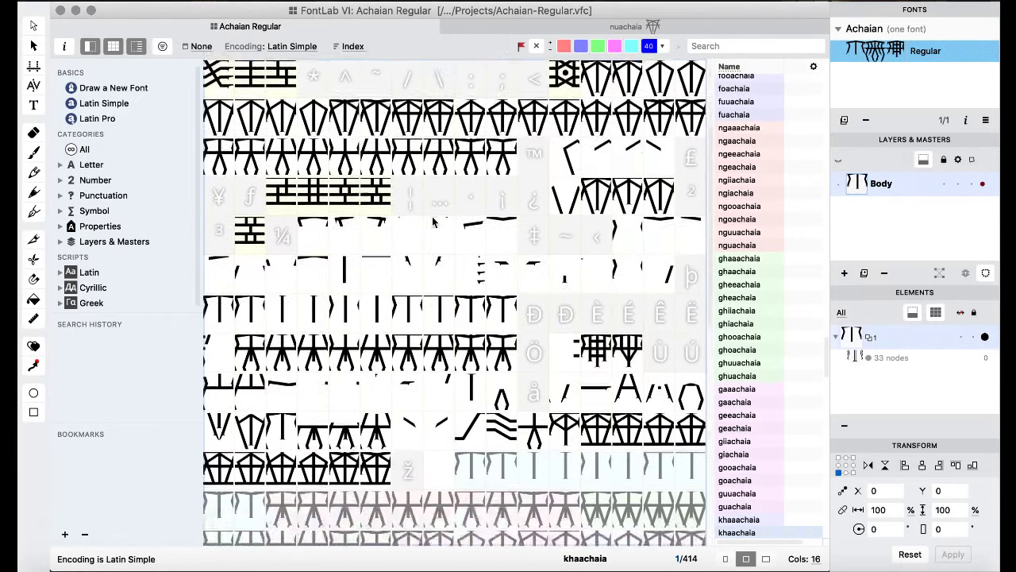
pyautogui.doubleClick(594, 316)
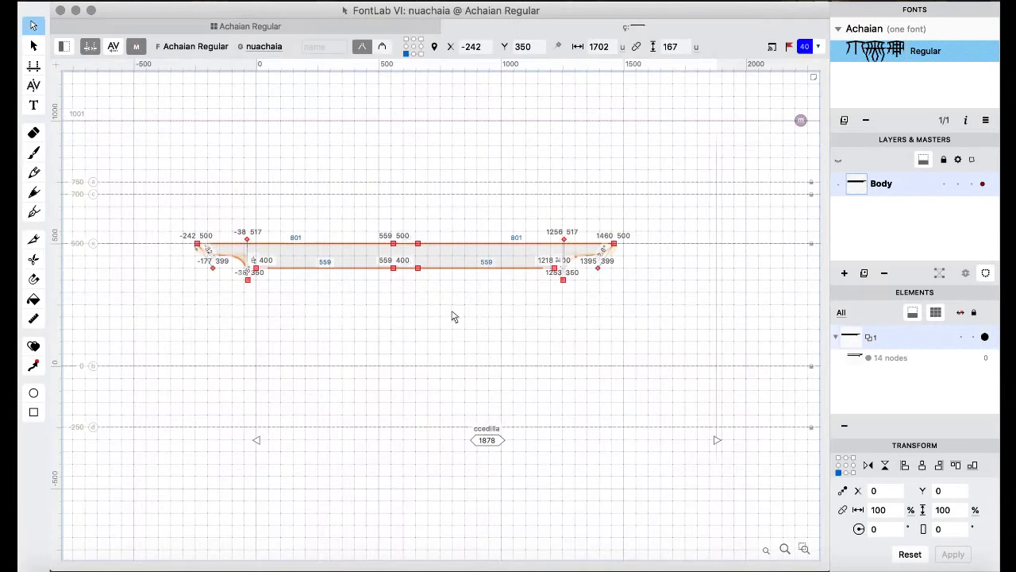
pyautogui.click(223, 27)
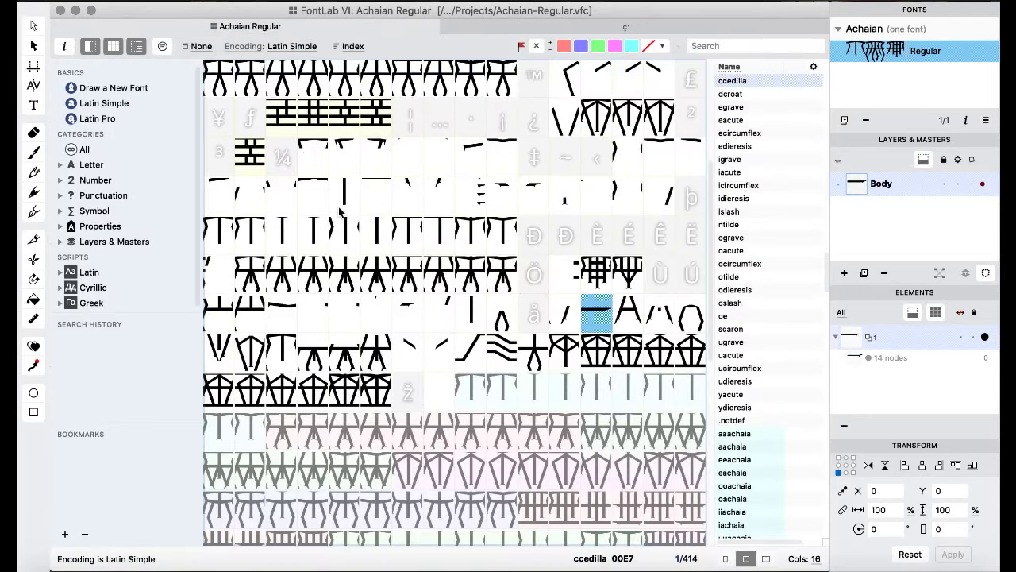
# - Examine where the lower crossbar sits in the udieresis glyph, starting from the font overview
pyautogui.scroll(-10, 338, 207)
pyautogui.scroll(4, 338, 207)
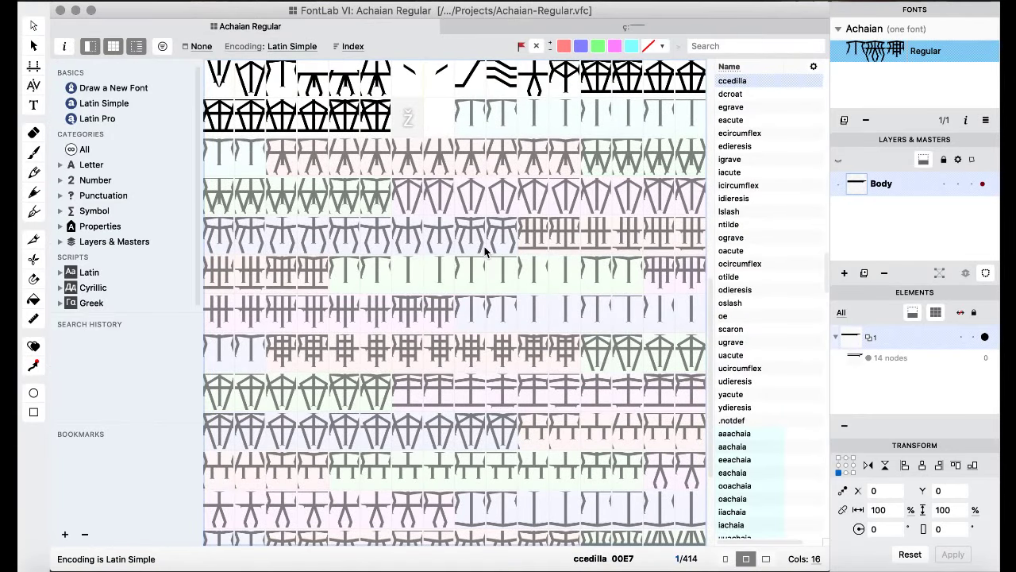
pyautogui.scroll(6, 484, 247)
pyautogui.scroll(4, 486, 250)
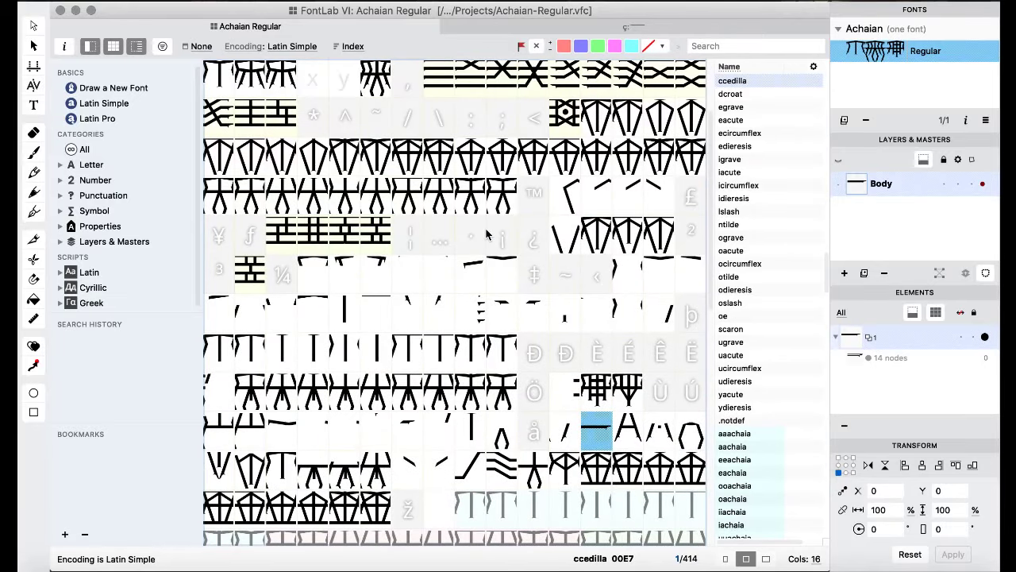
pyautogui.scroll(-4, 486, 238)
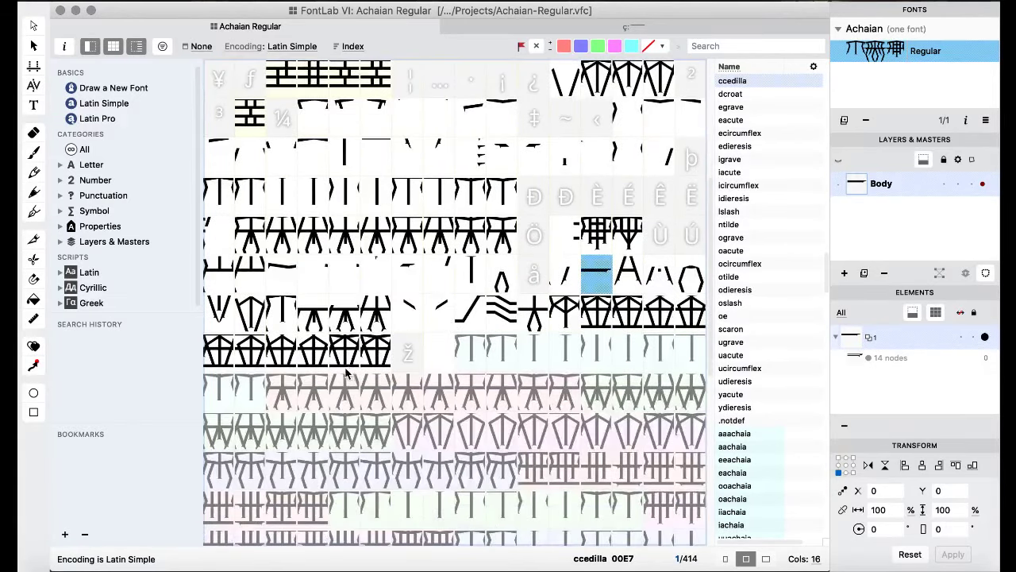
pyautogui.click(314, 355)
pyautogui.doubleClick(315, 359)
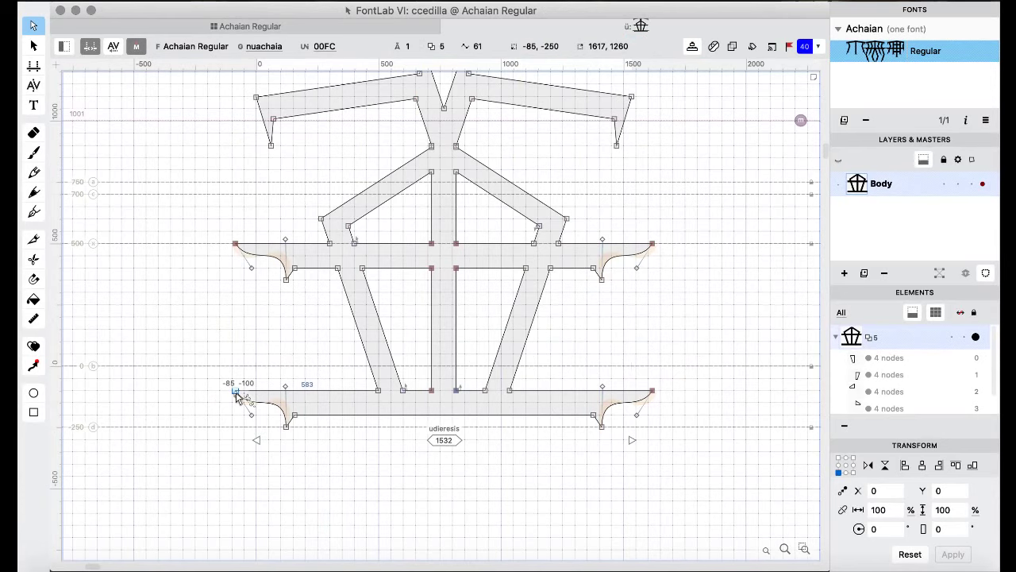
pyautogui.click(237, 26)
pyautogui.scroll(-8, 408, 260)
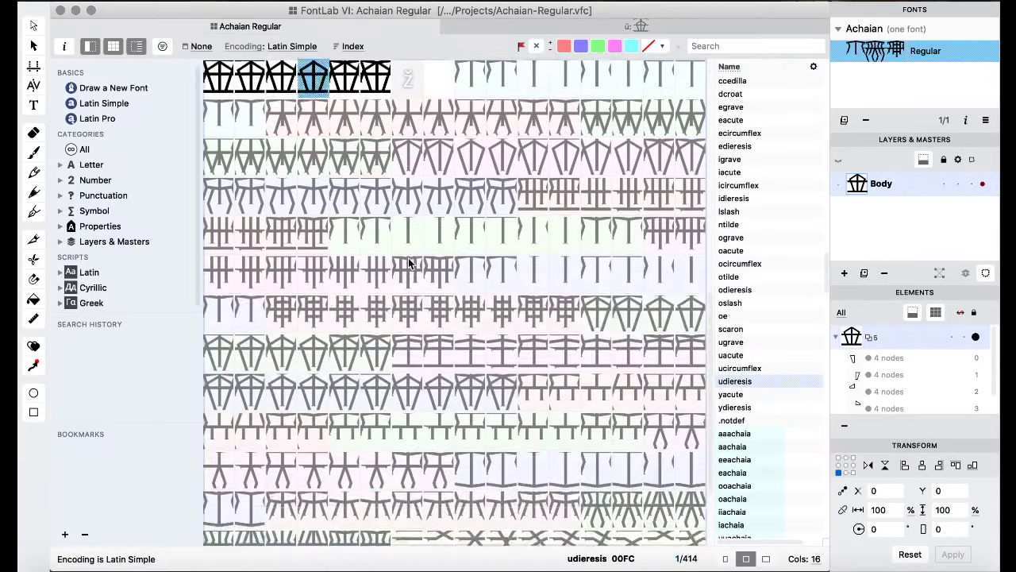
# - Paste the crossbar into the laaachaia glyph and lower it to Y -250
pyautogui.doubleClick(611, 203)
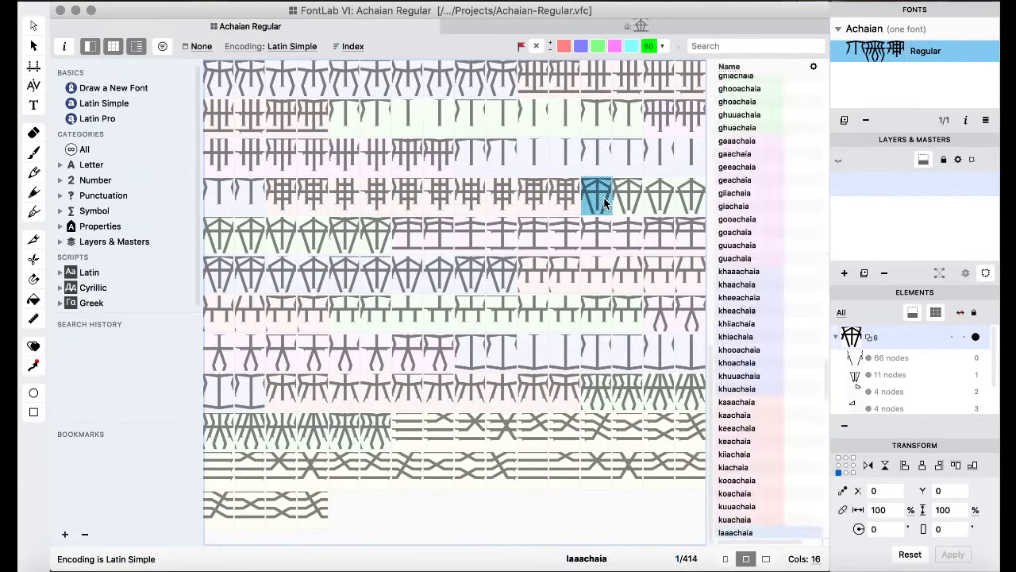
pyautogui.press('super+v')
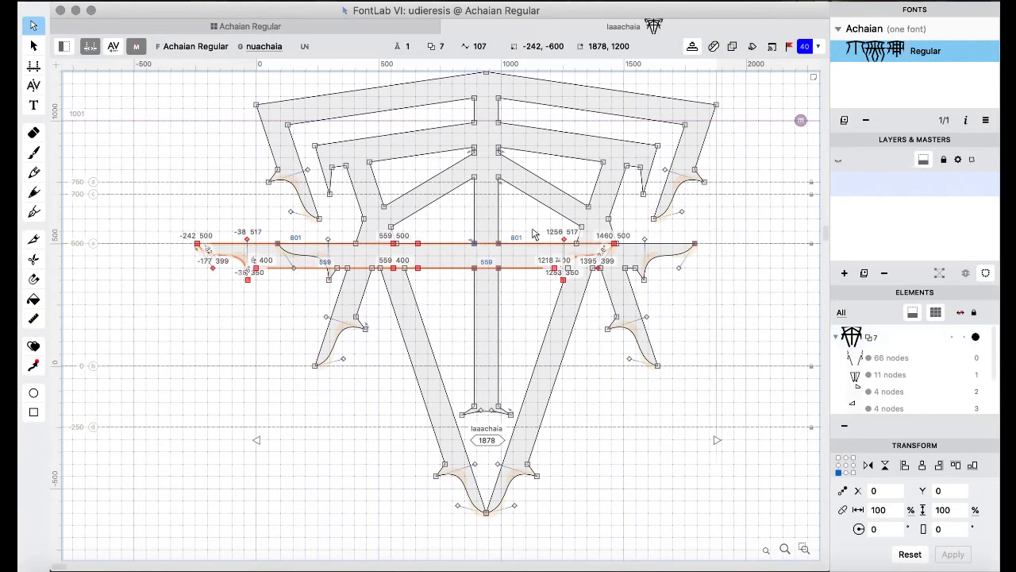
pyautogui.hotkey('shift', 'Down')
pyautogui.hotkey('shift', 'Down')
pyautogui.hotkey('shift', 'Down')
pyautogui.hotkey('shift', 'Down')
pyautogui.hotkey('shift', 'Down')
pyautogui.hotkey('shift', 'Down')
pyautogui.hotkey('shift', 'Down')
pyautogui.hotkey('shift', 'Down')
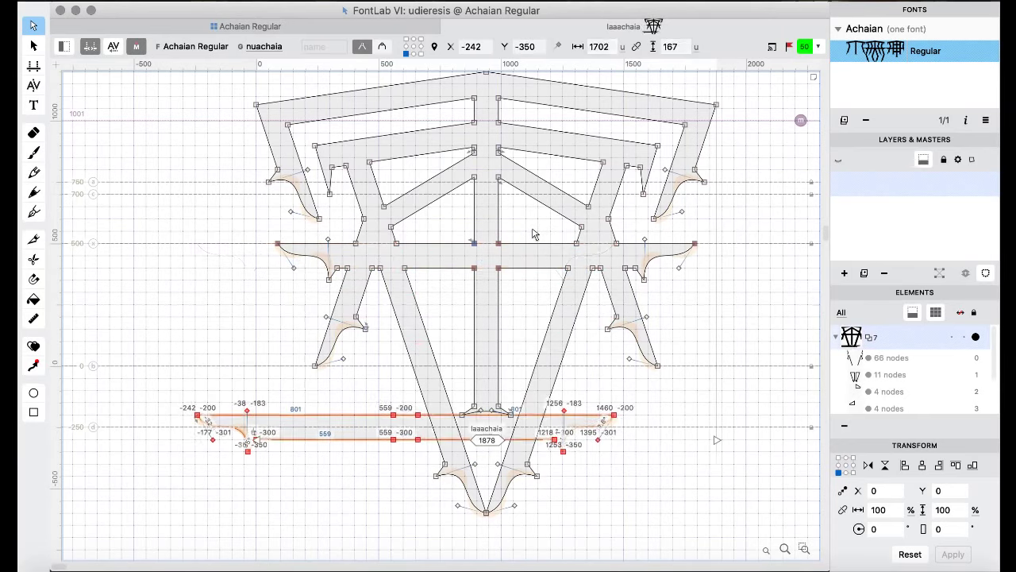
pyautogui.hotkey('shift', 'Up')
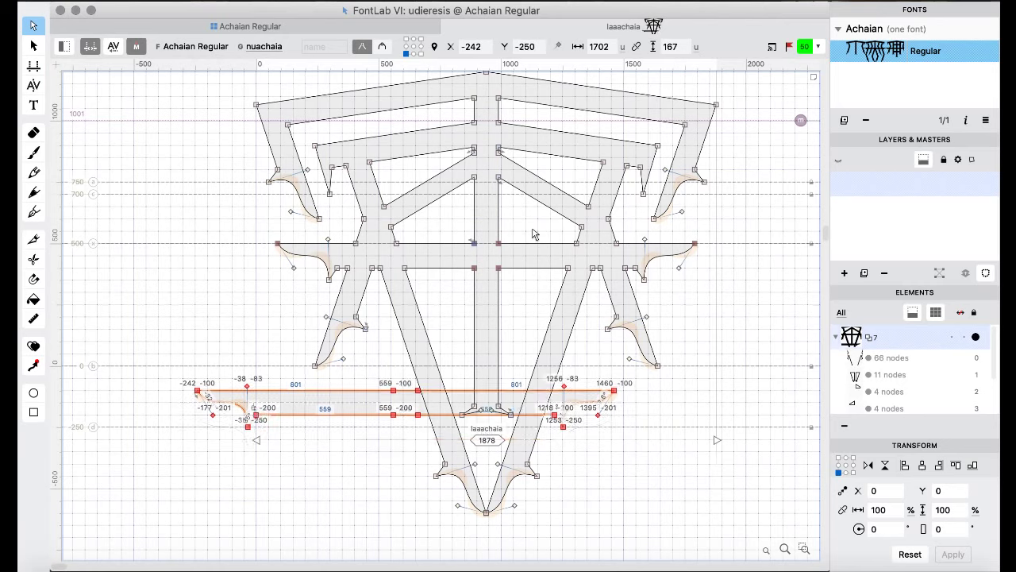
# - Shift the lower crossbar of laaachaia horizontally to X 88, centred on the middle stem, and copy it
pyautogui.hotkey('shift', 'Right')
pyautogui.hotkey('shift', 'Right')
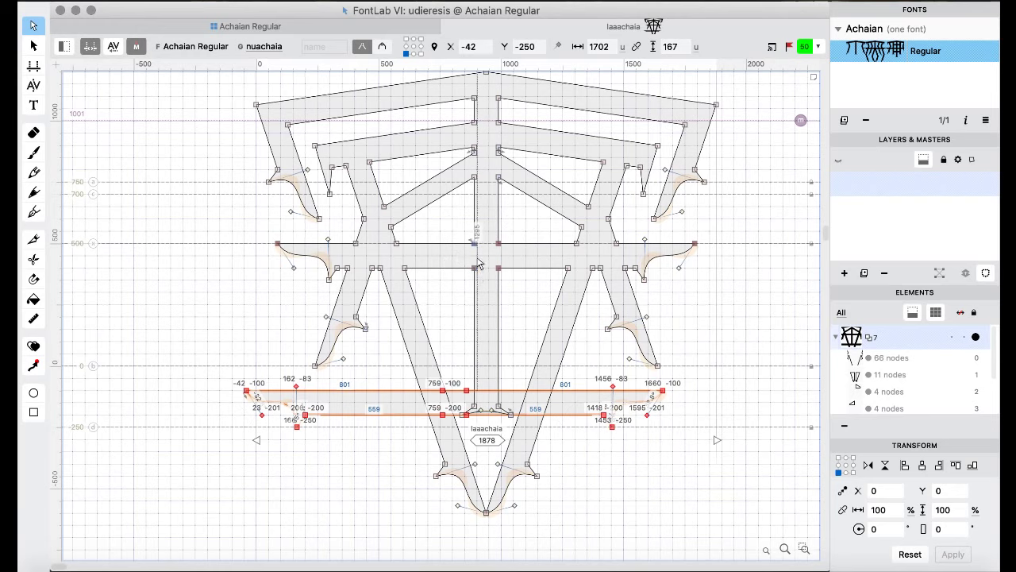
pyautogui.hotkey('shift', 'Right')
pyautogui.hotkey('shift', 'Right')
pyautogui.hotkey('shift', 'Right')
pyautogui.hotkey('shift', 'Right')
pyautogui.hotkey('shift', 'Right')
pyautogui.hotkey('shift', 'Right')
pyautogui.hotkey('shift', 'Right')
pyautogui.hotkey('shift', 'Right')
pyautogui.hotkey('shift', 'Right')
pyautogui.hotkey('shift', 'Right')
pyautogui.hotkey('shift', 'Right')
pyautogui.hotkey('shift', 'Right')
pyautogui.hotkey('shift', 'Right')
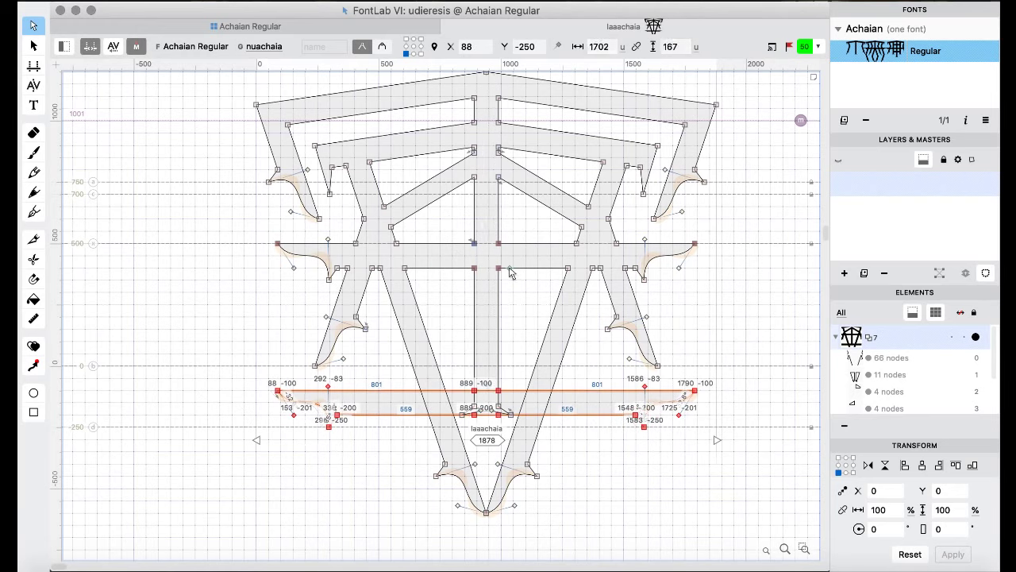
# - Merge all contours of laaachaia using Remove Overlap and delete the leg ends below the lower crossbar
pyautogui.press('super+a')
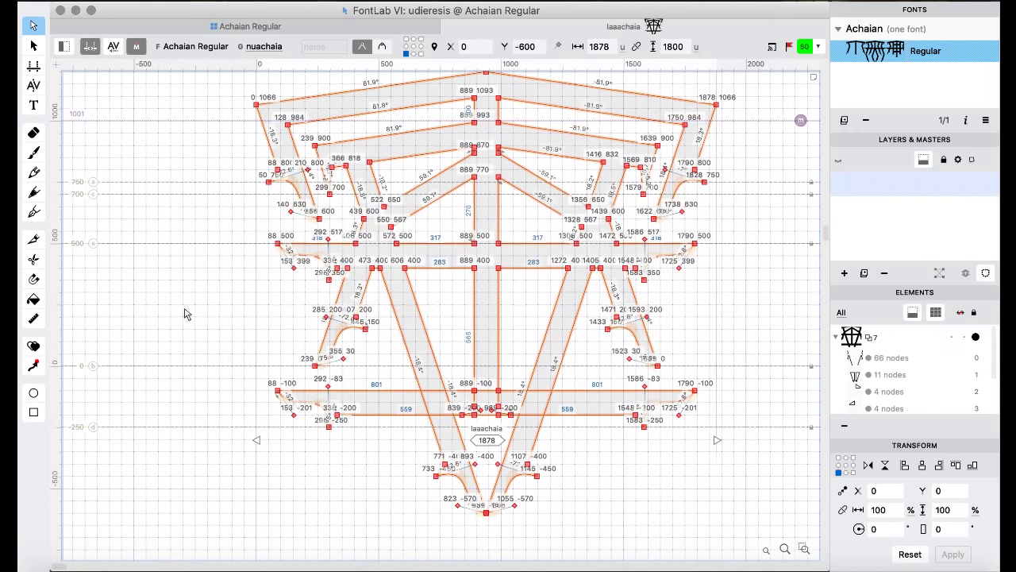
pyautogui.rightClick(186, 311)
pyautogui.moveTo(277, 100)
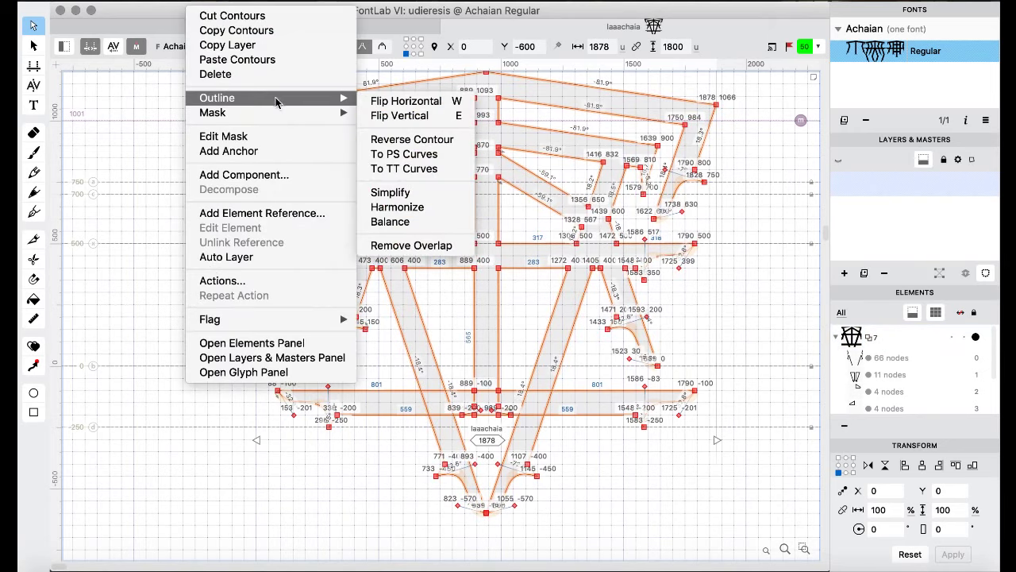
pyautogui.click(401, 245)
pyautogui.moveTo(419, 536); pyautogui.dragTo(566, 405)
pyautogui.press('Delete')
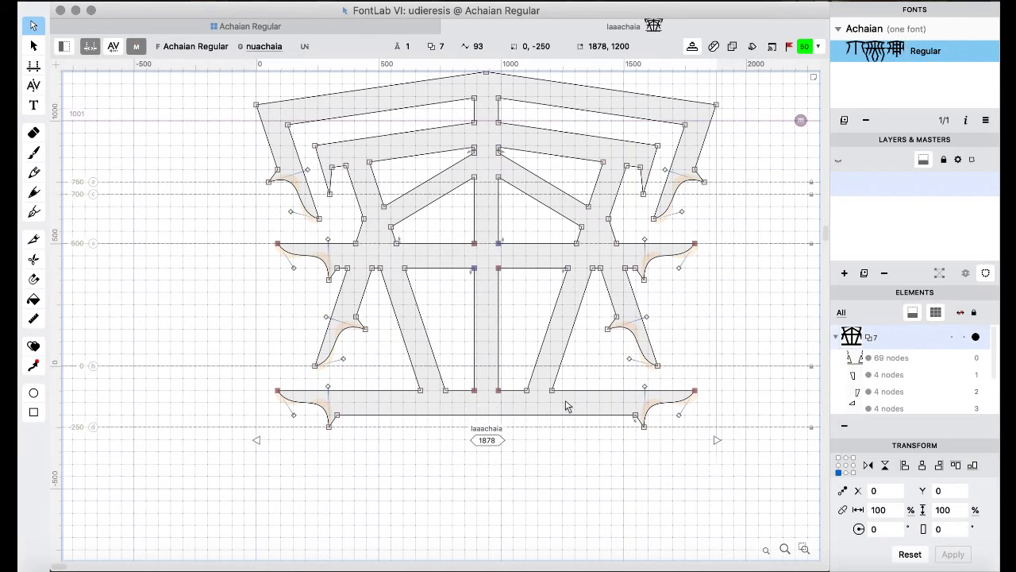
# - Paste the lower crossbar into the laachaia glyph and shift it horizontally to X -151, centred on the middle stem
pyautogui.press('super+bracketleft')
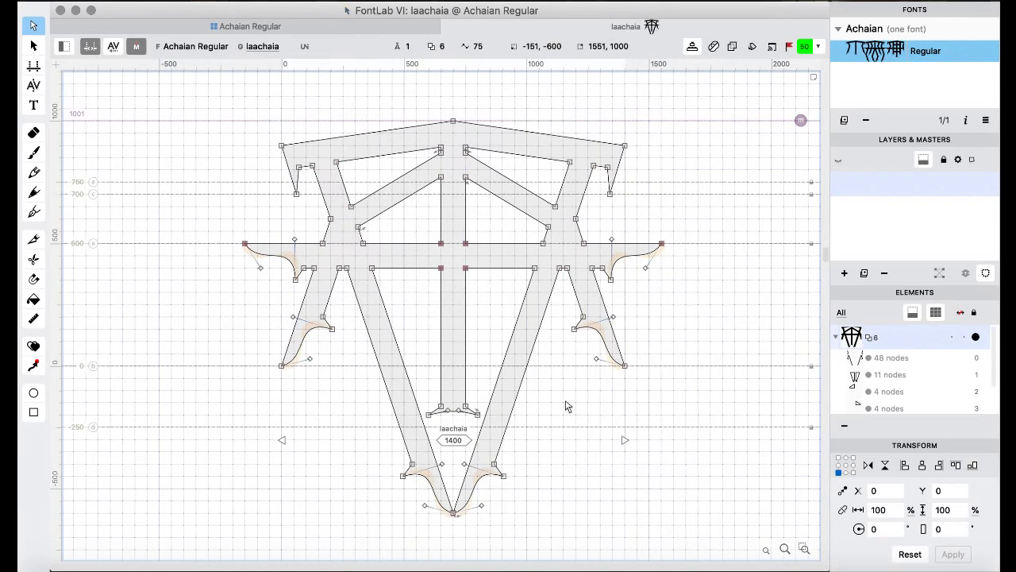
pyautogui.press('super+v')
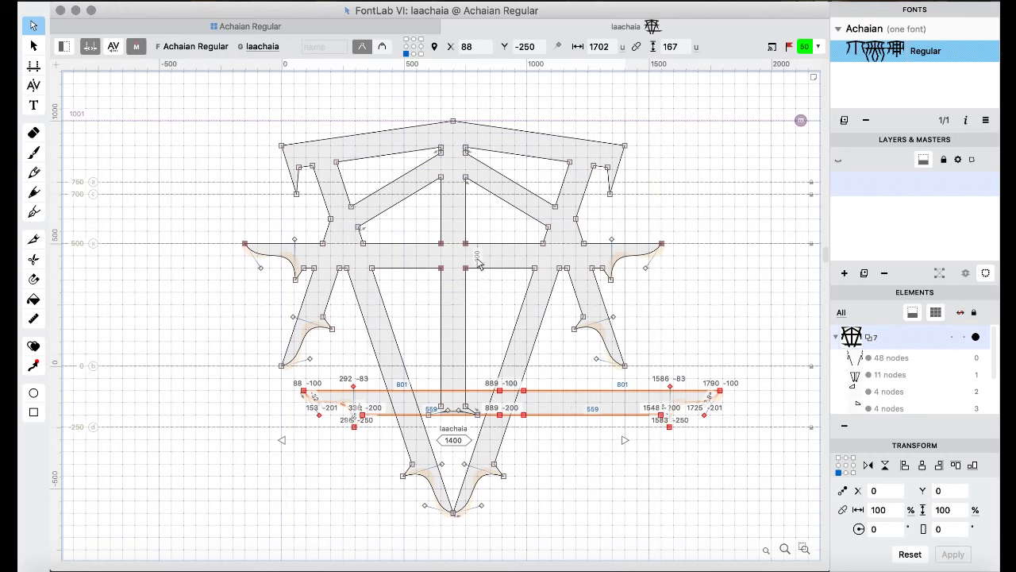
pyautogui.hotkey('shift', 'Left')
pyautogui.hotkey('shift', 'Left')
pyautogui.hotkey('shift', 'Left')
pyautogui.hotkey('shift', 'Left')
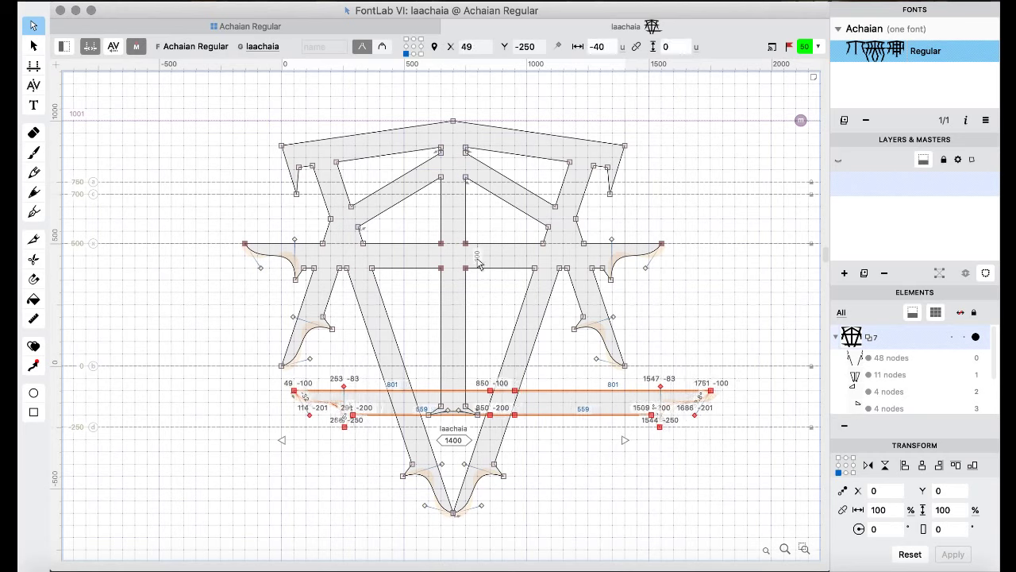
pyautogui.hotkey('shift', 'Left')
pyautogui.hotkey('shift', 'Left')
pyautogui.hotkey('shift', 'Left')
pyautogui.hotkey('shift', 'Left')
pyautogui.hotkey('shift', 'Left')
pyautogui.hotkey('shift', 'Left')
pyautogui.hotkey('shift', 'Left')
pyautogui.hotkey('shift', 'Left')
pyautogui.hotkey('shift', 'Left')
pyautogui.hotkey('shift', 'Left')
pyautogui.hotkey('shift', 'Left')
pyautogui.hotkey('shift', 'Left')
pyautogui.hotkey('shift', 'Left')
pyautogui.hotkey('shift', 'Left')
pyautogui.hotkey('shift', 'Left')
pyautogui.hotkey('shift', 'Left')
pyautogui.hotkey('shift', 'Left')
pyautogui.hotkey('shift', 'Left')
pyautogui.hotkey('shift', 'Left')
pyautogui.hotkey('shift', 'Left')
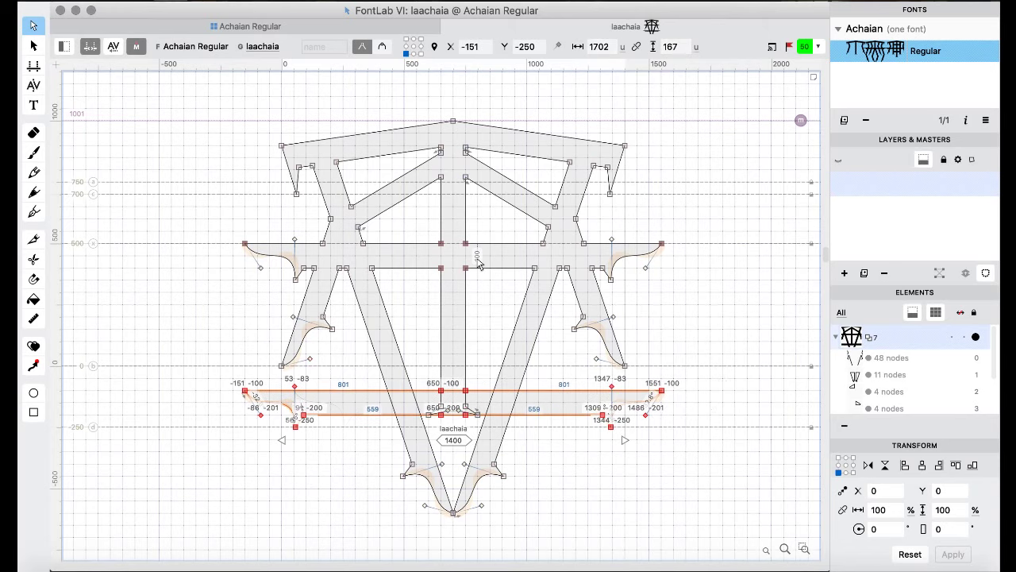
# - Merge all contours of laachaia using Remove Overlap and delete the leg ends below the lower crossbar
pyautogui.press('super+a')
pyautogui.rightClick(151, 210)
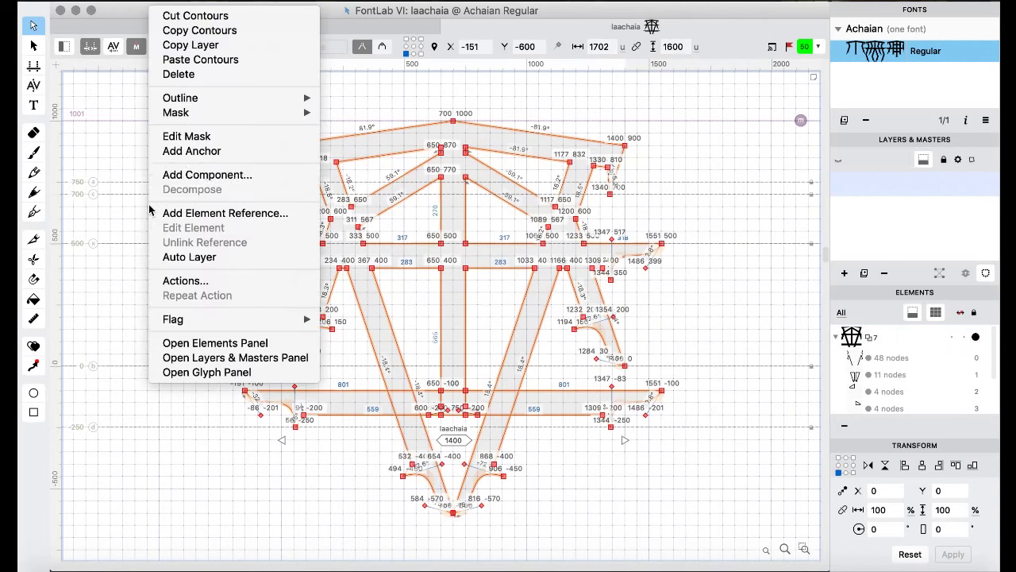
pyautogui.moveTo(182, 98)
pyautogui.click(413, 246)
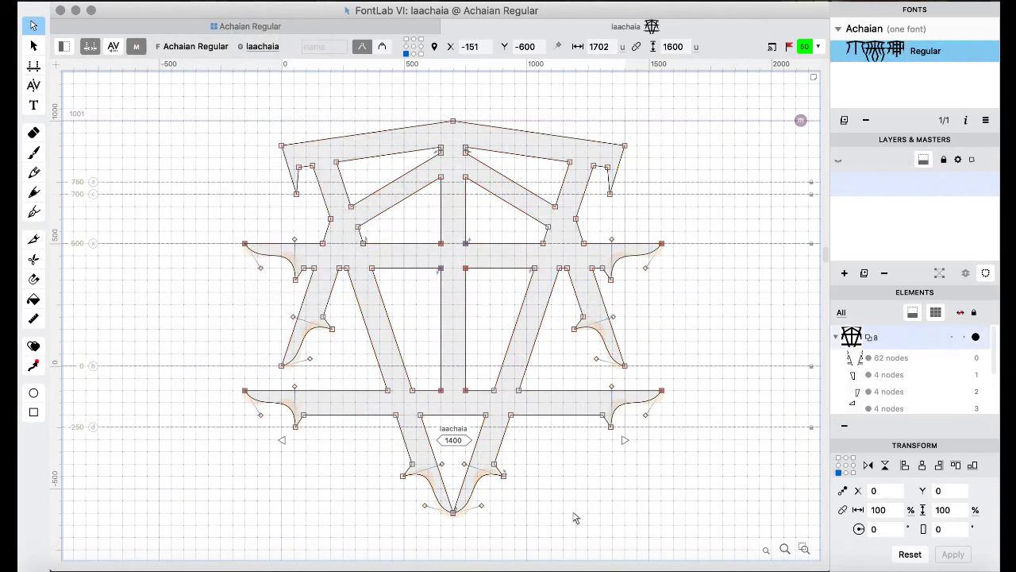
pyautogui.moveTo(384, 534); pyautogui.dragTo(520, 406)
pyautogui.press('Delete')
# - Paste the lower crossbar into the leeachaia glyph and shift it horizontally to X 104, centred on the middle stem
pyautogui.press('super+bracketright')
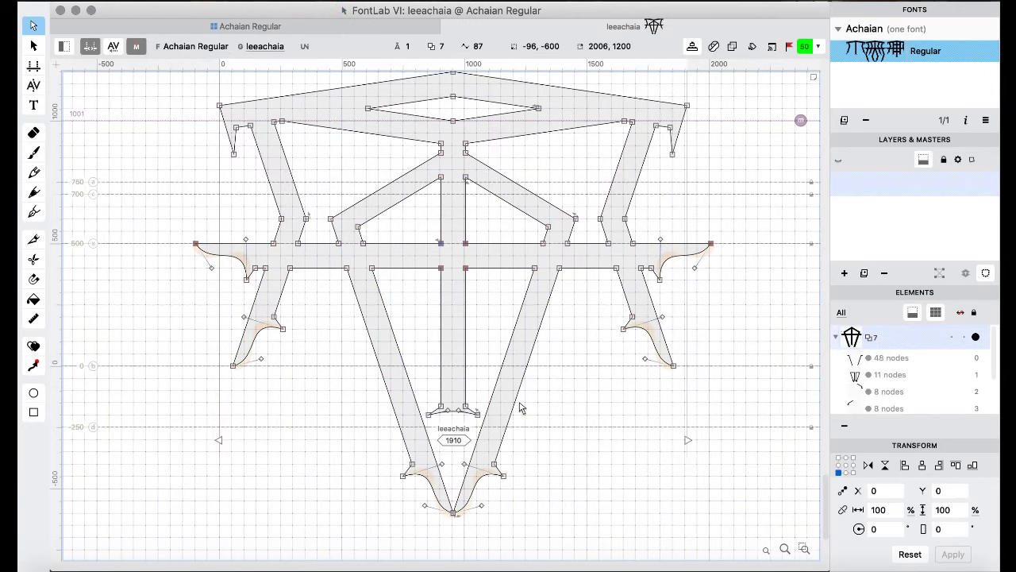
pyautogui.press('super+v')
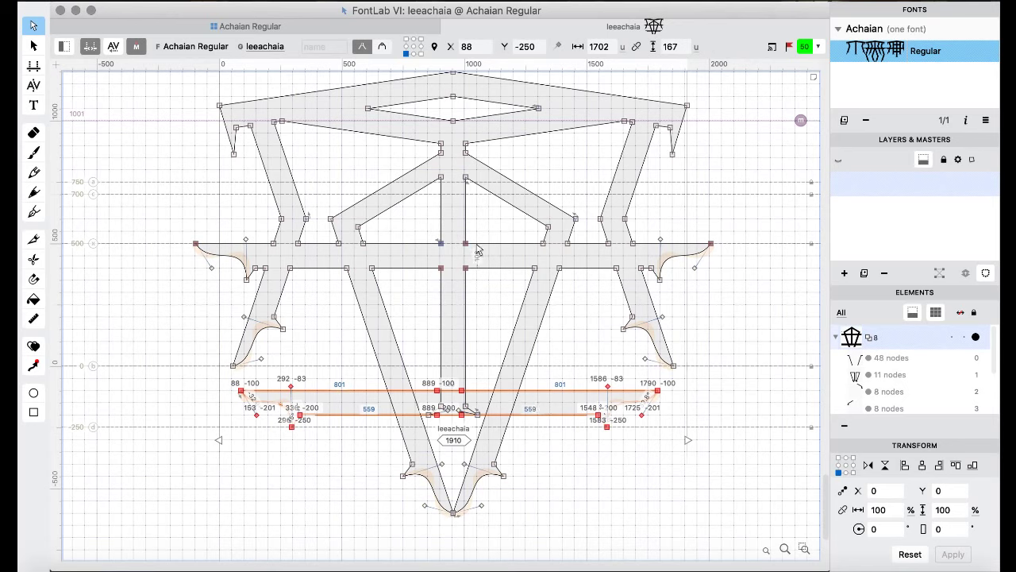
pyautogui.press('Left')
pyautogui.press('Left')
pyautogui.press('Left')
pyautogui.press('Right')
pyautogui.press('Right')
pyautogui.press('Right')
pyautogui.press('Right')
pyautogui.press('Right')
pyautogui.press('Right')
pyautogui.press('Right')
pyautogui.press('Right')
pyautogui.press('Right')
pyautogui.press('Right')
pyautogui.press('Right')
pyautogui.press('Right')
pyautogui.press('Right')
pyautogui.press('Right')
pyautogui.press('Right')
pyautogui.press('Right')
pyautogui.press('Right')
pyautogui.press('Right')
pyautogui.press('Right')
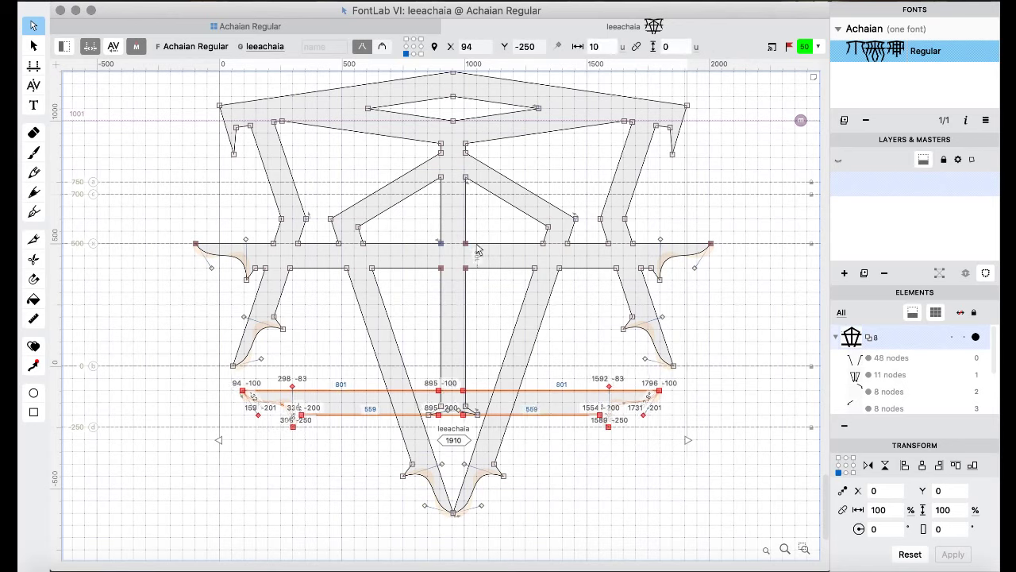
# - Merge all contours of leeachaia using Remove Overlap and delete the leg ends below the lower crossbar
pyautogui.press('super+a')
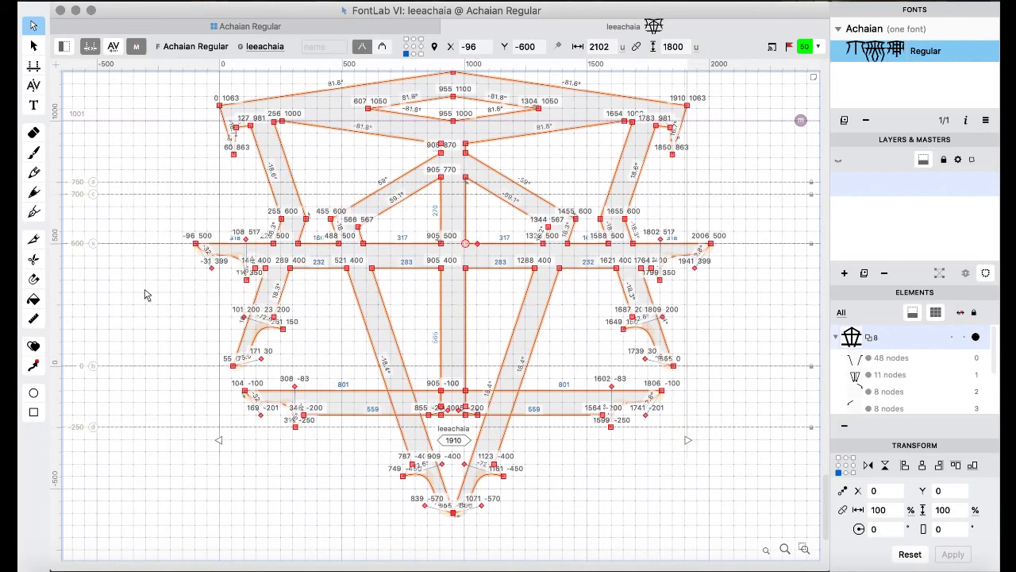
pyautogui.rightClick(148, 295)
pyautogui.moveTo(254, 97)
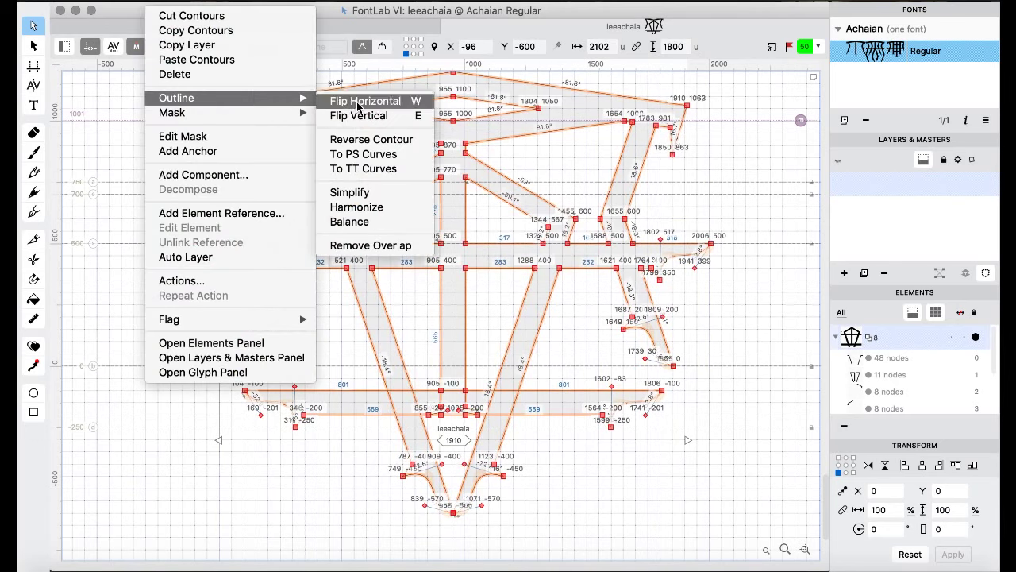
pyautogui.click(367, 245)
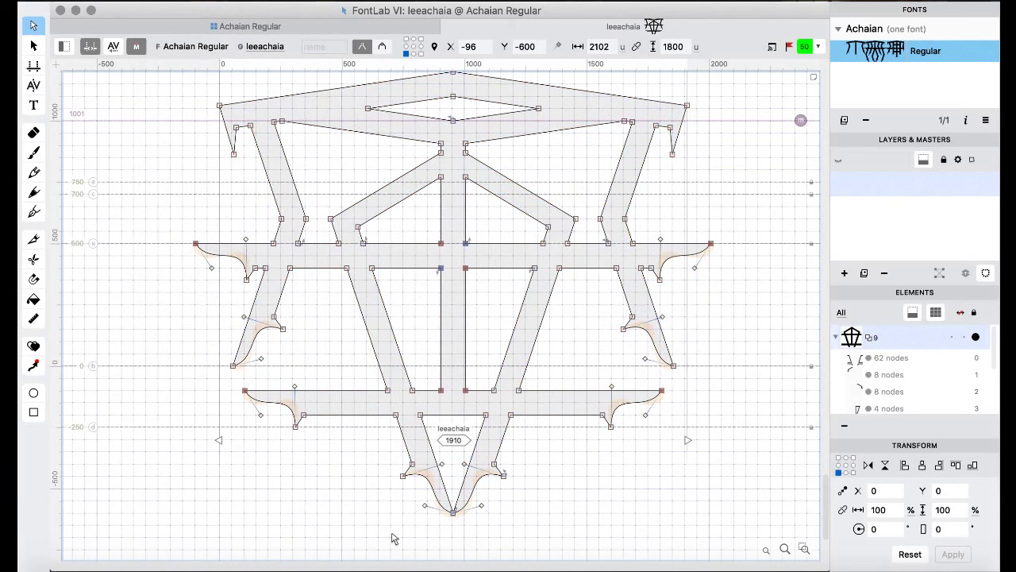
pyautogui.moveTo(394, 538); pyautogui.dragTo(530, 419)
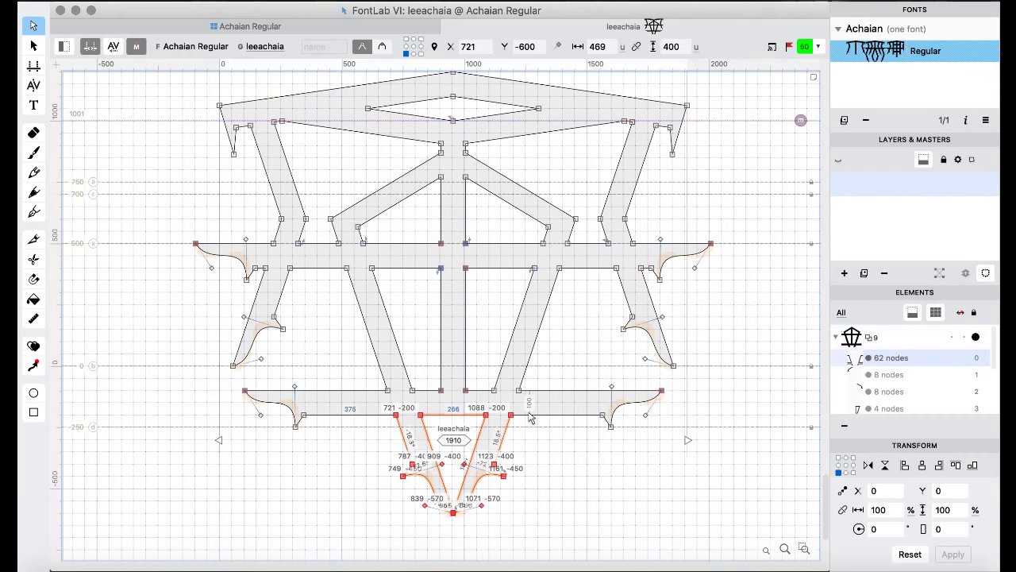
pyautogui.press('BackSpace')
# - Paste the lower crossbar into the leachaia glyph and shift it horizontally to X 104, centred on the middle stem
pyautogui.press('super+bracketright')
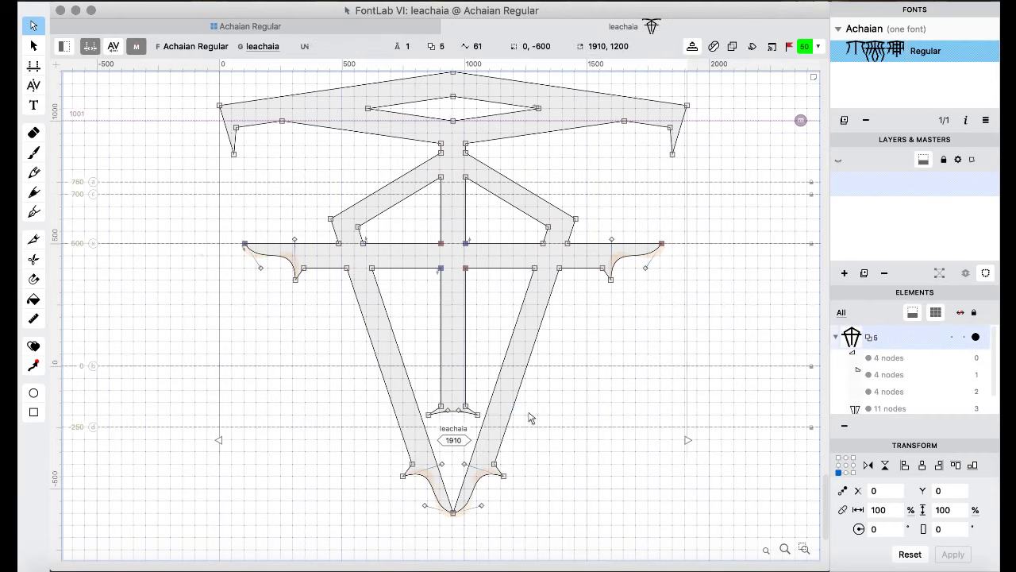
pyautogui.press('super+v')
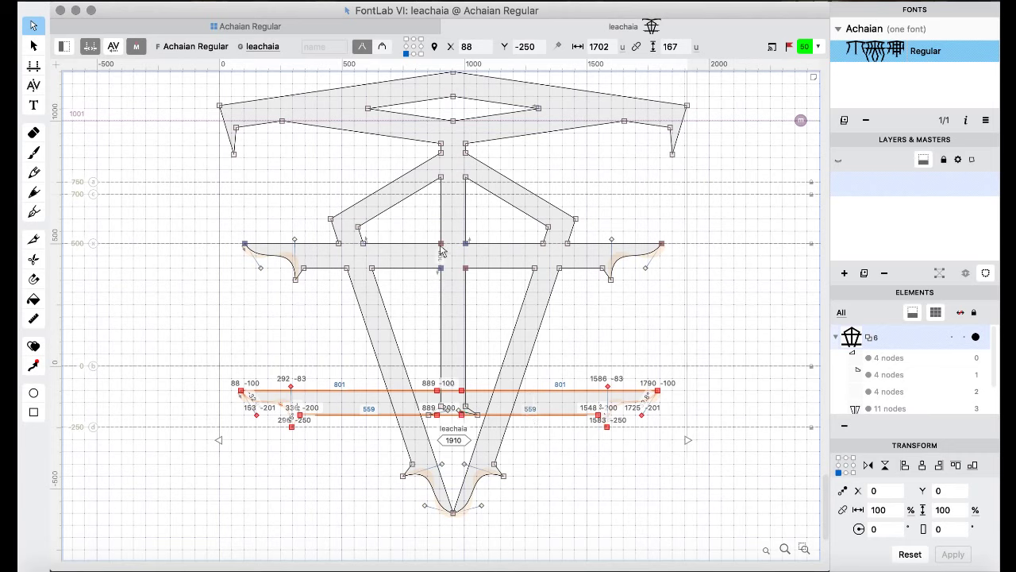
pyautogui.press('Left')
pyautogui.press('Left')
pyautogui.press('Left')
pyautogui.press('Left')
pyautogui.hotkey('shift', 'Right')
pyautogui.hotkey('shift', 'Right')
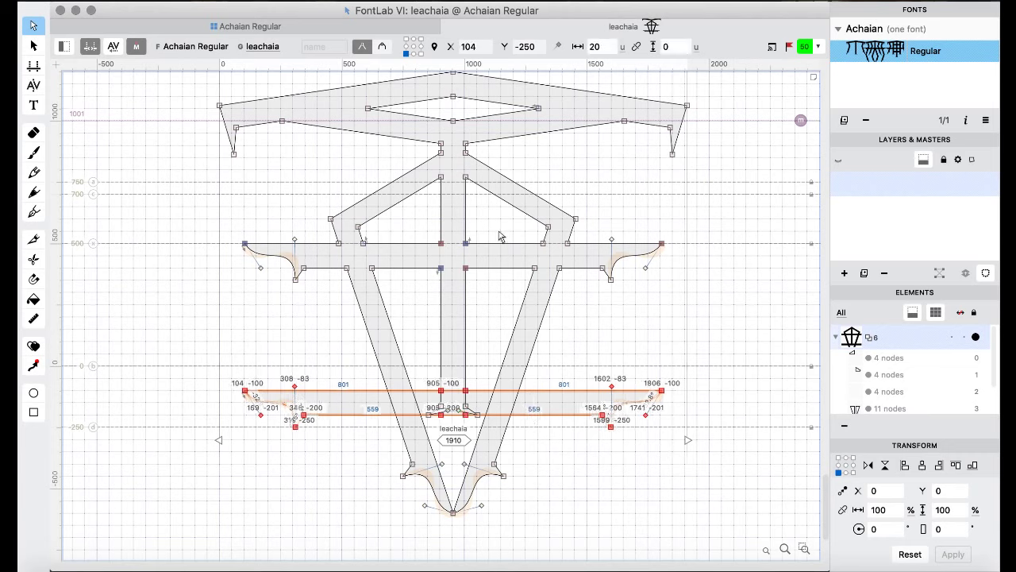
# - Merge all contours of leachaia using Remove Overlap and delete the leg ends below the lower crossbar
pyautogui.press('super+a')
pyautogui.rightClick(166, 304)
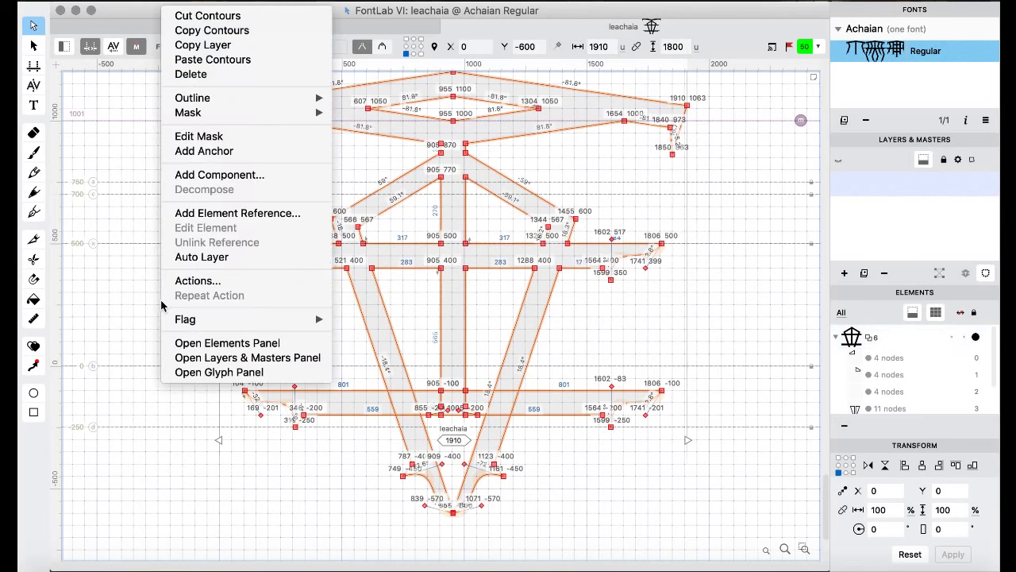
pyautogui.moveTo(242, 100)
pyautogui.click(390, 248)
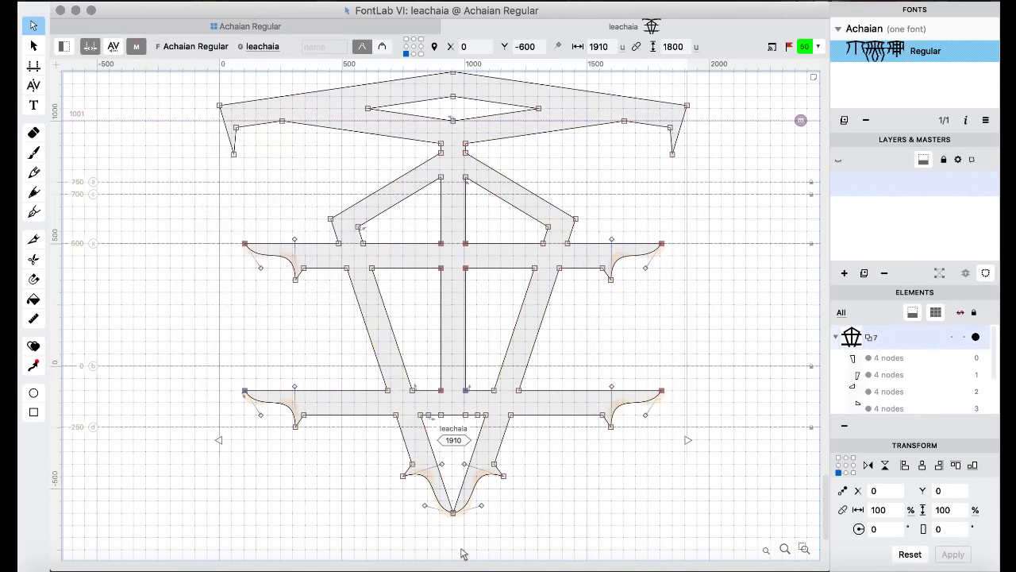
pyautogui.moveTo(385, 533); pyautogui.dragTo(523, 418)
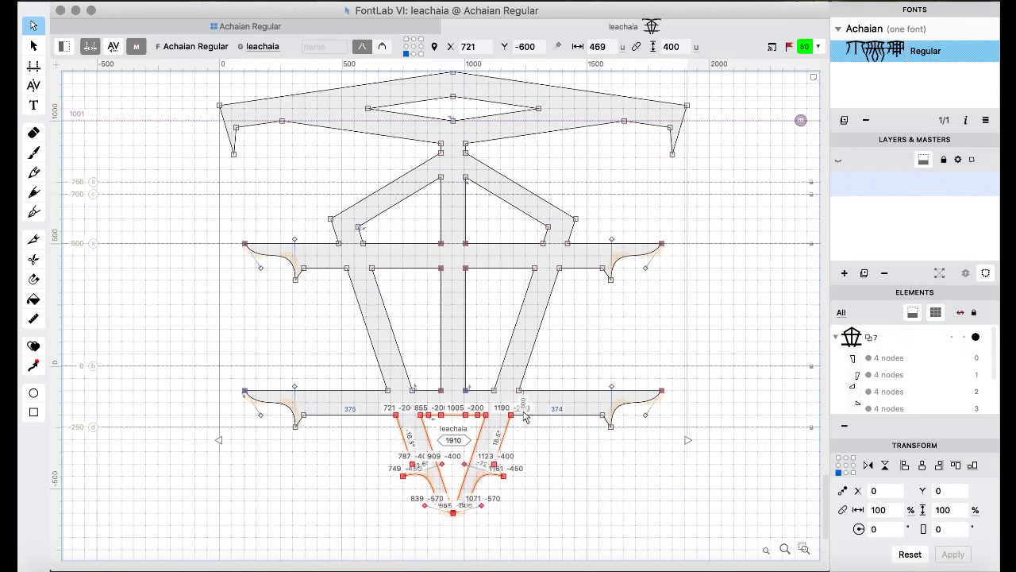
pyautogui.press('BackSpace')
# - Paste the lower crossbar into the liiachaia glyph and shift it horizontally to X -124, centred on the middle stem
pyautogui.press('super+bracketright')
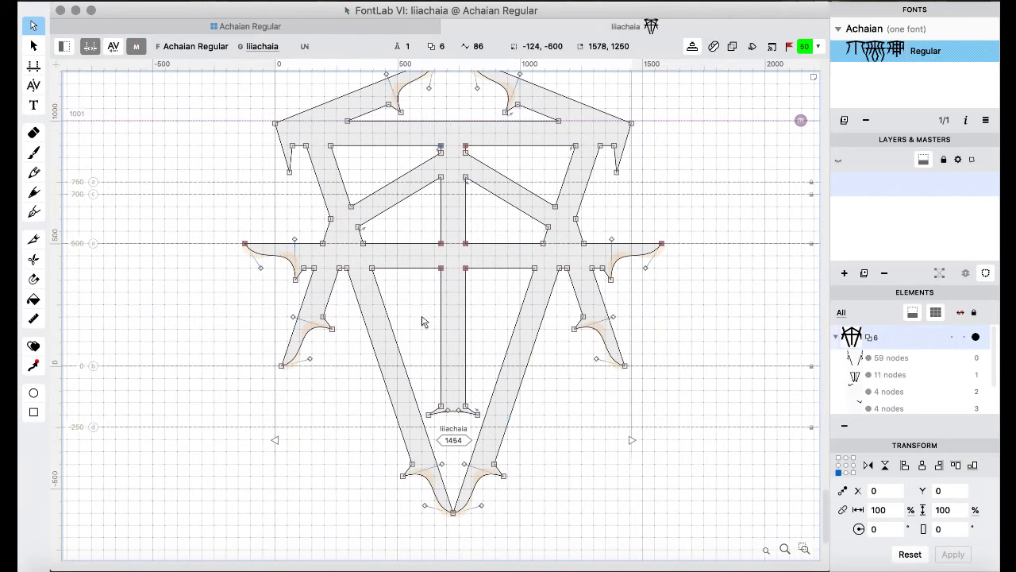
pyautogui.press('super+v')
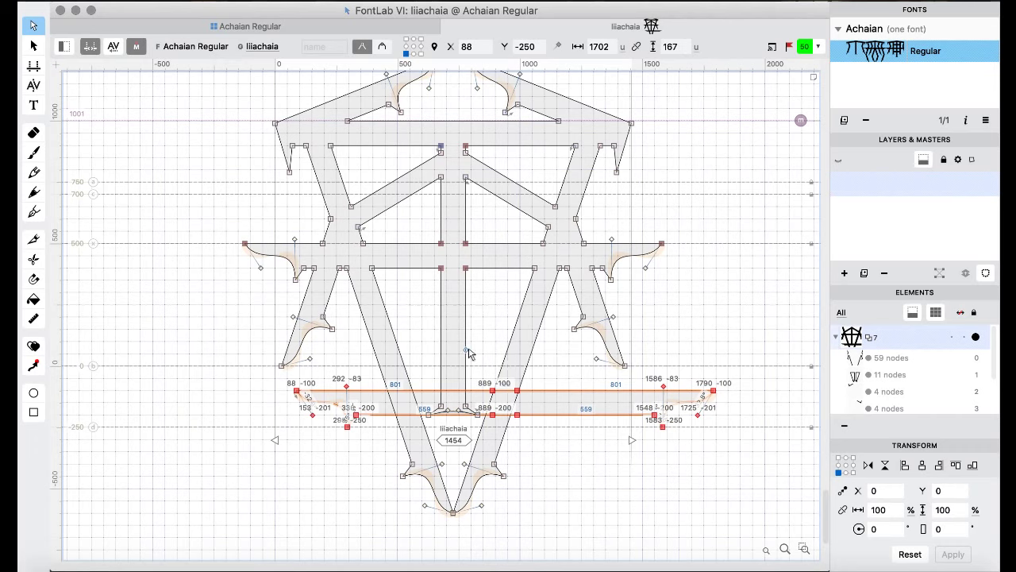
pyautogui.press('shift+super+Left')
pyautogui.press('shift+super+Left')
pyautogui.hotkey('shift', 'Left')
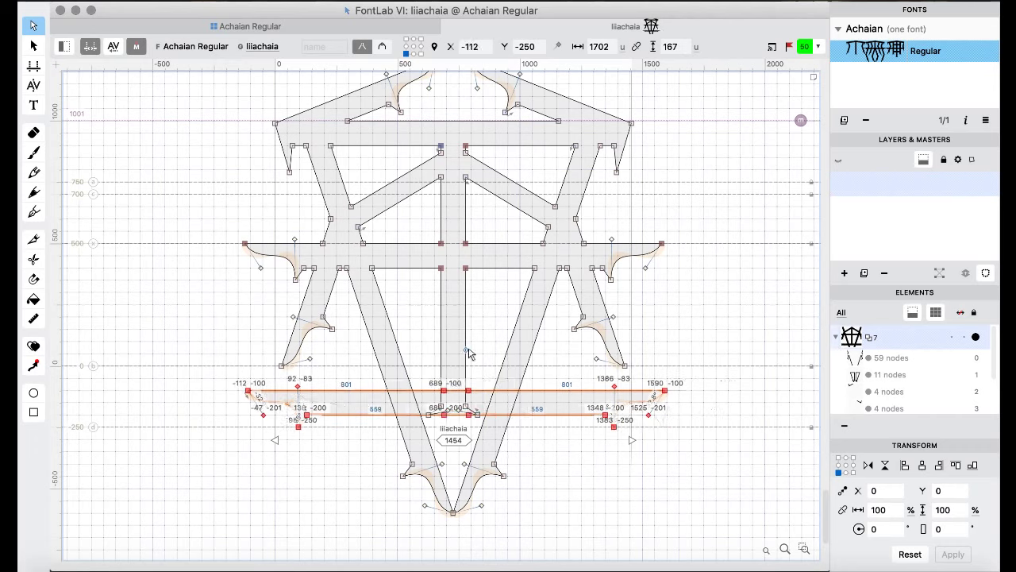
pyautogui.press('Left')
pyautogui.press('Left')
# - Merge all contours of liiachaia using Remove Overlap and delete the leg ends below the lower crossbar
pyautogui.press('super+a')
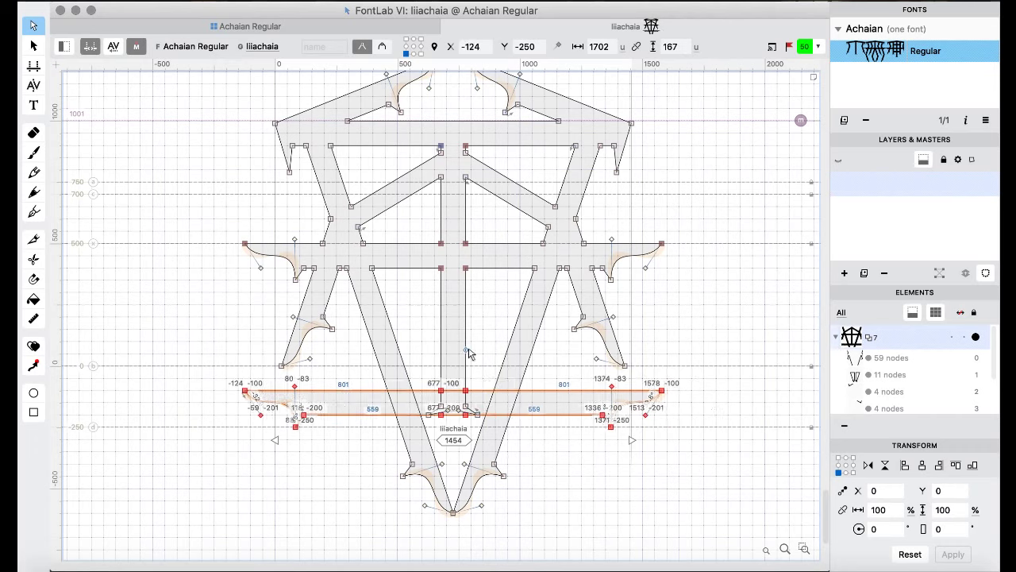
pyautogui.rightClick(176, 274)
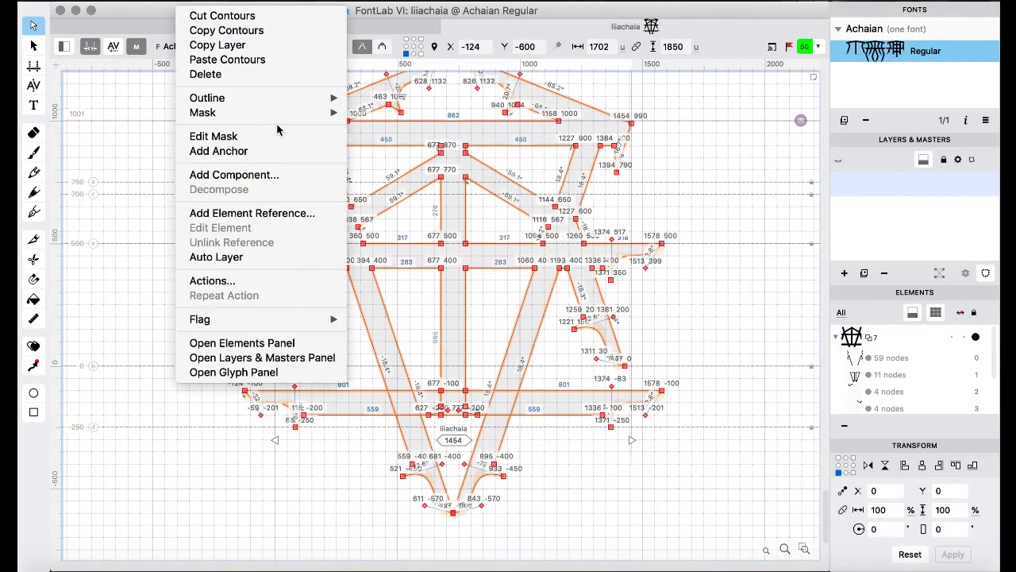
pyautogui.moveTo(282, 98)
pyautogui.click(415, 244)
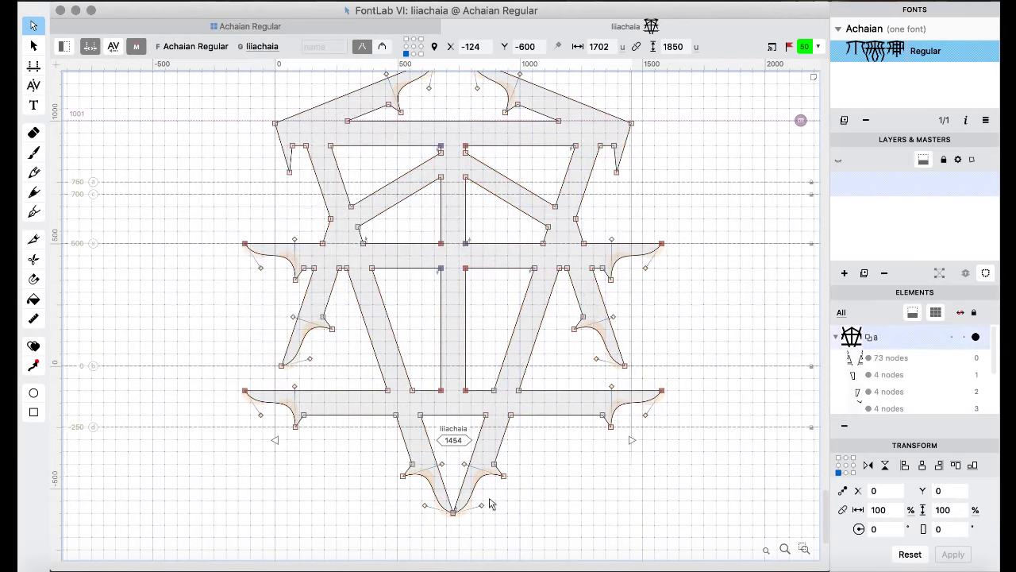
pyautogui.moveTo(376, 531); pyautogui.dragTo(536, 411)
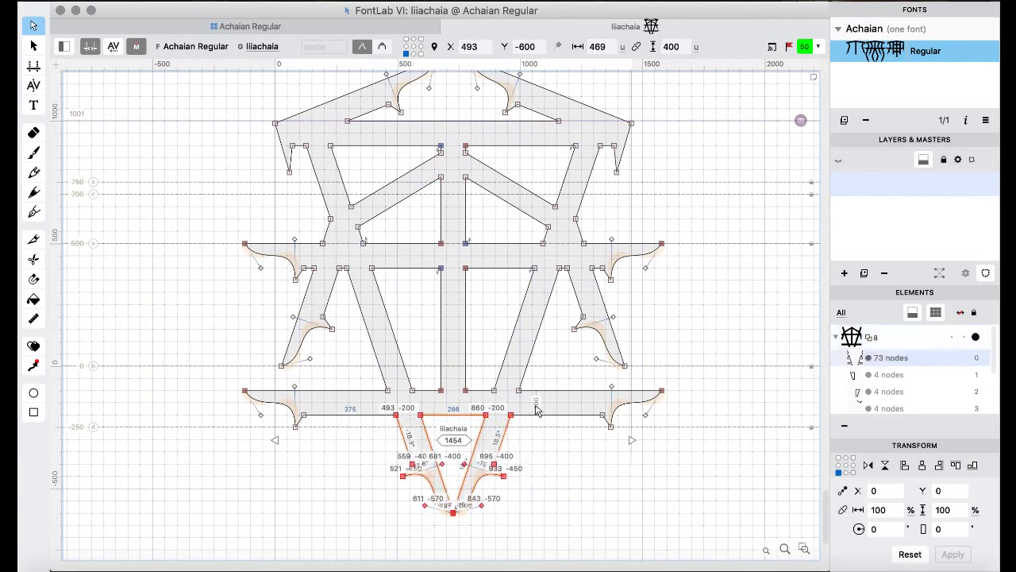
pyautogui.press('BackSpace')
# - Paste the lower crossbar into the liachaia glyph and shift it horizontally to X -124, centred on the middle stem
pyautogui.press('super+bracketleft')
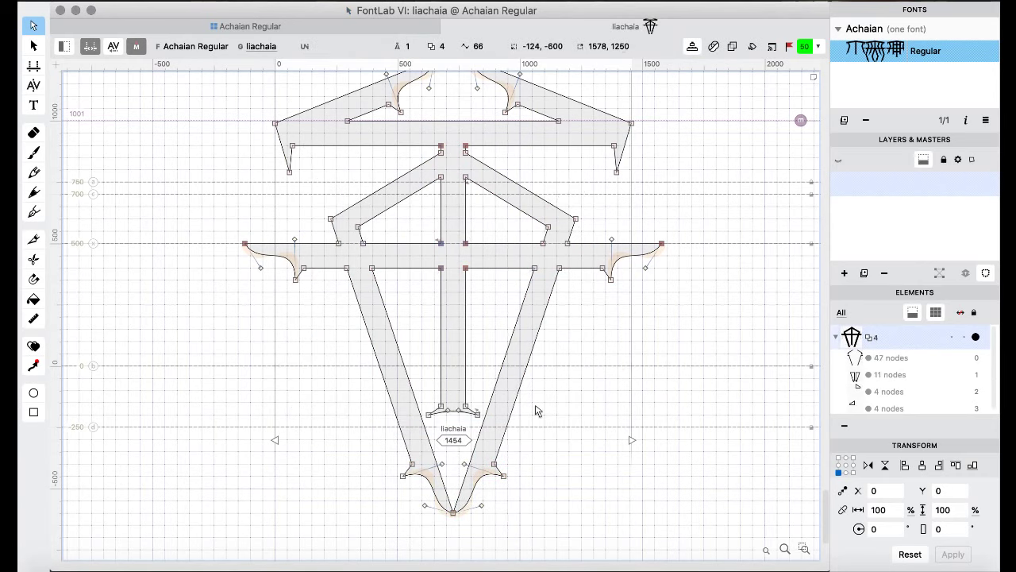
pyautogui.press('super+v')
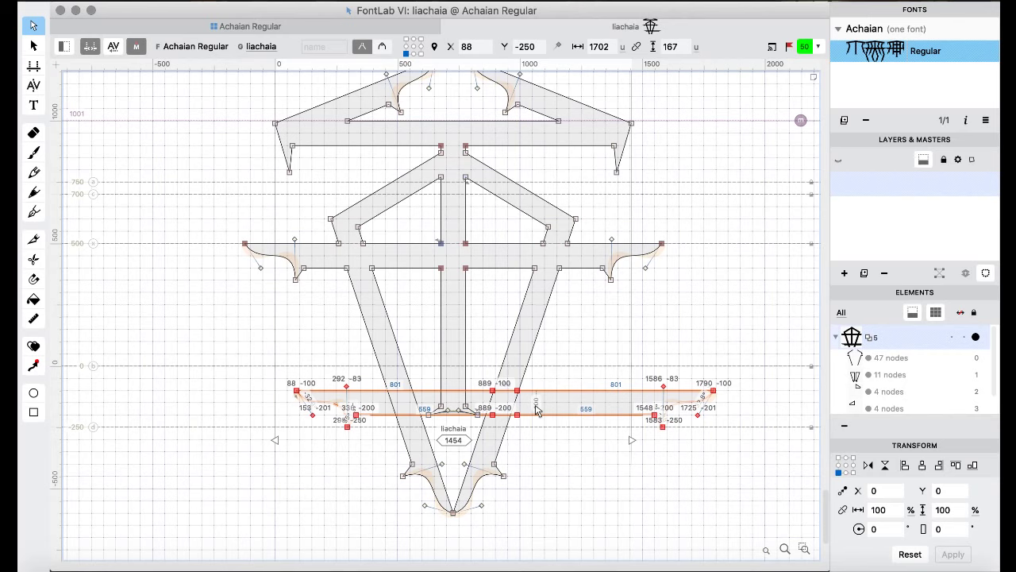
pyautogui.press('super+Left')
pyautogui.press('super+Left')
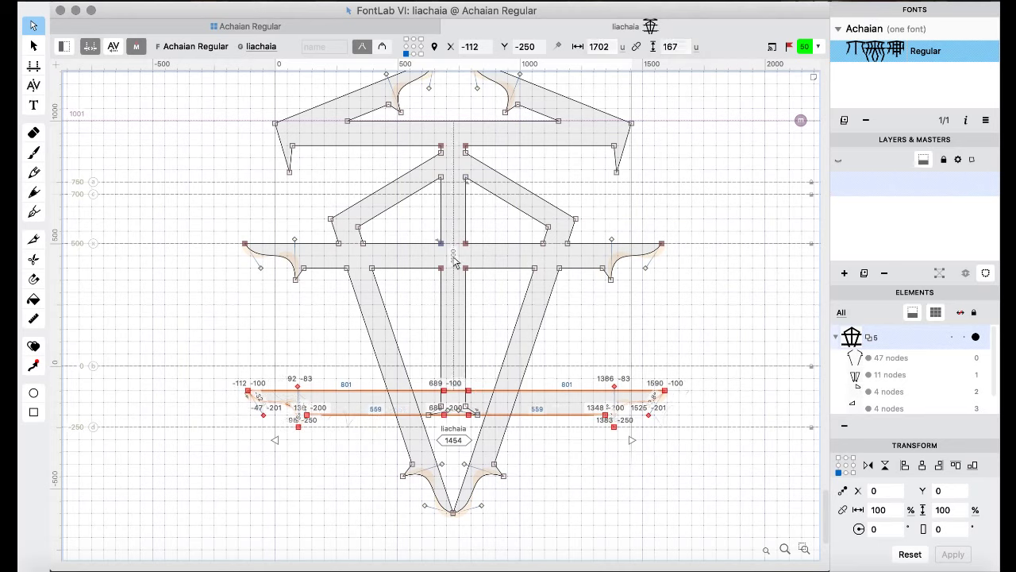
pyautogui.press('Left')
pyautogui.press('Left')
pyautogui.hotkey('shift', 'Left')
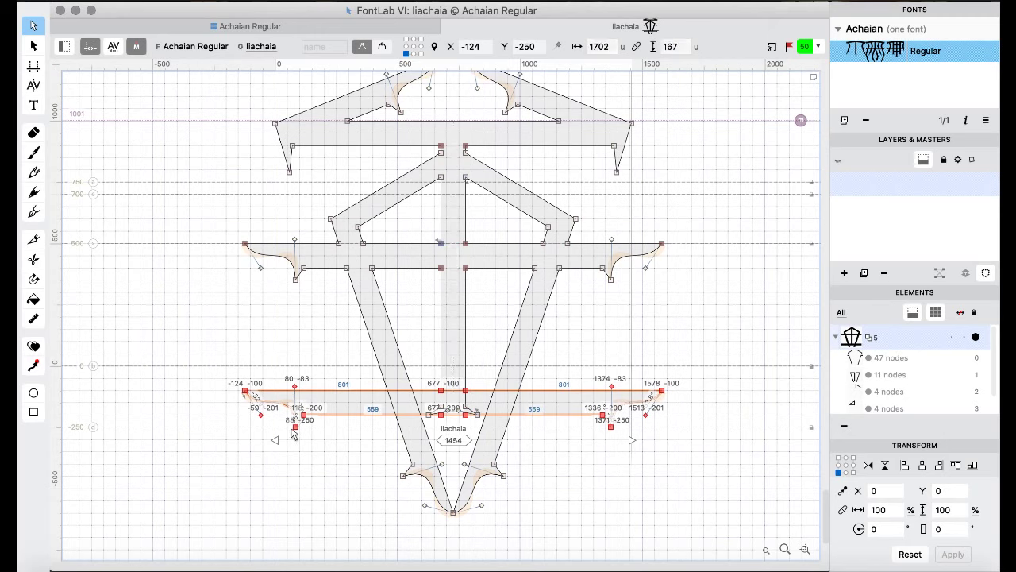
# - Merge all contours of liachaia using Remove Overlap and delete the leg ends below the lower crossbar
pyautogui.press('super+a')
pyautogui.rightClick(203, 321)
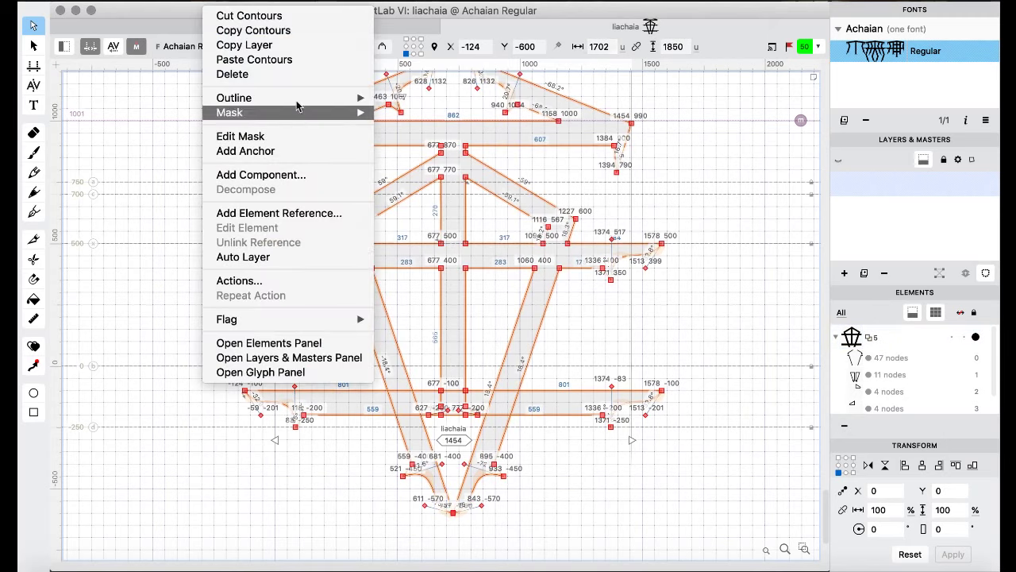
pyautogui.moveTo(302, 98)
pyautogui.click(436, 246)
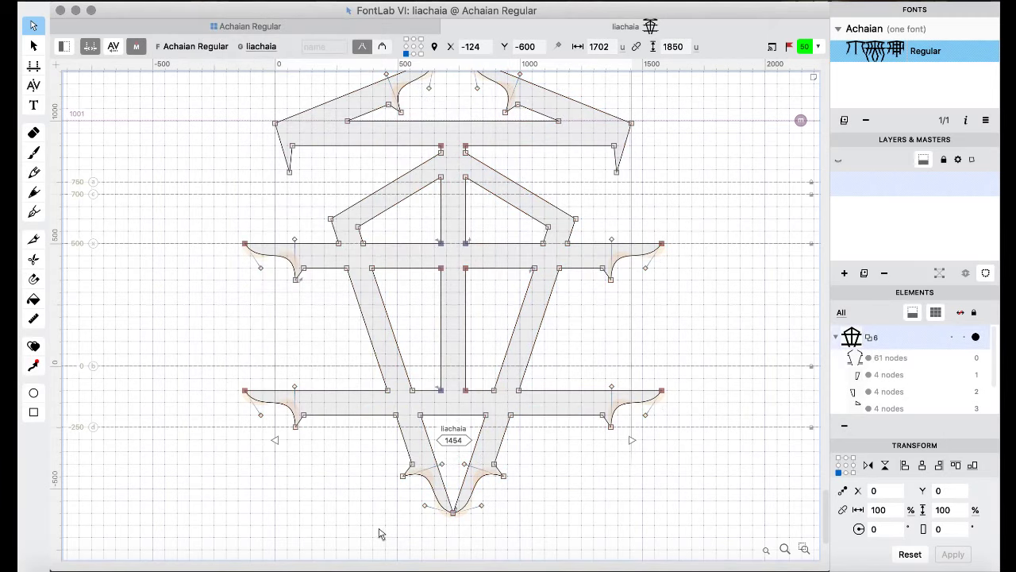
pyautogui.moveTo(371, 531); pyautogui.dragTo(528, 405)
pyautogui.press('Delete')
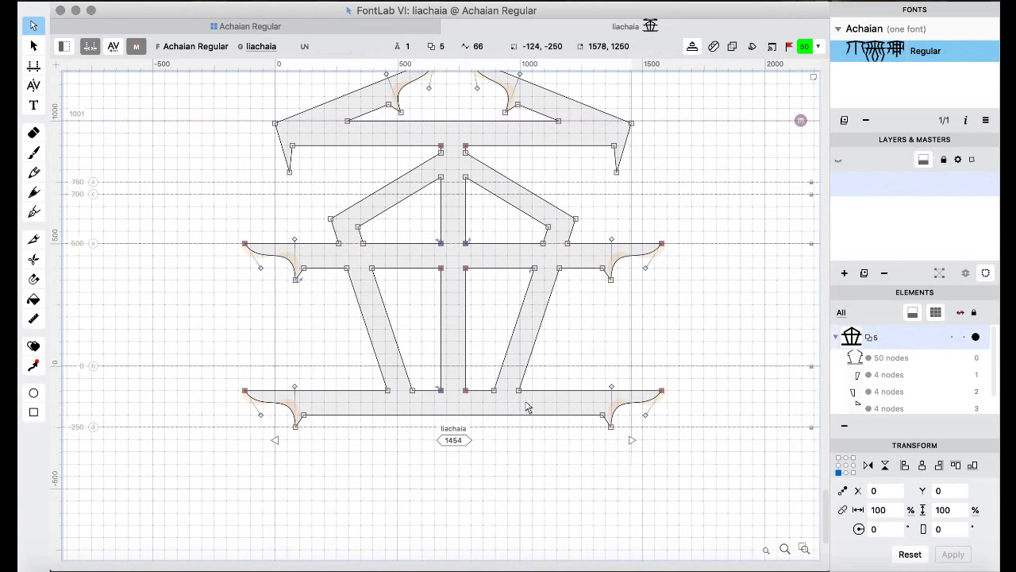
# - Paste the lower crossbar into the looachaia glyph and shift it horizontally to X -85, centred on the middle stem
pyautogui.press('super+bracketright')
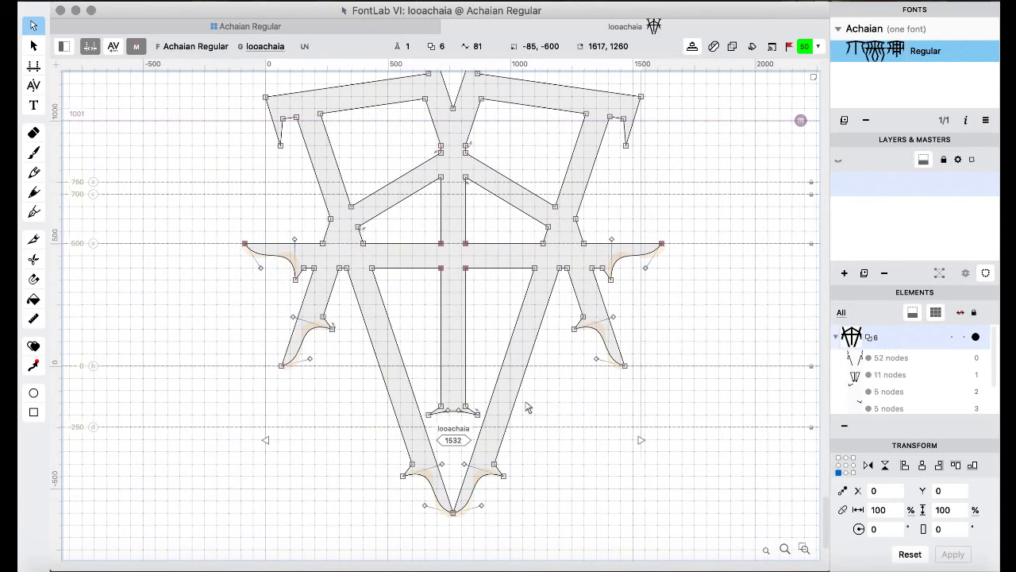
pyautogui.press('super+v')
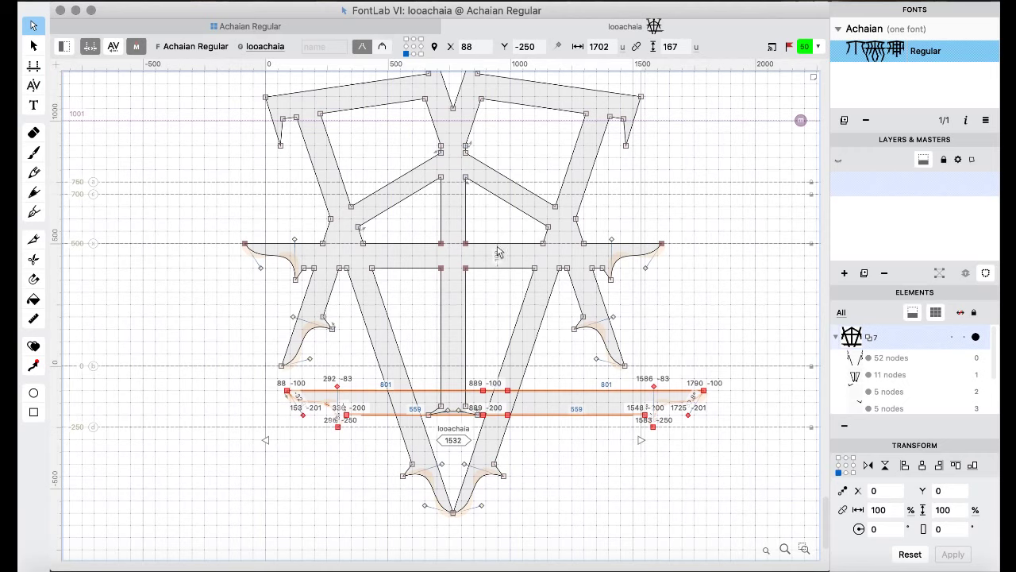
pyautogui.press('Left')
pyautogui.press('Left')
pyautogui.press('Left')
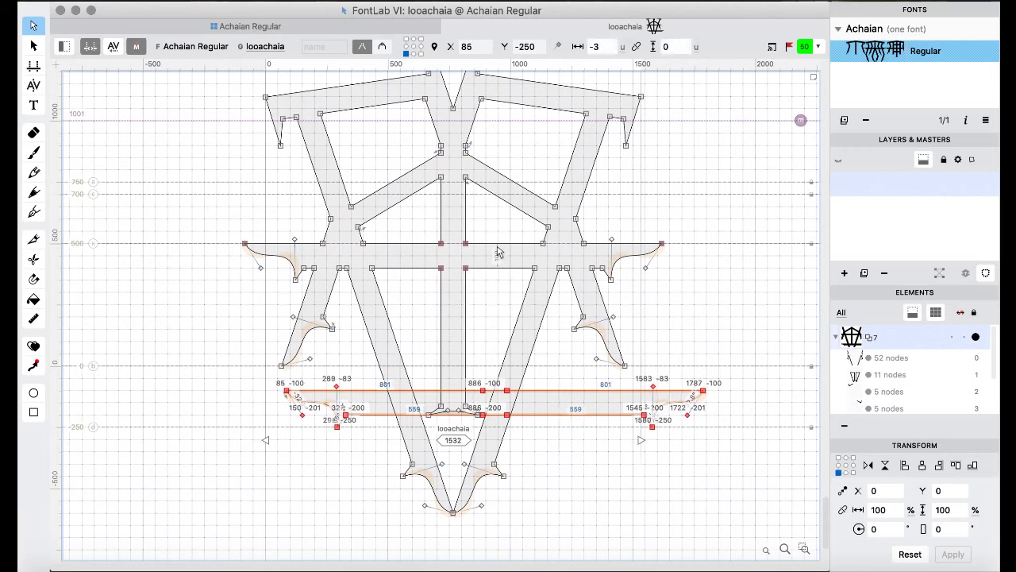
pyautogui.press('shift+super+Left')
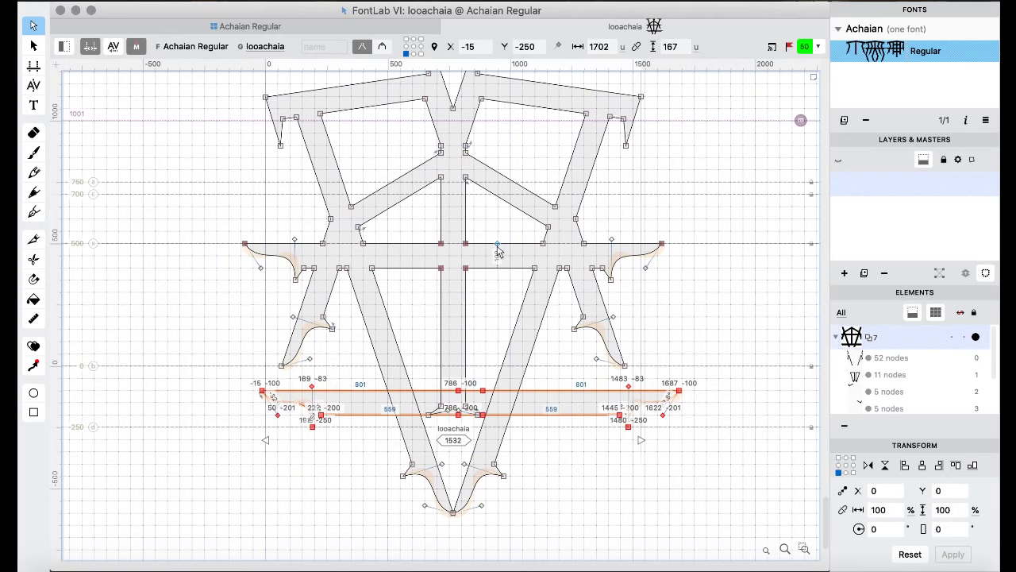
pyautogui.hotkey('shift', 'Right')
pyautogui.hotkey('shift', 'Right')
pyautogui.hotkey('shift', 'Right')
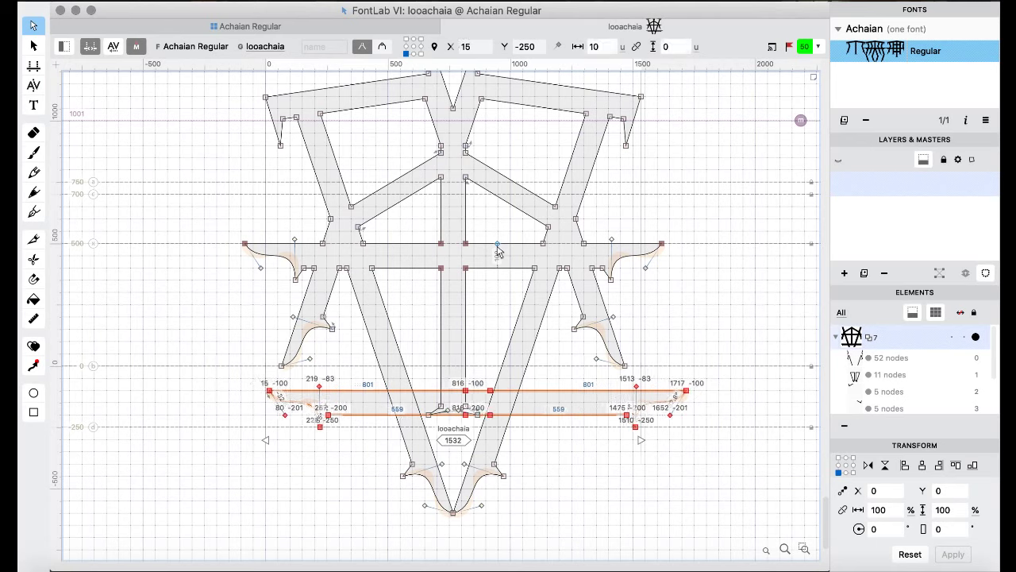
pyautogui.press('super+shift+Left')
# - Merge all contours of looachaia using Remove Overlap and delete the leg ends below the lower crossbar
pyautogui.press('super+a')
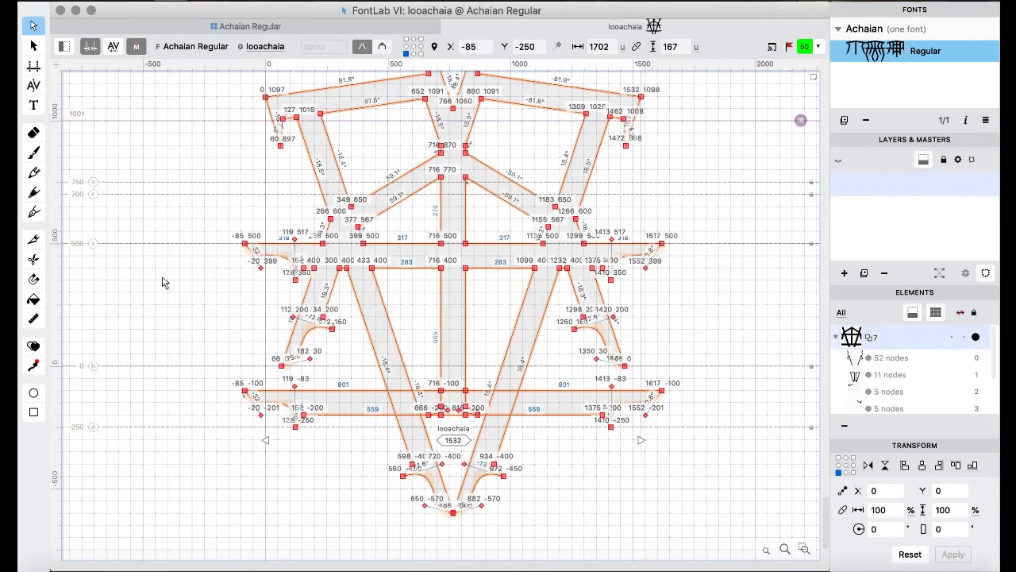
pyautogui.rightClick(162, 283)
pyautogui.moveTo(227, 97)
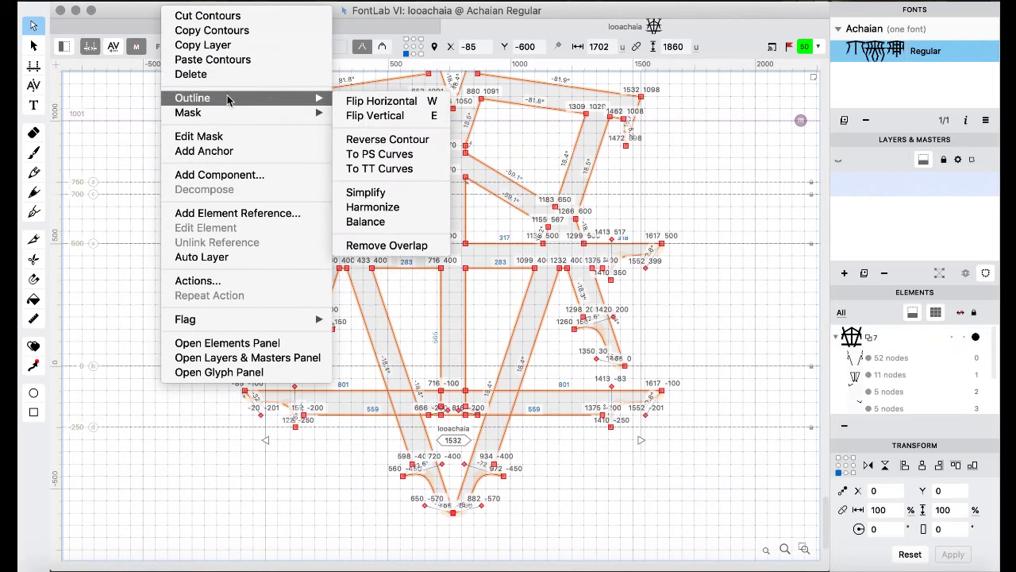
pyautogui.click(389, 245)
pyautogui.moveTo(394, 529); pyautogui.dragTo(509, 410)
pyautogui.press('BackSpace')
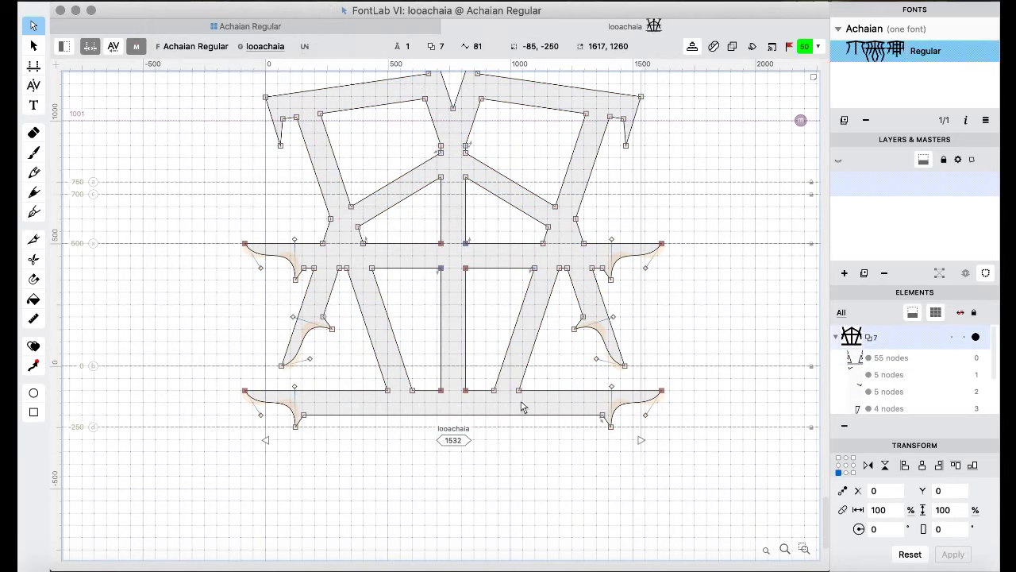
# - Look through the l-series glyphs for those still lacking the lower crossbar and open loachaia
pyautogui.press('super+bracketright')
pyautogui.press('super+bracketright')
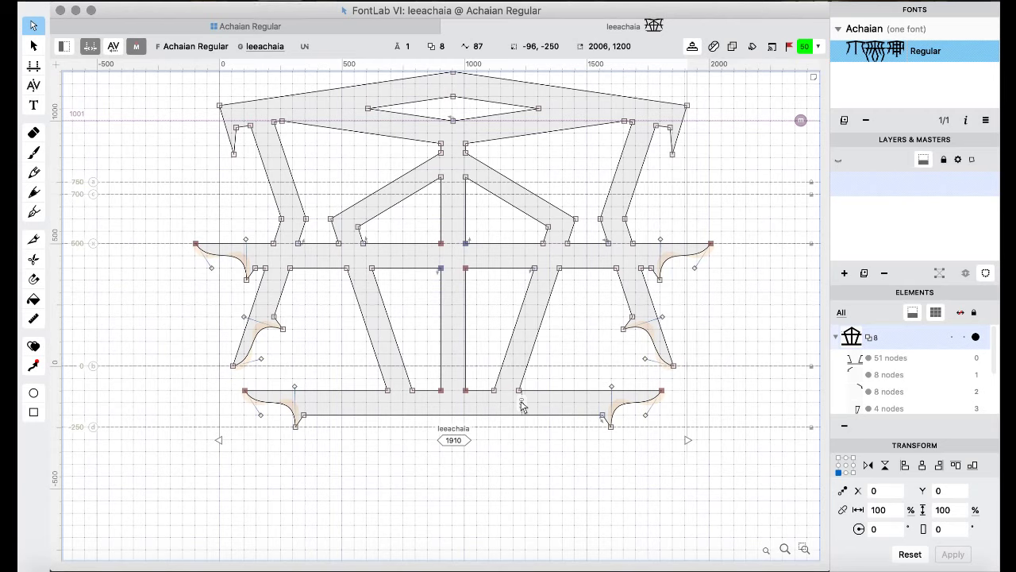
pyautogui.press('super+bracketright')
pyautogui.press('super+bracketright')
pyautogui.press('super+bracketright')
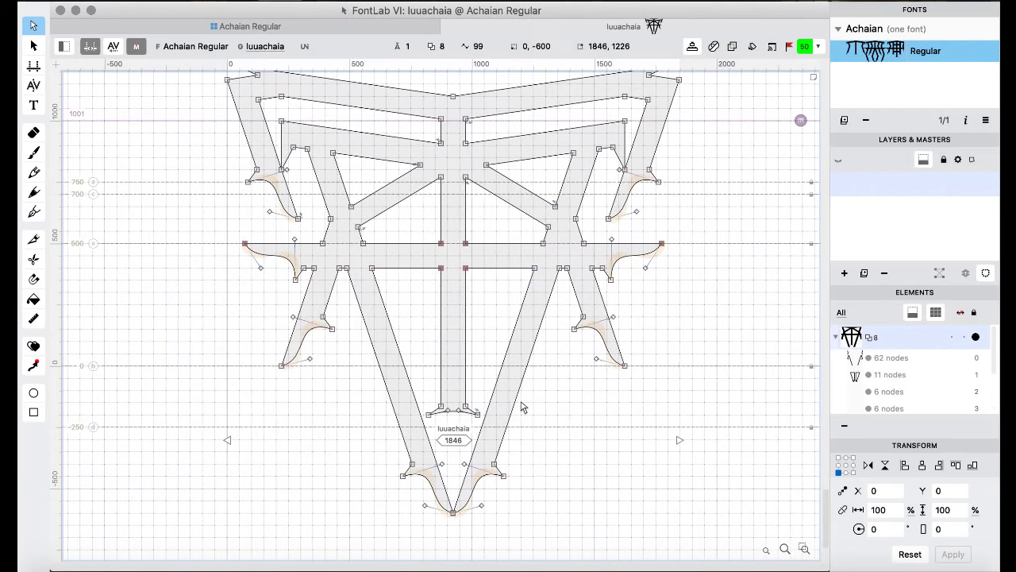
pyautogui.press('super+bracketright')
pyautogui.press('super+bracketright')
pyautogui.press('super+bracketright')
pyautogui.press('super+bracketright')
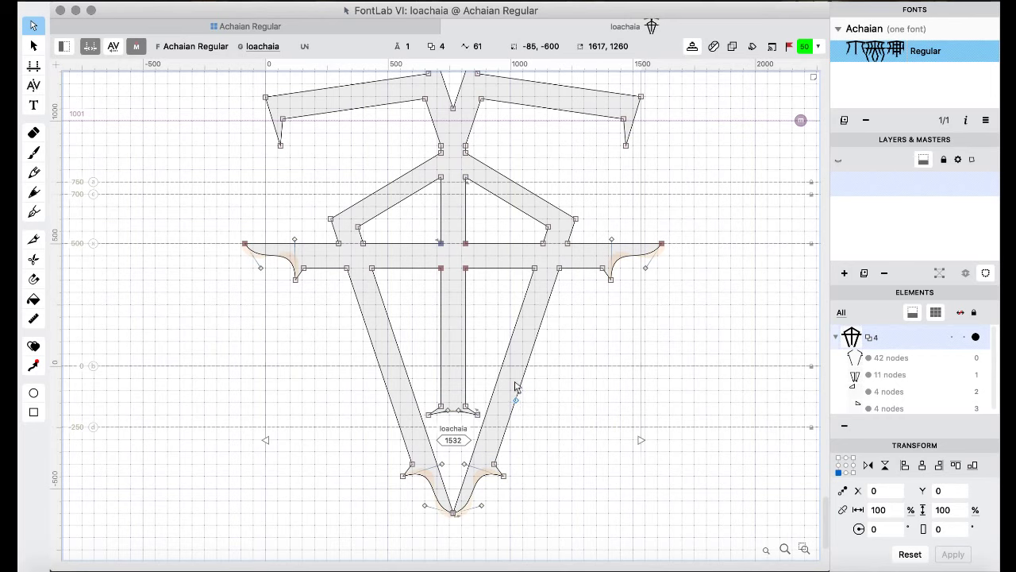
# - Paste the lower crossbar into the loachaia glyph and shift it horizontally to X -85, centred on the middle stem
pyautogui.press('super+v')
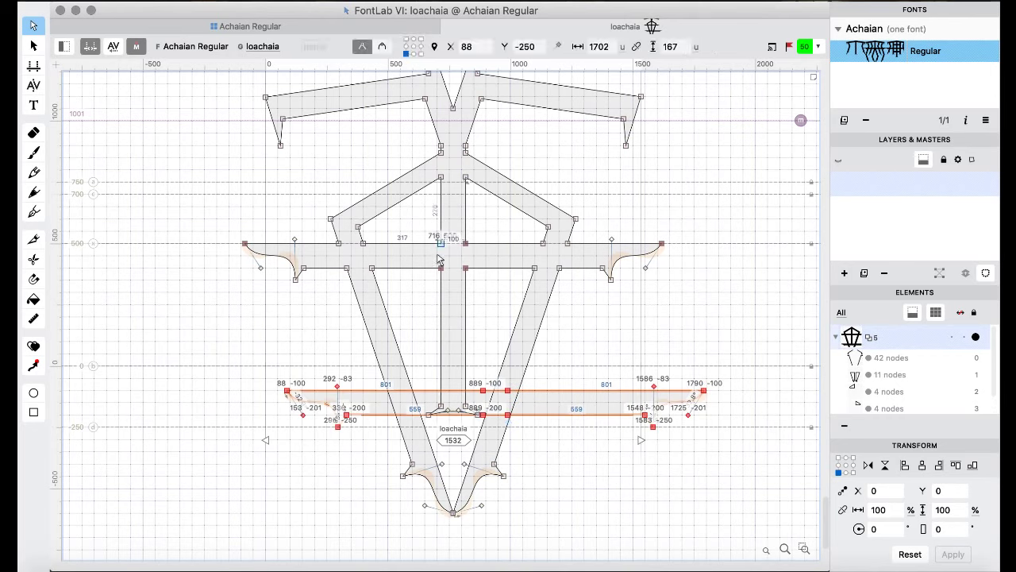
pyautogui.press('Left')
pyautogui.press('Left')
pyautogui.press('Left')
pyautogui.hotkey('shift', 'Right')
pyautogui.hotkey('shift', 'Right')
pyautogui.hotkey('shift', 'Right')
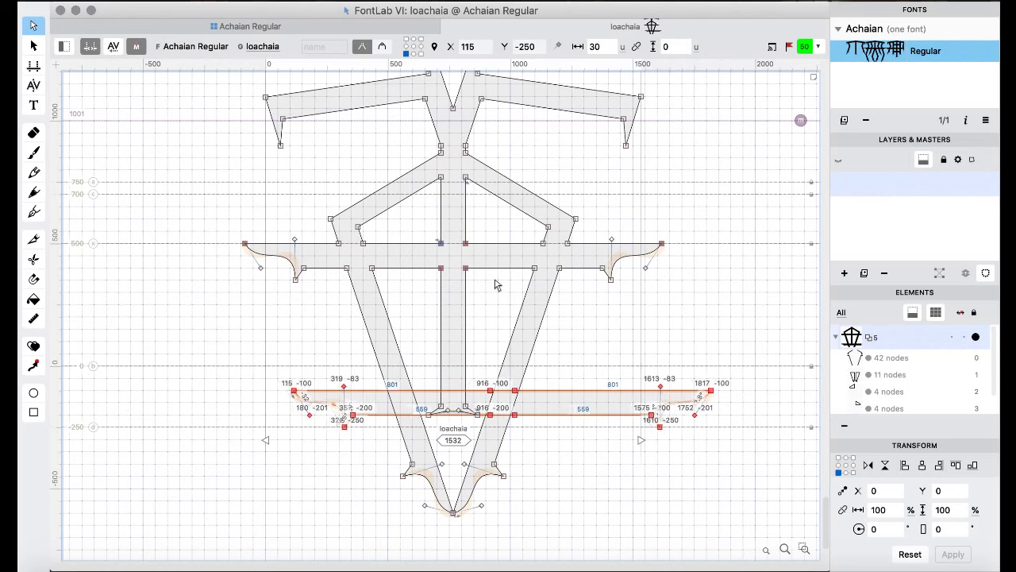
pyautogui.press('super+shift+Left')
pyautogui.press('super+shift+Left')
# - Merge all contours of loachaia using Remove Overlap and delete the leg ends below the lower crossbar
pyautogui.press('super+a')
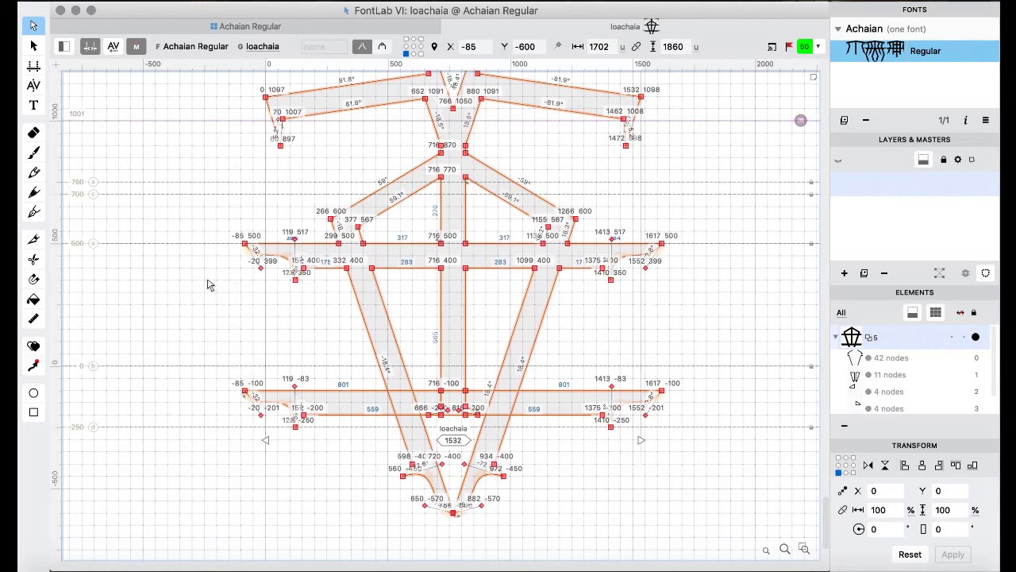
pyautogui.rightClick(159, 283)
pyautogui.moveTo(220, 99)
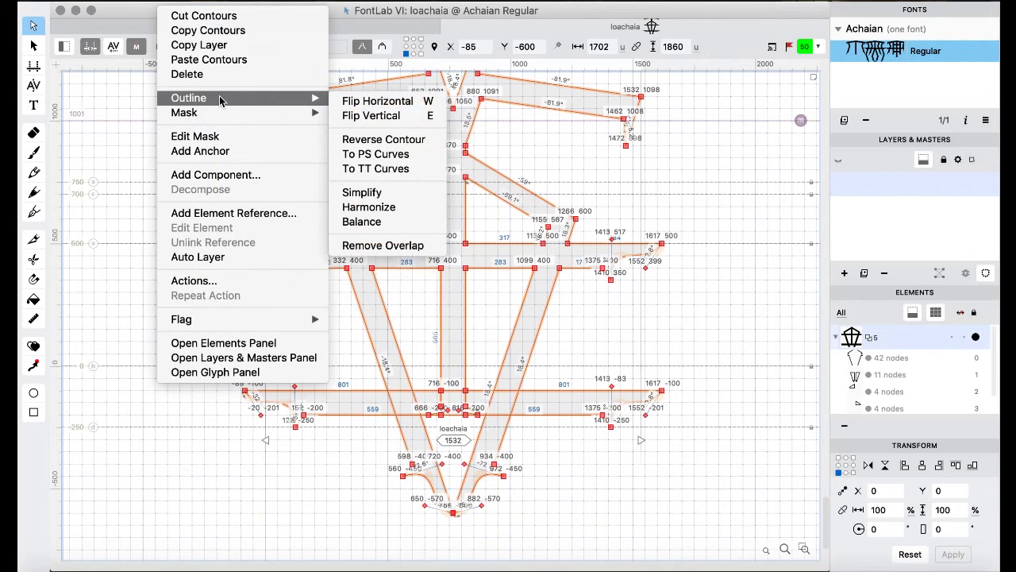
pyautogui.click(382, 245)
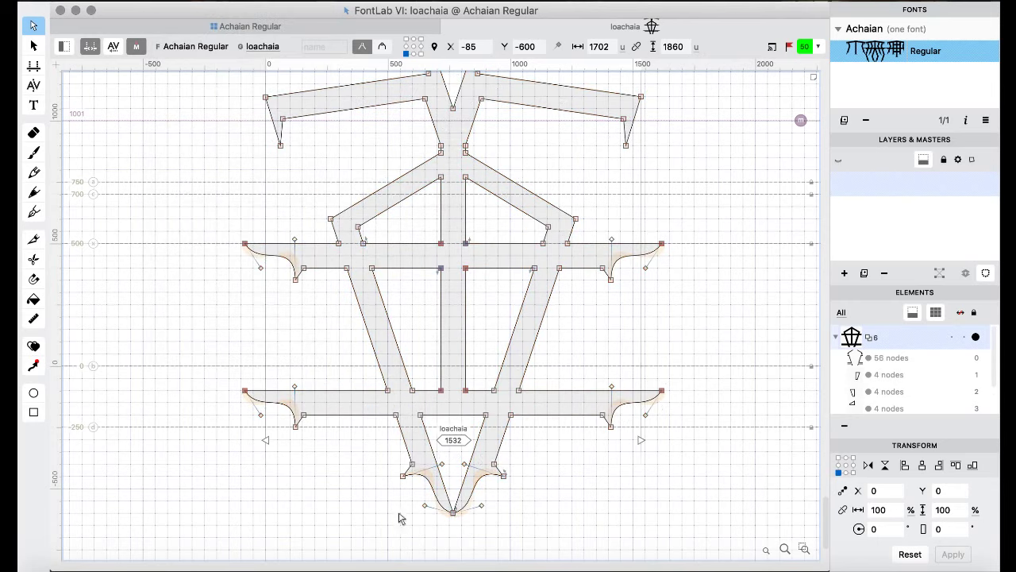
pyautogui.moveTo(370, 527); pyautogui.dragTo(533, 406)
pyautogui.press('Delete')
# - Paste the lower crossbar into the luuachaia glyph and shift it horizontally to X 72, centred on the middle stem
pyautogui.press('super+bracketright')
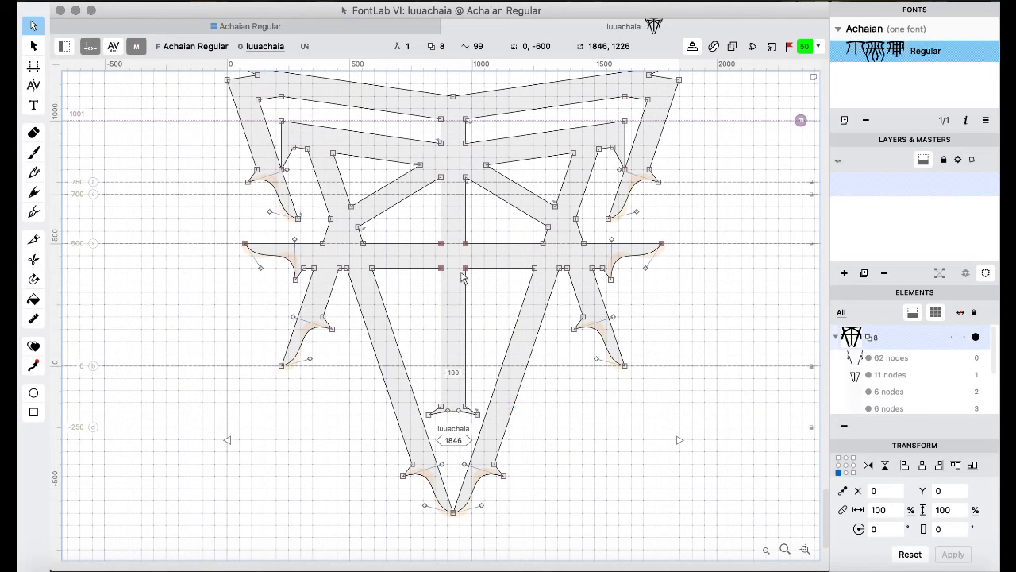
pyautogui.press('super+v')
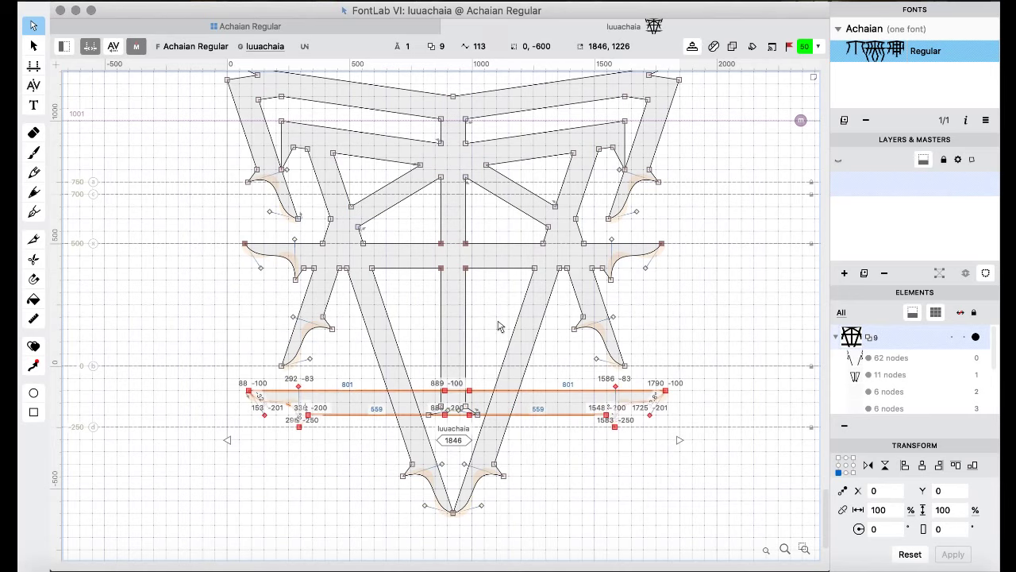
pyautogui.press('Left')
pyautogui.press('Left')
pyautogui.press('Left')
pyautogui.press('Left')
pyautogui.press('Left')
pyautogui.press('Left')
pyautogui.press('Left')
pyautogui.press('Left')
pyautogui.press('Left')
pyautogui.press('Left')
pyautogui.press('Left')
pyautogui.press('Left')
pyautogui.press('Left')
pyautogui.press('Left')
pyautogui.press('Left')
pyautogui.press('Left')
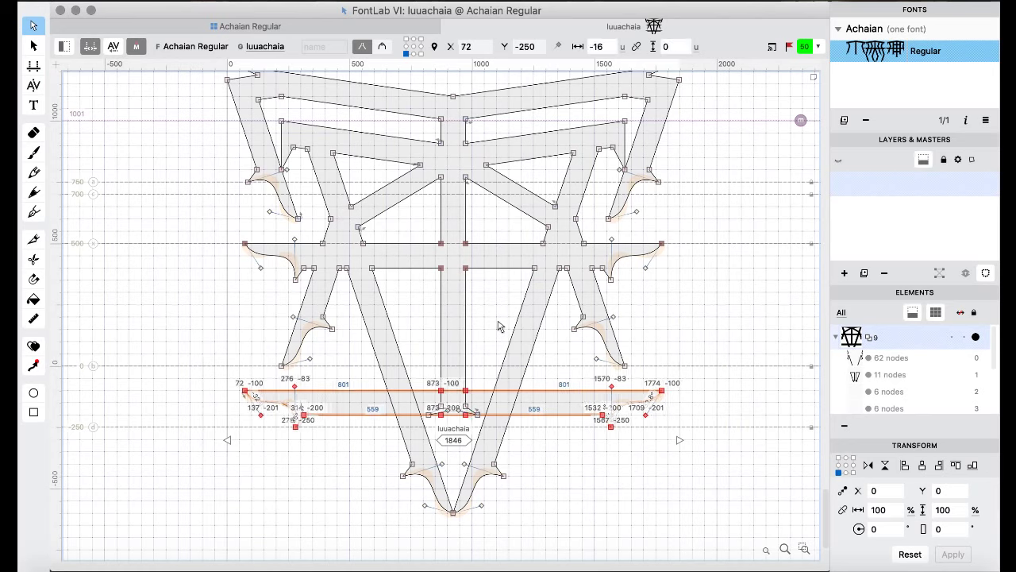
# - Merge all contours of luuachaia using Remove Overlap and delete the leg ends below the lower crossbar
pyautogui.press('super+a')
pyautogui.rightClick(167, 274)
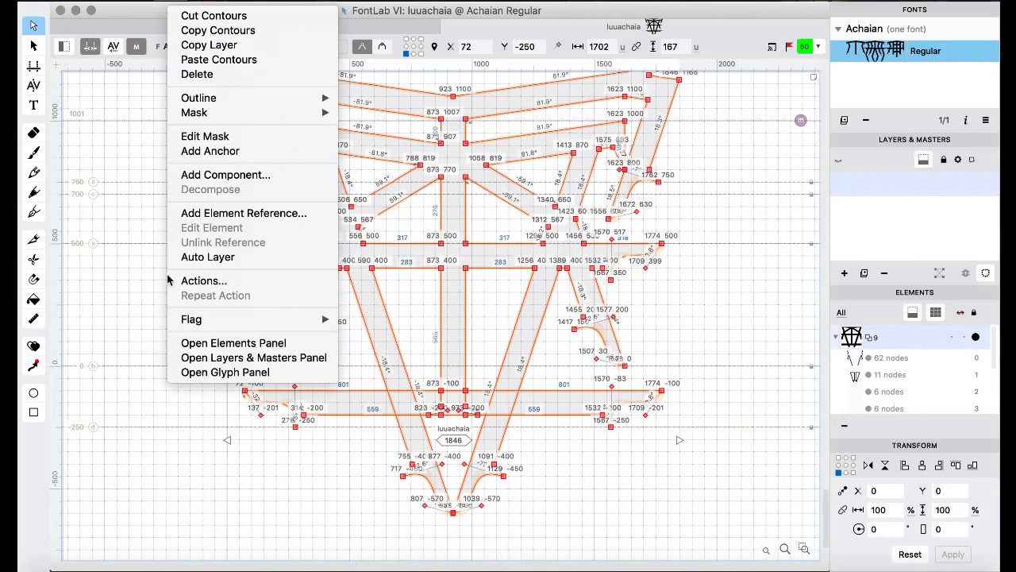
pyautogui.moveTo(270, 98)
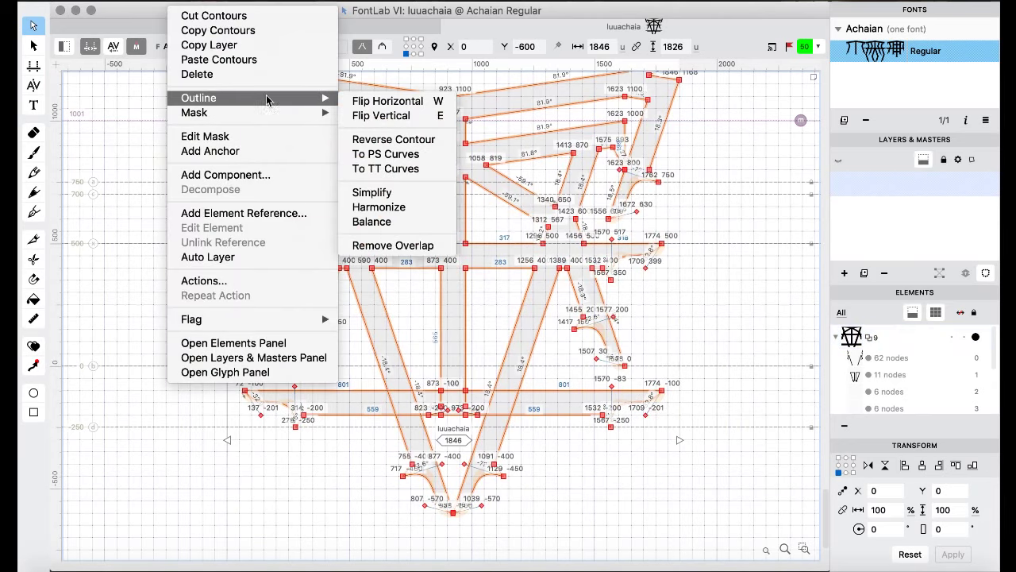
pyautogui.click(398, 247)
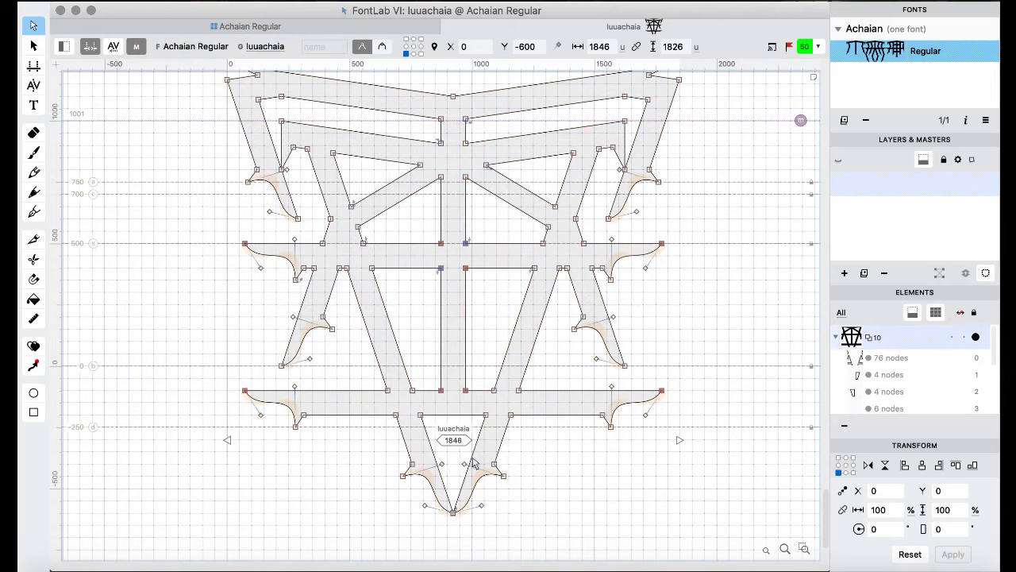
pyautogui.moveTo(386, 511); pyautogui.dragTo(531, 405)
# - Paste the lower crossbar into the luachaia glyph and shift it horizontally to X -151, centred on the middle stem
pyautogui.press('super+bracketright')
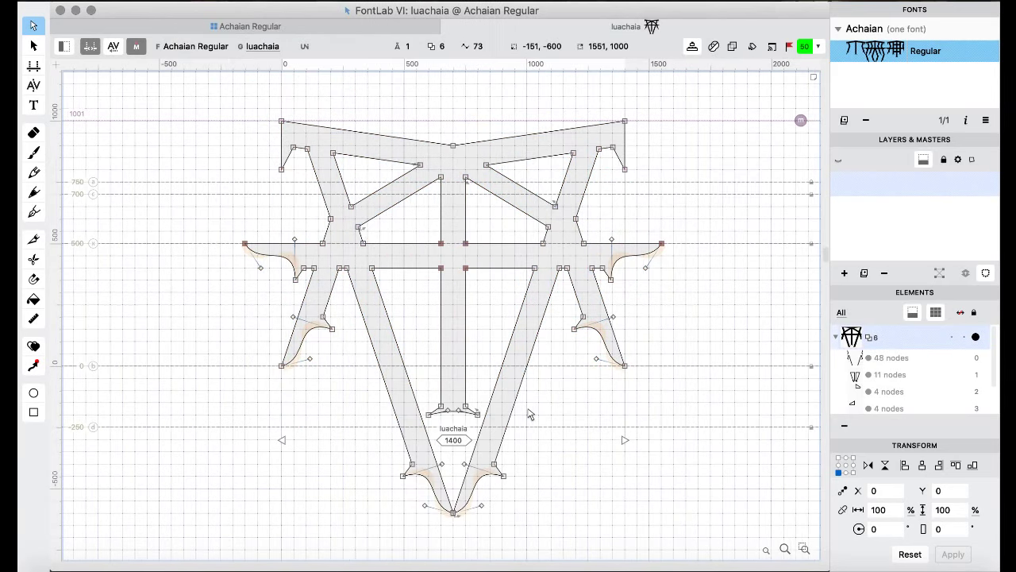
pyautogui.press('super+v')
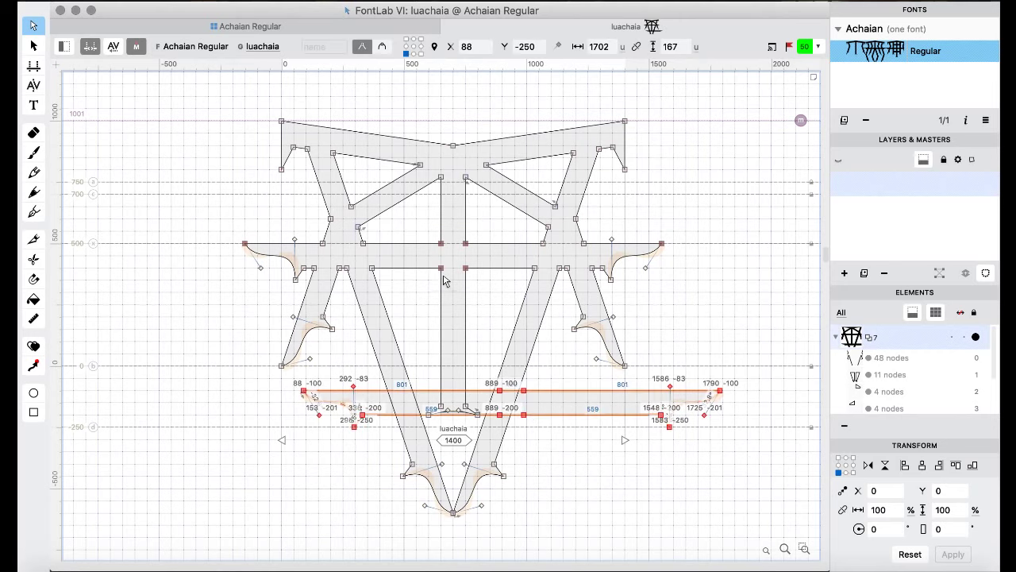
pyautogui.press('shift+super+Left')
pyautogui.press('shift+super+Left')
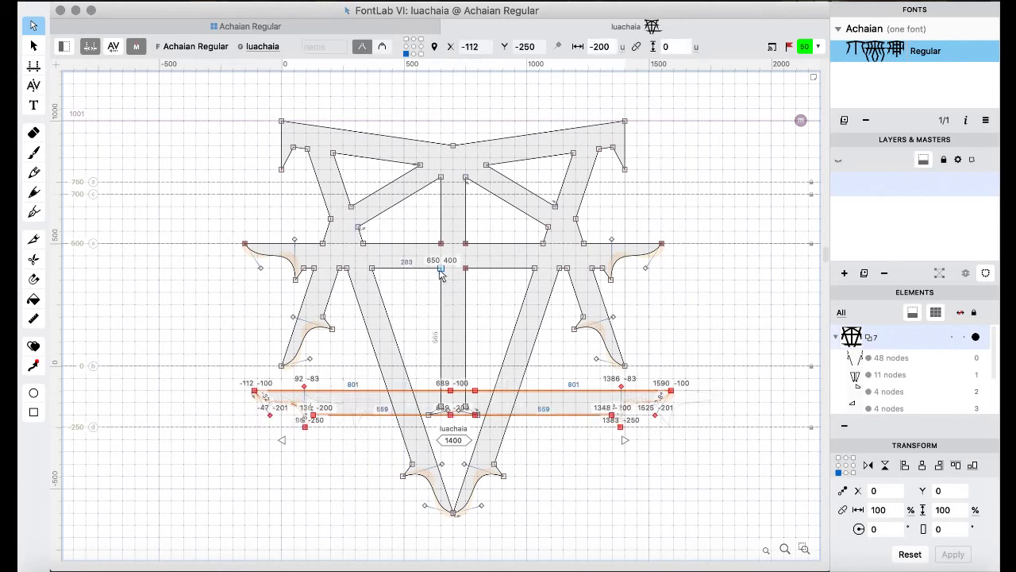
pyautogui.hotkey('shift', 'Left')
pyautogui.hotkey('shift', 'Left')
pyautogui.hotkey('shift', 'Left')
pyautogui.press('Left')
pyautogui.press('Left')
pyautogui.press('Left')
pyautogui.press('Left')
pyautogui.press('Left')
pyautogui.press('Left')
pyautogui.press('Left')
pyautogui.press('Left')
pyautogui.press('Left')
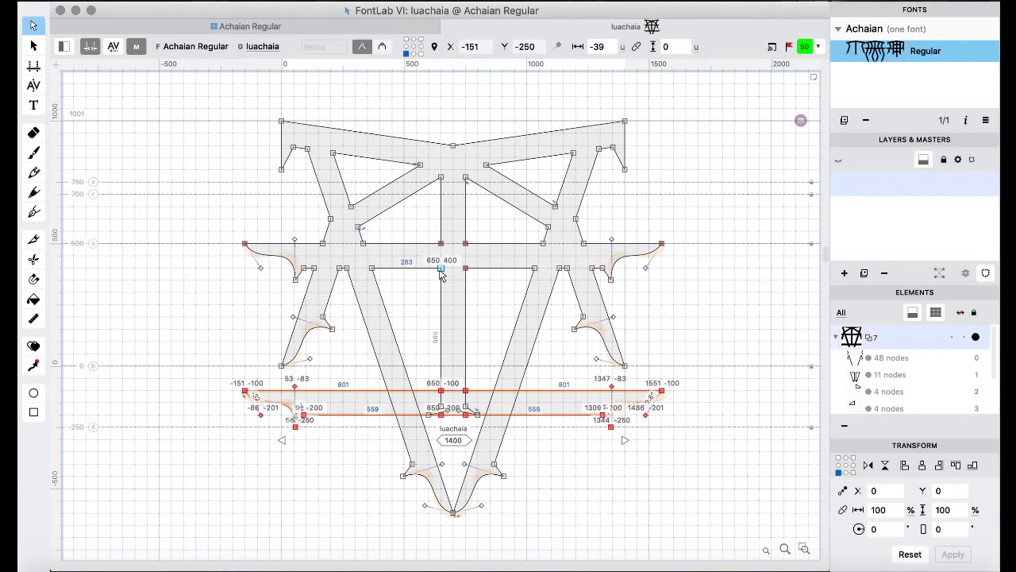
# - Merge all contours of luachaia using Remove Overlap and delete the leg ends below the lower crossbar
pyautogui.press('super+a')
pyautogui.rightClick(163, 289)
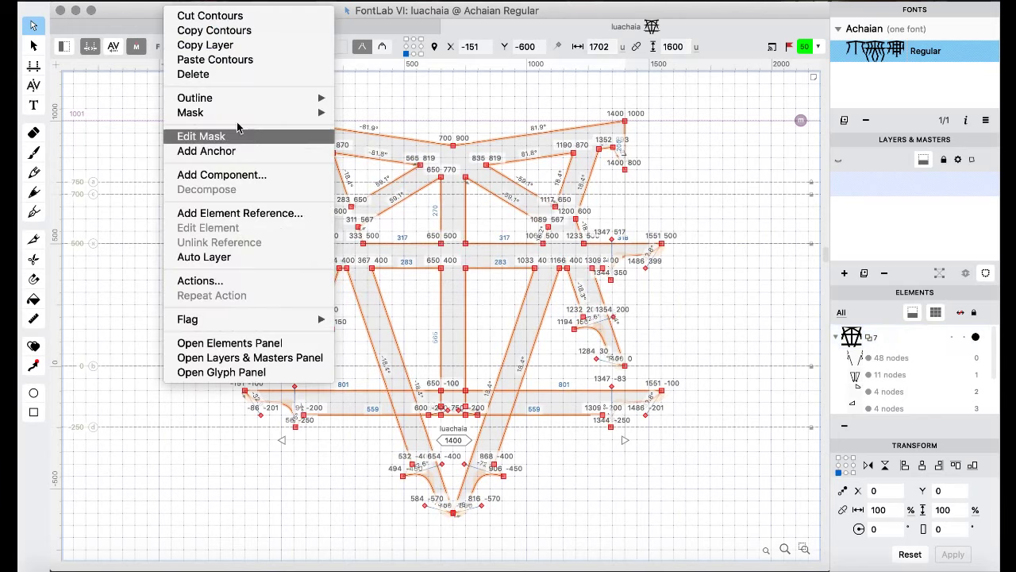
pyautogui.moveTo(238, 107)
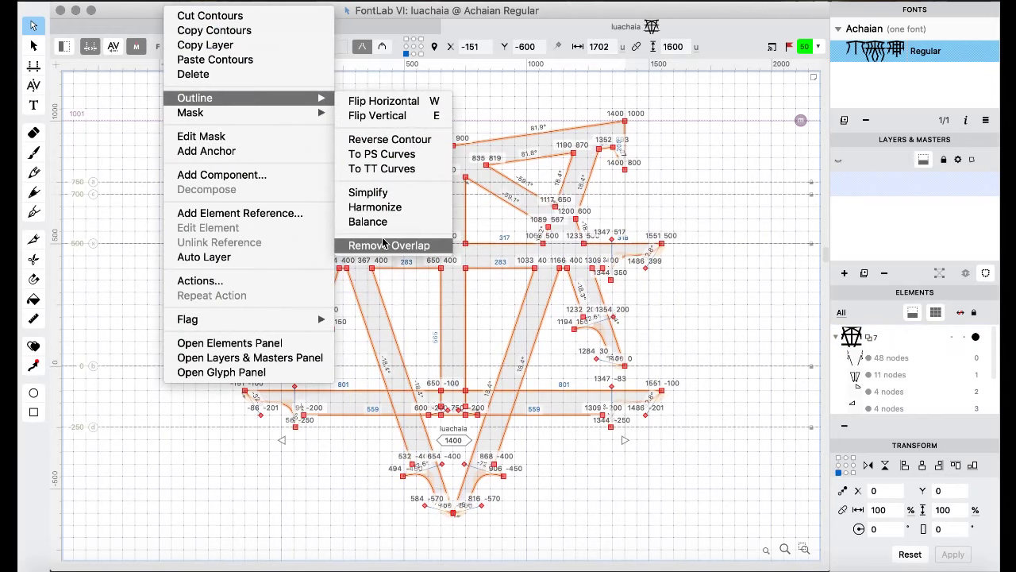
pyautogui.click(389, 244)
pyautogui.moveTo(384, 538); pyautogui.dragTo(530, 408)
pyautogui.press('Delete')
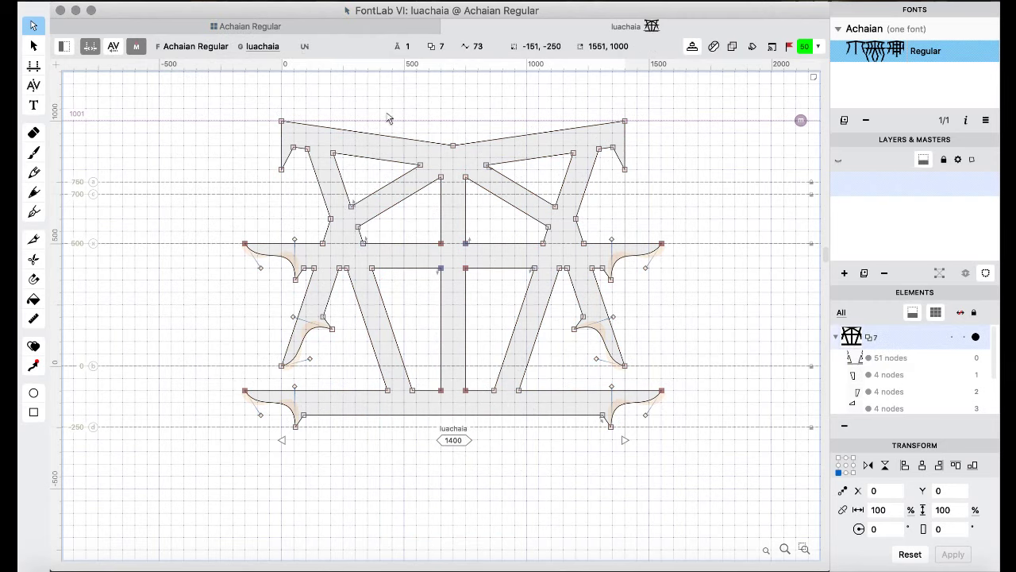
# - Examine the m-series glyphs from maaachaia to muachaia, comparing the widths of their upper and lower crossbars
pyautogui.click(284, 26)
pyautogui.click(387, 212)
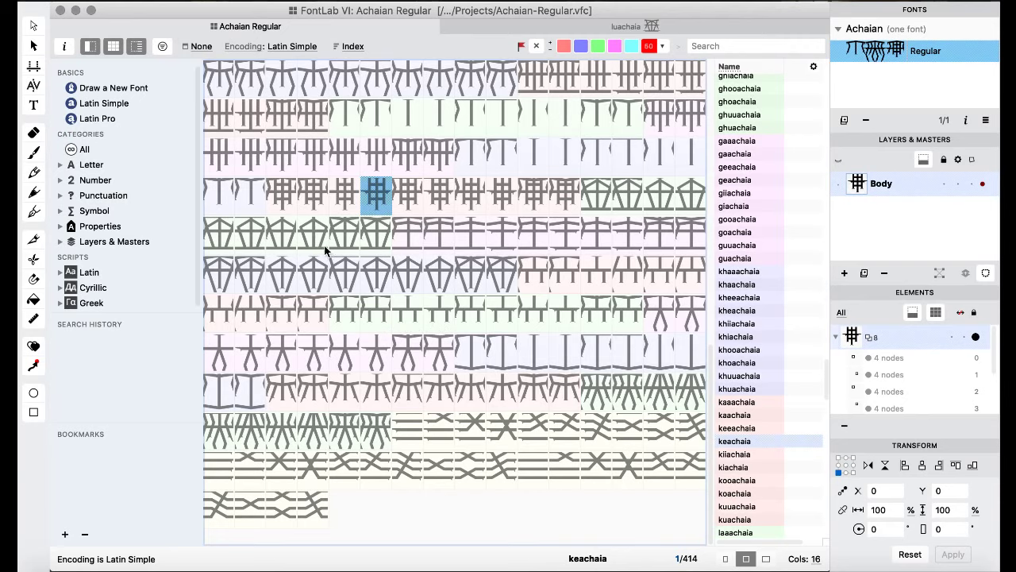
pyautogui.click(412, 247)
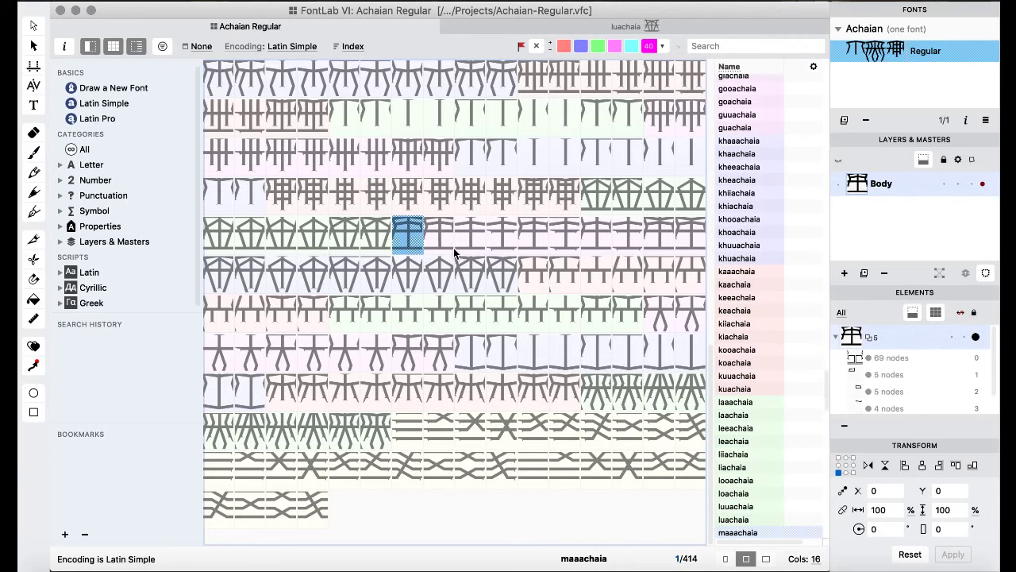
pyautogui.doubleClick(403, 246)
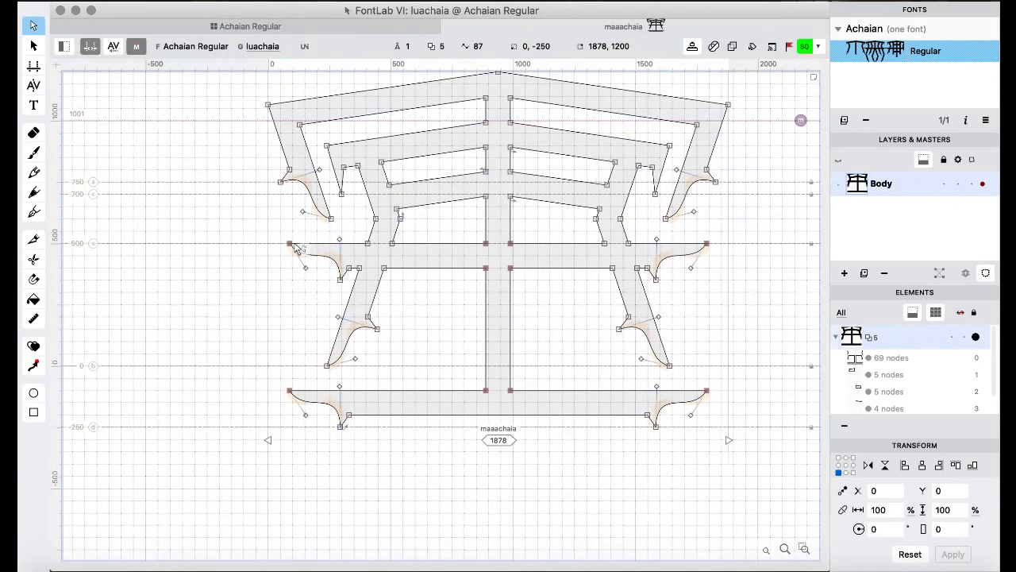
pyautogui.press('End')
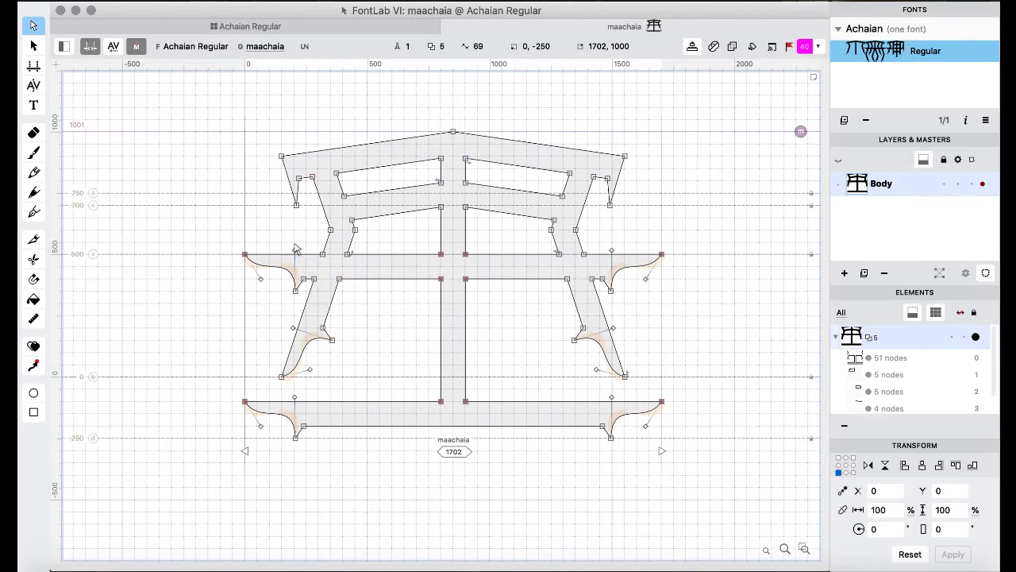
pyautogui.press('End')
pyautogui.press('End')
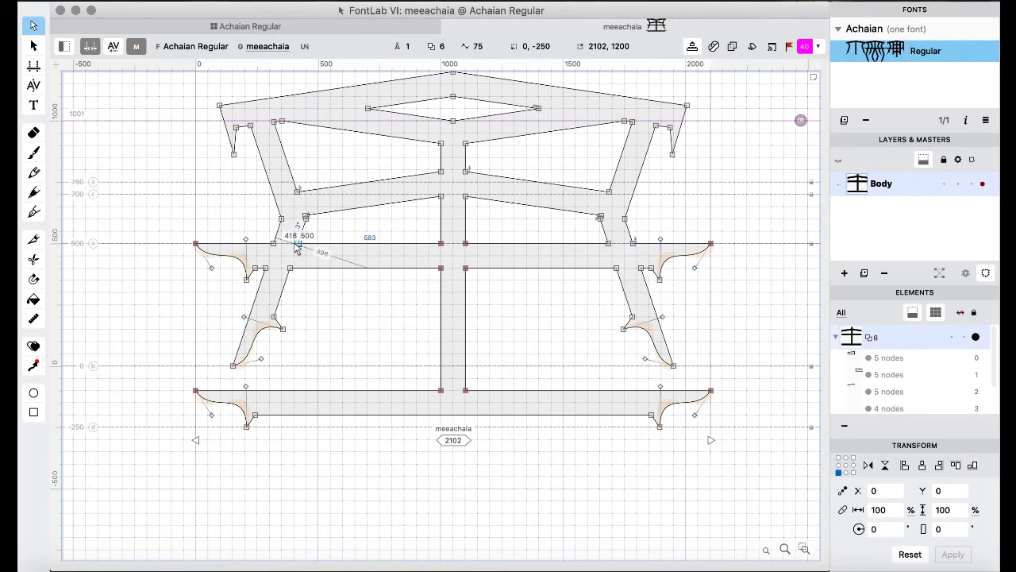
pyautogui.press('End')
pyautogui.press('Home')
pyautogui.press('End')
pyautogui.press('Home')
pyautogui.press('Home')
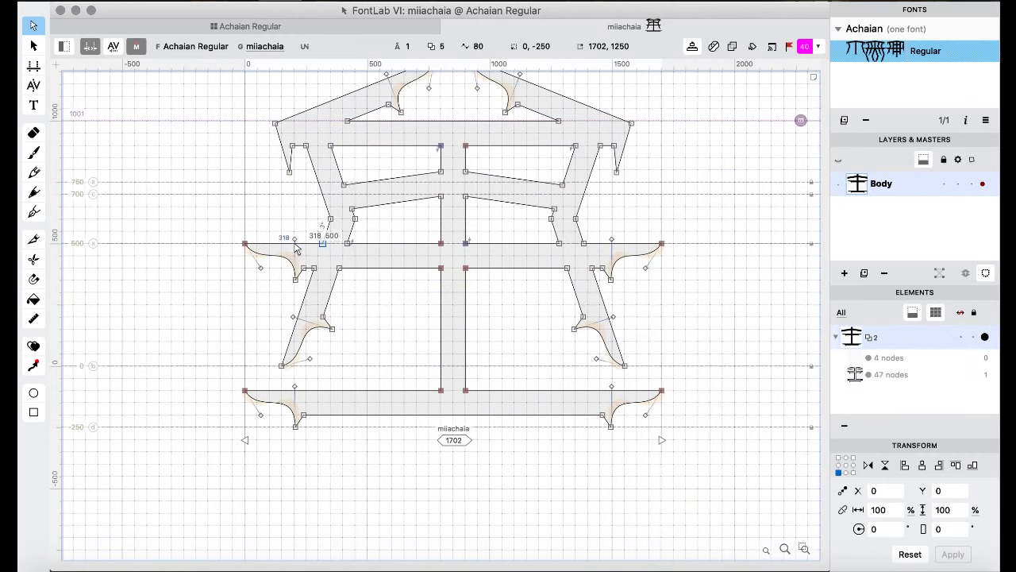
pyautogui.press('Home')
pyautogui.press('End')
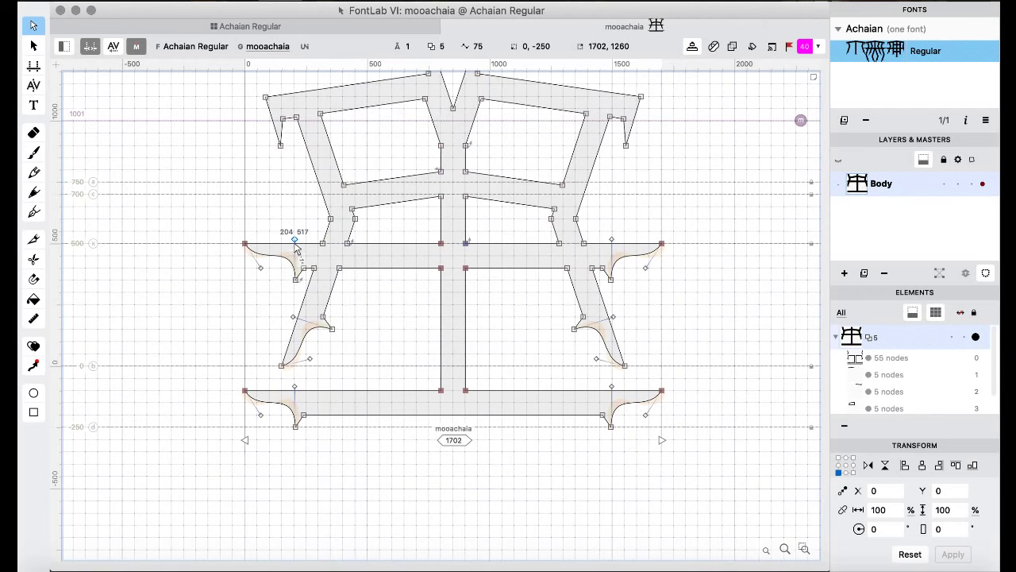
pyautogui.press('Home')
pyautogui.press('Home')
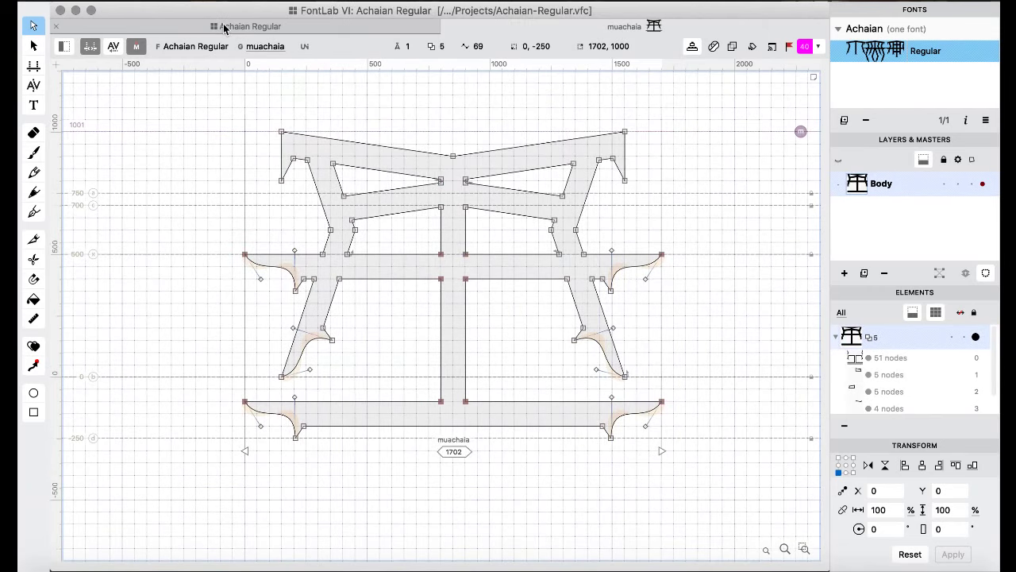
# - Examine the crossbars of the ng-series glyphs, opening ngaaachaia and ngeeachaia, and check the font overview for mismatched ones
pyautogui.click(226, 26)
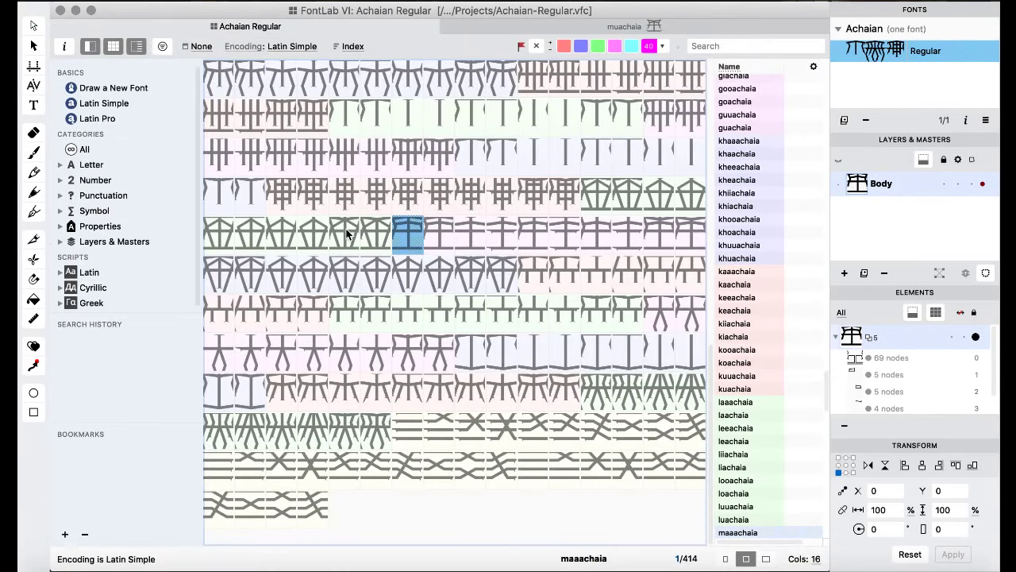
pyautogui.click(352, 236)
pyautogui.click(435, 235)
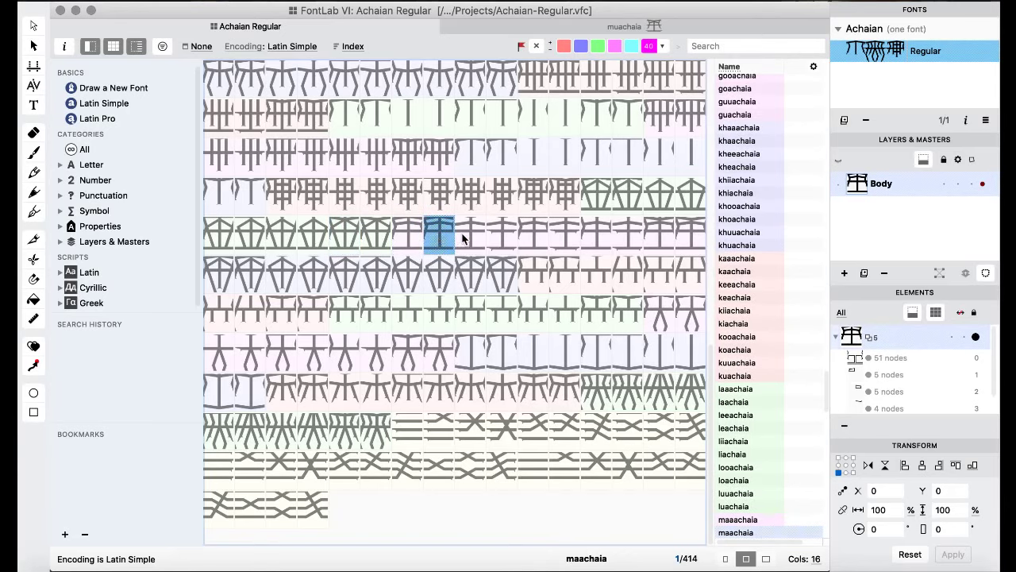
pyautogui.click(532, 79)
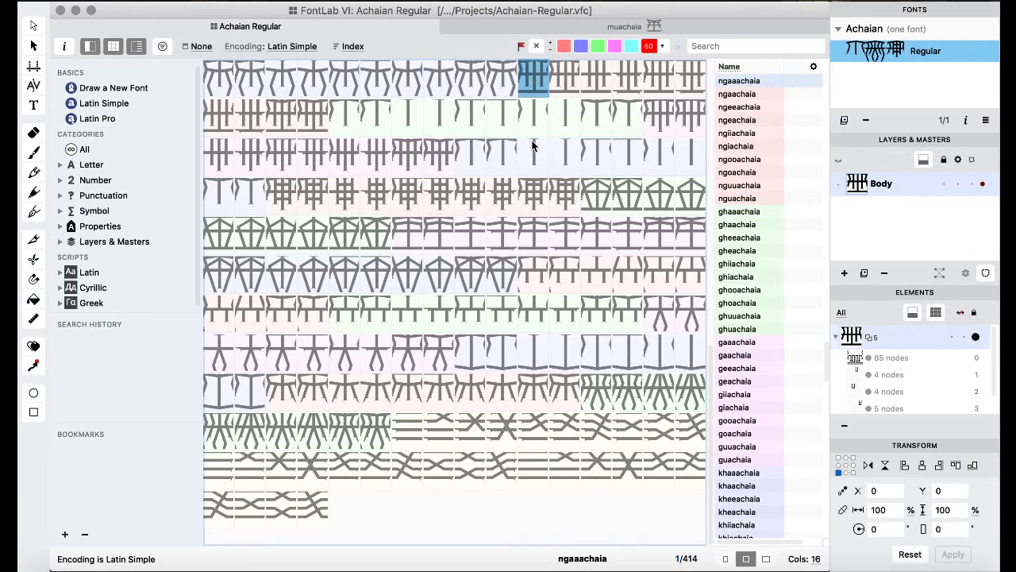
pyautogui.scroll(5, 533, 151)
pyautogui.doubleClick(534, 274)
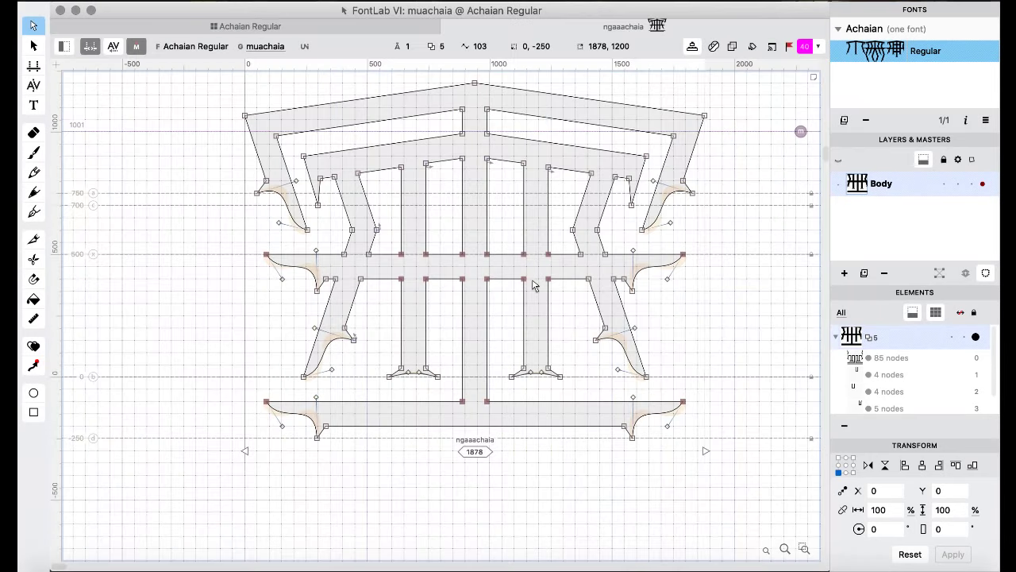
pyautogui.press('super+bracketright')
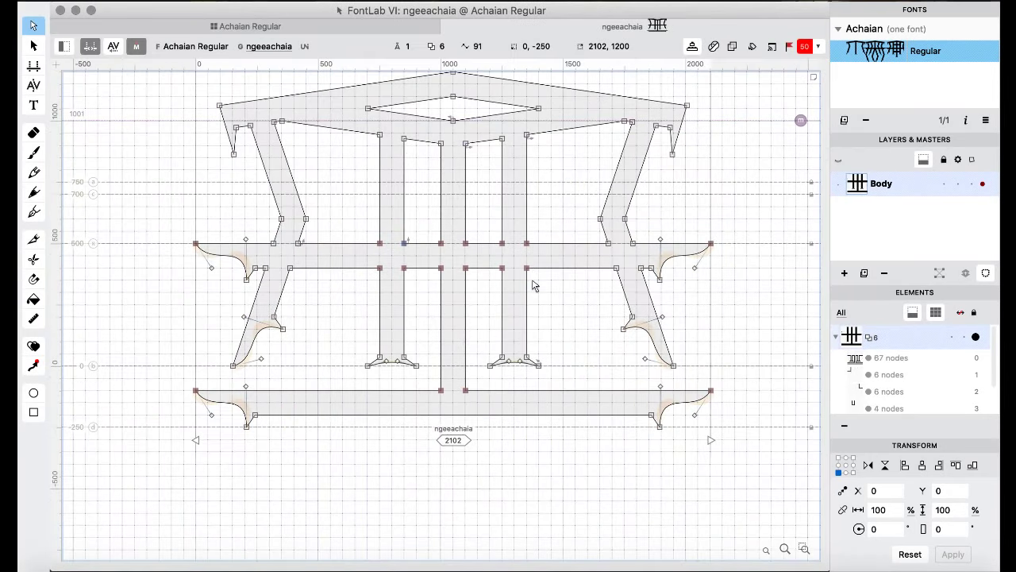
pyautogui.click(294, 29)
pyautogui.scroll(-4, 358, 162)
pyautogui.scroll(-1, 358, 162)
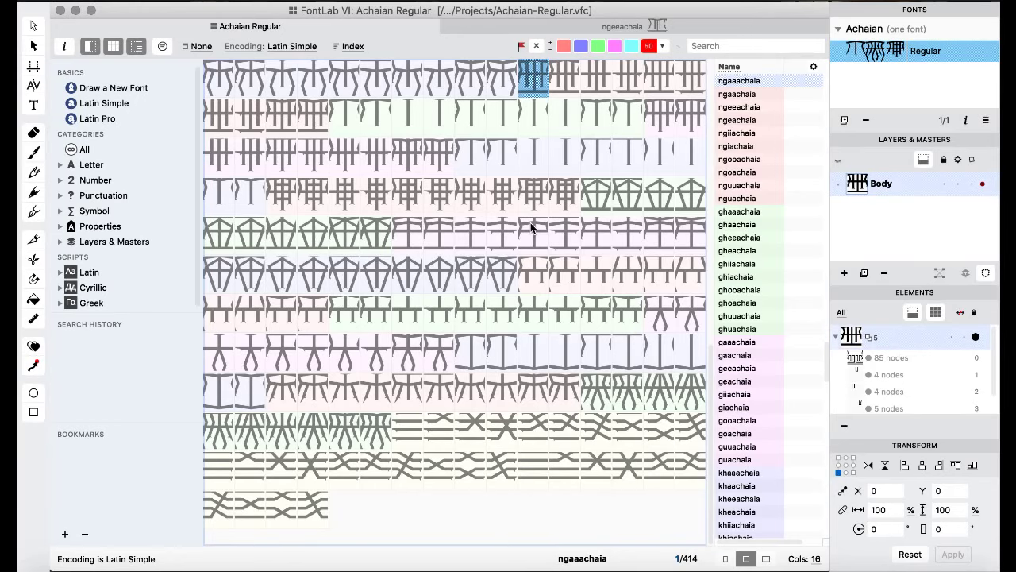
# - Widen the lower crossbar of leeachaia by moving both of its ends outward 200 units to match the upper crossbar
pyautogui.doubleClick(621, 200)
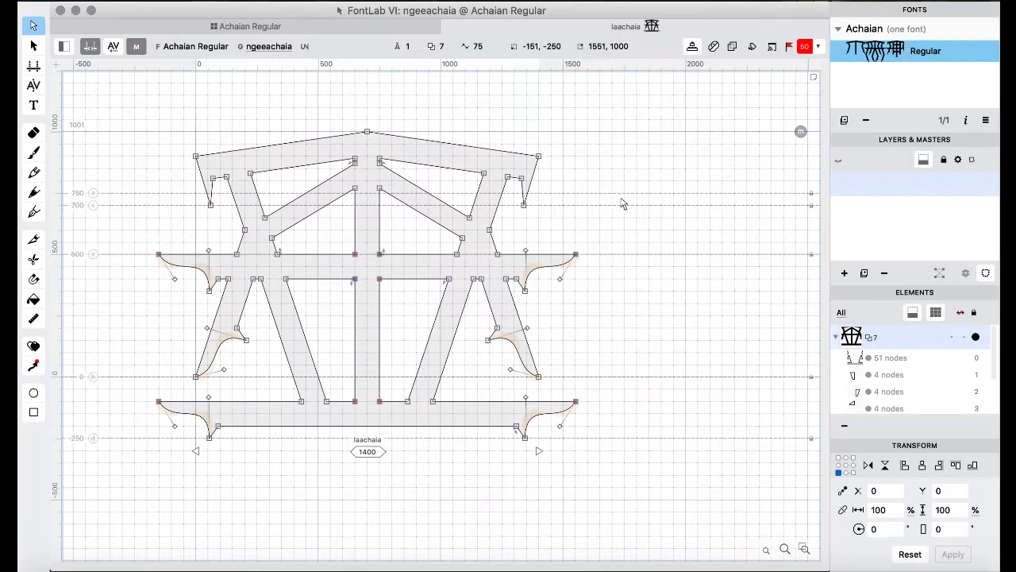
pyautogui.press('super+bracketright')
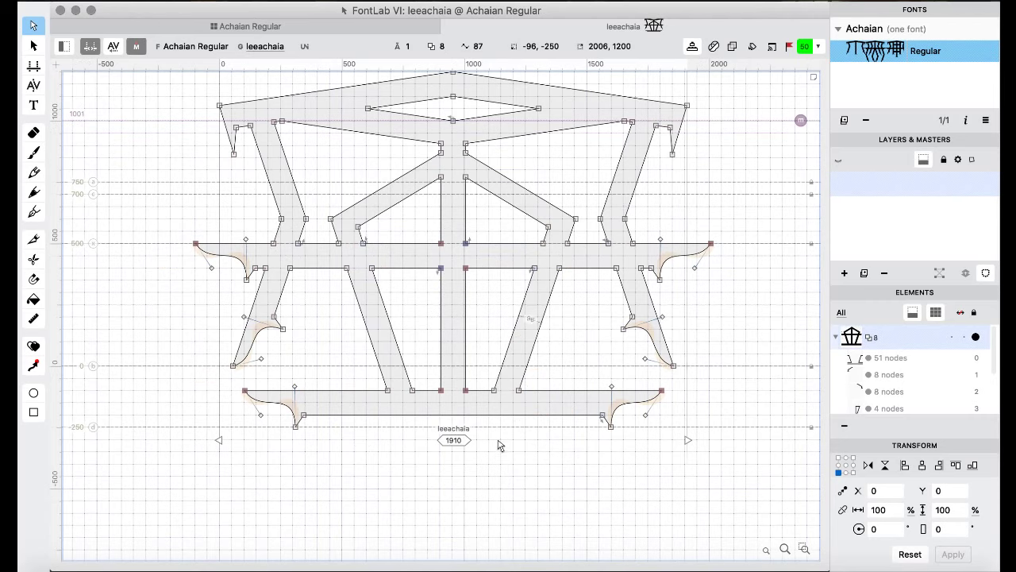
pyautogui.press('space')
pyautogui.moveTo(176, 484); pyautogui.dragTo(325, 393)
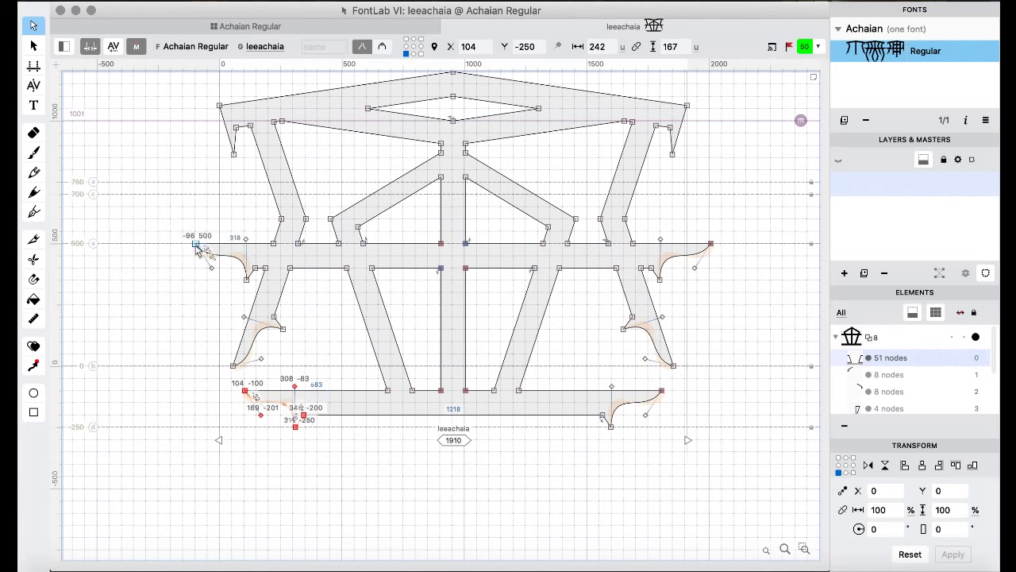
pyautogui.press('super+shift+Left')
pyautogui.press('super+shift+Left')
pyautogui.moveTo(585, 484); pyautogui.dragTo(682, 384)
pyautogui.press('super+shift+Right')
pyautogui.press('super+shift+Right')
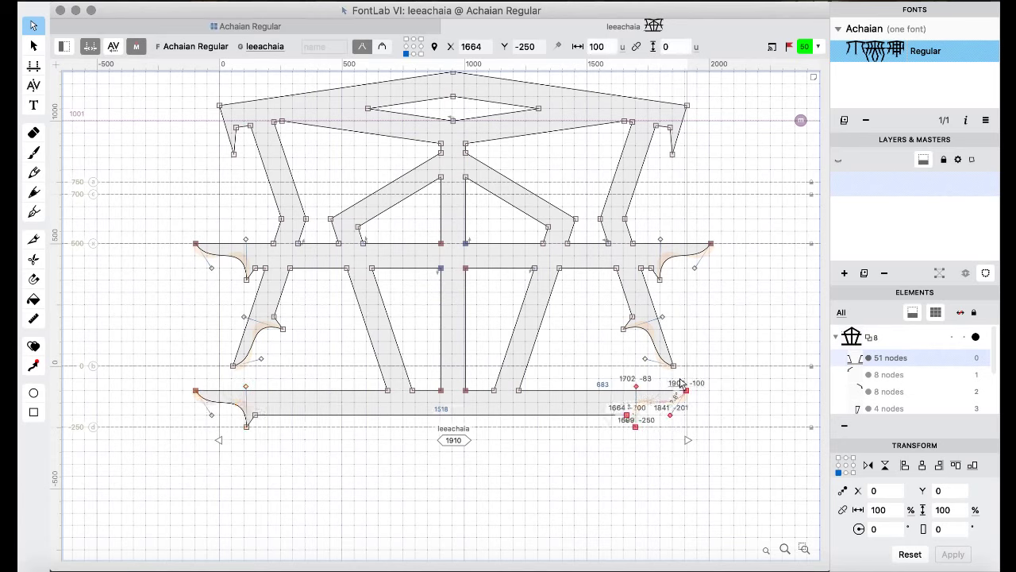
pyautogui.press('space')
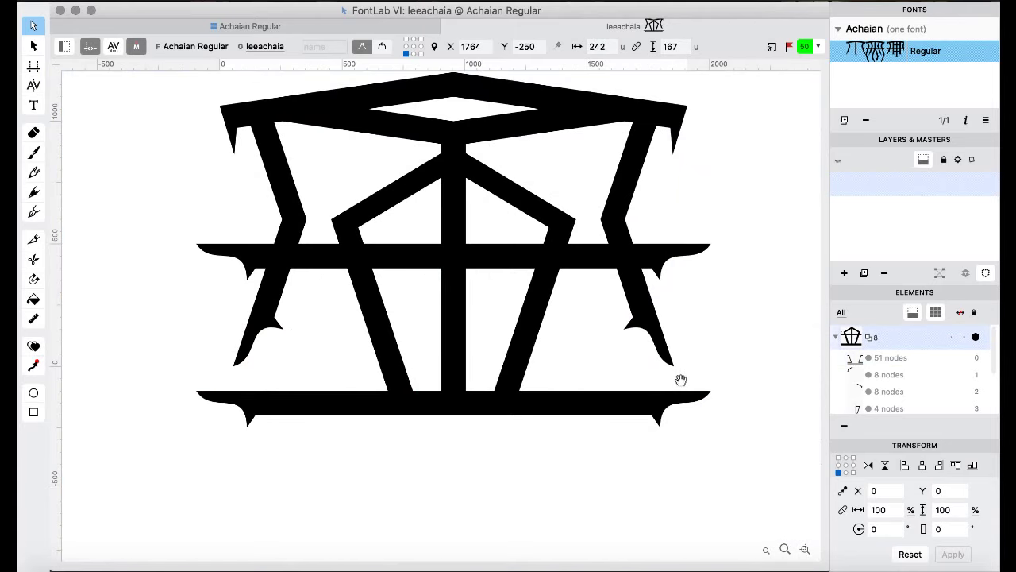
pyautogui.press('space')
# - Find the component glyph copyright in the font overview and copy its entire chevron contour
pyautogui.click(260, 24)
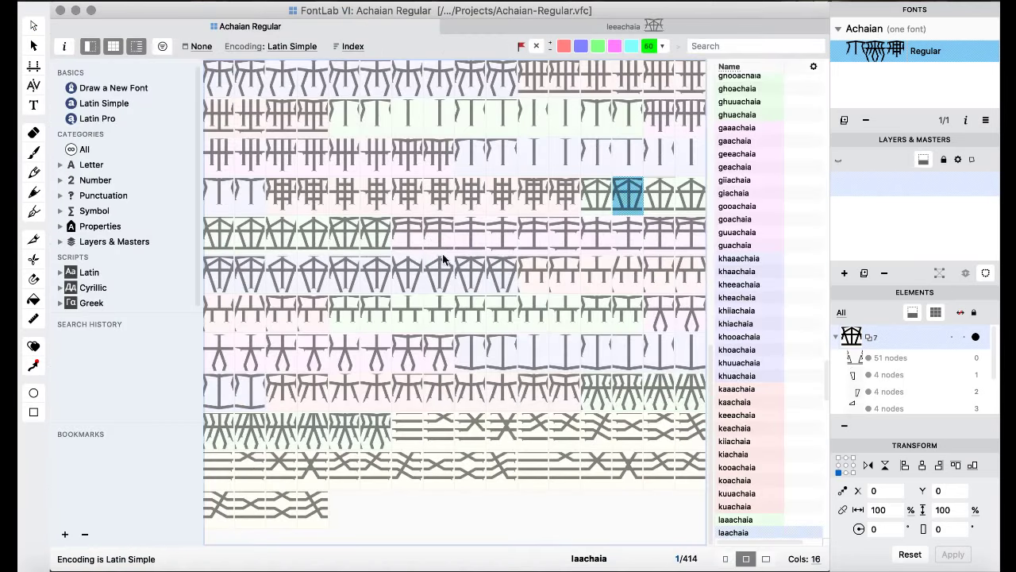
pyautogui.click(443, 262)
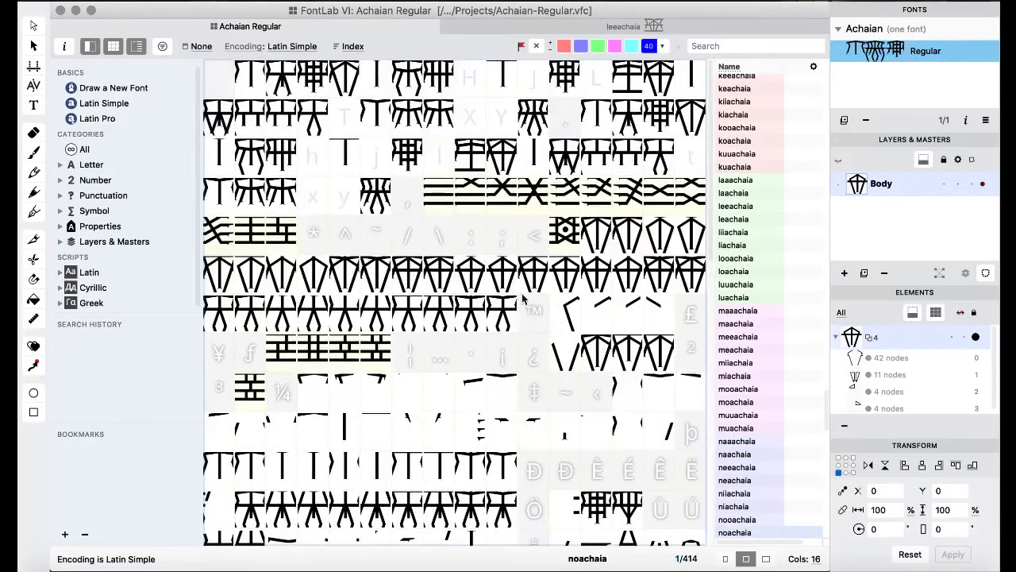
pyautogui.scroll(-2, 532, 309)
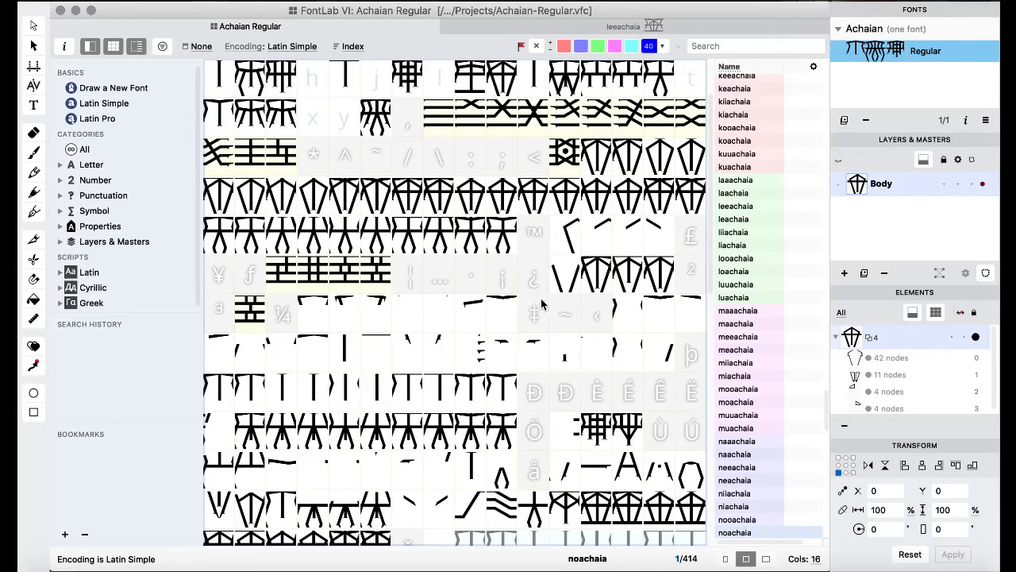
pyautogui.click(571, 235)
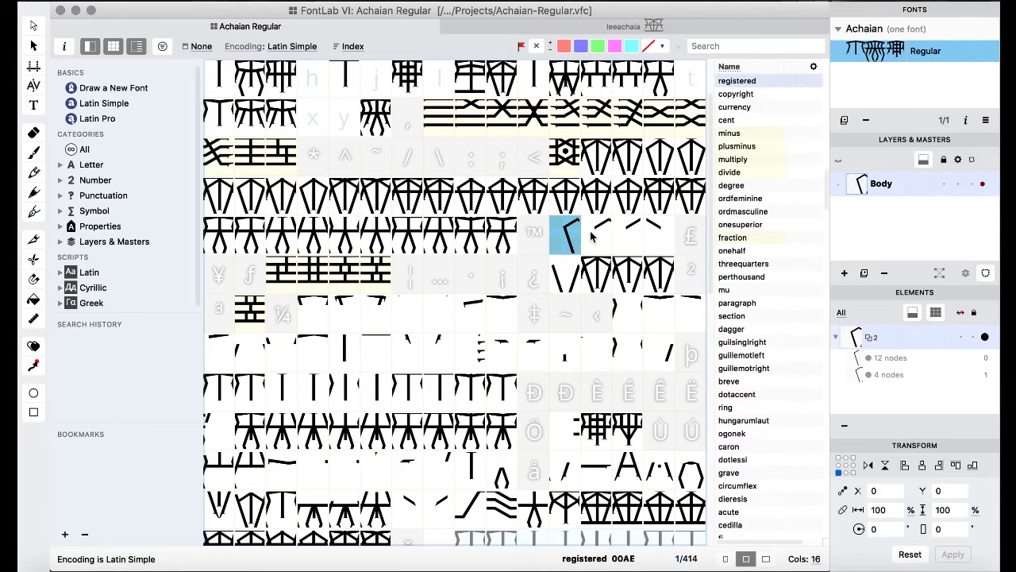
pyautogui.click(591, 235)
pyautogui.doubleClick(593, 235)
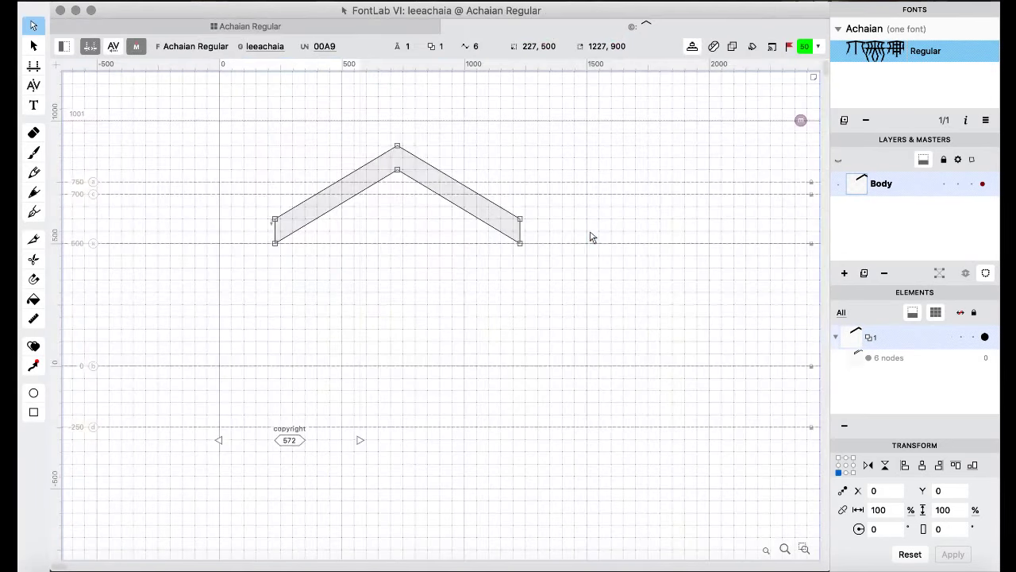
pyautogui.press('super+a')
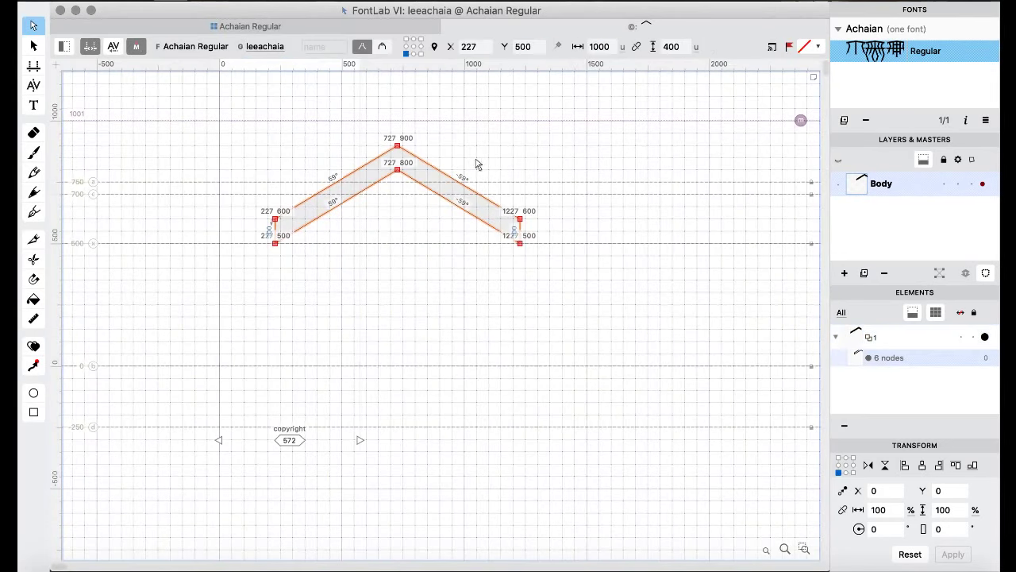
# - Open the ghaaachaia glyph from the font overview and paste the chevron contour into it
pyautogui.click(284, 25)
pyautogui.click(441, 233)
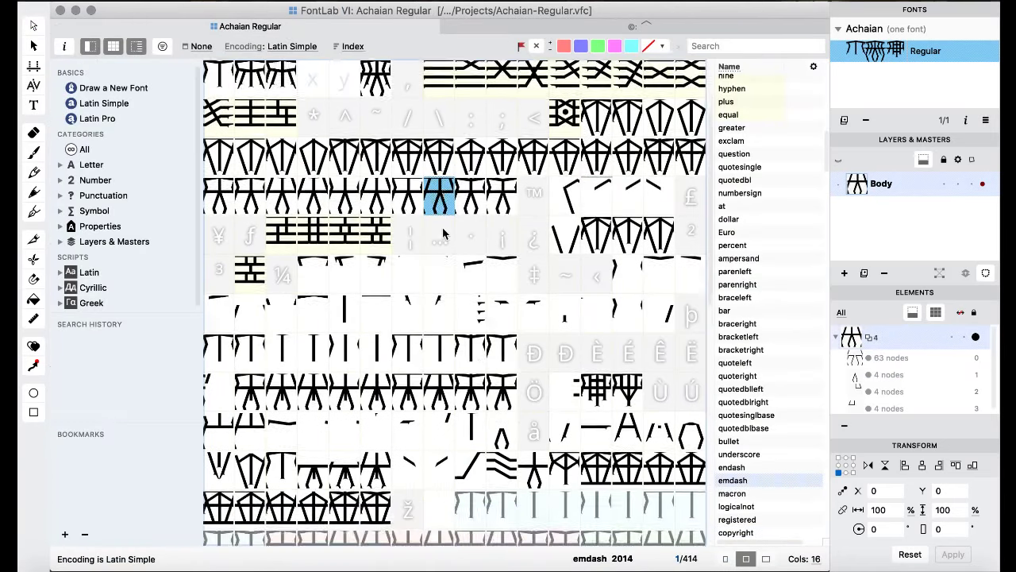
pyautogui.scroll(-10, 471, 215)
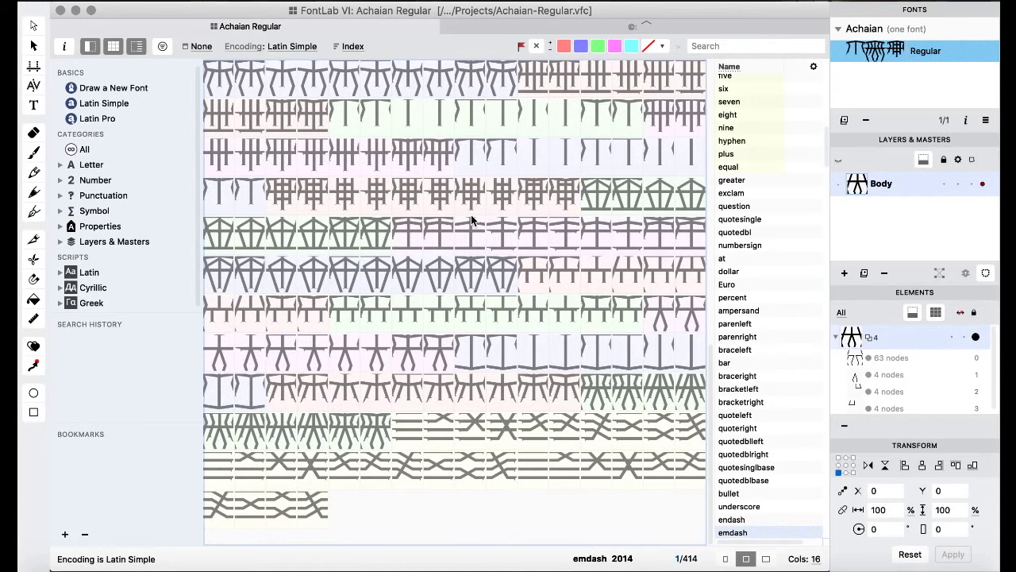
pyautogui.click(340, 113)
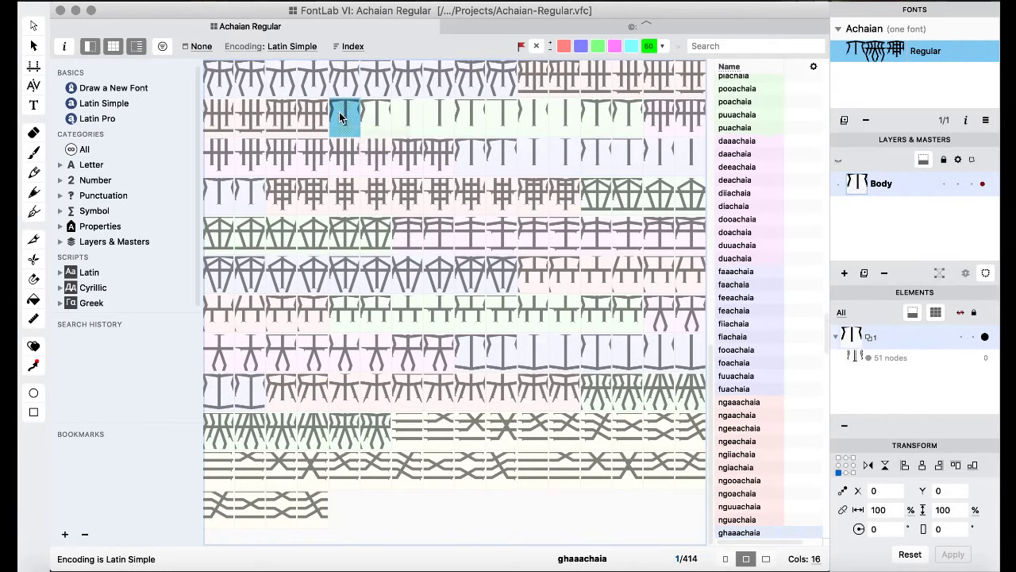
pyautogui.doubleClick(339, 114)
pyautogui.press('super+v')
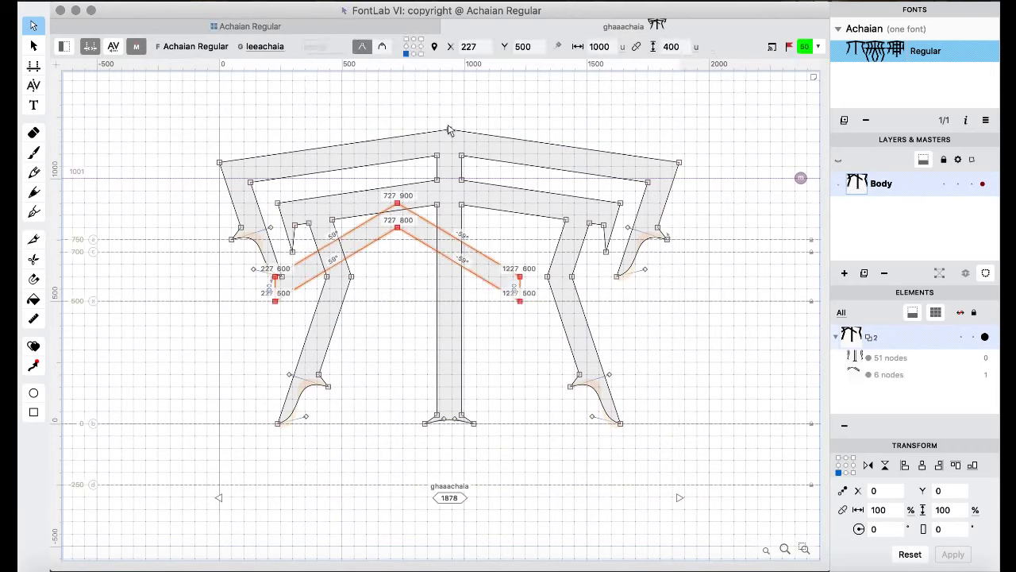
# - Move the pasted chevron right to X 439 so its peak is centred on ghaaachaia's middle stem
pyautogui.hotkey('shift', 'Right')
pyautogui.hotkey('shift', 'Right')
pyautogui.hotkey('shift', 'Right')
pyautogui.hotkey('shift', 'Right')
pyautogui.hotkey('shift', 'Right')
pyautogui.hotkey('shift', 'Right')
pyautogui.hotkey('shift', 'Right')
pyautogui.hotkey('shift', 'Right')
pyautogui.hotkey('shift', 'Right')
pyautogui.hotkey('shift', 'Right')
pyautogui.hotkey('shift', 'Right')
pyautogui.hotkey('shift', 'Right')
pyautogui.hotkey('shift', 'Right')
pyautogui.hotkey('shift', 'Right')
pyautogui.hotkey('shift', 'Right')
pyautogui.hotkey('shift', 'Right')
pyautogui.hotkey('shift', 'Right')
pyautogui.hotkey('shift', 'Right')
pyautogui.hotkey('shift', 'Right')
pyautogui.hotkey('shift', 'Right')
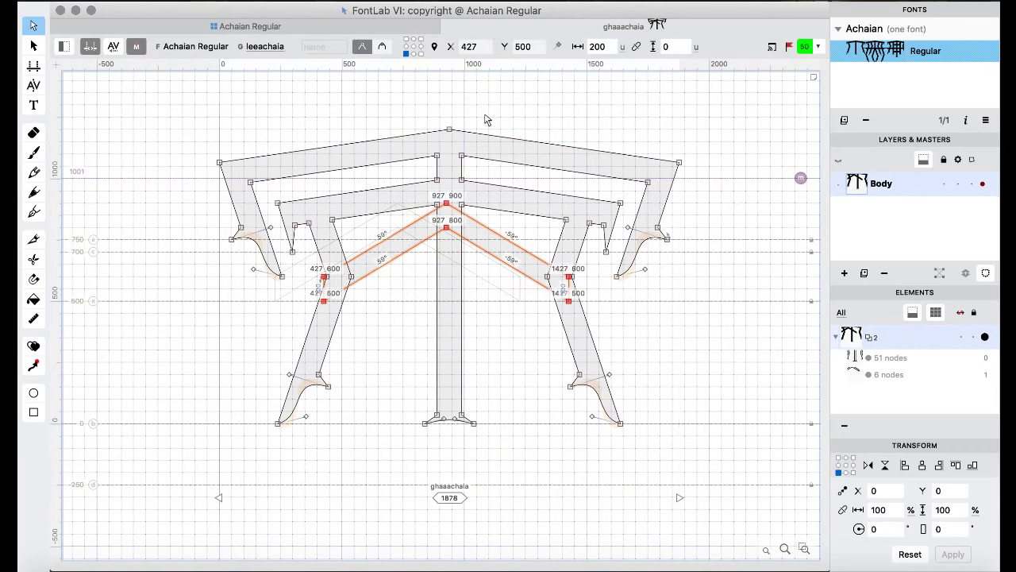
pyautogui.press('Right')
pyautogui.press('Right')
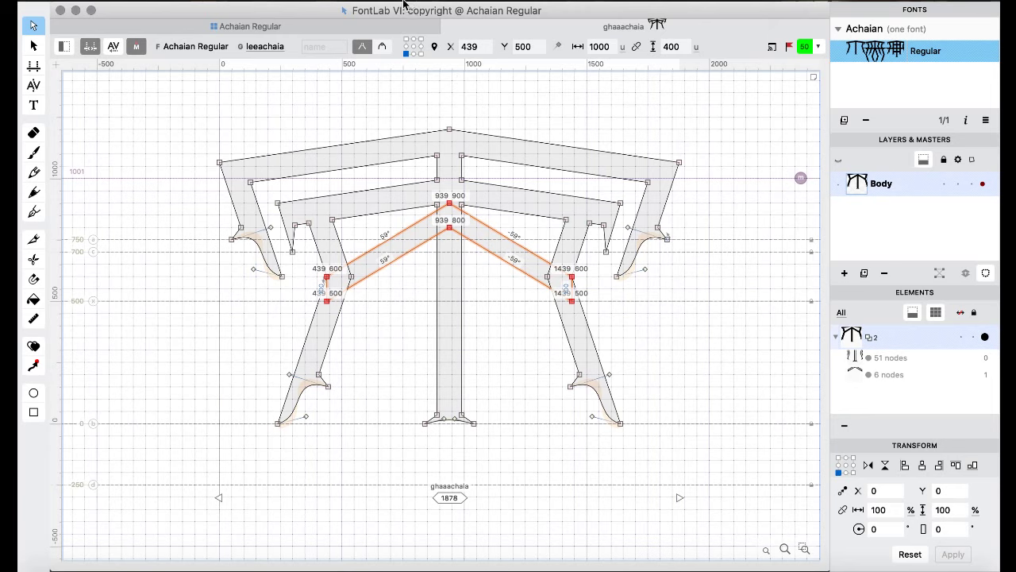
# - Paste a second chevron, flip it vertically and lower it to Y 200 so its ends meet the first chevron's ends
pyautogui.click(433, 0)
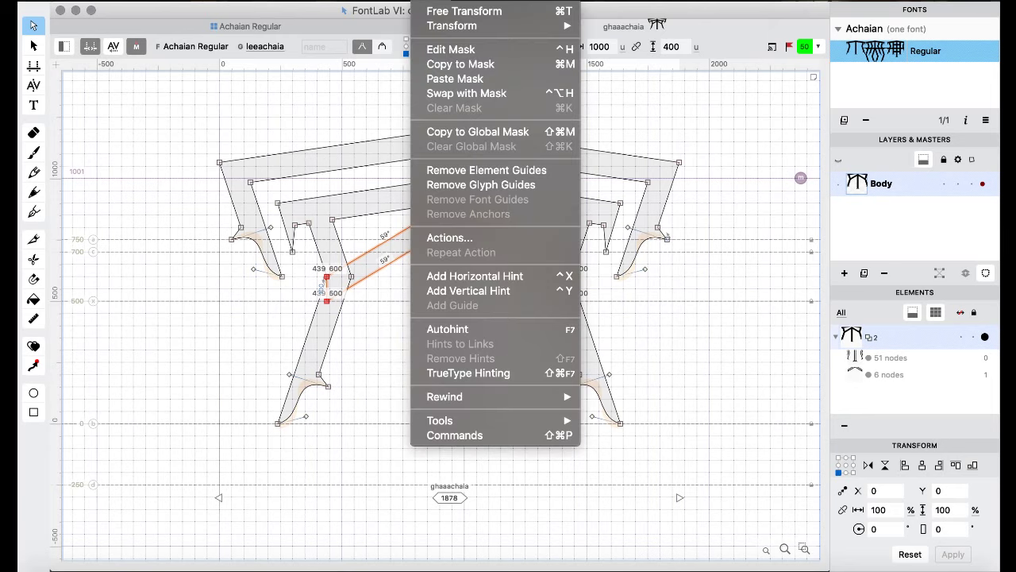
pyautogui.moveTo(446, 29)
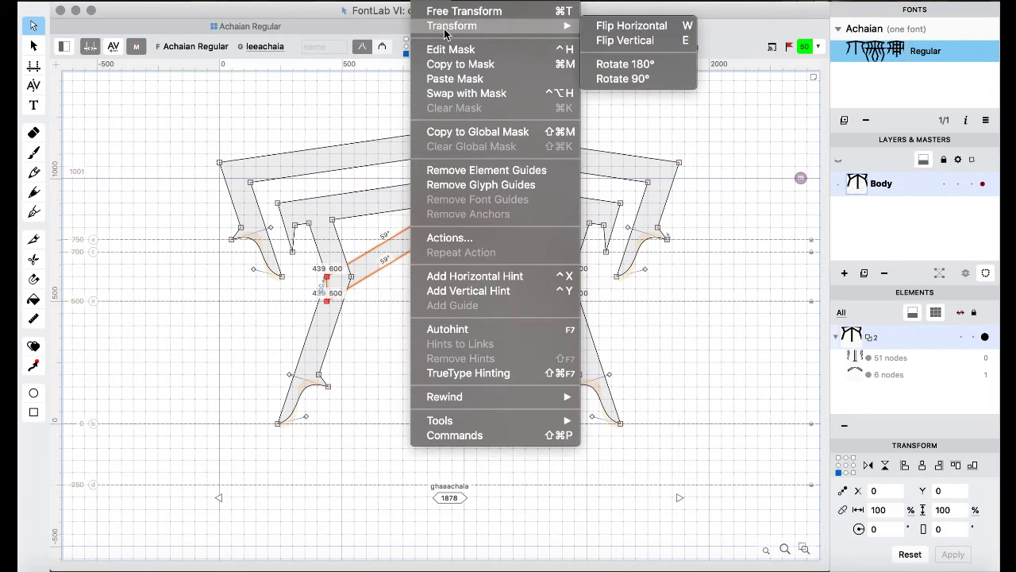
pyautogui.click(472, 132)
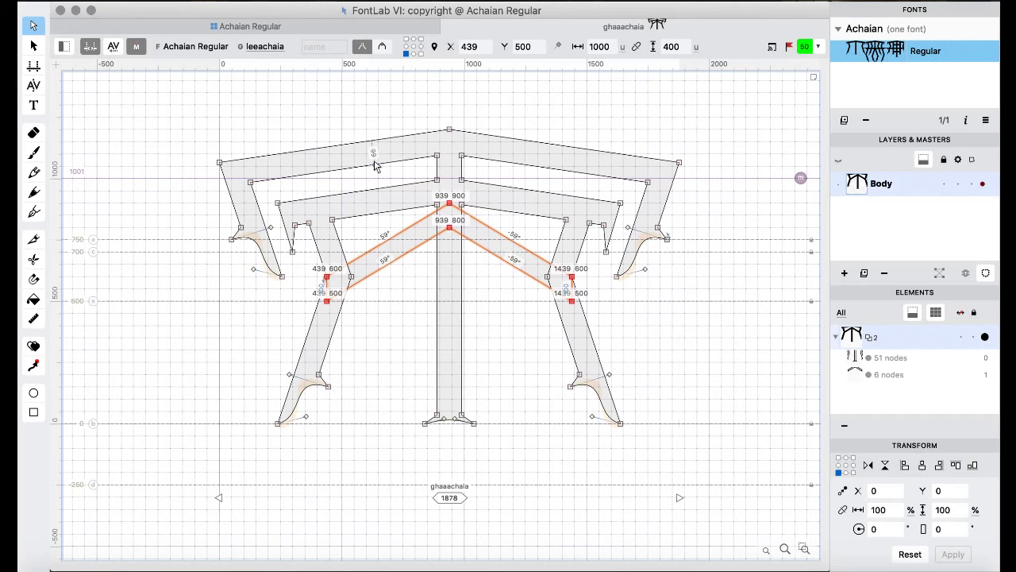
pyautogui.press('super+v')
pyautogui.hotkey('shift', 'v')
pyautogui.press('super+Down')
pyautogui.press('super+Down')
pyautogui.press('super+Down')
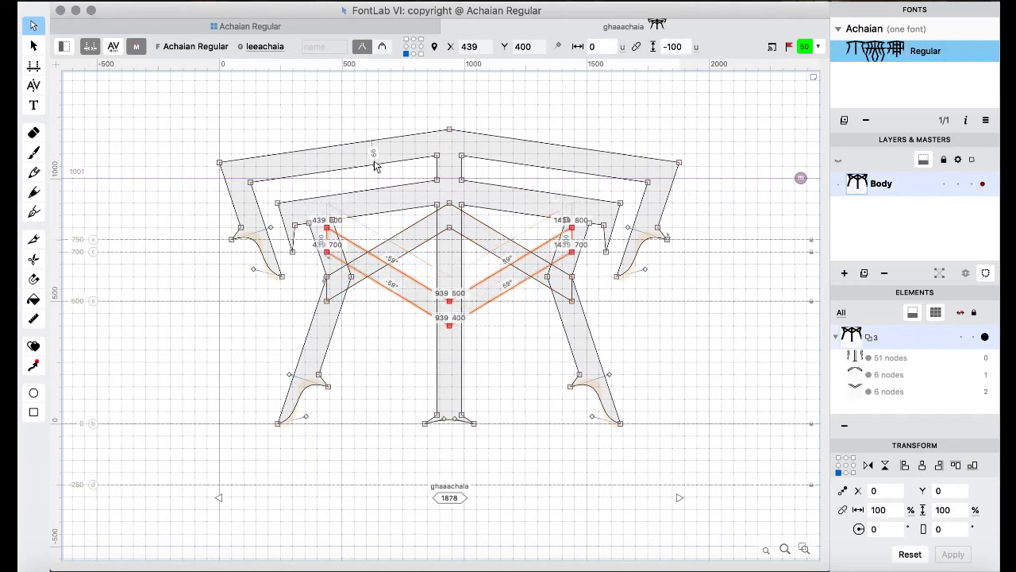
pyautogui.press('space')
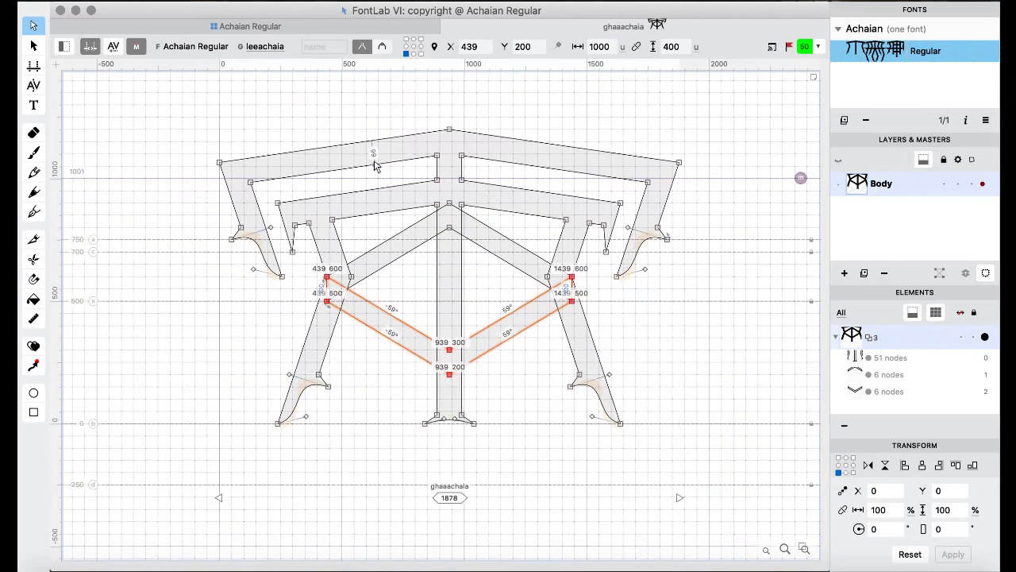
pyautogui.press('space')
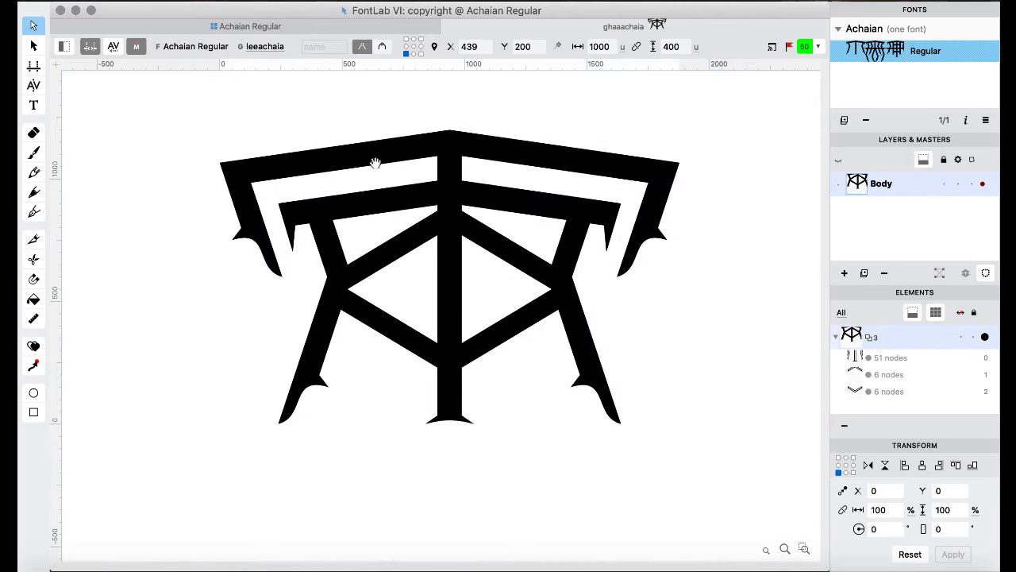
# - Add a third, upright chevron to ghaaachaia and lower it to Y -100, then preview the filled glyph
pyautogui.press('super+d')
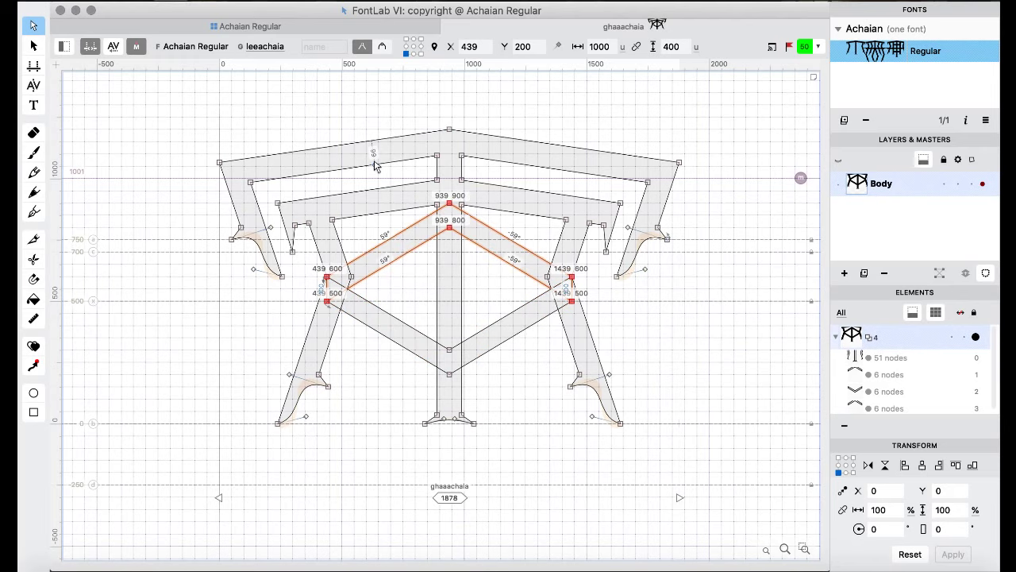
pyautogui.press('super+Down')
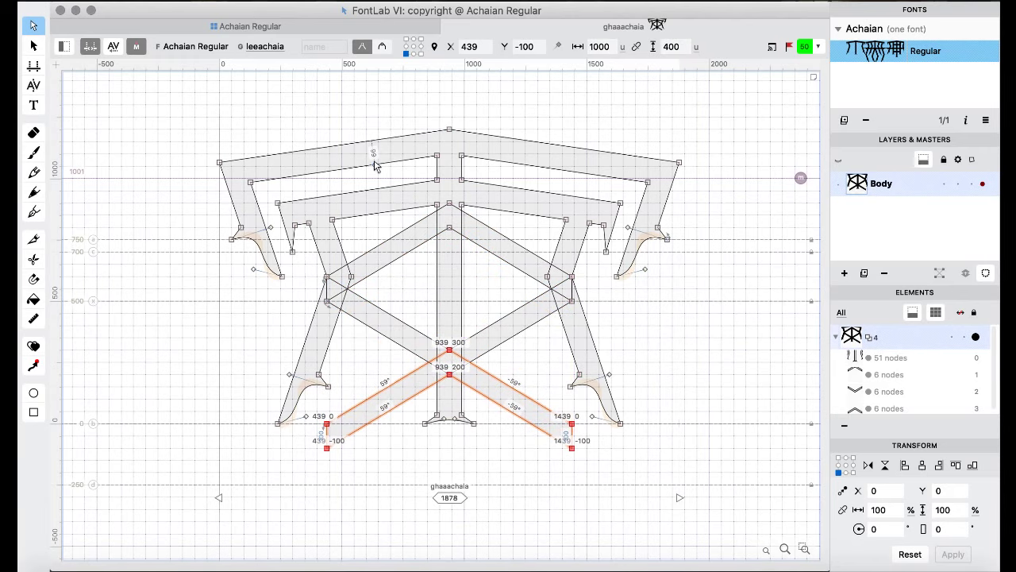
pyautogui.press('space')
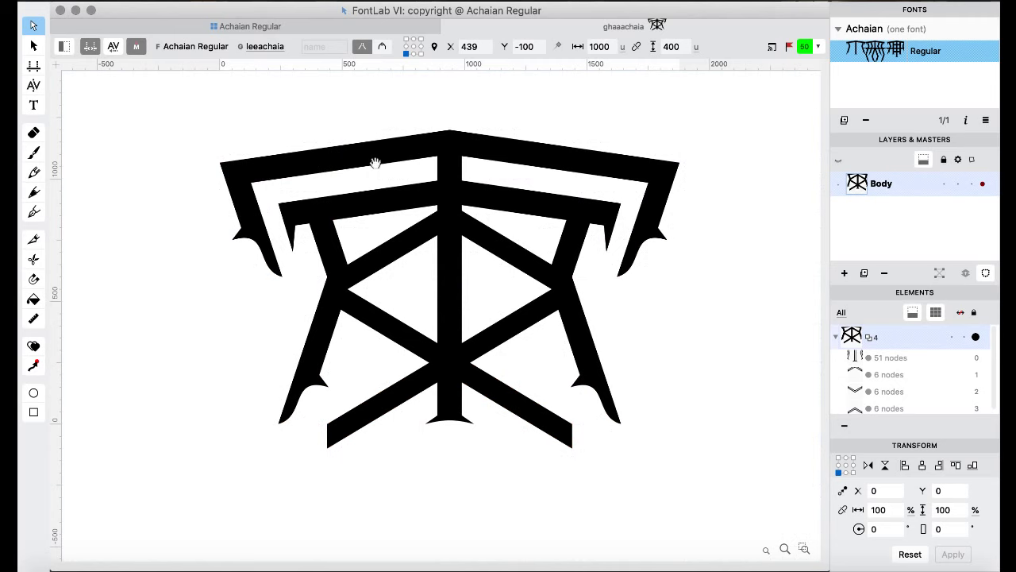
pyautogui.press('space')
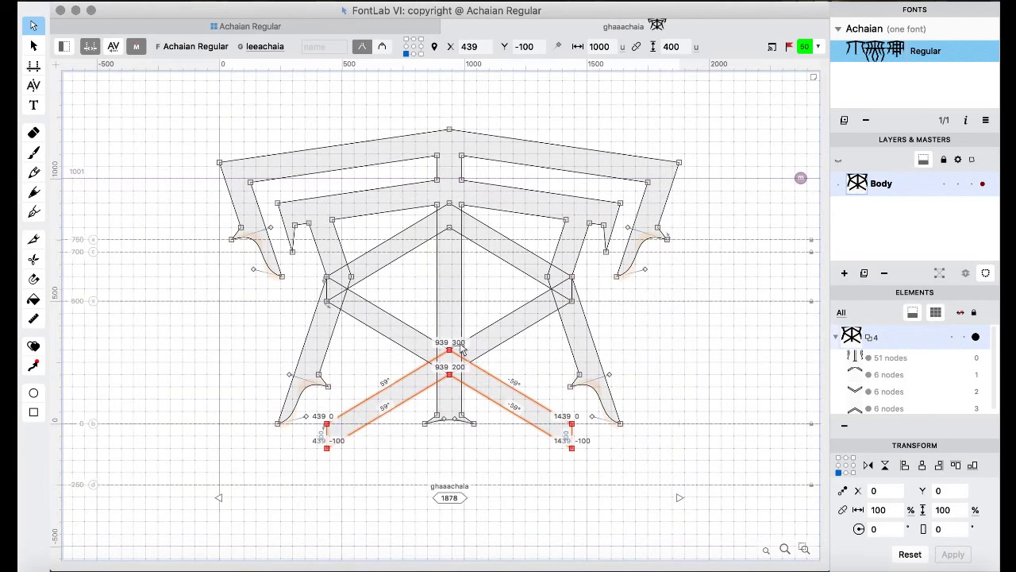
pyautogui.press('space')
pyautogui.press('space')
# - Examine the component glyphs in the font overview and the contours of yacute for a suitable leg-end piece
pyautogui.click(267, 25)
pyautogui.scroll(10, 445, 222)
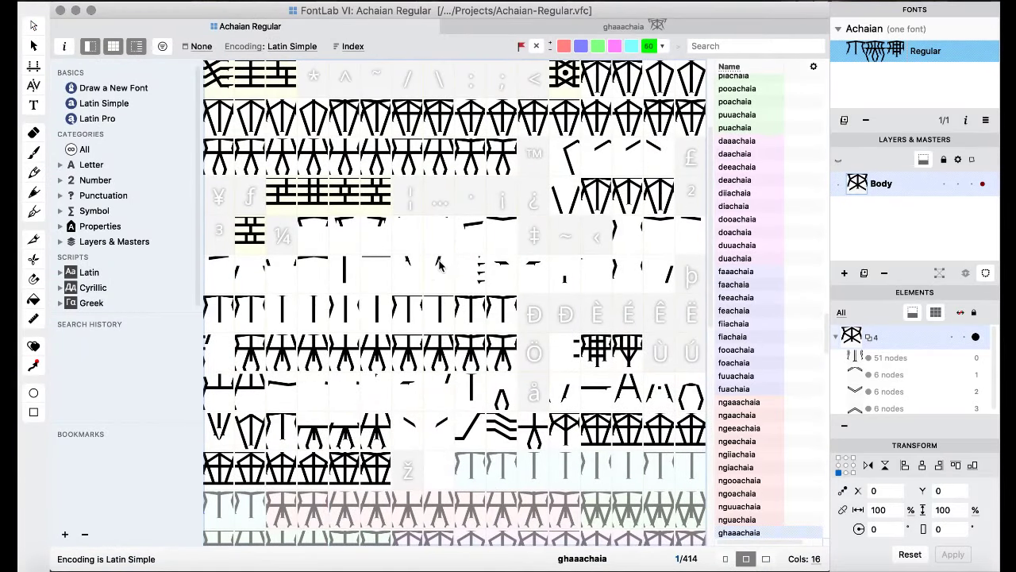
pyautogui.scroll(-4, 420, 280)
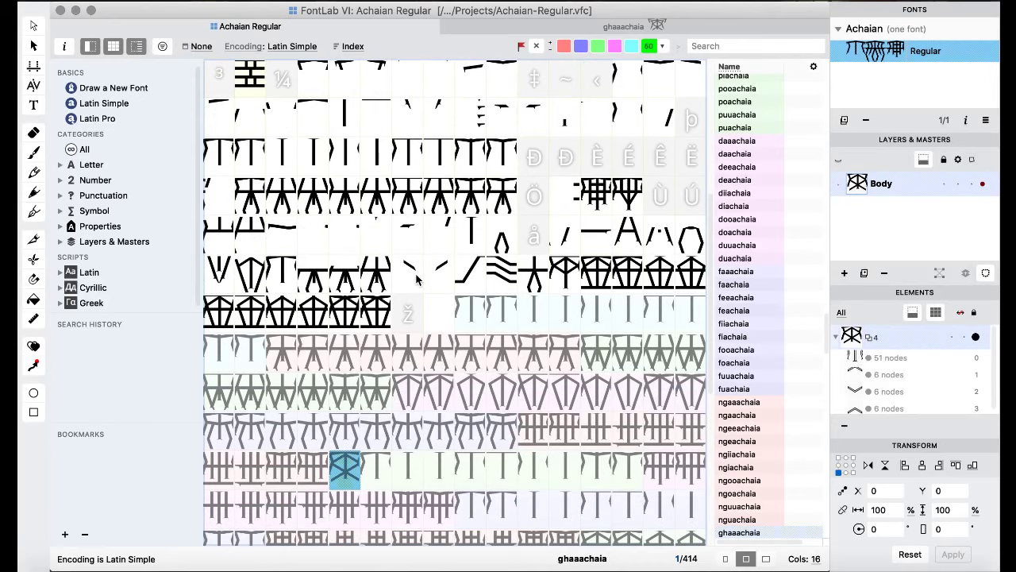
pyautogui.scroll(6, 416, 279)
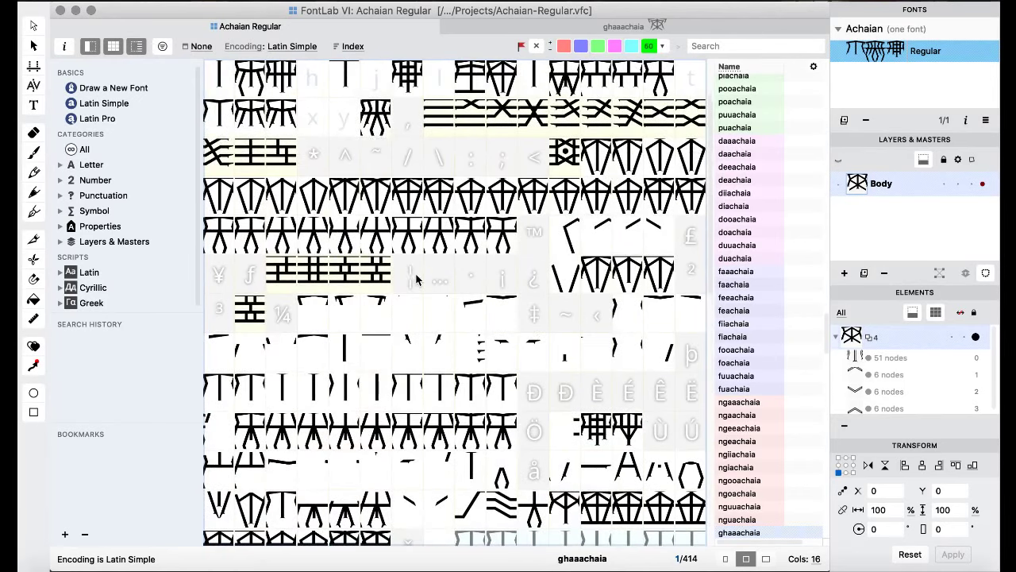
pyautogui.click(408, 359)
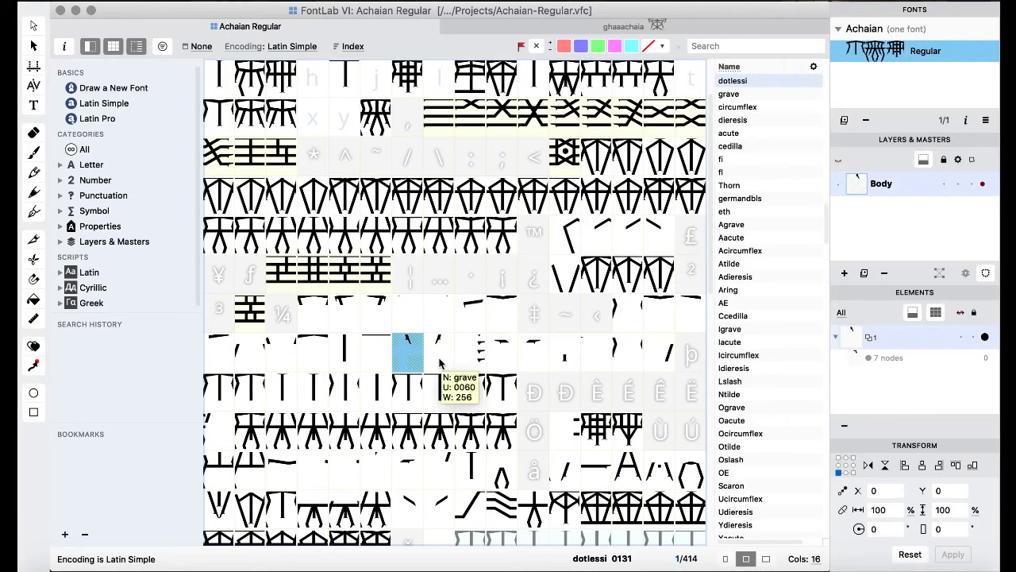
pyautogui.click(506, 358)
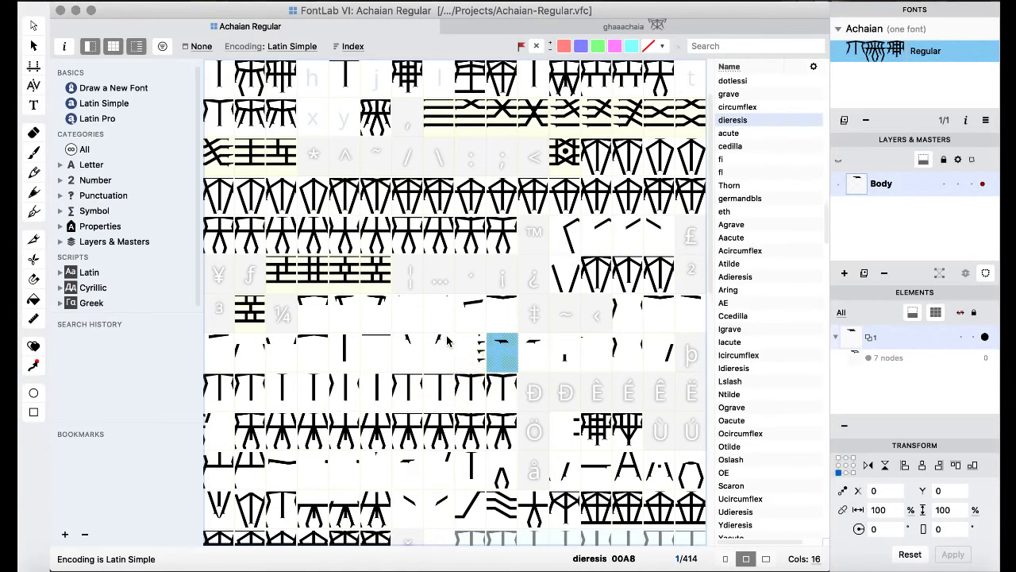
pyautogui.scroll(-3, 447, 340)
pyautogui.scroll(-5, 448, 340)
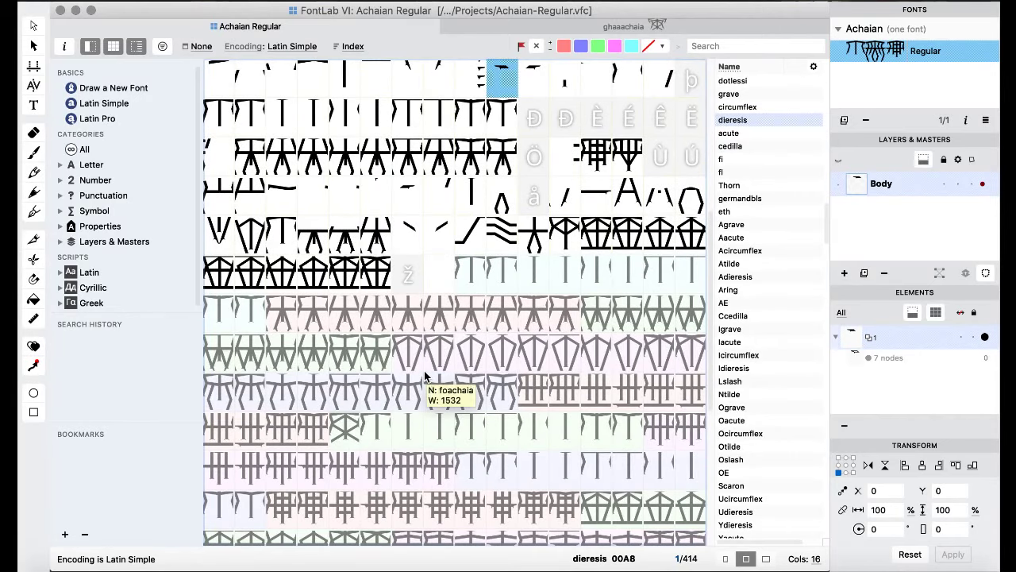
pyautogui.doubleClick(337, 274)
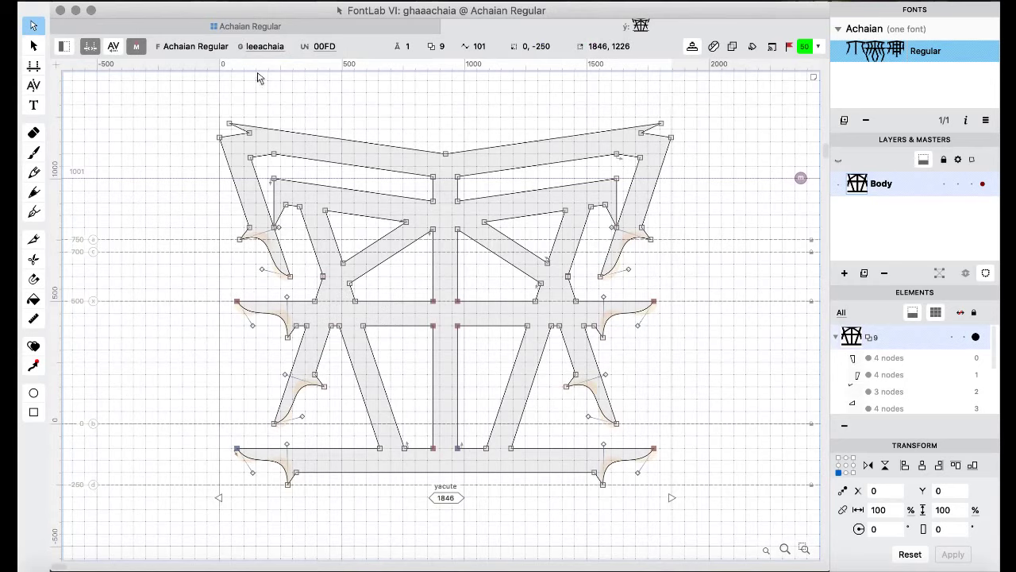
pyautogui.click(250, 26)
pyautogui.scroll(5, 439, 291)
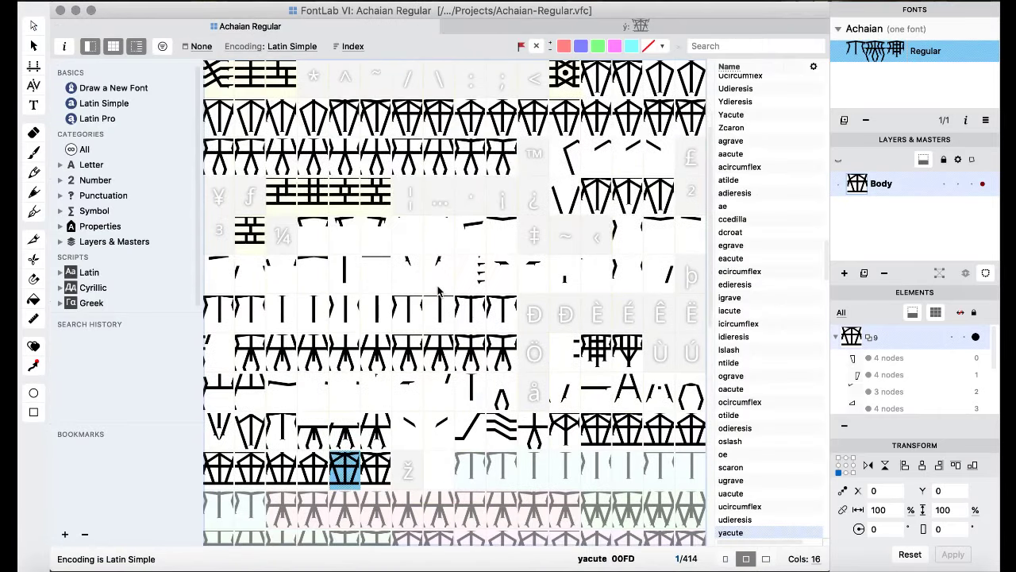
# - Copy the curved leg-end contour from the dotlessi glyph and paste it into ghaaachaia
pyautogui.click(419, 286)
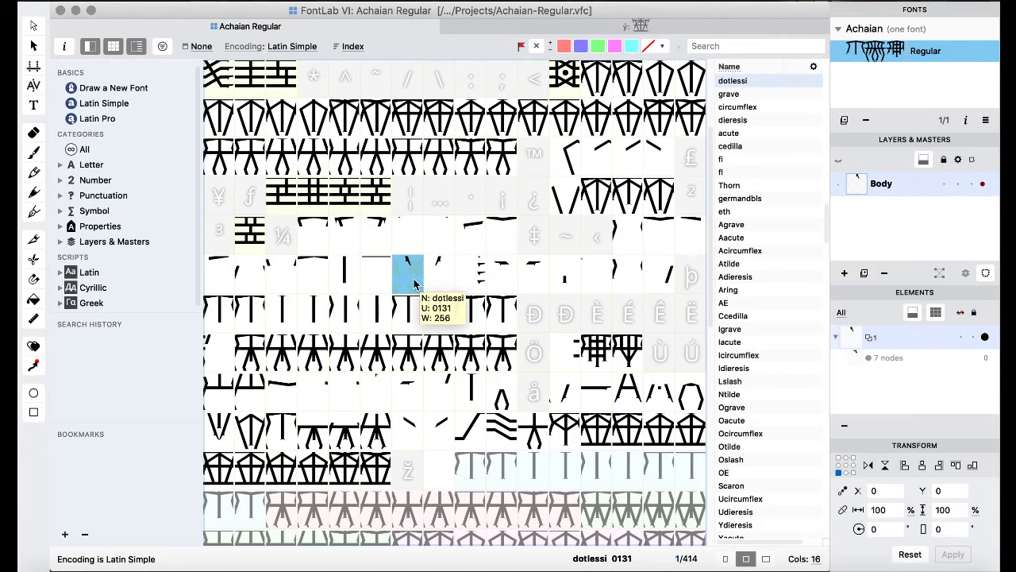
pyautogui.doubleClick(411, 283)
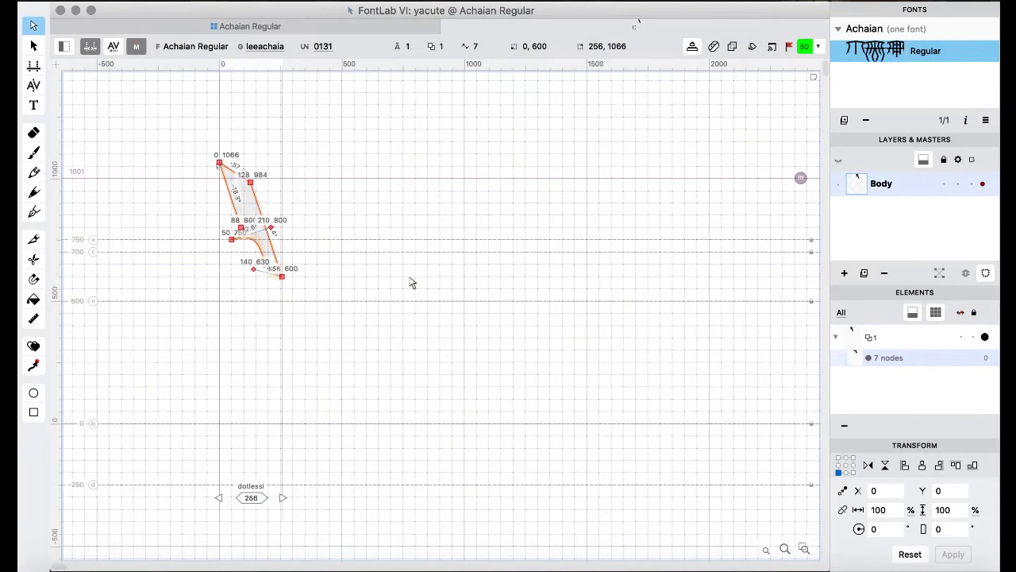
pyautogui.click(302, 29)
pyautogui.scroll(-5, 392, 253)
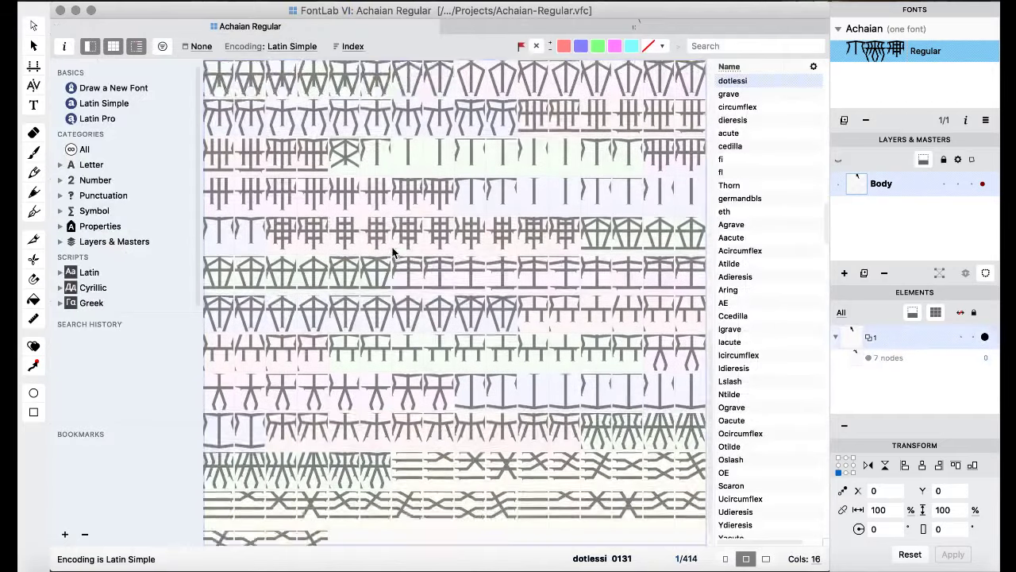
pyautogui.doubleClick(363, 270)
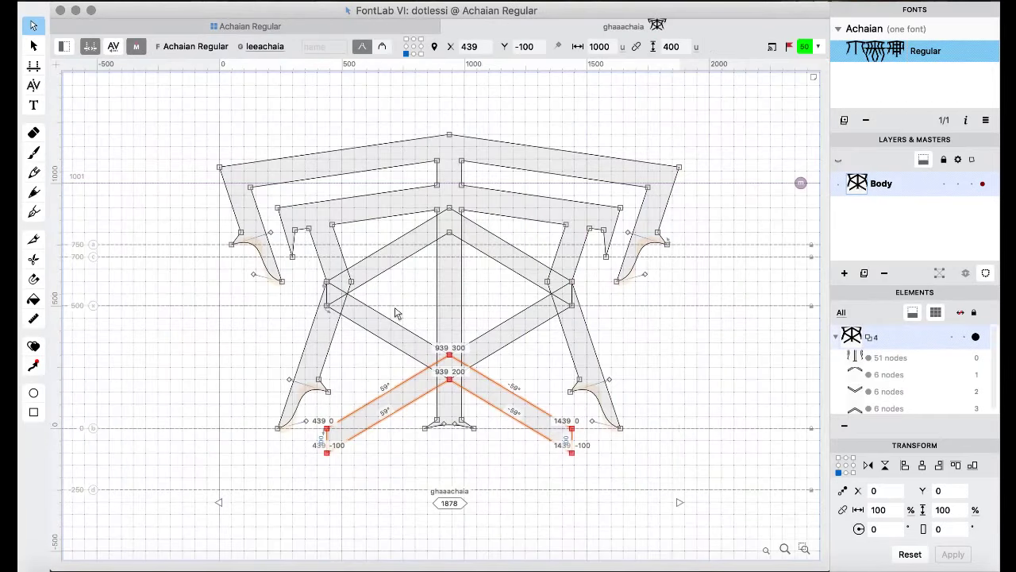
pyautogui.scroll(-2, 397, 313)
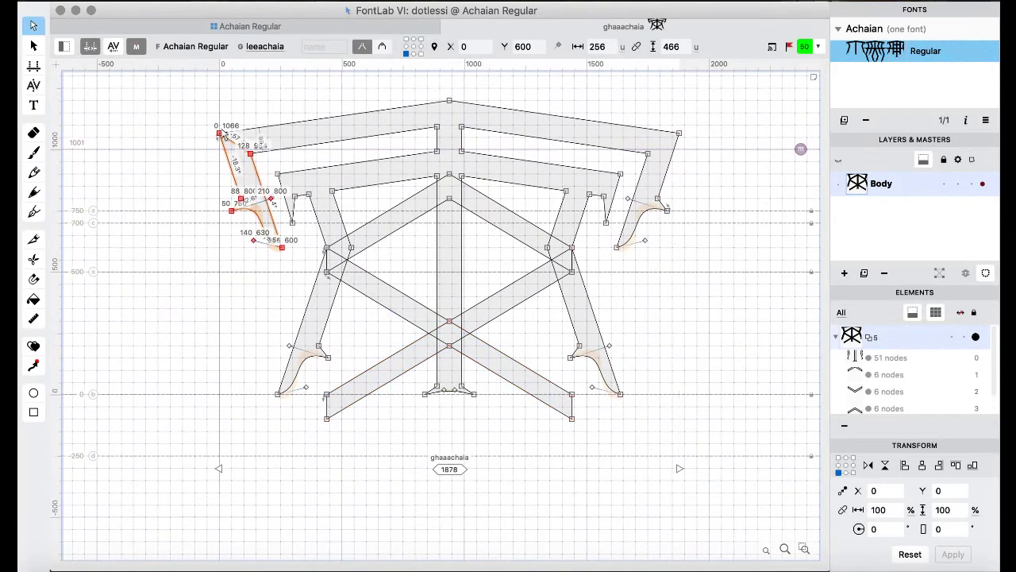
# - Try to move the pasted leg-end contour to the lowest chevron's left end at 439, 0 and rotate it with Free Transform
pyautogui.moveTo(220, 135); pyautogui.dragTo(325, 397)
pyautogui.press('space')
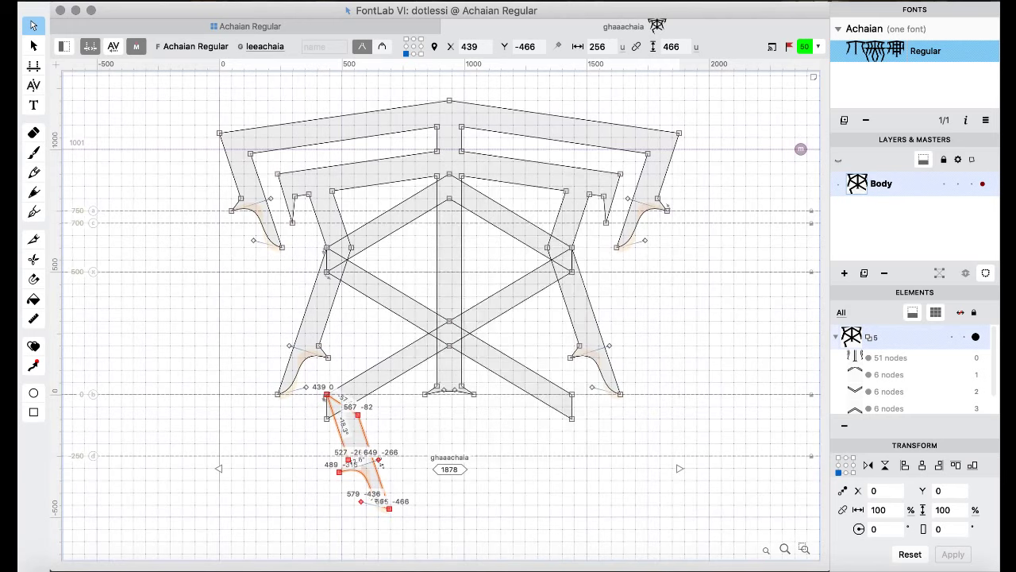
pyautogui.click(445, 0)
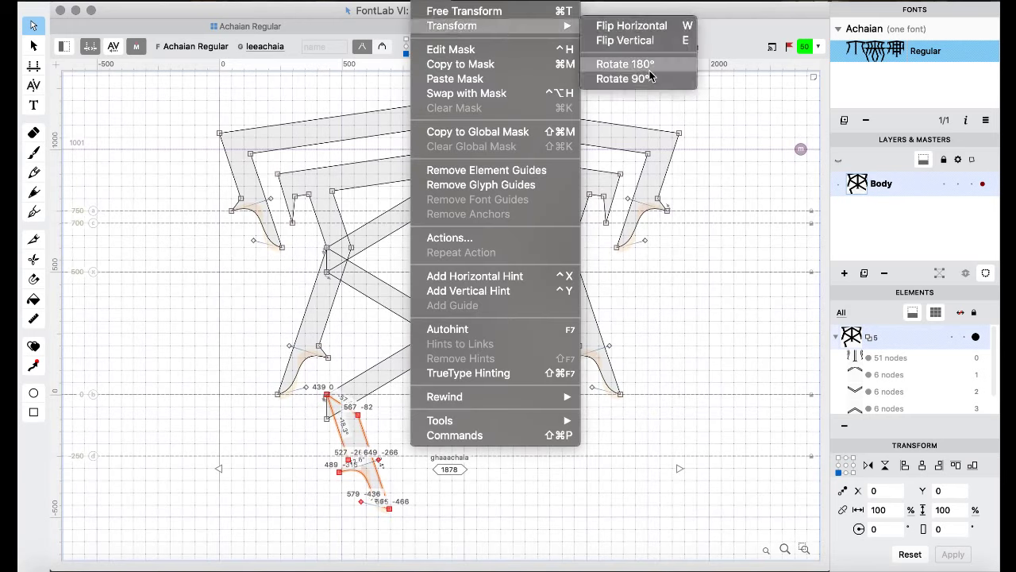
pyautogui.click(446, 11)
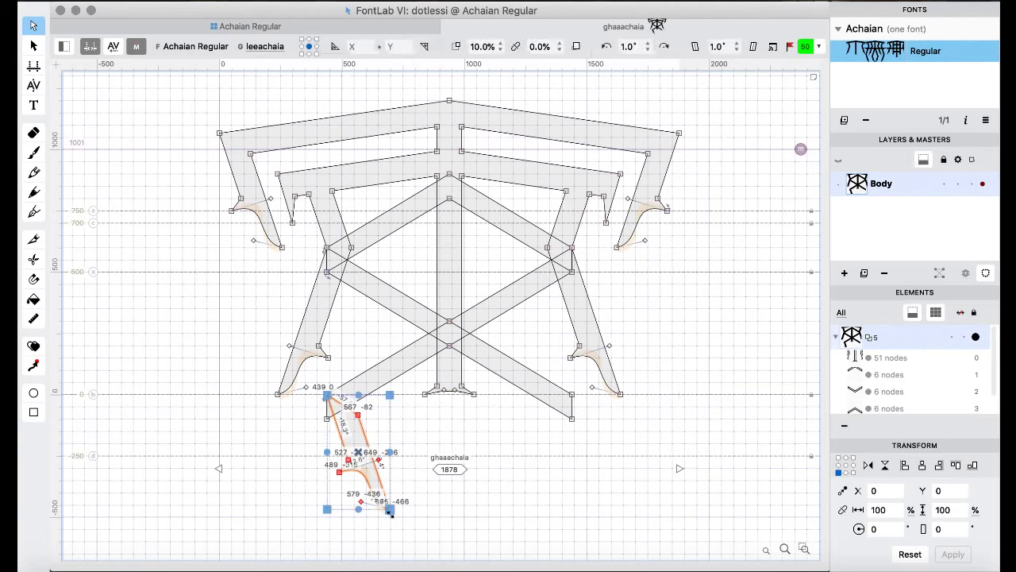
pyautogui.moveTo(395, 513); pyautogui.dragTo(424, 486)
pyautogui.press('space')
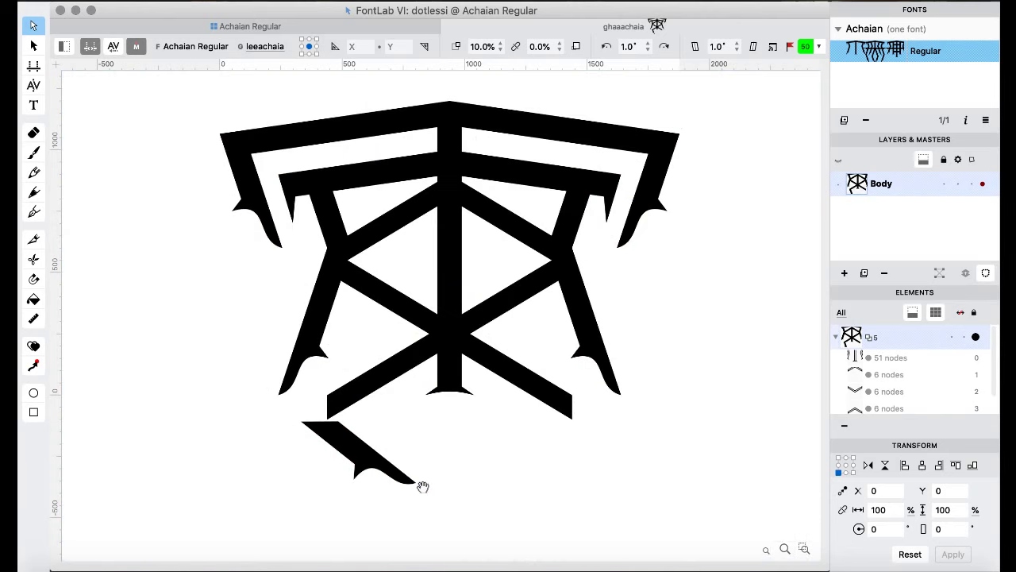
pyautogui.press('Return')
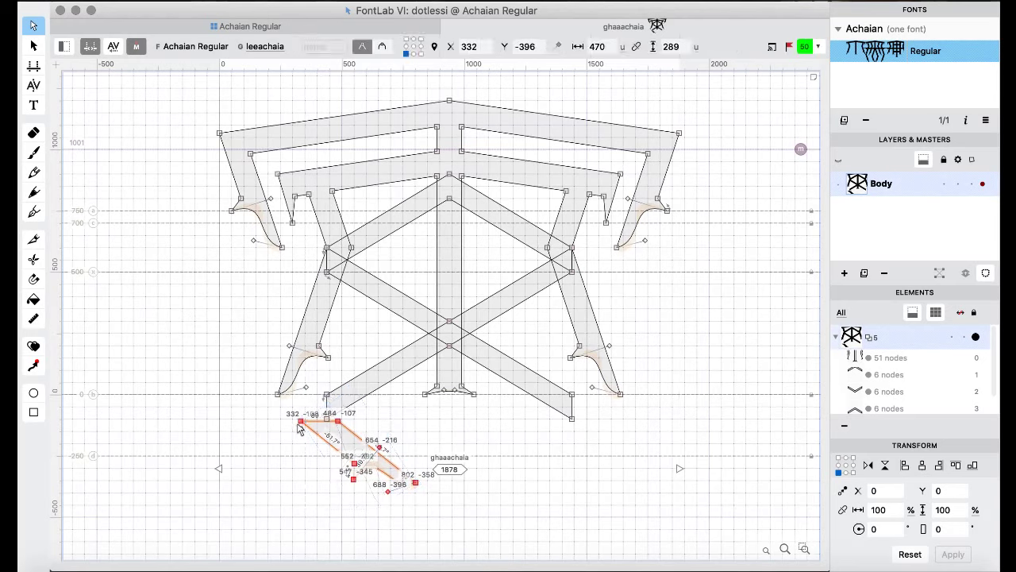
# - Try to fit the rotated leg-end against the lowest chevron's left end, preview the filled glyph, and delete the piece
pyautogui.moveTo(303, 422)
pyautogui.mouseDown()
pyautogui.moveTo(330, 398)
pyautogui.moveTo(331, 423)
pyautogui.moveTo(315, 409)
pyautogui.mouseUp()
pyautogui.press('space')
pyautogui.press('space')
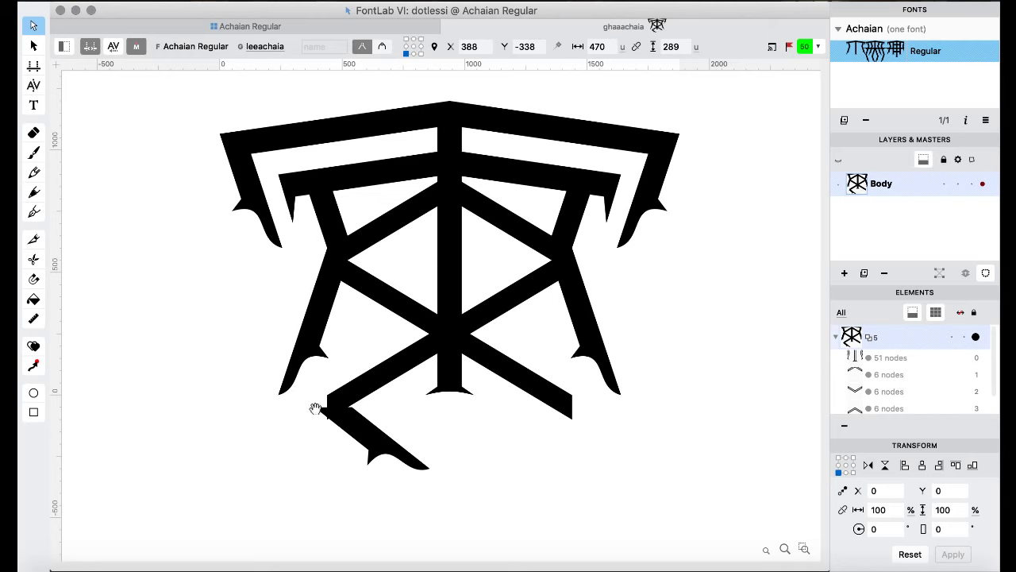
pyautogui.press('space')
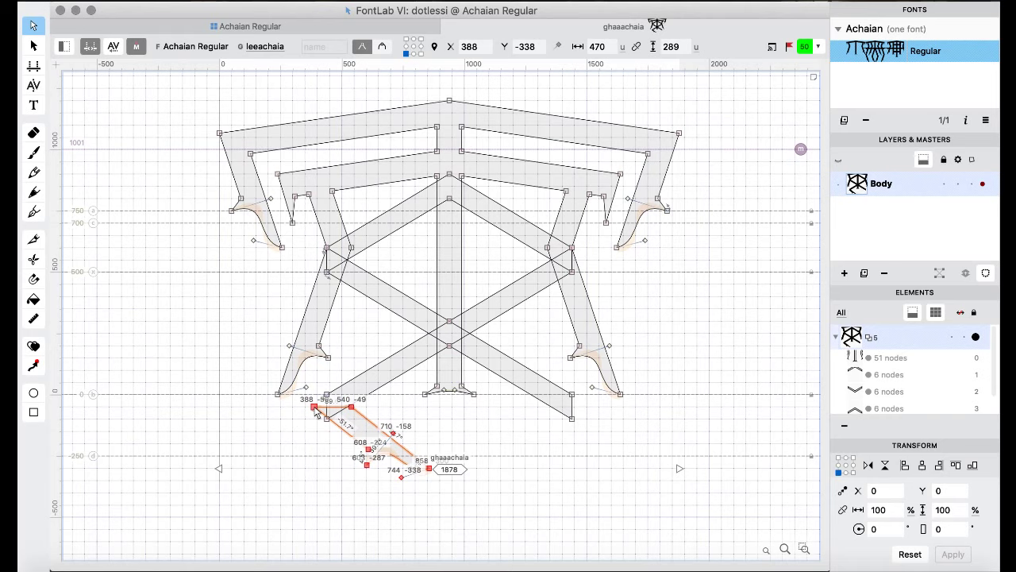
pyautogui.press('Delete')
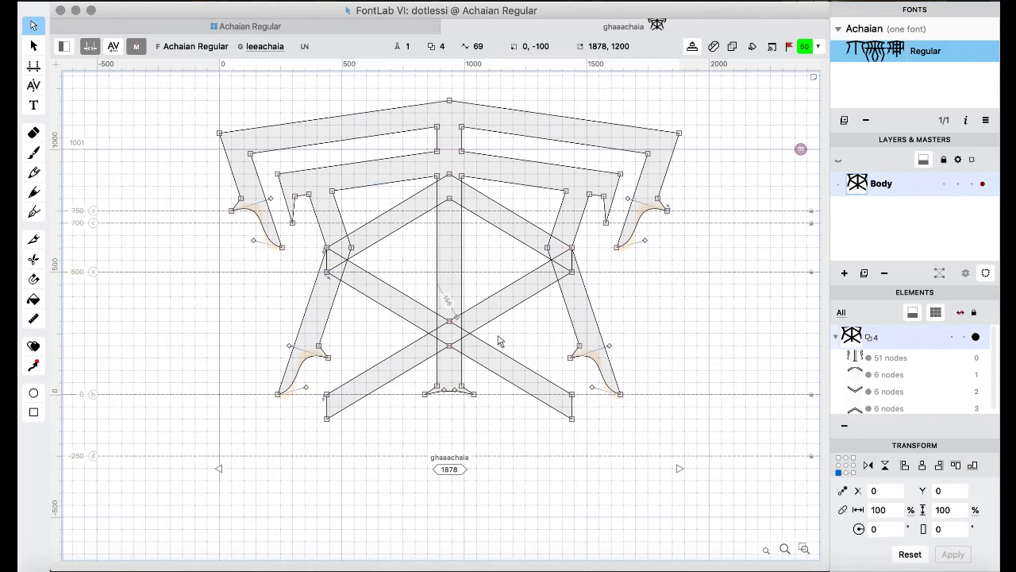
# - Undo the leg-end and chevron additions until ghaaachaia holds only its original 51-node contour
pyautogui.press('super+v')
pyautogui.press('super+z')
pyautogui.press('super+z')
pyautogui.press('super+z')
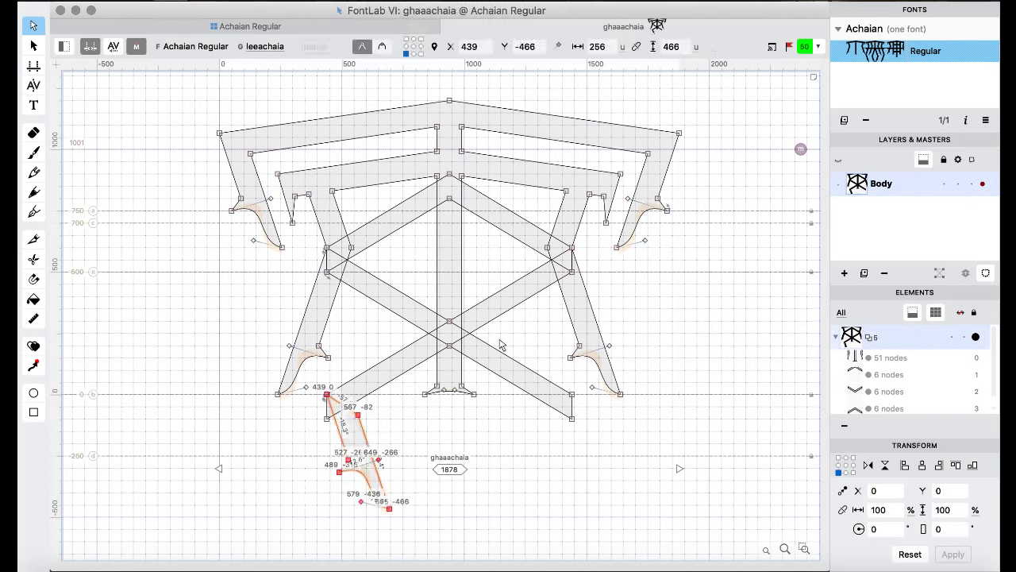
pyautogui.press('super+z')
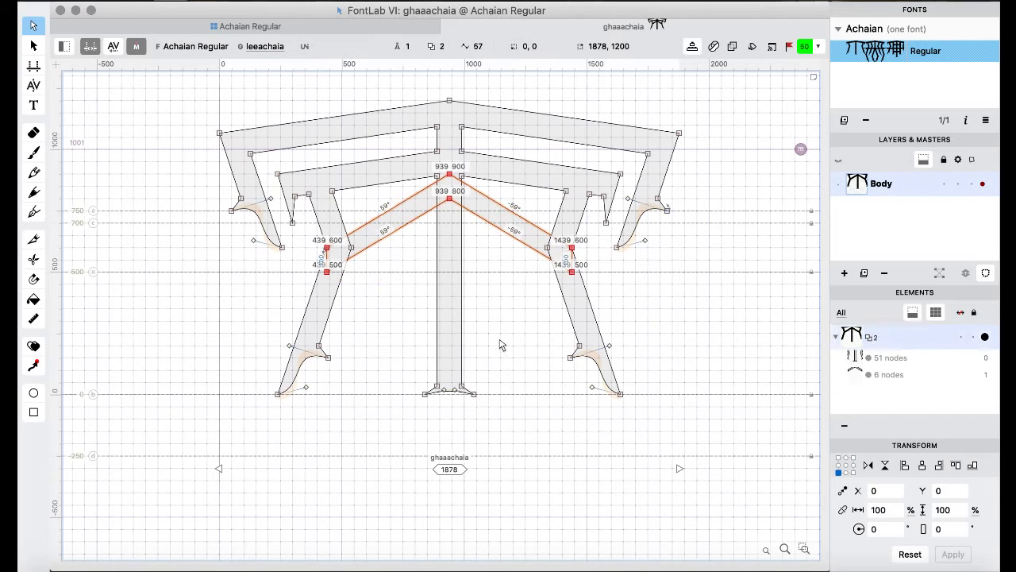
pyautogui.press('super+z')
pyautogui.press('super+z')
pyautogui.press('super+z')
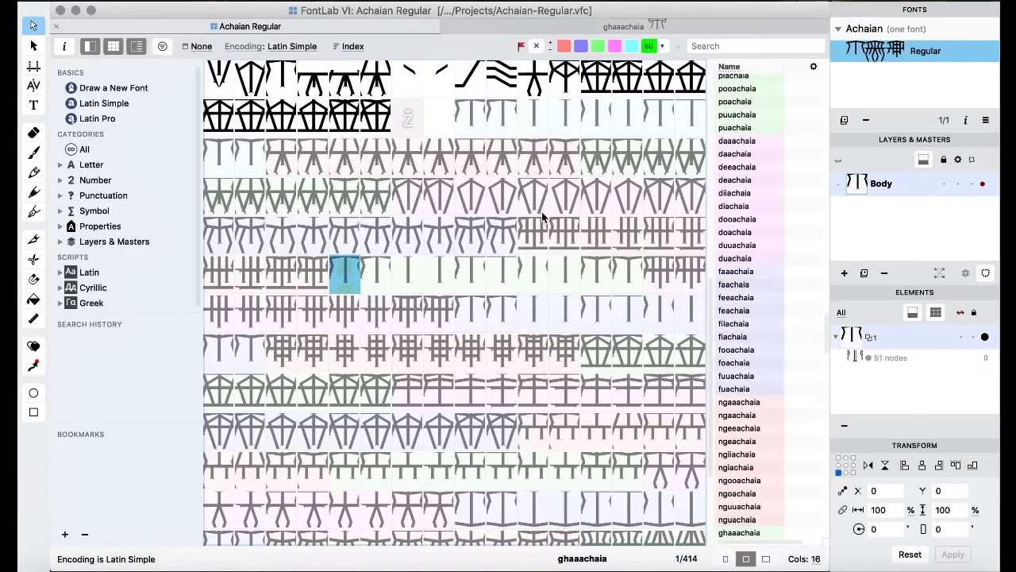
# - Detach the font overview into its own window, check the stream in OBS, and return to FontLab VI
pyautogui.moveTo(273, 27); pyautogui.dragTo(560, 270)
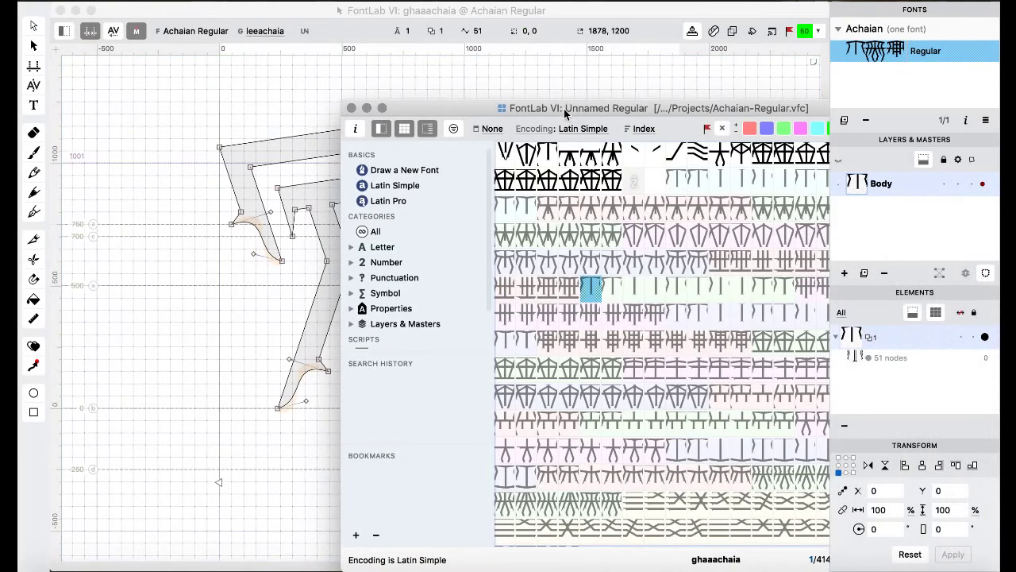
pyautogui.moveTo(565, 114); pyautogui.dragTo(491, 111)
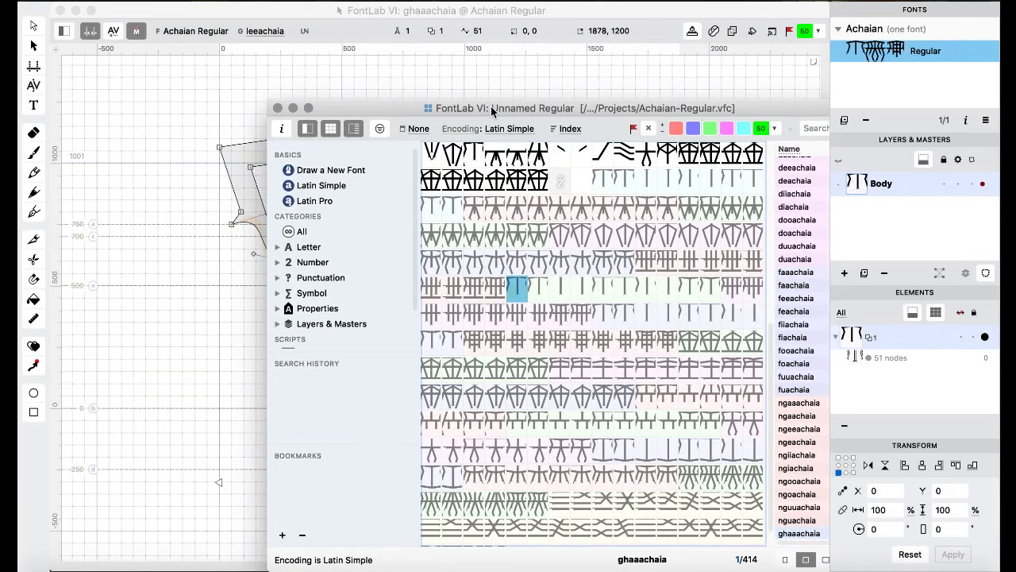
pyautogui.moveTo(491, 111); pyautogui.dragTo(327, 56)
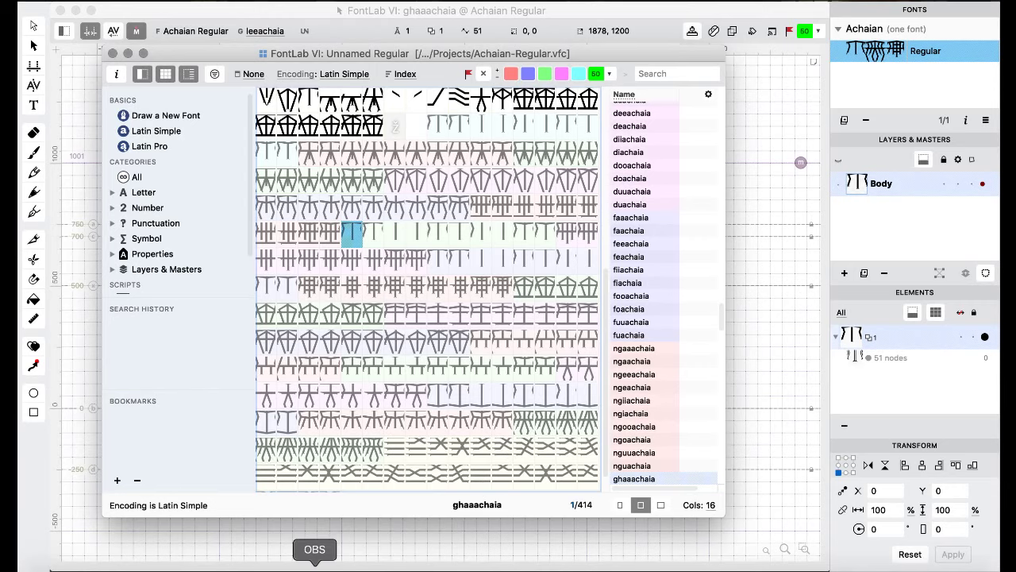
pyautogui.click(314, 565)
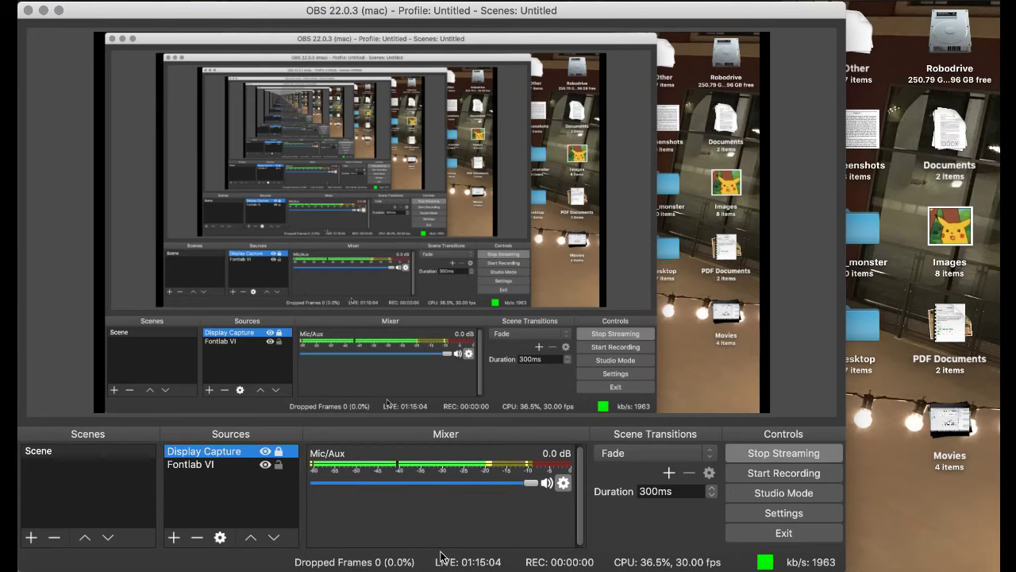
pyautogui.click(392, 565)
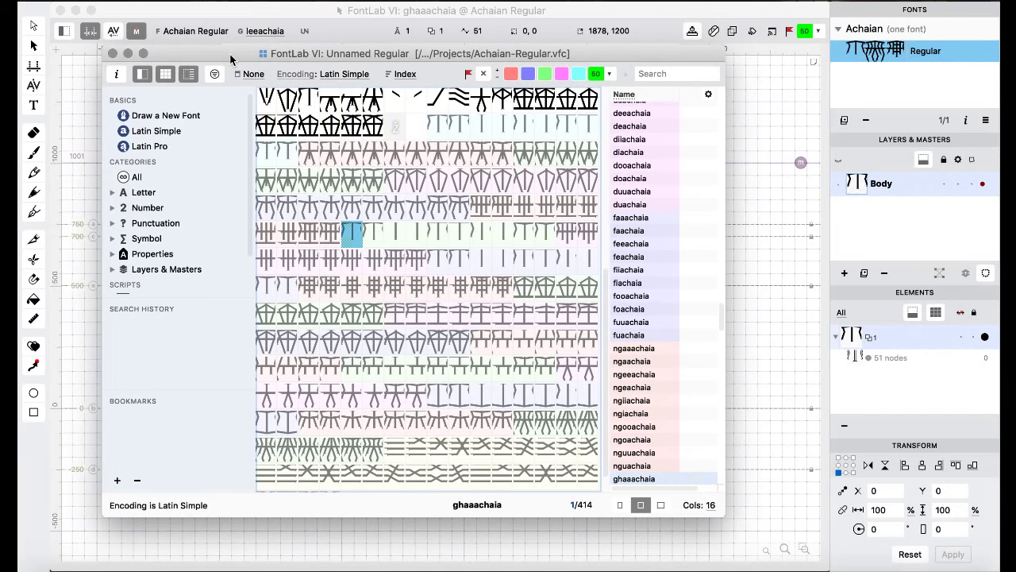
# - Close the separate ghaaachaia glyph window and enlarge the font overview window to fill the workspace
pyautogui.moveTo(230, 53); pyautogui.dragTo(180, 12)
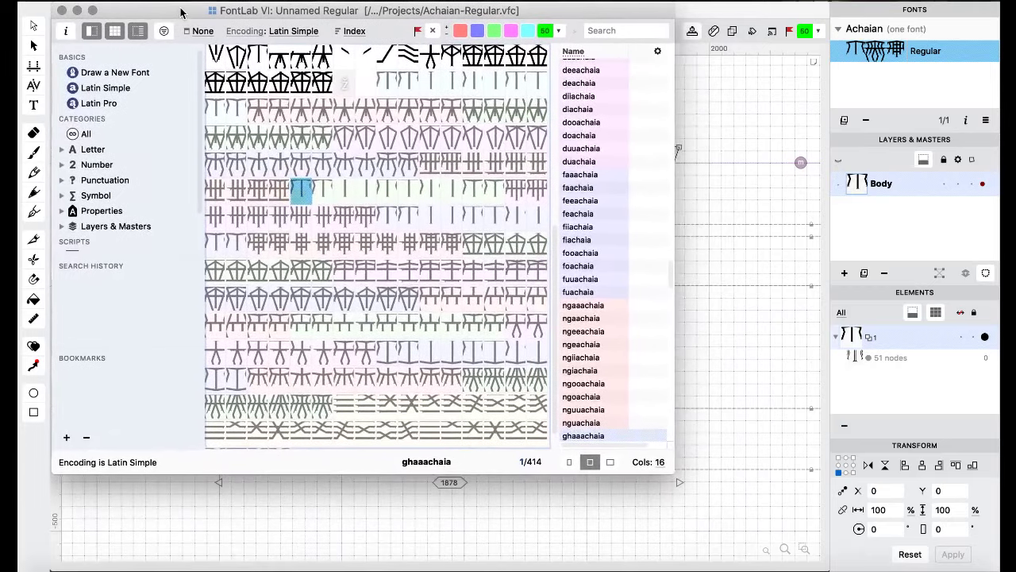
pyautogui.click(676, 12)
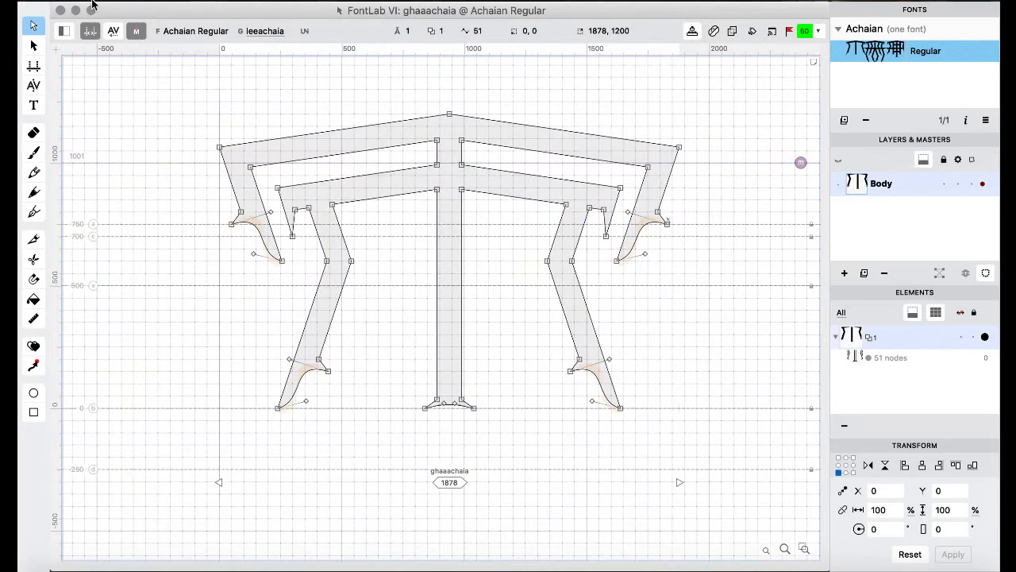
pyautogui.click(61, 11)
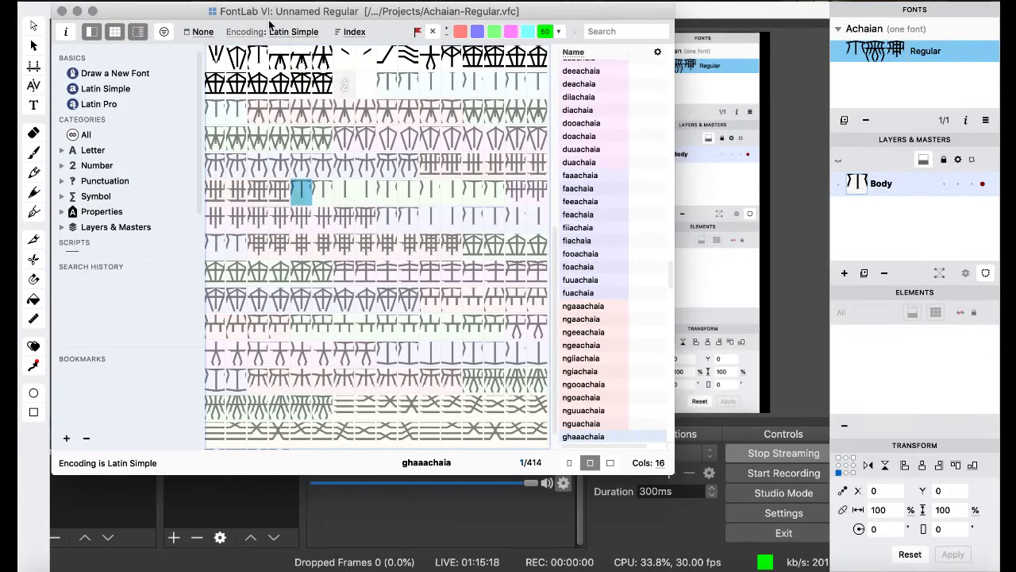
pyautogui.moveTo(244, 24); pyautogui.dragTo(242, 23)
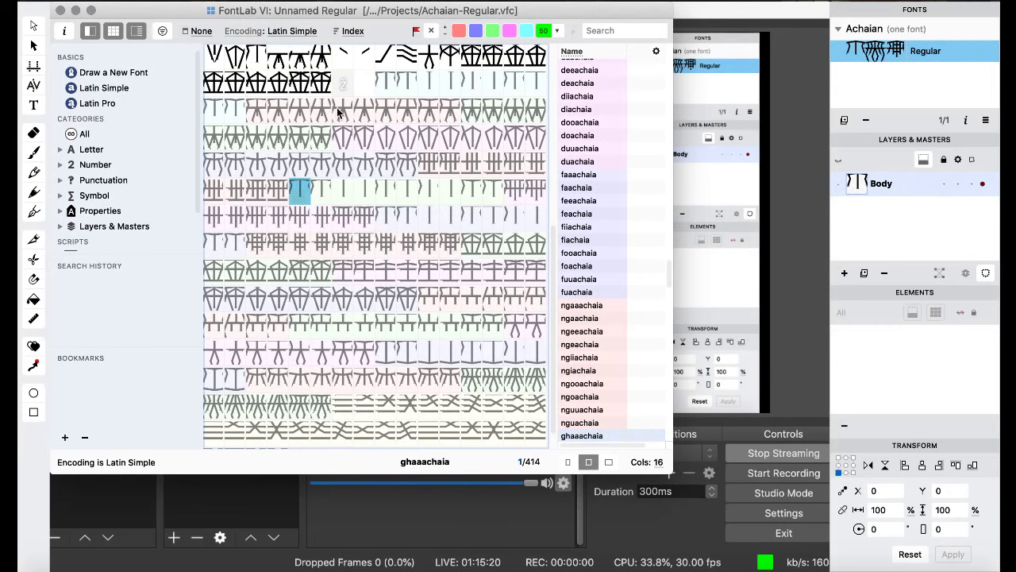
pyautogui.moveTo(672, 473); pyautogui.dragTo(834, 571)
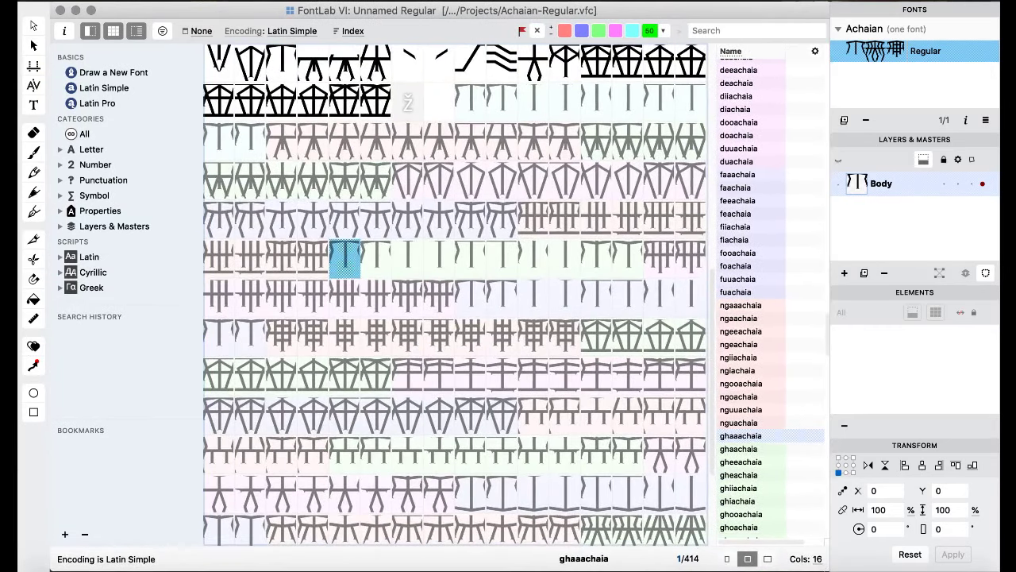
# - Find the copyright glyph among the component glyphs, examine its chevron contour, and return to the font overview
pyautogui.click(446, 242)
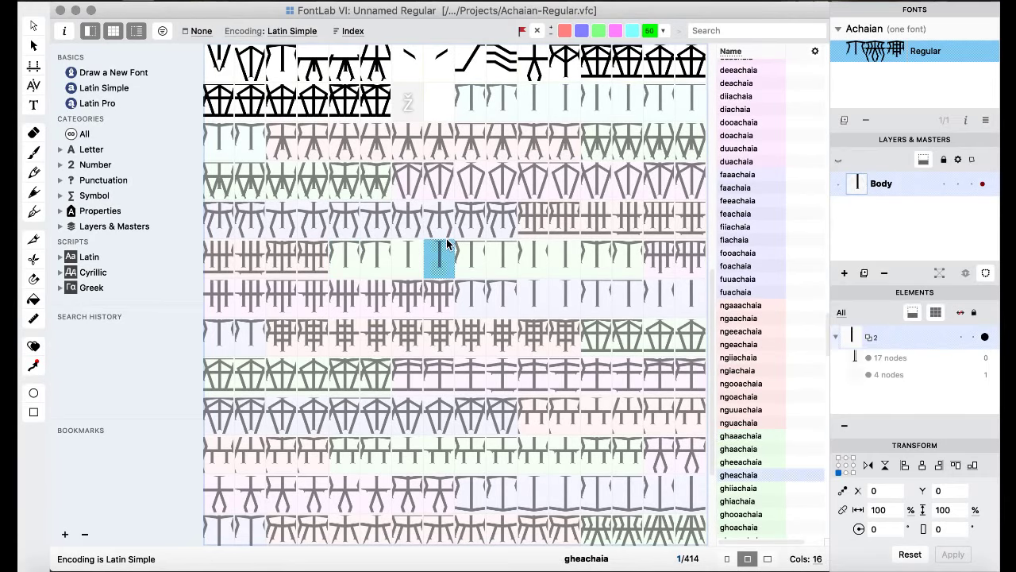
pyautogui.scroll(5, 447, 238)
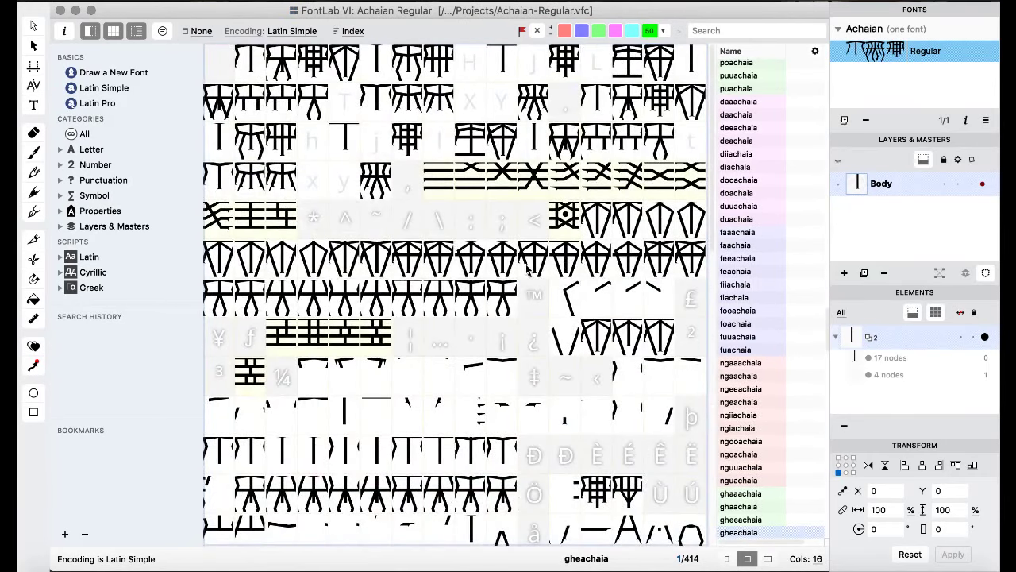
pyautogui.doubleClick(594, 305)
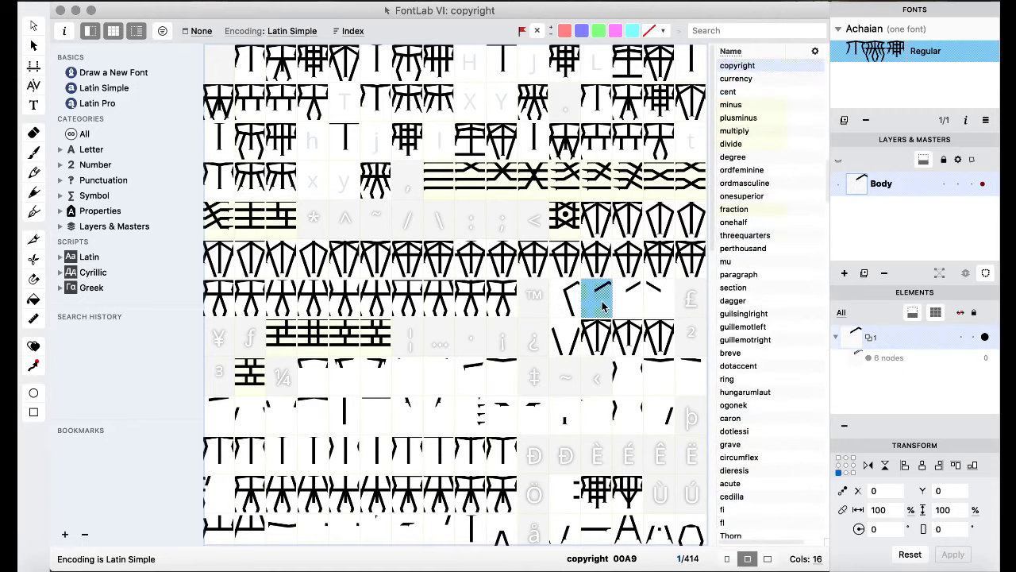
pyautogui.scroll(-3, 509, 285)
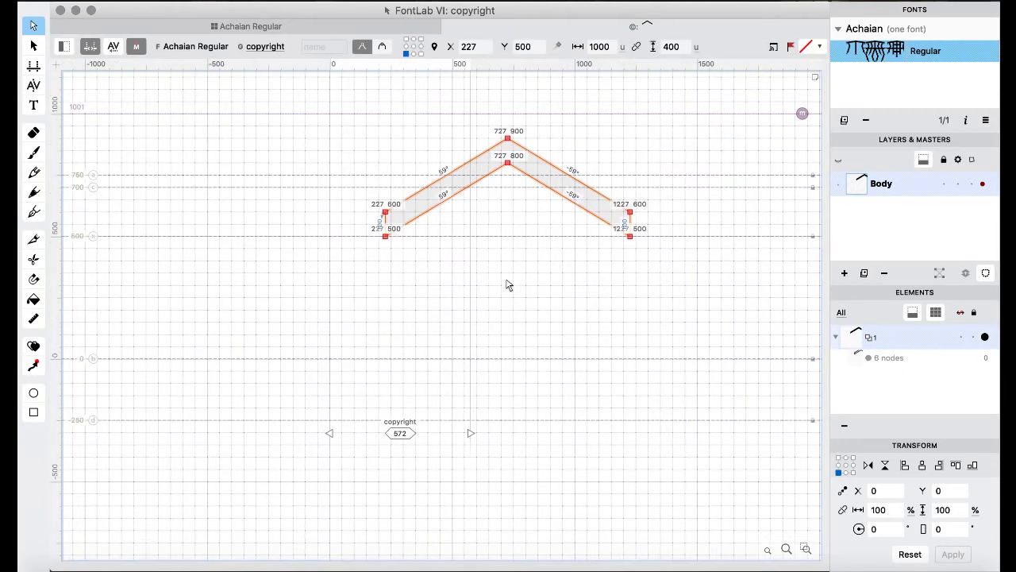
pyautogui.hotkey('ctrl', 'Tab')
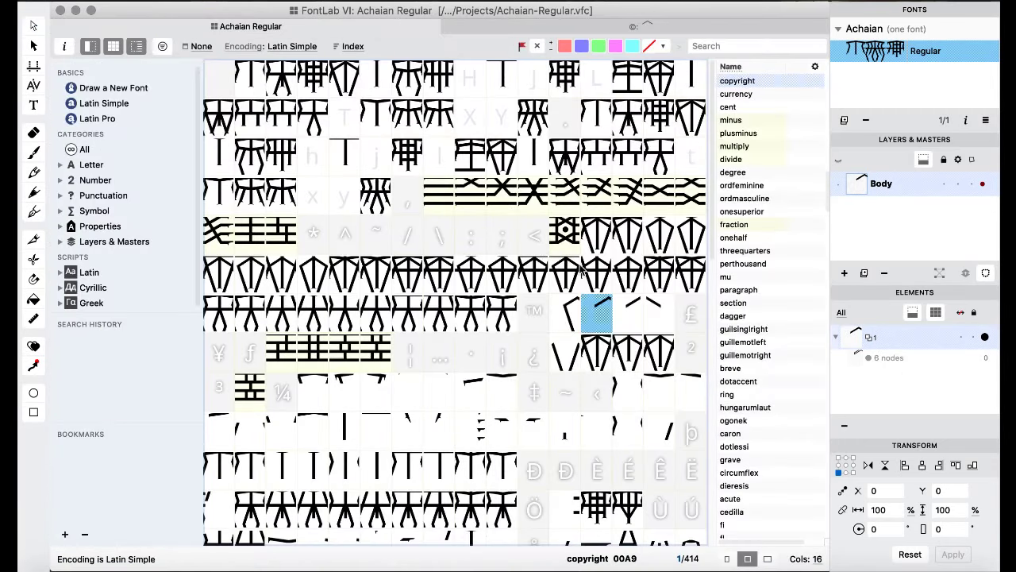
# - Copy the copyright glyph into the empty trademark slot and open the trademark glyph for editing
pyautogui.click(600, 317)
pyautogui.moveTo(600, 318); pyautogui.dragTo(538, 321)
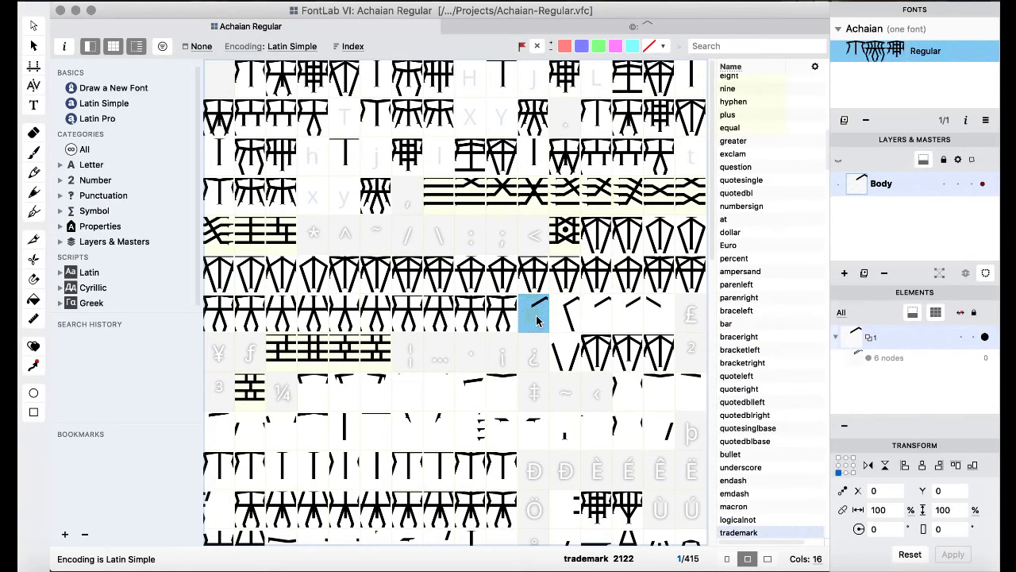
pyautogui.doubleClick(535, 316)
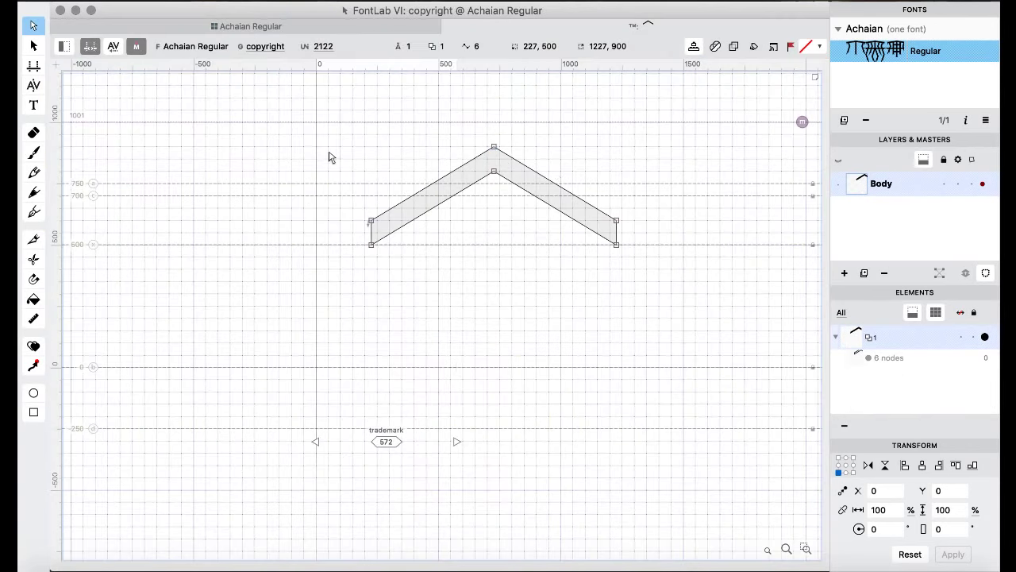
# - Move the whole chevron in the trademark glyph left to X 150
pyautogui.moveTo(286, 134); pyautogui.dragTo(669, 340)
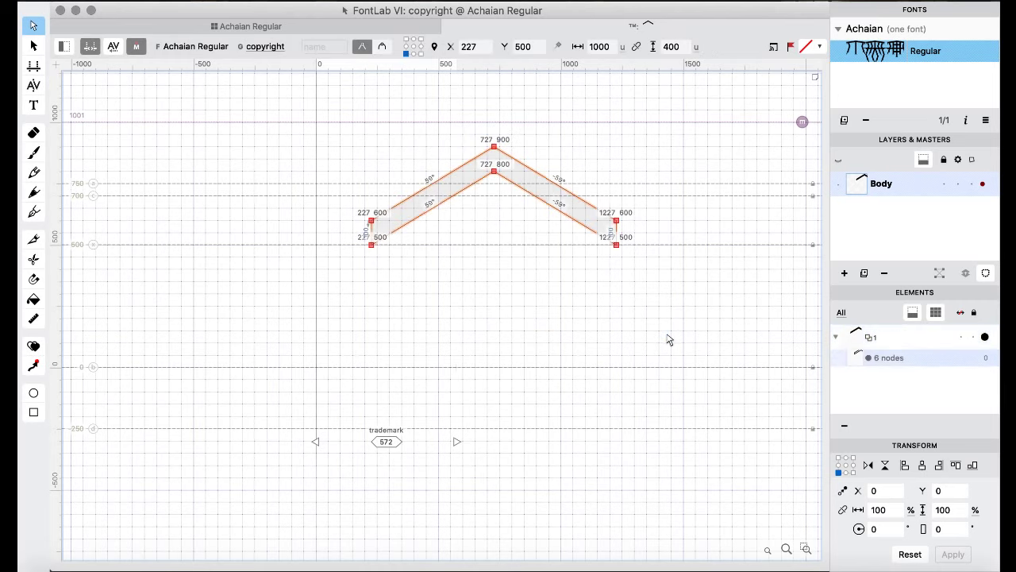
pyautogui.hotkey('shift', 'Left')
pyautogui.hotkey('shift', 'Left')
pyautogui.hotkey('shift', 'Left')
pyautogui.hotkey('shift', 'Left')
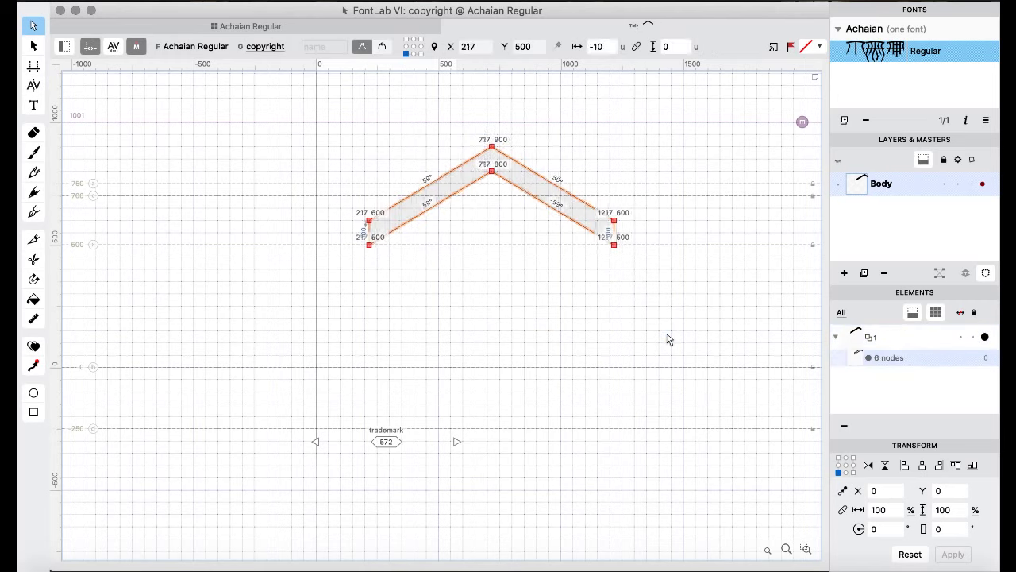
pyautogui.hotkey('shift', 'Left')
pyautogui.hotkey('shift', 'Left')
pyautogui.hotkey('shift', 'Left')
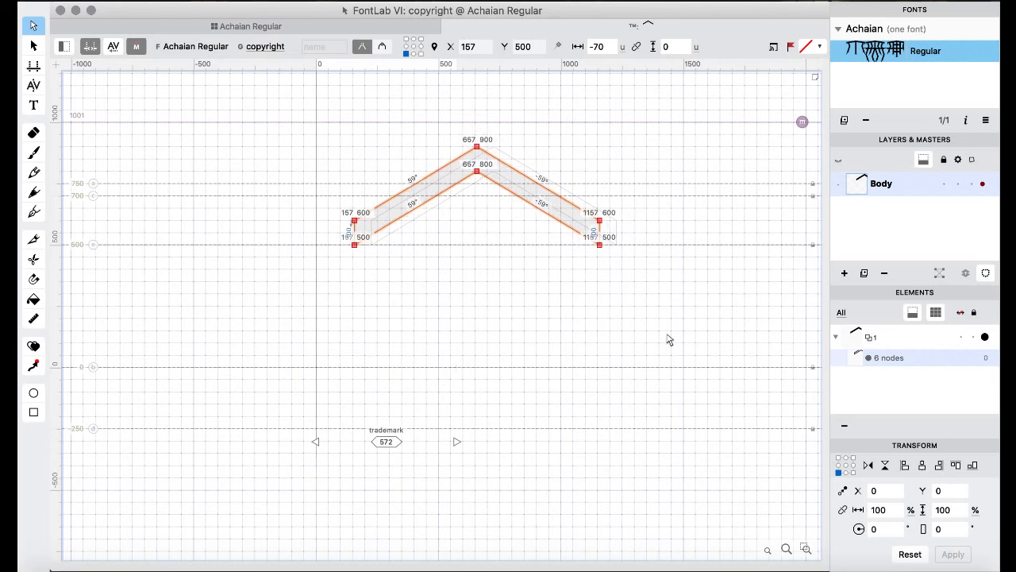
pyautogui.press('Left')
pyautogui.press('Left')
pyautogui.press('Left')
pyautogui.press('Left')
pyautogui.press('Left')
pyautogui.press('Left')
pyautogui.press('Left')
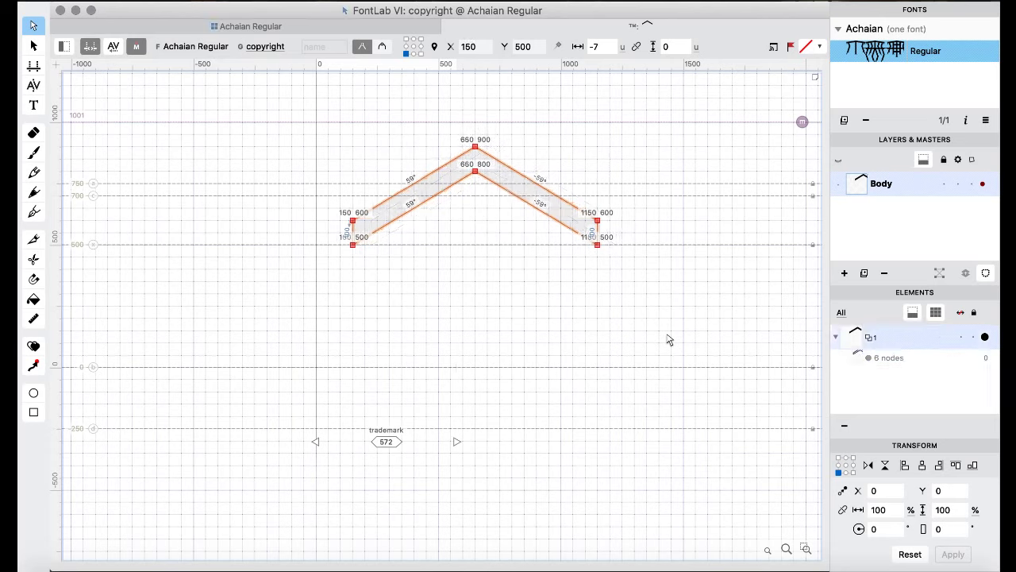
pyautogui.click(530, 320)
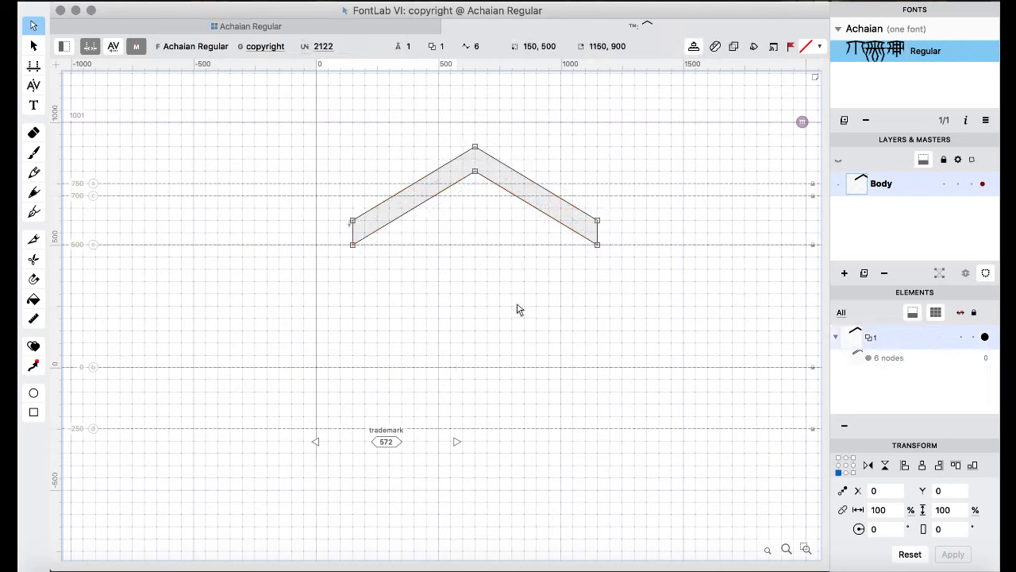
# - Duplicate the chevron in trademark, flip the copy vertically and lower it to Y 200 to form a diamond
pyautogui.press('super+a')
pyautogui.press('super+d')
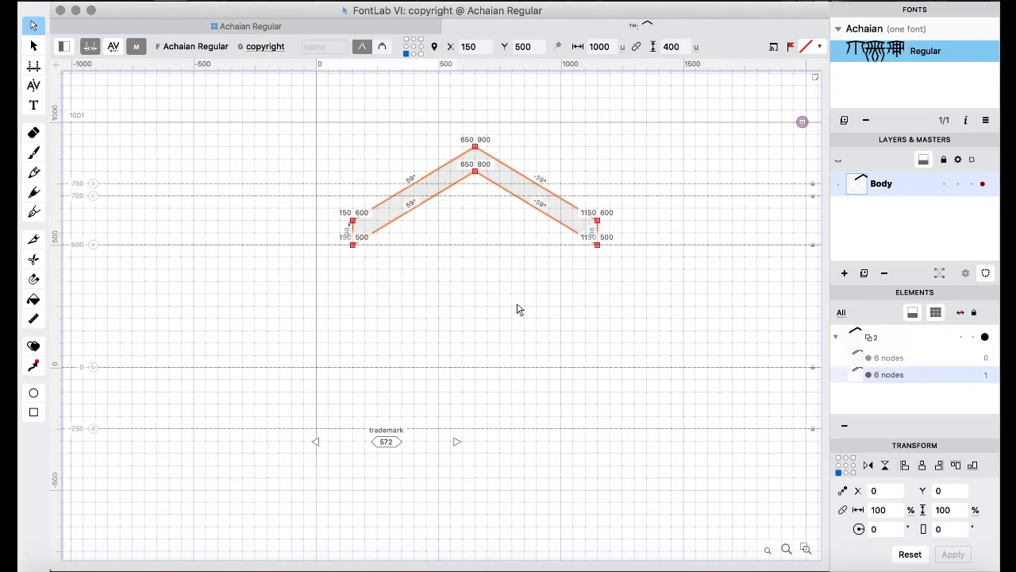
pyautogui.press('super+shift+v')
pyautogui.press('super+shift+Down')
pyautogui.press('super+shift+Down')
pyautogui.press('super+shift+Down')
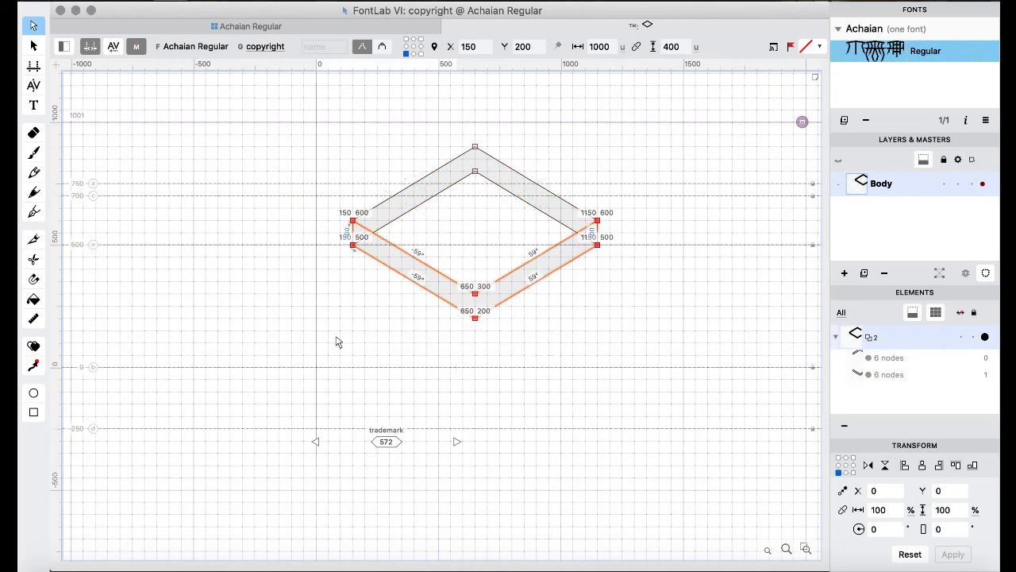
# - Merge the two chevrons of the diamond in the trademark glyph with Remove Overlap
pyautogui.press('super+a')
pyautogui.rightClick(268, 311)
pyautogui.moveTo(356, 102)
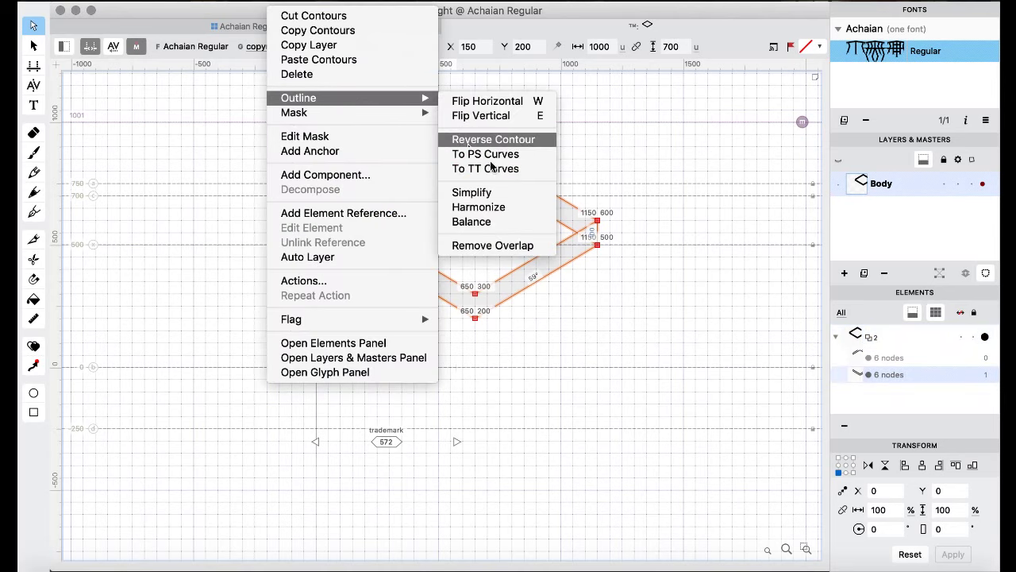
pyautogui.click(494, 246)
# - Paste another upright chevron and lower it to Y -100 so it crosses the diamond's lower corner
pyautogui.press('super+v')
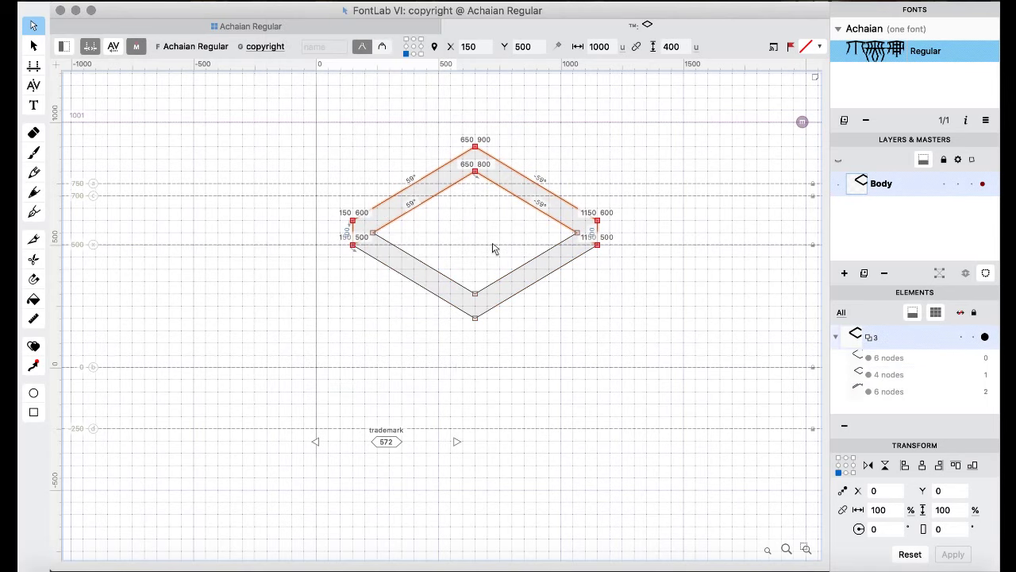
pyautogui.press('super+shift+Down')
pyautogui.press('super+shift+Down')
pyautogui.press('super+shift+Down')
pyautogui.press('super+shift+Down')
pyautogui.press('super+shift+Down')
pyautogui.press('super+shift+Down')
# - Select all contours in trademark and remove the overlap between the diamond and the lower chevron
pyautogui.press('super+a')
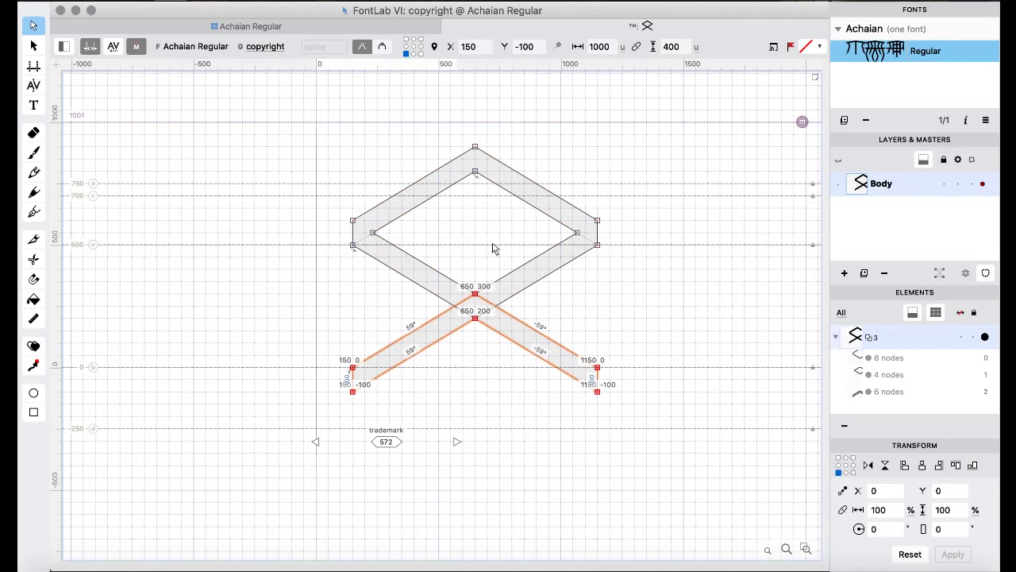
pyautogui.rightClick(216, 282)
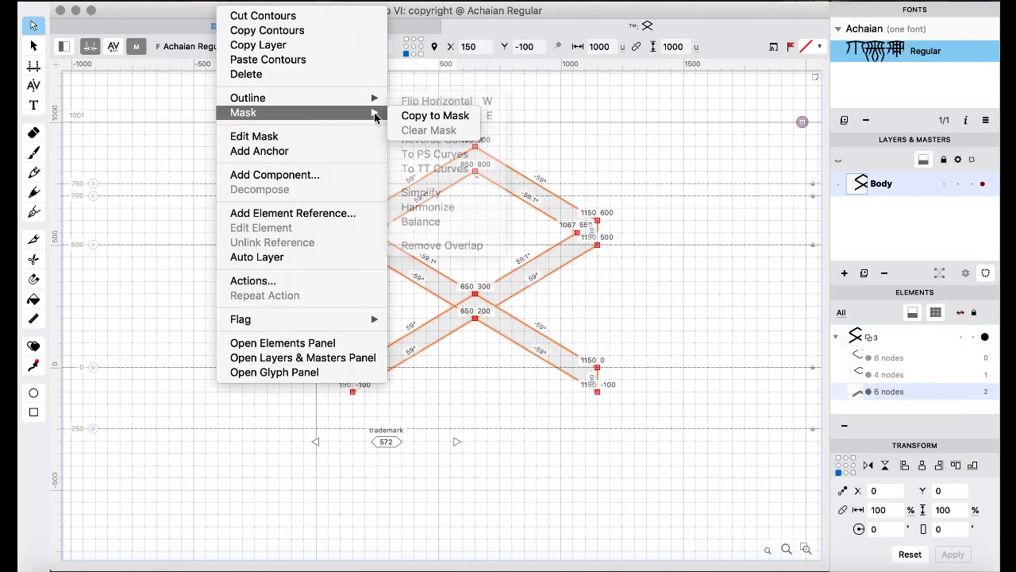
pyautogui.moveTo(366, 97)
pyautogui.click(441, 245)
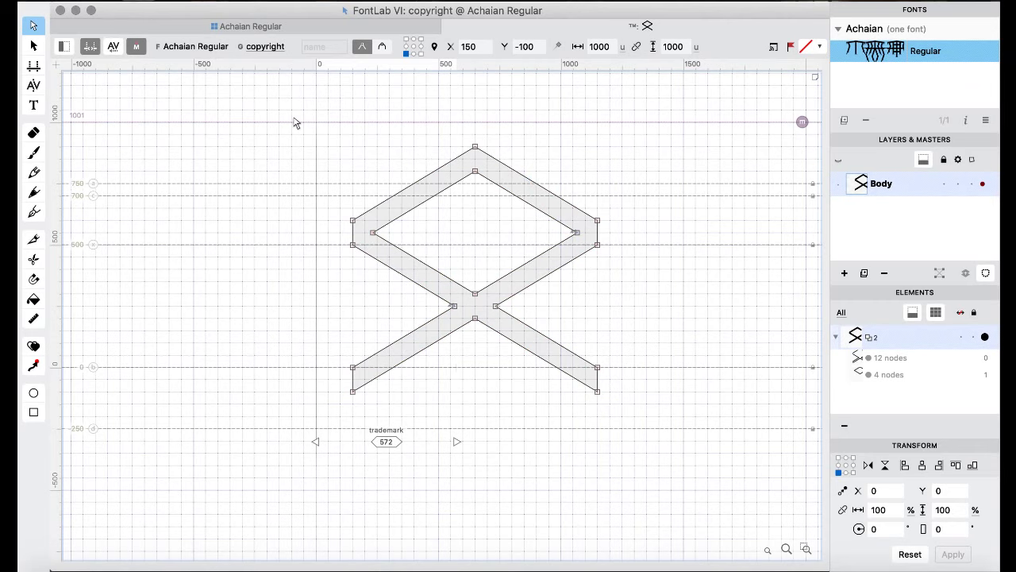
# - Copy the hook contour from the dotlessi glyph into trademark and place its lower tip at 1150, 0
pyautogui.click(254, 27)
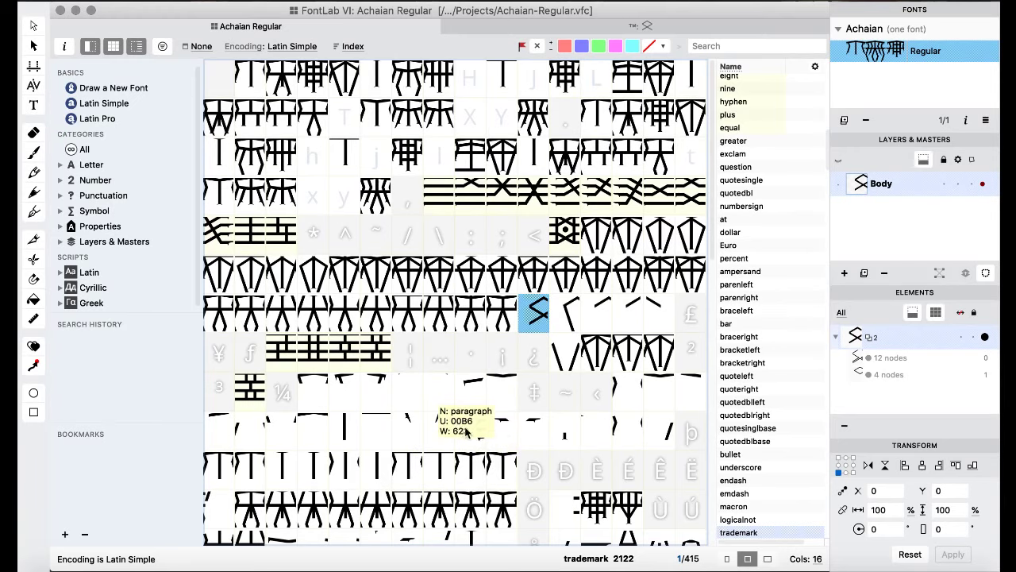
pyautogui.click(419, 430)
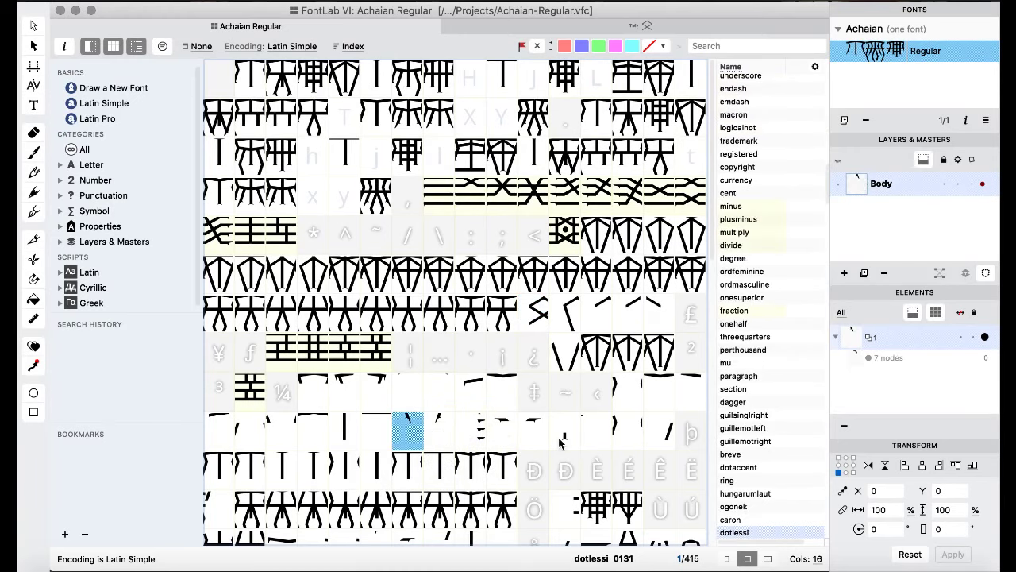
pyautogui.doubleClick(411, 432)
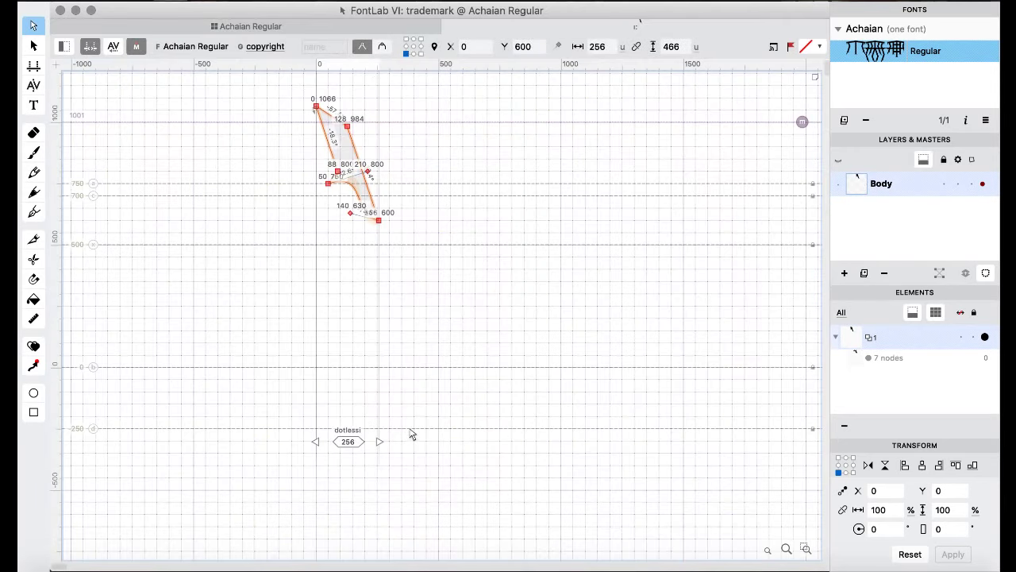
pyautogui.click(263, 28)
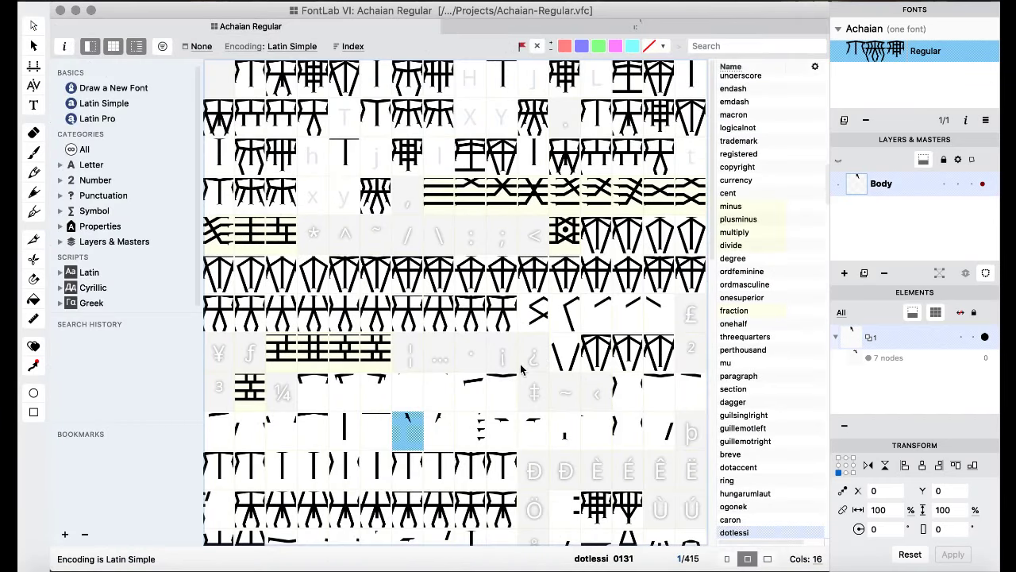
pyautogui.doubleClick(541, 332)
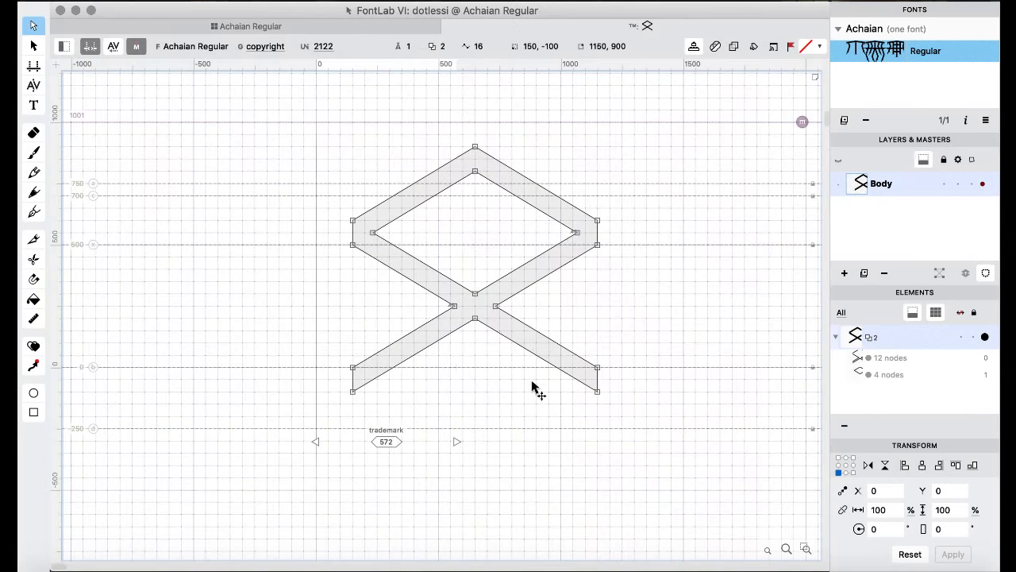
pyautogui.press('super+v')
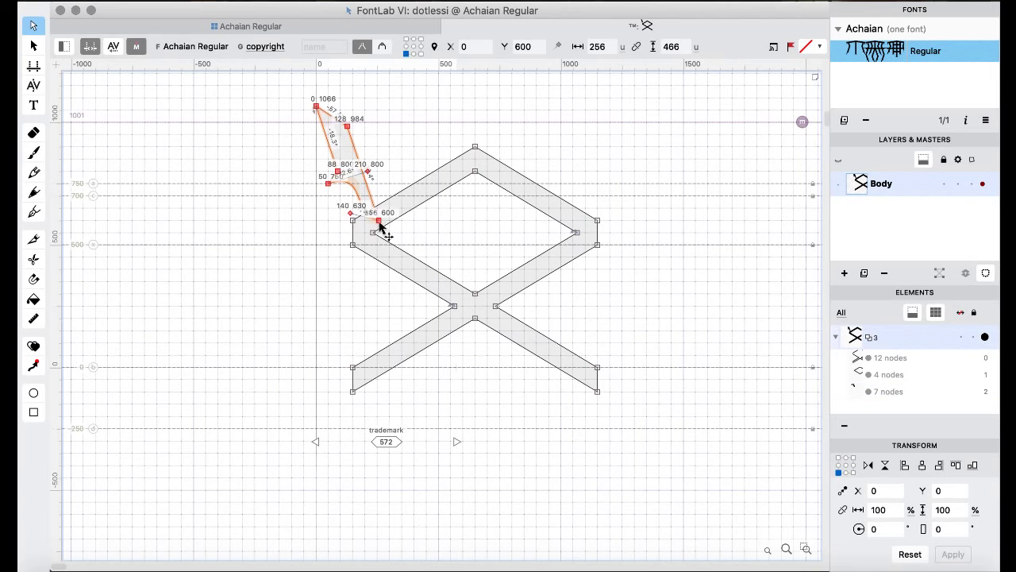
pyautogui.moveTo(380, 226); pyautogui.dragTo(598, 370)
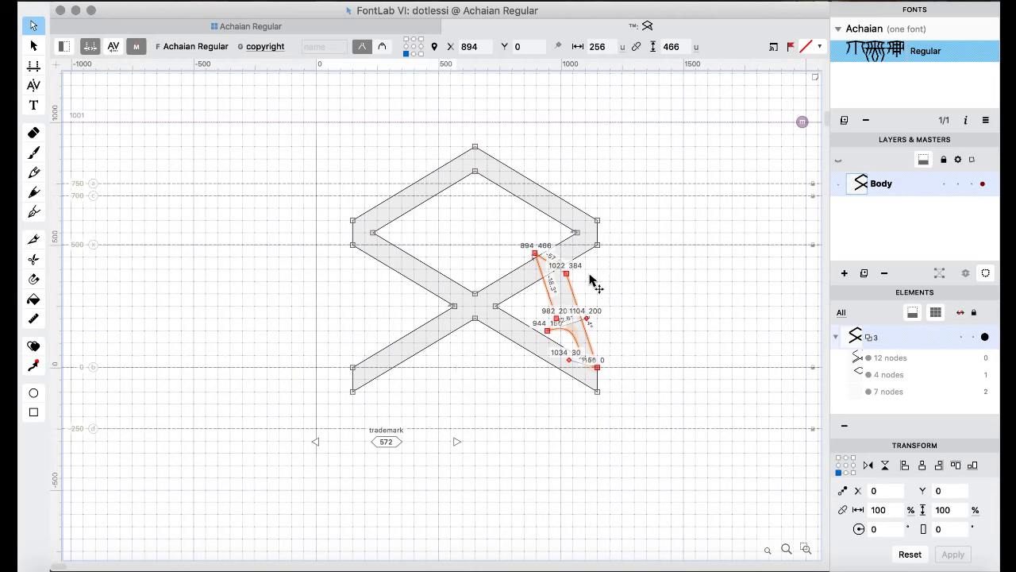
pyautogui.click(435, 1)
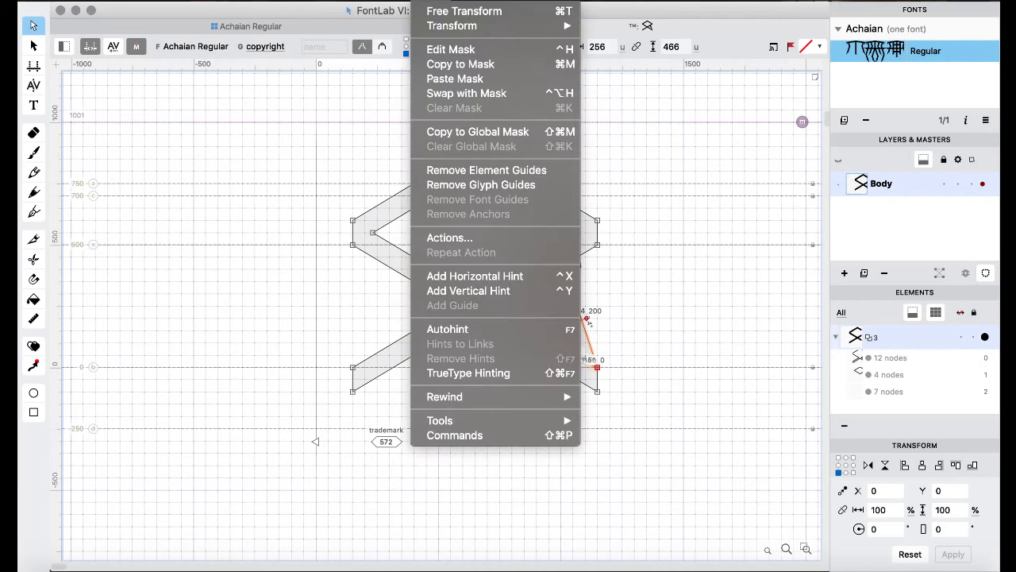
pyautogui.click(450, 13)
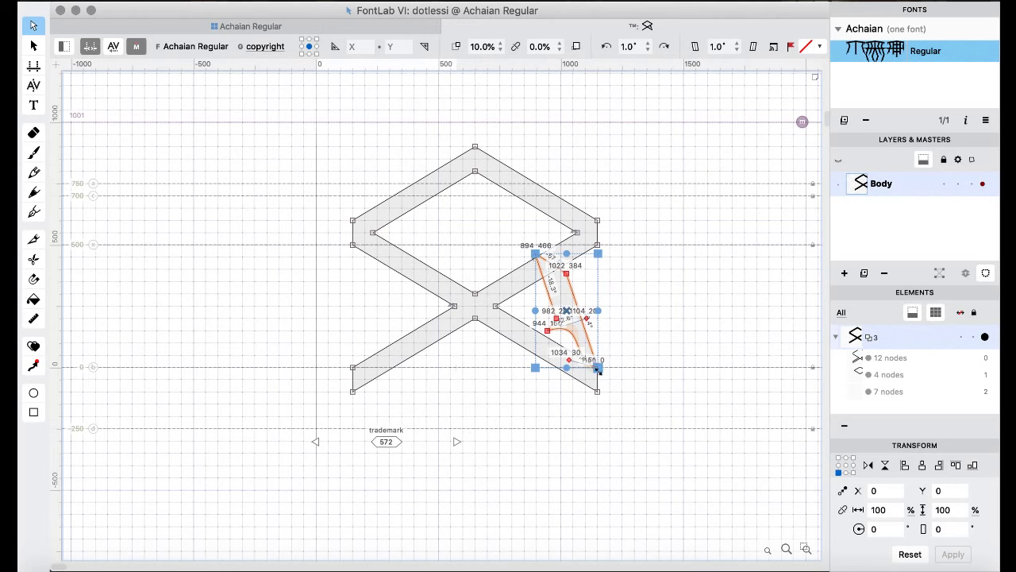
pyautogui.moveTo(615, 358); pyautogui.dragTo(647, 336)
pyautogui.click(497, 2)
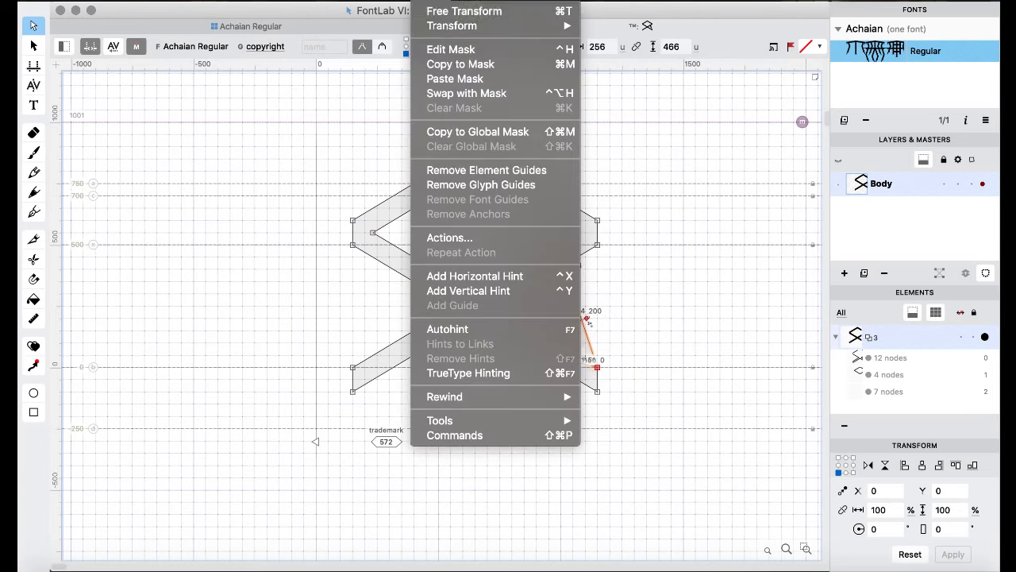
pyautogui.moveTo(477, 29)
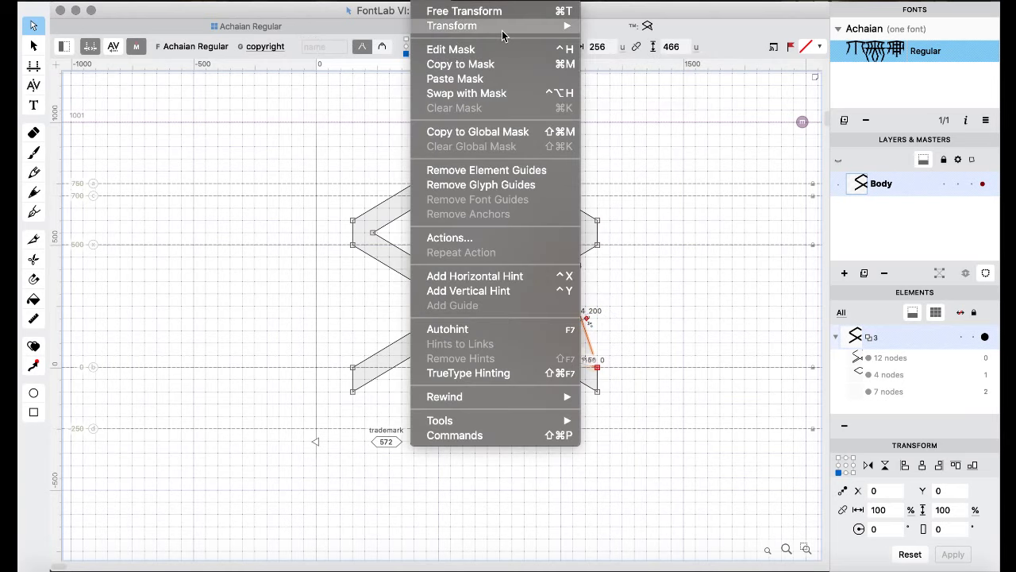
pyautogui.click(493, 236)
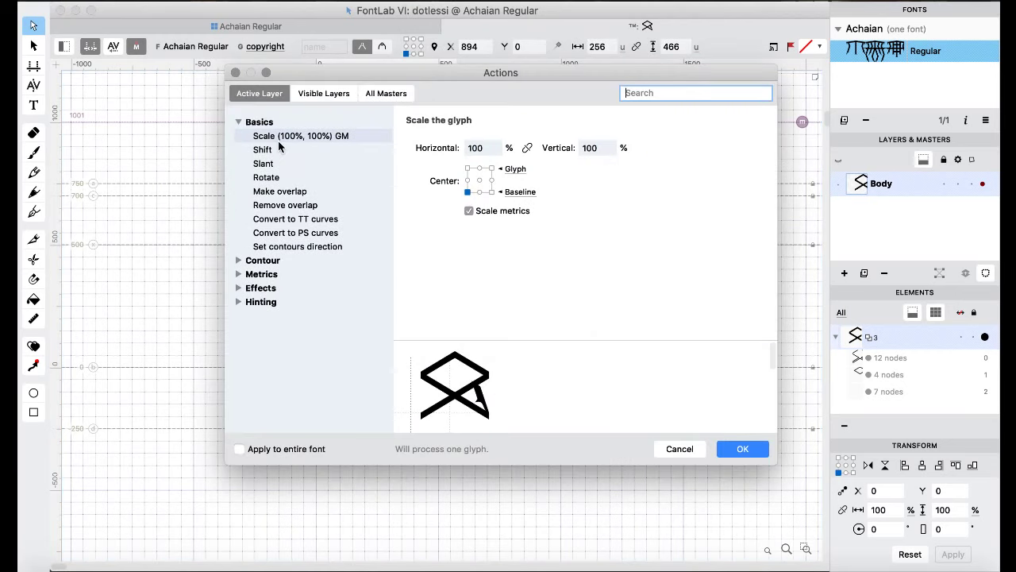
pyautogui.click(276, 178)
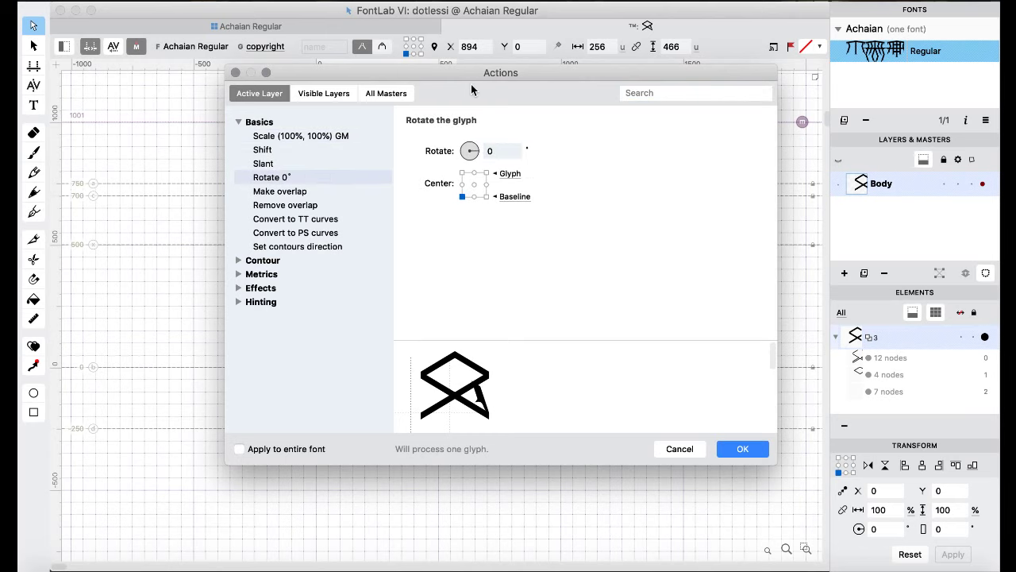
pyautogui.moveTo(463, 74); pyautogui.dragTo(355, 119)
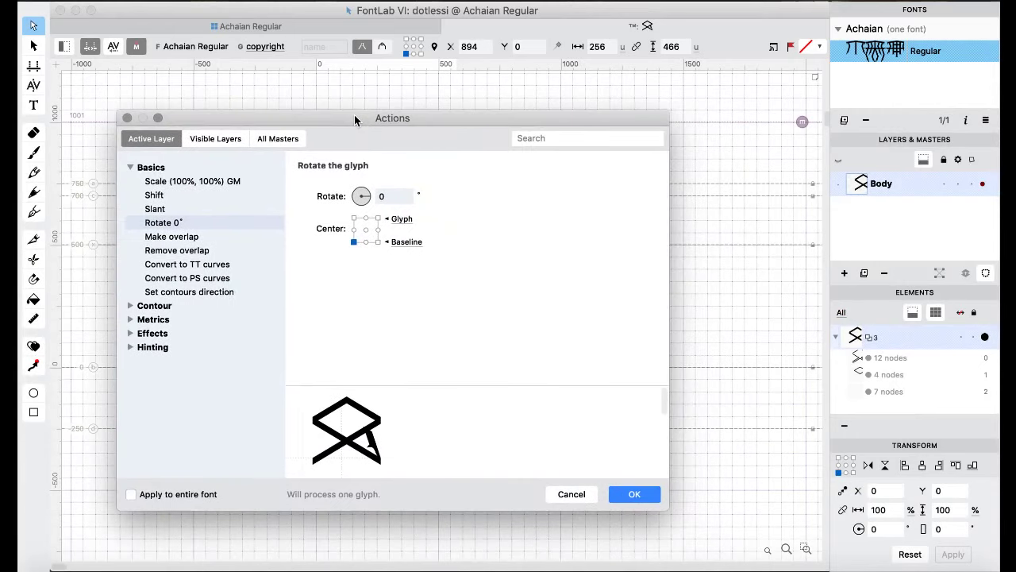
pyautogui.click(378, 242)
pyautogui.moveTo(363, 198); pyautogui.dragTo(370, 191)
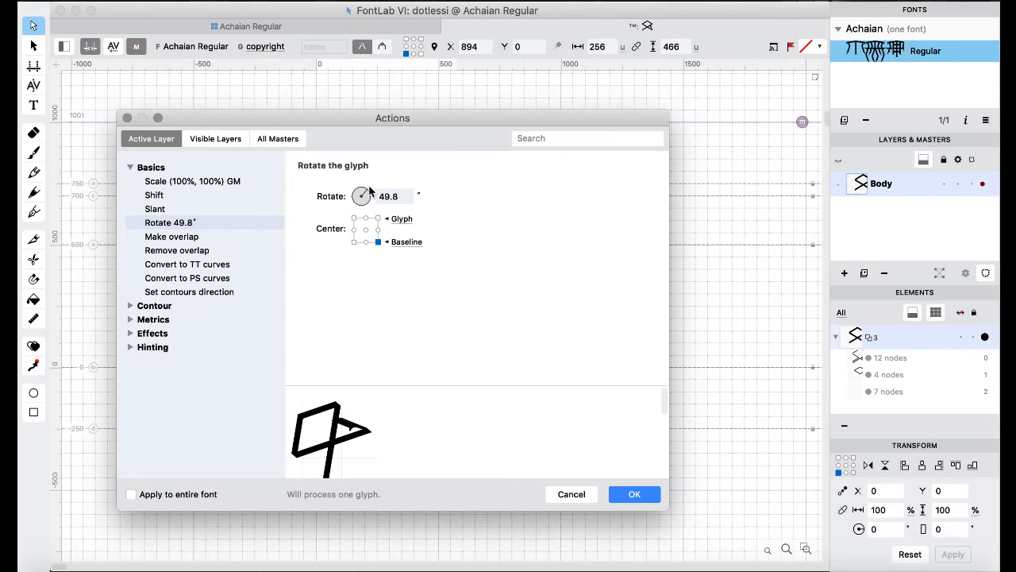
pyautogui.click(567, 494)
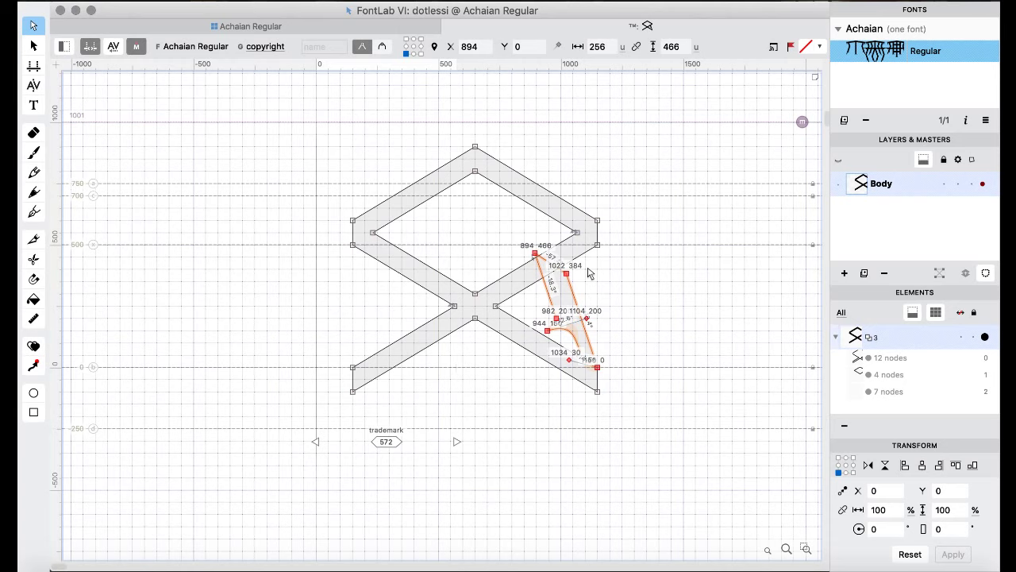
# - Use Free Transform to rotate the pasted hook contour counterclockwise until its long lower edge runs at about -60.2°
pyautogui.click(436, 3)
pyautogui.moveTo(450, 30)
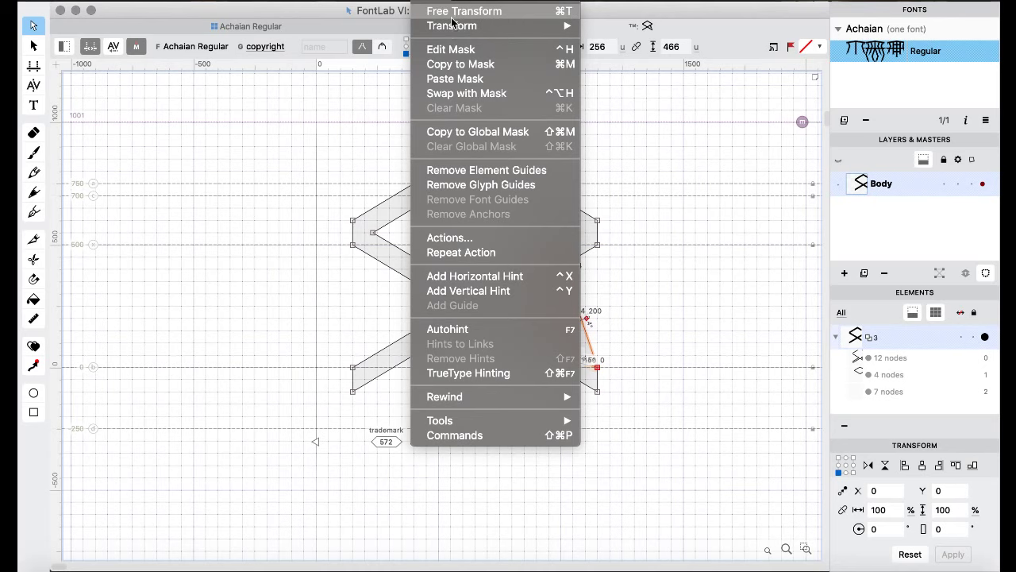
pyautogui.click(451, 16)
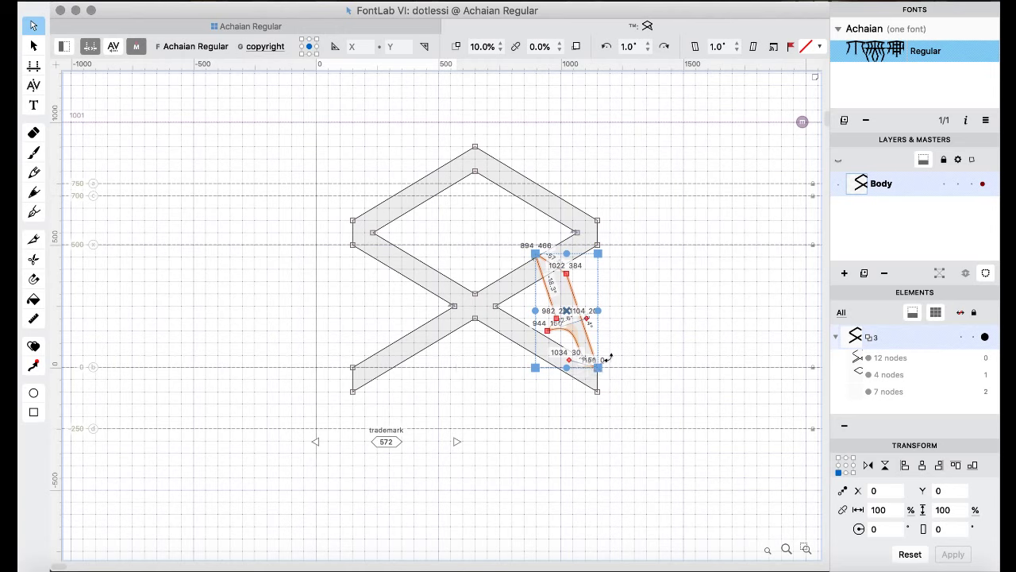
pyautogui.moveTo(609, 359); pyautogui.dragTo(620, 319)
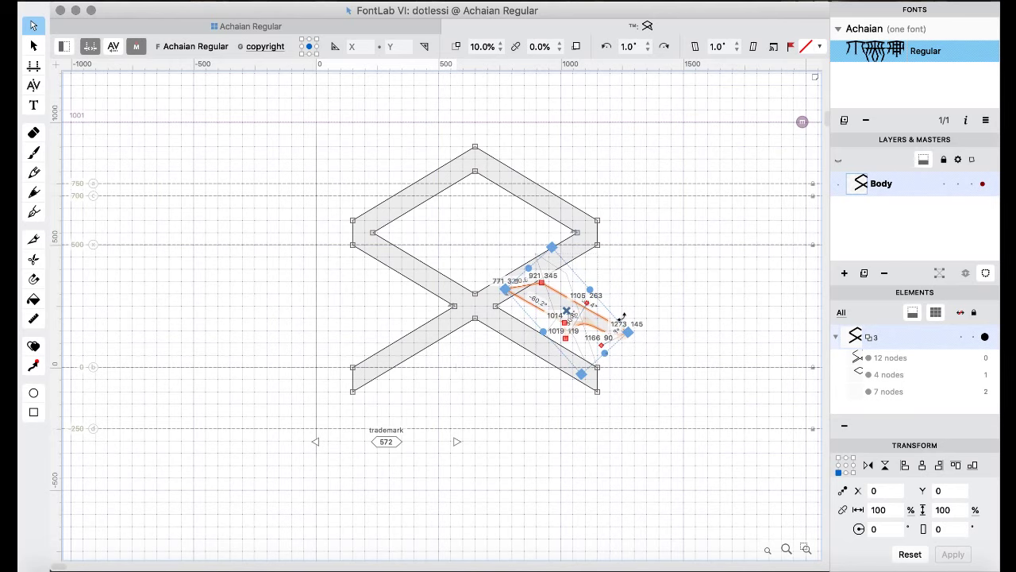
# - Move the rotated hook down and left over the lower chevron's right leg so its tip sits at 1150, 0
pyautogui.scroll(2, 623, 316)
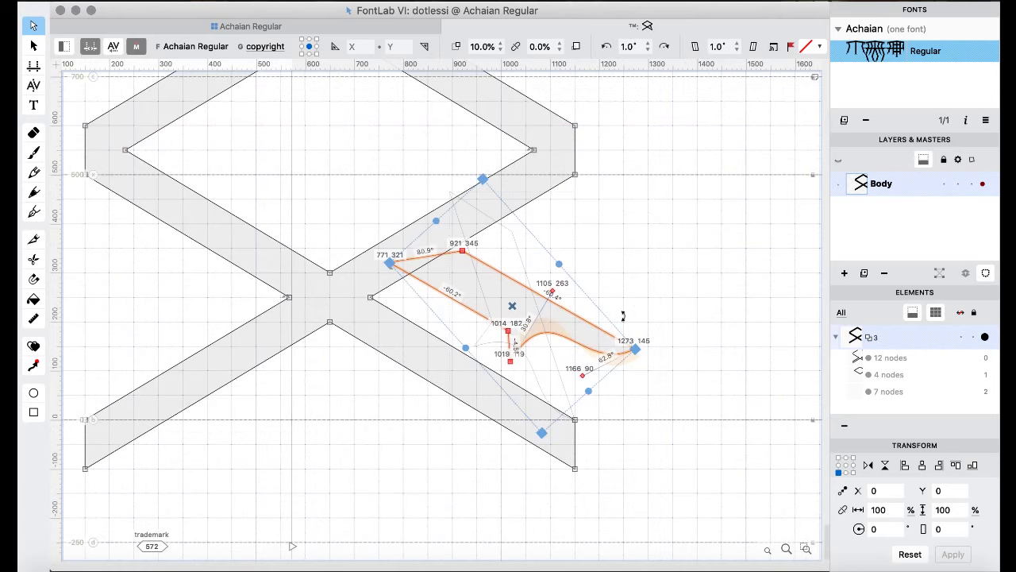
pyautogui.scroll(2, 623, 316)
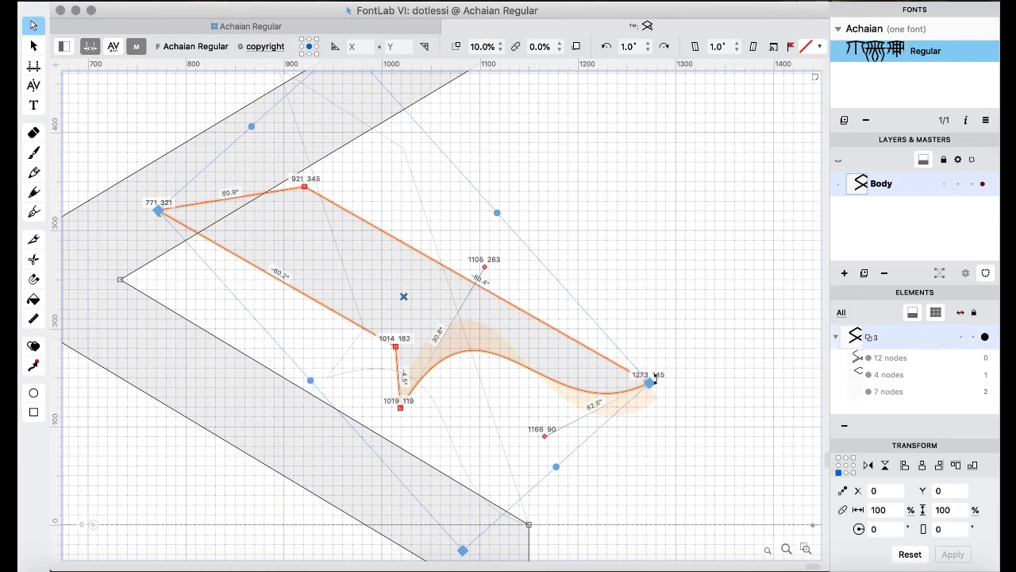
pyautogui.press('Down')
pyautogui.press('Down')
pyautogui.press('Down')
pyautogui.press('Left')
pyautogui.press('Left')
pyautogui.press('Left')
pyautogui.hscroll(-5, 655, 381)
pyautogui.scroll(-3, 655, 382)
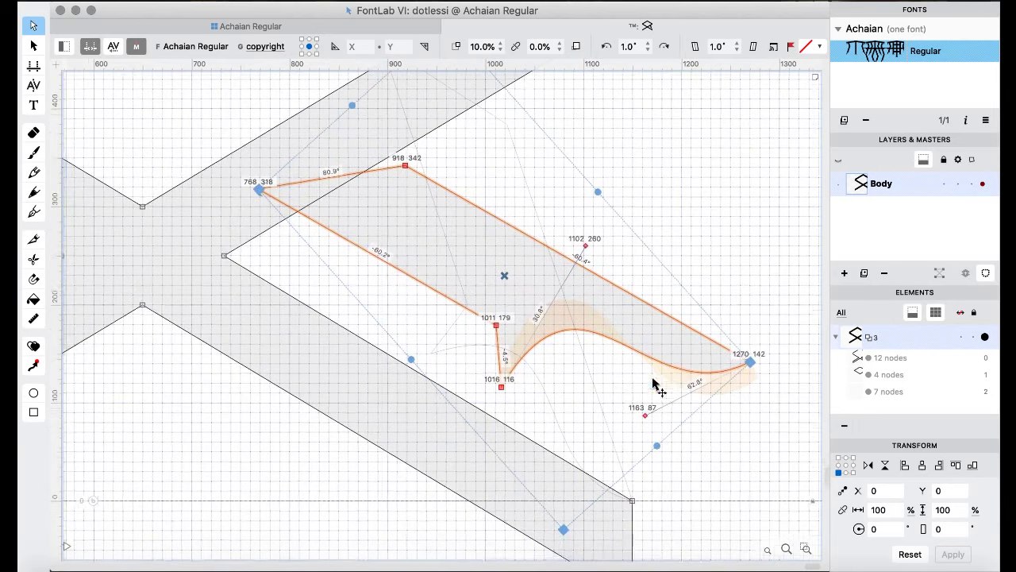
pyautogui.press('super+shift+Down')
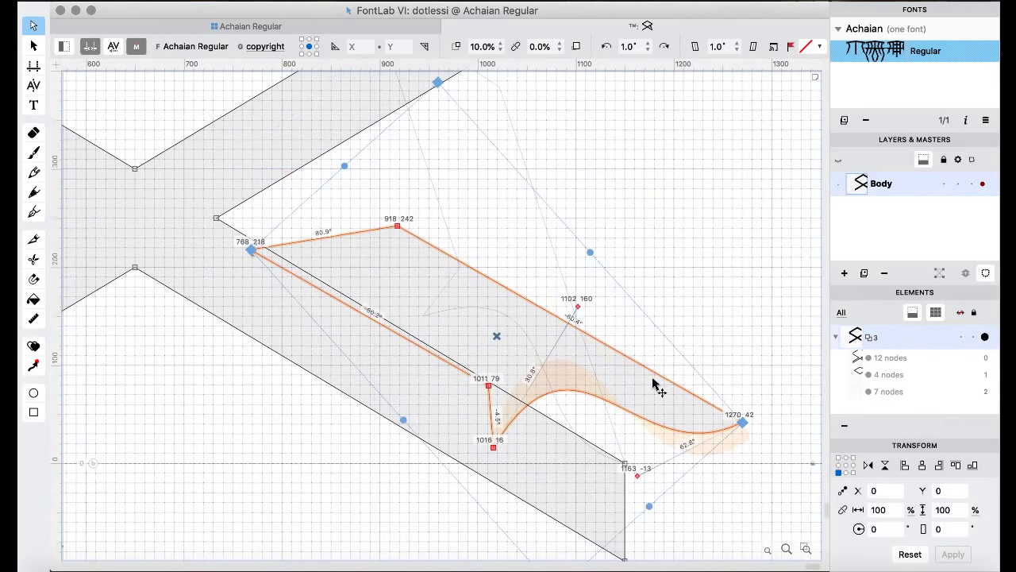
pyautogui.press('super+shift+Left')
pyautogui.press('super+shift+Down')
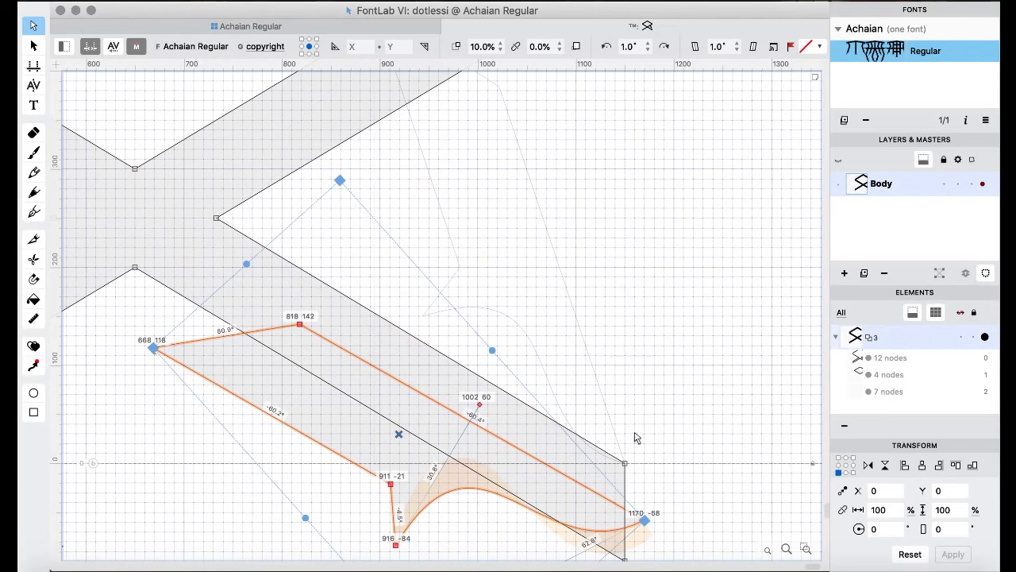
pyautogui.hotkey('shift', 'Left')
pyautogui.hotkey('shift', 'Left')
pyautogui.hotkey('shift', 'Up')
pyautogui.hotkey('shift', 'Up')
pyautogui.hotkey('shift', 'Up')
pyautogui.hotkey('shift', 'Up')
pyautogui.hotkey('shift', 'Up')
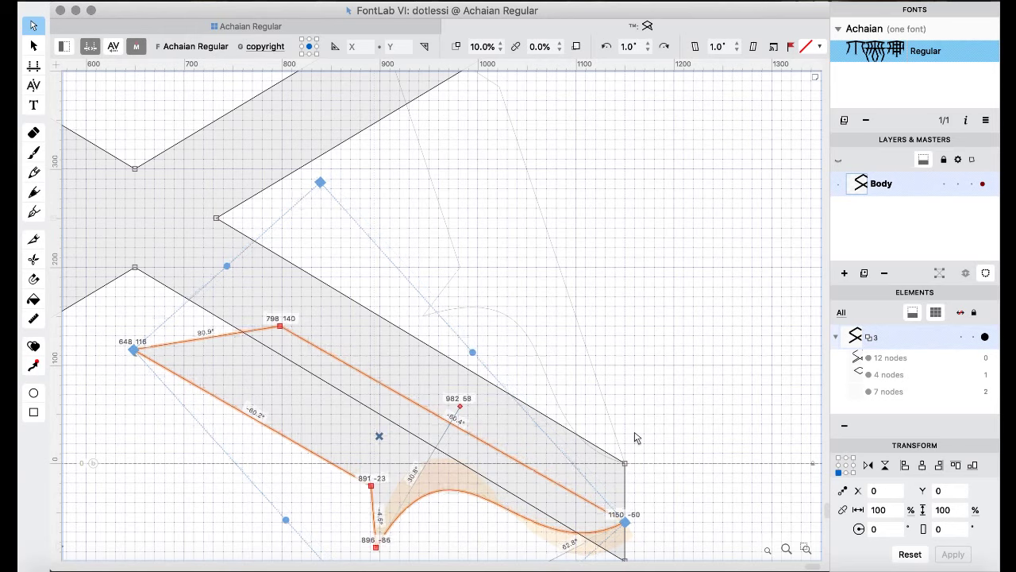
pyautogui.hotkey('shift', 'Up')
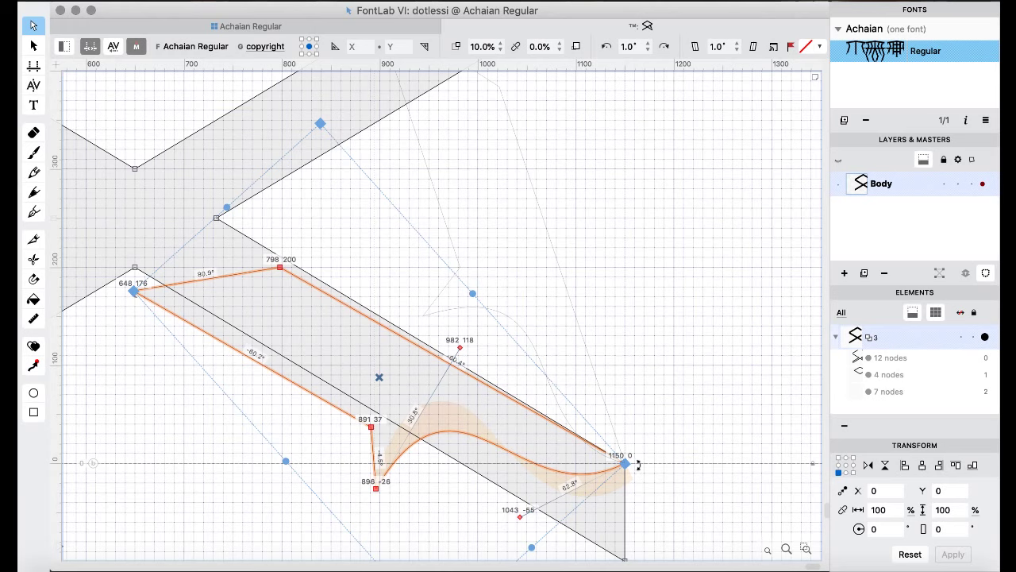
# - Rotate the hook slightly clockwise to about -58.4° to follow the leg's slope, and finish the transform
pyautogui.moveTo(638, 465); pyautogui.dragTo(633, 474)
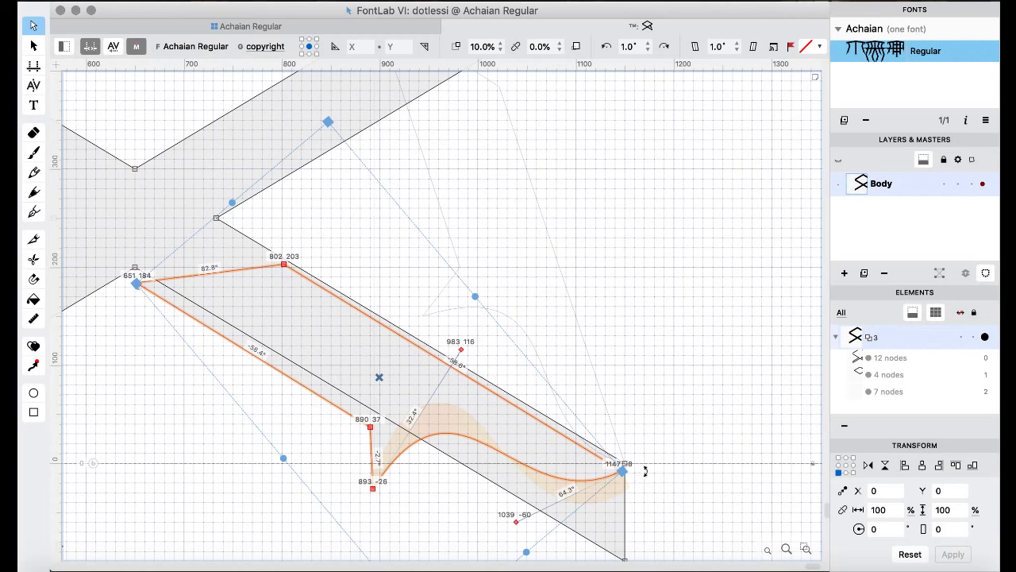
pyautogui.scroll(-3, 645, 471)
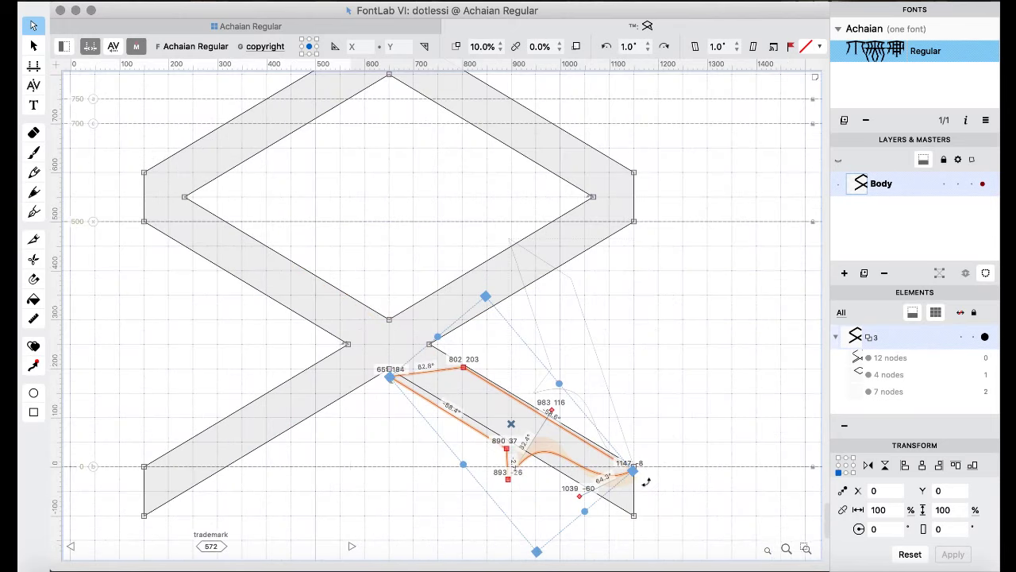
pyautogui.click(645, 488)
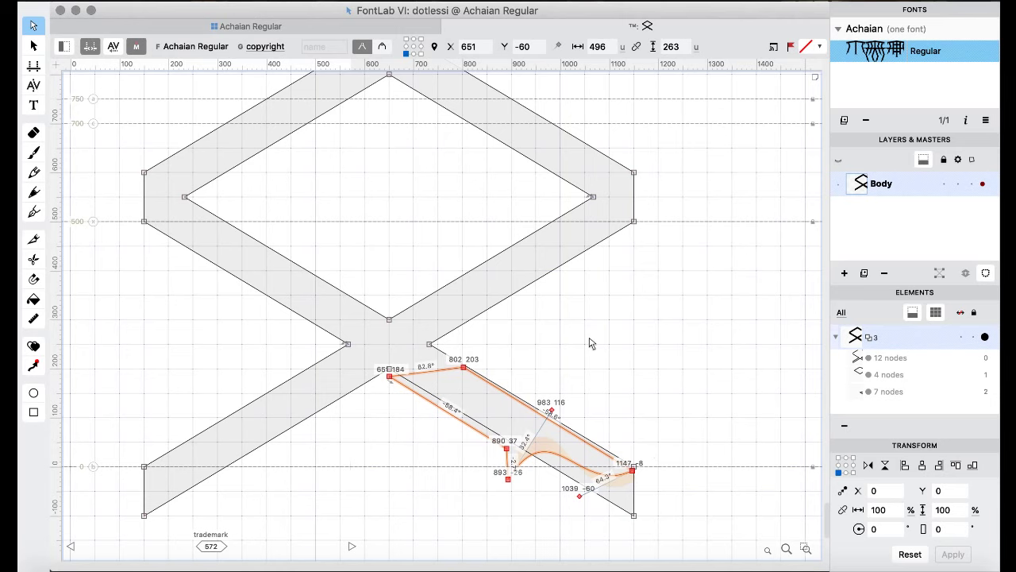
# - Start Free Transform on the hook contour and nudge it up and right until its tip sits at 1150, 0
pyautogui.click(437, 3)
pyautogui.moveTo(470, 28)
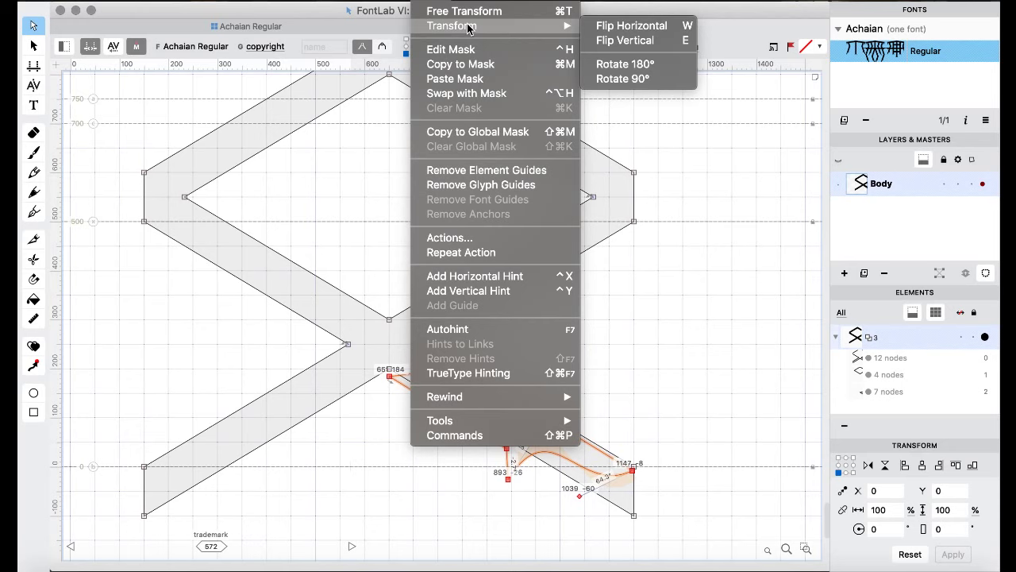
pyautogui.click(467, 11)
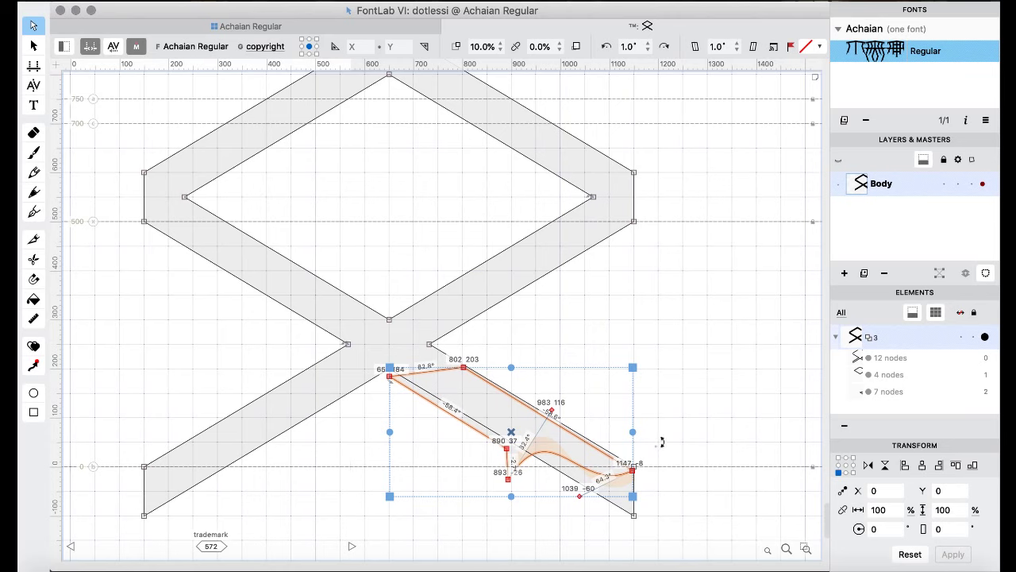
pyautogui.moveTo(661, 440); pyautogui.dragTo(662, 443)
pyautogui.press('Up')
pyautogui.press('Up')
pyautogui.press('Up')
pyautogui.press('Up')
pyautogui.press('Up')
pyautogui.press('Up')
pyautogui.press('Up')
pyautogui.press('Up')
pyautogui.press('Right')
pyautogui.press('Right')
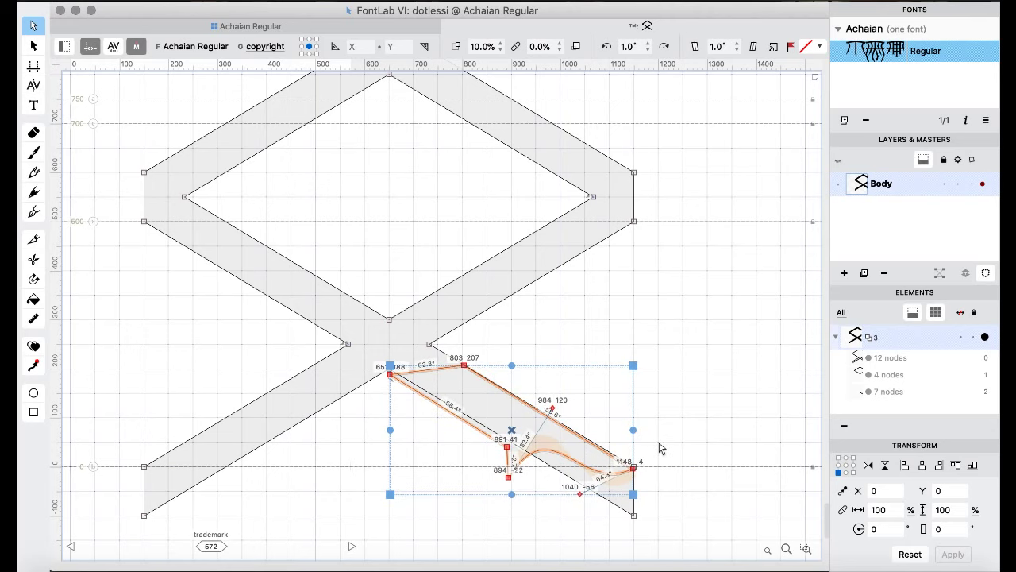
pyautogui.press('Right')
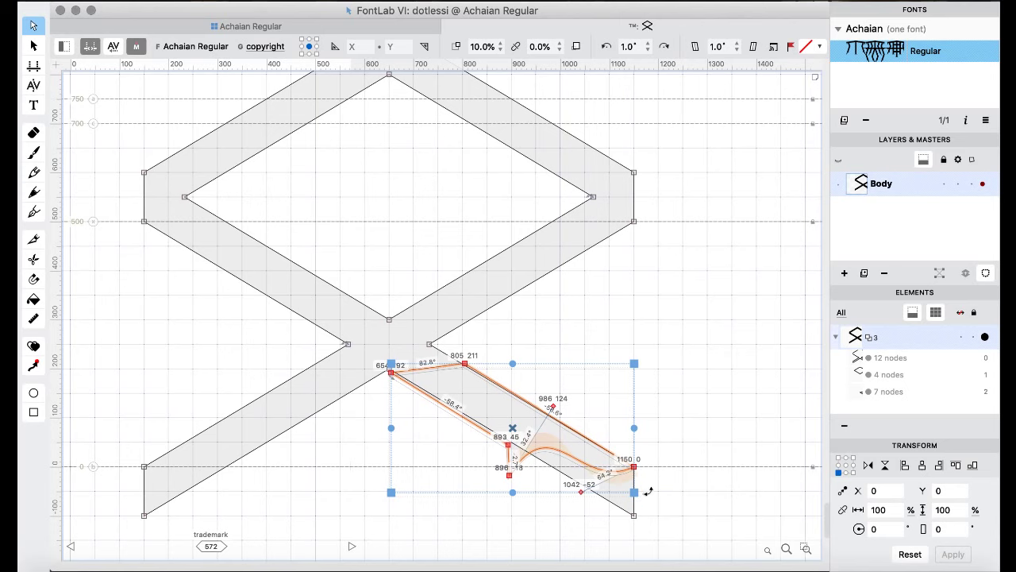
# - Raise the hook 100 units and rotate it counterclockwise until its long lower edge runs at about -60.5°, and finish the transform
pyautogui.moveTo(647, 492); pyautogui.dragTo(649, 492)
pyautogui.scroll(4, 648, 493)
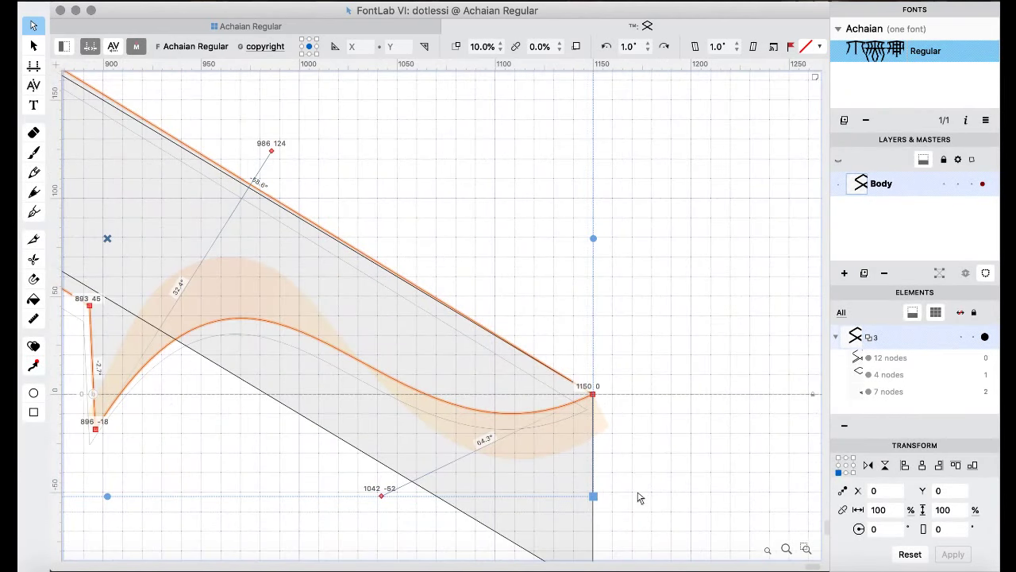
pyautogui.hscroll(-3, 631, 465)
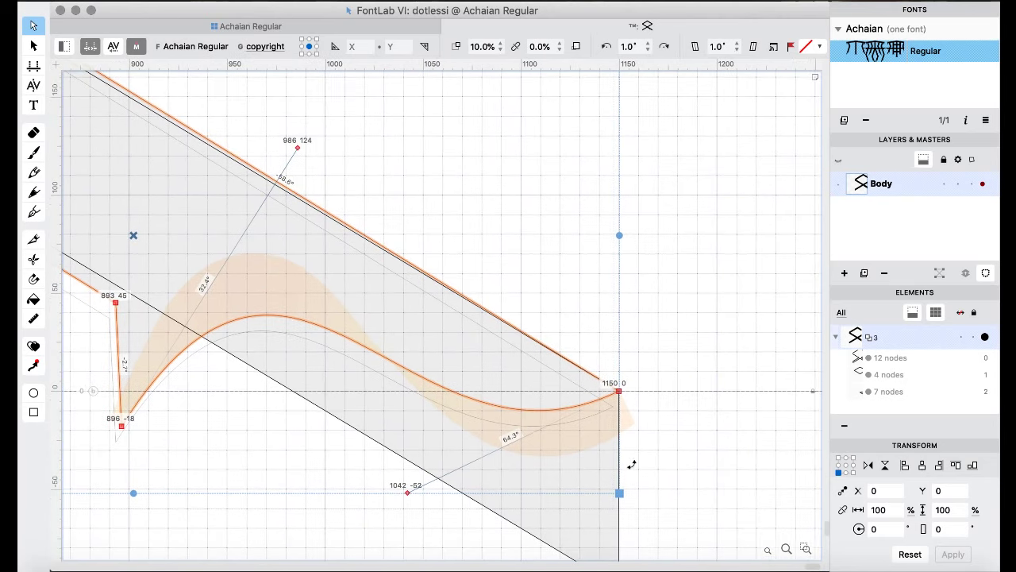
pyautogui.scroll(-1, 631, 464)
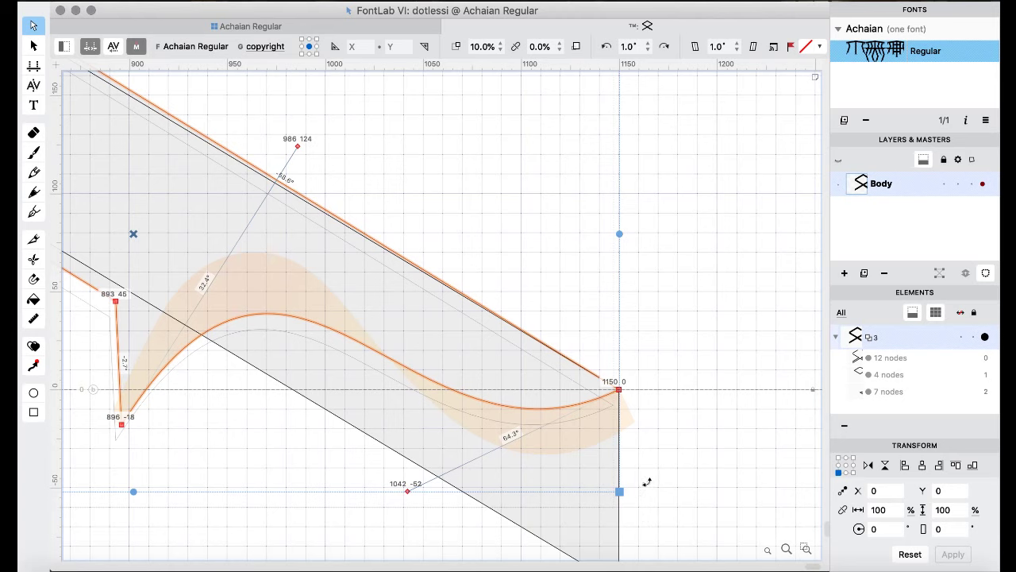
pyautogui.moveTo(658, 469)
pyautogui.mouseDown()
pyautogui.moveTo(675, 438)
pyautogui.moveTo(660, 477)
pyautogui.mouseUp()
pyautogui.press('super+Up')
pyautogui.scroll(5, 658, 480)
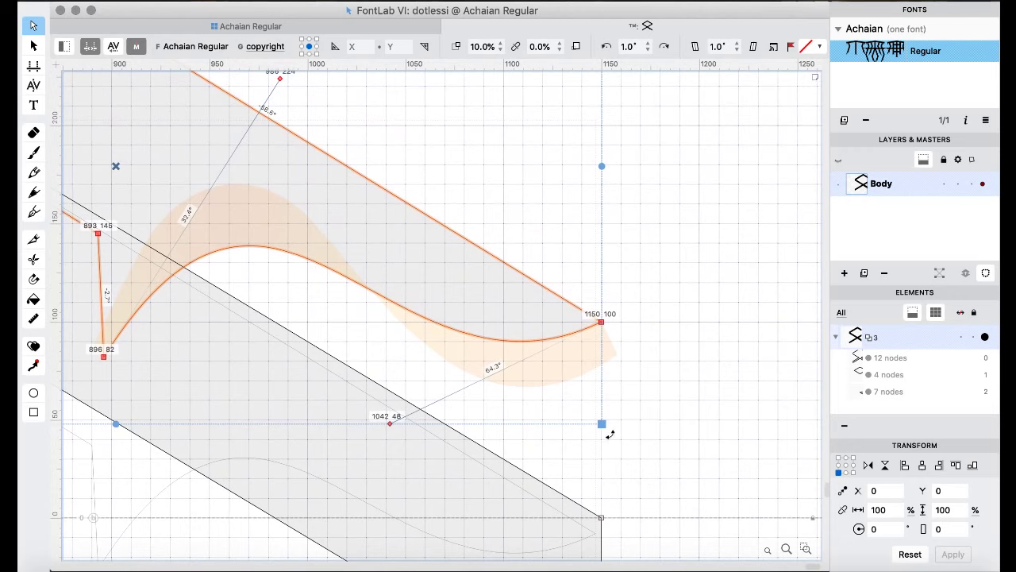
pyautogui.moveTo(624, 423); pyautogui.dragTo(629, 419)
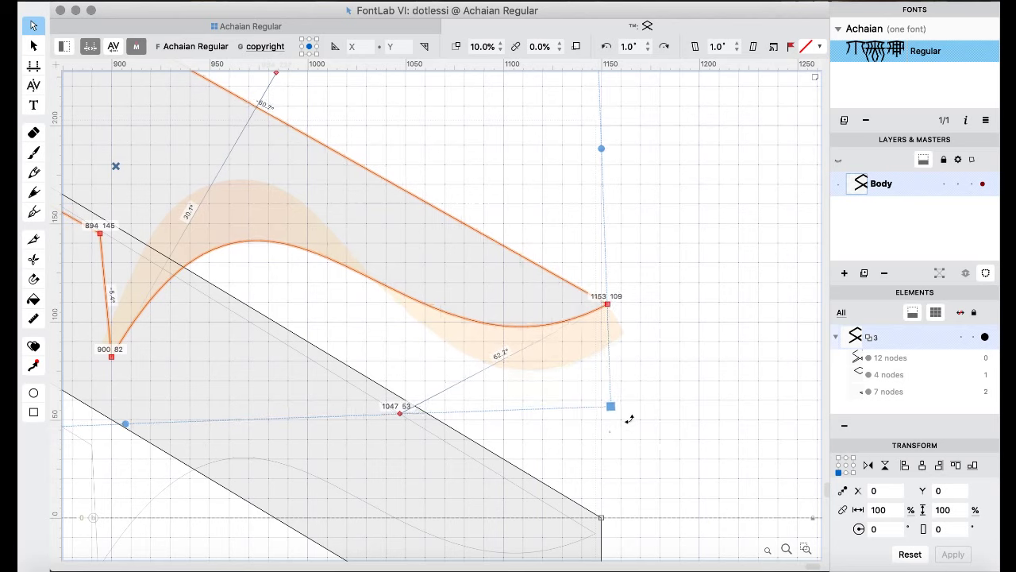
pyautogui.moveTo(629, 419); pyautogui.dragTo(629, 422)
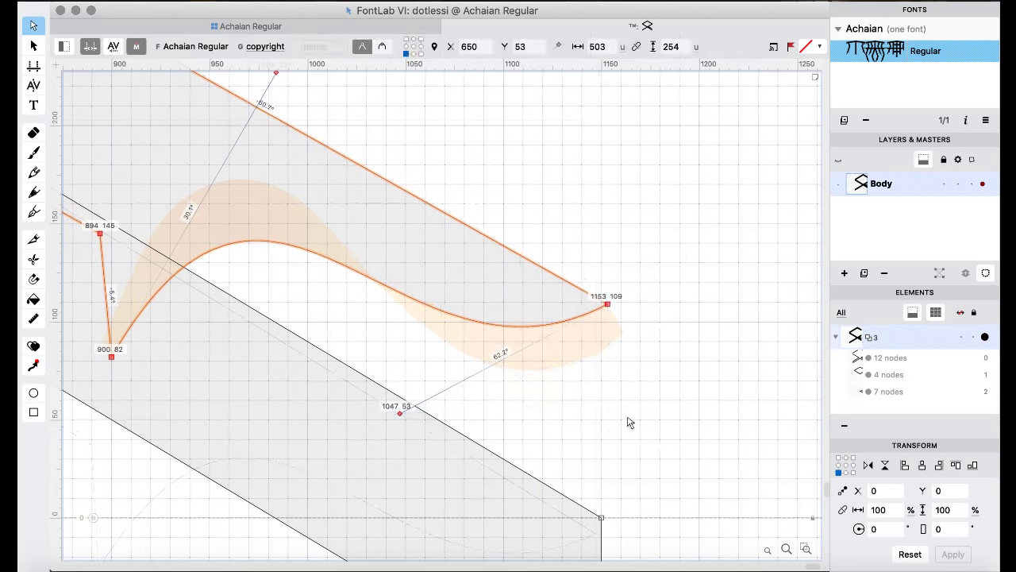
# - Move the rotated hook down so its tip snaps to 1150, 0, and undo the trial 100-unit lift made from there
pyautogui.scroll(-2, 628, 421)
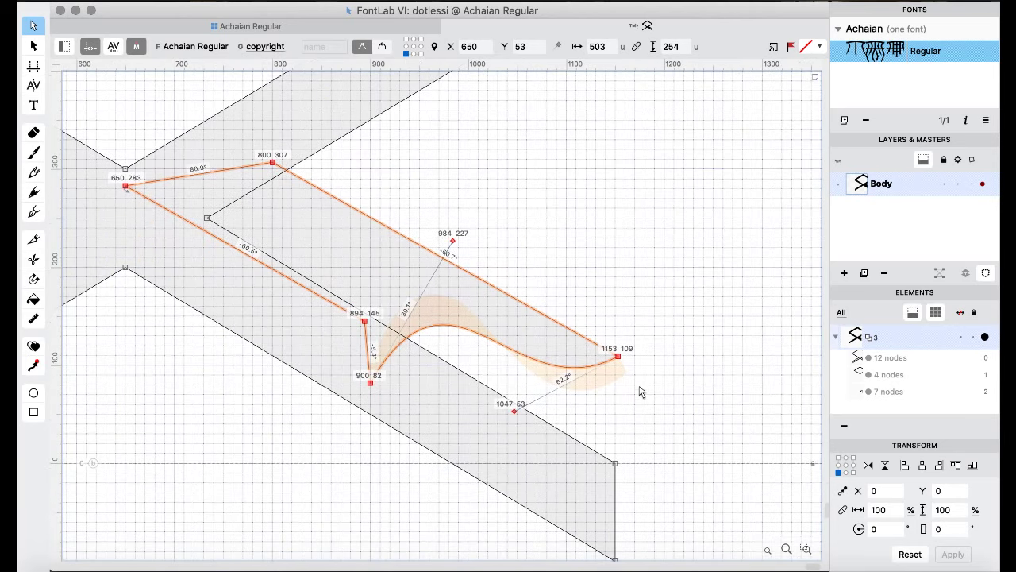
pyautogui.moveTo(624, 353); pyautogui.dragTo(620, 459)
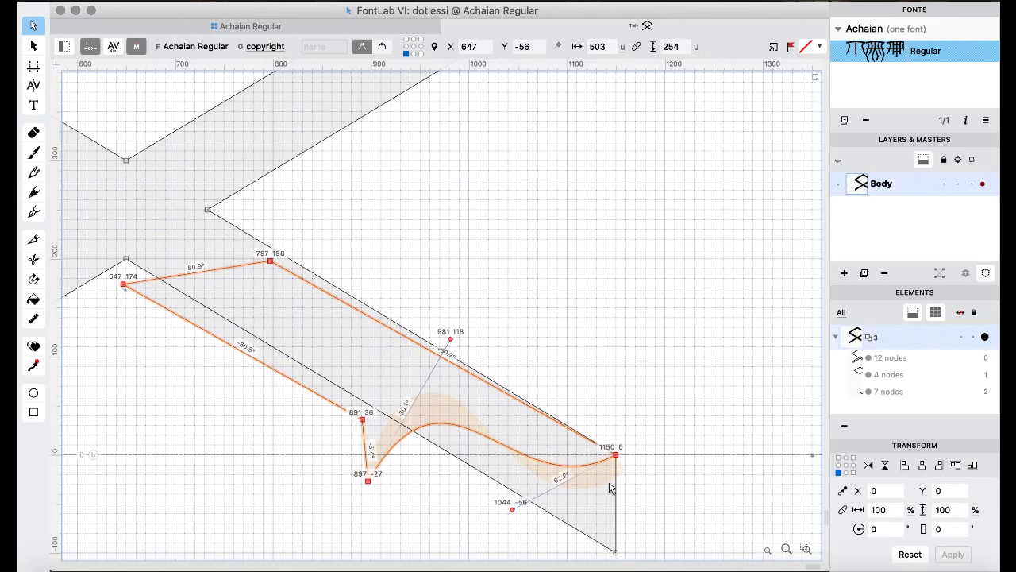
pyautogui.press('super+shift+Up')
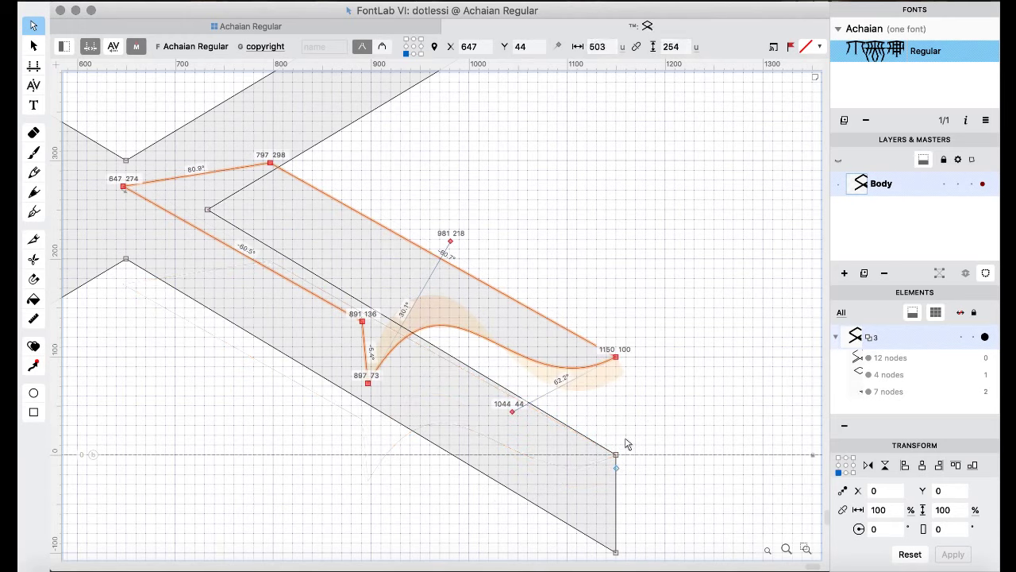
pyautogui.click(615, 455)
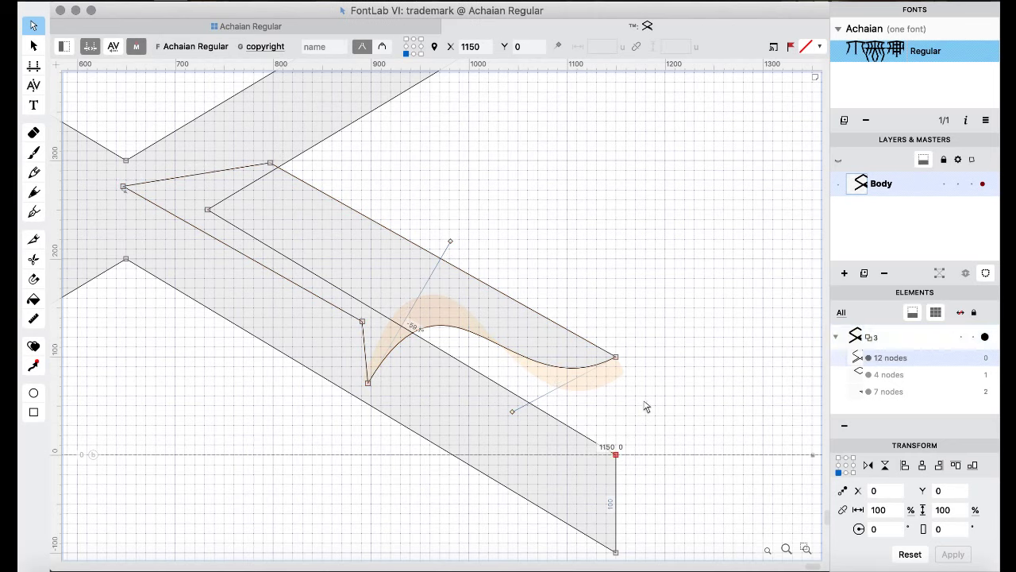
pyautogui.press('super+z')
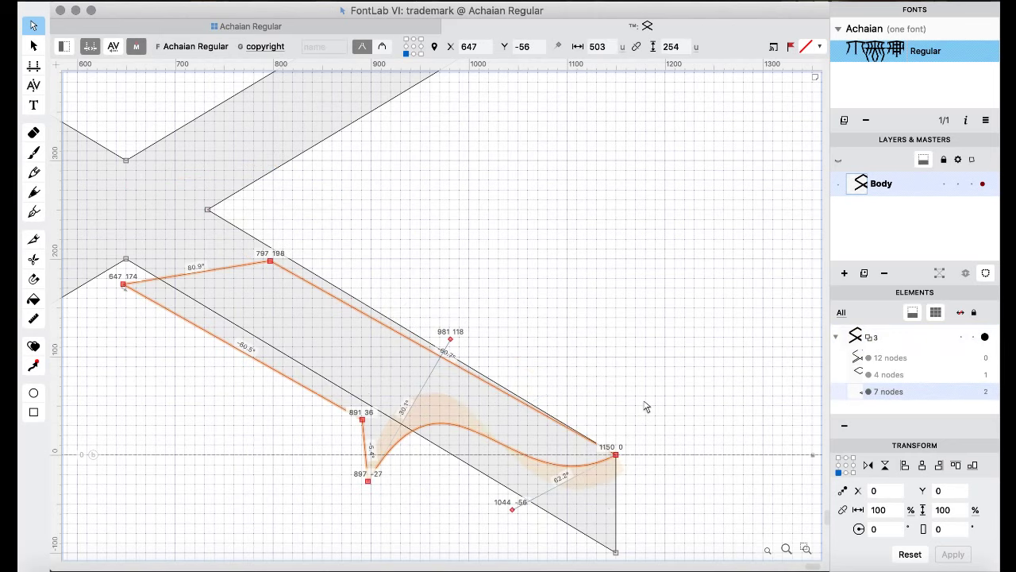
# - Free Transform the hook slightly clockwise to about -58.7° along its lower edge, and return its tip to 1150, 0
pyautogui.click(433, 2)
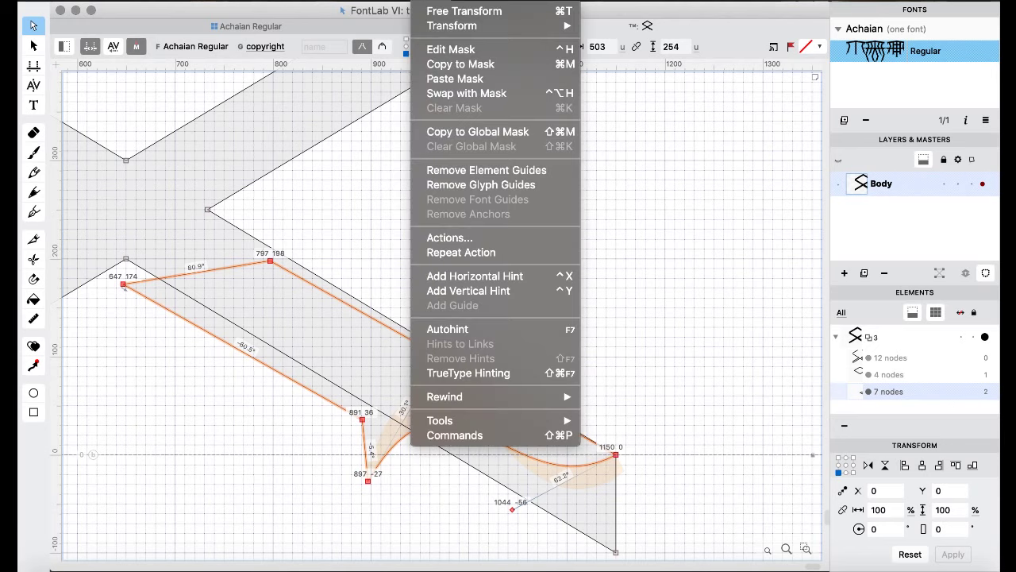
pyautogui.click(459, 14)
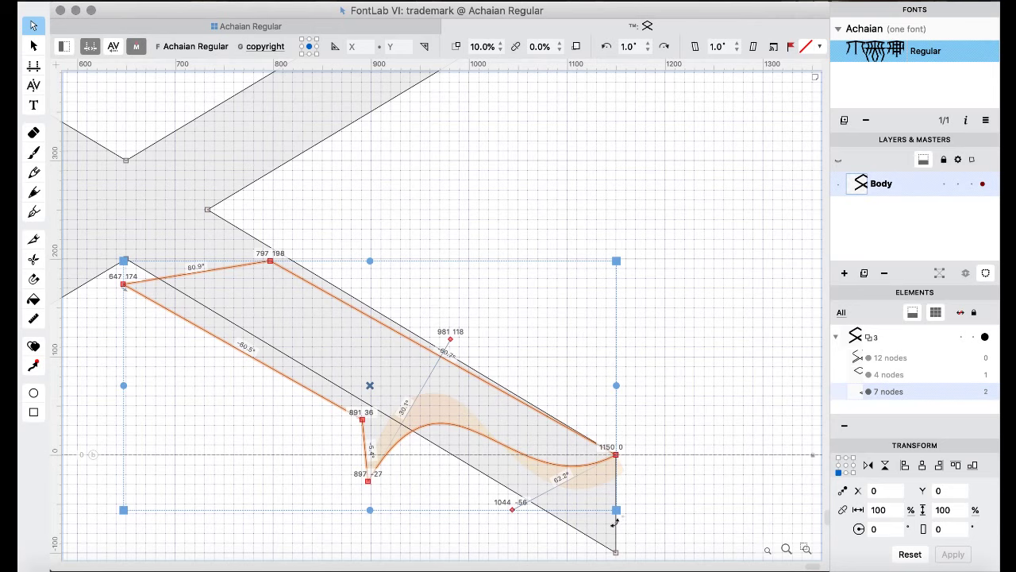
pyautogui.moveTo(618, 521); pyautogui.dragTo(616, 522)
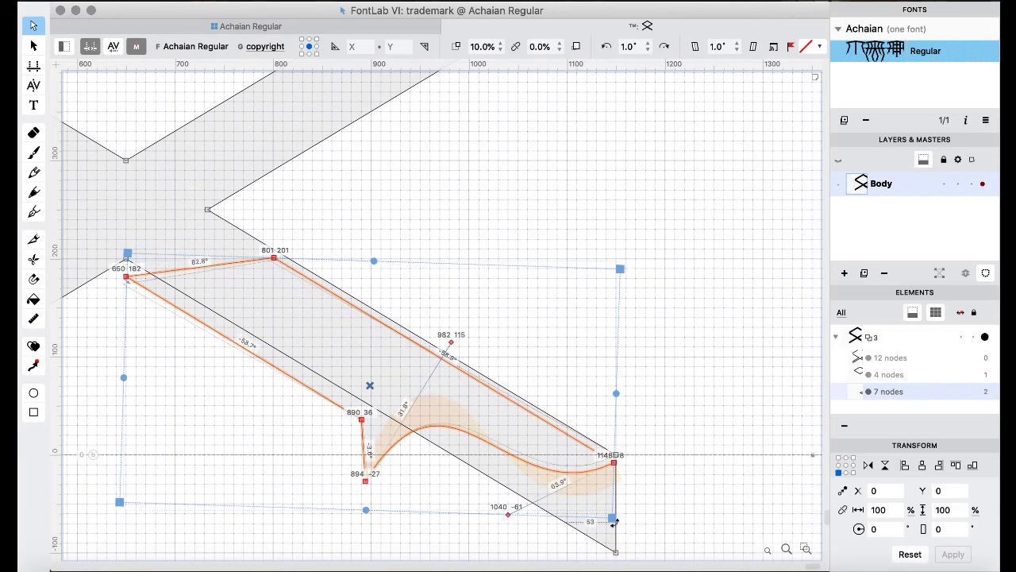
pyautogui.moveTo(616, 521); pyautogui.dragTo(615, 521)
pyautogui.press('Return')
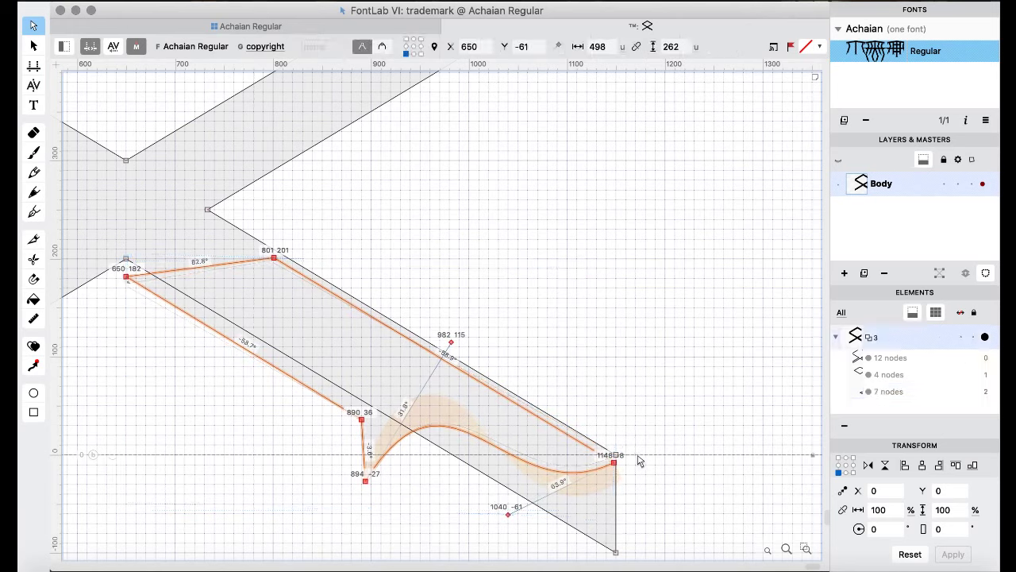
pyautogui.moveTo(613, 469); pyautogui.dragTo(618, 460)
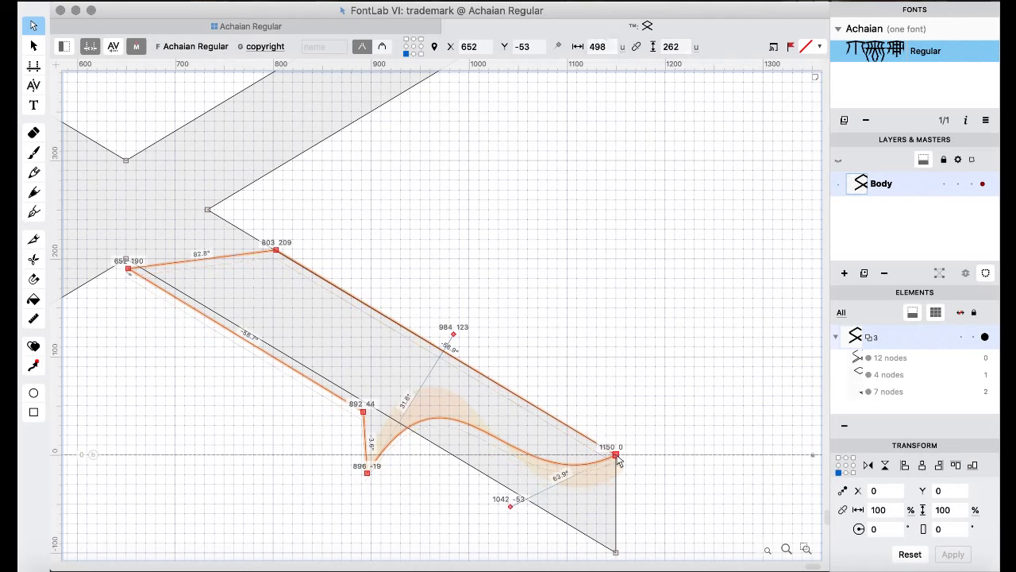
# - Cut the hook contour, delete the two end nodes of the lower chevron's right leg, and paste the hook back in place
pyautogui.scroll(-3, 617, 460)
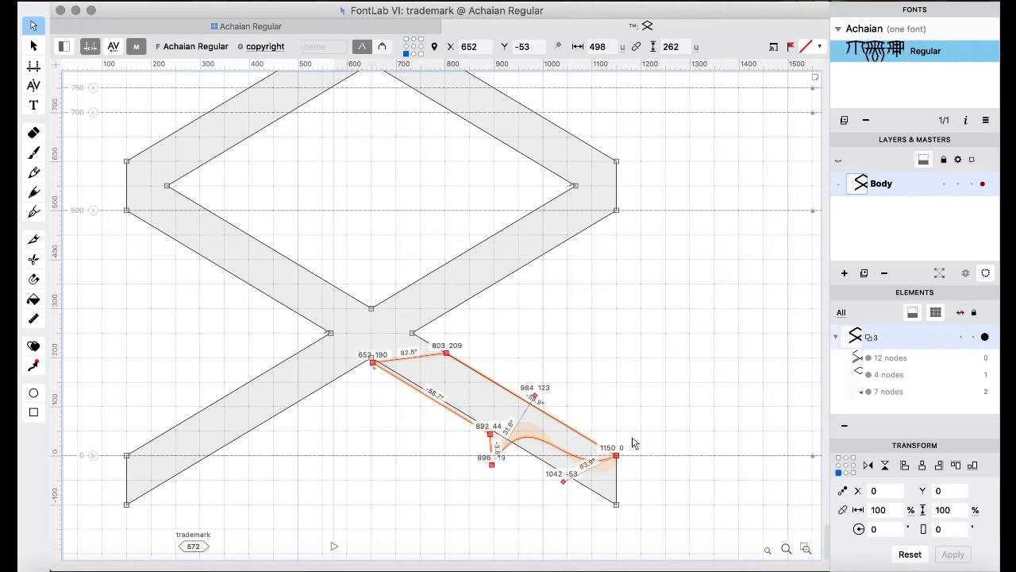
pyautogui.press('BackSpace')
pyautogui.moveTo(643, 413); pyautogui.dragTo(590, 535)
pyautogui.press('BackSpace')
pyautogui.hotkey('ctrl', 'v')
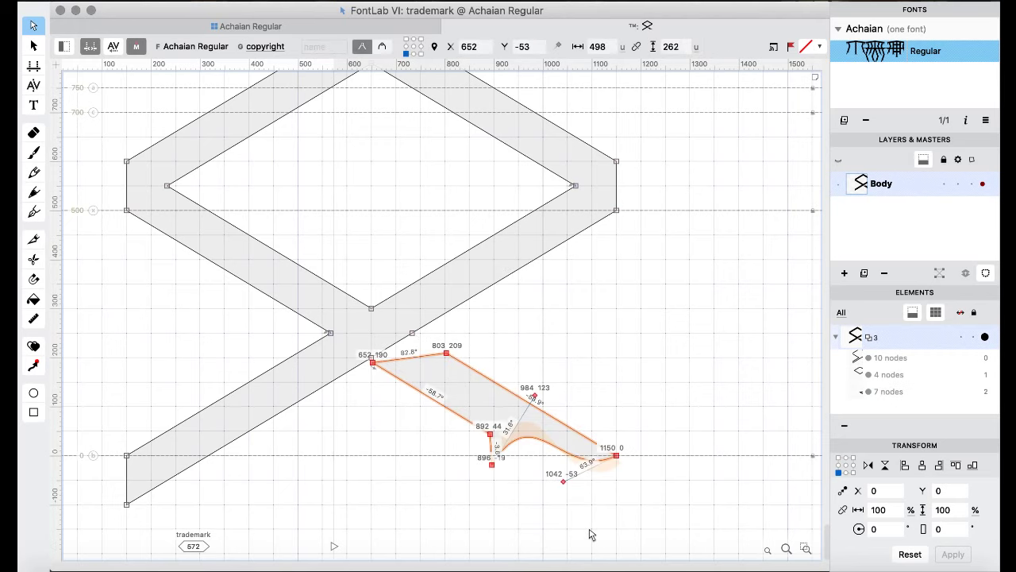
pyautogui.click(384, 429)
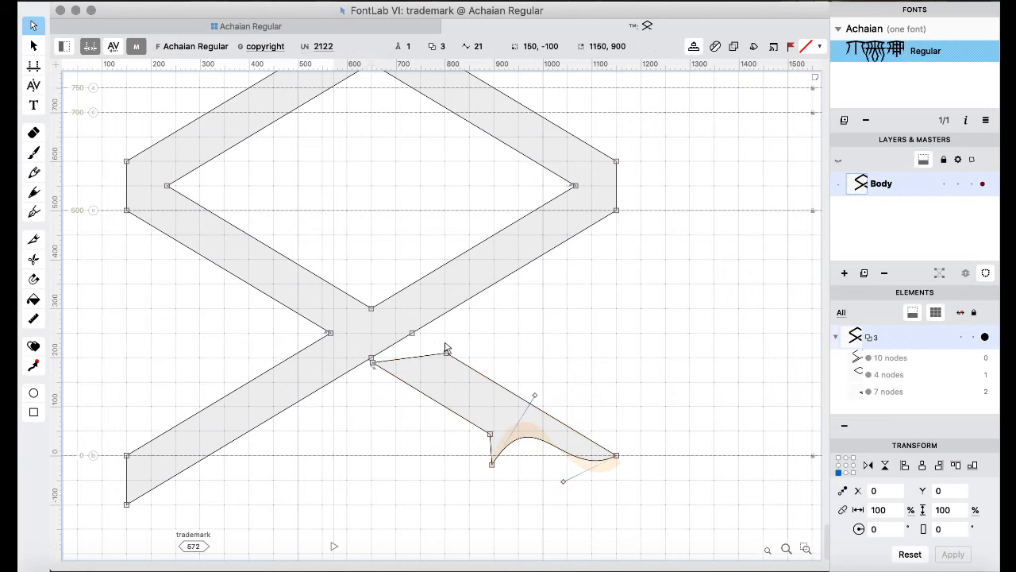
# - Snap the hook's two upper nodes to the chevron crossing nodes at 733, 250 and 650, 200
pyautogui.moveTo(447, 354); pyautogui.dragTo(413, 336)
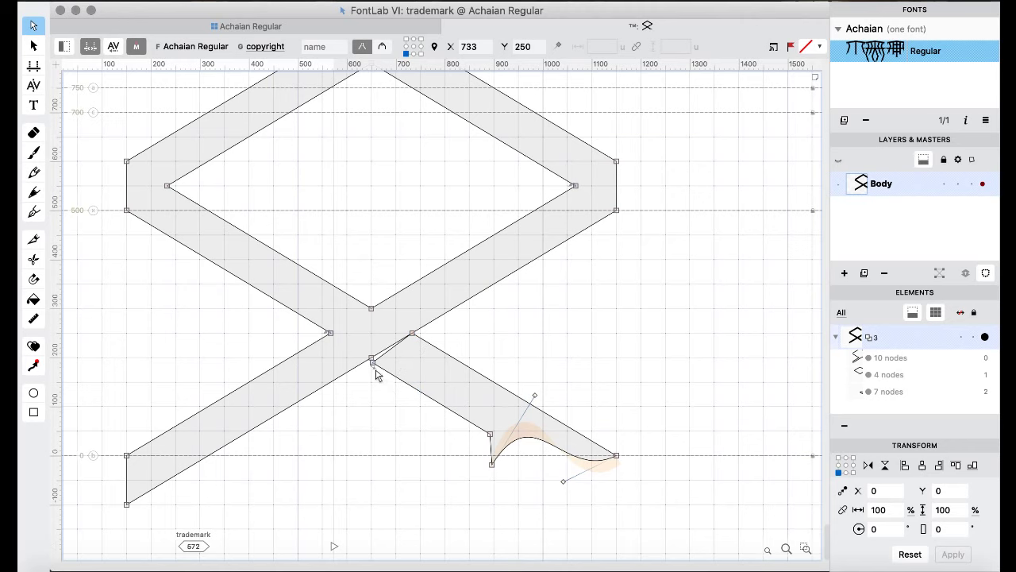
pyautogui.moveTo(373, 367); pyautogui.dragTo(372, 362)
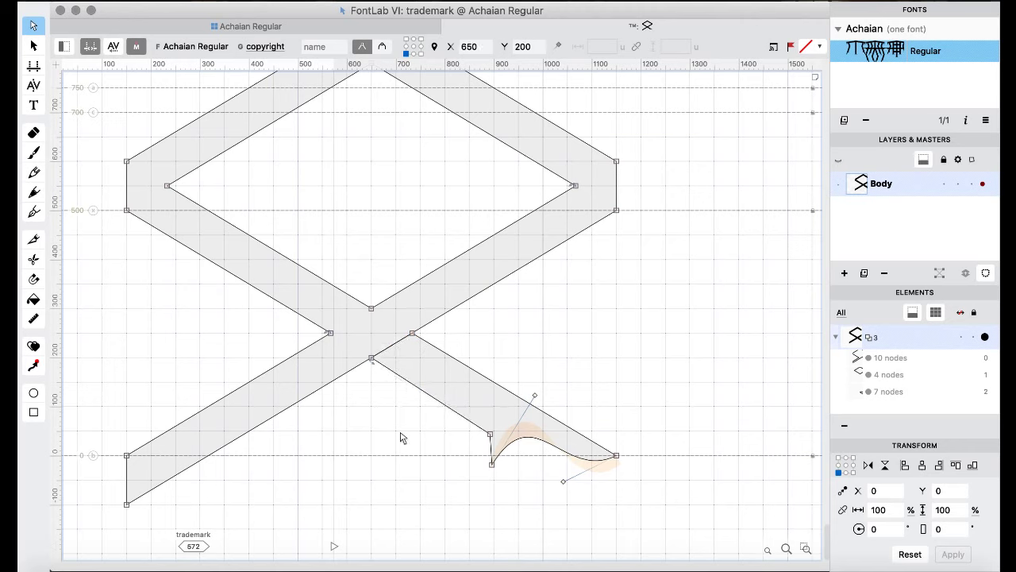
# - Select and copy the complete hook leg contour, and delete the two end nodes of the lower chevron's left leg
pyautogui.hscroll(-5, 466, 460)
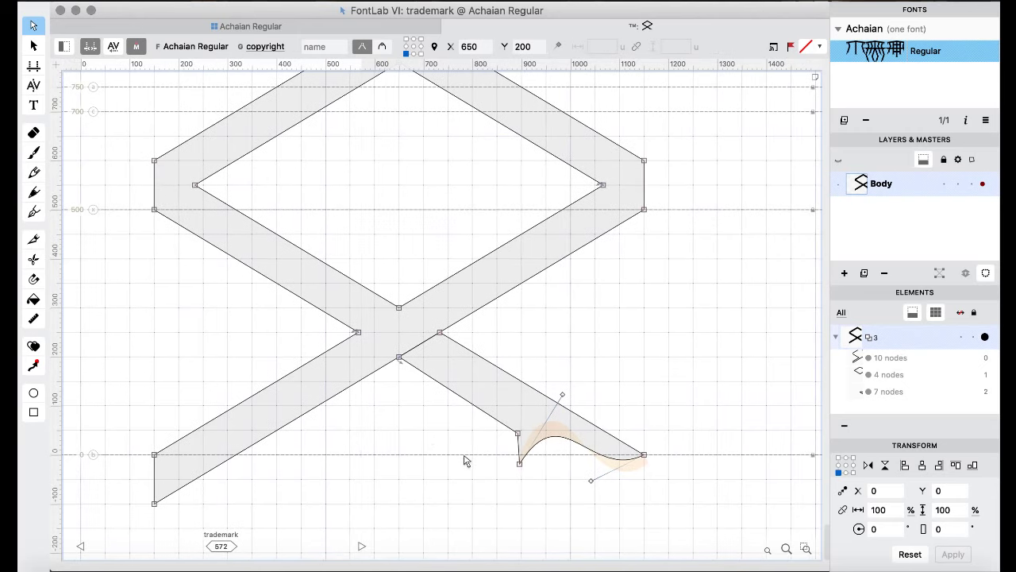
pyautogui.moveTo(760, 380)
pyautogui.mouseDown()
pyautogui.moveTo(612, 416)
pyautogui.moveTo(517, 508)
pyautogui.mouseUp()
pyautogui.keyDown('shift'); pyautogui.click(463, 338); pyautogui.keyUp('shift')
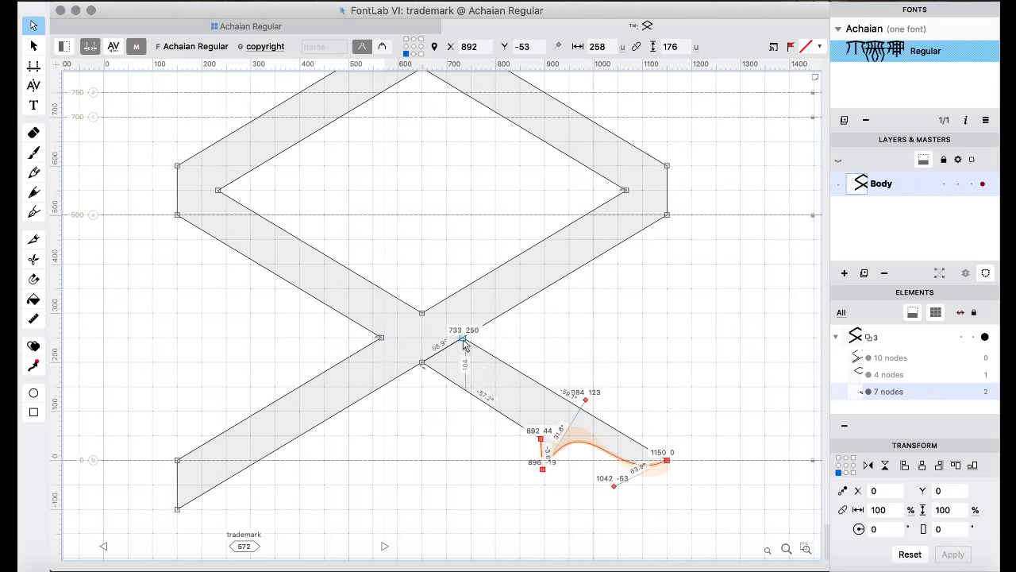
pyautogui.keyDown('shift'); pyautogui.click(421, 363); pyautogui.keyUp('shift')
pyautogui.keyDown('shift'); pyautogui.click(422, 363); pyautogui.keyUp('shift')
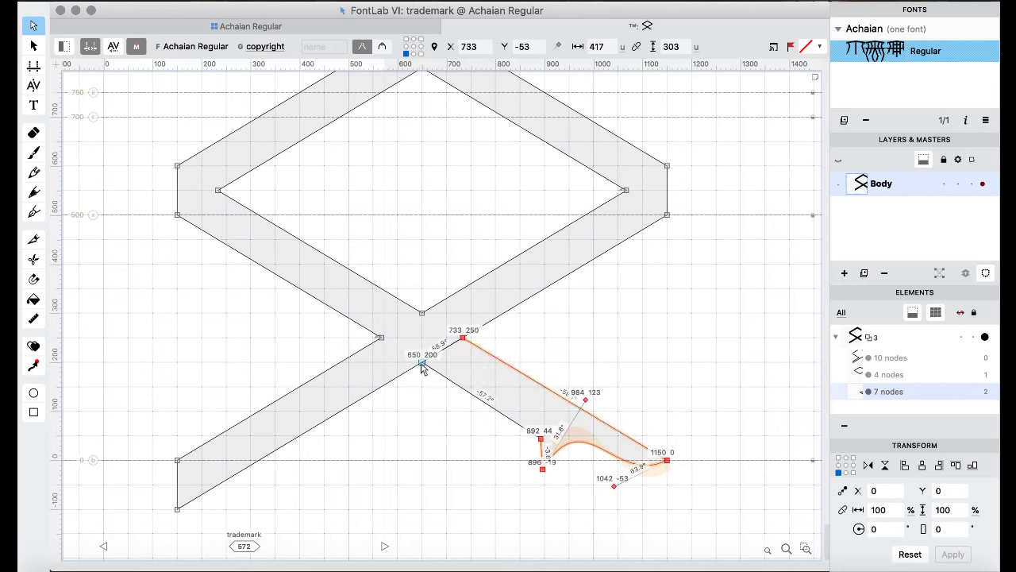
pyautogui.keyDown('shift'); pyautogui.click(421, 363); pyautogui.keyUp('shift')
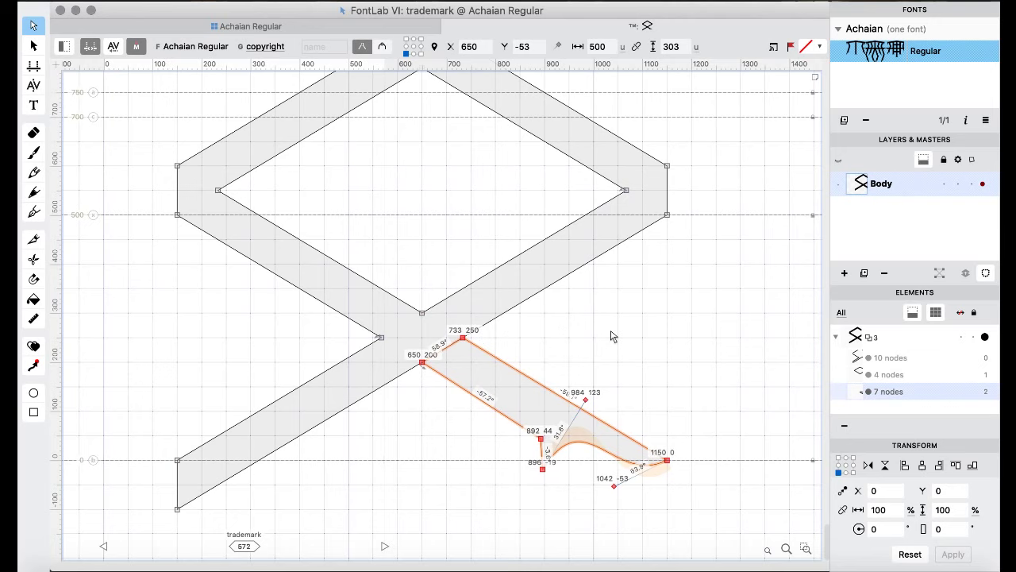
pyautogui.hscroll(-3, 284, 383)
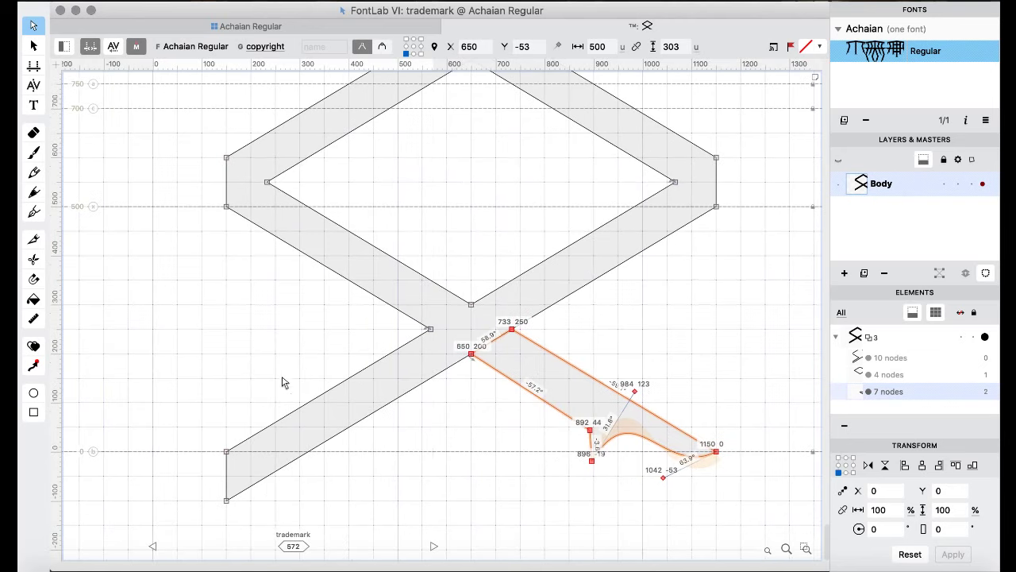
pyautogui.moveTo(301, 359); pyautogui.dragTo(203, 526)
pyautogui.press('Delete')
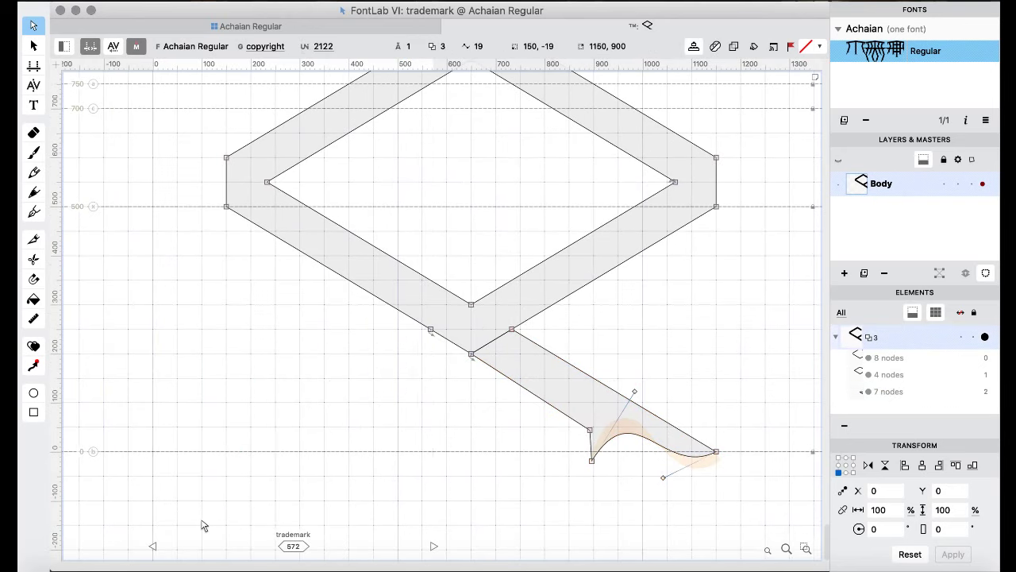
# - Paste a copy of the hook leg, flip it horizontally, and shift it 400 units left so its tip sits at 150, 0
pyautogui.press('super+v')
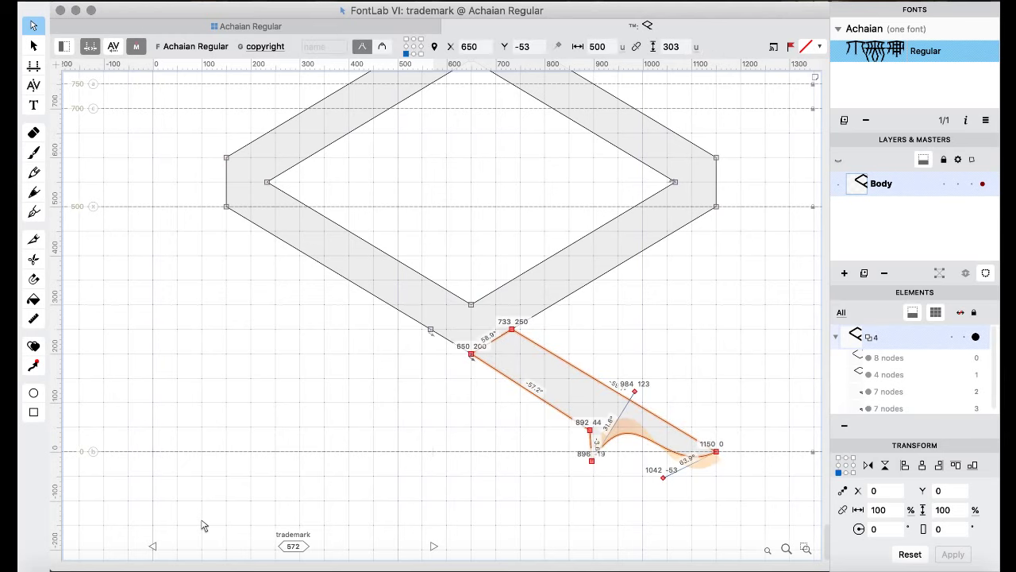
pyautogui.press('shift+super+h')
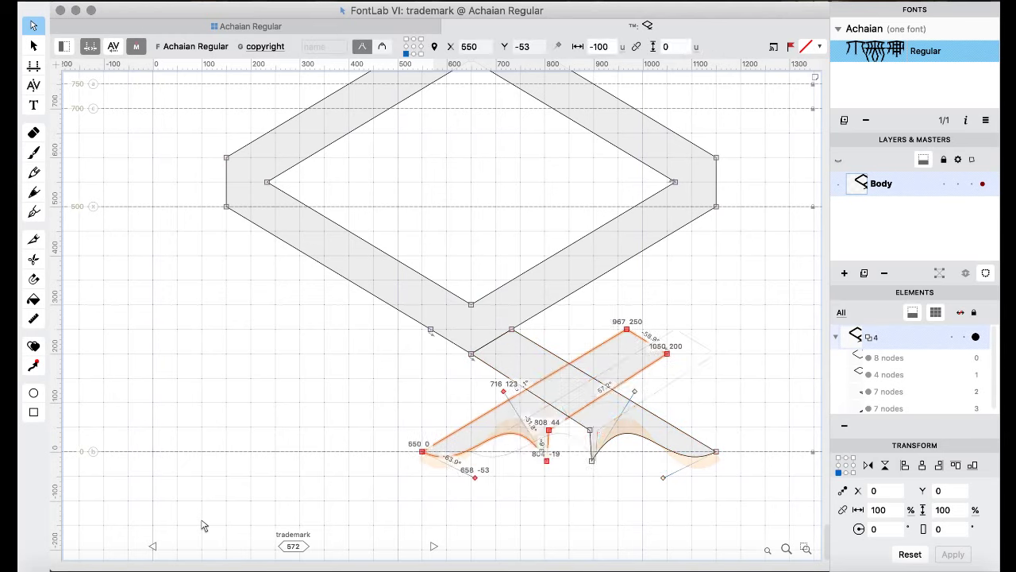
pyautogui.press('shift+super+Left')
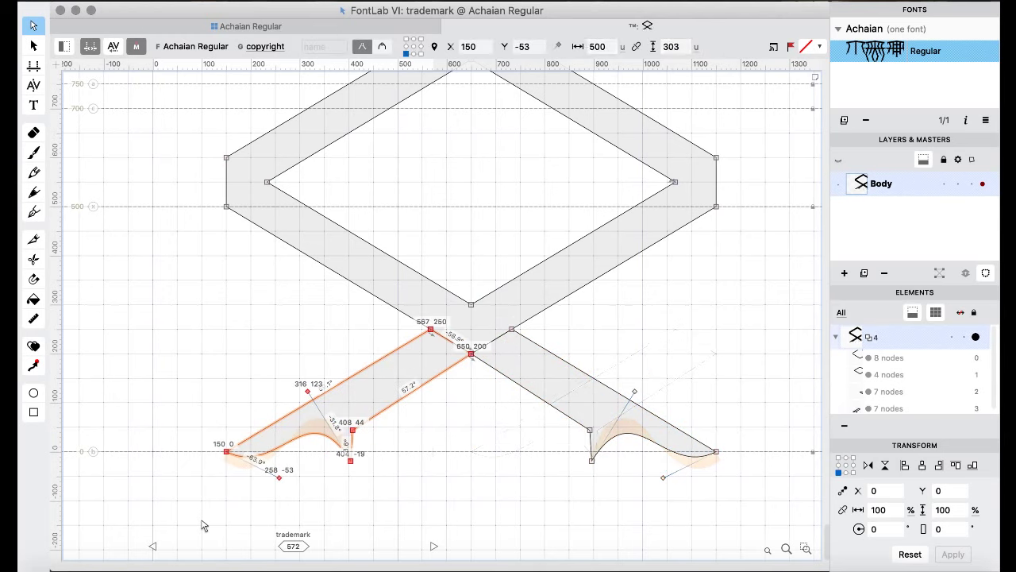
# - Select all contours of the trademark glyph and remove their overlaps
pyautogui.press('super+a')
pyautogui.rightClick(207, 300)
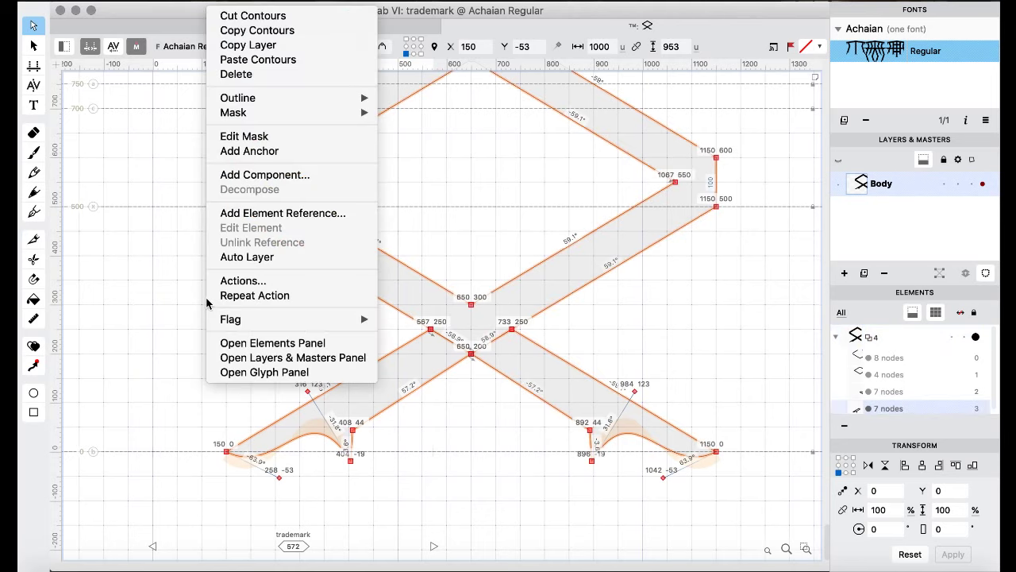
pyautogui.moveTo(255, 94)
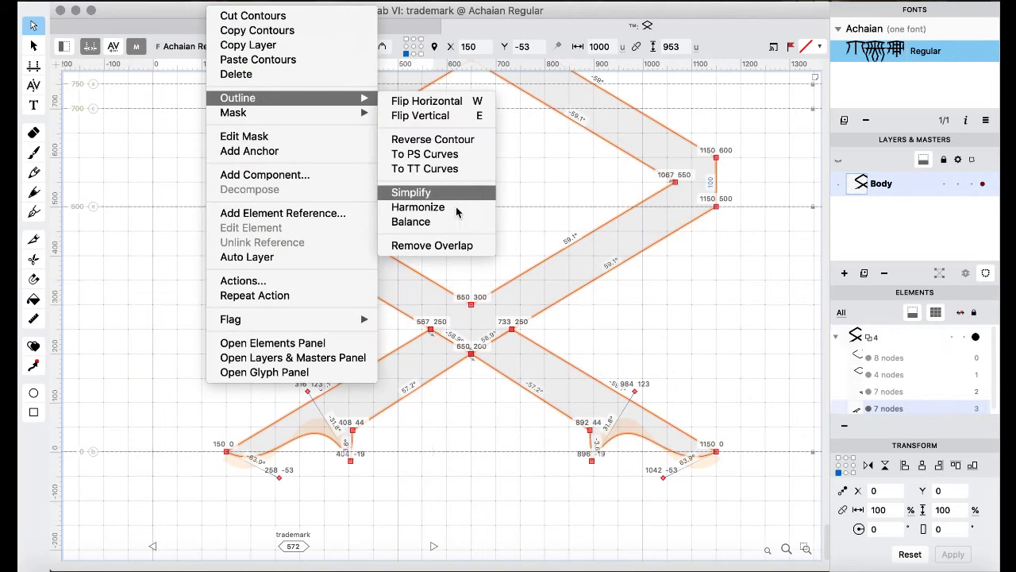
pyautogui.click(445, 245)
pyautogui.scroll(-3, 445, 250)
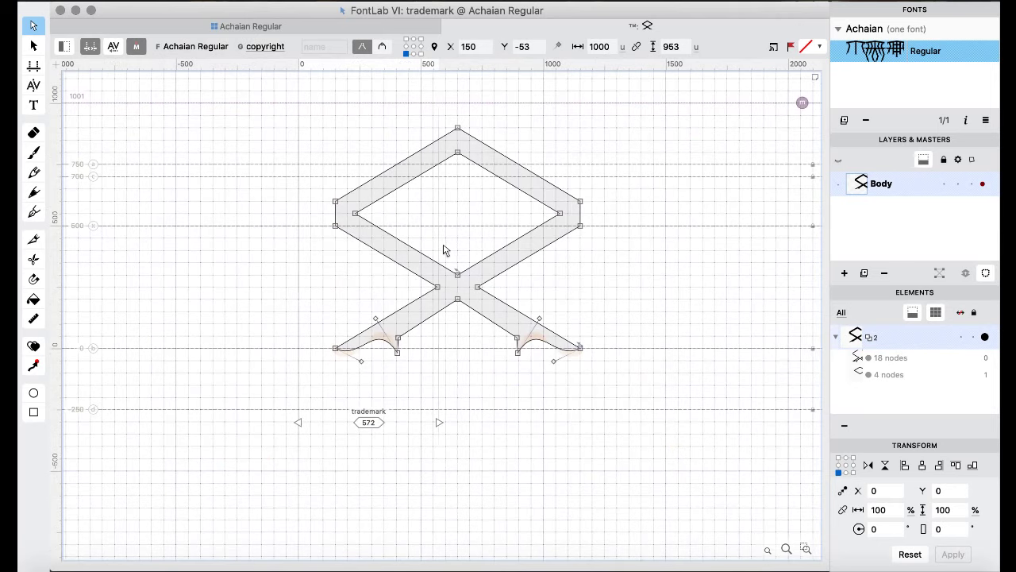
# - Copy the complete merged trademark outline and paste it into the ghaaachaia glyph
pyautogui.press('super+a')
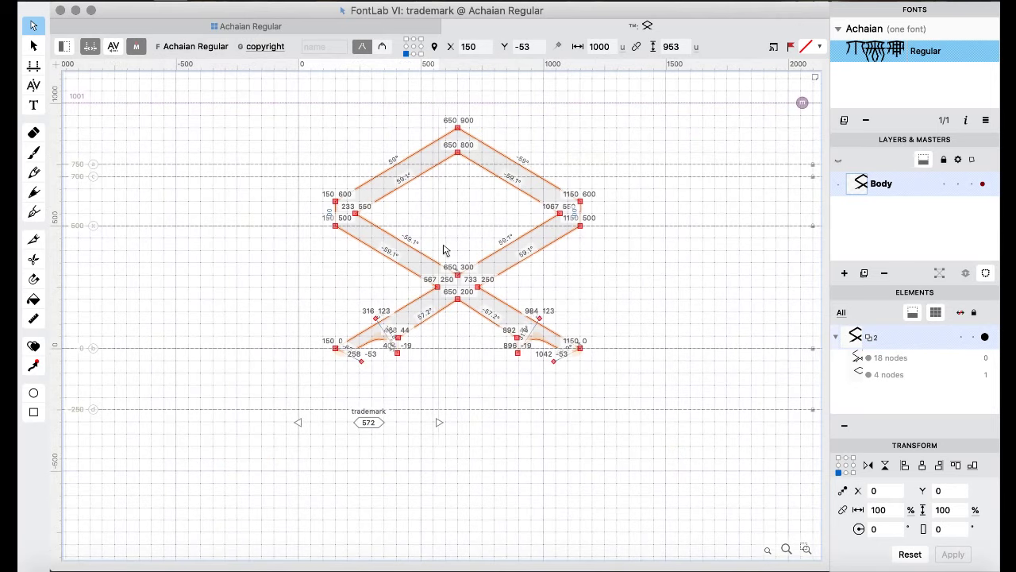
pyautogui.click(262, 30)
pyautogui.click(421, 243)
pyautogui.scroll(-3, 421, 246)
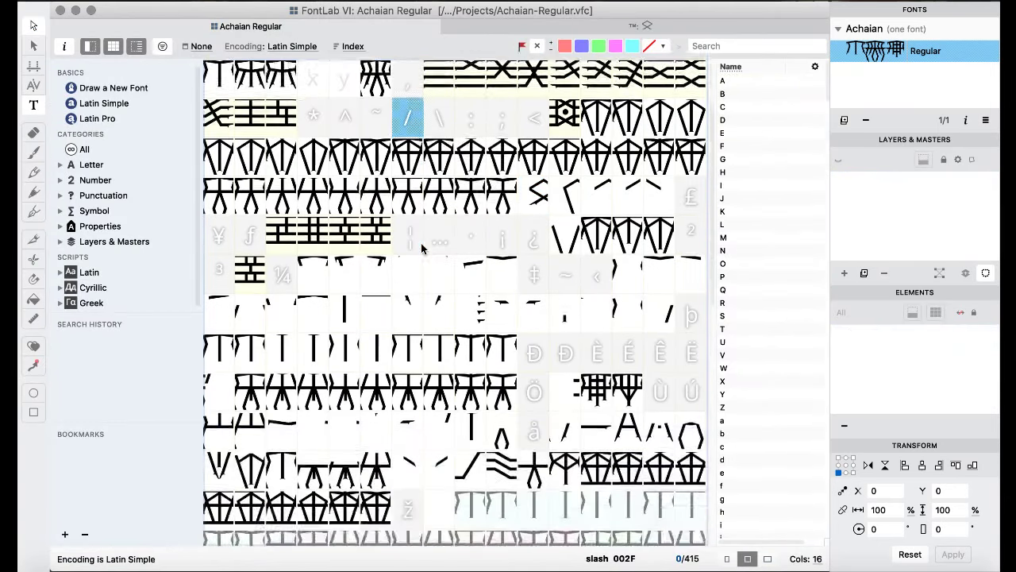
pyautogui.scroll(-8, 421, 248)
pyautogui.scroll(2, 421, 248)
pyautogui.click(340, 401)
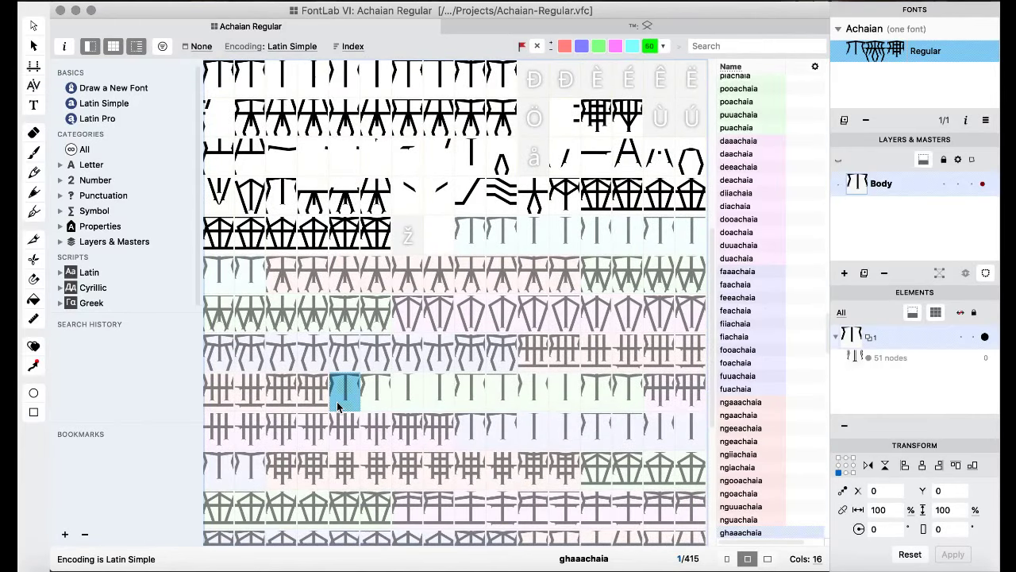
pyautogui.doubleClick(340, 402)
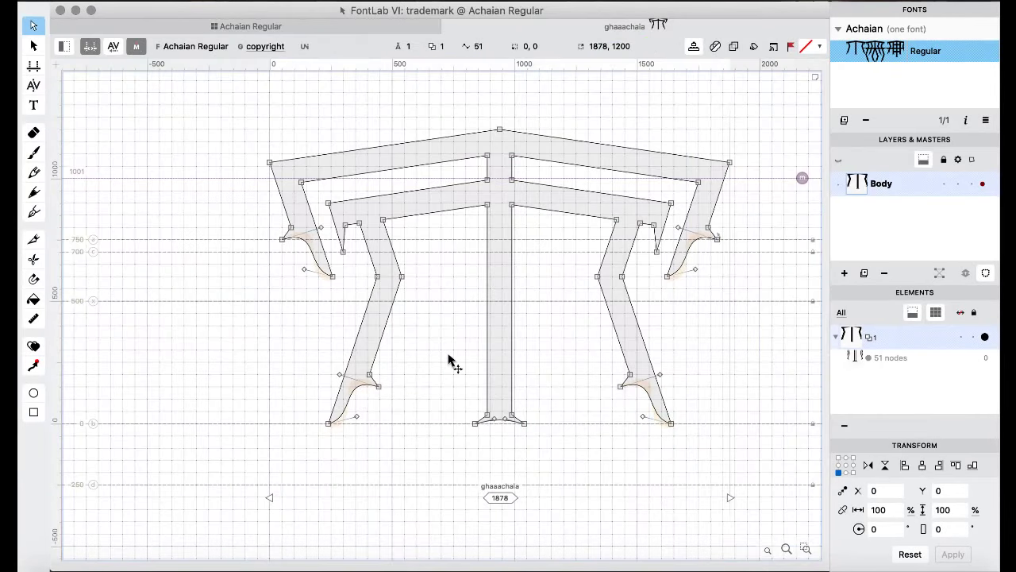
pyautogui.press('super+v')
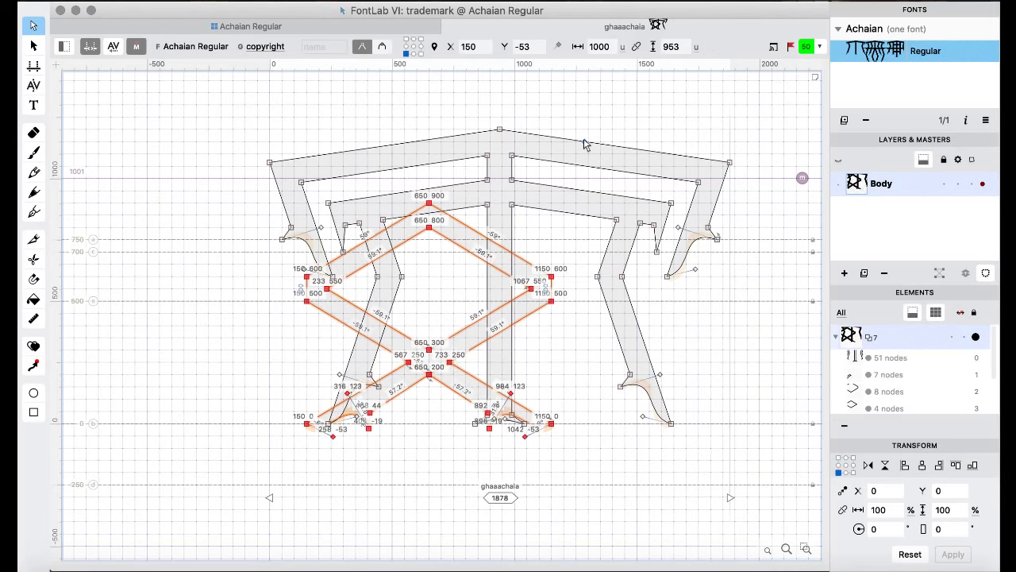
# - Shift the pasted outline 289 units right so its apex sits at X 939, centred on the stem
pyautogui.press('super+shift+Right')
pyautogui.press('super+shift+Right')
pyautogui.press('super+shift+Right')
pyautogui.hotkey('shift', 'Left')
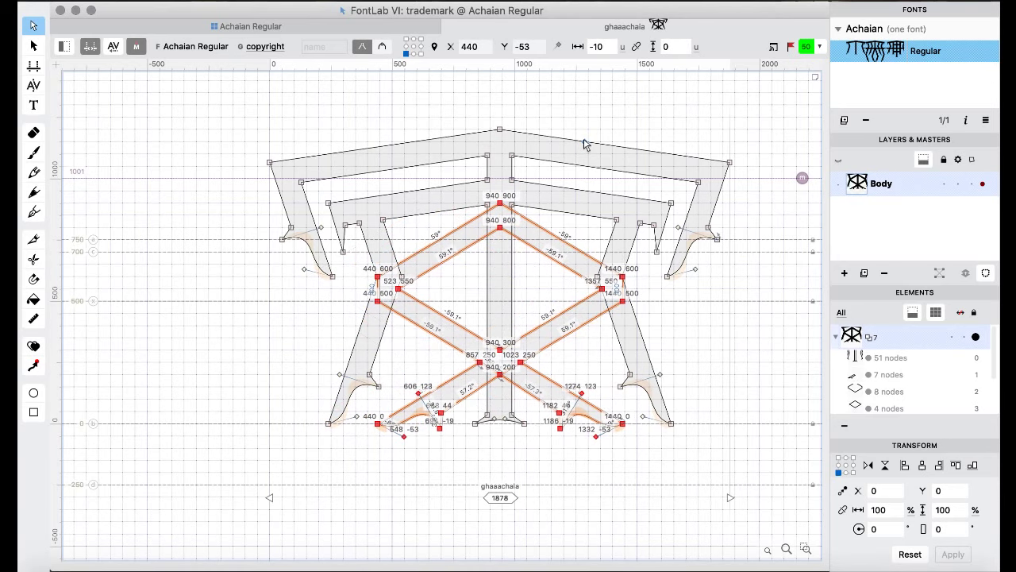
pyautogui.press('Left')
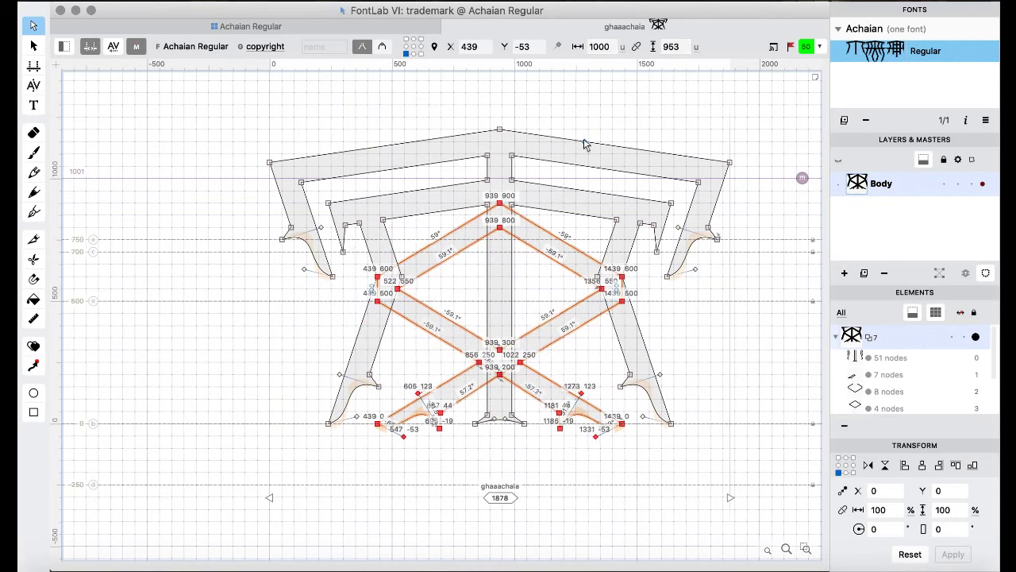
# - Undo the shift and the paste of the chevron outline in the ghaaachaia glyph
pyautogui.press('super+a')
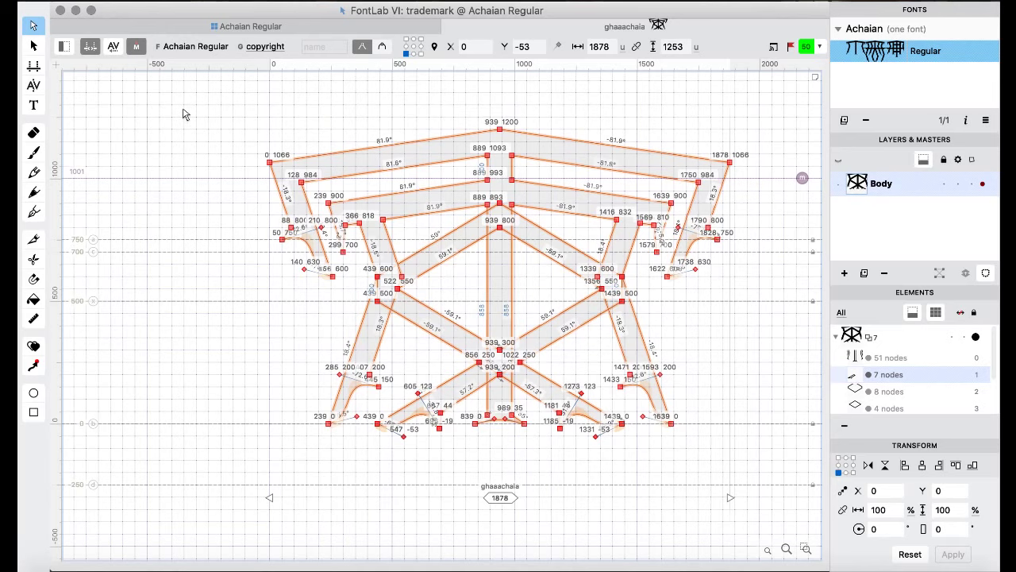
pyautogui.press('Right')
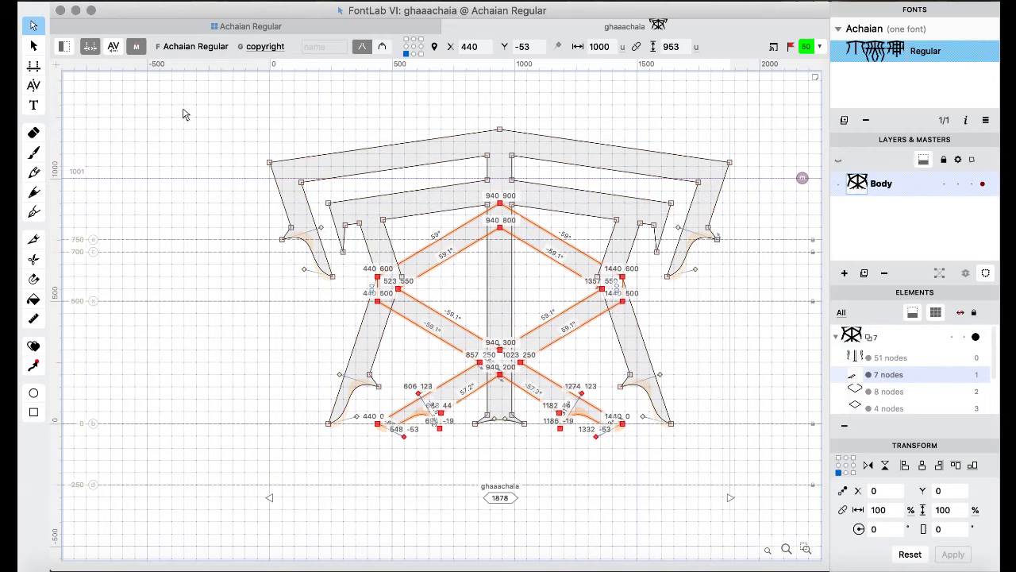
pyautogui.hotkey('shift', 'Right')
pyautogui.press('Delete')
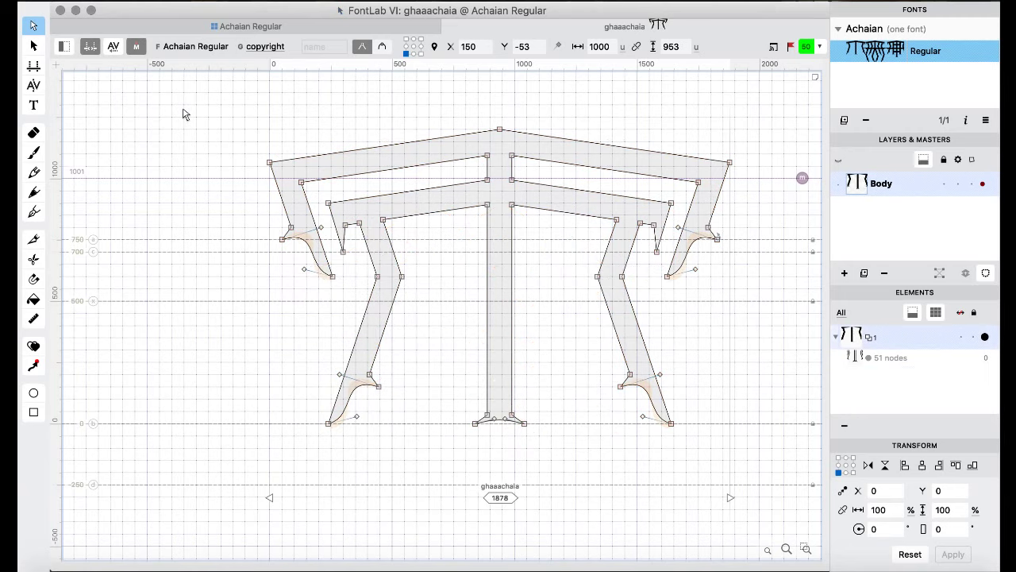
# - Reopen the trademark glyph from the font overview and undo its overlap removal
pyautogui.click(235, 27)
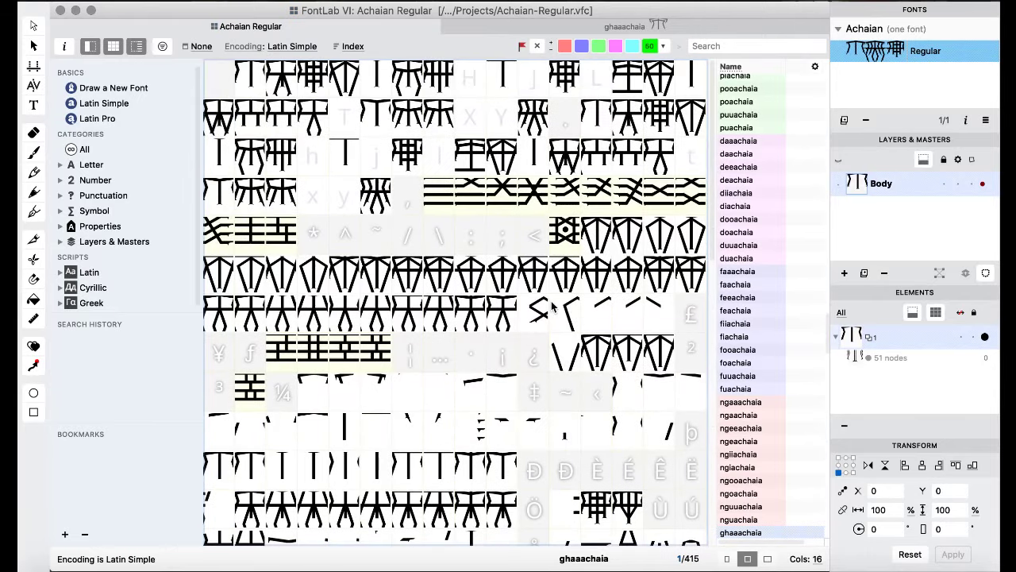
pyautogui.doubleClick(535, 307)
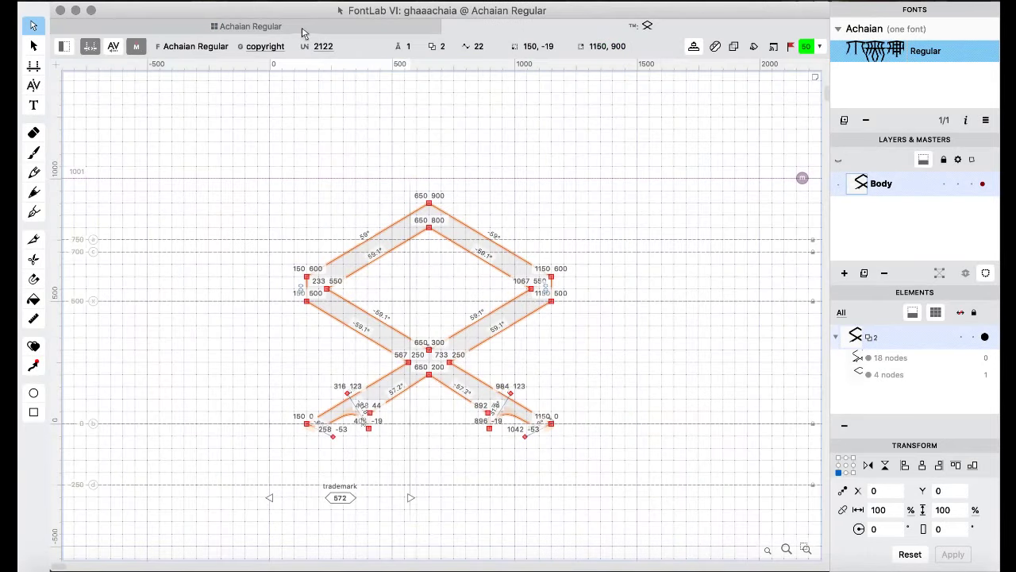
pyautogui.click(332, 167)
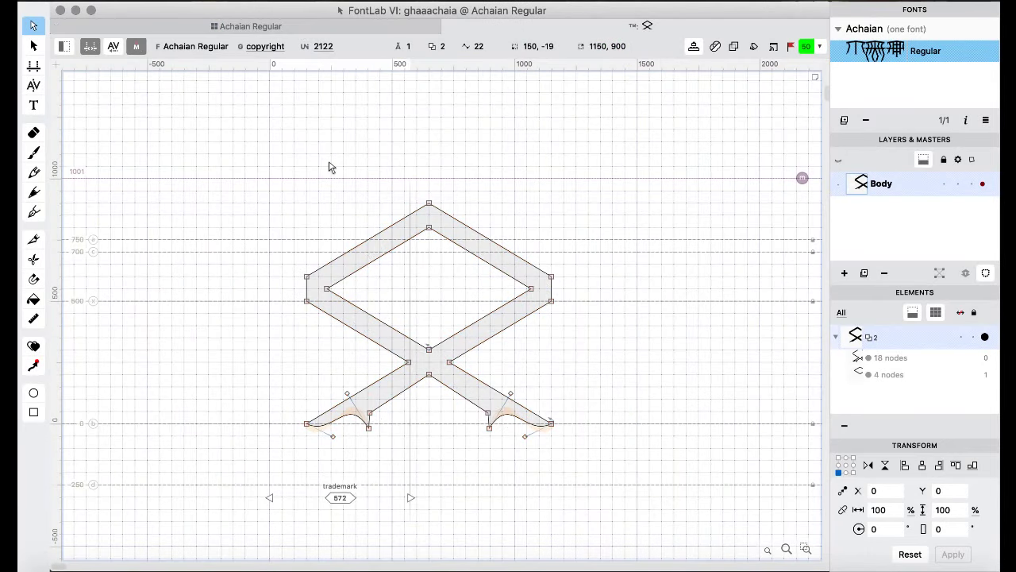
pyautogui.press('super+shift+o')
pyautogui.press('Tab')
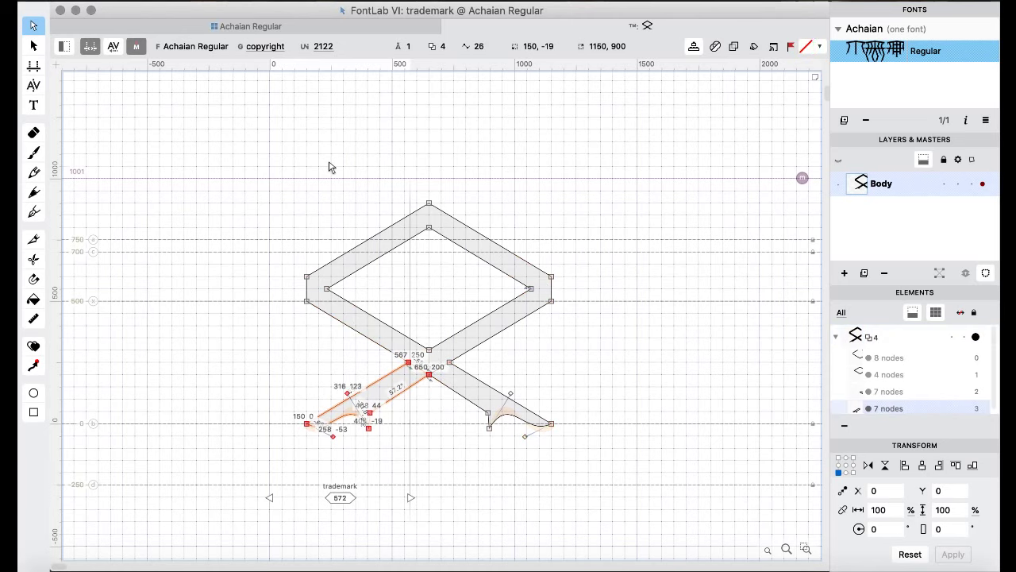
# - Undo the left hook leg's shift, flip and paste, and restore the end nodes of the lower chevron's left leg
pyautogui.press('super+shift+Right')
pyautogui.press('super+shift+Right')
pyautogui.press('super+shift+Right')
pyautogui.press('super+shift+Right')
pyautogui.press('super+shift+Right')
pyautogui.press('super+alt+shift+h')
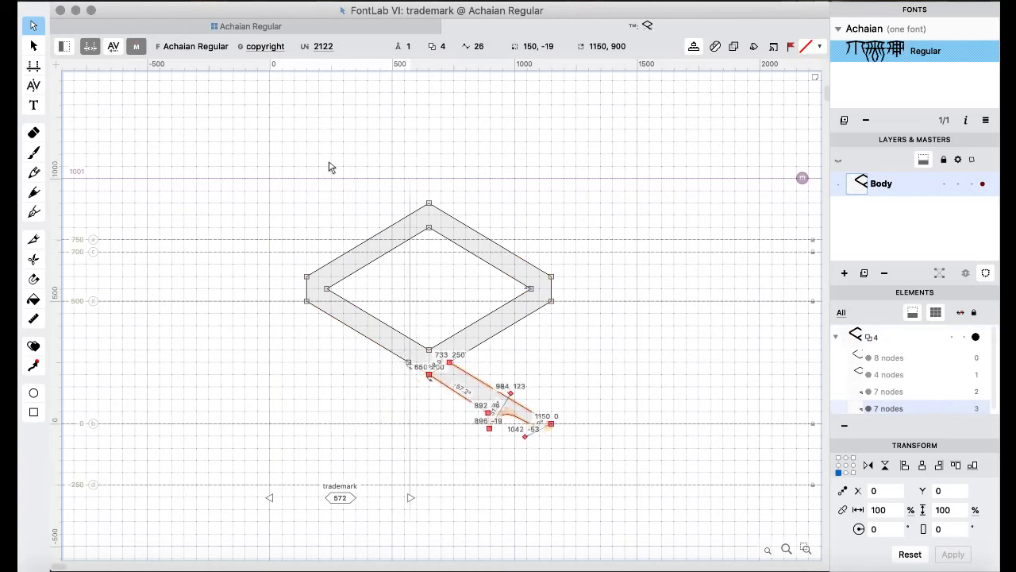
pyautogui.press('super+shift+Right')
pyautogui.press('super+shift+Right')
pyautogui.press('super+shift+Right')
pyautogui.press('super+shift+Right')
pyautogui.press('super+shift+Right')
pyautogui.press('super+shift+Right')
pyautogui.press('super+shift+Right')
pyautogui.press('super+shift+Right')
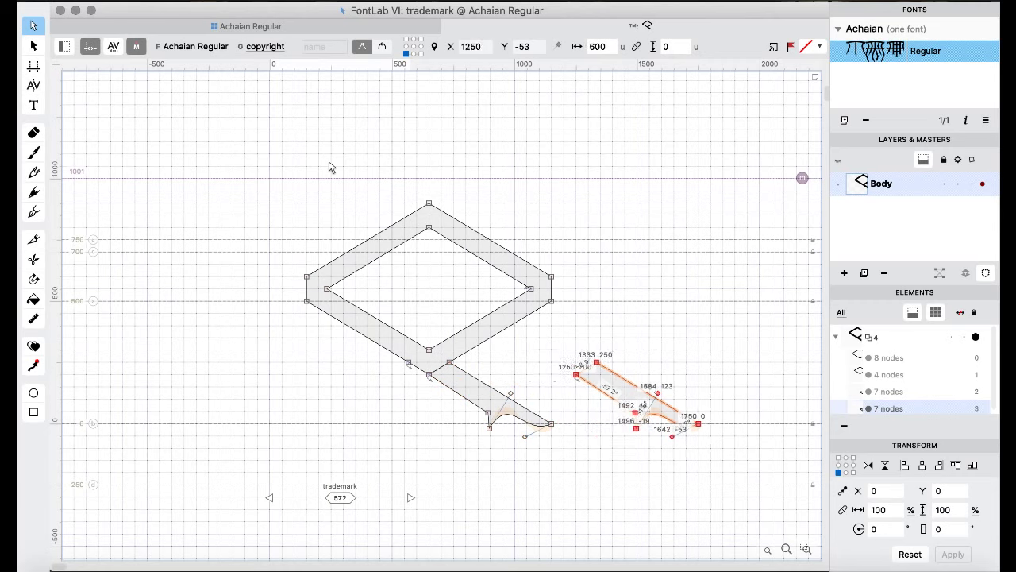
pyautogui.press('super+z')
pyautogui.press('super+z')
pyautogui.press('super+z')
pyautogui.press('super+z')
pyautogui.press('super+z')
pyautogui.press('super+z')
pyautogui.press('super+z')
pyautogui.press('super+z')
pyautogui.press('super+z')
pyautogui.press('super+z')
pyautogui.press('super+z')
pyautogui.press('super+z')
pyautogui.press('super+z')
pyautogui.press('super+z')
pyautogui.press('super+z')
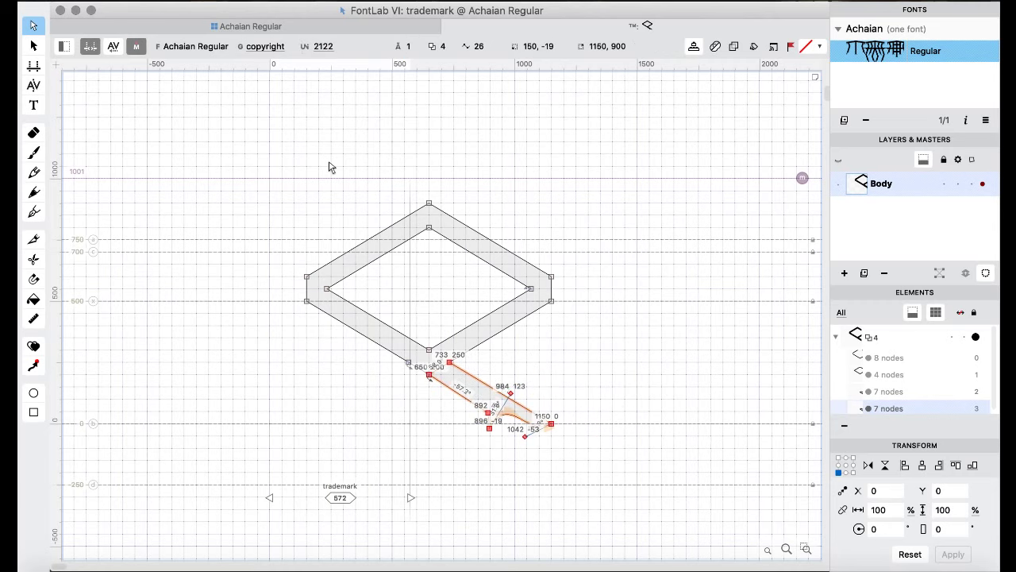
pyautogui.press('super+z')
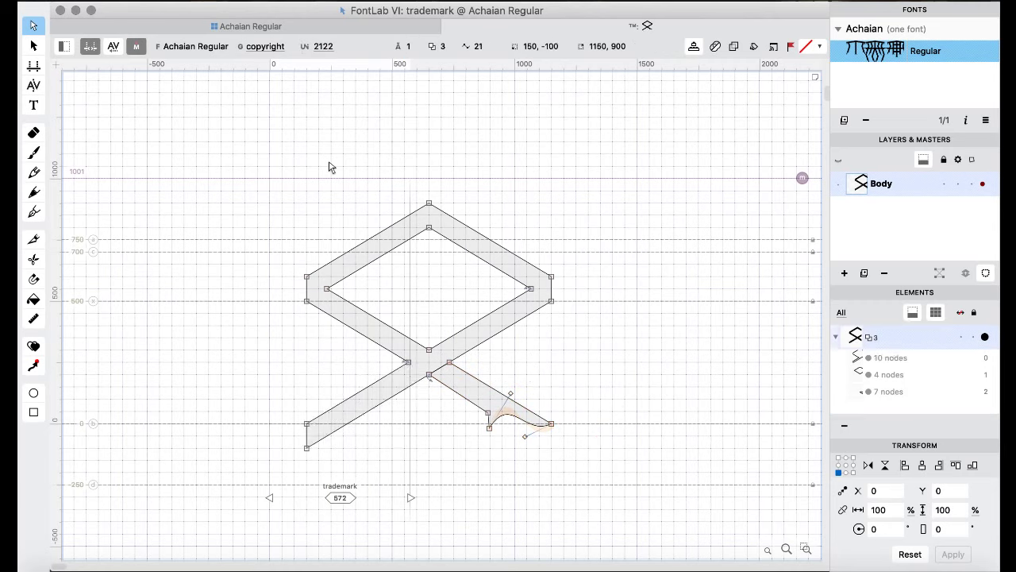
# - Step back and forth through the edit history around the left leg's node deletion and the pasted hook leg
pyautogui.press('super+z')
pyautogui.press('super+shift+z')
pyautogui.press('super+shift+z')
pyautogui.press('super+shift+z')
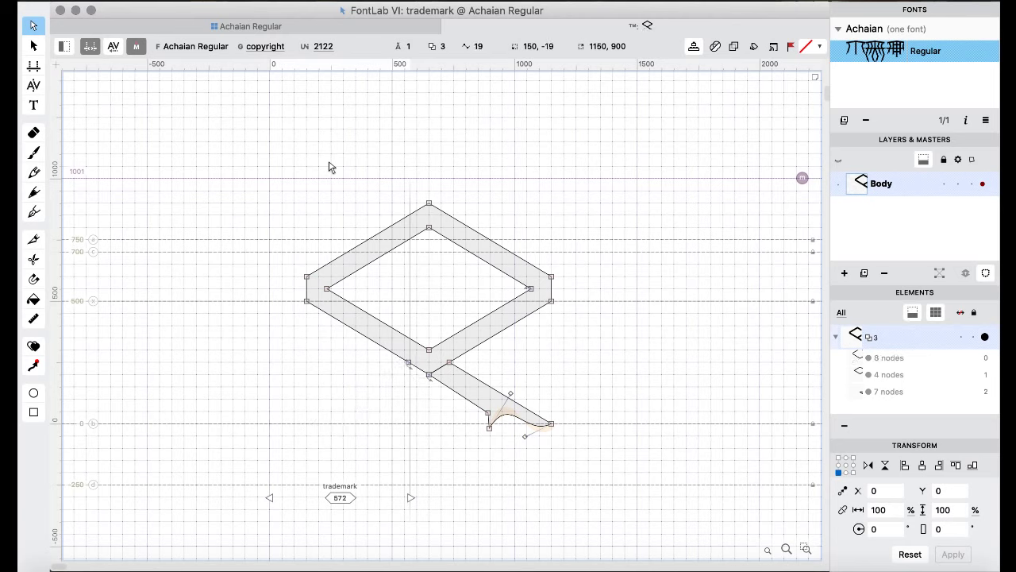
pyautogui.press('super+shift+Right')
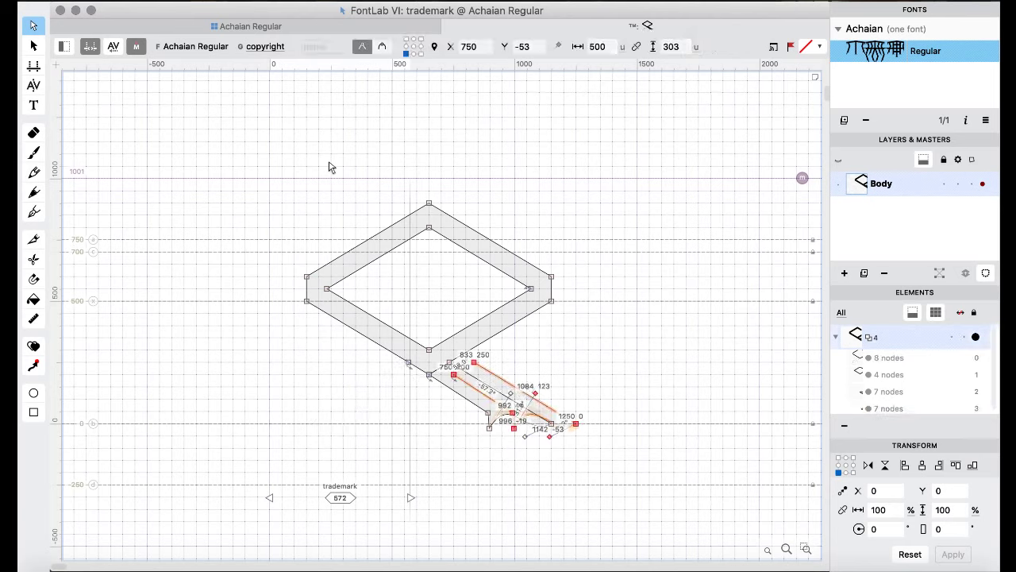
pyautogui.press('super+z')
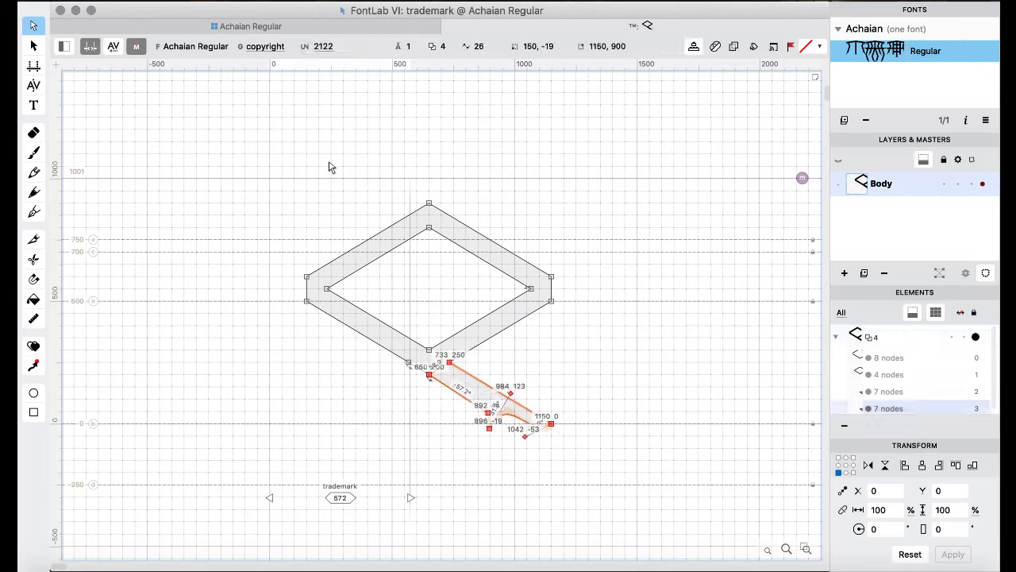
# - Step back through the history until the lower chevron's right leg has its end nodes and the hook contour is in place
pyautogui.press('super+z')
pyautogui.press('super+z')
pyautogui.press('super+z')
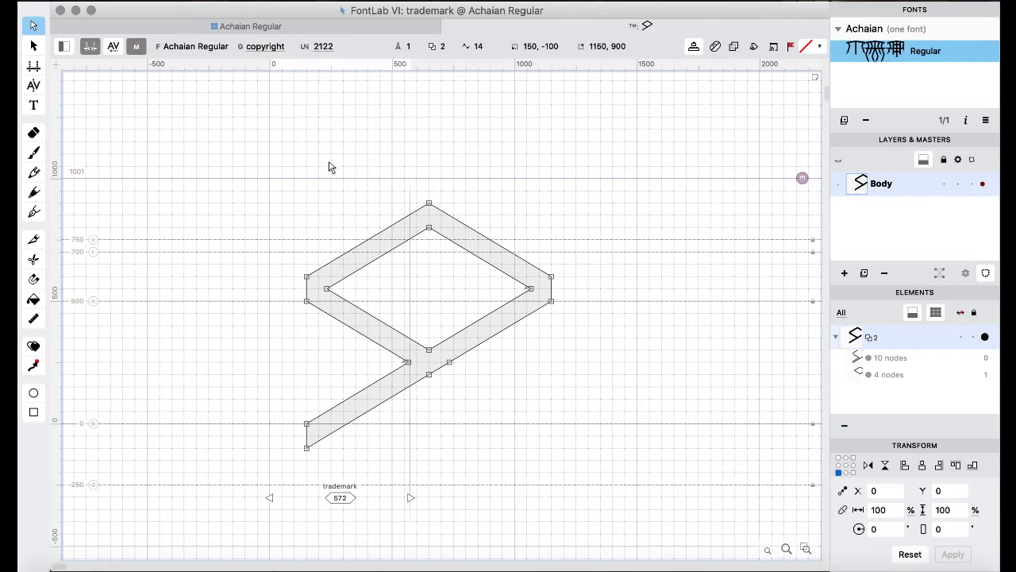
pyautogui.press('super+shift+z')
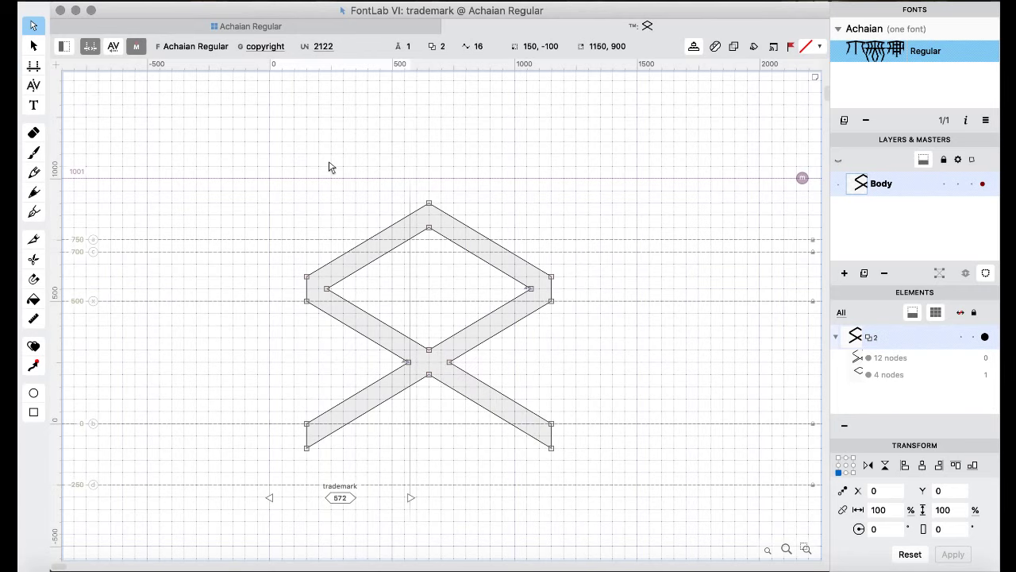
pyautogui.press('super+shift+z')
# - Move the hook contour so its upper corner snaps to 150, -100 on the left leg's end, and preview the filled glyph
pyautogui.scroll(-2, 332, 167)
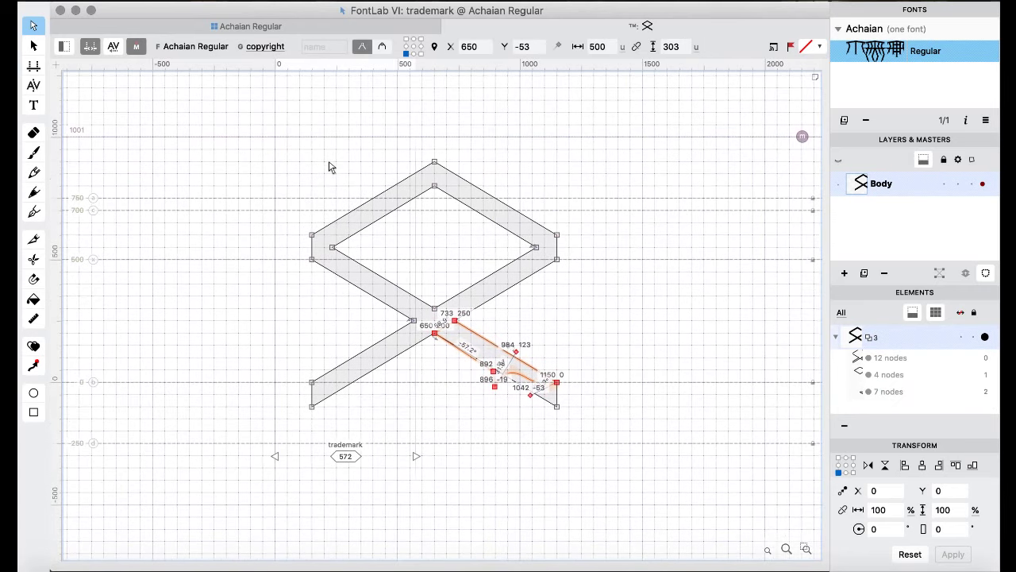
pyautogui.moveTo(435, 332); pyautogui.dragTo(297, 427)
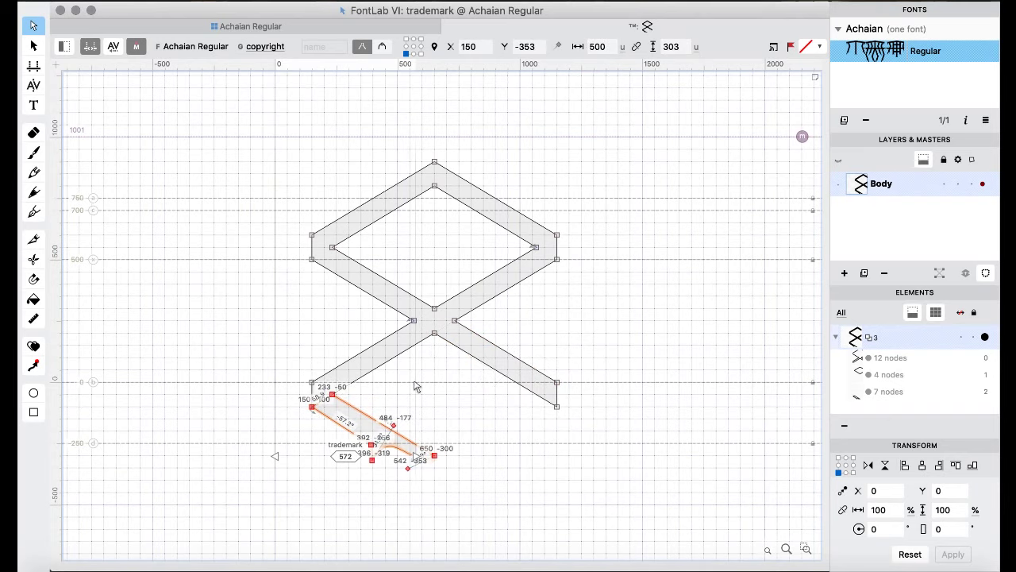
pyautogui.click(432, 415)
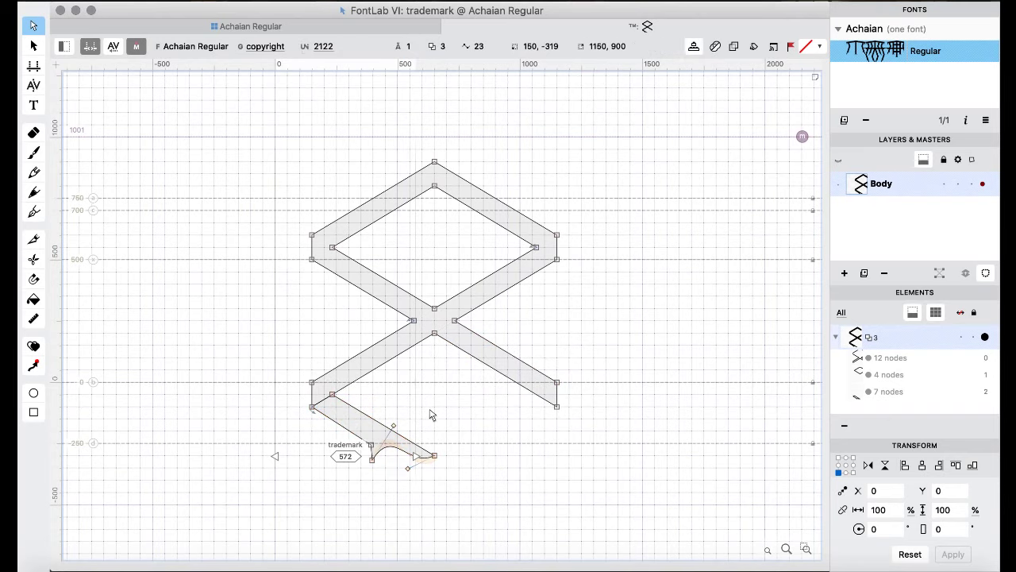
pyautogui.press('space')
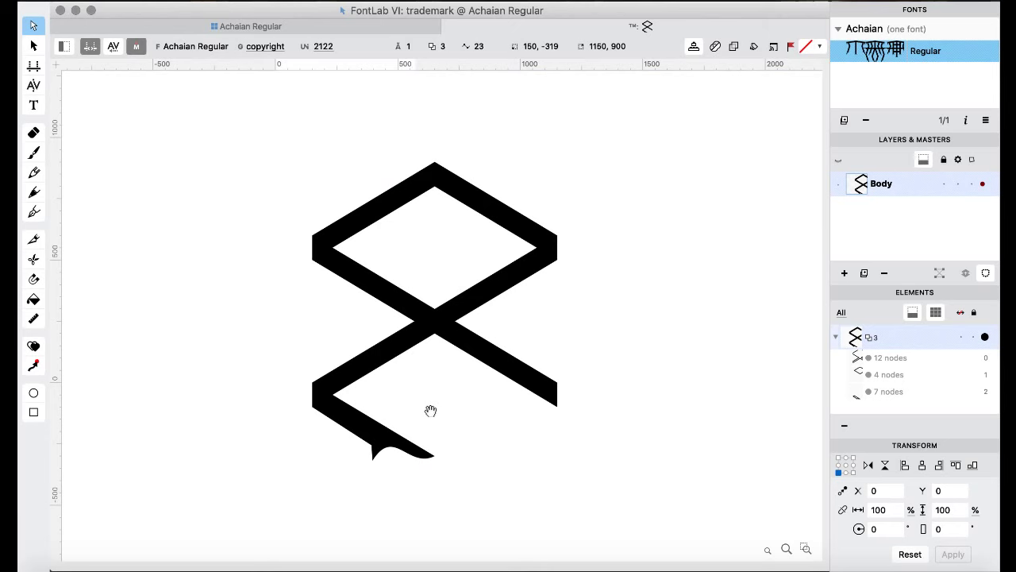
pyautogui.press('space')
pyautogui.press('space')
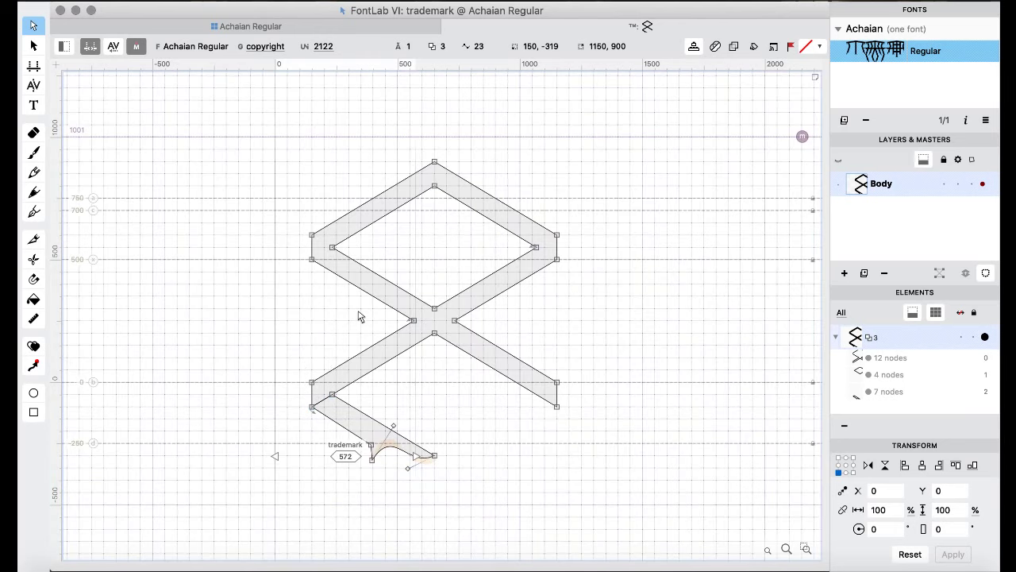
# - Examine the consonant series in the font overview and reopen the trademark glyph
pyautogui.click(227, 27)
pyautogui.click(410, 244)
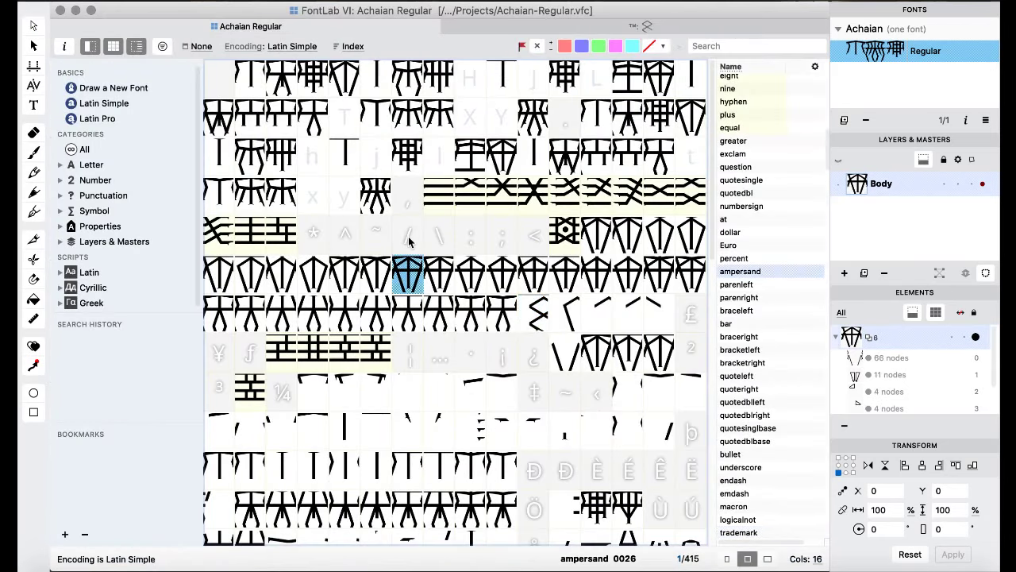
pyautogui.scroll(-4, 410, 241)
pyautogui.scroll(-3, 410, 241)
pyautogui.scroll(-5, 410, 241)
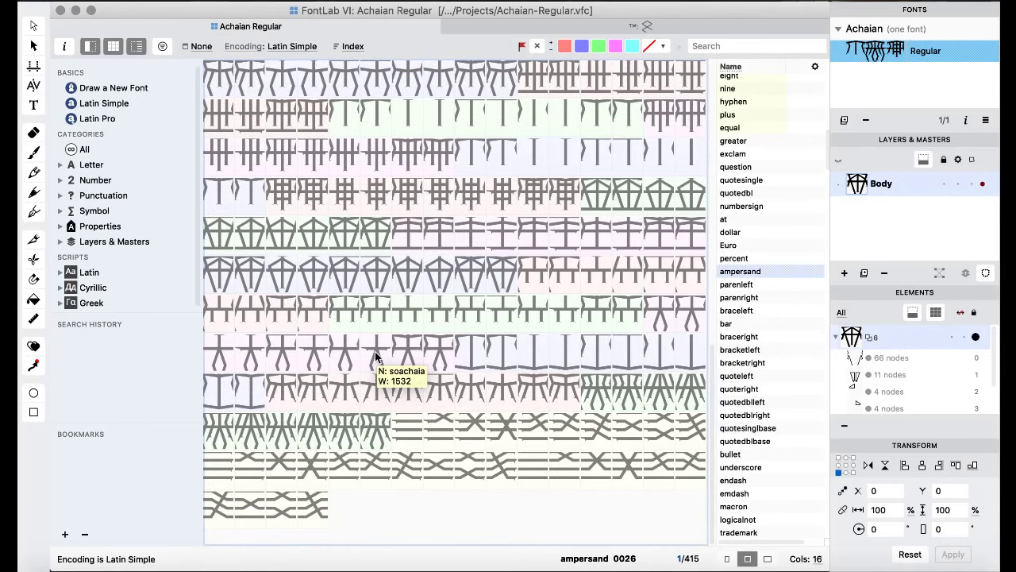
pyautogui.scroll(10, 474, 223)
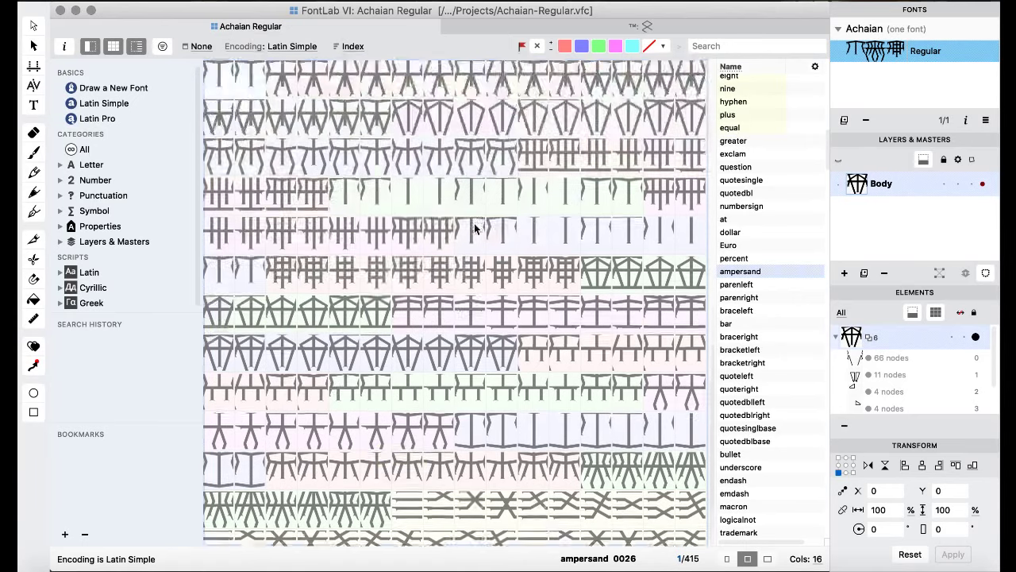
pyautogui.scroll(4, 474, 223)
pyautogui.click(534, 318)
pyautogui.doubleClick(536, 320)
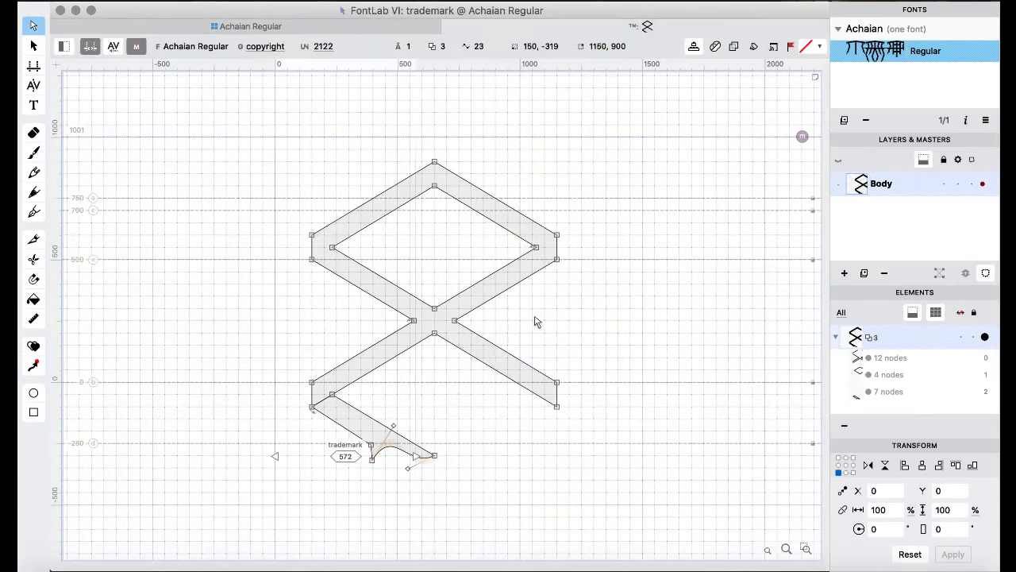
# - Undo the hook contour's last placement, then try a higher position on the lower chevron's left end and undo that move too
pyautogui.click(314, 410)
pyautogui.press('super+z')
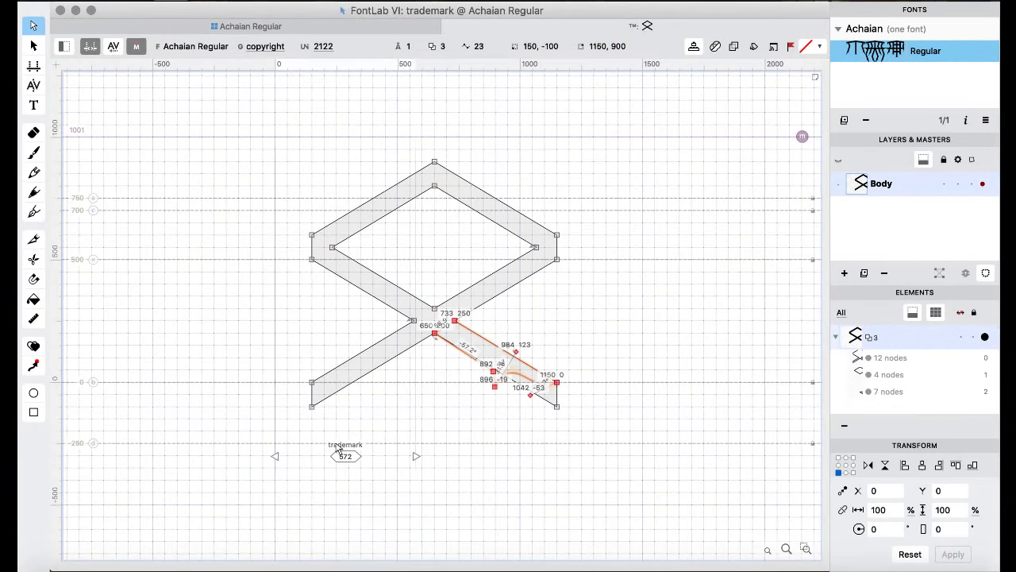
pyautogui.moveTo(437, 335); pyautogui.dragTo(314, 393)
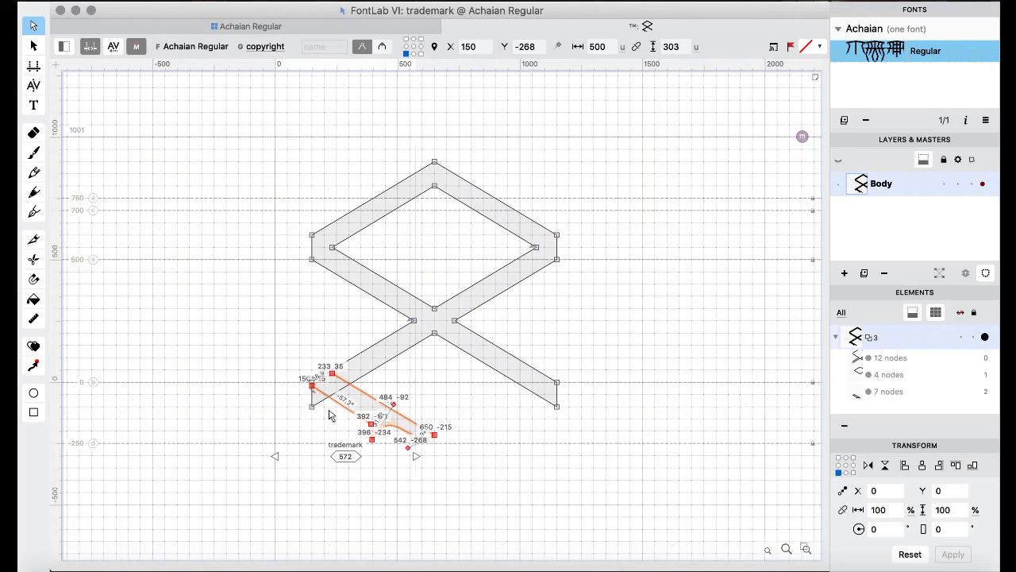
pyautogui.press('super+z')
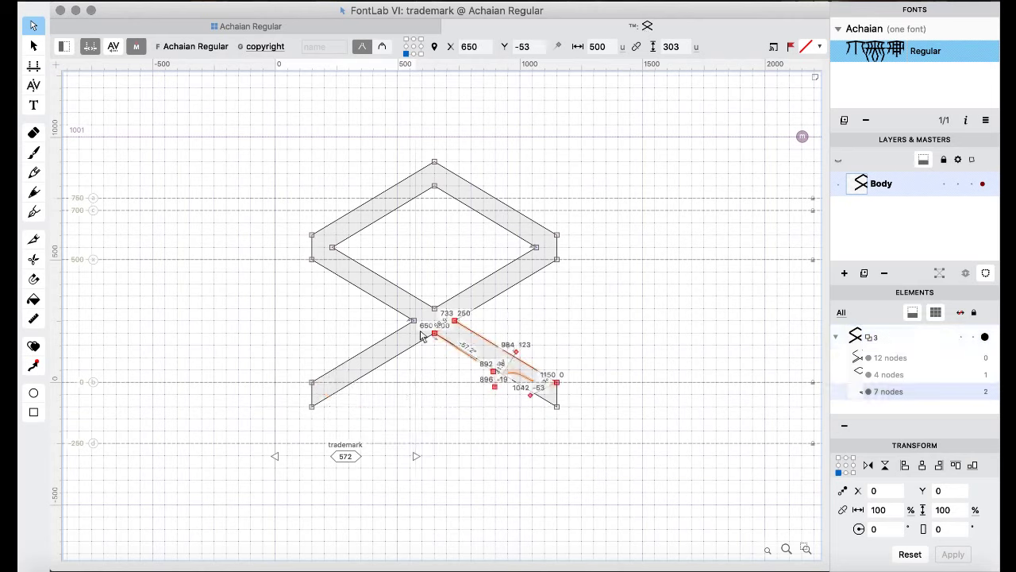
# - Move the hook contour so its outer corner sits at 150, 0 on the lower chevron's left end
pyautogui.moveTo(435, 334); pyautogui.dragTo(316, 389)
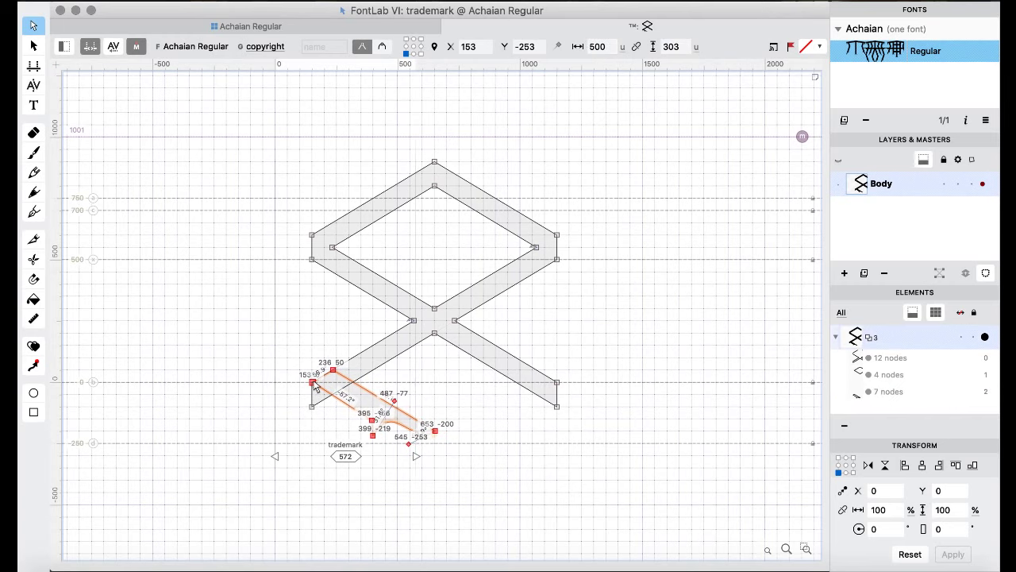
pyautogui.press('space')
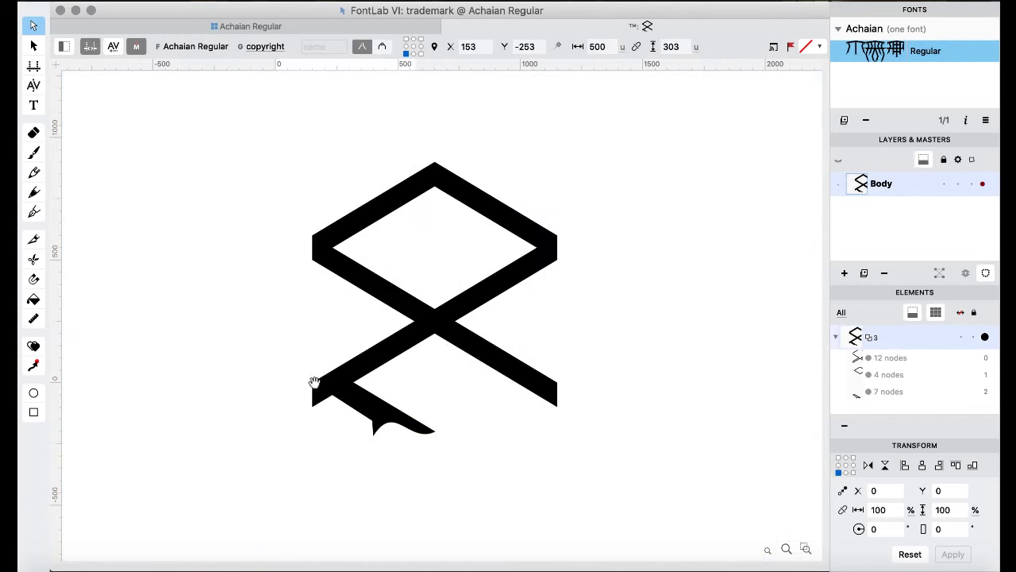
pyautogui.press('super+equal')
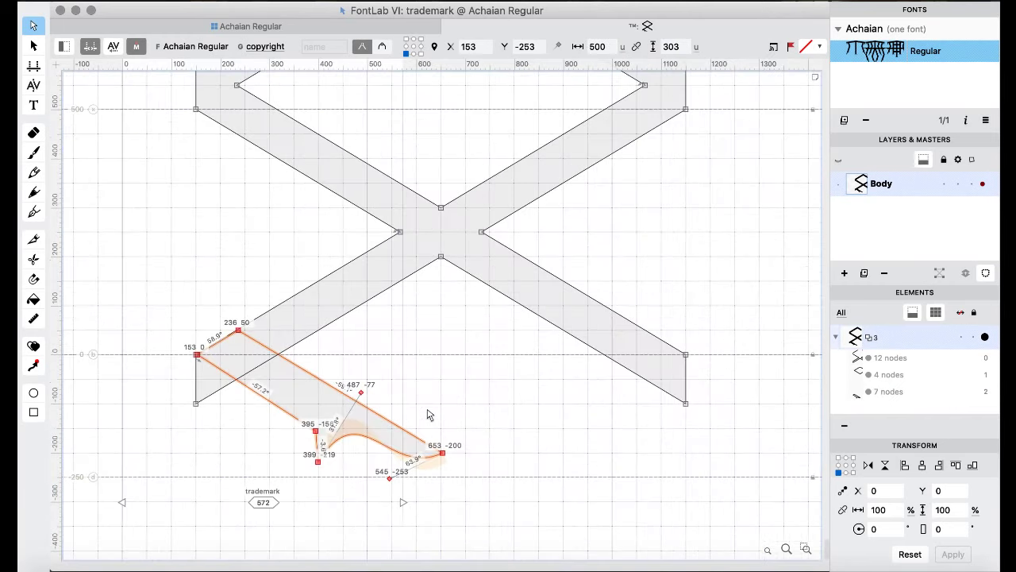
pyautogui.hscroll(-4, 338, 412)
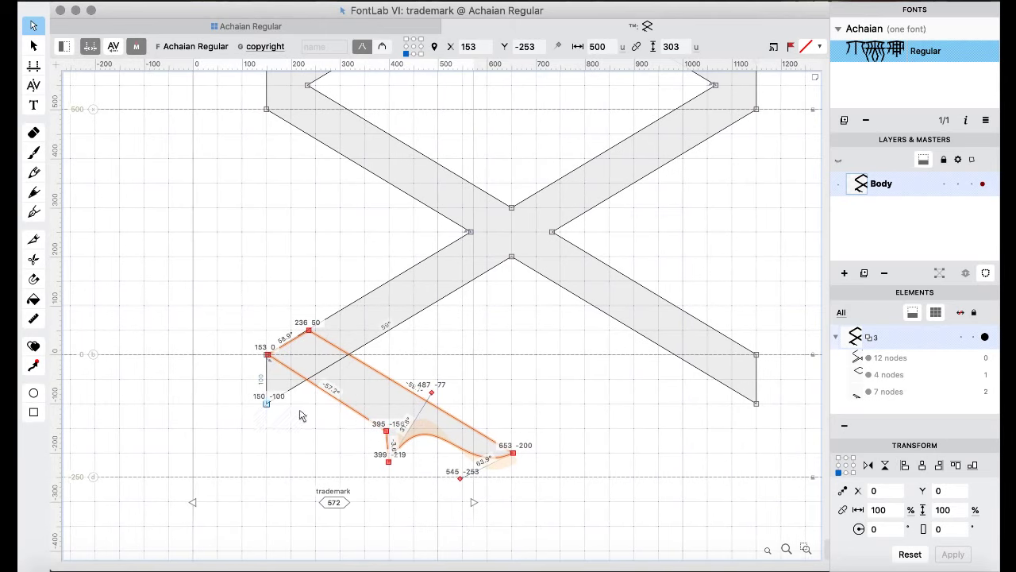
pyautogui.press('Left')
pyautogui.press('Left')
pyautogui.press('Left')
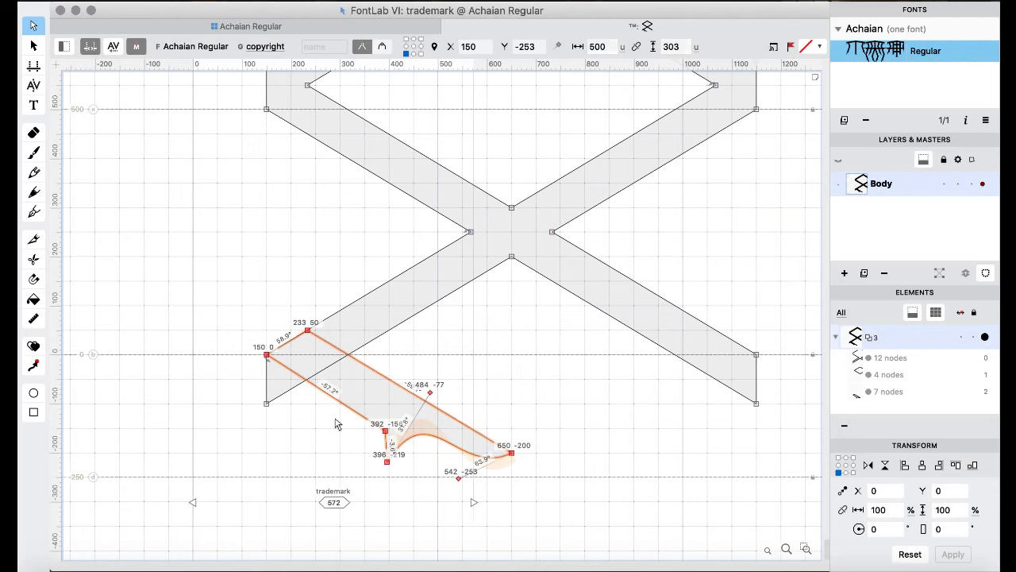
# - Merge the glyph's overlapping contours and delete the two leftover nodes below the left corner at 150, 0
pyautogui.press('super+a')
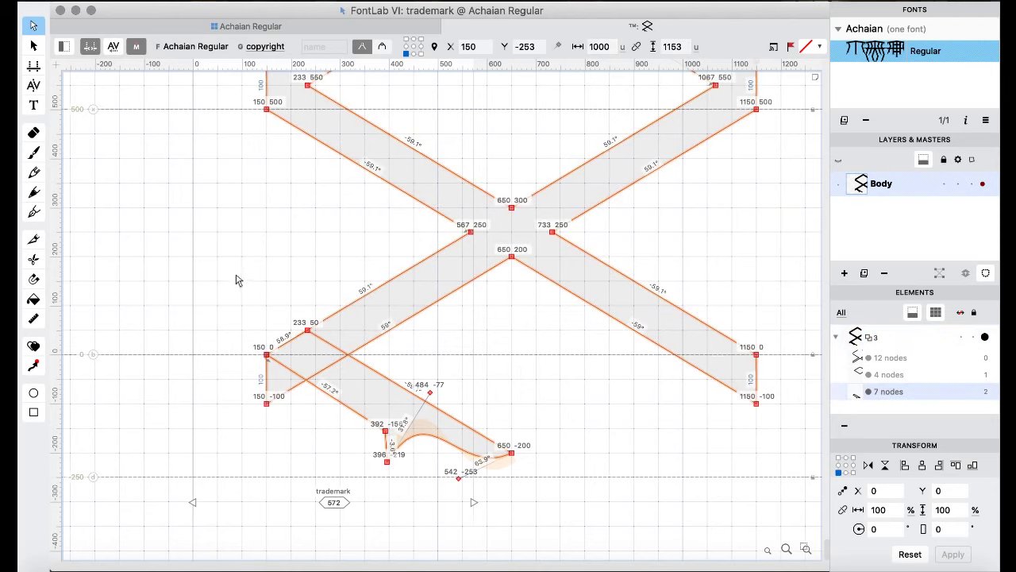
pyautogui.rightClick(238, 280)
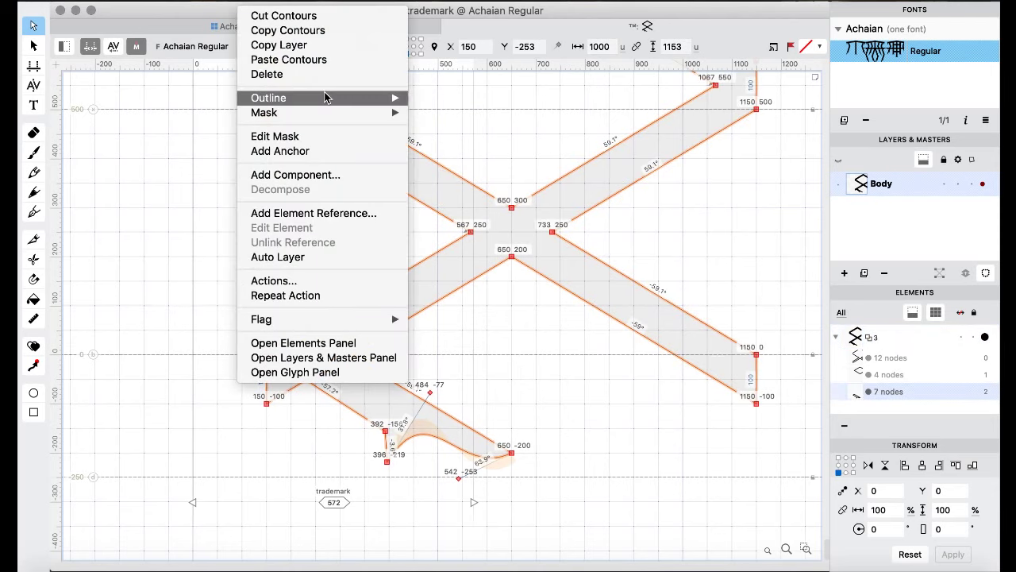
pyautogui.moveTo(324, 97)
pyautogui.click(467, 244)
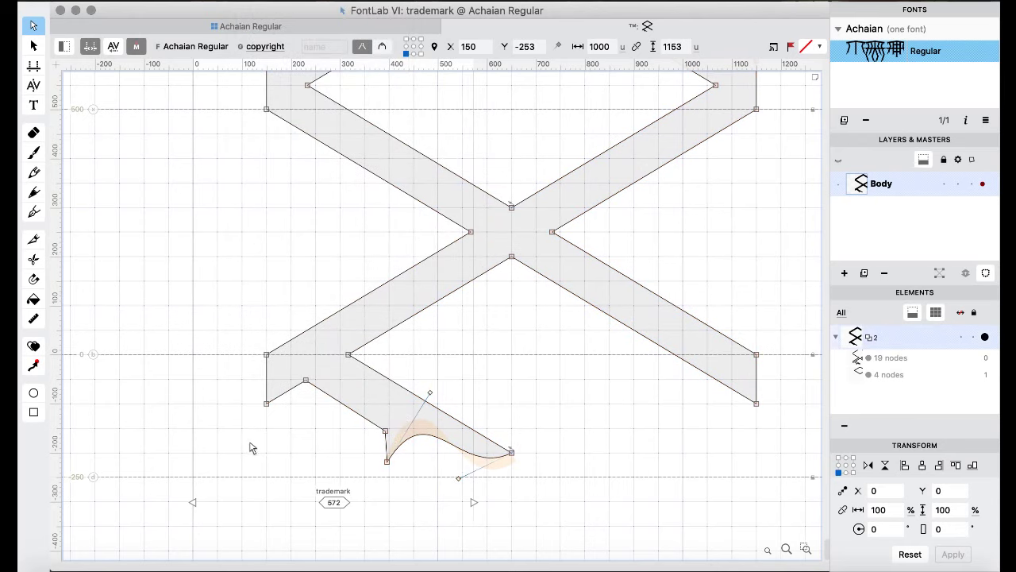
pyautogui.moveTo(245, 442); pyautogui.dragTo(318, 383)
pyautogui.press('Delete')
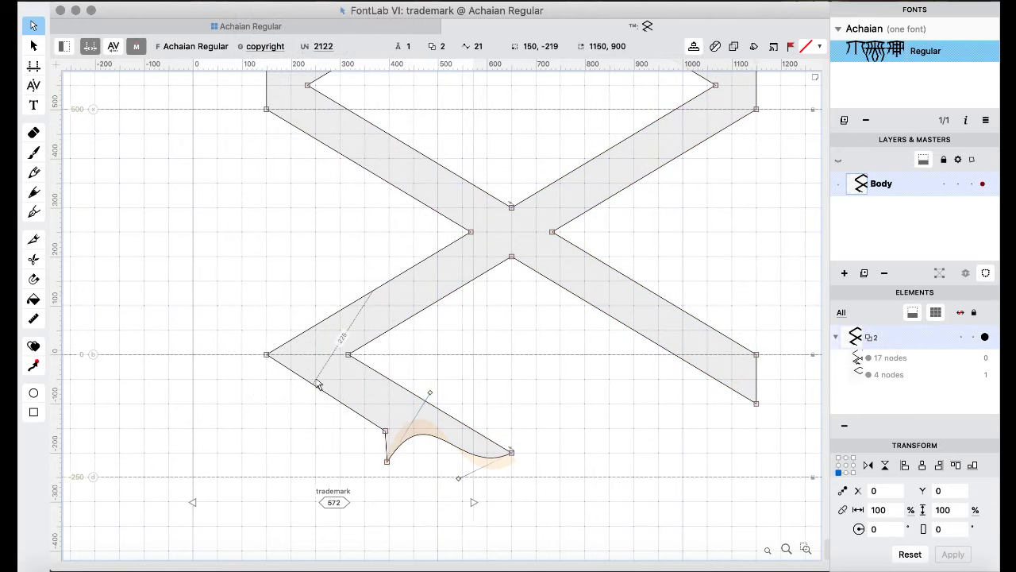
# - Paste another hook contour, flip it horizontally, and move its outer corner to 1150, 0 on the right leg's end
pyautogui.hscroll(2, 512, 334)
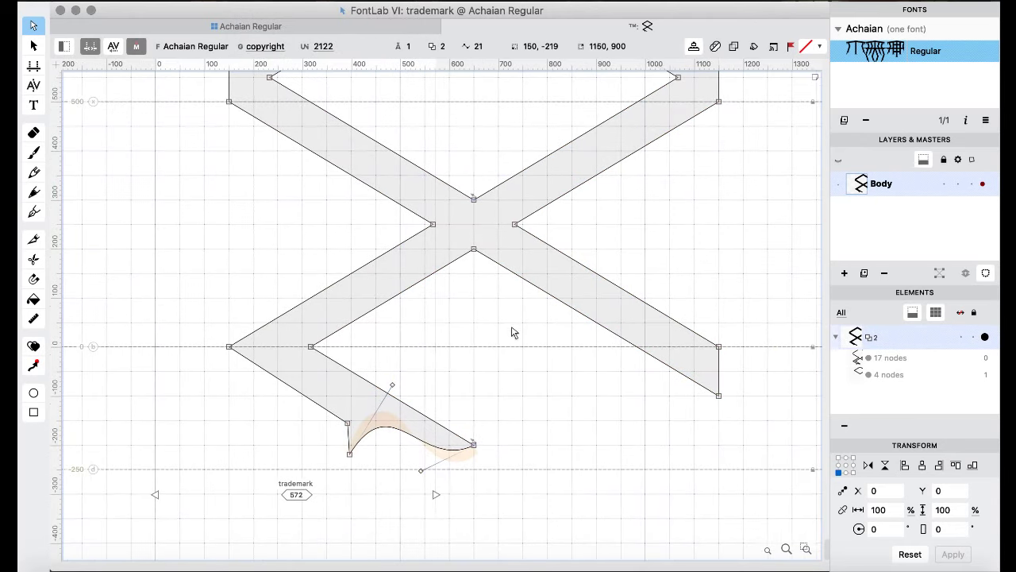
pyautogui.press('super+v')
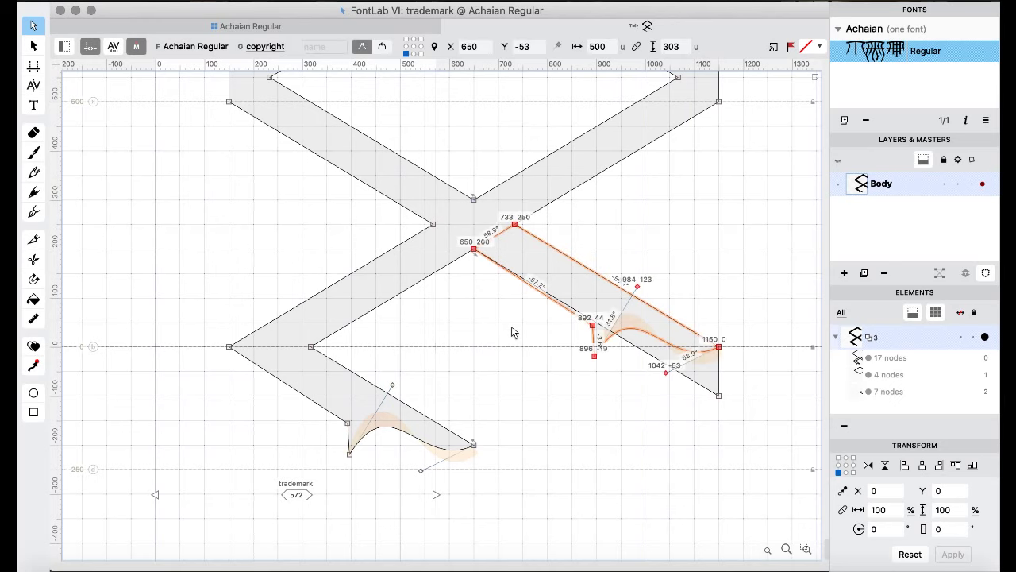
pyautogui.press('super+shift+h')
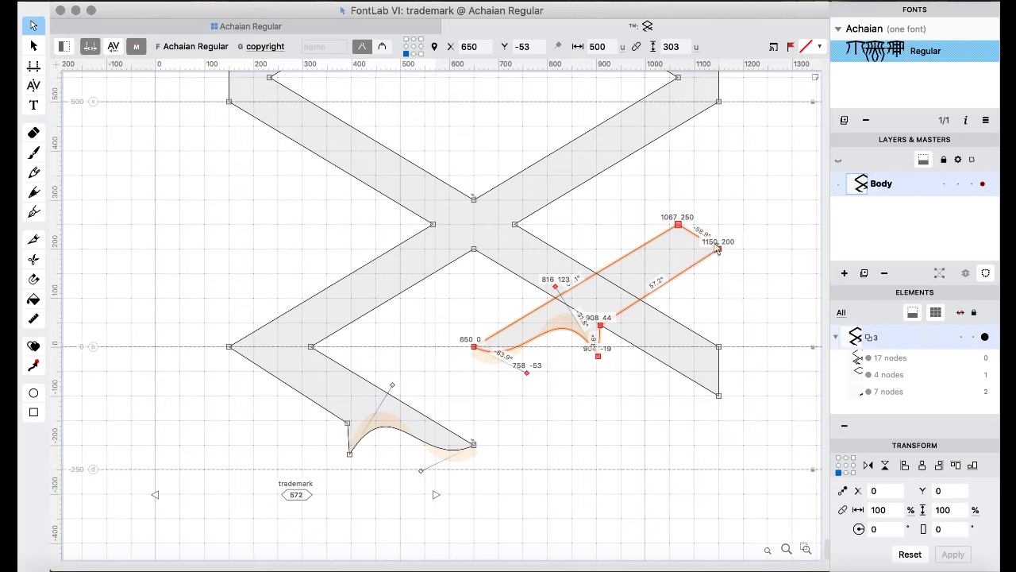
pyautogui.moveTo(720, 251); pyautogui.dragTo(720, 349)
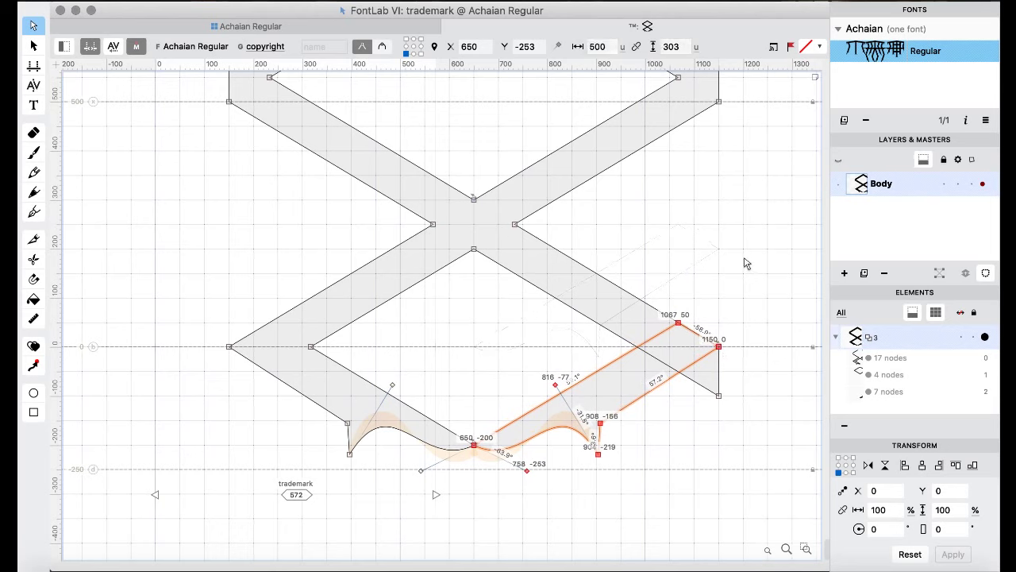
# - Merge all overlapping contours again and delete the two leftover nodes below the right corner at 1150, 0
pyautogui.press('super+a')
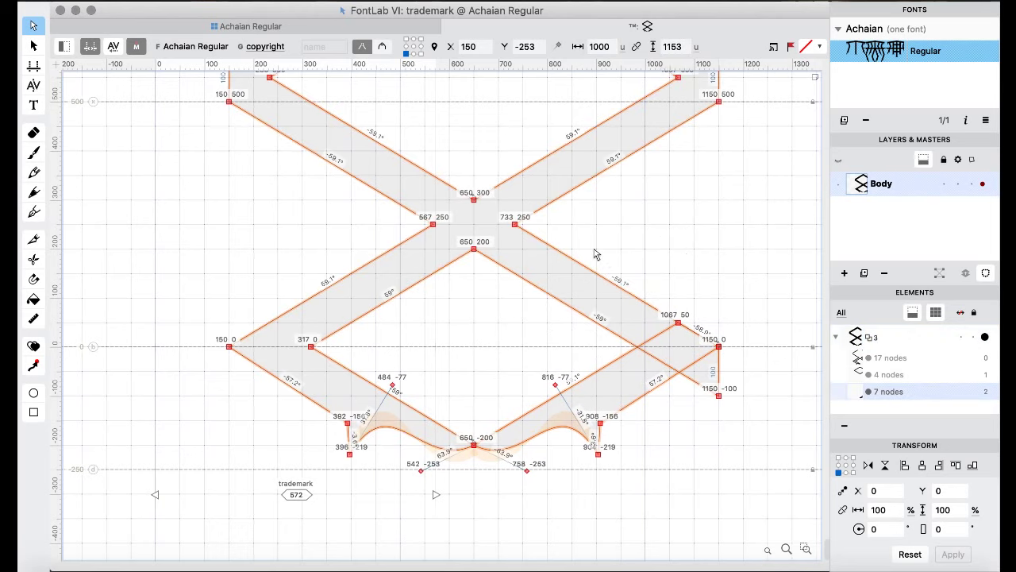
pyautogui.rightClick(597, 256)
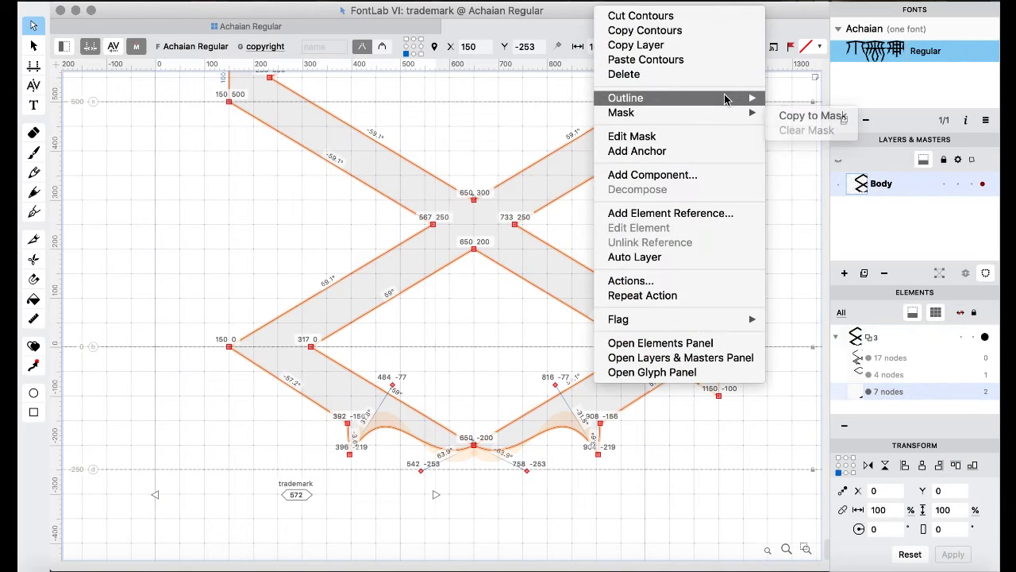
pyautogui.click(806, 247)
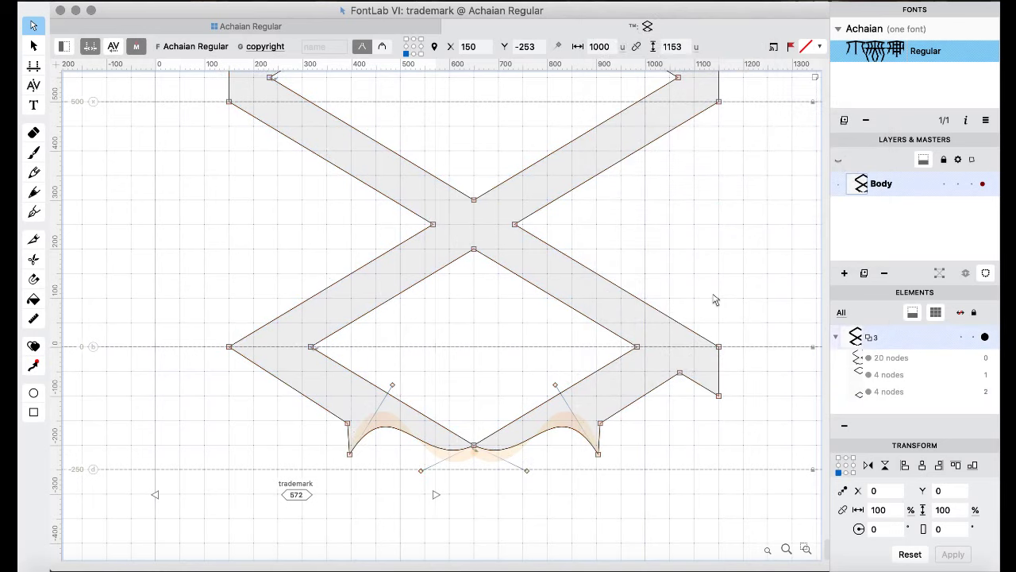
pyautogui.moveTo(665, 439); pyautogui.dragTo(753, 371)
pyautogui.press('Delete')
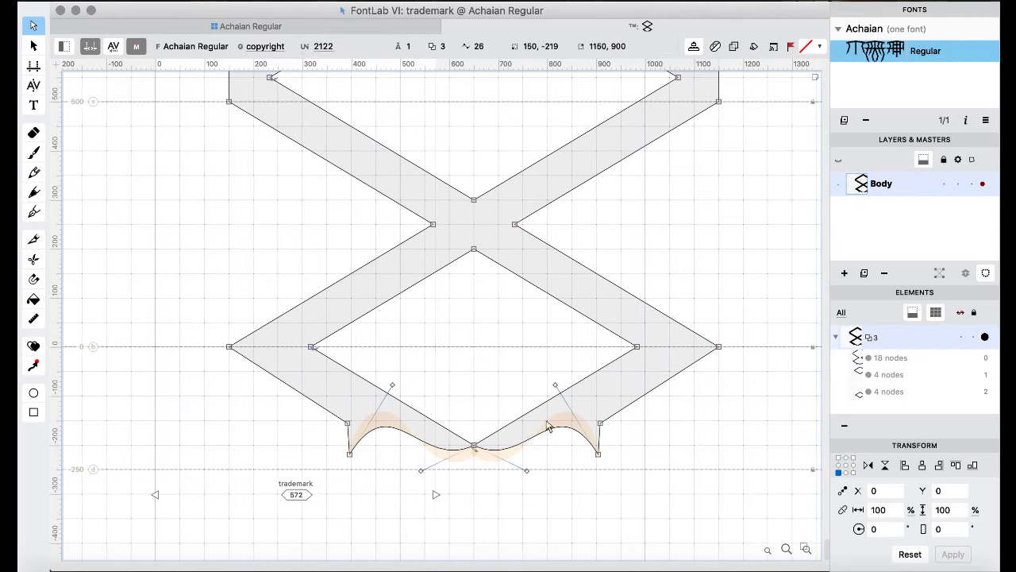
# - Try to merge the two hook tips touching at 650, -200 by applying the overlap removal once more
pyautogui.click(474, 446)
pyautogui.moveTo(474, 445); pyautogui.dragTo(531, 385)
pyautogui.press('super+Down')
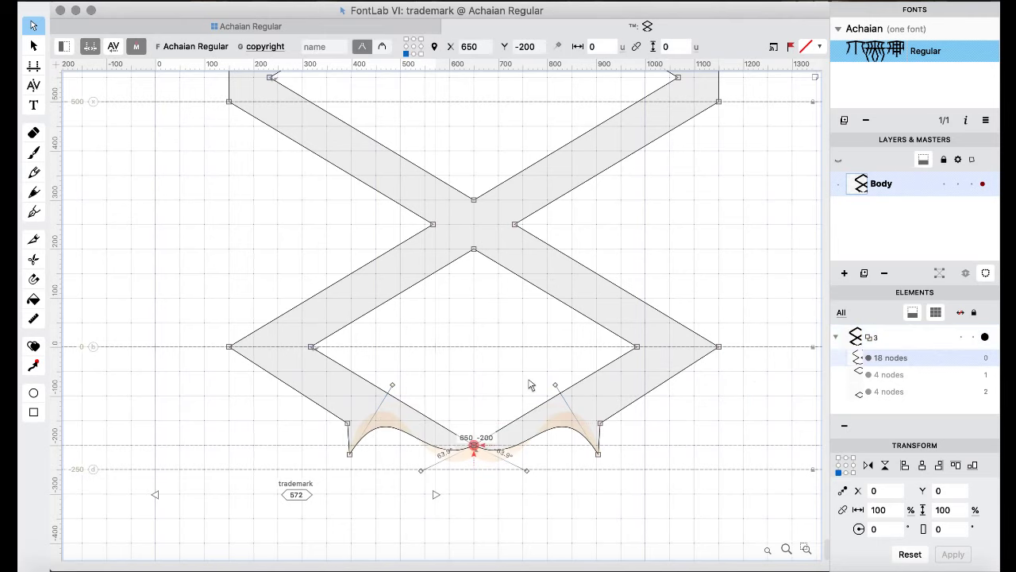
pyautogui.scroll(10, 531, 385)
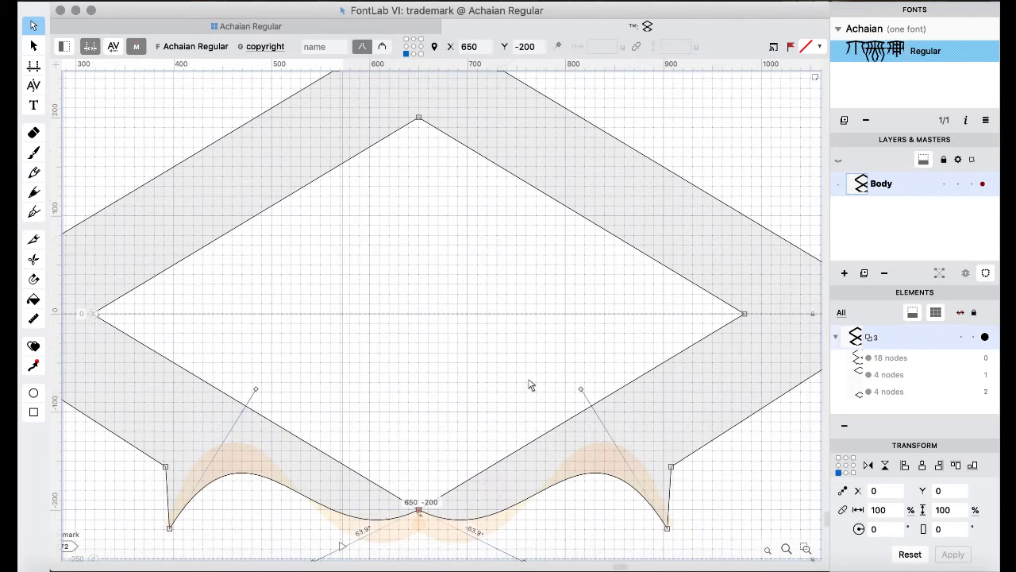
pyautogui.scroll(-5, 531, 385)
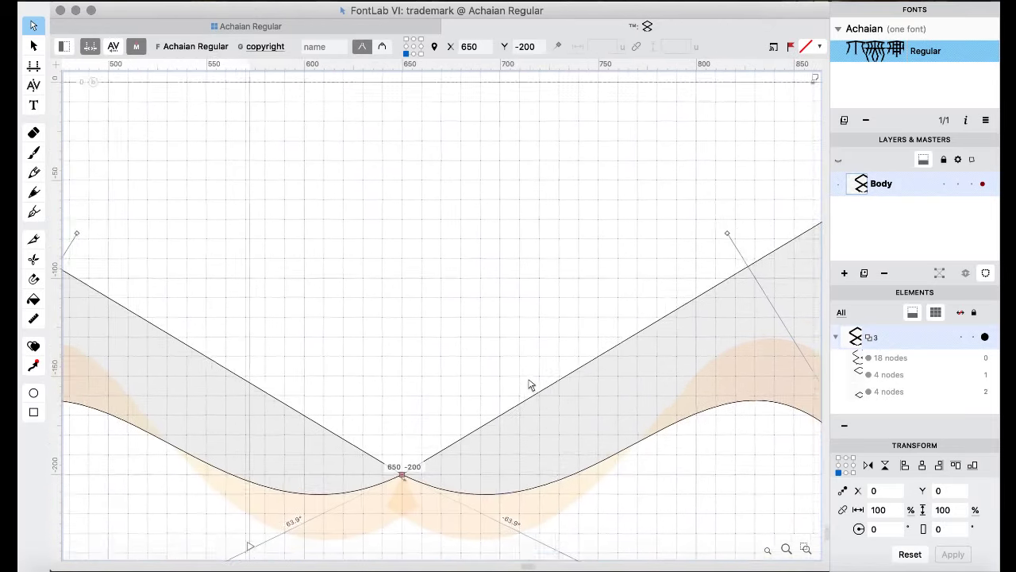
pyautogui.click(459, 391)
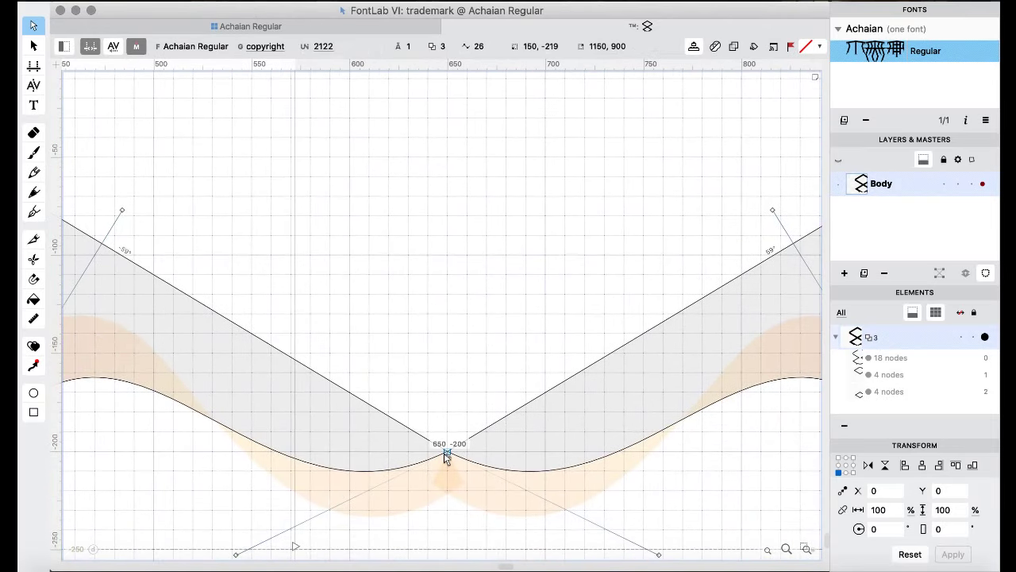
pyautogui.click(462, 422)
pyautogui.rightClick(461, 421)
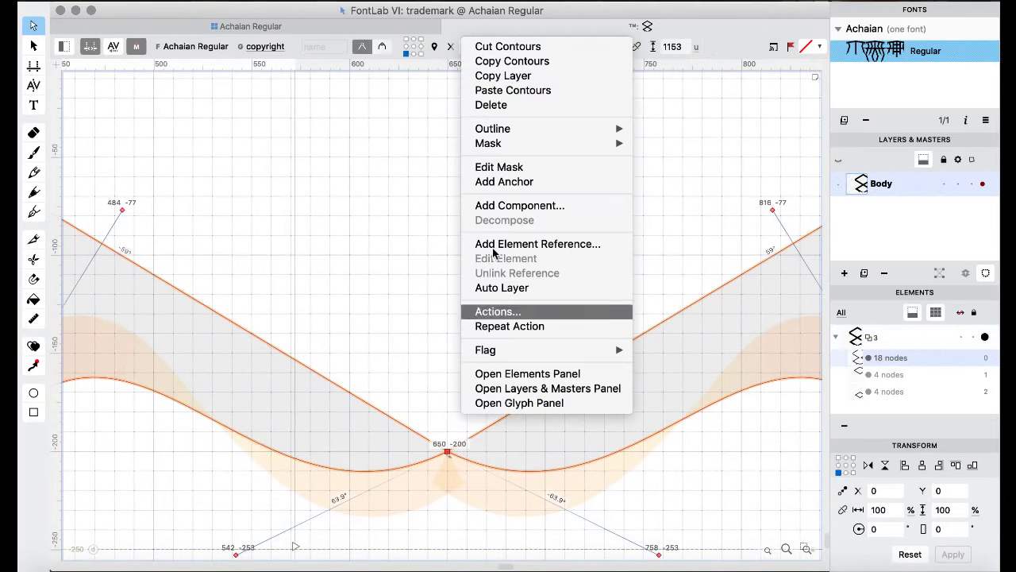
pyautogui.moveTo(509, 129)
pyautogui.click(691, 275)
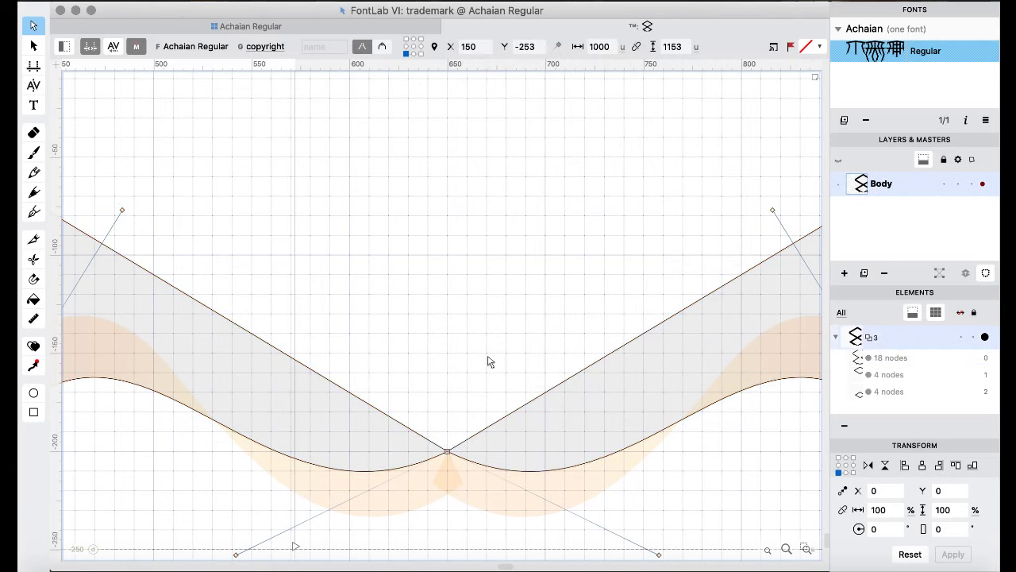
pyautogui.moveTo(447, 455); pyautogui.dragTo(480, 450)
pyautogui.click(450, 344)
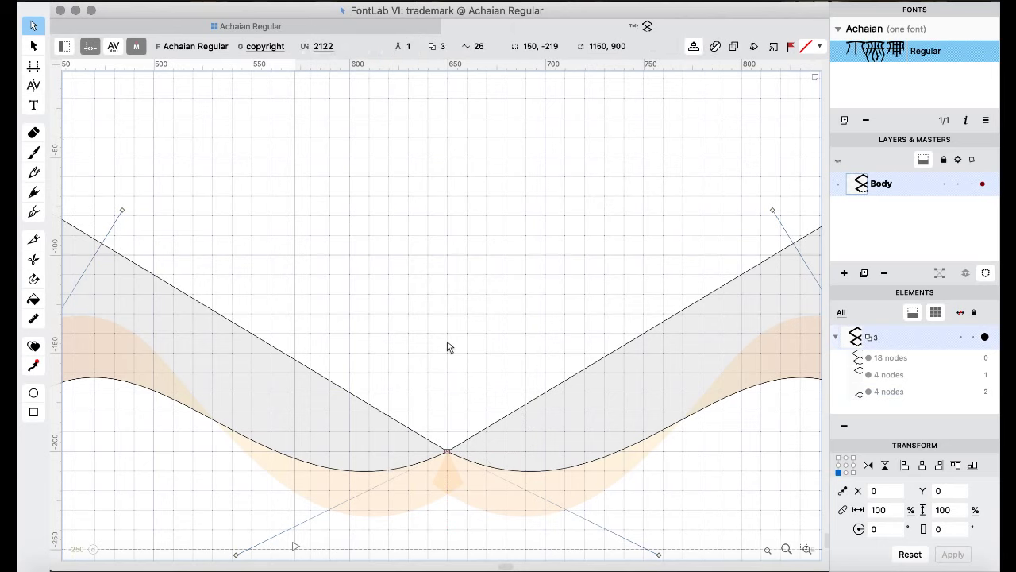
# - Copy all contours of the trademark glyph and paste them into the ghaaachaia glyph
pyautogui.scroll(-5, 449, 344)
pyautogui.press('super+a')
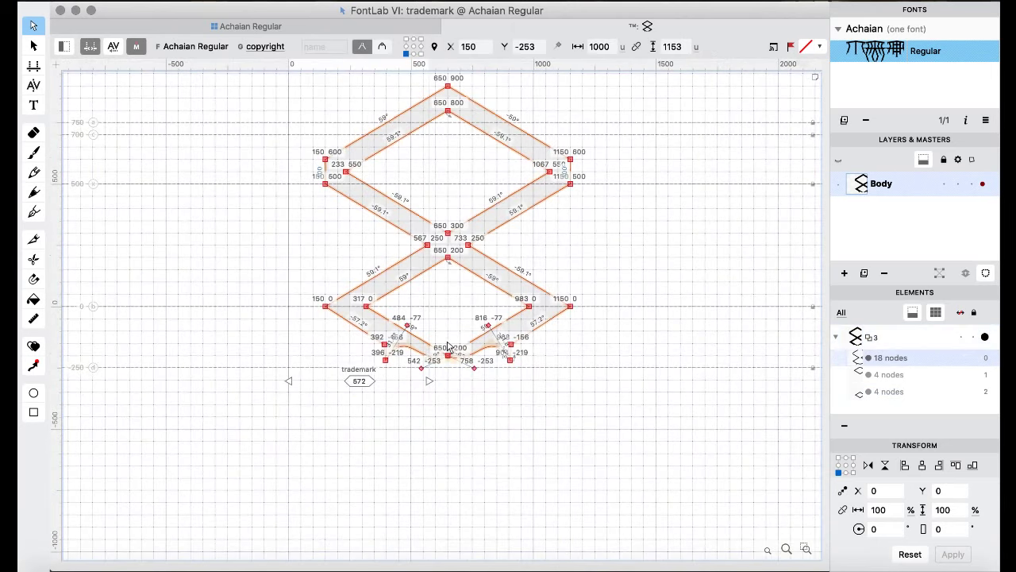
pyautogui.click(256, 26)
pyautogui.click(427, 298)
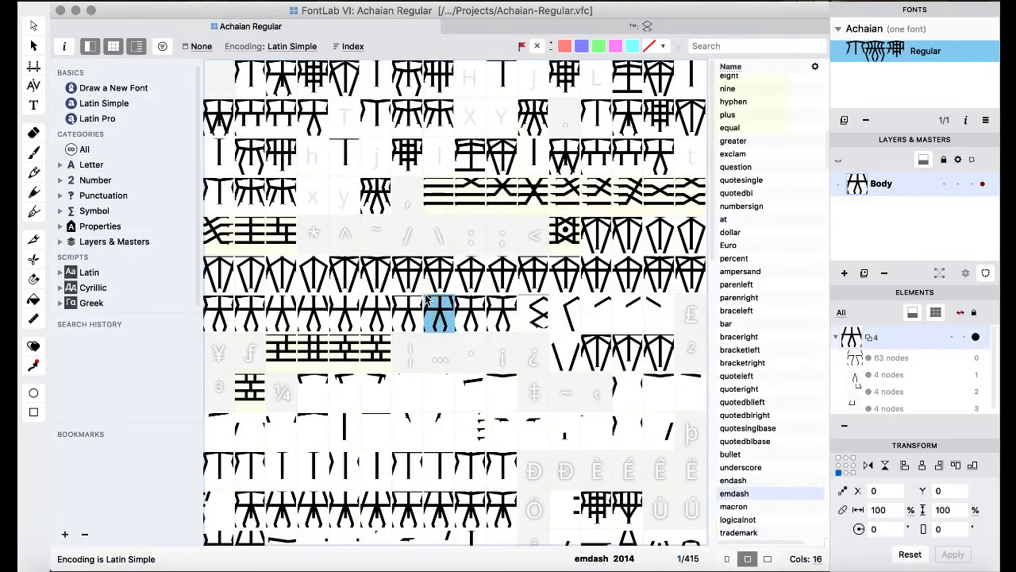
pyautogui.scroll(-5, 467, 286)
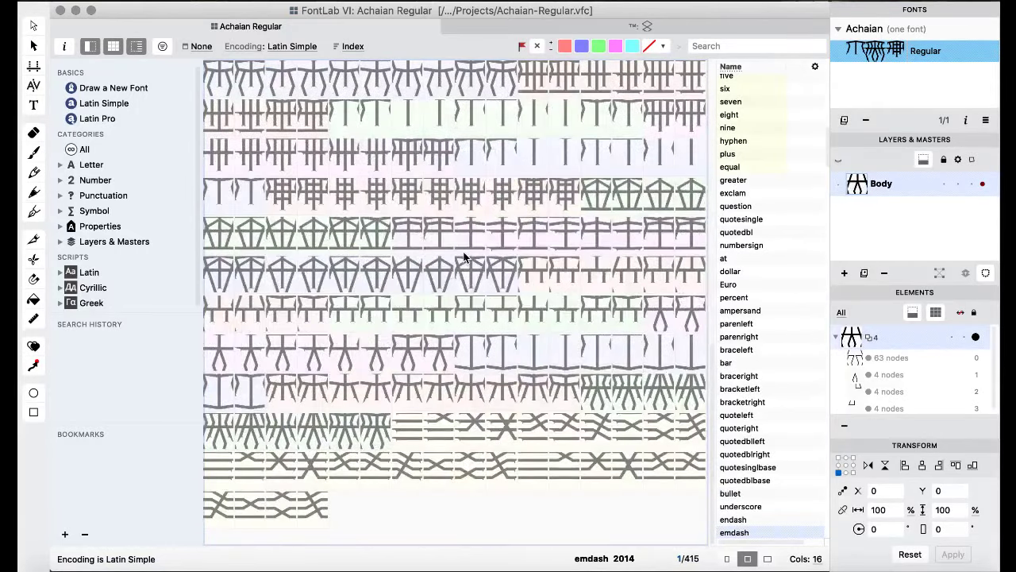
pyautogui.scroll(5, 465, 263)
pyautogui.click(348, 274)
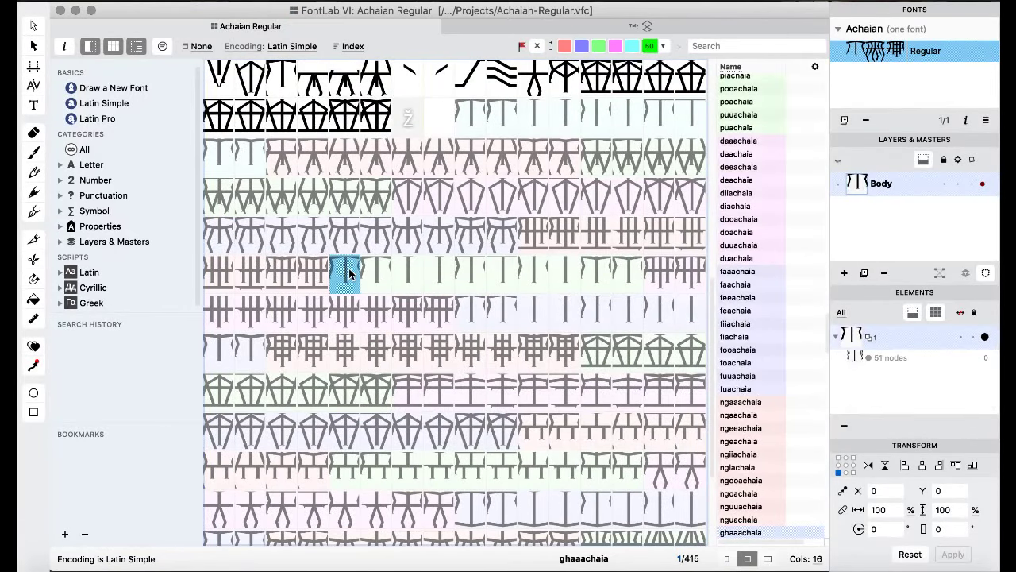
pyautogui.doubleClick(348, 274)
pyautogui.press('super+v')
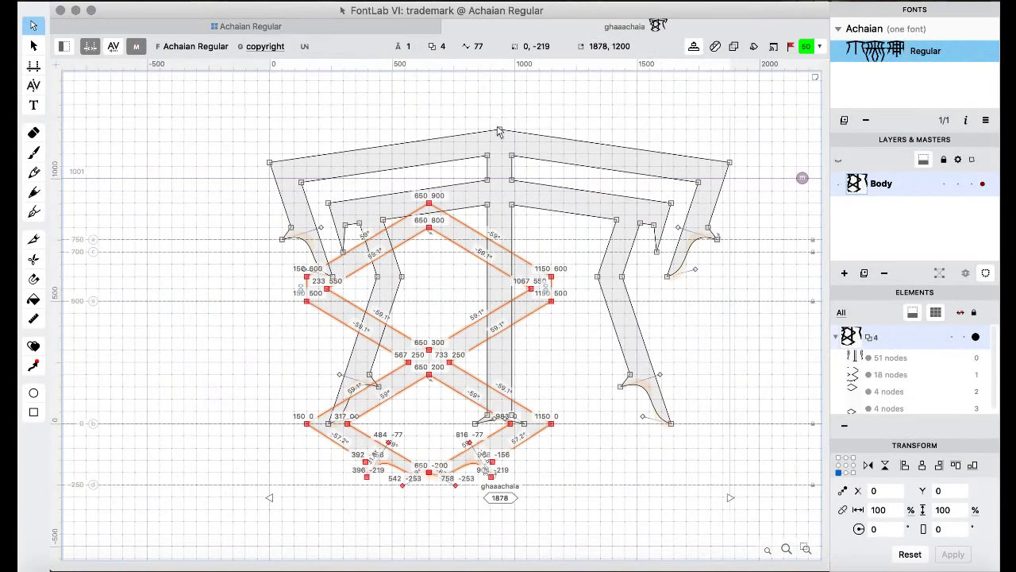
# - Shift the pasted contours horizontally to X 439 so they centre on the middle stem, and select all the glyph's contours
pyautogui.press('super+shift+Right')
pyautogui.press('super+shift+Right')
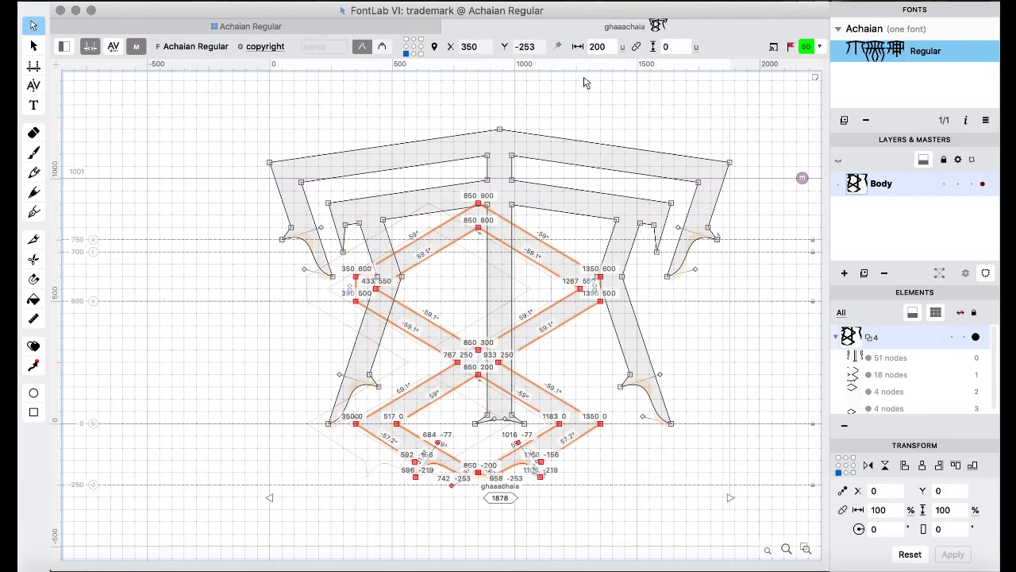
pyautogui.press('super+shift+Right')
pyautogui.hotkey('shift', 'Left')
pyautogui.press('Left')
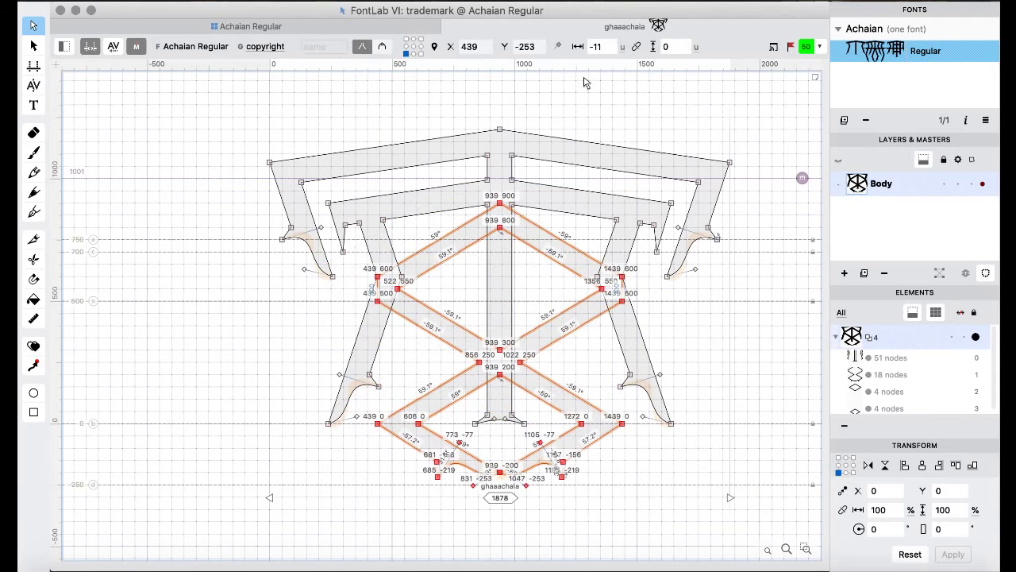
pyautogui.press('super+a')
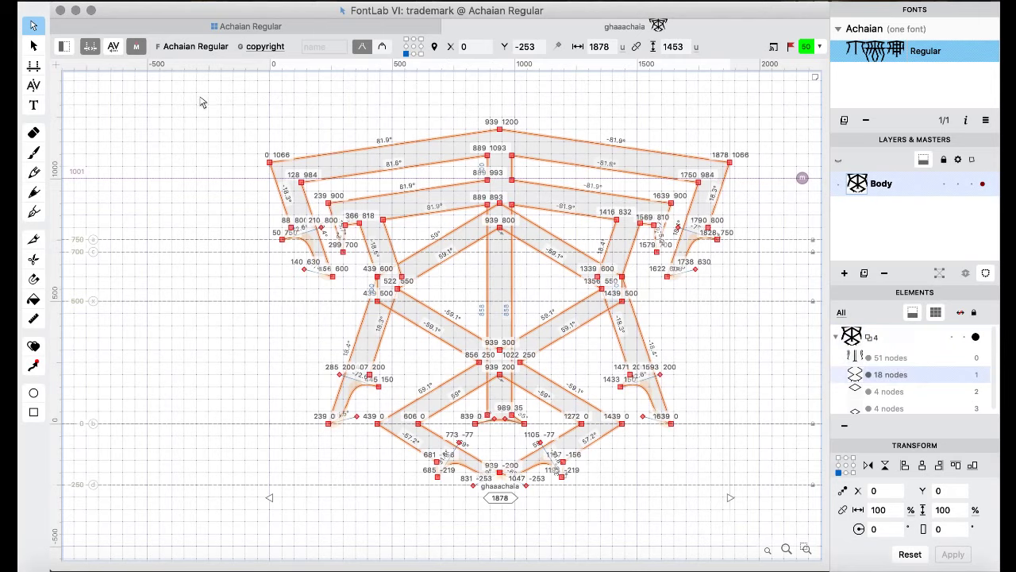
# - Merge the overlapping contours of the ghaaachaia glyph, preview it filled, and lower the middle stem's foot to Y -100
pyautogui.rightClick(203, 99)
pyautogui.moveTo(306, 191)
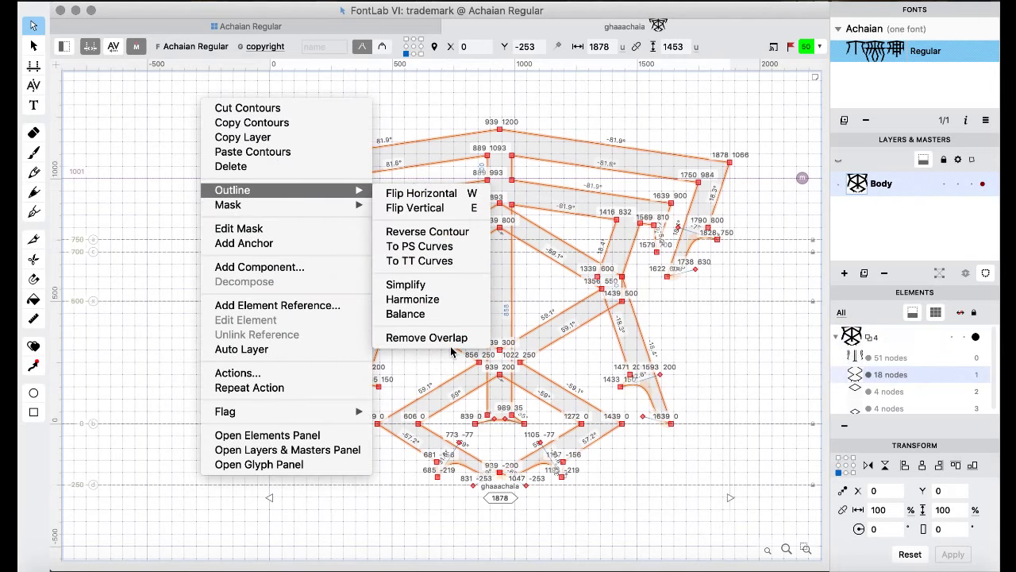
pyautogui.click(426, 337)
pyautogui.press('space')
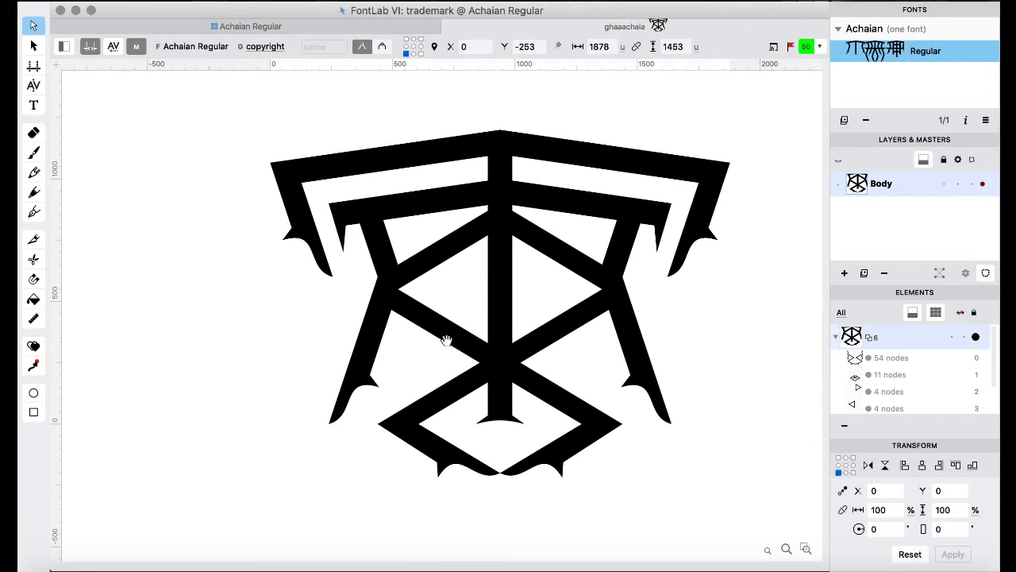
pyautogui.press('space')
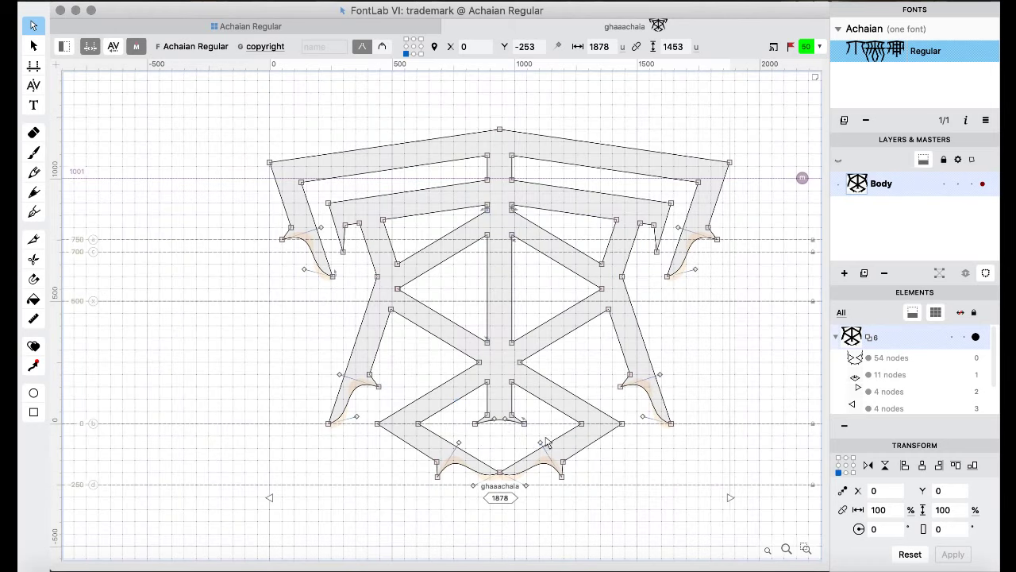
pyautogui.moveTo(471, 446); pyautogui.dragTo(536, 405)
pyautogui.press('space')
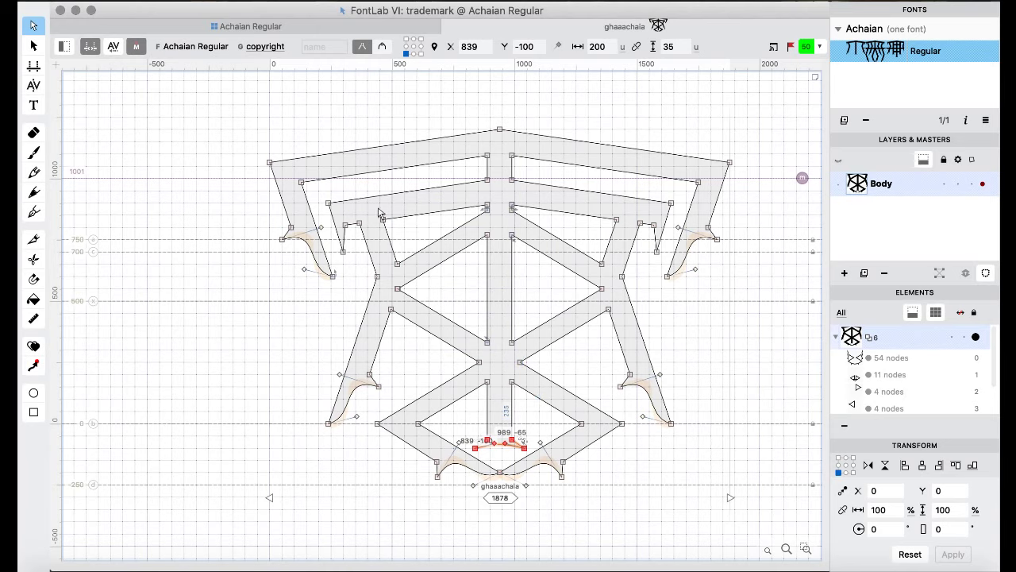
# - Paste the stacked-diamond contours into the ghaachaia glyph and shift them horizontally to X 200, centred on the middle stem
pyautogui.press('super+bracketright')
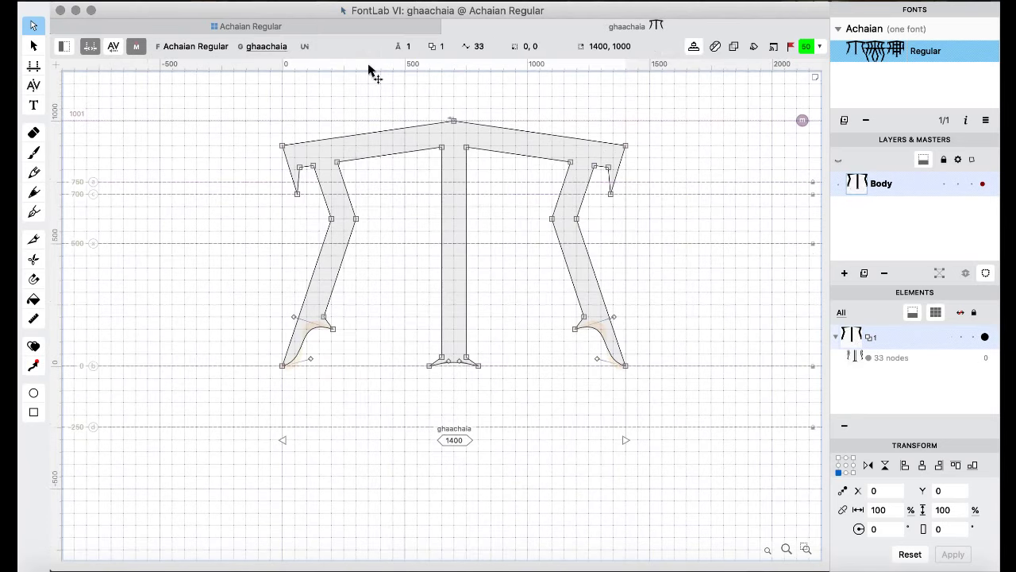
pyautogui.press('super+v')
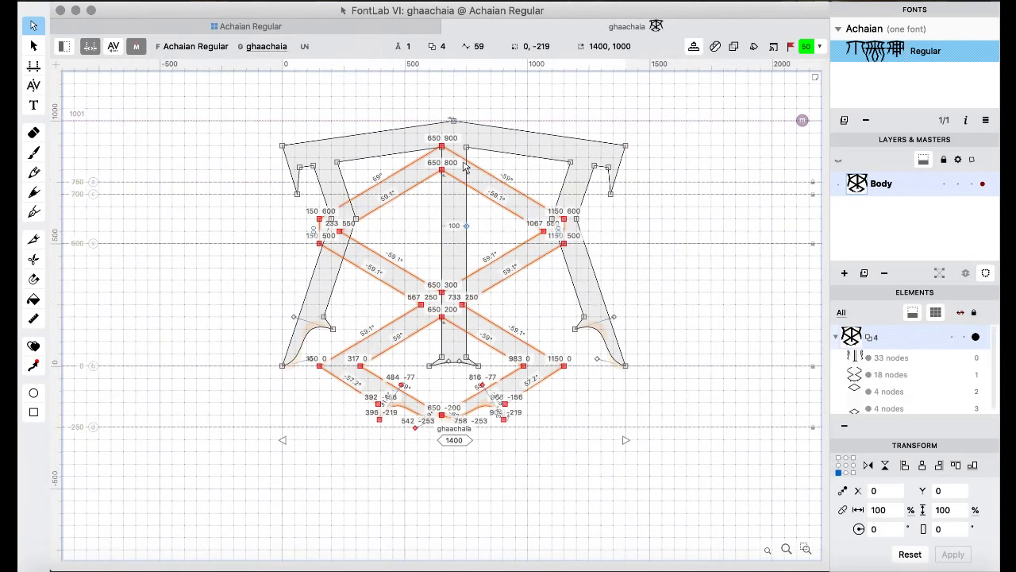
pyautogui.hotkey('shift', 'Right')
pyautogui.hotkey('shift', 'Right')
pyautogui.hotkey('shift', 'Right')
pyautogui.hotkey('shift', 'Right')
pyautogui.hotkey('shift', 'Right')
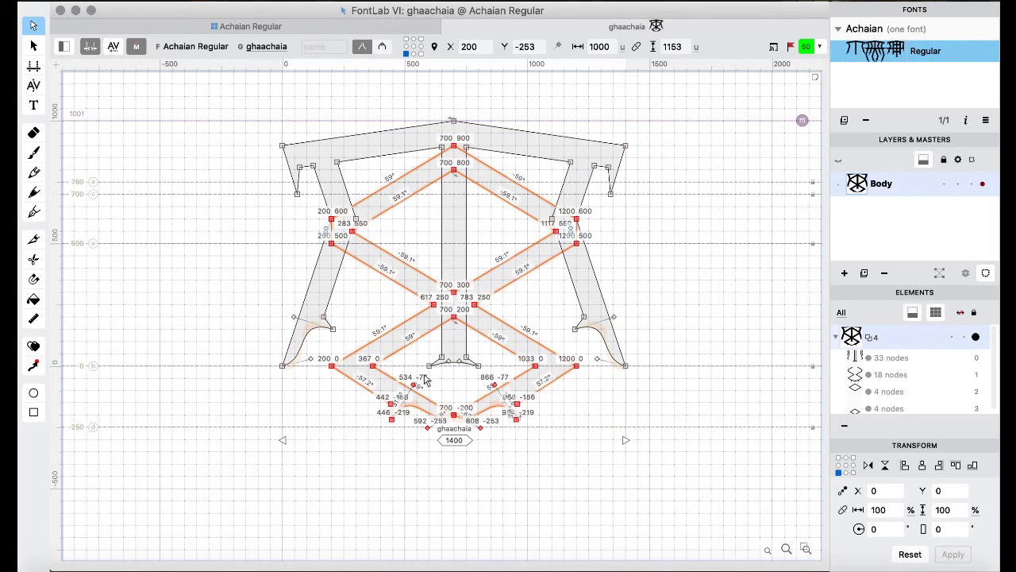
# - Lower the foot of ghaachaia's middle stem by 100 units and remove the overlaps between all the glyph's contours
pyautogui.moveTo(426, 379); pyautogui.dragTo(487, 350)
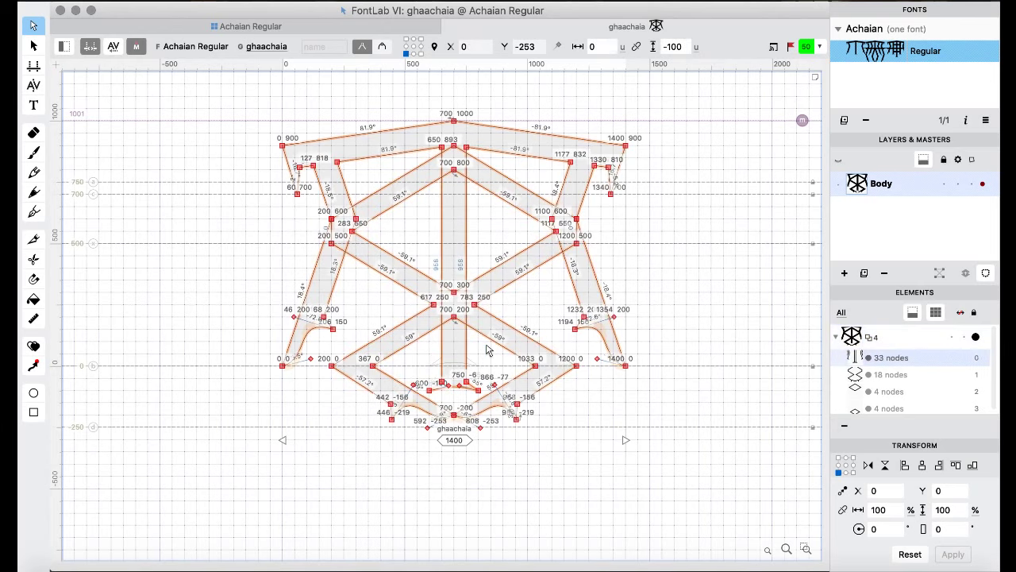
pyautogui.press('super+a')
pyautogui.rightClick(180, 208)
pyautogui.moveTo(249, 104)
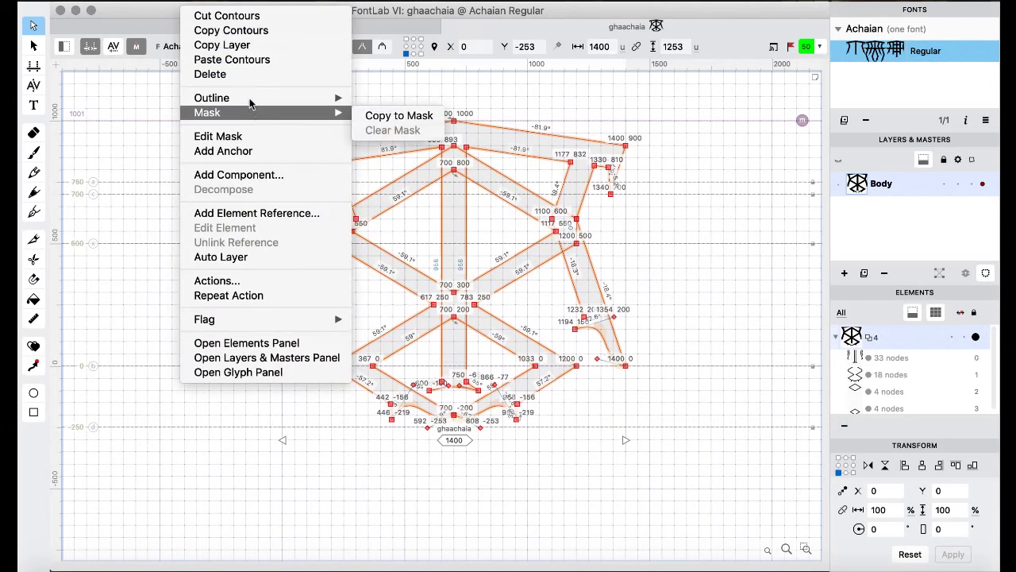
pyautogui.click(389, 244)
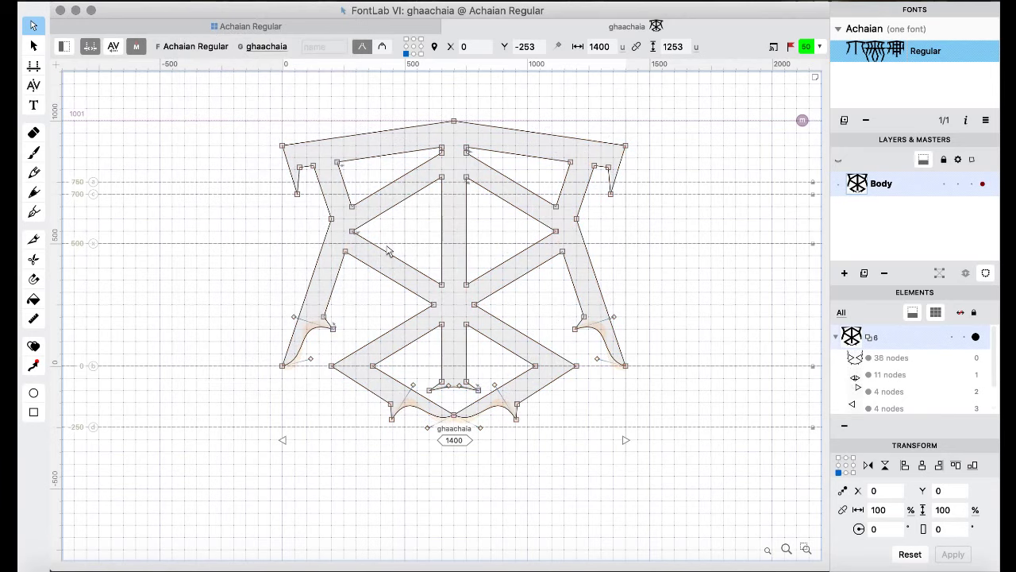
# - In the gheeachaia glyph, lower the middle stem's foot to Y -100
pyautogui.press('super+bracketright')
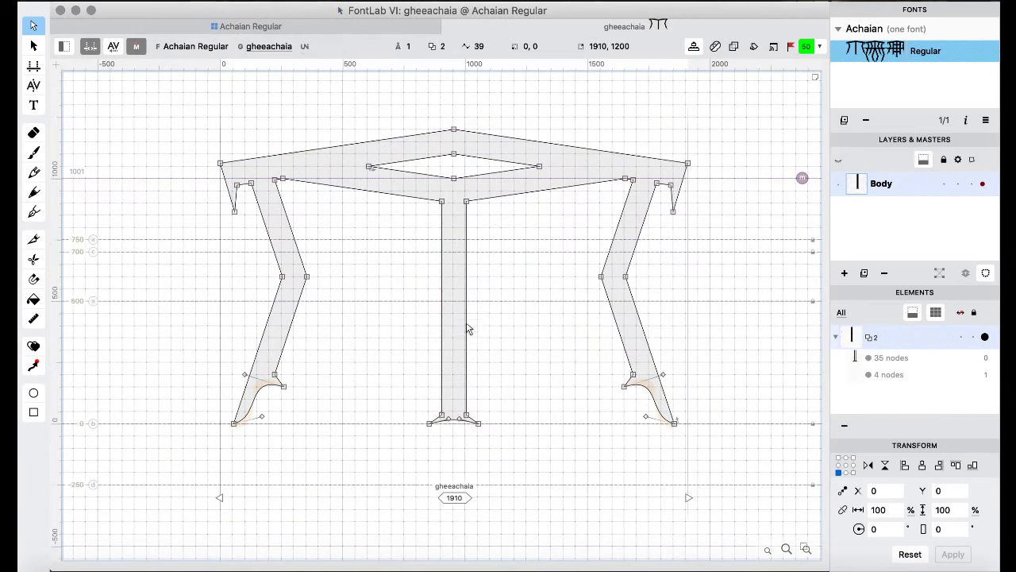
pyautogui.moveTo(392, 396); pyautogui.dragTo(511, 458)
pyautogui.press('shift+super+Down')
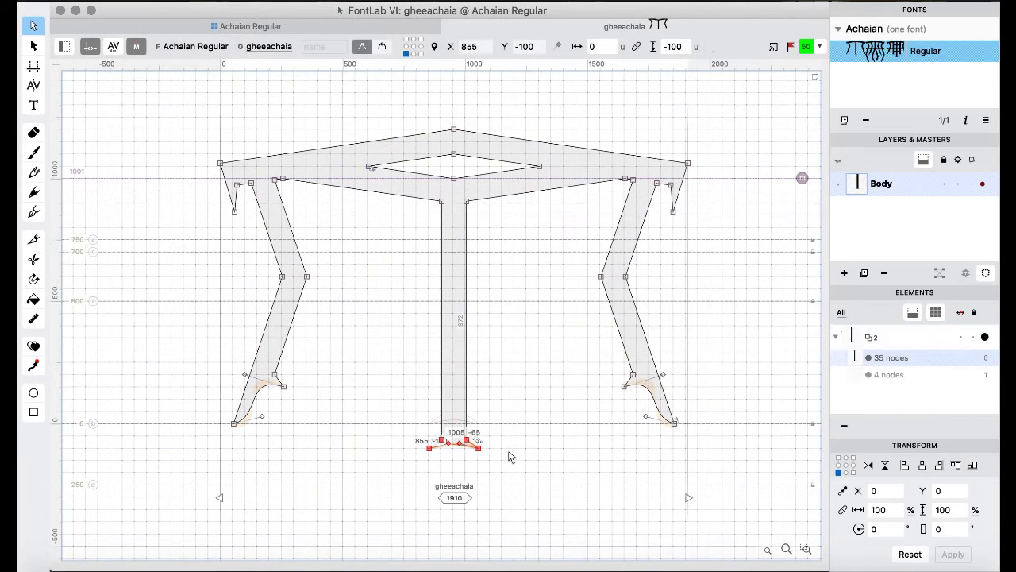
pyautogui.click(509, 457)
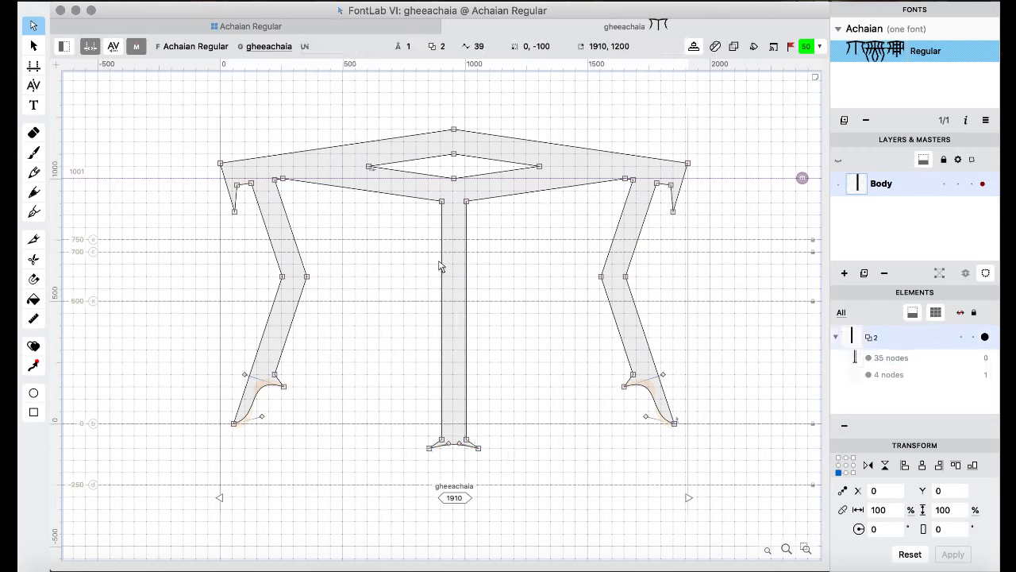
# - Paste the stacked-diamond contours into gheeachaia and shift them horizontally to X 455 so they centre on the middle stem
pyautogui.press('super+v')
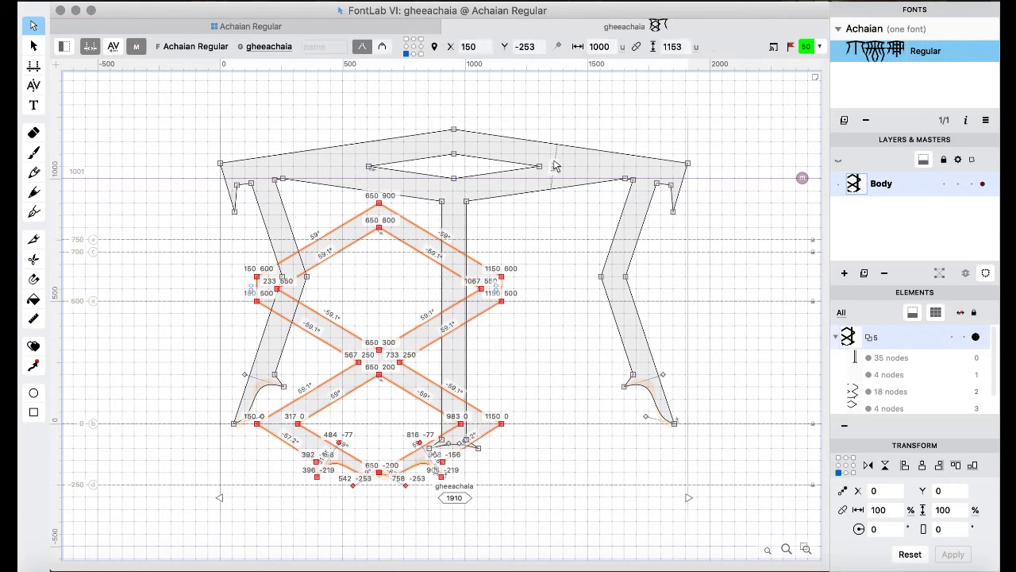
pyautogui.press('super+Right')
pyautogui.press('Right')
pyautogui.press('Right')
pyautogui.press('Right')
pyautogui.press('Right')
pyautogui.press('Right')
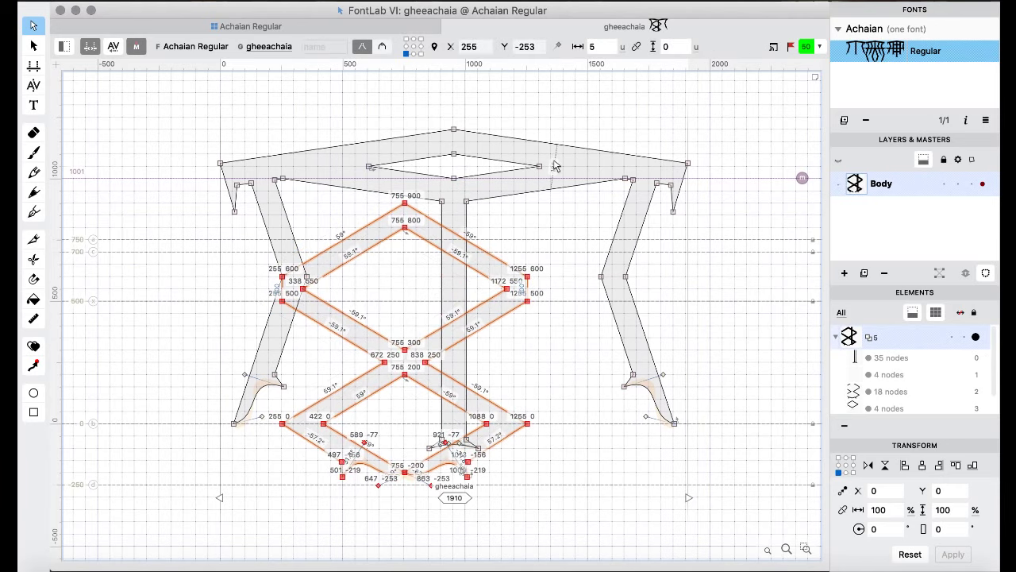
pyautogui.press('super+Right')
pyautogui.press('super+Right')
# - Remove the overlaps between all contours of gheeachaia and preview the filled glyph
pyautogui.press('super+a')
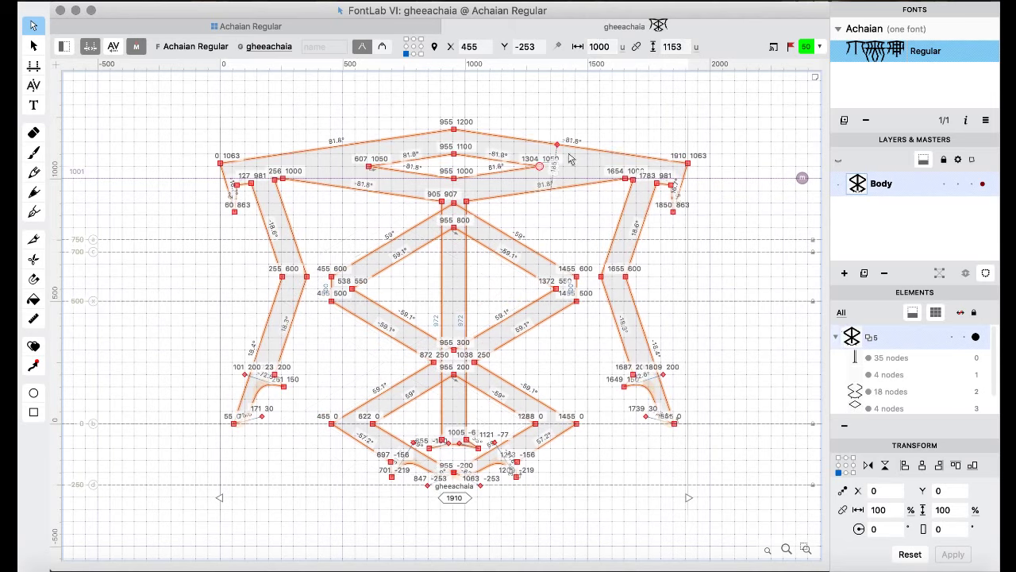
pyautogui.rightClick(691, 116)
pyautogui.moveTo(760, 206)
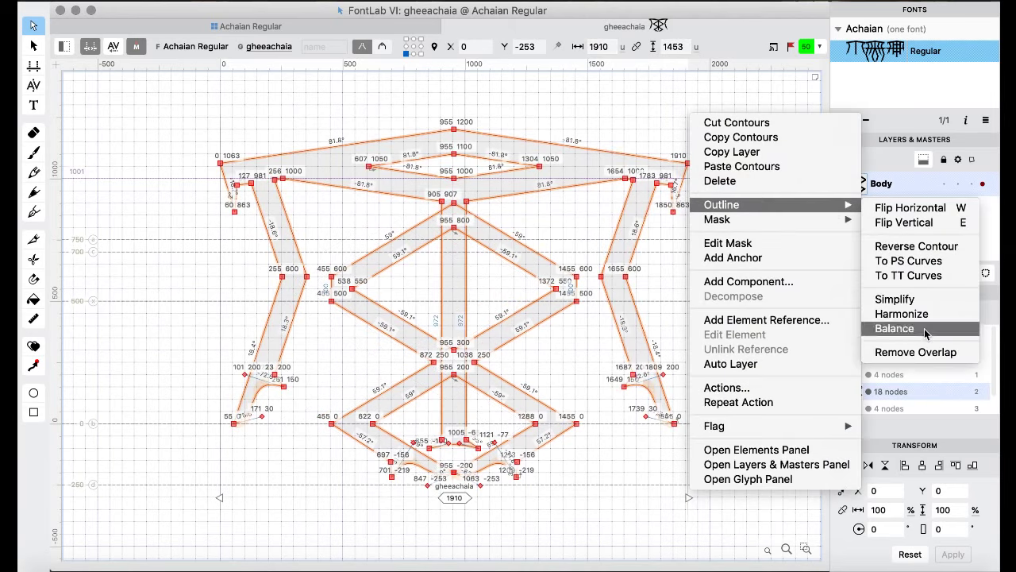
pyautogui.click(921, 353)
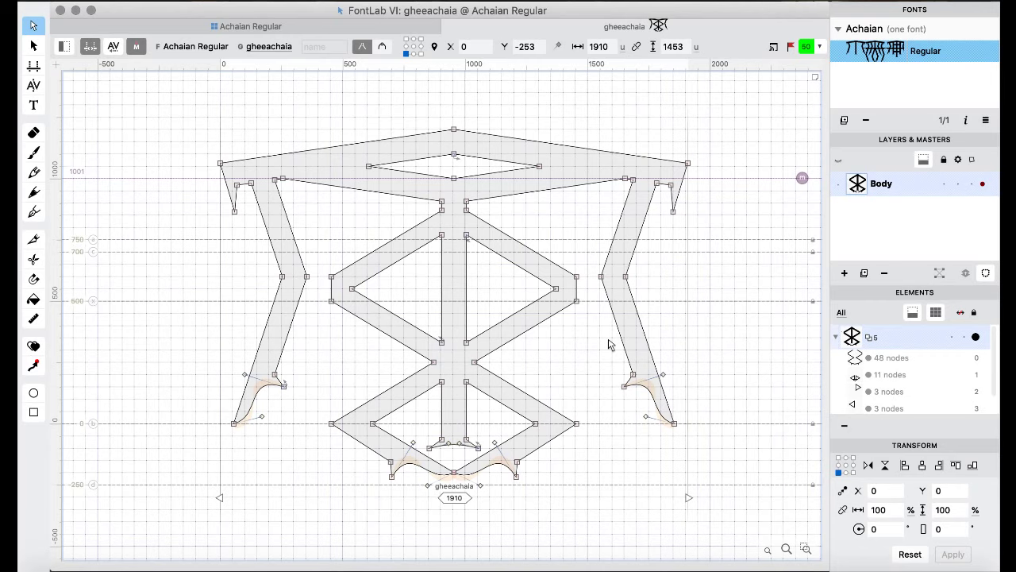
pyautogui.press('space')
pyautogui.press('space')
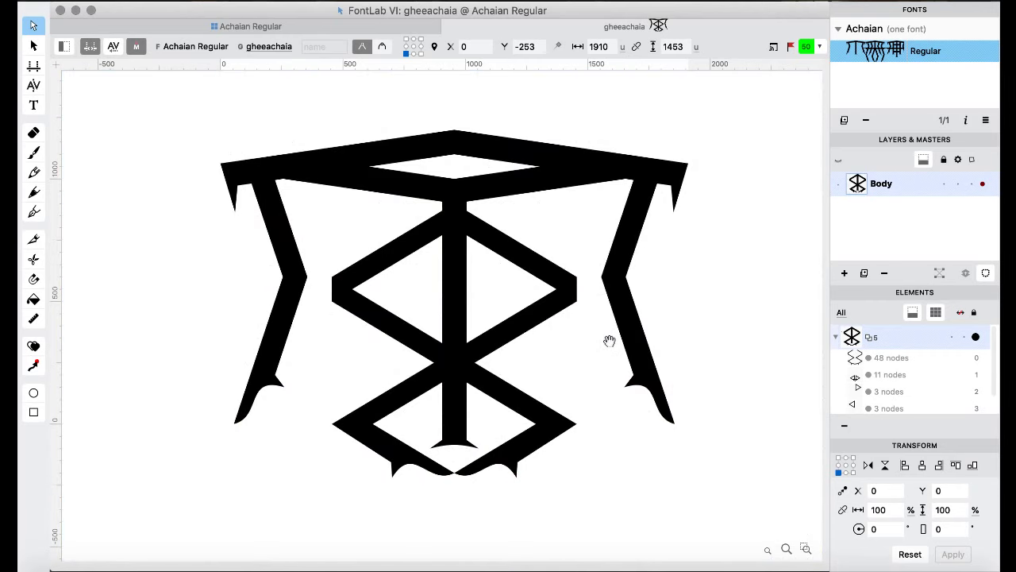
pyautogui.press('space')
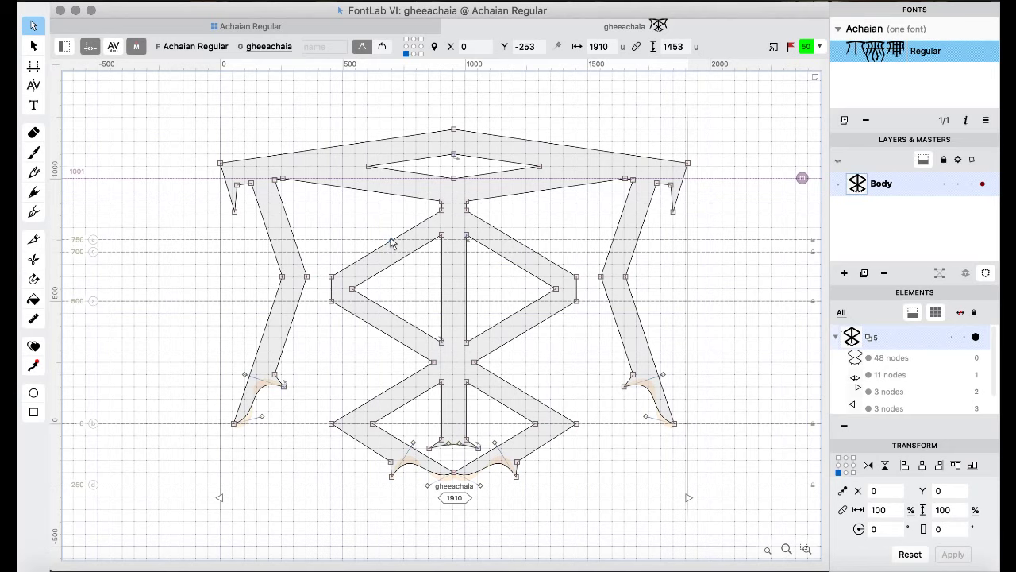
pyautogui.press('space')
pyautogui.moveTo(455, 387); pyautogui.dragTo(582, 287)
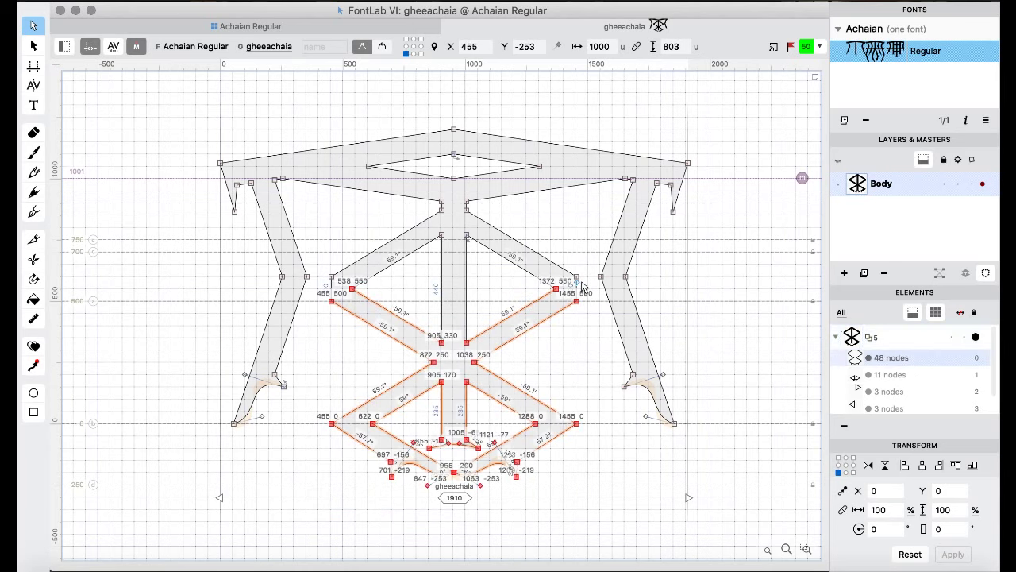
pyautogui.press('super+Up')
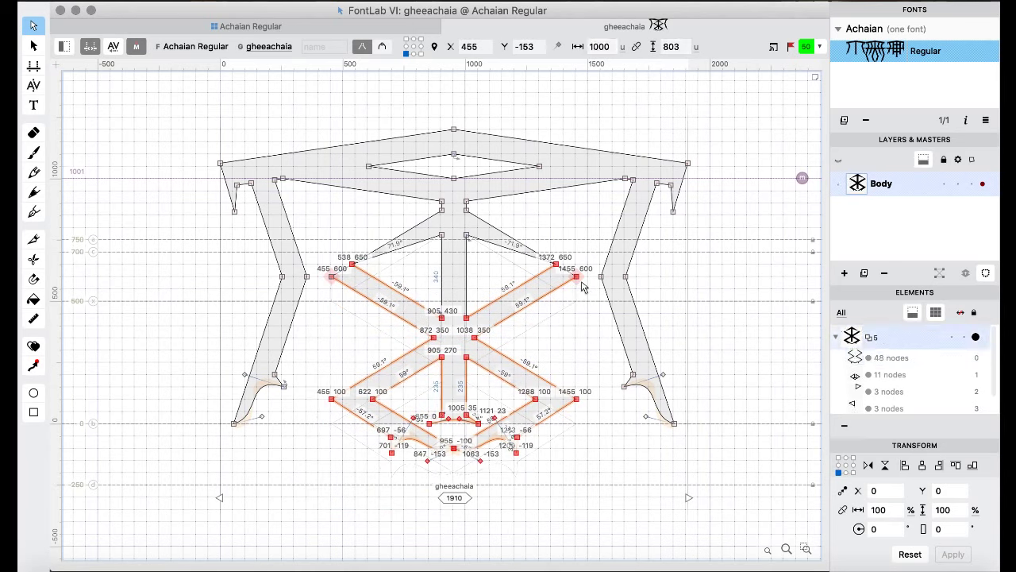
pyautogui.press('super+z')
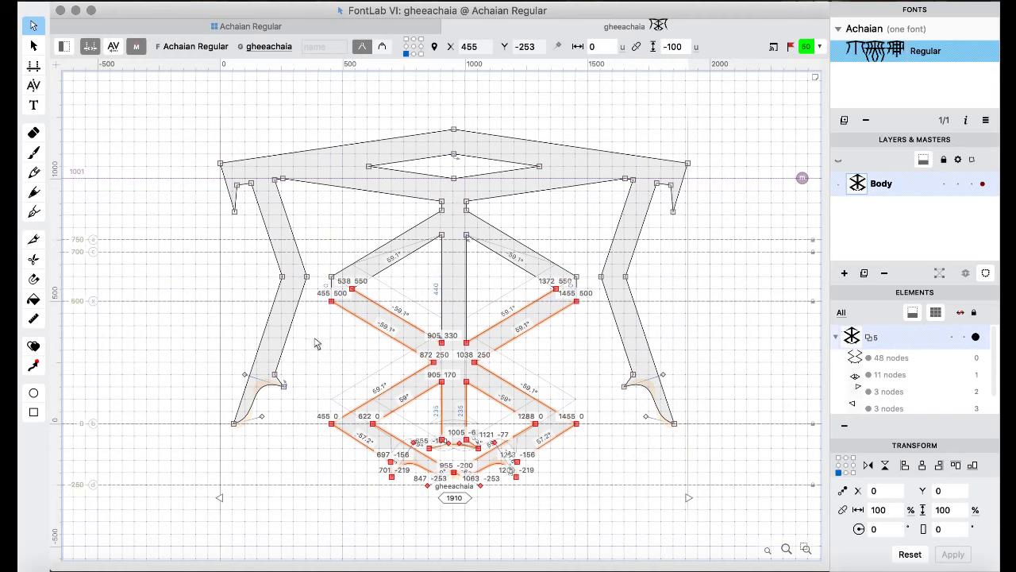
pyautogui.click(333, 374)
pyautogui.moveTo(309, 521); pyautogui.dragTo(601, 296)
pyautogui.press('super+Up')
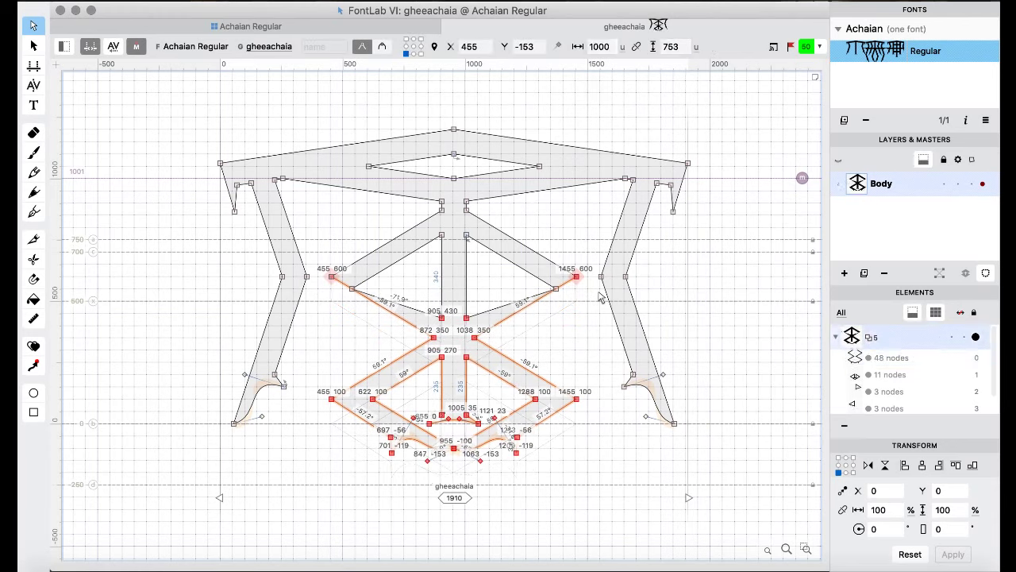
pyautogui.press('super+Down')
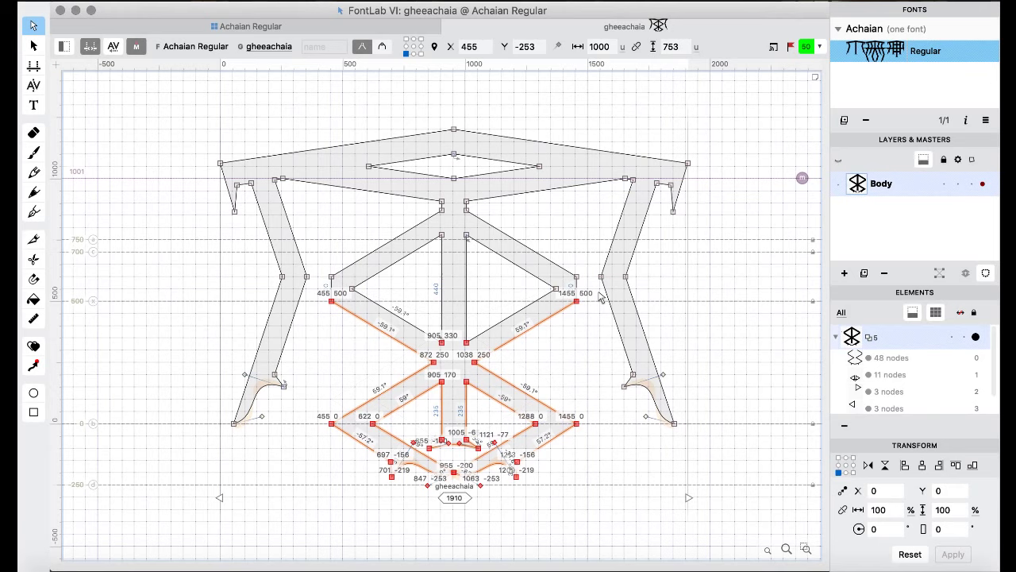
pyautogui.press('super+Up')
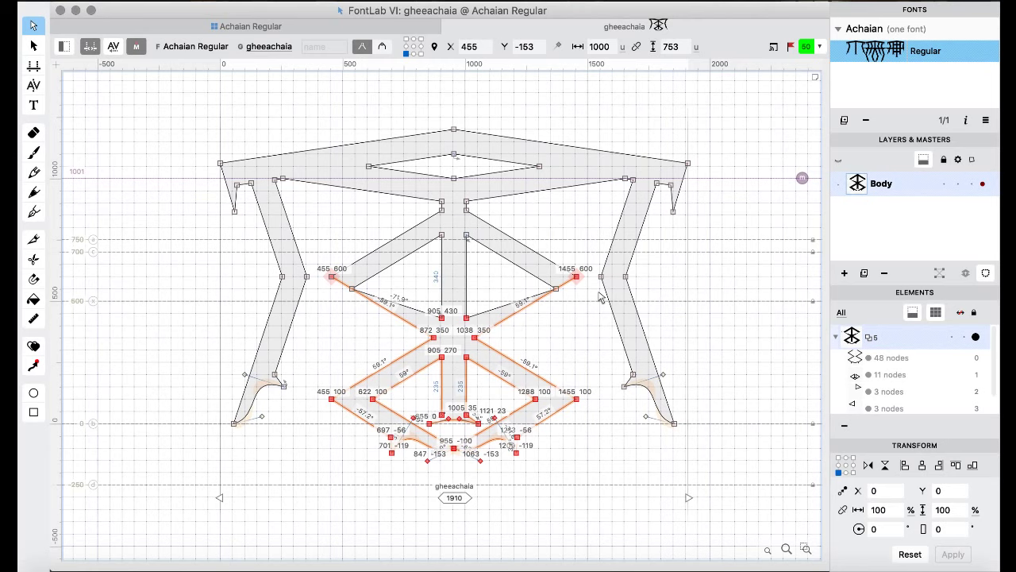
pyautogui.press('super+shift+Down')
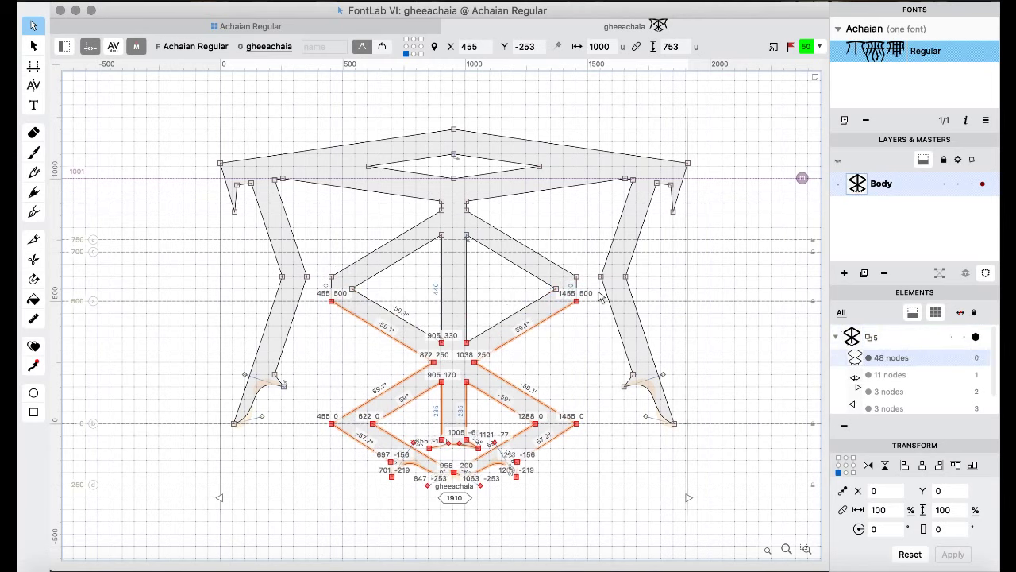
pyautogui.click(188, 216)
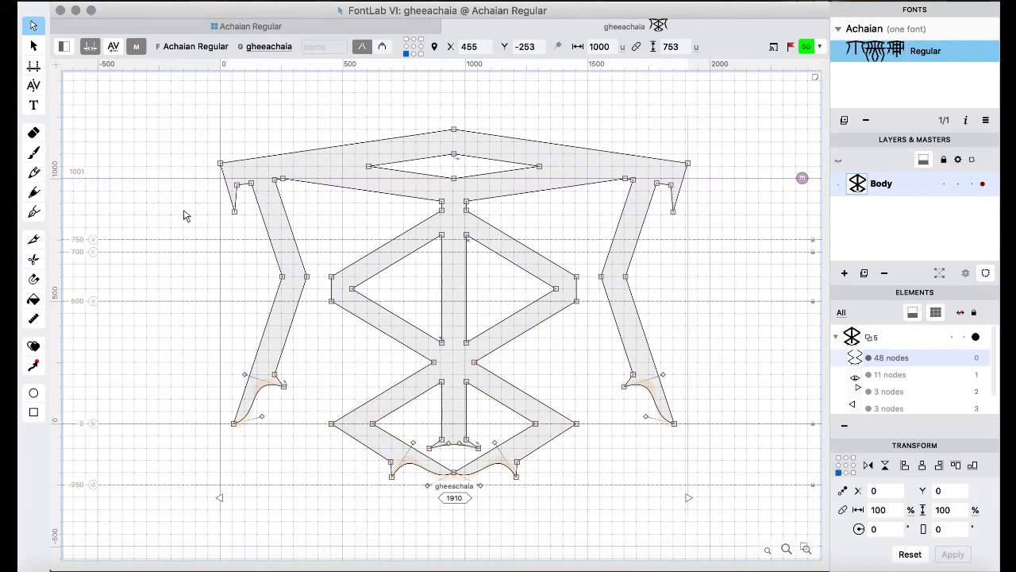
# - Open the trademark glyph from the font overview, try lowering the upper diamond's top section by 100 units, and undo it
pyautogui.click(278, 26)
pyautogui.click(538, 280)
pyautogui.scroll(3, 539, 280)
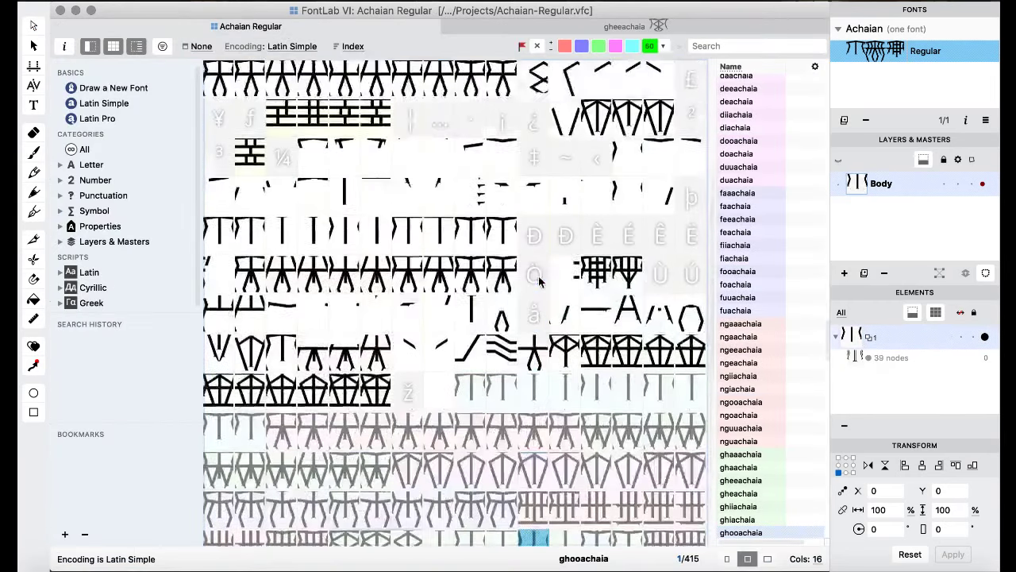
pyautogui.scroll(5, 538, 280)
pyautogui.doubleClick(532, 324)
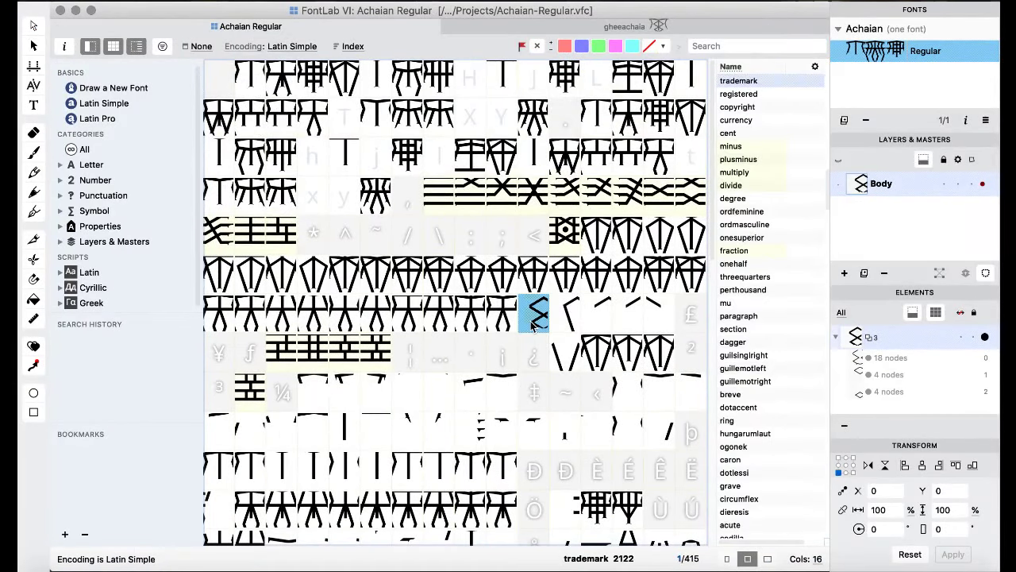
pyautogui.click(515, 366)
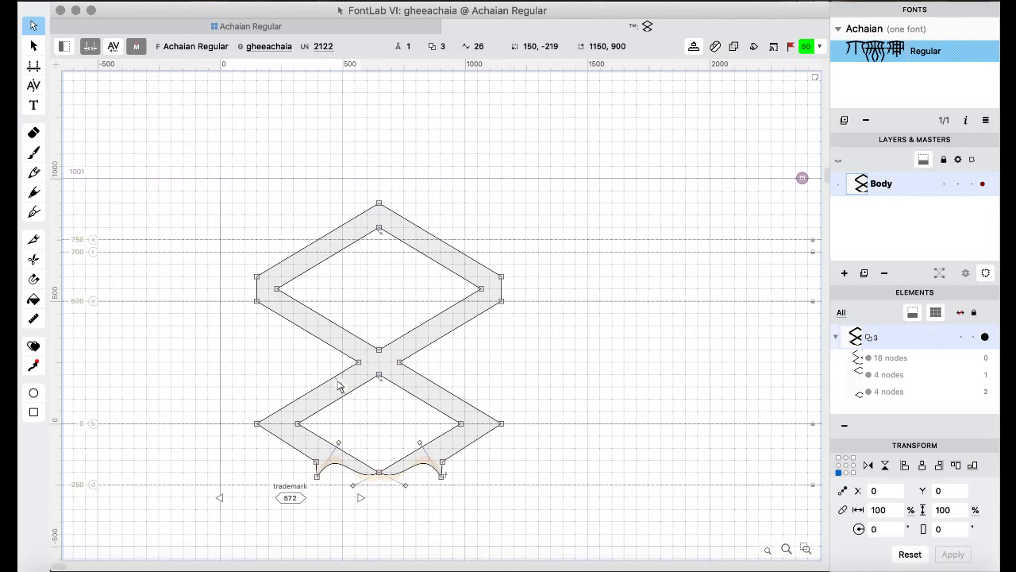
pyautogui.moveTo(187, 154); pyautogui.dragTo(583, 298)
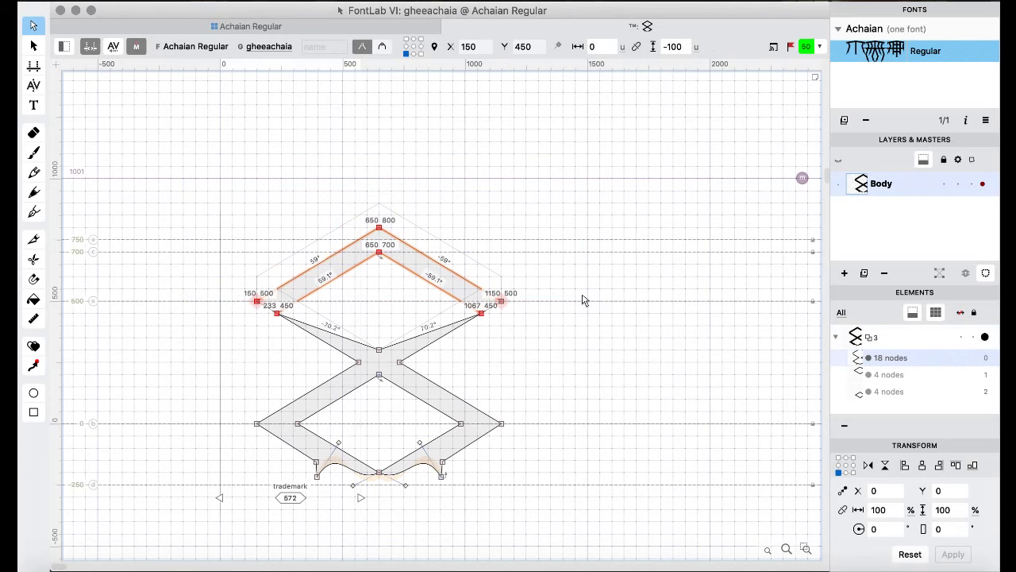
pyautogui.hotkey('ctrl', 'z')
# - Return to the font overview and open the daaachaia glyph for editing
pyautogui.press('super+shift+bracketleft')
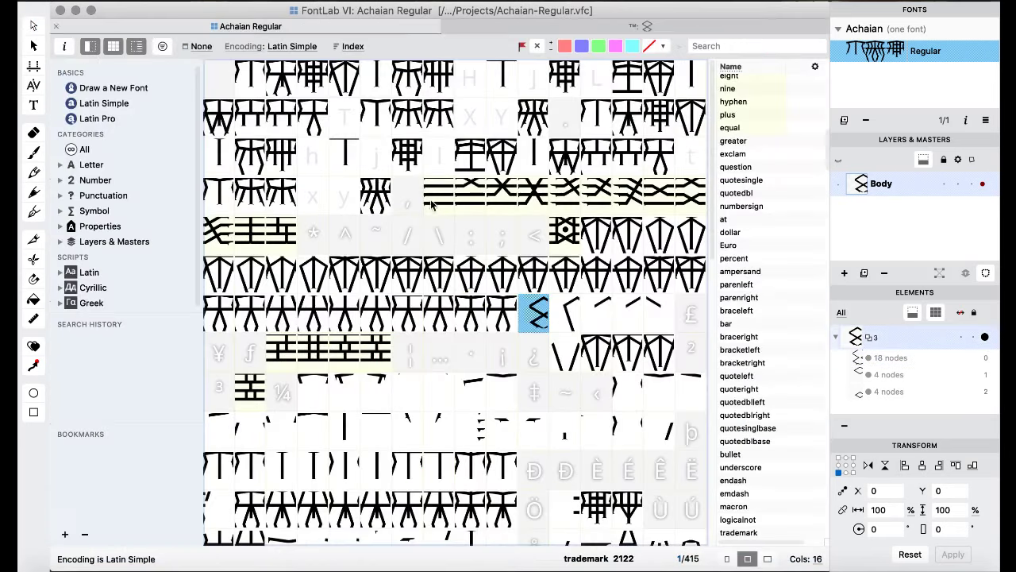
pyautogui.scroll(-10, 445, 223)
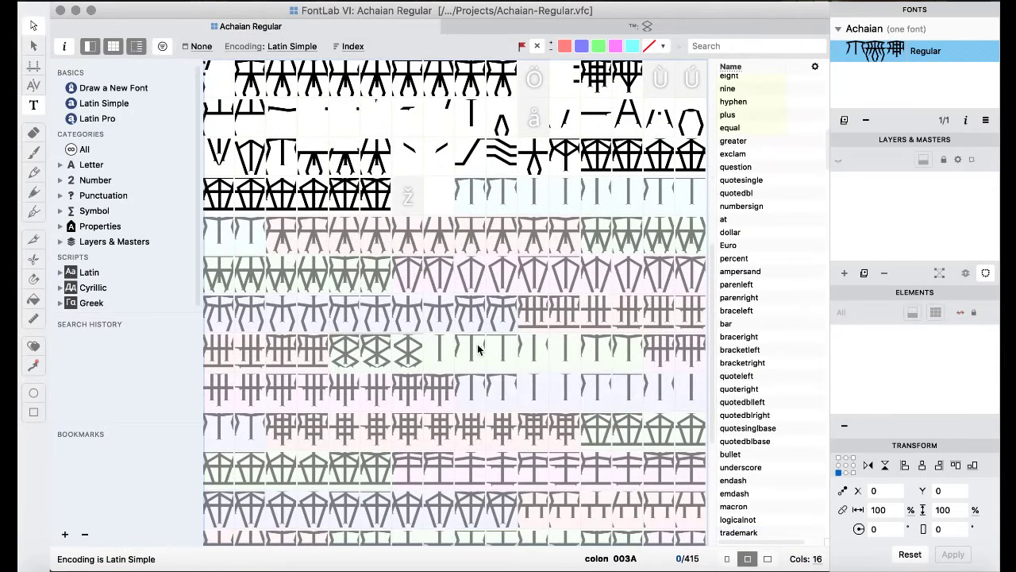
pyautogui.doubleClick(405, 285)
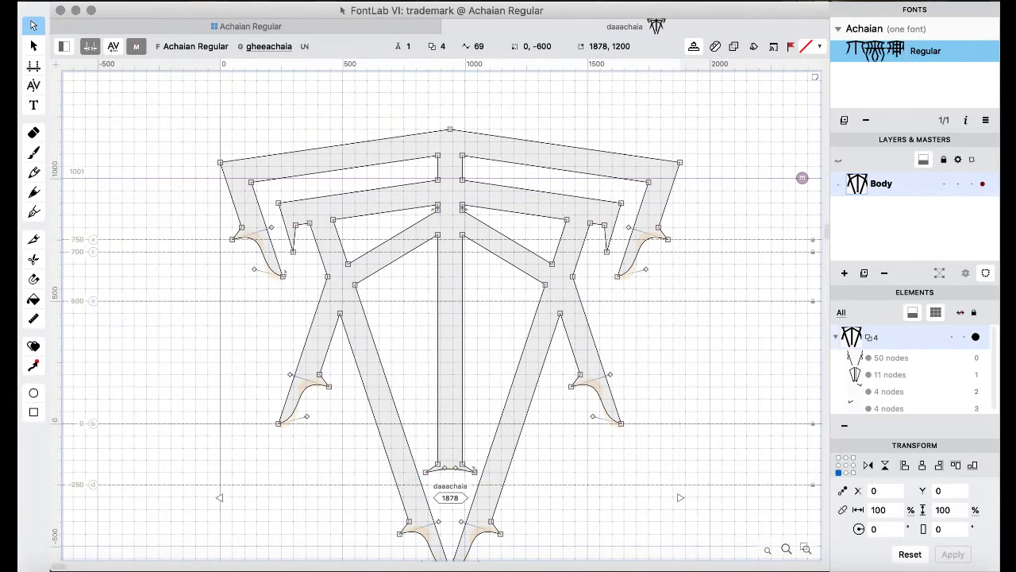
# - Open the trademark glyph from the font's glyph overview and examine how its stacked diamond shape is built
pyautogui.click(310, 29)
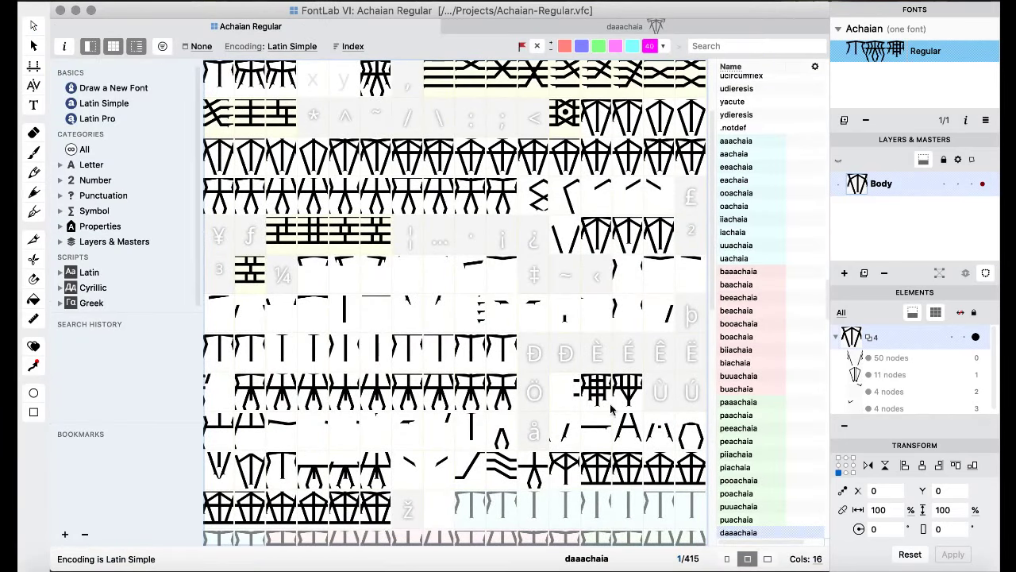
pyautogui.scroll(3, 605, 375)
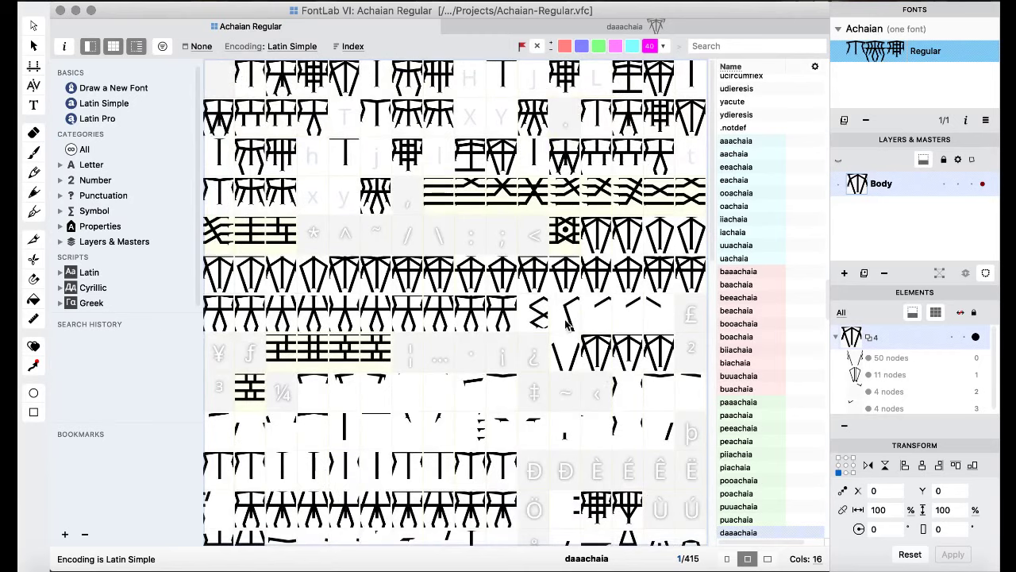
pyautogui.doubleClick(535, 310)
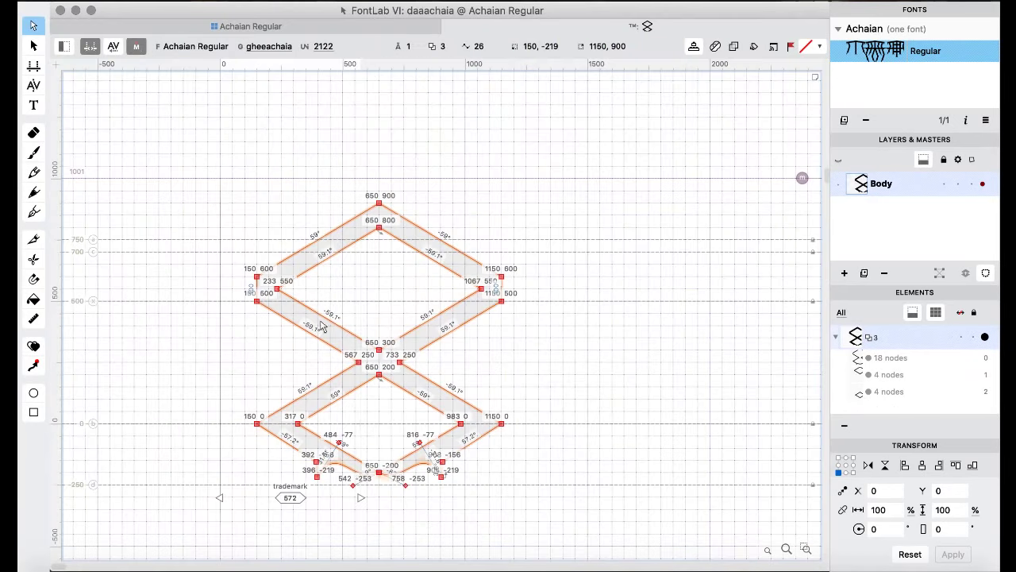
pyautogui.click(254, 348)
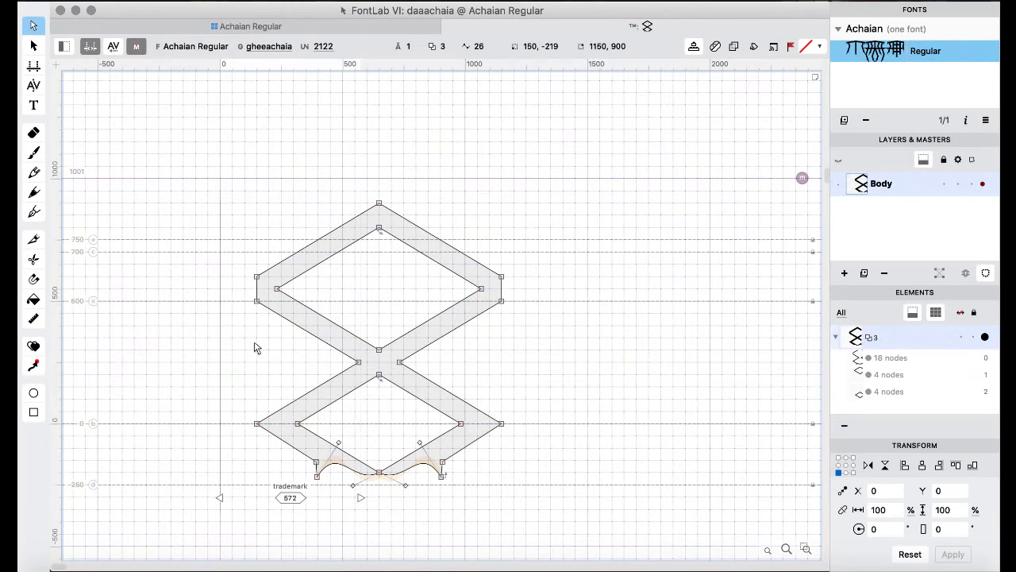
# - Copy the chevron from the copyright glyph into the questiondown glyph and open questiondown for editing
pyautogui.click(277, 27)
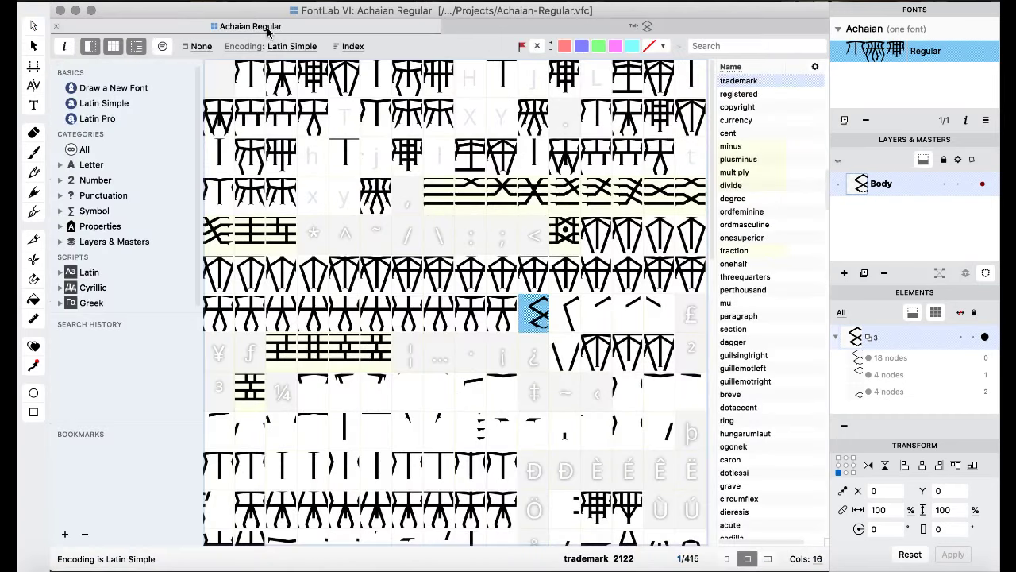
pyautogui.click(586, 324)
pyautogui.moveTo(597, 319); pyautogui.dragTo(527, 354)
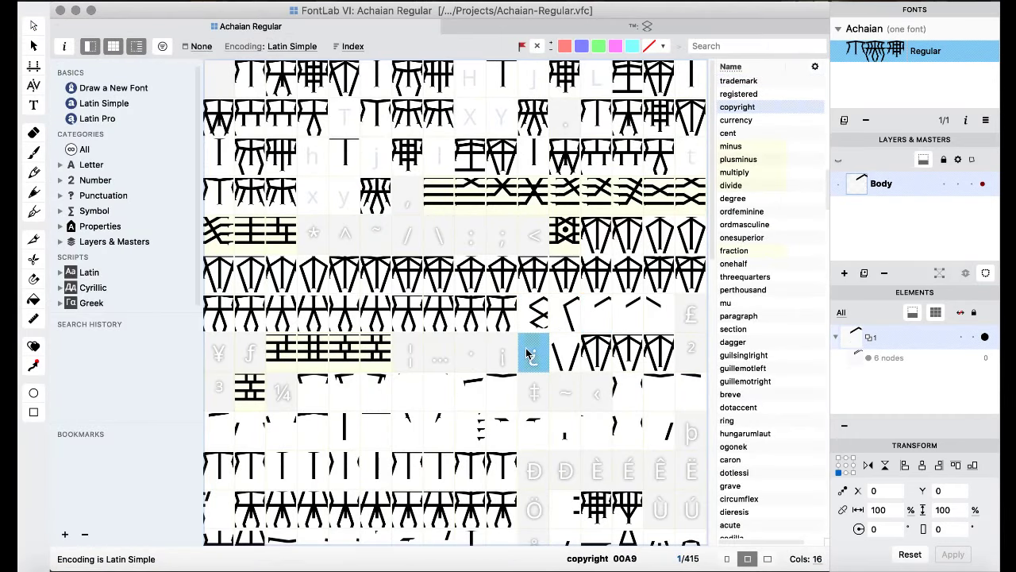
pyautogui.doubleClick(526, 353)
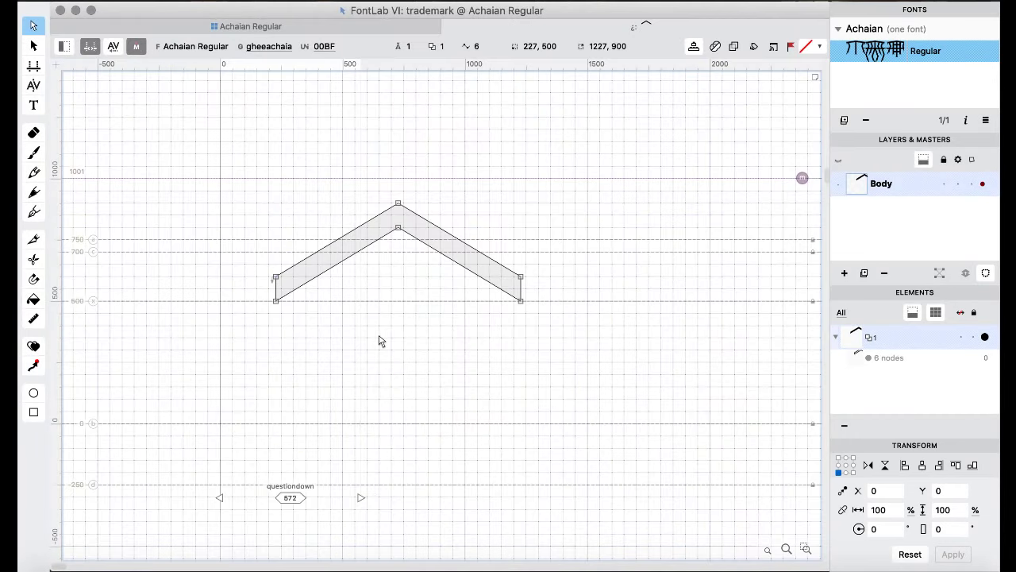
# - Duplicate the whole chevron contour in questiondown and flip the copy vertically
pyautogui.press('super+a')
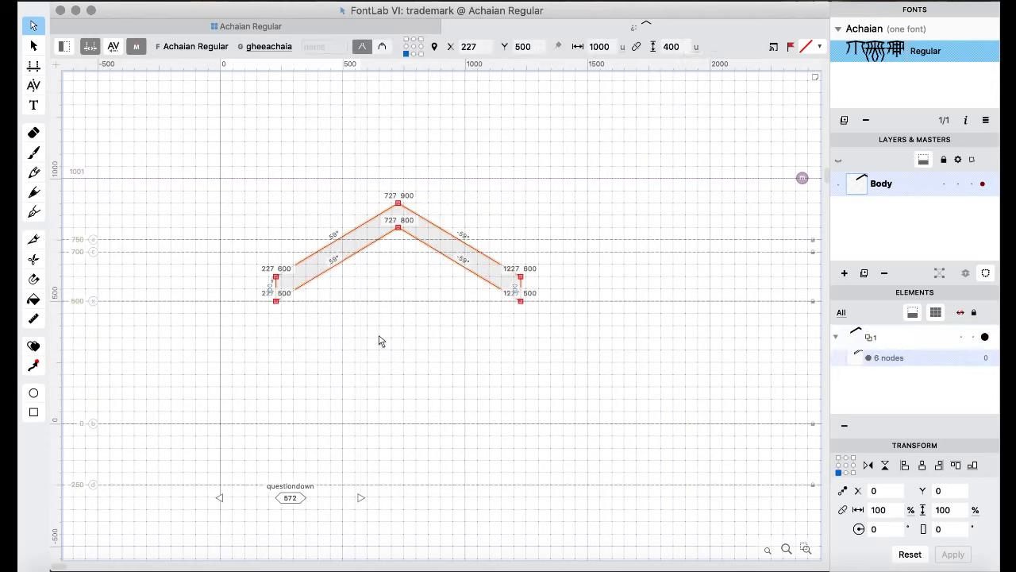
pyautogui.press('super+d')
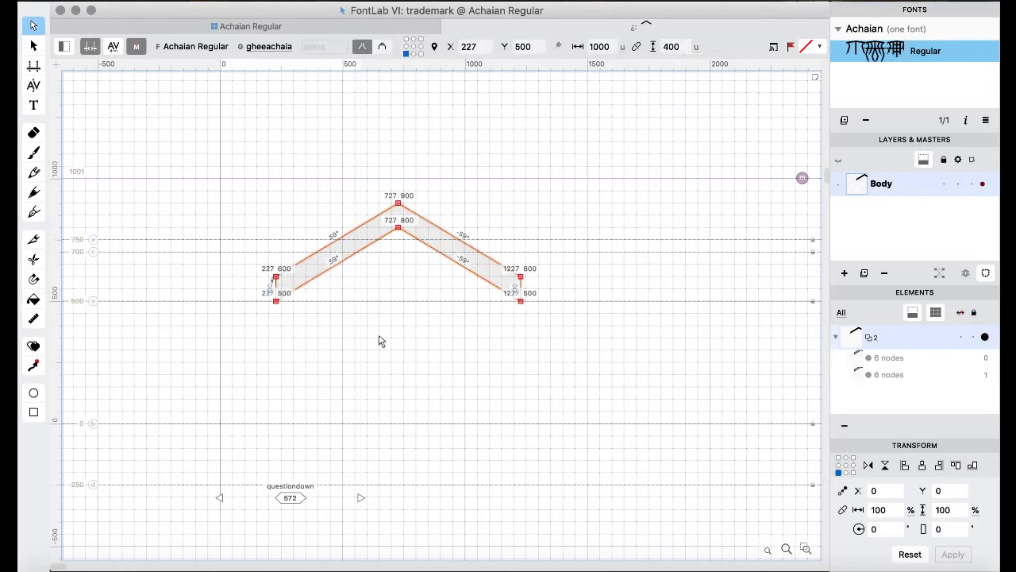
pyautogui.press('super+shift+v')
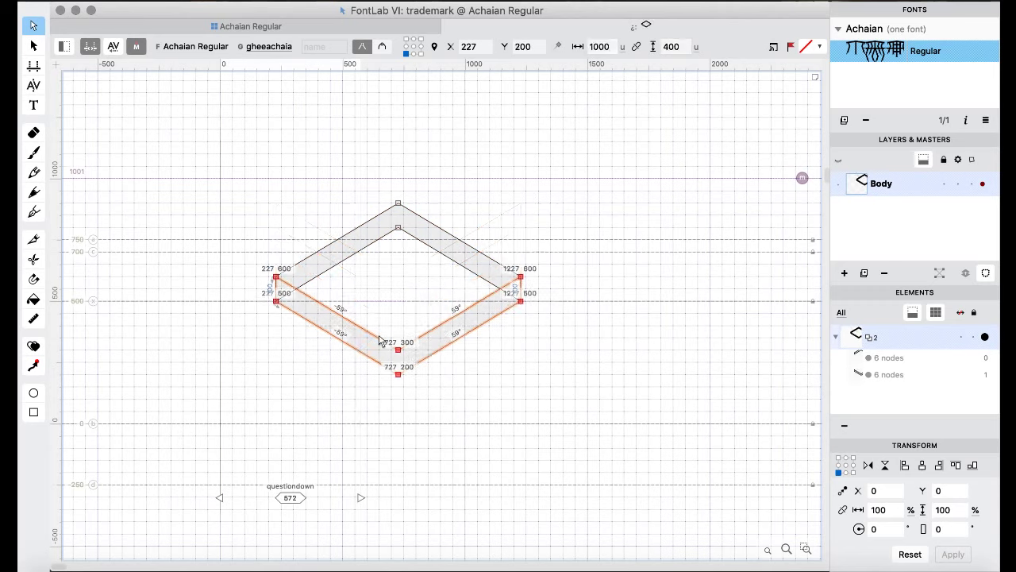
# - Raise the flipped chevron to a Y position of 300 so its ends overlap those of the upper chevron
pyautogui.hotkey('shift', 'Up')
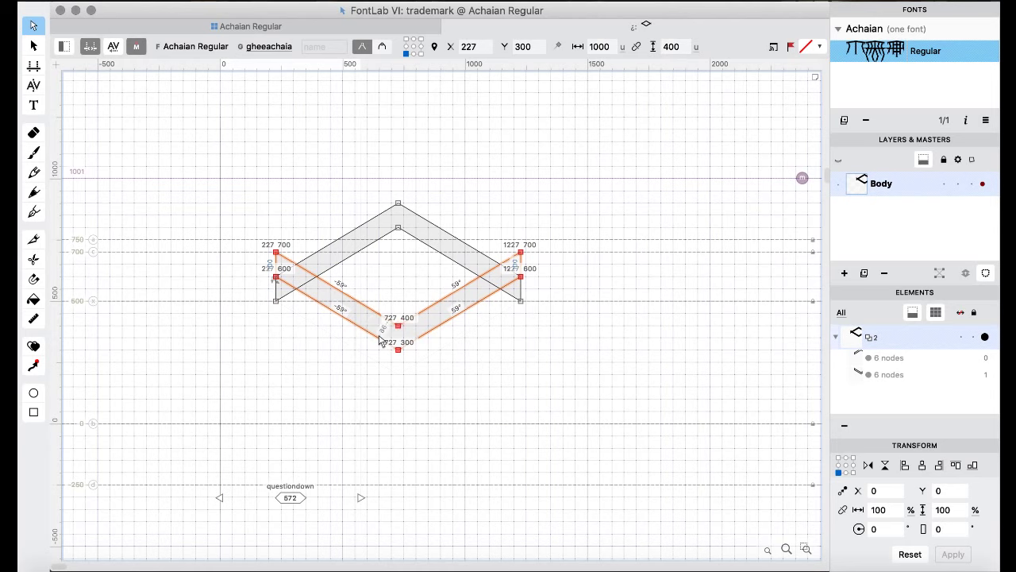
pyautogui.hotkey('shift', 'Down')
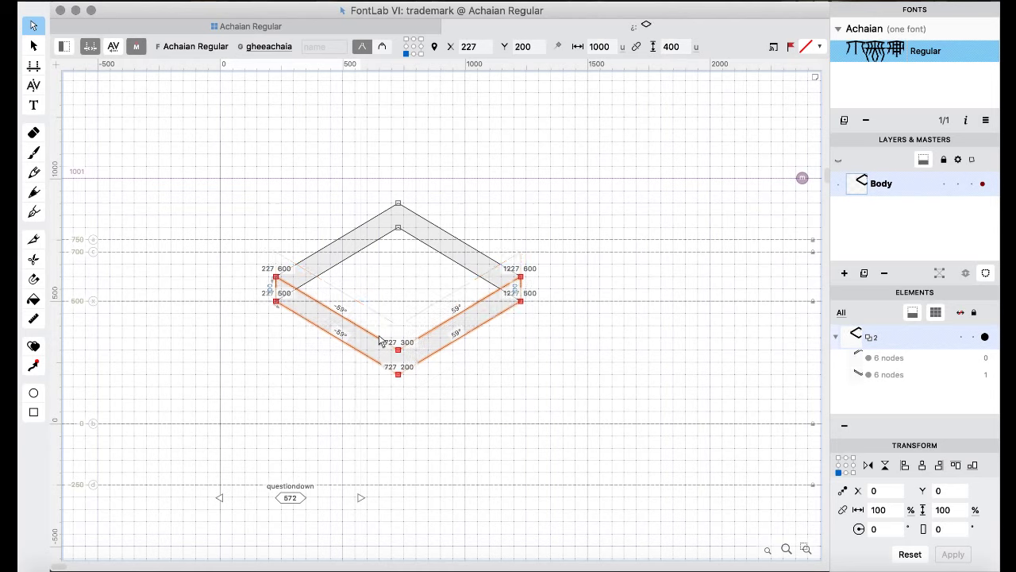
pyautogui.hotkey('shift', 'Down')
pyautogui.hotkey('shift', 'Up')
pyautogui.hotkey('shift', 'Up')
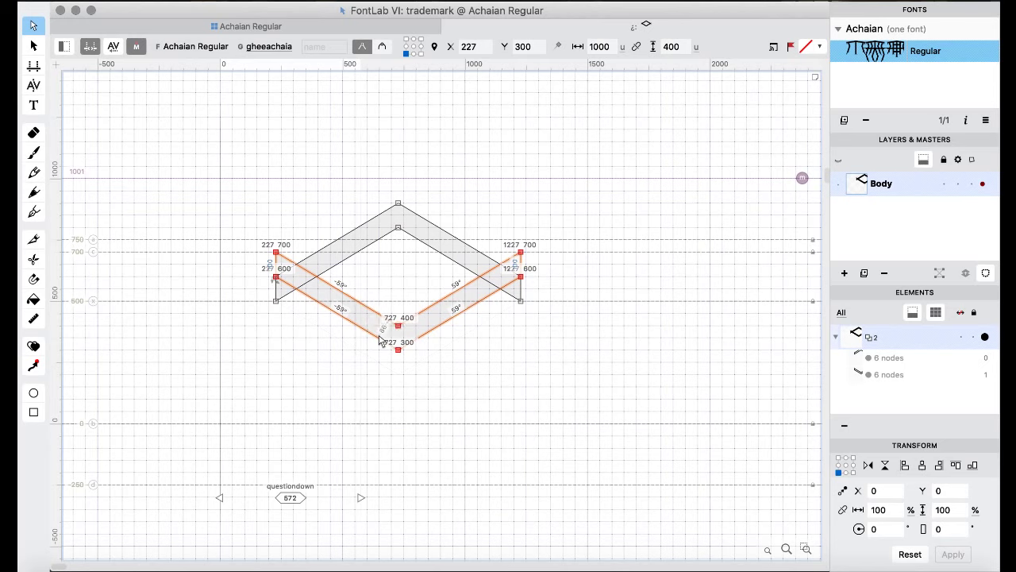
pyautogui.press('super+a')
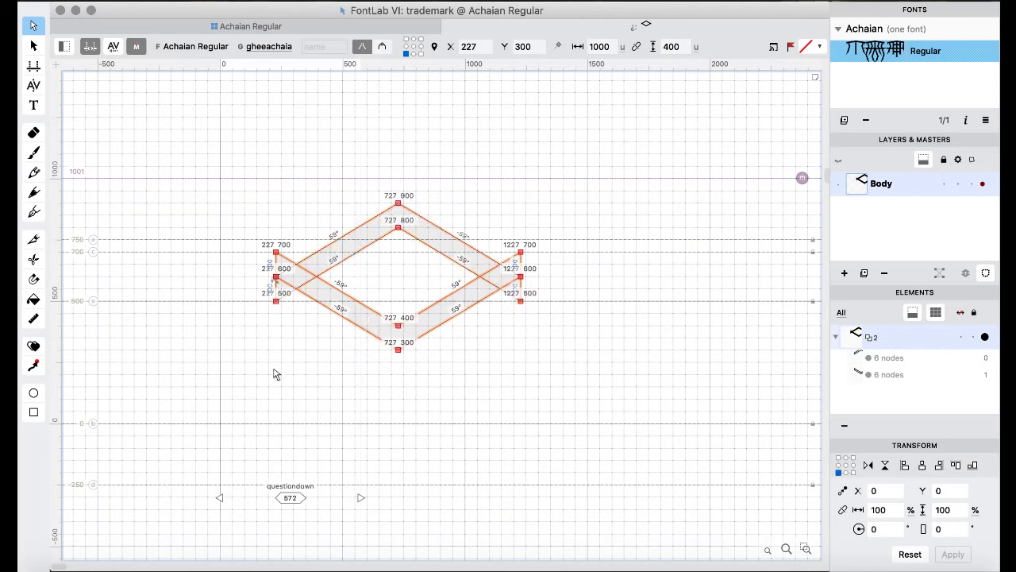
pyautogui.rightClick(195, 205)
pyautogui.moveTo(298, 97)
pyautogui.click(312, 440)
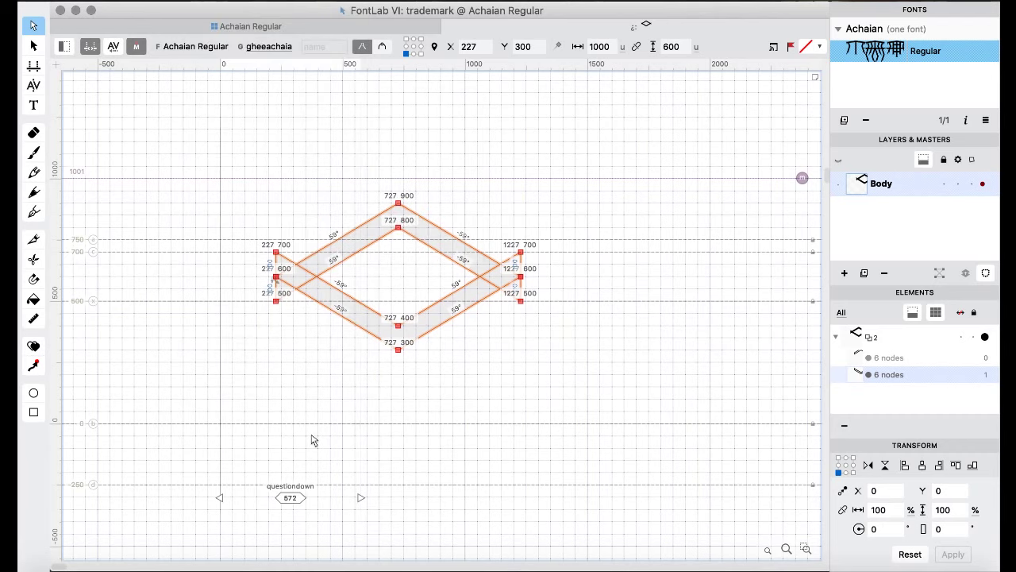
pyautogui.rightClick(312, 440)
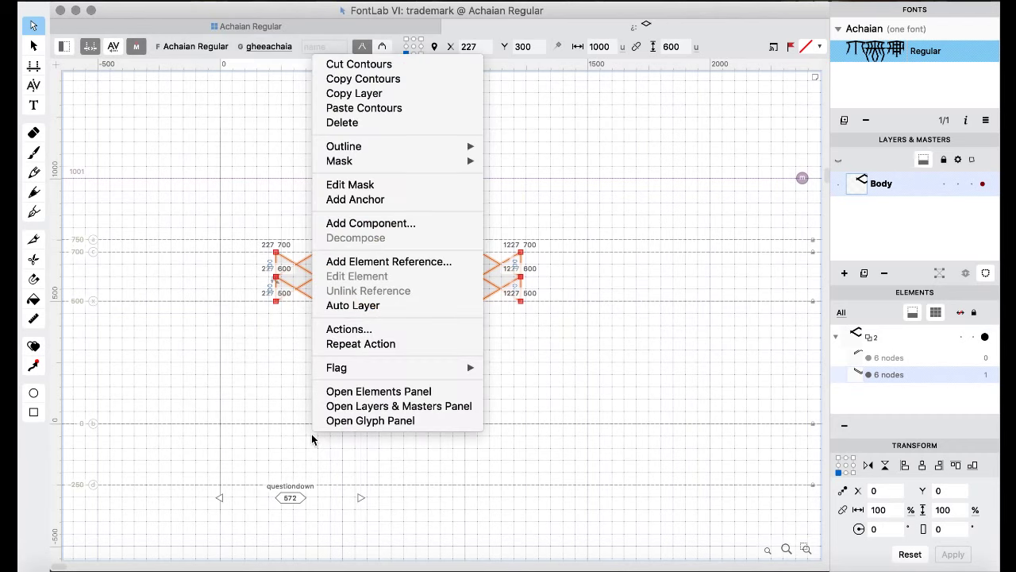
pyautogui.moveTo(397, 146)
pyautogui.click(577, 295)
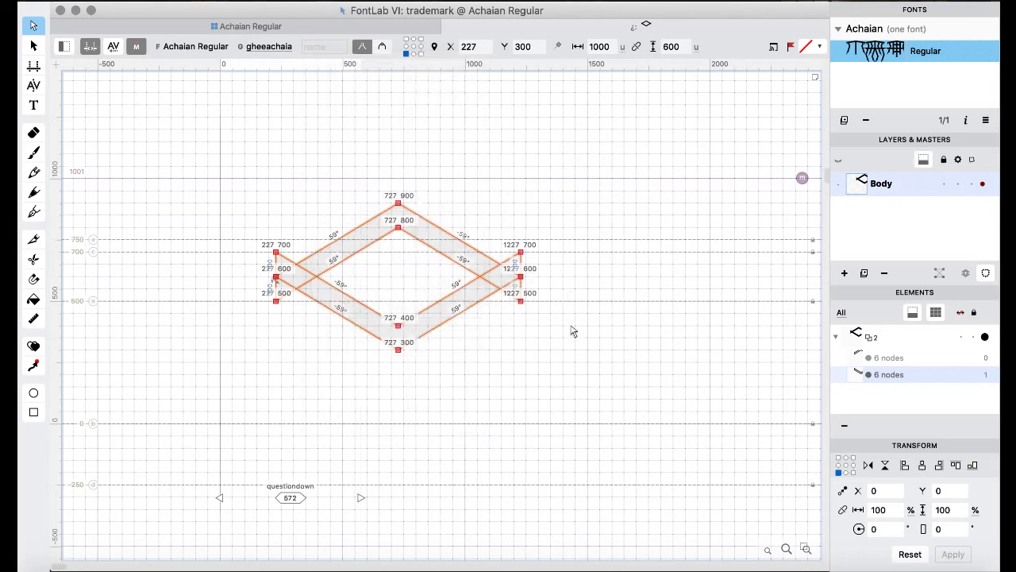
pyautogui.click(501, 375)
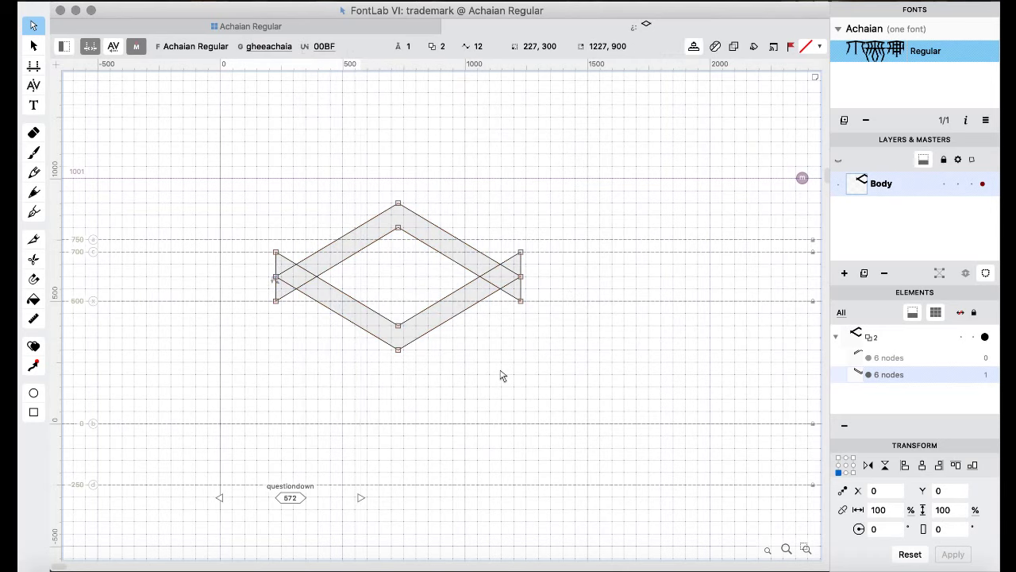
# - Try lowering the flipped chevron to a Y position of 0, and undo the move
pyautogui.press('super+a')
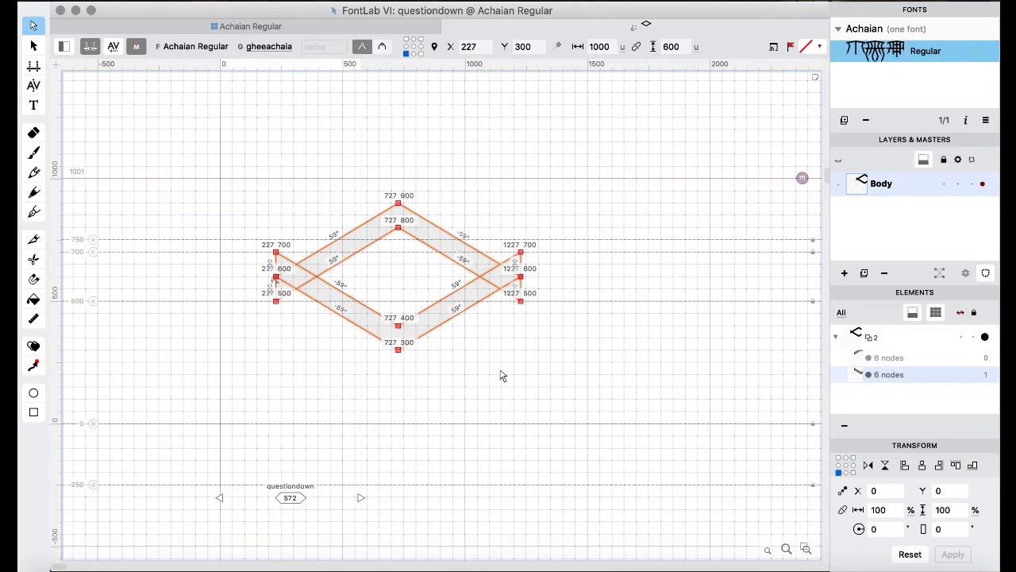
pyautogui.press('super+z')
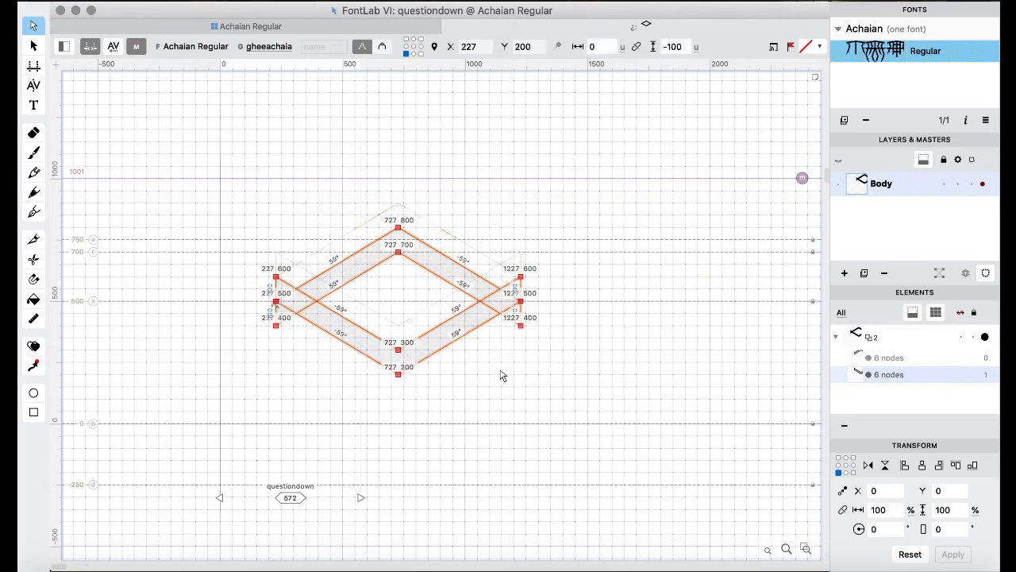
pyautogui.press('super+shift+z')
pyautogui.hotkey('shift', 'Down')
pyautogui.hotkey('shift', 'Down')
pyautogui.hotkey('shift', 'Down')
pyautogui.hotkey('shift', 'Down')
pyautogui.hotkey('shift', 'Down')
pyautogui.hotkey('shift', 'Down')
pyautogui.hotkey('shift', 'Down')
pyautogui.hotkey('shift', 'Down')
pyautogui.hotkey('shift', 'Down')
pyautogui.hotkey('shift', 'Down')
pyautogui.hotkey('shift', 'Down')
pyautogui.hotkey('shift', 'Down')
pyautogui.hotkey('shift', 'Down')
pyautogui.hotkey('shift', 'Down')
pyautogui.hotkey('shift', 'Down')
pyautogui.hotkey('shift', 'Down')
pyautogui.hotkey('shift', 'Down')
pyautogui.hotkey('shift', 'Down')
pyautogui.hotkey('shift', 'Down')
pyautogui.hotkey('shift', 'Down')
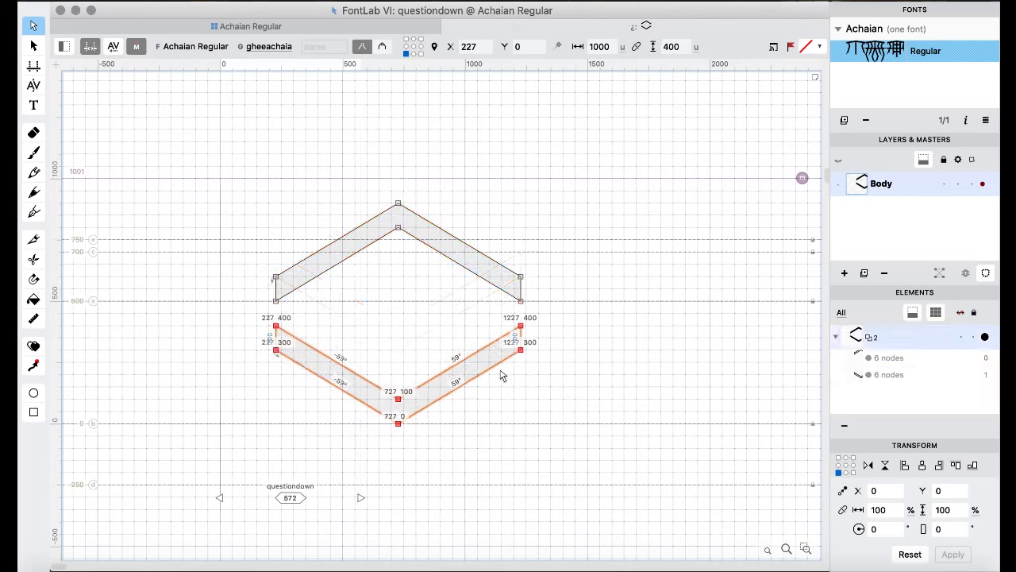
pyautogui.click(341, 338)
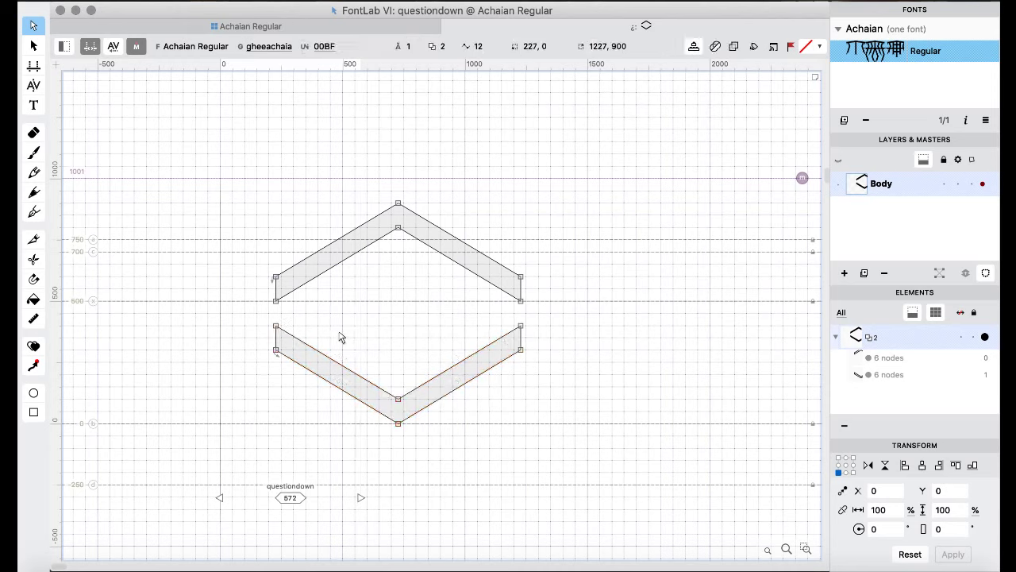
pyautogui.press('super+z')
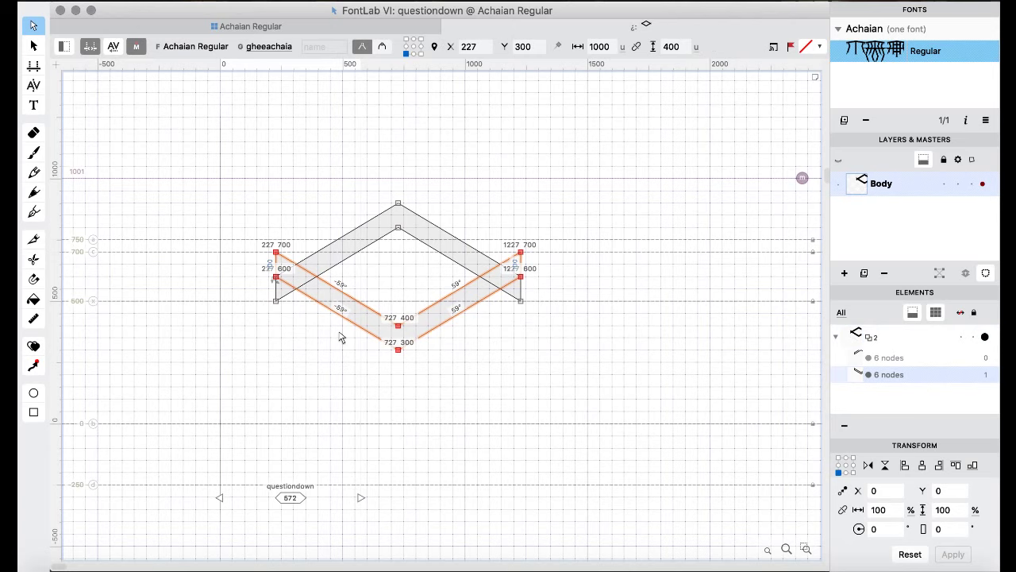
# - Insert a node near each end of the upper chevron's inner edge, at about (350, 574) and (1106, 573)
pyautogui.press('super+equal')
pyautogui.click(298, 374)
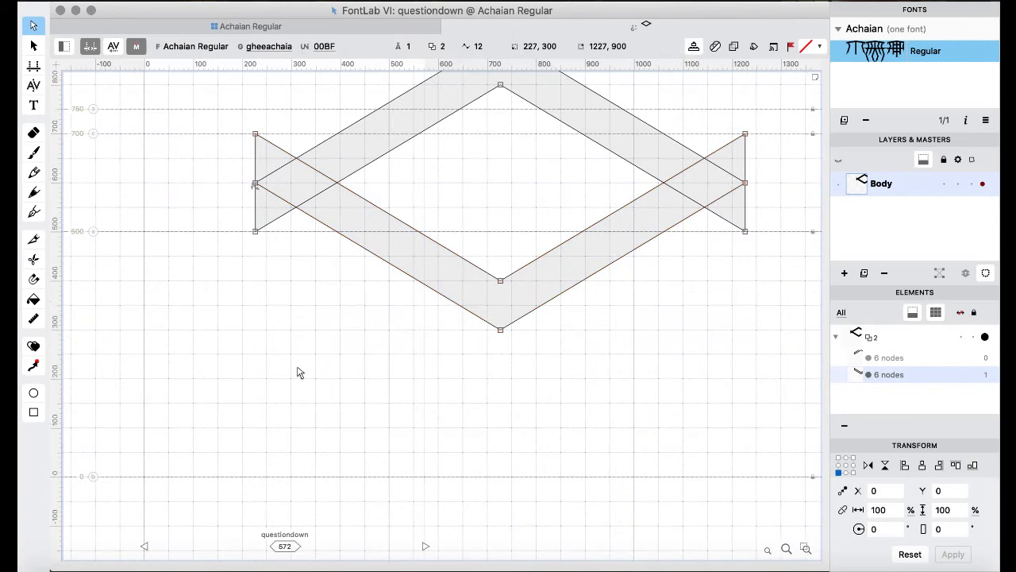
pyautogui.scroll(1, 299, 372)
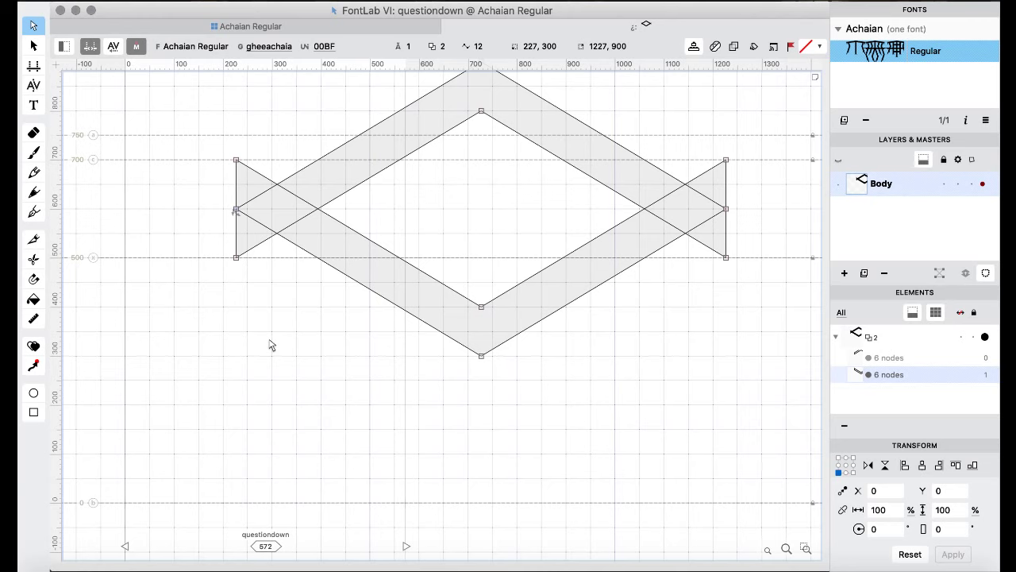
pyautogui.click(33, 238)
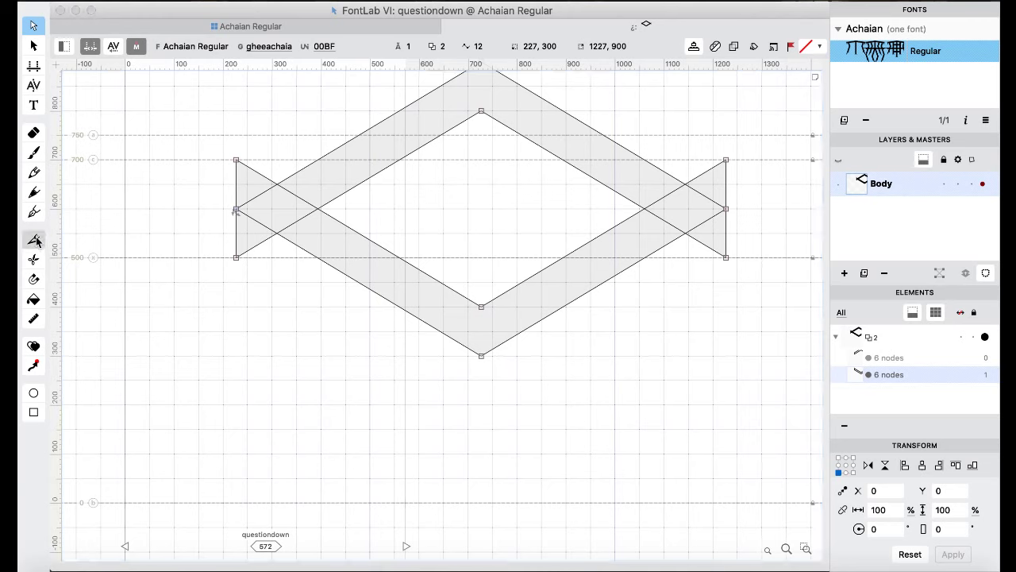
pyautogui.click(297, 221)
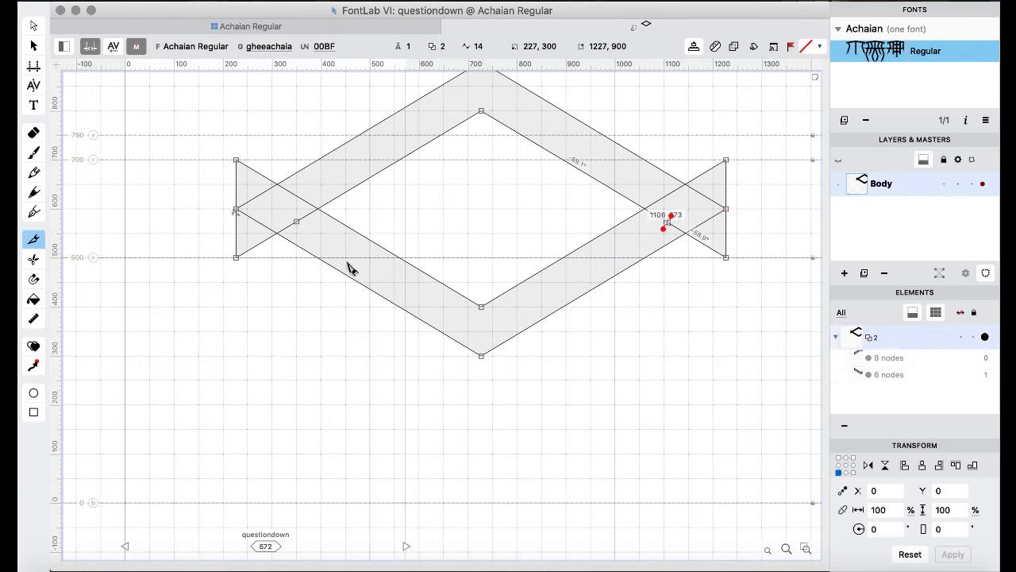
# - Delete the upper chevron's two lower corner nodes at (227, 500) and (1227, 500)
pyautogui.click(33, 25)
pyautogui.moveTo(291, 325); pyautogui.dragTo(220, 245)
pyautogui.press('Delete')
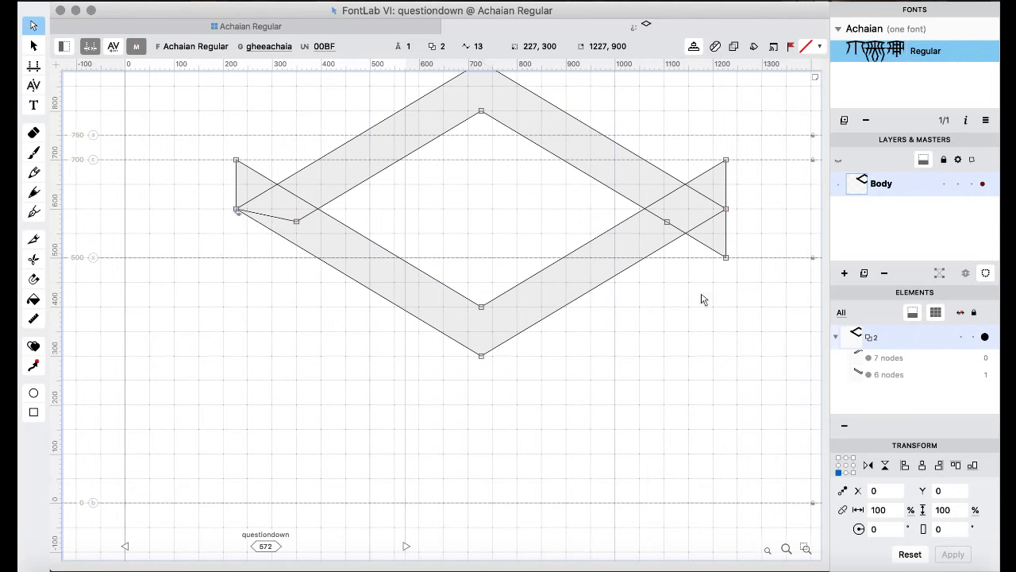
pyautogui.moveTo(779, 270); pyautogui.dragTo(695, 254)
pyautogui.press('Delete')
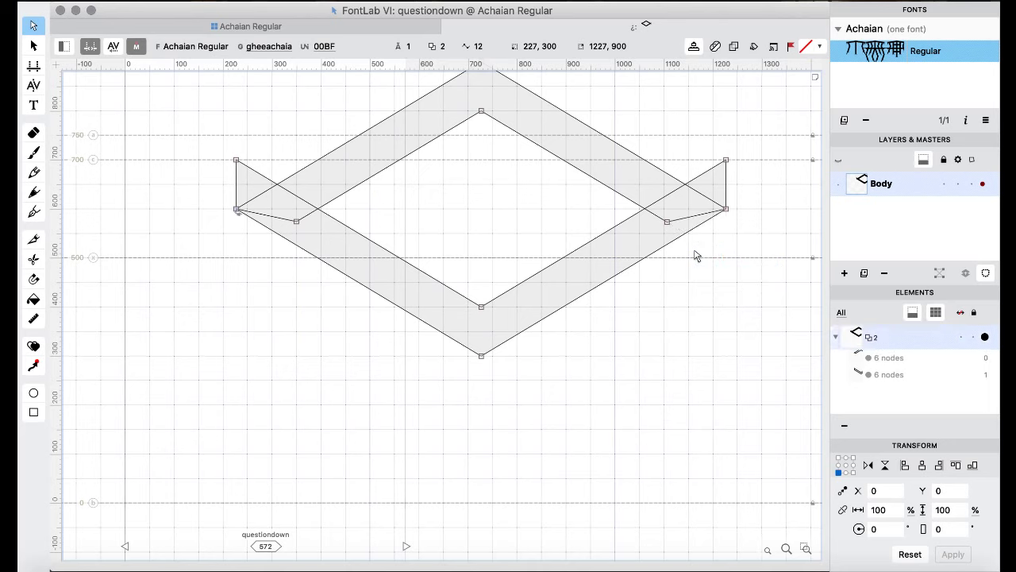
# - Insert a node near each end of the lower chevron's inner edge, the left one at about (357, 622)
pyautogui.click(33, 239)
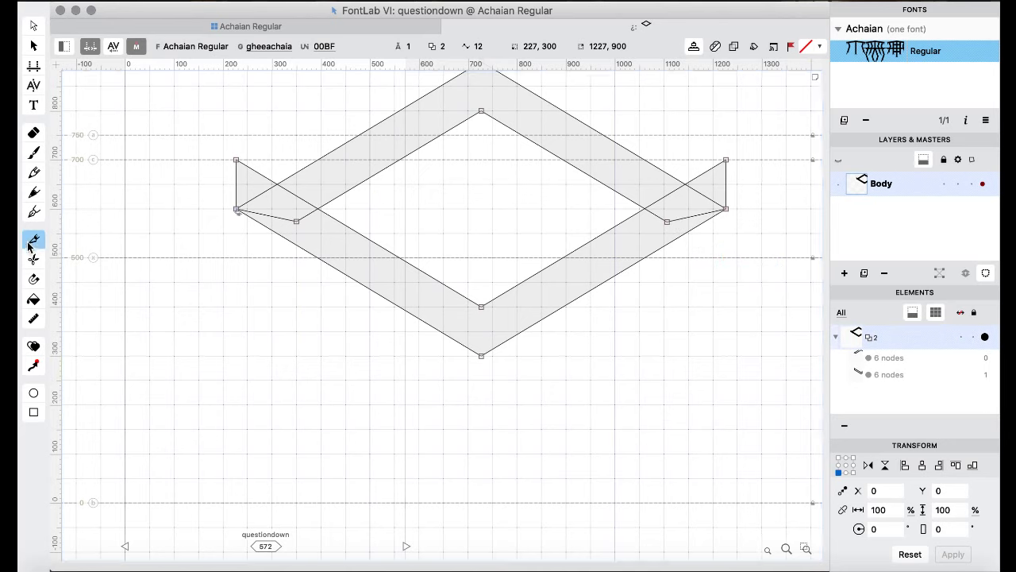
pyautogui.click(671, 193)
pyautogui.click(300, 198)
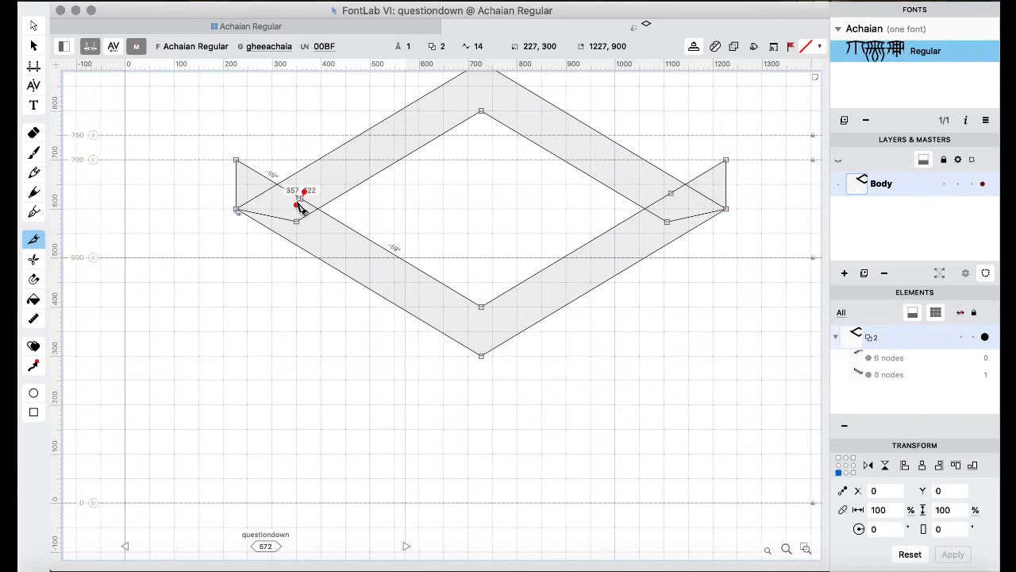
# - Try to delete the lower chevron's upper corner nodes with an area selection, and undo the deletion
pyautogui.click(33, 26)
pyautogui.moveTo(181, 99); pyautogui.dragTo(610, 139)
pyautogui.moveTo(713, 182); pyautogui.dragTo(755, 182)
pyautogui.press('Delete')
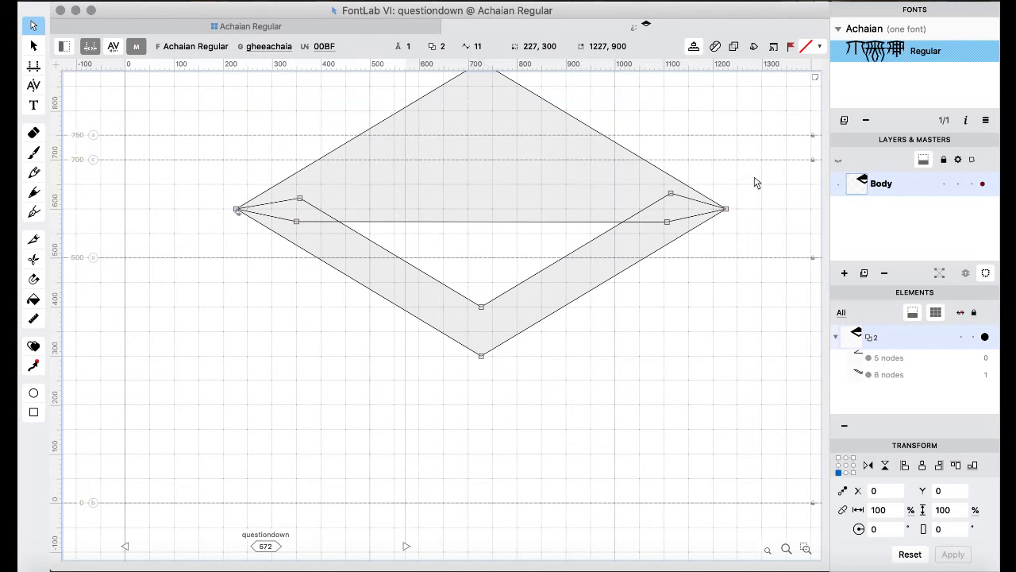
pyautogui.press('super+z')
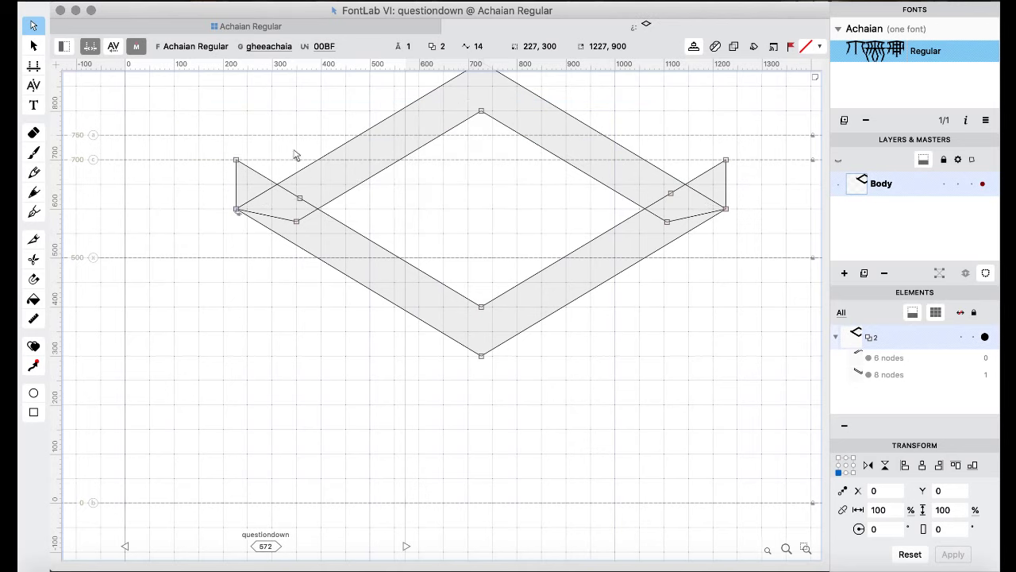
# - Delete the lower chevron's two upper corner nodes at (227, 700) and (1227, 700)
pyautogui.moveTo(225, 157); pyautogui.dragTo(822, 195)
pyautogui.press('Delete')
# - Select both chevrons in the questiondown glyph, merge them with Remove Overlap, and preview the filled diamond
pyautogui.press('super+a')
pyautogui.press('super+0')
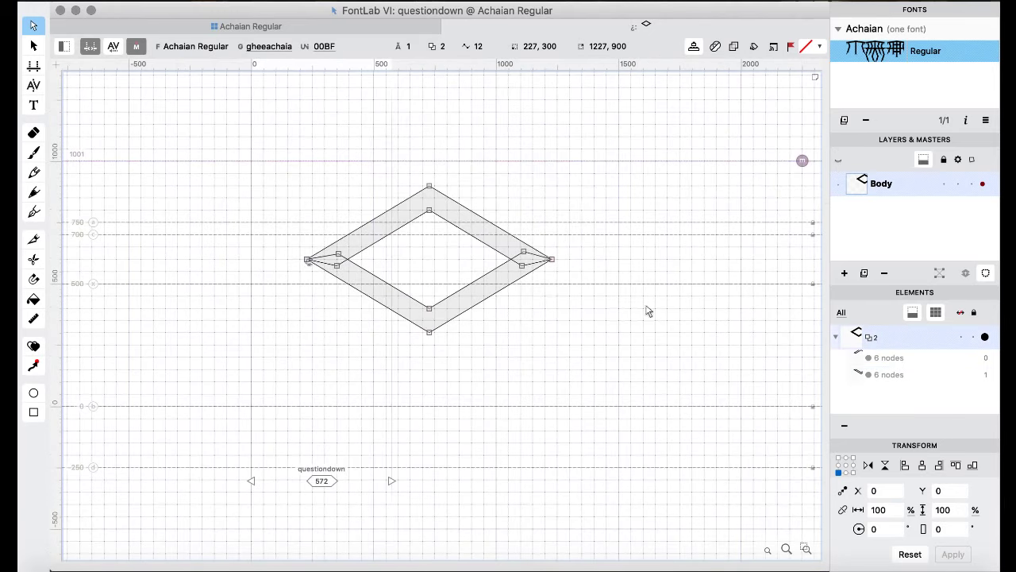
pyautogui.rightClick(468, 389)
pyautogui.moveTo(573, 97)
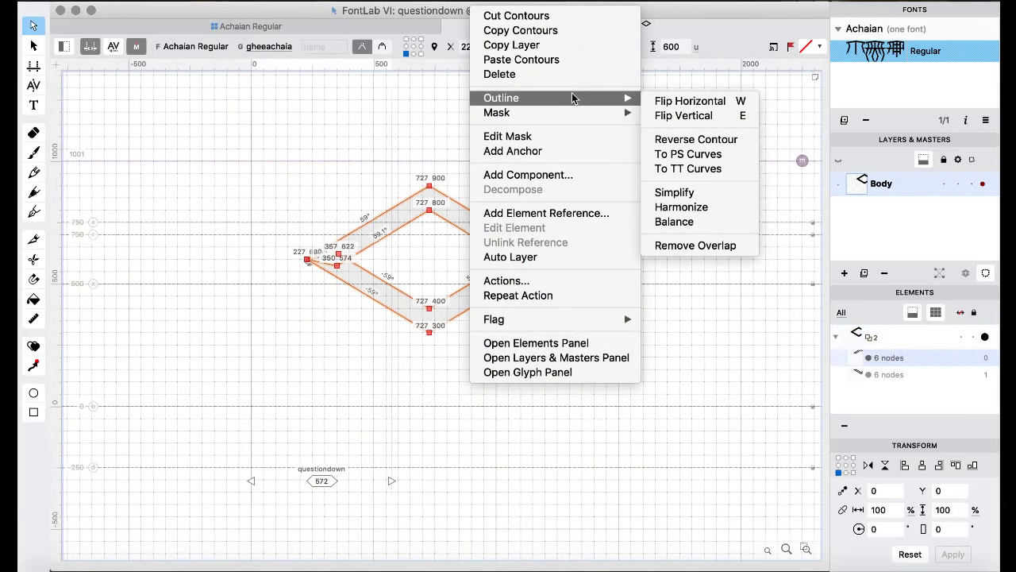
pyautogui.click(679, 225)
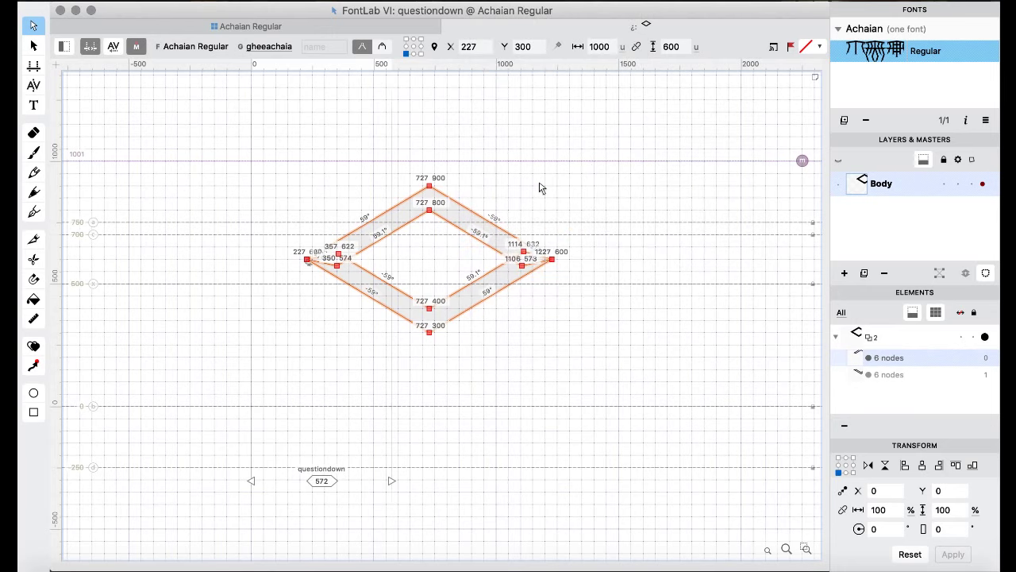
pyautogui.rightClick(540, 188)
pyautogui.moveTo(631, 274)
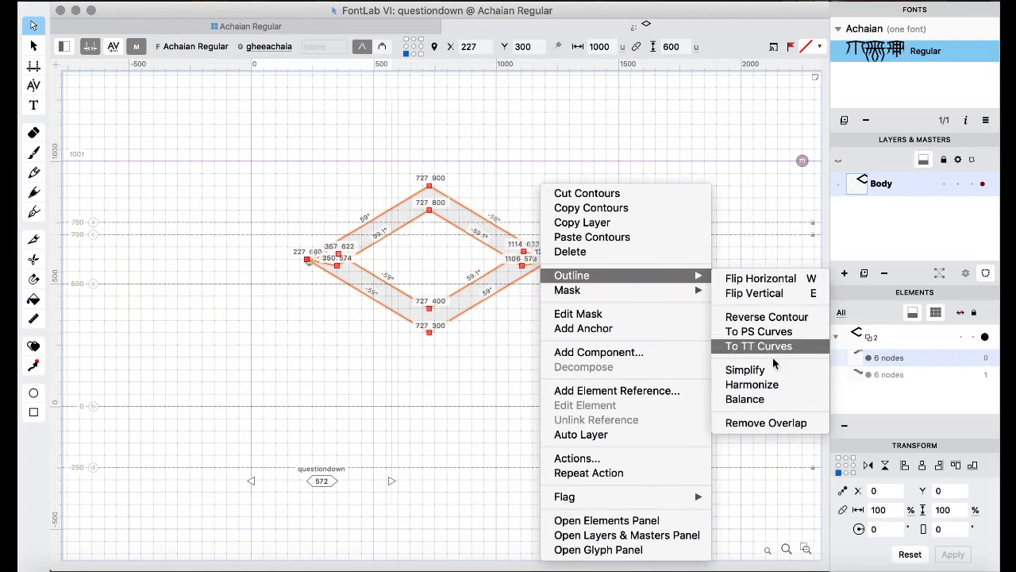
pyautogui.click(775, 421)
pyautogui.press('space')
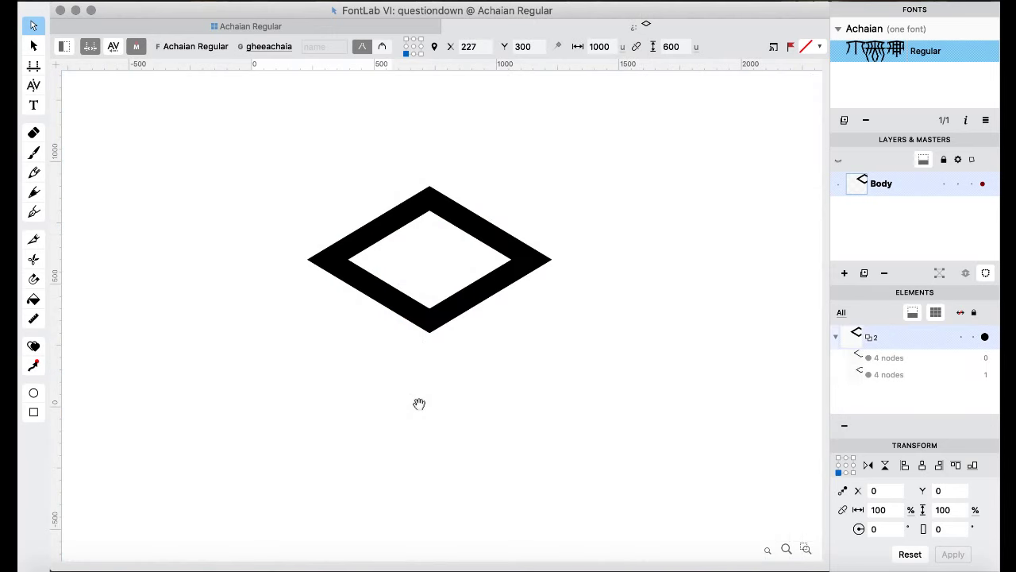
# - In the trademark glyph, delete the upper diamond's nodes to copy the lower diamond alone, and undo the deletion
pyautogui.click(257, 30)
pyautogui.click(562, 329)
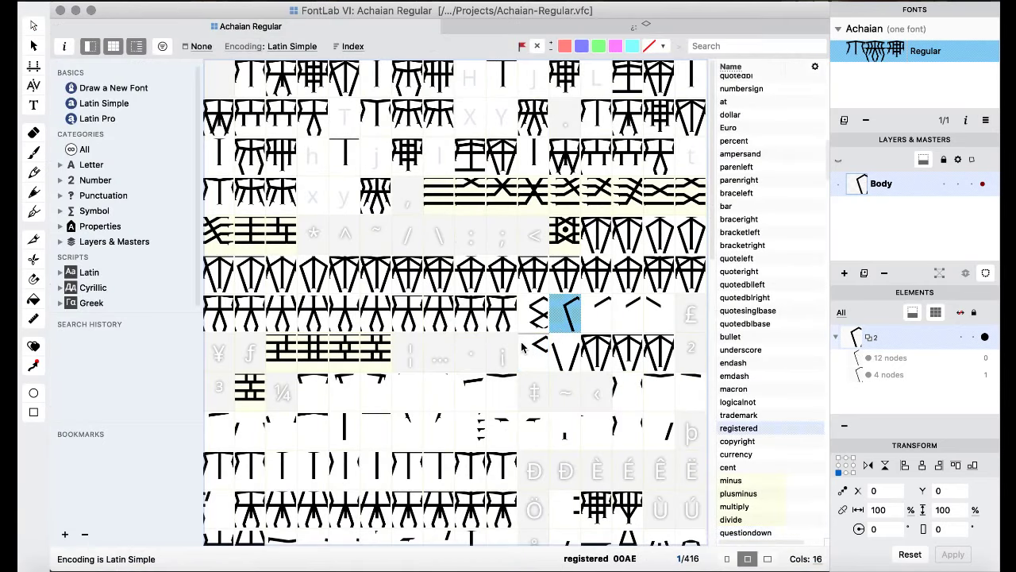
pyautogui.doubleClick(537, 330)
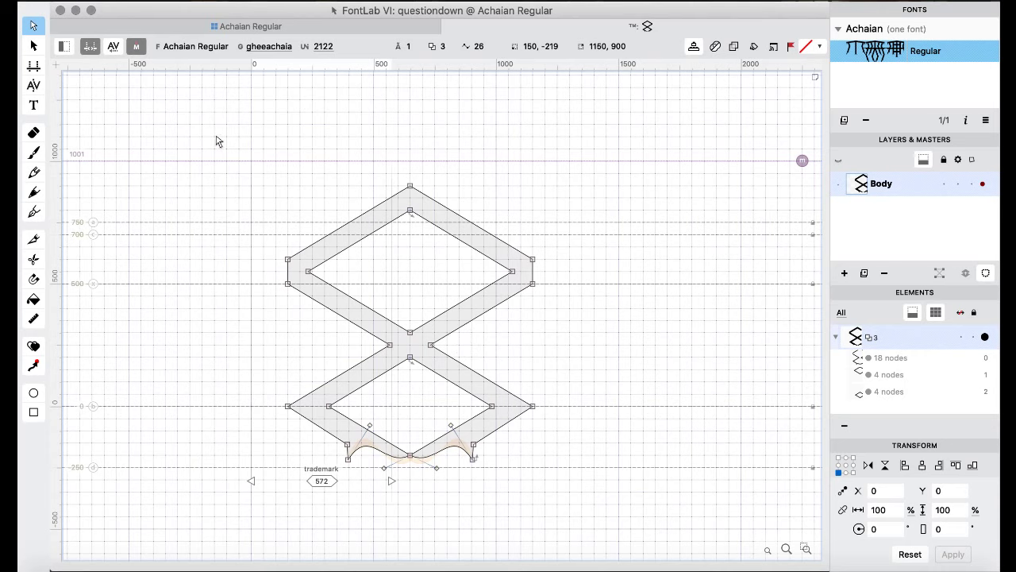
pyautogui.moveTo(629, 316); pyautogui.dragTo(631, 314)
pyautogui.press('Delete')
pyautogui.hotkey('ctrl', 'z')
pyautogui.hotkey('ctrl', 'z')
pyautogui.hotkey('ctrl', 'z')
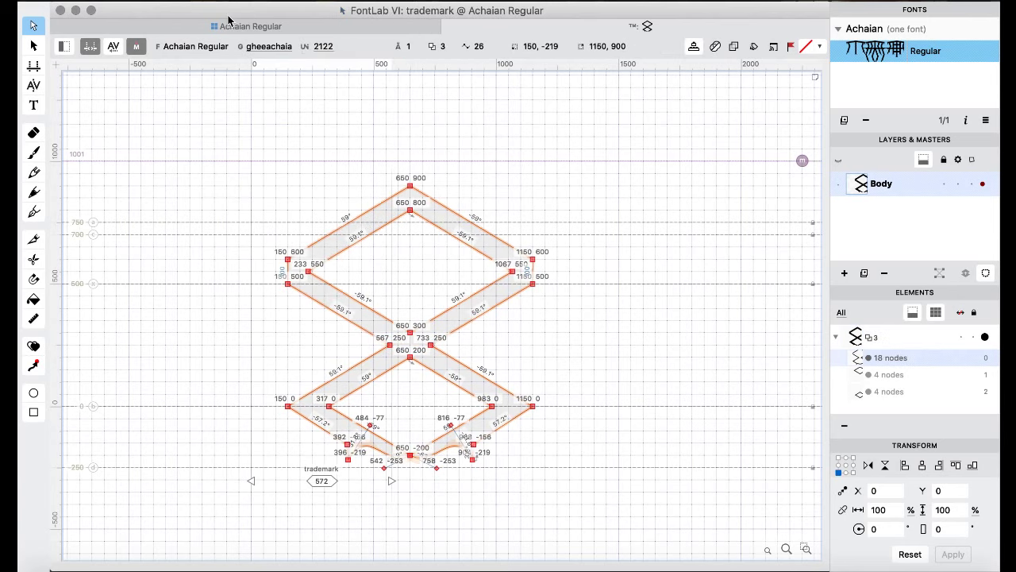
# - Detach the font overview from the trademark glyph, close the glyph window, and enlarge the overview to fill the workspace
pyautogui.moveTo(229, 20); pyautogui.dragTo(534, 283)
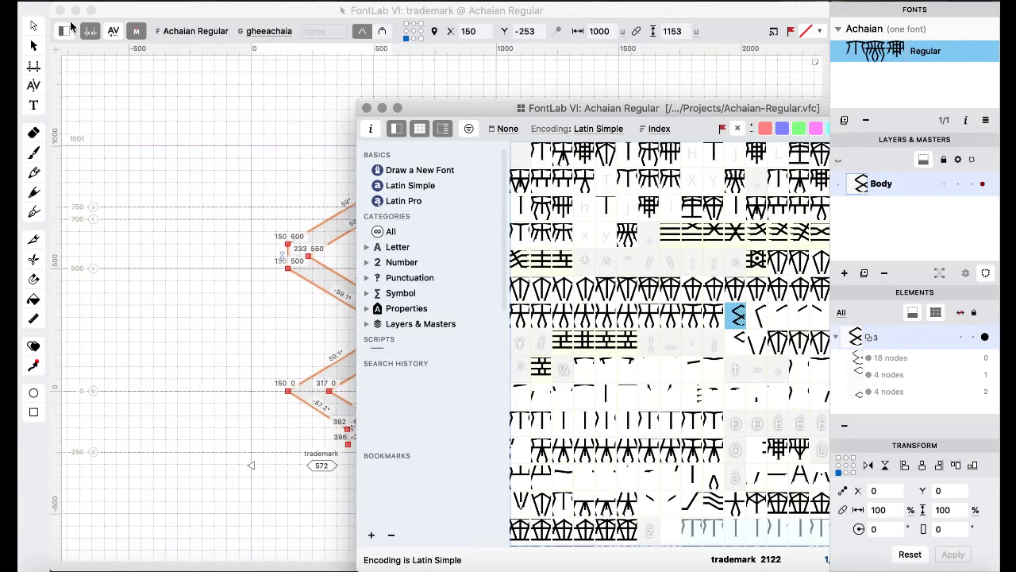
pyautogui.click(60, 10)
pyautogui.doubleClick(465, 111)
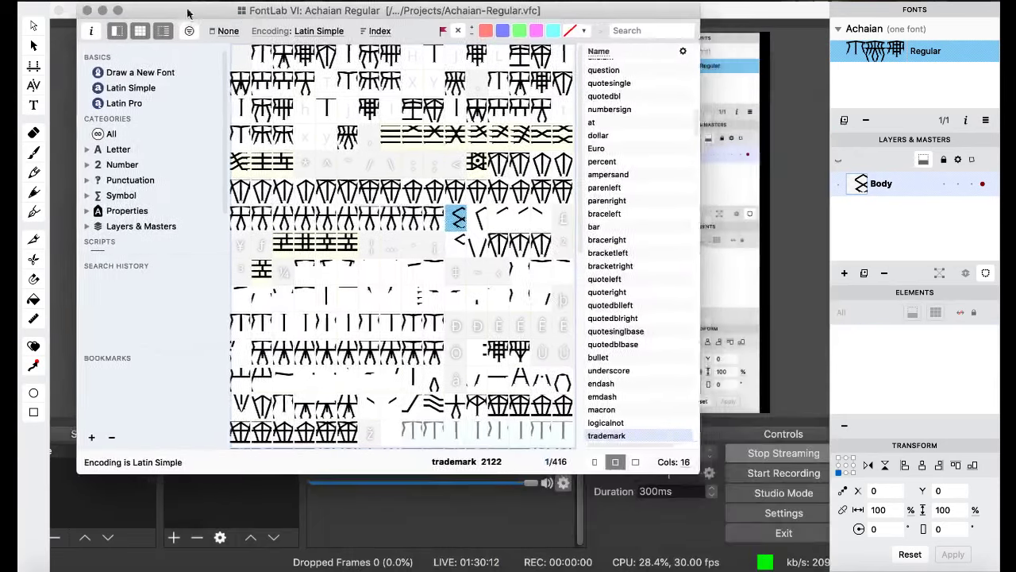
pyautogui.moveTo(188, 12); pyautogui.dragTo(161, 12)
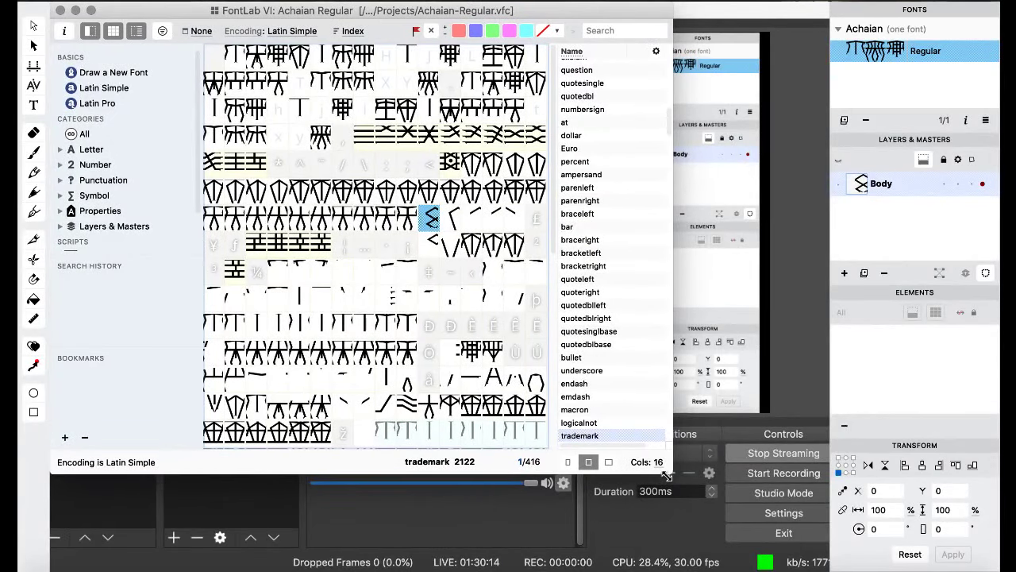
pyautogui.moveTo(666, 474); pyautogui.dragTo(826, 565)
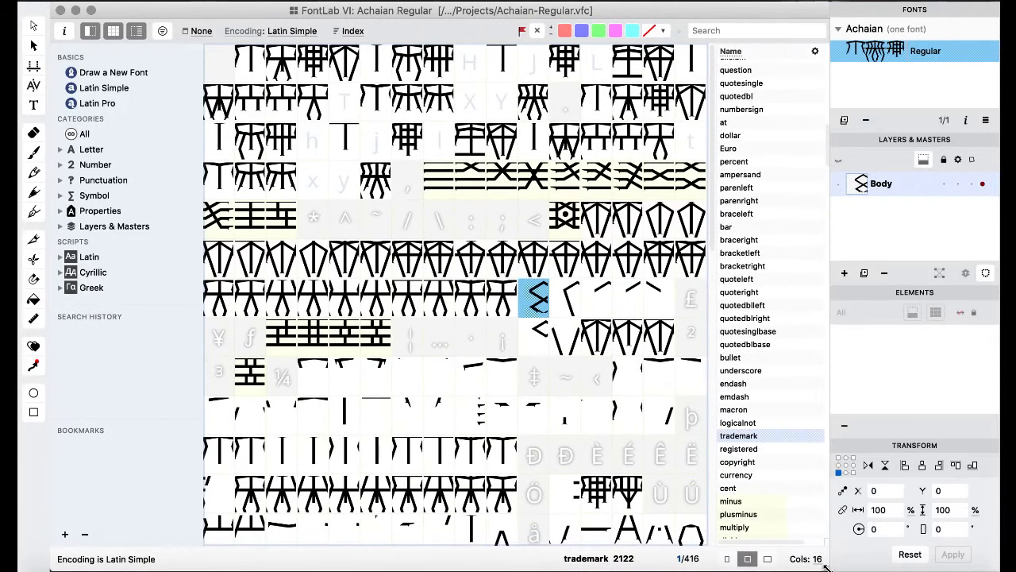
# - Open the questiondown glyph and paste the copied lower diamond beneath the existing one
pyautogui.click(405, 226)
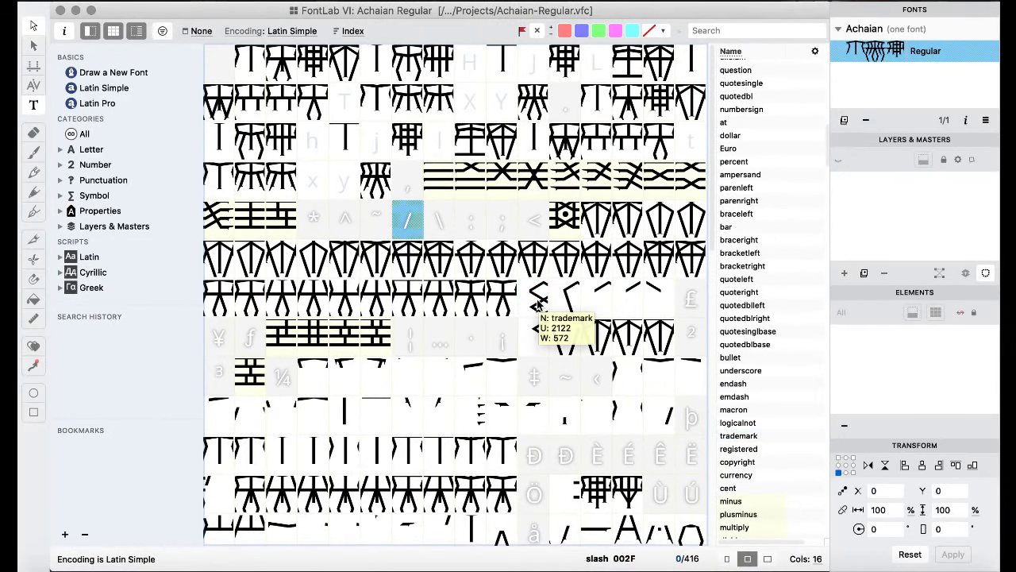
pyautogui.doubleClick(544, 335)
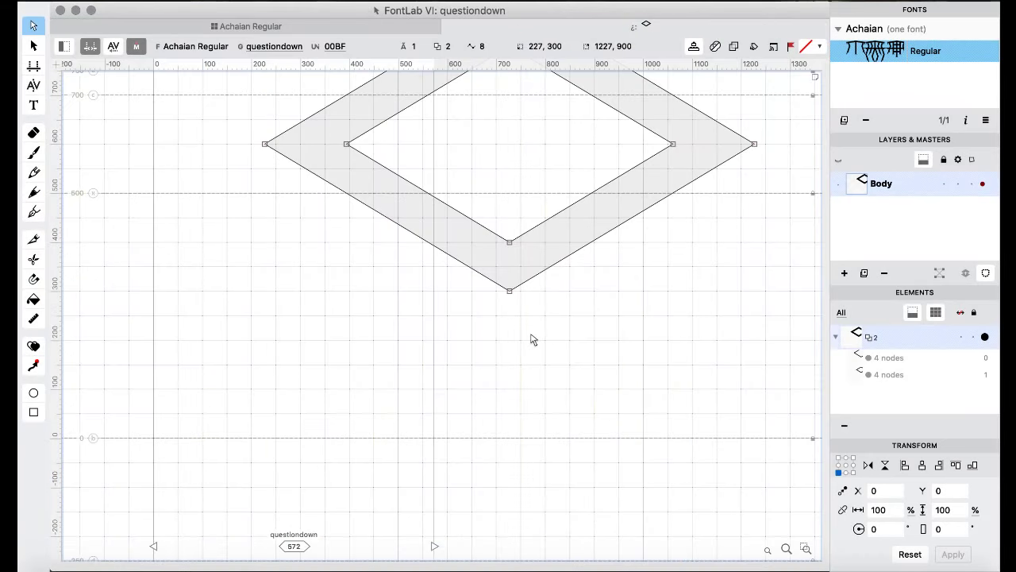
pyautogui.press('super+v')
pyautogui.moveTo(532, 339); pyautogui.dragTo(580, 339)
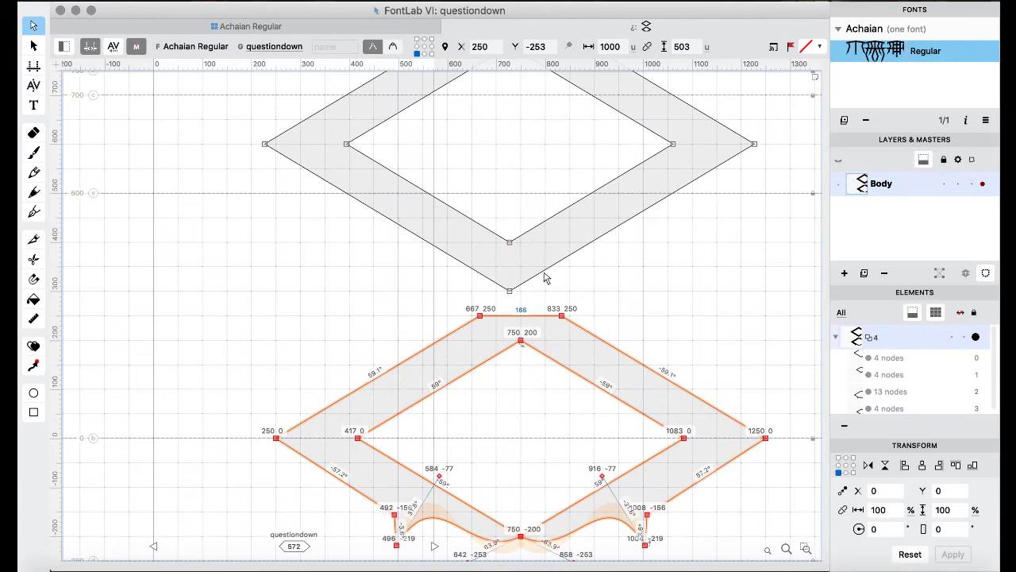
# - Align the pasted diamond under the upper diamond by moving it to X 227, Y -153
pyautogui.hotkey('shift', 'Left')
pyautogui.hotkey('shift', 'Left')
pyautogui.press('Left')
pyautogui.press('Left')
pyautogui.press('Left')
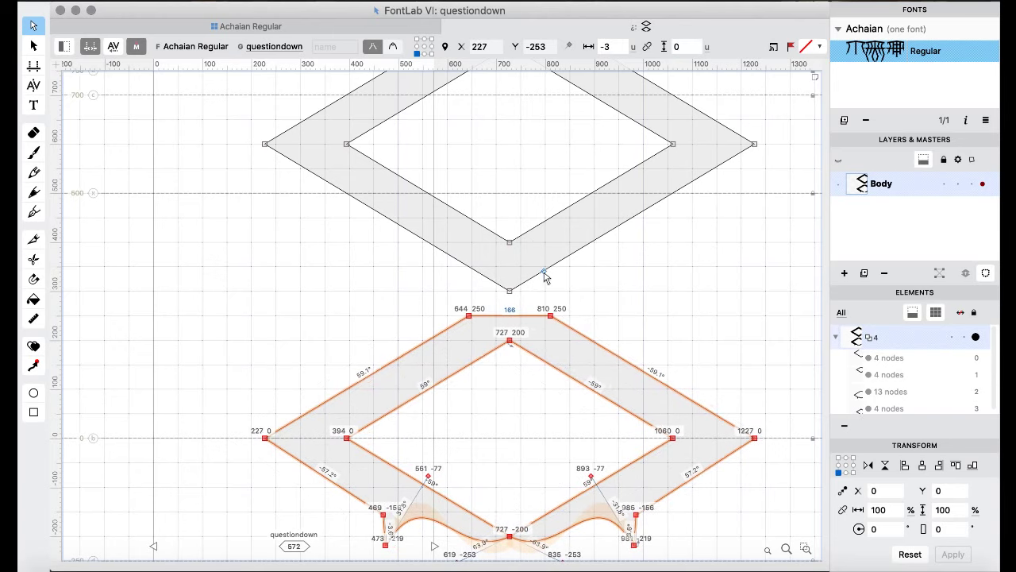
pyautogui.press('super+Up')
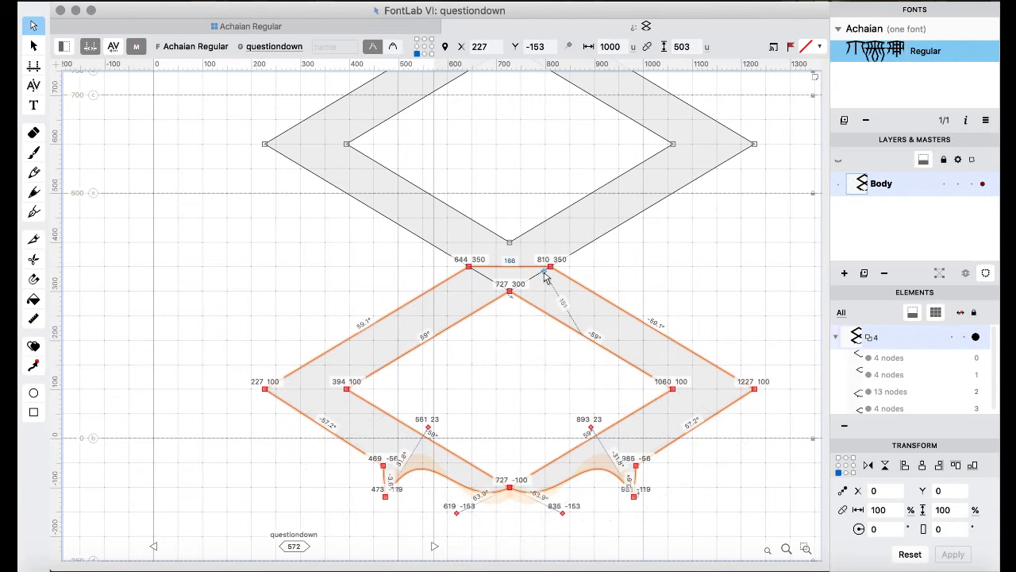
# - Preview the two stacked diamonds, select all contours, and merge them with Remove Overlap
pyautogui.press('space')
pyautogui.press('super+a')
pyautogui.rightClick(249, 246)
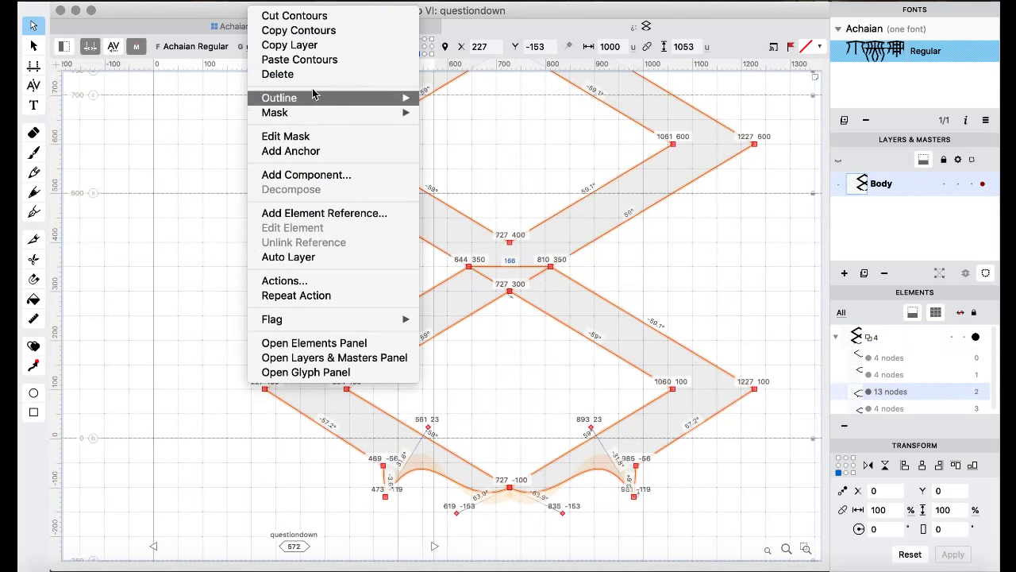
pyautogui.moveTo(313, 97)
pyautogui.click(508, 246)
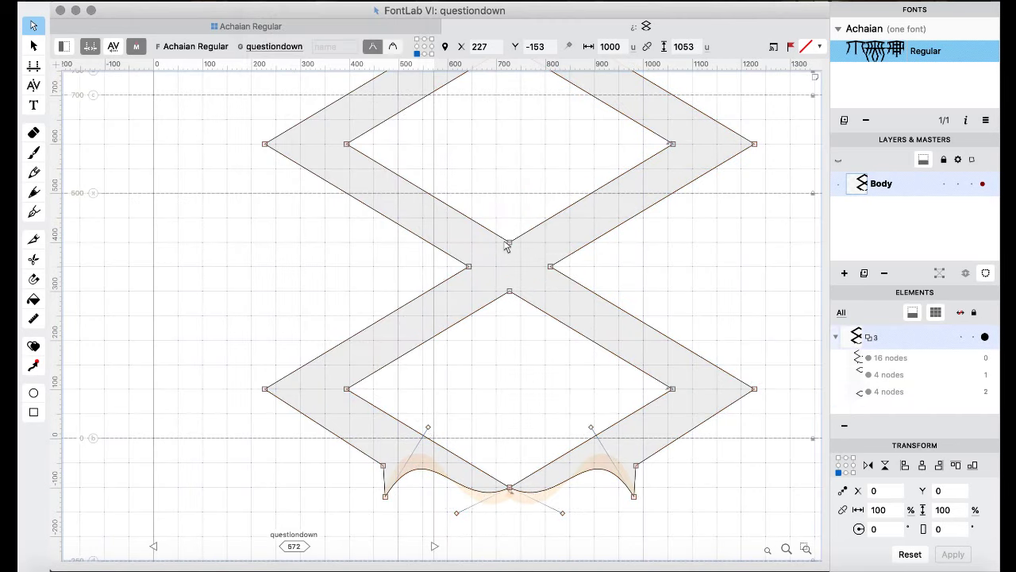
# - Select the whole double diamond and shift it horizontally to X 150
pyautogui.press('super+a')
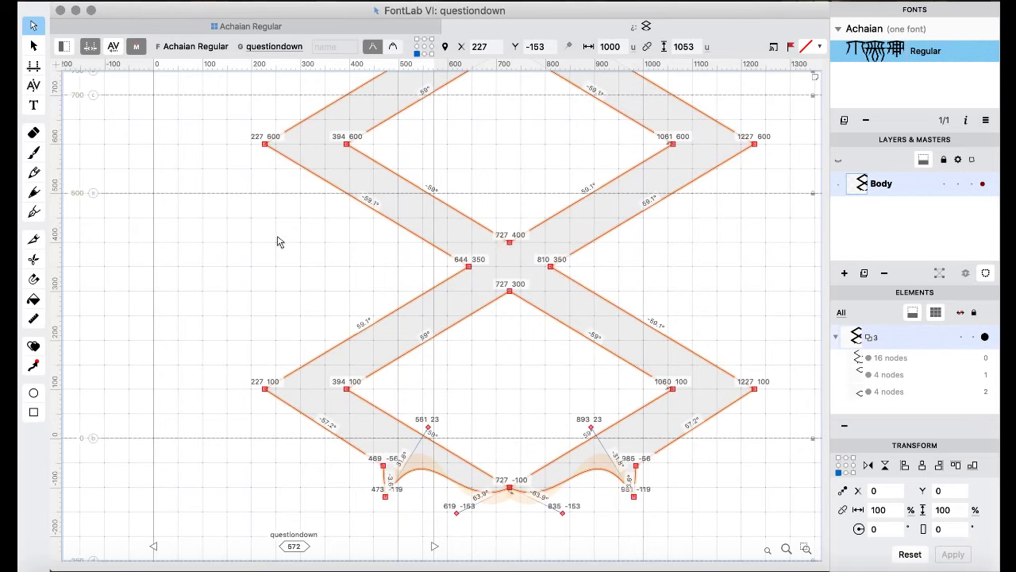
pyautogui.hotkey('shift', 'Left')
pyautogui.hotkey('shift', 'Left')
pyautogui.hotkey('shift', 'Left')
pyautogui.hotkey('shift', 'Left')
pyautogui.hotkey('shift', 'Left')
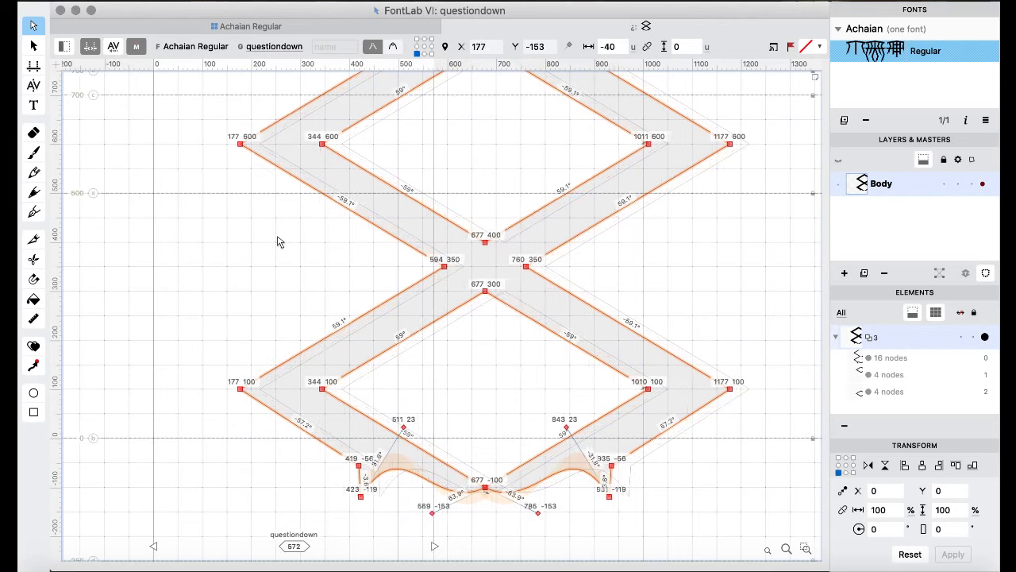
pyautogui.hotkey('shift', 'Left')
pyautogui.press('Left')
pyautogui.press('Left')
pyautogui.press('Left')
pyautogui.press('Left')
pyautogui.press('Left')
pyautogui.press('Left')
pyautogui.press('Left')
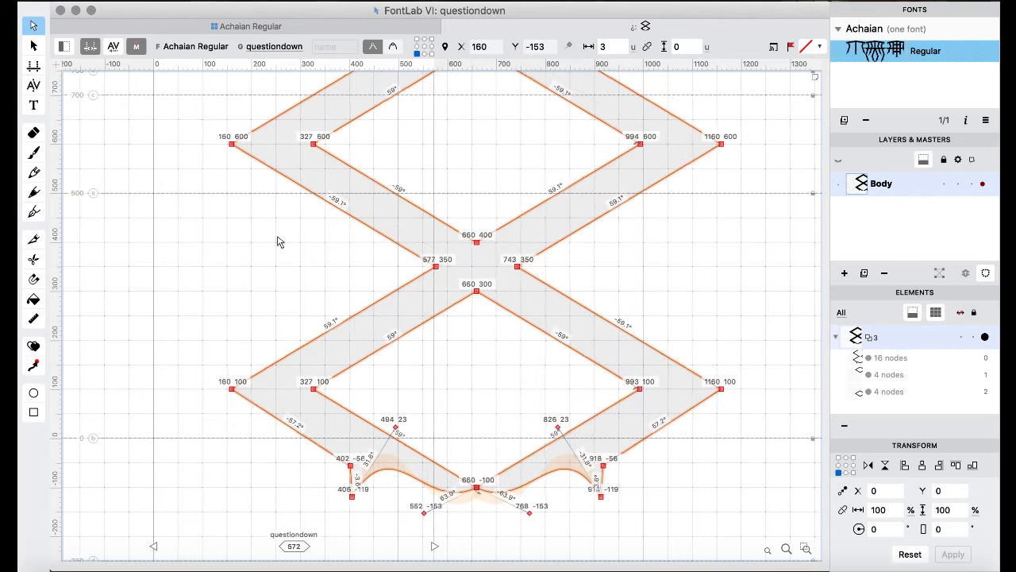
pyautogui.hotkey('shift', 'Left')
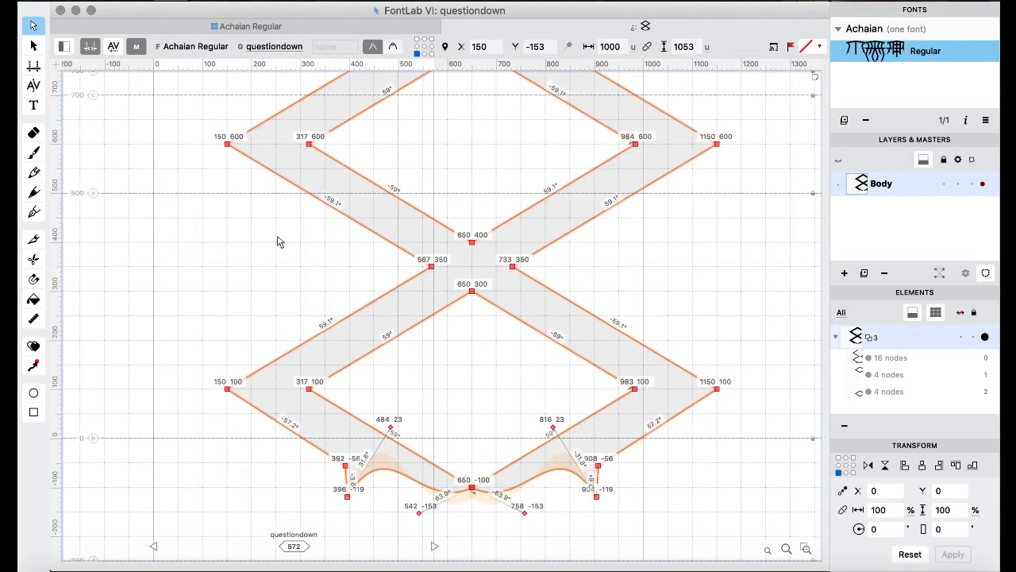
# - Open the gheeachaia glyph and undo its overlap removal and the placement of its old double diamond
pyautogui.click(222, 32)
pyautogui.scroll(-10, 426, 285)
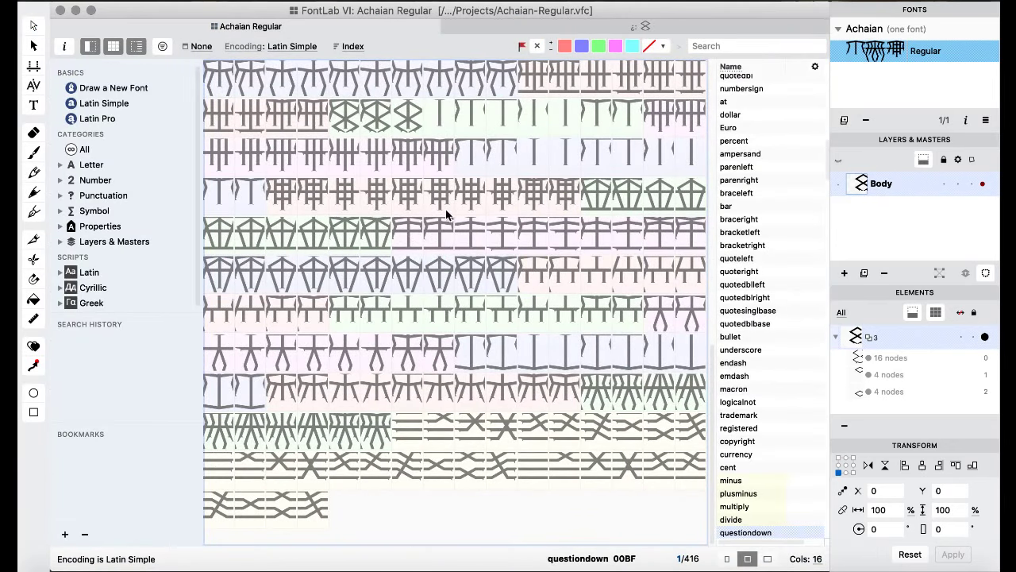
pyautogui.doubleClick(406, 125)
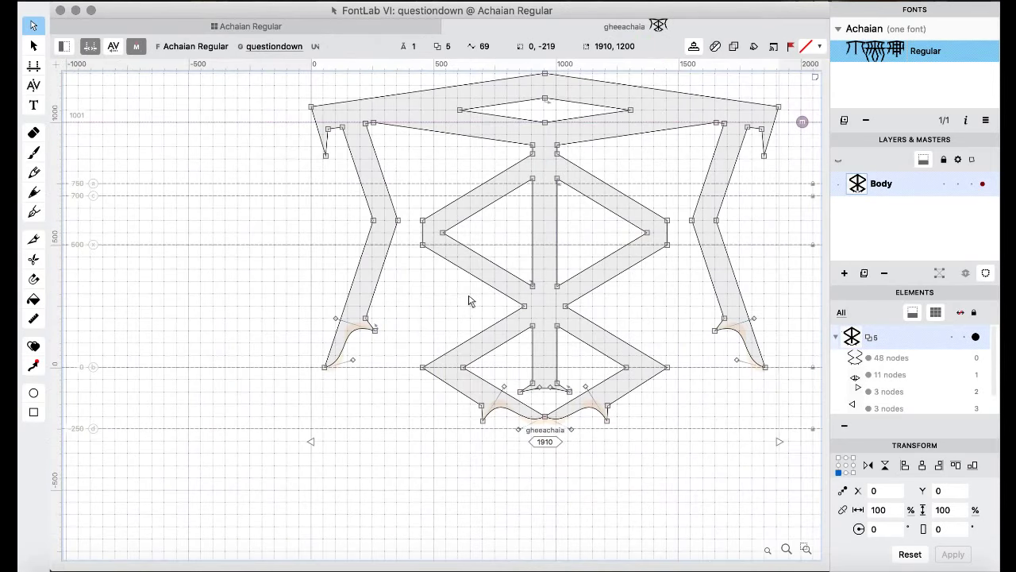
pyautogui.press('super+shift+o')
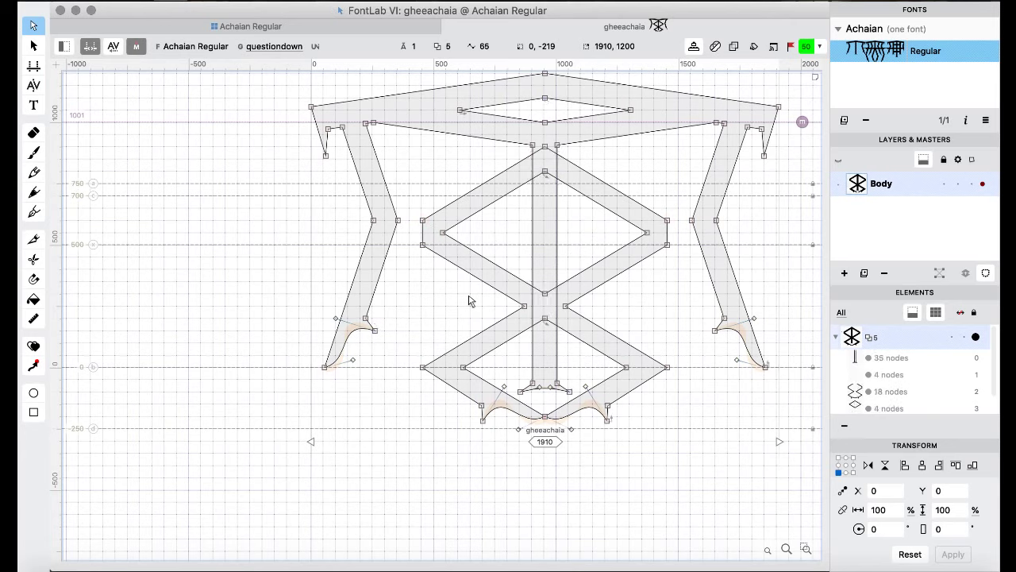
pyautogui.press('super+z')
pyautogui.press('super+z')
pyautogui.press('super+z')
pyautogui.press('super+z')
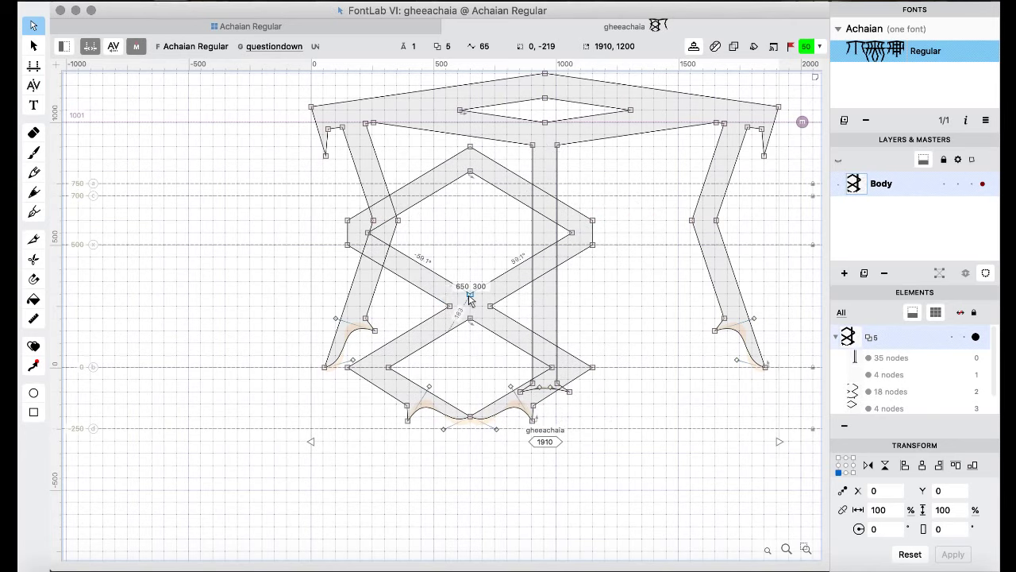
pyautogui.press('super+z')
# - Place the new double diamond in gheeachaia, centre it on the stem at X 455, Y -153, and preview it
pyautogui.press('super+shift+z')
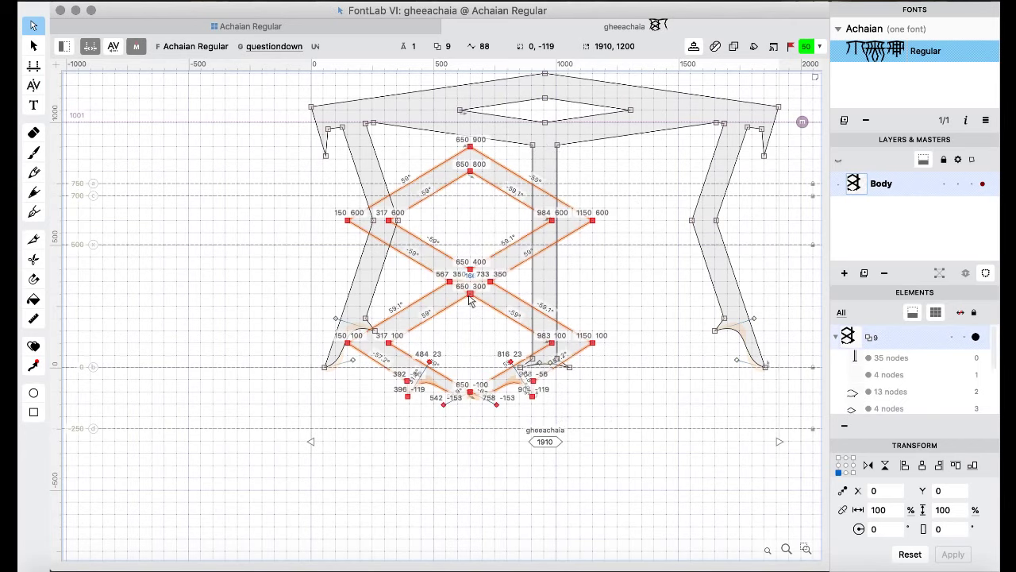
pyautogui.press('super+shift+z')
pyautogui.press('super+shift+z')
pyautogui.press('super+shift+z')
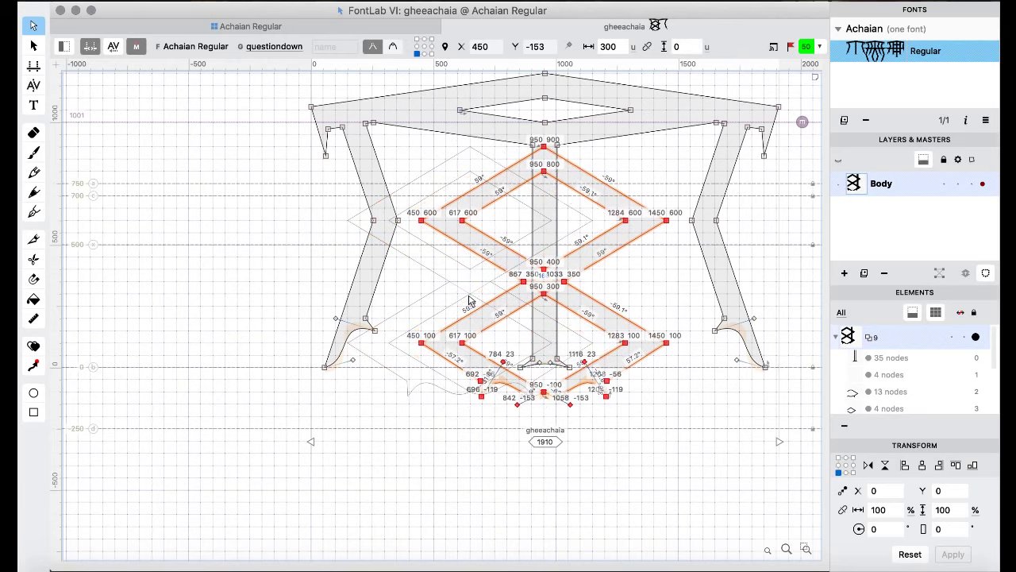
pyautogui.press('super+shift+z')
pyautogui.press('super+shift+z')
pyautogui.press('space')
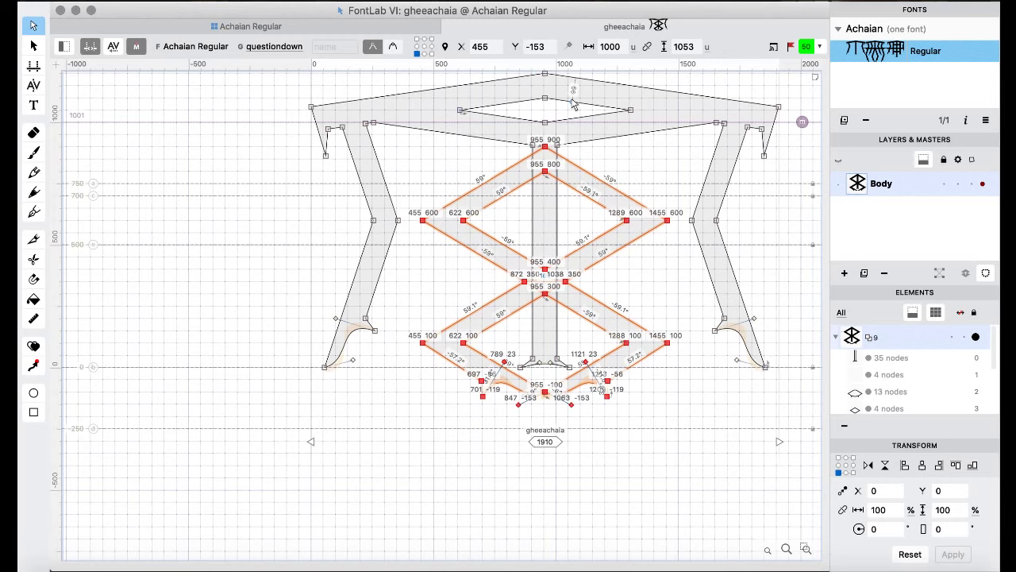
# - Try raising the double diamond by 100 units to Y -53, preview it, and move it back down
pyautogui.press('space')
pyautogui.press('super+shift+Up')
pyautogui.press('space')
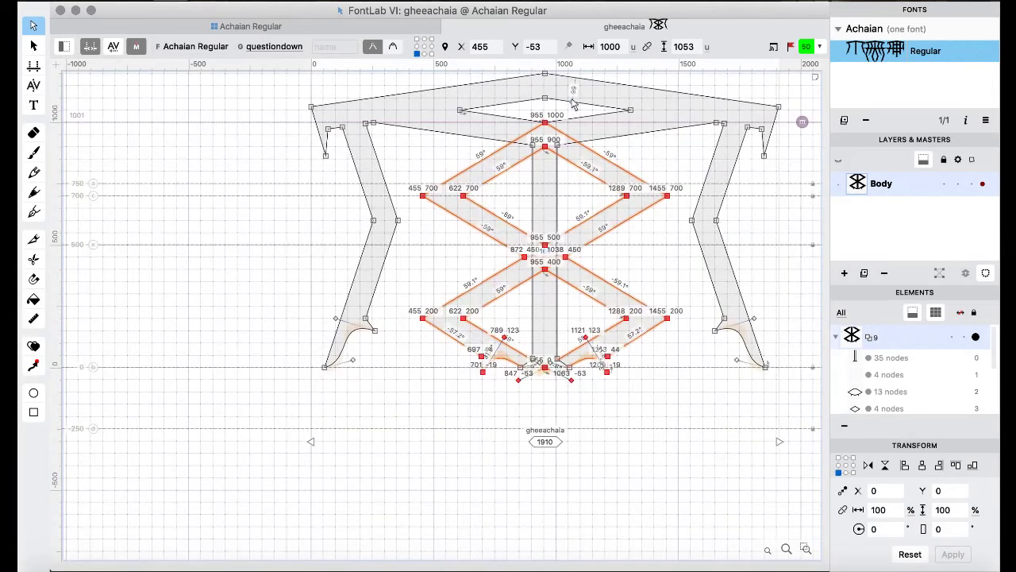
pyautogui.press('super+shift+Down')
# - Select all contours of the gheeachaia glyph and merge them with Remove Overlap
pyautogui.press('super+a')
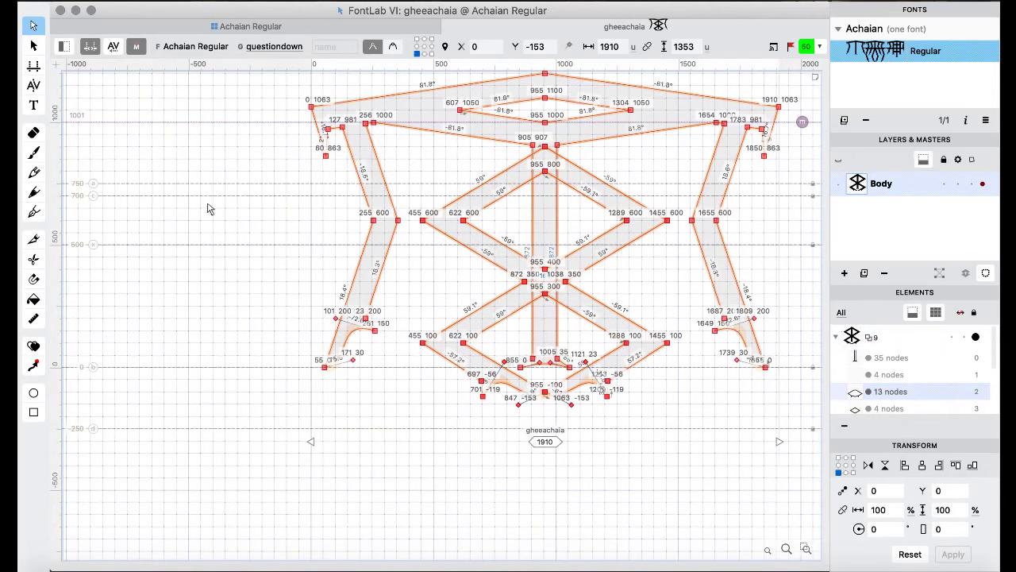
pyautogui.rightClick(190, 204)
pyautogui.moveTo(294, 98)
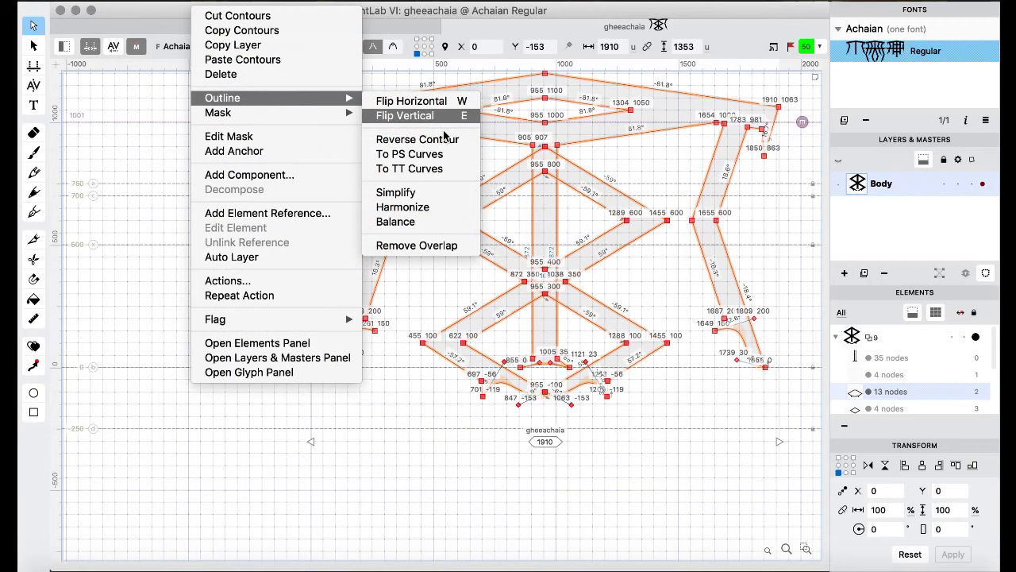
pyautogui.click(445, 246)
# - Go to the ghaachaia glyph and undo its edits back to the plain frame with central stem
pyautogui.press('super+Left')
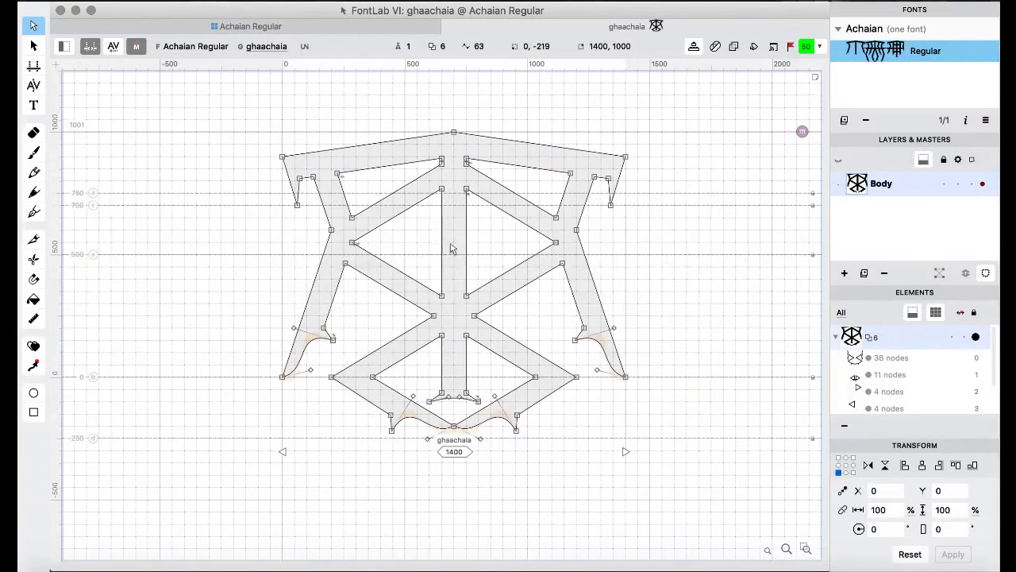
pyautogui.press('super+z')
pyautogui.press('super+z')
pyautogui.press('super+z')
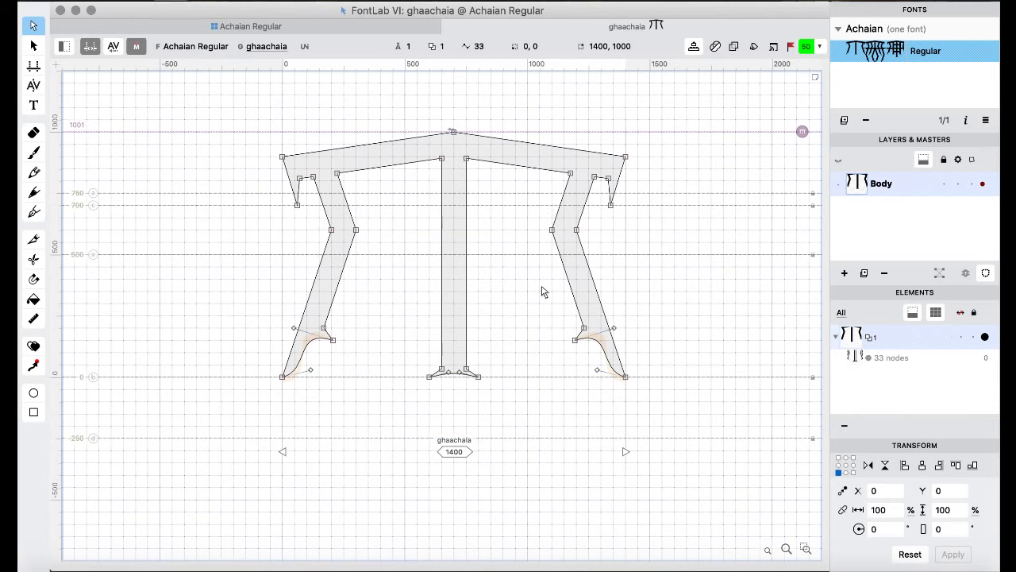
# - Paste the double diamond into the ghaachaia glyph and centre it on the stem at X 200, Y -153
pyautogui.press('super+v')
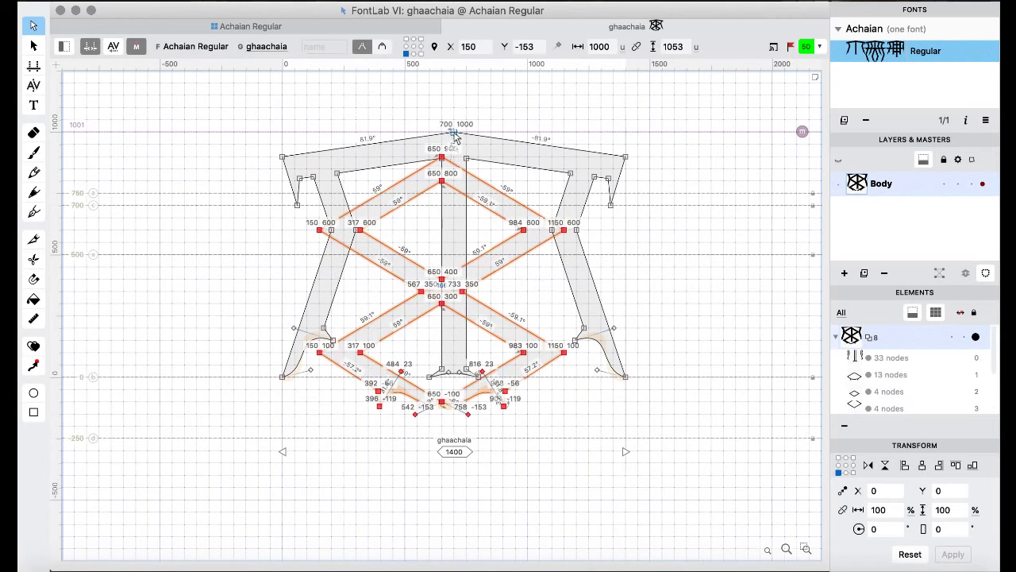
pyautogui.hotkey('shift', 'Right')
pyautogui.hotkey('shift', 'Right')
pyautogui.hotkey('shift', 'Right')
pyautogui.hotkey('shift', 'Right')
pyautogui.hotkey('shift', 'Right')
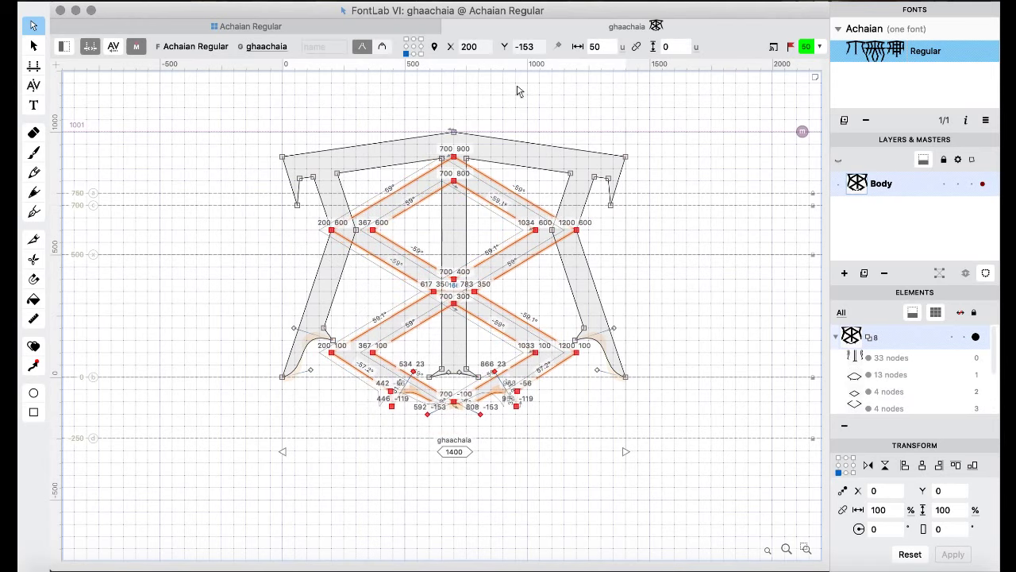
# - Select all contours of the ghaachaia glyph, merge them with Remove Overlap and preview the glyph
pyautogui.press('super+a')
pyautogui.click(203, 94)
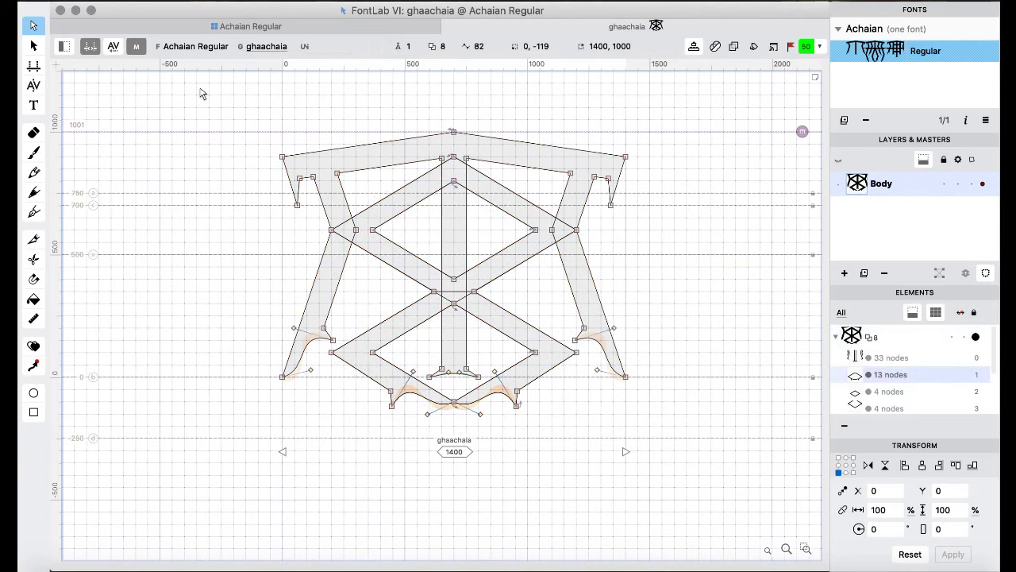
pyautogui.press('super+a')
pyautogui.rightClick(203, 94)
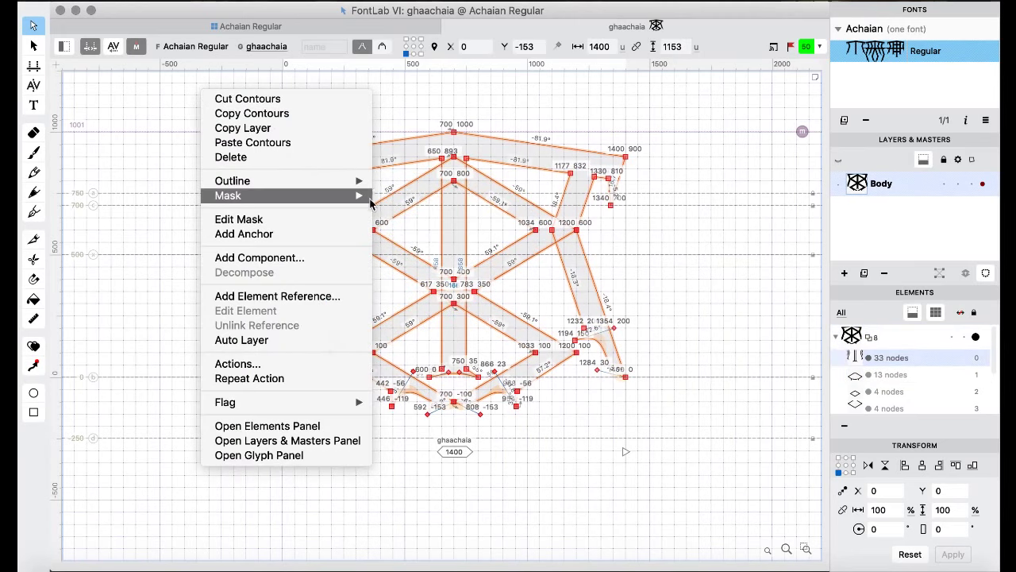
pyautogui.moveTo(318, 181)
pyautogui.click(420, 307)
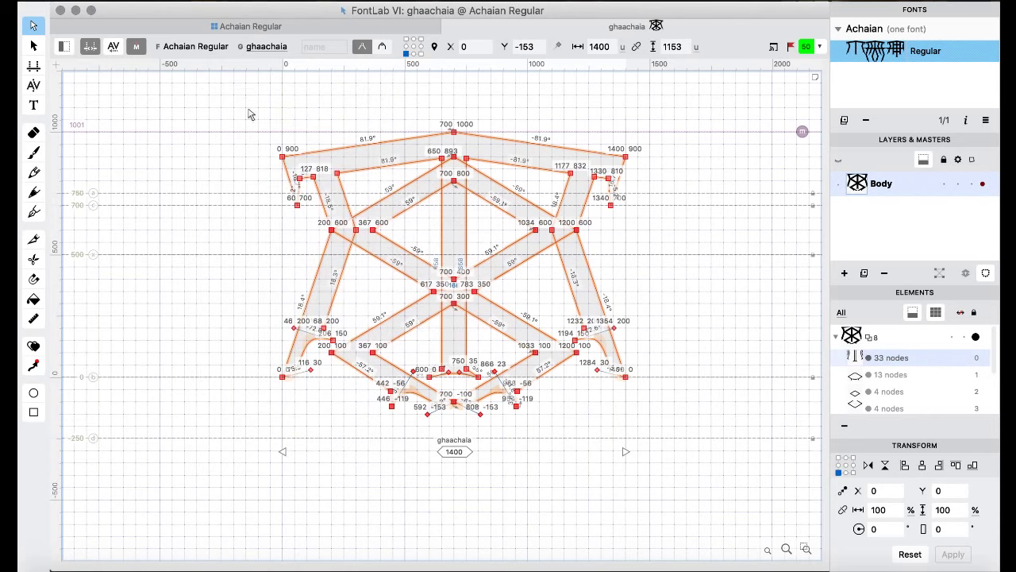
pyautogui.rightClick(211, 100)
pyautogui.moveTo(310, 185)
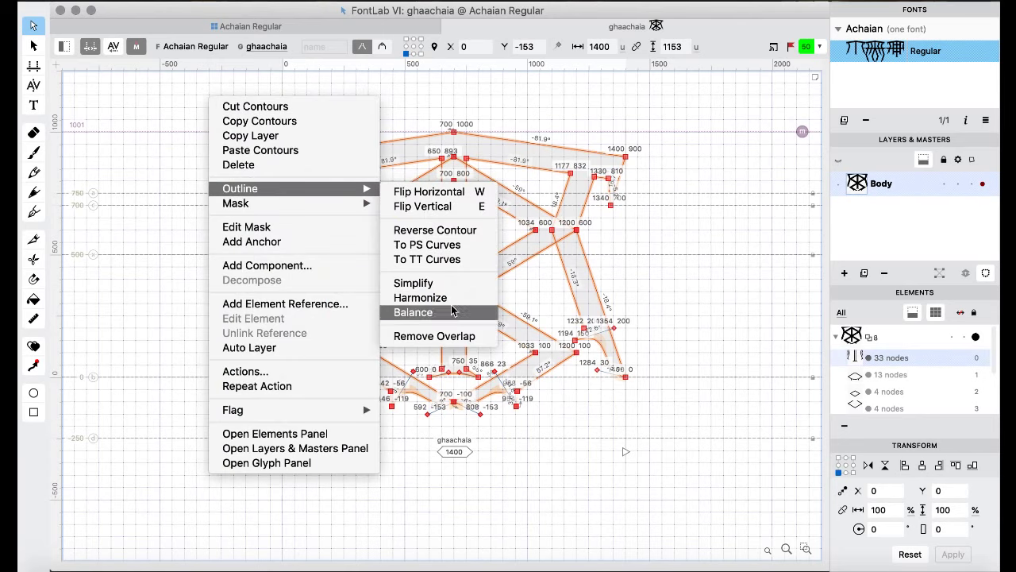
pyautogui.click(441, 335)
pyautogui.press('space')
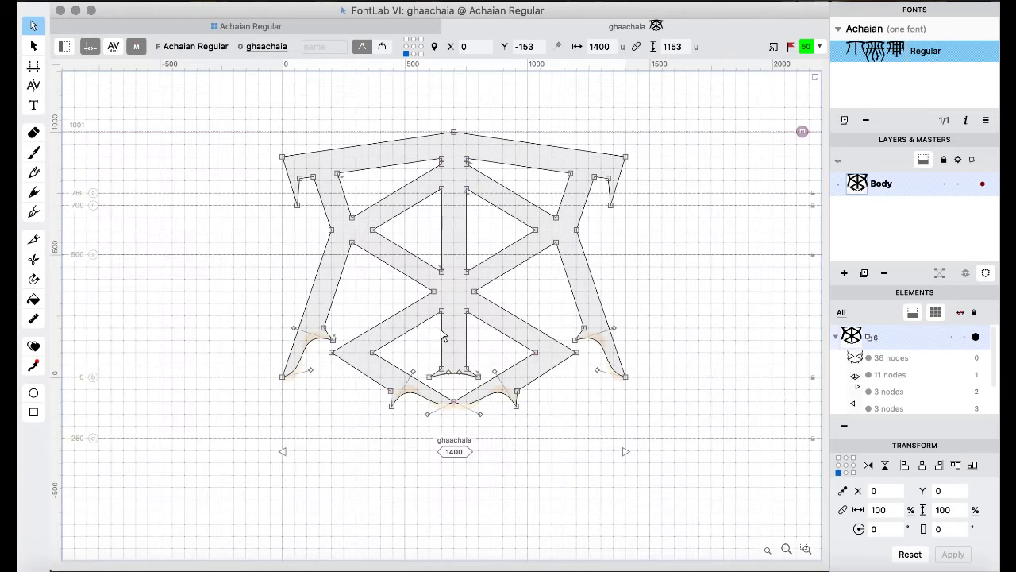
# - Go to the ghaaachaia glyph and undo its edits back to the plain double-roofed frame with central stem
pyautogui.press('super+z')
pyautogui.press('super+z')
pyautogui.press('super+z')
pyautogui.press('super+z')
pyautogui.press('super+z')
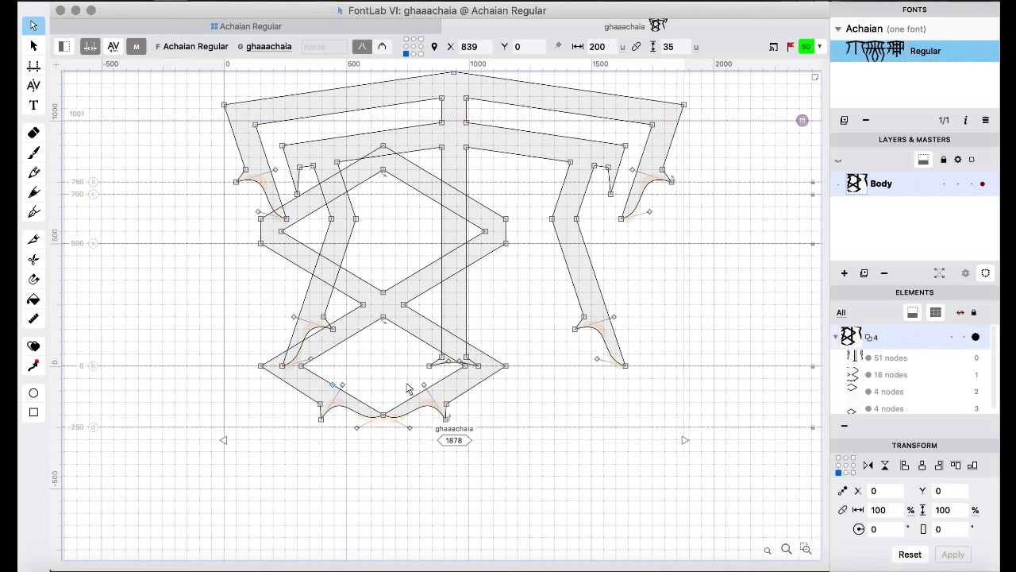
# - Place the new double diamond in ghaaachaia and centre it on the stem at X 439, Y -153
pyautogui.press('super+shift+z')
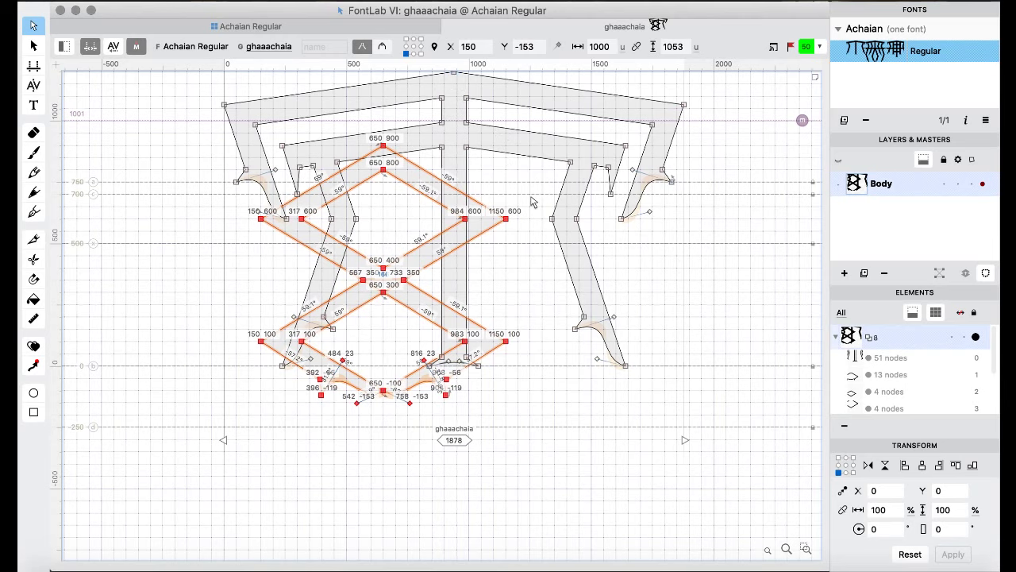
pyautogui.scroll(2, 458, 88)
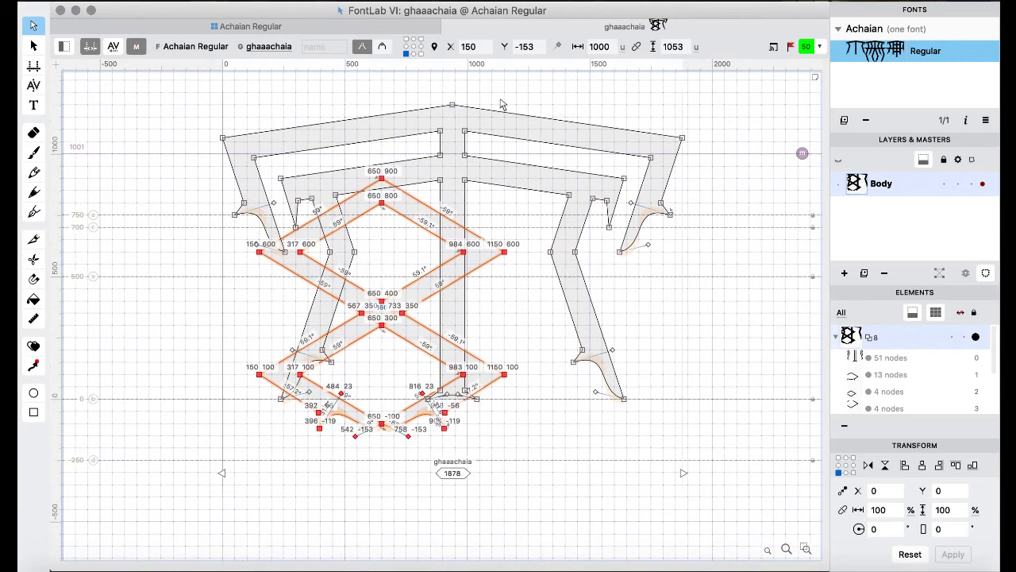
pyautogui.press('super+shift+Right')
pyautogui.press('super+shift+Right')
pyautogui.press('super+shift+Right')
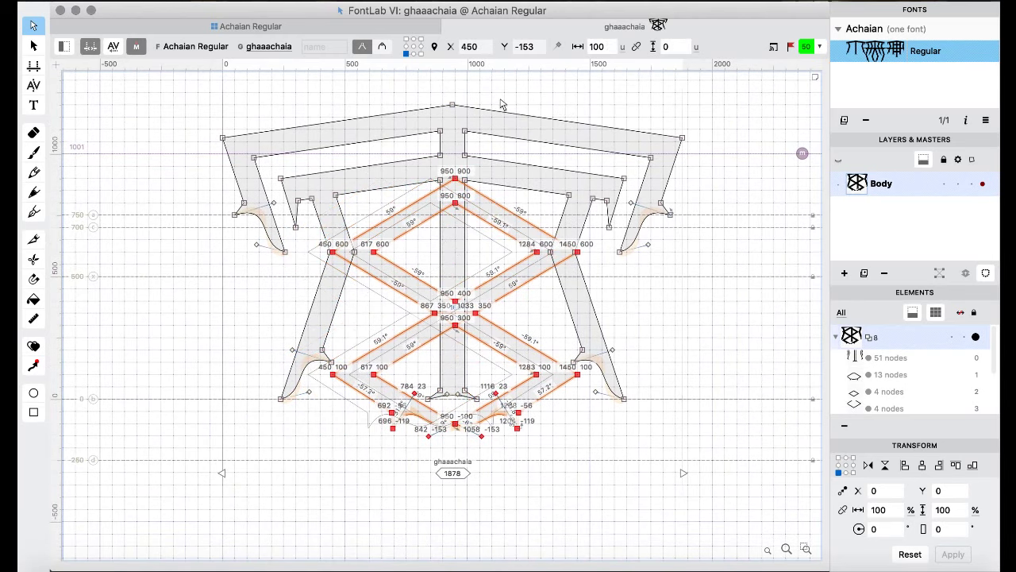
pyautogui.hotkey('shift', 'Left')
pyautogui.press('Left')
# - Select all contours of the ghaaachaia glyph, merge them with Remove Overlap and preview the glyph
pyautogui.press('super+a')
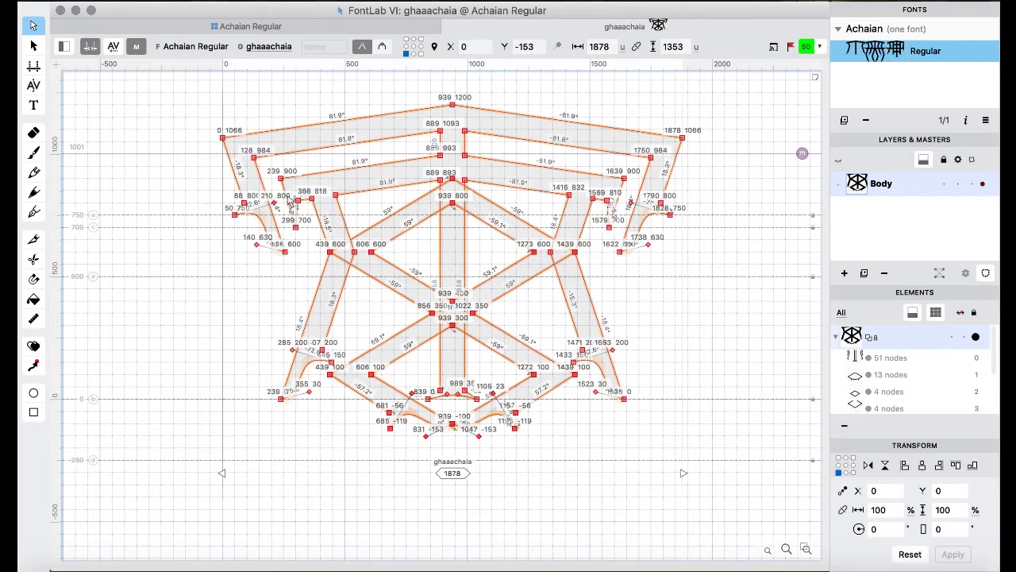
pyautogui.rightClick(164, 244)
pyautogui.moveTo(231, 98)
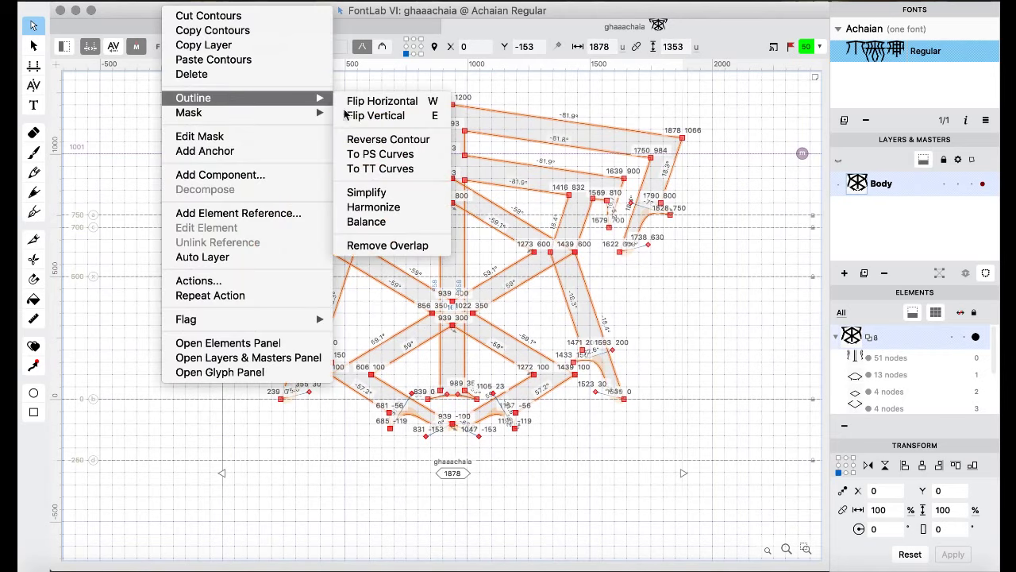
pyautogui.click(407, 245)
pyautogui.press('space')
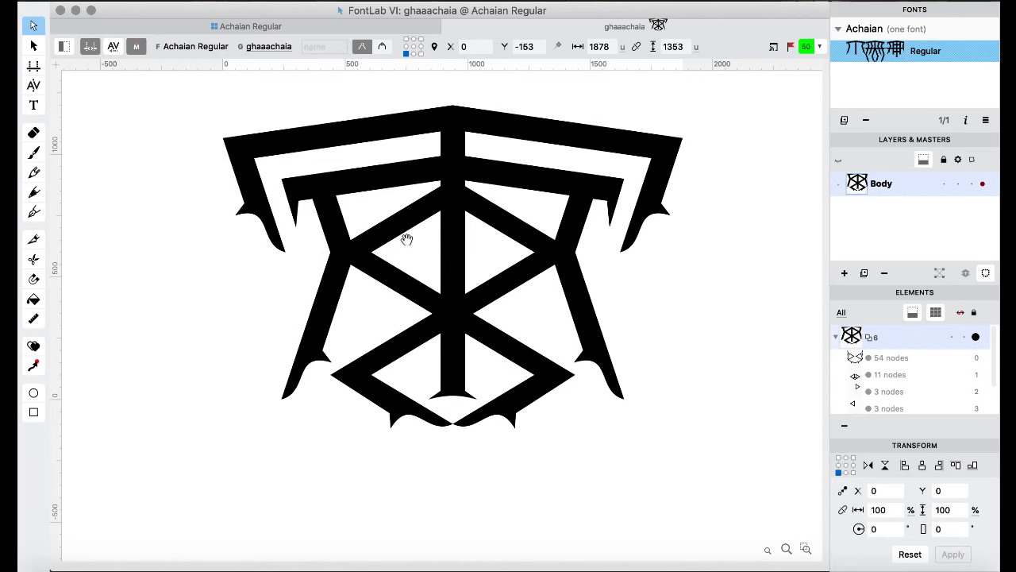
pyautogui.press('space')
# - Go to the gheachaia glyph and paste the double diamond into it
pyautogui.press('super+bracketright')
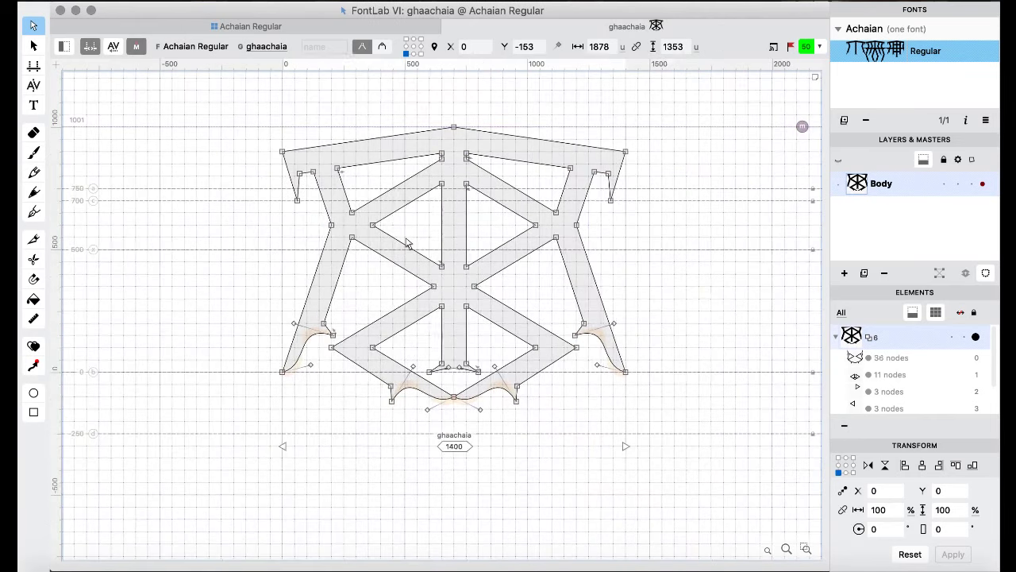
pyautogui.press('super+bracketright')
pyautogui.press('super+bracketright')
pyautogui.press('super+bracketright')
pyautogui.press('super+bracketleft')
pyautogui.press('super+v')
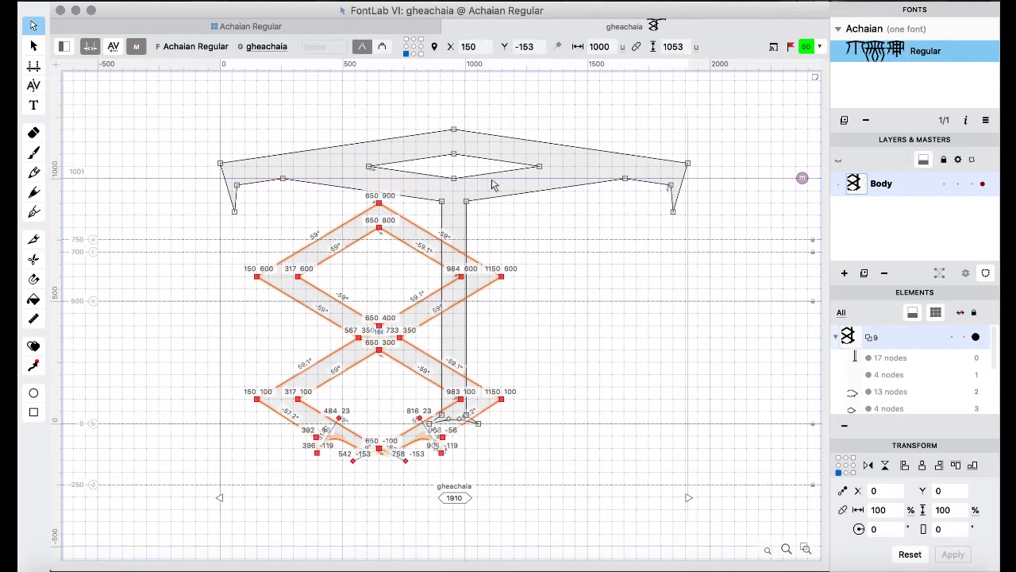
# - Shift the pasted double diamond in gheachaia to X 455, Y -153 so it is centred on the stem
pyautogui.press('super+shift+Right')
pyautogui.press('super+shift+Right')
pyautogui.press('super+shift+Right')
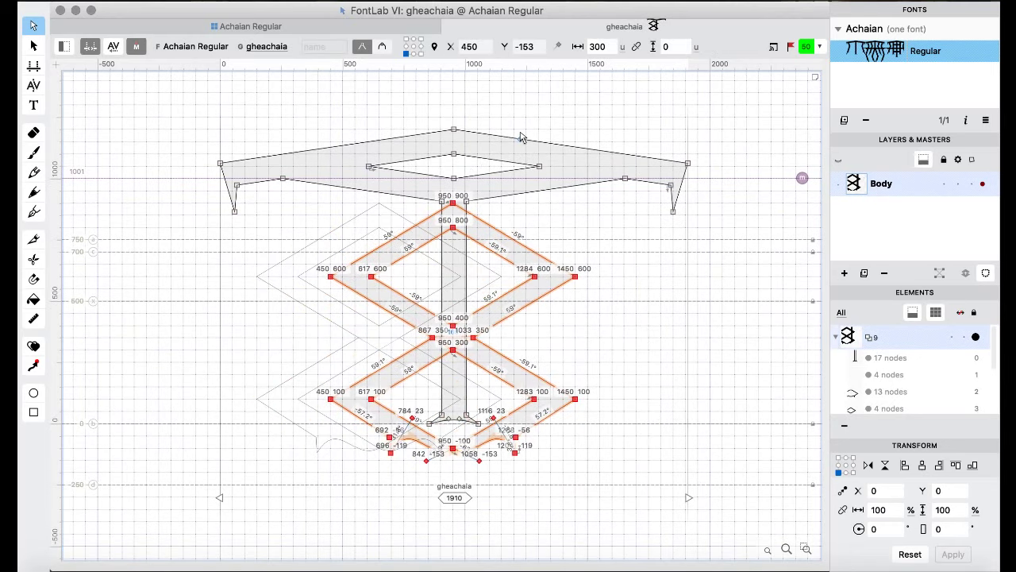
pyautogui.press('Right')
pyautogui.press('Right')
pyautogui.press('Right')
pyautogui.press('Right')
pyautogui.press('Right')
# - Select all contours of the gheachaia glyph and merge them with Remove Overlap
pyautogui.press('super+a')
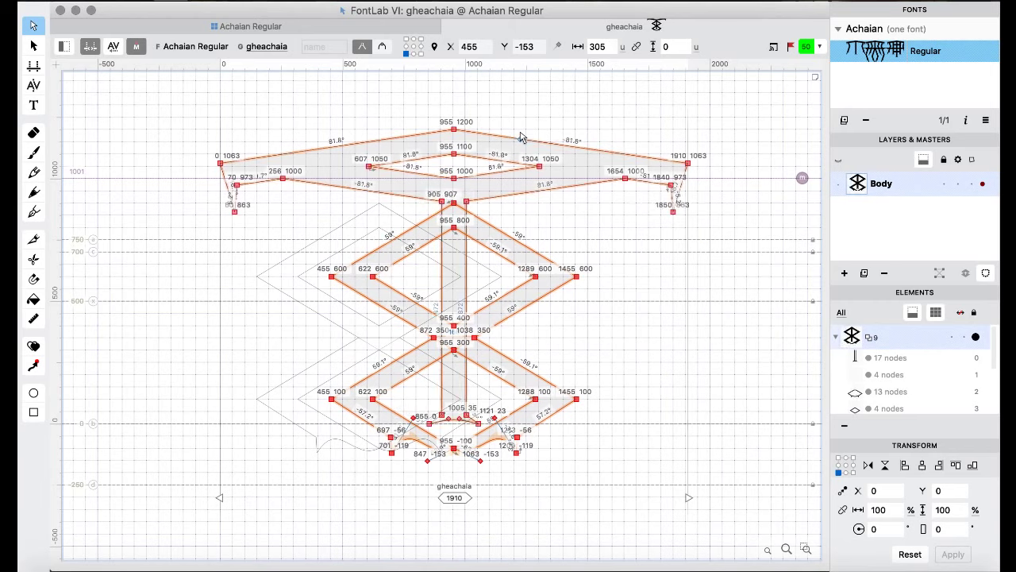
pyautogui.rightClick(244, 278)
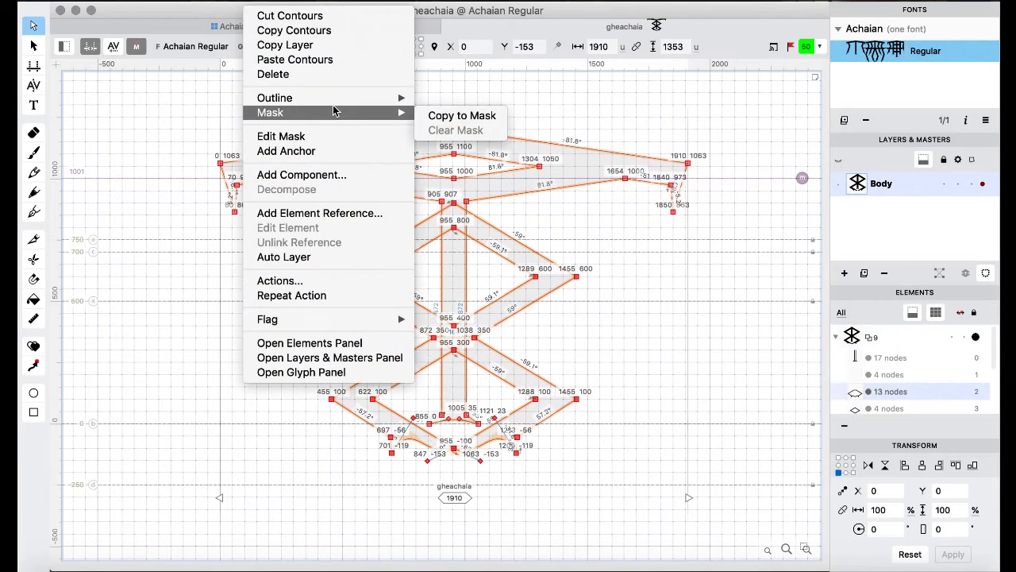
pyautogui.moveTo(381, 96)
pyautogui.click(466, 246)
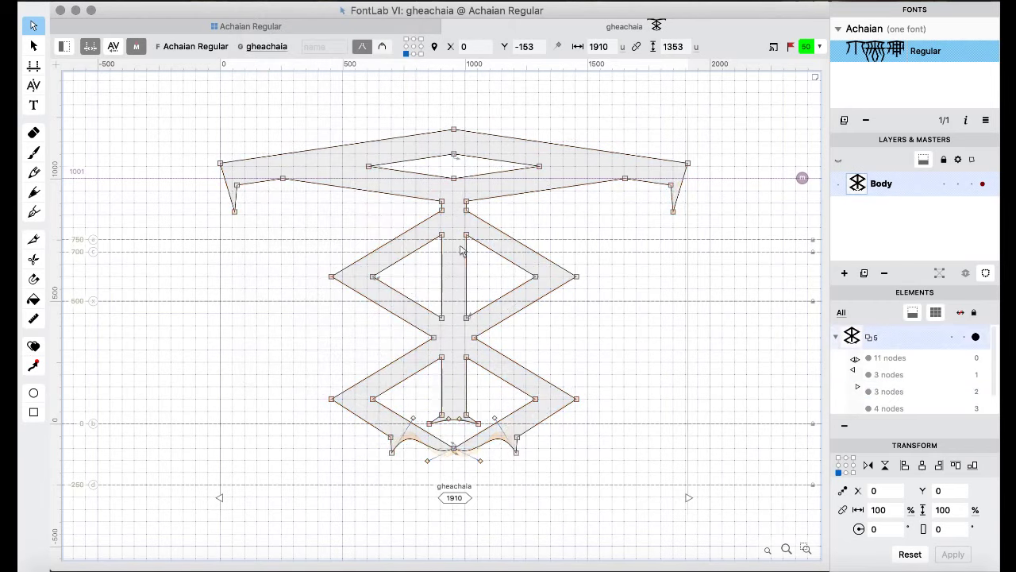
# - Go to the ghiiachaia glyph, paste the double diamond and centre it on the stem at X 227, Y -153
pyautogui.press('super+bracketright')
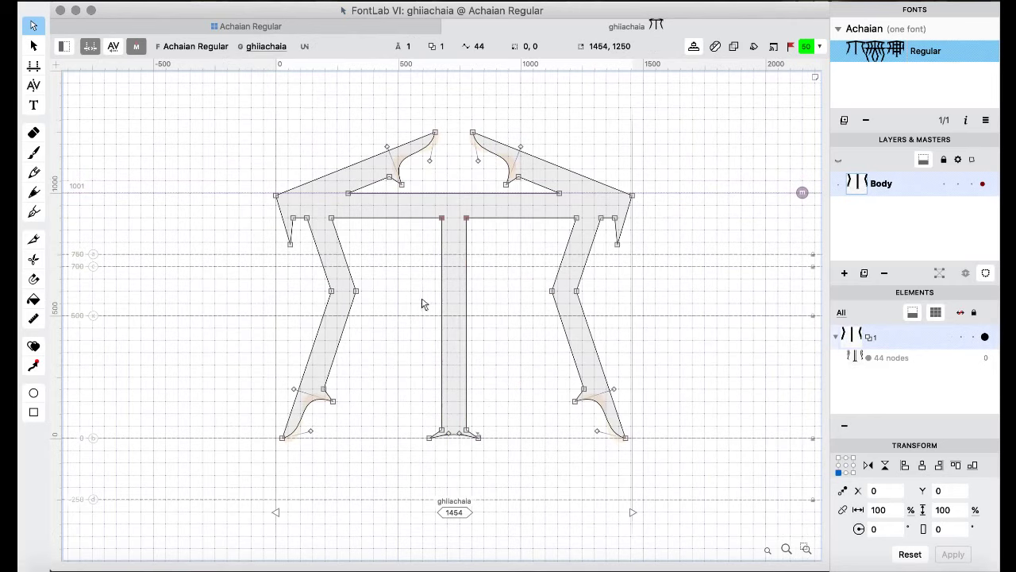
pyautogui.press('super+v')
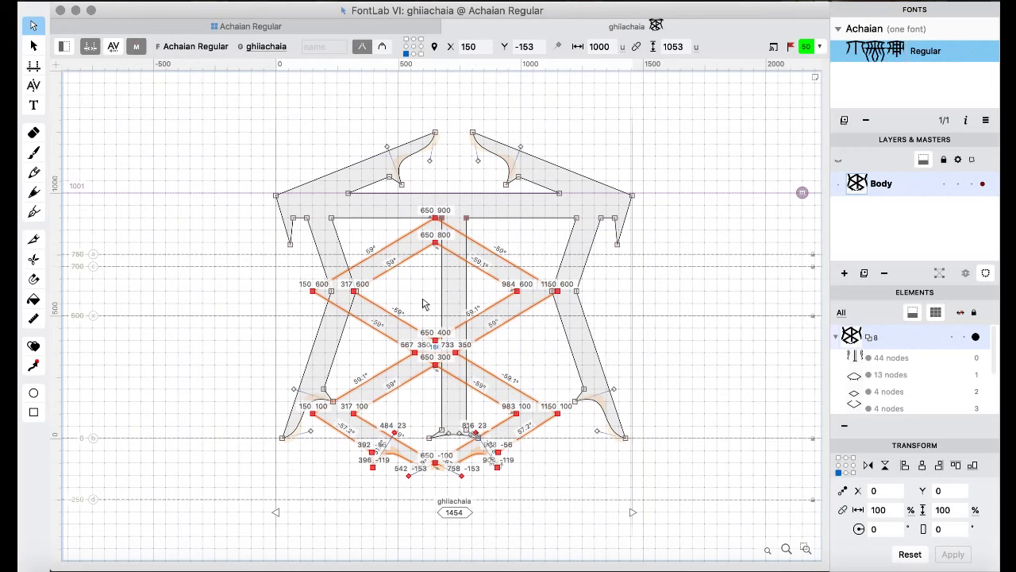
pyautogui.press('super+shift+Right')
pyautogui.hotkey('shift', 'Left')
pyautogui.hotkey('shift', 'Left')
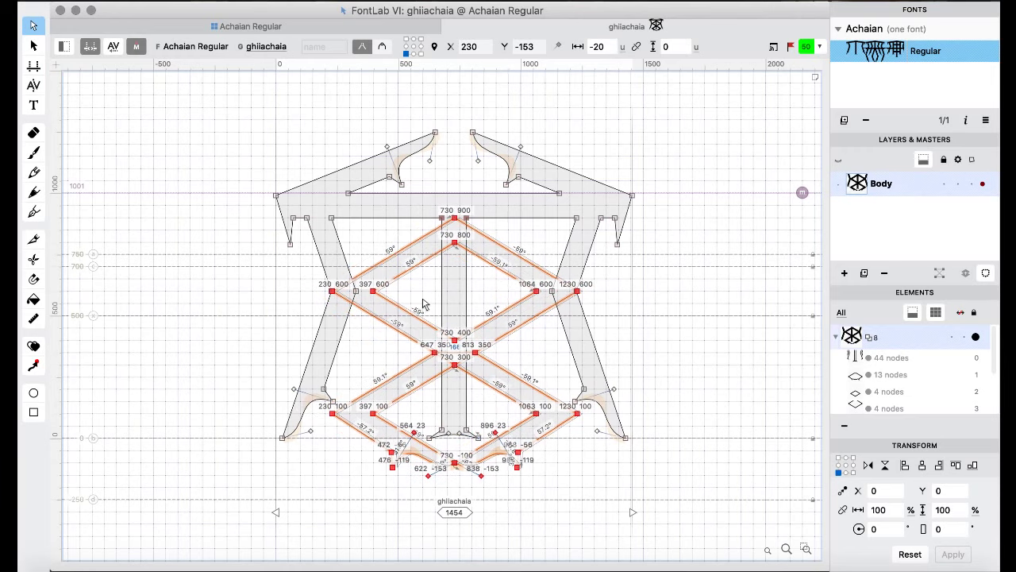
pyautogui.press('Left')
pyautogui.press('Left')
pyautogui.press('Left')
# - Select all contours of the ghiiachaia glyph and merge them with Remove Overlap
pyautogui.press('super+a')
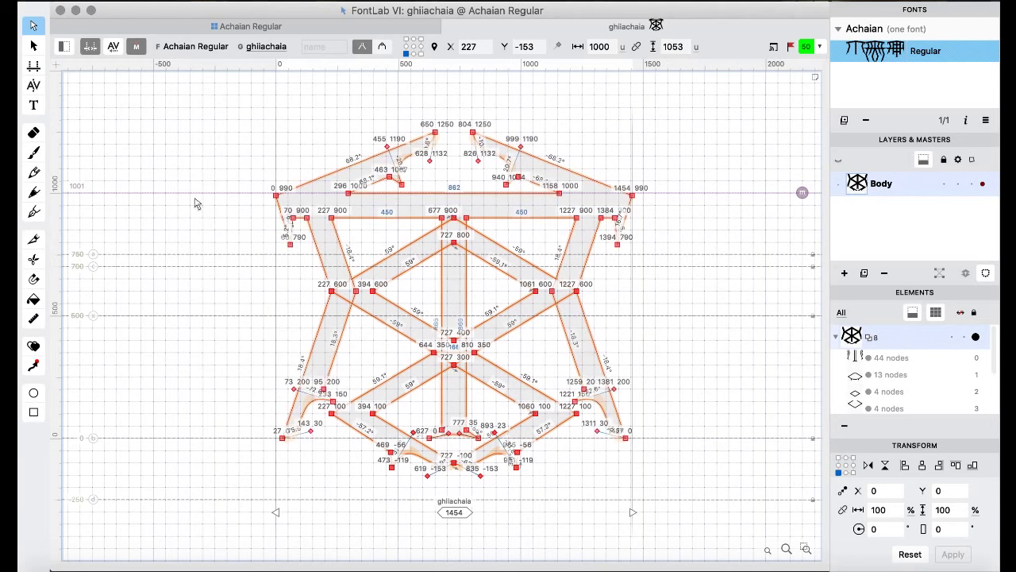
pyautogui.rightClick(158, 153)
pyautogui.moveTo(236, 243)
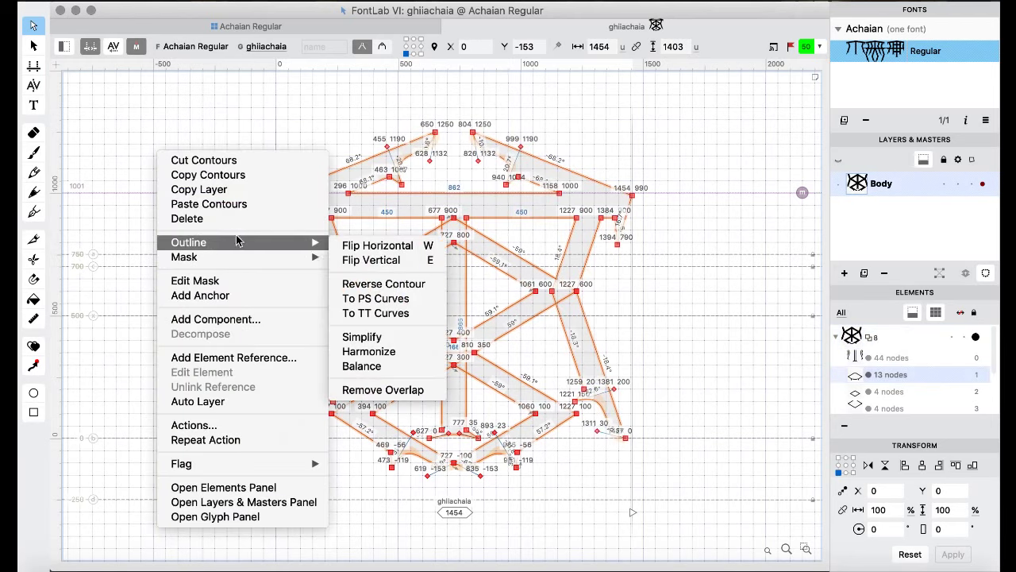
pyautogui.click(412, 389)
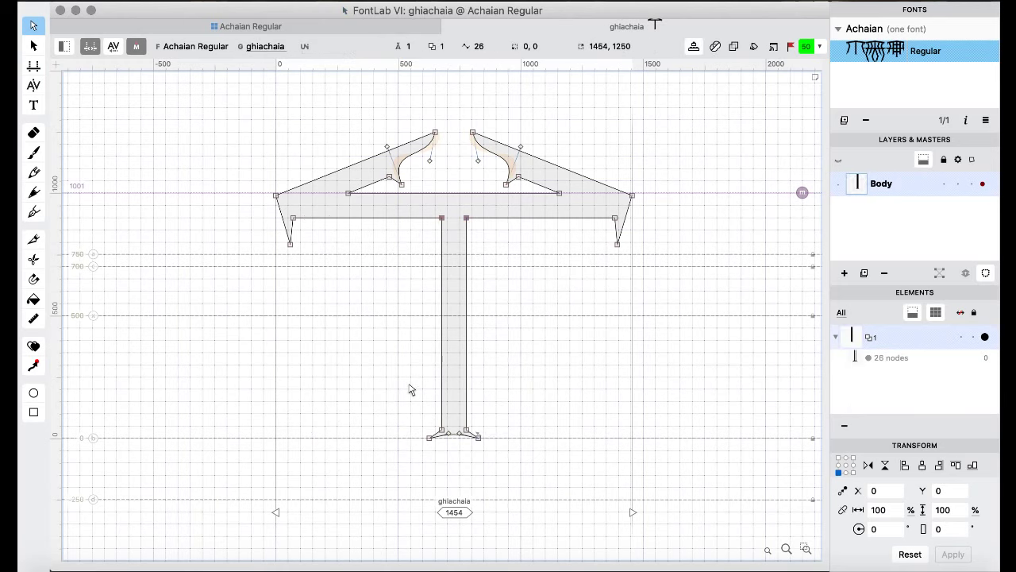
# - Place the double diamond in the ghiachaia glyph and centre it on the stem at X 229 minus 2 units, X 227, Y -153
pyautogui.press('super+z')
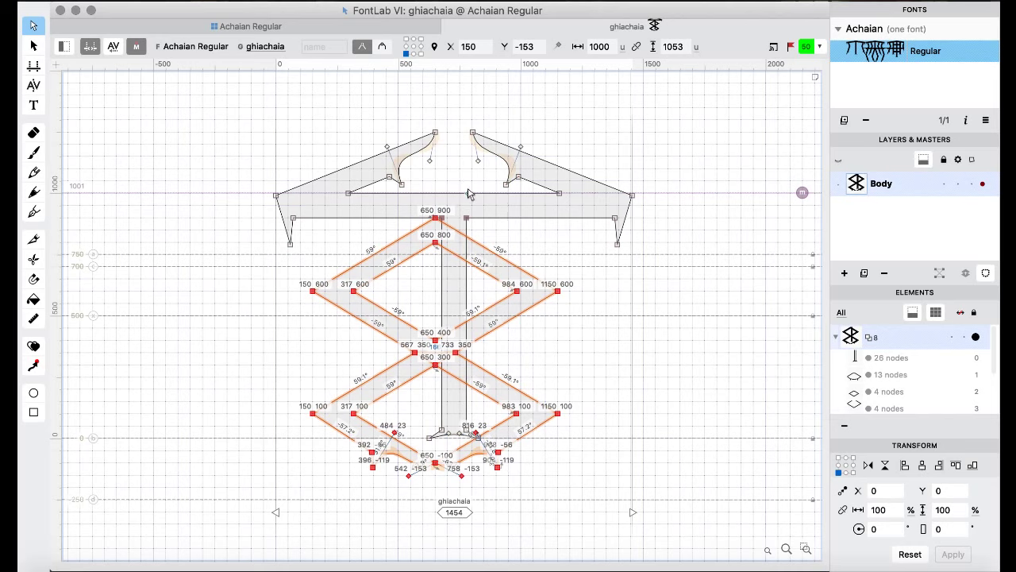
pyautogui.hotkey('shift', 'Left')
pyautogui.hotkey('shift', 'Left')
pyautogui.press('Left')
pyautogui.press('Left')
pyautogui.press('Left')
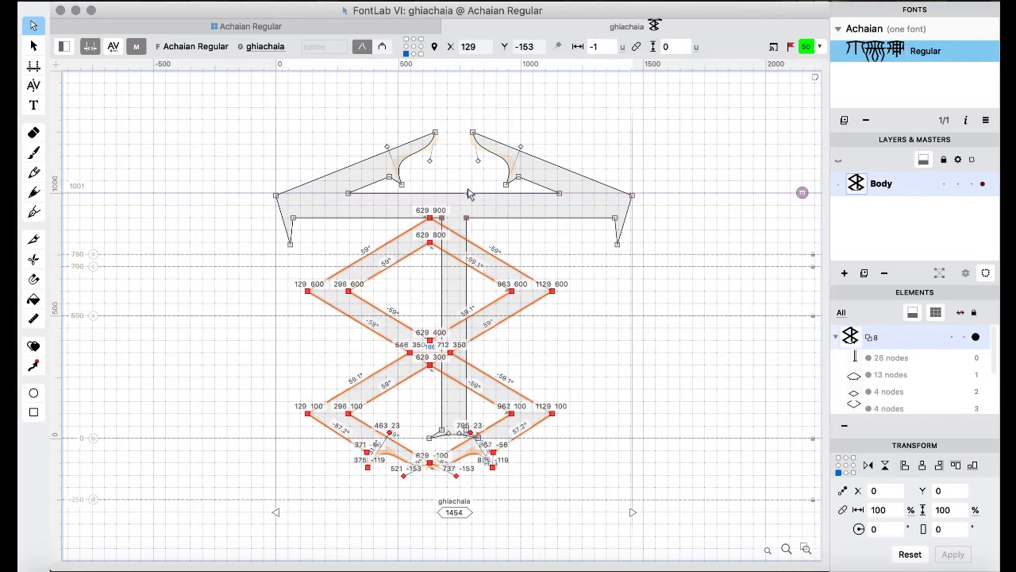
pyautogui.press('super+shift+Right')
# - Select all contours of the ghiachaia glyph and merge them with Remove Overlap
pyautogui.press('super+a')
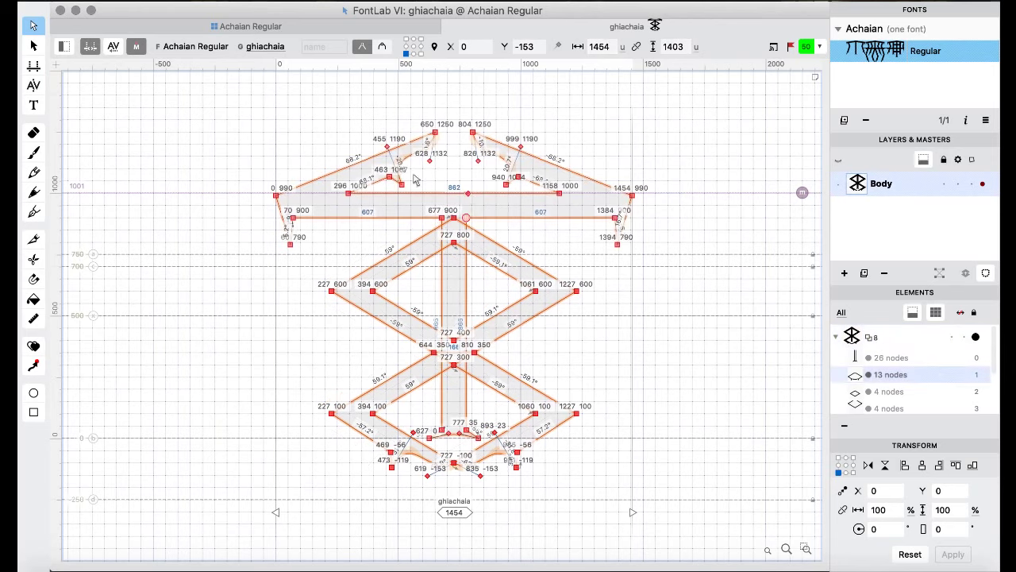
pyautogui.rightClick(215, 127)
pyautogui.moveTo(277, 216)
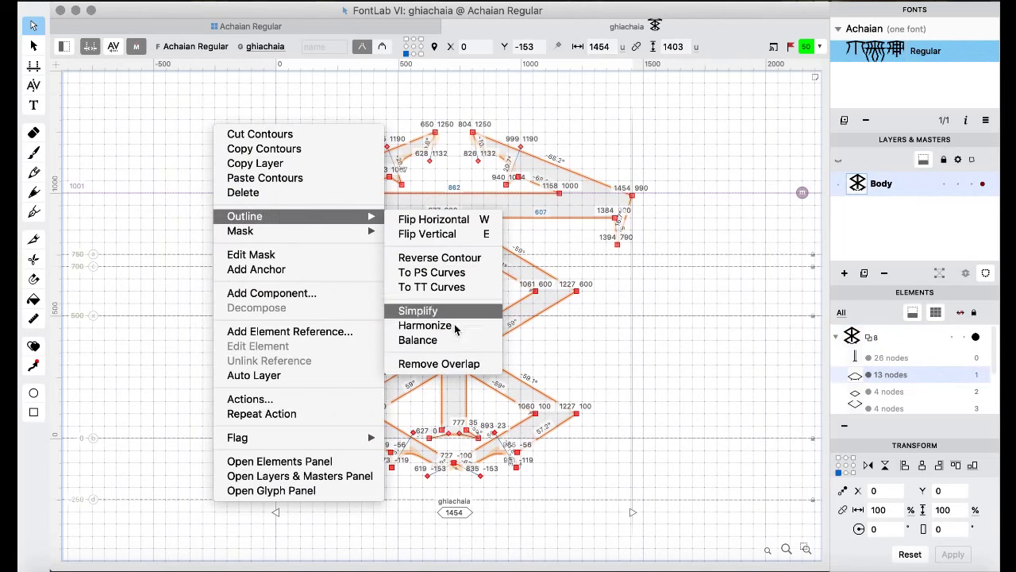
pyautogui.click(450, 364)
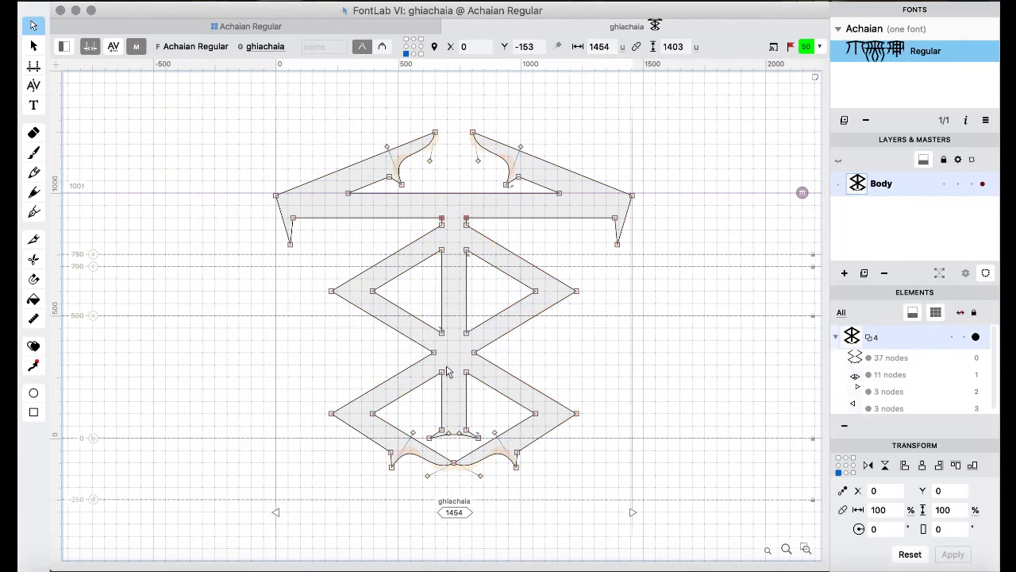
# - Go to the ghooachaia glyph, paste the double diamond and centre it on the stem at X 266, Y -153
pyautogui.press('super+bracketright')
pyautogui.press('super+v')
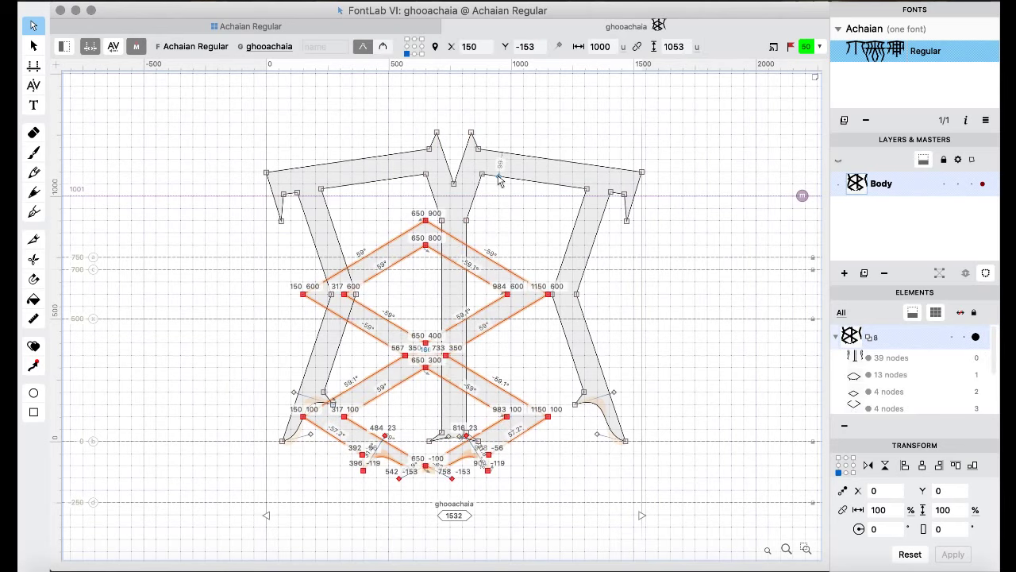
pyautogui.press('super+Right')
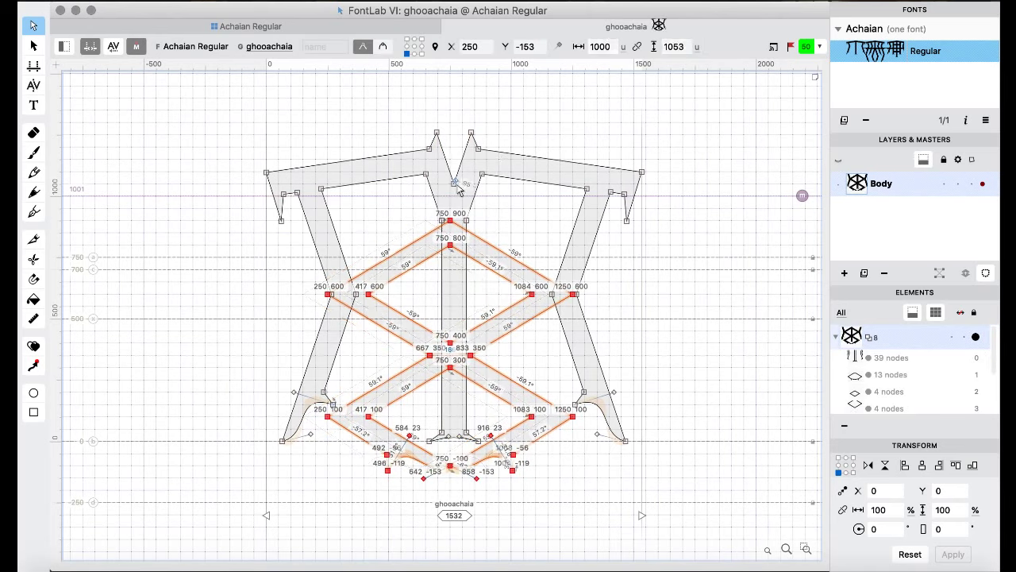
pyautogui.hotkey('shift', 'Right')
pyautogui.press('Right')
pyautogui.press('Right')
pyautogui.press('Right')
pyautogui.press('Right')
pyautogui.press('Right')
pyautogui.press('Right')
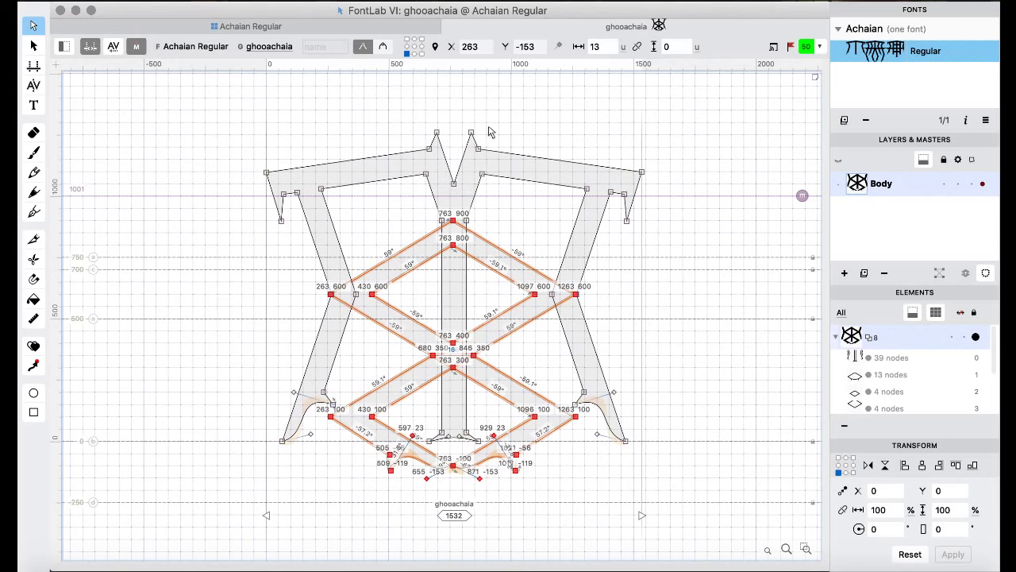
# - Select all contours of the ghooachaia glyph and merge them with Remove Overlap
pyautogui.press('super+a')
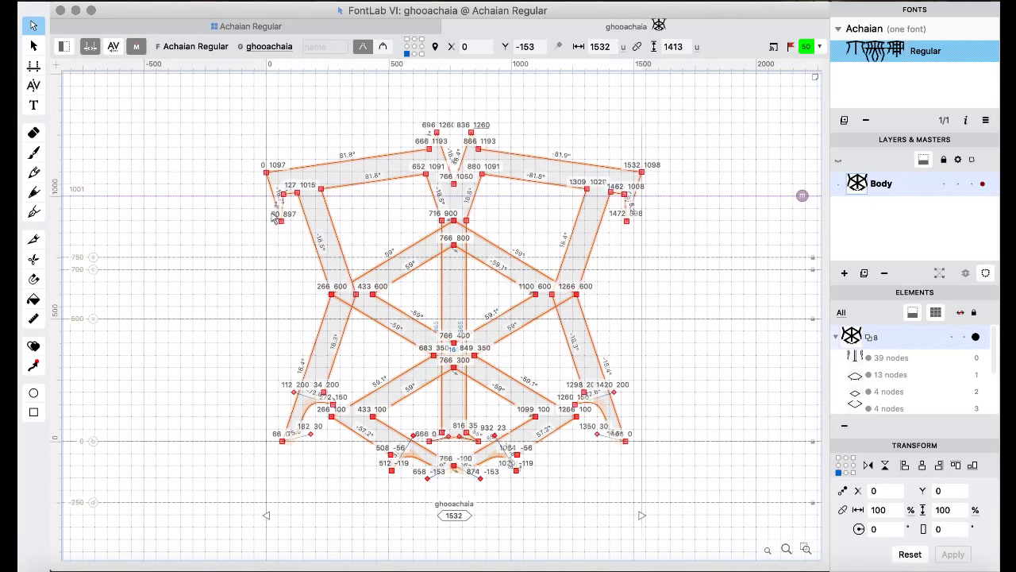
pyautogui.rightClick(204, 221)
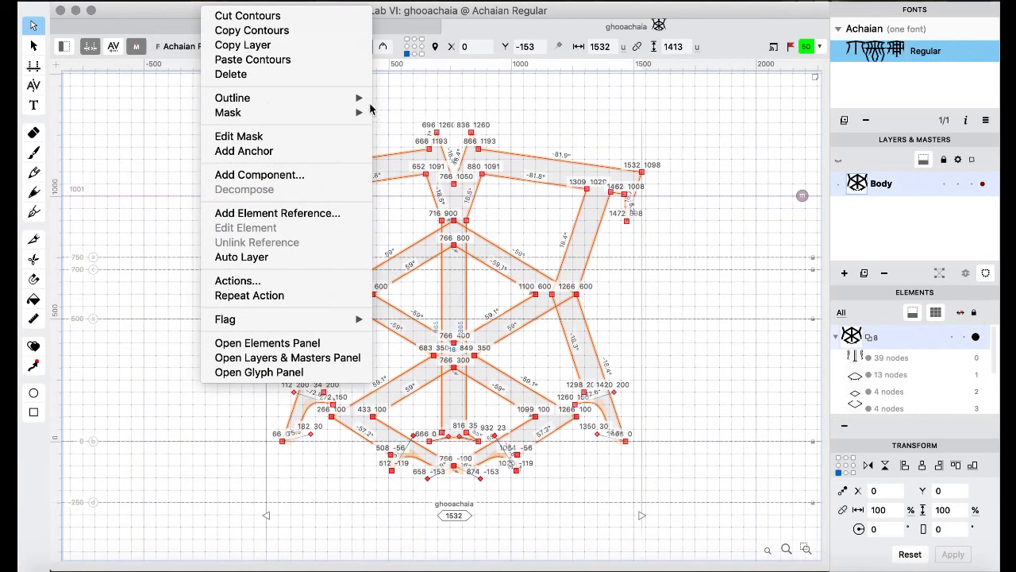
pyautogui.moveTo(370, 99)
pyautogui.click(409, 246)
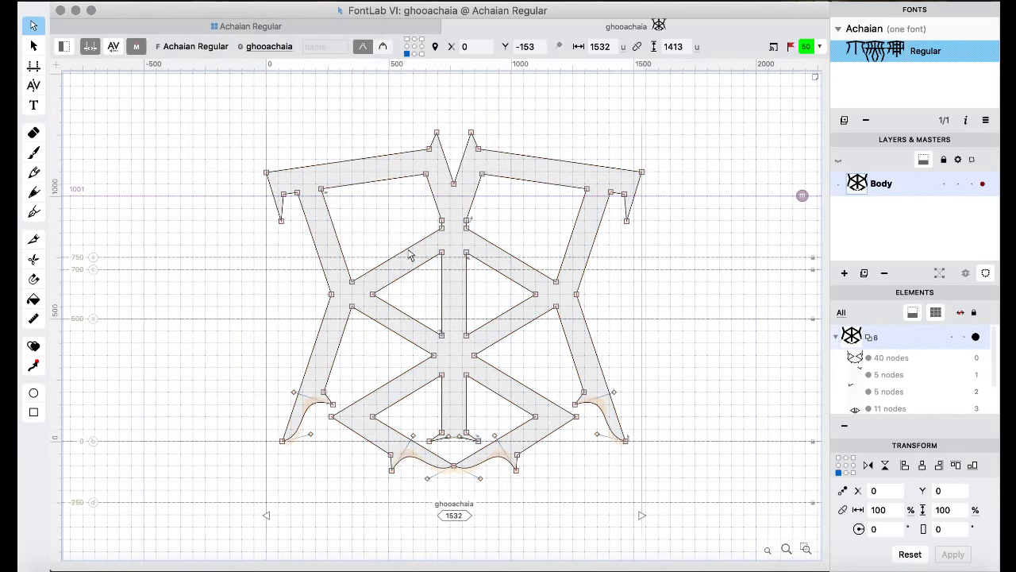
# - Go to the ghoachaia glyph, paste the double diamond and centre it on the stem at X 266, Y -153
pyautogui.press('super+bracketleft')
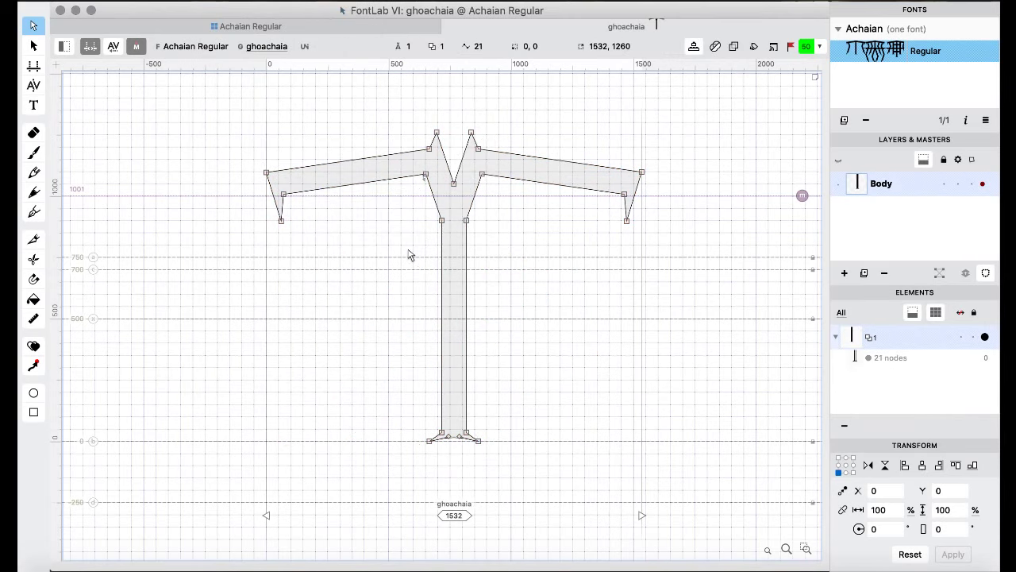
pyautogui.press('super+v')
pyautogui.press('super+Right')
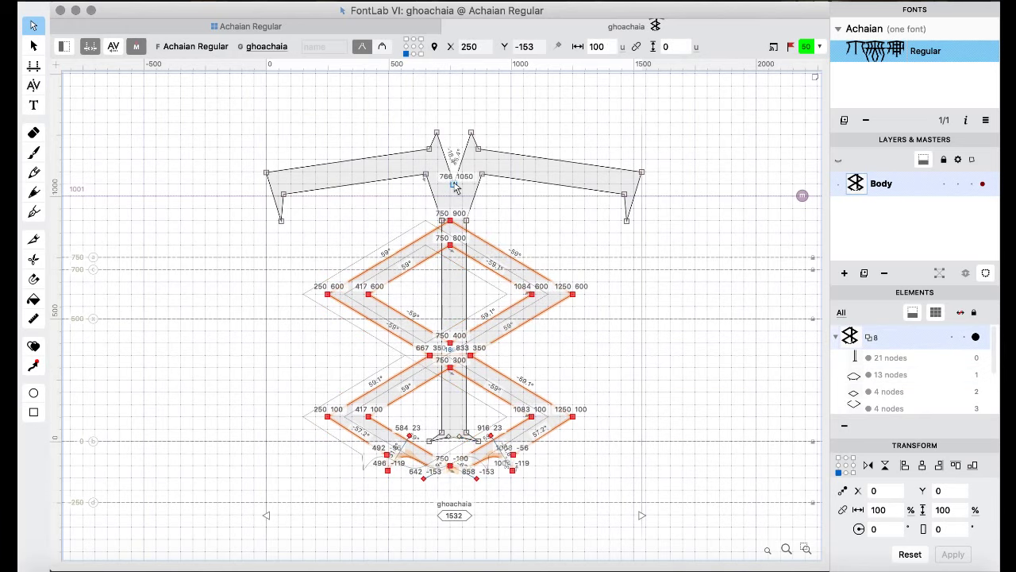
pyautogui.hotkey('shift', 'Right')
pyautogui.press('Right')
pyautogui.press('Right')
pyautogui.press('Right')
pyautogui.press('Right')
pyautogui.press('Right')
pyautogui.press('Right')
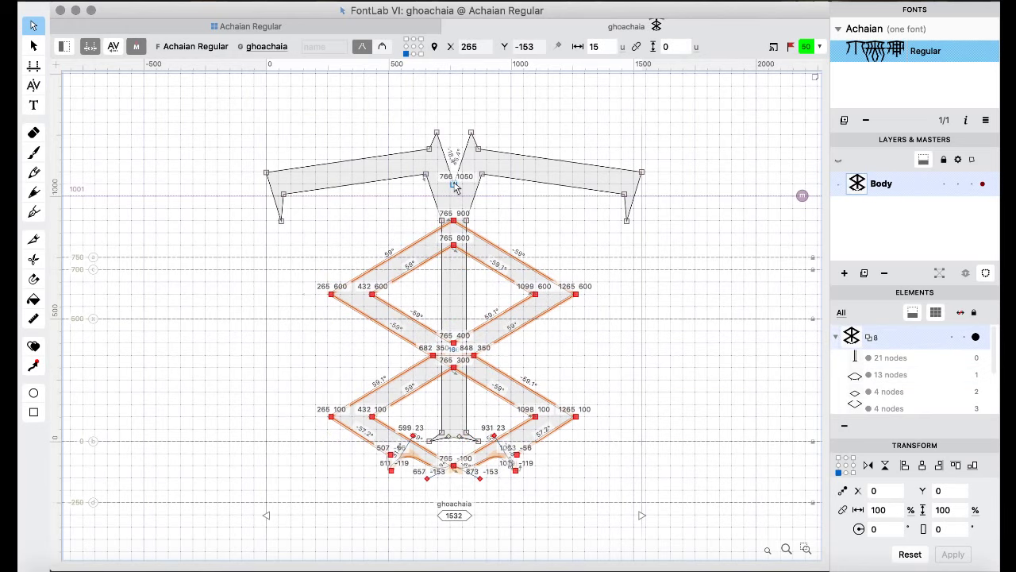
# - Select all contours of the ghoachaia glyph and merge them with Remove Overlap
pyautogui.press('super+a')
pyautogui.rightClick(189, 126)
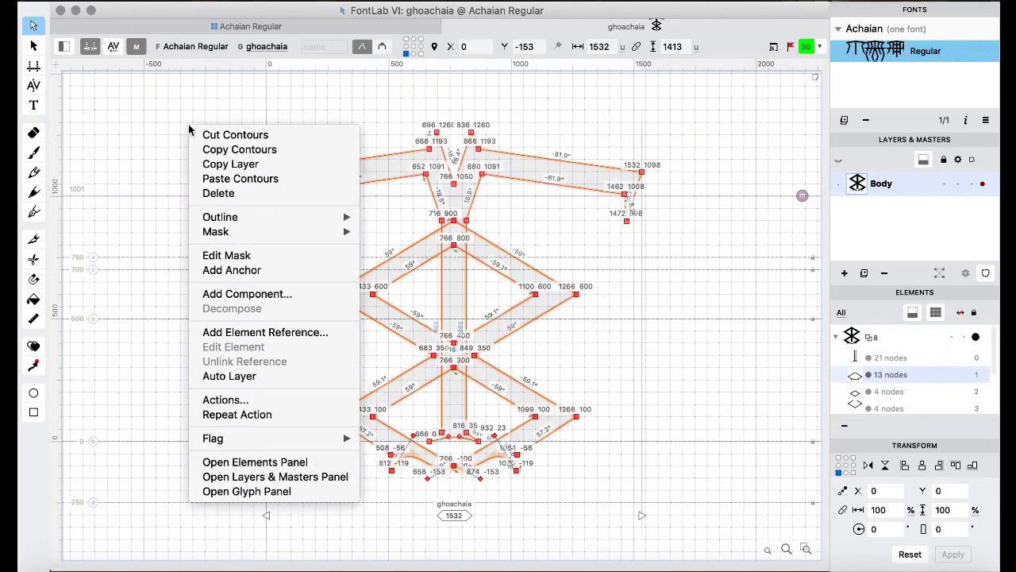
pyautogui.moveTo(241, 216)
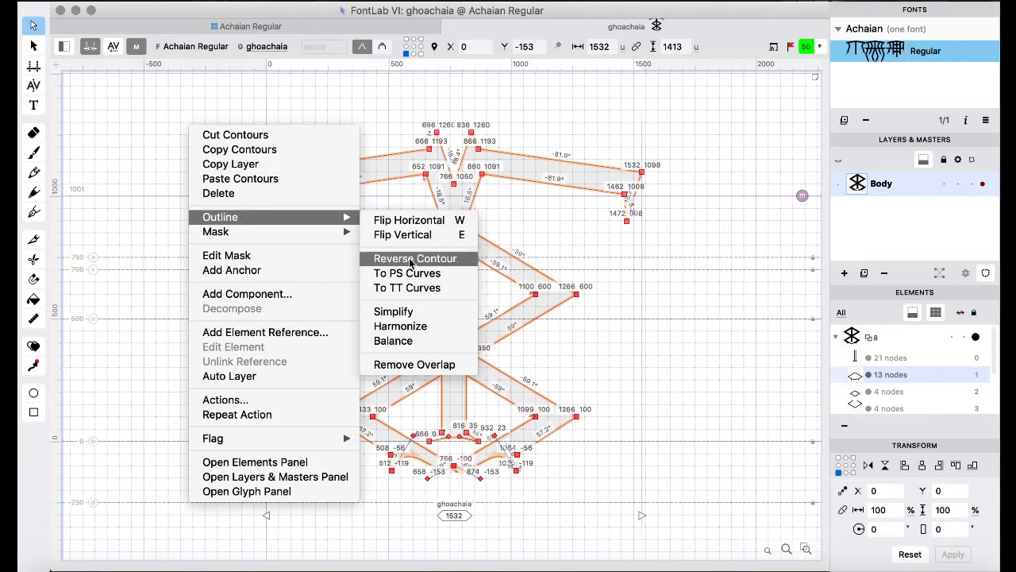
pyautogui.click(419, 364)
# - Go to the ghuuachaia glyph, paste the double diamond and centre it on the stem at X 423, Y -153
pyautogui.press(']')
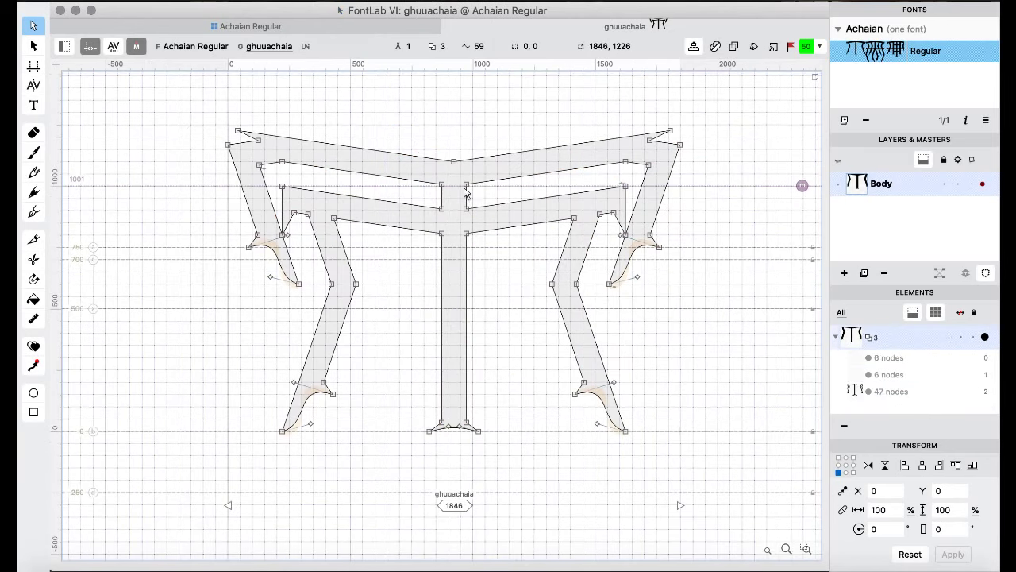
pyautogui.press('super+v')
pyautogui.press('super+shift+Right')
pyautogui.press('super+shift+Right')
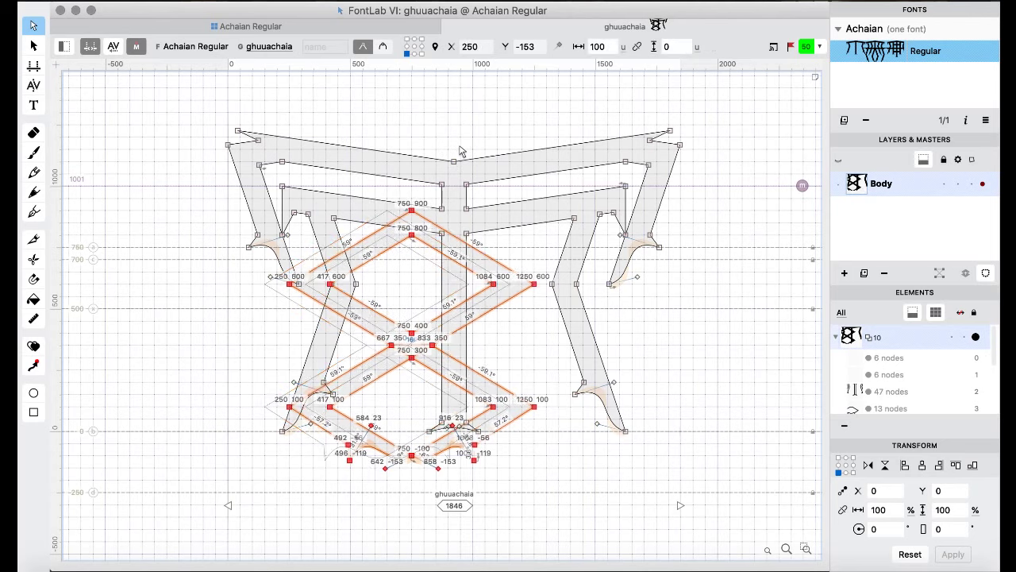
pyautogui.press('super+shift+Right')
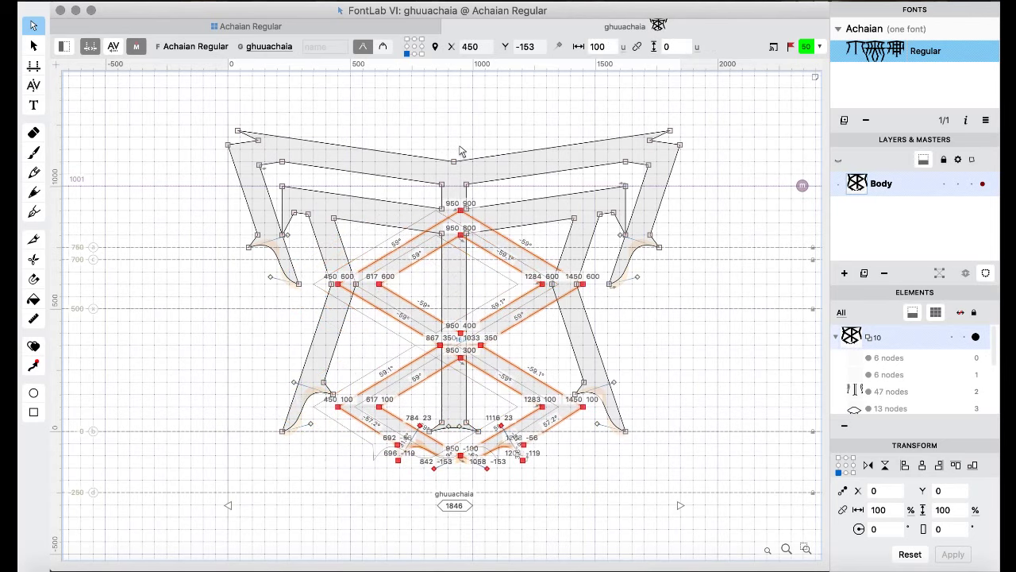
pyautogui.hotkey('shift', 'Left')
pyautogui.hotkey('shift', 'Left')
pyautogui.hotkey('shift', 'Left')
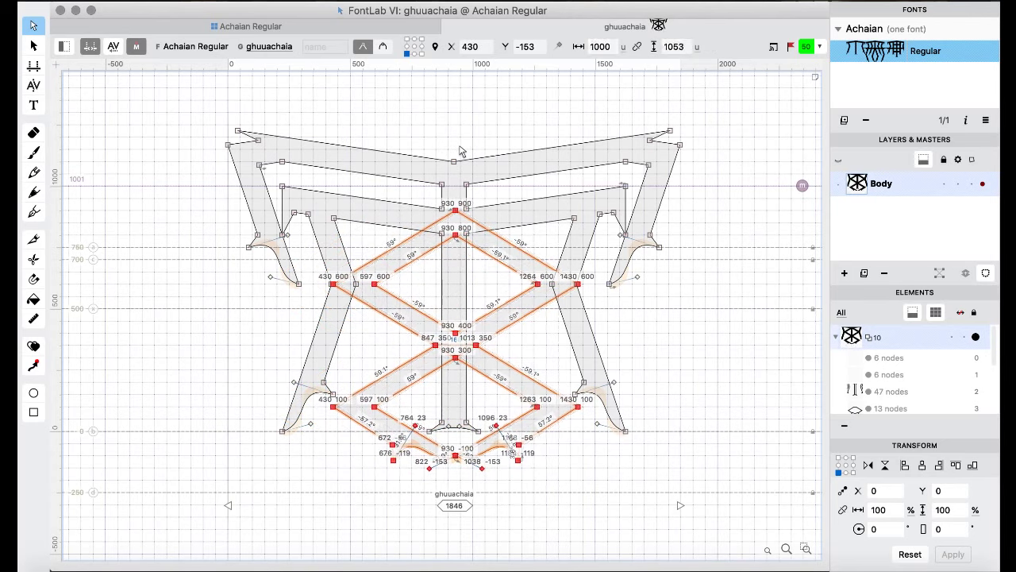
pyautogui.press('Right')
pyautogui.press('Right')
pyautogui.press('Right')
# - Select all contours of the ghuuachaia glyph and merge them with Remove Overlap
pyautogui.press('super+a')
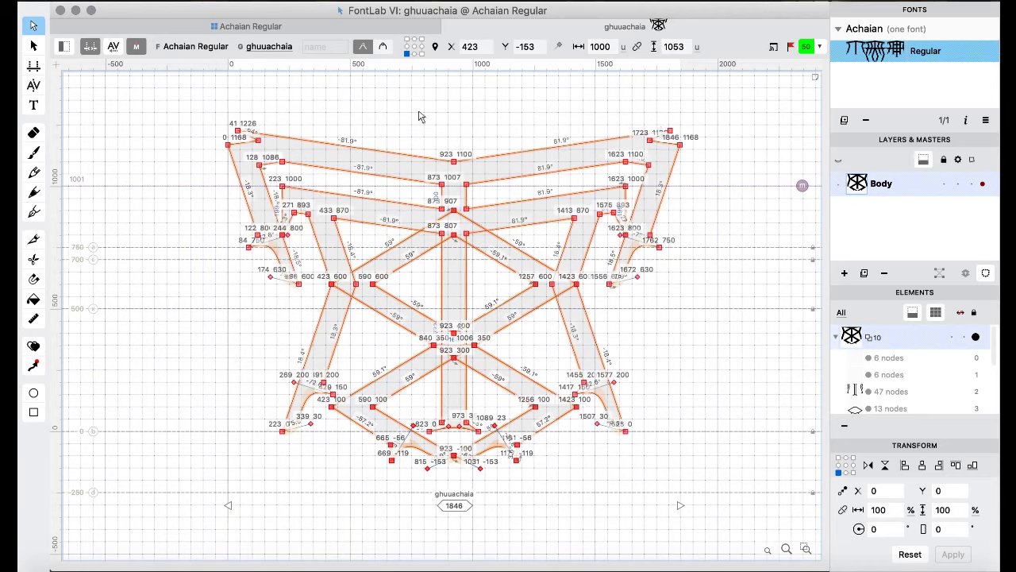
pyautogui.rightClick(388, 93)
pyautogui.moveTo(485, 196)
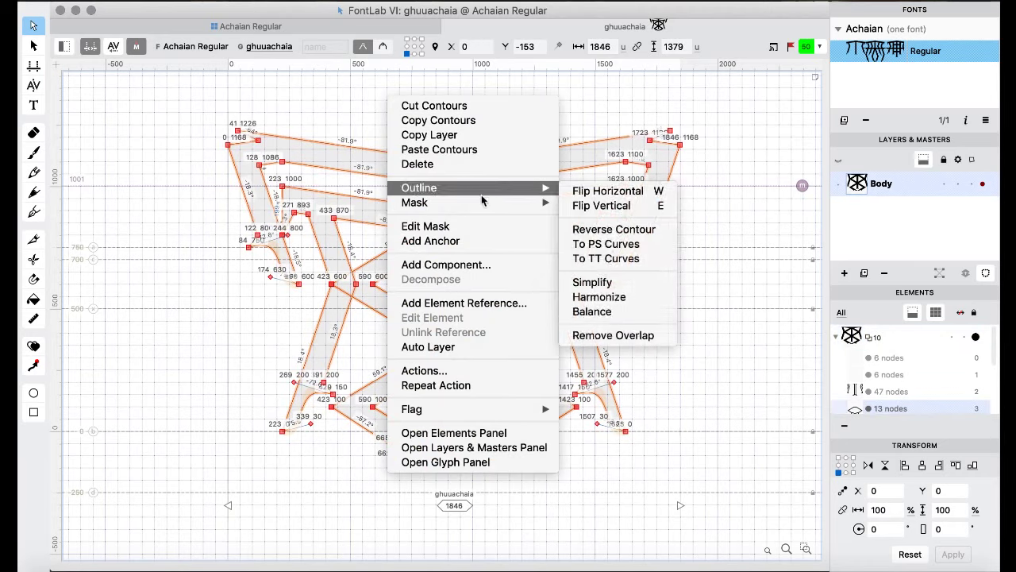
pyautogui.click(613, 334)
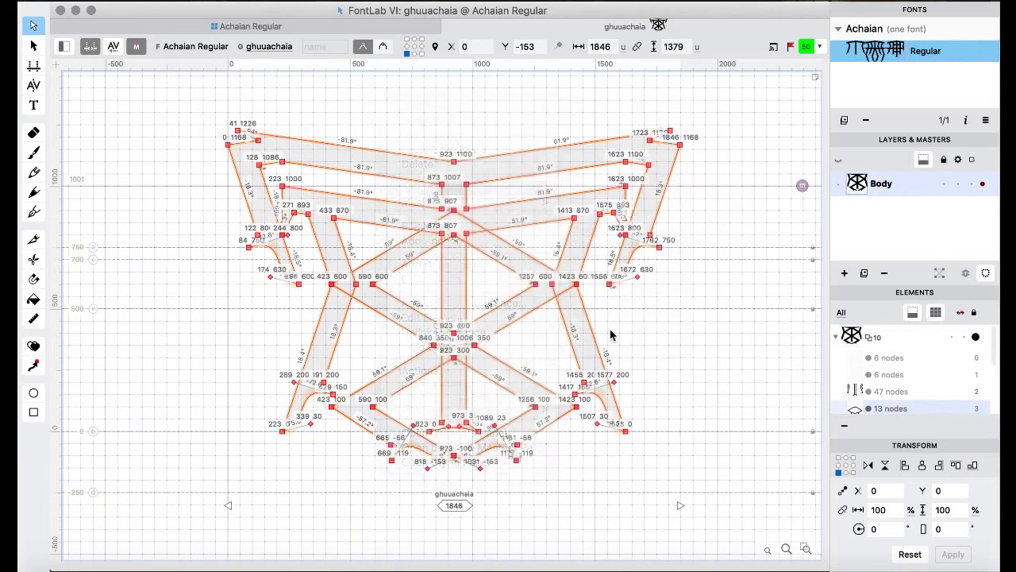
# - Go to the ghuachaia glyph, paste the double diamond and centre it on the stem at X 200, Y -153
pyautogui.press('super+bracketleft')
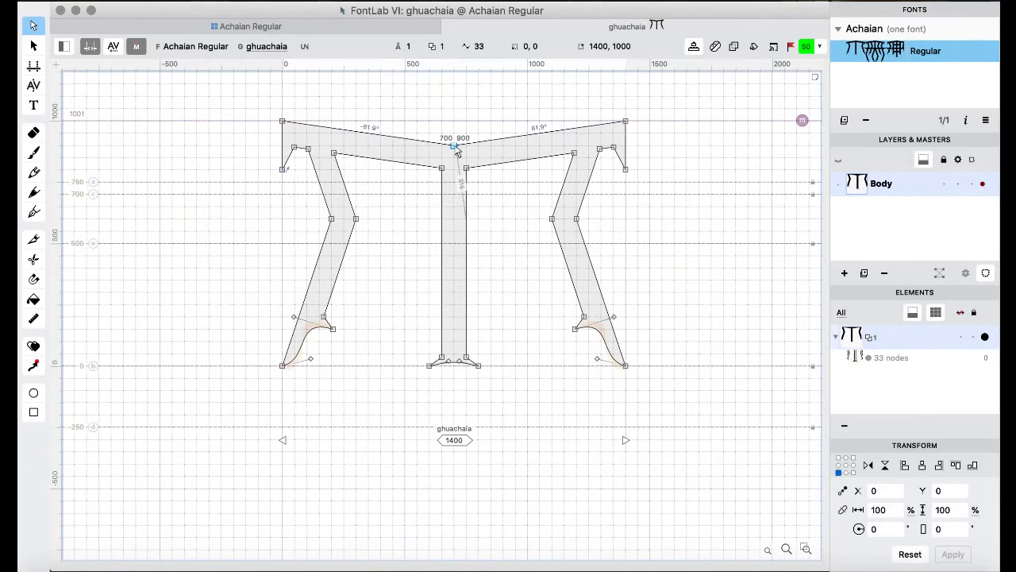
pyautogui.press('super+v')
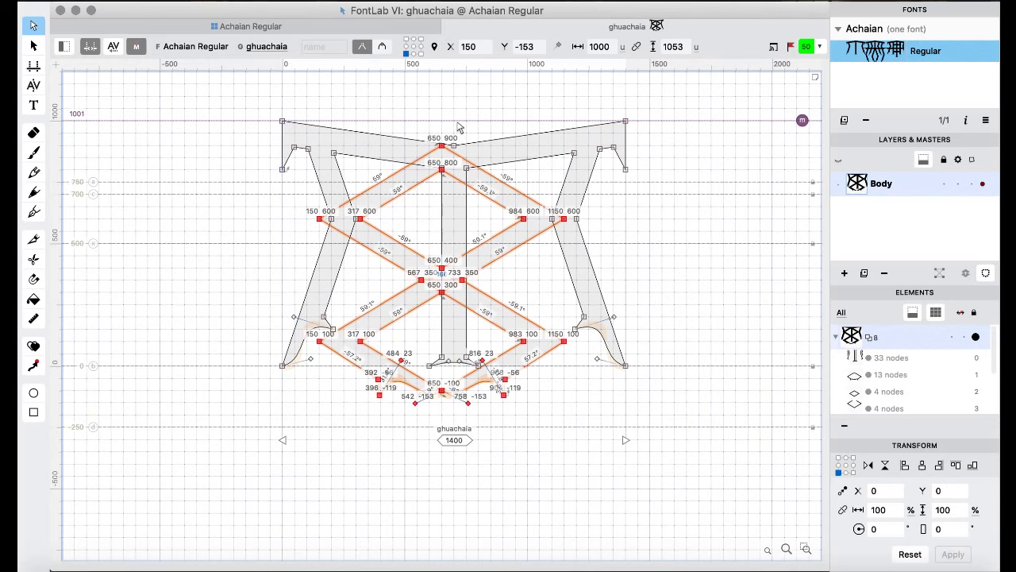
pyautogui.hotkey('shift', 'Right')
pyautogui.hotkey('shift', 'Right')
pyautogui.hotkey('shift', 'Right')
pyautogui.hotkey('shift', 'Right')
pyautogui.hotkey('shift', 'Right')
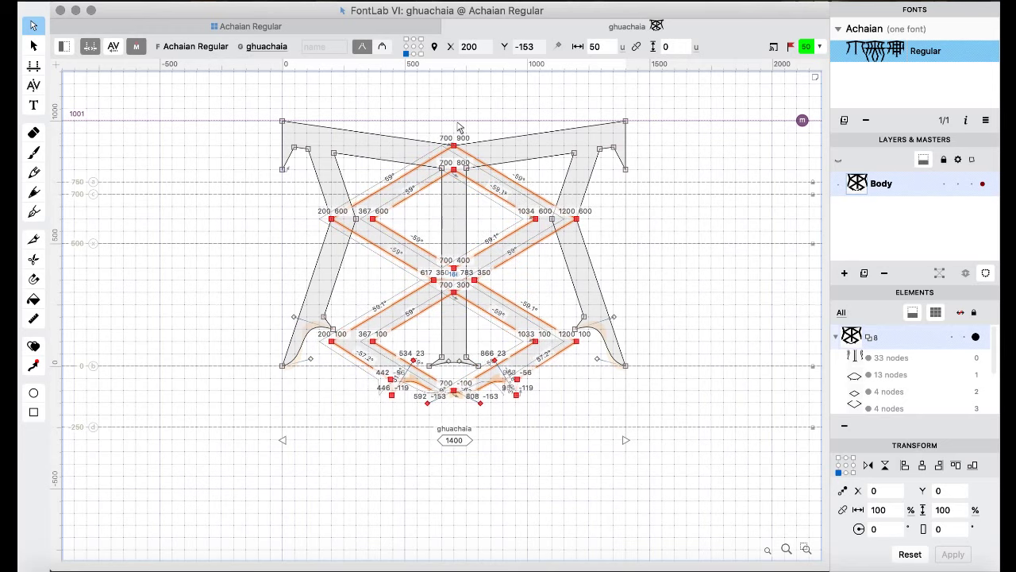
# - Select all contours of the ghuachaia glyph and merge them with Remove Overlap
pyautogui.keyDown('shift'); pyautogui.click(459, 127); pyautogui.keyUp('shift')
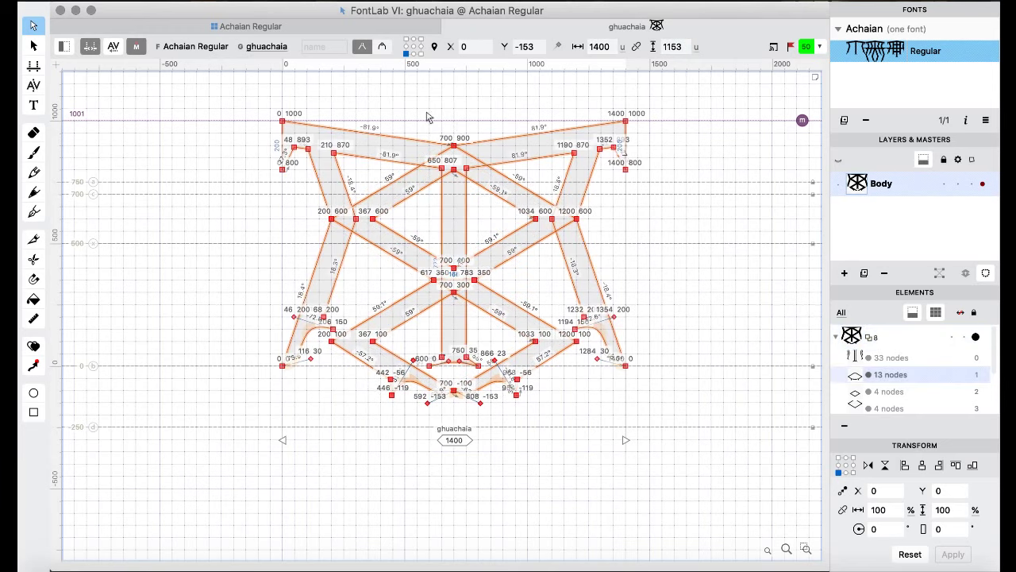
pyautogui.rightClick(165, 208)
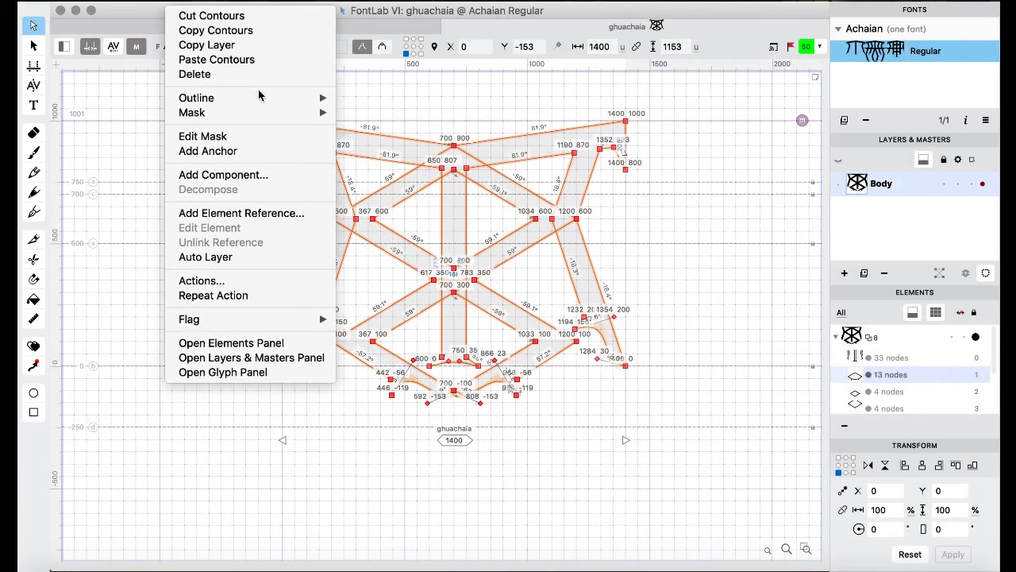
pyautogui.moveTo(286, 97)
pyautogui.click(395, 245)
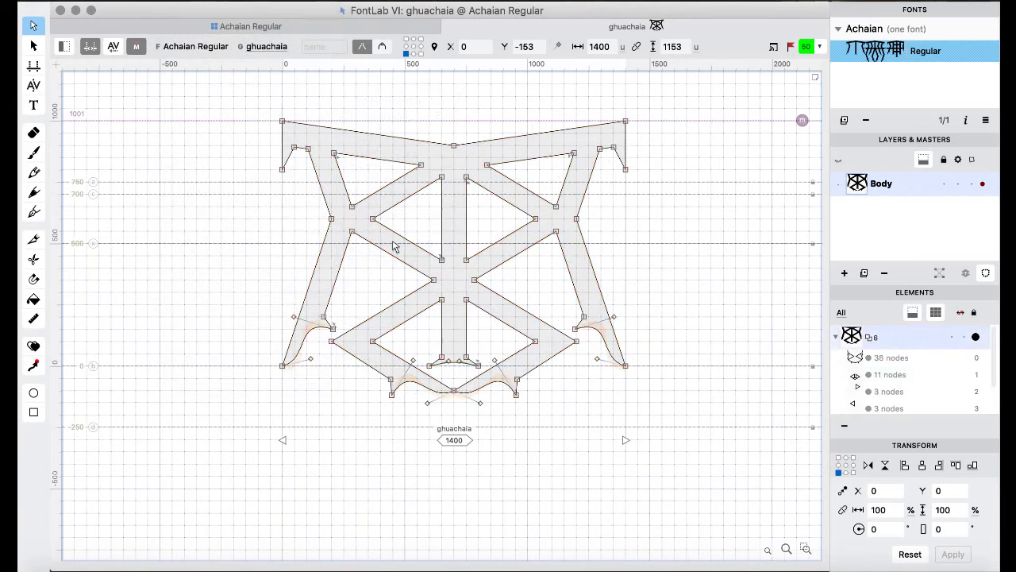
# - Return to the font overview and look over the syllable glyph rows around the gh- series
pyautogui.press('space')
pyautogui.click(235, 26)
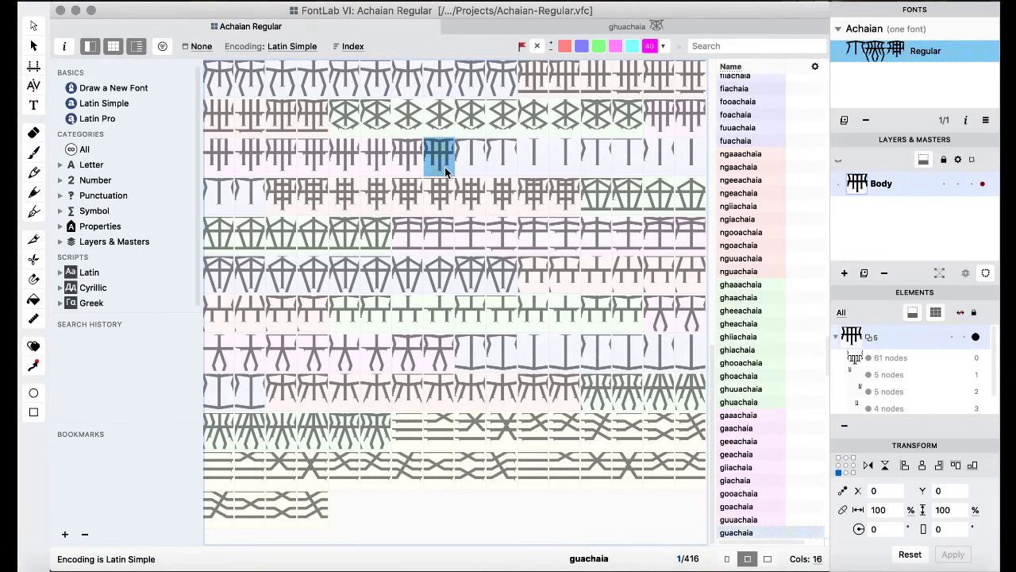
pyautogui.scroll(5, 445, 167)
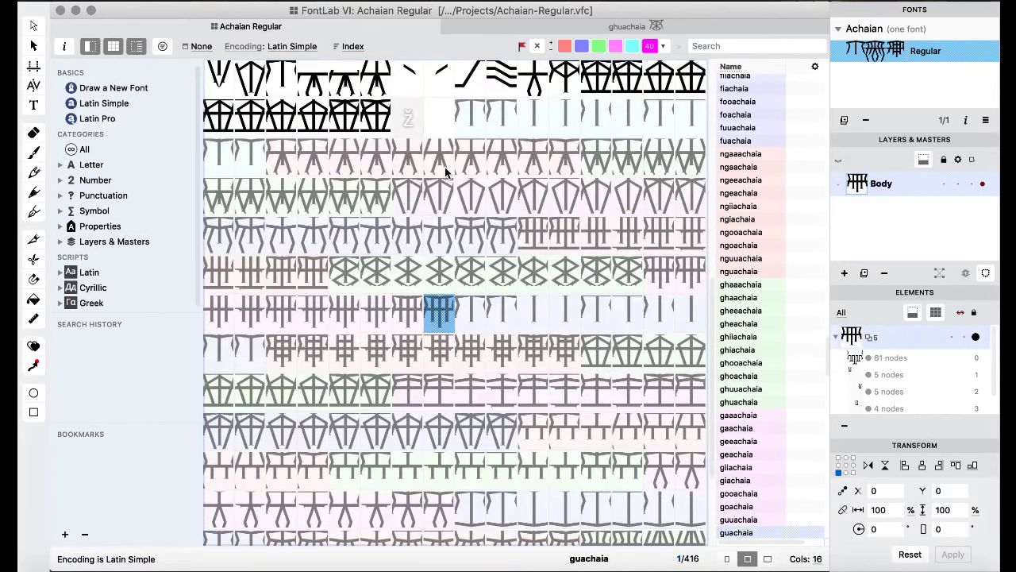
pyautogui.scroll(-5, 444, 166)
pyautogui.scroll(5, 445, 167)
pyautogui.scroll(-5, 445, 166)
pyautogui.scroll(6, 445, 167)
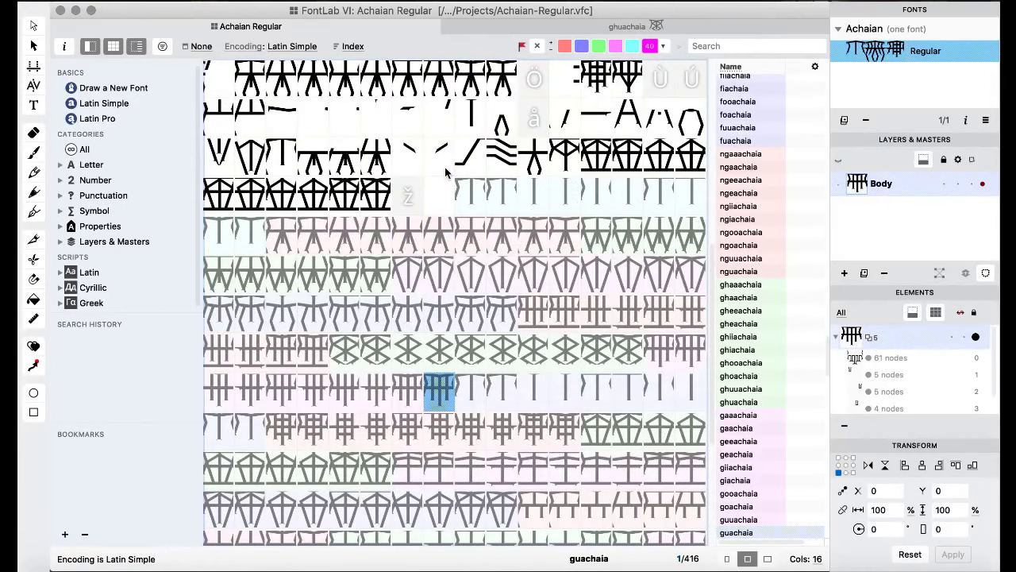
pyautogui.scroll(-4, 446, 173)
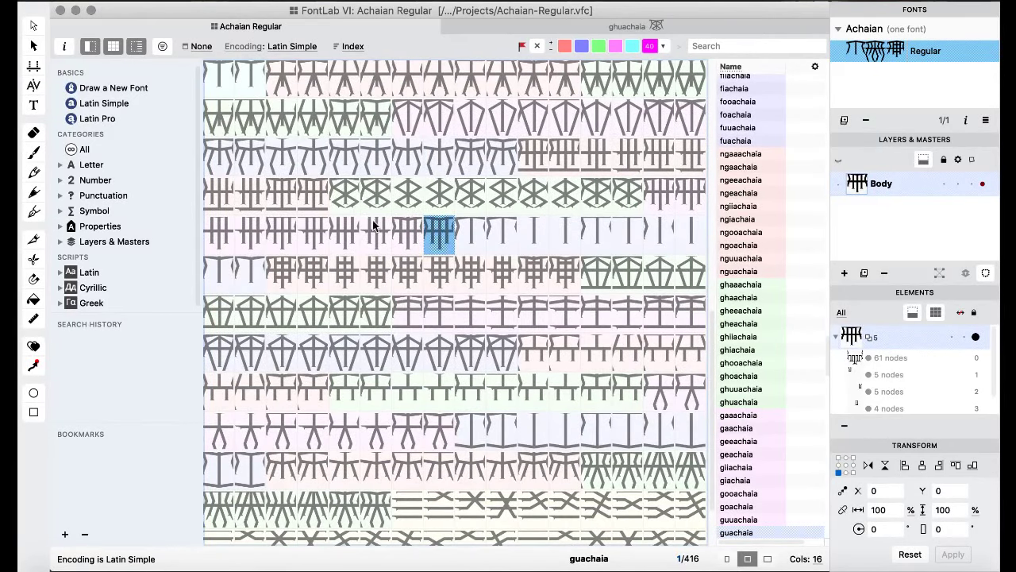
pyautogui.scroll(-2, 374, 225)
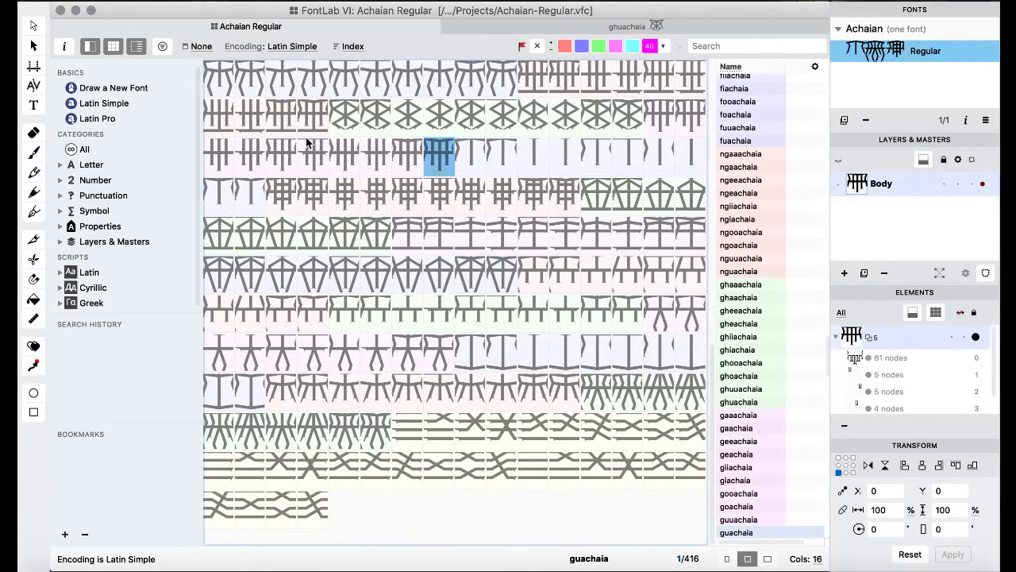
# - Copy the ten glyphs ghaaachaia to ghuachaia and paste them over the kh- glyphs starting at khaaachaia
pyautogui.click(337, 115)
pyautogui.keyDown('shift'); pyautogui.click(631, 117); pyautogui.keyUp('shift')
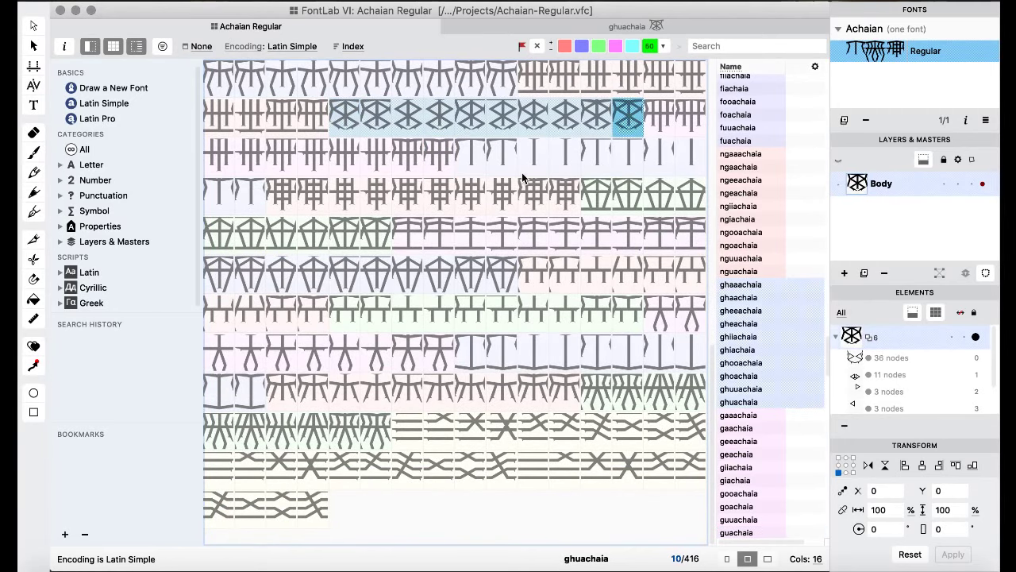
pyautogui.click(472, 157)
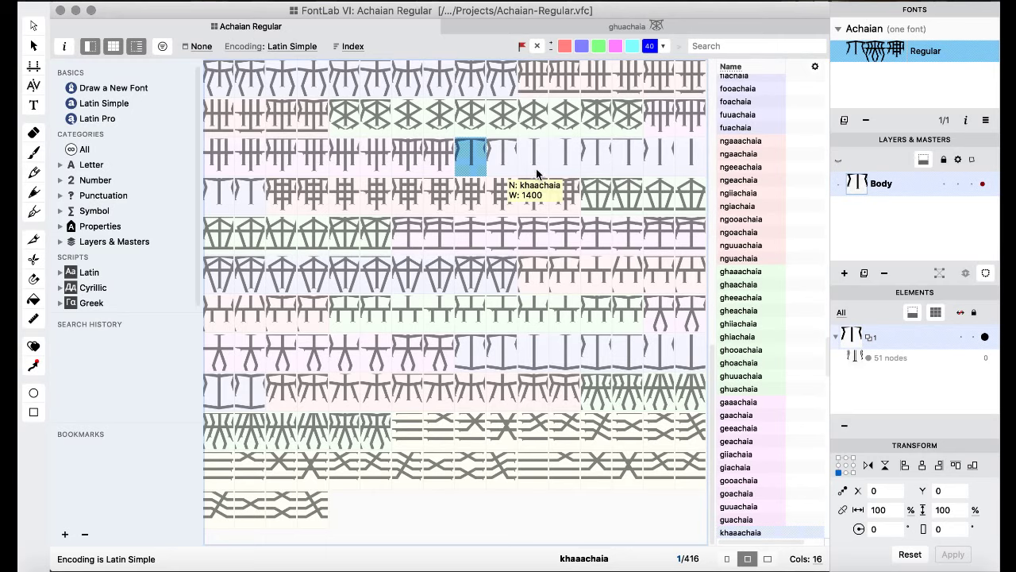
pyautogui.moveTo(536, 168); pyautogui.dragTo(537, 169)
pyautogui.click(665, 365)
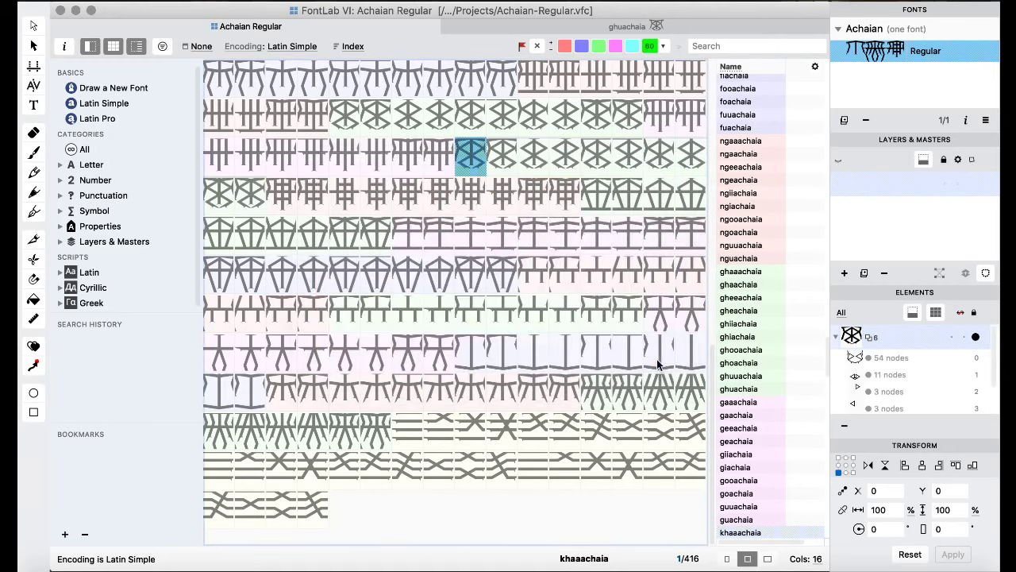
# - Select the ten glyphs khaaachaia to khuachaia and flag them blue
pyautogui.keyDown('shift'); pyautogui.click(265, 194); pyautogui.keyUp('shift')
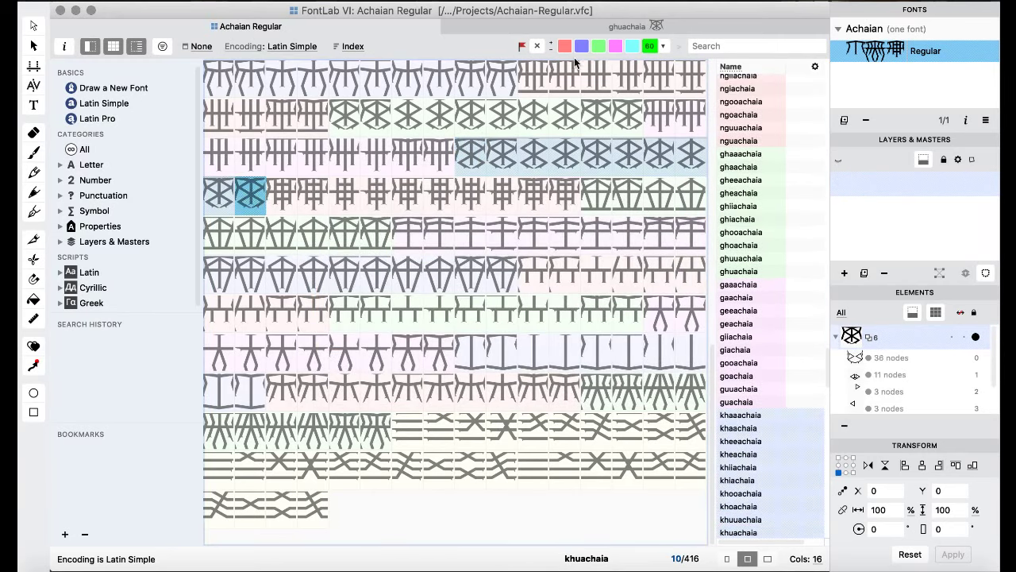
pyautogui.click(477, 153)
pyautogui.click(466, 110)
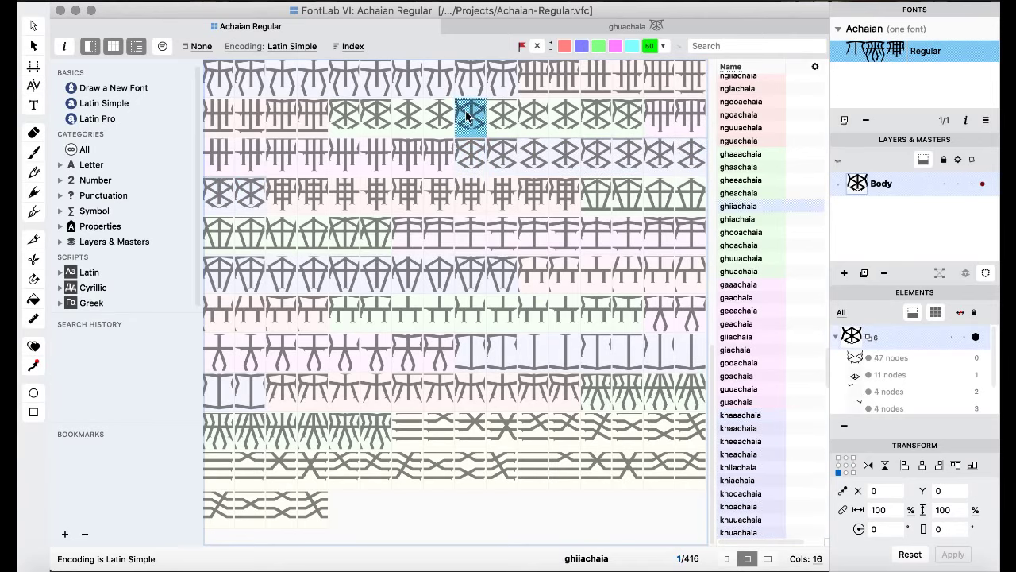
# - Open the khaaachaia glyph and the ccedilla glyph in turn for inspection, returning to the font overview after each
pyautogui.doubleClick(468, 162)
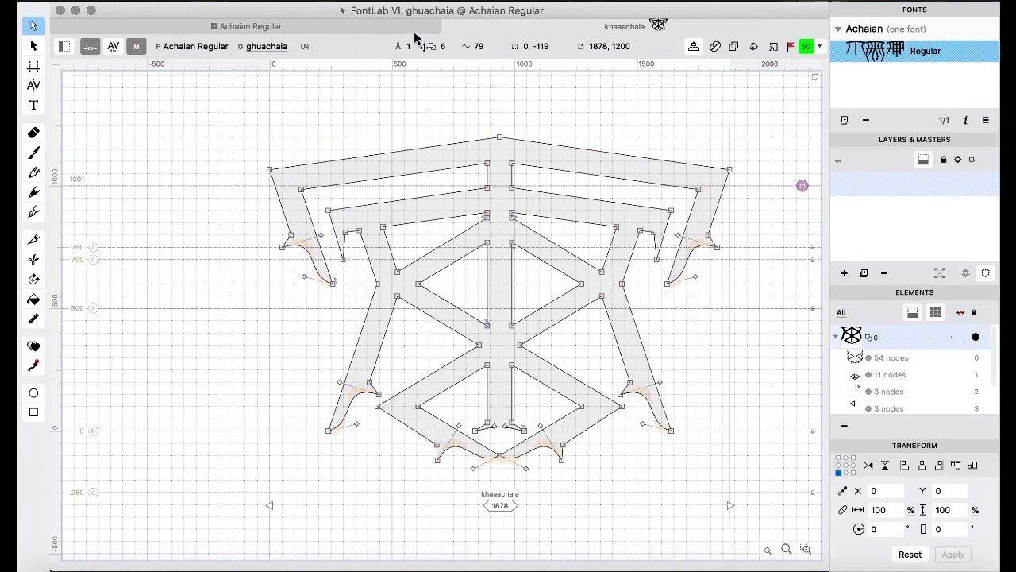
pyautogui.click(301, 26)
pyautogui.scroll(5, 456, 201)
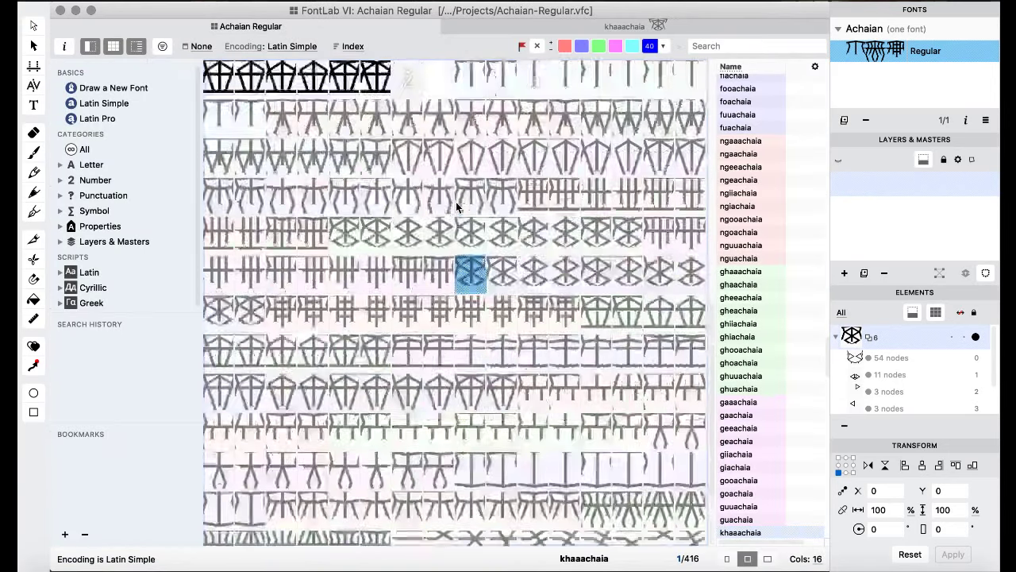
pyautogui.doubleClick(596, 88)
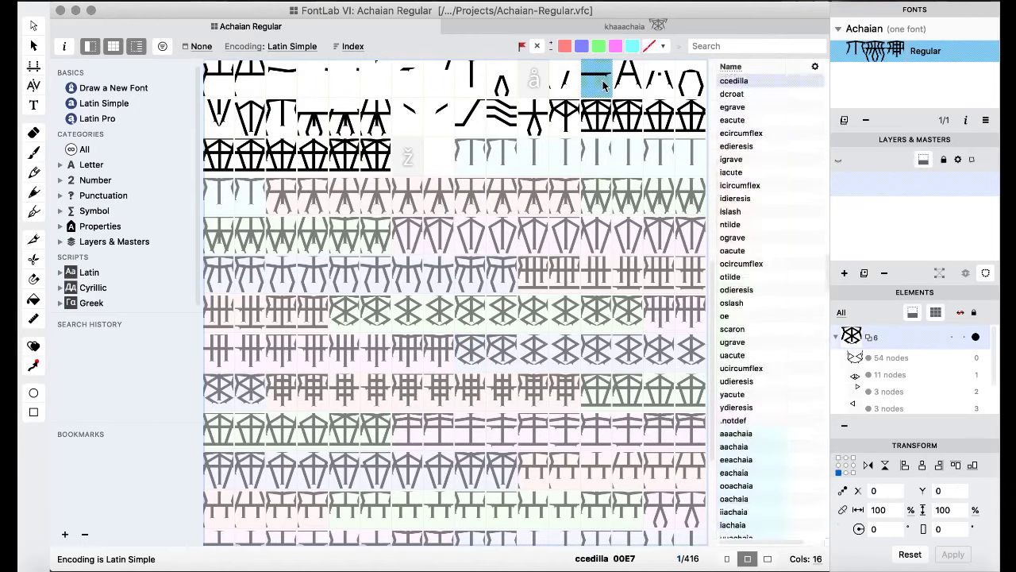
pyautogui.click(291, 30)
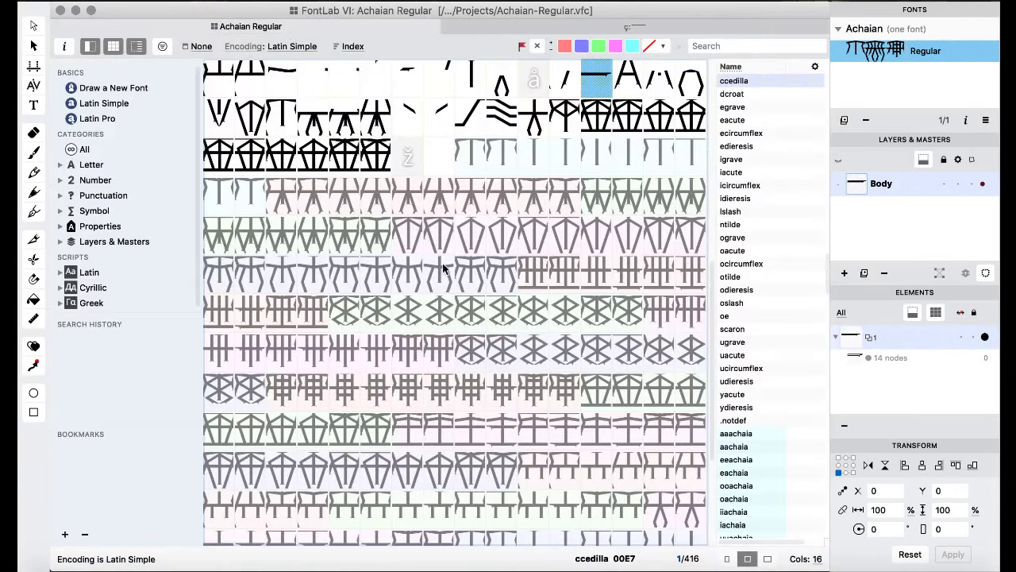
# - Try the ccedilla crossbar in the khaaachaia glyph, pasting it in and shifting it horizontally to X 88
pyautogui.click(465, 161)
pyautogui.doubleClick(464, 160)
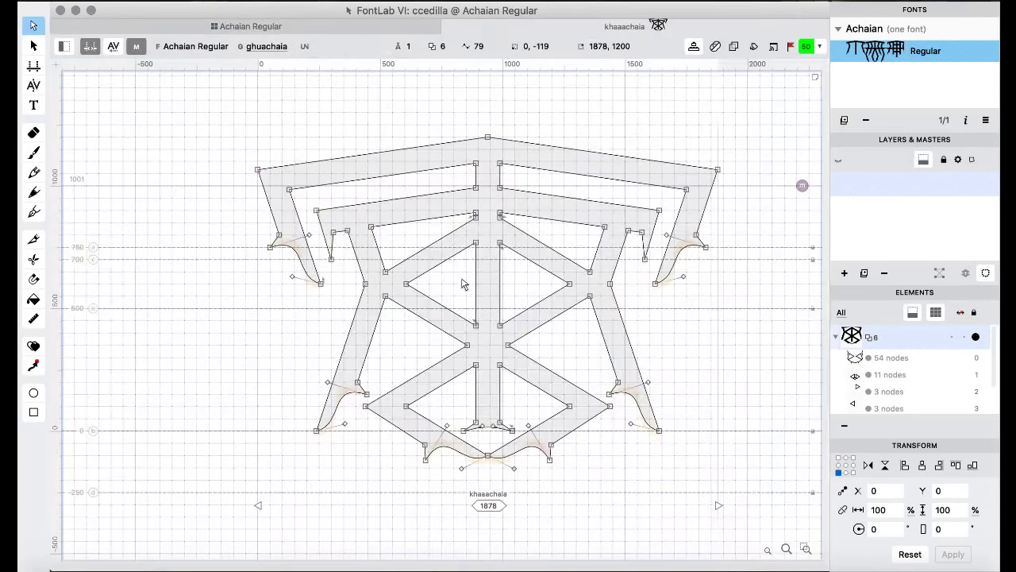
pyautogui.press('super+v')
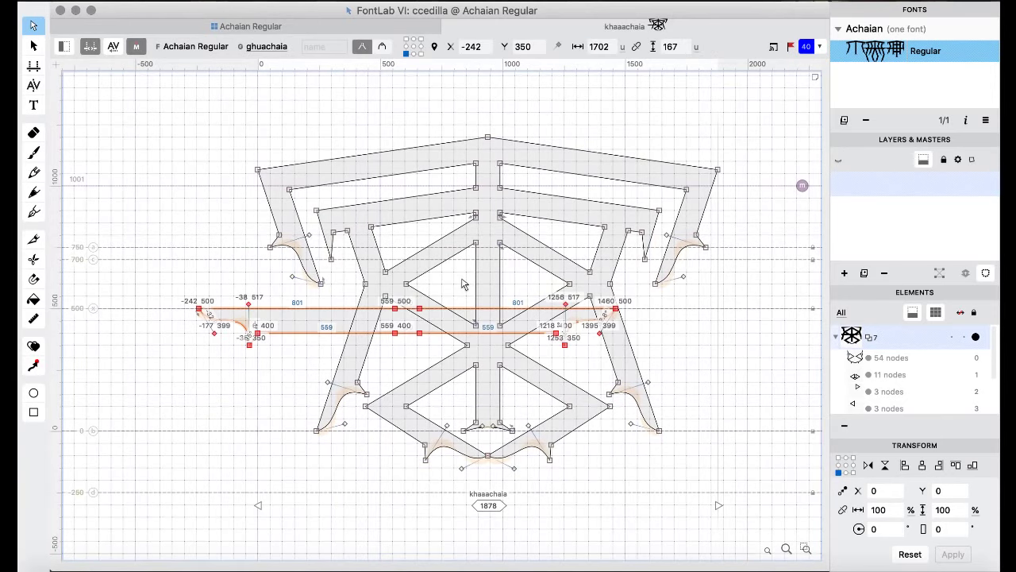
pyautogui.press('shift+super+Right')
pyautogui.press('shift+super+Right')
pyautogui.press('shift+super+Right')
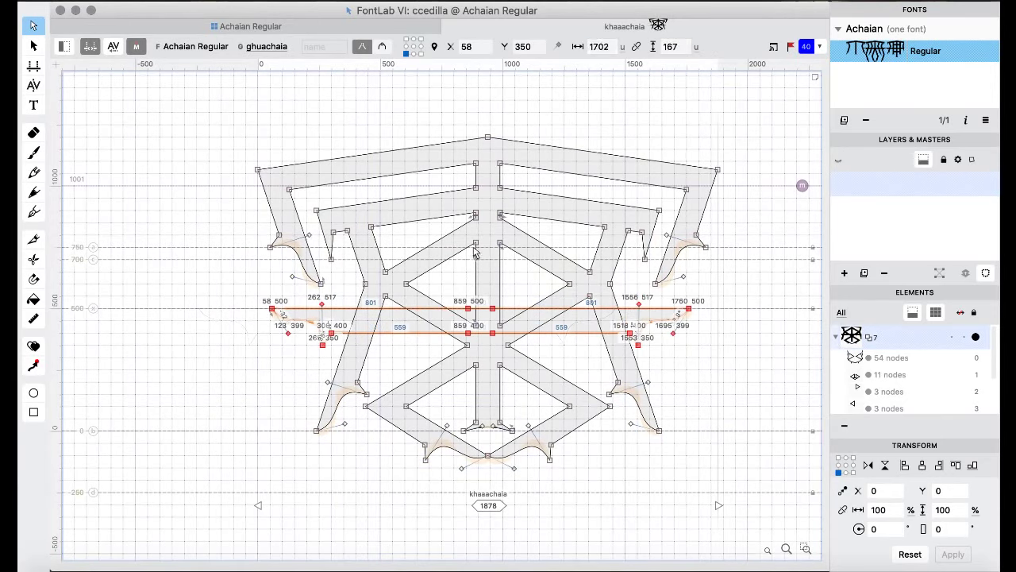
pyautogui.hotkey('shift', 'Right')
pyautogui.hotkey('shift', 'Right')
pyautogui.hotkey('shift', 'Right')
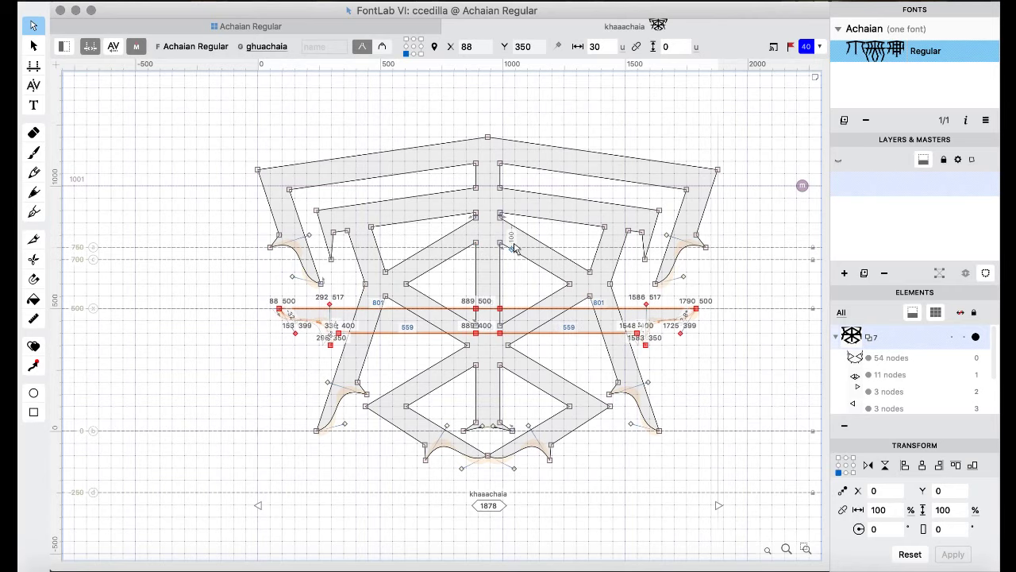
# - Lower the pasted crossbar to Y 240, preview the filled khaaachaia glyph, and delete the crossbar
pyautogui.press('space')
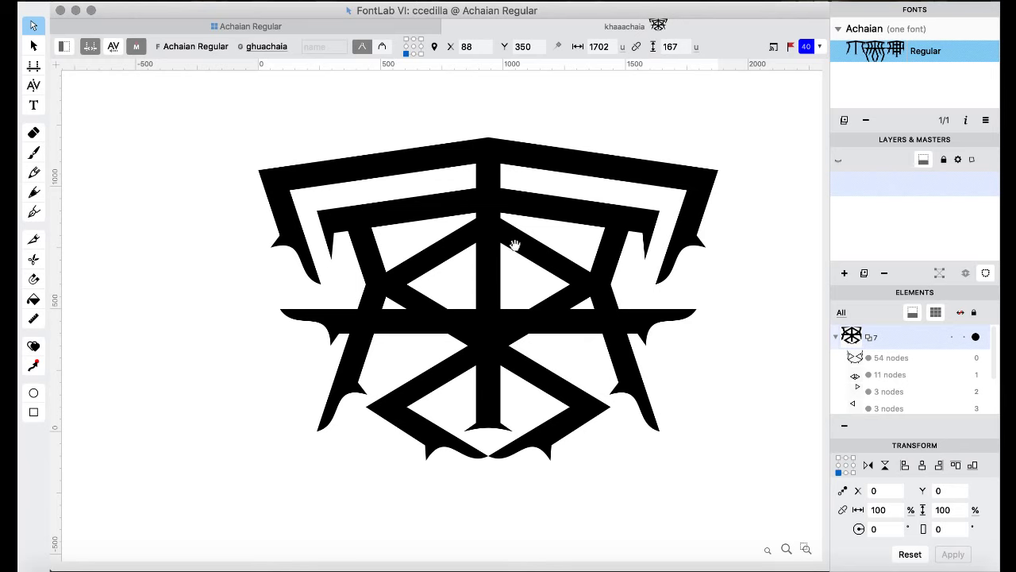
pyautogui.press('space')
pyautogui.hotkey('shift', 'Down')
pyautogui.hotkey('shift', 'Down')
pyautogui.hotkey('shift', 'Down')
pyautogui.hotkey('shift', 'Down')
pyautogui.hotkey('shift', 'Down')
pyautogui.hotkey('shift', 'Down')
pyautogui.hotkey('shift', 'Down')
pyautogui.hotkey('shift', 'Down')
pyautogui.hotkey('shift', 'Down')
pyautogui.hotkey('shift', 'Down')
pyautogui.hotkey('shift', 'Down')
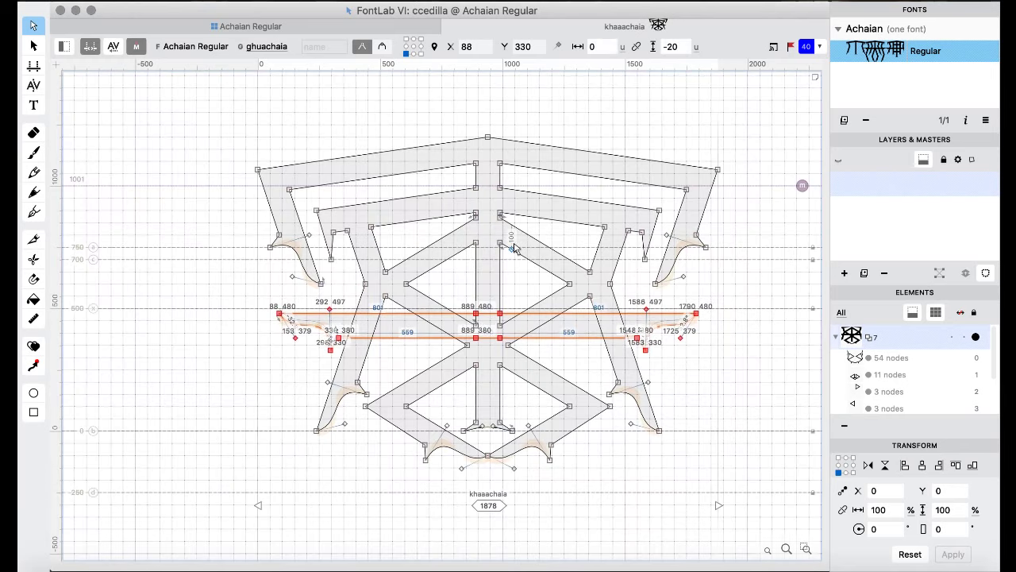
pyautogui.press('space')
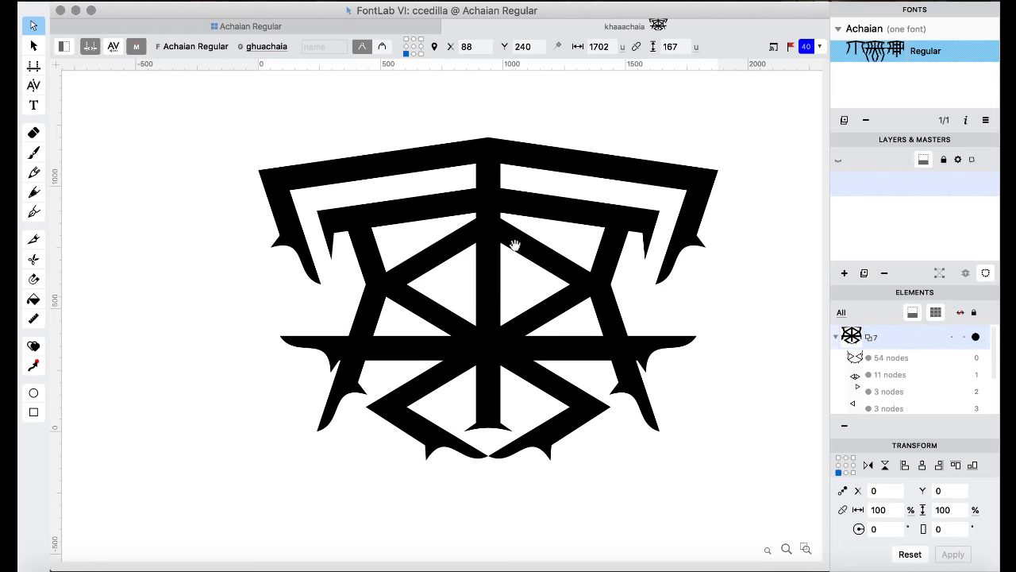
pyautogui.press('space')
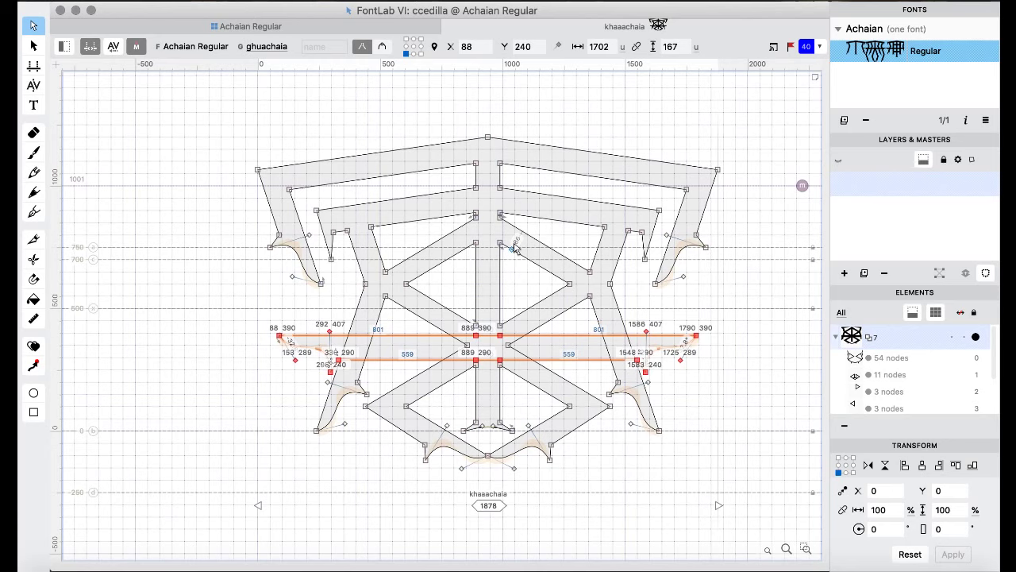
pyautogui.press('Delete')
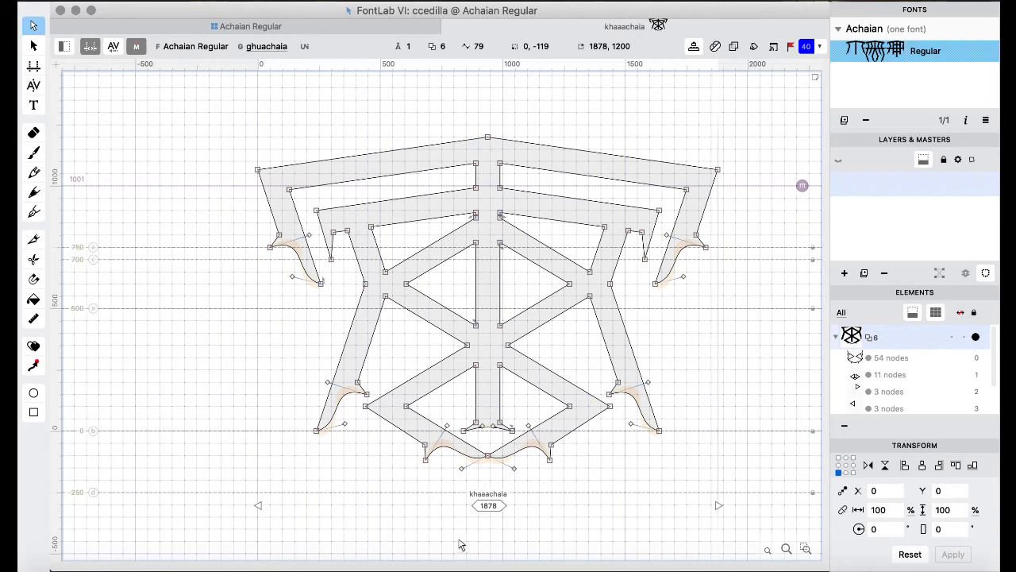
pyautogui.press('space')
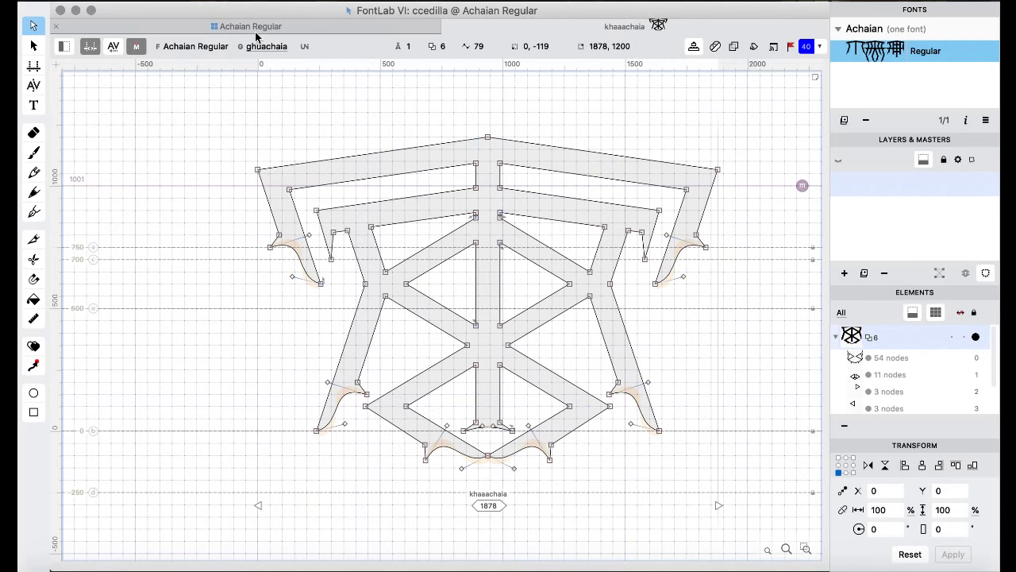
# - Open the baaachaia and piiachaia glyphs in turn to examine their strokes, and look over the component glyph rows in the font overview
pyautogui.click(251, 26)
pyautogui.click(355, 233)
pyautogui.scroll(3, 355, 233)
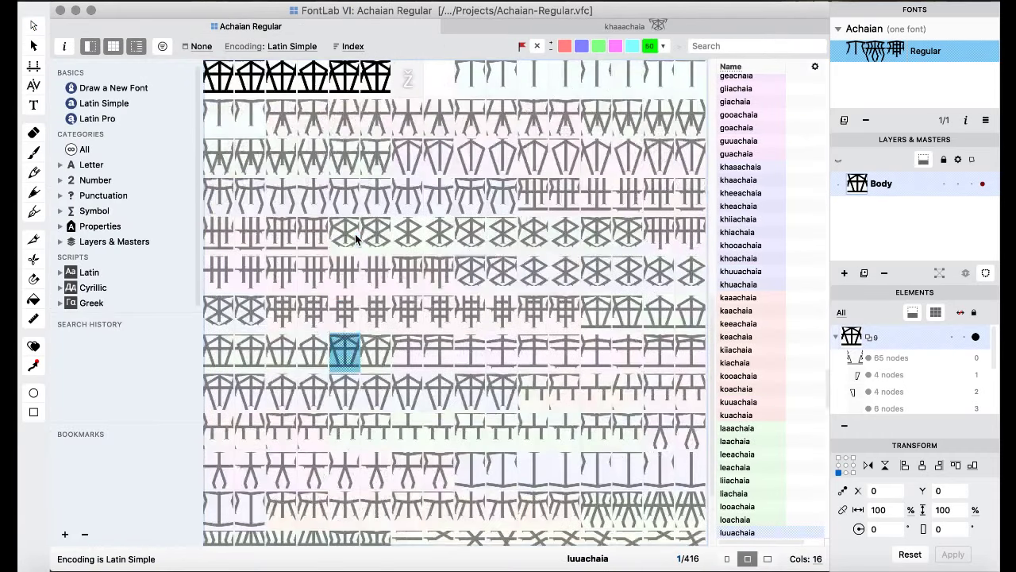
pyautogui.scroll(5, 355, 234)
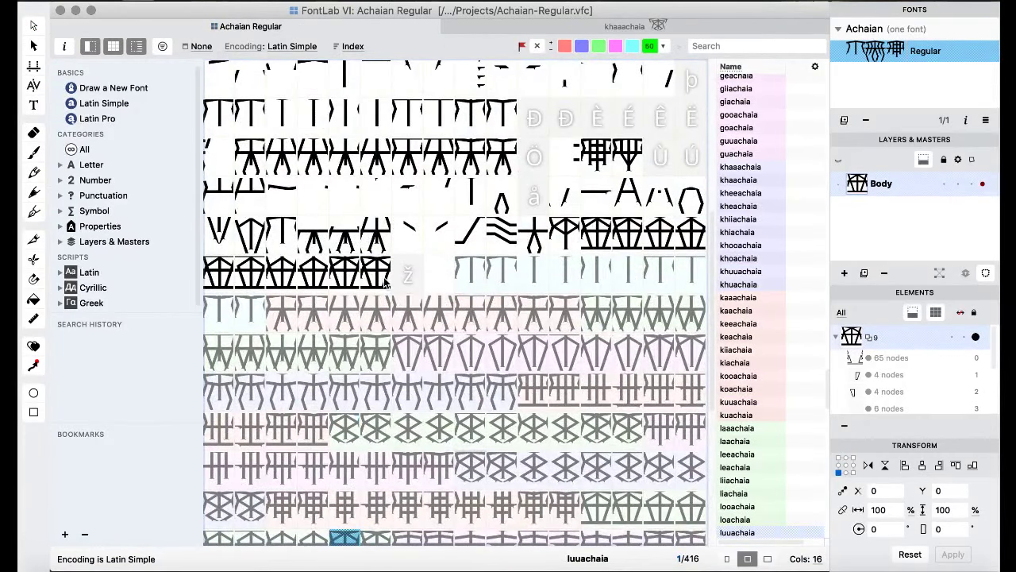
pyautogui.scroll(-1, 384, 283)
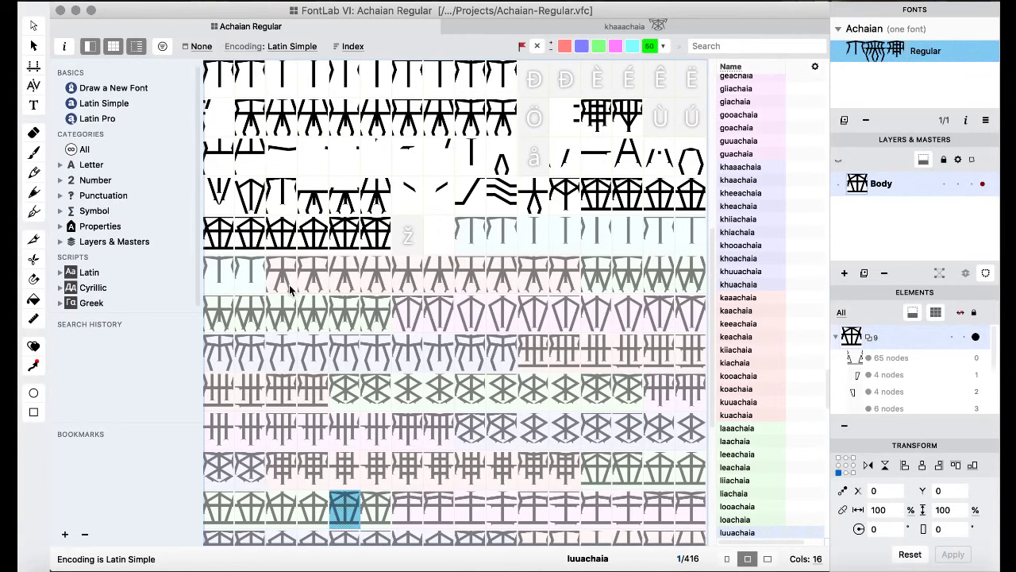
pyautogui.doubleClick(285, 283)
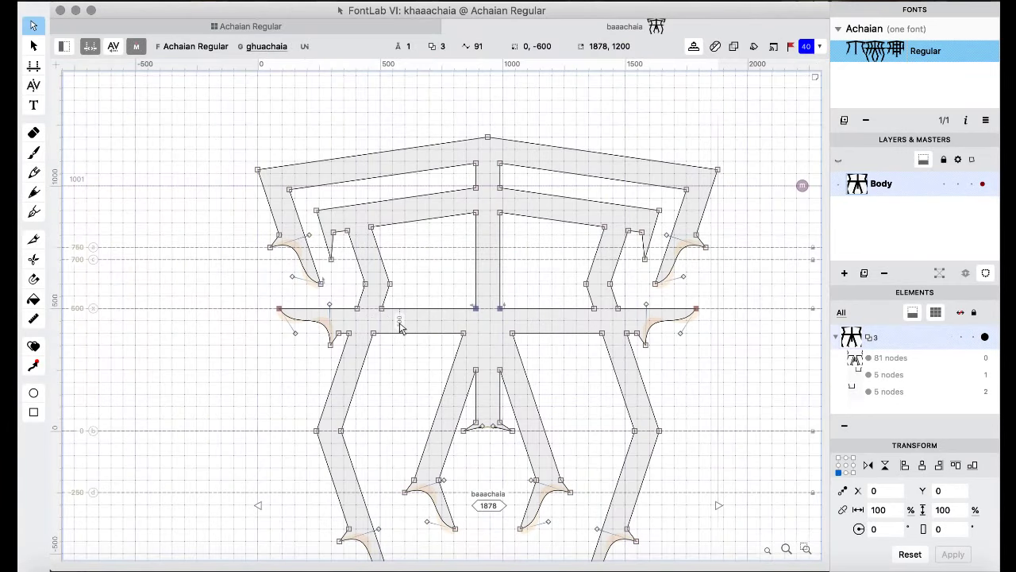
pyautogui.keyDown('alt'); pyautogui.click(409, 309); pyautogui.keyUp('alt')
pyautogui.click(257, 26)
pyautogui.doubleClick(223, 318)
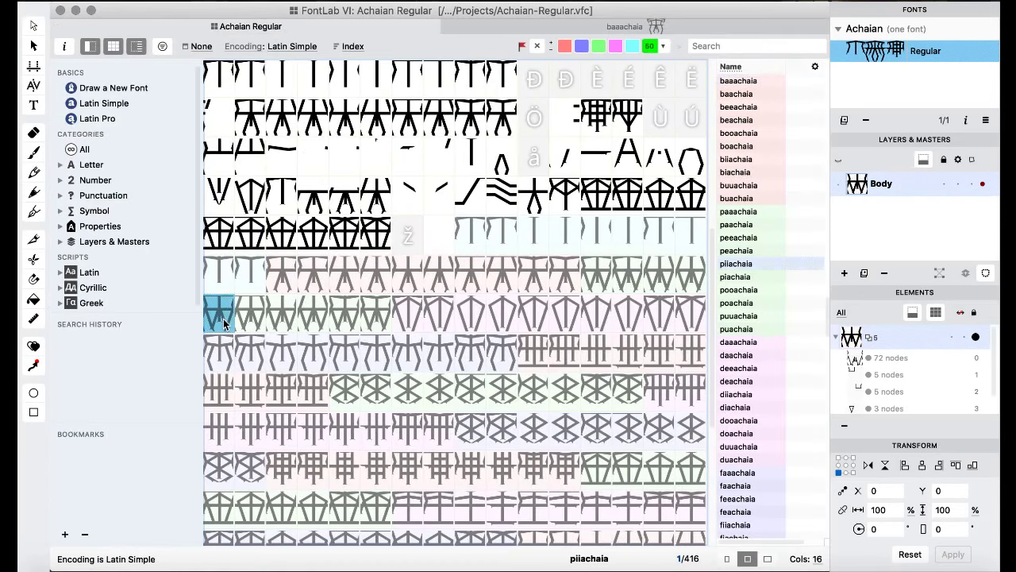
pyautogui.click(262, 27)
pyautogui.scroll(2, 350, 278)
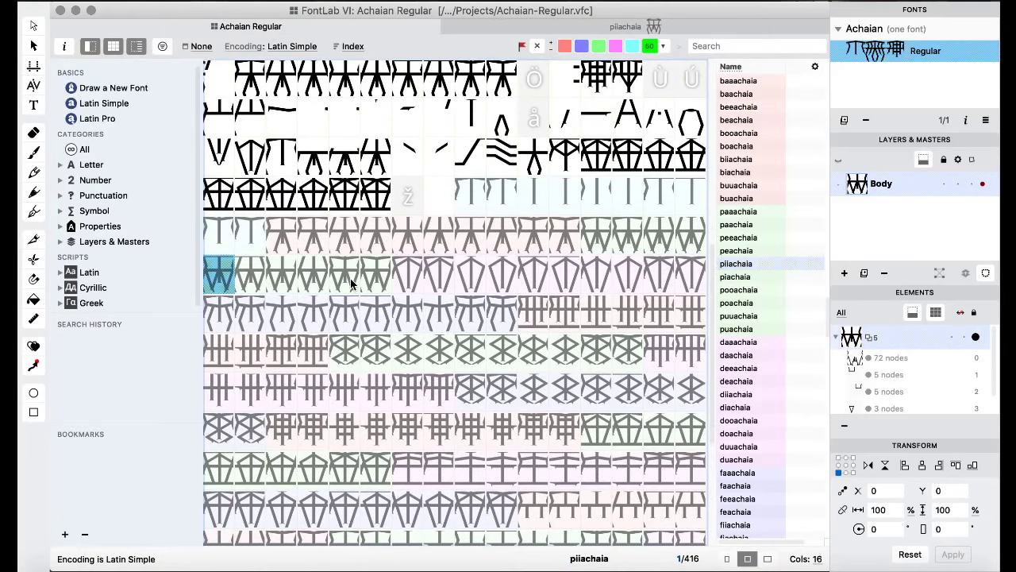
pyautogui.scroll(8, 350, 278)
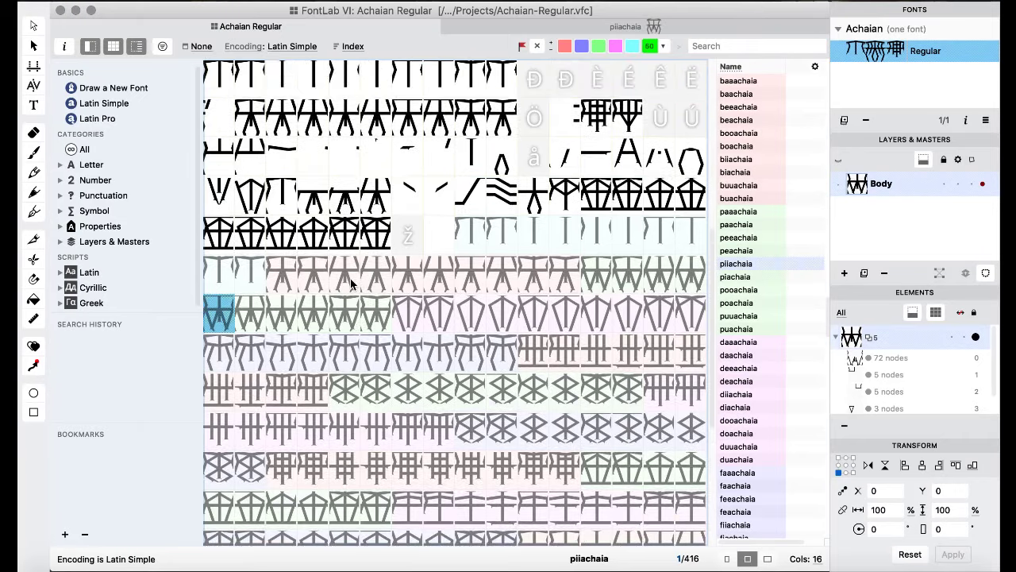
pyautogui.scroll(-3, 350, 283)
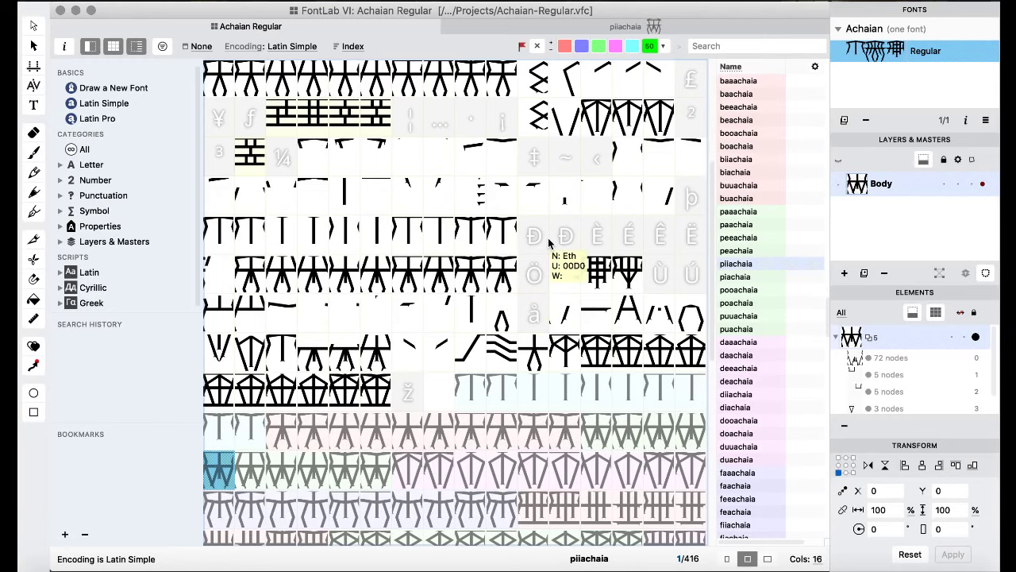
# - Open the eacute glyph, select its whole outline, and return to the font overview
pyautogui.doubleClick(691, 311)
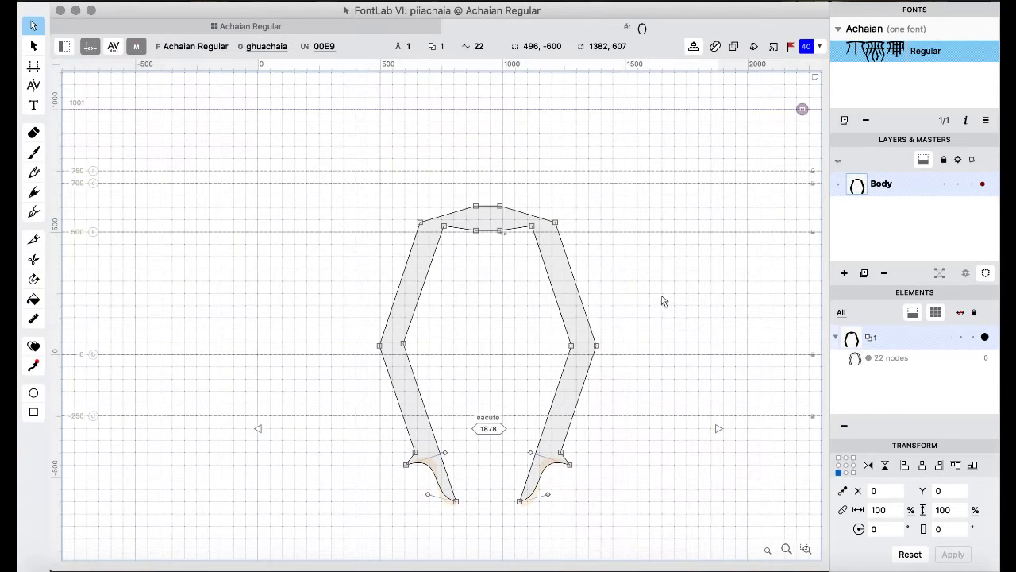
pyautogui.press('super+a')
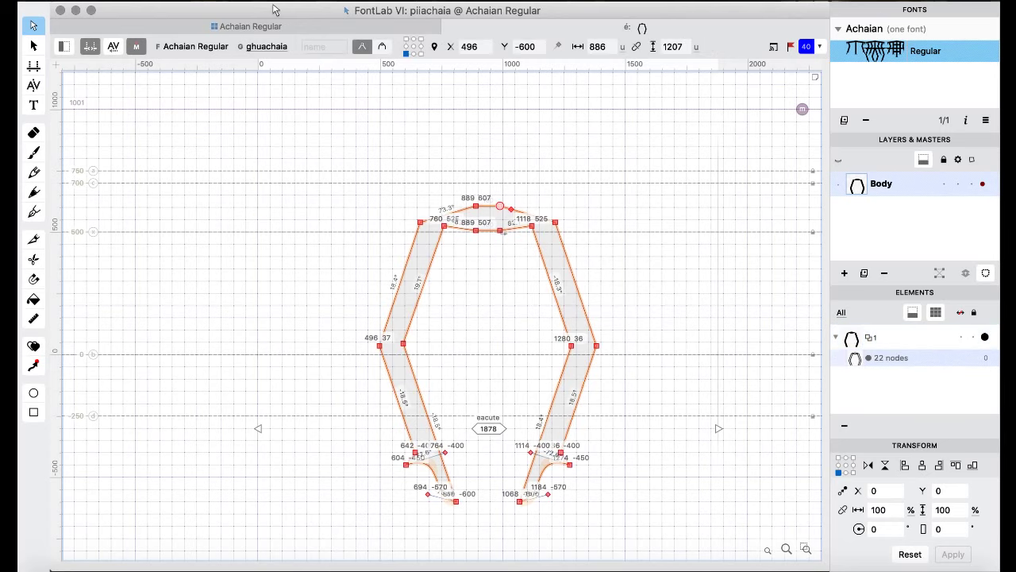
pyautogui.click(284, 26)
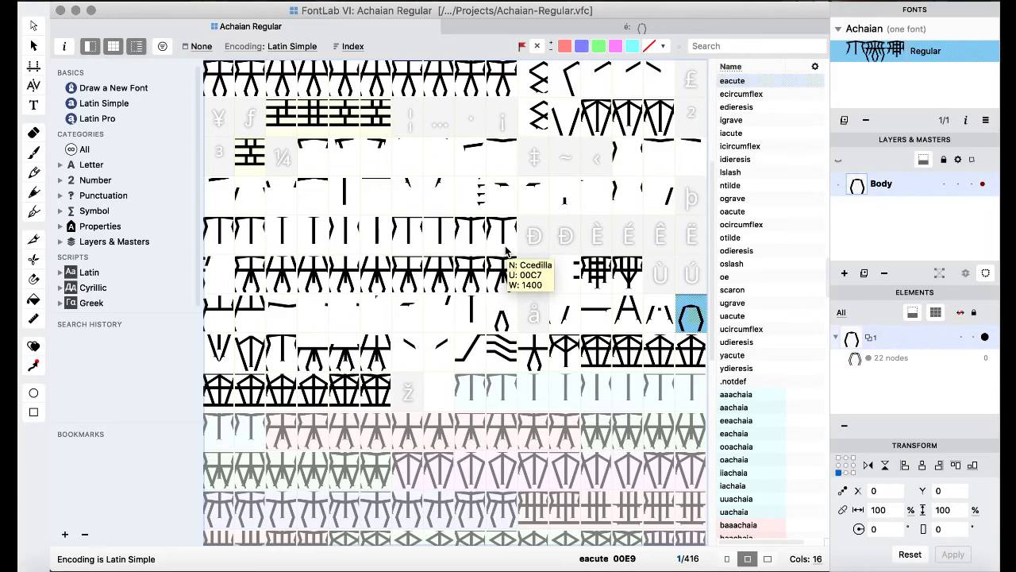
# - Copy the whole outline of the Ucircumflex glyph and return to the font overview
pyautogui.doubleClick(225, 319)
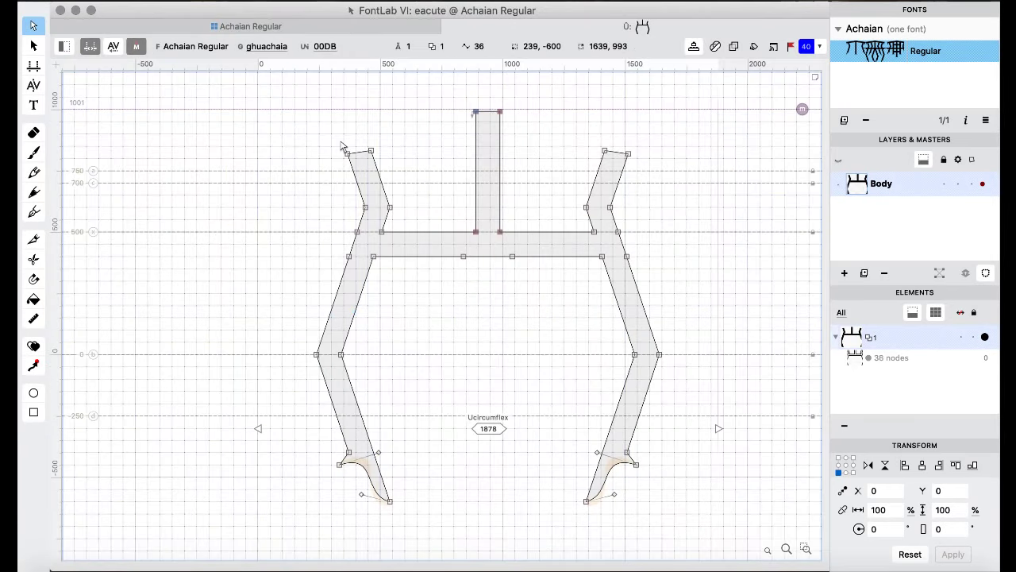
pyautogui.press('super+a')
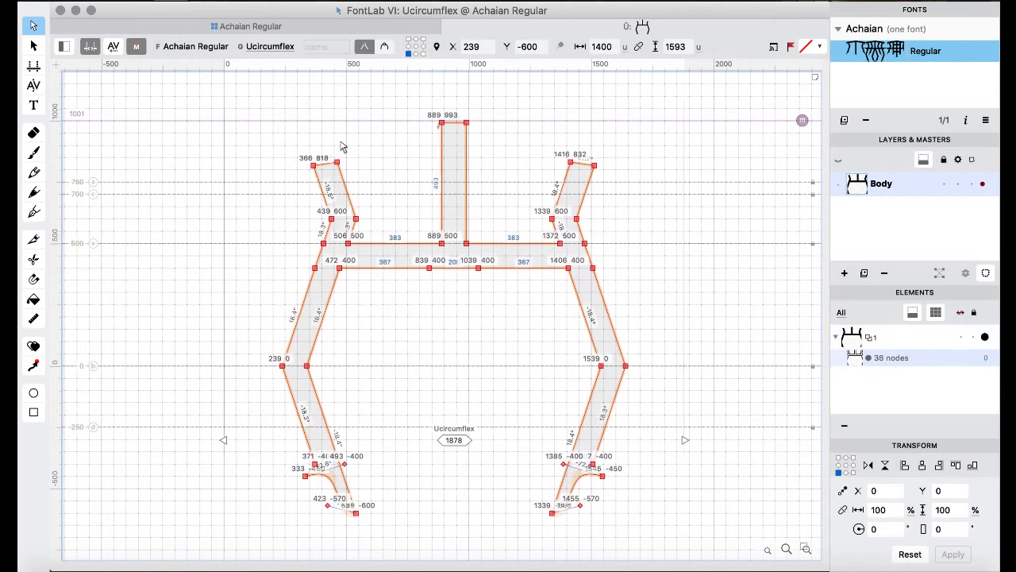
pyautogui.click(262, 26)
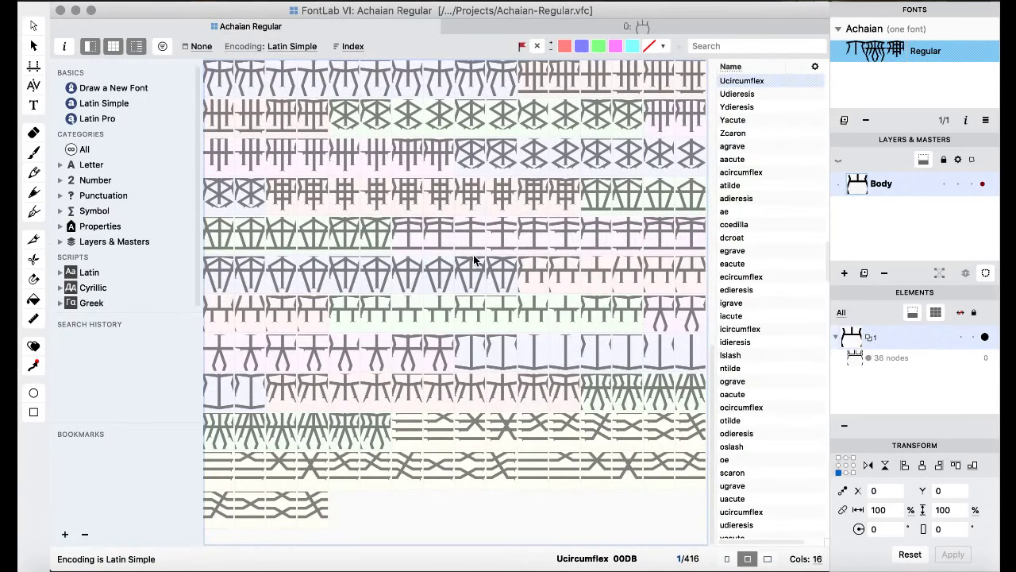
# - Try the Ucircumflex outline in the khaaachaia glyph, previewing the filled result, and delete the pasted outline
pyautogui.doubleClick(477, 159)
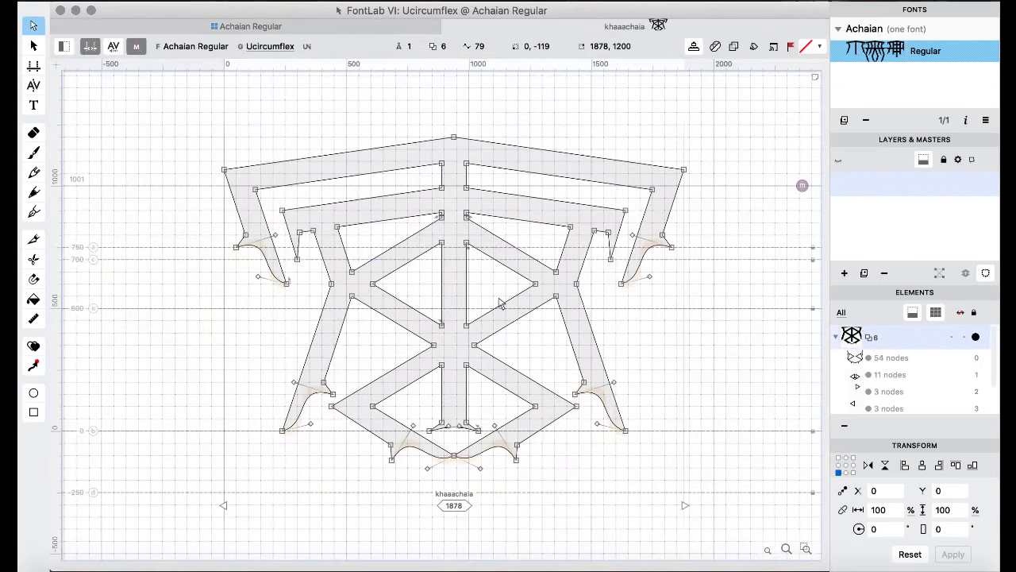
pyautogui.press('super+v')
pyautogui.press('space')
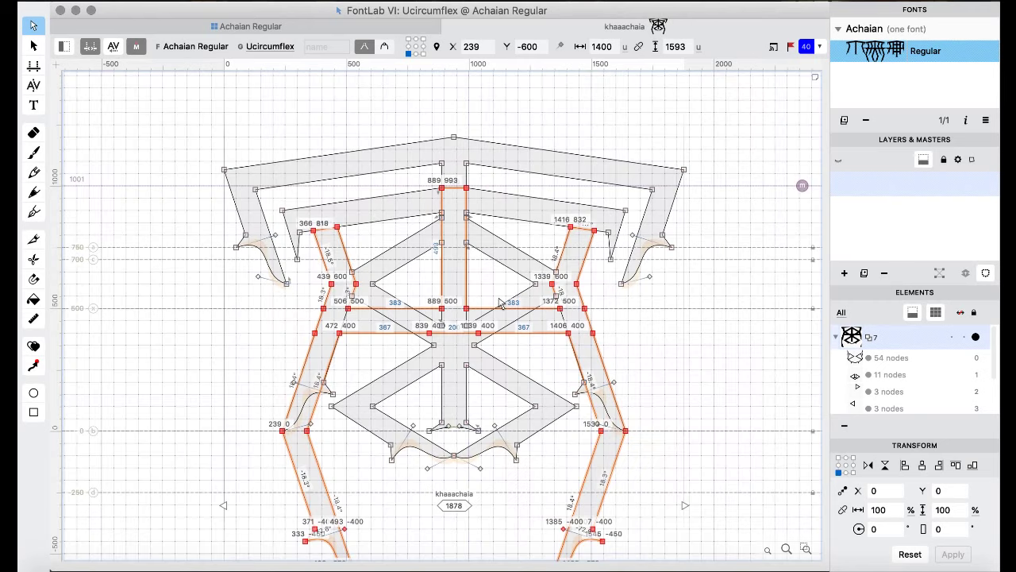
pyautogui.press('space')
pyautogui.press('space')
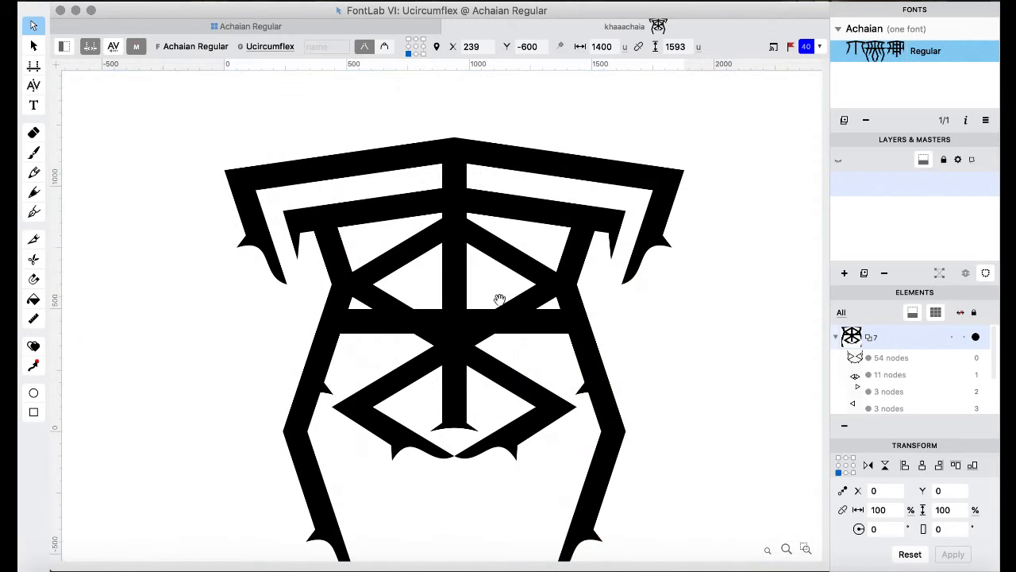
pyautogui.press('space')
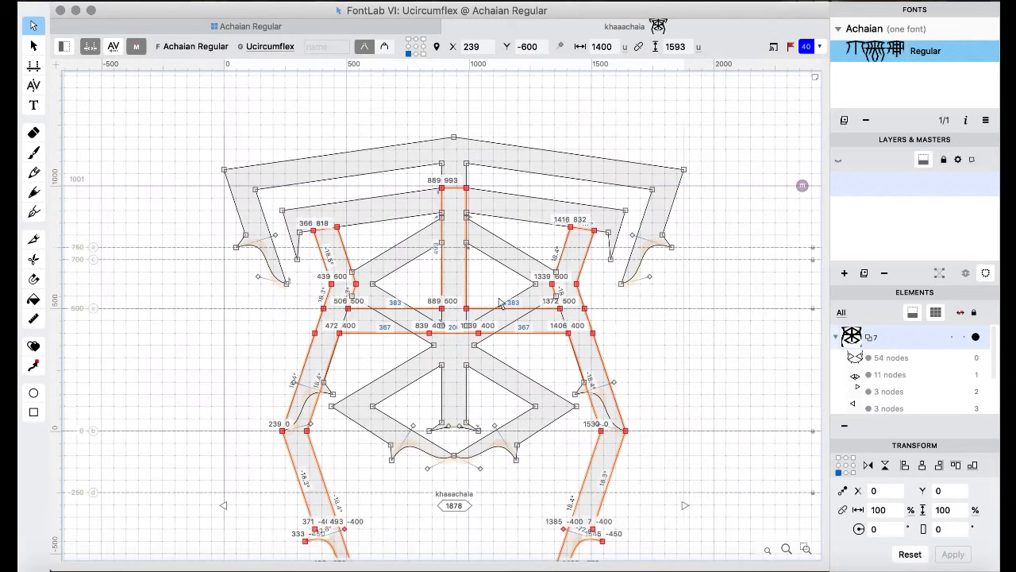
pyautogui.press('Delete')
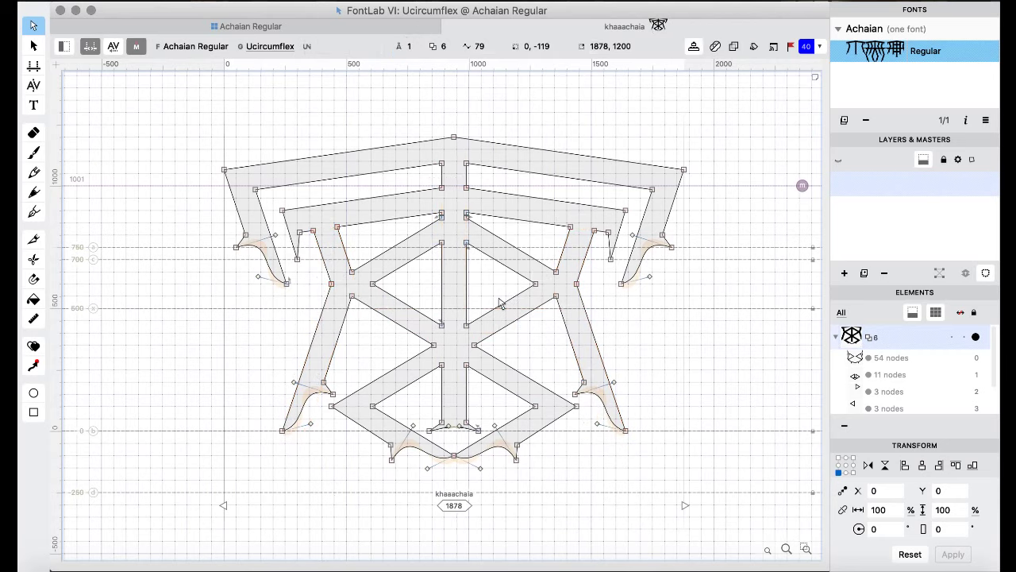
# - Copy the Ucircumflex and Udieresis glyphs and paste them into the brokenbar slot and the adjacent ellipsis slot
pyautogui.click(293, 24)
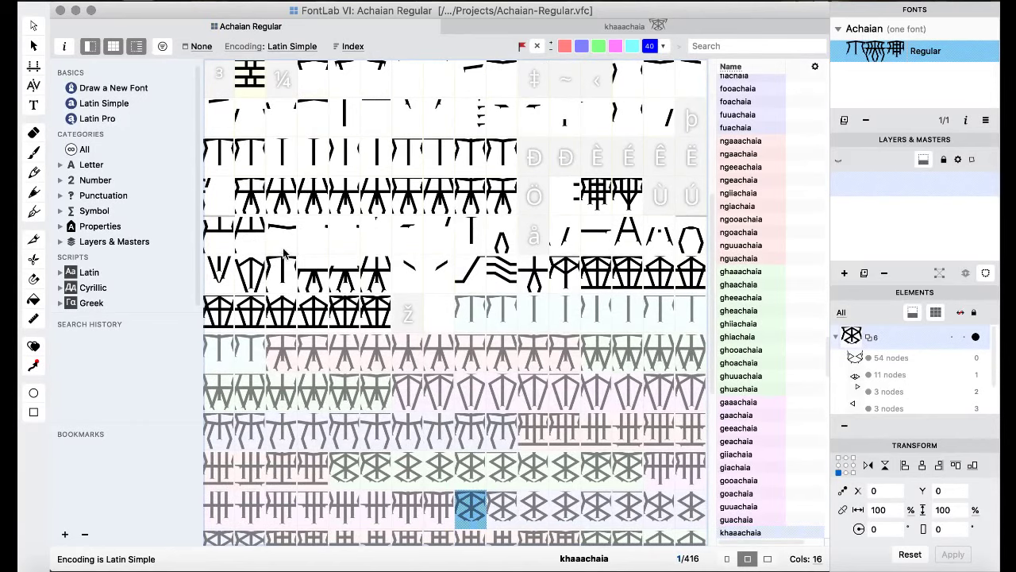
pyautogui.click(223, 238)
pyautogui.keyDown('shift'); pyautogui.click(240, 238); pyautogui.keyUp('shift')
pyautogui.scroll(3, 272, 248)
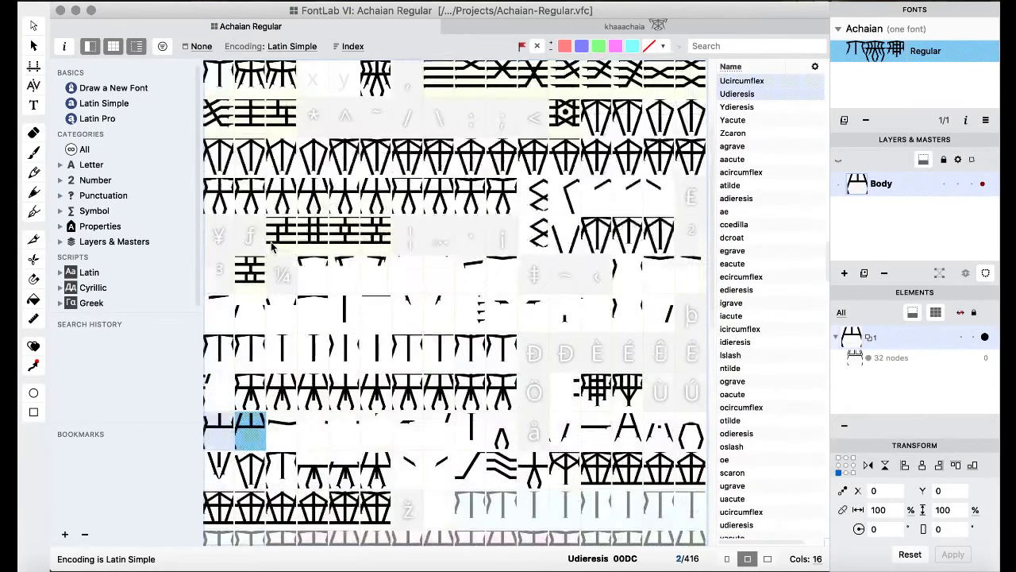
pyautogui.click(409, 247)
pyautogui.hotkey('ctrl', 'v')
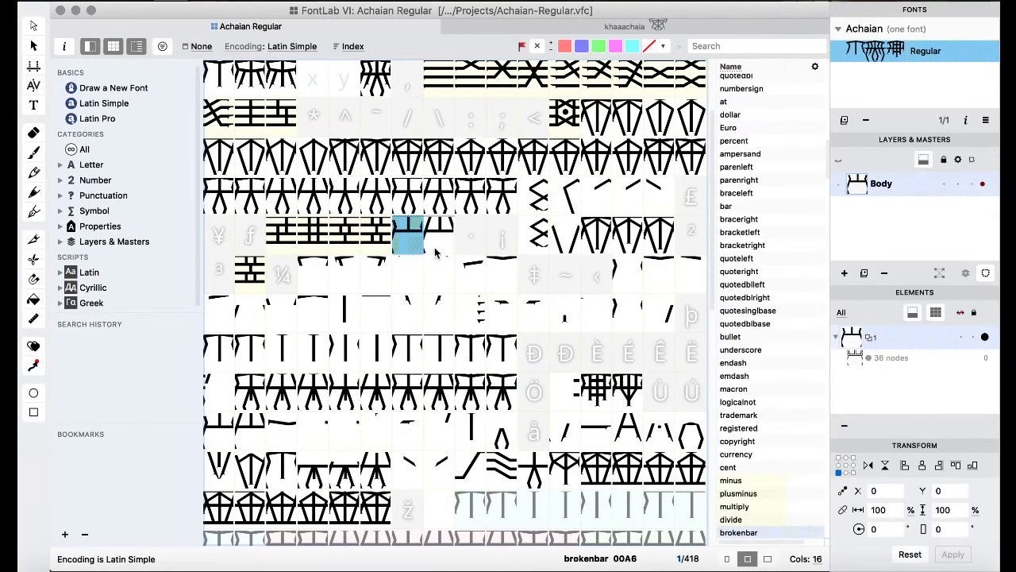
pyautogui.press('Right')
pyautogui.hotkey('ctrl', 'v')
pyautogui.press('Right')
# - Open the brokenbar glyph and slice its crossbar with the Knife on both sides of the central stem
pyautogui.doubleClick(400, 247)
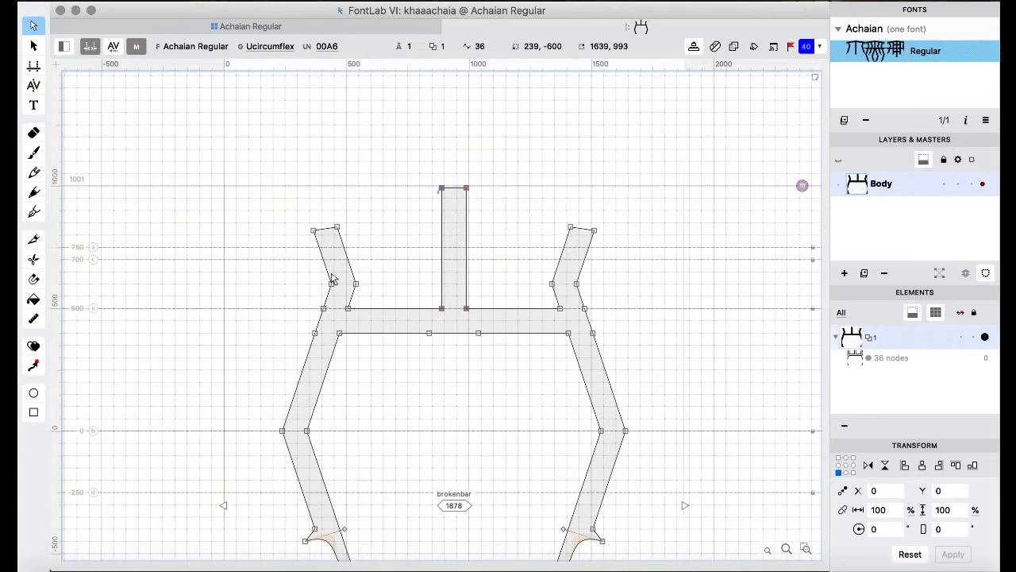
pyautogui.click(34, 239)
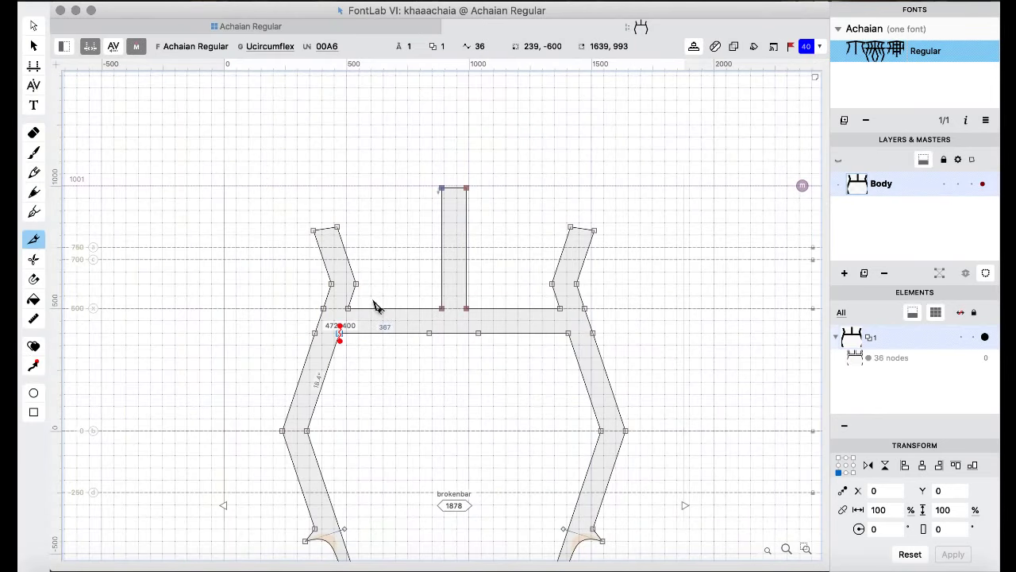
pyautogui.moveTo(405, 295); pyautogui.dragTo(403, 374)
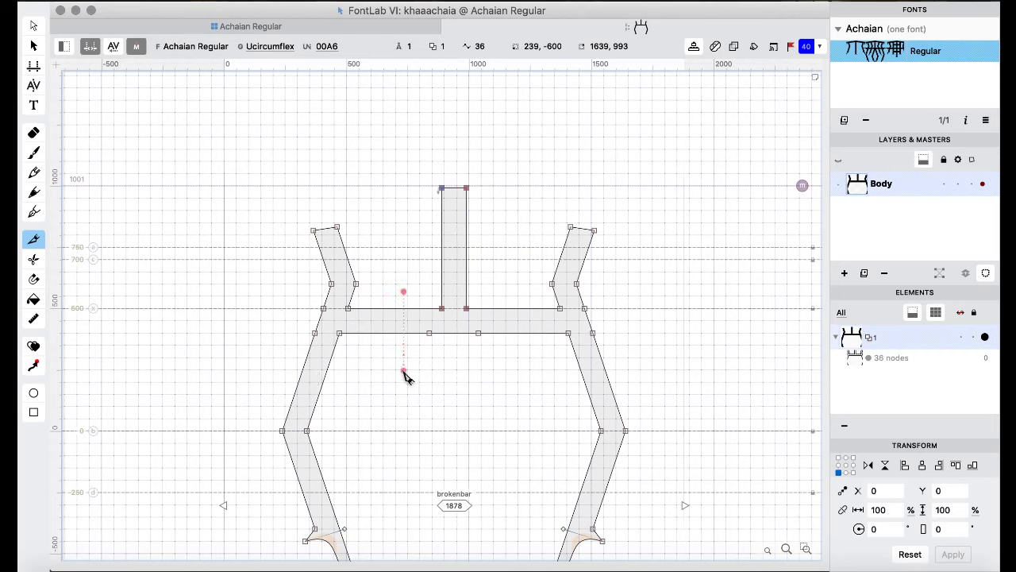
pyautogui.moveTo(522, 288); pyautogui.dragTo(523, 375)
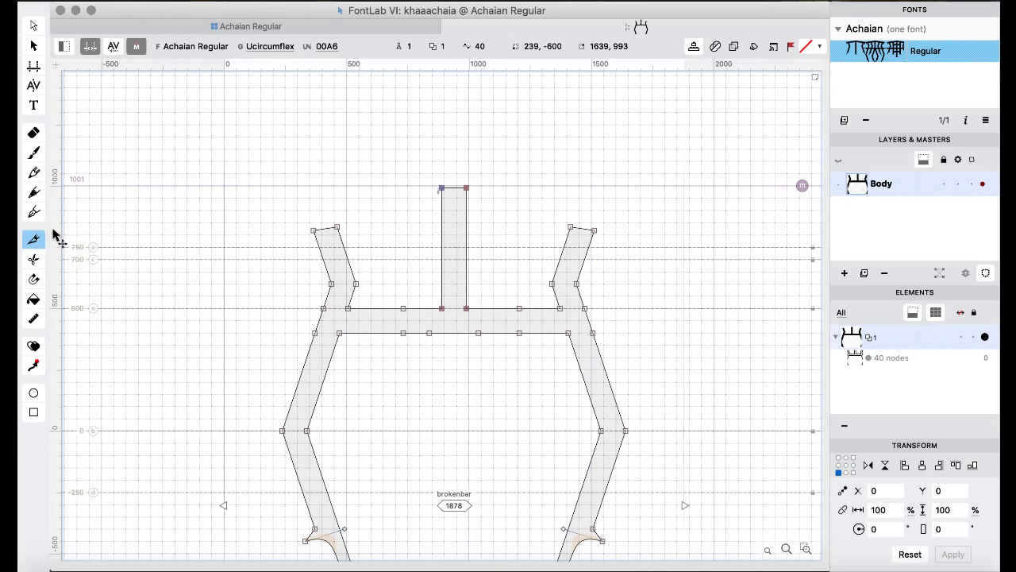
# - Separate the sliced crossbar with the Scissors and delete its connecting pieces, detaching the central stem from both legs
pyautogui.click(33, 259)
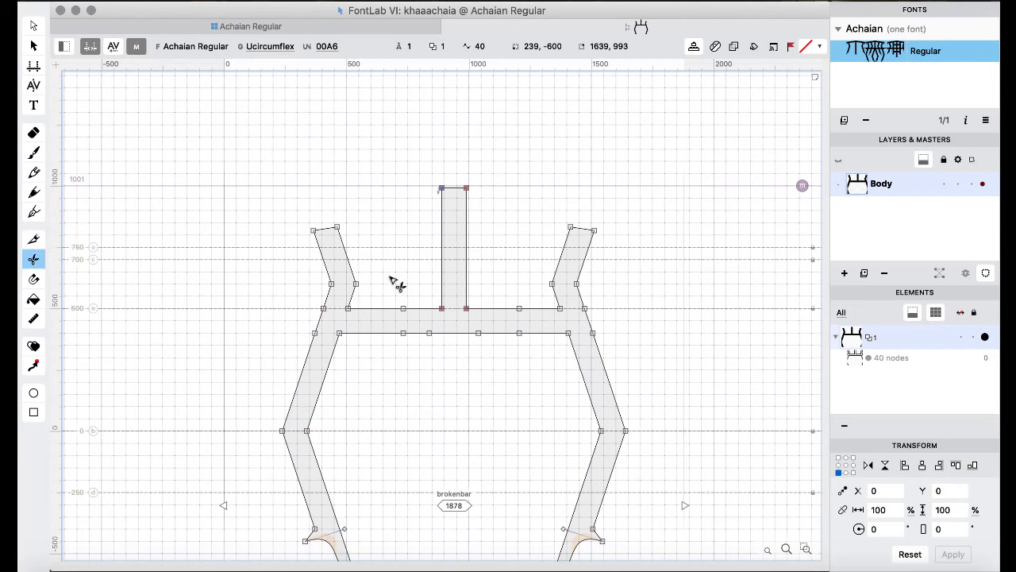
pyautogui.moveTo(401, 283); pyautogui.dragTo(419, 404)
pyautogui.moveTo(514, 291); pyautogui.dragTo(551, 387)
pyautogui.click(28, 26)
pyautogui.moveTo(397, 288); pyautogui.dragTo(442, 386)
pyautogui.moveTo(394, 263); pyautogui.dragTo(409, 383)
pyautogui.moveTo(501, 289); pyautogui.dragTo(533, 359)
pyautogui.press('Delete')
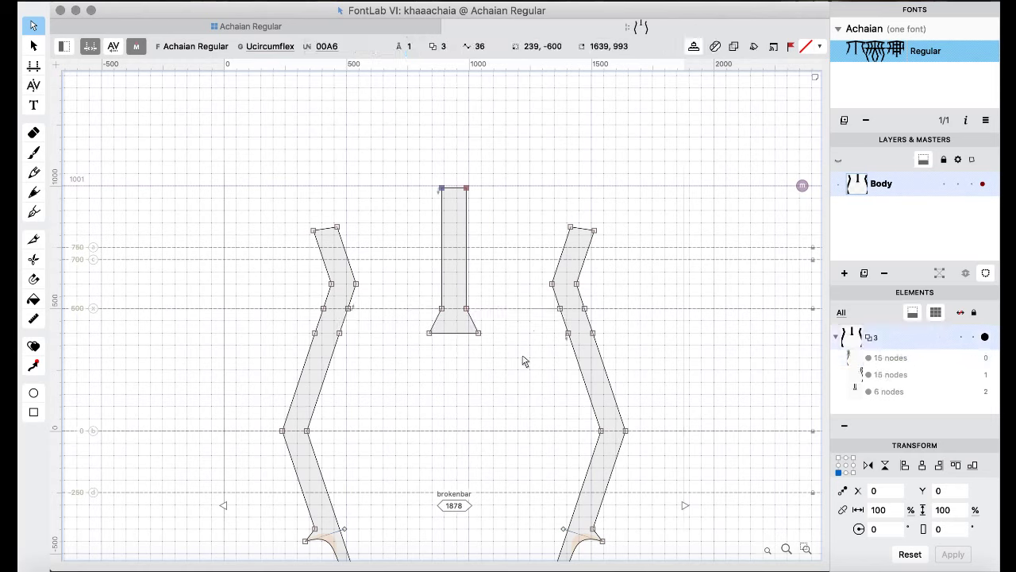
# - Delete the two flared nodes at the bottom of brokenbar's central stem
pyautogui.click(431, 335)
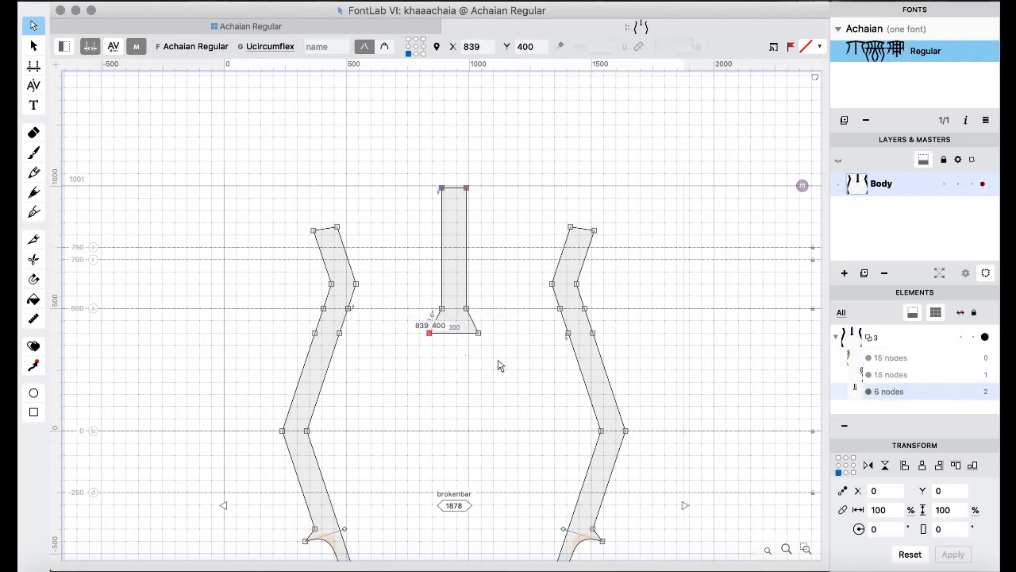
pyautogui.moveTo(500, 361); pyautogui.dragTo(422, 330)
pyautogui.press('Delete')
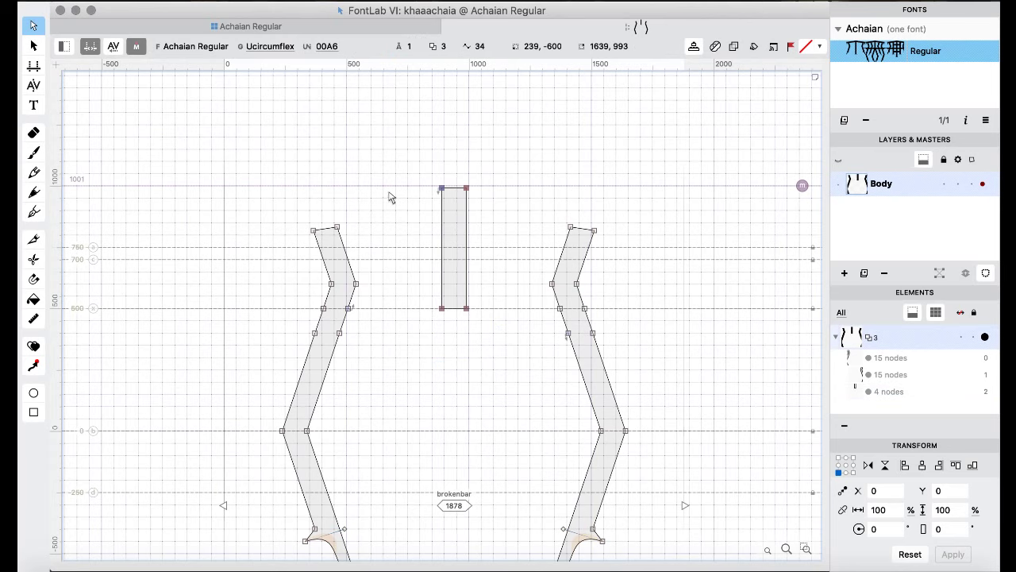
# - Open the ellipsis glyph and slice its crossbar with the Knife on both sides of the central stem
pyautogui.click(253, 26)
pyautogui.click(355, 147)
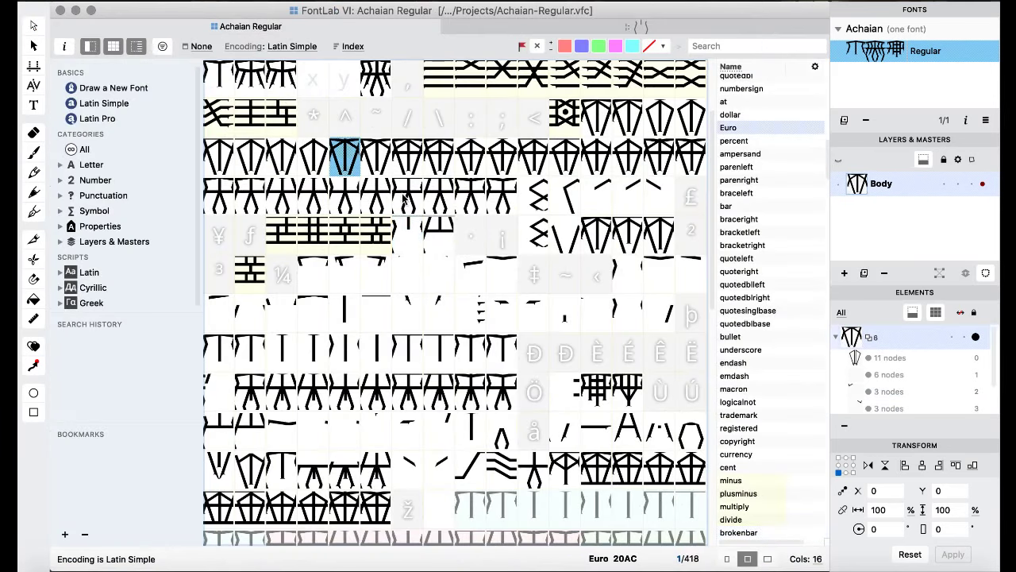
pyautogui.doubleClick(440, 239)
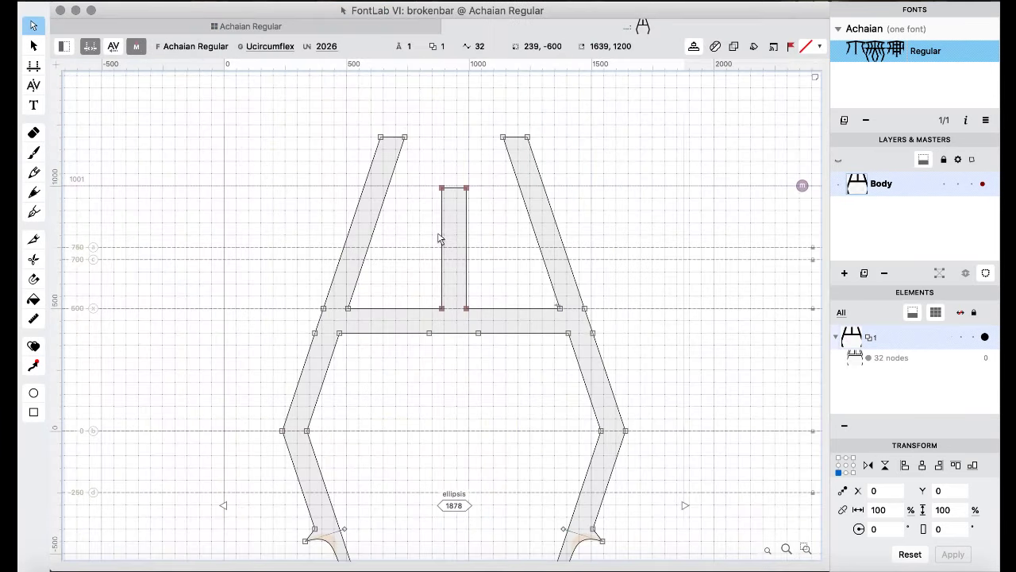
pyautogui.click(34, 239)
pyautogui.moveTo(393, 282); pyautogui.dragTo(394, 366)
pyautogui.moveTo(522, 282); pyautogui.dragTo(522, 359)
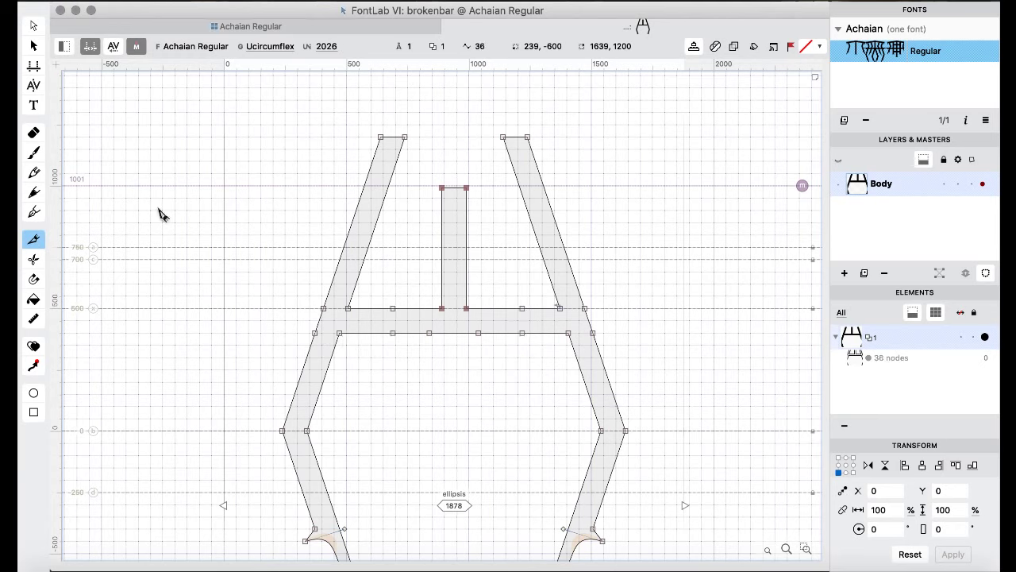
# - Cut the ellipsis crossbar apart with the Scissors and delete its pieces and the stem's flared base, keeping two legs and a rectangular stem
pyautogui.click(33, 259)
pyautogui.moveTo(379, 287); pyautogui.dragTo(421, 394)
pyautogui.moveTo(509, 283); pyautogui.dragTo(549, 390)
pyautogui.click(34, 25)
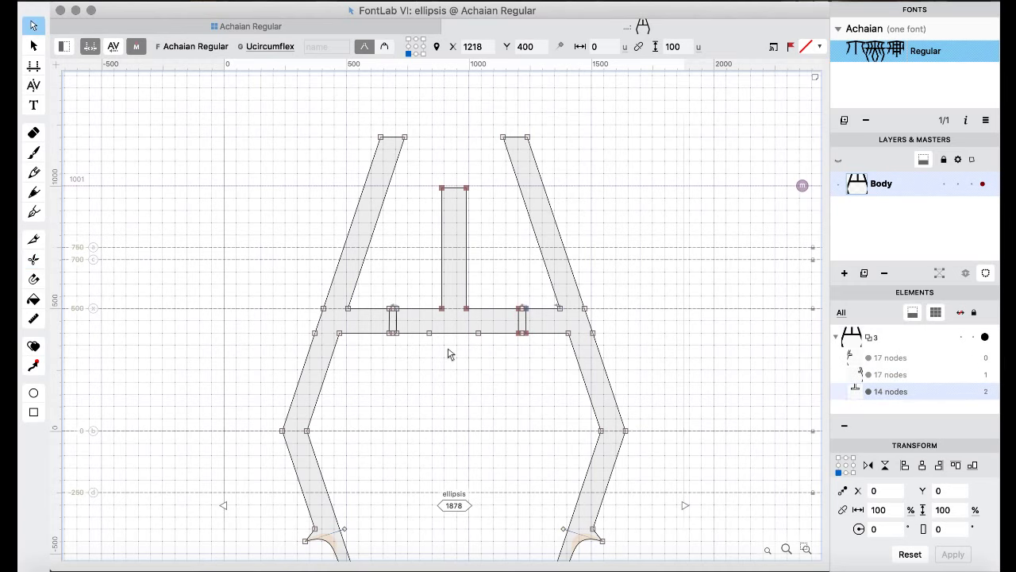
pyautogui.moveTo(380, 293); pyautogui.dragTo(441, 399)
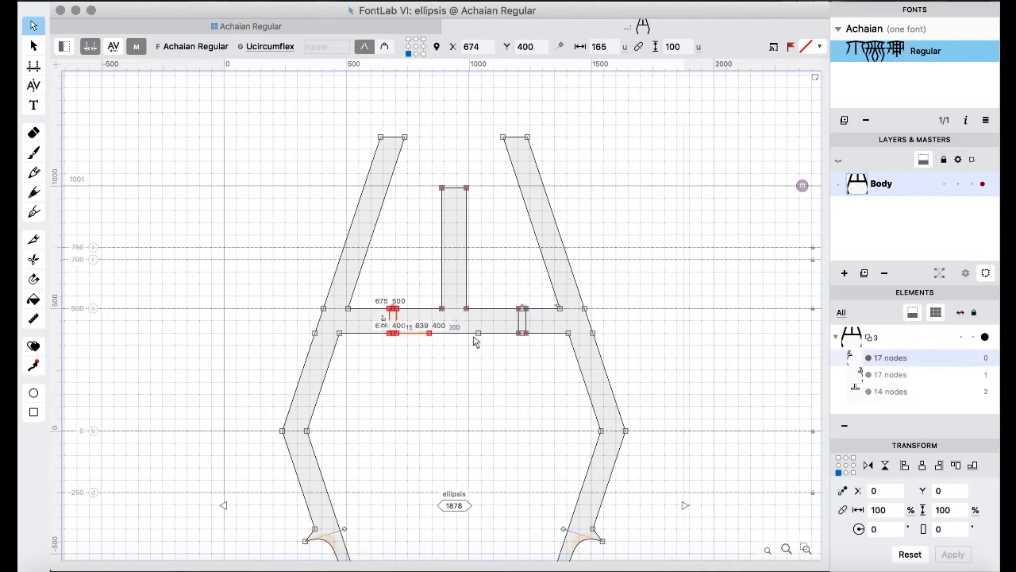
pyautogui.moveTo(475, 295); pyautogui.dragTo(534, 370)
pyautogui.press('Delete')
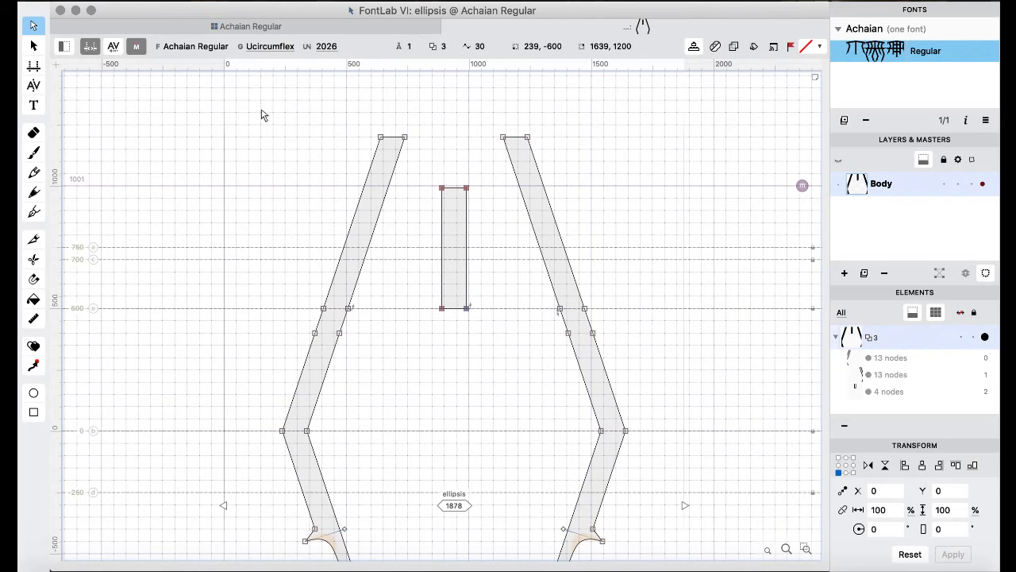
# - Copy the whole brokenbar outline and paste it into the khaaachaia glyph
pyautogui.press(']')
pyautogui.press('super+a')
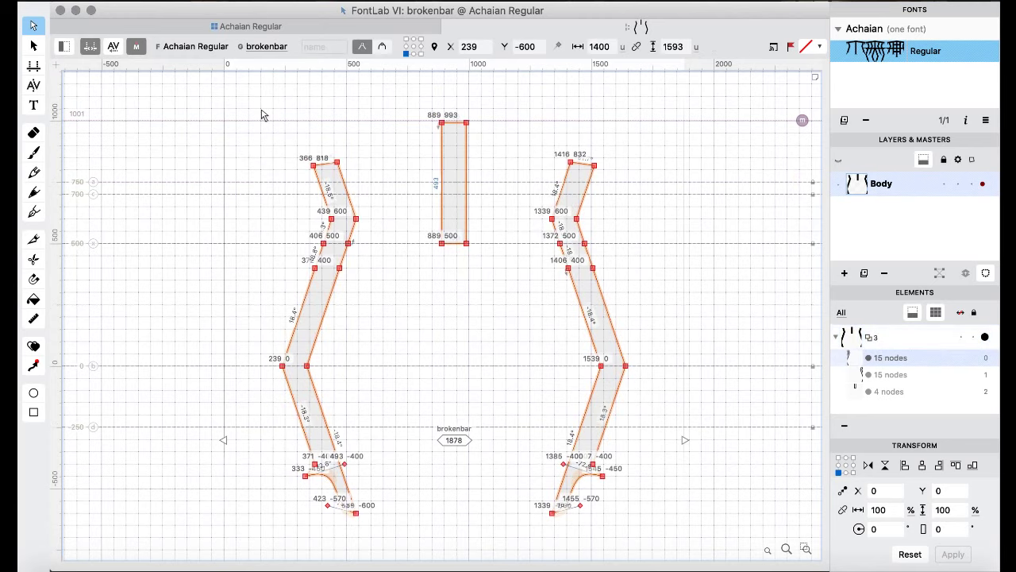
pyautogui.click(246, 28)
pyautogui.click(449, 303)
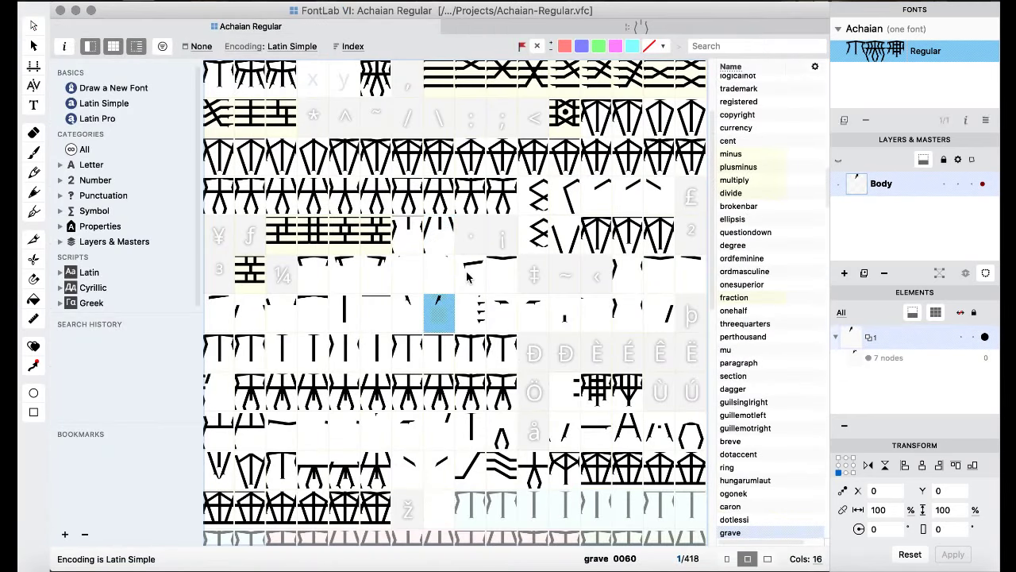
pyautogui.scroll(-10, 467, 276)
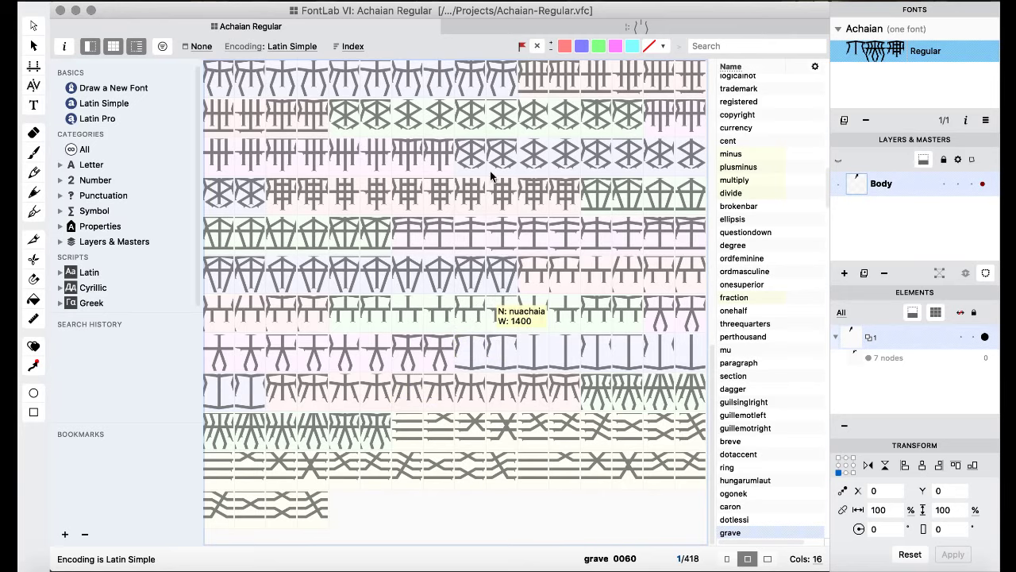
pyautogui.doubleClick(469, 161)
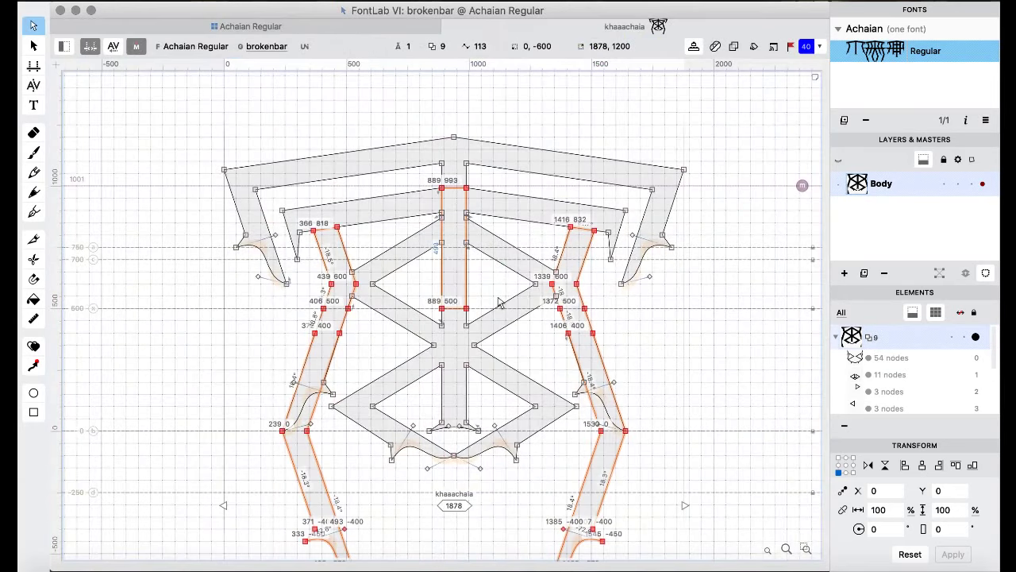
# - Merge all overlapping contours in khaaachaia and delete the leftover nodes of the old foot serifs on both legs
pyautogui.press('super+a')
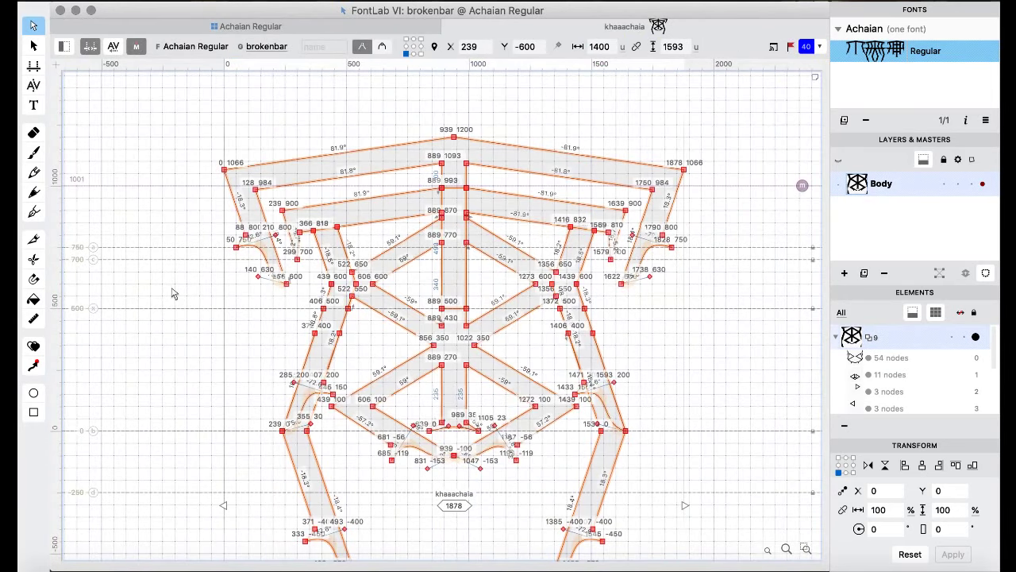
pyautogui.rightClick(132, 133)
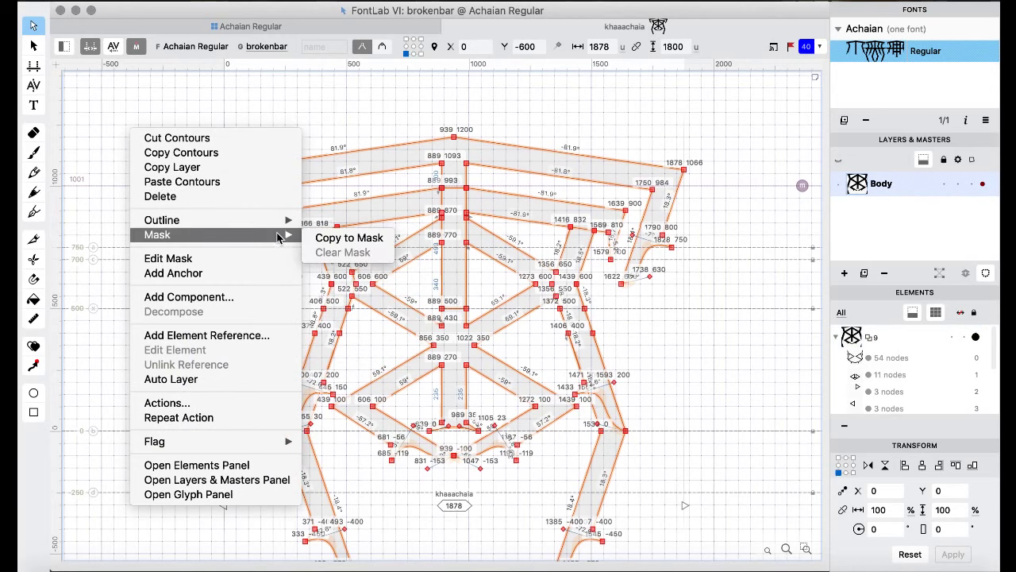
pyautogui.moveTo(283, 221)
pyautogui.click(370, 370)
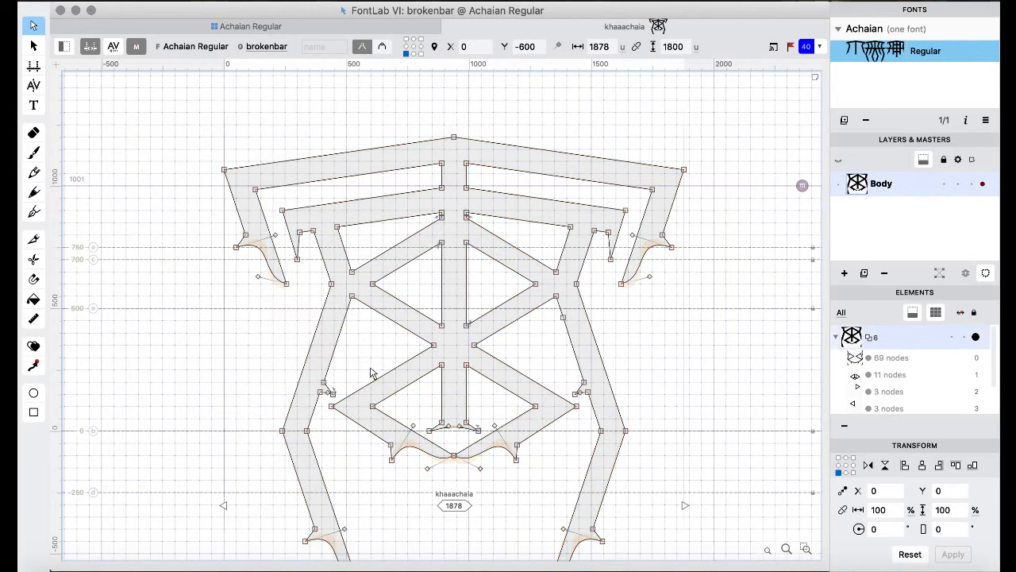
pyautogui.moveTo(267, 364); pyautogui.dragTo(605, 405)
pyautogui.press('Delete')
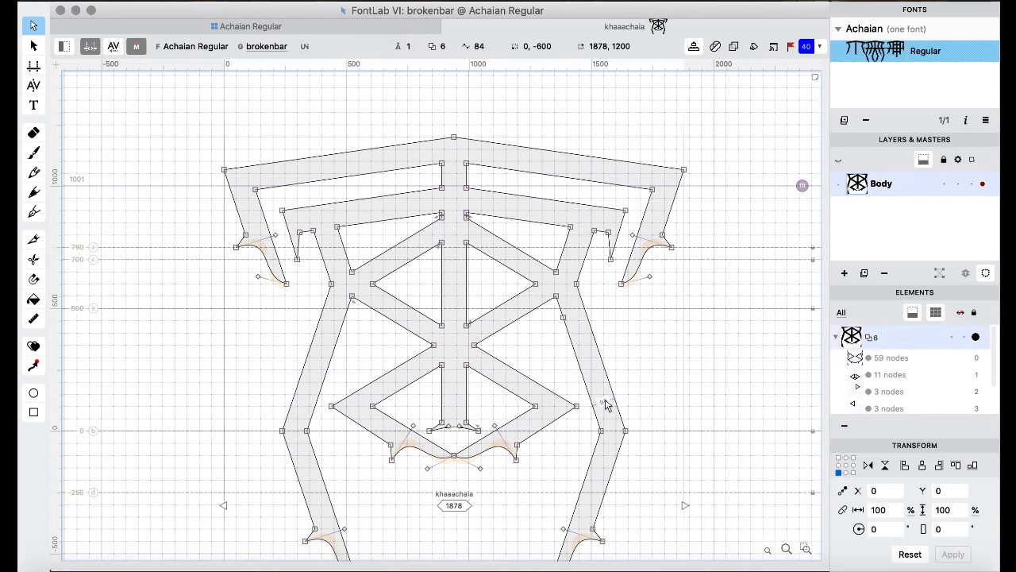
# - Paste the brokenbar outline into the khaachaia glyph and move it left to X 0, over the existing legs and stem
pyautogui.press('super+bracketright')
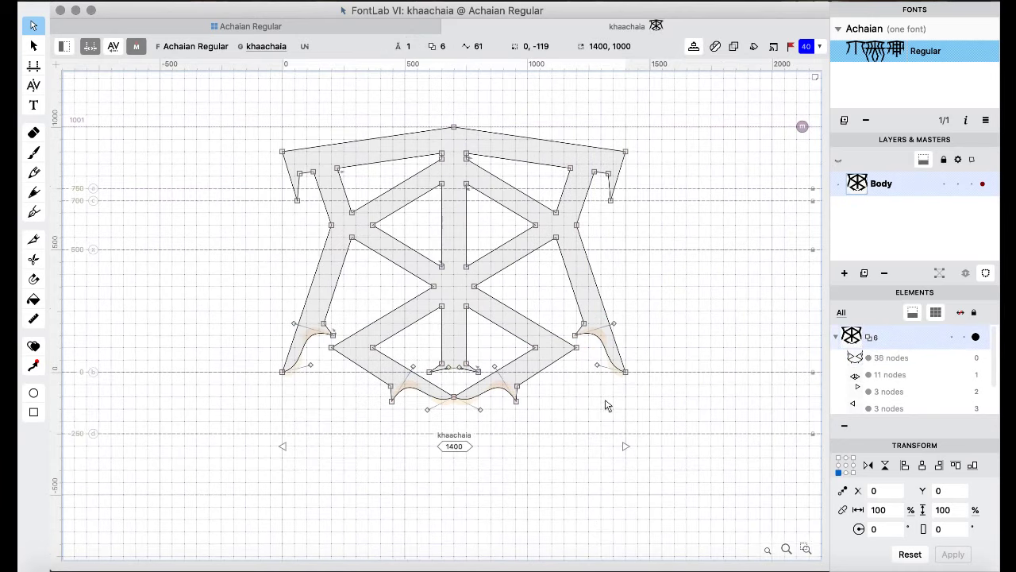
pyautogui.press('super+v')
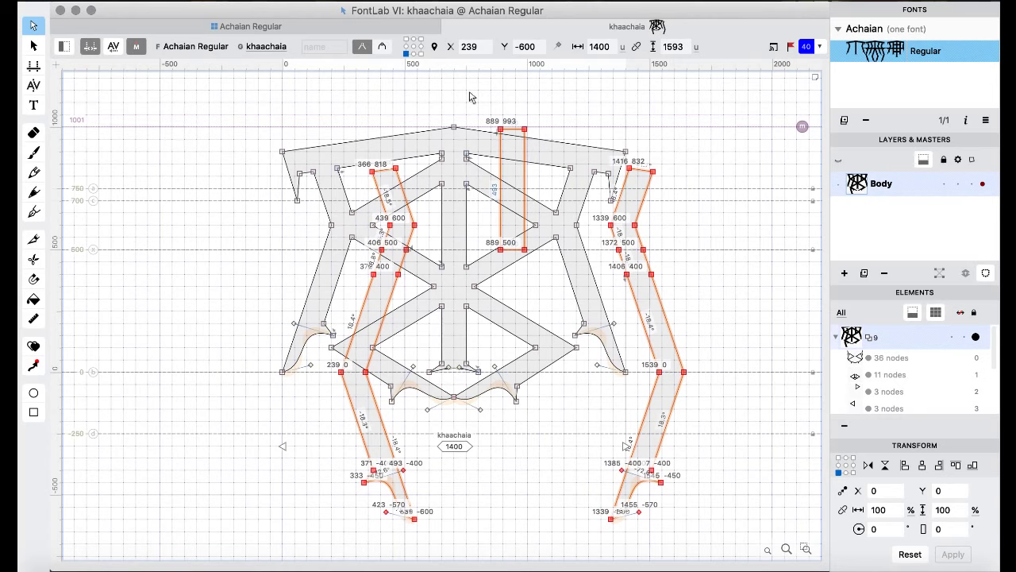
pyautogui.press('Left')
pyautogui.press('Left')
pyautogui.press('Left')
pyautogui.press('Left')
pyautogui.press('Left')
pyautogui.press('Left')
pyautogui.press('Left')
pyautogui.press('Left')
pyautogui.press('Left')
pyautogui.press('Left')
pyautogui.press('Left')
pyautogui.press('Left')
pyautogui.press('Left')
pyautogui.press('Left')
pyautogui.press('Left')
pyautogui.press('Left')
pyautogui.press('Left')
pyautogui.press('Left')
pyautogui.press('Left')
pyautogui.press('Left')
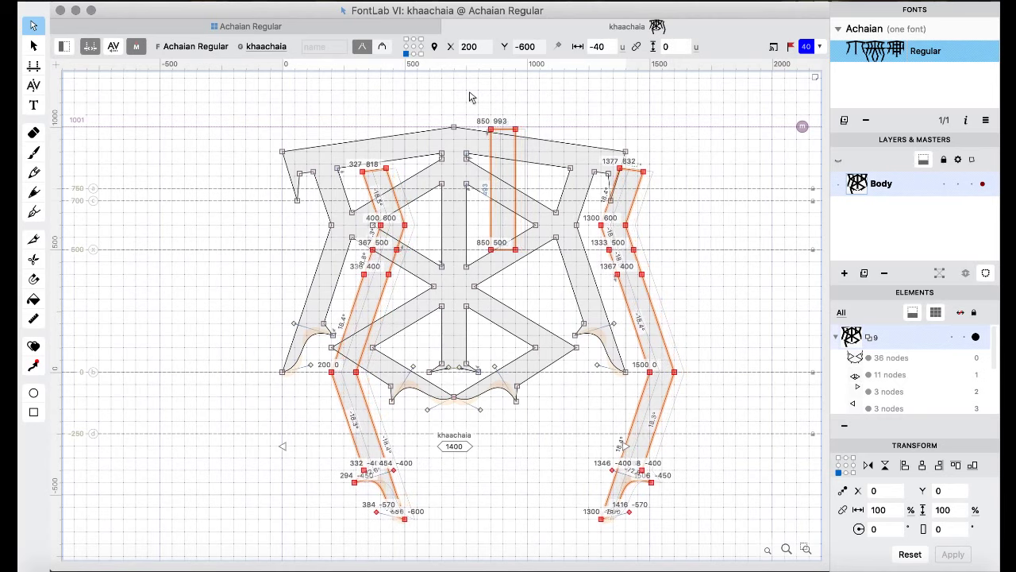
pyautogui.hotkey('shift', 'Left')
pyautogui.hotkey('shift', 'Left')
pyautogui.hotkey('shift', 'Left')
pyautogui.hotkey('shift', 'Left')
pyautogui.hotkey('shift', 'Left')
pyautogui.hotkey('shift', 'Left')
pyautogui.hotkey('shift', 'Left')
pyautogui.hotkey('shift', 'Left')
pyautogui.hotkey('shift', 'Left')
pyautogui.hotkey('shift', 'Left')
pyautogui.hotkey('shift', 'Left')
pyautogui.hotkey('shift', 'Left')
pyautogui.hotkey('shift', 'Left')
pyautogui.hotkey('shift', 'Left')
pyautogui.hotkey('shift', 'Left')
pyautogui.hotkey('shift', 'Left')
pyautogui.hotkey('shift', 'Left')
pyautogui.hotkey('shift', 'Left')
pyautogui.hotkey('shift', 'Left')
pyautogui.hotkey('shift', 'Left')
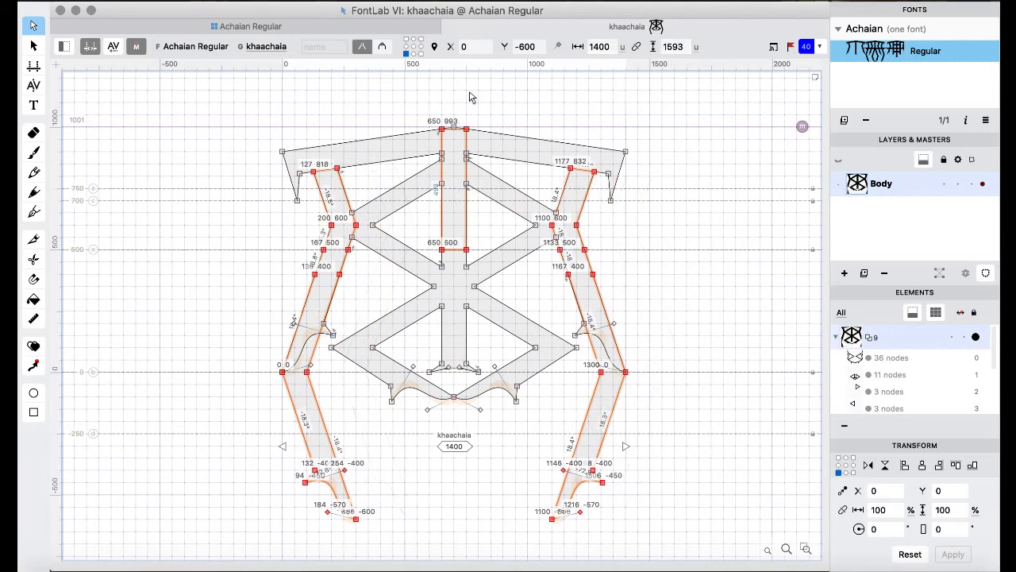
# - Merge all overlapping contours in khaachaia and delete the old foot serif nodes left on both legs
pyautogui.press('super+a')
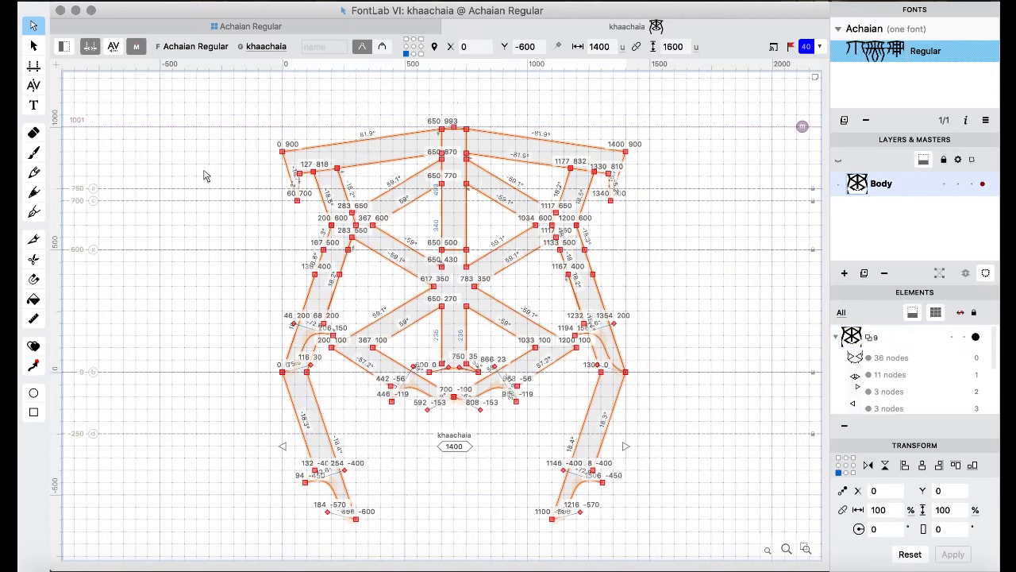
pyautogui.rightClick(152, 172)
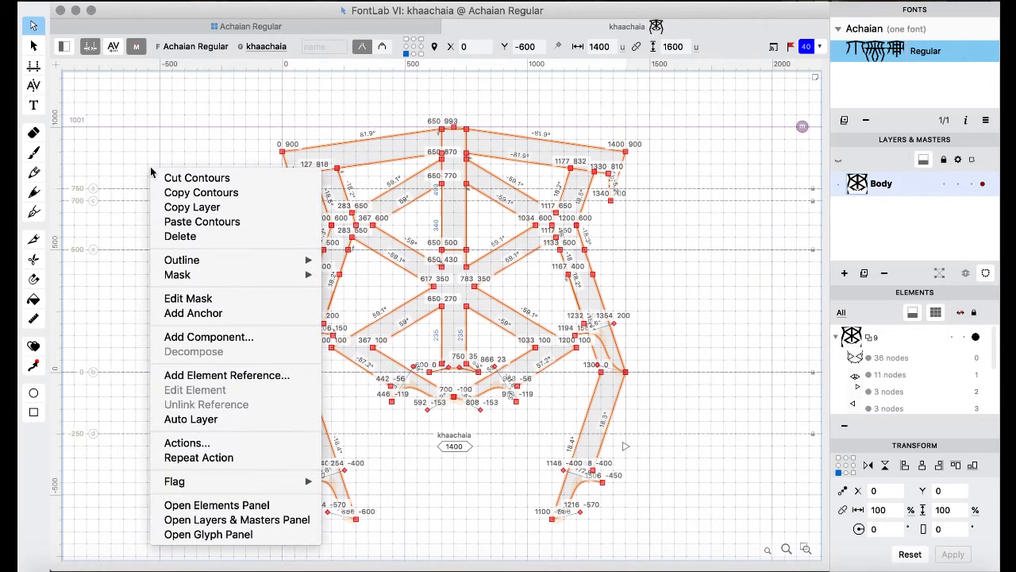
pyautogui.moveTo(285, 262)
pyautogui.click(389, 407)
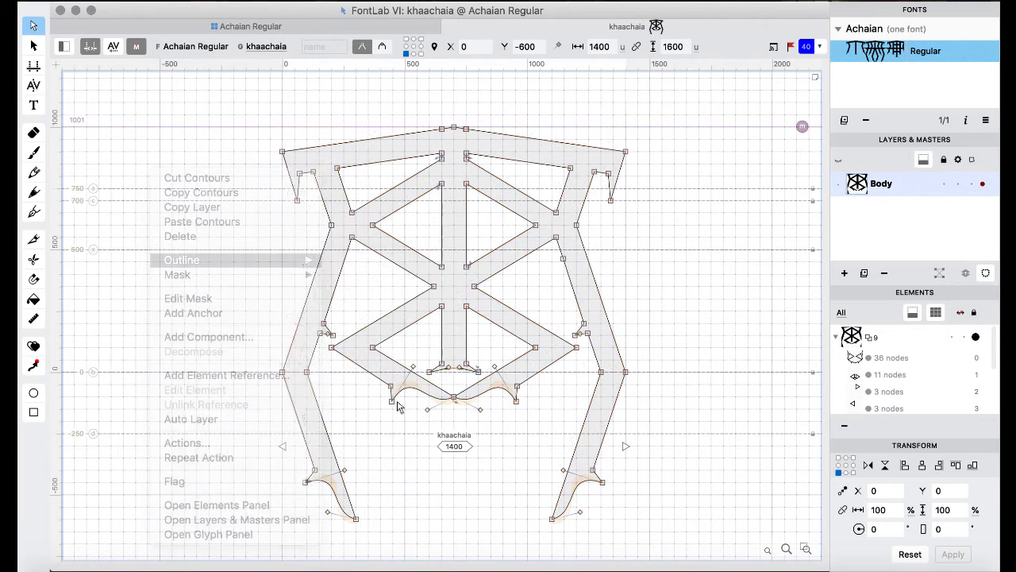
pyautogui.moveTo(268, 313); pyautogui.dragTo(666, 346)
pyautogui.press('Delete')
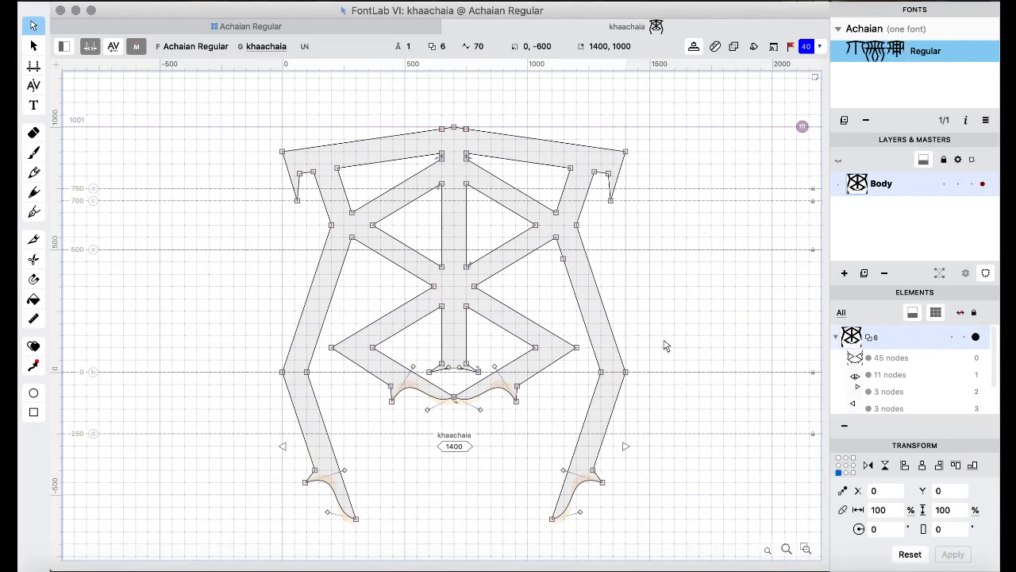
# - Paste the brokenbar outline into the kheeachaia glyph and move it right to X 255, aligned with the central stem
pyautogui.press('super+bracketright')
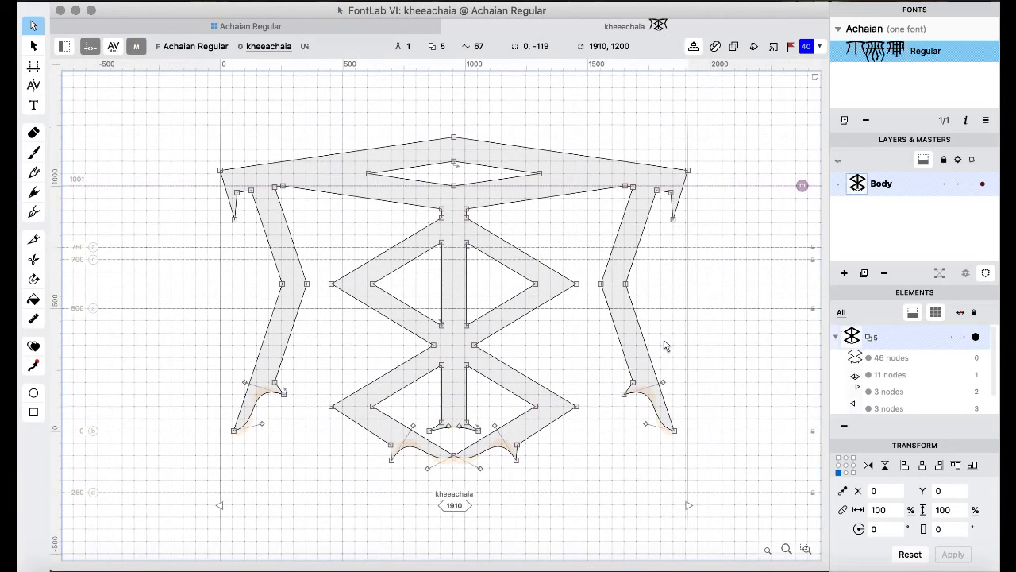
pyautogui.press('super+v')
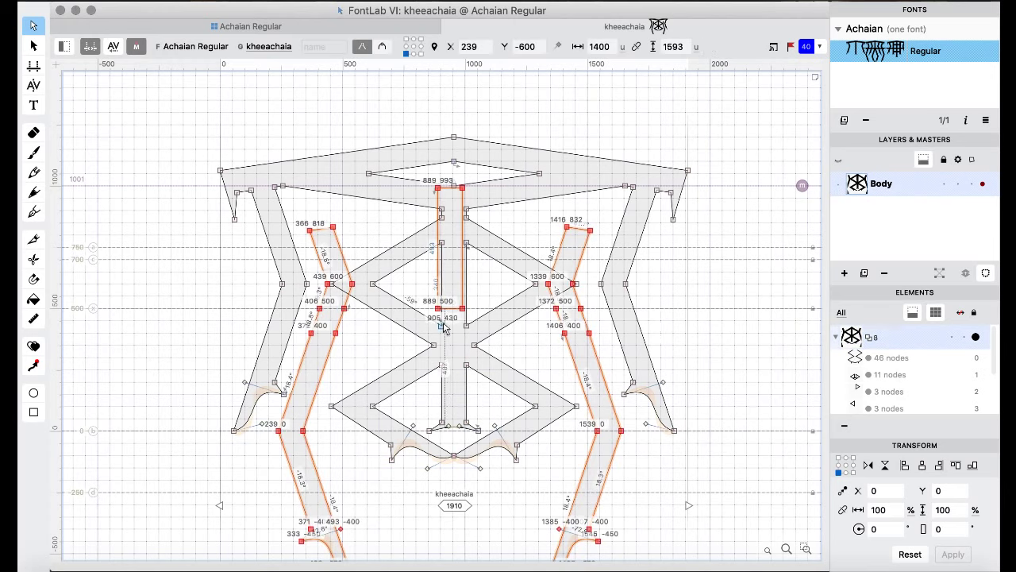
pyautogui.press('Right')
pyautogui.press('Right')
pyautogui.press('Right')
pyautogui.press('Right')
pyautogui.press('Right')
pyautogui.press('Right')
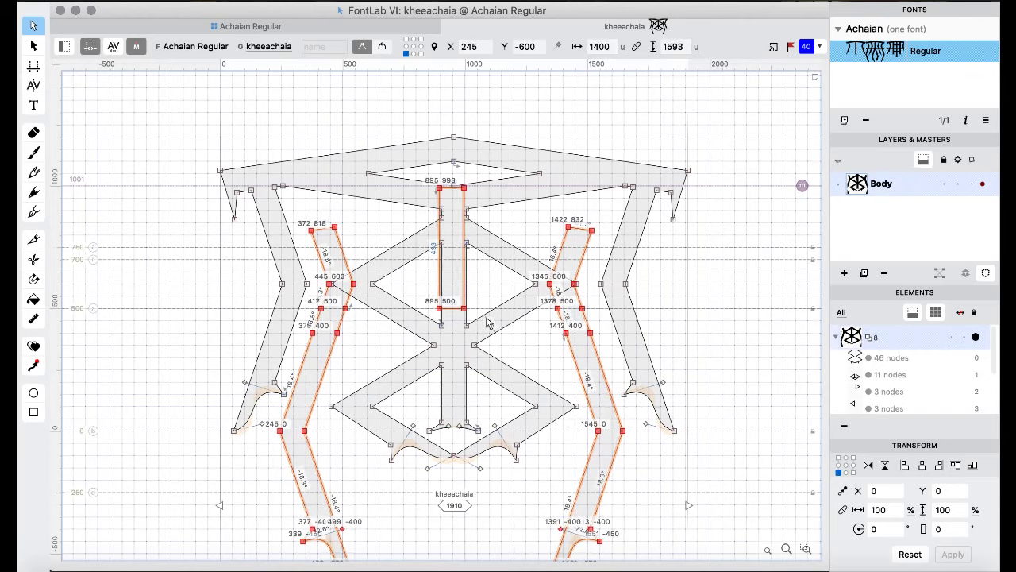
pyautogui.hotkey('shift', 'Right')
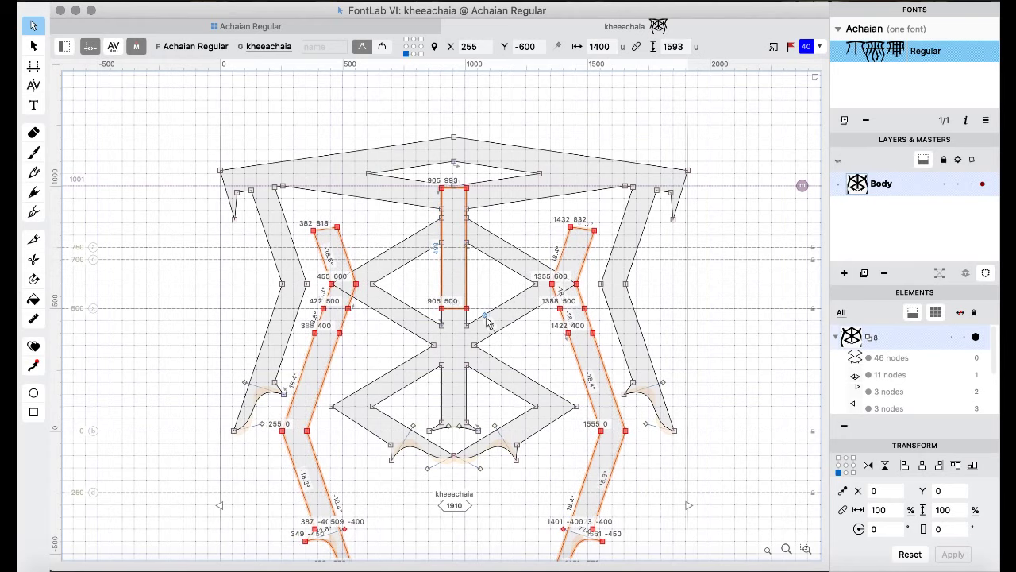
pyautogui.scroll(-3, 489, 322)
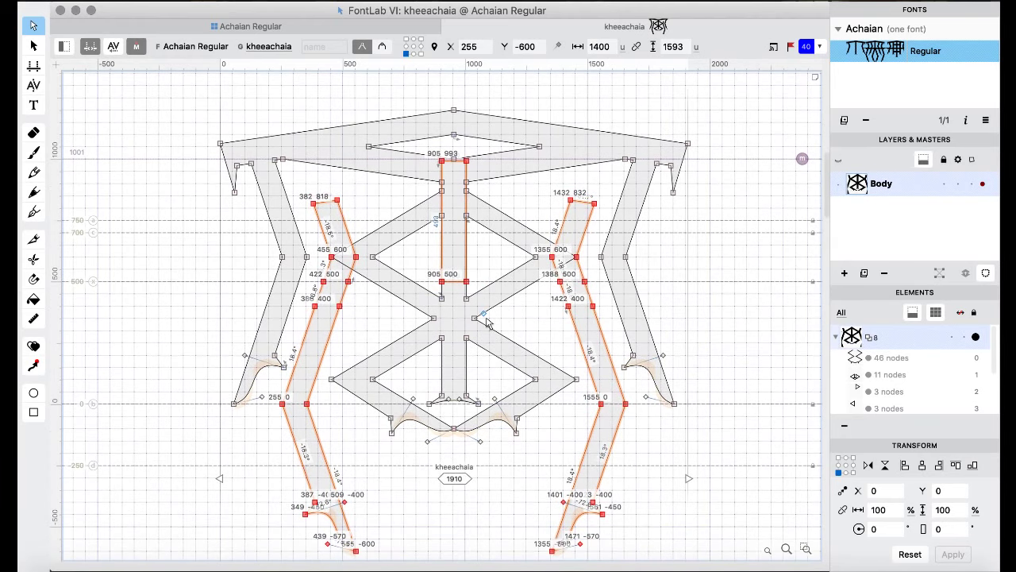
# - Move the pasted outline straight down below the kheeachaia glyph to Y -1900 and delete its central stem piece
pyautogui.scroll(-3, 489, 322)
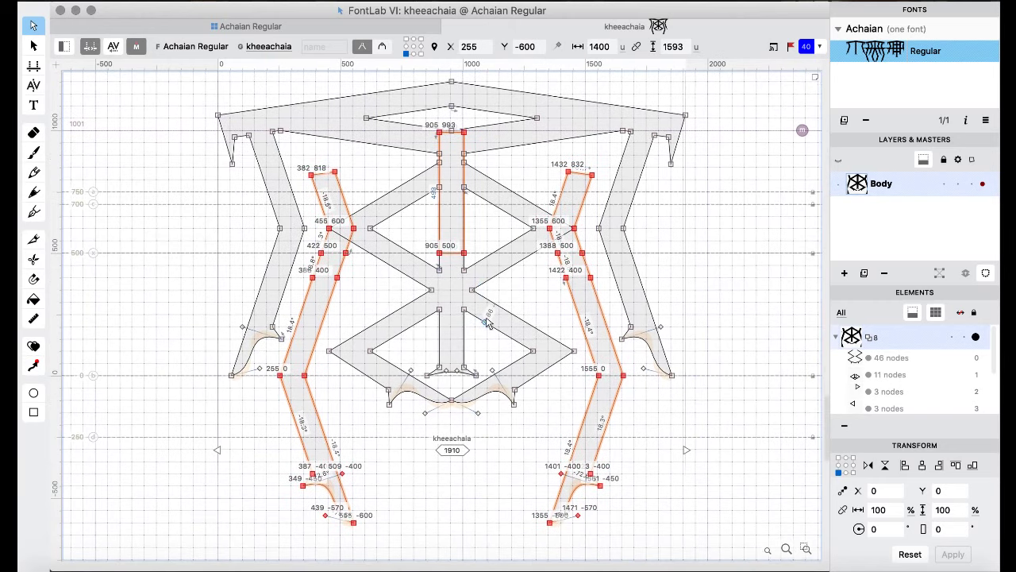
pyautogui.hotkey('shift', 'Down')
pyautogui.hotkey('shift', 'Down')
pyautogui.hotkey('shift', 'Down')
pyautogui.hotkey('shift', 'Down')
pyautogui.hotkey('shift', 'Down')
pyautogui.hotkey('shift', 'Down')
pyautogui.hotkey('shift', 'Down')
pyautogui.hotkey('shift', 'Down')
pyautogui.hotkey('shift', 'Down')
pyautogui.hotkey('shift', 'Down')
pyautogui.hotkey('shift', 'Down')
pyautogui.hotkey('shift', 'Down')
pyautogui.hotkey('shift', 'Down')
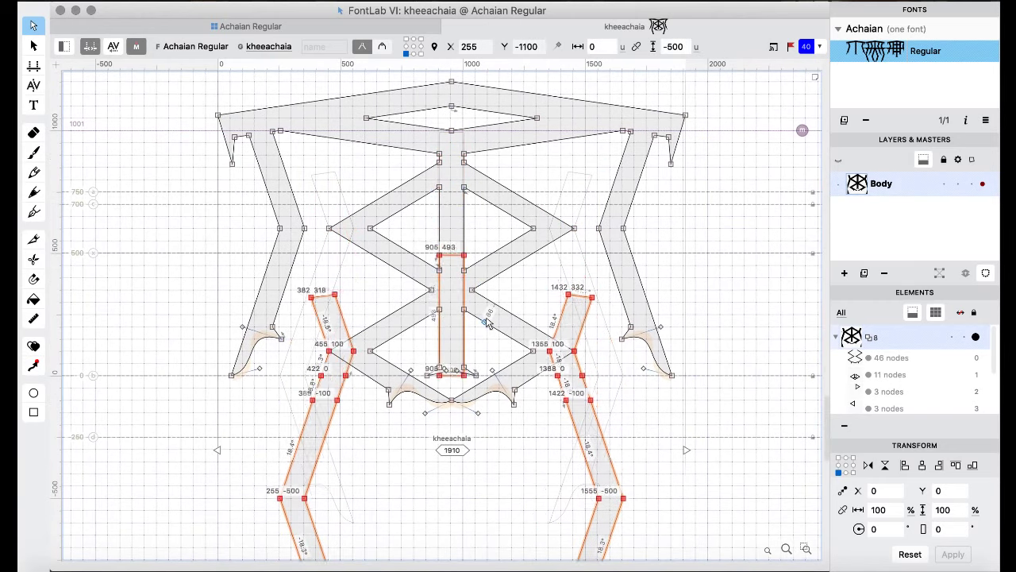
pyautogui.scroll(-10, 489, 322)
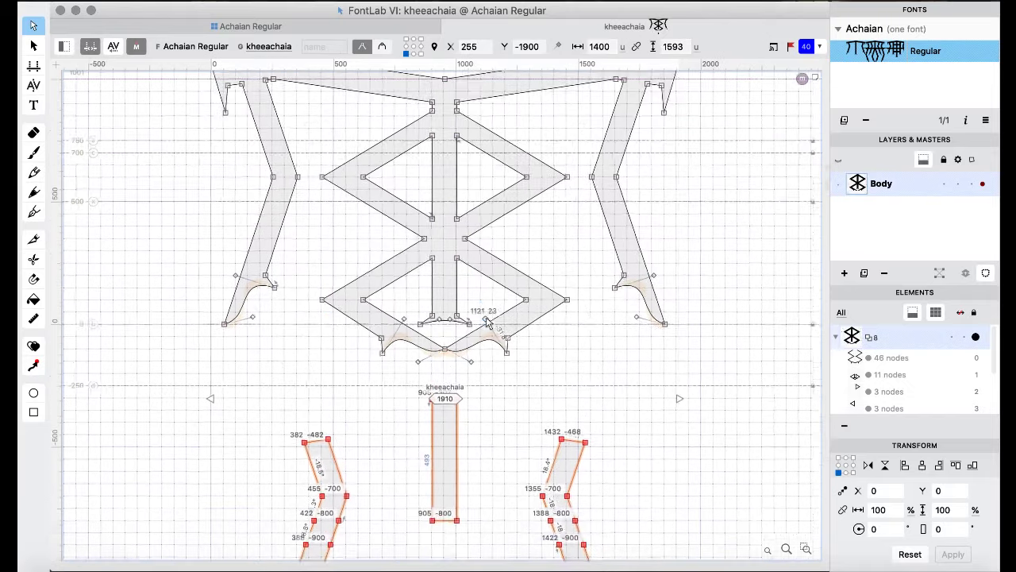
pyautogui.moveTo(437, 403); pyautogui.dragTo(415, 477)
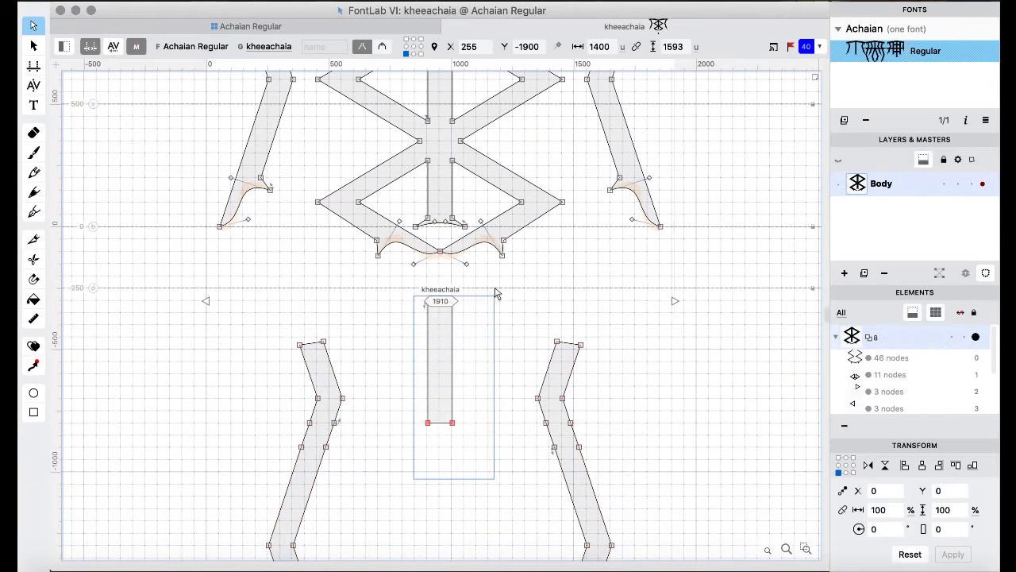
pyautogui.press('BackSpace')
pyautogui.scroll(-3, 495, 293)
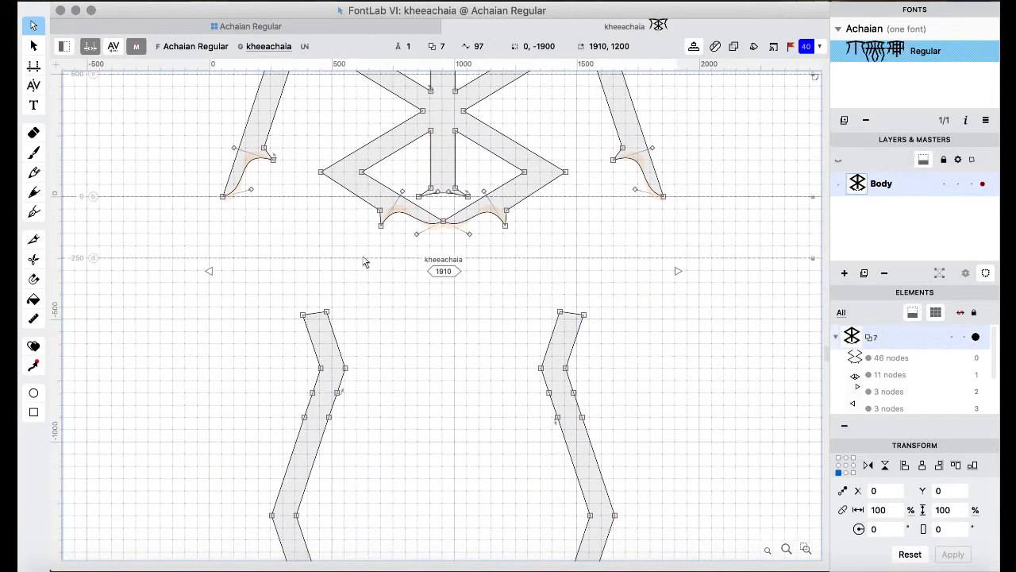
# - Spread the two pasted legs outward by 200 units each, with the left one at X 55 and the right one at X 1555
pyautogui.scroll(-3, 173, 329)
pyautogui.moveTo(155, 259); pyautogui.dragTo(433, 485)
pyautogui.scroll(-7, 421, 364)
pyautogui.scroll(-3, 421, 365)
pyautogui.moveTo(198, 353); pyautogui.dragTo(390, 545)
pyautogui.press('super+shift+Left')
pyautogui.press('super+shift+Left')
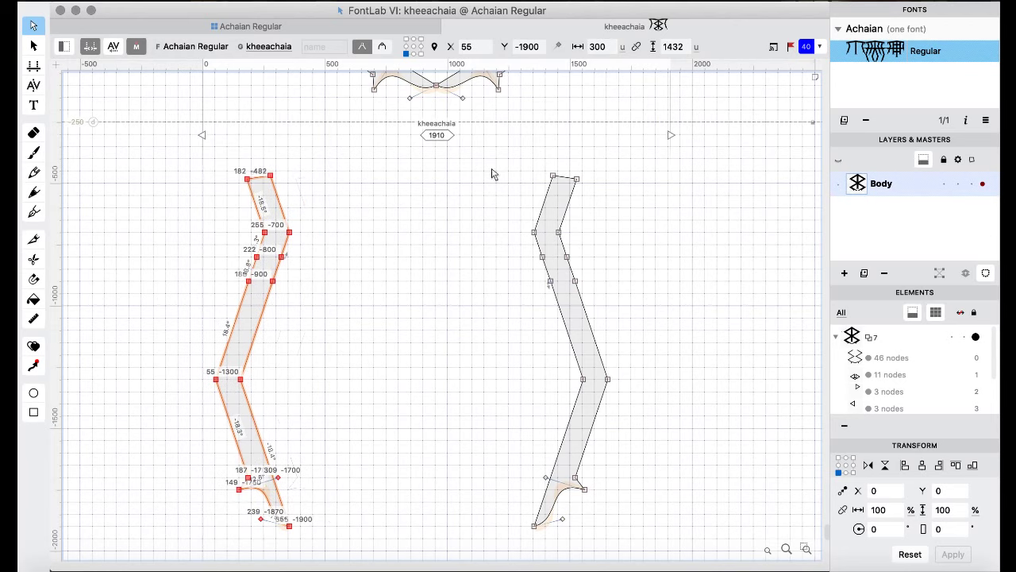
pyautogui.moveTo(473, 164); pyautogui.dragTo(656, 555)
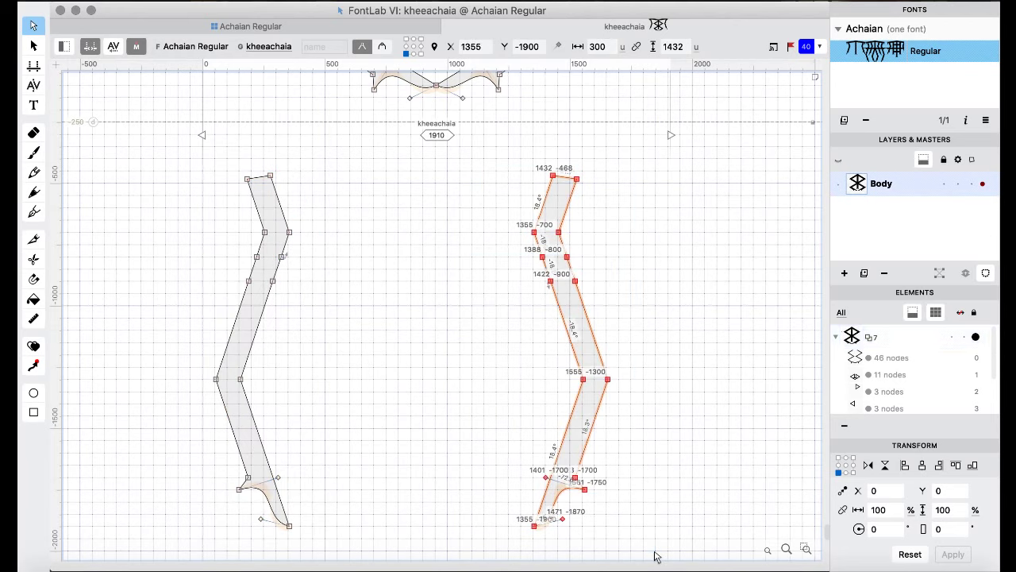
pyautogui.press('super+shift+Right')
pyautogui.press('super+shift+Right')
# - Move both pasted legs together up to Y -600 so they overlap kheeachaia's outer legs
pyautogui.moveTo(135, 161); pyautogui.dragTo(394, 531)
pyautogui.moveTo(363, 483); pyautogui.dragTo(284, 539)
pyautogui.scroll(10, 435, 257)
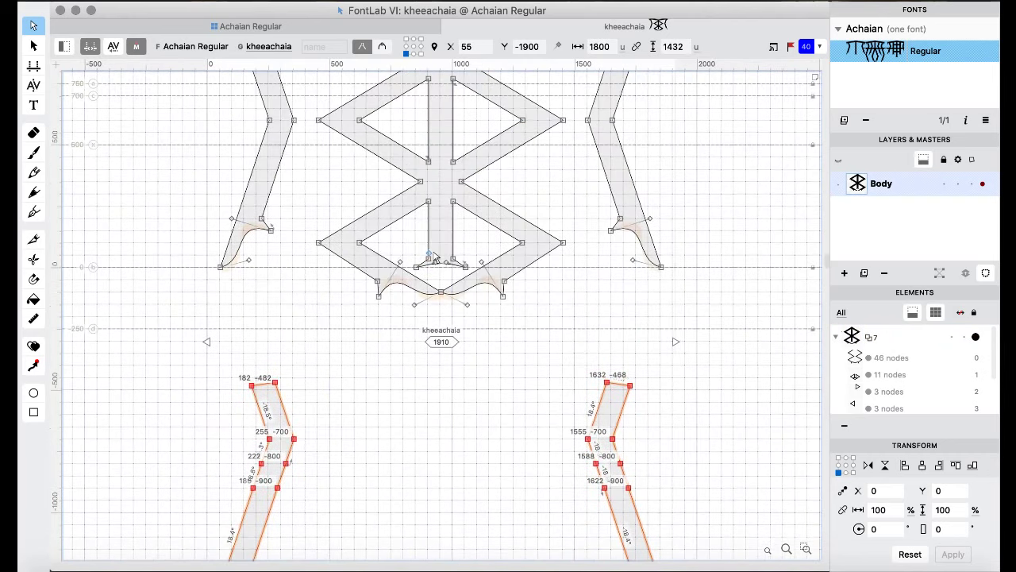
pyautogui.press('super+shift+Up')
pyautogui.press('super+shift+Up')
pyautogui.press('super+shift+Up')
pyautogui.press('super+shift+Up')
pyautogui.press('super+shift+Up')
pyautogui.press('super+shift+Up')
pyautogui.press('super+shift+Up')
pyautogui.press('super+shift+Up')
pyautogui.press('super+shift+Up')
pyautogui.press('super+shift+Up')
pyautogui.press('super+shift+Up')
pyautogui.press('super+shift+Up')
pyautogui.press('super+shift+Up')
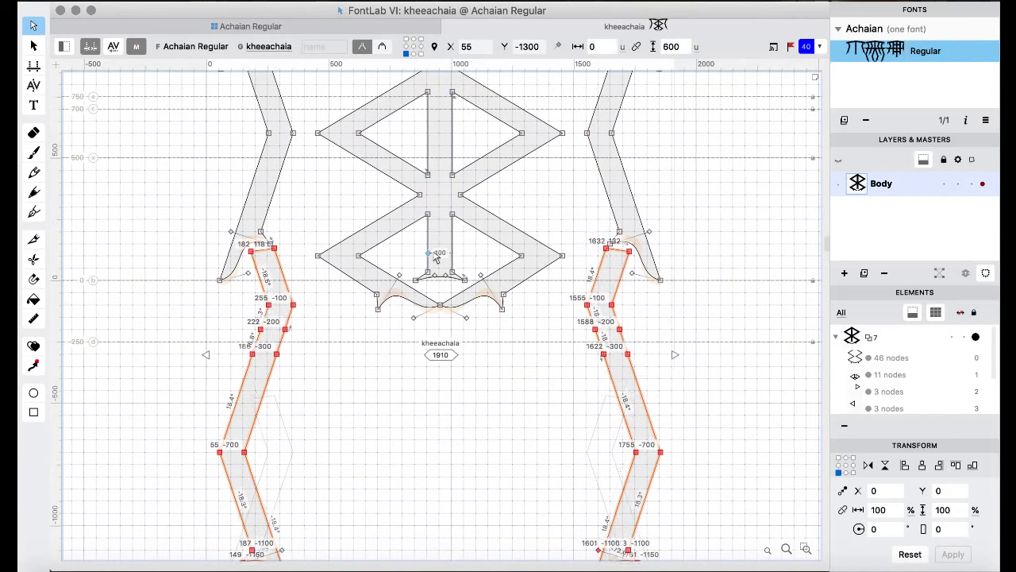
pyautogui.press('super+shift+Up')
pyautogui.press('super+shift+Up')
pyautogui.press('super+shift+Up')
pyautogui.press('super+shift+Up')
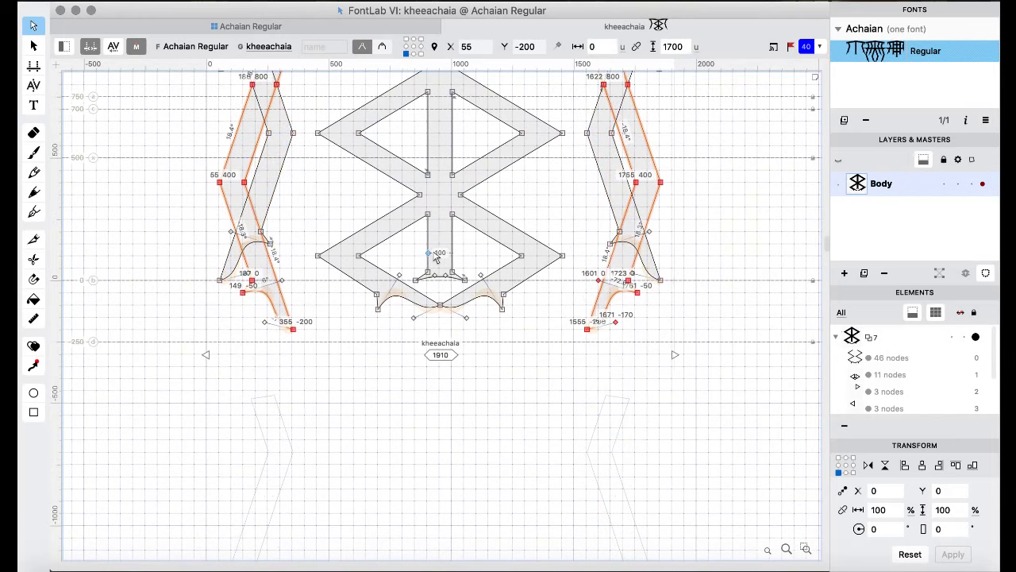
pyautogui.press('super+shift+Down')
pyautogui.press('super+shift+Down')
pyautogui.press('super+shift+Down')
pyautogui.press('super+shift+Down')
pyautogui.scroll(5, 436, 257)
# - Remove all overlaps in kheeachaia and delete the leftover foot serif and upper joint nodes on both legs
pyautogui.press('super+a')
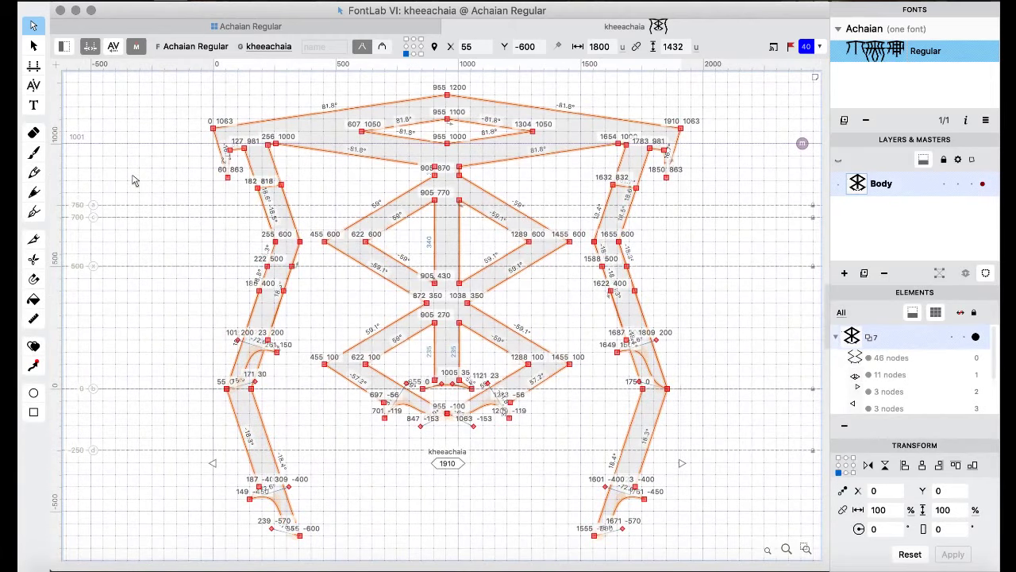
pyautogui.rightClick(135, 181)
pyautogui.moveTo(212, 268)
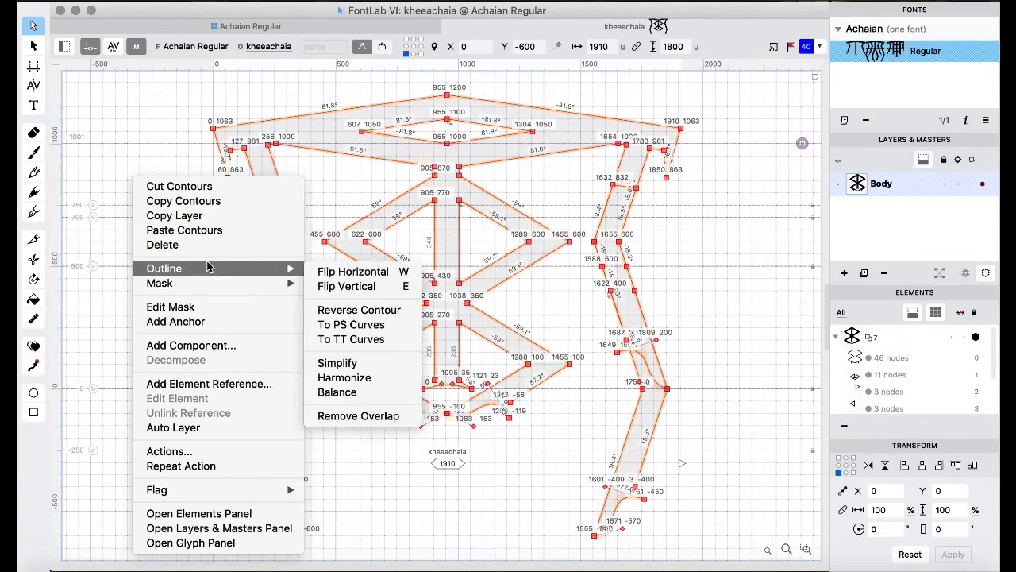
pyautogui.click(358, 416)
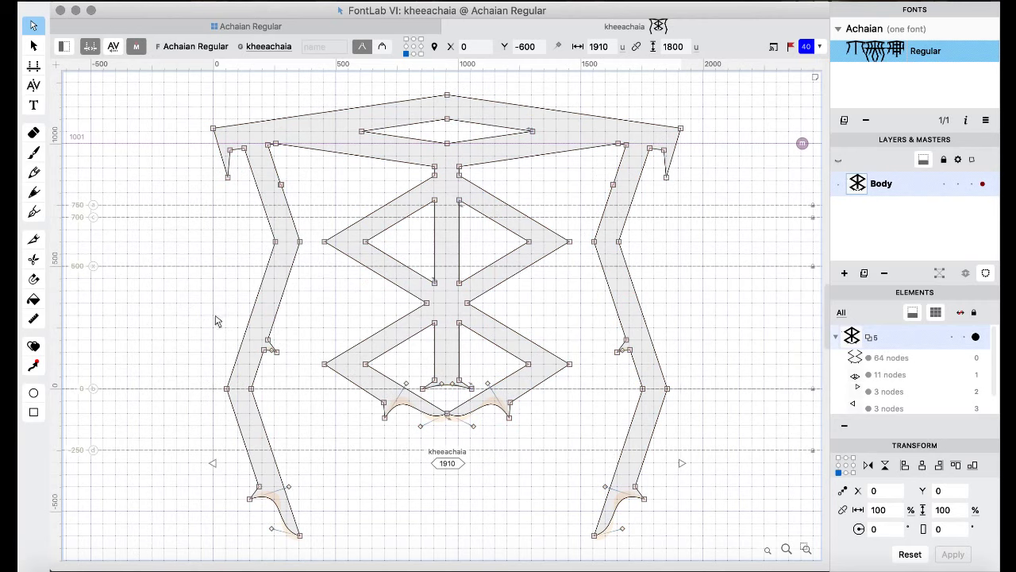
pyautogui.moveTo(209, 323); pyautogui.dragTo(314, 375)
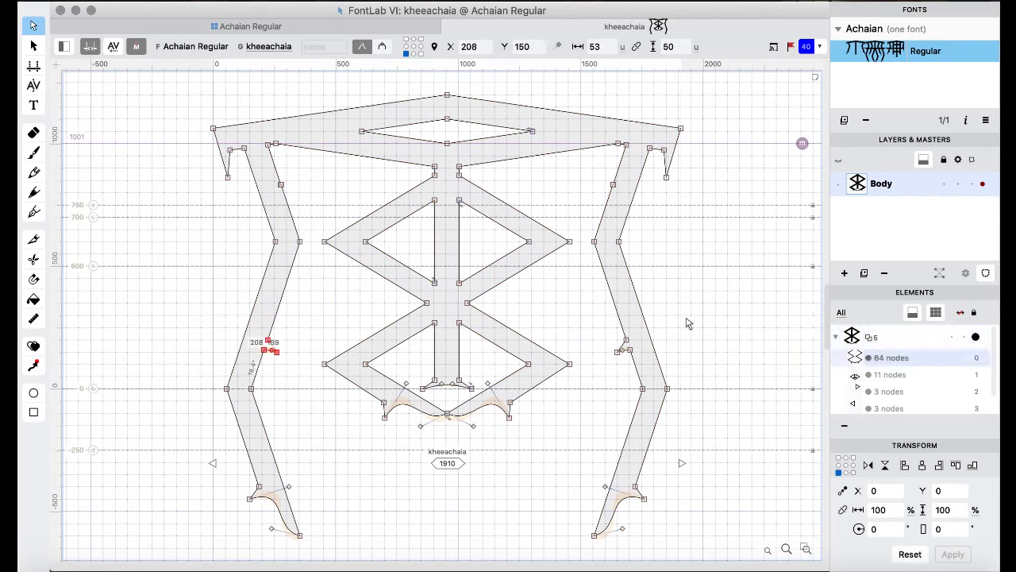
pyautogui.moveTo(688, 323); pyautogui.dragTo(603, 365)
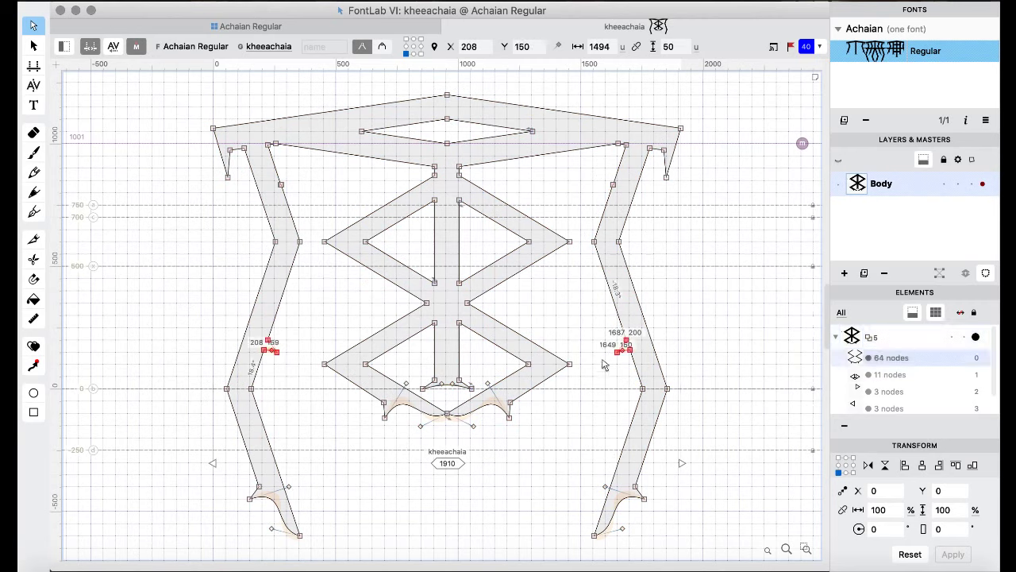
pyautogui.keyDown('shift'); pyautogui.click(614, 185); pyautogui.keyUp('shift')
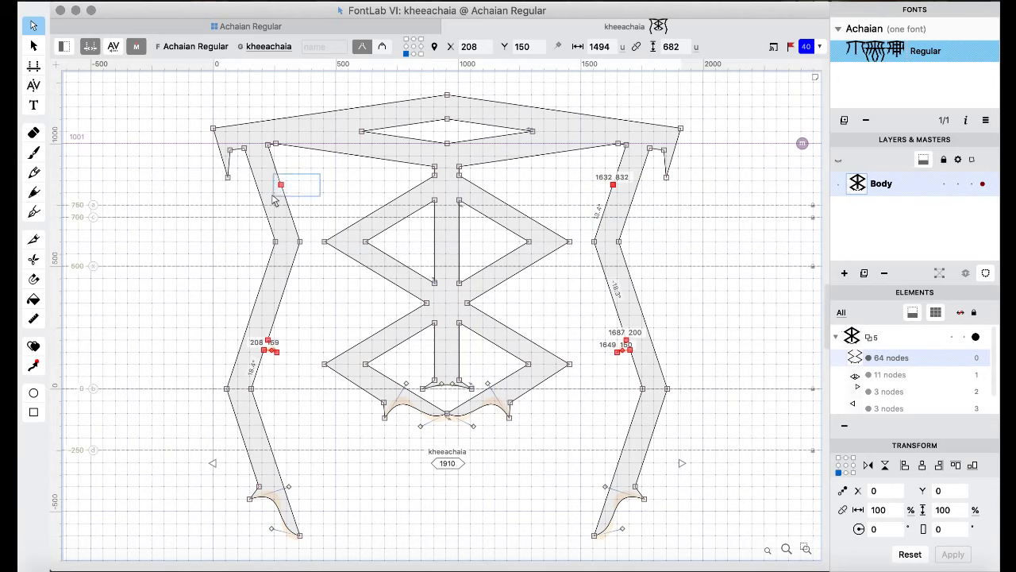
pyautogui.press('BackSpace')
# - Compare the merged kheeachaia glyph with the neighbouring kheachaia glyph
pyautogui.press('super+bracketleft')
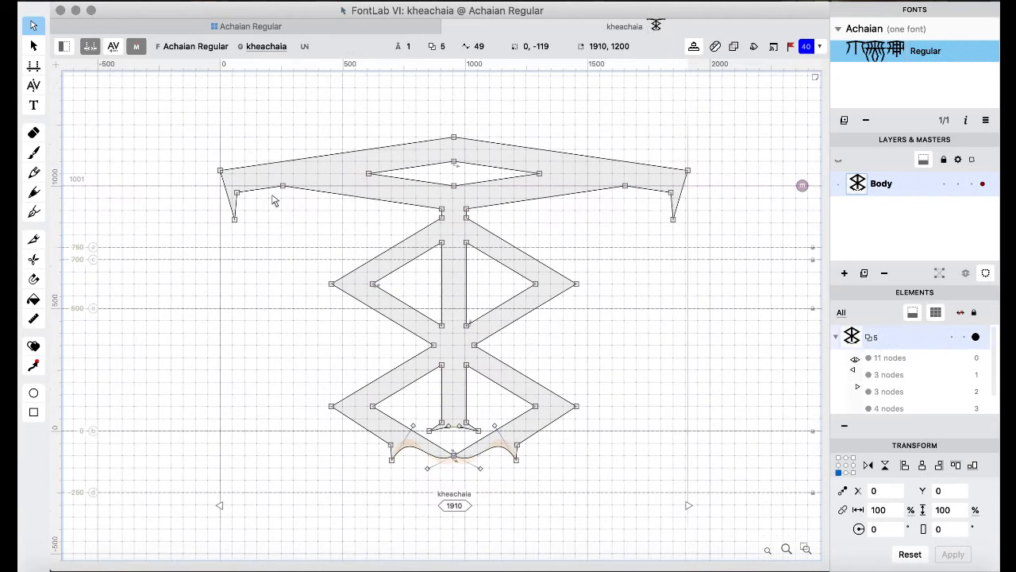
pyautogui.press('super+bracketright')
pyautogui.press('super+bracketleft')
pyautogui.press('super+bracketright')
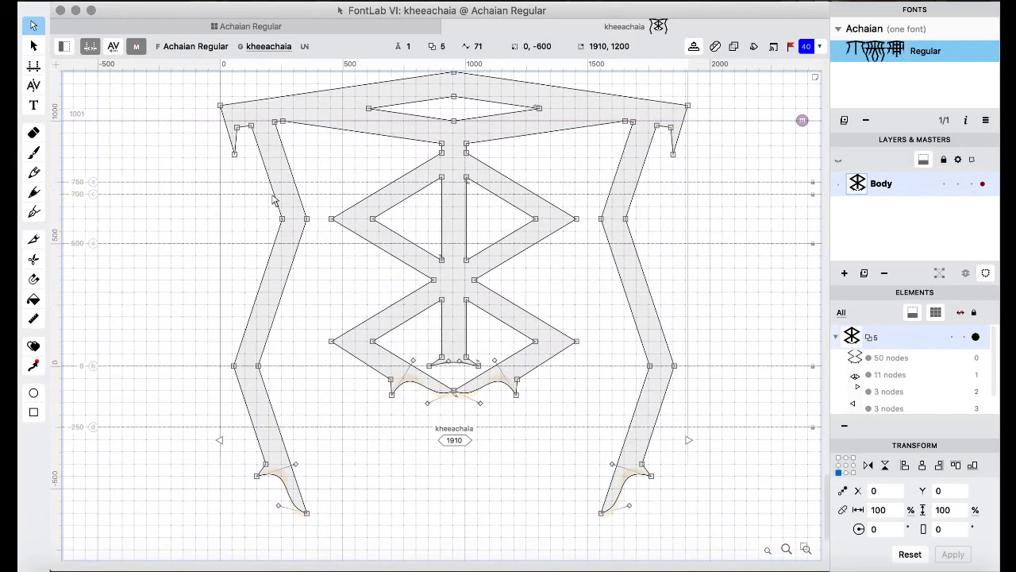
pyautogui.press('super+bracketleft')
# - Detach the Achaian Regular font overview into its own window and enlarge it to fill the workspace
pyautogui.moveTo(246, 27); pyautogui.dragTo(361, 256)
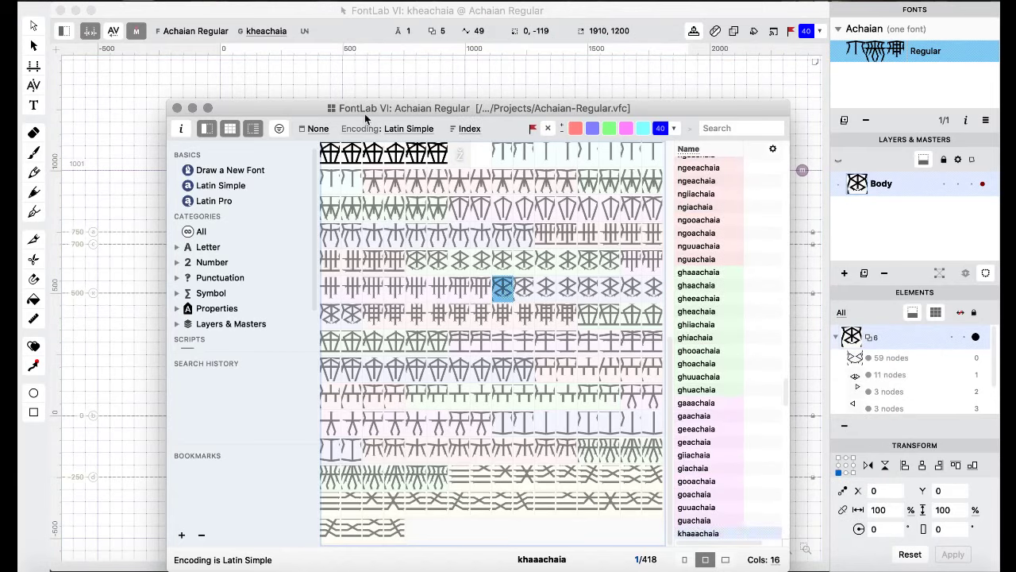
pyautogui.moveTo(358, 112); pyautogui.dragTo(242, 4)
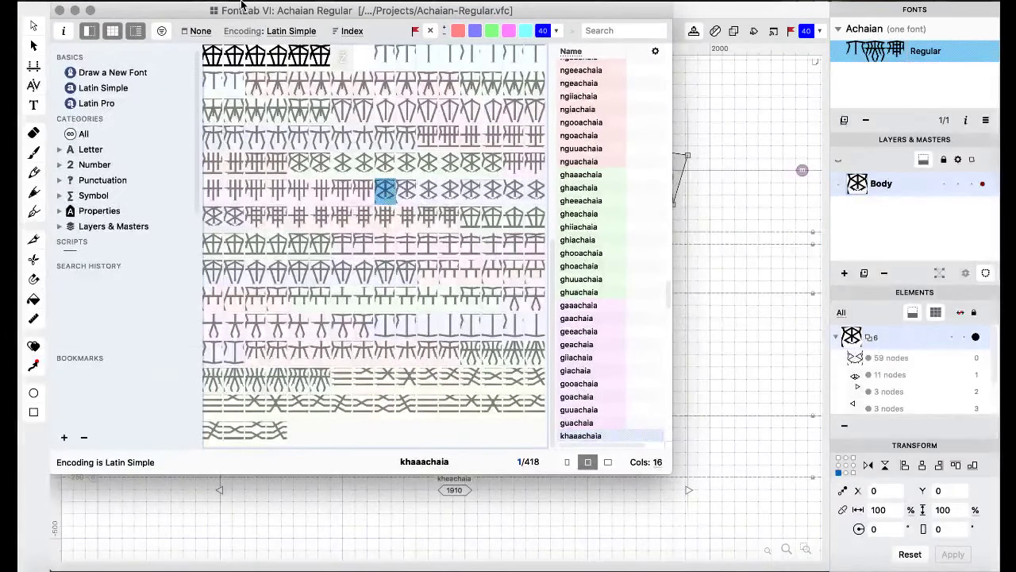
pyautogui.moveTo(662, 470); pyautogui.dragTo(823, 566)
pyautogui.click(447, 240)
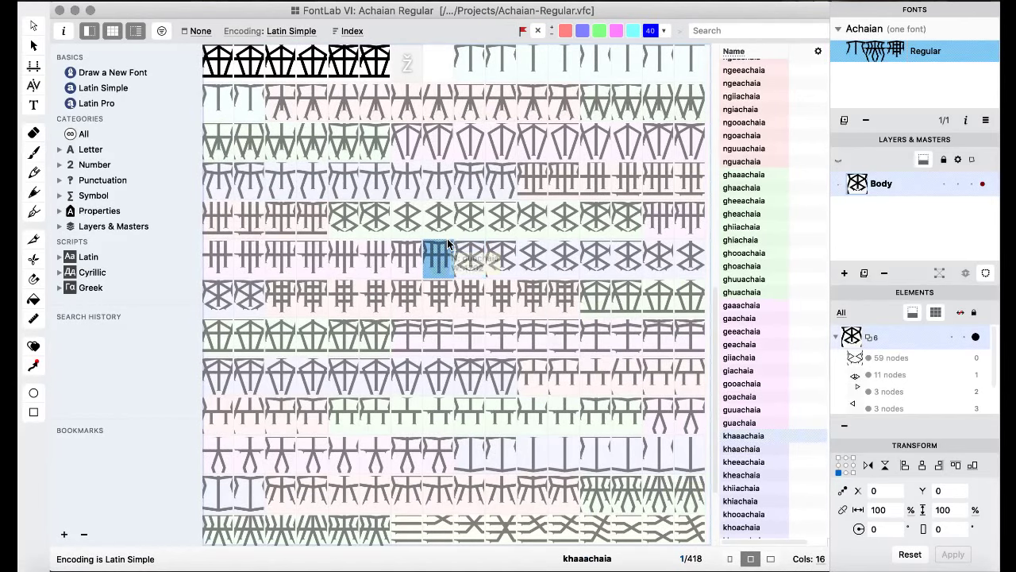
pyautogui.scroll(5, 447, 240)
pyautogui.scroll(-5, 447, 238)
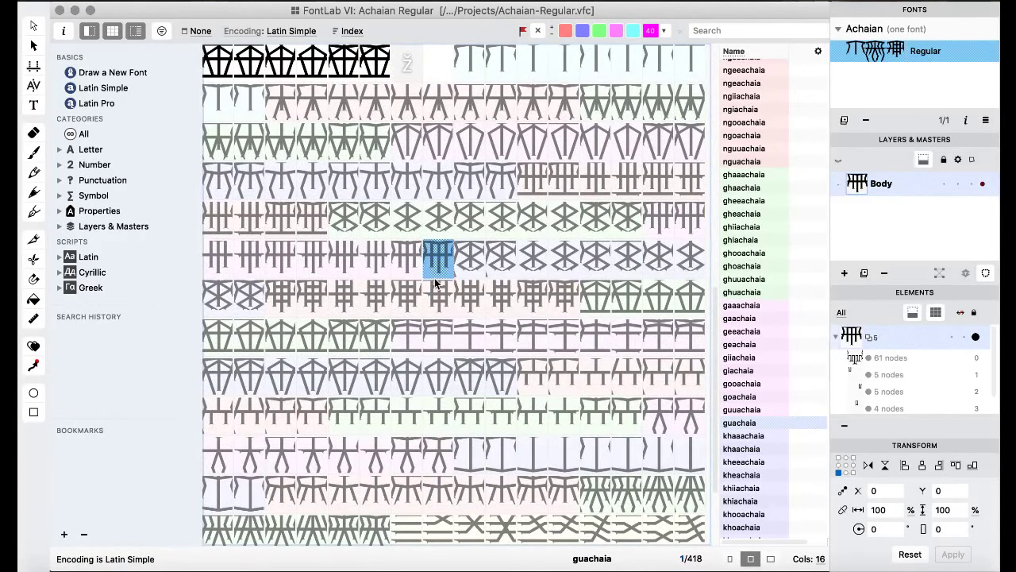
# - Open the baaachaia glyph from the font overview as a reference for the leg construction
pyautogui.doubleClick(283, 106)
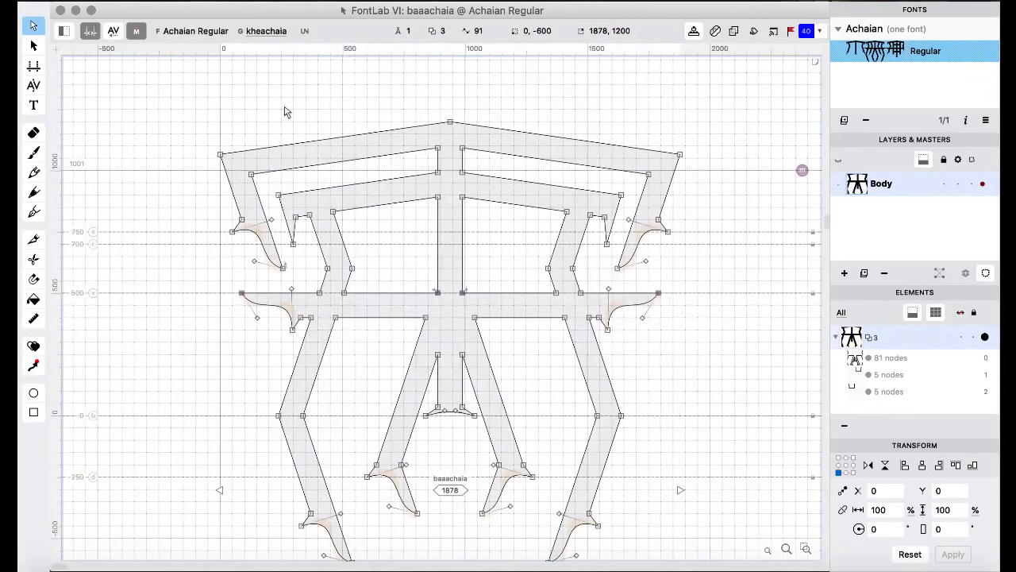
pyautogui.click(60, 10)
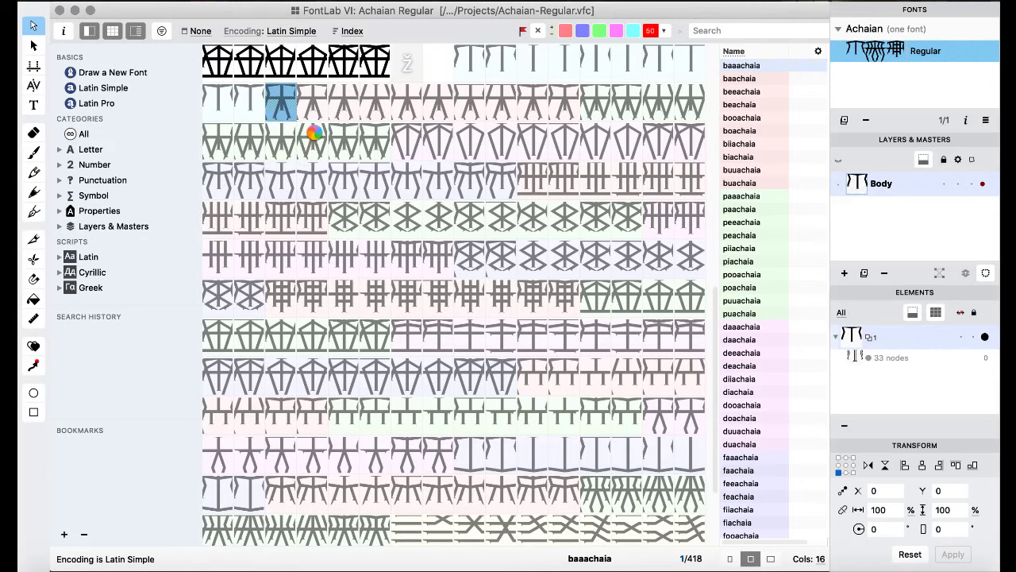
pyautogui.click(315, 135)
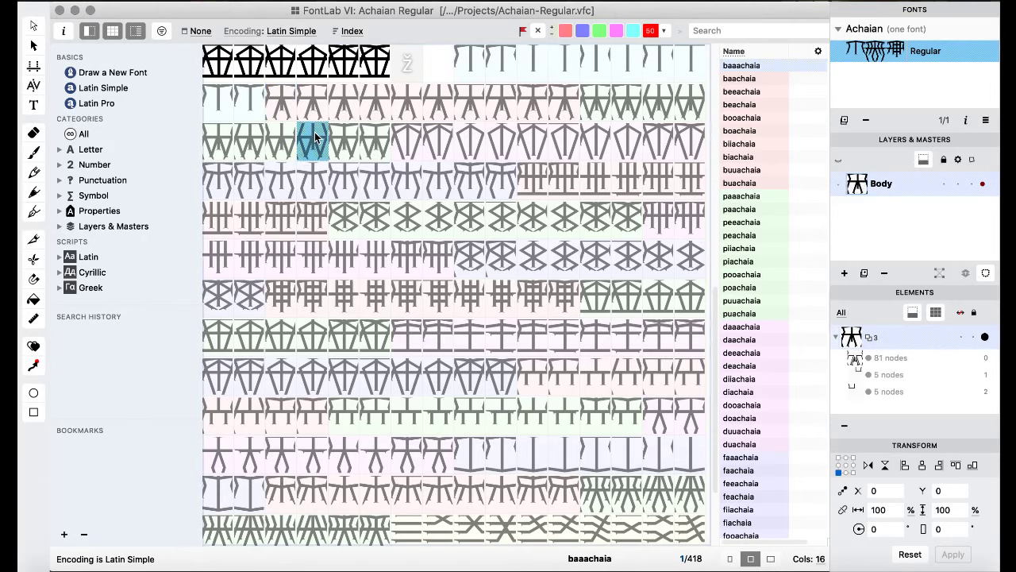
pyautogui.click(287, 109)
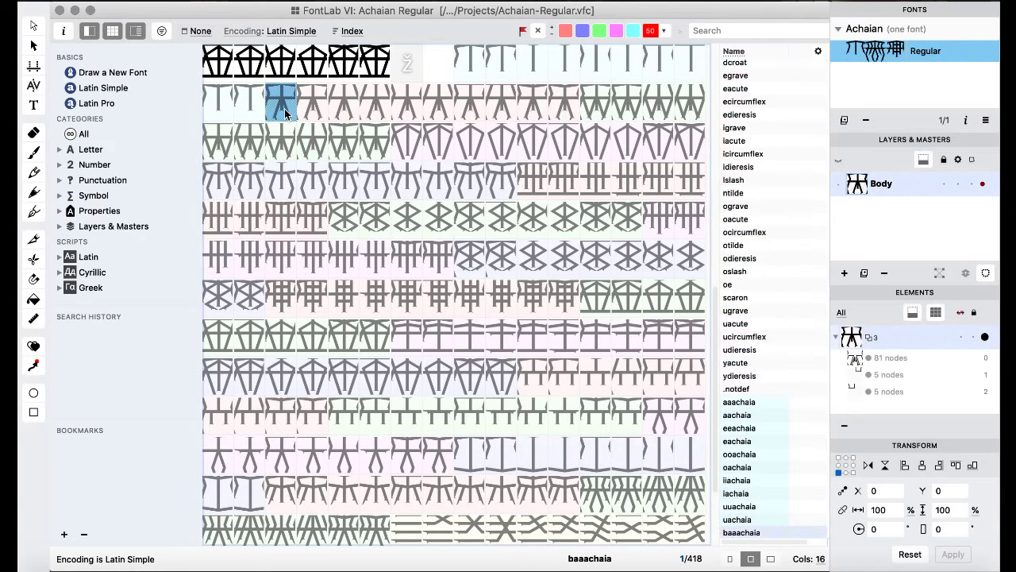
pyautogui.doubleClick(285, 109)
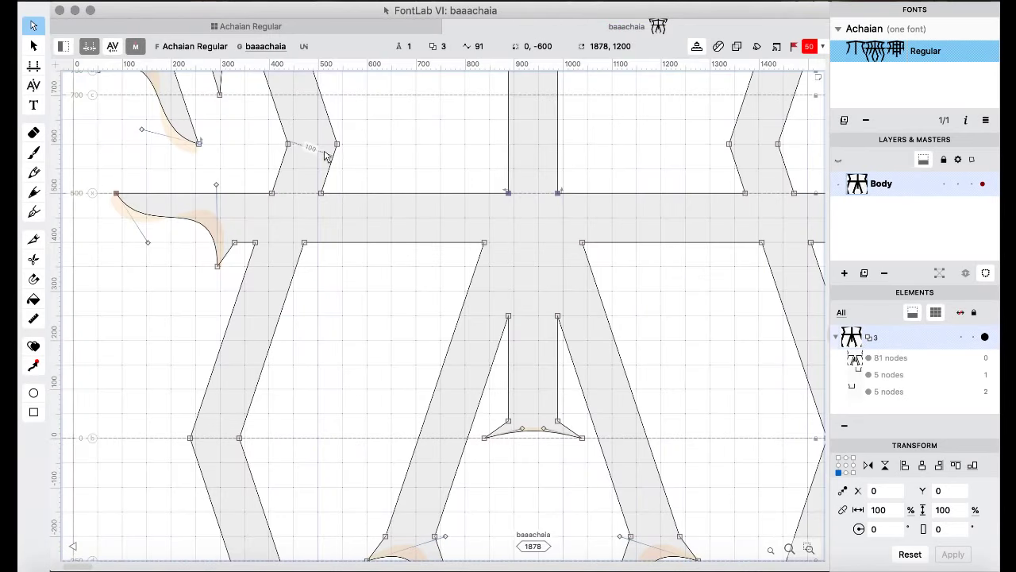
pyautogui.scroll(-3, 325, 156)
pyautogui.scroll(3, 324, 156)
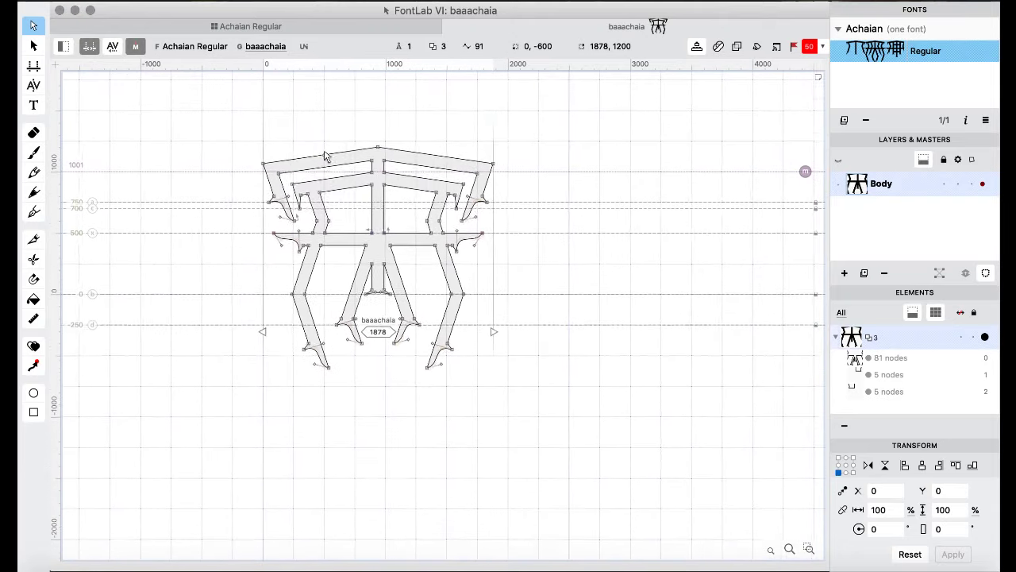
# - Step through baachaia and beeachaia and flip between the neighbouring glyphs to examine how their inner and outer legs are arranged
pyautogui.press('super+bracketleft')
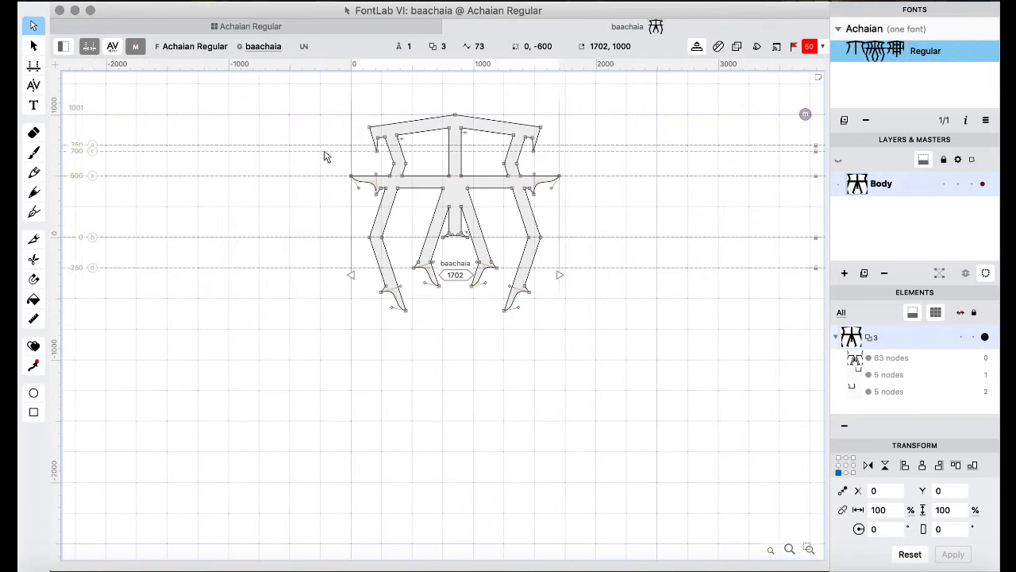
pyautogui.press('super+bracketleft')
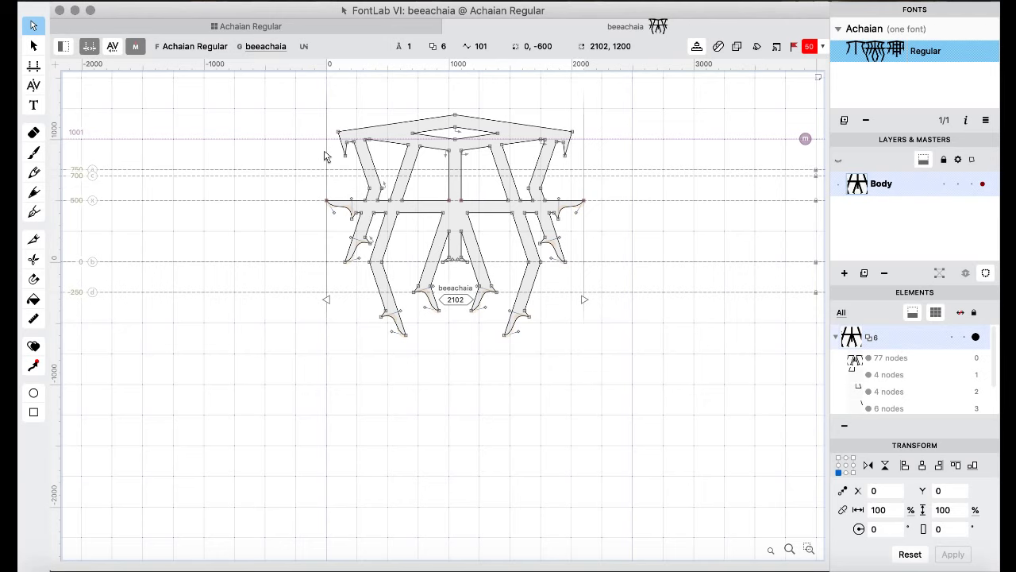
pyautogui.press('super+bracketleft')
pyautogui.press('super+bracketright')
pyautogui.press('super+bracketleft')
pyautogui.press('super+bracketright')
pyautogui.press('super+bracketleft')
pyautogui.press('super+bracketright')
pyautogui.press('super+bracketleft')
pyautogui.press('super+bracketright')
# - Reopen kheeachaia from the font overview, try pasting the brokenbar outline into it, remove it, and switch to khaachaia
pyautogui.click(250, 26)
pyautogui.scroll(-3, 409, 266)
pyautogui.scroll(5, 409, 266)
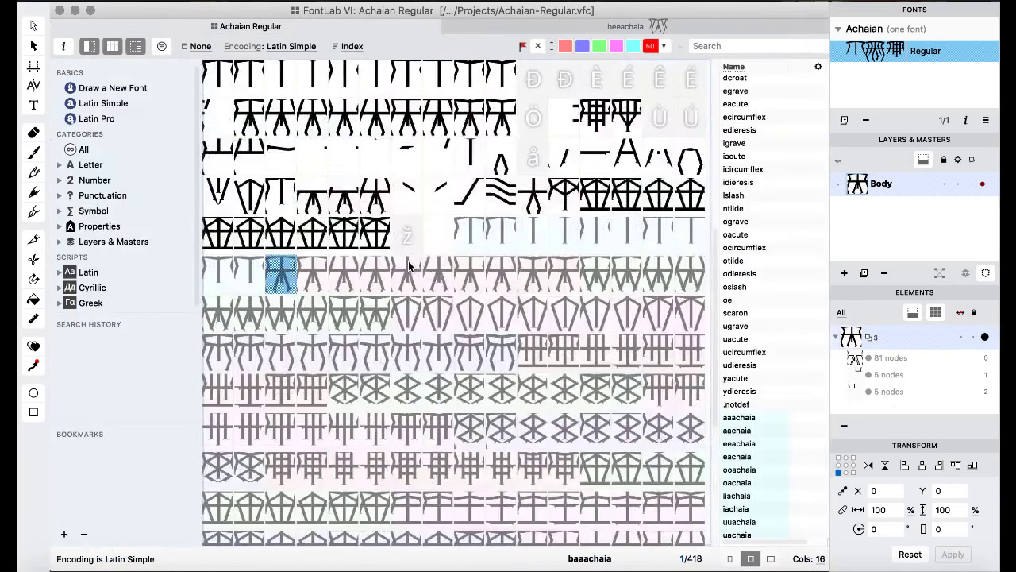
pyautogui.scroll(-4, 411, 267)
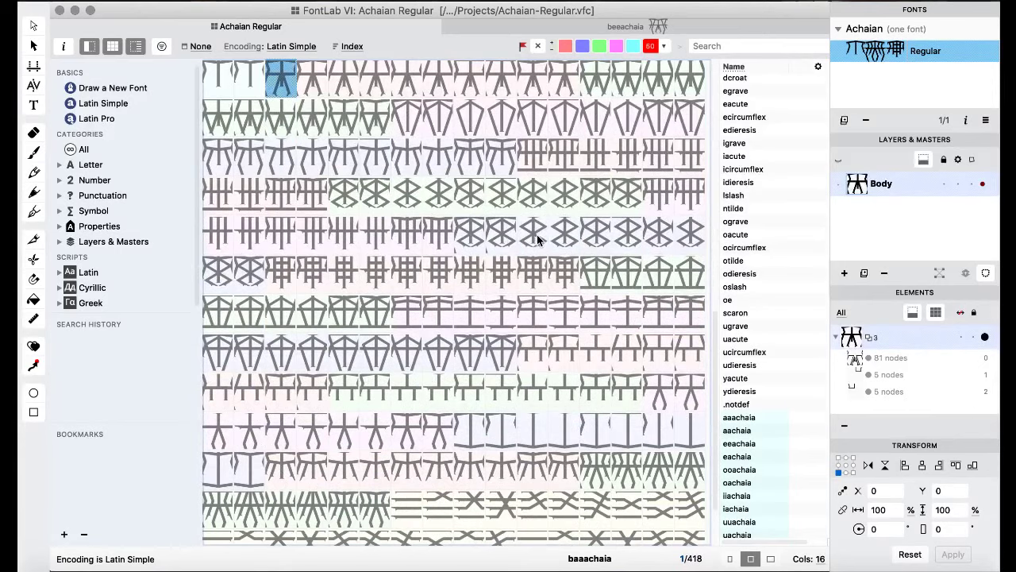
pyautogui.doubleClick(536, 234)
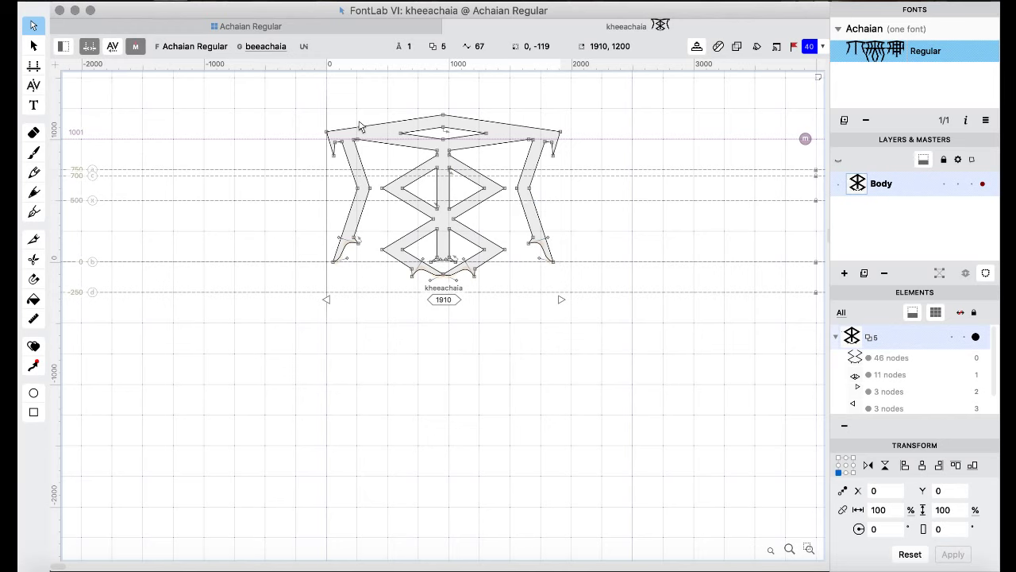
pyautogui.press('super+v')
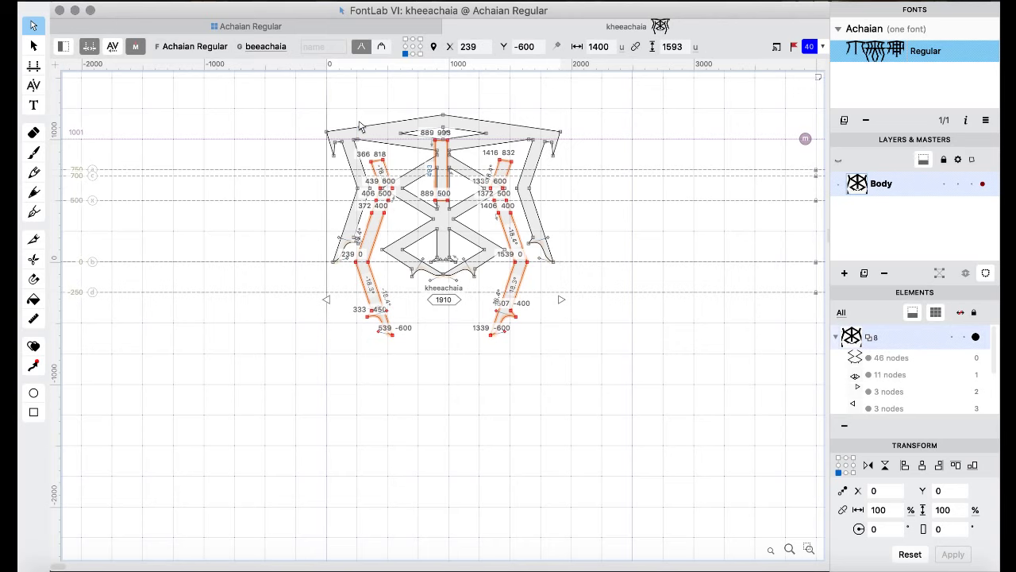
pyautogui.press('BackSpace')
pyautogui.press('super+bracketleft')
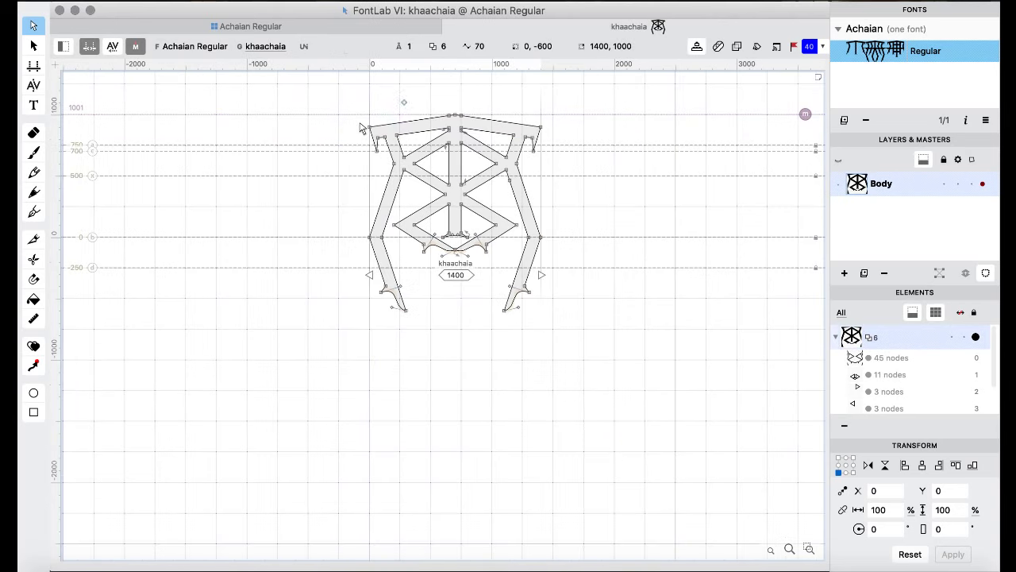
# - Paste the long-leg outline into the khiiachaia glyph and shift it to X 27 so its centre bar matches the stem
pyautogui.press('super+bracketright')
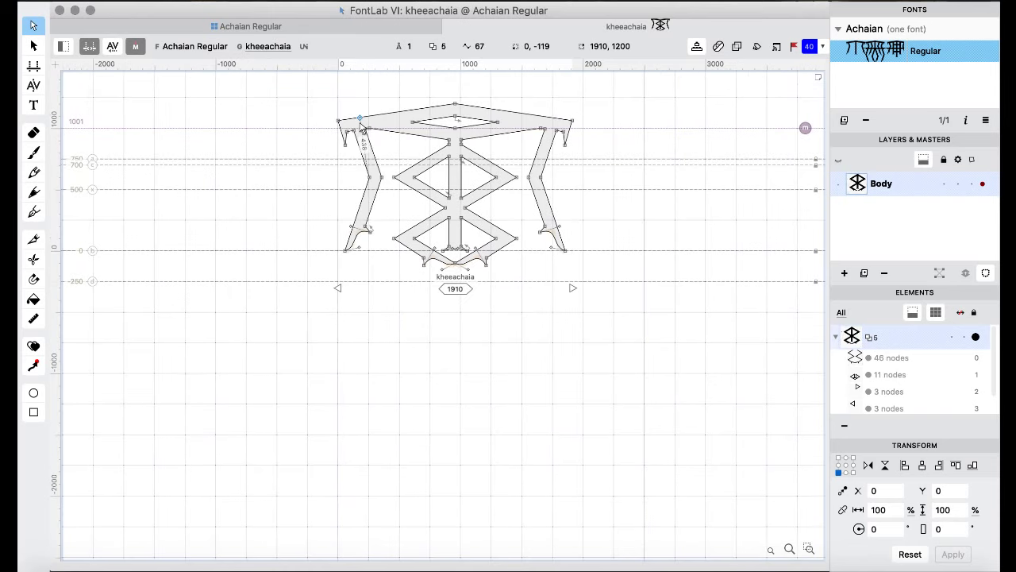
pyautogui.press('super+bracketright')
pyautogui.press('super+bracketright')
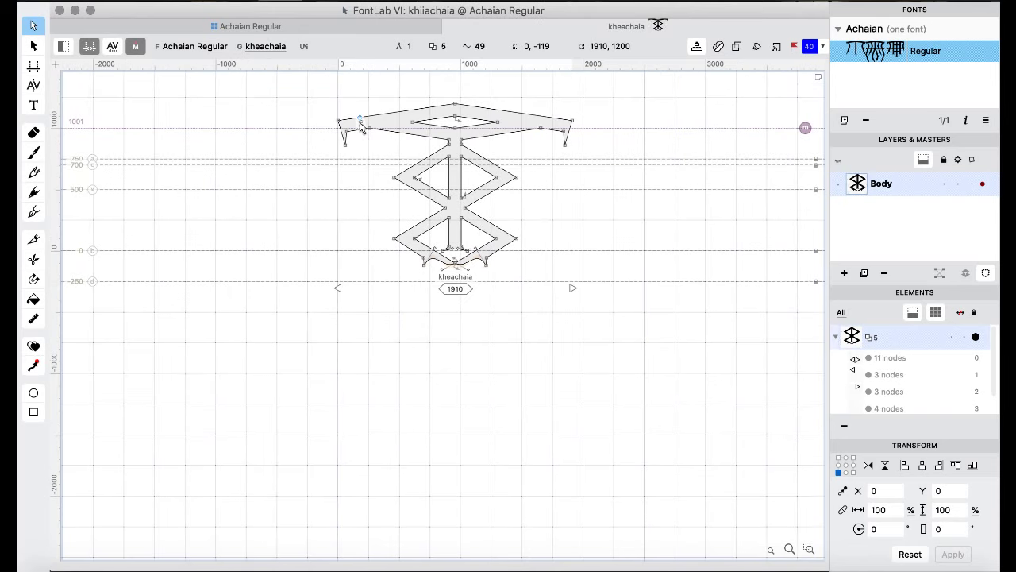
pyautogui.press('super+v')
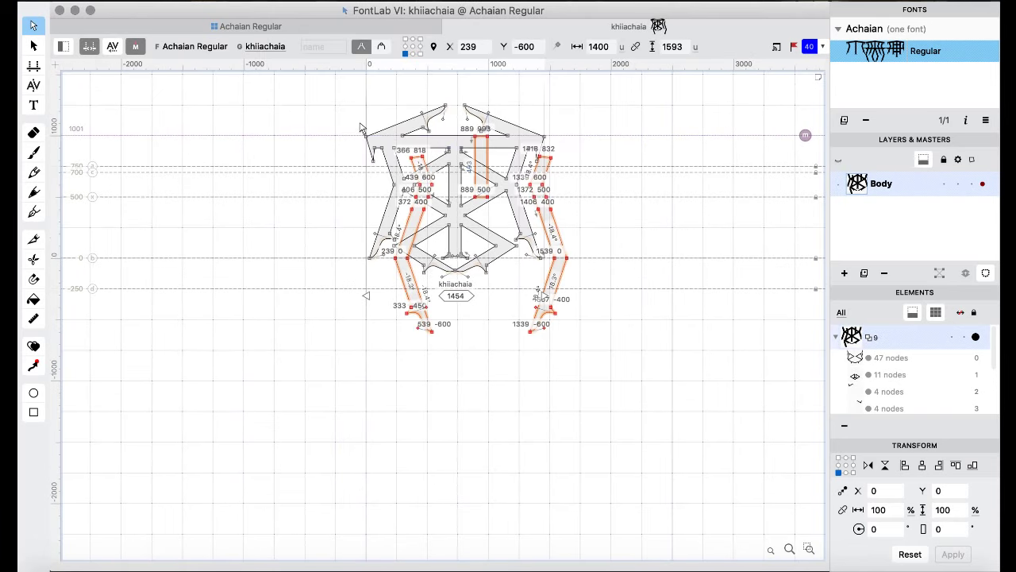
pyautogui.scroll(3, 443, 188)
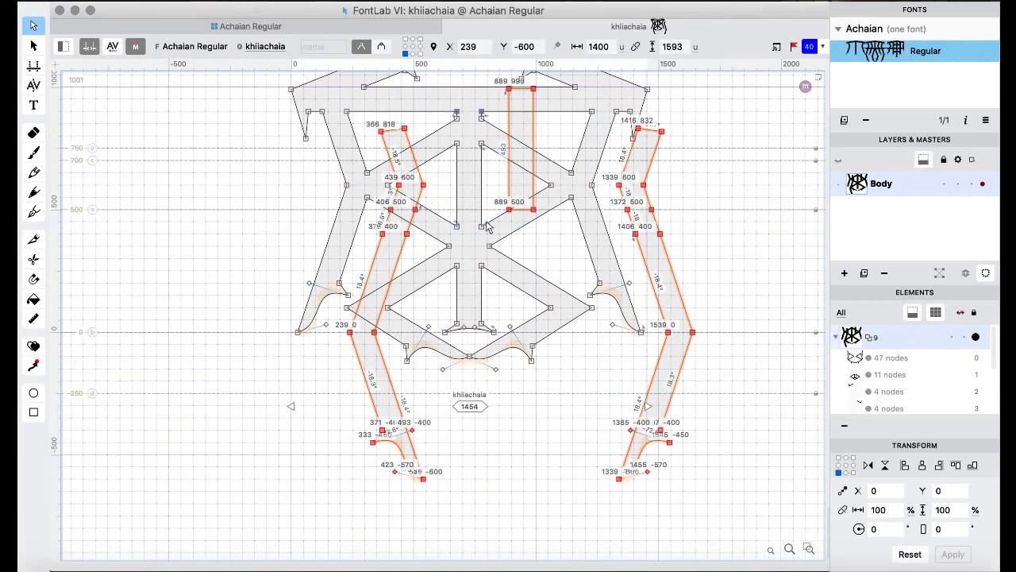
pyautogui.press('super+Left')
pyautogui.press('super+Left')
pyautogui.hotkey('shift', 'Left')
pyautogui.press('Left')
pyautogui.press('Left')
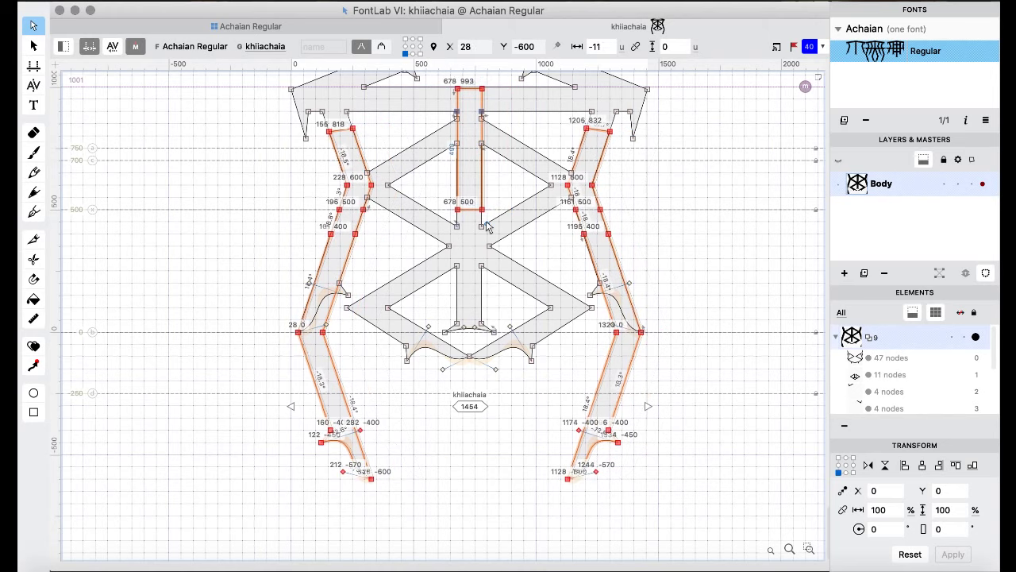
# - Remove the overlap between all khiiachaia contours and delete the leftover foot nodes of both old legs
pyautogui.press('super+a')
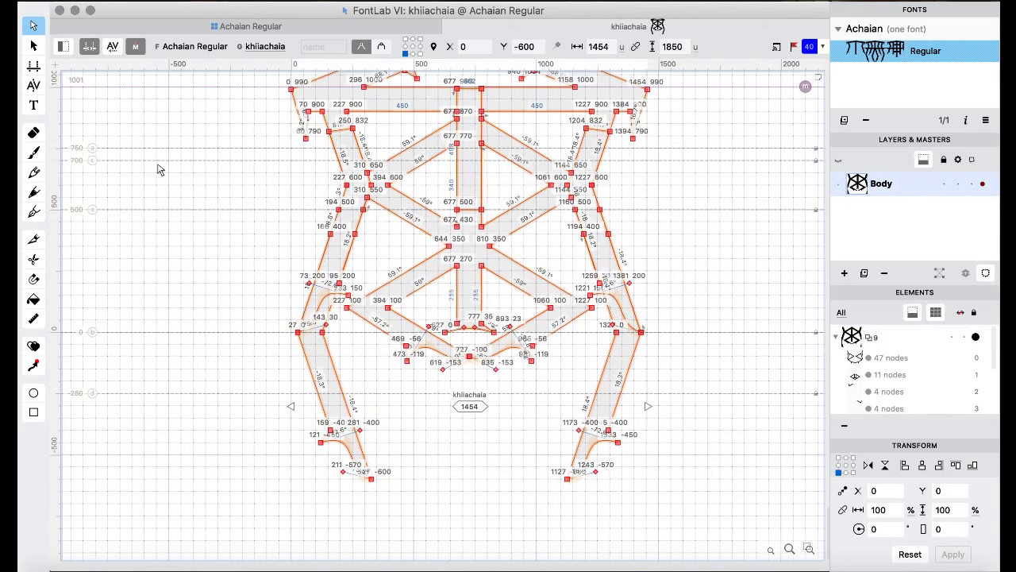
pyautogui.rightClick(159, 169)
pyautogui.moveTo(259, 258)
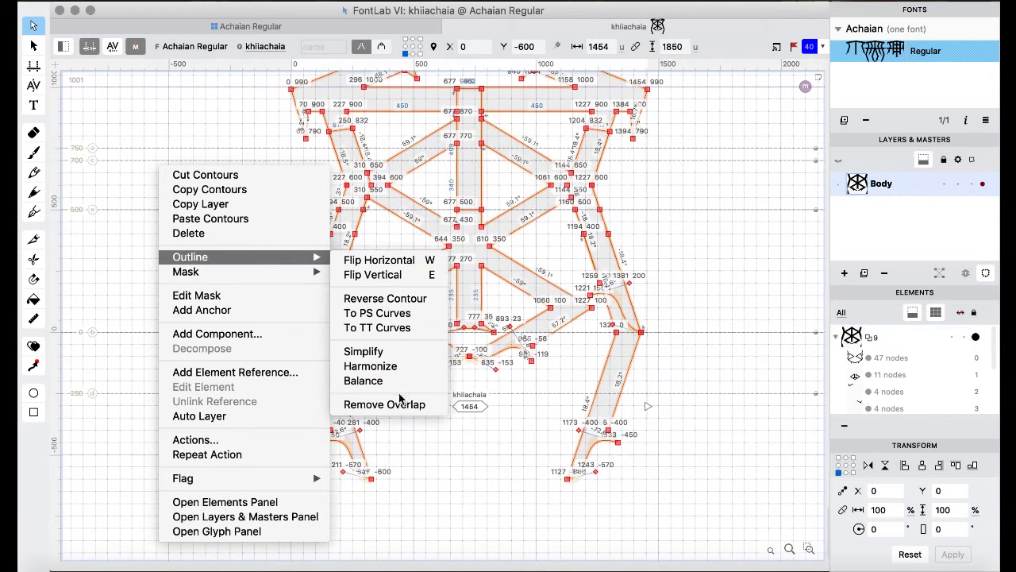
pyautogui.click(395, 405)
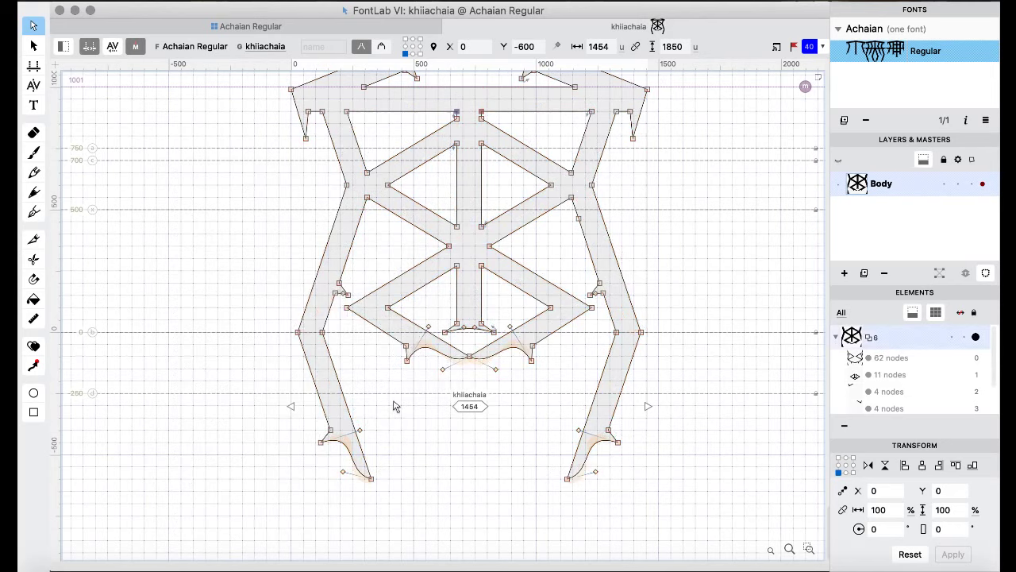
pyautogui.moveTo(259, 268); pyautogui.dragTo(377, 312)
pyautogui.press('Delete')
pyautogui.moveTo(692, 280); pyautogui.dragTo(572, 309)
pyautogui.press('Delete')
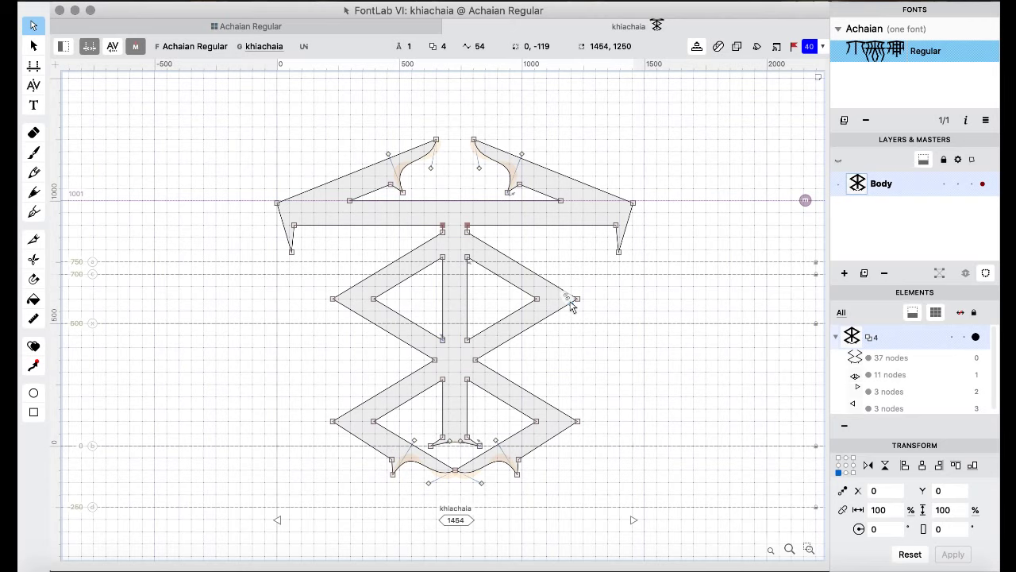
# - Paste the long-leg outline into khooachaia and shift it to X 66 so its centre bar matches the stem
pyautogui.press('super+v')
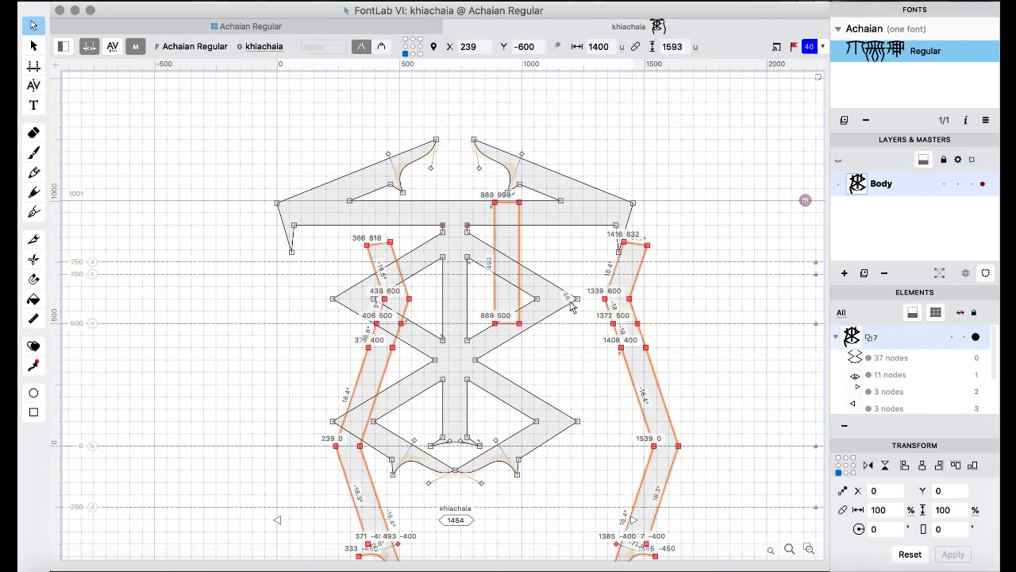
pyautogui.press('super+z')
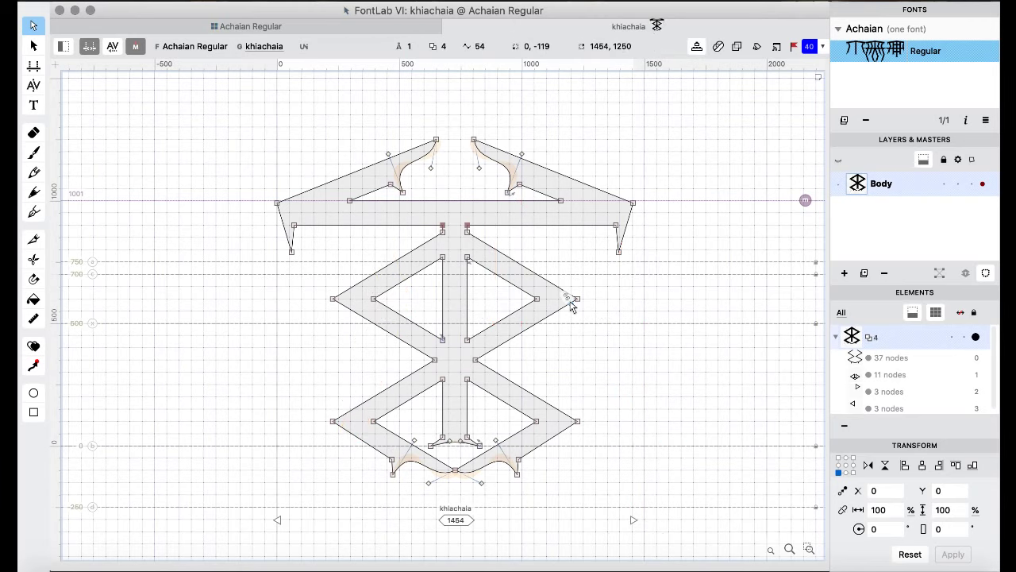
pyautogui.press('super+bracketright')
pyautogui.press('super+v')
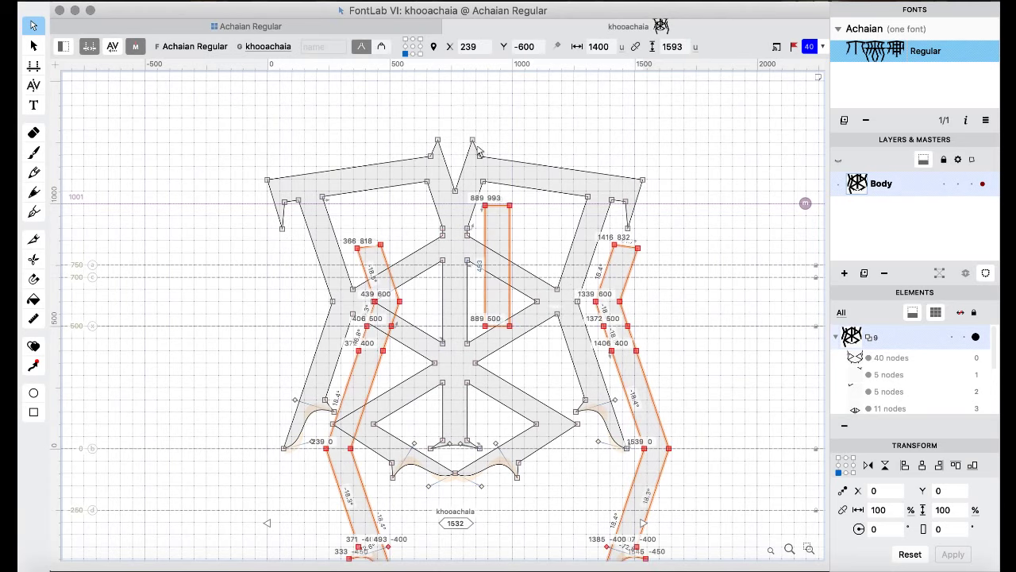
pyautogui.press('Right')
pyautogui.press('Right')
pyautogui.press('Right')
pyautogui.press('Right')
pyautogui.press('Right')
pyautogui.press('Right')
pyautogui.press('Right')
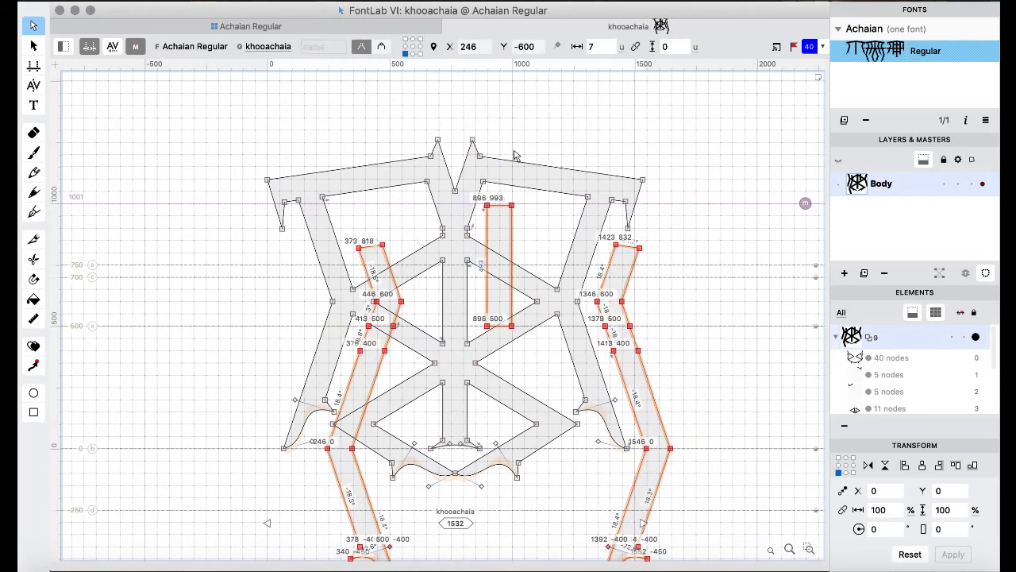
pyautogui.hotkey('shift', 'Right')
pyautogui.hotkey('shift', 'Right')
pyautogui.hotkey('shift', 'Left')
pyautogui.hotkey('shift', 'Left')
pyautogui.hotkey('shift', 'Left')
pyautogui.hotkey('shift', 'Left')
pyautogui.hotkey('shift', 'Left')
pyautogui.hotkey('shift', 'Left')
pyautogui.hotkey('shift', 'Left')
pyautogui.hotkey('shift', 'Left')
pyautogui.hotkey('shift', 'Left')
pyautogui.hotkey('shift', 'Left')
pyautogui.hotkey('shift', 'Left')
pyautogui.hotkey('shift', 'Left')
pyautogui.hotkey('shift', 'Left')
pyautogui.hotkey('shift', 'Left')
pyautogui.hotkey('shift', 'Left')
pyautogui.hotkey('shift', 'Left')
pyautogui.hotkey('shift', 'Left')
pyautogui.hotkey('shift', 'Left')
pyautogui.hotkey('shift', 'Left')
pyautogui.hotkey('shift', 'Left')
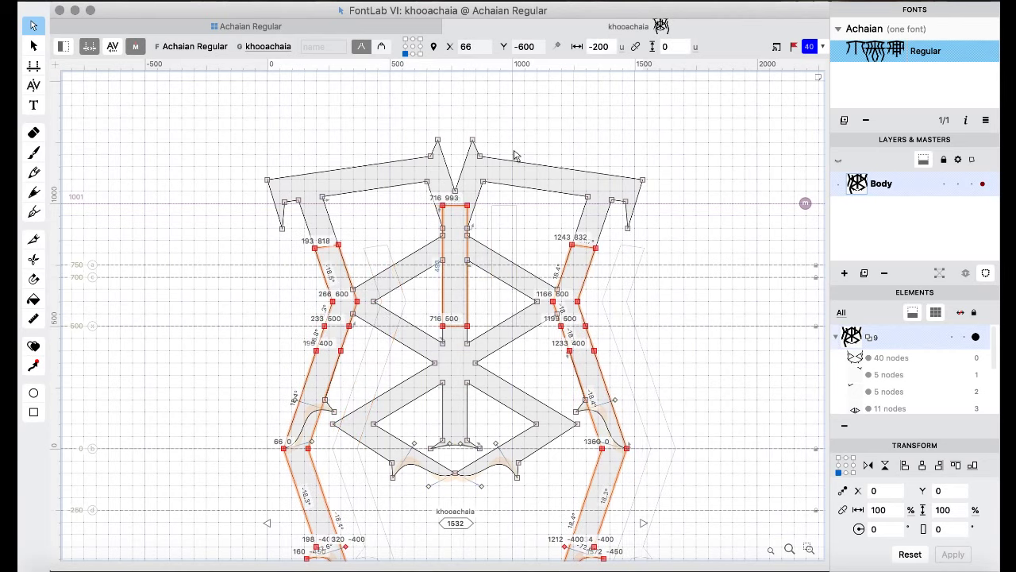
# - Remove the overlap between all khooachaia contours and delete the redundant nodes on the upper part of both legs
pyautogui.press('super+a')
pyautogui.rightClick(158, 106)
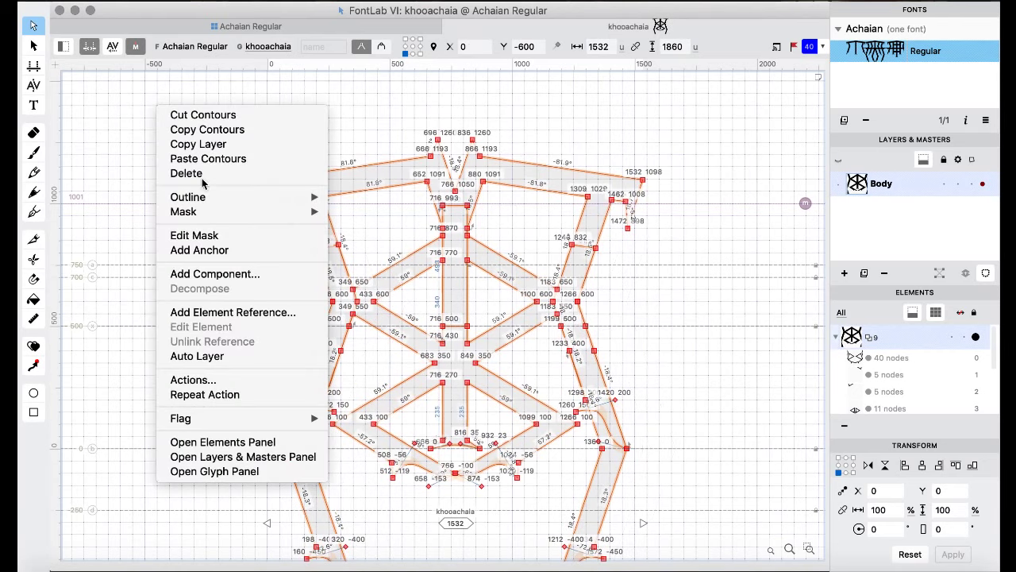
pyautogui.moveTo(209, 197)
pyautogui.click(376, 341)
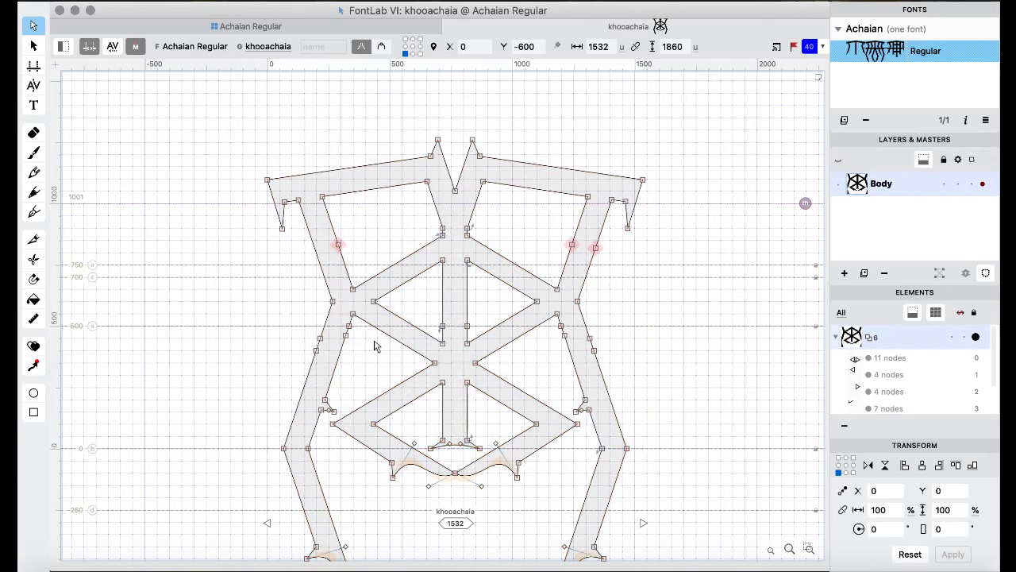
pyautogui.moveTo(368, 240); pyautogui.dragTo(318, 260)
pyautogui.press('Delete')
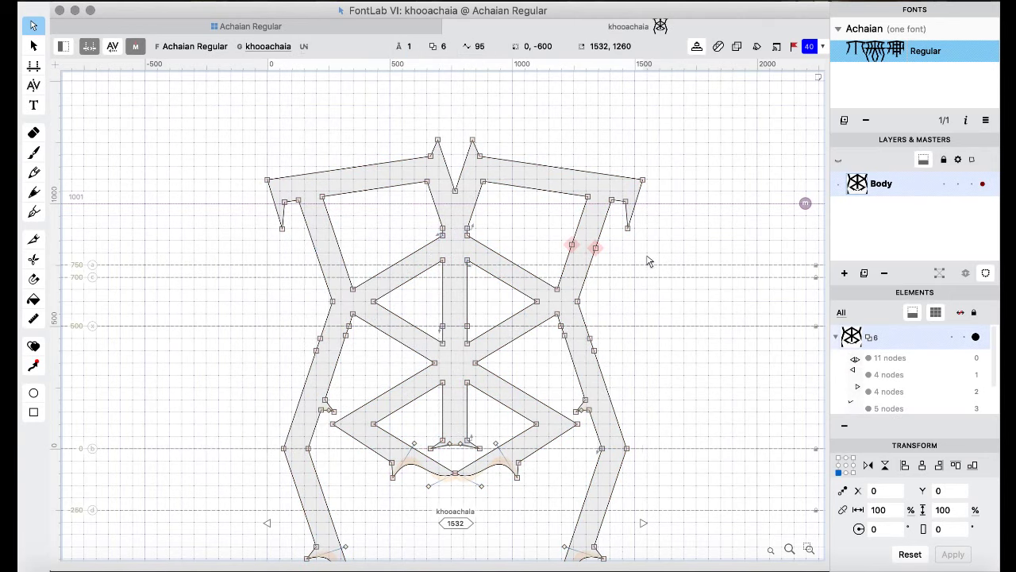
pyautogui.moveTo(624, 252); pyautogui.dragTo(532, 267)
pyautogui.press('Delete')
# - Delete khooachaia's leftover foot nodes and the redundant nodes along the lower legs and the central stem
pyautogui.moveTo(620, 367); pyautogui.dragTo(556, 320)
pyautogui.press('Delete')
pyautogui.moveTo(558, 391); pyautogui.dragTo(605, 419)
pyautogui.press('Delete')
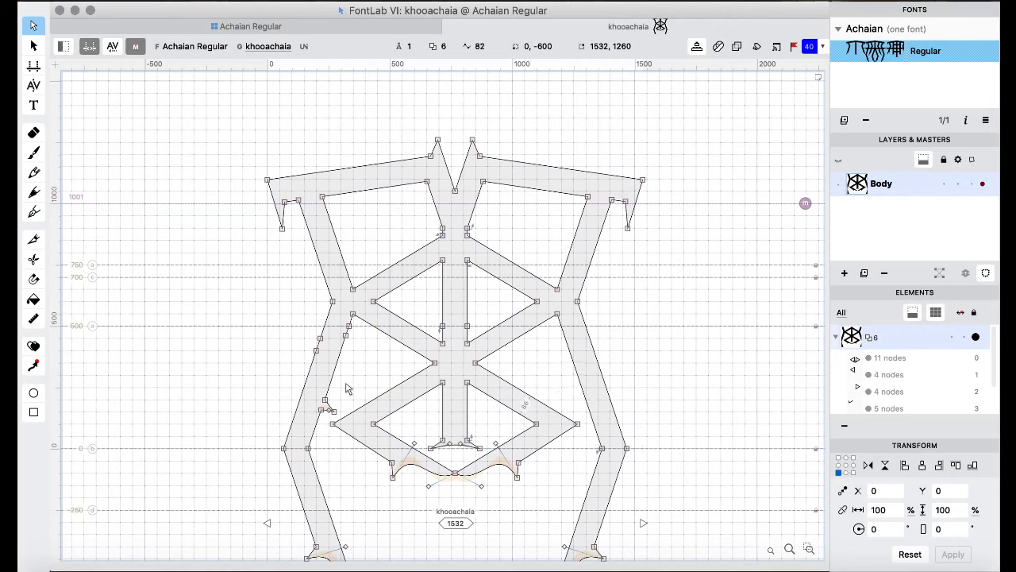
pyautogui.moveTo(270, 373)
pyautogui.mouseDown()
pyautogui.moveTo(298, 403)
pyautogui.moveTo(352, 421)
pyautogui.moveTo(333, 401)
pyautogui.moveTo(343, 393)
pyautogui.moveTo(274, 317)
pyautogui.mouseUp()
pyautogui.press('Delete')
pyautogui.press('Delete')
pyautogui.moveTo(361, 346); pyautogui.dragTo(340, 318)
pyautogui.press('Delete')
pyautogui.hscroll(-2, 552, 231)
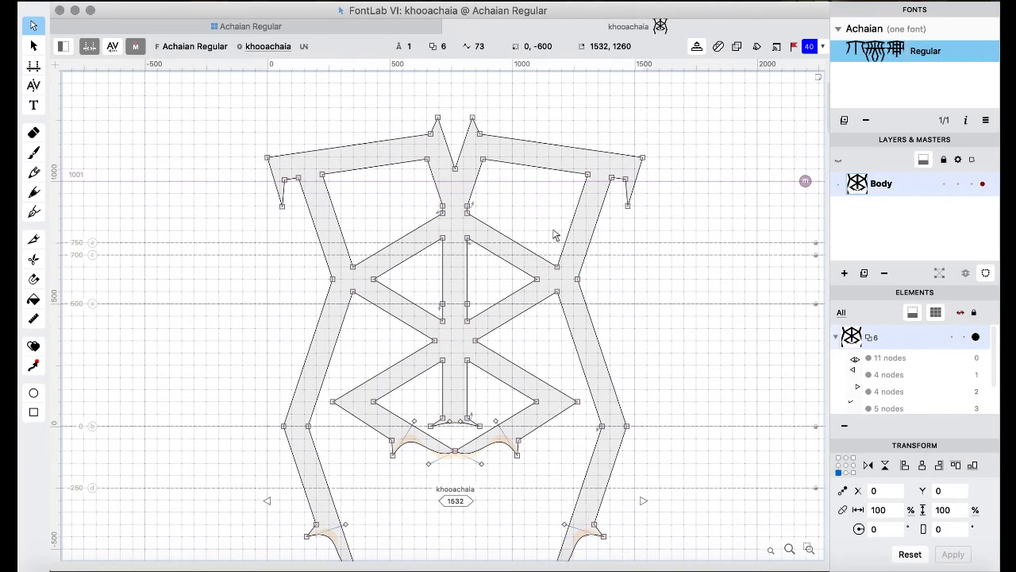
pyautogui.moveTo(429, 294); pyautogui.dragTo(494, 336)
pyautogui.press('Delete')
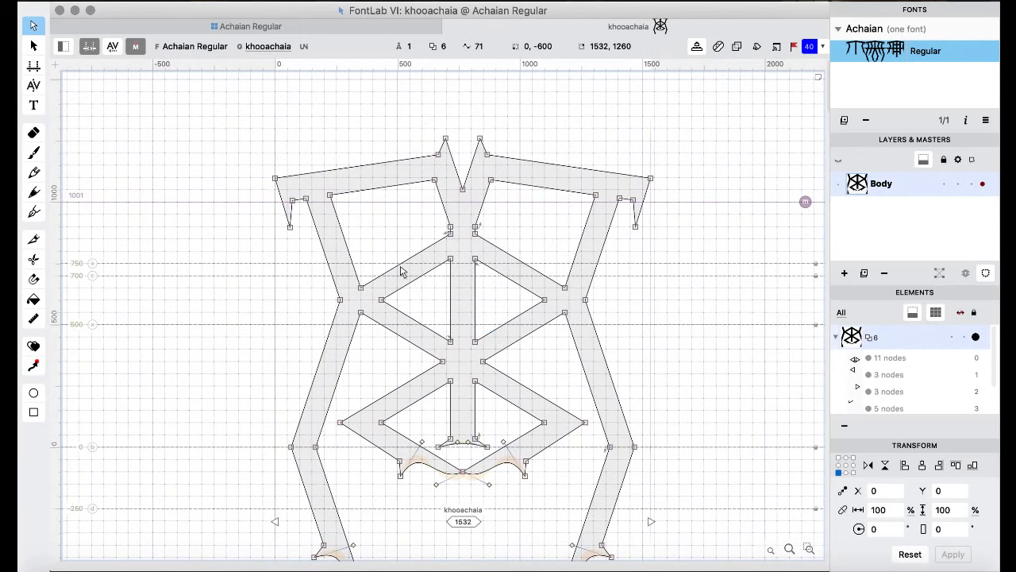
# - Step through the kh- glyphs to examine their merged legs, ending on khuuachaia
pyautogui.press('super+bracketright')
pyautogui.press('super+bracketright')
pyautogui.press('super+bracketright')
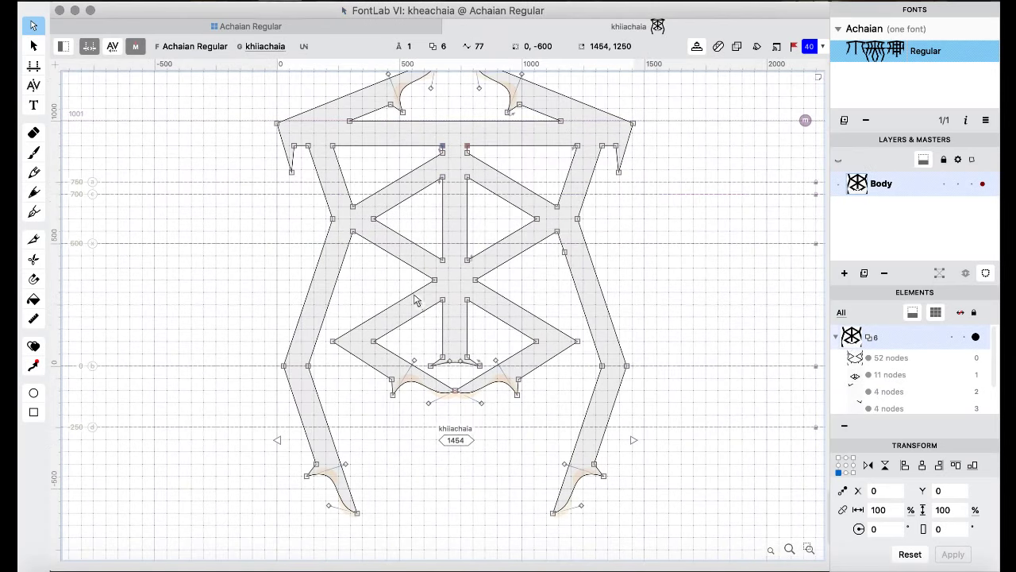
pyautogui.press('super+bracketright')
pyautogui.press('super+bracketright')
pyautogui.press('super+bracketright')
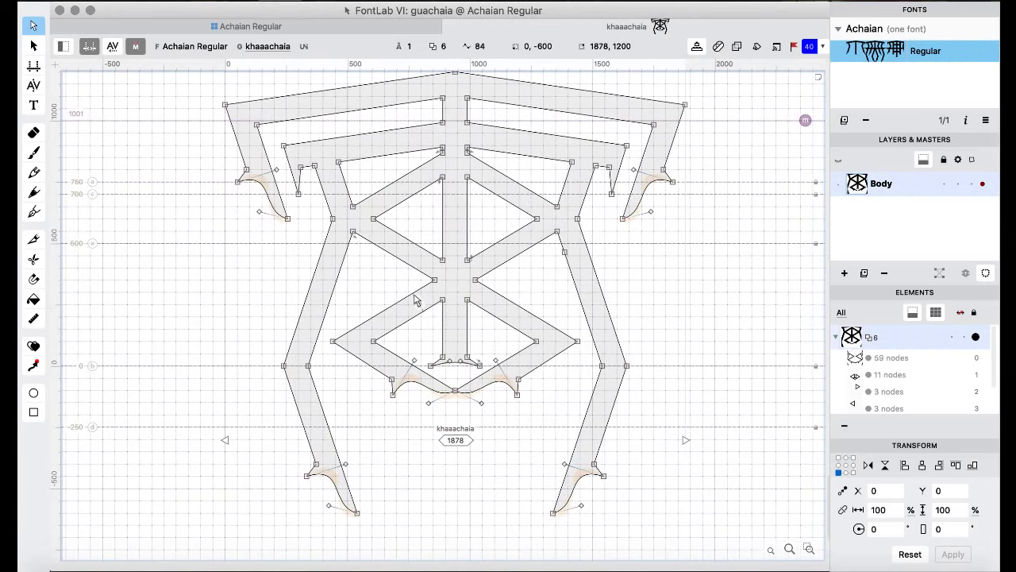
pyautogui.press('super+bracketright')
pyautogui.press('super+bracketright')
pyautogui.press('super+bracketright')
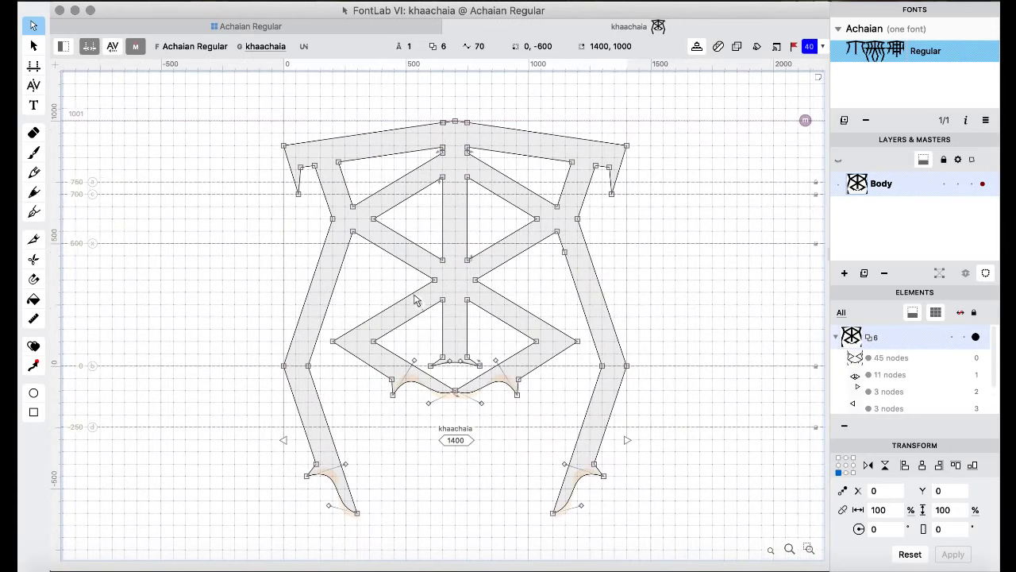
pyautogui.press('super+bracketright')
pyautogui.press('super+bracketright')
pyautogui.press('super+bracketright')
pyautogui.press('super+bracketright')
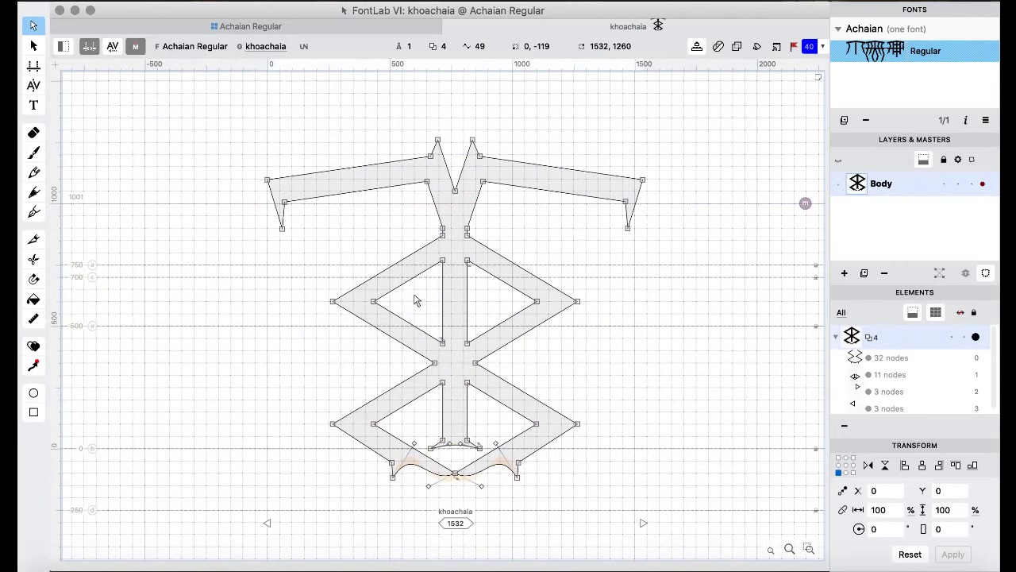
pyautogui.press('super+bracketright')
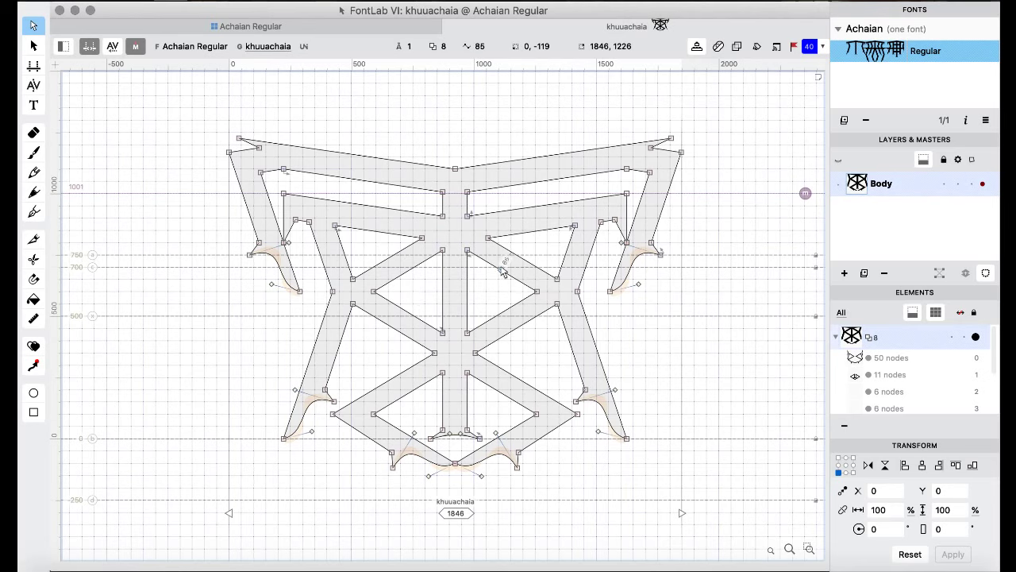
# - Paste the long-leg outline into khuuachaia and nudge it to X 223 so its centre bar matches the stem
pyautogui.press('super+v')
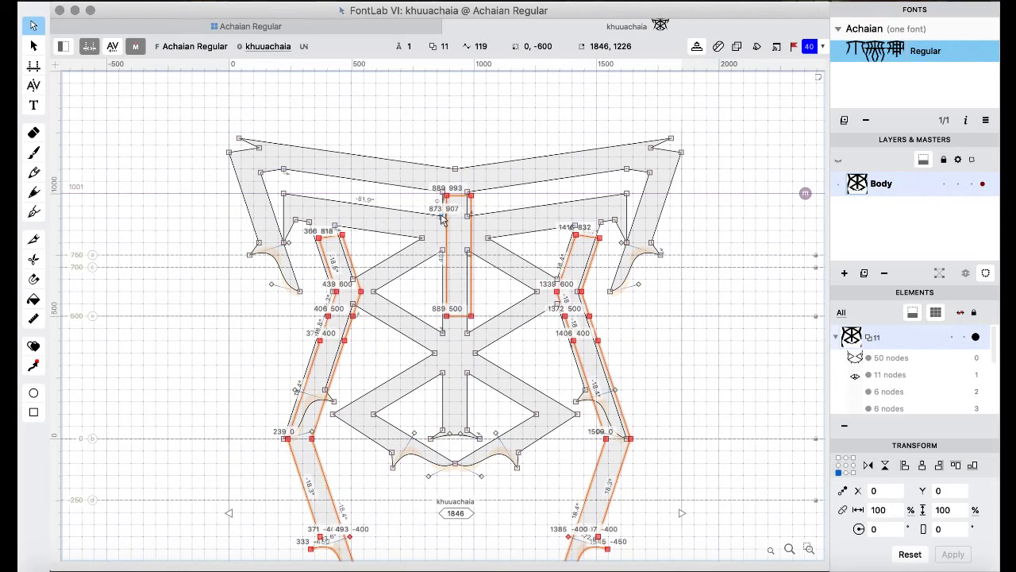
pyautogui.press('Left')
pyautogui.press('Left')
pyautogui.press('Left')
pyautogui.press('Left')
pyautogui.press('Left')
pyautogui.press('Left')
pyautogui.press('Left')
pyautogui.press('Left')
pyautogui.press('Left')
pyautogui.press('Left')
pyautogui.press('Left')
pyautogui.press('Left')
pyautogui.press('Left')
pyautogui.press('Left')
pyautogui.press('Left')
pyautogui.press('Left')
pyautogui.press('Left')
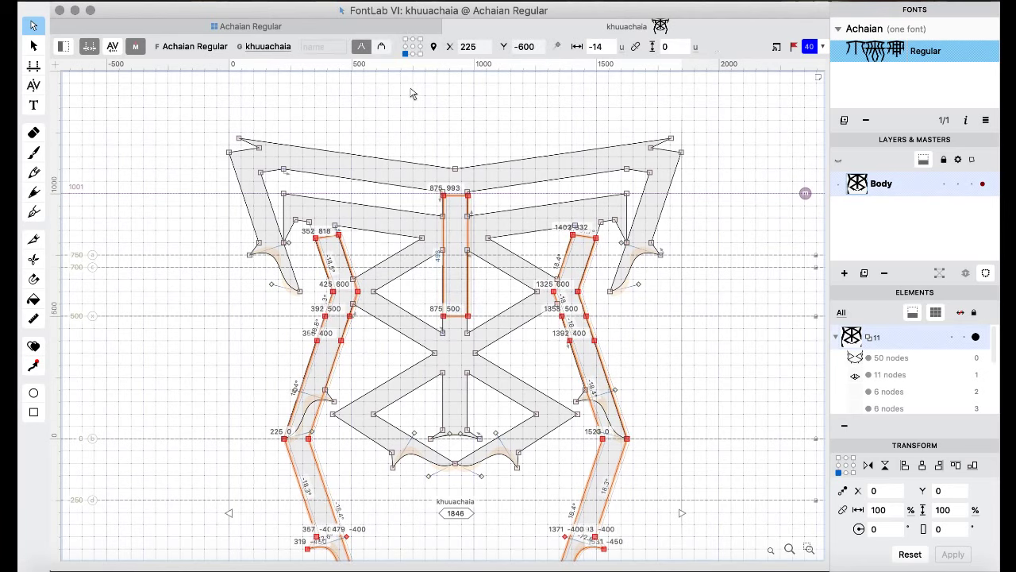
# - Remove the overlap between all khuuachaia contours and delete the leftover foot nodes of both old legs
pyautogui.press('super+a')
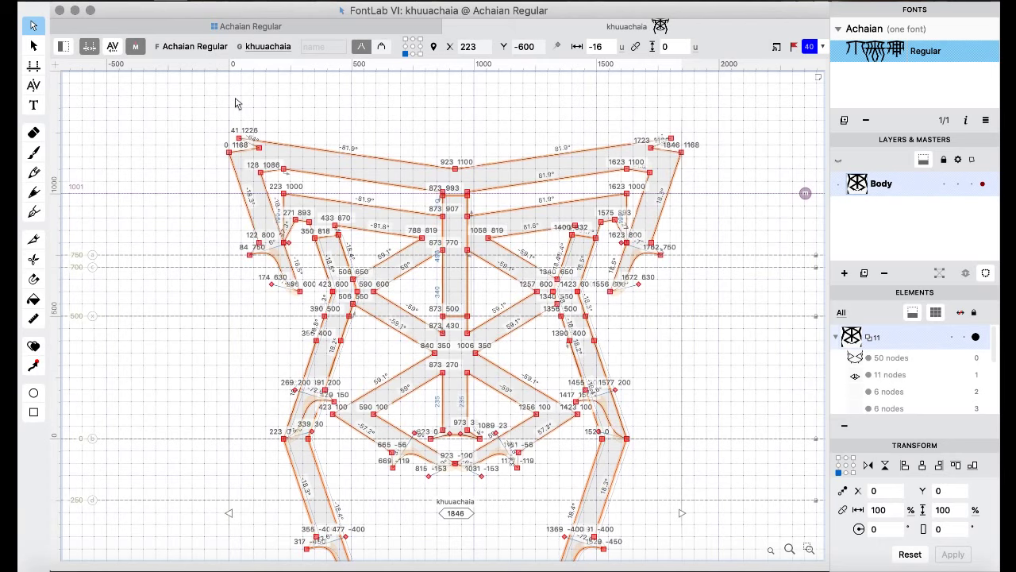
pyautogui.rightClick(158, 141)
pyautogui.moveTo(309, 230)
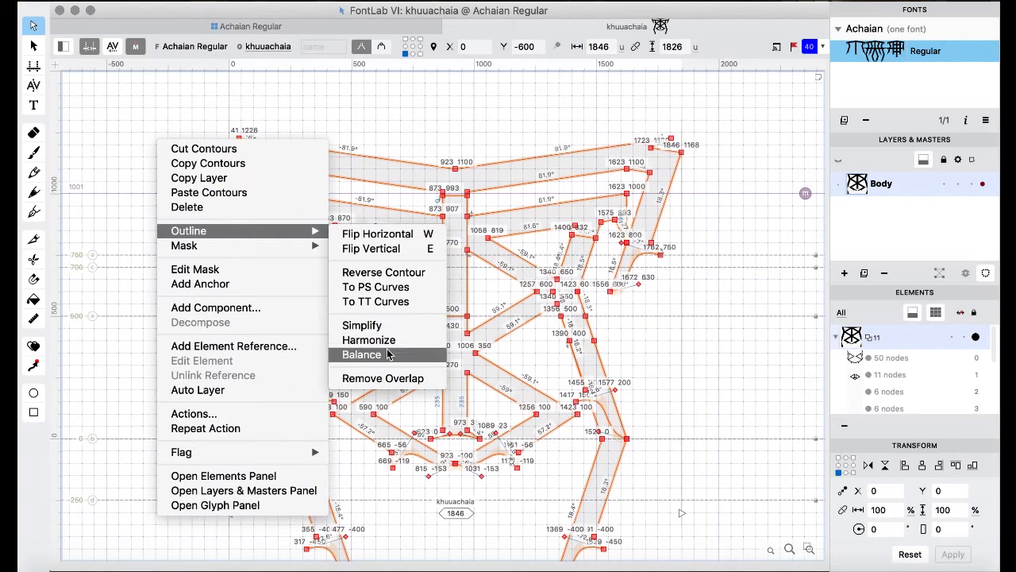
pyautogui.click(380, 378)
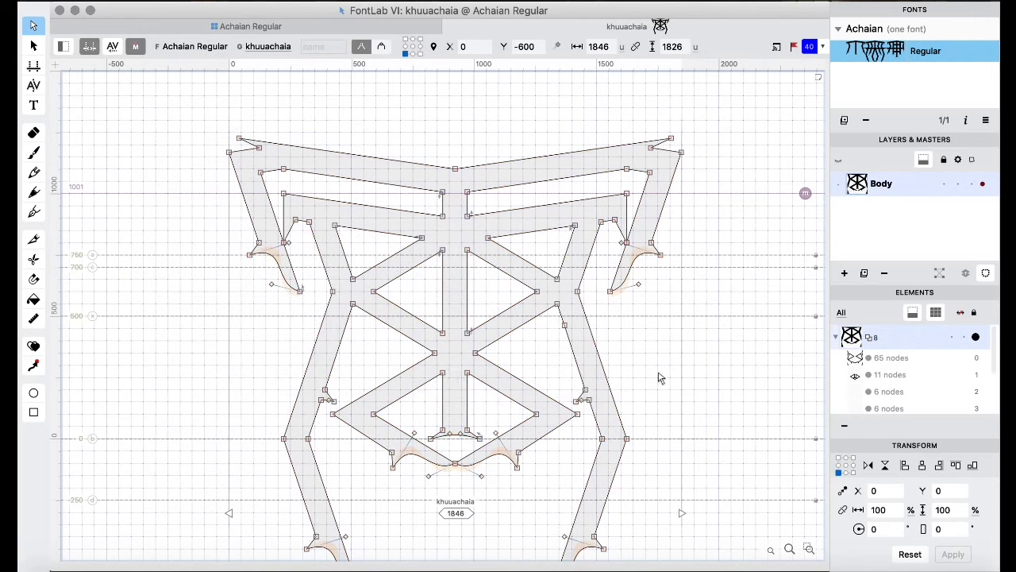
pyautogui.moveTo(662, 373); pyautogui.dragTo(548, 417)
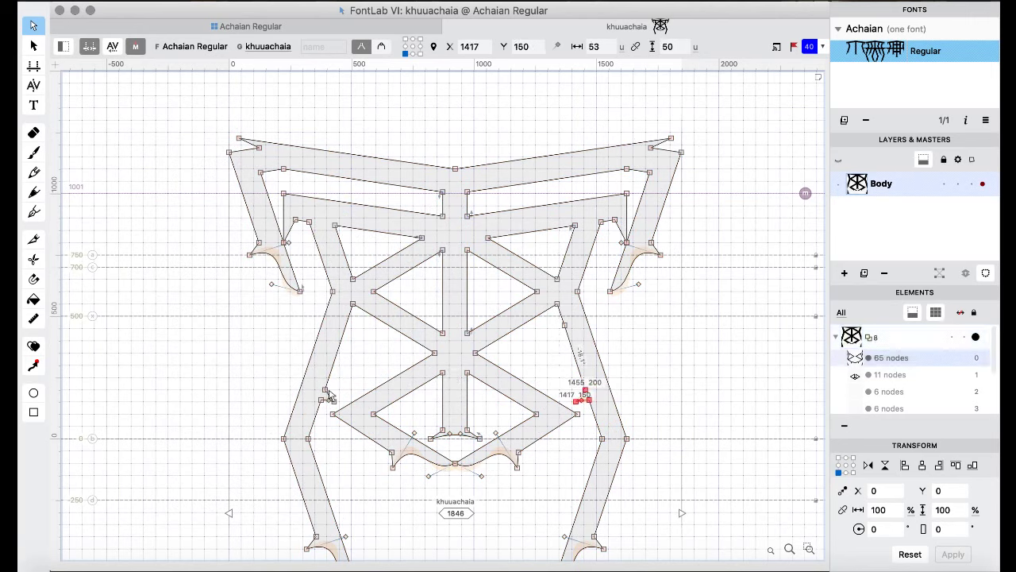
pyautogui.moveTo(270, 382); pyautogui.dragTo(354, 411)
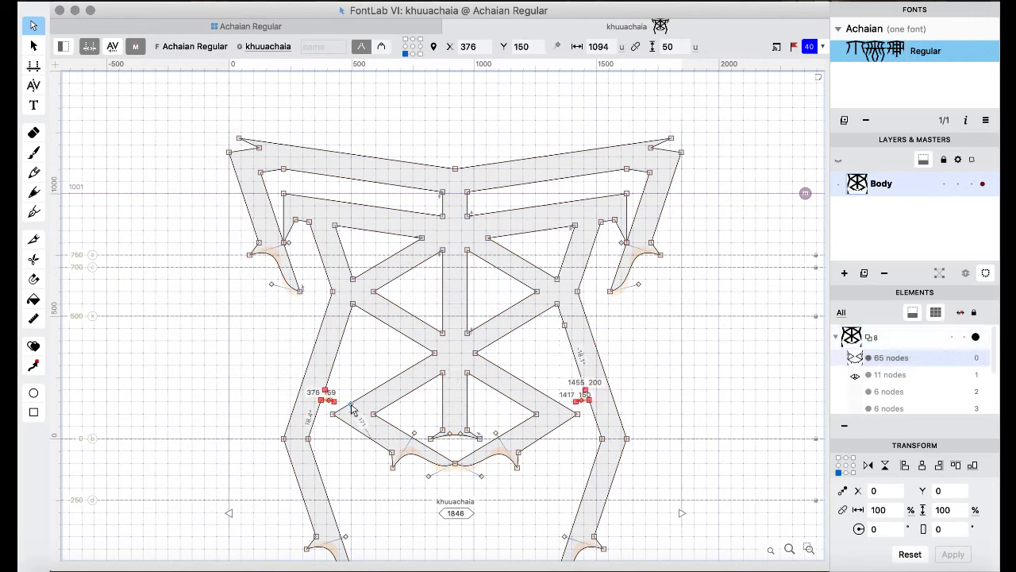
pyautogui.press('BackSpace')
# - Paste the long-leg outline into khuachaia and nudge it to X 0 so its centre bar matches the stem
pyautogui.press('super+bracketleft')
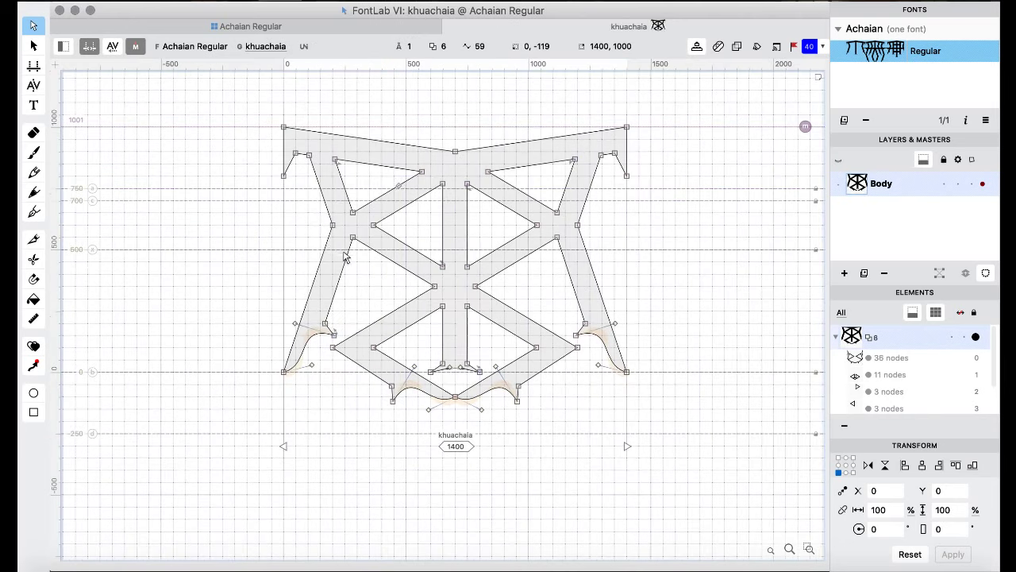
pyautogui.press('super+bracketright')
pyautogui.press('super+bracketleft')
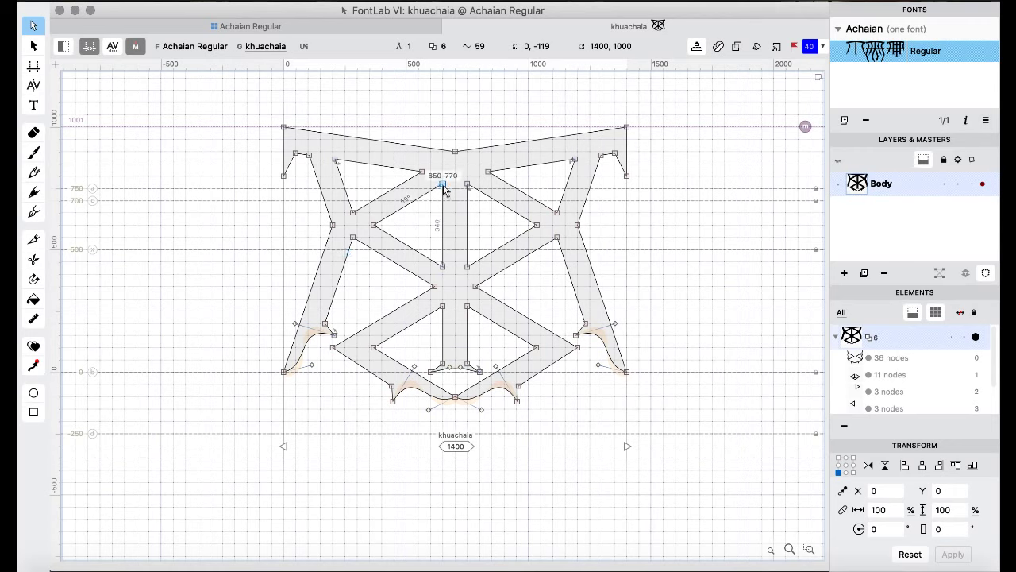
pyautogui.press('super+v')
pyautogui.press('Right')
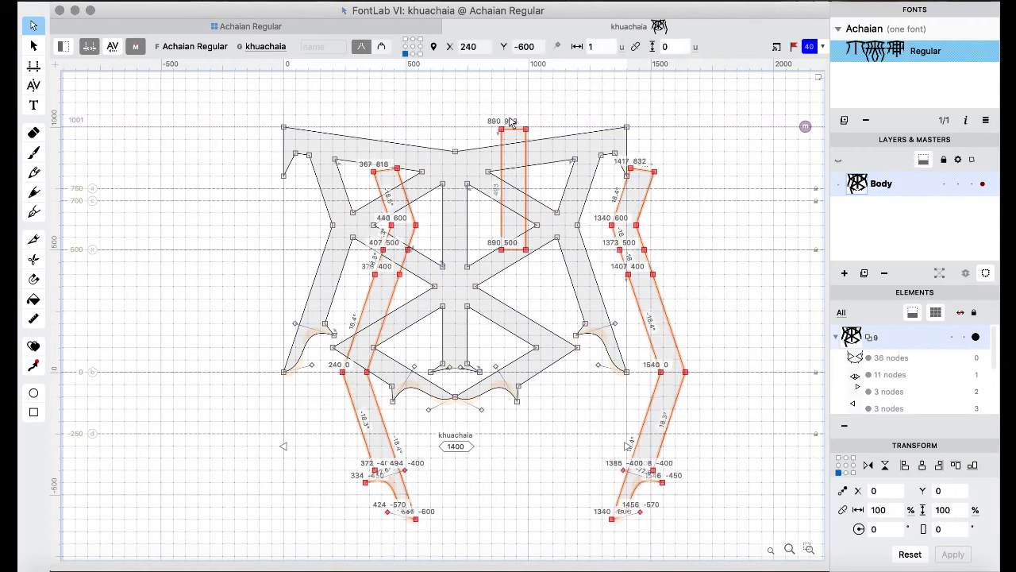
pyautogui.hotkey('shift', 'Left')
pyautogui.hotkey('shift', 'Left')
pyautogui.hotkey('shift', 'Left')
pyautogui.hotkey('shift', 'Left')
pyautogui.hotkey('shift', 'Left')
pyautogui.hotkey('shift', 'Left')
pyautogui.hotkey('shift', 'Left')
pyautogui.hotkey('shift', 'Left')
pyautogui.hotkey('shift', 'Left')
pyautogui.hotkey('shift', 'Left')
pyautogui.hotkey('shift', 'Left')
pyautogui.hotkey('shift', 'Left')
pyautogui.hotkey('shift', 'Left')
pyautogui.hotkey('shift', 'Left')
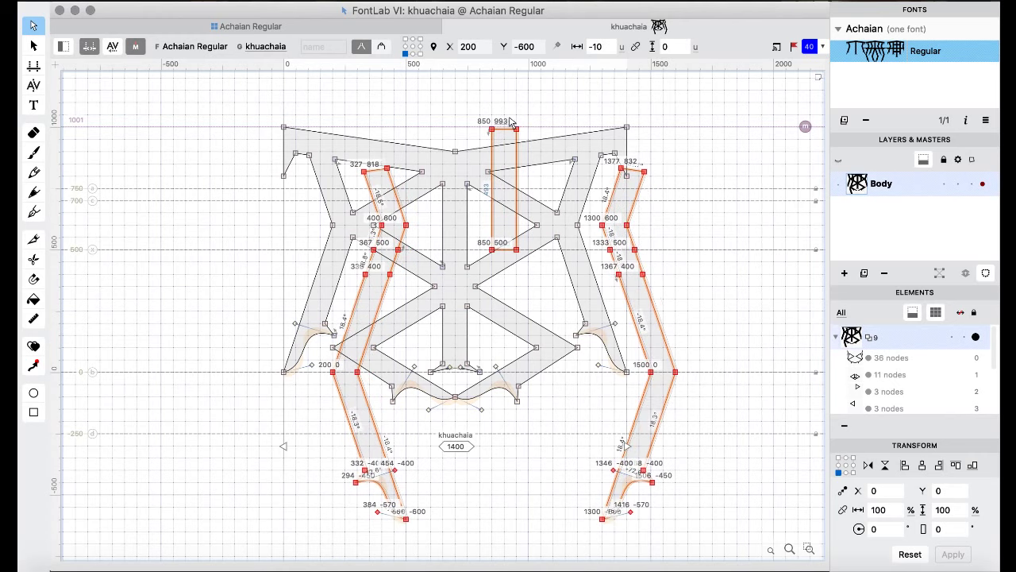
pyautogui.hotkey('shift', 'Left')
pyautogui.hotkey('shift', 'Left')
pyautogui.hotkey('shift', 'Left')
pyautogui.hotkey('shift', 'Left')
pyautogui.hotkey('shift', 'Left')
pyautogui.hotkey('shift', 'Left')
pyautogui.hotkey('shift', 'Left')
pyautogui.hotkey('shift', 'Left')
pyautogui.hotkey('shift', 'Left')
pyautogui.hotkey('shift', 'Left')
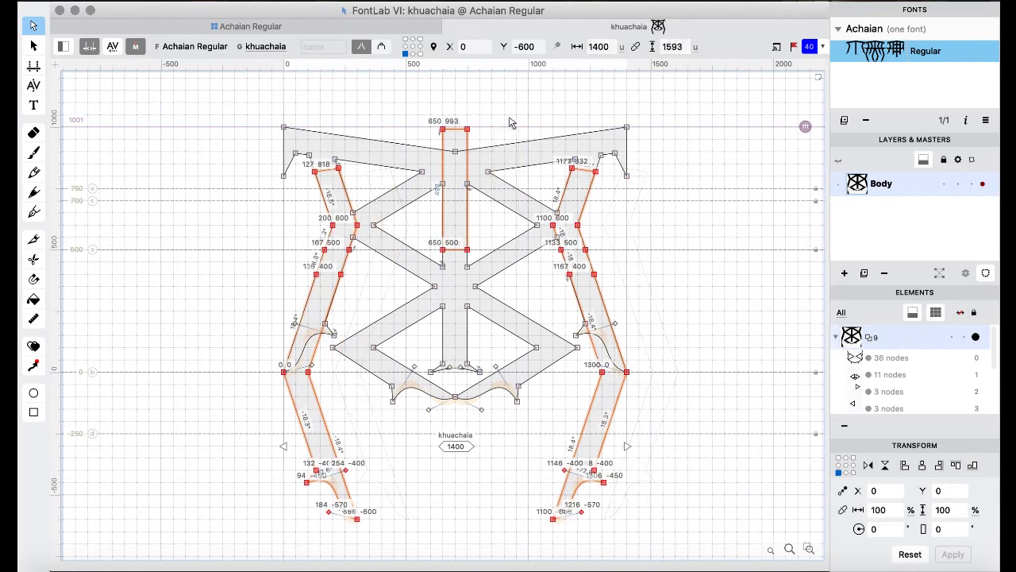
# - Lower the top nodes of khuachaia's pasted centre bar by about 200 units and remove the overlap between all contours
pyautogui.press('super+a')
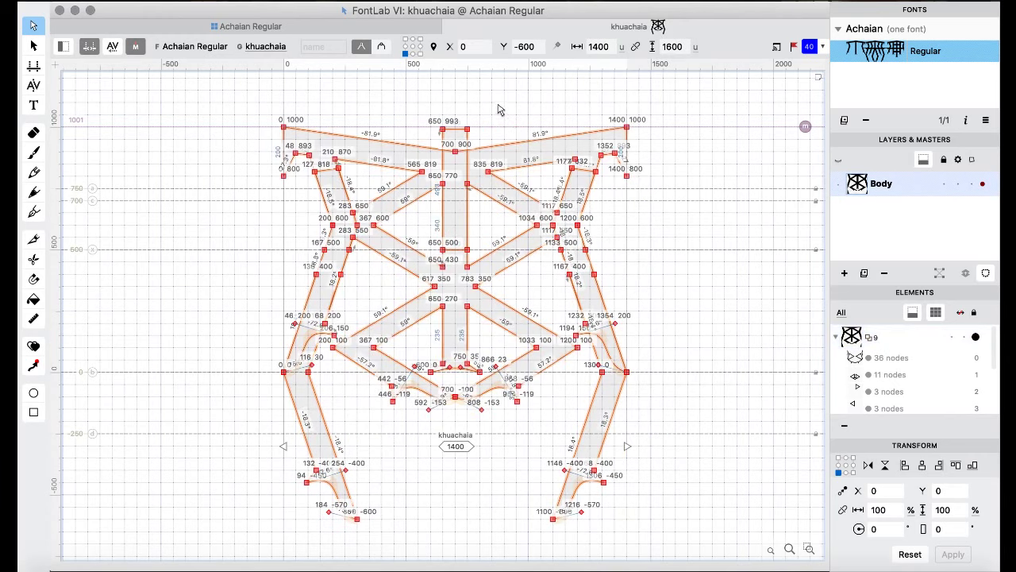
pyautogui.click(421, 102)
pyautogui.moveTo(422, 98); pyautogui.dragTo(477, 130)
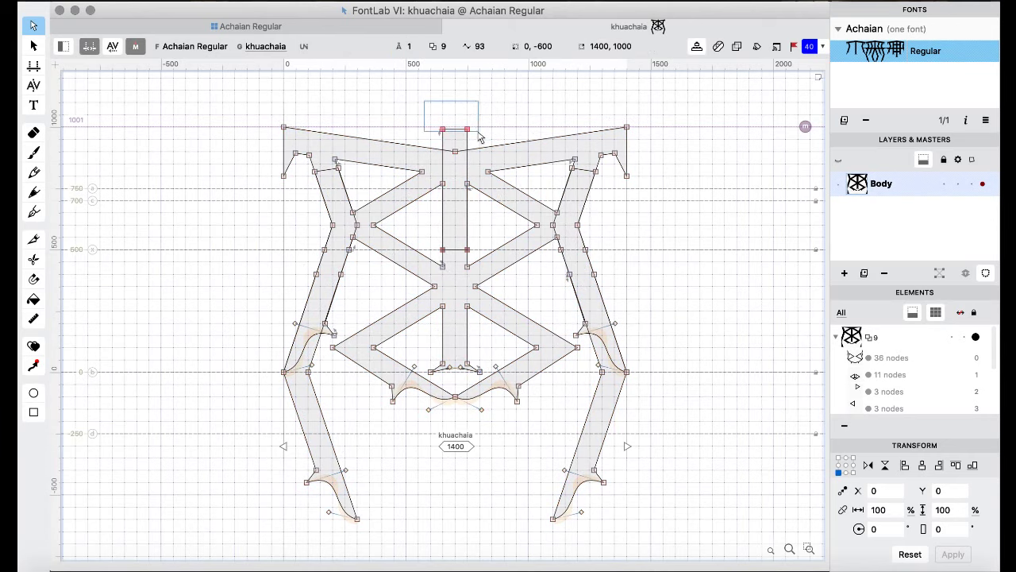
pyautogui.press('super+shift+Down')
pyautogui.press('super+shift+Down')
pyautogui.press('super+a')
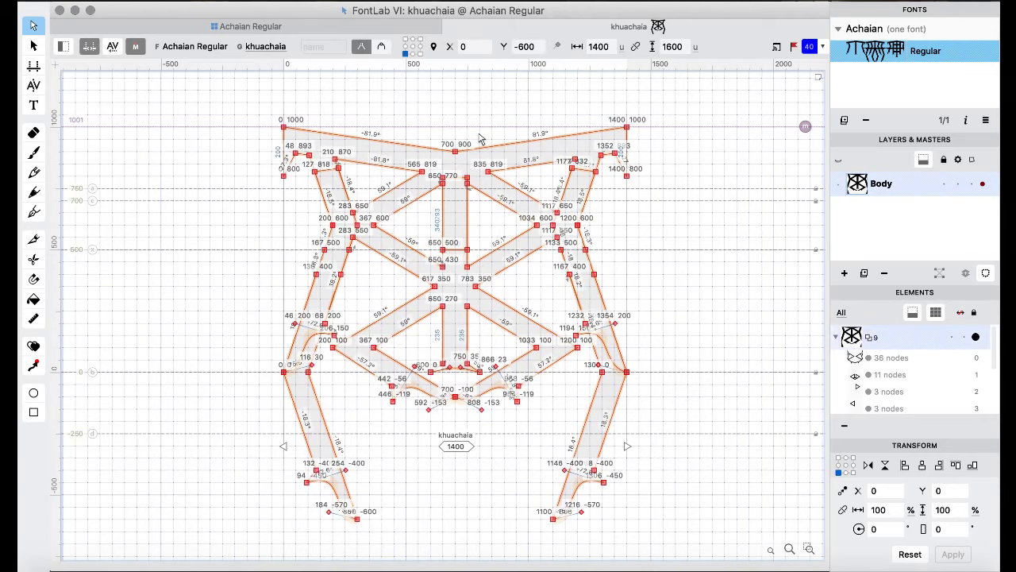
pyautogui.rightClick(456, 102)
pyautogui.moveTo(513, 191)
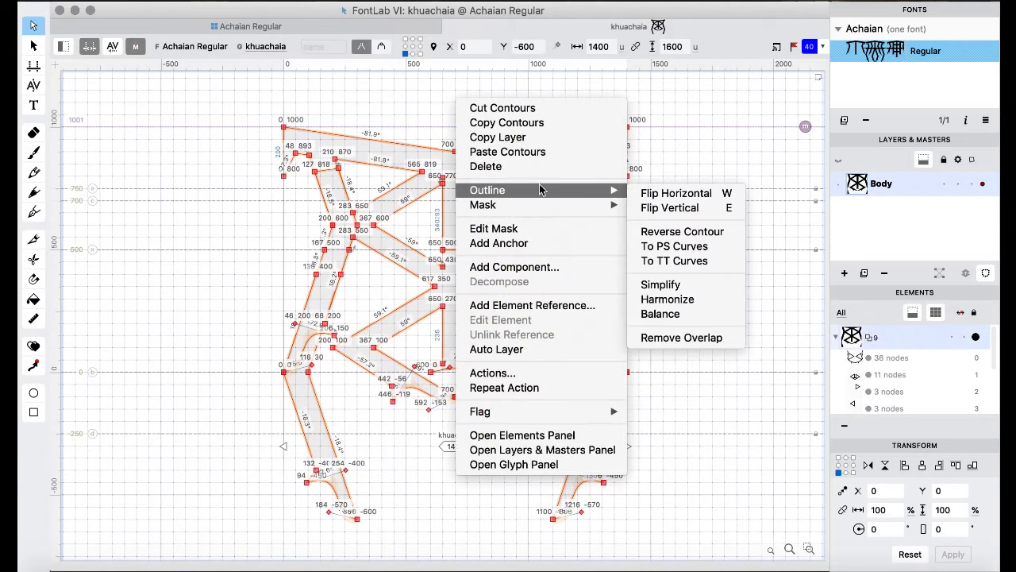
pyautogui.click(699, 344)
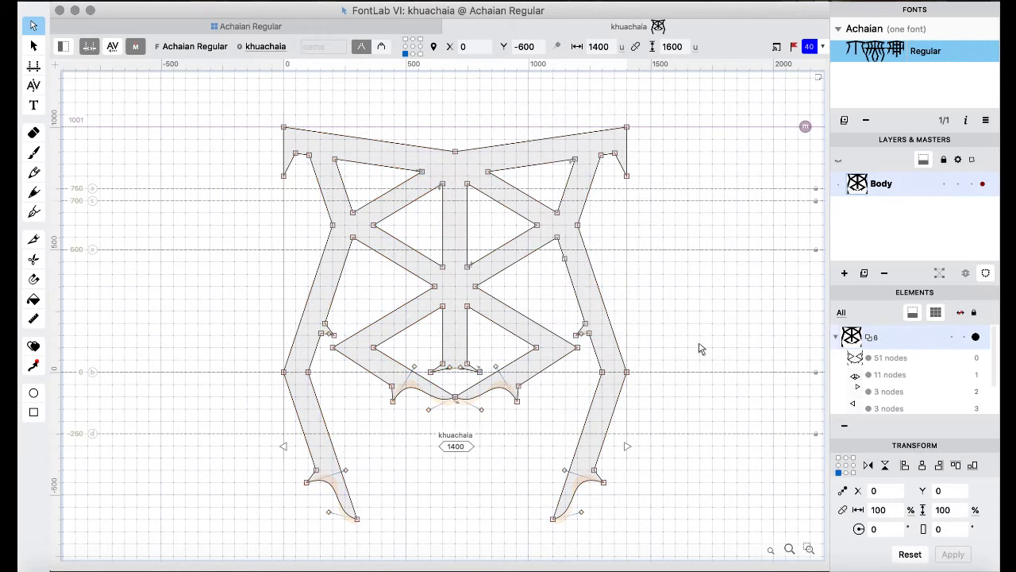
# - Delete the leftover foot nodes of both old legs in khuachaia
pyautogui.moveTo(668, 316); pyautogui.dragTo(557, 356)
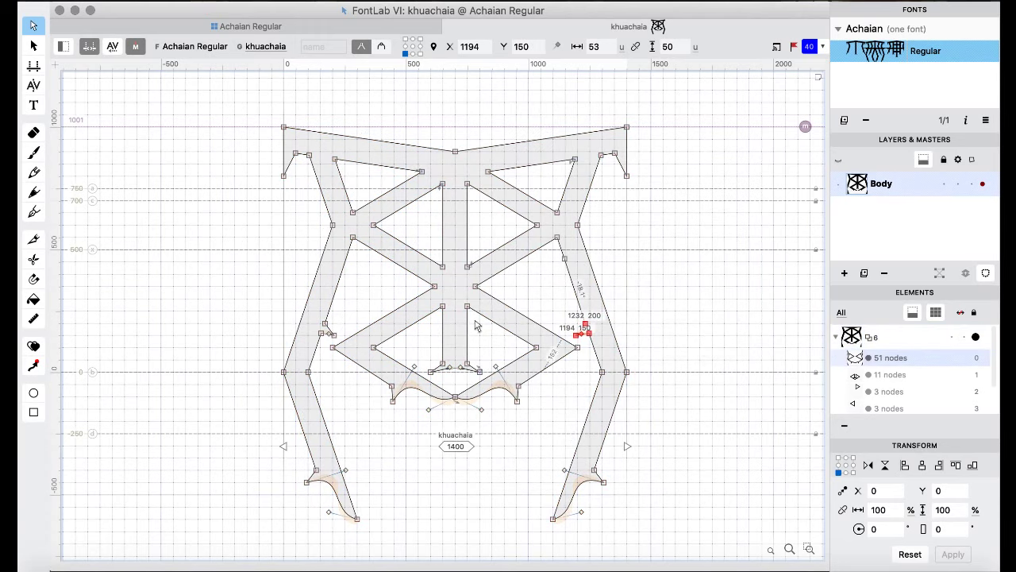
pyautogui.moveTo(259, 317); pyautogui.dragTo(347, 344)
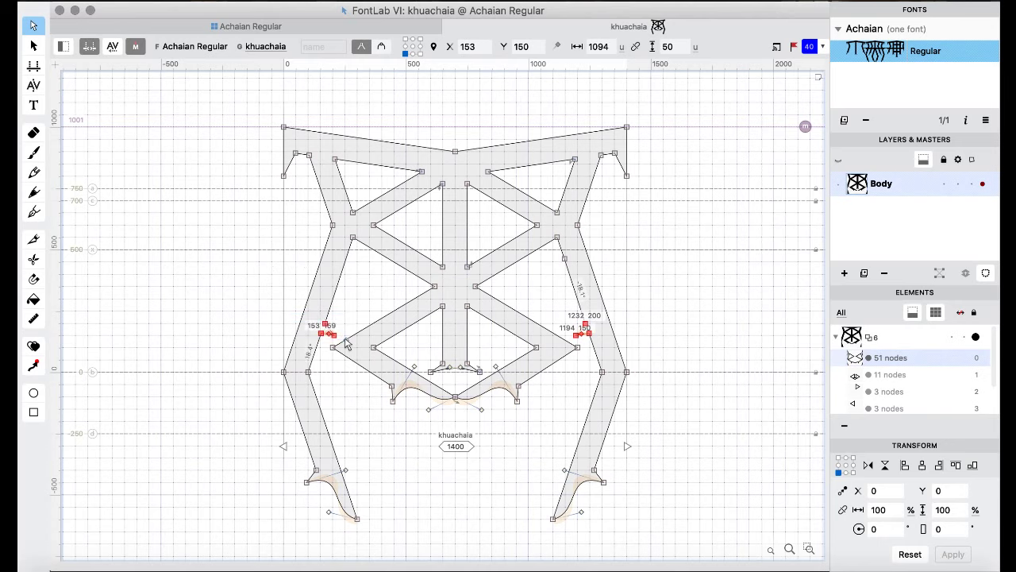
pyautogui.press('Delete')
# - Step back through the kh- glyphs to guachaia and return to khaaachaia to examine which ones still lack long legs
pyautogui.press('super+bracketleft')
pyautogui.press('super+bracketleft')
pyautogui.press('super+bracketleft')
pyautogui.press('super+bracketleft')
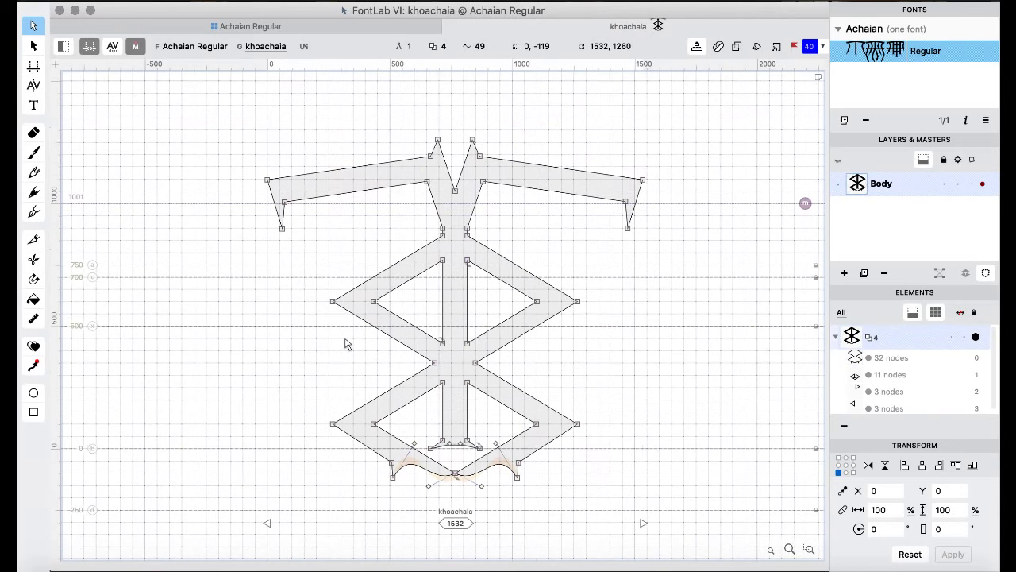
pyautogui.press('super+bracketleft')
pyautogui.press('super+bracketleft')
pyautogui.press('super+bracketleft')
pyautogui.press('super+bracketleft')
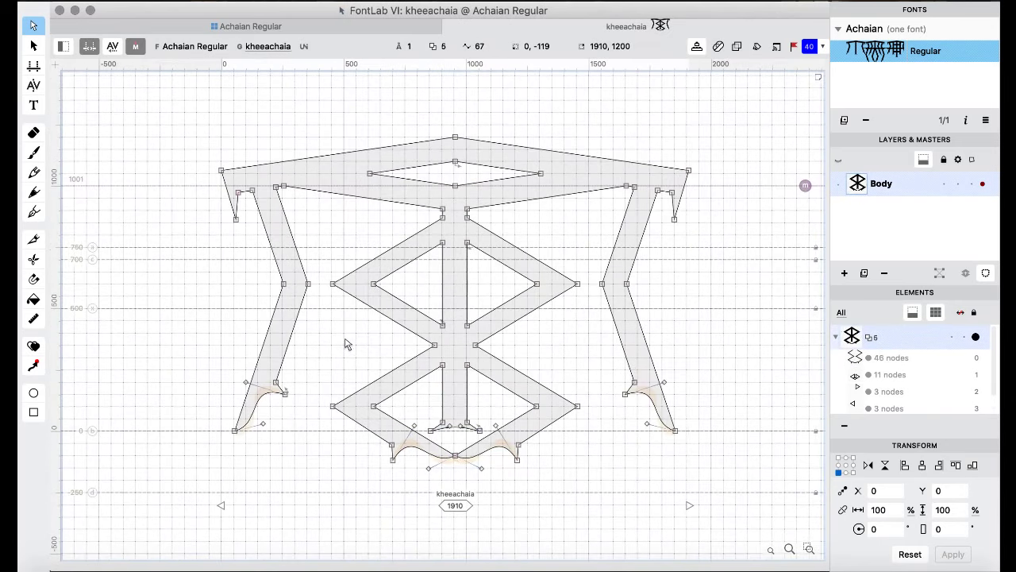
pyautogui.press('super+bracketleft')
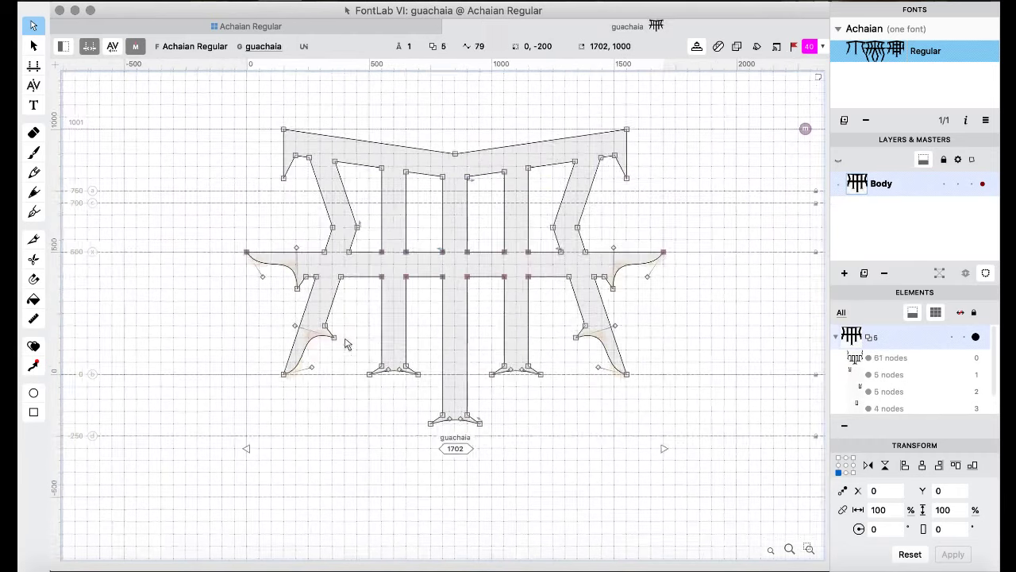
pyautogui.press('super+bracketright')
# - Detach the Achaian Regular font overview into its own window, close the glyph window, and enlarge the overview
pyautogui.moveTo(225, 25); pyautogui.dragTo(376, 244)
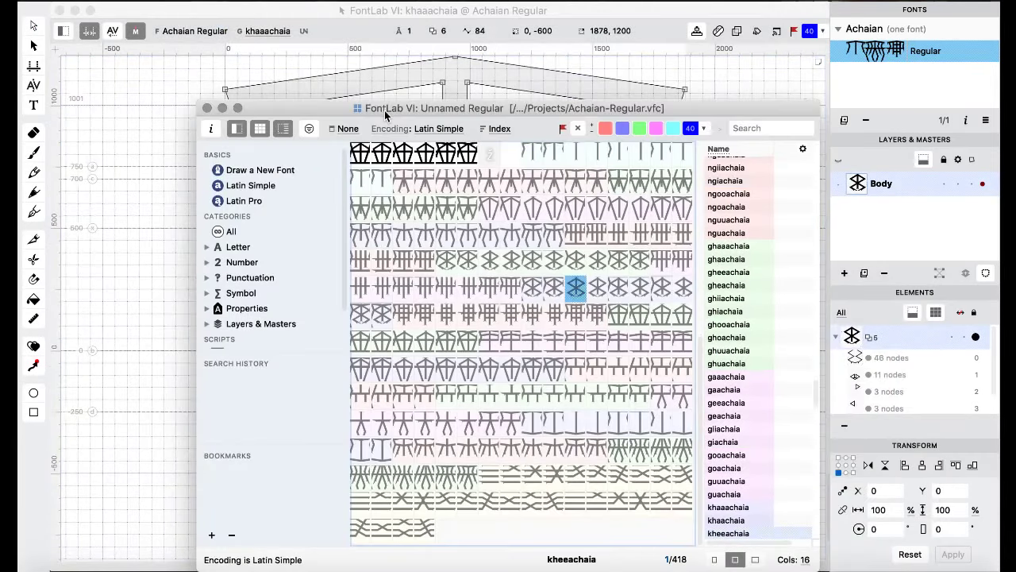
pyautogui.click(75, 10)
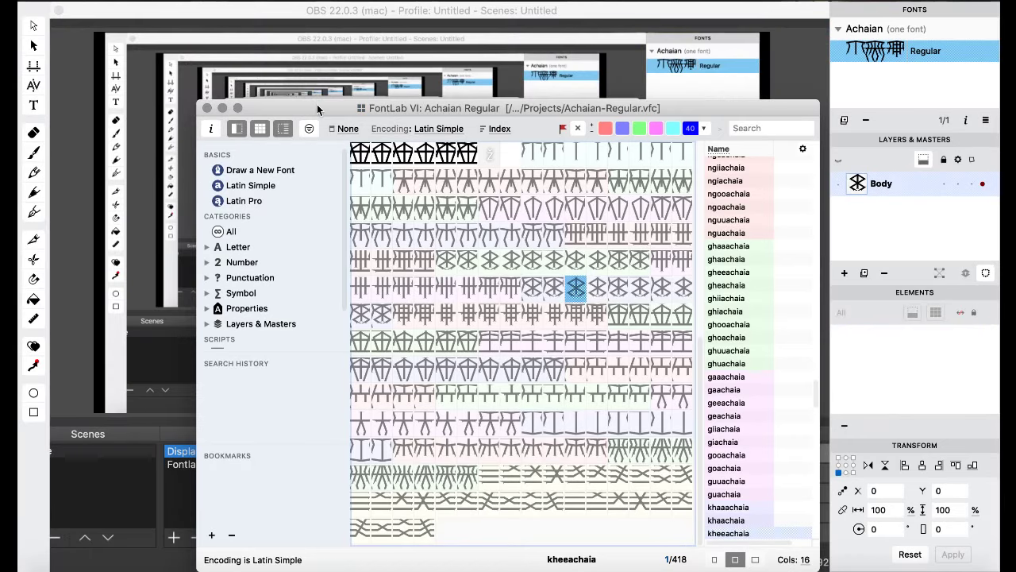
pyautogui.moveTo(317, 104); pyautogui.dragTo(172, 2)
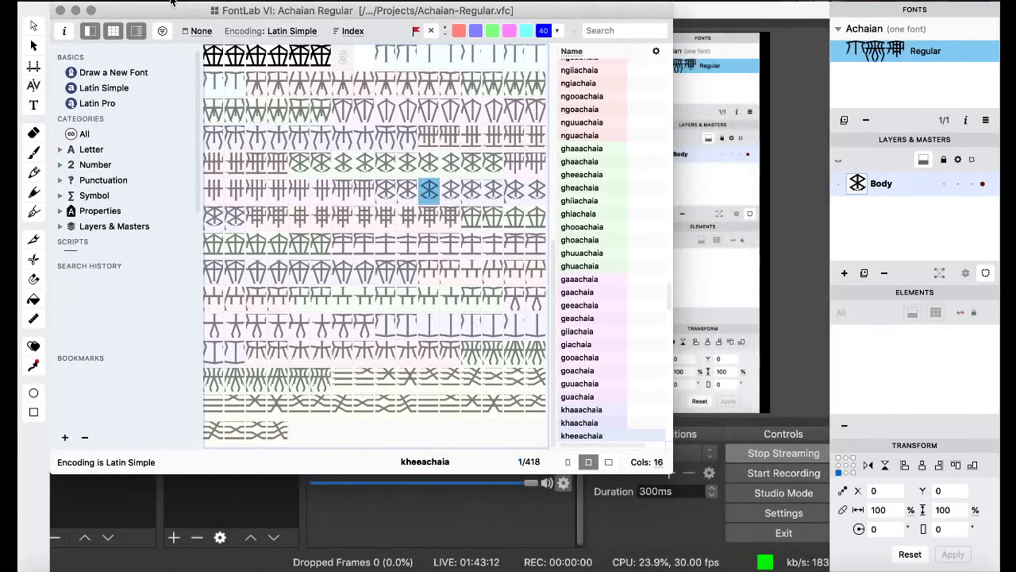
pyautogui.moveTo(671, 472); pyautogui.dragTo(826, 566)
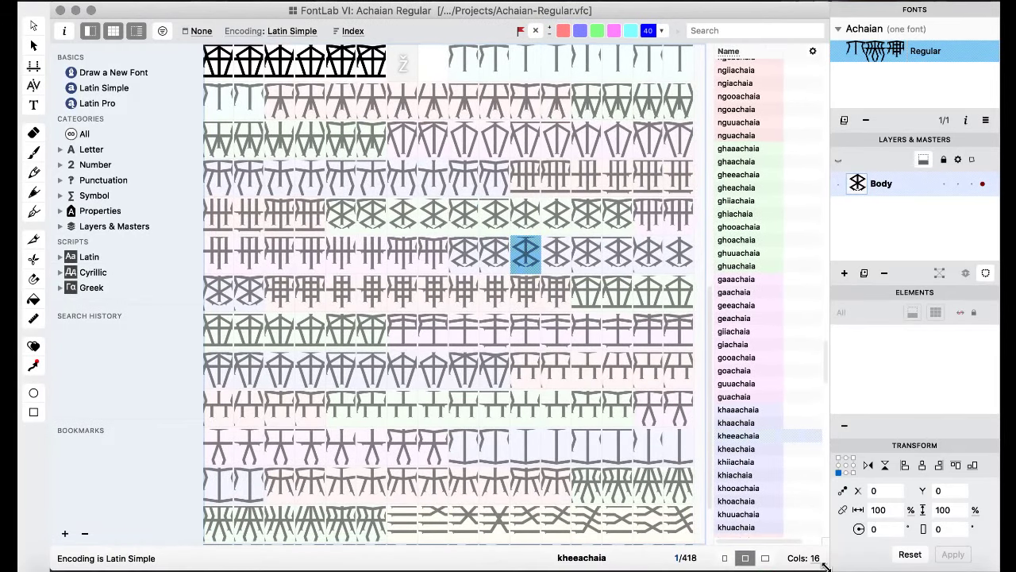
# - Browse the font's glyph table for the stored leg parts and open the ellipsis glyph
pyautogui.click(414, 263)
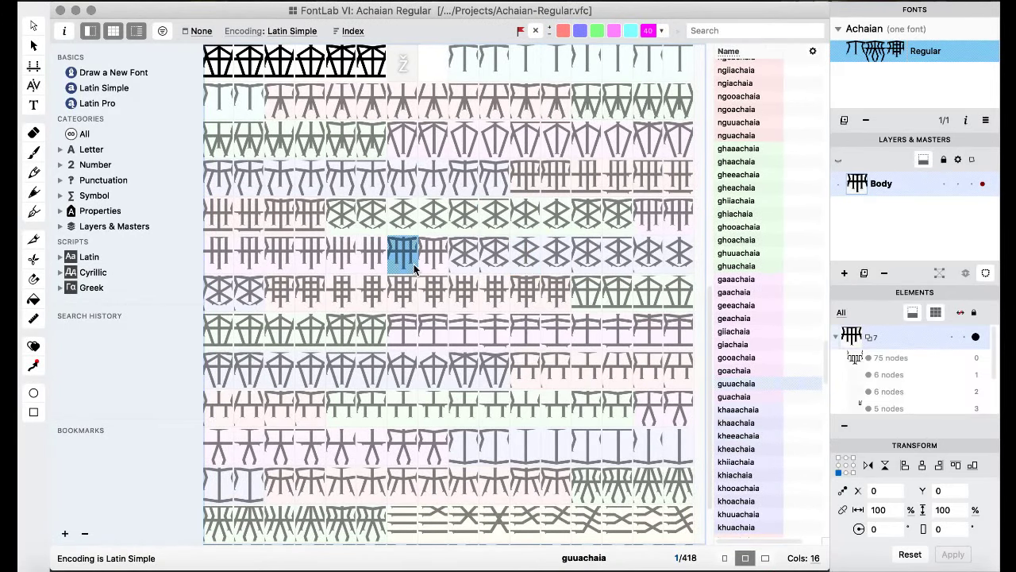
pyautogui.scroll(3, 427, 260)
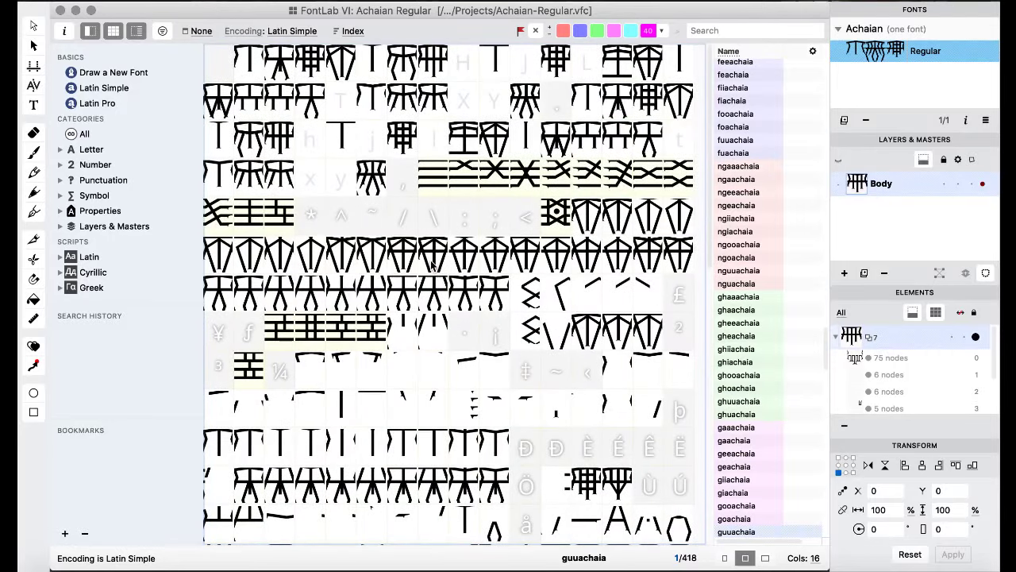
pyautogui.scroll(-3, 329, 199)
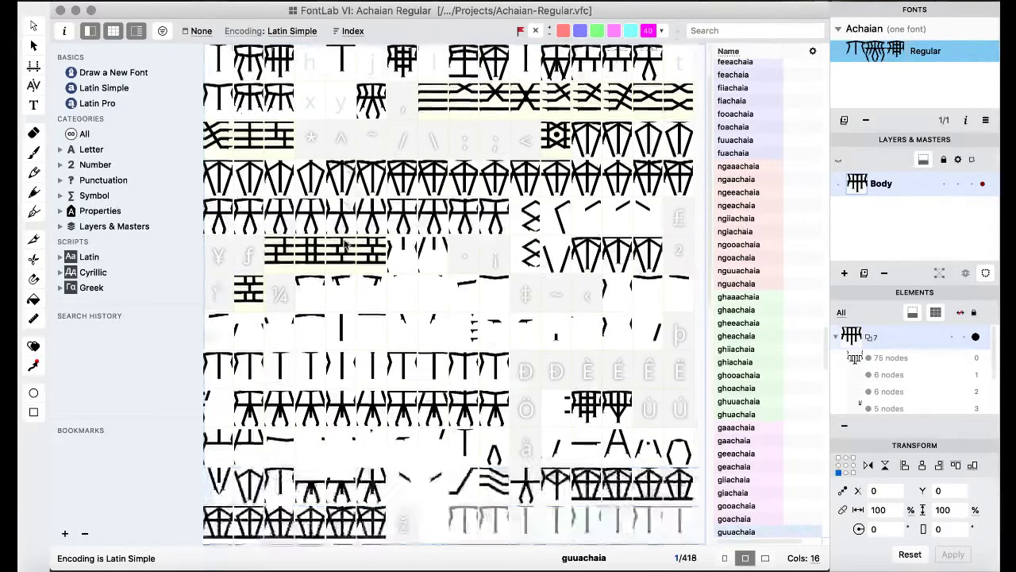
pyautogui.scroll(3, 343, 239)
pyautogui.scroll(-10, 345, 244)
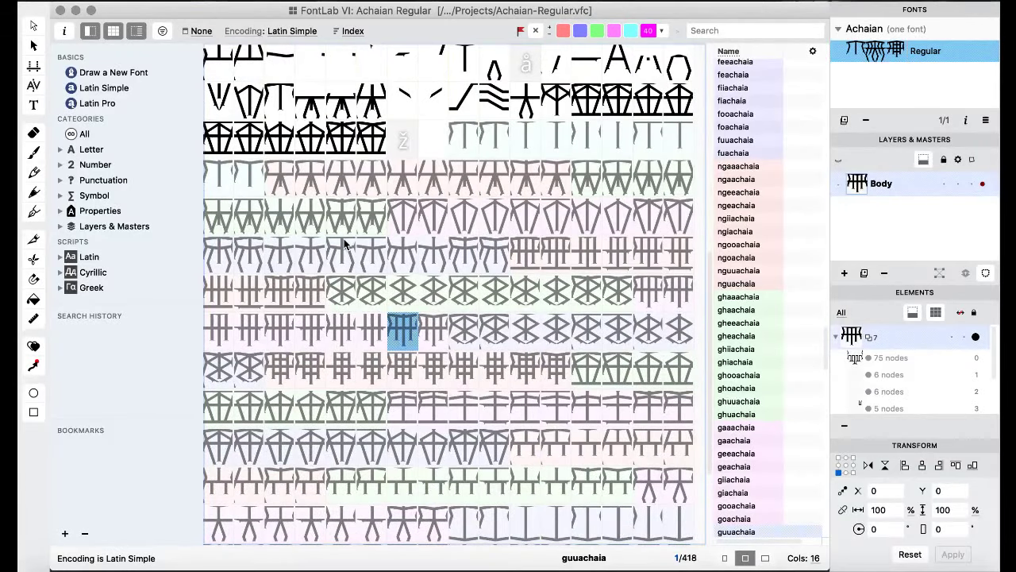
pyautogui.scroll(5, 344, 238)
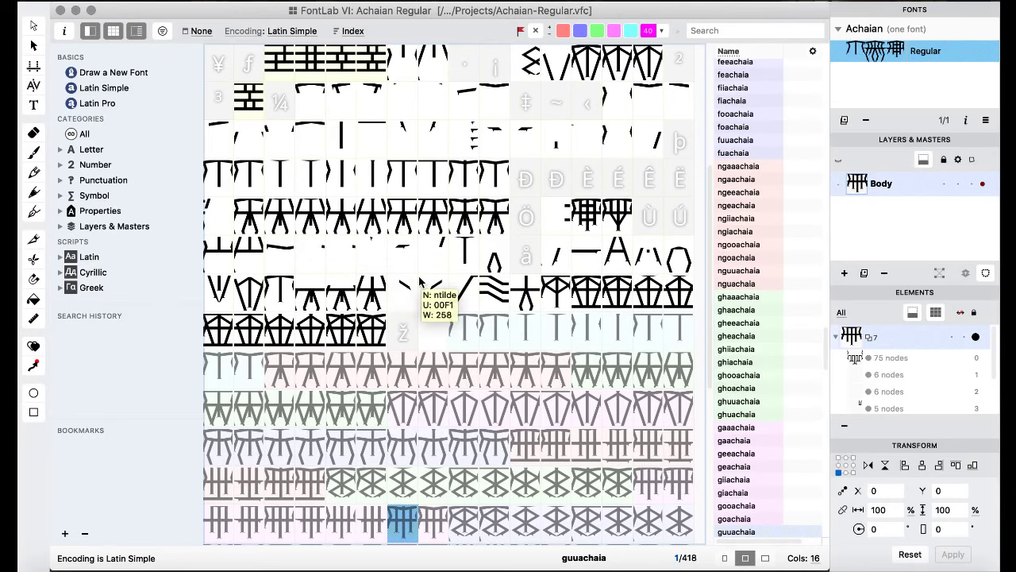
pyautogui.scroll(2, 420, 286)
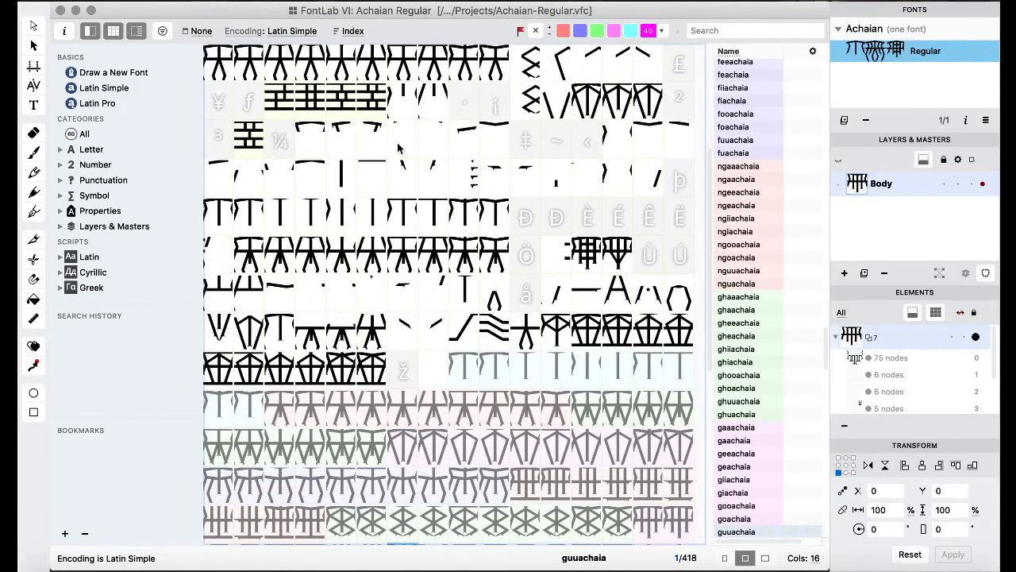
pyautogui.doubleClick(439, 95)
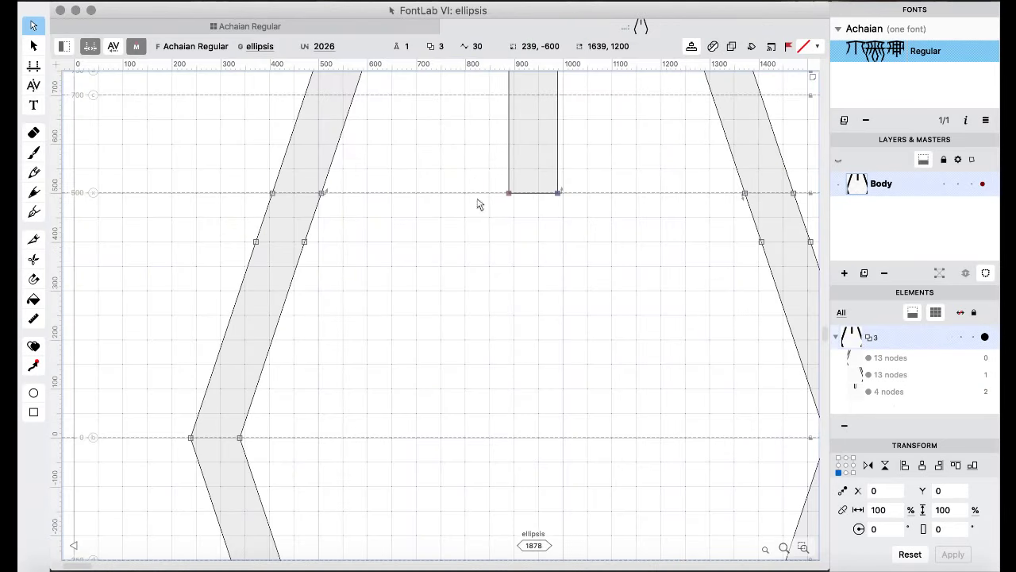
# - Delete the redundant nodes at heights 400 and 500 on both long legs of the ellipsis glyph
pyautogui.press('super+minus')
pyautogui.press('super+minus')
pyautogui.press('super+a')
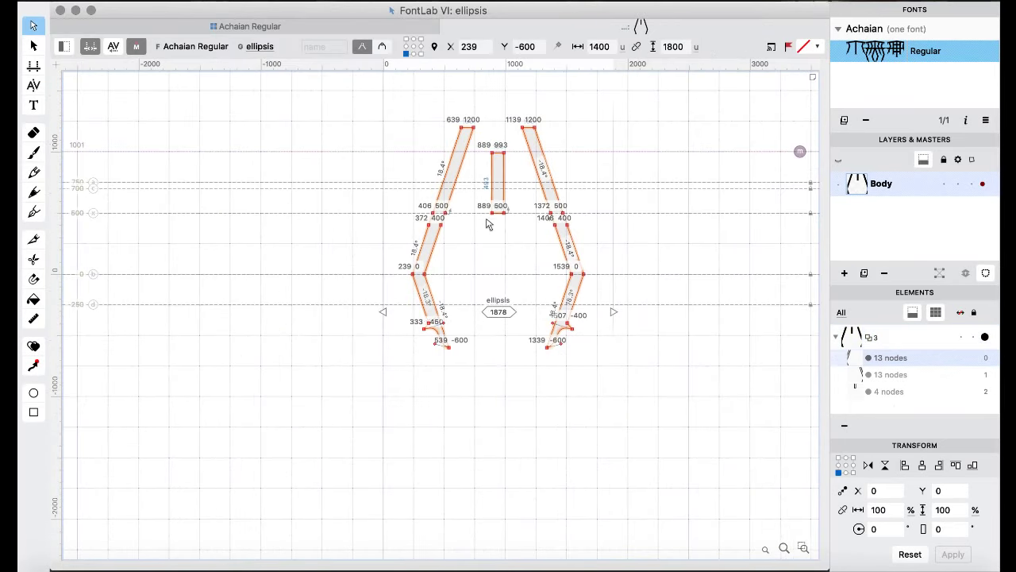
pyautogui.click(334, 234)
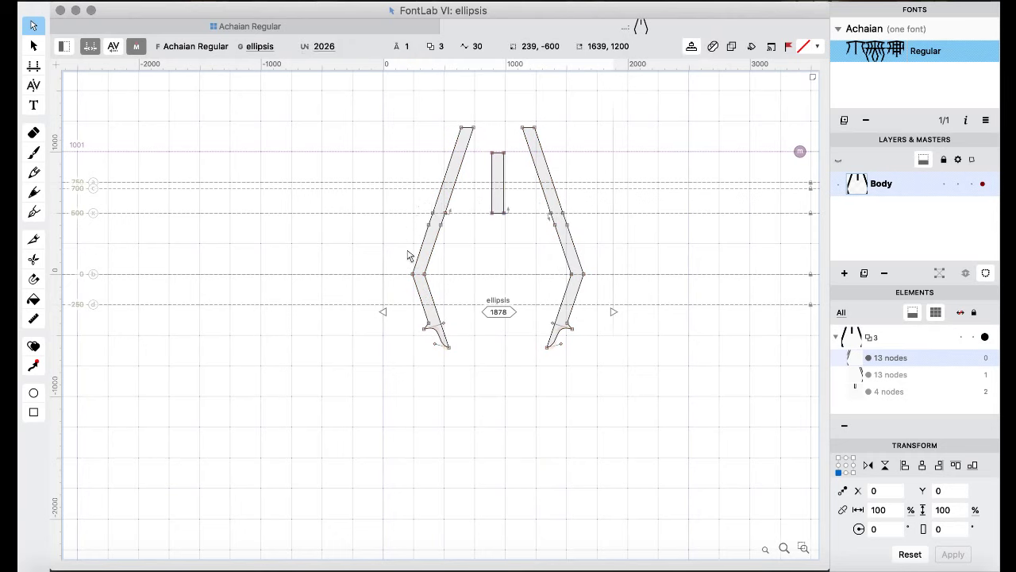
pyautogui.moveTo(356, 196); pyautogui.dragTo(452, 239)
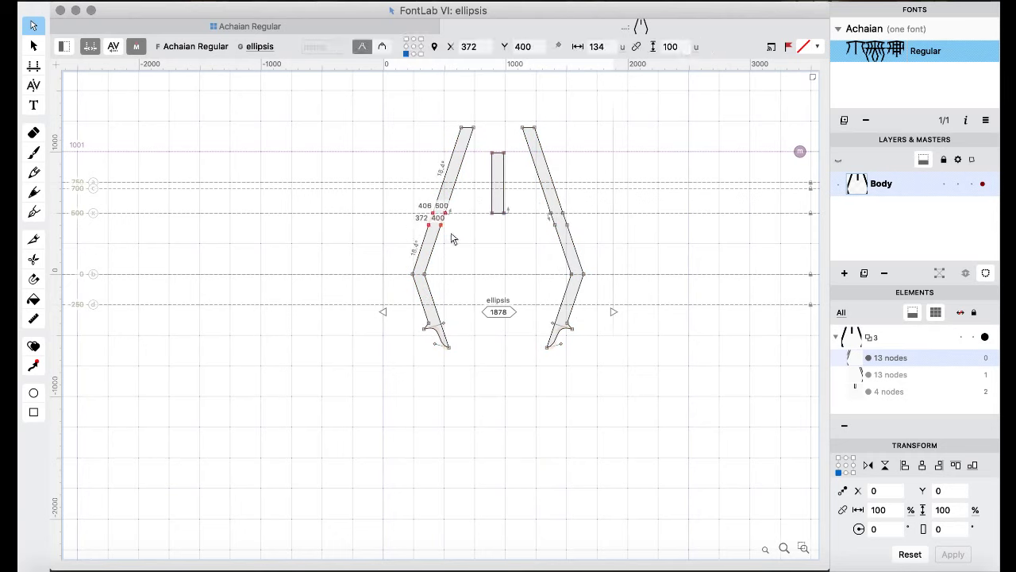
pyautogui.moveTo(590, 202); pyautogui.dragTo(540, 236)
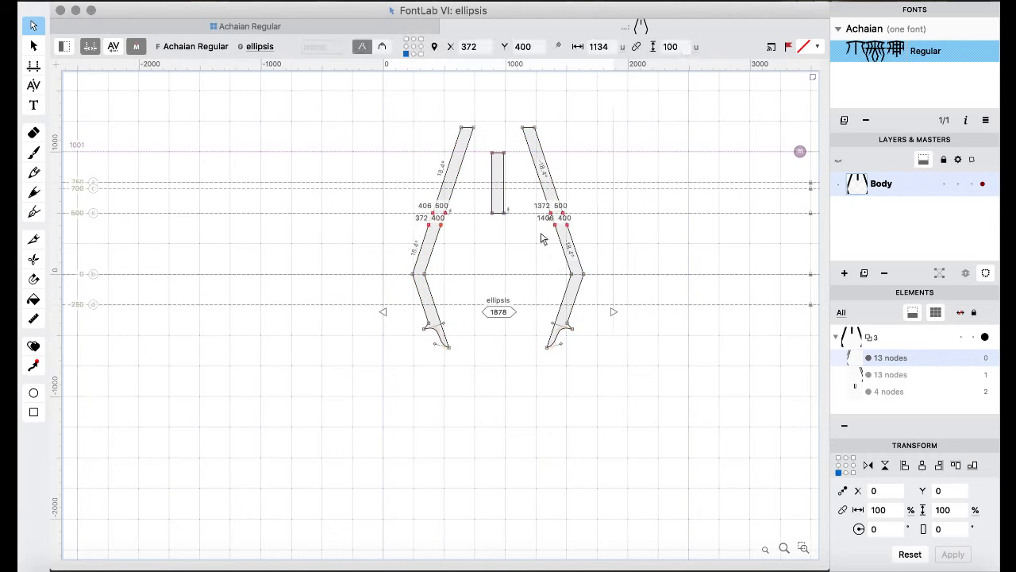
pyautogui.press('Delete')
# - Copy the complete simplified leg and centre bar outline from ellipsis and paste it into kheeachaia
pyautogui.press('super+a')
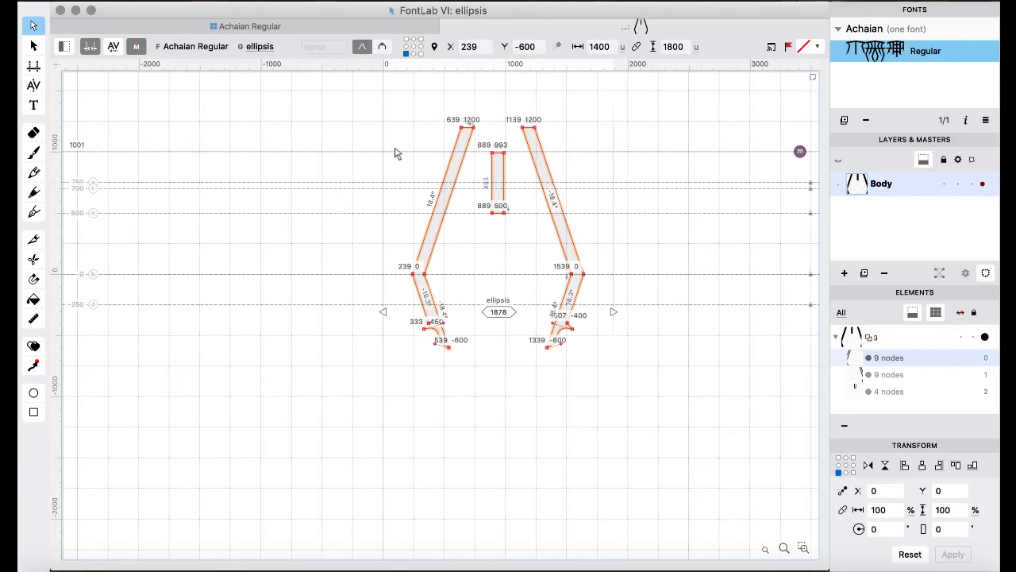
pyautogui.click(279, 28)
pyautogui.click(443, 257)
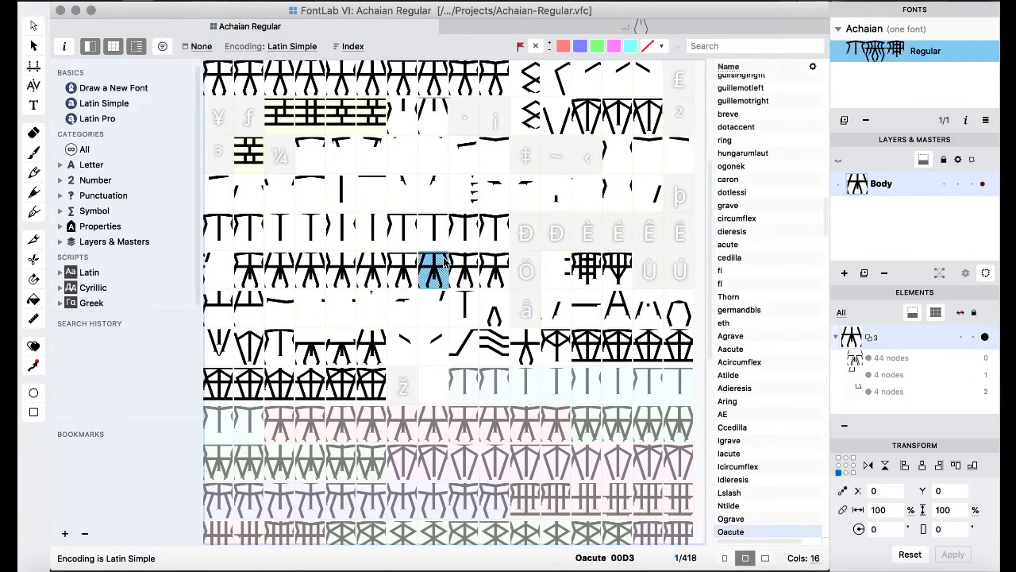
pyautogui.scroll(-8, 443, 257)
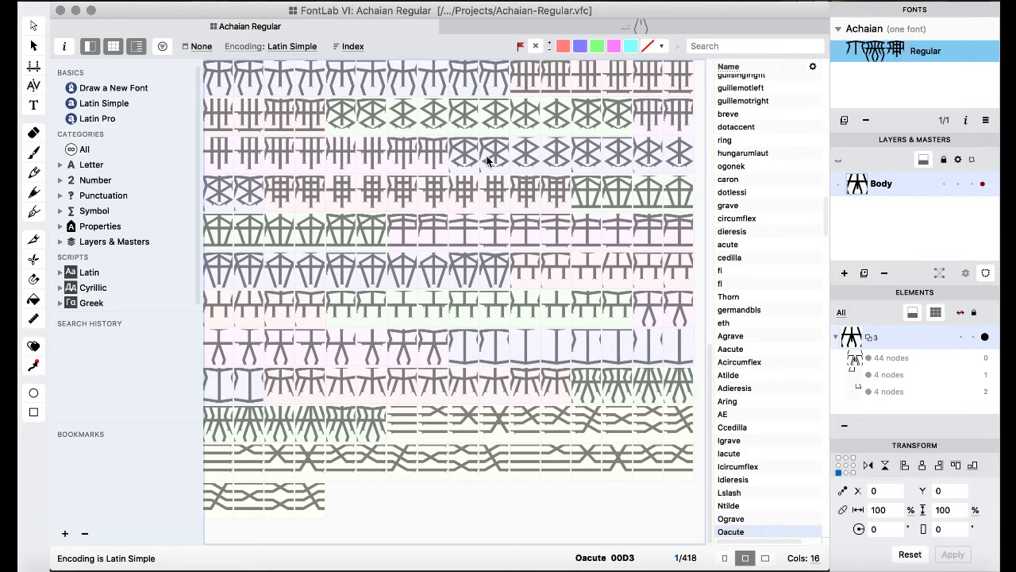
pyautogui.click(463, 159)
pyautogui.doubleClick(463, 158)
pyautogui.press('super+bracketright')
pyautogui.press('super+bracketright')
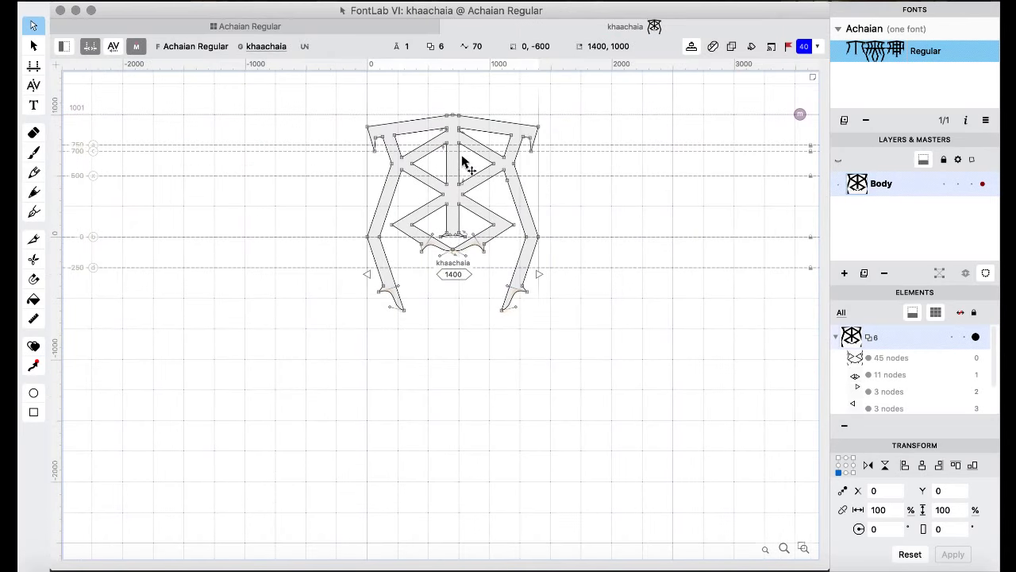
pyautogui.press('super+v')
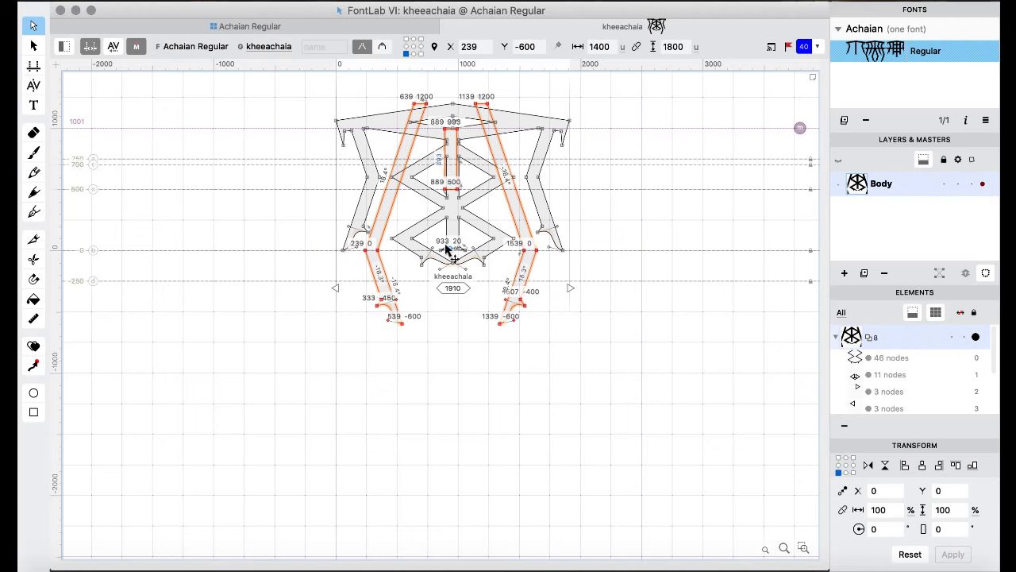
# - Shift the pasted leg and centre bar outline in kheeachaia right to X 255, aligning its bar with the central stem
pyautogui.press('Right')
pyautogui.press('Right')
pyautogui.press('Right')
pyautogui.press('Right')
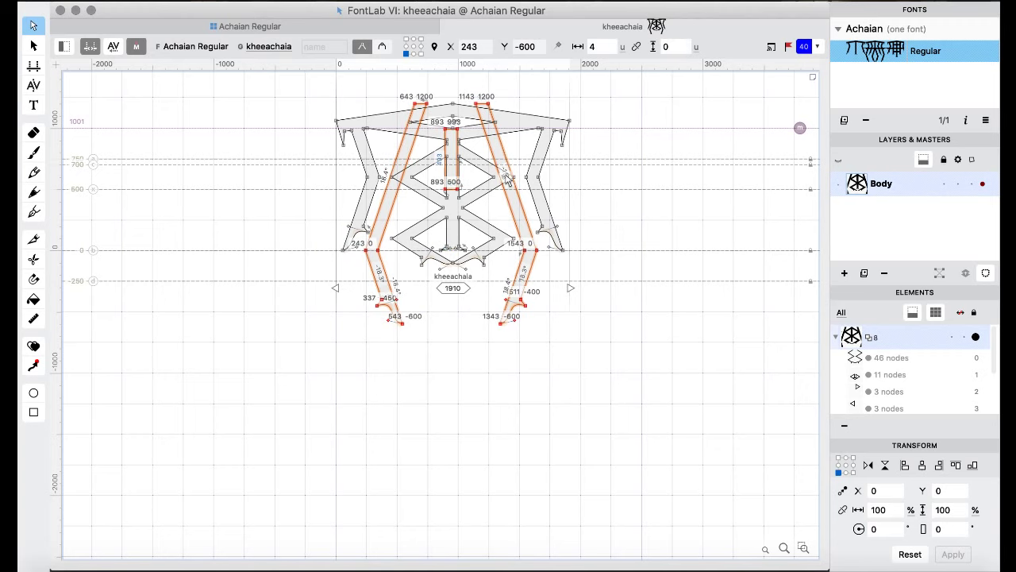
pyautogui.press('Right')
pyautogui.press('Right')
pyautogui.hotkey('shift', 'Right')
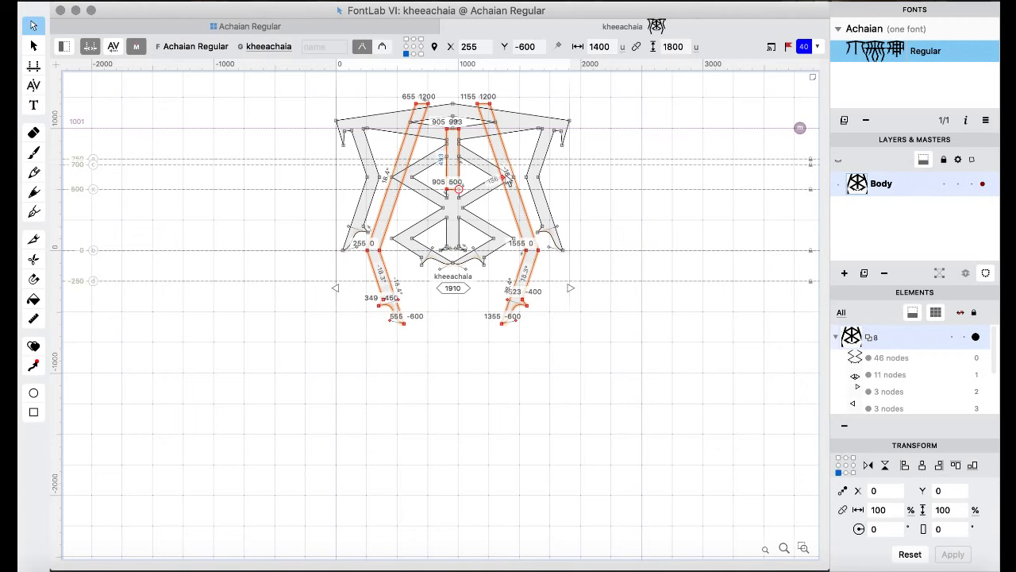
# - Cut both long legs of kheeachaia inside the roof band at a height of about 1000 and delete their protruding tops
pyautogui.scroll(2, 499, 117)
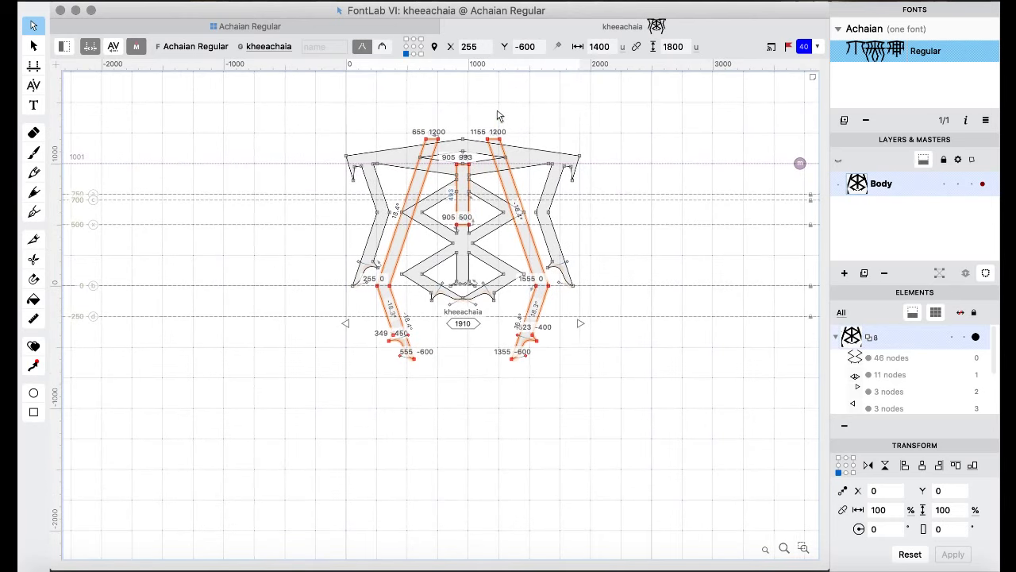
pyautogui.scroll(3, 499, 117)
pyautogui.scroll(2, 499, 116)
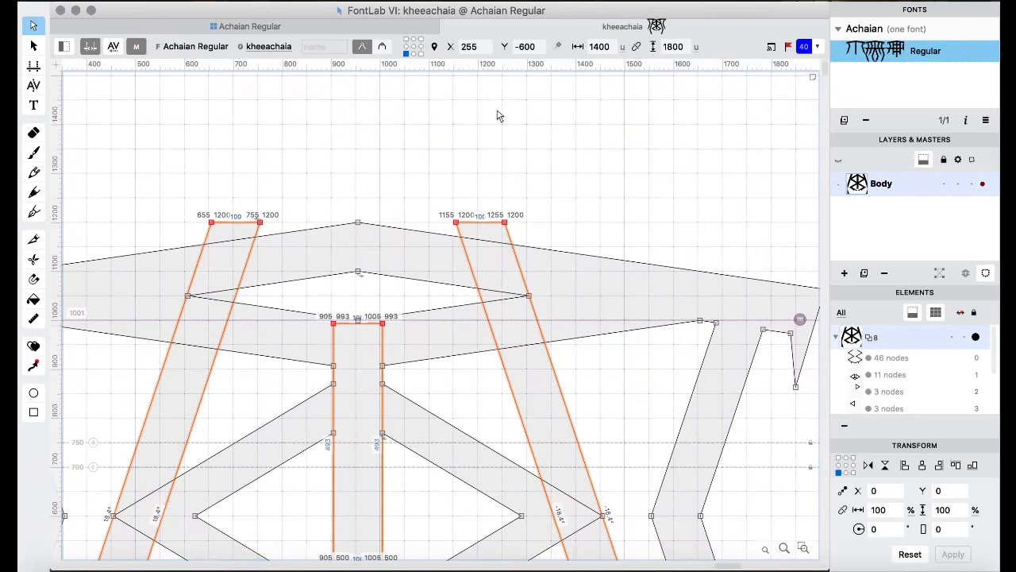
pyautogui.scroll(-2, 498, 116)
pyautogui.hscroll(-3, 499, 116)
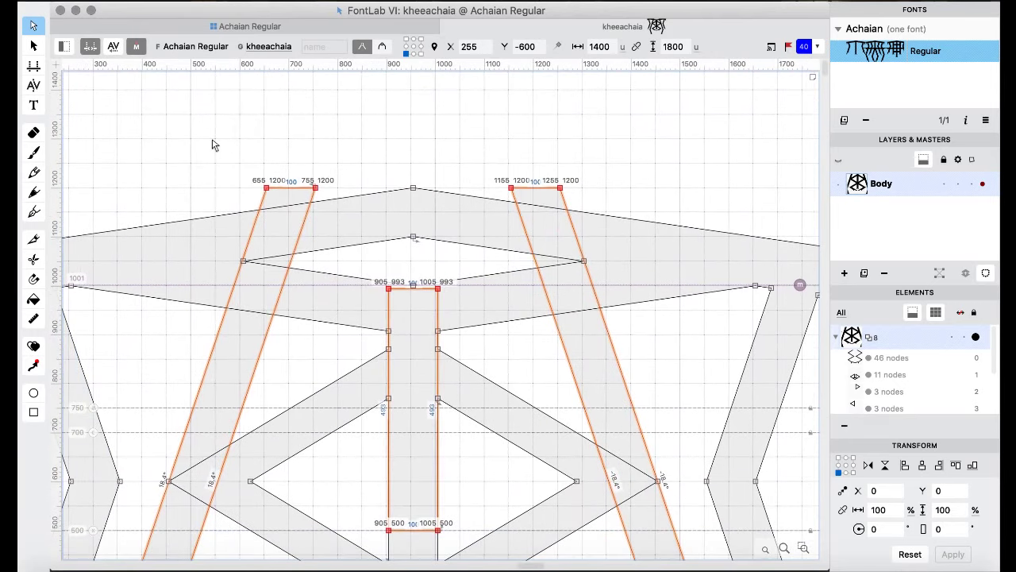
pyautogui.click(213, 149)
pyautogui.click(34, 239)
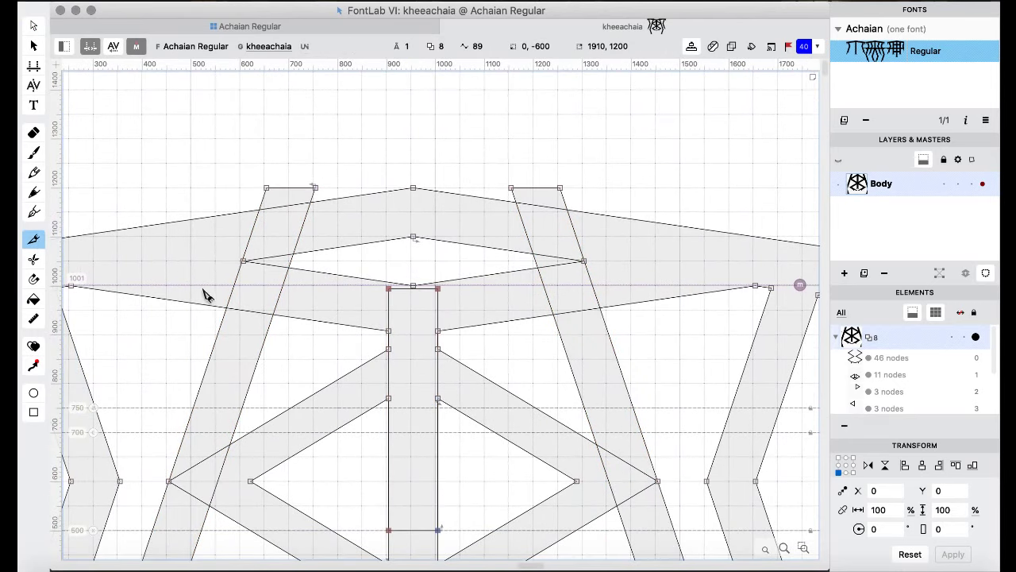
pyautogui.moveTo(225, 279); pyautogui.dragTo(308, 309)
pyautogui.moveTo(532, 311); pyautogui.dragTo(633, 282)
pyautogui.click(33, 24)
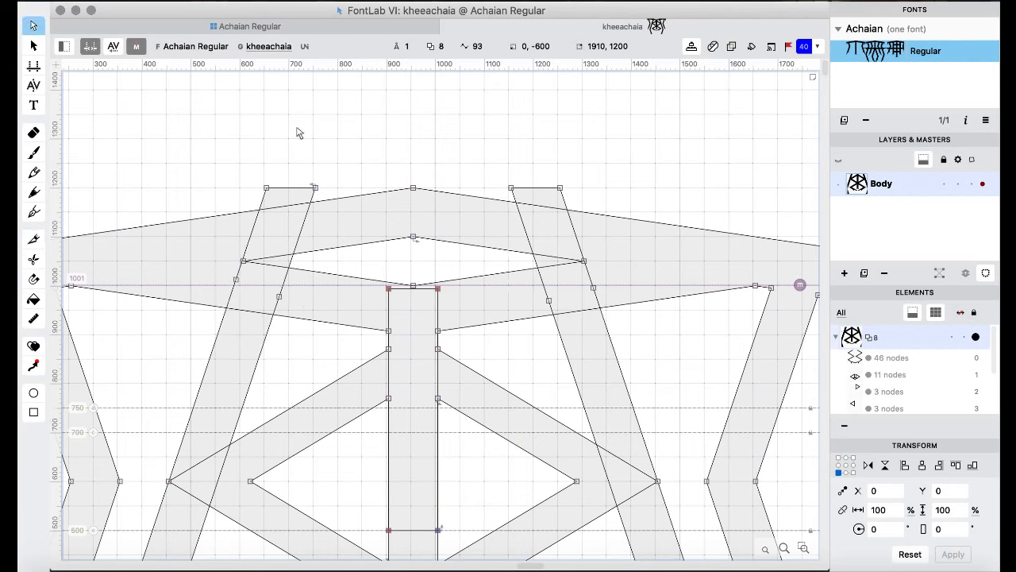
pyautogui.click(306, 188)
pyautogui.moveTo(465, 147); pyautogui.dragTo(570, 212)
pyautogui.press('BackSpace')
# - Remove the overlaps among all contours of kheeachaia and check the glyph's filled preview
pyautogui.press('super+a')
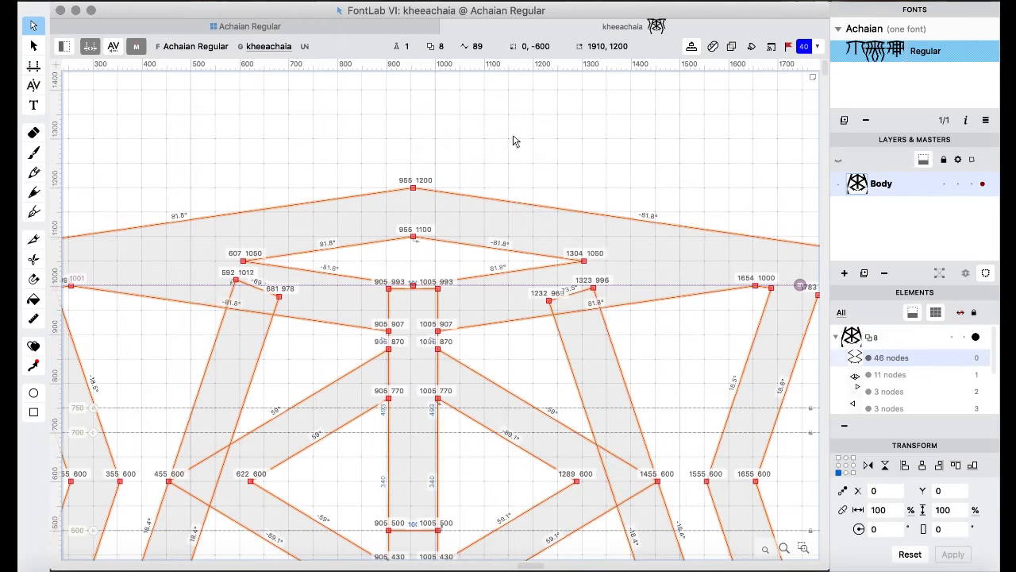
pyautogui.rightClick(514, 139)
pyautogui.moveTo(608, 229)
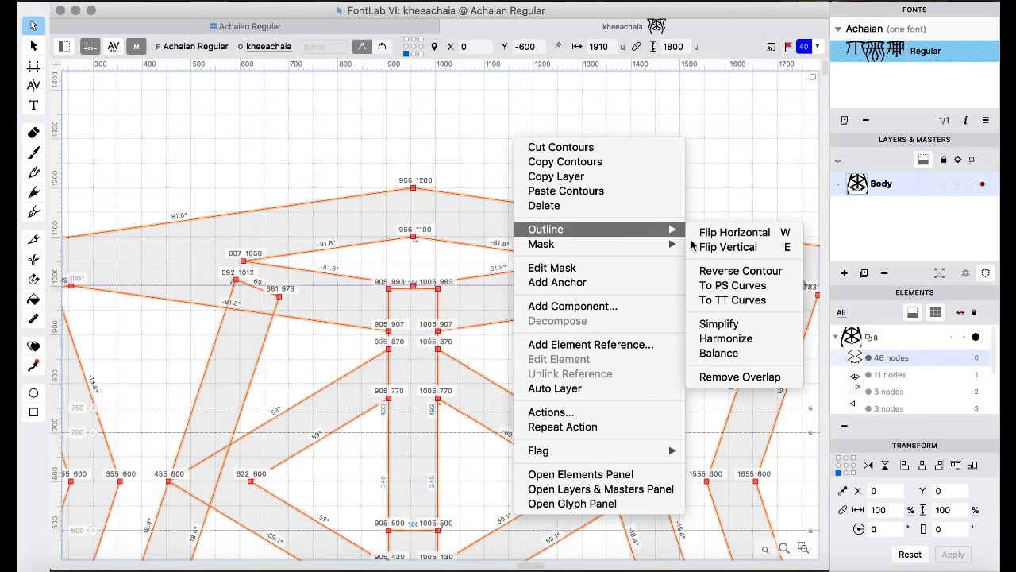
pyautogui.click(742, 376)
pyautogui.scroll(-5, 545, 204)
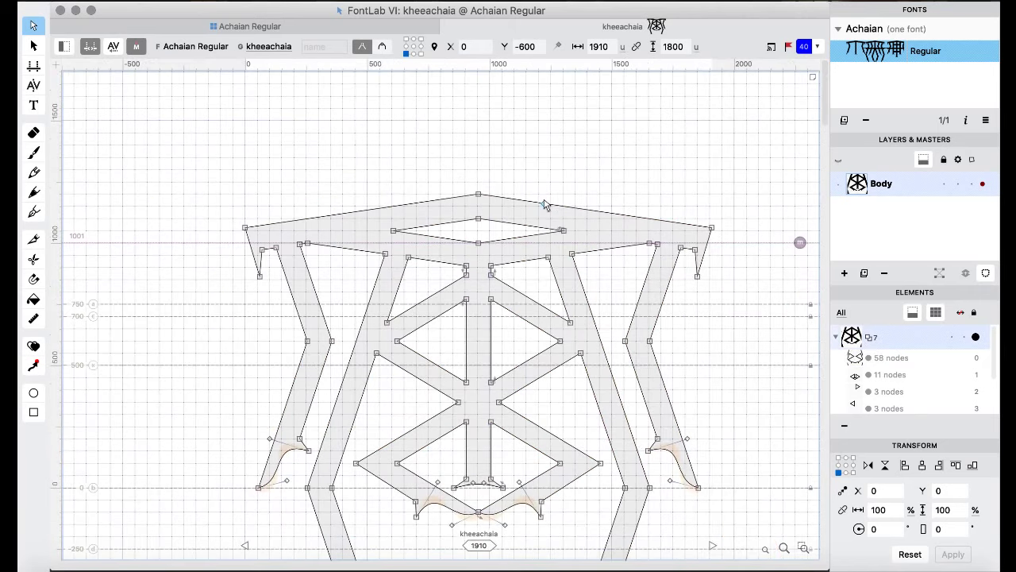
pyautogui.scroll(-2, 544, 205)
pyautogui.scroll(-2, 545, 205)
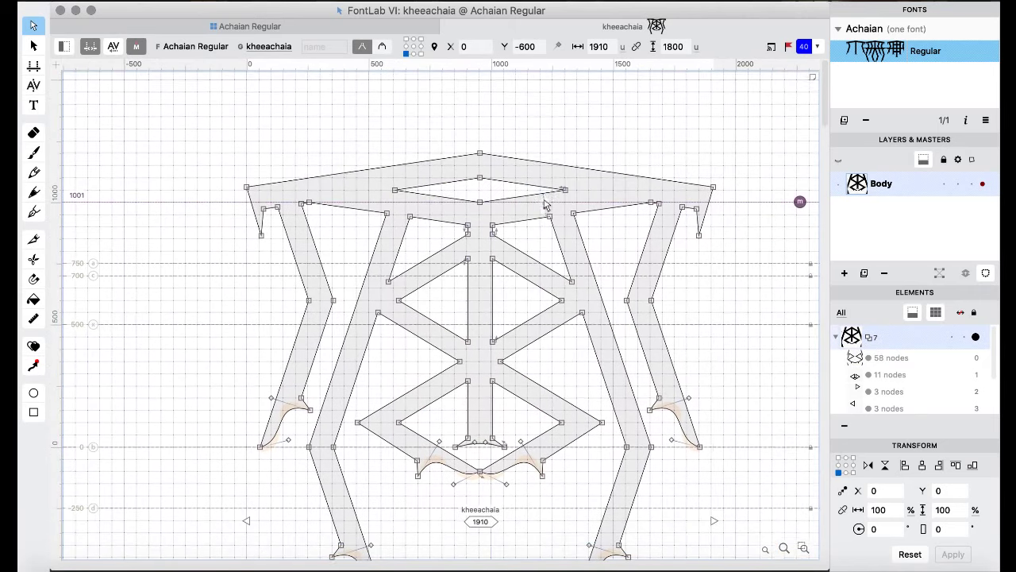
pyautogui.press('space')
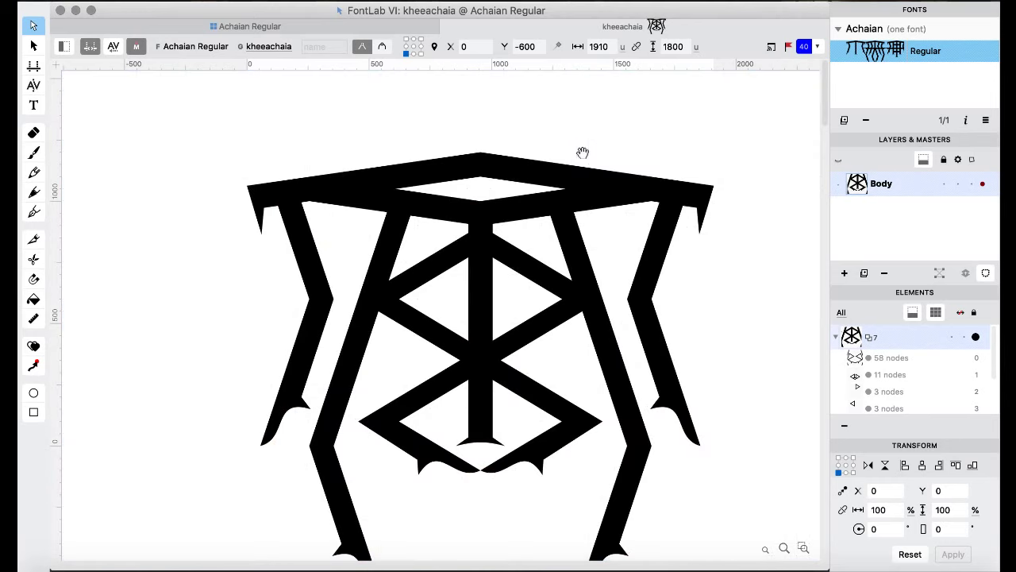
pyautogui.scroll(-5, 583, 152)
pyautogui.press('space')
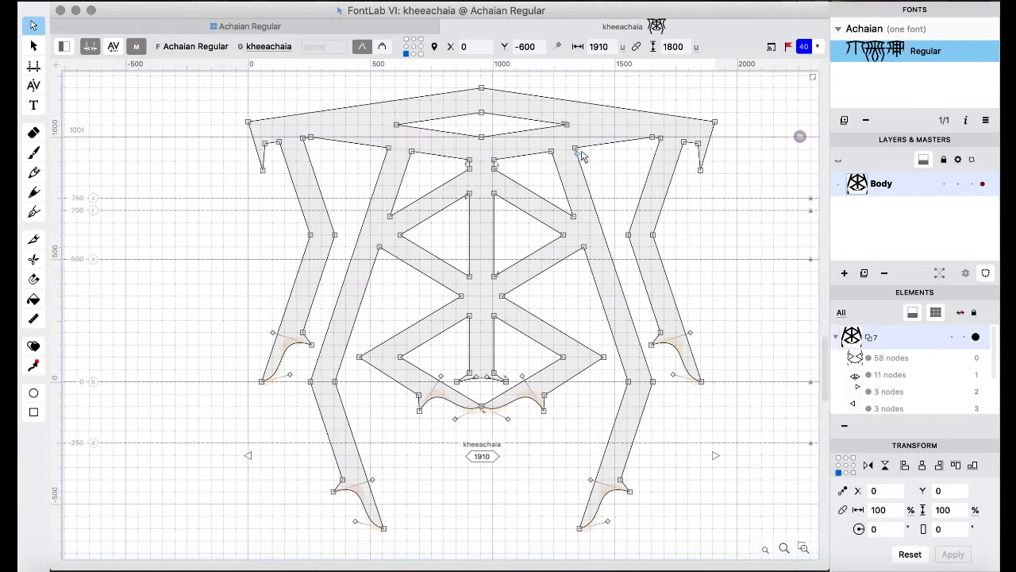
# - Paste the leg and centre bar outline into kheachaia and shift it 16 units right to X 255
pyautogui.press('super+bracketright')
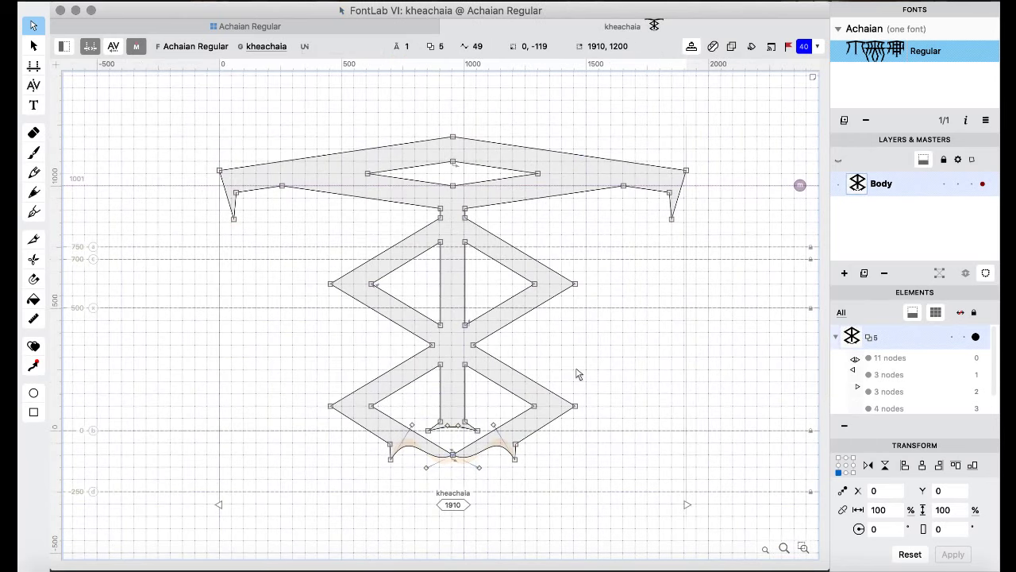
pyautogui.press('super+v')
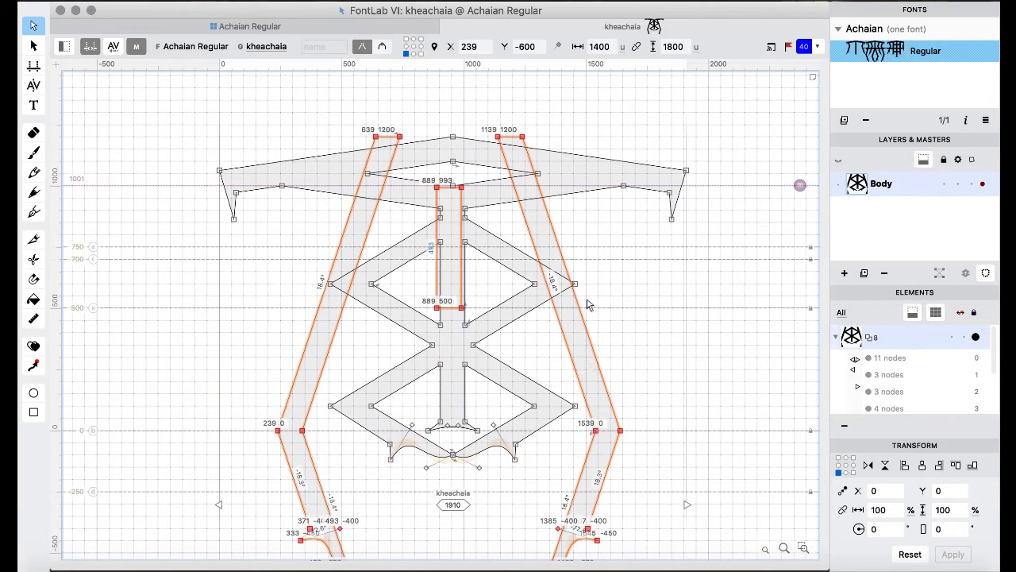
pyautogui.press('Right')
pyautogui.press('Right')
pyautogui.press('Right')
pyautogui.press('Right')
pyautogui.press('Right')
pyautogui.press('Right')
pyautogui.press('Right')
pyautogui.press('Right')
pyautogui.press('Right')
pyautogui.press('Right')
pyautogui.press('Right')
pyautogui.press('Right')
pyautogui.press('Right')
pyautogui.press('Right')
pyautogui.press('Right')
pyautogui.press('Right')
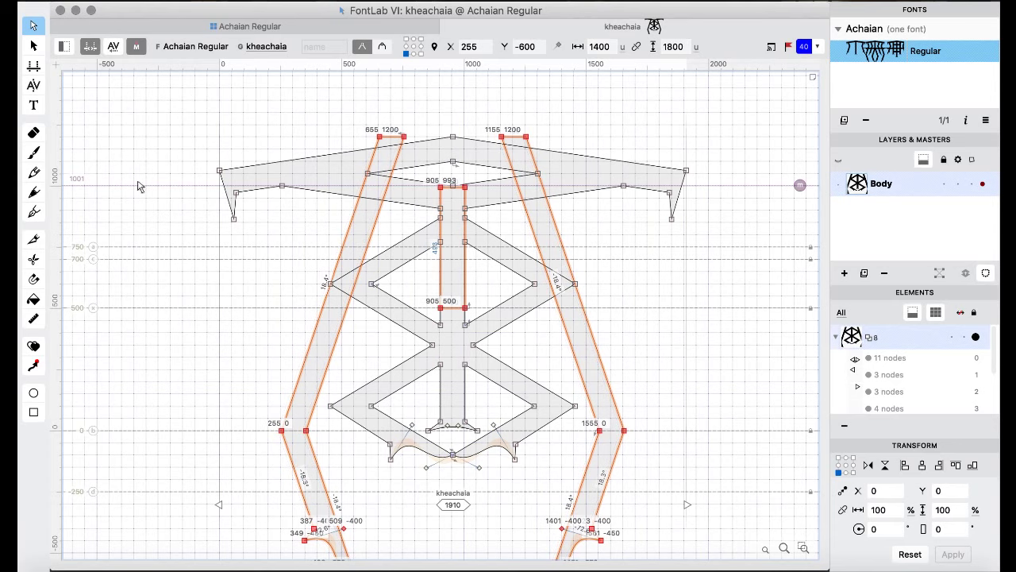
# - Cut both long legs of kheachaia within the lower roof band and delete the leg tops above the cuts
pyautogui.click(34, 239)
pyautogui.moveTo(339, 183); pyautogui.dragTo(413, 199)
pyautogui.moveTo(580, 179); pyautogui.dragTo(516, 200)
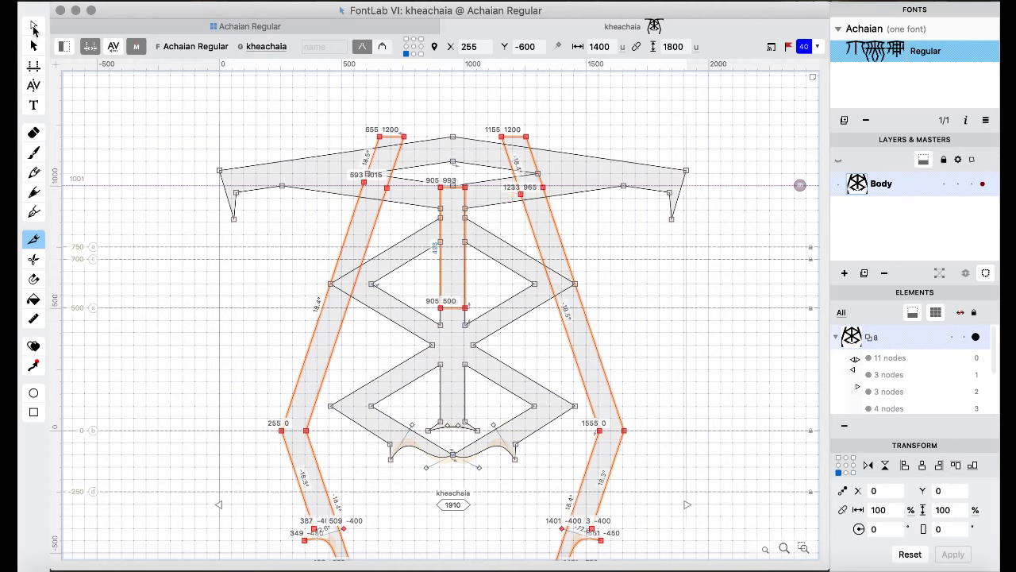
pyautogui.click(35, 25)
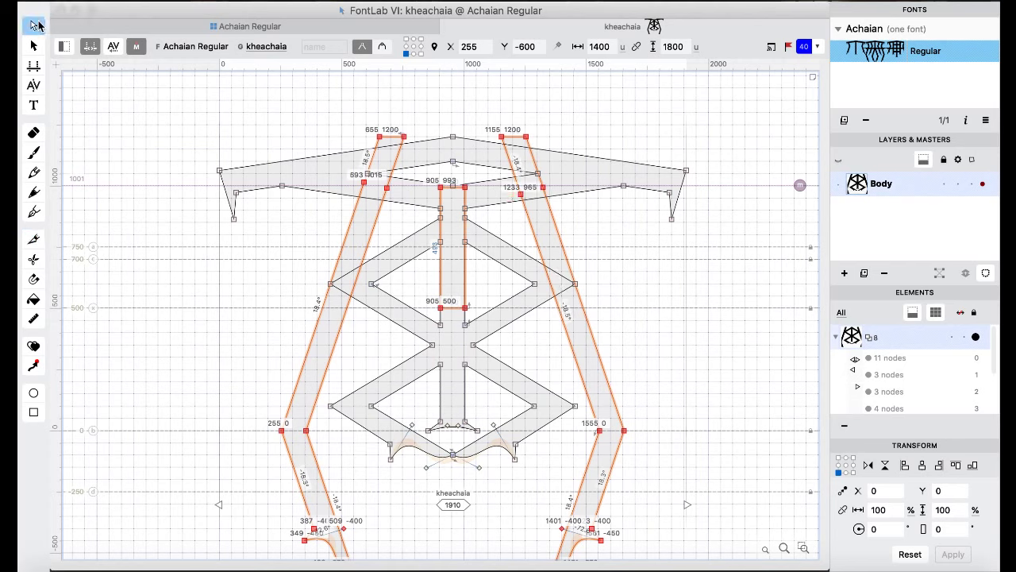
pyautogui.moveTo(352, 109); pyautogui.dragTo(427, 162)
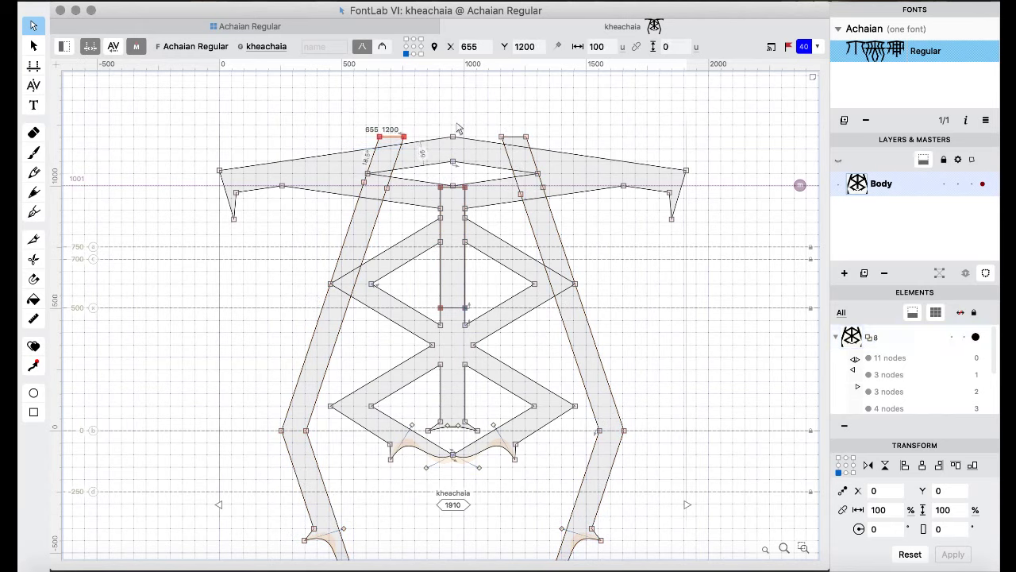
pyautogui.moveTo(491, 111); pyautogui.dragTo(533, 167)
pyautogui.press('Delete')
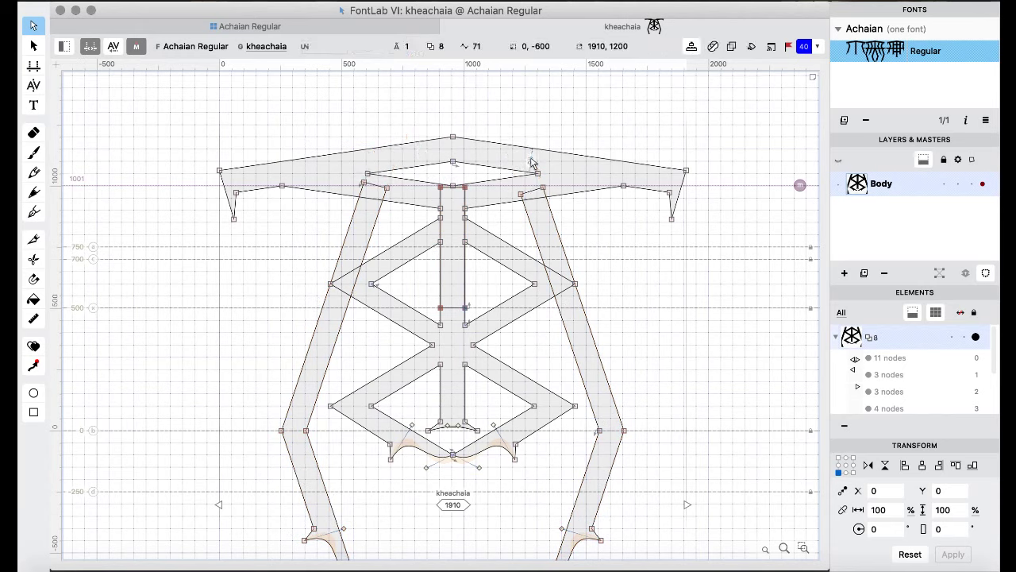
# - Remove the overlaps among all contours of kheachaia
pyautogui.press('super+a')
pyautogui.rightClick(304, 107)
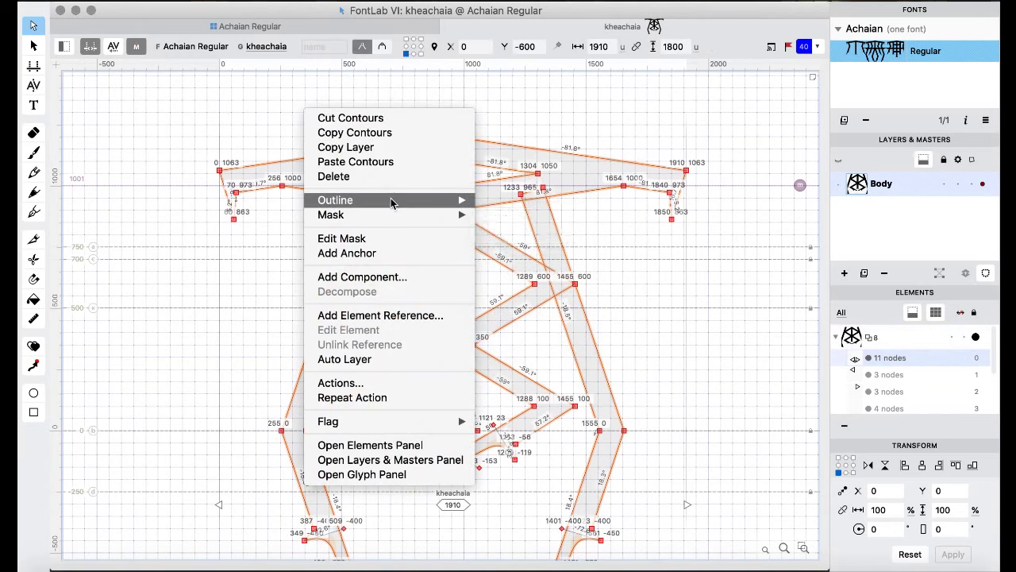
pyautogui.moveTo(392, 204)
pyautogui.click(529, 347)
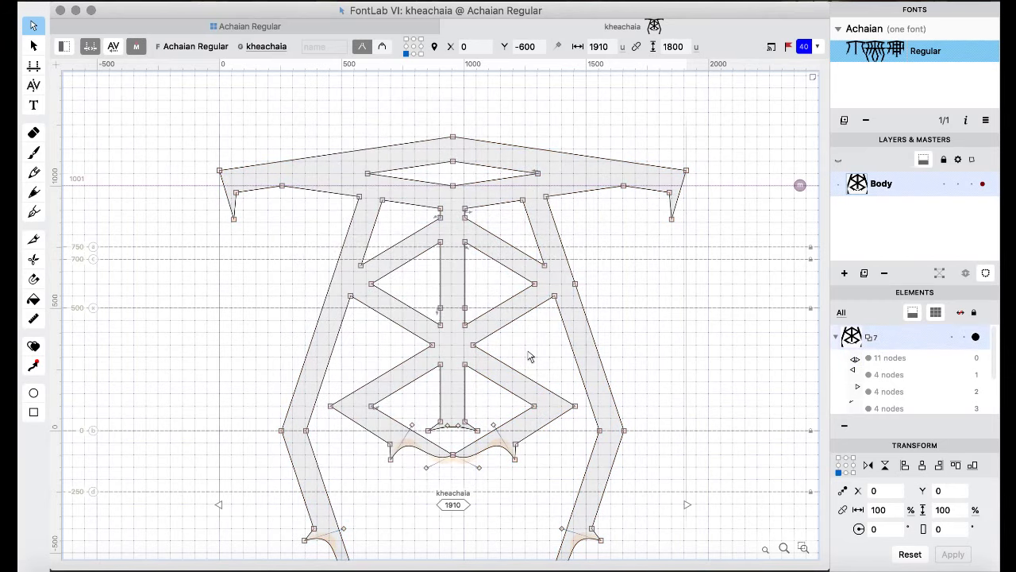
# - Paste the leg and centre bar outline into khiachaia and shift it left to X 27, in line with the stem
pyautogui.press('super+bracketright')
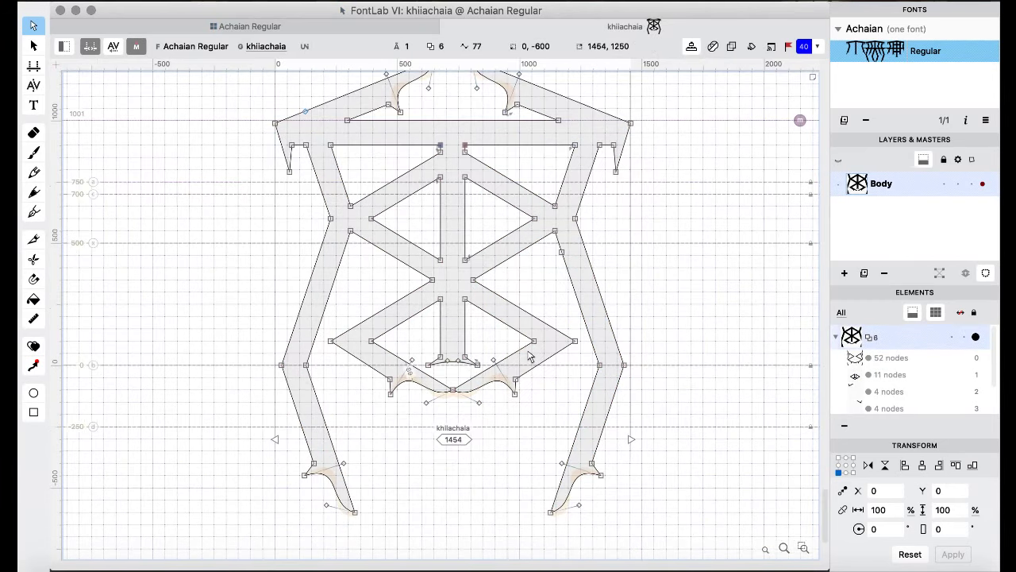
pyautogui.press('super+z')
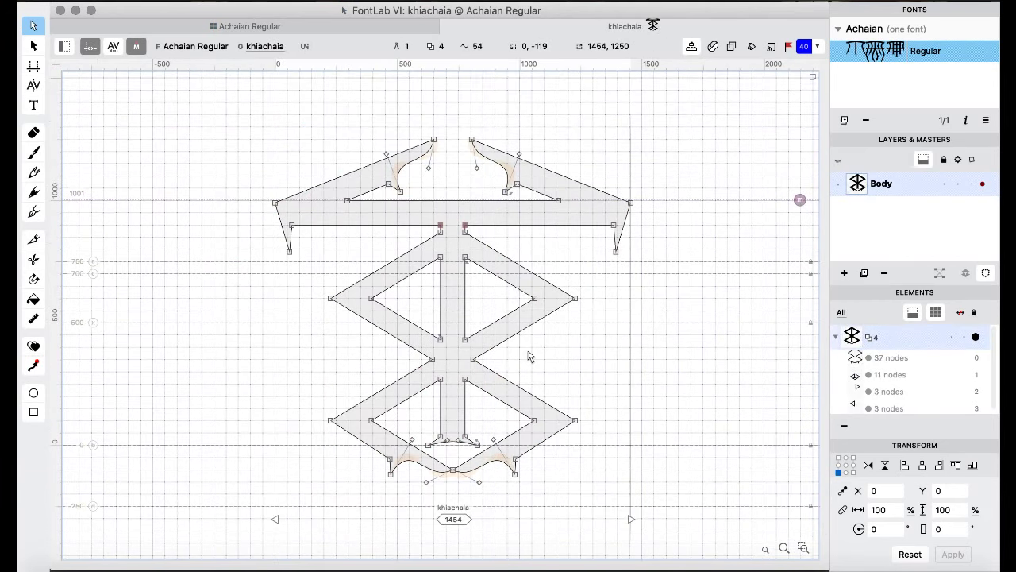
pyautogui.press('super+v')
pyautogui.press('super+shift+Left')
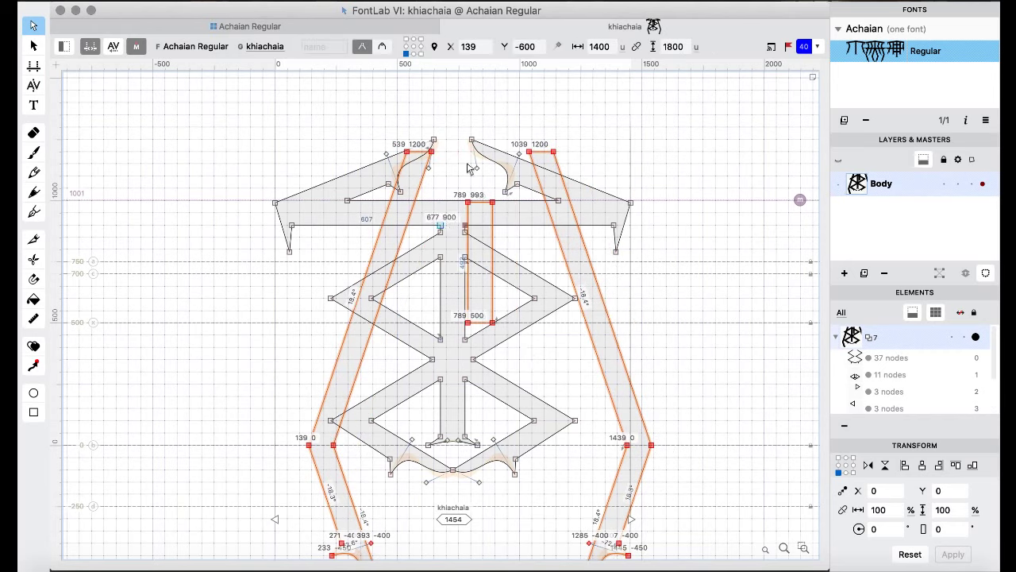
pyautogui.press('super+shift+Left')
pyautogui.hotkey('shift', 'Left')
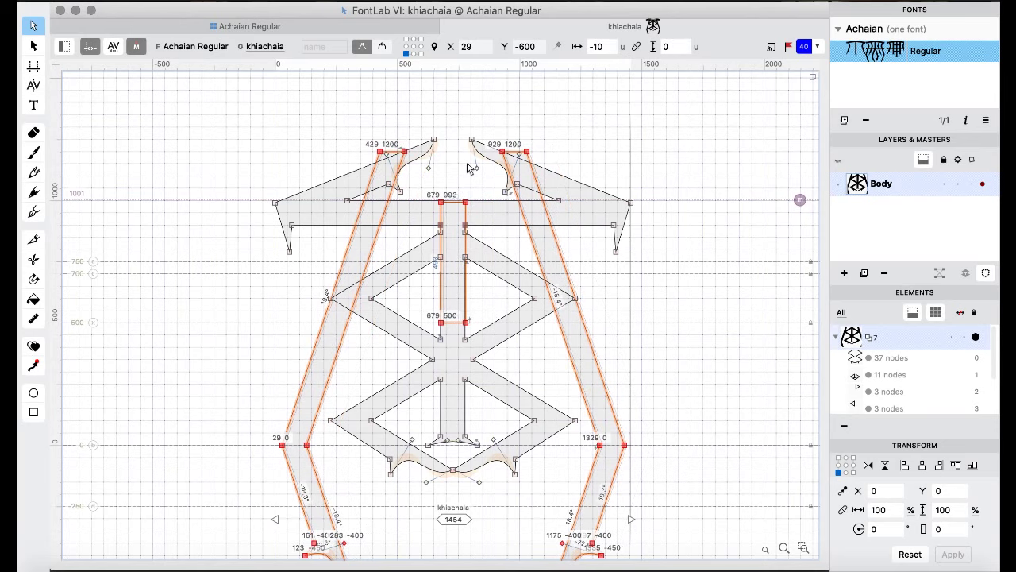
pyautogui.press('Left')
pyautogui.press('Left')
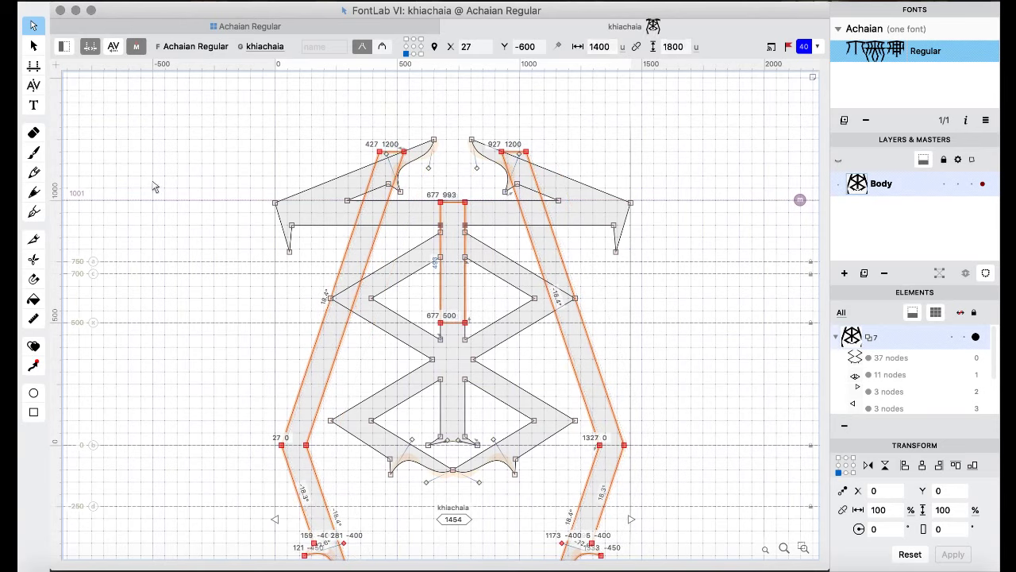
# - Cut both long legs of khiachaia inside the horizontal bar at a height of about 950 and delete their tops
pyautogui.click(34, 240)
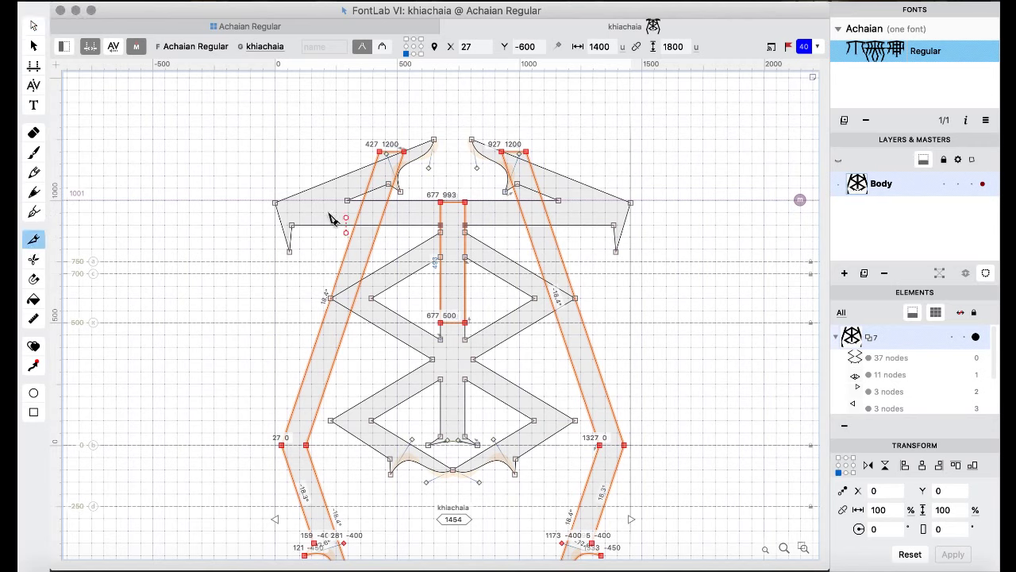
pyautogui.moveTo(334, 212); pyautogui.dragTo(396, 215)
pyautogui.moveTo(505, 220); pyautogui.dragTo(570, 220)
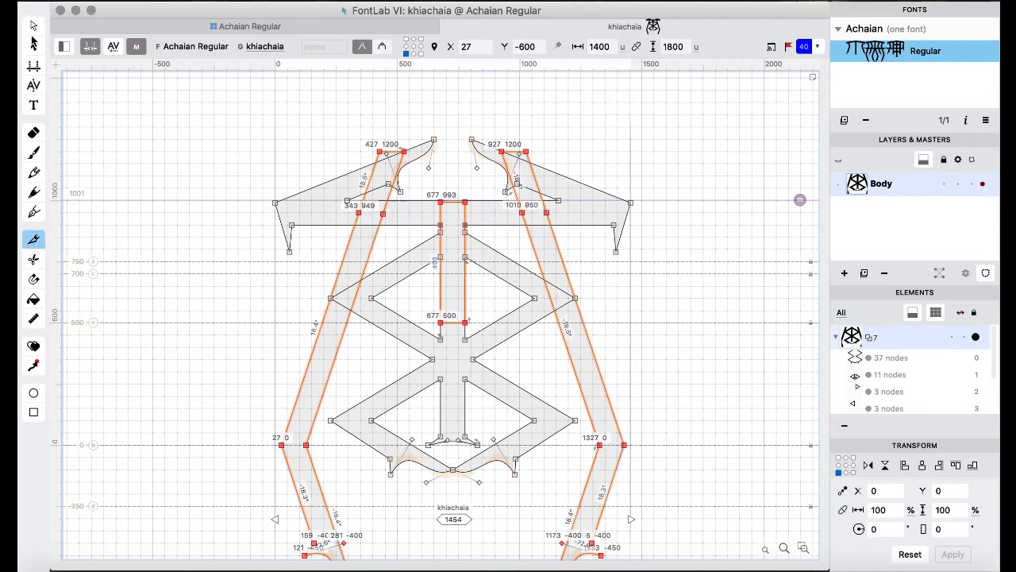
pyautogui.click(33, 26)
pyautogui.moveTo(349, 131)
pyautogui.mouseDown()
pyautogui.moveTo(386, 159)
pyautogui.moveTo(413, 161)
pyautogui.mouseUp()
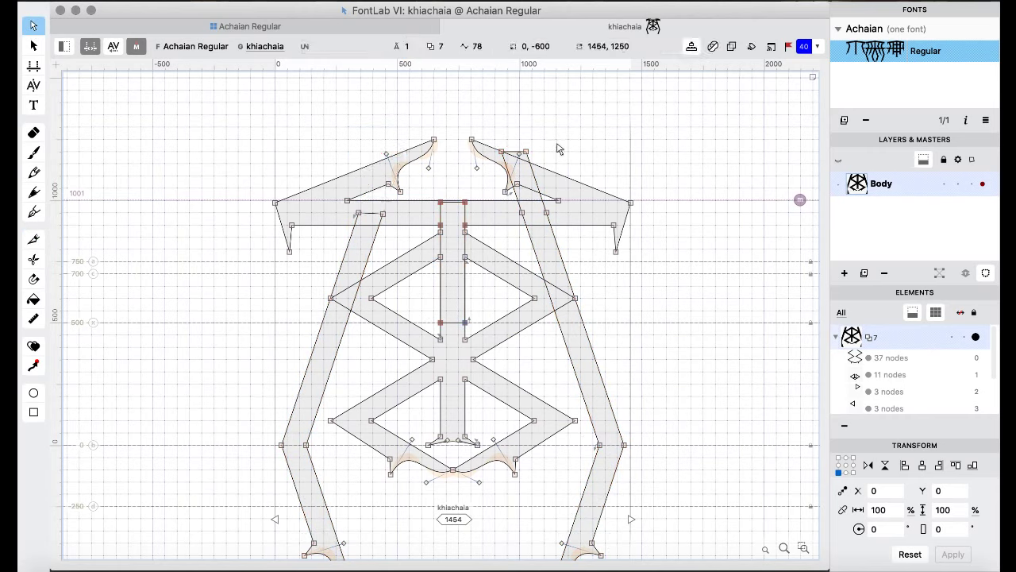
pyautogui.moveTo(560, 142); pyautogui.dragTo(492, 164)
# - Remove the overlaps among all contours of khiachaia and move on to the khooachaia glyph
pyautogui.press('super+a')
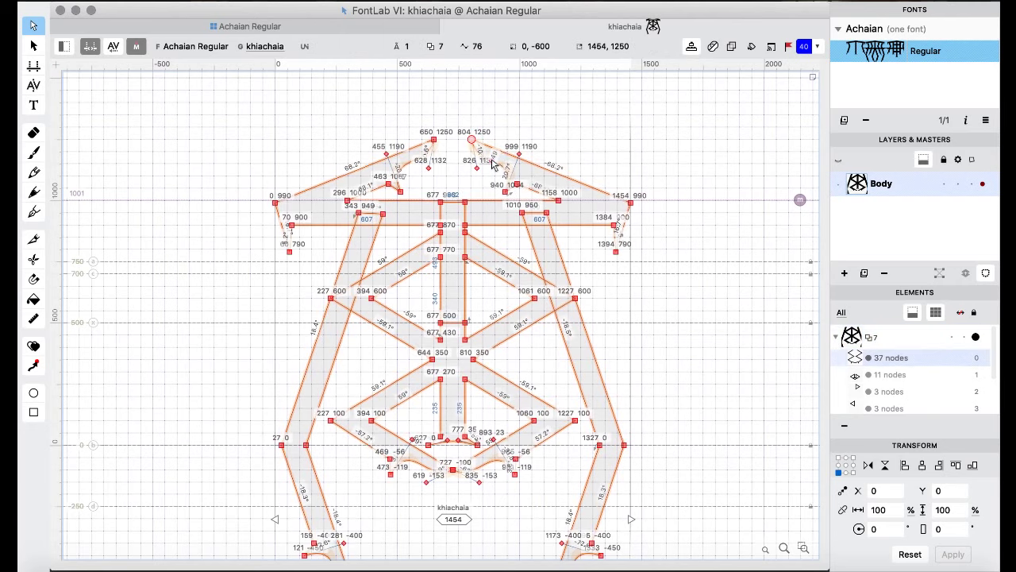
pyautogui.rightClick(216, 138)
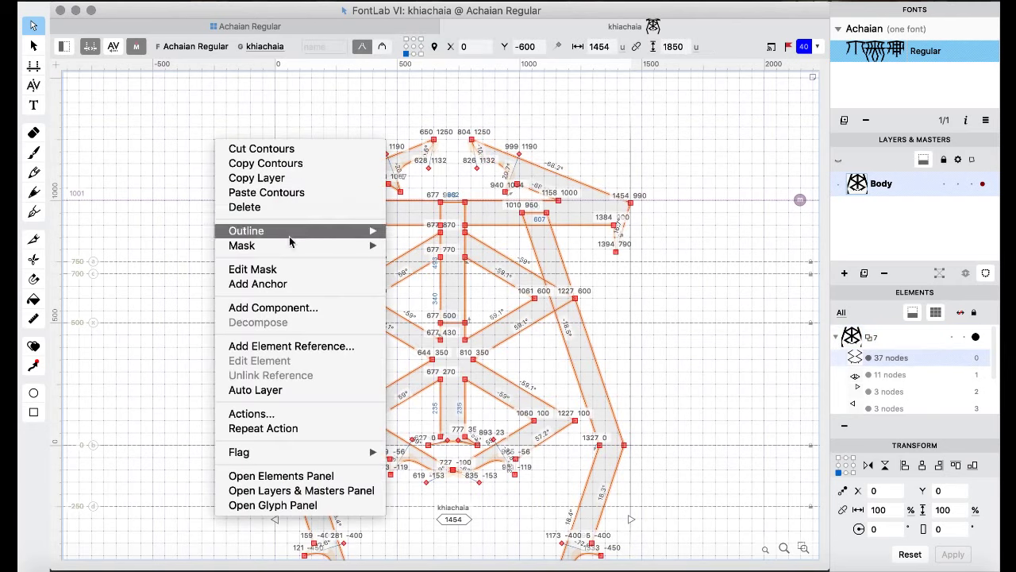
pyautogui.moveTo(289, 233)
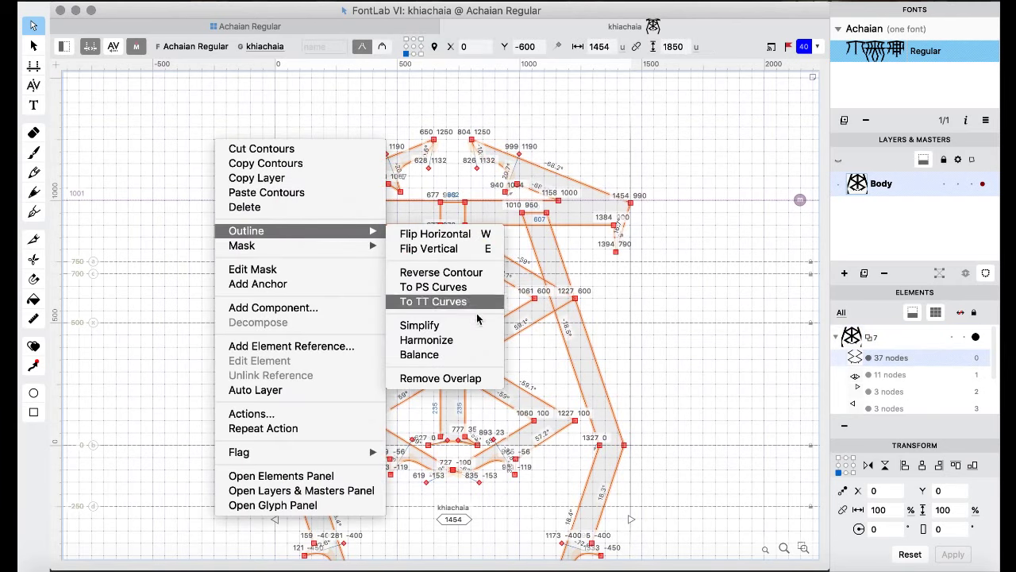
pyautogui.click(451, 378)
pyautogui.scroll(-3, 689, 255)
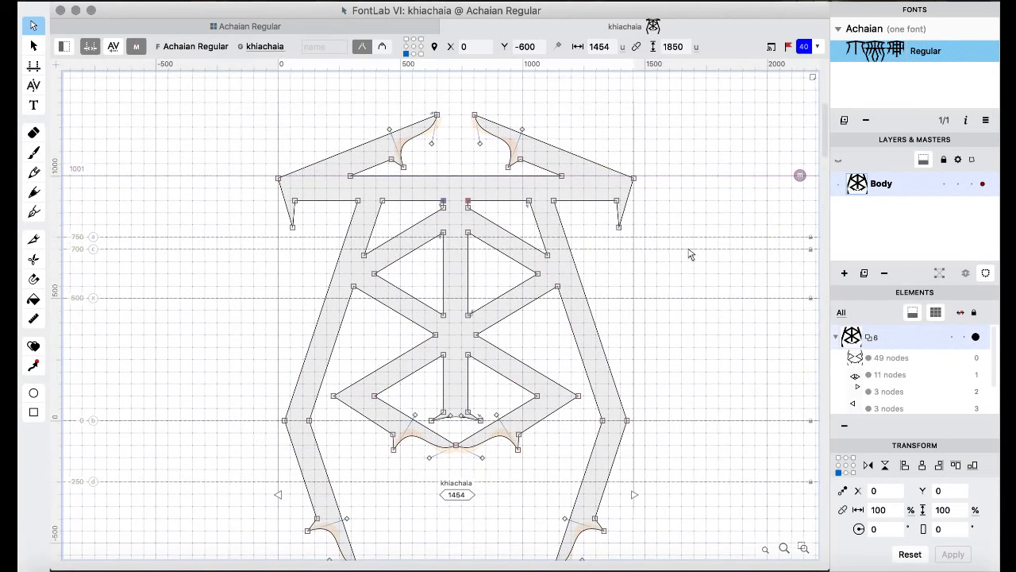
pyautogui.press('super+bracketright')
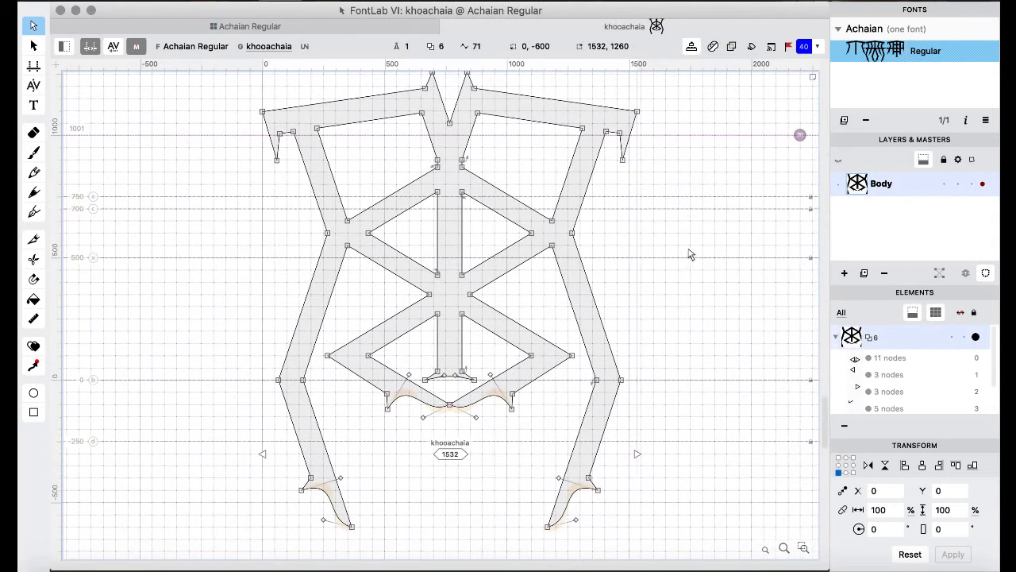
# - Go to the khoachaia glyph and paste the long legs and centre bar outline into it
pyautogui.press('super+bracketright')
pyautogui.press('super+bracketright')
pyautogui.press('super+bracketleft')
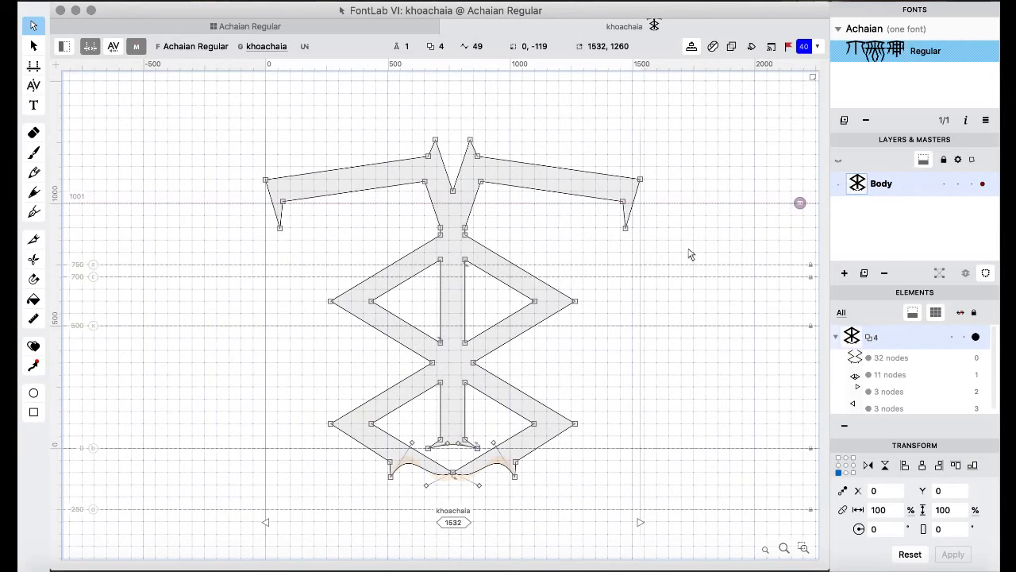
pyautogui.press('super+bracketright')
pyautogui.press('super+bracketright')
pyautogui.press('super+bracketleft')
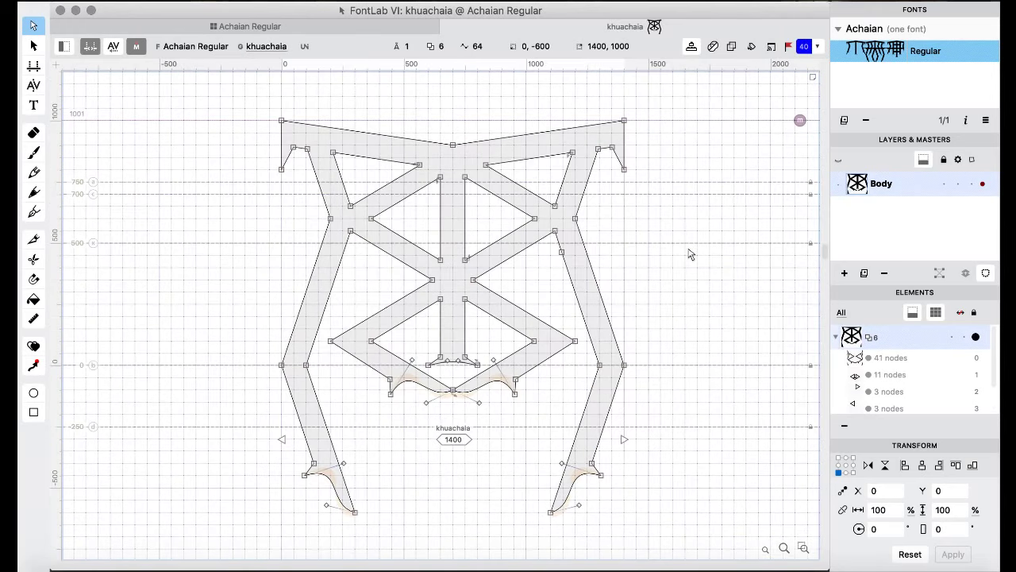
pyautogui.press('super+bracketleft')
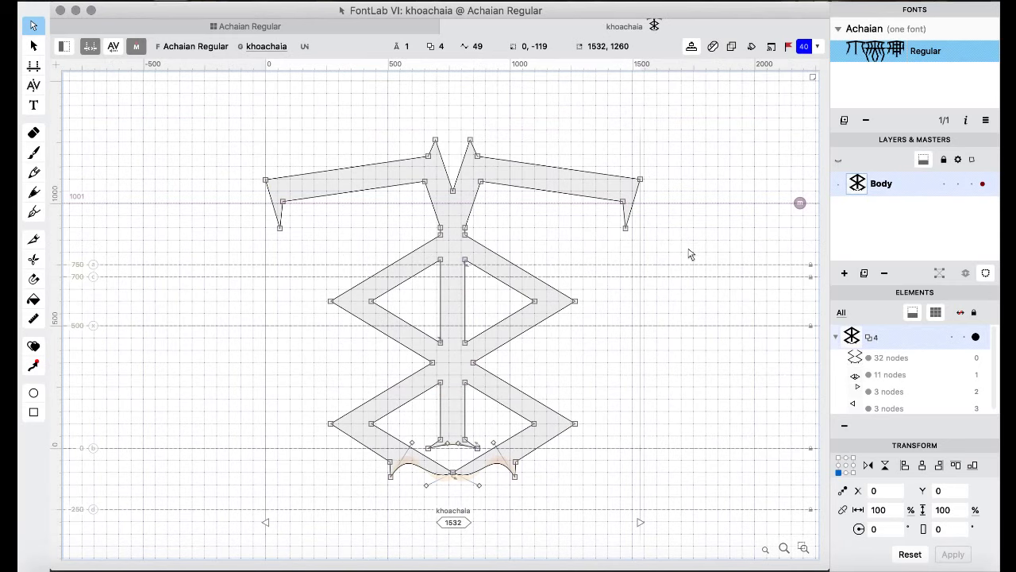
pyautogui.press('super+v')
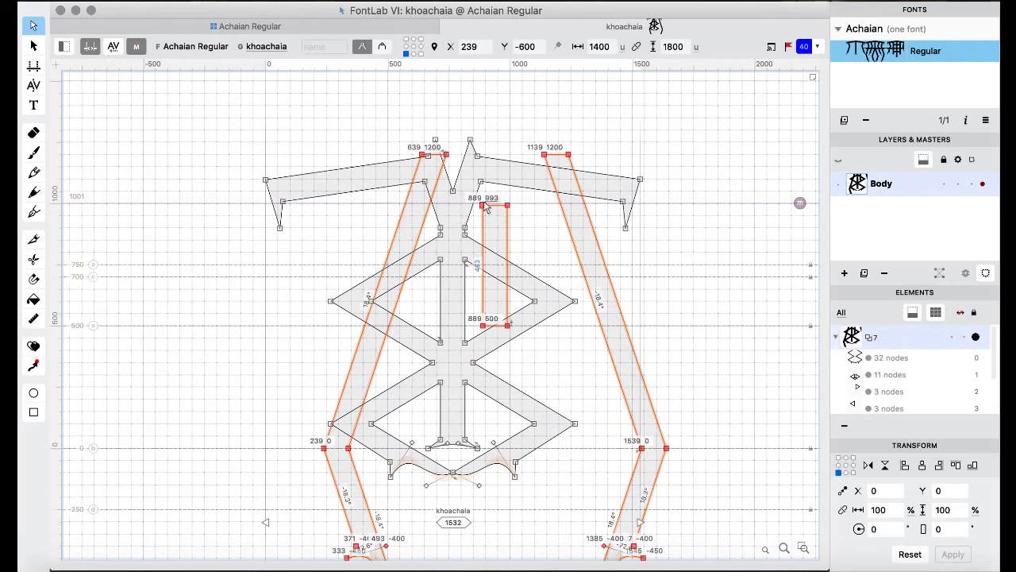
# - Shift the pasted legs and centre bar of khoachaia left to X 66, with the bar in line with the stem
pyautogui.moveTo(510, 206); pyautogui.dragTo(486, 206)
pyautogui.hotkey('shift', 'Left')
pyautogui.hotkey('shift', 'Left')
pyautogui.hotkey('shift', 'Left')
pyautogui.hotkey('shift', 'Left')
pyautogui.hotkey('shift', 'Left')
pyautogui.hotkey('shift', 'Left')
pyautogui.hotkey('shift', 'Left')
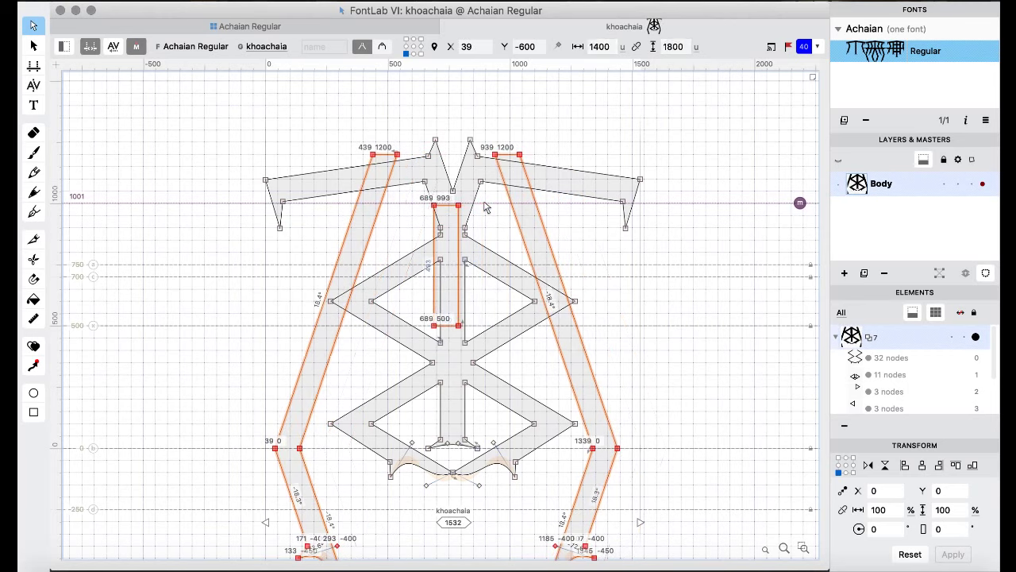
pyautogui.press('Left')
pyautogui.press('Left')
pyautogui.press('Left')
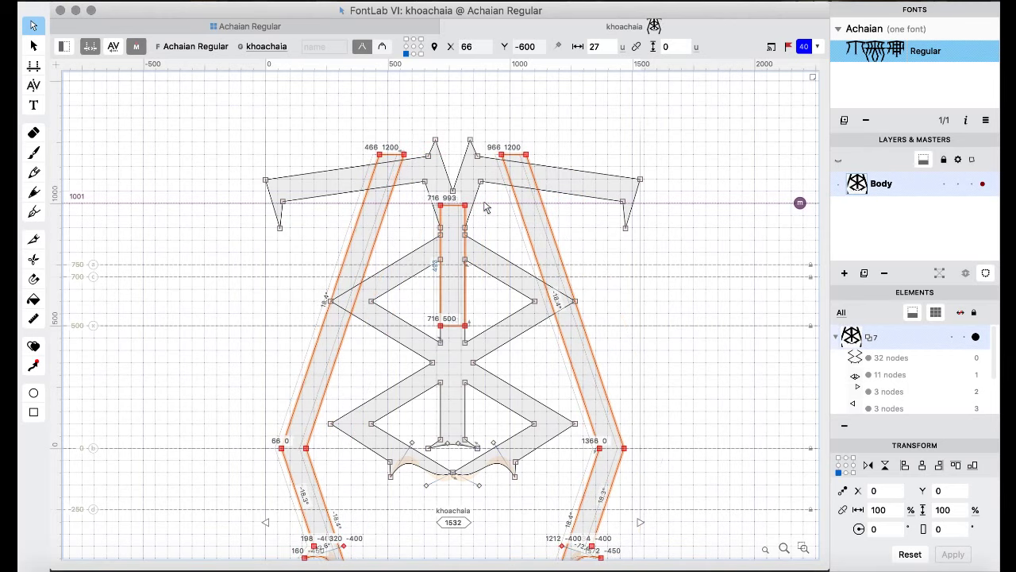
pyautogui.click(180, 127)
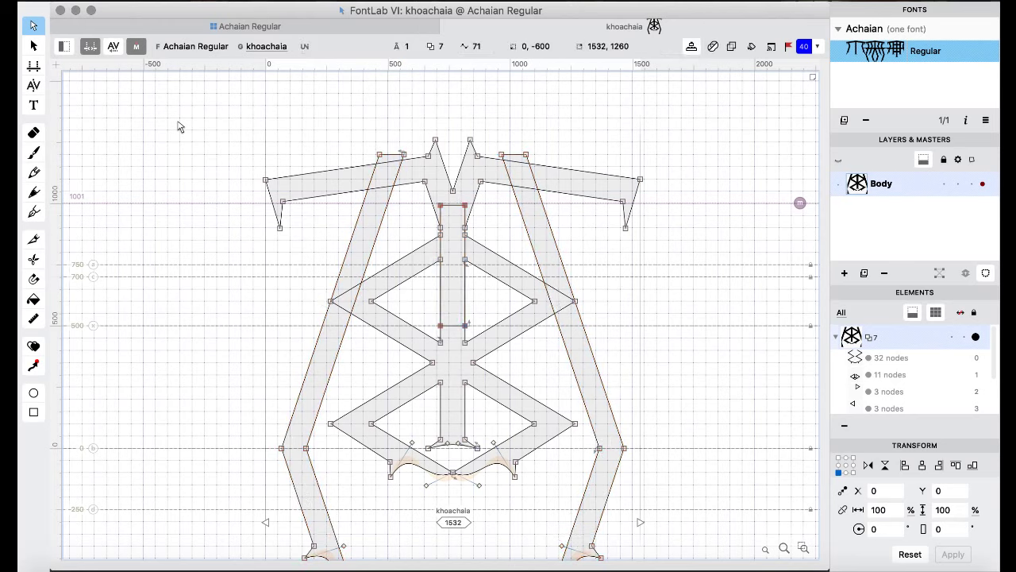
# - Cut both long legs of khoachaia inside the upper arms at a height of about 1110 to 1120 and delete their tops
pyautogui.click(34, 237)
pyautogui.moveTo(359, 178); pyautogui.dragTo(409, 184)
pyautogui.moveTo(553, 192)
pyautogui.mouseDown()
pyautogui.moveTo(493, 177)
pyautogui.moveTo(556, 181)
pyautogui.mouseUp()
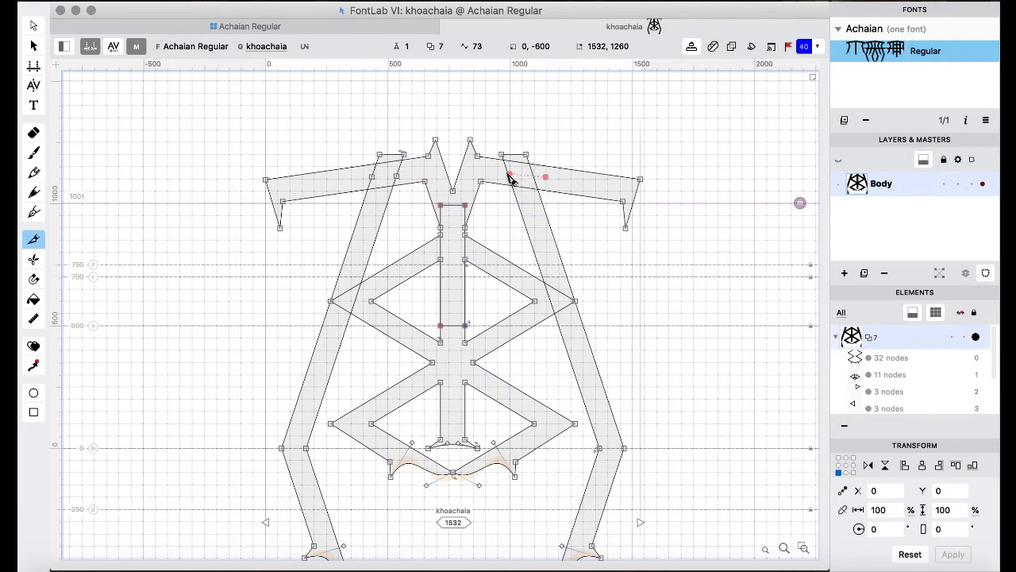
pyautogui.click(33, 26)
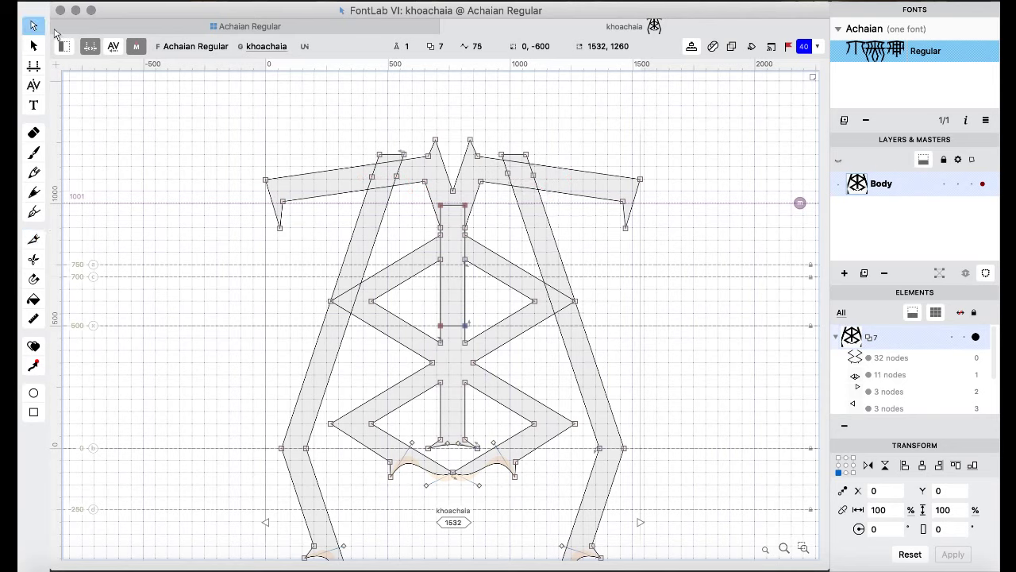
pyautogui.moveTo(368, 125); pyautogui.dragTo(413, 165)
pyautogui.moveTo(550, 127); pyautogui.dragTo(504, 158)
# - Remove the overlaps among all contours of khoachaia
pyautogui.press('super+a')
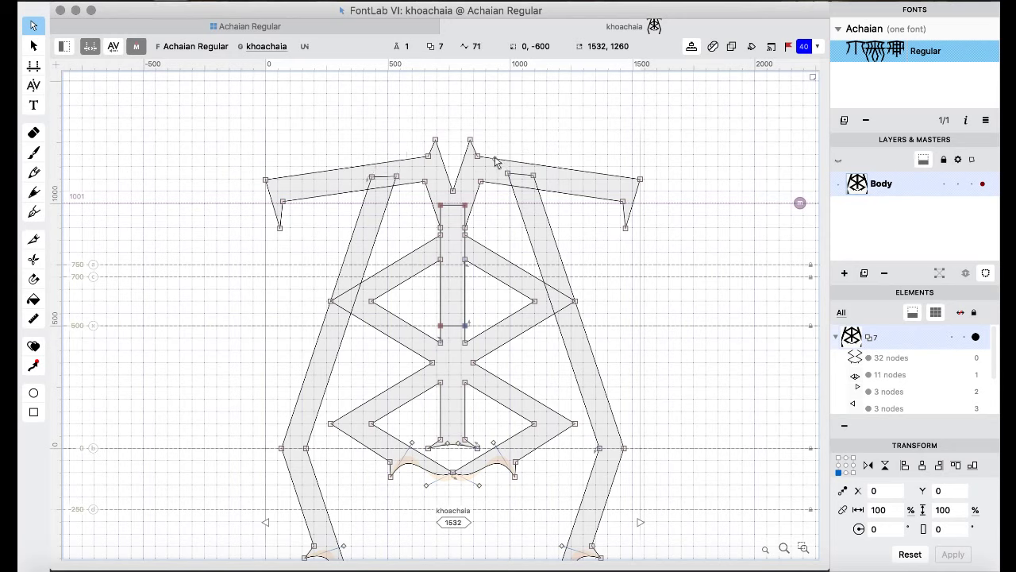
pyautogui.rightClick(203, 119)
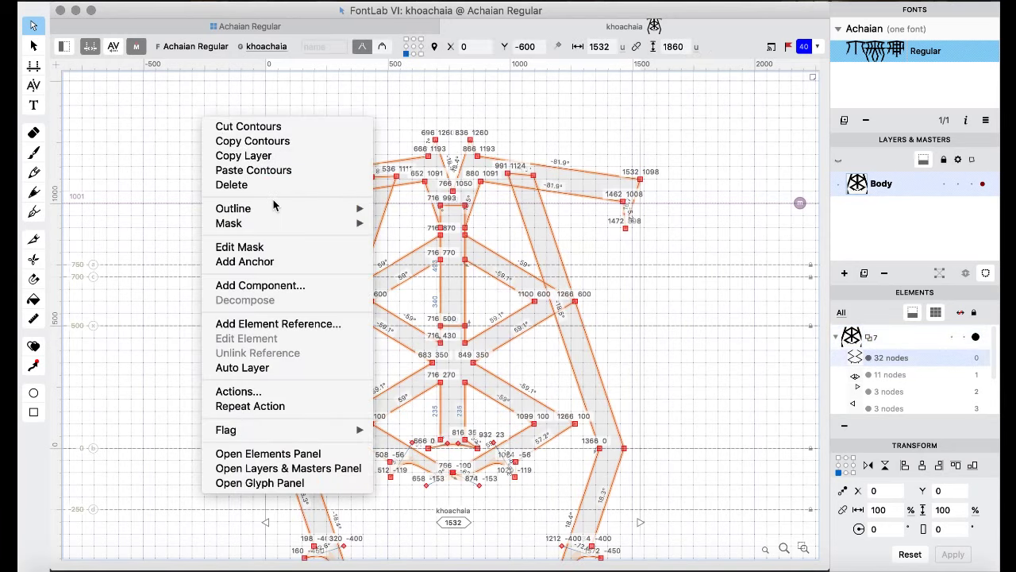
pyautogui.moveTo(278, 208)
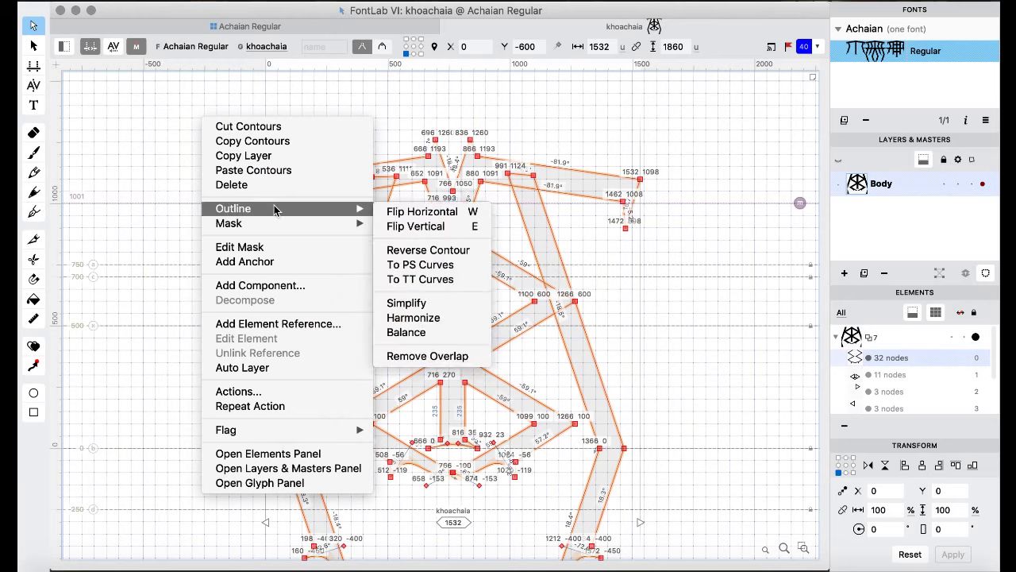
pyautogui.click(434, 357)
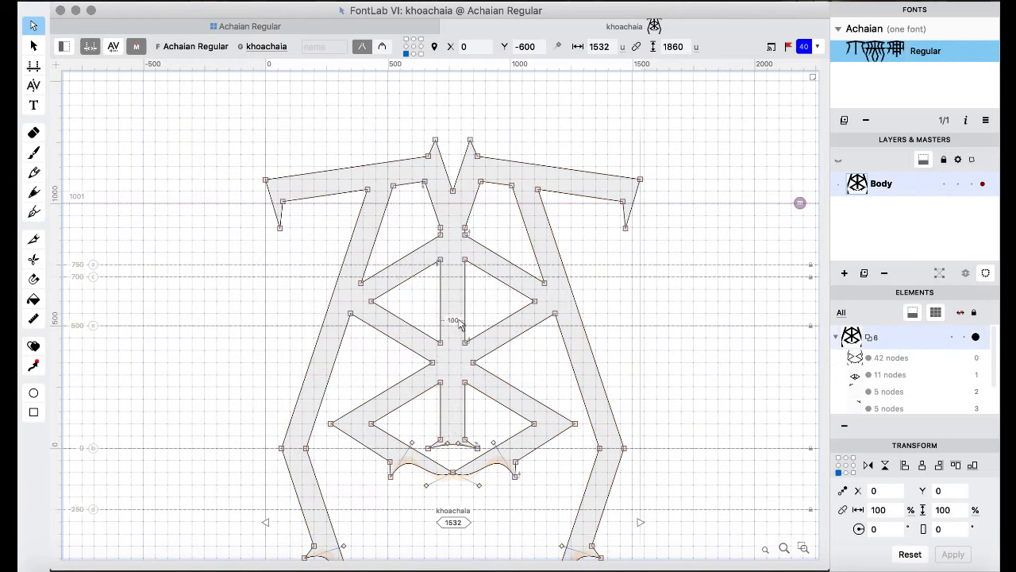
# - Look through the font's glyph overview, comparing the finished syllable glyphs with the Latin letter slots that are still empty
pyautogui.click(246, 26)
pyautogui.click(491, 246)
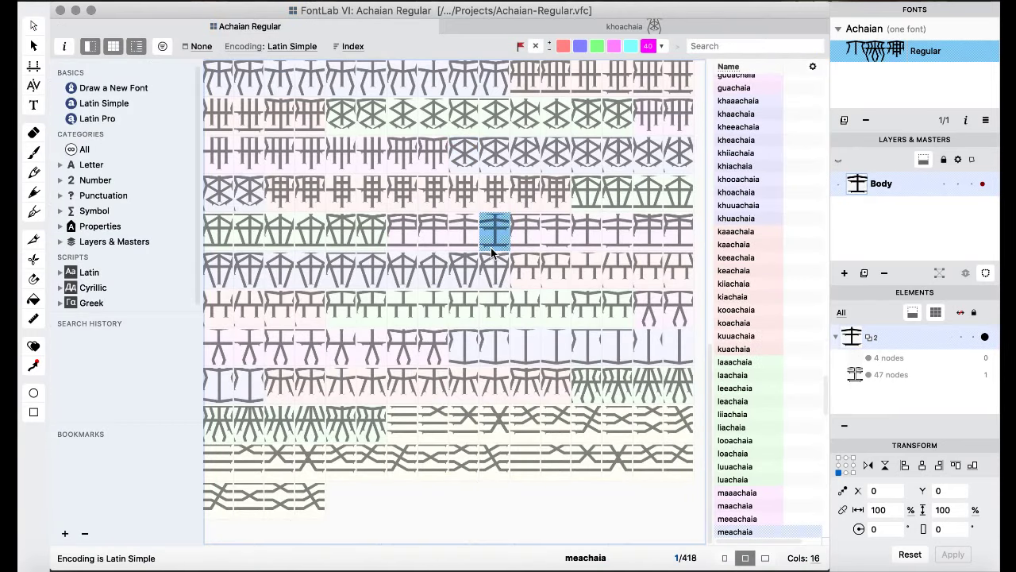
pyautogui.click(454, 314)
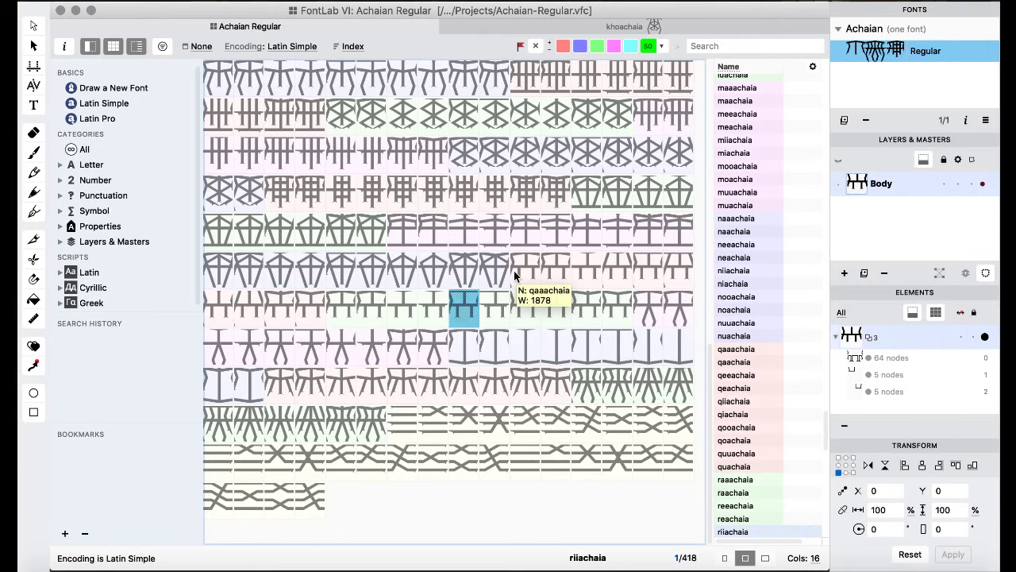
pyautogui.click(470, 343)
pyautogui.scroll(5, 510, 265)
pyautogui.scroll(-5, 511, 264)
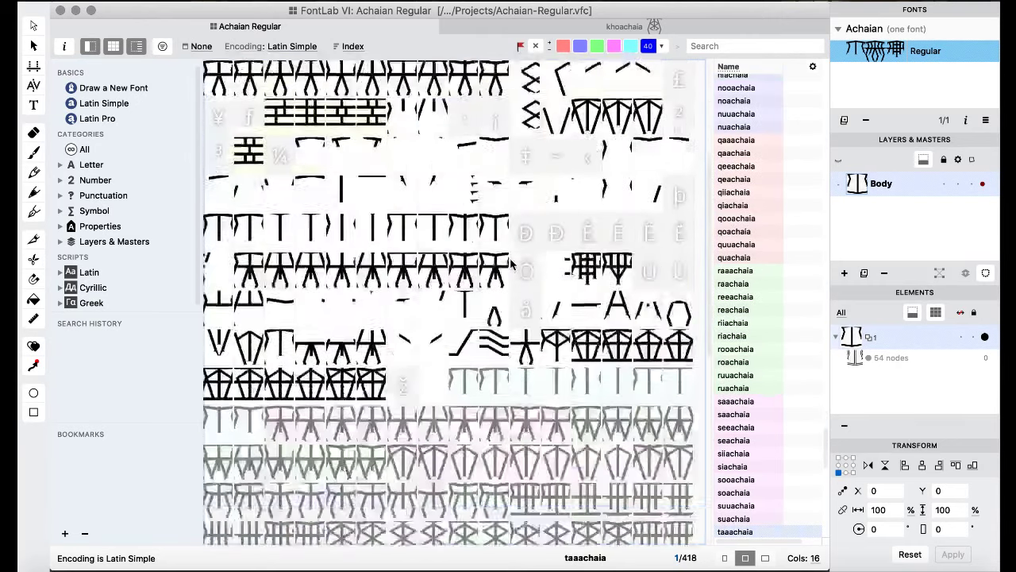
pyautogui.scroll(3, 511, 265)
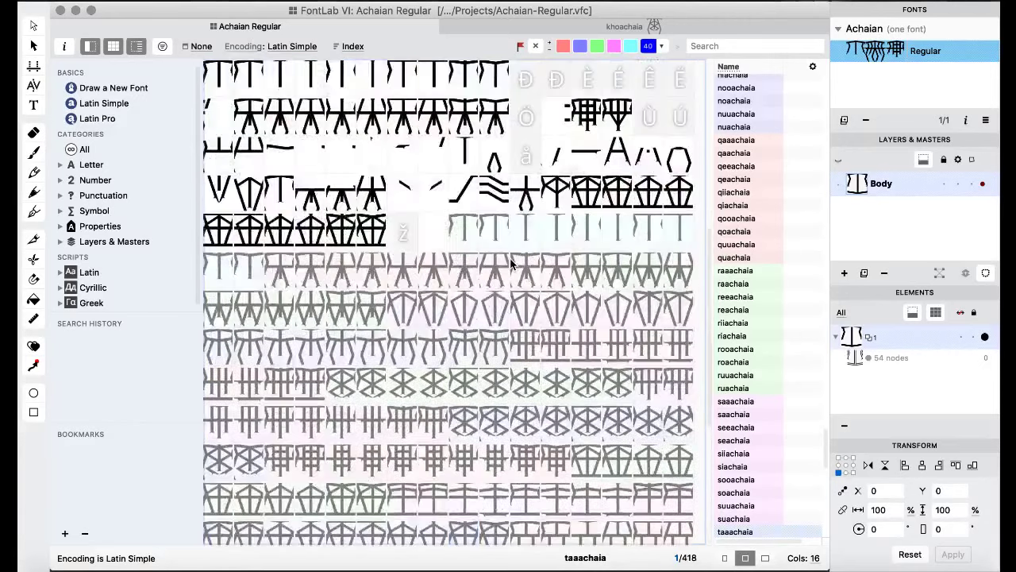
pyautogui.scroll(-3, 511, 264)
pyautogui.scroll(10, 510, 265)
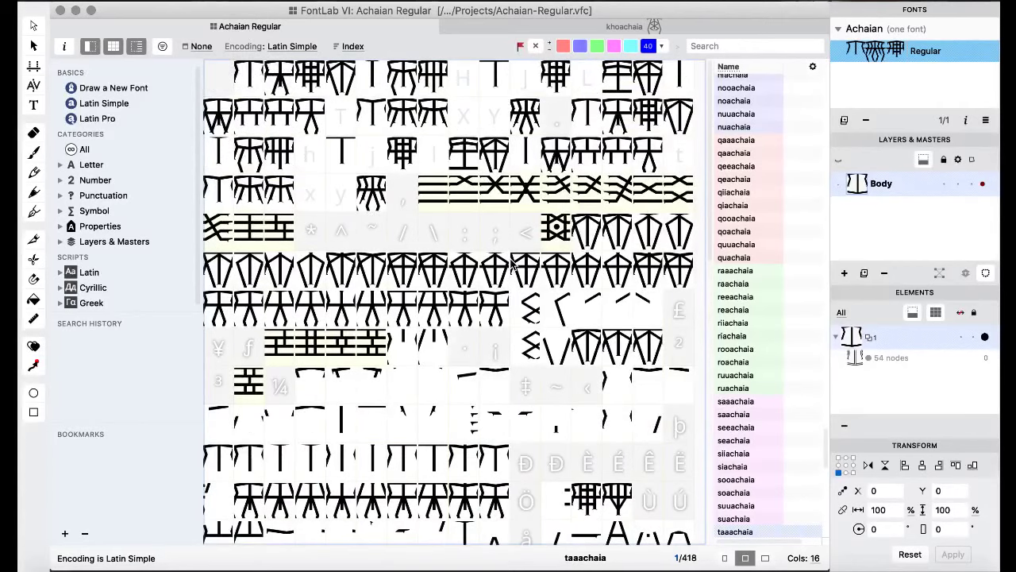
pyautogui.scroll(-10, 512, 266)
pyautogui.scroll(10, 477, 238)
pyautogui.scroll(-5, 366, 168)
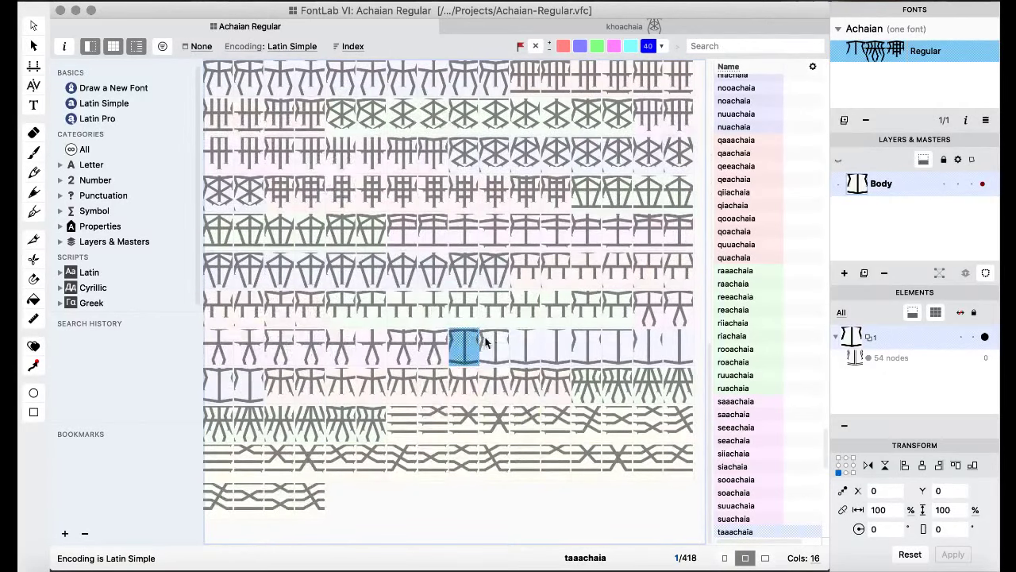
# - Copy the taachaia glyph into the t and T slots, replacing the empty glyphs there
pyautogui.click(494, 343)
pyautogui.scroll(10, 494, 337)
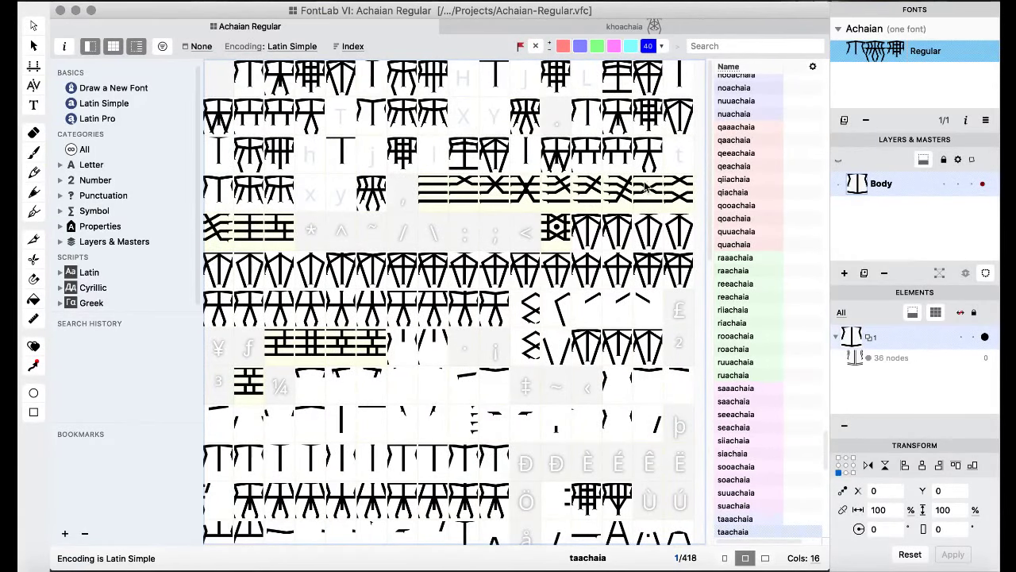
pyautogui.moveTo(592, 150); pyautogui.dragTo(679, 154)
pyautogui.click(646, 361)
pyautogui.moveTo(353, 123); pyautogui.dragTo(343, 120)
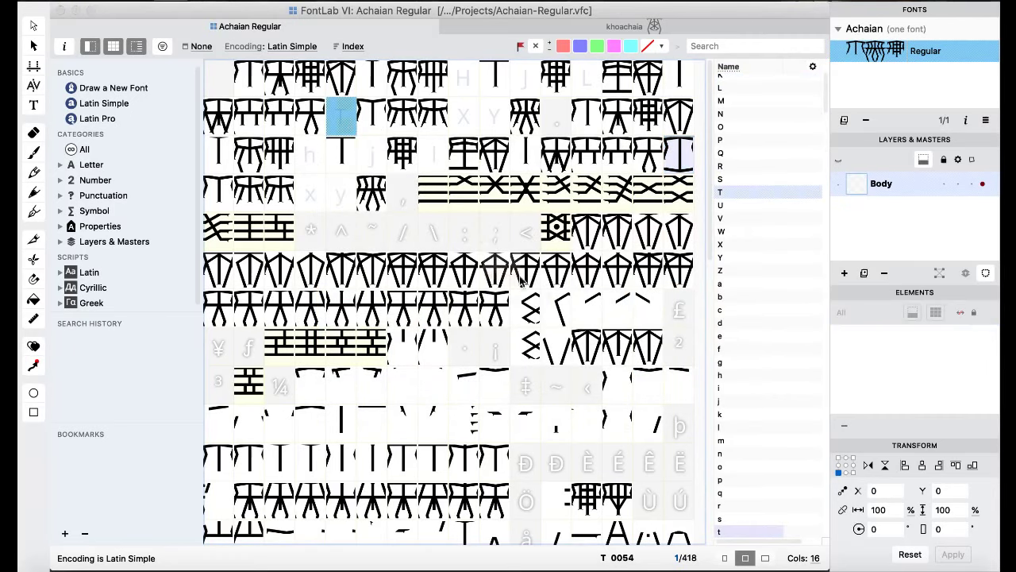
pyautogui.click(631, 362)
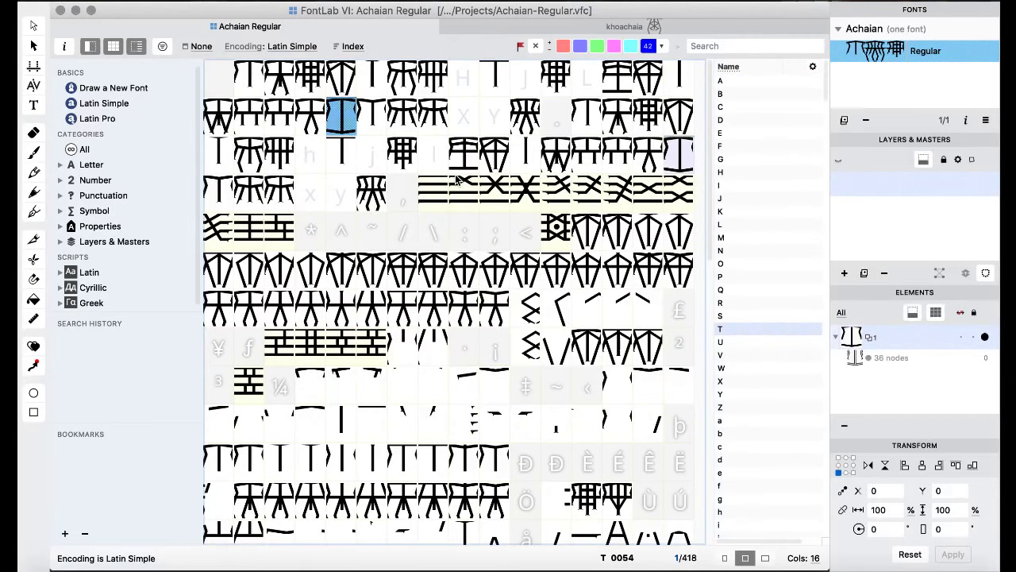
# - Copy the khaachaia glyph into the x, h, X and H slots, replacing the empty glyphs there
pyautogui.scroll(-15, 457, 186)
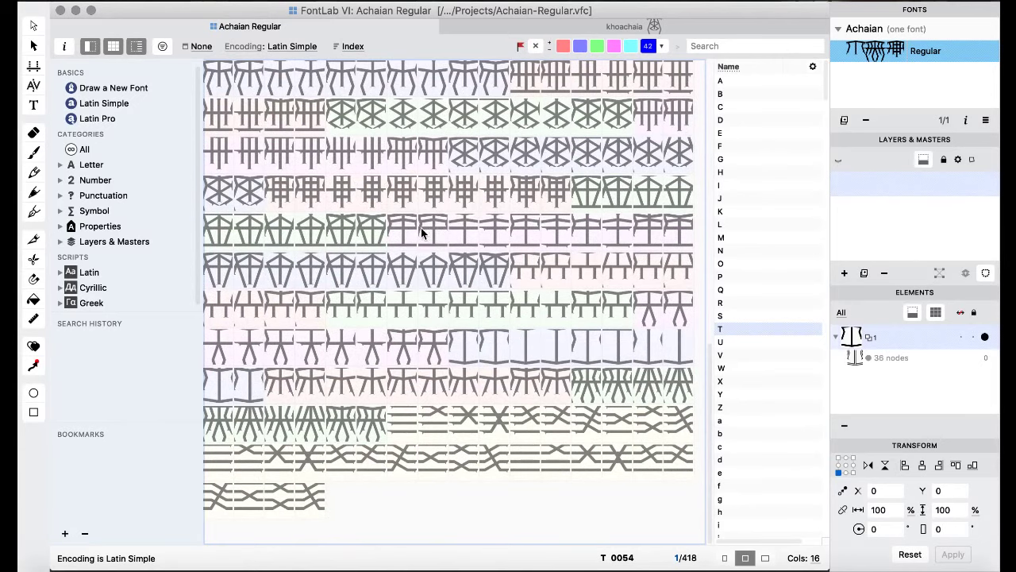
pyautogui.click(465, 163)
pyautogui.click(482, 157)
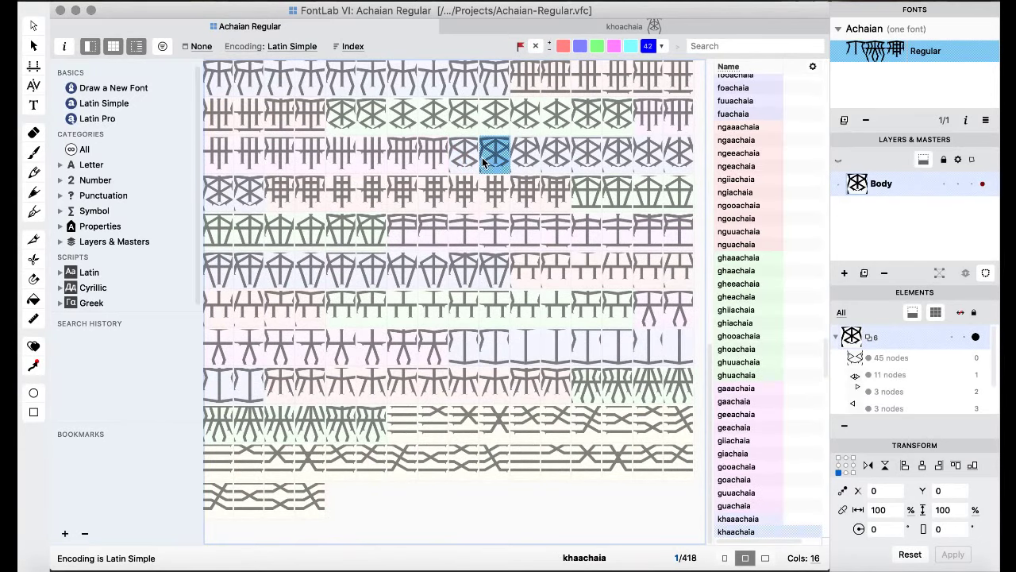
pyautogui.scroll(10, 469, 170)
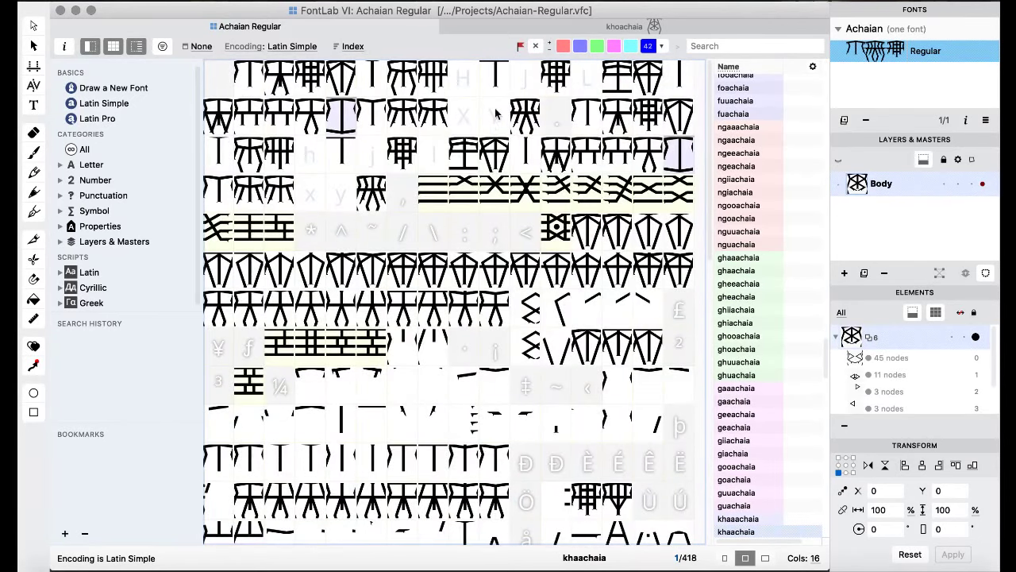
pyautogui.moveTo(316, 184); pyautogui.dragTo(310, 156)
pyautogui.click(652, 359)
pyautogui.click(651, 359)
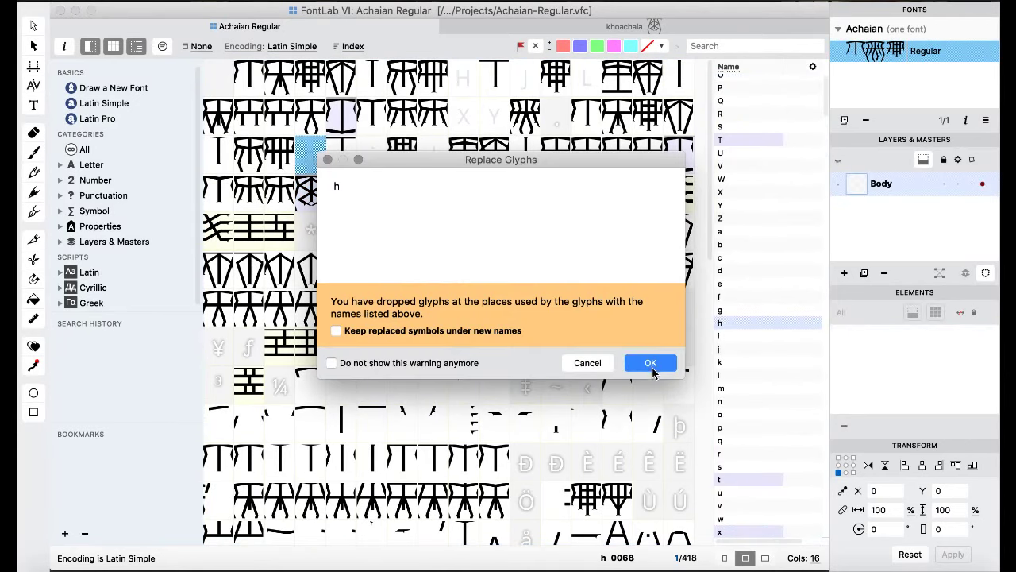
pyautogui.moveTo(527, 139); pyautogui.dragTo(462, 83)
pyautogui.click(638, 362)
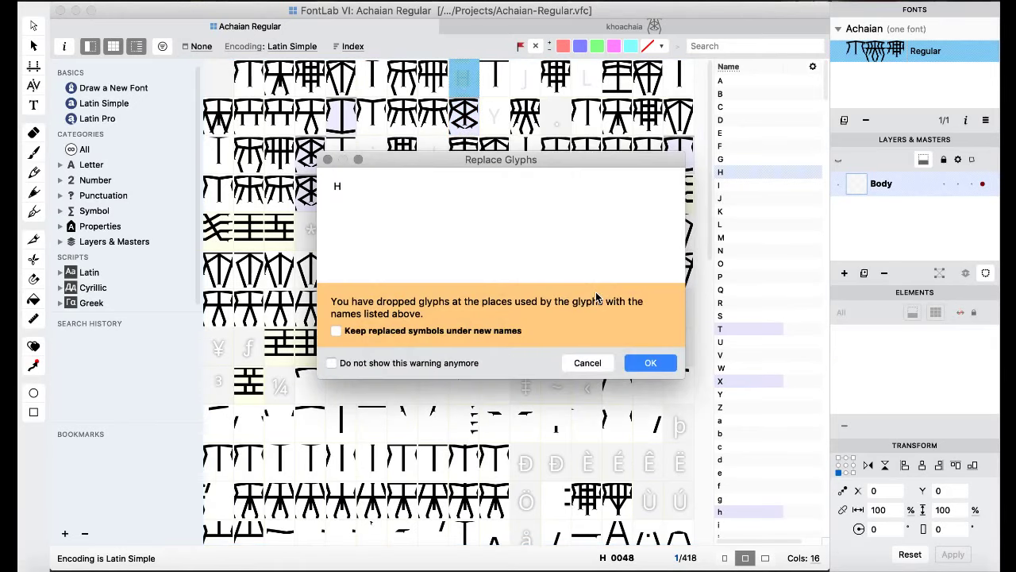
pyautogui.click(641, 368)
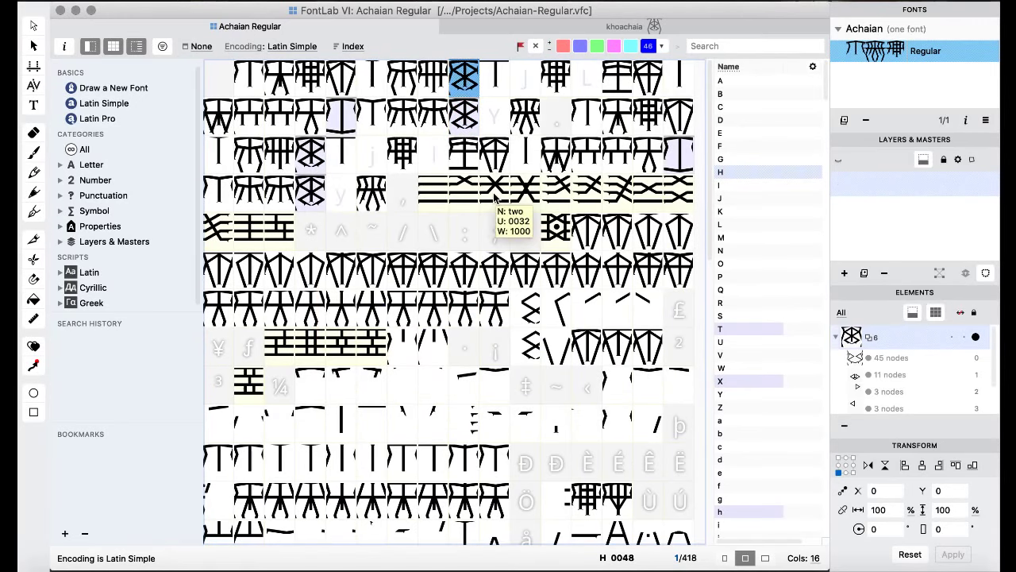
# - Copy the laachaia glyph into the l and L slots, replacing the empty glyphs there
pyautogui.scroll(-10, 493, 194)
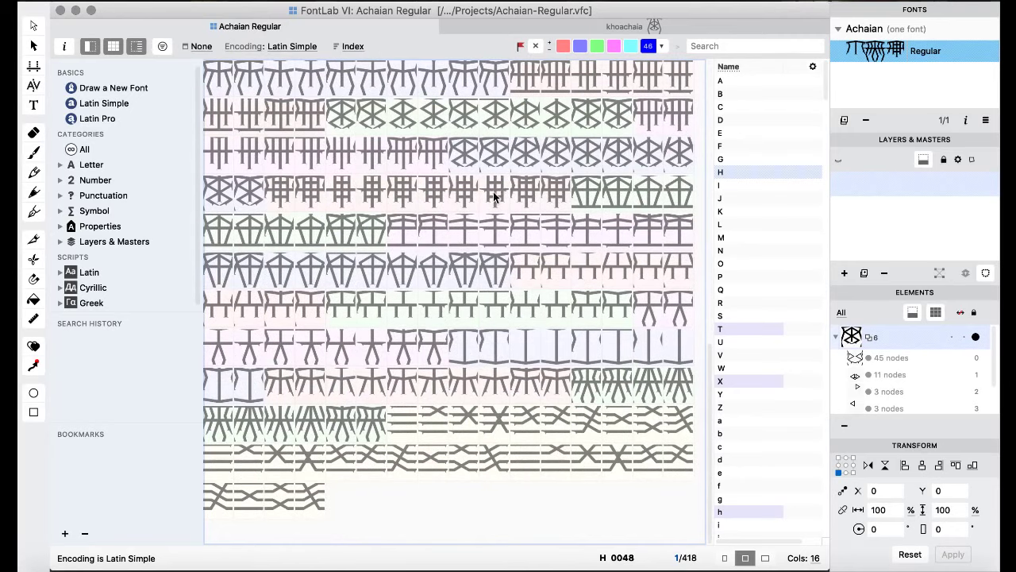
pyautogui.scroll(3, 505, 183)
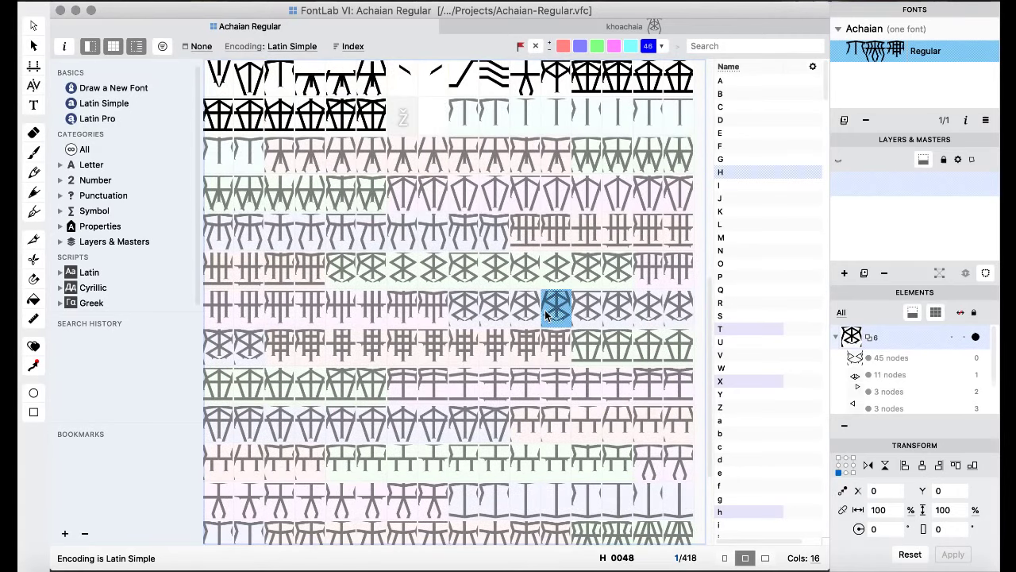
pyautogui.click(597, 346)
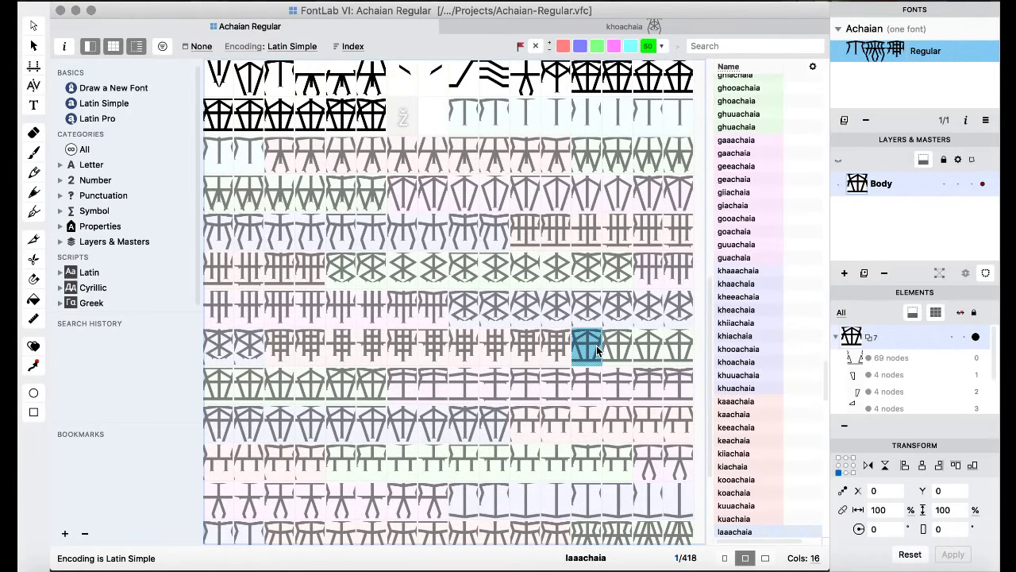
pyautogui.click(613, 347)
pyautogui.scroll(3, 516, 317)
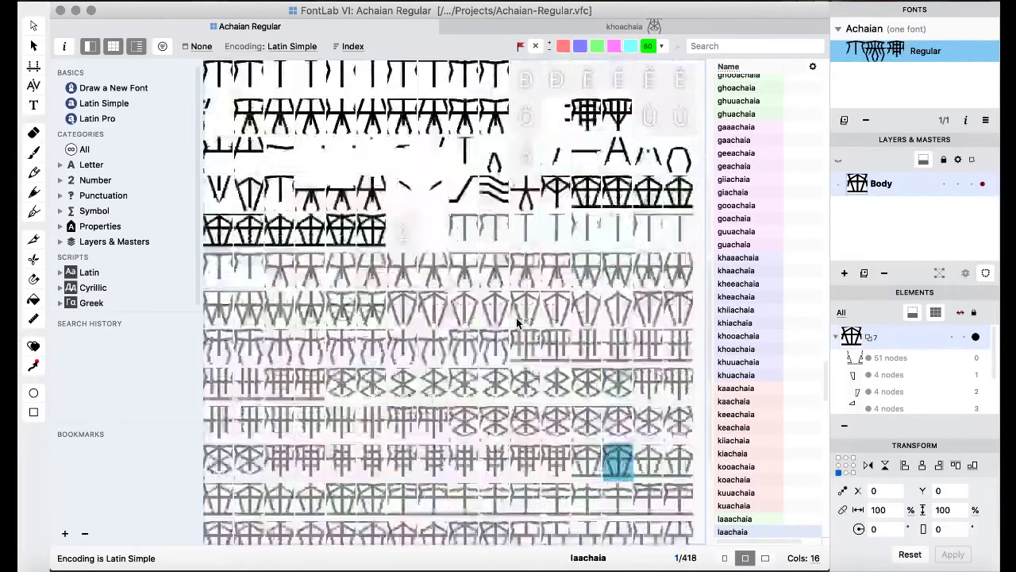
pyautogui.scroll(8, 517, 318)
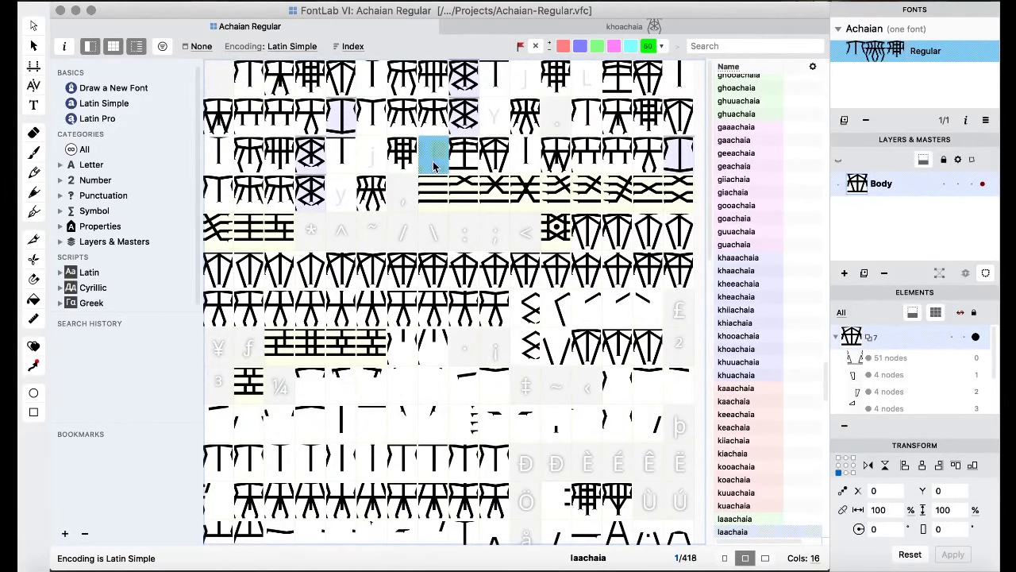
pyautogui.moveTo(433, 161); pyautogui.dragTo(433, 162)
pyautogui.click(651, 362)
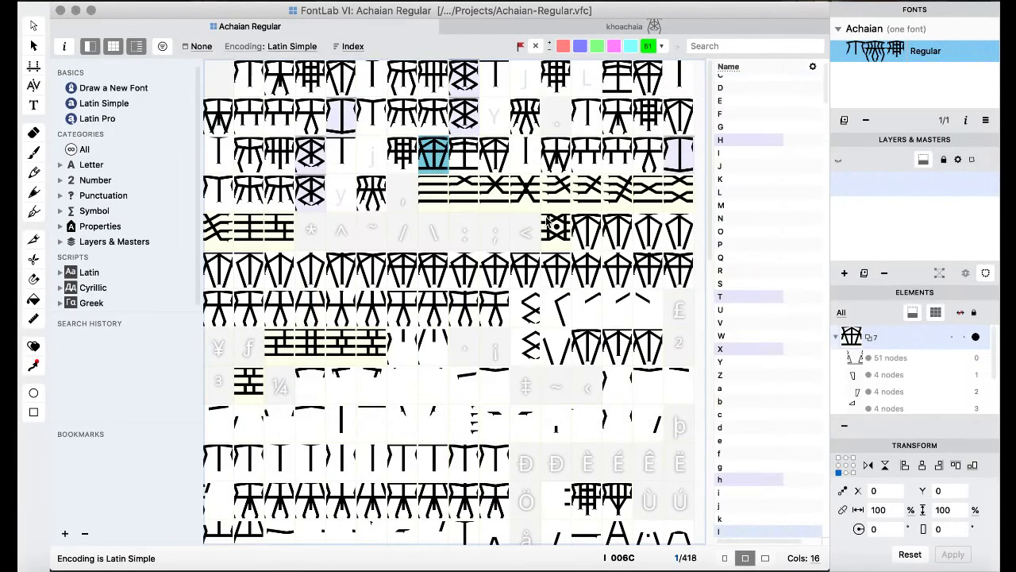
pyautogui.moveTo(599, 87); pyautogui.dragTo(591, 81)
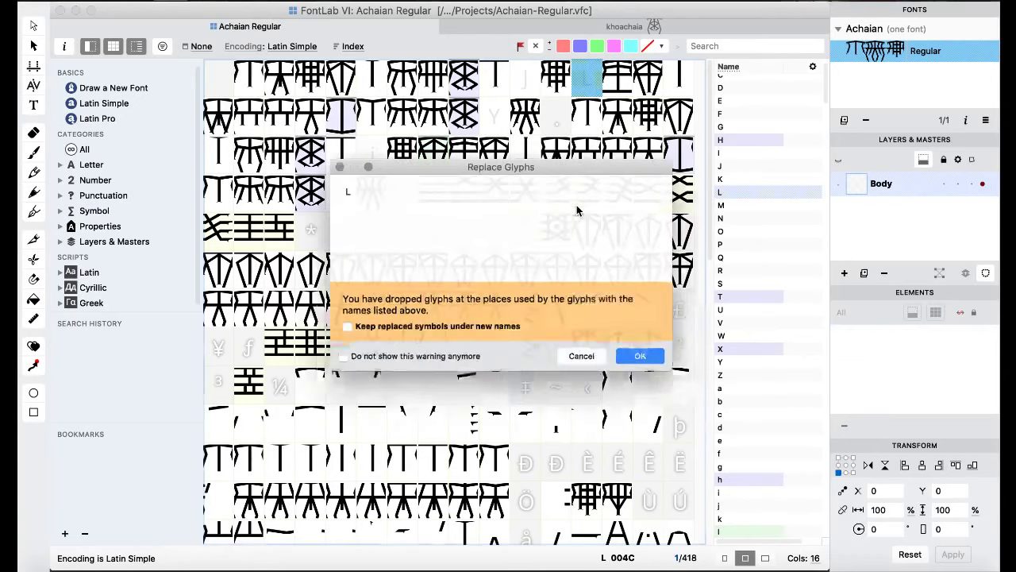
# - Replace the L glyph with the pasted glyph
pyautogui.click(650, 363)
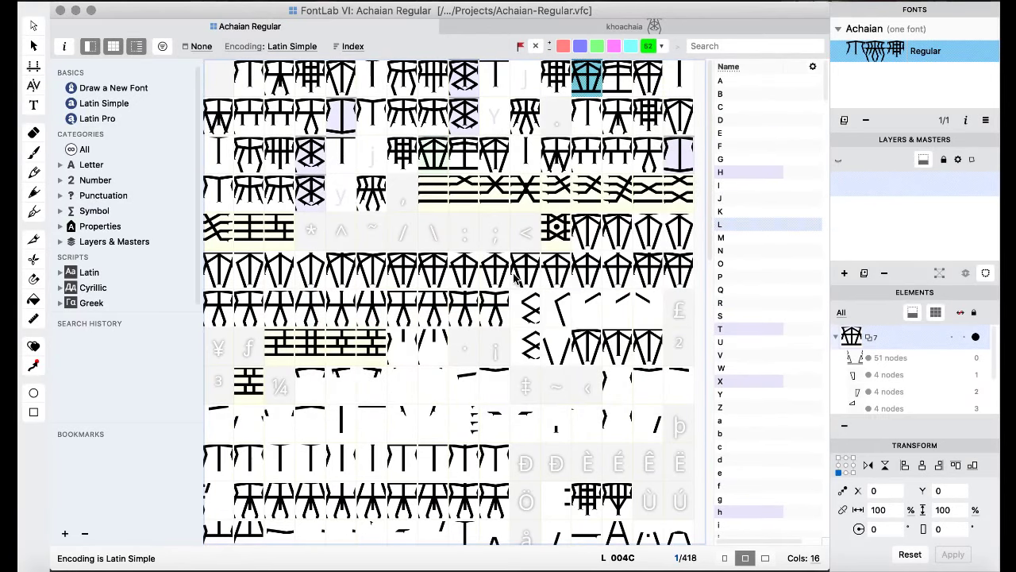
# - Copy the ghaachaia glyph into the lowercase y and j slots, replacing their existing glyphs
pyautogui.scroll(-10, 513, 272)
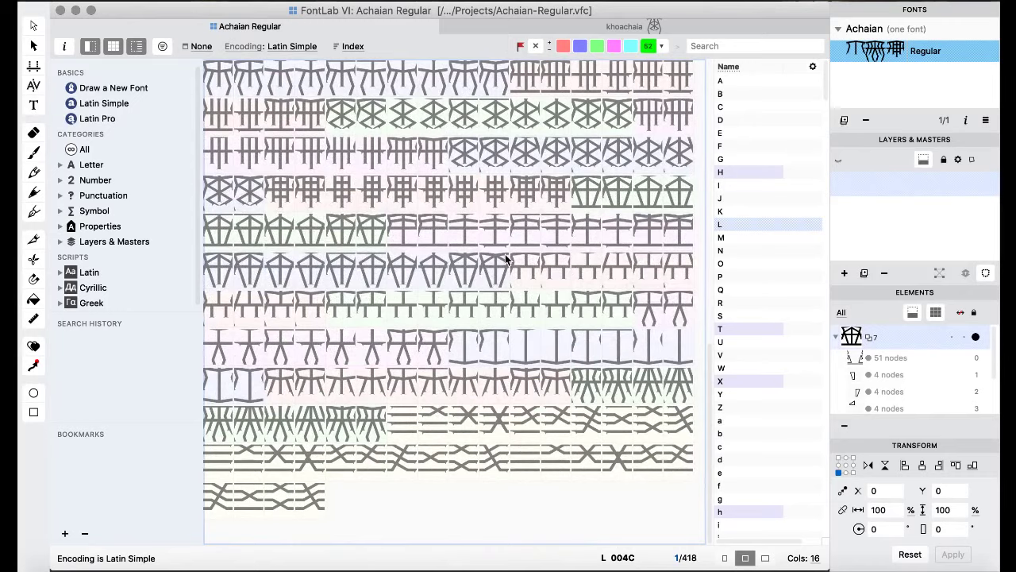
pyautogui.scroll(5, 507, 260)
pyautogui.click(477, 345)
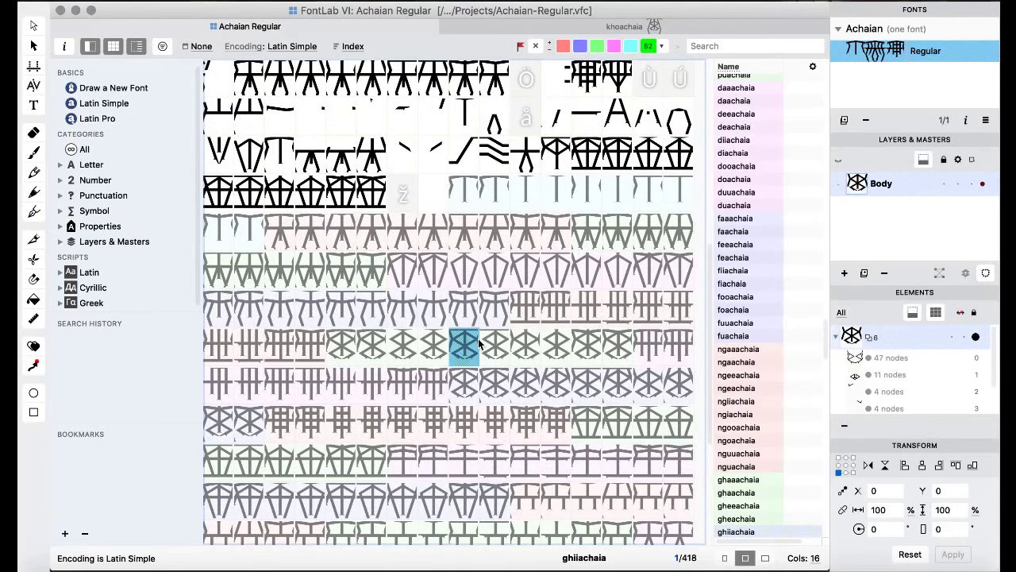
pyautogui.press('Left')
pyautogui.press('Left')
pyautogui.press('Left')
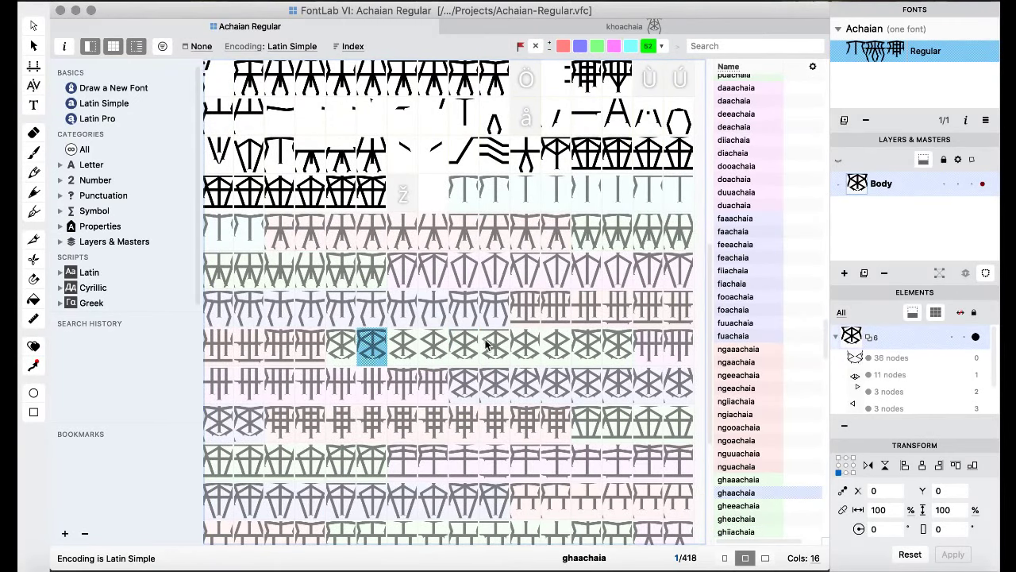
pyautogui.scroll(9, 488, 345)
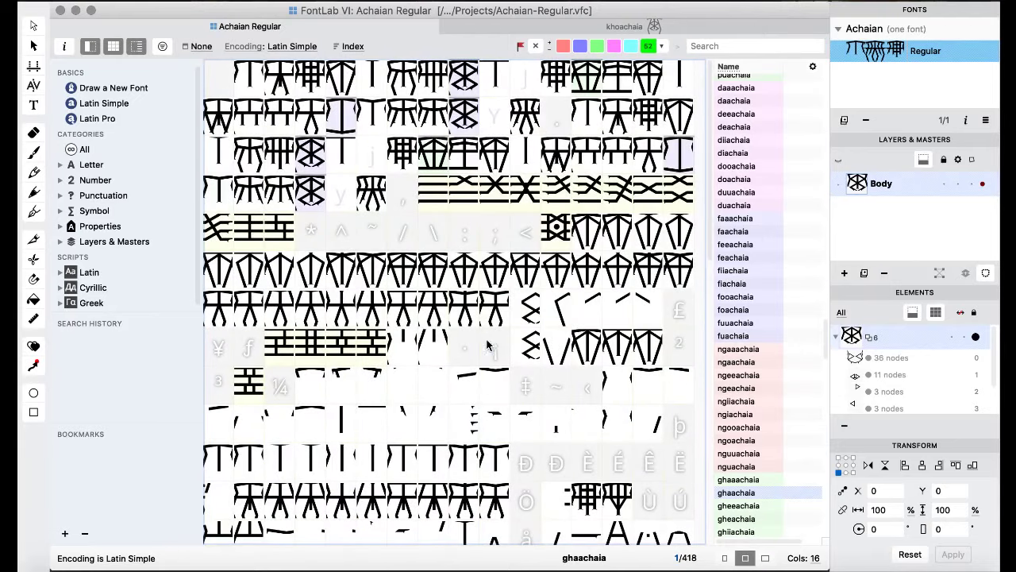
pyautogui.click(349, 202)
pyautogui.hotkey('ctrl', 'v')
pyautogui.click(648, 362)
pyautogui.click(377, 162)
pyautogui.hotkey('ctrl', 'v')
pyautogui.click(645, 360)
# - Paste the ghaachaia glyph into the uppercase Y and J slots, replacing their existing glyphs
pyautogui.click(498, 124)
pyautogui.hotkey('ctrl', 'v')
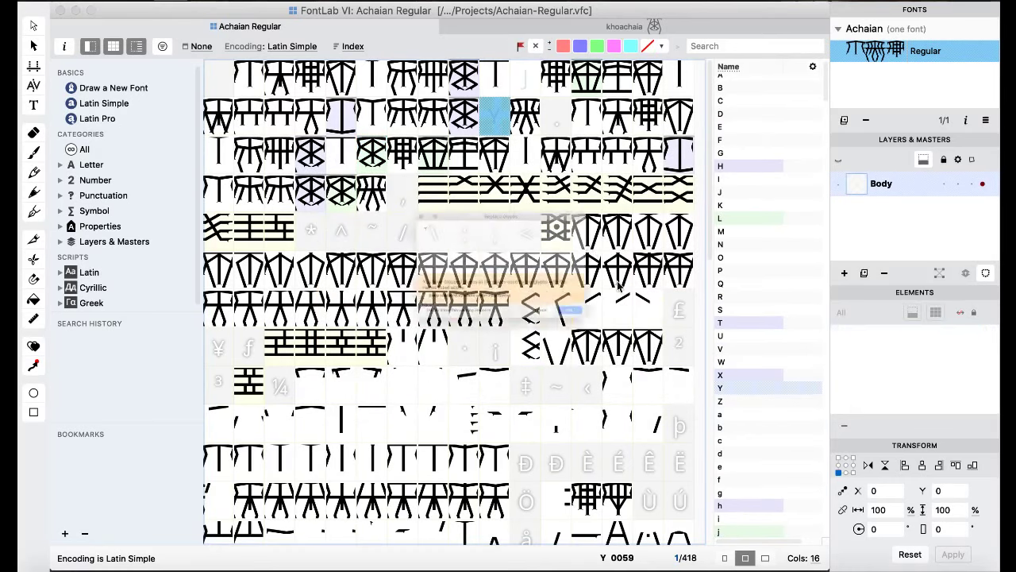
pyautogui.click(650, 364)
pyautogui.click(526, 78)
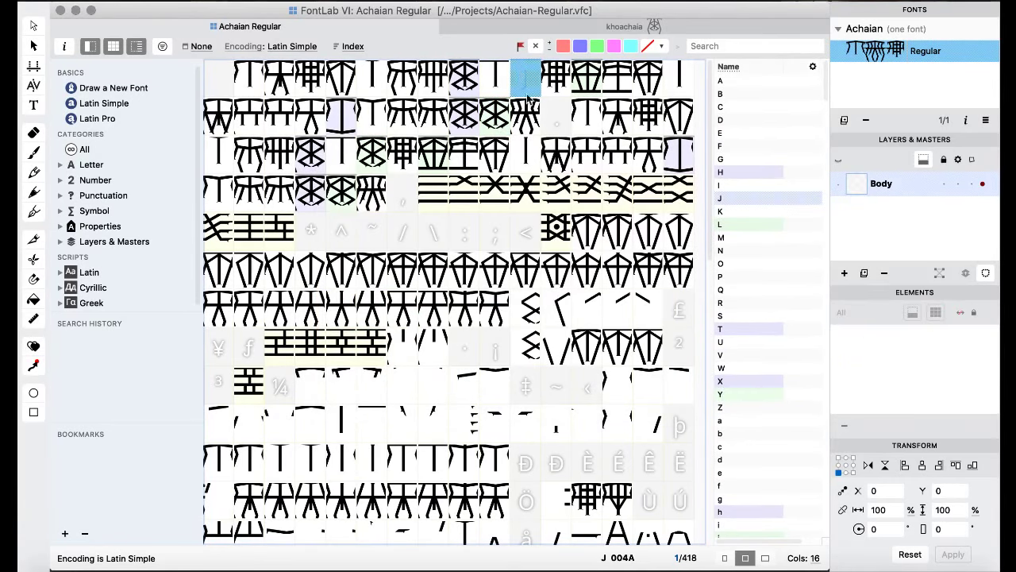
pyautogui.hotkey('ctrl', 'v')
pyautogui.click(648, 363)
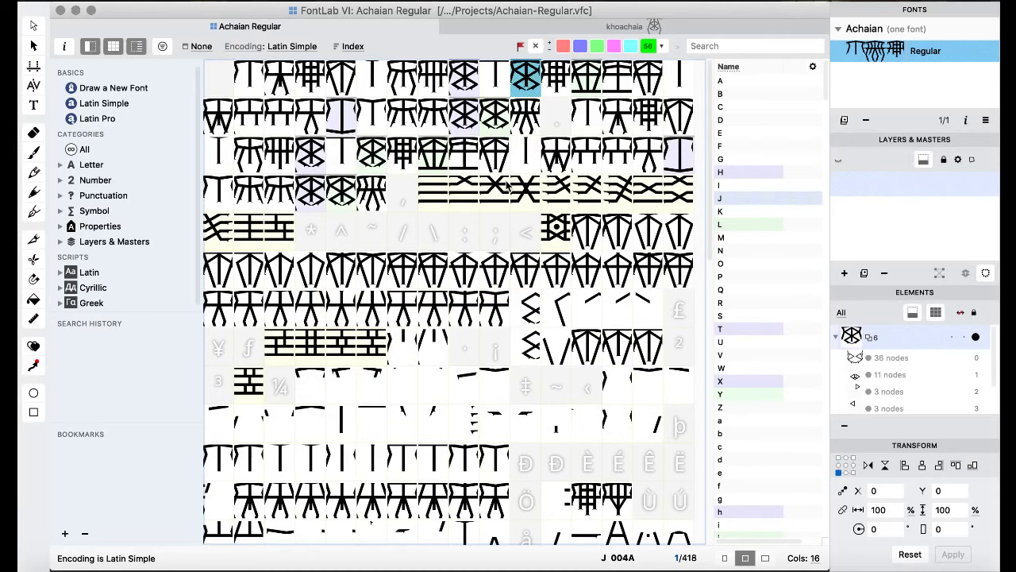
# - Clear the colour flags from the glyphs H through z
pyautogui.click(369, 202)
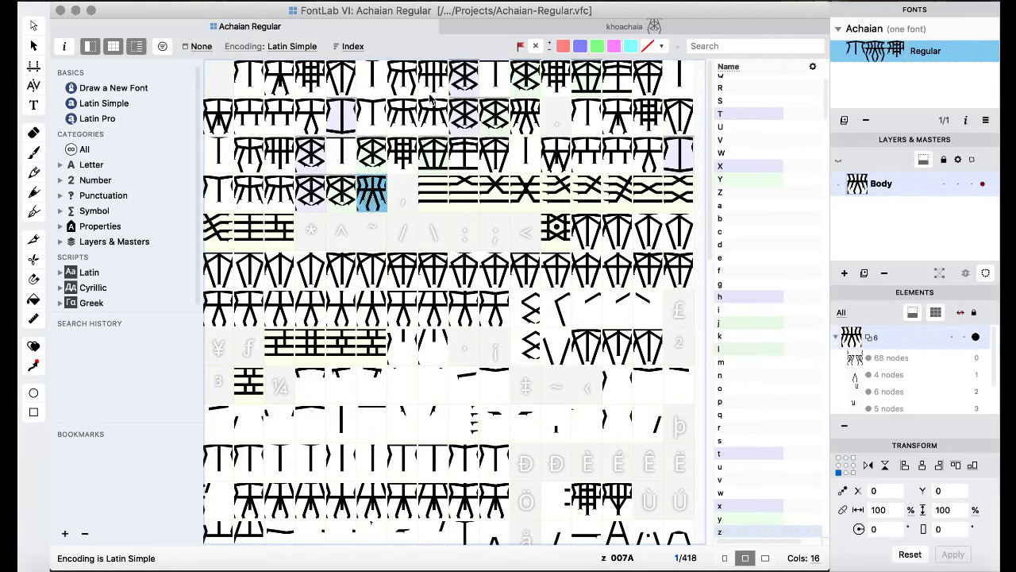
pyautogui.keyDown('shift'); pyautogui.click(456, 82); pyautogui.keyUp('shift')
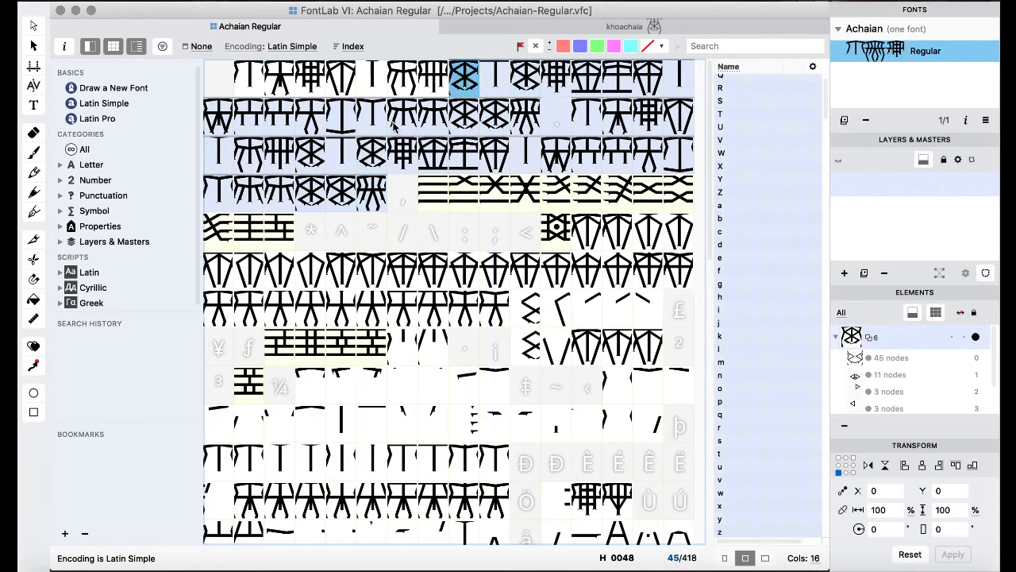
pyautogui.click(401, 117)
pyautogui.click(397, 193)
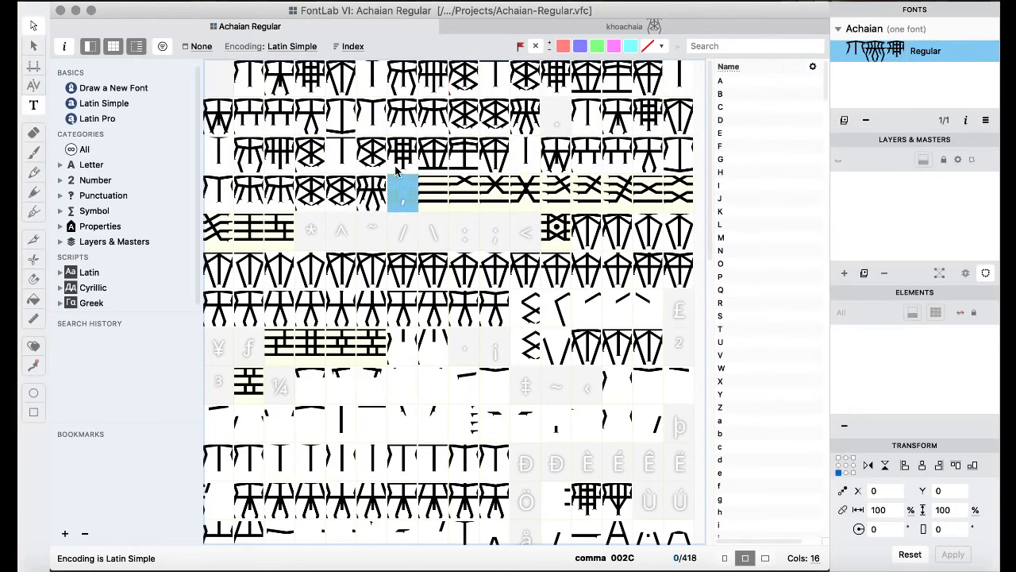
# - Duplicate the glyphs ae through ydieresis onto their own slots, keeping the replaced symbols under new names
pyautogui.scroll(-5, 398, 162)
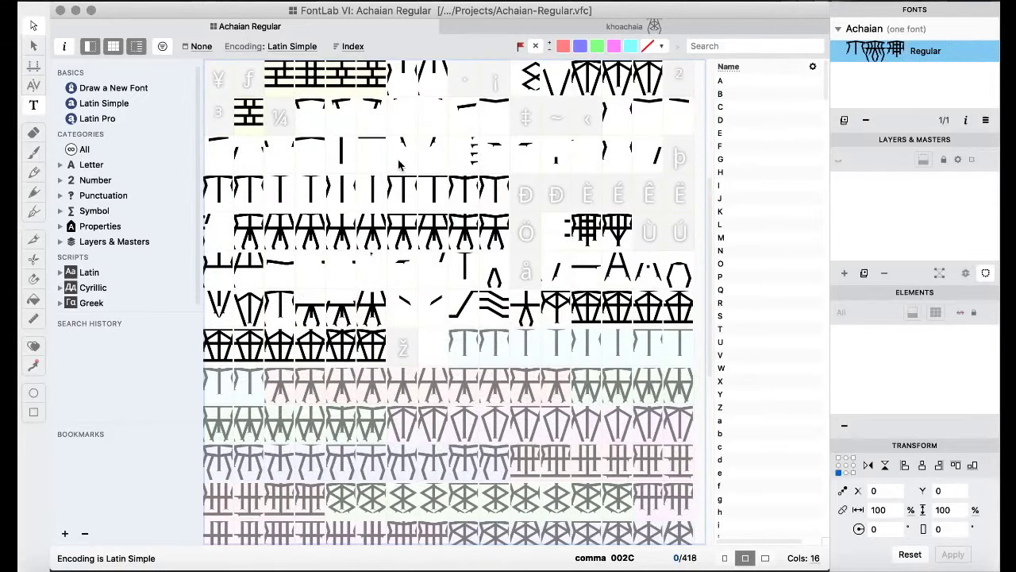
pyautogui.scroll(3, 399, 165)
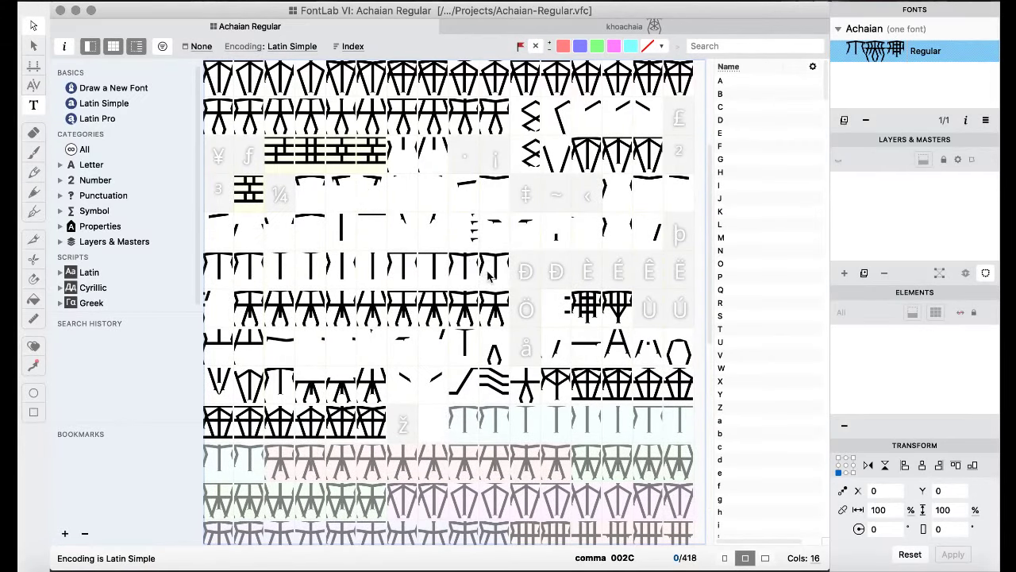
pyautogui.click(490, 275)
pyautogui.scroll(-3, 350, 257)
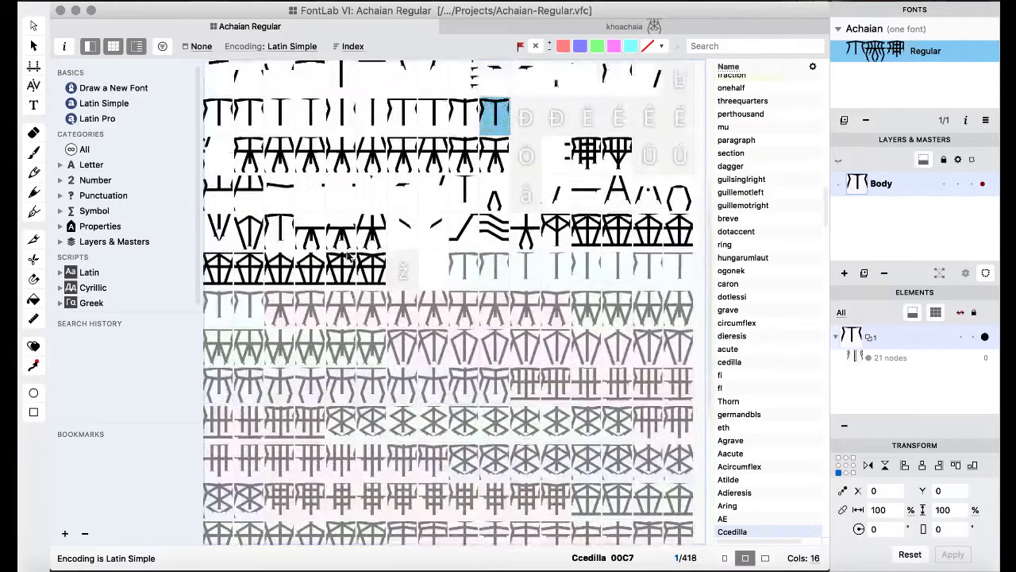
pyautogui.scroll(3, 347, 256)
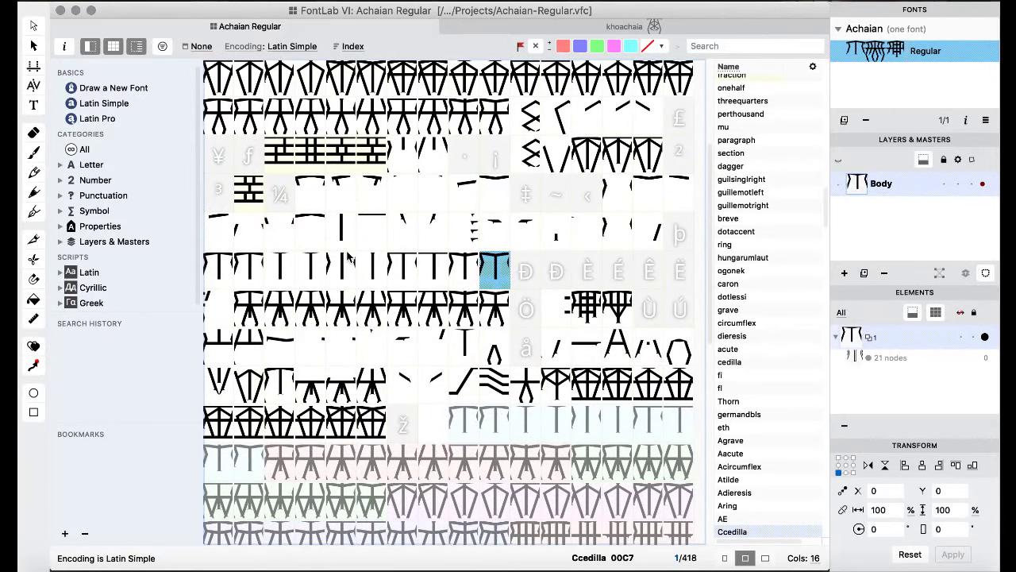
pyautogui.click(367, 412)
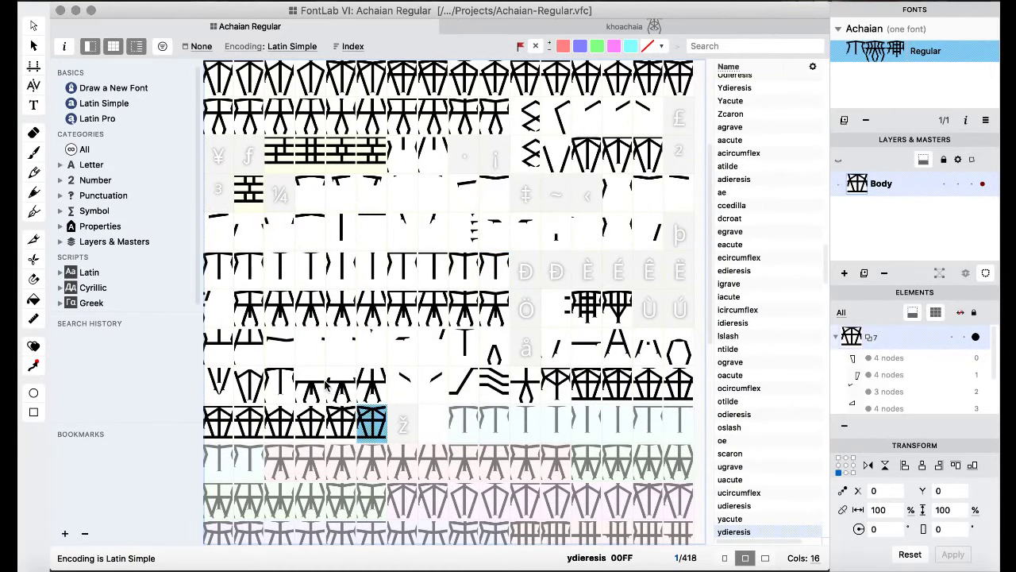
pyautogui.keyDown('shift'); pyautogui.click(554, 349); pyautogui.keyUp('shift')
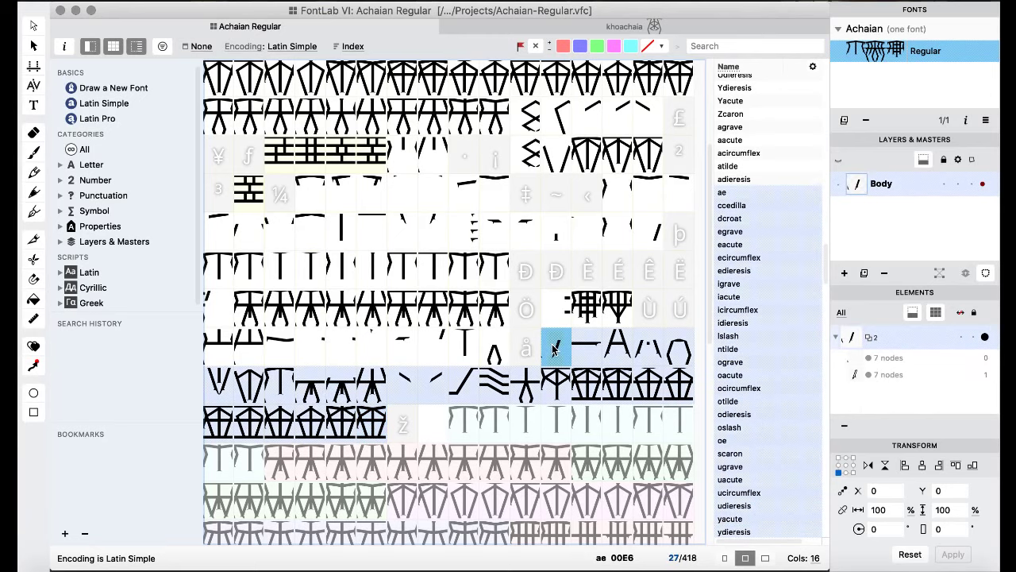
pyautogui.moveTo(554, 350); pyautogui.dragTo(556, 351)
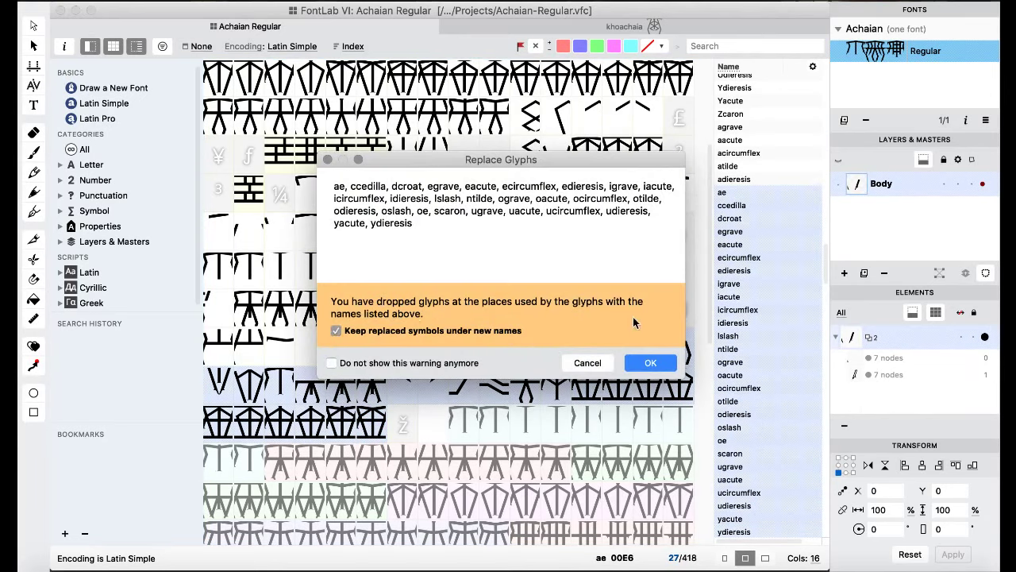
pyautogui.click(651, 363)
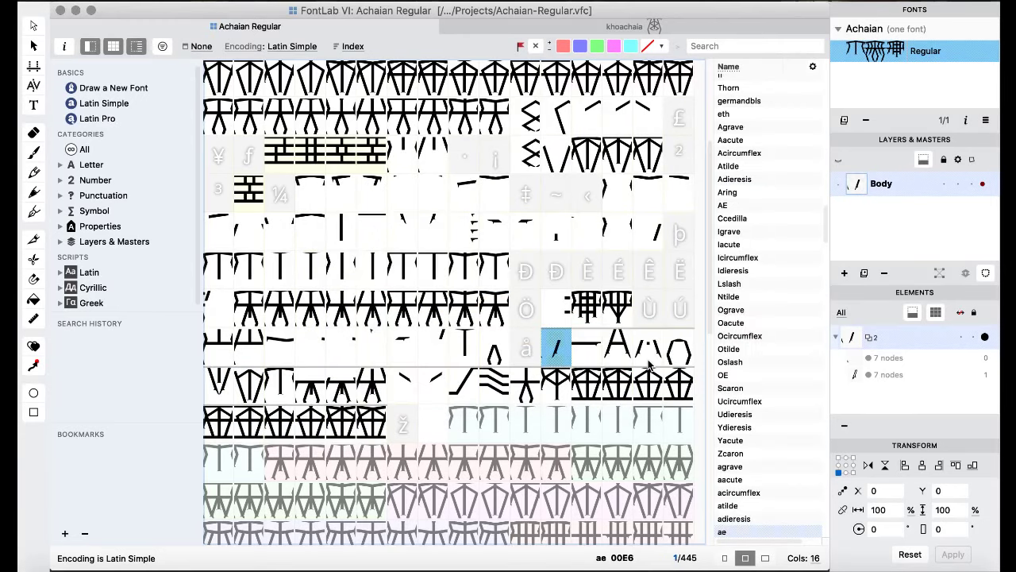
# - Delete the glyphs ae through ydieresis from their Latin slots
pyautogui.keyDown('shift'); pyautogui.click(370, 427); pyautogui.keyUp('shift')
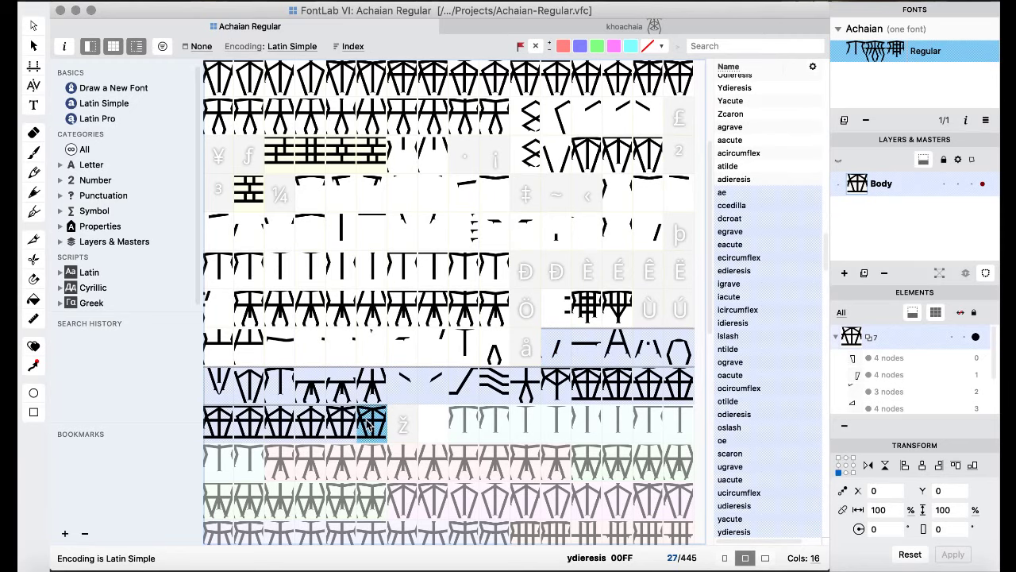
pyautogui.press('BackSpace')
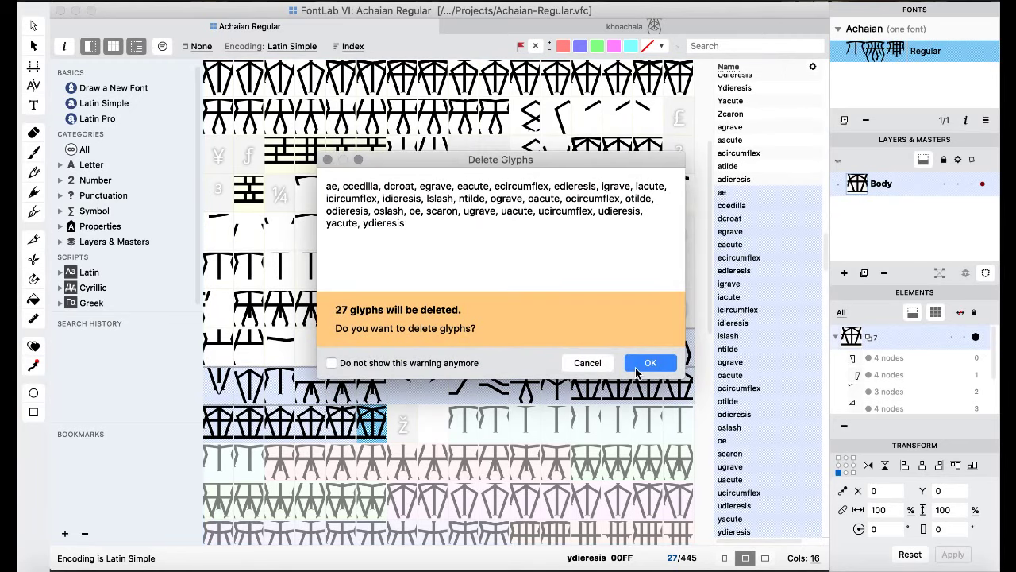
pyautogui.click(635, 368)
pyautogui.click(459, 246)
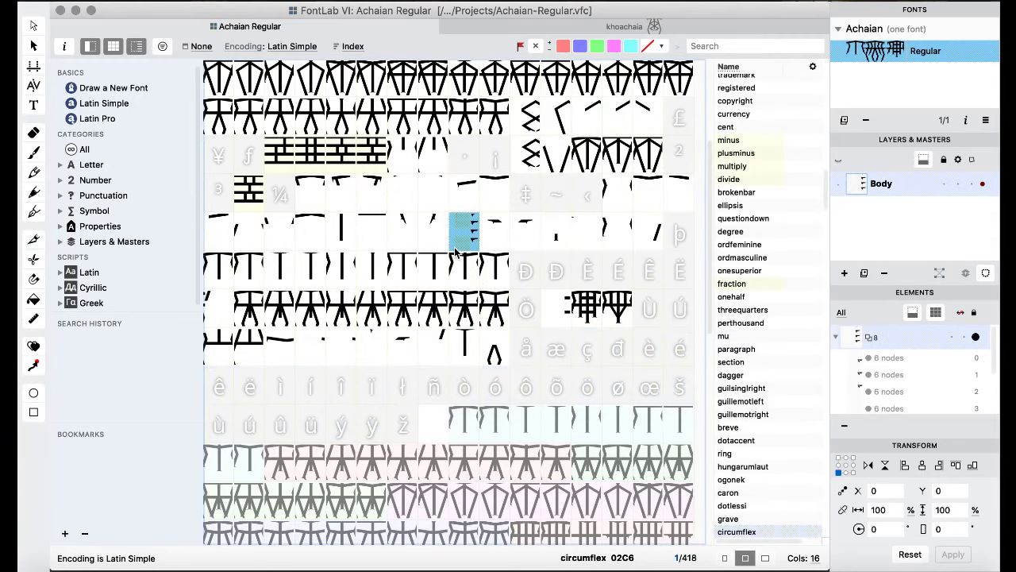
pyautogui.scroll(-10, 456, 251)
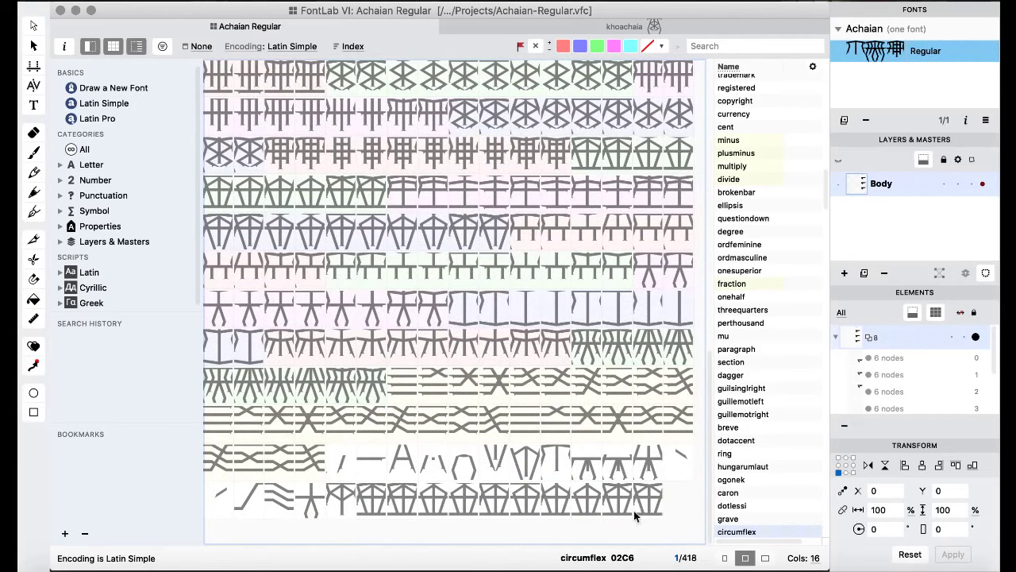
pyautogui.scroll(10, 356, 471)
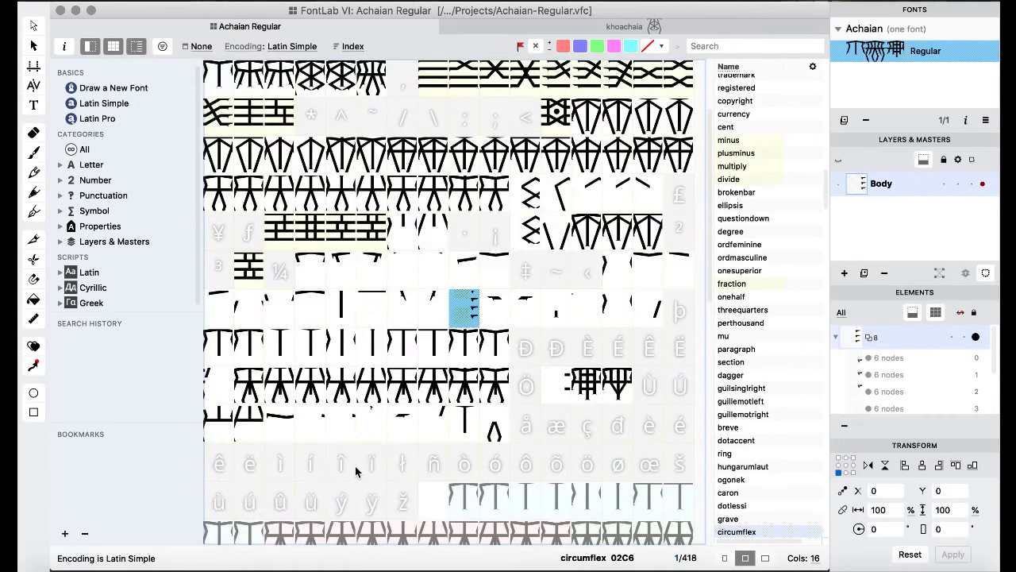
# - Copy the Oslash, OE and Scaron glyphs into the Eth, Dcroat and Egrave slots
pyautogui.click(494, 431)
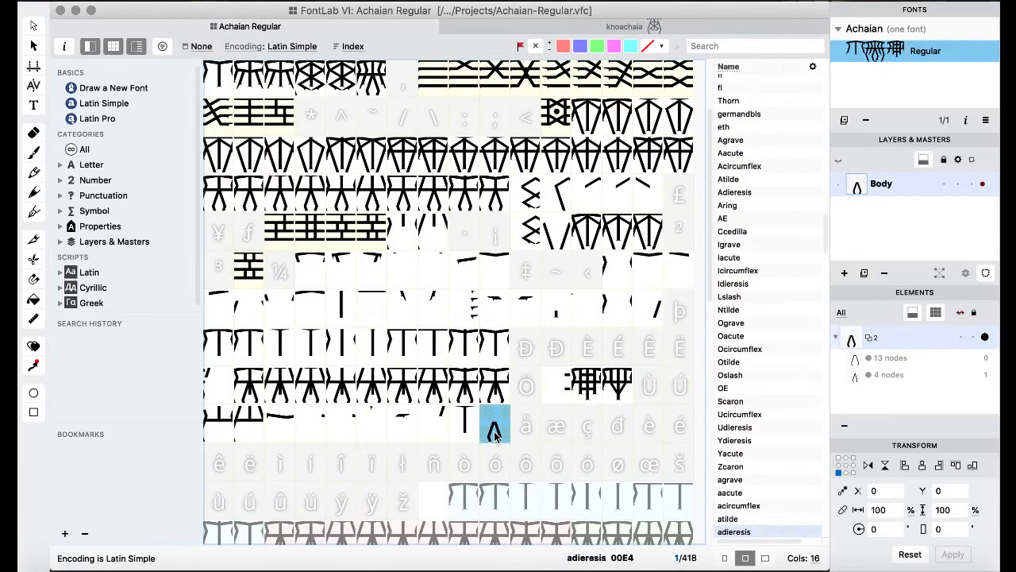
pyautogui.keyDown('shift'); pyautogui.click(231, 426); pyautogui.keyUp('shift')
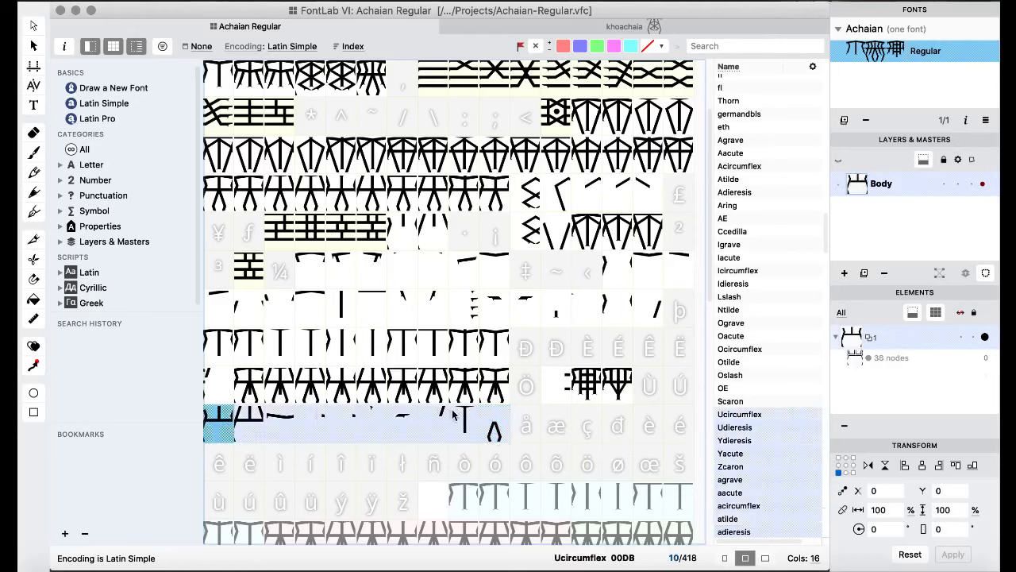
pyautogui.click(556, 393)
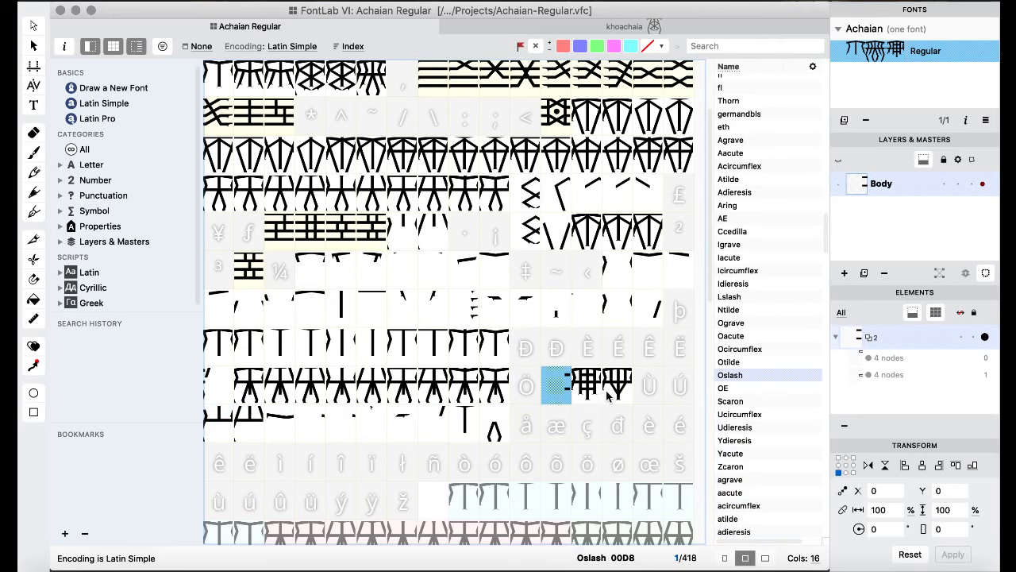
pyautogui.keyDown('shift'); pyautogui.click(614, 389); pyautogui.keyUp('shift')
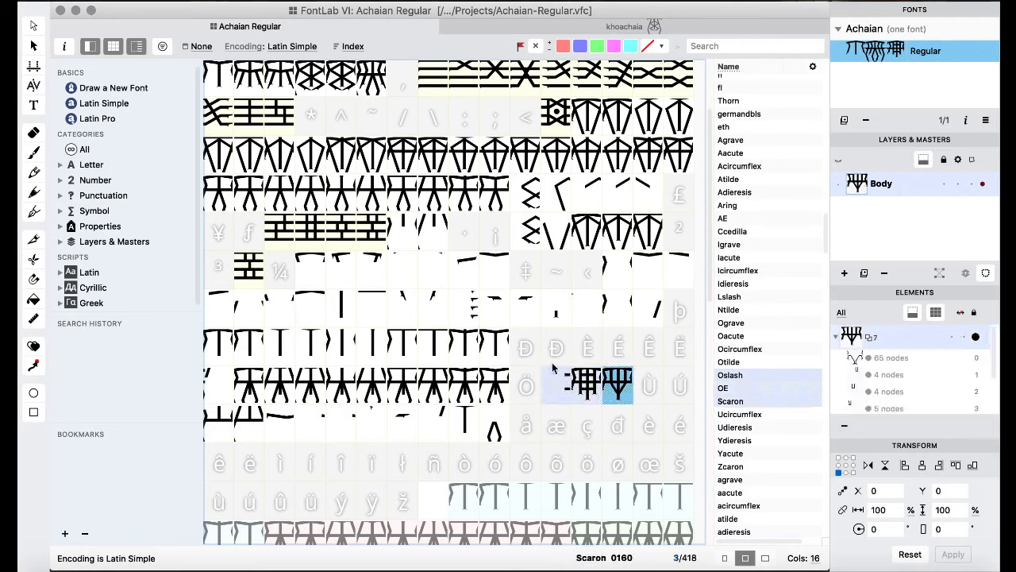
pyautogui.moveTo(553, 367); pyautogui.dragTo(526, 347)
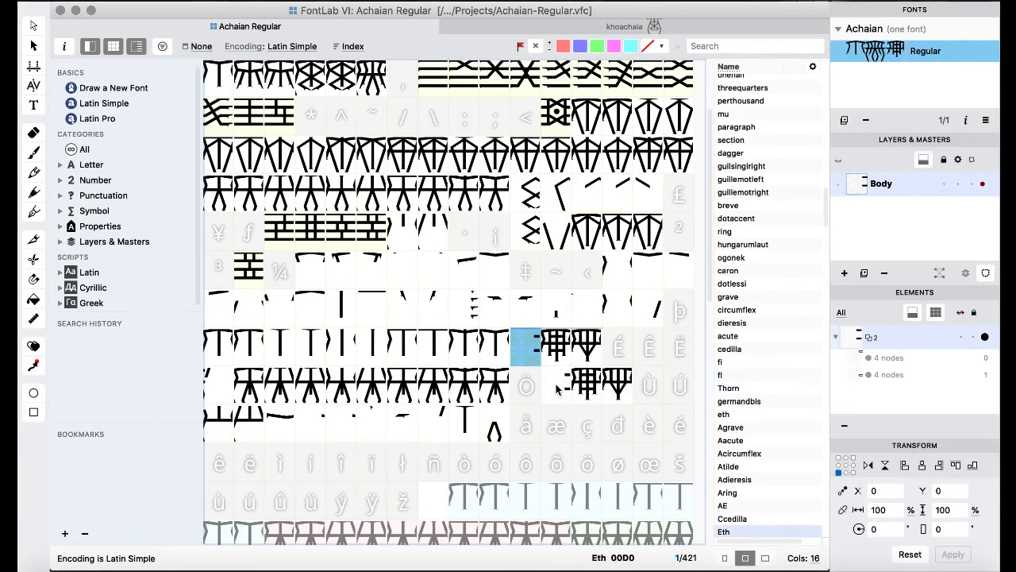
# - Delete the original Oslash, OE and Scaron glyphs
pyautogui.click(560, 387)
pyautogui.keyDown('shift'); pyautogui.click(618, 389); pyautogui.keyUp('shift')
pyautogui.press('Delete')
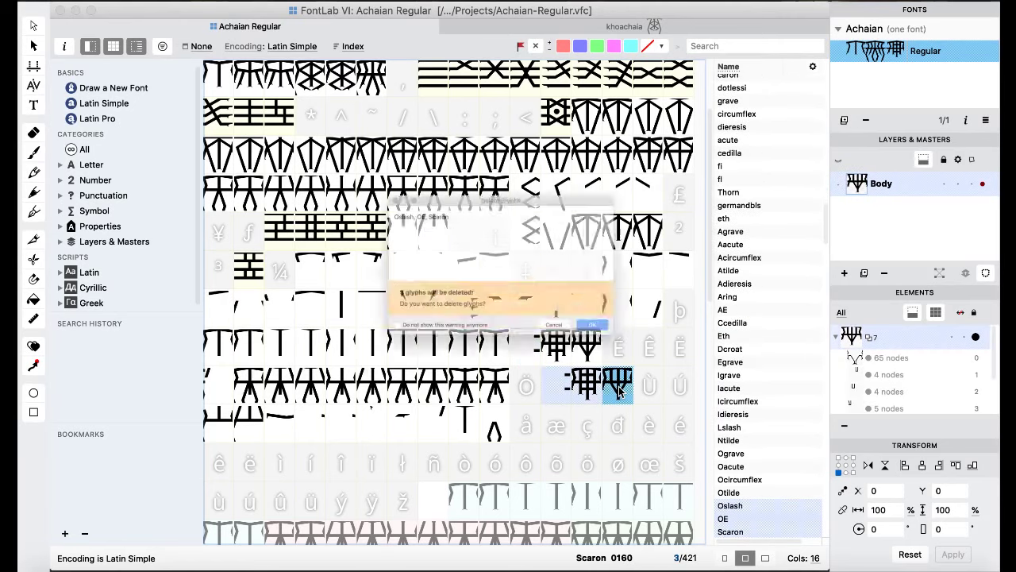
pyautogui.click(647, 362)
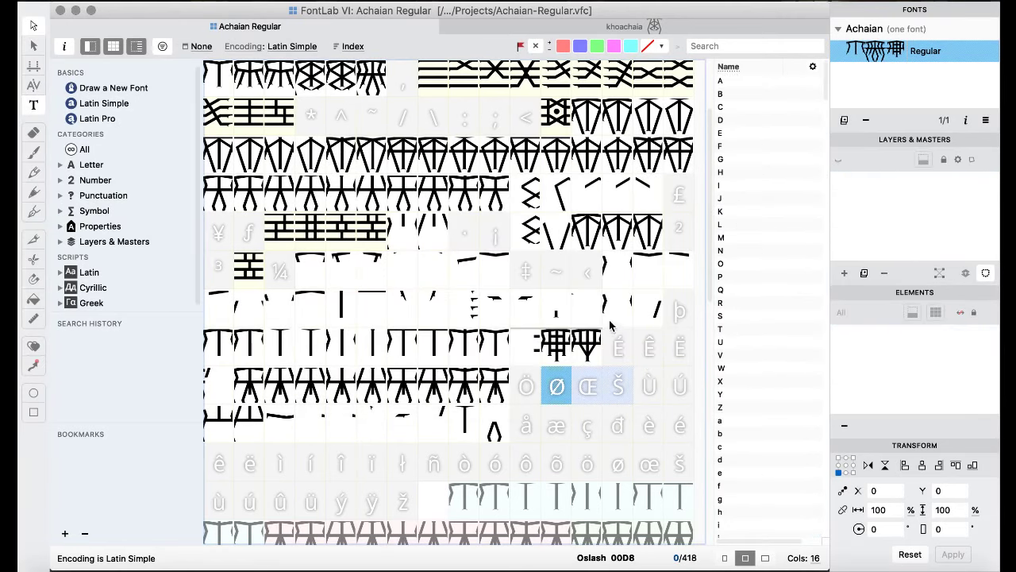
pyautogui.click(587, 310)
pyautogui.click(538, 271)
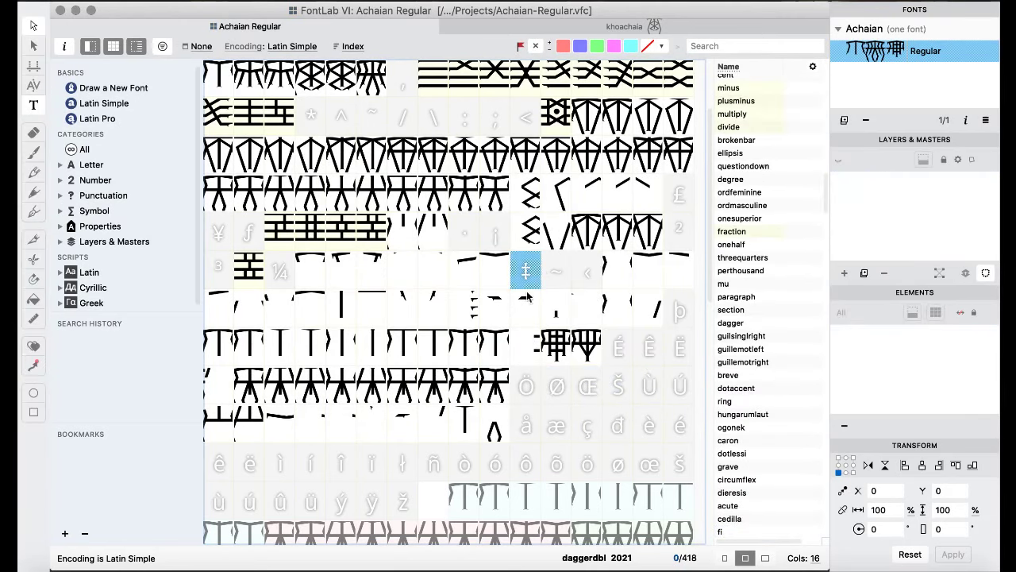
# - Move the glyphs Ucircumflex through adieresis into the consecutive slots starting at Odieresis
pyautogui.click(486, 424)
pyautogui.keyDown('shift'); pyautogui.click(242, 417); pyautogui.keyUp('shift')
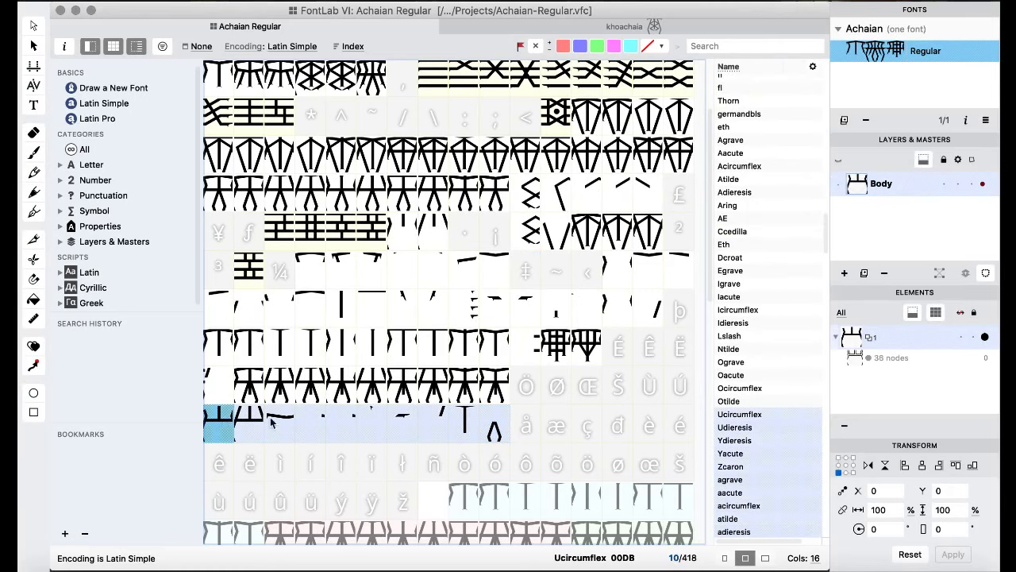
pyautogui.press('BackSpace')
pyautogui.click(649, 363)
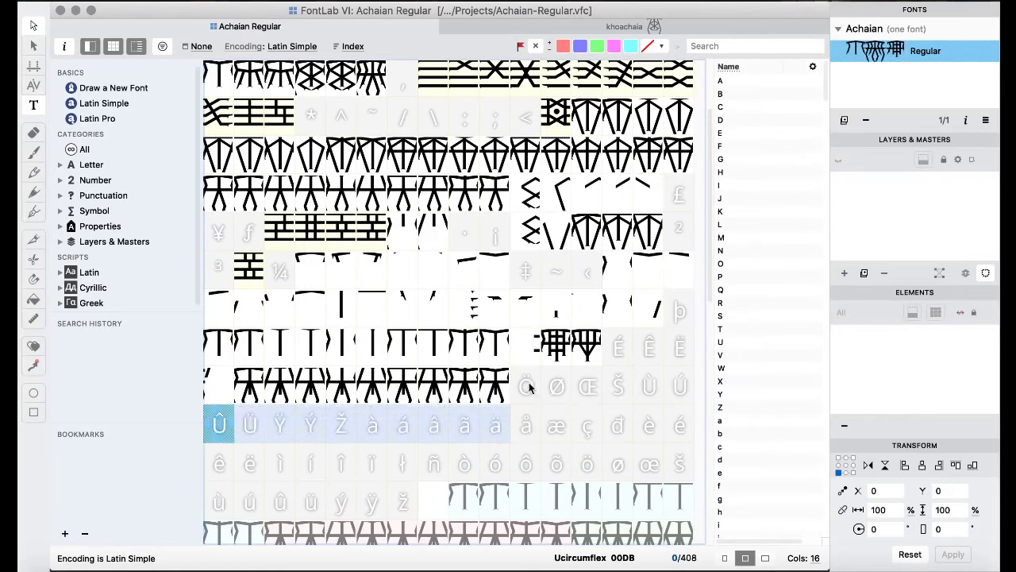
pyautogui.click(522, 389)
pyautogui.press('super+v')
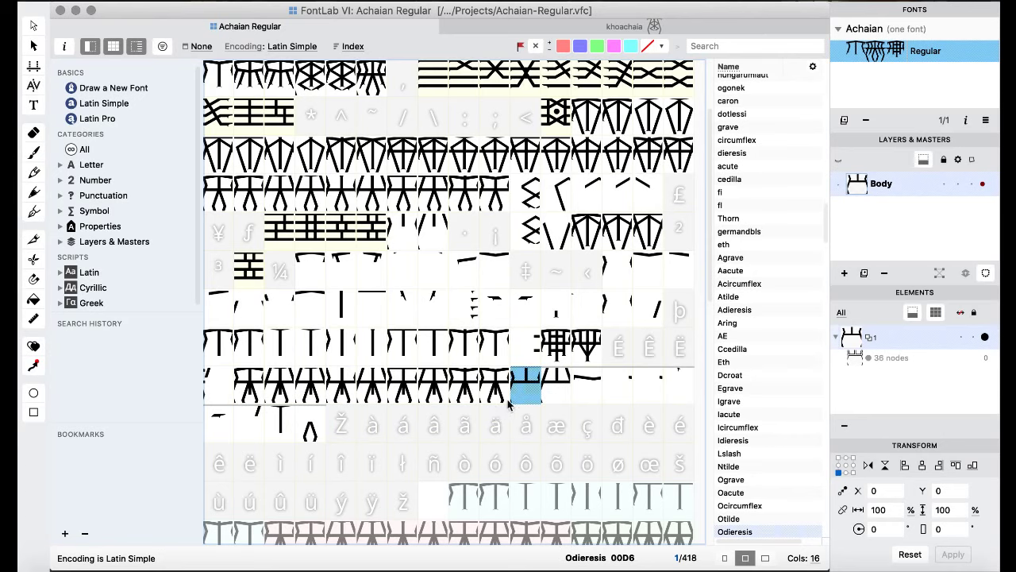
# - Move the glyphs Igrave through Yacute into the consecutive slots starting at Eacute
pyautogui.click(309, 424)
pyautogui.keyDown('shift'); pyautogui.click(233, 370); pyautogui.keyUp('shift')
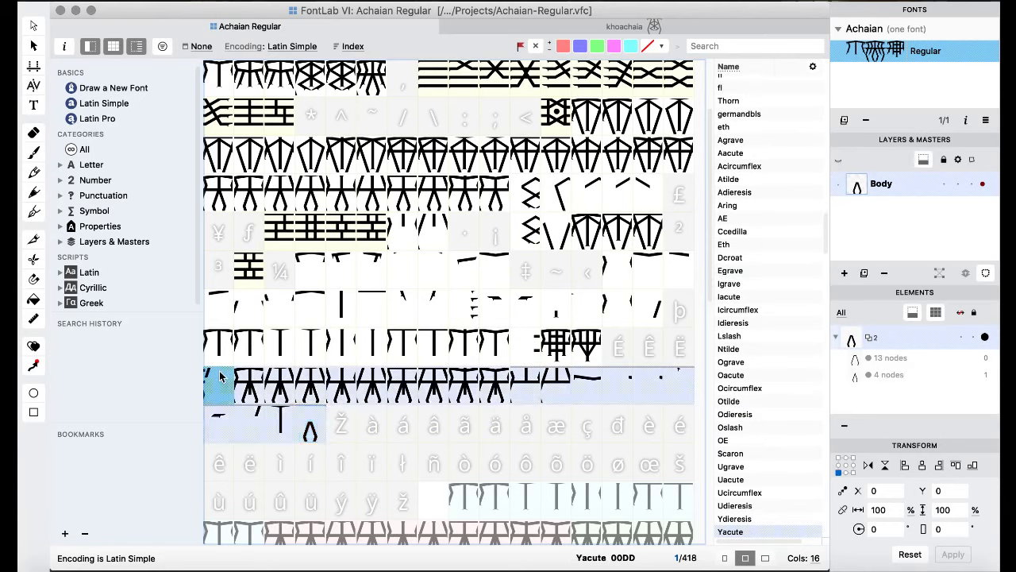
pyautogui.press('BackSpace')
pyautogui.click(648, 359)
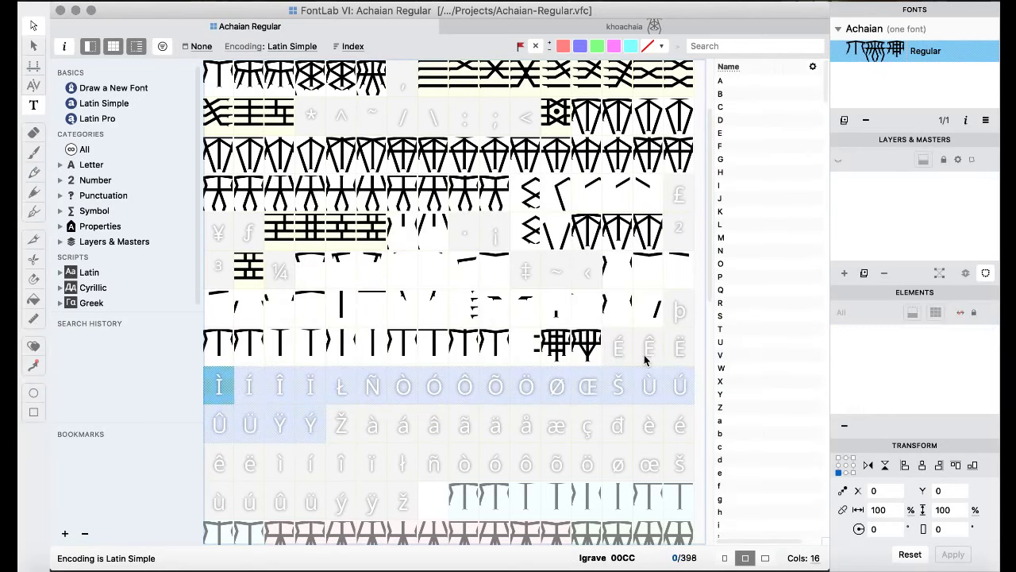
pyautogui.click(619, 347)
pyautogui.press('super+v')
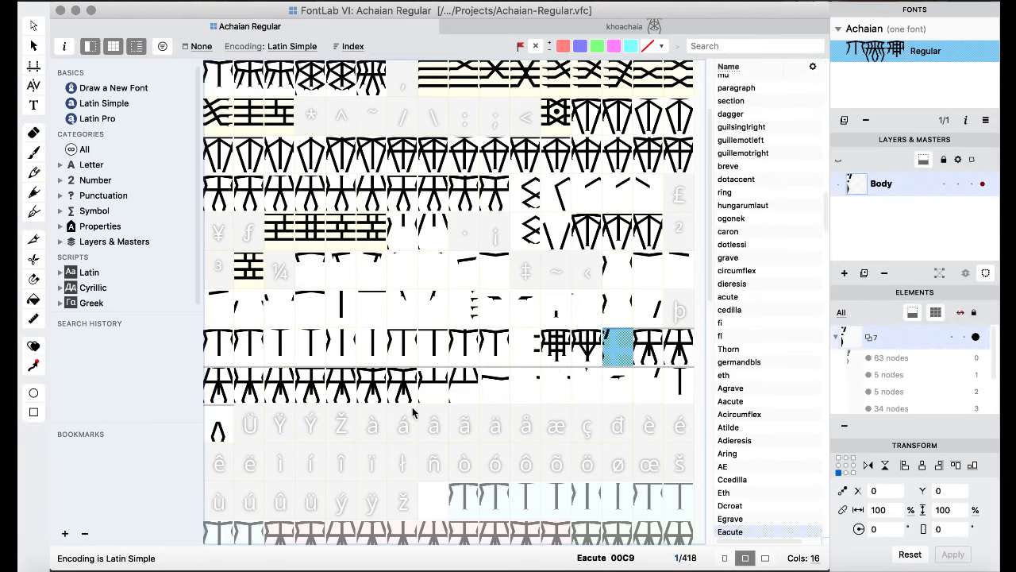
# - Move the glyphs germandbls through Ucircumflex into the consecutive slots starting at thorn, deleting them from their old slots
pyautogui.click(214, 433)
pyautogui.keyDown('shift'); pyautogui.click(216, 361); pyautogui.keyUp('shift')
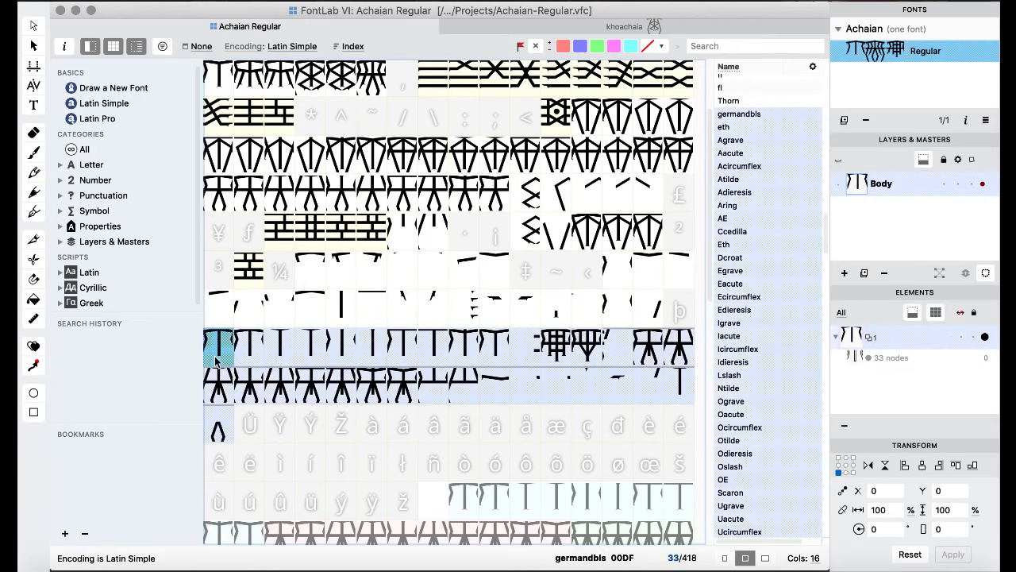
pyautogui.press('BackSpace')
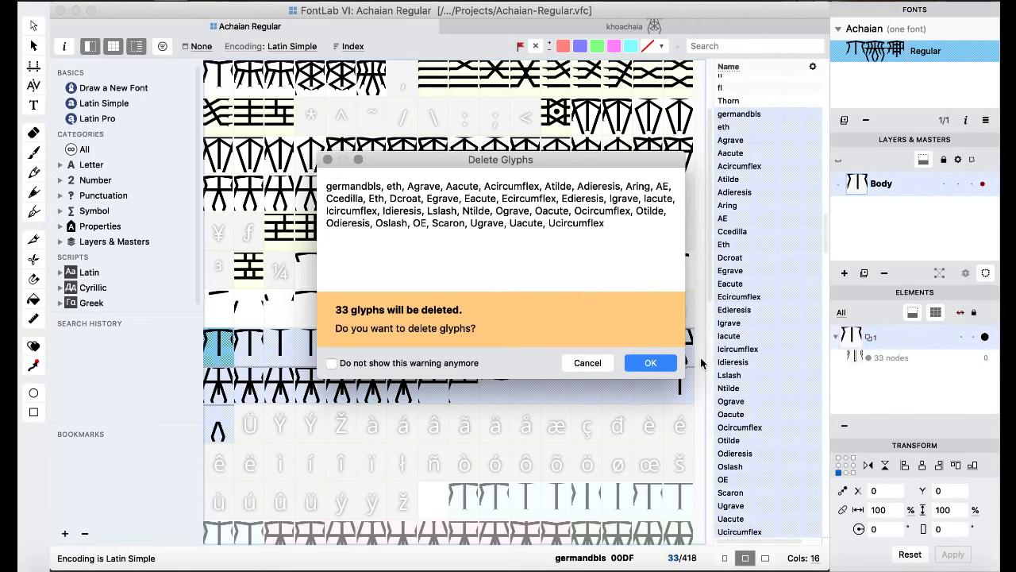
pyautogui.click(659, 366)
pyautogui.click(677, 316)
pyautogui.press('super+z')
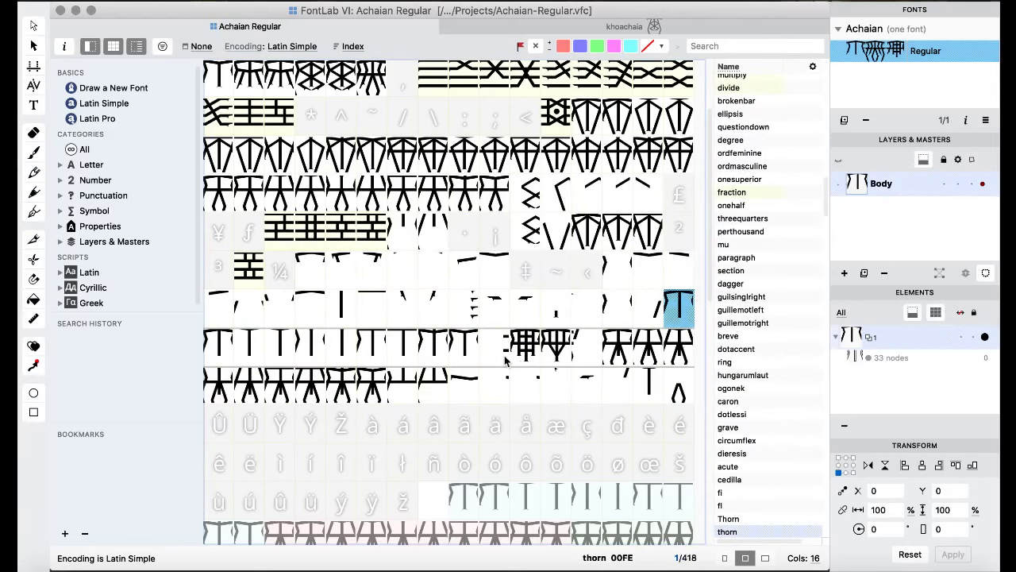
# - Move the glyphs guilsinglright through Uacute into the consecutive slots starting at daggerdbl
pyautogui.click(533, 296)
pyautogui.click(679, 385)
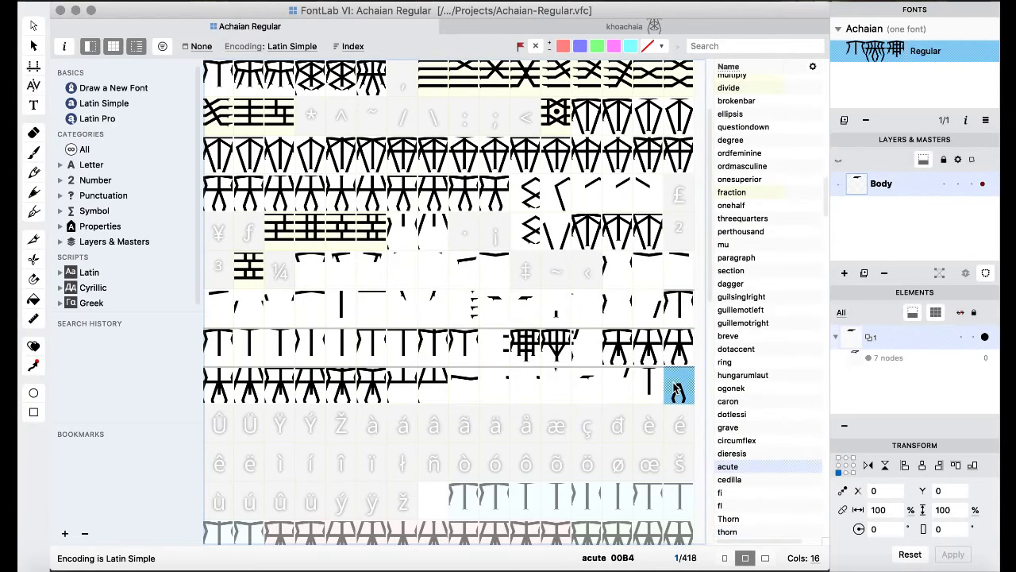
pyautogui.keyDown('shift'); pyautogui.click(620, 276); pyautogui.keyUp('shift')
pyautogui.press('BackSpace')
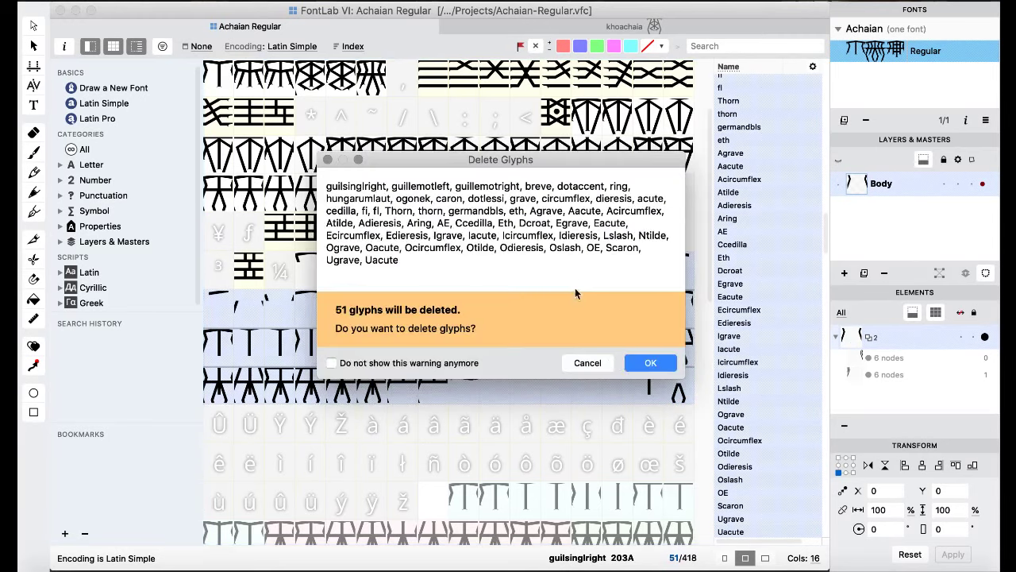
pyautogui.click(648, 363)
pyautogui.click(521, 274)
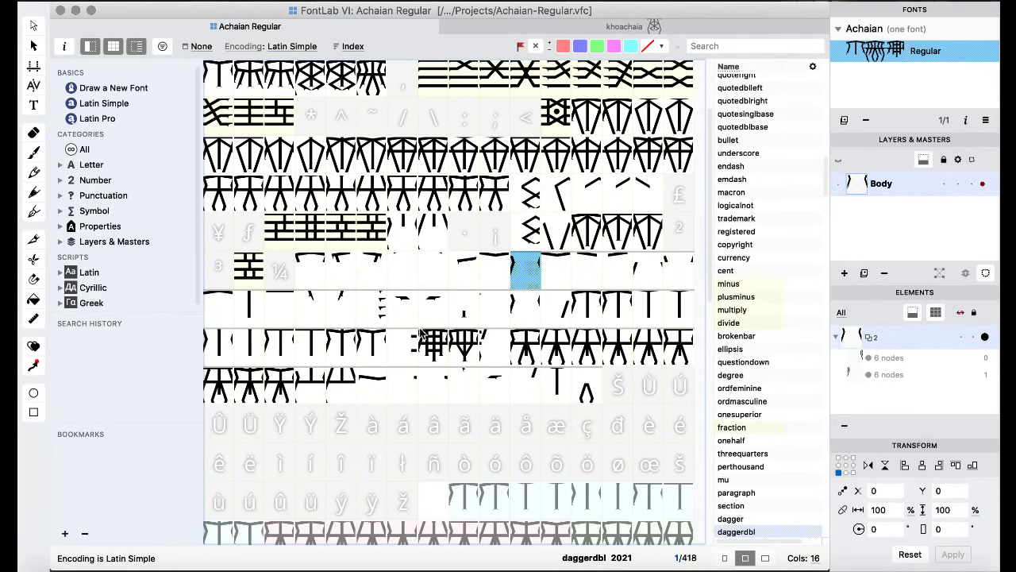
# - Paste copies of the glyphs onehalf through OE over themselves, keeping the replaced ones under new names, and delete the glyphs in the encoded slots
pyautogui.scroll(3, 450, 315)
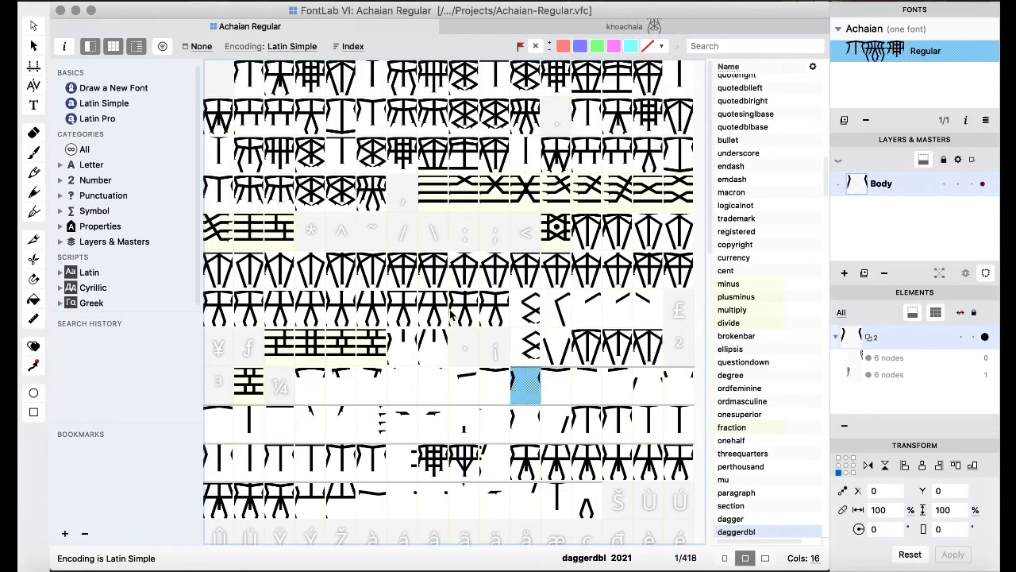
pyautogui.click(313, 389)
pyautogui.scroll(-5, 315, 389)
pyautogui.keyDown('shift'); pyautogui.click(583, 316); pyautogui.keyUp('shift')
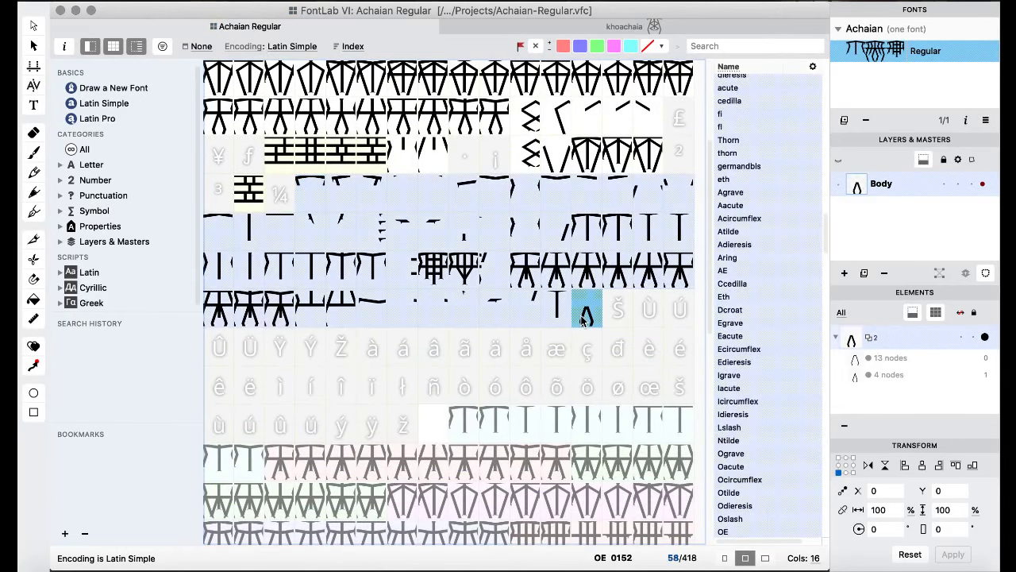
pyautogui.press('super+v')
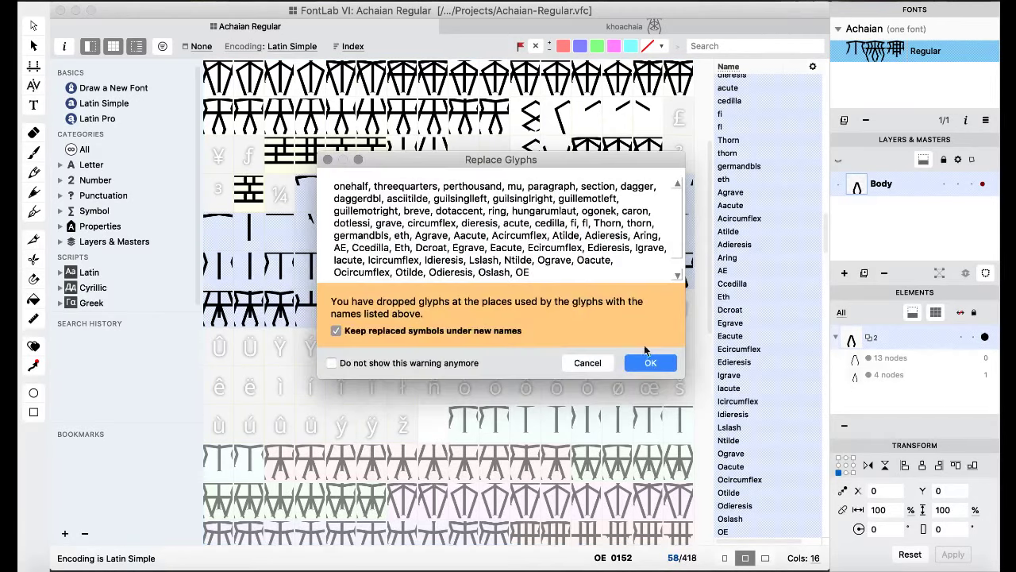
pyautogui.click(653, 363)
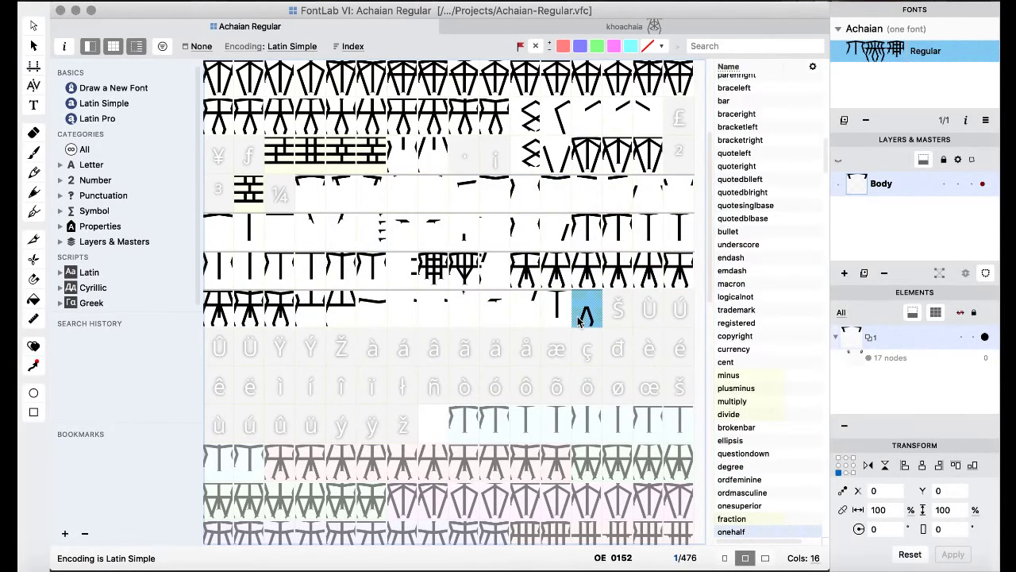
pyautogui.keyDown('shift'); pyautogui.click(318, 203); pyautogui.keyUp('shift')
pyautogui.press('Delete')
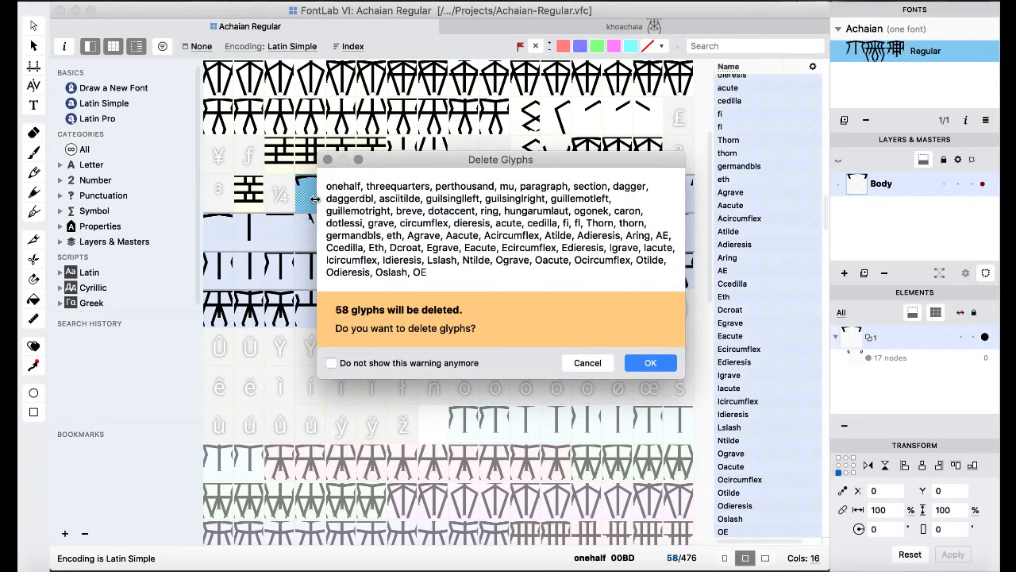
pyautogui.click(629, 359)
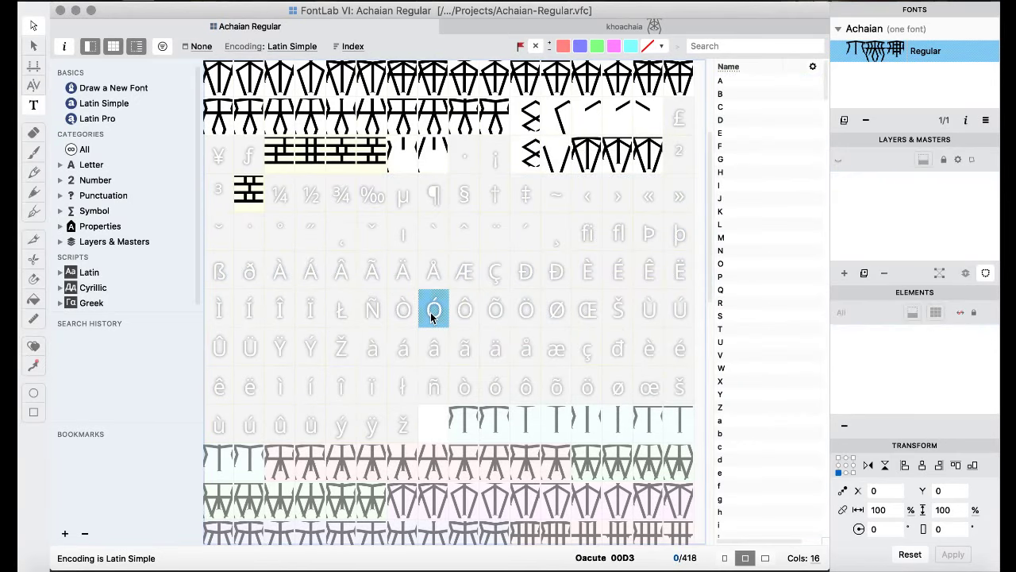
# - Move the glyphs questiondown through onesuperior into the consecutive slots starting at periodcentered
pyautogui.scroll(5, 431, 312)
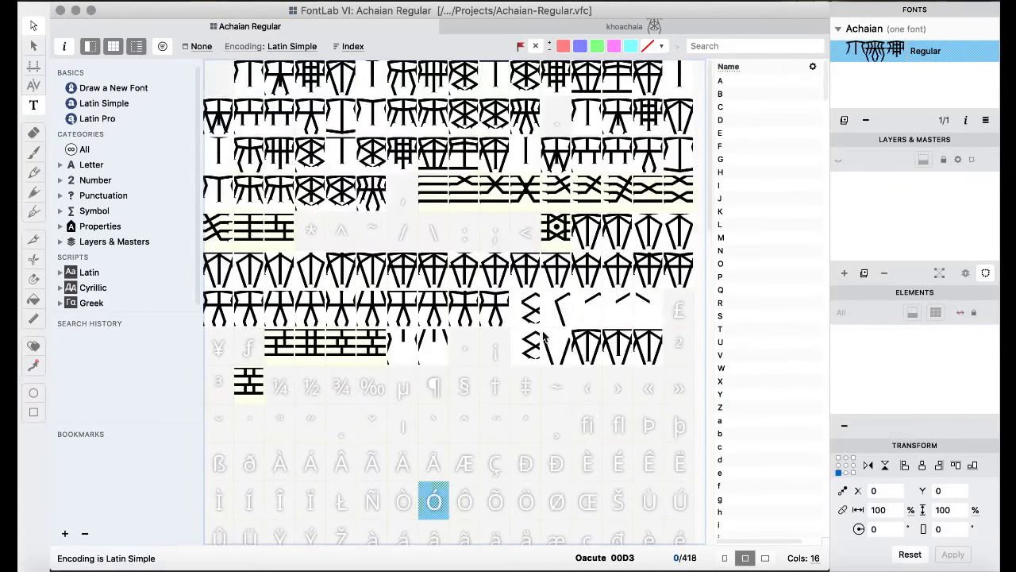
pyautogui.click(528, 347)
pyautogui.keyDown('shift'); pyautogui.click(645, 349); pyautogui.keyUp('shift')
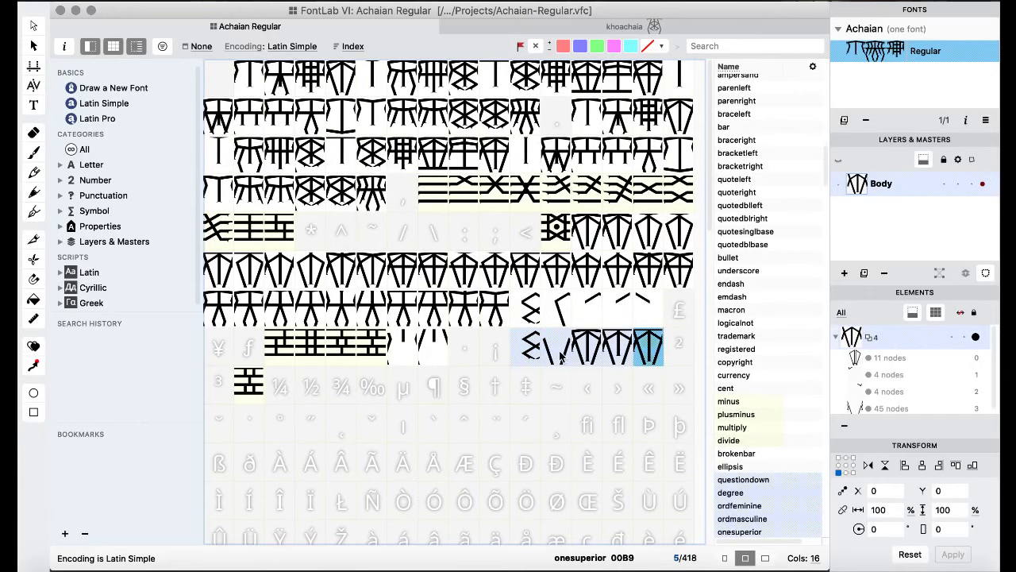
pyautogui.press('BackSpace')
pyautogui.click(647, 362)
pyautogui.click(464, 347)
pyautogui.click(587, 347)
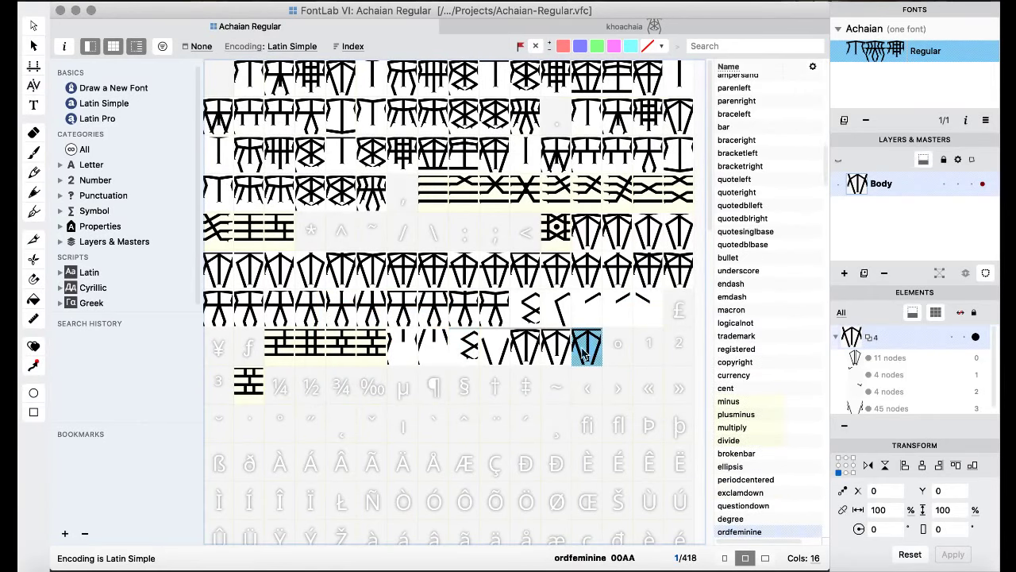
# - Duplicate the glyphs brokenbar through ordfeminine in place, keeping the replaced ones under new names, and clear their encoded slots
pyautogui.keyDown('shift'); pyautogui.click(403, 347); pyautogui.keyUp('shift')
pyautogui.moveTo(403, 347); pyautogui.dragTo(413, 350)
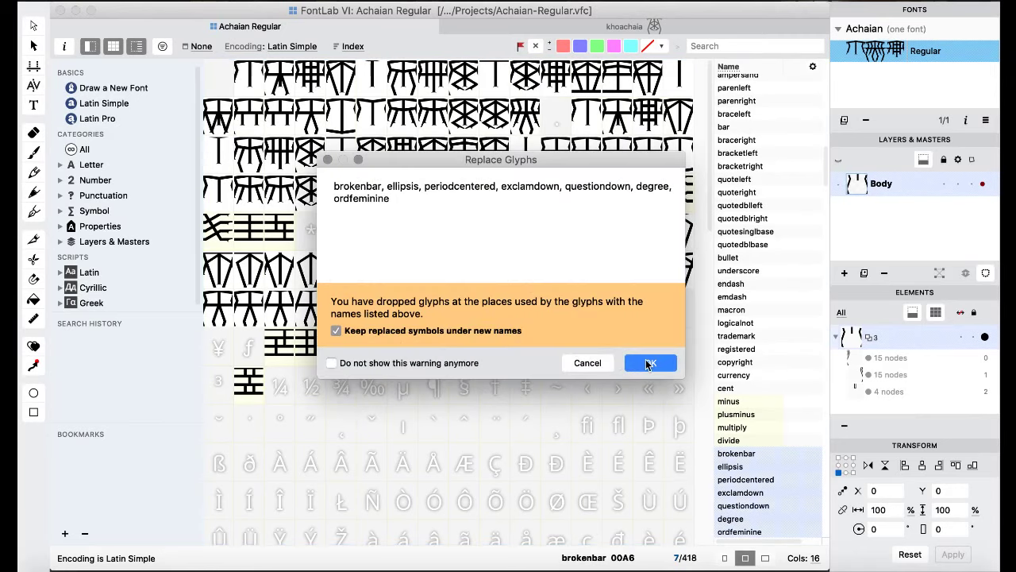
pyautogui.click(647, 363)
pyautogui.keyDown('shift'); pyautogui.click(588, 347); pyautogui.keyUp('shift')
pyautogui.press('Delete')
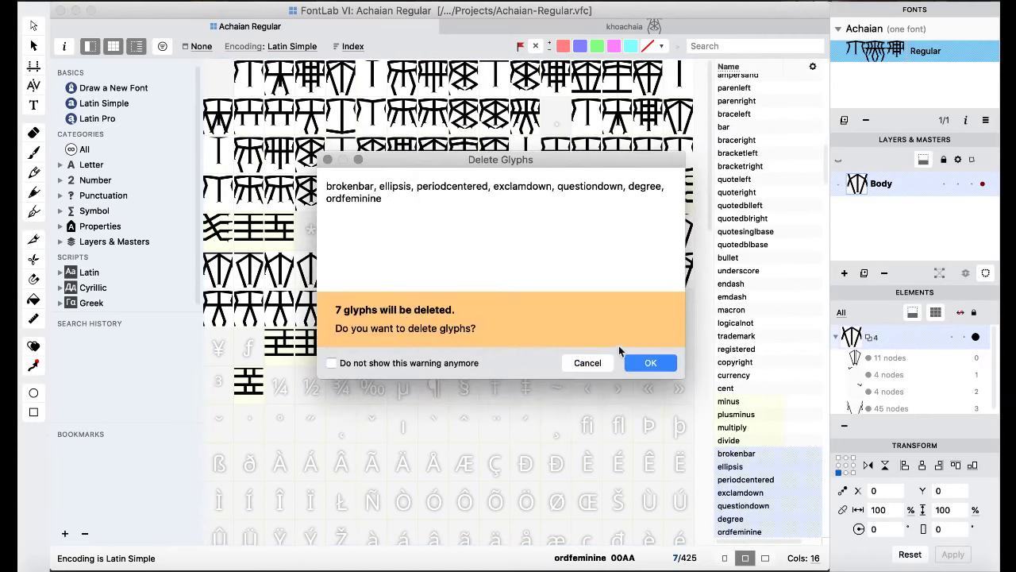
pyautogui.click(633, 363)
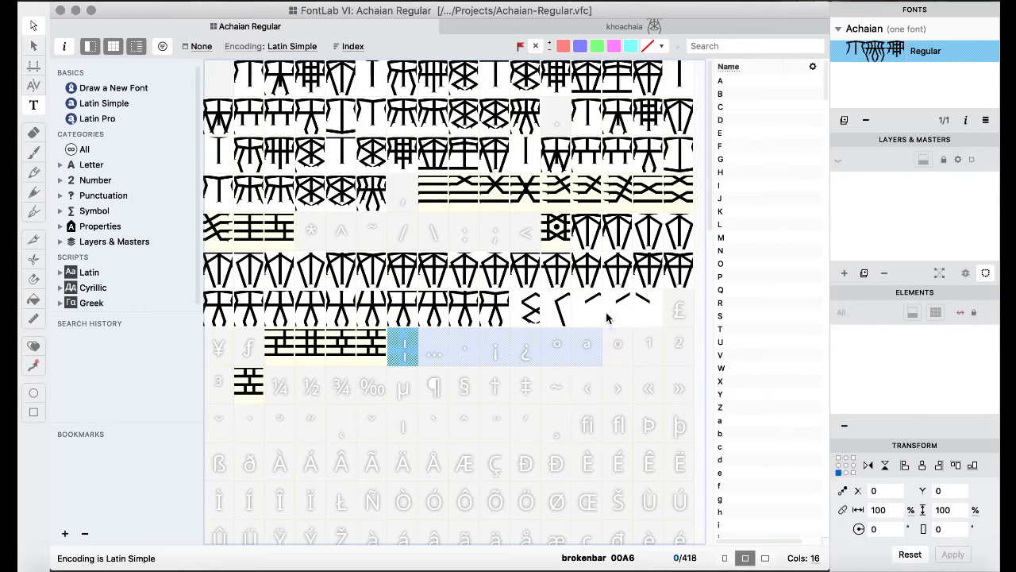
# - Duplicate the glyphs greater through cent in place with the replaced symbols kept under new names, and delete the encoded glyphs
pyautogui.click(640, 316)
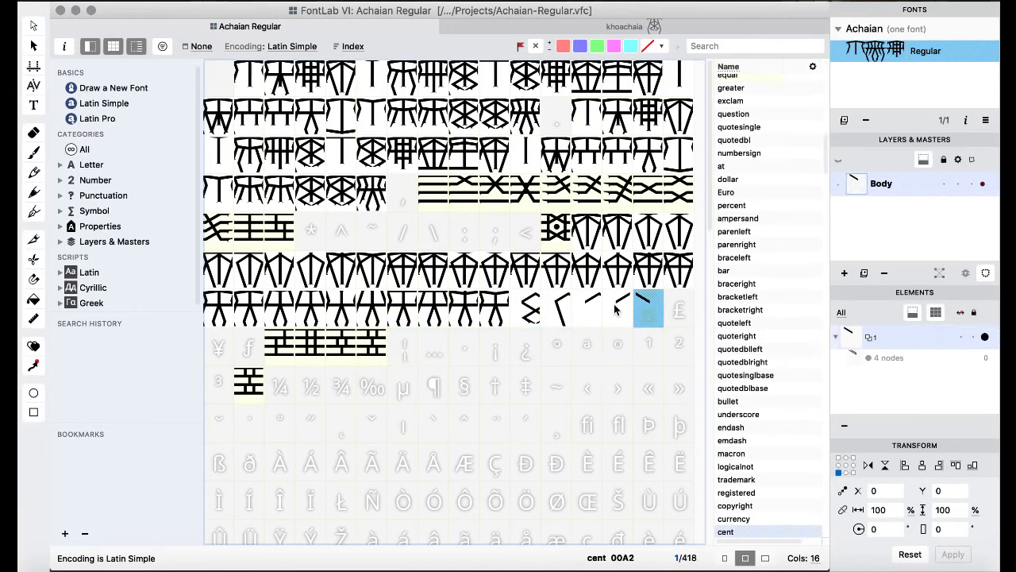
pyautogui.keyDown('shift'); pyautogui.click(595, 239); pyautogui.keyUp('shift')
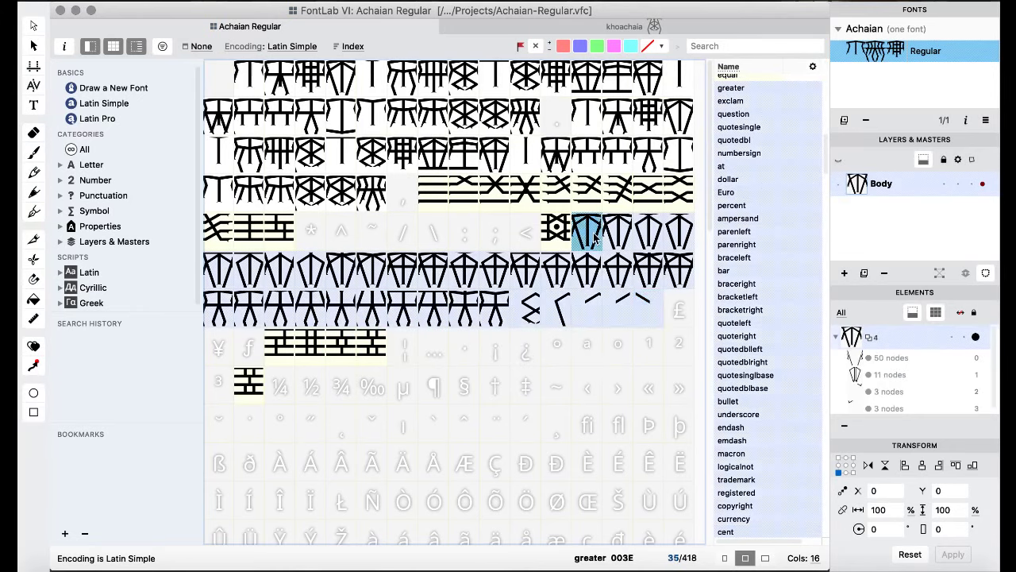
pyautogui.moveTo(597, 275); pyautogui.dragTo(598, 274)
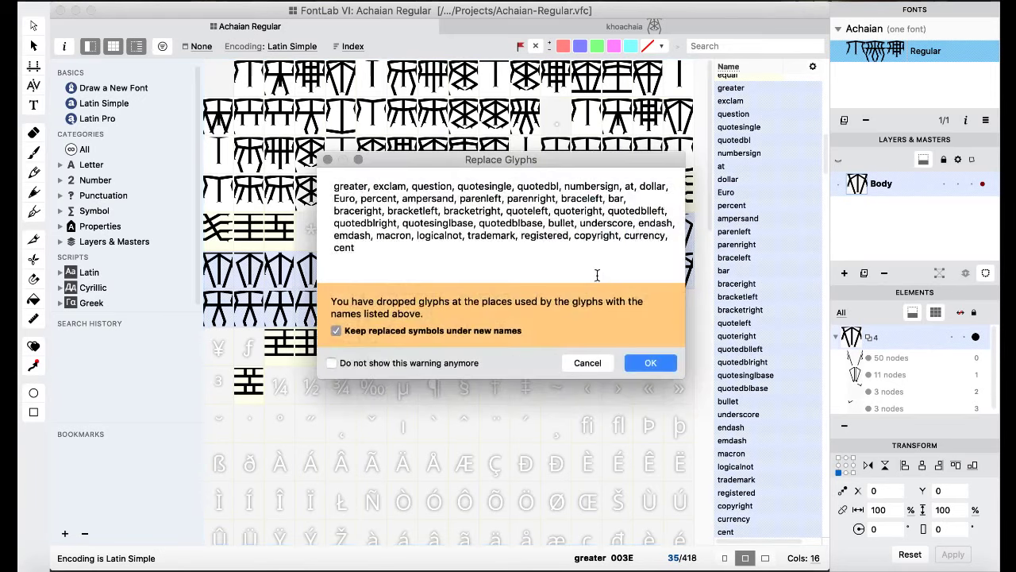
pyautogui.click(652, 363)
pyautogui.click(643, 318)
pyautogui.keyDown('shift'); pyautogui.click(594, 227); pyautogui.keyUp('shift')
pyautogui.press('Delete')
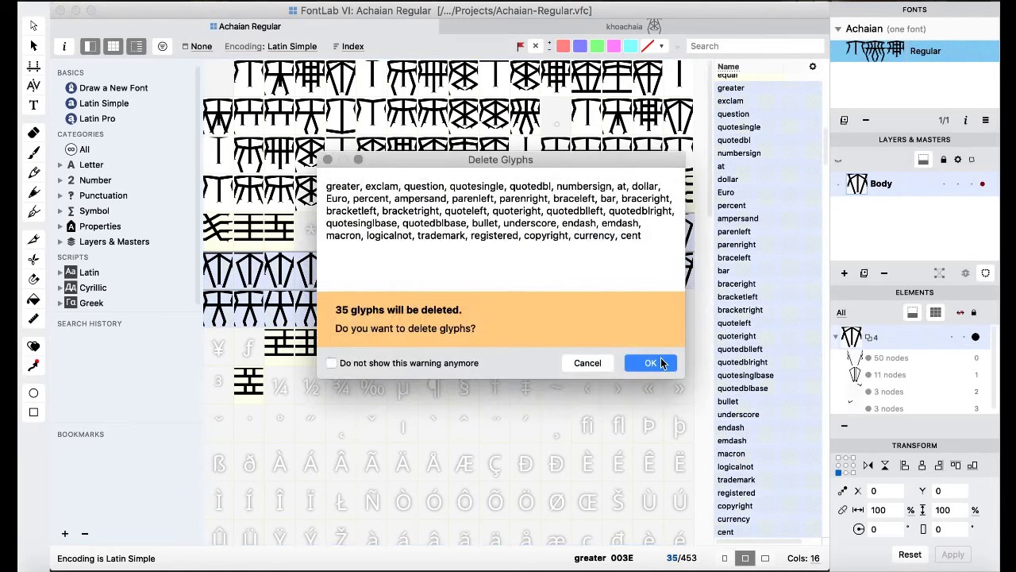
pyautogui.click(651, 362)
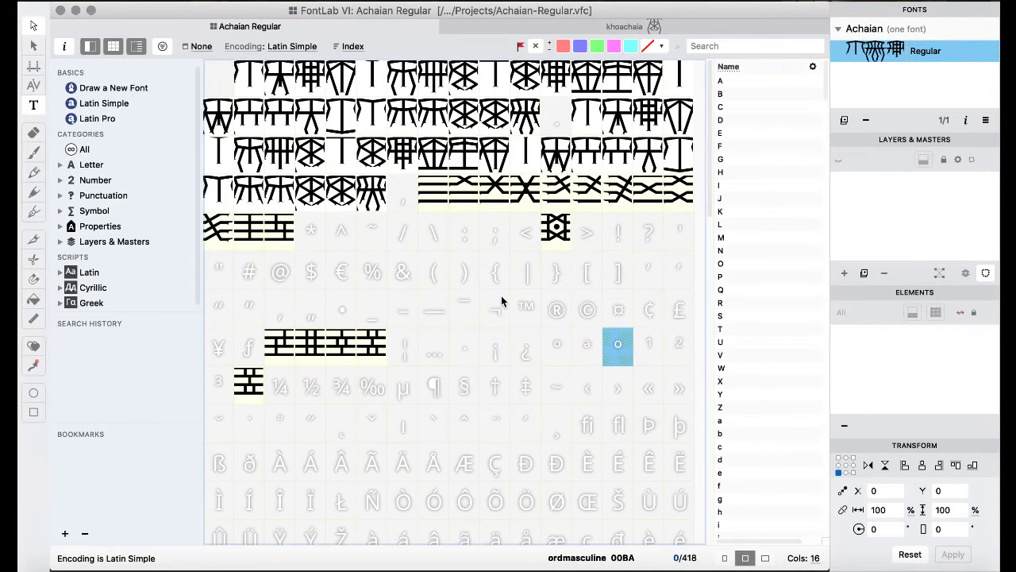
# - Look over the renamed unencoded glyphs at the end of the font, open ellipsis.1 and return to the font overview
pyautogui.scroll(-15, 502, 301)
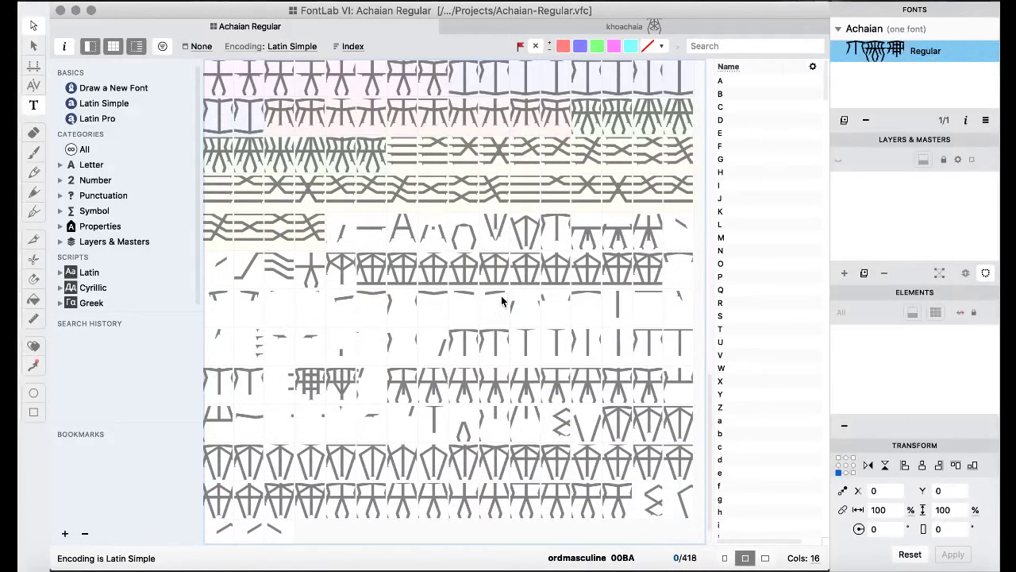
pyautogui.scroll(-1, 597, 416)
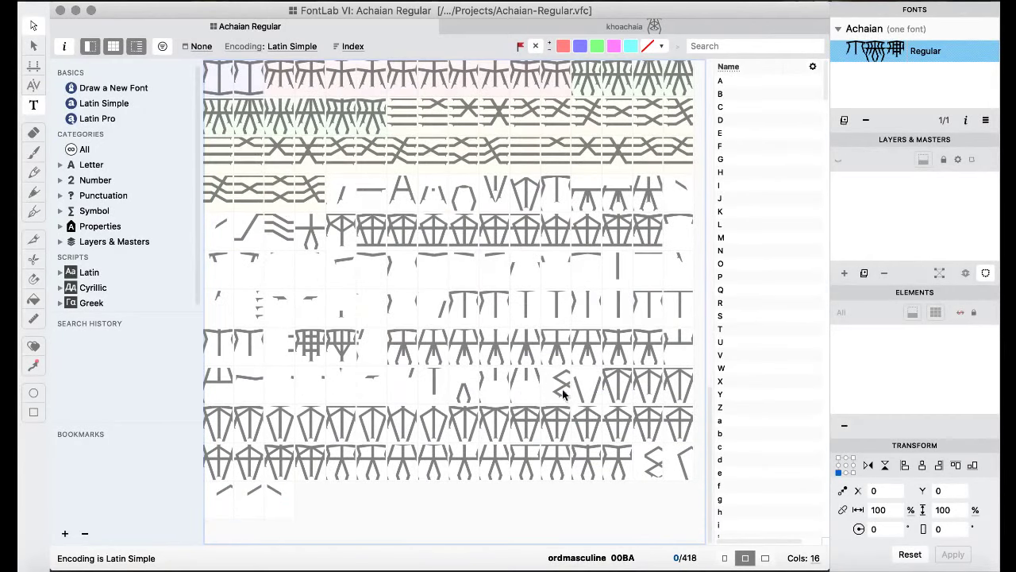
pyautogui.doubleClick(532, 376)
pyautogui.click(278, 26)
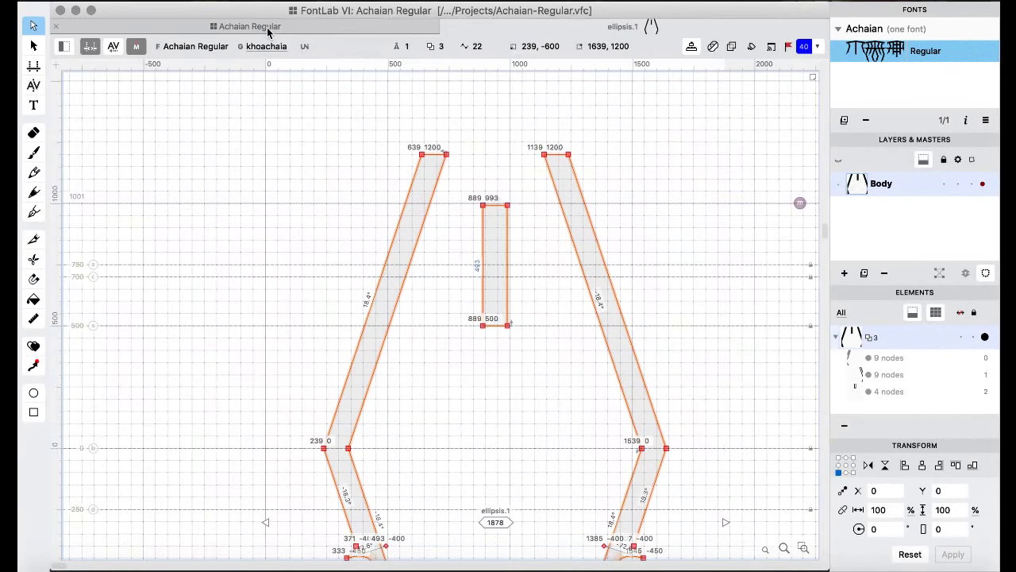
pyautogui.click(473, 240)
pyautogui.scroll(5, 473, 240)
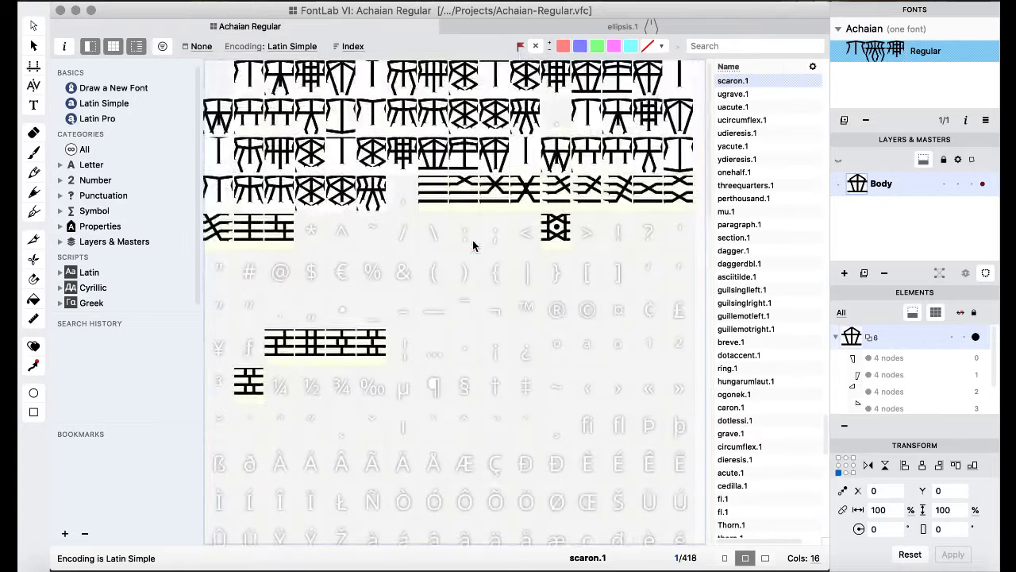
pyautogui.scroll(15, 380, 399)
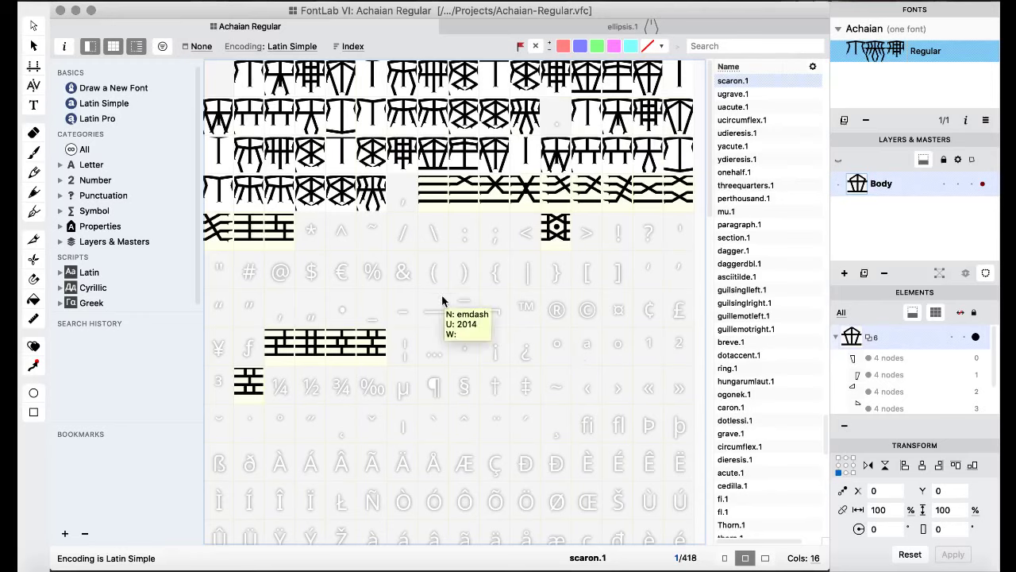
pyautogui.click(467, 234)
pyautogui.click(495, 232)
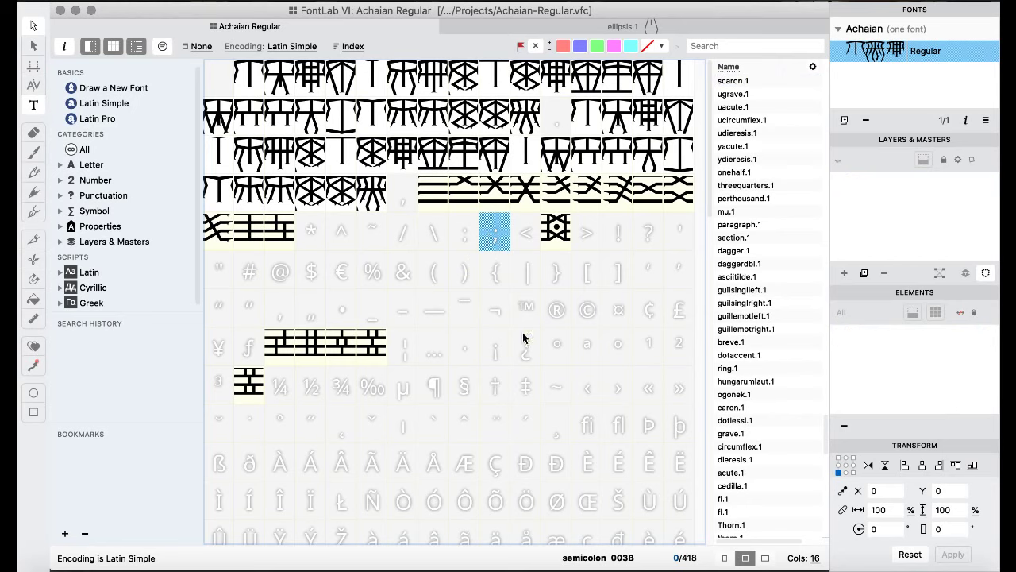
pyautogui.click(433, 278)
pyautogui.click(464, 278)
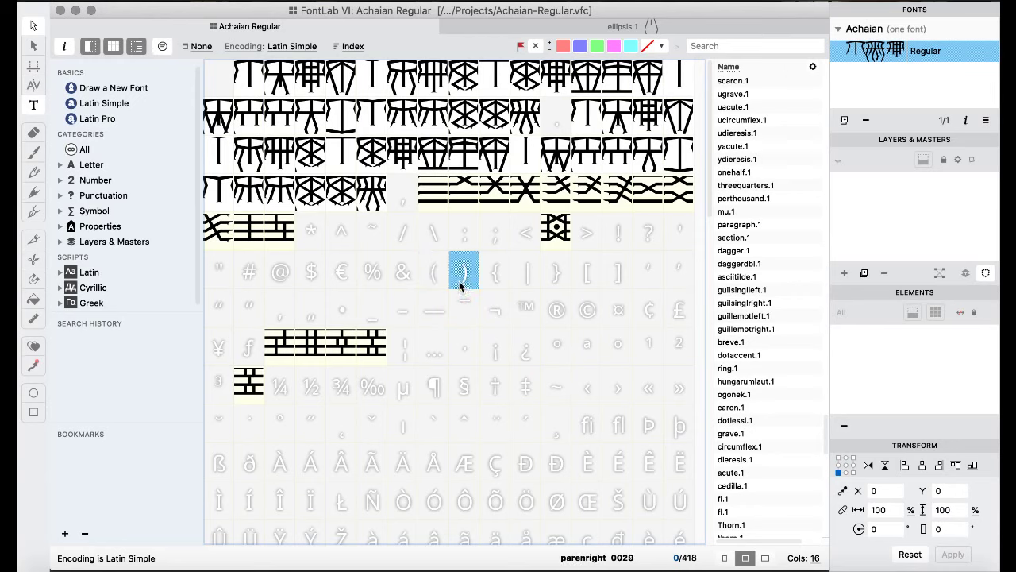
pyautogui.click(230, 283)
pyautogui.click(609, 244)
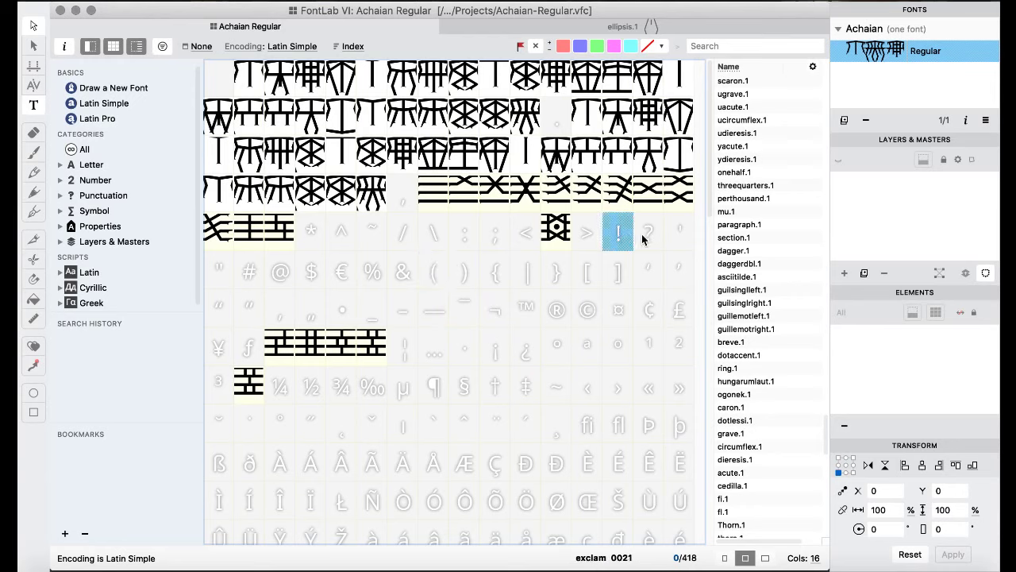
pyautogui.click(641, 238)
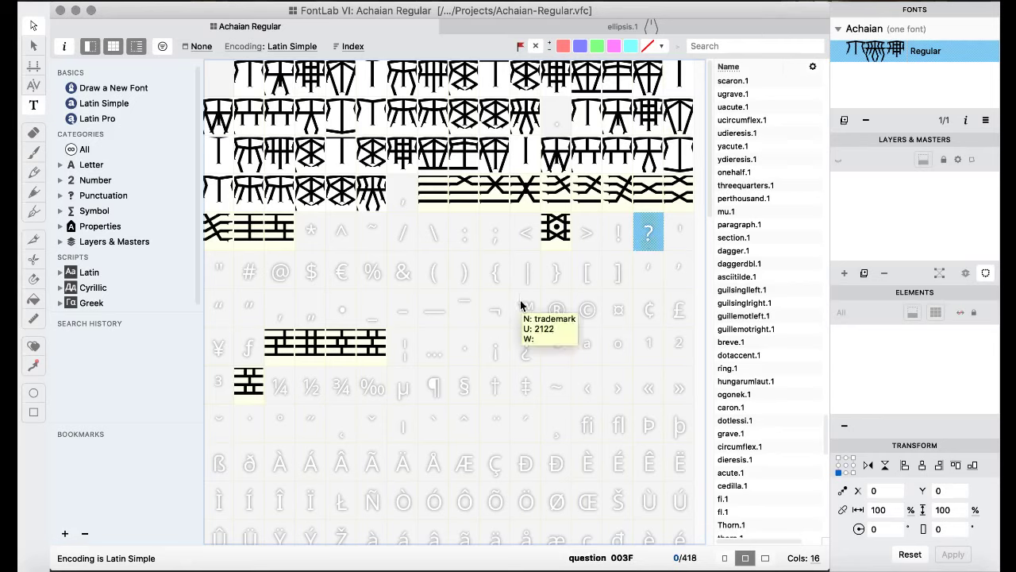
# - Look through the encoded slots and unencoded component glyphs for a horizontal bar, inspecting ring.1
pyautogui.click(410, 313)
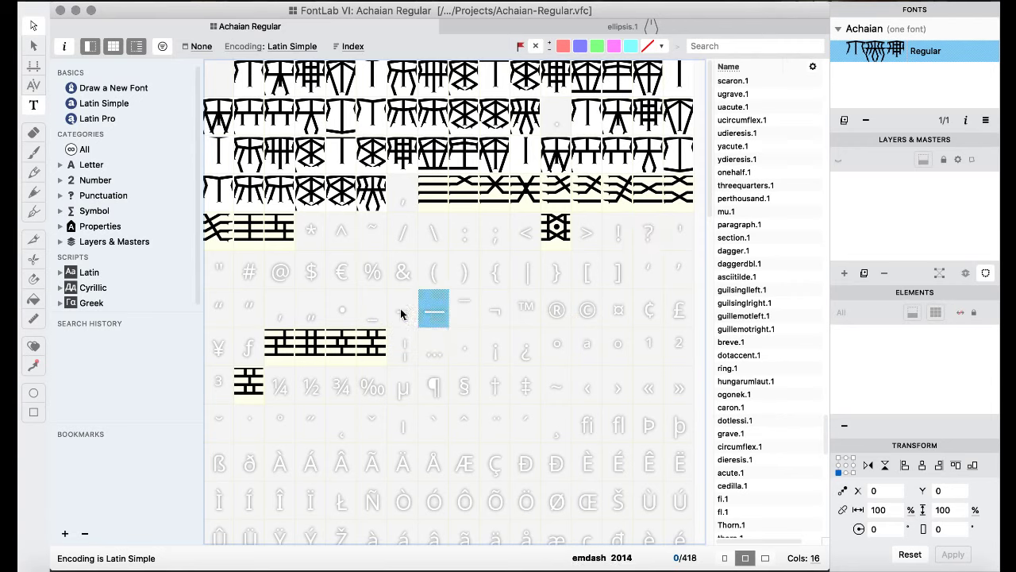
pyautogui.click(373, 308)
pyautogui.click(403, 310)
pyautogui.click(457, 309)
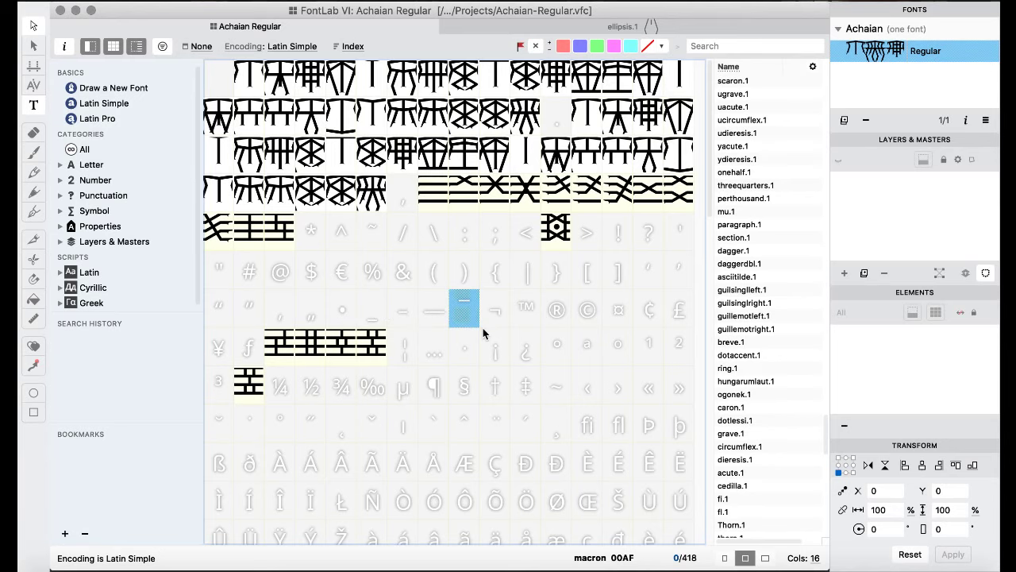
pyautogui.scroll(-10, 483, 334)
pyautogui.scroll(8, 483, 334)
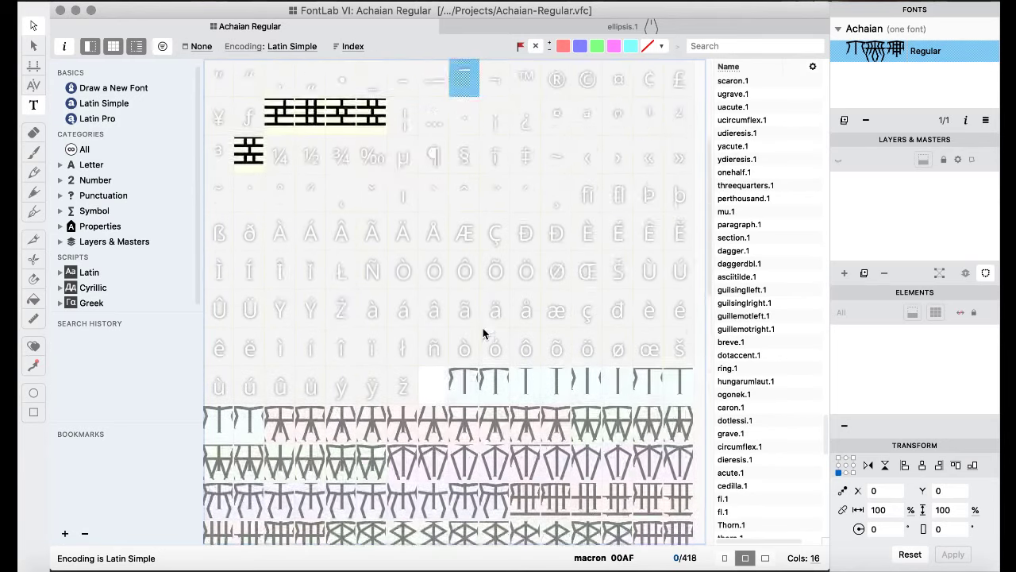
pyautogui.scroll(-6, 483, 333)
pyautogui.scroll(8, 483, 333)
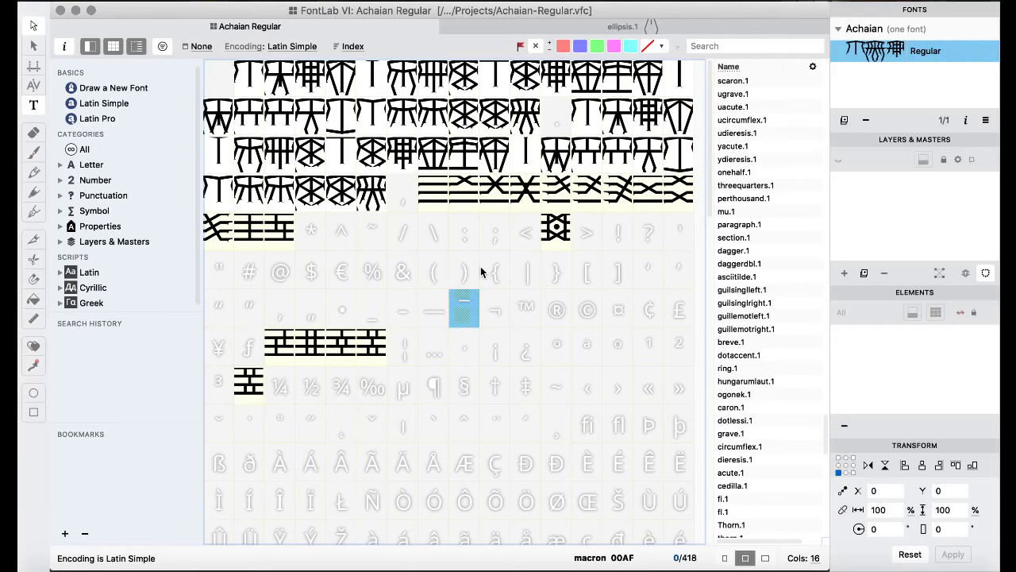
pyautogui.scroll(-10, 482, 270)
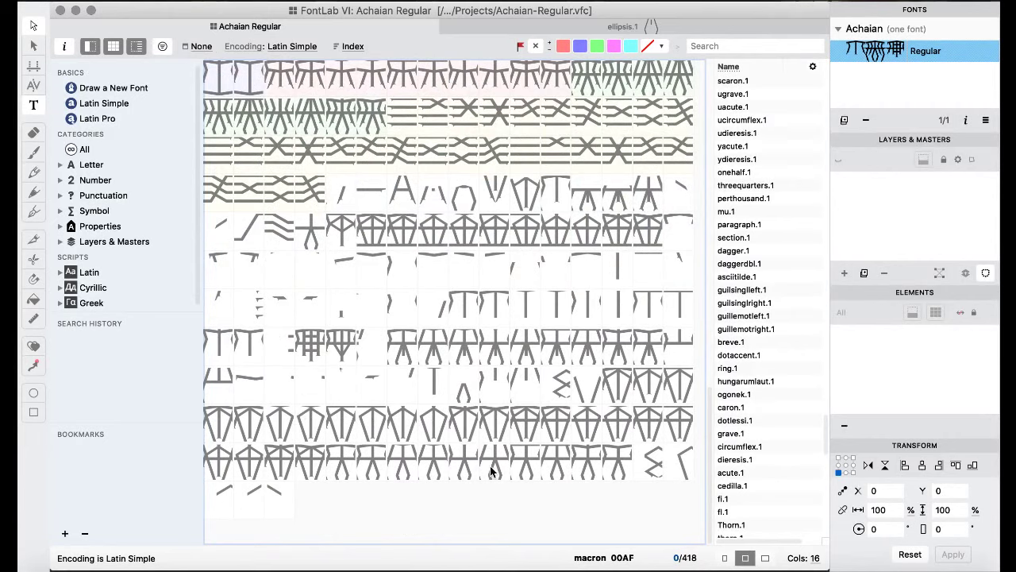
pyautogui.click(644, 277)
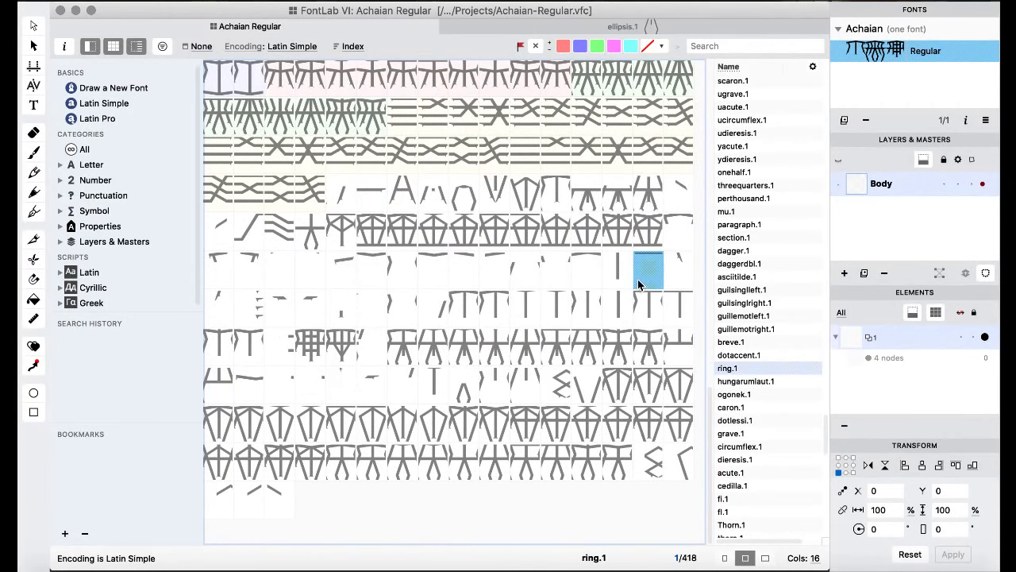
pyautogui.doubleClick(639, 280)
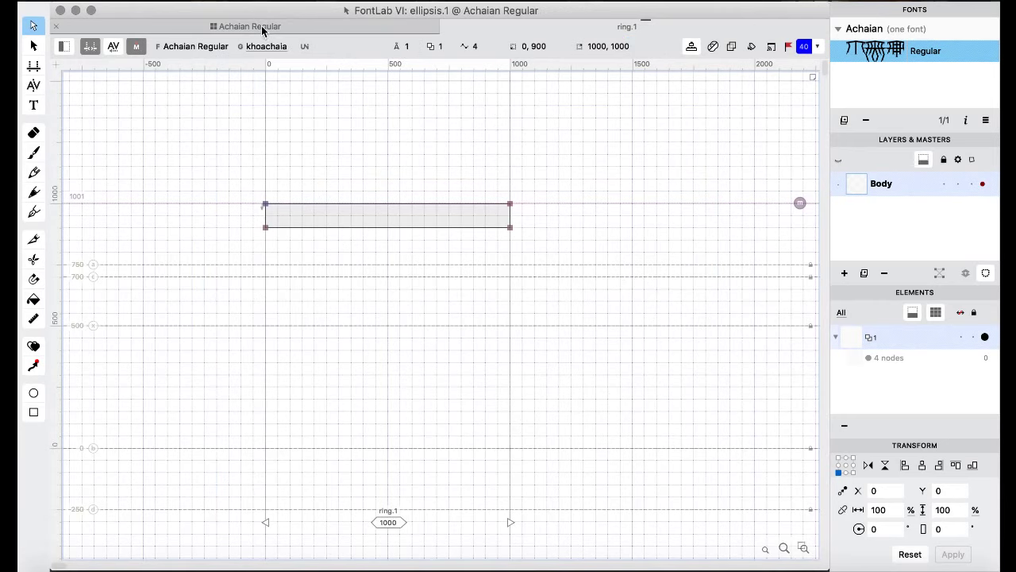
pyautogui.click(262, 29)
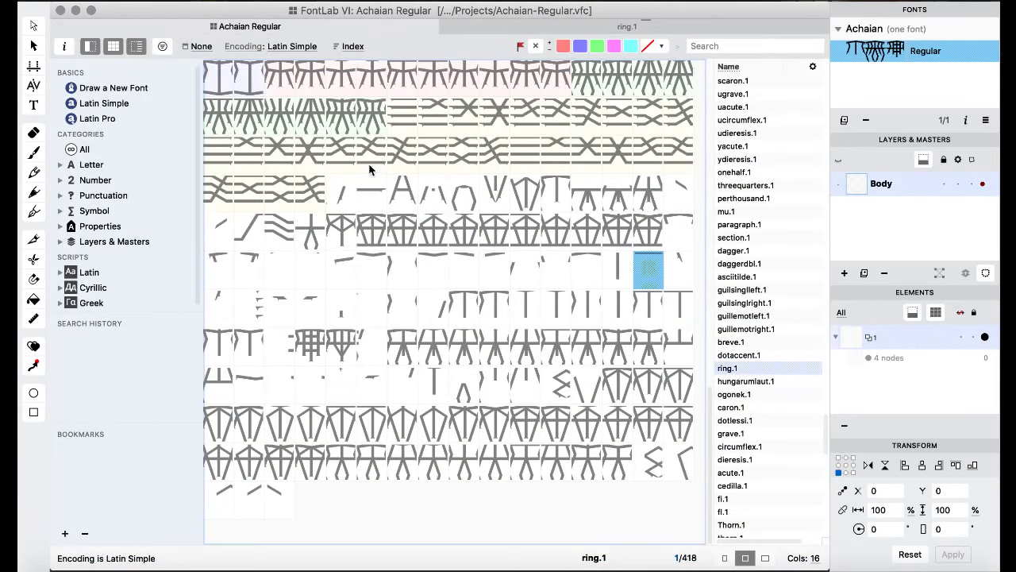
# - Copy the serifed horizontal bar from ccedilla.1 into the empty underscore glyph
pyautogui.doubleClick(369, 195)
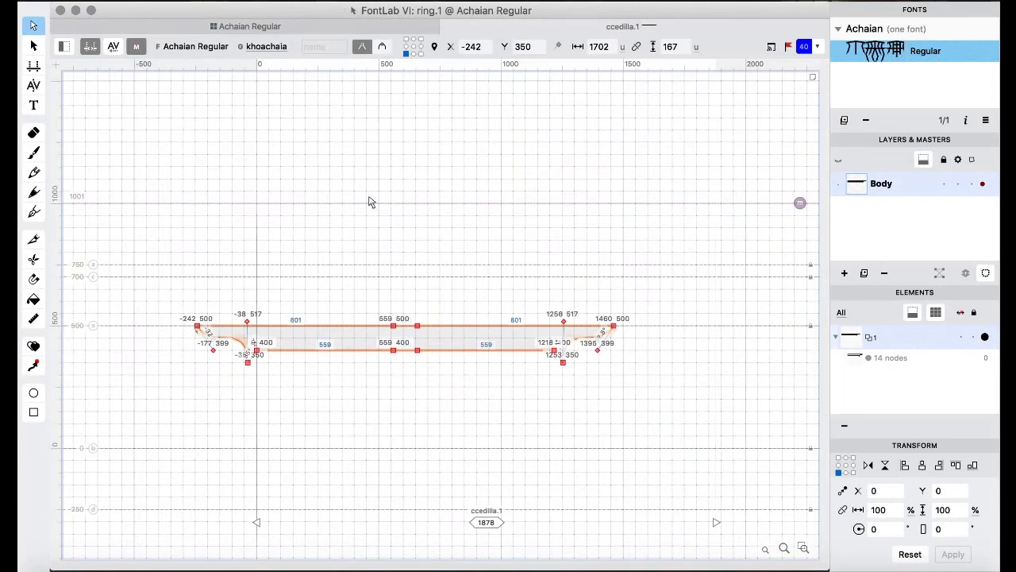
pyautogui.click(302, 30)
pyautogui.scroll(3, 441, 316)
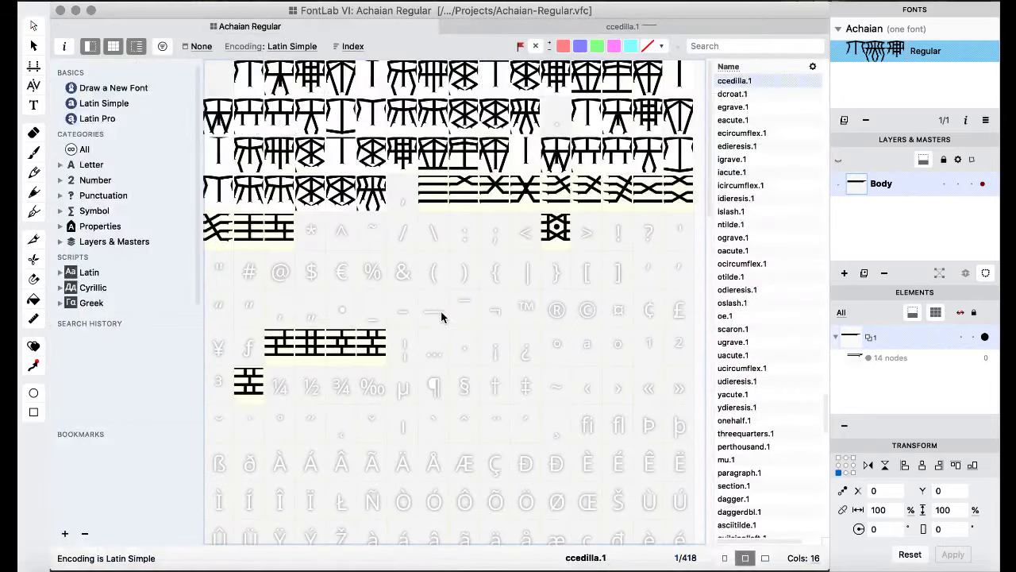
pyautogui.click(372, 311)
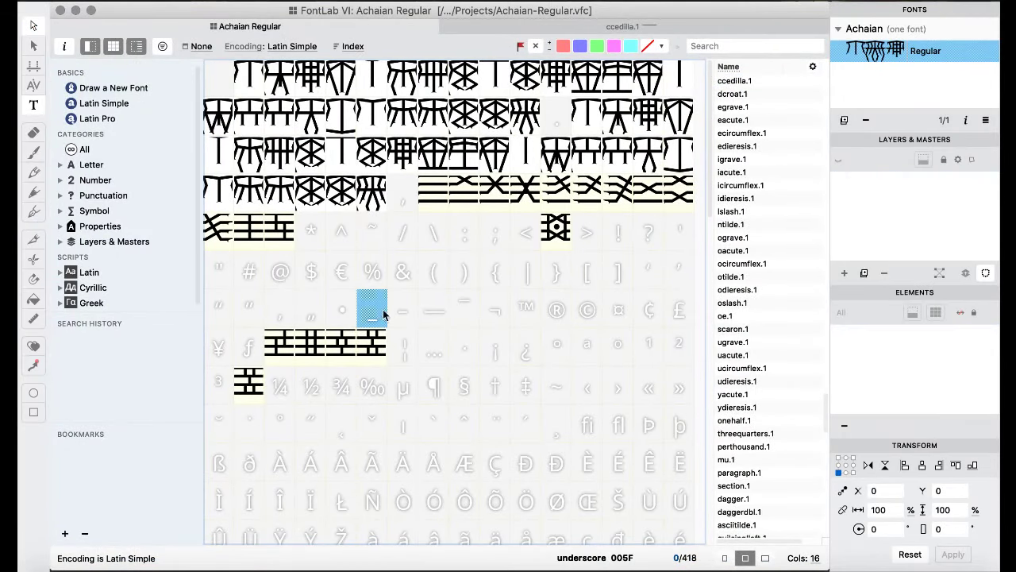
pyautogui.doubleClick(370, 310)
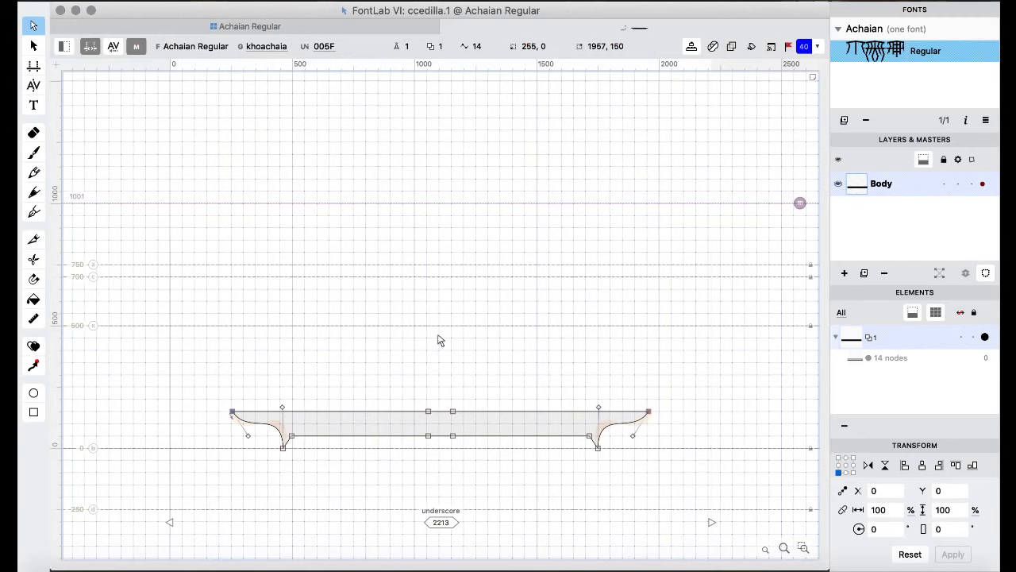
pyautogui.scroll(-3, 440, 340)
# - Raise the whole underscore bar until its lowest points sit at y 450, and return to the font overview
pyautogui.moveTo(221, 298); pyautogui.dragTo(717, 427)
pyautogui.press('shift+super+Up')
pyautogui.press('shift+super+Up')
pyautogui.press('shift+super+Up')
pyautogui.press('shift+super+Up')
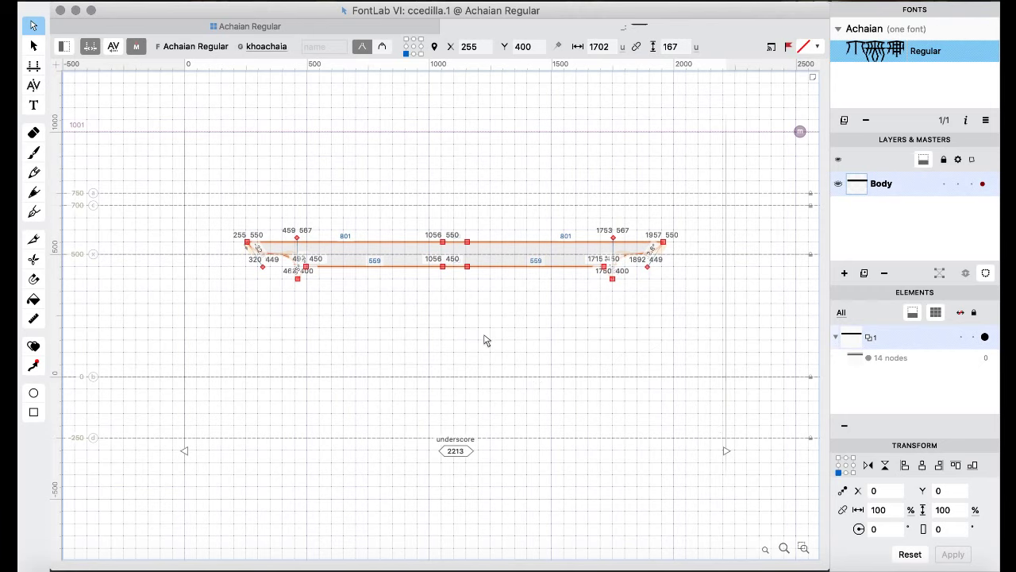
pyautogui.hotkey('shift', 'Up')
pyautogui.hotkey('shift', 'Up')
pyautogui.hotkey('shift', 'Up')
pyautogui.hotkey('shift', 'Up')
pyautogui.hotkey('shift', 'Up')
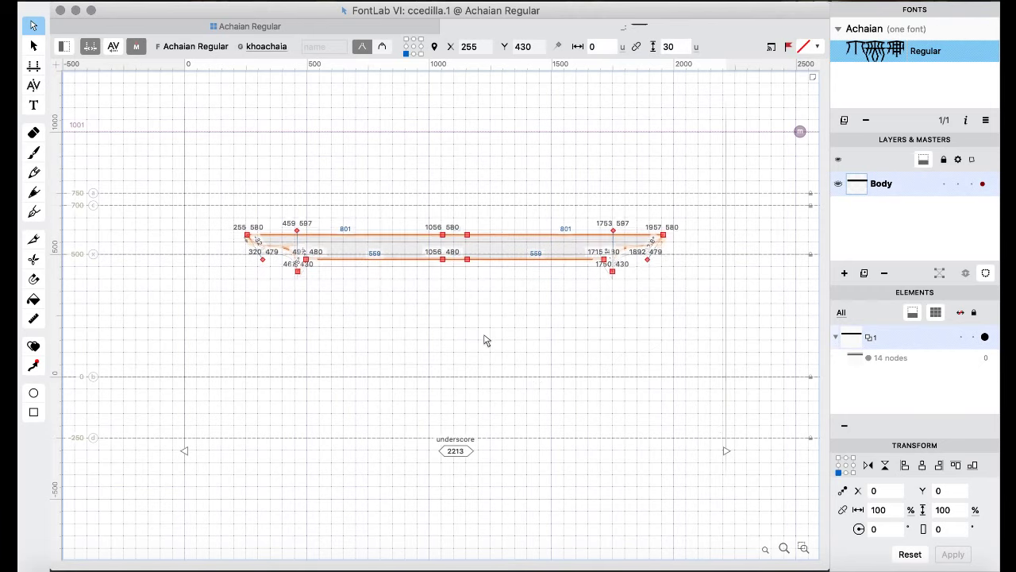
pyautogui.click(290, 26)
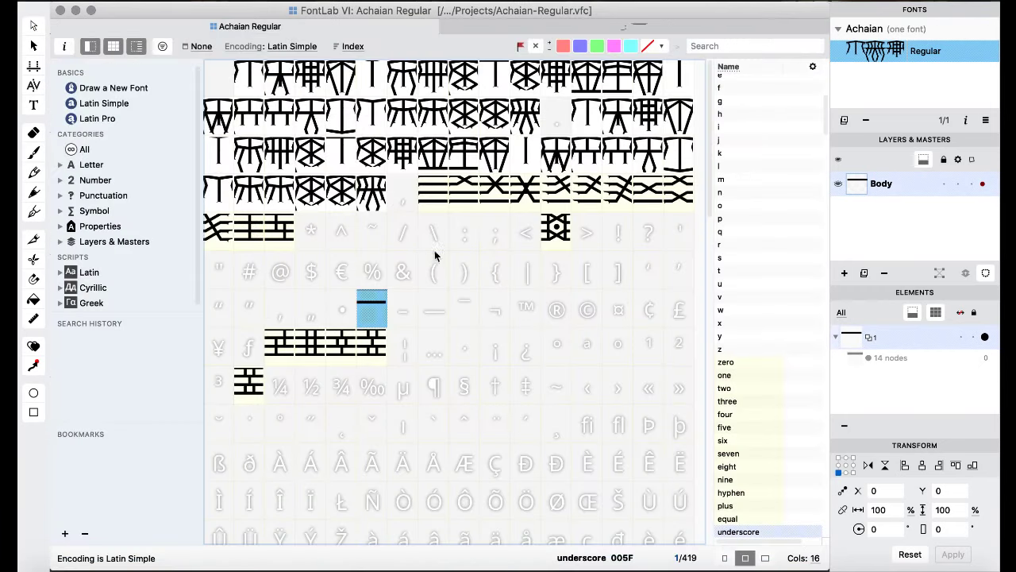
# - Open glyph B and check the height of its crossbar for comparison with the underscore
pyautogui.click(438, 256)
pyautogui.doubleClick(278, 97)
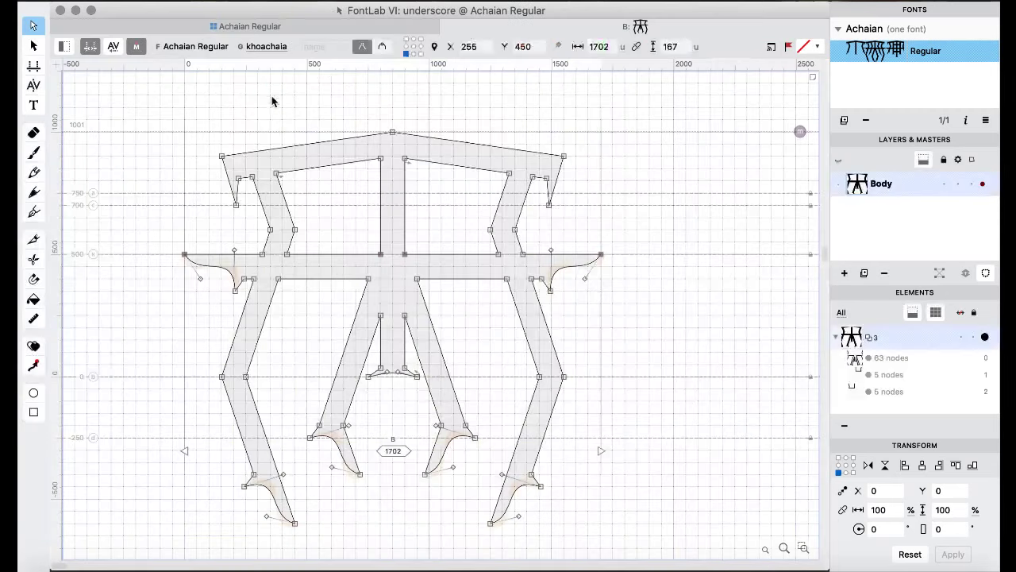
pyautogui.moveTo(184, 257); pyautogui.dragTo(184, 255)
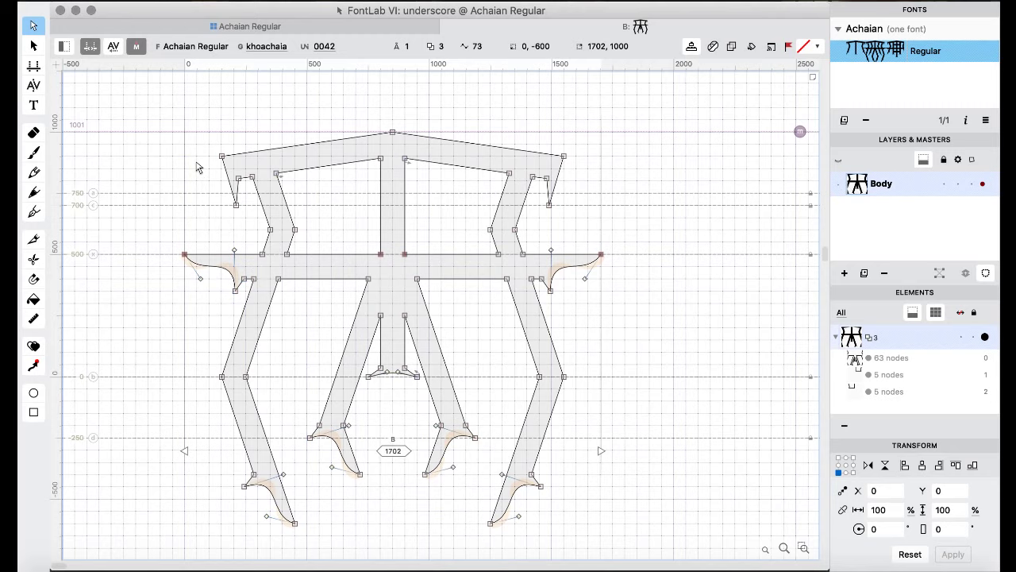
pyautogui.click(249, 26)
# - Lower the underscore bar 100 units to y 350 and delete the four redundant nodes in its middle
pyautogui.doubleClick(370, 306)
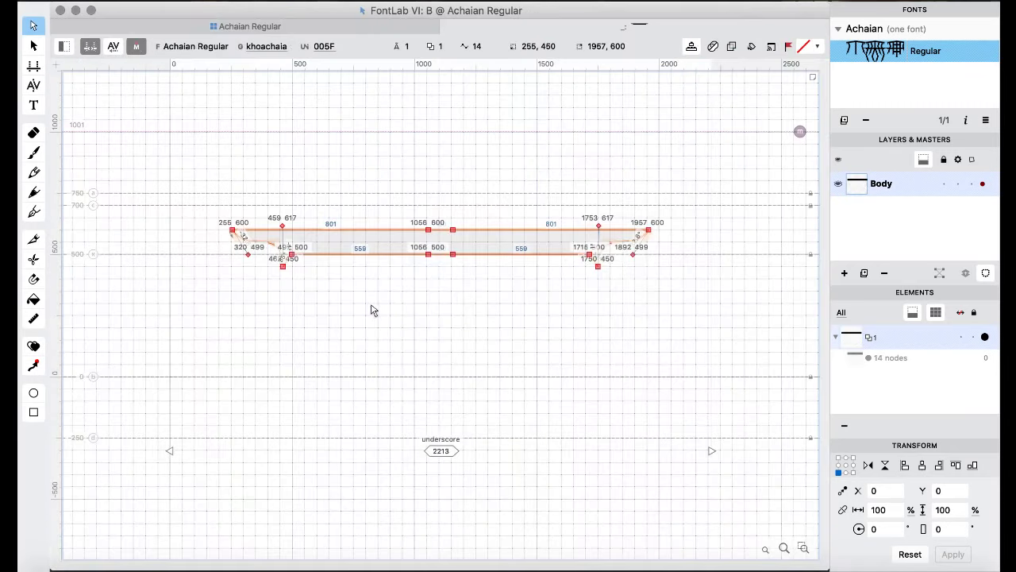
pyautogui.press('super+shift+Down')
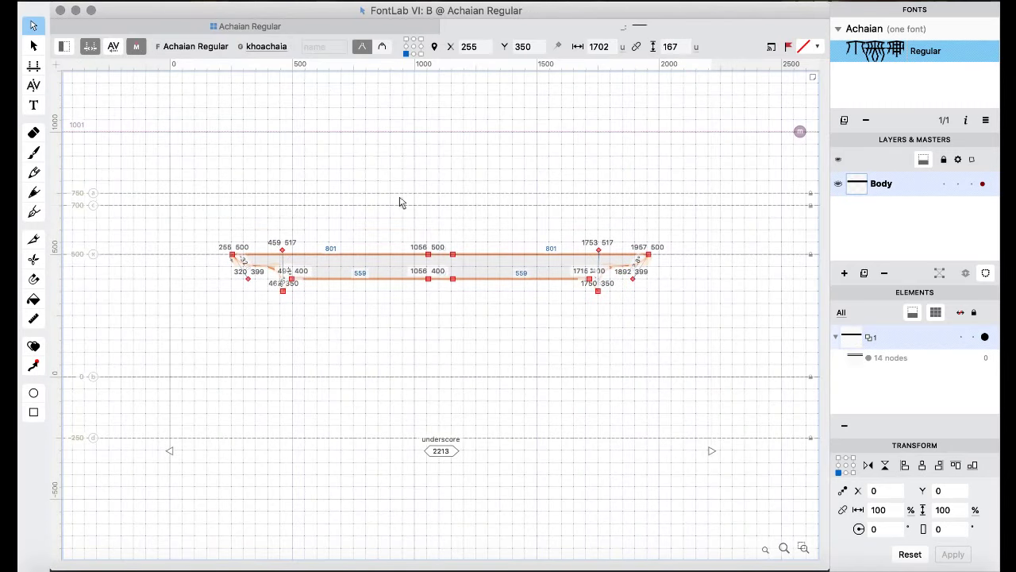
pyautogui.moveTo(410, 225); pyautogui.dragTo(487, 327)
pyautogui.press('BackSpace')
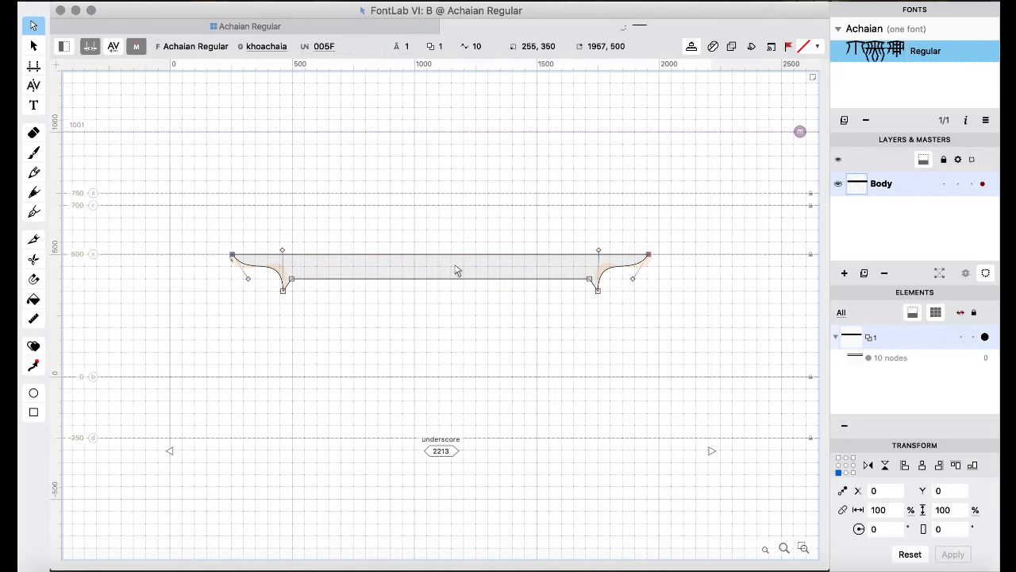
pyautogui.click(314, 26)
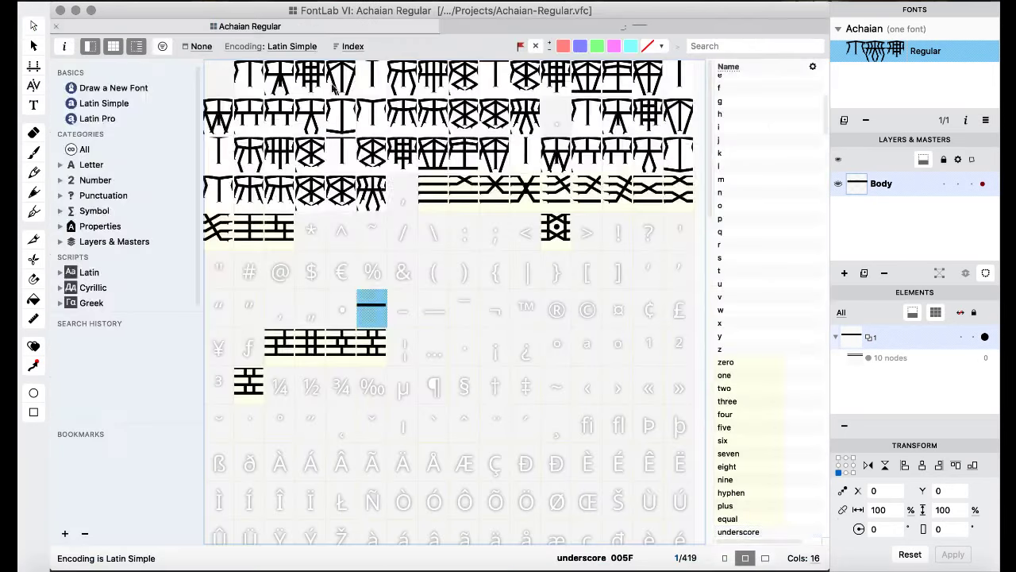
# - Set the left and right sidebearings of all unencoded syllable glyphs from aaachaia through zuachaia to 0
pyautogui.click(401, 230)
pyautogui.scroll(-15, 402, 315)
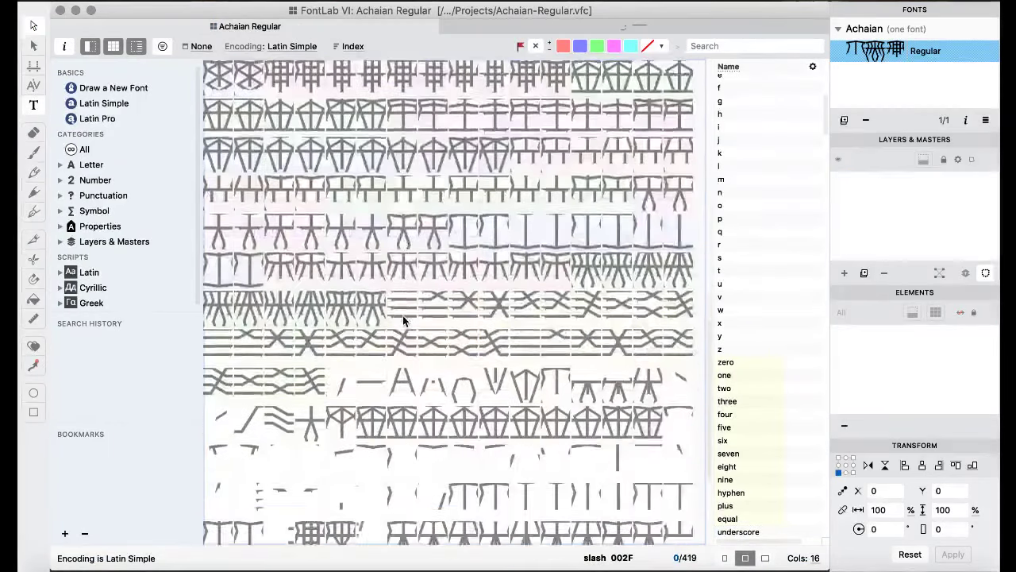
pyautogui.scroll(1, 403, 315)
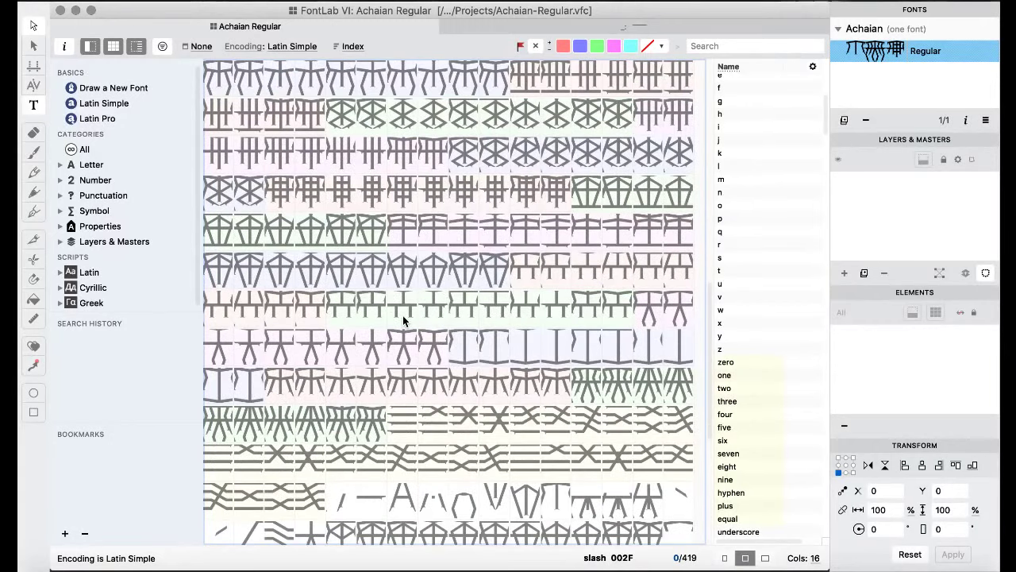
pyautogui.click(372, 417)
pyautogui.scroll(5, 429, 320)
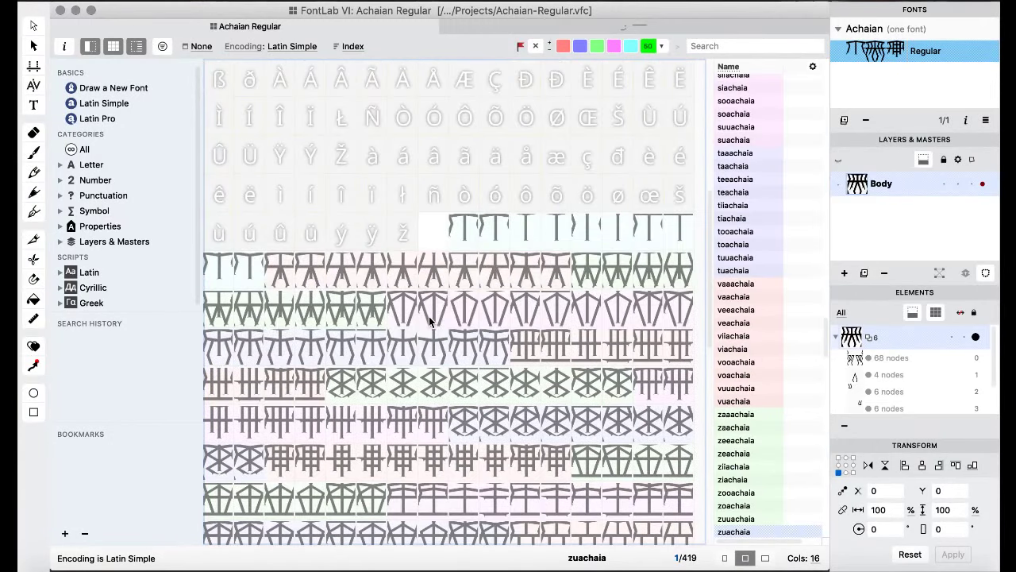
pyautogui.keyDown('shift'); pyautogui.click(462, 242); pyautogui.keyUp('shift')
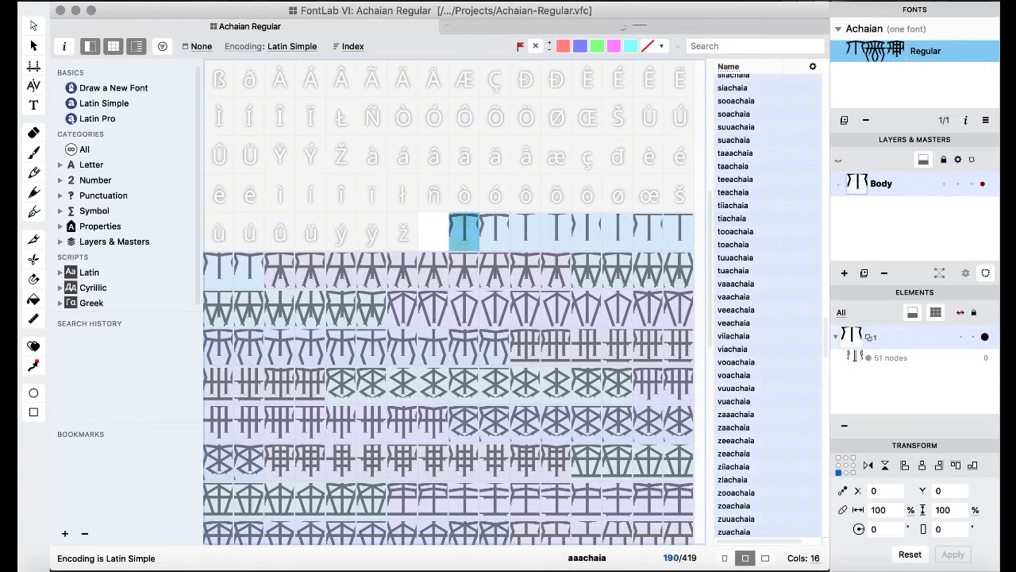
pyautogui.rightClick(482, 242)
pyautogui.click(483, 239)
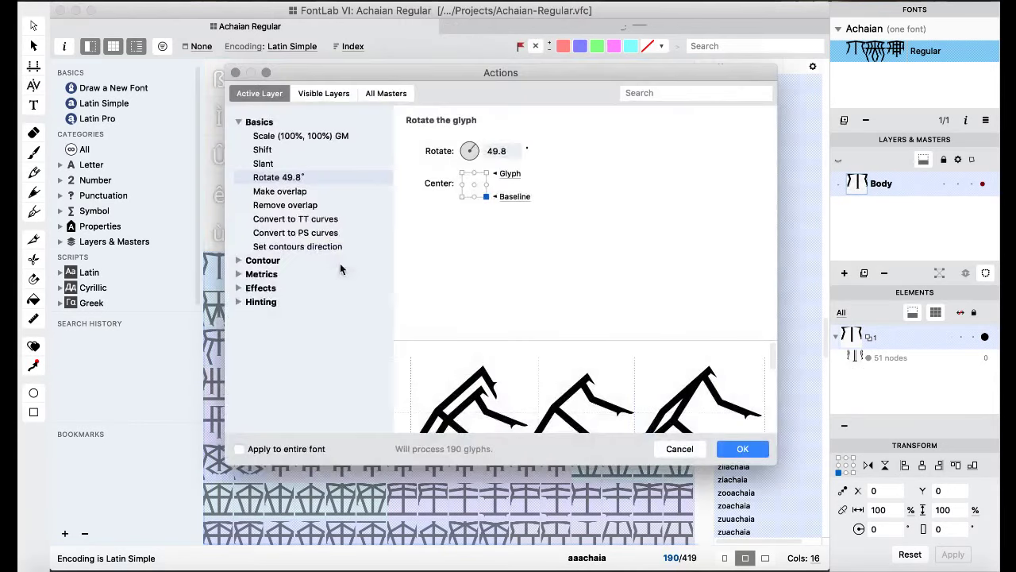
pyautogui.click(239, 273)
pyautogui.click(297, 315)
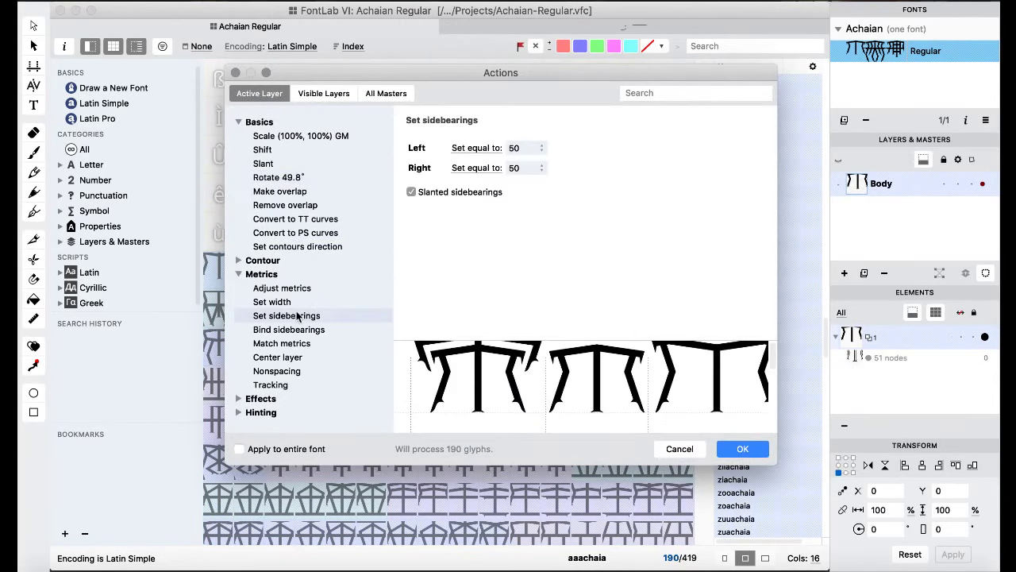
pyautogui.doubleClick(535, 148)
pyautogui.write('0')
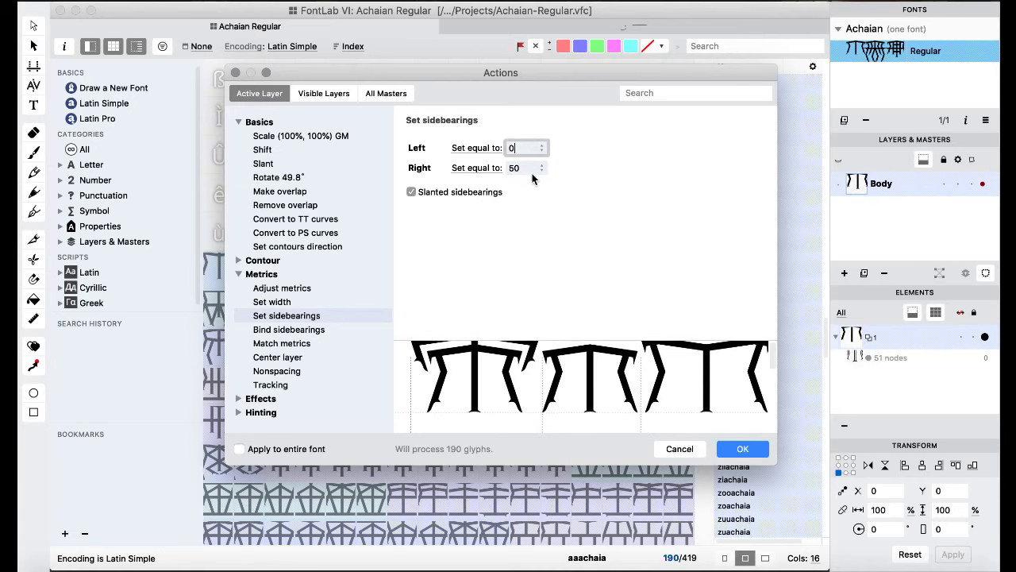
pyautogui.doubleClick(531, 168)
pyautogui.write('0')
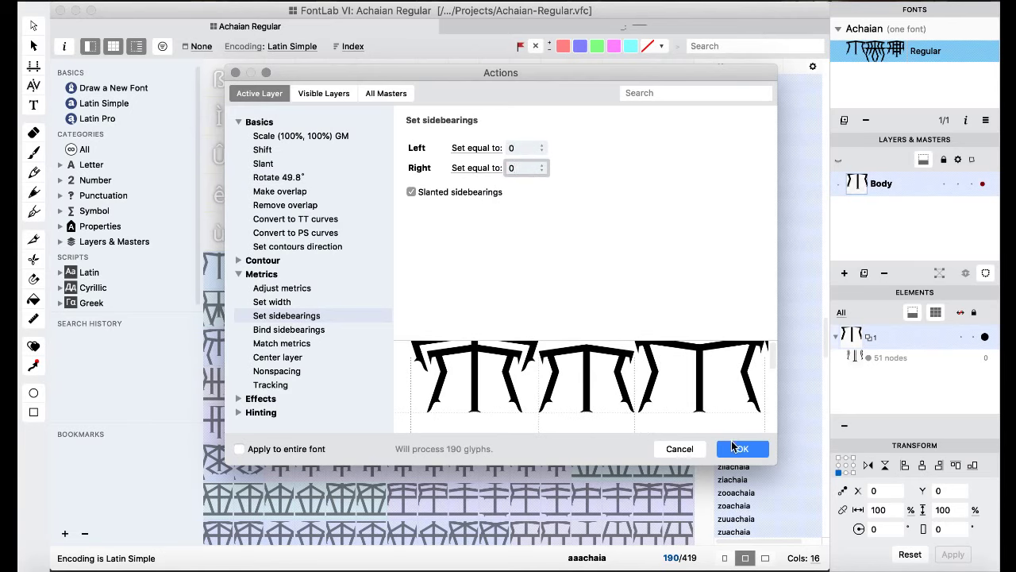
pyautogui.click(739, 449)
# - Apply left and right sidebearings of 0 to the encoded letter glyphs A through z
pyautogui.click(416, 157)
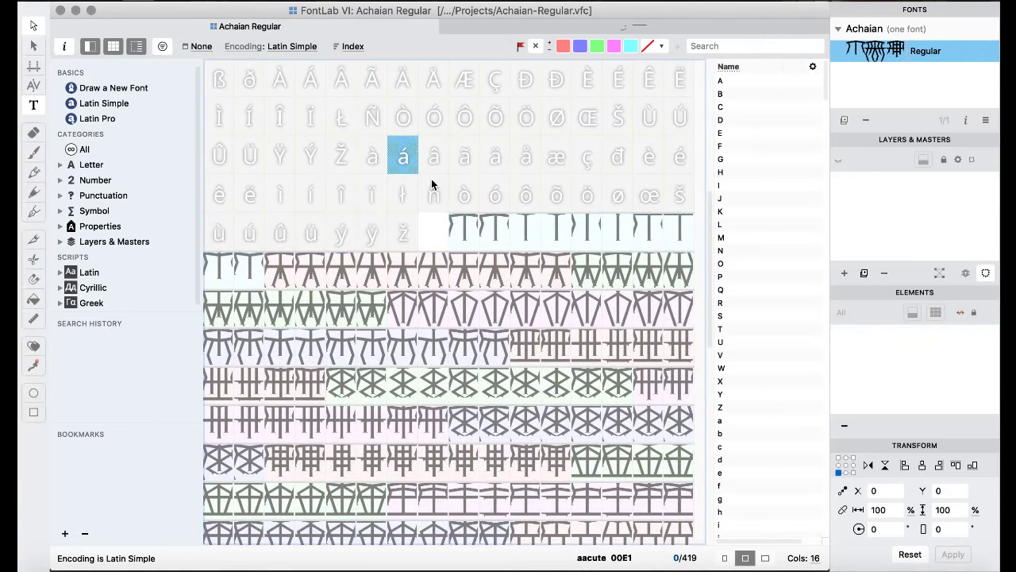
pyautogui.scroll(2, 431, 180)
pyautogui.scroll(8, 431, 184)
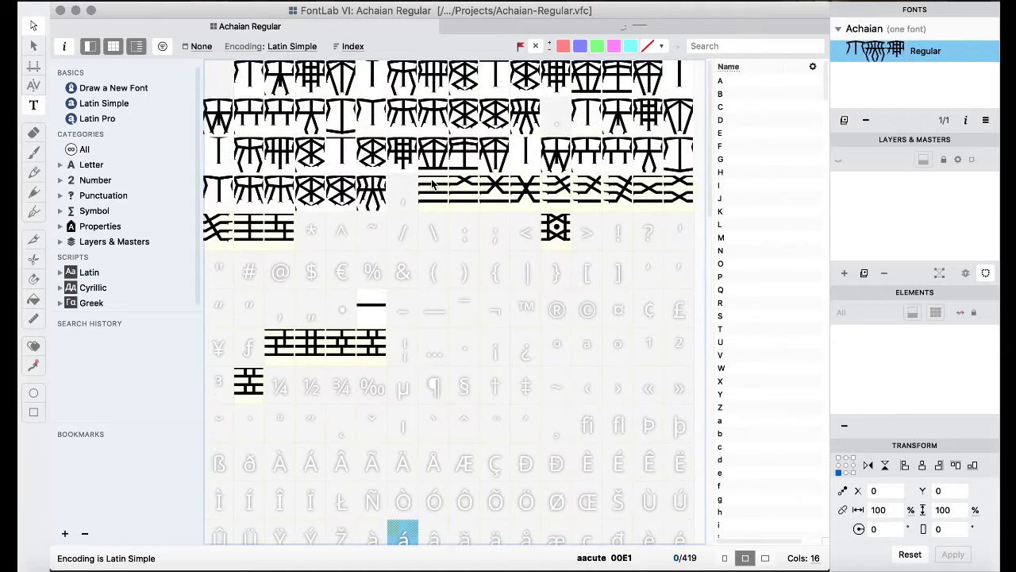
pyautogui.click(374, 189)
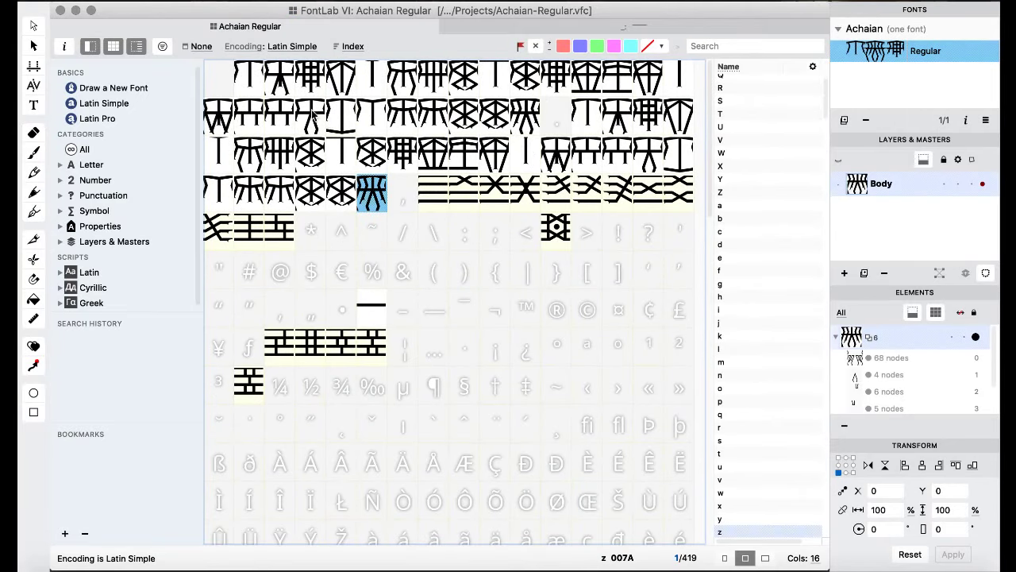
pyautogui.keyDown('shift'); pyautogui.click(259, 82); pyautogui.keyUp('shift')
pyautogui.click(467, 2)
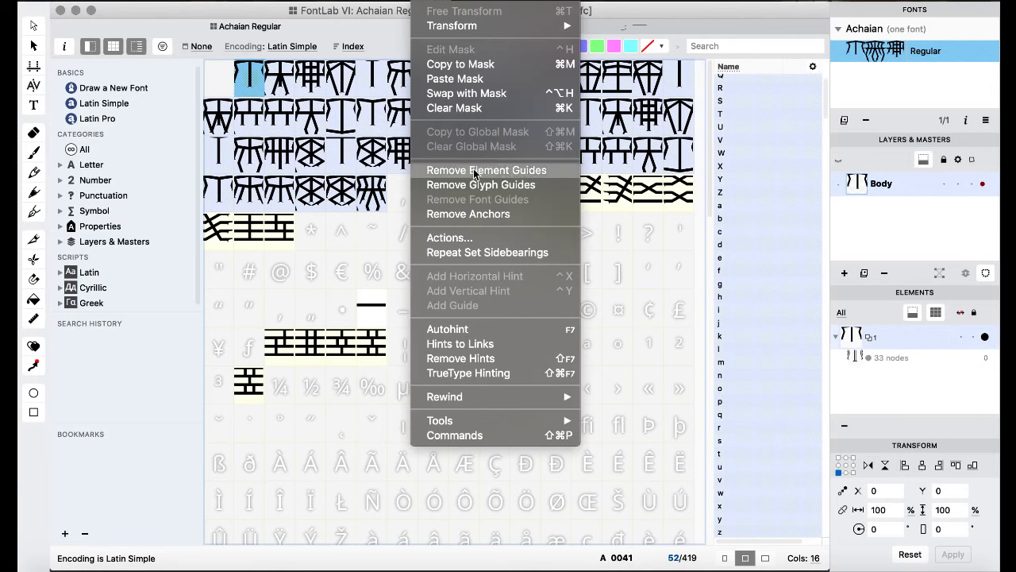
pyautogui.click(475, 237)
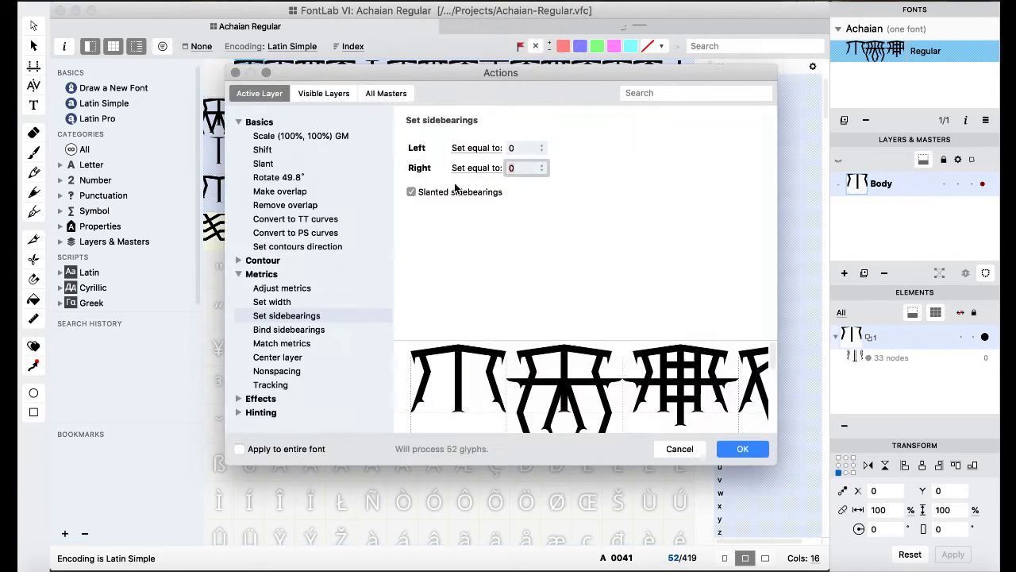
pyautogui.click(737, 450)
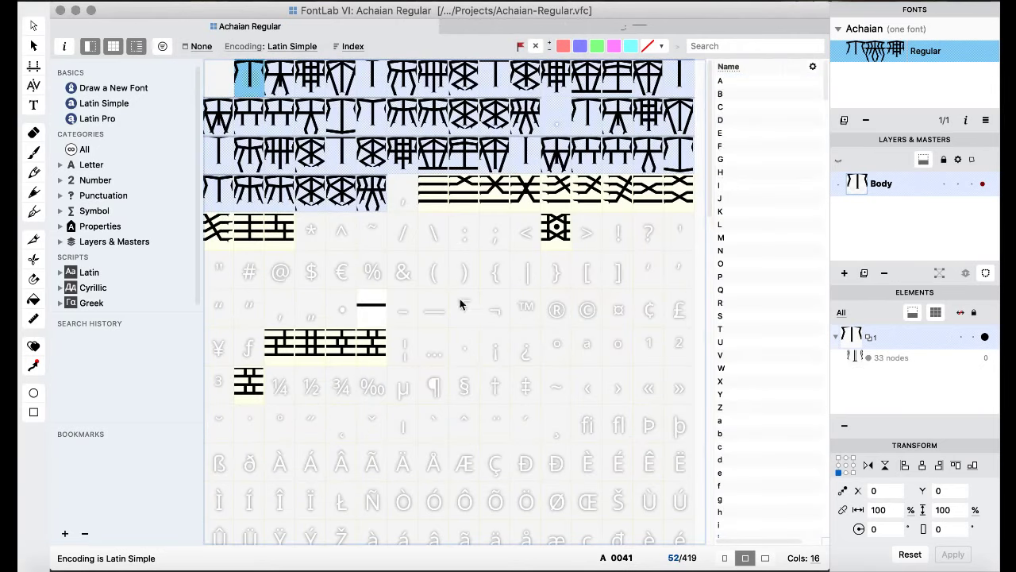
# - Examine the underscore bar's width against that of glyph j
pyautogui.click(375, 304)
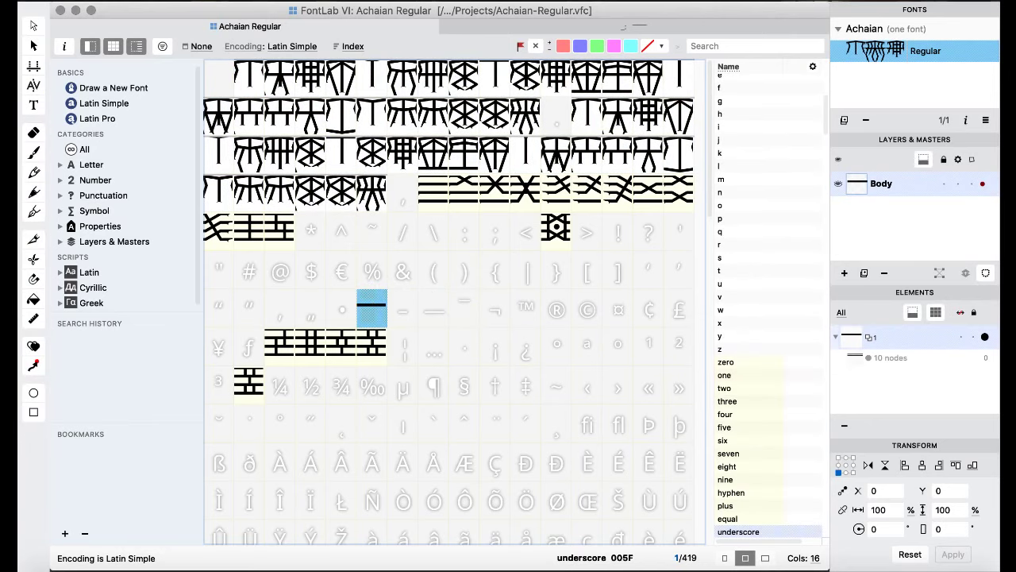
pyautogui.click(457, 0)
pyautogui.click(465, 254)
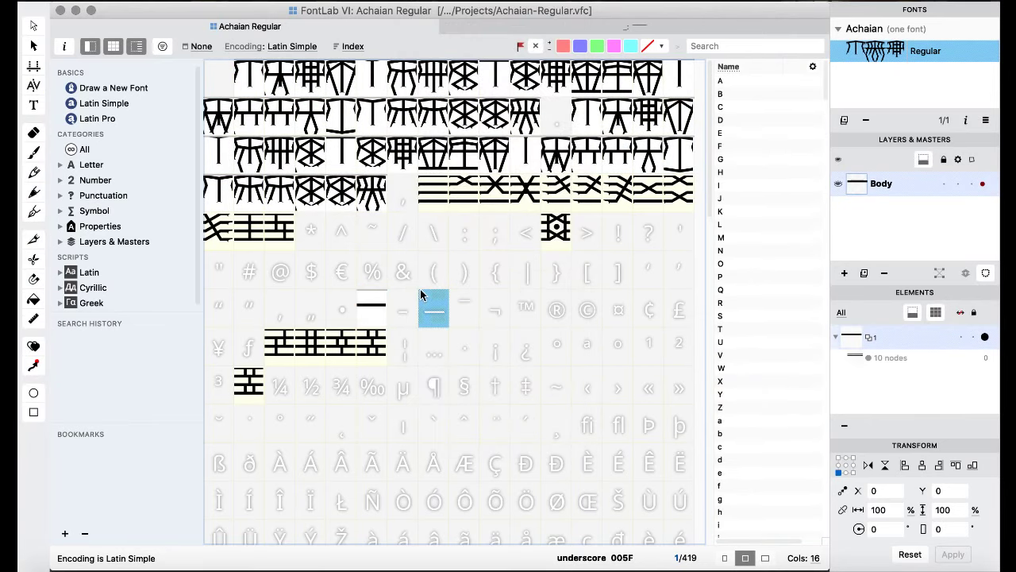
pyautogui.doubleClick(375, 309)
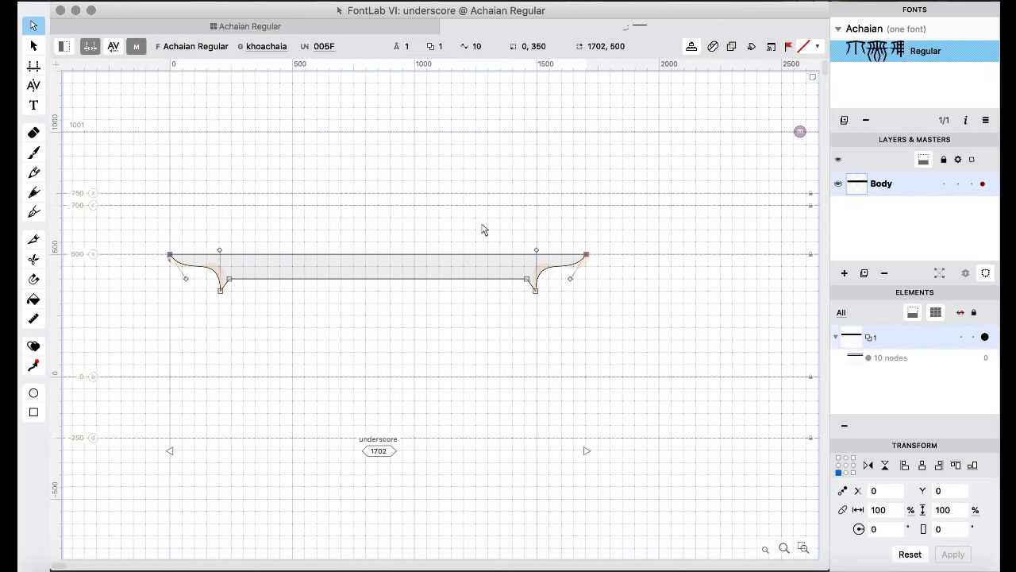
pyautogui.click(250, 26)
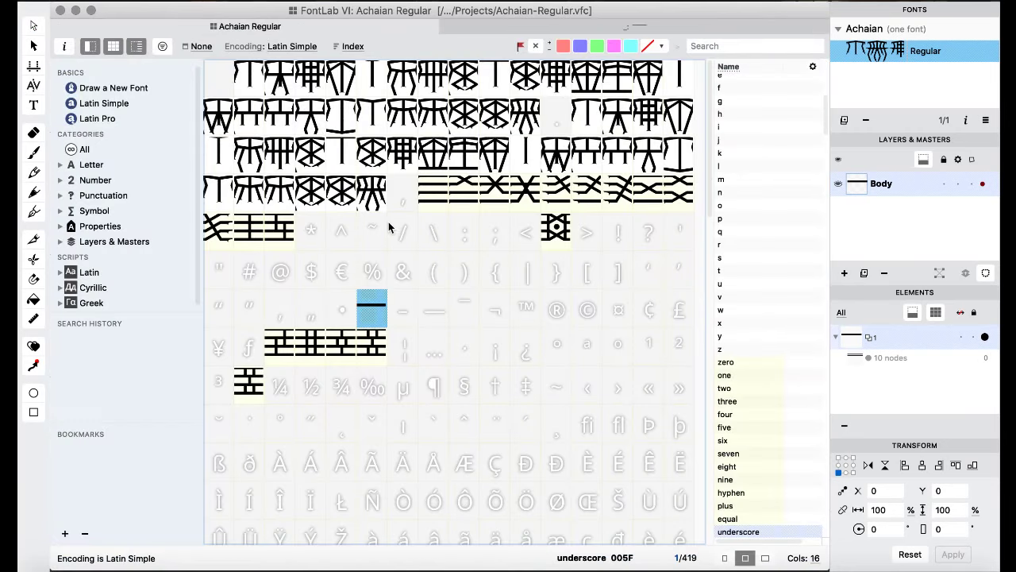
pyautogui.doubleClick(367, 165)
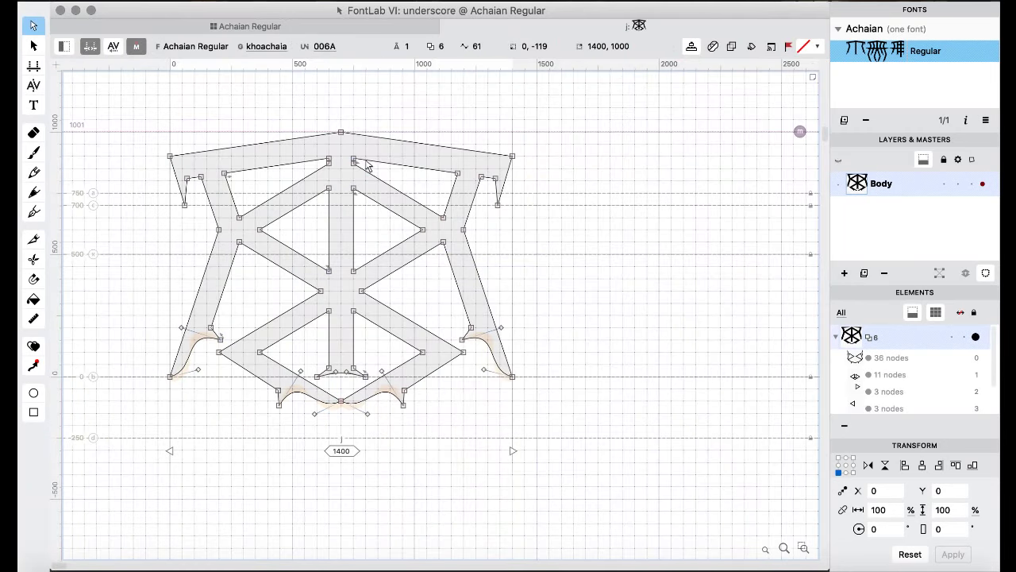
pyautogui.click(282, 30)
# - Shorten the underscore bar to 1500 units by shifting its right-end nodes inward, and reapply the zero sidebearings
pyautogui.doubleClick(407, 274)
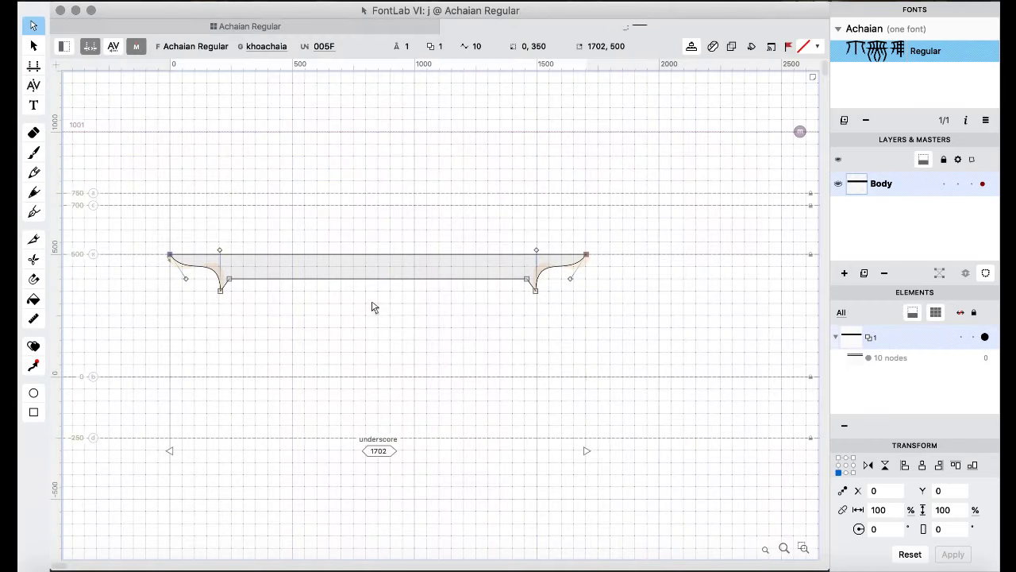
pyautogui.click(589, 257)
pyautogui.moveTo(456, 231); pyautogui.dragTo(624, 324)
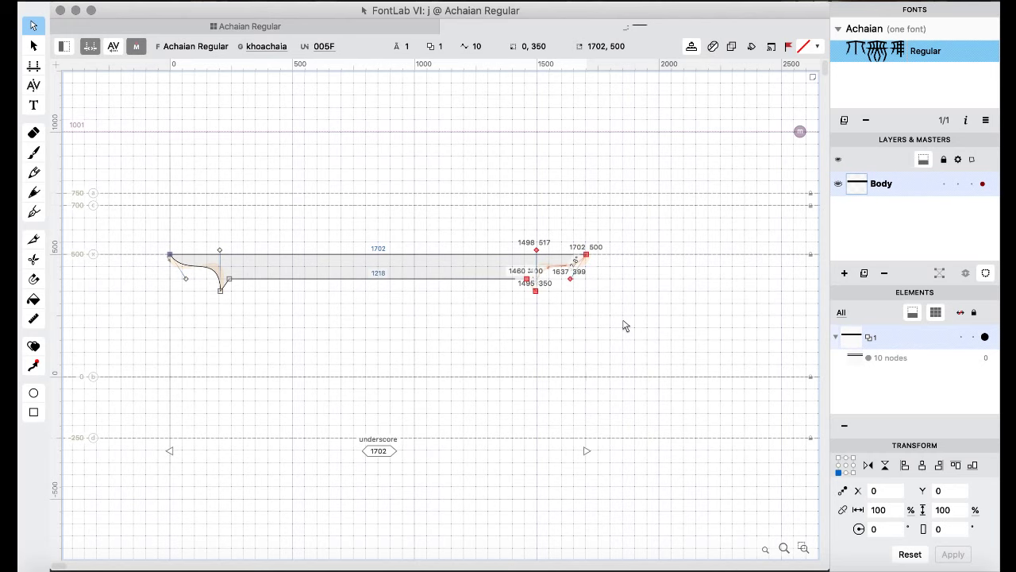
pyautogui.press('super+shift+Left')
pyautogui.press('super+shift+Left')
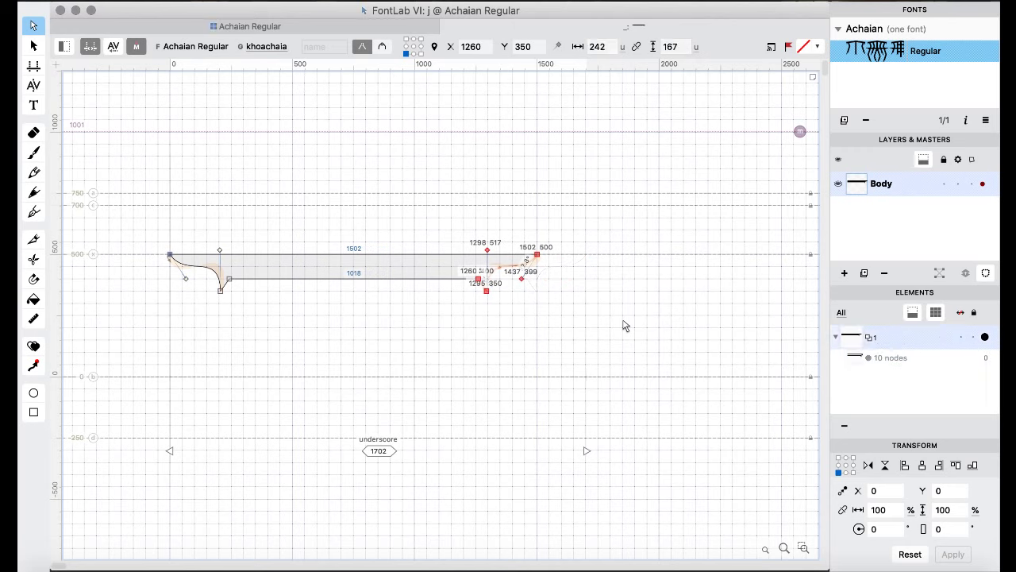
pyautogui.press('Left')
pyautogui.press('Left')
pyautogui.click(402, 312)
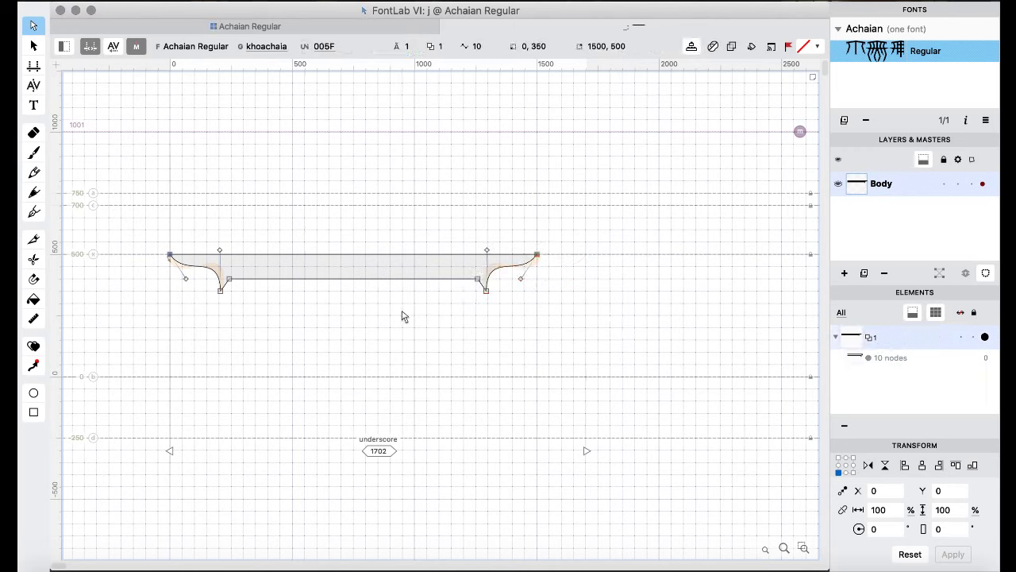
pyautogui.rightClick(402, 257)
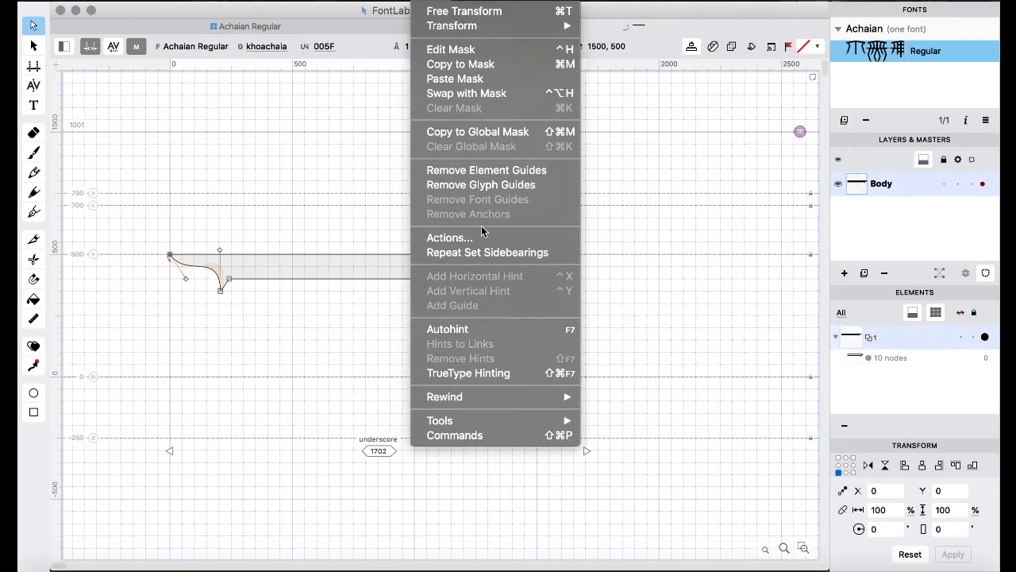
pyautogui.click(445, 253)
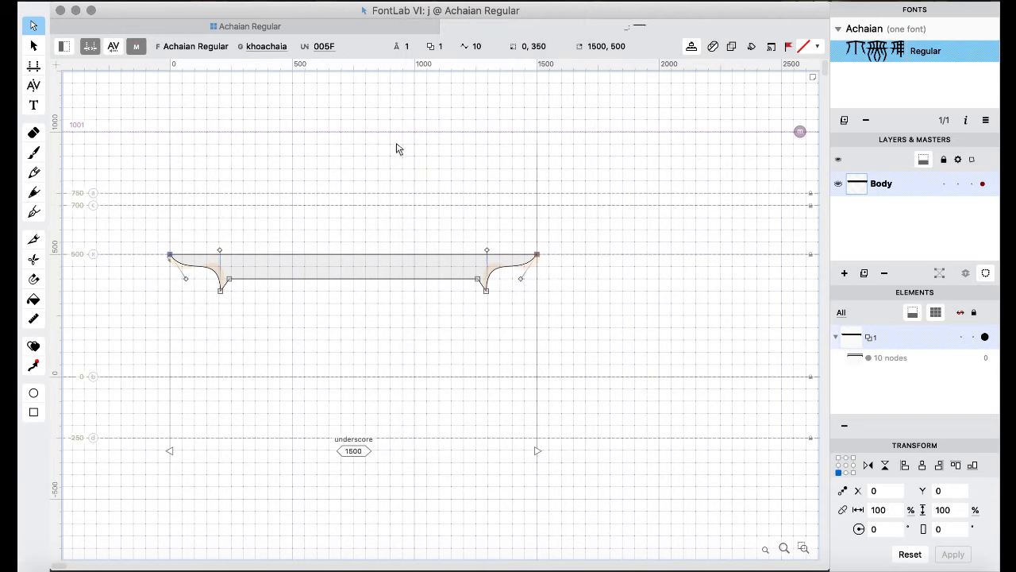
# - Copy the 1500-unit underscore bar into the endash and emdash glyphs
pyautogui.click(242, 26)
pyautogui.click(401, 228)
pyautogui.click(385, 318)
pyautogui.click(402, 312)
pyautogui.press('super+v')
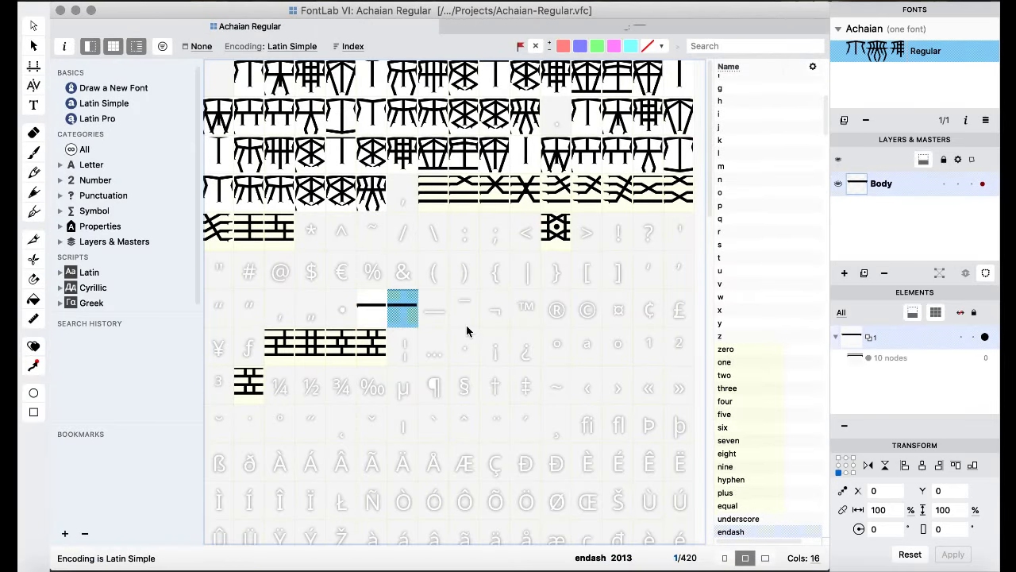
pyautogui.click(433, 306)
pyautogui.press('super+v')
pyautogui.click(465, 306)
pyautogui.press('super+v')
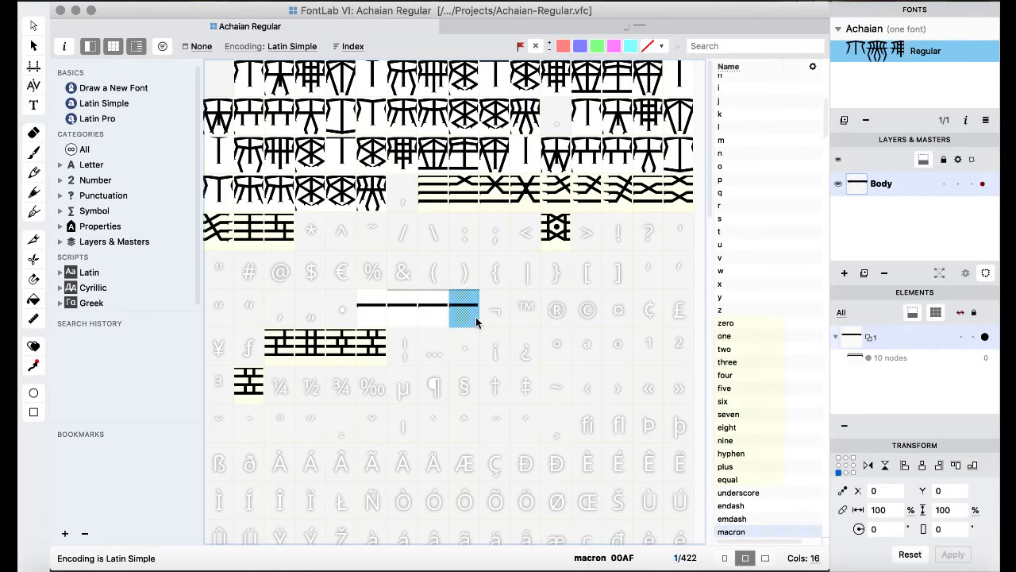
pyautogui.press('super+z')
pyautogui.click(459, 331)
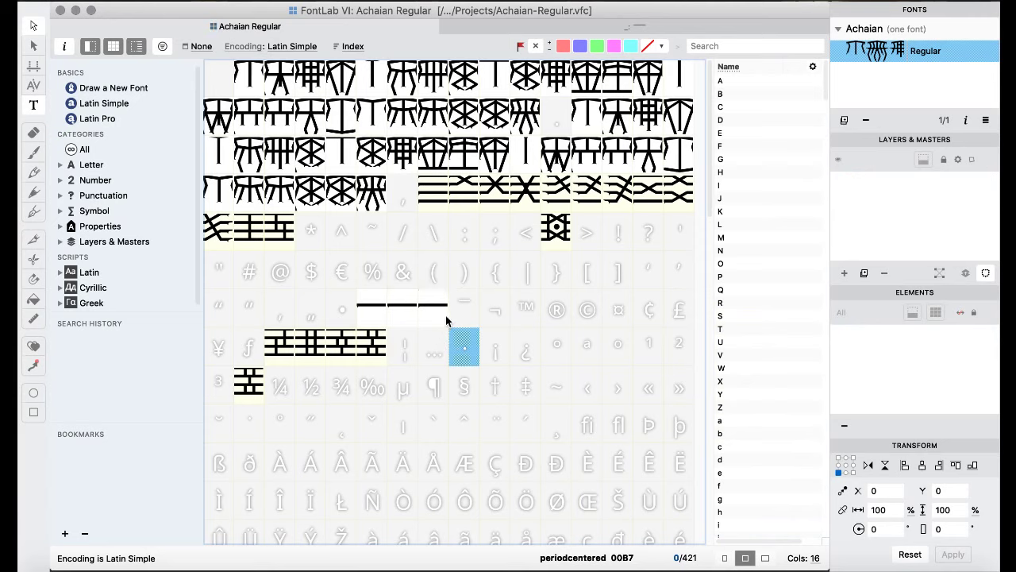
# - Paste the 1500-unit underscore bar into the asciitilde glyph
pyautogui.click(431, 261)
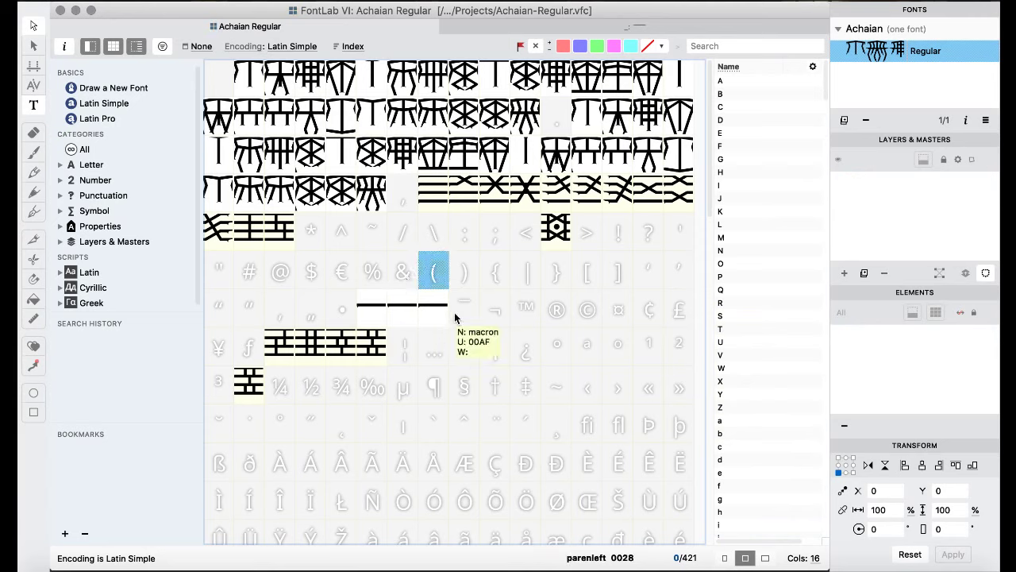
pyautogui.click(360, 232)
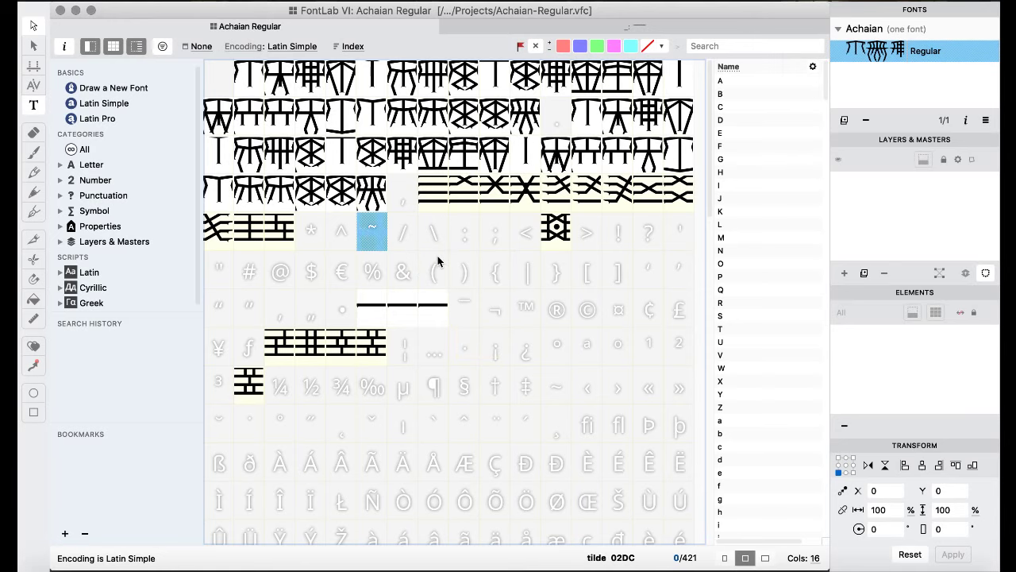
pyautogui.scroll(-5, 438, 261)
pyautogui.scroll(1, 438, 261)
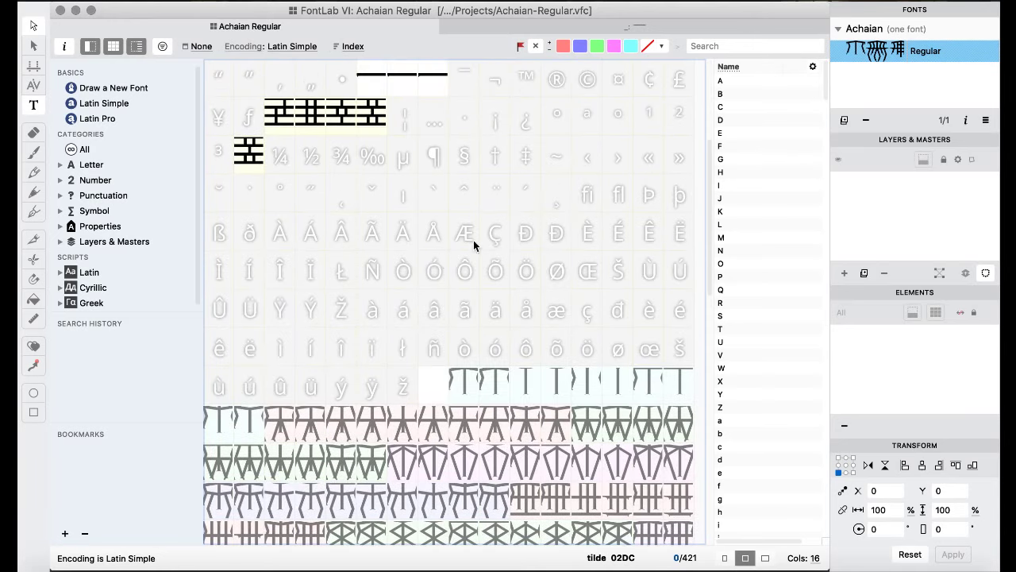
pyautogui.click(548, 163)
pyautogui.press('super+v')
pyautogui.scroll(4, 429, 233)
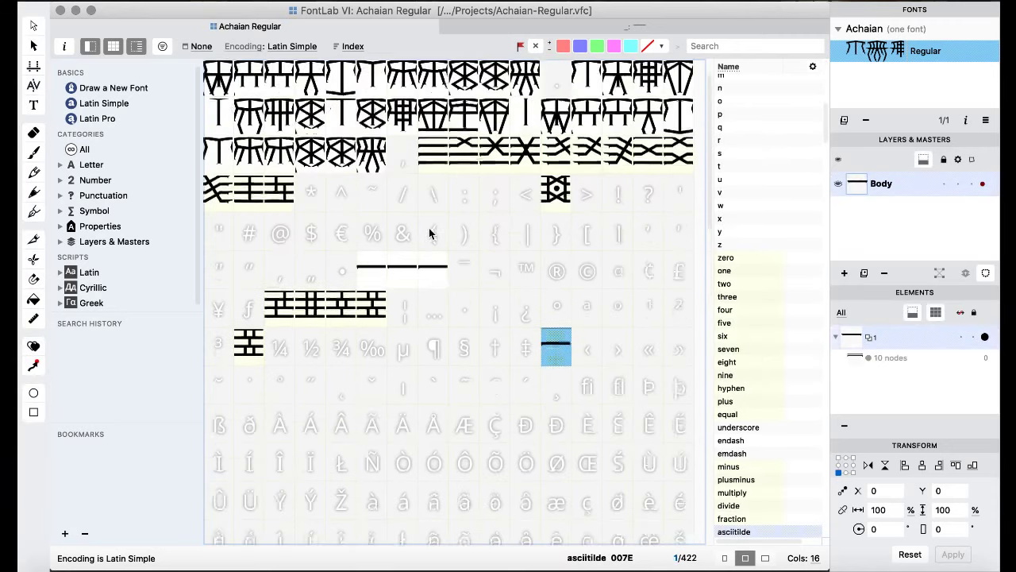
pyautogui.click(433, 272)
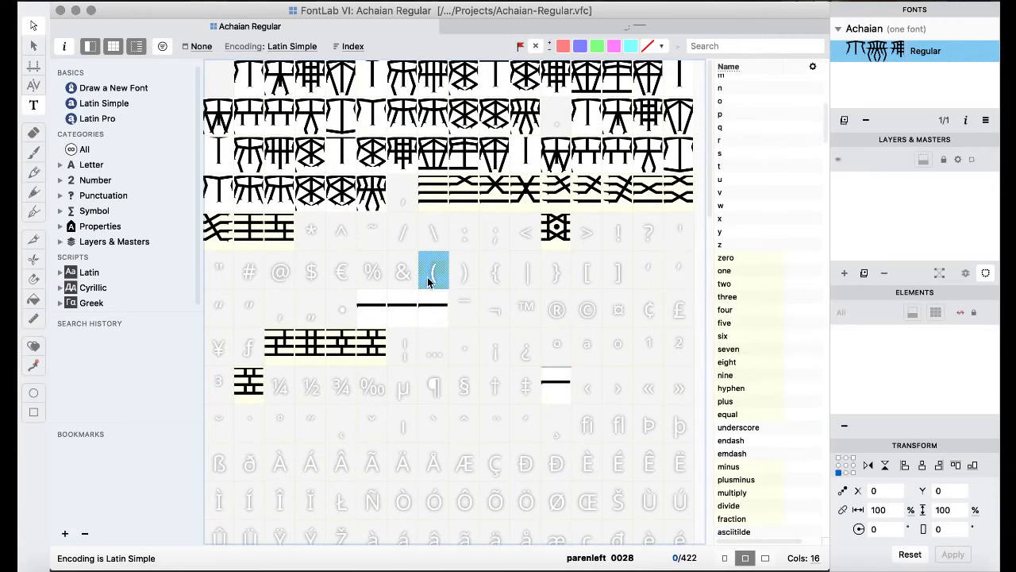
pyautogui.click(476, 272)
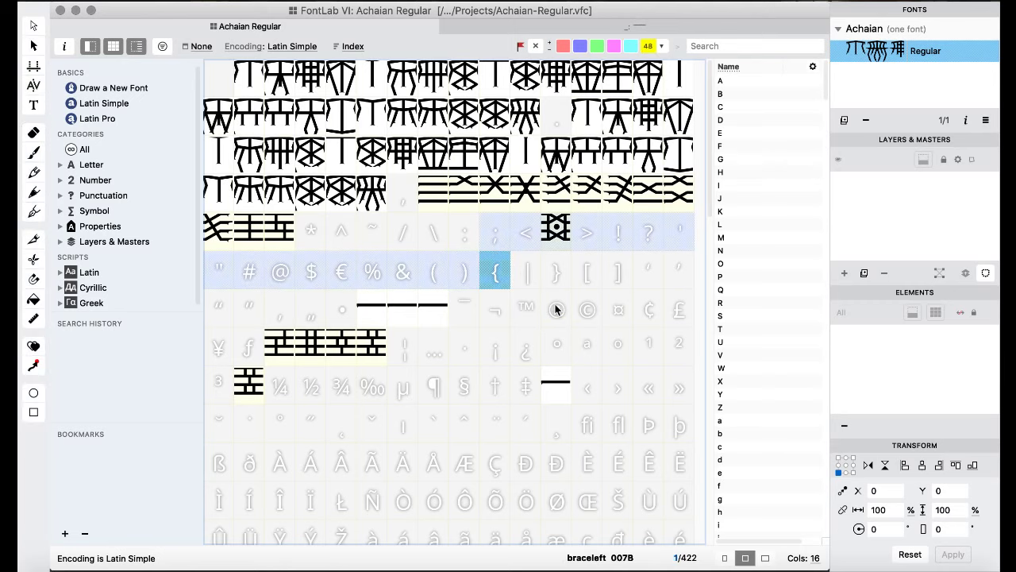
pyautogui.click(568, 316)
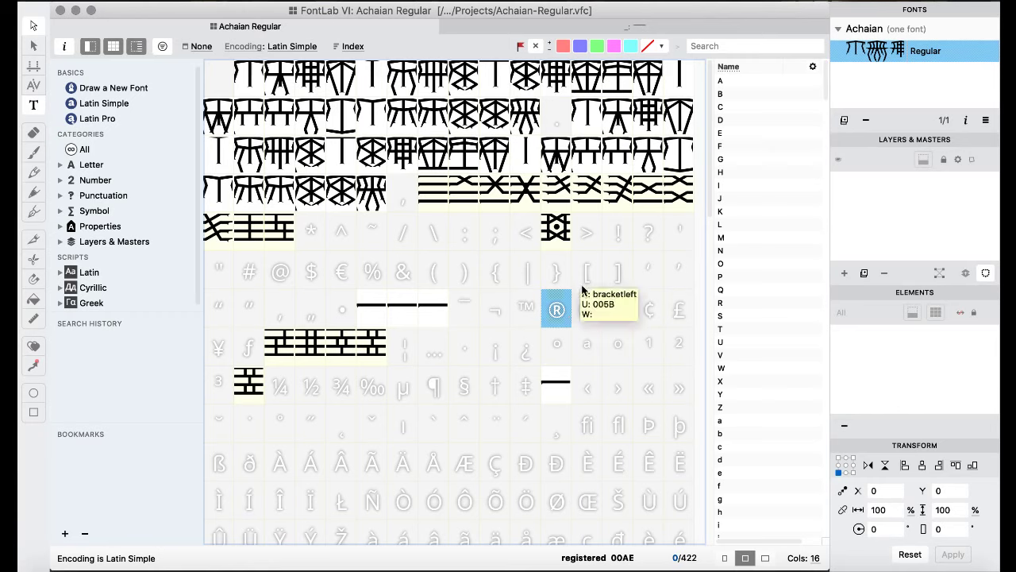
pyautogui.click(454, 268)
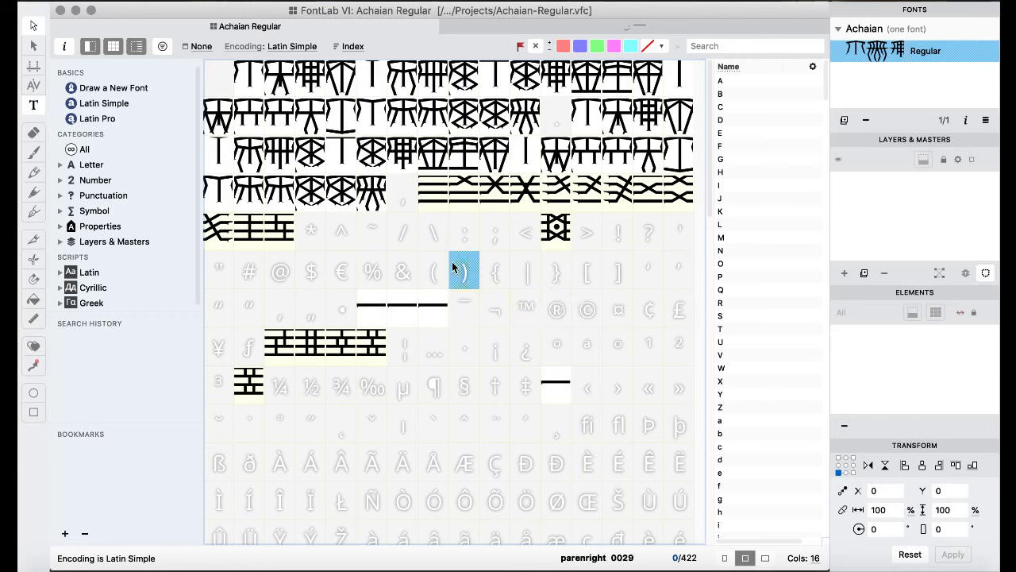
pyautogui.scroll(-5, 518, 310)
pyautogui.scroll(5, 518, 309)
# - Shorten the underscore bar to 1000 units by shifting its right-end nodes inward, and repeat the zero sidebearings on it
pyautogui.click(400, 310)
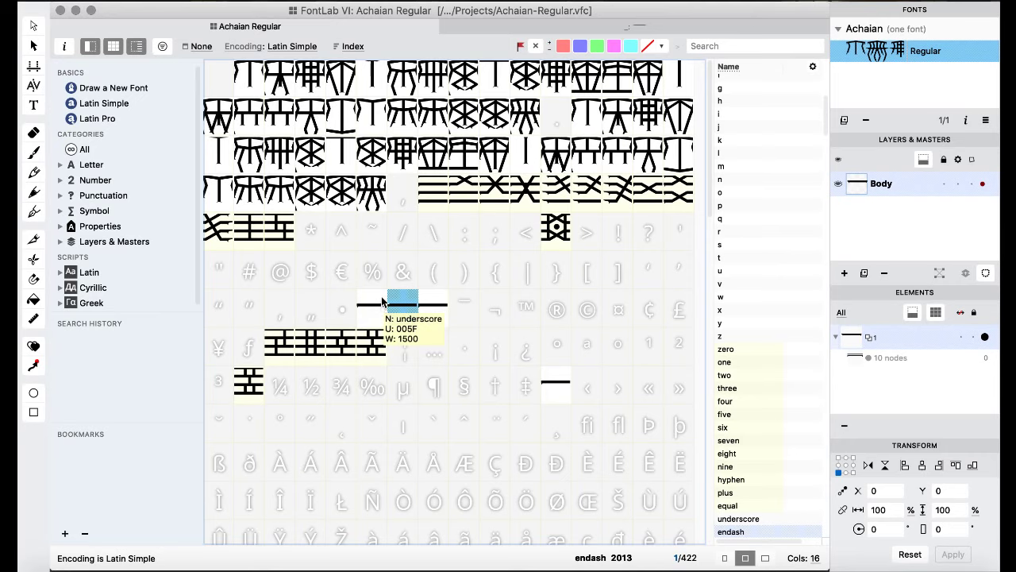
pyautogui.click(378, 276)
pyautogui.doubleClick(371, 313)
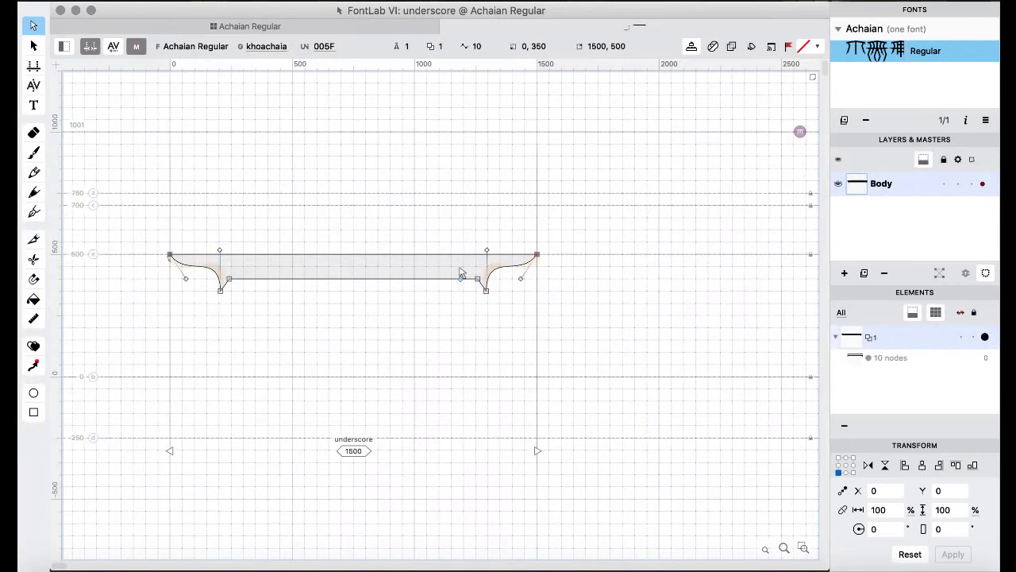
pyautogui.moveTo(383, 219); pyautogui.dragTo(567, 331)
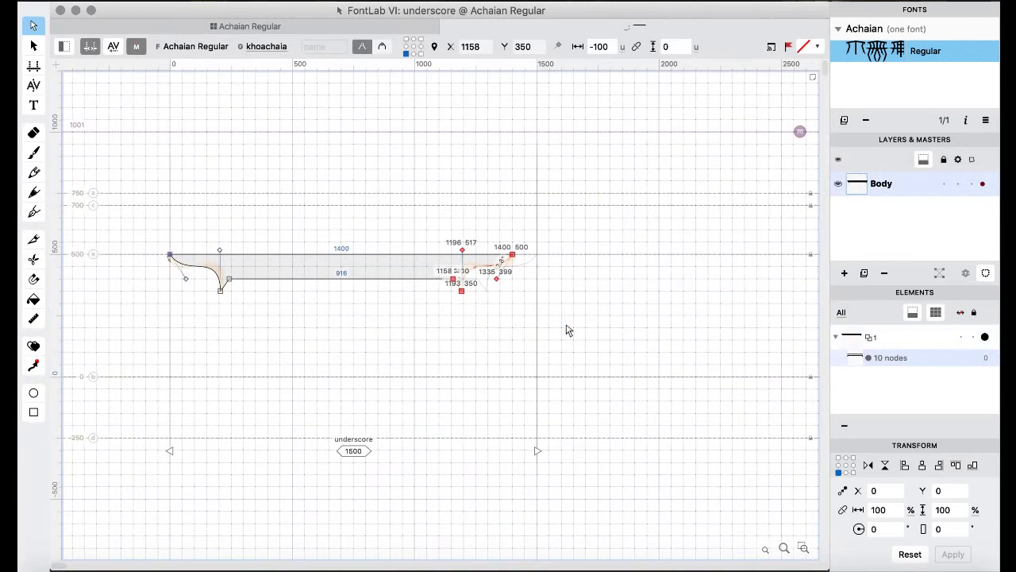
pyautogui.press('shift+super+Left')
pyautogui.press('shift+super+Left')
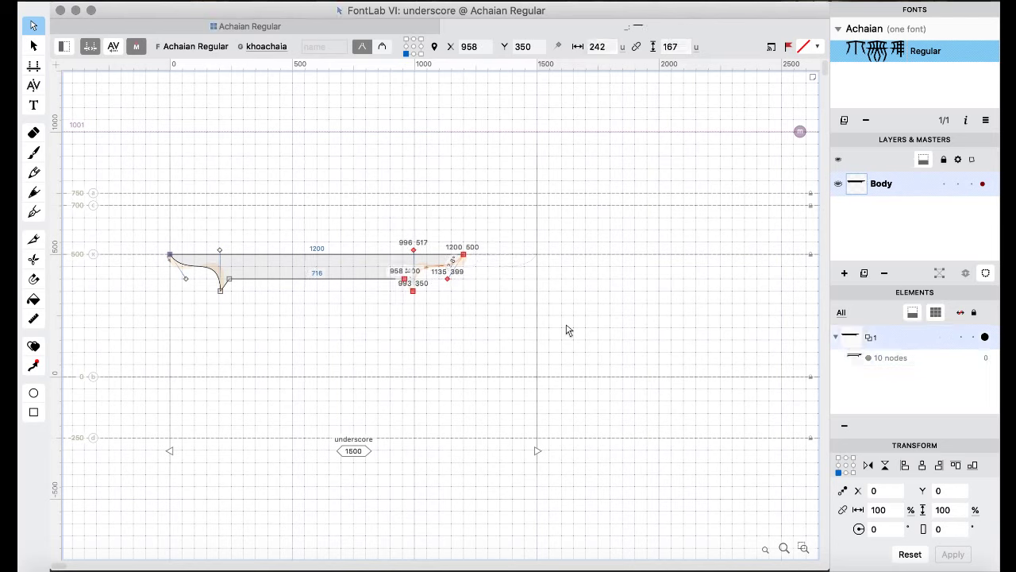
pyautogui.press('shift+super+Left')
pyautogui.press('shift+super+Left')
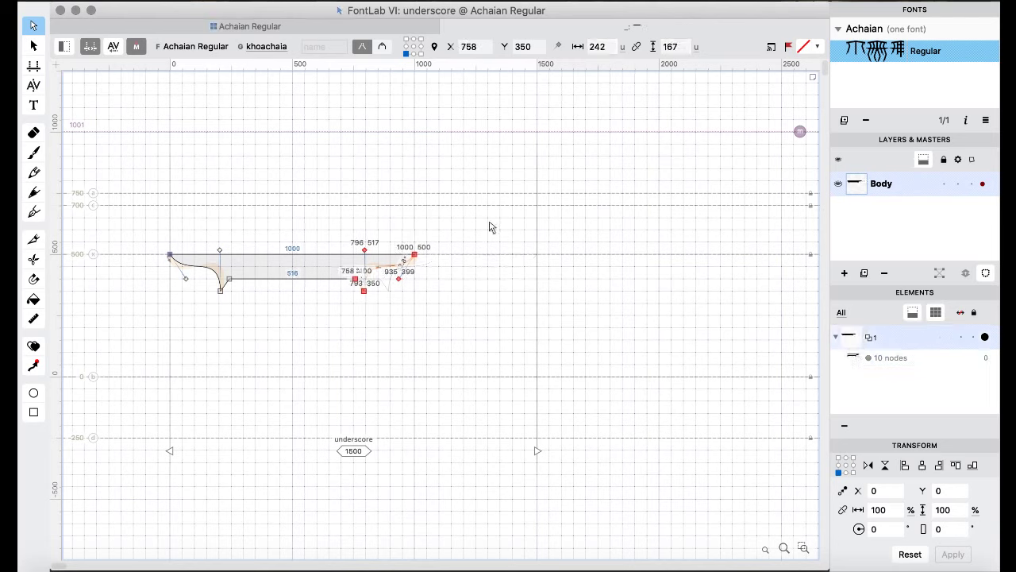
pyautogui.click(476, 230)
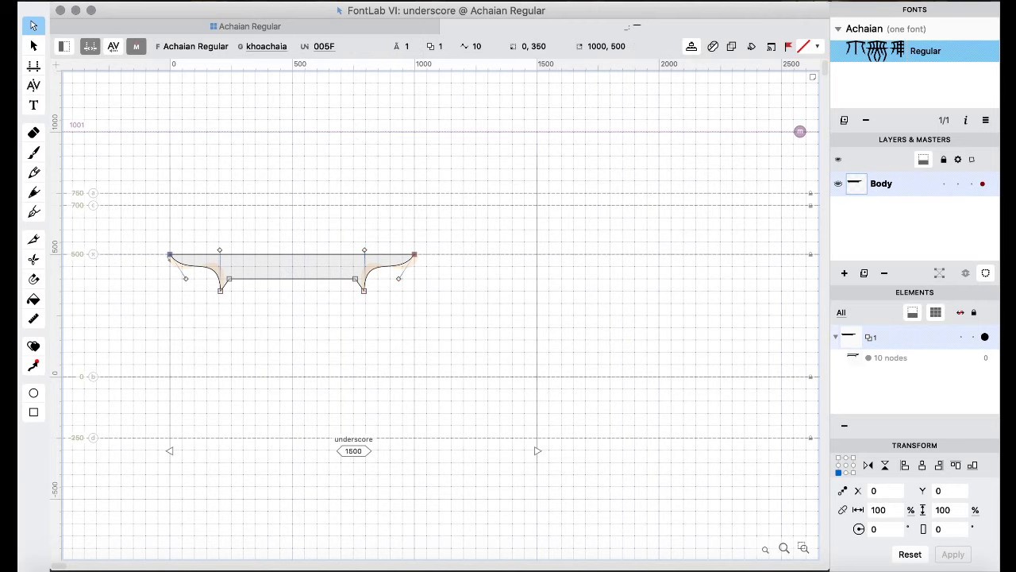
pyautogui.rightClick(477, 230)
pyautogui.click(490, 250)
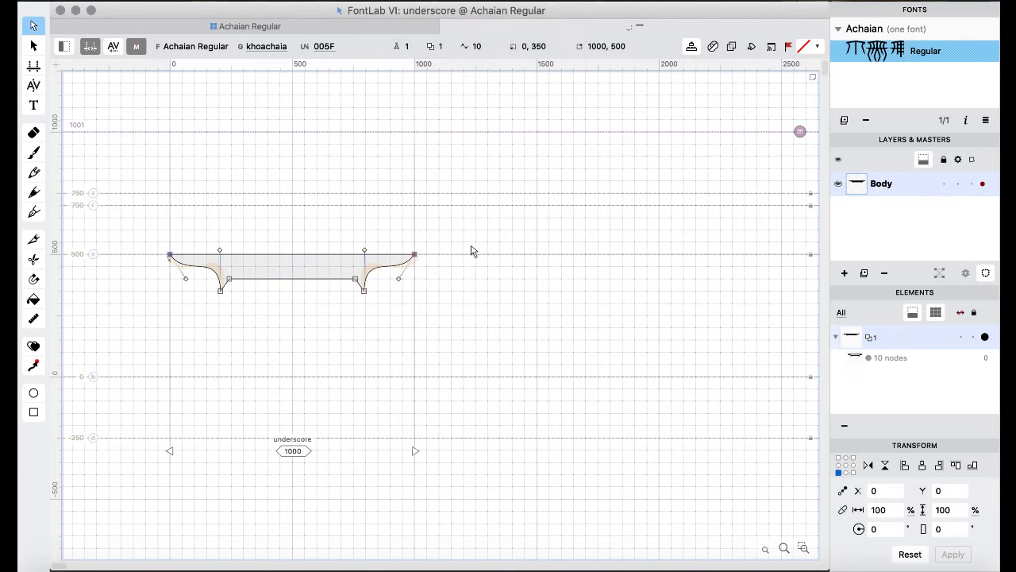
# - Replace the endash, emdash and asciitilde glyphs with copies of the 1000-unit underscore bar
pyautogui.click(250, 26)
pyautogui.click(372, 229)
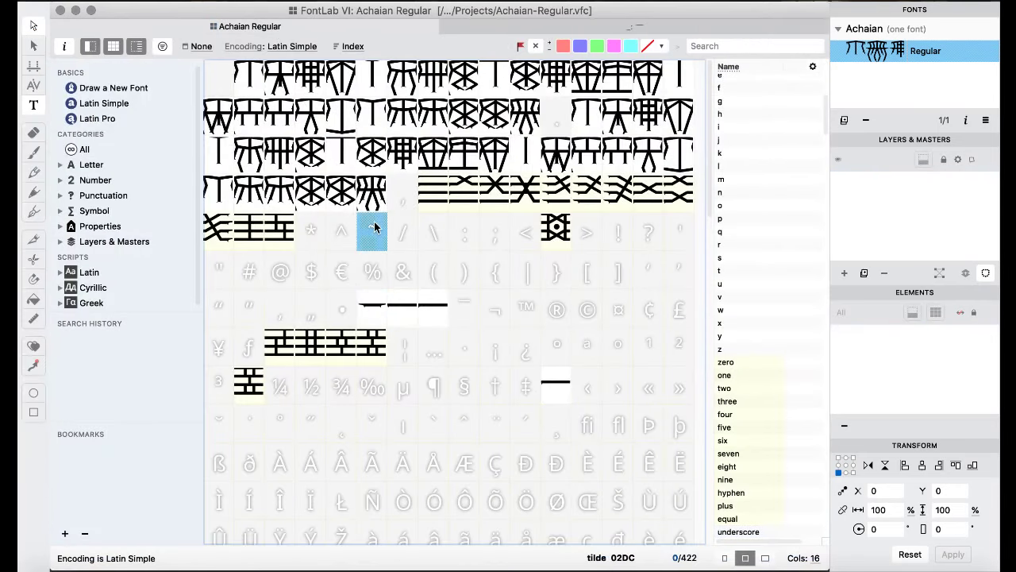
pyautogui.click(373, 308)
pyautogui.moveTo(373, 308); pyautogui.dragTo(557, 390)
pyautogui.click(358, 328)
pyautogui.click(650, 363)
pyautogui.click(665, 368)
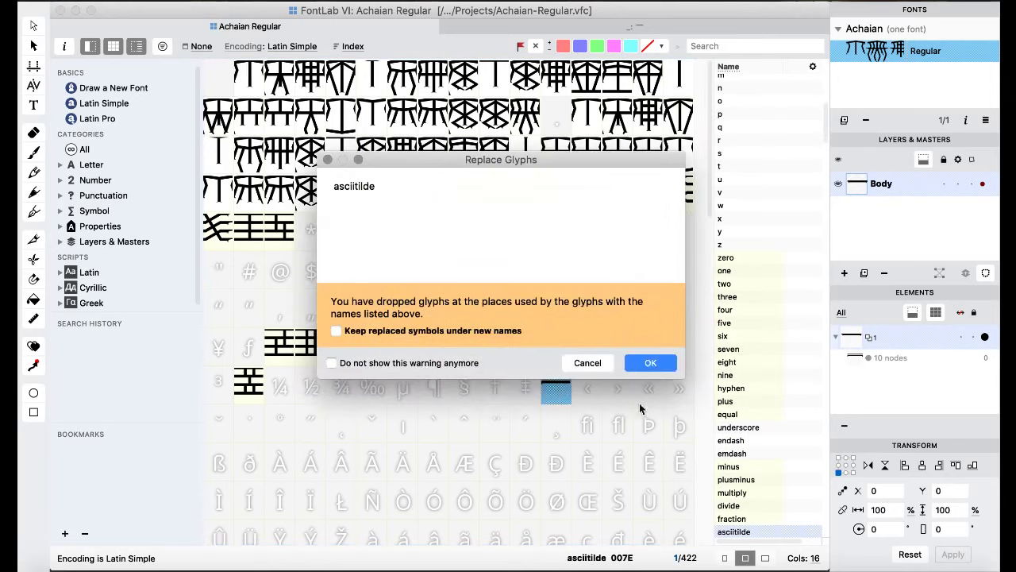
pyautogui.click(652, 360)
# - Copy the connector bar from the endash glyph into the colon glyph
pyautogui.click(487, 300)
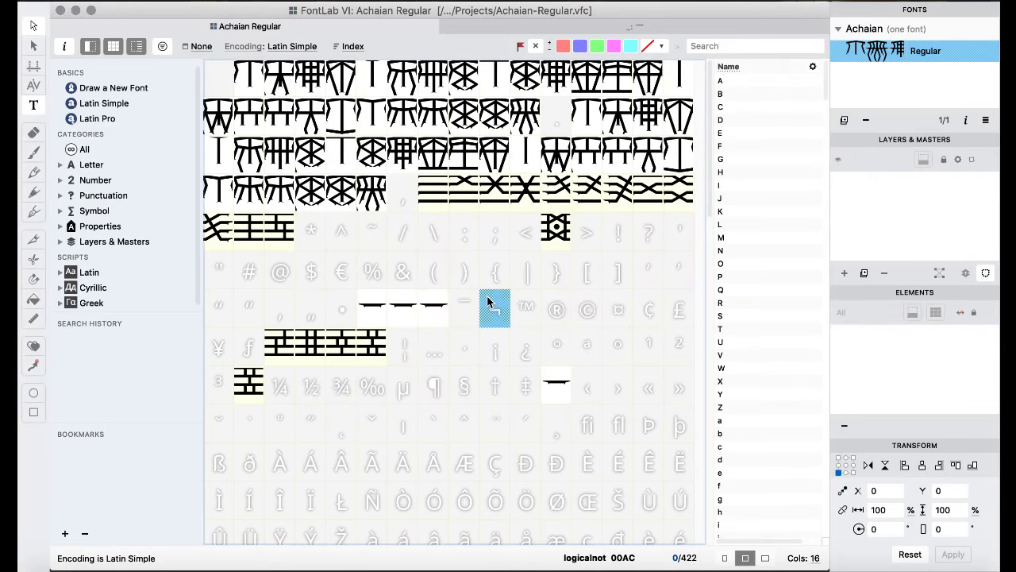
pyautogui.click(393, 232)
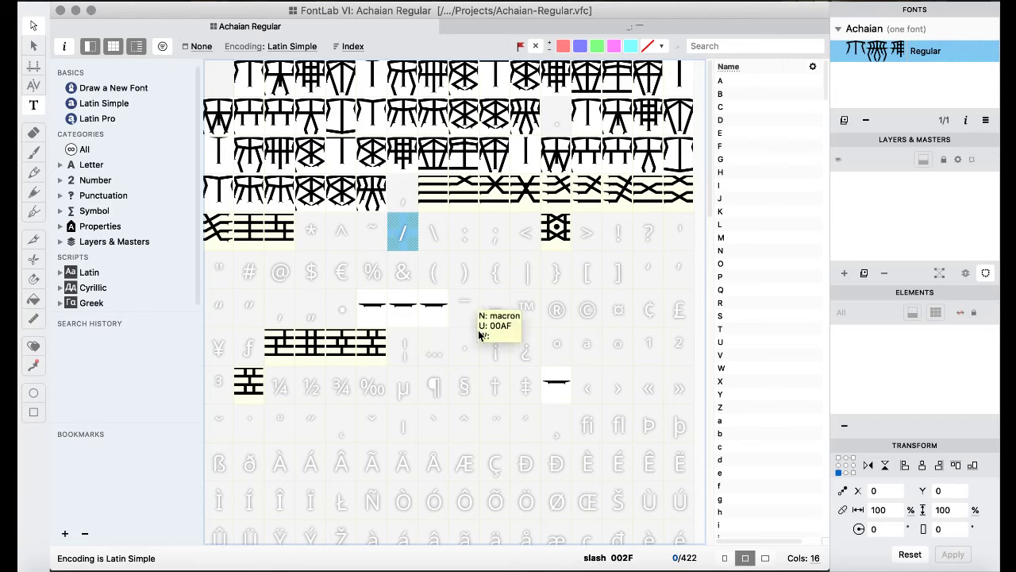
pyautogui.click(402, 321)
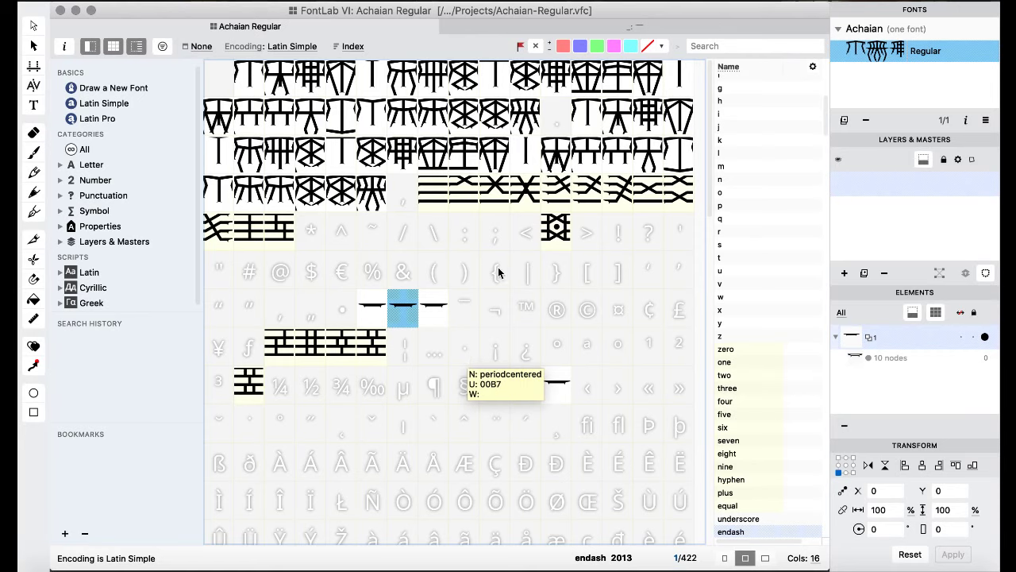
pyautogui.click(465, 232)
pyautogui.hotkey('ctrl', 'v')
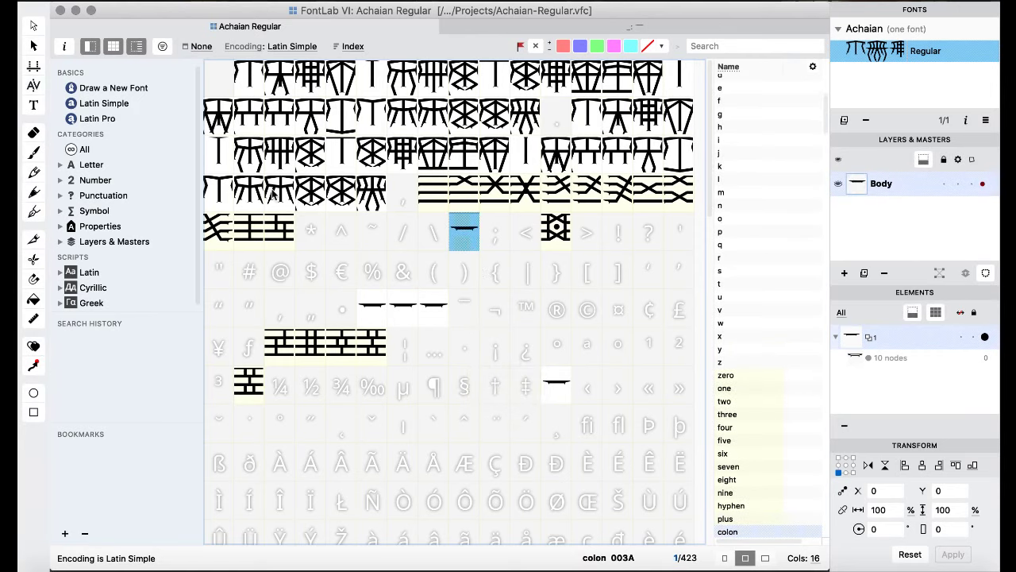
# - Copy the stacked double-diamond shape from the periodcentered.1 glyph into the macron glyph
pyautogui.click(339, 203)
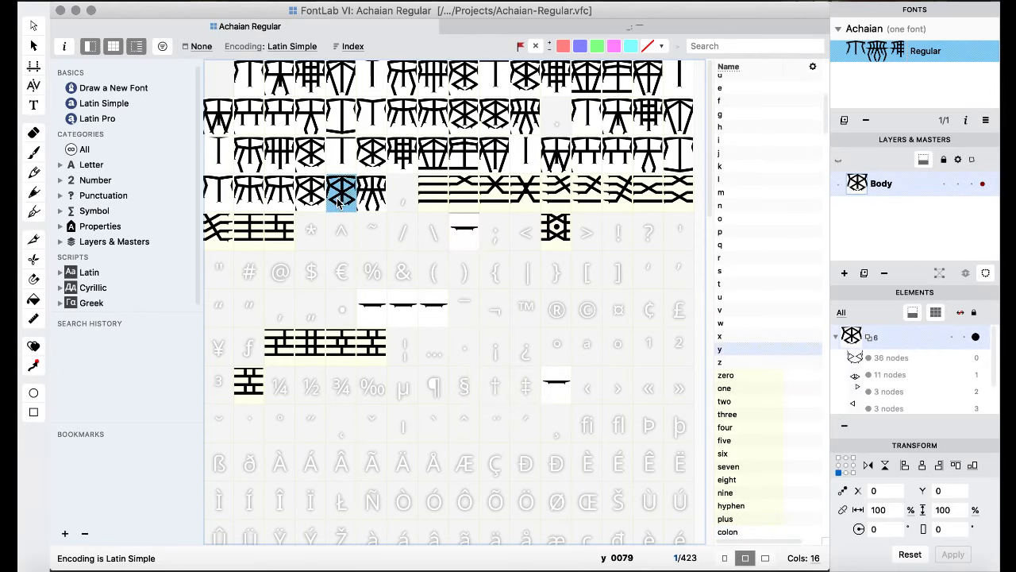
pyautogui.scroll(-15, 479, 255)
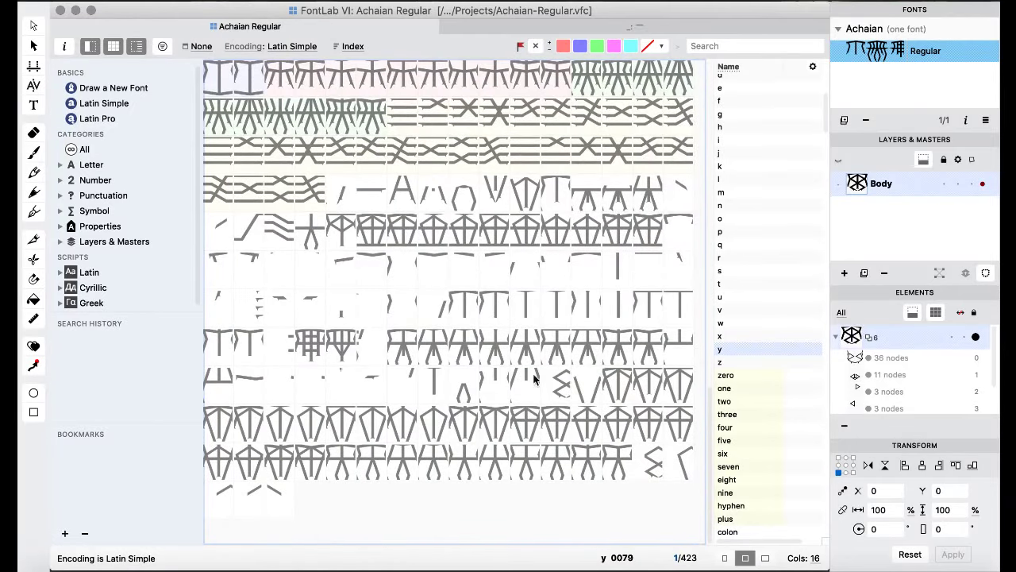
pyautogui.click(558, 388)
pyautogui.scroll(10, 543, 380)
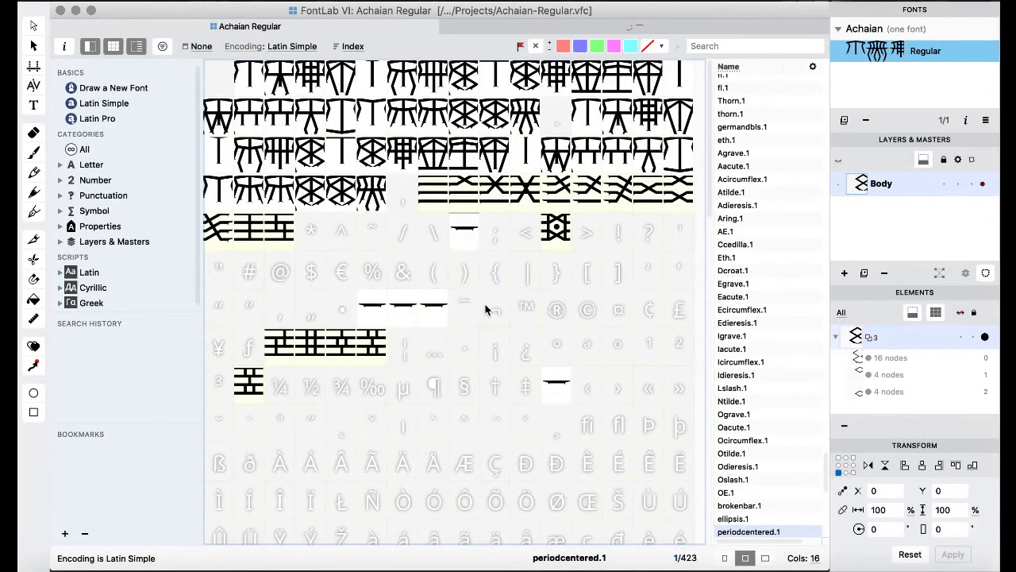
pyautogui.scroll(-15, 546, 392)
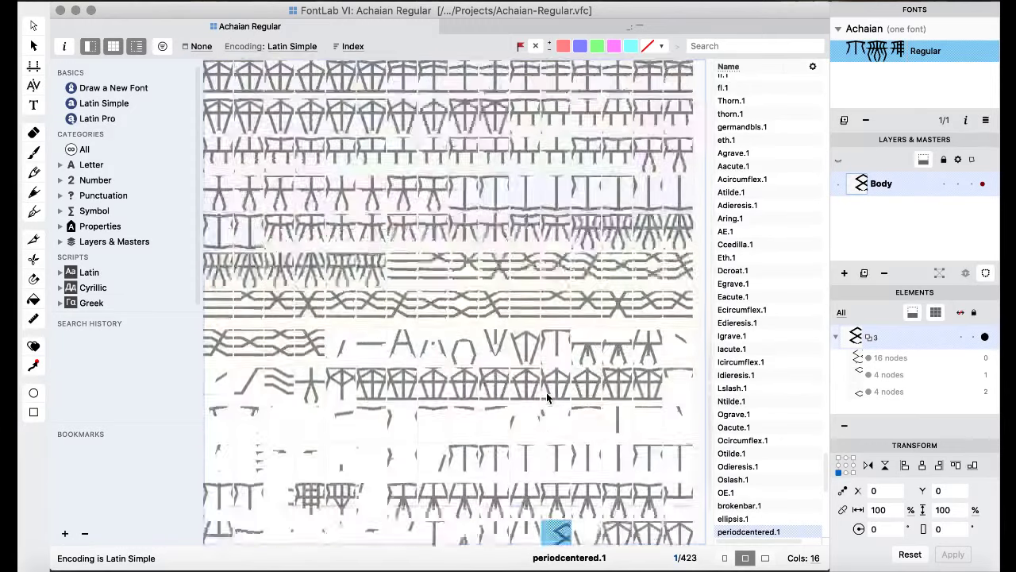
pyautogui.scroll(10, 546, 393)
pyautogui.click(467, 311)
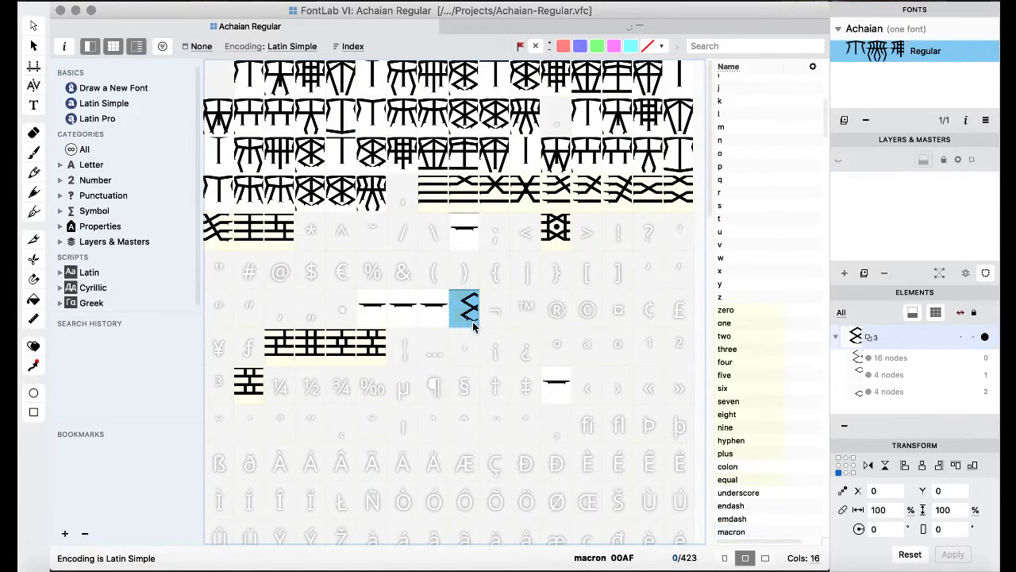
# - Open the macron glyph and delete the lower diamond together with its curved foot
pyautogui.doubleClick(473, 325)
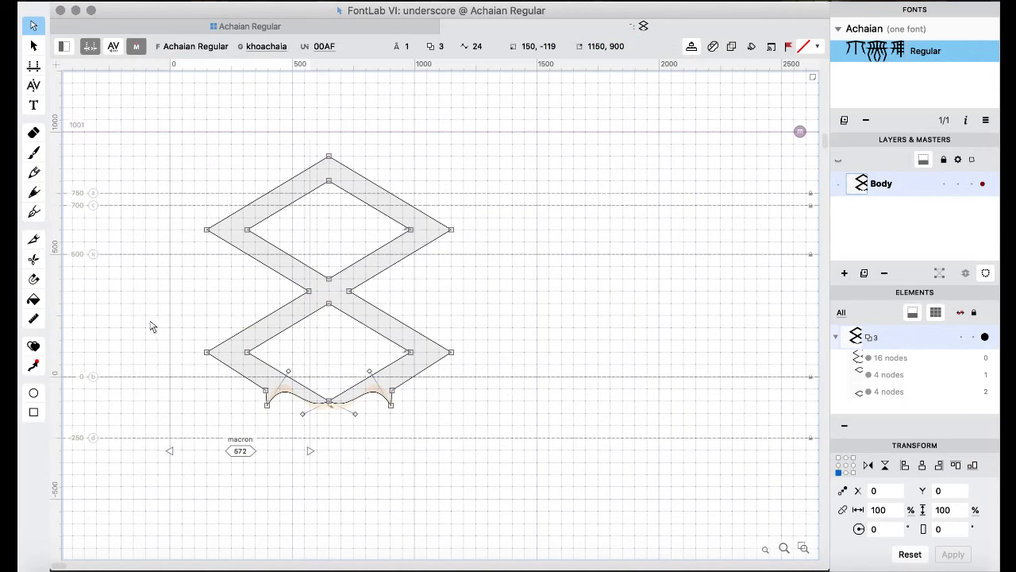
pyautogui.moveTo(153, 326); pyautogui.dragTo(545, 465)
pyautogui.press('Delete')
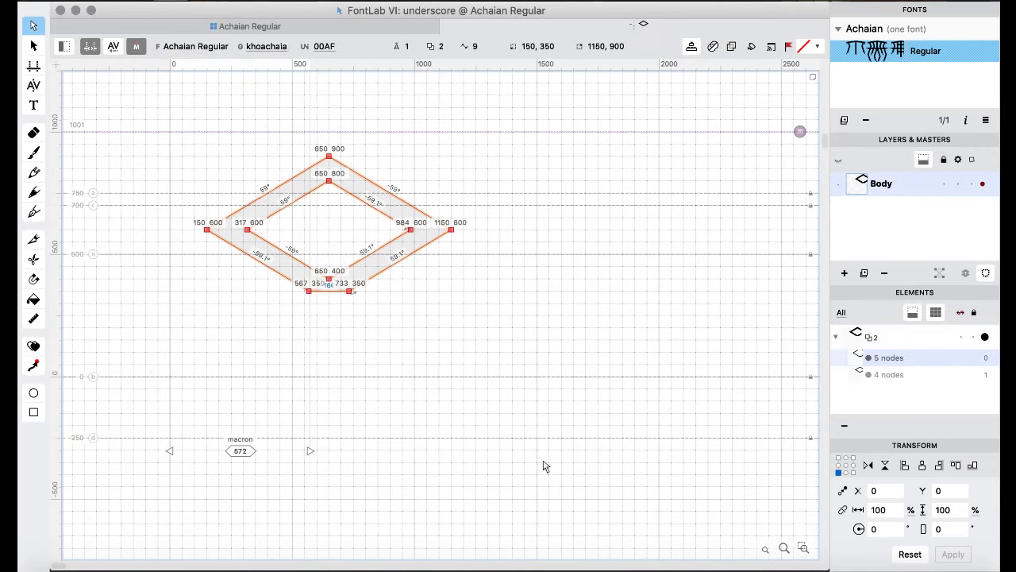
# - Paste a copy of the upper diamond in place, flip it vertically, and shift it down to Y -150
pyautogui.press('super+v')
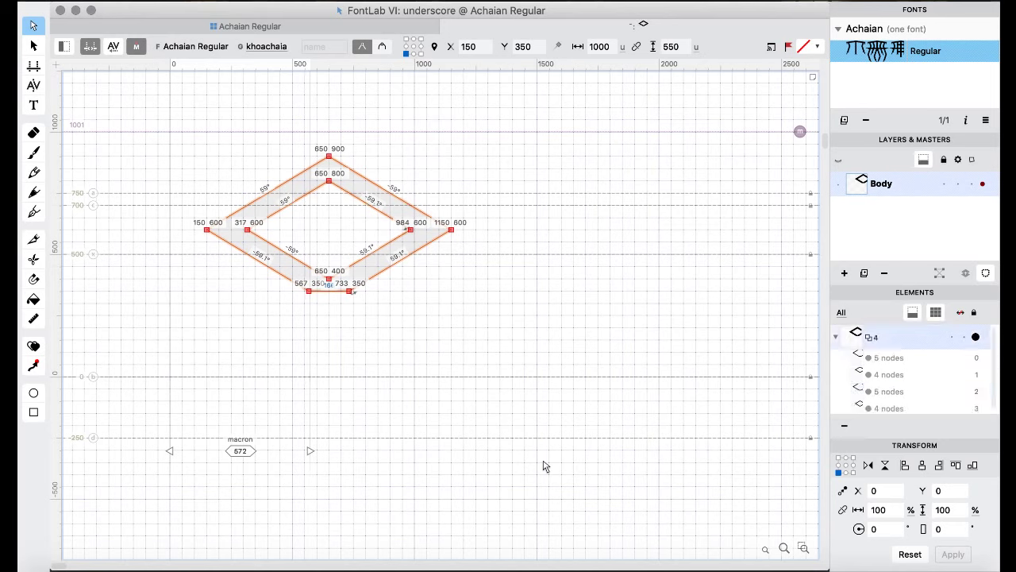
pyautogui.press('super+shift+v')
pyautogui.hotkey('shift', 'Down')
pyautogui.hotkey('shift', 'Down')
pyautogui.hotkey('shift', 'Down')
pyautogui.hotkey('shift', 'Down')
pyautogui.hotkey('shift', 'Down')
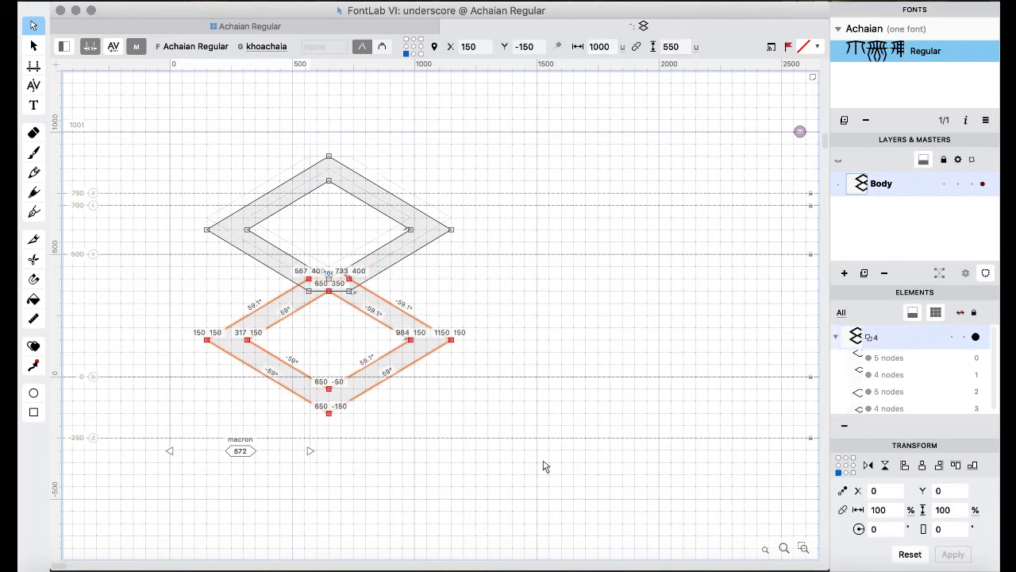
# - Lower the flipped diamond further to Y -200 so its flat joint meets the upper diamond
pyautogui.scroll(3, 545, 466)
pyautogui.press('super+0')
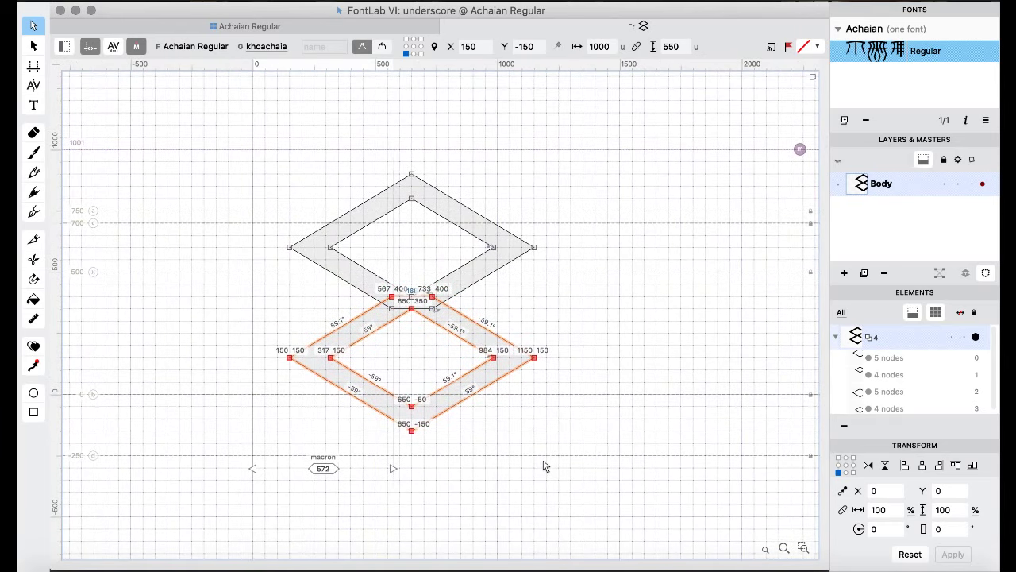
pyautogui.hotkey('shift', 'Down')
pyautogui.hotkey('shift', 'Down')
pyautogui.hotkey('shift', 'Down')
pyautogui.hotkey('shift', 'Down')
pyautogui.hotkey('shift', 'Down')
pyautogui.press('space')
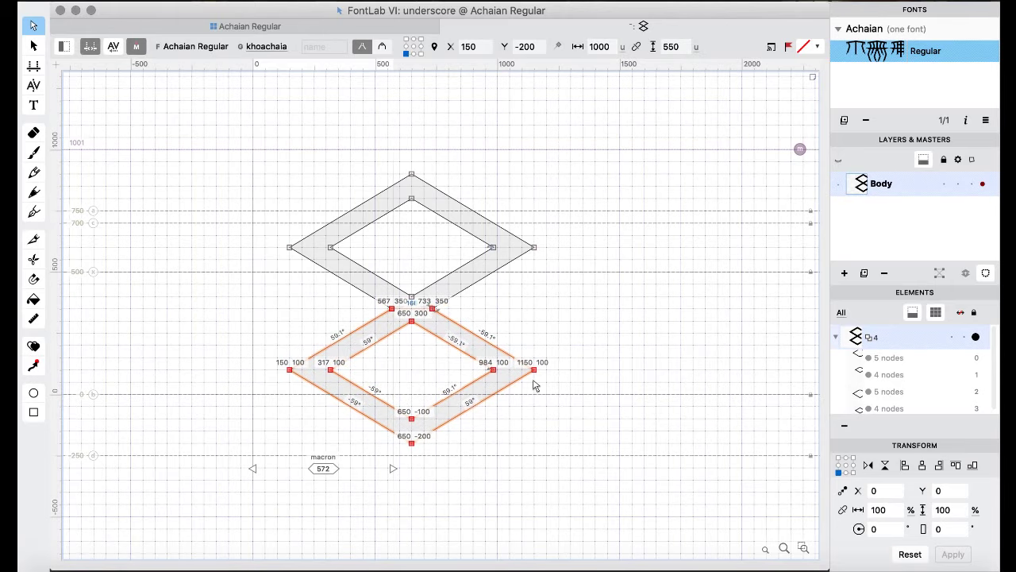
pyautogui.press('super+Down')
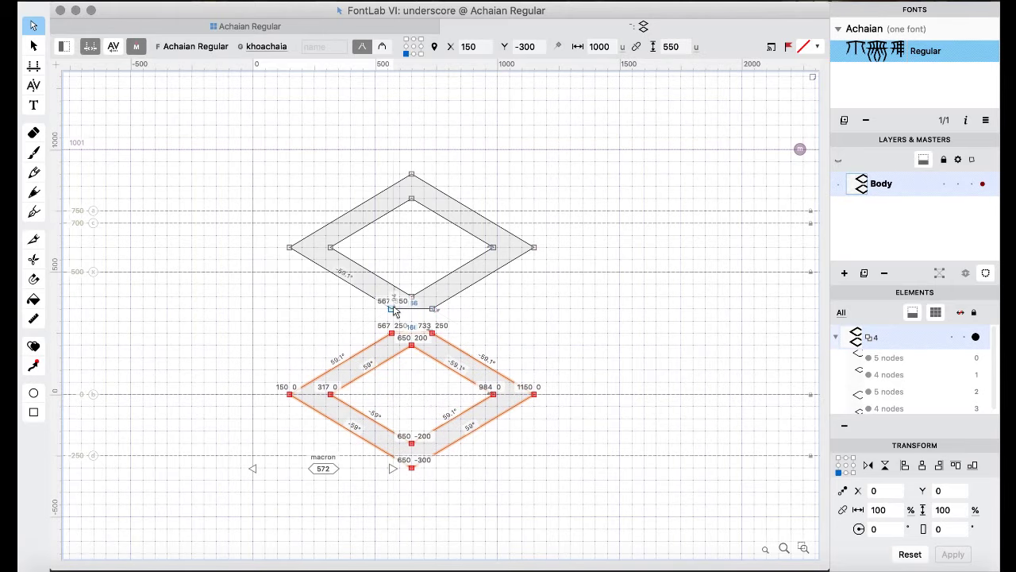
pyautogui.press('super+Up')
# - Select both diamonds in the macron glyph and remove their overlap
pyautogui.keyDown('shift'); pyautogui.click(485, 272); pyautogui.keyUp('shift')
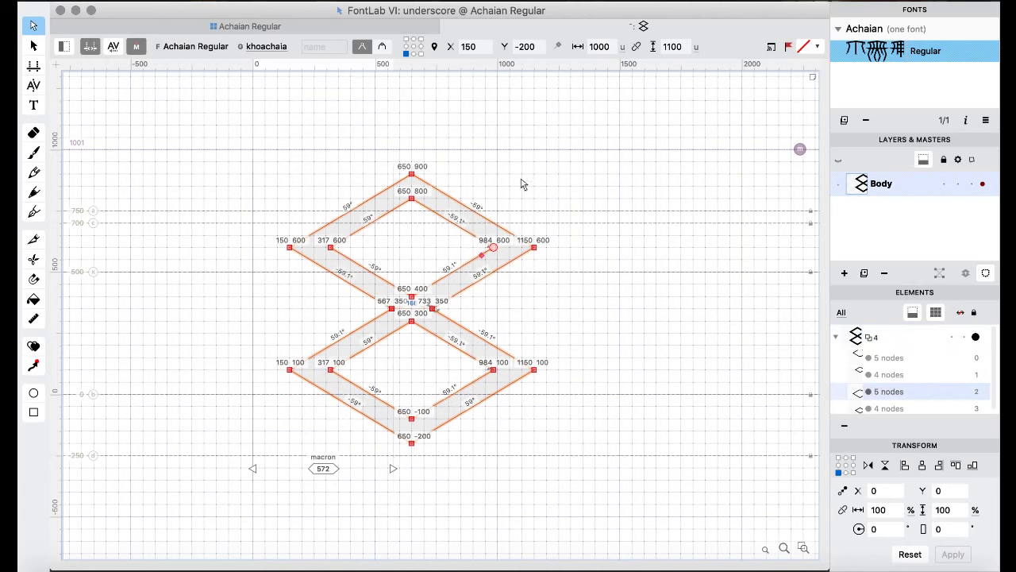
pyautogui.rightClick(505, 148)
pyautogui.moveTo(618, 239)
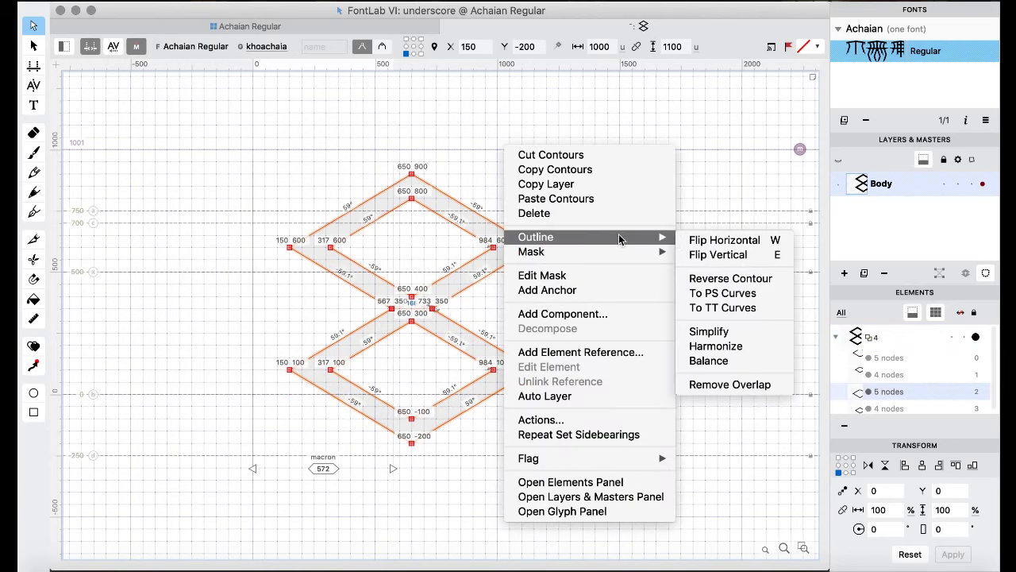
pyautogui.click(738, 384)
# - Copy the merged double diamond into the colon glyph and position it over the connector bar at X 0, Y -100
pyautogui.press('super+a')
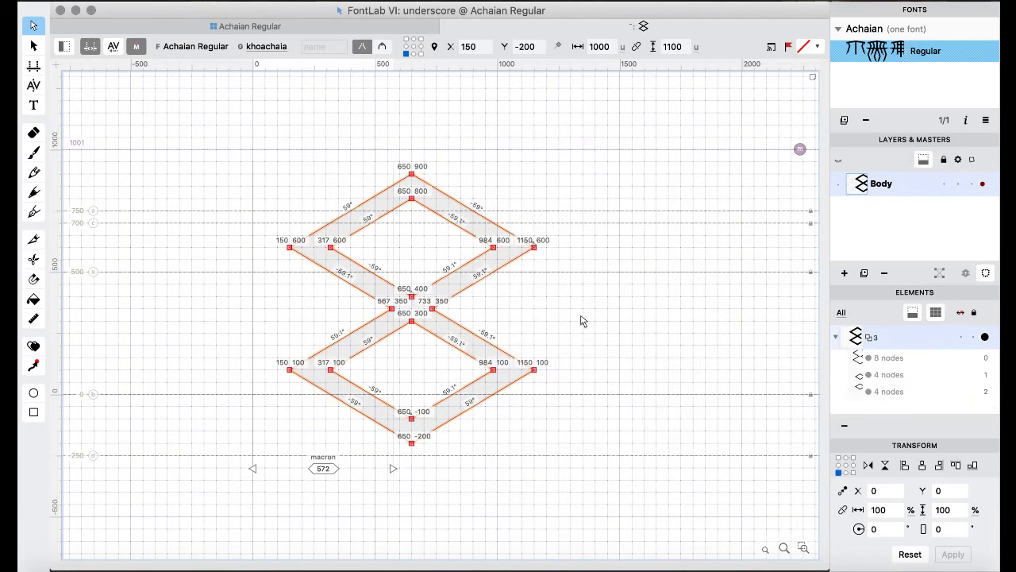
pyautogui.click(310, 20)
pyautogui.click(477, 223)
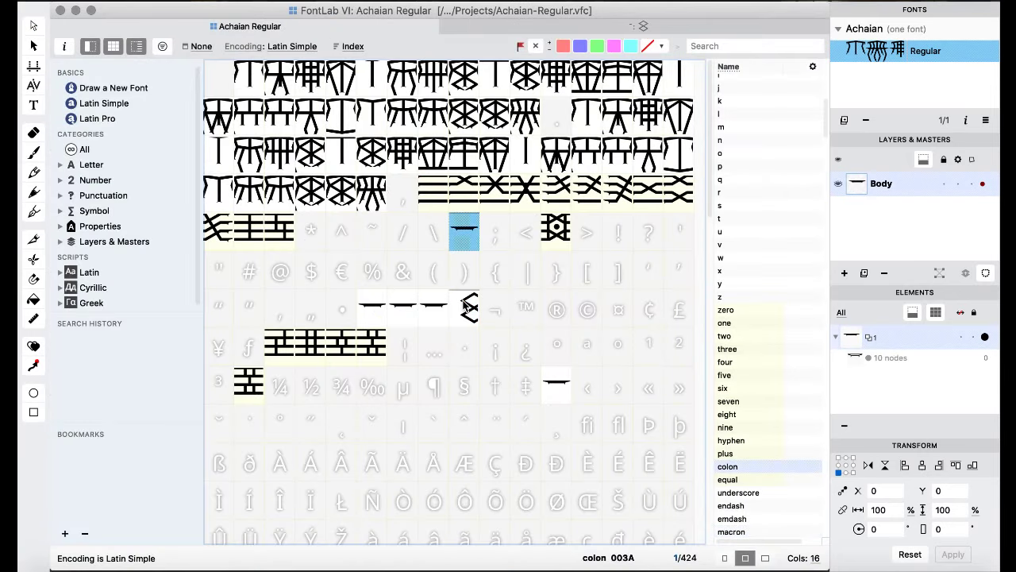
pyautogui.doubleClick(466, 242)
pyautogui.press('super+v')
pyautogui.press('super+shift+Left')
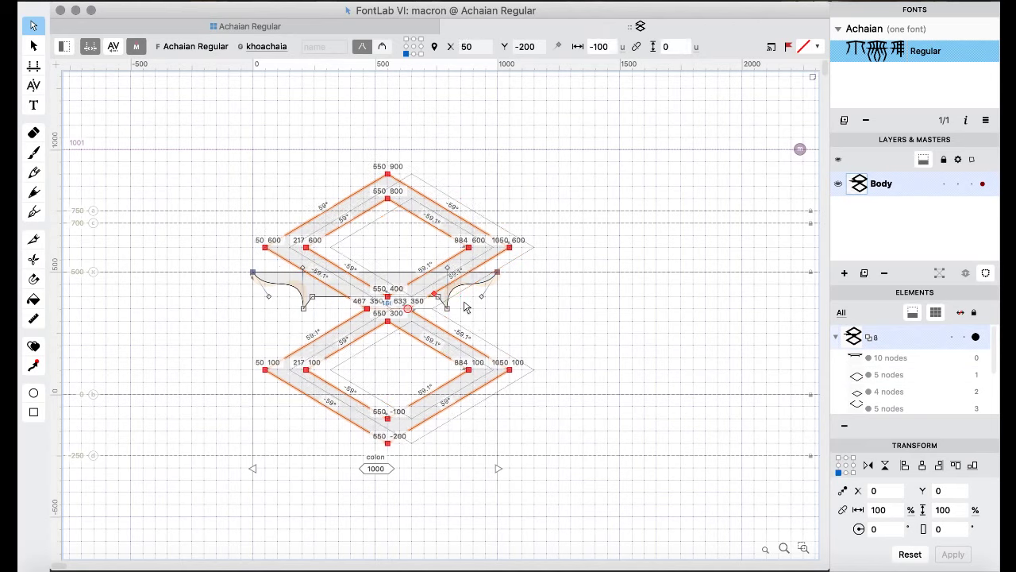
pyautogui.press('super+shift+Up')
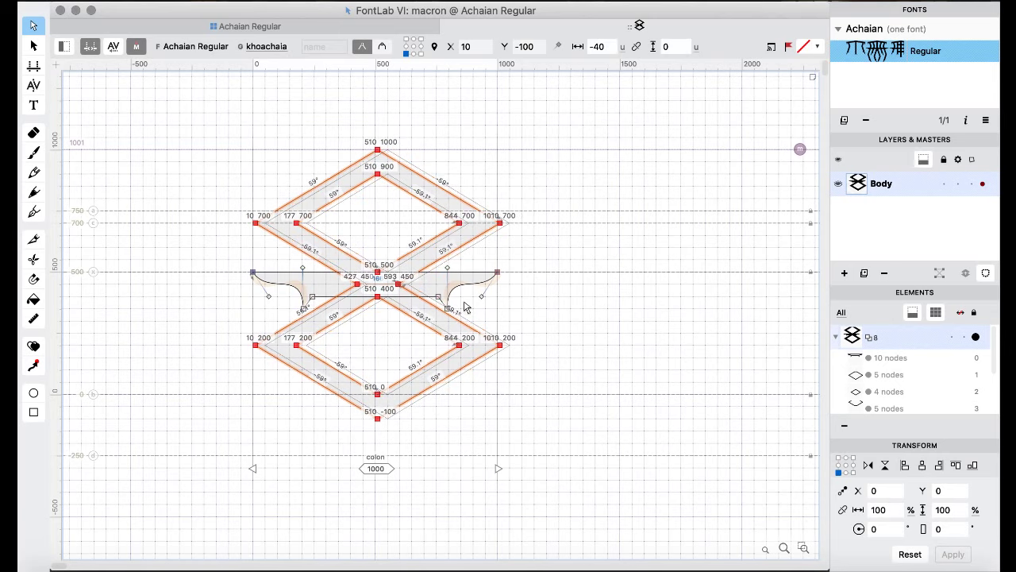
pyautogui.press('space')
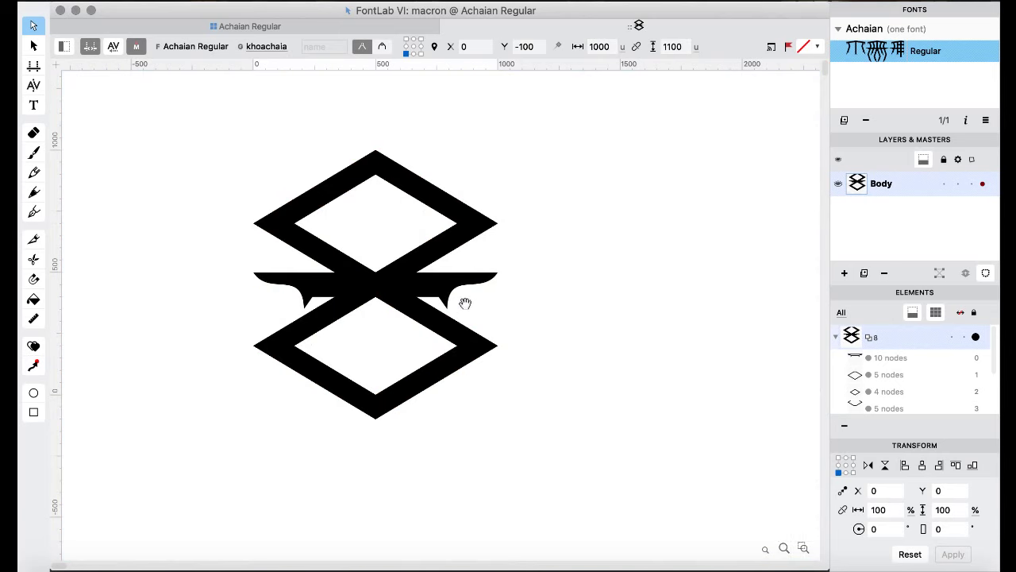
pyautogui.press('space')
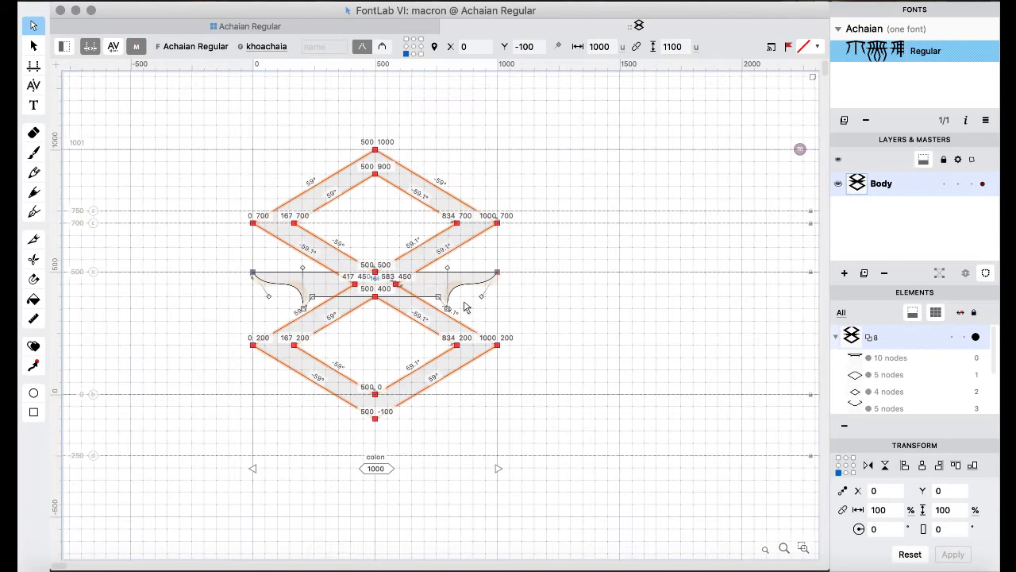
pyautogui.press('space')
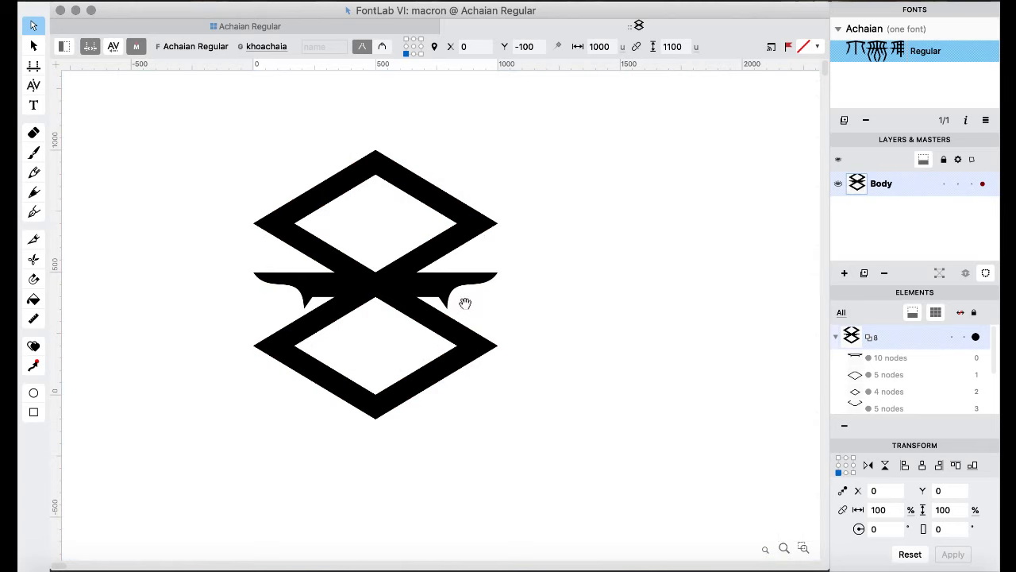
pyautogui.press('space')
pyautogui.press('space')
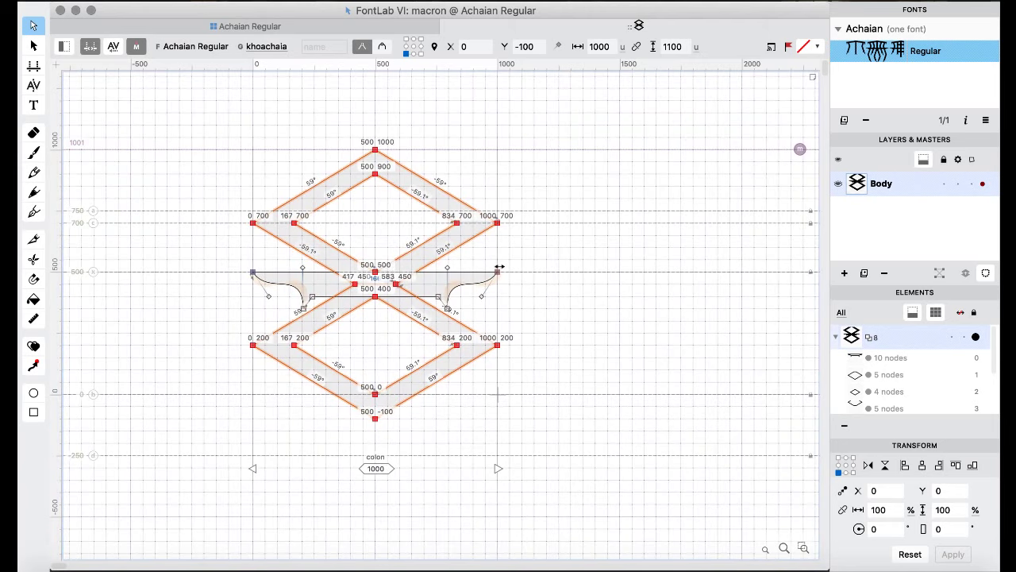
# - Select all contours in the colon glyph and remove the overlap between the bar and the double diamond
pyautogui.click(499, 268)
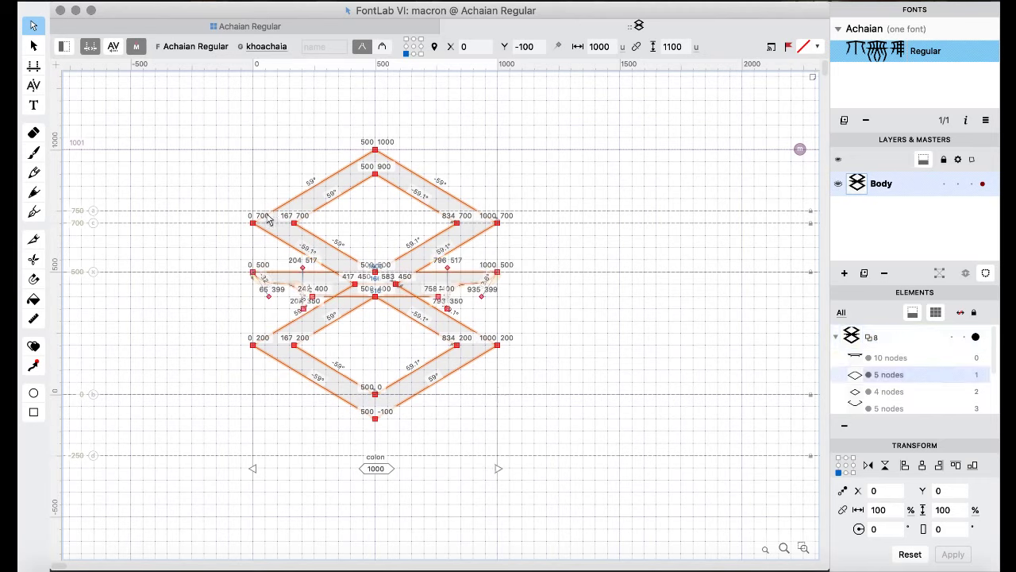
pyautogui.rightClick(186, 171)
pyautogui.moveTo(292, 271)
pyautogui.click(416, 409)
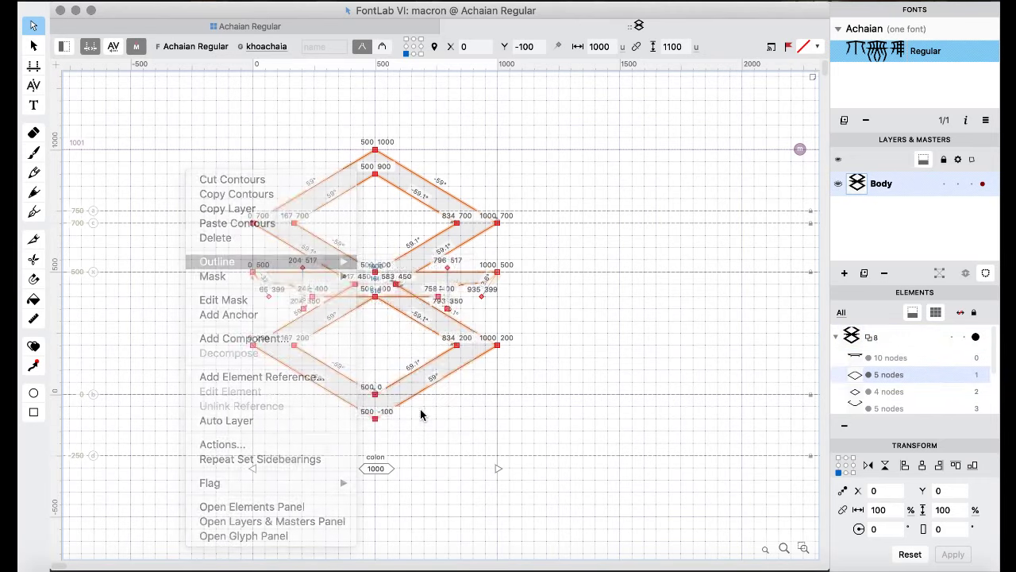
# - Copy the finished colon glyph into the semicolon glyph
pyautogui.click(251, 27)
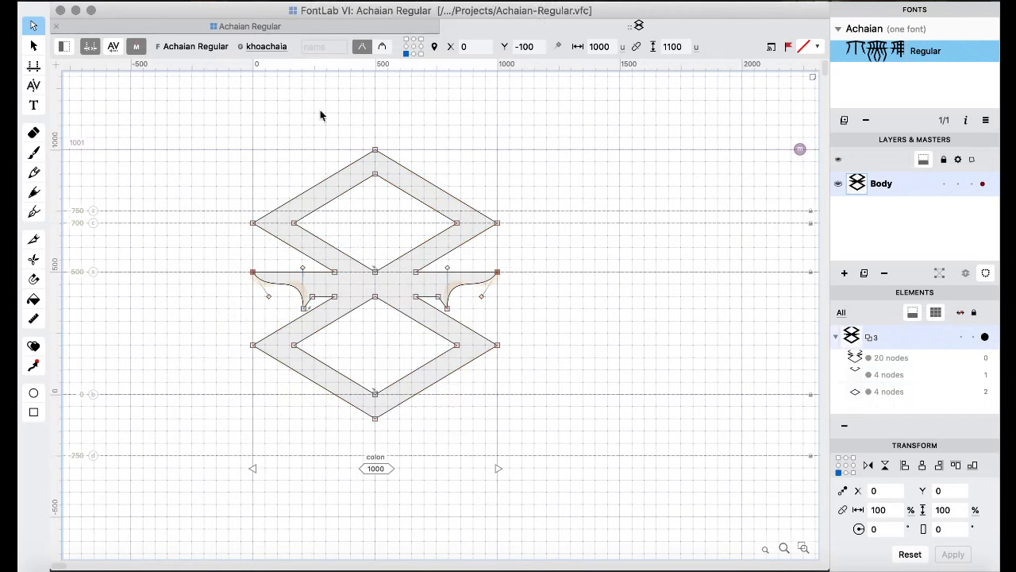
pyautogui.click(500, 232)
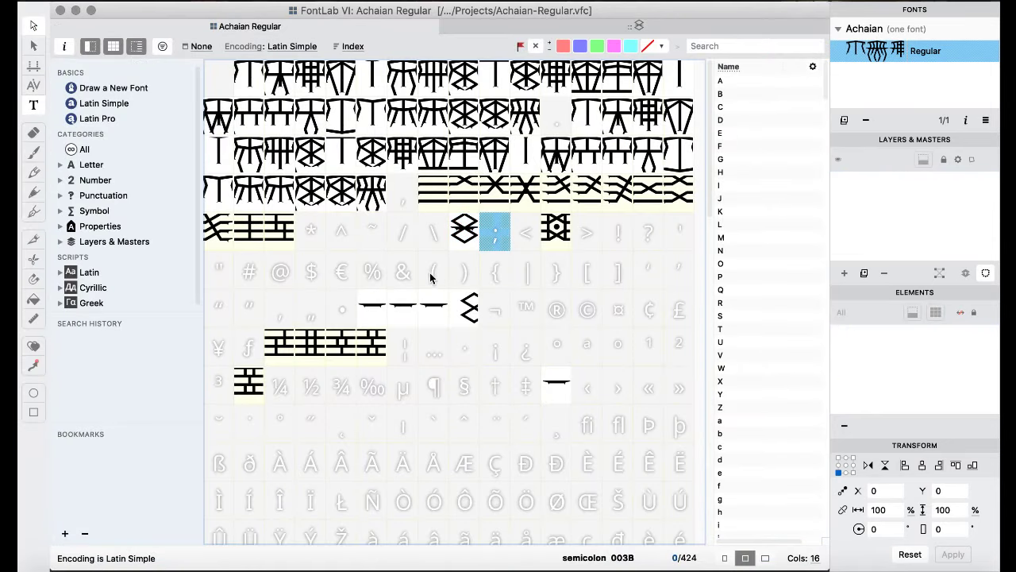
pyautogui.click(431, 273)
pyautogui.click(497, 270)
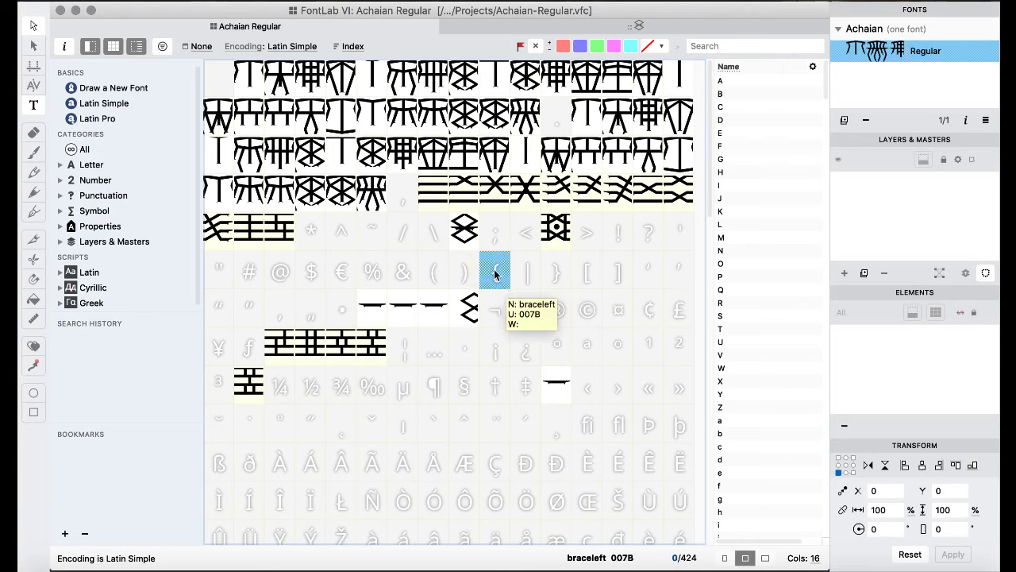
pyautogui.click(467, 246)
pyautogui.press('super+c')
pyautogui.click(490, 234)
pyautogui.press('super+v')
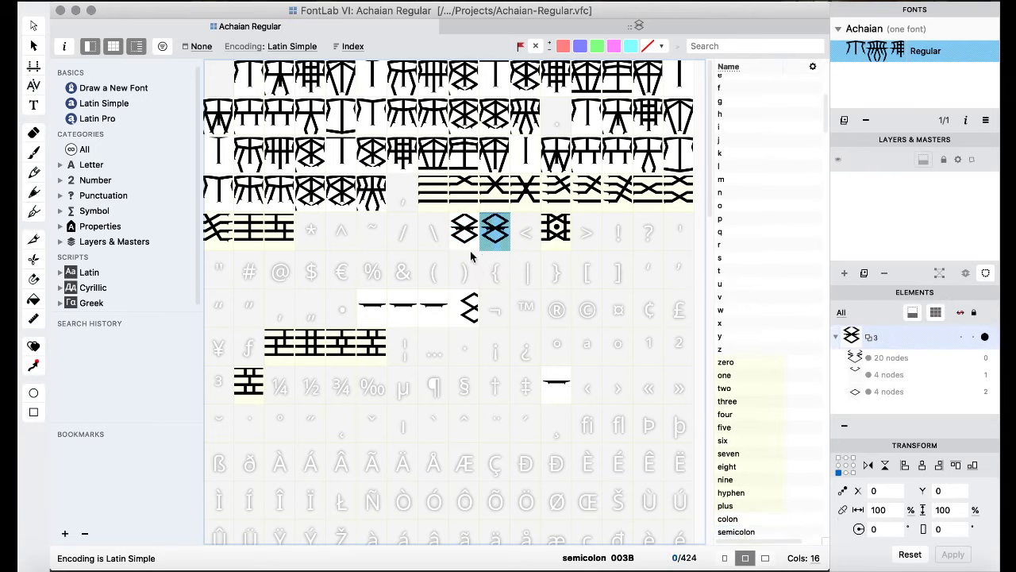
pyautogui.doubleClick(464, 230)
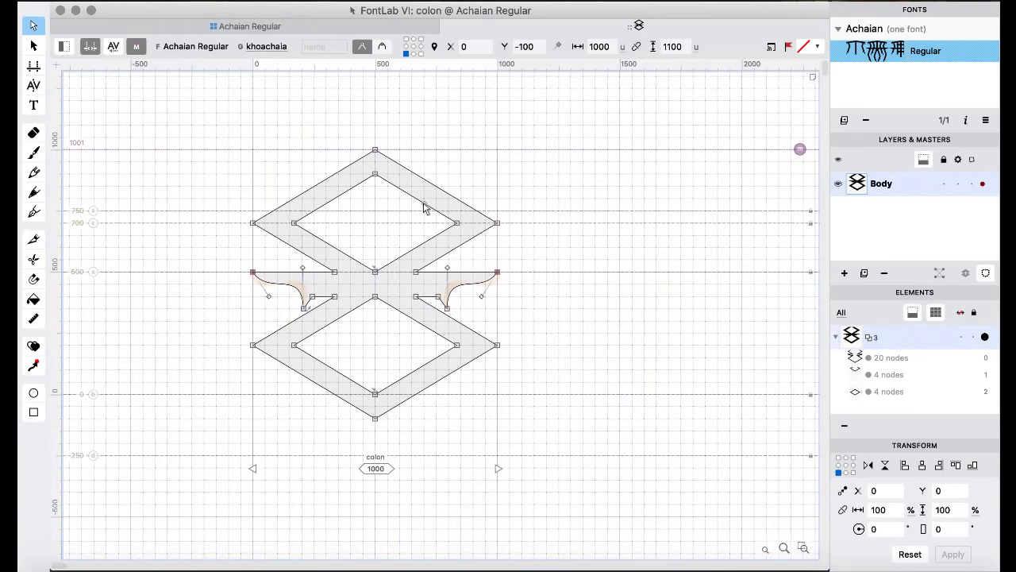
pyautogui.click(264, 27)
# - Copy the eeachaia glyph into the questiondown glyph
pyautogui.scroll(-15, 468, 327)
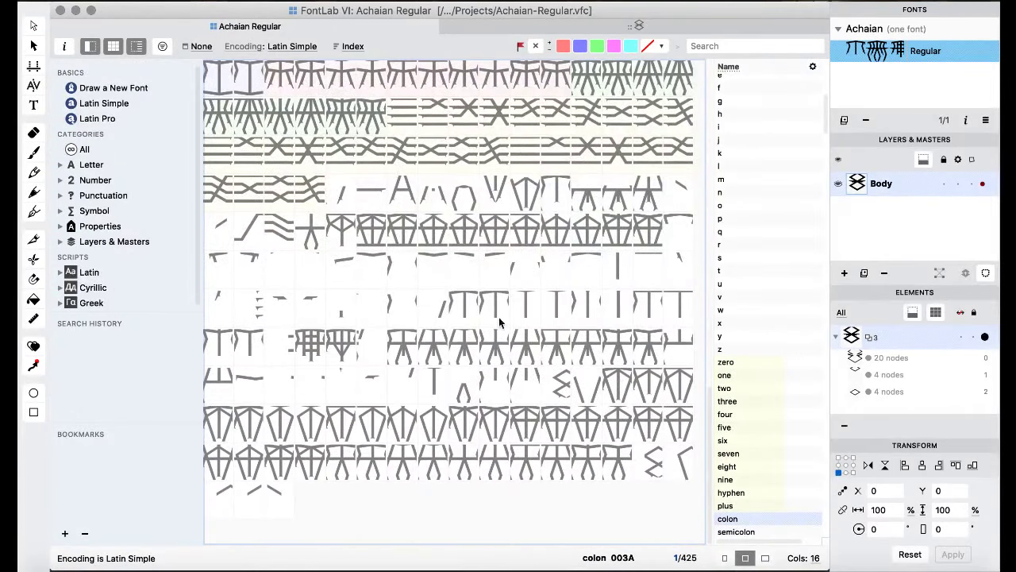
pyautogui.scroll(10, 565, 288)
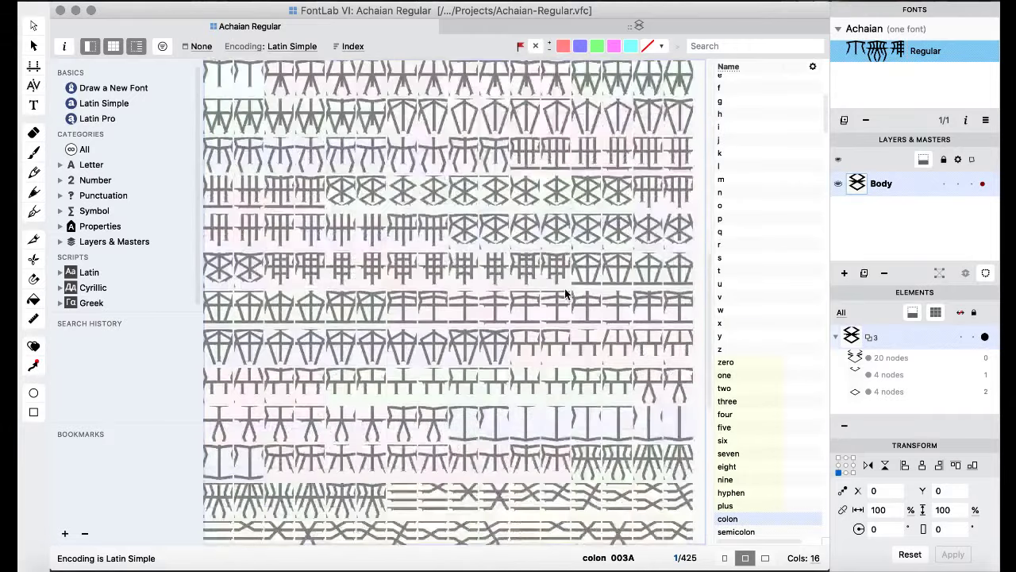
pyautogui.scroll(5, 565, 294)
pyautogui.click(526, 227)
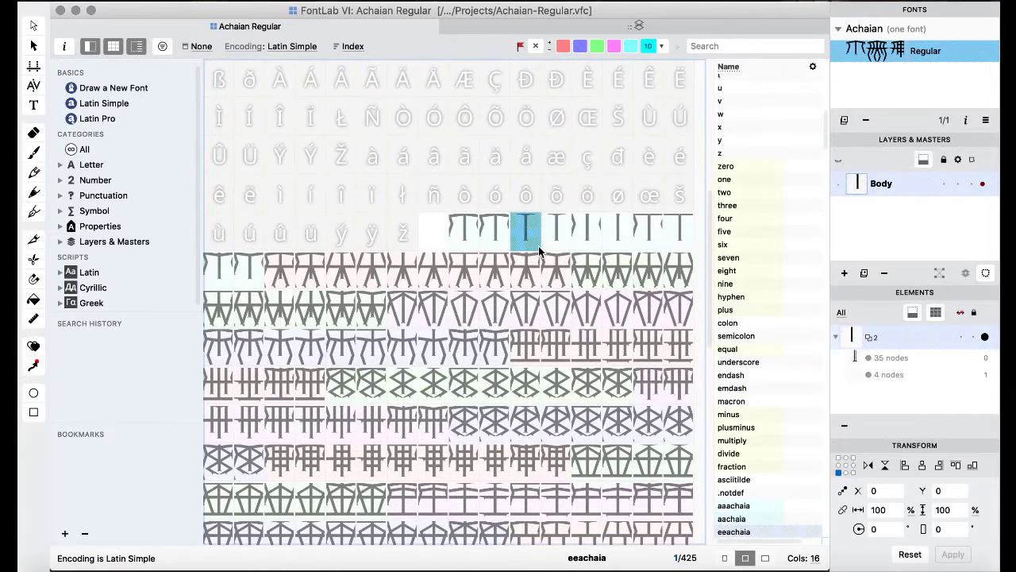
pyautogui.scroll(6, 538, 246)
pyautogui.scroll(4, 512, 262)
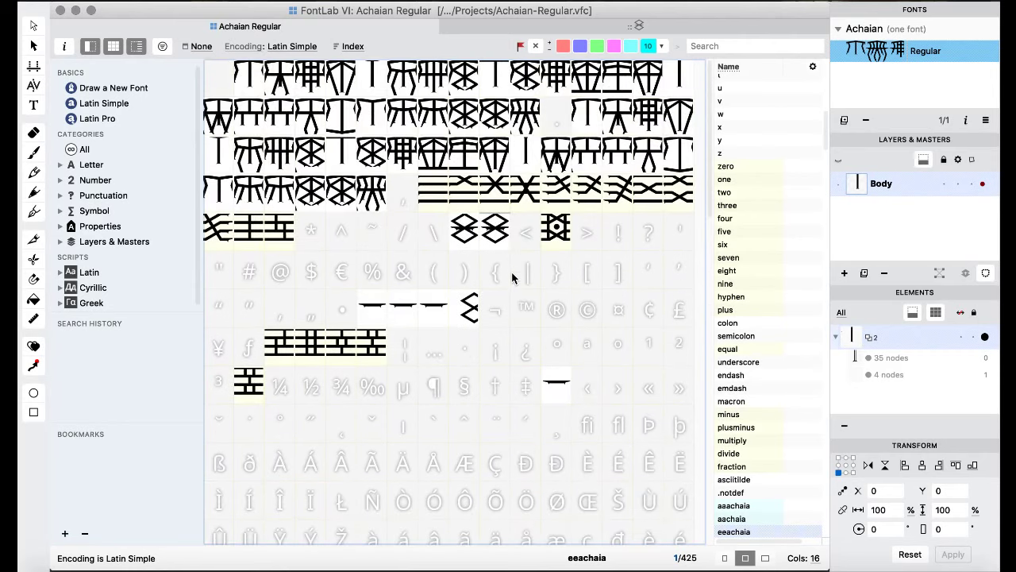
pyautogui.click(525, 349)
pyautogui.press('cmd+v')
# - Delete the entire left leg and the inner diamond from the letterform in the questiondown glyph
pyautogui.doubleClick(527, 352)
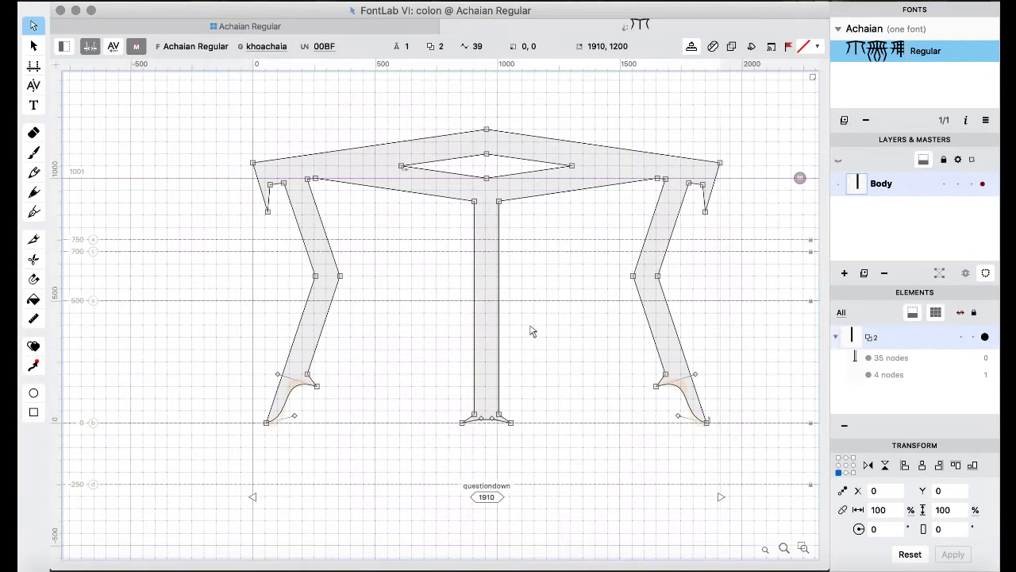
pyautogui.moveTo(199, 121); pyautogui.dragTo(338, 388)
pyautogui.moveTo(360, 446); pyautogui.dragTo(374, 481)
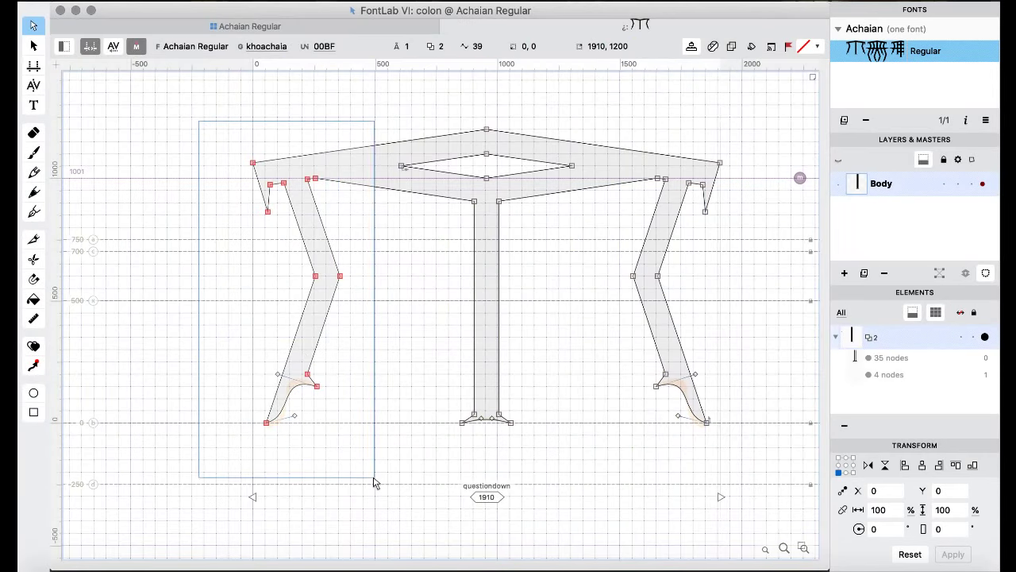
pyautogui.press('Delete')
pyautogui.moveTo(397, 148); pyautogui.dragTo(587, 192)
pyautogui.press('Delete')
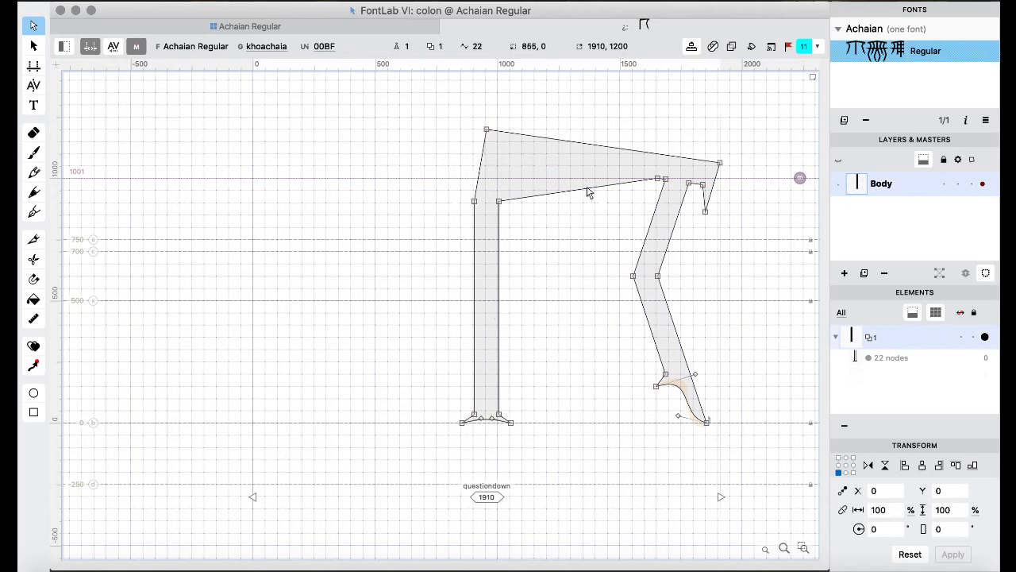
# - Delete the right leg and the apex node in questiondown, leaving only the central vertical stem with its foot
pyautogui.moveTo(768, 125); pyautogui.dragTo(615, 481)
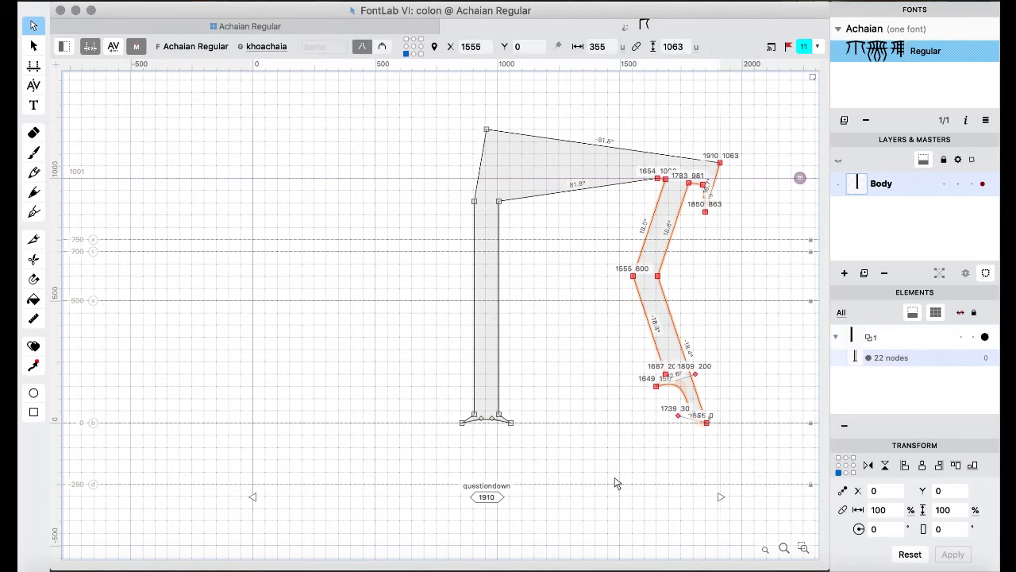
pyautogui.press('Delete')
pyautogui.moveTo(459, 120); pyautogui.dragTo(531, 173)
pyautogui.press('Delete')
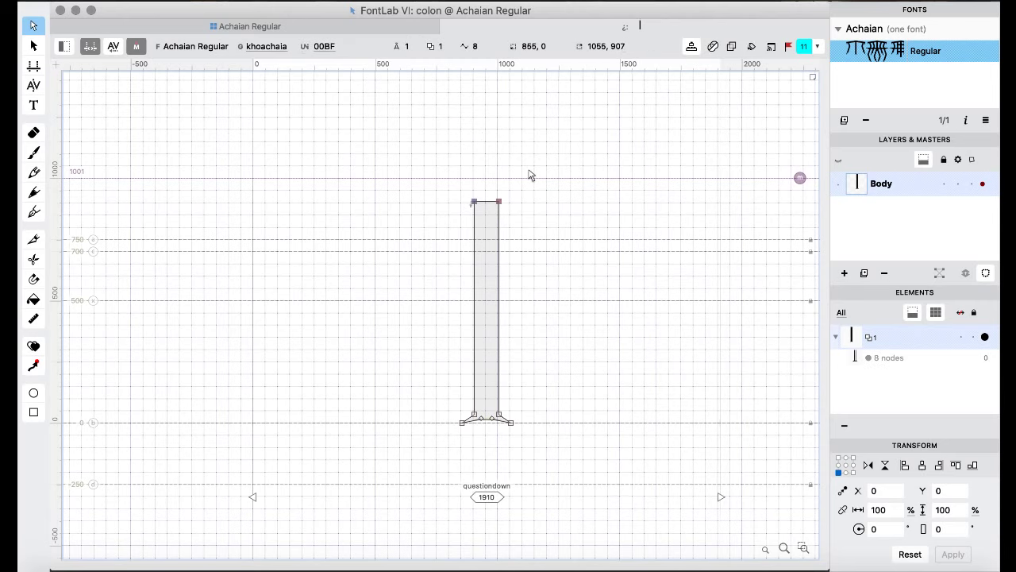
# - Select the whole stem contour, close the glyph window and enlarge the font overview window to fill the workspace
pyautogui.press('super+a')
pyautogui.moveTo(274, 26); pyautogui.dragTo(316, 33)
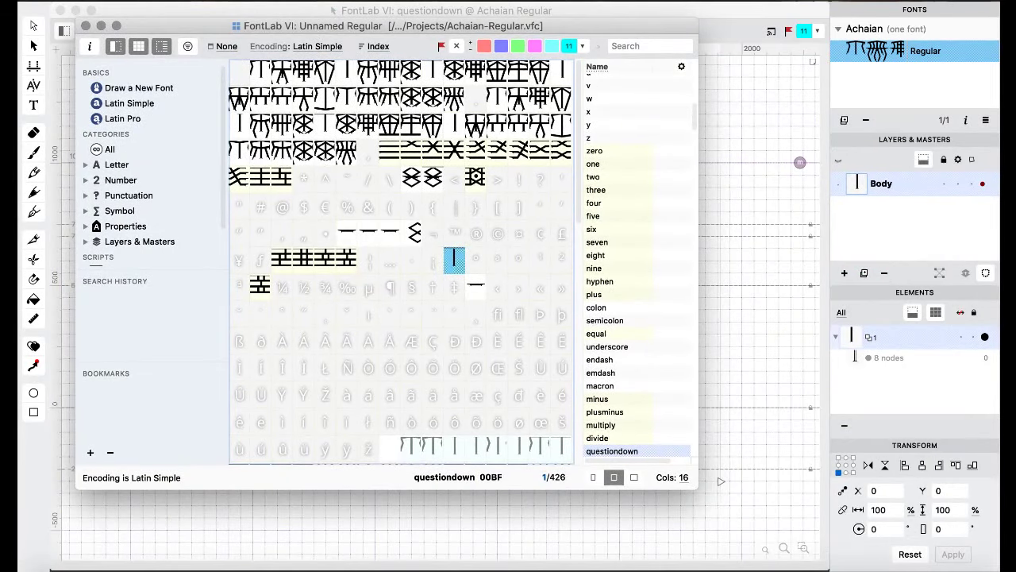
pyautogui.click(60, 10)
pyautogui.moveTo(166, 25); pyautogui.dragTo(138, 10)
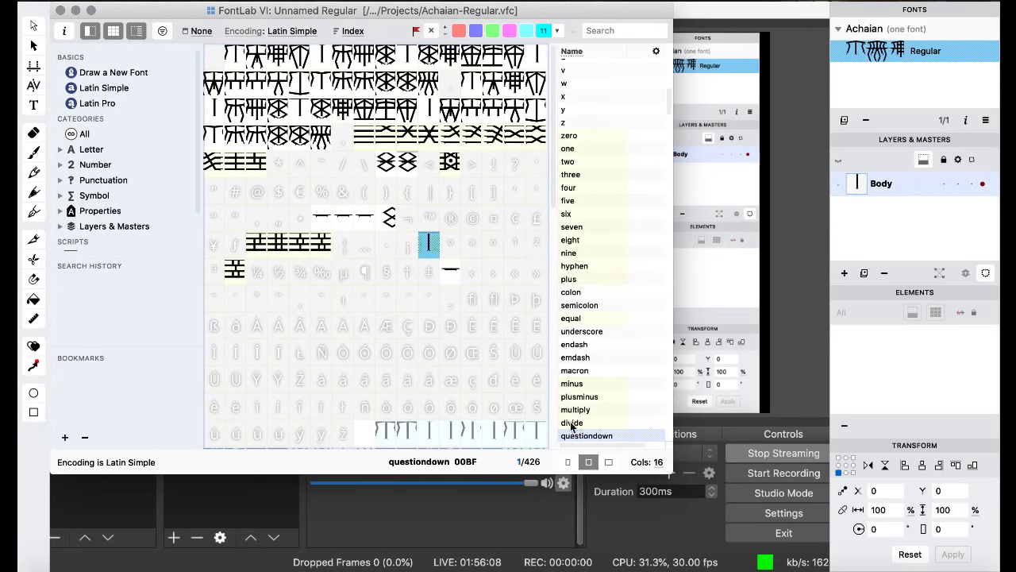
pyautogui.moveTo(673, 474); pyautogui.dragTo(829, 569)
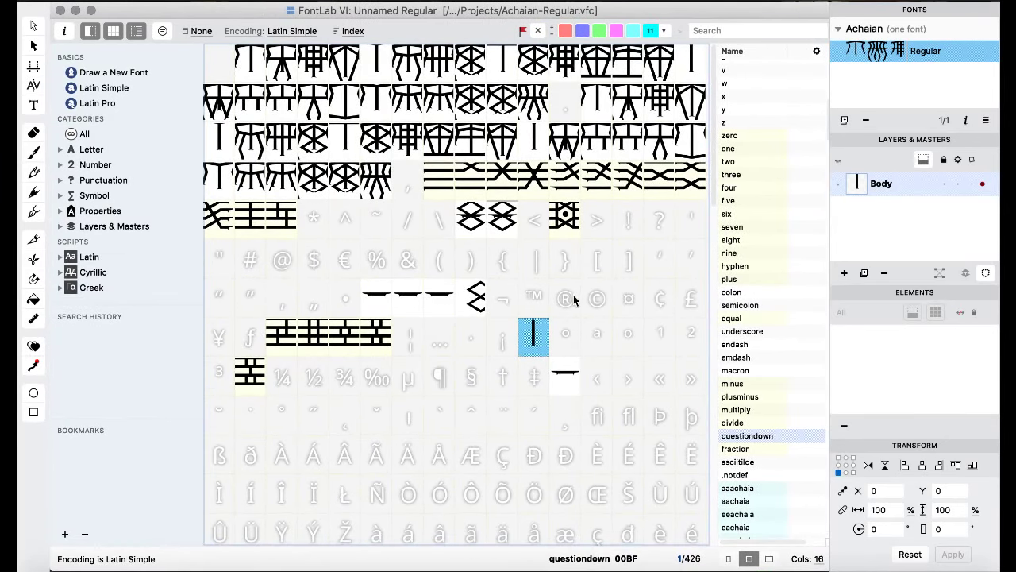
# - Copy the stem contour from the questiondown glyph and delete that glyph from the font
pyautogui.click(535, 297)
pyautogui.doubleClick(536, 341)
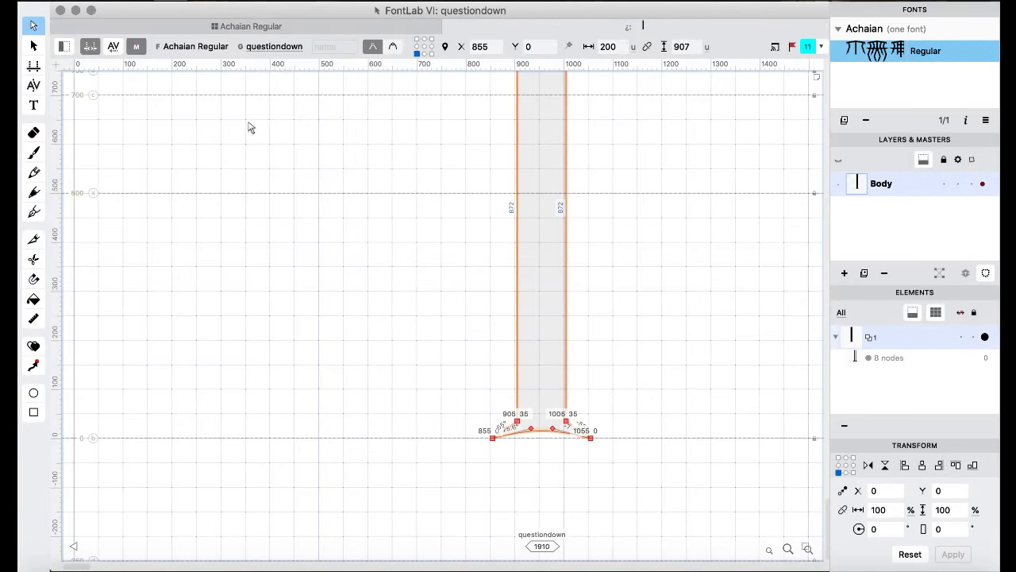
pyautogui.click(248, 27)
pyautogui.click(561, 347)
pyautogui.click(535, 347)
pyautogui.press('Delete')
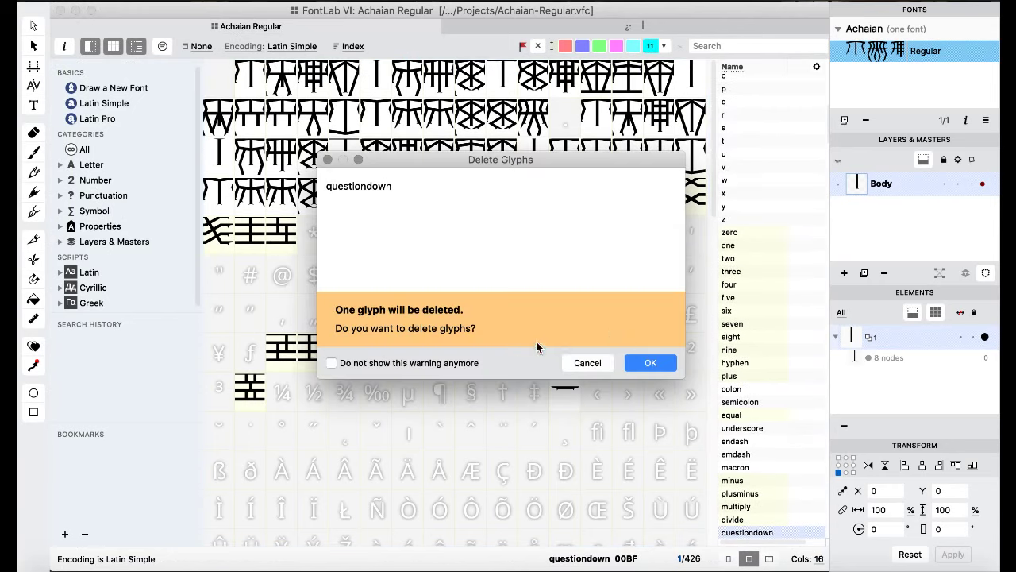
pyautogui.click(642, 362)
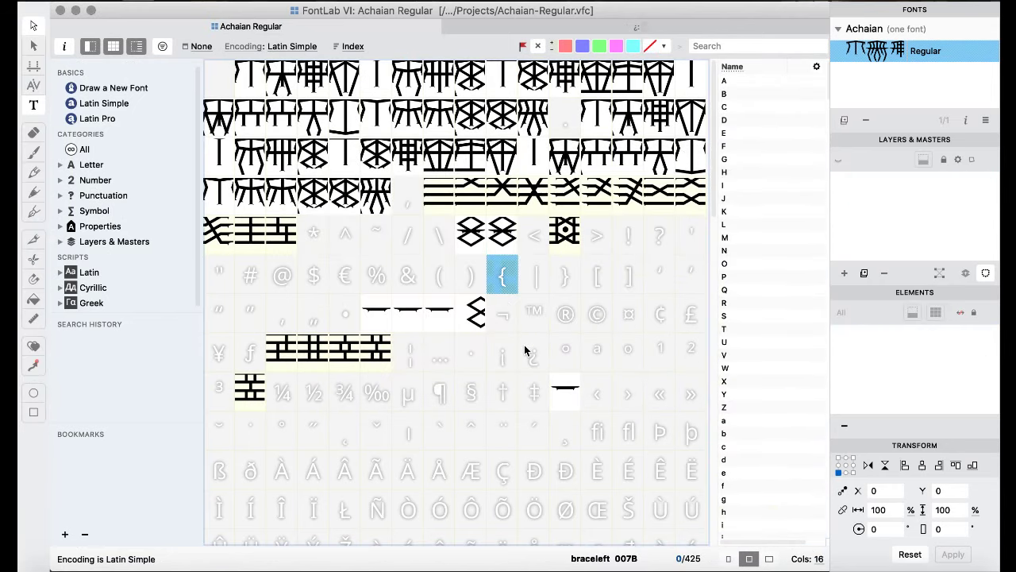
# - Paste the stem into the colon glyph and shift it across the double diamond to X 355
pyautogui.click(467, 237)
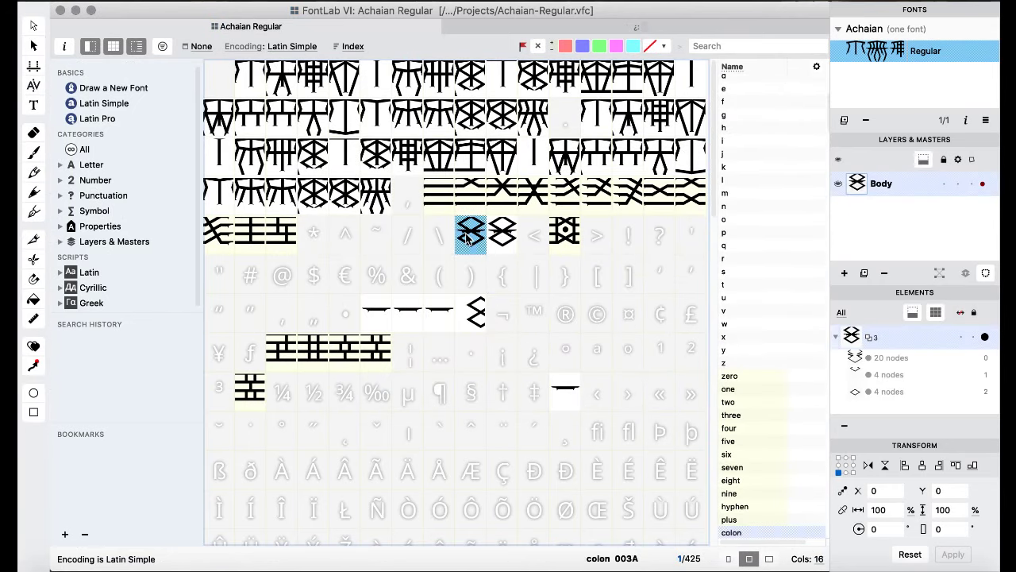
pyautogui.doubleClick(468, 237)
pyautogui.hotkey('ctrl', 'v')
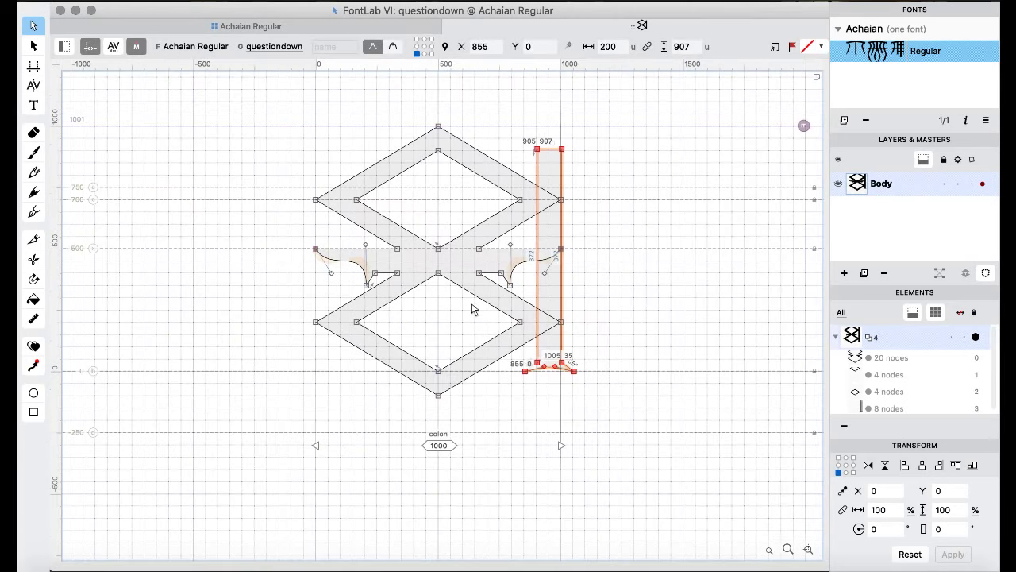
pyautogui.press('super+Left')
pyautogui.press('super+Left')
pyautogui.press('super+Left')
pyautogui.press('super+Left')
pyautogui.press('super+Left')
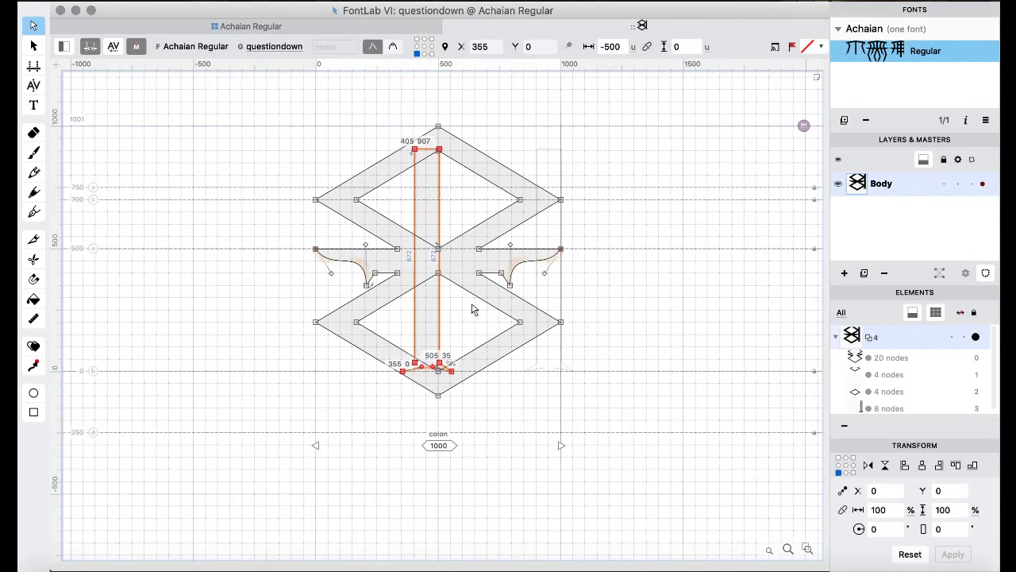
# - Centre the stem on the double diamond at X 400 and lower it to Y -200
pyautogui.press('Right')
pyautogui.press('Right')
pyautogui.press('Right')
pyautogui.press('Right')
pyautogui.press('Right')
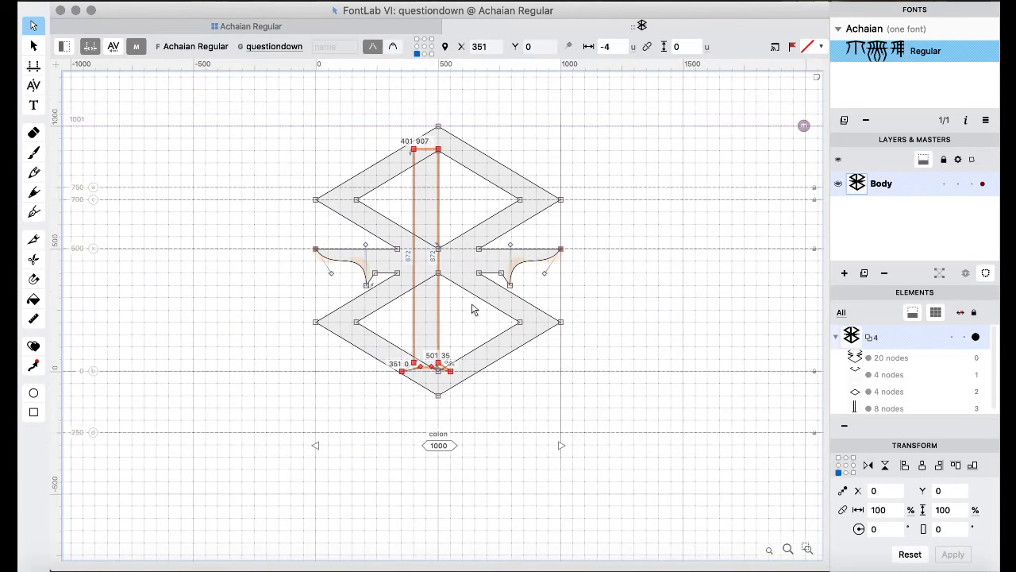
pyautogui.hotkey('shift', 'Right')
pyautogui.hotkey('shift', 'Right')
pyautogui.hotkey('shift', 'Right')
pyautogui.hotkey('shift', 'Right')
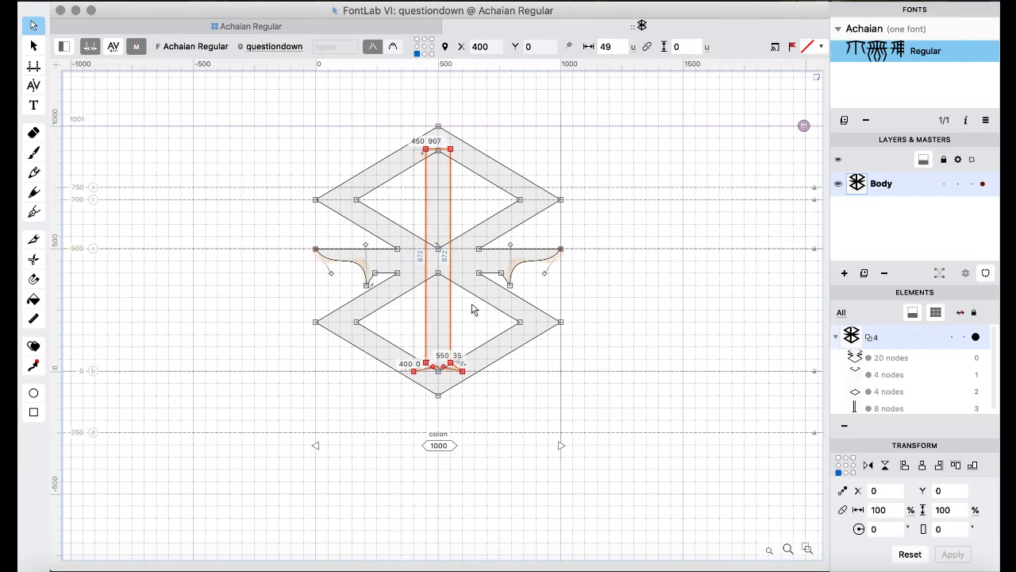
pyautogui.press('super+Down')
pyautogui.press('super+Down')
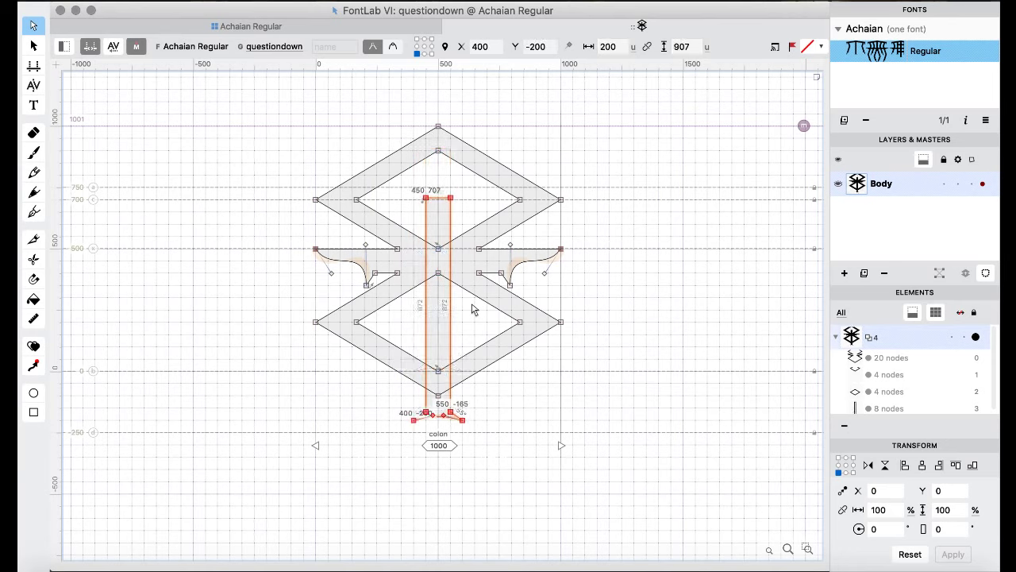
# - Stretch the stem's top edge above the upper diamond to Y 1107
pyautogui.moveTo(411, 215); pyautogui.dragTo(466, 183)
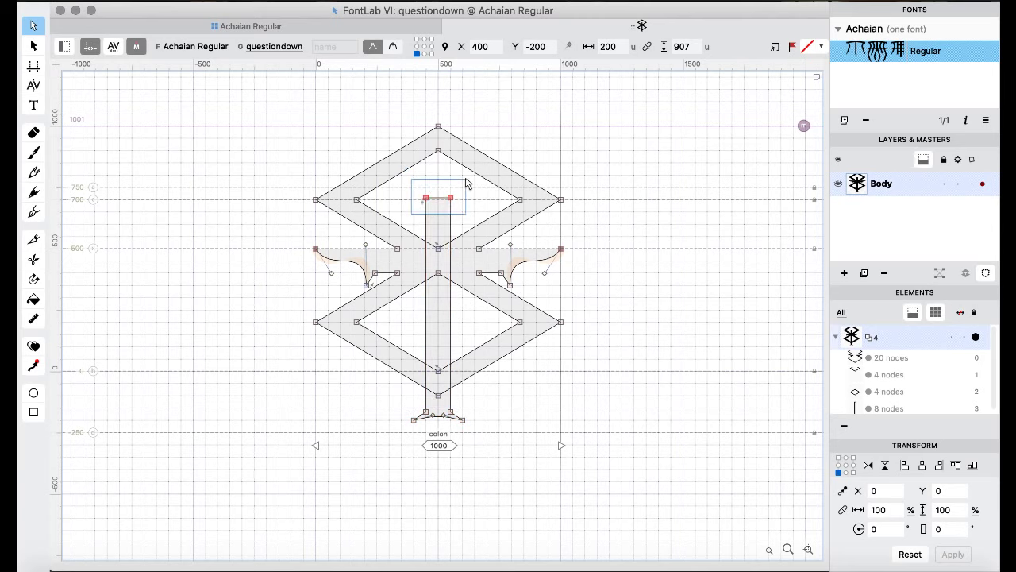
pyautogui.press('super+Up')
pyautogui.press('super+Up')
pyautogui.press('super+Up')
pyautogui.press('super+Up')
pyautogui.press('space')
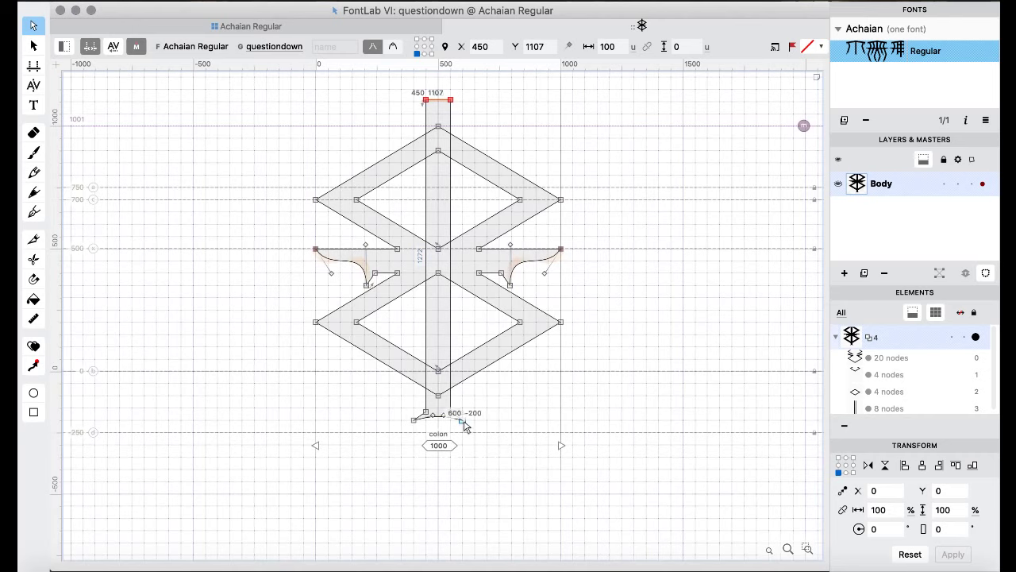
# - Fine-tune the stem's top edge to Y 1100
pyautogui.click(471, 110)
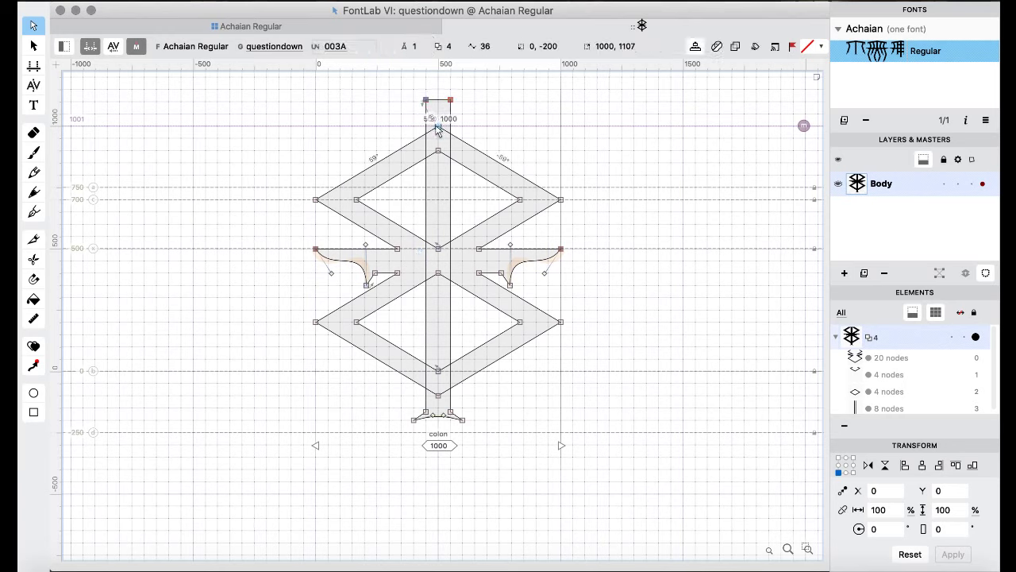
pyautogui.moveTo(438, 127); pyautogui.dragTo(451, 102)
pyautogui.moveTo(397, 85); pyautogui.dragTo(485, 108)
pyautogui.press('Up')
pyautogui.press('Up')
pyautogui.press('Up')
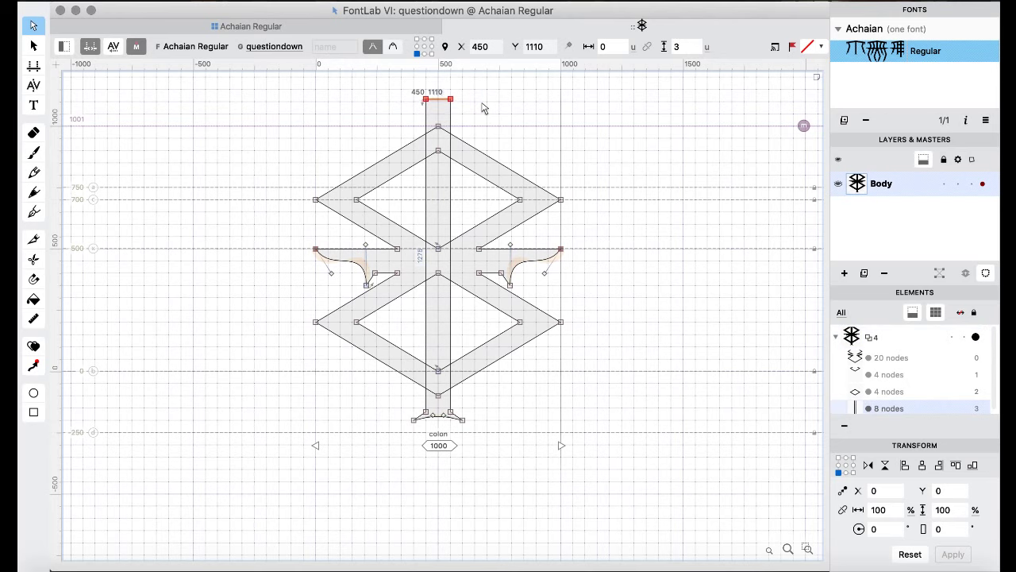
pyautogui.press('Escape')
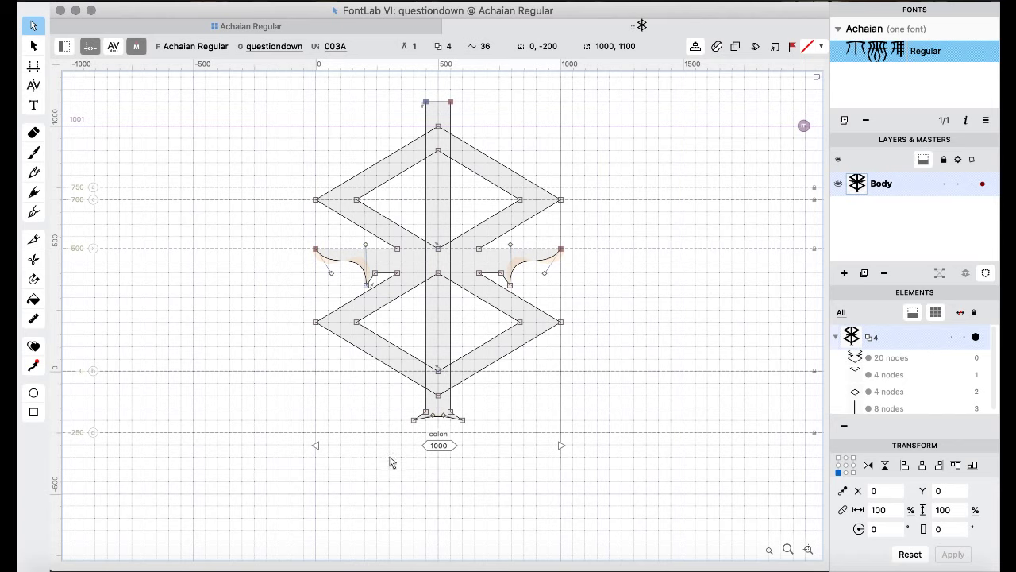
# - Add a vertically flipped duplicate of the stem in place and lower the original stem's top edge to Y 1000
pyautogui.moveTo(404, 468); pyautogui.dragTo(487, 407)
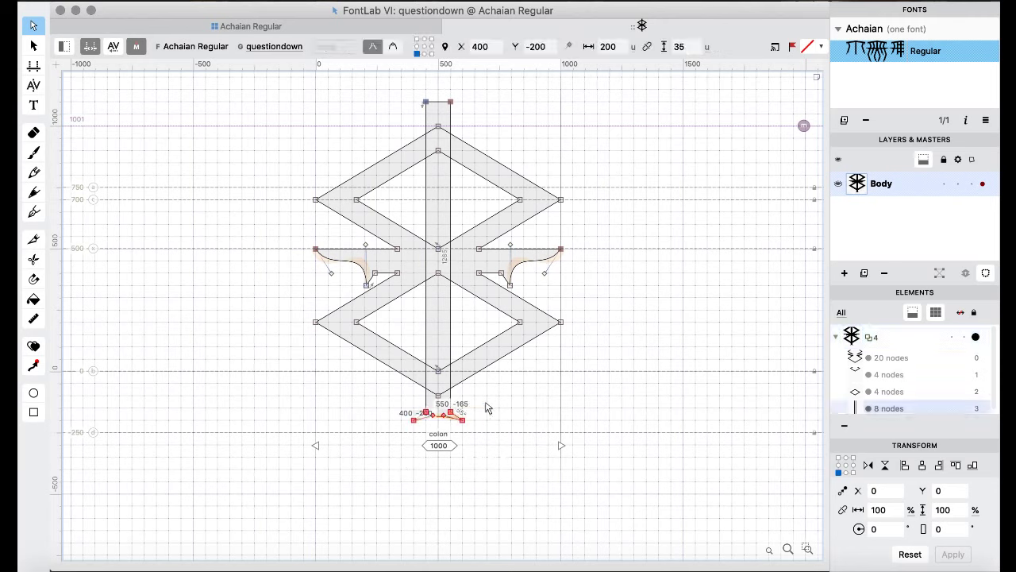
pyautogui.moveTo(480, 92); pyautogui.dragTo(413, 113)
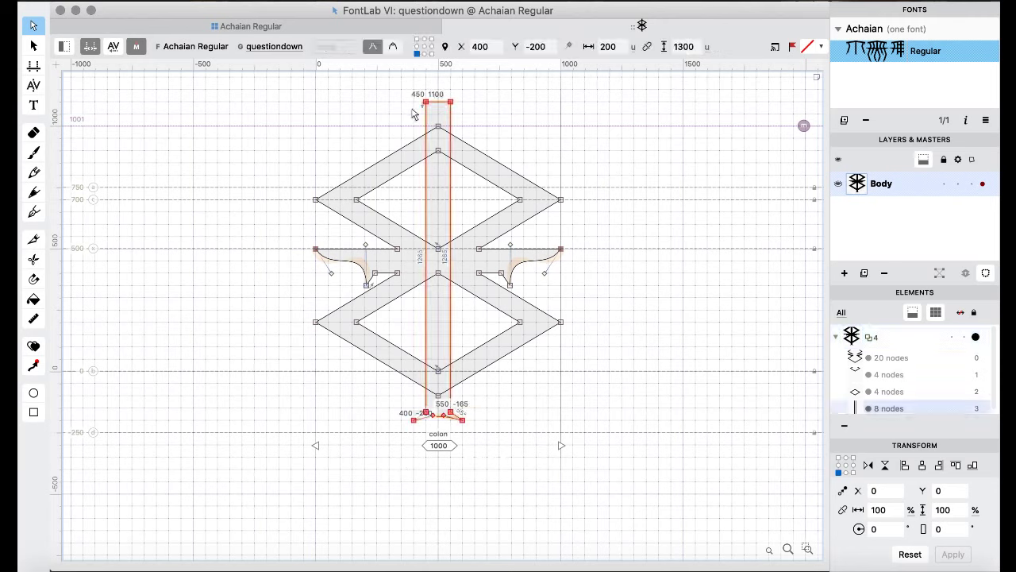
pyautogui.press('super+v')
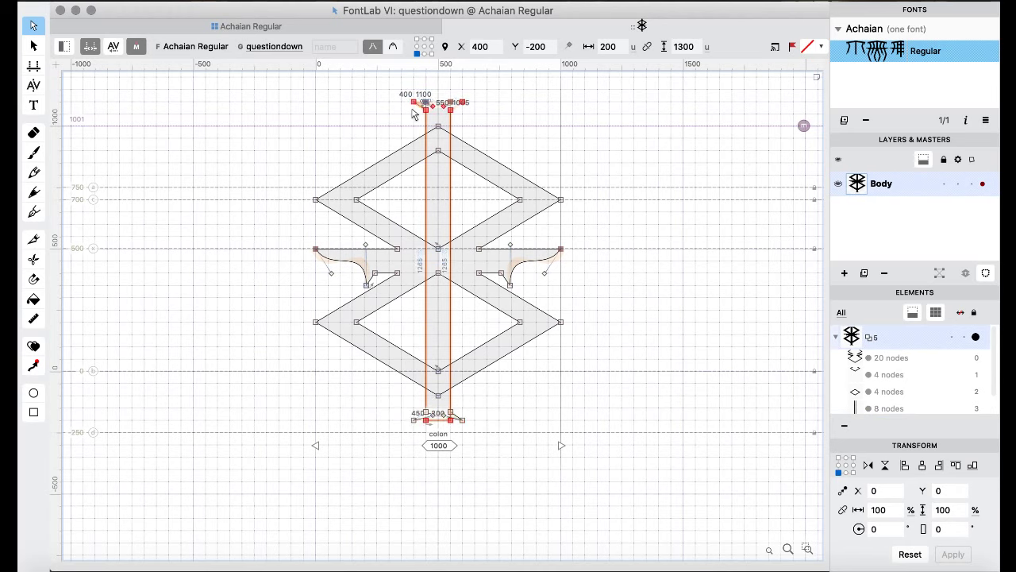
pyautogui.click(490, 107)
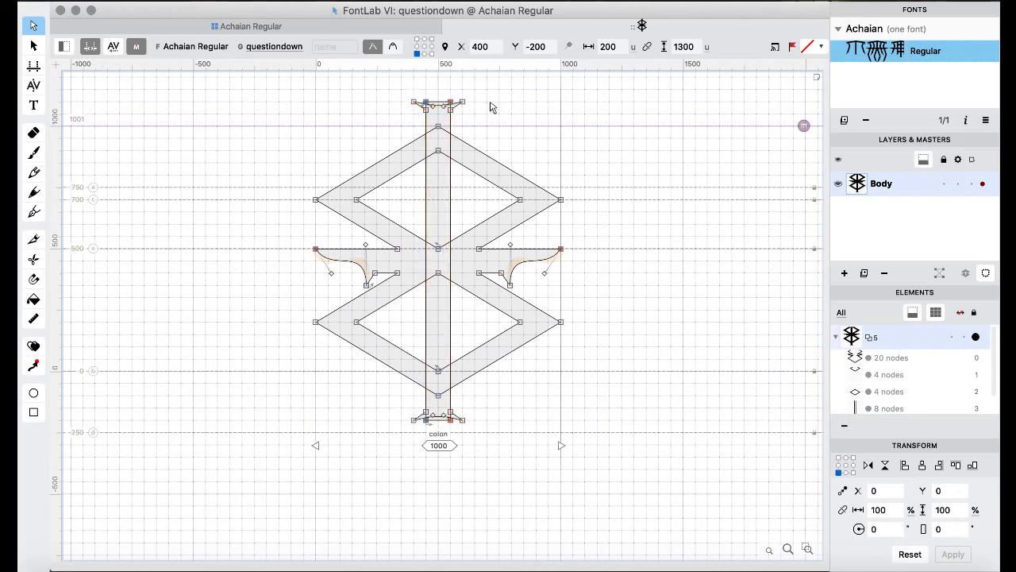
pyautogui.click(427, 102)
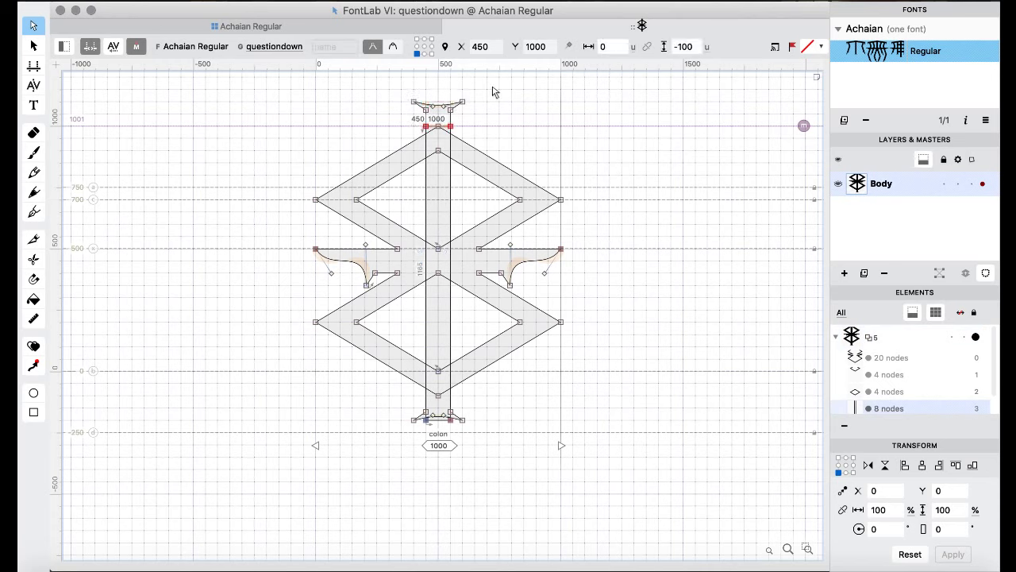
# - Try to merge all contours of the colon glyph by removing their overlap
pyautogui.press('super+a')
pyautogui.rightClick(233, 112)
pyautogui.moveTo(322, 200)
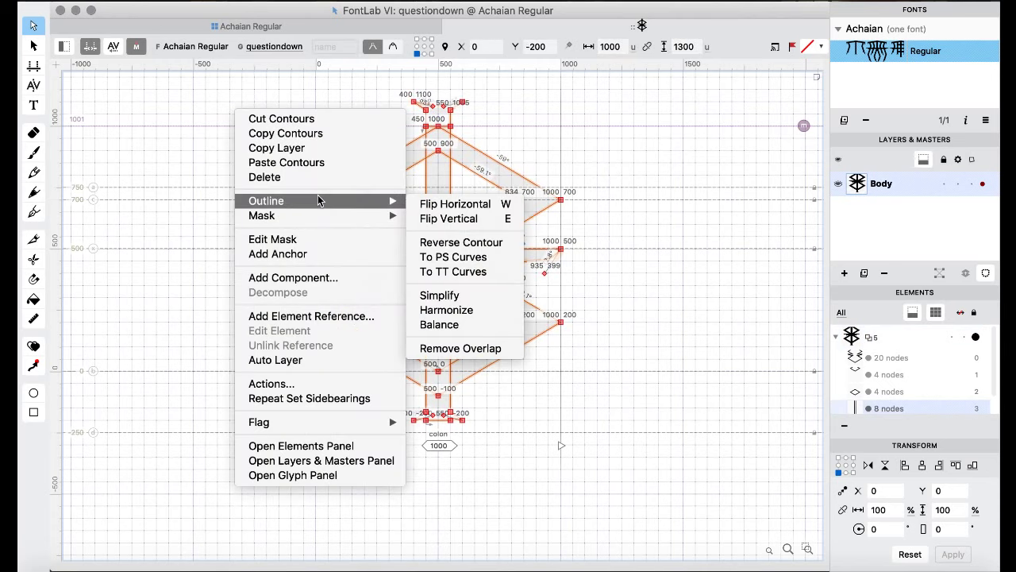
pyautogui.click(471, 348)
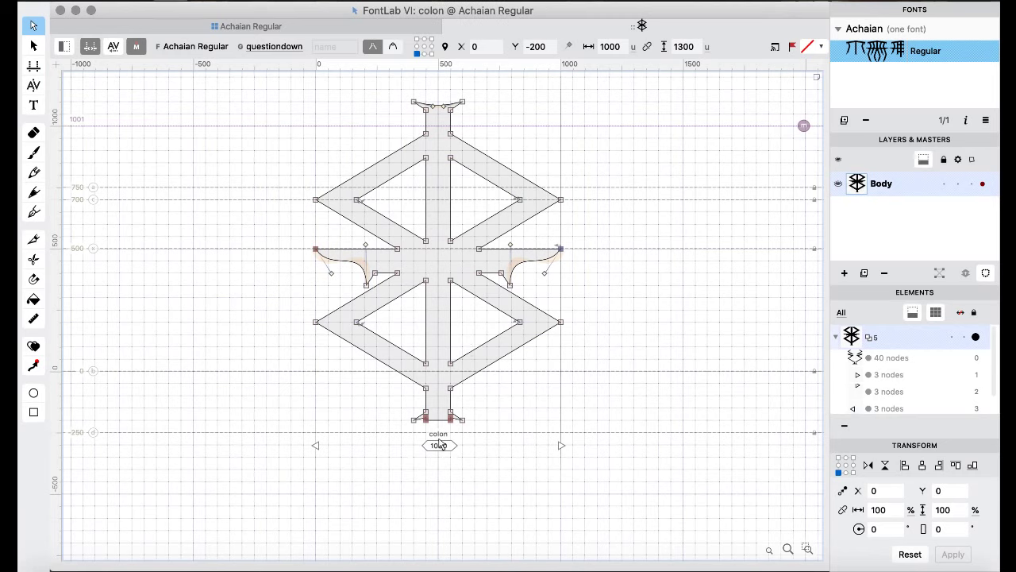
pyautogui.press('super+z')
# - Raise the flipped stem's flat bottom edge to Y -100 so it ends above the lower foot
pyautogui.click(420, 456)
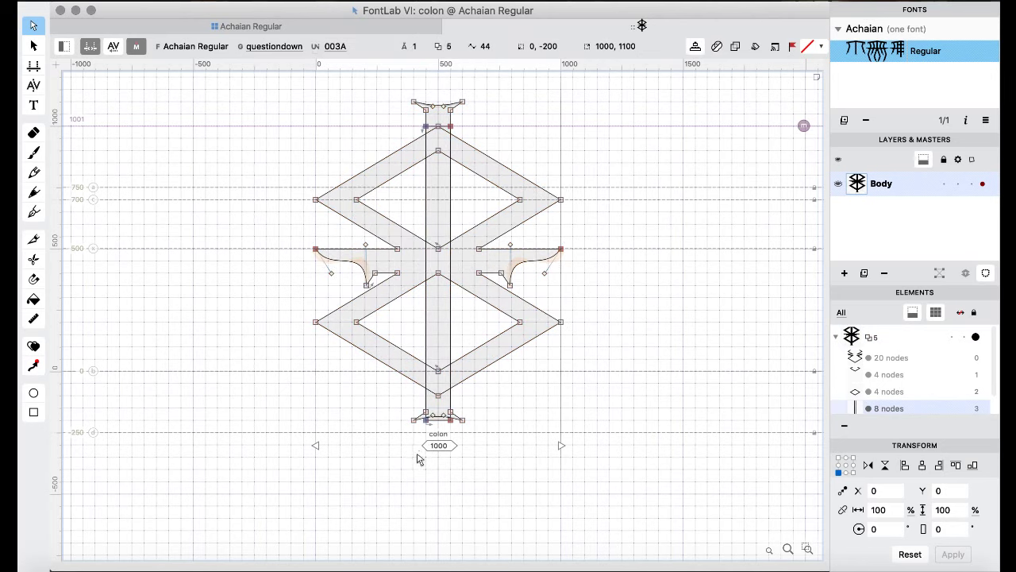
pyautogui.moveTo(406, 484); pyautogui.dragTo(453, 423)
pyautogui.press('super+shift+Up')
# - Select all contours in the colon glyph and remove the overlap between both stems and the double diamond
pyautogui.press('super+a')
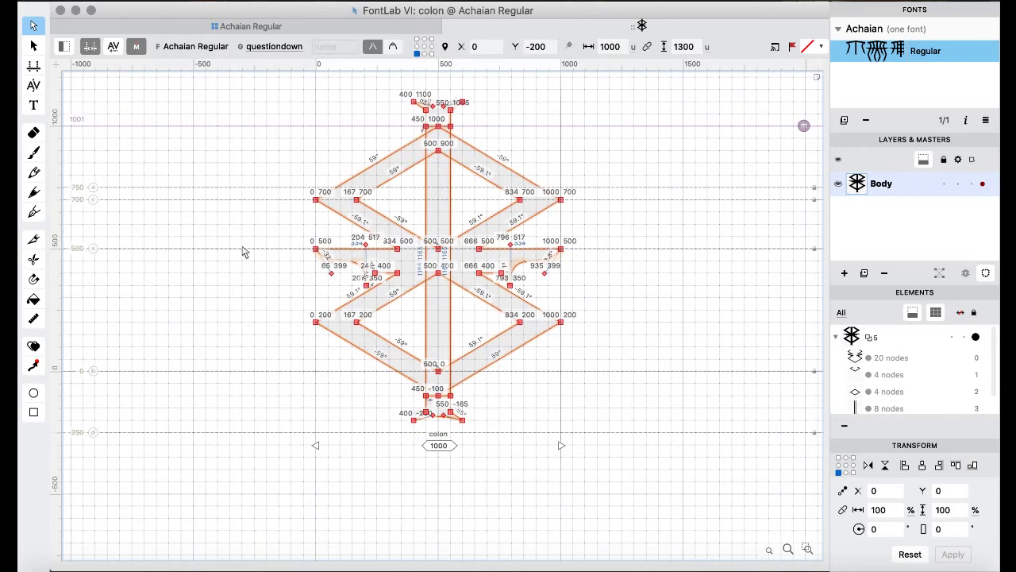
pyautogui.rightClick(190, 145)
pyautogui.moveTo(263, 237)
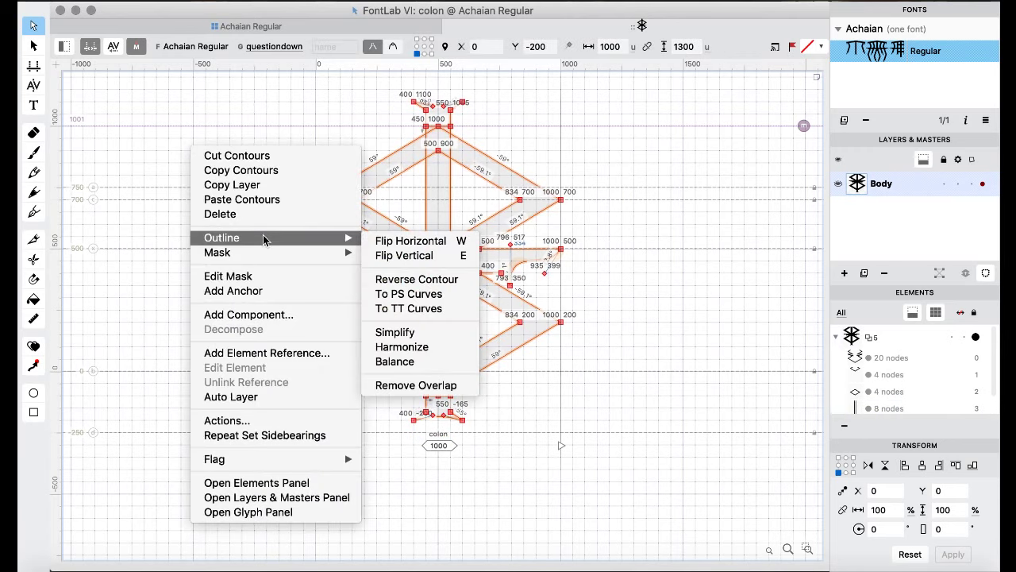
pyautogui.click(418, 385)
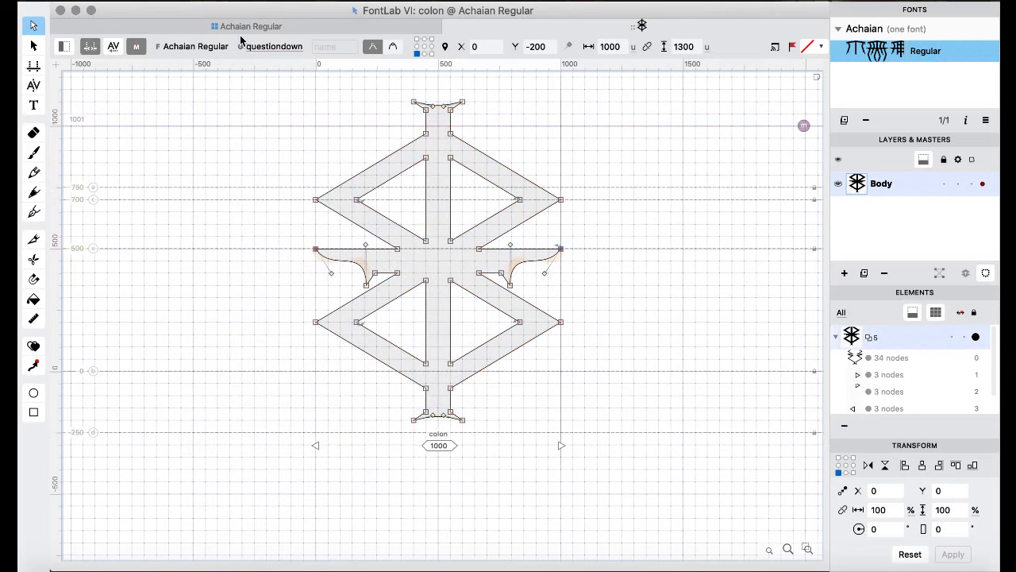
pyautogui.click(234, 29)
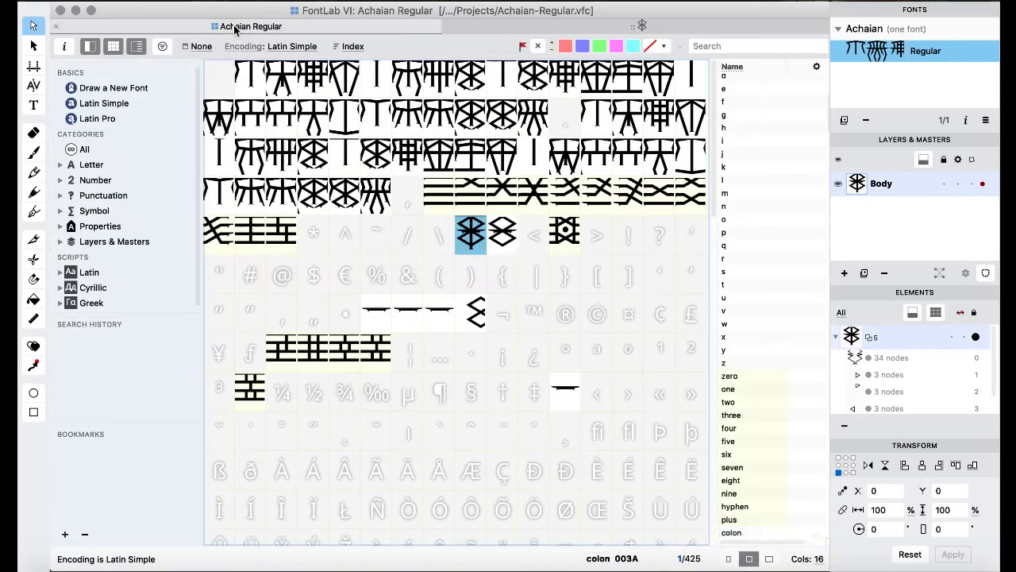
pyautogui.click(439, 314)
pyautogui.click(494, 276)
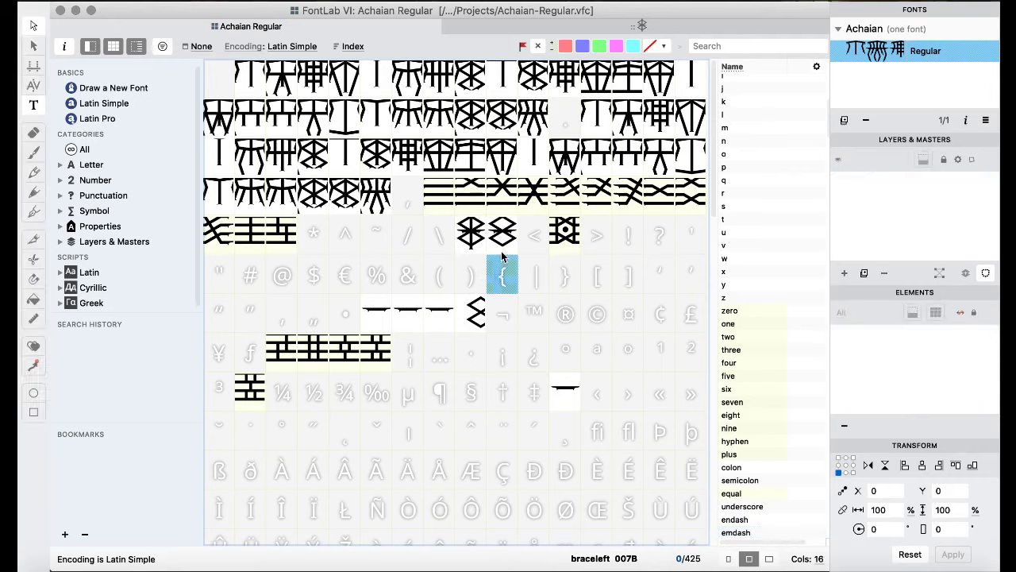
pyautogui.click(500, 242)
pyautogui.click(482, 247)
pyautogui.click(512, 287)
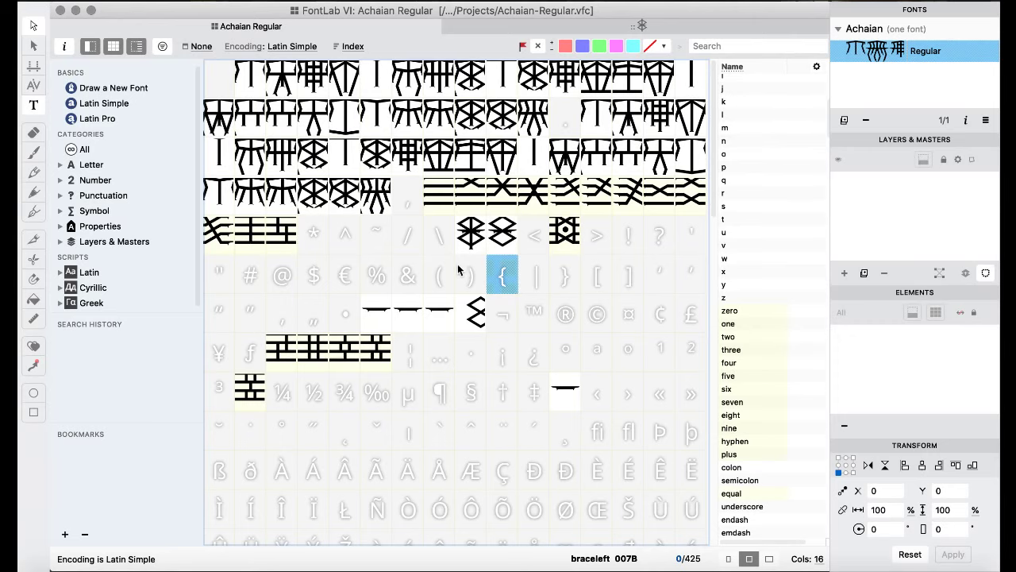
# - Isolate the full-height vertical stem in the colon glyph, copy it, restore the colon, and paste the stem into the logicalnot glyph
pyautogui.doubleClick(467, 243)
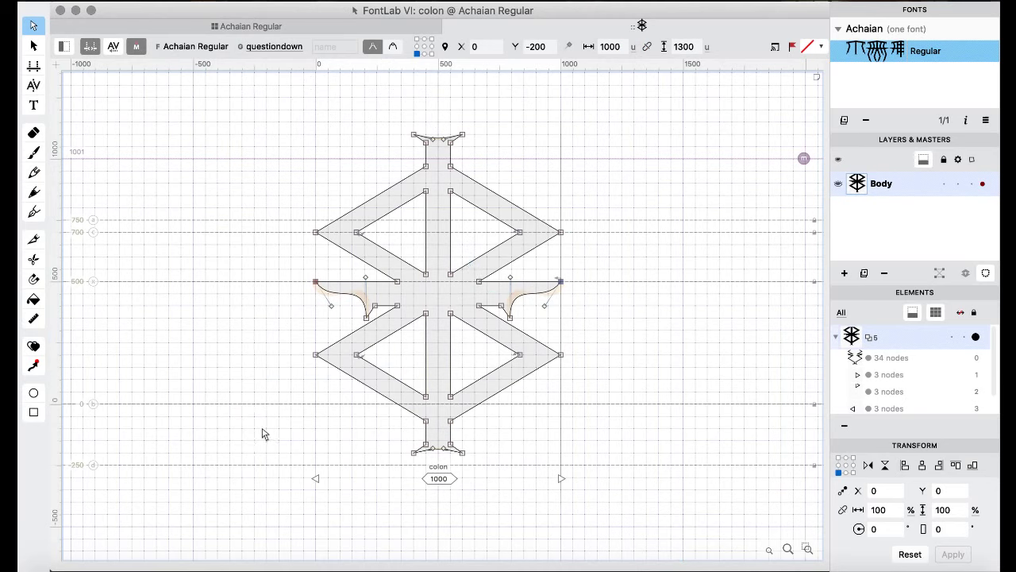
pyautogui.moveTo(263, 429); pyautogui.dragTo(628, 169)
pyautogui.press('Delete')
pyautogui.press('super+a')
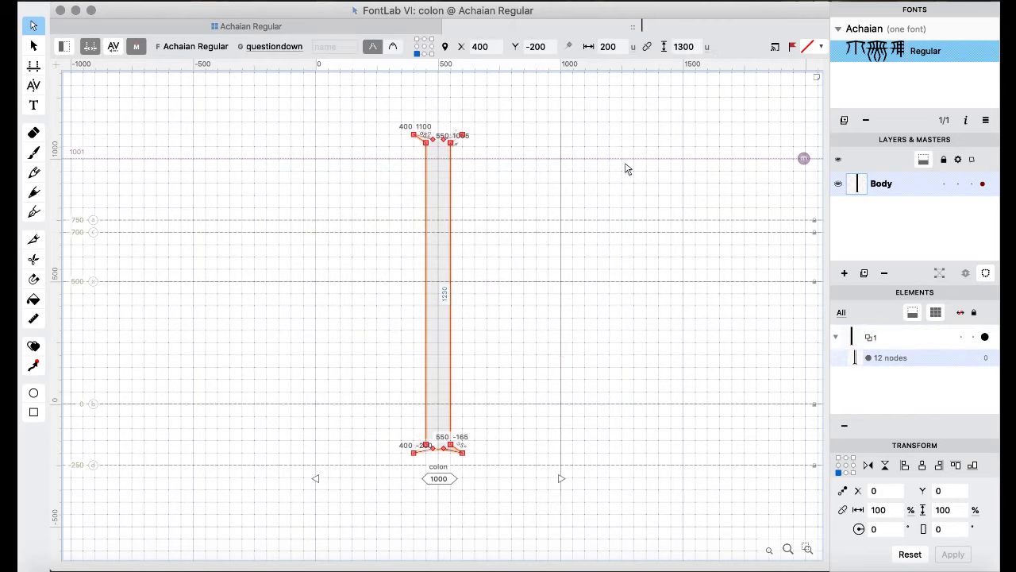
pyautogui.press('super+v')
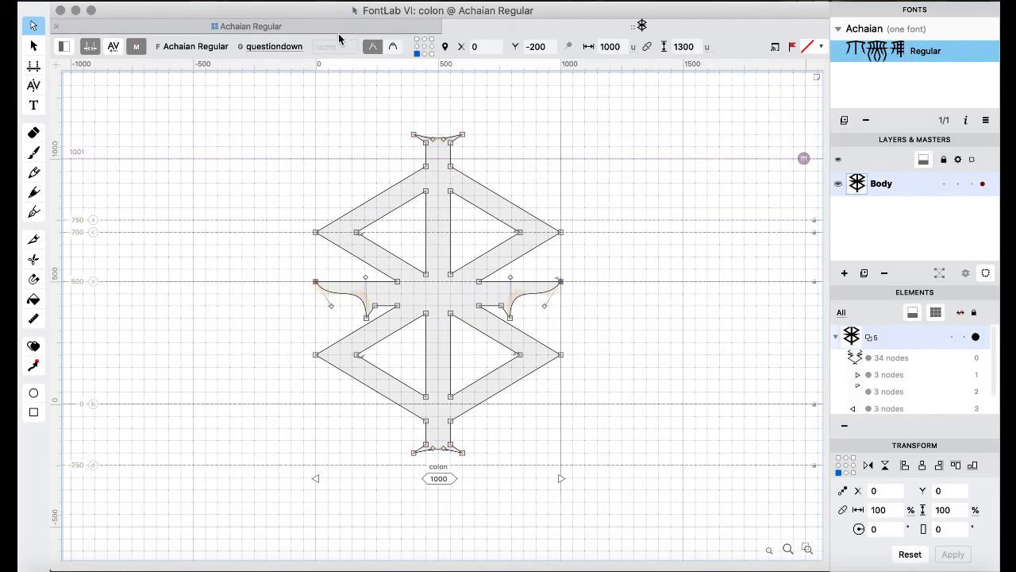
pyautogui.click(295, 29)
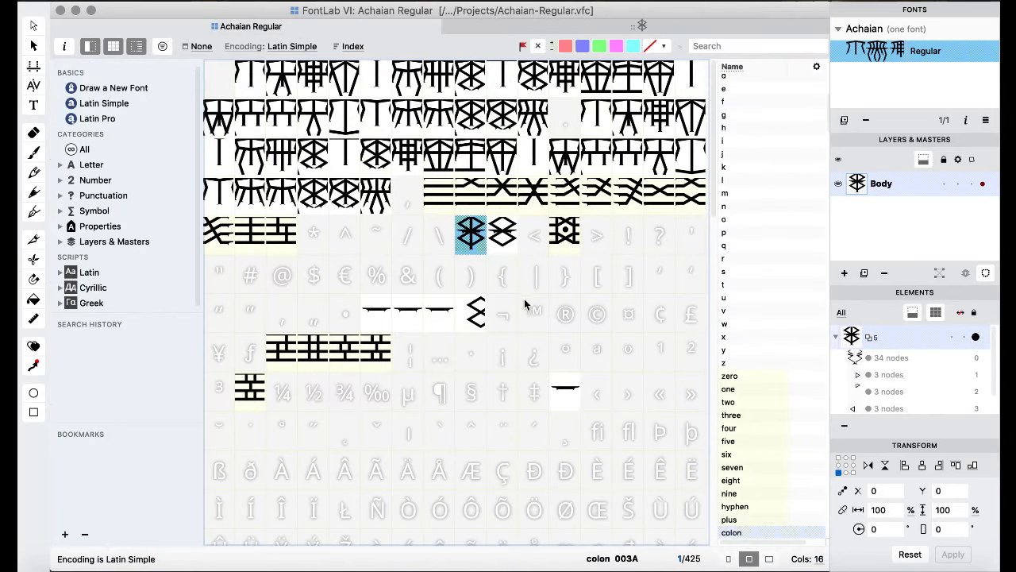
pyautogui.click(500, 318)
pyautogui.press('super+v')
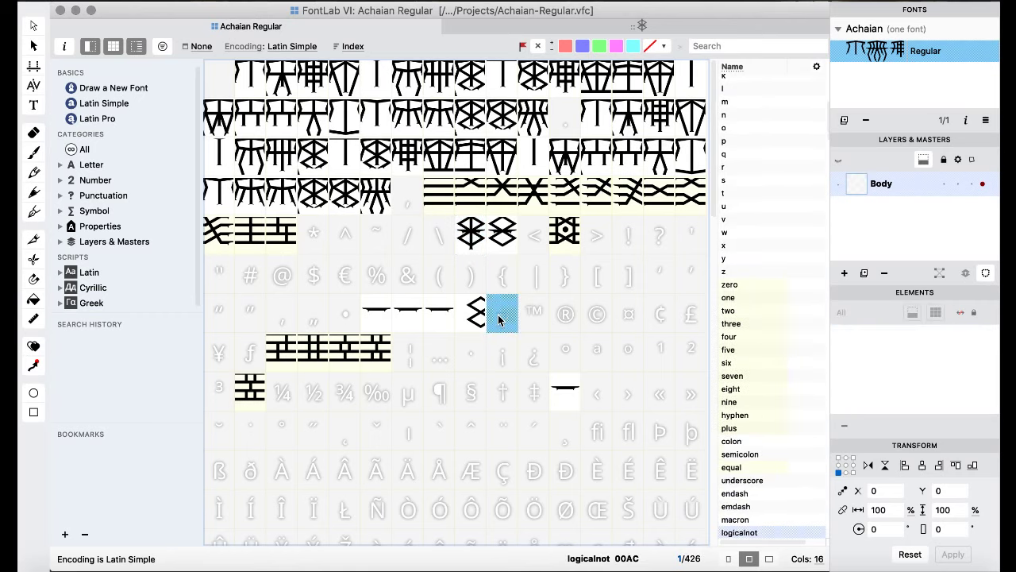
# - Copy the connector bar from the emdash glyph into the empty comma glyph
pyautogui.click(431, 290)
pyautogui.click(432, 328)
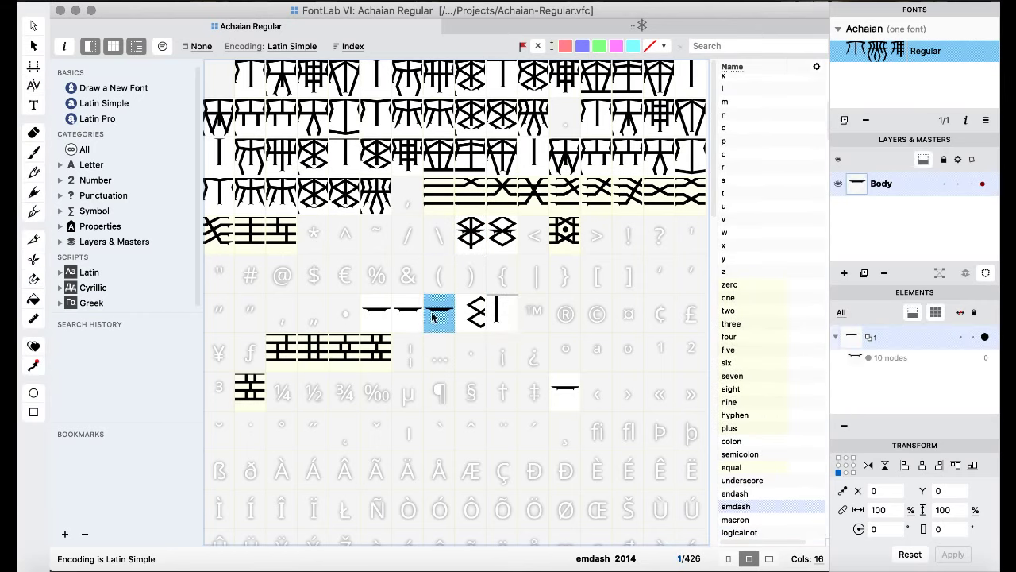
pyautogui.click(407, 213)
pyautogui.press('super+v')
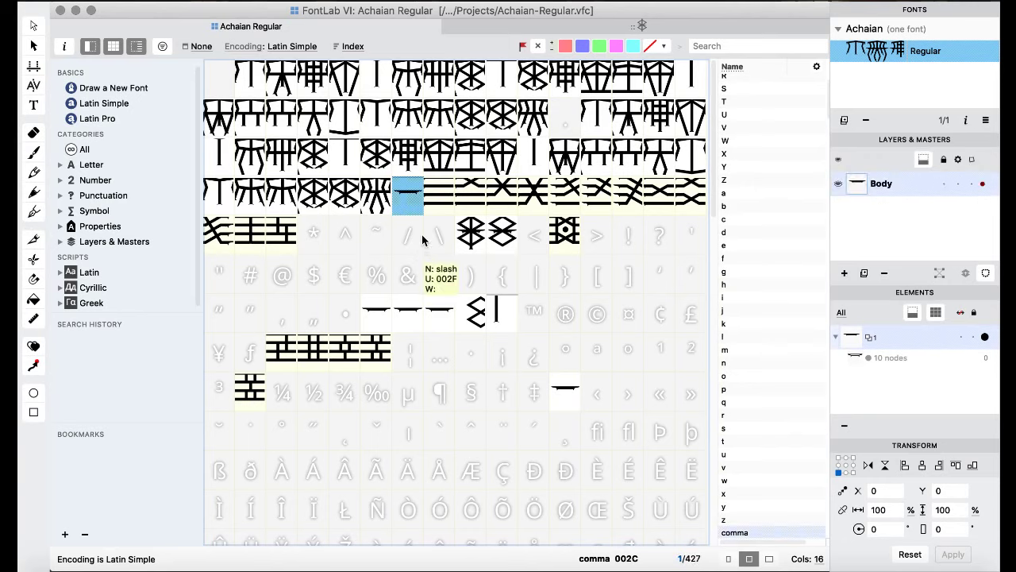
# - Copy the stem from the logicalnot glyph, close the glyph window and enlarge the font window again
pyautogui.doubleClick(497, 314)
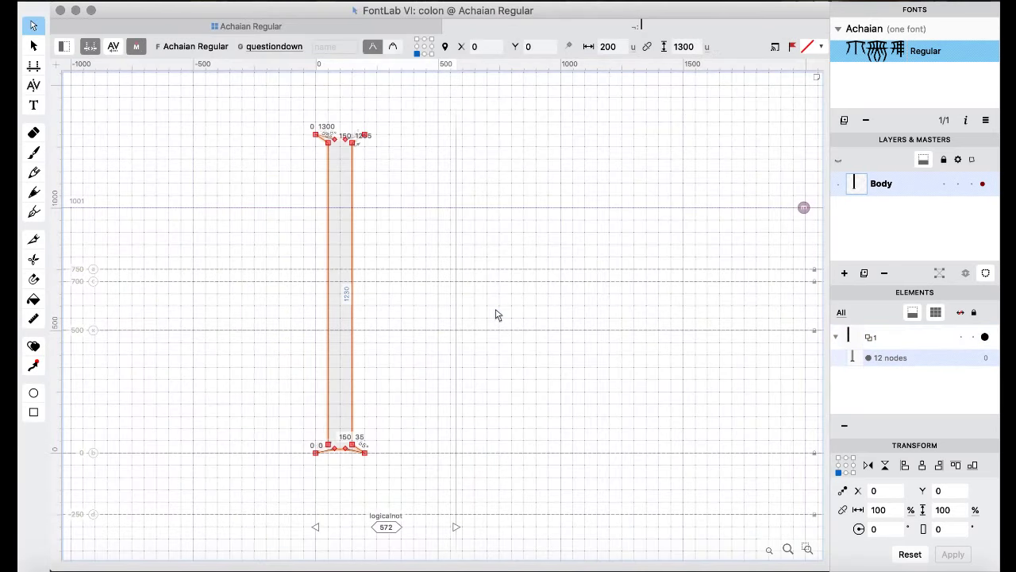
pyautogui.moveTo(262, 27); pyautogui.dragTo(398, 267)
pyautogui.click(61, 10)
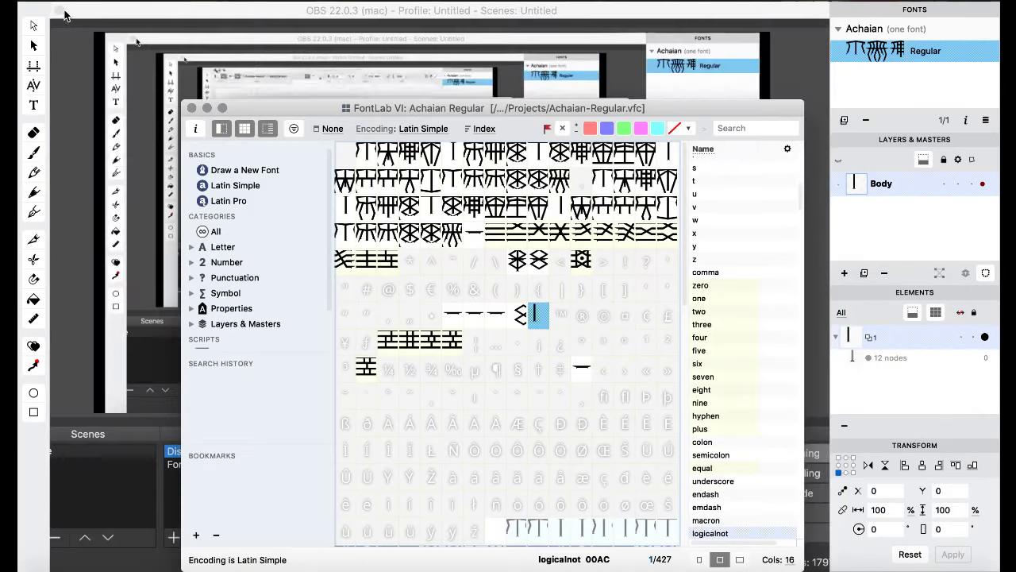
pyautogui.moveTo(291, 112); pyautogui.dragTo(159, 6)
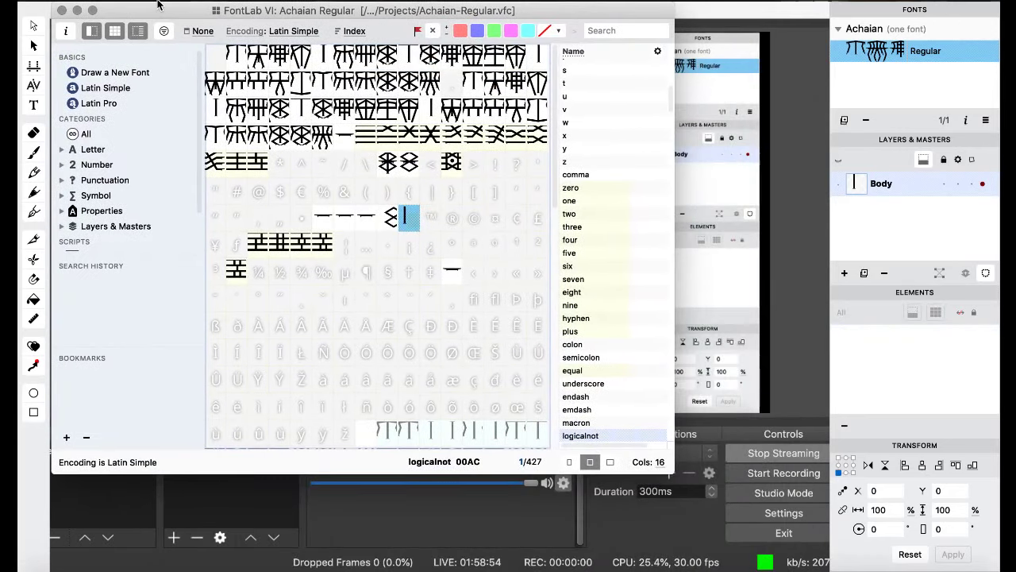
pyautogui.moveTo(673, 474); pyautogui.dragTo(679, 477)
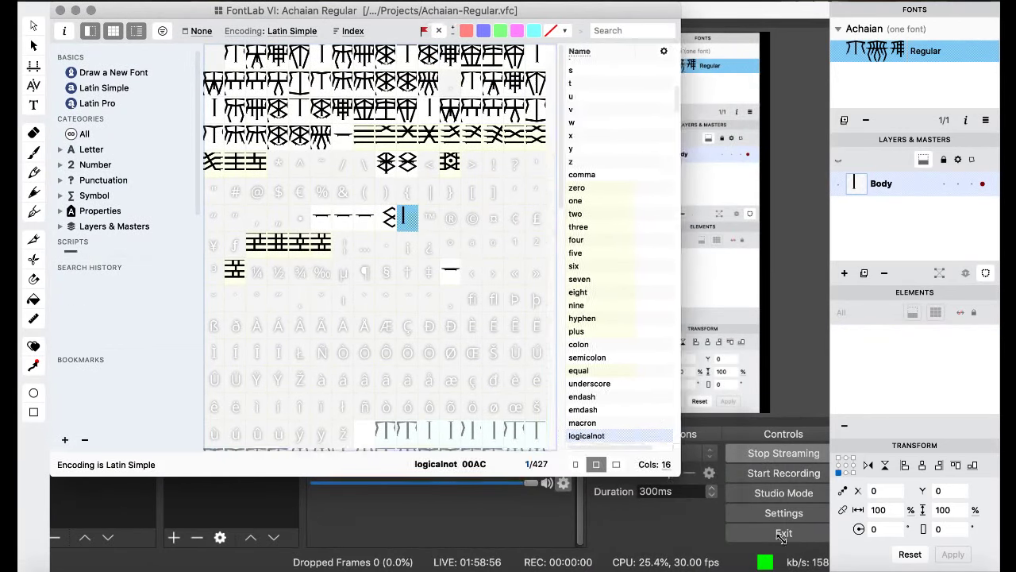
pyautogui.click(91, 11)
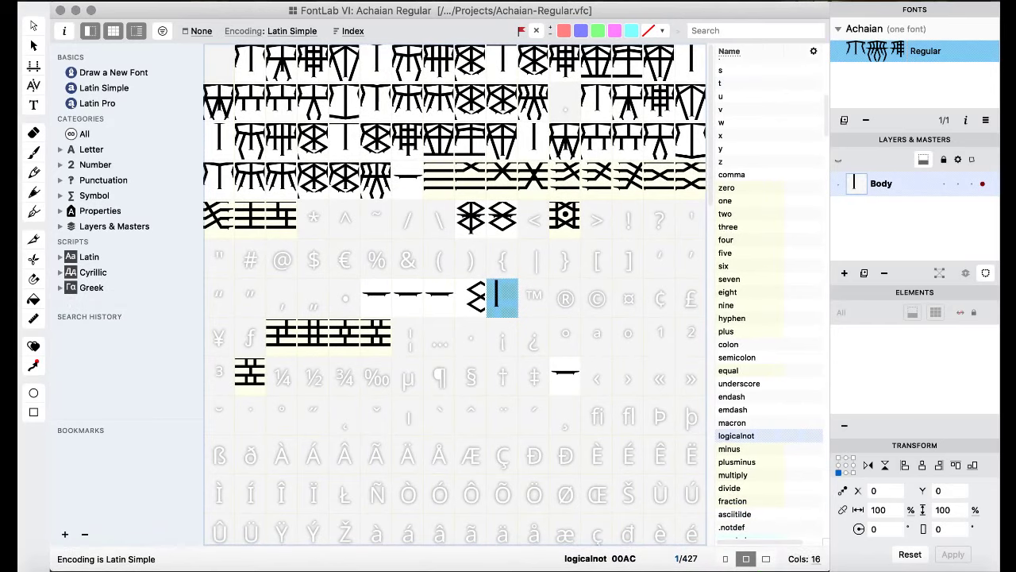
# - Paste the copied stem into the comma glyph alongside its connector bar
pyautogui.click(401, 187)
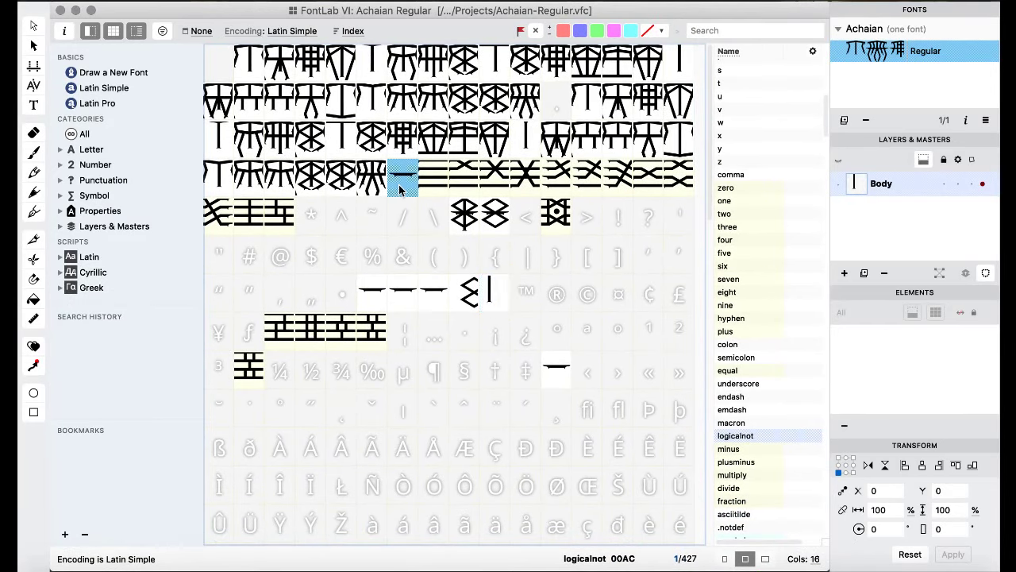
pyautogui.doubleClick(400, 189)
pyautogui.press('super+v')
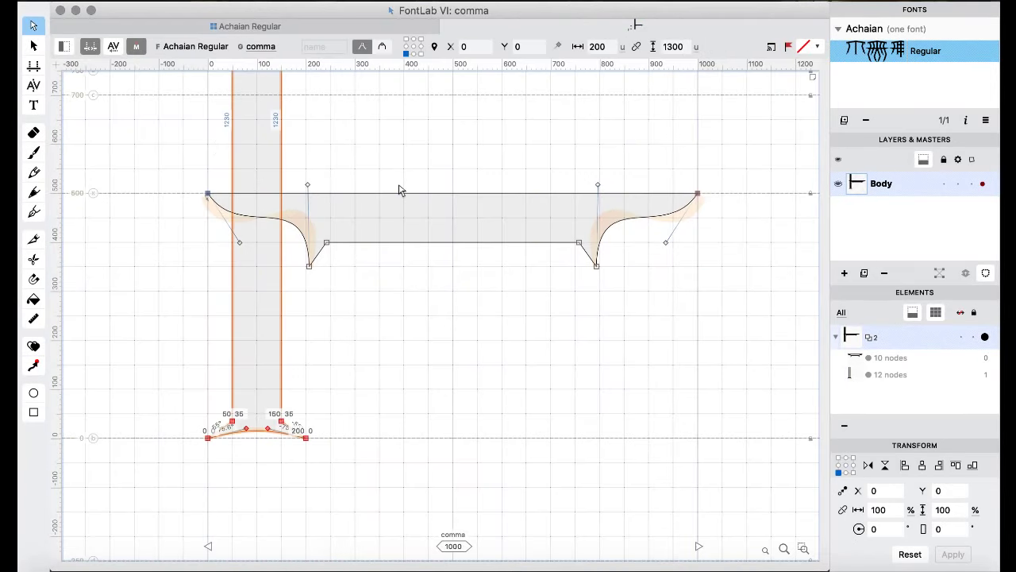
# - Move the pasted stem to X 400, Y -200 so it crosses the middle of the comma's connector bar
pyautogui.scroll(-3, 399, 189)
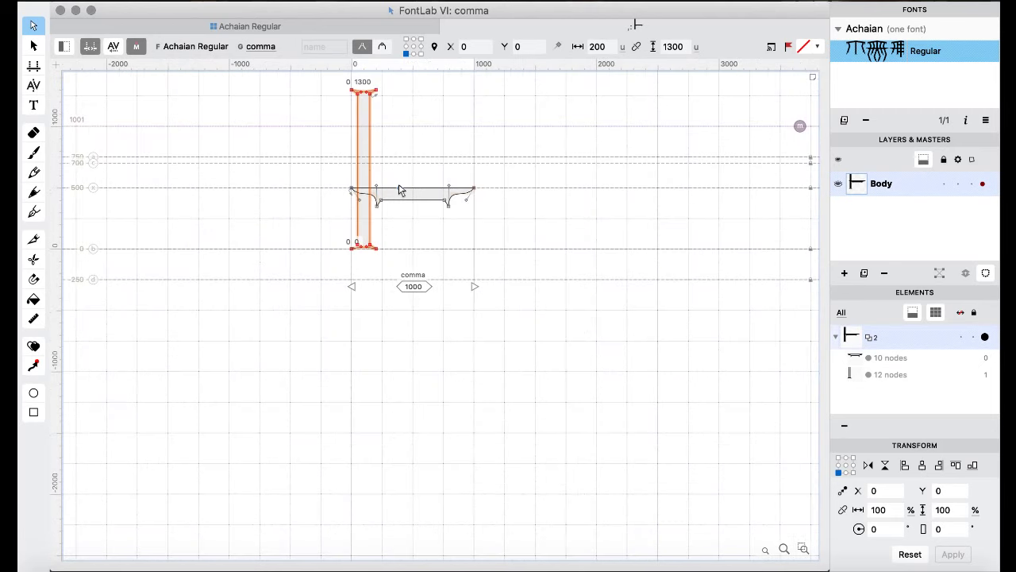
pyautogui.hotkey('shift', 'Down')
pyautogui.hotkey('shift', 'Down')
pyautogui.hotkey('shift', 'Down')
pyautogui.hotkey('shift', 'Down')
pyautogui.hotkey('shift', 'Down')
pyautogui.hotkey('shift', 'Down')
pyautogui.hotkey('shift', 'Down')
pyautogui.hotkey('shift', 'Down')
pyautogui.hotkey('shift', 'Down')
pyautogui.hotkey('shift', 'Down')
pyautogui.hotkey('shift', 'Right')
pyautogui.hotkey('shift', 'Right')
pyautogui.hotkey('shift', 'Right')
pyautogui.hotkey('shift', 'Right')
pyautogui.hotkey('shift', 'Right')
pyautogui.hotkey('shift', 'Right')
pyautogui.hotkey('shift', 'Right')
pyautogui.hotkey('shift', 'Right')
pyautogui.hotkey('shift', 'Right')
pyautogui.hotkey('shift', 'Right')
pyautogui.hotkey('shift', 'Right')
pyautogui.hotkey('shift', 'Right')
pyautogui.hotkey('shift', 'Right')
pyautogui.hotkey('shift', 'Right')
pyautogui.hotkey('shift', 'Right')
pyautogui.hotkey('shift', 'Right')
pyautogui.hotkey('shift', 'Right')
pyautogui.hotkey('shift', 'Right')
pyautogui.hotkey('shift', 'Right')
pyautogui.hotkey('shift', 'Right')
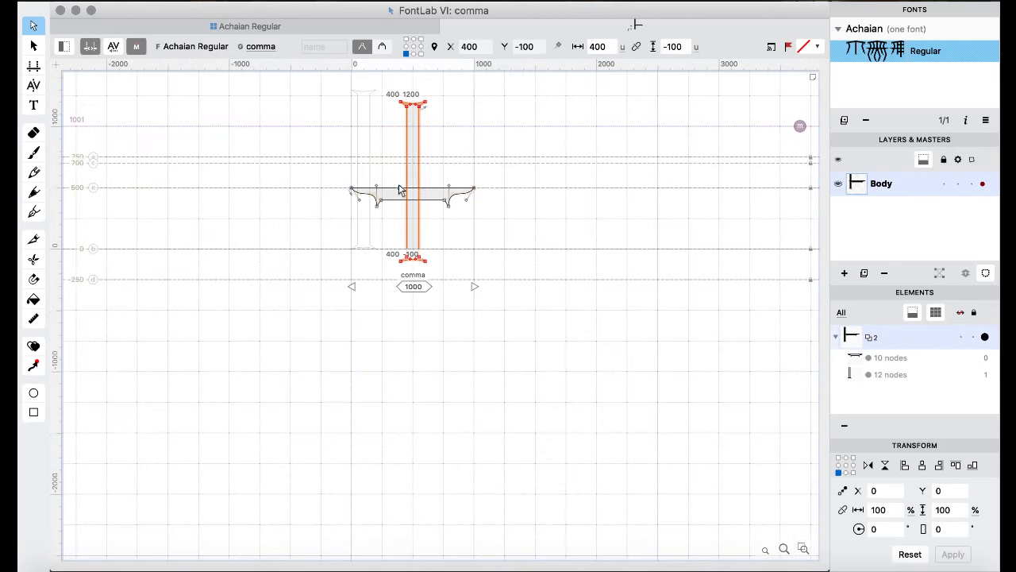
pyautogui.hotkey('shift', 'Down')
pyautogui.hotkey('shift', 'Down')
pyautogui.hotkey('shift', 'Down')
pyautogui.hotkey('shift', 'Down')
pyautogui.hotkey('shift', 'Down')
pyautogui.hotkey('shift', 'Down')
pyautogui.hotkey('shift', 'Down')
pyautogui.hotkey('shift', 'Down')
pyautogui.hotkey('shift', 'Down')
pyautogui.hotkey('shift', 'Down')
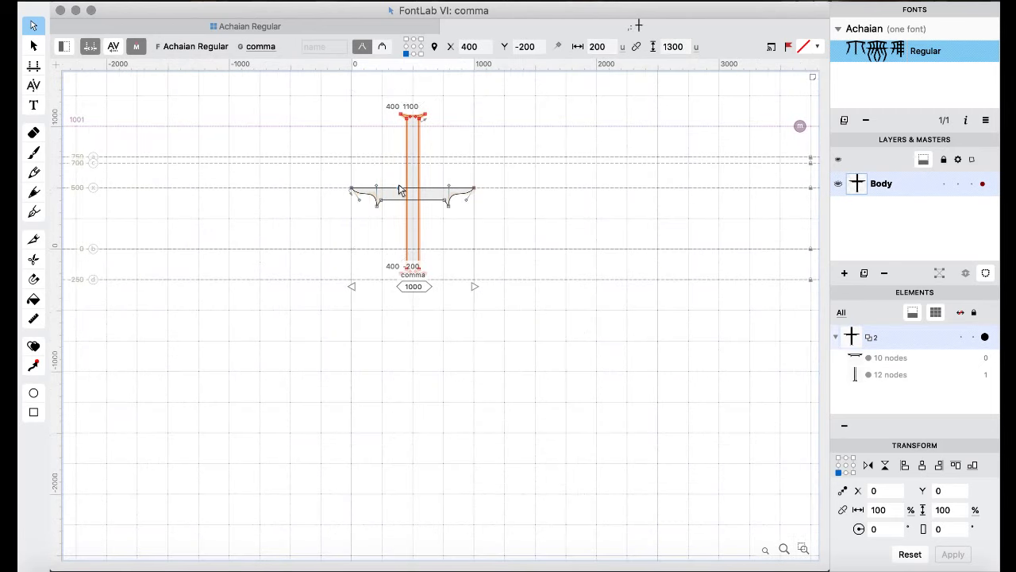
pyautogui.press('space')
pyautogui.press('space')
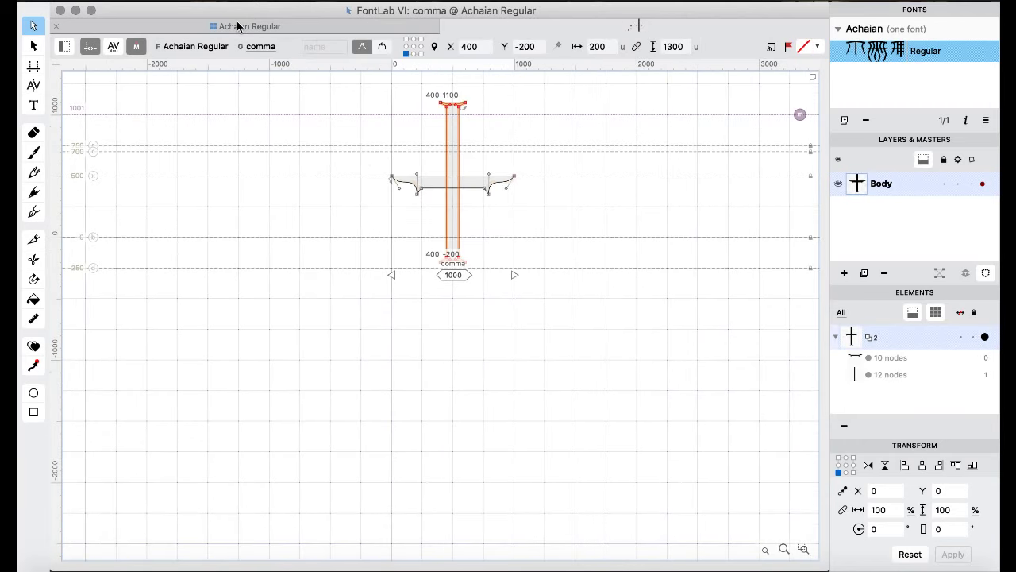
# - Select all contours in the comma glyph and remove the overlap between the stem and the connector bar
pyautogui.click(238, 26)
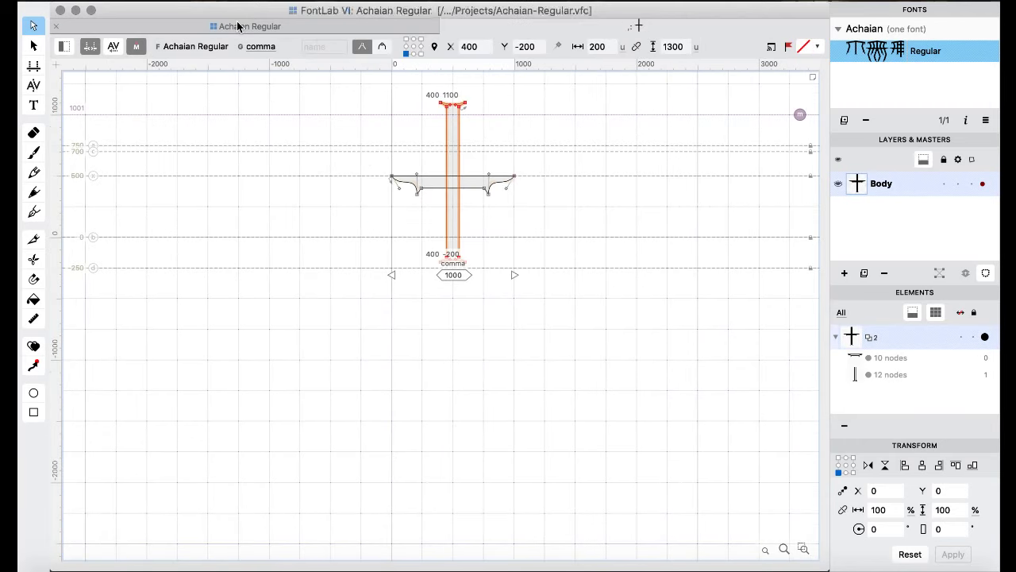
pyautogui.click(405, 234)
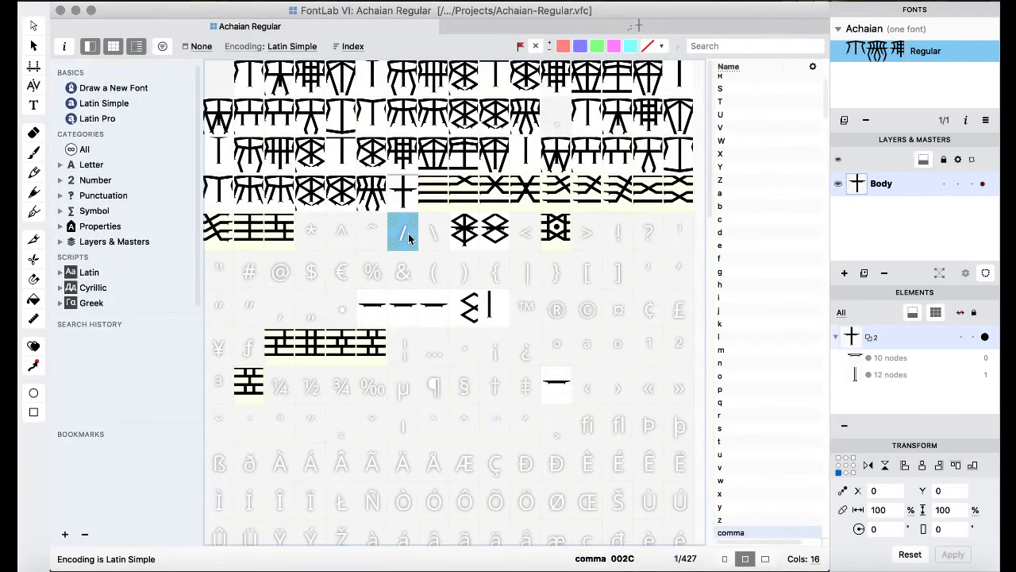
pyautogui.doubleClick(458, 236)
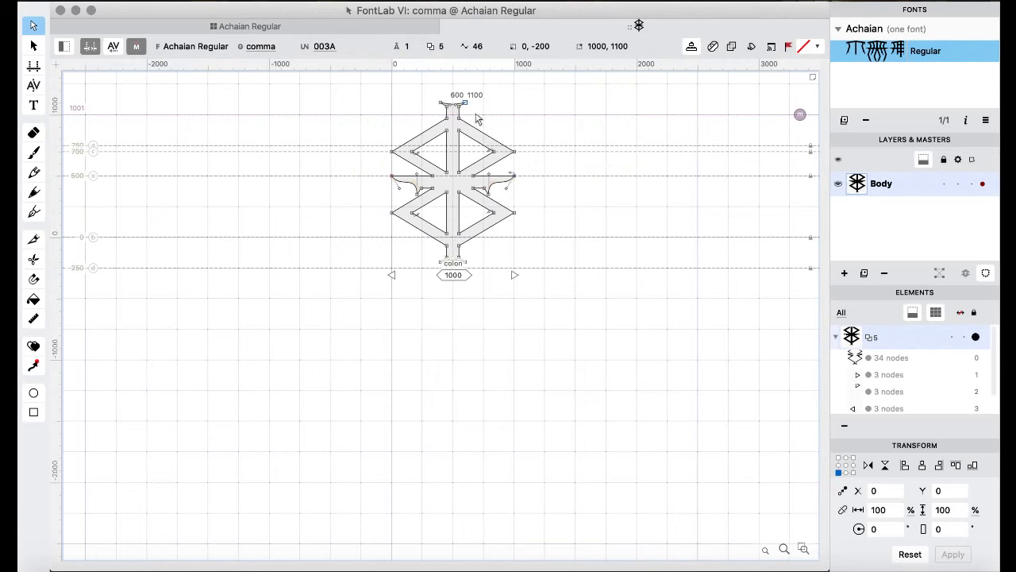
pyautogui.click(281, 26)
pyautogui.doubleClick(414, 209)
pyautogui.press('super+a')
pyautogui.rightClick(311, 205)
pyautogui.moveTo(421, 100)
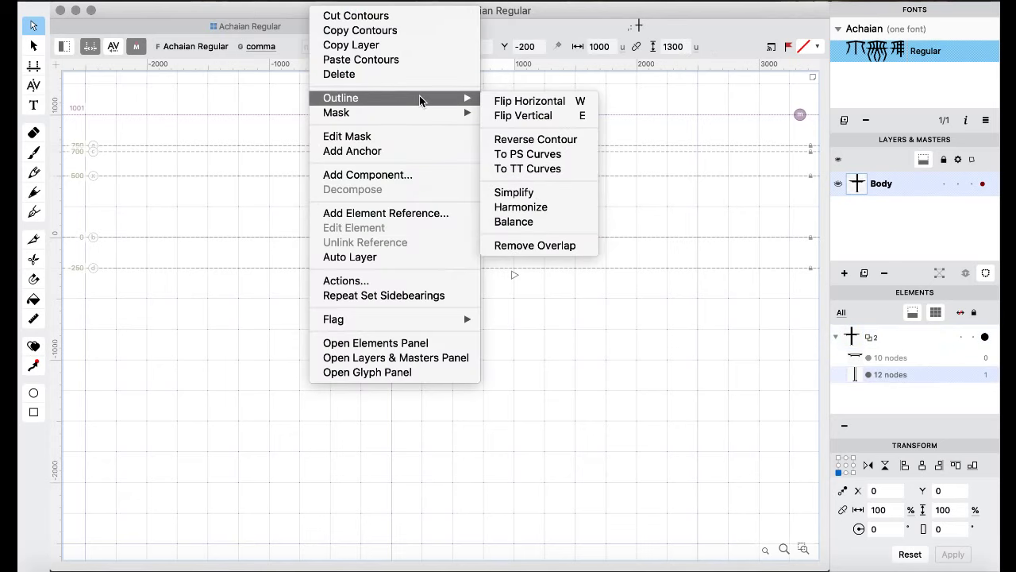
pyautogui.click(580, 245)
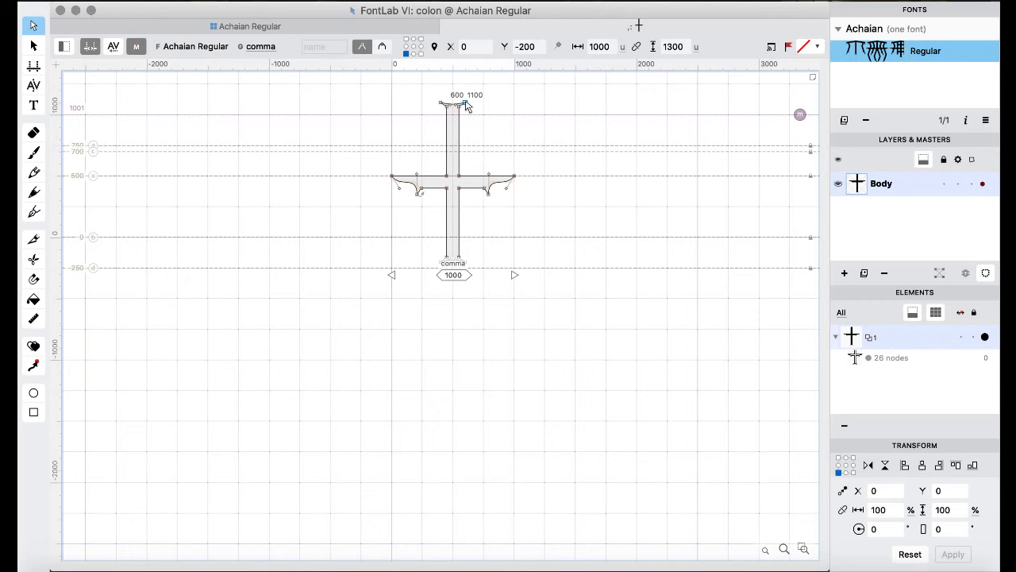
# - Review the colon glyph and the baaachaia letterform as references for the remaining punctuation
pyautogui.click(259, 32)
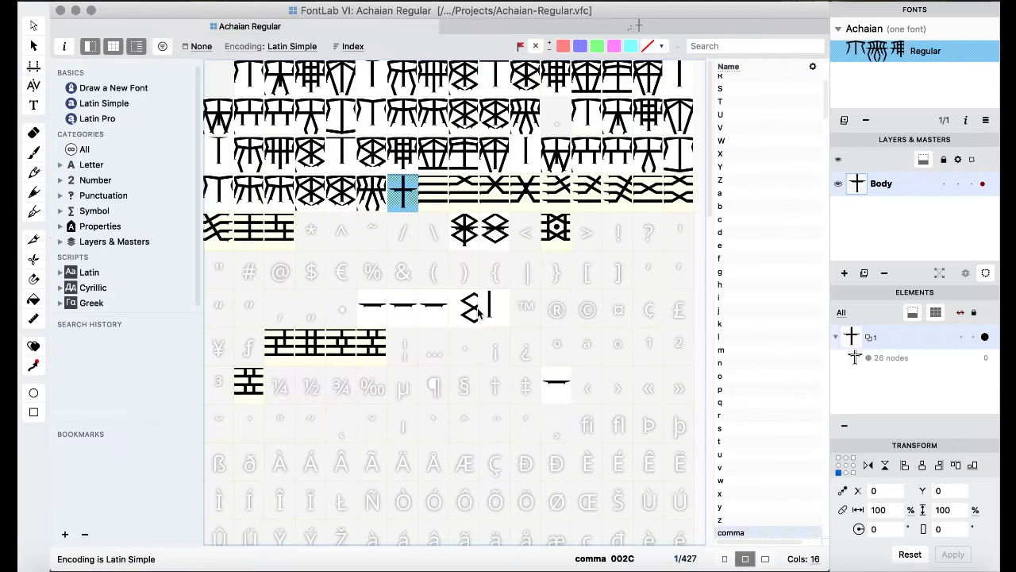
pyautogui.doubleClick(480, 249)
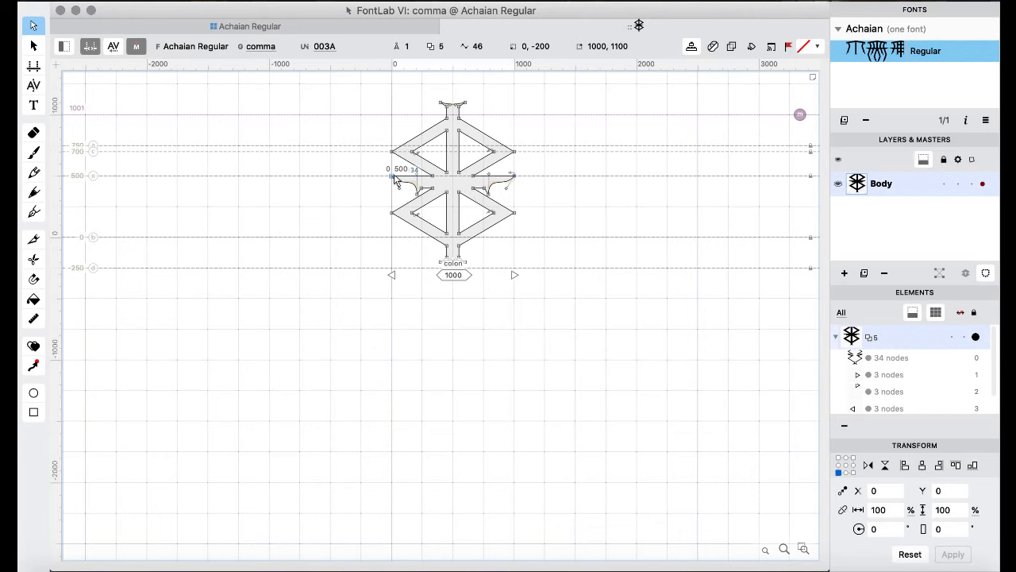
pyautogui.click(292, 25)
pyautogui.click(405, 272)
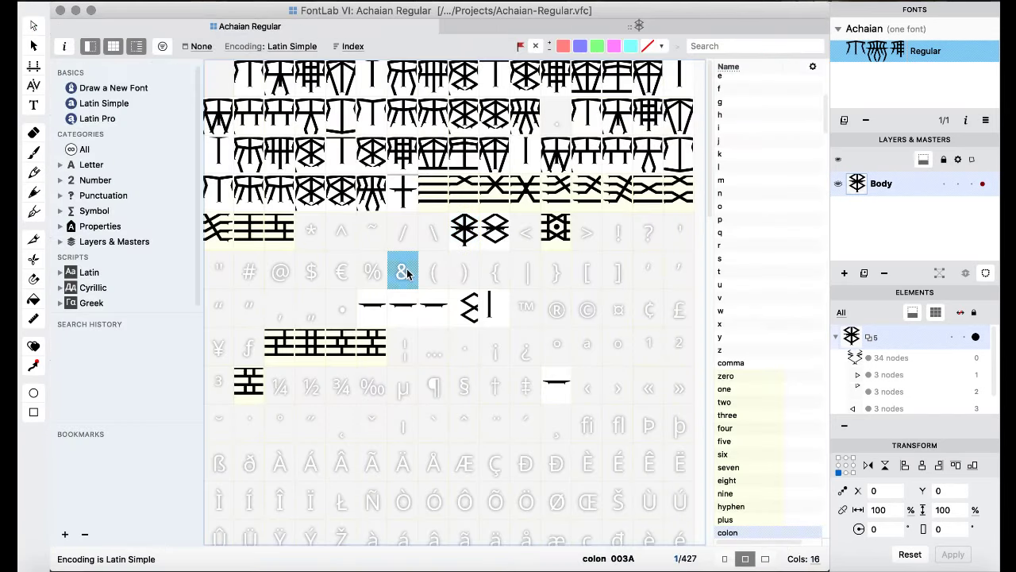
pyautogui.scroll(-1, 408, 274)
pyautogui.scroll(-8, 407, 274)
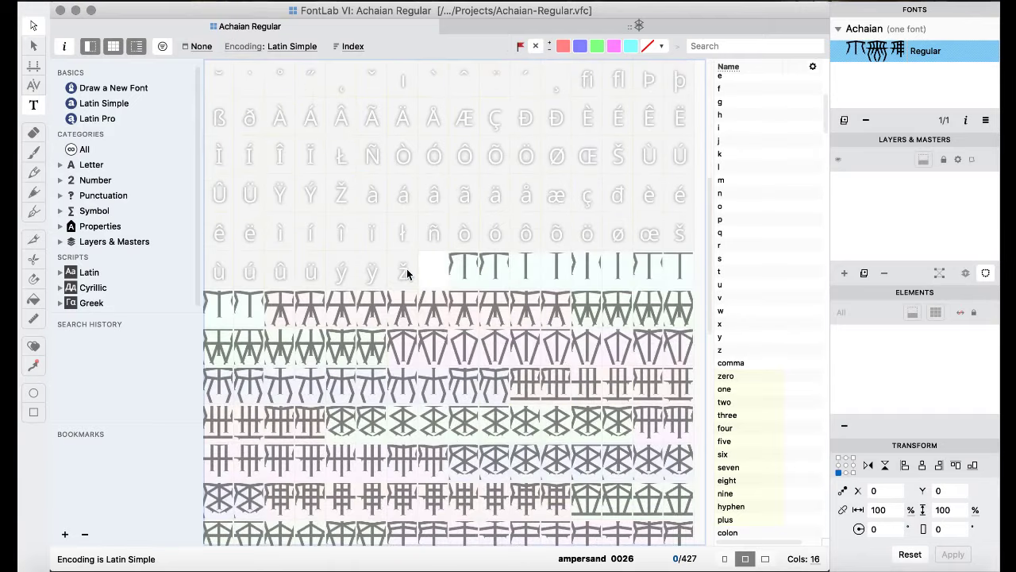
pyautogui.doubleClick(286, 303)
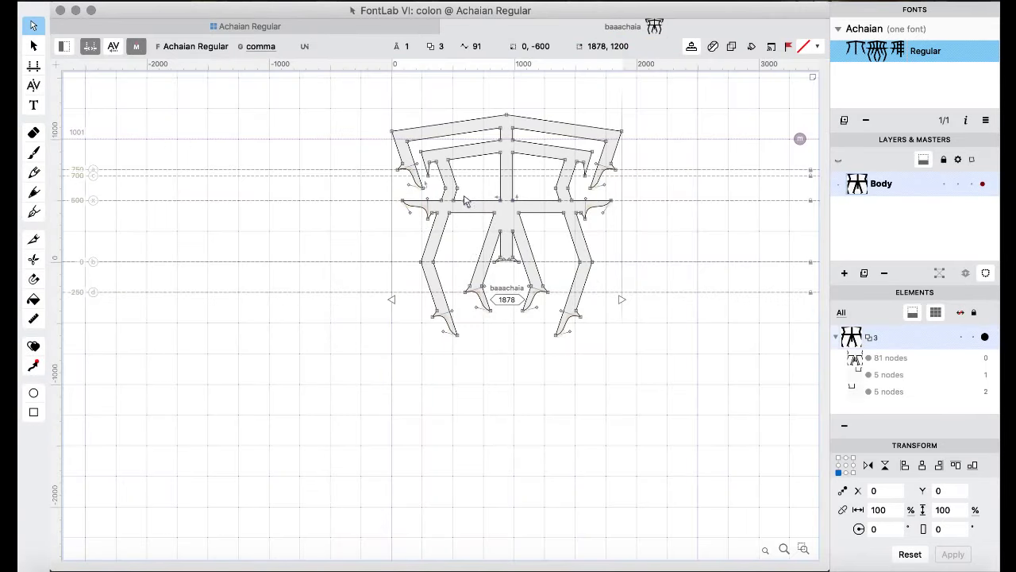
pyautogui.click(458, 189)
pyautogui.press('space')
pyautogui.click(231, 29)
pyautogui.click(434, 233)
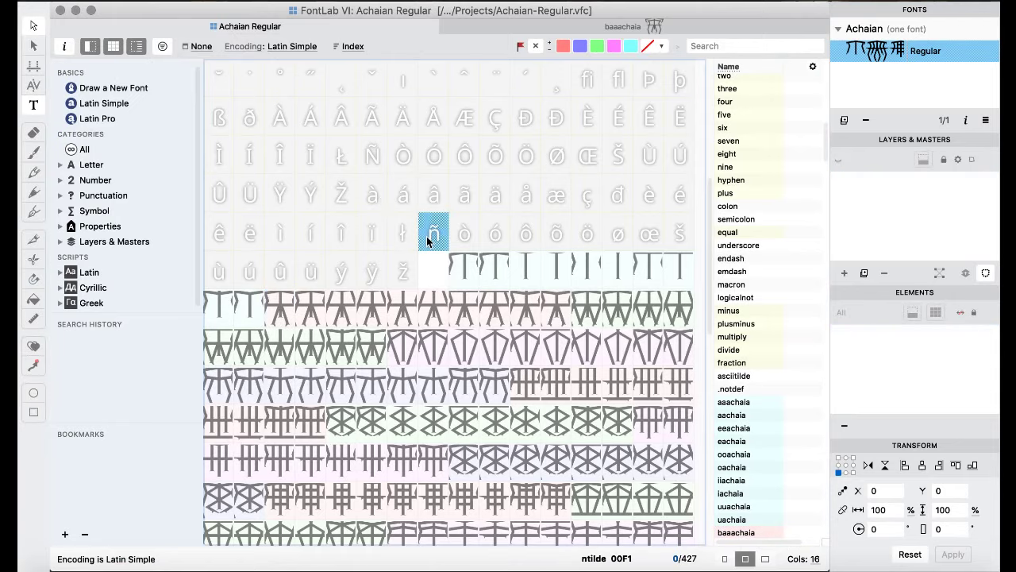
# - Copy the connector bar from the emdash glyph into the empty period glyph
pyautogui.scroll(5, 427, 242)
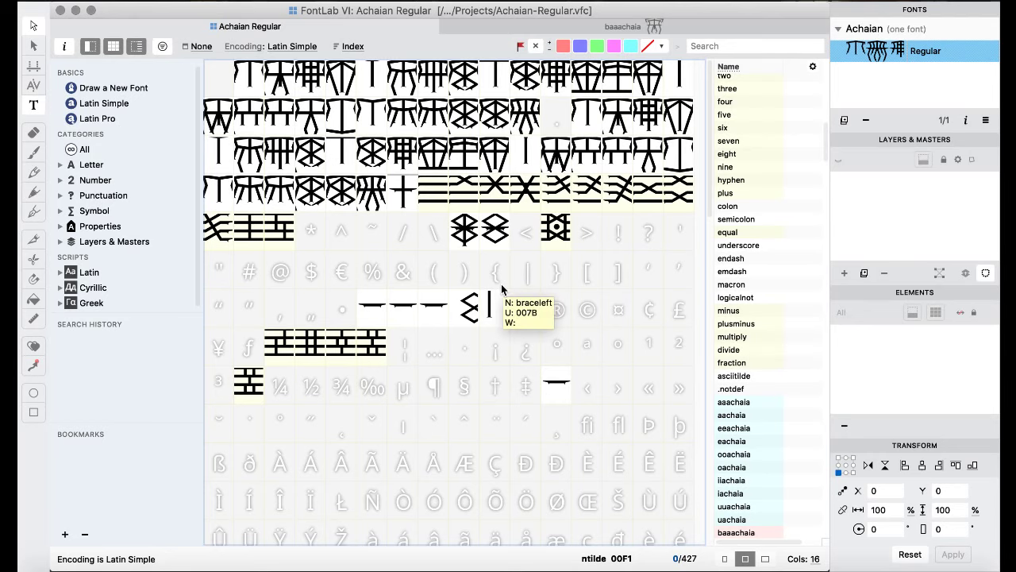
pyautogui.scroll(-2, 502, 289)
pyautogui.scroll(2, 502, 290)
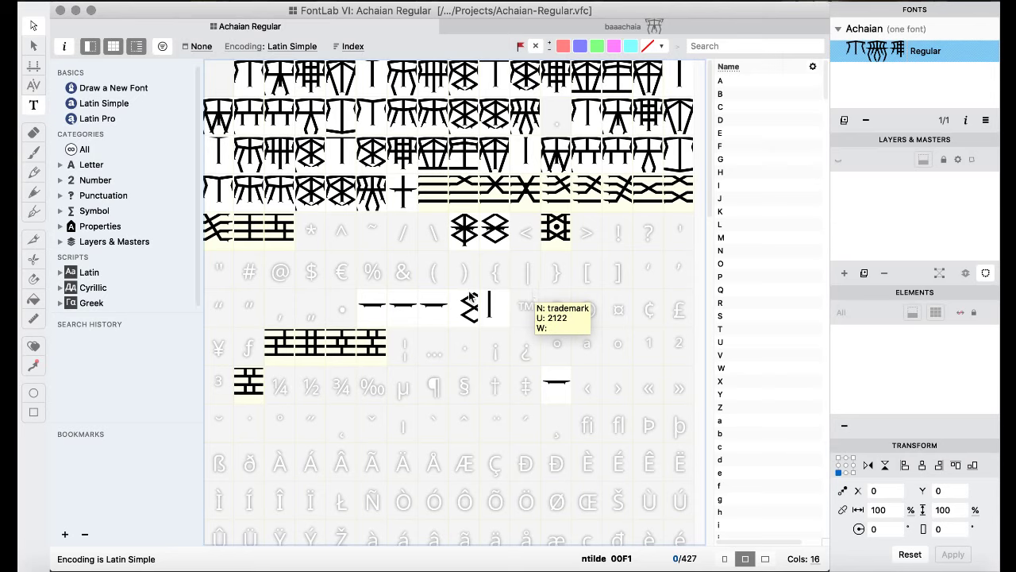
pyautogui.moveTo(440, 317); pyautogui.dragTo(558, 146)
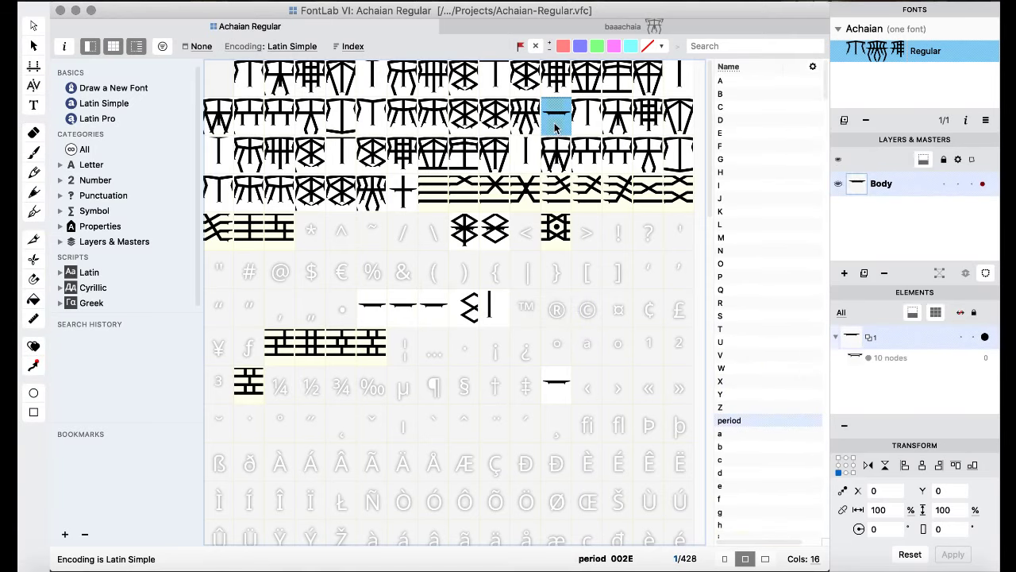
# - Open the period glyph and stretch its connector bar to 1500 units wide by shifting only the right-end nodes outward
pyautogui.doubleClick(557, 126)
pyautogui.moveTo(343, 188); pyautogui.dragTo(588, 243)
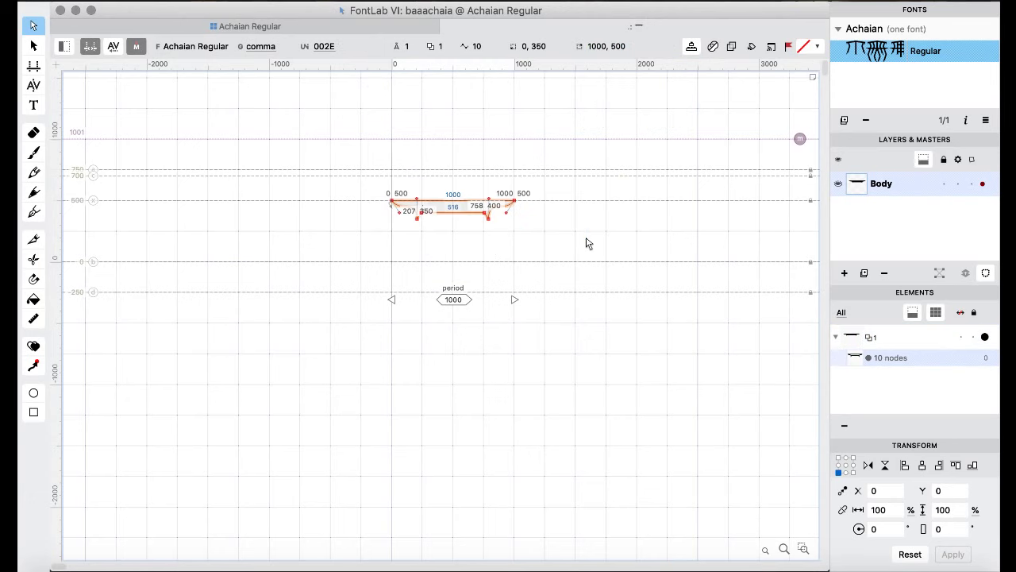
pyautogui.click(586, 243)
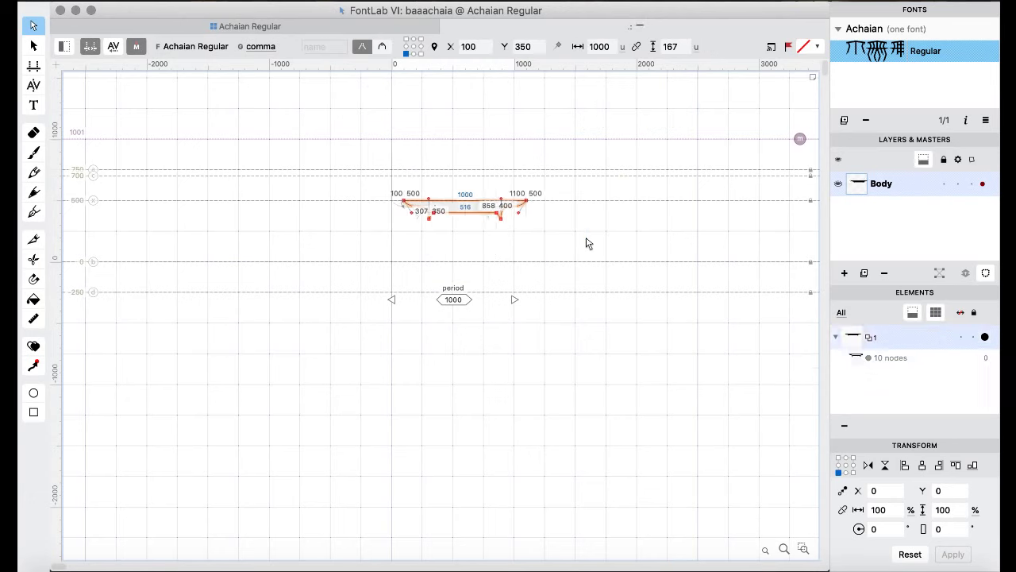
pyautogui.moveTo(567, 145); pyautogui.dragTo(487, 230)
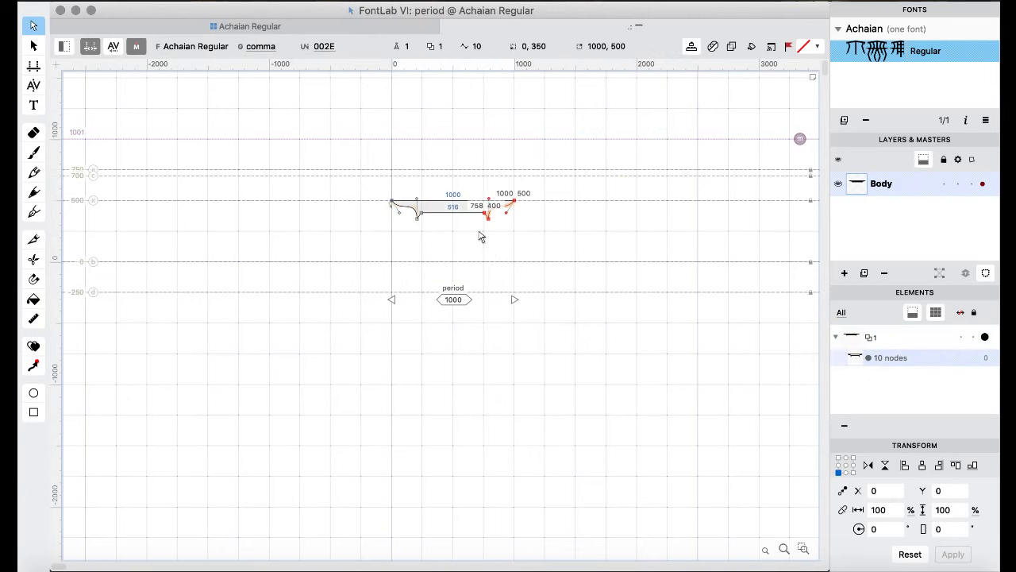
pyautogui.hotkey('shift', 'Right')
pyautogui.hotkey('shift', 'Right')
pyautogui.hotkey('shift', 'Right')
pyautogui.hotkey('shift', 'Right')
pyautogui.hotkey('shift', 'Right')
pyautogui.hotkey('shift', 'Right')
pyautogui.hotkey('shift', 'Right')
pyautogui.hotkey('shift', 'Right')
pyautogui.hotkey('shift', 'Right')
pyautogui.hotkey('shift', 'Right')
pyautogui.hotkey('shift', 'Right')
pyautogui.hotkey('shift', 'Right')
pyautogui.hotkey('shift', 'Right')
pyautogui.hotkey('shift', 'Right')
pyautogui.hotkey('shift', 'Right')
pyautogui.hotkey('shift', 'Right')
pyautogui.hotkey('shift', 'Right')
pyautogui.hotkey('shift', 'Right')
pyautogui.hotkey('shift', 'Right')
pyautogui.hotkey('shift', 'Right')
pyautogui.hotkey('shift', 'Right')
pyautogui.hotkey('shift', 'Right')
pyautogui.hotkey('shift', 'Right')
pyautogui.hotkey('shift', 'Right')
pyautogui.hotkey('shift', 'Right')
pyautogui.hotkey('shift', 'Right')
pyautogui.hotkey('shift', 'Right')
pyautogui.hotkey('shift', 'Right')
pyautogui.hotkey('shift', 'Right')
pyautogui.hotkey('shift', 'Right')
pyautogui.hotkey('shift', 'Right')
pyautogui.hotkey('shift', 'Right')
pyautogui.hotkey('shift', 'Right')
pyautogui.hotkey('shift', 'Right')
pyautogui.hotkey('shift', 'Right')
pyautogui.hotkey('shift', 'Right')
pyautogui.hotkey('shift', 'Right')
pyautogui.hotkey('shift', 'Right')
pyautogui.hotkey('shift', 'Right')
pyautogui.hotkey('shift', 'Right')
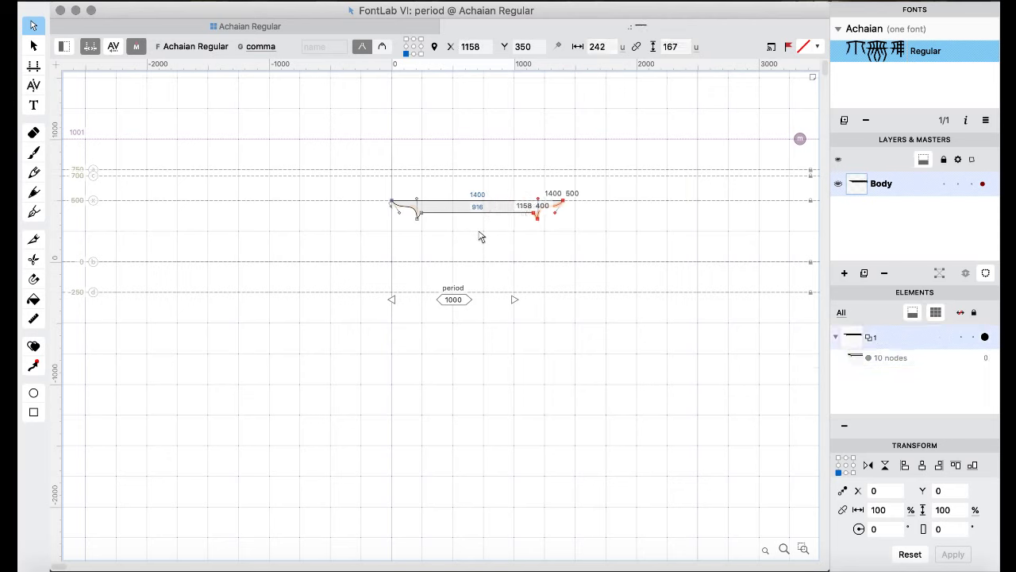
pyautogui.hotkey('shift', 'Right')
pyautogui.hotkey('shift', 'Right')
pyautogui.hotkey('shift', 'Right')
pyautogui.hotkey('shift', 'Right')
pyautogui.hotkey('shift', 'Right')
pyautogui.hotkey('shift', 'Right')
pyautogui.hotkey('shift', 'Right')
pyautogui.hotkey('shift', 'Right')
pyautogui.hotkey('shift', 'Right')
pyautogui.hotkey('shift', 'Right')
# - Select the whole bar in the period glyph and raise it until its top edge sits at height 1000
pyautogui.moveTo(350, 179); pyautogui.dragTo(643, 256)
pyautogui.hotkey('shift', 'Up')
pyautogui.hotkey('shift', 'Up')
pyautogui.hotkey('shift', 'Up')
pyautogui.hotkey('shift', 'Up')
pyautogui.hotkey('shift', 'Up')
pyautogui.hotkey('shift', 'Up')
pyautogui.hotkey('shift', 'Up')
pyautogui.hotkey('shift', 'Up')
pyautogui.hotkey('shift', 'Up')
pyautogui.hotkey('shift', 'Up')
pyautogui.hotkey('shift', 'Up')
pyautogui.hotkey('shift', 'Up')
pyautogui.hotkey('shift', 'Up')
pyautogui.hotkey('shift', 'Up')
pyautogui.hotkey('shift', 'Up')
pyautogui.hotkey('shift', 'Up')
pyautogui.hotkey('shift', 'Up')
pyautogui.hotkey('shift', 'Up')
pyautogui.hotkey('shift', 'Up')
pyautogui.hotkey('shift', 'Up')
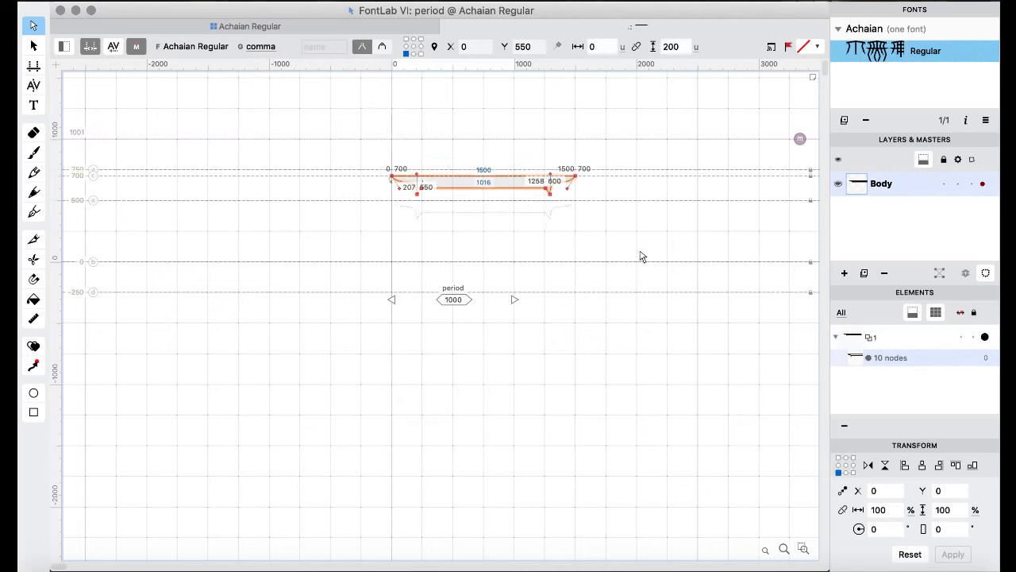
# - Duplicate the bar and lower the copy straight down until its top edge sits at height 100
pyautogui.press('super+c')
pyautogui.press('super+v')
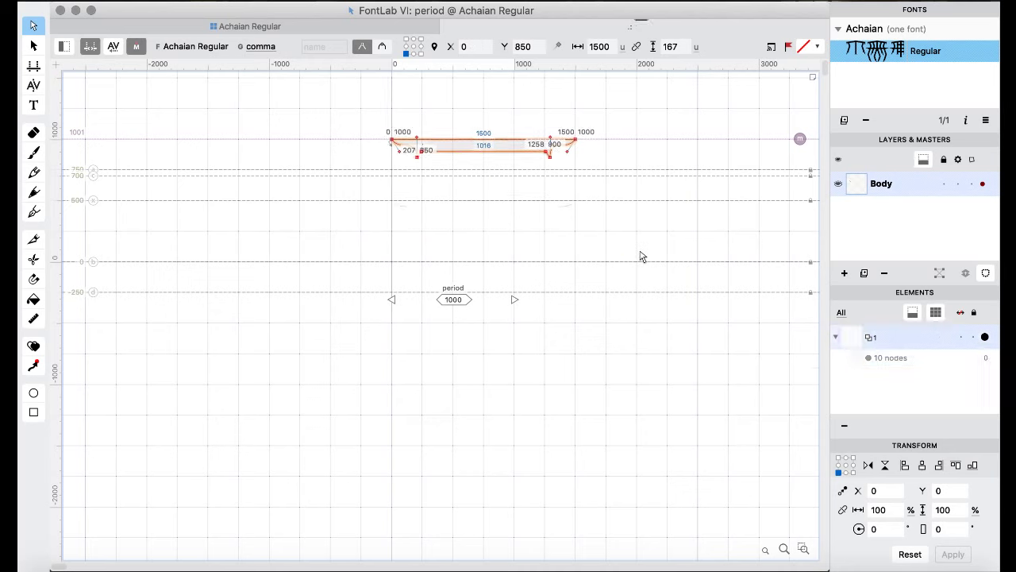
pyautogui.hotkey('shift', 'Down')
pyautogui.hotkey('shift', 'Down')
pyautogui.hotkey('shift', 'Down')
pyautogui.hotkey('shift', 'Down')
pyautogui.hotkey('shift', 'Down')
pyautogui.hotkey('shift', 'Down')
pyautogui.hotkey('shift', 'Down')
pyautogui.hotkey('shift', 'Down')
pyautogui.hotkey('shift', 'Down')
pyautogui.hotkey('shift', 'Down')
pyautogui.hotkey('shift', 'Down')
pyautogui.hotkey('shift', 'Down')
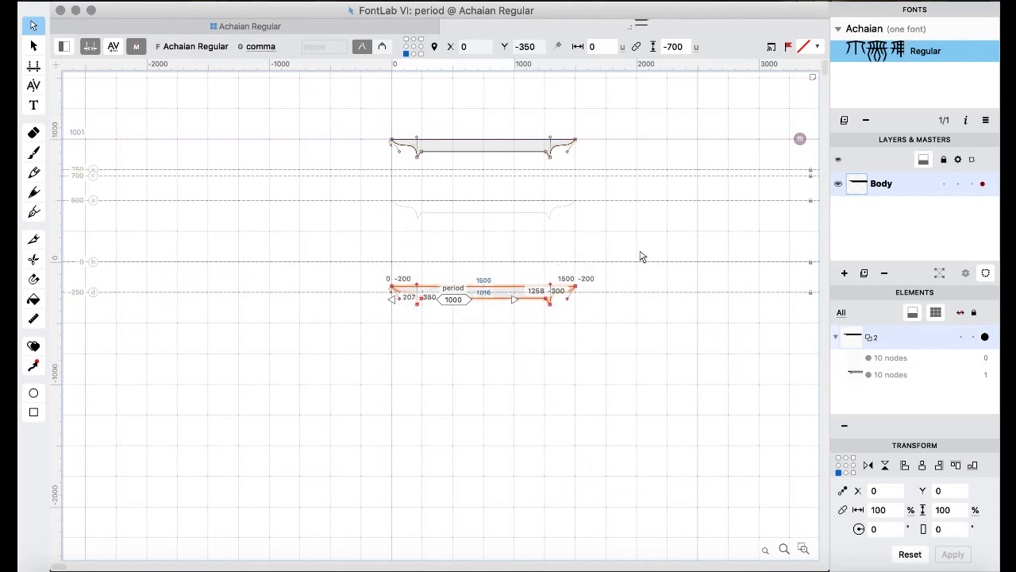
pyautogui.hotkey('shift', 'Up')
pyautogui.hotkey('shift', 'Up')
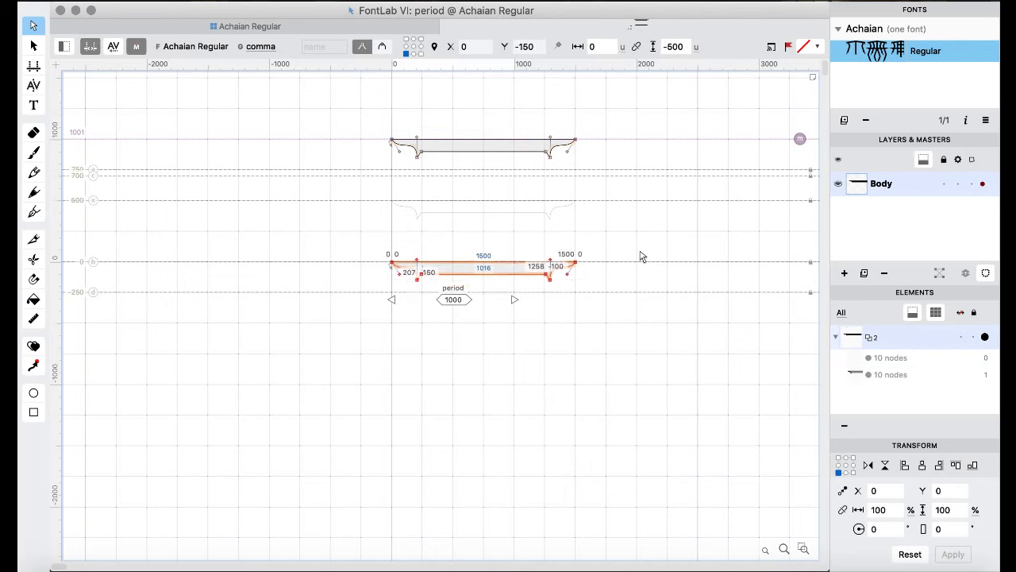
pyautogui.hotkey('shift', 'Up')
pyautogui.click(419, 203)
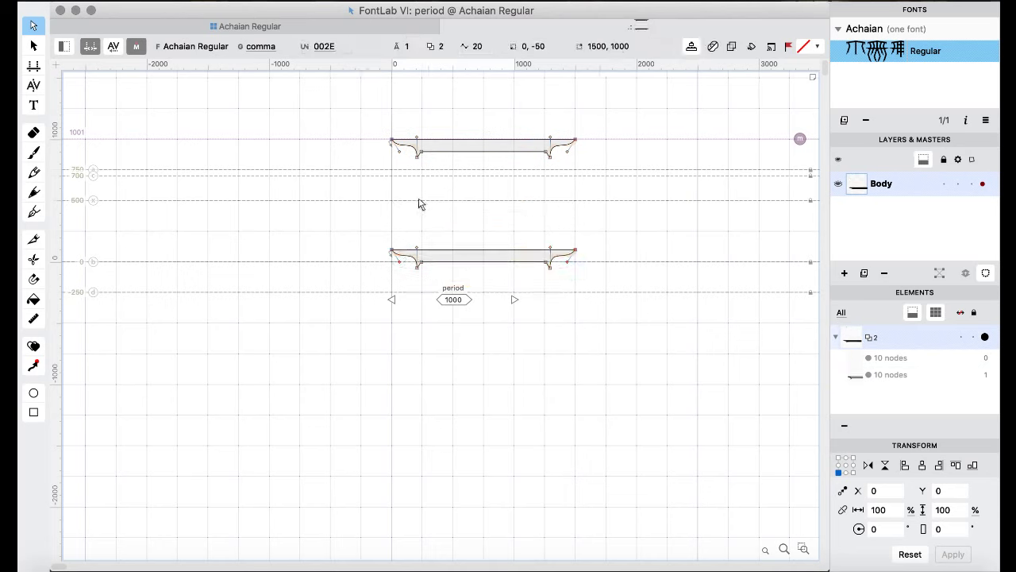
# - Copy the vertical stem from the logicalnot glyph and set the period glyph's advance width to 1500
pyautogui.click(277, 29)
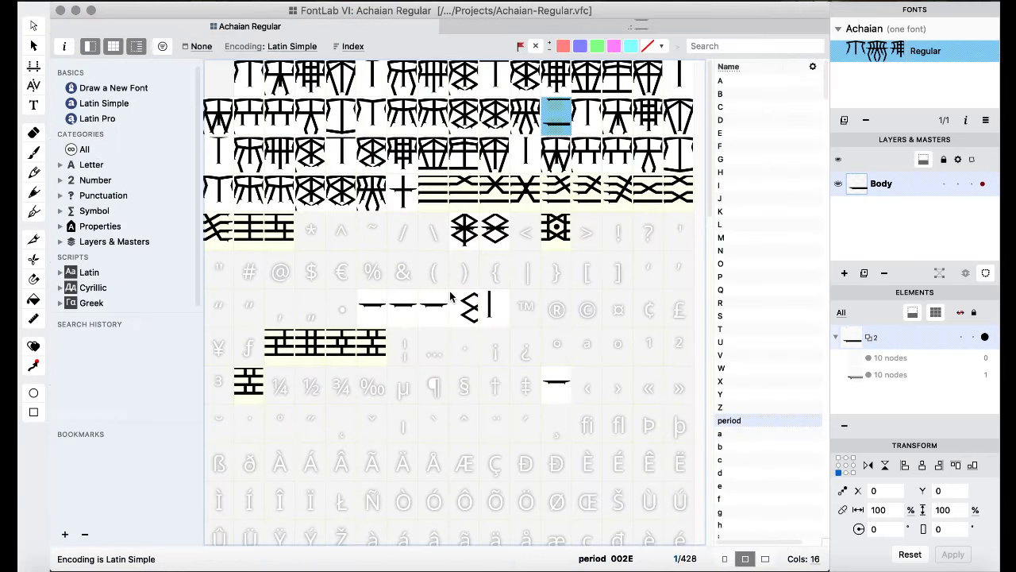
pyautogui.doubleClick(490, 308)
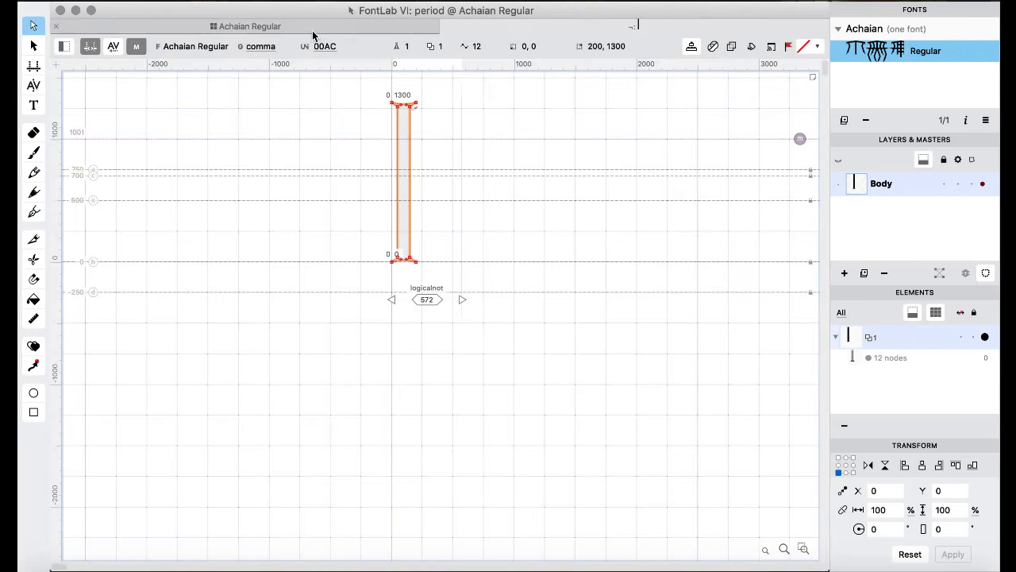
pyautogui.click(277, 29)
pyautogui.click(535, 261)
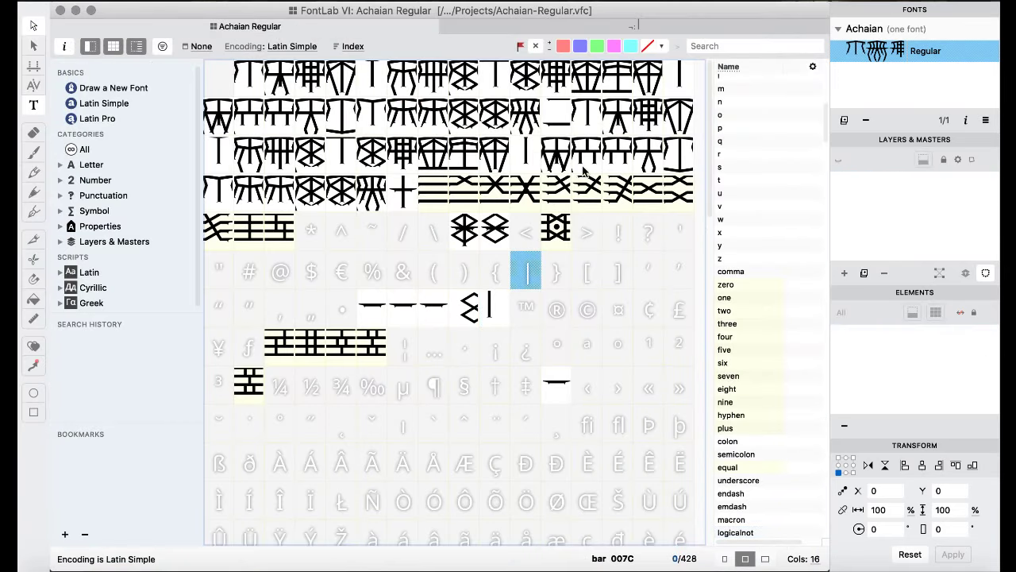
pyautogui.click(556, 119)
pyautogui.doubleClick(558, 120)
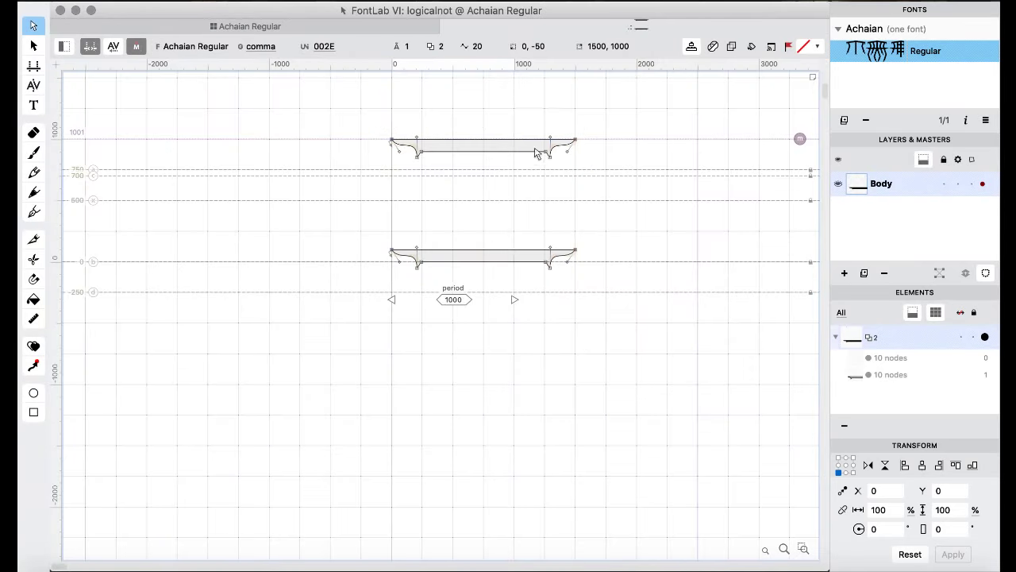
pyautogui.click(468, 2)
pyautogui.click(483, 251)
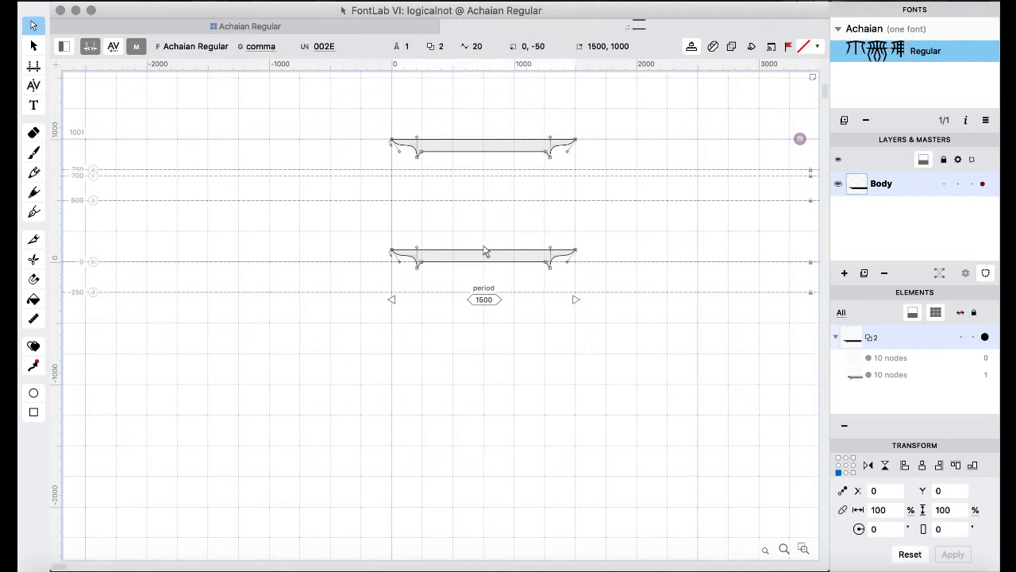
# - Paste the stem into the period glyph and move it to X 300, Y 0
pyautogui.press('super+v')
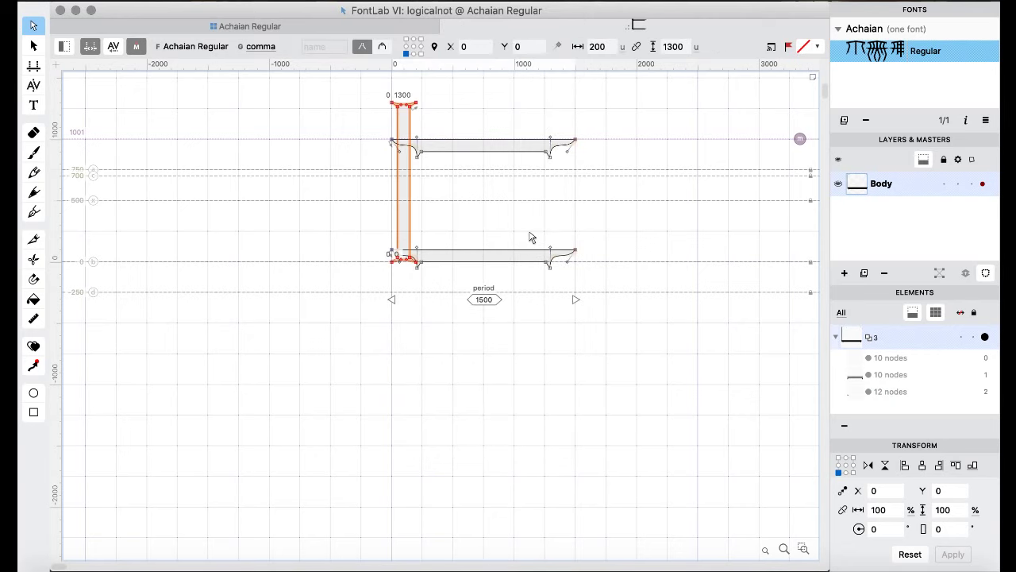
pyautogui.press('super+Right')
pyautogui.press('super+Right')
pyautogui.press('super+Right')
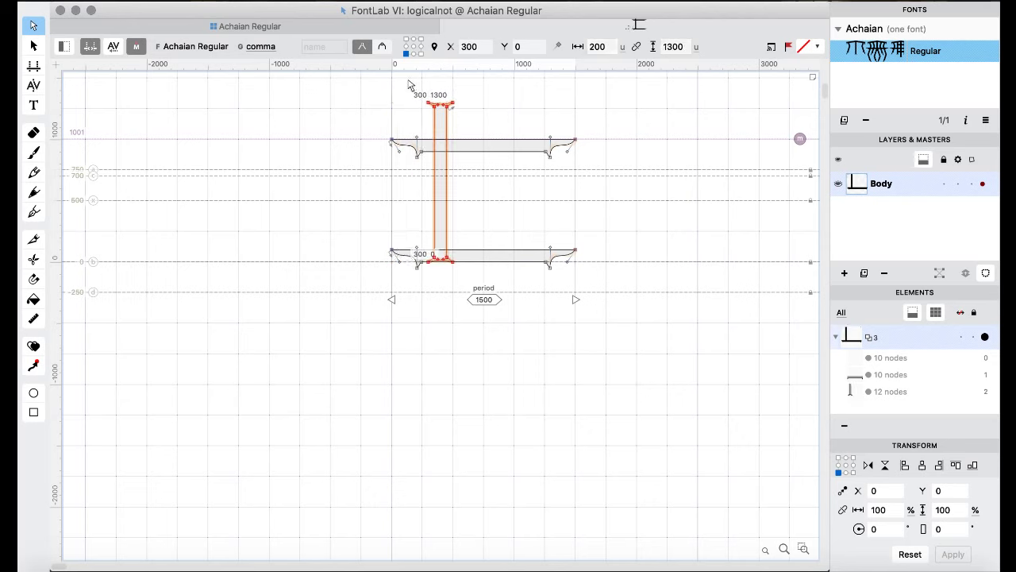
# - Lower the stem's top nodes to height 1000 so they line up with the upper bar's top edge
pyautogui.moveTo(414, 93); pyautogui.dragTo(490, 117)
pyautogui.press('super+Down')
pyautogui.press('super+Down')
pyautogui.press('super+Down')
pyautogui.press('super+Down')
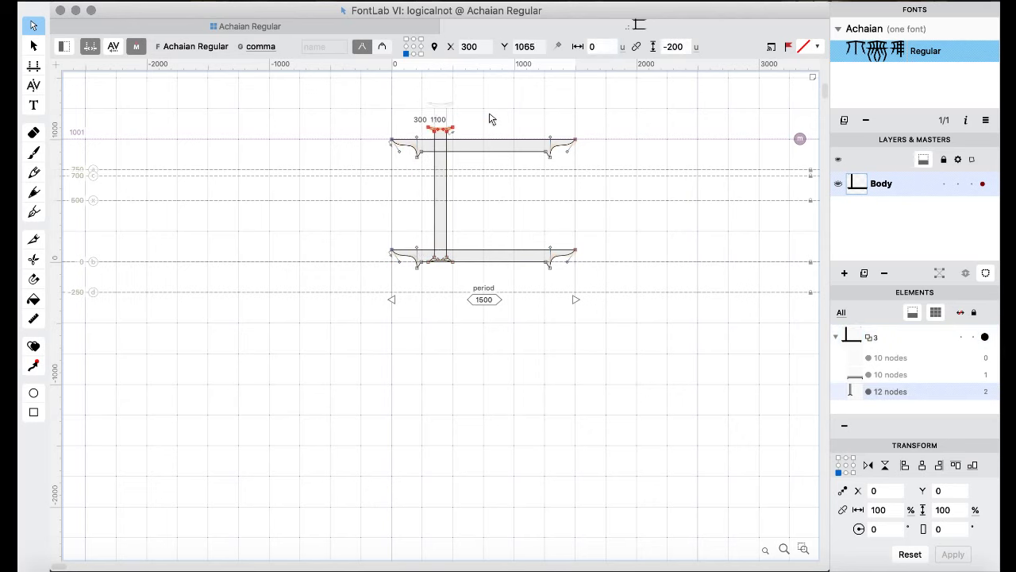
pyautogui.click(488, 119)
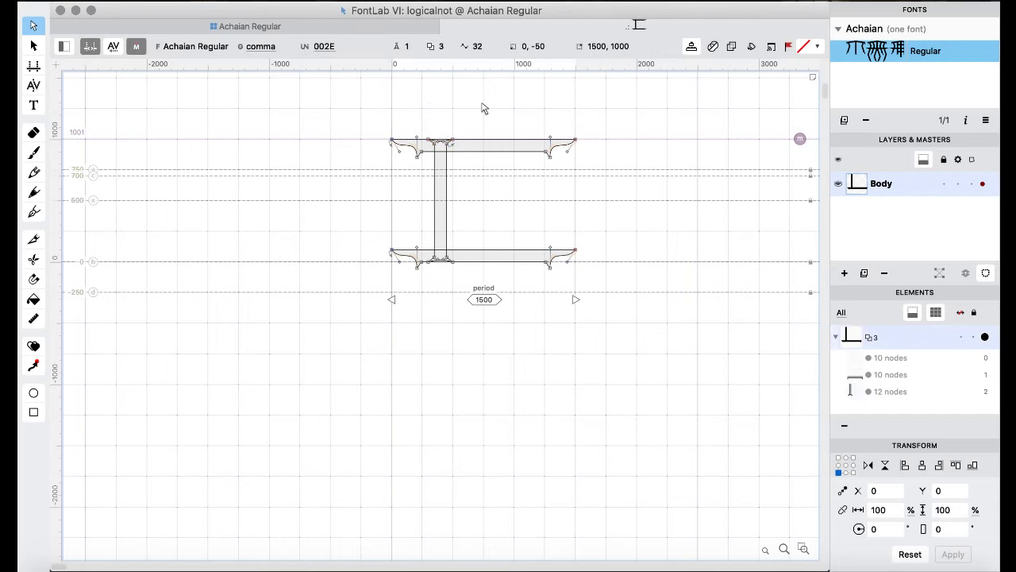
# - Duplicate the stem and move the copy to X 1000, Y 0 between the two bars
pyautogui.moveTo(475, 106); pyautogui.dragTo(427, 294)
pyautogui.press('space')
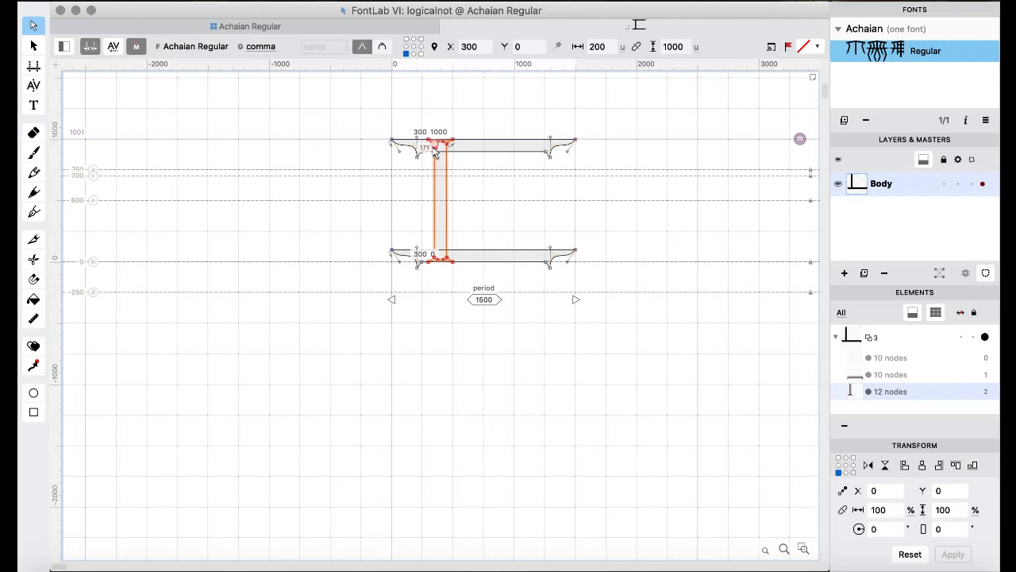
pyautogui.click(466, 216)
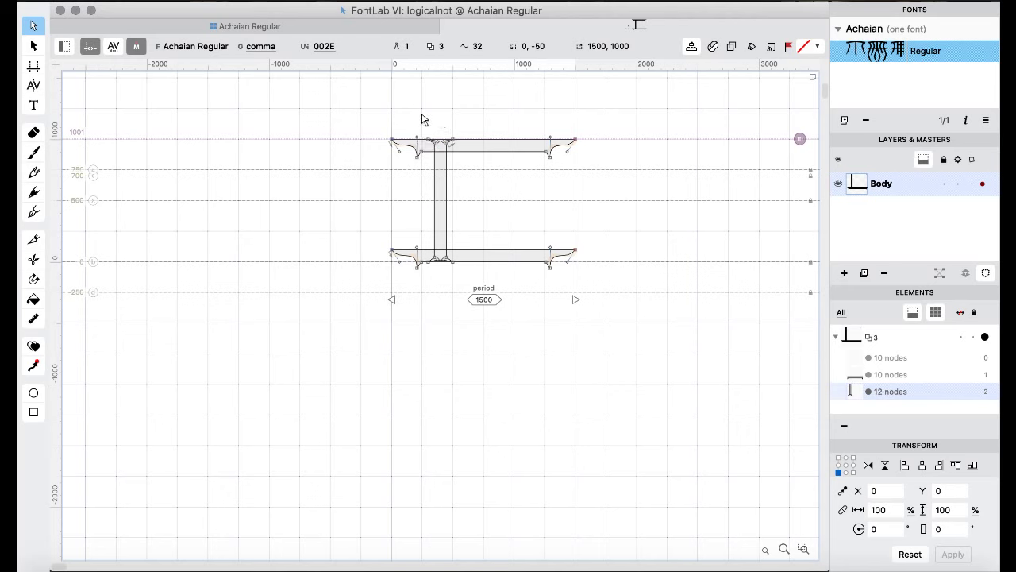
pyautogui.moveTo(427, 122); pyautogui.dragTo(475, 290)
pyautogui.press('super+d')
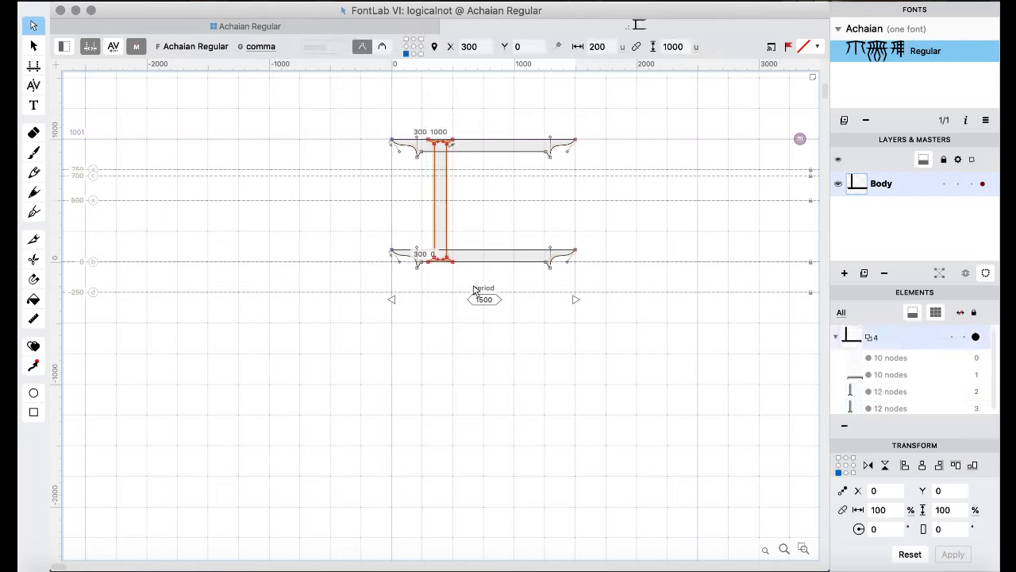
pyautogui.hotkey('shift', 'Right')
pyautogui.hotkey('shift', 'Right')
pyautogui.hotkey('shift', 'Right')
pyautogui.hotkey('shift', 'Right')
pyautogui.hotkey('shift', 'Right')
pyautogui.hotkey('shift', 'Right')
pyautogui.hotkey('shift', 'Right')
pyautogui.hotkey('shift', 'Right')
pyautogui.hotkey('shift', 'Right')
pyautogui.hotkey('shift', 'Right')
pyautogui.hotkey('shift', 'Right')
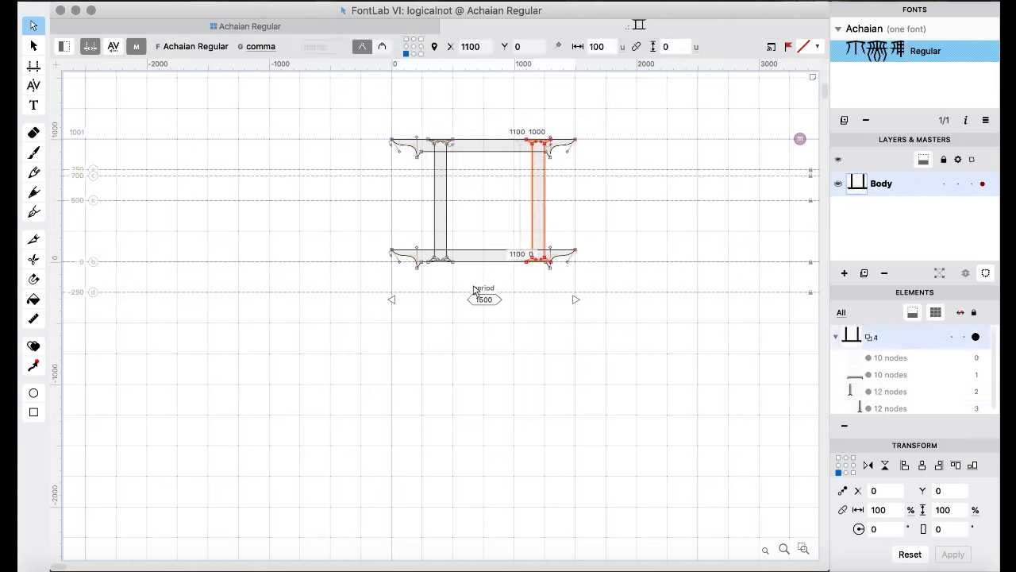
pyautogui.hotkey('shift', 'Left')
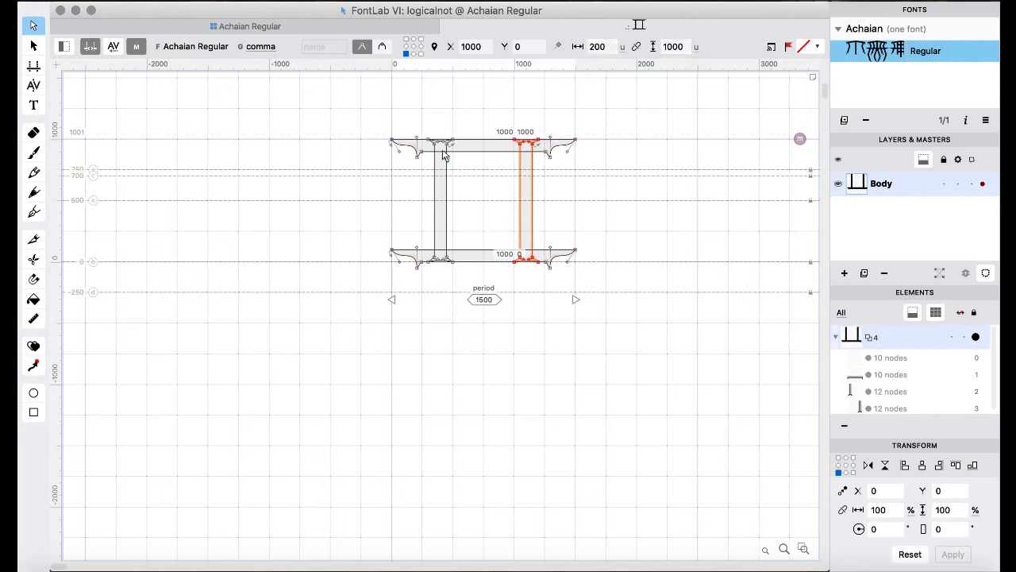
pyautogui.press('Escape')
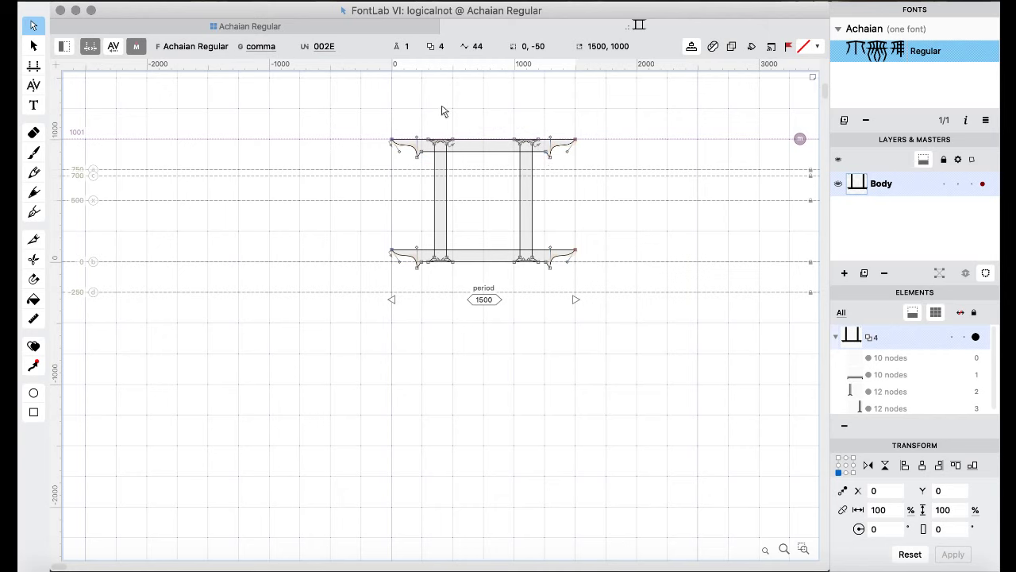
# - Select all contours in the period glyph and remove the overlap between the bars and stems
pyautogui.press('super+a')
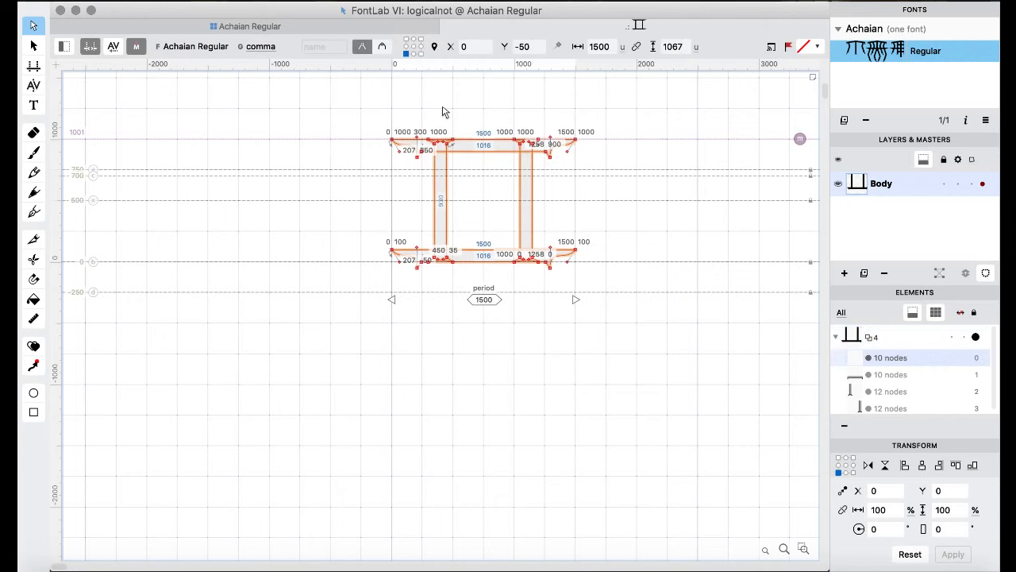
pyautogui.rightClick(238, 106)
pyautogui.moveTo(308, 196)
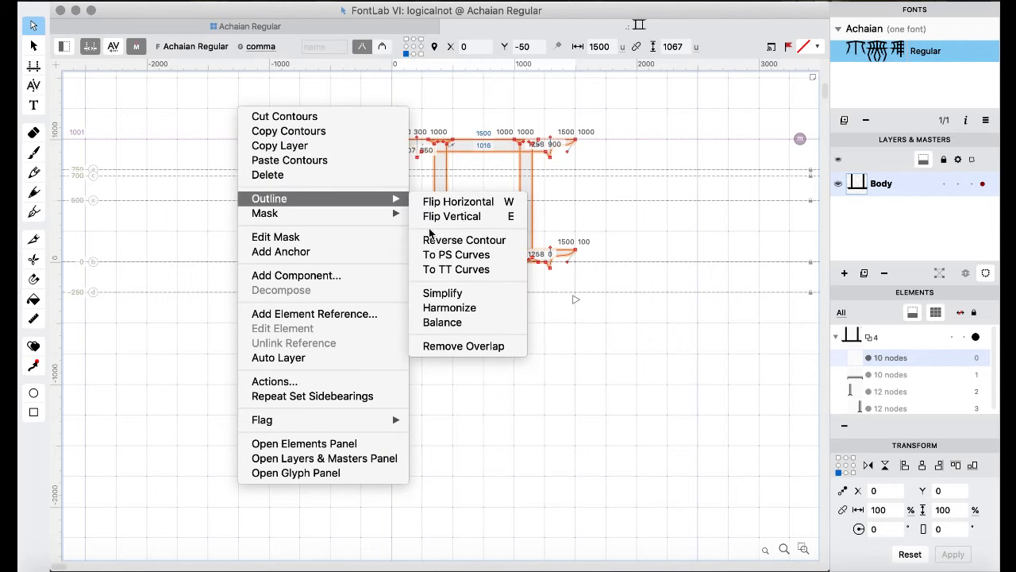
pyautogui.click(488, 347)
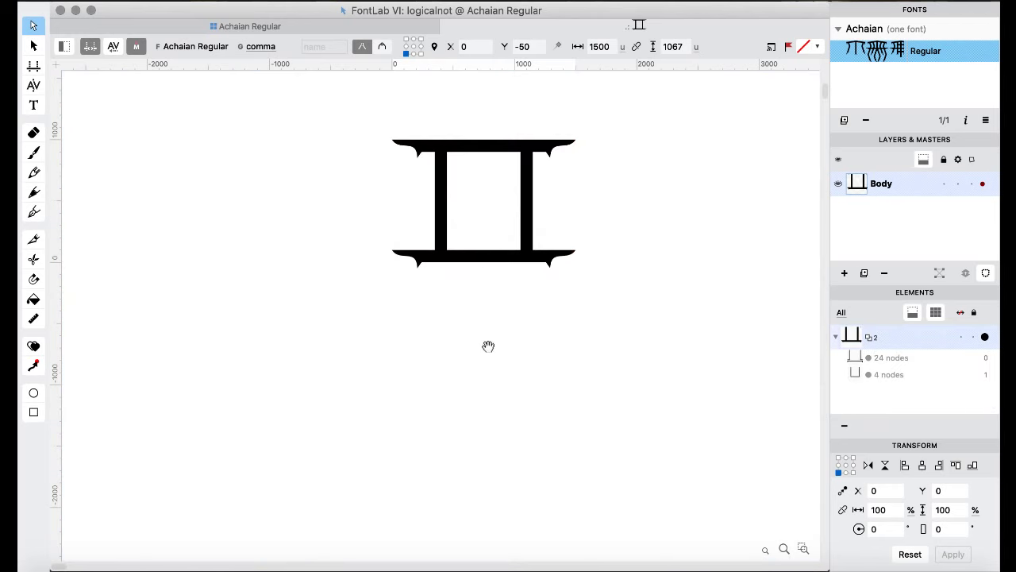
# - Review the equal glyph against the framed period glyph as a reference for completing the period
pyautogui.click(261, 27)
pyautogui.click(402, 203)
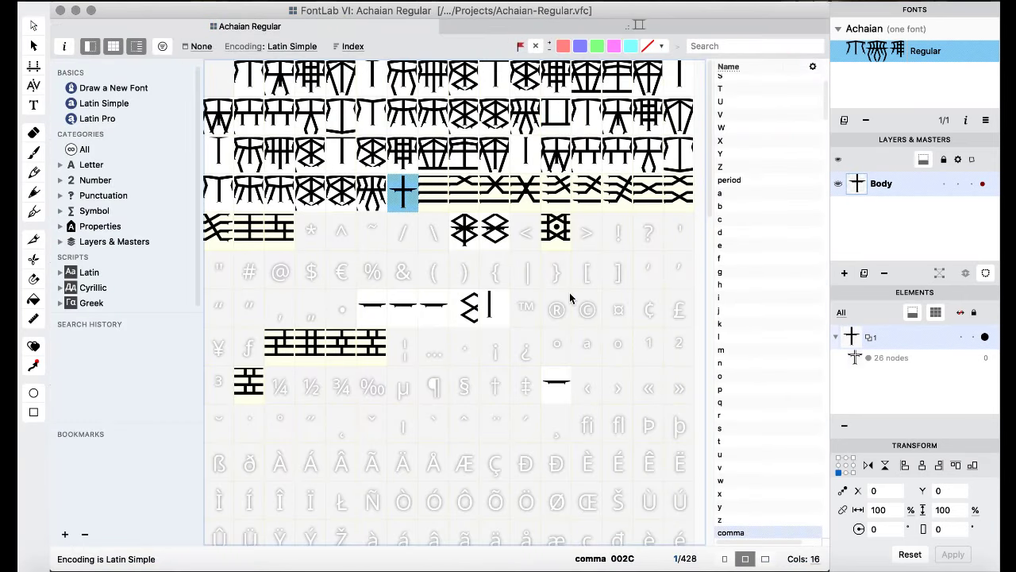
pyautogui.doubleClick(558, 240)
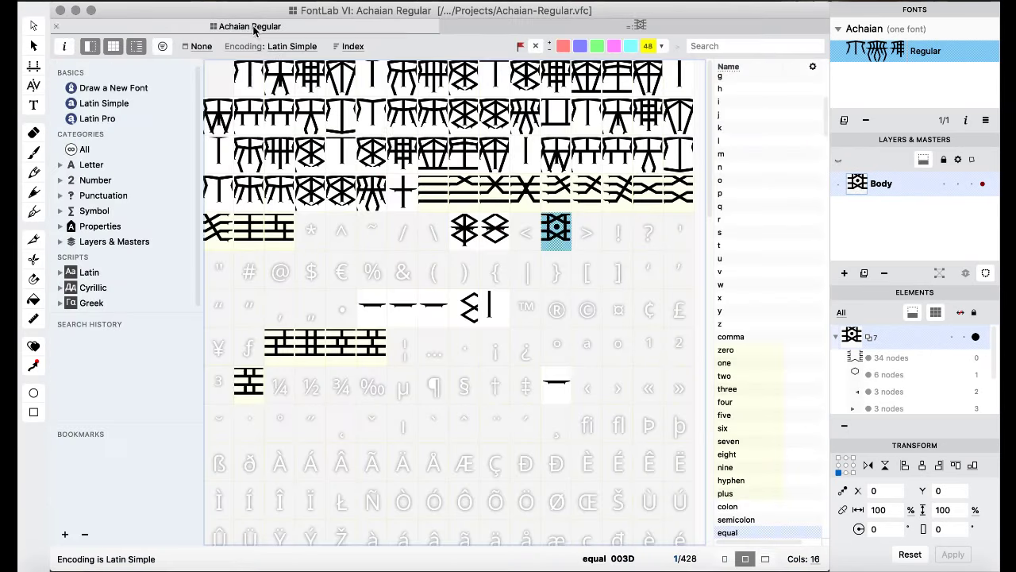
pyautogui.click(252, 27)
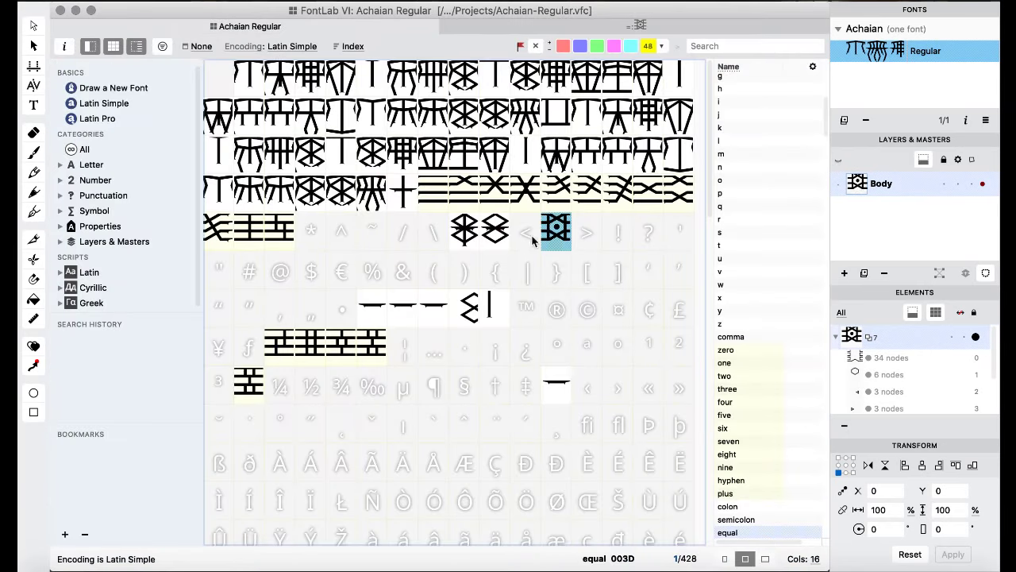
pyautogui.click(600, 262)
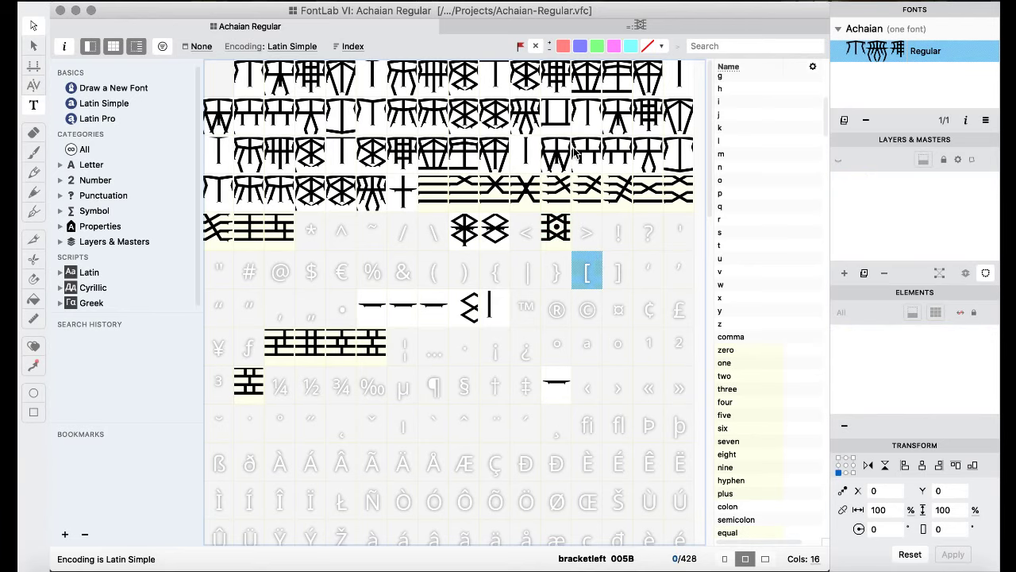
pyautogui.doubleClick(556, 120)
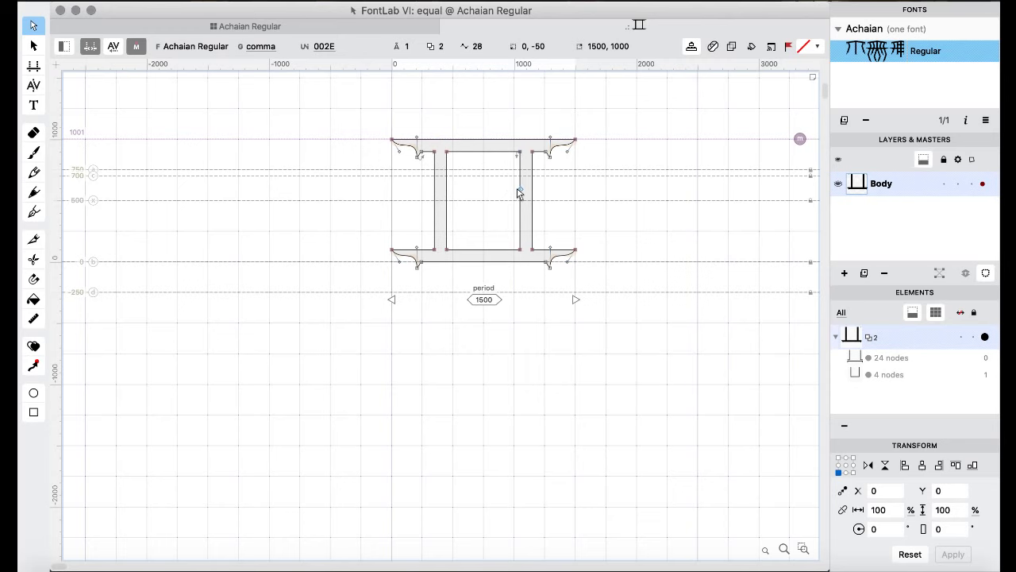
pyautogui.click(351, 32)
# - Copy the center circle from the equal glyph and paste it into the framed period glyph
pyautogui.doubleClick(553, 250)
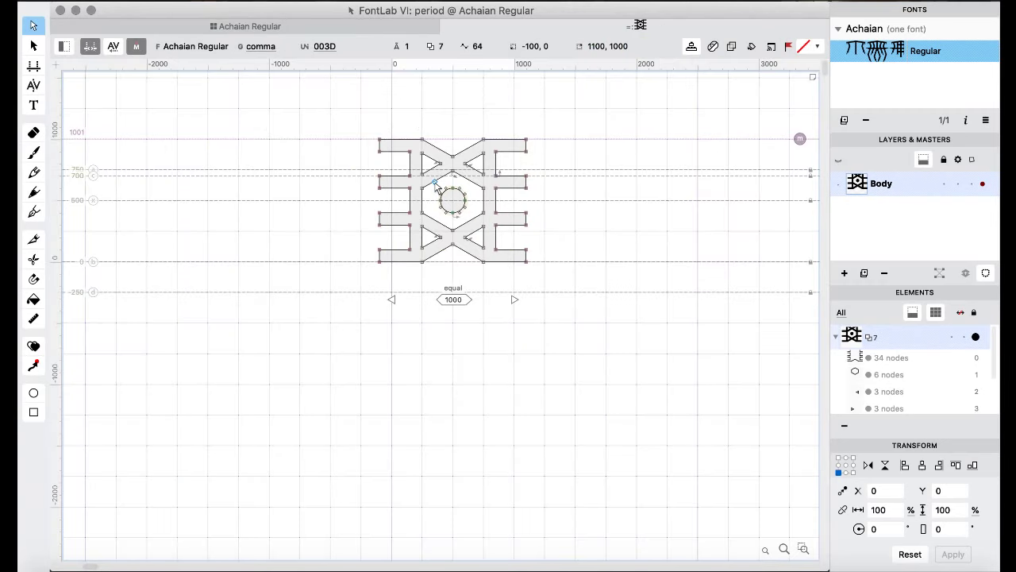
pyautogui.scroll(3, 467, 211)
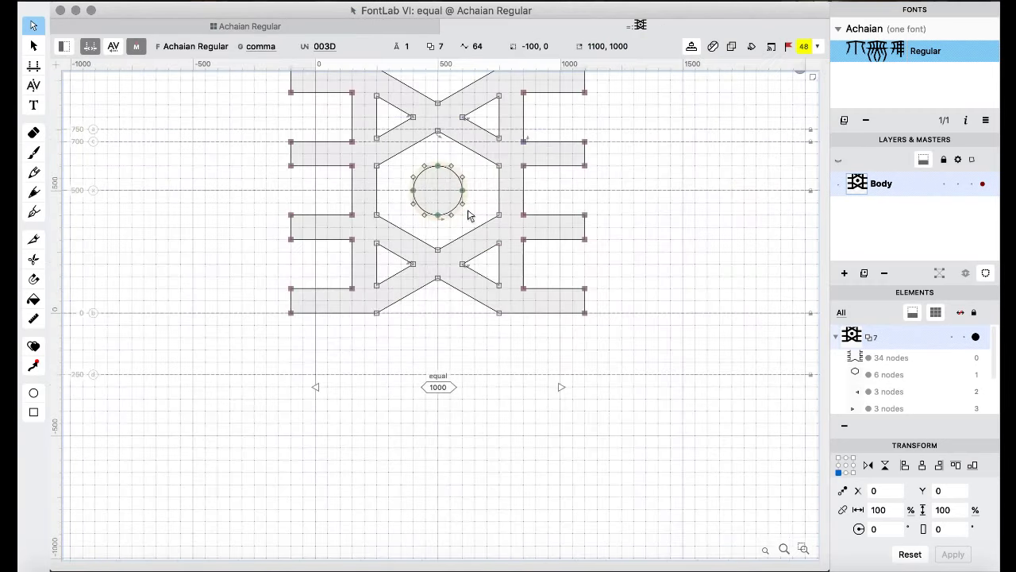
pyautogui.moveTo(404, 162); pyautogui.dragTo(477, 226)
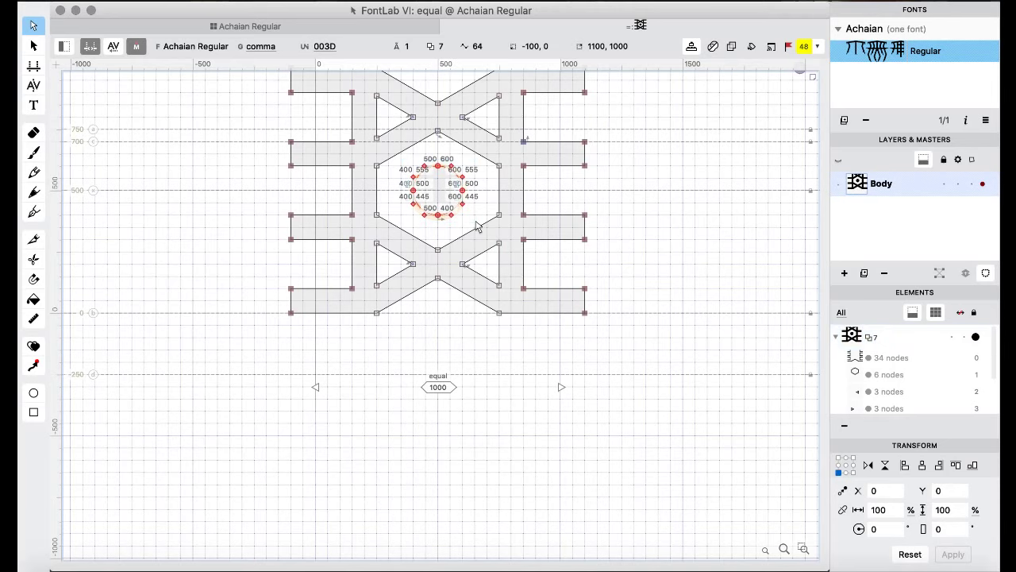
pyautogui.click(270, 26)
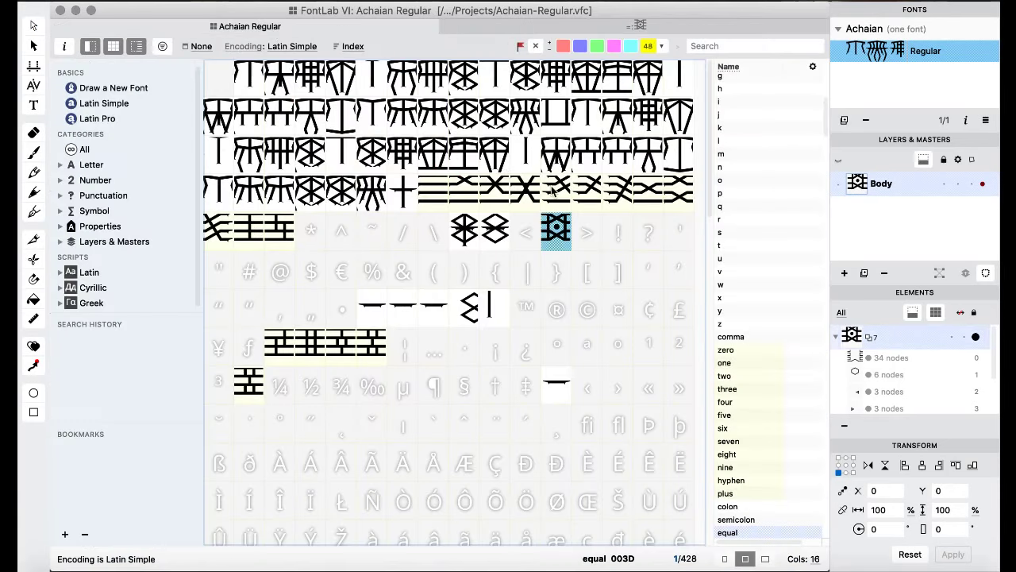
pyautogui.doubleClick(553, 125)
pyautogui.press('super+v')
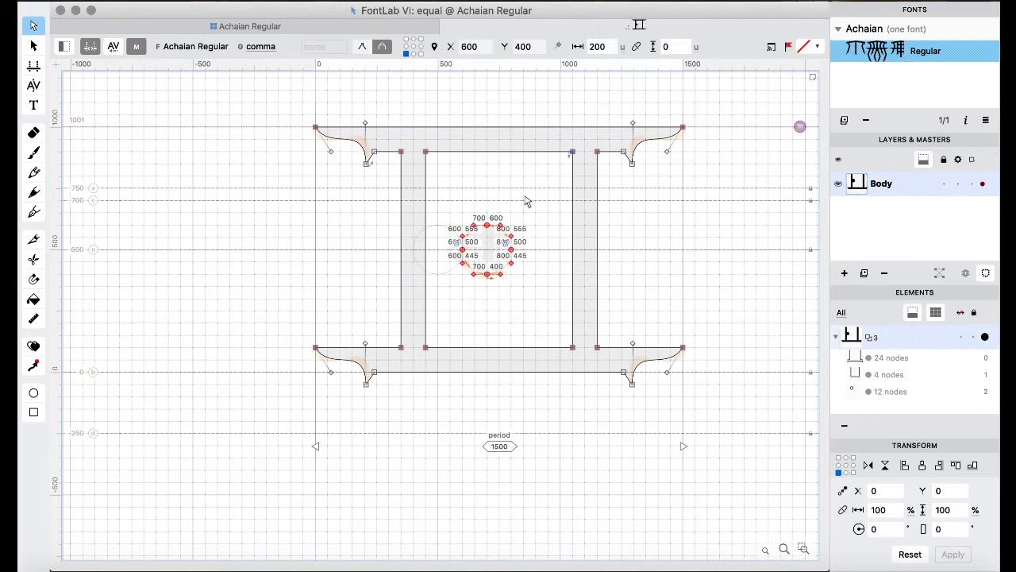
# - Center the pasted circle between the period glyph's two stems at X 650, Y 400, and preview the filled shape
pyautogui.press('super+shift+Right')
pyautogui.press('space')
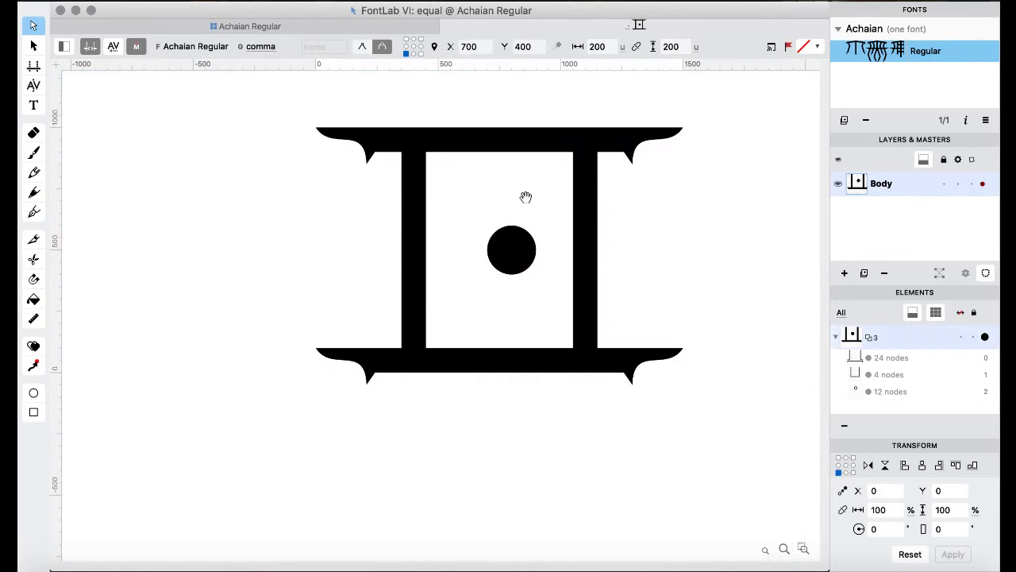
pyautogui.press('super+shift+Left')
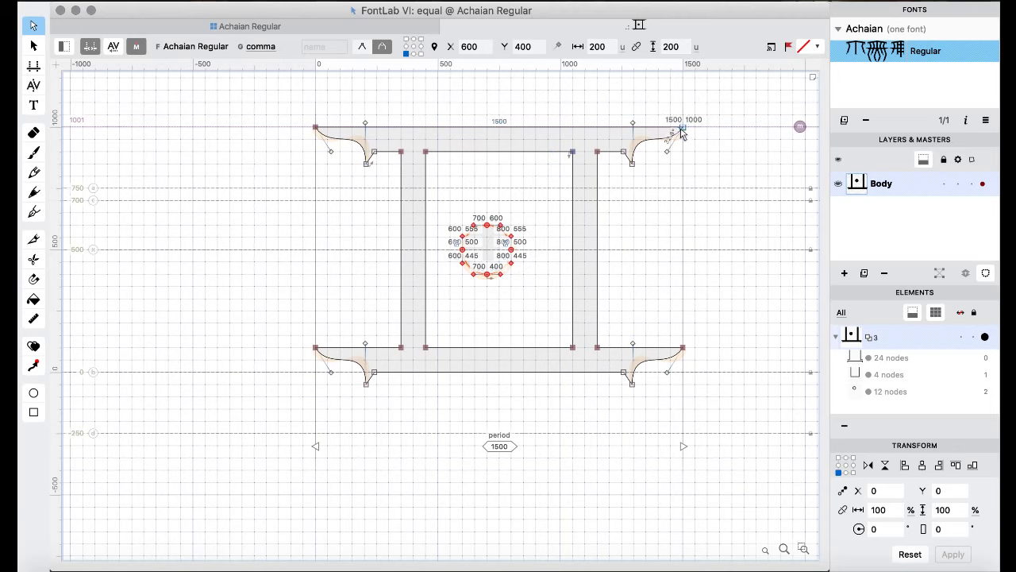
pyautogui.hotkey('shift', 'Right')
pyautogui.hotkey('shift', 'Right')
pyautogui.hotkey('shift', 'Right')
pyautogui.hotkey('shift', 'Right')
pyautogui.hotkey('shift', 'Right')
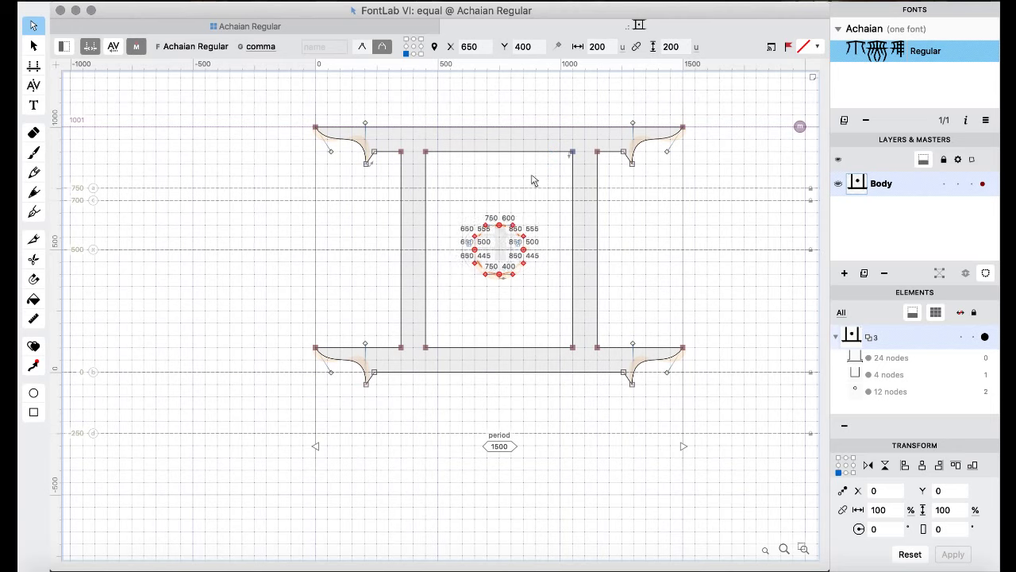
pyautogui.press('space')
# - Copy the double-diamond contours from the macron glyph and paste them into the period glyph
pyautogui.click(251, 29)
pyautogui.click(429, 242)
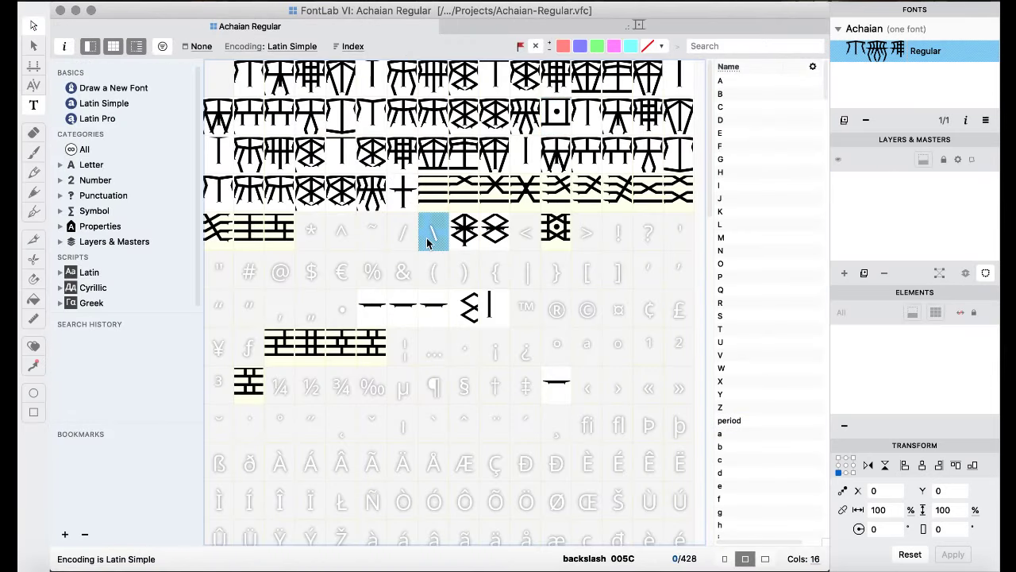
pyautogui.doubleClick(467, 321)
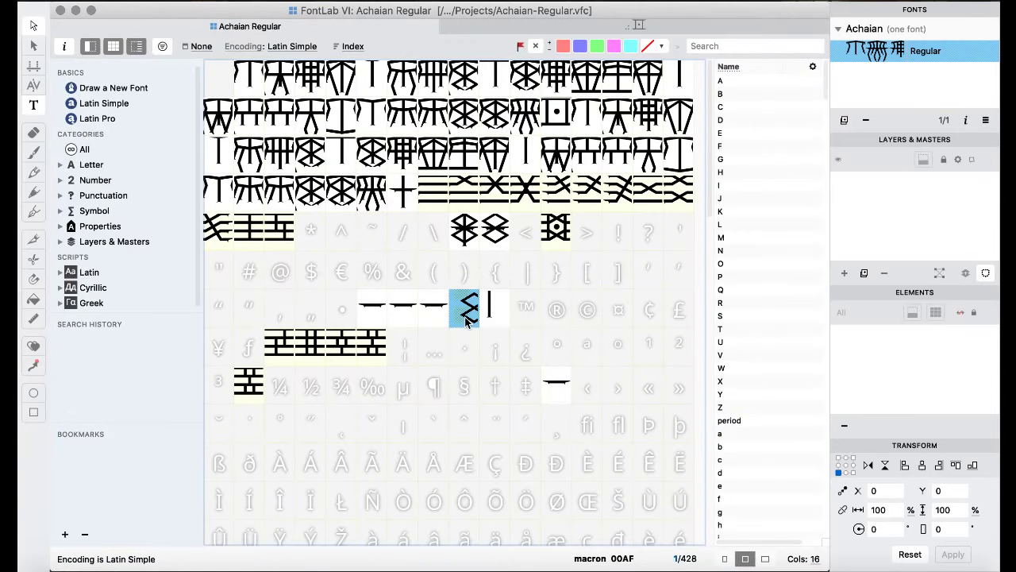
pyautogui.click(252, 27)
pyautogui.doubleClick(567, 122)
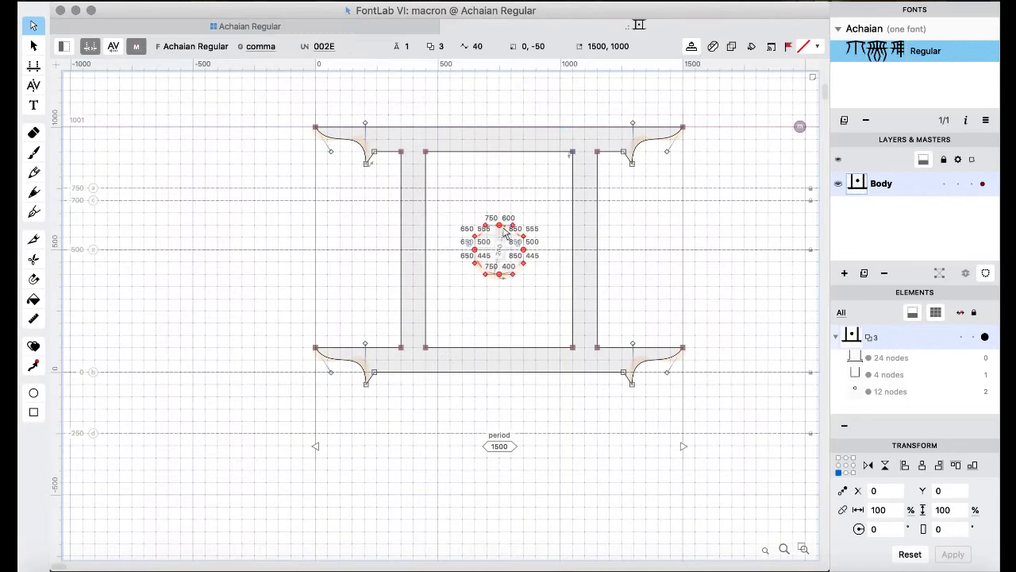
pyautogui.press('super+v')
# - Move the pasted double diamond to X 250, Y -300 around the circle and preview the filled period glyph
pyautogui.write('100')
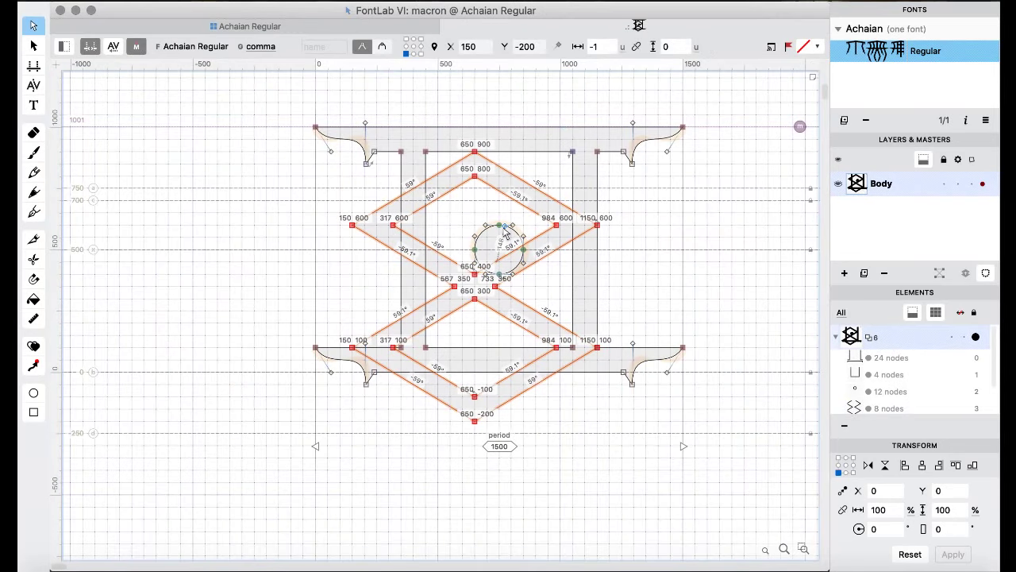
pyautogui.press('Return')
pyautogui.hotkey('shift', 'Down')
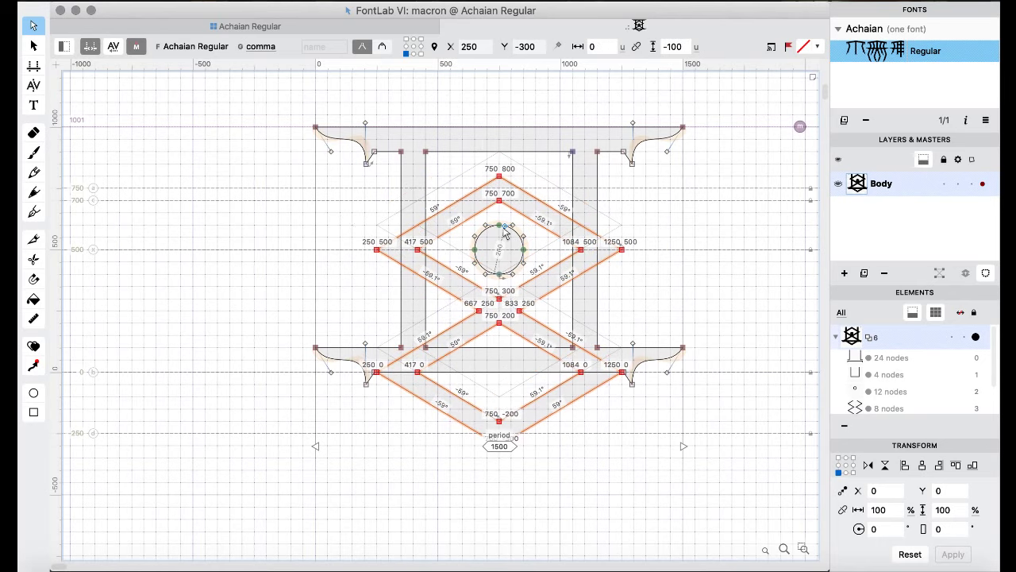
pyautogui.press('space')
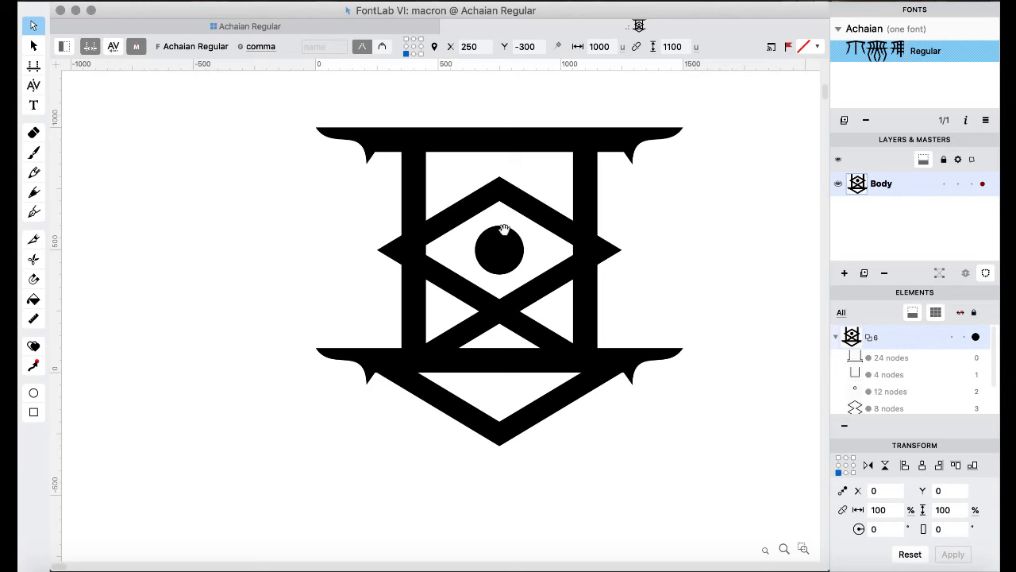
pyautogui.press('space')
# - Copy the complete period glyph into the registered glyph's cell and open the registered glyph
pyautogui.click(238, 26)
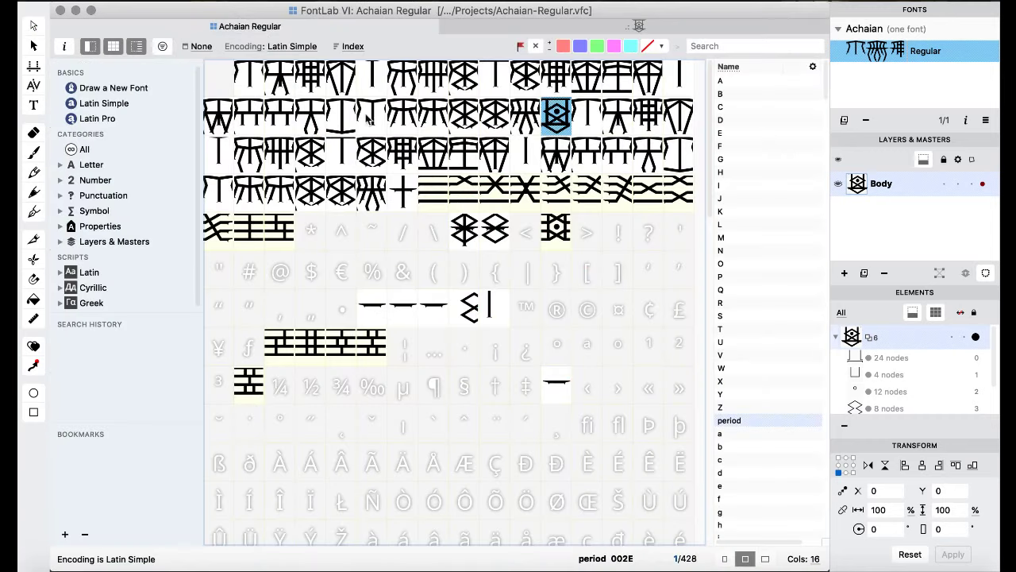
pyautogui.click(492, 228)
pyautogui.click(560, 121)
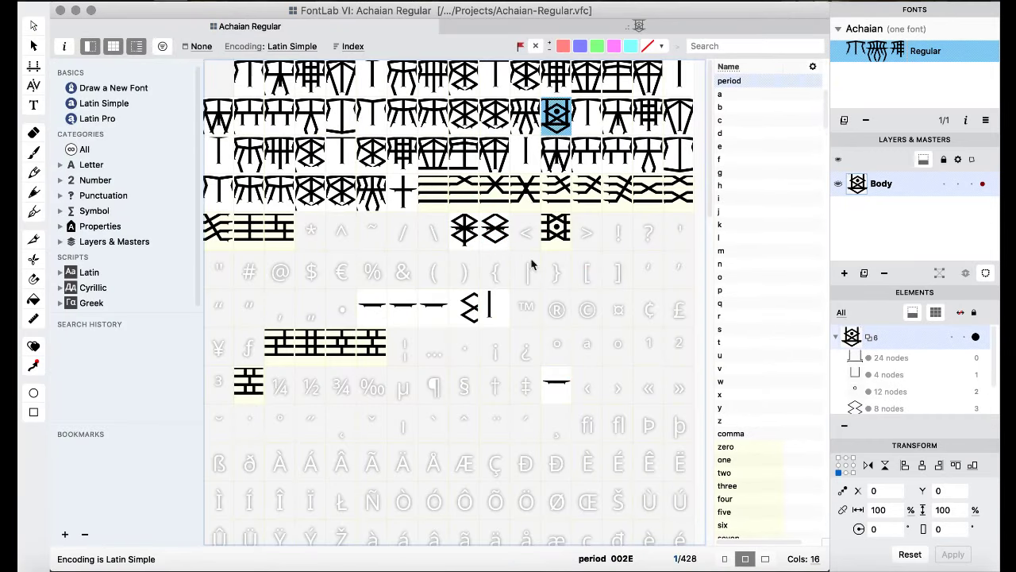
pyautogui.doubleClick(555, 316)
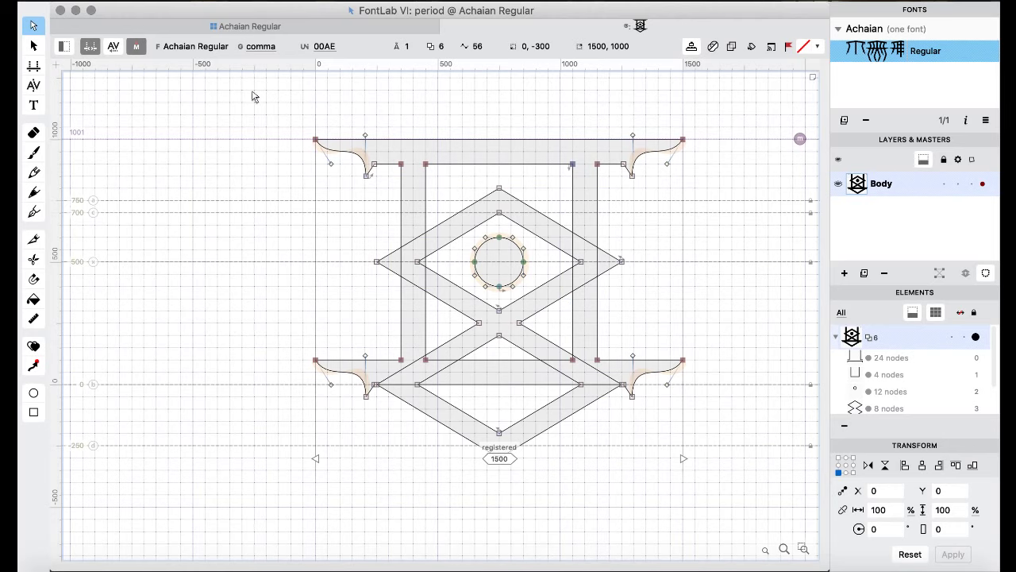
# - Copy the double diamond from the macron glyph again and paste it into the registered glyph
pyautogui.click(243, 27)
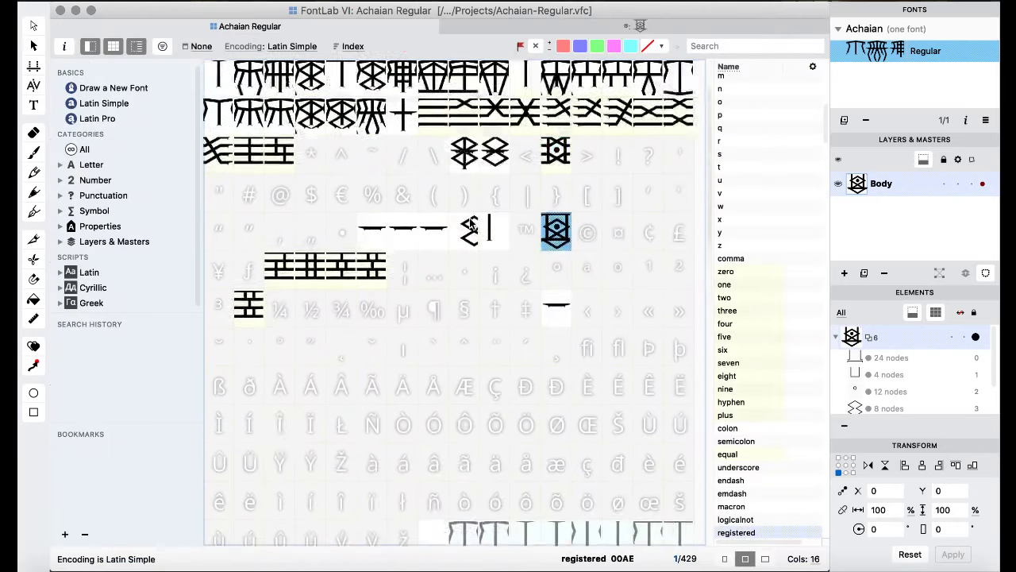
pyautogui.click(468, 313)
pyautogui.doubleClick(468, 313)
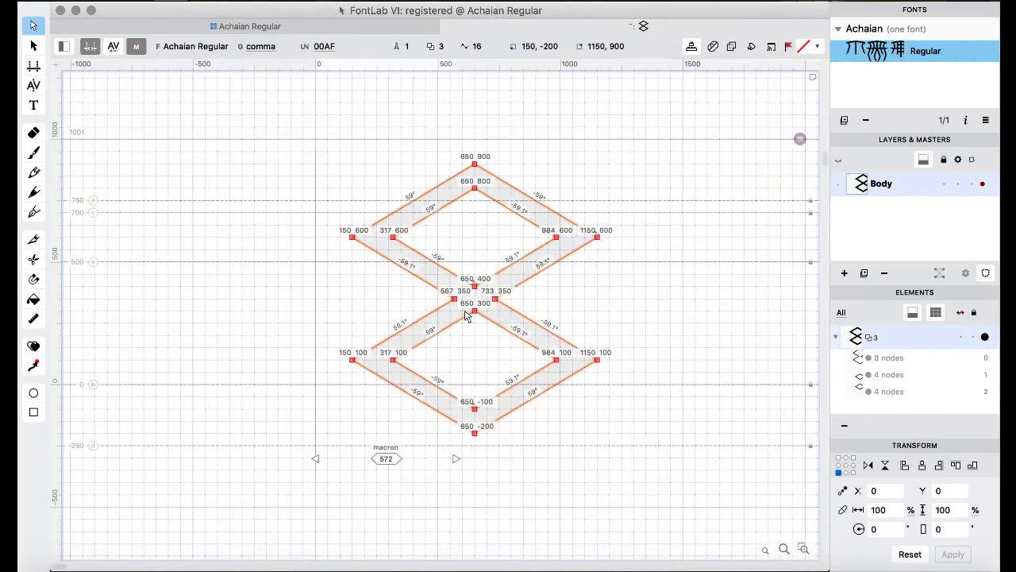
pyautogui.click(258, 27)
pyautogui.click(556, 308)
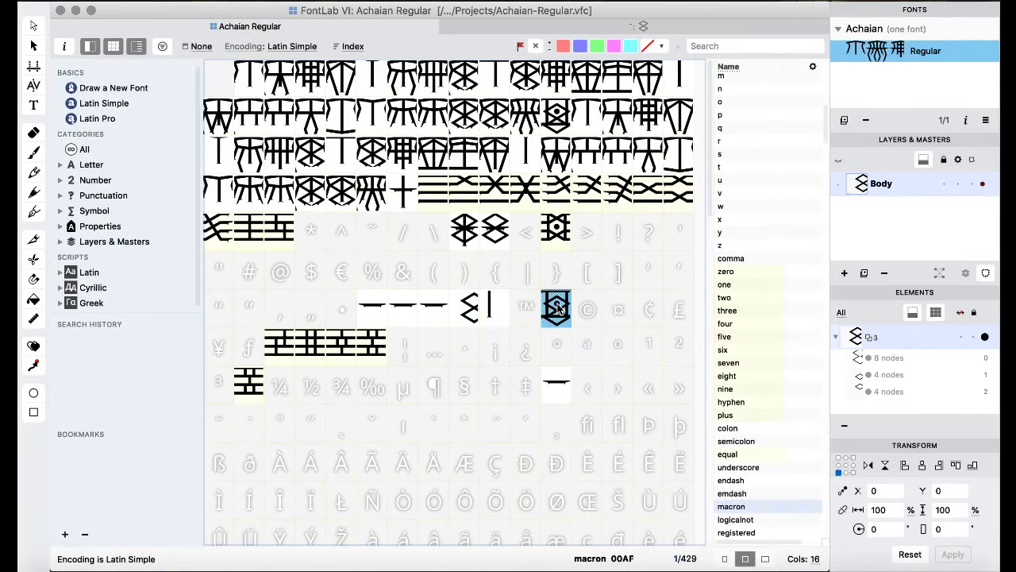
pyautogui.doubleClick(557, 308)
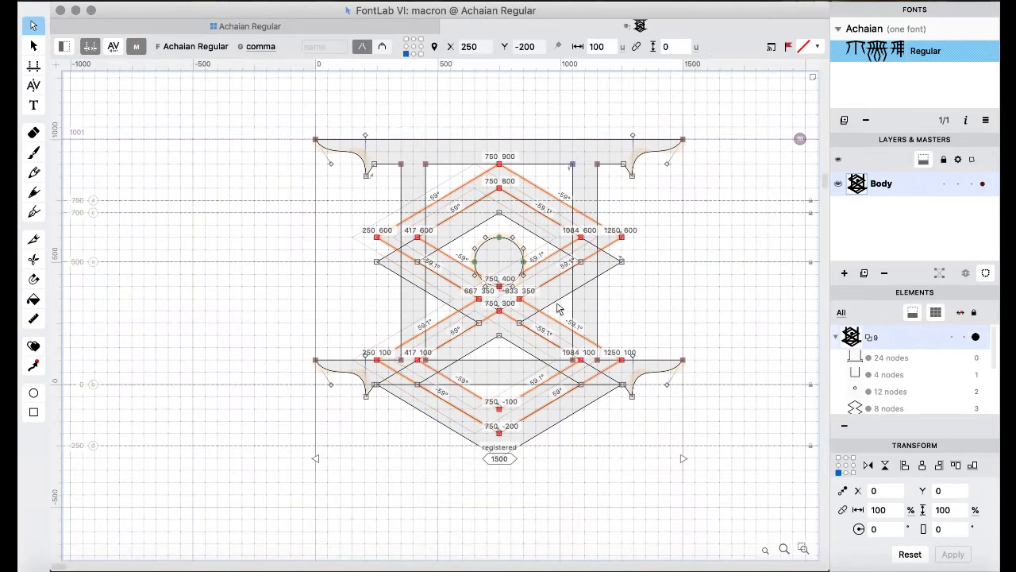
# - Move the newly pasted double diamond in the registered glyph to X 250, Y 200, so its lower diamond surrounds the circle
pyautogui.hotkey('shift', 'Up')
pyautogui.hotkey('shift', 'Up')
pyautogui.hotkey('shift', 'Up')
pyautogui.hotkey('shift', 'Up')
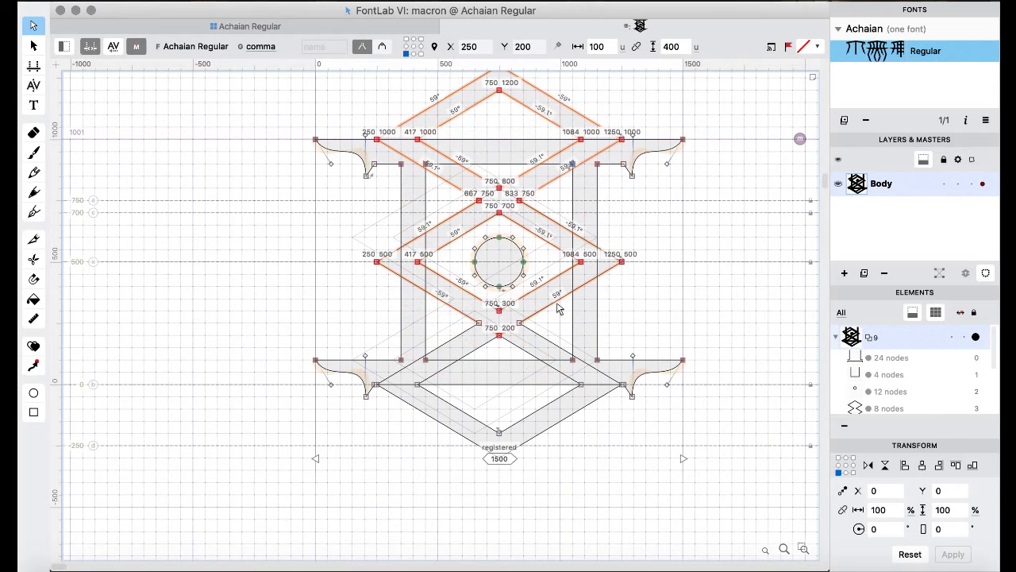
# - Select all contours in the registered glyph, remove their overlap, and preview the merged shape
pyautogui.press('super+a')
pyautogui.rightClick(189, 170)
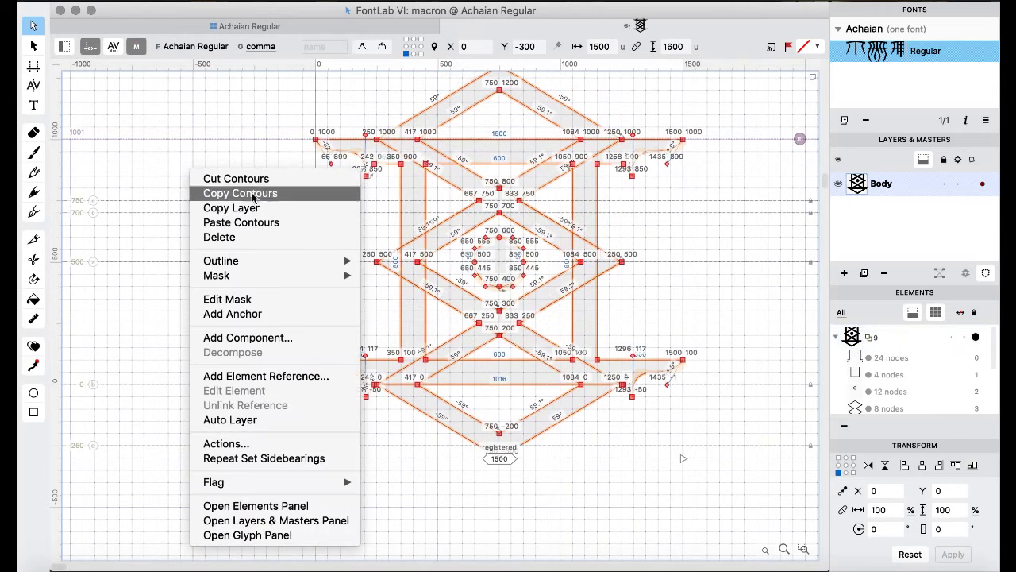
pyautogui.moveTo(238, 261)
pyautogui.click(453, 409)
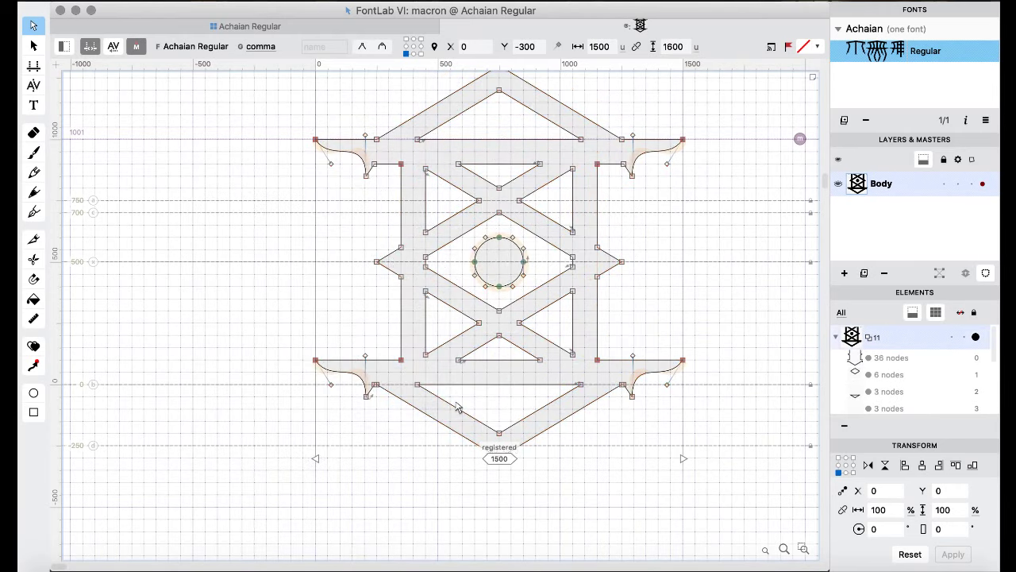
pyautogui.press('space')
pyautogui.scroll(3, 457, 404)
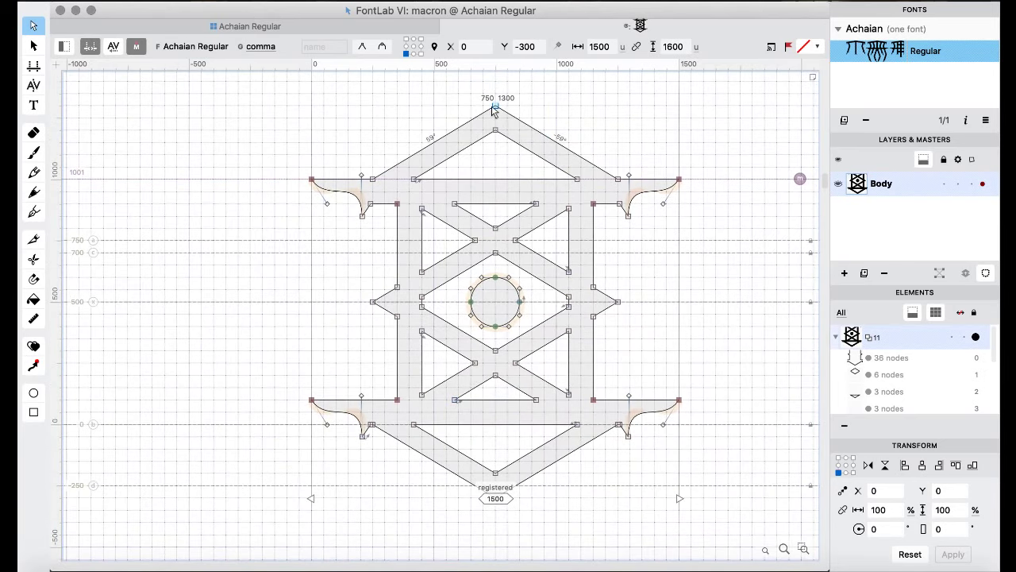
pyautogui.press('space')
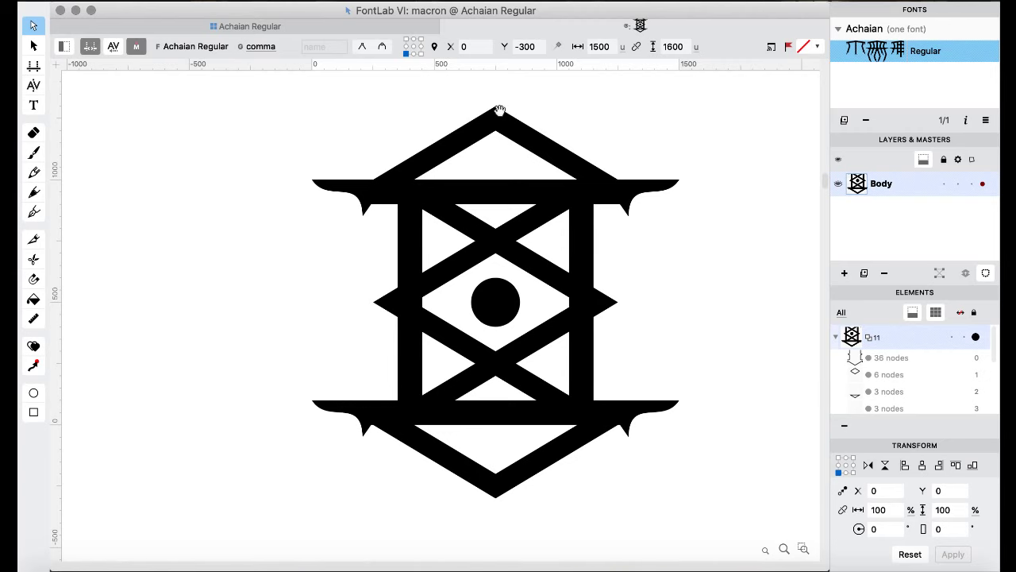
# - Reopen the period glyph and delete its double-diamond contours, keeping the frame and the circle
pyautogui.click(261, 28)
pyautogui.doubleClick(556, 116)
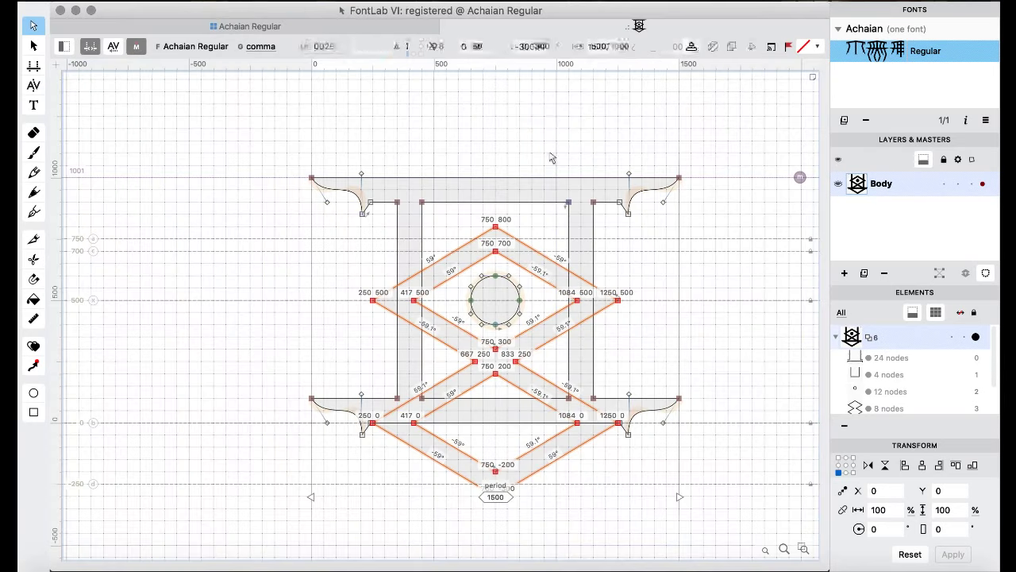
pyautogui.press('Delete')
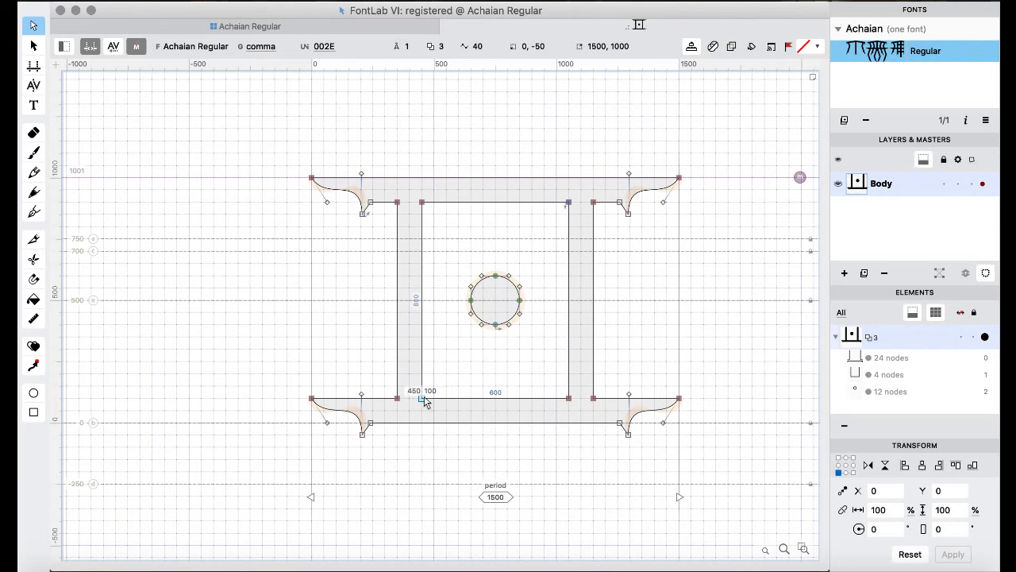
# - Insert a node at the middle of the period frame's inner top and inner bottom edges and check their placement
pyautogui.click(33, 239)
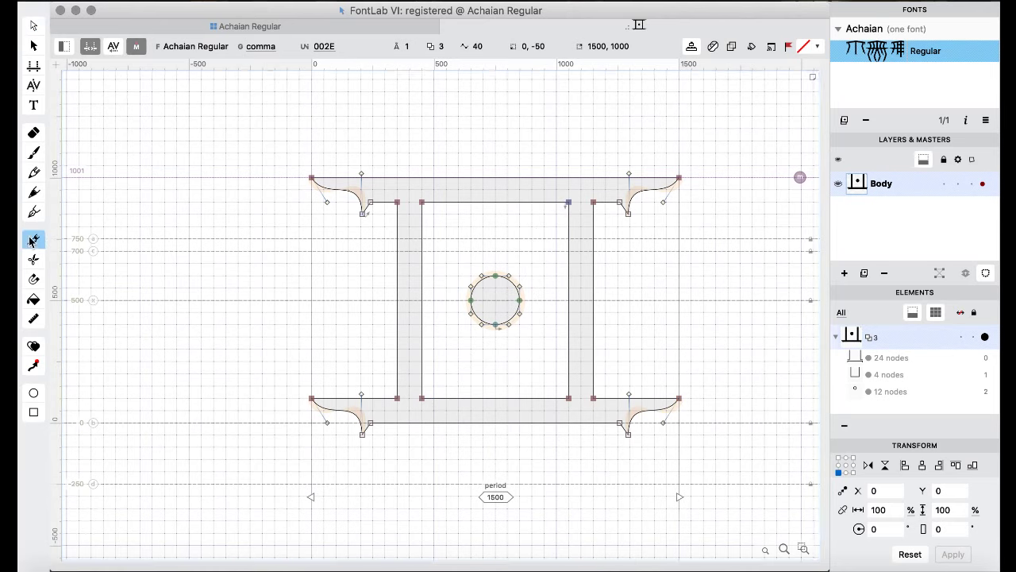
pyautogui.click(496, 204)
pyautogui.click(496, 401)
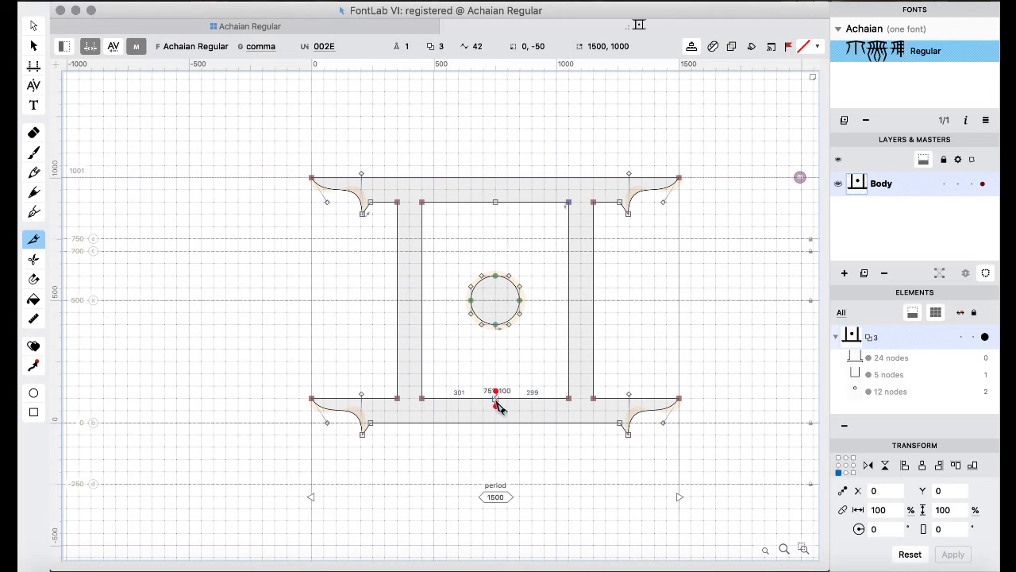
pyautogui.click(33, 26)
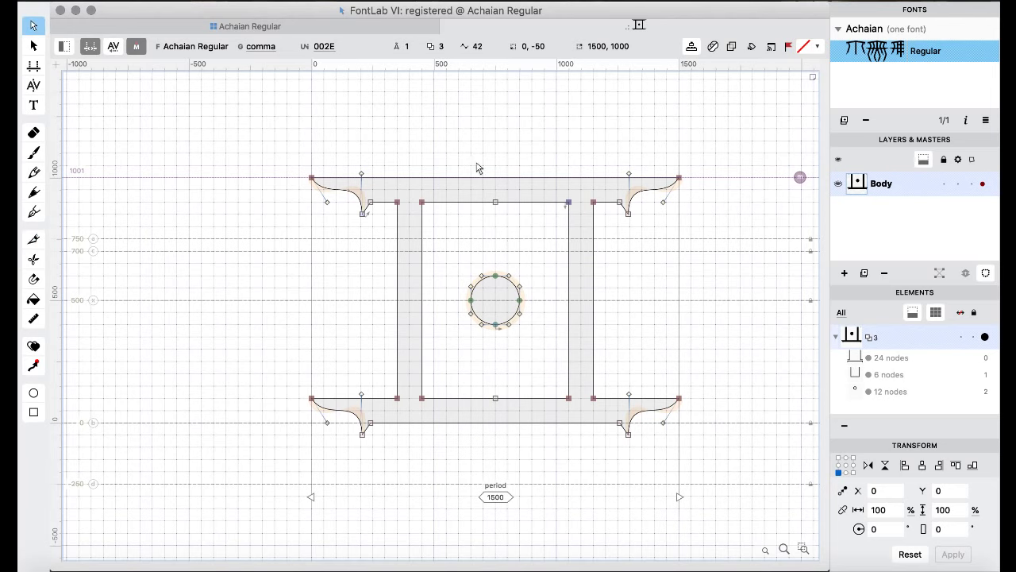
pyautogui.moveTo(483, 219); pyautogui.dragTo(497, 191)
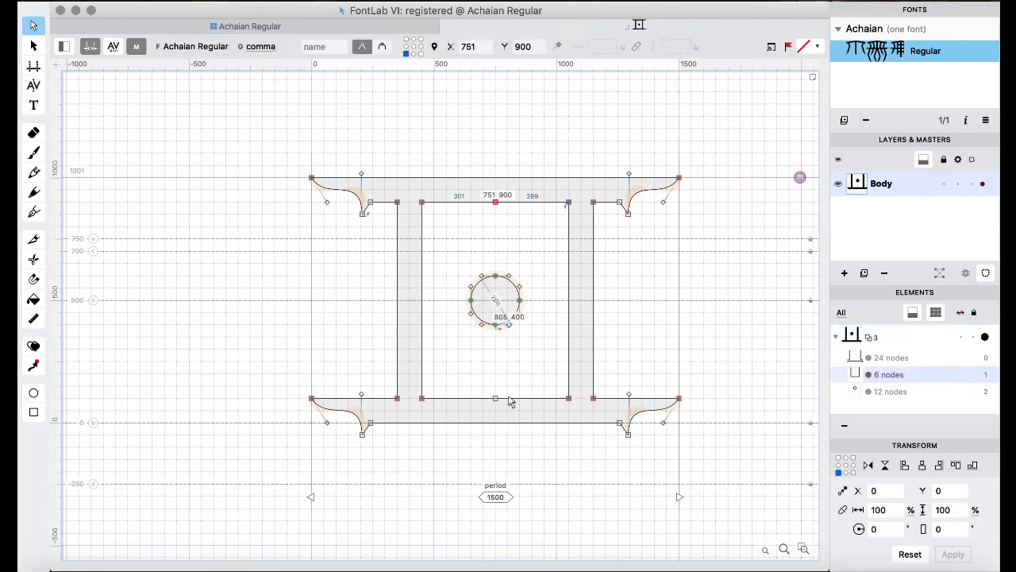
pyautogui.moveTo(487, 387); pyautogui.dragTo(515, 421)
pyautogui.click(459, 381)
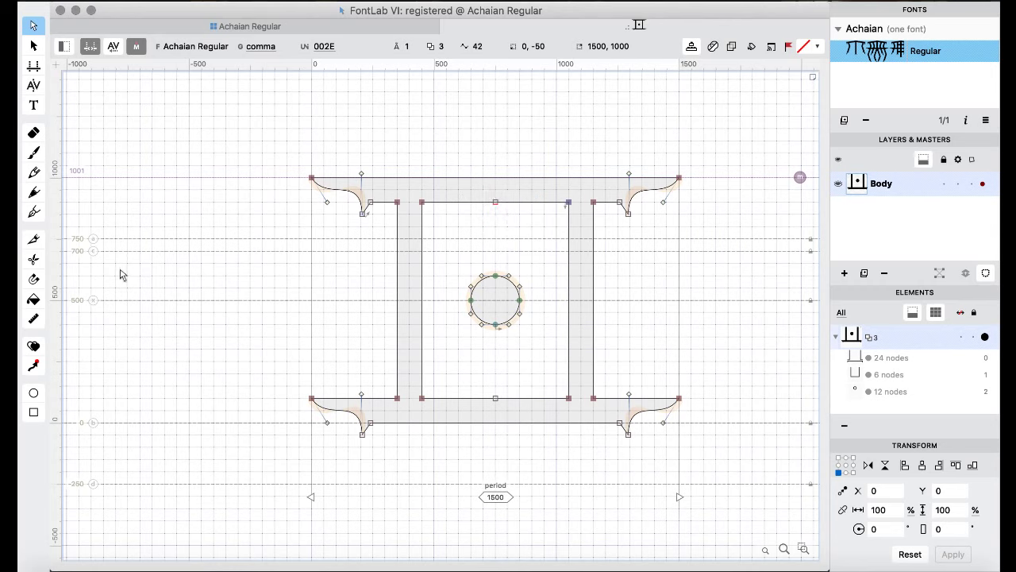
# - Insert a node at Y 500 on the inner edge of each stem in the period frame
pyautogui.click(34, 239)
pyautogui.click(424, 302)
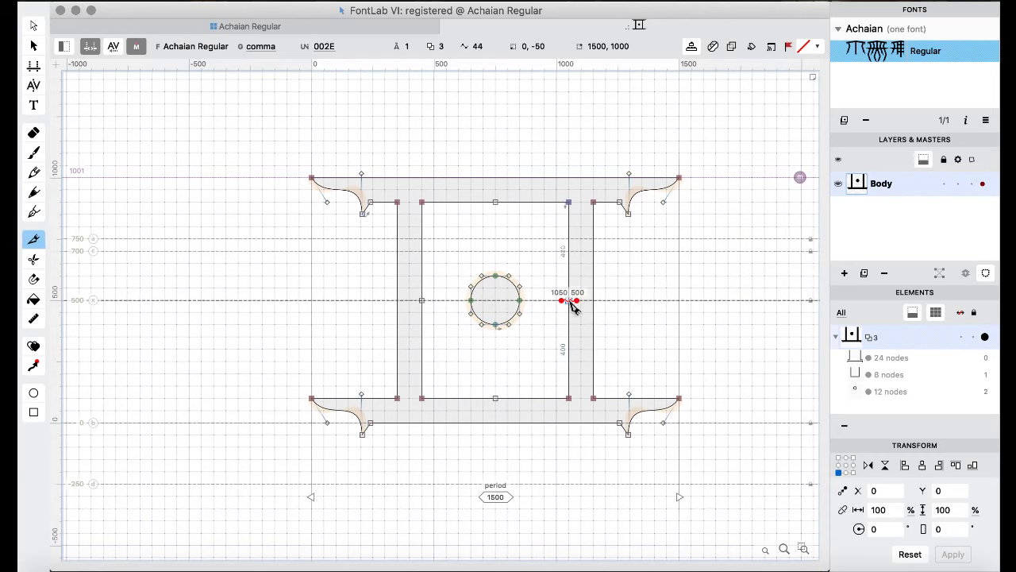
pyautogui.click(32, 27)
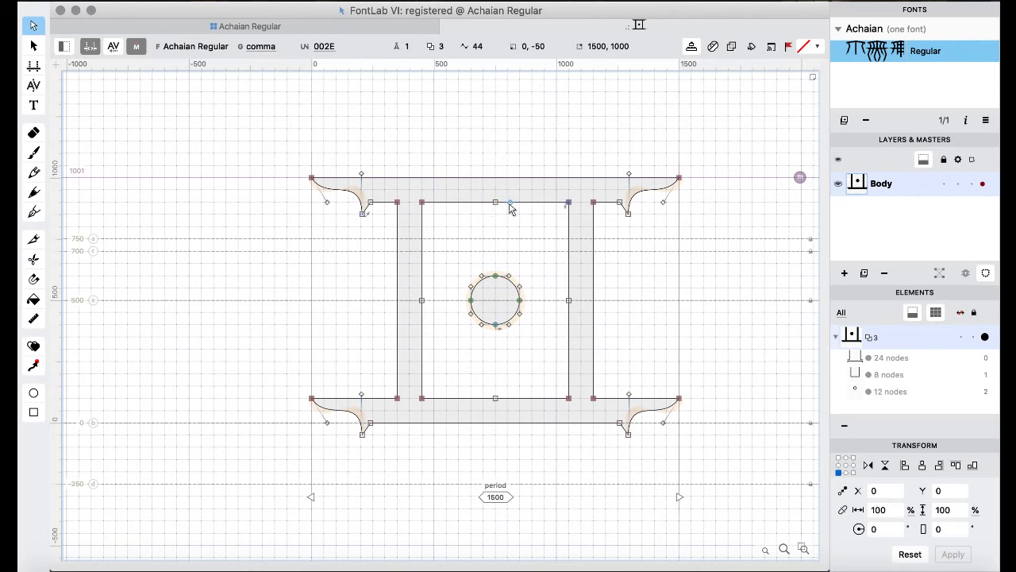
# - Move the frame's inner top node to X 700 and the inner node of each stem to Y 450
pyautogui.click(37, 241)
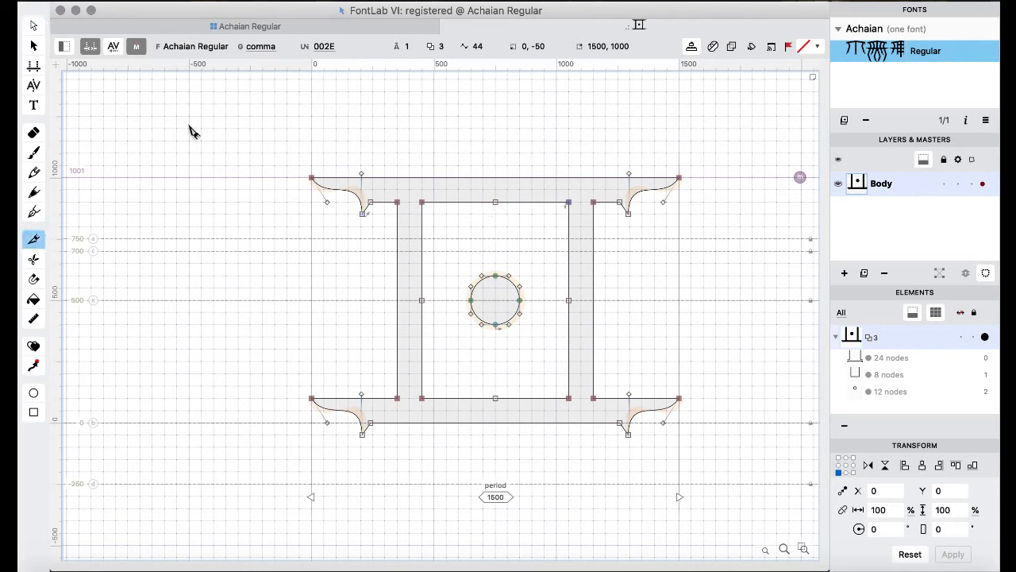
pyautogui.click(32, 28)
pyautogui.moveTo(480, 217)
pyautogui.mouseDown()
pyautogui.moveTo(506, 191)
pyautogui.moveTo(486, 234)
pyautogui.mouseUp()
pyautogui.click(422, 300)
pyautogui.moveTo(421, 302); pyautogui.dragTo(422, 314)
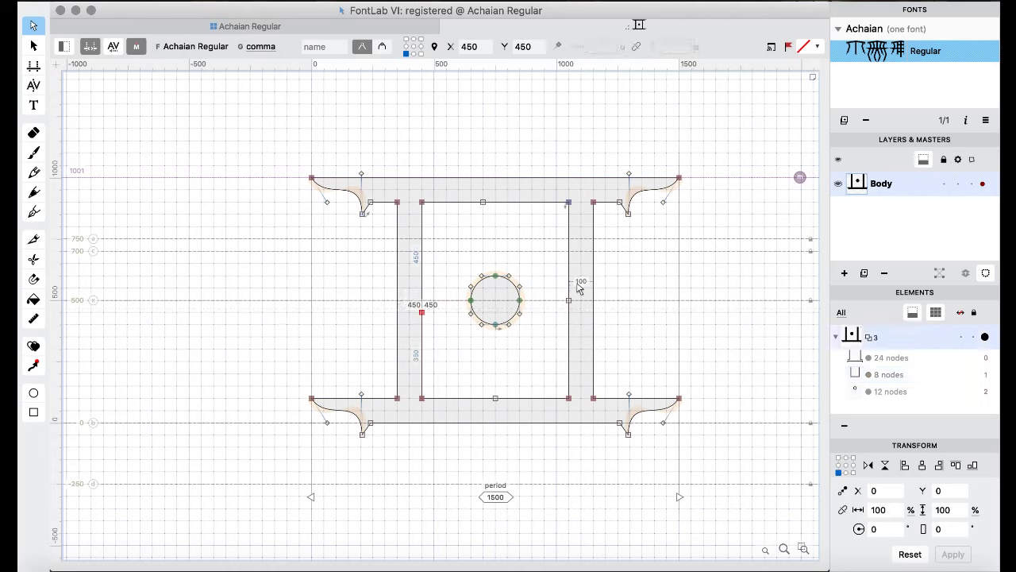
pyautogui.click(568, 300)
pyautogui.moveTo(568, 300); pyautogui.dragTo(569, 311)
# - Move the node on the frame's inner bottom edge to X 700
pyautogui.moveTo(496, 376); pyautogui.dragTo(517, 425)
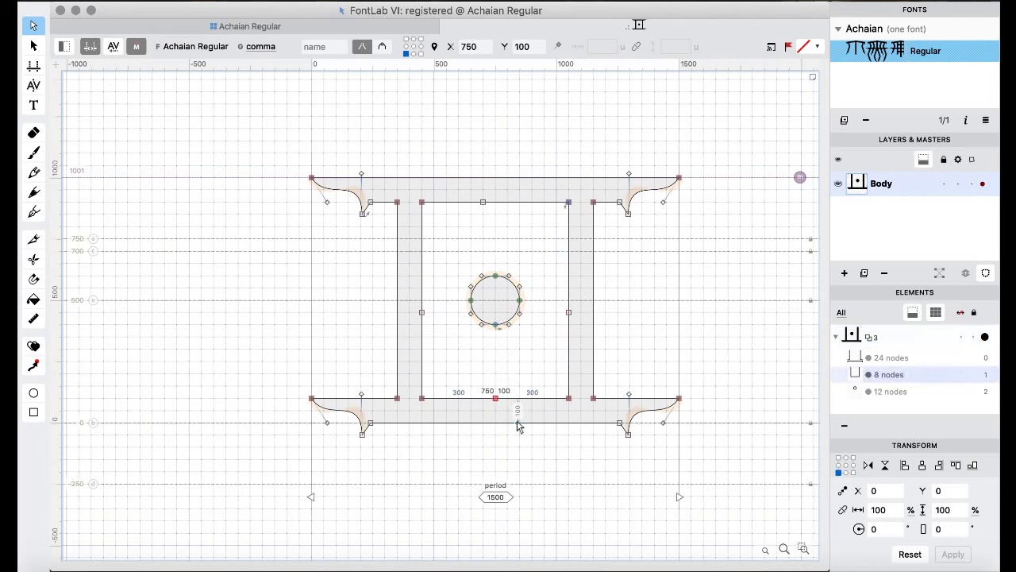
pyautogui.hotkey('shift', 'Left')
pyautogui.hotkey('shift', 'Left')
pyautogui.hotkey('shift', 'Left')
pyautogui.hotkey('shift', 'Left')
pyautogui.hotkey('shift', 'Left')
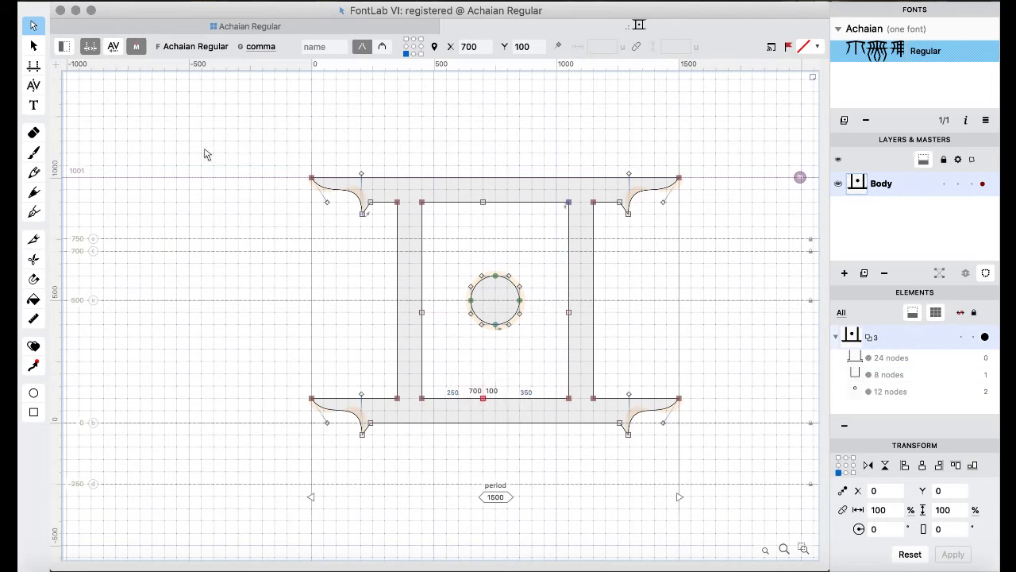
# - Insert a second node about 100 units from the existing middle node on each of the frame's four inner edges
pyautogui.click(33, 241)
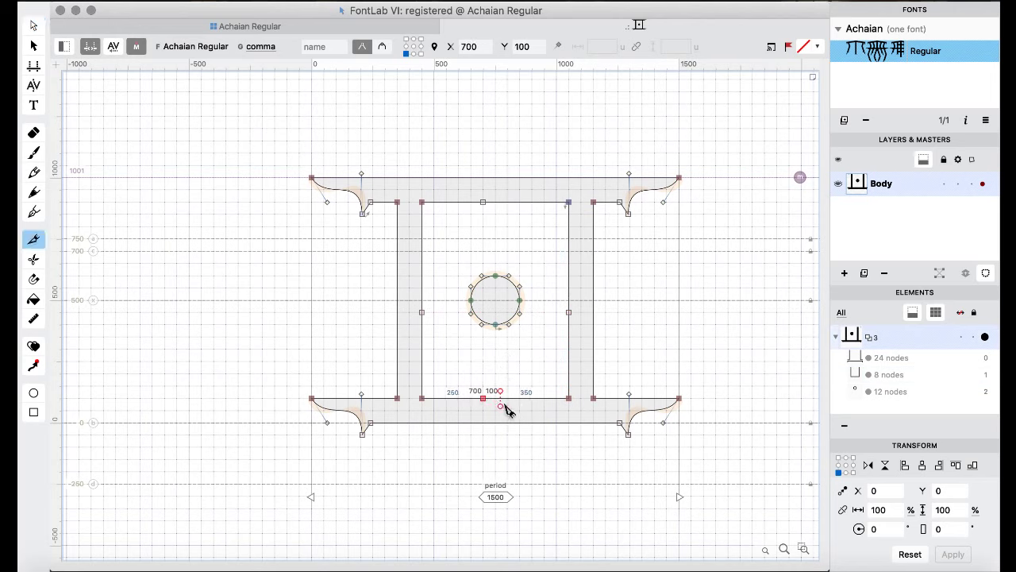
pyautogui.click(508, 404)
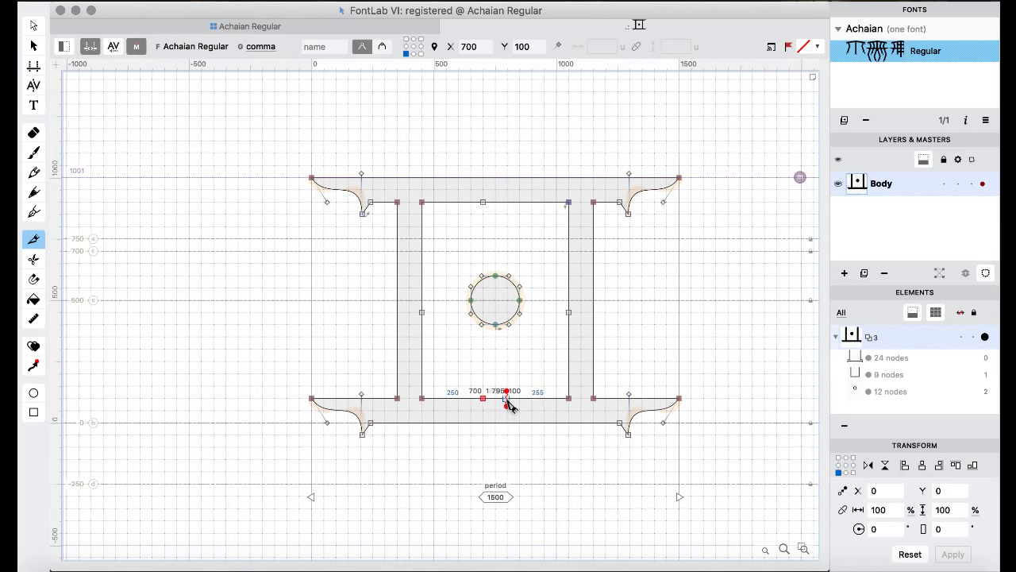
pyautogui.click(572, 294)
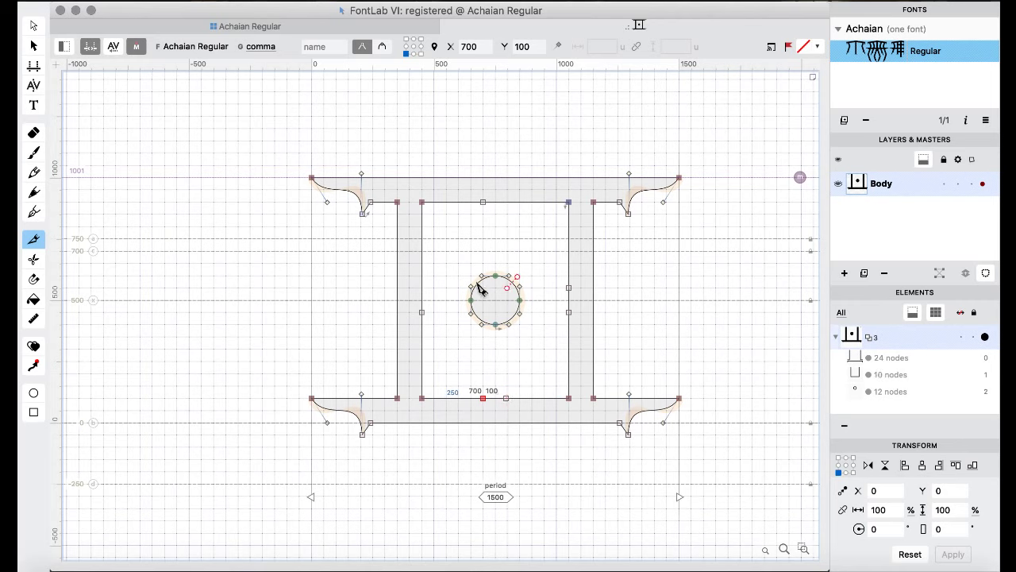
pyautogui.click(424, 290)
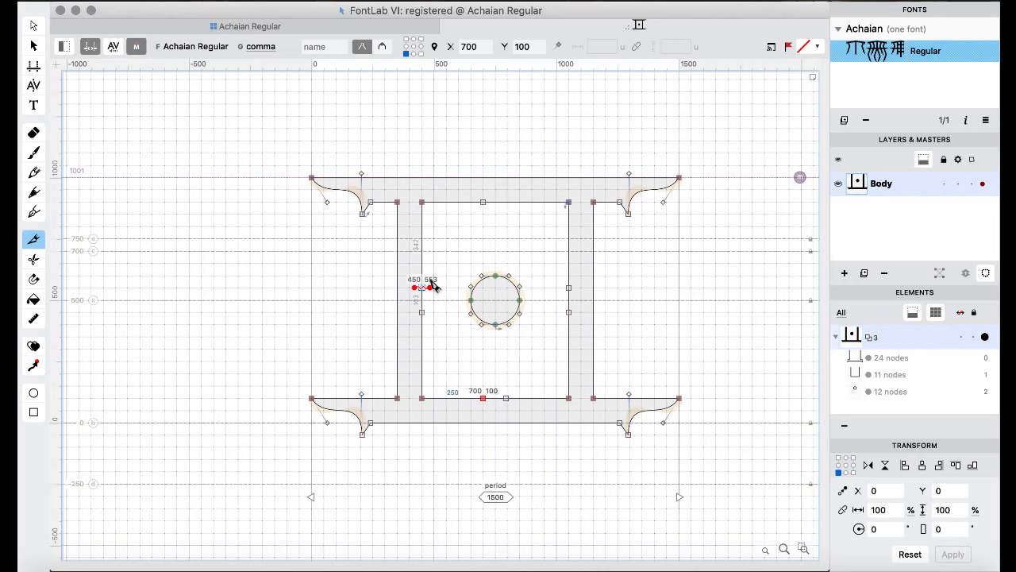
pyautogui.click(509, 208)
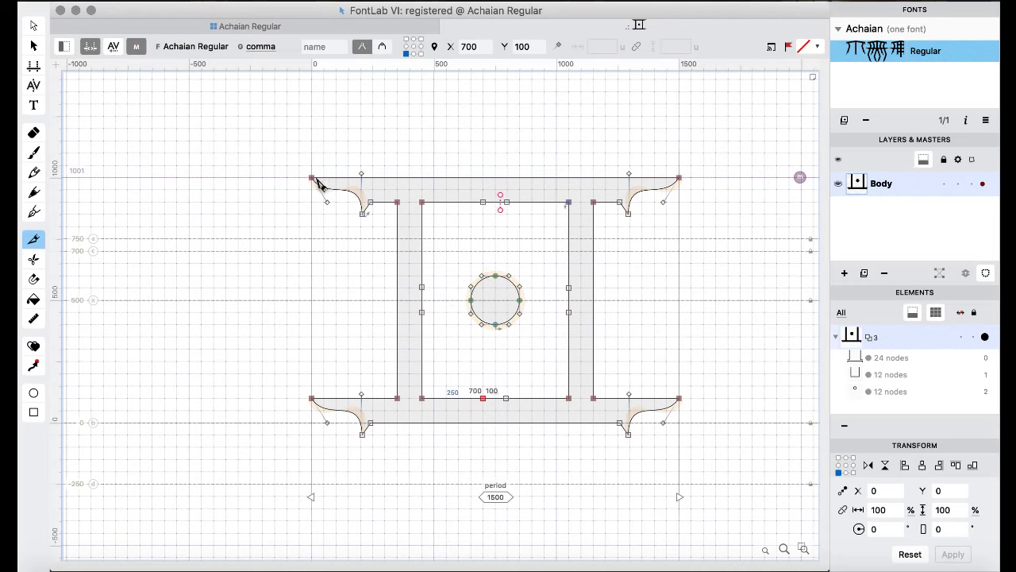
# - Align the new nodes to X 800 on the inner top and bottom edges and Y 550 on both stems
pyautogui.click(37, 27)
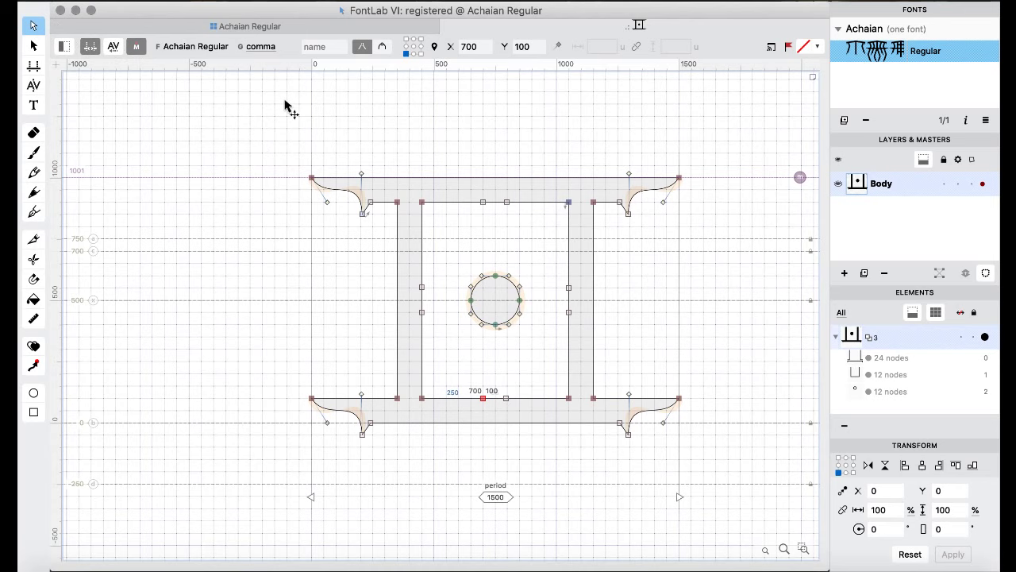
pyautogui.click(508, 203)
pyautogui.moveTo(509, 203); pyautogui.dragTo(570, 288)
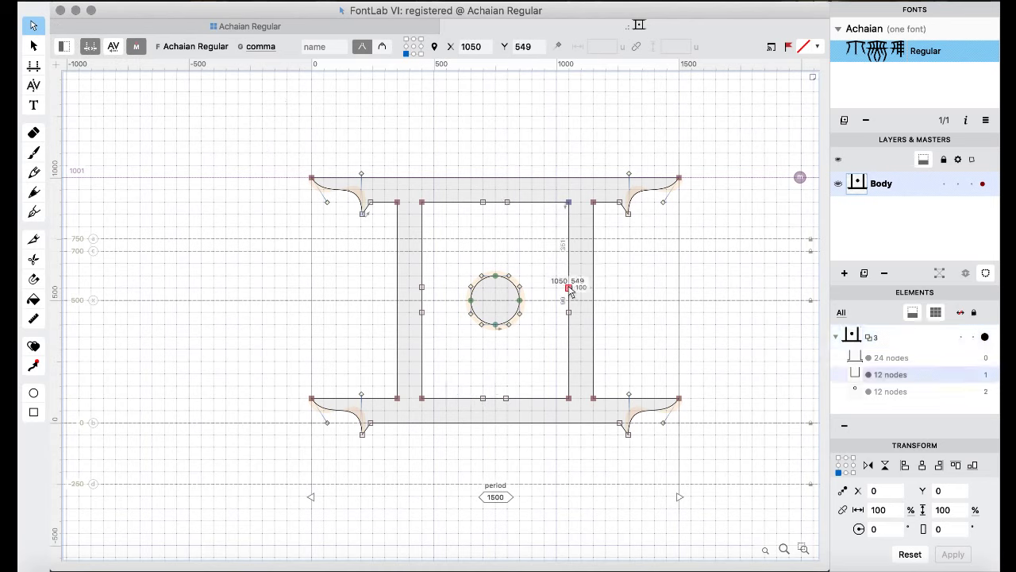
pyautogui.click(422, 288)
pyautogui.click(507, 400)
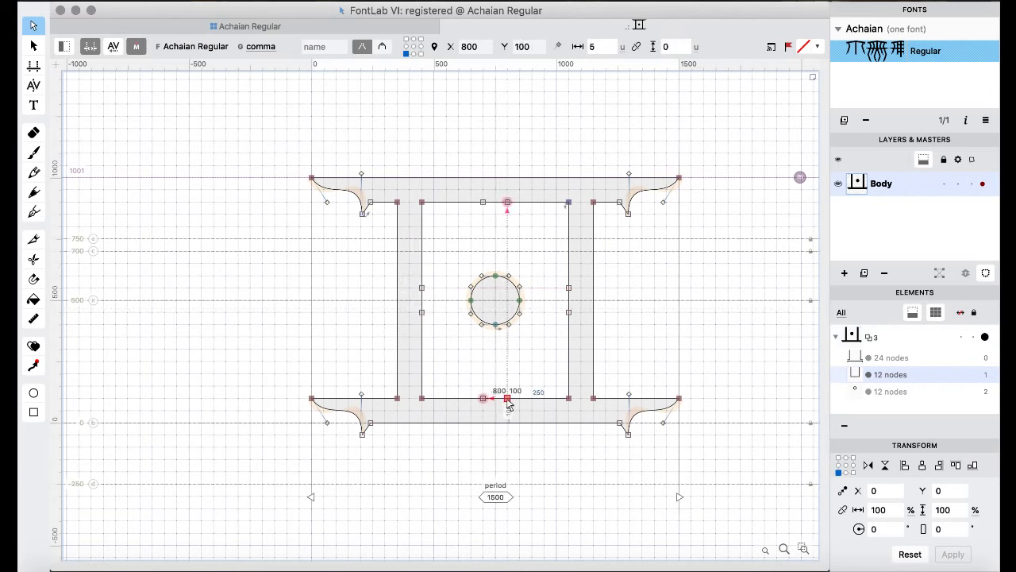
pyautogui.click(449, 367)
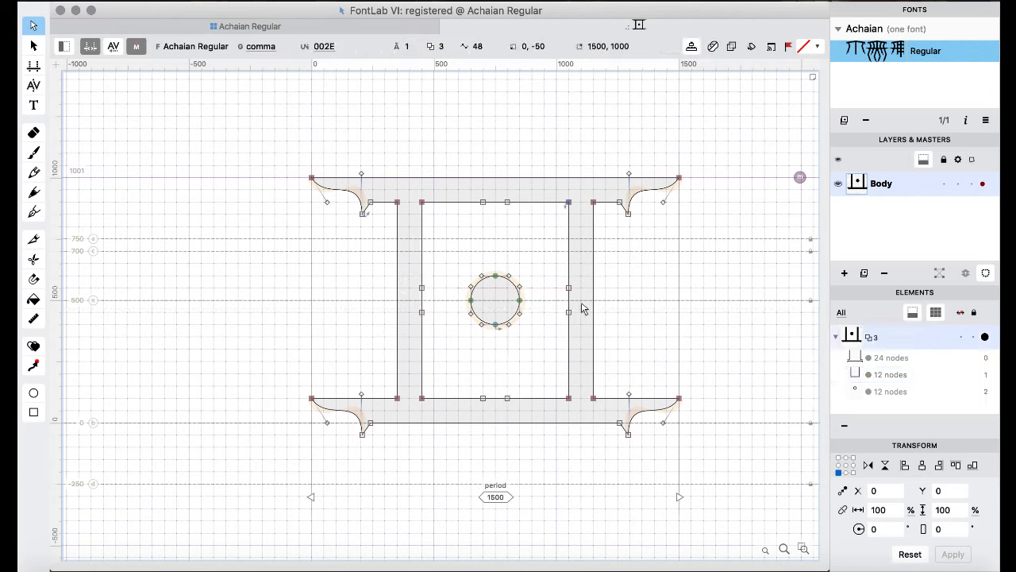
# - Insert a node between the left stem's two inner nodes and move it to X 700, Y 900
pyautogui.click(34, 239)
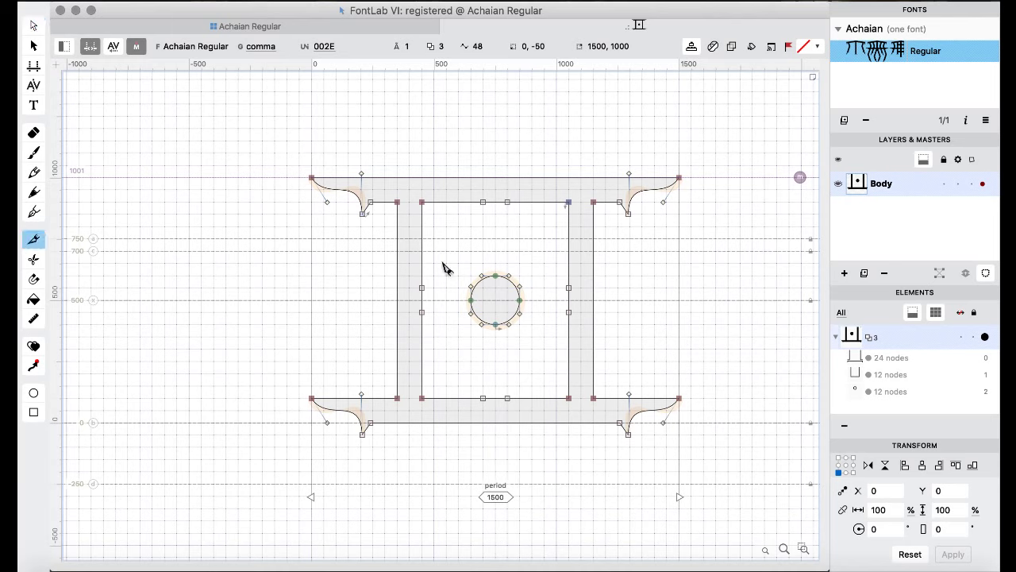
pyautogui.click(423, 300)
pyautogui.click(33, 25)
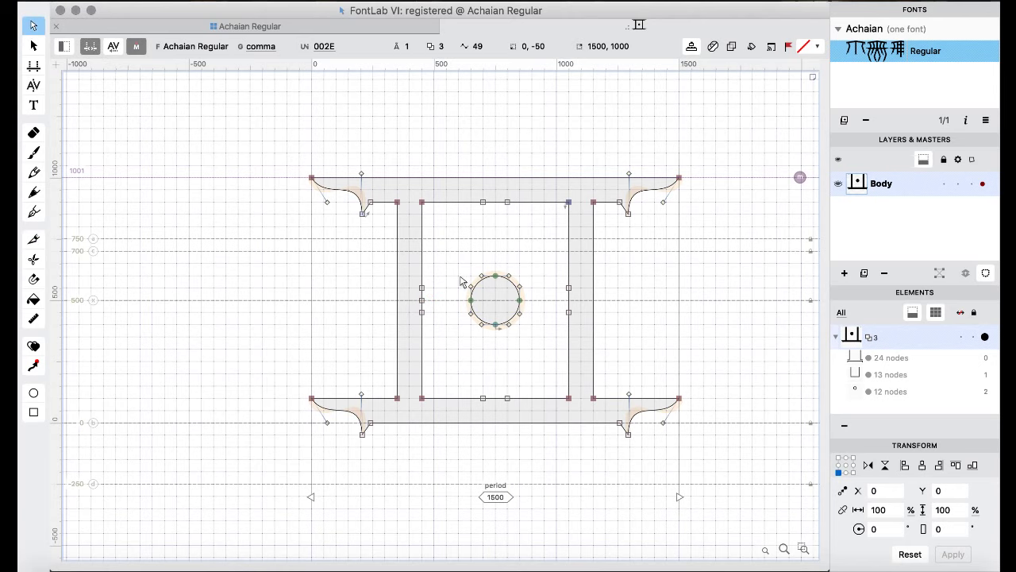
pyautogui.moveTo(425, 299); pyautogui.dragTo(483, 204)
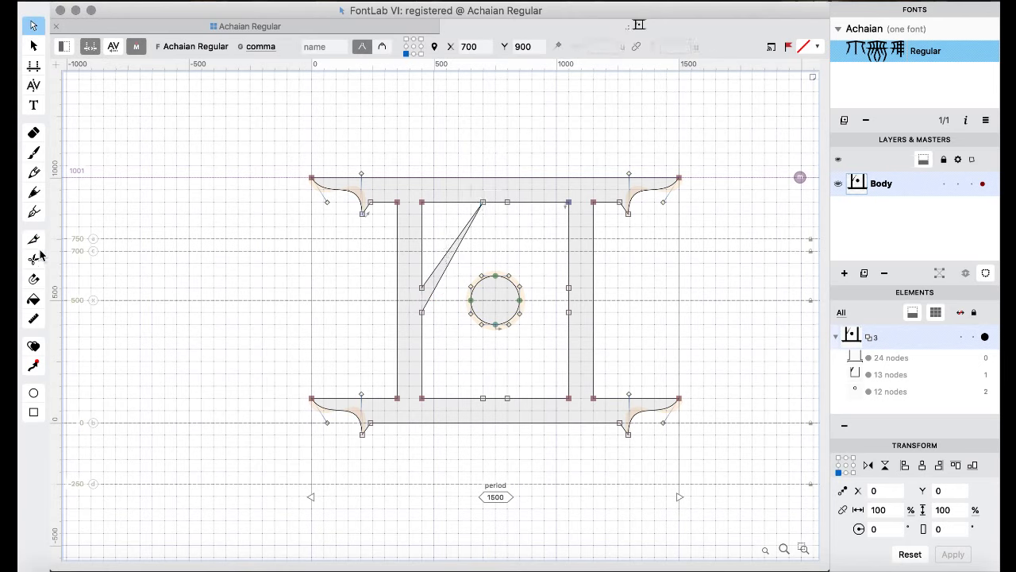
# - Insert a node on the lower edge of the left spike and move it to X 800, Y 900 to form a diagonal brace
pyautogui.click(33, 243)
pyautogui.click(455, 263)
pyautogui.click(33, 25)
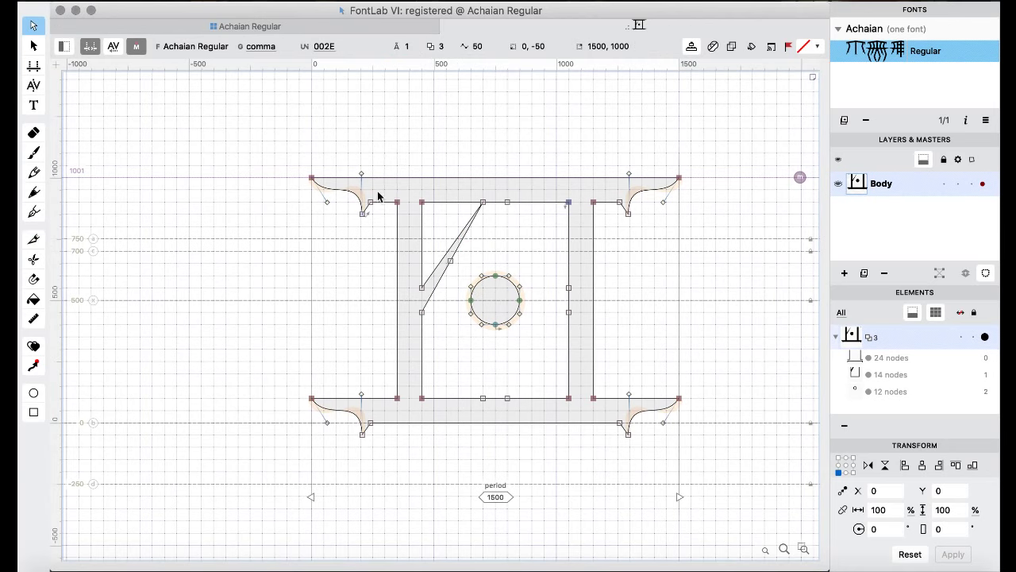
pyautogui.moveTo(450, 261); pyautogui.dragTo(509, 204)
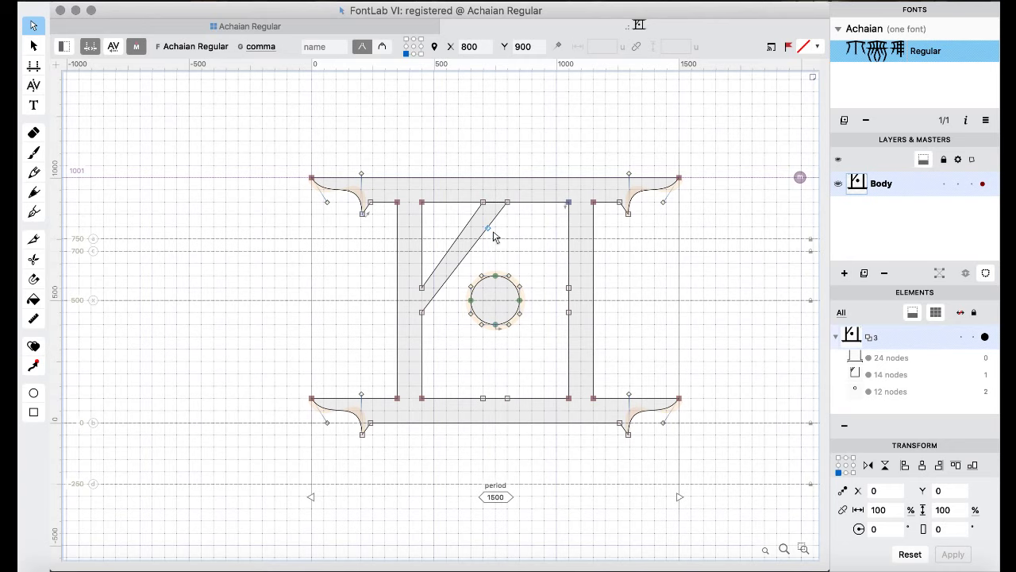
# - Preview the left diagonal brace and check the placement of its end nodes
pyautogui.press('space')
pyautogui.click(422, 313)
pyautogui.click(483, 202)
pyautogui.click(508, 202)
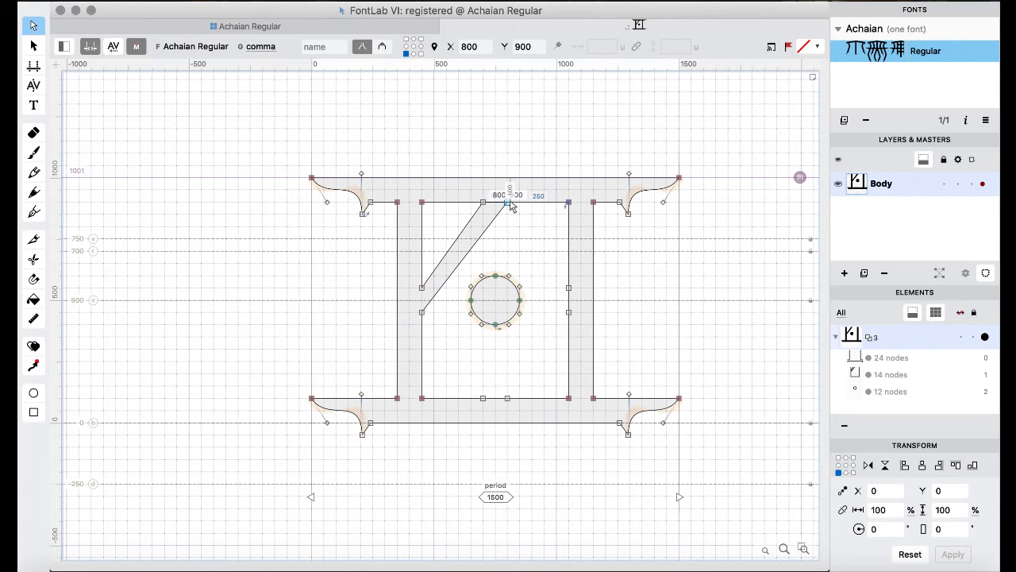
pyautogui.click(536, 226)
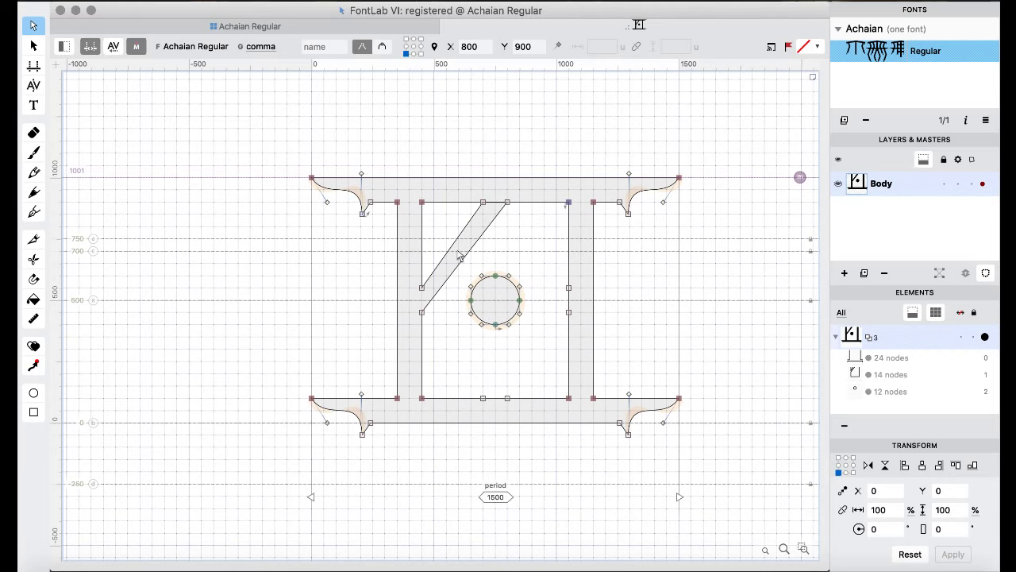
# - Raise the pair of inner nodes on each stem to Y 650 and Y 550
pyautogui.moveTo(359, 282); pyautogui.dragTo(431, 336)
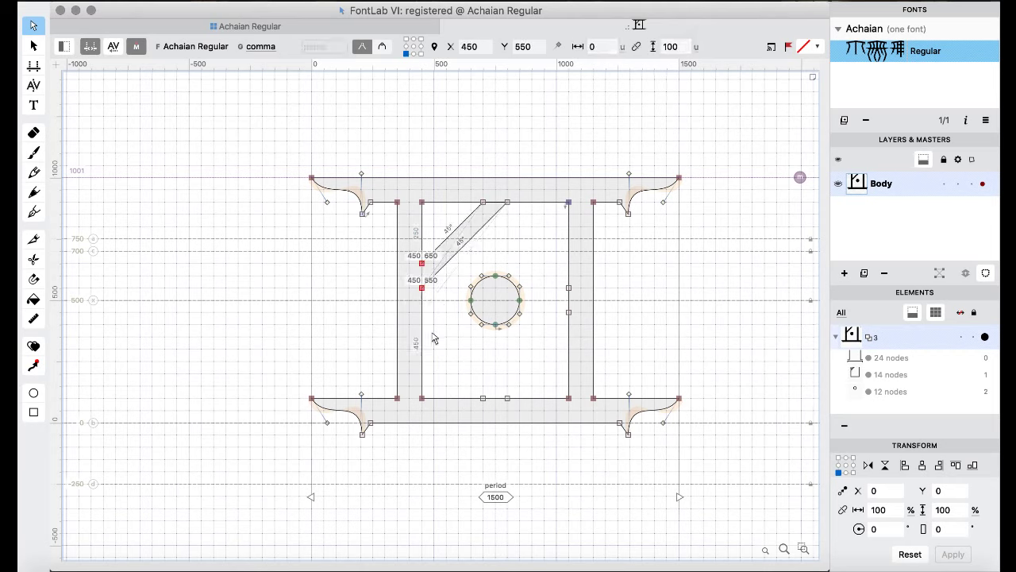
pyautogui.click(524, 236)
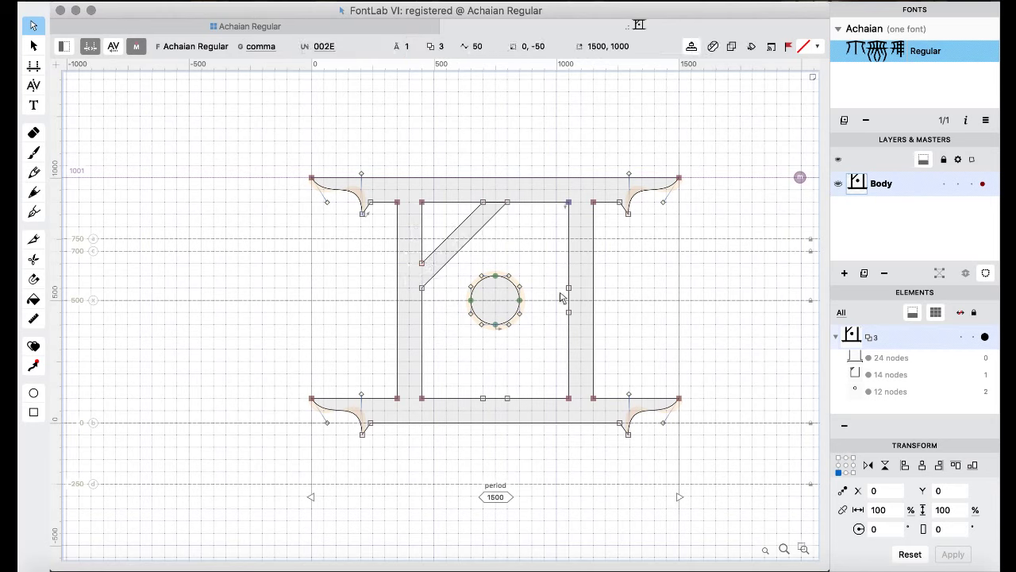
pyautogui.moveTo(549, 280); pyautogui.dragTo(582, 326)
pyautogui.press('super+shift+Up')
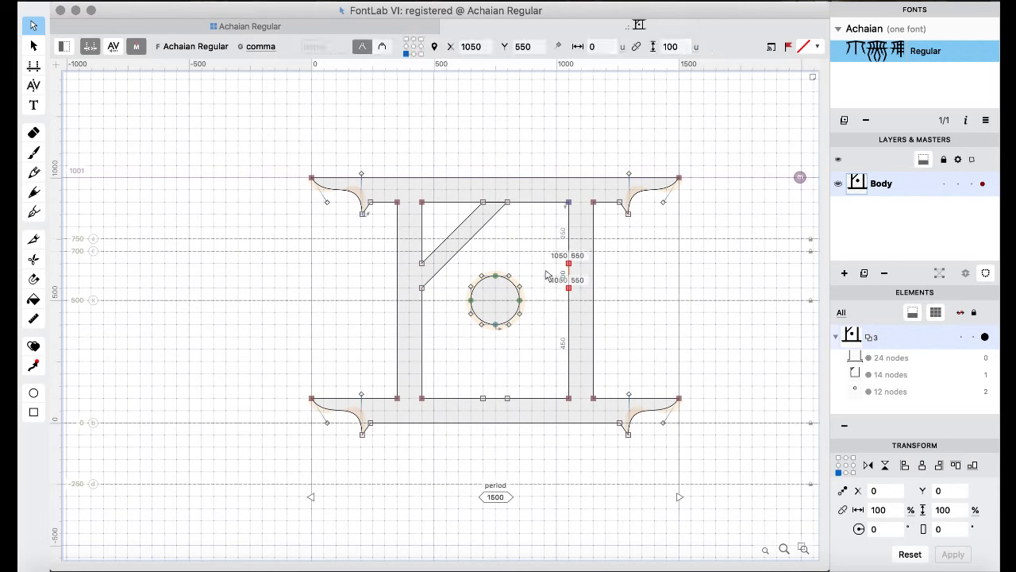
pyautogui.click(538, 260)
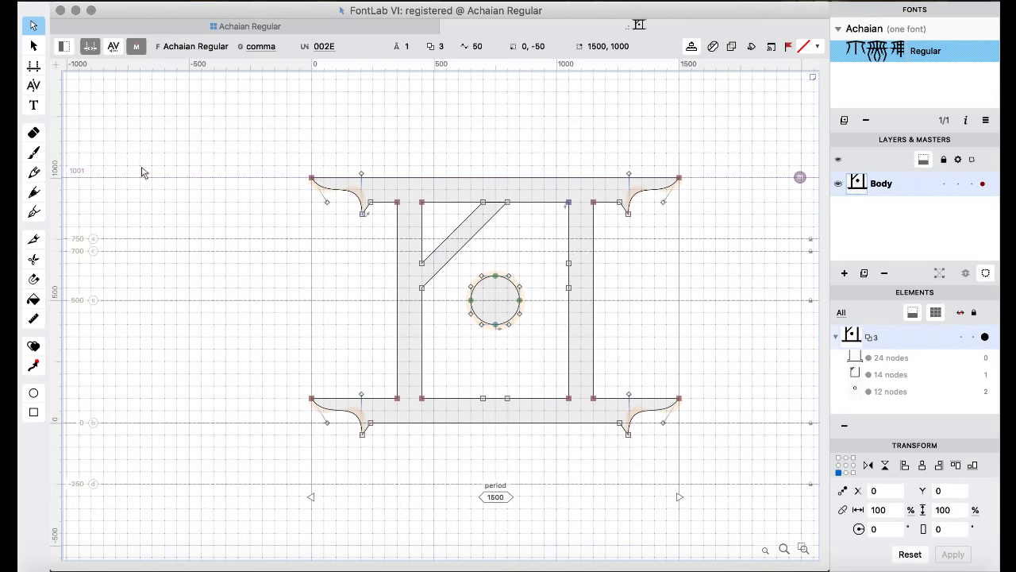
# - Insert a node between the right stem's two inner nodes and move it to X 800, Y 900
pyautogui.click(33, 238)
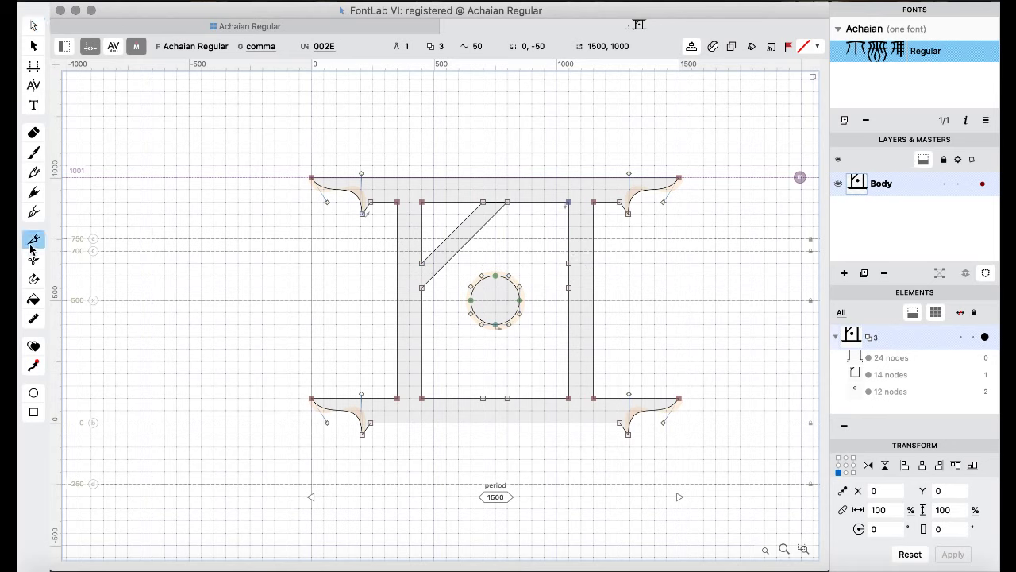
pyautogui.click(568, 263)
pyautogui.click(569, 275)
pyautogui.click(33, 26)
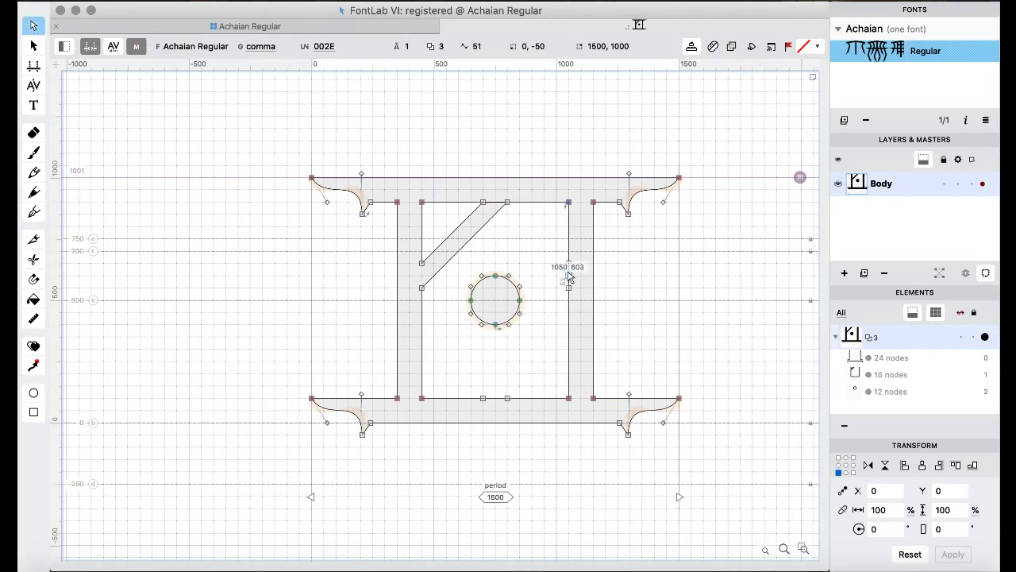
pyautogui.moveTo(569, 275); pyautogui.dragTo(509, 202)
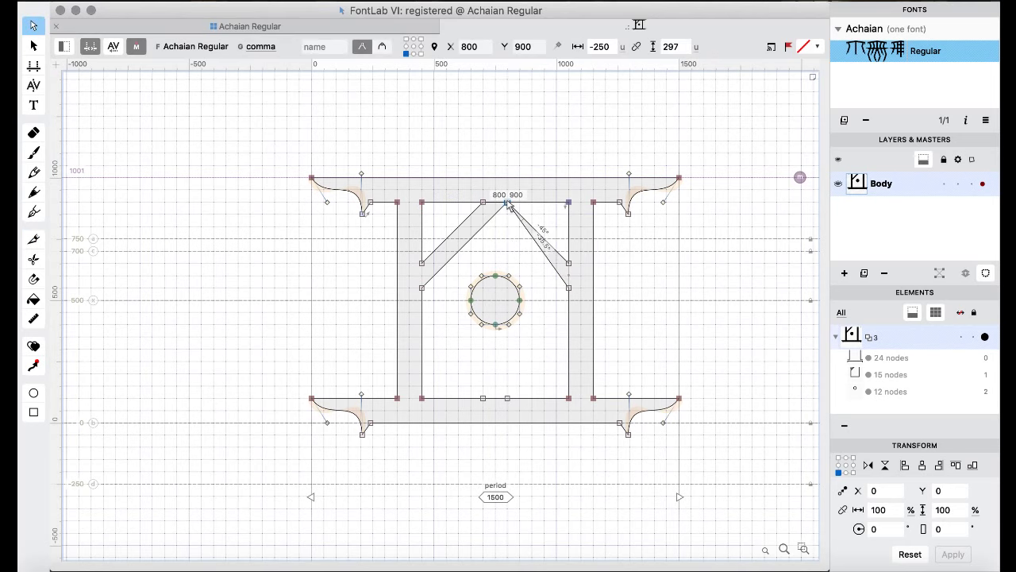
# - Insert a node on the lower edge of the right spike and move it to X 700, Y 900 to form the mirrored brace
pyautogui.click(33, 239)
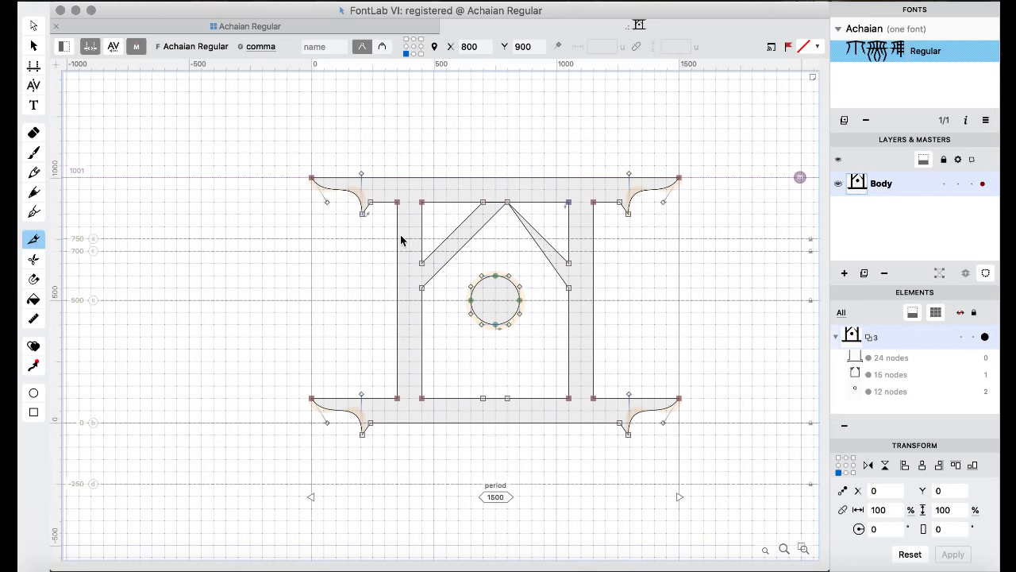
pyautogui.click(540, 248)
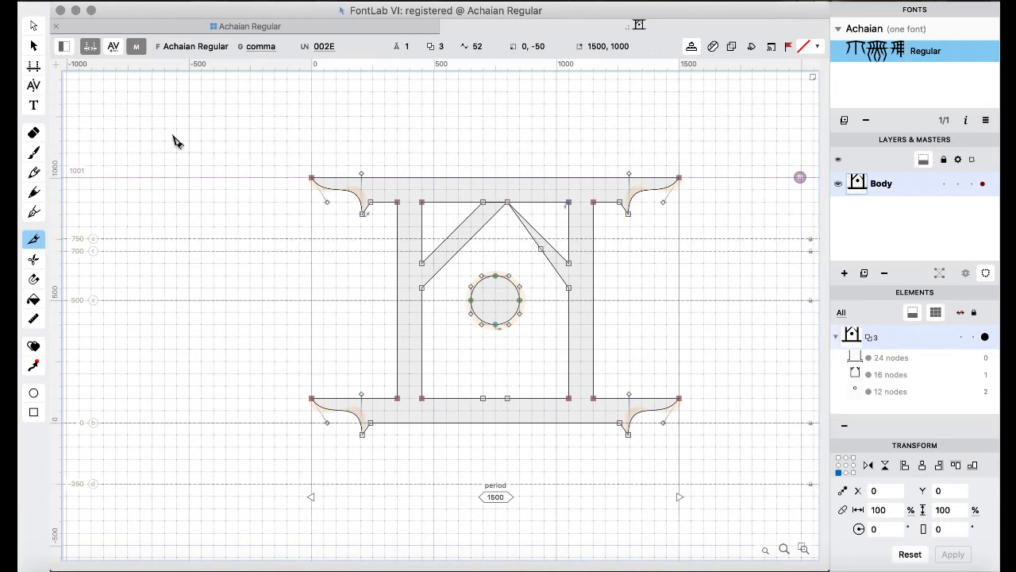
pyautogui.click(34, 25)
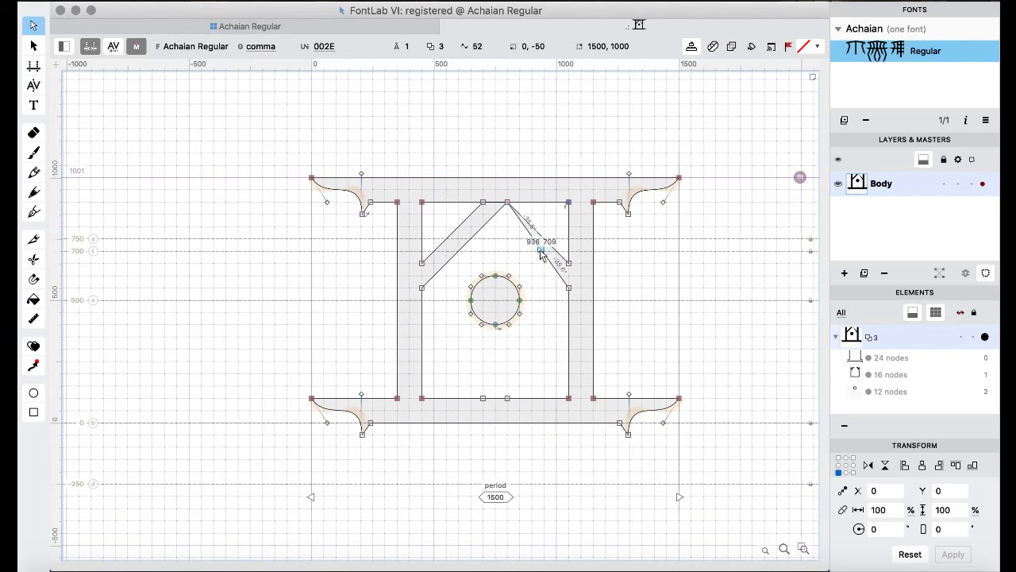
pyautogui.moveTo(540, 249); pyautogui.dragTo(483, 202)
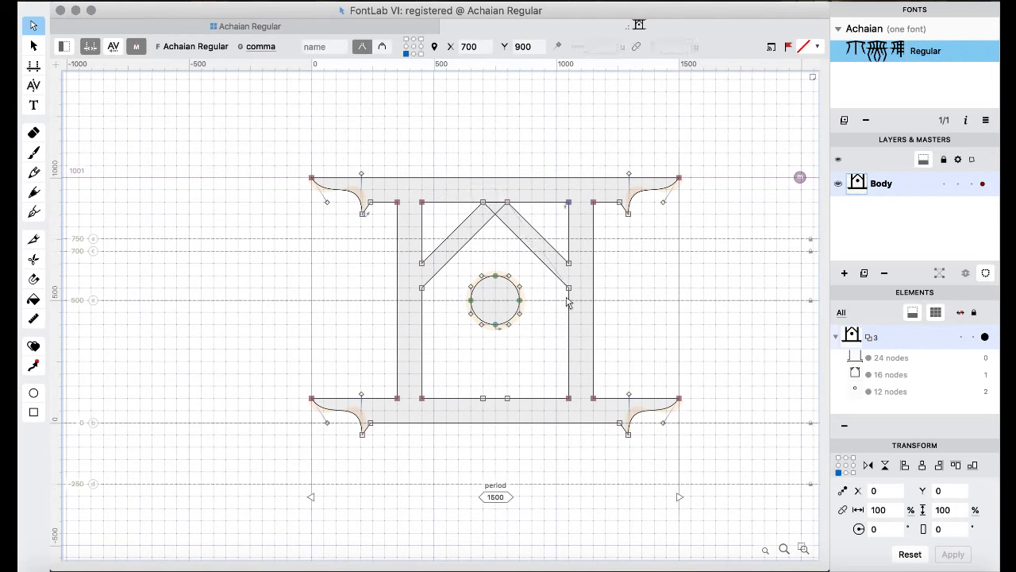
# - Insert a node on the inner edge of each stem below the upper braces and set both to Y 450
pyautogui.click(33, 242)
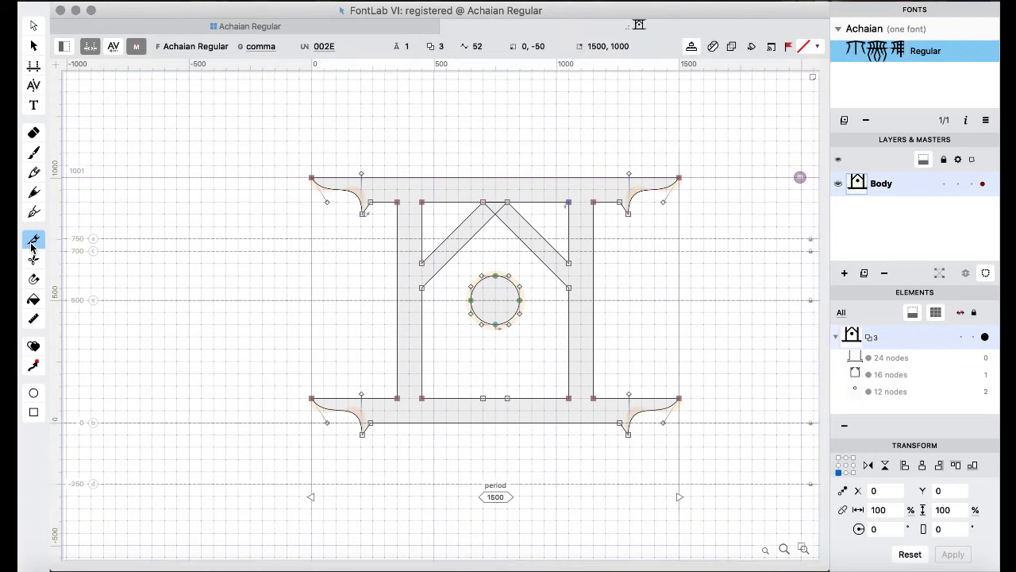
pyautogui.click(425, 312)
pyautogui.click(568, 312)
pyautogui.click(34, 26)
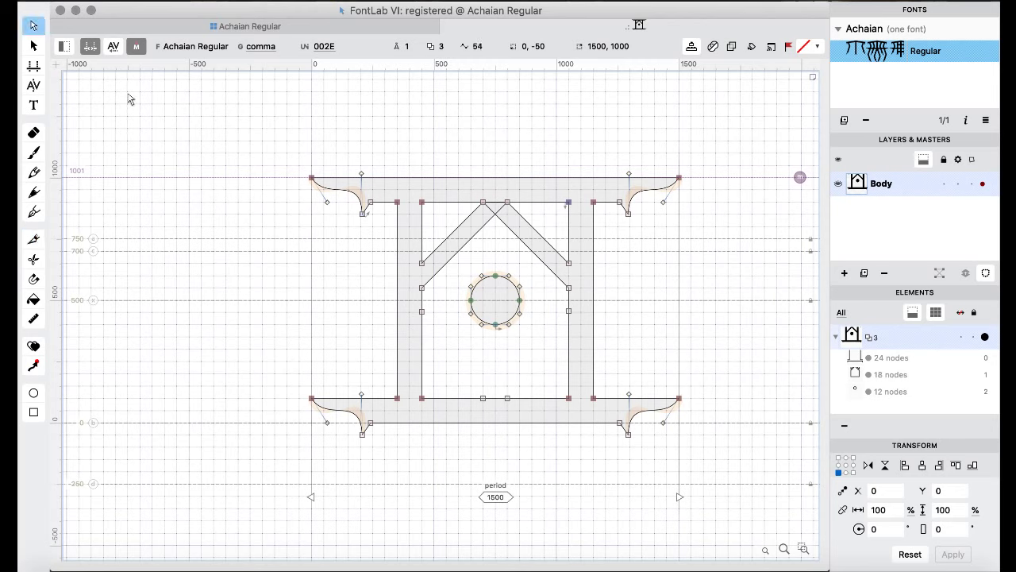
pyautogui.click(422, 311)
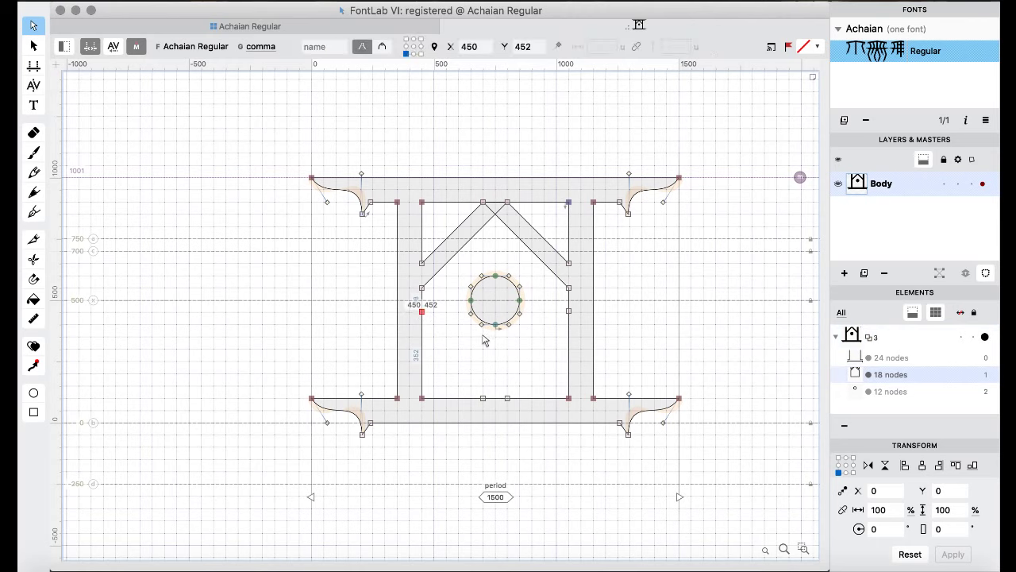
pyautogui.click(569, 312)
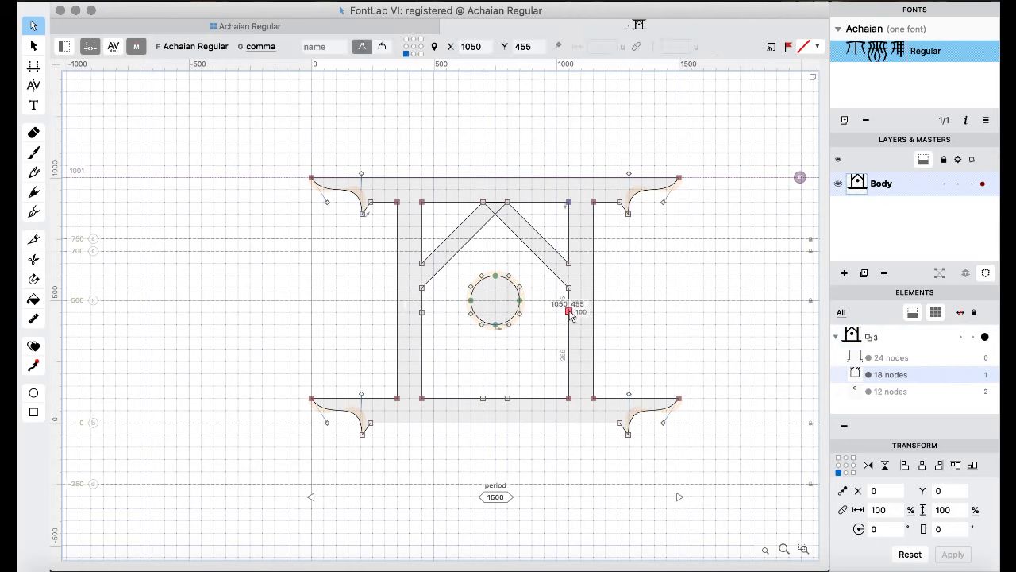
pyautogui.click(468, 355)
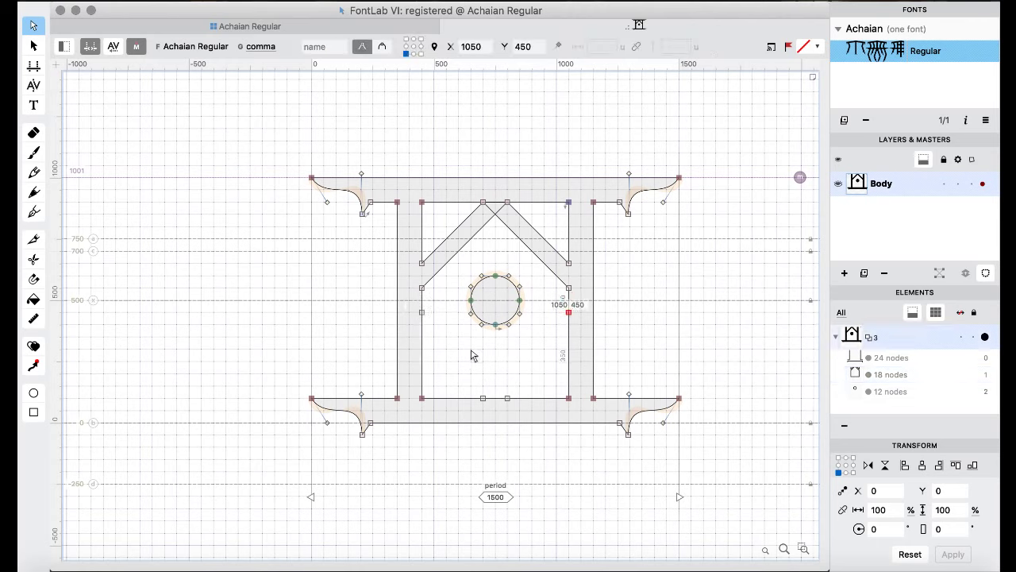
# - Insert a node on the left stem's inner edge between its Y 550 and Y 450 nodes
pyautogui.click(33, 239)
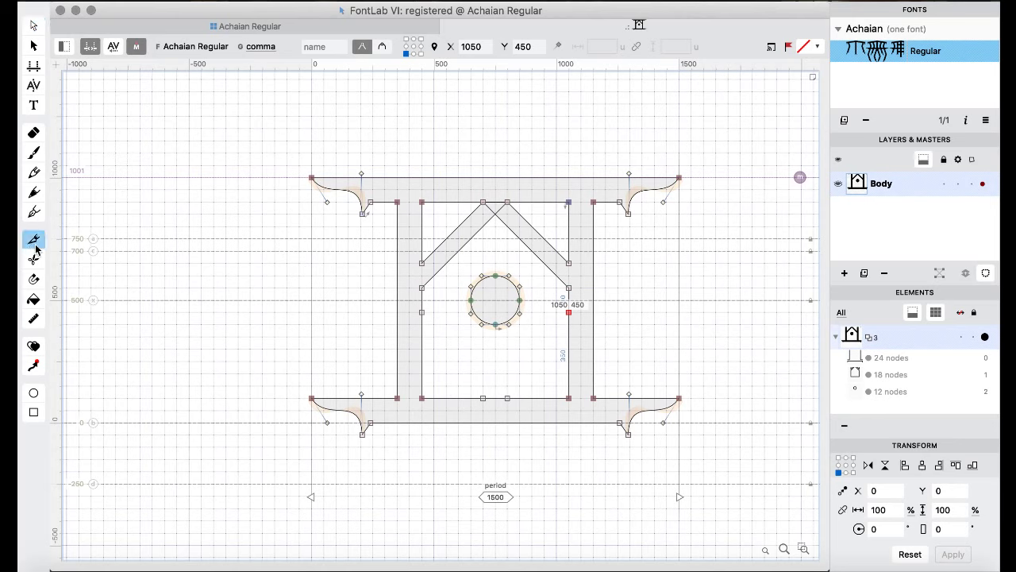
pyautogui.click(423, 300)
pyautogui.click(34, 25)
# - Try to form the lower-left brace by moving the new node to X 700, Y 100 and an added edge node to X 800, Y 100
pyautogui.moveTo(423, 301); pyautogui.dragTo(483, 397)
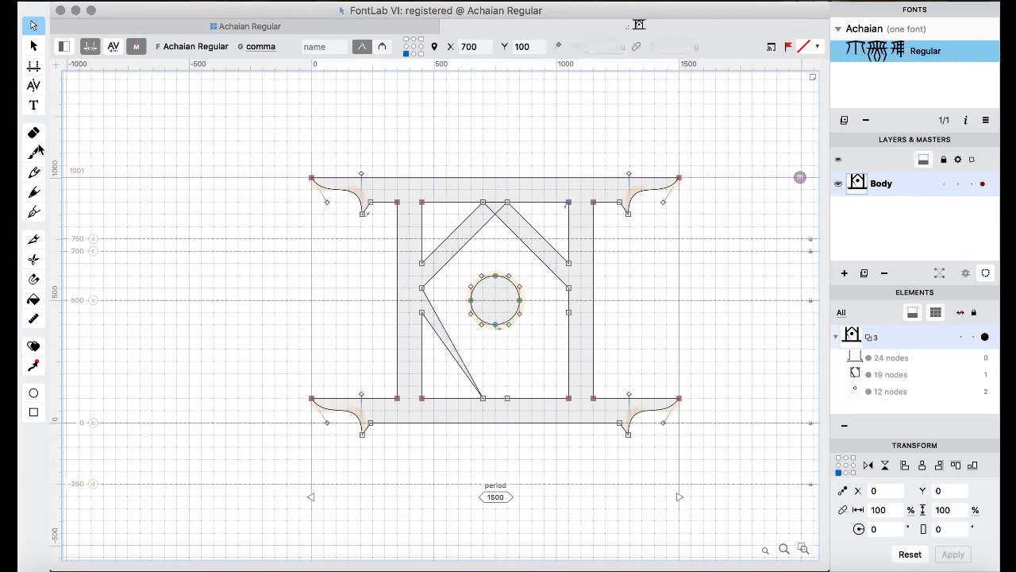
pyautogui.click(31, 240)
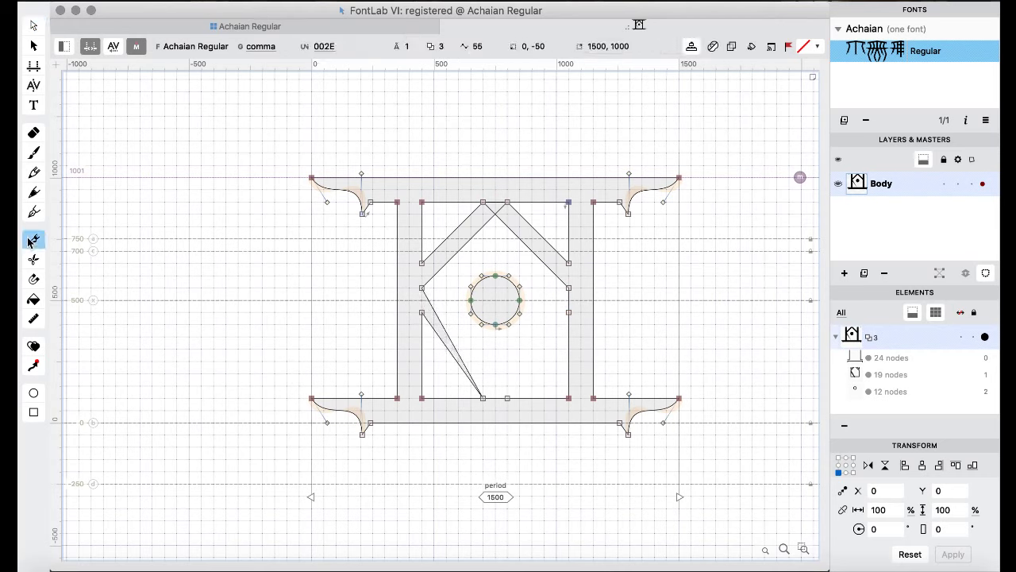
pyautogui.click(453, 344)
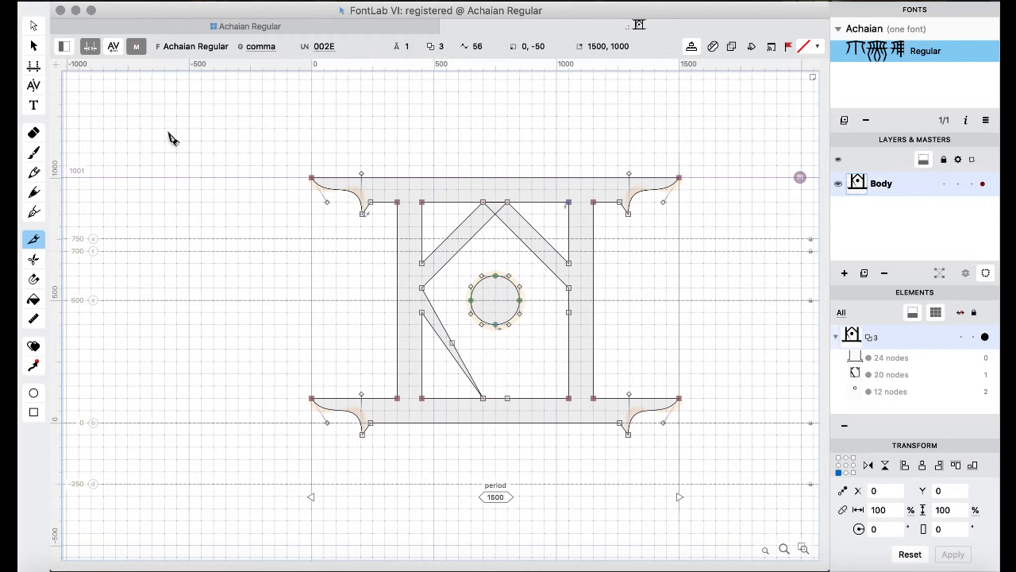
pyautogui.click(34, 25)
pyautogui.click(455, 346)
pyautogui.moveTo(452, 345); pyautogui.dragTo(508, 402)
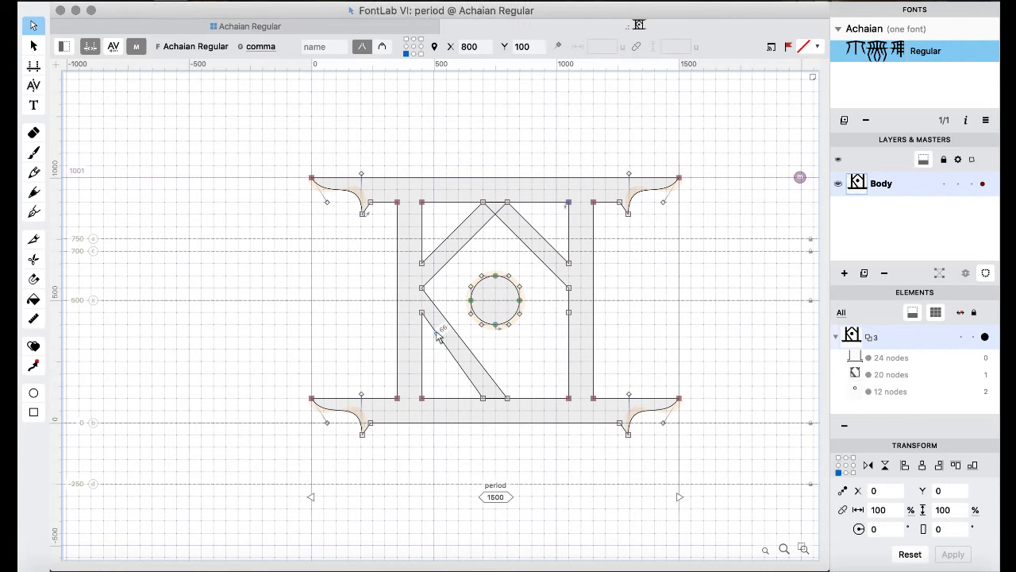
pyautogui.click(438, 337)
pyautogui.press('BackSpace')
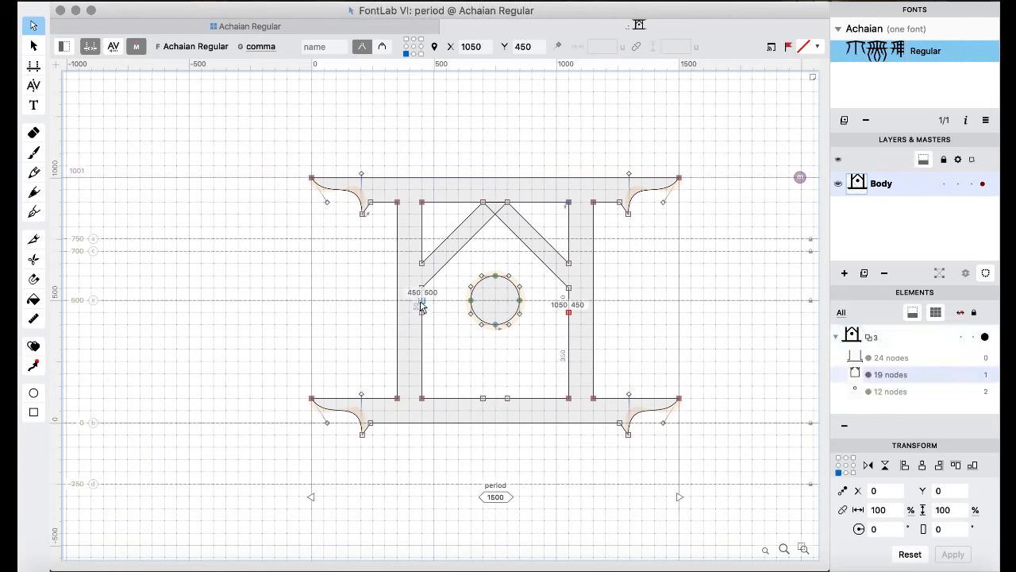
# - Move the newly inserted node on the left stem's inner edge down to X 450, Y 350
pyautogui.moveTo(421, 308); pyautogui.dragTo(422, 324)
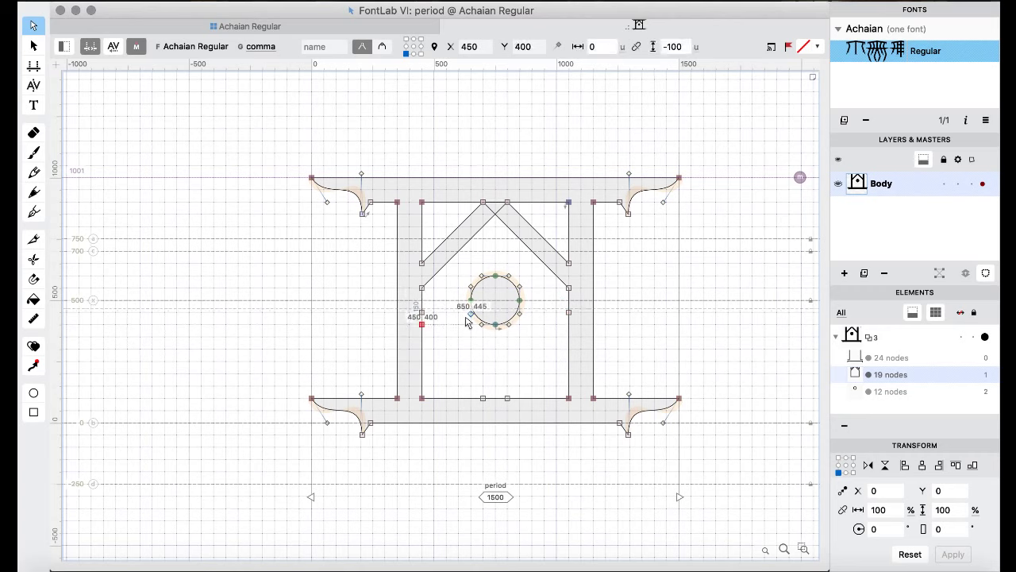
pyautogui.click(468, 321)
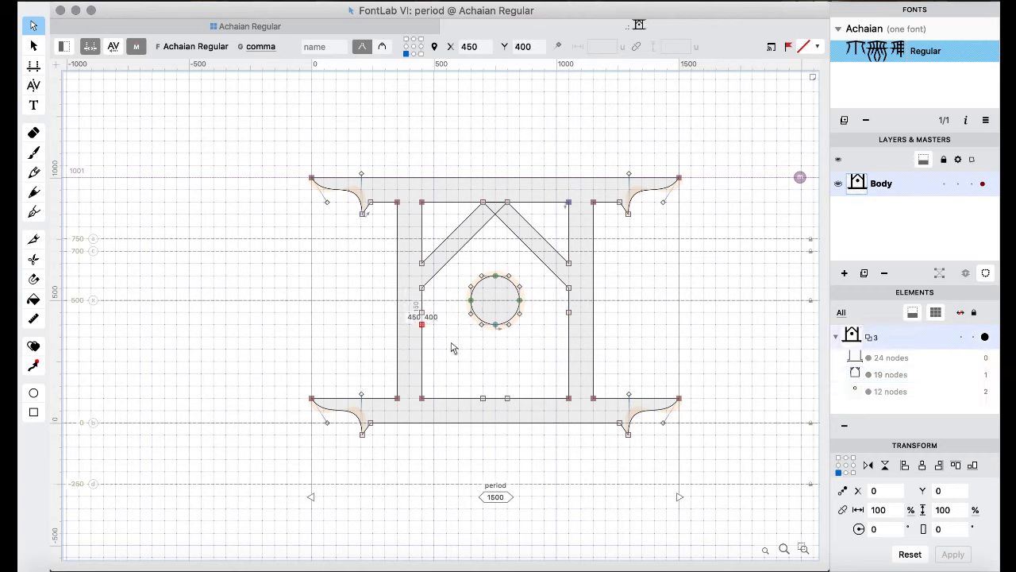
pyautogui.hotkey('shift', 'Down')
pyautogui.hotkey('shift', 'Down')
pyautogui.hotkey('shift', 'Down')
pyautogui.hotkey('shift', 'Down')
pyautogui.hotkey('shift', 'Down')
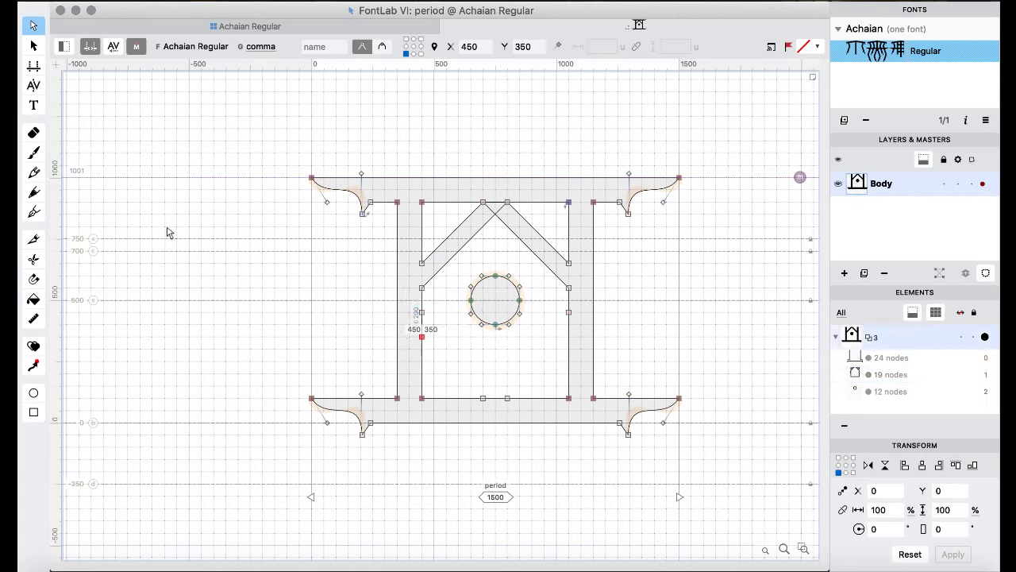
# - Insert a node between the left stem's Y 450 and Y 350 nodes and move it to X 800, Y 100
pyautogui.click(34, 238)
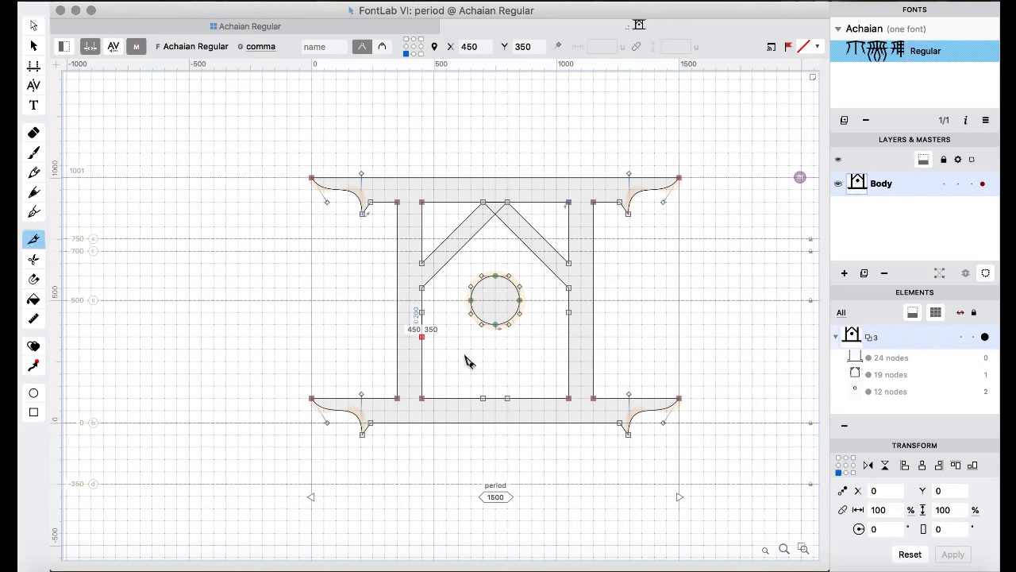
pyautogui.click(421, 324)
pyautogui.click(33, 25)
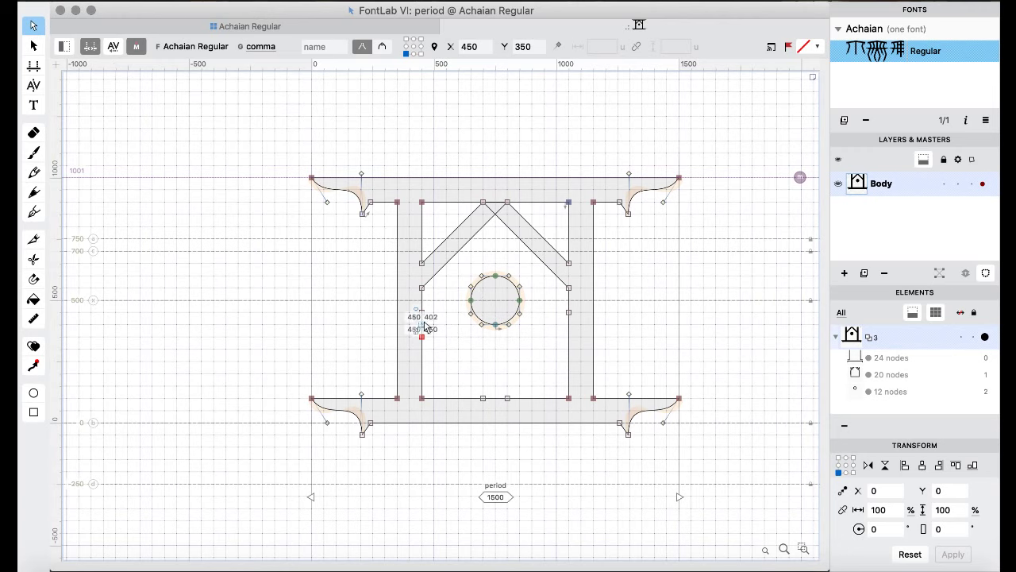
pyautogui.moveTo(428, 324); pyautogui.dragTo(509, 401)
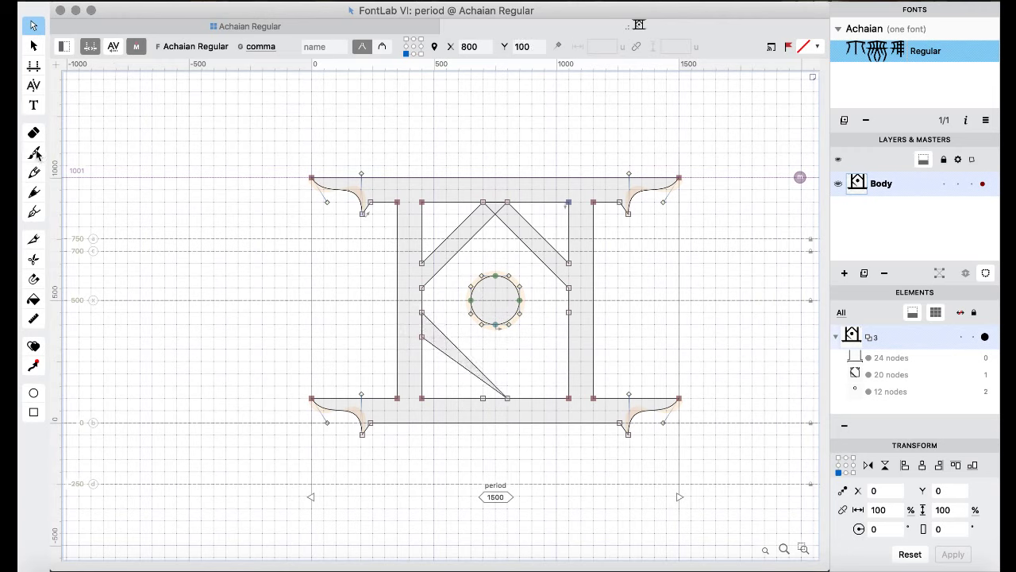
# - Insert a node on the lower edge of the left spike, move it to X 700, Y 100 to complete the brace, and preview the glyph
pyautogui.click(34, 238)
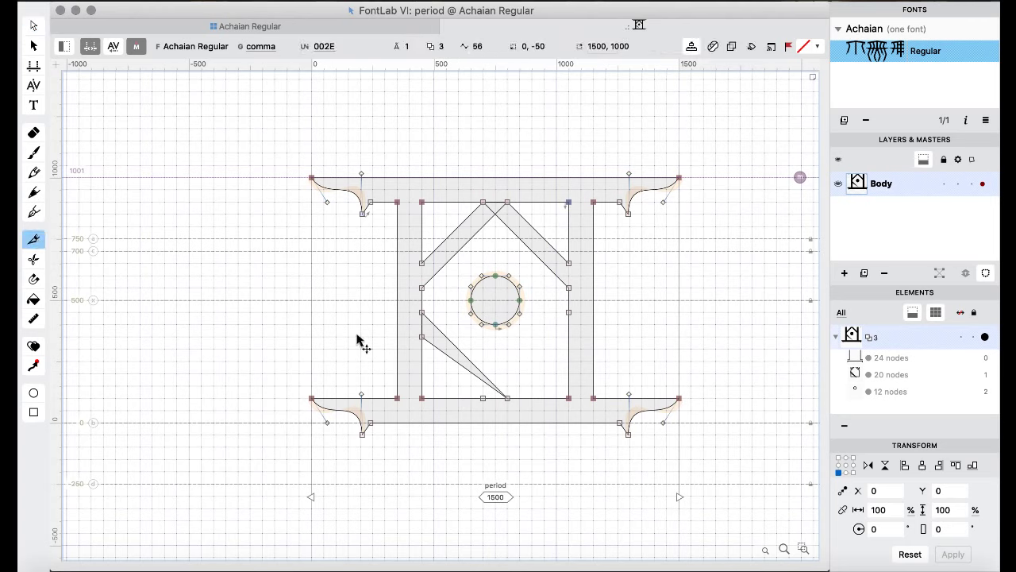
pyautogui.press('a')
pyautogui.click(443, 351)
pyautogui.moveTo(442, 355); pyautogui.dragTo(485, 403)
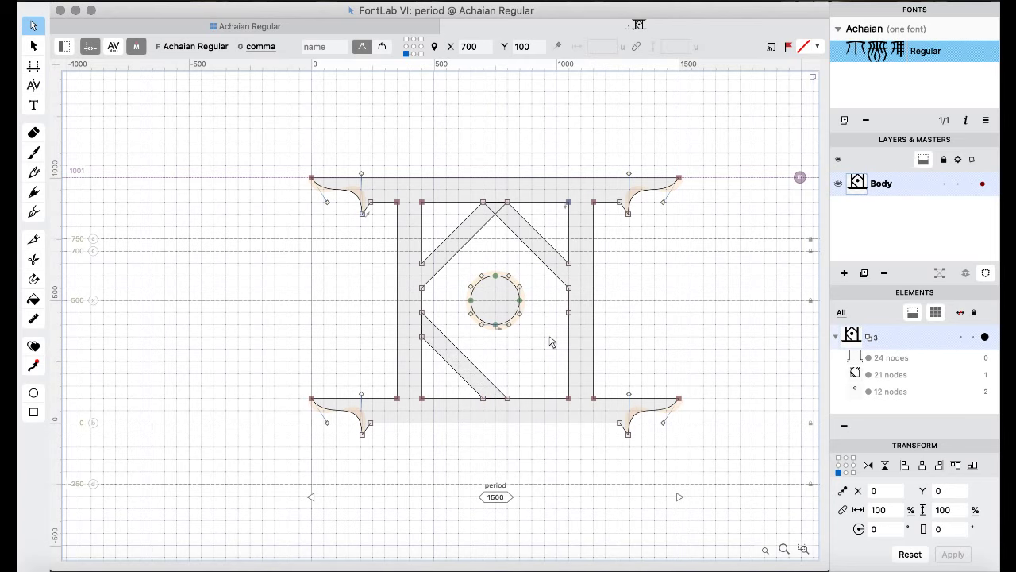
pyautogui.press('space')
# - Insert a node on the right stem's inner edge below the Y 450 node and place it at X 1050, Y 350
pyautogui.click(33, 239)
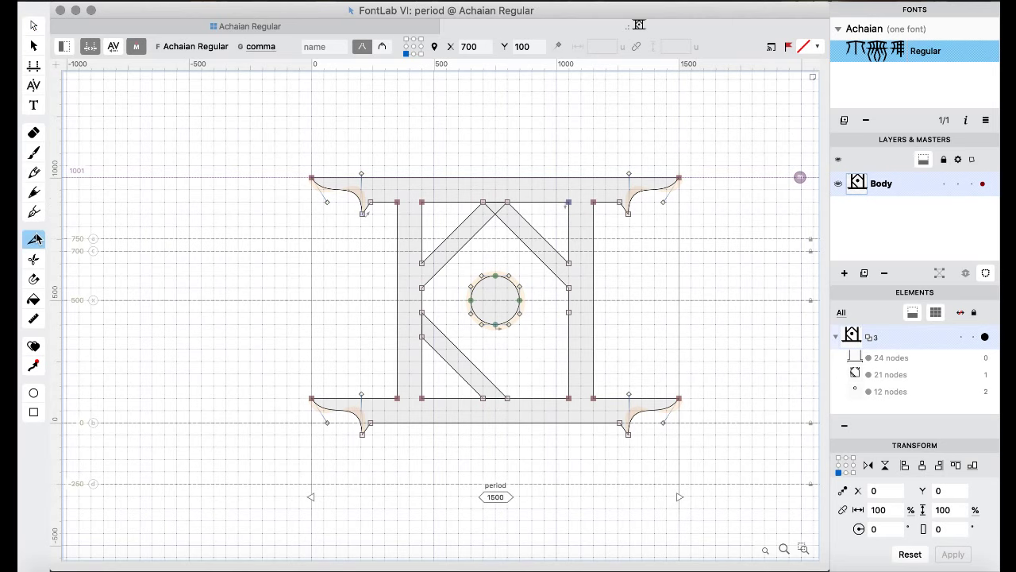
pyautogui.click(569, 337)
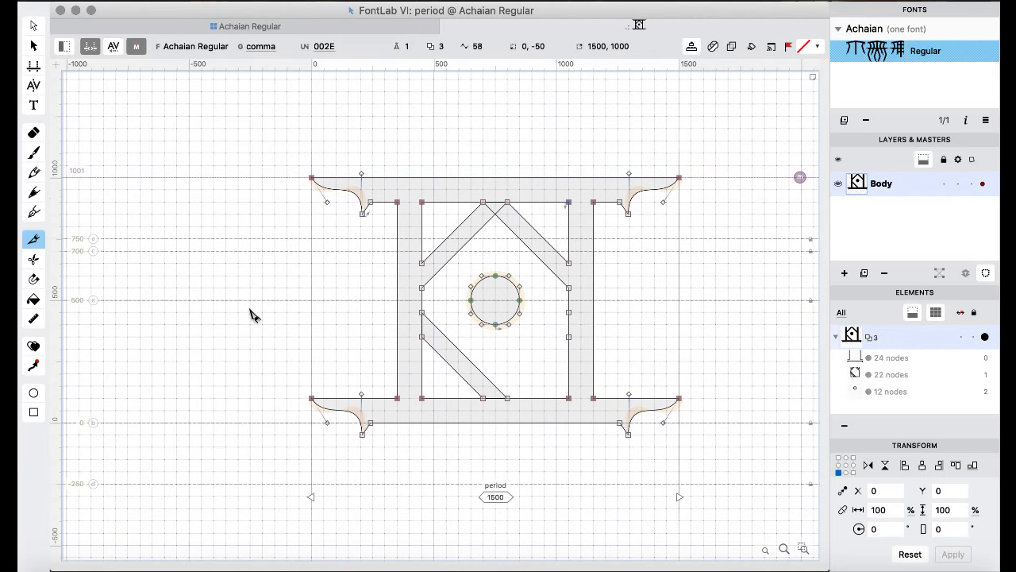
pyautogui.click(33, 27)
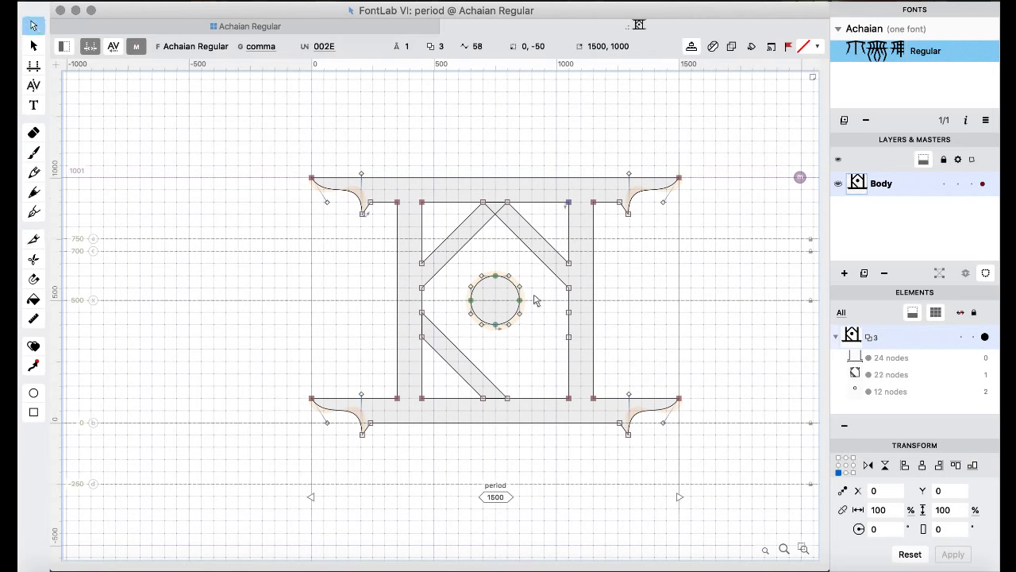
pyautogui.click(569, 338)
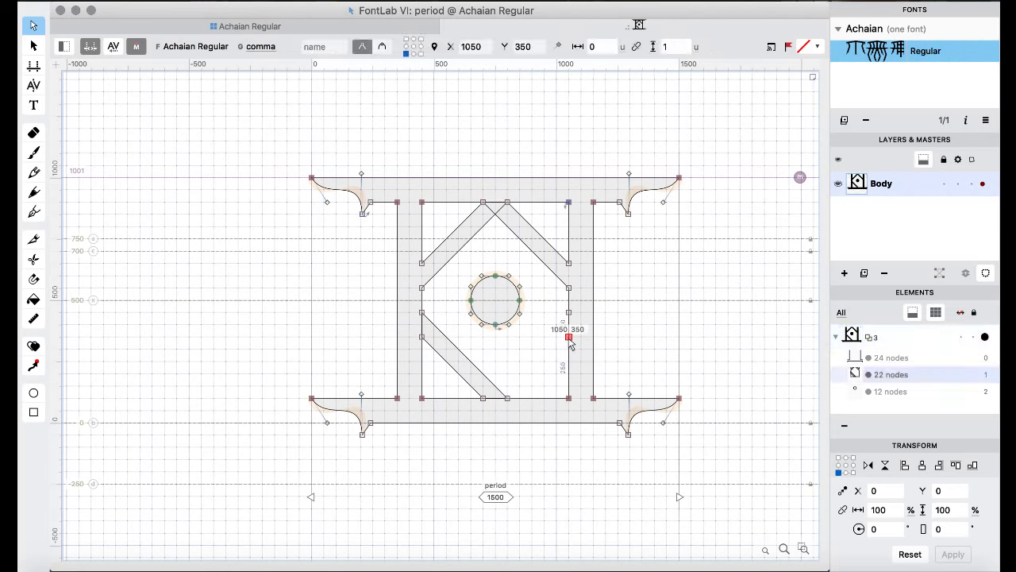
pyautogui.press('Escape')
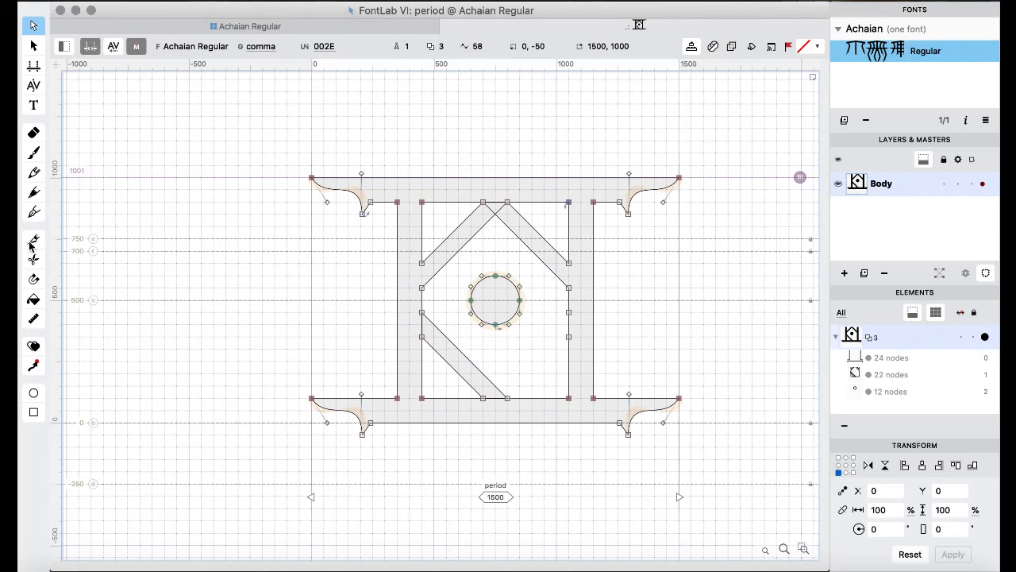
# - Insert a node between the right stem's Y 450 and Y 350 nodes and move it to X 800, Y 100
pyautogui.click(33, 239)
pyautogui.click(568, 323)
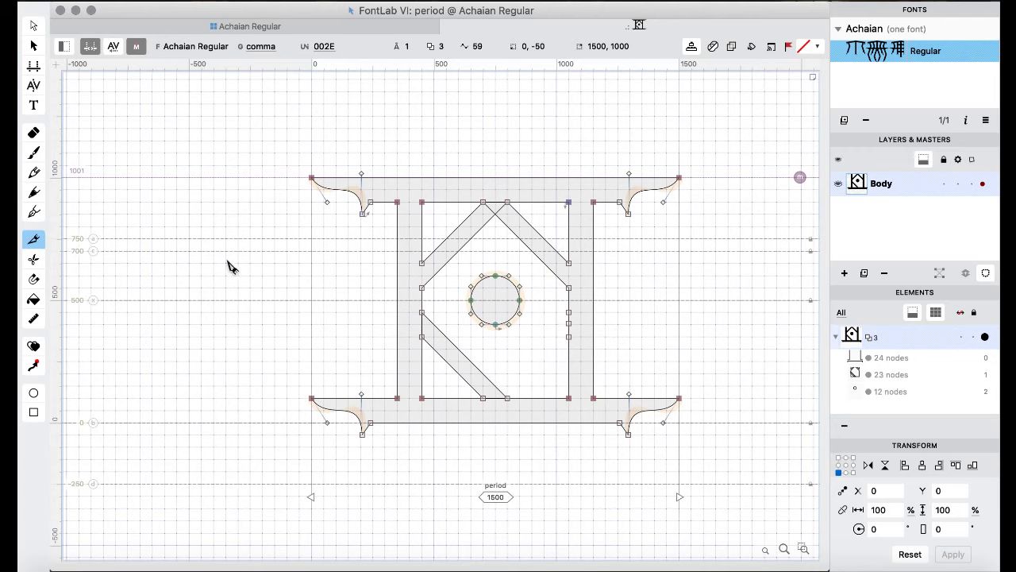
pyautogui.click(34, 27)
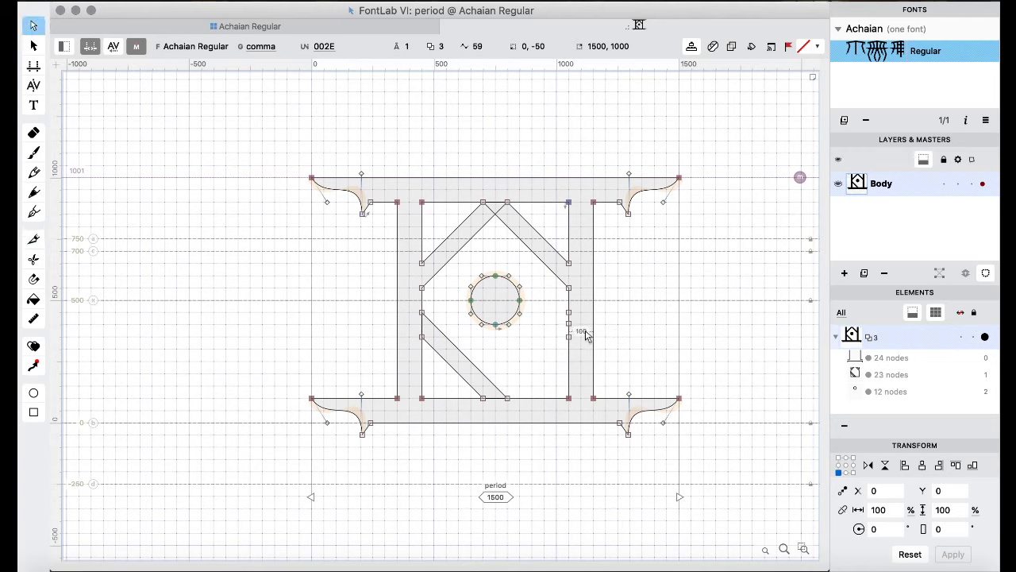
pyautogui.moveTo(569, 323); pyautogui.dragTo(508, 398)
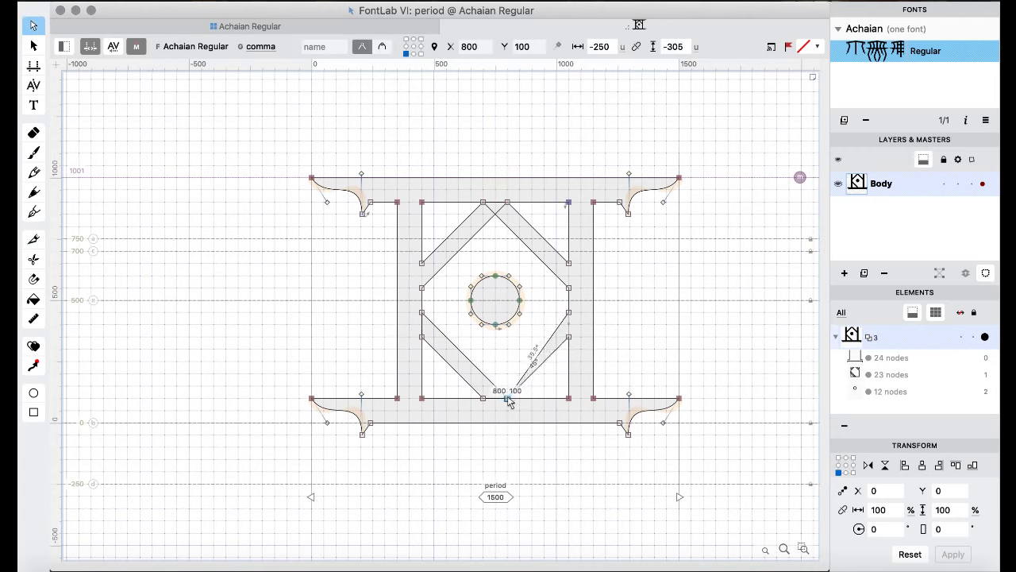
# - Insert a node on the upper edge of the lower-right spike and move it to X 700, Y 100 to form the mirrored brace
pyautogui.click(33, 241)
pyautogui.click(541, 351)
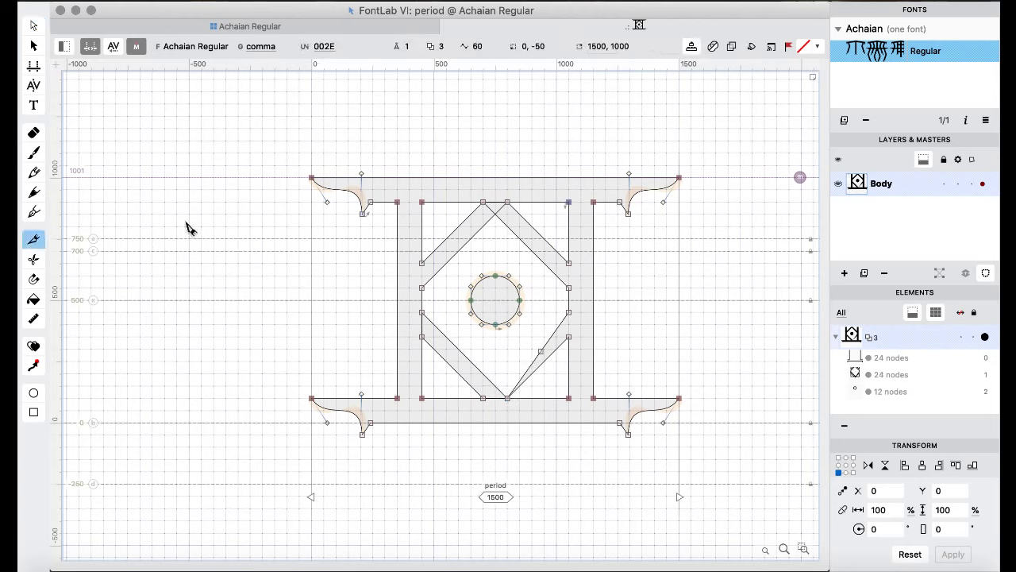
pyautogui.click(34, 26)
pyautogui.moveTo(541, 351); pyautogui.dragTo(486, 402)
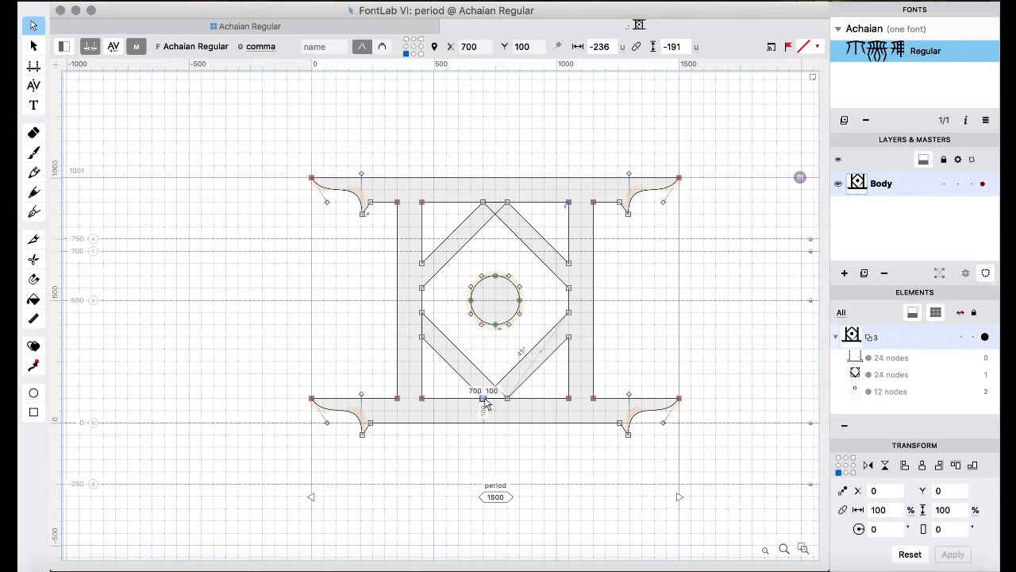
# - Try to remove the overlaps across all contours of the period glyph, and undo back past the last node move
pyautogui.press('super+a')
pyautogui.rightClick(157, 220)
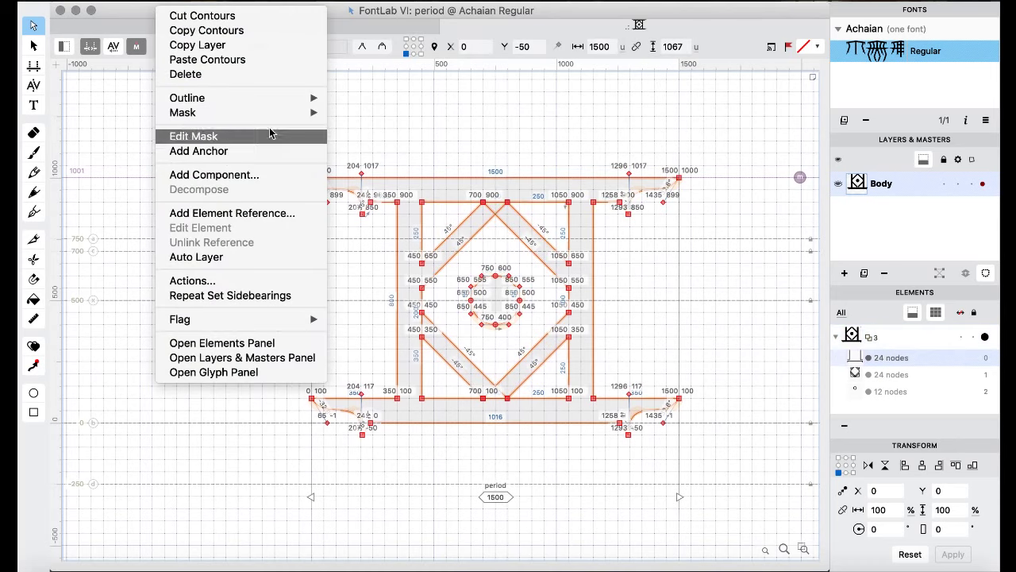
pyautogui.moveTo(290, 98)
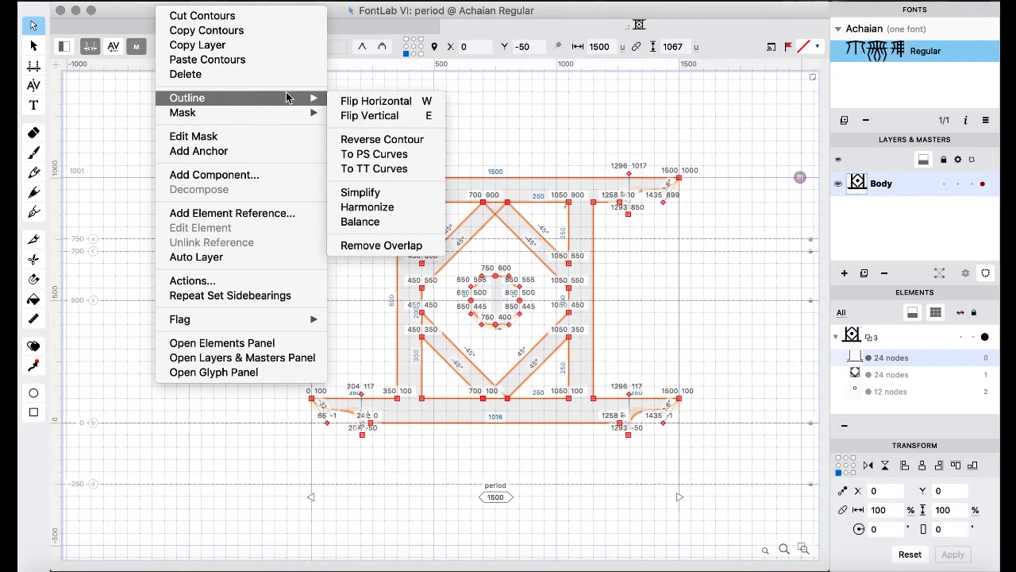
pyautogui.click(393, 245)
pyautogui.press('`')
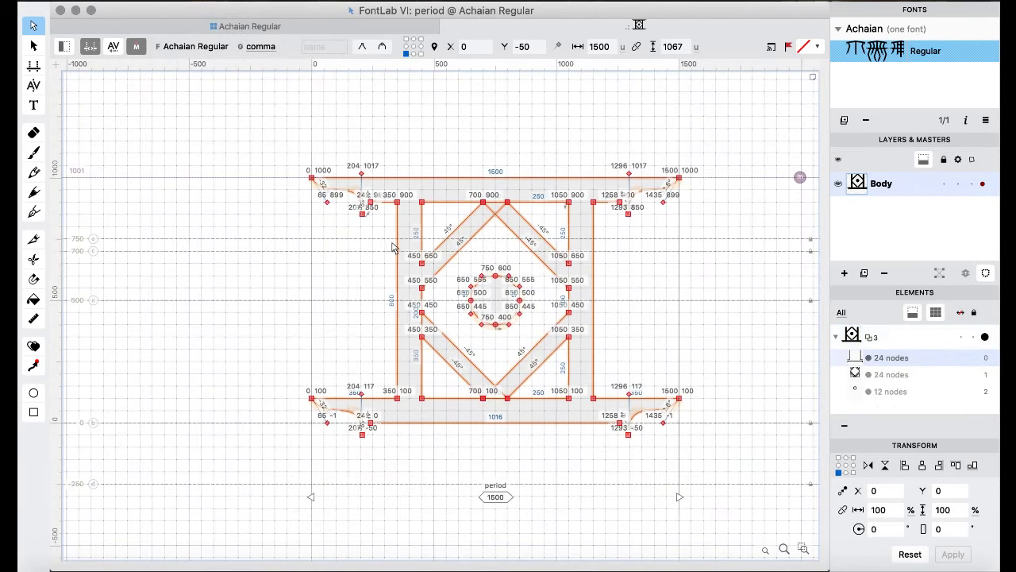
pyautogui.click(633, 354)
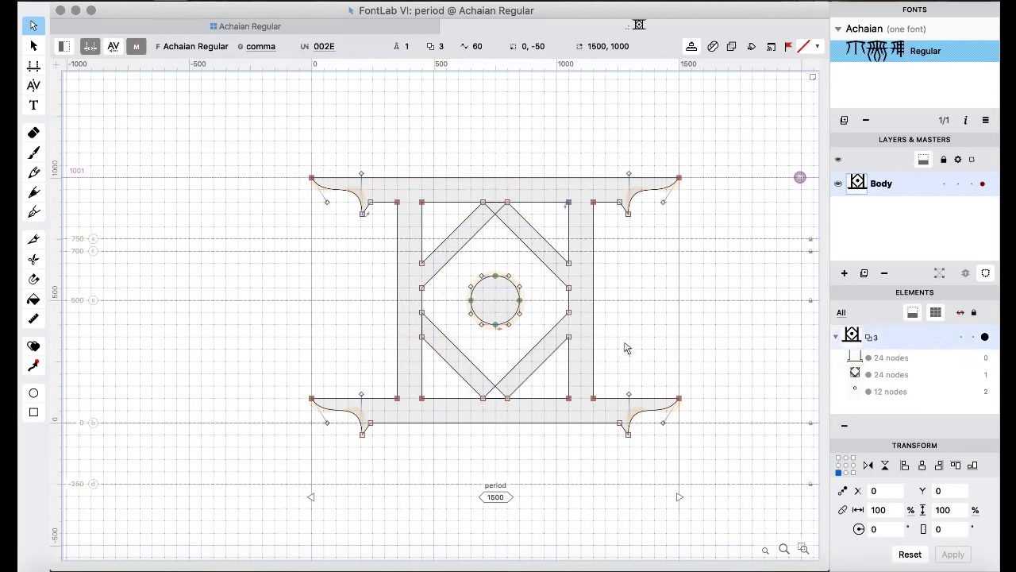
pyautogui.press('super+z')
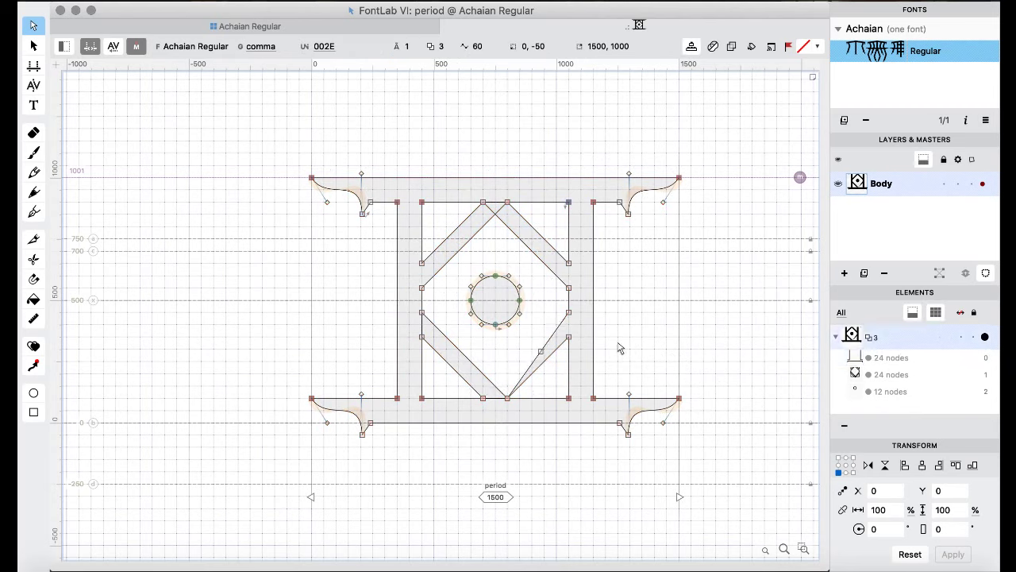
# - Move the node on the lower-right spike's upper edge to X 700, Y 100 again and reverse the inner contour's direction
pyautogui.moveTo(540, 351); pyautogui.dragTo(483, 398)
pyautogui.rightClick(483, 398)
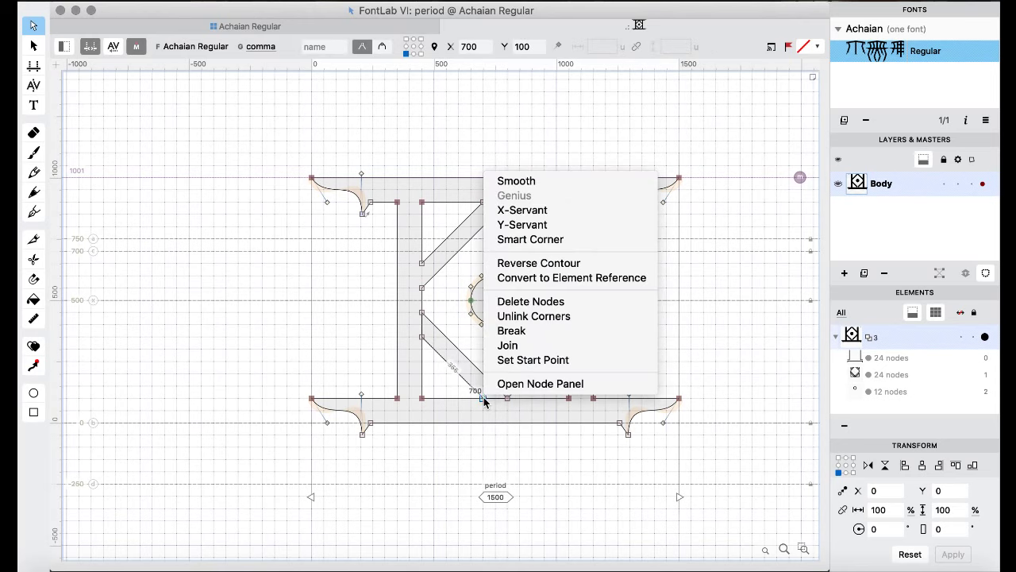
pyautogui.click(556, 263)
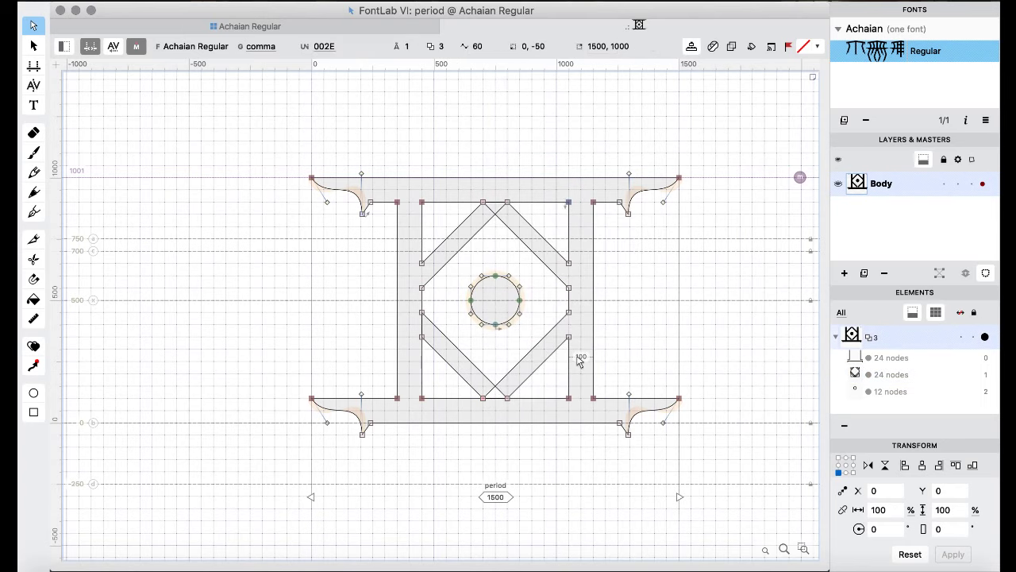
# - Open the X coordinate of the lower-right brace's end node at X 800, Y 100 for editing
pyautogui.click(508, 398)
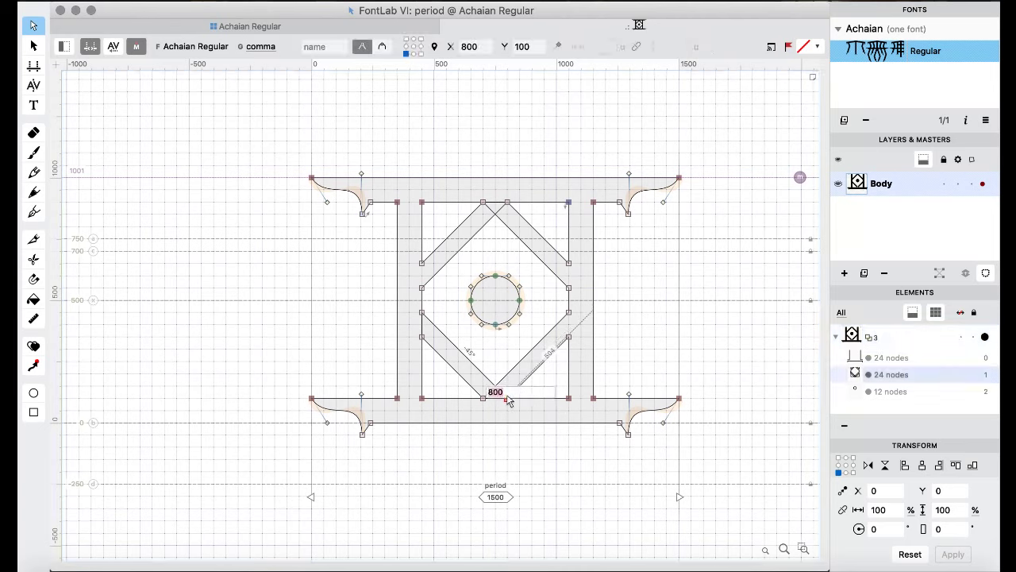
# - Reverse the contour that contains the lower-right brace's node at 800, 100
pyautogui.click(510, 402)
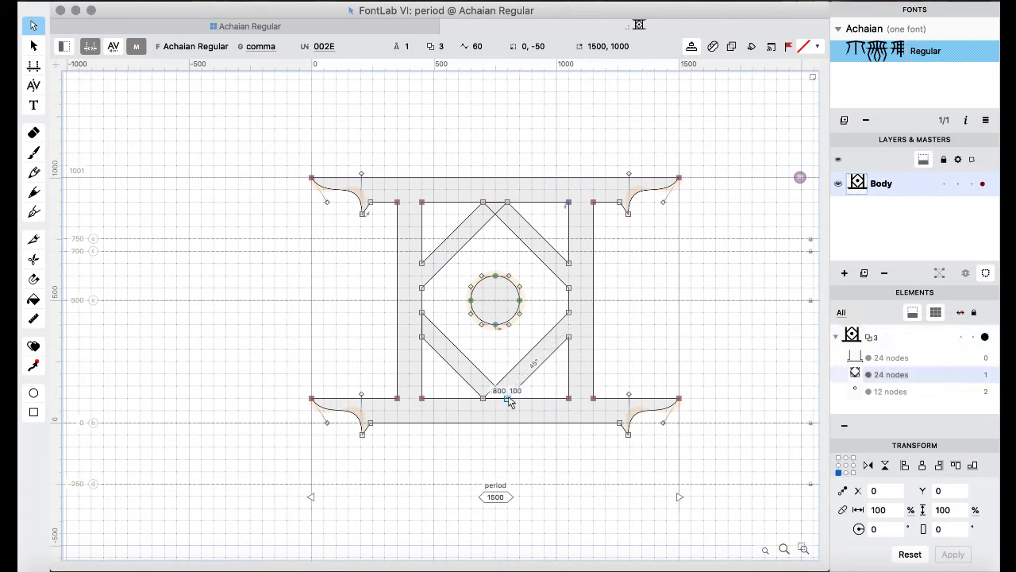
pyautogui.click(508, 399)
pyautogui.rightClick(508, 399)
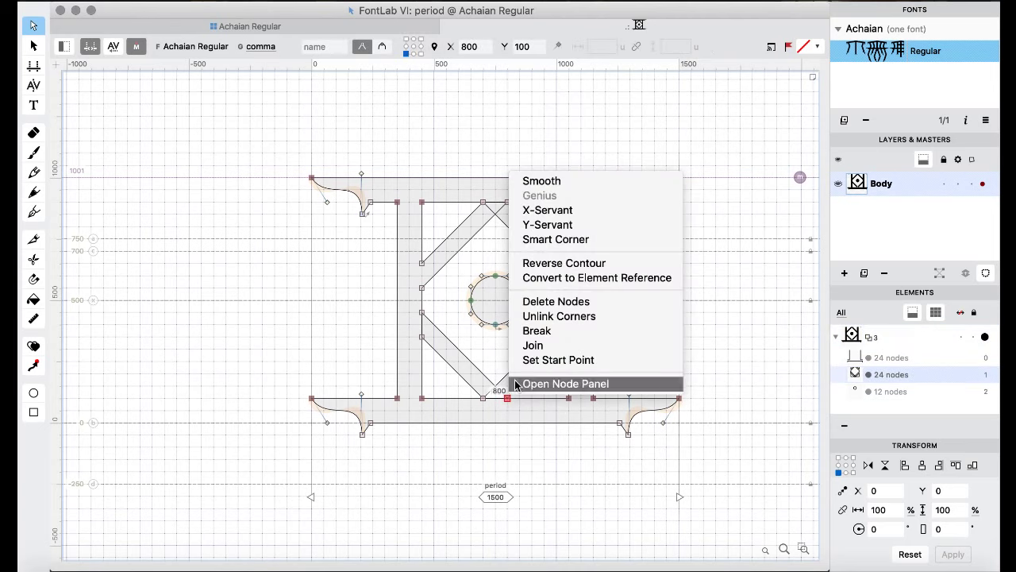
pyautogui.click(563, 264)
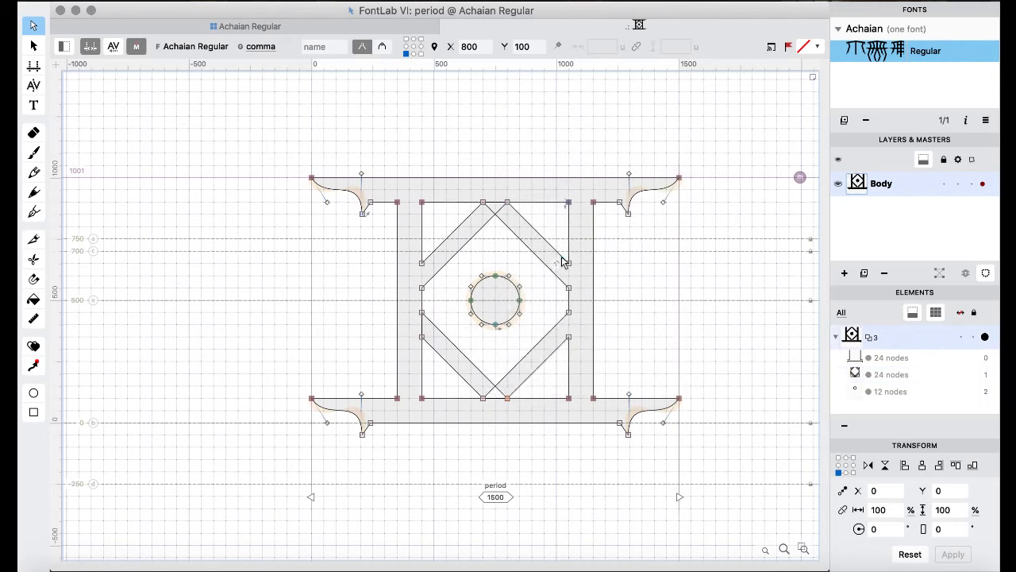
pyautogui.click(561, 258)
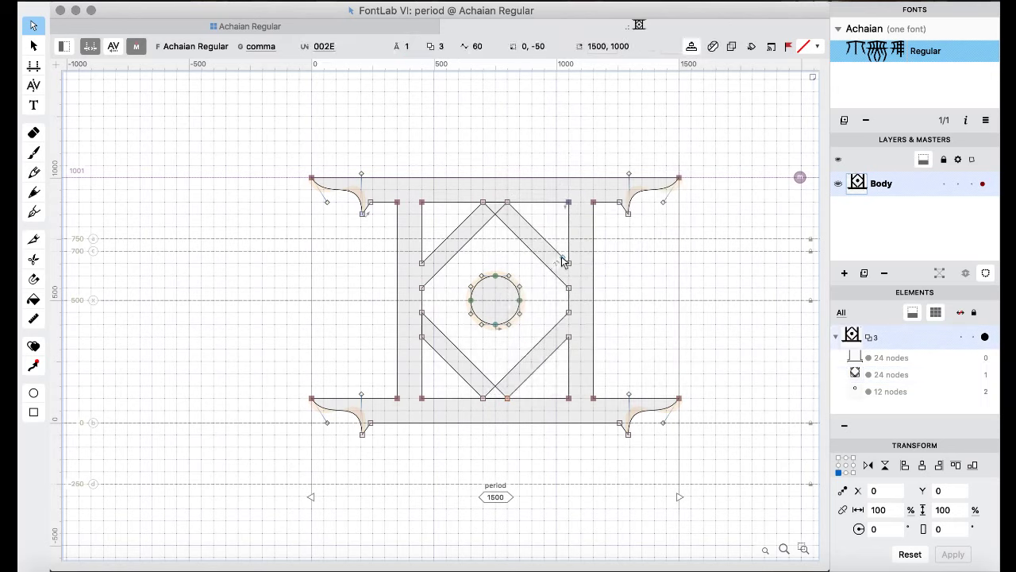
# - Delete one bottom node of the lower-right diagonal brace and move its remaining bottom node onto the right post's inner edge
pyautogui.click(531, 339)
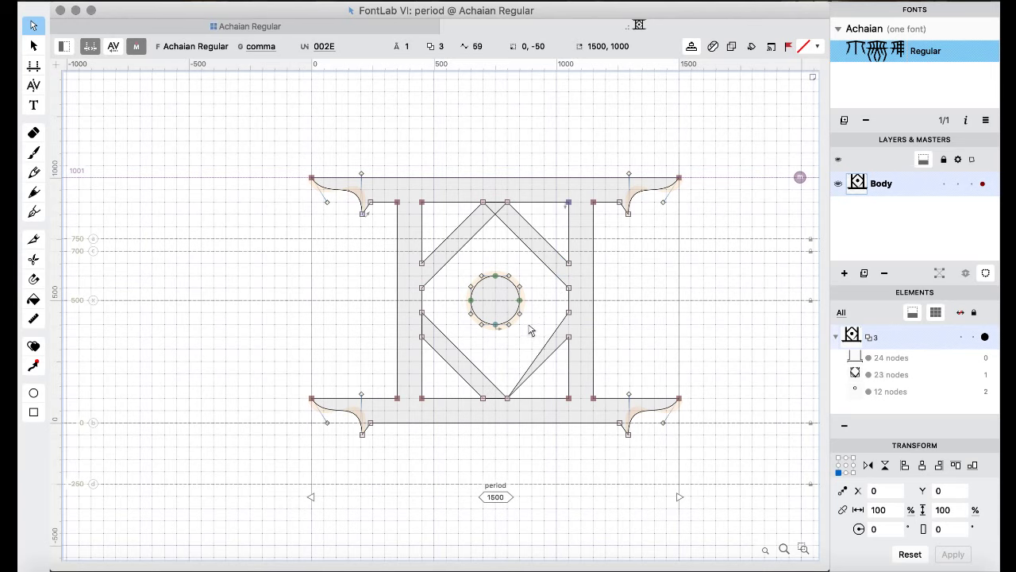
pyautogui.click(530, 329)
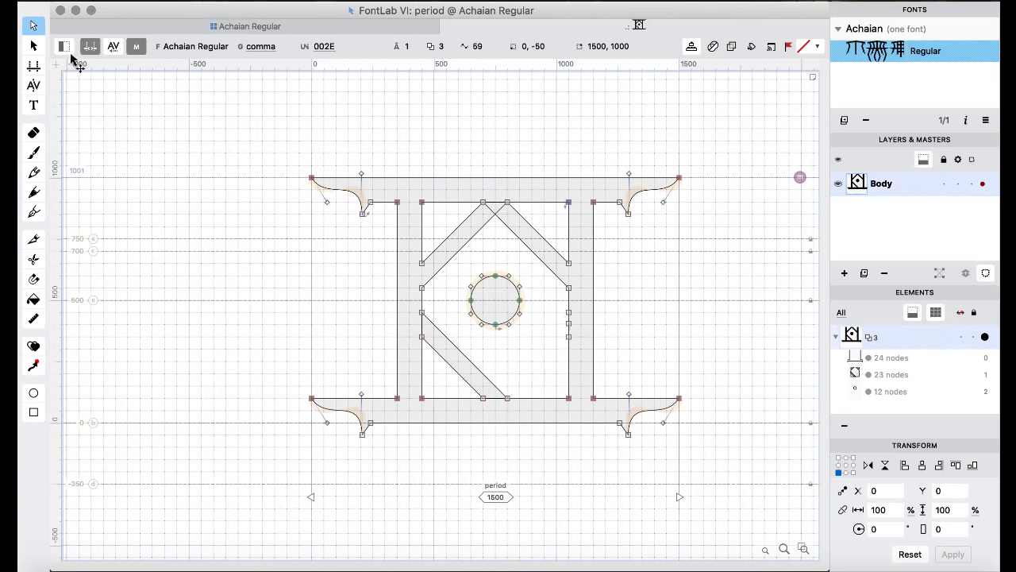
# - Try rebuilding the lower-right brace by moving its loose node to 700, 100 and adding a node at 800, 100
pyautogui.moveTo(569, 326); pyautogui.dragTo(483, 397)
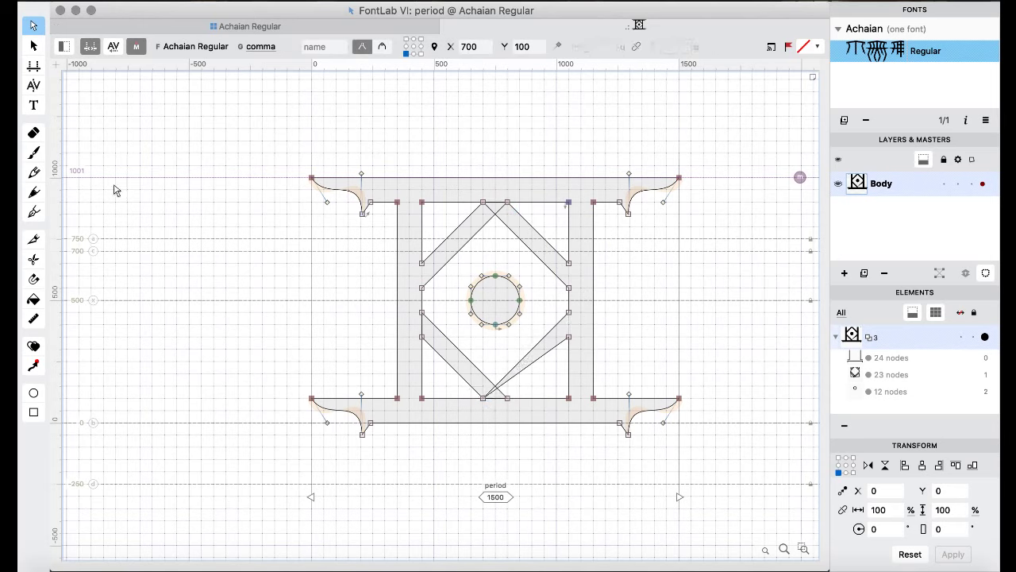
pyautogui.click(34, 239)
pyautogui.click(520, 371)
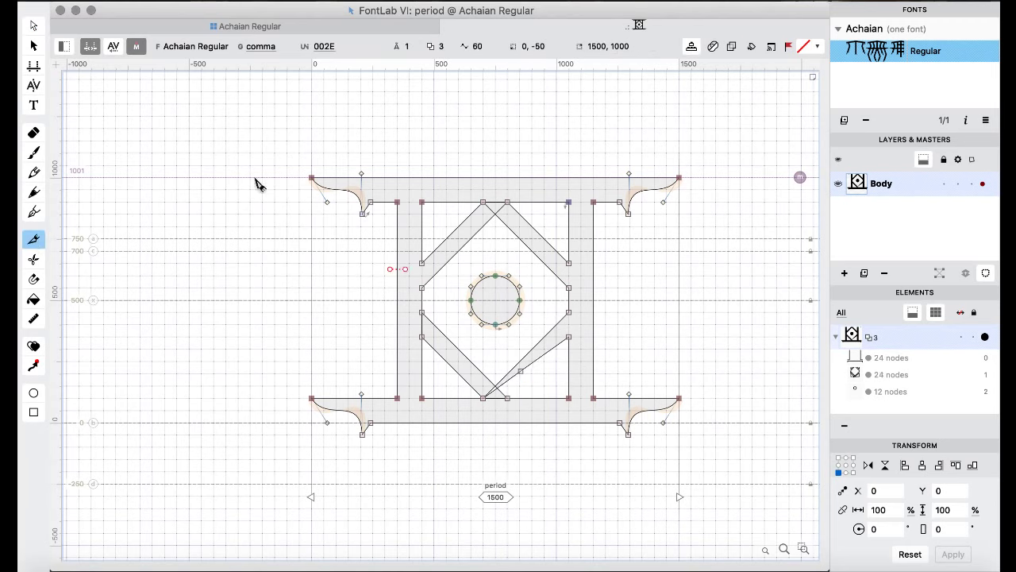
pyautogui.click(33, 26)
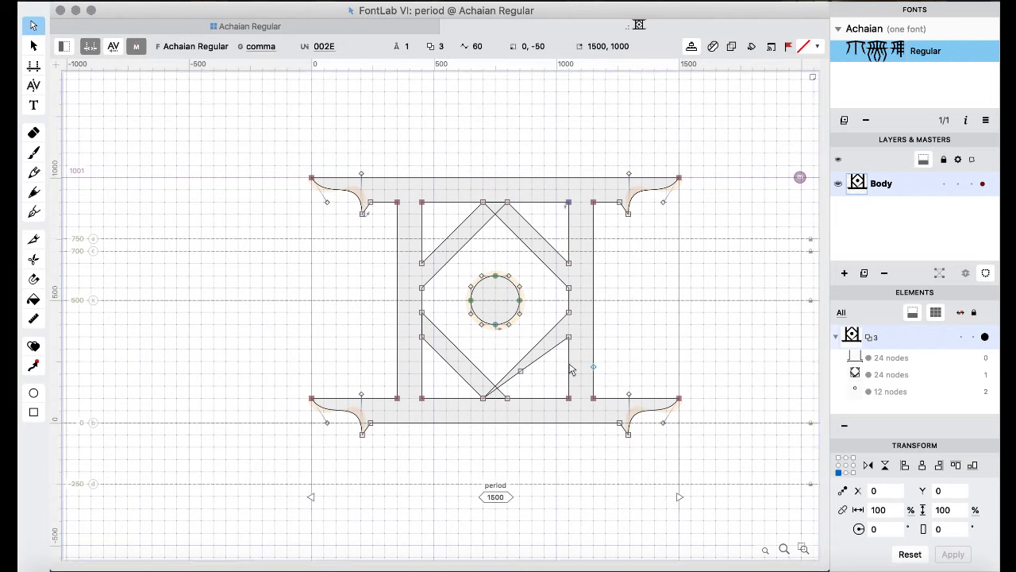
pyautogui.click(520, 371)
pyautogui.moveTo(520, 371); pyautogui.dragTo(516, 397)
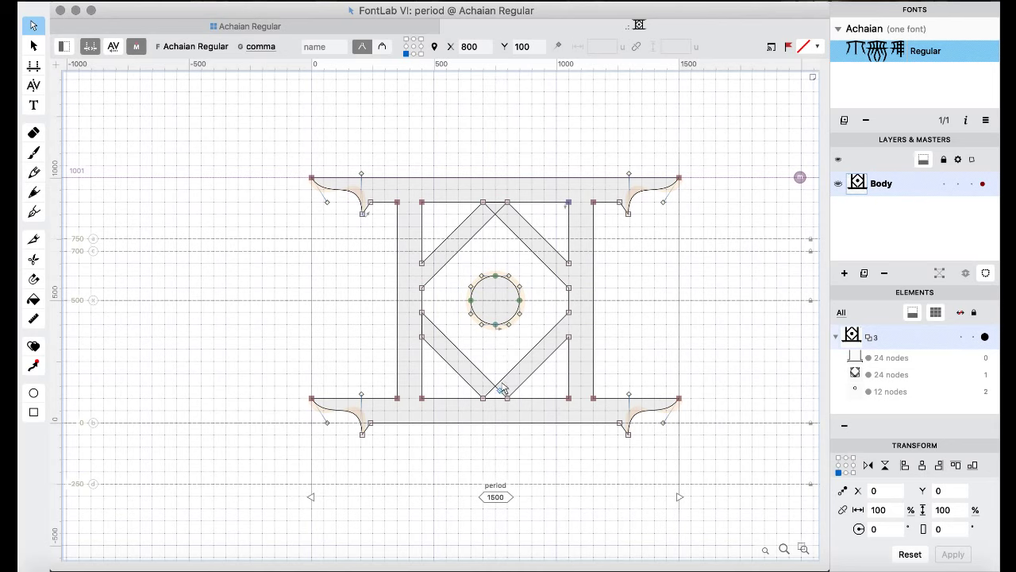
# - Try removing overlap on all contours and undo back to the collapsed lower-right brace
pyautogui.press('super+a')
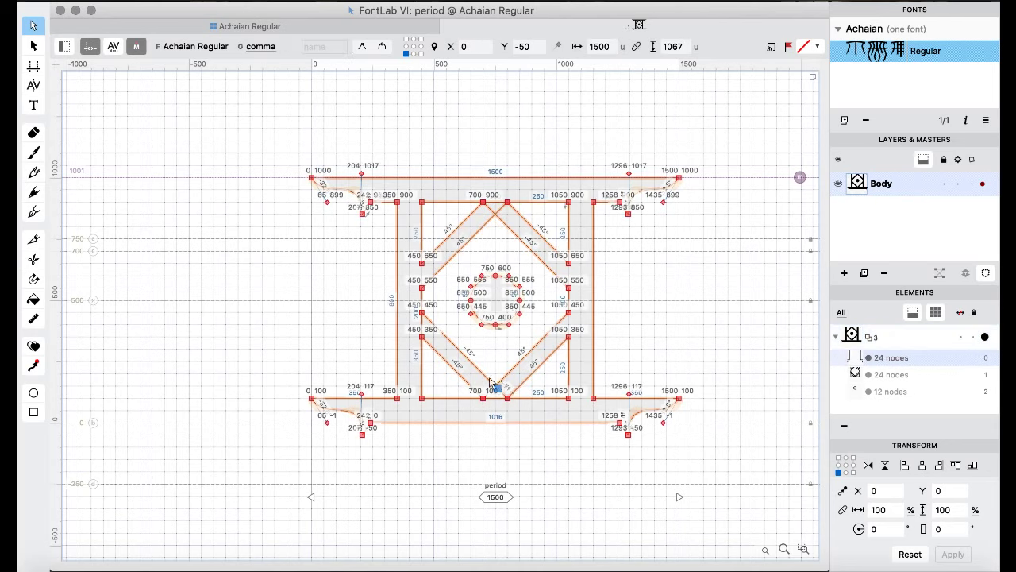
pyautogui.rightClick(254, 286)
pyautogui.moveTo(342, 98)
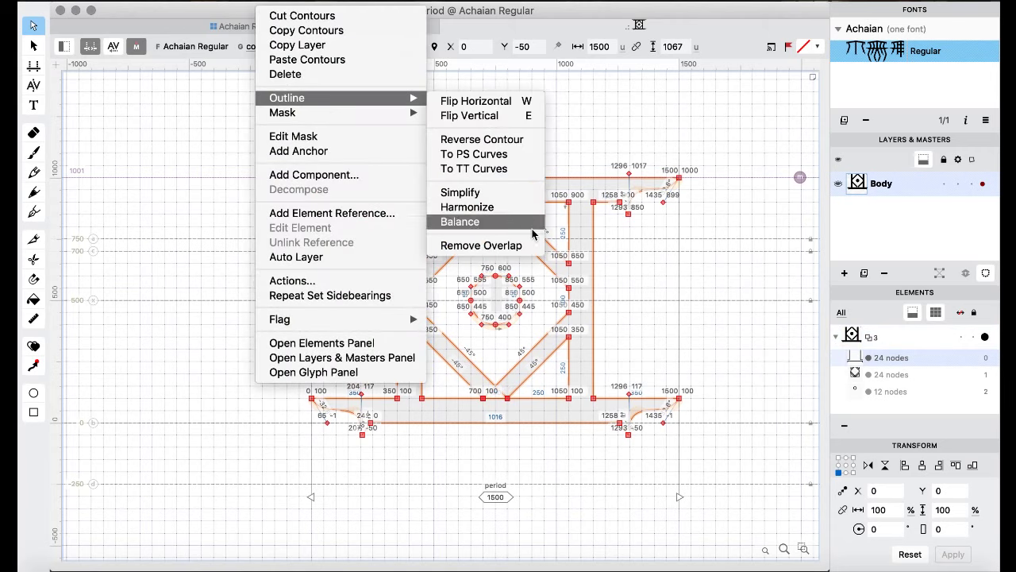
pyautogui.click(521, 246)
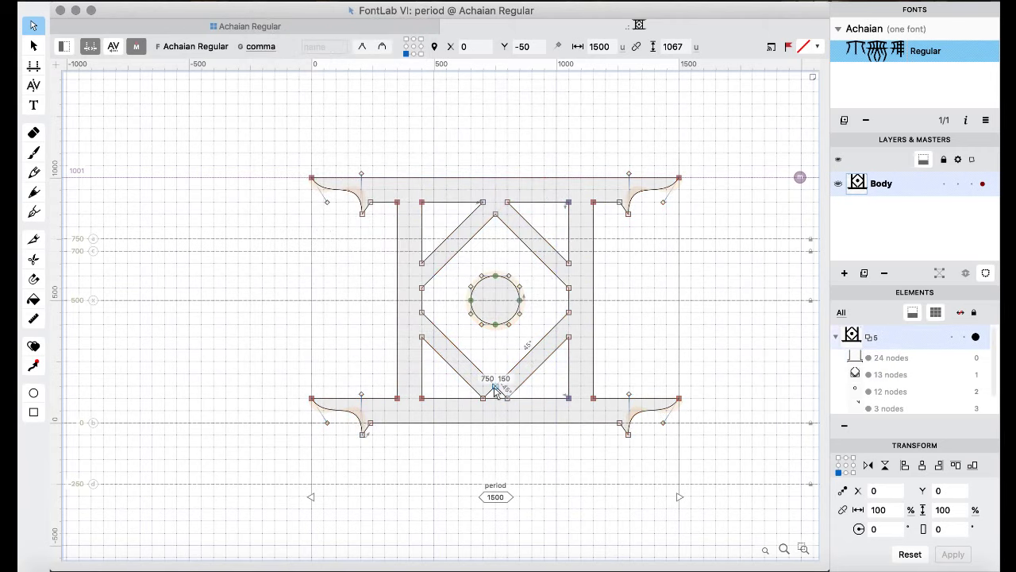
pyautogui.press('super+a')
pyautogui.press('super+shift+o')
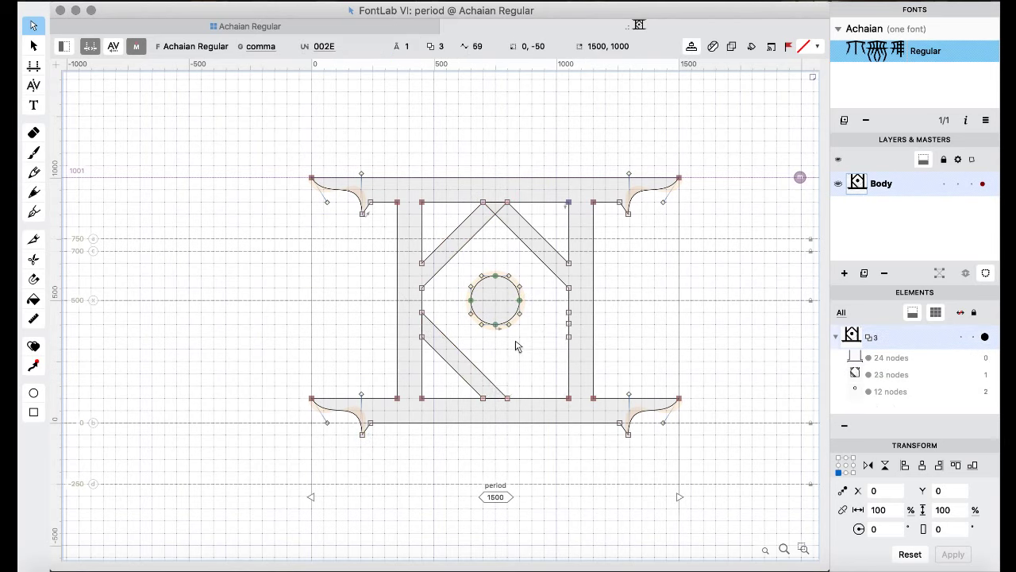
# - Move the lower-right brace's loose node from the right post to X 800, Y 100
pyautogui.moveTo(569, 337); pyautogui.dragTo(511, 403)
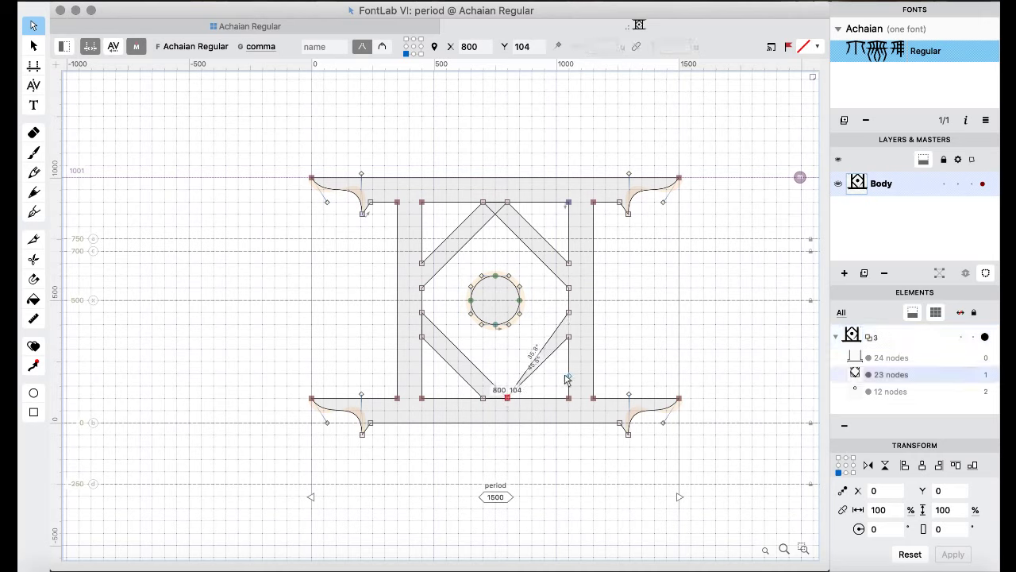
pyautogui.press('Down')
pyautogui.press('Down')
pyautogui.press('Down')
pyautogui.press('Down')
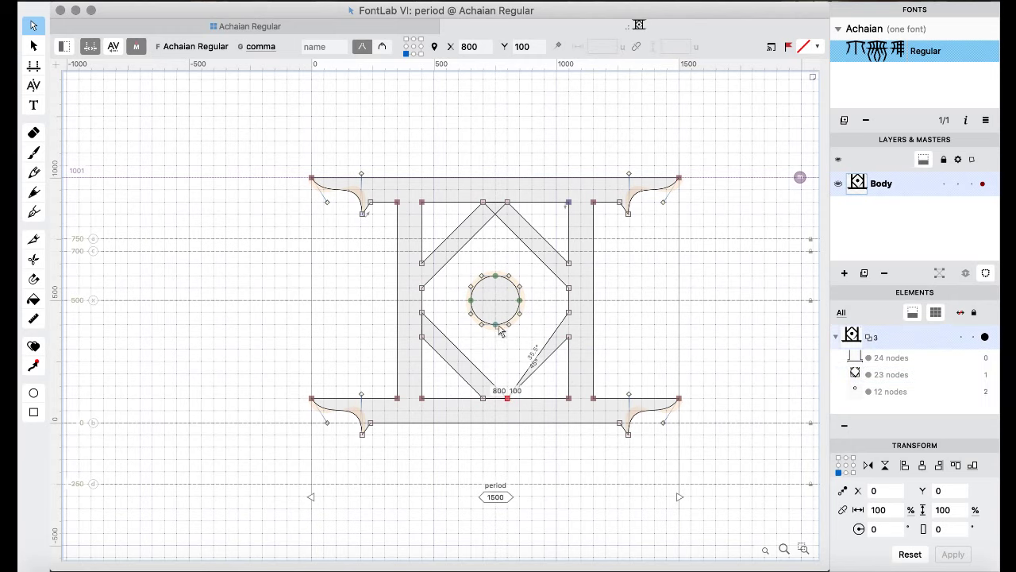
# - Insert a node at 750, 150 on the upper edge of the lower-left diagonal brace with the Knife tool
pyautogui.click(36, 237)
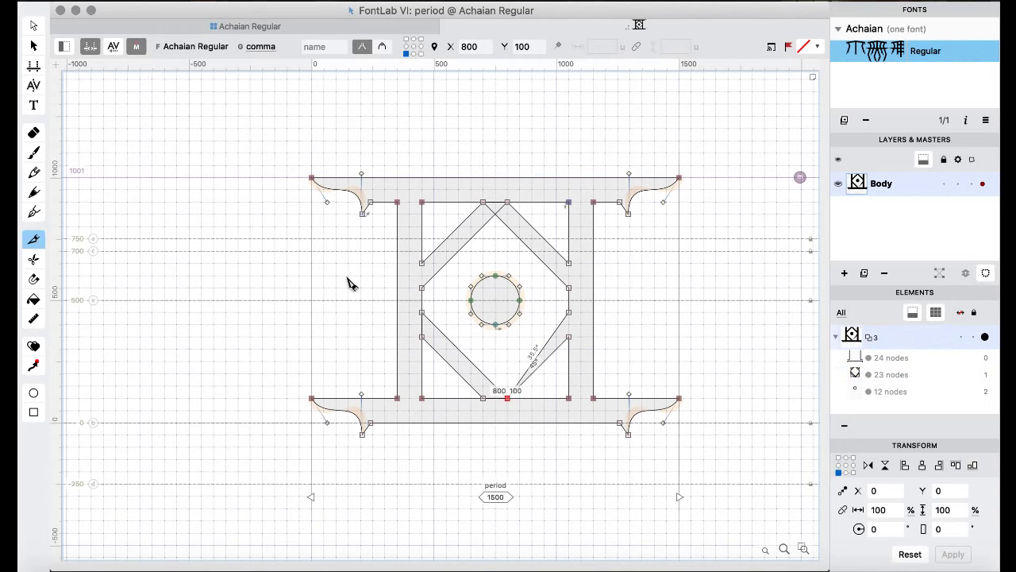
pyautogui.scroll(2, 349, 285)
pyautogui.hscroll(1, 647, 468)
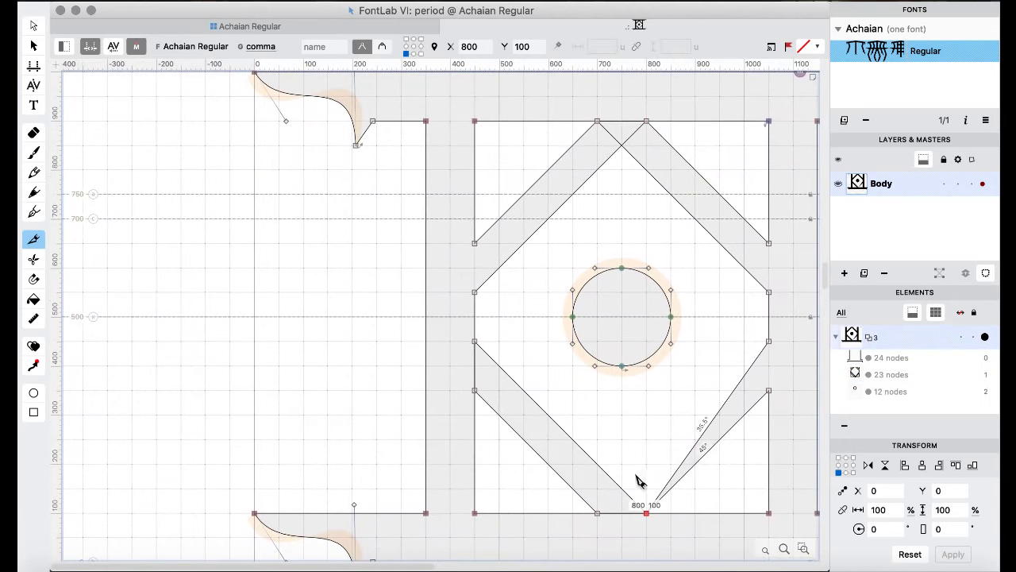
pyautogui.click(624, 492)
pyautogui.press('super+z')
pyautogui.click(624, 492)
pyautogui.press('super+z')
pyautogui.click(623, 492)
pyautogui.press('super+z')
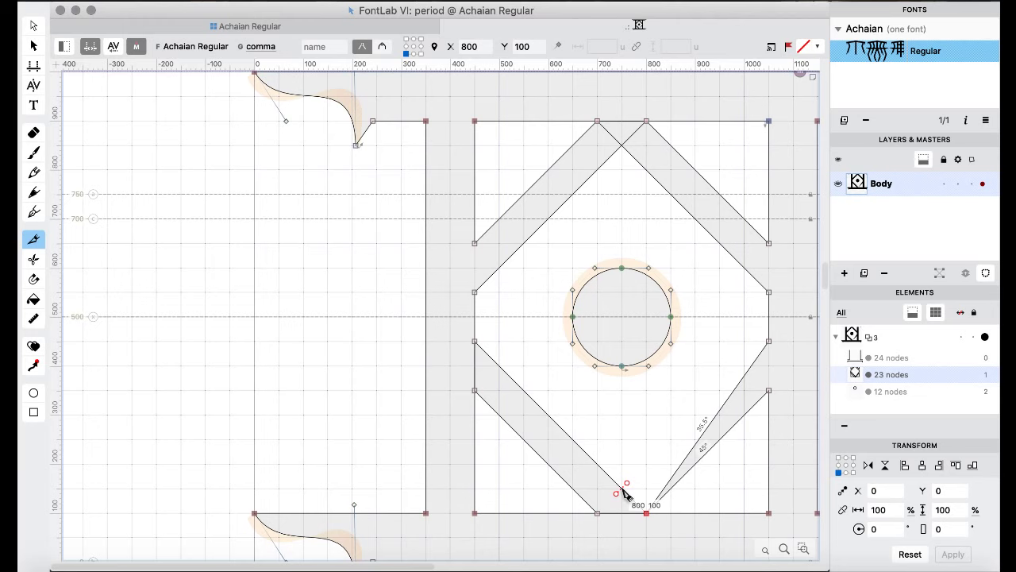
pyautogui.click(623, 491)
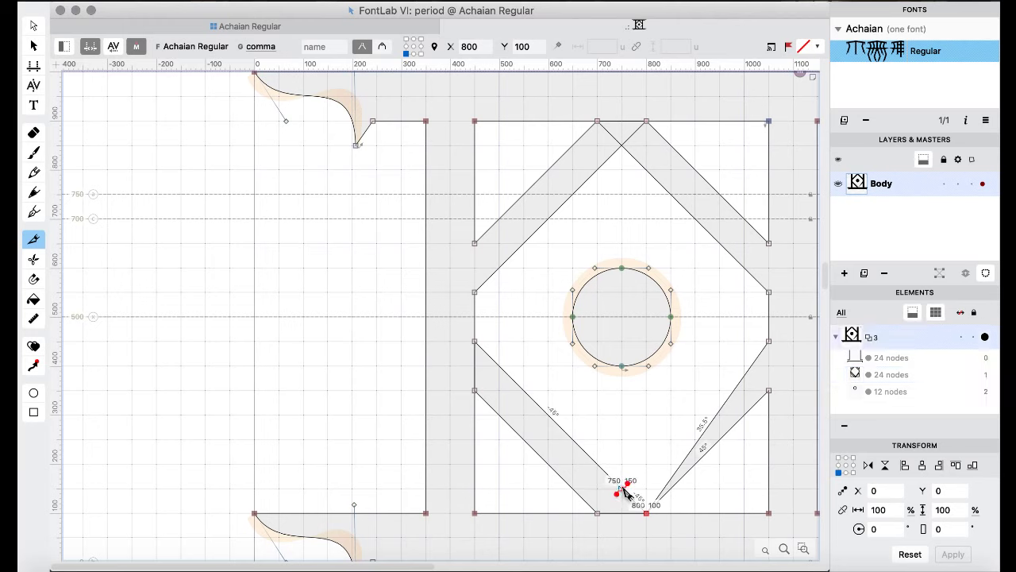
# - Insert a node on the upper edge of the lower-right brace and place it at 750, 150
pyautogui.click(711, 421)
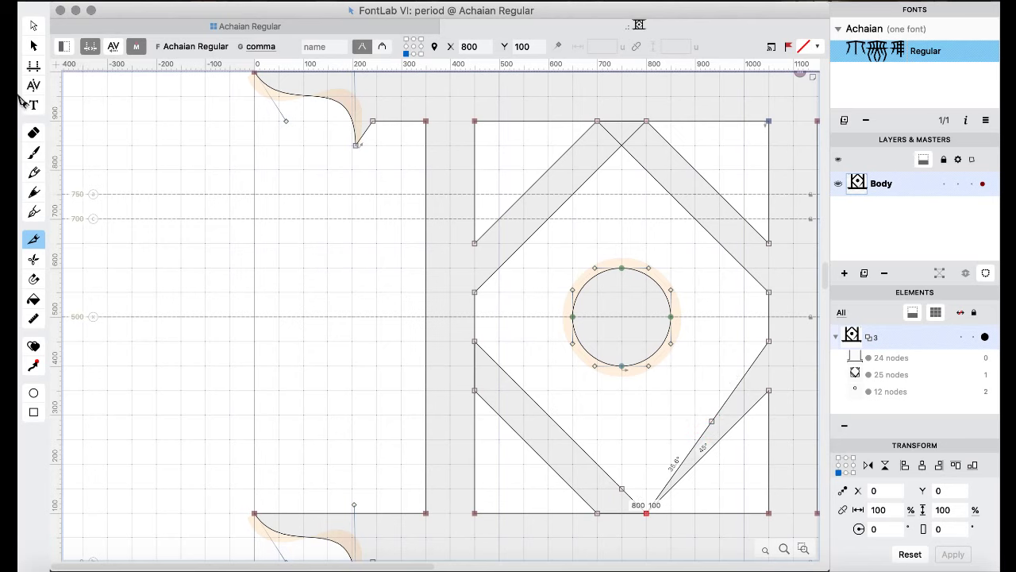
pyautogui.click(36, 26)
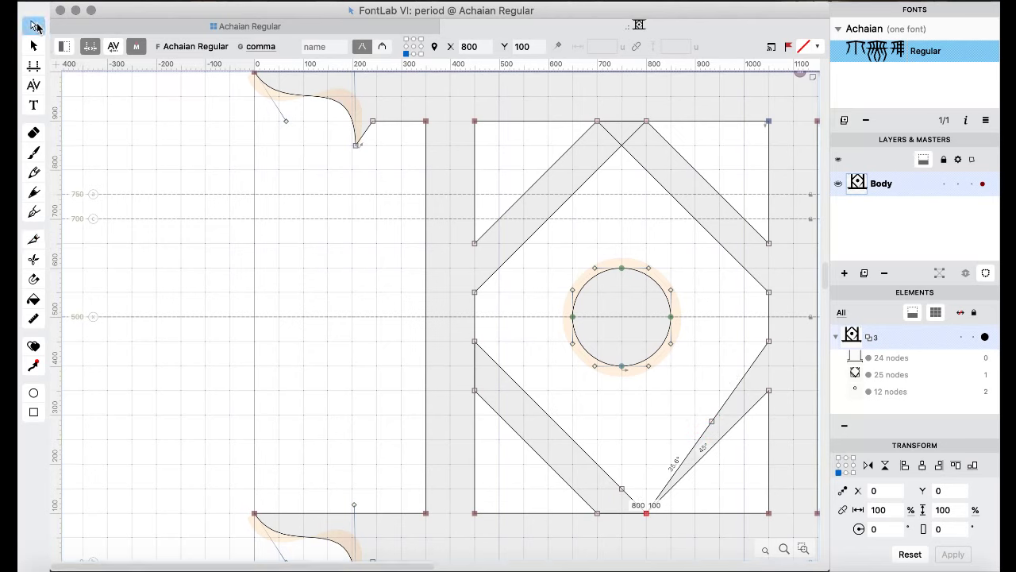
pyautogui.moveTo(712, 421); pyautogui.dragTo(623, 489)
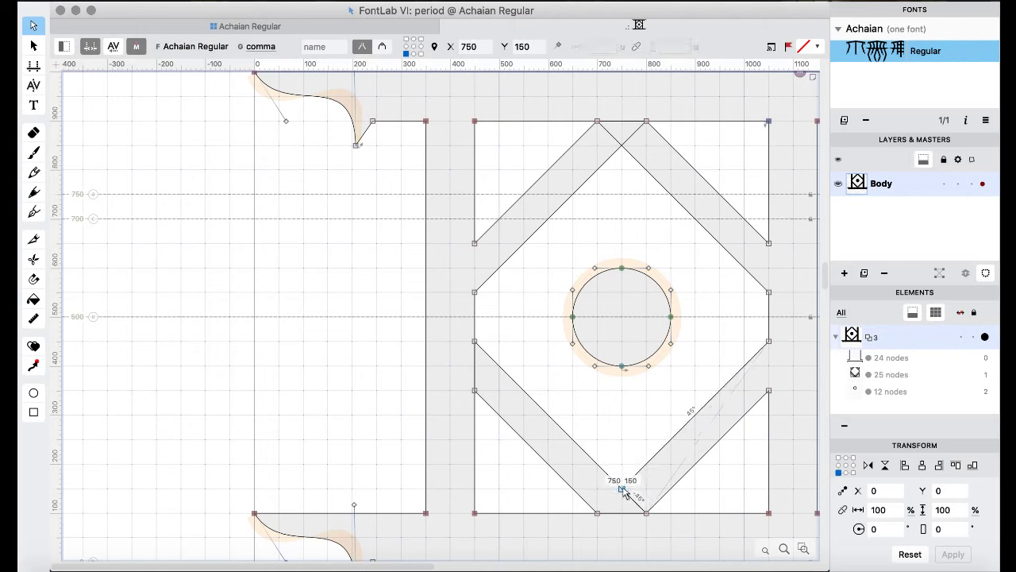
# - Select all contours of the period glyph and remove their overlap
pyautogui.press('super+a')
pyautogui.rightClick(615, 414)
pyautogui.moveTo(674, 121)
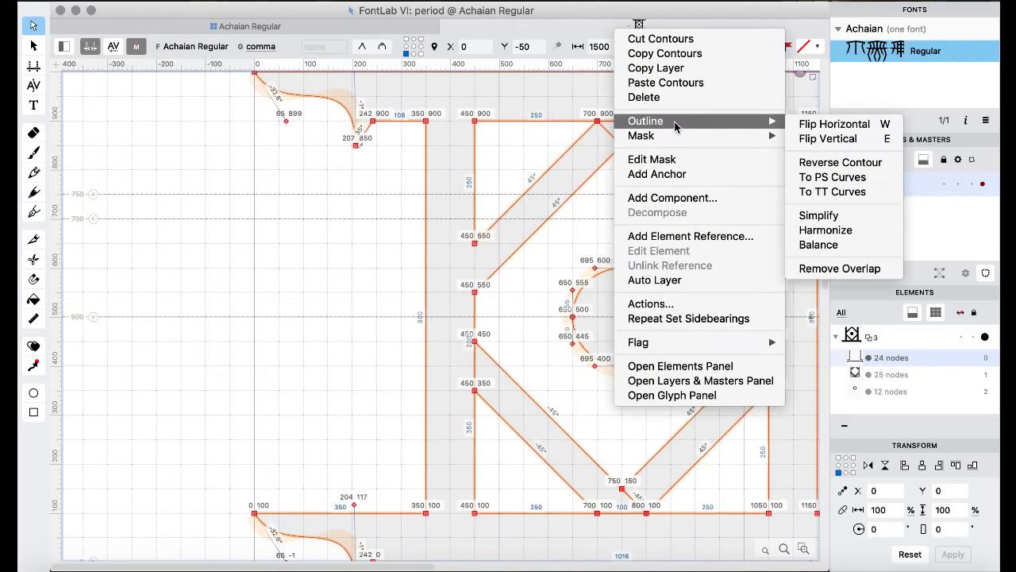
pyautogui.click(868, 271)
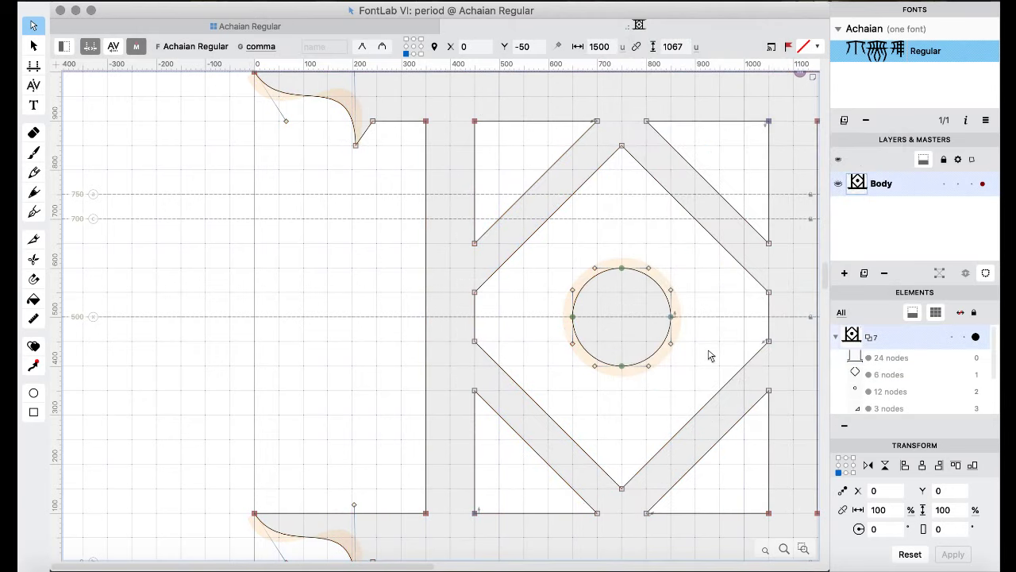
# - Examine the complete period glyph and preview its filled shape
pyautogui.scroll(-3, 710, 356)
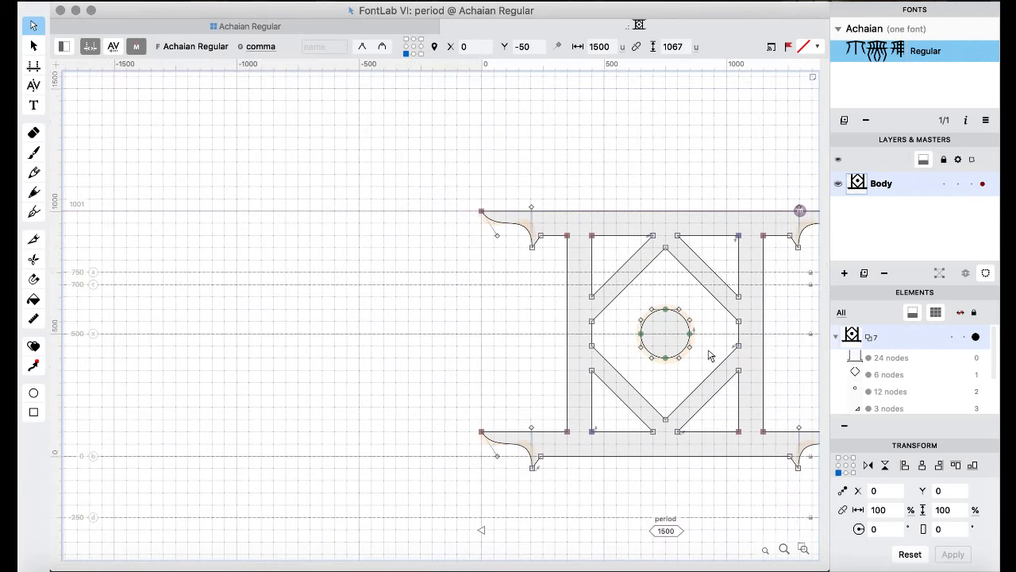
pyautogui.hscroll(5, 710, 356)
pyautogui.scroll(2, 710, 356)
pyautogui.hscroll(3, 710, 356)
pyautogui.scroll(-2, 710, 355)
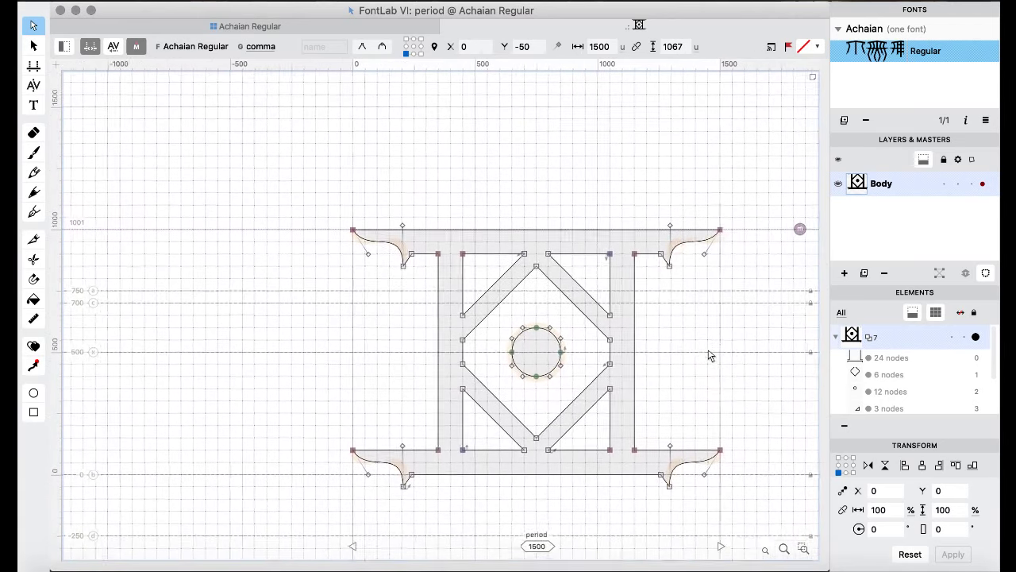
pyautogui.press('space')
pyautogui.press('space')
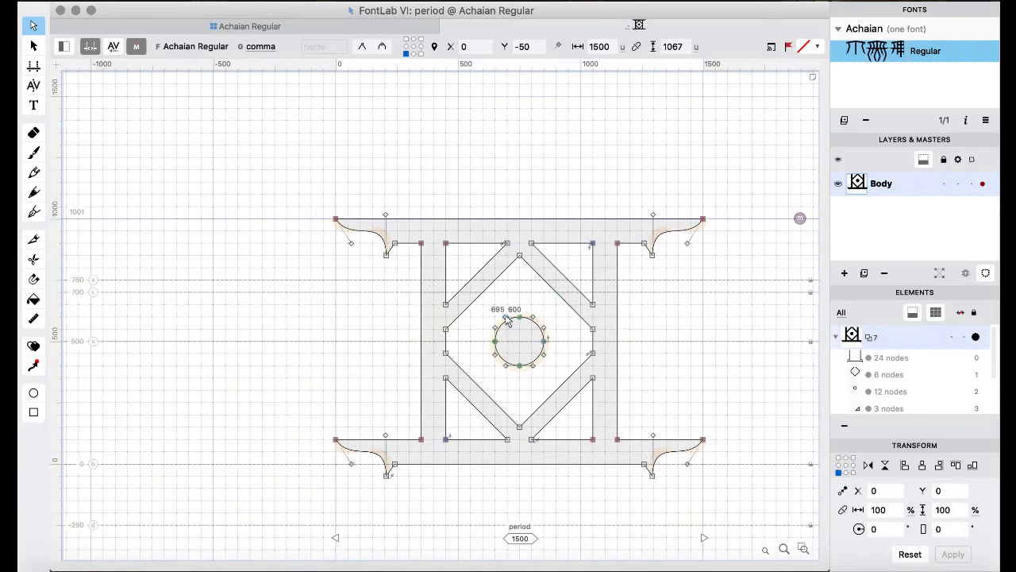
pyautogui.click(534, 318)
pyautogui.press('space')
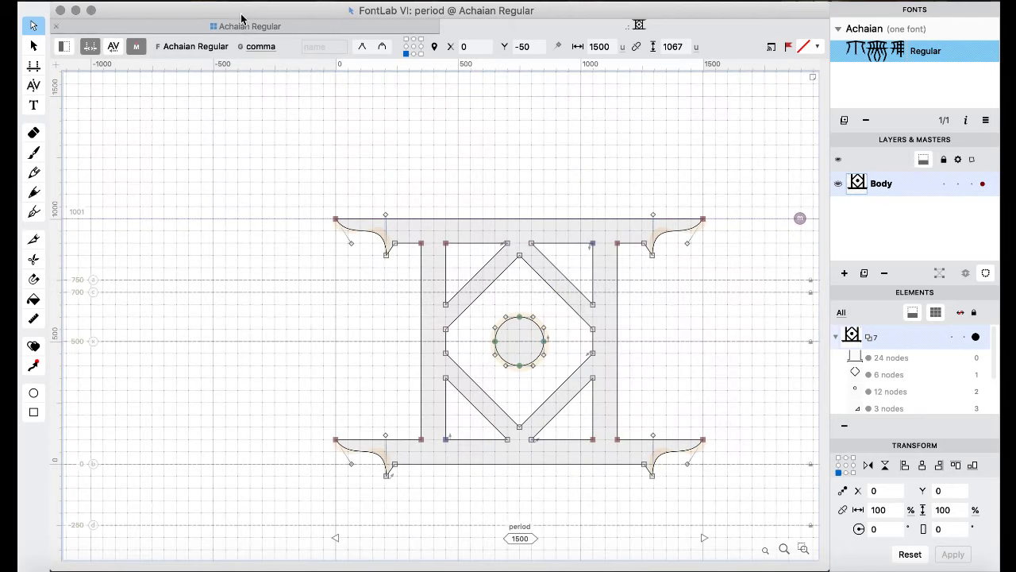
# - Open the bar glyph from the font overview in text mode and enable the text sidebar's features, including liga
pyautogui.click(235, 32)
pyautogui.click(520, 285)
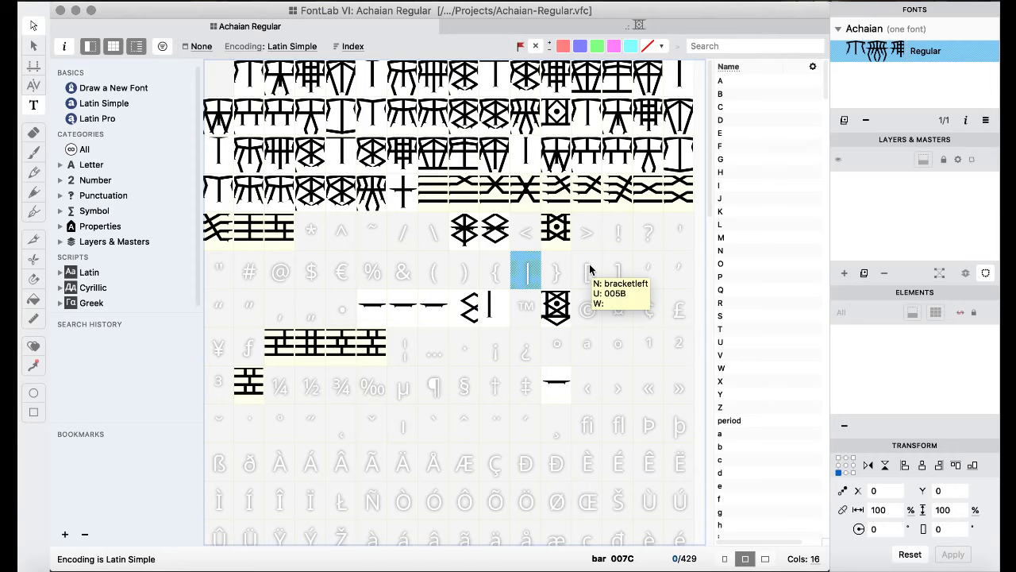
pyautogui.click(33, 105)
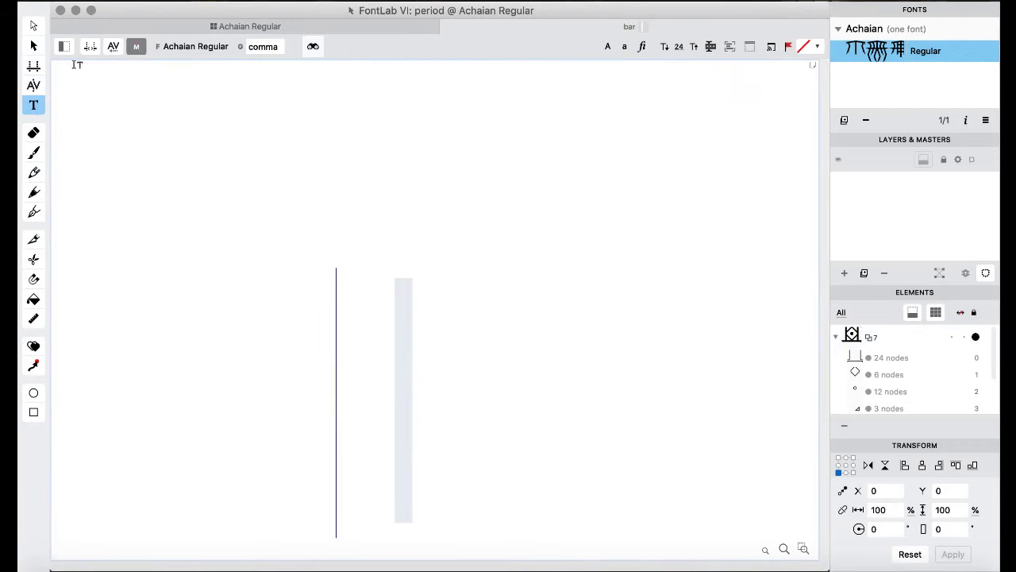
pyautogui.click(63, 47)
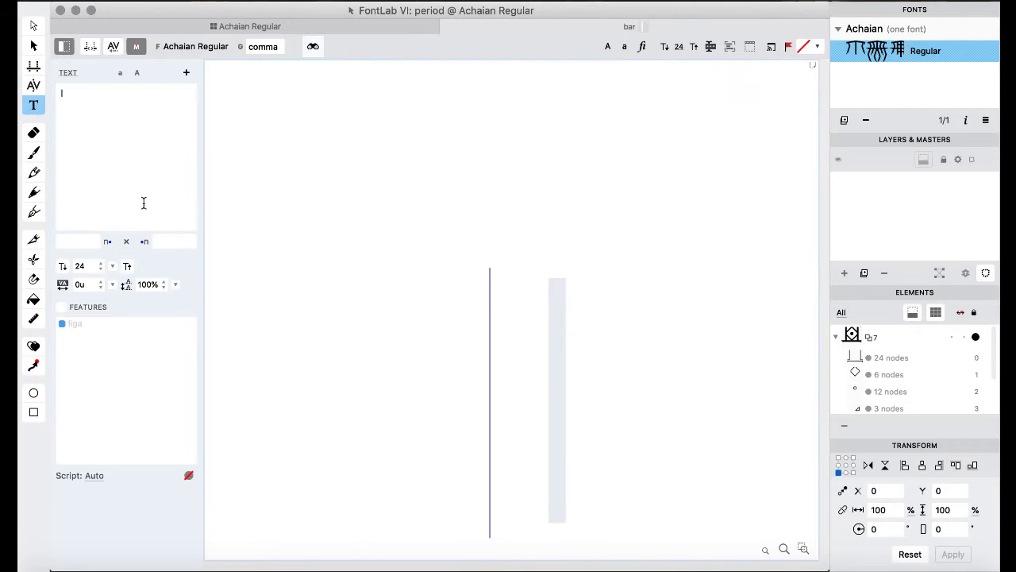
pyautogui.click(62, 308)
# - Preview the letter d in the text view at a smaller zoom and clear the text
pyautogui.write('d')
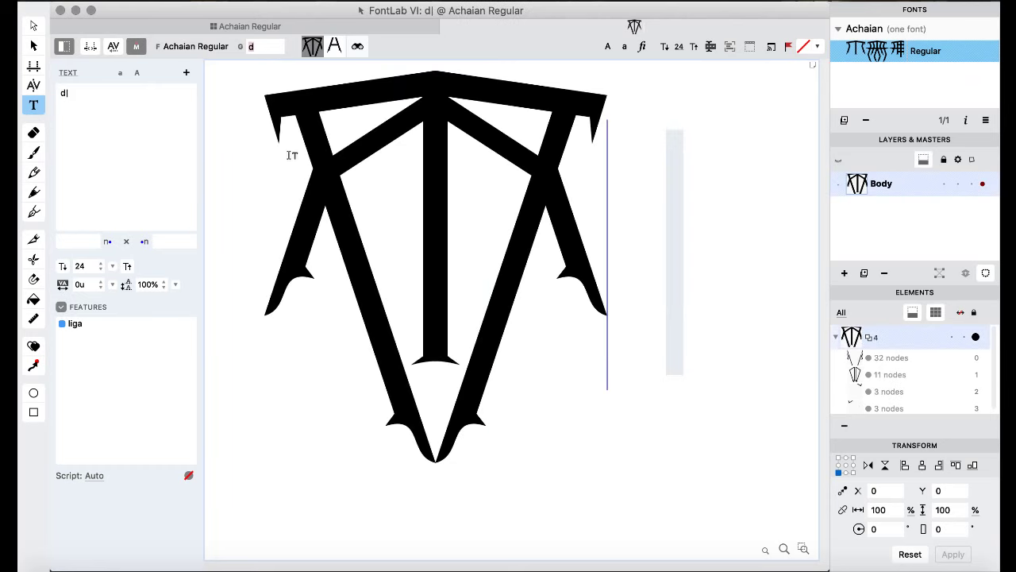
pyautogui.press('super+minus')
pyautogui.press('super+minus')
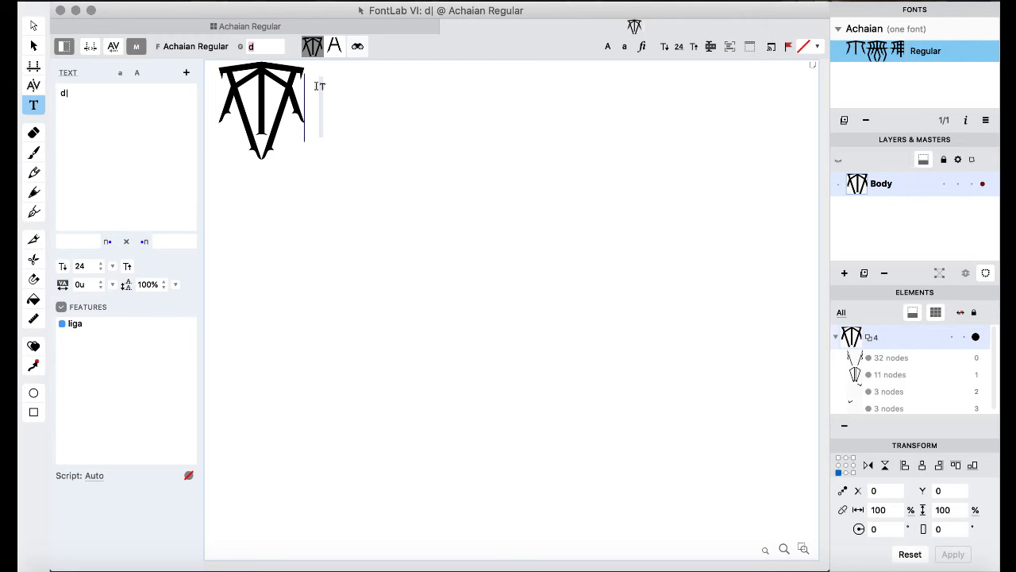
pyautogui.click(332, 103)
pyautogui.press('BackSpace')
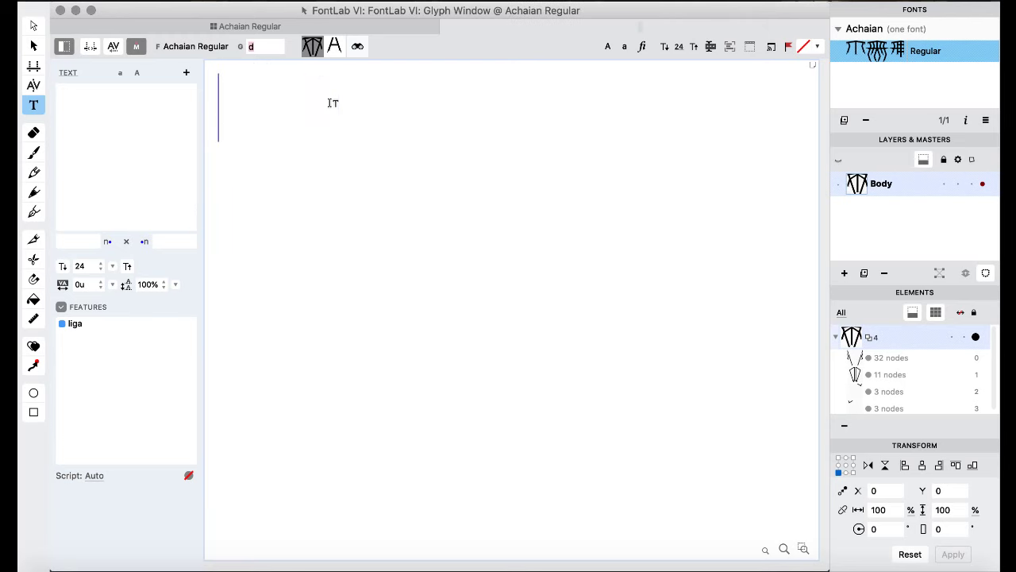
# - Preview the text "a;lkdjflk" in the text view at a smaller zoom and clear it
pyautogui.write('a;lkdjflk')
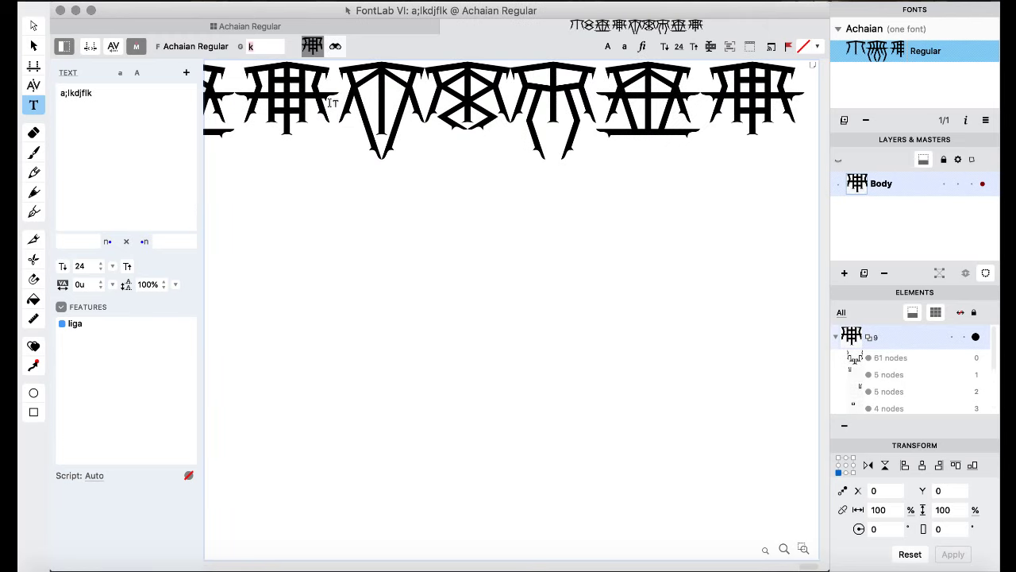
pyautogui.press('super+minus')
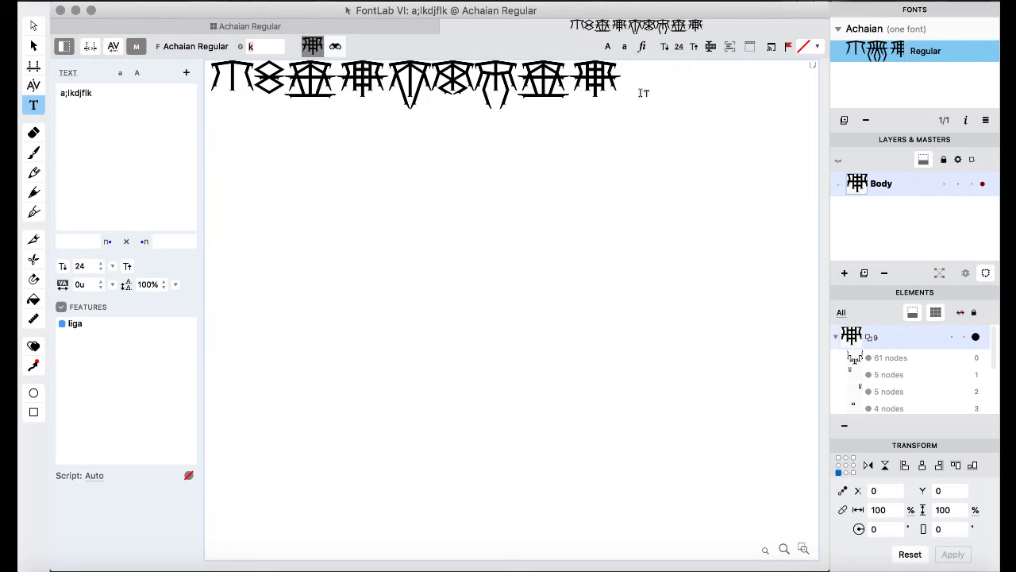
pyautogui.press('BackSpace')
pyautogui.press('BackSpace')
pyautogui.press('BackSpace')
pyautogui.press('BackSpace')
pyautogui.press('BackSpace')
pyautogui.press('BackSpace')
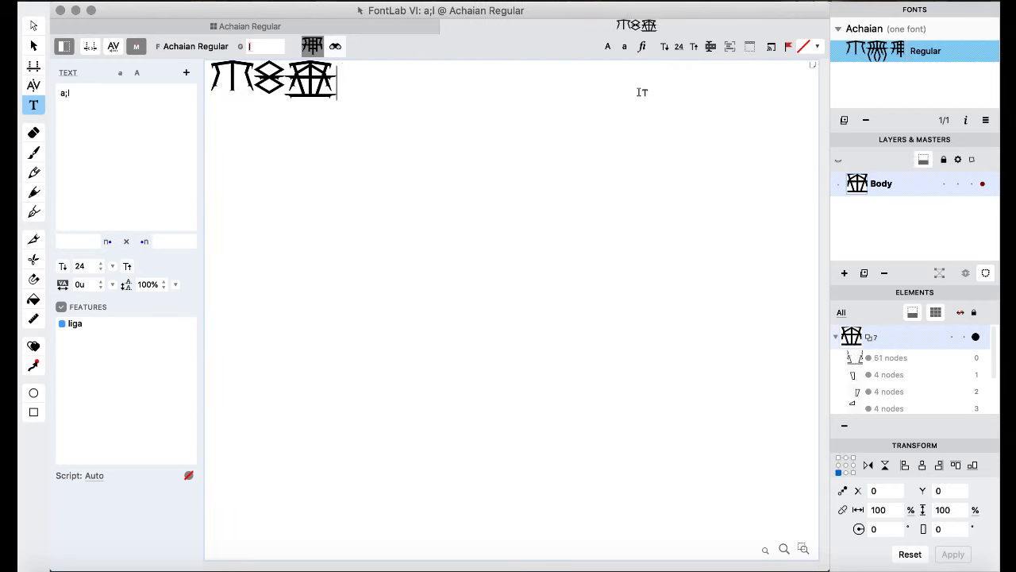
pyautogui.press('BackSpace')
pyautogui.press('BackSpace')
pyautogui.press('BackSpace')
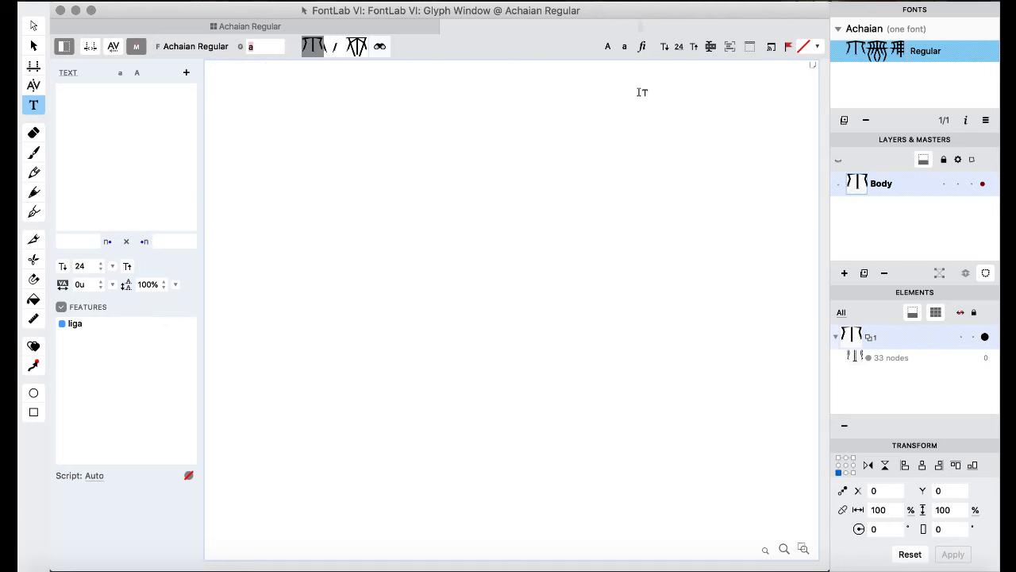
# - Preview the letters "ba" with the font features toggled off and on, and shorten the text to b
pyautogui.write('baa')
pyautogui.press('BackSpace')
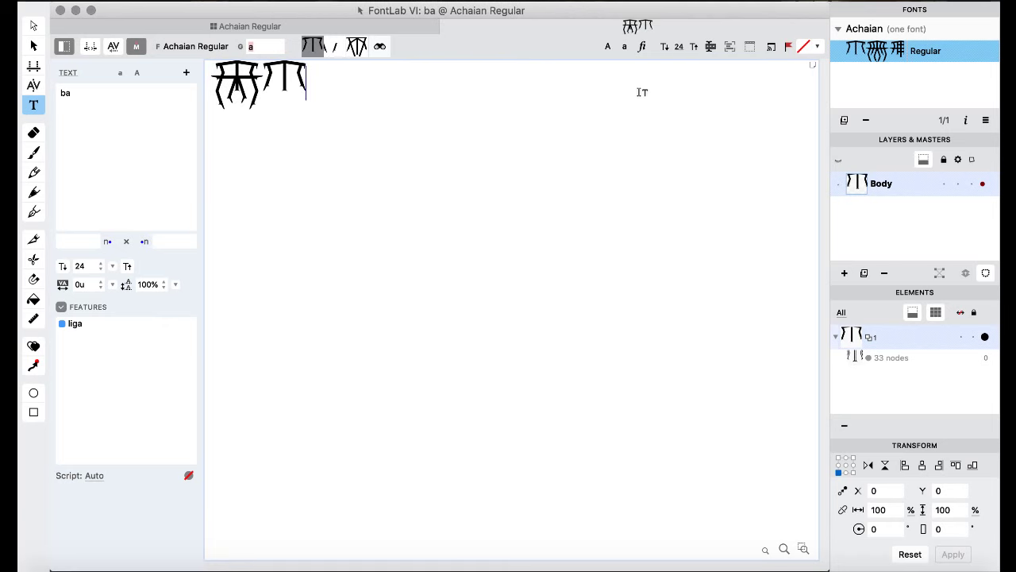
pyautogui.click(63, 307)
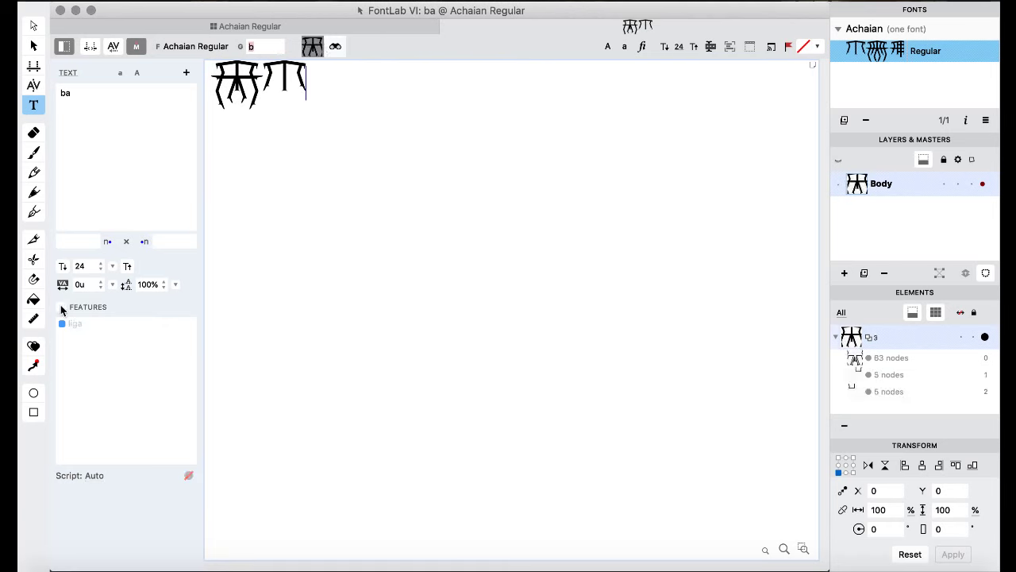
pyautogui.write('a')
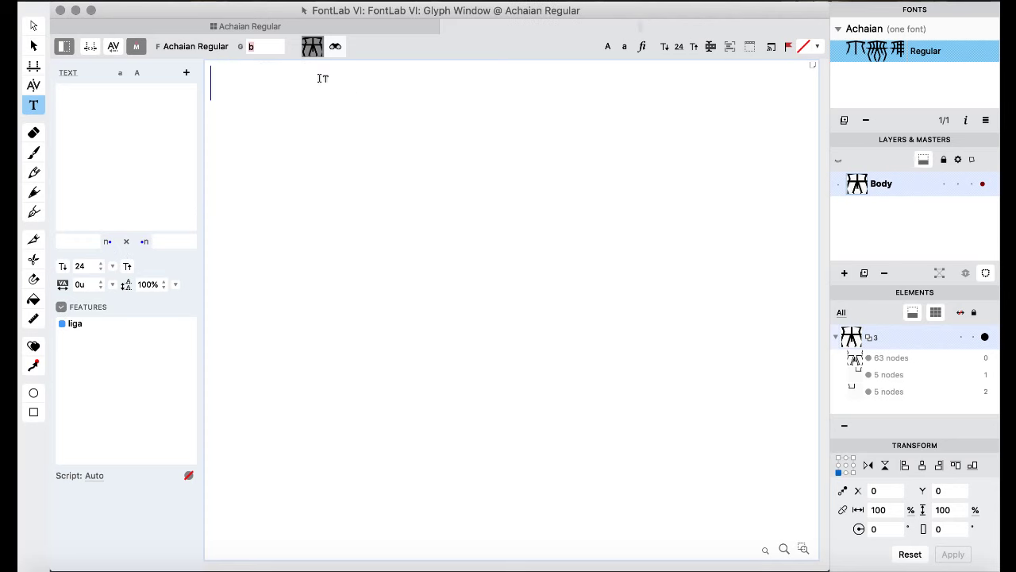
pyautogui.press('BackSpace')
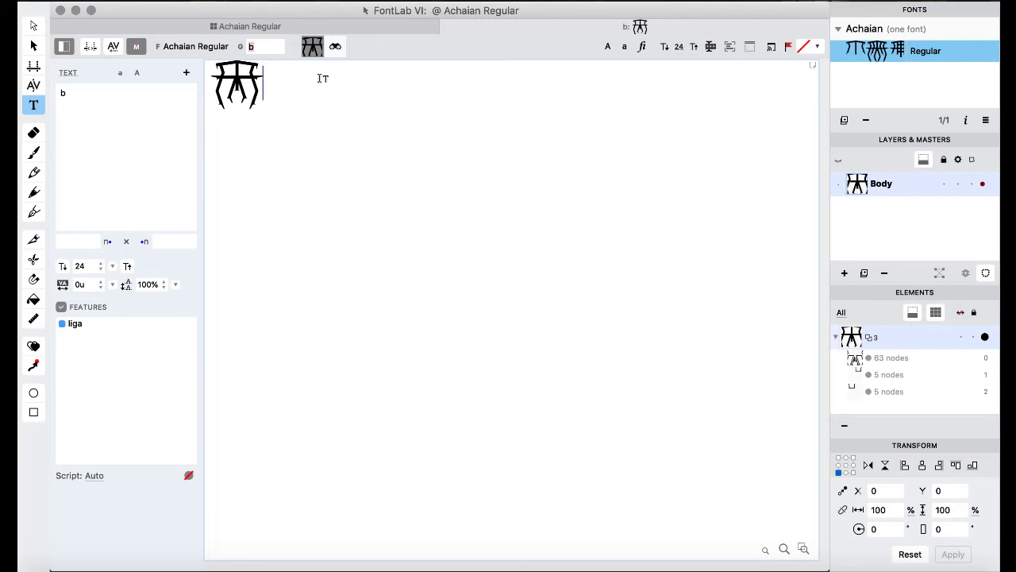
# - Extend the preview text to "bkluila." to check how the letters and the period glyph look together
pyautogui.press('BackSpace')
pyautogui.write('kli')
pyautogui.press('BackSpace')
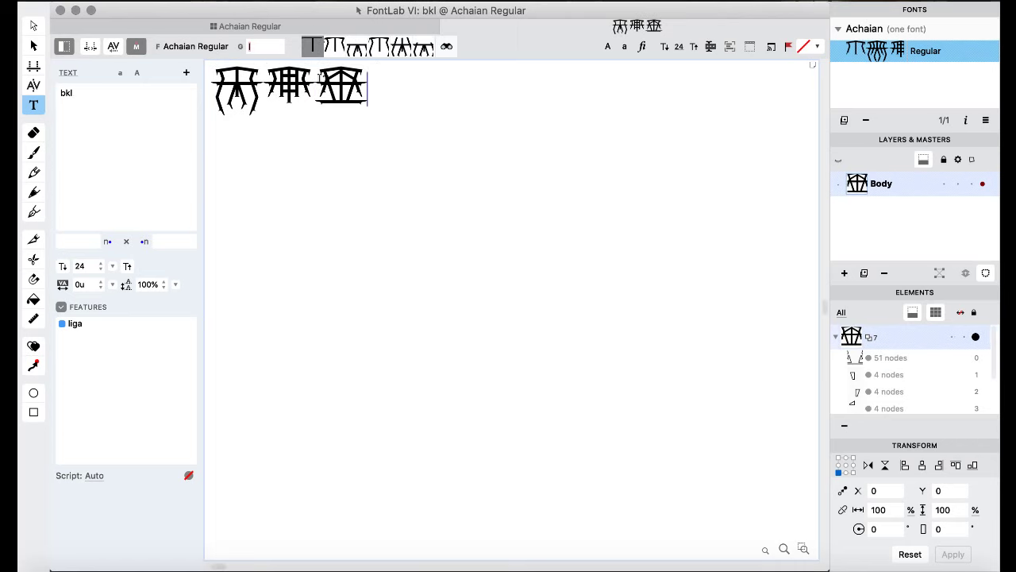
pyautogui.write('uil')
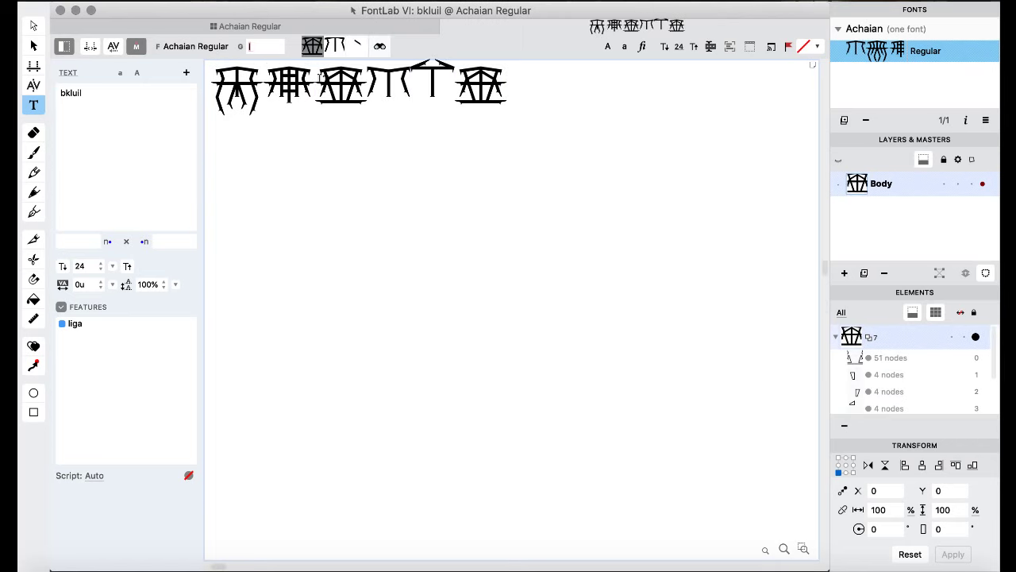
pyautogui.write('a.')
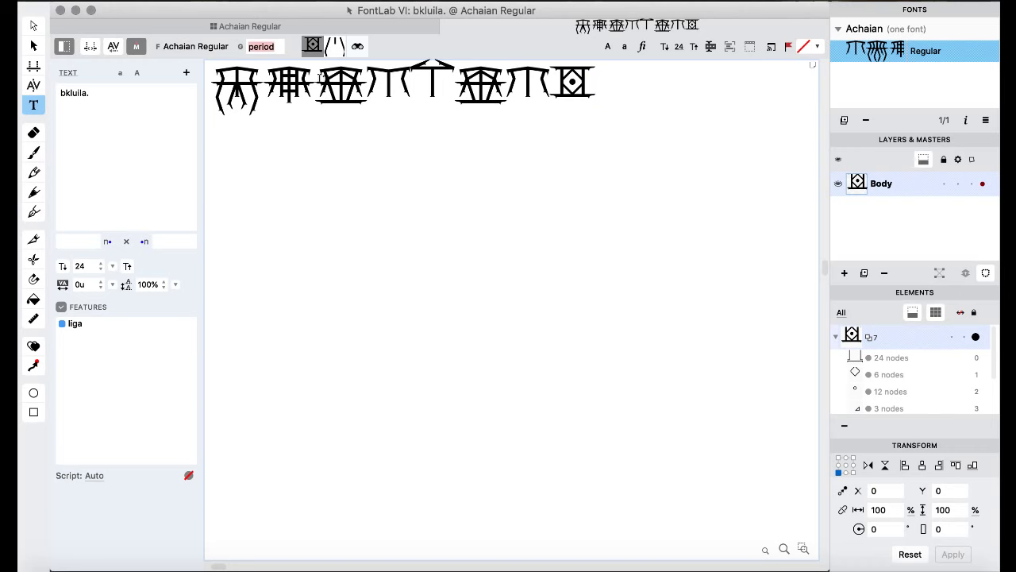
# - Move the registered glyph's drawing to the question slot in the font overview, deleting the registered glyph
pyautogui.click(240, 25)
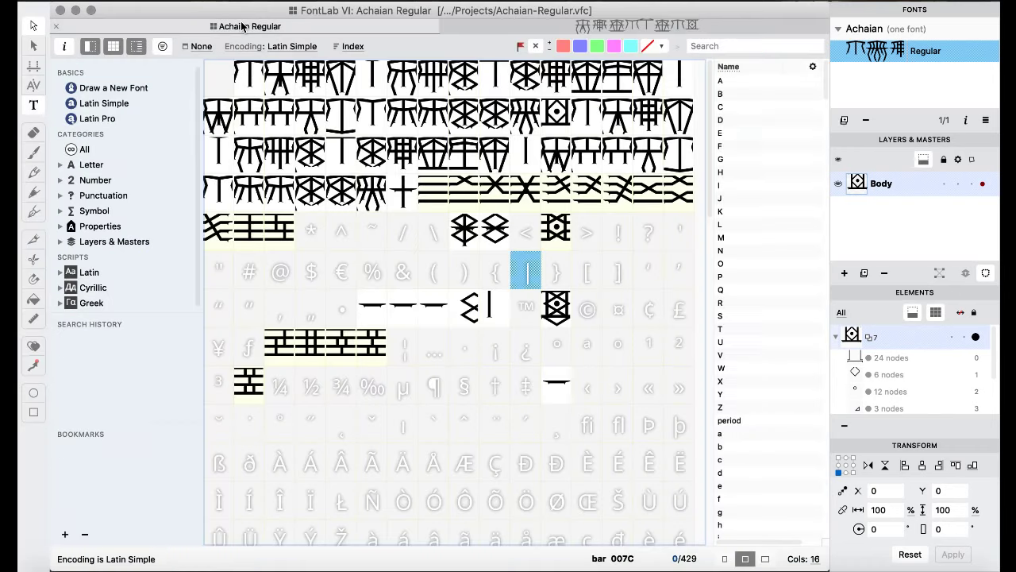
pyautogui.click(520, 244)
pyautogui.click(435, 297)
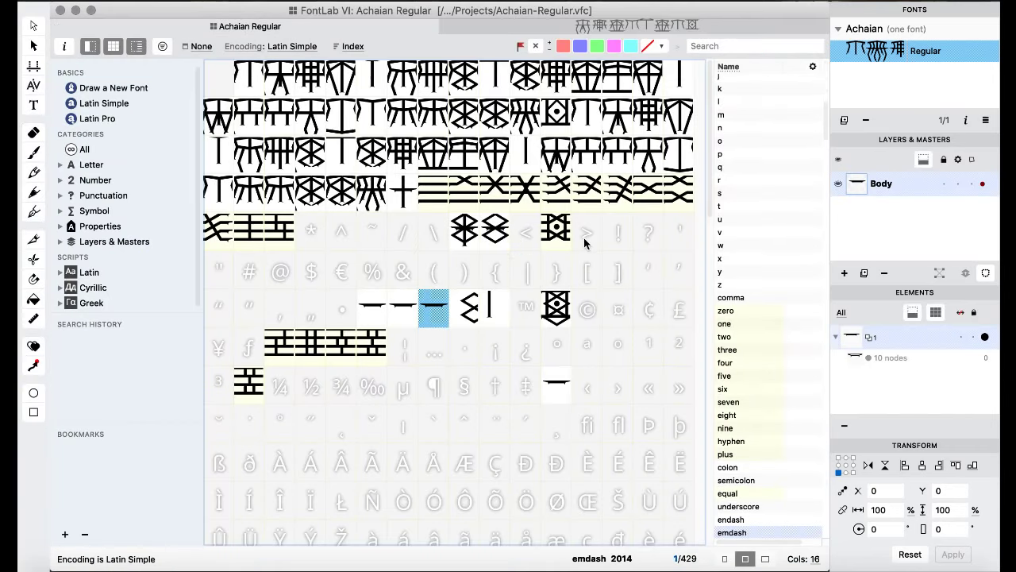
pyautogui.click(558, 310)
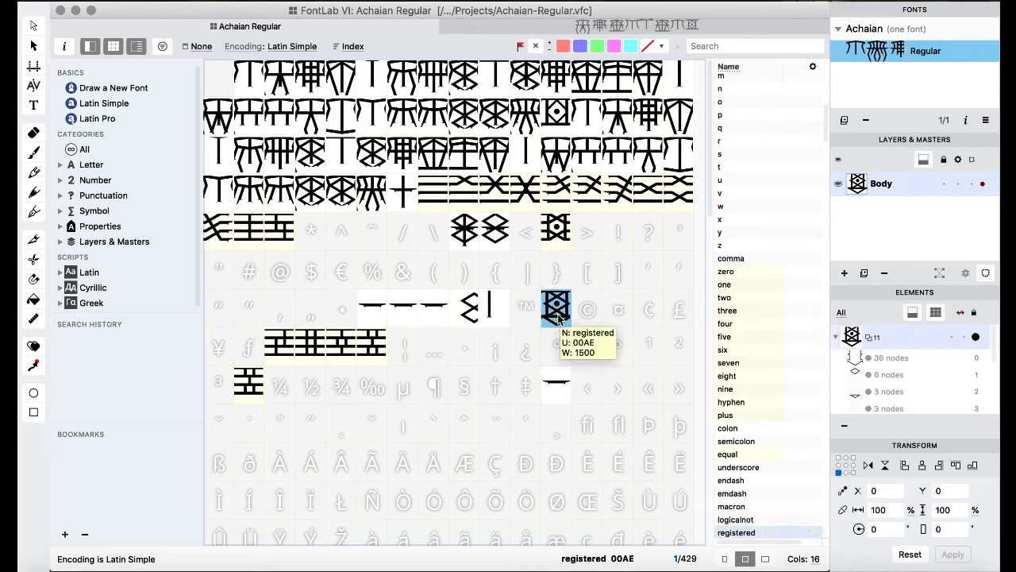
pyautogui.press('Delete')
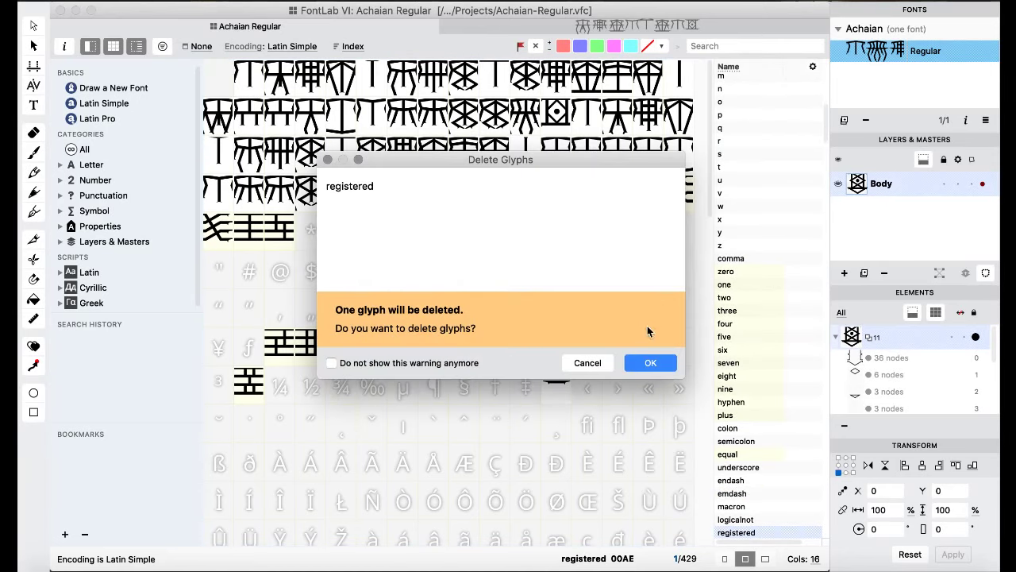
pyautogui.click(656, 361)
pyautogui.click(650, 242)
pyautogui.press('cmd+v')
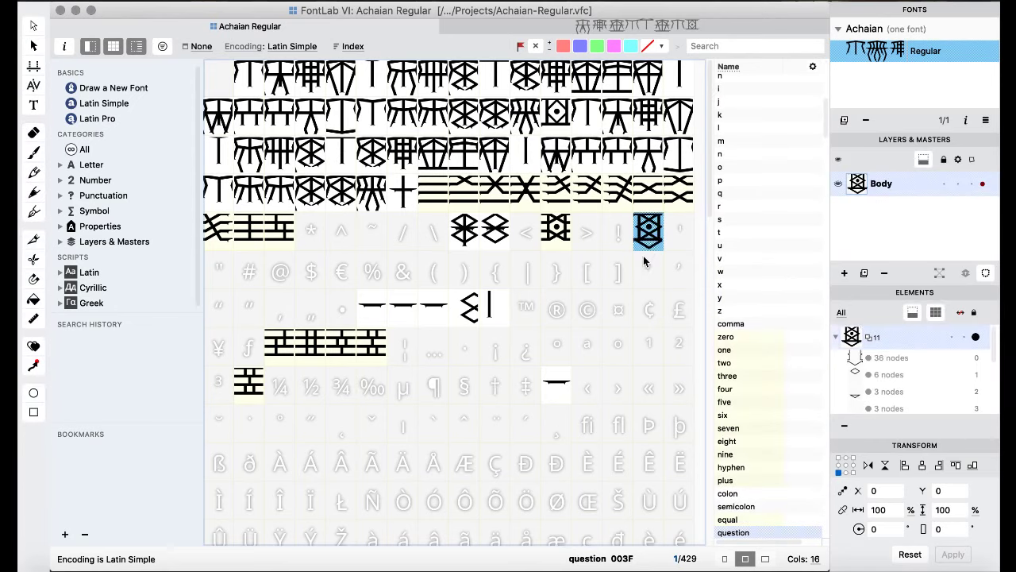
# - Open the question glyph and examine its complete outline
pyautogui.doubleClick(650, 243)
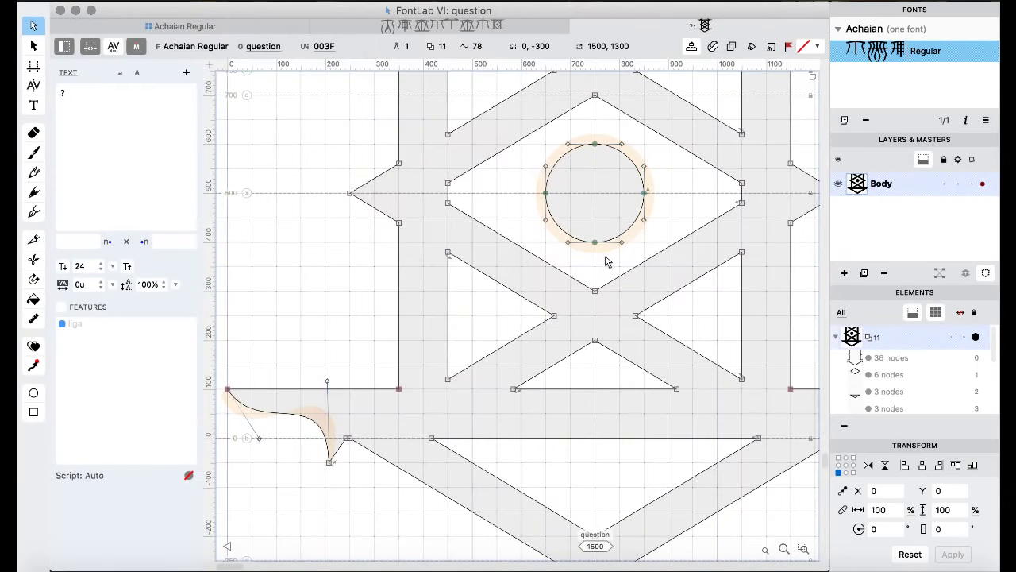
pyautogui.scroll(-4, 460, 119)
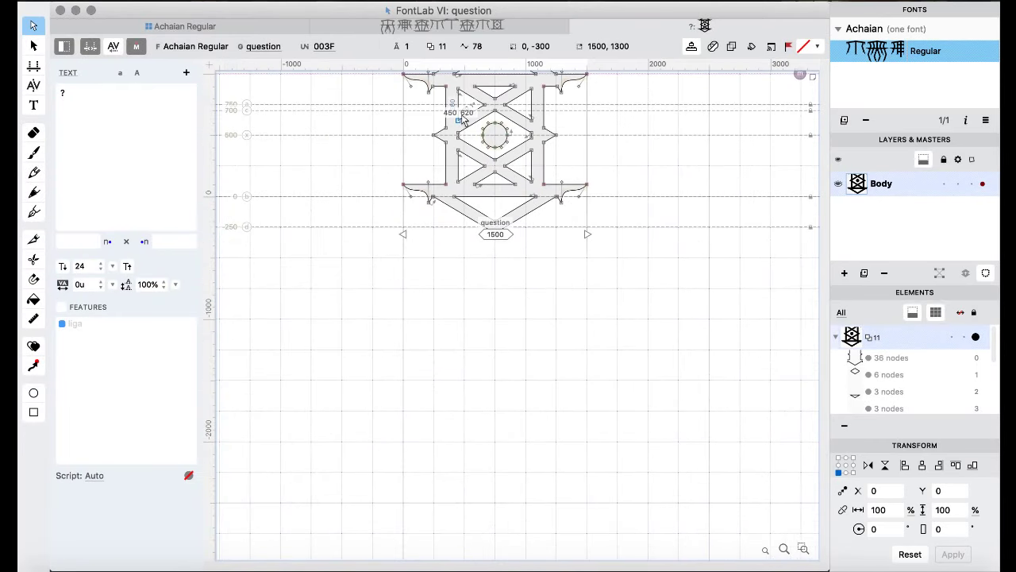
pyautogui.scroll(2, 463, 118)
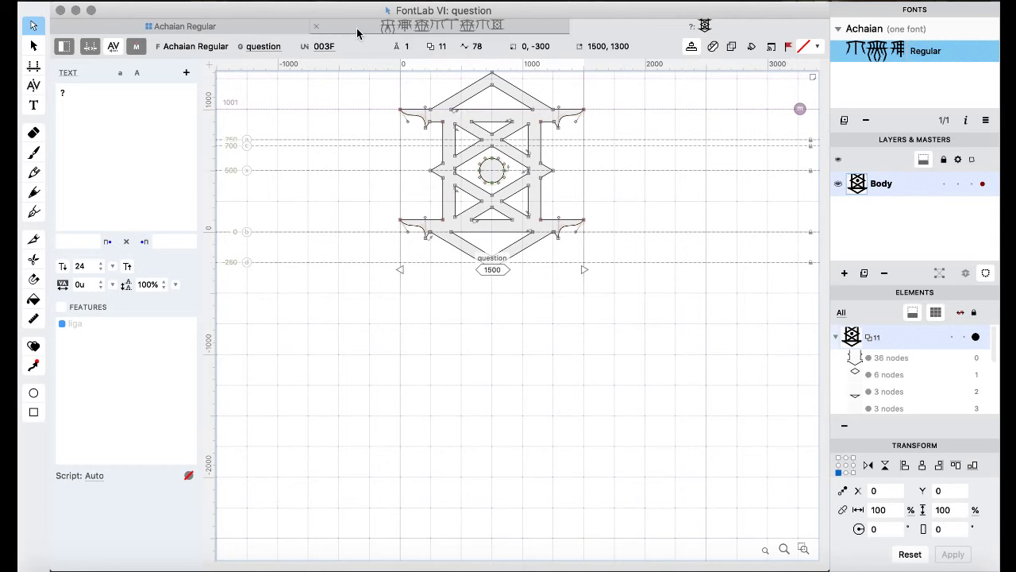
# - Copy the question glyph into the questiondown slot of the font overview
pyautogui.click(248, 26)
pyautogui.click(556, 272)
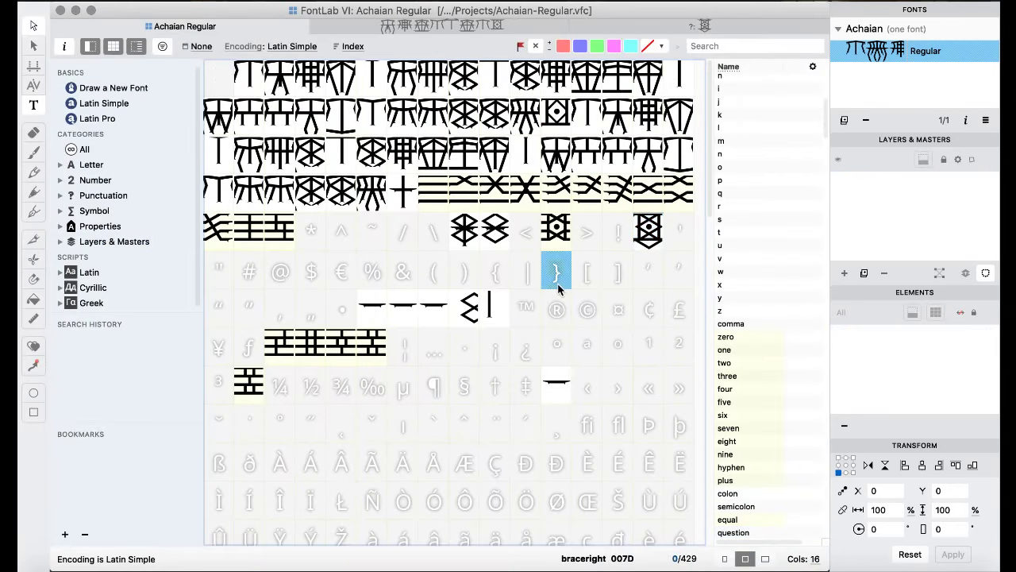
pyautogui.click(648, 232)
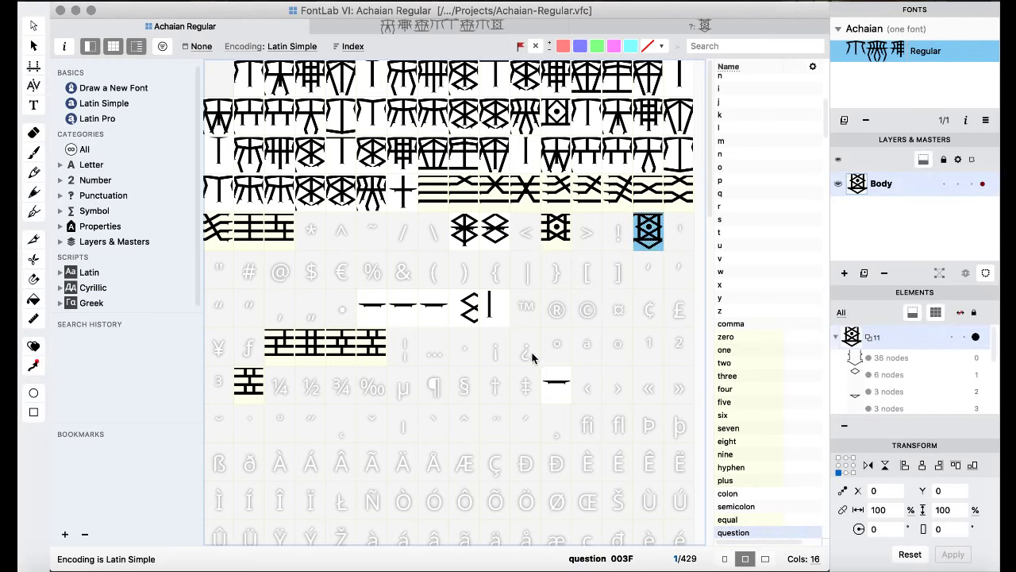
pyautogui.click(532, 355)
pyautogui.click(447, 359)
pyautogui.click(555, 271)
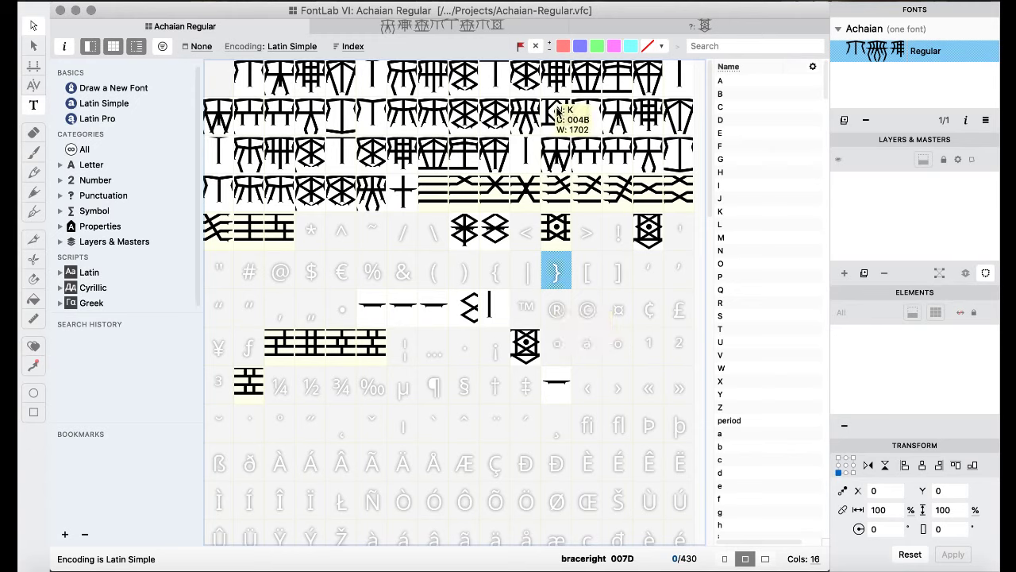
# - Copy the period glyph into the exclam slot and open the exclam glyph for editing
pyautogui.click(551, 117)
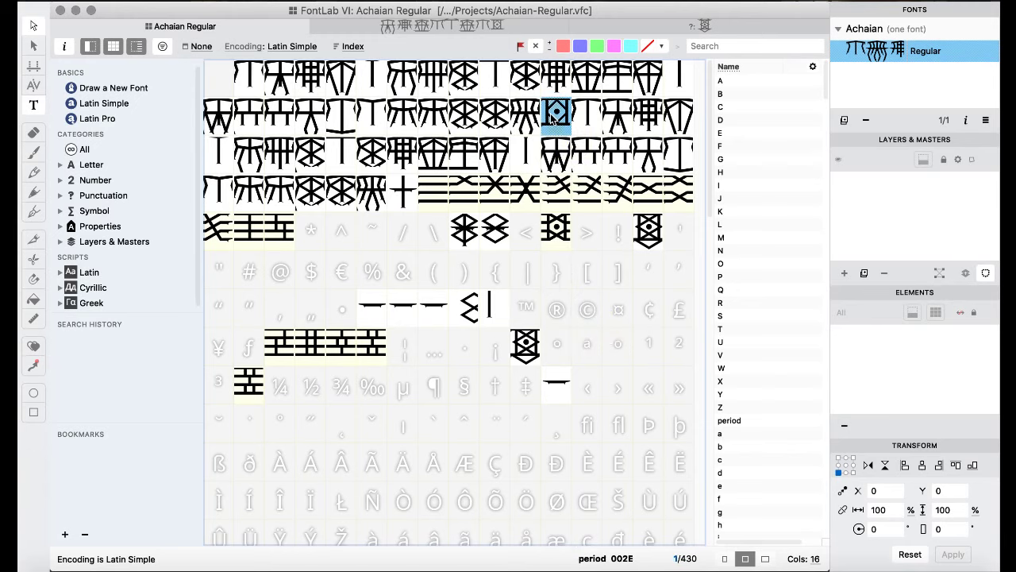
pyautogui.click(619, 228)
pyautogui.hotkey('ctrl', 'v')
pyautogui.doubleClick(623, 225)
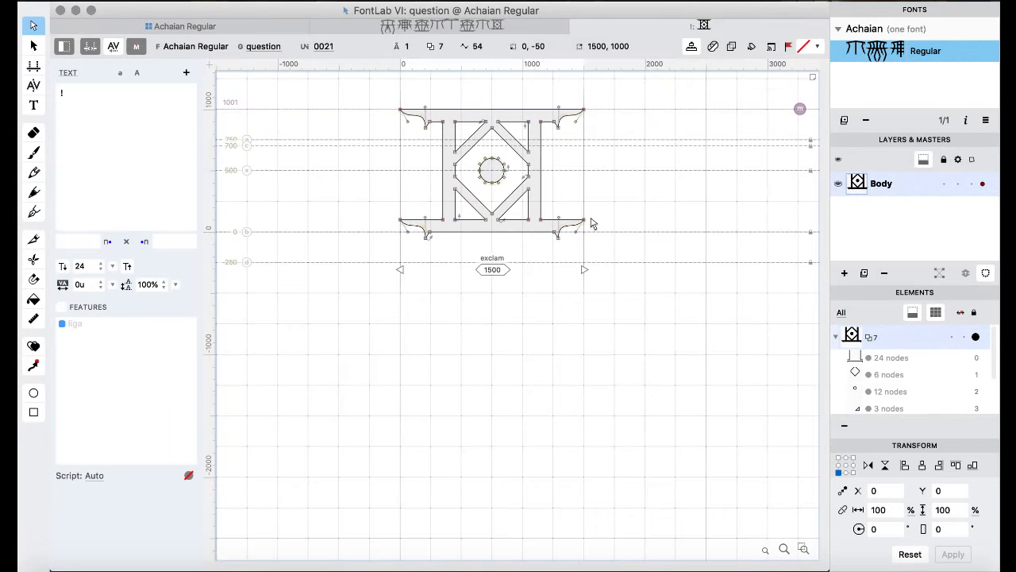
# - Open the emdash glyph, copy its contour and return to the font overview
pyautogui.click(258, 30)
pyautogui.scroll(-3, 543, 318)
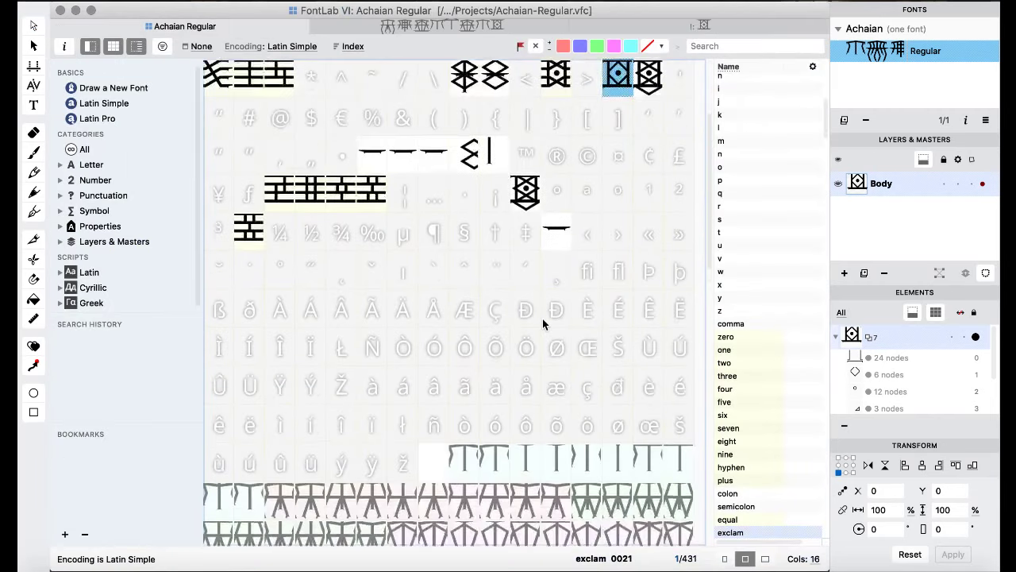
pyautogui.scroll(3, 542, 318)
pyautogui.doubleClick(431, 314)
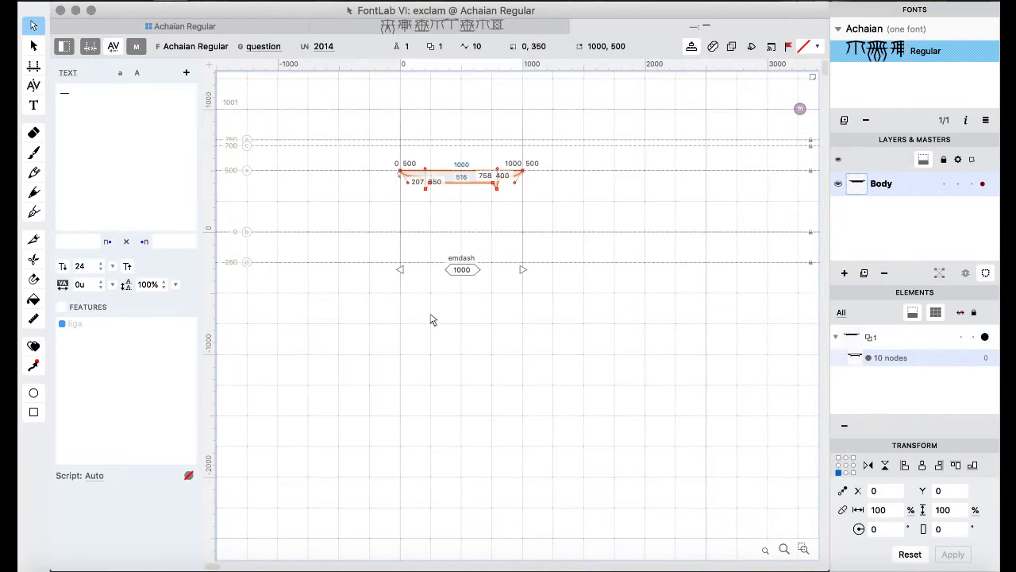
pyautogui.click(255, 27)
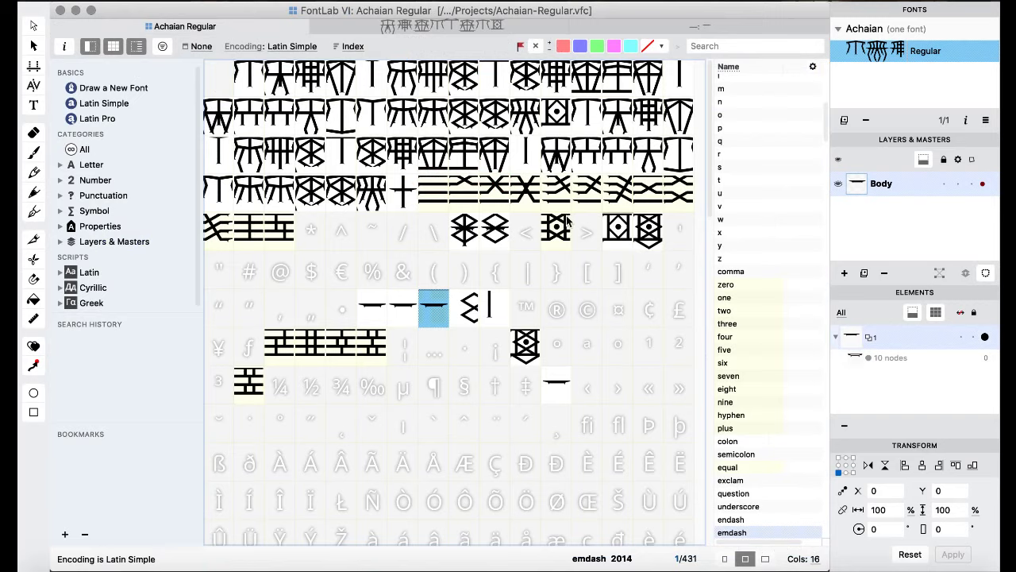
# - Try the dash contour in the exclam glyph, shifted 200 units right, preview the filled shape and delete the contour
pyautogui.doubleClick(611, 240)
pyautogui.hotkey('ctrl', 'v')
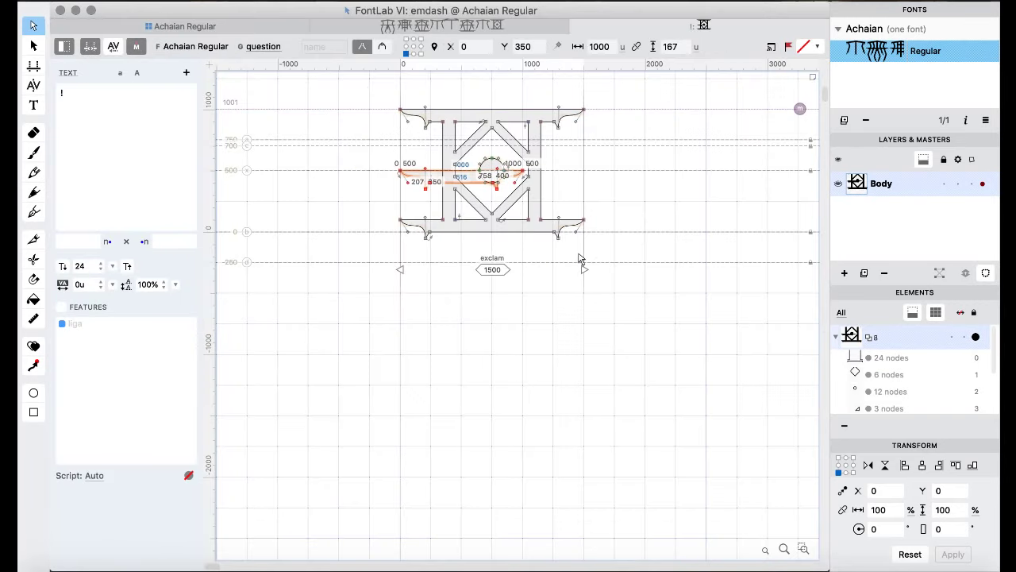
pyautogui.press('super+shift+Right')
pyautogui.press('super+shift+Right')
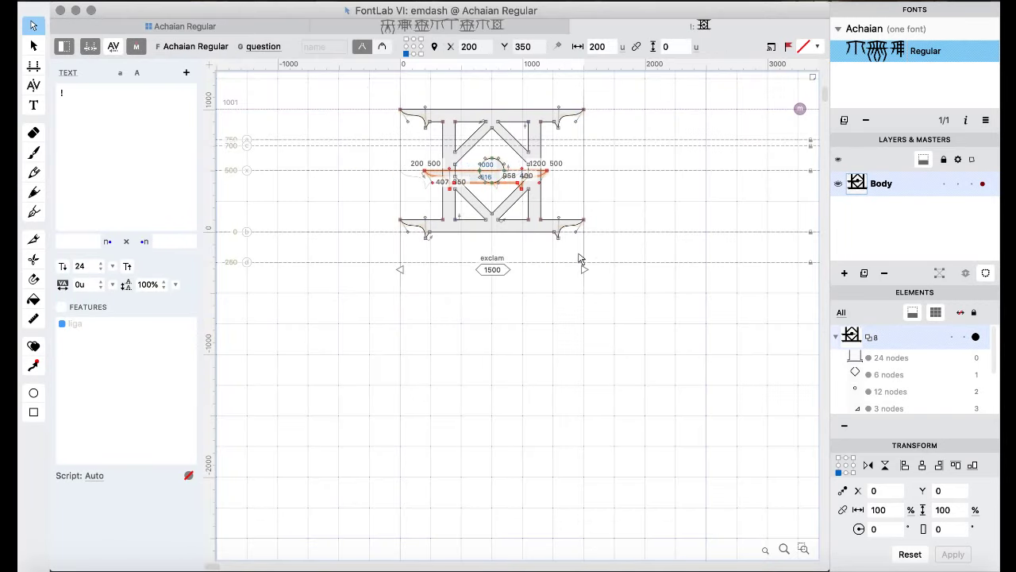
pyautogui.press('space')
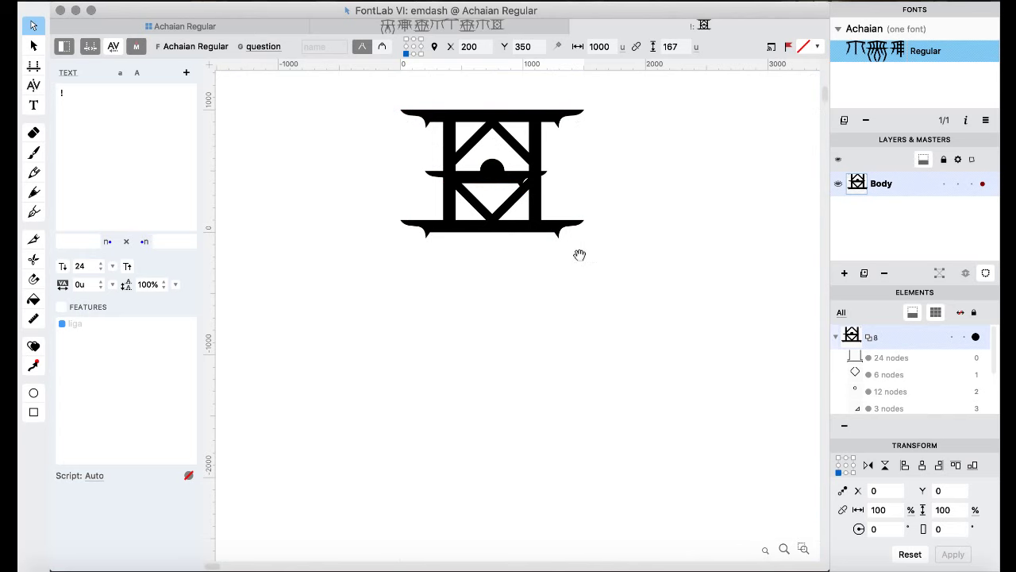
pyautogui.press('Delete')
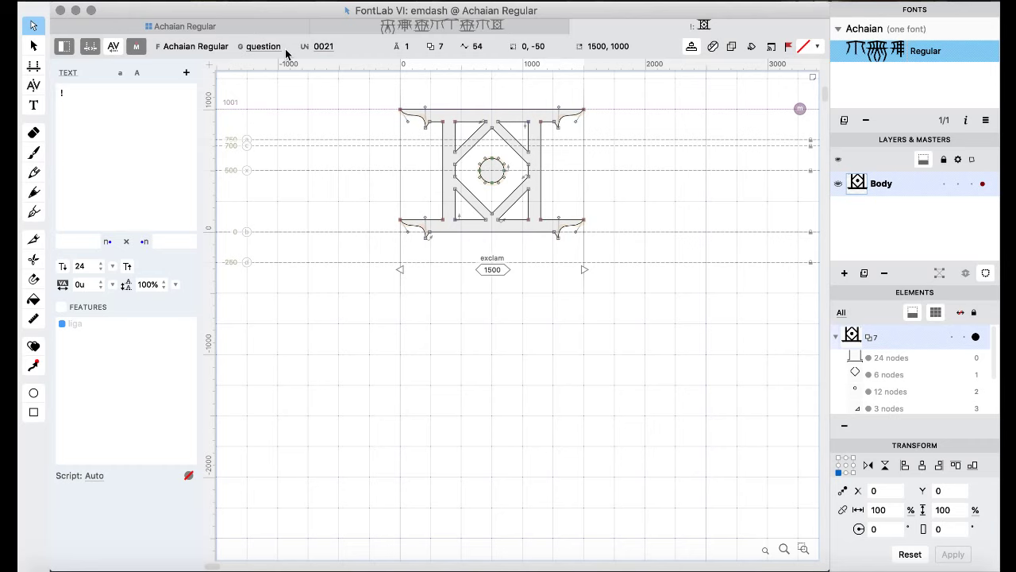
# - Inspect the registered.1 glyph from the end of the font overview and return to the overview
pyautogui.click(248, 28)
pyautogui.click(356, 232)
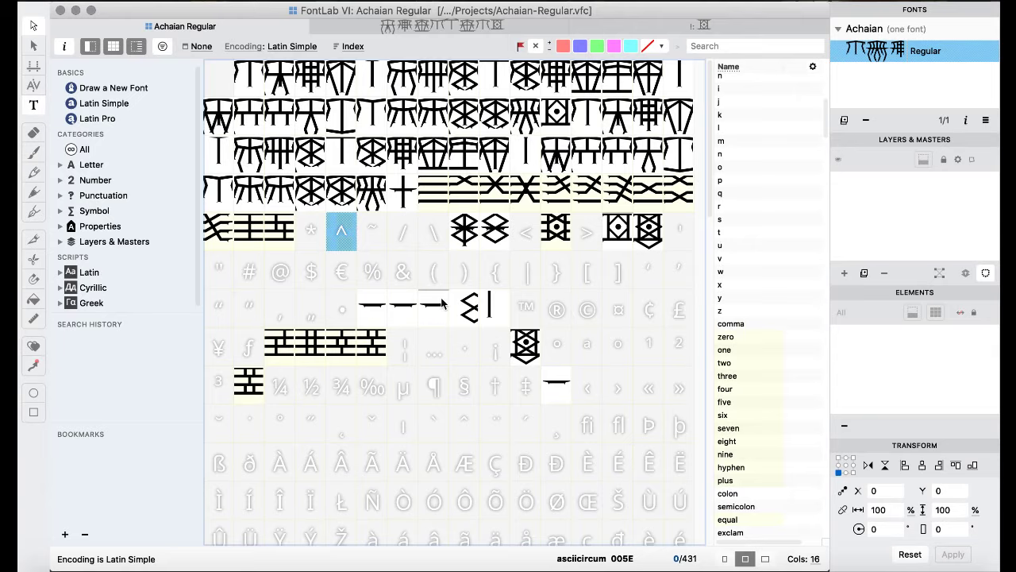
pyautogui.scroll(-15, 442, 303)
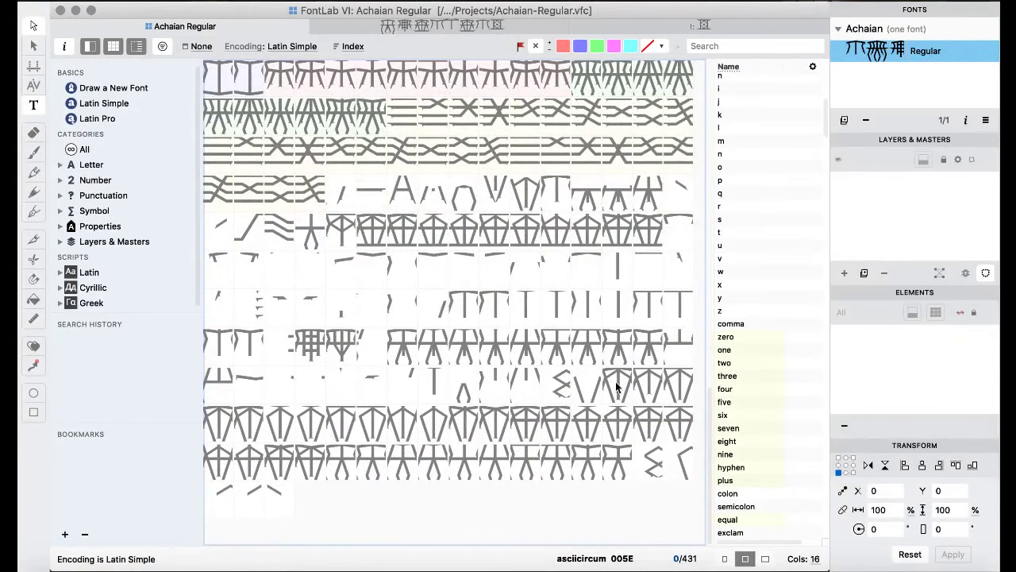
pyautogui.doubleClick(668, 454)
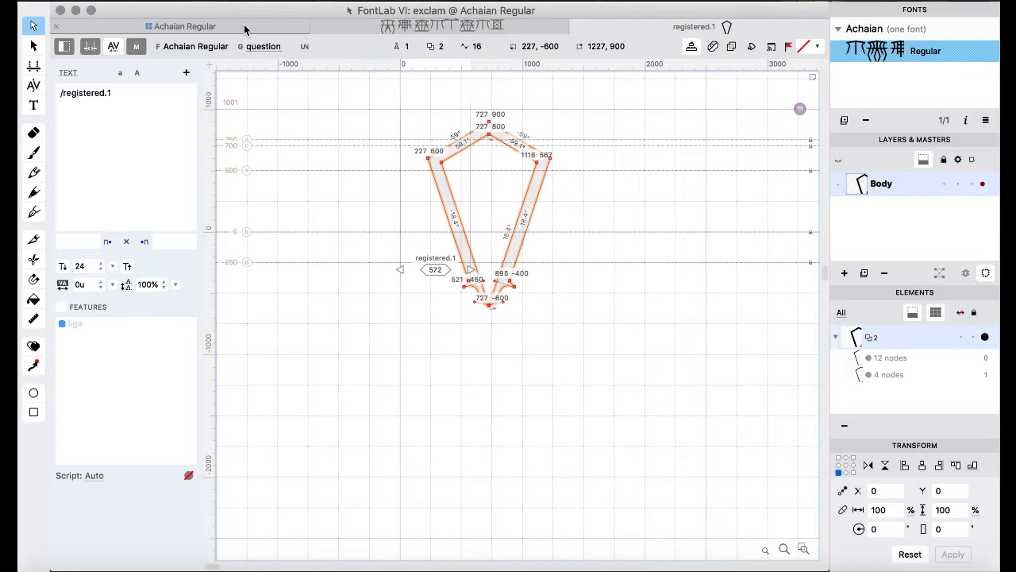
pyautogui.click(183, 29)
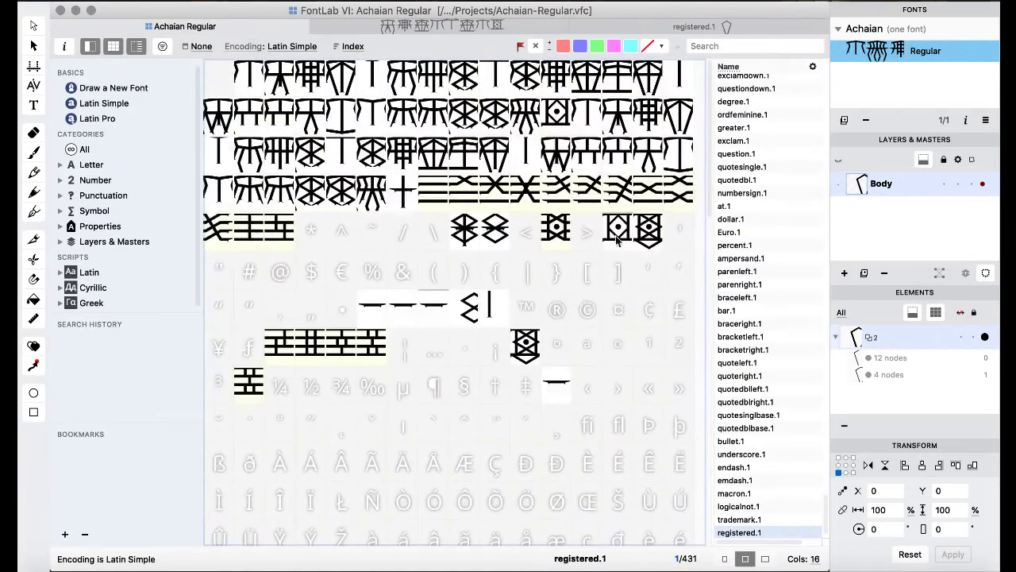
# - Open the exclam glyph, move the kite contour horizontally to X 250 and preview the filled shape
pyautogui.doubleClick(610, 243)
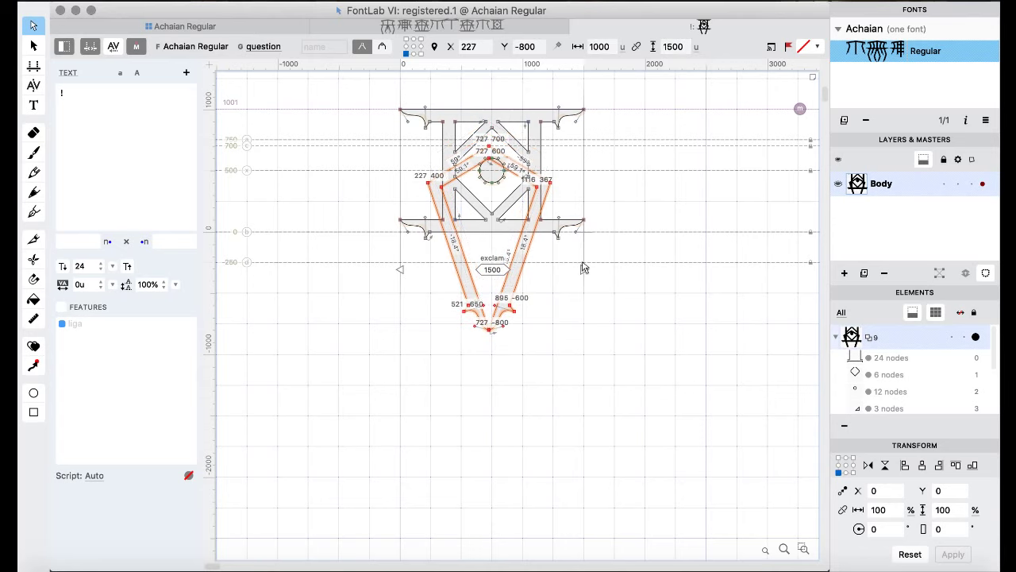
pyautogui.press('space')
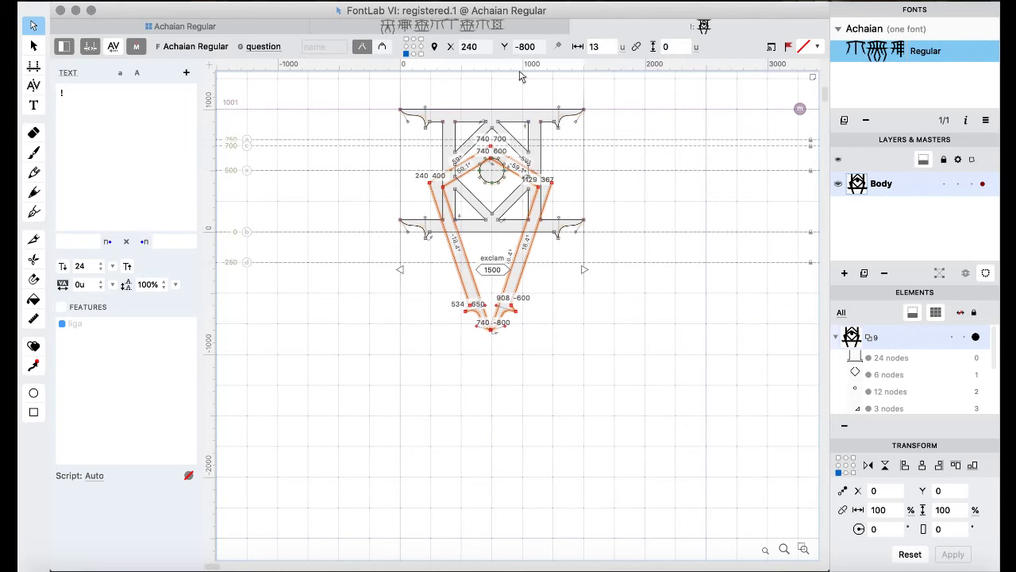
pyautogui.press('space')
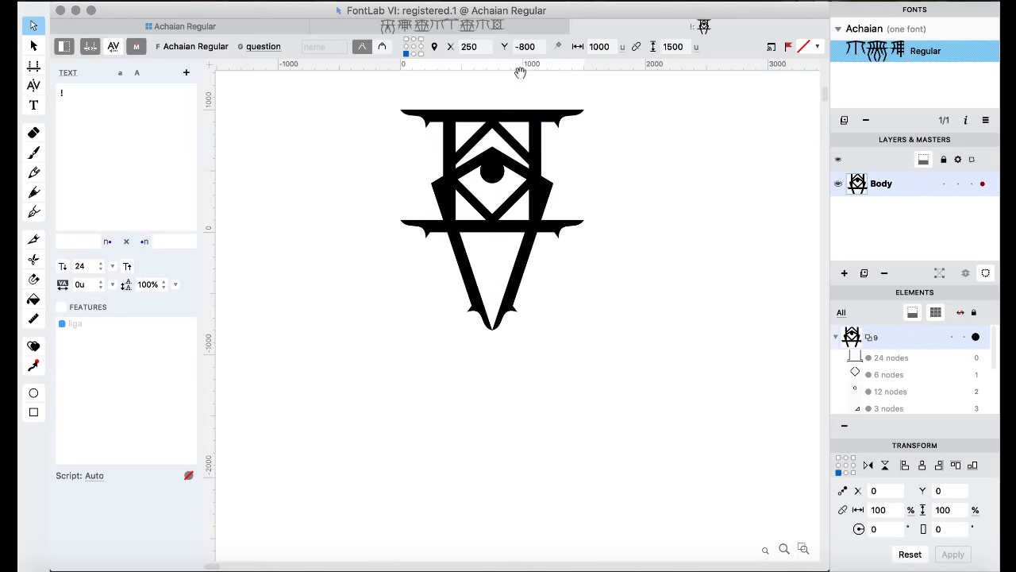
# - Try the kite contour higher in the exclam glyph, raising it to Y -500, and preview the filled shape
pyautogui.hotkey('shift', 'Up')
pyautogui.hotkey('shift', 'Up')
pyautogui.hotkey('shift', 'Up')
pyautogui.hotkey('shift', 'Up')
pyautogui.hotkey('shift', 'Up')
pyautogui.hotkey('shift', 'Up')
pyautogui.hotkey('shift', 'Up')
pyautogui.hotkey('shift', 'Up')
pyautogui.hotkey('shift', 'Up')
pyautogui.hotkey('shift', 'Up')
pyautogui.hotkey('shift', 'Up')
pyautogui.hotkey('shift', 'Up')
pyautogui.hotkey('shift', 'Up')
pyautogui.hotkey('shift', 'Up')
pyautogui.hotkey('shift', 'Up')
pyautogui.hotkey('shift', 'Up')
pyautogui.hotkey('shift', 'Up')
pyautogui.hotkey('shift', 'Up')
pyautogui.hotkey('shift', 'Up')
pyautogui.hotkey('shift', 'Up')
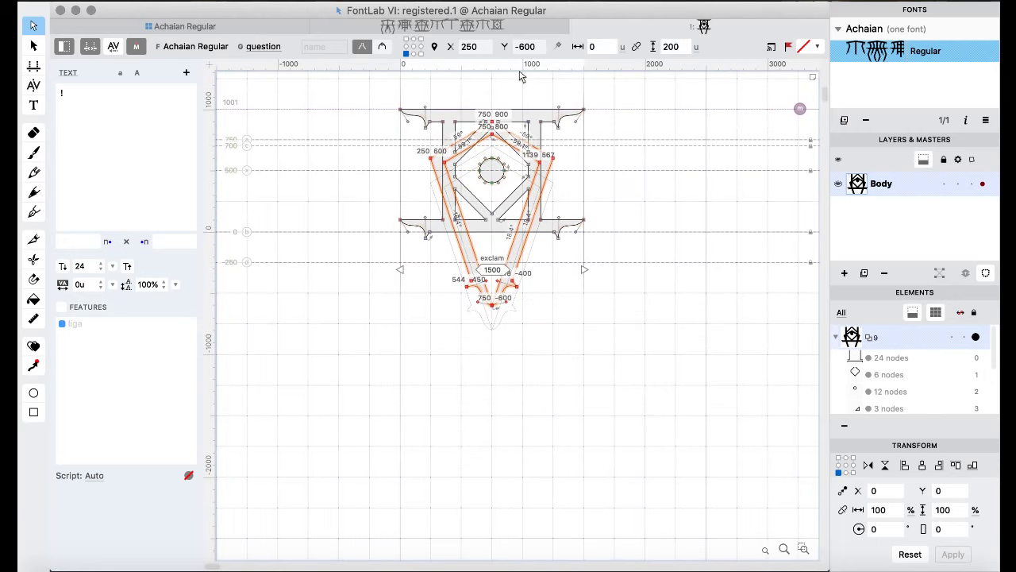
pyautogui.press('space')
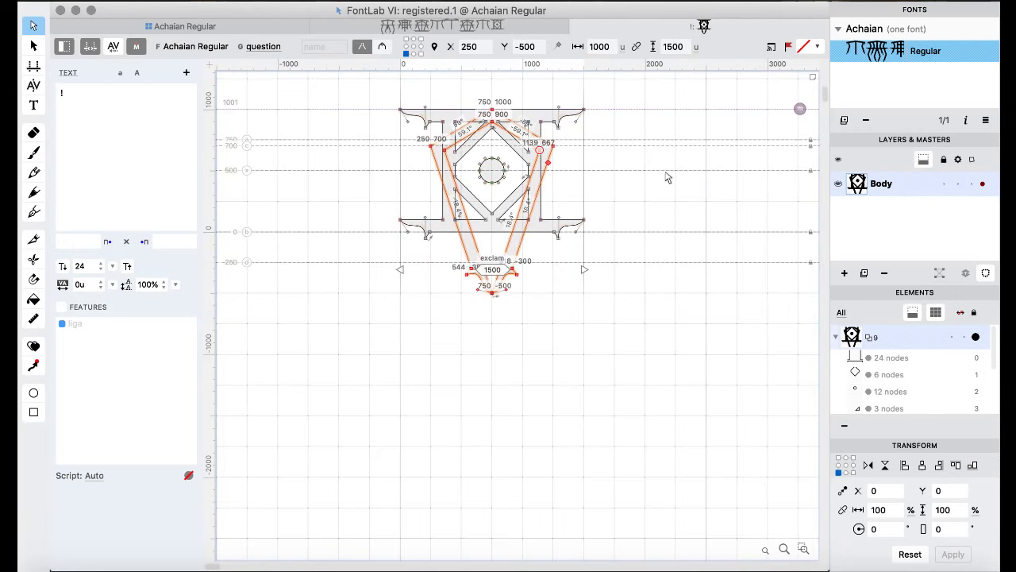
# - Try the kite contour hanging below the dotted frame at Y -1300 and preview the filled shape
pyautogui.press('super+shift+Down')
pyautogui.press('super+shift+Down')
pyautogui.press('super+shift+Down')
pyautogui.press('super+shift+Down')
pyautogui.press('super+shift+Down')
pyautogui.press('super+shift+Down')
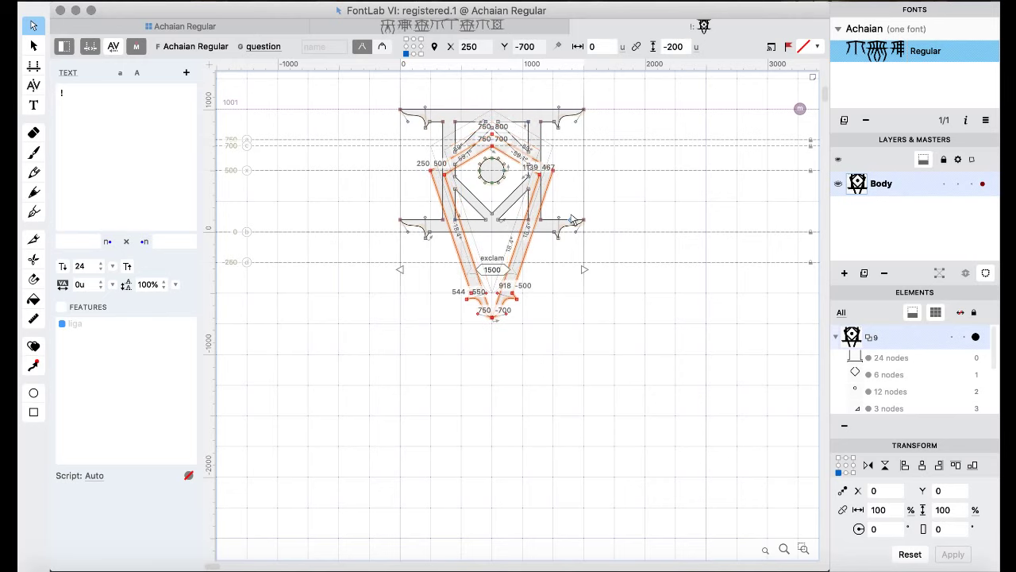
pyautogui.press('super+shift+Down')
pyautogui.press('super+shift+Down')
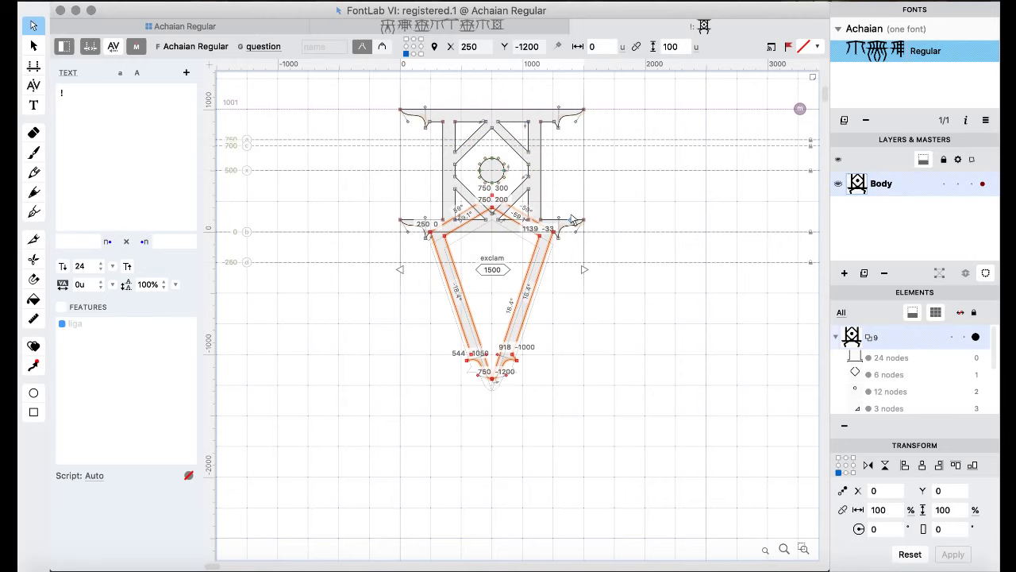
pyautogui.press('space')
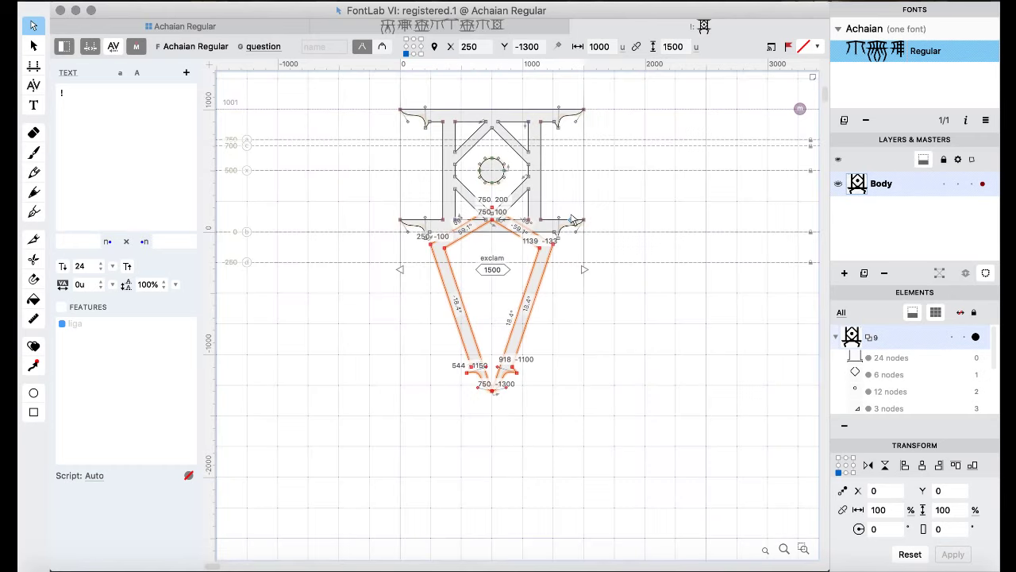
# - Raise the kite contour to Y -900, then to Y -700, previewing the filled shape at each position
pyautogui.press('super+shift+Up')
pyautogui.press('super+shift+Up')
pyautogui.press('super+shift+Up')
pyautogui.press('super+shift+Up')
pyautogui.press('space')
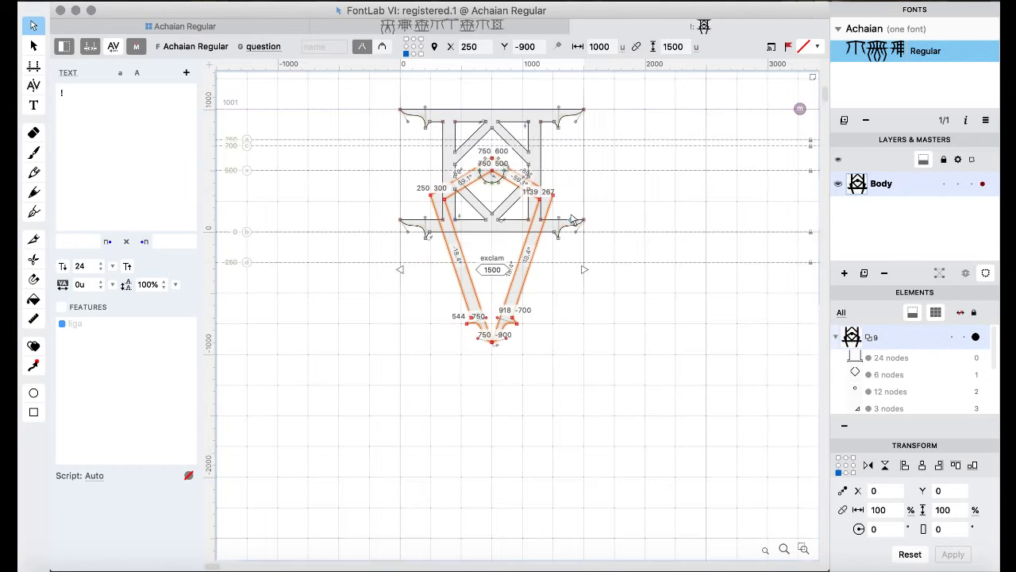
pyautogui.press('super+shift+Up')
pyautogui.press('super+shift+Up')
pyautogui.press('space')
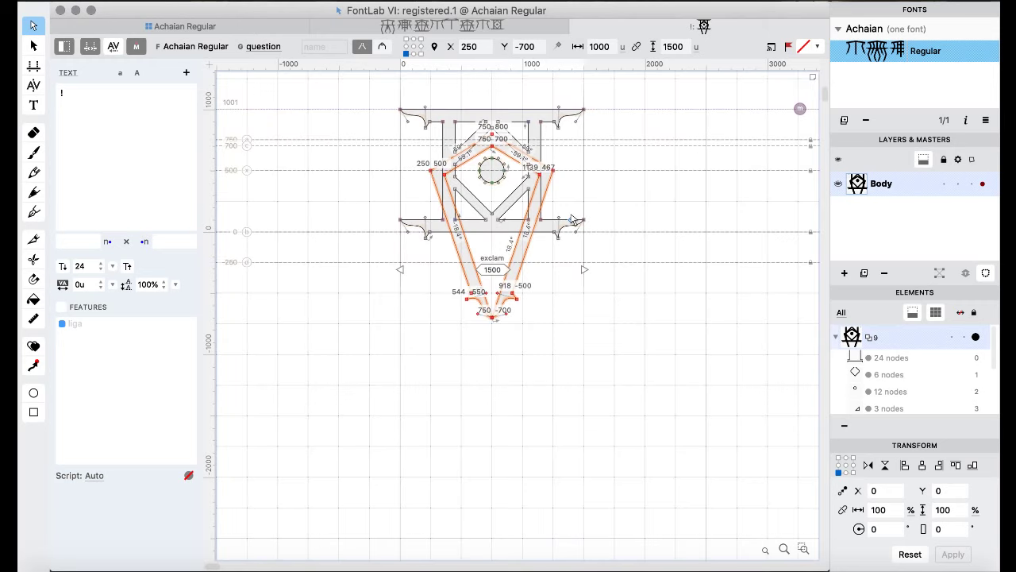
# - Move the kite contour clear of the dotted frame to Y -2000 and cut it open at its top point
pyautogui.hotkey('shift', 'Down')
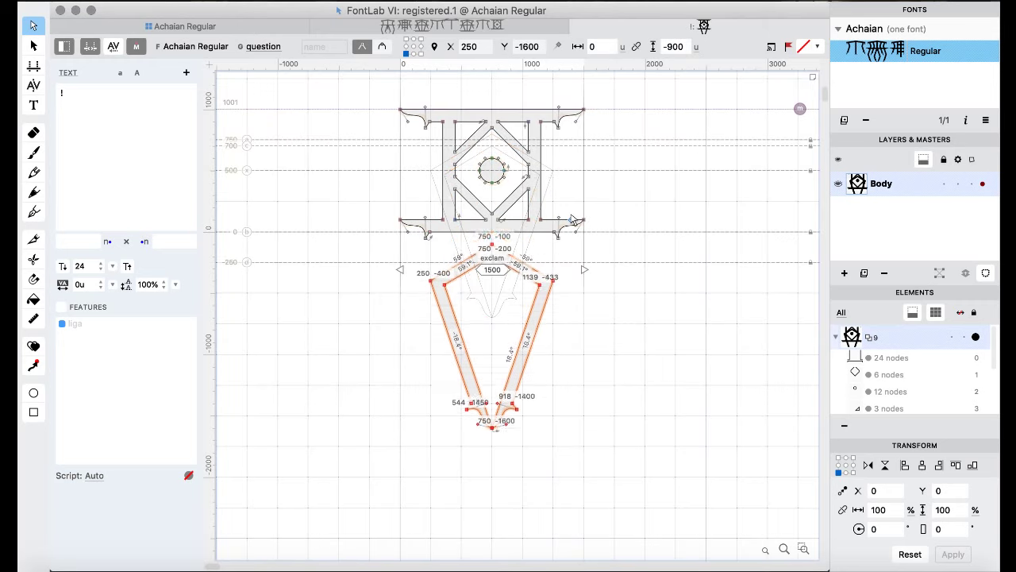
pyautogui.hotkey('shift', 'Down')
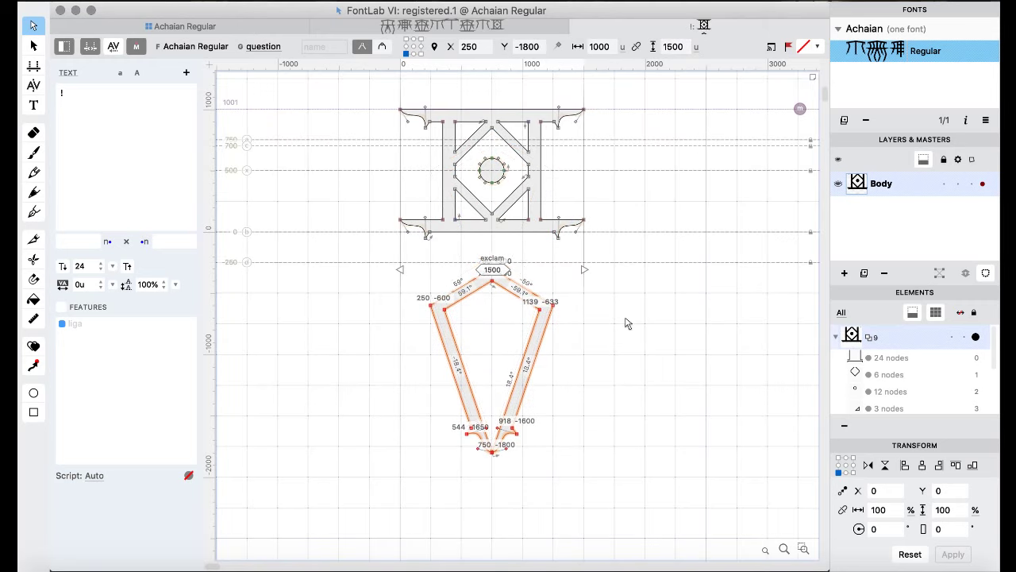
pyautogui.hotkey('shift', 'Down')
pyautogui.hotkey('shift', 'Down')
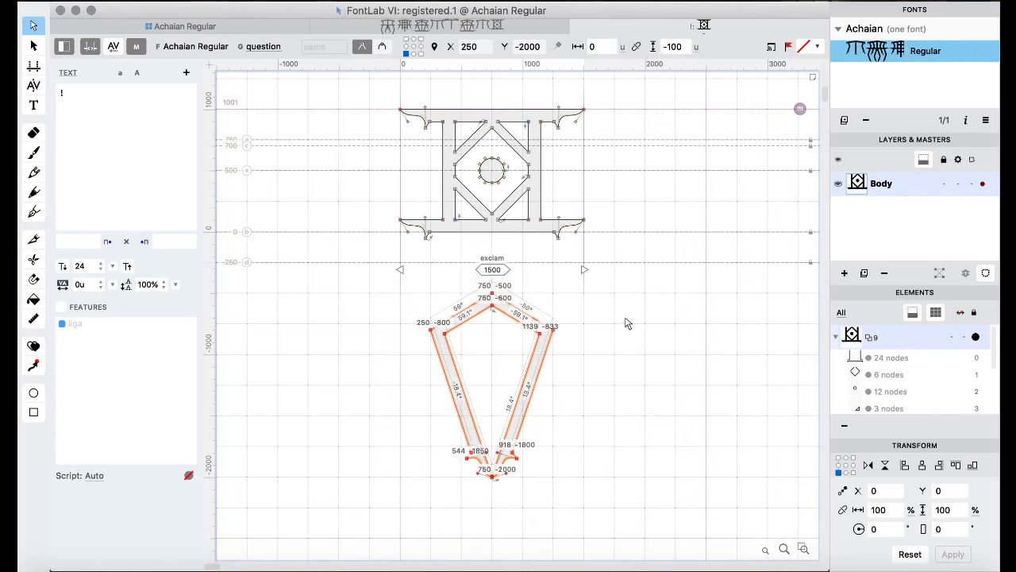
pyautogui.click(33, 259)
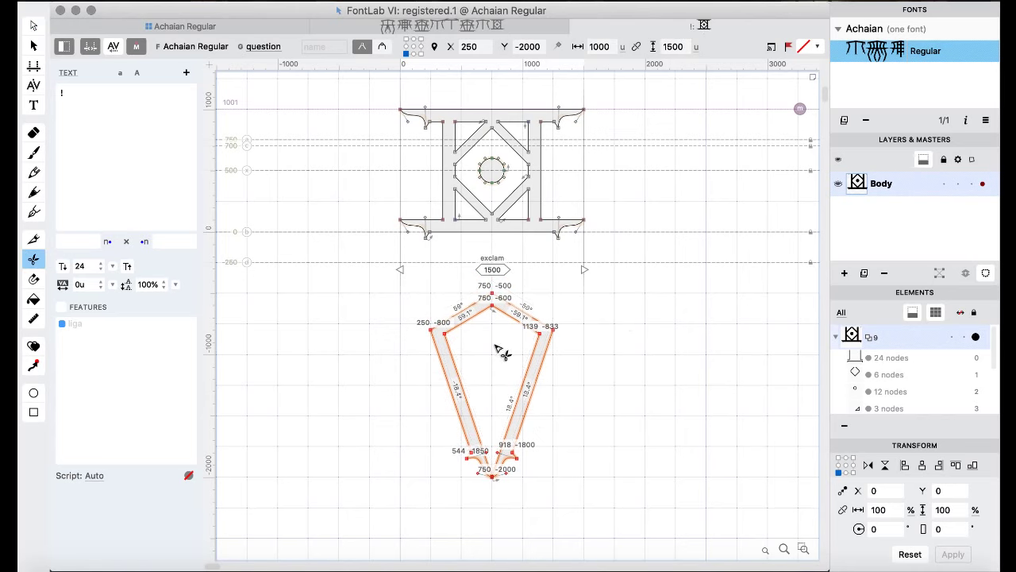
pyautogui.moveTo(500, 349); pyautogui.dragTo(494, 296)
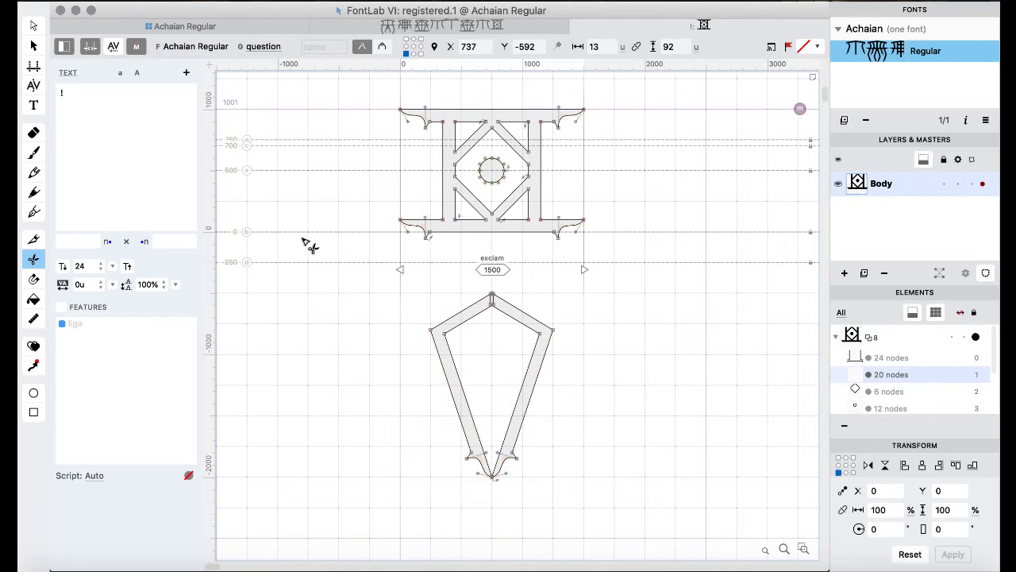
# - Try to pull the apex node away from the cut at the kite's top and undo the move
pyautogui.scroll(5, 309, 246)
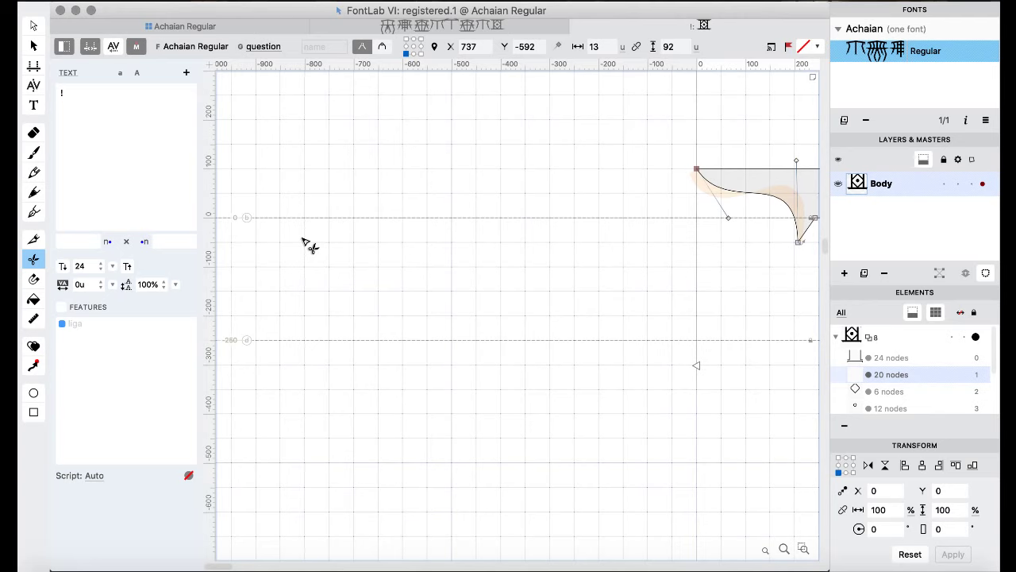
pyautogui.hscroll(15, 310, 246)
pyautogui.scroll(-3, 310, 246)
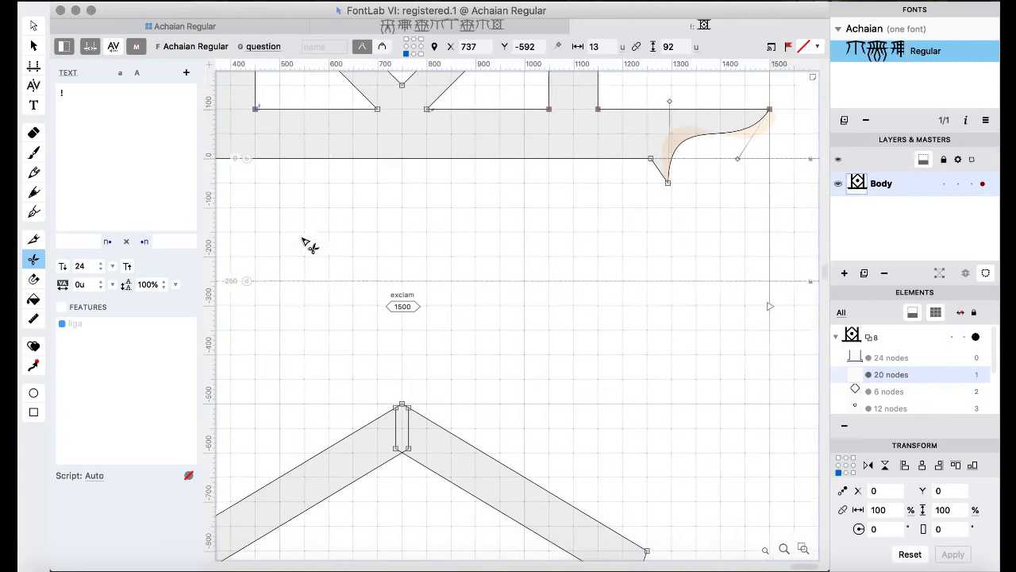
pyautogui.scroll(-5, 310, 246)
pyautogui.hscroll(-3, 377, 246)
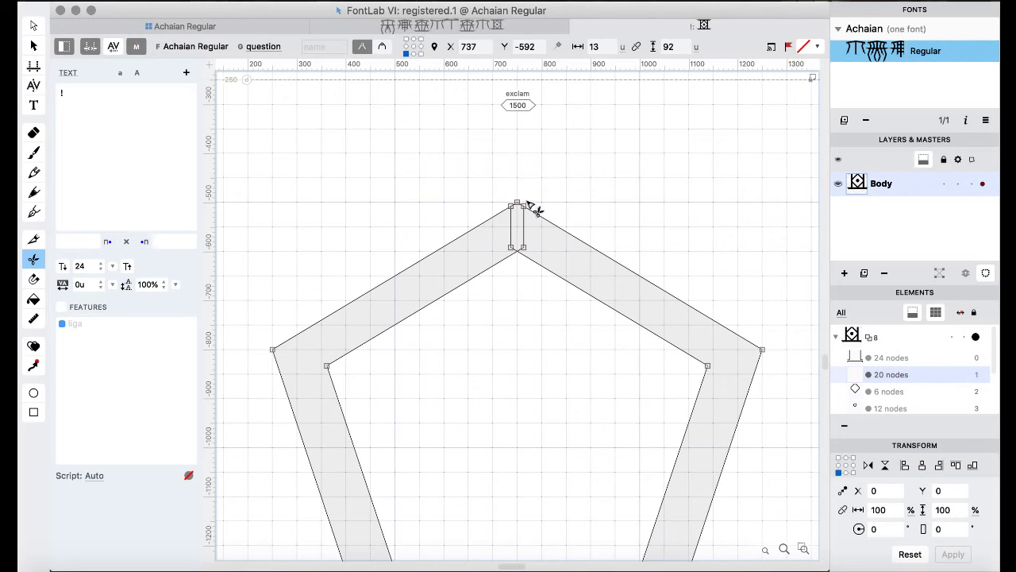
pyautogui.press('a')
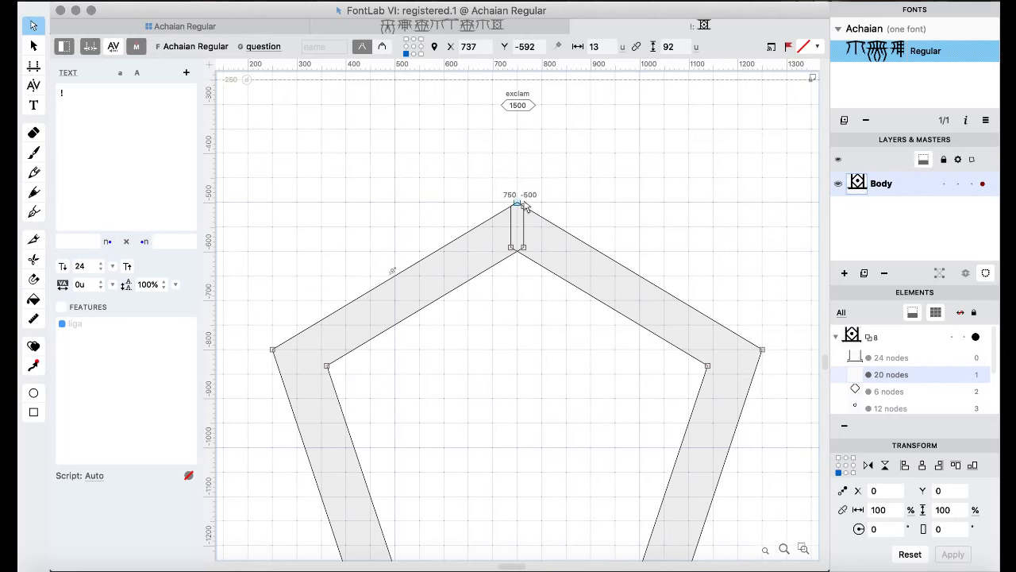
pyautogui.moveTo(517, 204); pyautogui.dragTo(585, 217)
pyautogui.press('super+z')
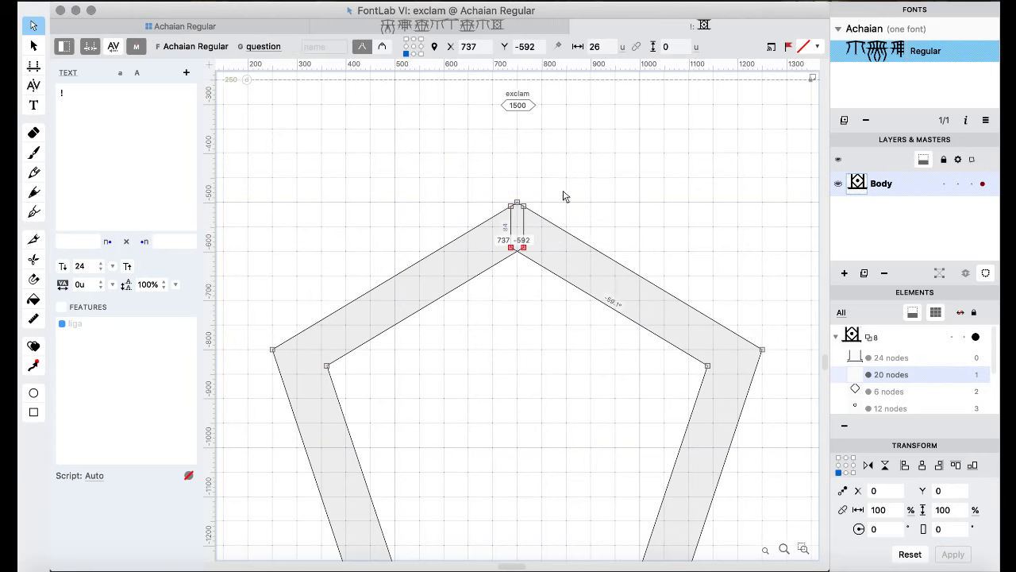
# - Try shifting the apex node and the two nodes on the right of the cut leftward, and undo the shift
pyautogui.press('Escape')
pyautogui.click(526, 251)
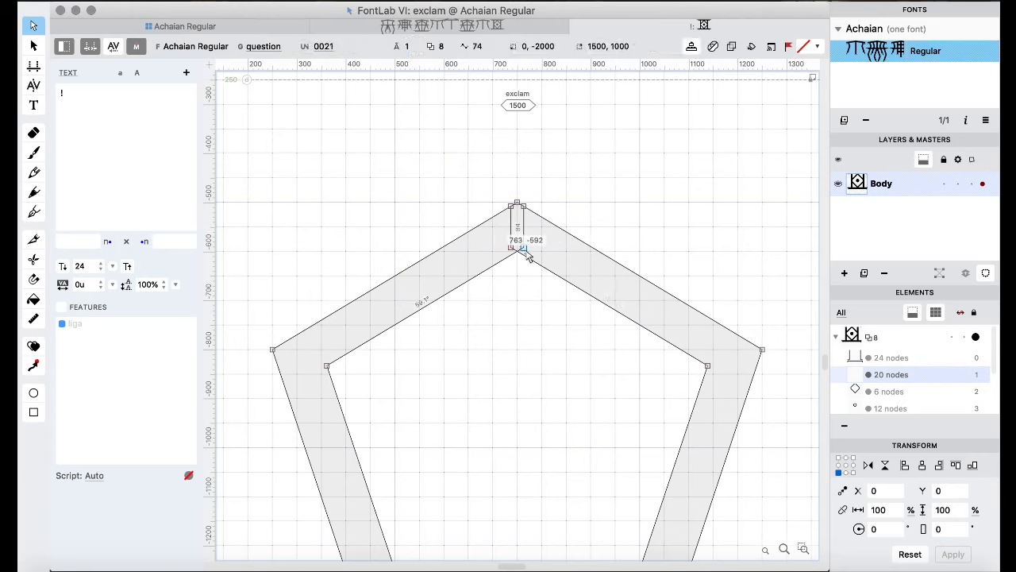
pyautogui.keyDown('shift'); pyautogui.click(523, 207); pyautogui.keyUp('shift')
pyautogui.click(512, 199)
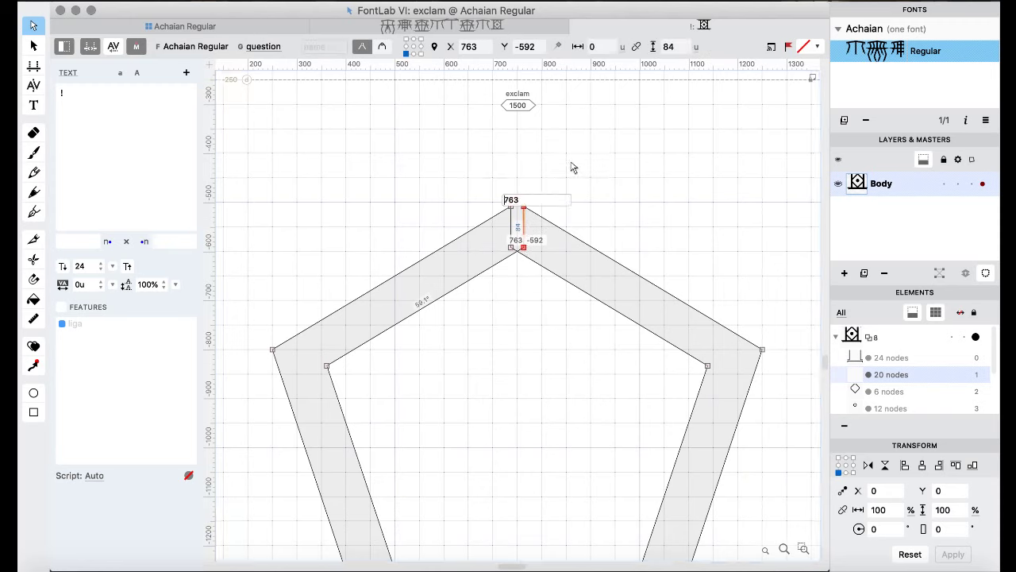
pyautogui.click(519, 204)
pyautogui.keyDown('shift'); pyautogui.click(524, 206); pyautogui.keyUp('shift')
pyautogui.keyDown('shift'); pyautogui.click(523, 247); pyautogui.keyUp('shift')
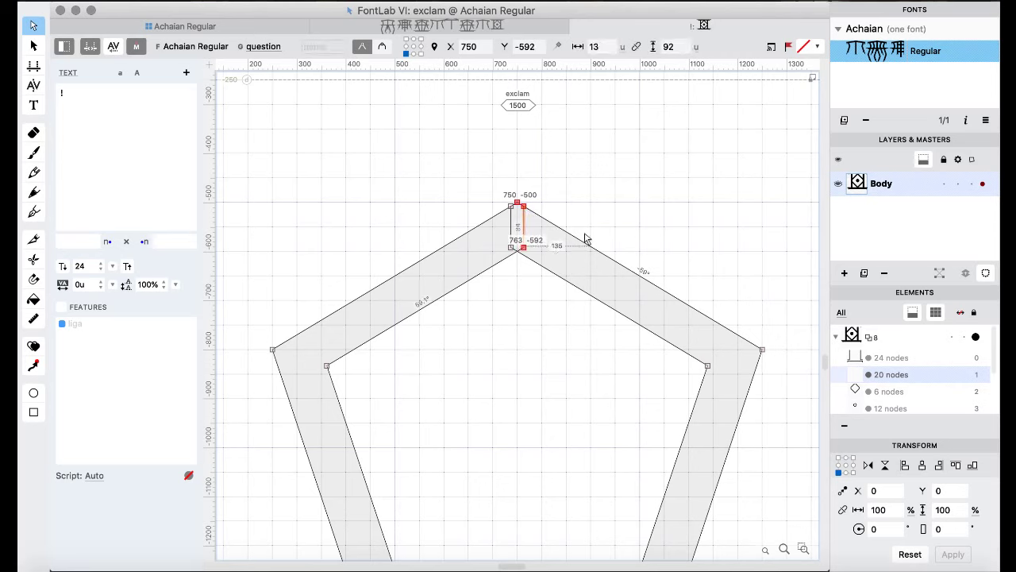
pyautogui.press('super+shift+Left')
pyautogui.press('super+z')
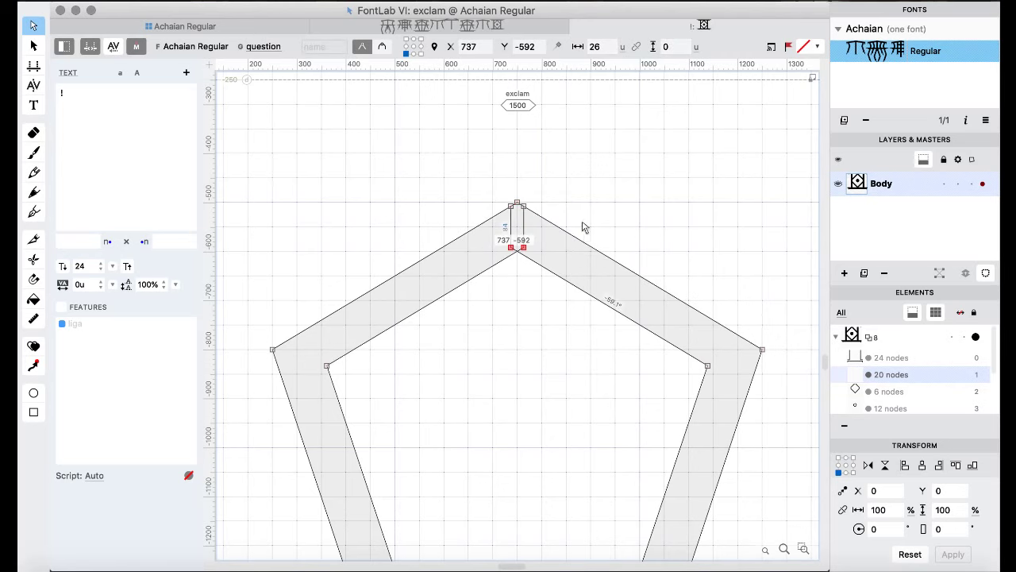
# - Spread the kite's cut apex open by moving the right arm's three end nodes 100 units right and the left arm's 100 units left
pyautogui.click(551, 196)
pyautogui.click(518, 203)
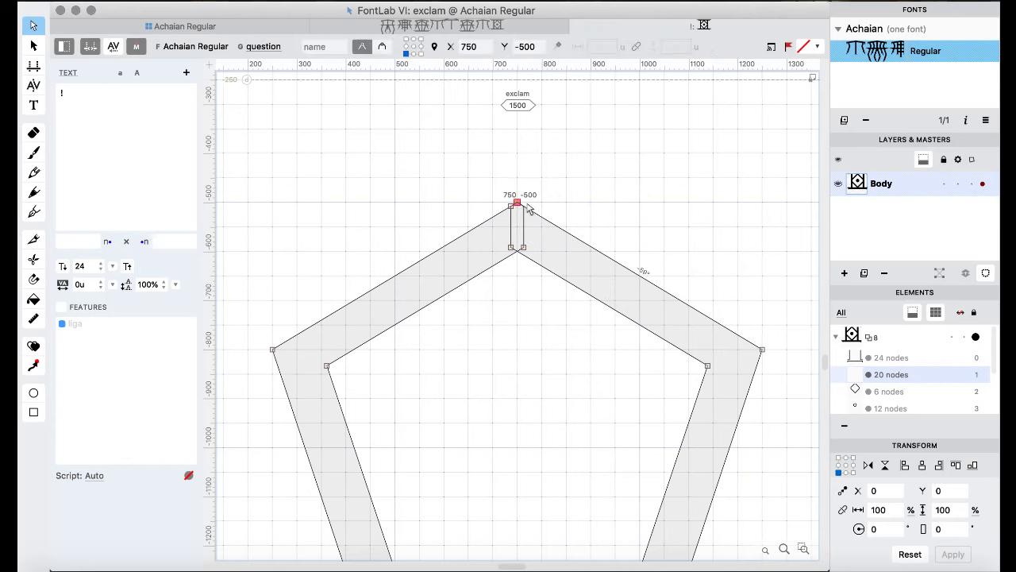
pyautogui.keyDown('shift'); pyautogui.click(510, 206); pyautogui.keyUp('shift')
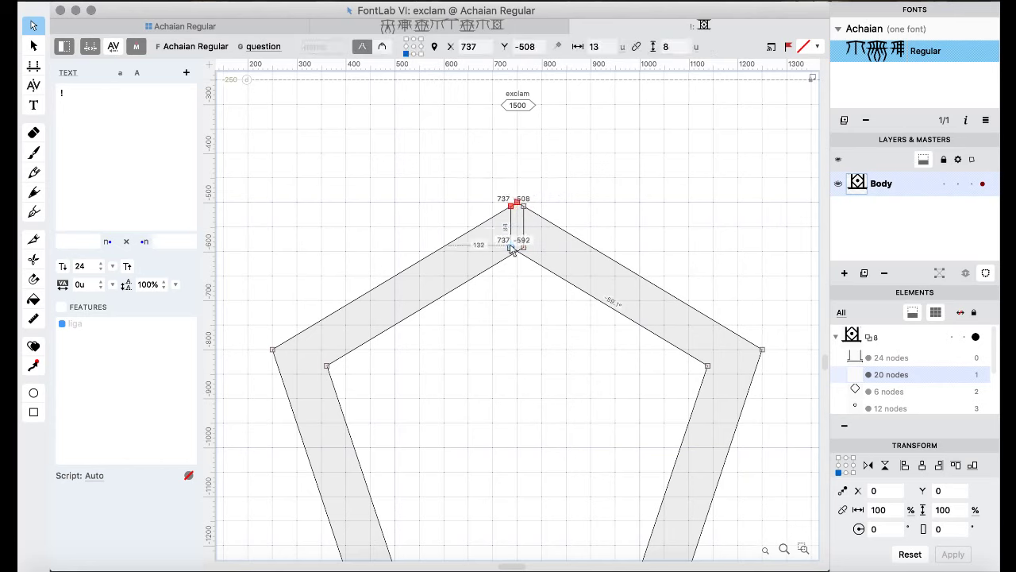
pyautogui.keyDown('shift'); pyautogui.click(512, 248); pyautogui.keyUp('shift')
pyautogui.press('super+Right')
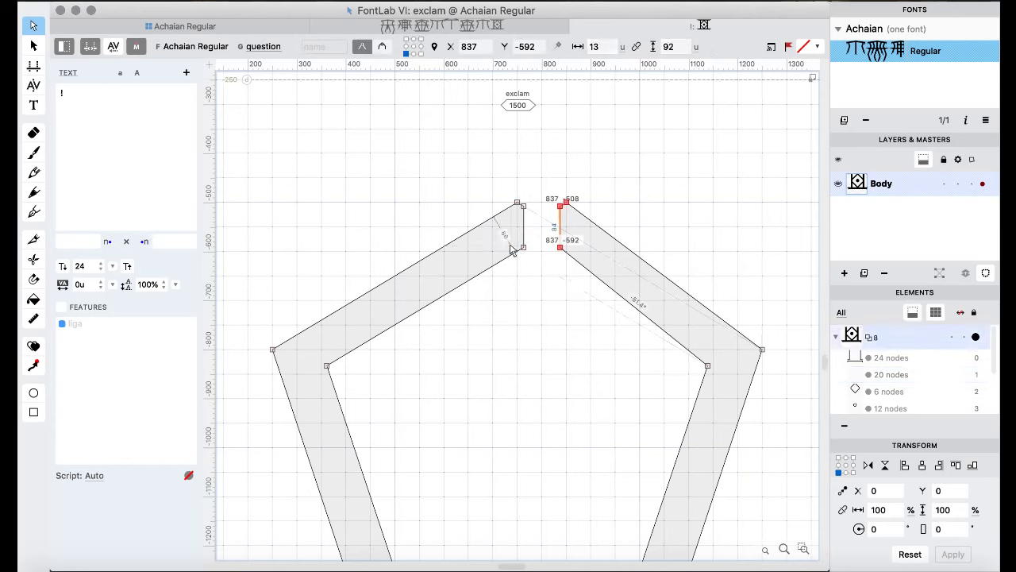
pyautogui.moveTo(501, 183); pyautogui.dragTo(535, 288)
pyautogui.press('super+Left')
# - Try to cut the kite contour apart at its bottom tip, undo the cut and return to contour editing
pyautogui.scroll(-5, 534, 288)
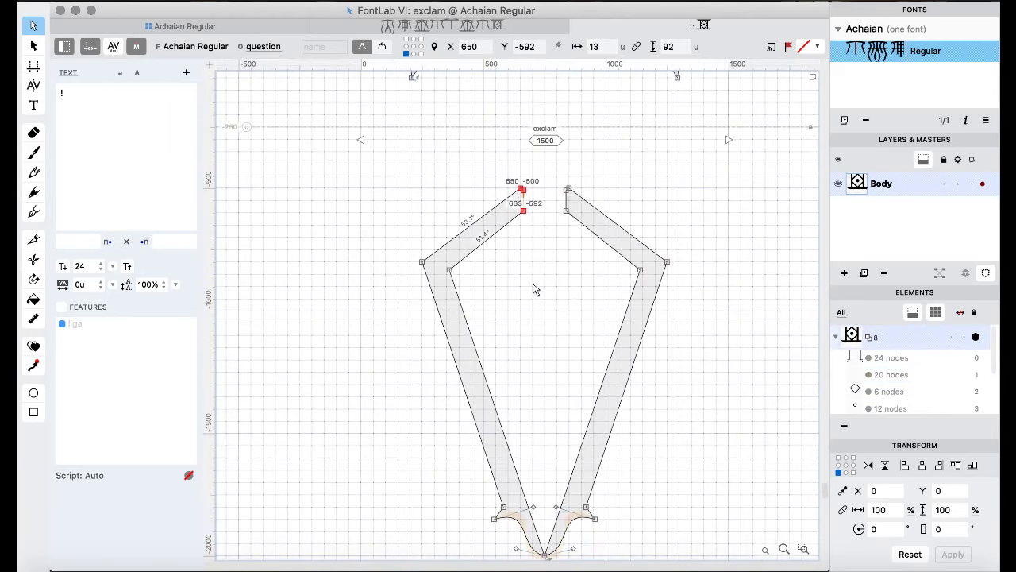
pyautogui.scroll(5, 534, 289)
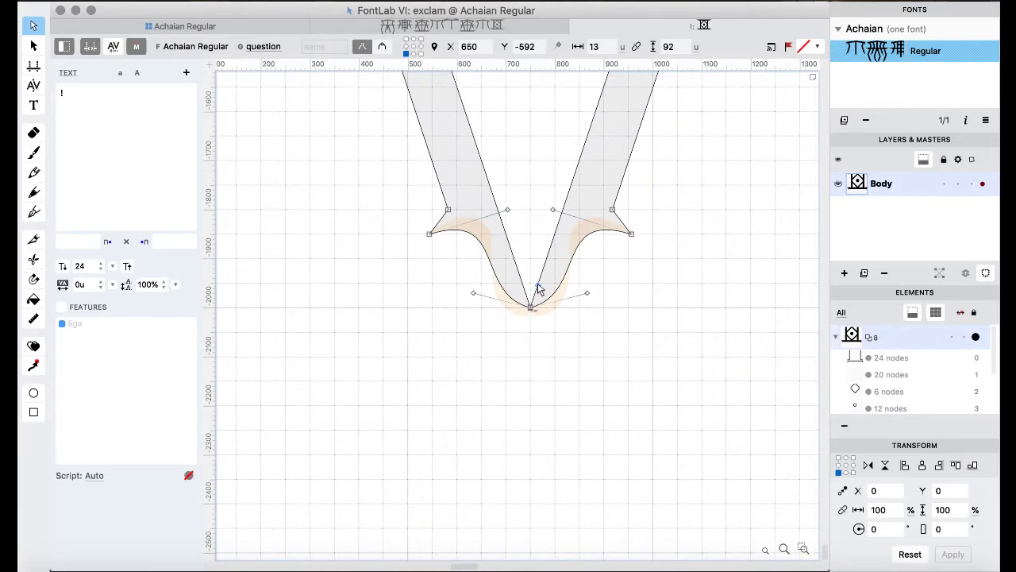
pyautogui.scroll(3, 538, 288)
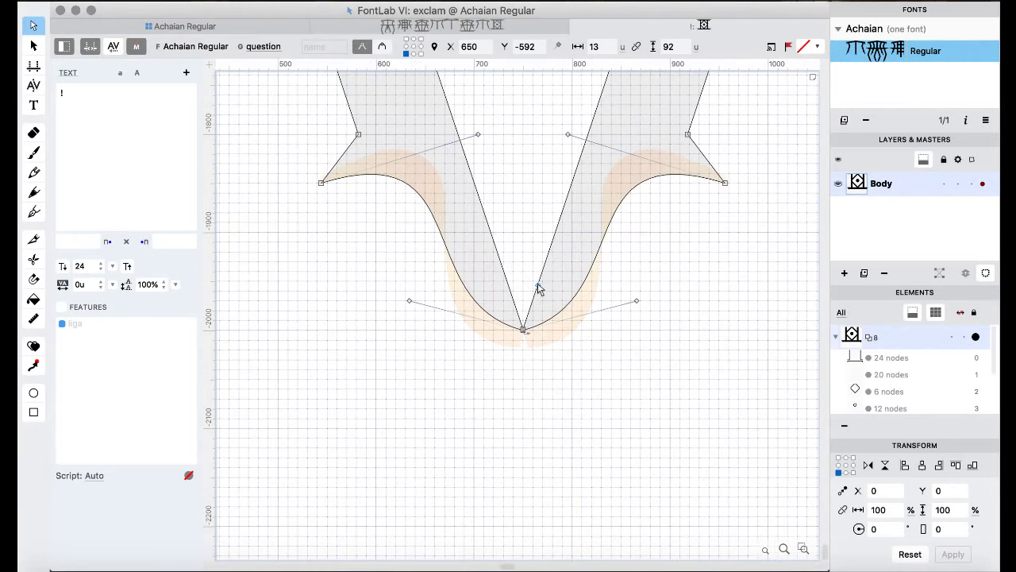
pyautogui.click(32, 258)
pyautogui.moveTo(526, 266); pyautogui.dragTo(497, 400)
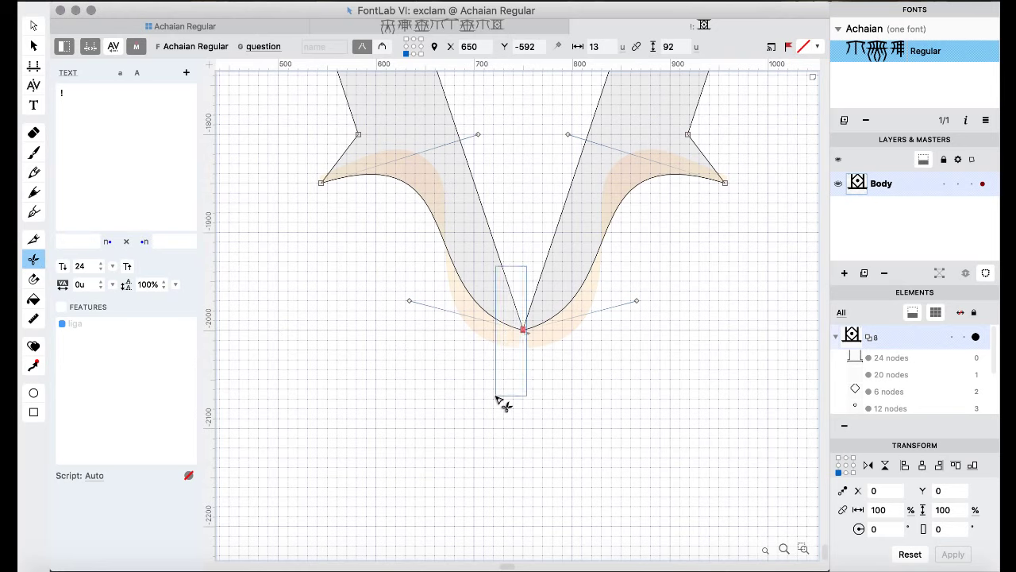
pyautogui.press('super+z')
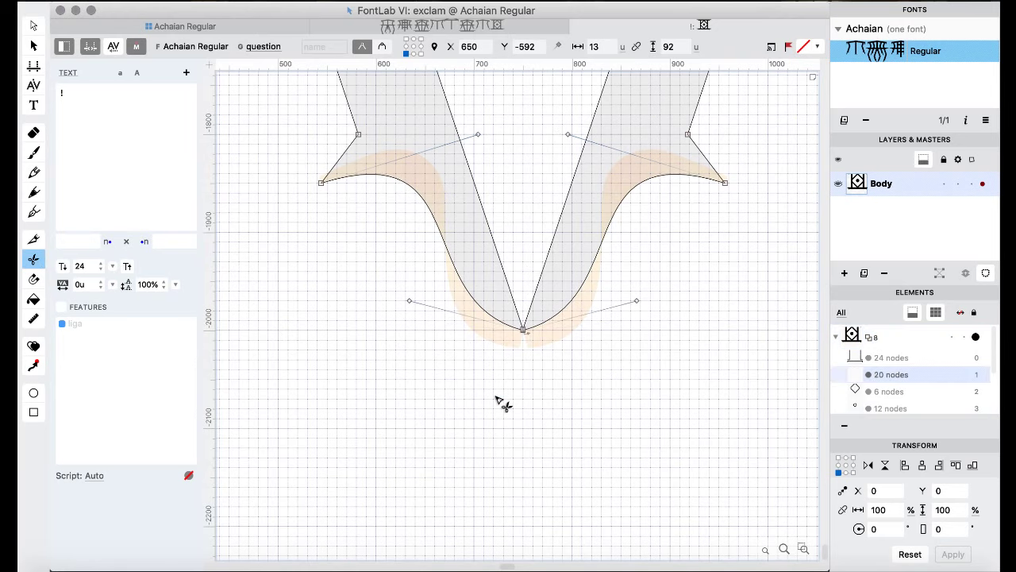
pyautogui.scroll(-6, 500, 403)
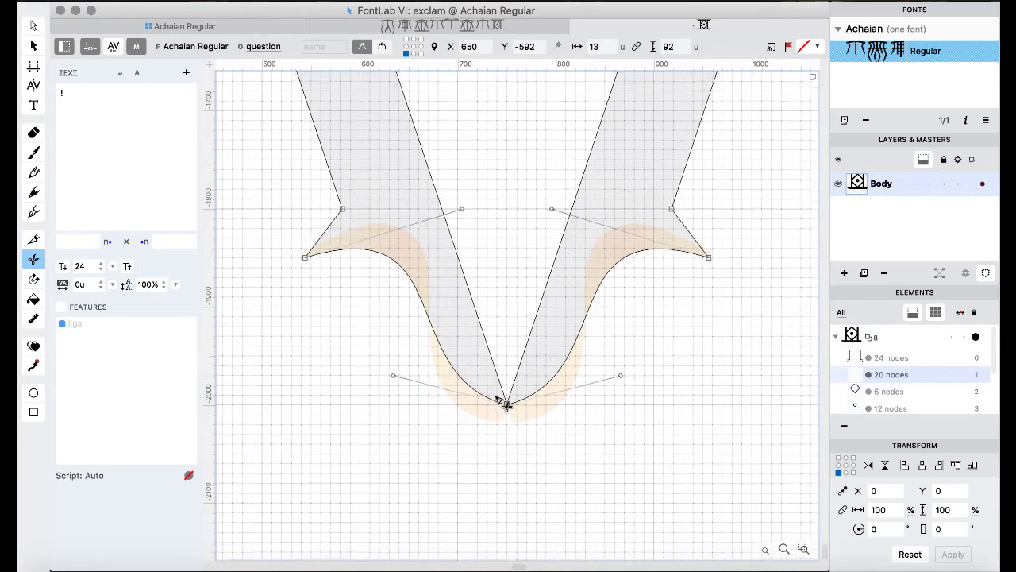
pyautogui.scroll(-3, 500, 402)
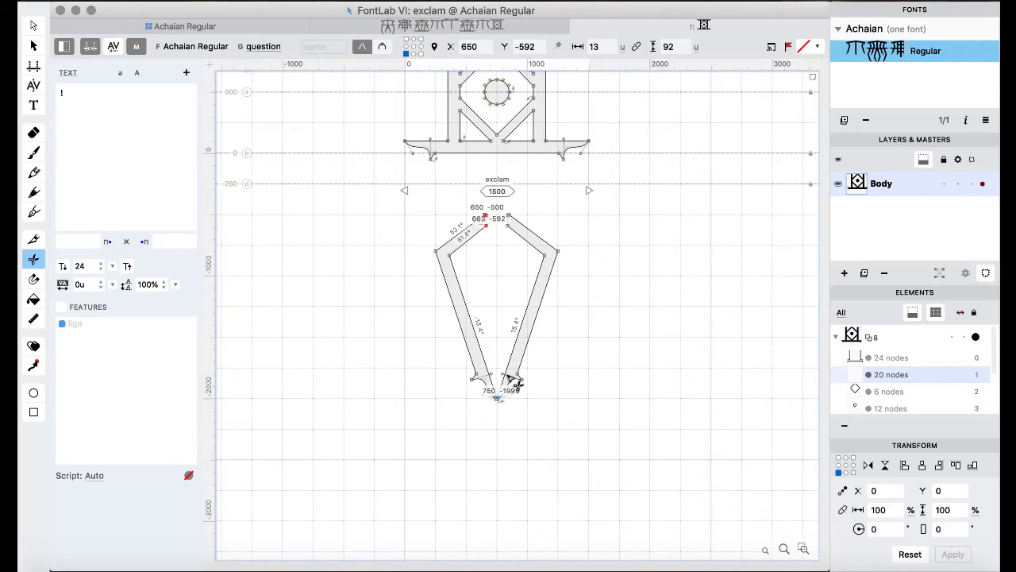
pyautogui.click(33, 26)
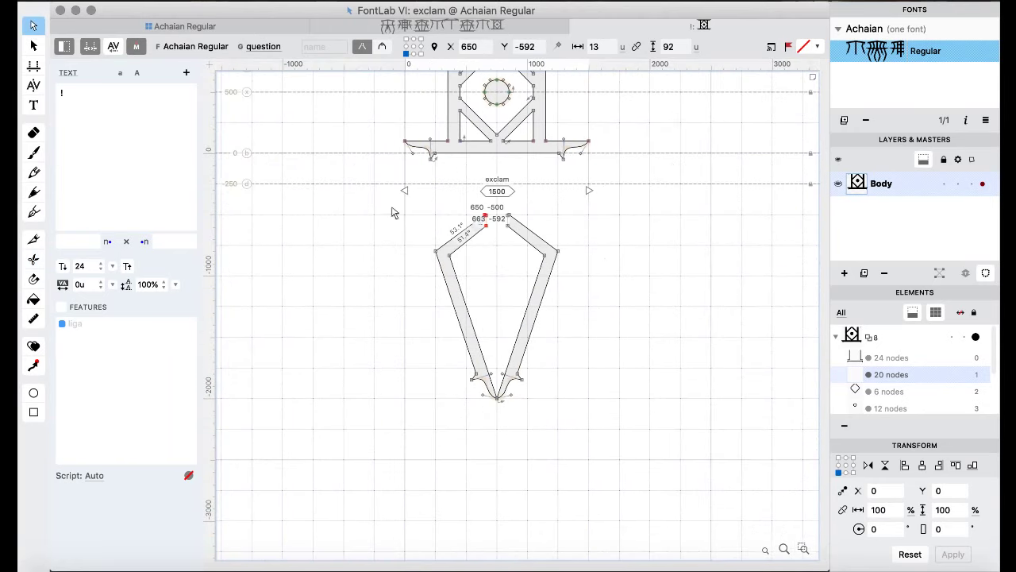
# - Shift all nodes of the kite's left arm except the bottom tip 500 units left
pyautogui.moveTo(380, 211); pyautogui.dragTo(497, 310)
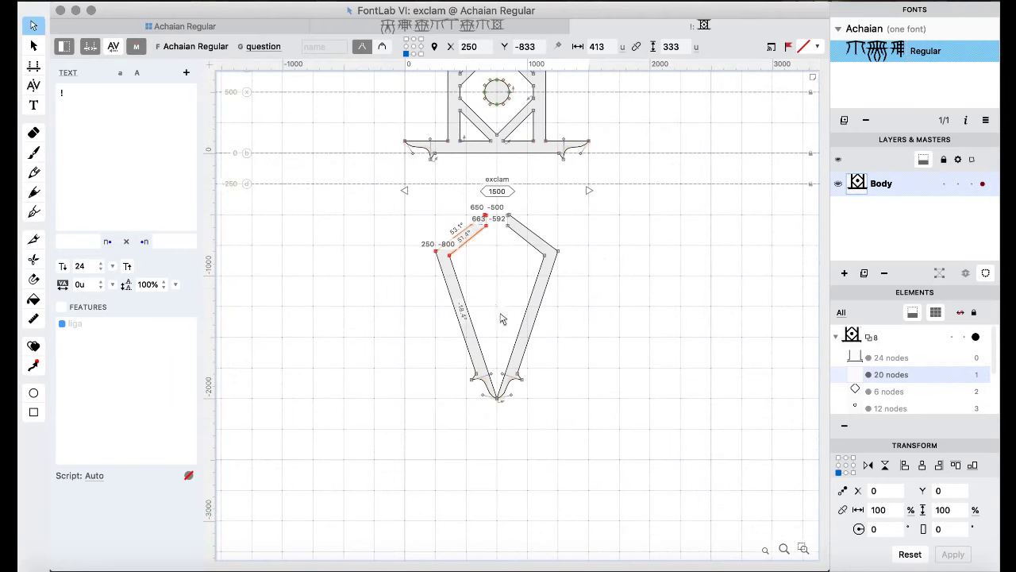
pyautogui.moveTo(450, 349); pyautogui.dragTo(494, 430)
pyautogui.hotkey('shift', 'Left')
pyautogui.hotkey('shift', 'Left')
pyautogui.hotkey('shift', 'Left')
pyautogui.hotkey('shift', 'Left')
pyautogui.hotkey('shift', 'Left')
pyautogui.hotkey('shift', 'Left')
pyautogui.hotkey('shift', 'Left')
pyautogui.hotkey('shift', 'Left')
pyautogui.hotkey('shift', 'Left')
pyautogui.hotkey('shift', 'Left')
pyautogui.hotkey('shift', 'Left')
pyautogui.hotkey('shift', 'Left')
pyautogui.hotkey('shift', 'Left')
pyautogui.hotkey('shift', 'Left')
pyautogui.hotkey('shift', 'Left')
pyautogui.hotkey('shift', 'Left')
pyautogui.hotkey('shift', 'Left')
pyautogui.hotkey('shift', 'Left')
pyautogui.hotkey('shift', 'Left')
pyautogui.hotkey('shift', 'Left')
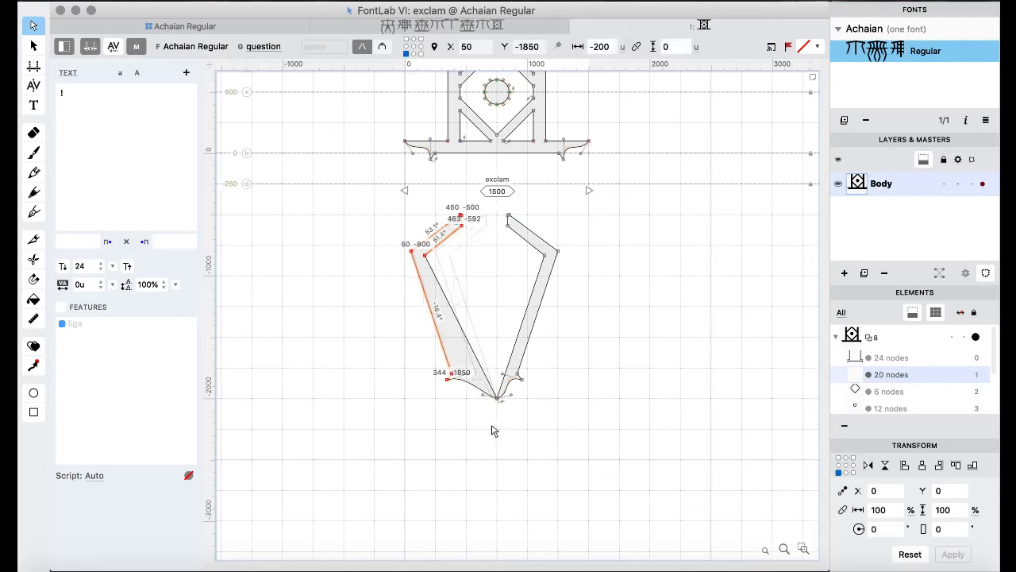
pyautogui.hotkey('shift', 'Left')
pyautogui.hotkey('shift', 'Left')
pyautogui.hotkey('shift', 'Left')
pyautogui.hotkey('shift', 'Left')
pyautogui.hotkey('shift', 'Left')
pyautogui.hotkey('shift', 'Left')
pyautogui.hotkey('shift', 'Left')
pyautogui.hotkey('shift', 'Left')
pyautogui.hotkey('shift', 'Left')
pyautogui.hotkey('shift', 'Left')
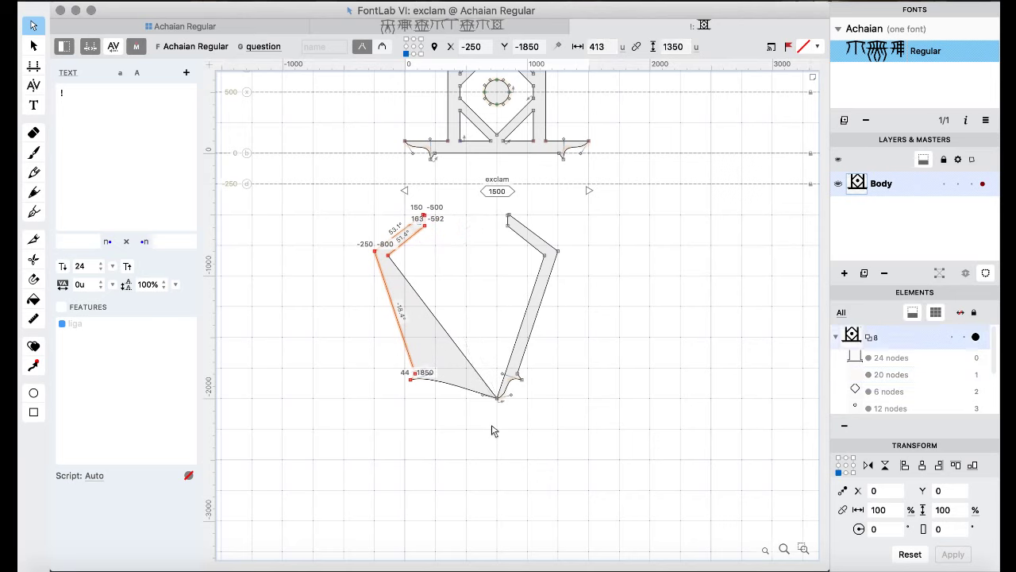
# - Try the left arm back at its earlier place 500 units to the right, and return it 500 units left
pyautogui.hotkey('shift', 'Right')
pyautogui.hotkey('shift', 'Right')
pyautogui.hotkey('shift', 'Right')
pyautogui.hotkey('shift', 'Right')
pyautogui.hotkey('shift', 'Right')
pyautogui.hotkey('shift', 'Right')
pyautogui.hotkey('shift', 'Right')
pyautogui.hotkey('shift', 'Right')
pyautogui.hotkey('shift', 'Right')
pyautogui.hotkey('shift', 'Right')
pyautogui.hotkey('shift', 'Right')
pyautogui.hotkey('shift', 'Right')
pyautogui.hotkey('shift', 'Right')
pyautogui.hotkey('shift', 'Right')
pyautogui.hotkey('shift', 'Right')
pyautogui.hotkey('shift', 'Right')
pyautogui.hotkey('shift', 'Right')
pyautogui.hotkey('shift', 'Right')
pyautogui.hotkey('shift', 'Right')
pyautogui.hotkey('shift', 'Right')
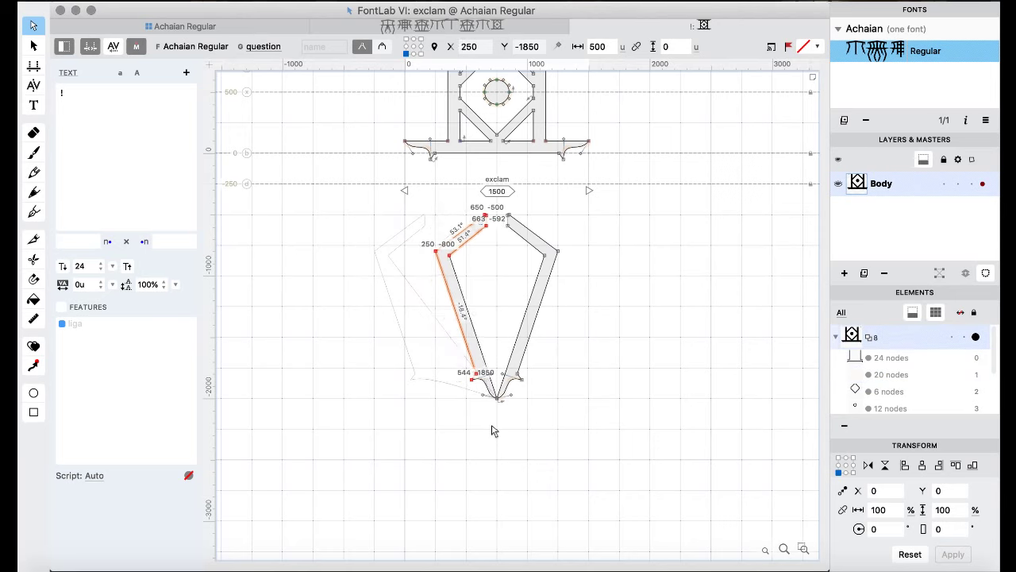
pyautogui.hotkey('shift', 'Left')
pyautogui.hotkey('shift', 'Left')
pyautogui.hotkey('shift', 'Left')
pyautogui.hotkey('shift', 'Left')
pyautogui.hotkey('shift', 'Left')
pyautogui.hotkey('shift', 'Left')
pyautogui.hotkey('shift', 'Left')
pyautogui.hotkey('shift', 'Left')
pyautogui.hotkey('shift', 'Left')
pyautogui.hotkey('shift', 'Left')
pyautogui.hotkey('shift', 'Left')
pyautogui.hotkey('shift', 'Left')
pyautogui.hotkey('shift', 'Left')
pyautogui.hotkey('shift', 'Left')
pyautogui.hotkey('shift', 'Left')
pyautogui.hotkey('shift', 'Left')
pyautogui.hotkey('shift', 'Left')
pyautogui.hotkey('shift', 'Left')
pyautogui.hotkey('shift', 'Left')
pyautogui.hotkey('shift', 'Left')
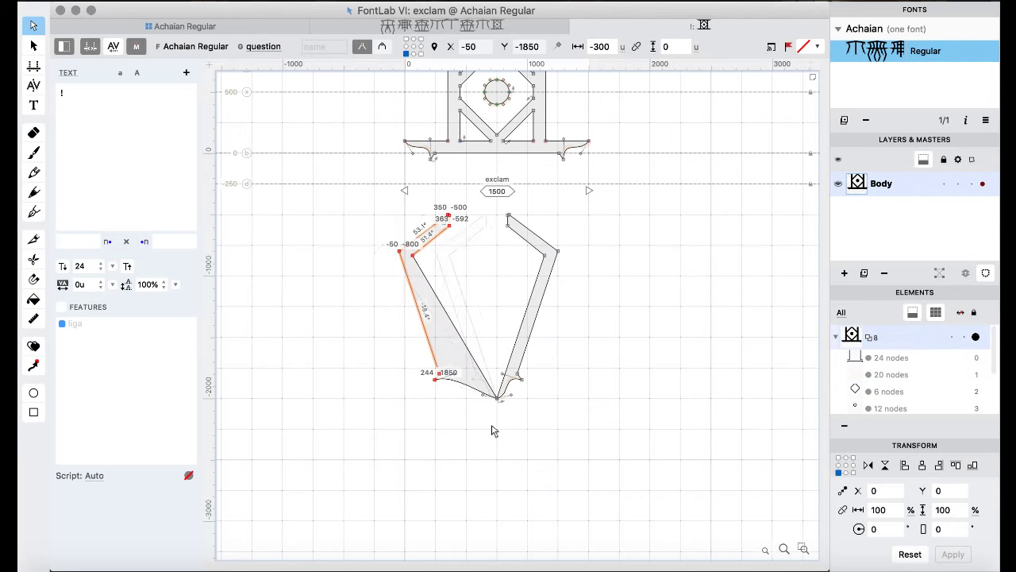
pyautogui.hotkey('shift', 'Left')
pyautogui.hotkey('shift', 'Left')
pyautogui.hotkey('shift', 'Left')
pyautogui.hotkey('shift', 'Left')
pyautogui.hotkey('shift', 'Left')
pyautogui.hotkey('shift', 'Left')
pyautogui.hotkey('shift', 'Left')
pyautogui.hotkey('shift', 'Left')
pyautogui.hotkey('shift', 'Left')
pyautogui.hotkey('shift', 'Left')
pyautogui.hotkey('shift', 'Left')
pyautogui.hotkey('shift', 'Left')
pyautogui.hotkey('shift', 'Left')
pyautogui.hotkey('shift', 'Left')
pyautogui.hotkey('shift', 'Left')
pyautogui.hotkey('shift', 'Left')
pyautogui.hotkey('shift', 'Left')
pyautogui.hotkey('shift', 'Left')
pyautogui.hotkey('shift', 'Left')
pyautogui.hotkey('shift', 'Left')
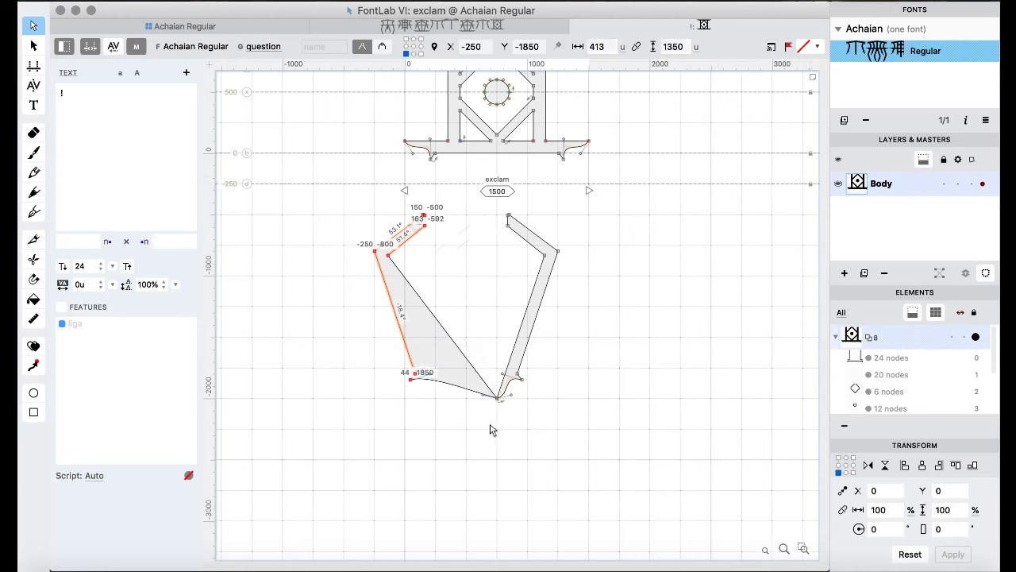
# - Lengthen both upper arms by moving the left arm's end nodes 100 units right and the right arm's end nodes 100 units left
pyautogui.click(466, 250)
pyautogui.moveTo(445, 199); pyautogui.dragTo(401, 249)
pyautogui.press('super+shift+Right')
pyautogui.moveTo(493, 208); pyautogui.dragTo(523, 248)
pyautogui.press('super+shift+Left')
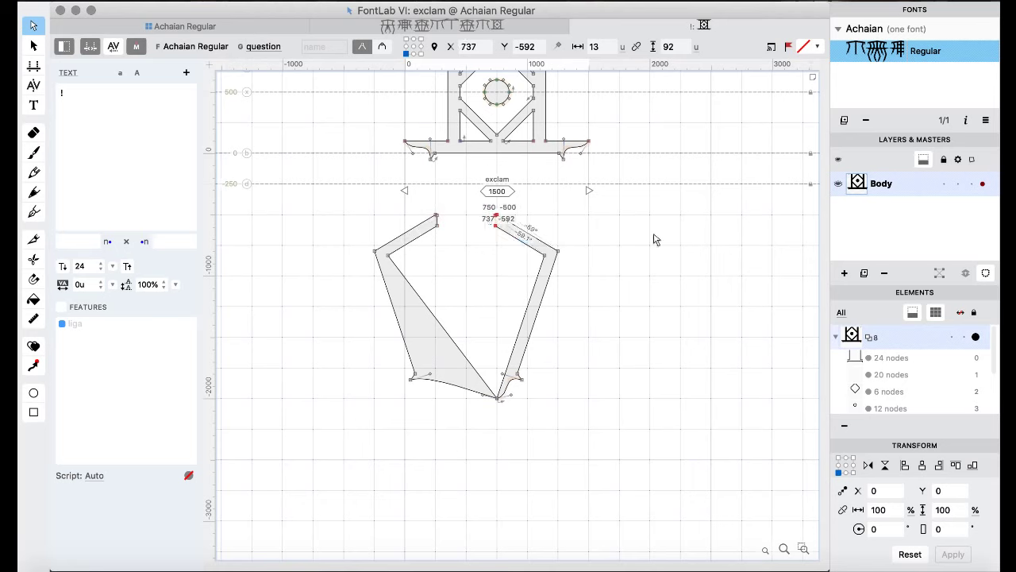
# - Shift all nodes of the kite's right arm except the bottom tip 500 units right, and deselect them
pyautogui.moveTo(653, 236); pyautogui.dragTo(513, 354)
pyautogui.moveTo(580, 361); pyautogui.dragTo(490, 393)
pyautogui.press('super+shift+Right')
pyautogui.press('super+shift+Right')
pyautogui.press('super+shift+Right')
pyautogui.press('super+shift+Right')
pyautogui.press('super+shift+Right')
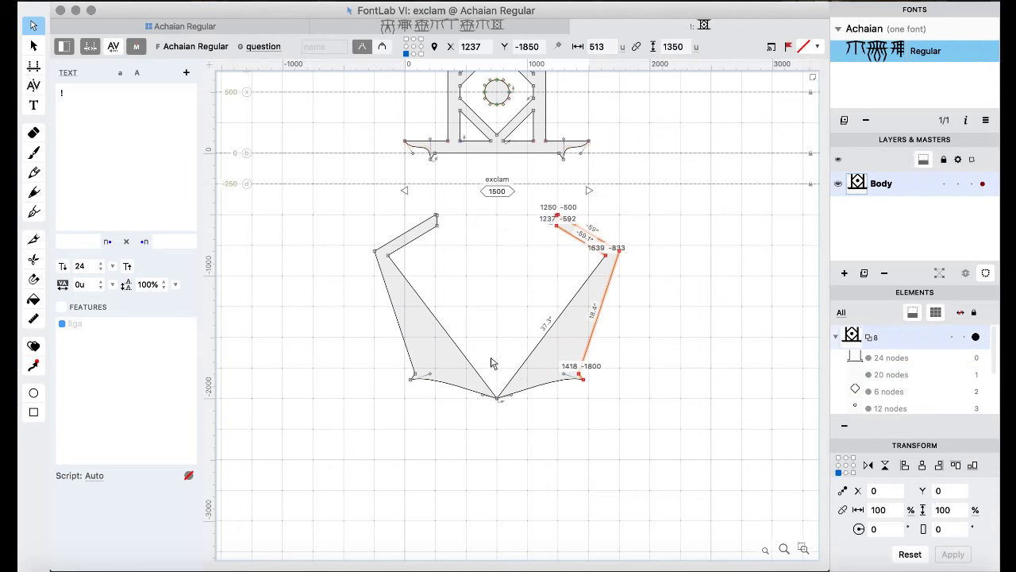
pyautogui.press('Escape')
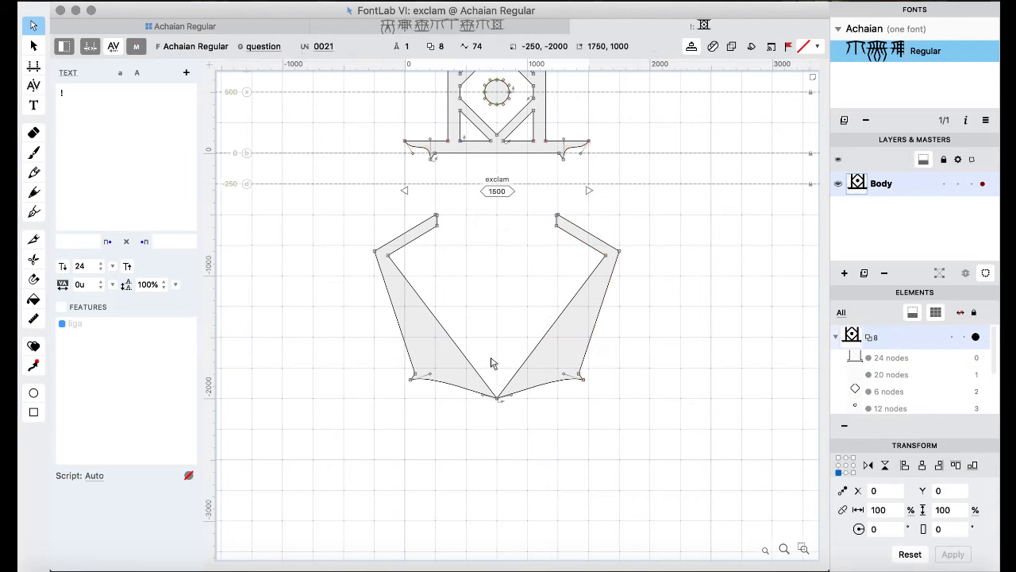
# - Move the overlapping bottom tip nodes 500 units left to x 250, under the left arm
pyautogui.scroll(5, 490, 363)
pyautogui.scroll(2, 490, 363)
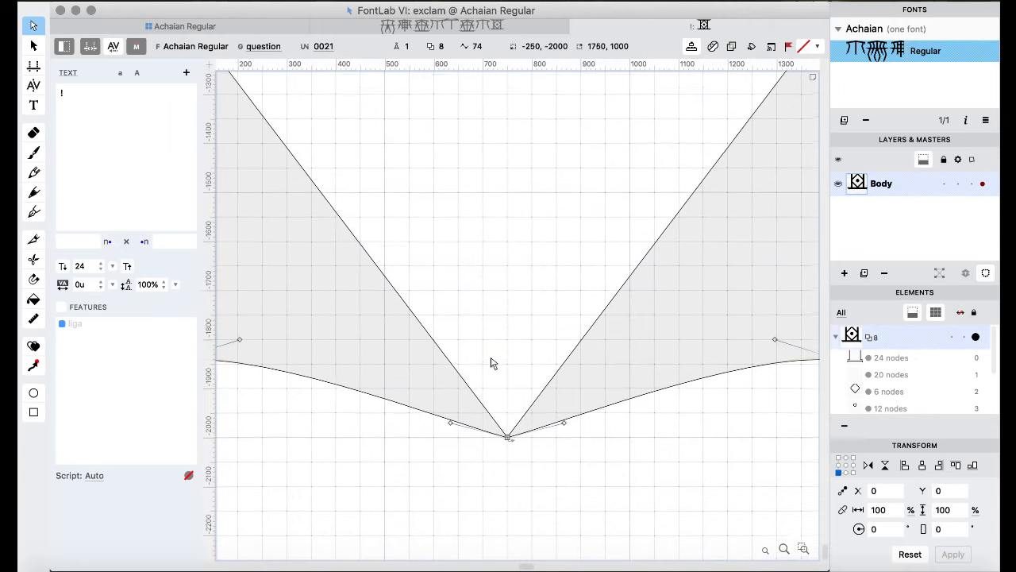
pyautogui.scroll(1, 492, 374)
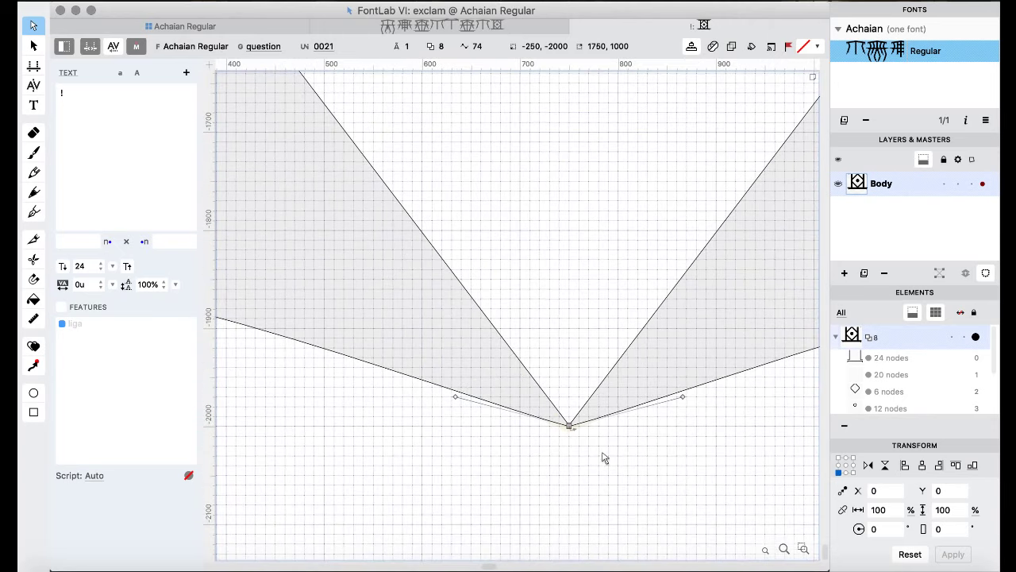
pyautogui.press('Up')
pyautogui.press('Down')
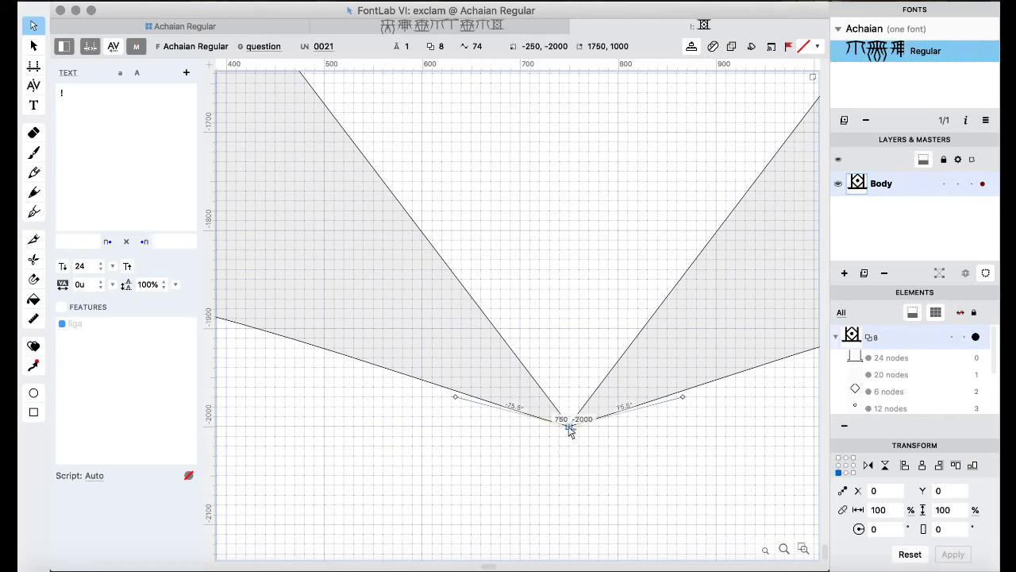
pyautogui.press('Up')
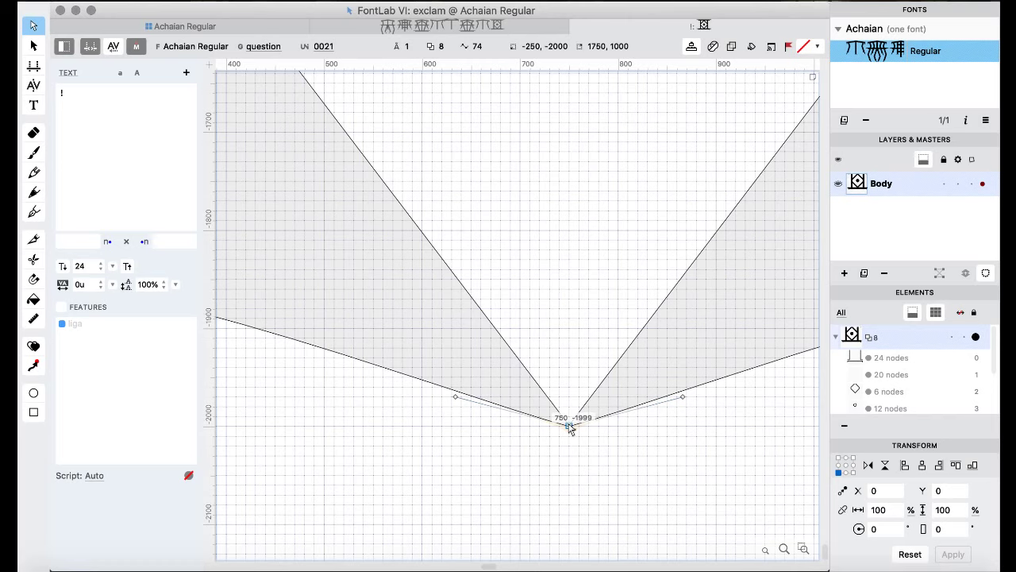
pyautogui.hscroll(-5, 519, 435)
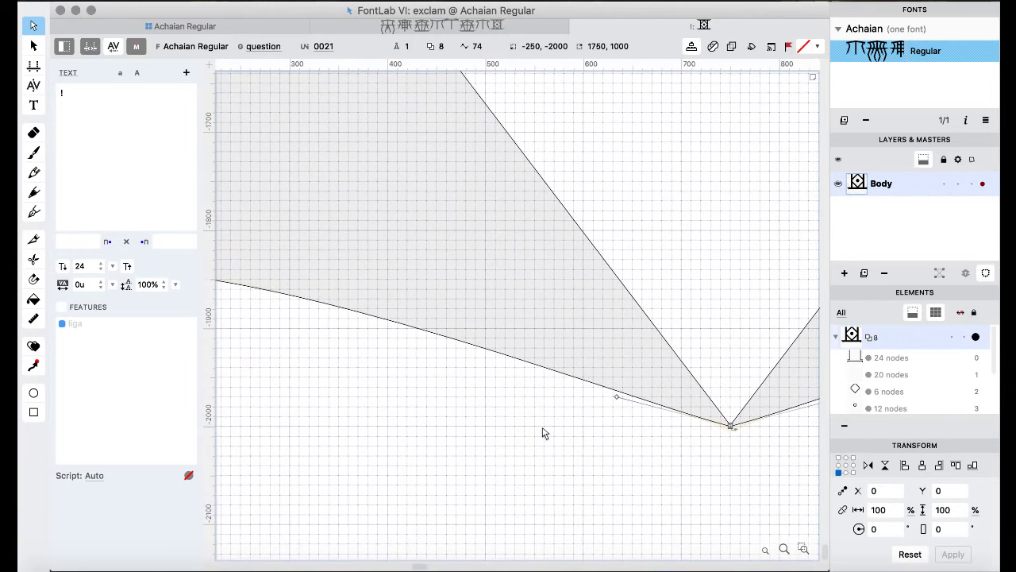
pyautogui.hscroll(-2, 544, 433)
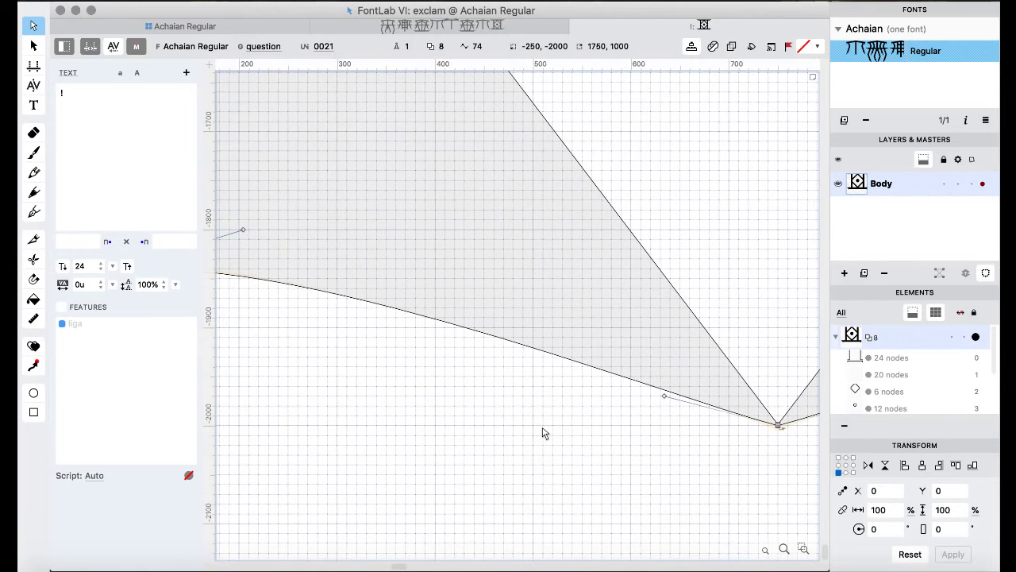
pyautogui.scroll(-5, 544, 433)
pyautogui.moveTo(594, 349); pyautogui.dragTo(653, 466)
pyautogui.hotkey('shift', 'Left')
pyautogui.hotkey('shift', 'Left')
pyautogui.hotkey('shift', 'Left')
pyautogui.hotkey('shift', 'Left')
pyautogui.hotkey('shift', 'Left')
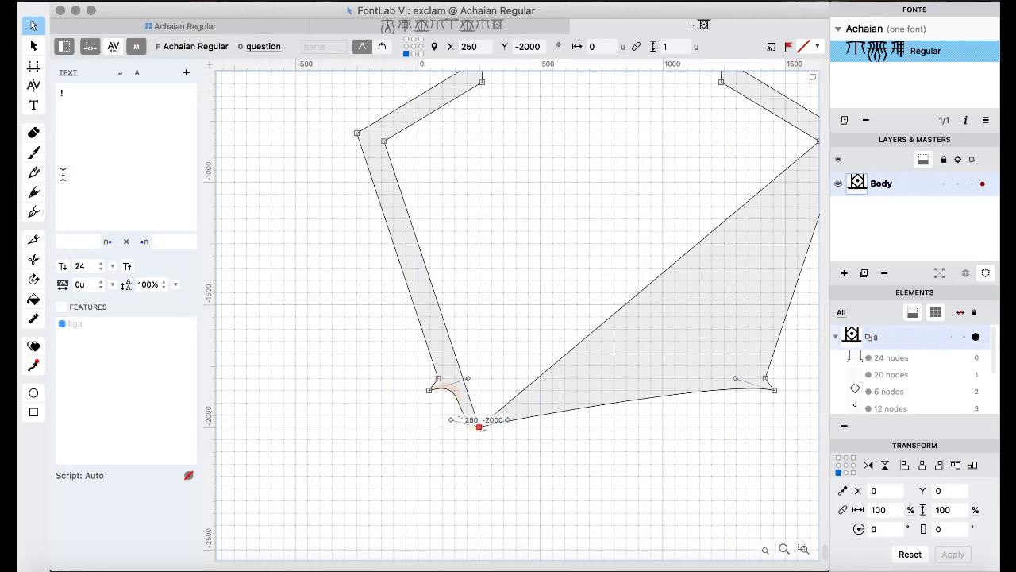
# - Slice through the distorted right wedge just beside the bottom tip, and return to contour editing with the text sidebar hidden
pyautogui.click(32, 241)
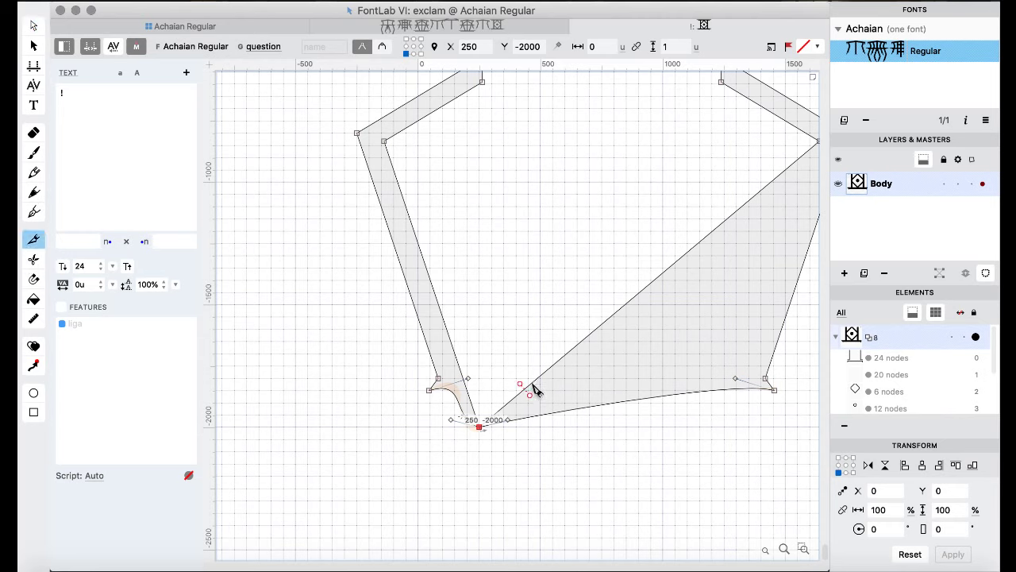
pyautogui.moveTo(510, 349); pyautogui.dragTo(564, 503)
pyautogui.click(34, 261)
pyautogui.moveTo(492, 330); pyautogui.dragTo(580, 495)
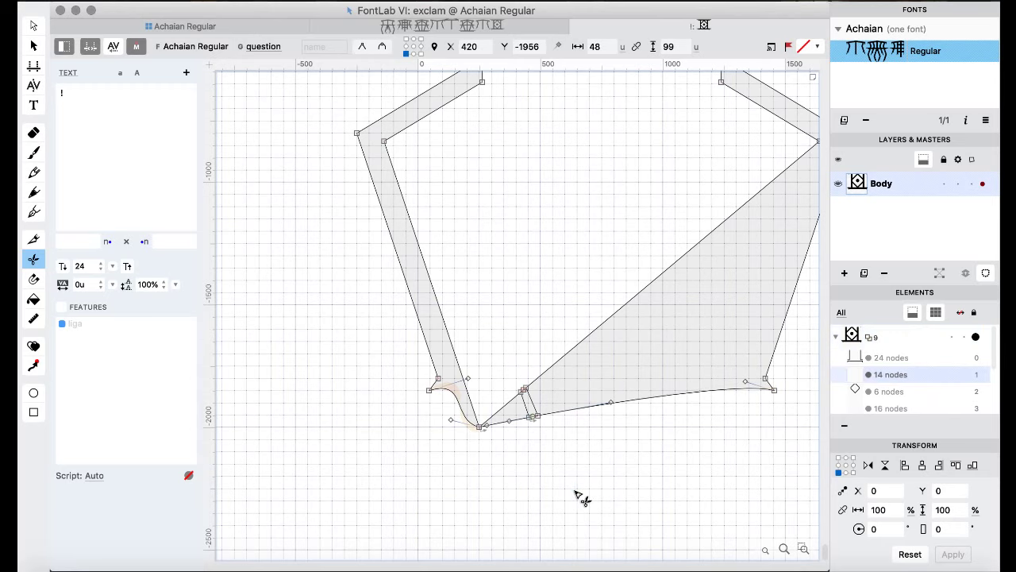
pyautogui.click(29, 28)
pyautogui.press('super+alt+s')
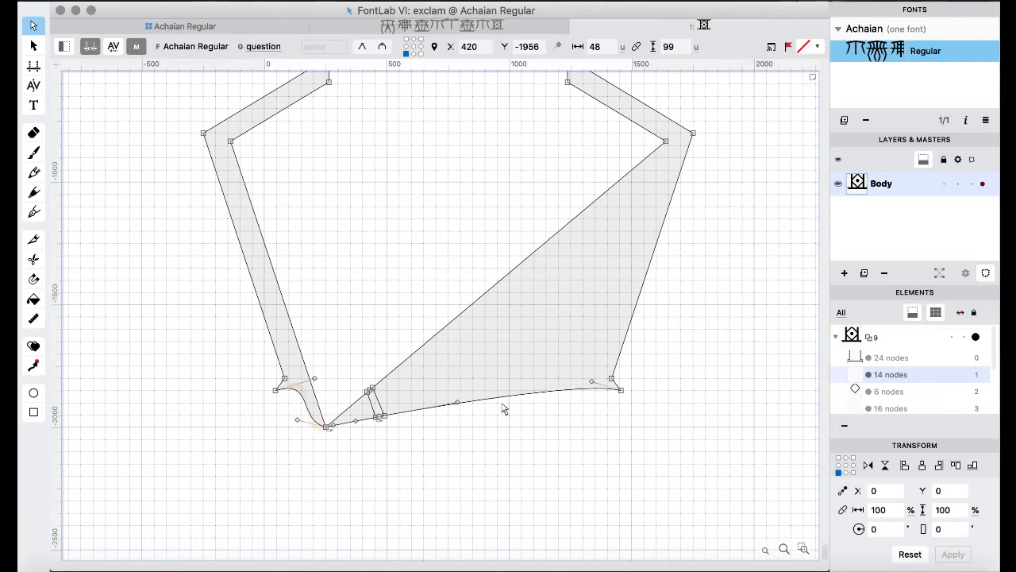
# - Delete the cut-off nodes beside the left leg's tip, including the stray curve handle and segment at its foot
pyautogui.moveTo(324, 298); pyautogui.dragTo(423, 442)
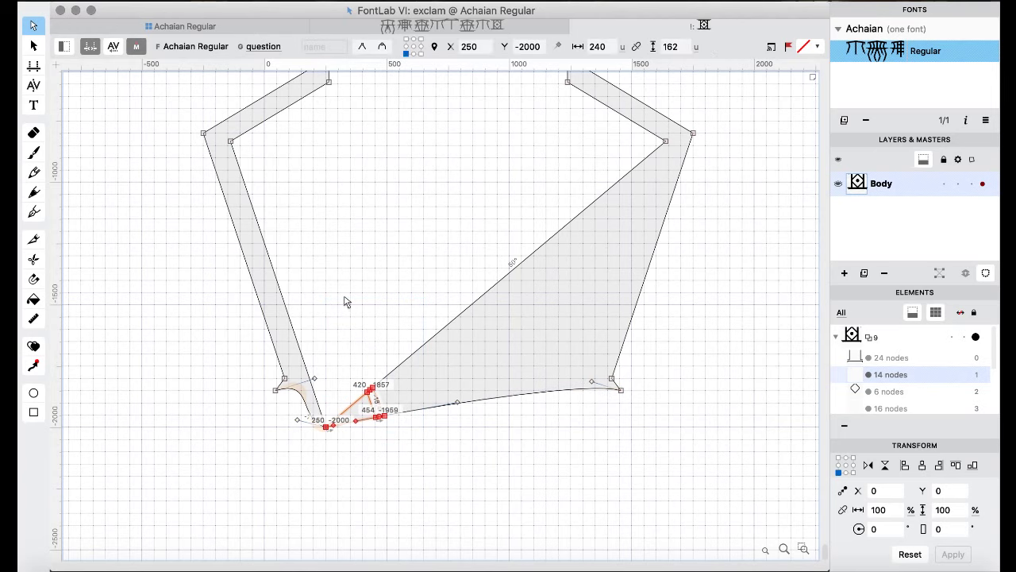
pyautogui.moveTo(345, 297); pyautogui.dragTo(420, 453)
pyautogui.press('Delete')
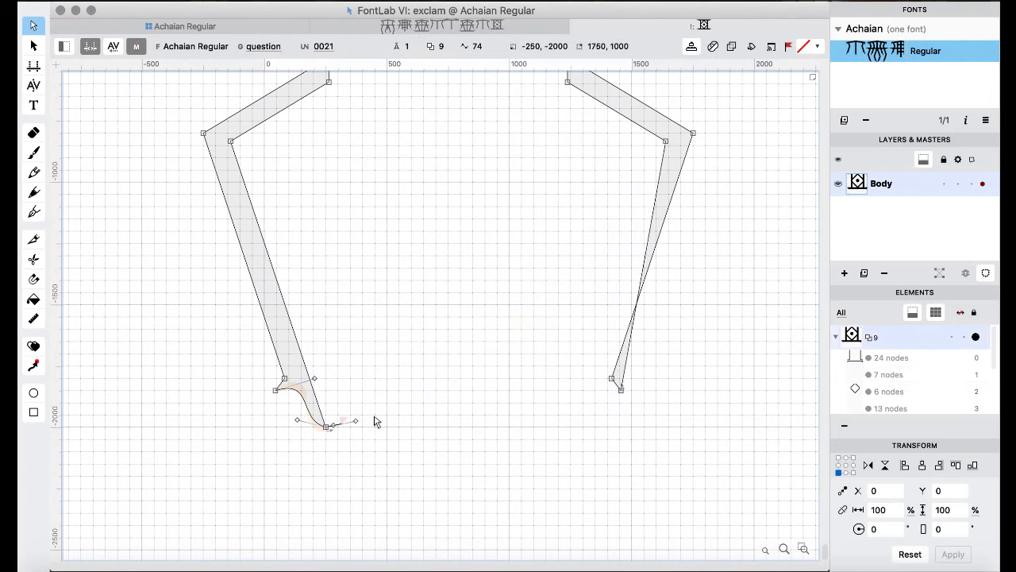
pyautogui.scroll(3, 352, 421)
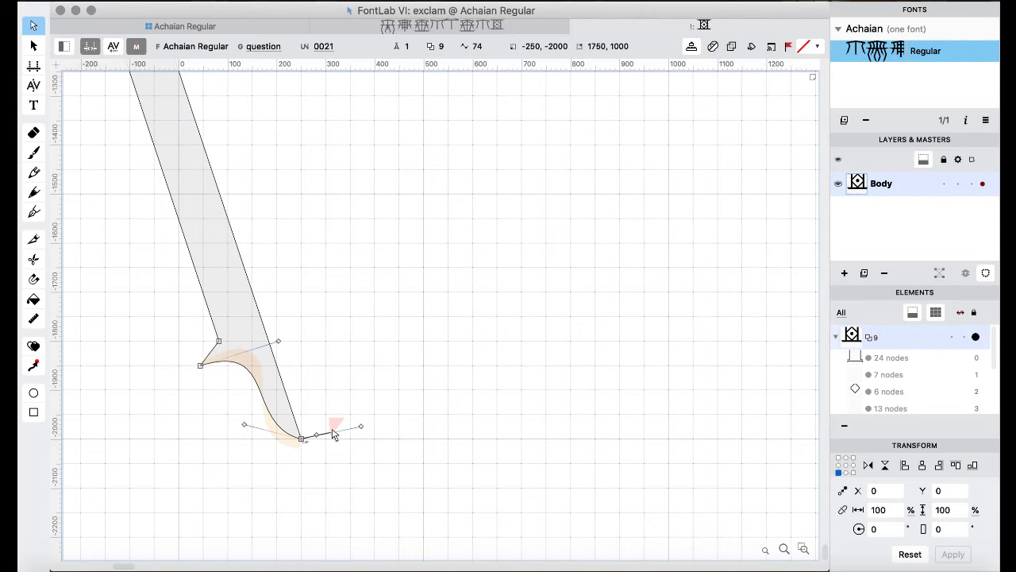
pyautogui.scroll(3, 333, 433)
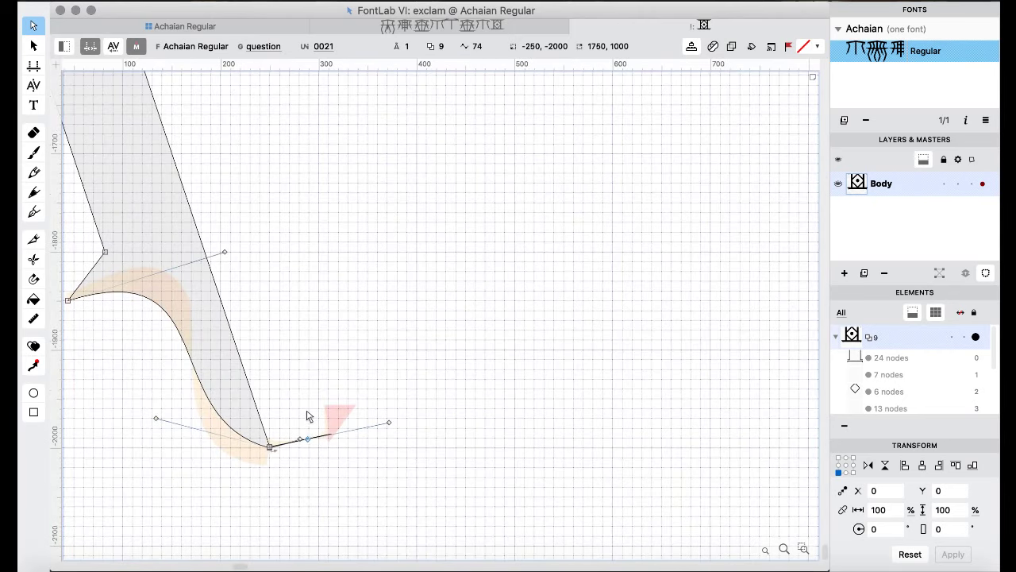
pyautogui.click(300, 439)
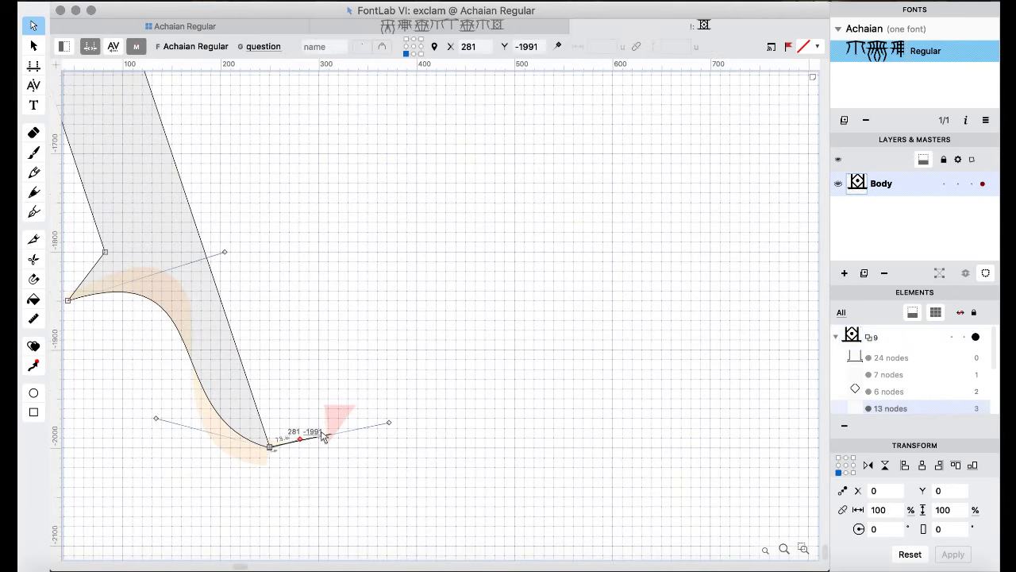
pyautogui.press('Delete')
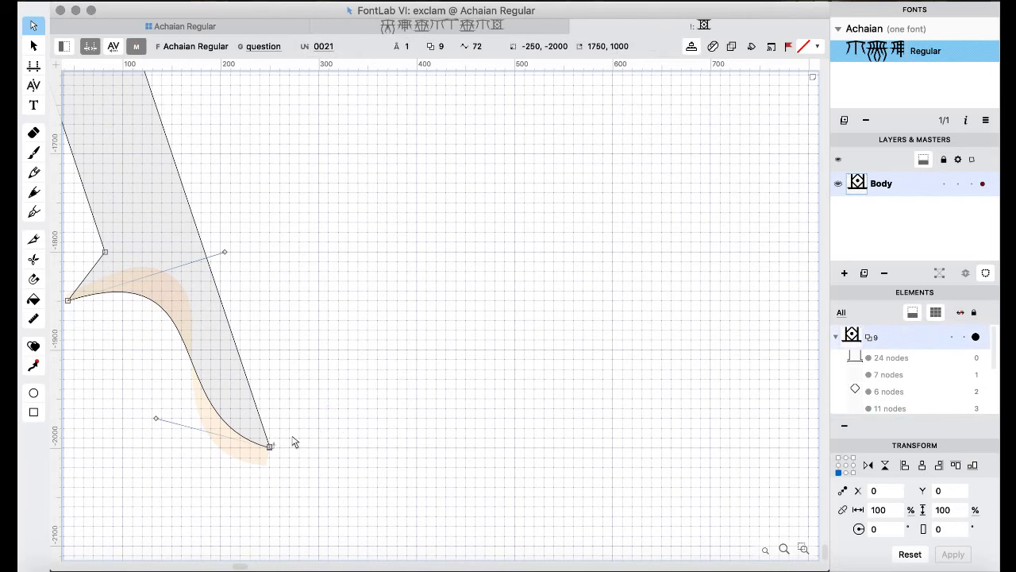
# - Copy the finished left leg, and undo the cuts and tip move back to the contour with its tip at x 750
pyautogui.scroll(-5, 294, 442)
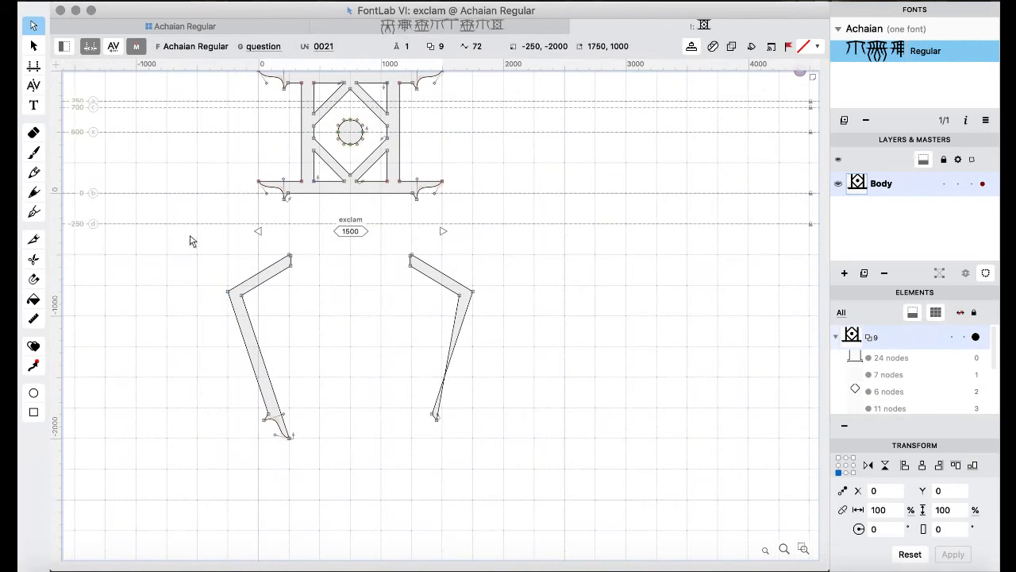
pyautogui.moveTo(190, 240)
pyautogui.mouseDown()
pyautogui.moveTo(305, 382)
pyautogui.moveTo(345, 475)
pyautogui.mouseUp()
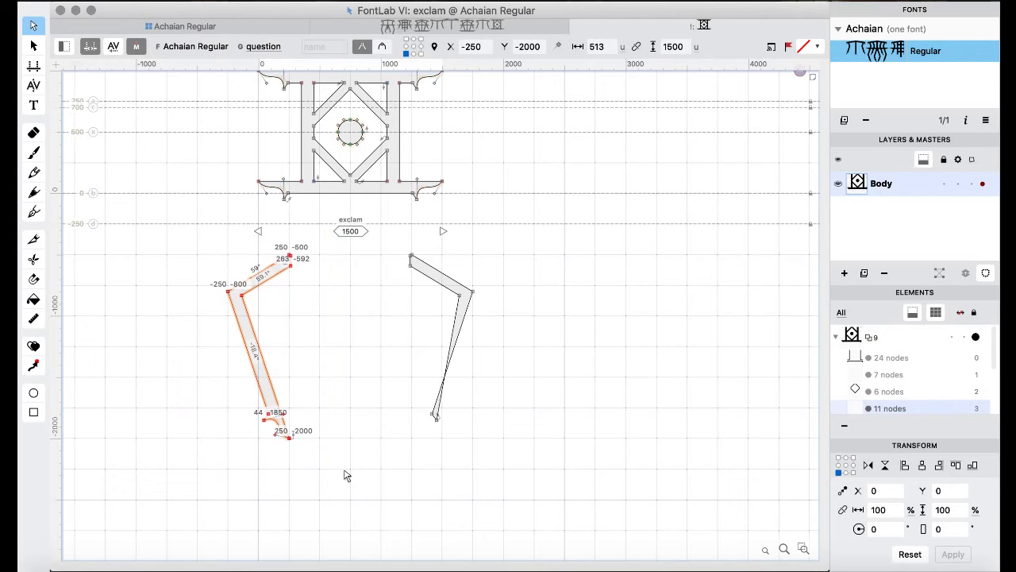
pyautogui.press('super+j')
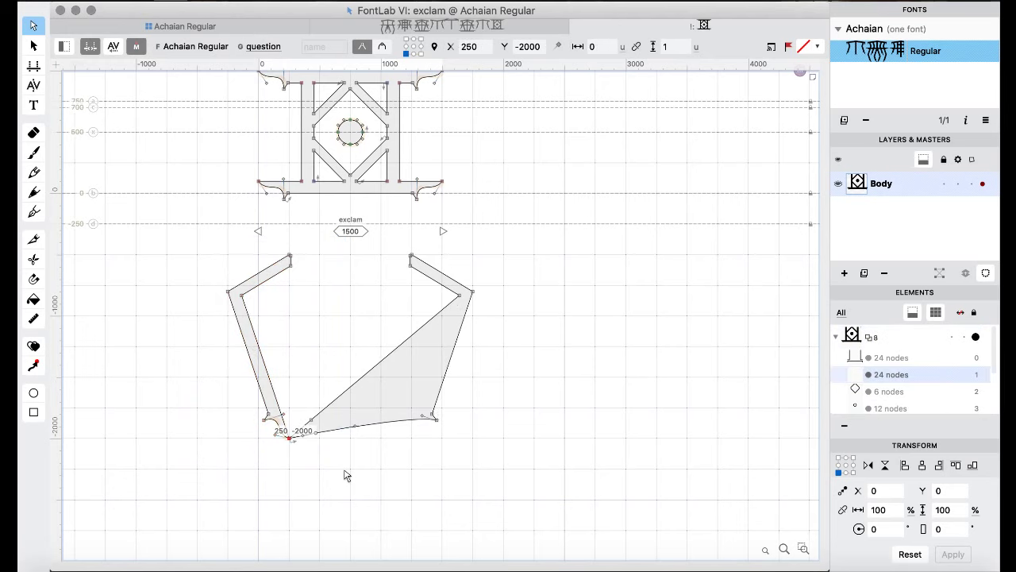
pyautogui.press('super+j')
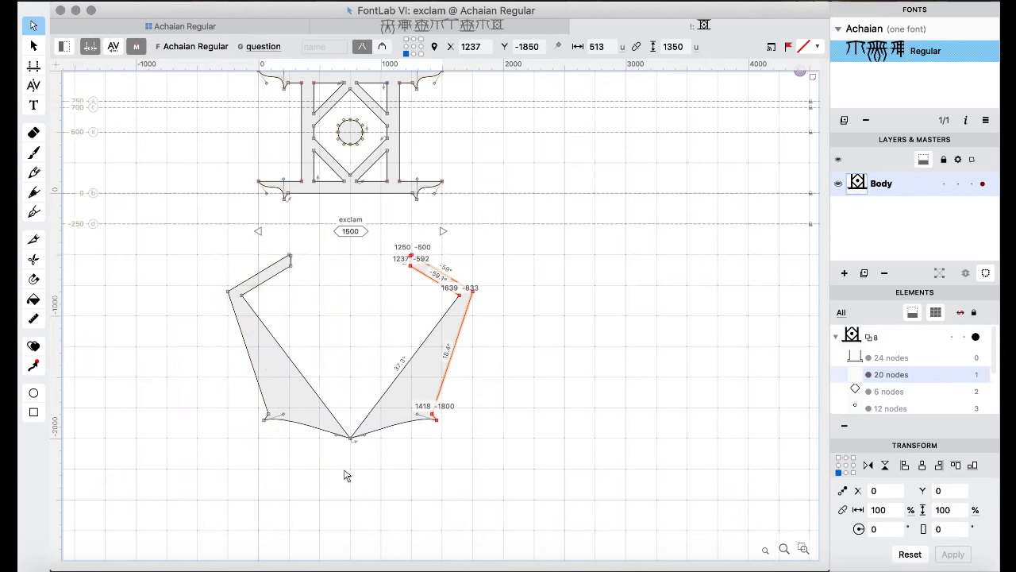
# - Move the overlapping bottom tip nodes 500 units right to x 1250, under the right arm
pyautogui.moveTo(343, 366); pyautogui.dragTo(389, 474)
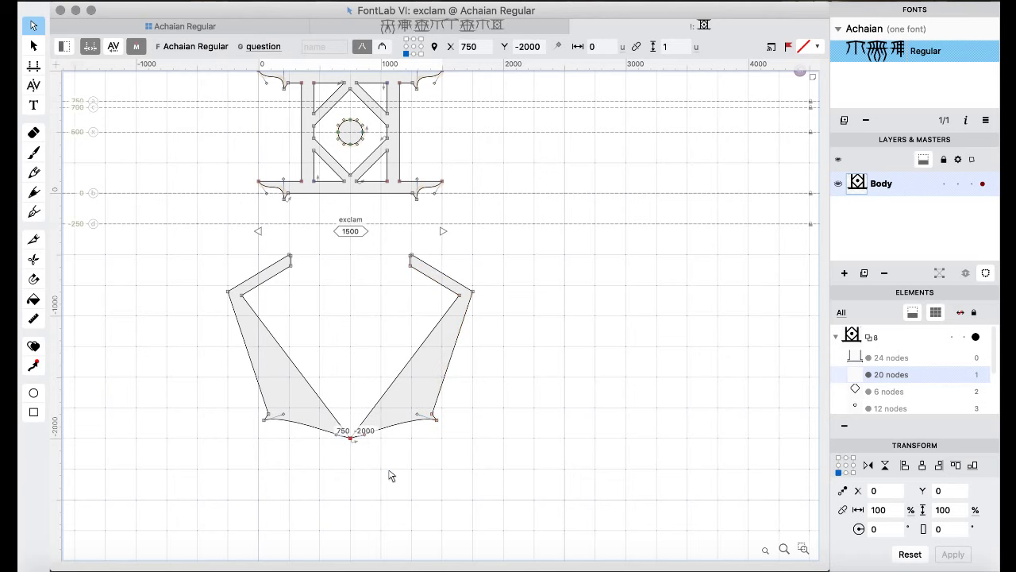
pyautogui.press('super+j')
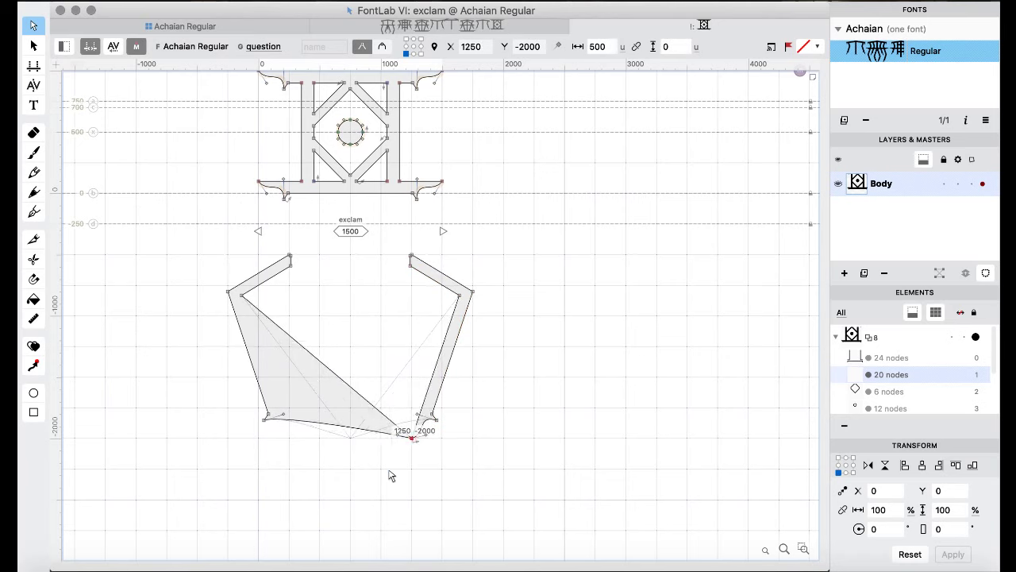
pyautogui.press('Escape')
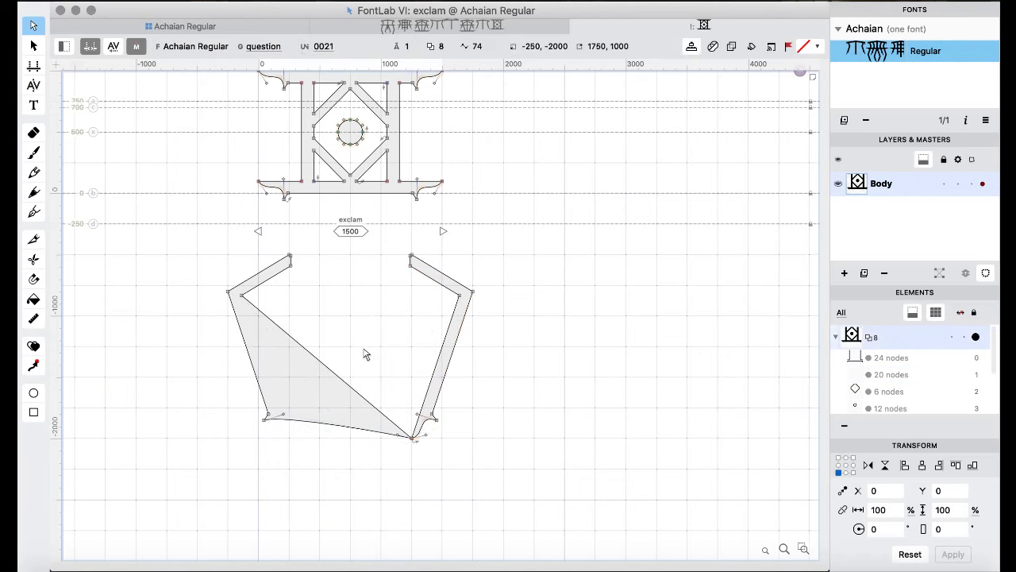
# - Paste the copied left leg and shift it 800 units left, clear of the original contour
pyautogui.press('super+v')
pyautogui.hotkey('shift', 'Left')
pyautogui.hotkey('shift', 'Left')
pyautogui.hotkey('shift', 'Left')
pyautogui.hotkey('shift', 'Left')
pyautogui.hotkey('shift', 'Left')
pyautogui.hotkey('shift', 'Left')
pyautogui.hotkey('shift', 'Left')
pyautogui.hotkey('shift', 'Left')
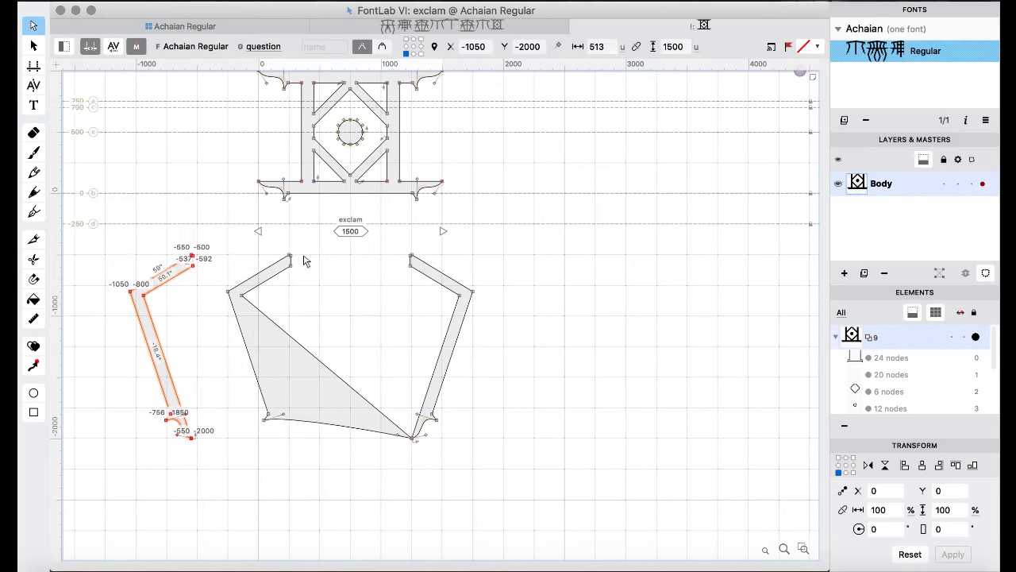
# - Delete the original contour's left half, including the leftover curve running to the right leg's foot
pyautogui.moveTo(315, 247)
pyautogui.mouseDown()
pyautogui.moveTo(279, 295)
pyautogui.moveTo(251, 444)
pyautogui.moveTo(226, 472)
pyautogui.mouseUp()
pyautogui.press('Delete')
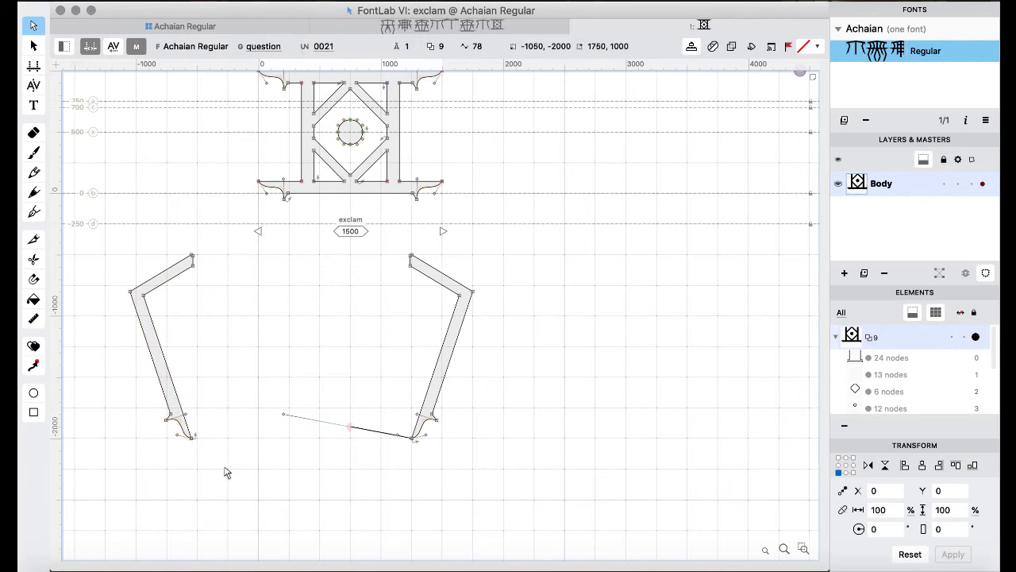
pyautogui.click(285, 414)
pyautogui.press('Delete')
# - Move the pasted left leg 800 units right to x -250, so it mirrors the right leg
pyautogui.hscroll(-2, 357, 442)
pyautogui.scroll(1, 357, 442)
pyautogui.moveTo(137, 253); pyautogui.dragTo(334, 523)
pyautogui.hotkey('ctrl', 'Right')
pyautogui.hotkey('ctrl', 'Right')
pyautogui.hotkey('ctrl', 'Right')
pyautogui.hotkey('ctrl', 'Right')
pyautogui.hotkey('ctrl', 'Right')
pyautogui.hotkey('ctrl', 'Right')
pyautogui.hotkey('ctrl', 'Right')
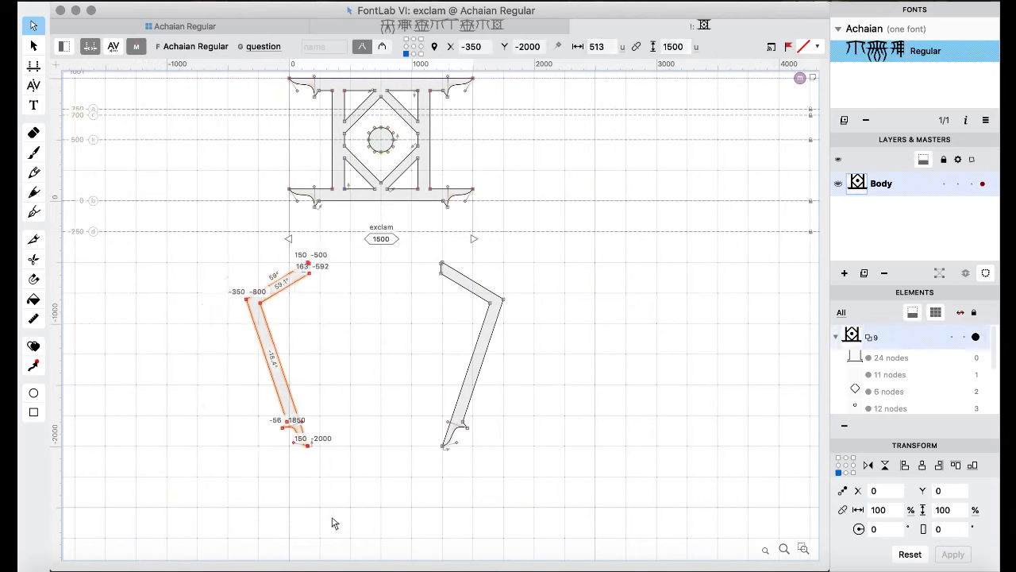
pyautogui.hotkey('ctrl', 'Right')
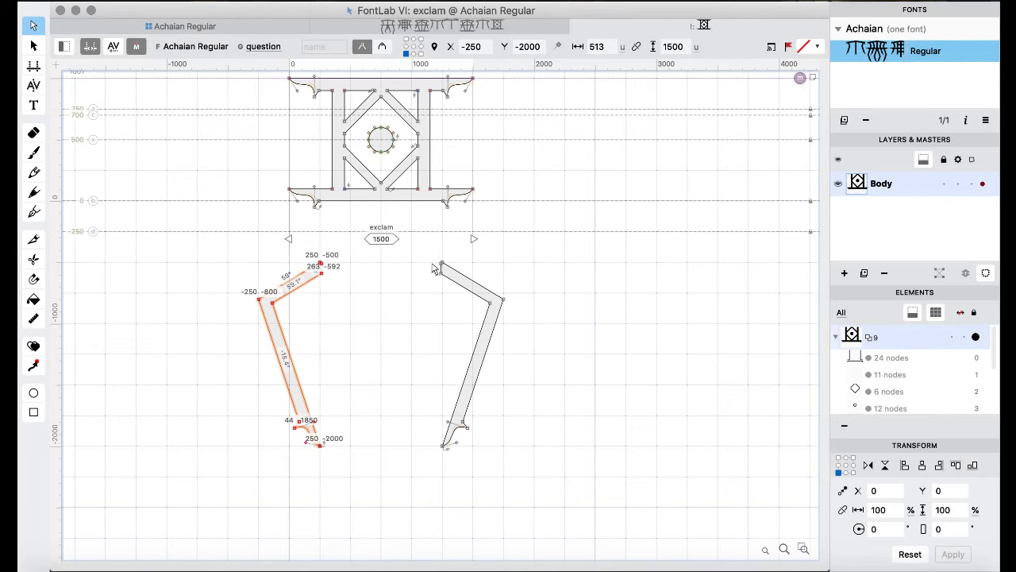
# - Delete the extra corner node at the upper arm end of both the left and right legs
pyautogui.scroll(3, 399, 259)
pyautogui.click(389, 247)
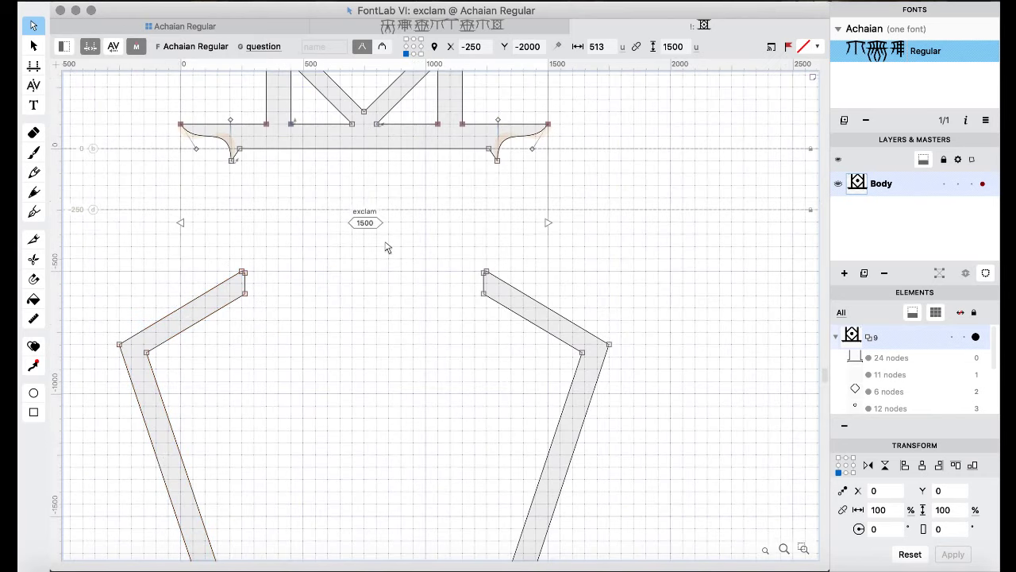
pyautogui.click(244, 274)
pyautogui.press('Delete')
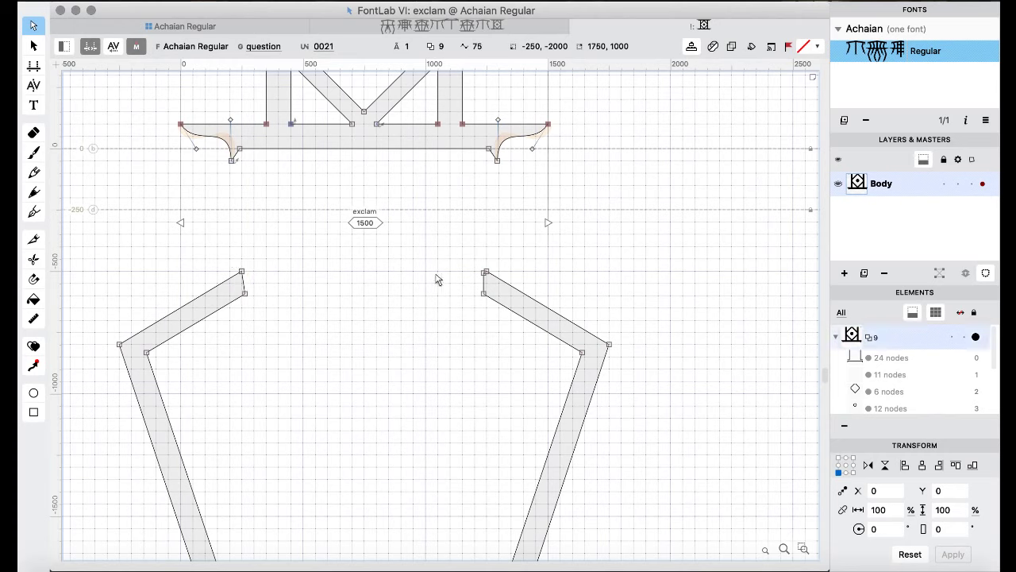
pyautogui.click(483, 275)
pyautogui.press('Delete')
# - Select both legs and move them up 1000 units, putting their feet at y -1000 beside the frame
pyautogui.scroll(-3, 358, 263)
pyautogui.moveTo(102, 222)
pyautogui.mouseDown()
pyautogui.moveTo(589, 317)
pyautogui.moveTo(675, 401)
pyautogui.mouseUp()
pyautogui.scroll(-10, 483, 345)
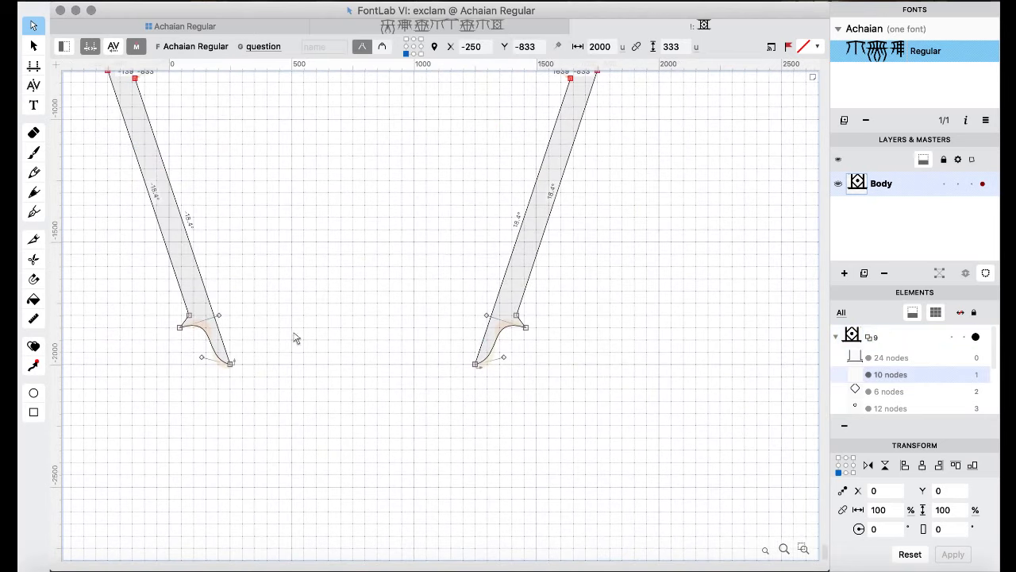
pyautogui.moveTo(139, 281); pyautogui.dragTo(601, 431)
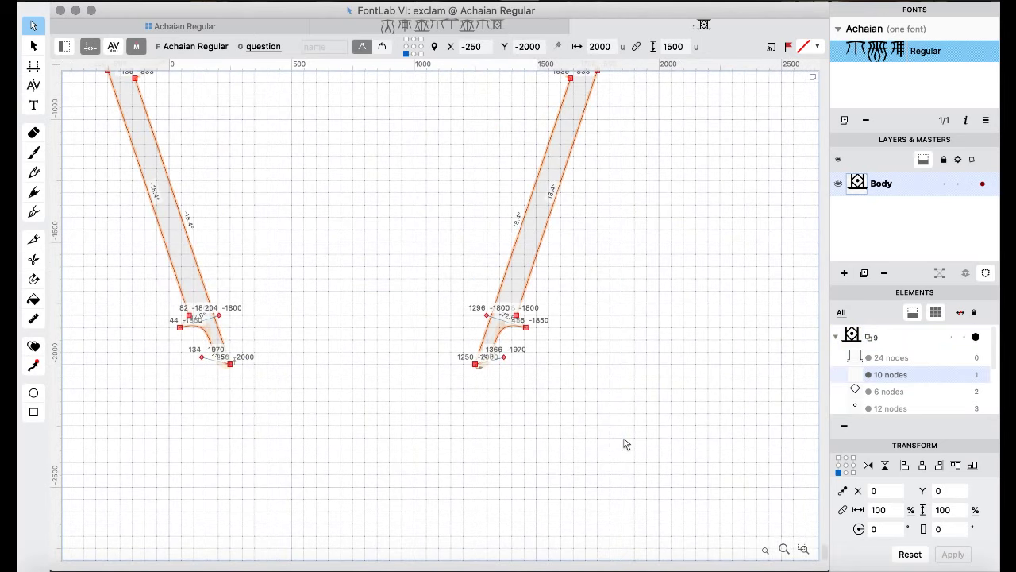
pyautogui.scroll(-5, 625, 443)
pyautogui.hotkey('shift', 'Up')
pyautogui.hotkey('shift', 'Up')
pyautogui.hotkey('shift', 'Up')
pyautogui.hotkey('shift', 'Up')
pyautogui.hotkey('shift', 'Up')
pyautogui.hotkey('shift', 'Up')
pyautogui.hotkey('shift', 'Up')
pyautogui.hotkey('shift', 'Up')
pyautogui.hotkey('shift', 'Up')
pyautogui.hotkey('shift', 'Up')
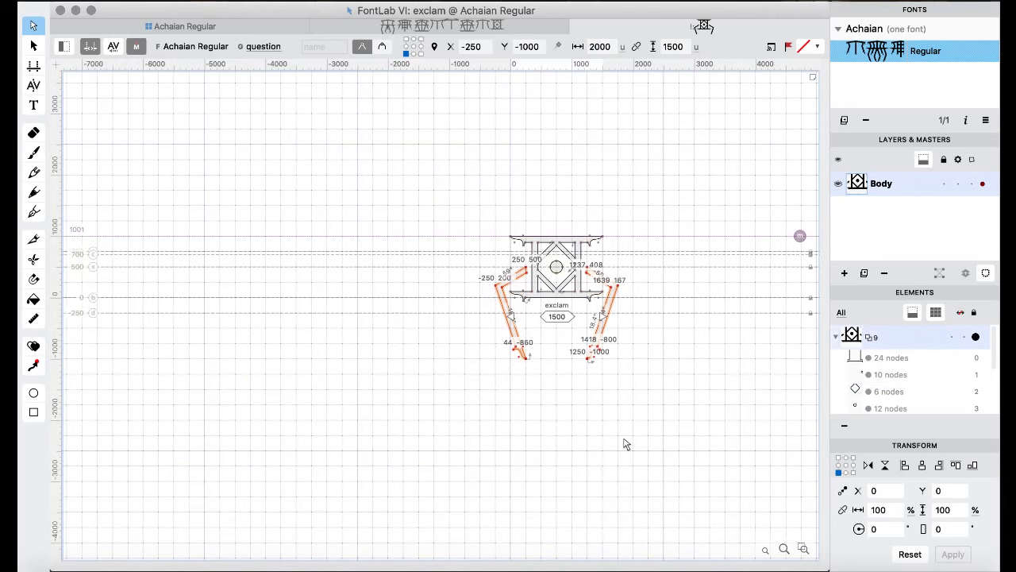
# - Try both legs 400 units higher on the frame, with their feet at y -600
pyautogui.scroll(5, 625, 443)
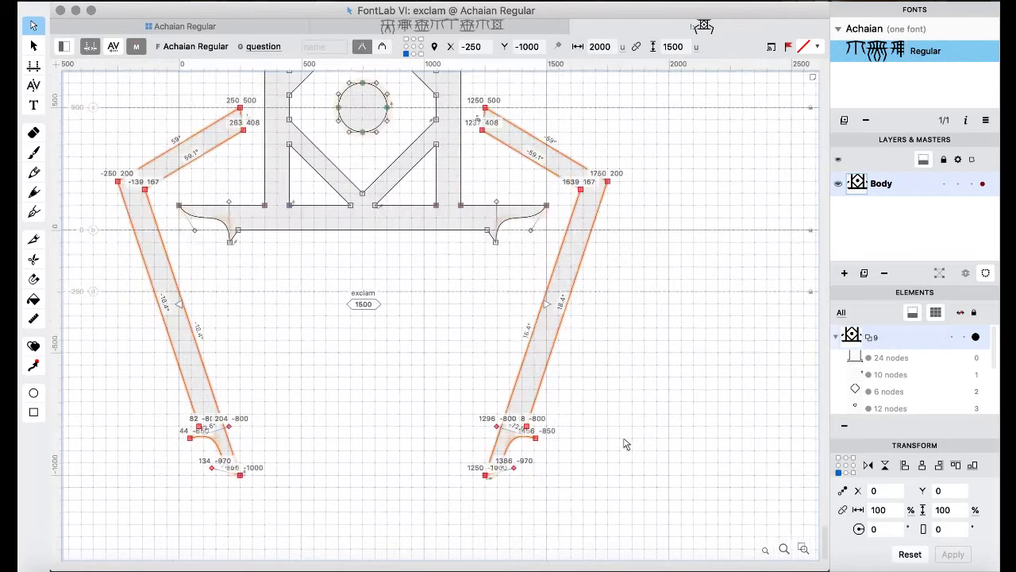
pyautogui.scroll(5, 625, 443)
pyautogui.hscroll(-5, 625, 443)
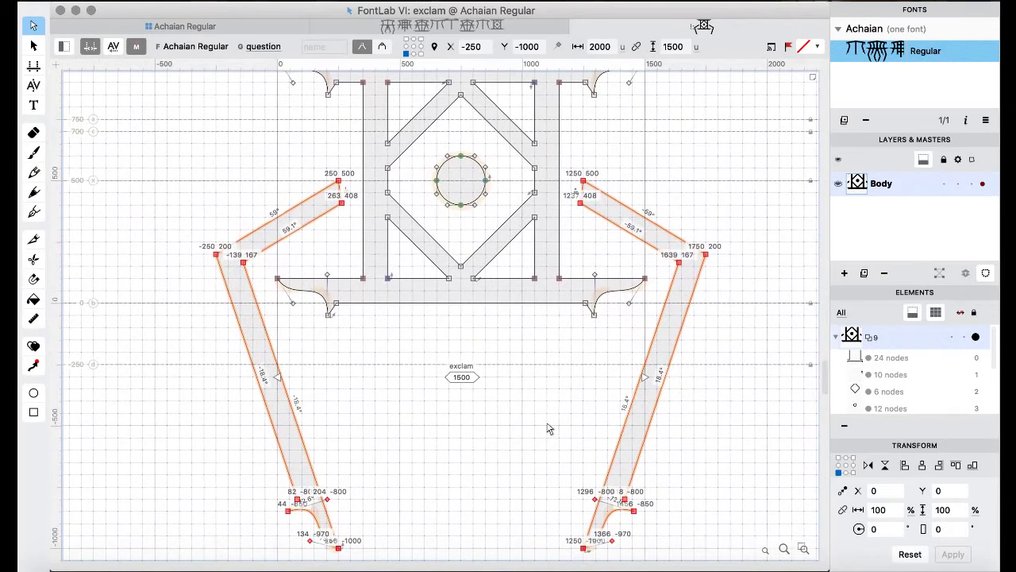
pyautogui.scroll(-2, 483, 454)
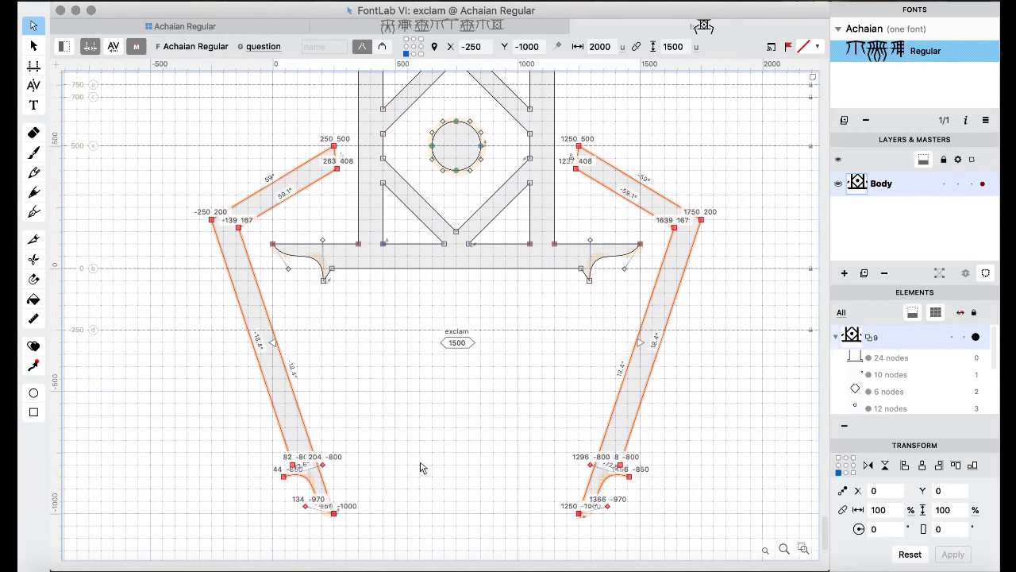
pyautogui.scroll(1, 422, 468)
pyautogui.hotkey('shift', 'Up')
pyautogui.hotkey('shift', 'Up')
pyautogui.hotkey('shift', 'Up')
pyautogui.hotkey('shift', 'Up')
pyautogui.hotkey('shift', 'Up')
pyautogui.hotkey('shift', 'Up')
pyautogui.hotkey('shift', 'Up')
pyautogui.hotkey('shift', 'Up')
pyautogui.hotkey('shift', 'Up')
pyautogui.hotkey('shift', 'Up')
pyautogui.hotkey('shift', 'Up')
pyautogui.hotkey('shift', 'Up')
pyautogui.hotkey('shift', 'Up')
pyautogui.hotkey('shift', 'Up')
pyautogui.hotkey('shift', 'Up')
pyautogui.hotkey('shift', 'Up')
pyautogui.hotkey('shift', 'Up')
pyautogui.hotkey('shift', 'Up')
pyautogui.hotkey('shift', 'Up')
pyautogui.hotkey('shift', 'Up')
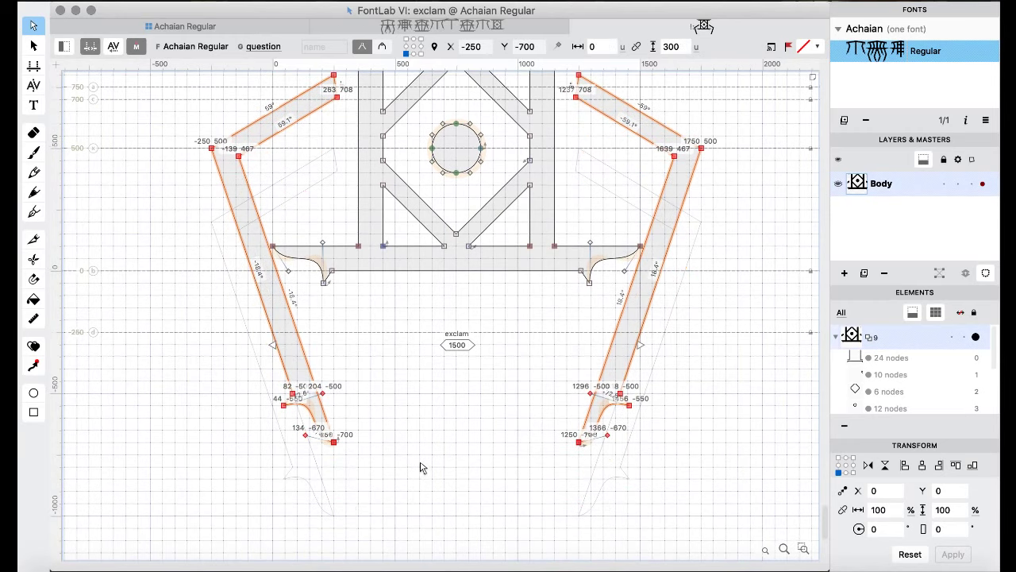
pyautogui.hotkey('shift', 'Up')
pyautogui.hotkey('shift', 'Up')
pyautogui.hotkey('shift', 'Up')
pyautogui.hotkey('shift', 'Up')
pyautogui.hotkey('shift', 'Up')
pyautogui.hotkey('shift', 'Up')
pyautogui.hotkey('shift', 'Up')
pyautogui.hotkey('shift', 'Up')
pyautogui.hotkey('shift', 'Up')
pyautogui.hotkey('shift', 'Up')
pyautogui.scroll(5, 422, 468)
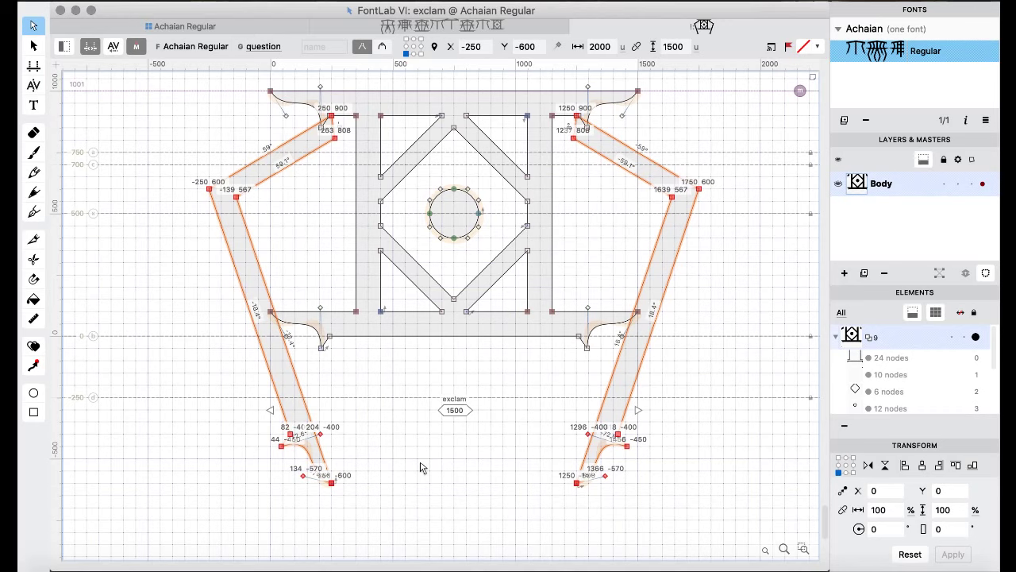
# - Move both legs down 500 units so their feet sit at y -1100
pyautogui.hotkey('shift', 'Down')
pyautogui.hotkey('shift', 'Down')
pyautogui.hotkey('shift', 'Down')
pyautogui.hotkey('shift', 'Down')
pyautogui.hotkey('shift', 'Down')
pyautogui.hotkey('shift', 'Down')
pyautogui.hotkey('shift', 'Down')
pyautogui.hotkey('shift', 'Down')
pyautogui.hotkey('shift', 'Down')
pyautogui.hotkey('shift', 'Down')
pyautogui.hotkey('shift', 'Down')
pyautogui.hotkey('shift', 'Down')
pyautogui.hotkey('shift', 'Down')
pyautogui.hotkey('shift', 'Down')
pyautogui.hotkey('shift', 'Down')
pyautogui.hotkey('shift', 'Down')
pyautogui.hotkey('shift', 'Down')
pyautogui.hotkey('shift', 'Down')
pyautogui.hotkey('shift', 'Down')
pyautogui.hotkey('shift', 'Down')
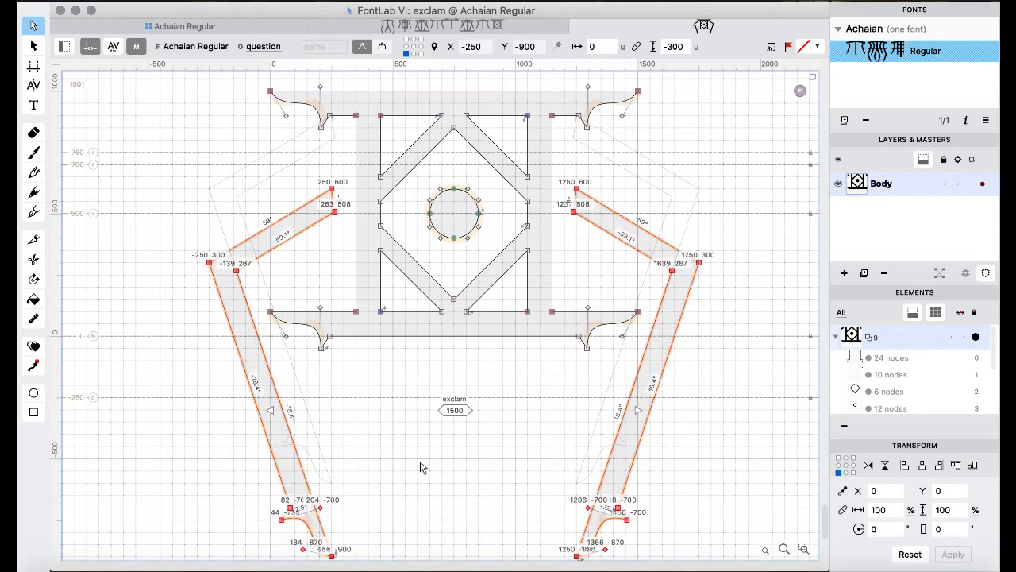
pyautogui.hotkey('shift', 'Down')
pyautogui.hotkey('shift', 'Down')
pyautogui.hotkey('shift', 'Down')
pyautogui.hotkey('shift', 'Down')
pyautogui.hotkey('shift', 'Down')
pyautogui.hotkey('shift', 'Down')
pyautogui.hotkey('shift', 'Down')
pyautogui.hotkey('shift', 'Down')
pyautogui.hotkey('shift', 'Down')
pyautogui.hotkey('shift', 'Down')
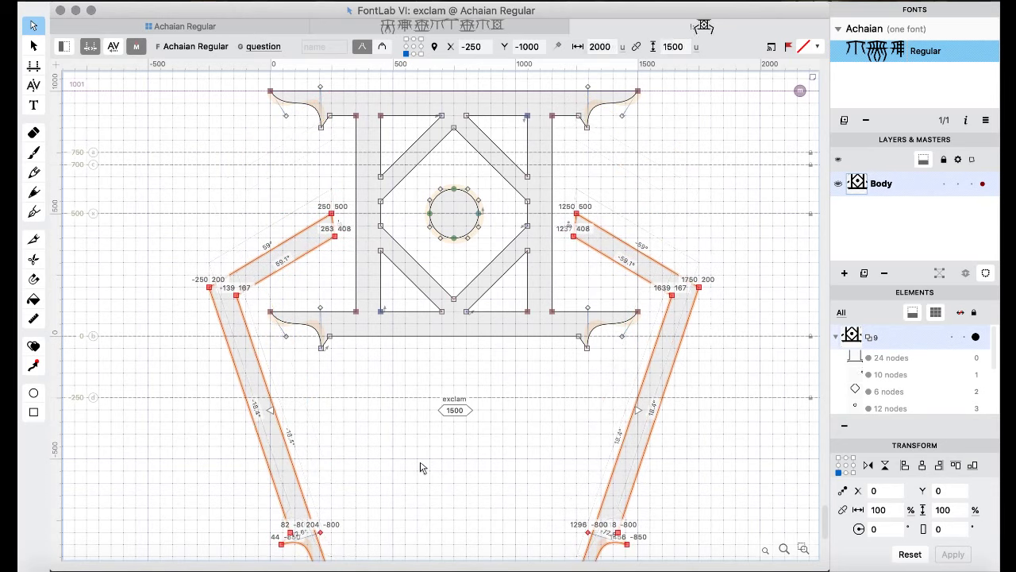
pyautogui.hotkey('shift', 'Down')
pyautogui.hotkey('shift', 'Down')
pyautogui.hotkey('shift', 'Down')
pyautogui.hotkey('shift', 'Down')
pyautogui.hotkey('shift', 'Down')
pyautogui.hotkey('shift', 'Down')
pyautogui.hotkey('shift', 'Down')
pyautogui.hotkey('shift', 'Down')
pyautogui.hotkey('shift', 'Down')
pyautogui.hotkey('shift', 'Down')
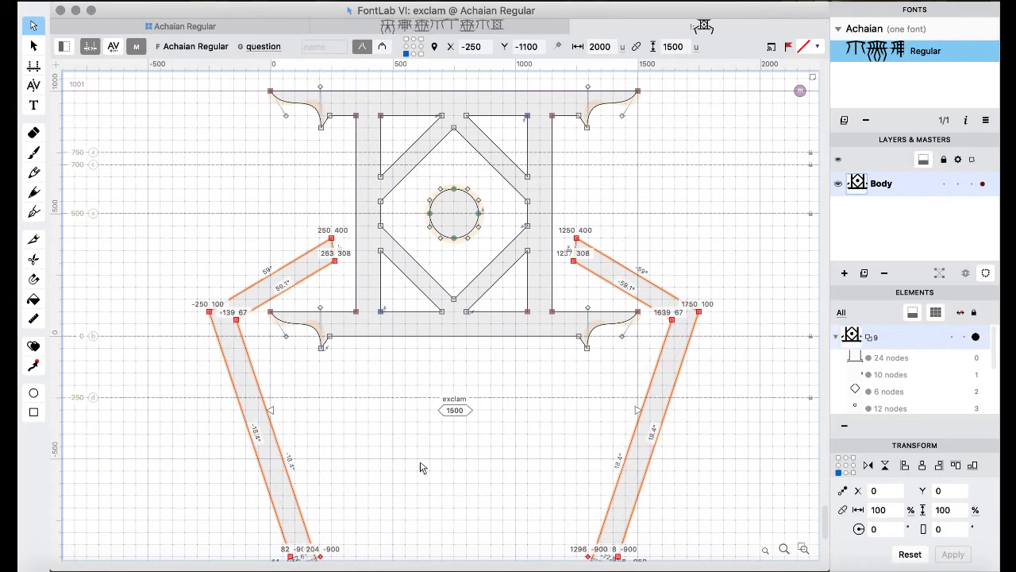
pyautogui.press('Up')
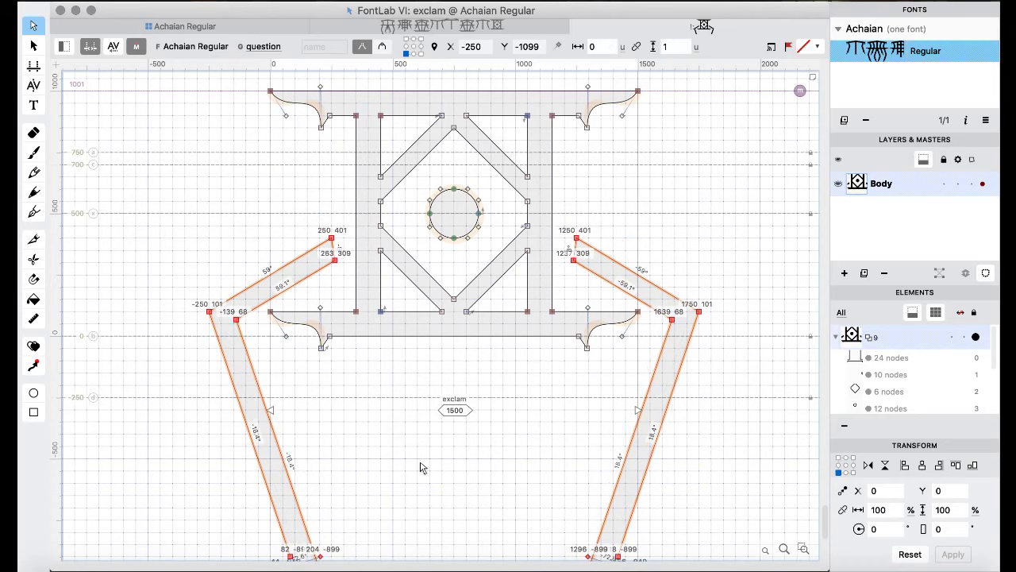
pyautogui.press('Down')
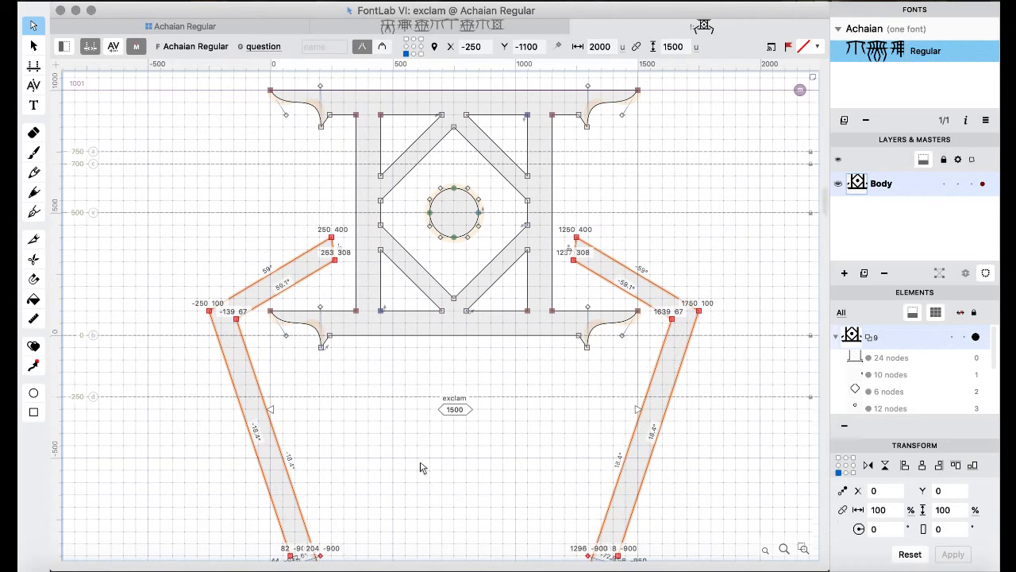
pyautogui.scroll(-3, 421, 468)
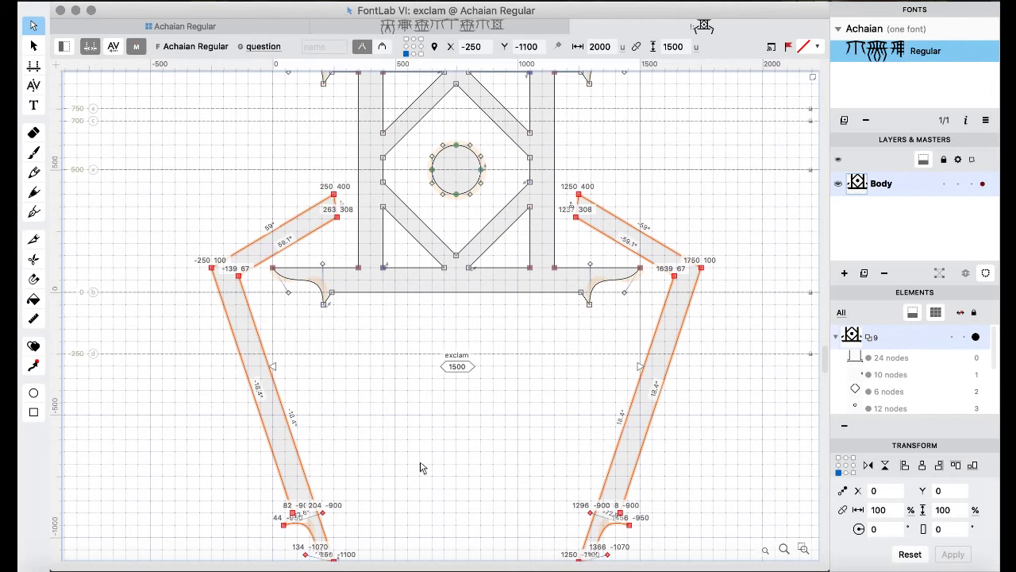
pyautogui.click(420, 466)
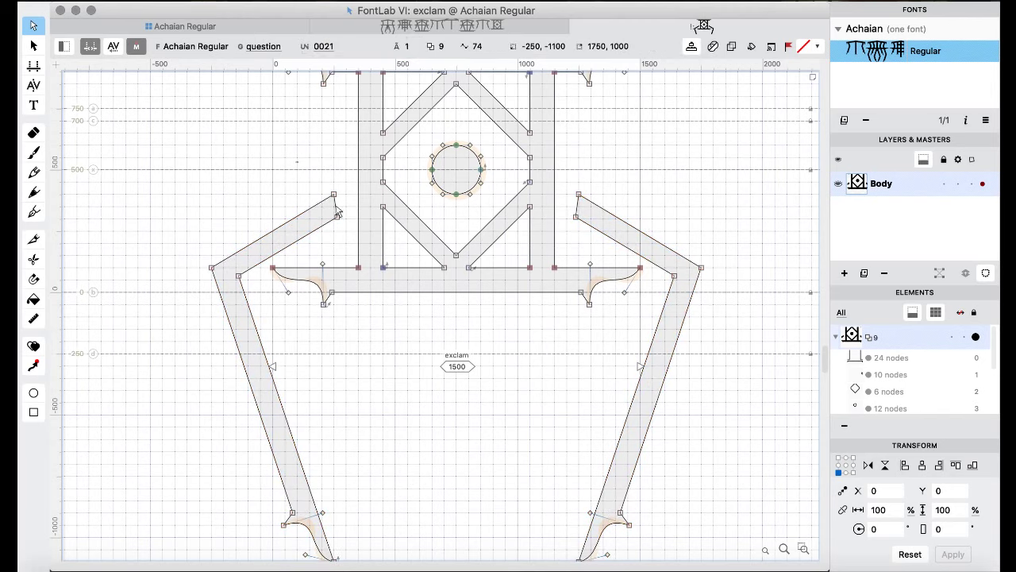
# - Move the left leg 100 units up and 100 right to x -150, y -1000, joining its arm to the frame's left post
pyautogui.moveTo(170, 243); pyautogui.dragTo(251, 310)
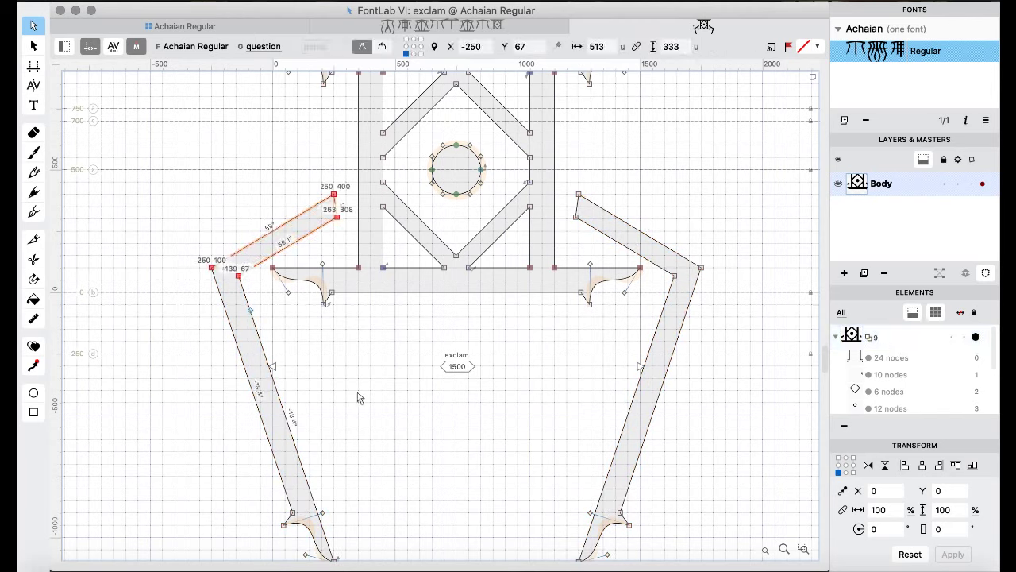
pyautogui.scroll(-2, 377, 414)
pyautogui.moveTo(244, 436); pyautogui.dragTo(390, 548)
pyautogui.hotkey('shift', 'Up')
pyautogui.hotkey('shift', 'Up')
pyautogui.hotkey('shift', 'Up')
pyautogui.hotkey('shift', 'Up')
pyautogui.hotkey('shift', 'Up')
pyautogui.hotkey('shift', 'Up')
pyautogui.hotkey('shift', 'Up')
pyautogui.hotkey('shift', 'Up')
pyautogui.hotkey('shift', 'Up')
pyautogui.hotkey('shift', 'Up')
pyautogui.hotkey('shift', 'Right')
pyautogui.hotkey('shift', 'Right')
pyautogui.hotkey('shift', 'Right')
pyautogui.hotkey('shift', 'Right')
pyautogui.hotkey('shift', 'Right')
pyautogui.hotkey('shift', 'Right')
pyautogui.hotkey('shift', 'Right')
pyautogui.hotkey('shift', 'Right')
pyautogui.hotkey('shift', 'Right')
pyautogui.hotkey('shift', 'Right')
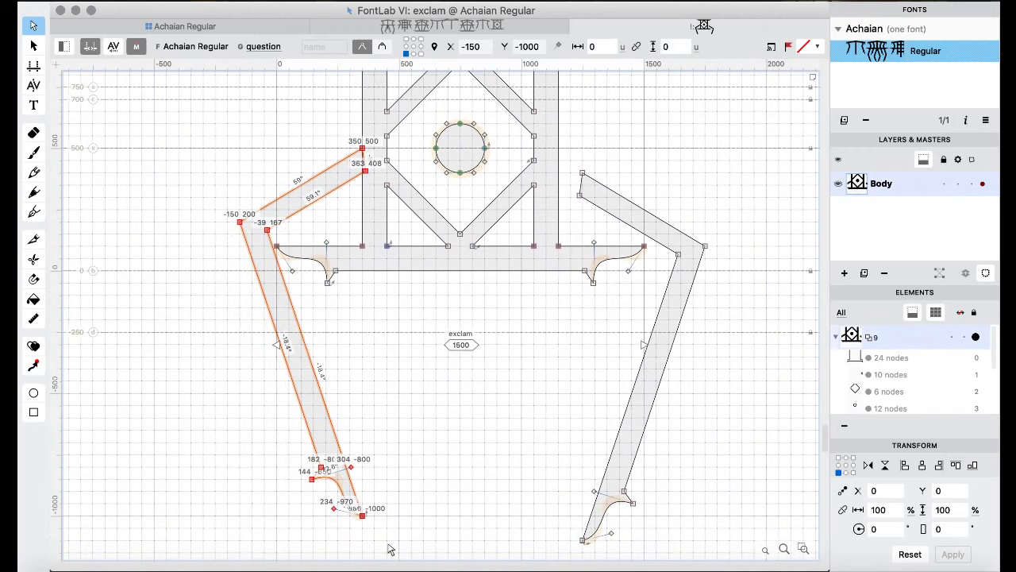
pyautogui.press('space')
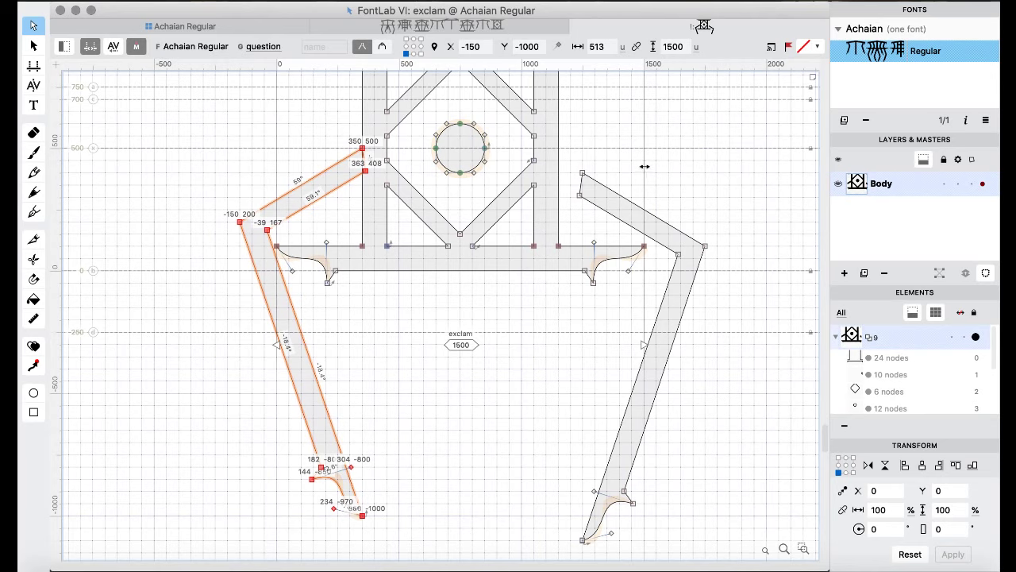
# - Move the right leg 100 units up and 100 left to x 1137, y -1000, joining its arm to the frame's right post
pyautogui.moveTo(613, 156); pyautogui.dragTo(549, 241)
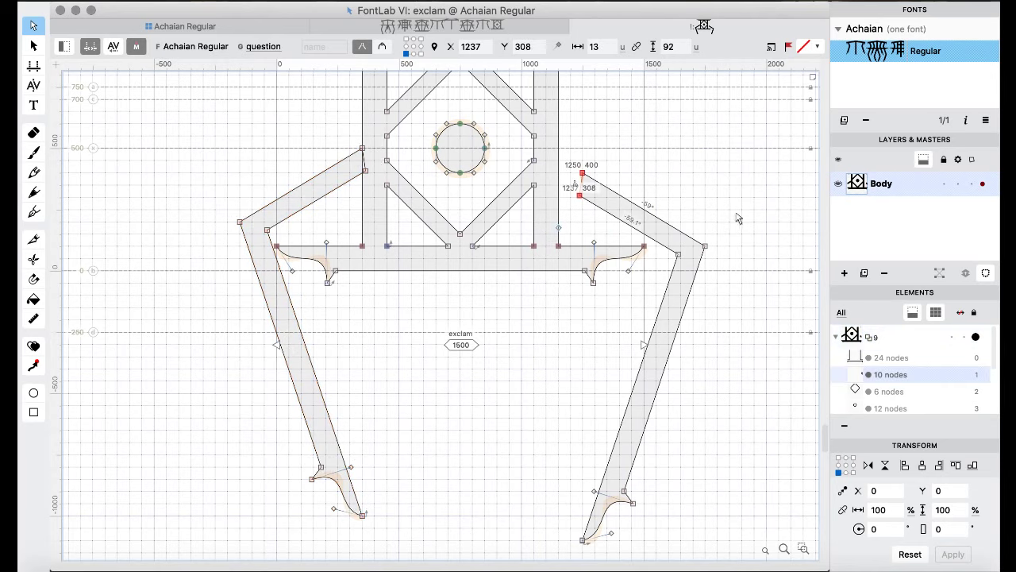
pyautogui.moveTo(761, 216); pyautogui.dragTo(669, 270)
pyautogui.moveTo(538, 423); pyautogui.dragTo(660, 551)
pyautogui.hotkey('shift', 'Left')
pyautogui.hotkey('shift', 'Left')
pyautogui.hotkey('shift', 'Left')
pyautogui.hotkey('shift', 'Left')
pyautogui.hotkey('shift', 'Left')
pyautogui.hotkey('shift', 'Left')
pyautogui.hotkey('shift', 'Left')
pyautogui.hotkey('shift', 'Left')
pyautogui.hotkey('shift', 'Left')
pyautogui.hotkey('shift', 'Left')
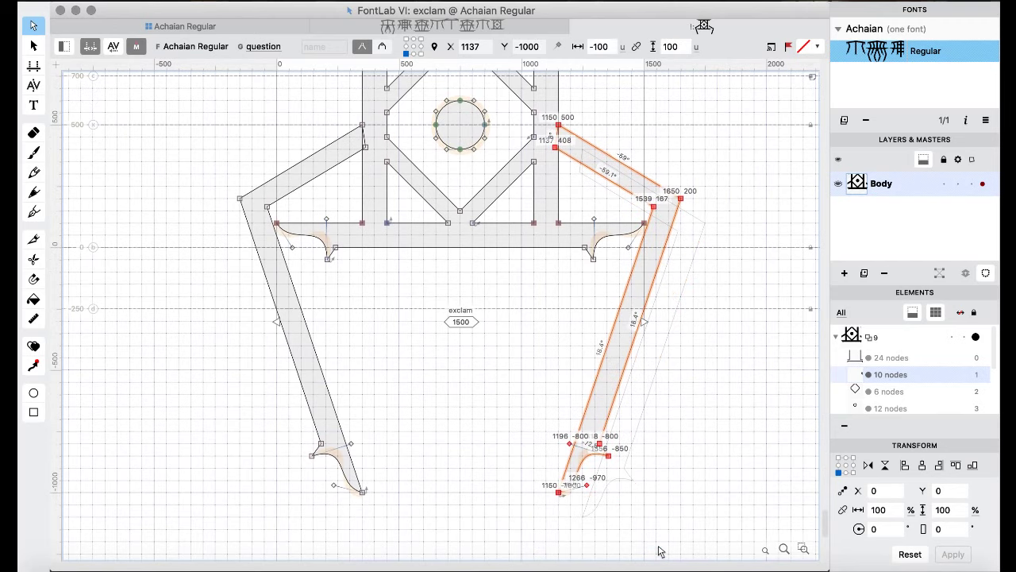
# - Preview the whole glyph in solid fill to check the attached legs, and clear the selection
pyautogui.press('space')
pyautogui.scroll(-5, 659, 548)
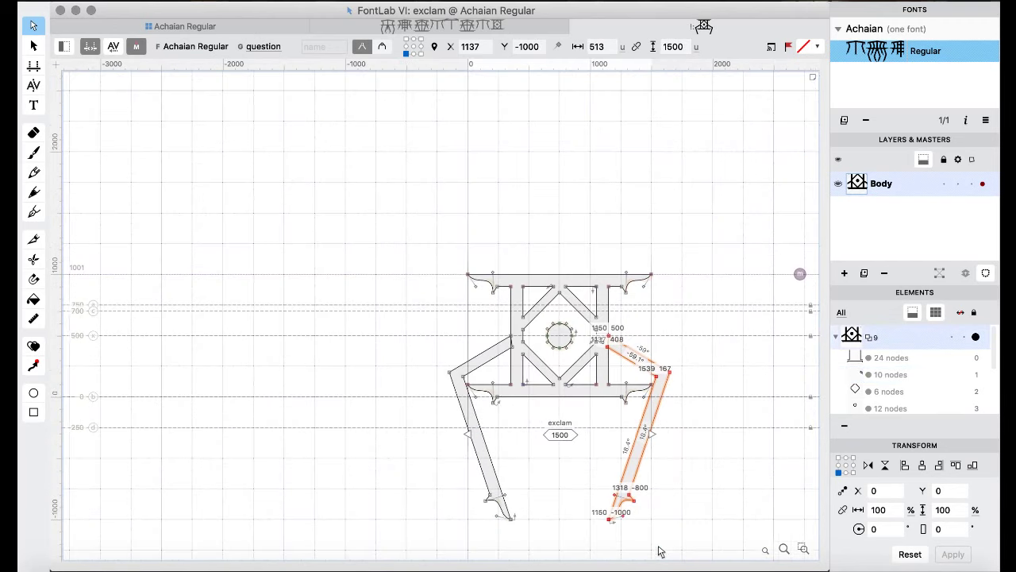
pyautogui.press('space')
pyautogui.hscroll(3, 628, 409)
pyautogui.press('space')
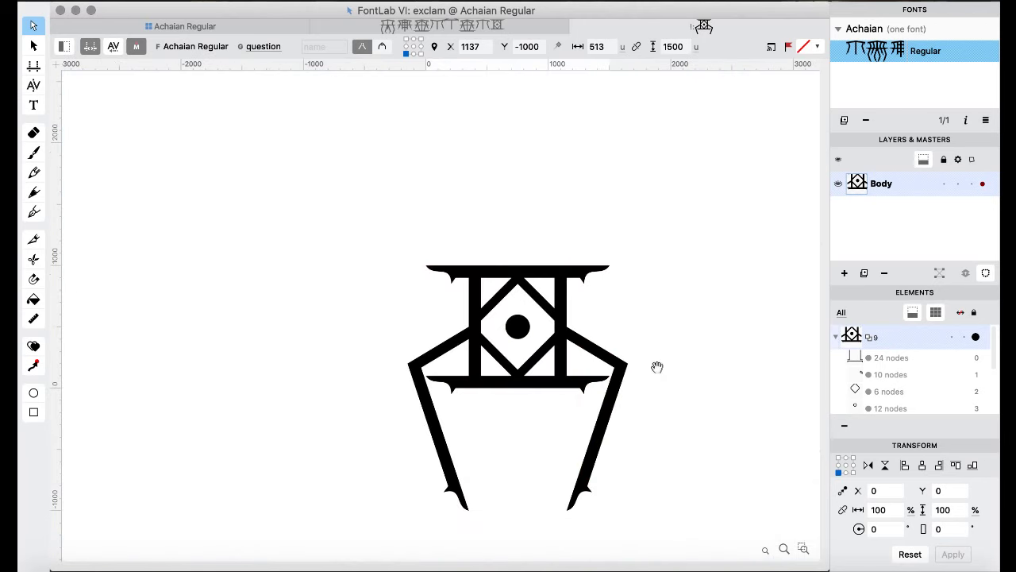
pyautogui.click(534, 446)
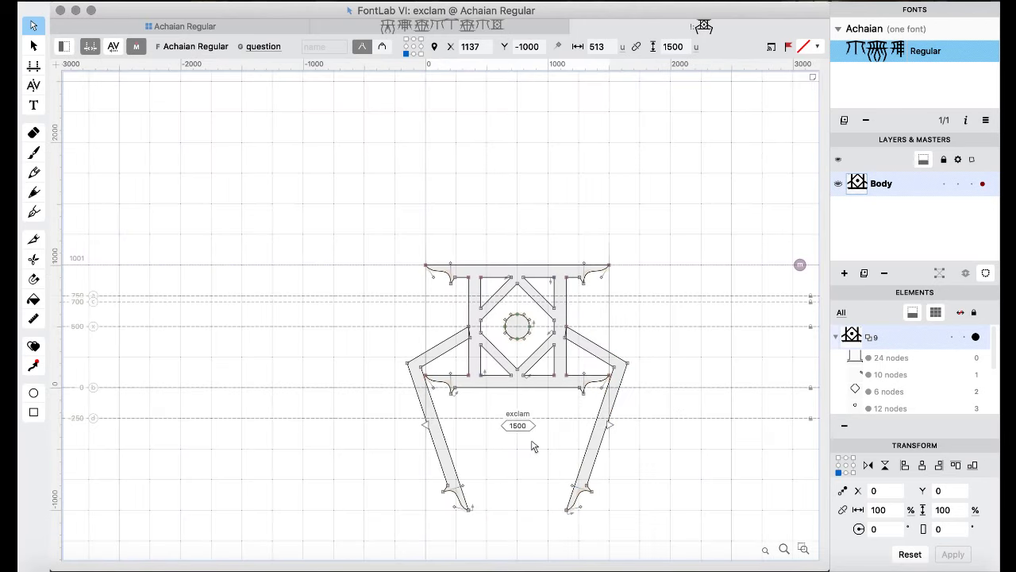
pyautogui.scroll(-1, 534, 446)
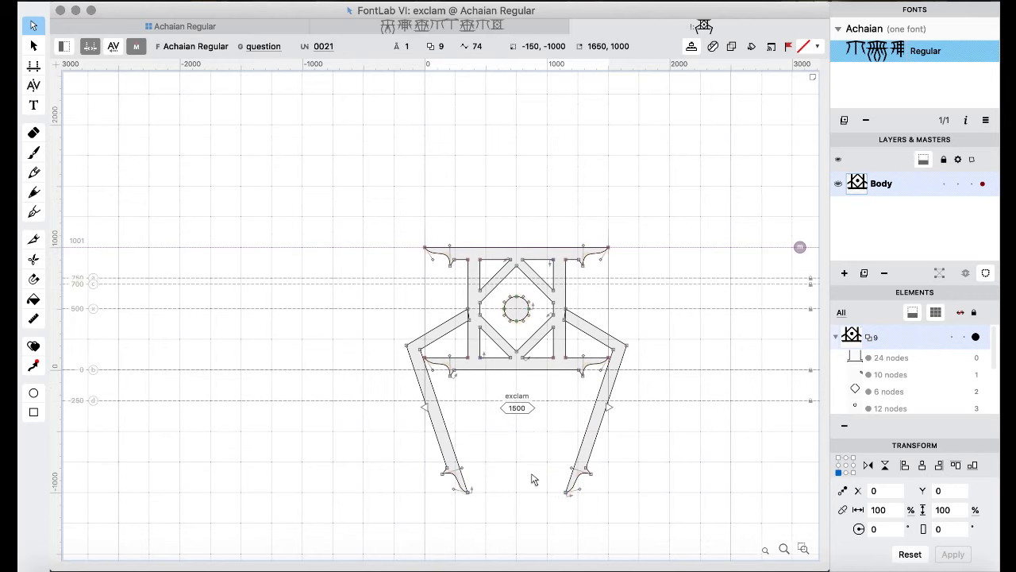
# - Merge all overlapping contours of the exclam glyph so the legs fuse with the frame
pyautogui.press('space')
pyautogui.press('super+a')
pyautogui.rightClick(286, 186)
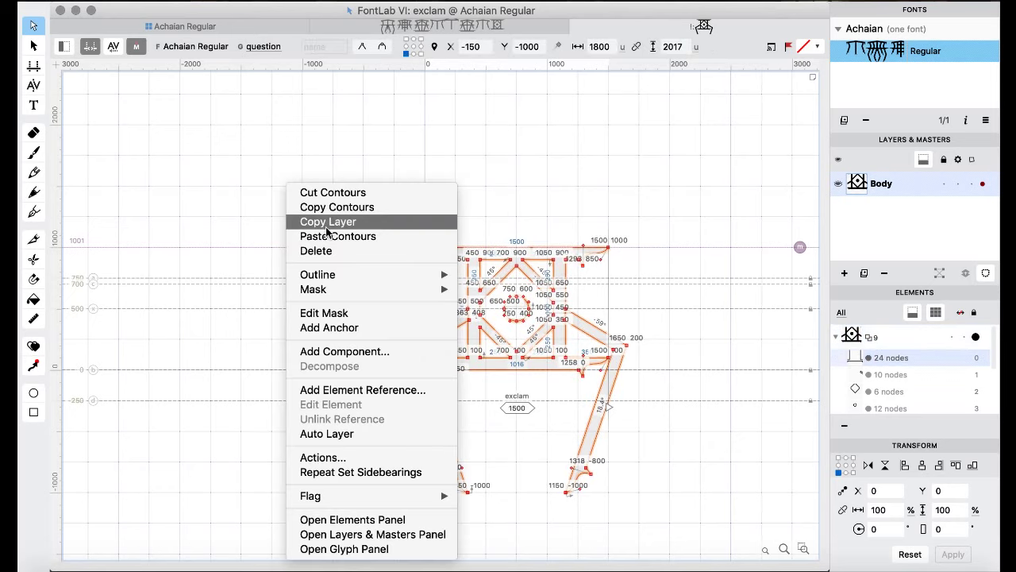
pyautogui.moveTo(357, 277)
pyautogui.click(527, 421)
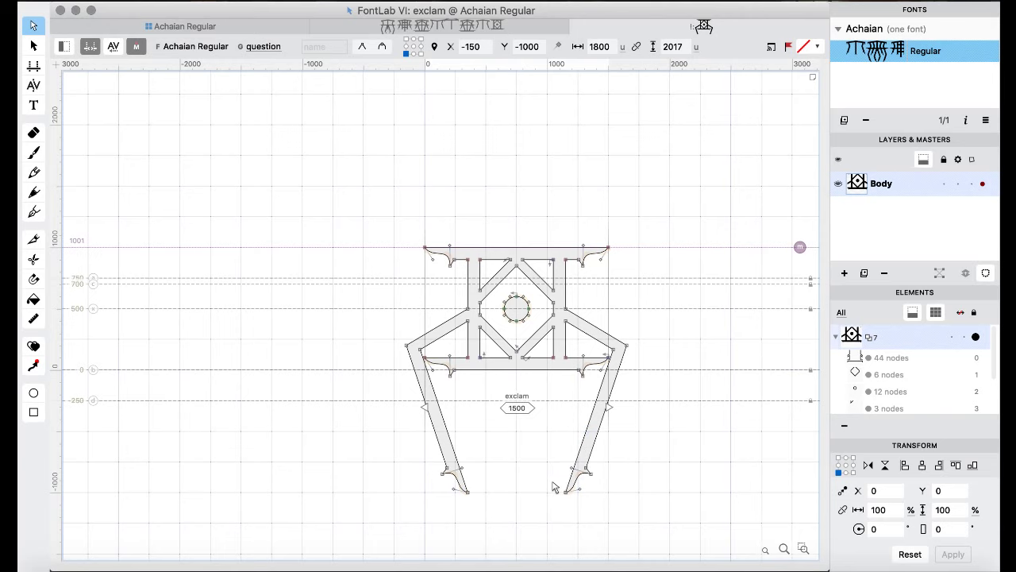
# - Delete the redundant extra node beside the foot tip of the right leg and the left leg
pyautogui.scroll(3, 554, 485)
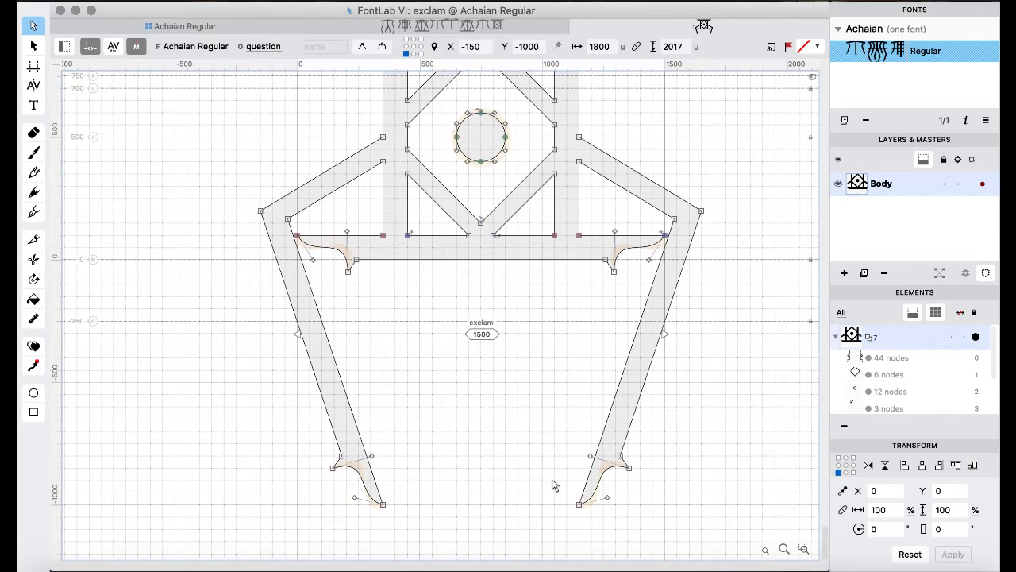
pyautogui.scroll(3, 554, 486)
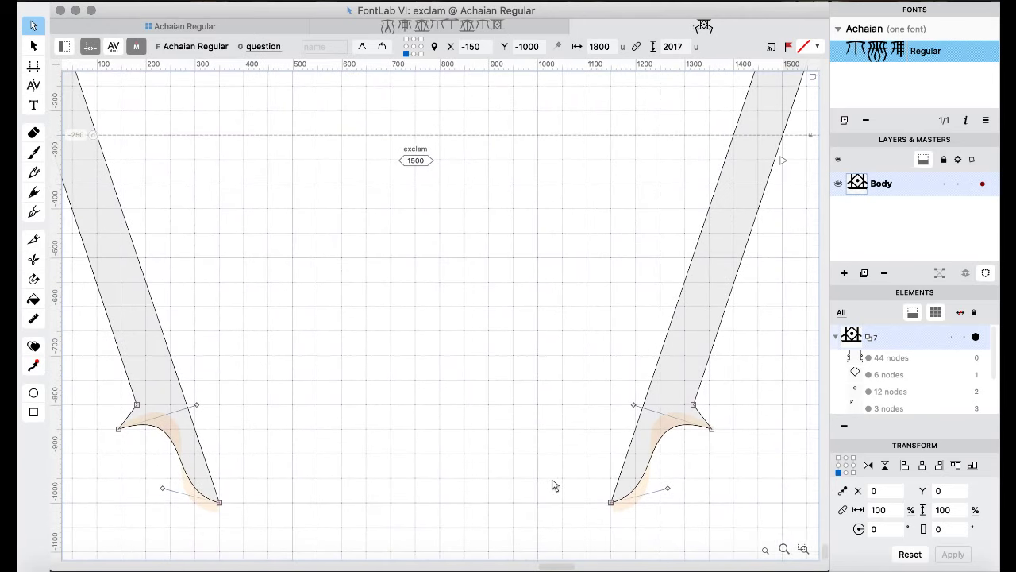
pyautogui.scroll(3, 554, 485)
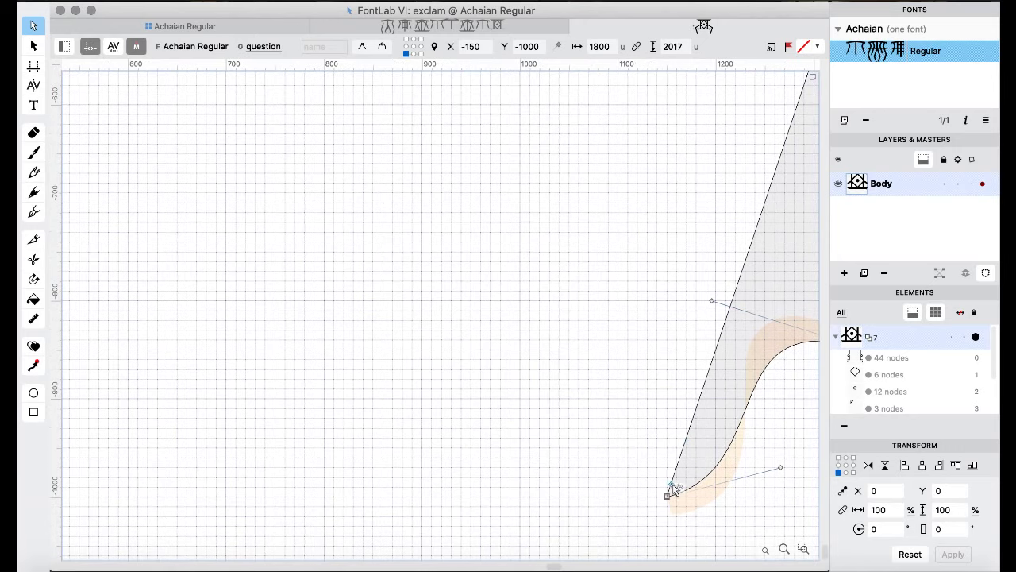
pyautogui.press('Delete')
pyautogui.press('Escape')
pyautogui.hscroll(-10, 389, 493)
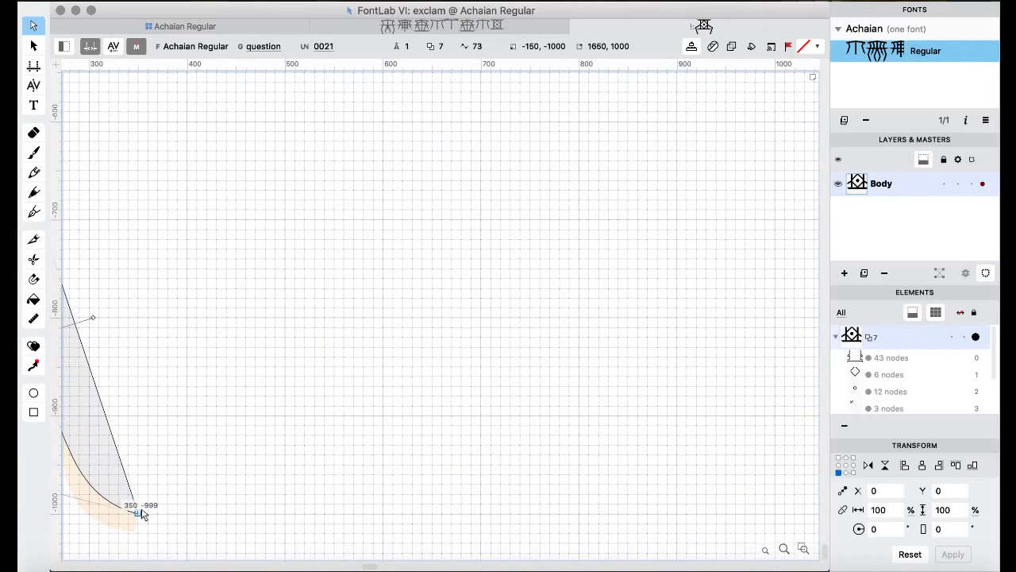
pyautogui.click(139, 512)
pyautogui.press('Delete')
# - Shorten the right leg by adding a node at 1283, -600 on its inner edge and moving the foot's tip up to it
pyautogui.hscroll(3, 459, 379)
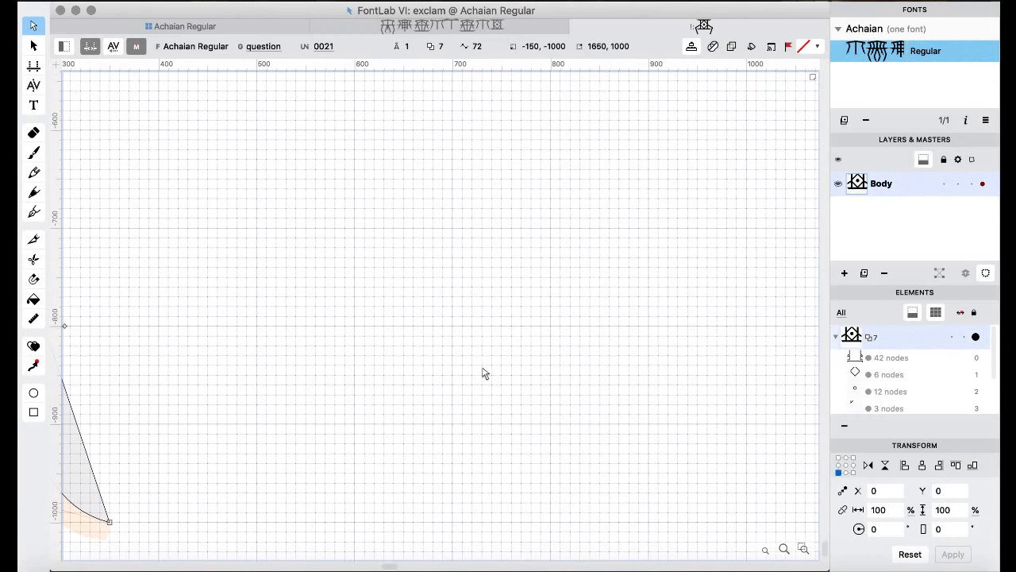
pyautogui.hscroll(12, 481, 370)
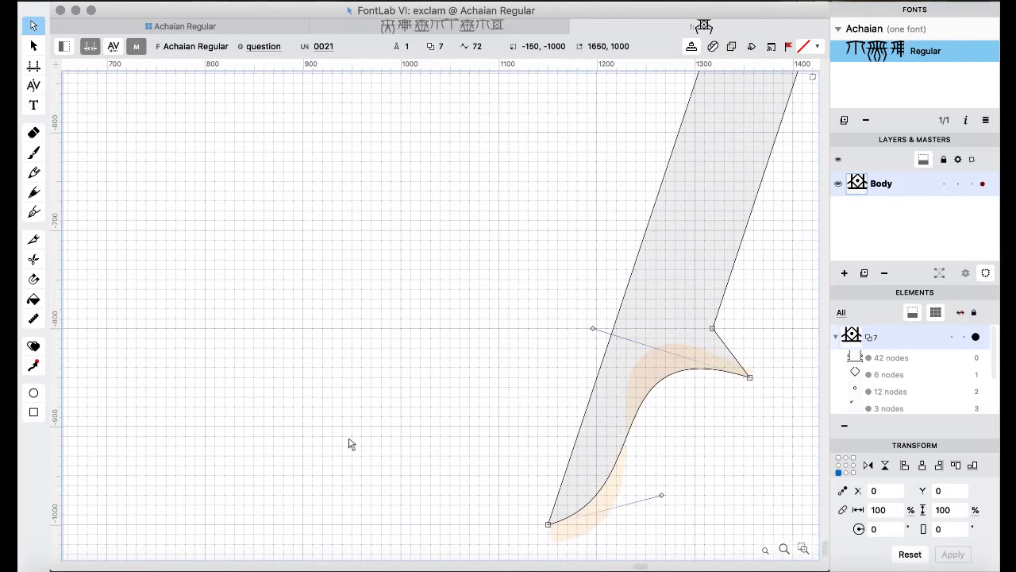
pyautogui.click(33, 239)
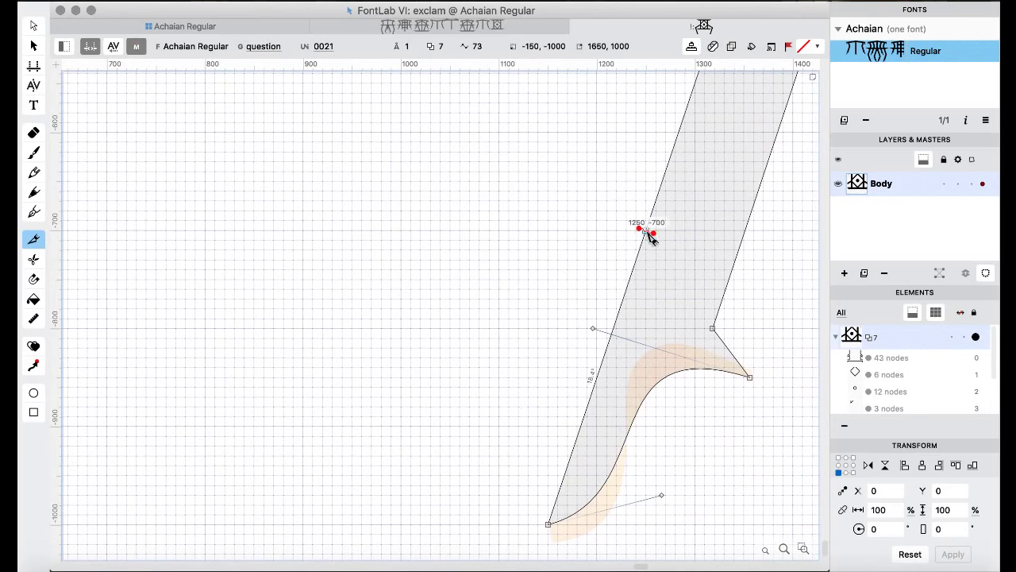
pyautogui.click(679, 133)
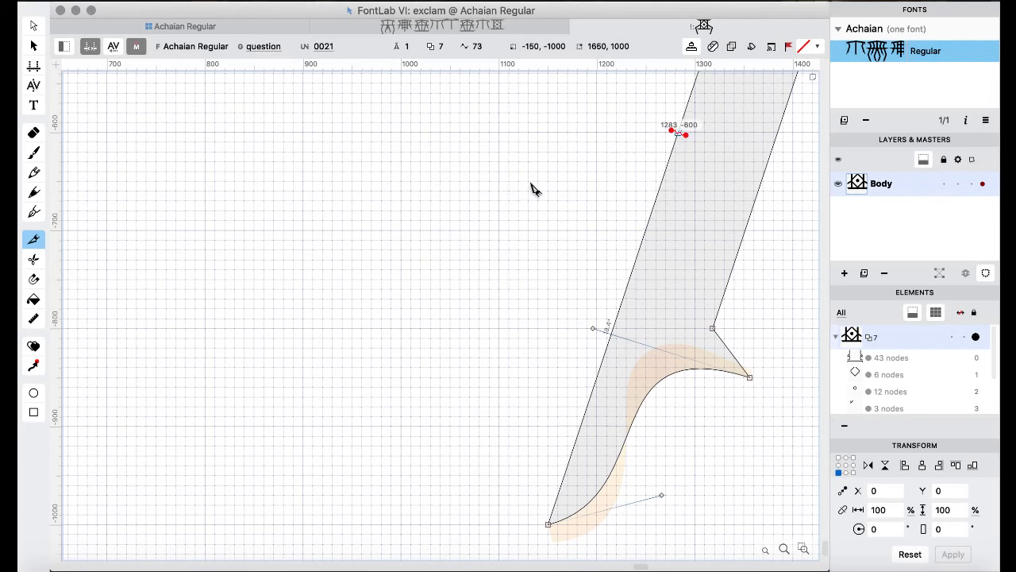
pyautogui.click(33, 25)
pyautogui.moveTo(482, 303); pyautogui.dragTo(792, 534)
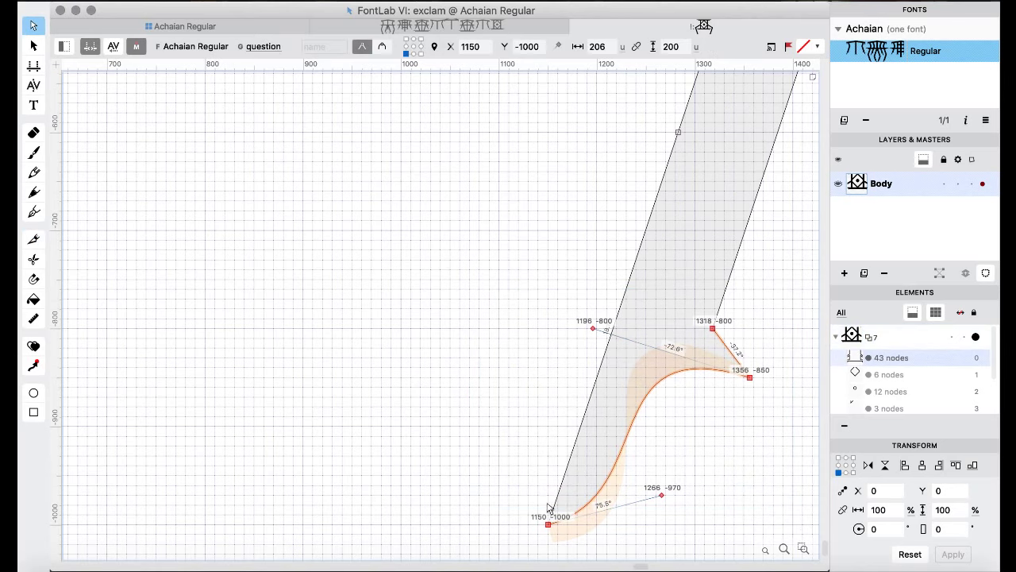
pyautogui.moveTo(548, 526); pyautogui.dragTo(679, 133)
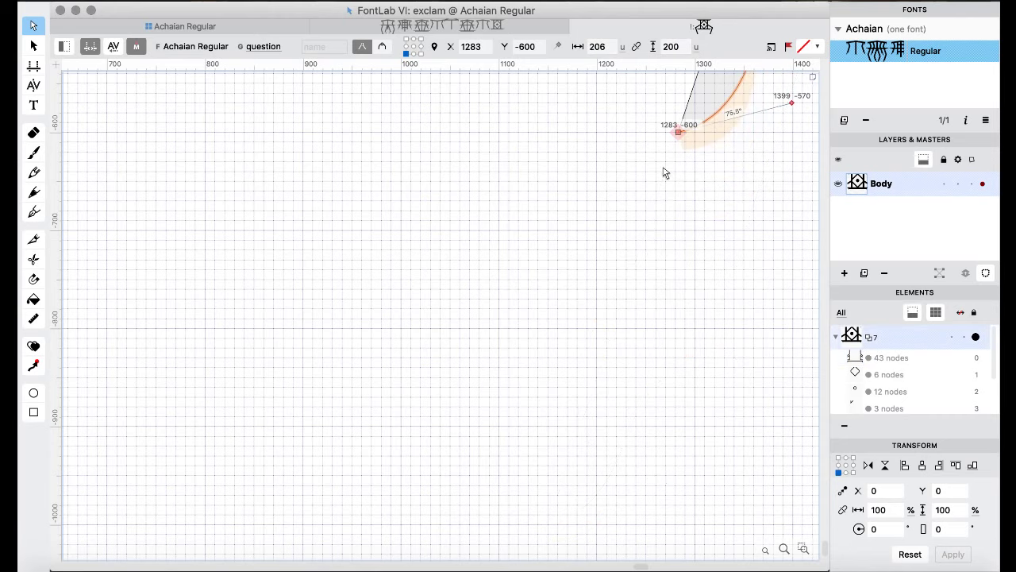
pyautogui.press('Escape')
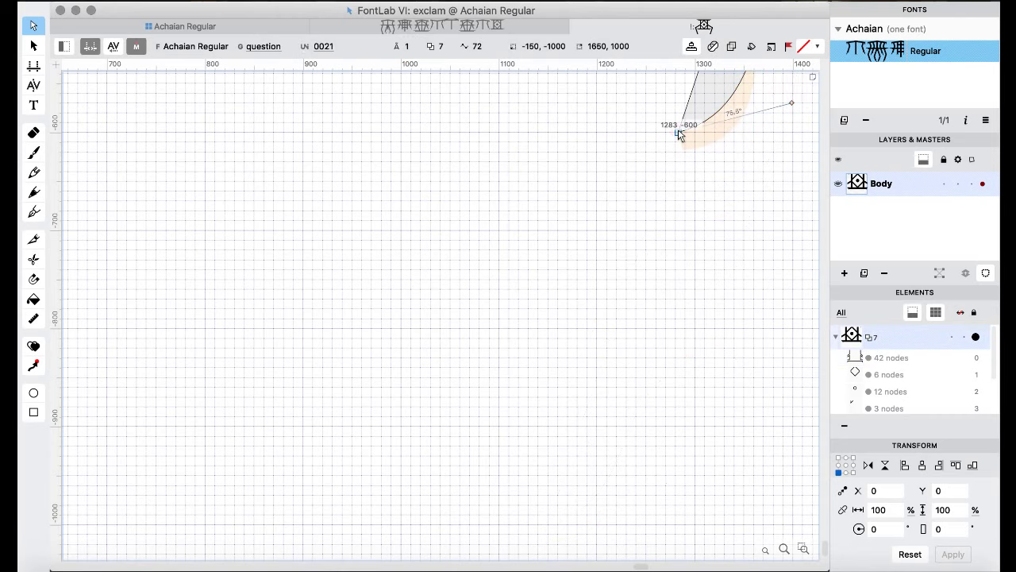
# - Shorten the left leg by adding a node at 217, -600 on its inner edge and moving the foot's tip up to it
pyautogui.hscroll(-10, 595, 152)
pyautogui.hscroll(-8, 595, 151)
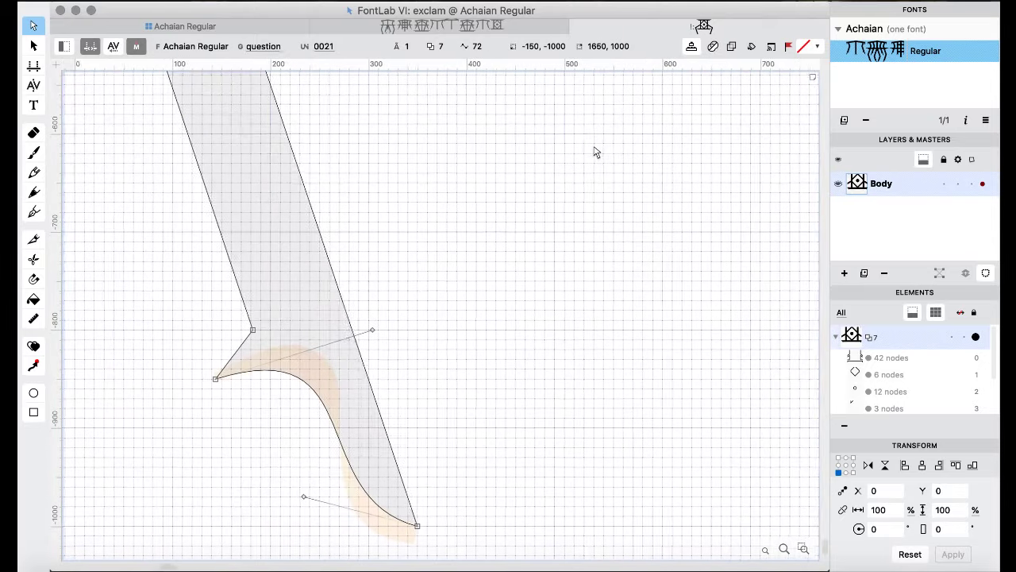
pyautogui.click(34, 239)
pyautogui.click(385, 136)
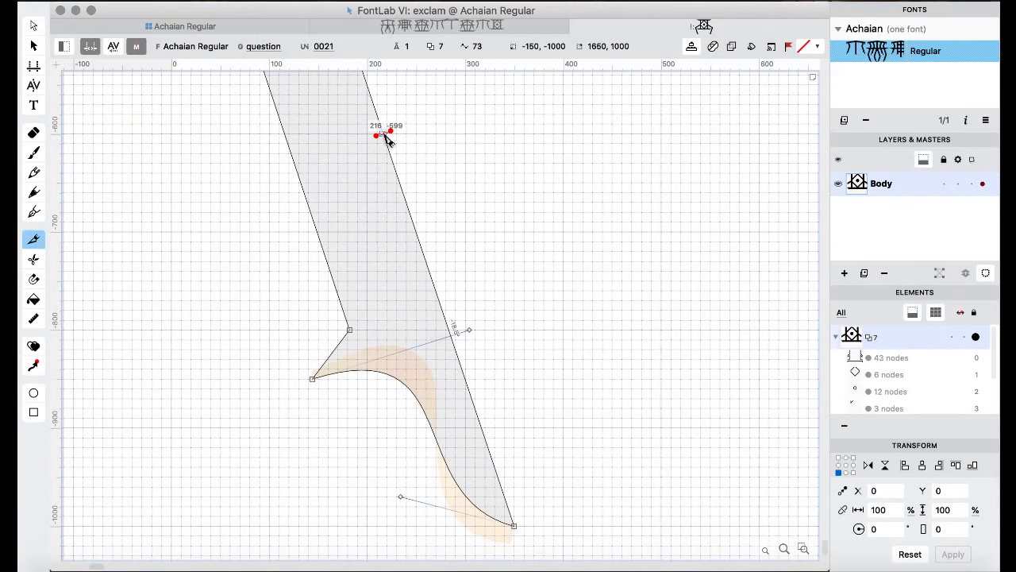
pyautogui.click(386, 139)
pyautogui.click(385, 135)
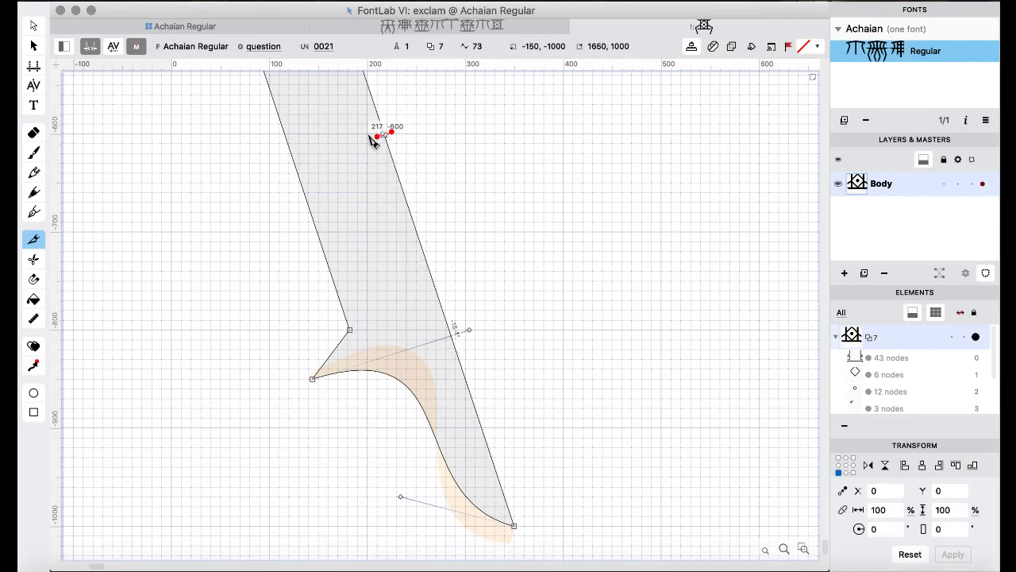
pyautogui.moveTo(236, 326); pyautogui.dragTo(384, 140)
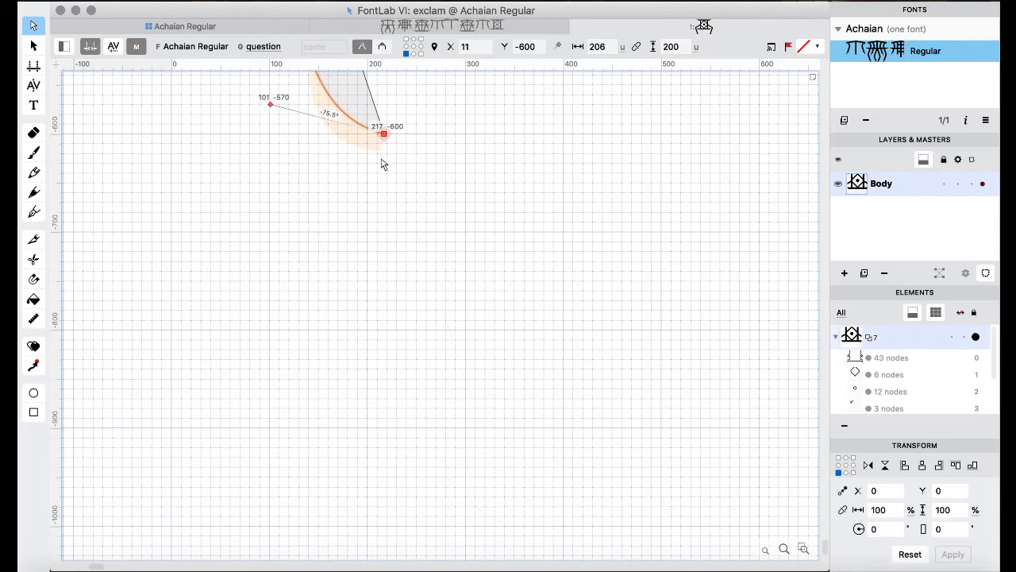
pyautogui.click(384, 141)
pyautogui.click(384, 135)
pyautogui.press('Delete')
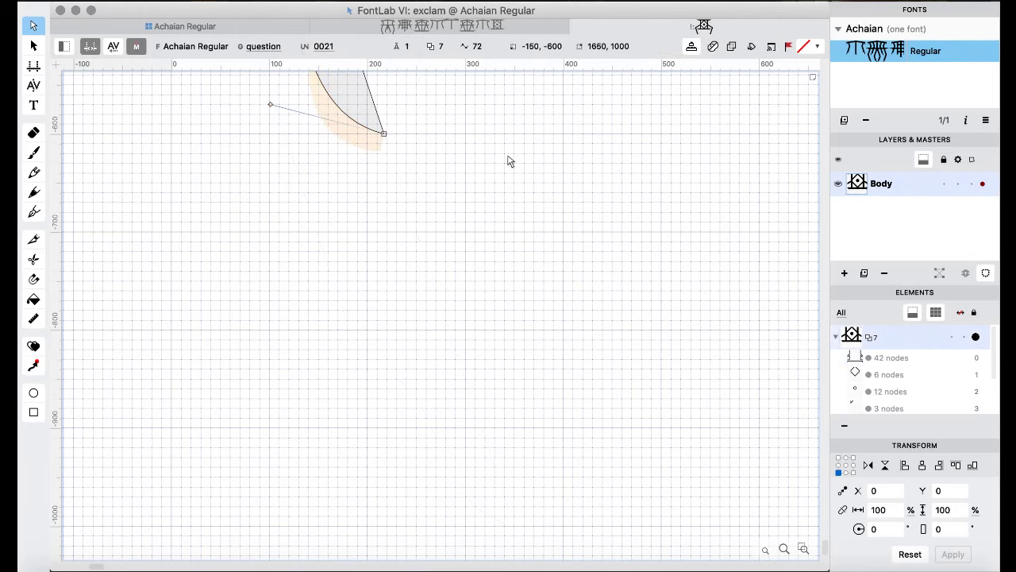
# - Preview the whole exclam glyph in solid fill to check the shortened legs
pyautogui.press('super+minus')
pyautogui.press('super+minus')
pyautogui.press('super+minus')
pyautogui.press('super+minus')
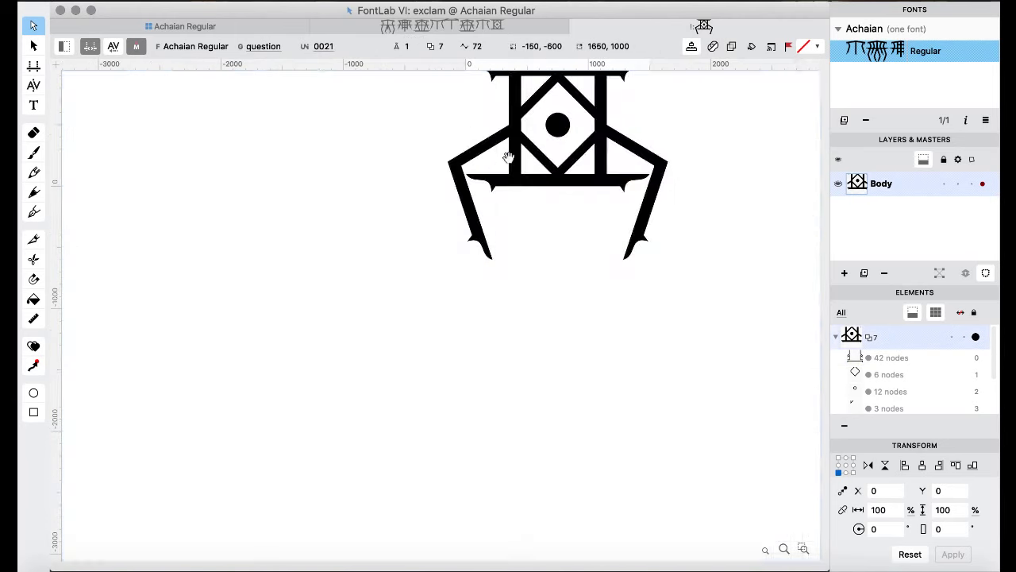
pyautogui.hscroll(3, 511, 162)
pyautogui.scroll(2, 510, 161)
pyautogui.press('space')
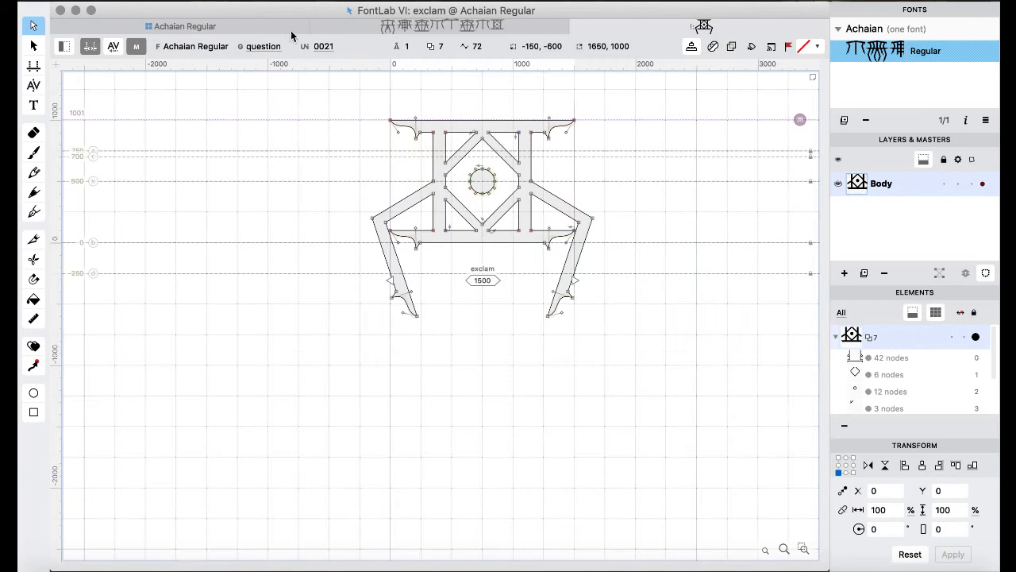
# - Look over the empty parenthesis and brace cells in the font window and open the macron glyph to examine its double-diamond outline
pyautogui.click(239, 24)
pyautogui.click(482, 271)
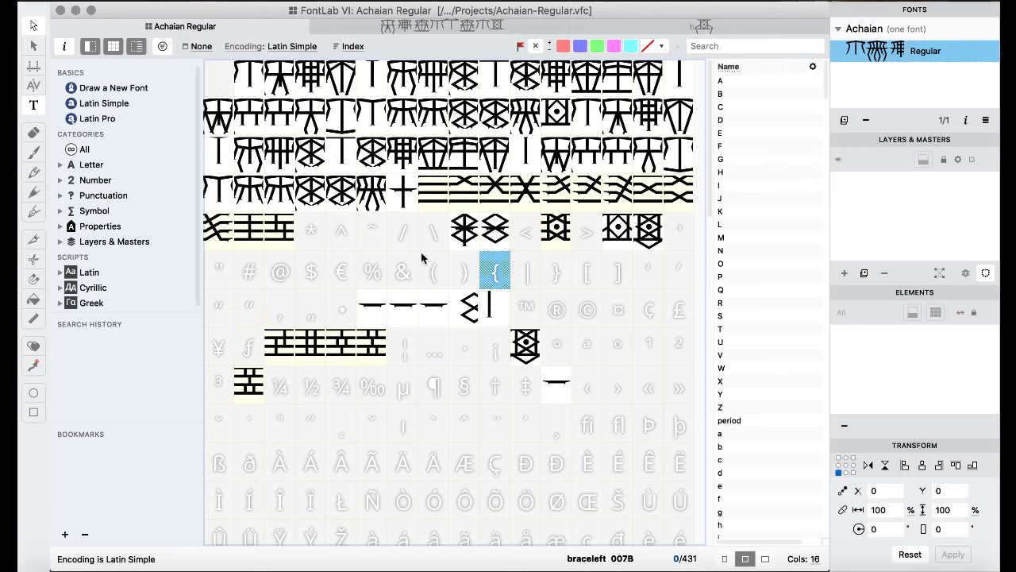
pyautogui.click(441, 280)
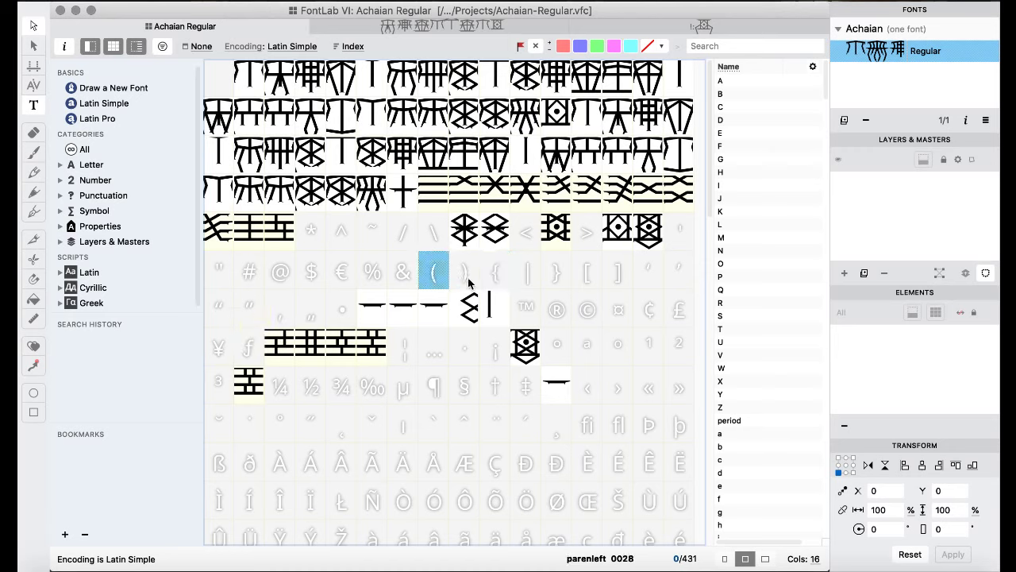
pyautogui.click(472, 284)
pyautogui.click(445, 279)
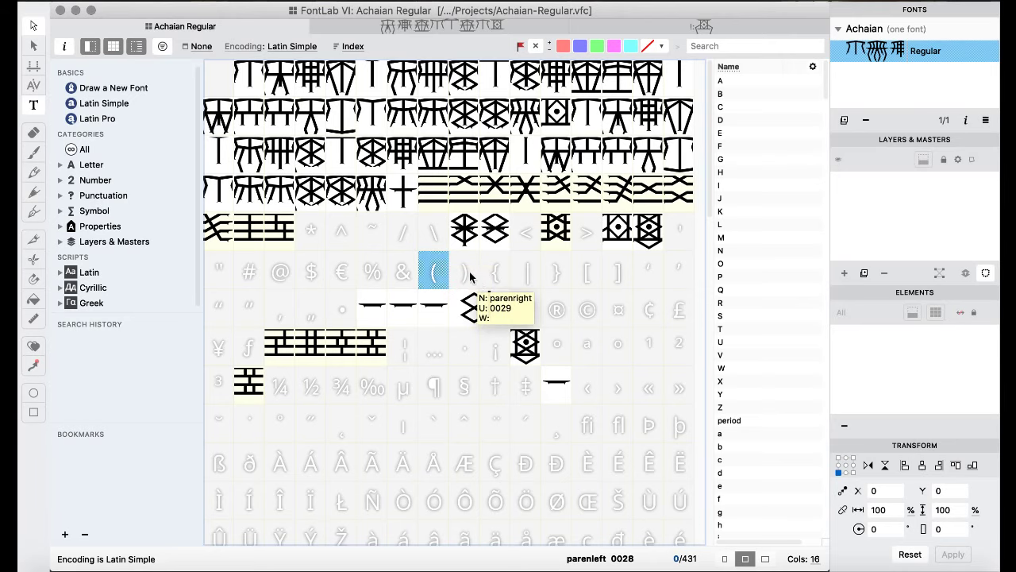
pyautogui.doubleClick(469, 310)
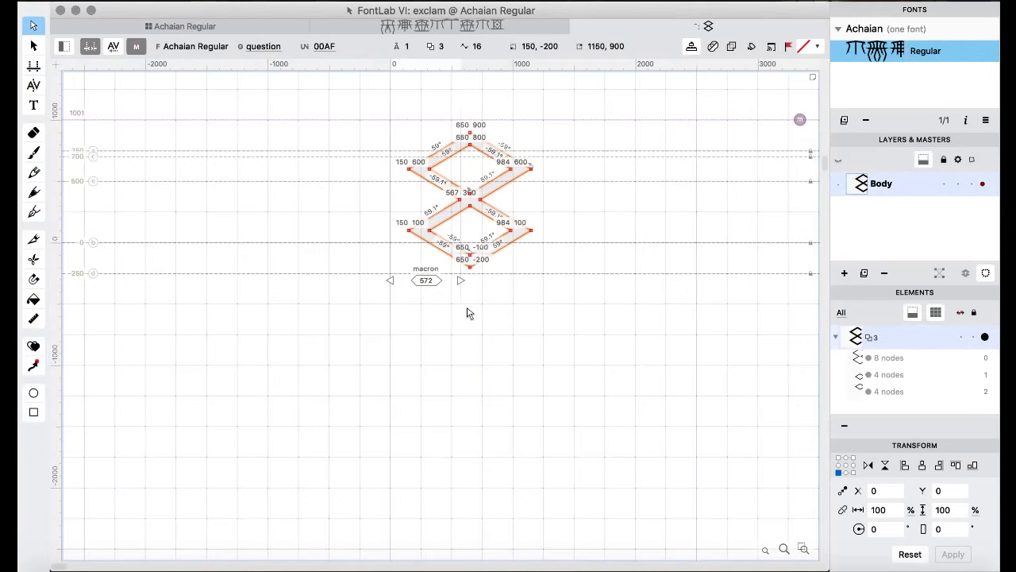
pyautogui.click(252, 22)
pyautogui.click(507, 264)
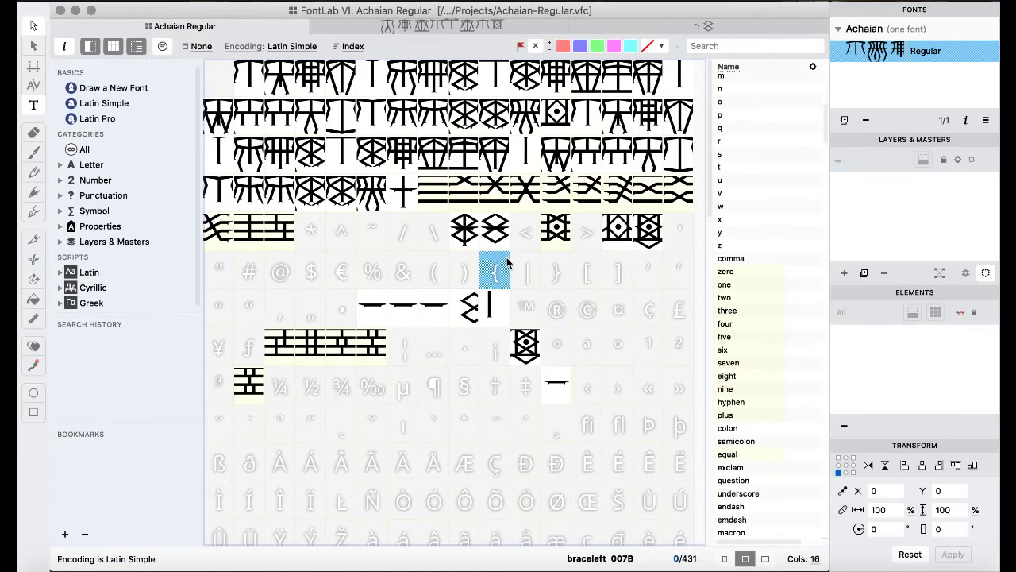
pyautogui.click(462, 285)
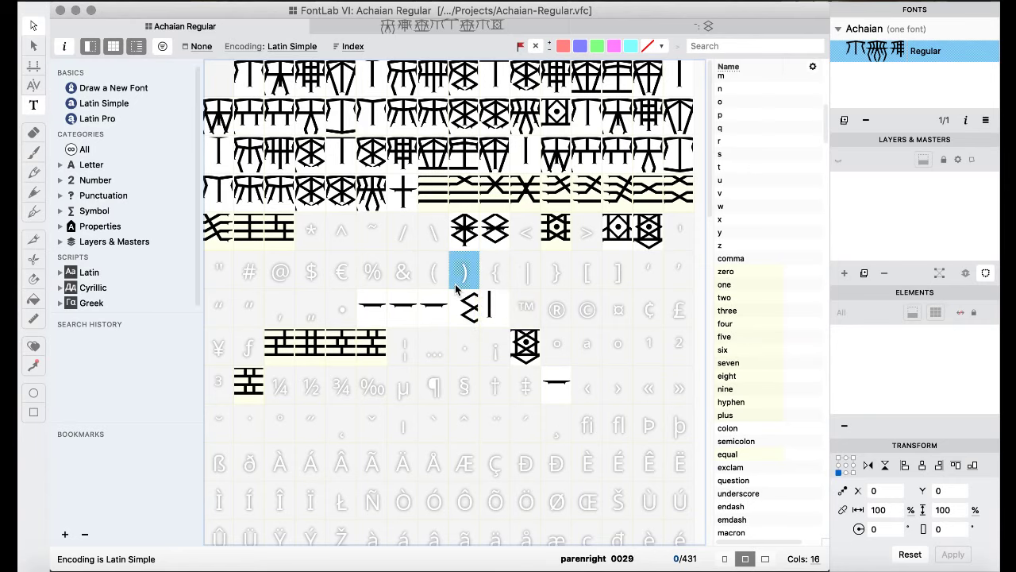
pyautogui.click(471, 316)
pyautogui.doubleClick(471, 316)
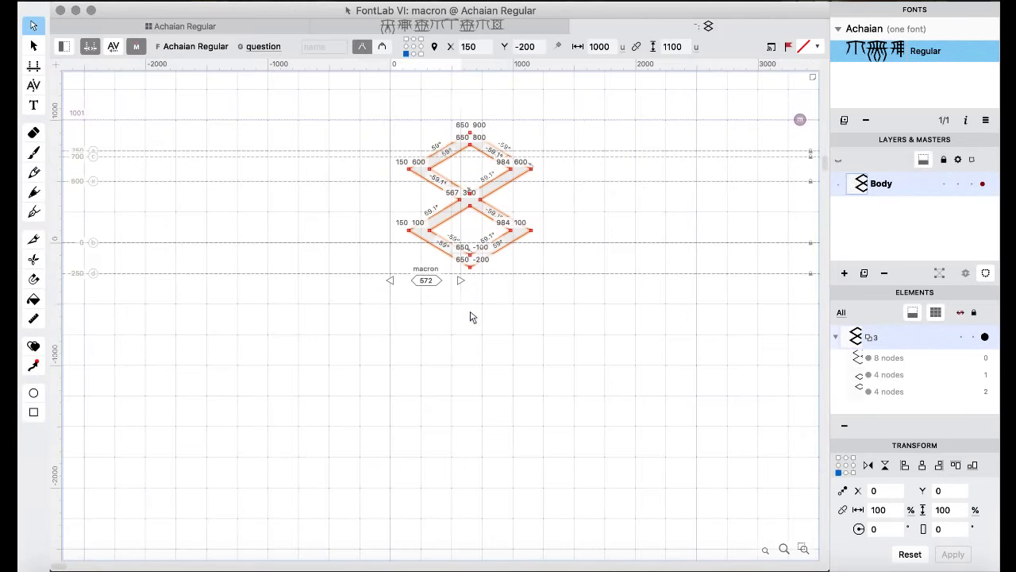
# - Copy the macron glyph into the empty parenleft cell and open parenleft for editing
pyautogui.click(273, 27)
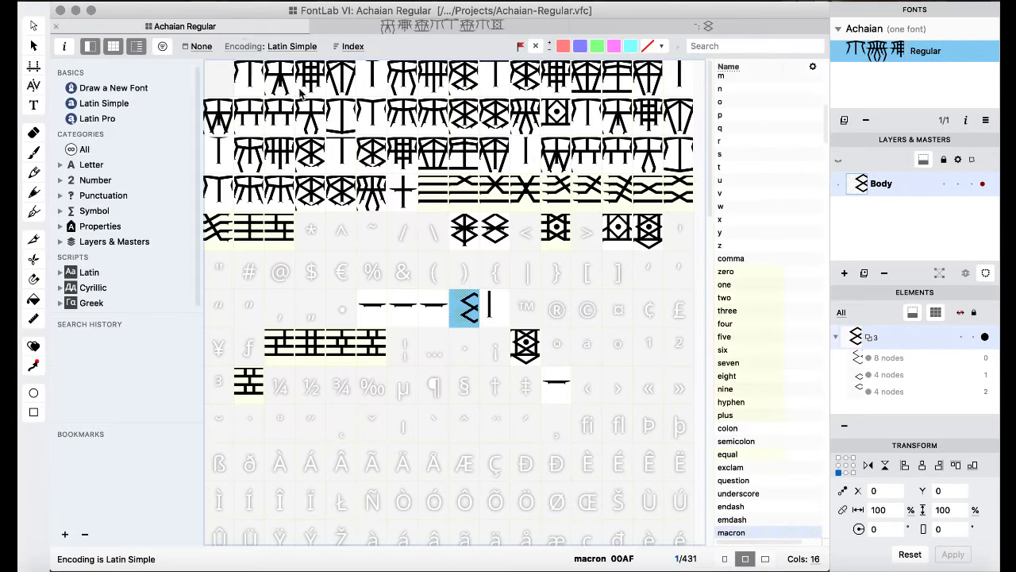
pyautogui.click(457, 318)
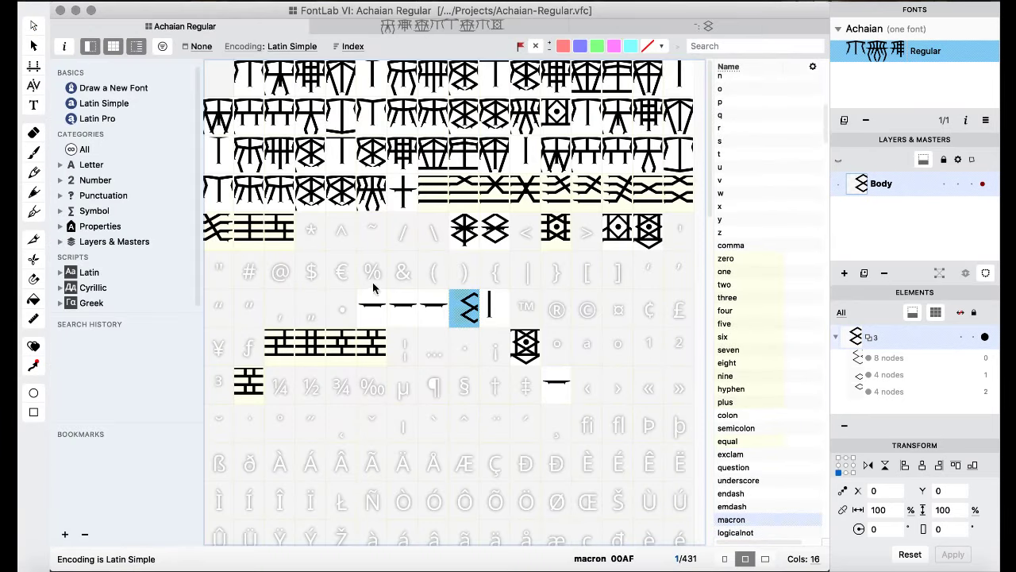
pyautogui.click(427, 275)
pyautogui.press('super+v')
pyautogui.doubleClick(426, 275)
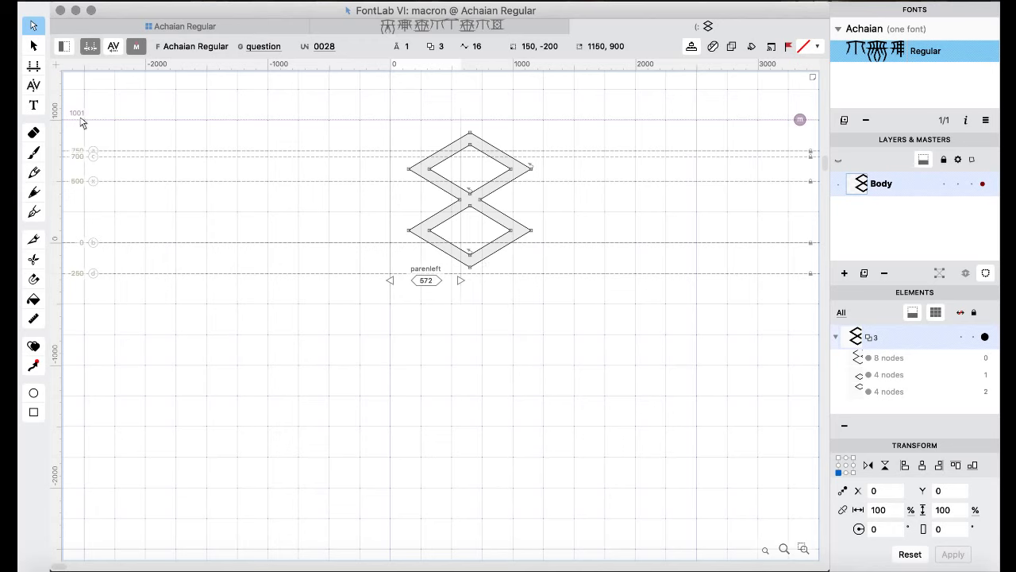
# - Slice across the upper-right arm of both diamonds in parenleft with the Knife and cut the arms apart there with Scissors
pyautogui.click(32, 241)
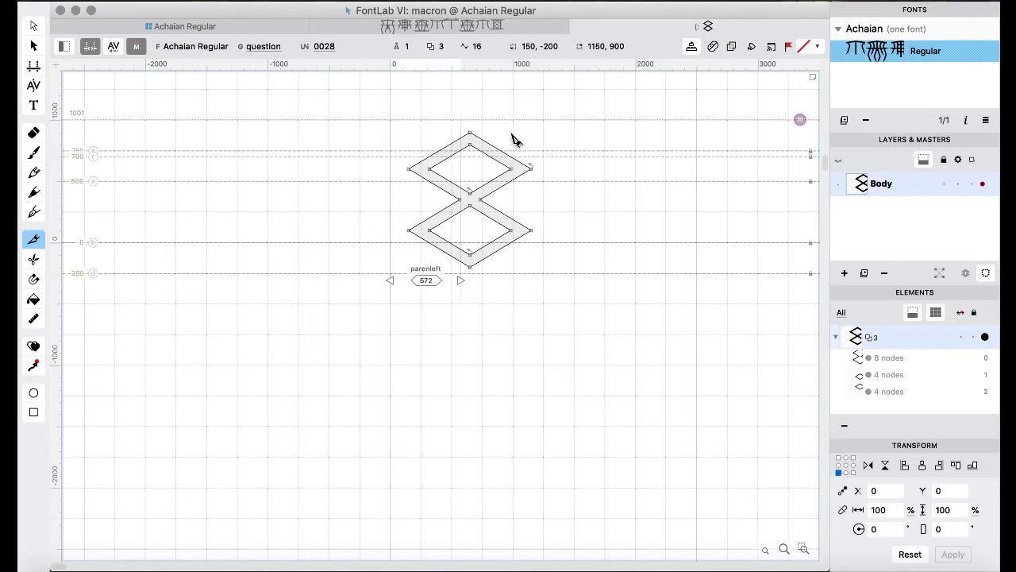
pyautogui.moveTo(520, 201); pyautogui.dragTo(489, 230)
pyautogui.click(33, 259)
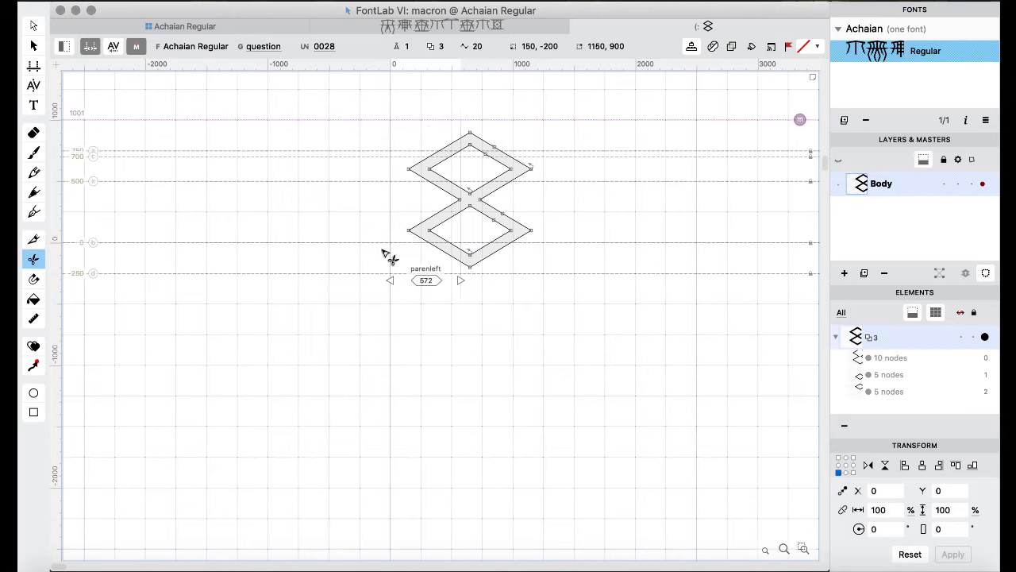
pyautogui.click(497, 220)
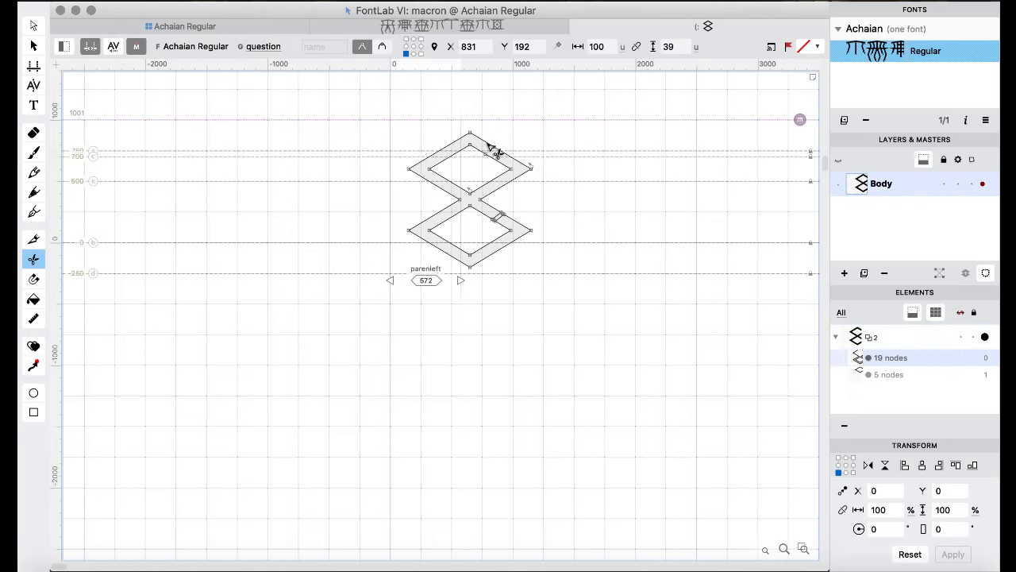
pyautogui.click(492, 149)
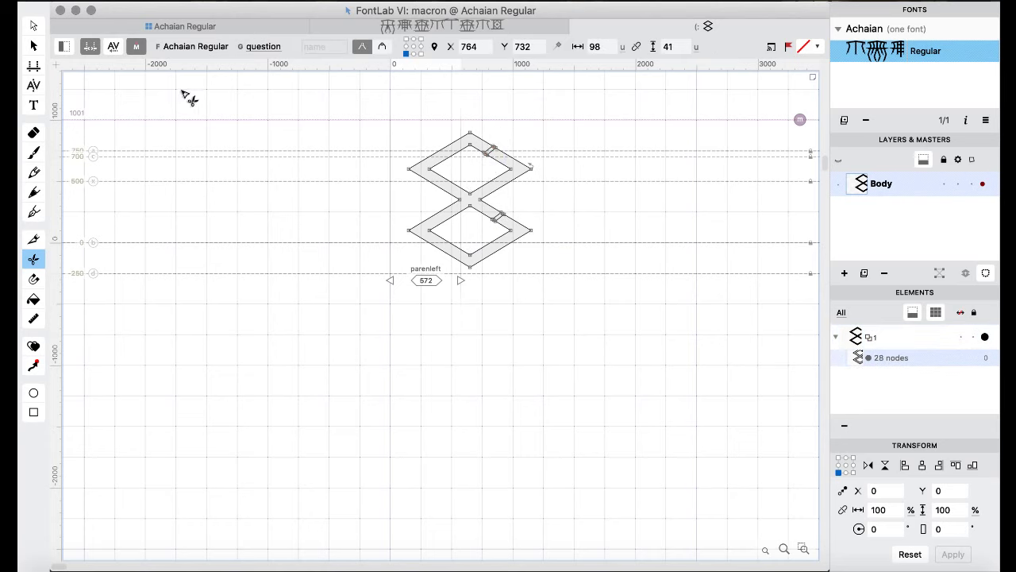
pyautogui.click(34, 27)
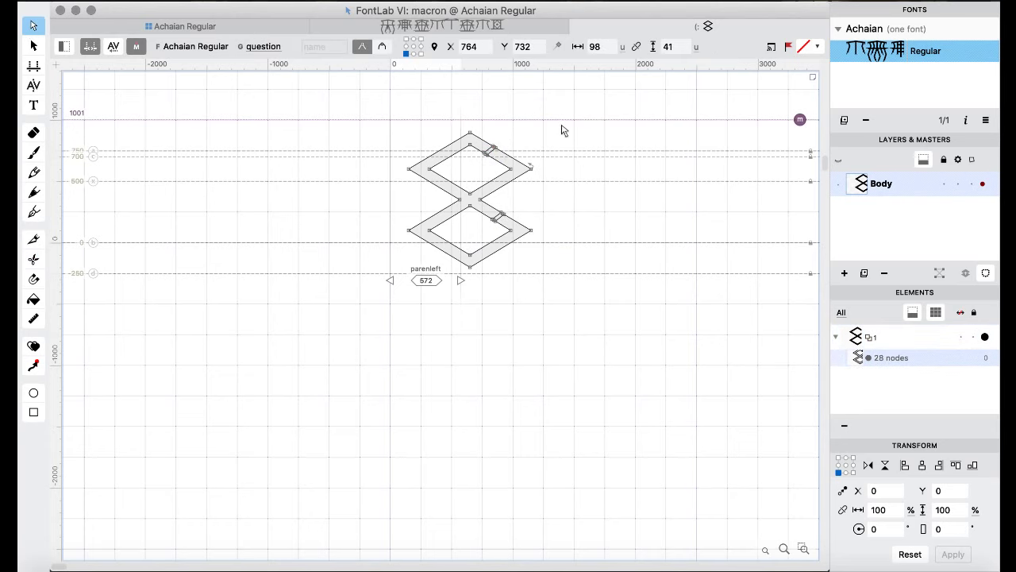
# - Delete the cut-off right halves of both diamonds in parenleft and the leftover inner nodes at their junction, forming a zigzag
pyautogui.moveTo(570, 131); pyautogui.dragTo(481, 184)
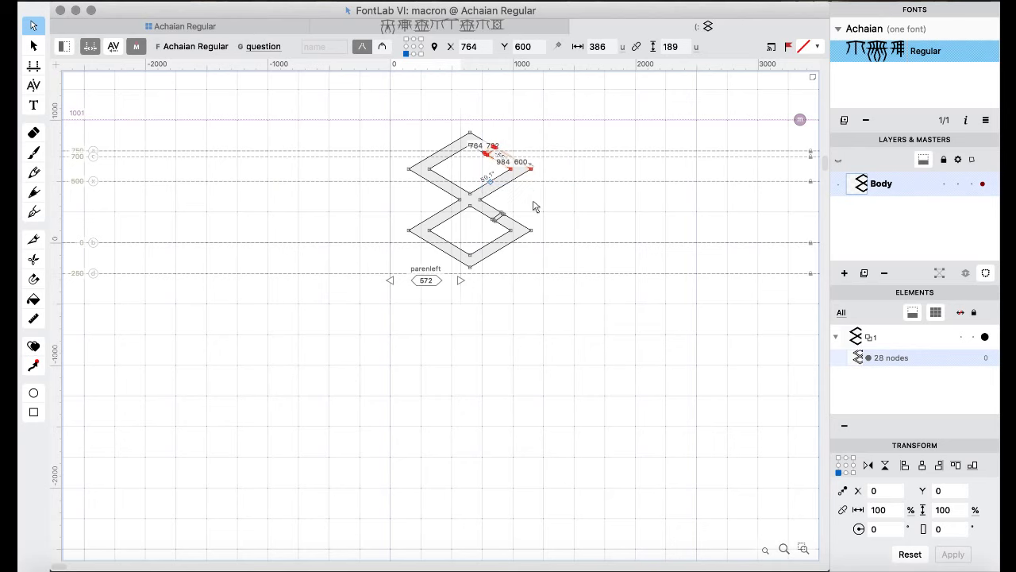
pyautogui.moveTo(565, 203); pyautogui.dragTo(486, 259)
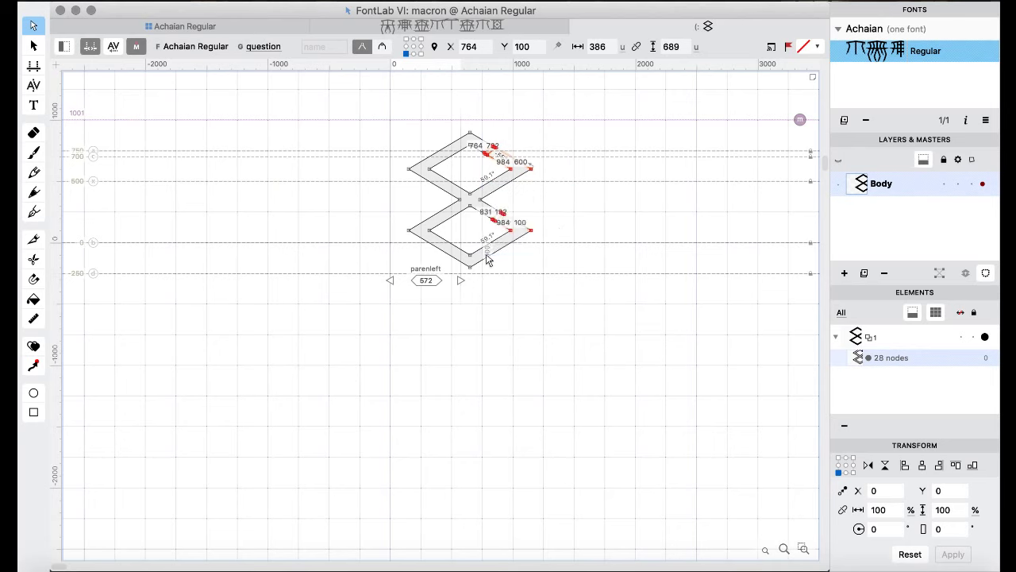
pyautogui.press('Delete')
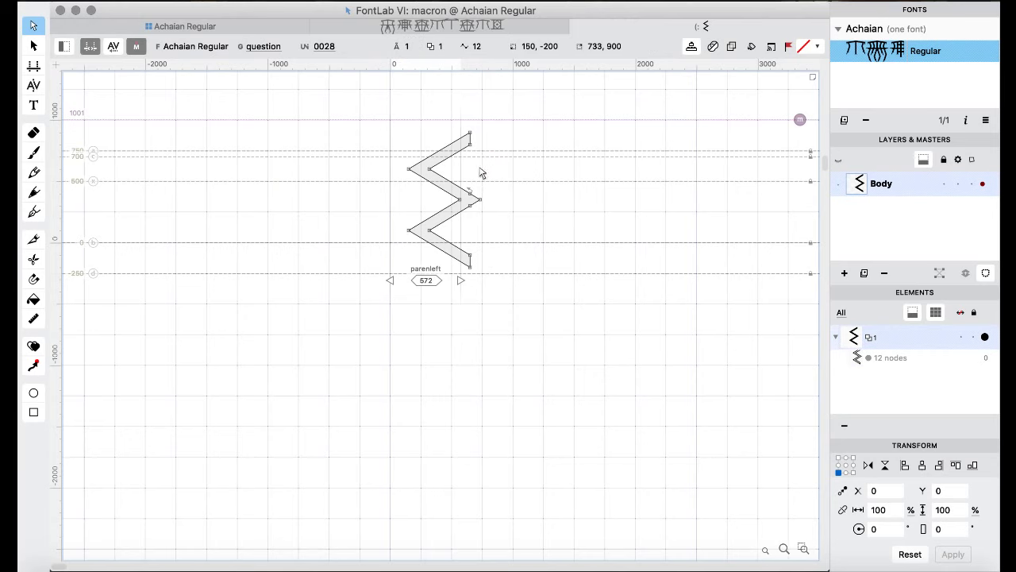
pyautogui.moveTo(477, 183); pyautogui.dragTo(466, 224)
pyautogui.press('Delete')
# - Look through the alternate glyphs at the end of the font for double-diamond variants and open periodcentered.1
pyautogui.click(215, 26)
pyautogui.click(464, 278)
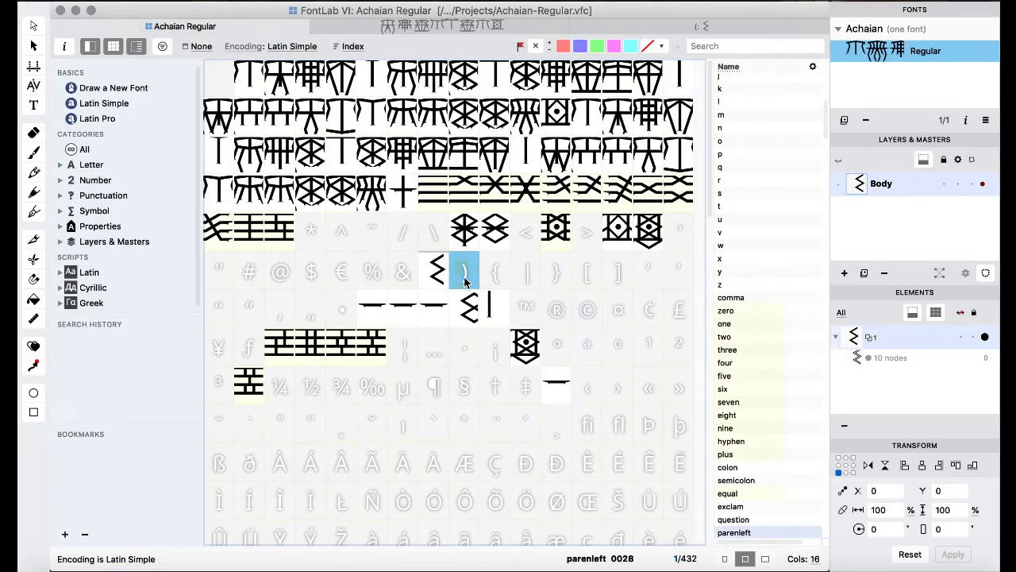
pyautogui.click(417, 263)
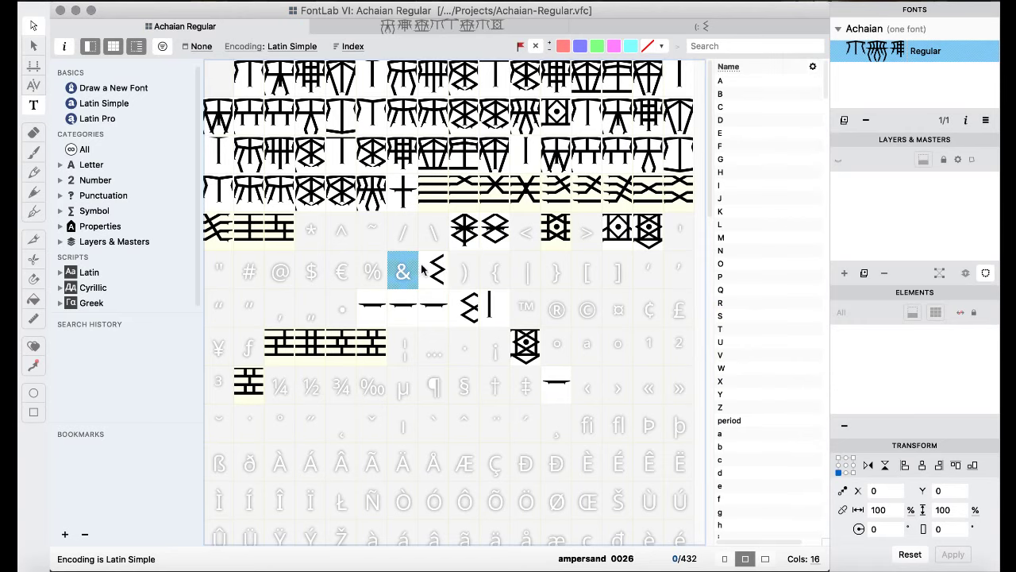
pyautogui.scroll(-20, 431, 257)
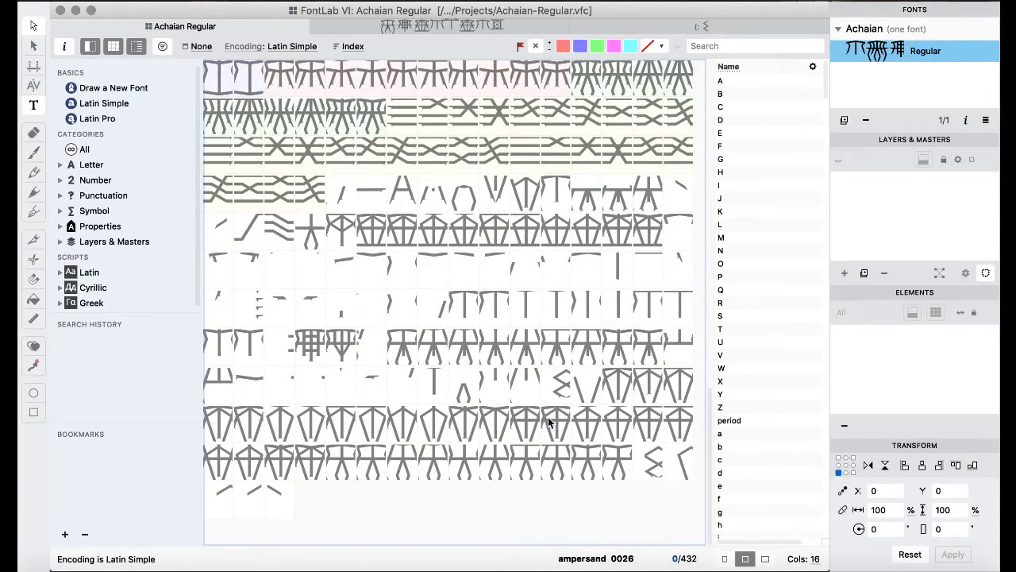
pyautogui.click(654, 476)
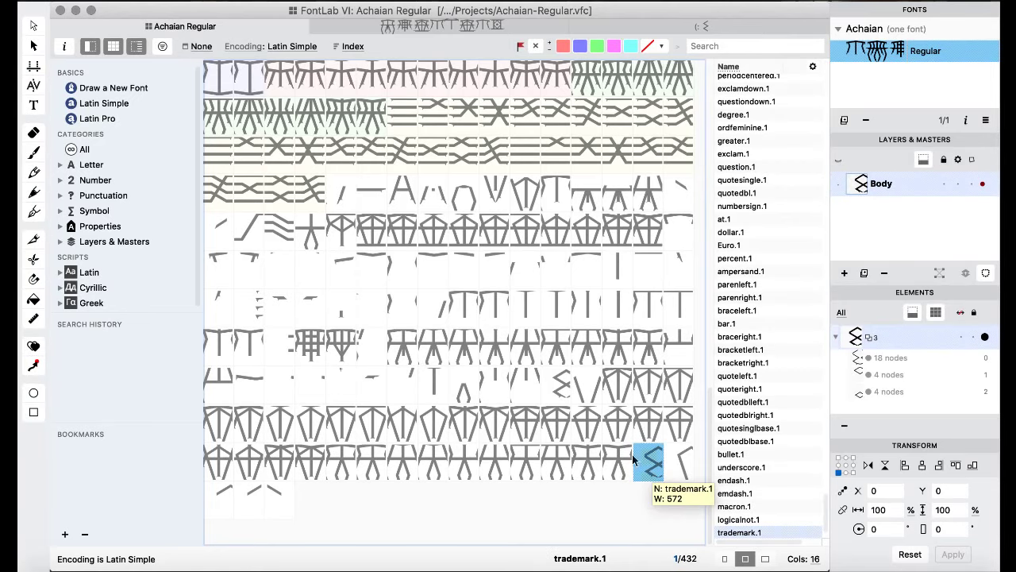
pyautogui.doubleClick(559, 399)
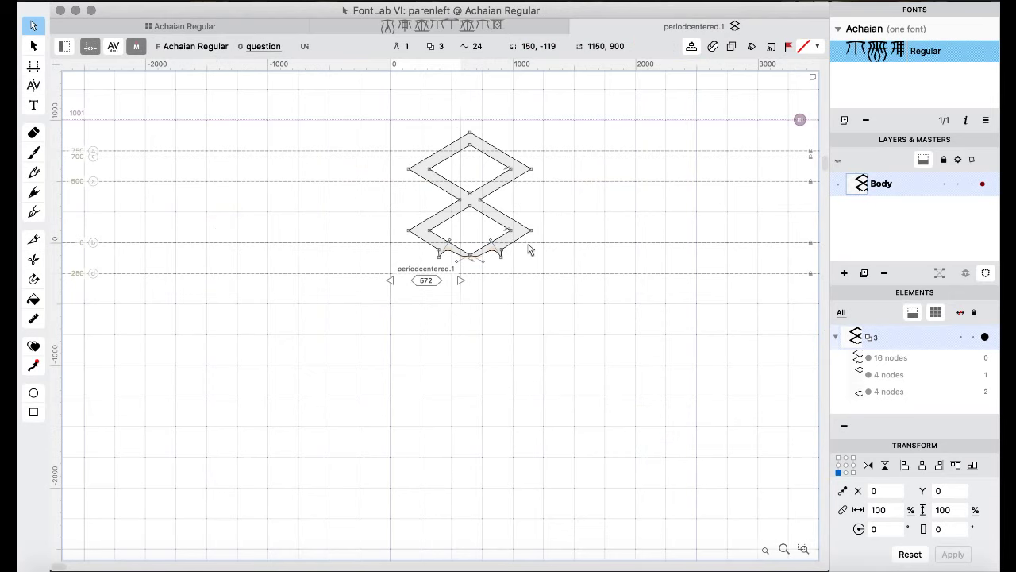
pyautogui.scroll(5, 526, 249)
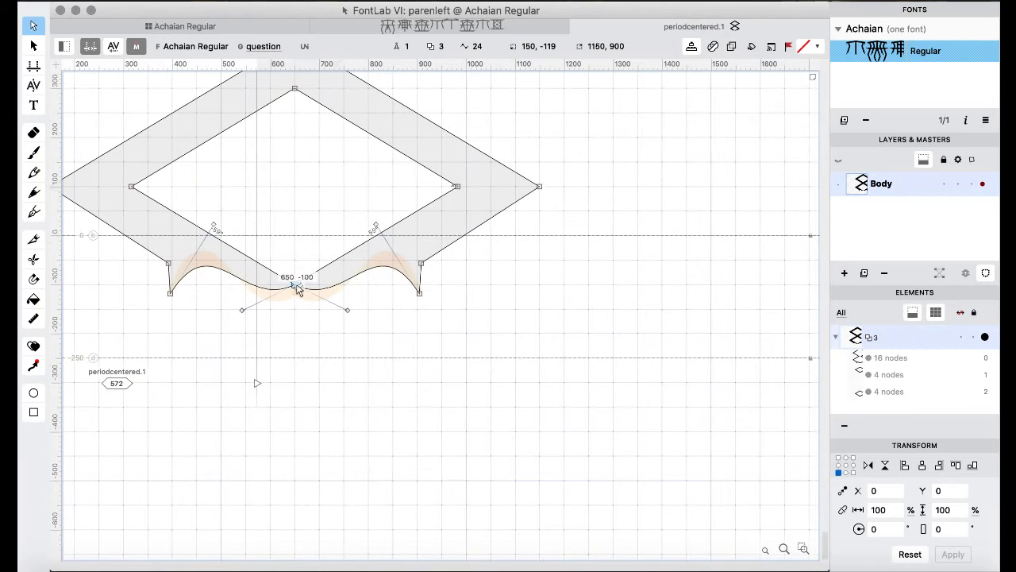
pyautogui.moveTo(296, 293); pyautogui.dragTo(365, 372)
pyautogui.press('super+z')
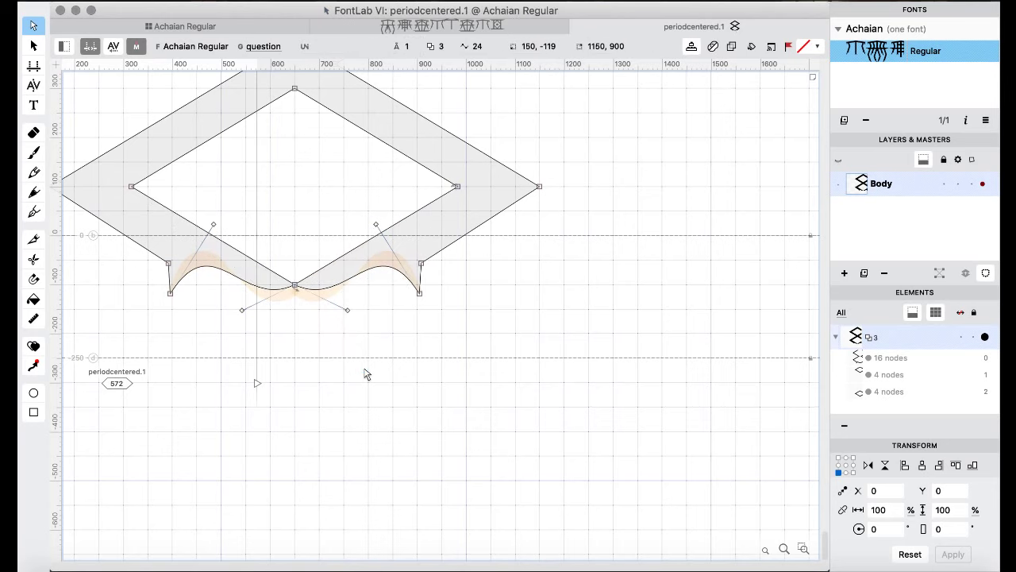
# - Copy the entire double-diamond outline with the curved base from periodcentered.1 into the periodcentered glyph
pyautogui.scroll(10, 365, 373)
pyautogui.scroll(5, 366, 374)
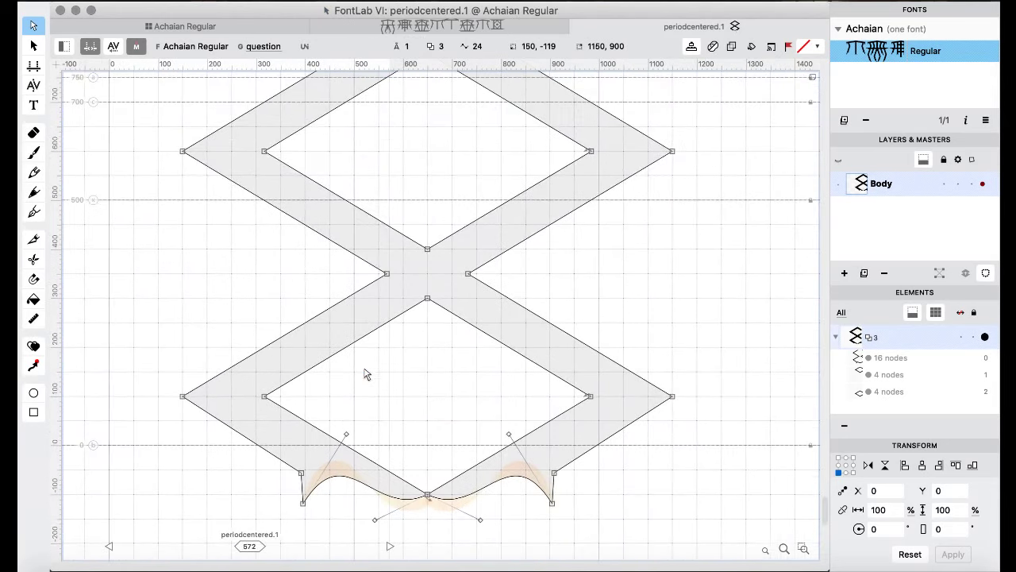
pyautogui.press('super+a')
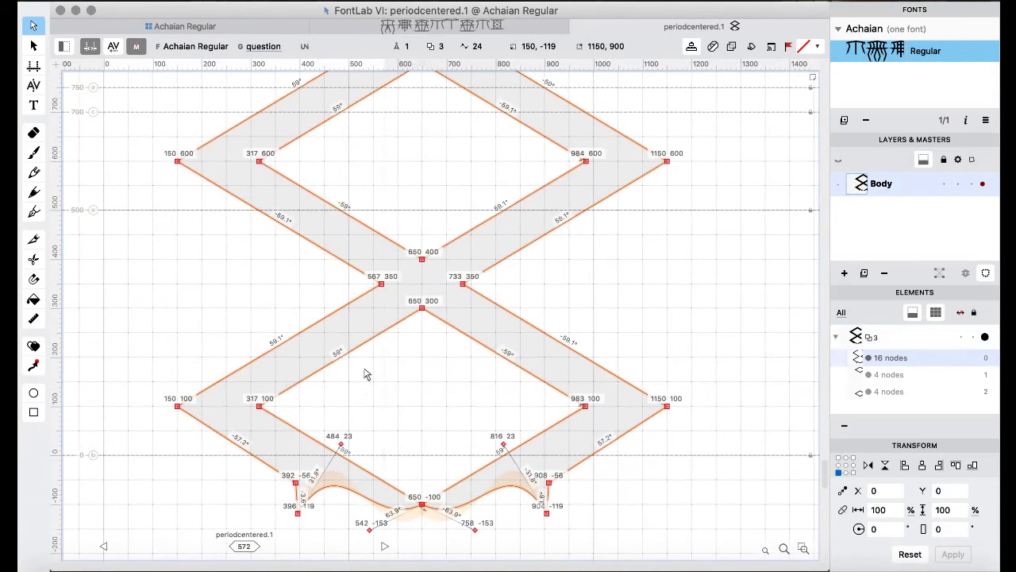
pyautogui.click(185, 26)
pyautogui.scroll(10, 400, 286)
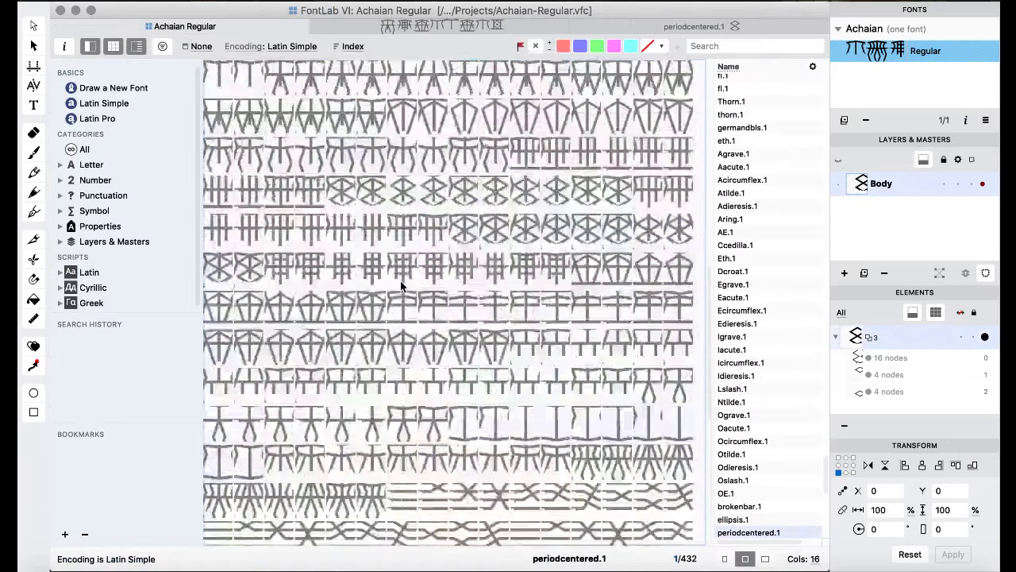
pyautogui.doubleClick(464, 347)
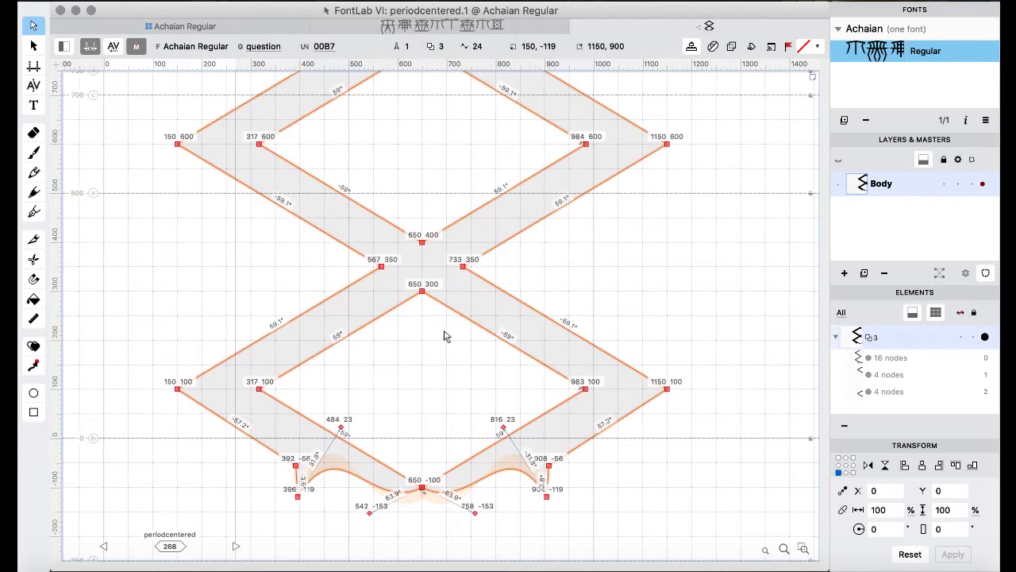
# - Delete the upper diamond's nodes from periodcentered, keeping the lower diamond with its curved base
pyautogui.scroll(5, 359, 274)
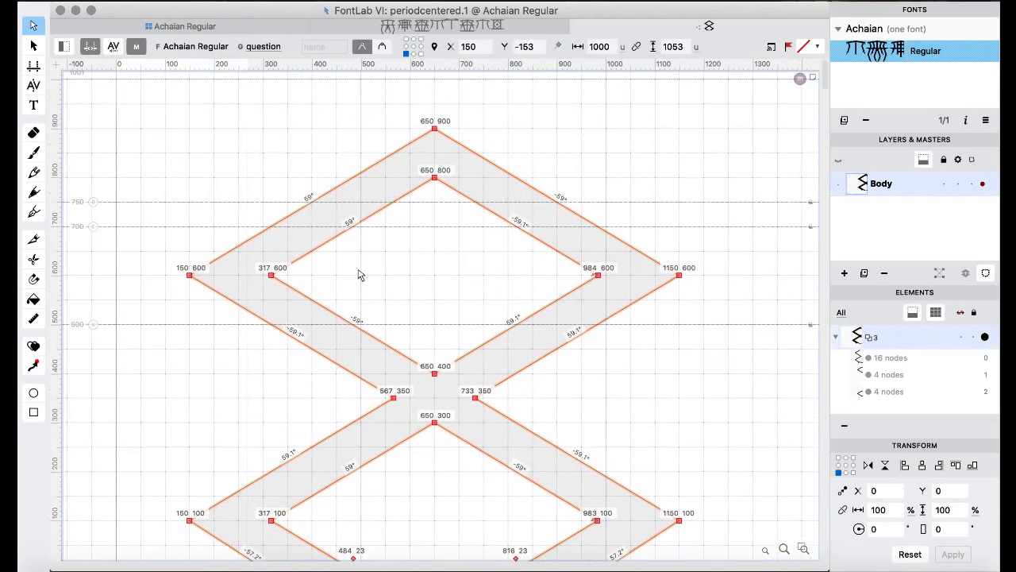
pyautogui.moveTo(150, 98); pyautogui.dragTo(767, 381)
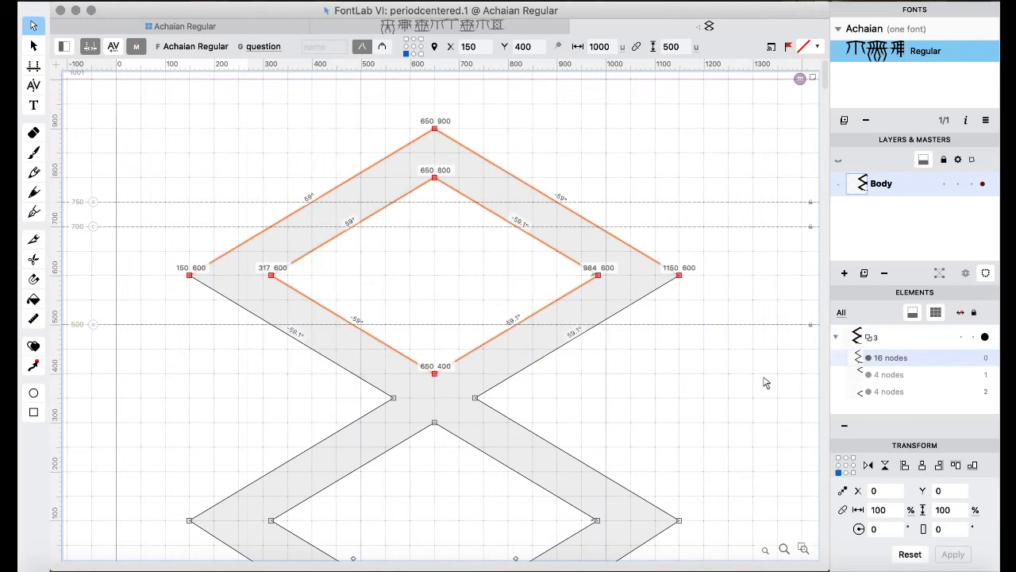
pyautogui.press('Delete')
pyautogui.scroll(-10, 494, 257)
pyautogui.scroll(-1, 493, 260)
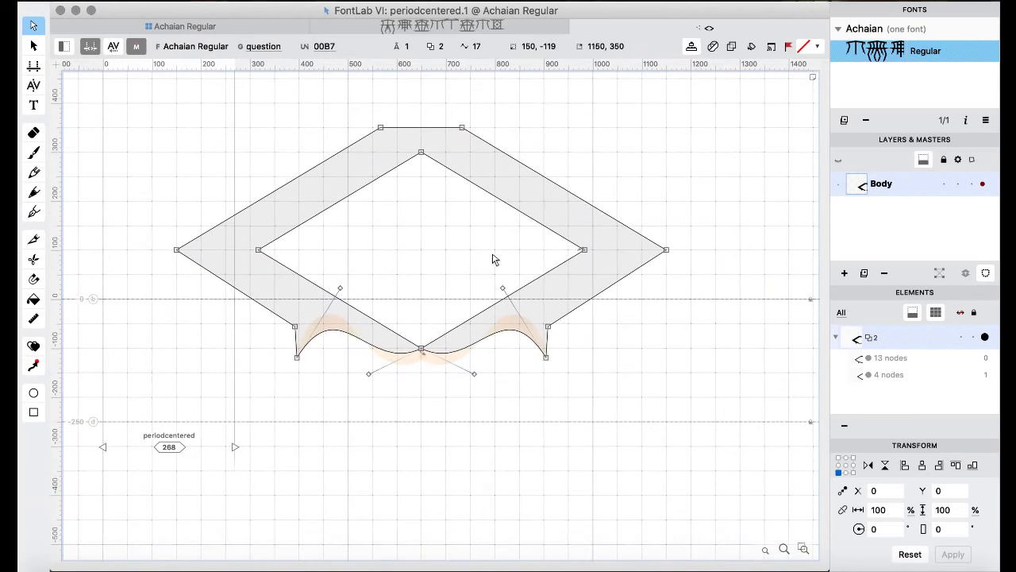
# - Cut across the remaining diamond's apex with Scissors and delete its top nodes, keeping the two lower arms
pyautogui.click(36, 257)
pyautogui.moveTo(374, 107); pyautogui.dragTo(443, 187)
pyautogui.click(33, 25)
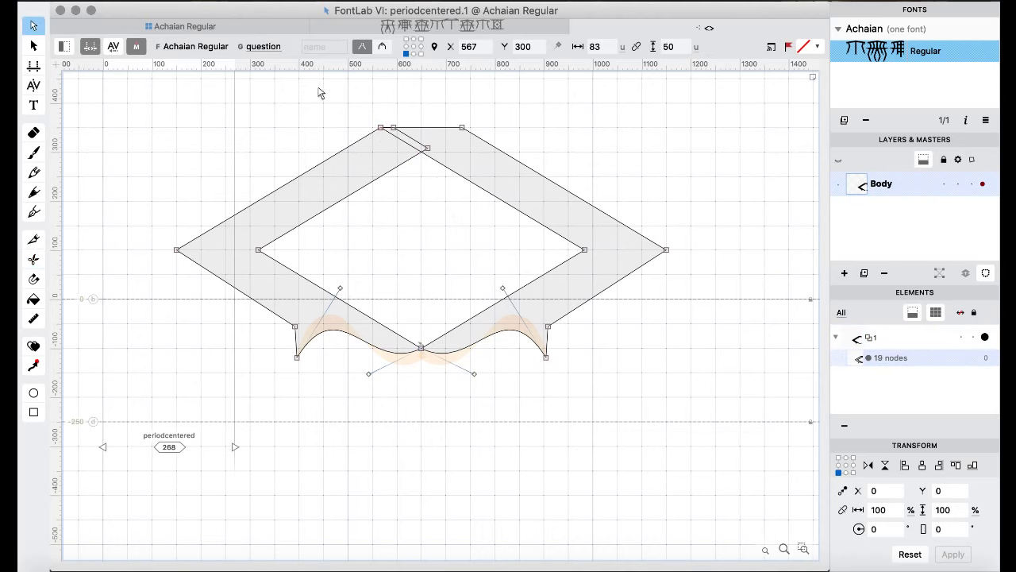
pyautogui.moveTo(320, 89); pyautogui.dragTo(527, 165)
pyautogui.press('Delete')
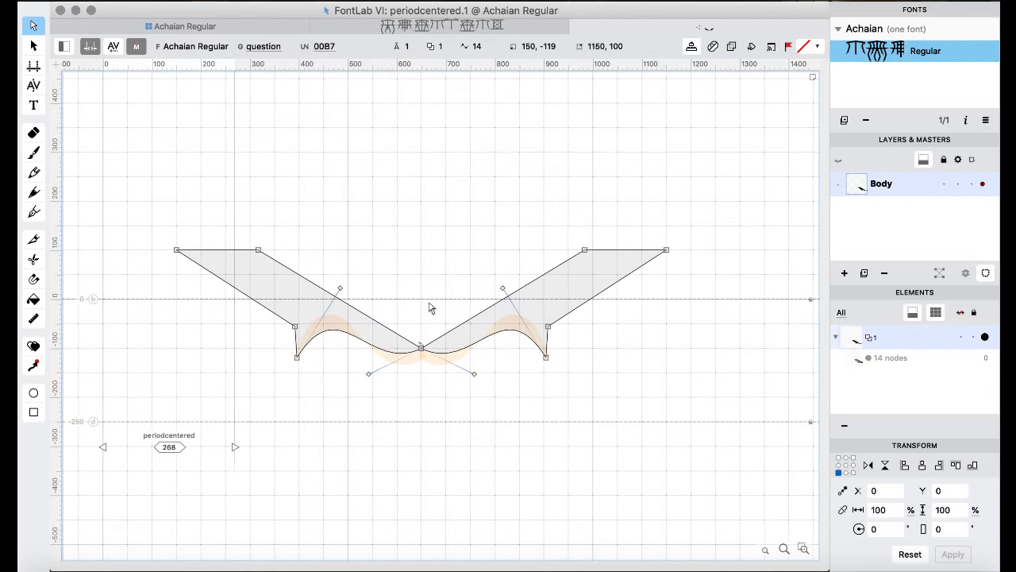
# - Try to cut the two lower arms apart at their shared bottom node with Scissors
pyautogui.moveTo(424, 354); pyautogui.dragTo(421, 348)
pyautogui.click(33, 259)
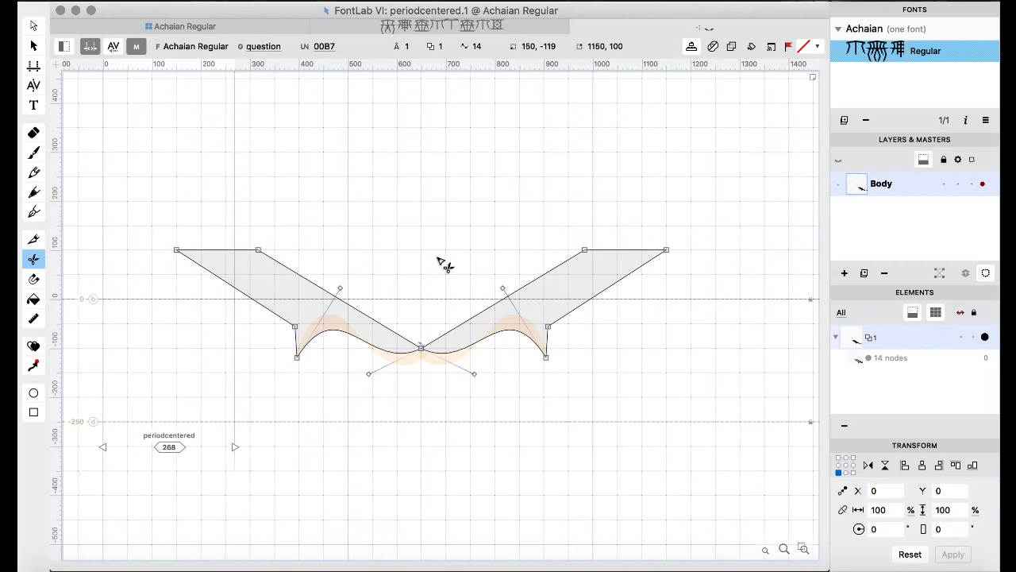
pyautogui.moveTo(436, 256); pyautogui.dragTo(402, 404)
pyautogui.press('super+z')
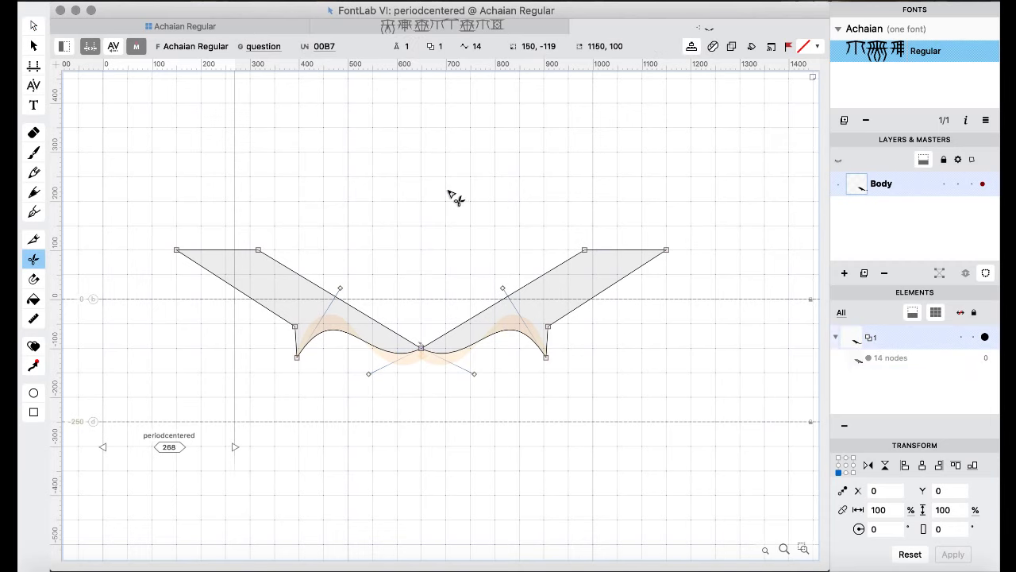
# - Delete the left arm's nodes and its leftover curve handle in periodcentered, and copy the isolated right arm
pyautogui.click(33, 25)
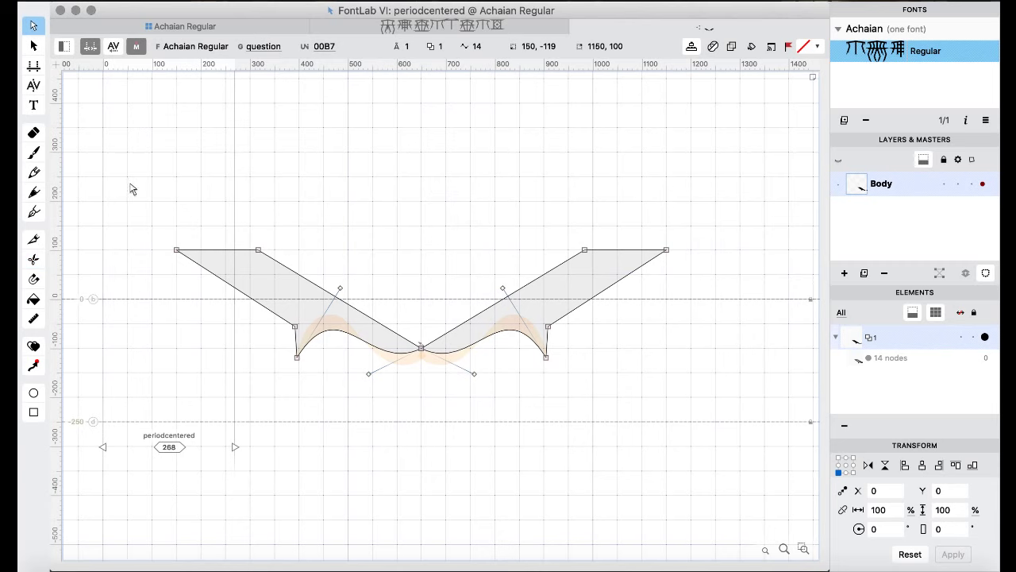
pyautogui.moveTo(131, 184); pyautogui.dragTo(331, 363)
pyautogui.press('Delete')
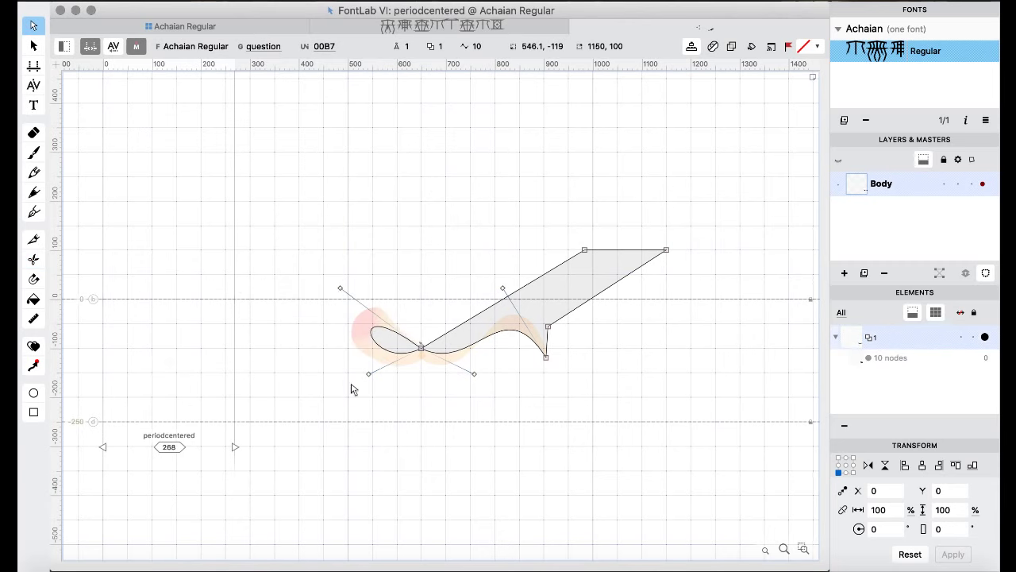
pyautogui.click(341, 289)
pyautogui.press('Delete')
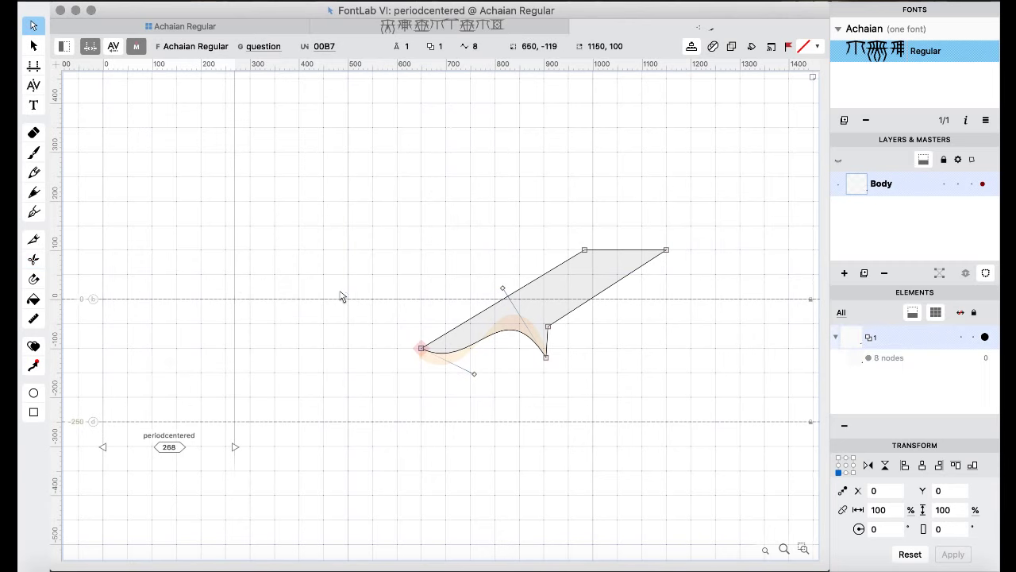
pyautogui.click(419, 350)
pyautogui.press('Delete')
pyautogui.press('super+a')
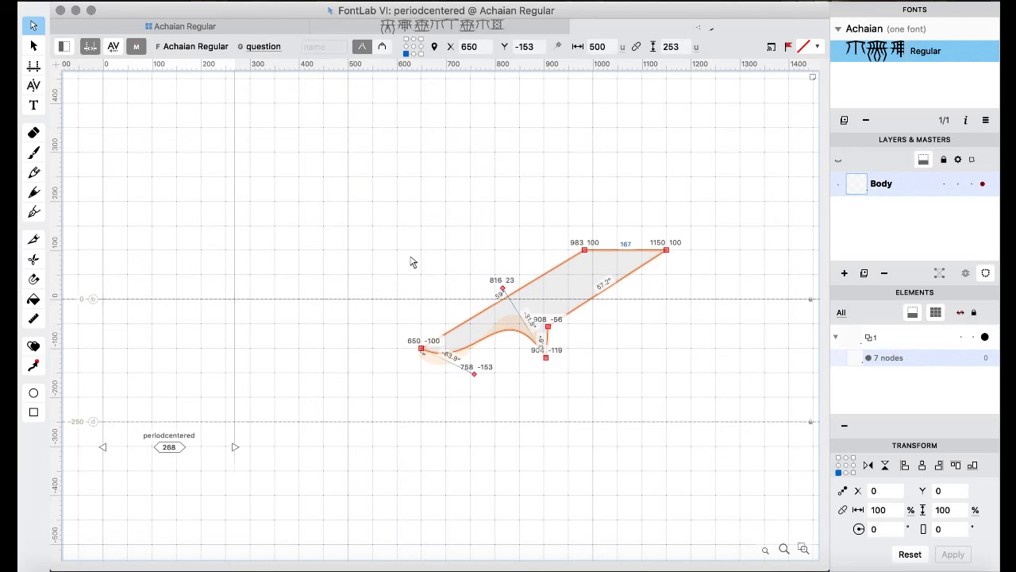
pyautogui.press('super+c')
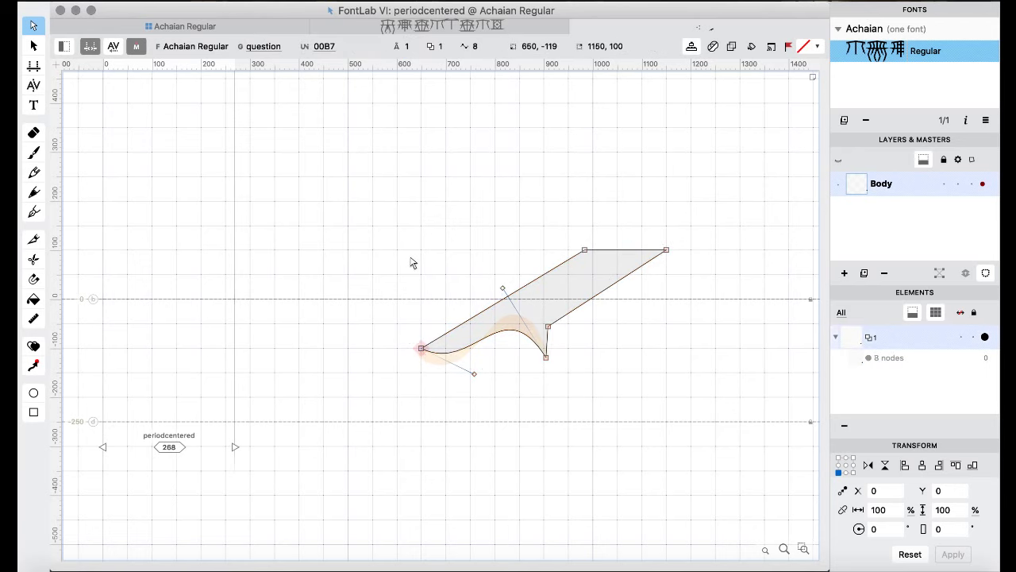
# - Undo the left arm's removal and delete the right arm with its leftover curve handle instead
pyautogui.press('super+v')
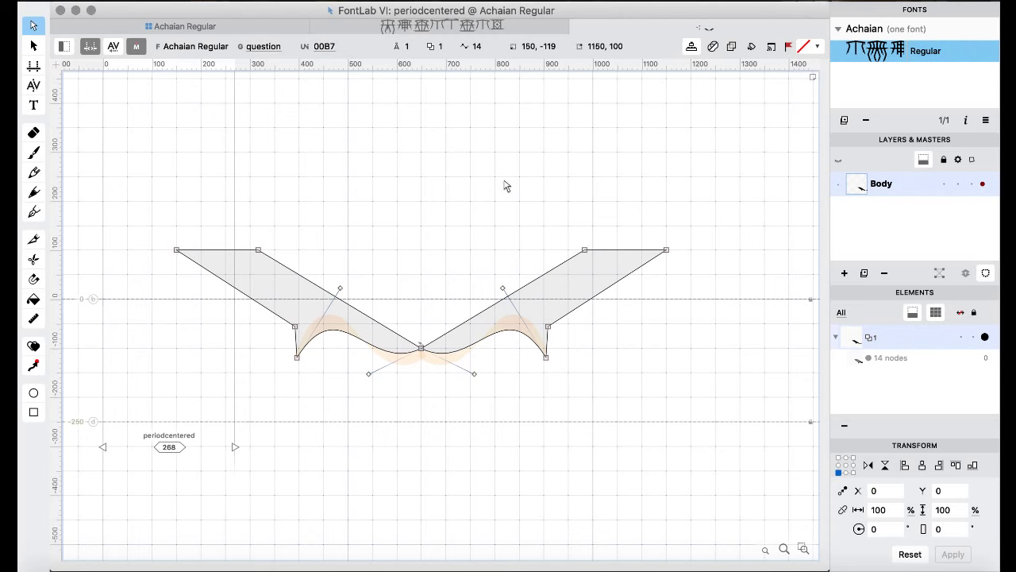
pyautogui.moveTo(500, 182); pyautogui.dragTo(715, 459)
pyautogui.press('Delete')
pyautogui.click(503, 288)
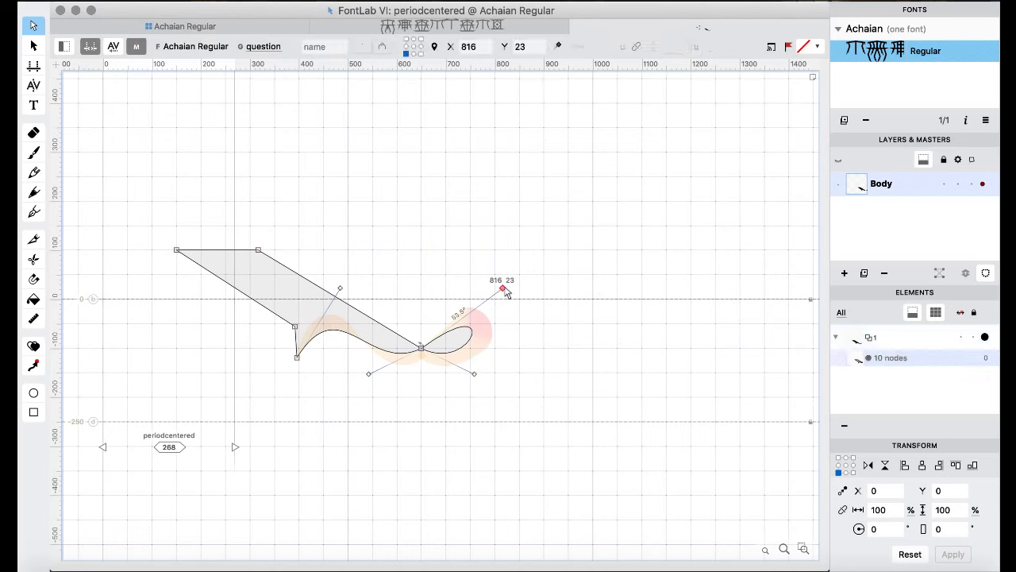
pyautogui.press('Delete')
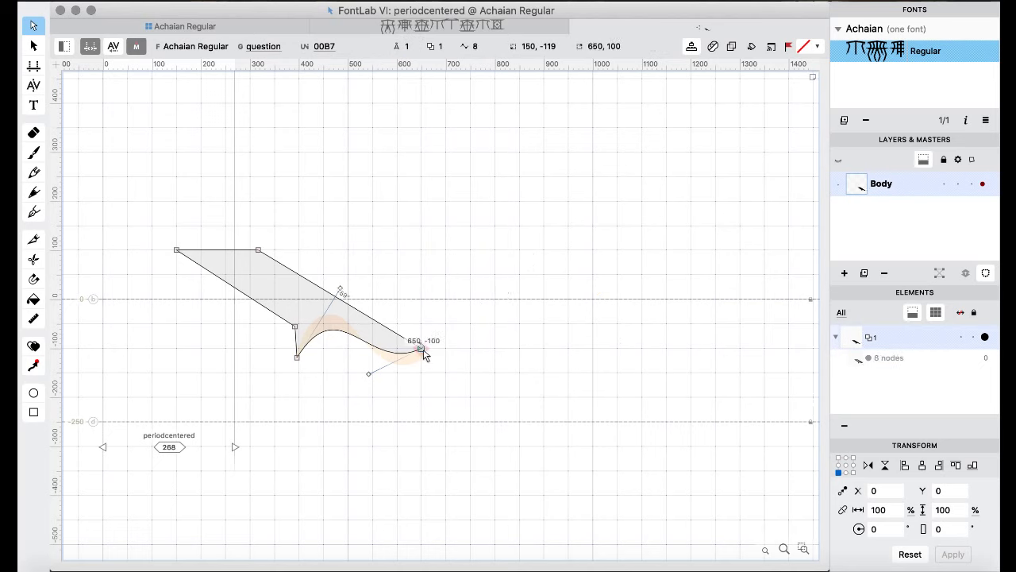
# - Paste the copied right arm back beside the left arm as a separate contour
pyautogui.press('super+z')
pyautogui.press('super+z')
pyautogui.press('super+z')
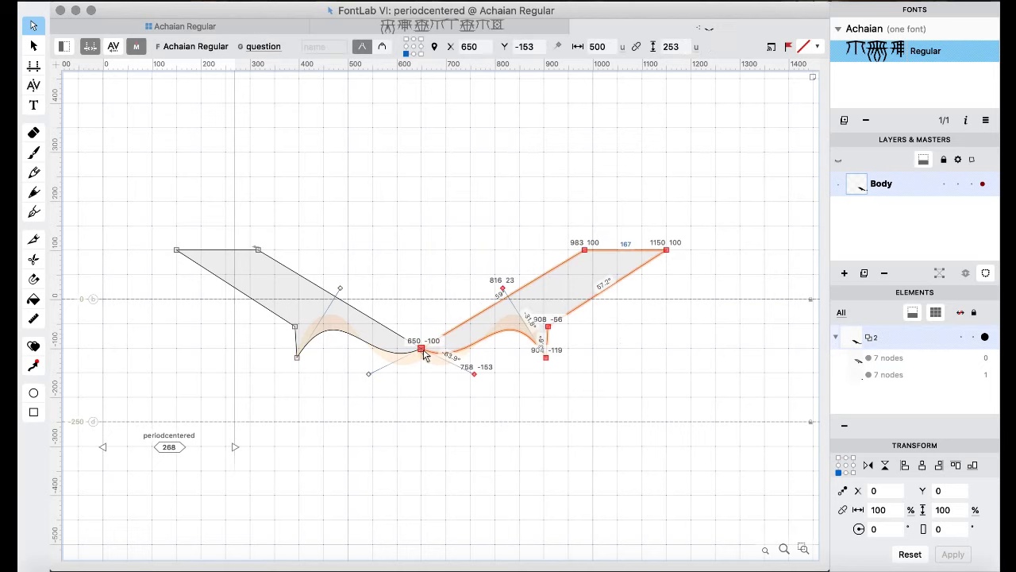
pyautogui.press('super+z')
# - Raise the right arm 200 units in periodcentered to clear the left arm, and copy the whole left arm contour
pyautogui.click(208, 28)
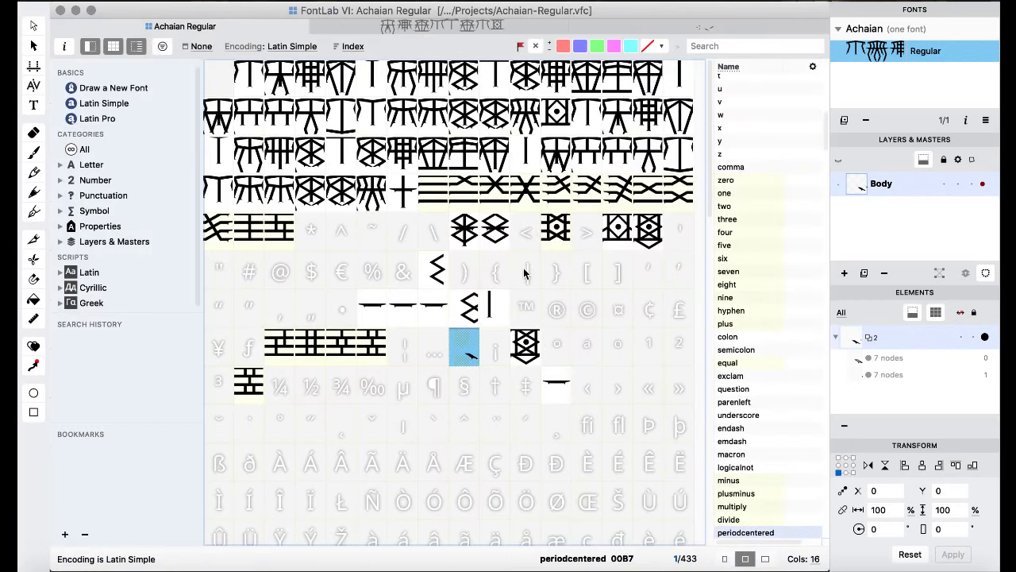
pyautogui.click(523, 272)
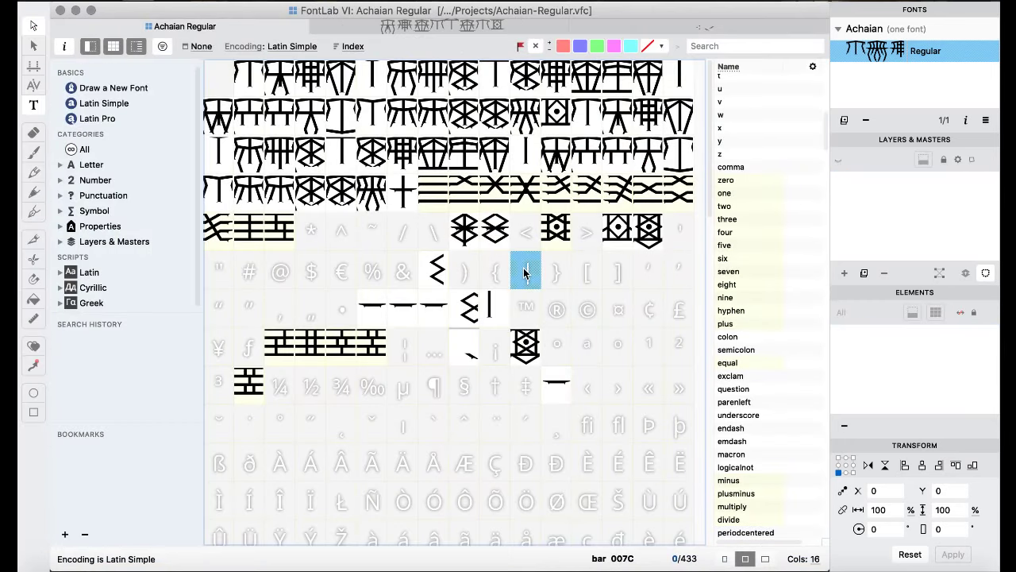
pyautogui.click(456, 348)
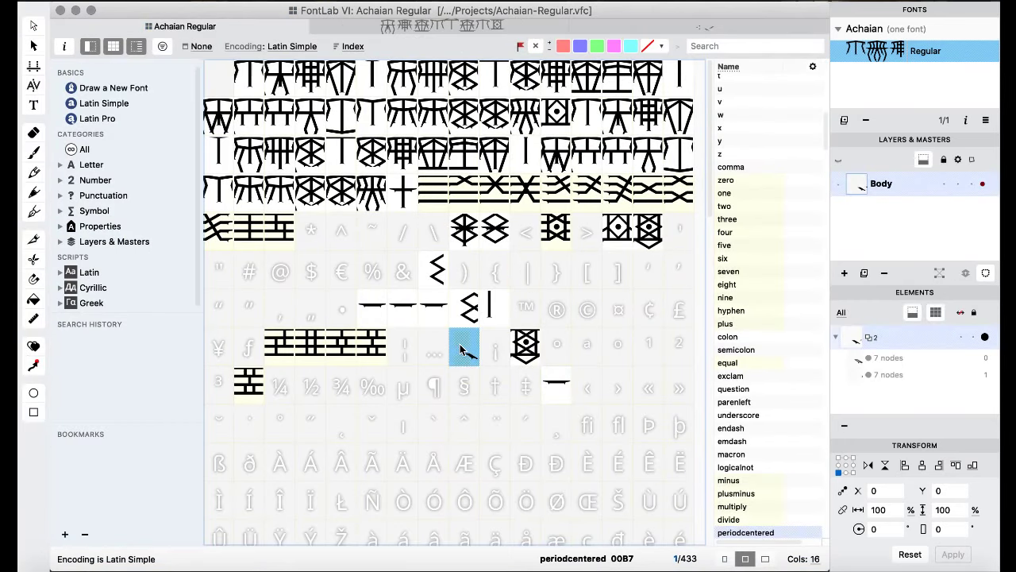
pyautogui.doubleClick(461, 349)
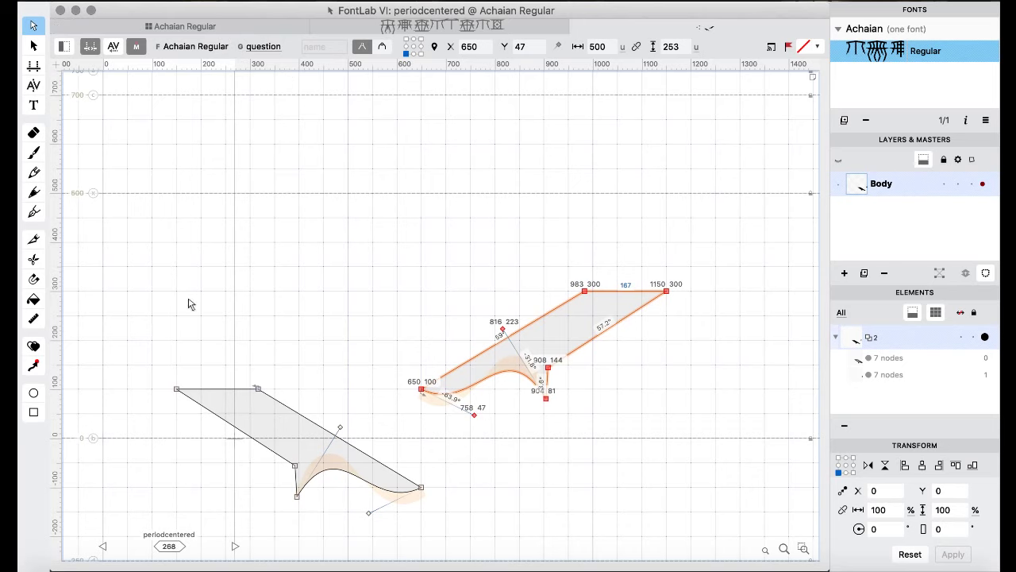
pyautogui.moveTo(156, 334); pyautogui.dragTo(366, 535)
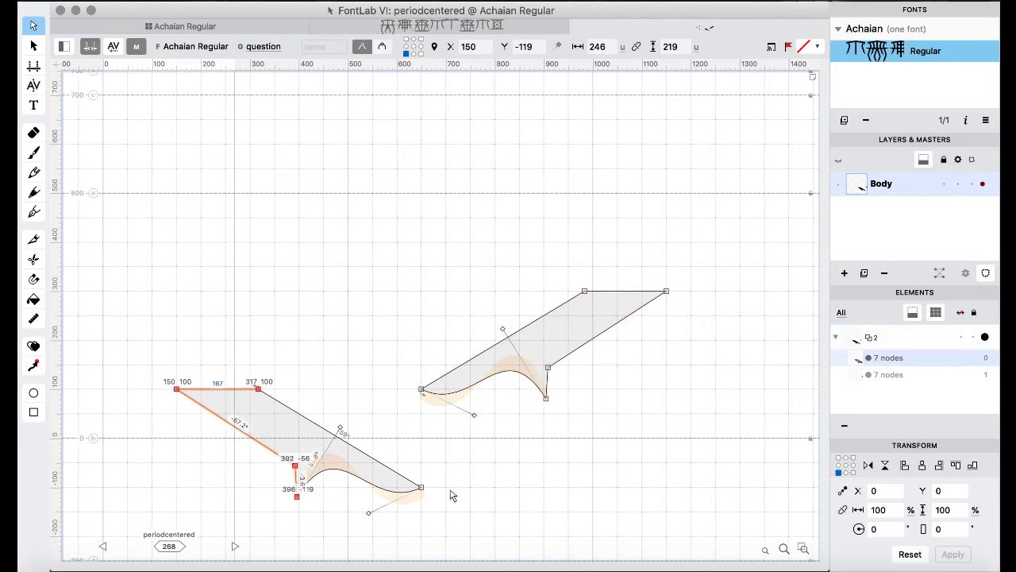
pyautogui.moveTo(475, 475); pyautogui.dragTo(390, 519)
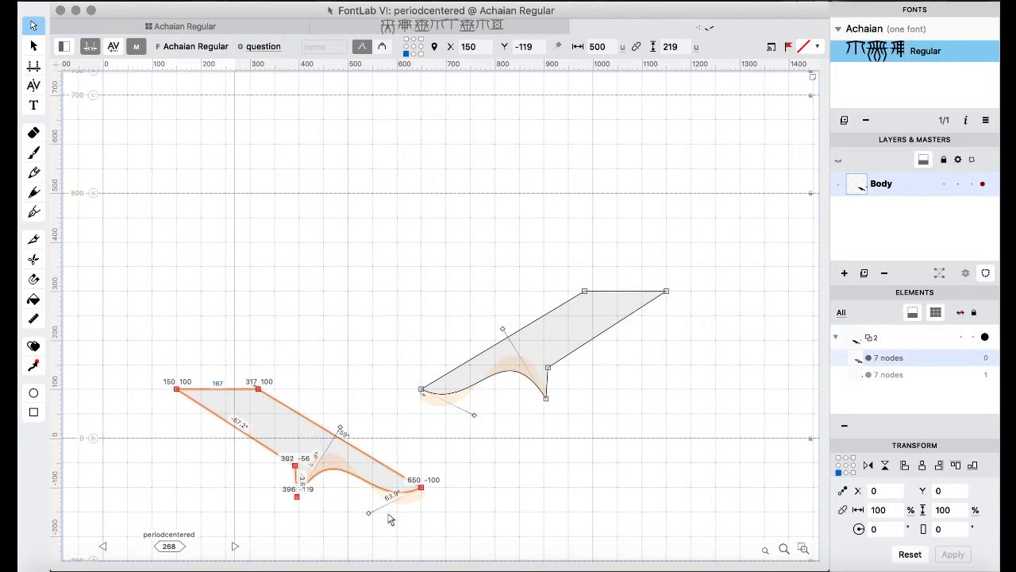
# - Paste the left arm into parenleft and snap its upper-right node onto the zigzag's lower end node at 650, -100
pyautogui.click(212, 25)
pyautogui.click(375, 240)
pyautogui.doubleClick(447, 280)
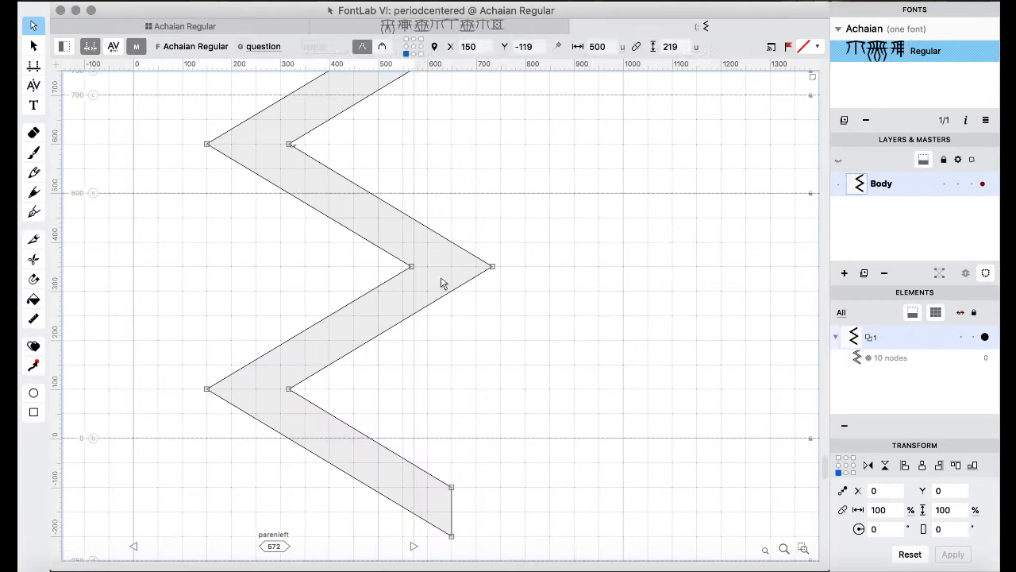
pyautogui.scroll(-3, 495, 325)
pyautogui.hotkey('ctrl', 'v')
pyautogui.hotkey('ctrl', 'shift', 'Right')
pyautogui.hotkey('ctrl', 'shift', 'Right')
pyautogui.hotkey('ctrl', 'shift', 'Right')
pyautogui.hotkey('ctrl', 'shift', 'Down')
pyautogui.hotkey('ctrl', 'shift', 'Right')
pyautogui.hotkey('ctrl', 'shift', 'Down')
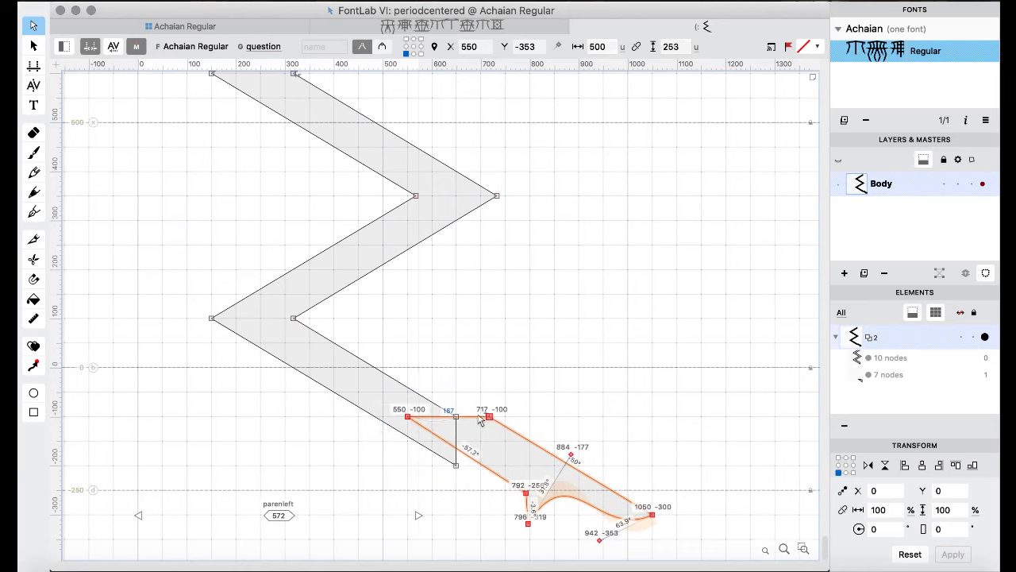
pyautogui.moveTo(481, 420); pyautogui.dragTo(456, 417)
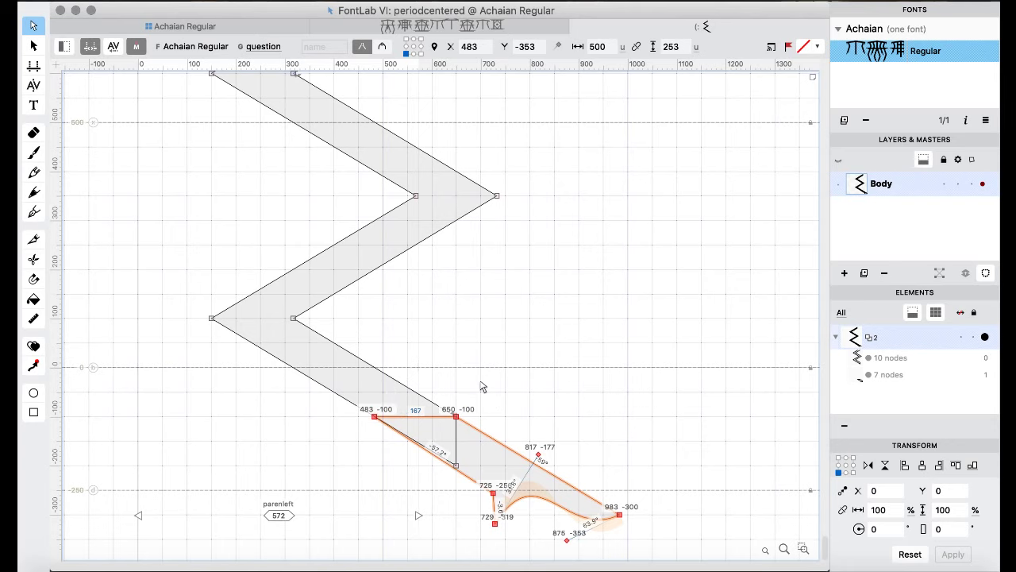
pyautogui.click(483, 385)
pyautogui.scroll(-1, 483, 385)
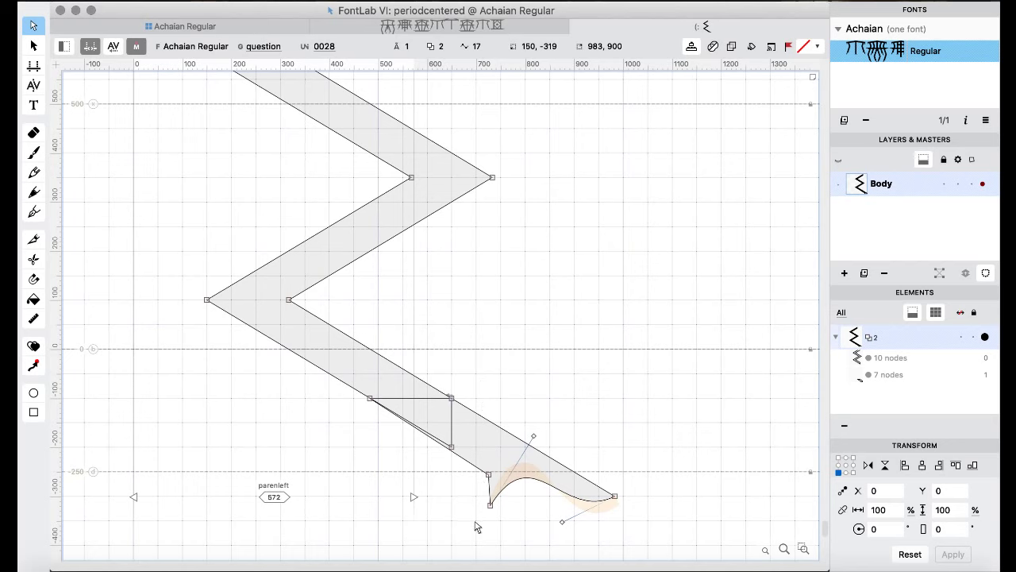
# - Raise the pasted arm's two lower-left nodes 9 units, to -247 and -310, aligning its edge with the zigzag stroke
pyautogui.moveTo(477, 526); pyautogui.dragTo(507, 450)
pyautogui.press('Up')
pyautogui.press('Up')
pyautogui.press('Up')
pyautogui.press('Up')
pyautogui.press('Up')
pyautogui.press('Up')
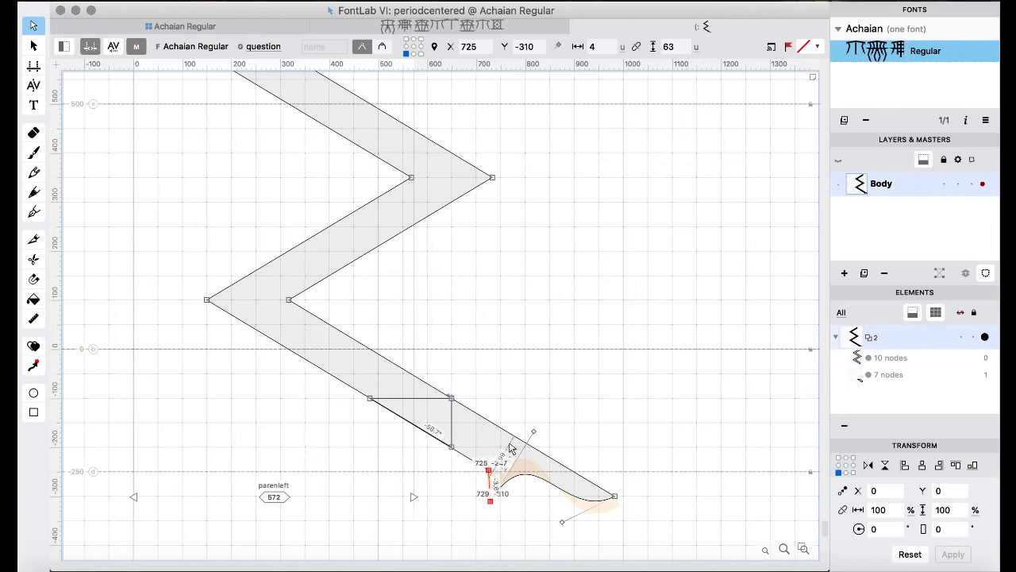
pyautogui.scroll(4, 608, 323)
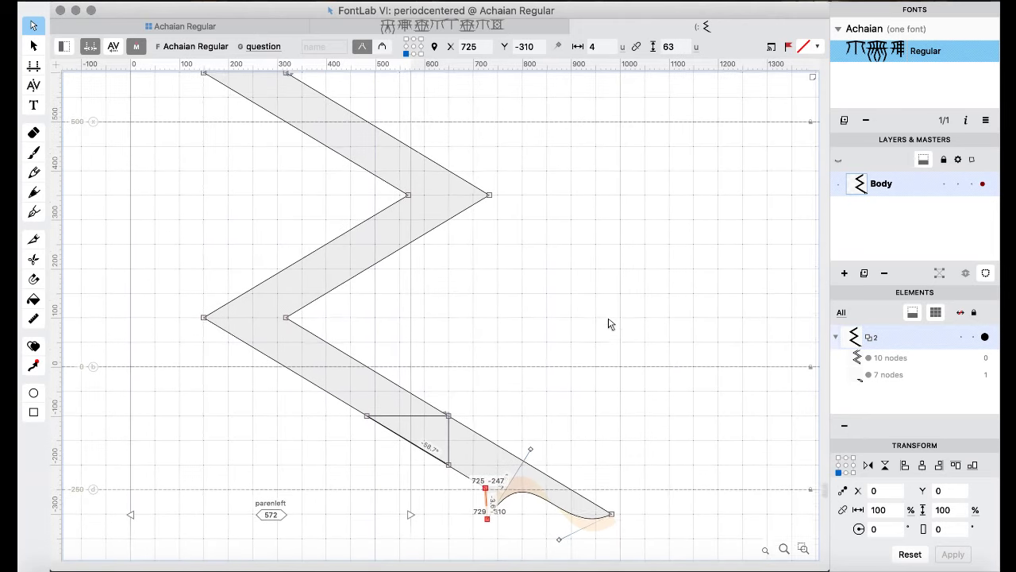
pyautogui.scroll(-3, 609, 323)
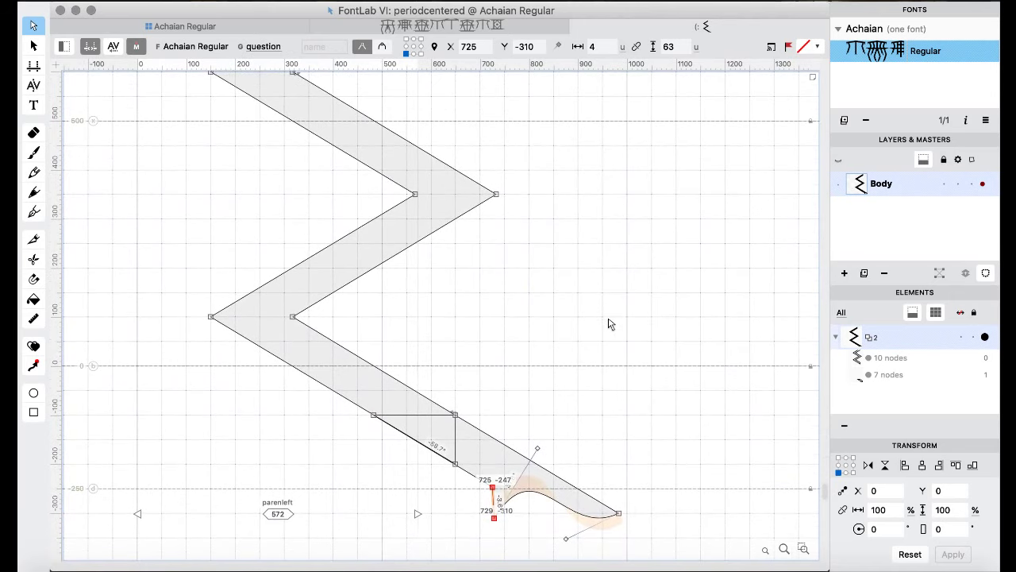
# - Remove the overlap between the parenleft contours and delete the leftover edge node at 483, -100
pyautogui.press('super+a')
pyautogui.rightClick(524, 316)
pyautogui.moveTo(585, 95)
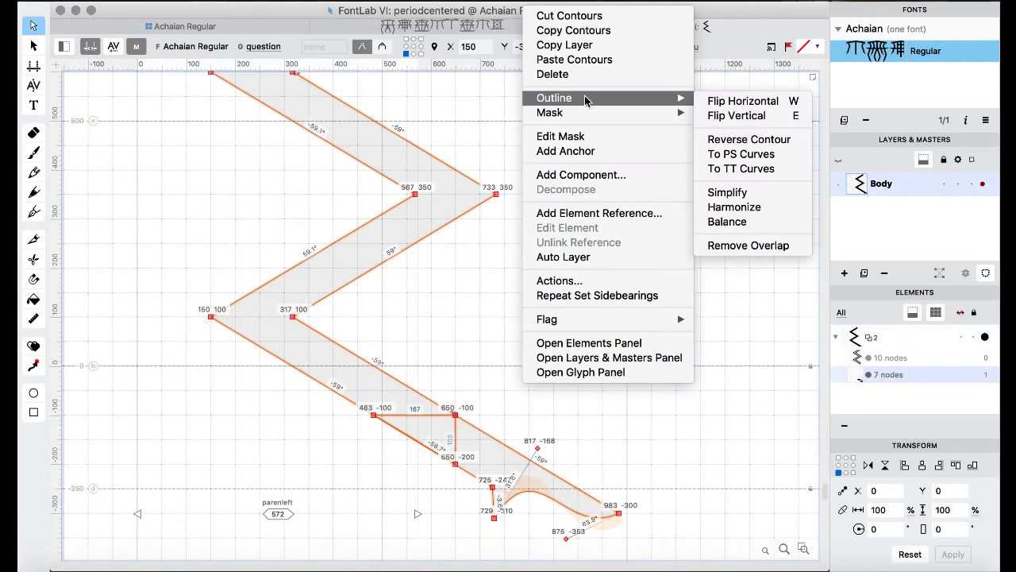
pyautogui.click(789, 246)
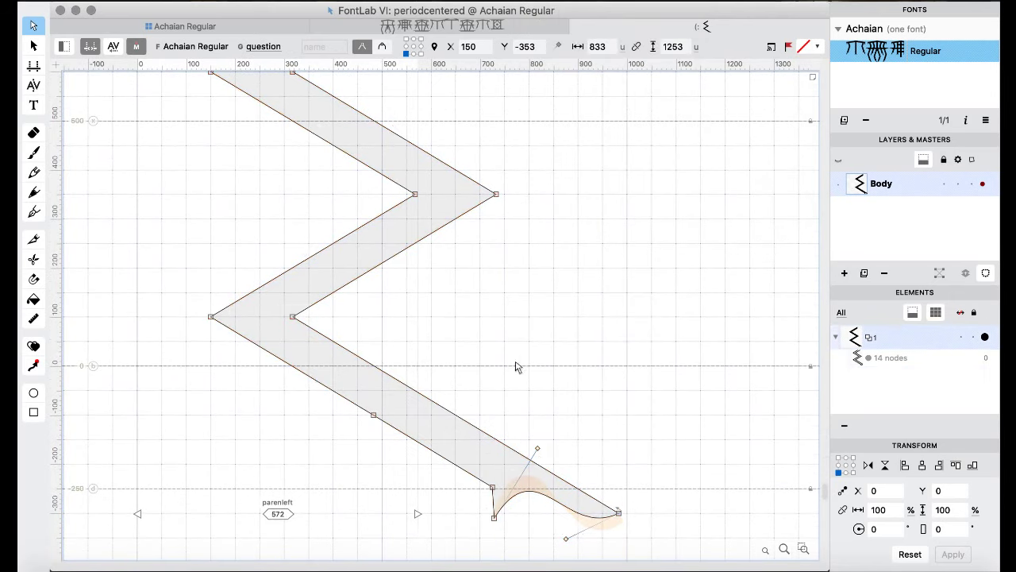
pyautogui.click(374, 414)
pyautogui.press('Delete')
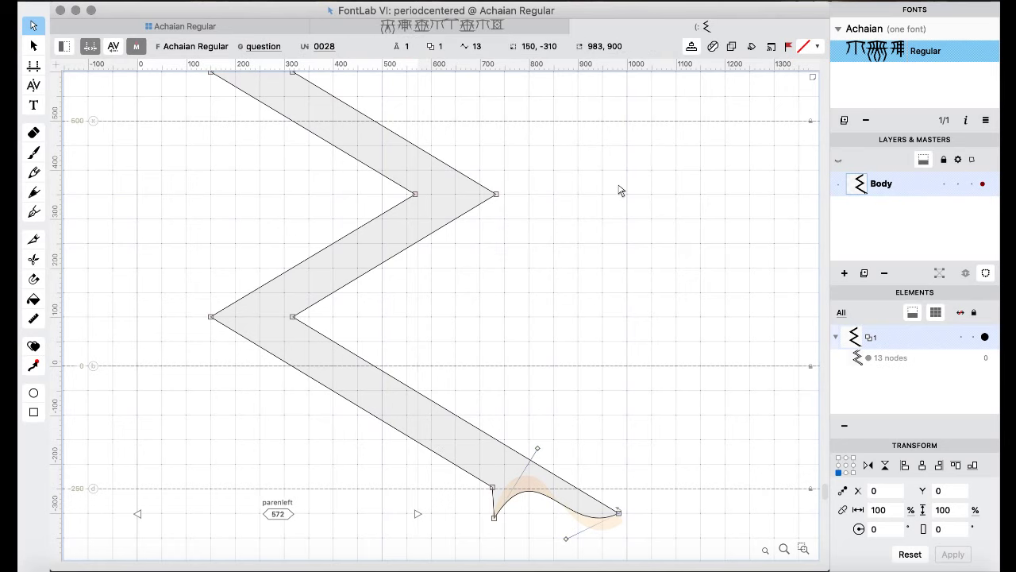
# - Paste another copy of the curved arm near the zigzag's top in parenleft and flip it vertically
pyautogui.scroll(5, 621, 190)
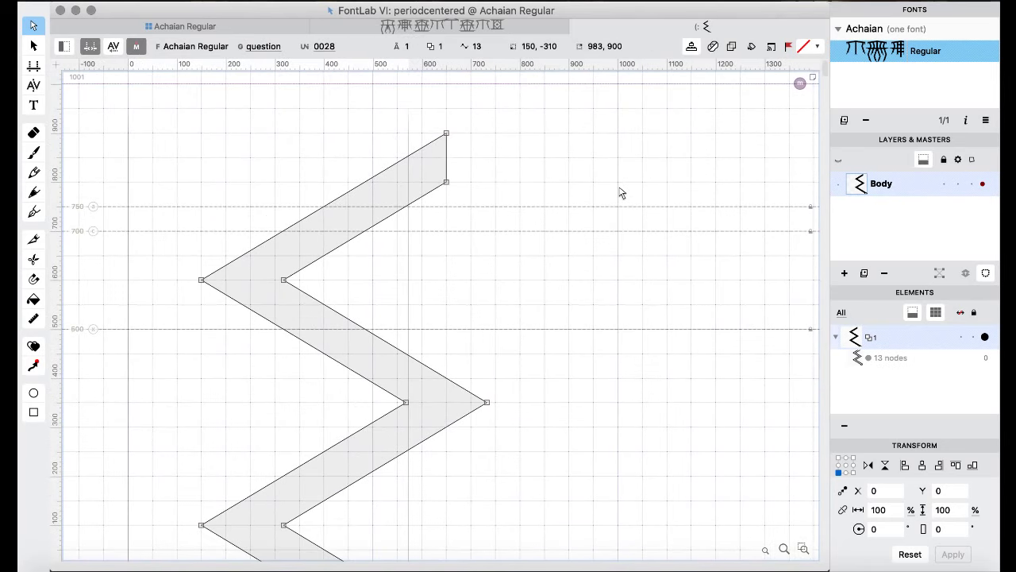
pyautogui.press('super+v')
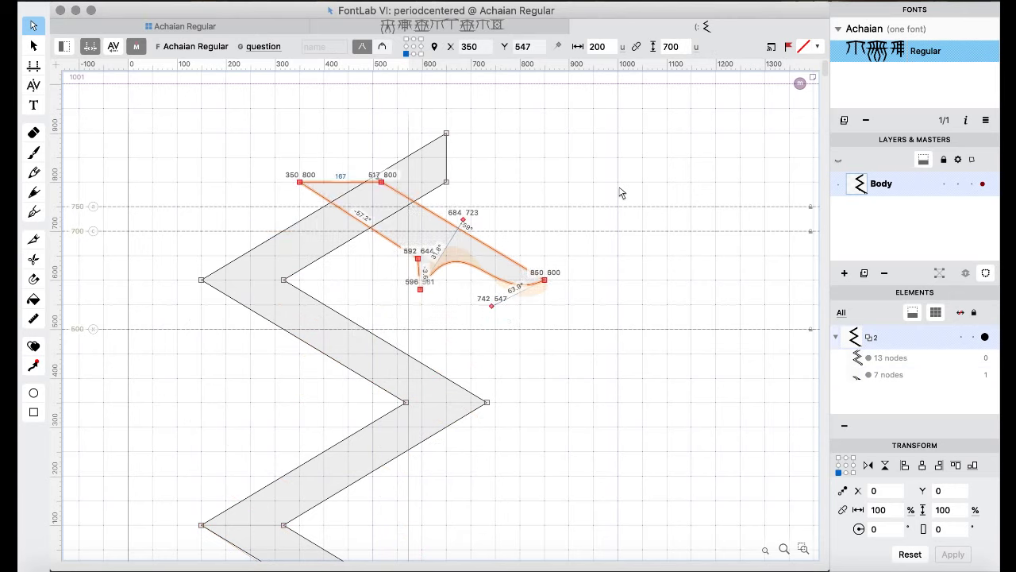
pyautogui.press('super+Down')
pyautogui.press('super+shift+v')
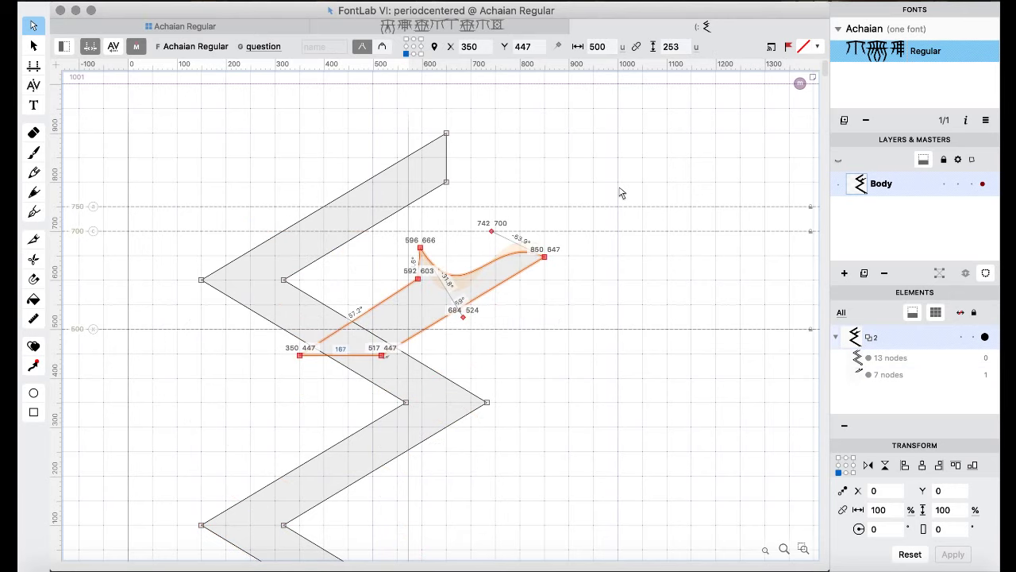
pyautogui.scroll(-4, 621, 190)
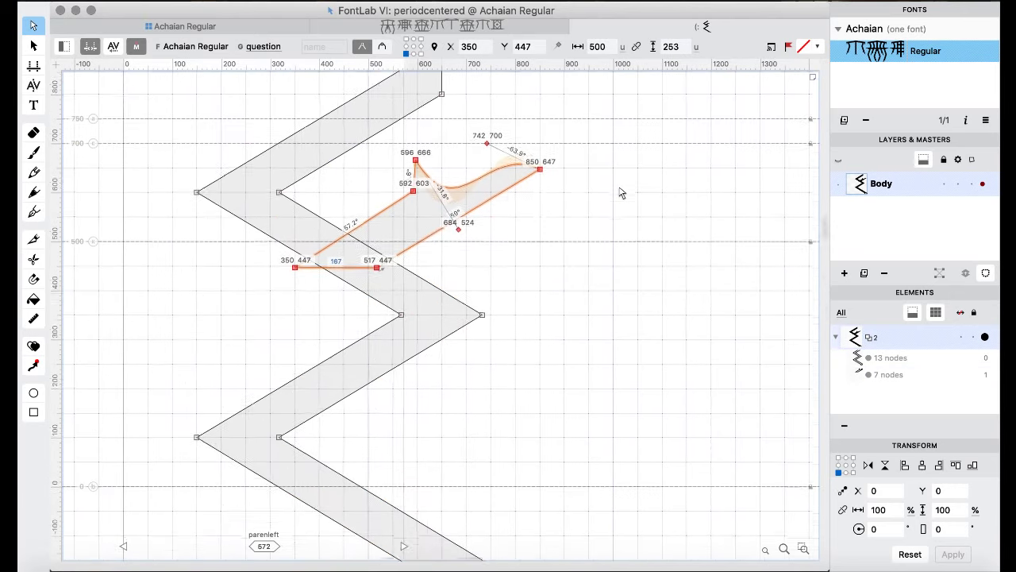
pyautogui.scroll(2, 621, 192)
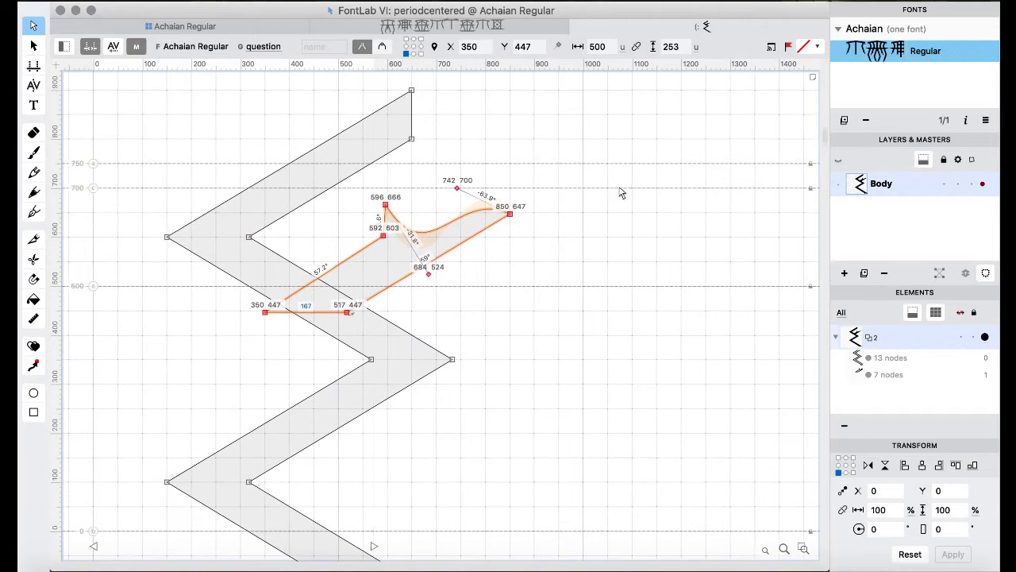
pyautogui.scroll(2, 442, 136)
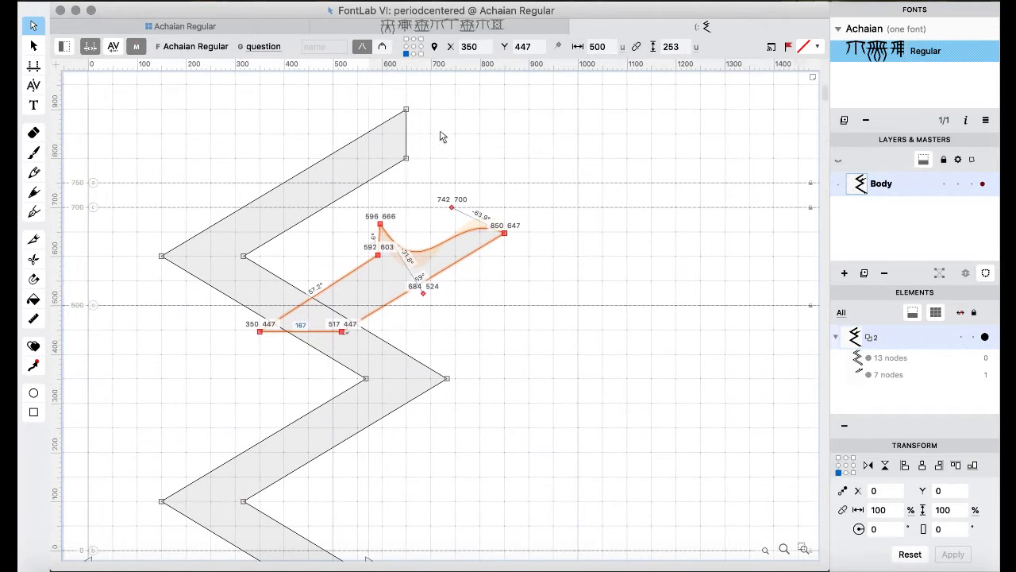
# - Move the flipped arm to the zigzag's upper end, snapping its lower-right node onto the node at 650, 800
pyautogui.press('super+shift+Right')
pyautogui.press('super+shift+Up')
pyautogui.press('super+shift+Up')
pyautogui.press('super+shift+Up')
pyautogui.scroll(2, 442, 137)
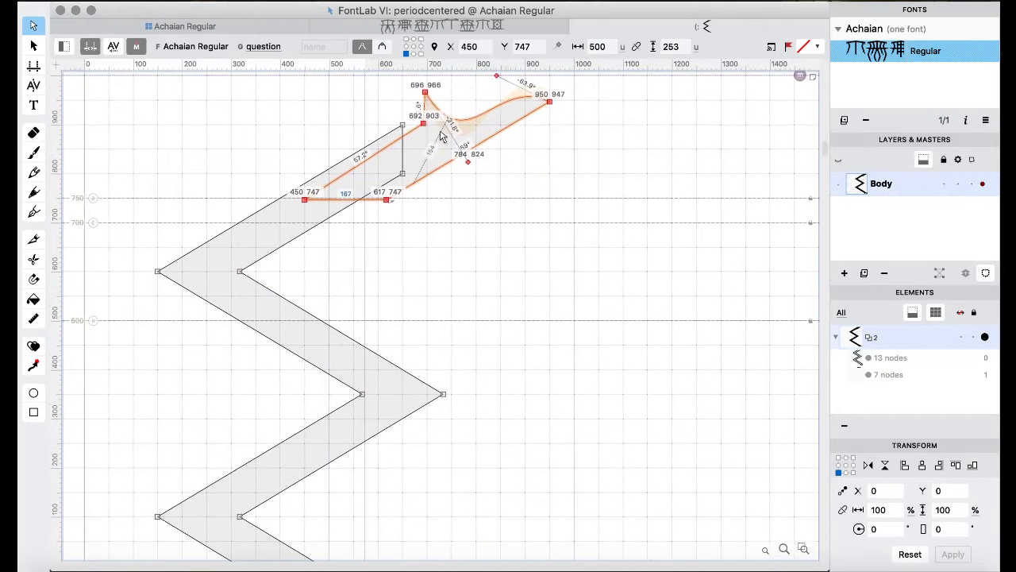
pyautogui.moveTo(388, 201); pyautogui.dragTo(403, 177)
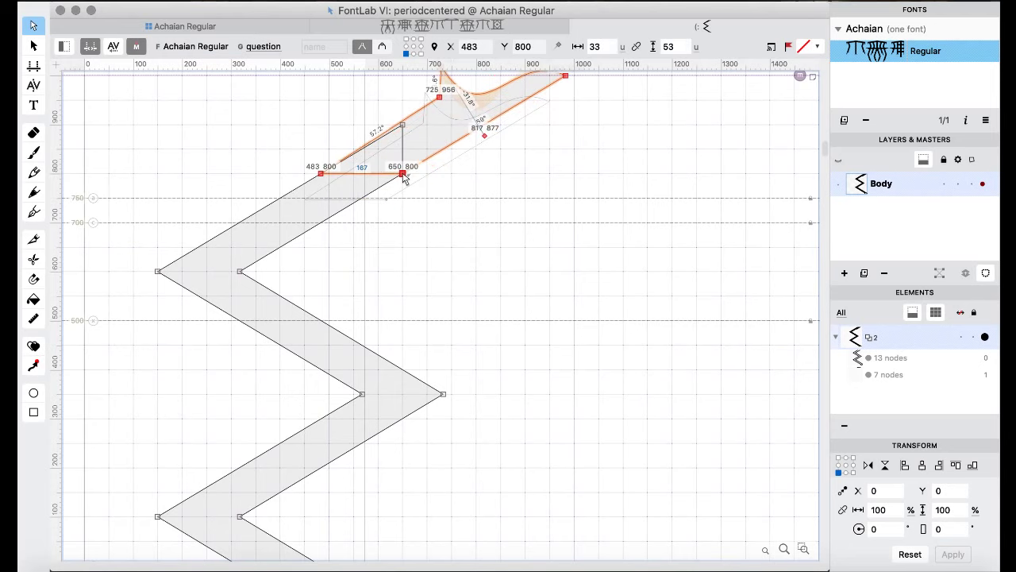
pyautogui.scroll(4, 447, 213)
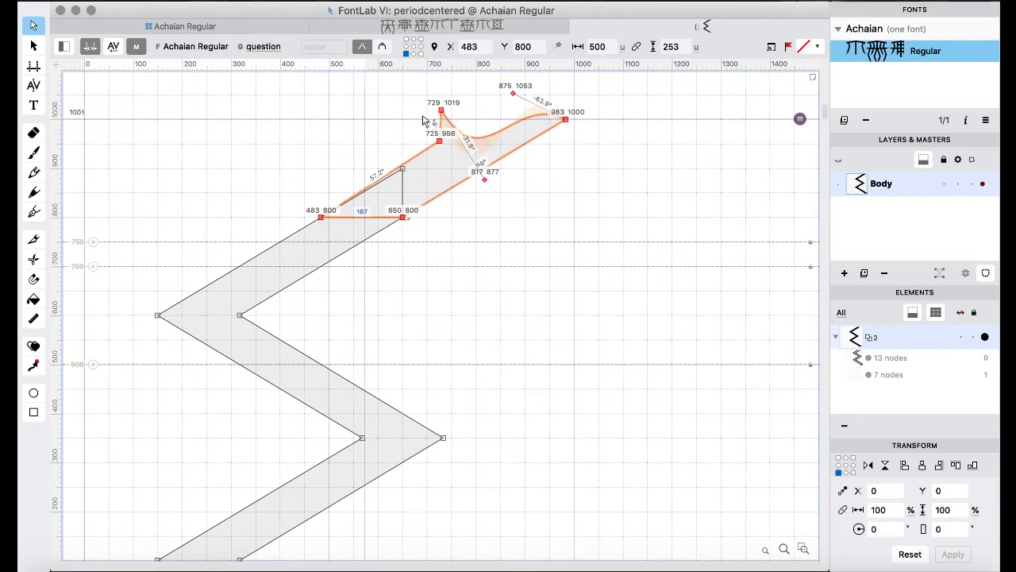
# - Lower the flipped arm's two upper-left nodes 10 units, to 946 and 1009, aligning its edge with the stroke
pyautogui.moveTo(422, 99); pyautogui.dragTo(465, 162)
pyautogui.press('Down')
pyautogui.press('Down')
pyautogui.press('Down')
pyautogui.press('Down')
pyautogui.press('Down')
pyautogui.press('Down')
pyautogui.press('Down')
pyautogui.press('Down')
pyautogui.press('Down')
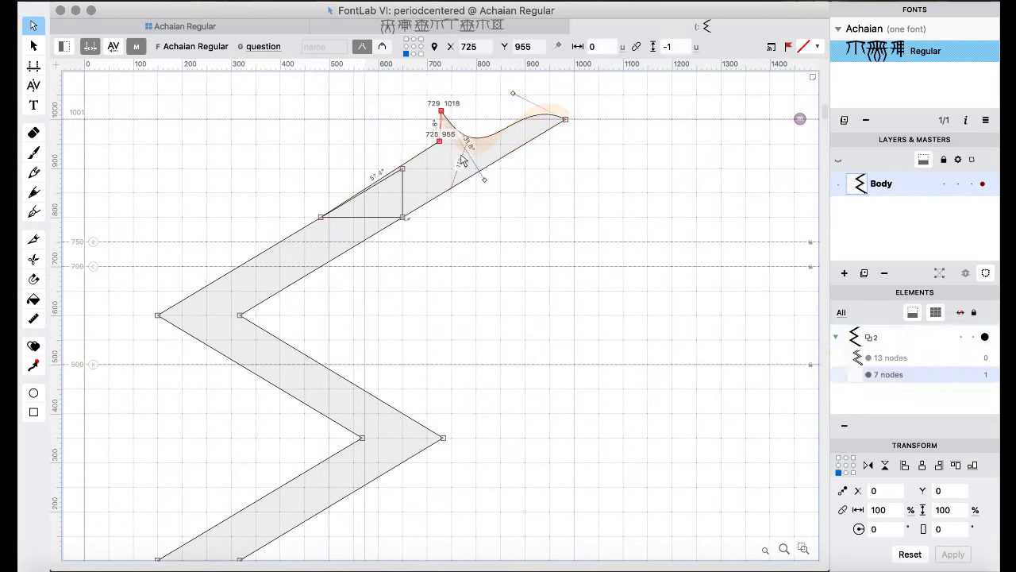
pyautogui.press('Down')
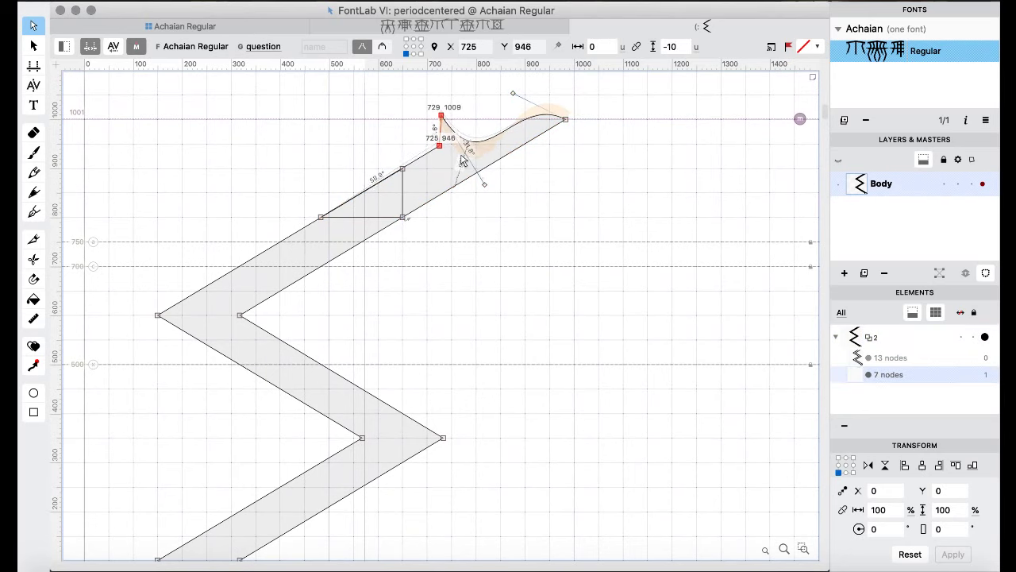
# - Try merging the flipped arm with the zigzag using Remove Overlap, and undo the merge
pyautogui.press('super+a')
pyautogui.rightClick(449, 293)
pyautogui.moveTo(582, 97)
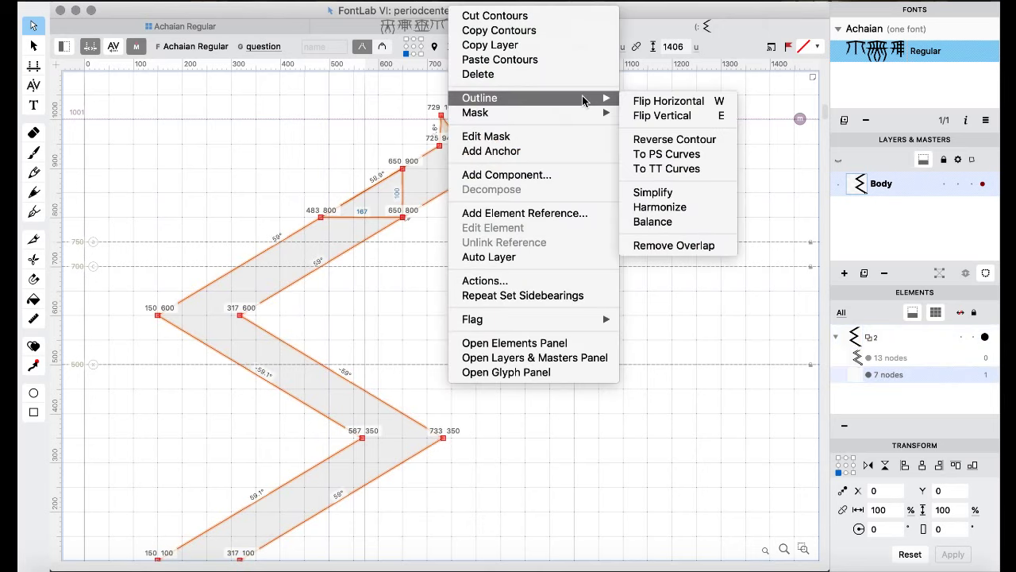
pyautogui.click(657, 243)
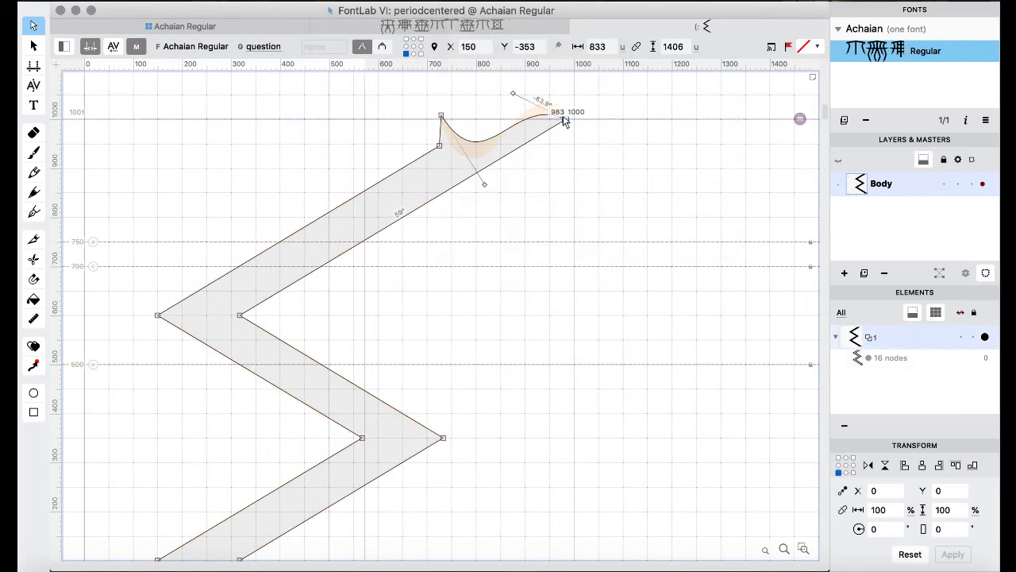
pyautogui.click(444, 246)
pyautogui.press('super+z')
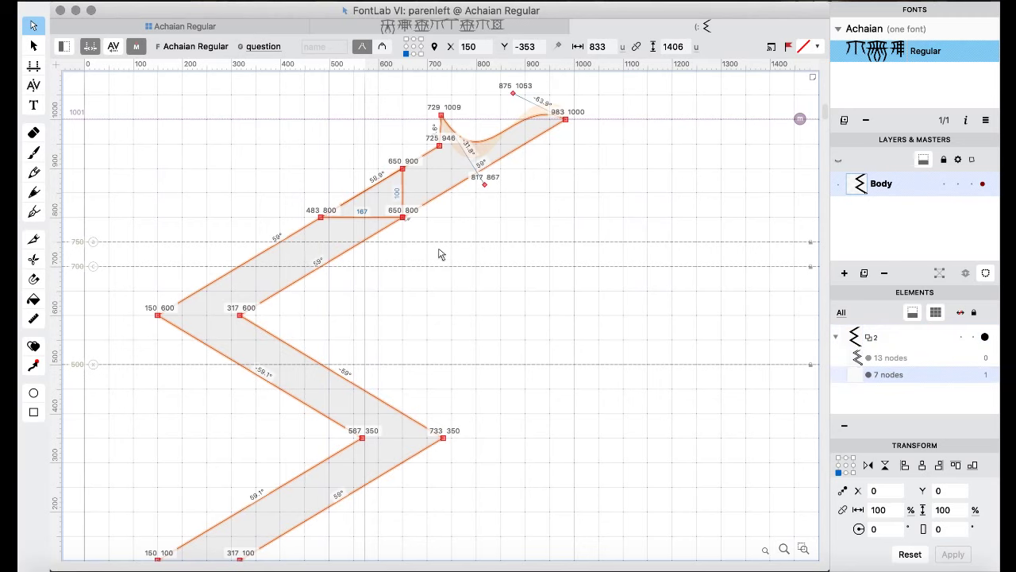
pyautogui.press('super+z')
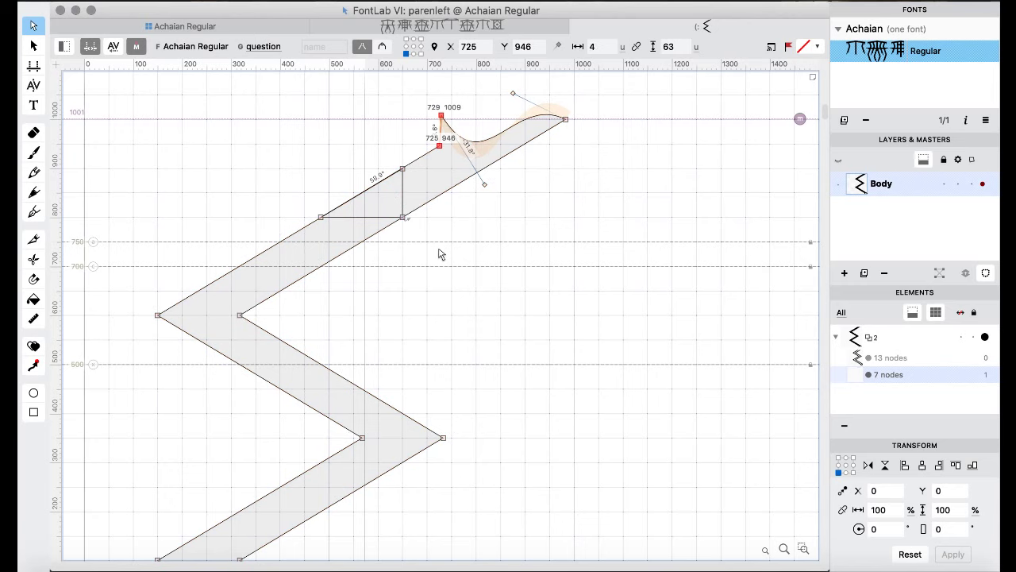
# - Try shifting the flipped arm down and to the left, and restore its snapped position with the lowered nodes
pyautogui.press('super+shift+z')
pyautogui.press('super+z')
pyautogui.moveTo(299, 196)
pyautogui.mouseDown()
pyautogui.moveTo(400, 224)
pyautogui.moveTo(291, 181)
pyautogui.mouseUp()
pyautogui.press('super+z')
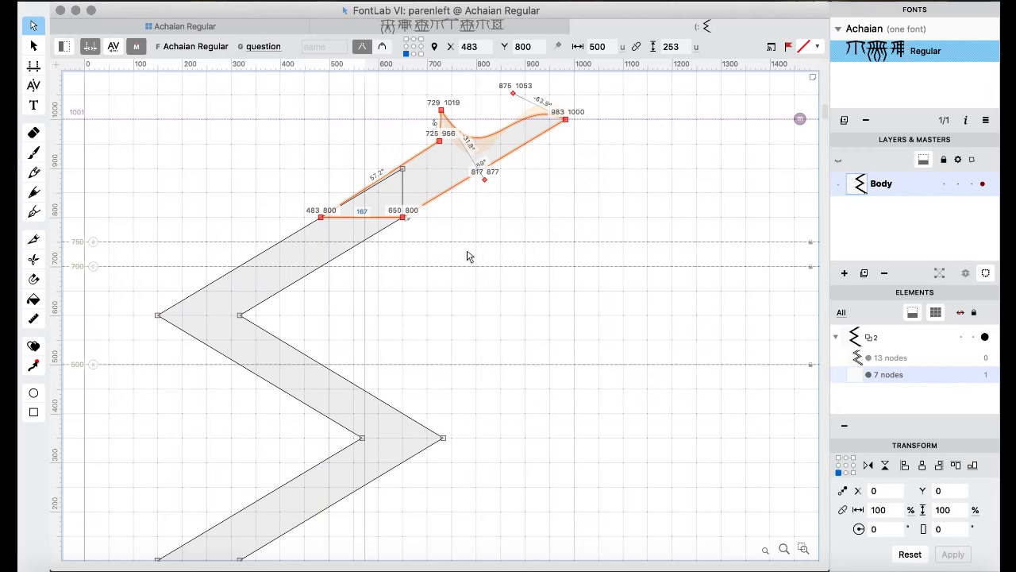
pyautogui.hotkey('shift', 'Left')
pyautogui.hotkey('shift', 'Left')
pyautogui.hotkey('shift', 'Left')
pyautogui.hotkey('shift', 'Down')
pyautogui.hotkey('shift', 'Down')
pyautogui.hotkey('shift', 'Down')
pyautogui.hotkey('shift', 'Down')
pyautogui.hotkey('shift', 'Down')
pyautogui.press('super+z')
pyautogui.press('super+z')
pyautogui.press('super+z')
# - Copy the arm at the zigzag's upper end, and merge the overlapping contours with Remove Overlap
pyautogui.moveTo(596, 82); pyautogui.dragTo(540, 167)
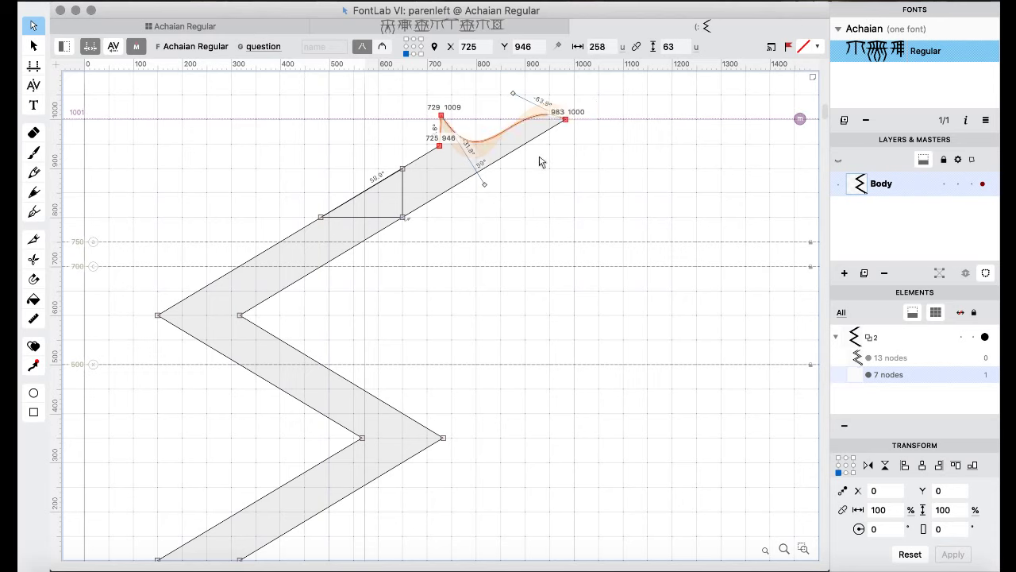
pyautogui.keyDown('shift'); pyautogui.click(322, 216); pyautogui.keyUp('shift')
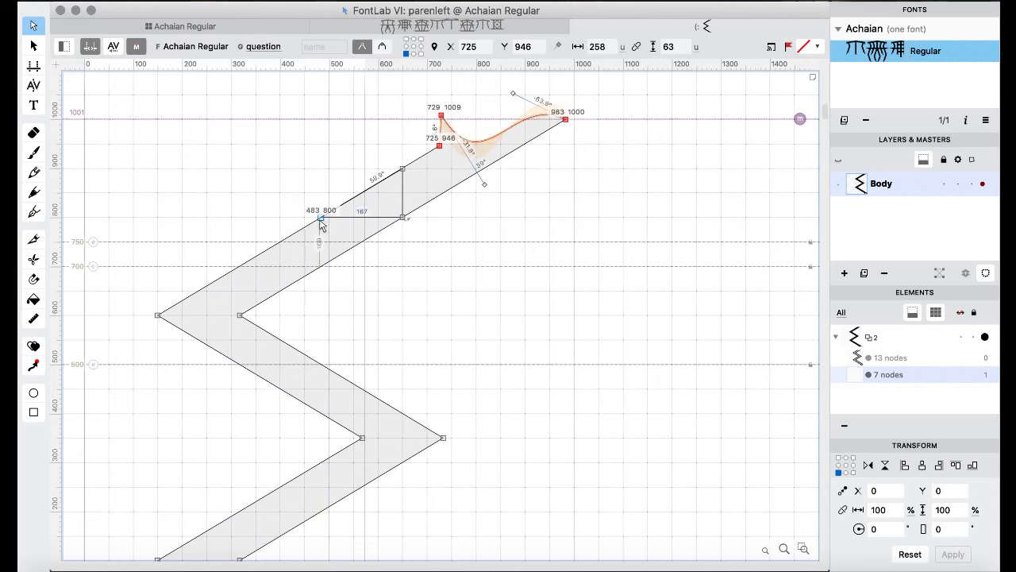
pyautogui.keyDown('shift'); pyautogui.click(402, 217); pyautogui.keyUp('shift')
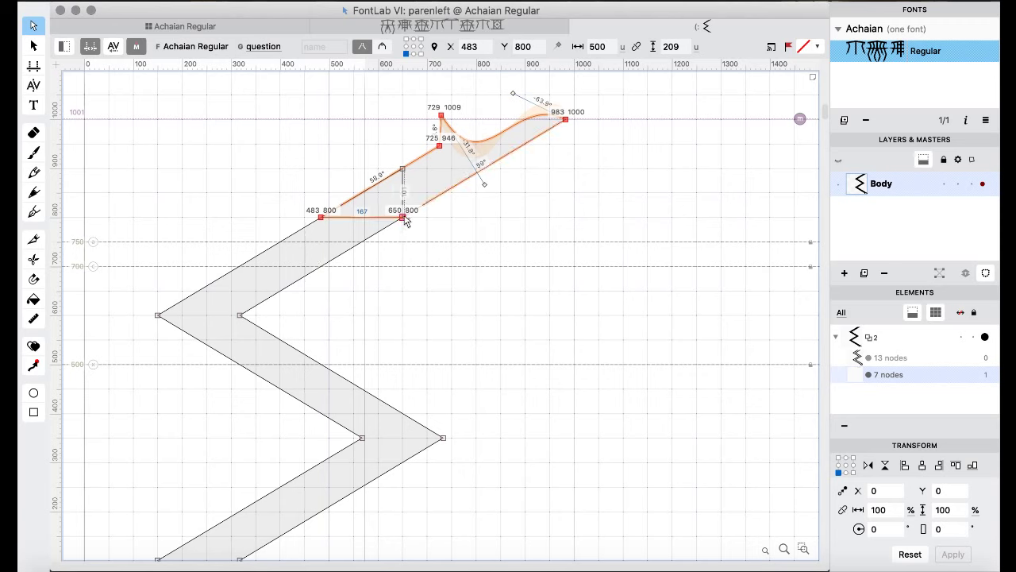
pyautogui.press('super+a')
pyautogui.rightClick(481, 252)
pyautogui.moveTo(593, 97)
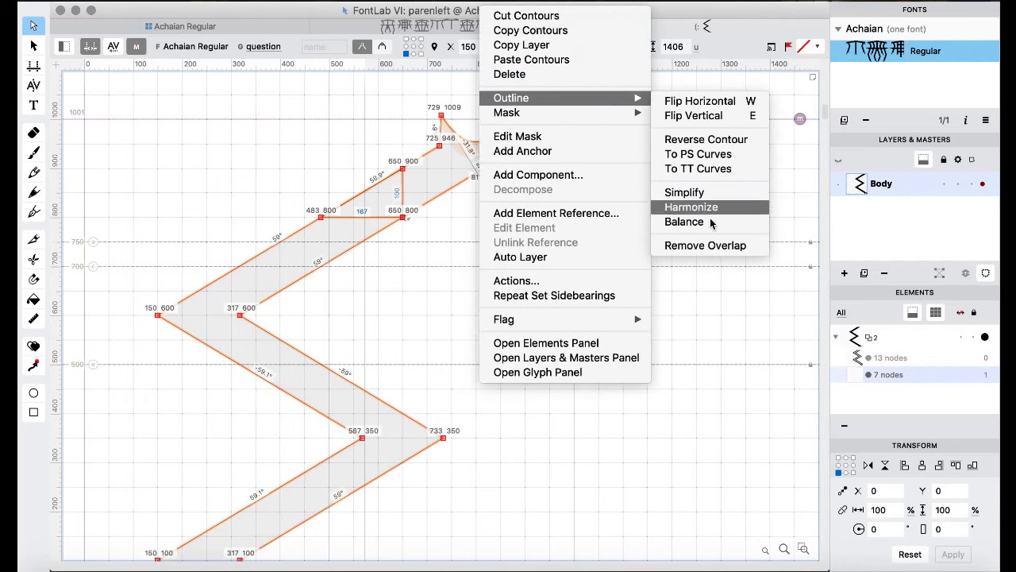
pyautogui.click(710, 246)
# - Paste the copied arm over the zigzag's upper end and flip it vertically
pyautogui.scroll(-10, 433, 294)
pyautogui.scroll(-5, 433, 294)
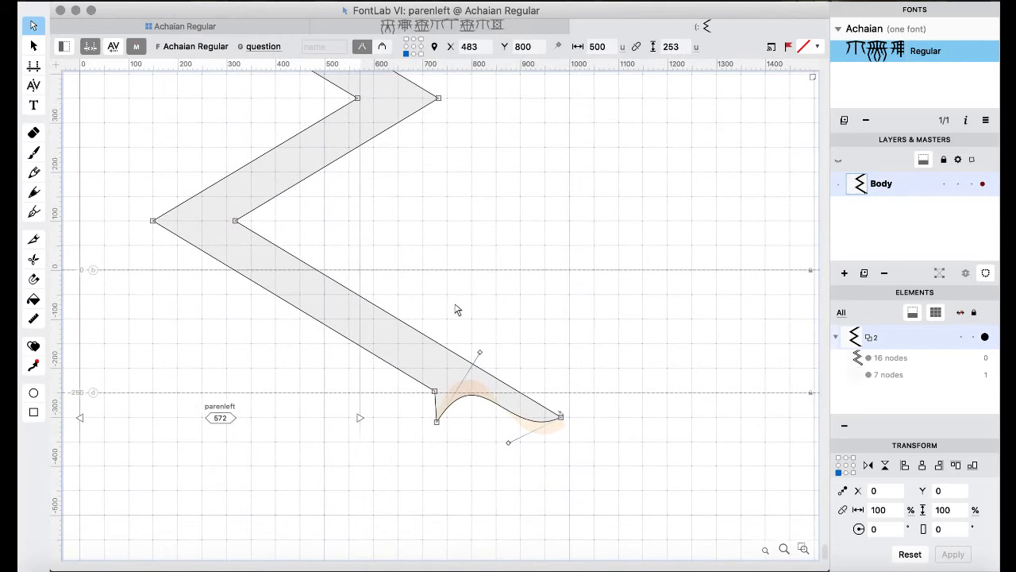
pyautogui.scroll(10, 455, 310)
pyautogui.scroll(13, 455, 310)
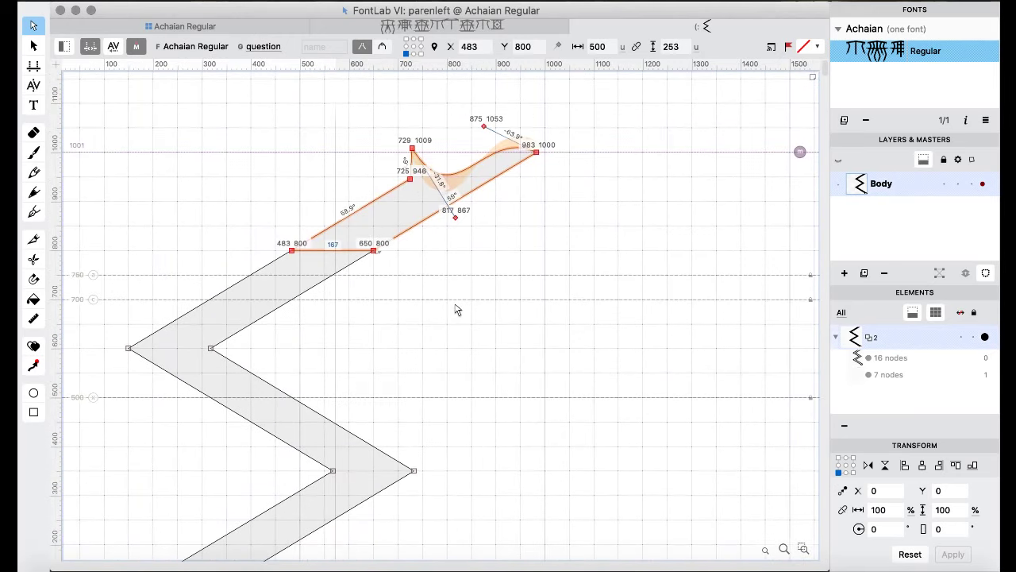
pyautogui.press('super+shift+v')
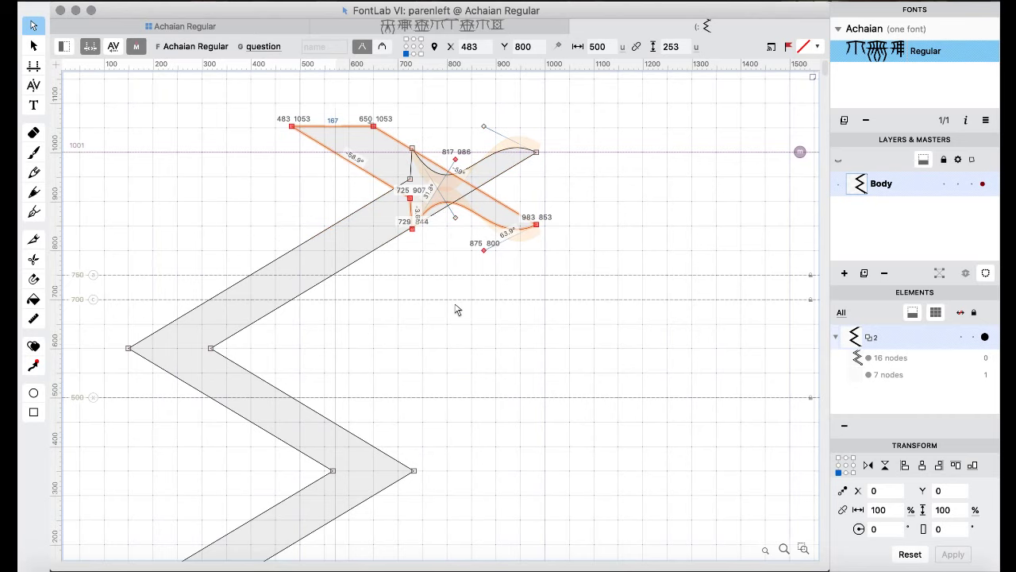
# - Move the vertically flipped arm down to Y -353, aligning it with the zigzag's lower end
pyautogui.hotkey('shift', 'Down')
pyautogui.hotkey('shift', 'Down')
pyautogui.hotkey('shift', 'Down')
pyautogui.hotkey('shift', 'Down')
pyautogui.hotkey('shift', 'Down')
pyautogui.hotkey('shift', 'Down')
pyautogui.hotkey('shift', 'Down')
pyautogui.hotkey('shift', 'Down')
pyautogui.hotkey('shift', 'Down')
pyautogui.hotkey('shift', 'Down')
pyautogui.hotkey('shift', 'Down')
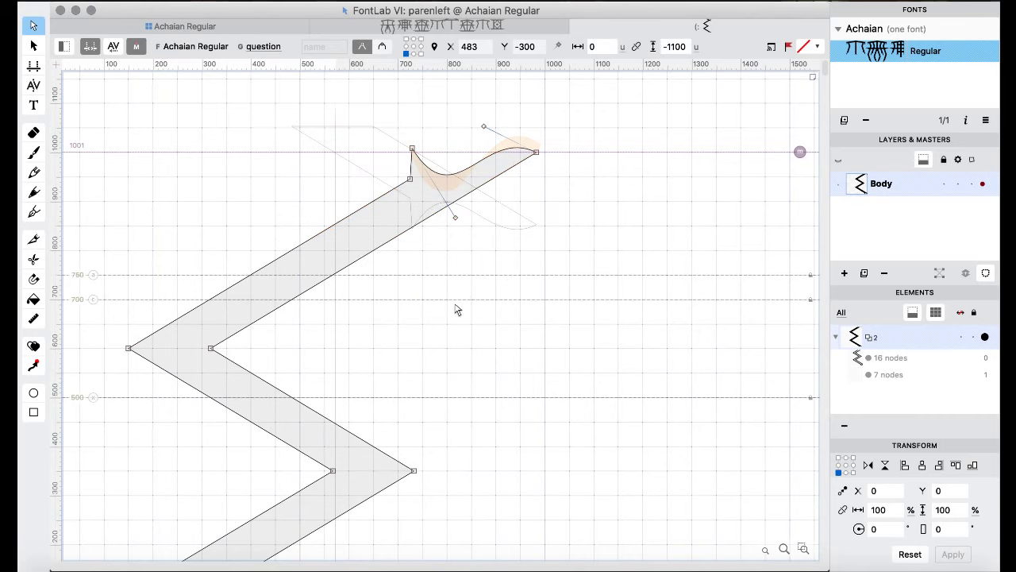
pyautogui.hotkey('shift', 'Down')
pyautogui.scroll(-20, 456, 310)
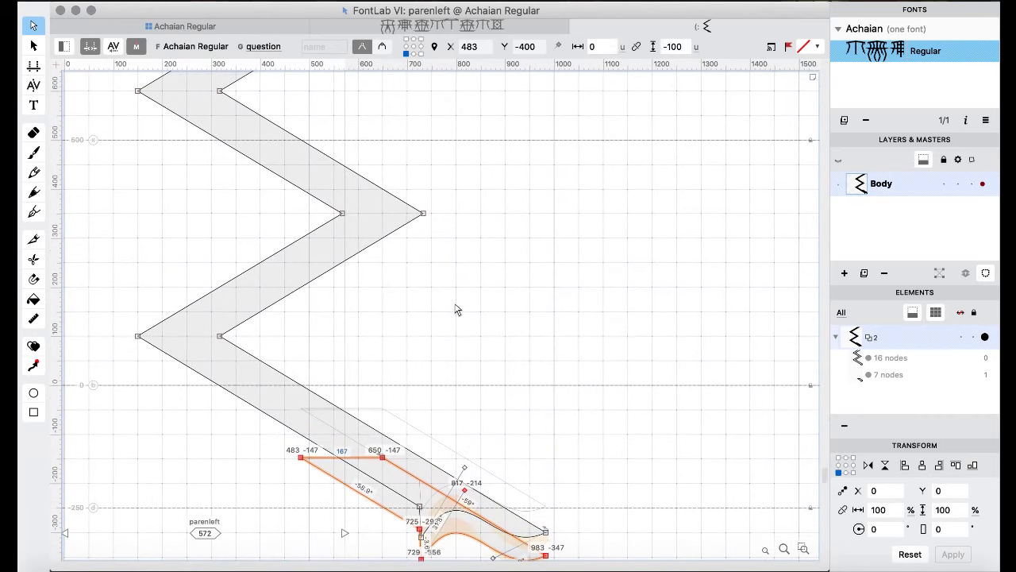
pyautogui.hotkey('shift', 'Up')
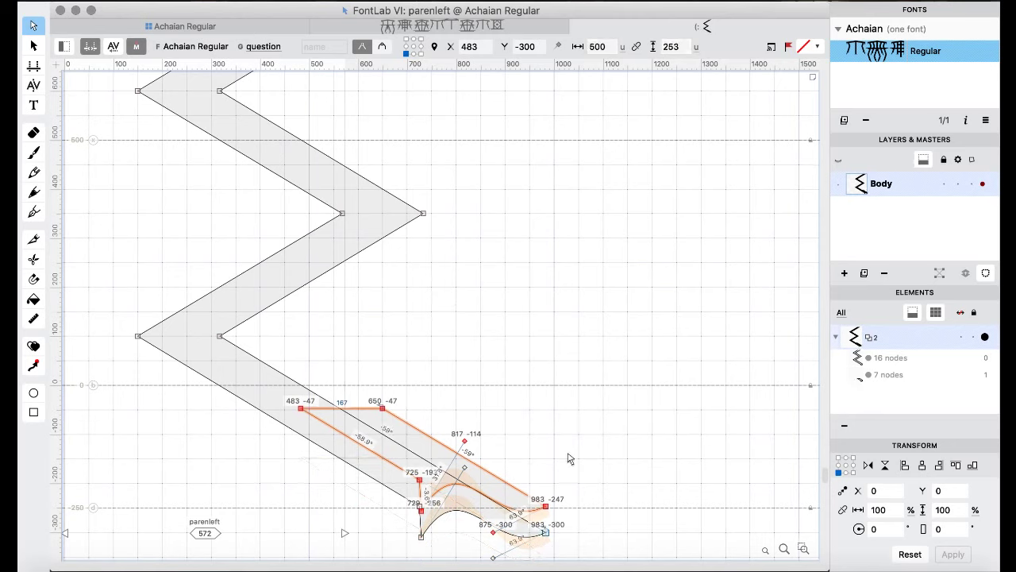
pyautogui.press('Down')
pyautogui.press('Down')
pyautogui.press('Down')
pyautogui.hotkey('shift', 'Down')
pyautogui.hotkey('shift', 'Down')
pyautogui.hotkey('shift', 'Down')
pyautogui.hotkey('shift', 'Down')
pyautogui.hotkey('shift', 'Down')
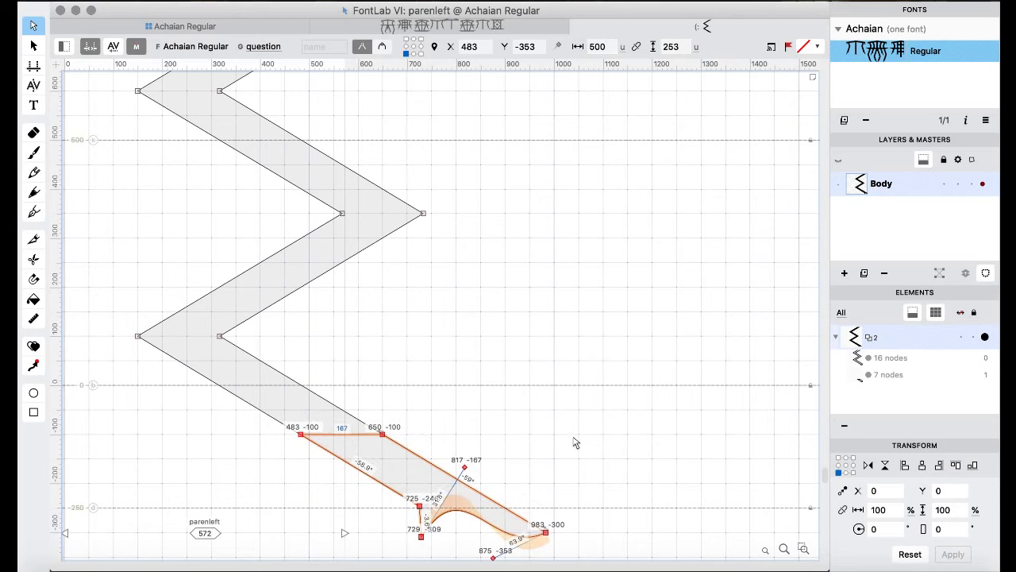
# - Delete the nodes of the zigzag's old lower arm and put the flipped arm back at X 483, Y -353
pyautogui.press('super+shift+o')
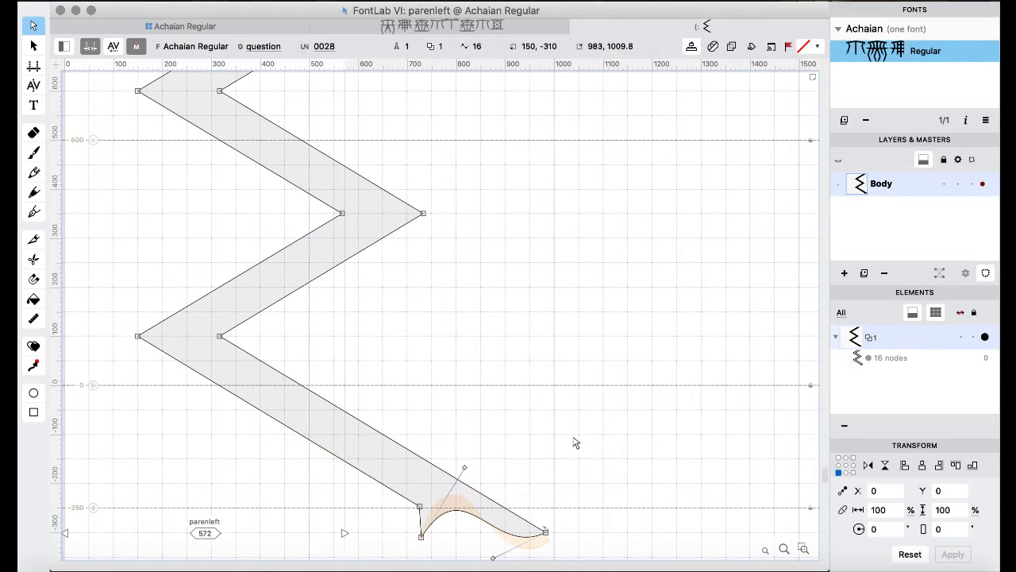
pyautogui.scroll(-3, 465, 445)
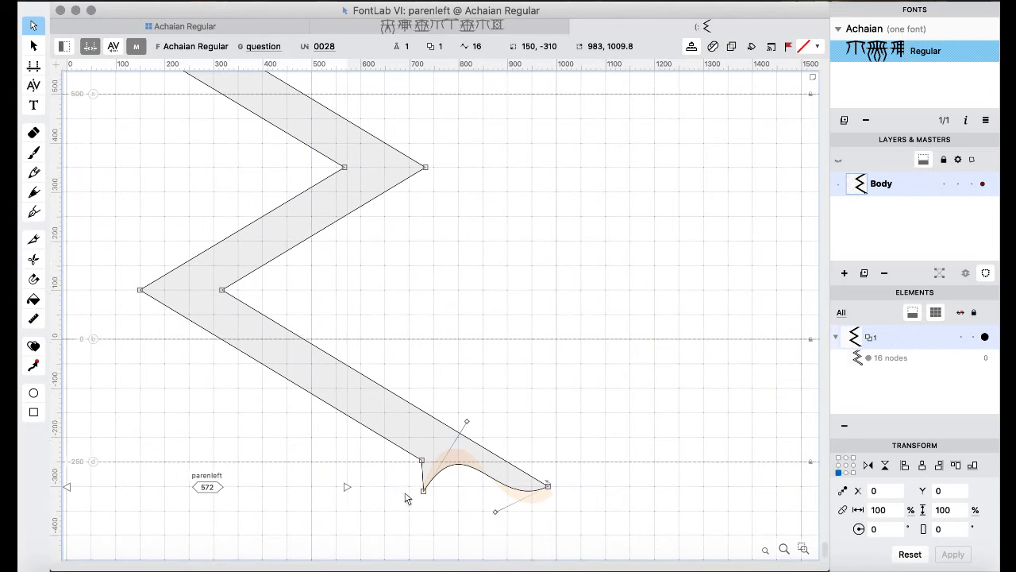
pyautogui.moveTo(399, 515); pyautogui.dragTo(600, 410)
pyautogui.press('super+z')
pyautogui.press('super+z')
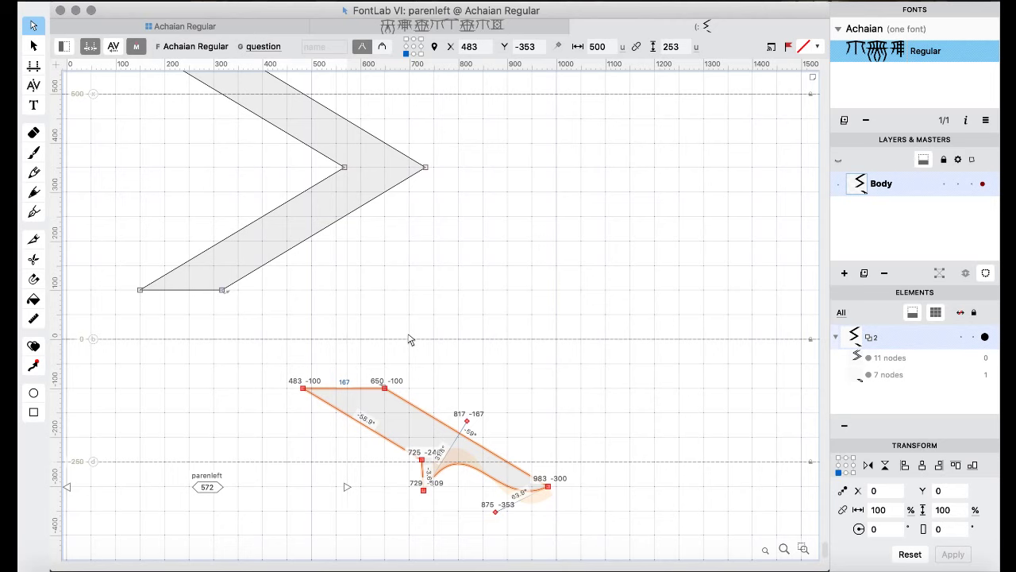
# - Move the flipped arm right to X 1283, clear of the zigzag
pyautogui.press('super+Right')
pyautogui.press('super+Right')
pyautogui.press('super+Right')
pyautogui.press('super+Right')
pyautogui.press('super+Right')
pyautogui.press('super+Right')
pyautogui.press('super+Right')
pyautogui.press('super+Right')
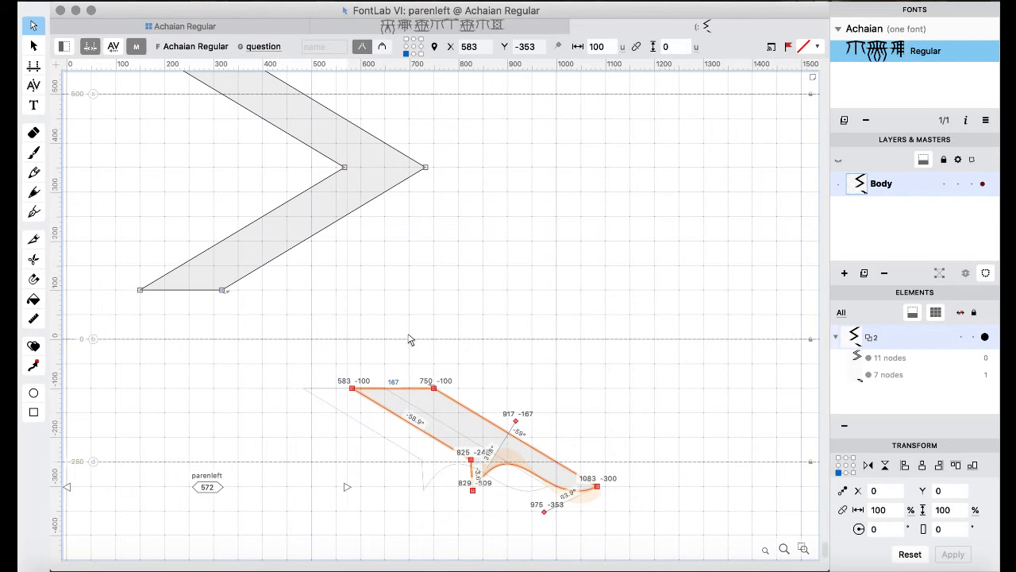
pyautogui.press('super+w')
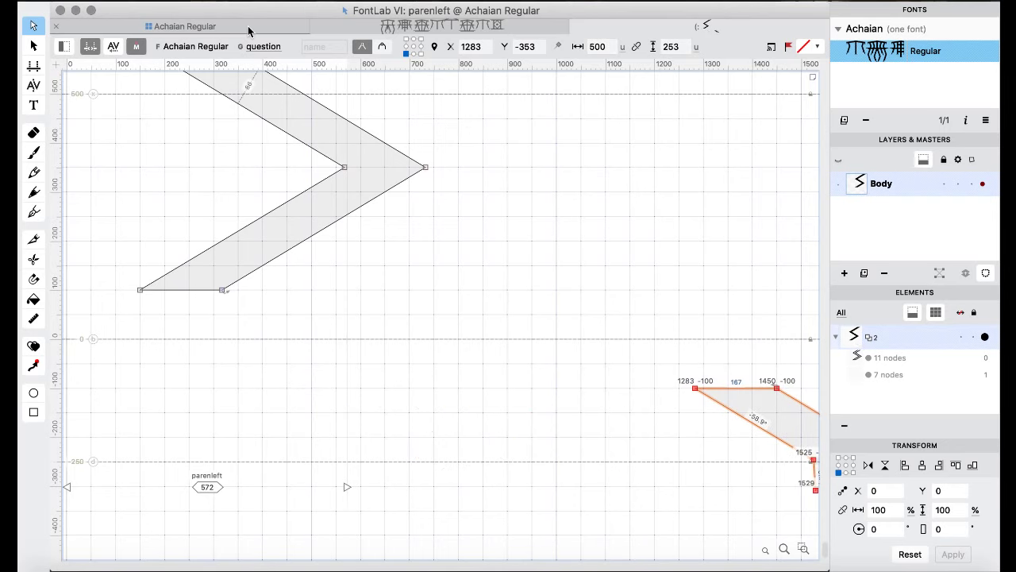
# - Open the macron glyph from the font overview and deselect its double-diamond outline
pyautogui.press('Right')
pyautogui.click(471, 316)
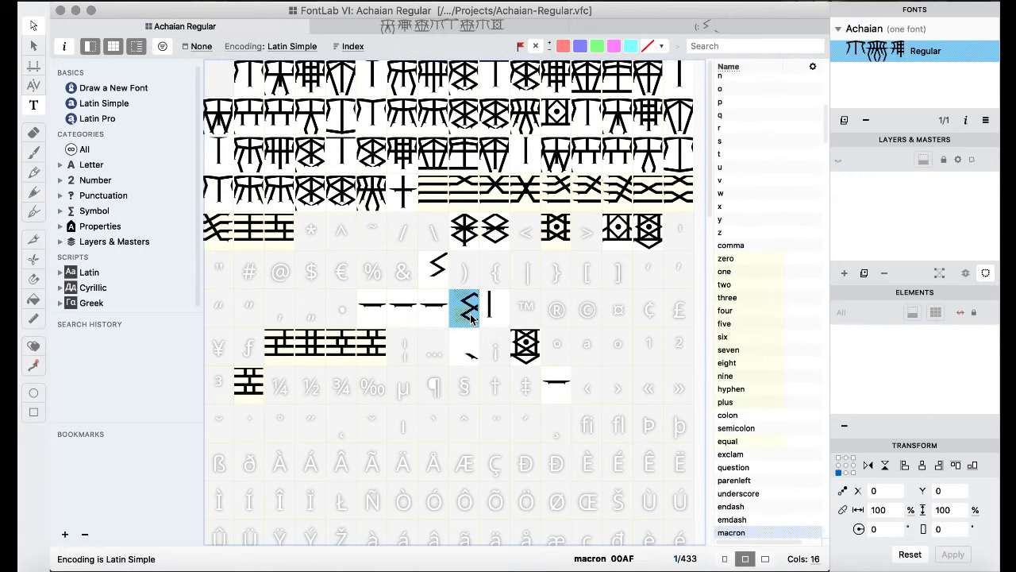
pyautogui.doubleClick(471, 316)
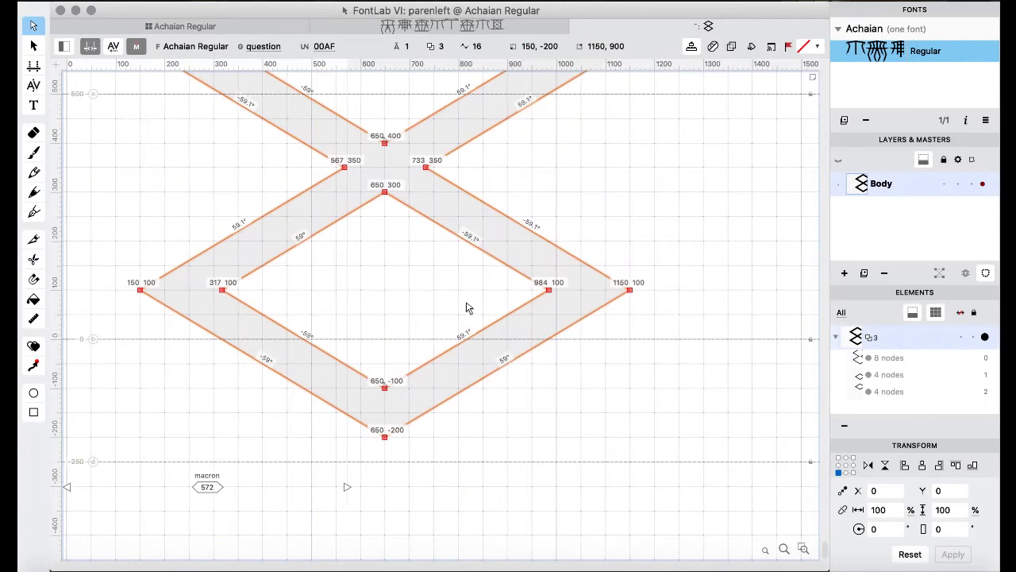
pyautogui.click(239, 31)
pyautogui.click(521, 266)
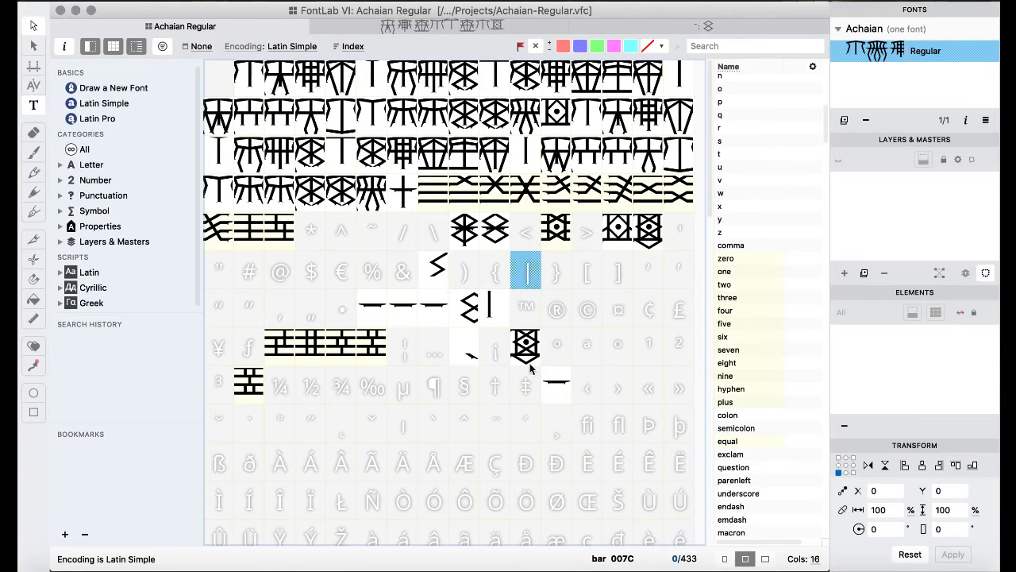
pyautogui.doubleClick(473, 318)
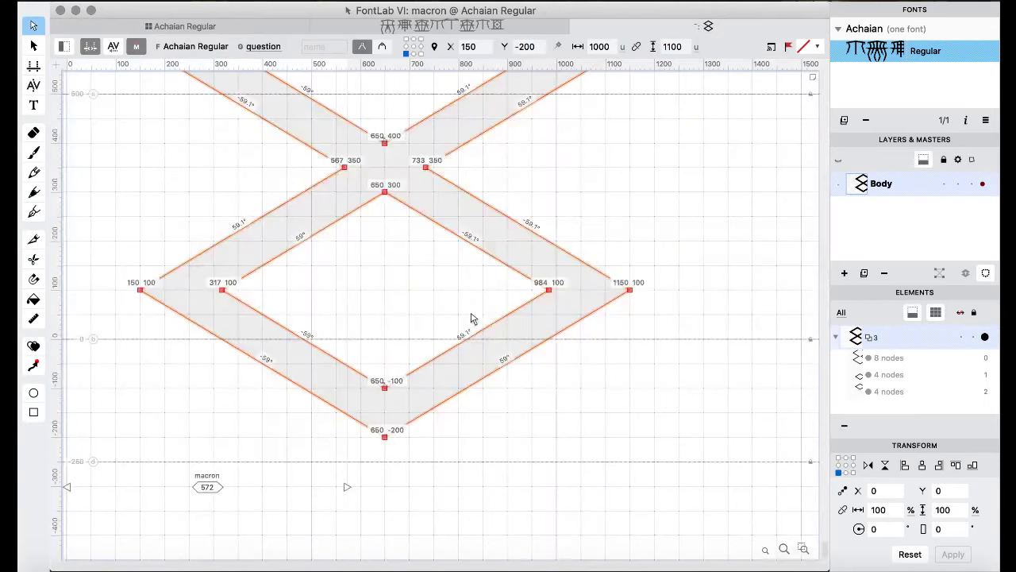
pyautogui.click(370, 318)
pyautogui.scroll(1, 368, 318)
pyautogui.scroll(1, 368, 319)
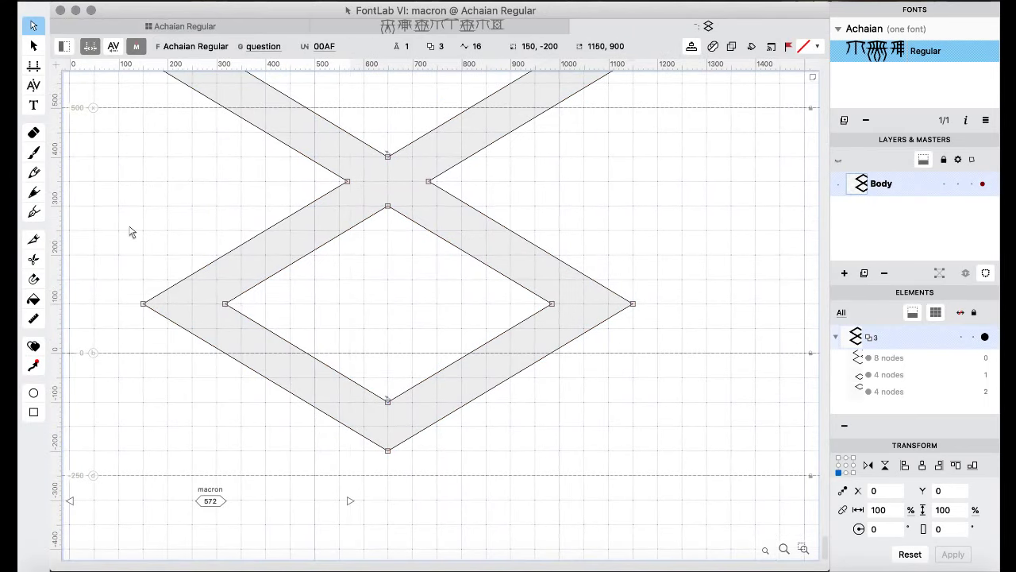
# - Add nodes on both edges of the lower diamond's lower-right stroke and cut through the stroke there
pyautogui.click(36, 241)
pyautogui.click(456, 361)
pyautogui.click(491, 388)
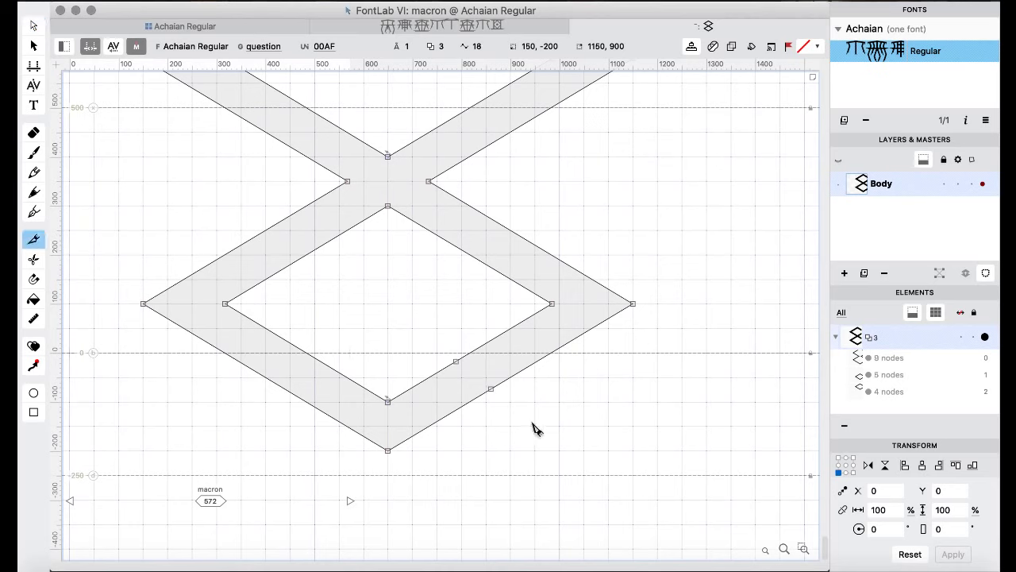
pyautogui.click(33, 259)
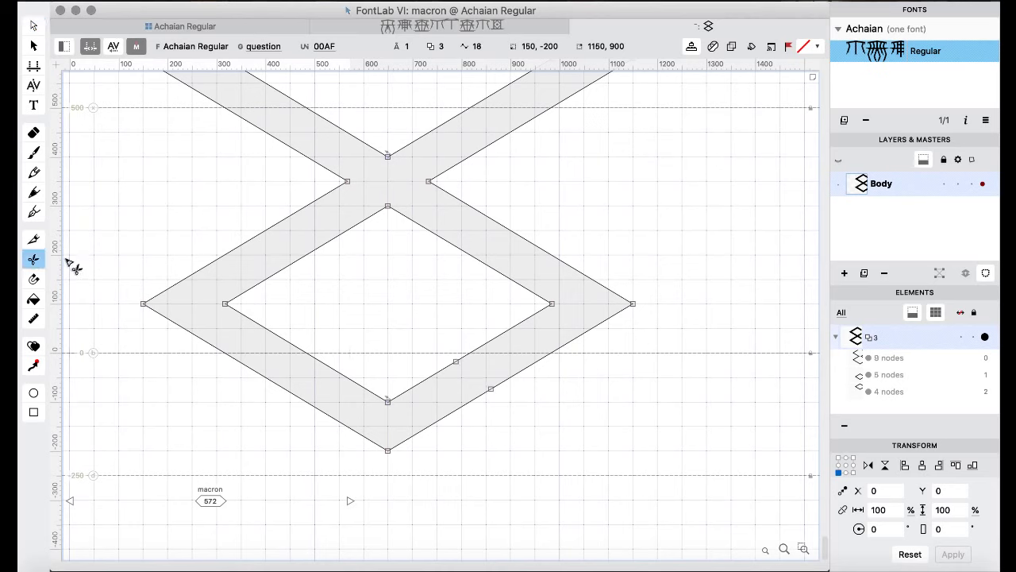
pyautogui.moveTo(415, 335); pyautogui.dragTo(587, 456)
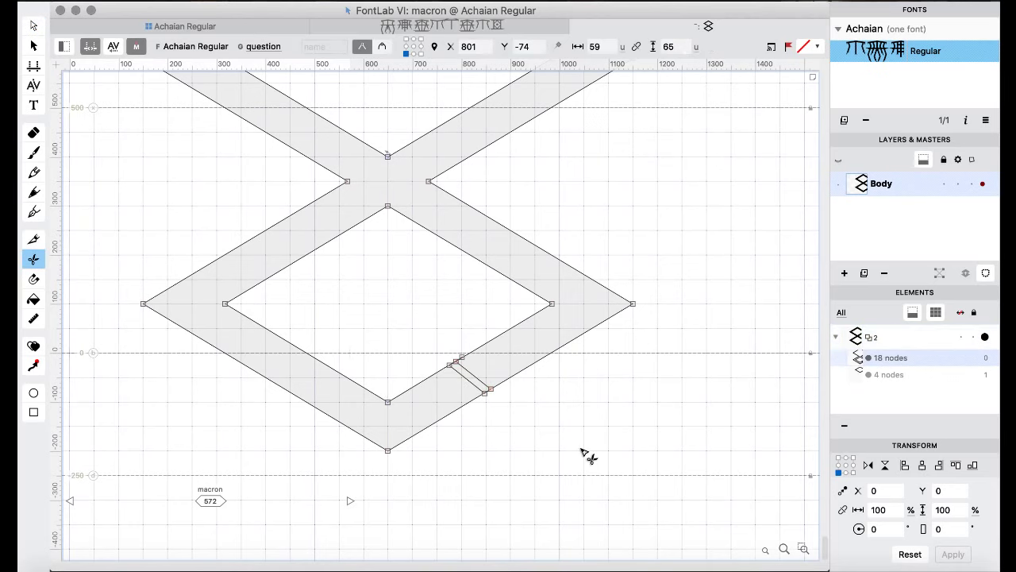
# - Delete all of the macron's double diamond except the lower diamond's lower-left stroke
pyautogui.click(33, 25)
pyautogui.moveTo(428, 311); pyautogui.dragTo(581, 448)
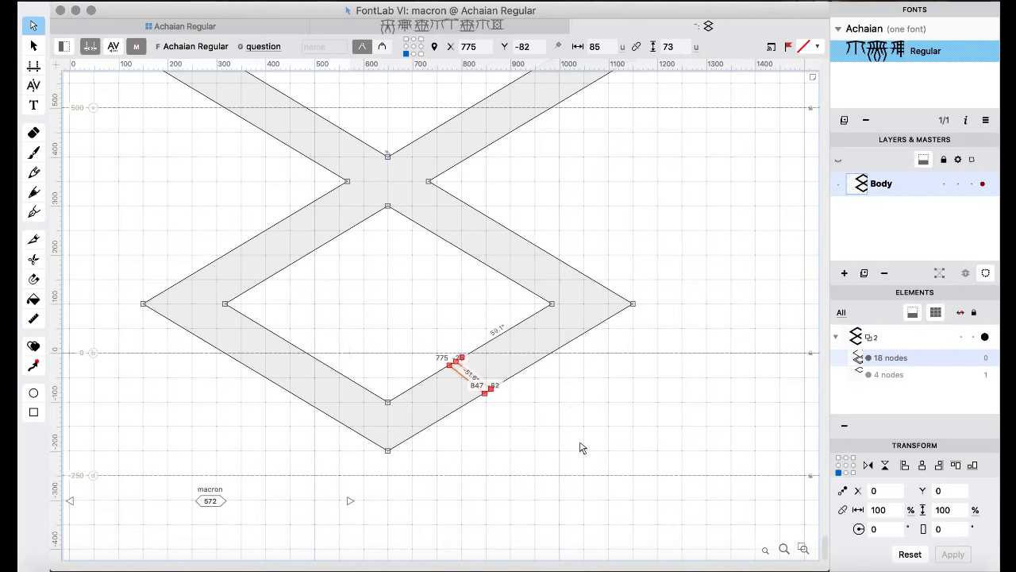
pyautogui.moveTo(689, 267); pyautogui.dragTo(493, 324)
pyautogui.scroll(3, 492, 324)
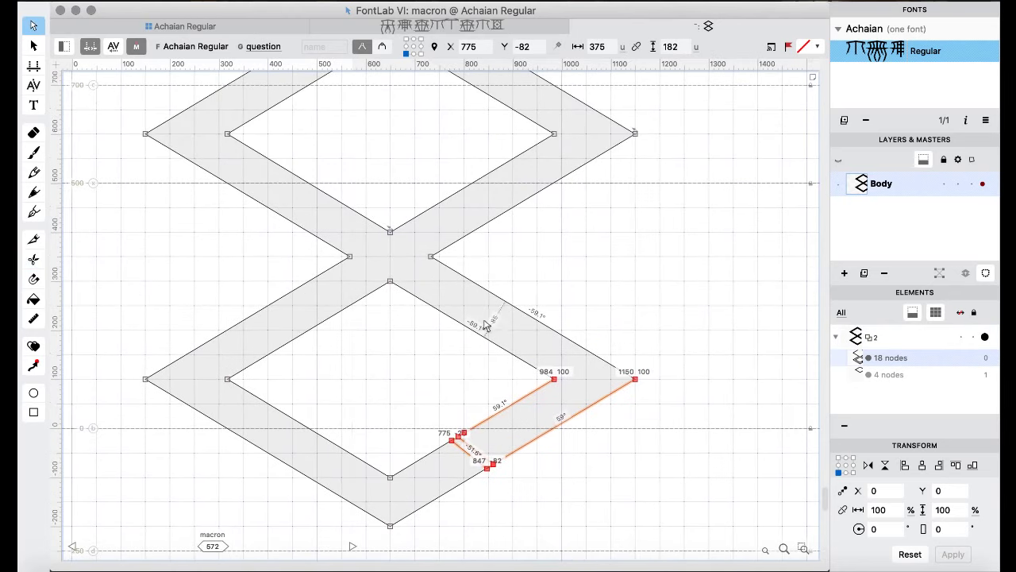
pyautogui.moveTo(330, 359); pyautogui.dragTo(508, 168)
pyautogui.scroll(3, 504, 171)
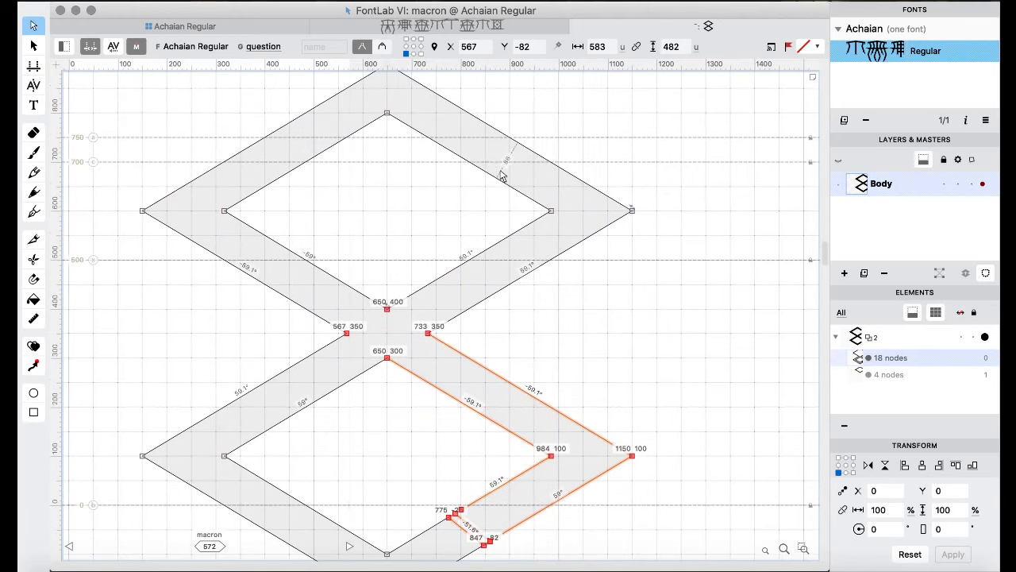
pyautogui.scroll(2, 448, 230)
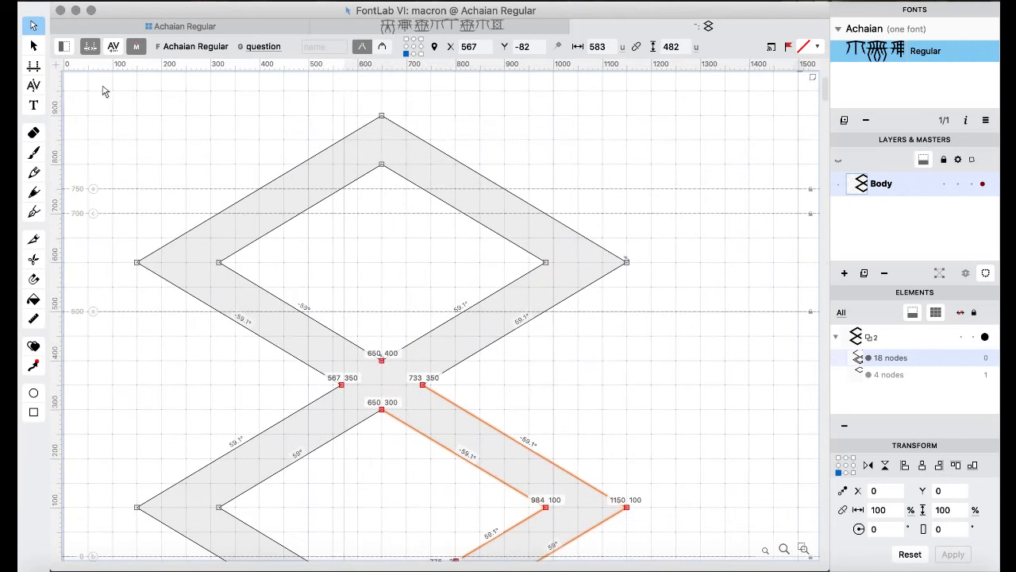
pyautogui.moveTo(90, 85); pyautogui.dragTo(671, 309)
pyautogui.press('Delete')
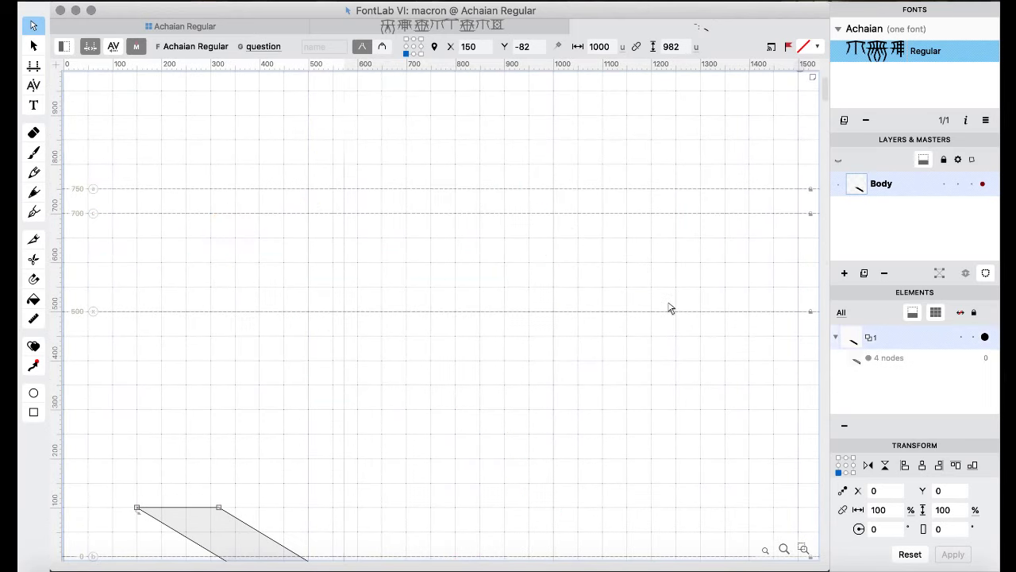
# - Copy the remaining diagonal stroke from macron and paste it into parenleft below the zigzag's end at Y 100
pyautogui.scroll(-5, 671, 309)
pyautogui.press('super+a')
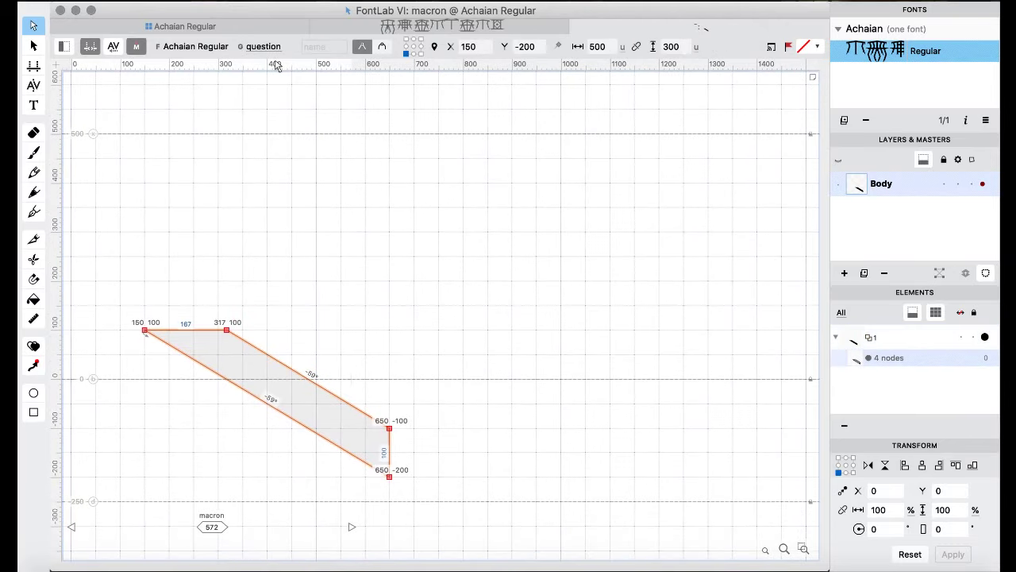
pyautogui.click(217, 28)
pyautogui.click(404, 271)
pyautogui.doubleClick(444, 284)
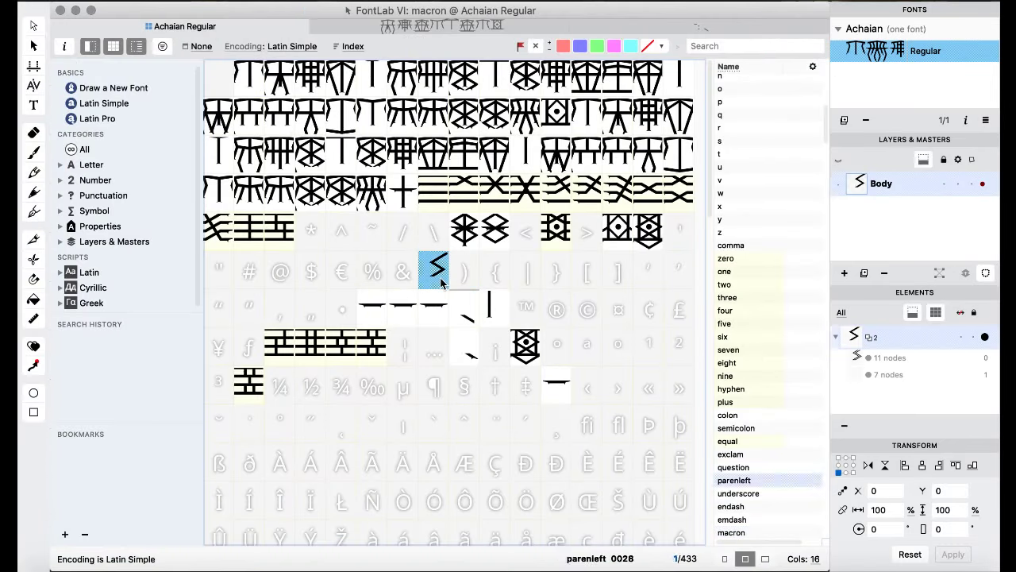
pyautogui.press('super+v')
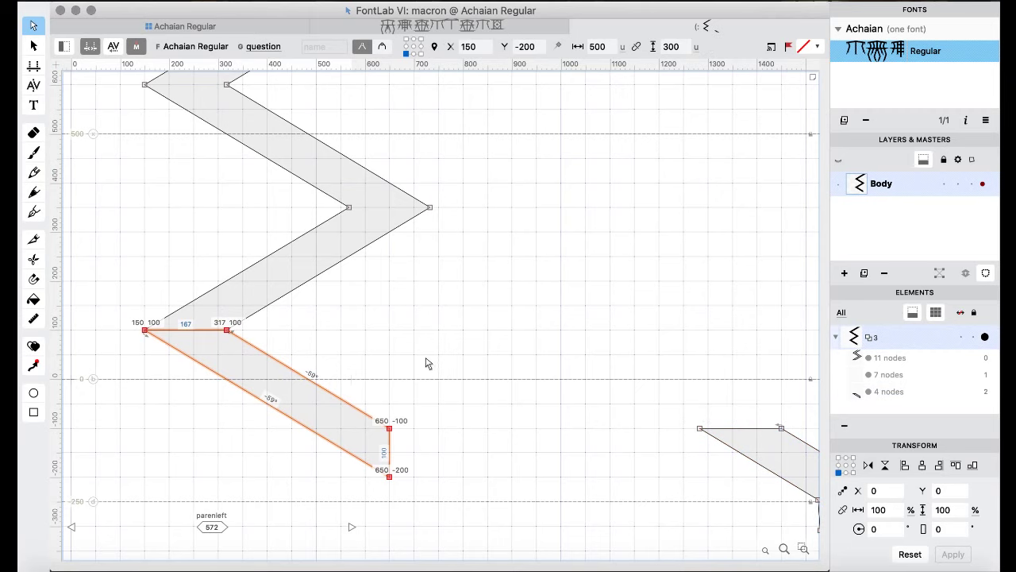
# - Merge the pasted diagonal stroke with the zigzag using Remove Overlap on all contours
pyautogui.hscroll(3, 428, 365)
pyautogui.scroll(-2, 427, 364)
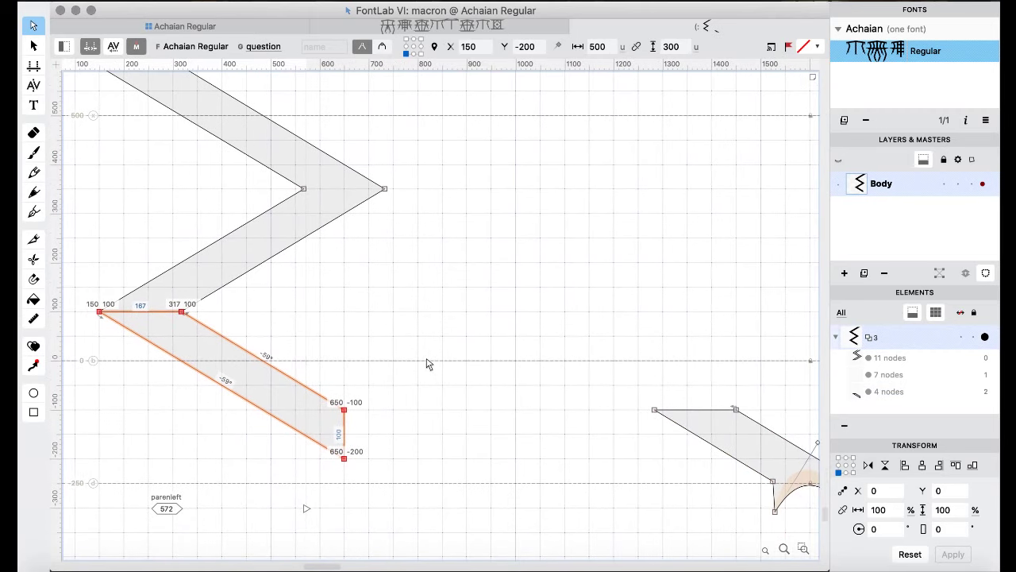
pyautogui.press('super+a')
pyautogui.rightClick(443, 312)
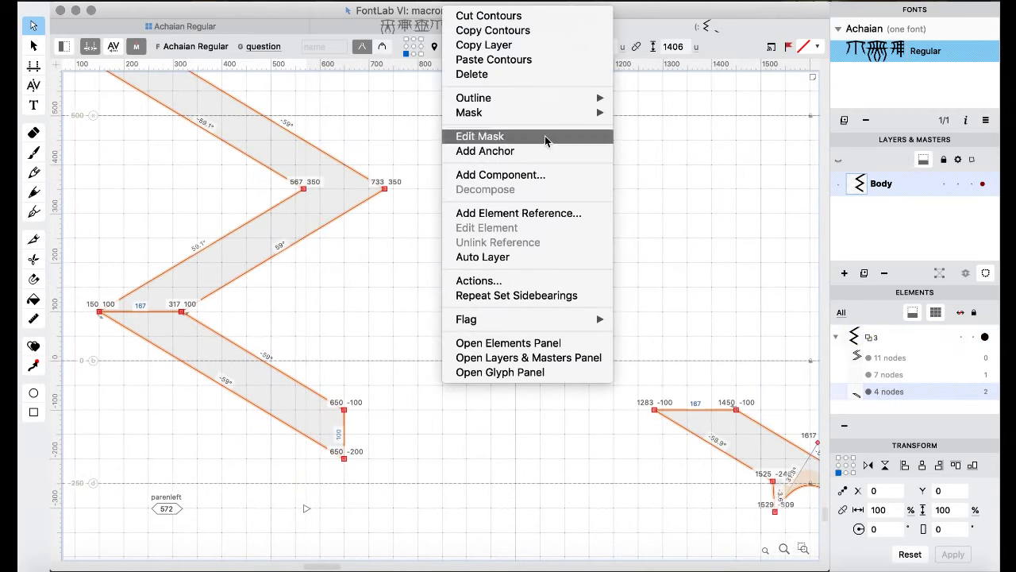
pyautogui.moveTo(526, 104)
pyautogui.click(684, 248)
pyautogui.scroll(-3, 555, 341)
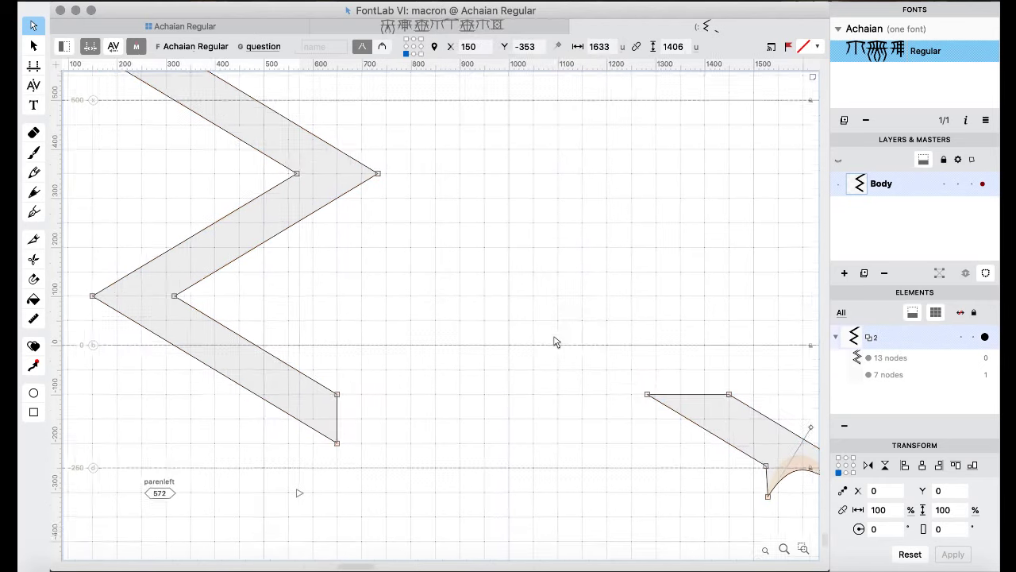
# - Move the loose curved arm 800 units left to overlap the zigzag's lower stroke, with its flat cut end starting at X 483, Y -100
pyautogui.hscroll(3, 535, 256)
pyautogui.hscroll(2, 532, 256)
pyautogui.moveTo(427, 245); pyautogui.dragTo(792, 503)
pyautogui.hotkey('shift', 'Left')
pyautogui.hotkey('shift', 'Left')
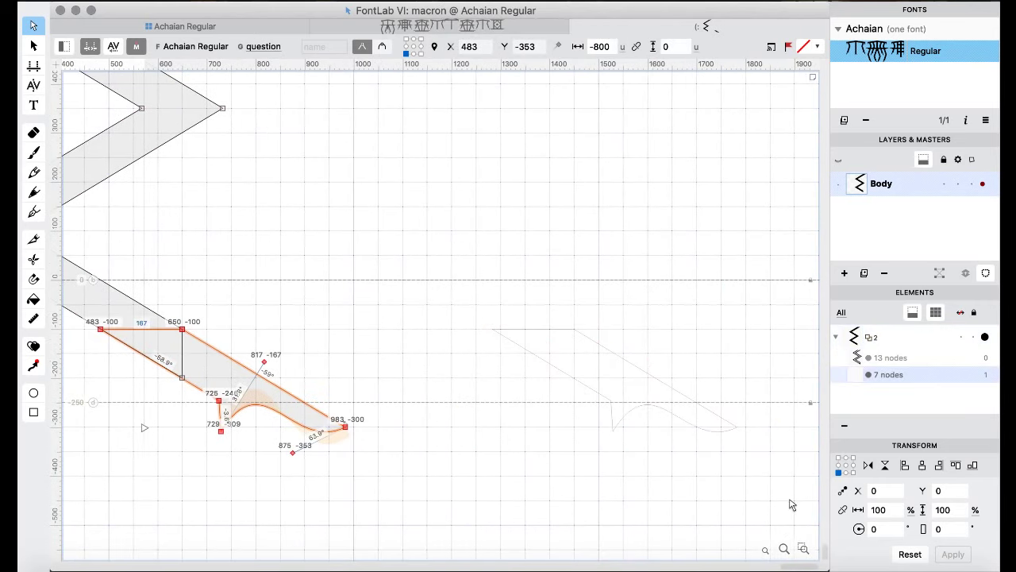
pyautogui.hscroll(-5, 791, 505)
pyautogui.scroll(2, 791, 505)
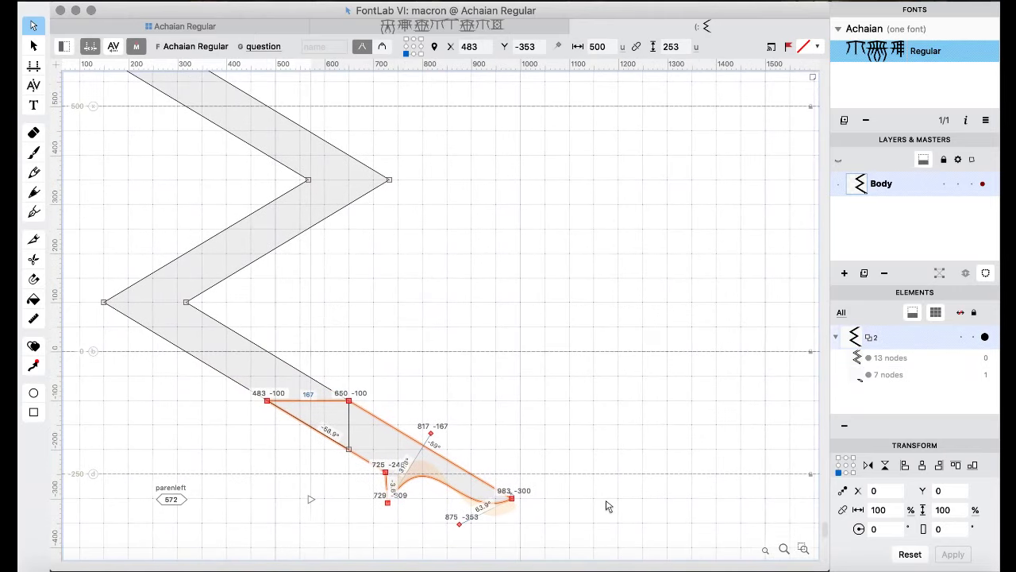
pyautogui.hotkey('shift', 'Down')
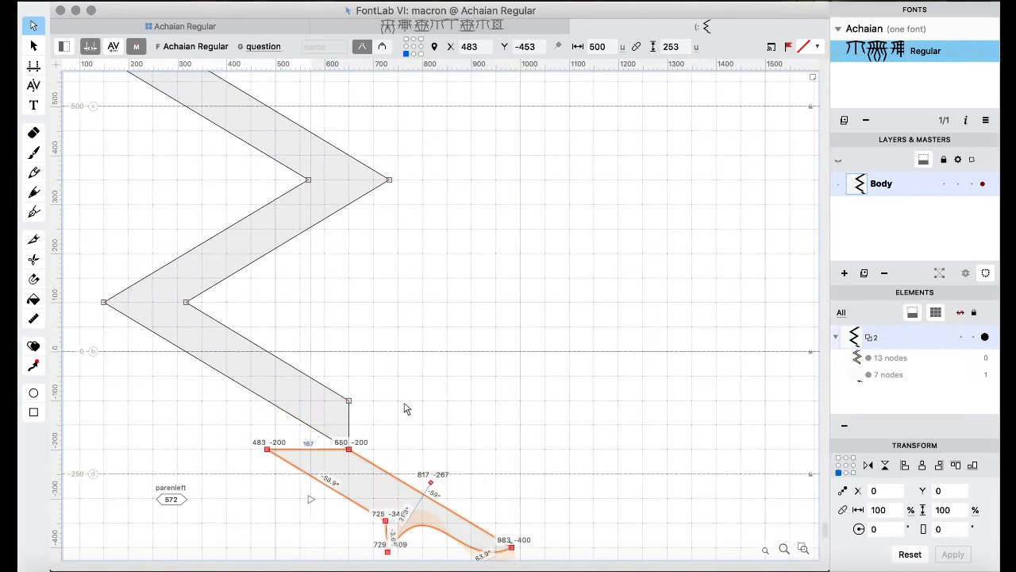
pyautogui.hotkey('shift', 'Up')
# - Merge the curved arm with the zigzag using Remove Overlap on all contours and preview the filled glyph
pyautogui.press('super+a')
pyautogui.rightClick(382, 277)
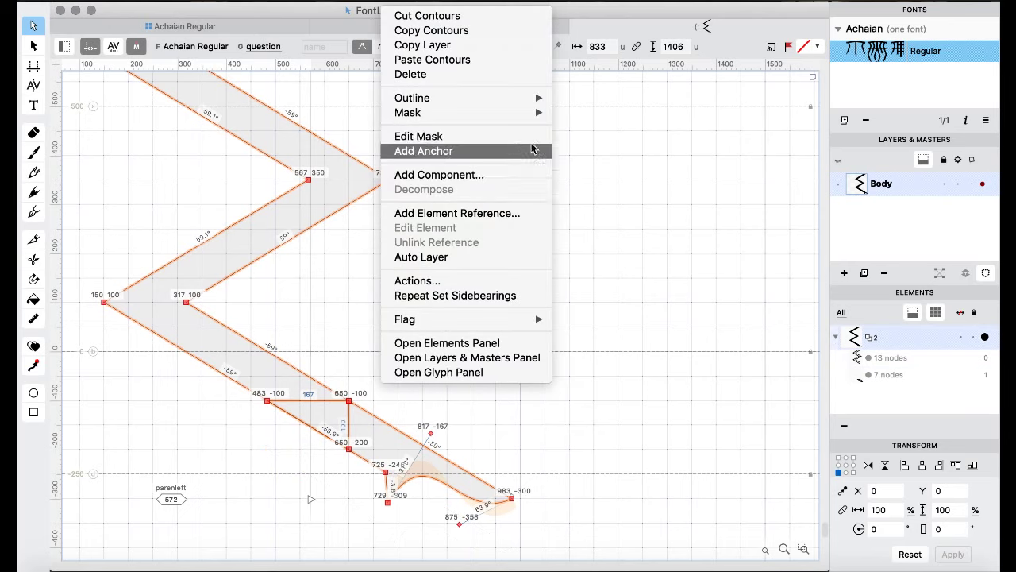
pyautogui.moveTo(501, 97)
pyautogui.click(628, 248)
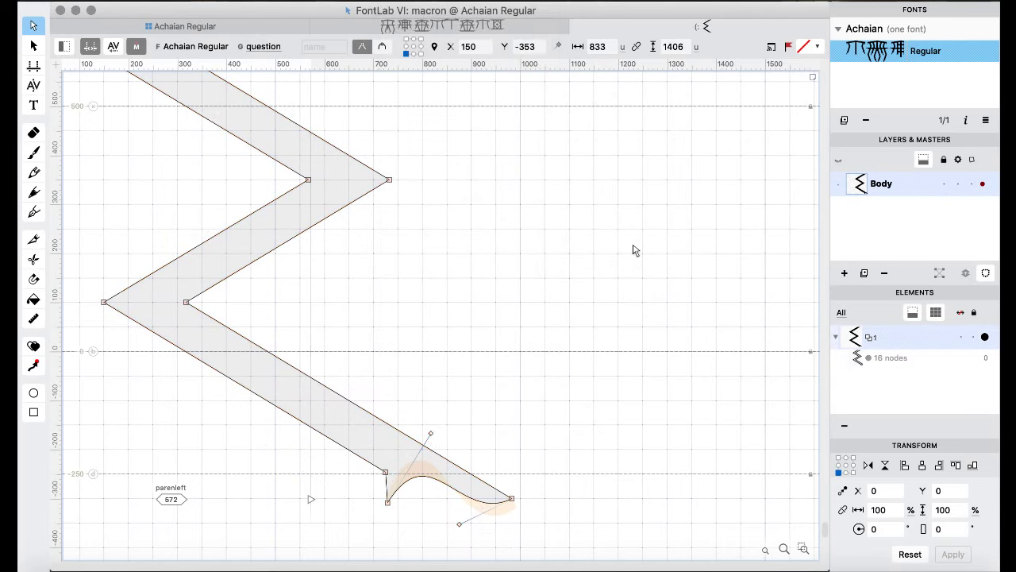
pyautogui.scroll(-10, 636, 250)
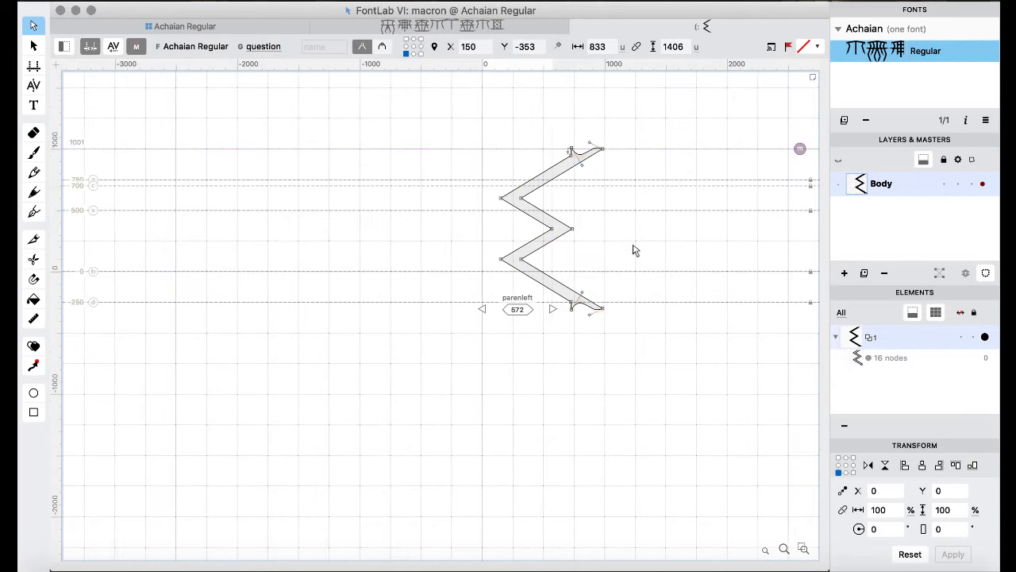
pyautogui.press('space')
pyautogui.moveTo(637, 249); pyautogui.dragTo(634, 246)
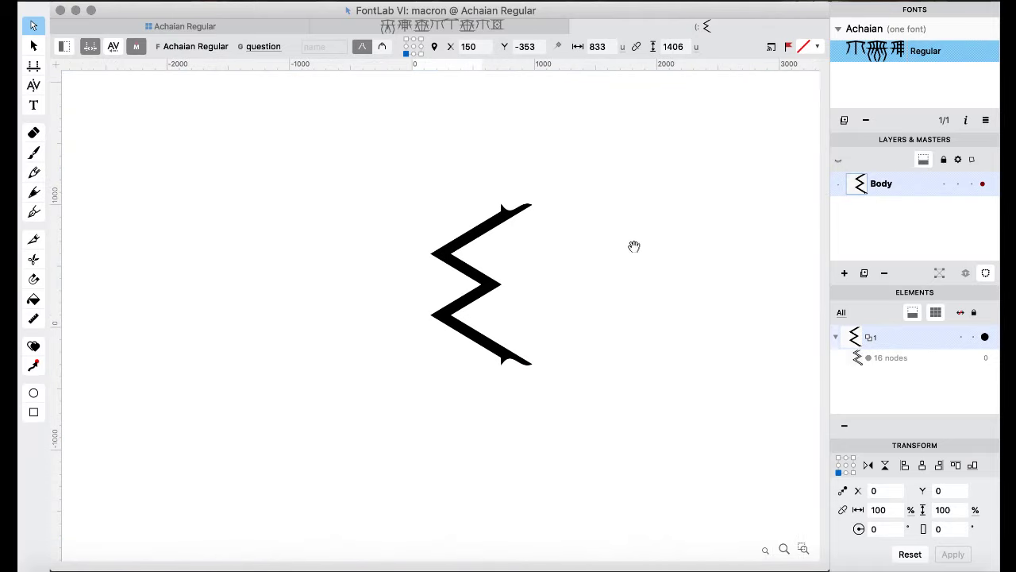
pyautogui.hscroll(4, 635, 249)
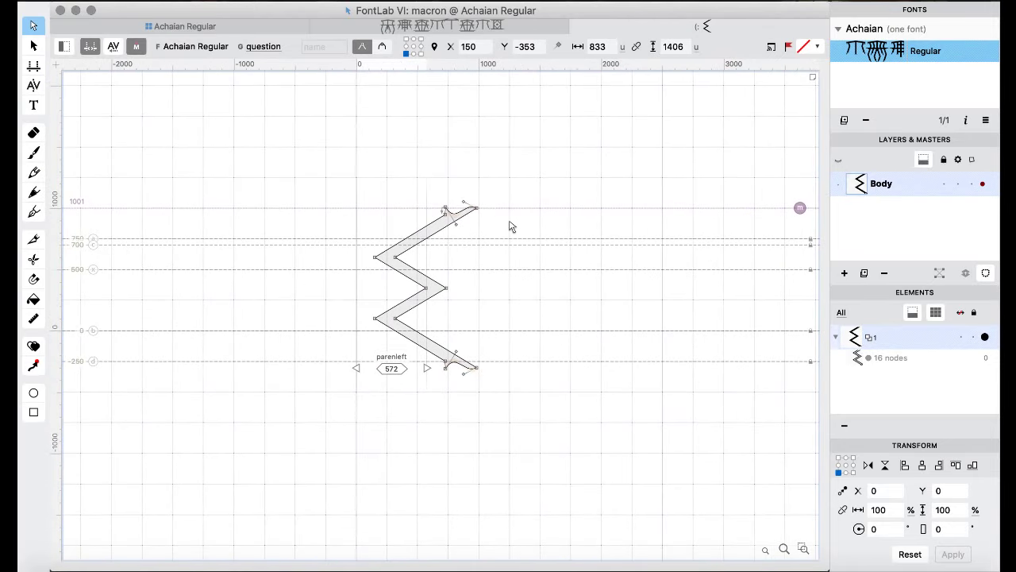
# - Duplicate the whole parenleft zigzag, move the copy up 200 units, and preview the doubled shape
pyautogui.press('space')
pyautogui.press('super+a')
pyautogui.press('super+d')
pyautogui.press('super+Up')
pyautogui.press('super+Up')
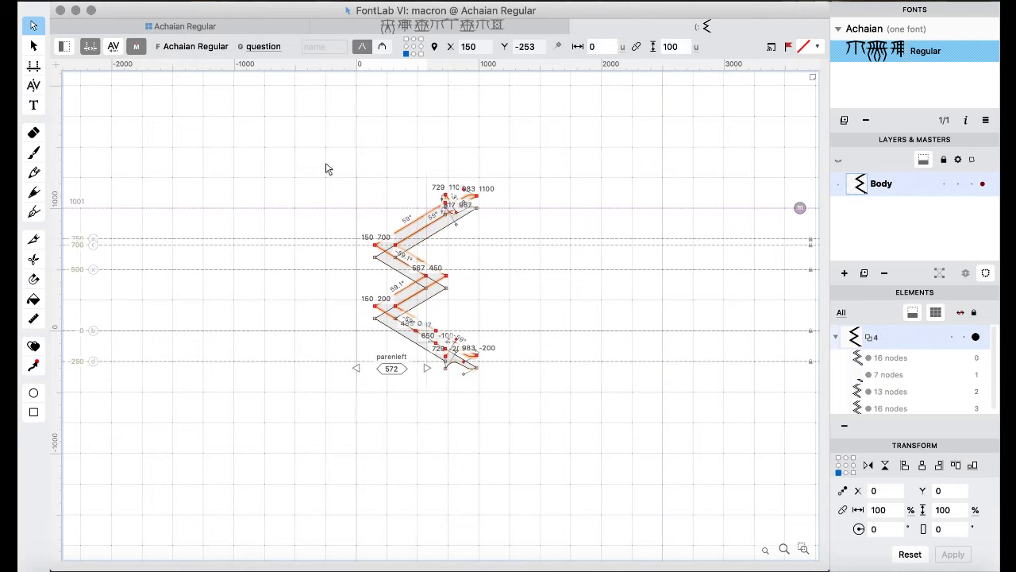
pyautogui.press('space')
pyautogui.press('space')
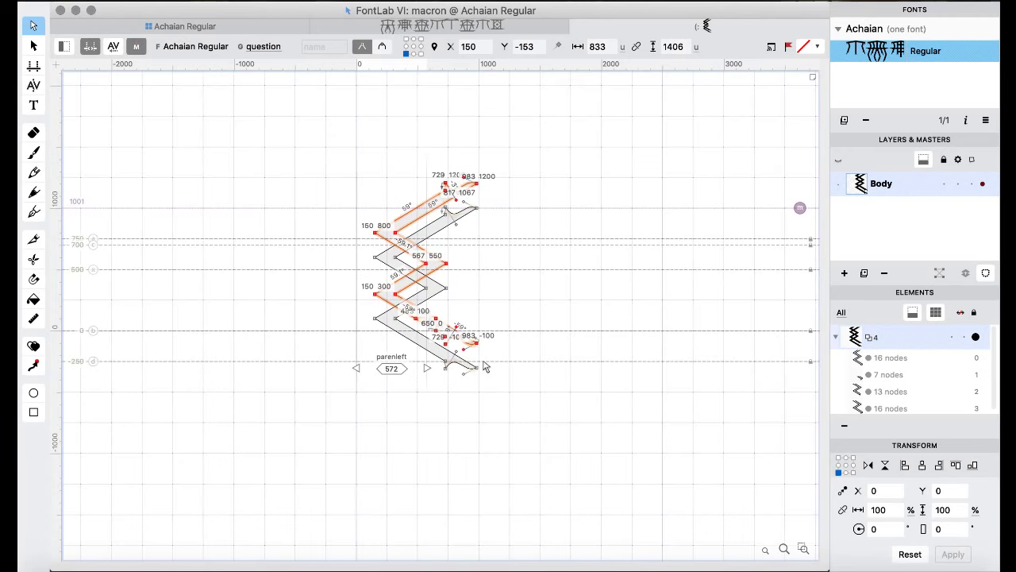
pyautogui.press('space')
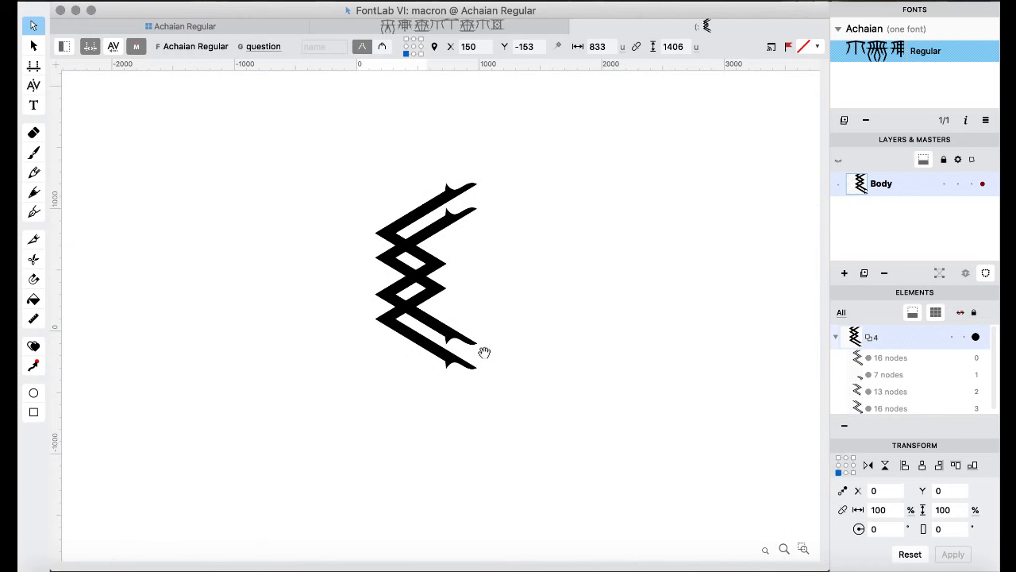
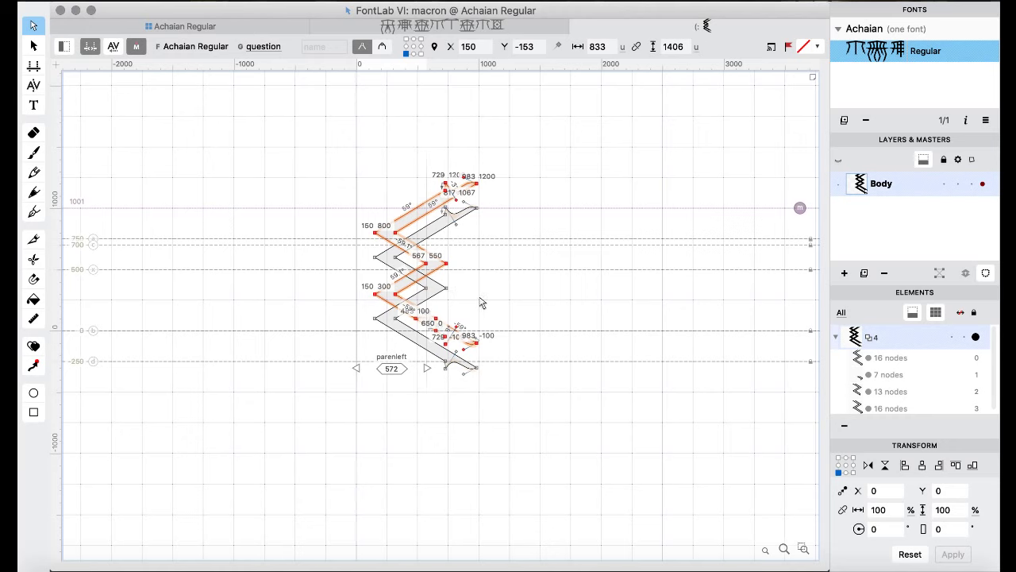
# - Try a third zigzag copy at several heights, down to 500 units below the raised copy, and discard it
pyautogui.press('super+d')
pyautogui.hotkey('shift', 'Down')
pyautogui.hotkey('shift', 'Down')
pyautogui.hotkey('shift', 'Down')
pyautogui.hotkey('shift', 'Down')
pyautogui.hotkey('shift', 'Down')
pyautogui.hotkey('shift', 'Down')
pyautogui.hotkey('shift', 'Down')
pyautogui.hotkey('shift', 'Down')
pyautogui.hotkey('shift', 'Down')
pyautogui.hotkey('shift', 'Down')
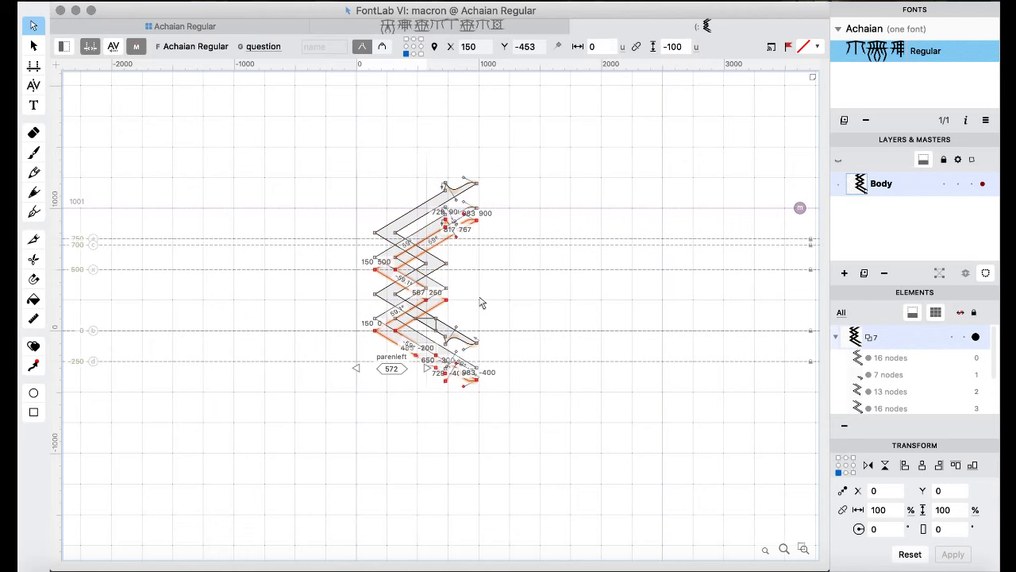
pyautogui.hotkey('shift', 'Up')
pyautogui.hotkey('shift', 'Up')
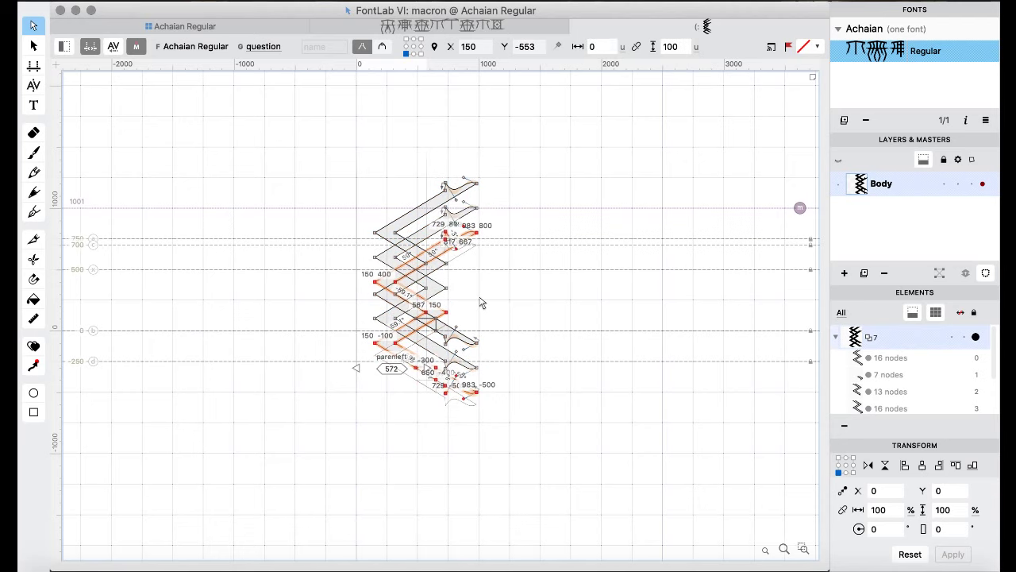
pyautogui.press('space')
pyautogui.hotkey('shift', 'Down')
pyautogui.hotkey('shift', 'Down')
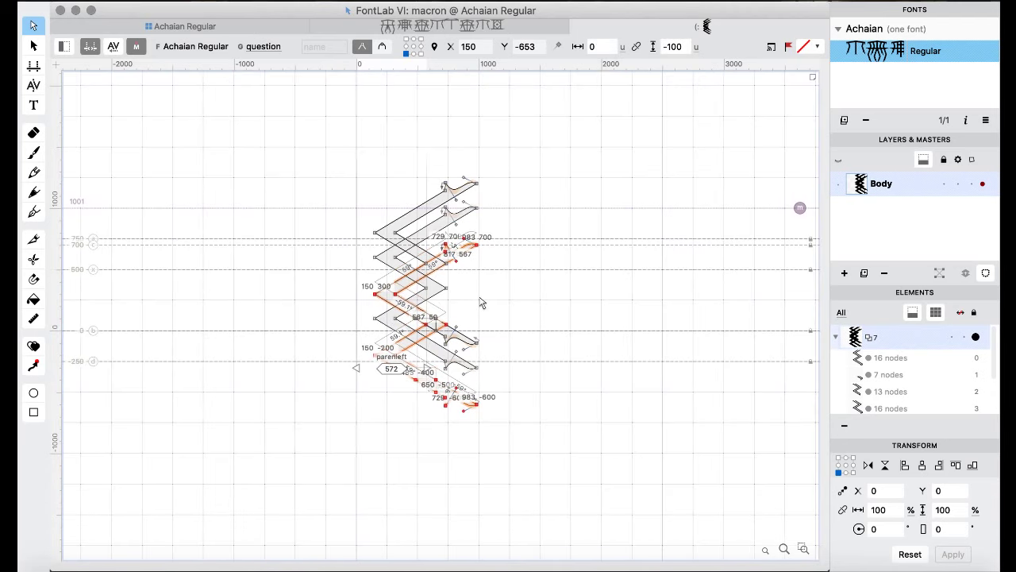
pyautogui.press('space')
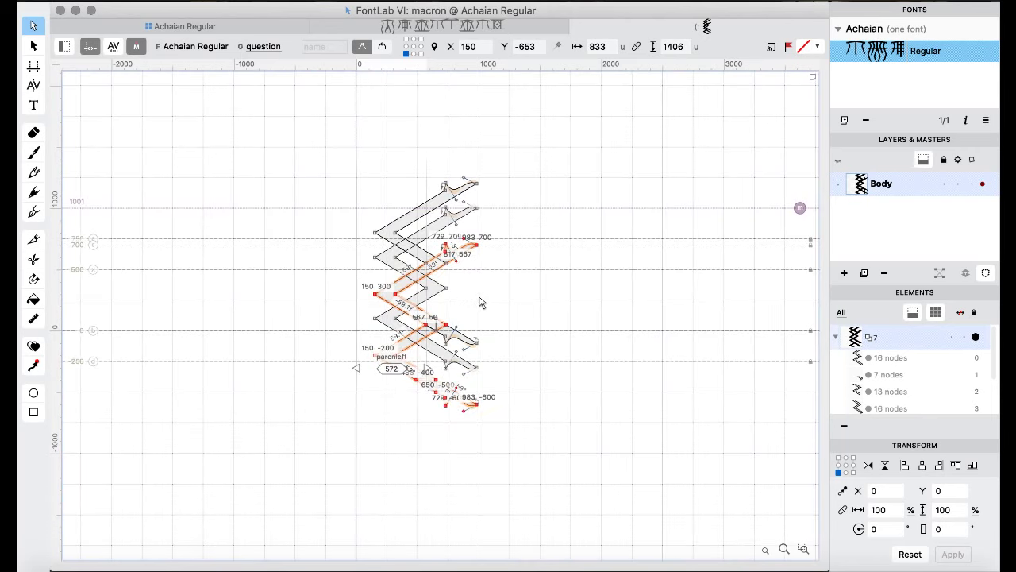
pyautogui.hotkey('shift', 'Up')
pyautogui.hotkey('shift', 'Up')
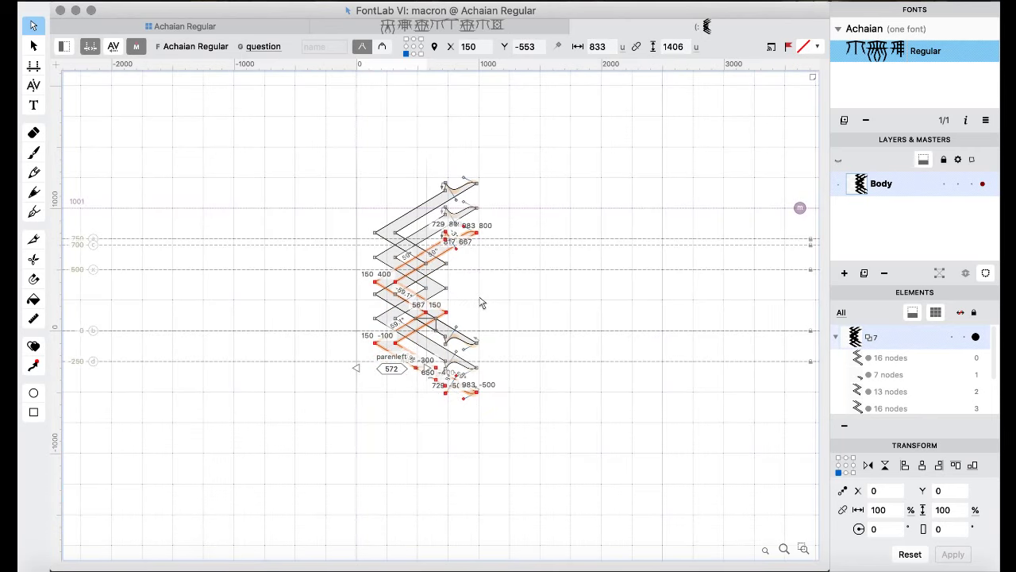
pyautogui.hotkey('shift', 'Down')
pyautogui.hotkey('shift', 'Down')
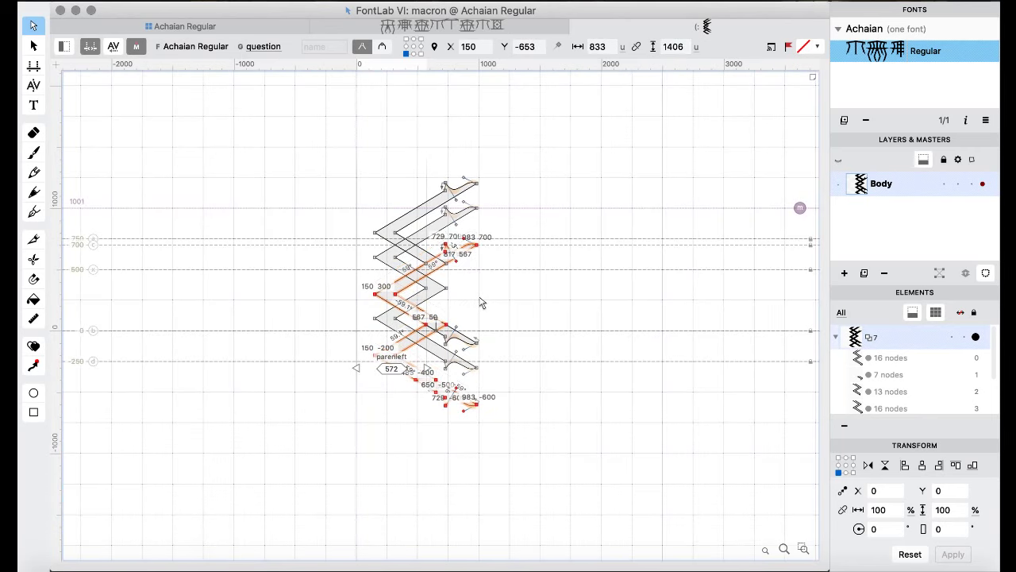
pyautogui.press('space')
pyautogui.press('space')
pyautogui.press('space')
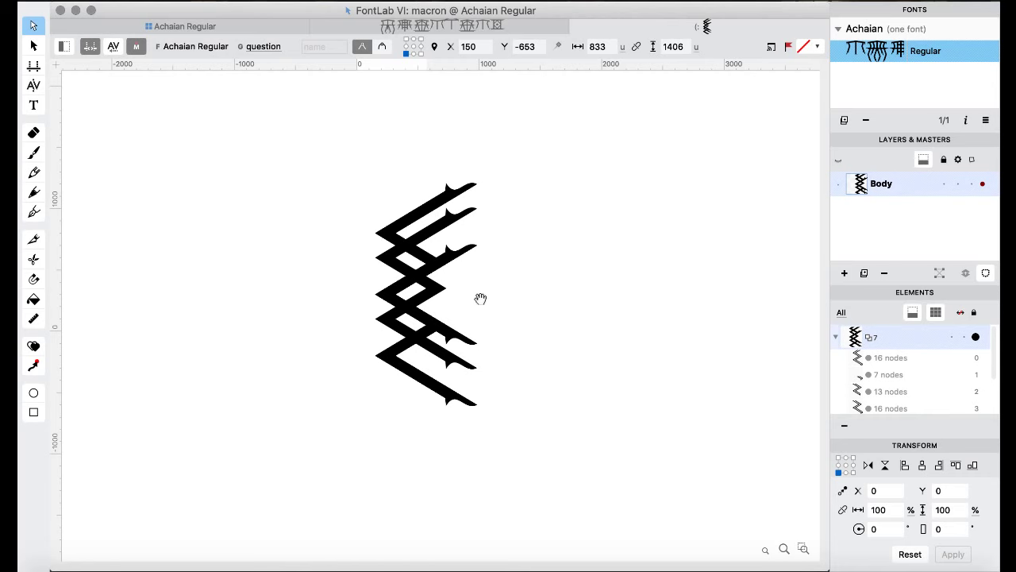
pyautogui.click(481, 303)
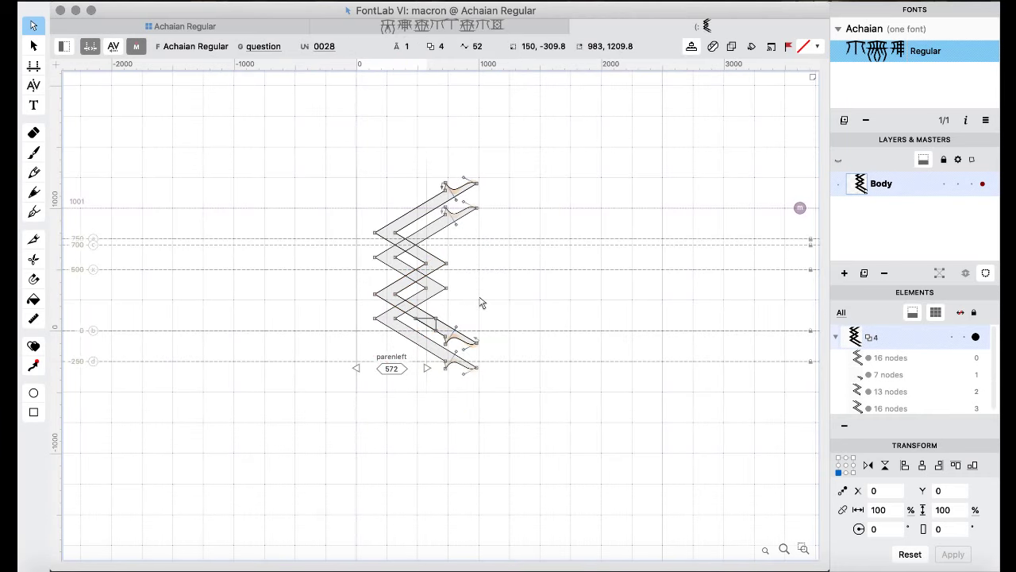
# - Merge the two overlapping zigzags with Remove Overlap on all contours and preview the result
pyautogui.press('space')
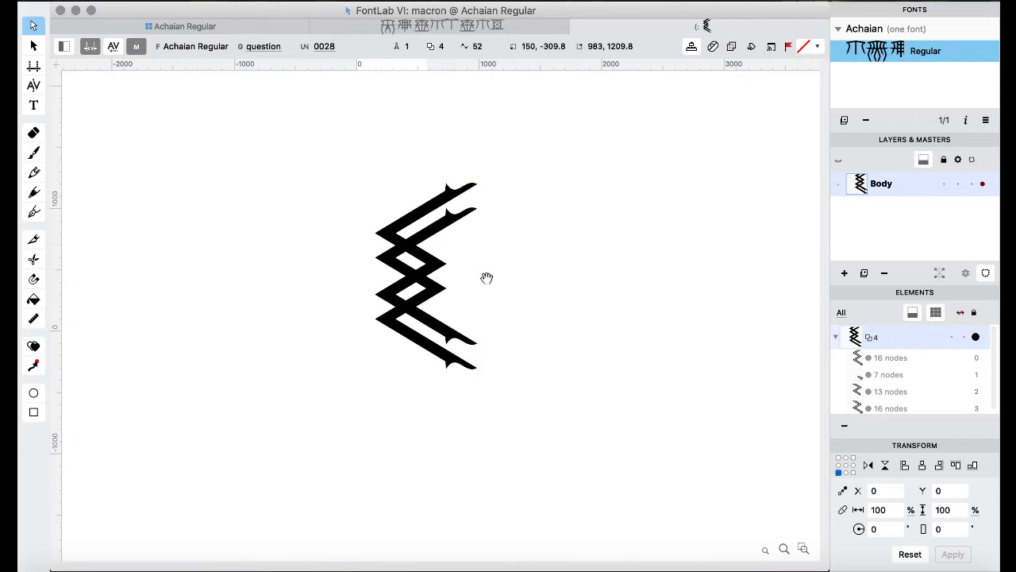
pyautogui.press('super+a')
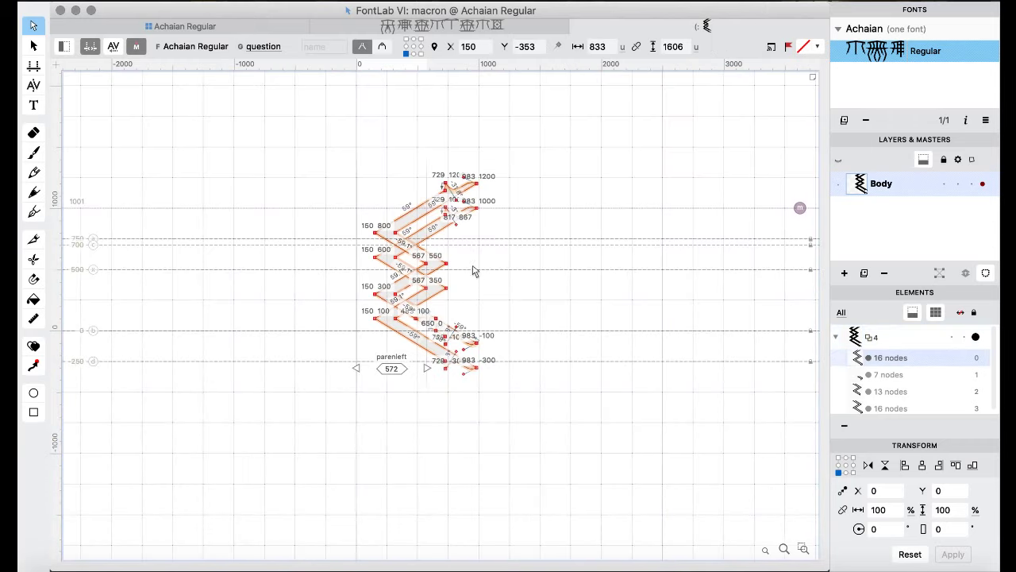
pyautogui.rightClick(243, 148)
pyautogui.moveTo(324, 235)
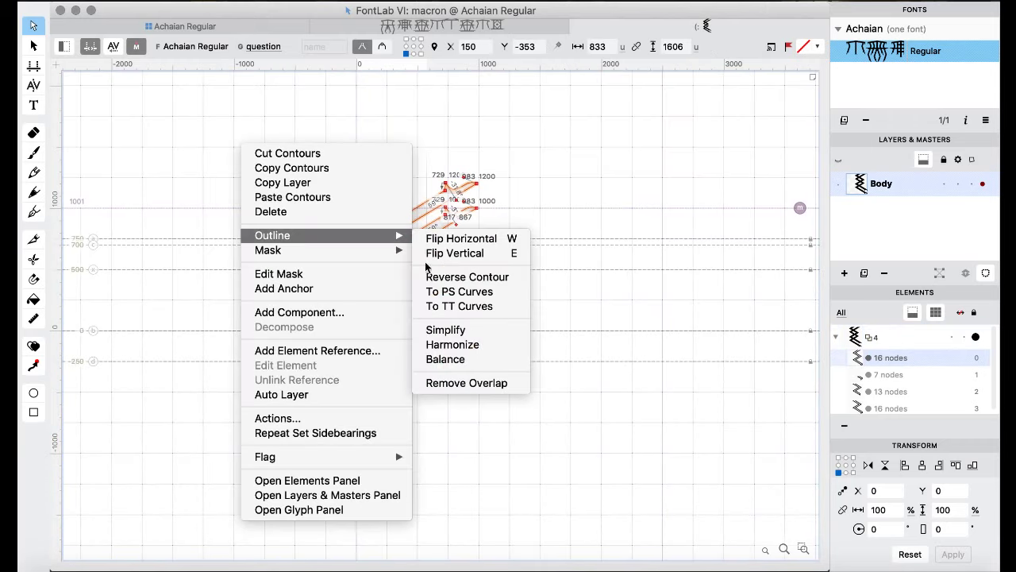
pyautogui.click(466, 384)
pyautogui.press('space')
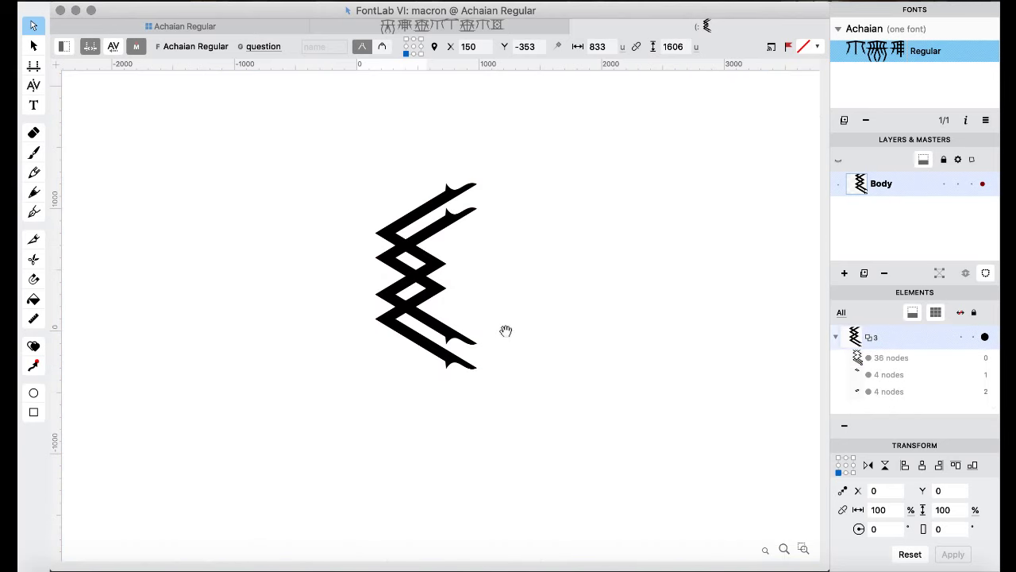
# - Move the merged double zigzag up 50 units and repeat the Set Sidebearings action on parenleft
pyautogui.press('super+a')
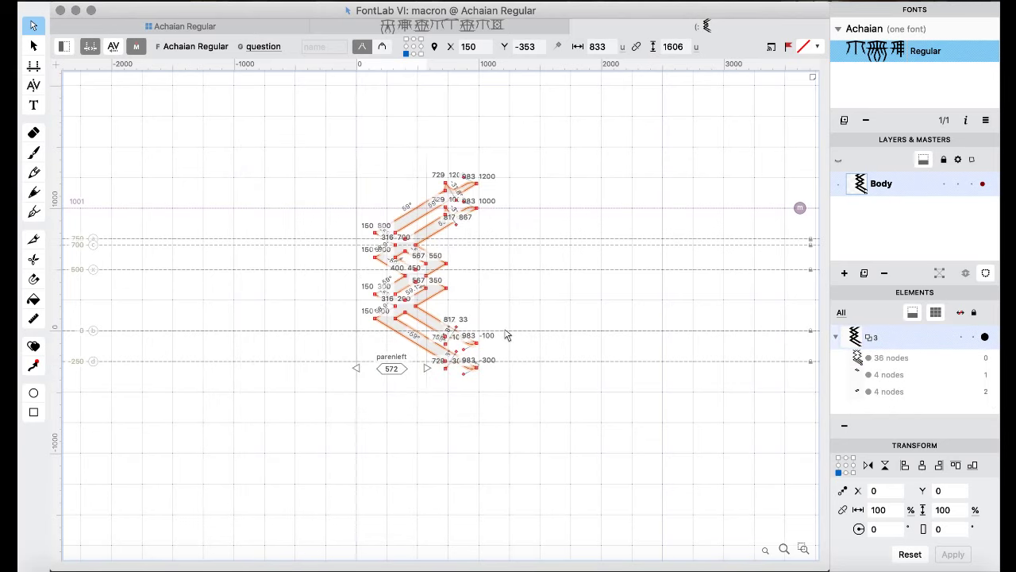
pyautogui.click(470, 284)
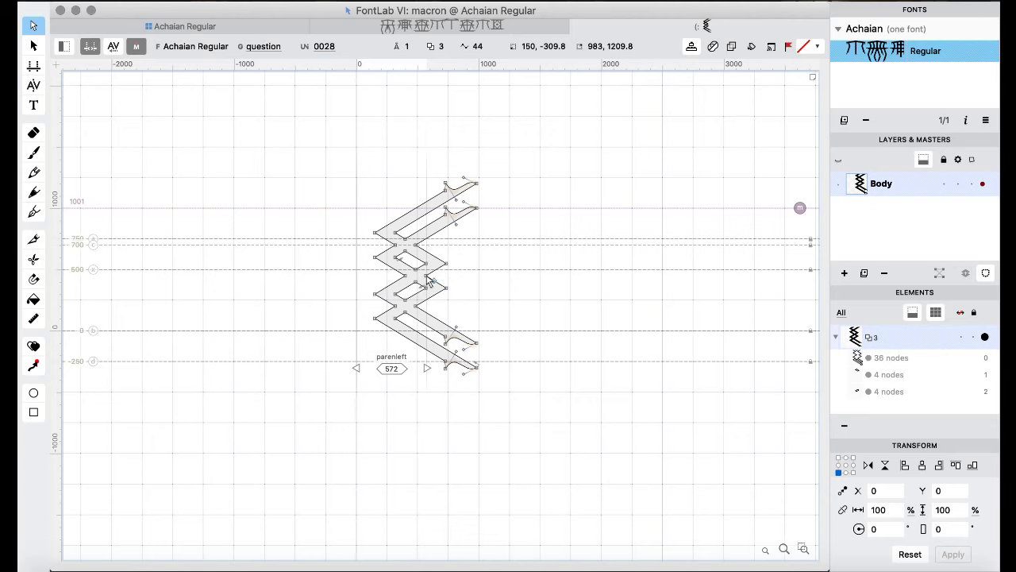
pyautogui.press('super+a')
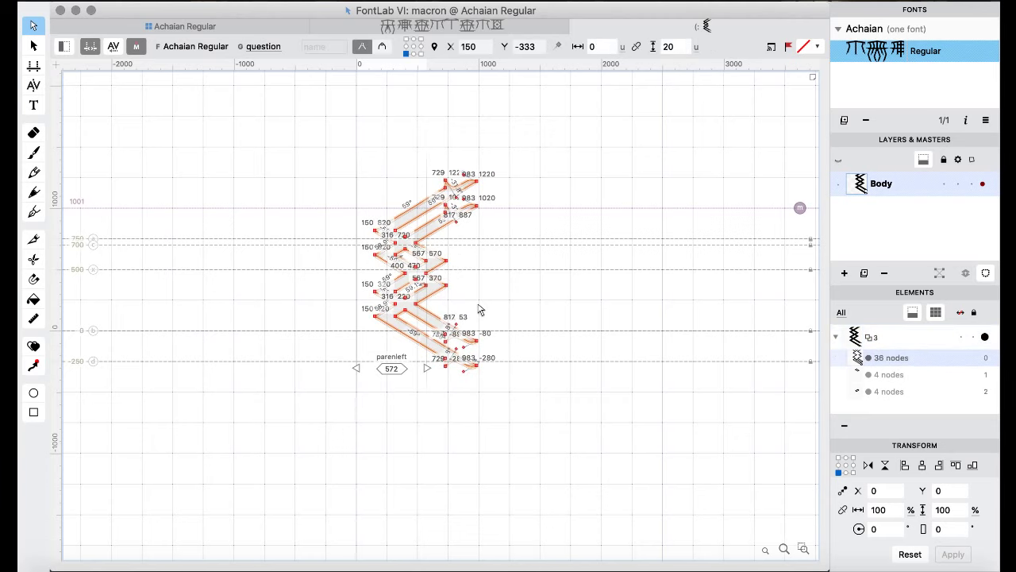
pyautogui.press('`')
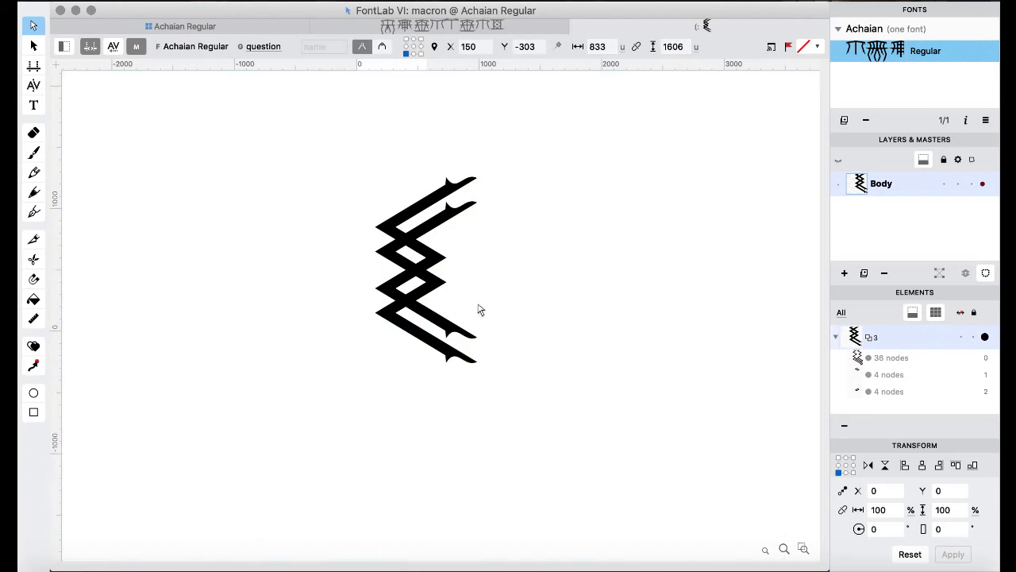
pyautogui.press('`')
pyautogui.press('space')
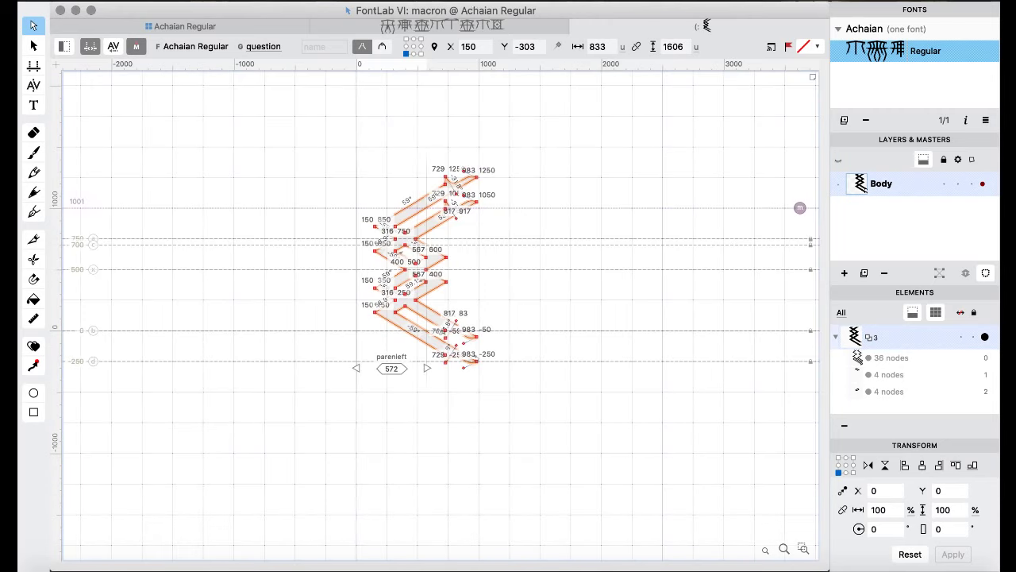
pyautogui.click(476, 0)
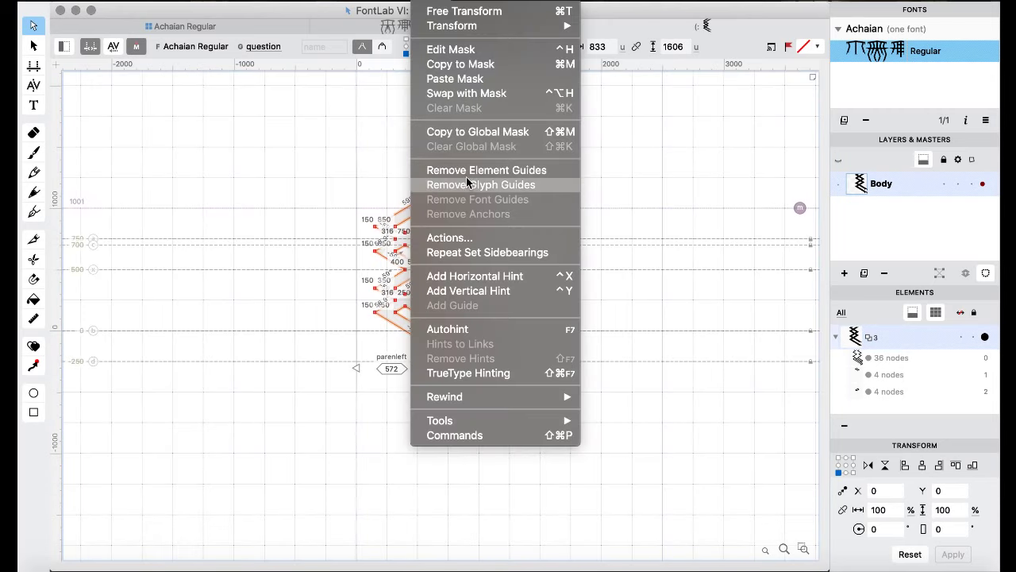
pyautogui.click(476, 256)
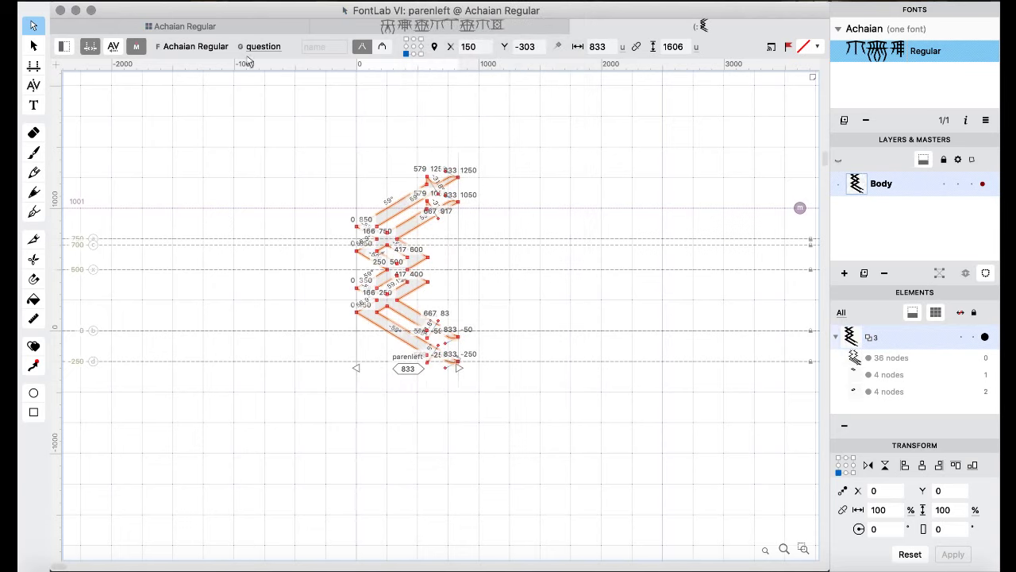
# - Copy the finished parenleft glyph into the parenright cell of the font overview and flip it horizontally
pyautogui.click(185, 27)
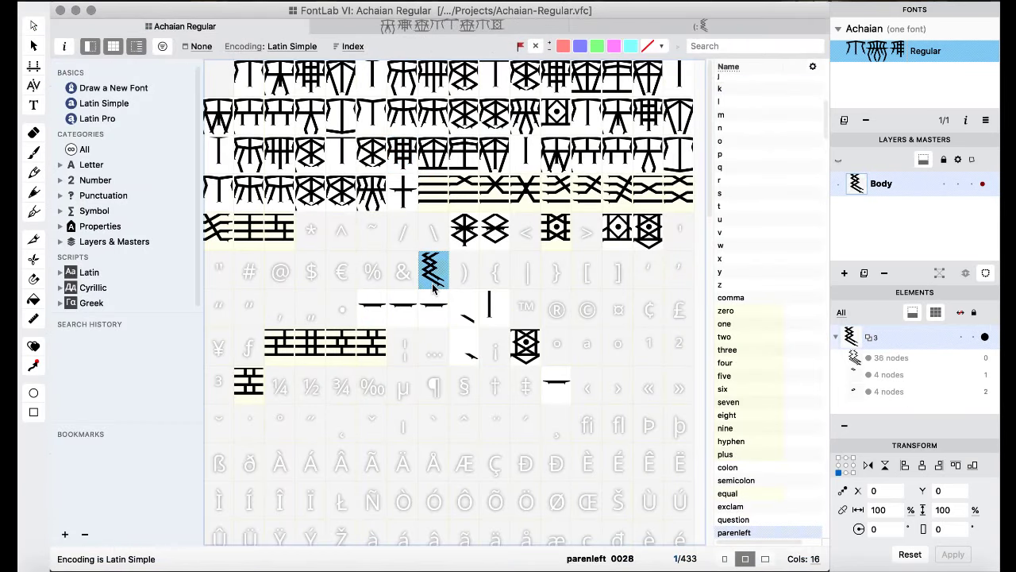
pyautogui.moveTo(434, 288); pyautogui.dragTo(464, 273)
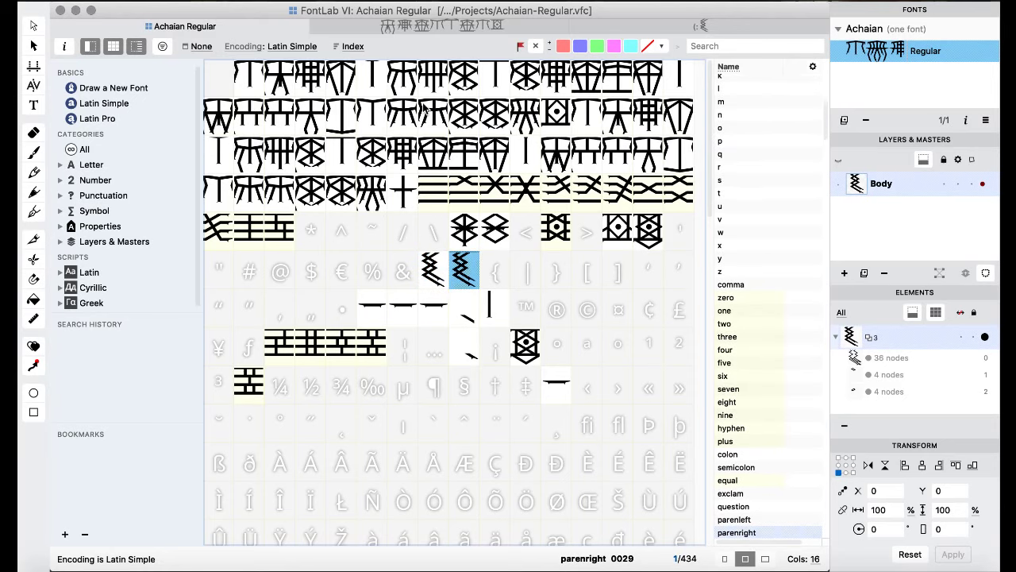
pyautogui.rightClick(411, 274)
pyautogui.moveTo(465, 34)
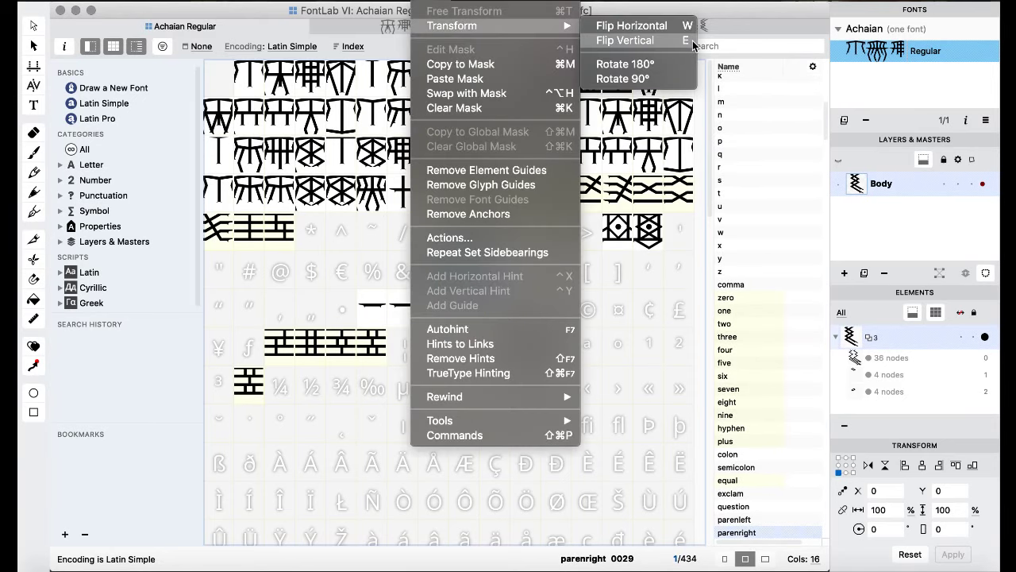
pyautogui.click(677, 30)
pyautogui.click(513, 274)
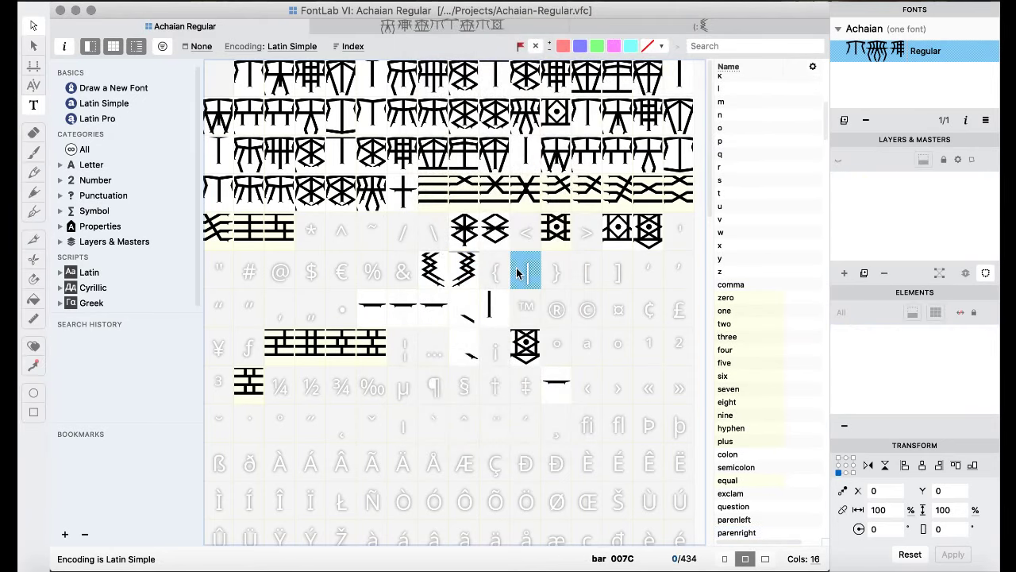
# - Copy the zigzag parenleft and parenright glyphs into the matching left and right brace and bracket cells
pyautogui.click(438, 284)
pyautogui.keyDown('shift'); pyautogui.click(466, 284); pyautogui.keyUp('shift')
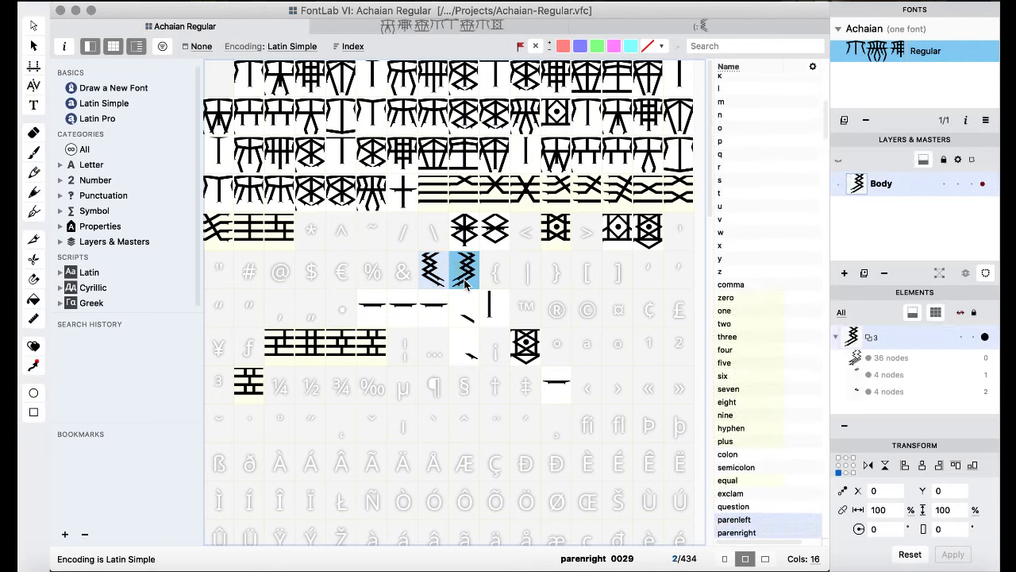
pyautogui.click(405, 233)
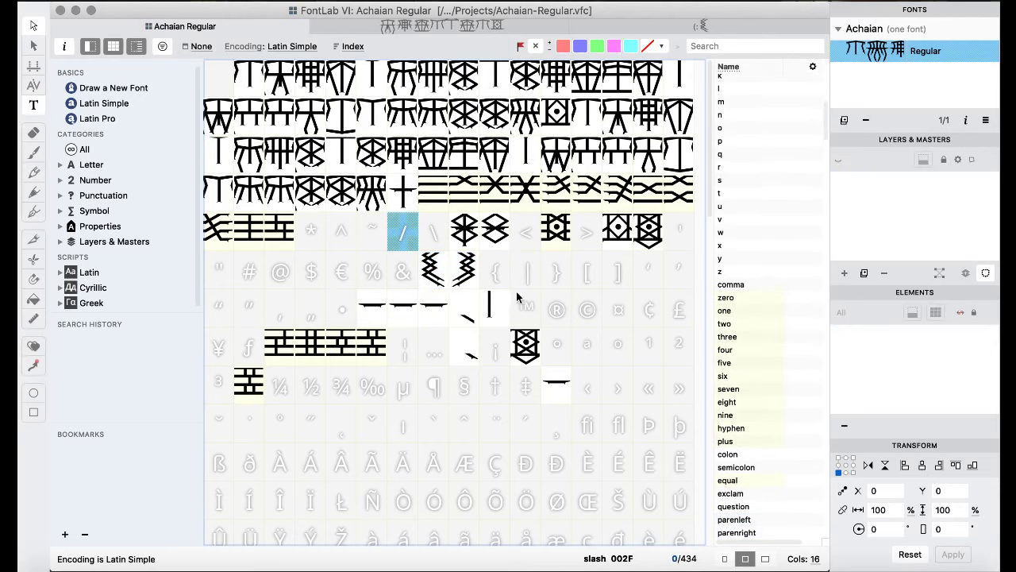
pyautogui.click(481, 274)
pyautogui.moveTo(433, 273); pyautogui.dragTo(617, 274)
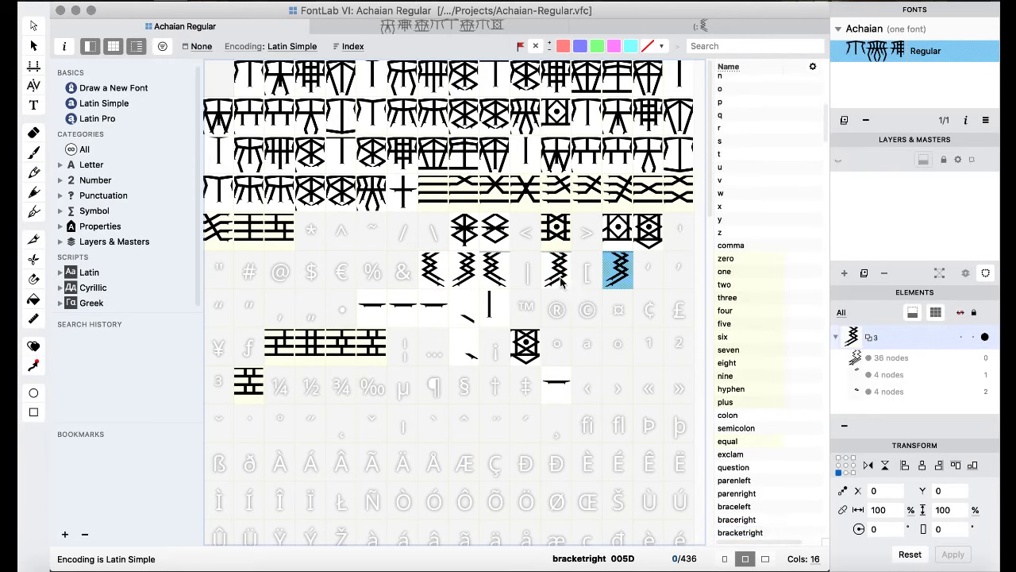
pyautogui.click(435, 276)
pyautogui.moveTo(435, 277); pyautogui.dragTo(587, 276)
pyautogui.click(578, 324)
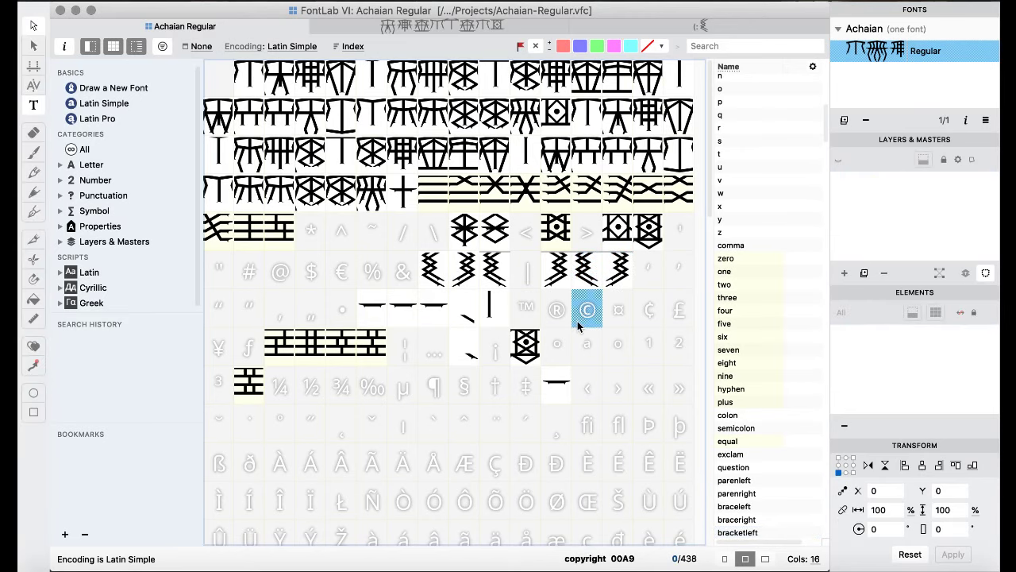
# - Copy the zigzag bracketleft and bracketright pair into the quoteleft and quoteright cells
pyautogui.click(594, 280)
pyautogui.click(617, 278)
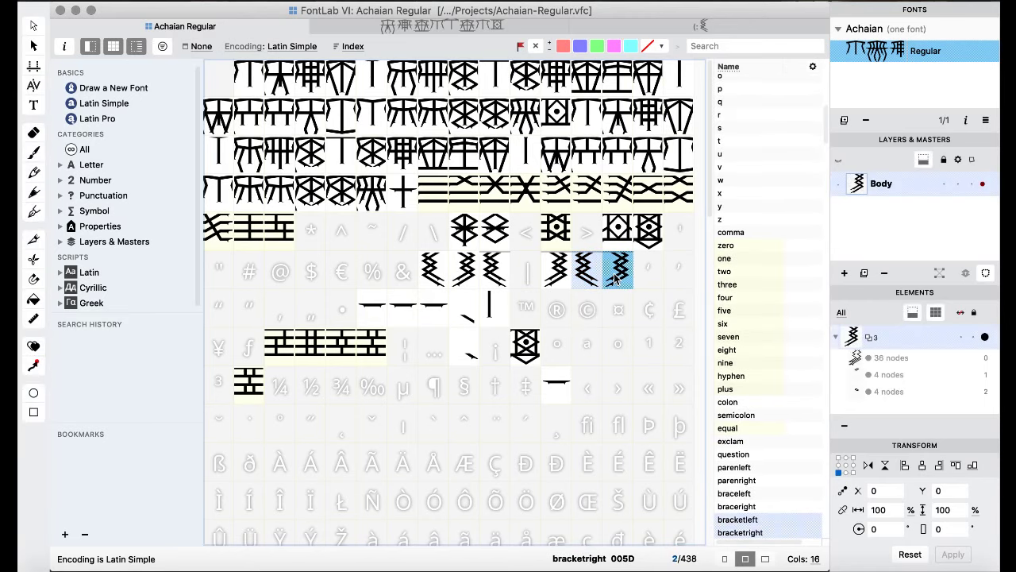
pyautogui.click(651, 276)
pyautogui.hotkey('ctrl', 'v')
pyautogui.click(618, 310)
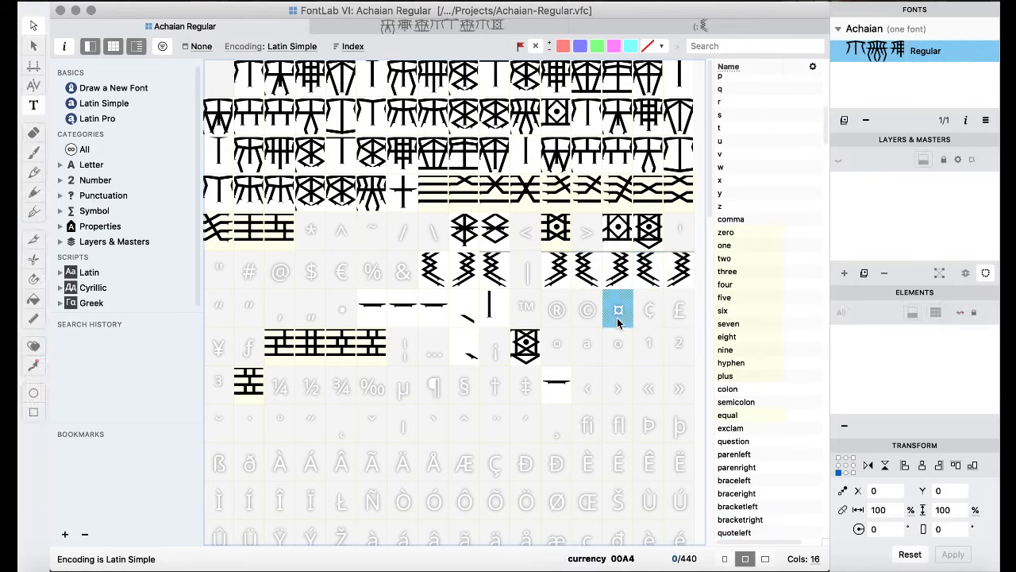
# - Copy the horizontal endash stroke into the quotesingle cell
pyautogui.click(370, 231)
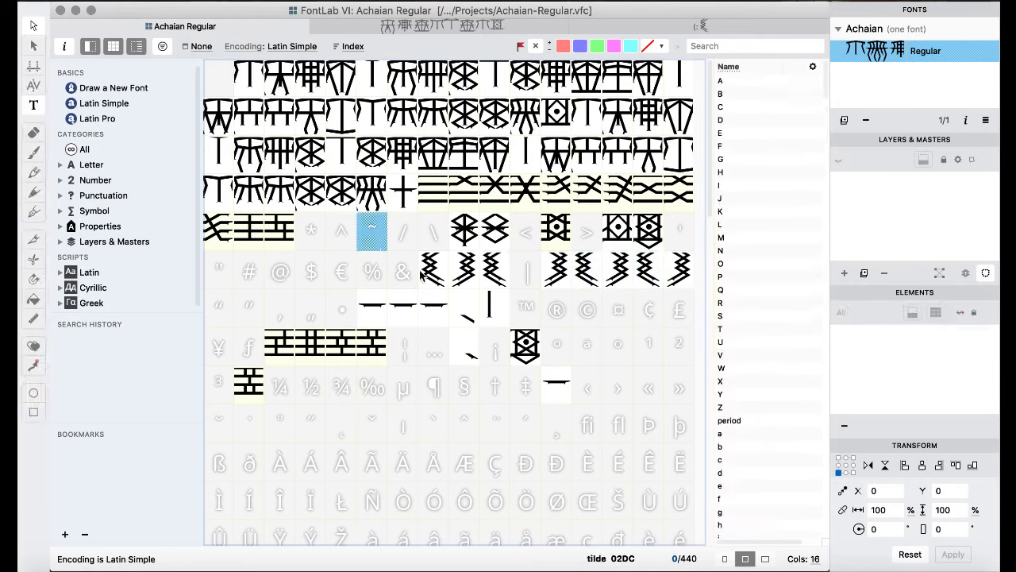
pyautogui.click(407, 299)
pyautogui.click(674, 234)
pyautogui.hotkey('ctrl', 'v')
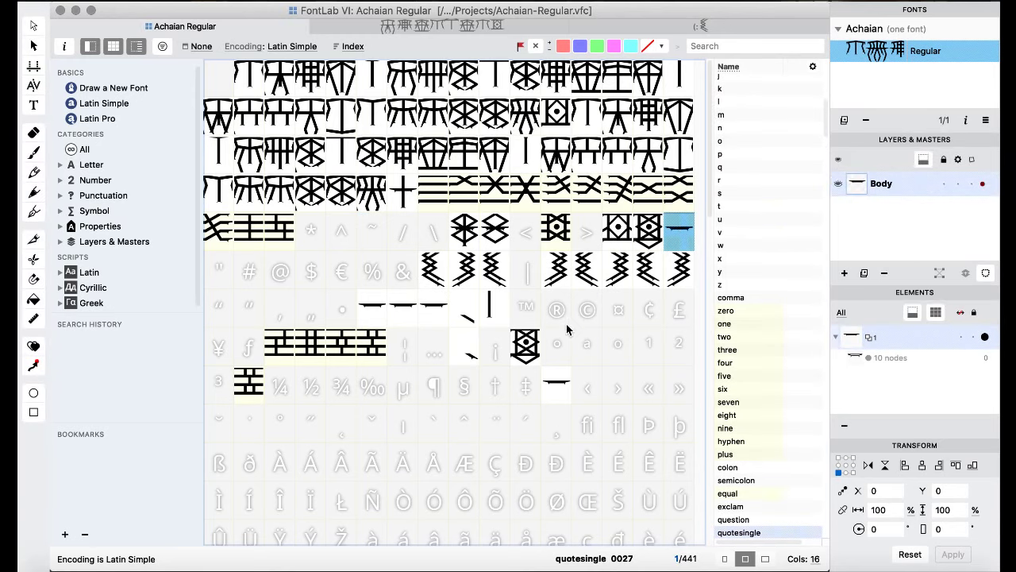
# - Copy the exclam glyph into the exclamdown cell beside questiondown
pyautogui.click(367, 240)
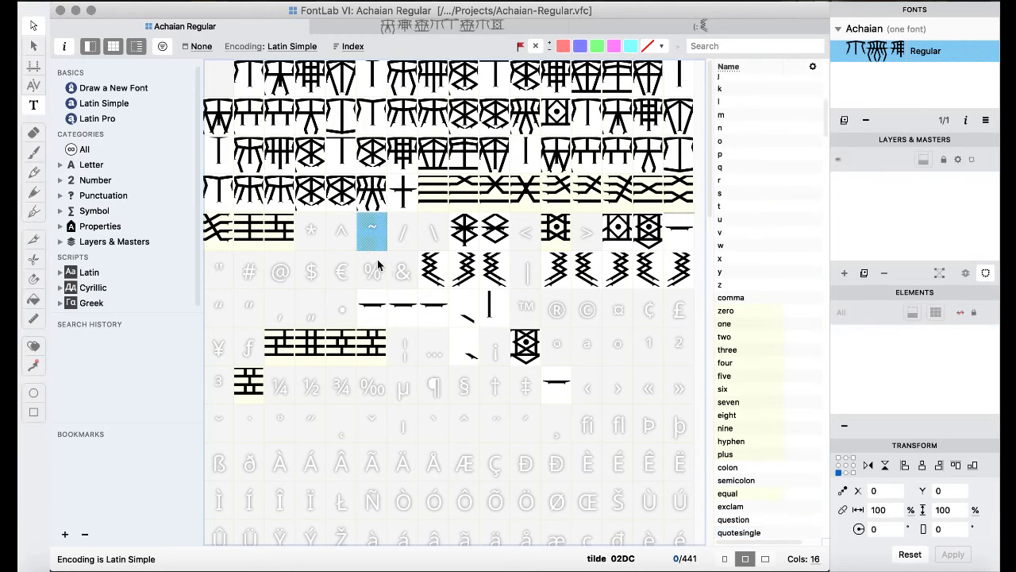
pyautogui.click(373, 270)
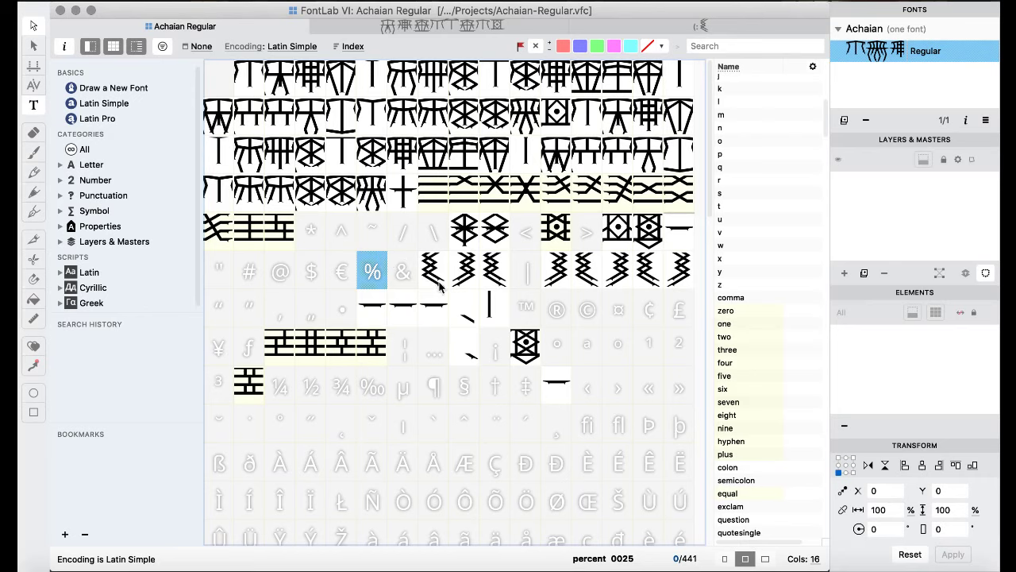
pyautogui.click(524, 348)
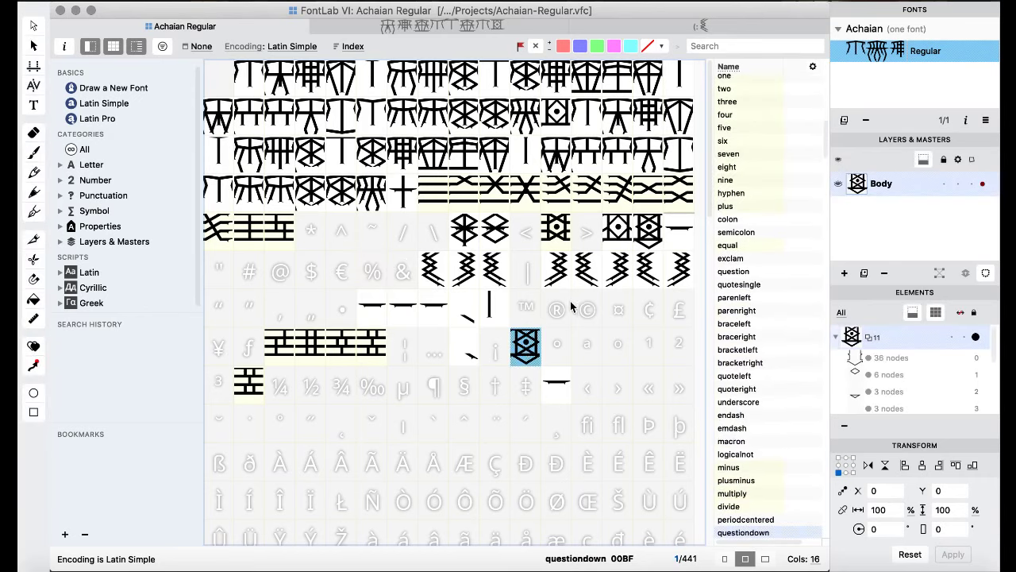
pyautogui.click(623, 230)
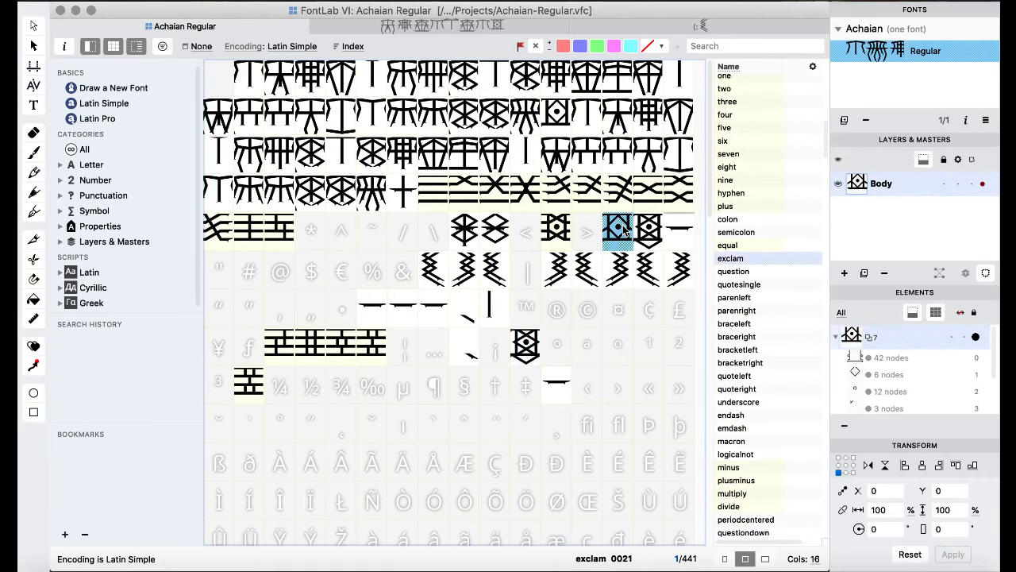
pyautogui.moveTo(624, 230); pyautogui.dragTo(494, 346)
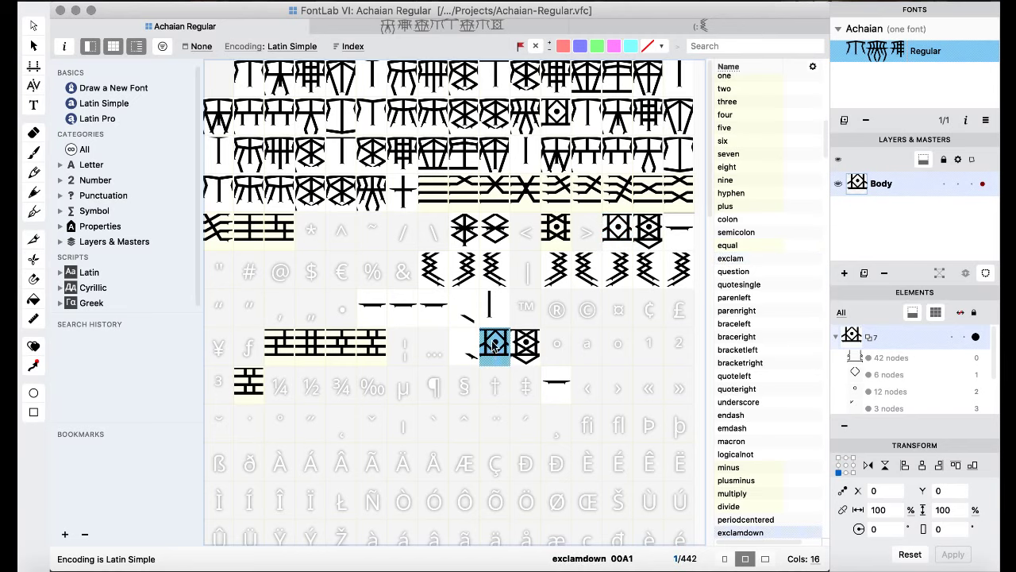
# - Copy the parenleft and parenright pair into the quotedblleft and quotedblright cells
pyautogui.click(551, 308)
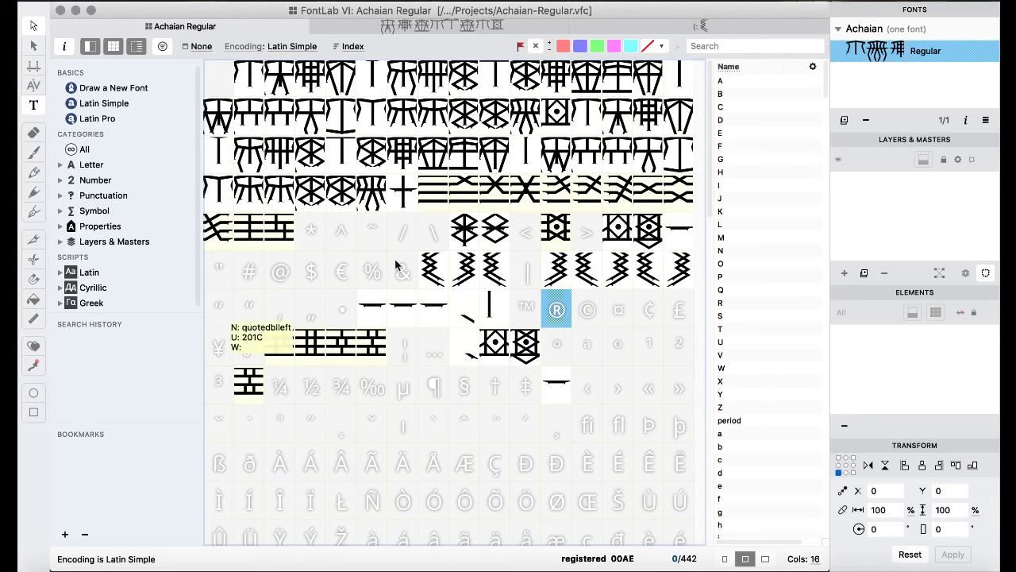
pyautogui.moveTo(432, 271); pyautogui.dragTo(462, 273)
pyautogui.hotkey('ctrl', 'c')
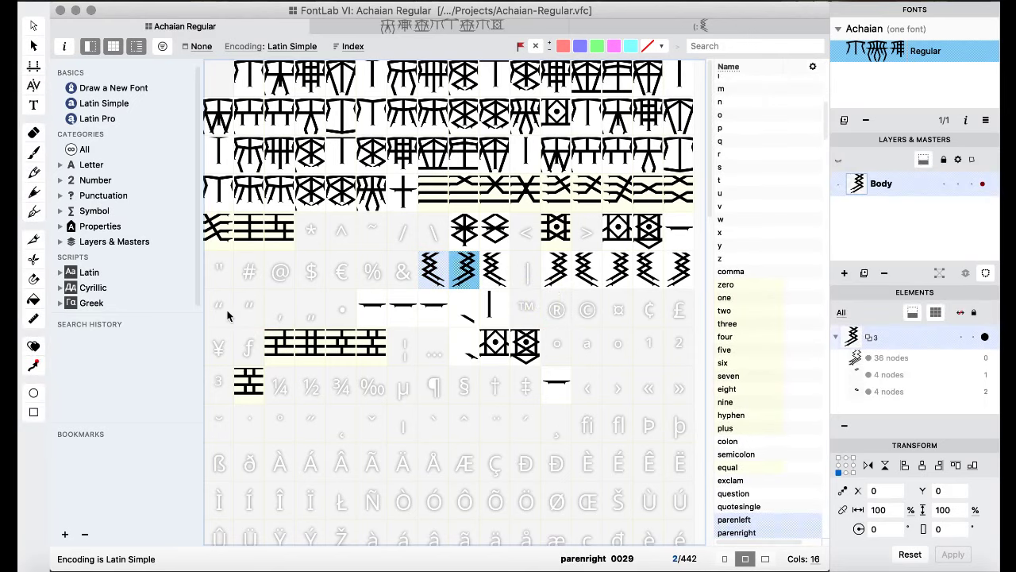
pyautogui.click(219, 308)
pyautogui.hotkey('ctrl', 'v')
pyautogui.click(330, 322)
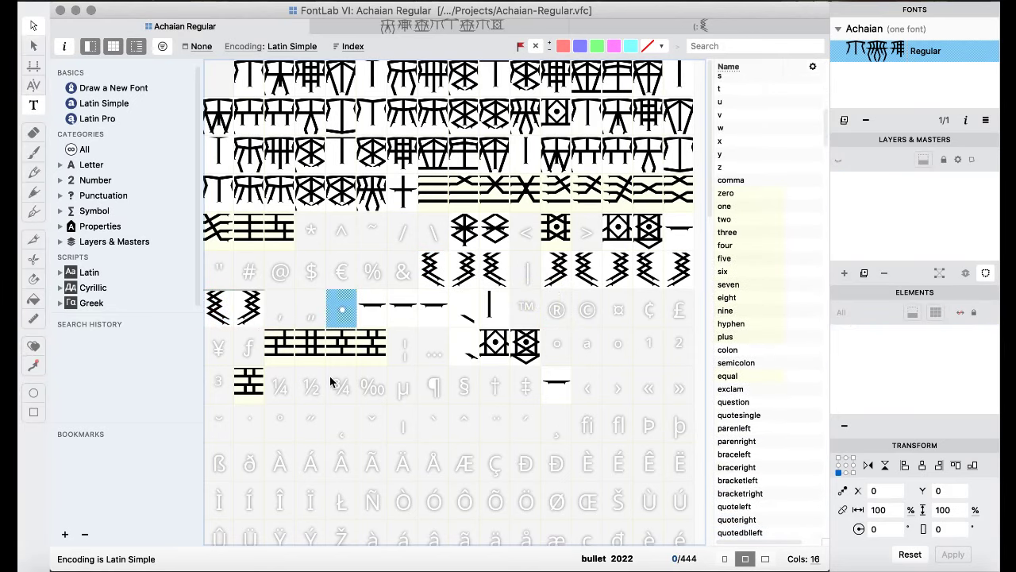
# - Paste the copied zigzag pair into the guilsinglleft and guilsinglright cells and again into guillemotleft and guillemotright
pyautogui.scroll(-3, 396, 403)
pyautogui.scroll(3, 396, 403)
pyautogui.scroll(-5, 396, 403)
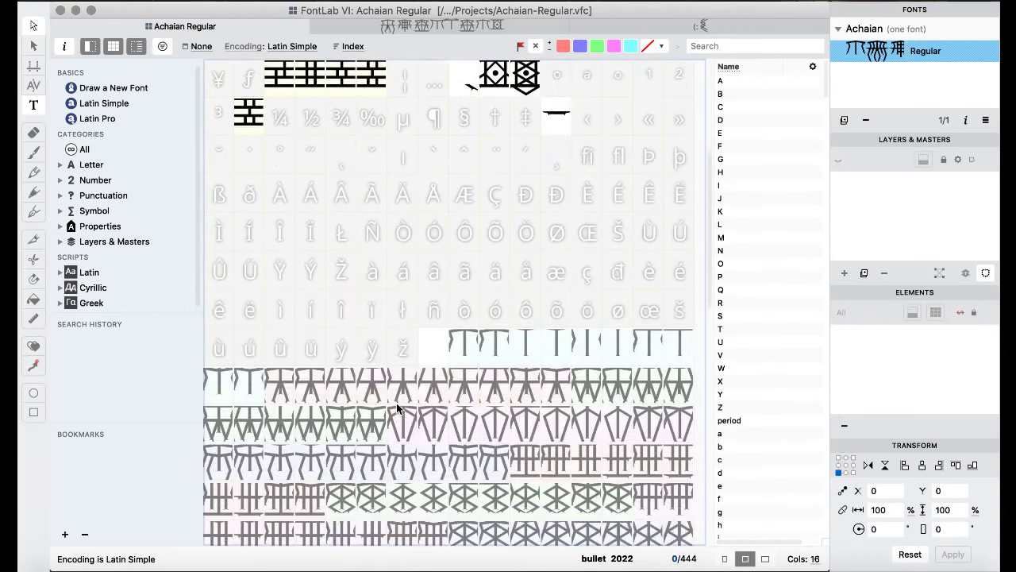
pyautogui.scroll(3, 397, 403)
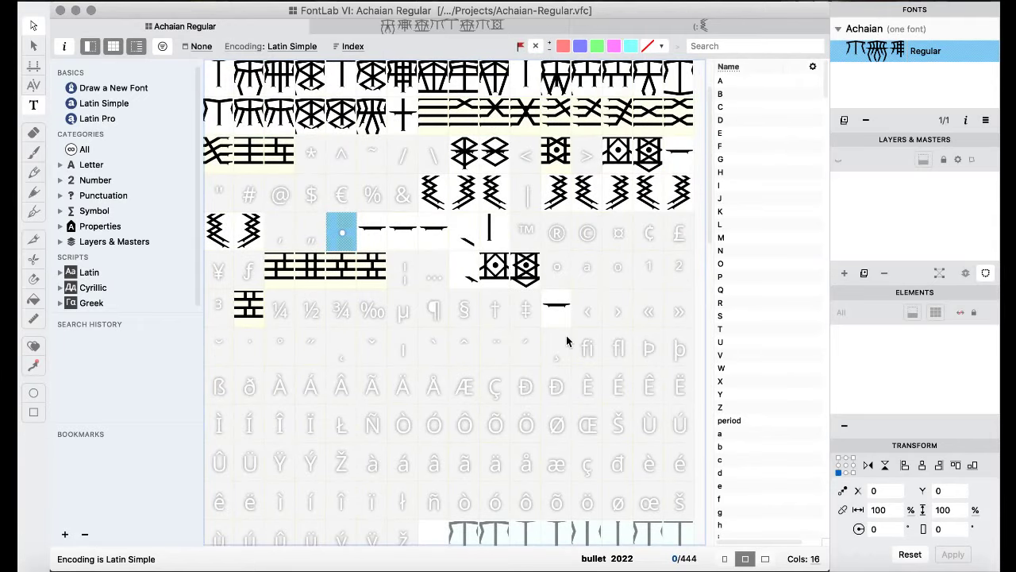
pyautogui.click(591, 311)
pyautogui.press('super+v')
pyautogui.click(656, 312)
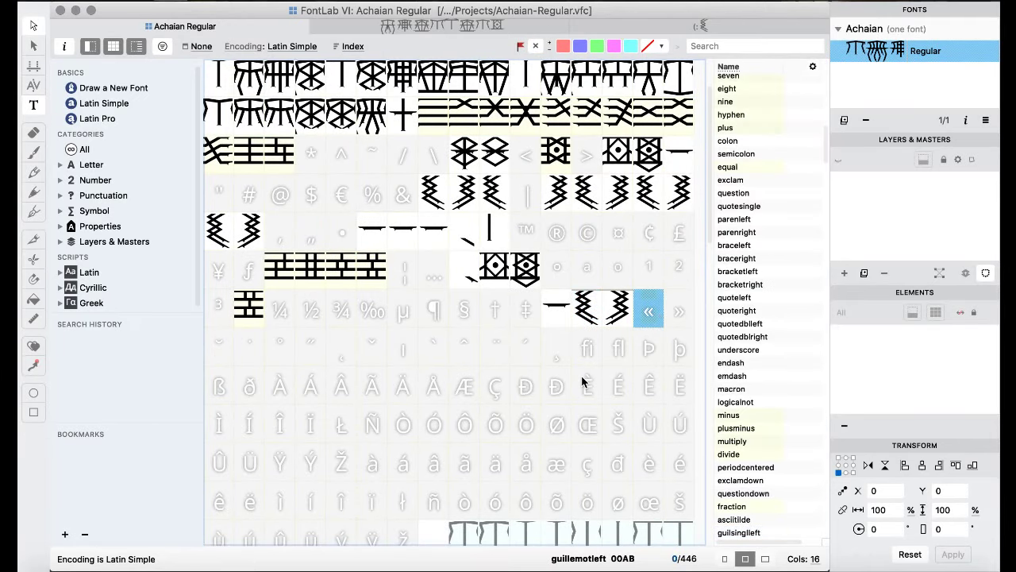
pyautogui.press('super+v')
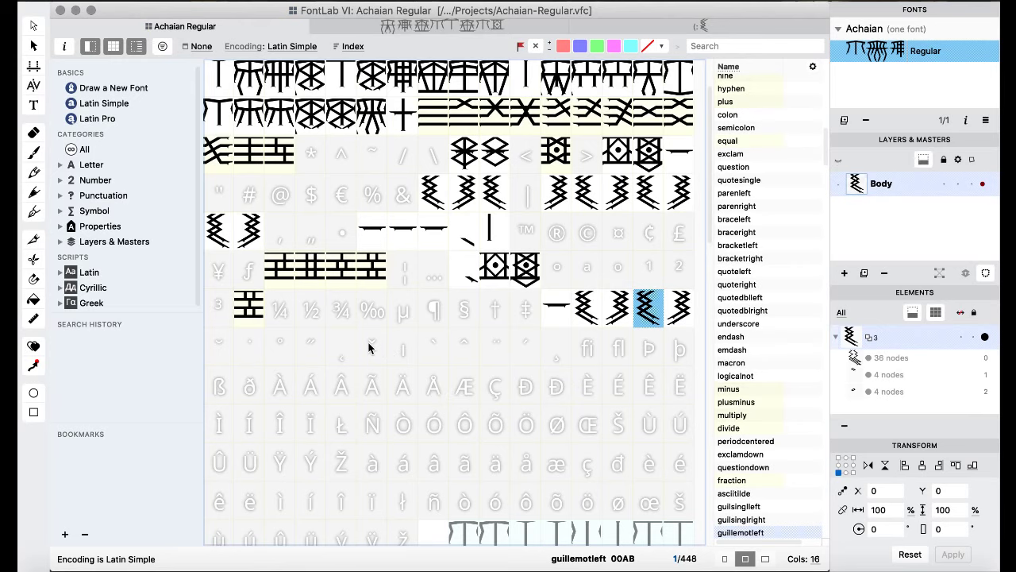
# - Fill the less and greater cells with copies of the zigzag bracket shapes
pyautogui.scroll(2, 352, 353)
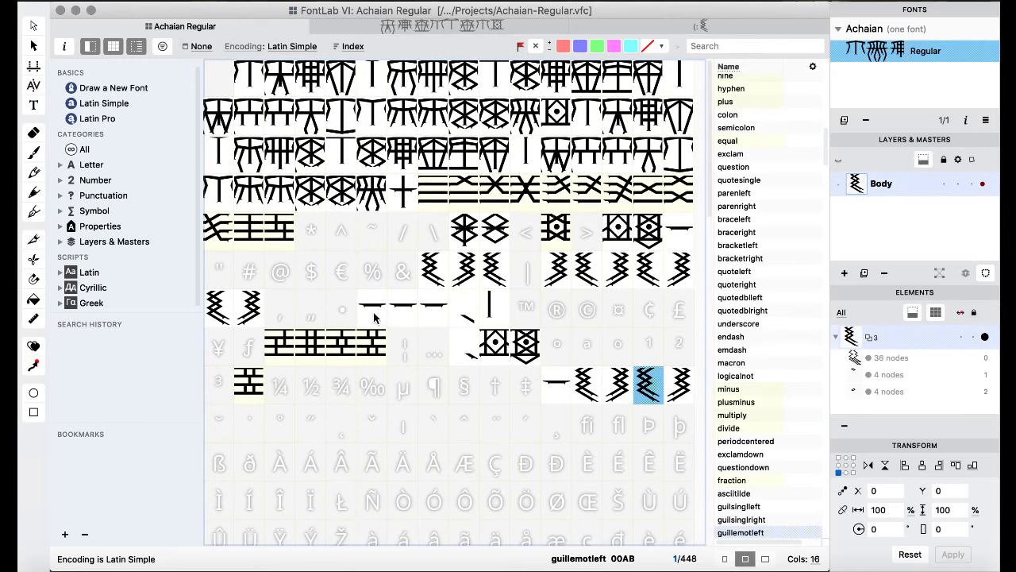
pyautogui.click(521, 237)
pyautogui.click(435, 270)
pyautogui.press('super+c')
pyautogui.click(525, 231)
pyautogui.press('super+v')
pyautogui.click(588, 274)
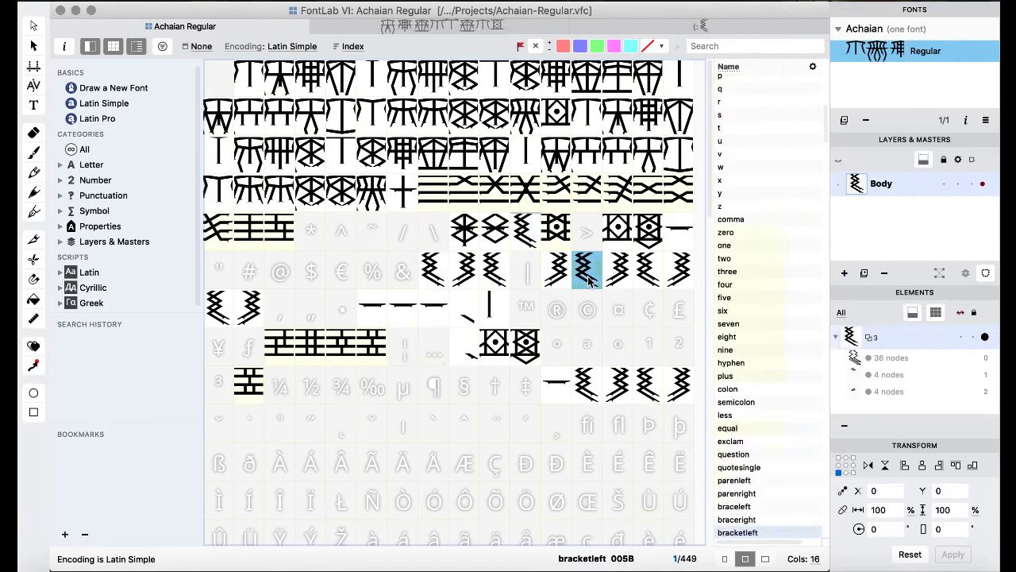
pyautogui.click(587, 230)
pyautogui.press('super+v')
pyautogui.click(522, 278)
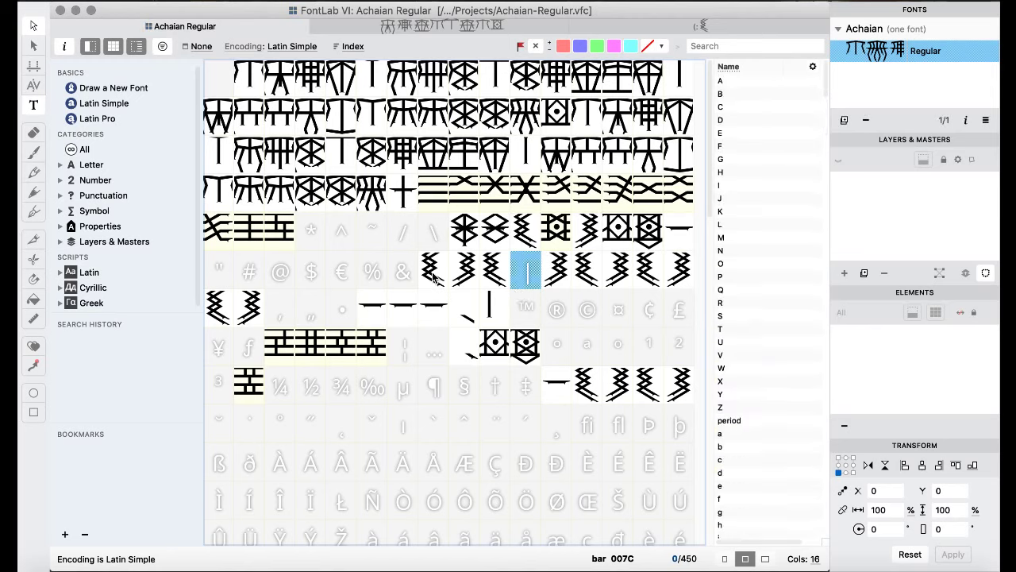
pyautogui.click(212, 270)
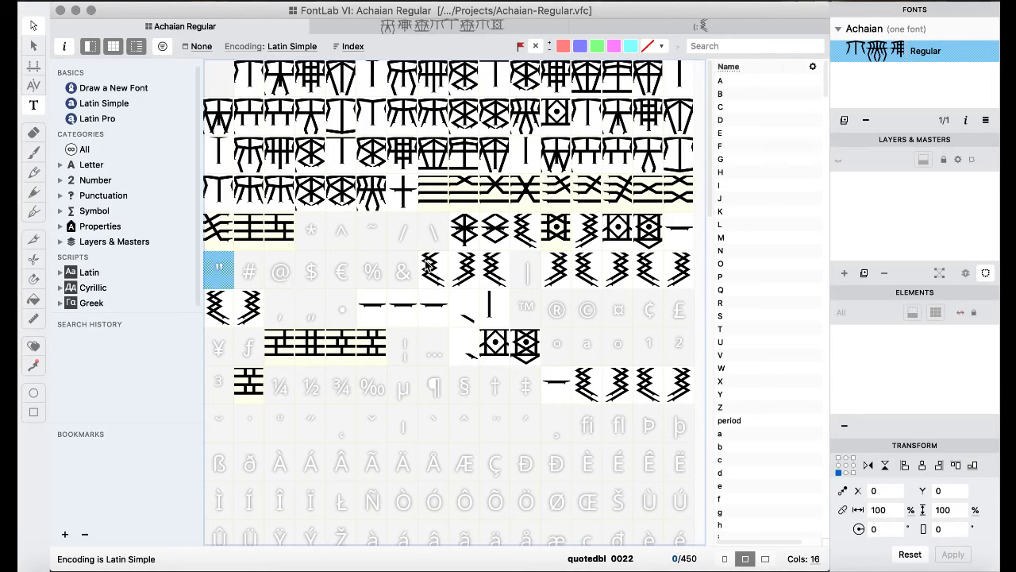
pyautogui.click(371, 271)
pyautogui.click(427, 273)
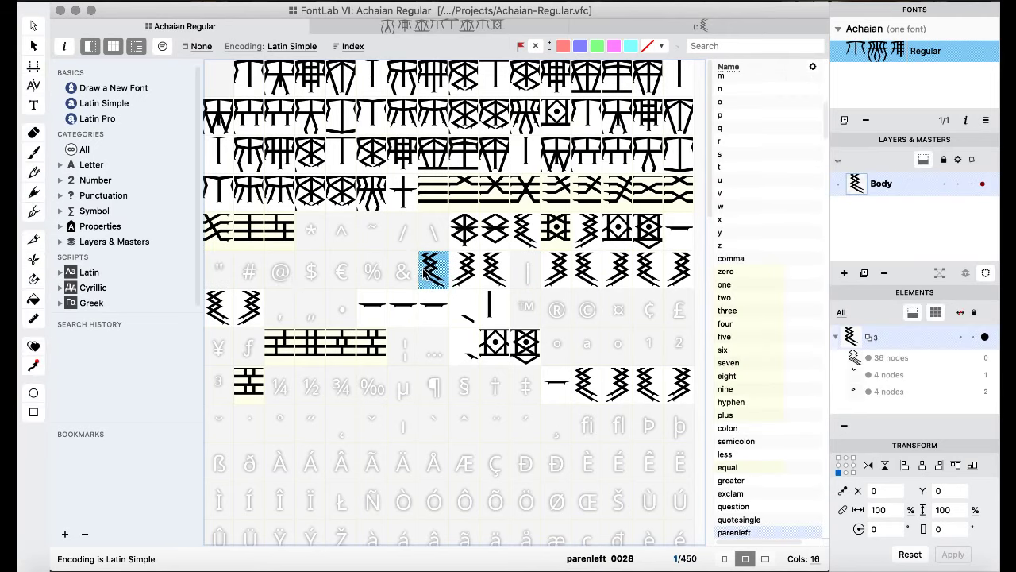
pyautogui.click(226, 280)
pyautogui.click(290, 291)
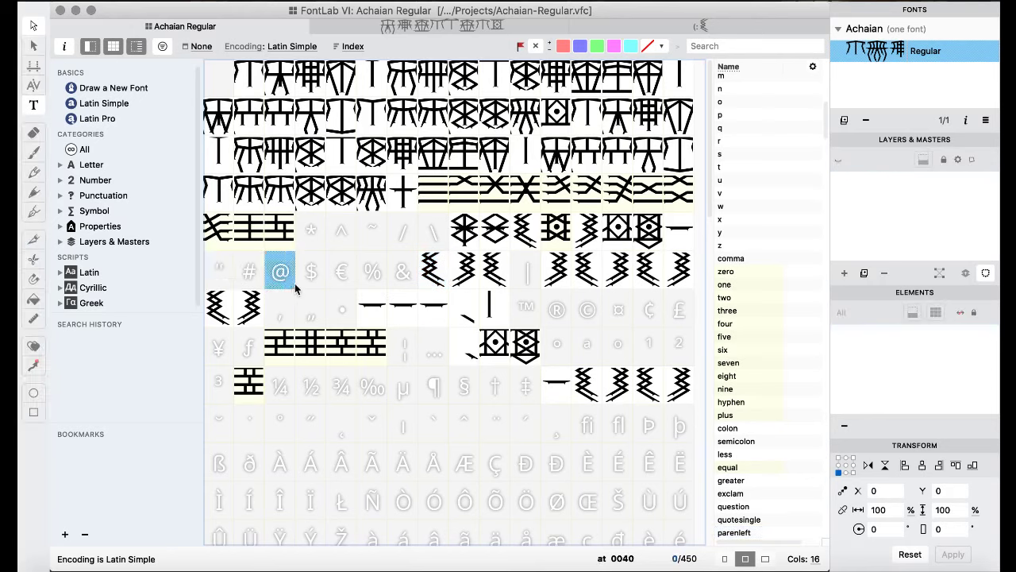
pyautogui.click(371, 278)
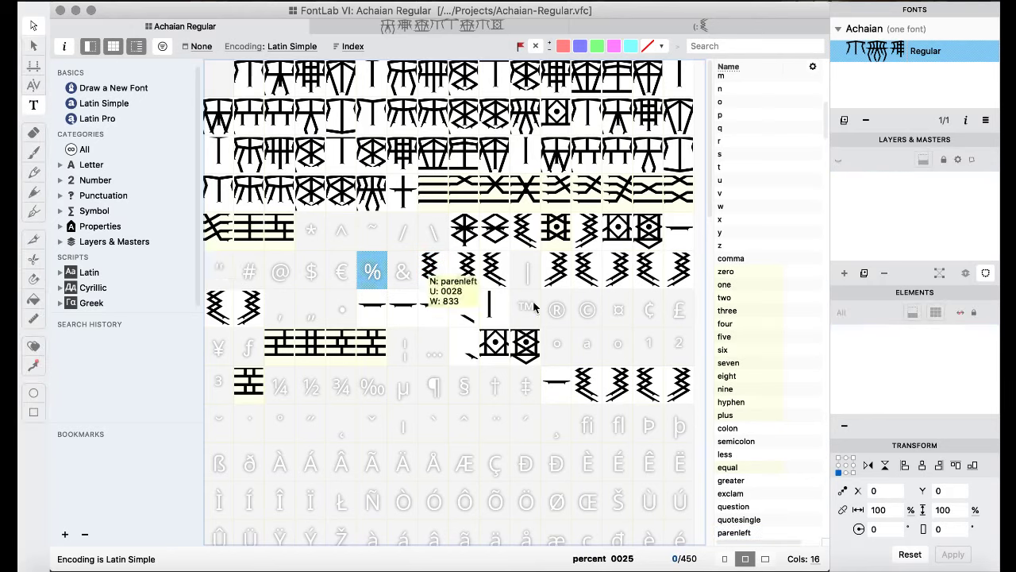
pyautogui.click(556, 308)
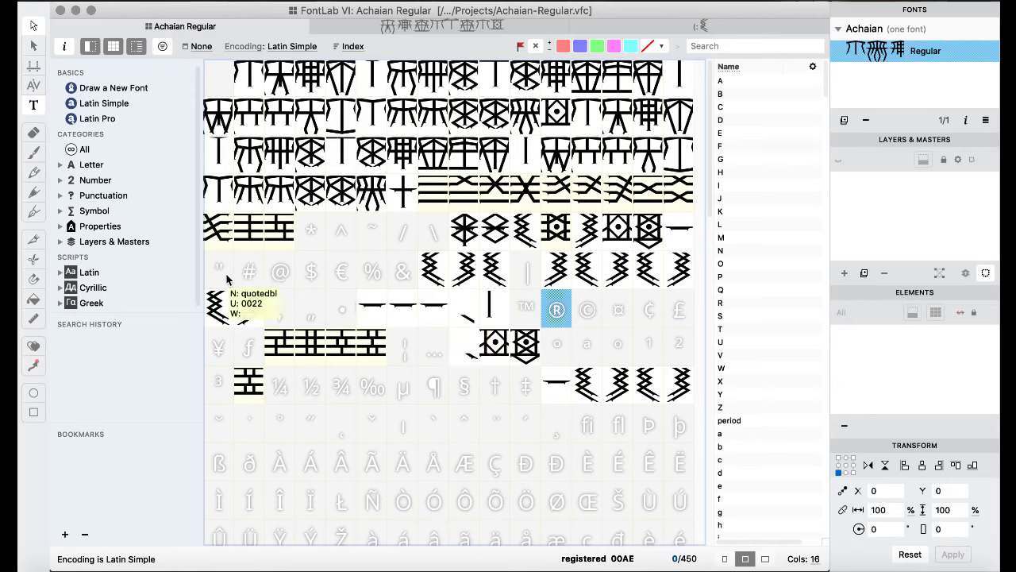
pyautogui.click(407, 255)
pyautogui.click(383, 241)
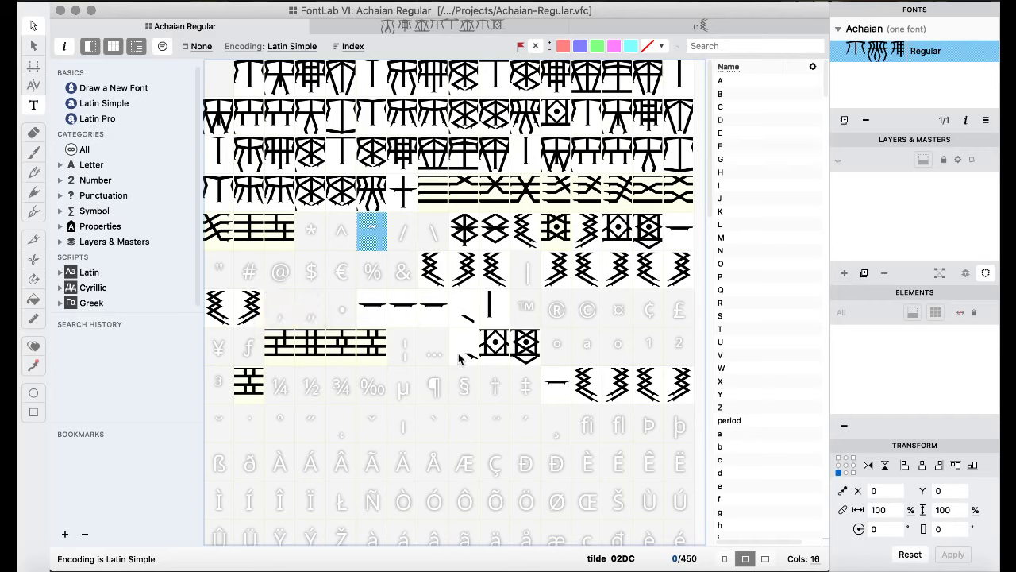
pyautogui.click(526, 393)
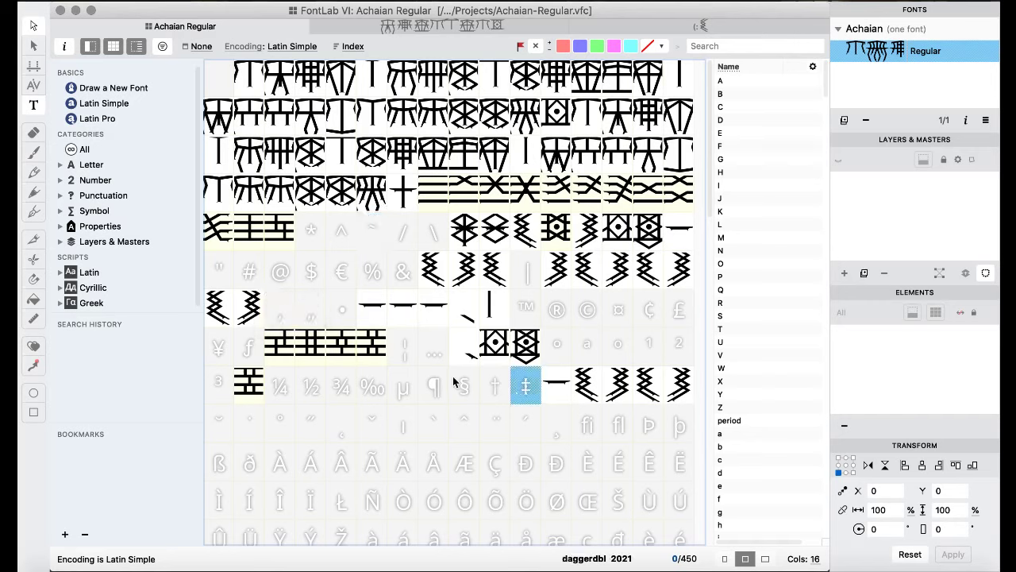
# - Delete the periodcentered glyph from the font
pyautogui.click(457, 341)
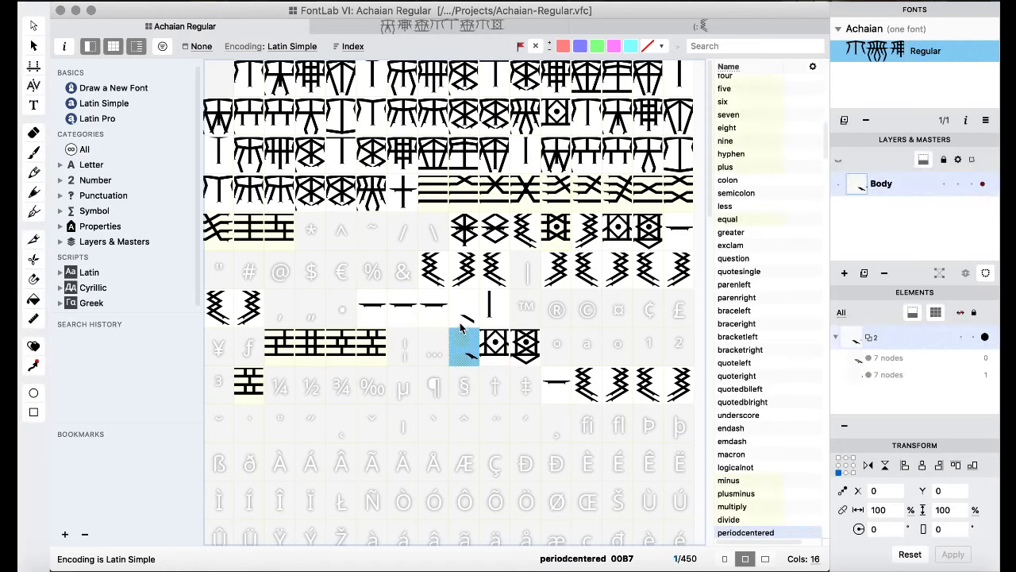
pyautogui.moveTo(461, 327); pyautogui.dragTo(465, 333)
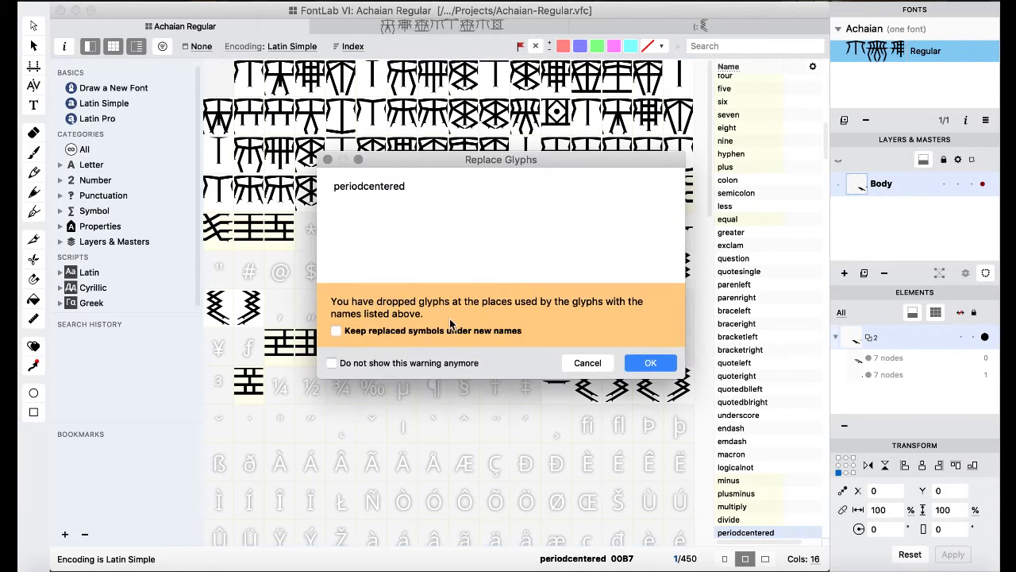
pyautogui.click(640, 363)
pyautogui.press('Delete')
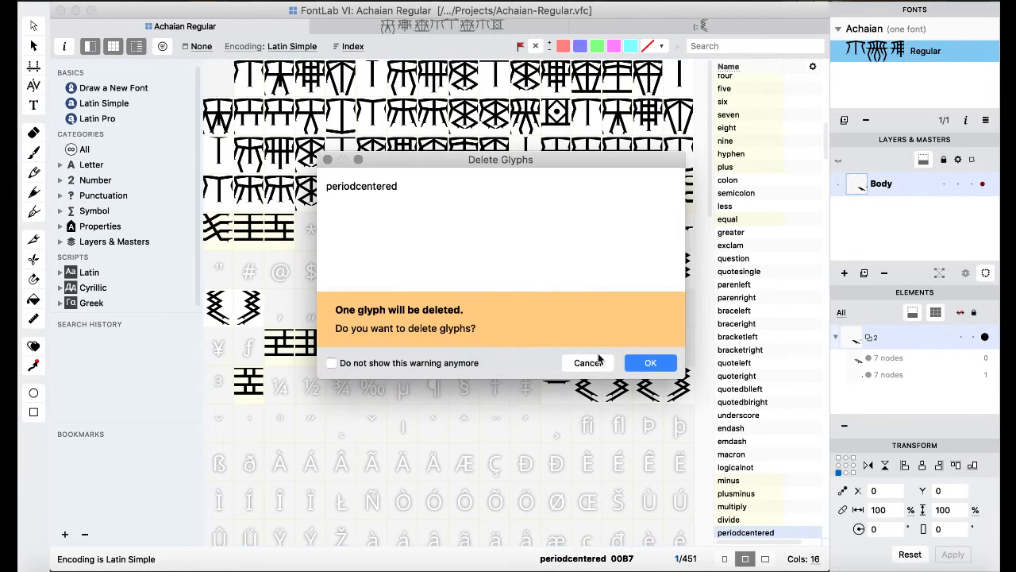
pyautogui.click(631, 365)
# - Delete the macron and logicalnot glyphs from the font
pyautogui.keyDown('shift'); pyautogui.click(495, 314); pyautogui.keyUp('shift')
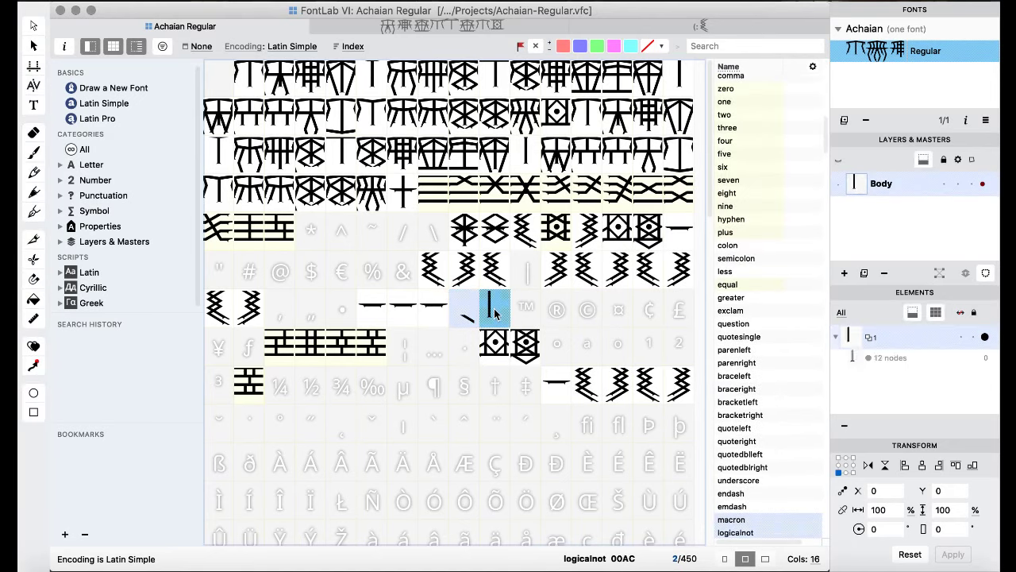
pyautogui.moveTo(494, 314); pyautogui.dragTo(542, 325)
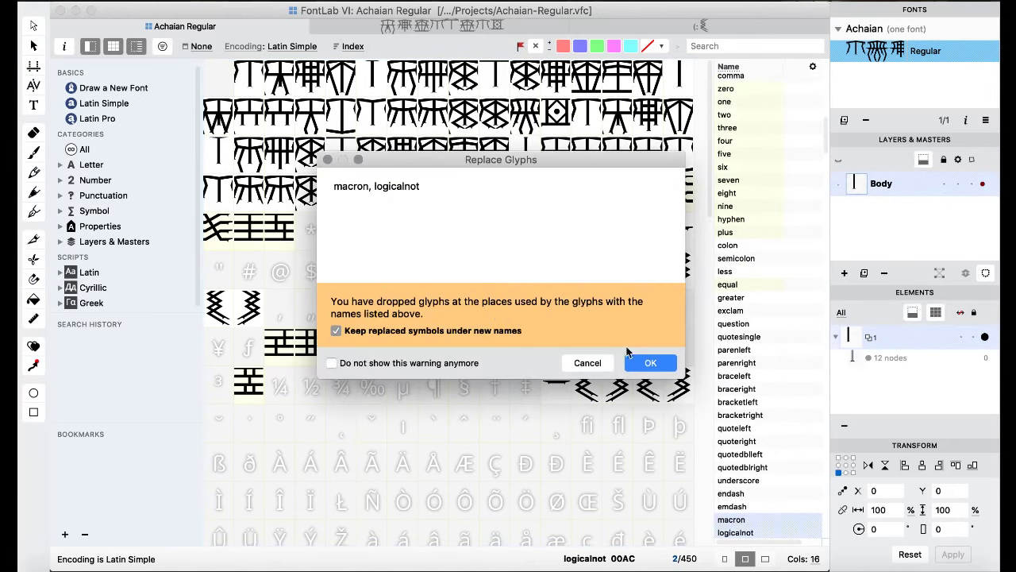
pyautogui.click(649, 363)
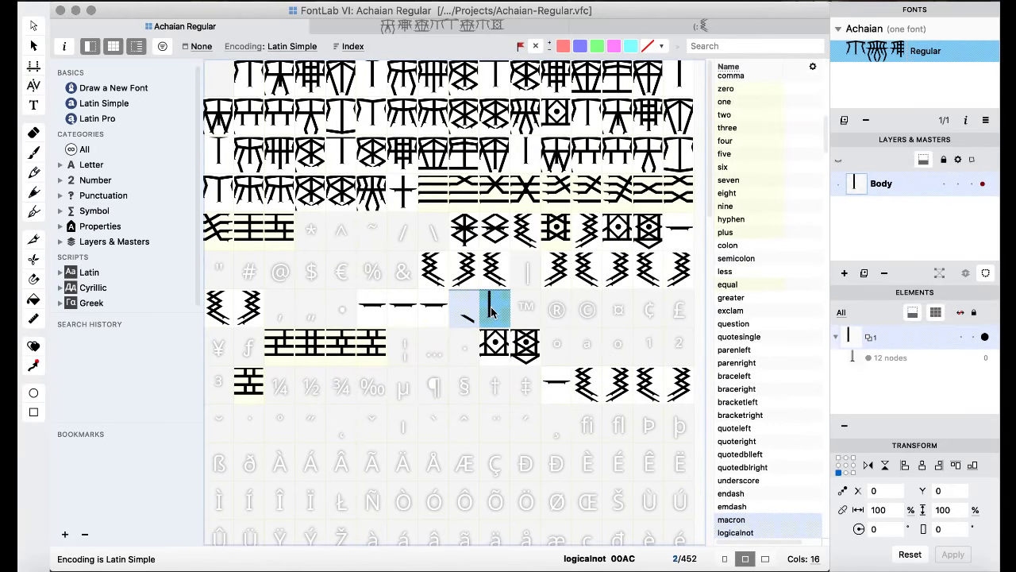
pyautogui.press('Delete')
pyautogui.click(635, 358)
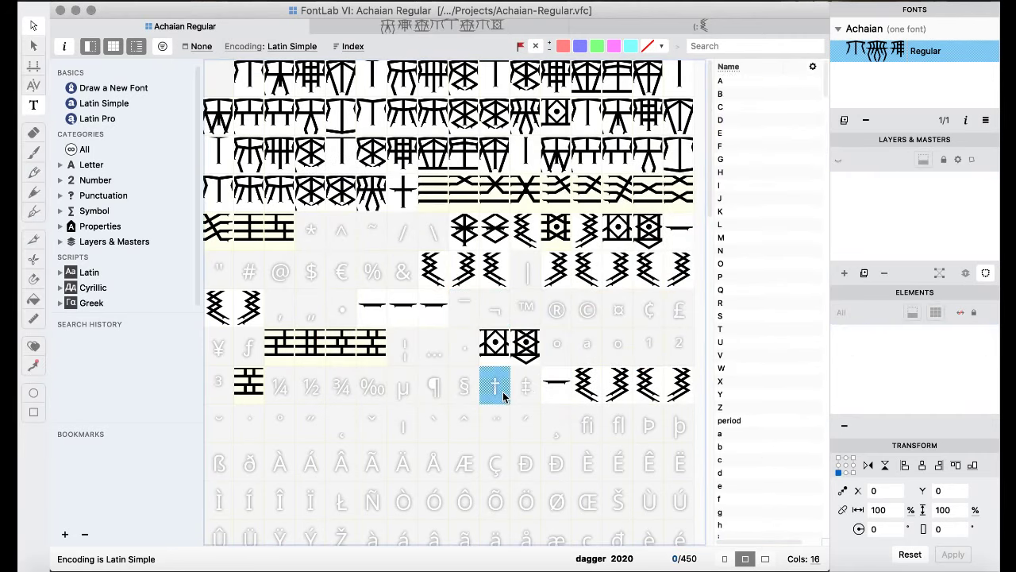
# - Set the left and right sidebearings of the bar glyph equal to 0 with slanted sidebearings, and open the glyph for editing
pyautogui.click(403, 387)
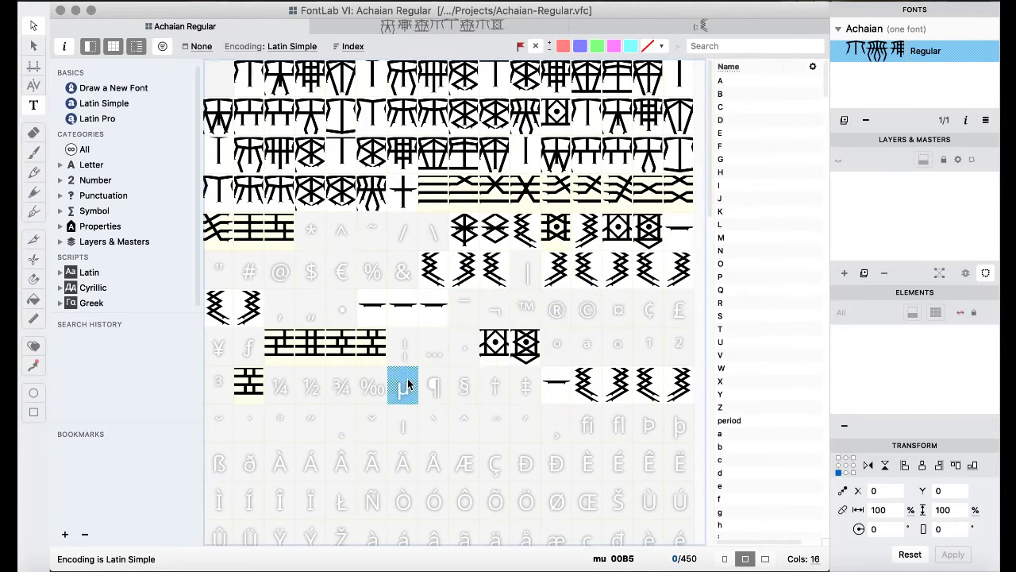
pyautogui.click(527, 268)
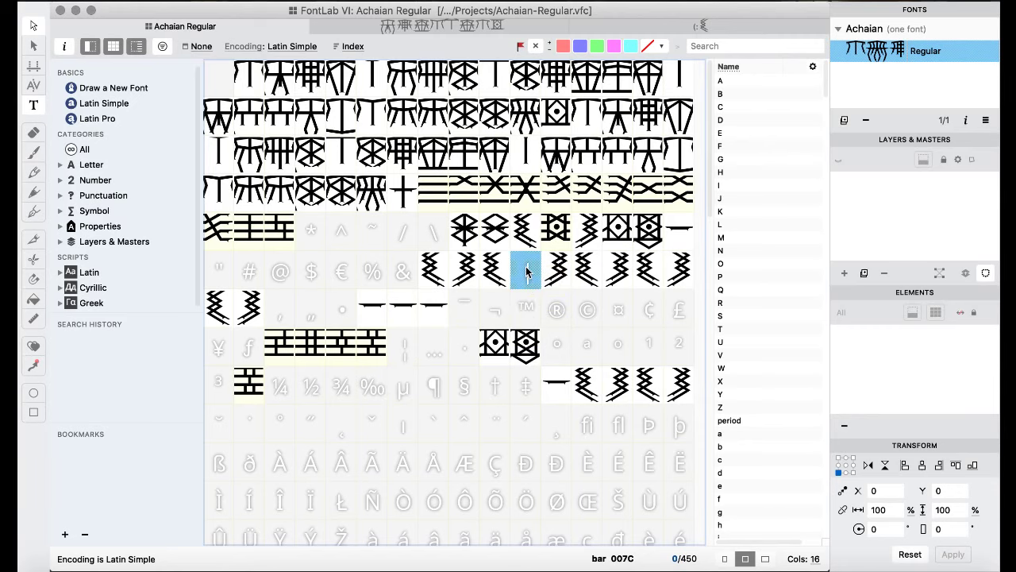
pyautogui.click(459, 6)
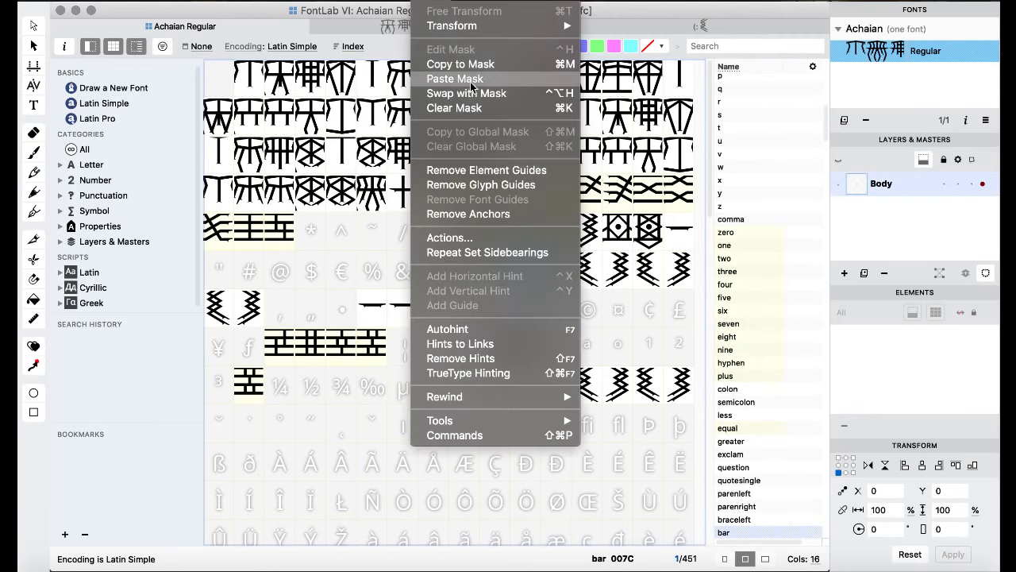
pyautogui.click(473, 239)
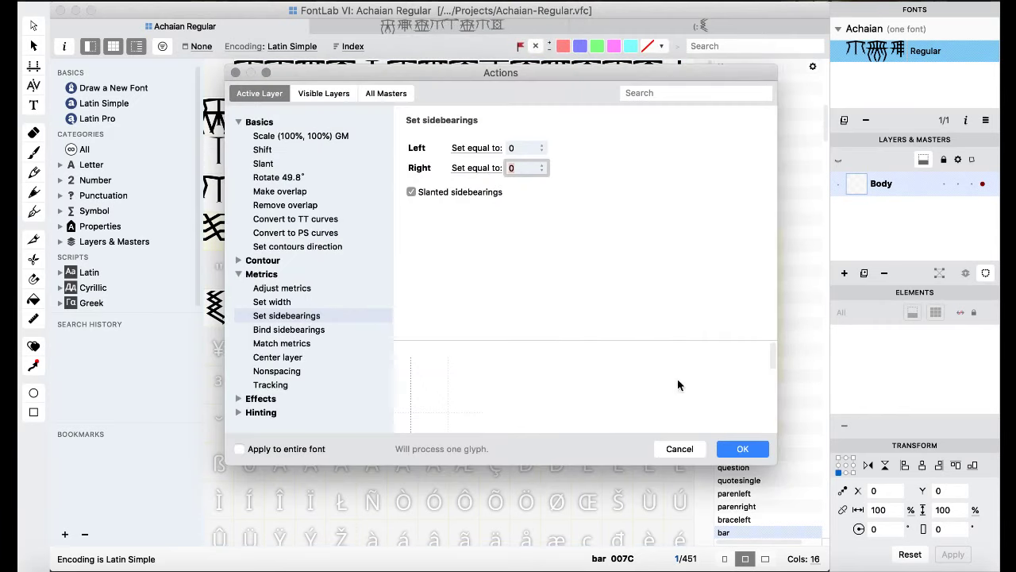
pyautogui.click(753, 450)
pyautogui.doubleClick(519, 285)
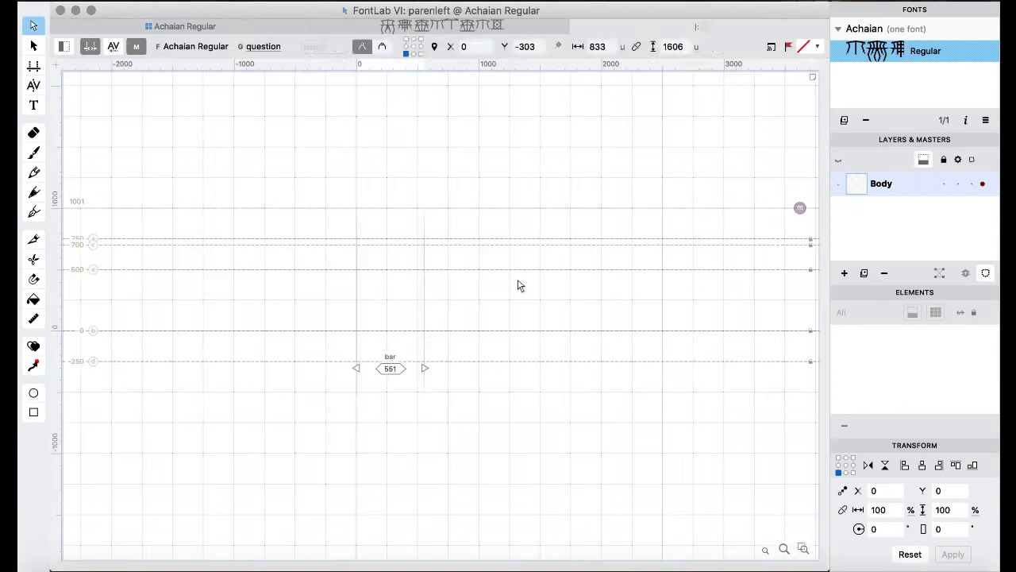
# - Set both the left and right sidebearings of the bar glyph to 0 with the Set sidebearings action
pyautogui.click(230, 22)
pyautogui.click(425, 0)
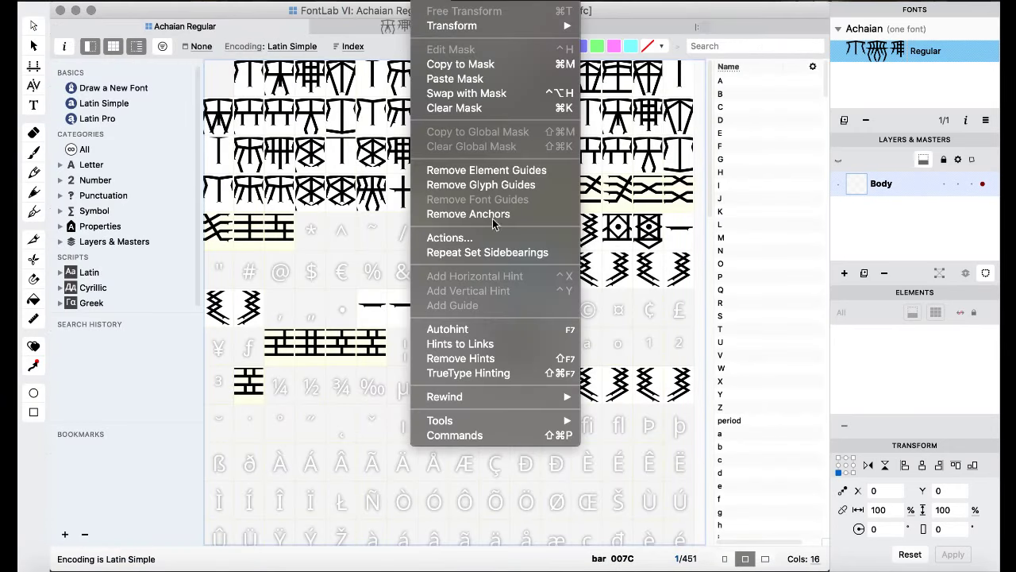
pyautogui.click(495, 236)
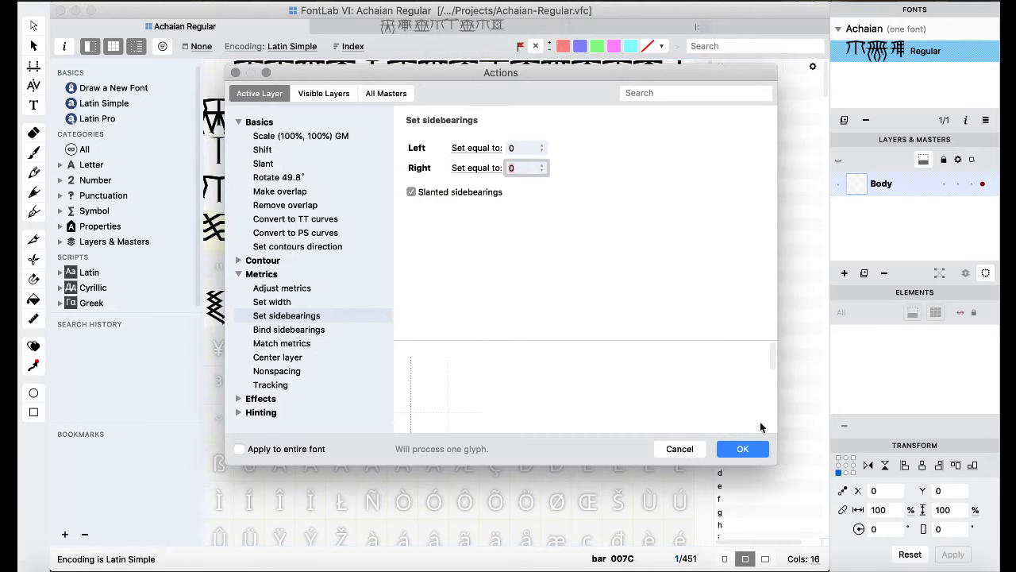
pyautogui.click(743, 448)
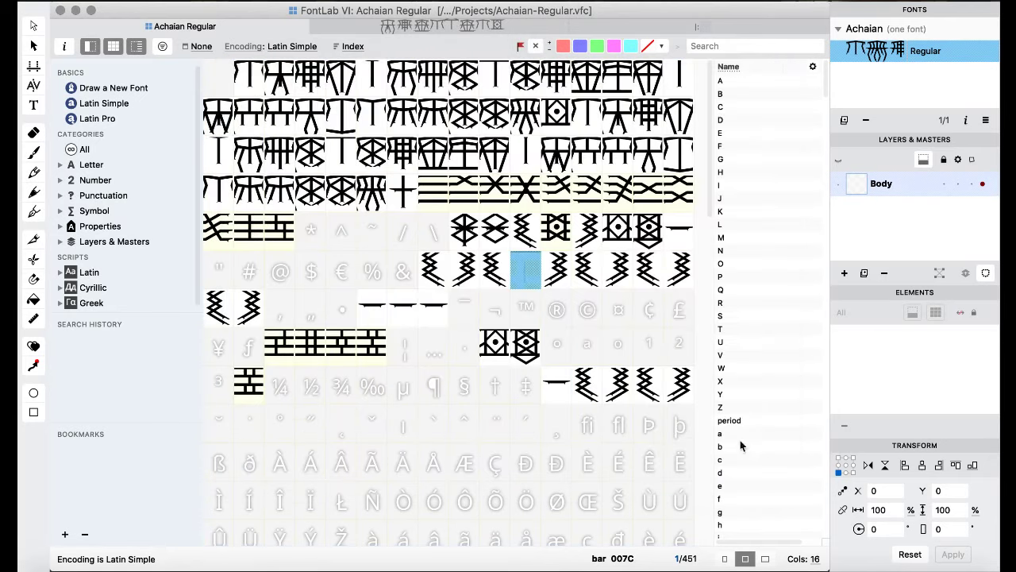
# - Set the bar glyph's advance width to 0 and return to the font's glyph overview
pyautogui.doubleClick(529, 281)
pyautogui.doubleClick(390, 369)
pyautogui.write('0')
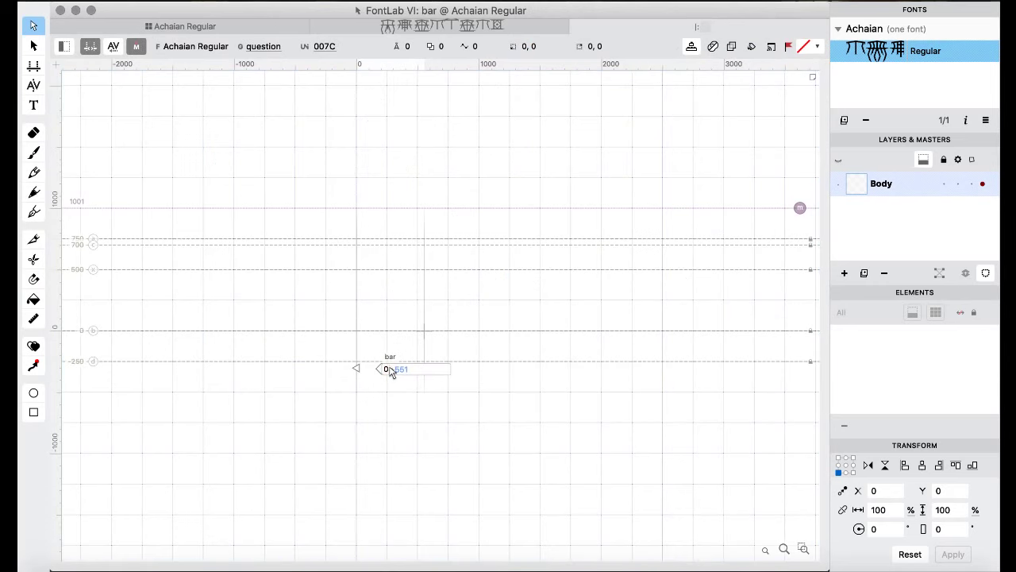
pyautogui.press('Return')
pyautogui.click(238, 28)
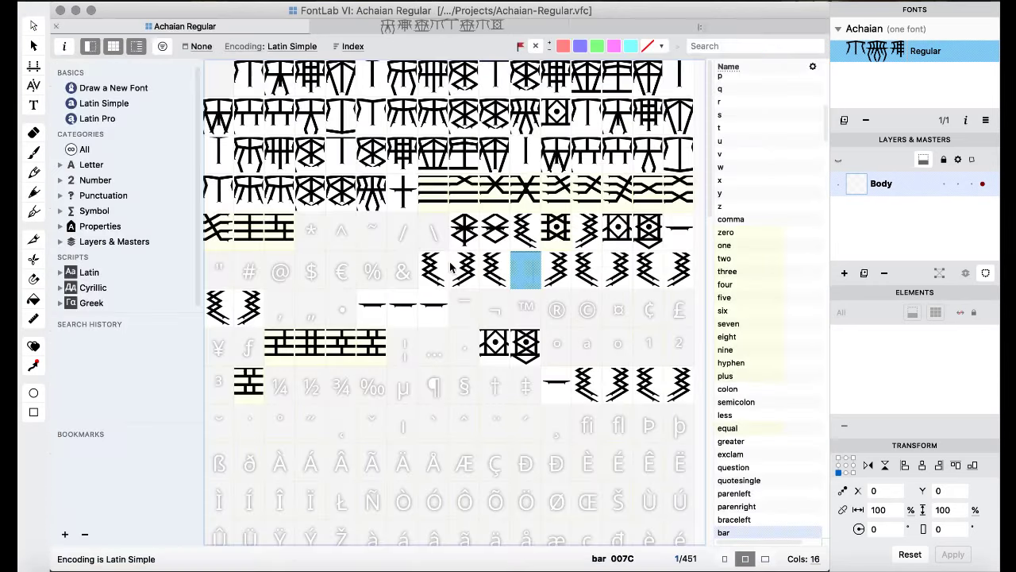
pyautogui.click(465, 270)
pyautogui.click(453, 317)
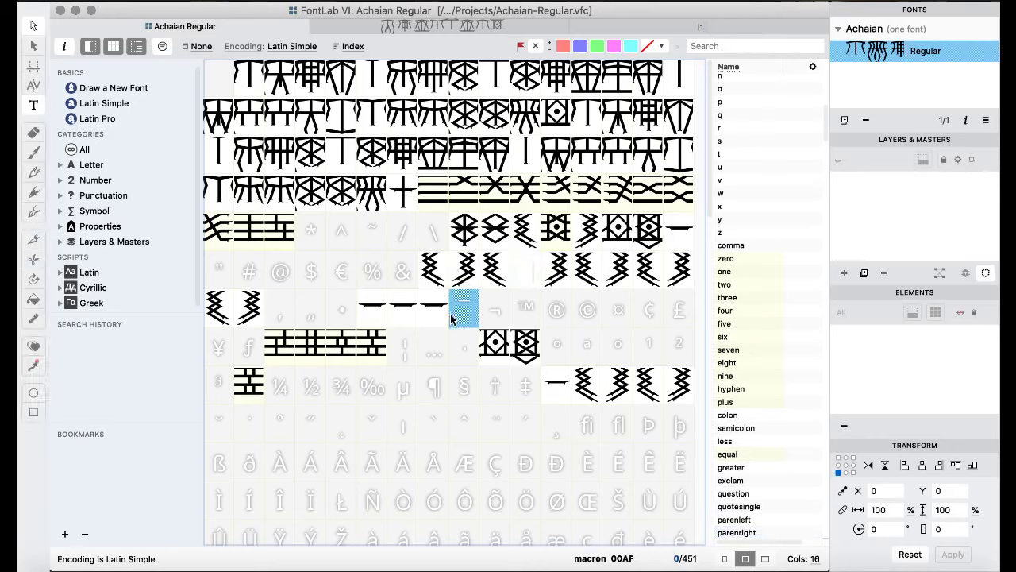
pyautogui.click(526, 270)
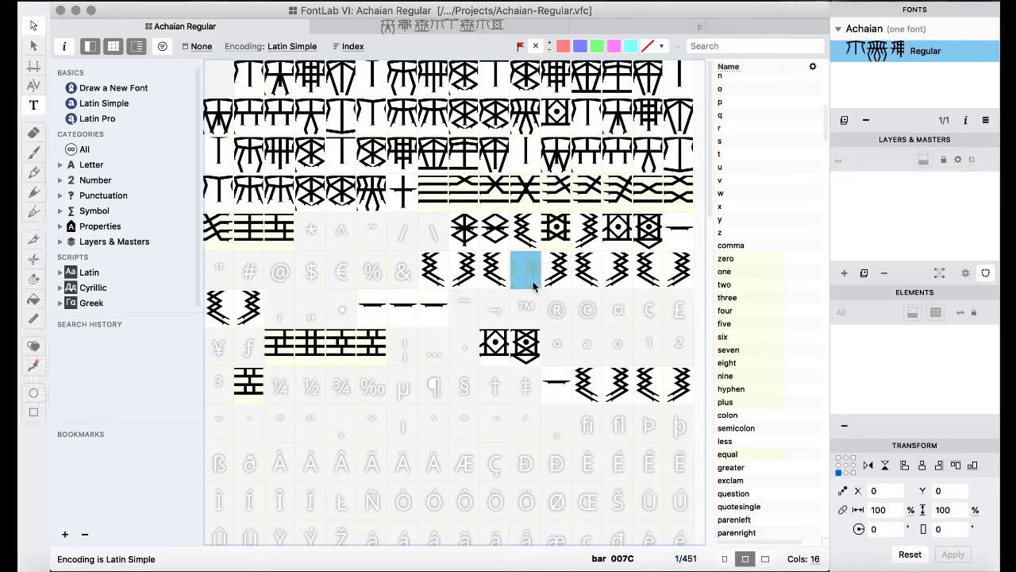
pyautogui.click(457, 312)
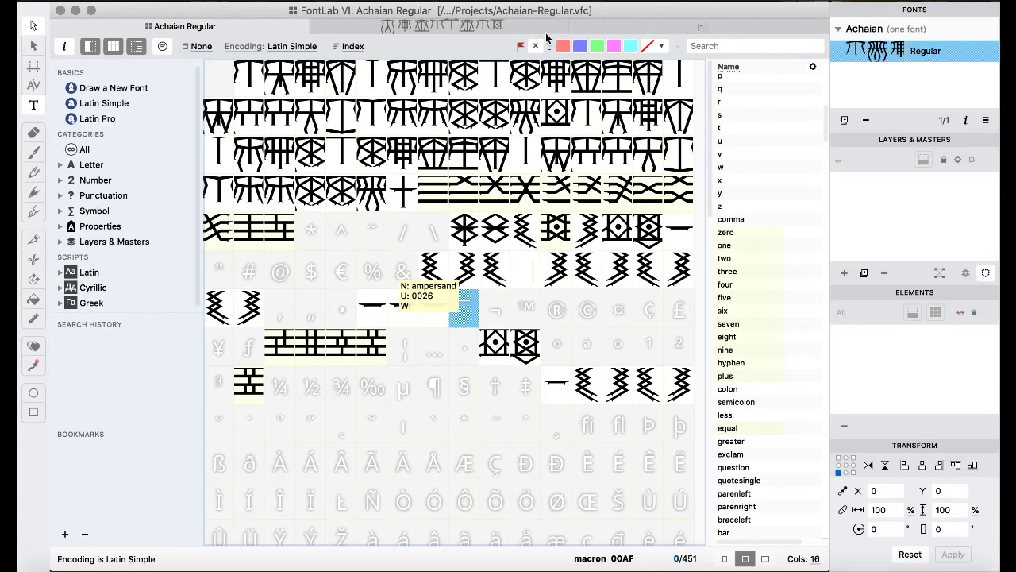
pyautogui.click(556, 0)
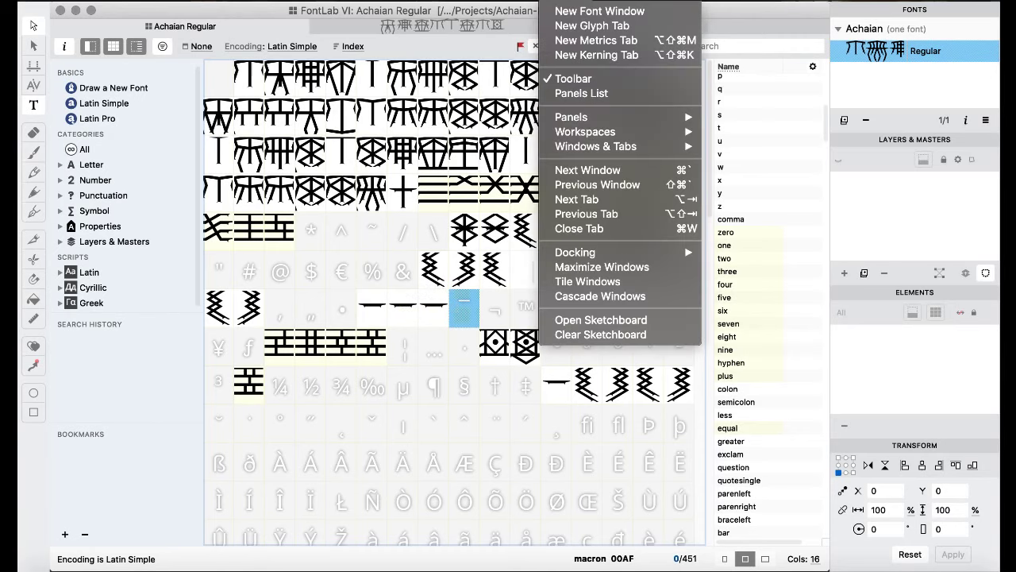
pyautogui.moveTo(589, 119)
pyautogui.moveTo(590, 148)
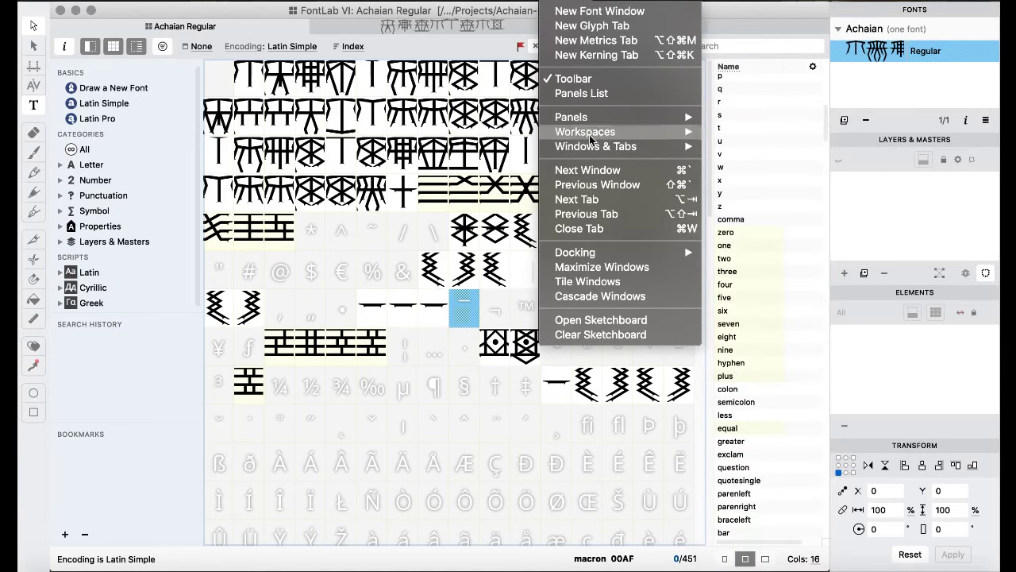
pyautogui.click(728, 178)
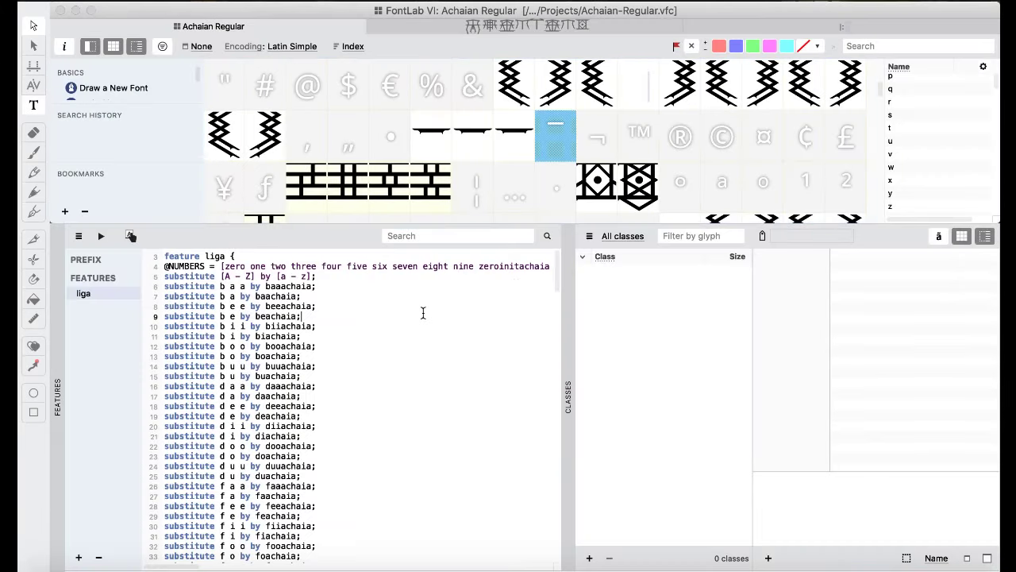
pyautogui.click(357, 266)
pyautogui.hscroll(10, 381, 275)
pyautogui.hscroll(15, 381, 276)
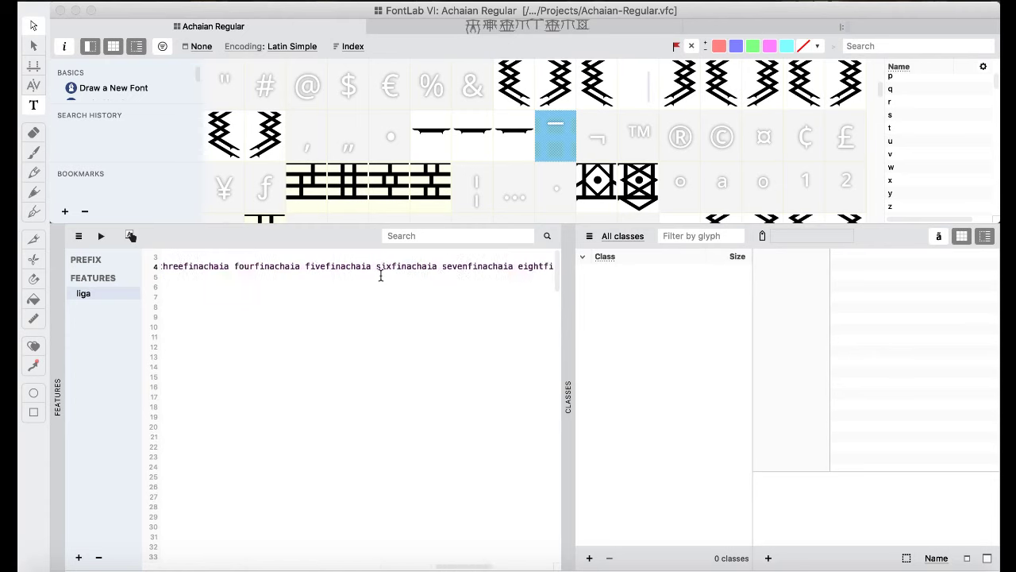
pyautogui.click(539, 266)
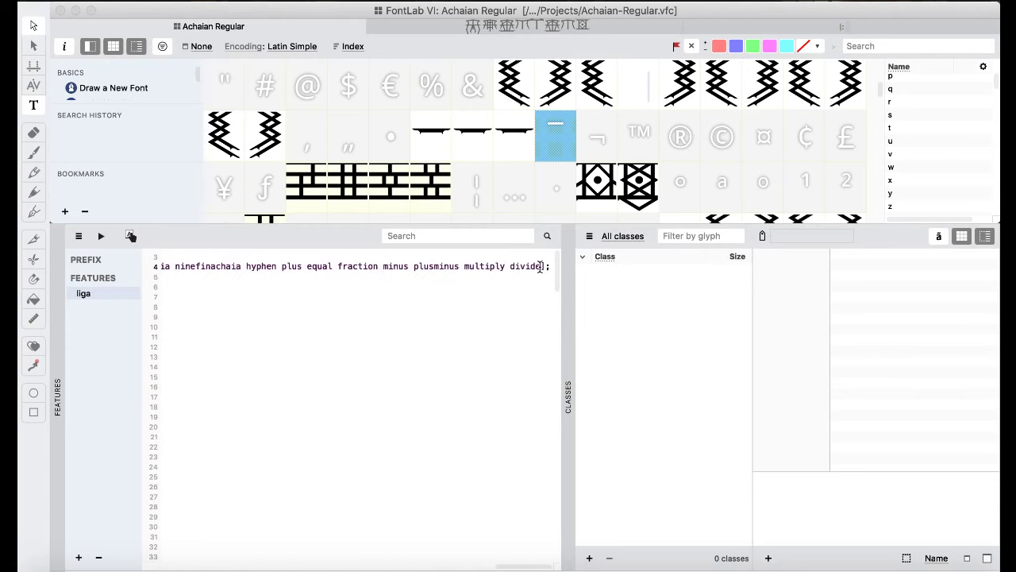
pyautogui.write('bar')
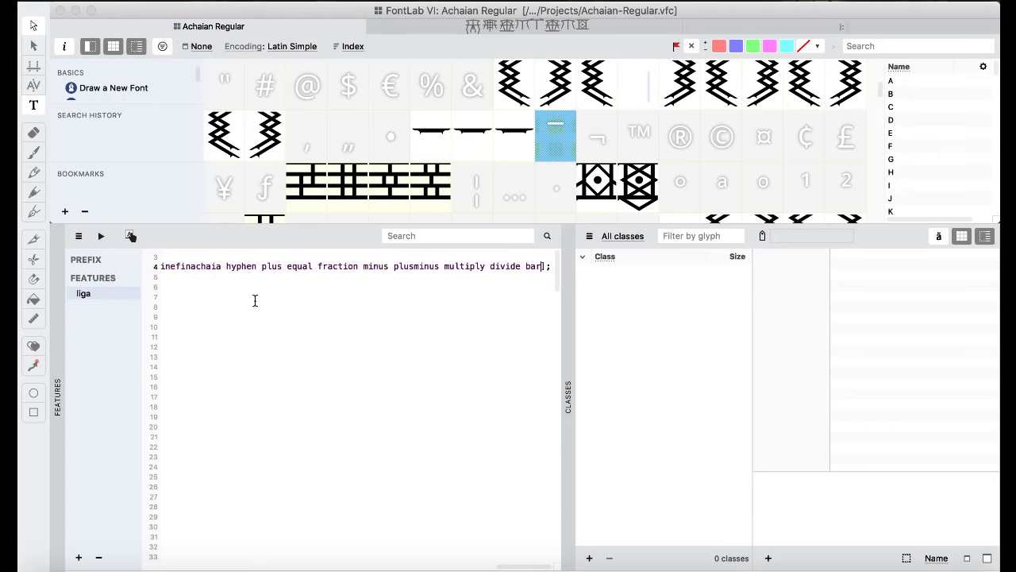
# - Switch back to the Default workspace to show the full glyph overview
pyautogui.click(556, 0)
pyautogui.moveTo(595, 132)
pyautogui.click(806, 138)
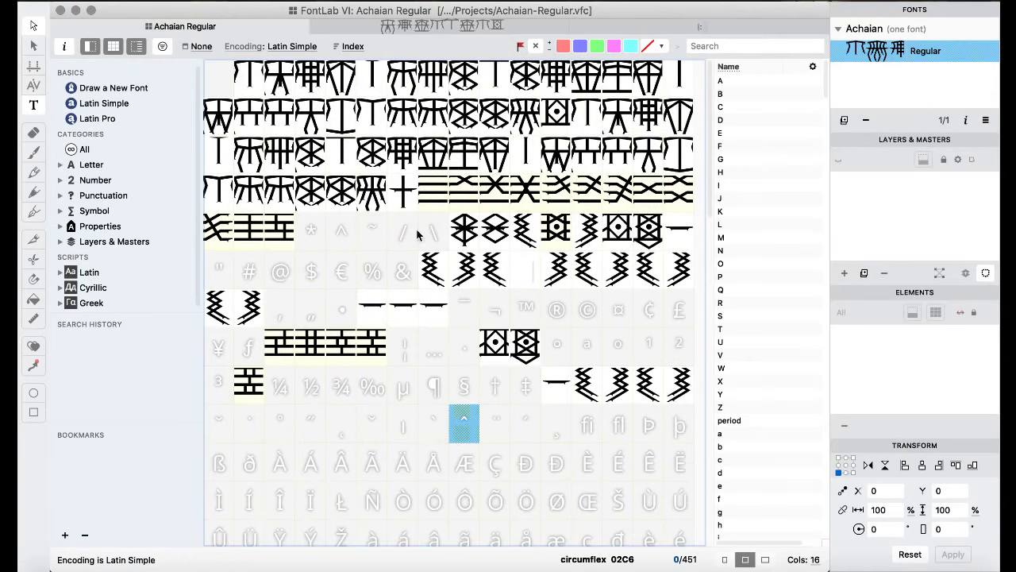
# - Examine the symbol glyphs and the rest of the font's glyph set down to the component glyphs
pyautogui.click(359, 247)
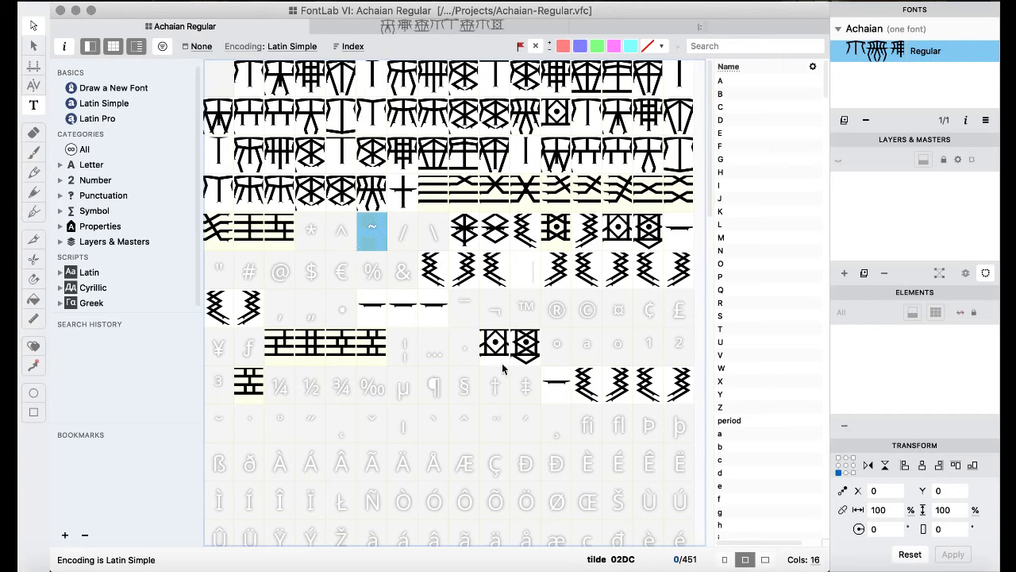
pyautogui.click(518, 272)
pyautogui.click(328, 270)
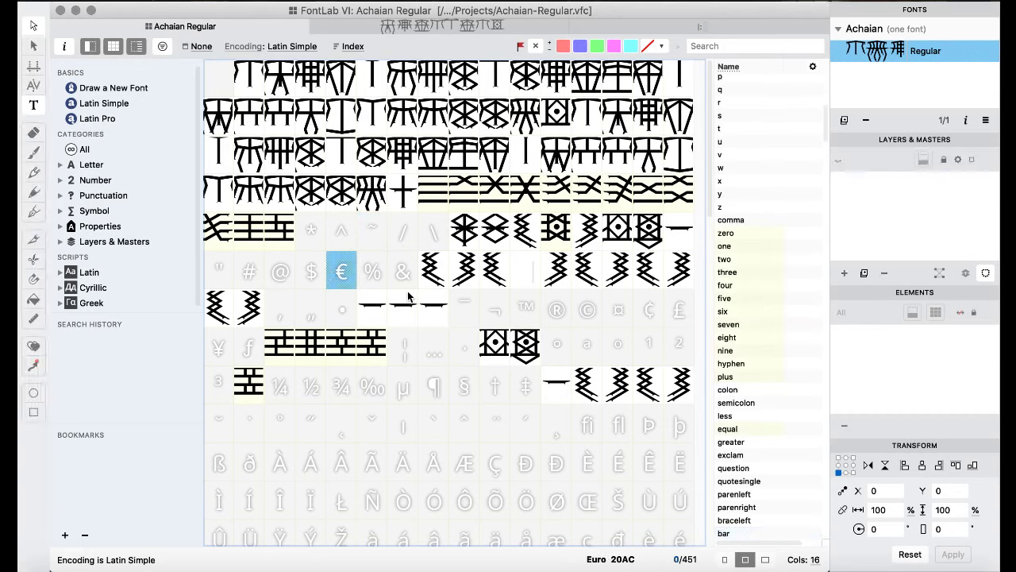
pyautogui.scroll(-1, 408, 294)
pyautogui.click(402, 349)
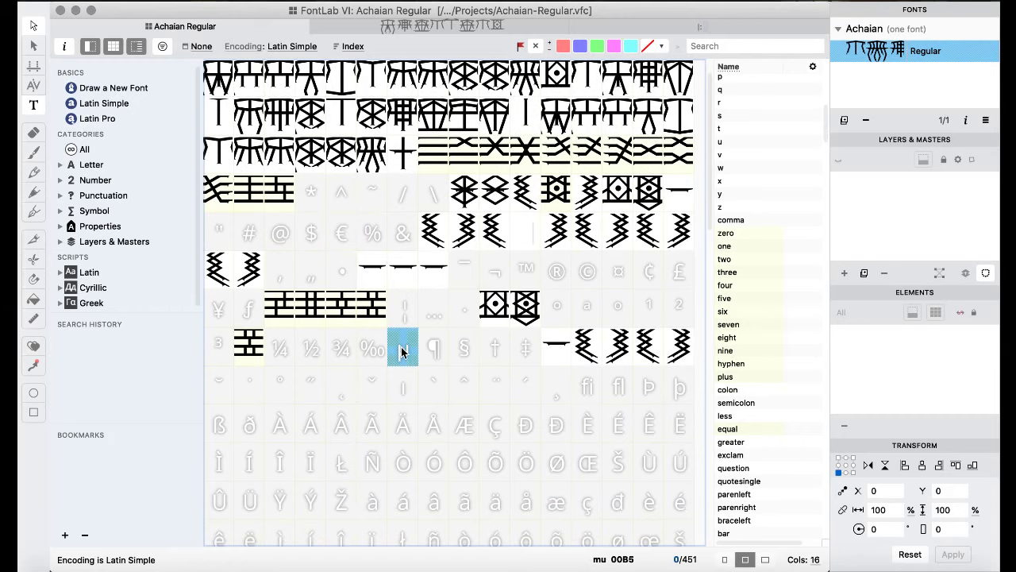
pyautogui.scroll(1, 402, 351)
pyautogui.scroll(-15, 401, 352)
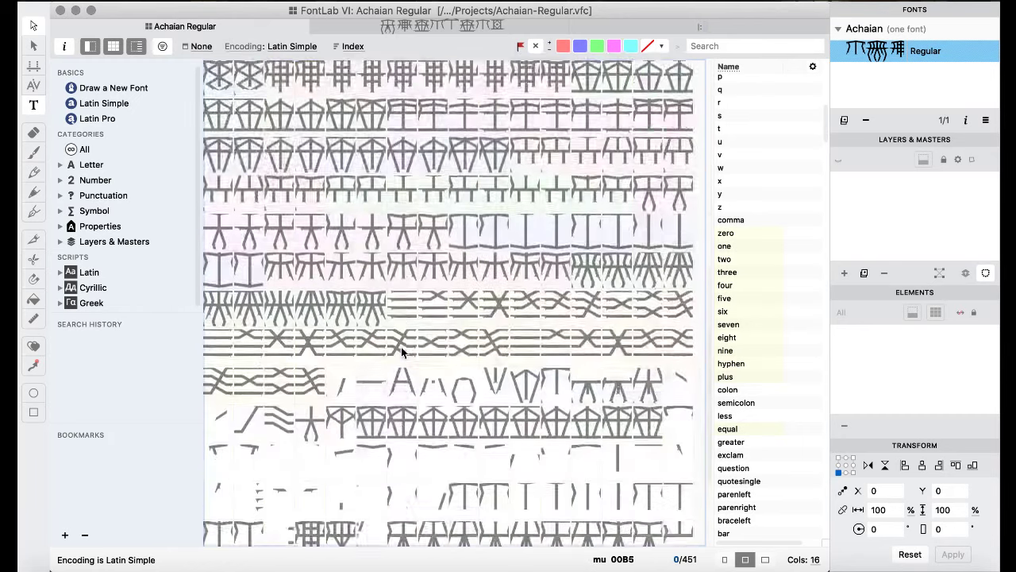
pyautogui.scroll(15, 401, 351)
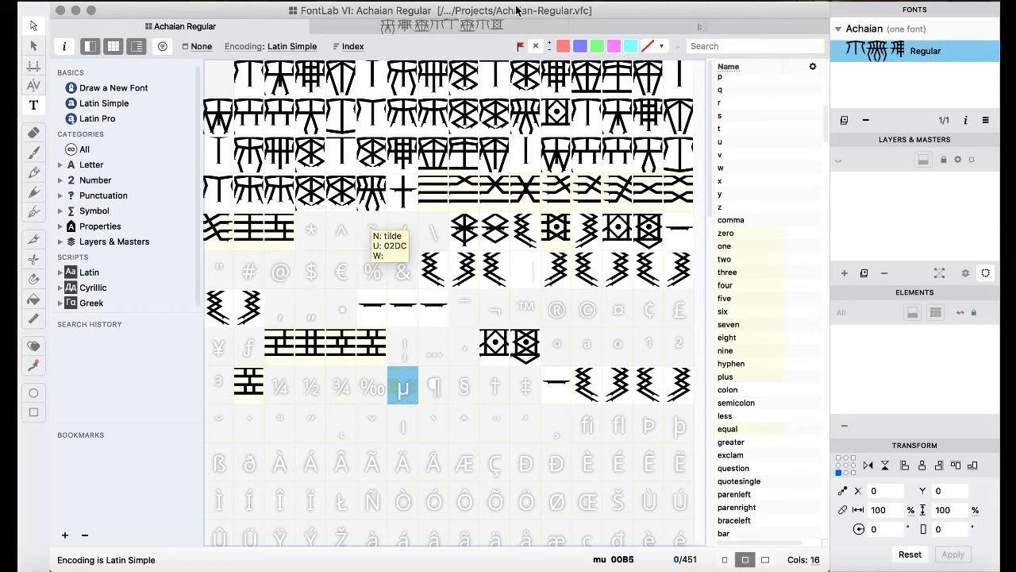
# - Switch to the Kerning workspace and add a new Kerning 1st class
pyautogui.click(555, 1)
pyautogui.moveTo(583, 135)
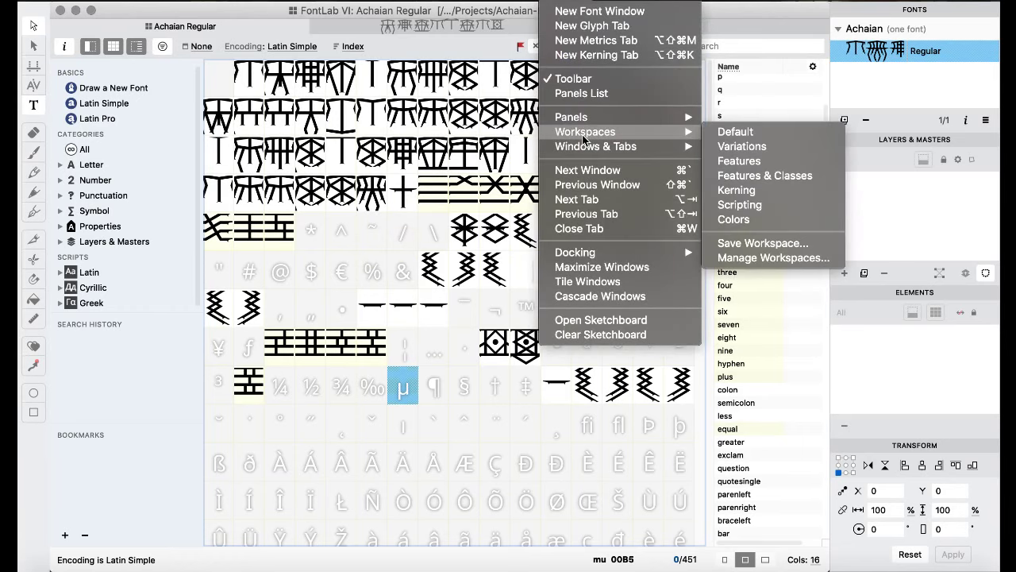
pyautogui.click(750, 193)
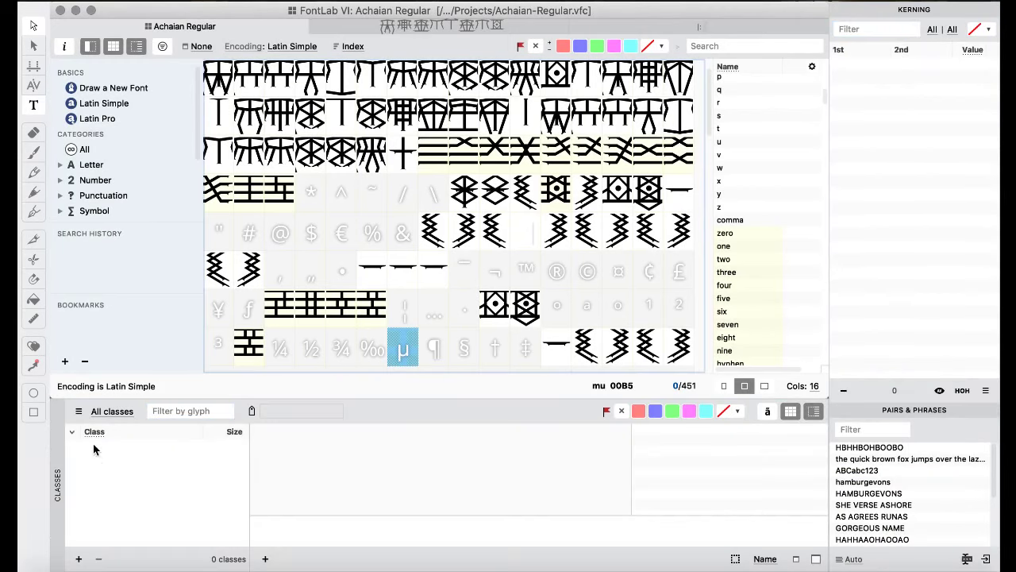
pyautogui.click(78, 559)
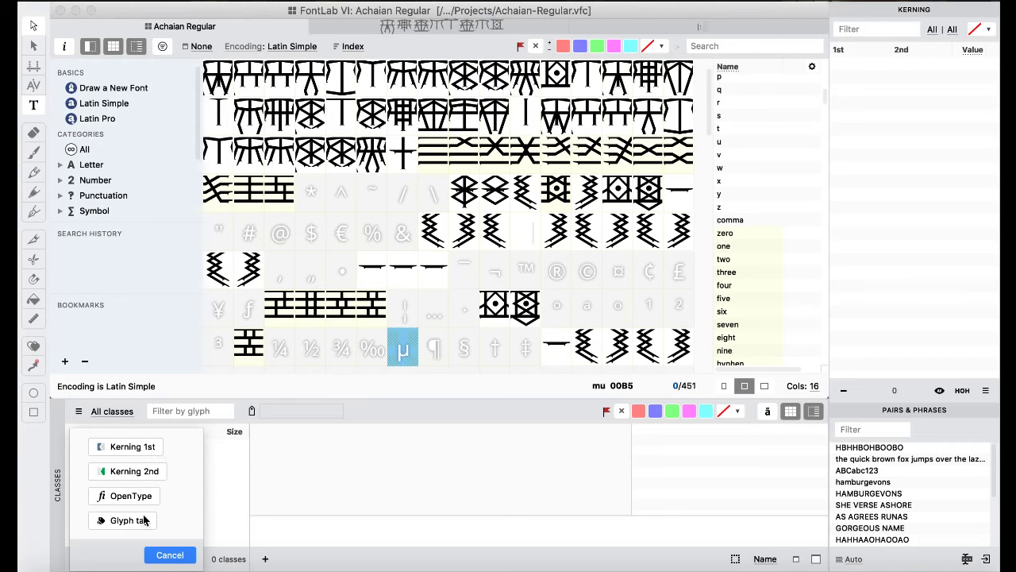
pyautogui.click(145, 448)
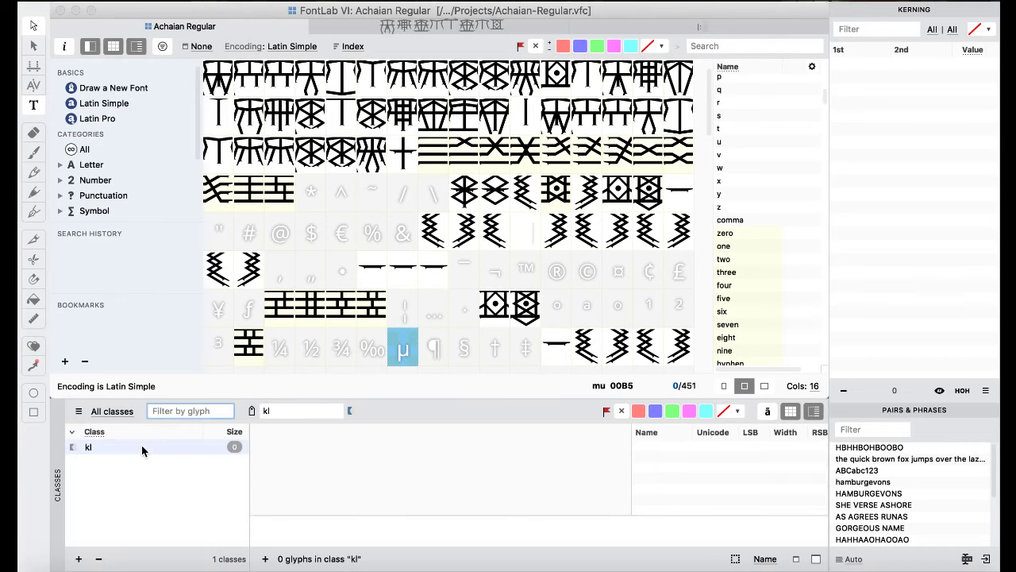
# - Add the glyphs zero through nine, hyphen and plus to the new Kerning 1st class
pyautogui.scroll(-1, 266, 252)
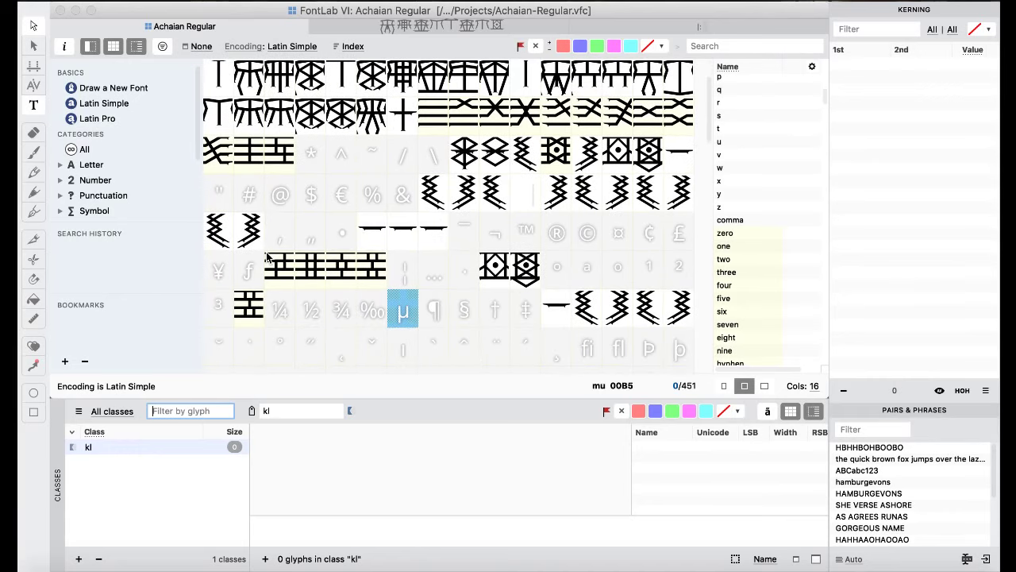
pyautogui.scroll(2, 267, 254)
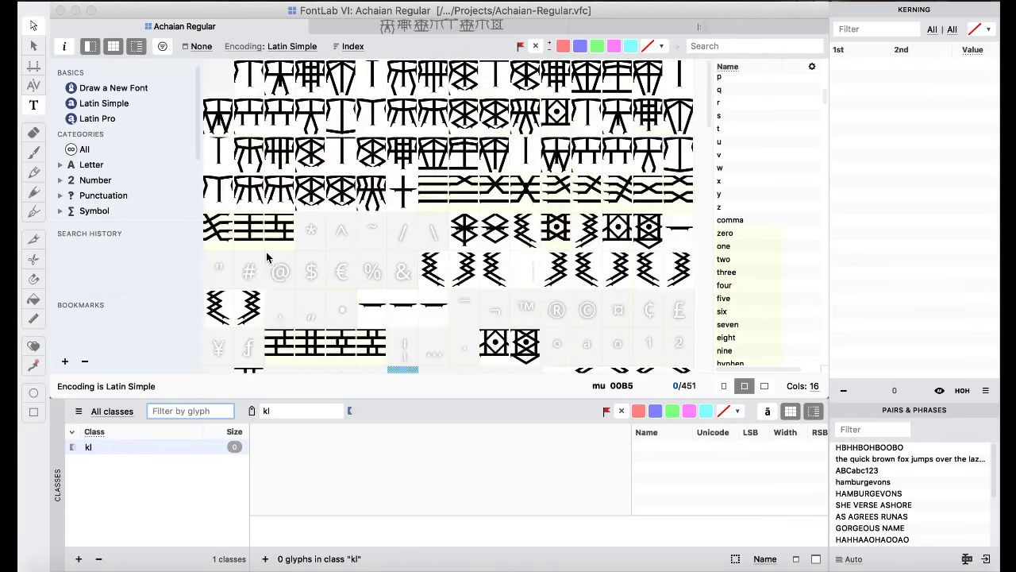
pyautogui.click(433, 195)
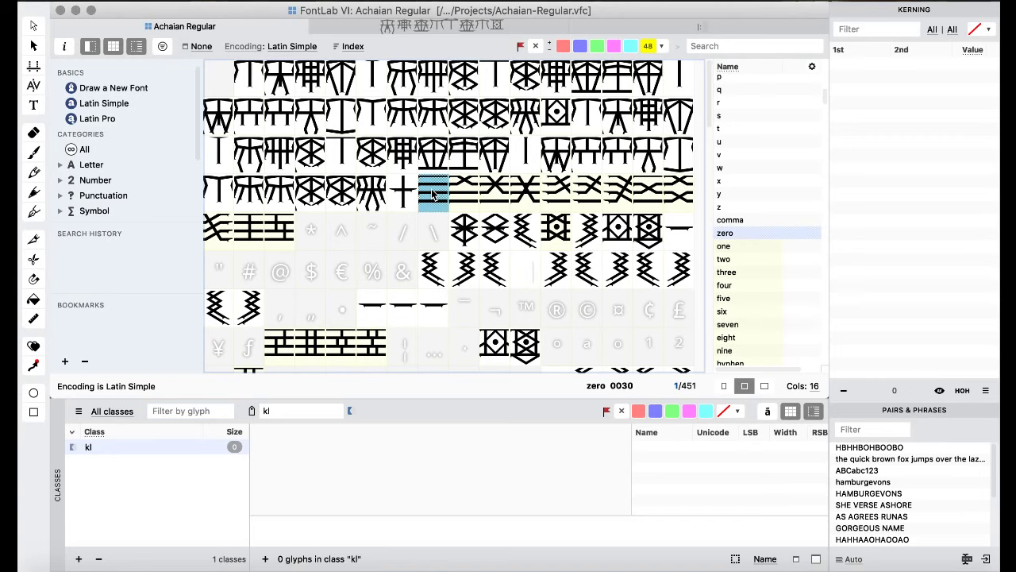
pyautogui.keyDown('shift'); pyautogui.click(288, 226); pyautogui.keyUp('shift')
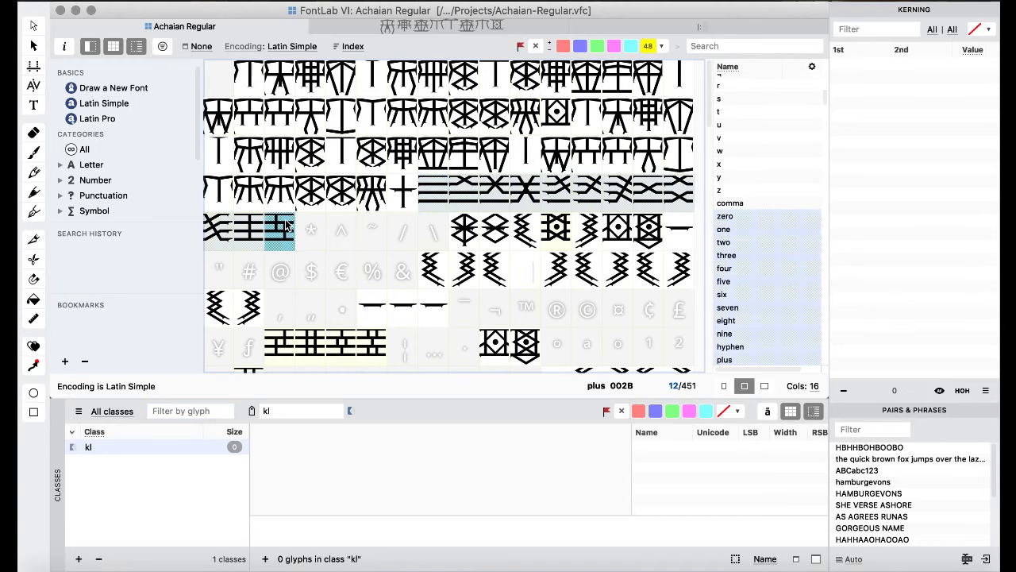
pyautogui.moveTo(388, 412); pyautogui.dragTo(395, 452)
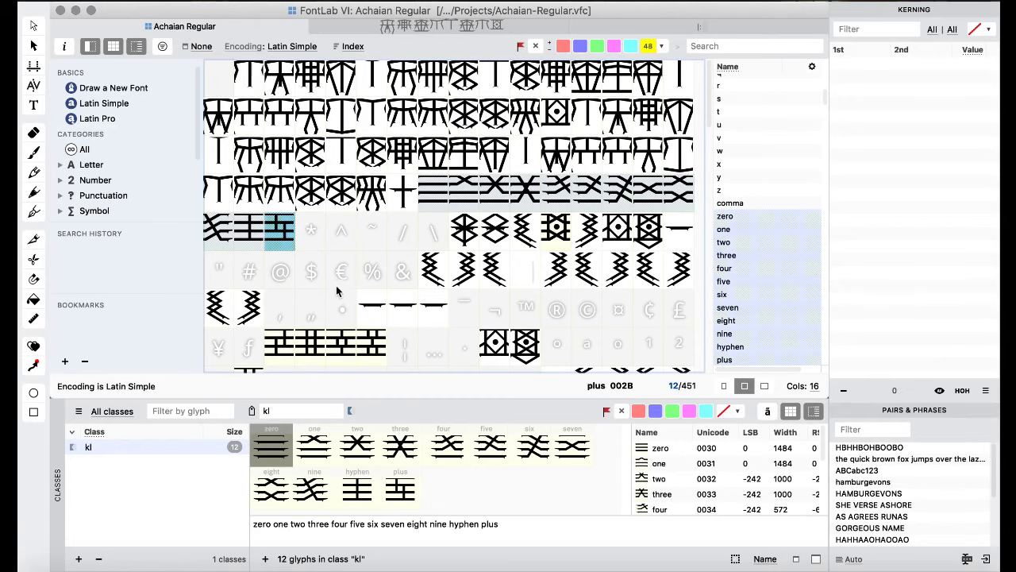
# - Select the minus glyph and look through the glyph set for further number and math glyphs
pyautogui.scroll(-3, 346, 287)
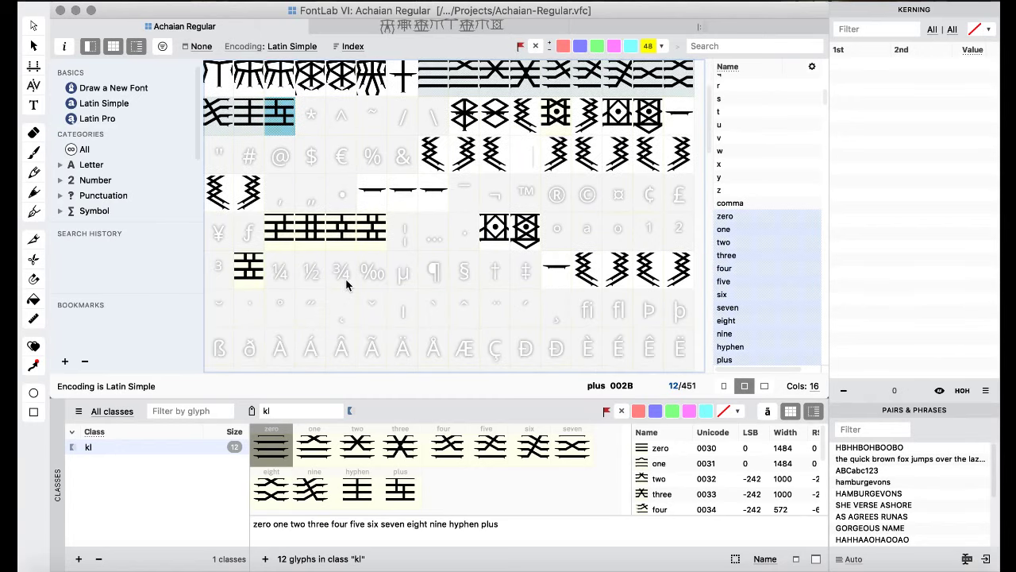
pyautogui.click(297, 246)
pyautogui.click(283, 241)
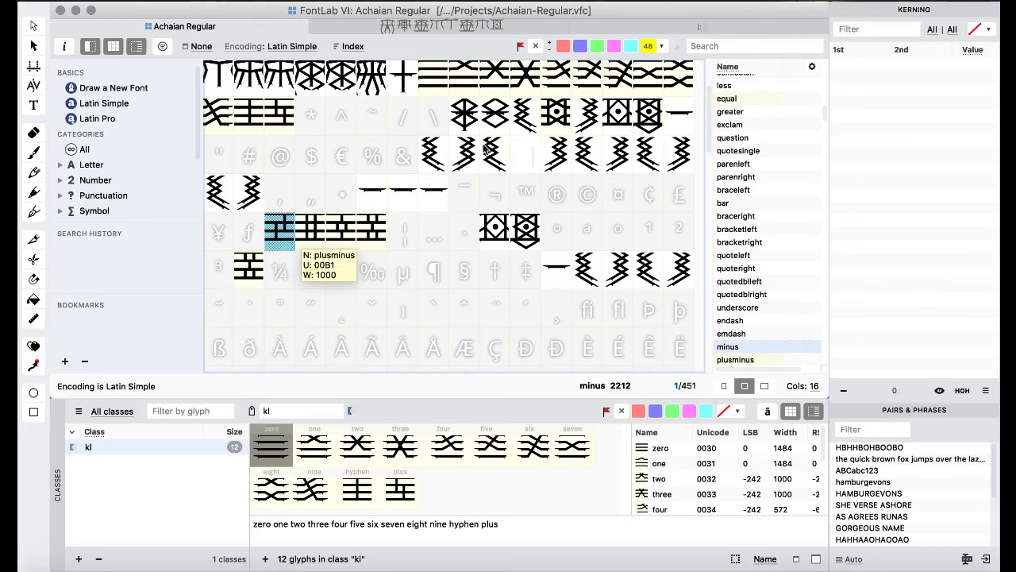
pyautogui.scroll(3, 483, 149)
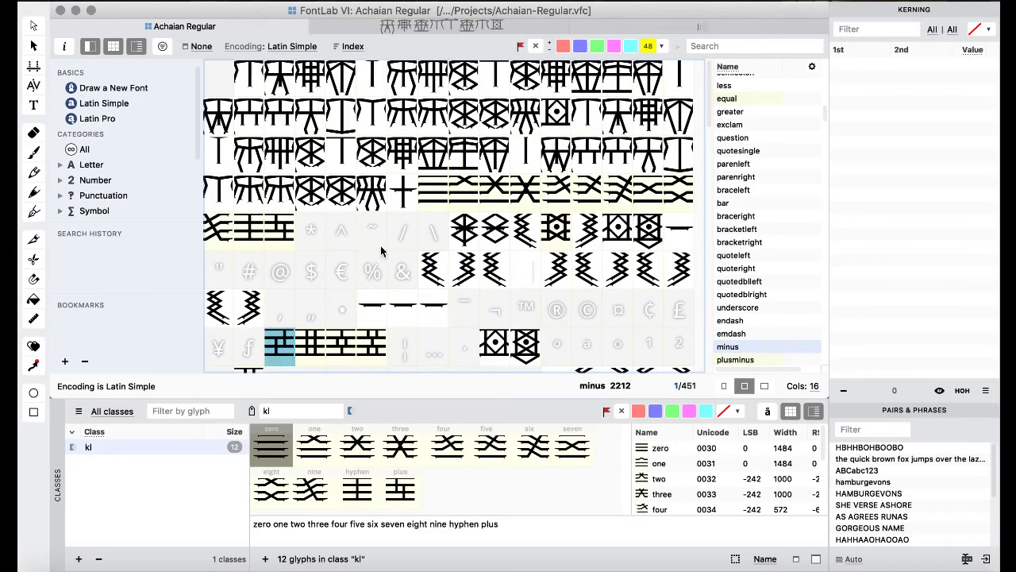
pyautogui.scroll(-10, 381, 250)
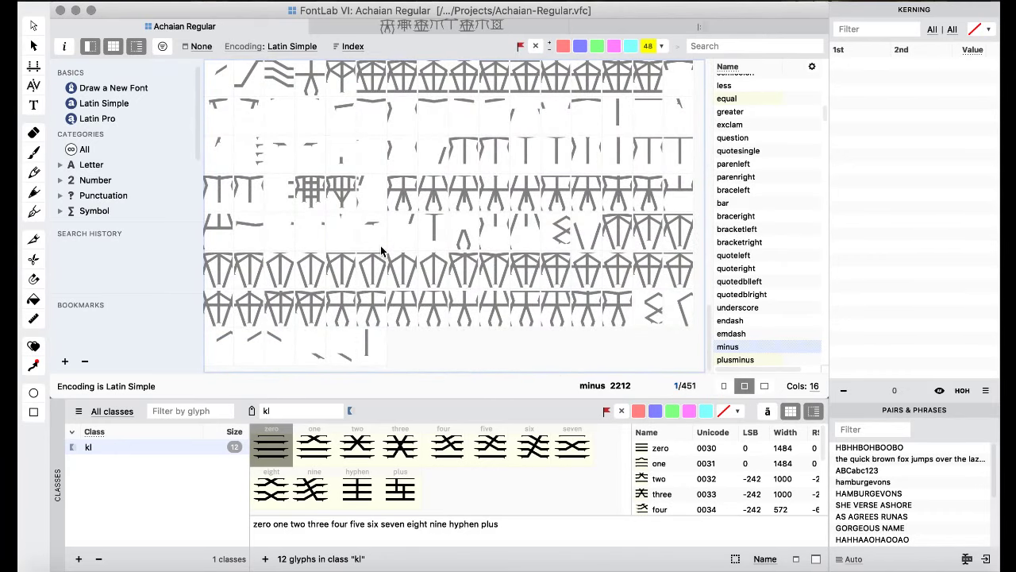
pyautogui.scroll(2, 380, 251)
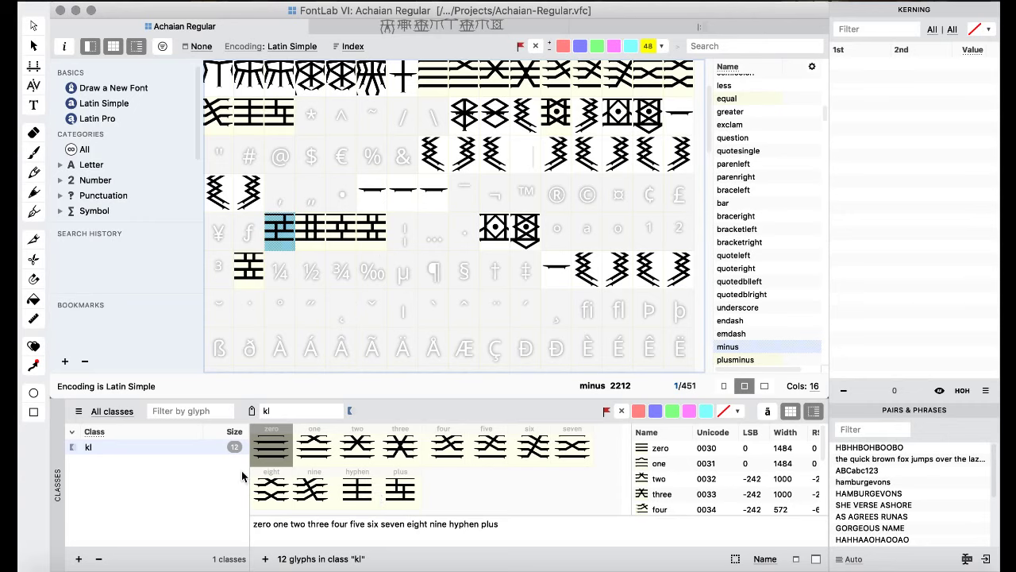
# - Rename the kerning class kl as FLAT_RT
pyautogui.click(92, 449)
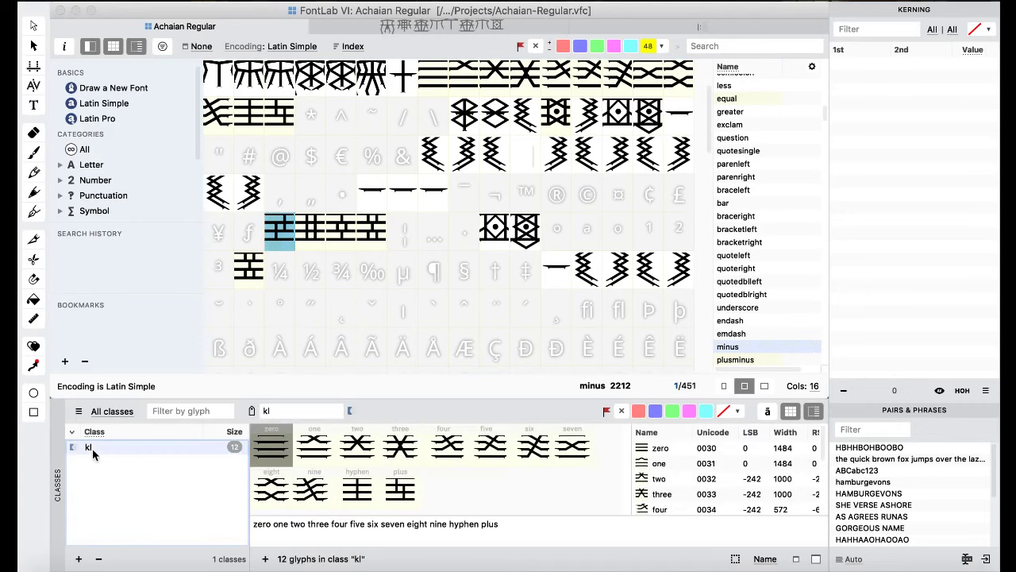
pyautogui.click(293, 410)
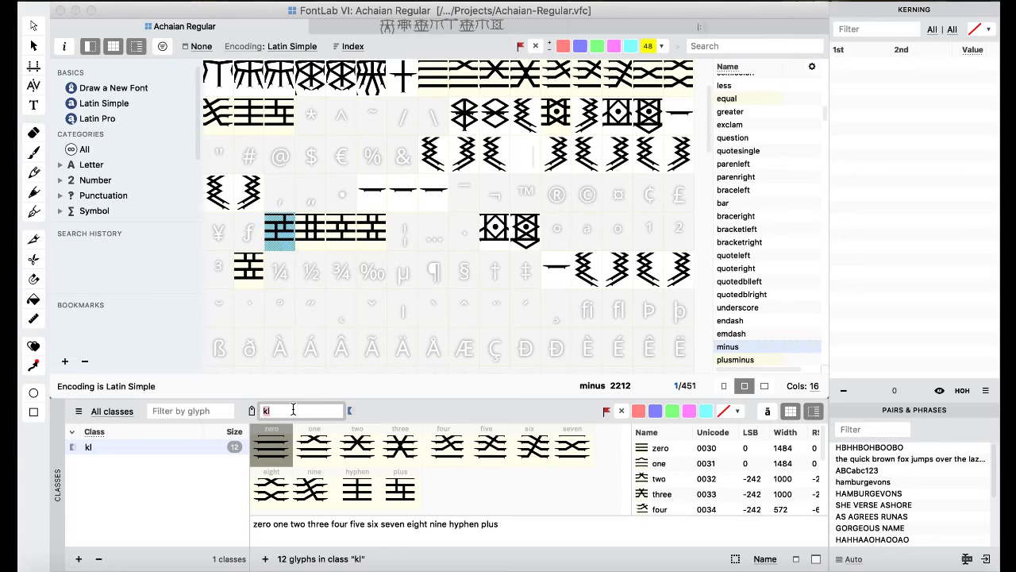
pyautogui.write('FLAT_RT')
pyautogui.press('Return')
pyautogui.click(150, 451)
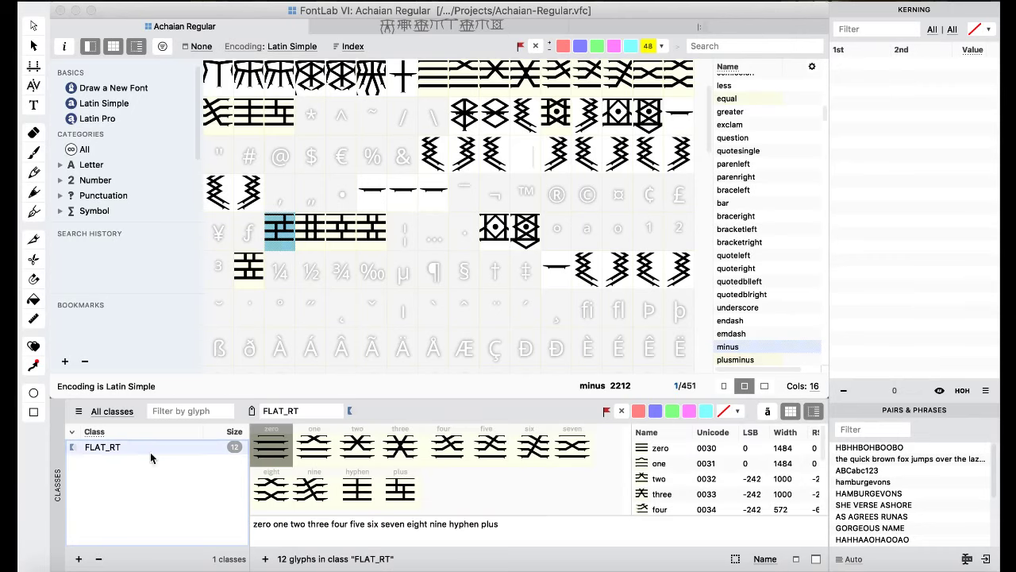
pyautogui.click(77, 560)
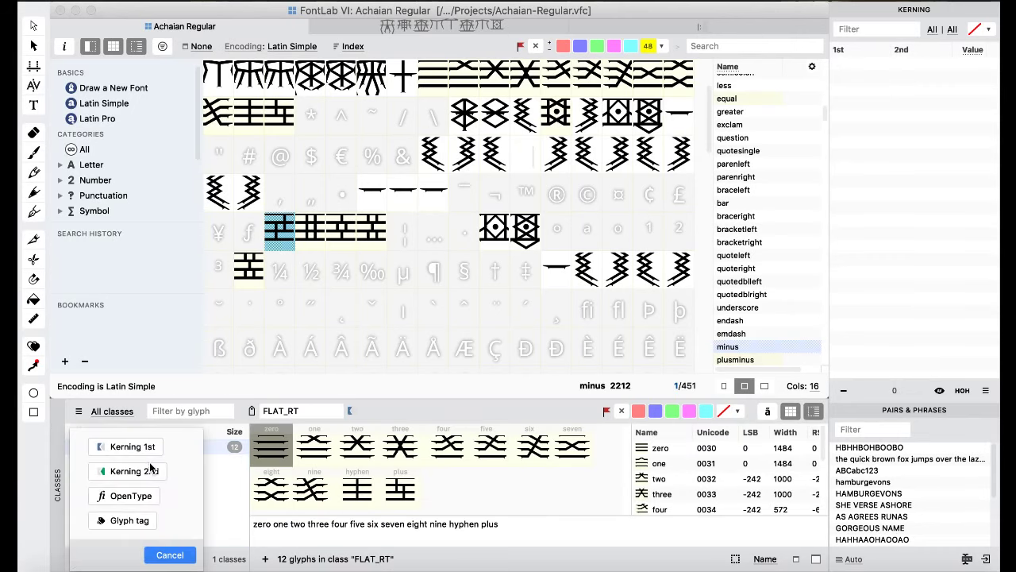
pyautogui.click(192, 551)
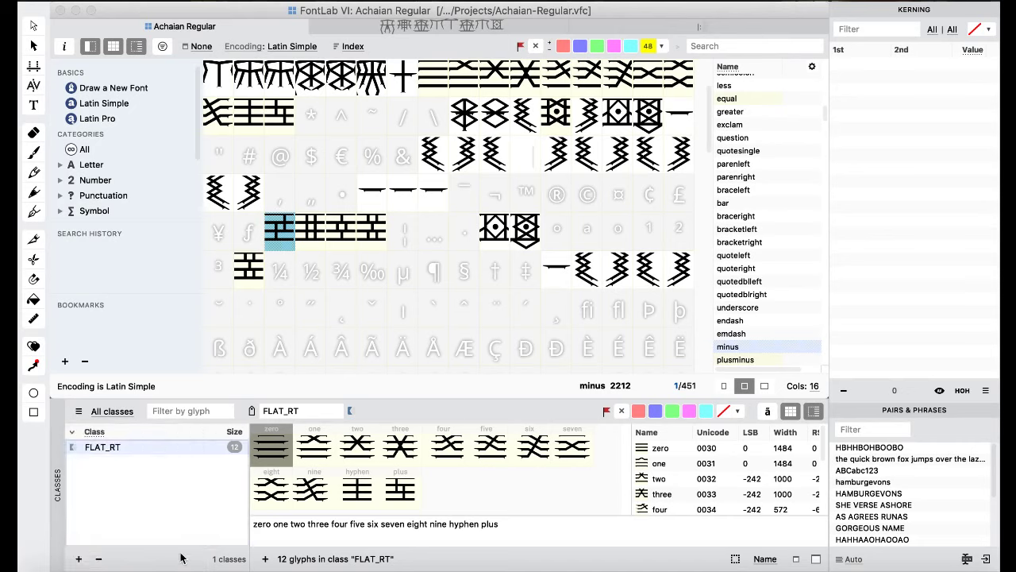
pyautogui.click(197, 469)
pyautogui.click(175, 449)
# - Add the ten glyphs zerofinachaia through ninefinachaia to the FLAT_RT class
pyautogui.scroll(-10, 355, 211)
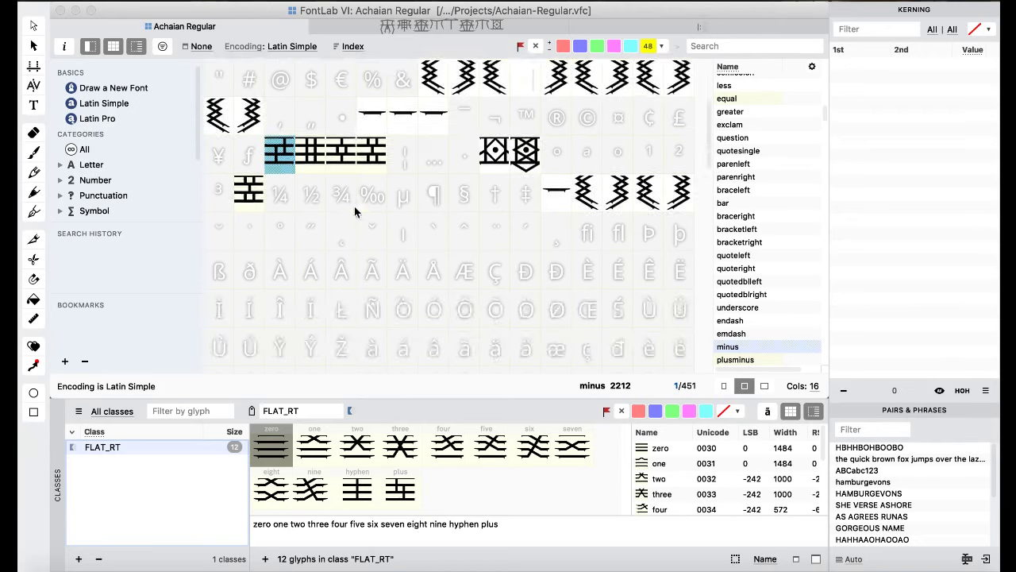
pyautogui.scroll(-5, 355, 212)
pyautogui.scroll(8, 354, 205)
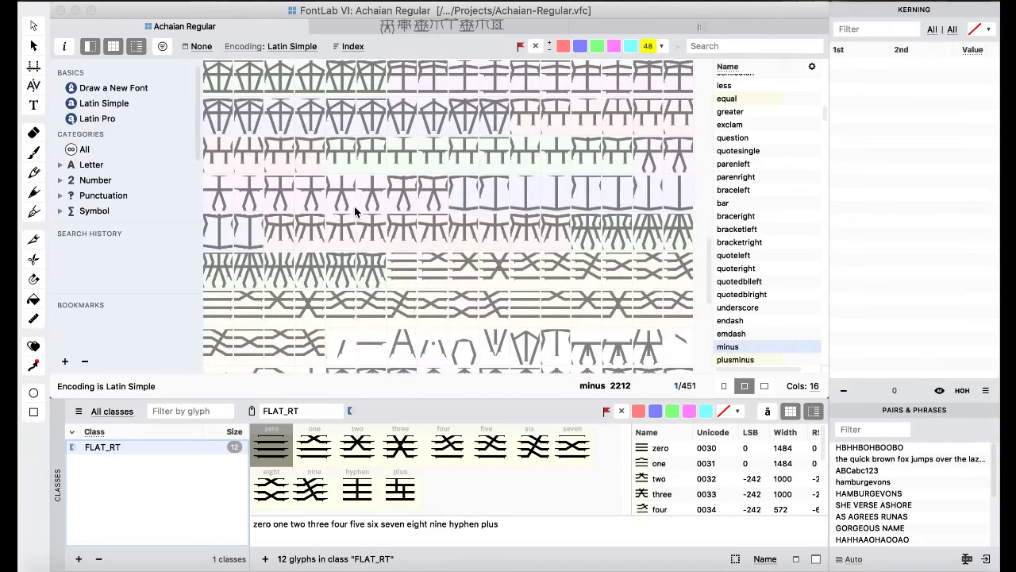
pyautogui.scroll(-1, 354, 206)
pyautogui.click(396, 228)
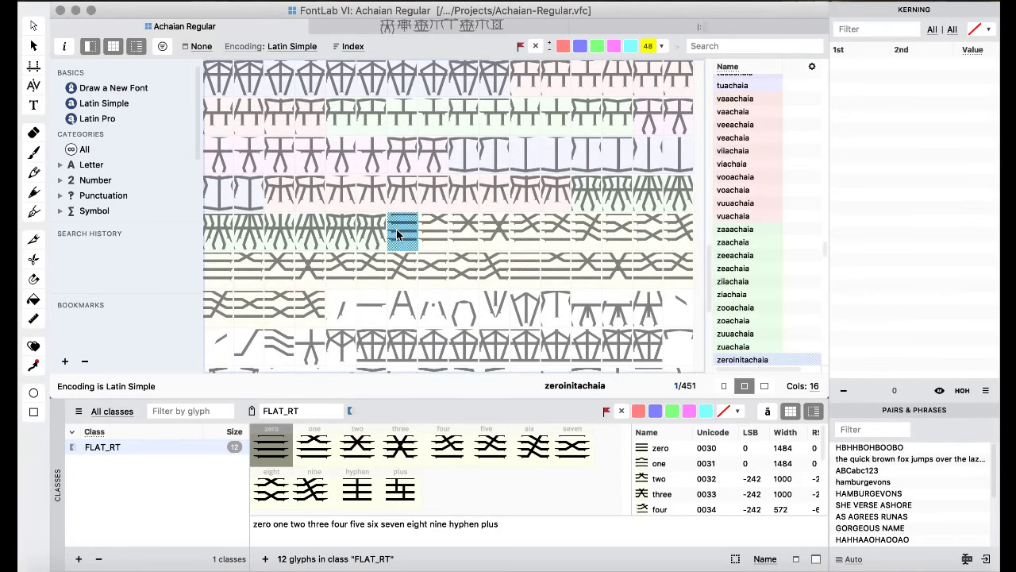
pyautogui.click(307, 265)
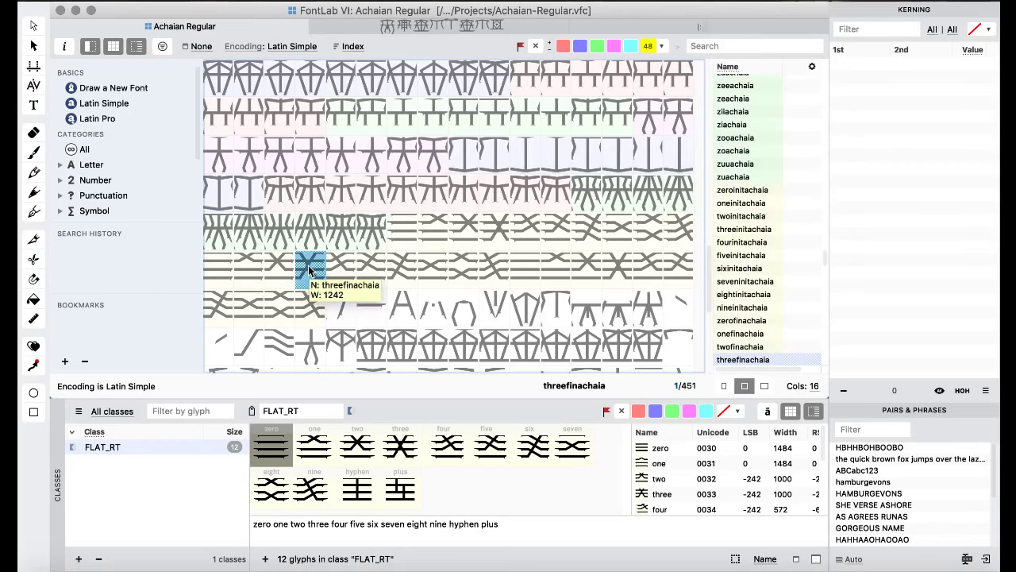
pyautogui.click(290, 267)
pyautogui.click(251, 266)
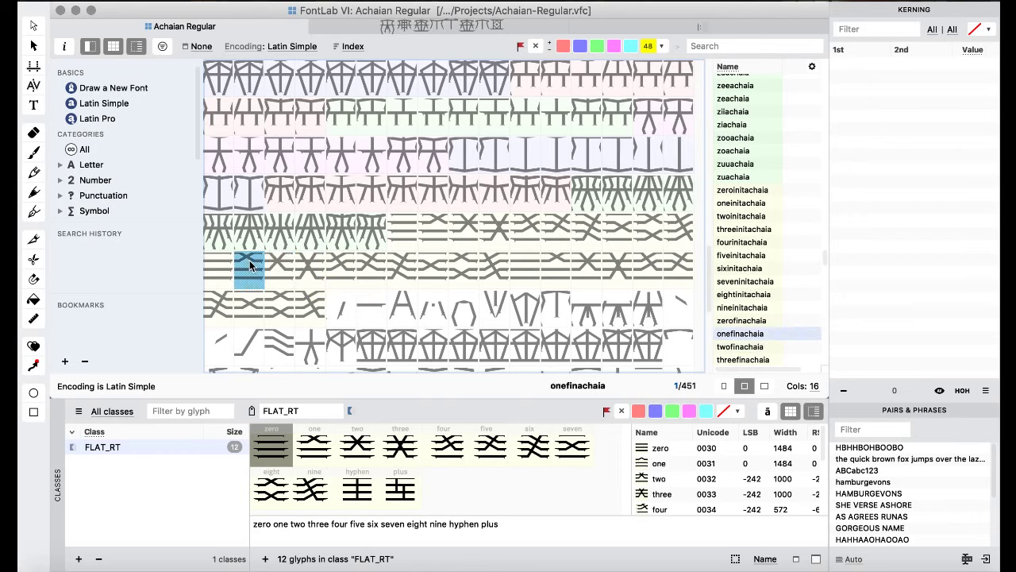
pyautogui.click(231, 255)
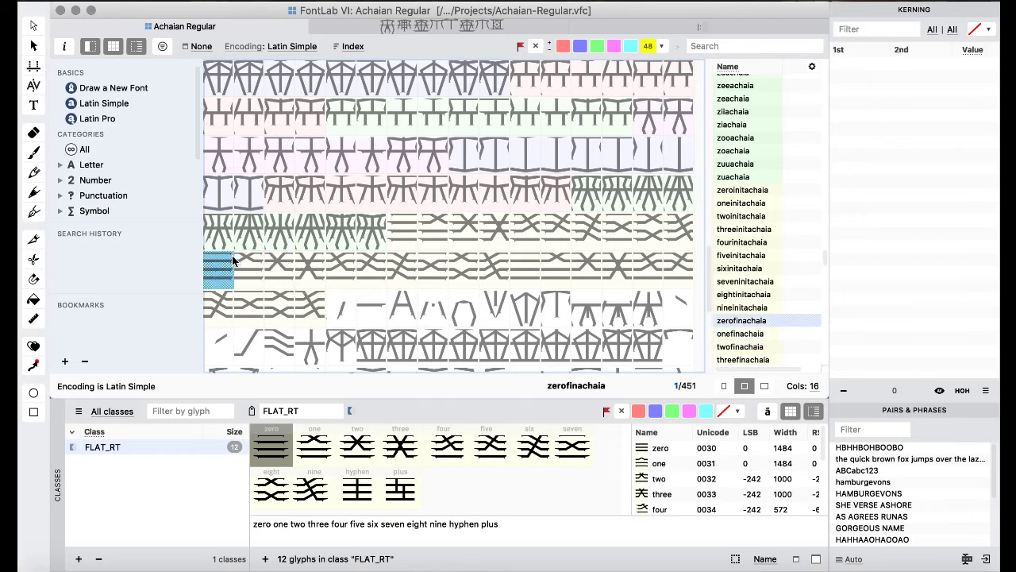
pyautogui.keyDown('shift'); pyautogui.click(491, 271); pyautogui.keyUp('shift')
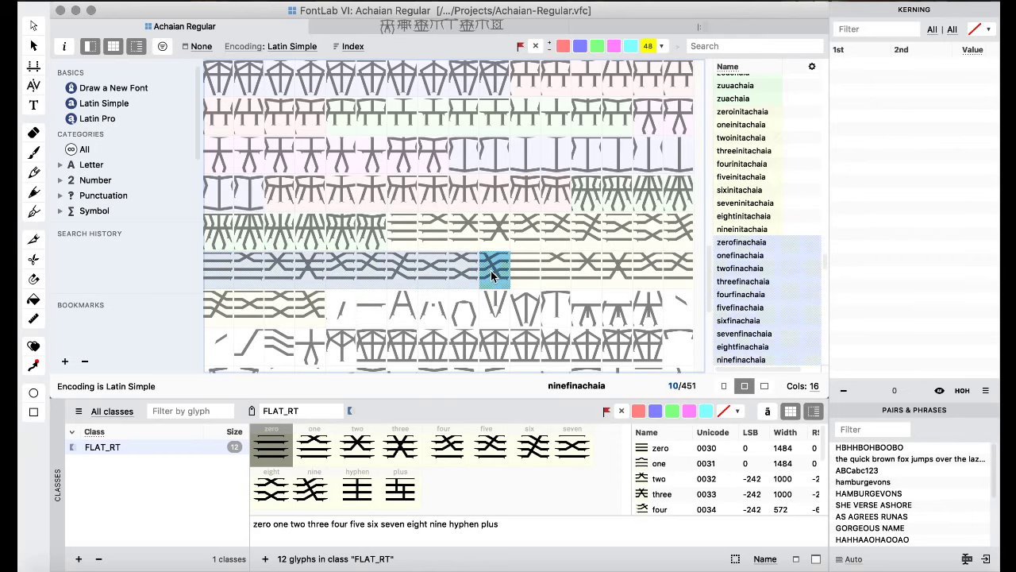
pyautogui.moveTo(491, 271); pyautogui.dragTo(508, 488)
# - Remove hyphen and plus from the FLAT_RT class's glyph list
pyautogui.scroll(-2, 508, 486)
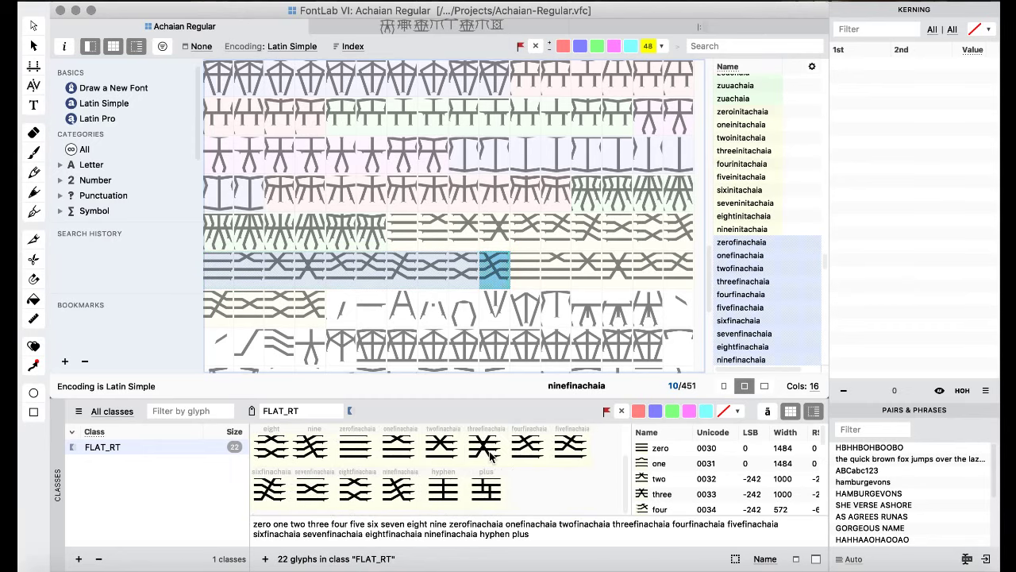
pyautogui.click(473, 494)
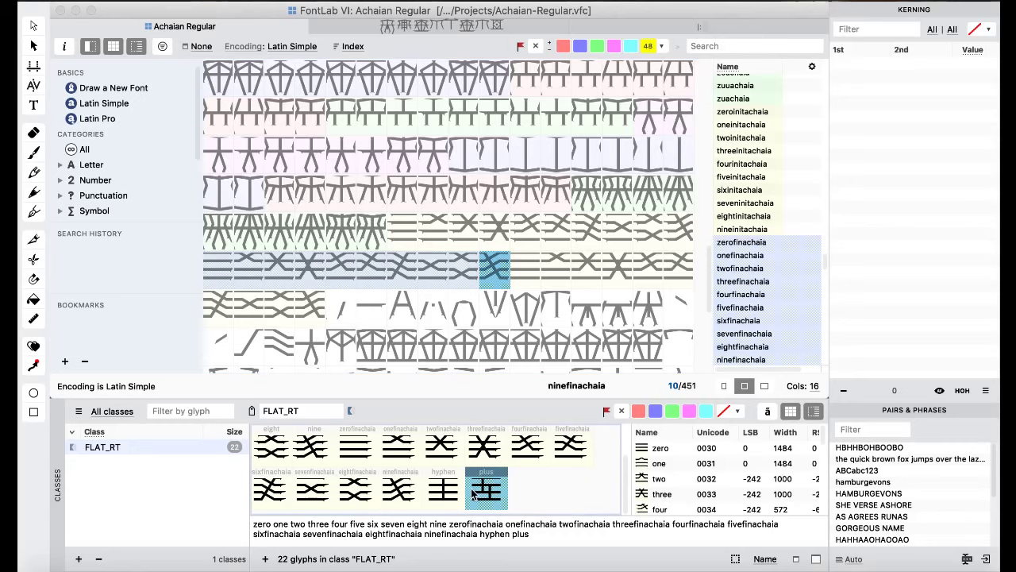
pyautogui.click(531, 531)
pyautogui.moveTo(532, 530); pyautogui.dragTo(475, 532)
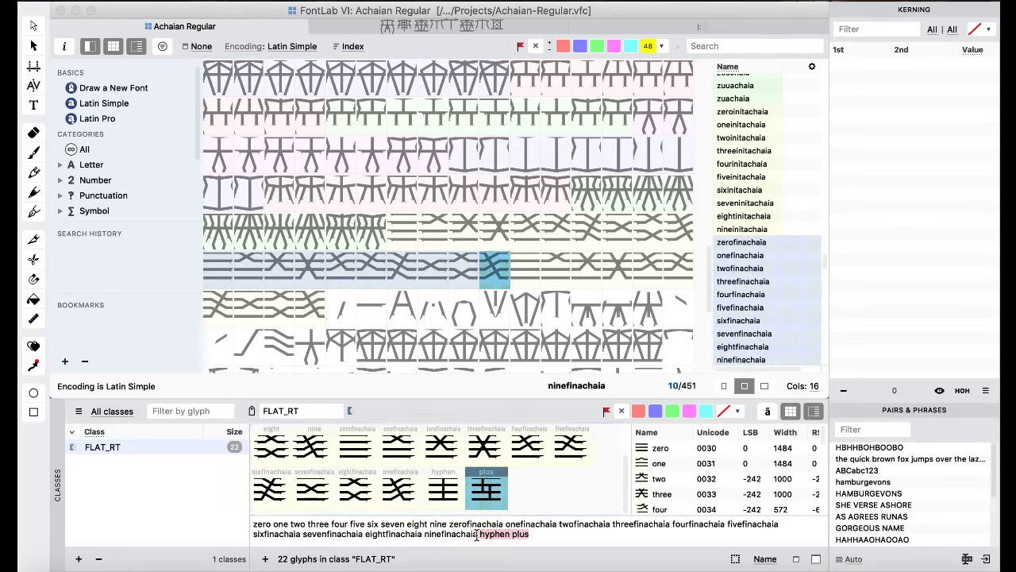
pyautogui.press('BackSpace')
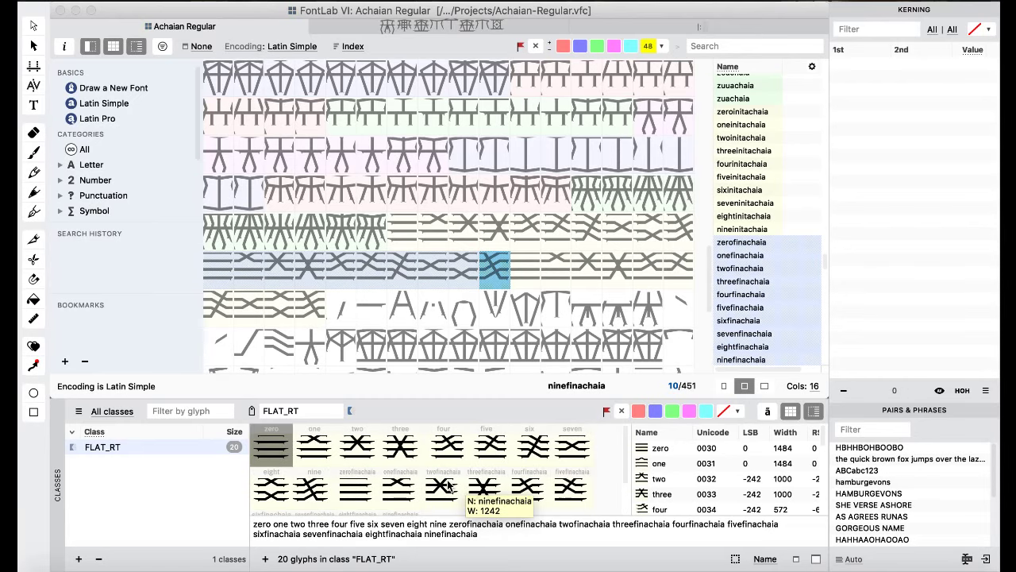
# - Open the zero glyph and examine the stroke ends of the number glyphs one after another up to hyphen
pyautogui.scroll(10, 452, 245)
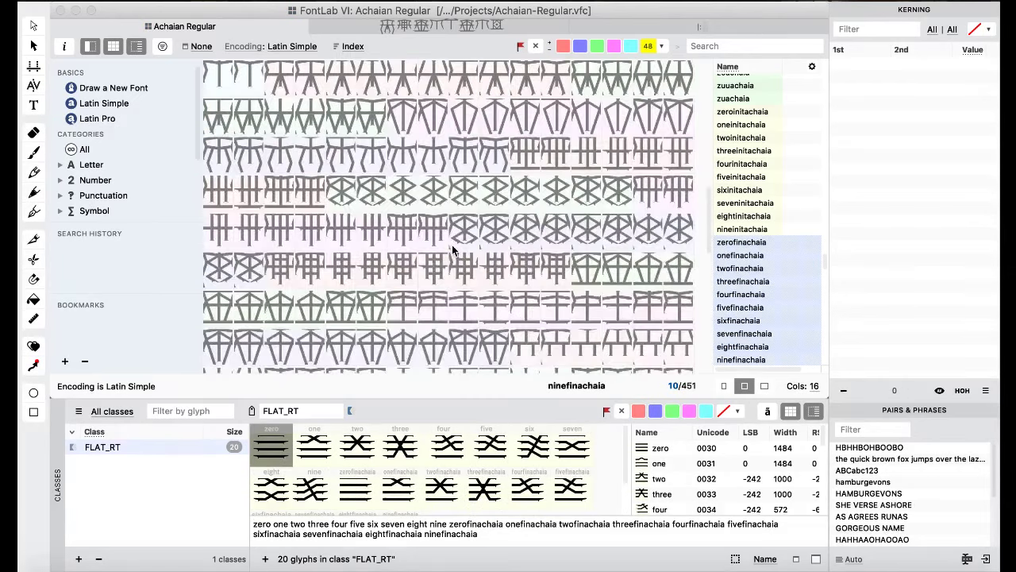
pyautogui.scroll(5, 452, 245)
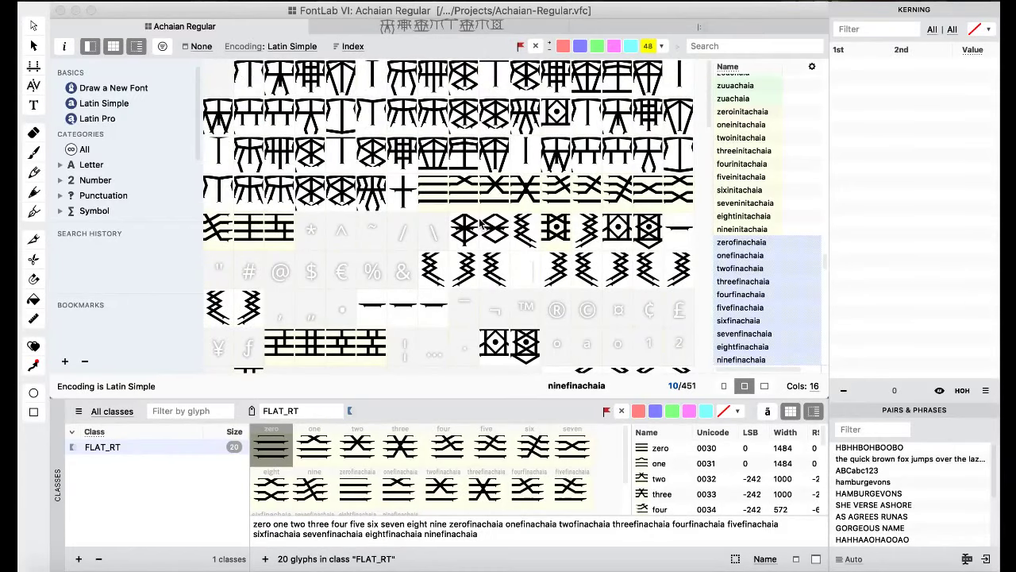
pyautogui.doubleClick(440, 202)
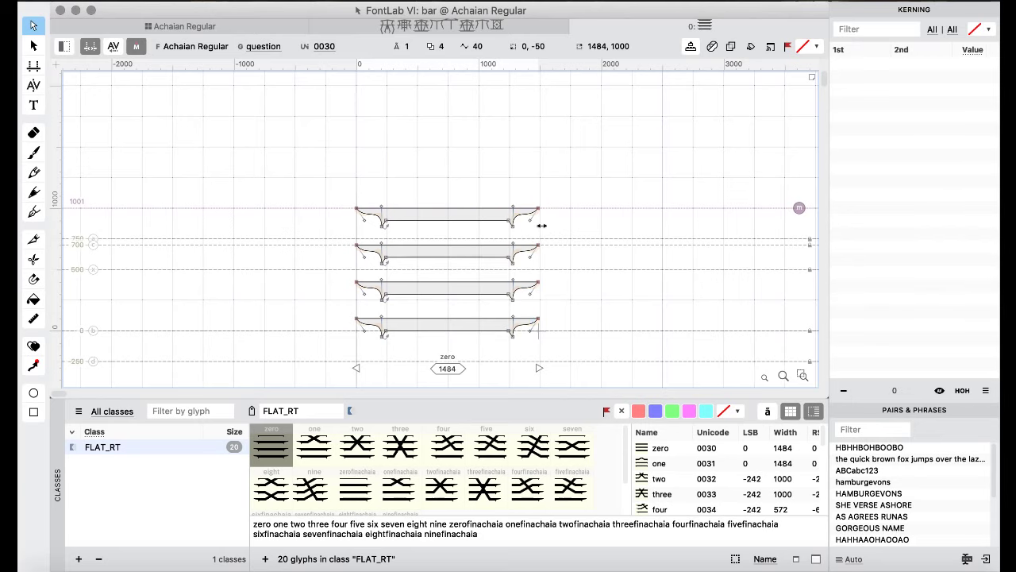
pyautogui.press('super+bracketright')
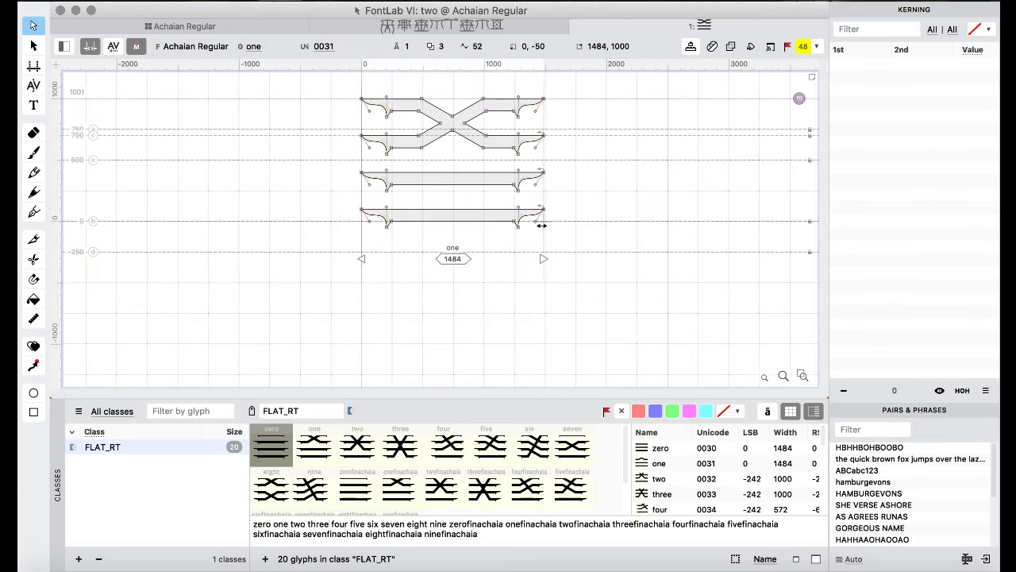
pyautogui.press('super+bracketright')
pyautogui.press('super+bracketright')
pyautogui.press('super+bracketright')
pyautogui.press('super+bracketright')
pyautogui.press('super+bracketright')
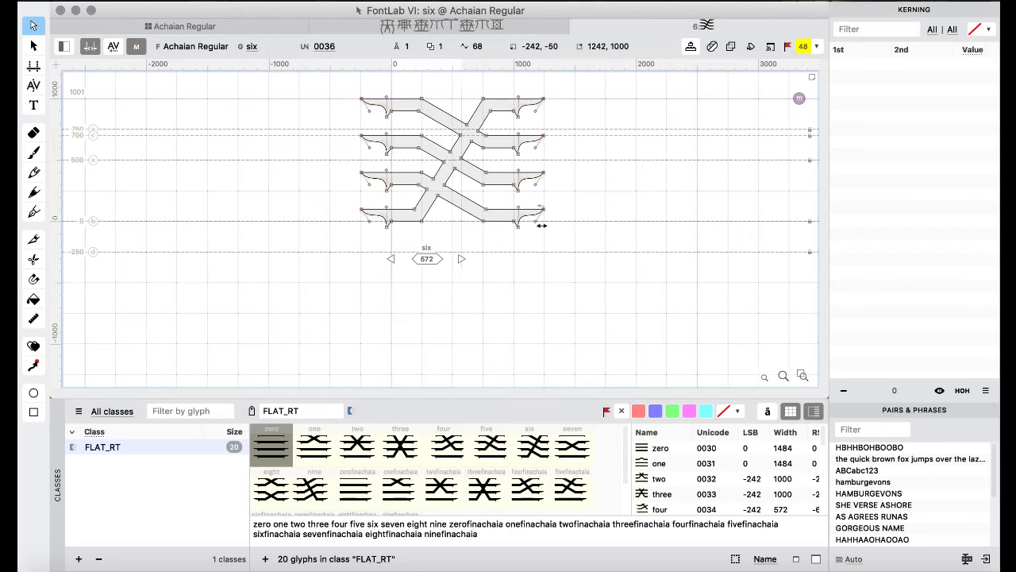
pyautogui.press('super+bracketright')
pyautogui.press('super+bracketright')
pyautogui.press('super+bracketright')
pyautogui.press('super+bracketright')
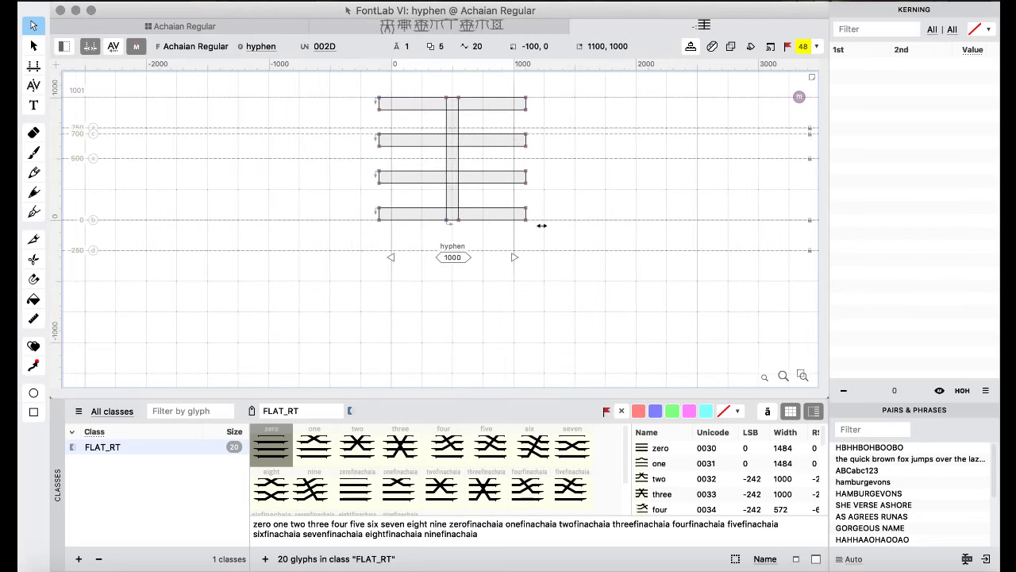
pyautogui.click(220, 29)
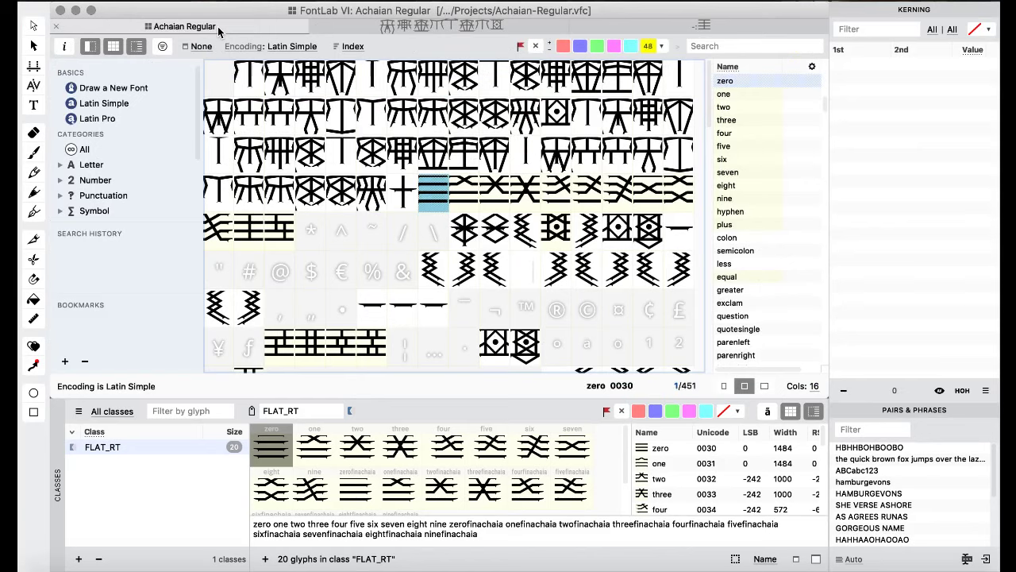
# - Merge all overlapping contours of the hyphen glyph with Remove Overlap and return to the font's glyph overview
pyautogui.click(407, 249)
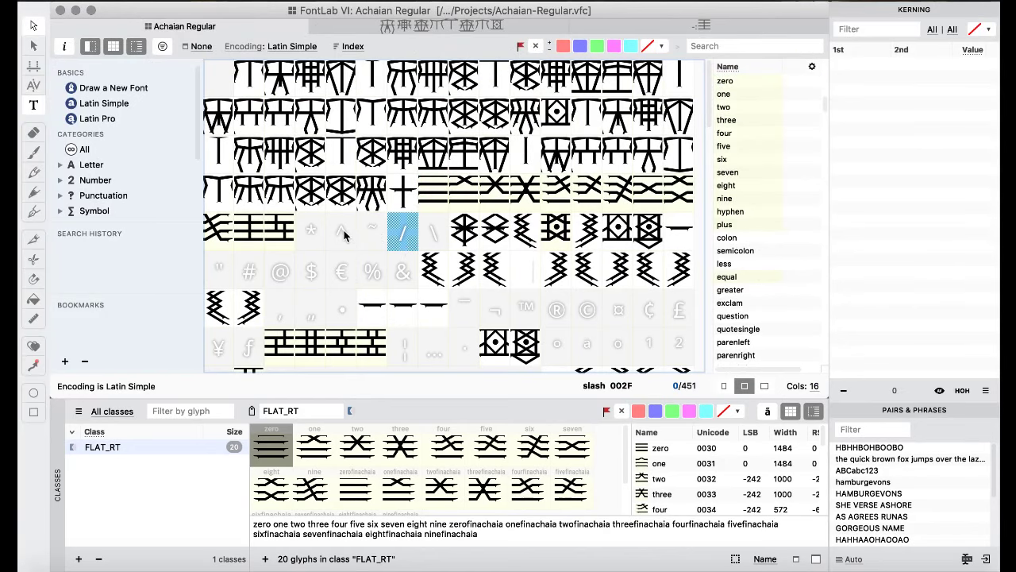
pyautogui.doubleClick(244, 233)
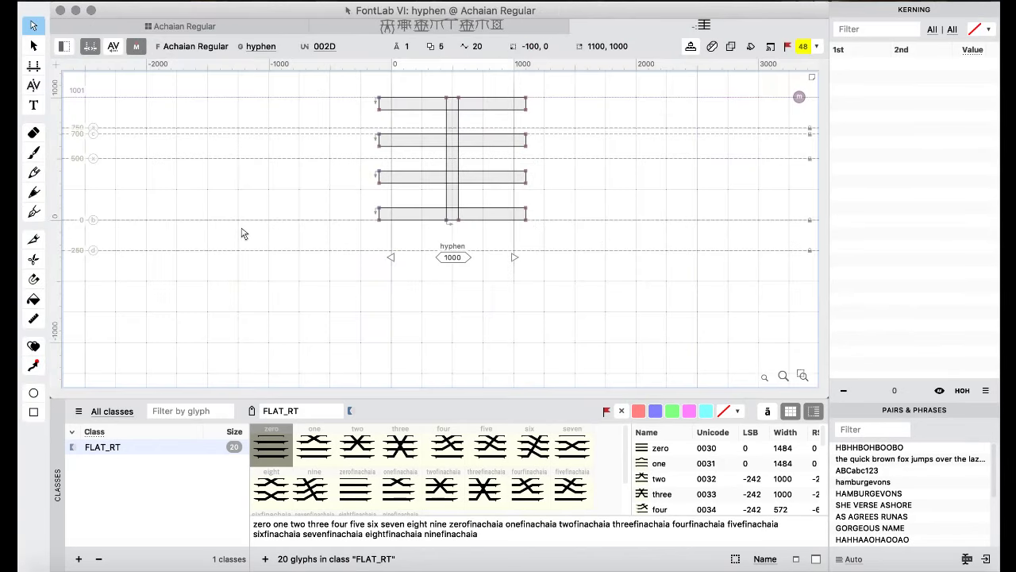
pyautogui.click(215, 29)
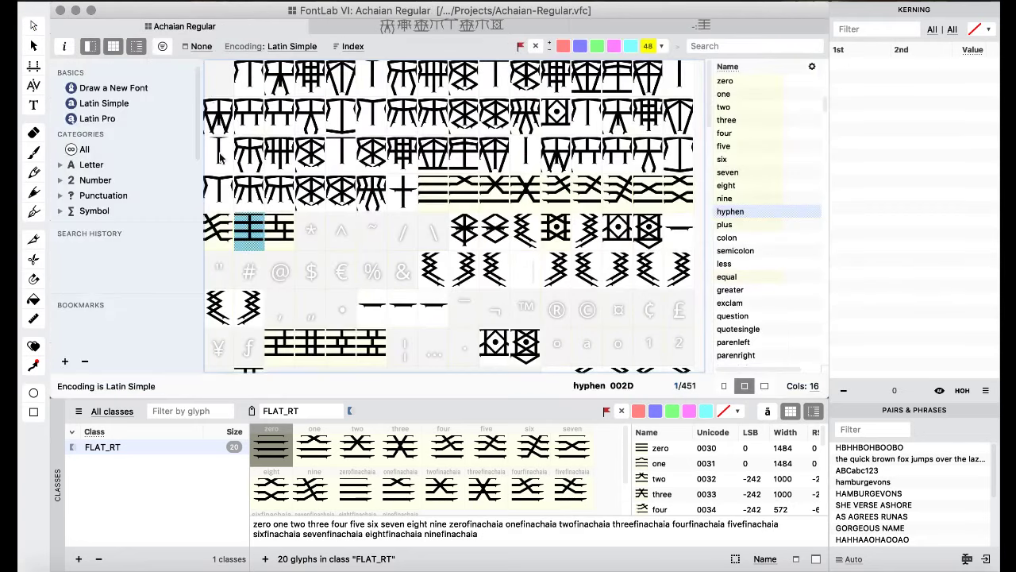
pyautogui.doubleClick(272, 236)
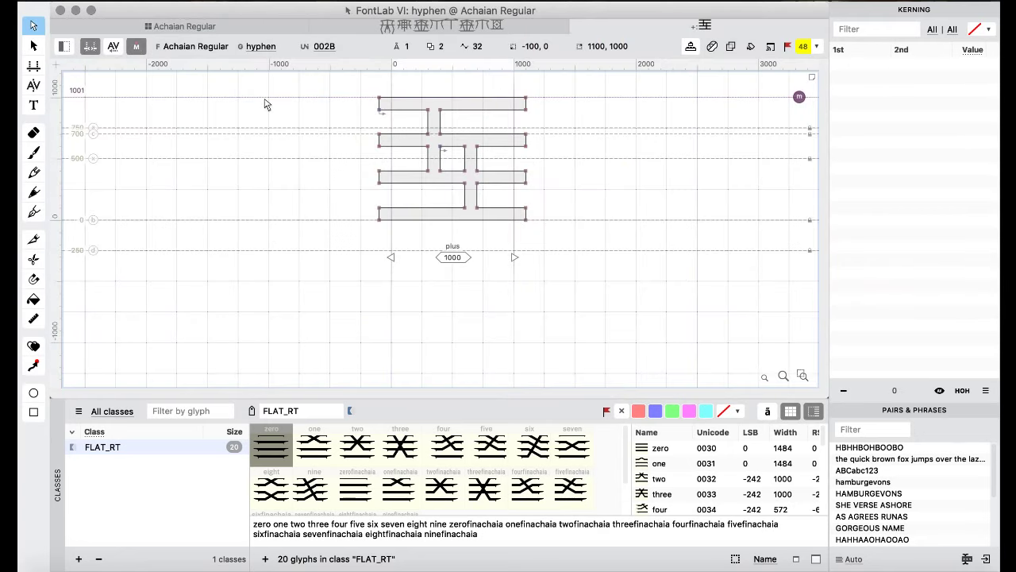
pyautogui.press('super+a')
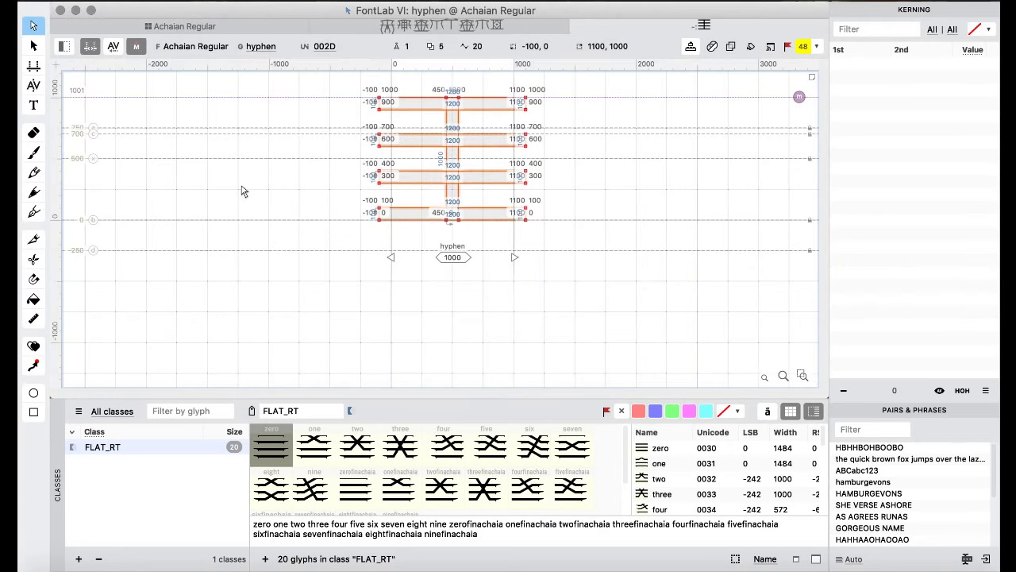
pyautogui.rightClick(243, 189)
pyautogui.moveTo(336, 277)
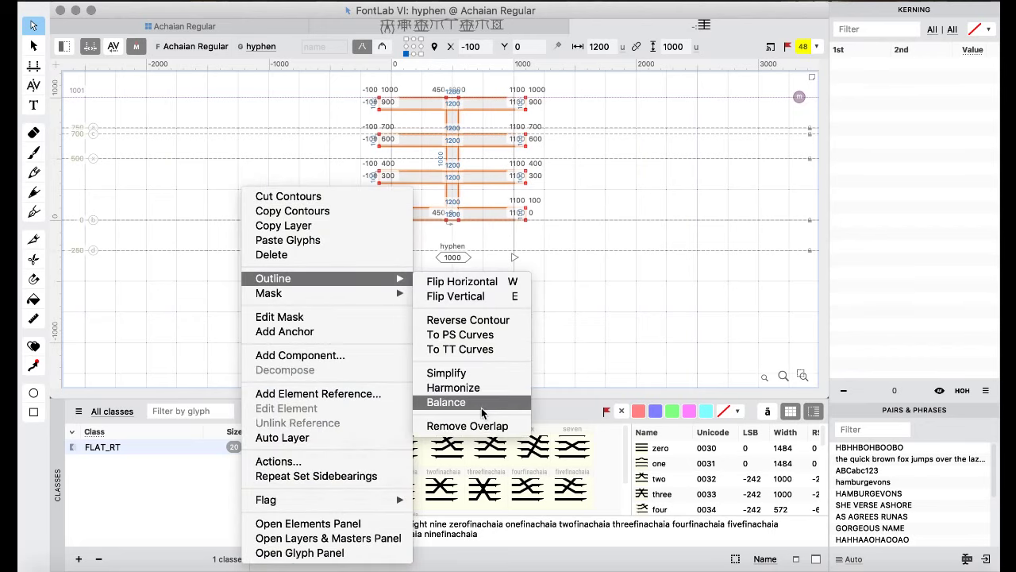
pyautogui.click(475, 427)
pyautogui.click(159, 28)
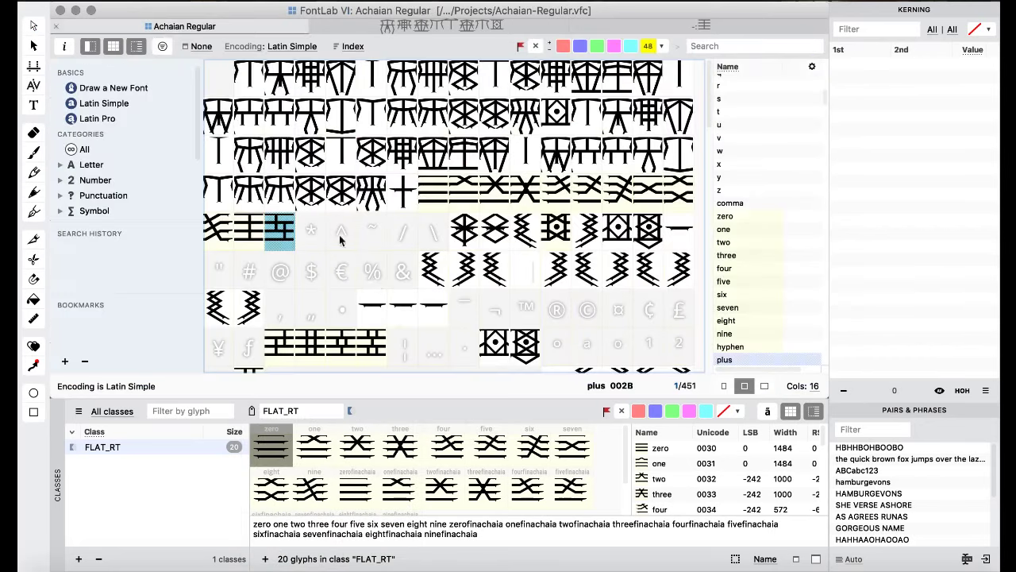
# - Open the minus glyph and check the outlines of the math glyphs that follow it
pyautogui.click(377, 284)
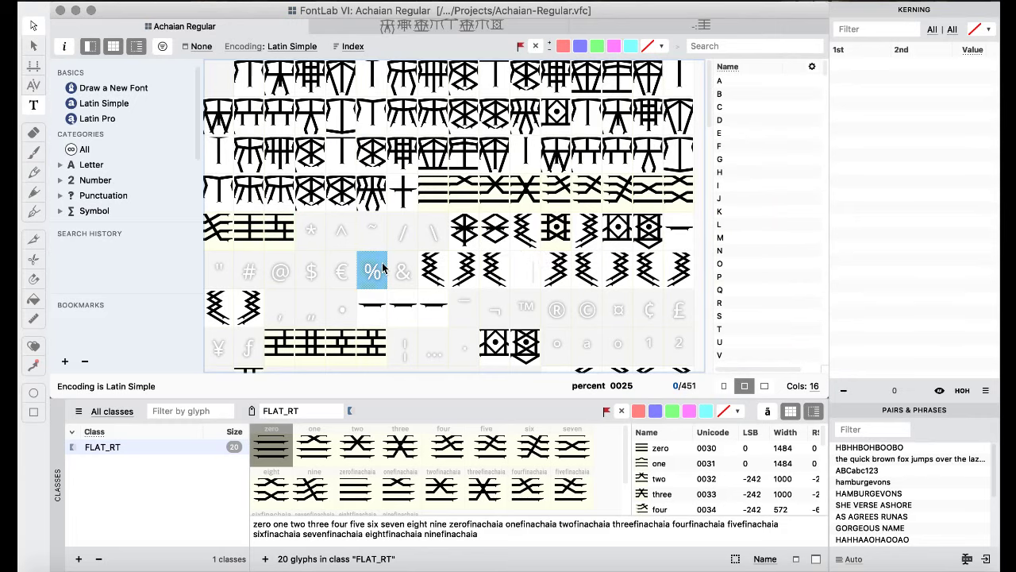
pyautogui.doubleClick(282, 346)
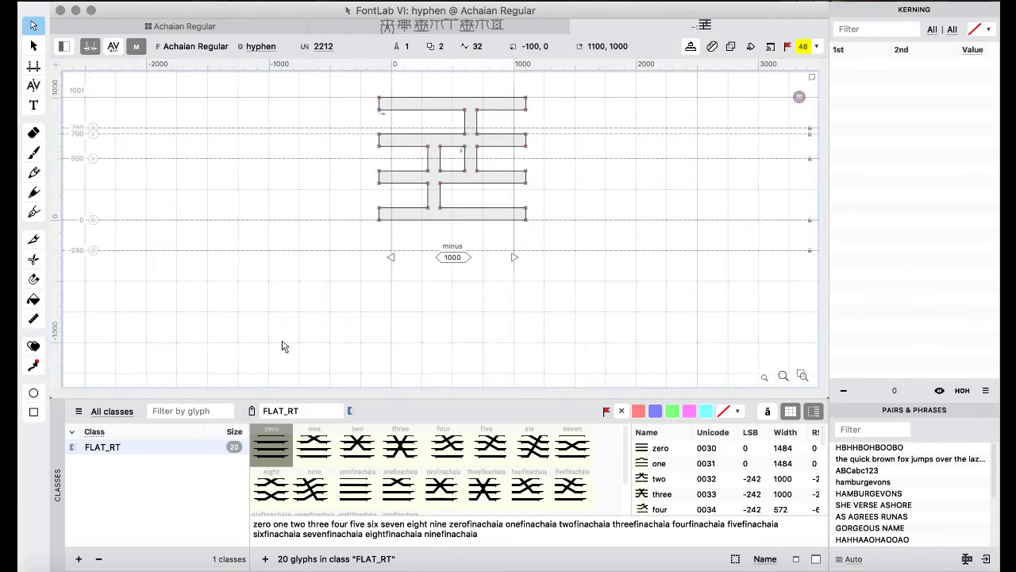
pyautogui.press('super+bracketright')
pyautogui.press('super+bracketright')
pyautogui.press('super+bracketright')
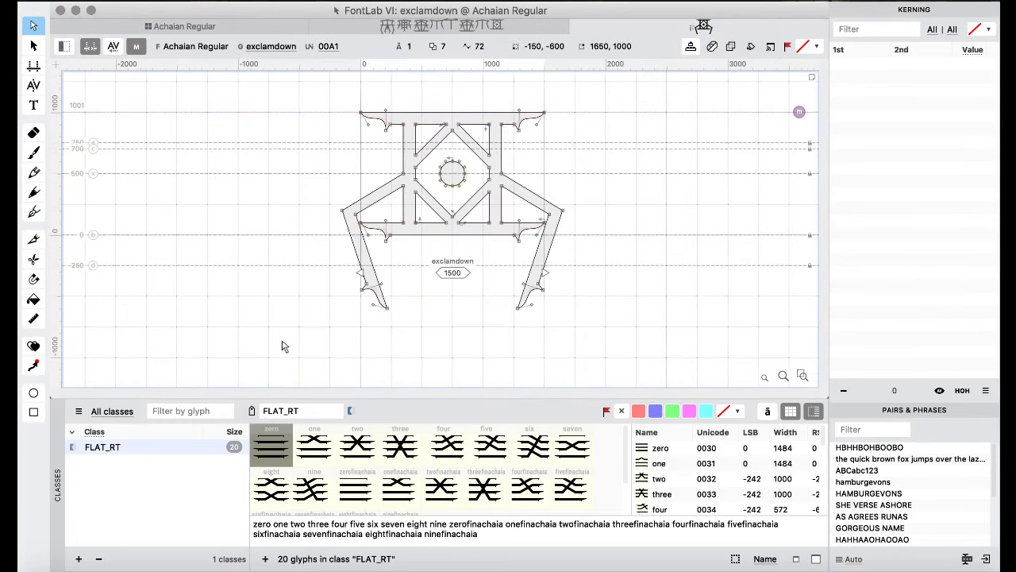
pyautogui.click(210, 24)
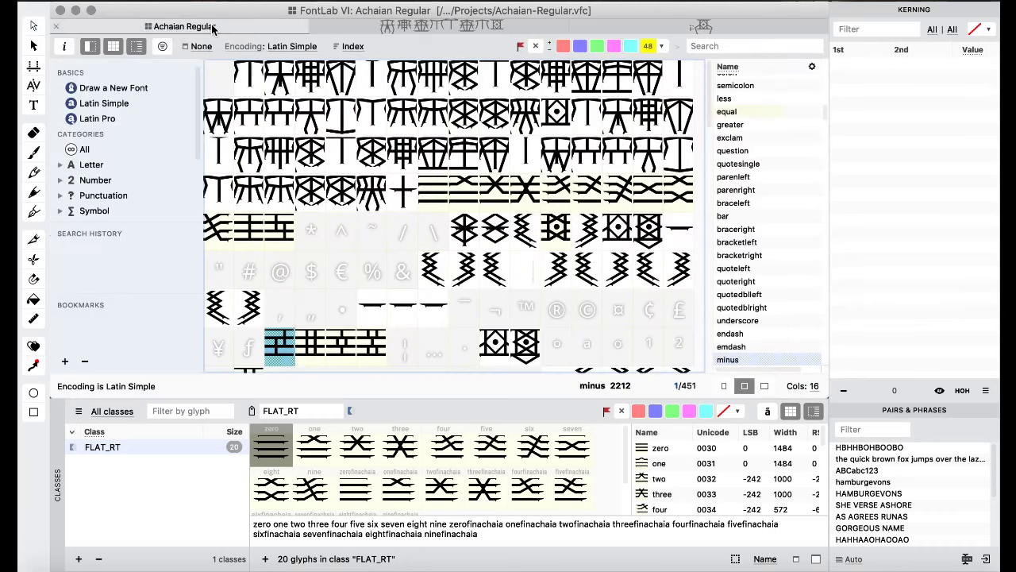
pyautogui.click(405, 259)
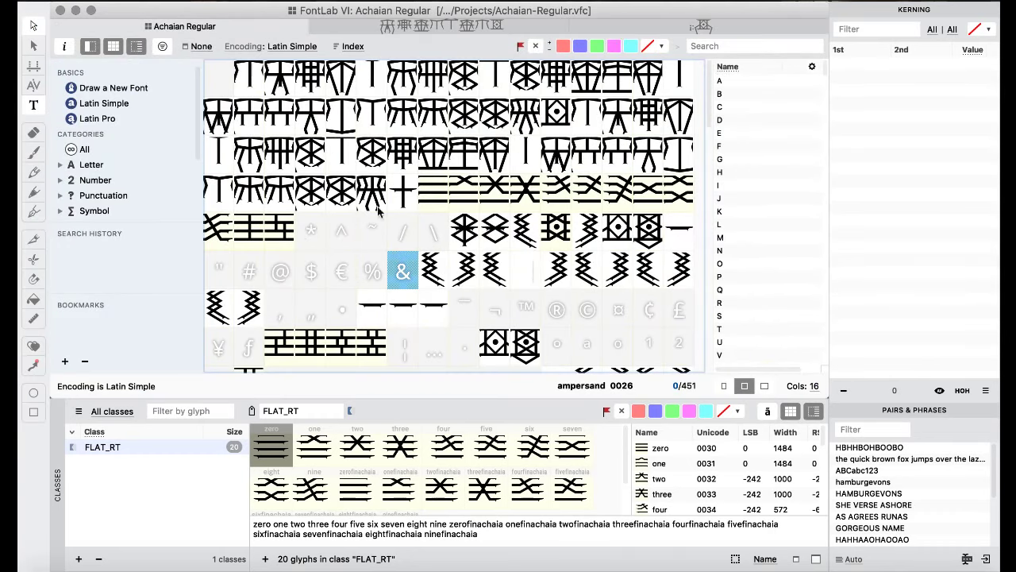
# - Open the plus glyph to check its stroke ends and return to the font's glyph overview
pyautogui.doubleClick(290, 236)
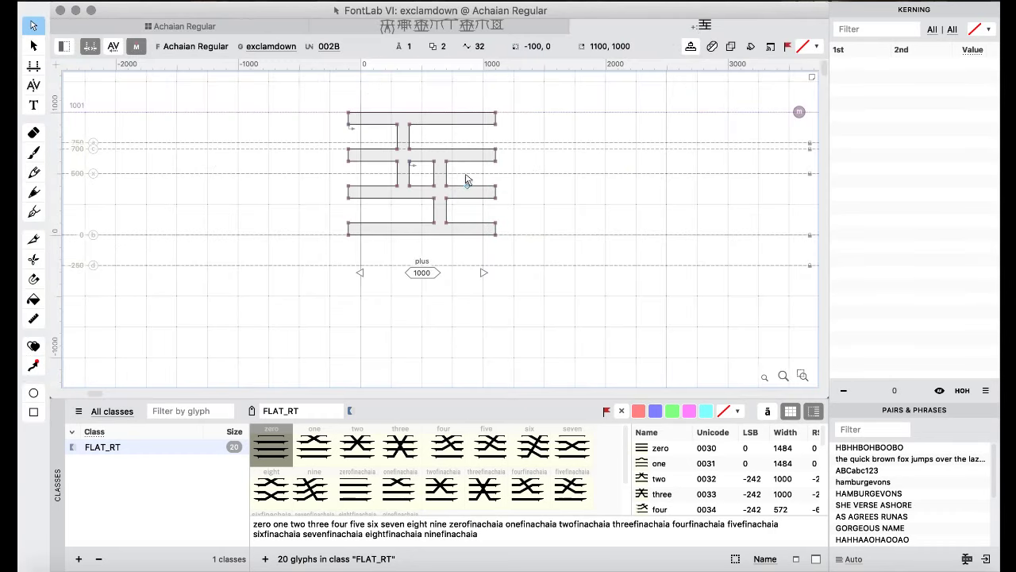
pyautogui.click(215, 28)
pyautogui.click(376, 282)
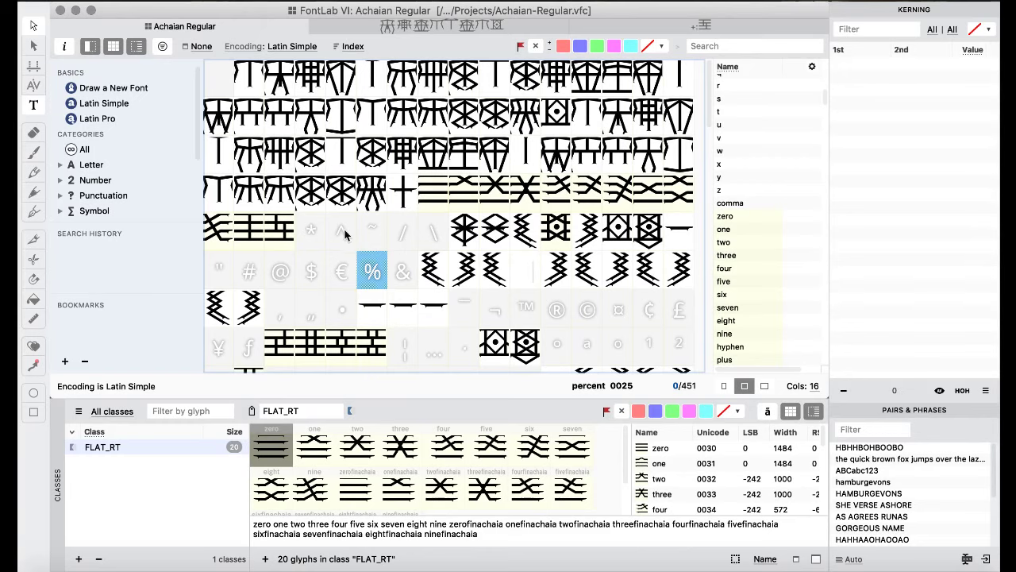
# - Open the aaachaia glyph, examine the vowel glyph outlines one after another up to baaachaia, and return to the glyph overview
pyautogui.scroll(-1, 356, 276)
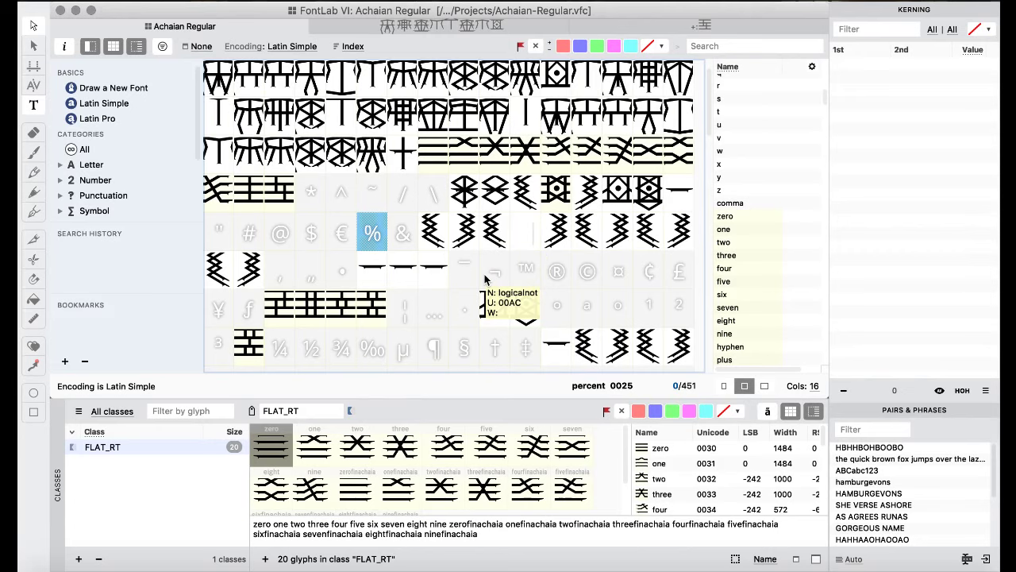
pyautogui.scroll(1, 488, 273)
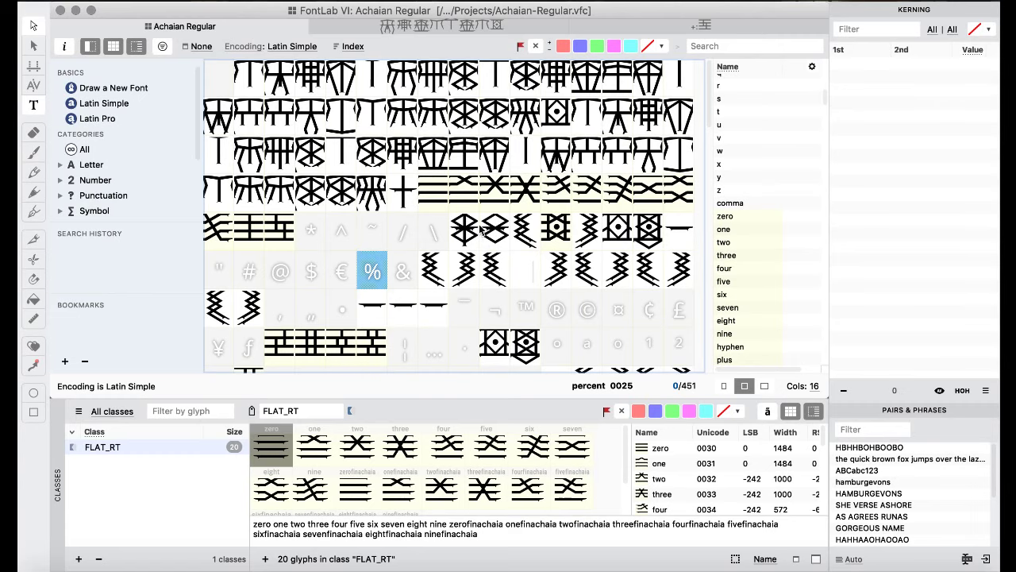
pyautogui.scroll(-5, 394, 171)
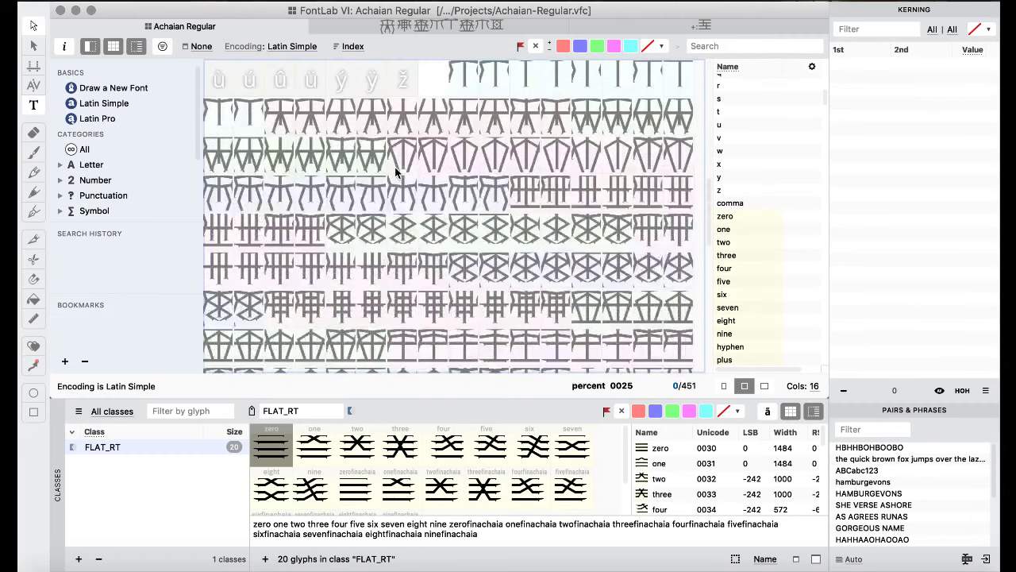
pyautogui.doubleClick(465, 256)
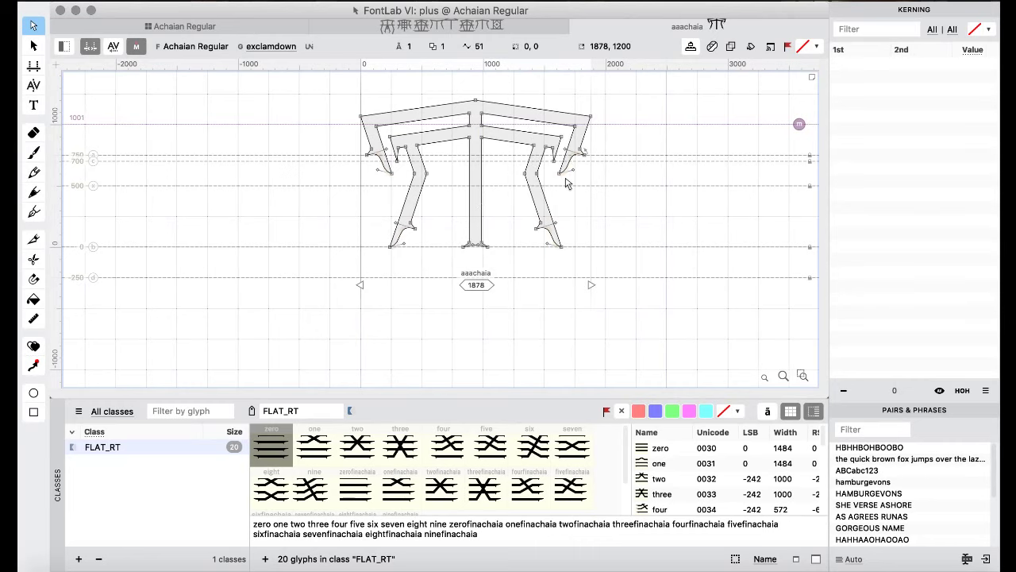
pyautogui.press('super+bracketright')
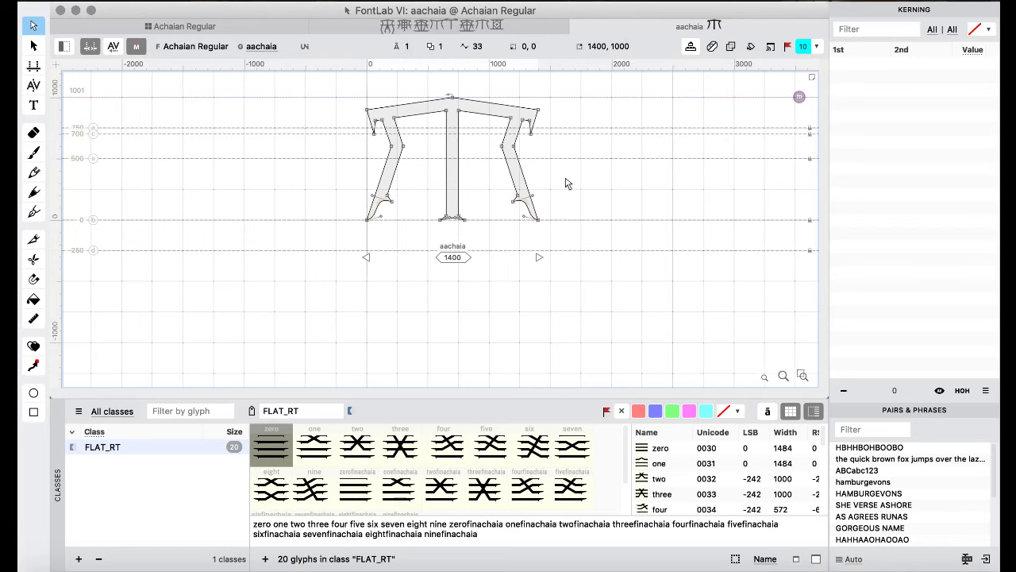
pyautogui.press('super+bracketright')
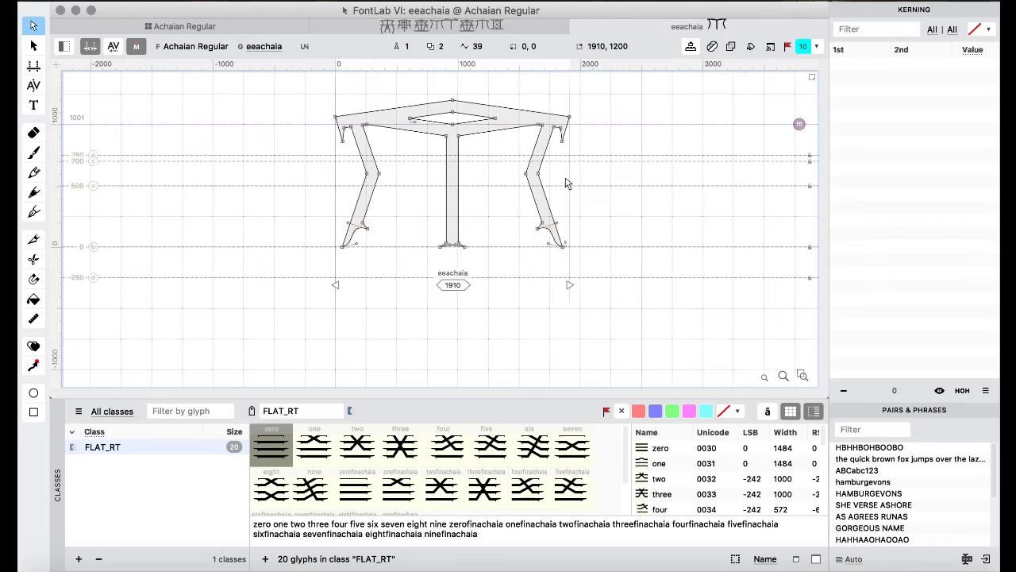
pyautogui.press('super+bracketright')
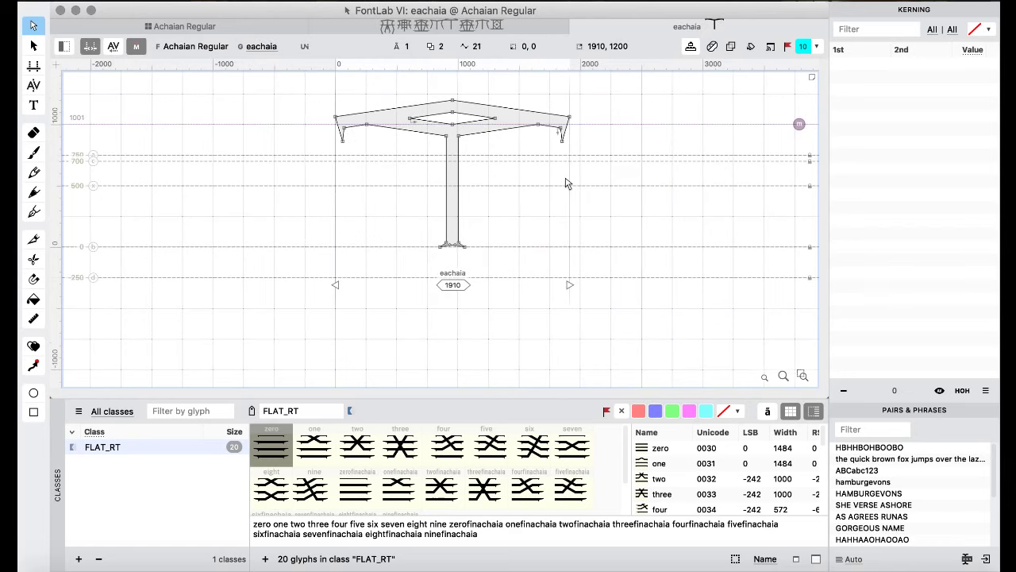
pyautogui.press('super+bracketright')
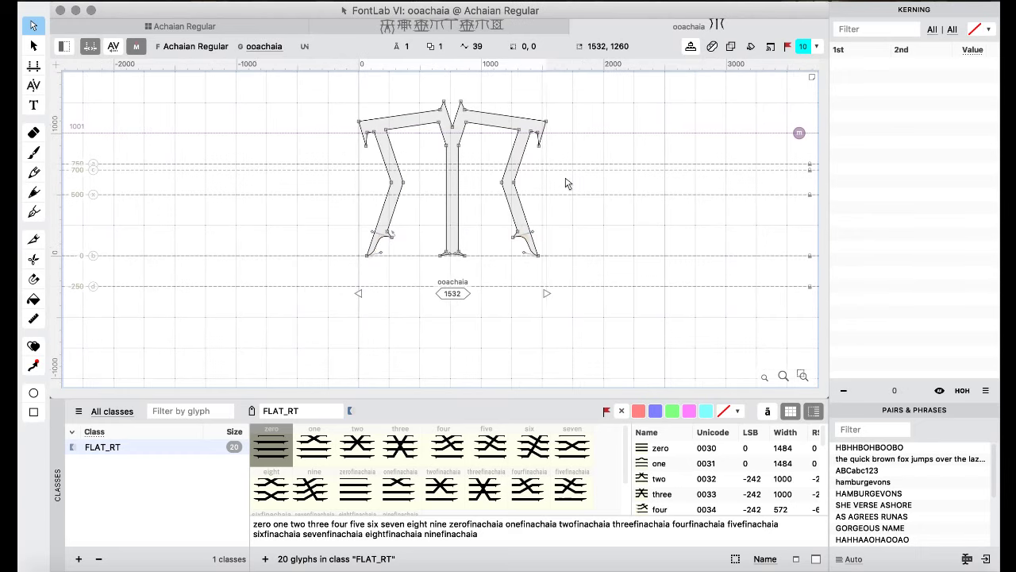
pyautogui.press('super+bracketright')
pyautogui.press('super+bracketright')
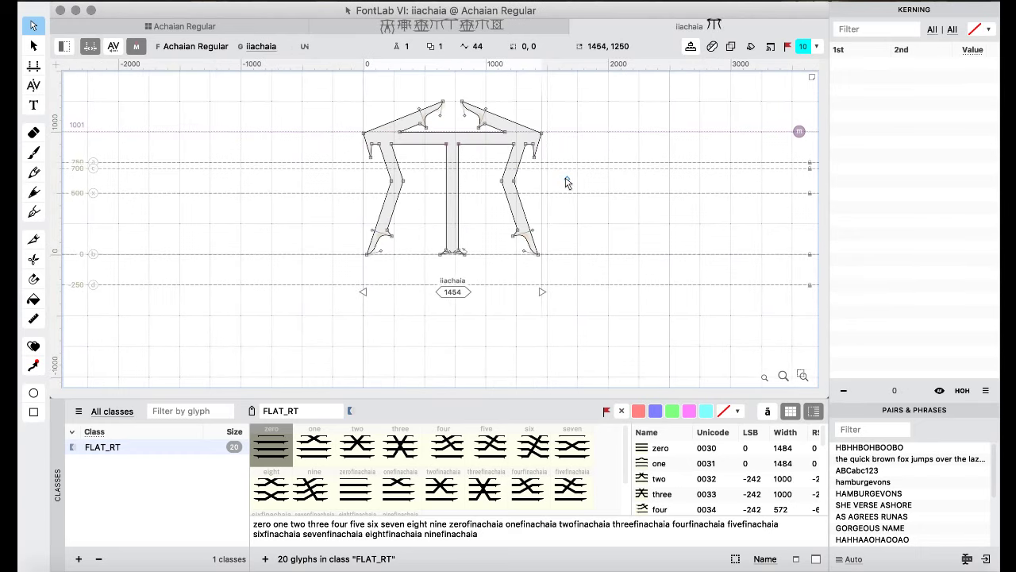
pyautogui.press('super+bracketright')
pyautogui.press('super+bracketright')
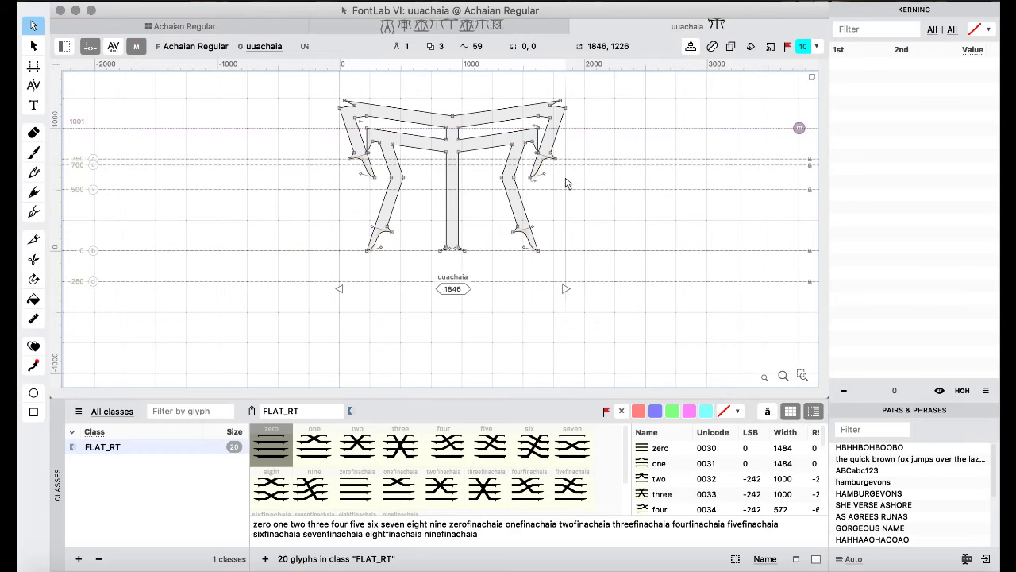
pyautogui.press('super+bracketright')
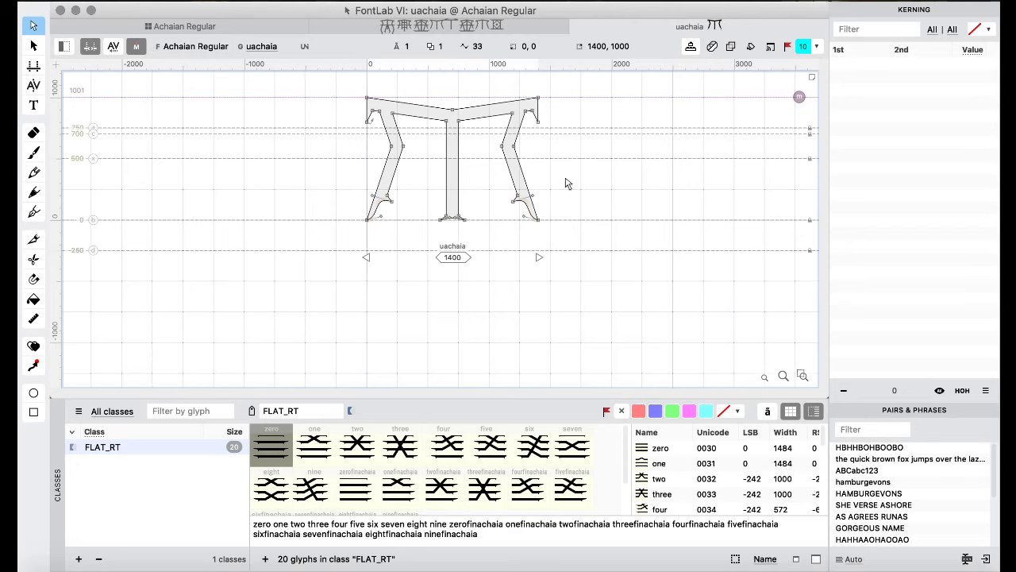
pyautogui.press('super+bracketright')
pyautogui.click(225, 25)
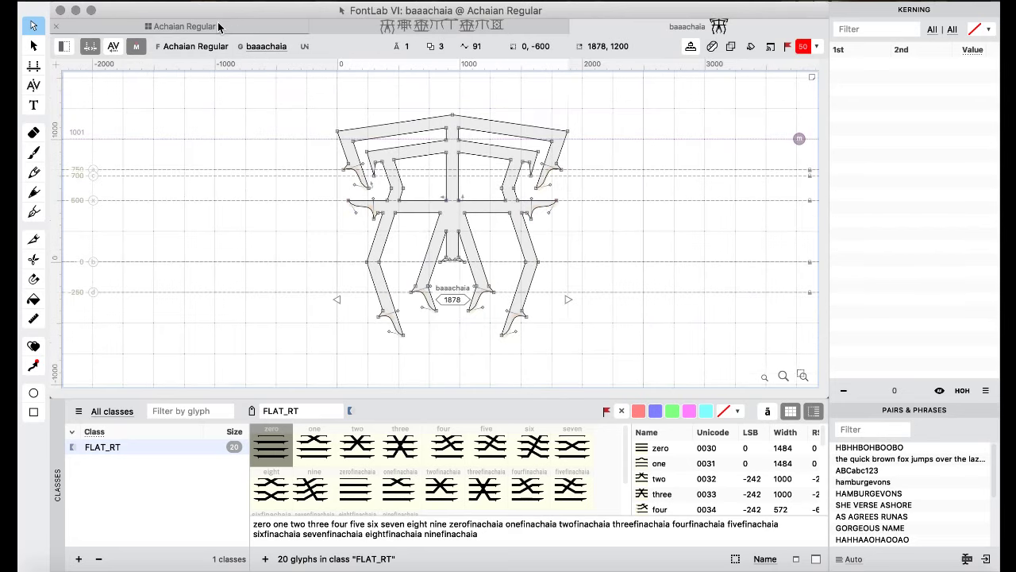
# - Look through the glyph overview, comparing the side shapes of the Achaian syllable, number and component glyphs
pyautogui.scroll(-15, 419, 242)
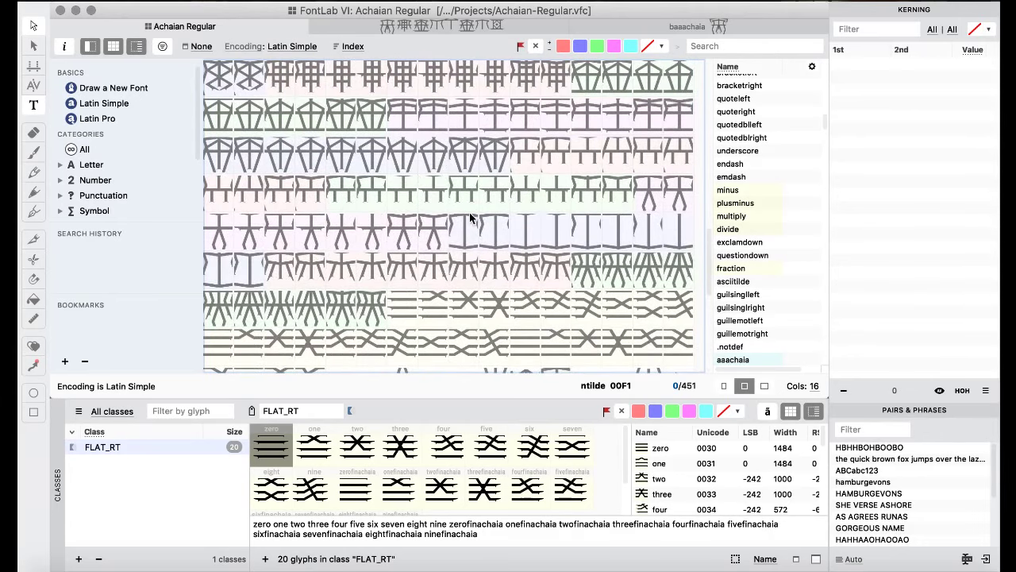
pyautogui.scroll(-5, 469, 212)
pyautogui.scroll(5, 469, 212)
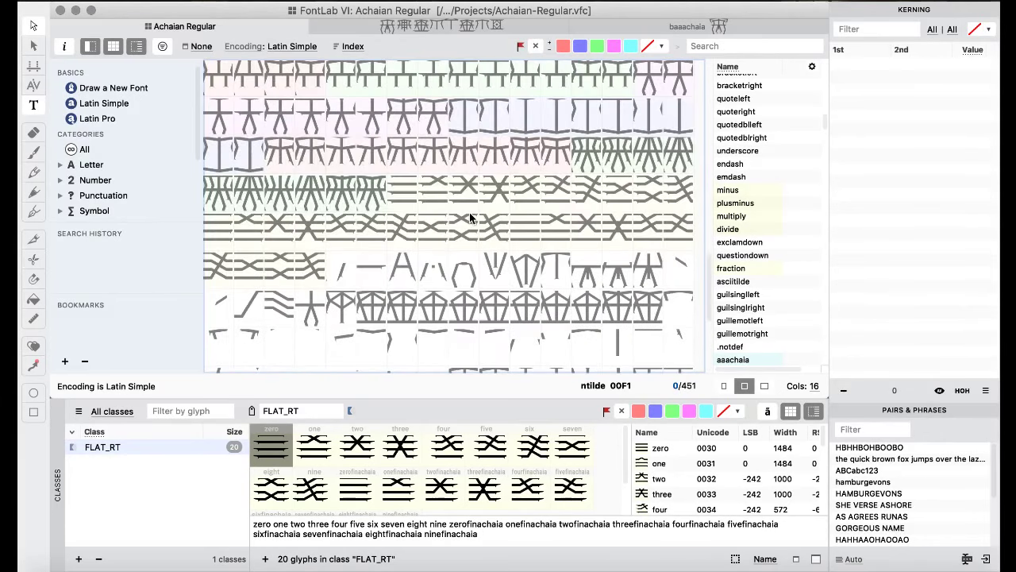
pyautogui.scroll(5, 469, 212)
pyautogui.scroll(-4, 469, 212)
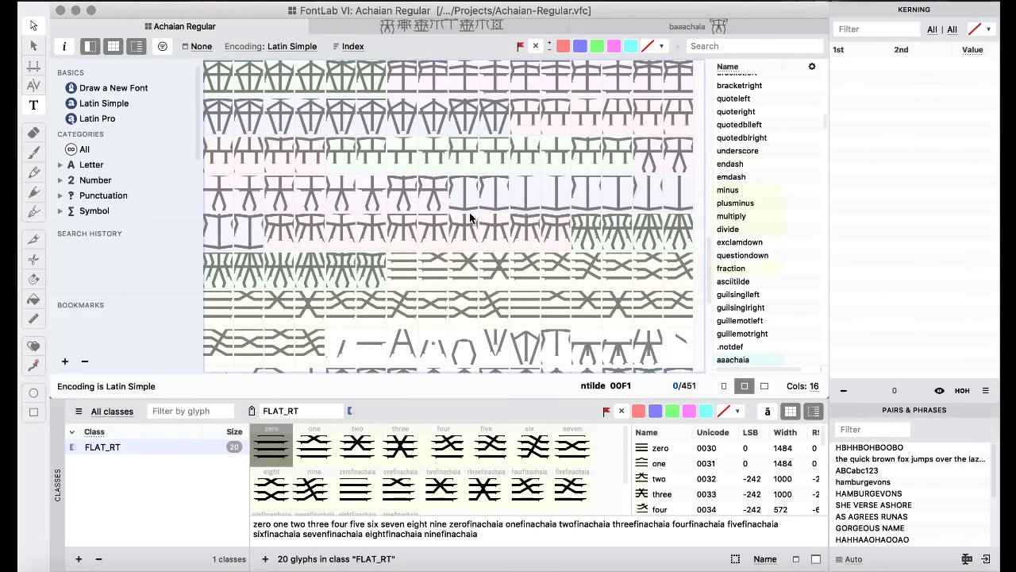
pyautogui.scroll(-5, 469, 212)
pyautogui.scroll(-5, 469, 212)
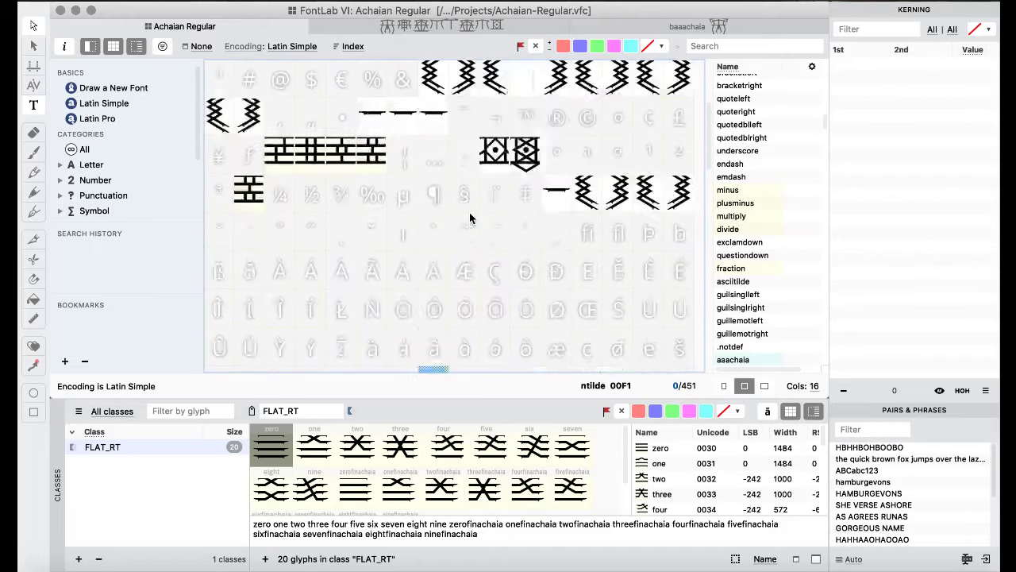
pyautogui.scroll(5, 469, 212)
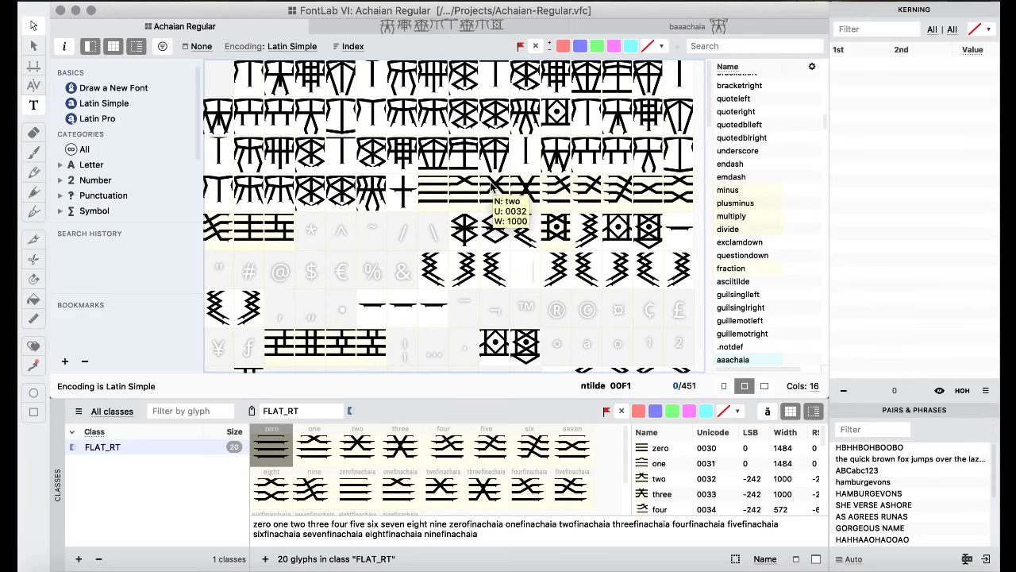
# - Open the period glyph to check its side shapes and return to the glyph overview
pyautogui.doubleClick(554, 127)
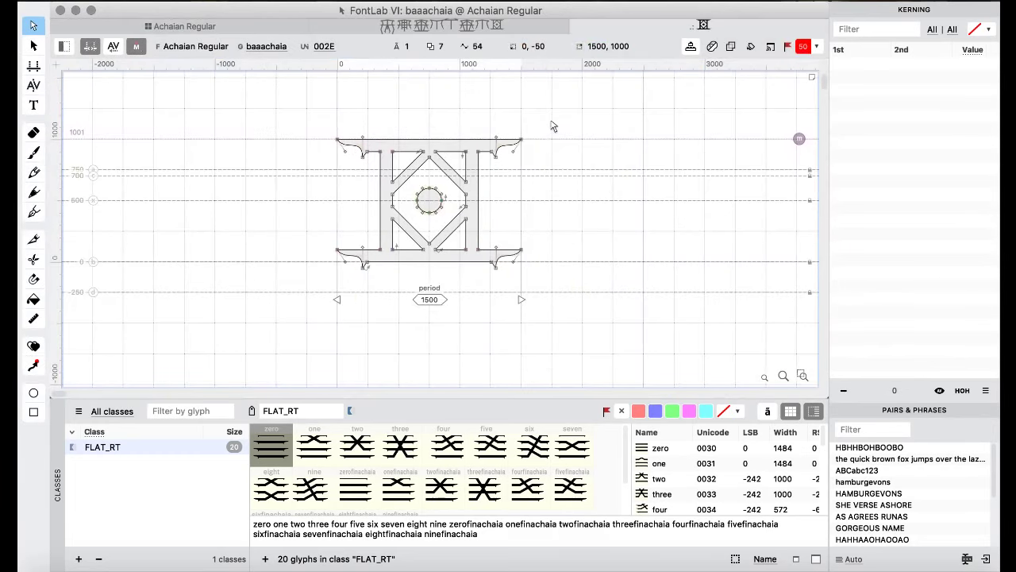
pyautogui.click(212, 30)
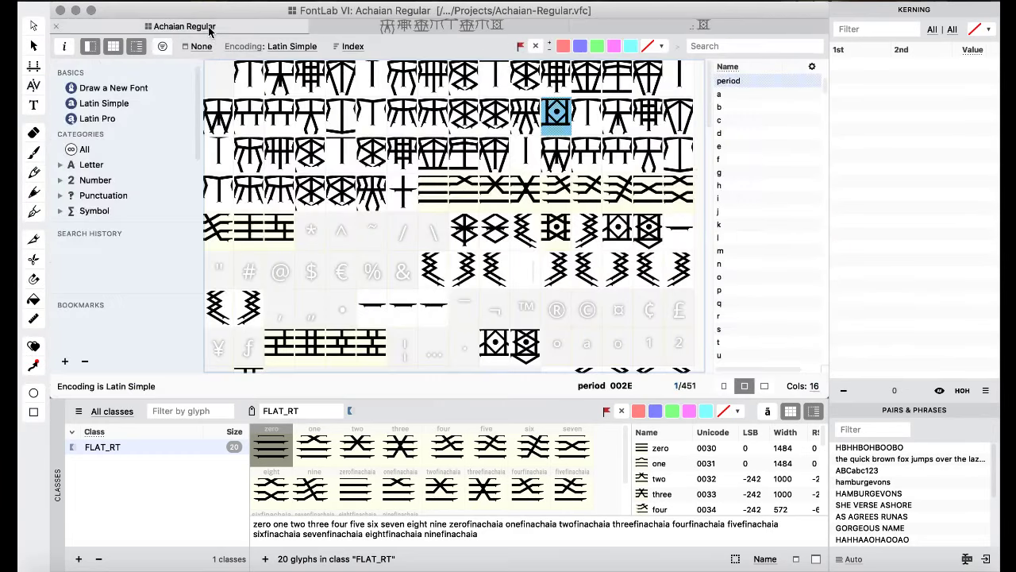
pyautogui.click(463, 224)
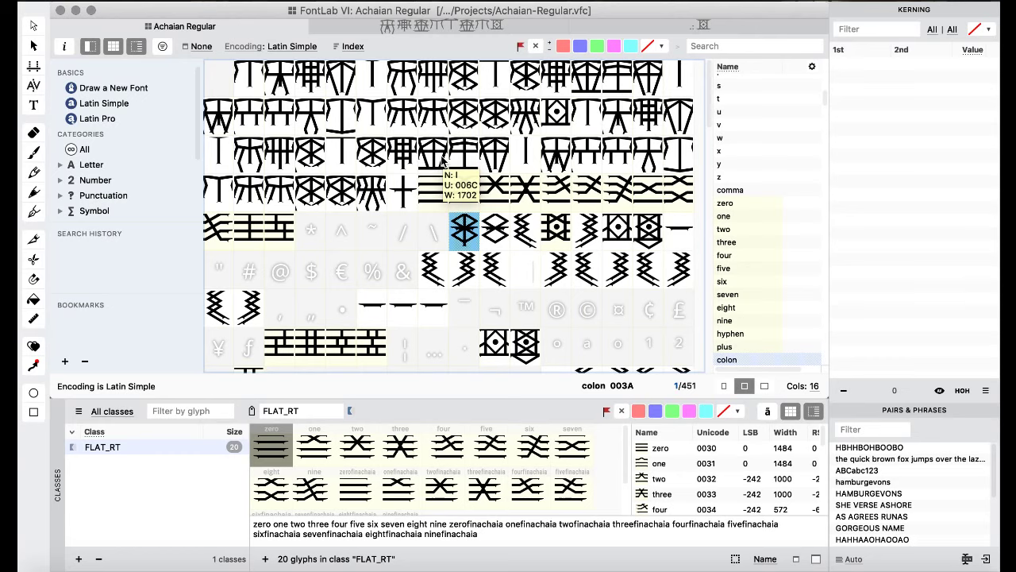
pyautogui.click(370, 232)
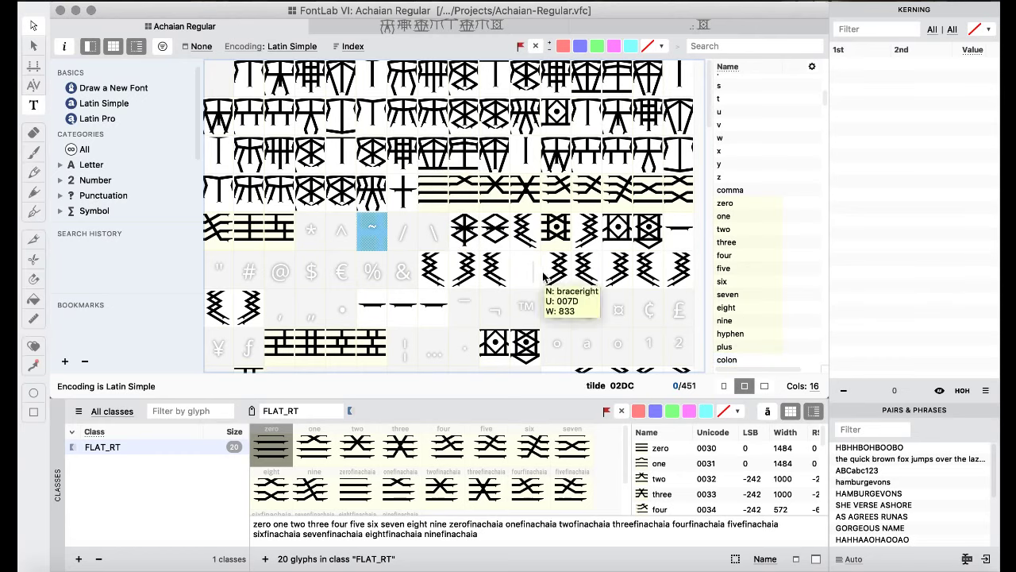
# - Open the exclam glyph, examine it and the following question glyph, and return to the glyph overview
pyautogui.click(613, 233)
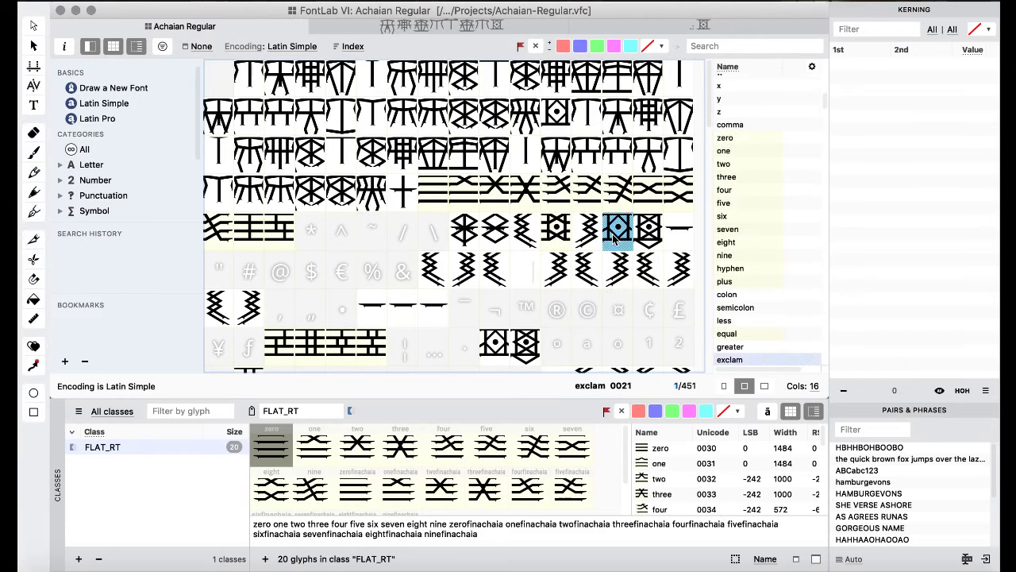
pyautogui.doubleClick(610, 232)
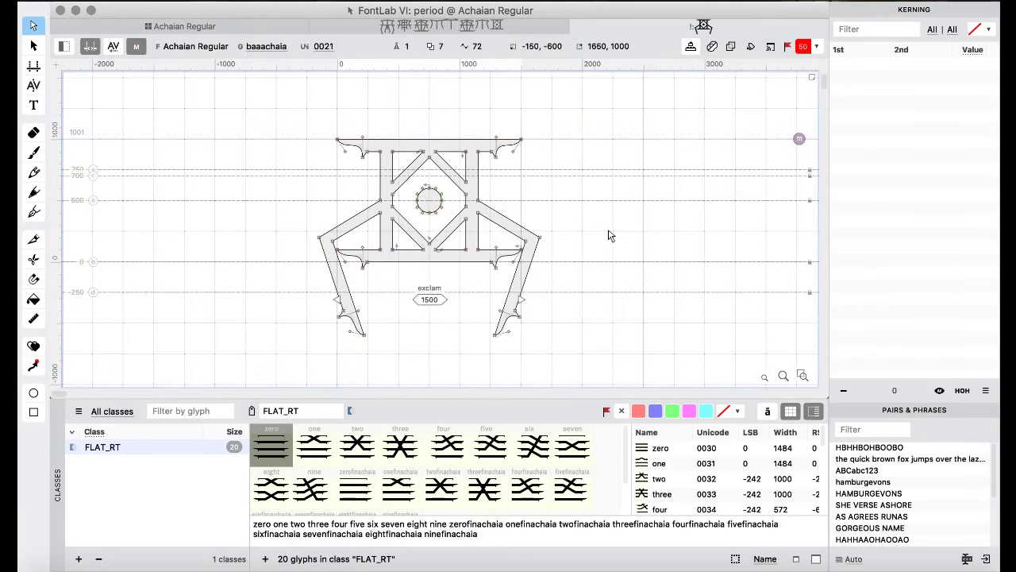
pyautogui.press('super+bracketright')
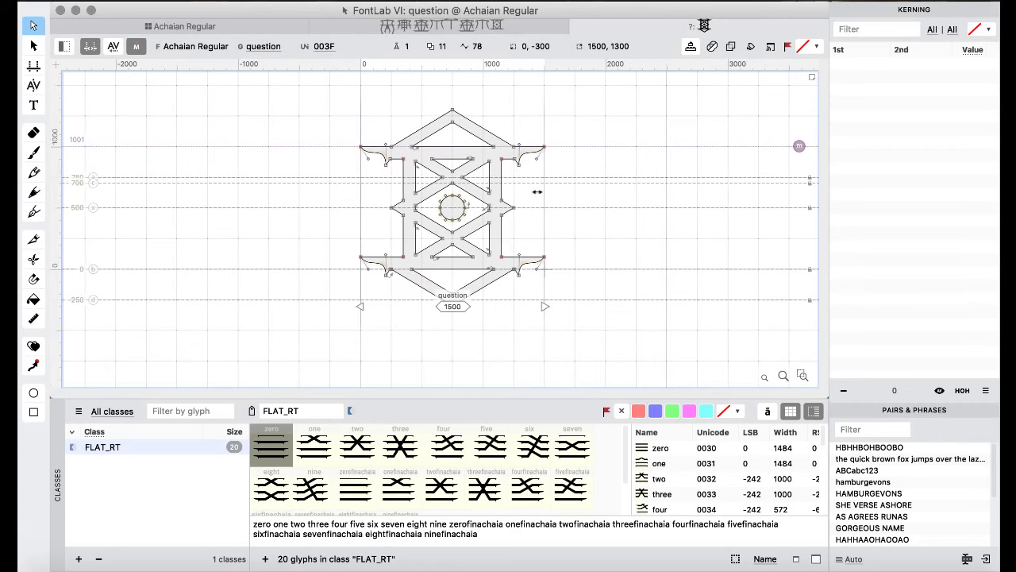
pyautogui.click(187, 45)
# - Open the questiondown glyph to check its outline and return to the glyph overview
pyautogui.click(397, 311)
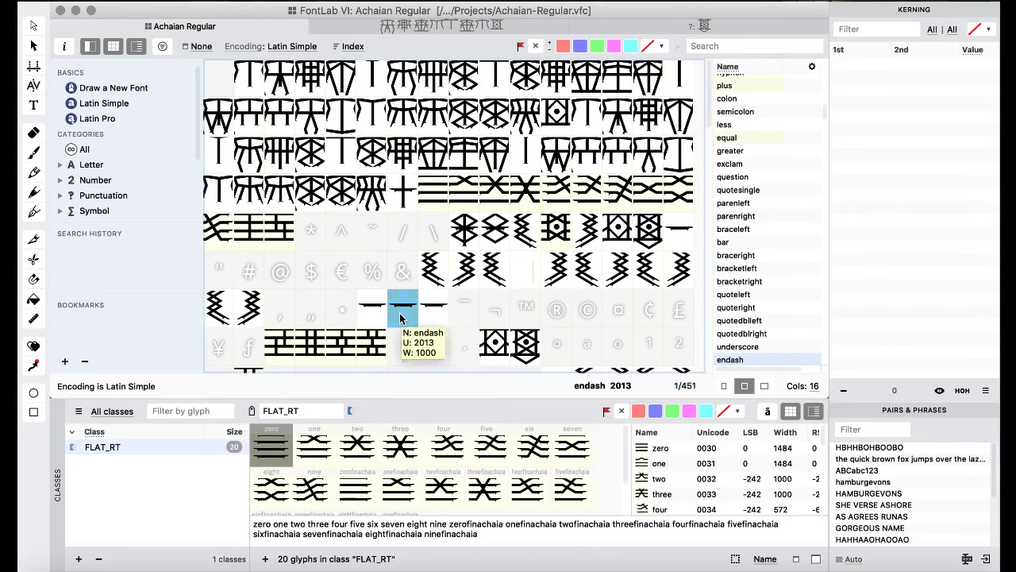
pyautogui.rightClick(523, 342)
pyautogui.click(499, 343)
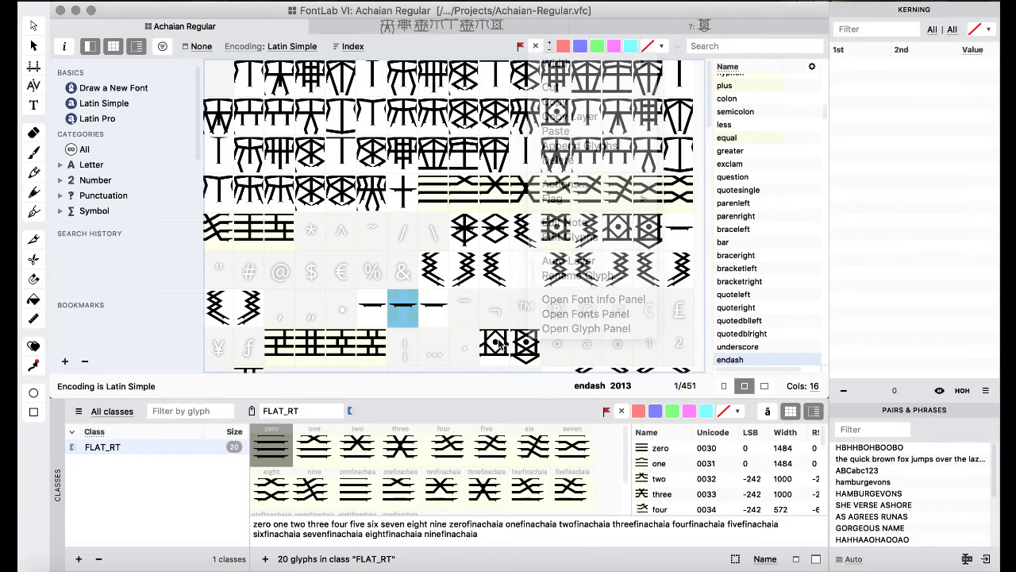
pyautogui.doubleClick(528, 347)
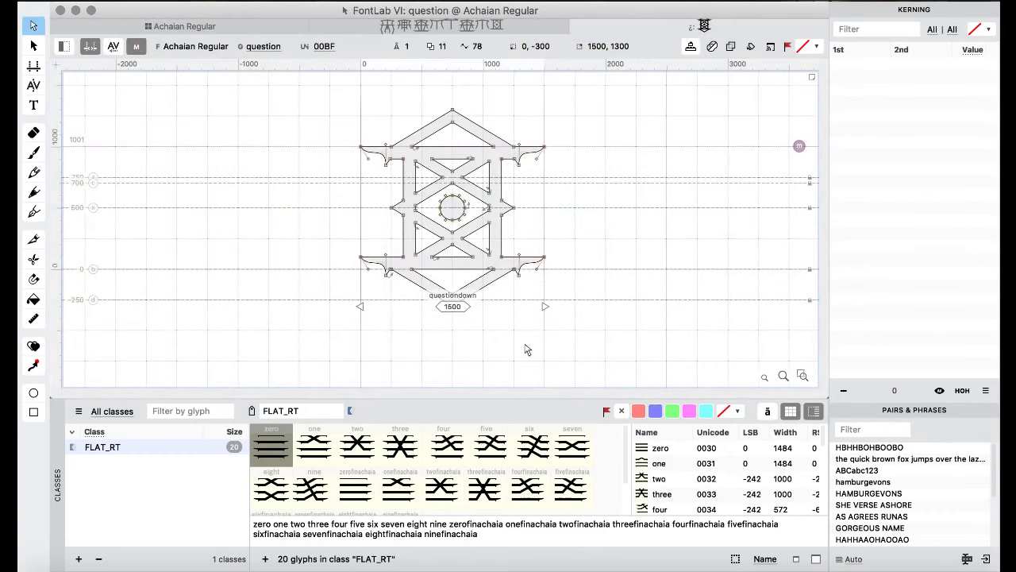
pyautogui.click(200, 24)
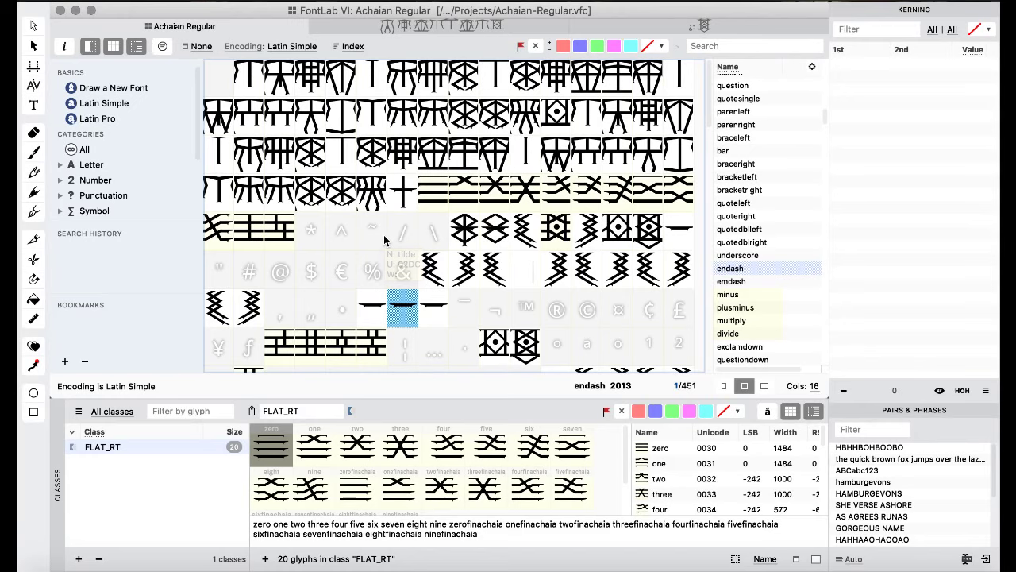
pyautogui.scroll(-10, 390, 226)
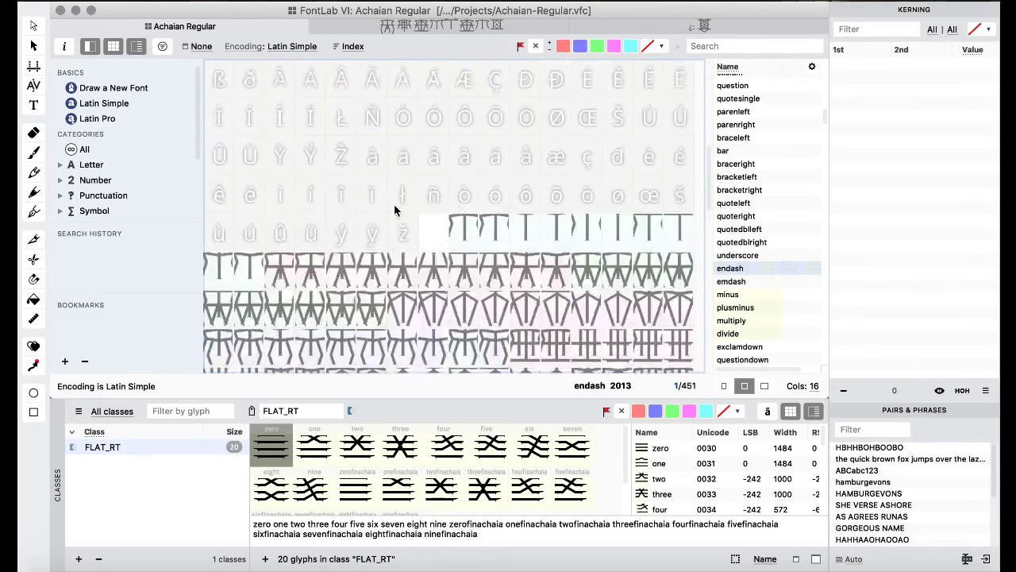
pyautogui.scroll(-8, 395, 209)
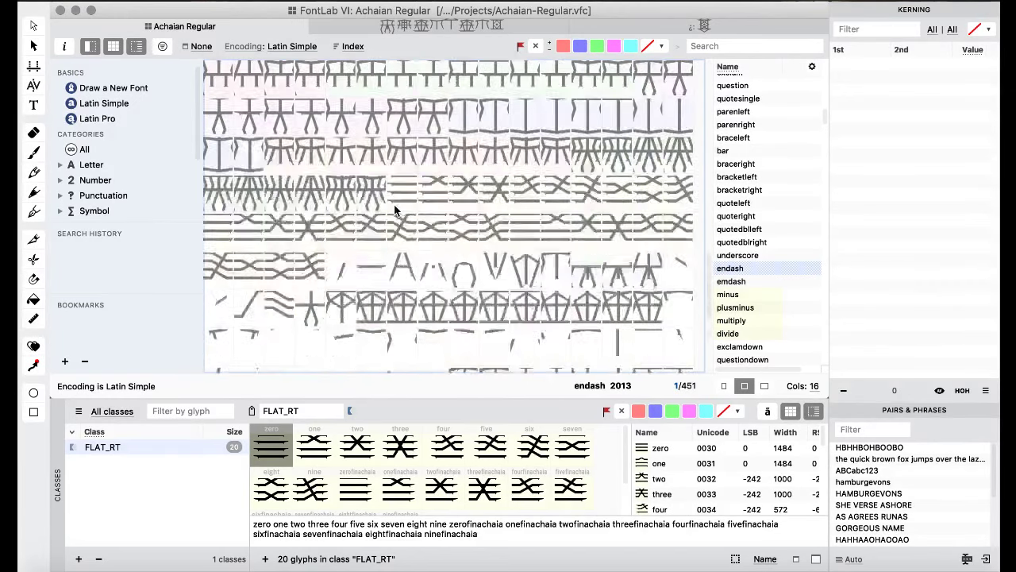
pyautogui.scroll(-5, 395, 209)
pyautogui.scroll(5, 395, 209)
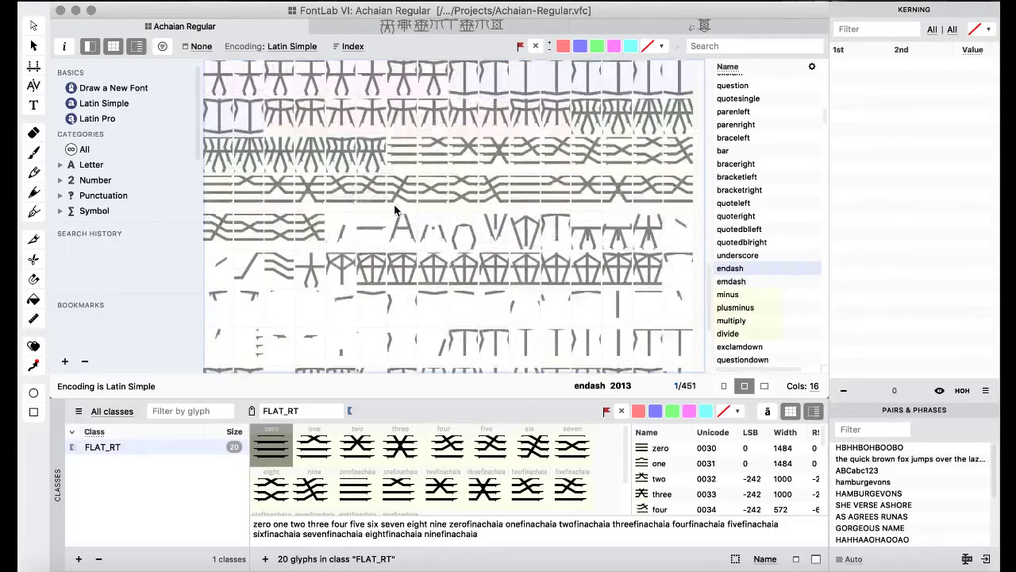
pyautogui.scroll(10, 395, 209)
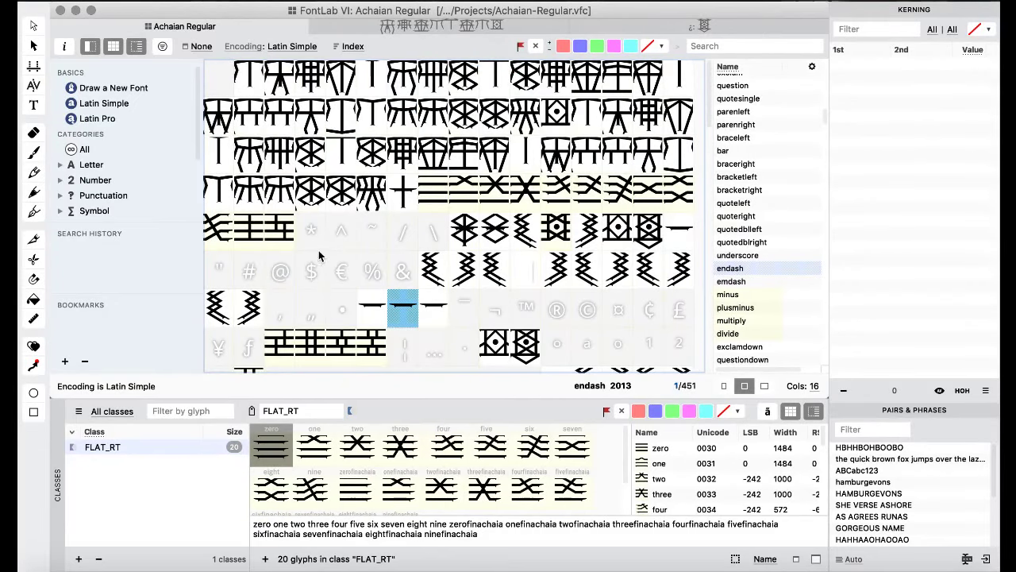
pyautogui.click(361, 239)
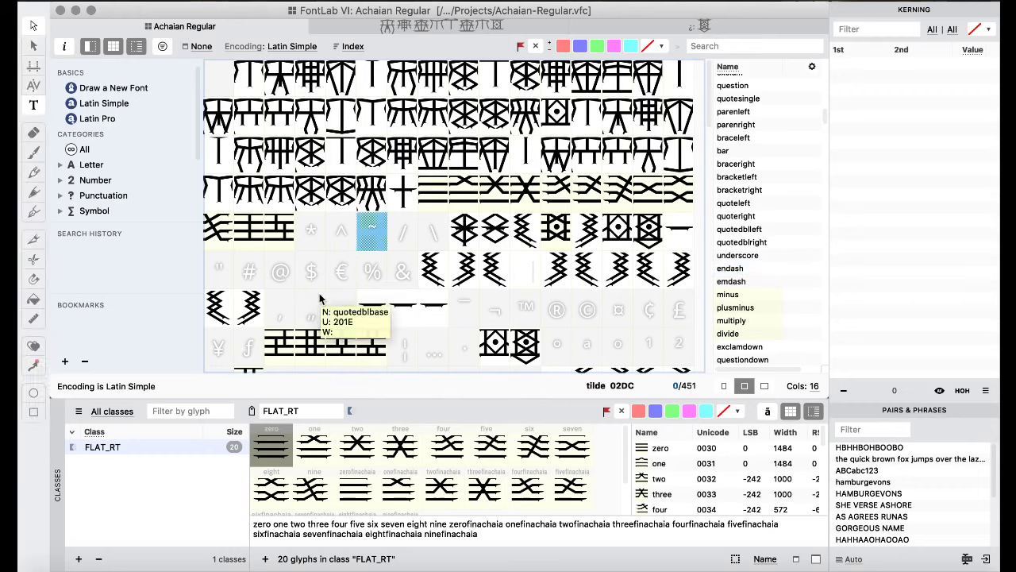
# - Look over the FLAT_RT class members, open the comma glyph to check its outline, and return to the glyph overview
pyautogui.click(291, 300)
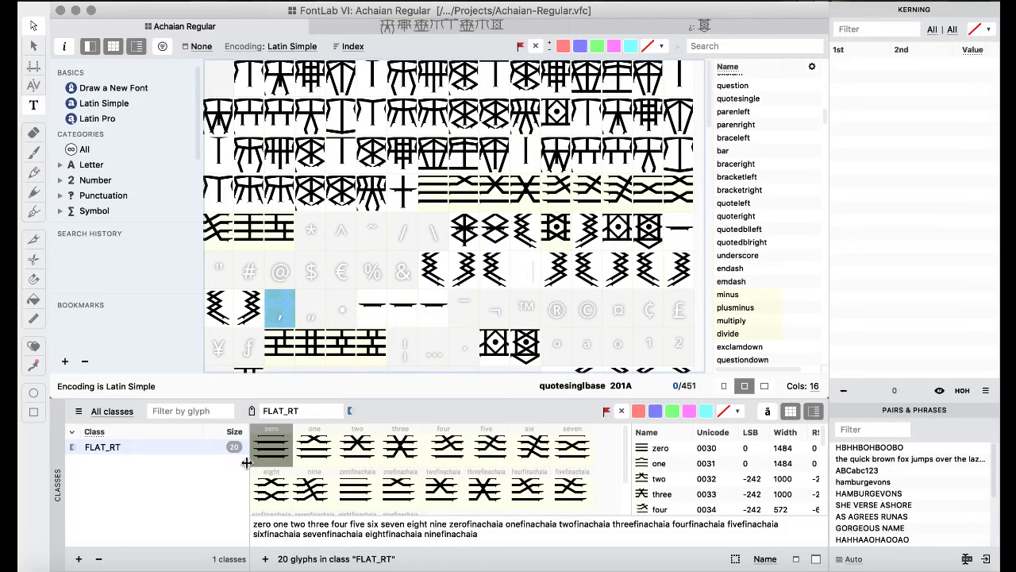
pyautogui.scroll(-1, 413, 471)
pyautogui.scroll(1, 413, 471)
pyautogui.scroll(-1, 412, 472)
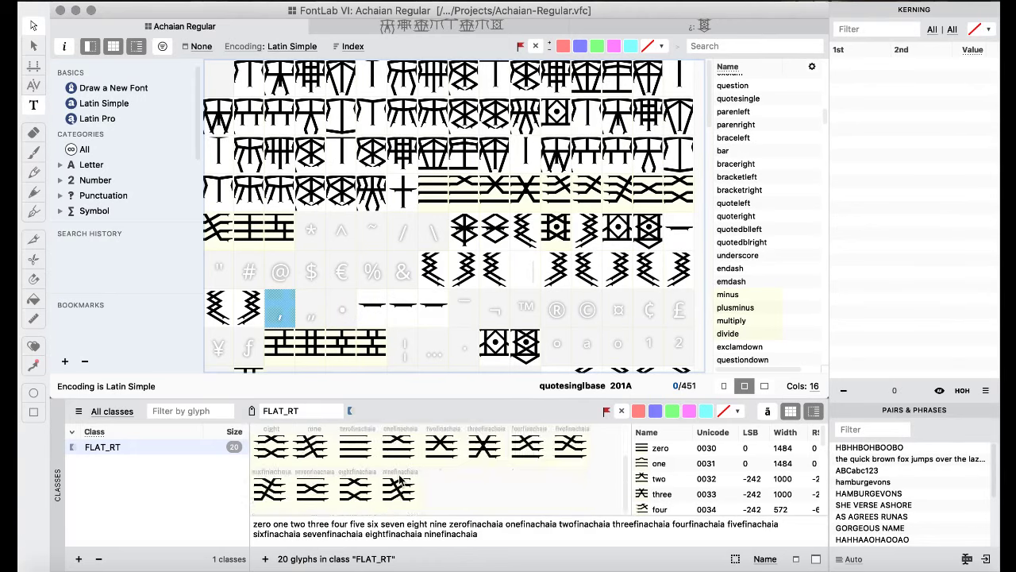
pyautogui.click(361, 260)
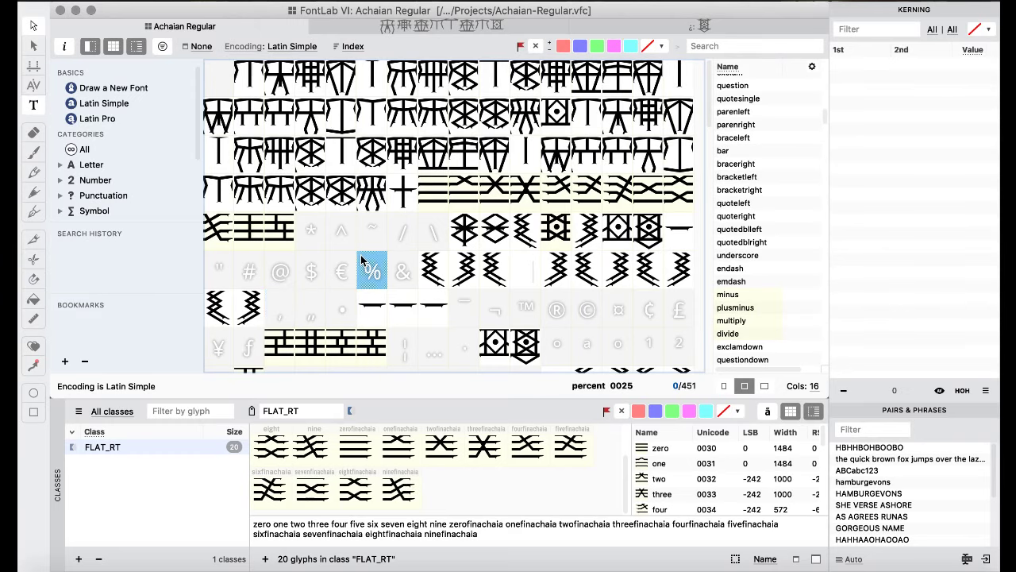
pyautogui.doubleClick(400, 200)
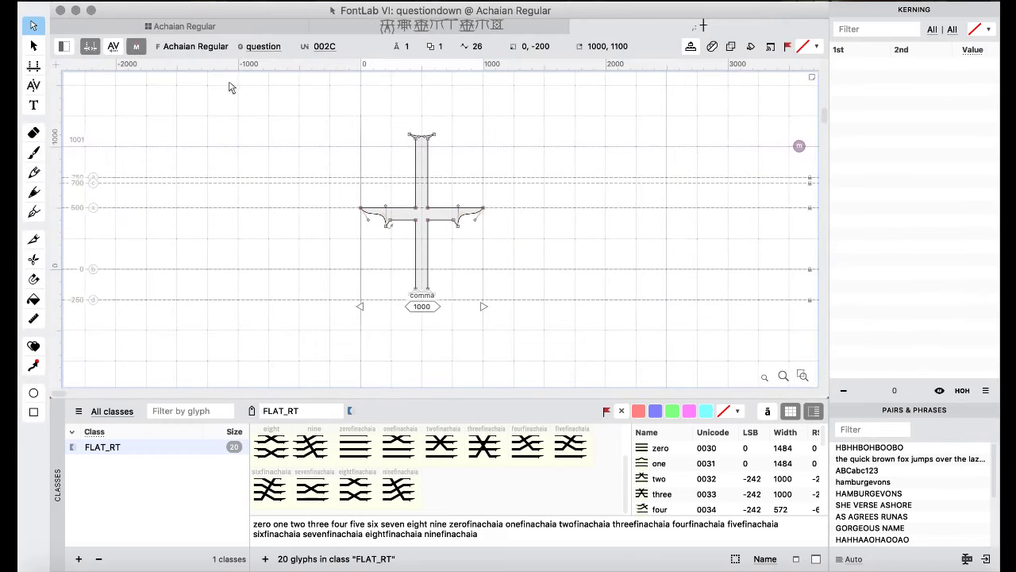
pyautogui.click(195, 29)
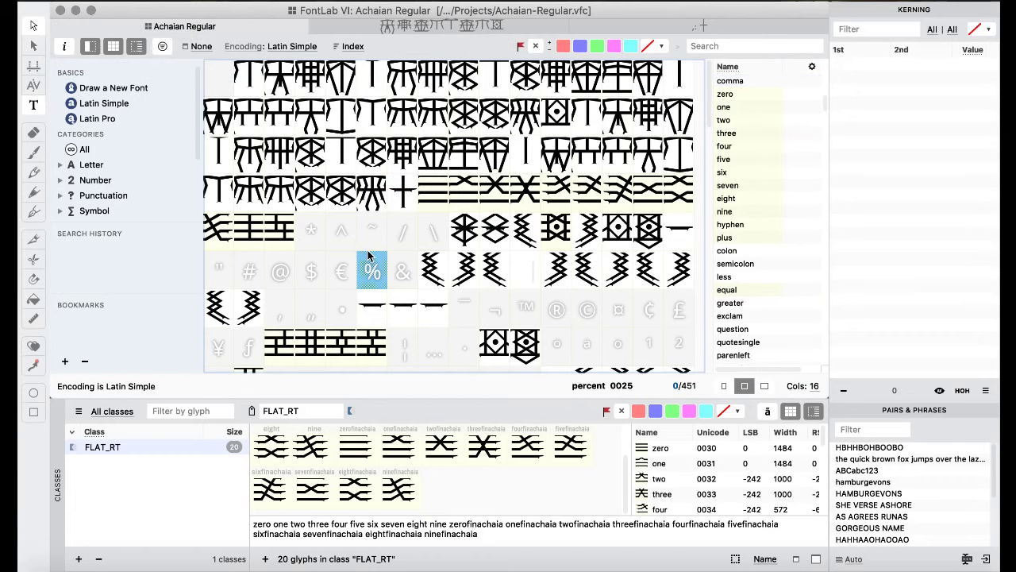
# - Open the aaachaia glyph, compare the side overhangs of the Achaian vowel glyphs through uuachaia, and return to the glyph overview
pyautogui.scroll(-10, 367, 255)
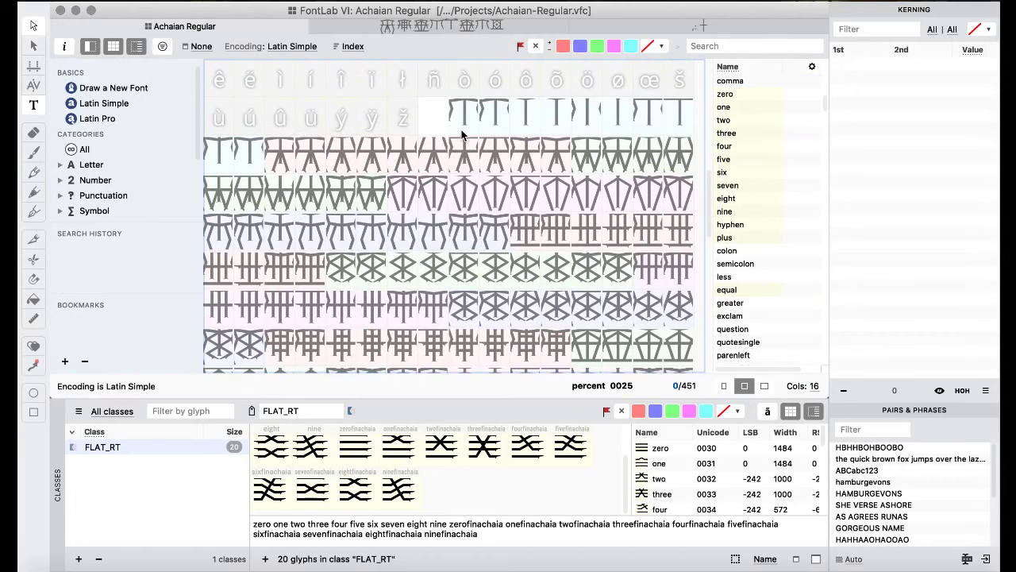
pyautogui.doubleClick(460, 127)
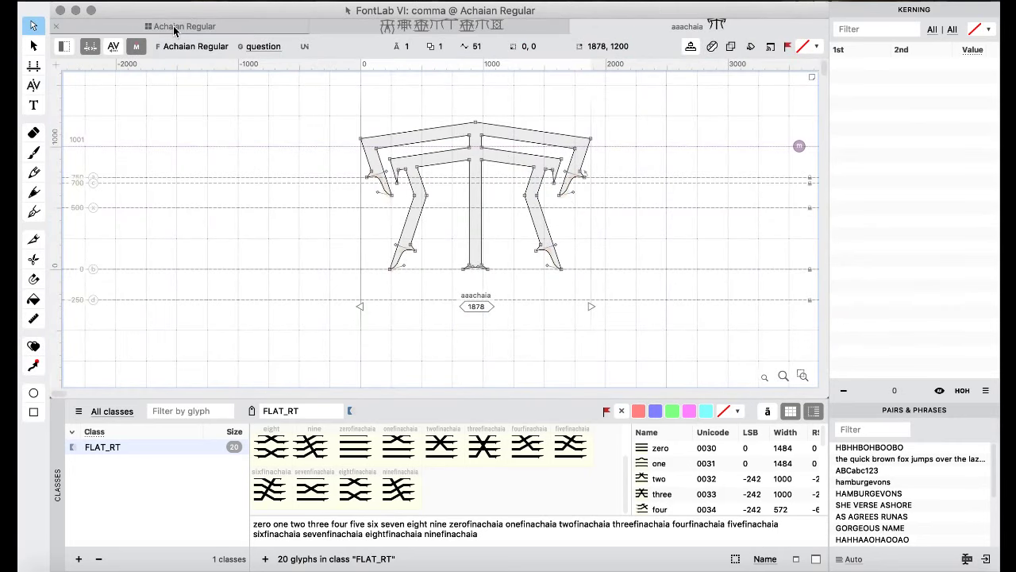
pyautogui.press('super+bracketright')
pyautogui.press('super+bracketleft')
pyautogui.press('super+bracketright')
pyautogui.press('super+bracketright')
pyautogui.press('super+bracketright')
pyautogui.press('super+bracketright')
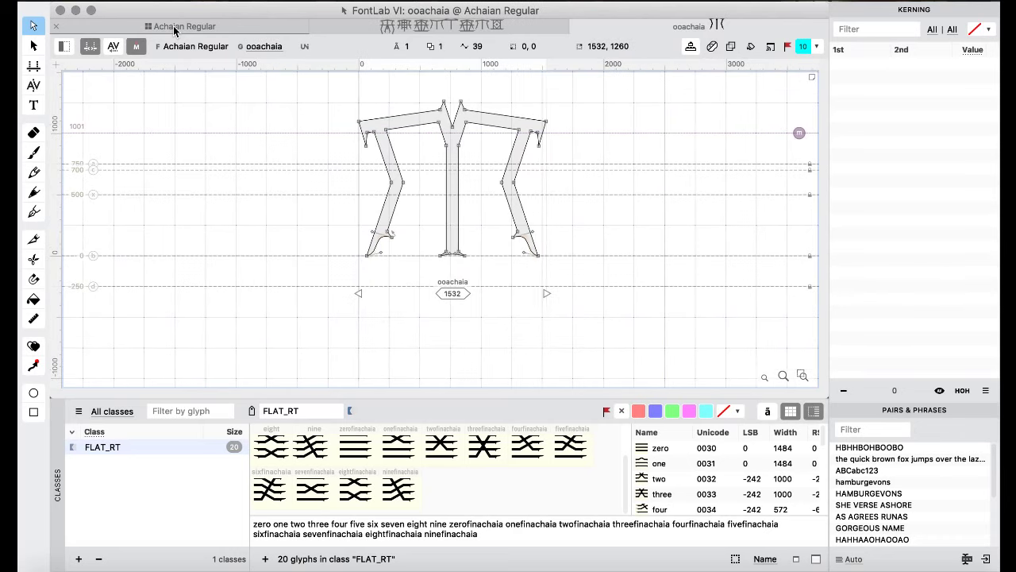
pyautogui.press('super+bracketright')
pyautogui.press('super+bracketright')
pyautogui.press('super+bracketright')
pyautogui.press('super+bracketright')
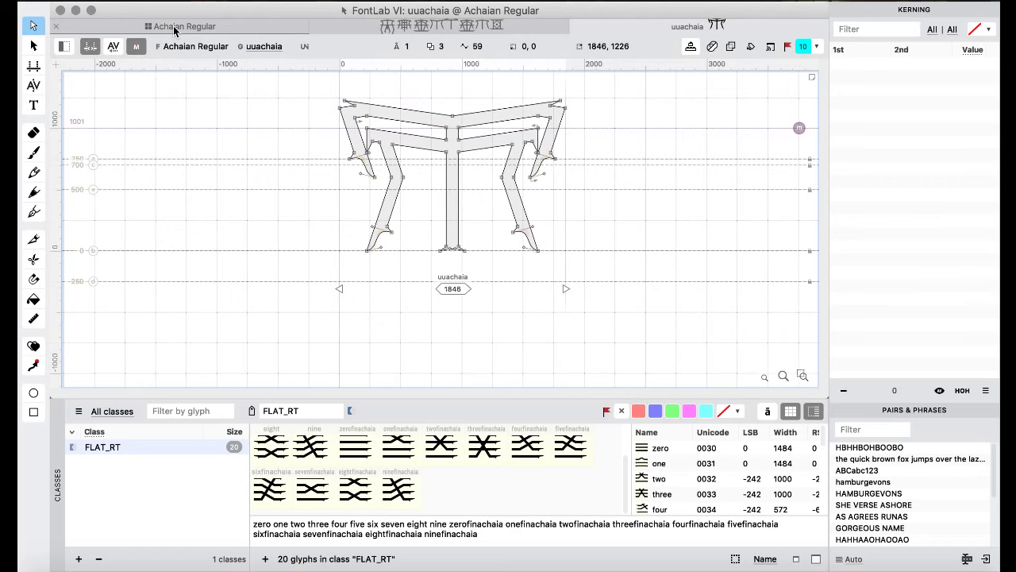
pyautogui.press('super+bracketright')
pyautogui.press('super+bracketright')
pyautogui.press('super+bracketright')
pyautogui.press('super+bracketright')
pyautogui.press('super+bracketright')
pyautogui.press('super+bracketright')
pyautogui.press('super+bracketright')
pyautogui.press('super+bracketright')
pyautogui.press('super+bracketright')
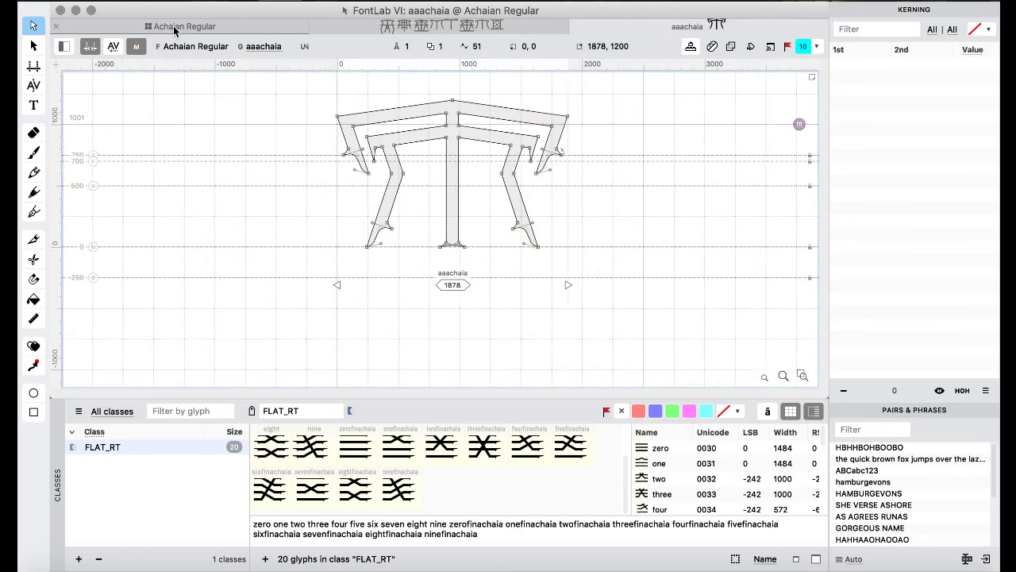
pyautogui.press('super+bracketright')
pyautogui.press('super+bracketright')
pyautogui.press('super+bracketright')
pyautogui.press('super+bracketright')
pyautogui.press('super+bracketright')
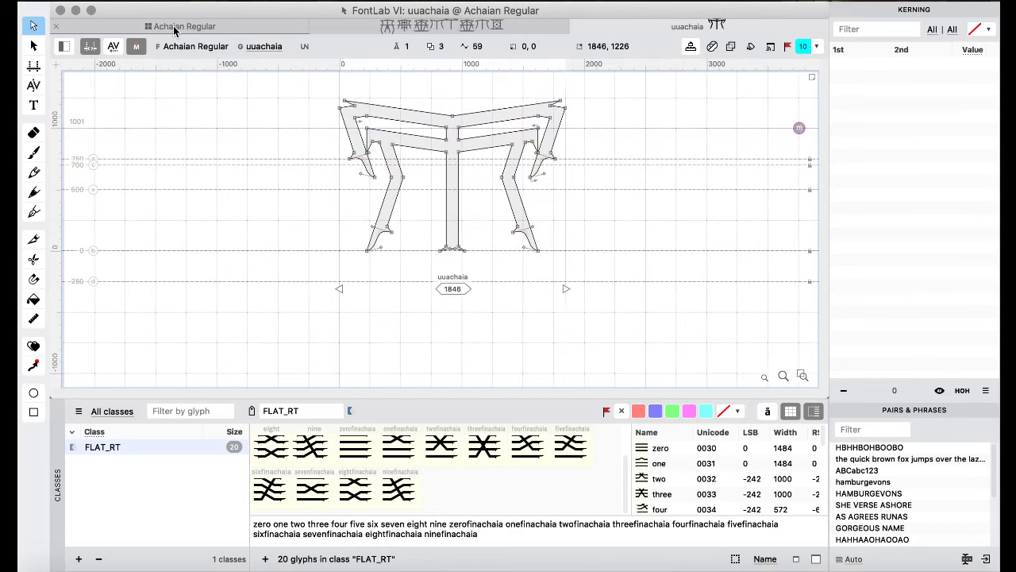
pyautogui.press('super+bracketright')
pyautogui.press('super+bracketright')
pyautogui.press('super+bracketright')
pyautogui.press('super+bracketright')
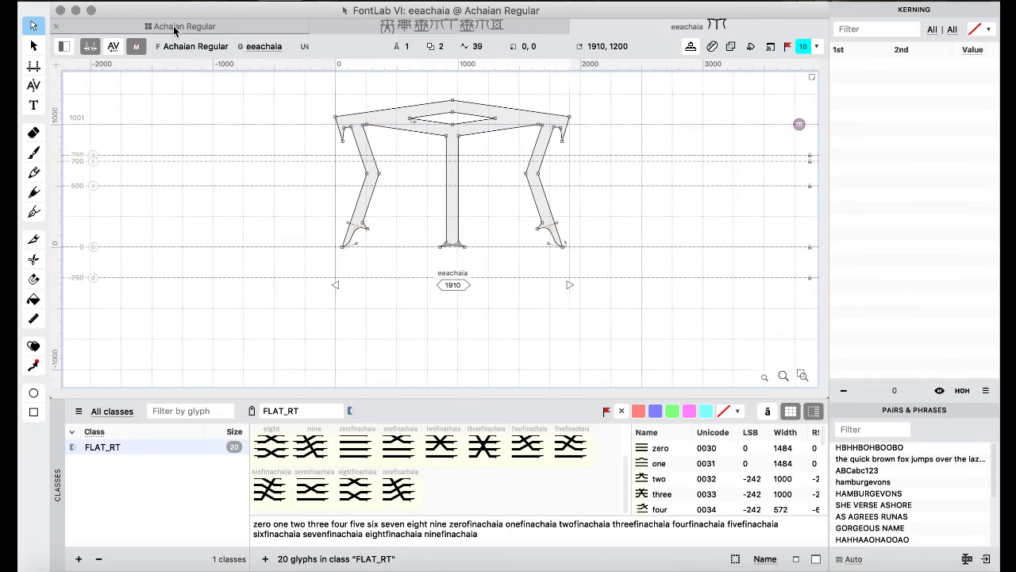
pyautogui.press('super+bracketright')
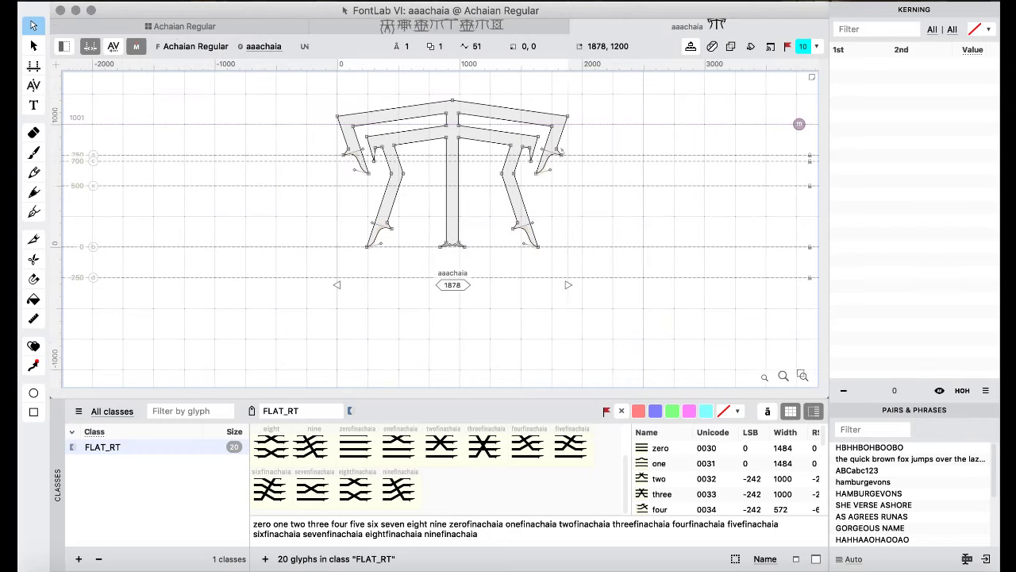
pyautogui.click(175, 27)
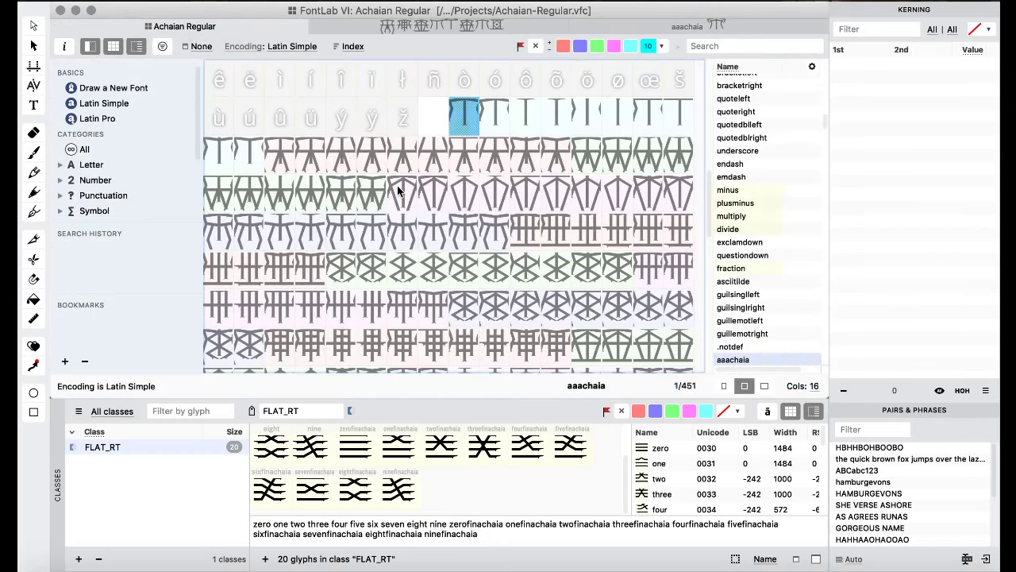
# - Create a kerning class containing the aaachaia glyph and name it OVERHANG_MAJOR_RT
pyautogui.scroll(5, 399, 191)
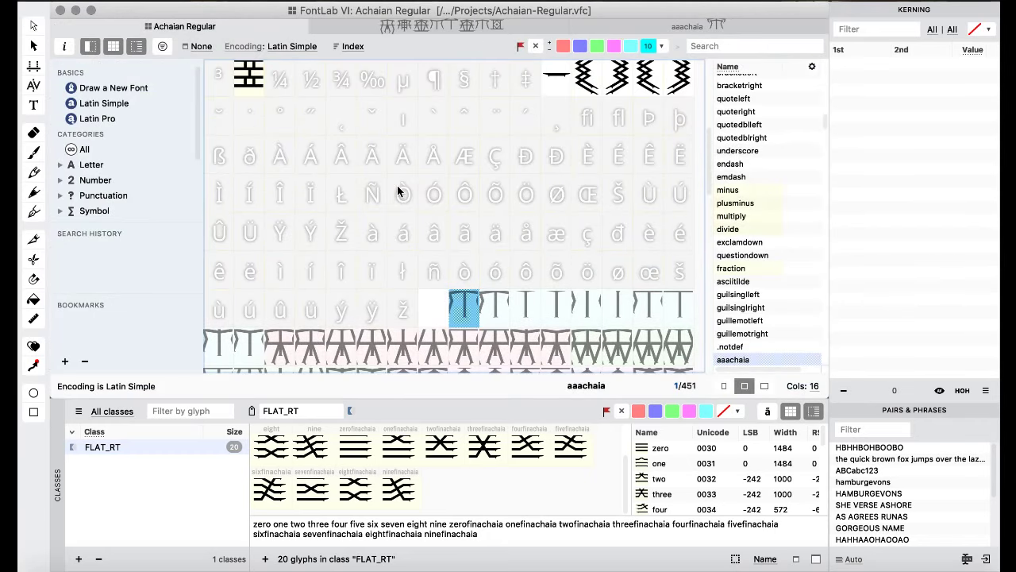
pyautogui.click(121, 489)
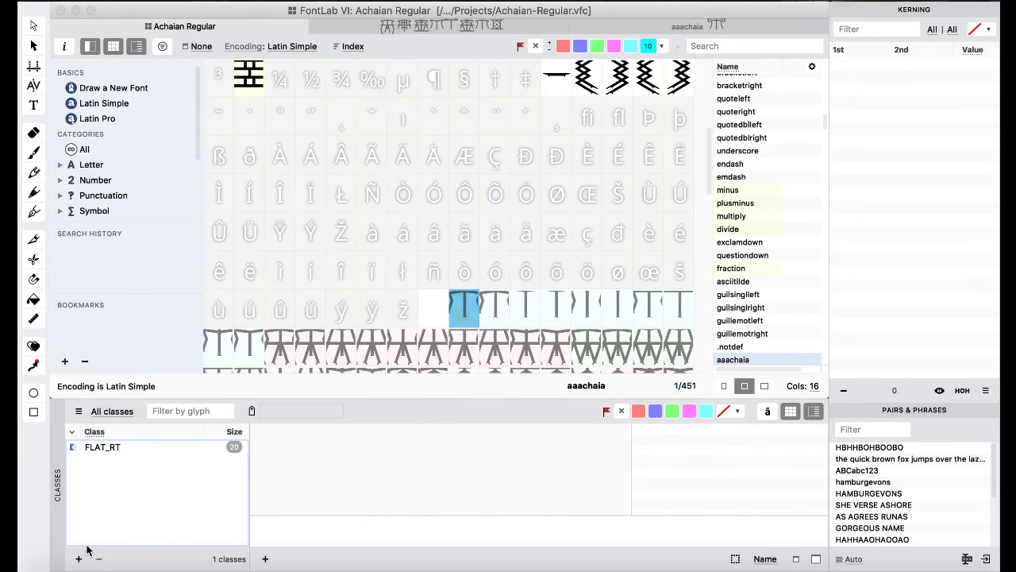
pyautogui.click(79, 560)
pyautogui.click(127, 448)
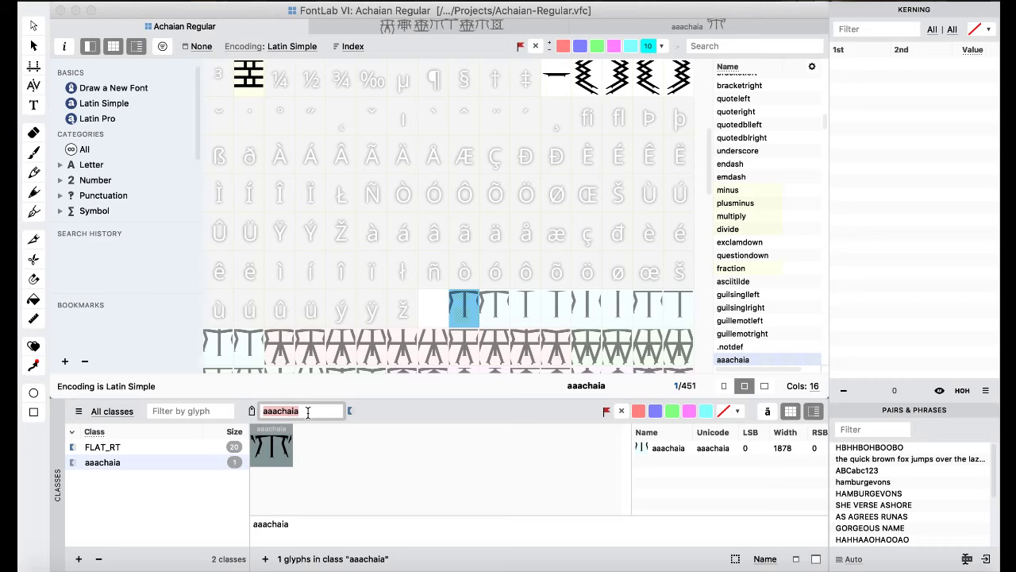
pyautogui.write('HIGH')
pyautogui.press('BackSpace')
pyautogui.press('BackSpace')
pyautogui.press('BackSpace')
pyautogui.write('OVERHANG_MAJOR')
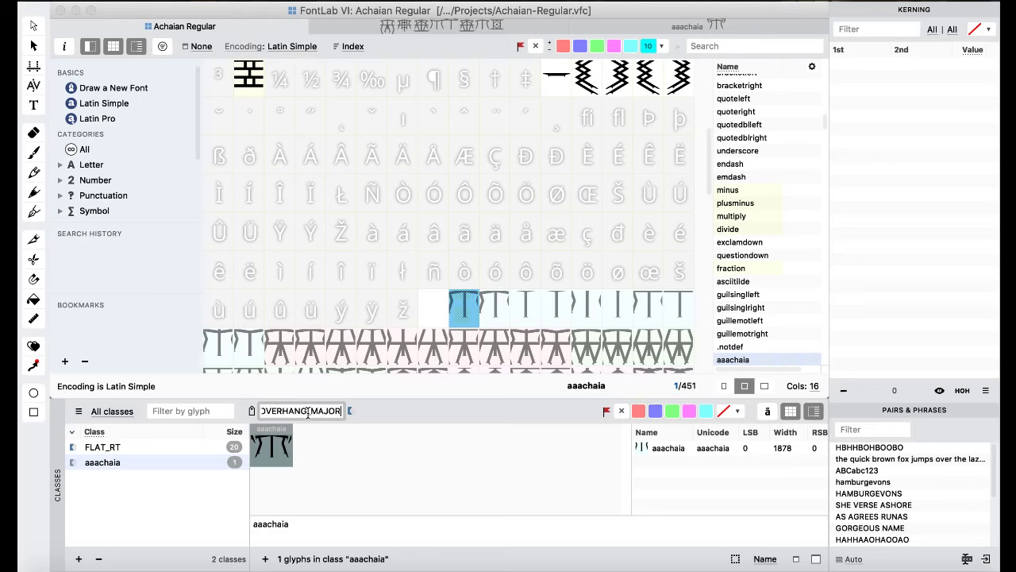
pyautogui.press('BackSpace')
pyautogui.press('BackSpace')
pyautogui.press('BackSpace')
pyautogui.press('BackSpace')
pyautogui.press('BackSpace')
pyautogui.press('BackSpace')
pyautogui.press('BackSpace')
pyautogui.press('BackSpace')
pyautogui.press('BackSpace')
pyautogui.press('BackSpace')
pyautogui.press('BackSpace')
pyautogui.press('BackSpace')
pyautogui.press('BackSpace')
pyautogui.press('BackSpace')
pyautogui.write('MAJO')
pyautogui.press('BackSpace')
pyautogui.press('BackSpace')
pyautogui.press('BackSpace')
pyautogui.press('BackSpace')
pyautogui.write('OVERHANG_MAJOR_RT')
pyautogui.click(364, 484)
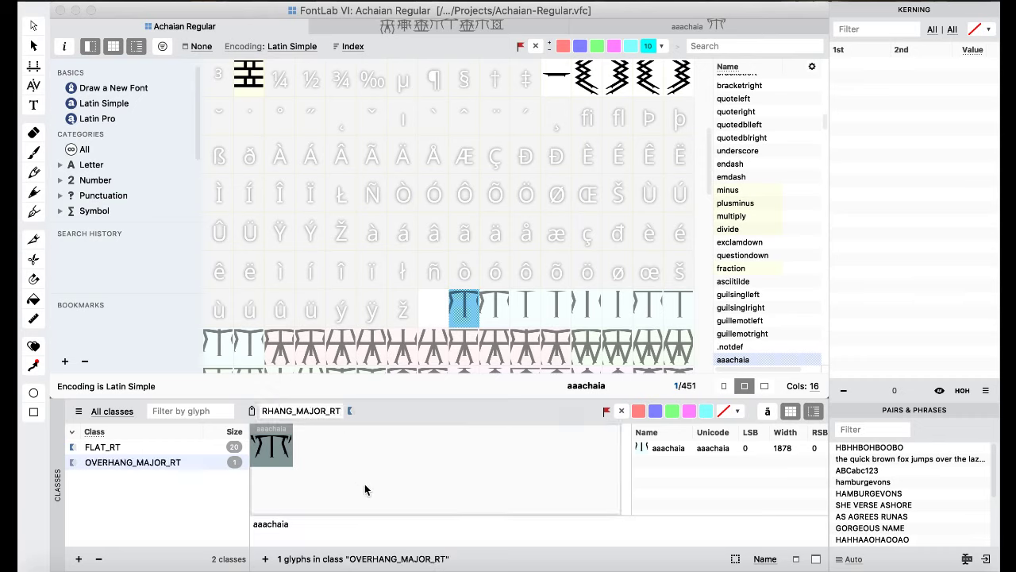
# - Add the uuachaia glyph to the OVERHANG_MAJOR_RT class
pyautogui.click(436, 272)
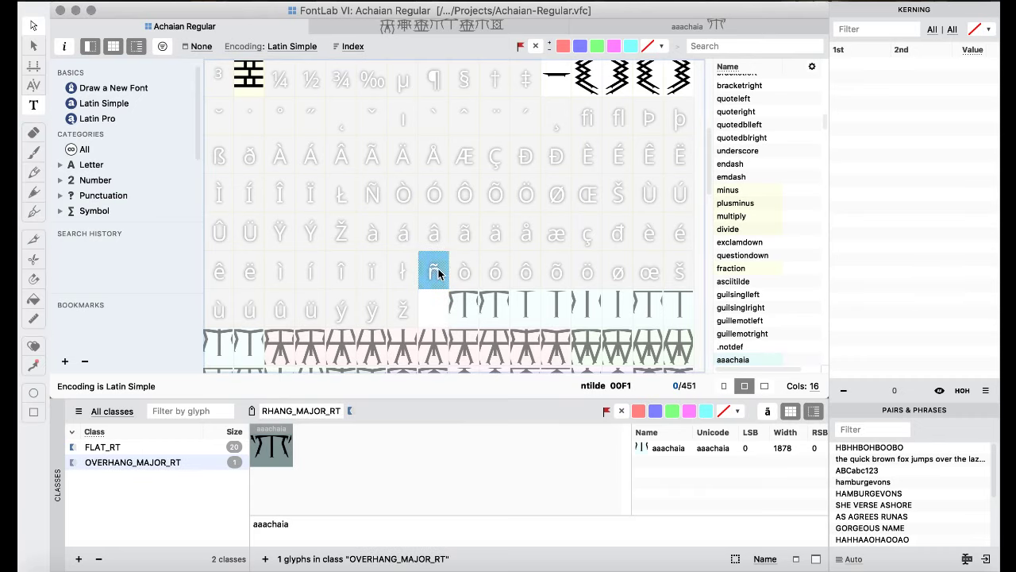
pyautogui.click(461, 305)
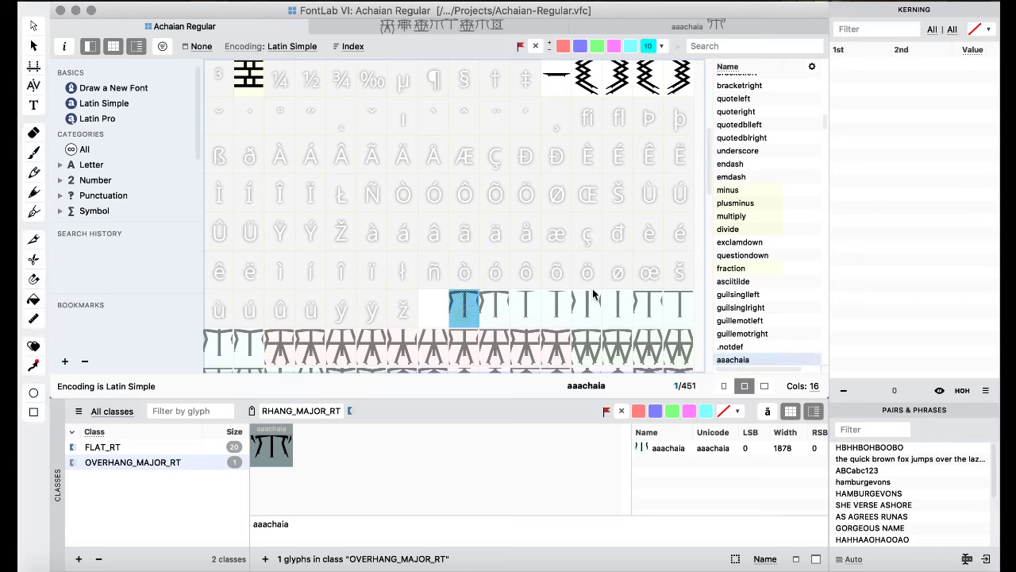
pyautogui.click(643, 316)
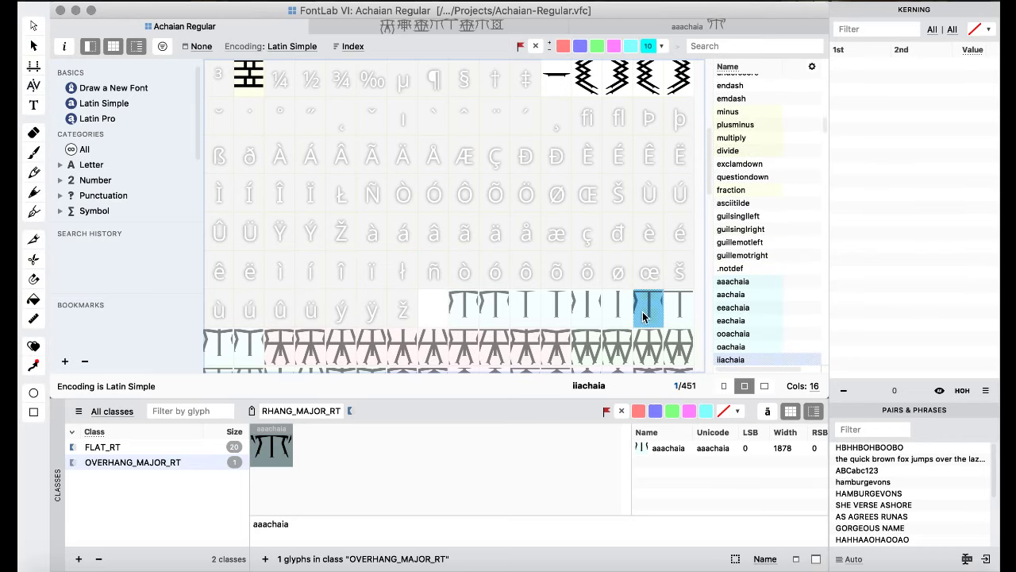
pyautogui.click(222, 341)
pyautogui.moveTo(222, 341); pyautogui.dragTo(389, 444)
pyautogui.click(361, 258)
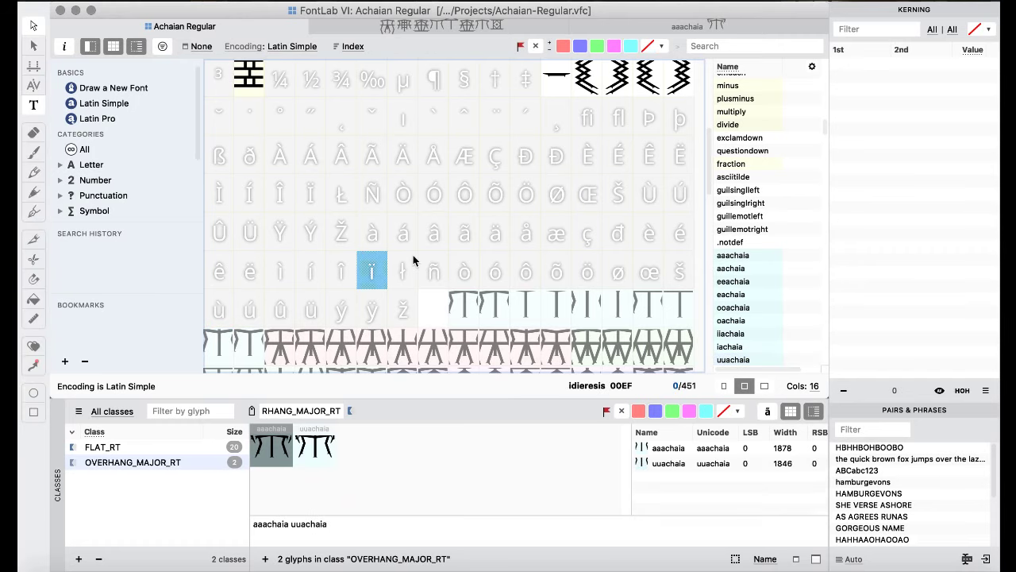
# - Open the A glyph and examine the uppercase and lowercase glyph outlines in sequence through s for overhanging side shapes
pyautogui.scroll(5, 413, 151)
pyautogui.scroll(3, 413, 151)
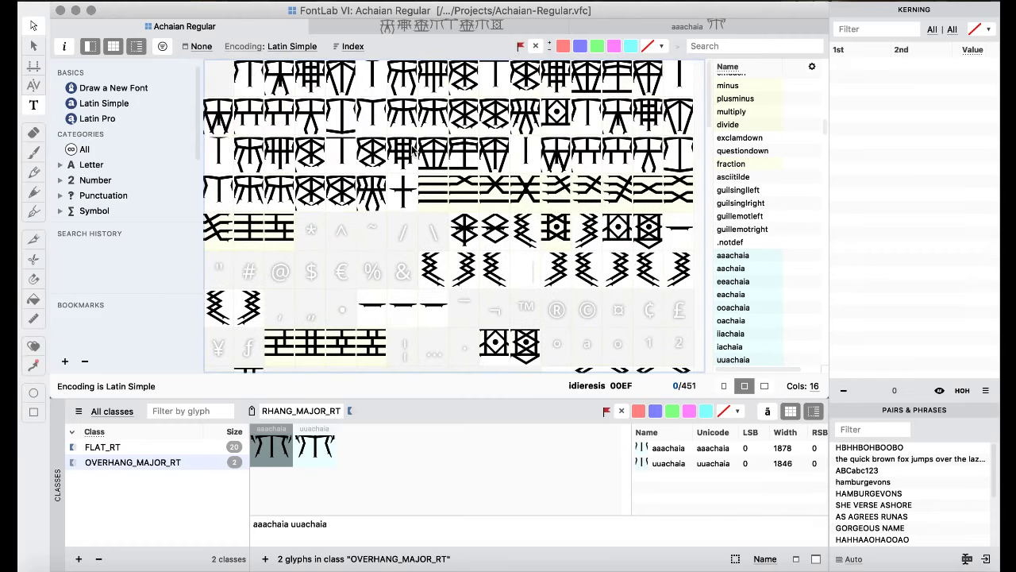
pyautogui.scroll(-6, 270, 95)
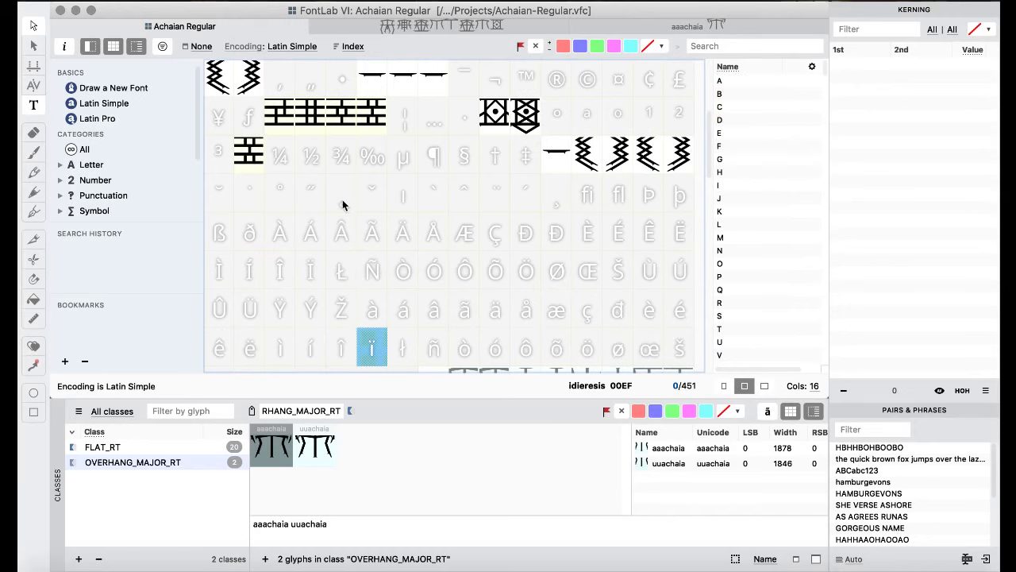
pyautogui.scroll(7, 358, 206)
pyautogui.click(249, 82)
pyautogui.doubleClick(247, 84)
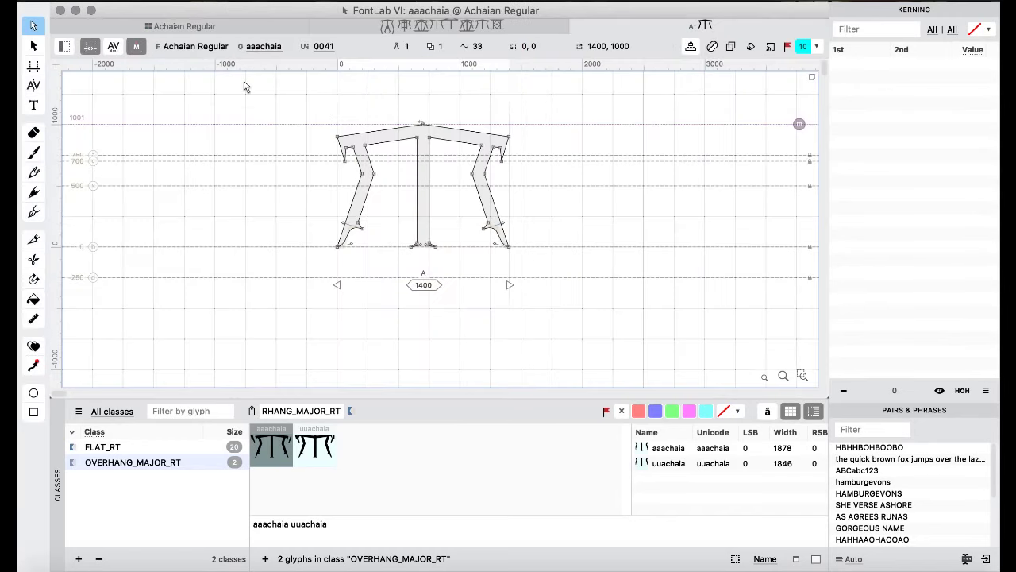
pyautogui.press('super+bracketright')
pyautogui.press('super+bracketright')
pyautogui.press('super+bracketright')
pyautogui.press('super+bracketright')
pyautogui.press('super+bracketright')
pyautogui.press('super+bracketright')
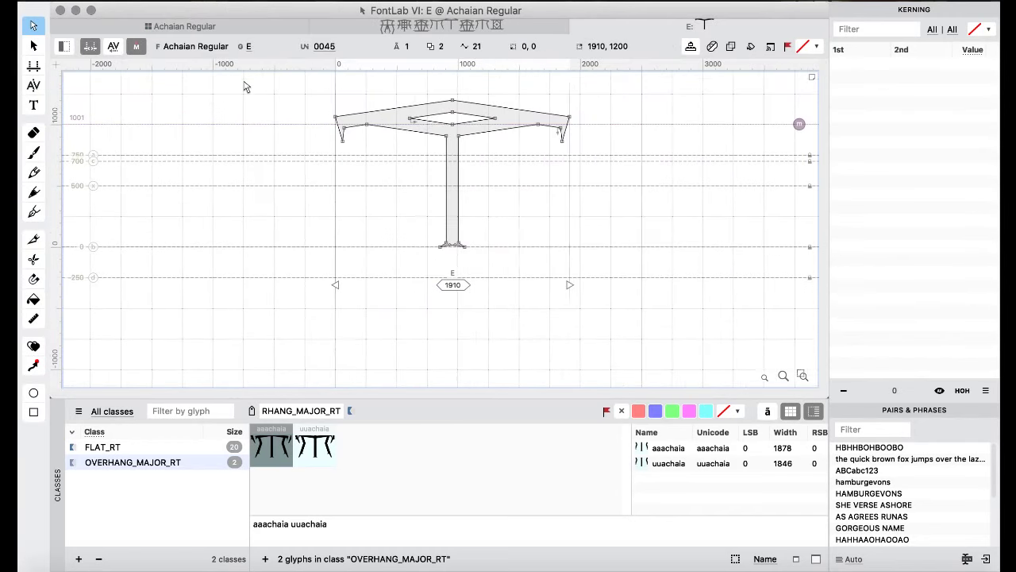
pyautogui.press('super+bracketright')
pyautogui.press('super+bracketright')
pyautogui.press('super+bracketright')
pyautogui.press('super+bracketright')
pyautogui.press('super+bracketright')
pyautogui.press('super+bracketright')
pyautogui.press('super+bracketright')
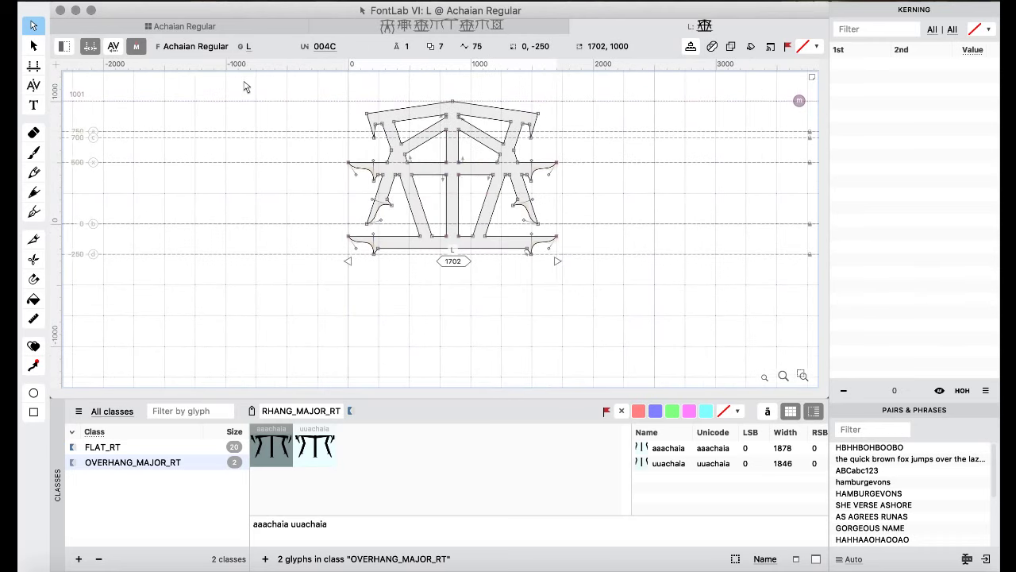
pyautogui.press('super+bracketright')
pyautogui.press('super+bracketright')
pyautogui.press('super+bracketright')
pyautogui.press('super+bracketright')
pyautogui.press('super+bracketright')
pyautogui.press('super+bracketright')
pyautogui.press('super+bracketright')
pyautogui.press('super+bracketright')
pyautogui.press('super+bracketright')
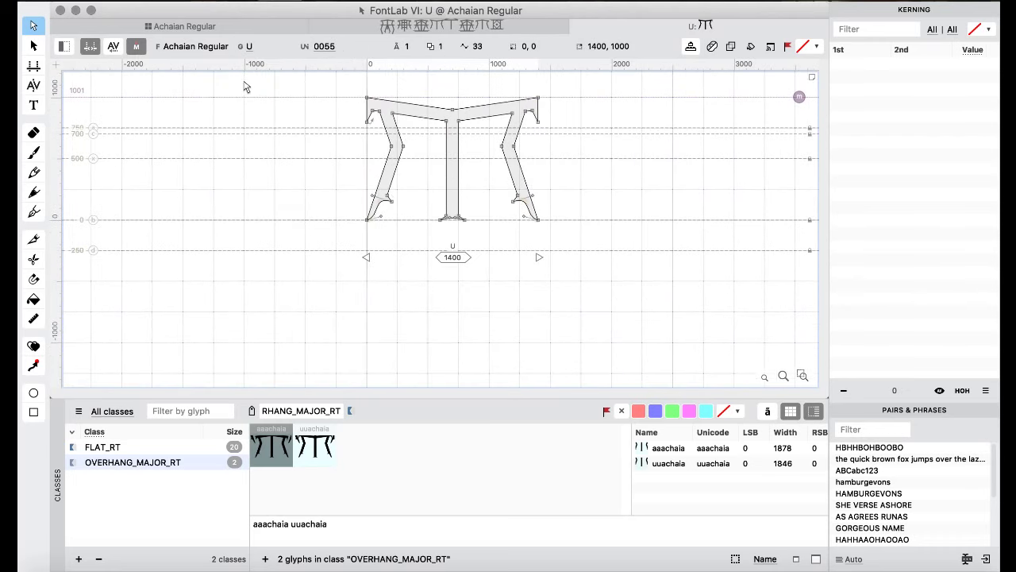
pyautogui.press('super+bracketright')
pyautogui.press('super+bracketright')
pyautogui.press('super+bracketright')
pyautogui.press('super+bracketright')
pyautogui.press('super+bracketright')
pyautogui.press('super+bracketright')
pyautogui.press('super+bracketright')
pyautogui.press('super+bracketright')
pyautogui.press('super+bracketright')
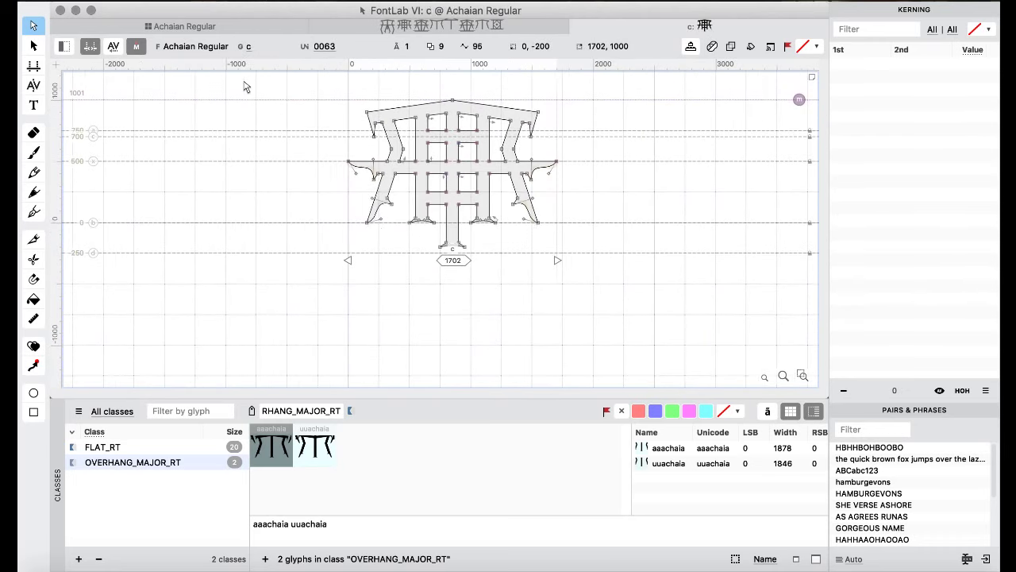
pyautogui.press('super+bracketright')
pyautogui.press('super+bracketright')
pyautogui.press('super+bracketright')
pyautogui.press('super+bracketright')
pyautogui.press('super+bracketright')
pyautogui.press('super+bracketright')
pyautogui.press('super+bracketright')
pyautogui.press('super+bracketright')
pyautogui.press('super+bracketright')
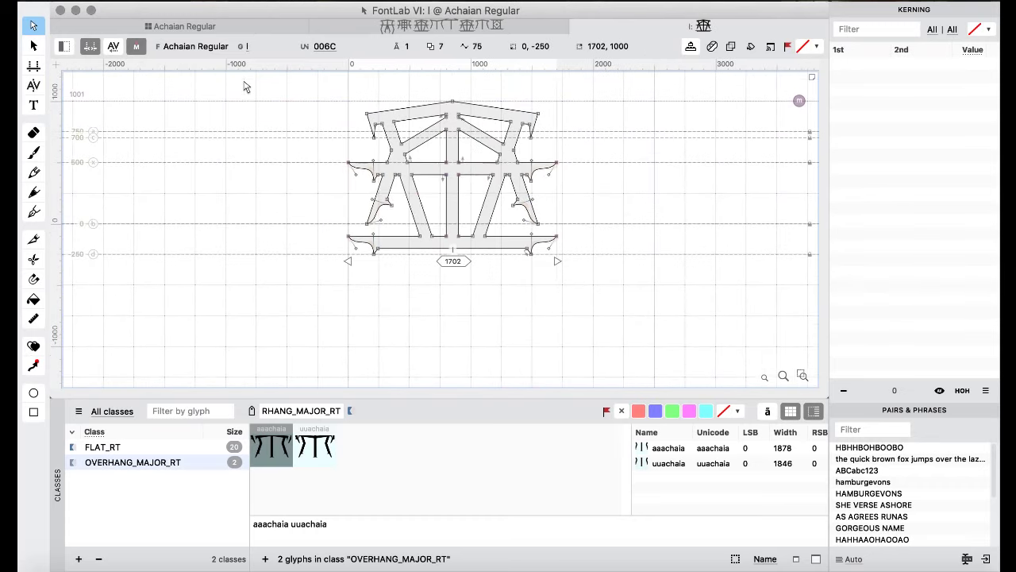
pyautogui.press('super+bracketright')
pyautogui.press('super+bracketright')
pyautogui.press('super+bracketright')
pyautogui.press('super+bracketright')
pyautogui.press('super+bracketright')
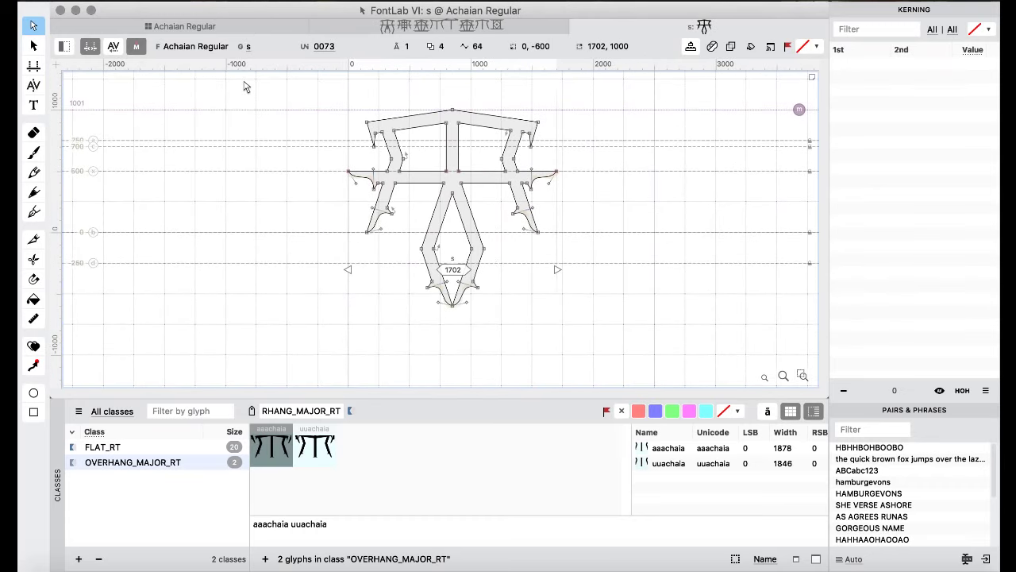
# - Go back to the q glyph and remove the extra nodes at the central peak of its roof
pyautogui.press('super+bracketleft')
pyautogui.press('super+bracketleft')
pyautogui.press('super+bracketleft')
pyautogui.press('super+bracketright')
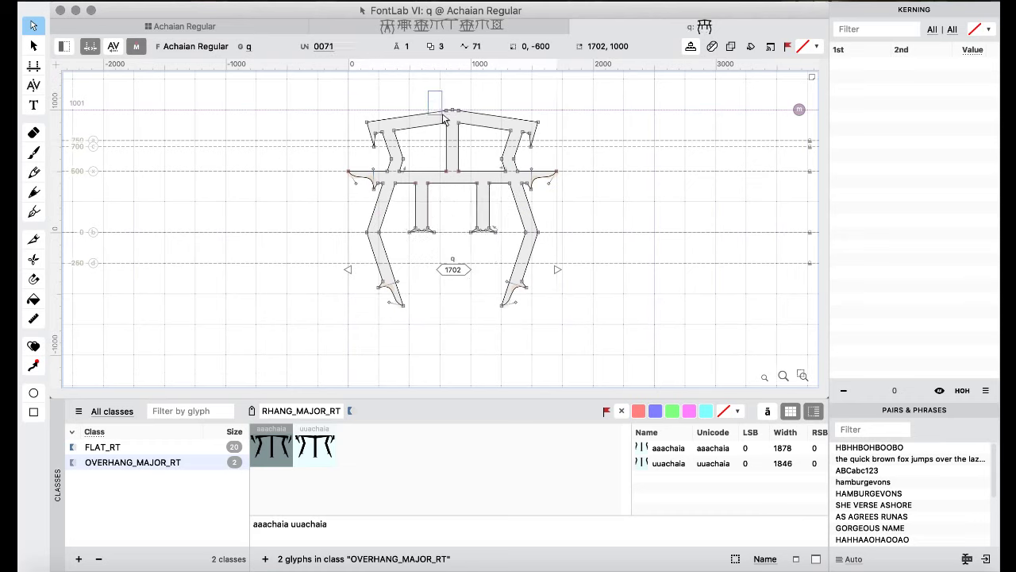
pyautogui.moveTo(447, 120); pyautogui.dragTo(458, 120)
pyautogui.press('super+shift+m')
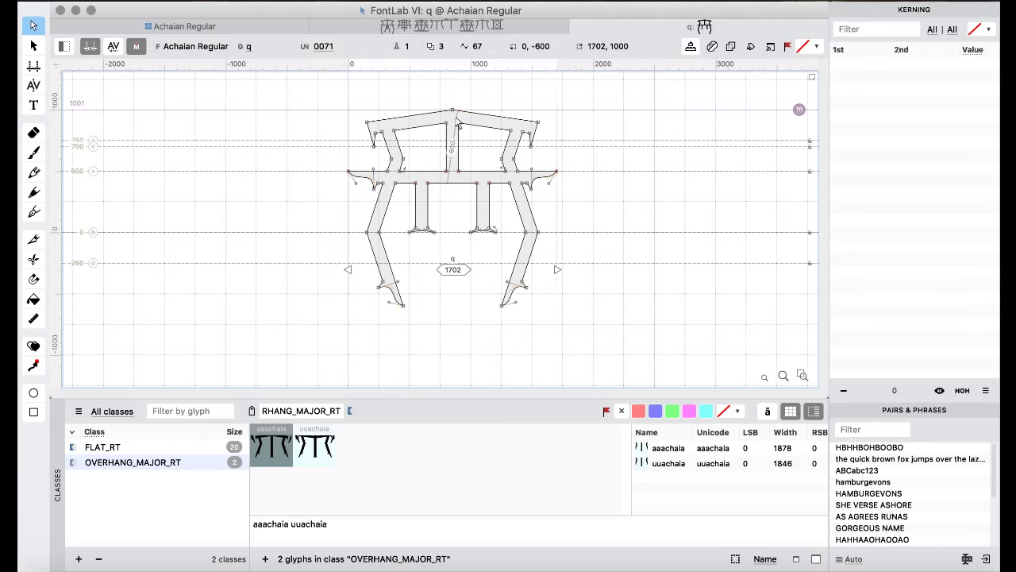
# - Examine the neighbouring glyph outlines back past o and forward to y for extra nodes at the roof peak
pyautogui.press('super+bracketleft')
pyautogui.press('super+bracketleft')
pyautogui.press('super+bracketleft')
pyautogui.press('super+bracketleft')
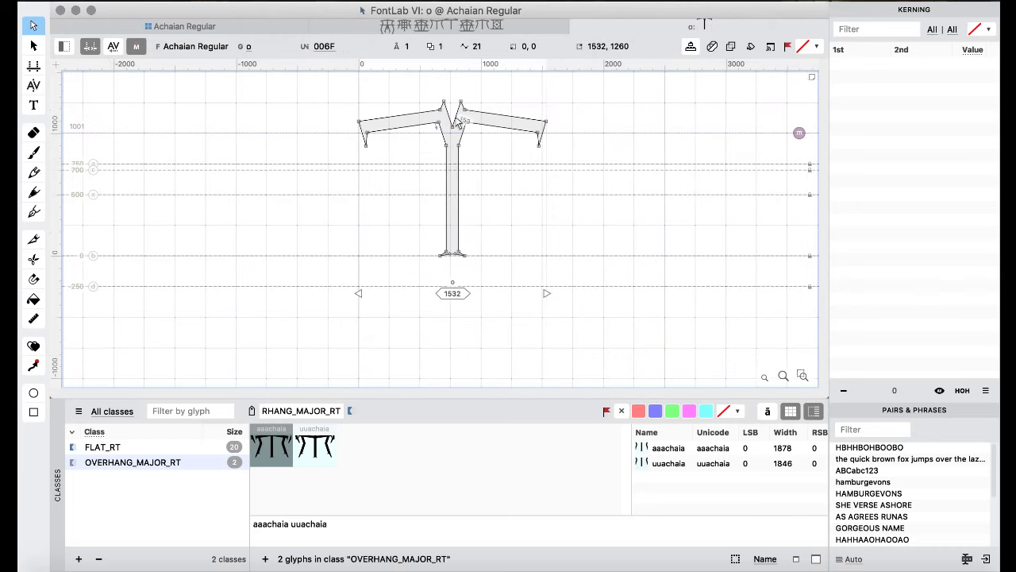
pyautogui.press('super+bracketleft')
pyautogui.press('super+bracketleft')
pyautogui.press('super+bracketleft')
pyautogui.press('super+bracketleft')
pyautogui.press('super+bracketright')
pyautogui.press('super+bracketright')
pyautogui.press('super+bracketright')
pyautogui.press('super+bracketright')
pyautogui.press('super+bracketright')
pyautogui.press('super+bracketright')
pyautogui.press('super+bracketright')
pyautogui.press('super+bracketright')
pyautogui.press('super+bracketright')
pyautogui.press('super+bracketright')
pyautogui.press('super+bracketright')
pyautogui.press('super+bracketright')
pyautogui.press('super+bracketright')
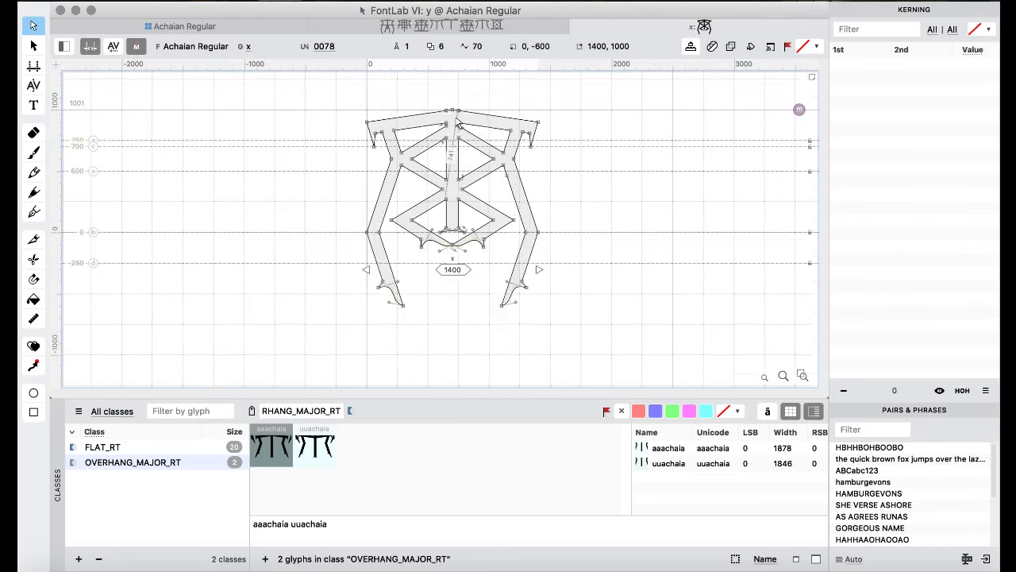
# - Go to the x glyph and remove the extra nodes on both sides of its central roof peak
pyautogui.press('super+bracketright')
pyautogui.press('super+bracketright')
pyautogui.press('super+bracketright')
pyautogui.moveTo(486, 88); pyautogui.dragTo(457, 116)
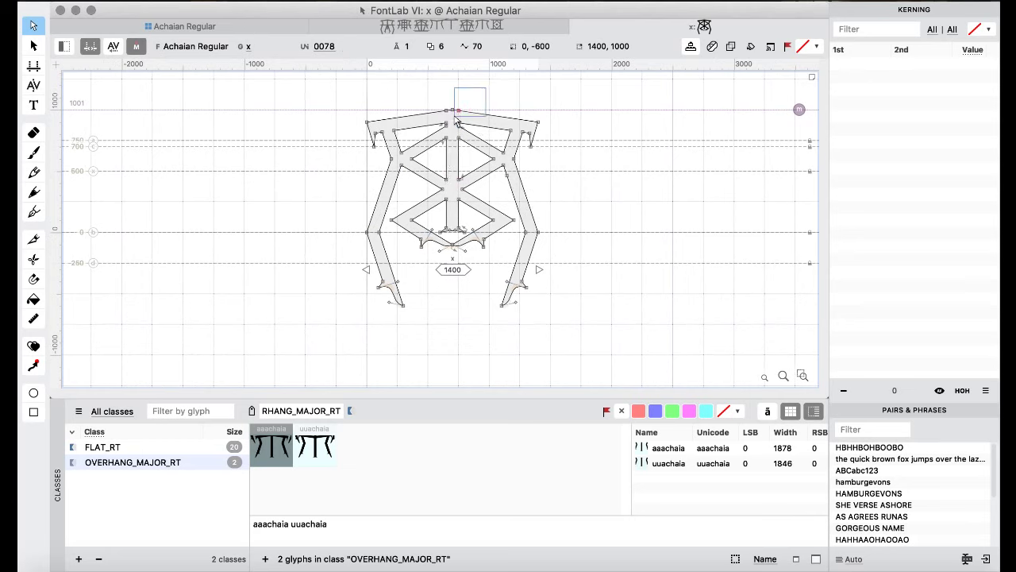
pyautogui.moveTo(420, 73); pyautogui.dragTo(450, 117)
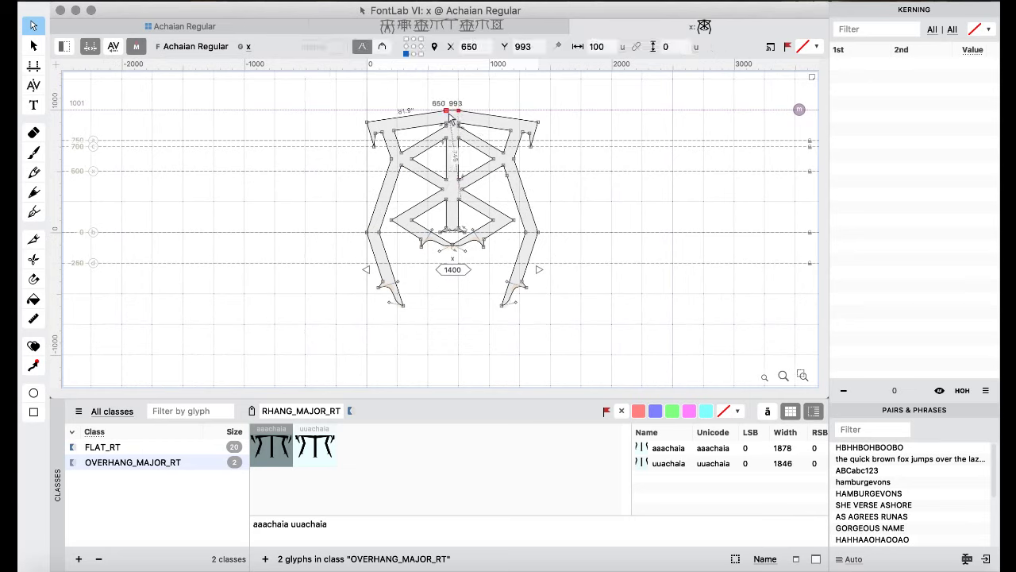
# - Examine the outlines of the glyphs after x, continuing through the numerals up to five
pyautogui.press('super+bracketright')
pyautogui.press('super+bracketright')
pyautogui.press('super+bracketright')
pyautogui.press('super+bracketright')
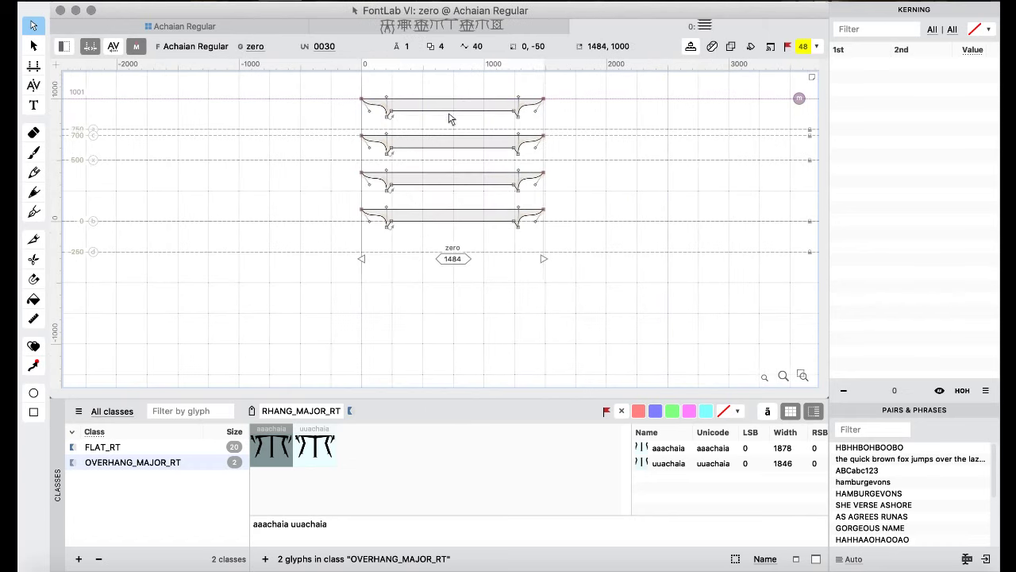
pyautogui.press('super+bracketright')
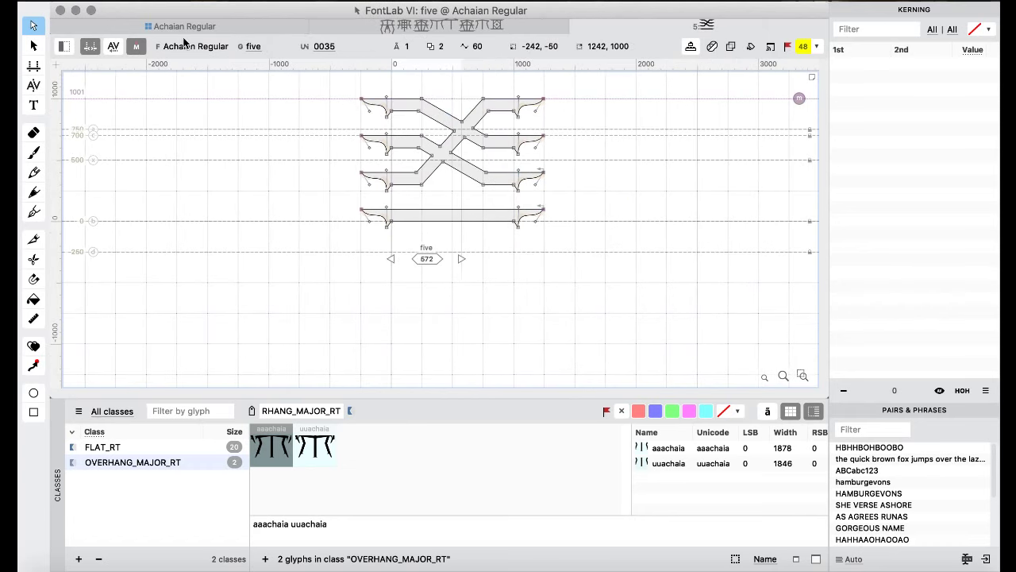
# - Return to the font overview and go through the lowercase glyphs from l to z to compare their shapes
pyautogui.click(179, 27)
pyautogui.click(451, 260)
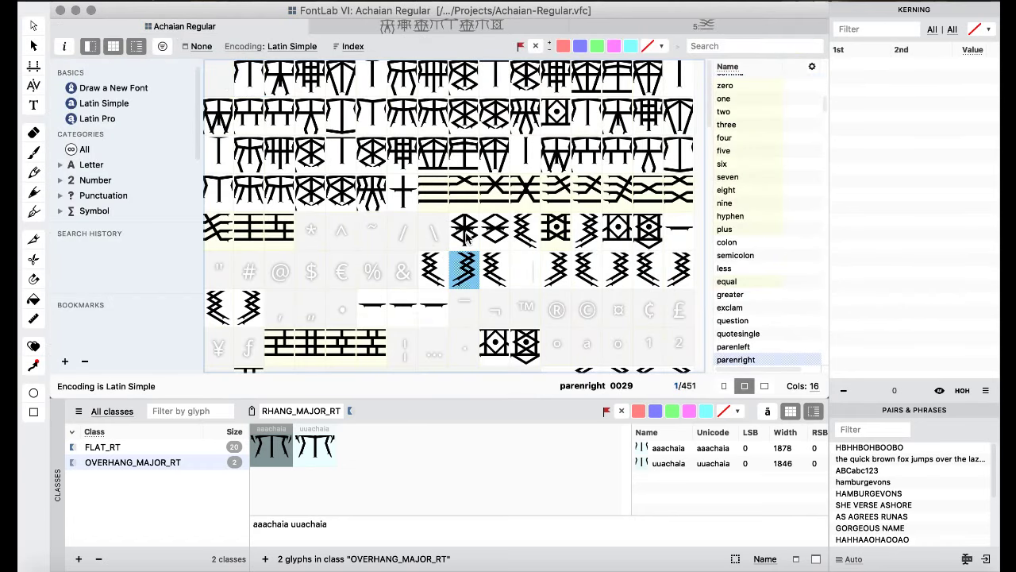
pyautogui.click(433, 159)
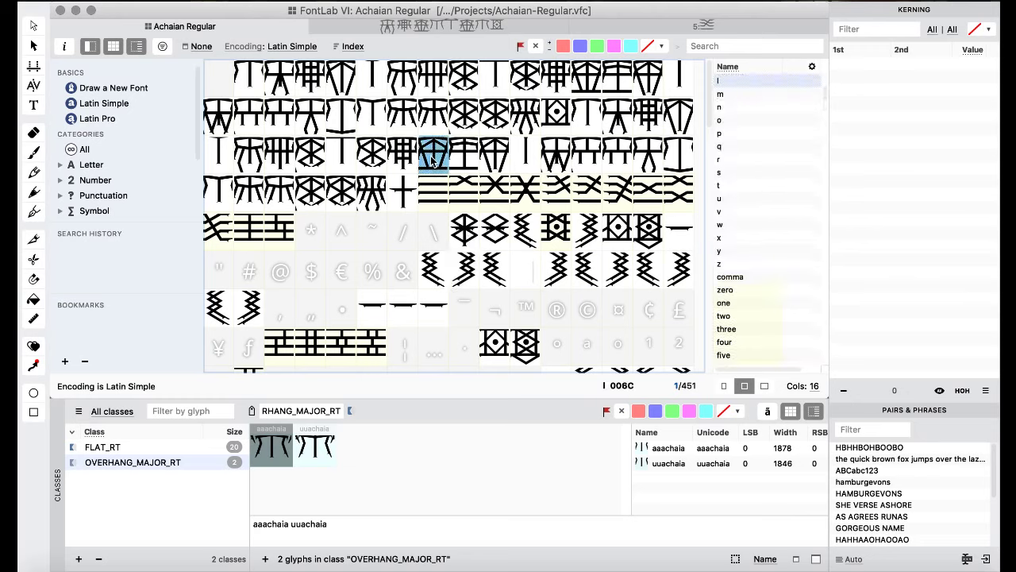
pyautogui.click(465, 162)
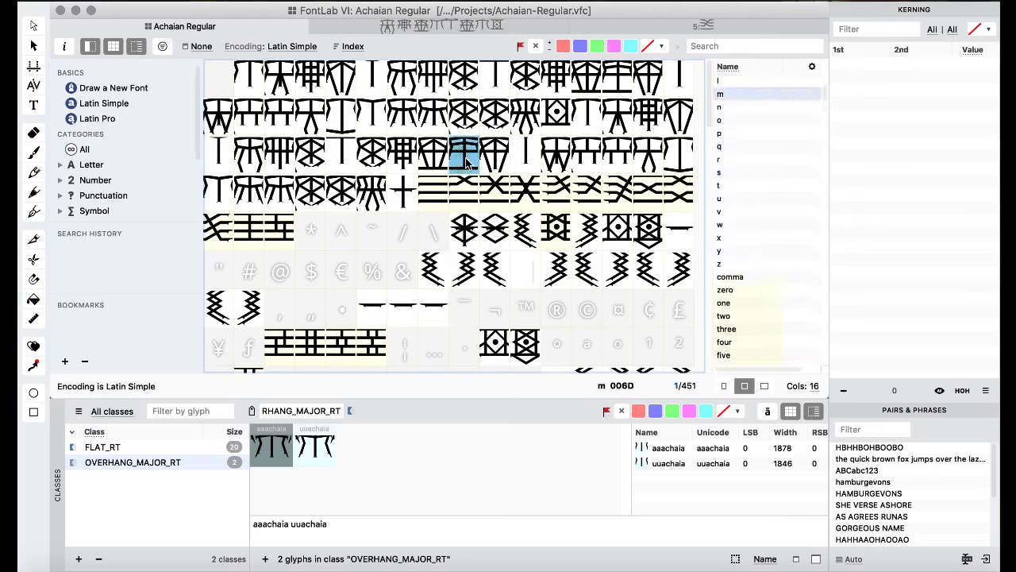
pyautogui.click(495, 162)
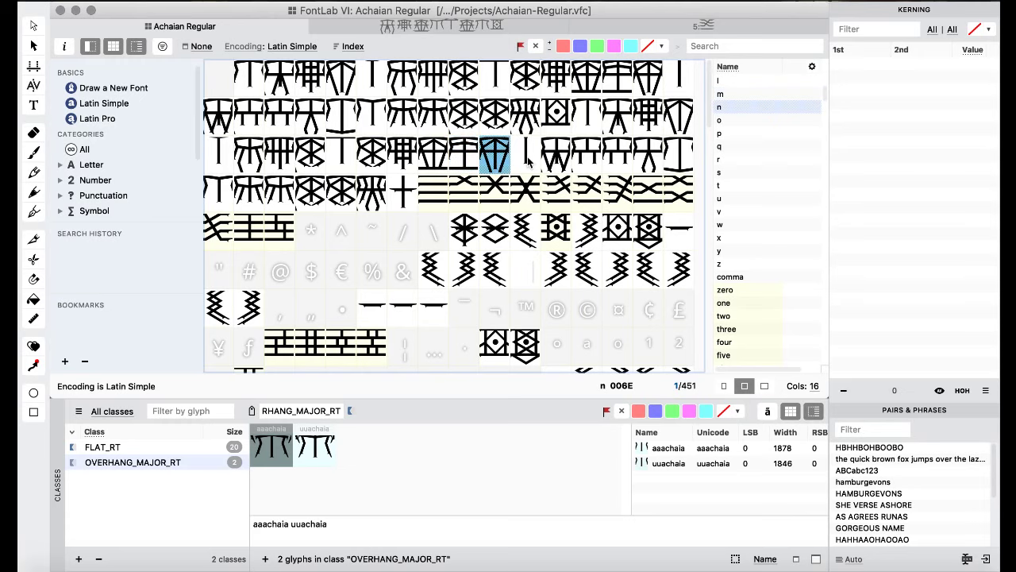
pyautogui.click(528, 161)
pyautogui.press('Right')
pyautogui.press('Right')
pyautogui.press('Right')
pyautogui.press('Right')
pyautogui.press('Right')
pyautogui.press('Right')
pyautogui.press('Right')
pyautogui.press('Right')
pyautogui.press('Right')
pyautogui.press('Right')
pyautogui.press('Right')
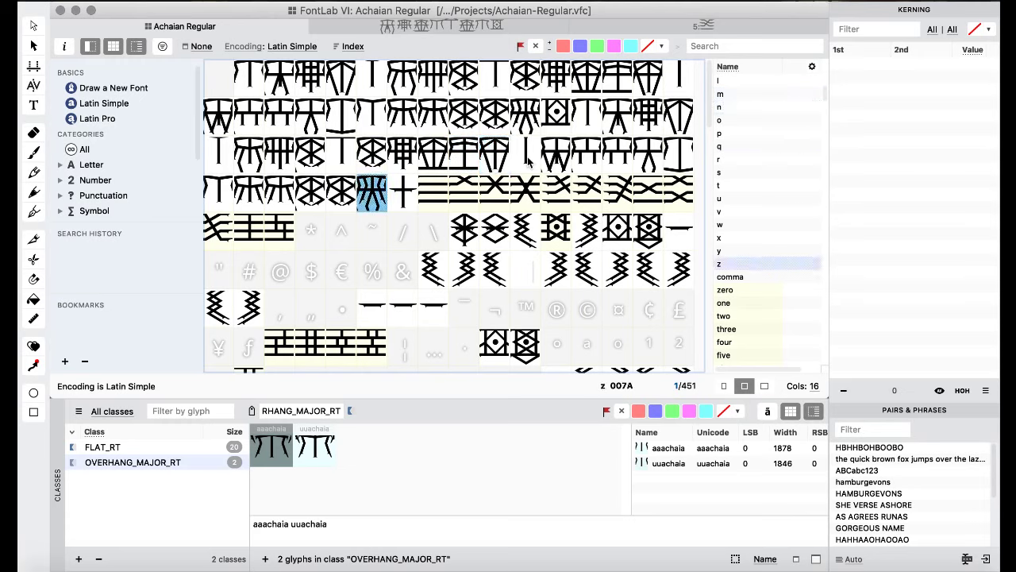
pyautogui.press('Left')
pyautogui.press('Left')
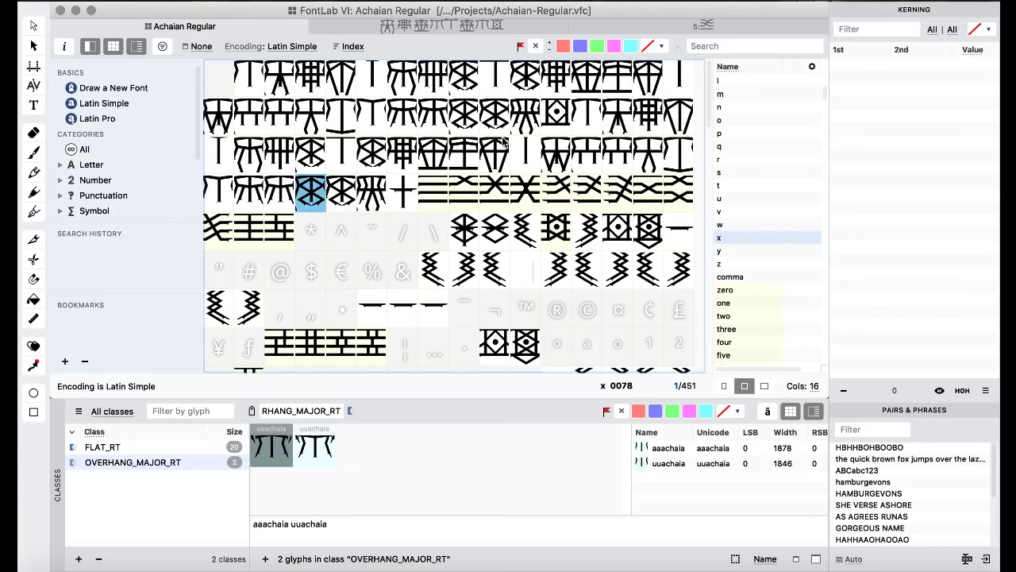
# - Open the x glyph to check its cleaned roof peak, and continue through y to z
pyautogui.doubleClick(311, 197)
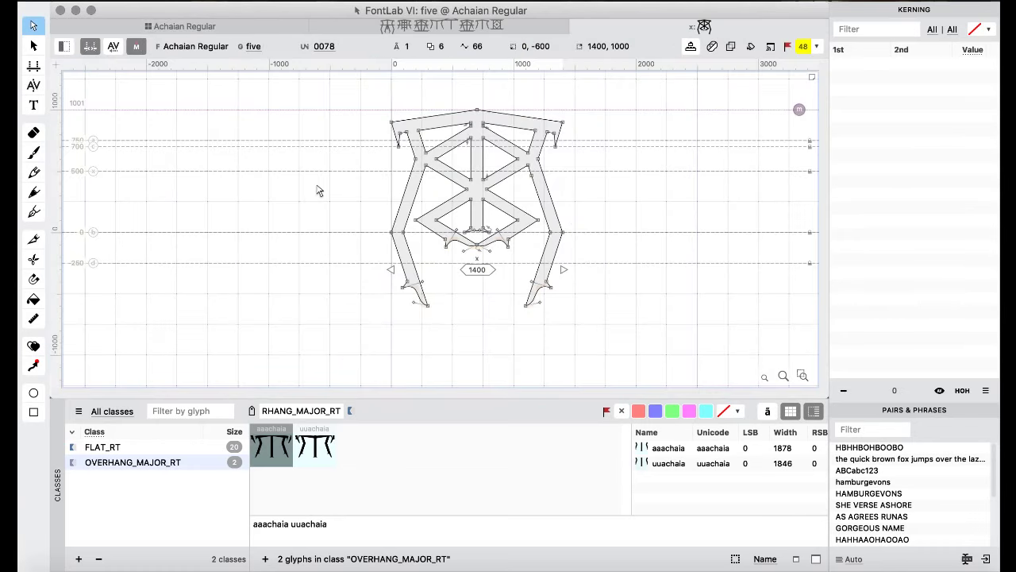
pyautogui.press('super+bracketright')
pyautogui.press('super+bracketright')
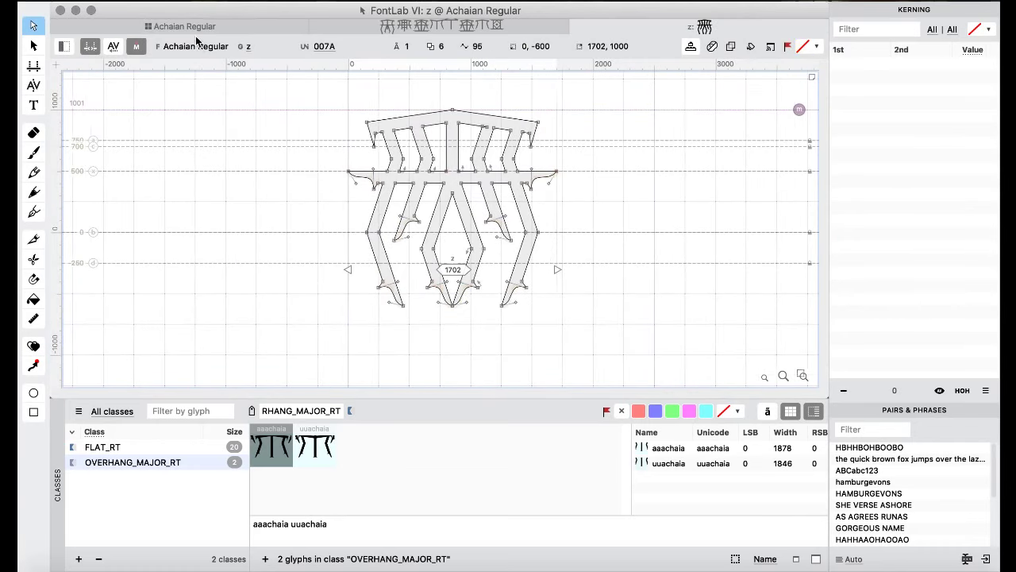
# - Open the khaaachaia glyph from the font overview and remove the extra nodes at its central roof peak
pyautogui.click(197, 45)
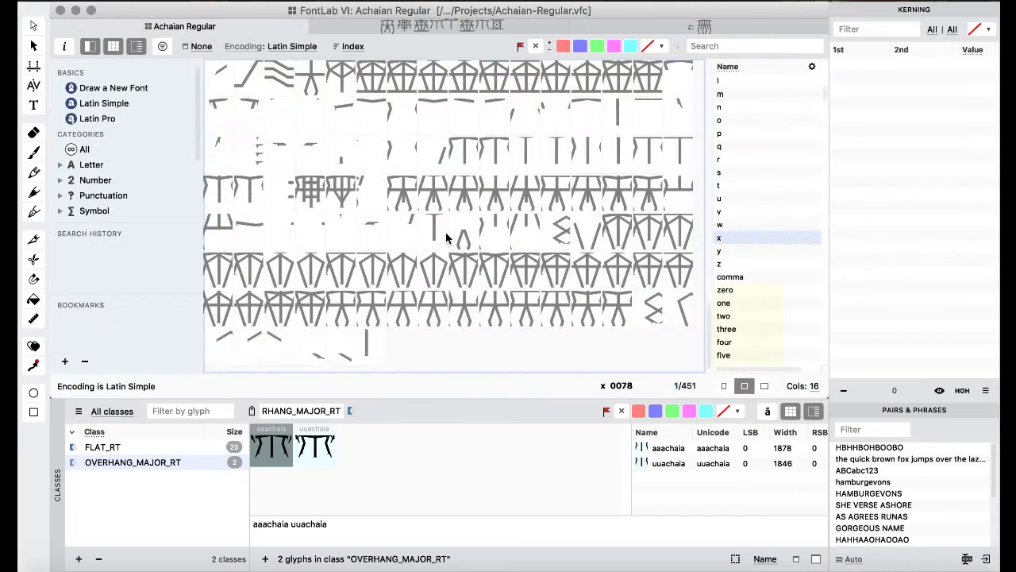
pyautogui.scroll(3, 446, 232)
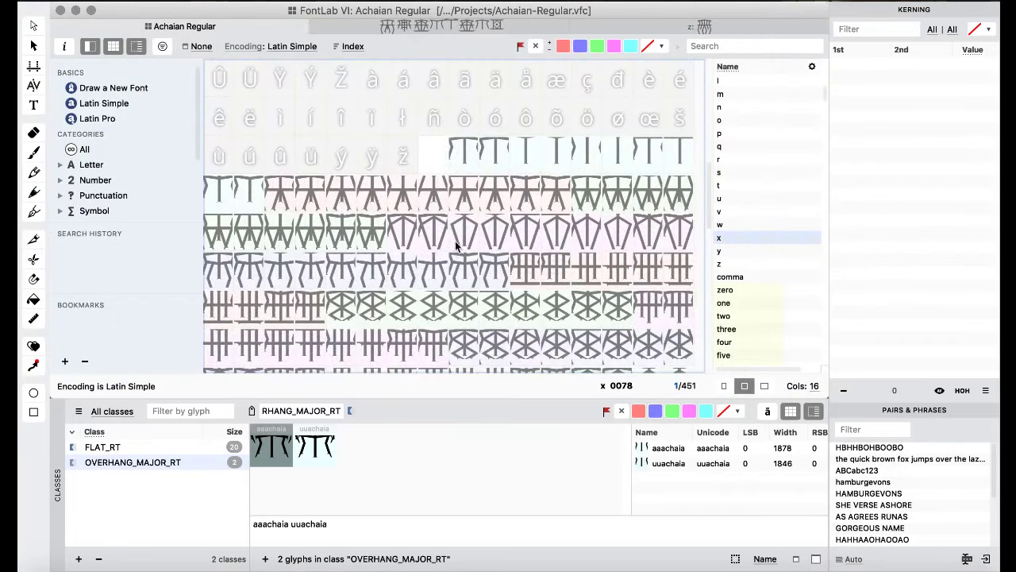
pyautogui.scroll(-3, 463, 258)
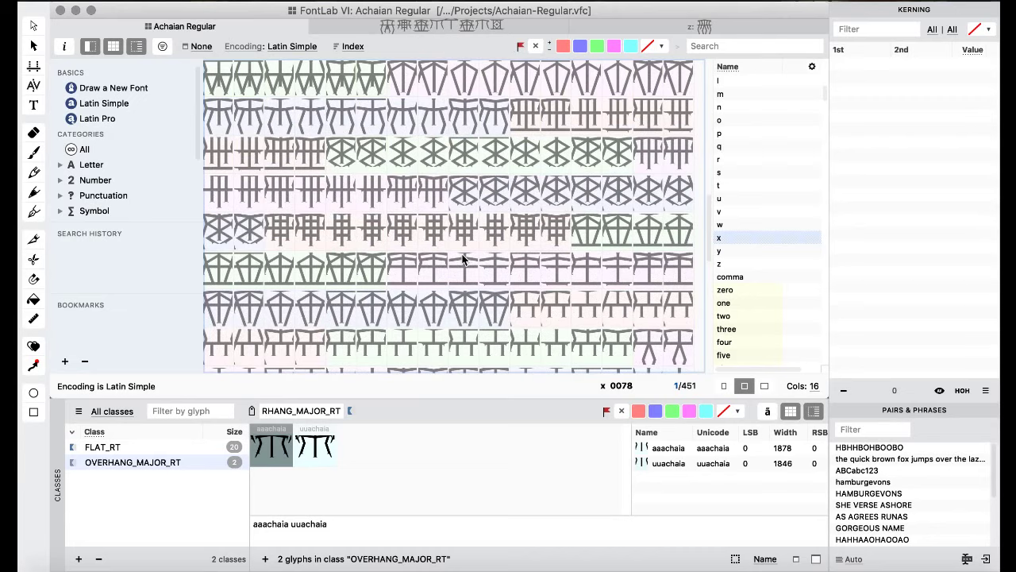
pyautogui.doubleClick(465, 205)
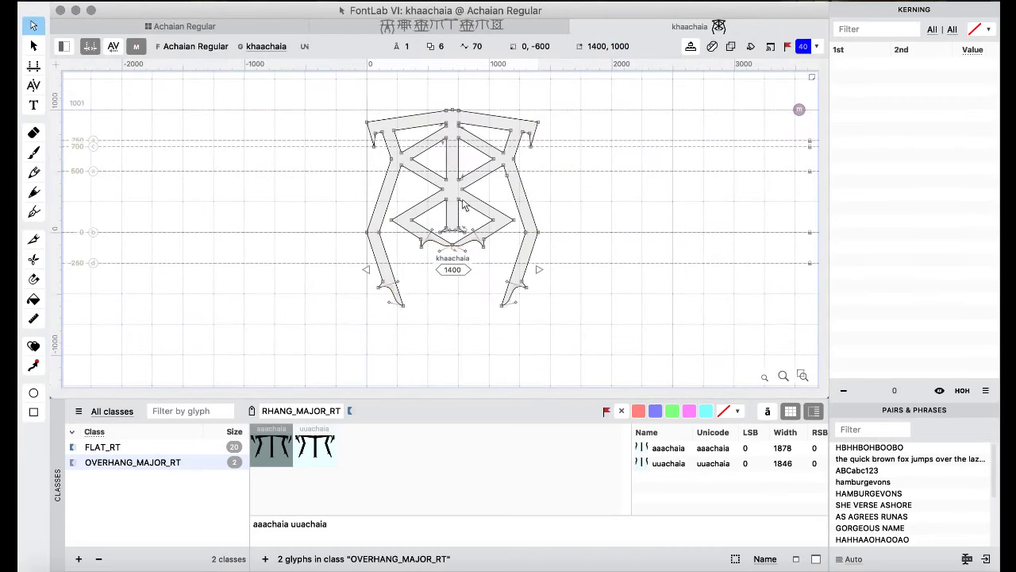
pyautogui.press('space')
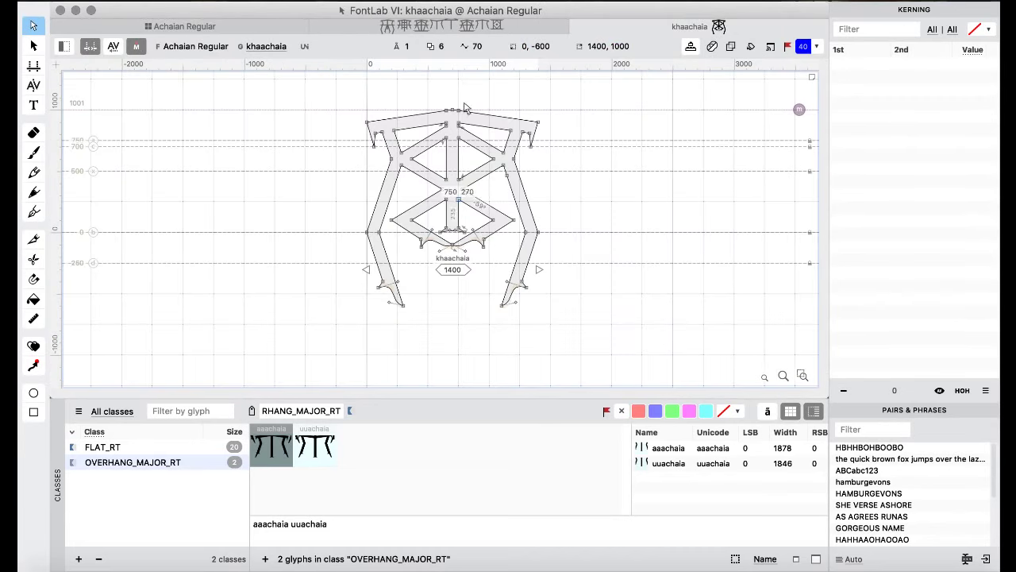
pyautogui.click(448, 112)
pyautogui.click(448, 114)
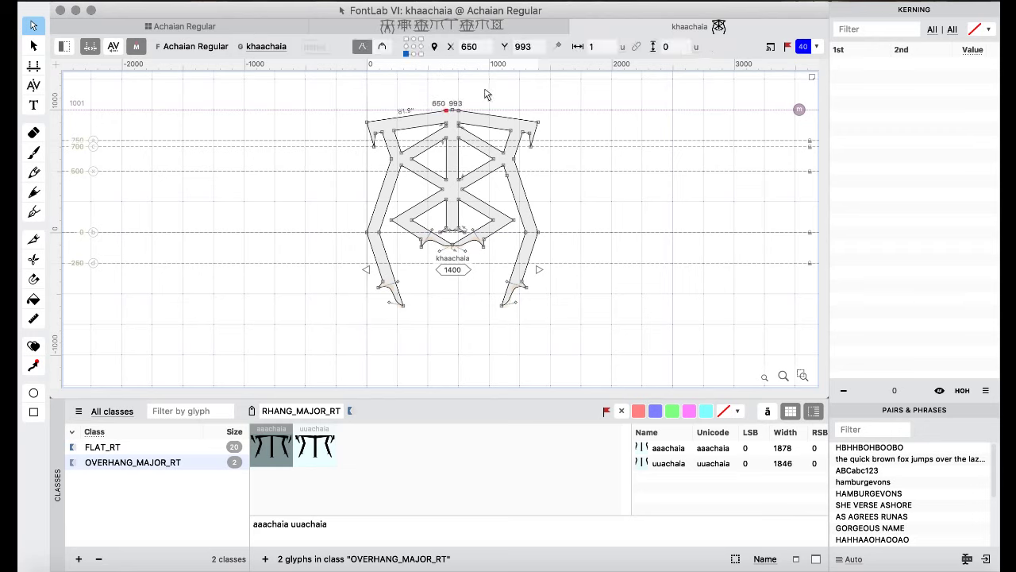
pyautogui.press('Escape')
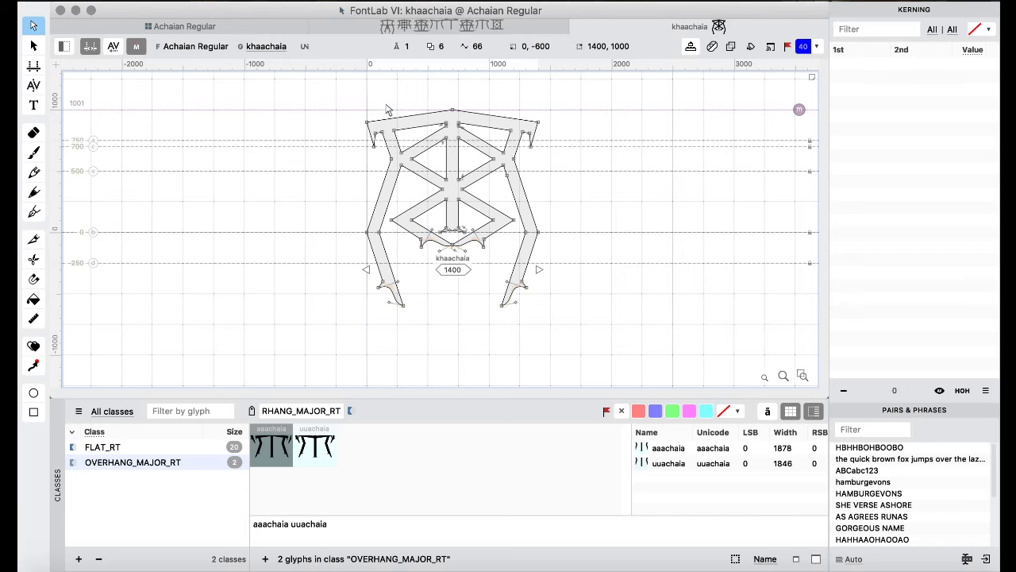
# - In the font overview, select the baaachaia, buuachaia, paaachaia and puuachaia glyphs together
pyautogui.click(200, 27)
pyautogui.click(377, 244)
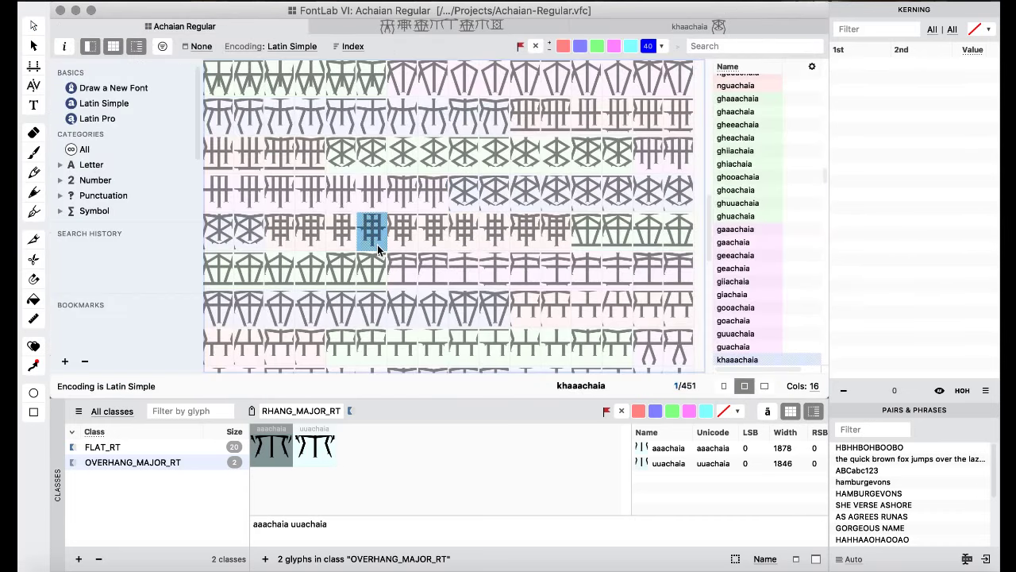
pyautogui.scroll(4, 378, 244)
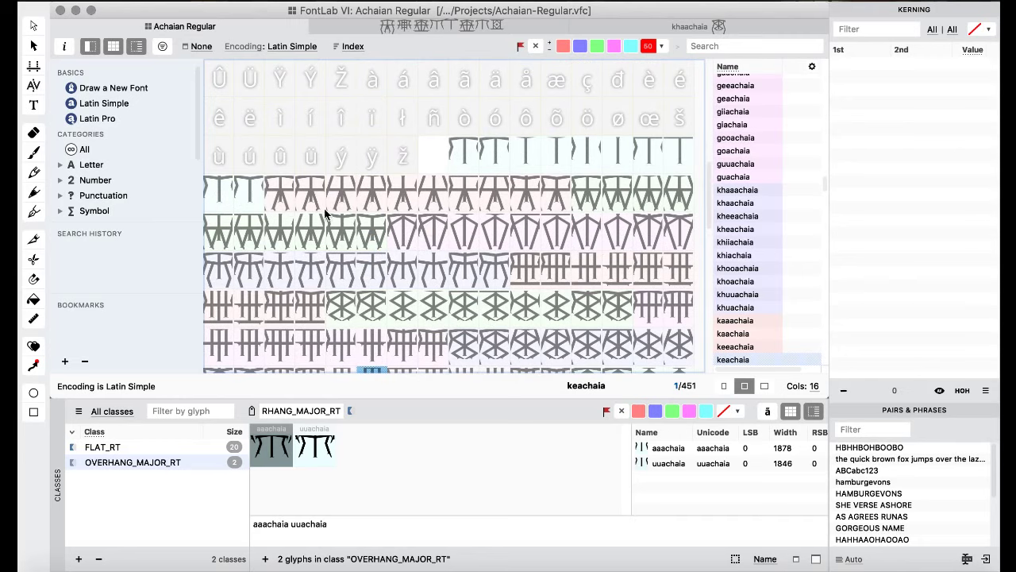
pyautogui.click(287, 191)
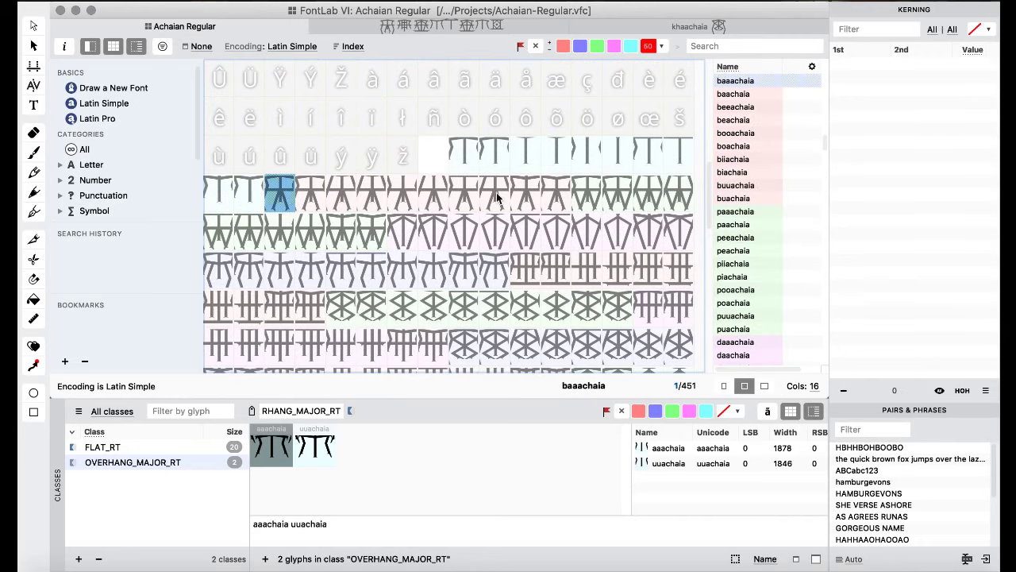
pyautogui.keyDown('super'); pyautogui.click(529, 197); pyautogui.keyUp('super')
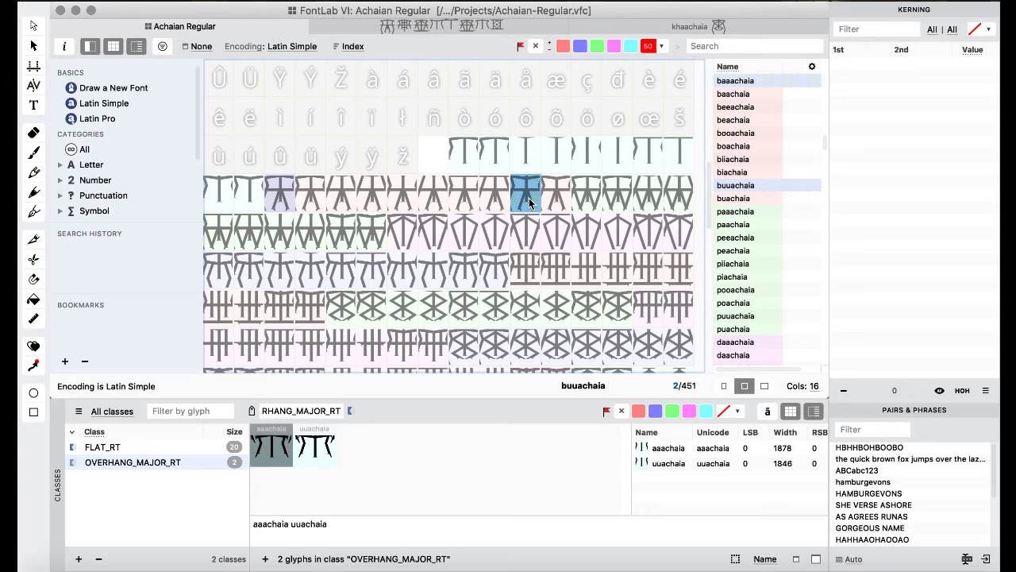
pyautogui.keyDown('super'); pyautogui.click(584, 196); pyautogui.keyUp('super')
pyautogui.keyDown('super'); pyautogui.click(348, 230); pyautogui.keyUp('super')
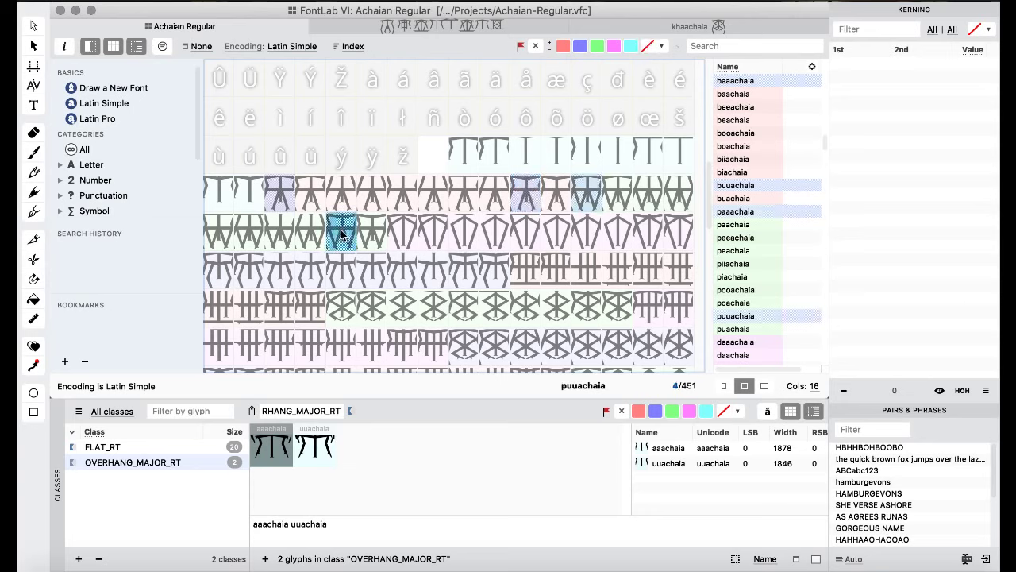
# - Extend the glyph selection with daaachaia, duuachaia, faaachaia, fuuachaia, ngaaachaia and nguuachaia
pyautogui.keyDown('super'); pyautogui.click(399, 236); pyautogui.keyUp('super')
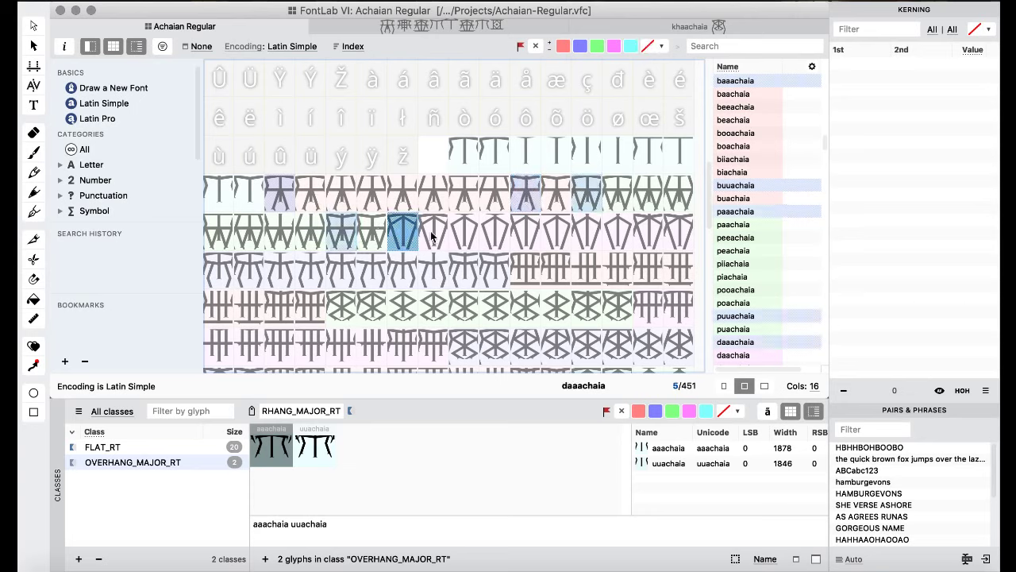
pyautogui.keyDown('super'); pyautogui.click(653, 230); pyautogui.keyUp('super')
pyautogui.keyDown('super'); pyautogui.click(219, 262); pyautogui.keyUp('super')
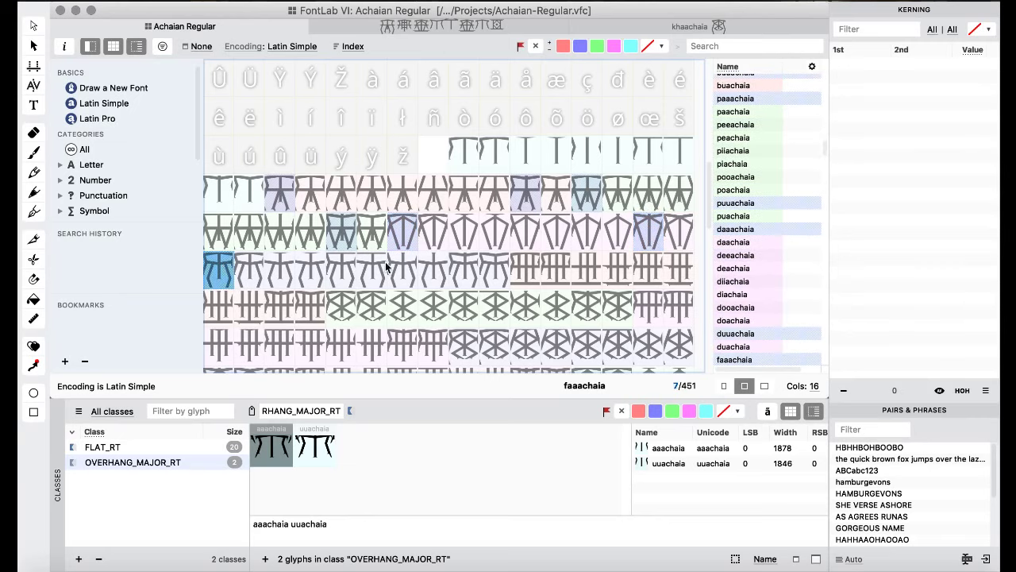
pyautogui.keyDown('super'); pyautogui.click(459, 271); pyautogui.keyUp('super')
pyautogui.keyDown('super'); pyautogui.click(525, 268); pyautogui.keyUp('super')
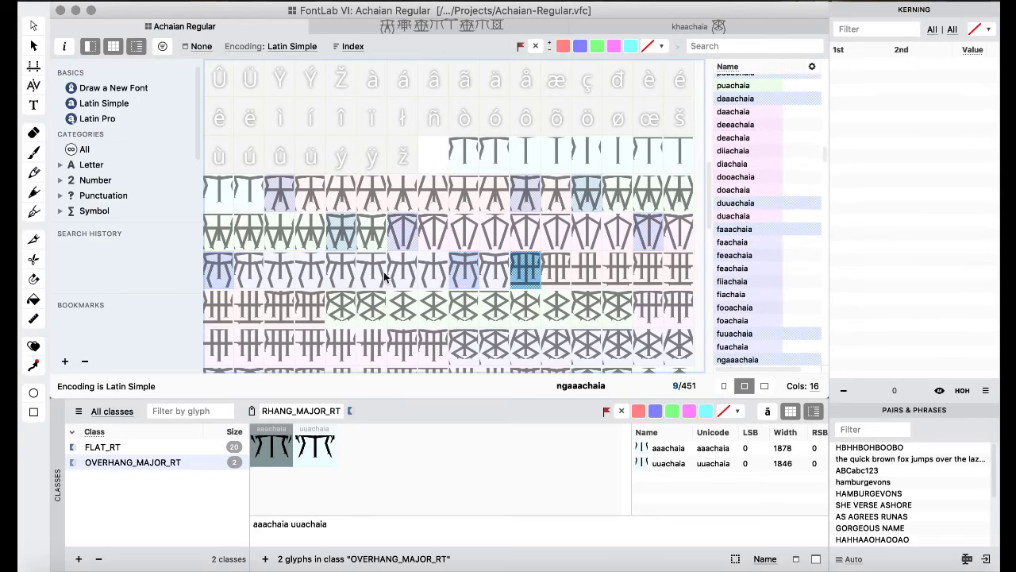
pyautogui.keyDown('super'); pyautogui.click(279, 308); pyautogui.keyUp('super')
# - Extend the glyph selection with ghaaachaia, ghuuachaia, gaaachaia, guuachaia, khaaachaia and khuuachaia
pyautogui.keyDown('super'); pyautogui.click(338, 317); pyautogui.keyUp('super')
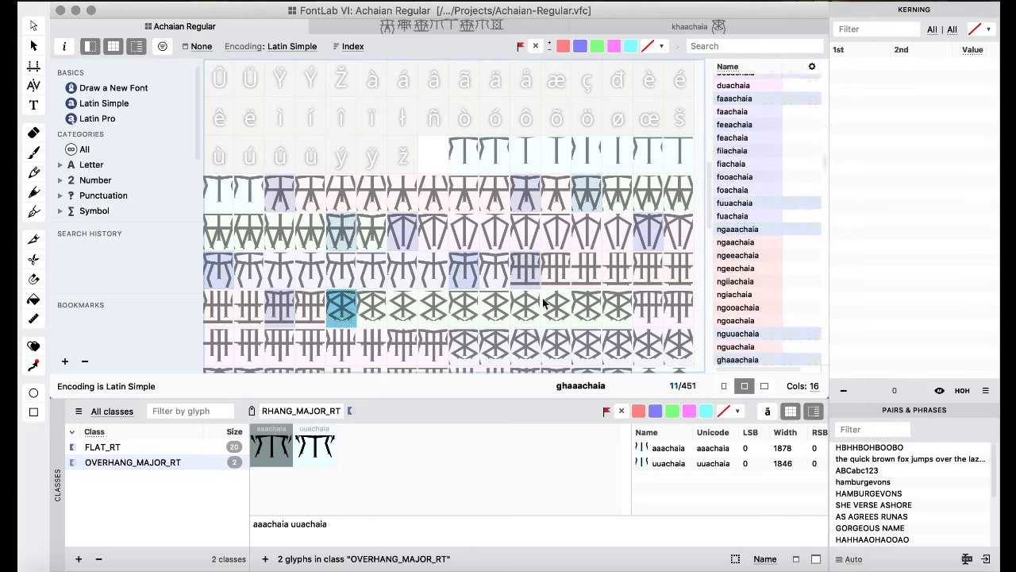
pyautogui.keyDown('super'); pyautogui.click(580, 313); pyautogui.keyUp('super')
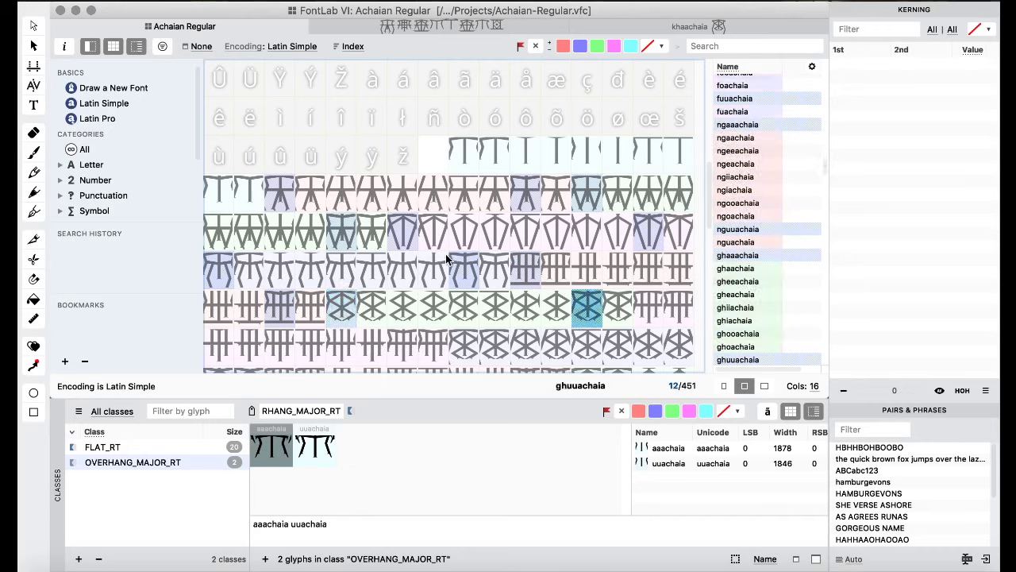
pyautogui.keyDown('super'); pyautogui.click(648, 307); pyautogui.keyUp('super')
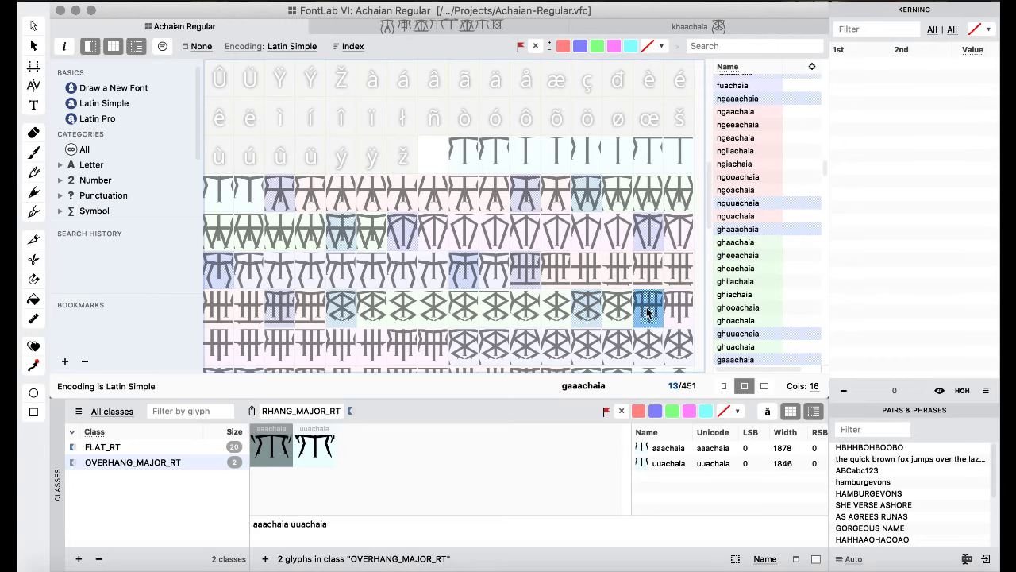
pyautogui.keyDown('super'); pyautogui.click(399, 355); pyautogui.keyUp('super')
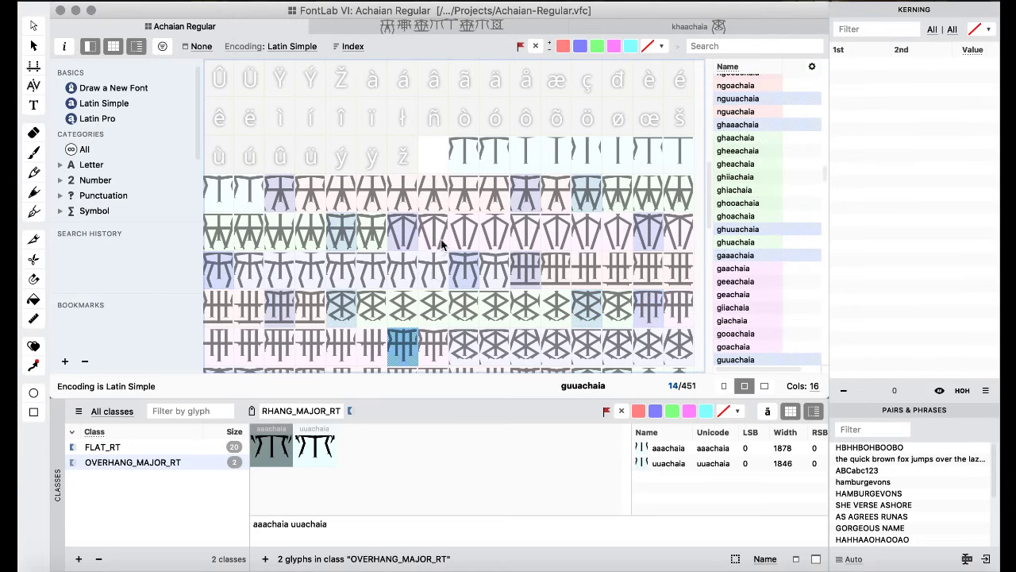
pyautogui.scroll(-3, 433, 268)
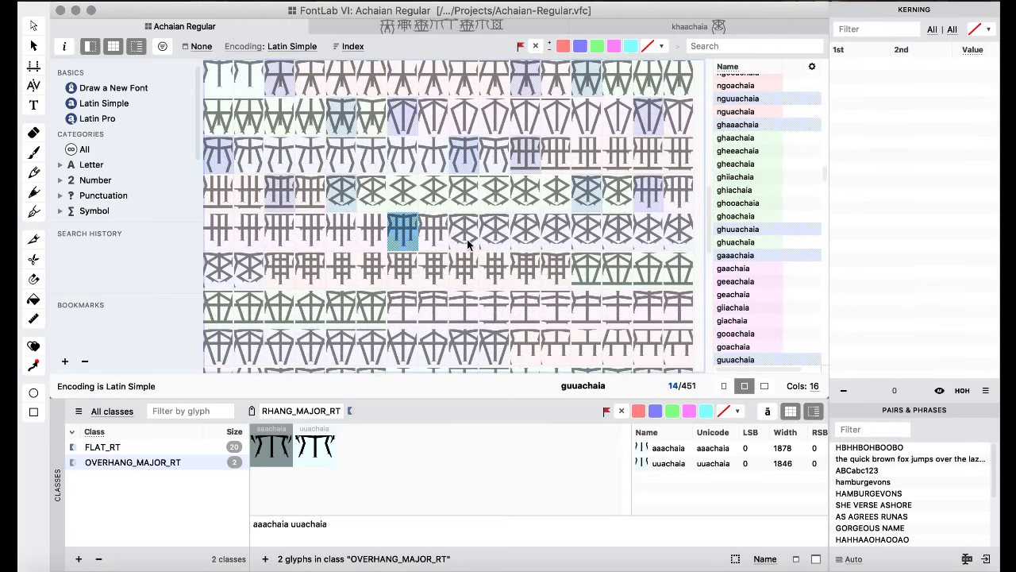
pyautogui.keyDown('super'); pyautogui.click(468, 242); pyautogui.keyUp('super')
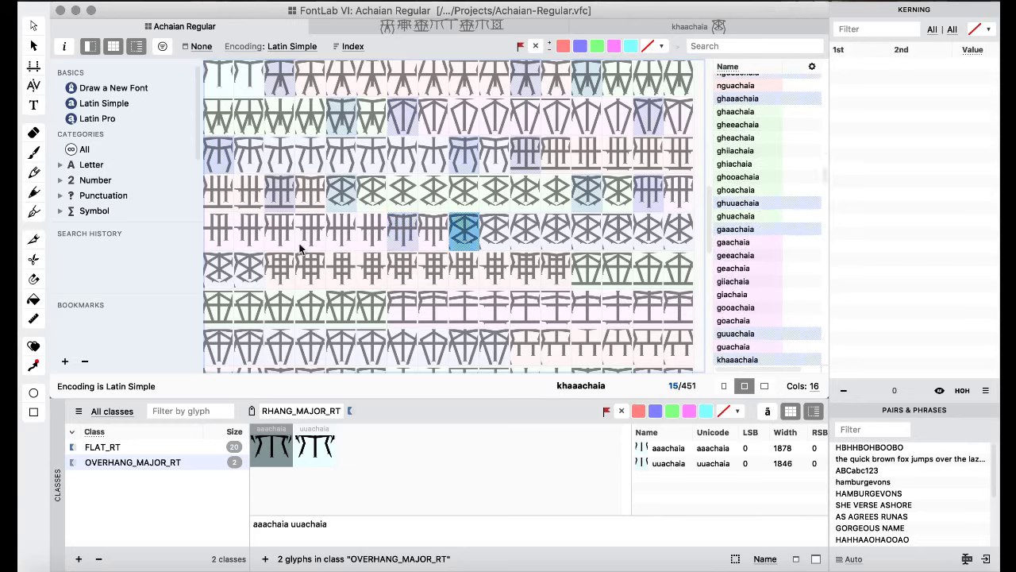
pyautogui.keyDown('super'); pyautogui.click(218, 266); pyautogui.keyUp('super')
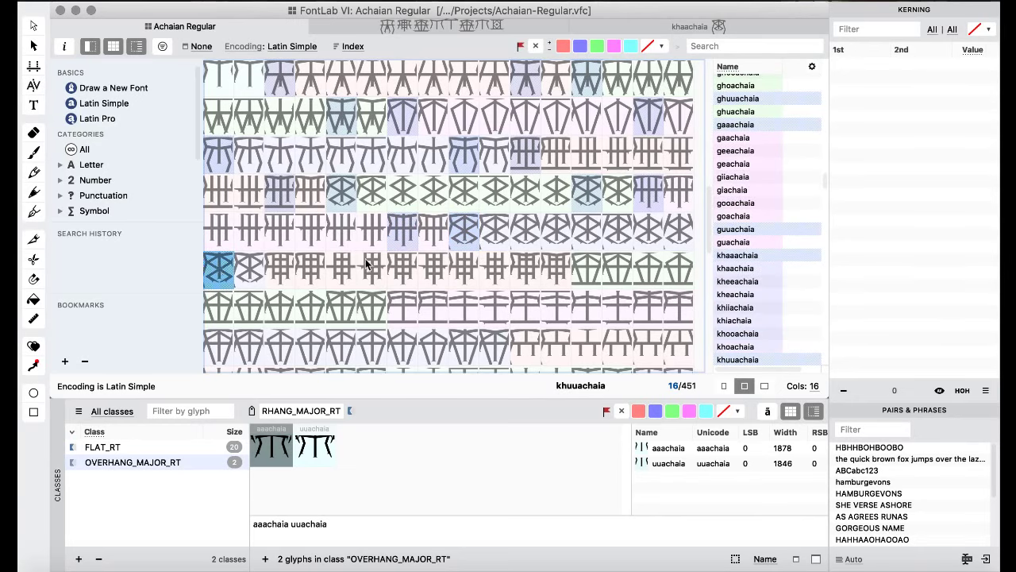
# - Extend the glyph selection with kaaachaia, kuuachaia, laaachaia, luuachaia, maaachaia, muuachaia, naaachaia and nuuachaia
pyautogui.keyDown('super'); pyautogui.click(280, 270); pyautogui.keyUp('super')
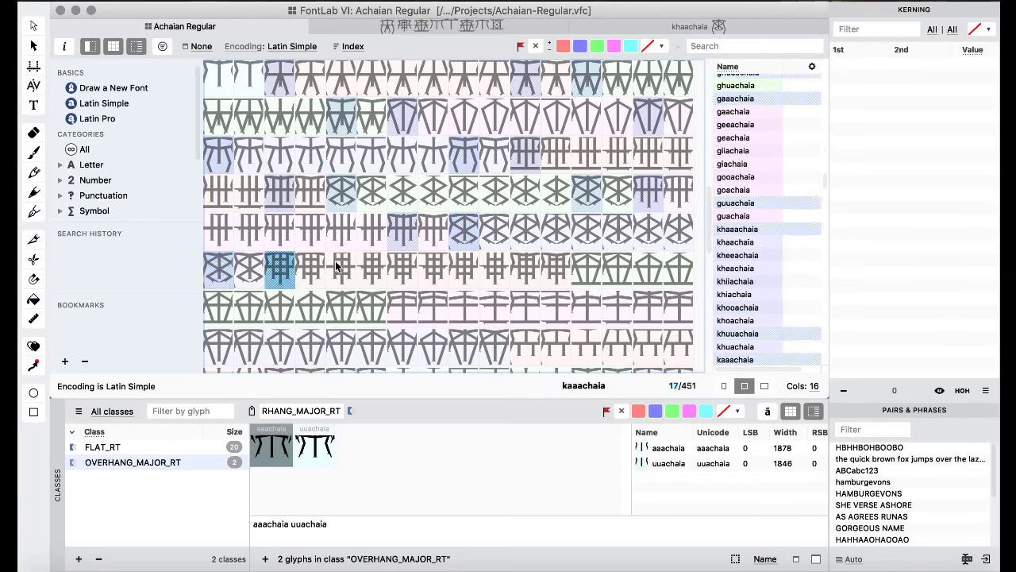
pyautogui.keyDown('super'); pyautogui.click(522, 278); pyautogui.keyUp('super')
pyautogui.keyDown('super'); pyautogui.click(588, 274); pyautogui.keyUp('super')
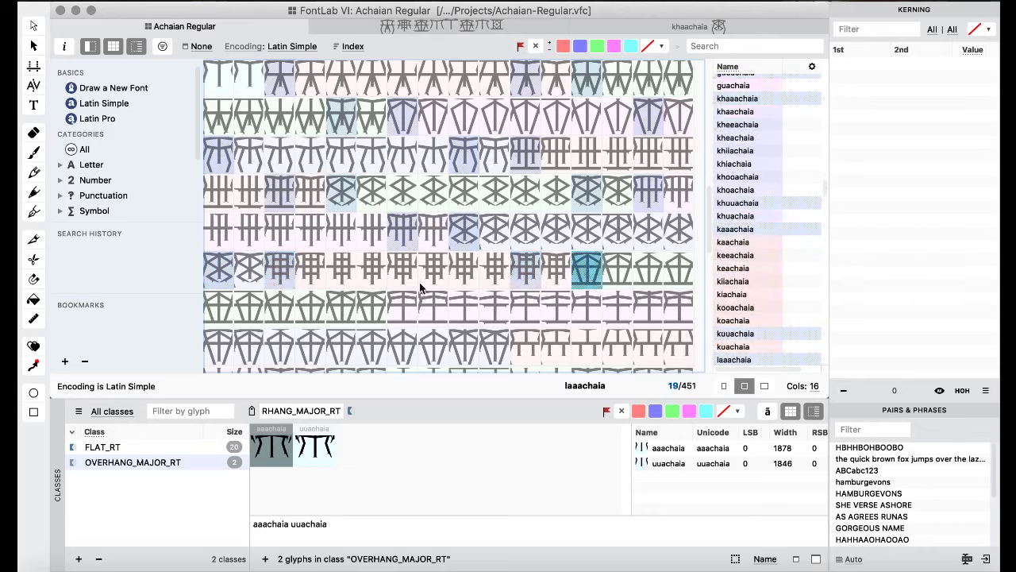
pyautogui.keyDown('super'); pyautogui.click(347, 306); pyautogui.keyUp('super')
pyautogui.keyDown('super'); pyautogui.click(404, 308); pyautogui.keyUp('super')
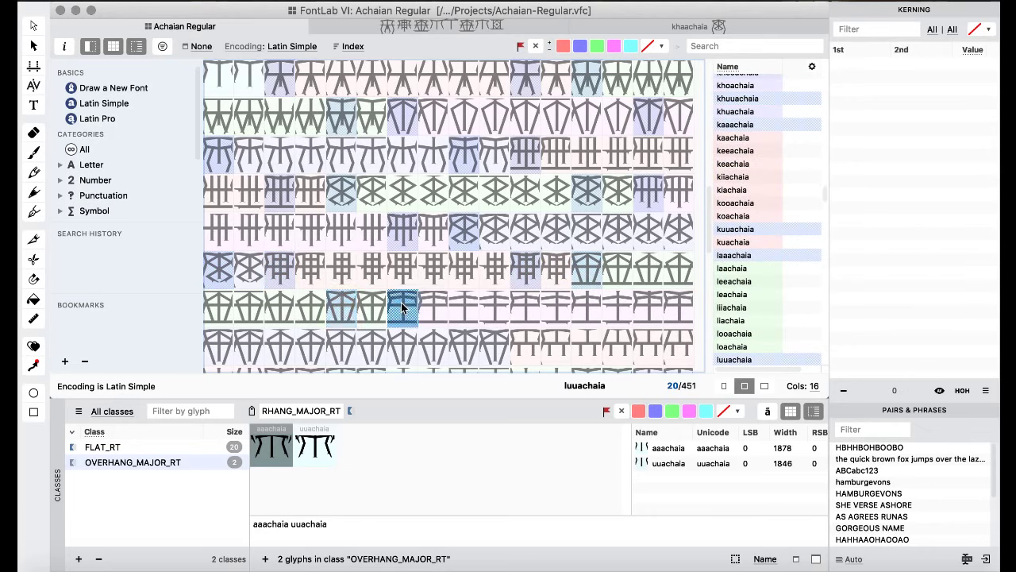
pyautogui.keyDown('super'); pyautogui.click(646, 306); pyautogui.keyUp('super')
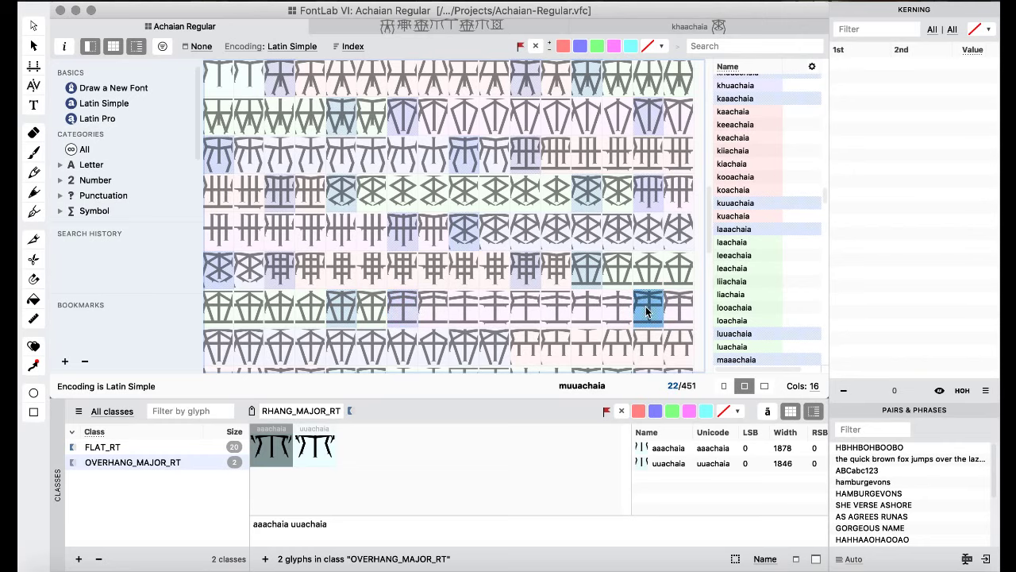
pyautogui.keyDown('super'); pyautogui.click(217, 347); pyautogui.keyUp('super')
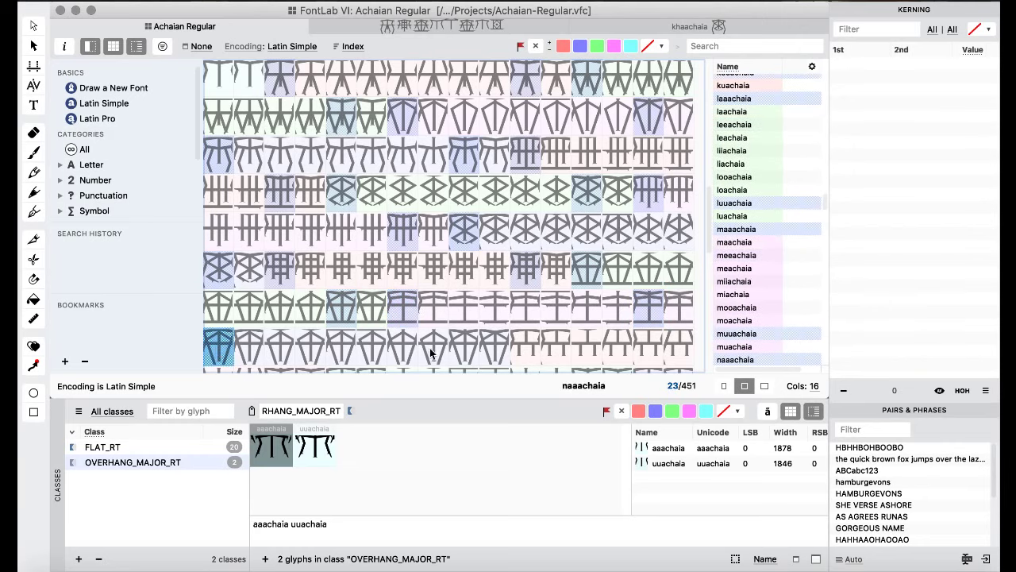
pyautogui.keyDown('super'); pyautogui.click(465, 347); pyautogui.keyUp('super')
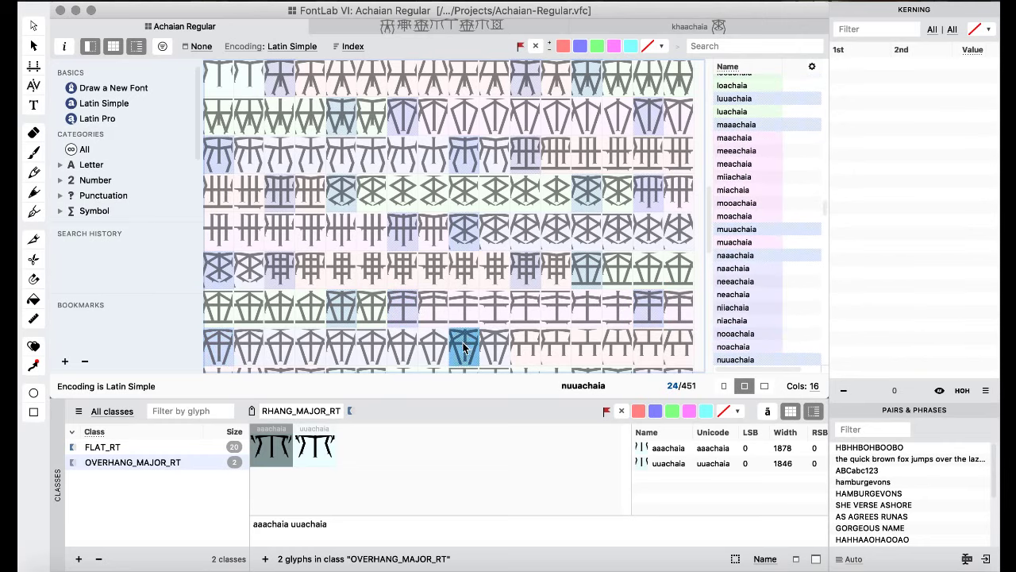
# - Extend the glyph selection with qaaachaia, quuachaia, raaachaia, ruuachaia, saaachaia and suuachaia
pyautogui.scroll(-2, 486, 303)
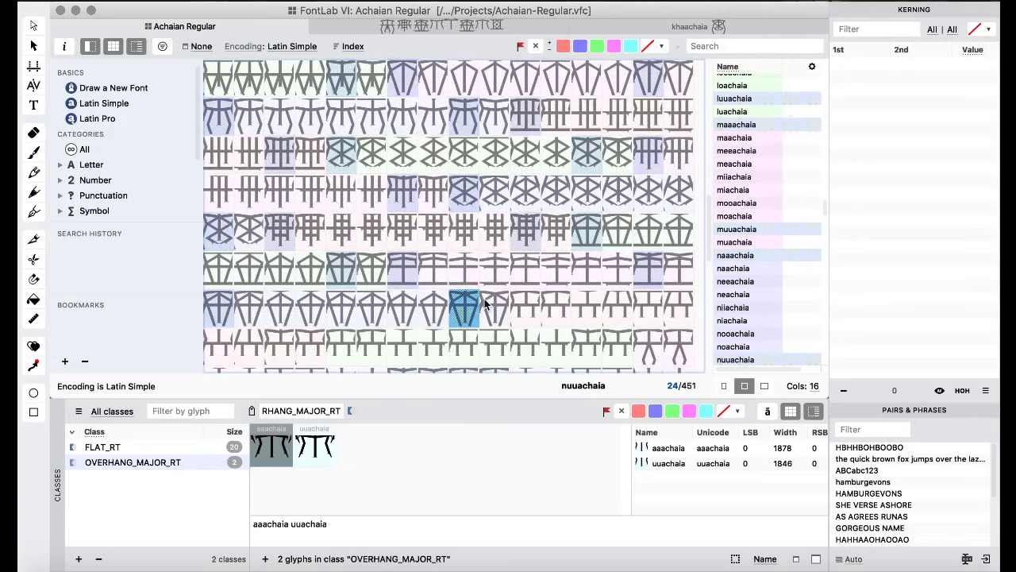
pyautogui.scroll(-2, 512, 300)
pyautogui.click(526, 279)
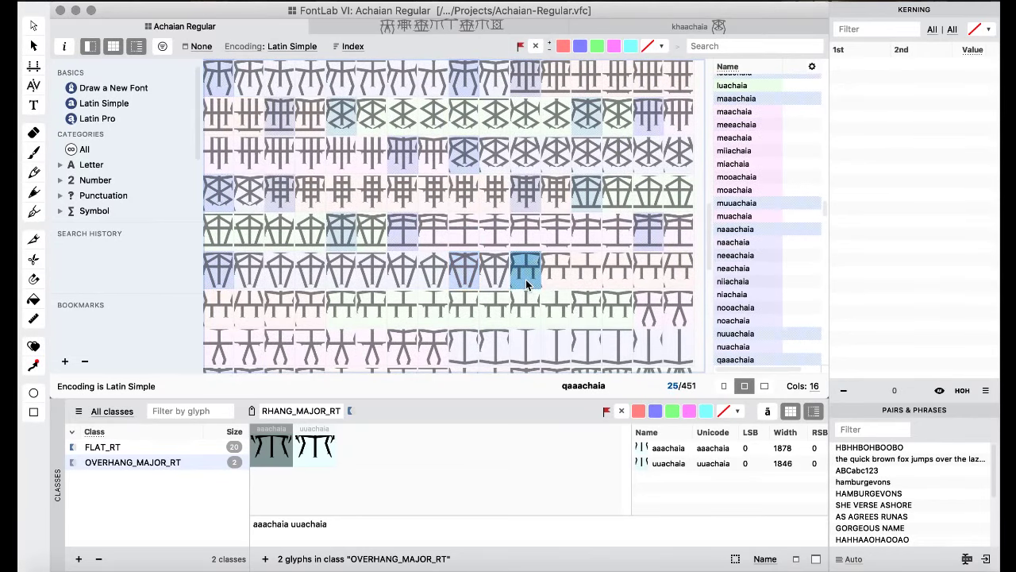
pyautogui.click(280, 309)
pyautogui.click(343, 308)
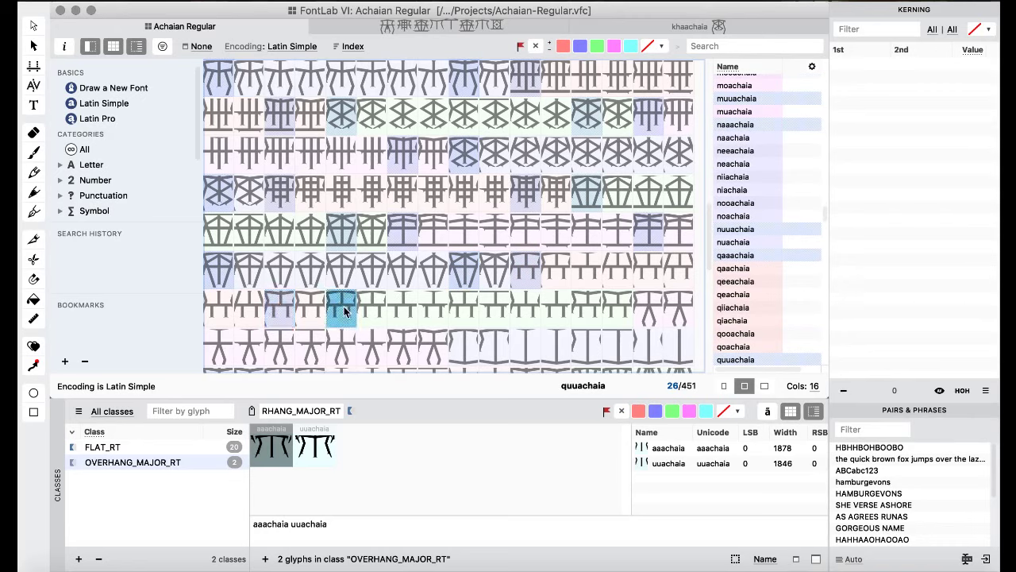
pyautogui.click(586, 310)
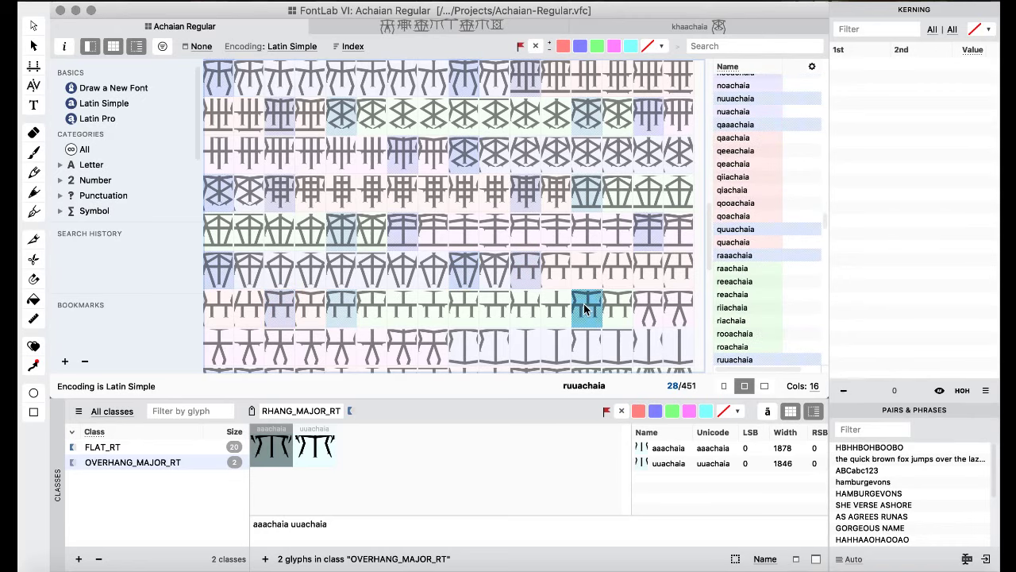
pyautogui.click(644, 310)
pyautogui.click(397, 347)
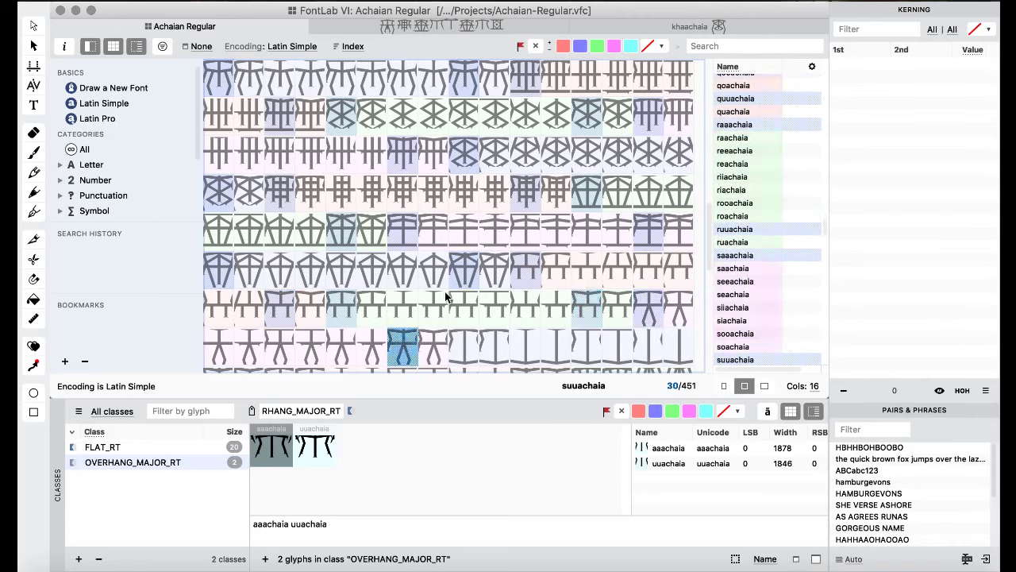
# - Also select taaachaia, tuuachaia, vaaachaia, vuuachaia, zaaachaia and zuuachaia, and add all the selected glyphs to the OVERHANG_MAJOR_RT class
pyautogui.scroll(-5, 447, 296)
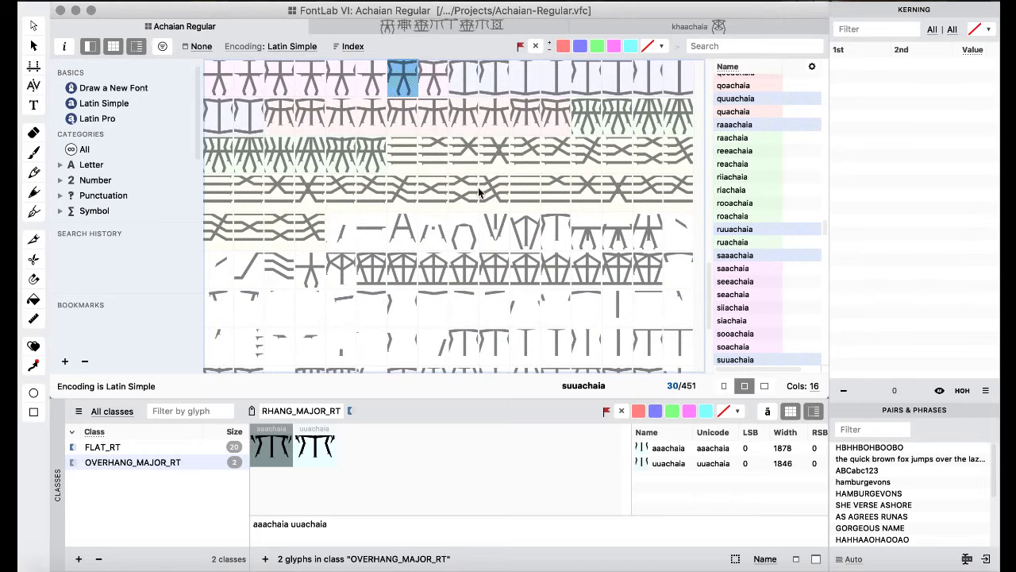
pyautogui.click(459, 76)
pyautogui.click(212, 112)
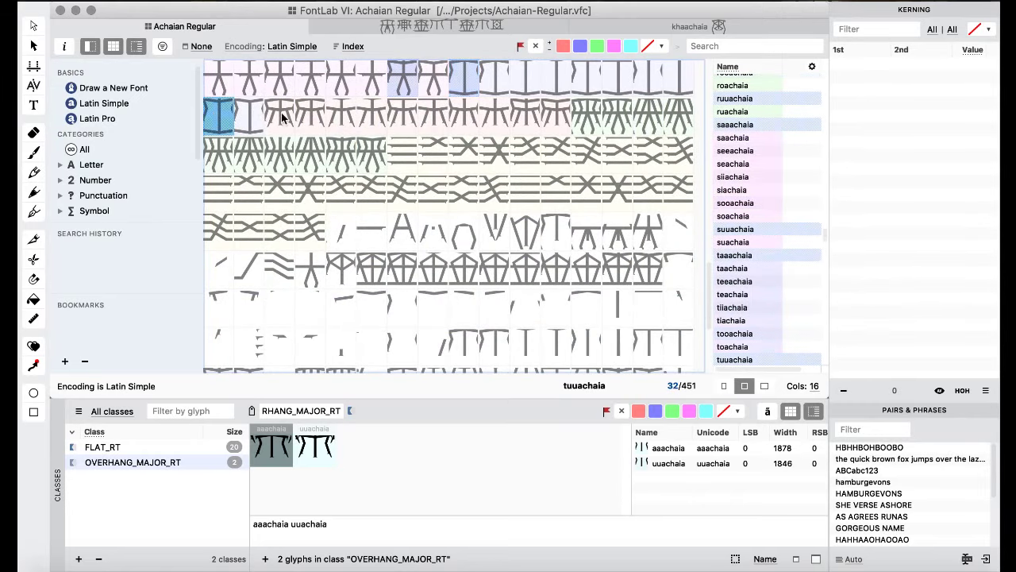
pyautogui.click(282, 118)
pyautogui.click(525, 117)
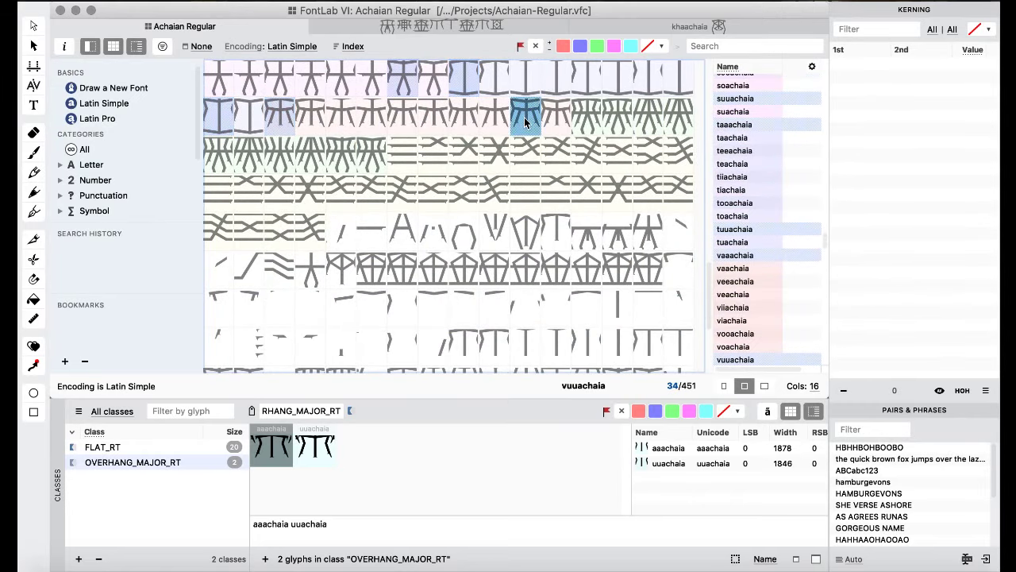
pyautogui.click(583, 119)
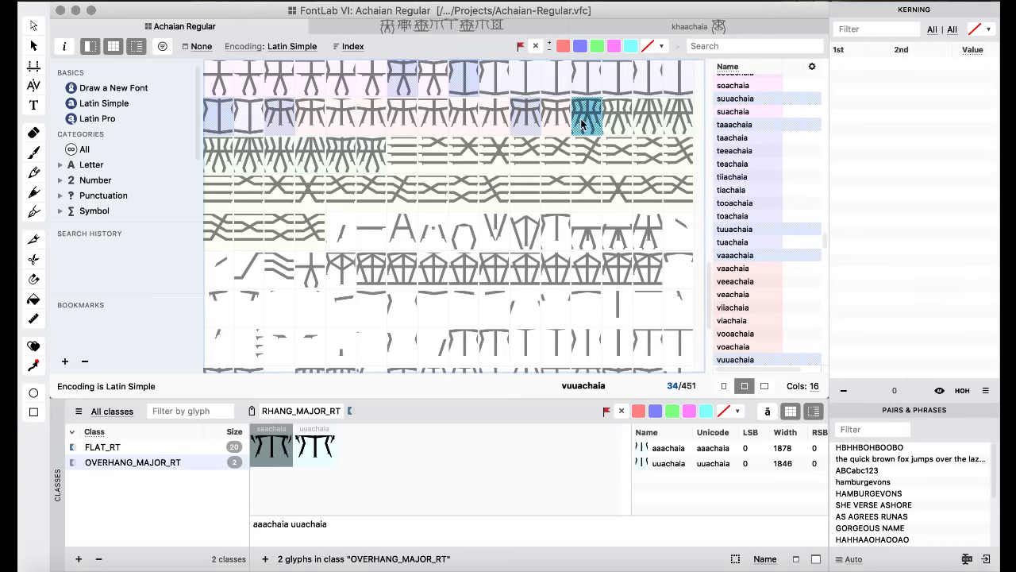
pyautogui.click(343, 156)
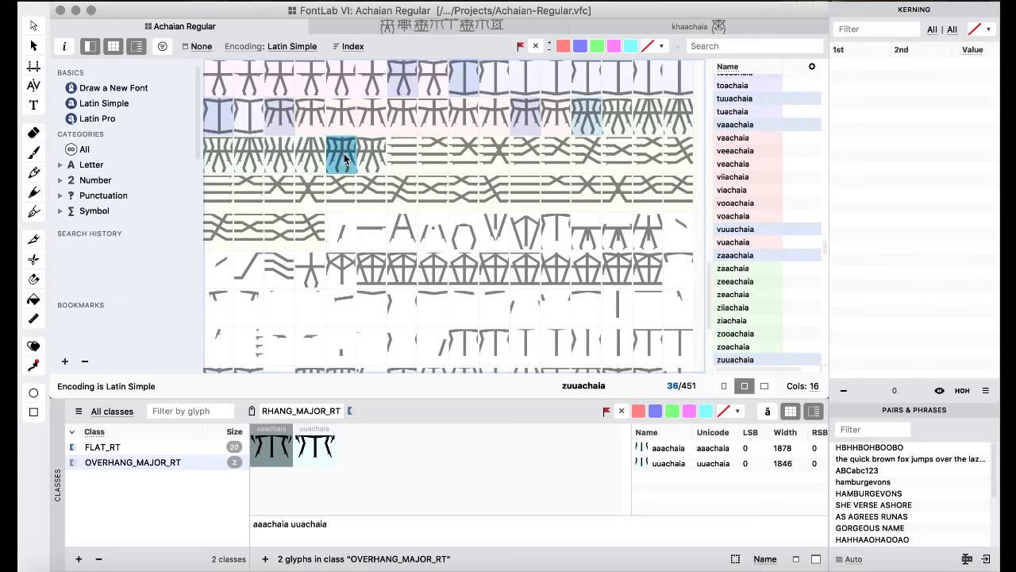
pyautogui.moveTo(344, 154); pyautogui.dragTo(434, 452)
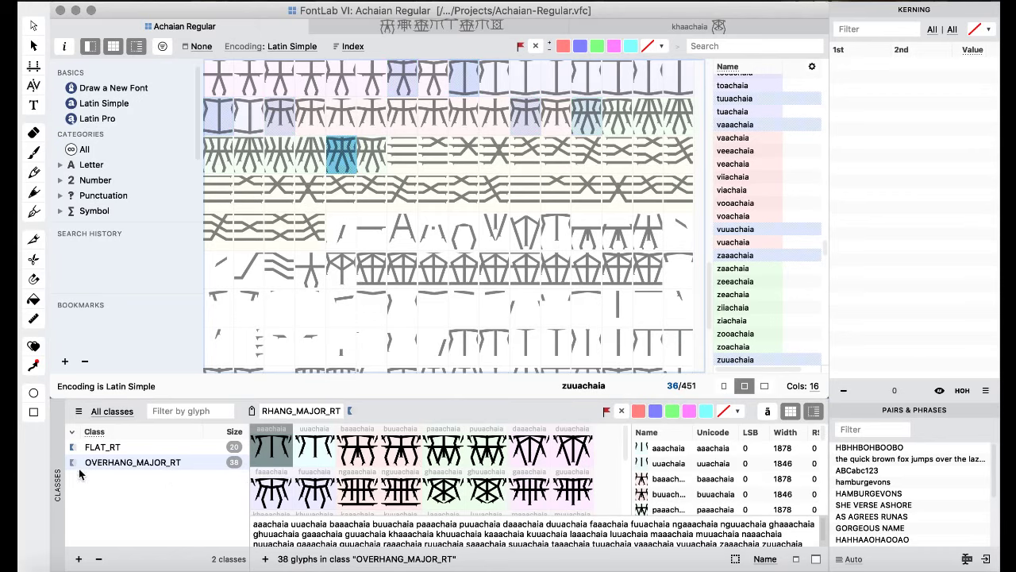
# - With no existing class selected, create a Kerning 2nd class from the glyphs selected in the font overview
pyautogui.click(127, 490)
pyautogui.click(186, 465)
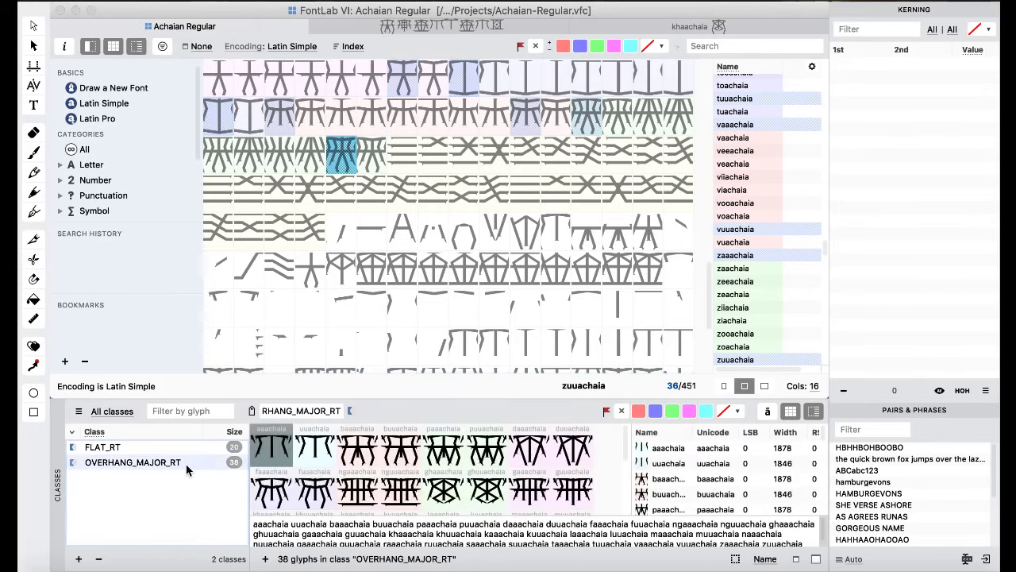
pyautogui.click(174, 449)
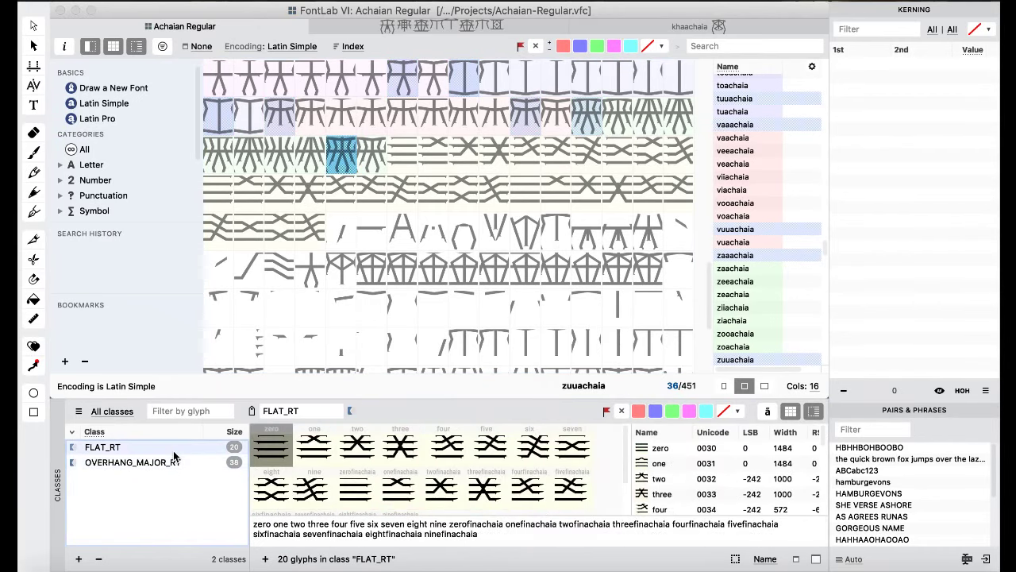
pyautogui.click(172, 464)
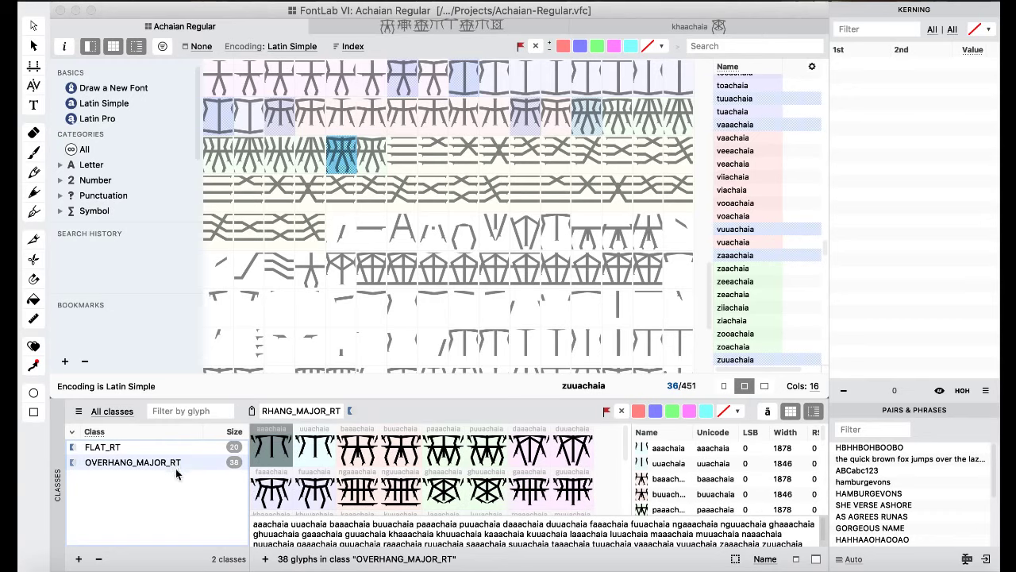
pyautogui.click(137, 493)
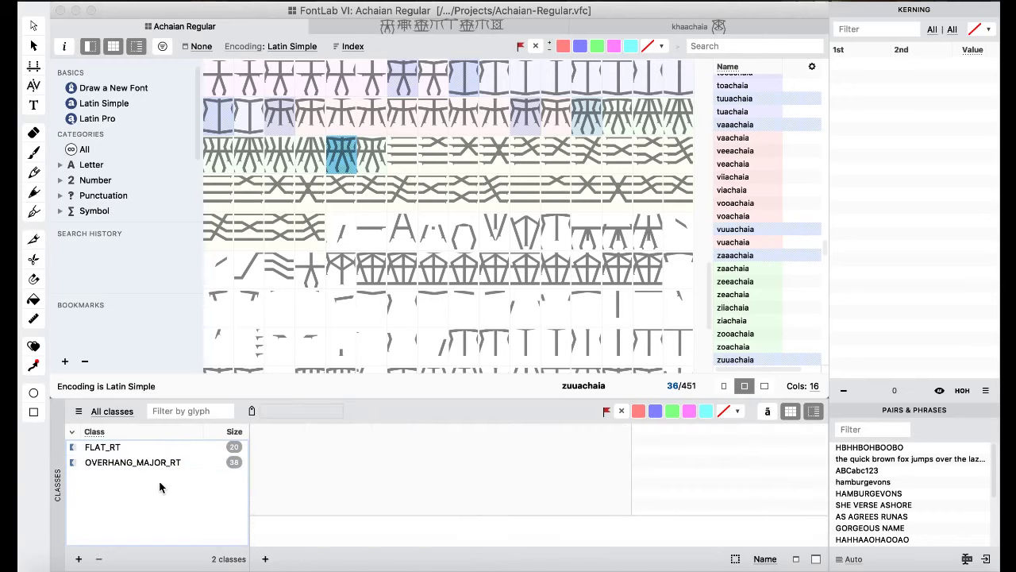
pyautogui.click(79, 559)
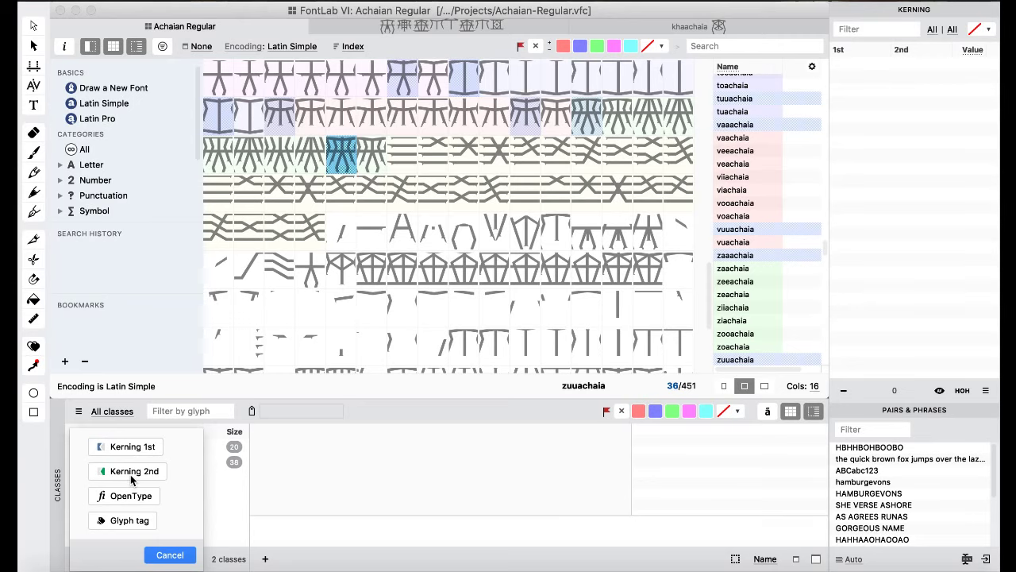
pyautogui.click(127, 472)
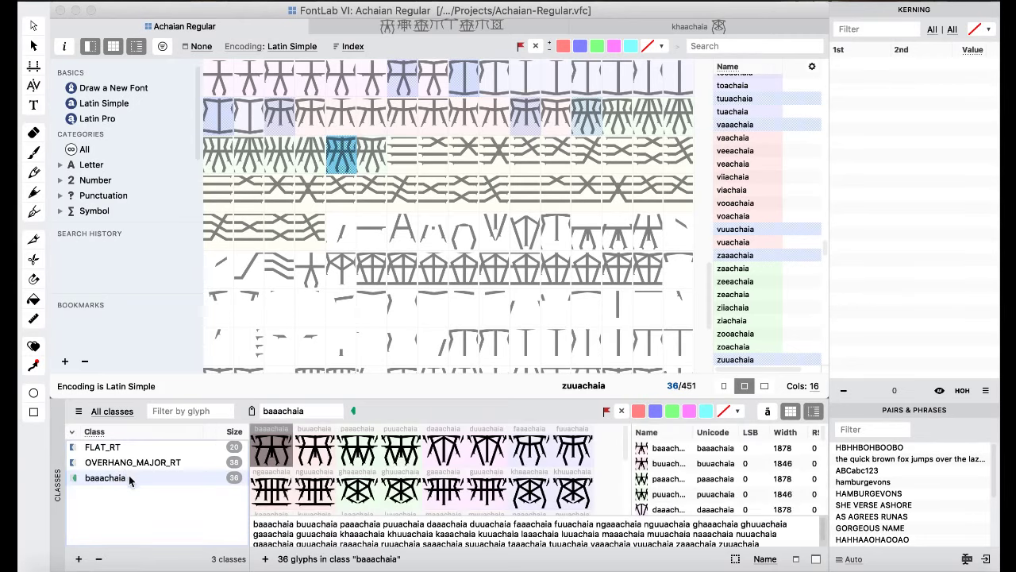
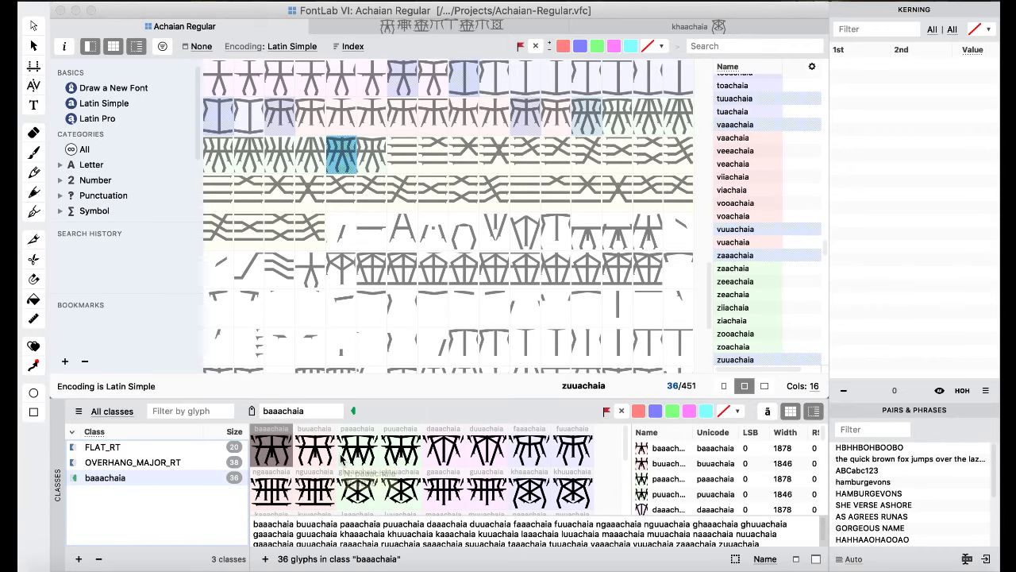
# - Select aaachaia and uuachaia in the font overview and add both glyphs to the new Kerning 2nd class baaachaia
pyautogui.scroll(-1, 333, 452)
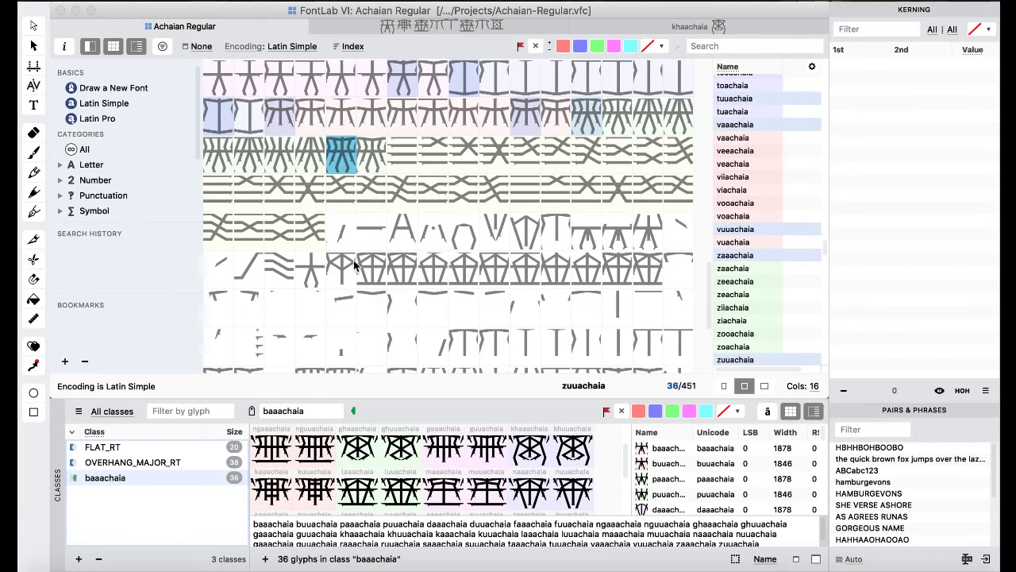
pyautogui.scroll(3, 355, 266)
pyautogui.scroll(3, 355, 266)
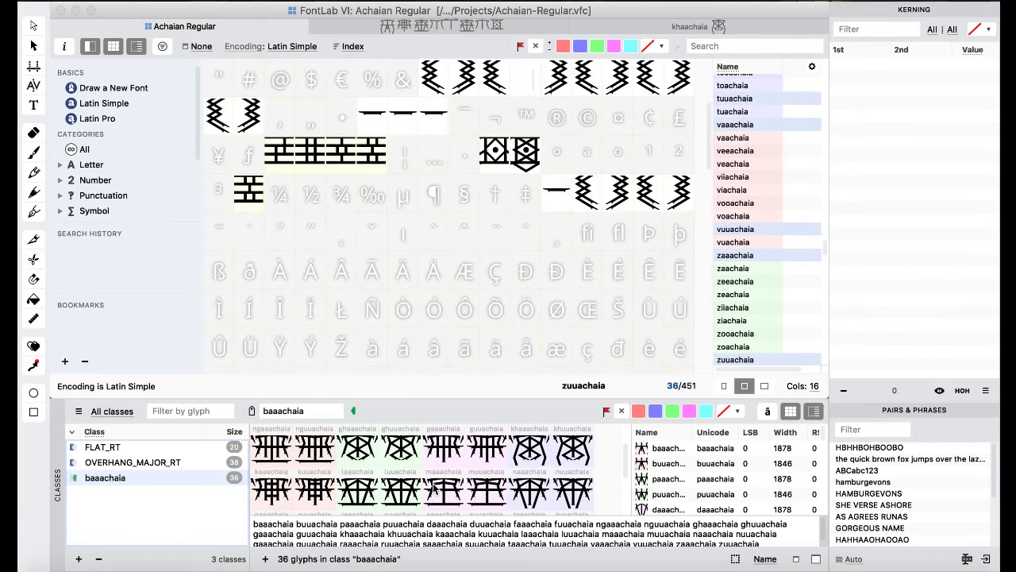
pyautogui.scroll(1, 437, 489)
pyautogui.scroll(-6, 479, 356)
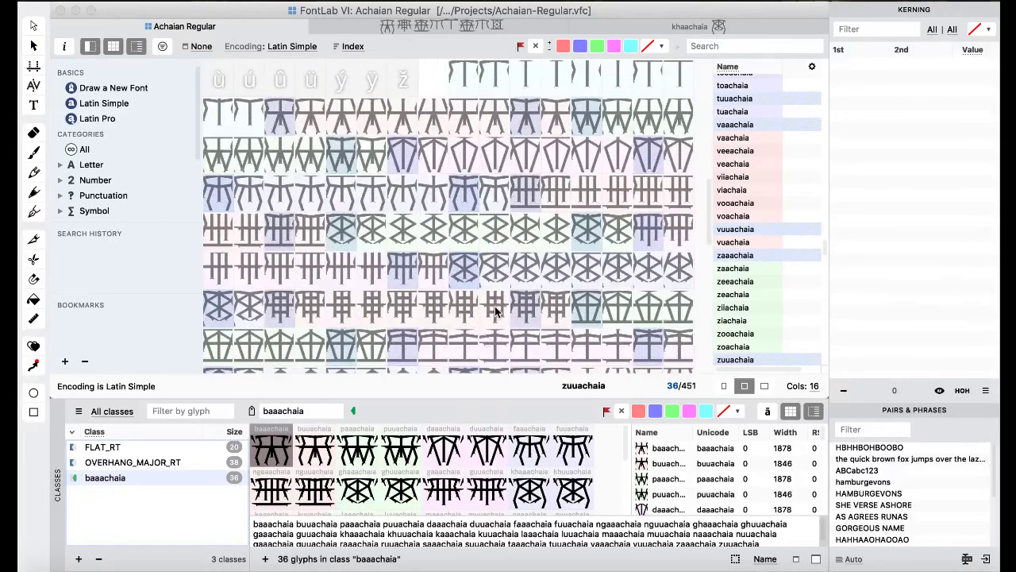
pyautogui.scroll(2, 461, 274)
pyautogui.click(462, 274)
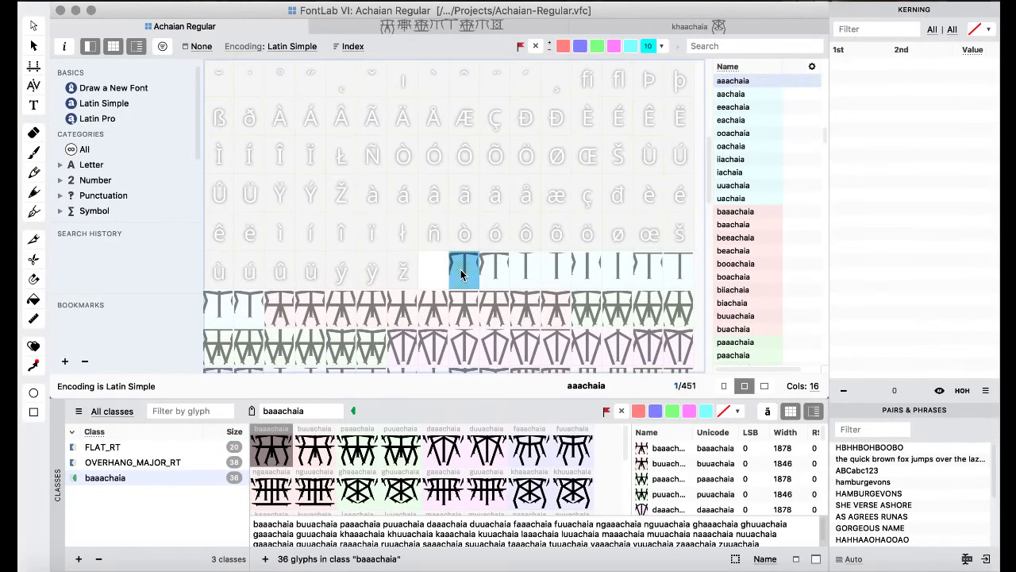
pyautogui.keyDown('super'); pyautogui.click(221, 306); pyautogui.keyUp('super')
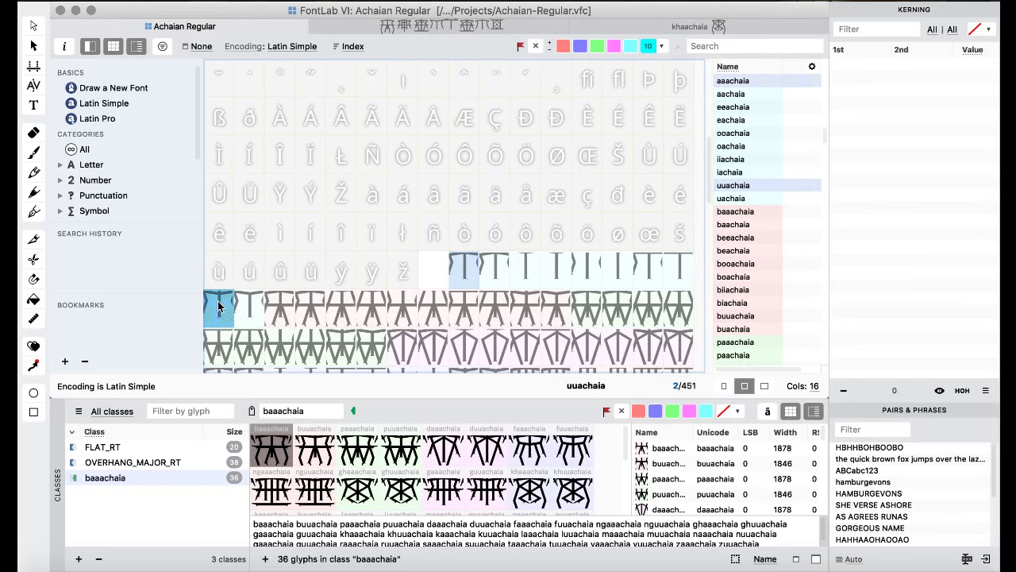
pyautogui.moveTo(223, 306); pyautogui.dragTo(437, 465)
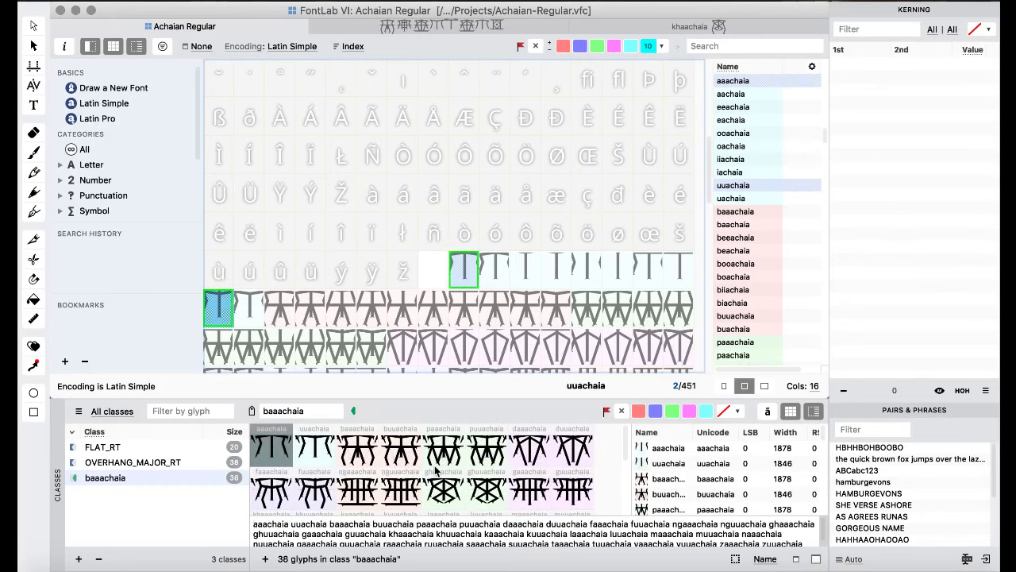
# - Rename the Kerning 2nd class baaachaia as OVERHANG_MAJOR_LT, following the name pattern of OVERHANG_MAJOR_RT
pyautogui.click(403, 192)
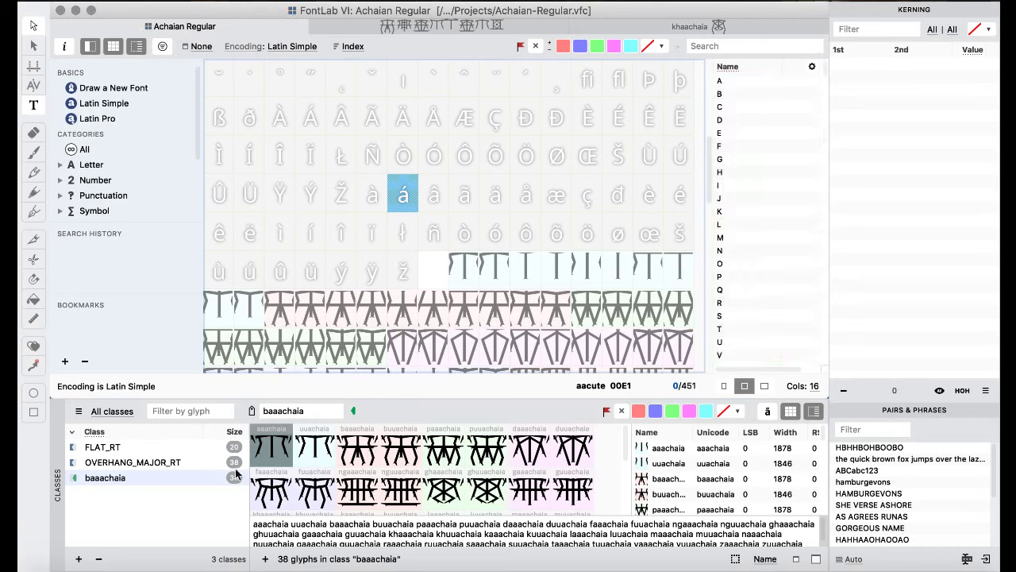
pyautogui.click(164, 463)
pyautogui.doubleClick(300, 410)
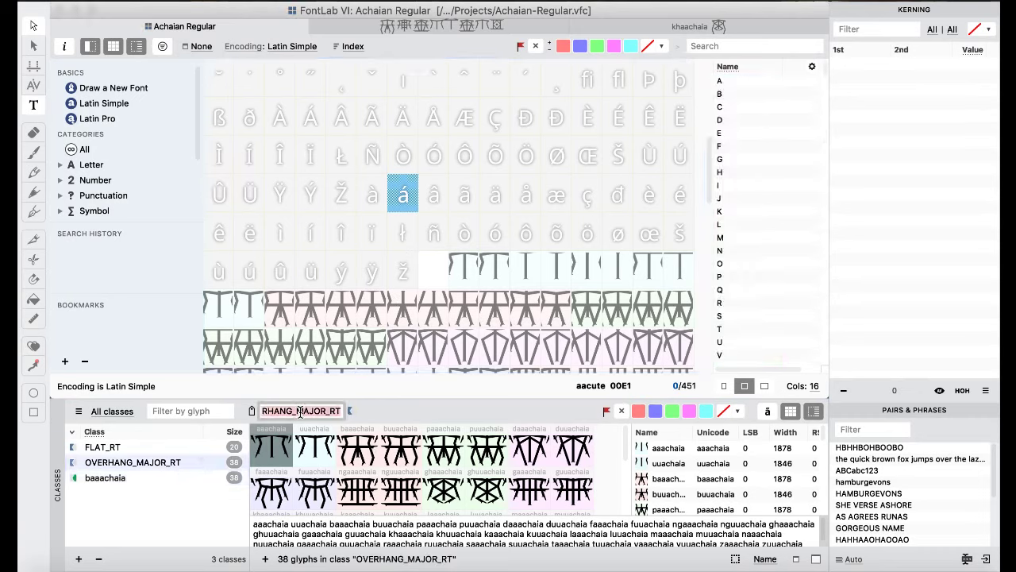
pyautogui.click(308, 411)
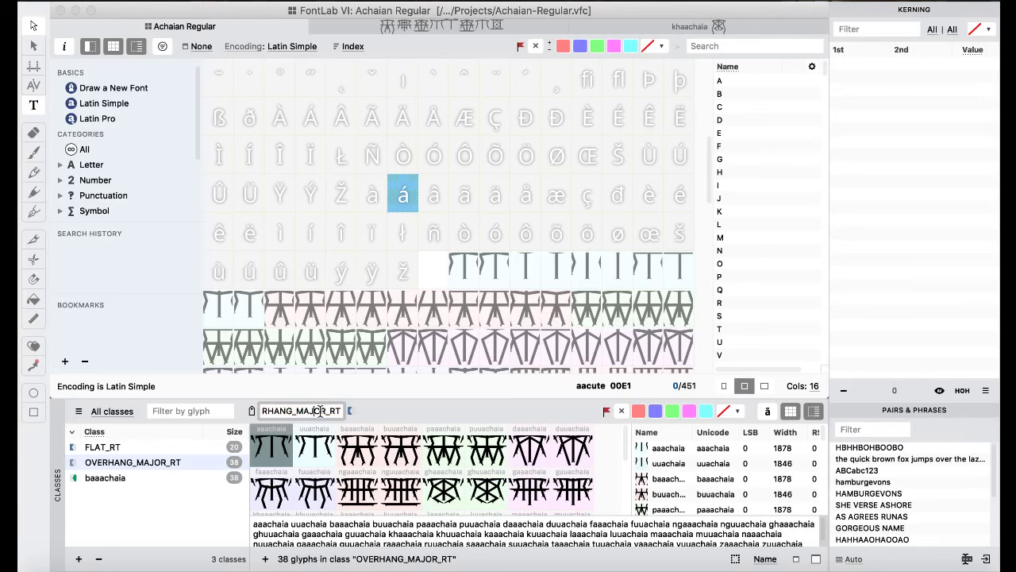
pyautogui.click(279, 370)
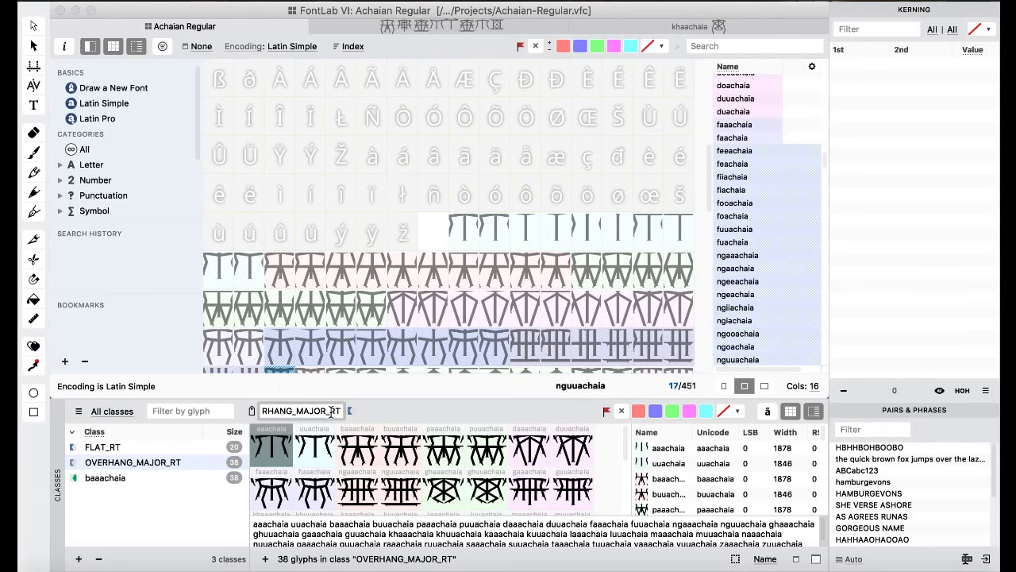
pyautogui.click(162, 479)
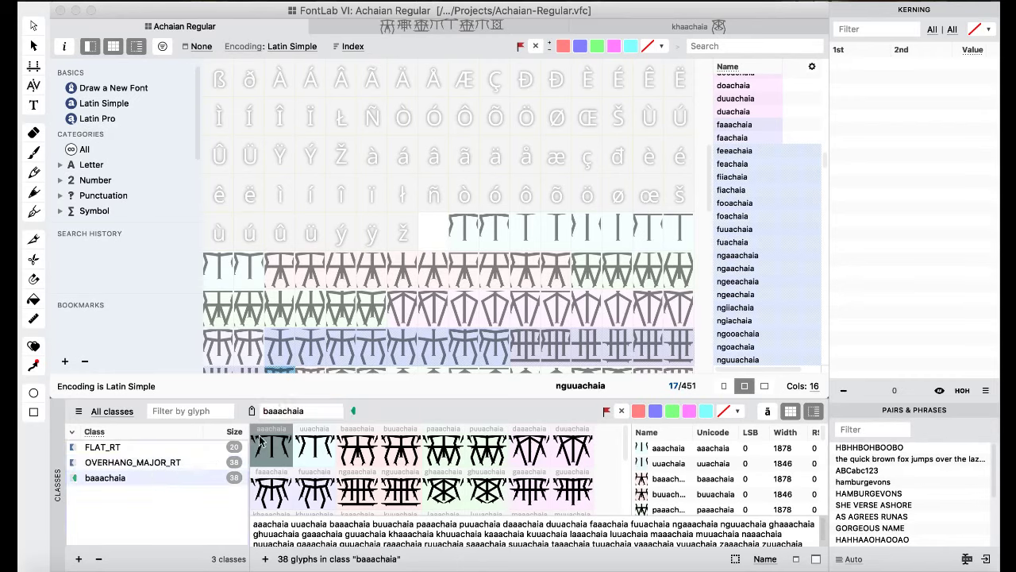
pyautogui.doubleClick(316, 410)
pyautogui.write('OVERHANG_MAJOR_LT')
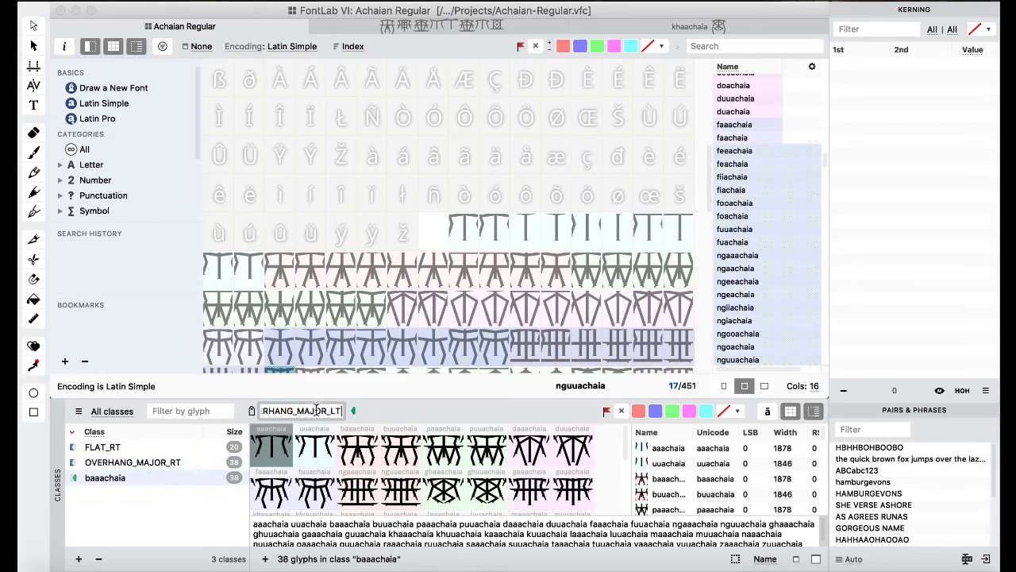
pyautogui.click(202, 474)
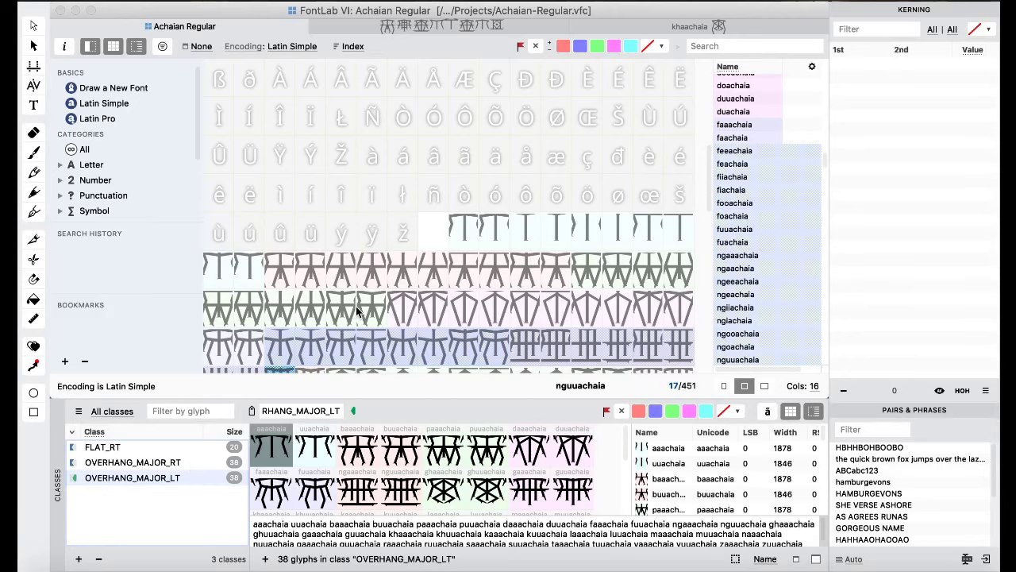
# - Compare the members of OVERHANG_MAJOR_RT and OVERHANG_MAJOR_LT, viewing the classes individually and both together
pyautogui.scroll(-1, 356, 305)
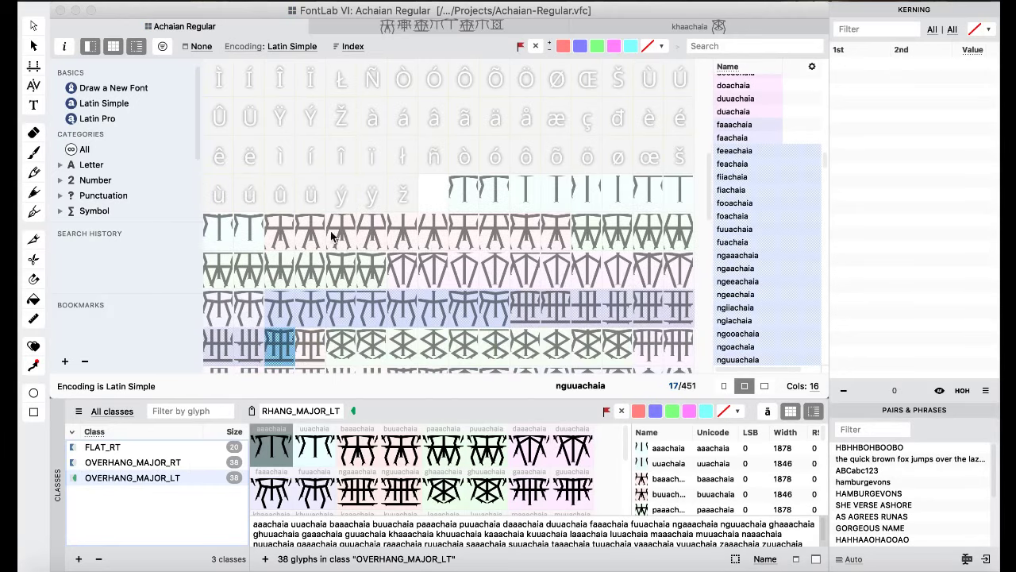
pyautogui.click(134, 467)
pyautogui.click(129, 475)
pyautogui.click(130, 467)
pyautogui.click(130, 476)
pyautogui.click(130, 467)
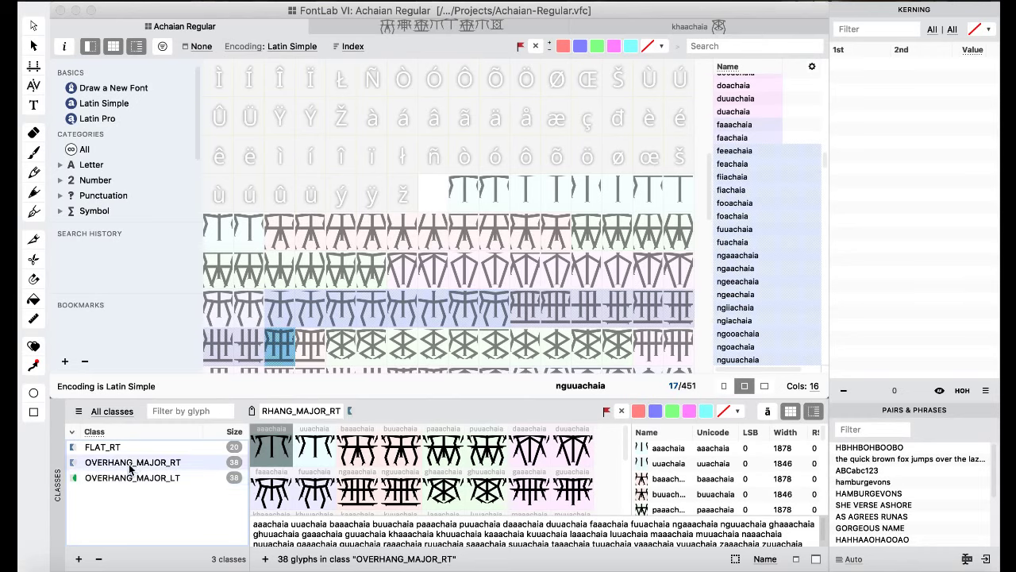
pyautogui.click(131, 477)
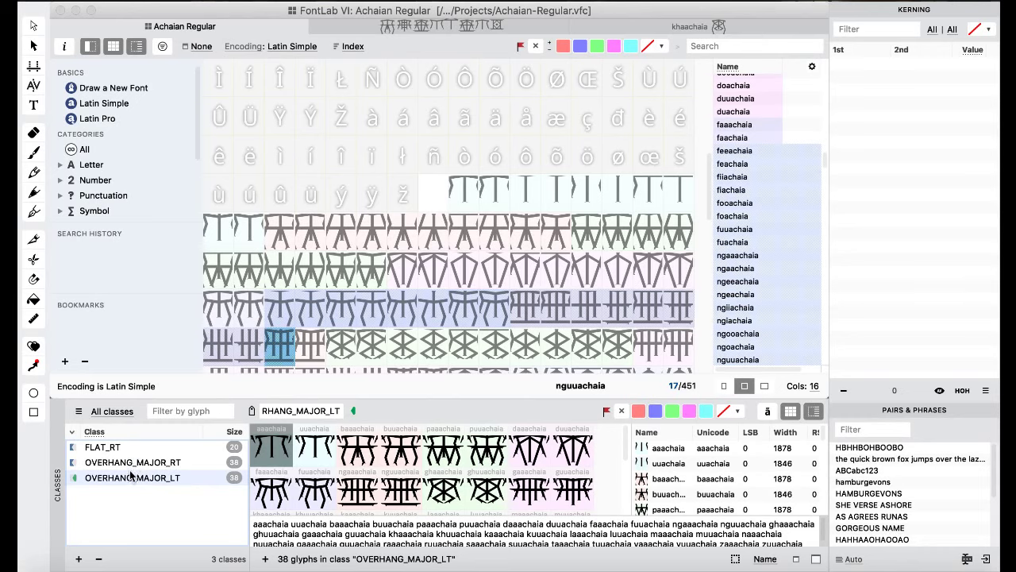
pyautogui.moveTo(132, 479); pyautogui.dragTo(120, 461)
pyautogui.click(136, 464)
pyautogui.click(123, 463)
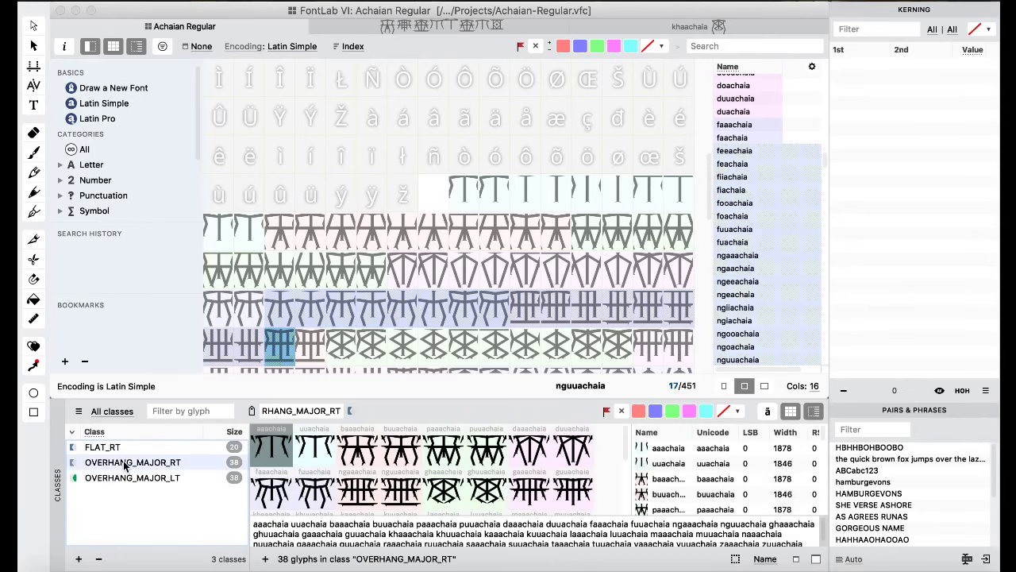
pyautogui.keyDown('shift'); pyautogui.click(132, 478); pyautogui.keyUp('shift')
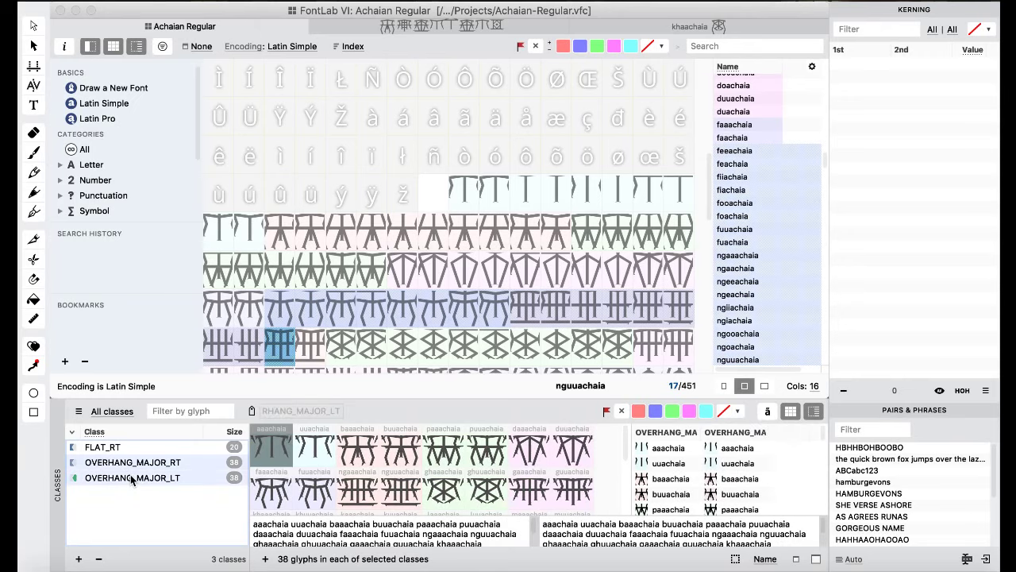
pyautogui.click(132, 480)
pyautogui.click(141, 468)
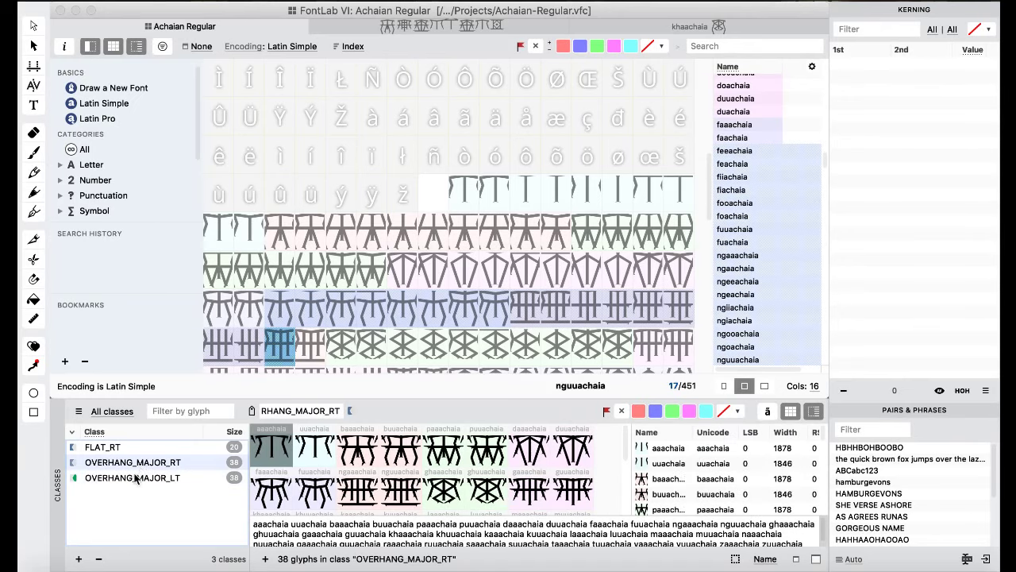
pyautogui.click(133, 479)
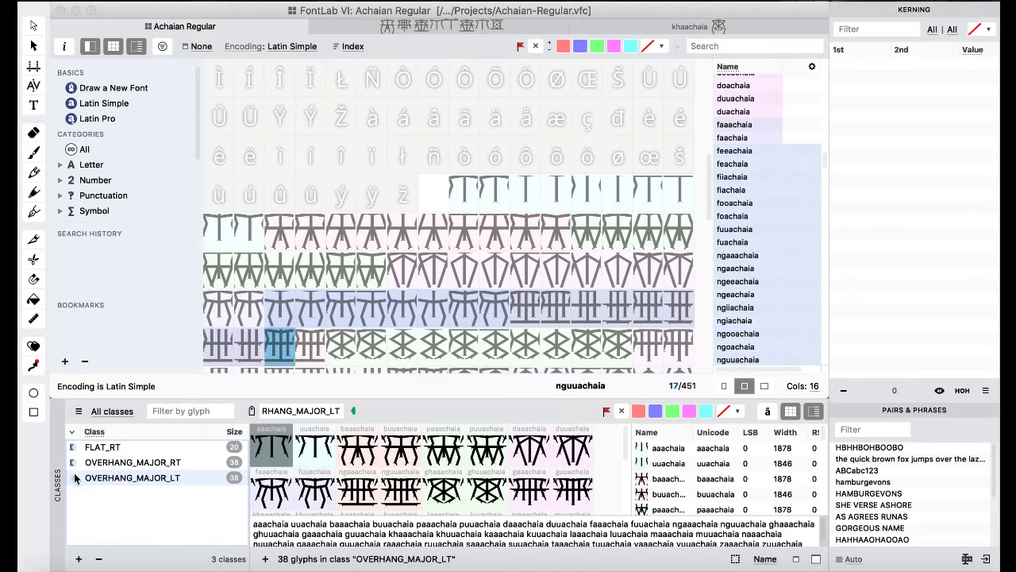
# - Reverse the class list's sort direction and check the kerning side of OVERHANG_MAJOR_RT and OVERHANG_MAJOR_LT
pyautogui.click(73, 433)
pyautogui.click(73, 433)
pyautogui.click(72, 466)
pyautogui.click(86, 481)
pyautogui.click(94, 467)
pyautogui.click(105, 482)
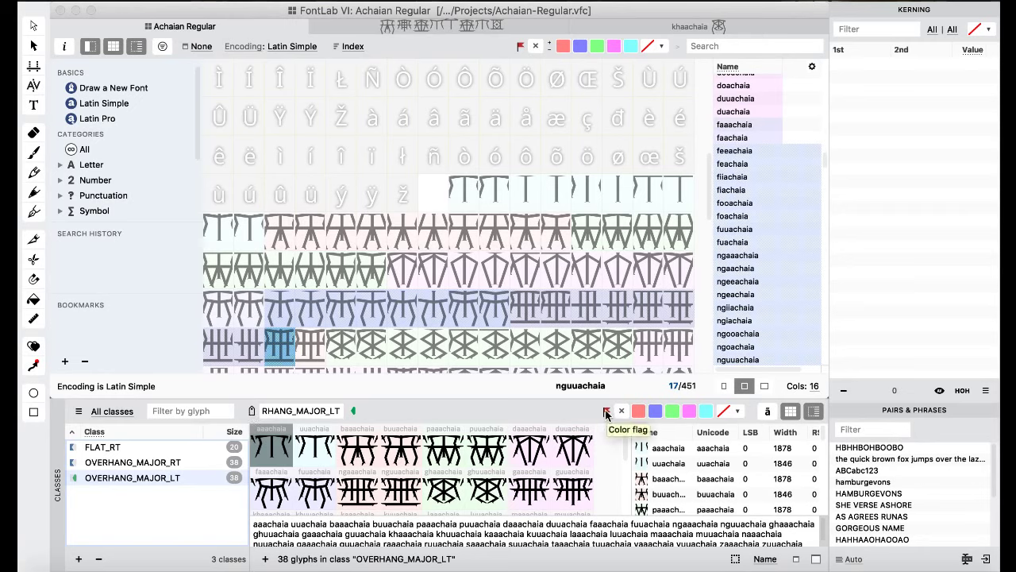
pyautogui.click(136, 466)
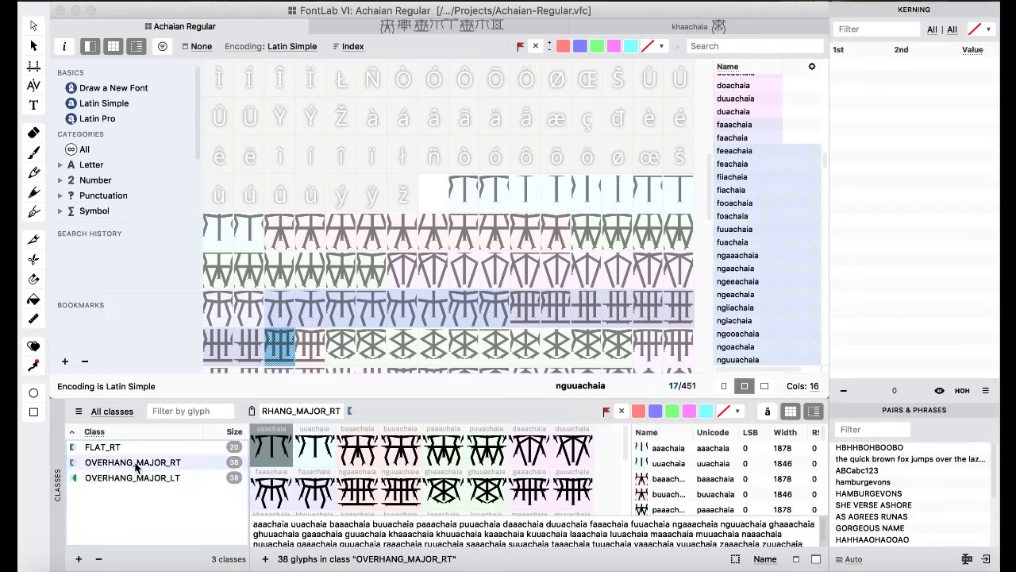
pyautogui.click(123, 477)
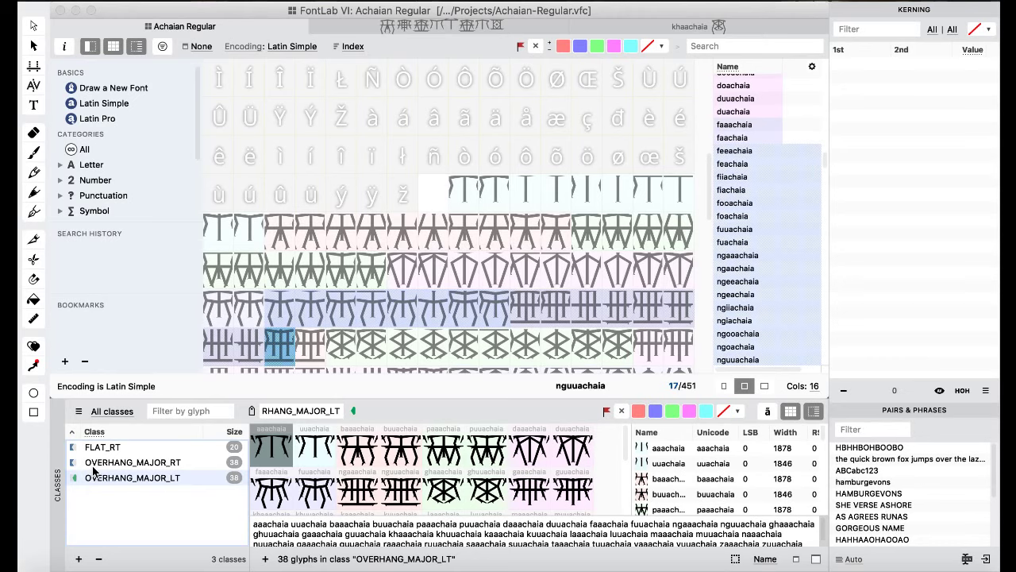
pyautogui.click(79, 412)
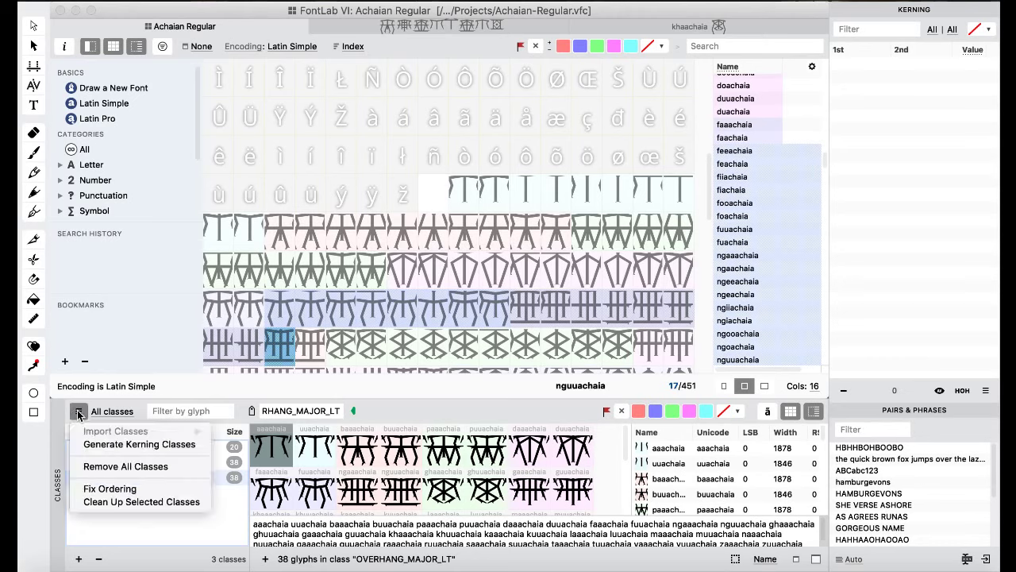
pyautogui.click(78, 413)
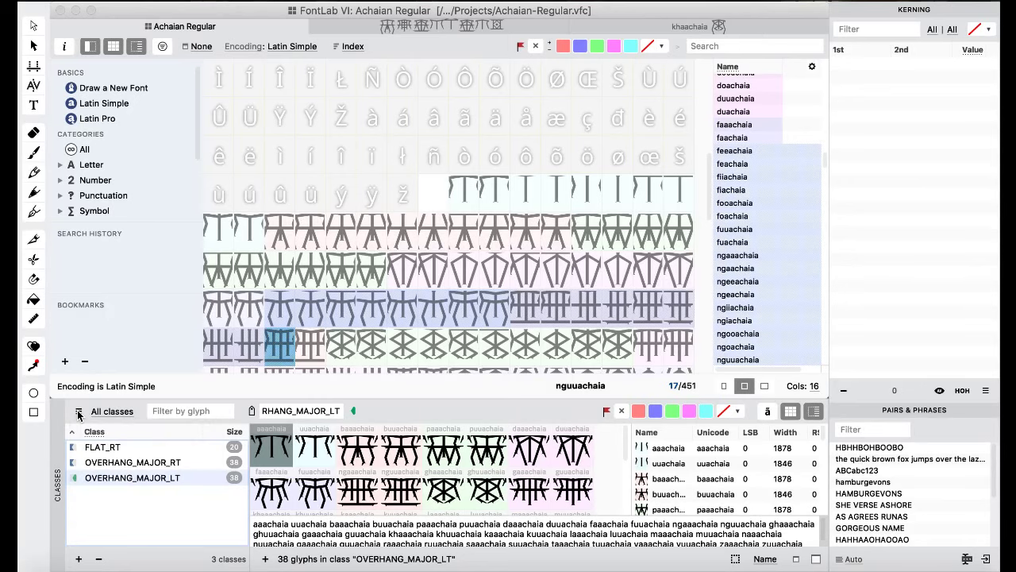
pyautogui.click(119, 465)
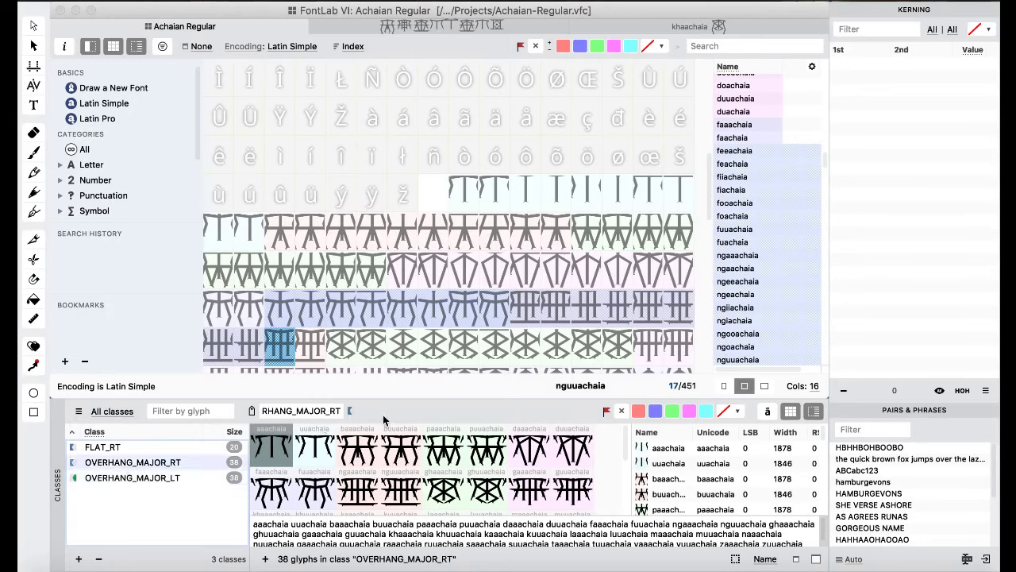
pyautogui.doubleClick(94, 465)
pyautogui.doubleClick(93, 479)
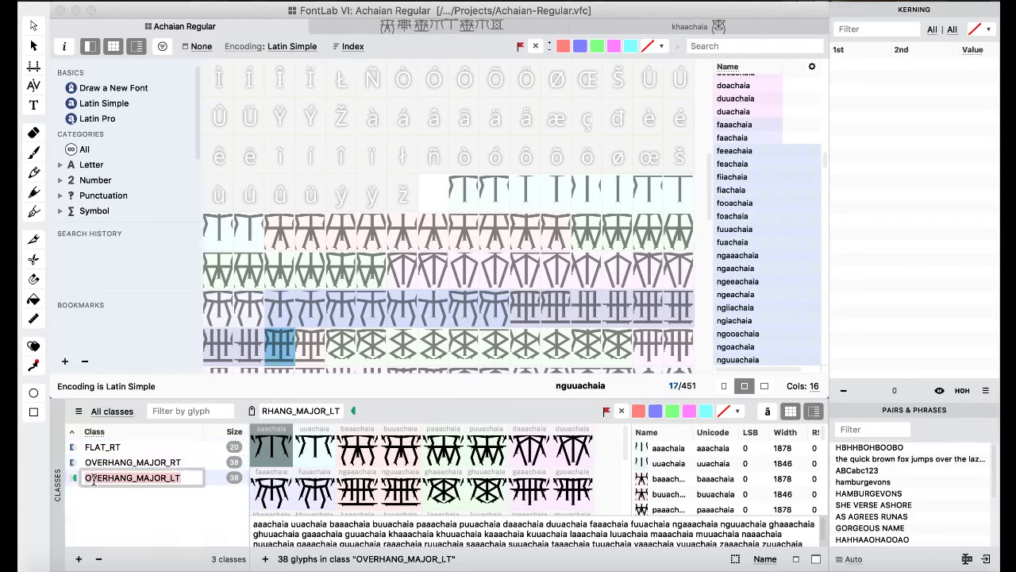
pyautogui.click(77, 474)
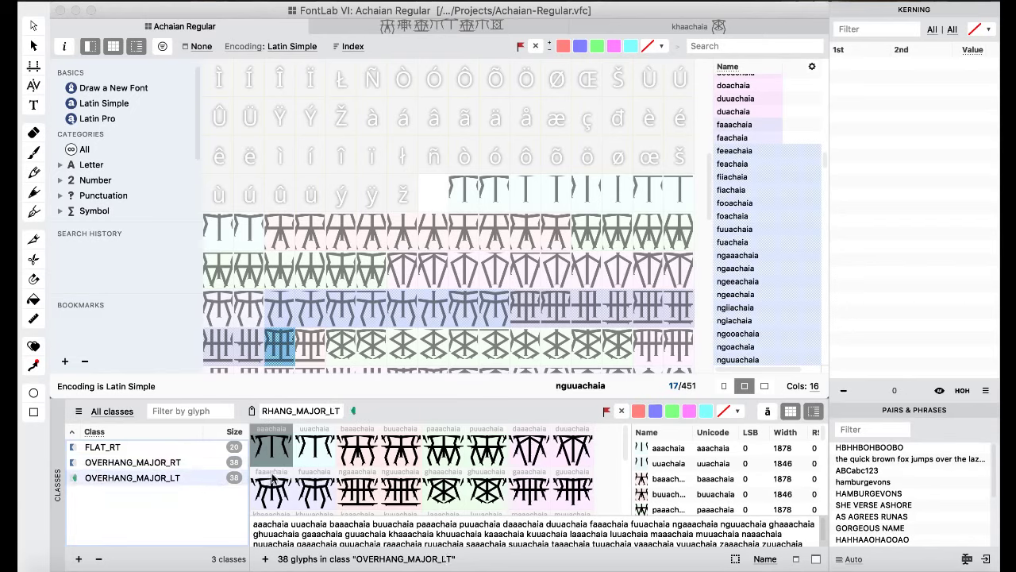
# - Review the glyphs contained in OVERHANG_MAJOR_LT through to the end of the class
pyautogui.click(451, 491)
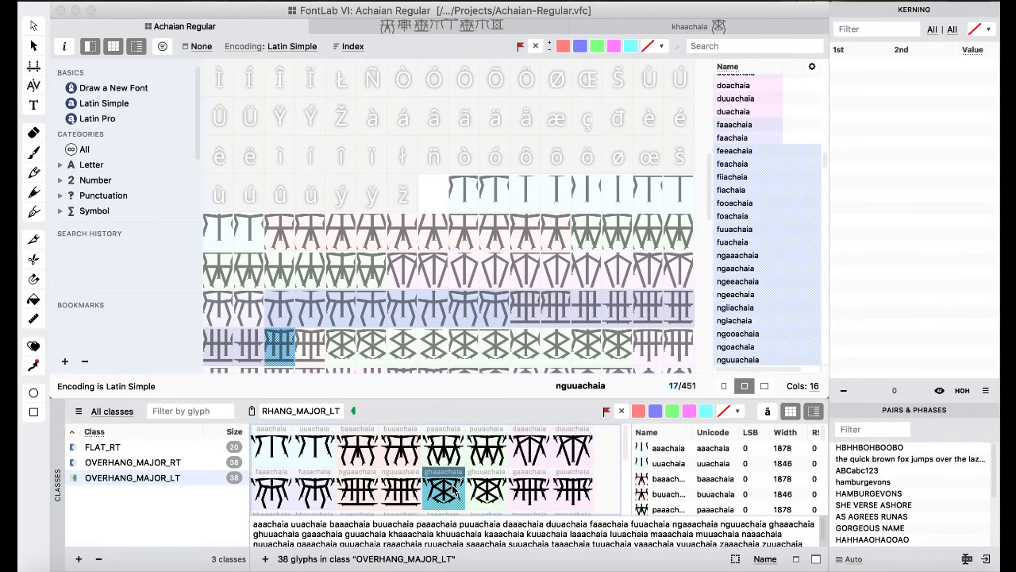
pyautogui.scroll(-3, 454, 490)
pyautogui.scroll(-5, 750, 449)
pyautogui.scroll(-3, 750, 448)
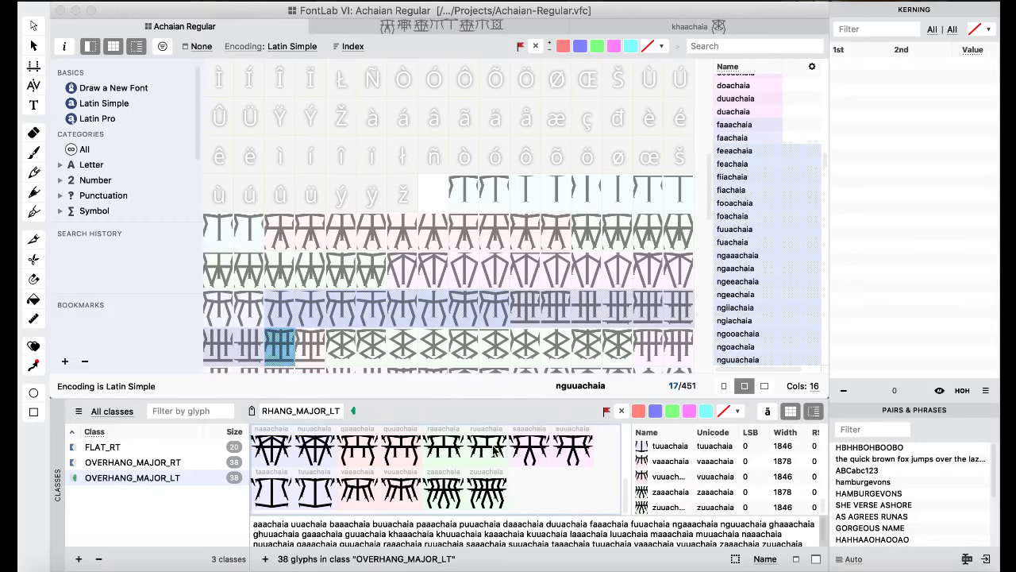
pyautogui.click(326, 0)
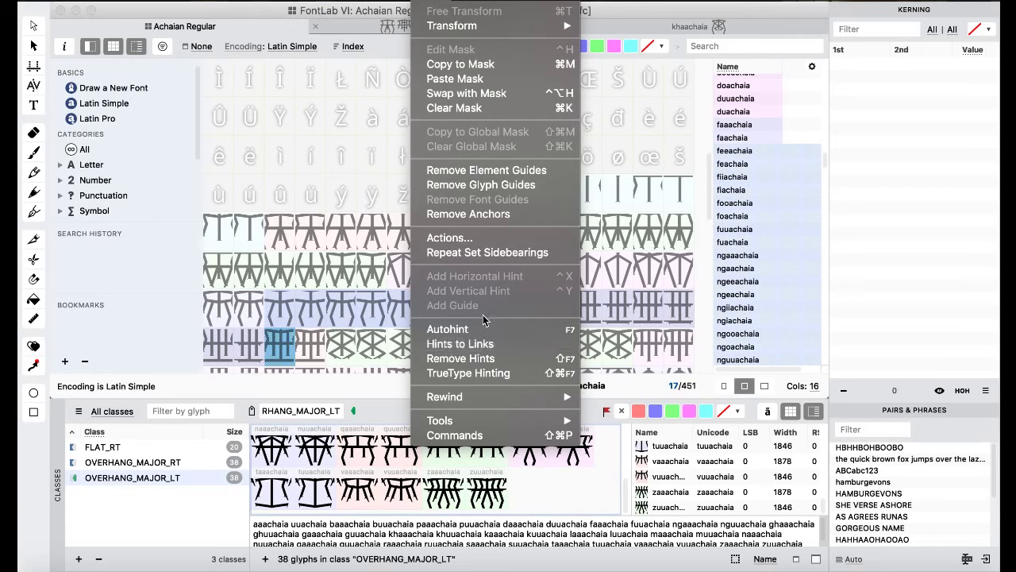
pyautogui.moveTo(493, 400)
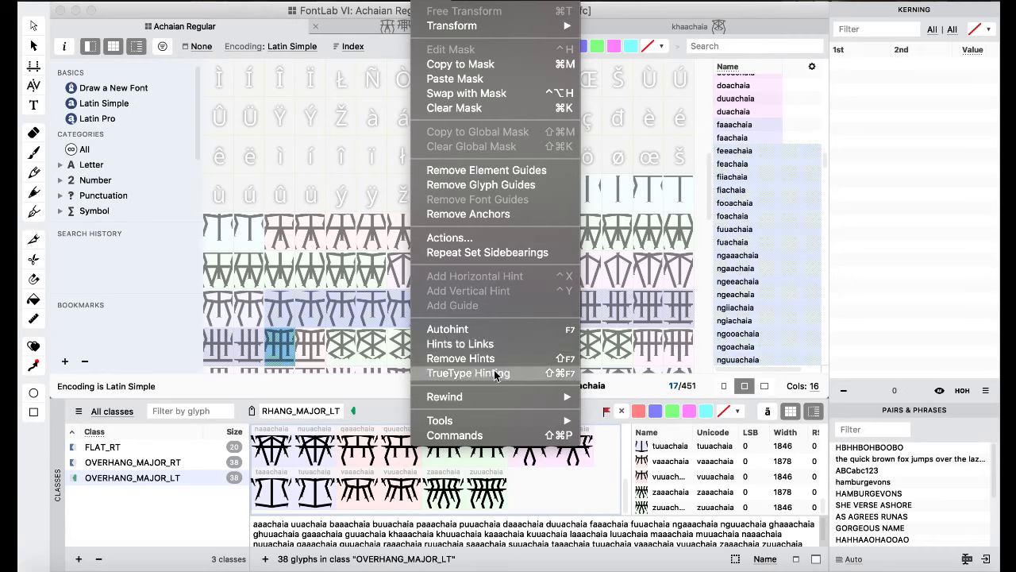
pyautogui.moveTo(491, 427)
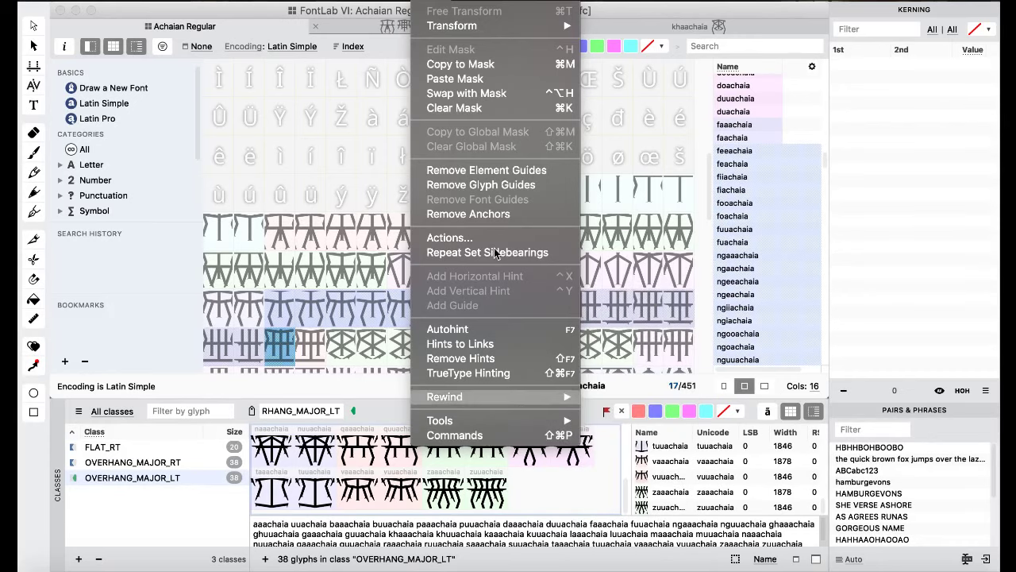
pyautogui.click(505, 11)
pyautogui.click(565, 0)
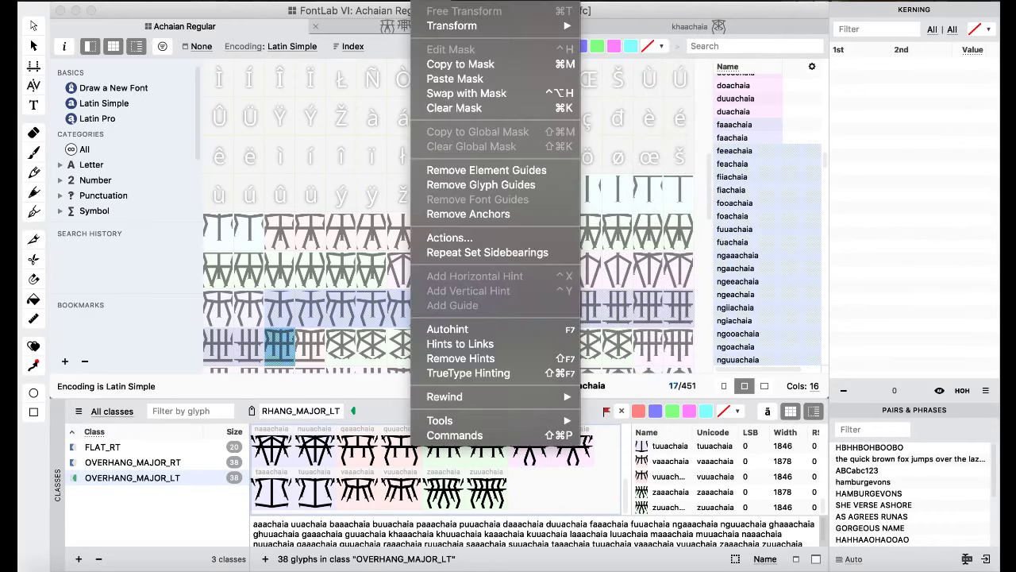
pyautogui.moveTo(377, 0)
pyautogui.moveTo(322, 1)
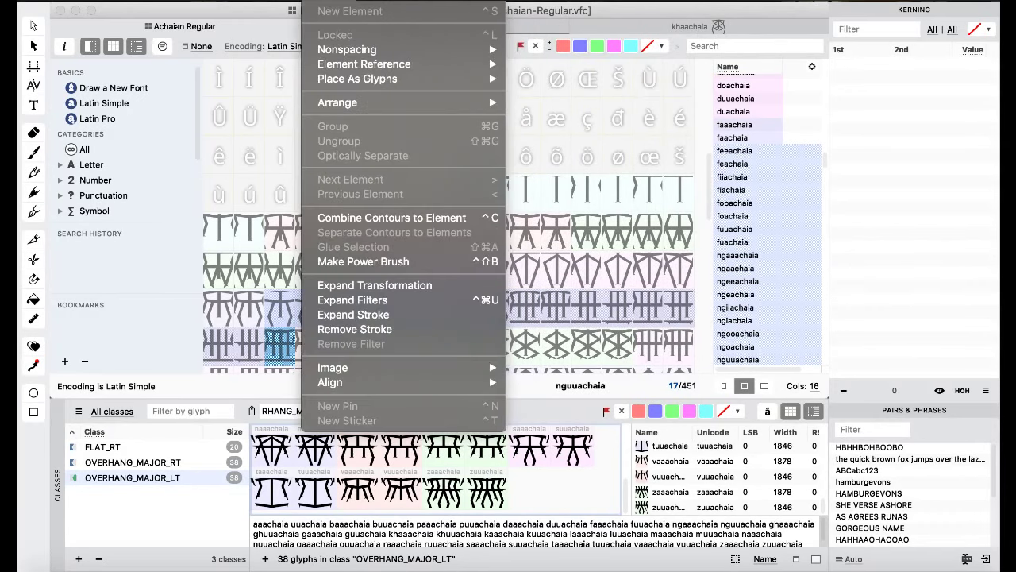
pyautogui.moveTo(243, 1)
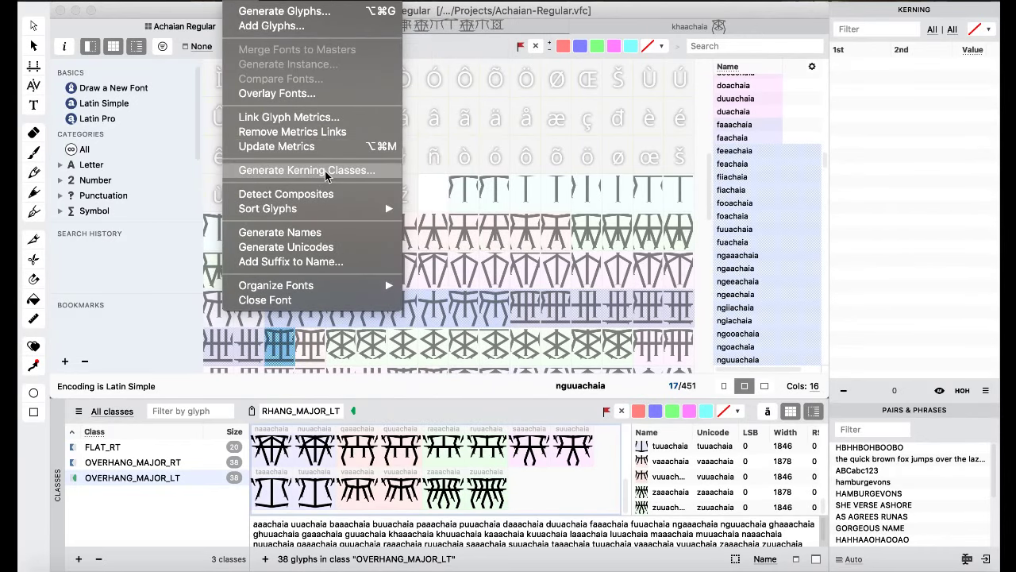
pyautogui.moveTo(326, 214)
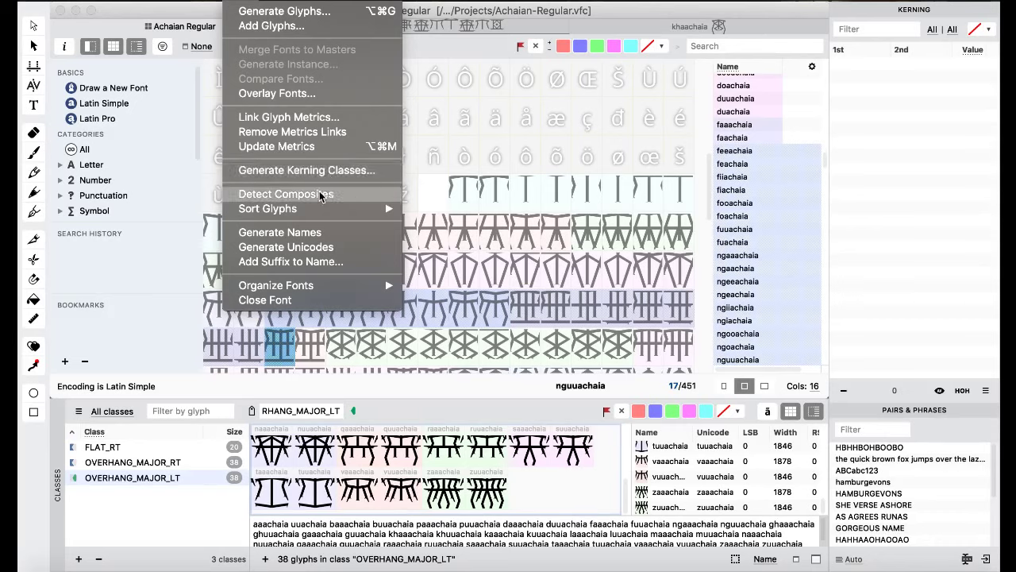
pyautogui.moveTo(175, 0)
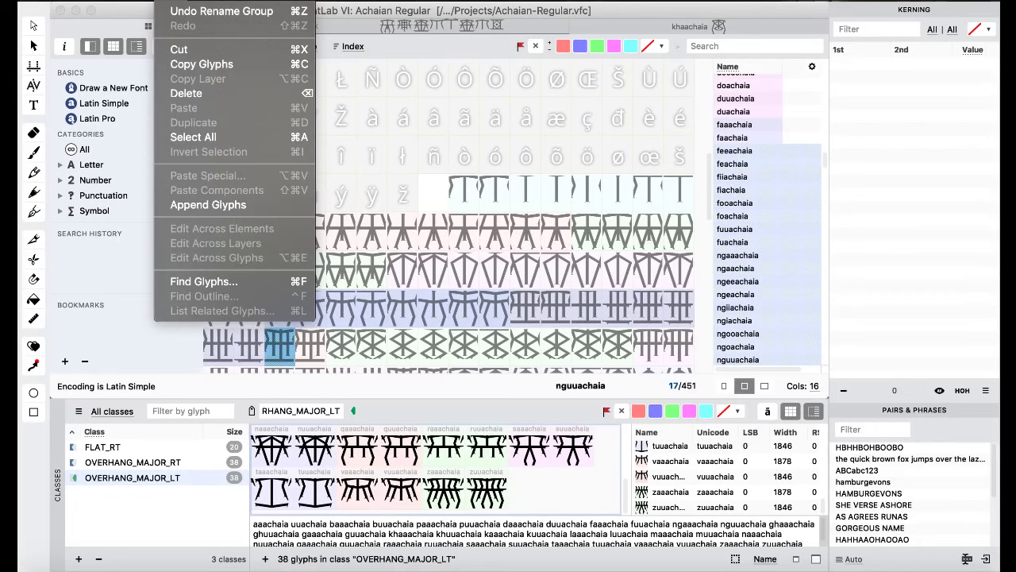
pyautogui.moveTo(137, 0)
pyautogui.moveTo(79, 0)
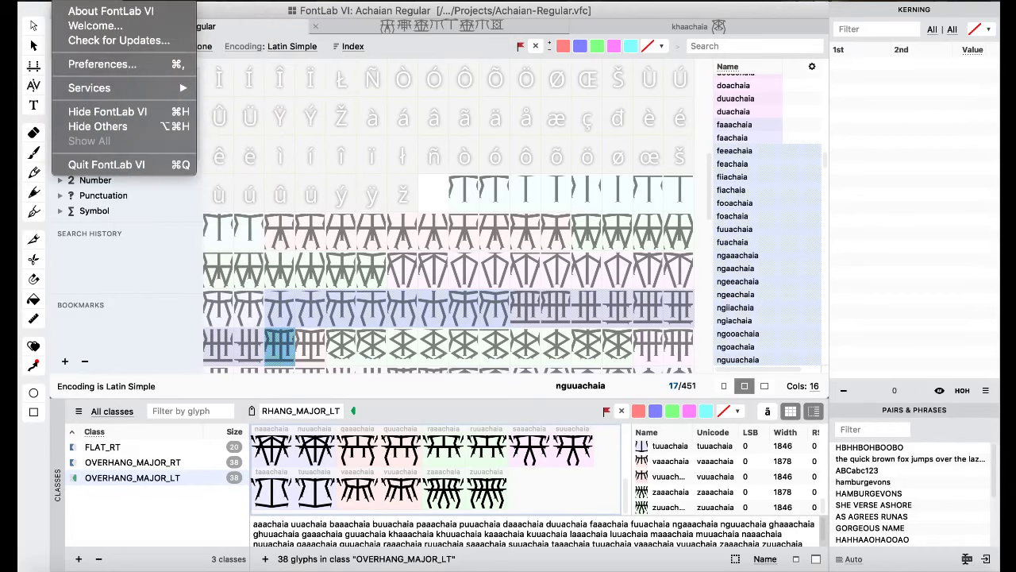
pyautogui.press('Escape')
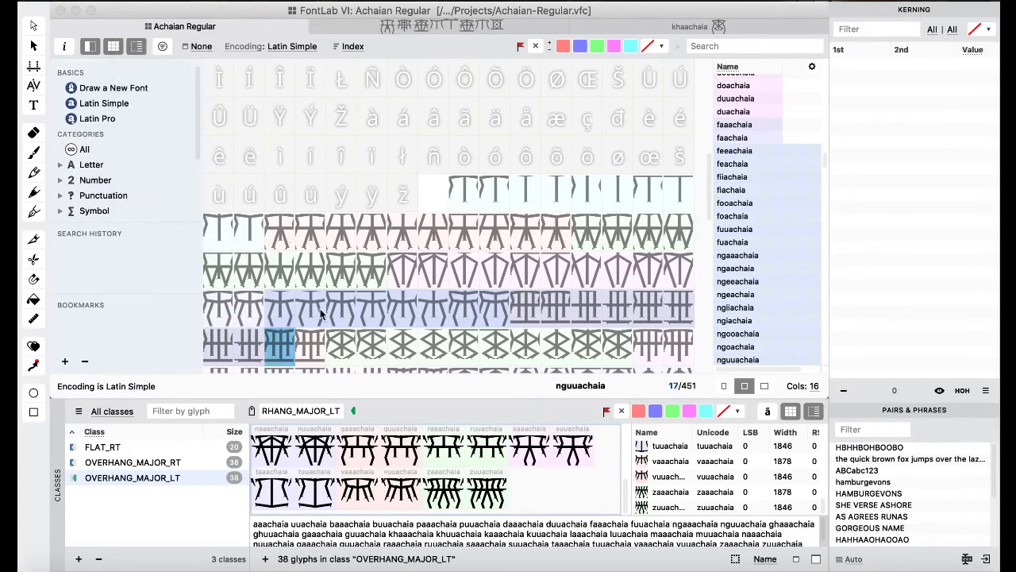
# - Create a new Kerning 2nd class and name it FLAT_LT
pyautogui.click(192, 462)
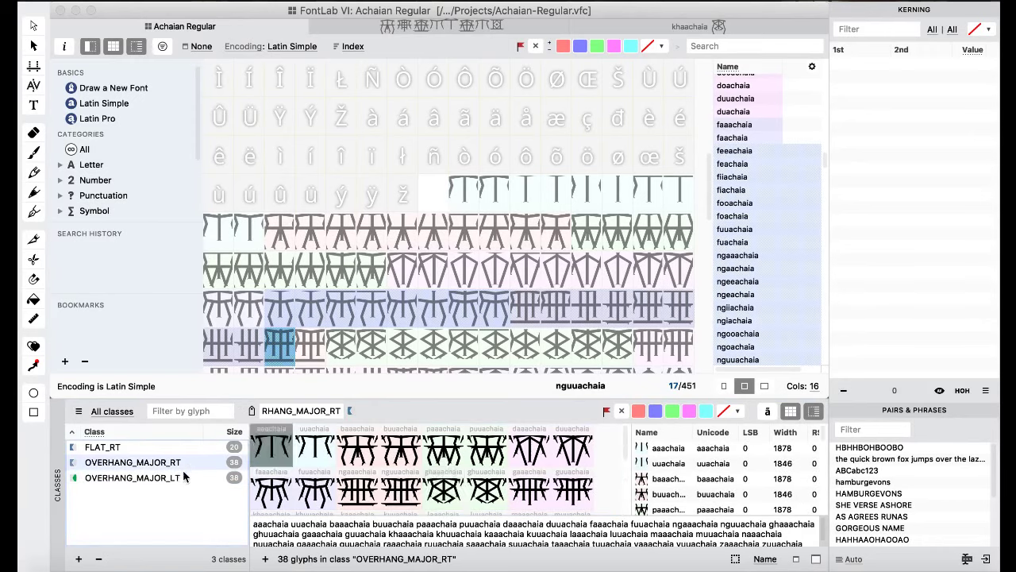
pyautogui.click(171, 479)
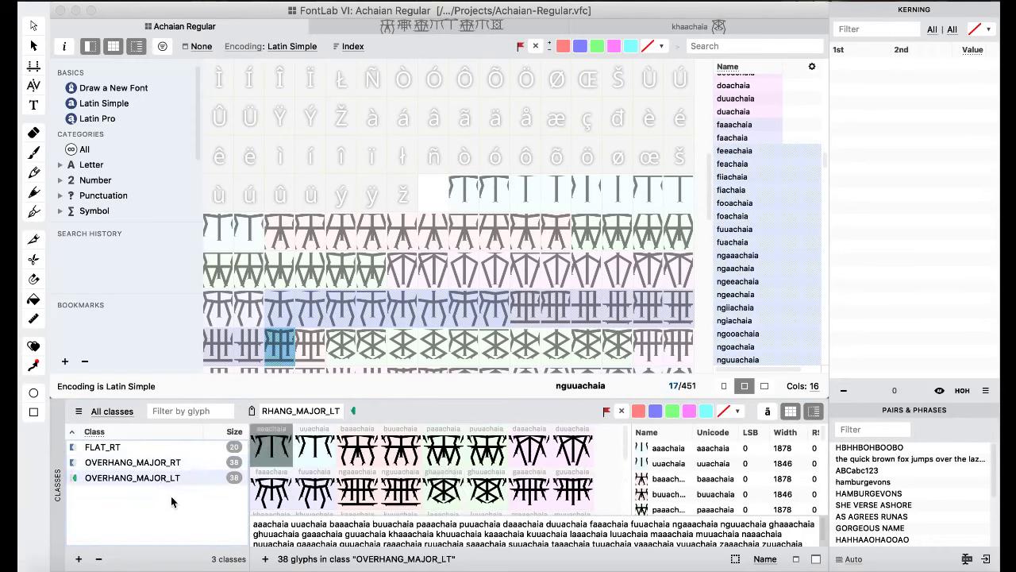
pyautogui.click(171, 495)
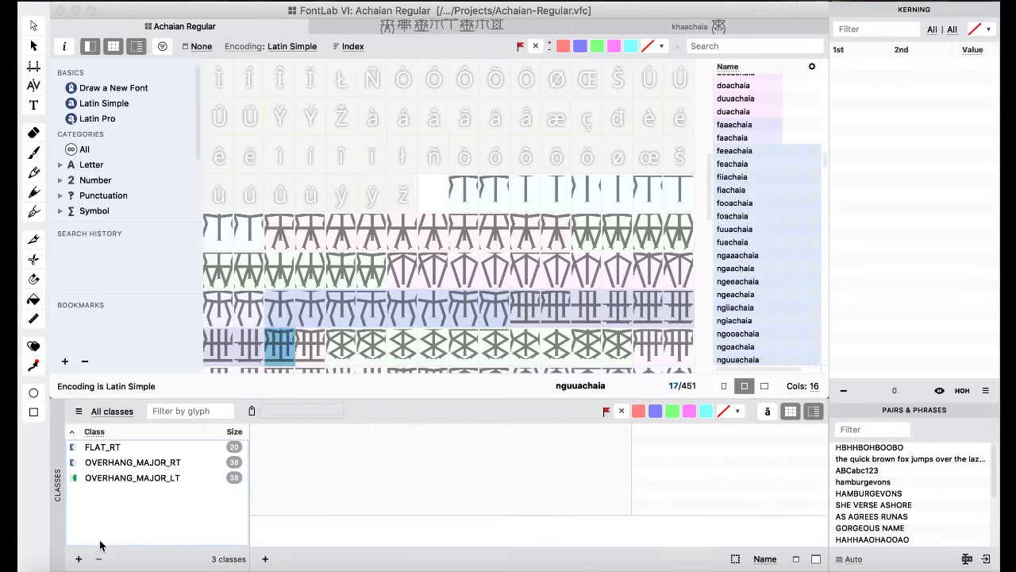
pyautogui.click(78, 559)
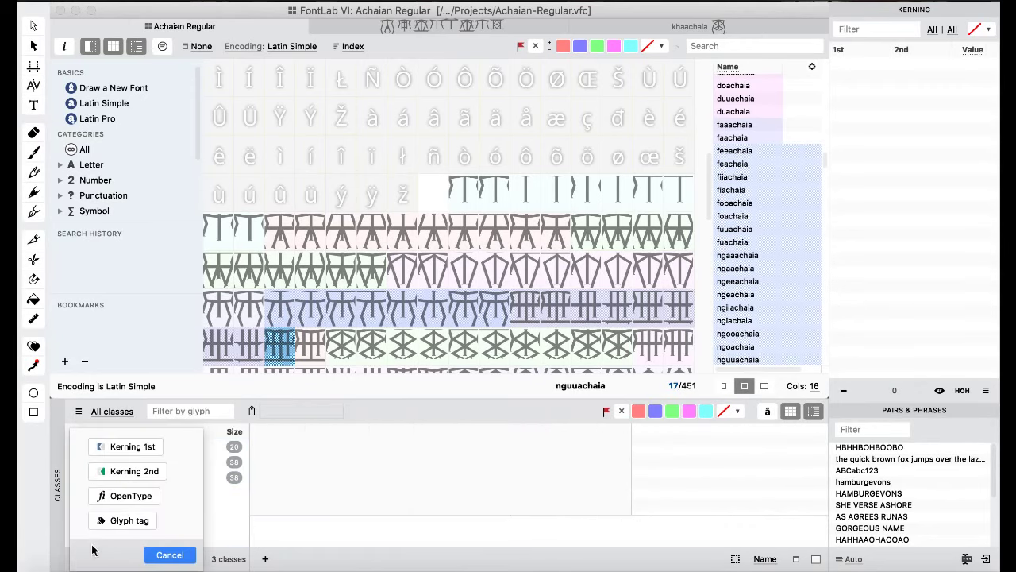
pyautogui.click(132, 471)
pyautogui.click(304, 411)
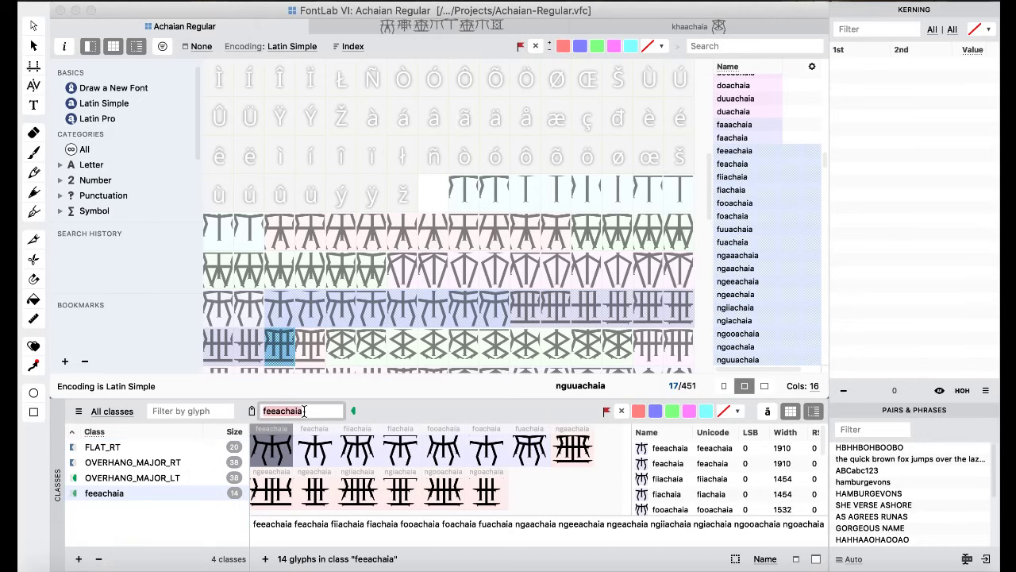
pyautogui.write('FLAT_LT')
# - Replace the members of FLAT_LT with the numerals zero through nine copied from the FLAT_RT class
pyautogui.click(193, 453)
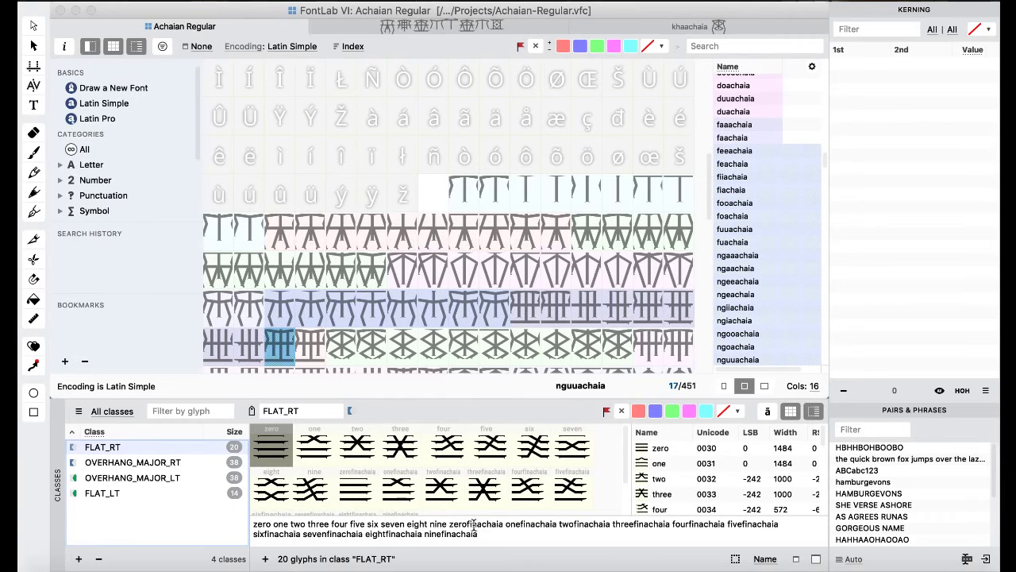
pyautogui.moveTo(448, 524); pyautogui.dragTo(367, 483)
pyautogui.press('super+c')
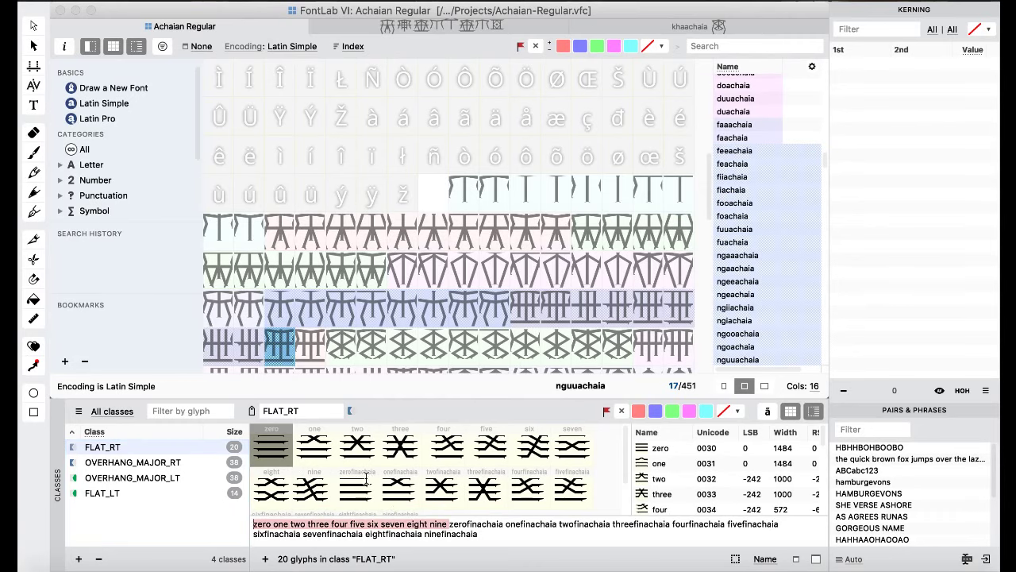
pyautogui.click(136, 493)
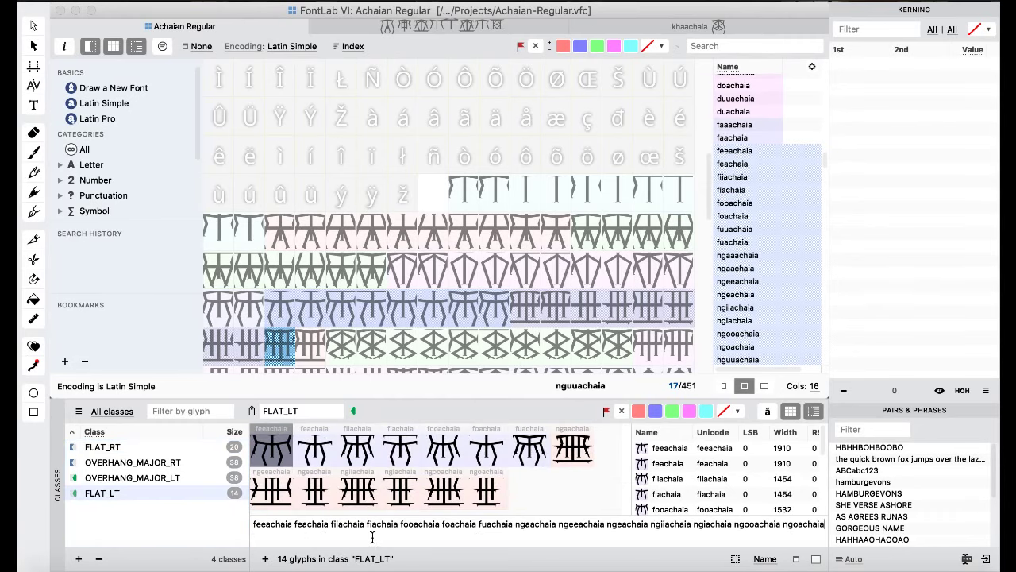
pyautogui.tripleClick(372, 538)
pyautogui.press('super+v')
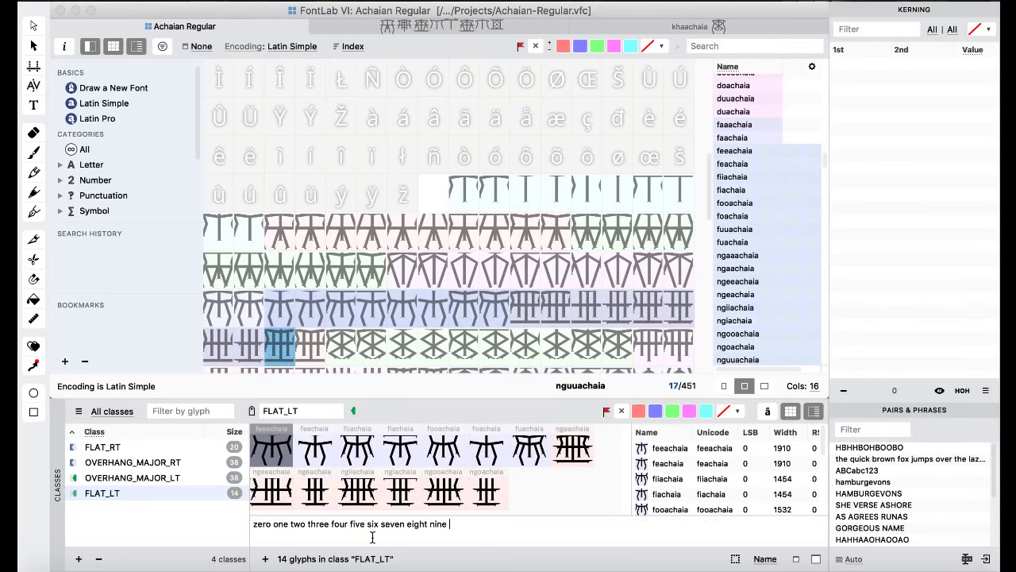
pyautogui.press('Return')
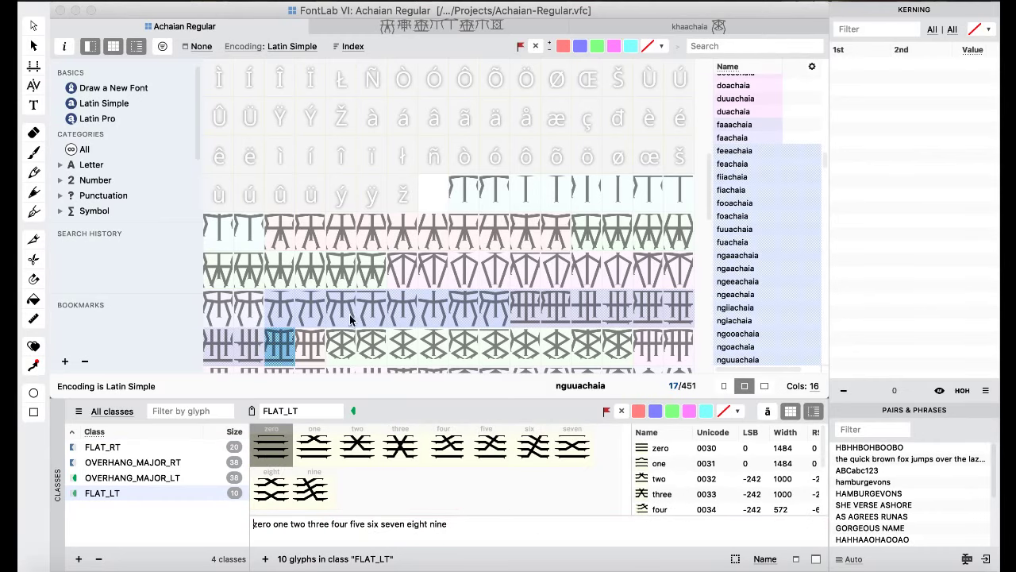
# - Add the glyphs zeroinitachaia through nineinitachaia from the font window to the FLAT_LT class
pyautogui.scroll(-5, 367, 293)
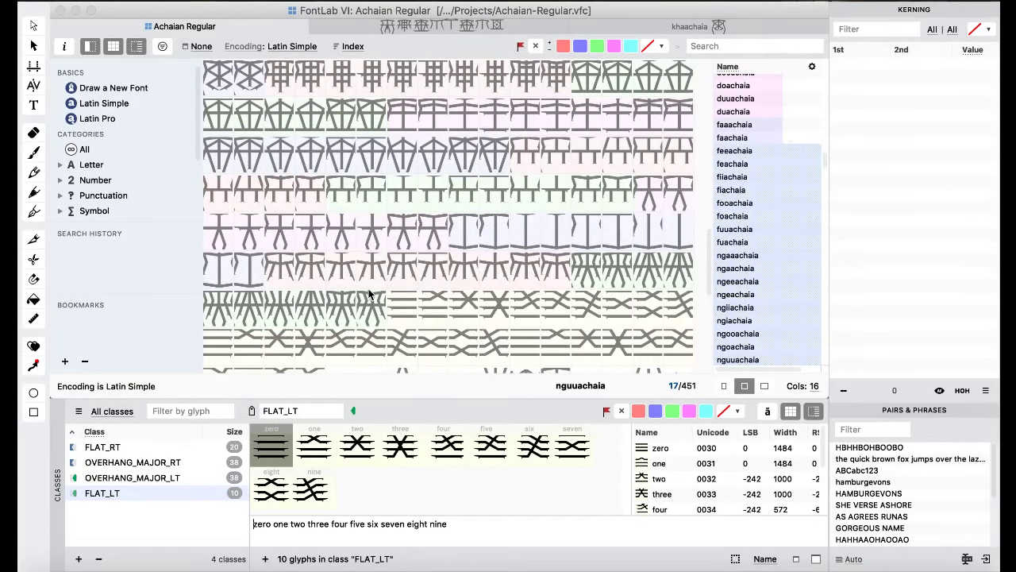
pyautogui.click(410, 302)
pyautogui.scroll(-2, 444, 298)
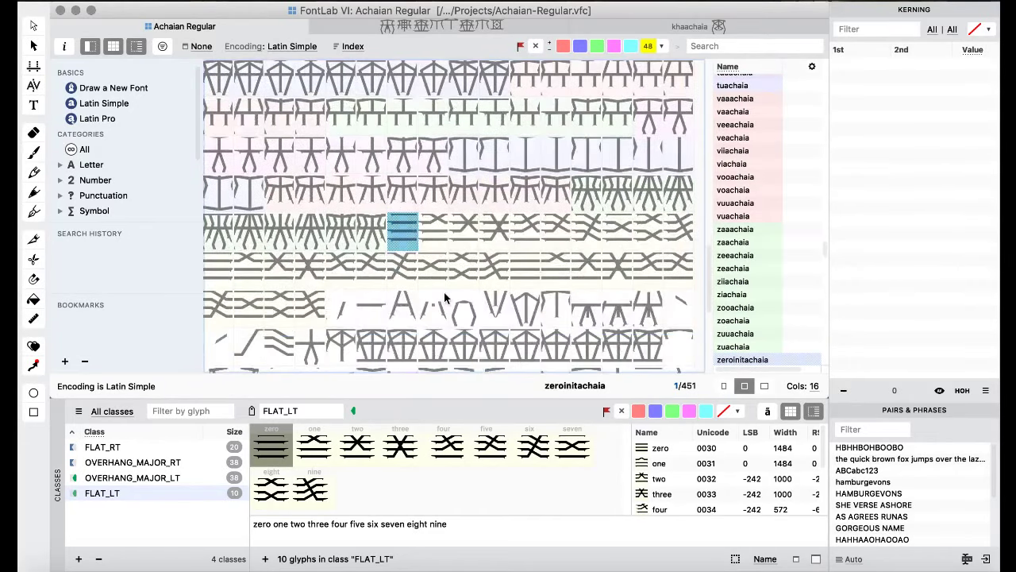
pyautogui.keyDown('shift'); pyautogui.click(674, 230); pyautogui.keyUp('shift')
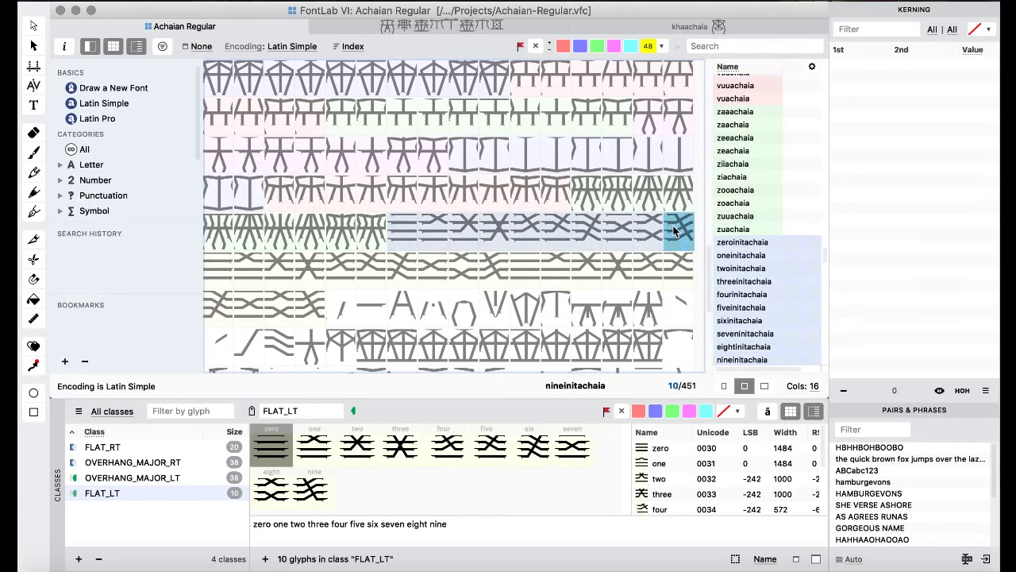
pyautogui.moveTo(407, 234); pyautogui.dragTo(389, 476)
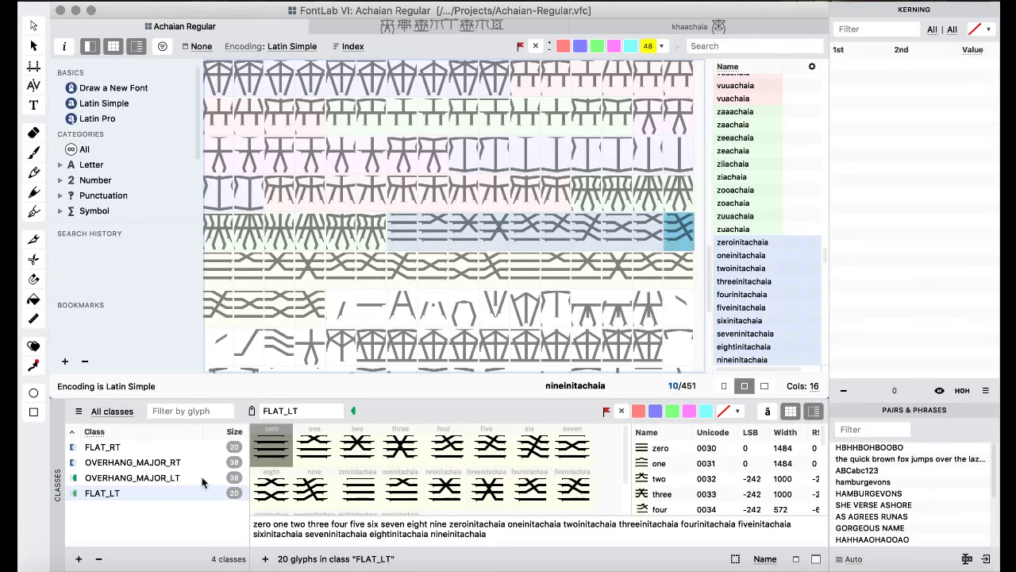
# - Compare the members and kerning sides of the FLAT_RT, FLAT_LT, OVERHANG_MAJOR_RT and OVERHANG_MAJOR_LT classes
pyautogui.click(159, 463)
pyautogui.click(166, 492)
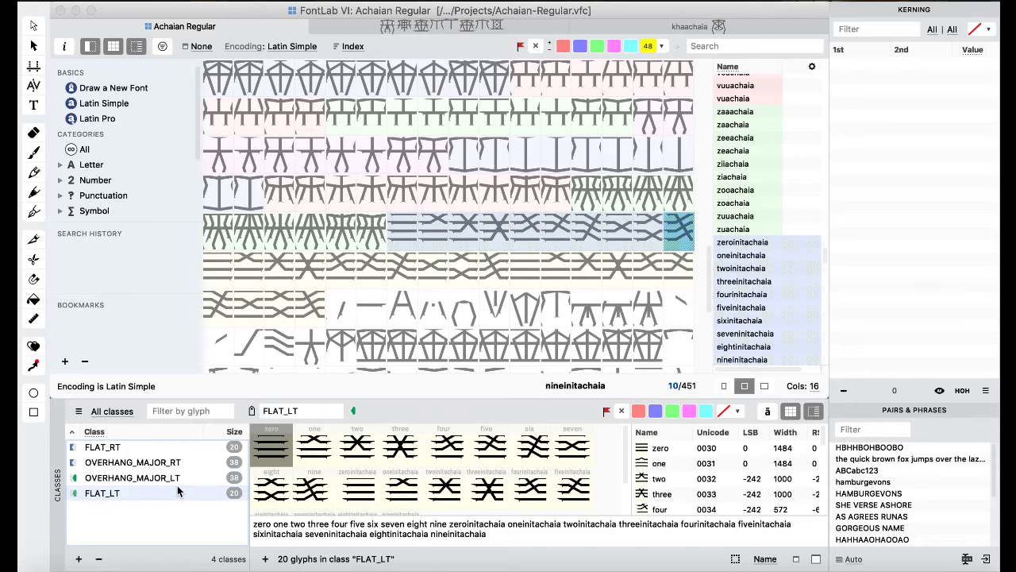
pyautogui.click(126, 451)
pyautogui.click(125, 492)
pyautogui.click(151, 464)
pyautogui.click(148, 479)
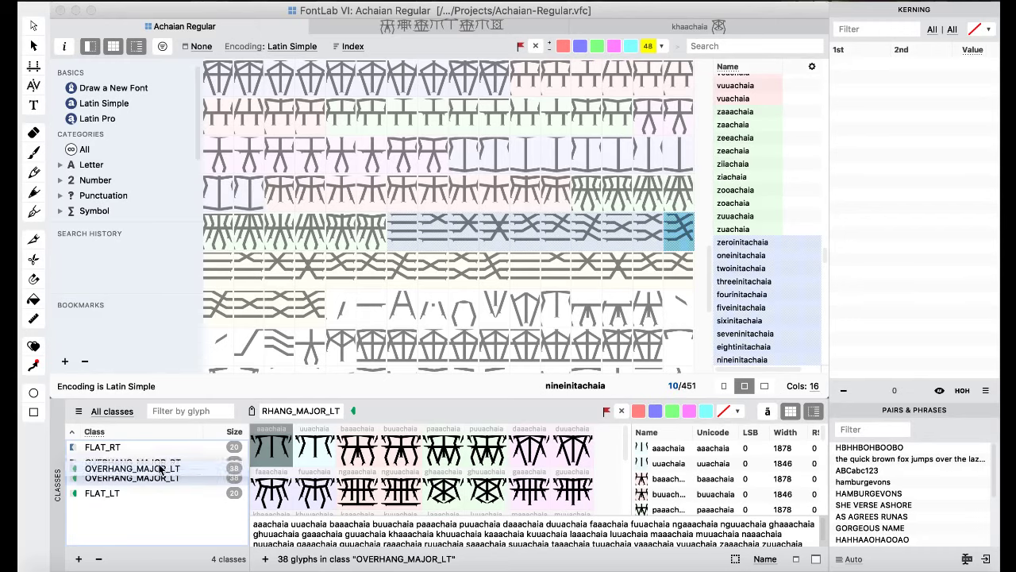
pyautogui.keyDown('super'); pyautogui.click(158, 481); pyautogui.keyUp('super')
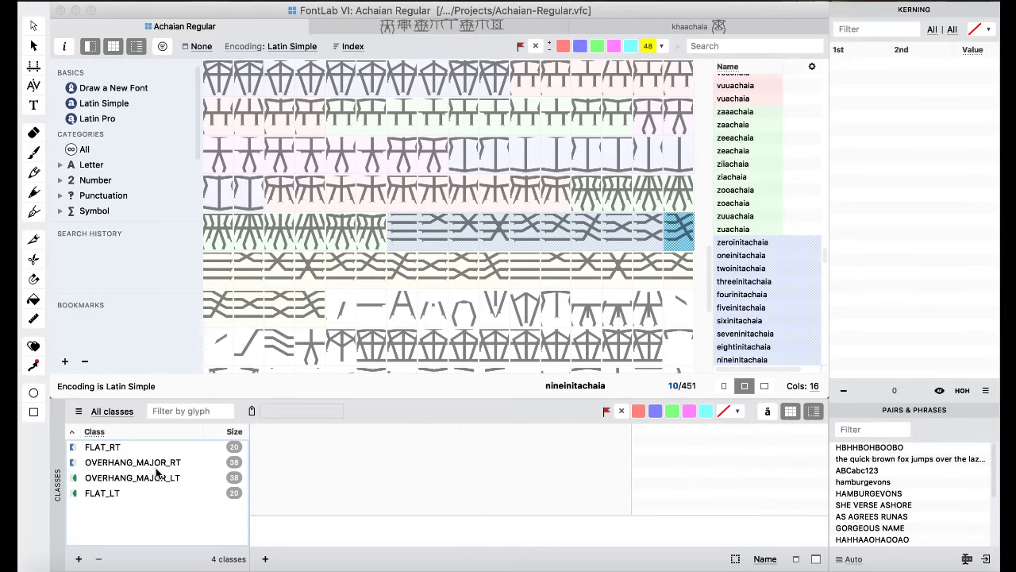
pyautogui.click(156, 476)
pyautogui.click(156, 466)
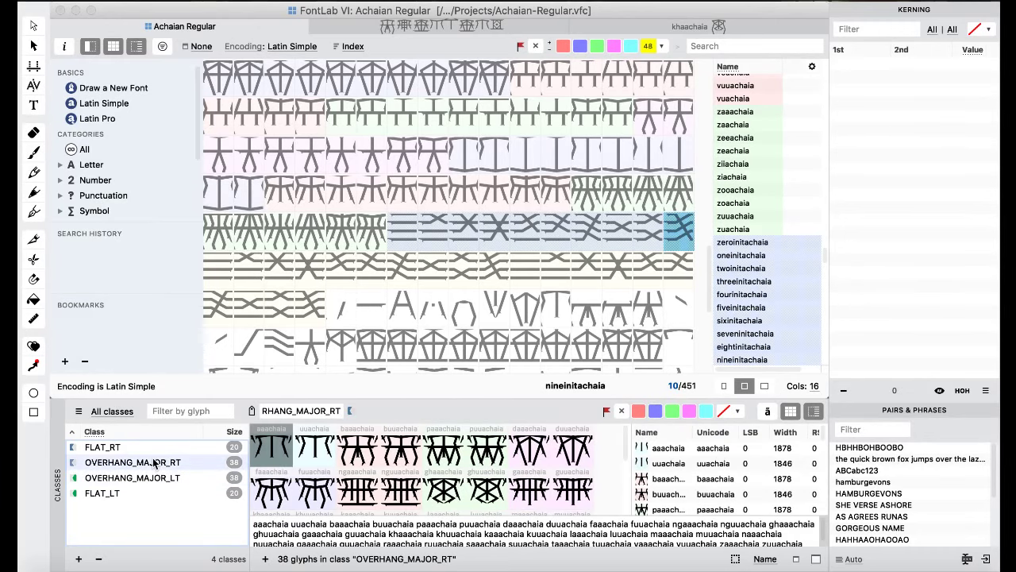
pyautogui.click(156, 478)
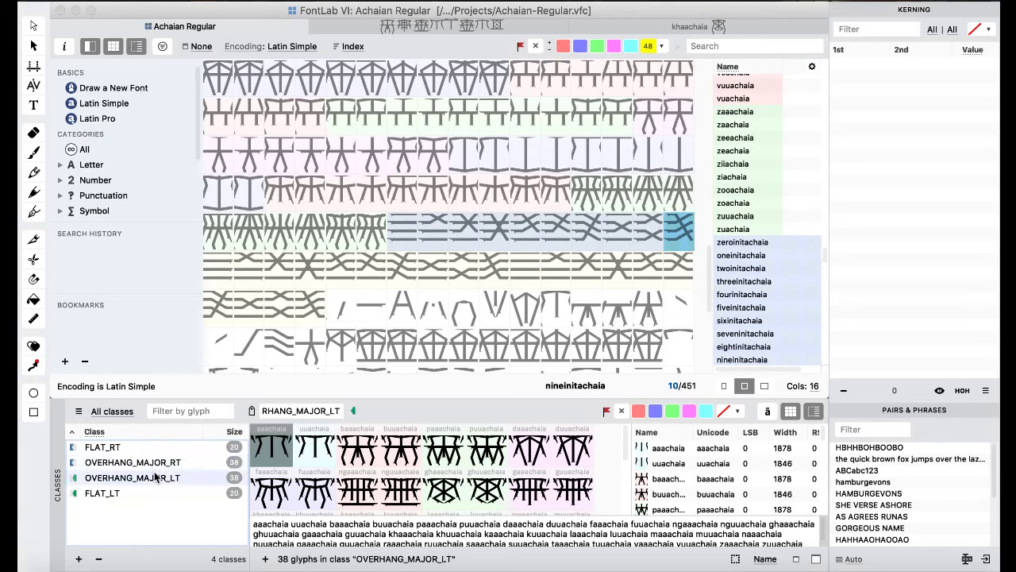
# - Check the Preferences for kerning options, searching for "kern", and close them without making changes
pyautogui.click(80, 0)
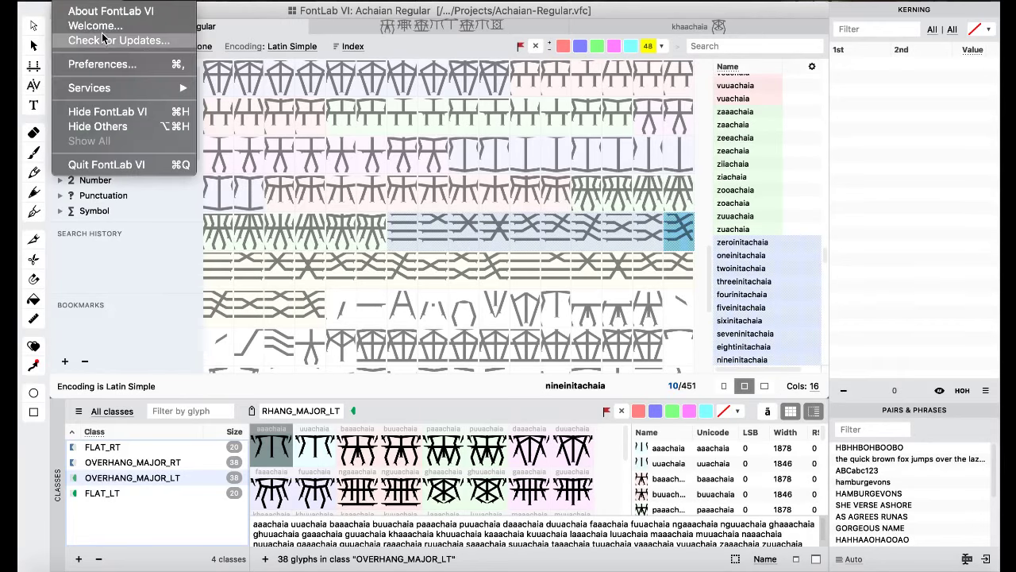
pyautogui.click(105, 63)
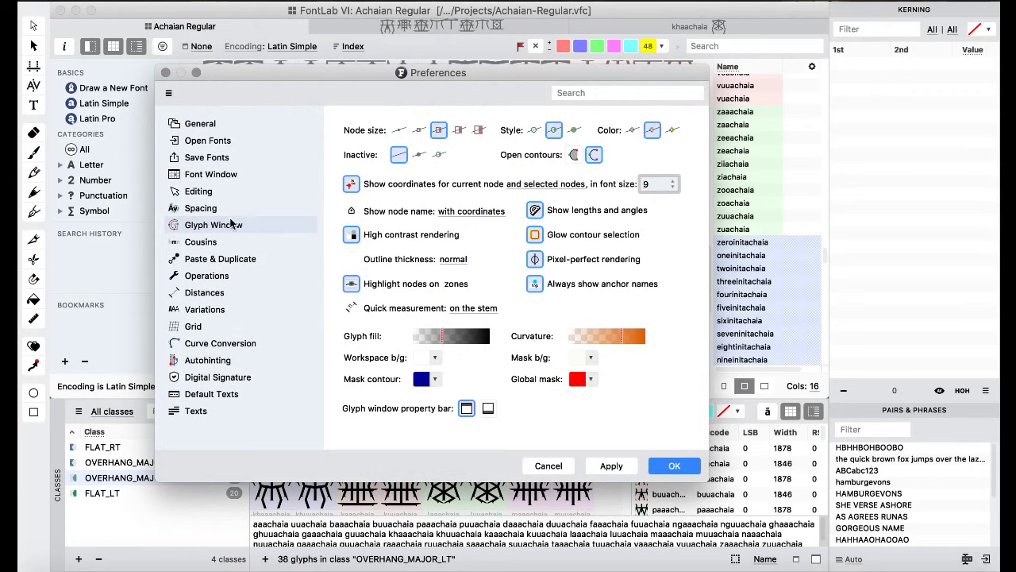
pyautogui.click(223, 279)
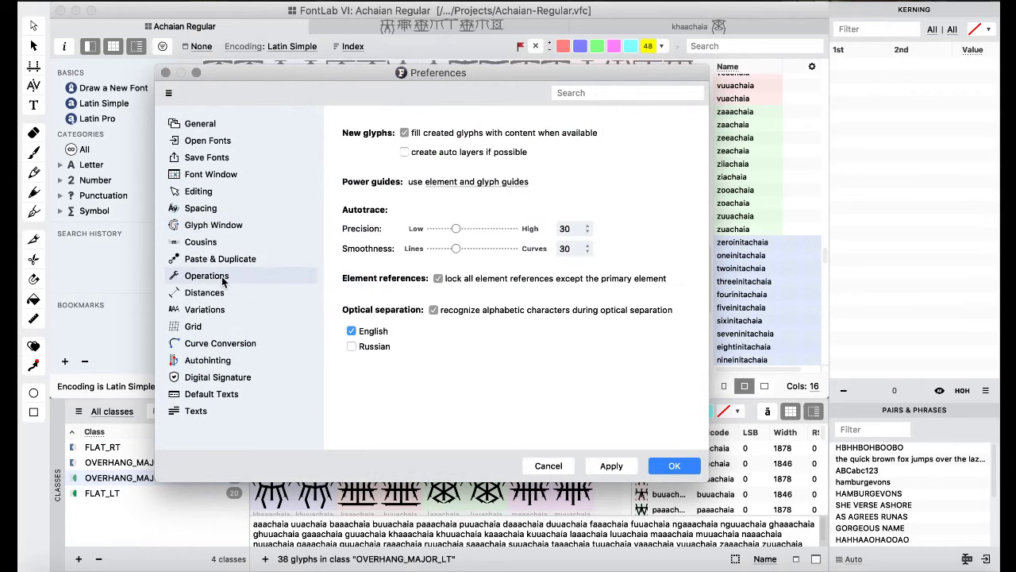
pyautogui.click(224, 293)
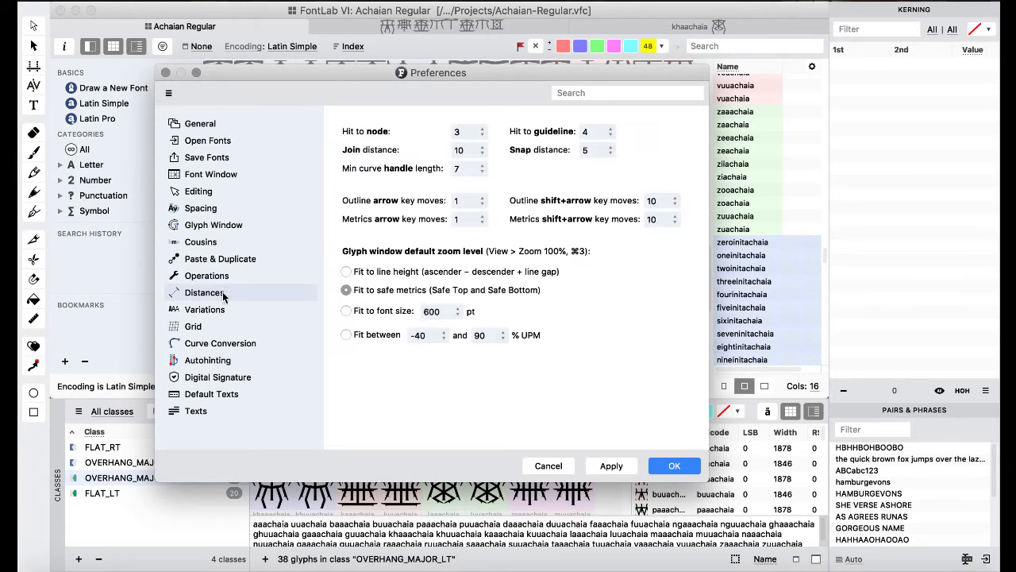
pyautogui.click(605, 92)
pyautogui.write('kern')
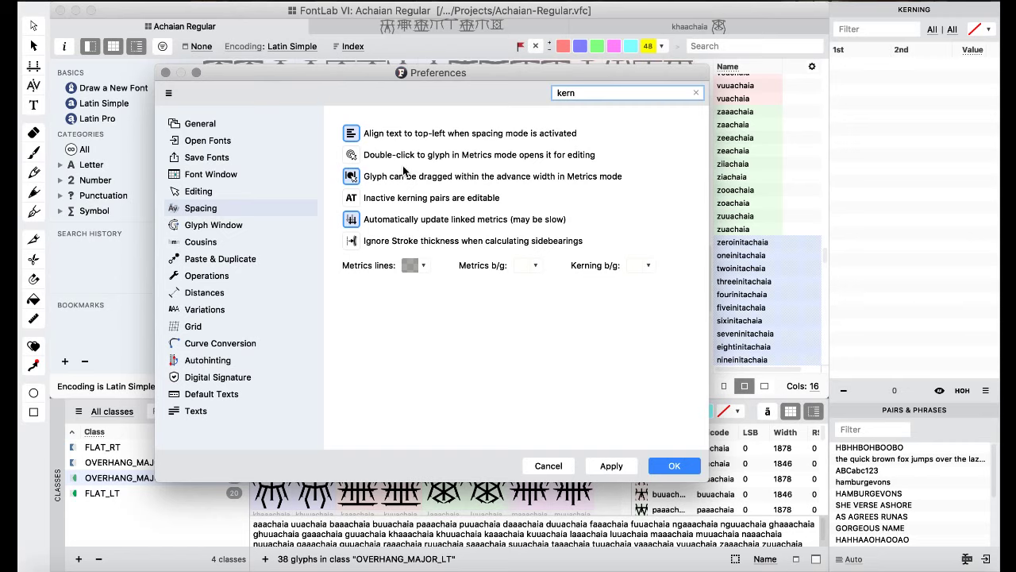
pyautogui.click(530, 469)
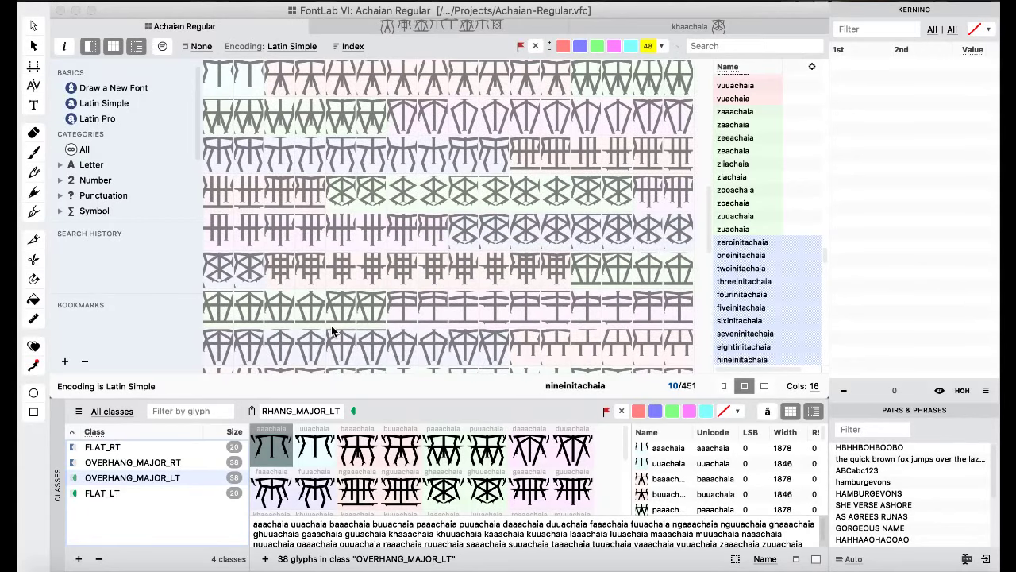
# - Inspect the uachaia glyph's outline in the glyph window and return to the font window
pyautogui.scroll(5, 331, 324)
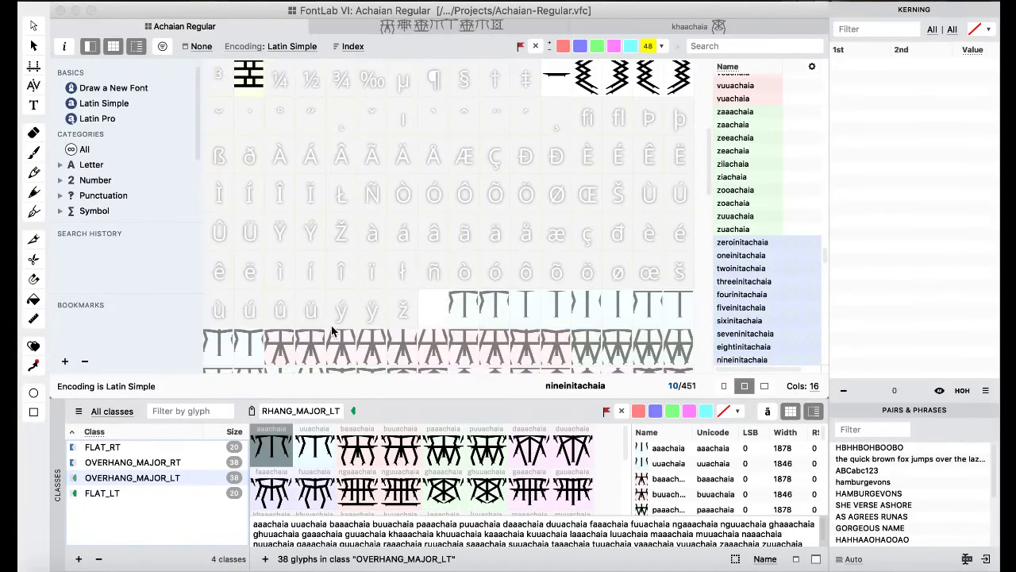
pyautogui.scroll(-3, 331, 325)
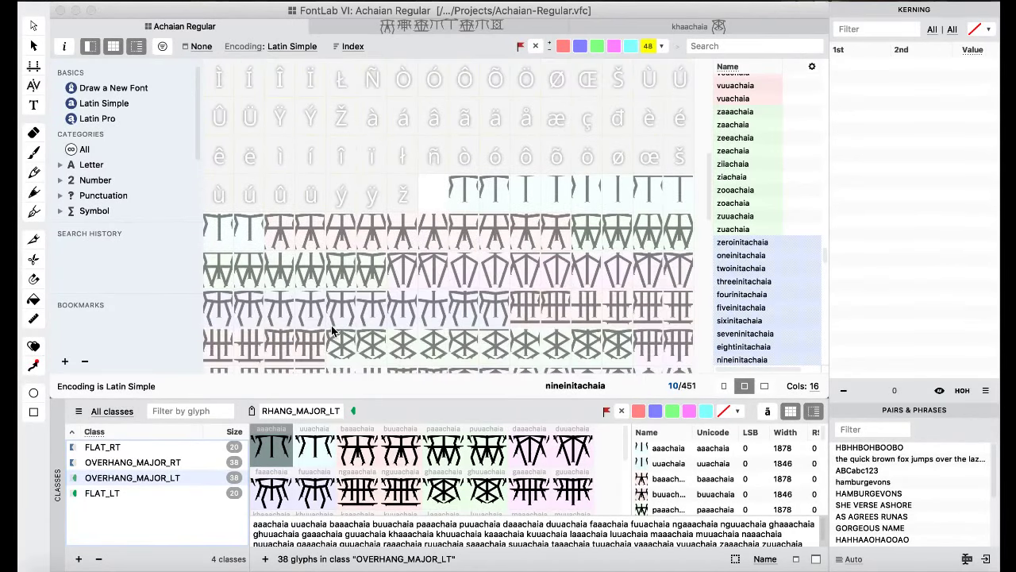
pyautogui.doubleClick(462, 202)
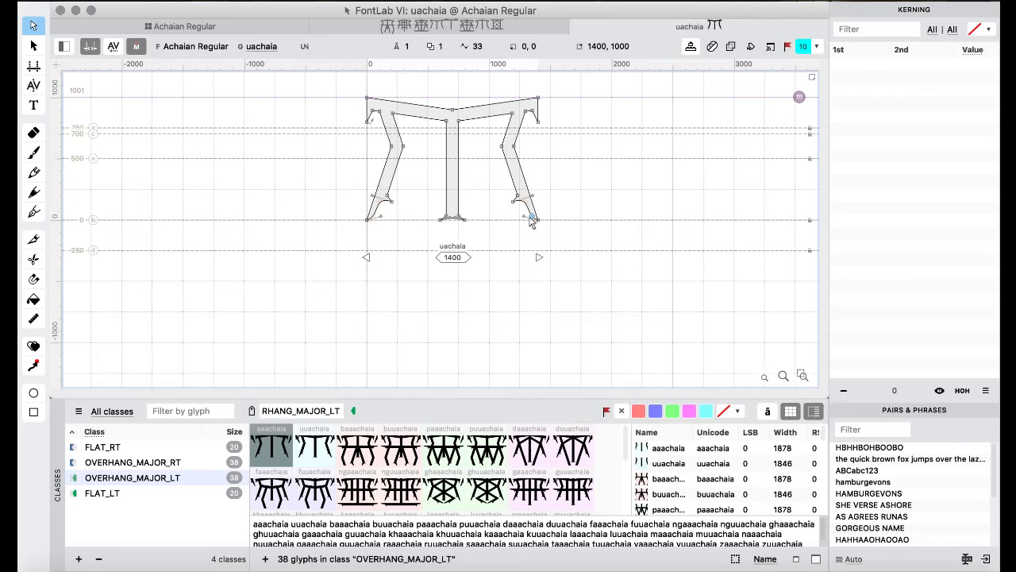
pyautogui.click(148, 495)
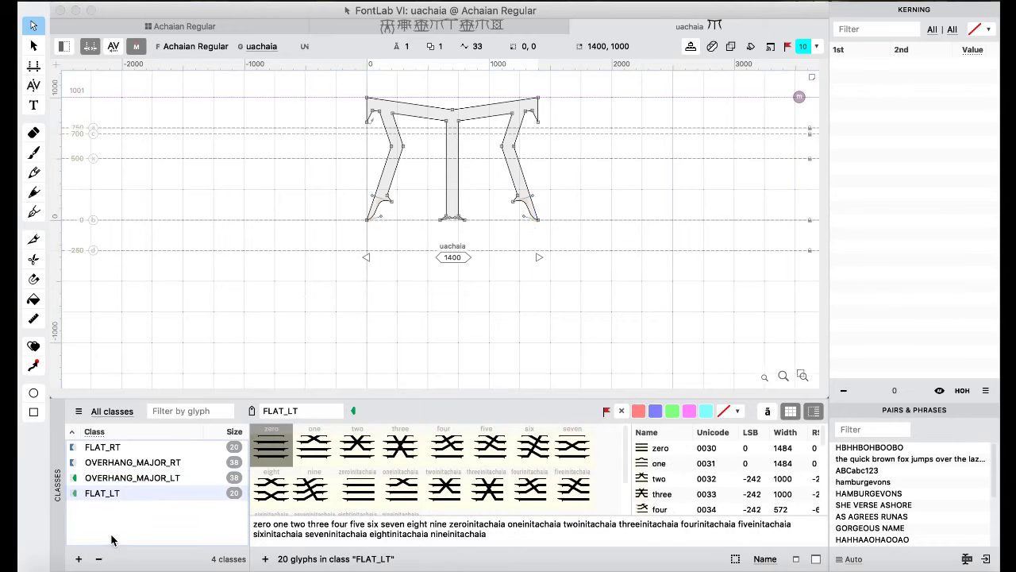
pyautogui.click(135, 506)
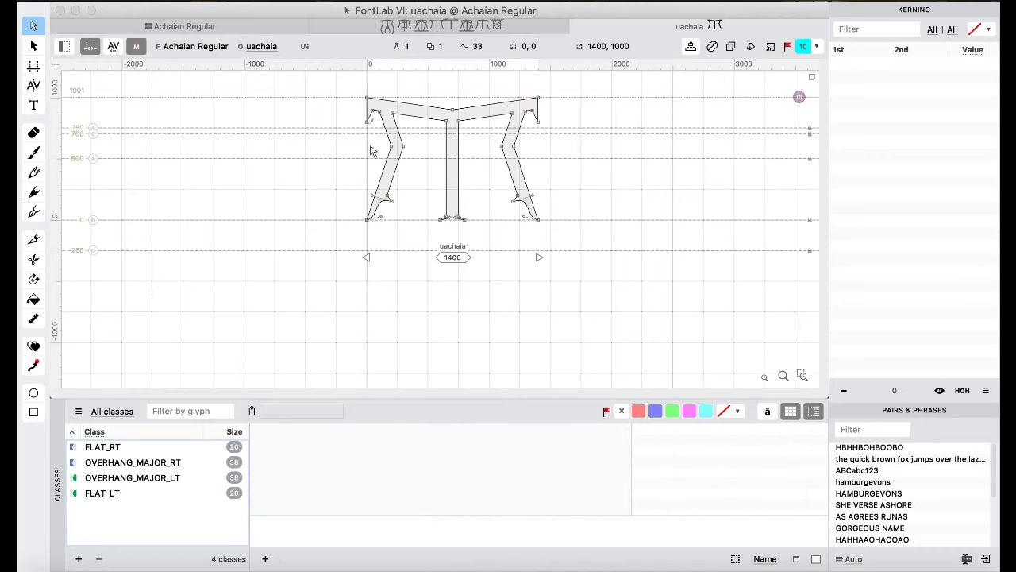
pyautogui.click(223, 32)
# - Create a new kerning class and name it OVERHANG_MINOR_RT
pyautogui.click(143, 497)
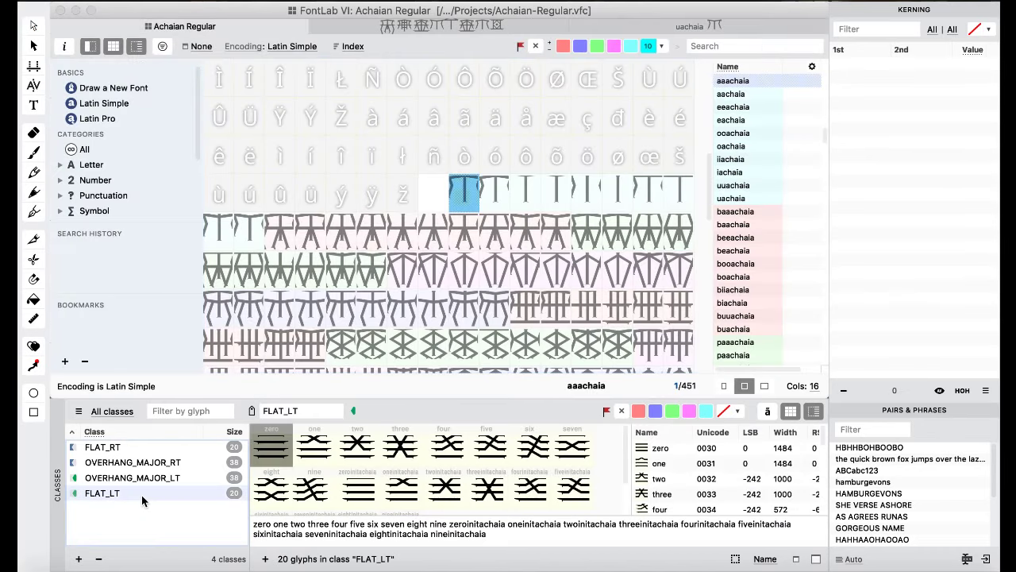
pyautogui.click(80, 560)
pyautogui.click(131, 450)
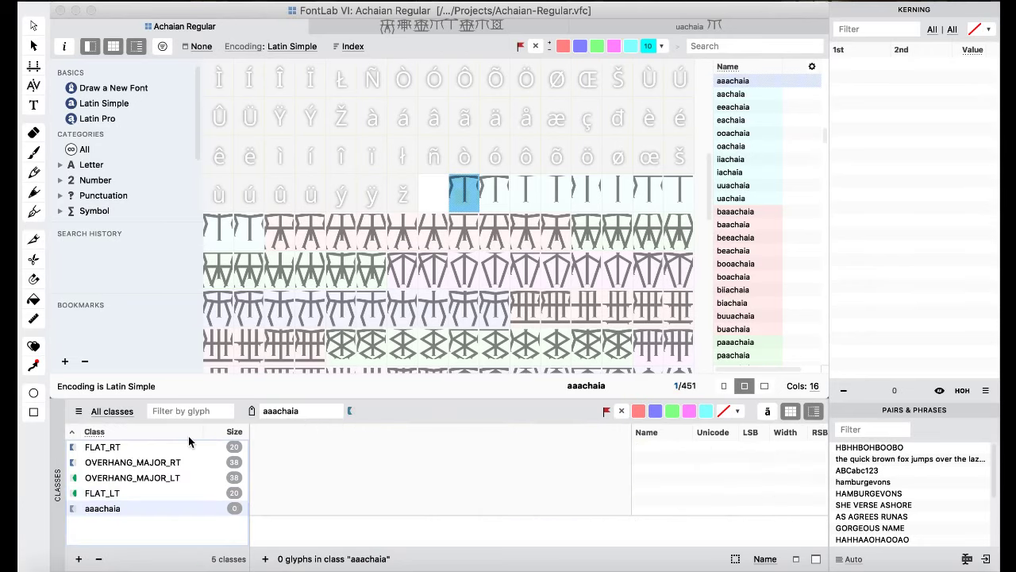
pyautogui.doubleClick(309, 410)
pyautogui.write('OV')
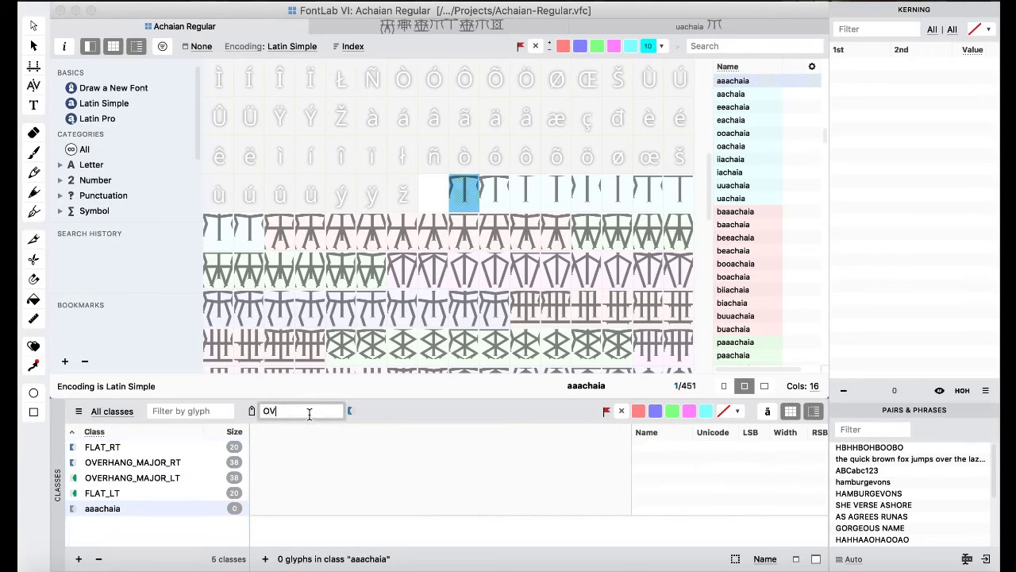
pyautogui.write('ERHANG_MINOR_RT')
pyautogui.click(459, 169)
# - Add the glyphs aachaia, eeachaia, ooachaia, iiachaia and uachaia from the font window to the OVERHANG_MINOR_RT class
pyautogui.click(487, 193)
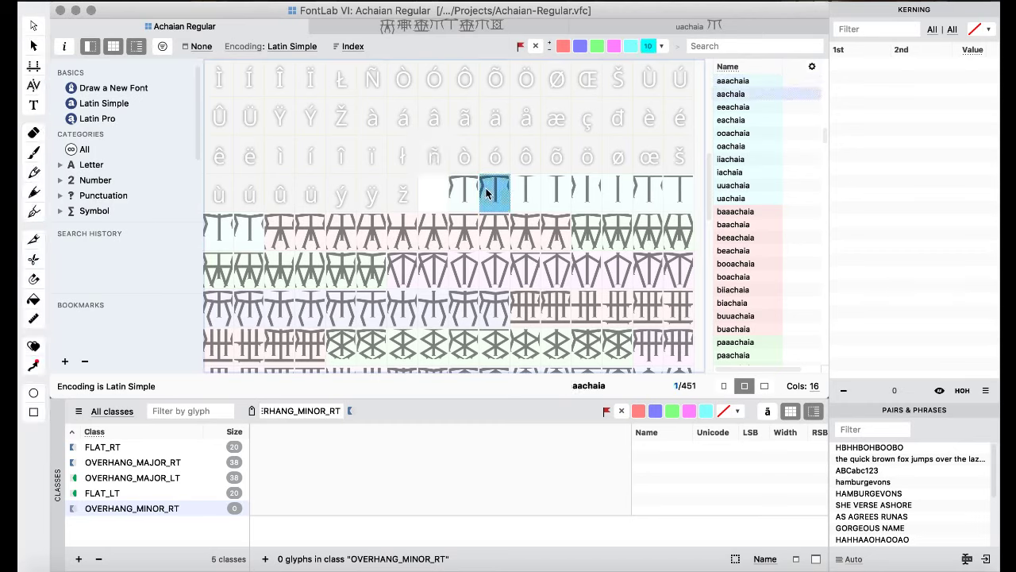
pyautogui.moveTo(487, 192); pyautogui.dragTo(319, 492)
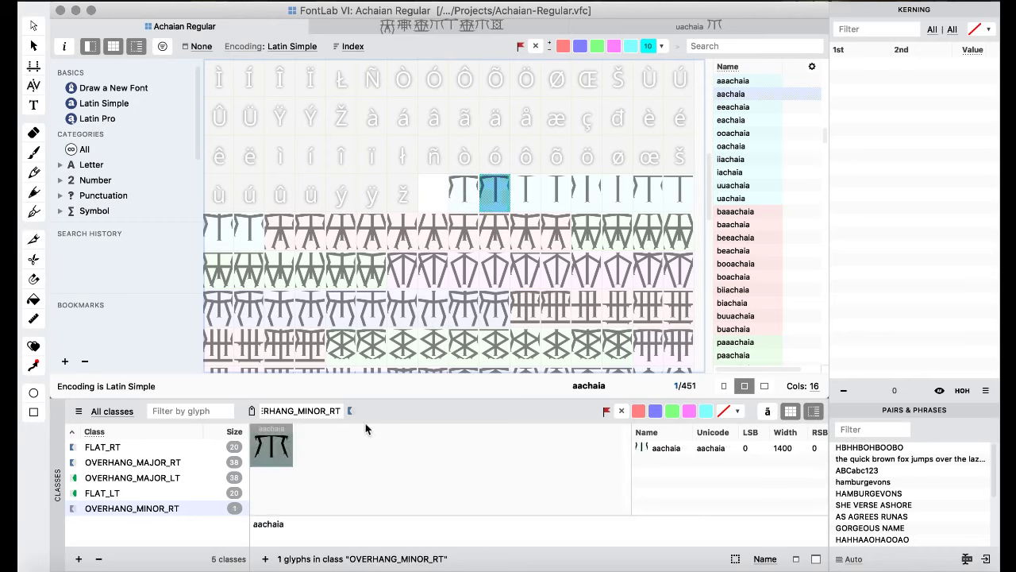
pyautogui.click(526, 192)
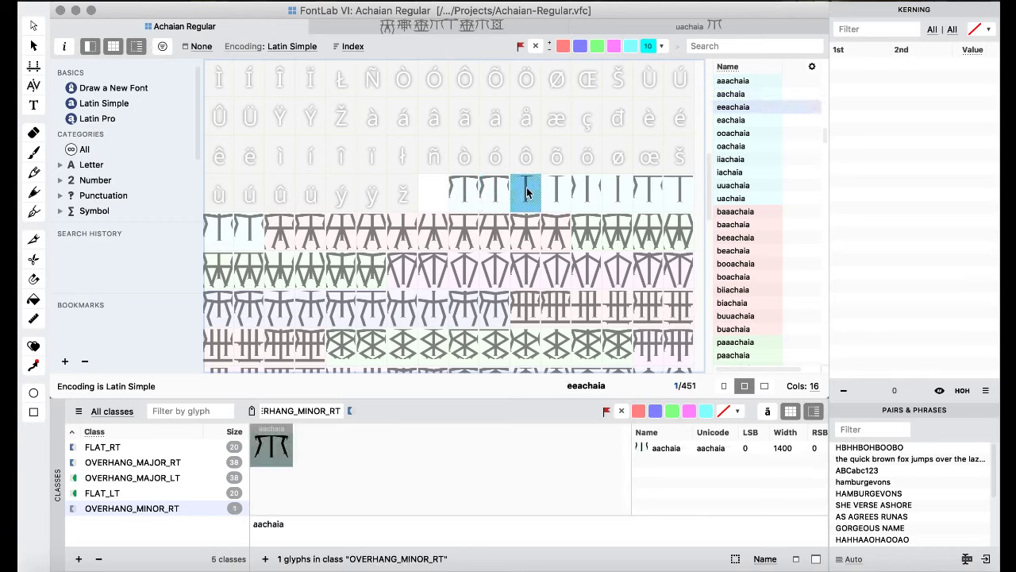
pyautogui.moveTo(526, 192); pyautogui.dragTo(436, 457)
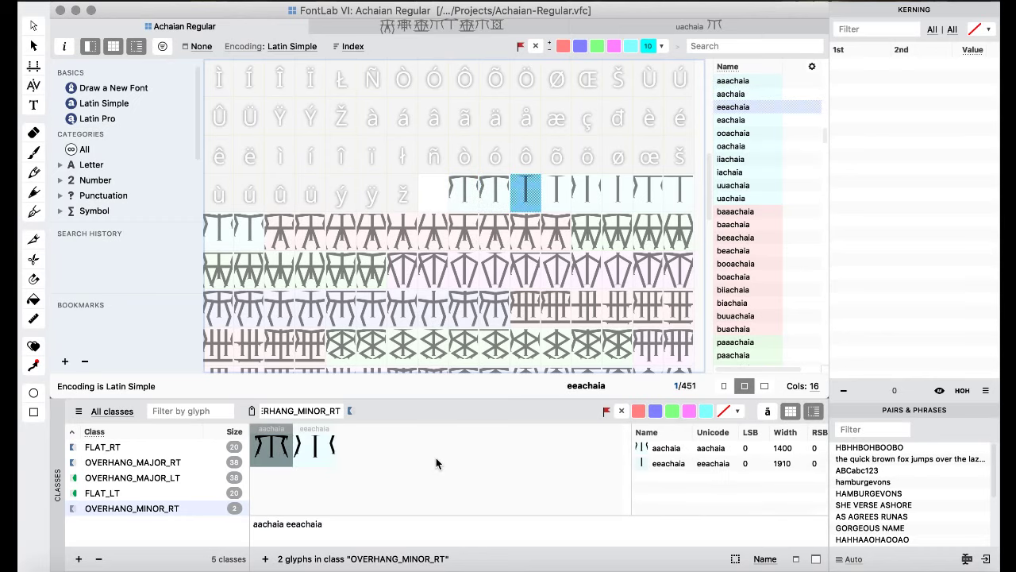
pyautogui.click(588, 181)
pyautogui.moveTo(589, 185); pyautogui.dragTo(438, 483)
pyautogui.click(653, 198)
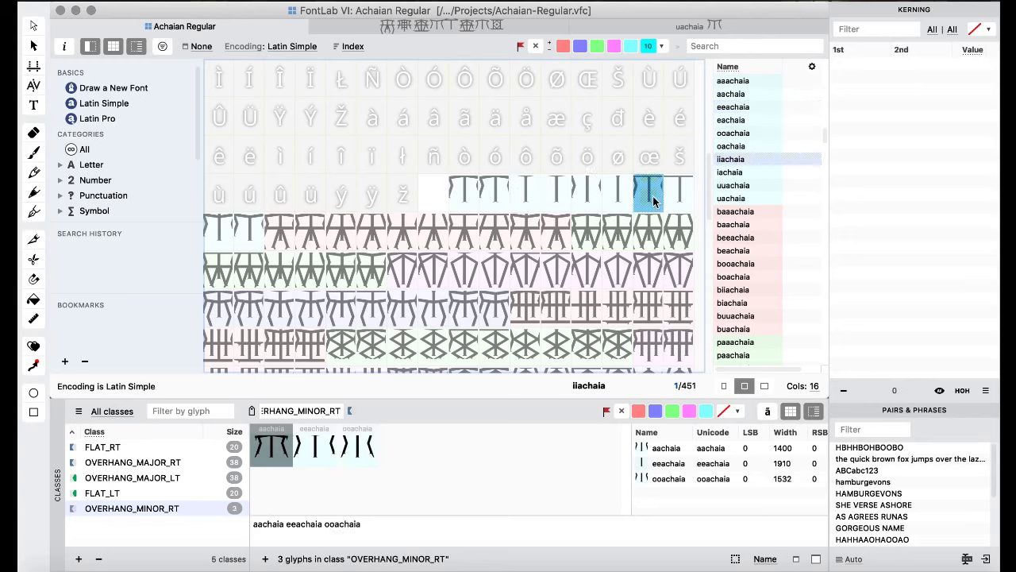
pyautogui.moveTo(653, 196); pyautogui.dragTo(486, 475)
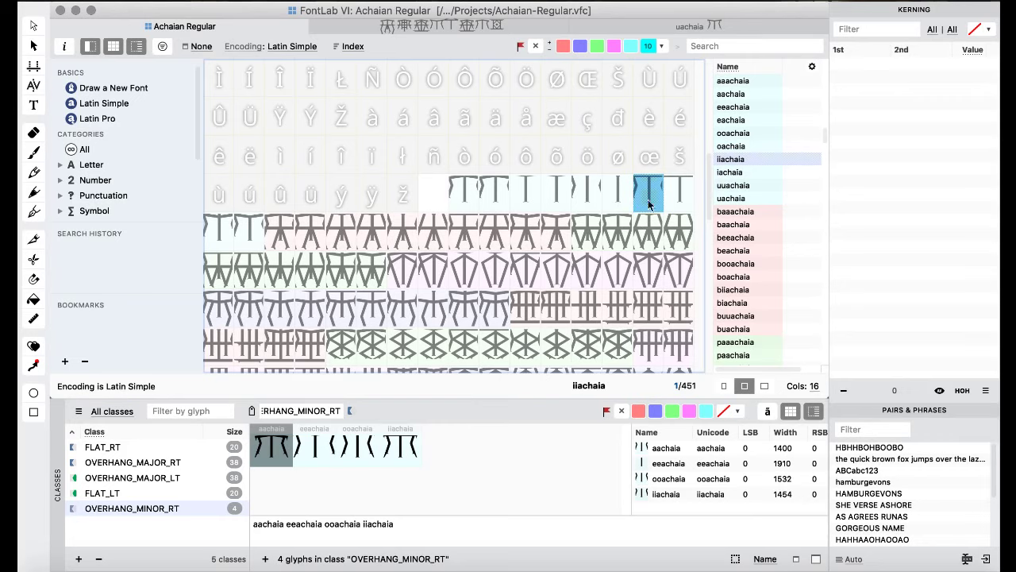
pyautogui.click(247, 229)
pyautogui.moveTo(247, 229); pyautogui.dragTo(503, 449)
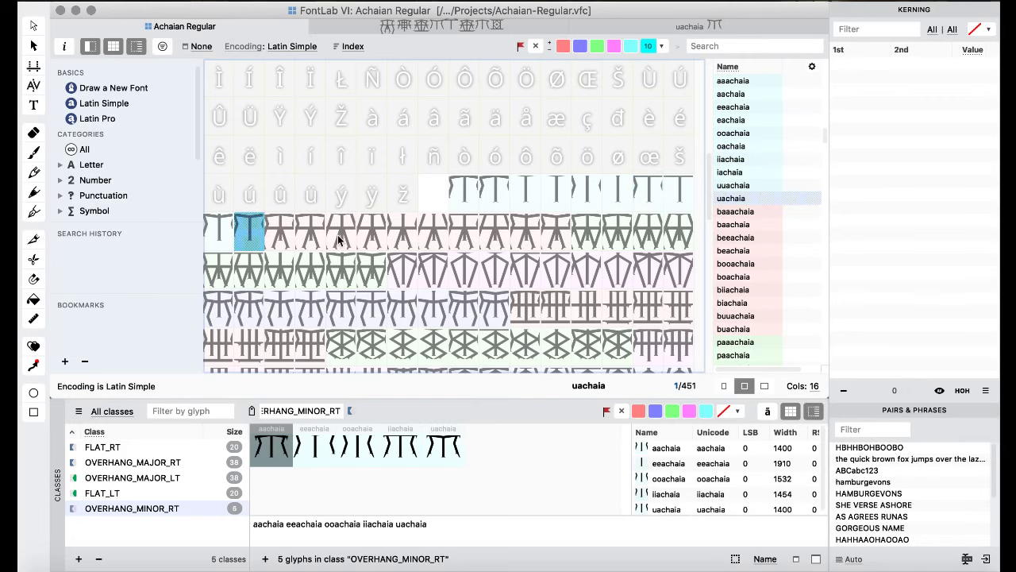
# - View the iachaia glyph in the glyph window and return to the font window
pyautogui.doubleClick(683, 193)
pyautogui.click(198, 26)
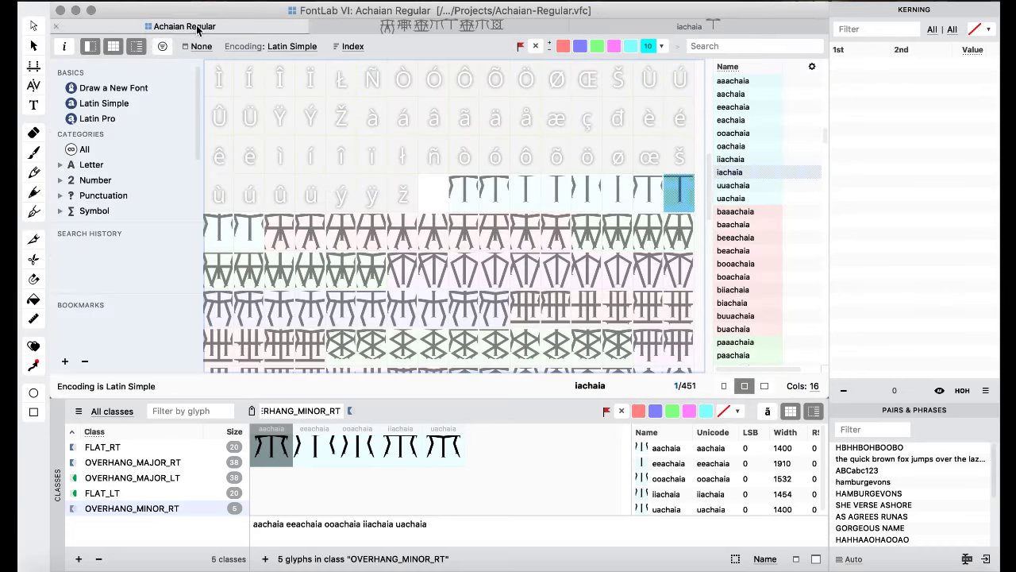
pyautogui.click(367, 193)
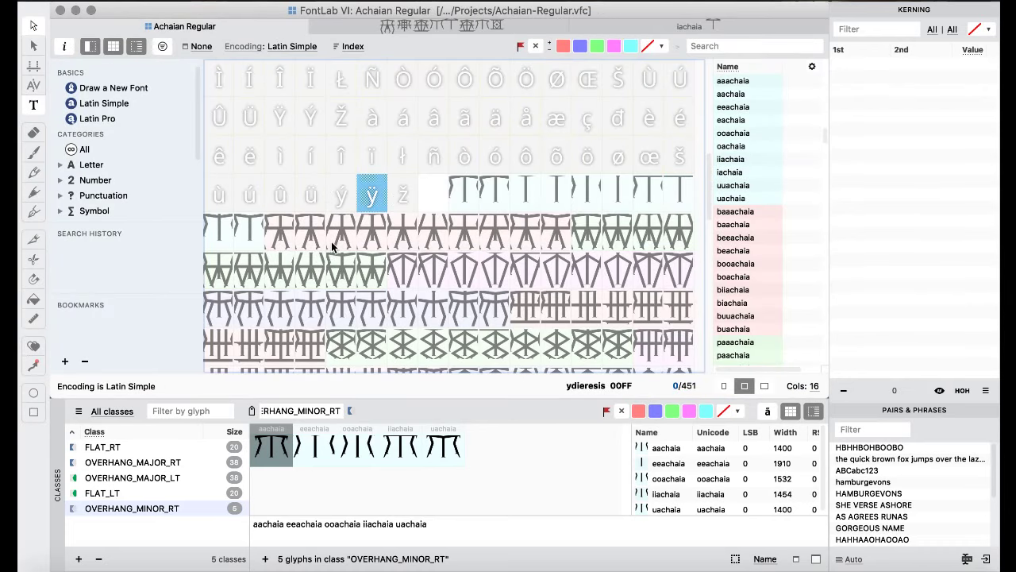
# - Add the glyphs baachaia, beeachaia, booachaia, biiachaia and buachaia to the OVERHANG_MINOR_RT class
pyautogui.click(343, 233)
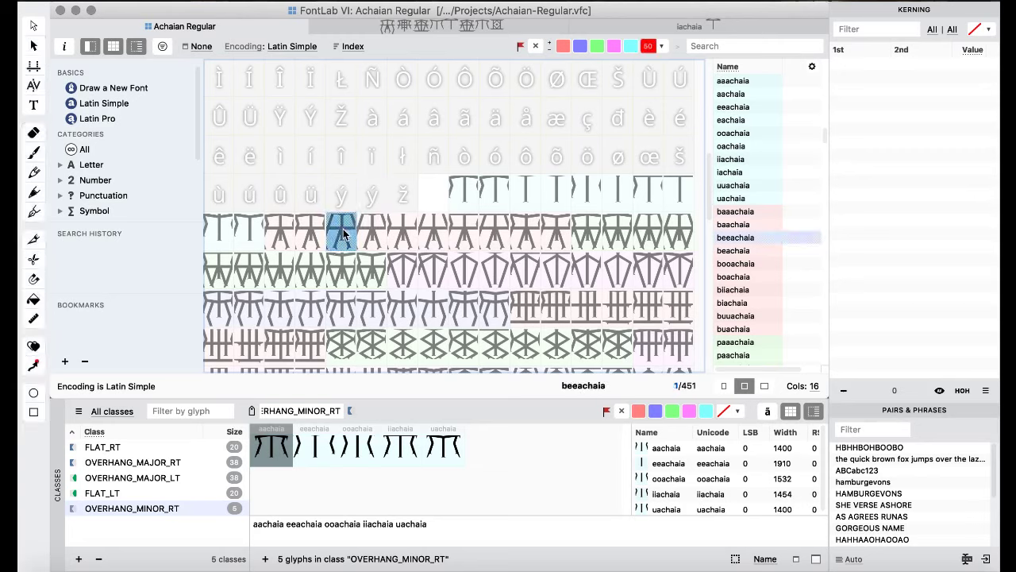
pyautogui.click(308, 233)
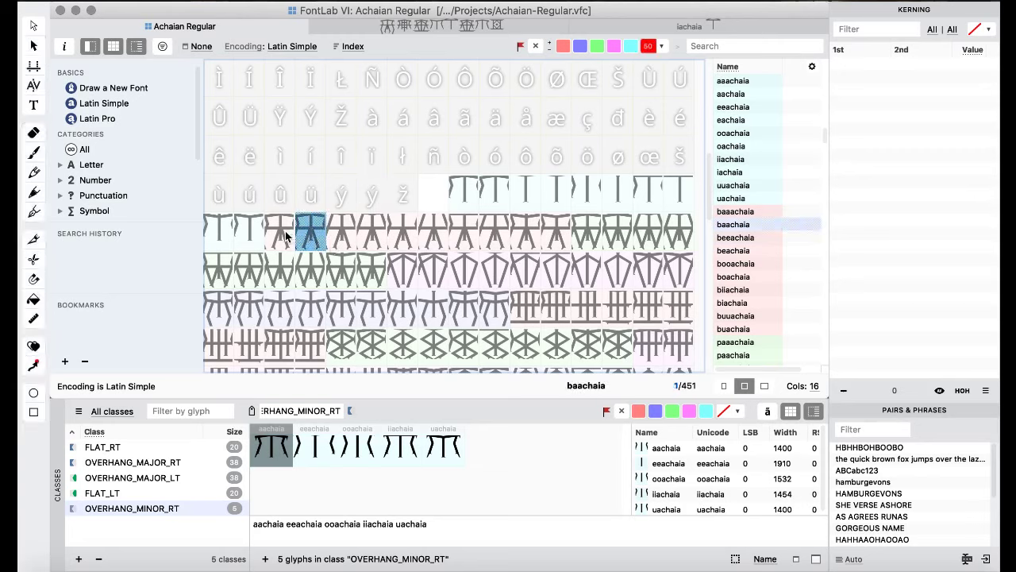
pyautogui.keyDown('shift'); pyautogui.click(334, 233); pyautogui.keyUp('shift')
pyautogui.moveTo(335, 232); pyautogui.dragTo(539, 447)
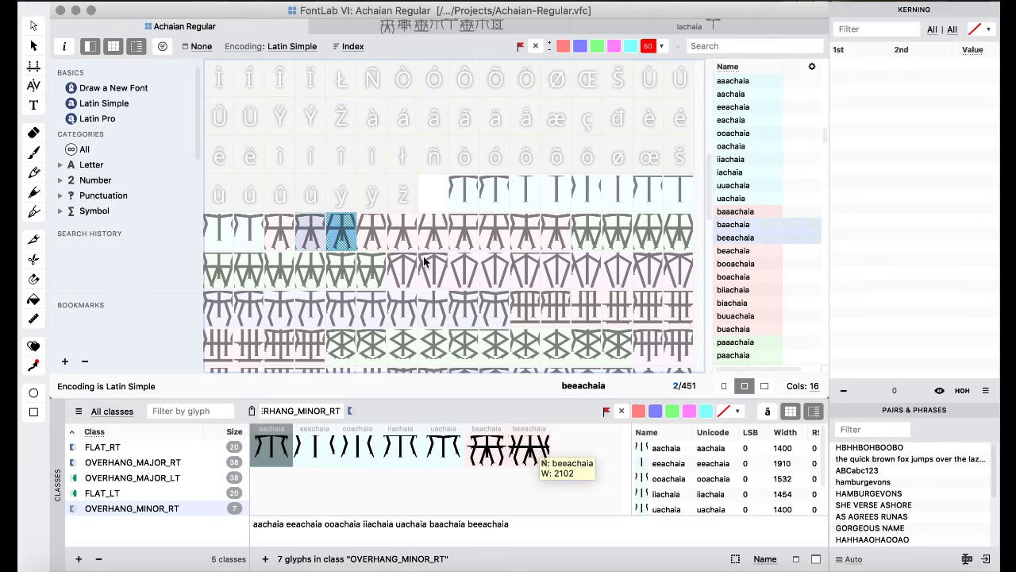
pyautogui.click(401, 235)
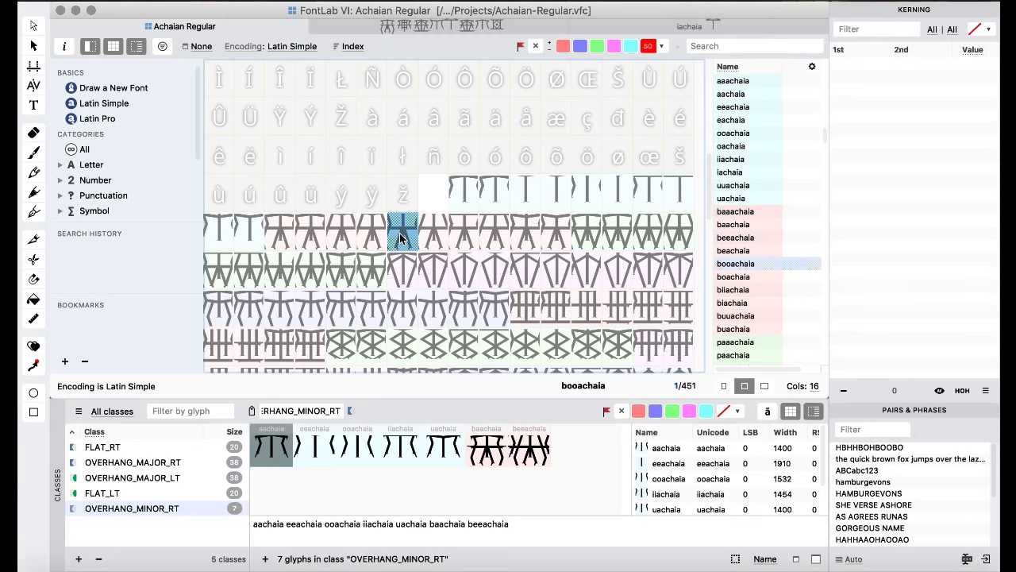
pyautogui.moveTo(400, 233); pyautogui.dragTo(598, 468)
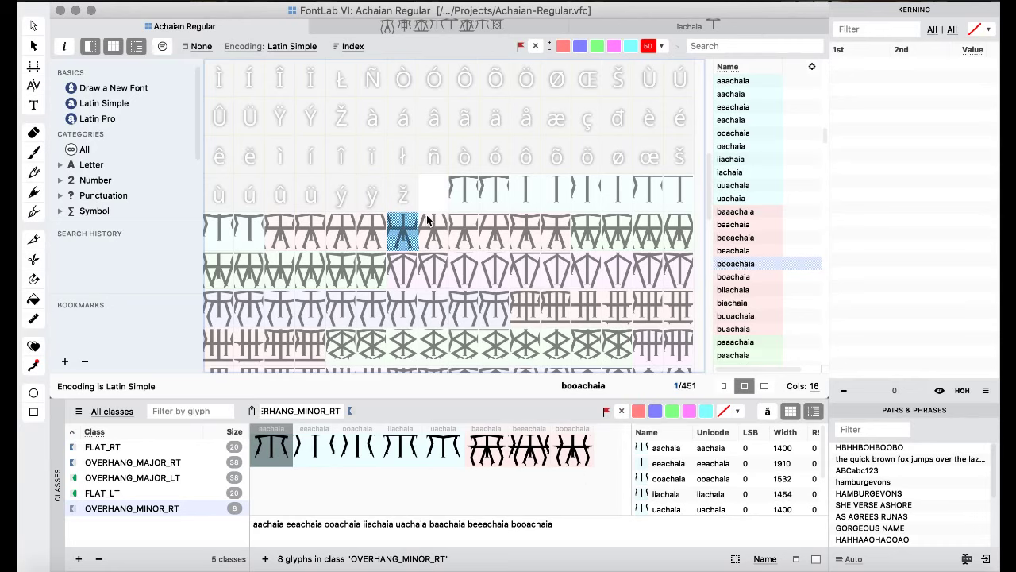
pyautogui.moveTo(466, 223); pyautogui.dragTo(598, 453)
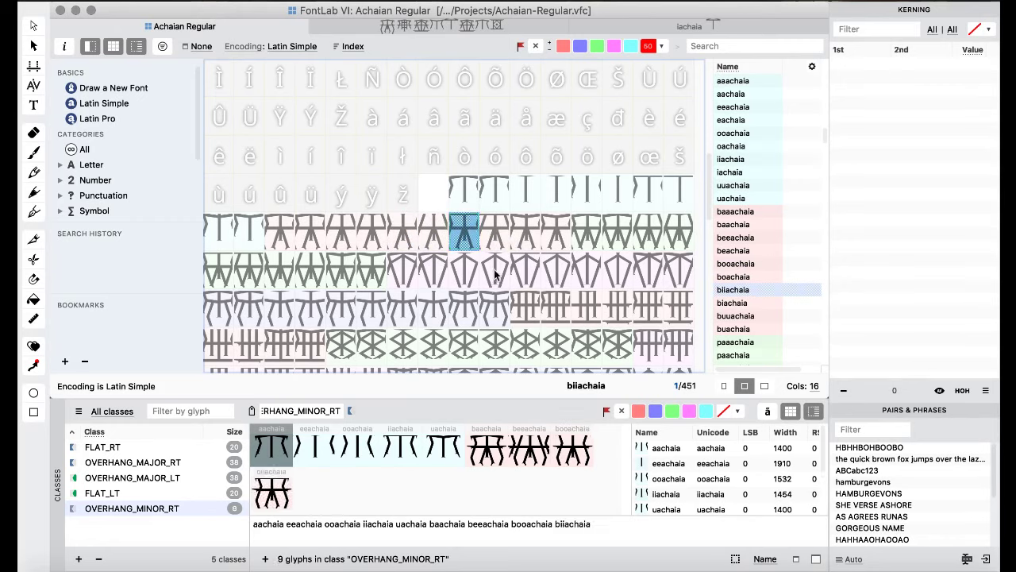
pyautogui.click(554, 236)
pyautogui.moveTo(554, 237); pyautogui.dragTo(413, 485)
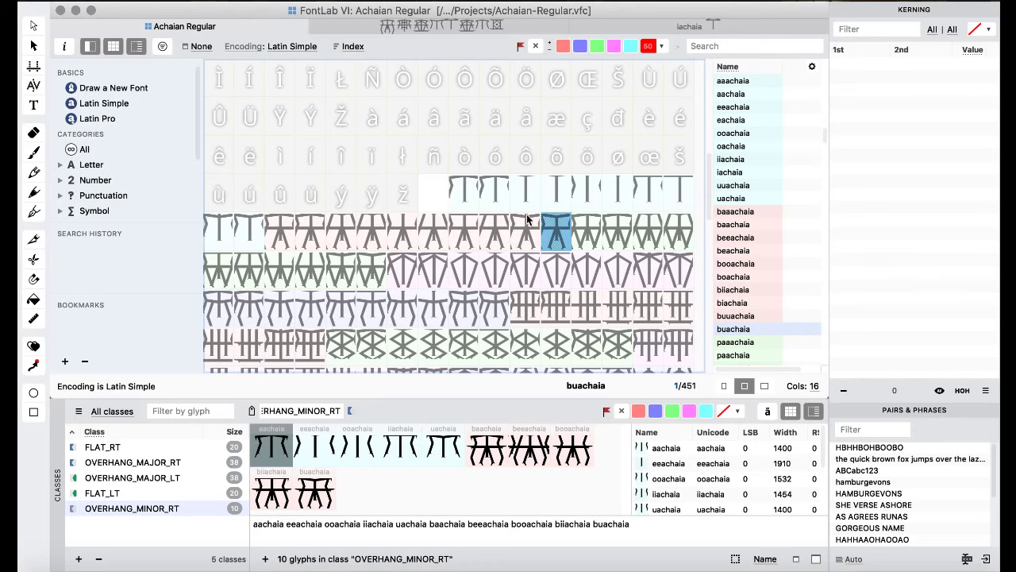
# - Select the glyphs paachaia, peeachaia, piiachaia, pooachaia and puachaia together in the font window
pyautogui.click(586, 240)
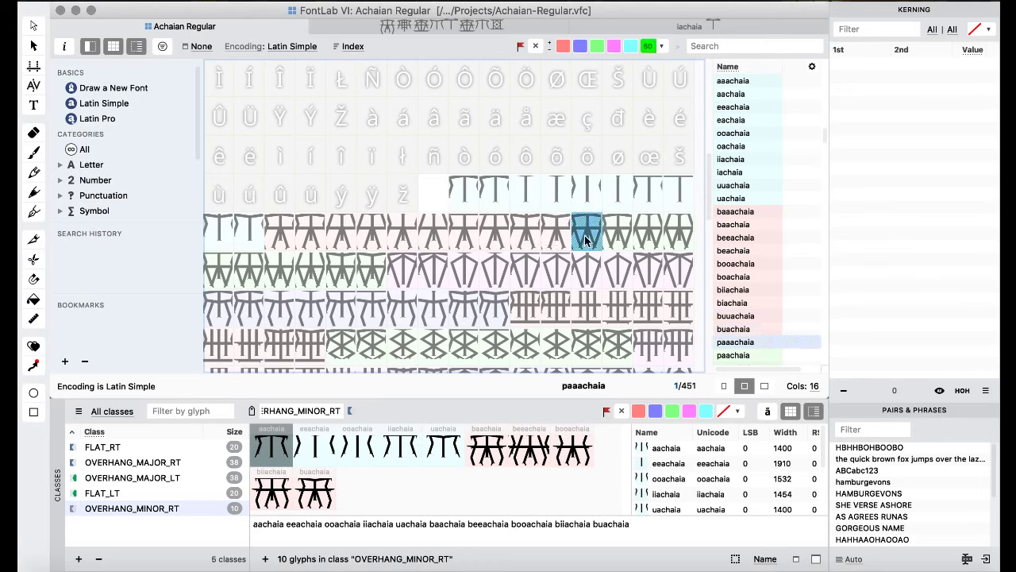
pyautogui.click(608, 238)
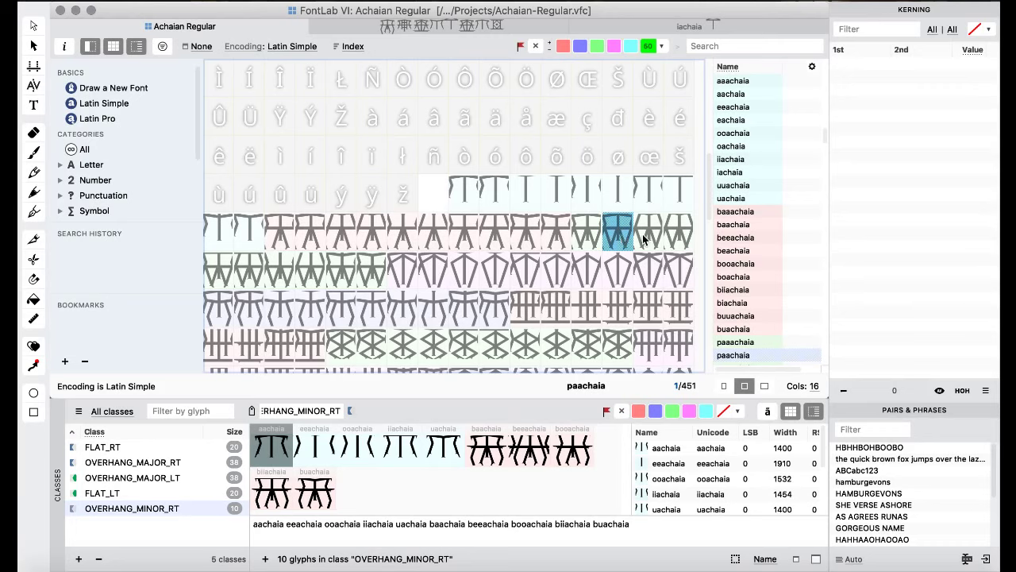
pyautogui.keyDown('shift'); pyautogui.click(642, 234); pyautogui.keyUp('shift')
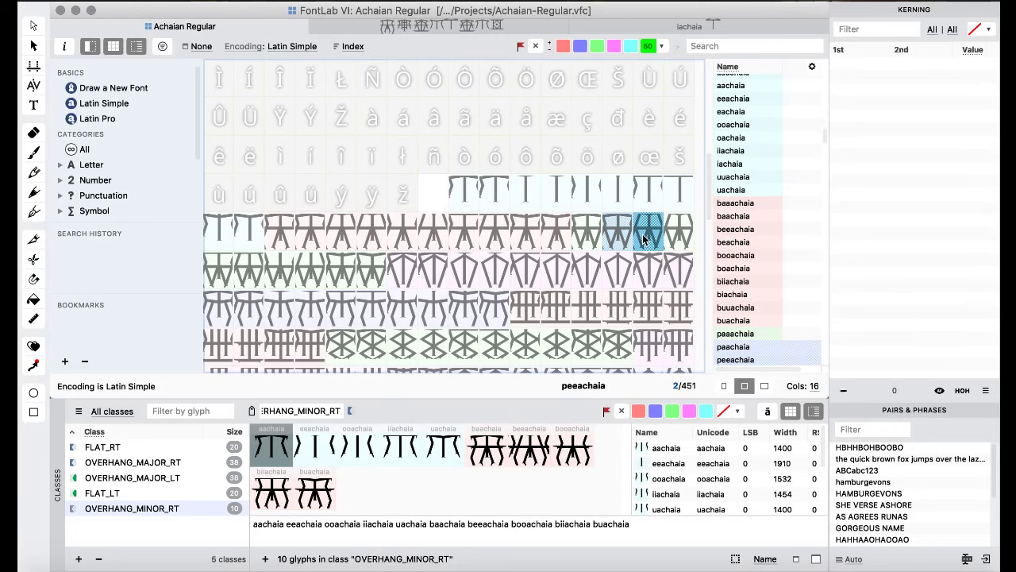
pyautogui.keyDown('super'); pyautogui.click(222, 271); pyautogui.keyUp('super')
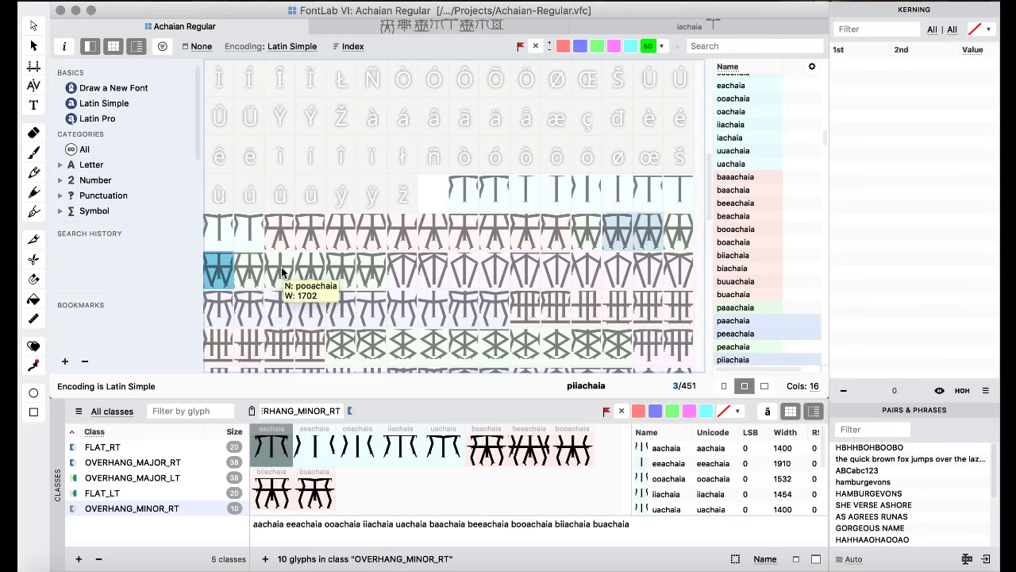
pyautogui.keyDown('super'); pyautogui.click(282, 272); pyautogui.keyUp('super')
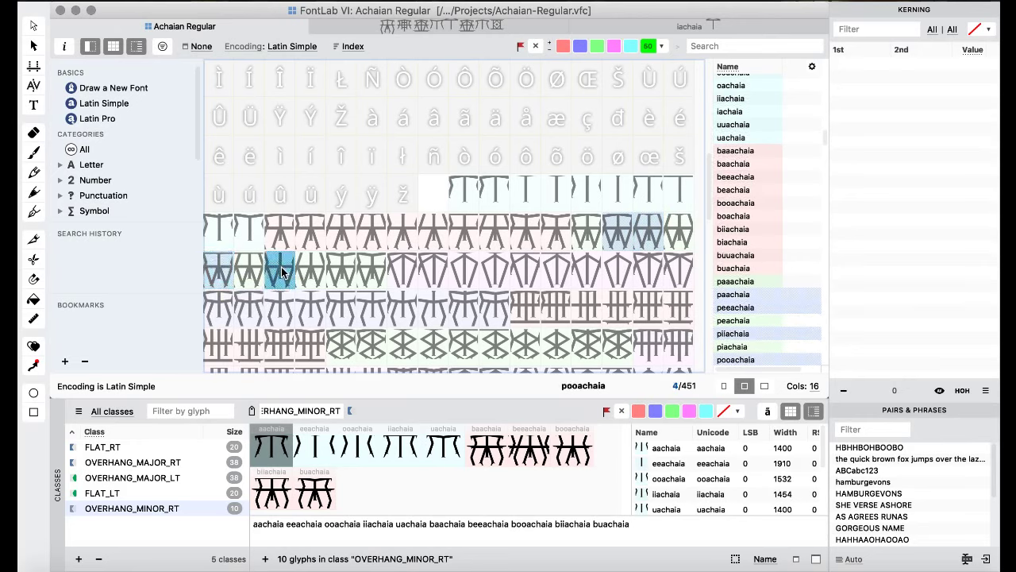
pyautogui.keyDown('super'); pyautogui.click(372, 271); pyautogui.keyUp('super')
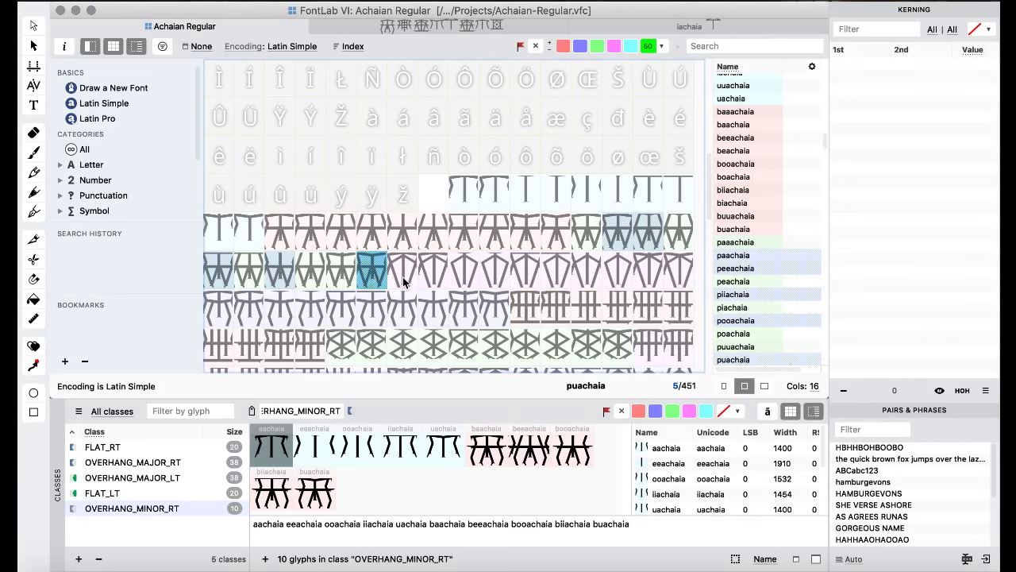
# - Add the glyphs daachaia, deeachaia, diiachaia, dooachaia and duachaia to the current selection in the font window
pyautogui.keyDown('super'); pyautogui.click(433, 270); pyautogui.keyUp('super')
pyautogui.keyDown('super'); pyautogui.click(459, 274); pyautogui.keyUp('super')
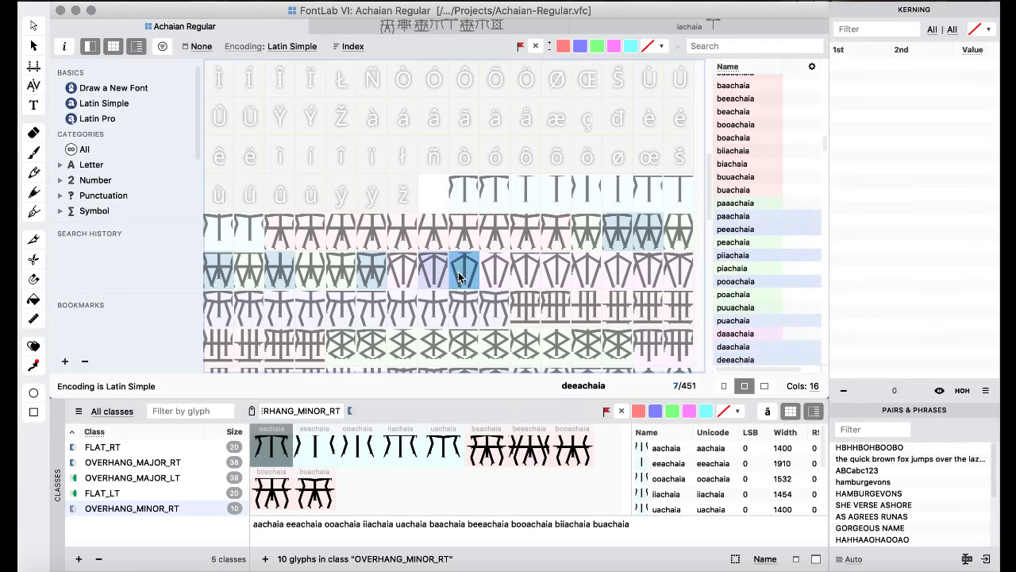
pyautogui.keyDown('super'); pyautogui.click(526, 279); pyautogui.keyUp('super')
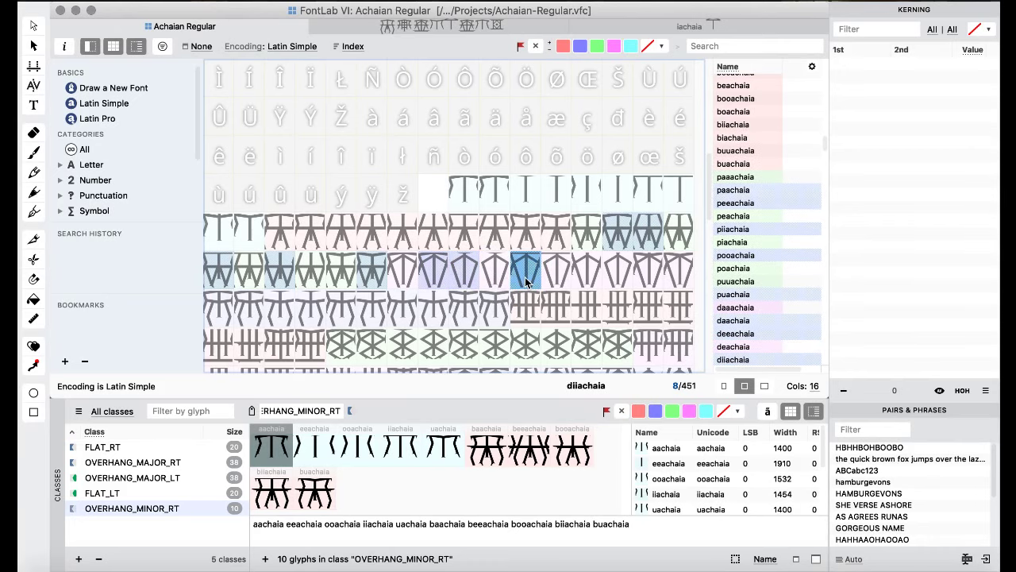
pyautogui.keyDown('super'); pyautogui.click(578, 274); pyautogui.keyUp('super')
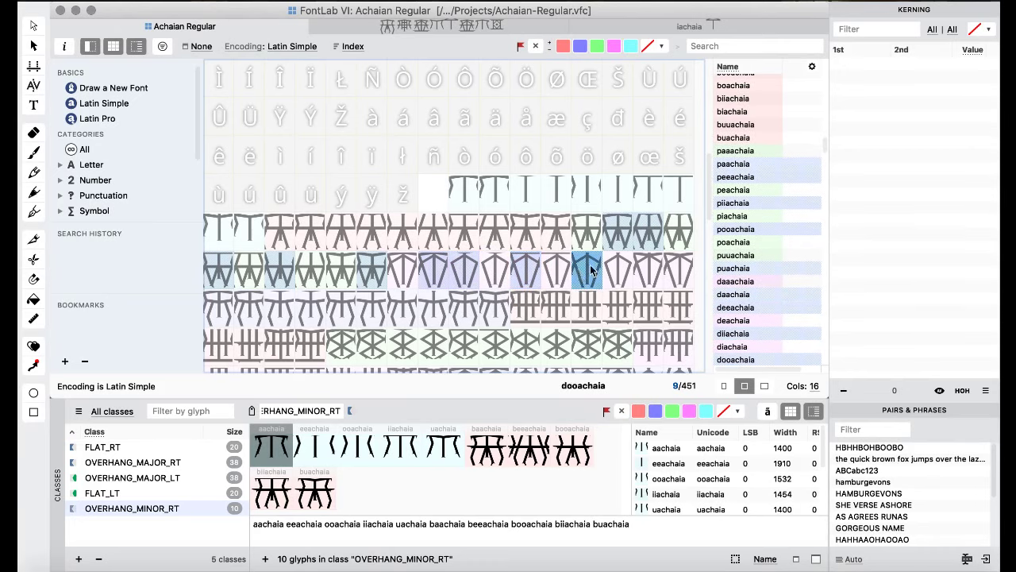
pyautogui.keyDown('super'); pyautogui.click(673, 268); pyautogui.keyUp('super')
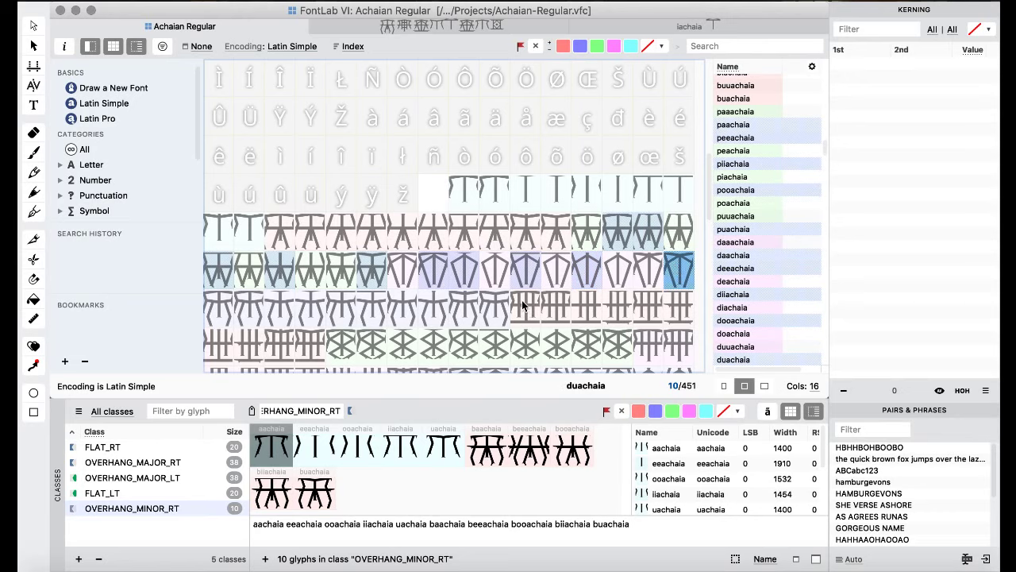
# - Extend the glyph selection with faachaia, feeachaia, fiiachaia, fooachaia and fuachaia
pyautogui.keyDown('super'); pyautogui.click(258, 306); pyautogui.keyUp('super')
pyautogui.keyDown('super'); pyautogui.click(275, 306); pyautogui.keyUp('super')
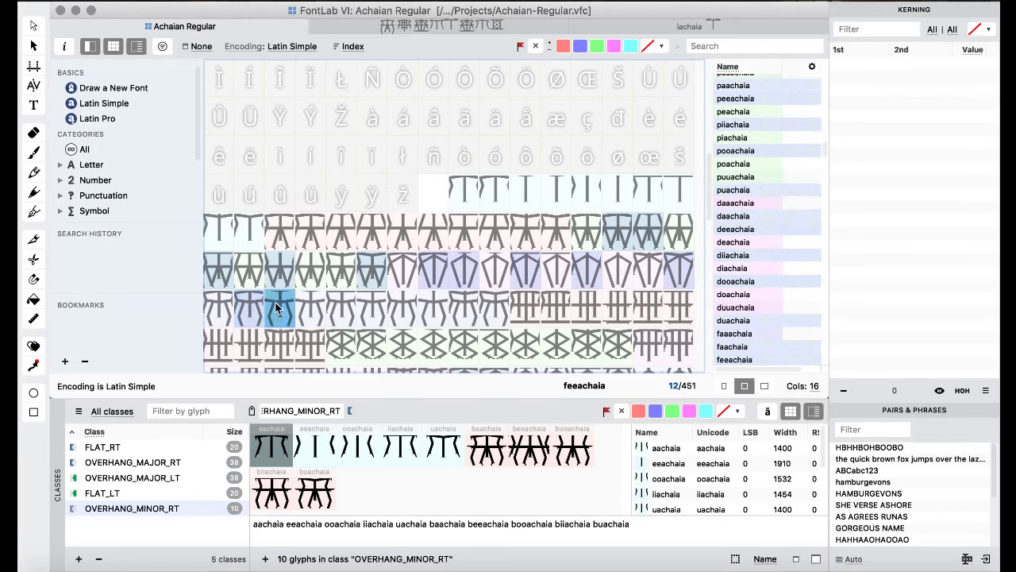
pyautogui.keyDown('super'); pyautogui.click(335, 311); pyautogui.keyUp('super')
pyautogui.keyDown('super'); pyautogui.click(396, 315); pyautogui.keyUp('super')
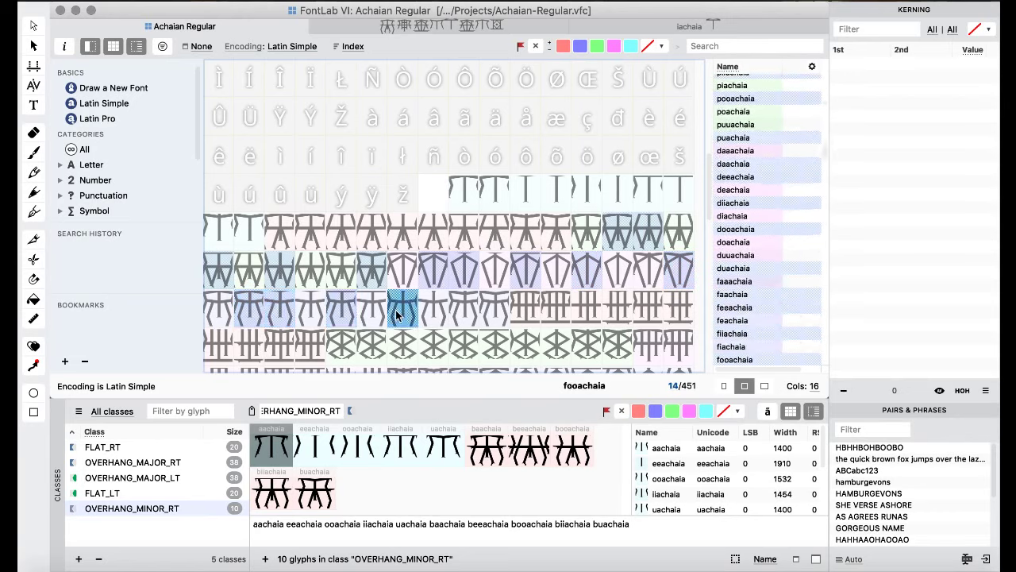
pyautogui.keyDown('super'); pyautogui.click(492, 317); pyautogui.keyUp('super')
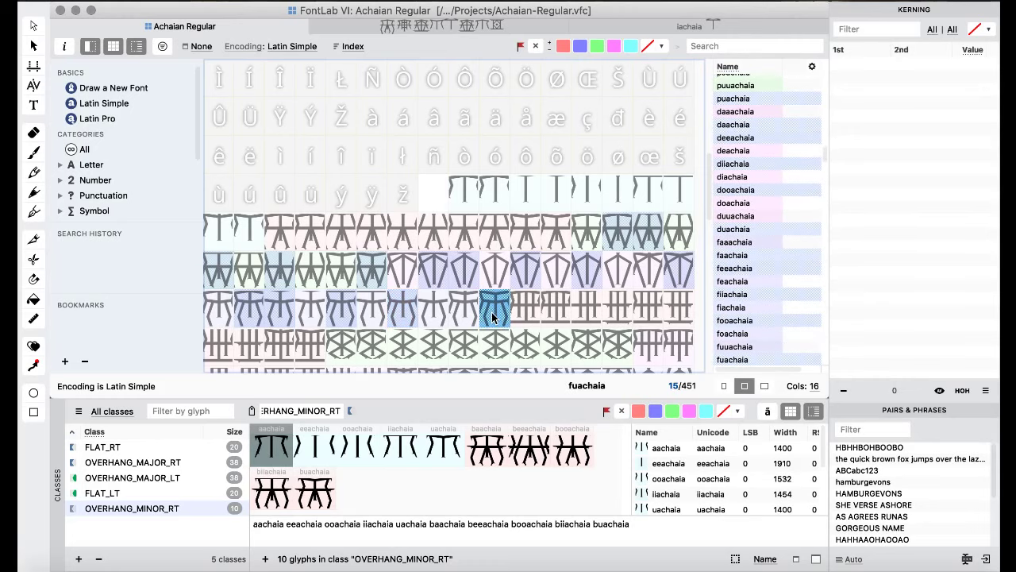
# - Extend the glyph selection with ngaachaia, ngeeachaia, ngiiachaia, ngooachaia and nguachaia
pyautogui.keyDown('super'); pyautogui.click(556, 310); pyautogui.keyUp('super')
pyautogui.keyDown('super'); pyautogui.click(586, 310); pyautogui.keyUp('super')
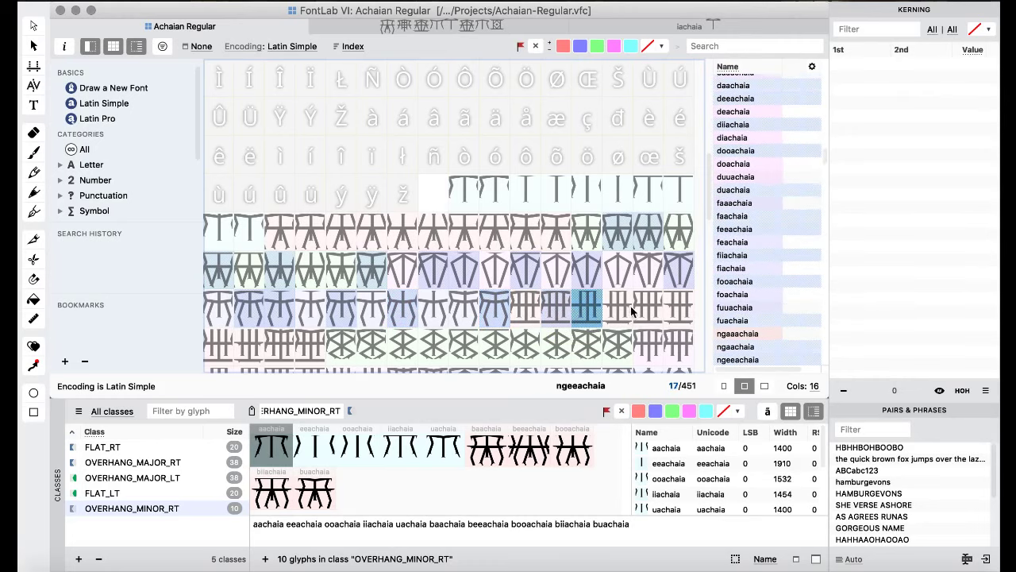
pyautogui.keyDown('super'); pyautogui.click(642, 311); pyautogui.keyUp('super')
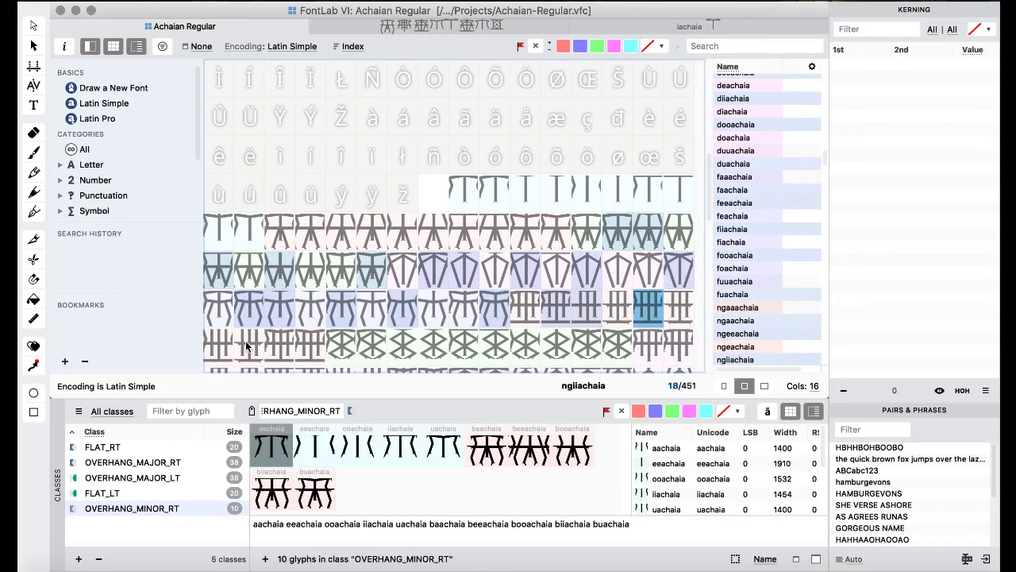
pyautogui.keyDown('super'); pyautogui.click(223, 346); pyautogui.keyUp('super')
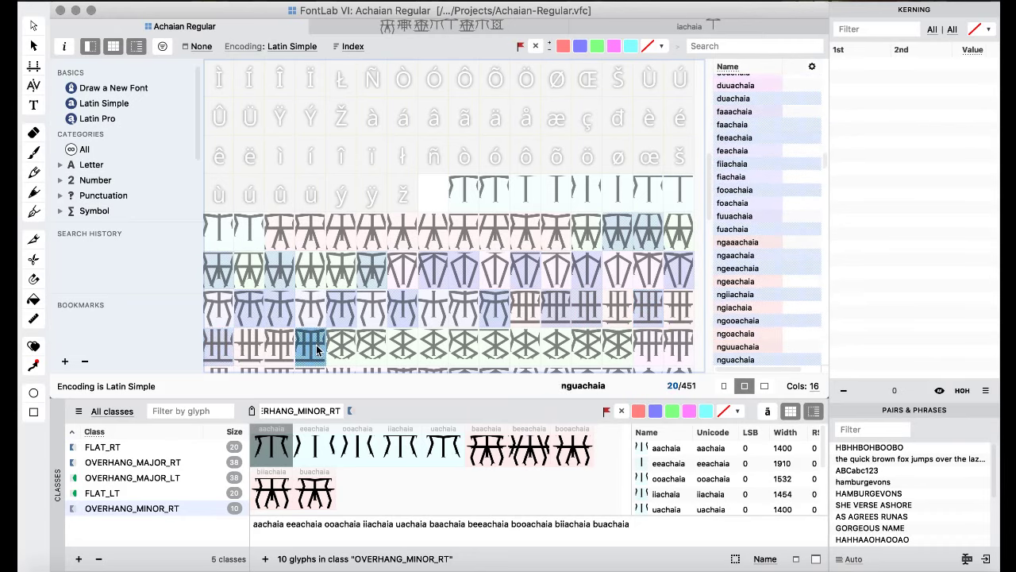
pyautogui.keyDown('super'); pyautogui.click(312, 348); pyautogui.keyUp('super')
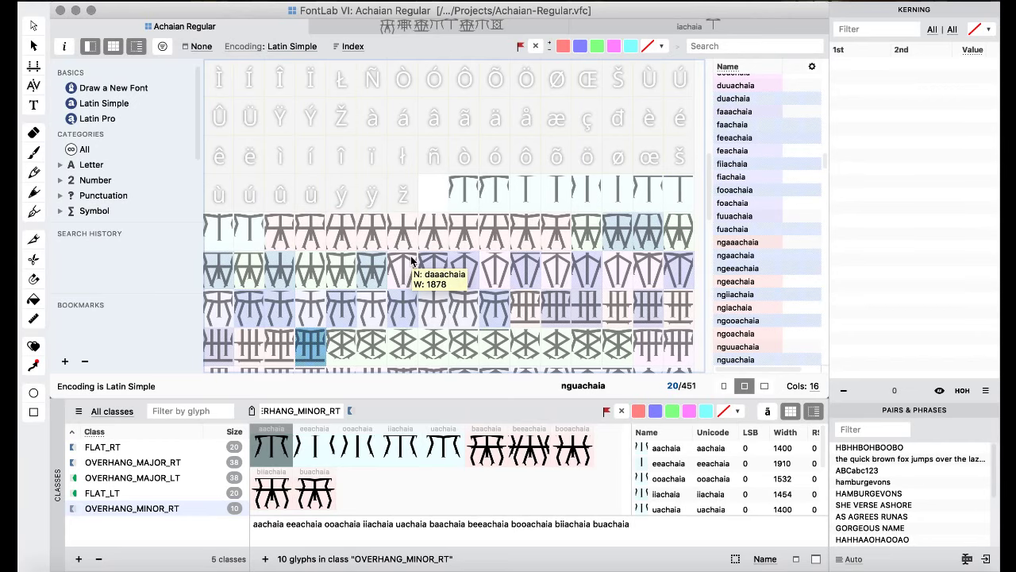
# - Extend the glyph selection with ghaachaia, gheeachaia, ghiiachaia, ghooachaia and ghuachaia
pyautogui.scroll(-5, 411, 256)
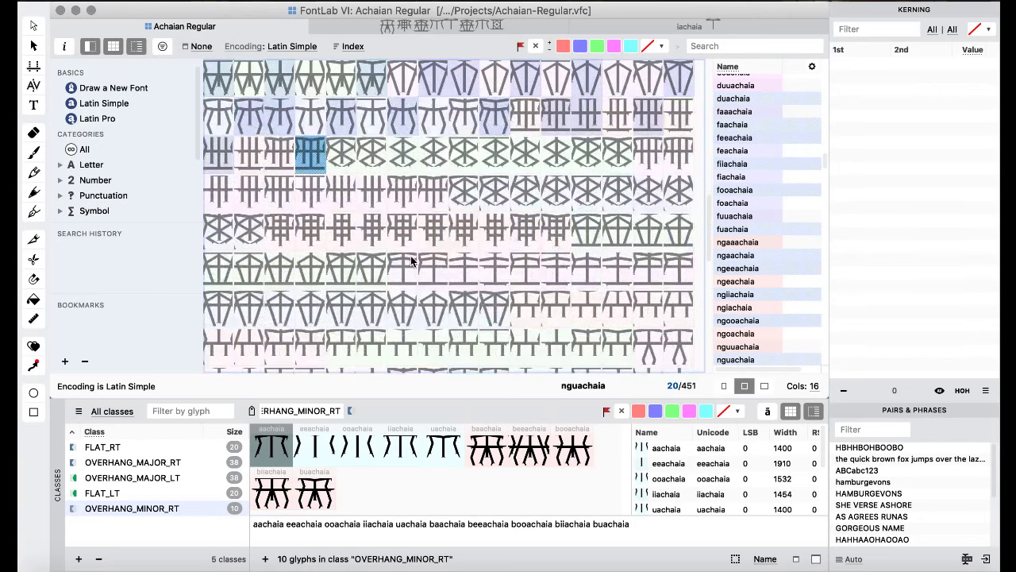
pyautogui.keyDown('super'); pyautogui.click(373, 164); pyautogui.keyUp('super')
pyautogui.keyDown('super'); pyautogui.click(402, 165); pyautogui.keyUp('super')
pyautogui.keyDown('super'); pyautogui.click(467, 164); pyautogui.keyUp('super')
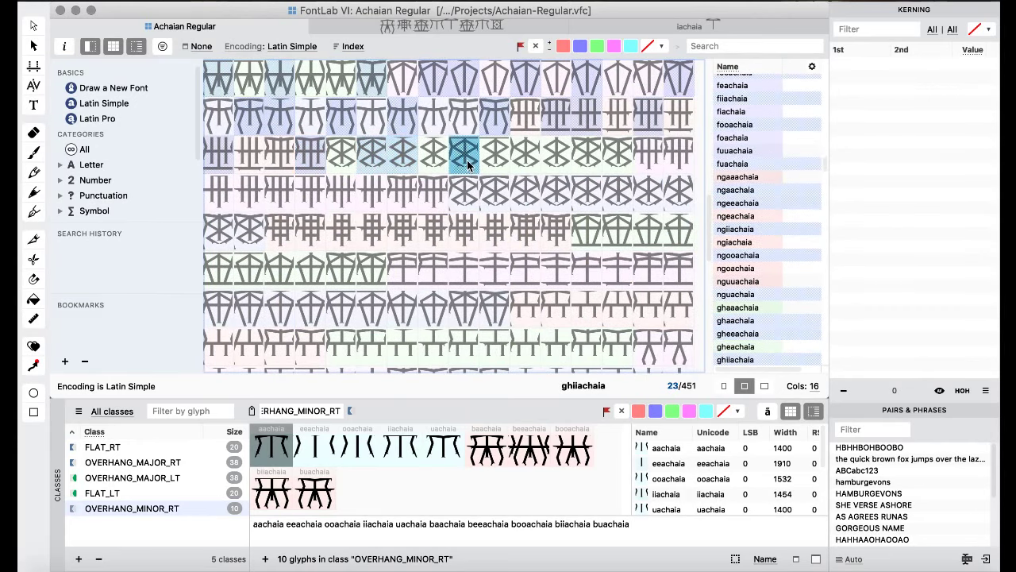
pyautogui.keyDown('super'); pyautogui.click(527, 159); pyautogui.keyUp('super')
pyautogui.keyDown('super'); pyautogui.click(617, 161); pyautogui.keyUp('super')
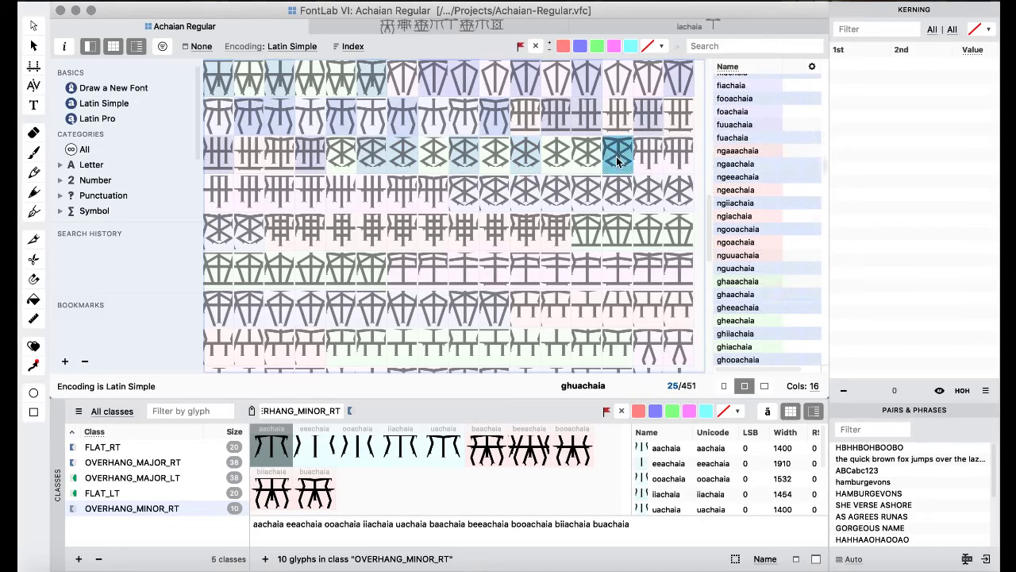
# - Extend the glyph selection with gaachaia, geeachaia, giiachaia, gooachaia and guachaia
pyautogui.keyDown('super'); pyautogui.click(675, 160); pyautogui.keyUp('super')
pyautogui.keyDown('super'); pyautogui.click(222, 191); pyautogui.keyUp('super')
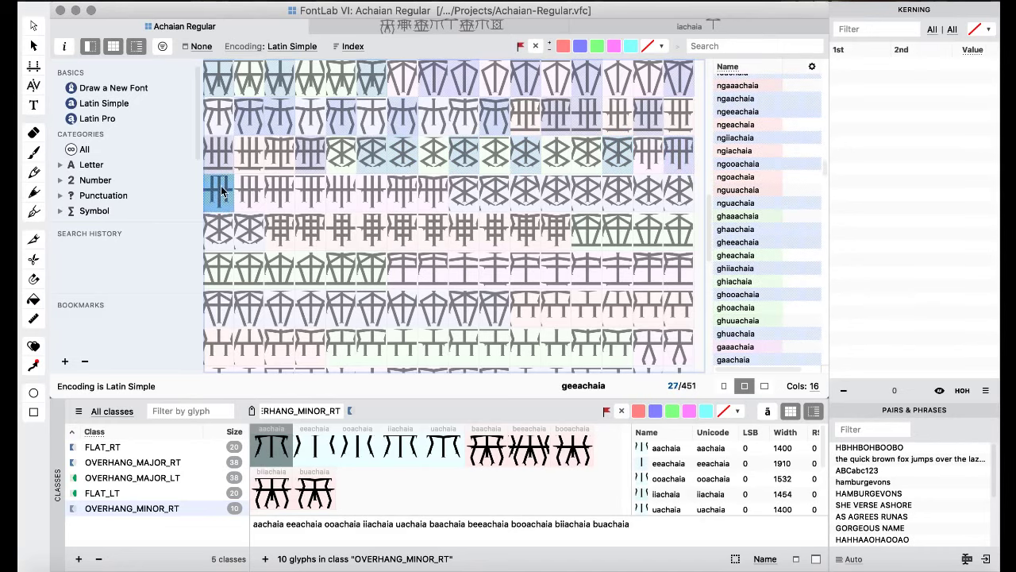
pyautogui.keyDown('super'); pyautogui.click(278, 193); pyautogui.keyUp('super')
pyautogui.keyDown('super'); pyautogui.click(342, 197); pyautogui.keyUp('super')
pyautogui.keyDown('super'); pyautogui.click(432, 205); pyautogui.keyUp('super')
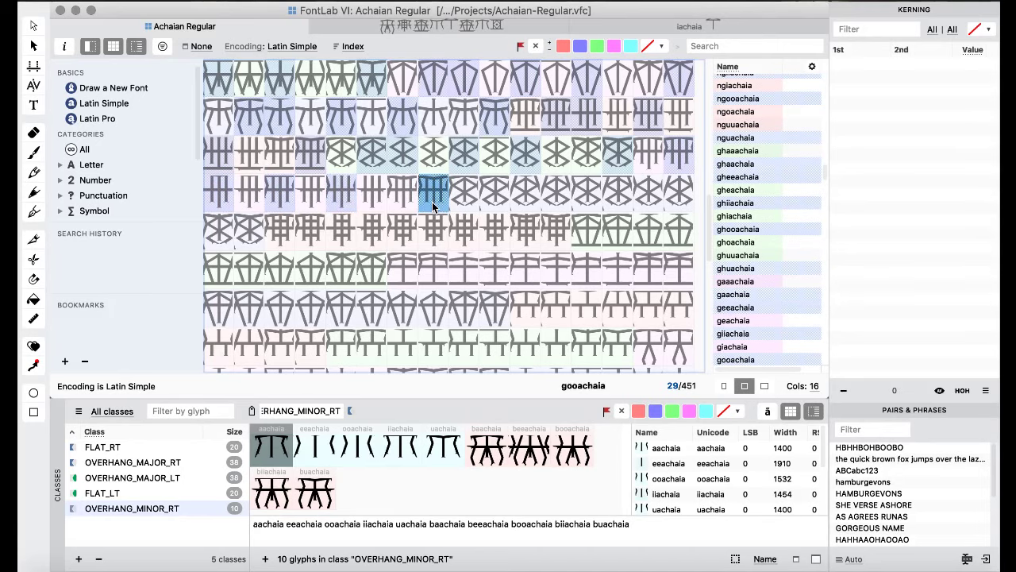
# - Extend the glyph selection with khaachaia, kheeachaia, khiiachaia, khooachaia and khuachaia
pyautogui.keyDown('super'); pyautogui.click(466, 202); pyautogui.keyUp('super')
pyautogui.keyDown('super'); pyautogui.click(491, 200); pyautogui.keyUp('super')
pyautogui.keyDown('super'); pyautogui.click(525, 200); pyautogui.keyUp('super')
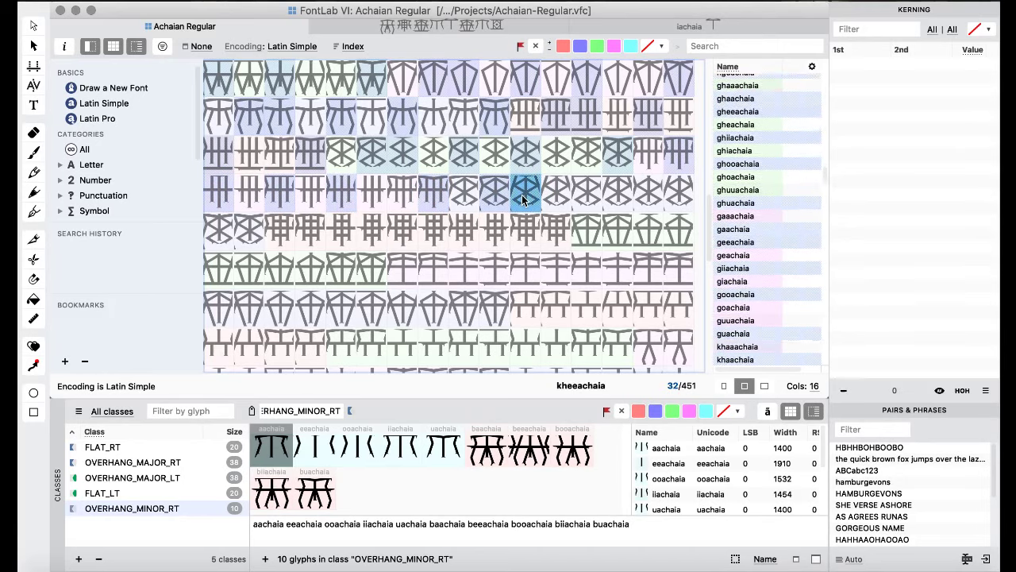
pyautogui.keyDown('super'); pyautogui.click(587, 200); pyautogui.keyUp('super')
pyautogui.keyDown('super'); pyautogui.click(648, 200); pyautogui.keyUp('super')
pyautogui.keyDown('super'); pyautogui.click(262, 229); pyautogui.keyUp('super')
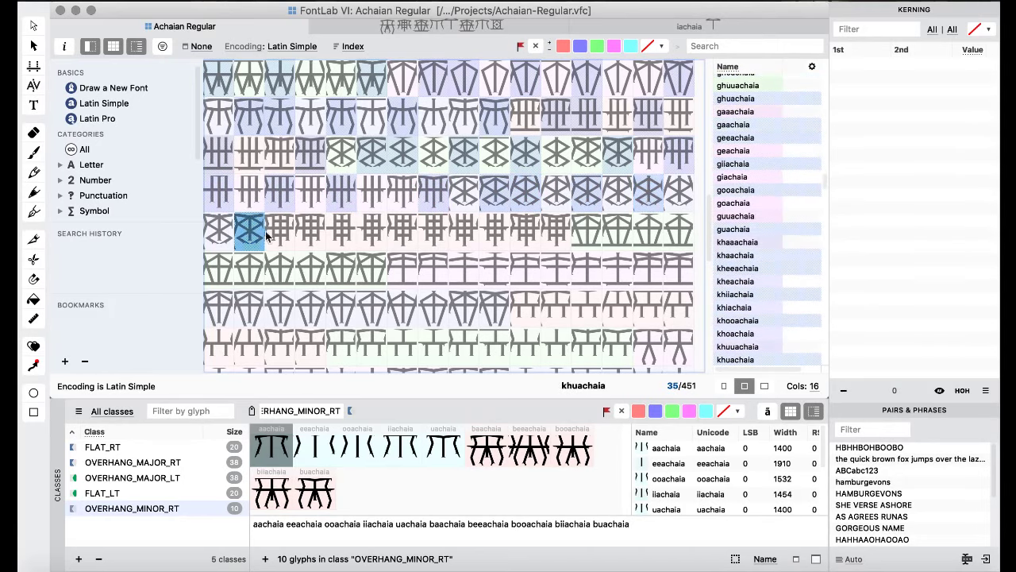
# - Extend the glyph selection with kaachaia, keeachaia, kiiachaia, kooachaia and kuachaia
pyautogui.keyDown('super'); pyautogui.click(311, 230); pyautogui.keyUp('super')
pyautogui.keyDown('super'); pyautogui.click(341, 231); pyautogui.keyUp('super')
pyautogui.keyDown('super'); pyautogui.click(404, 235); pyautogui.keyUp('super')
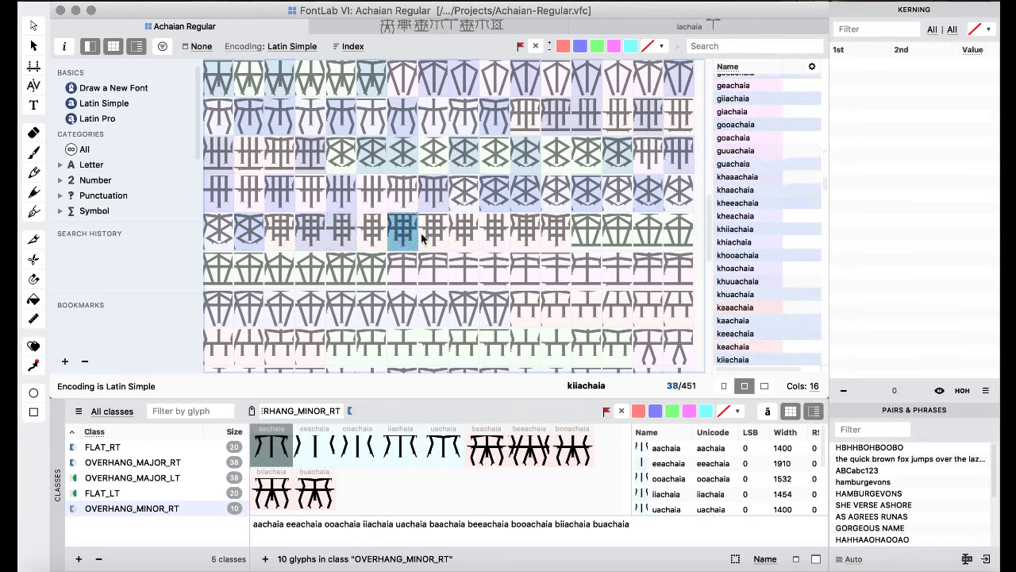
pyautogui.keyDown('super'); pyautogui.click(465, 235); pyautogui.keyUp('super')
pyautogui.keyDown('super'); pyautogui.click(524, 237); pyautogui.keyUp('super')
pyautogui.click(556, 242)
# - Extend the glyph selection with laachaia, leeachaia, liiachaia, looachaia and luachaia
pyautogui.click(613, 233)
pyautogui.click(640, 233)
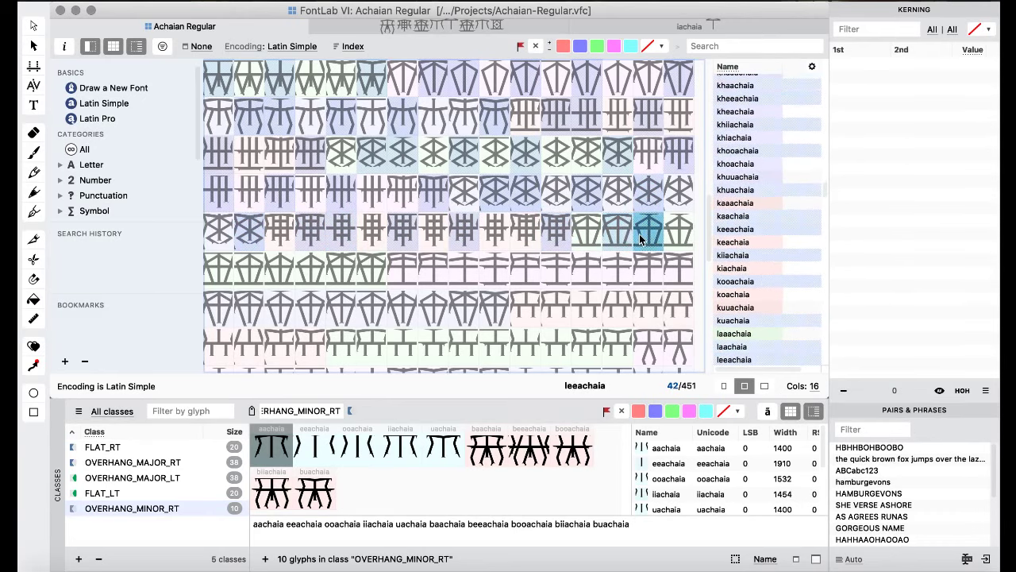
pyautogui.click(225, 271)
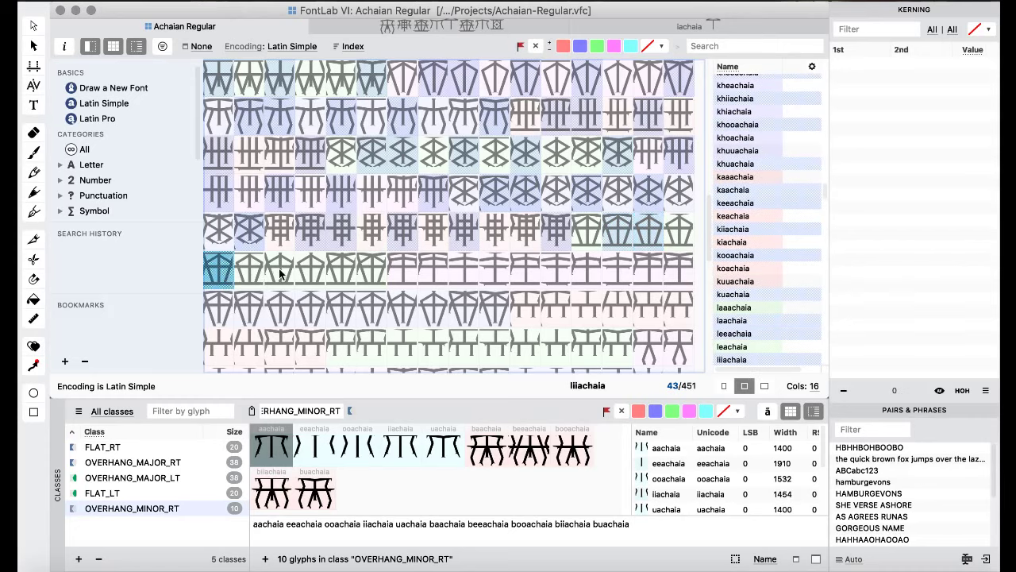
pyautogui.click(280, 271)
pyautogui.click(379, 273)
# - Extend the glyph selection with maachaia, meeachaia, miiachaia, mooachaia and muachaia
pyautogui.click(435, 274)
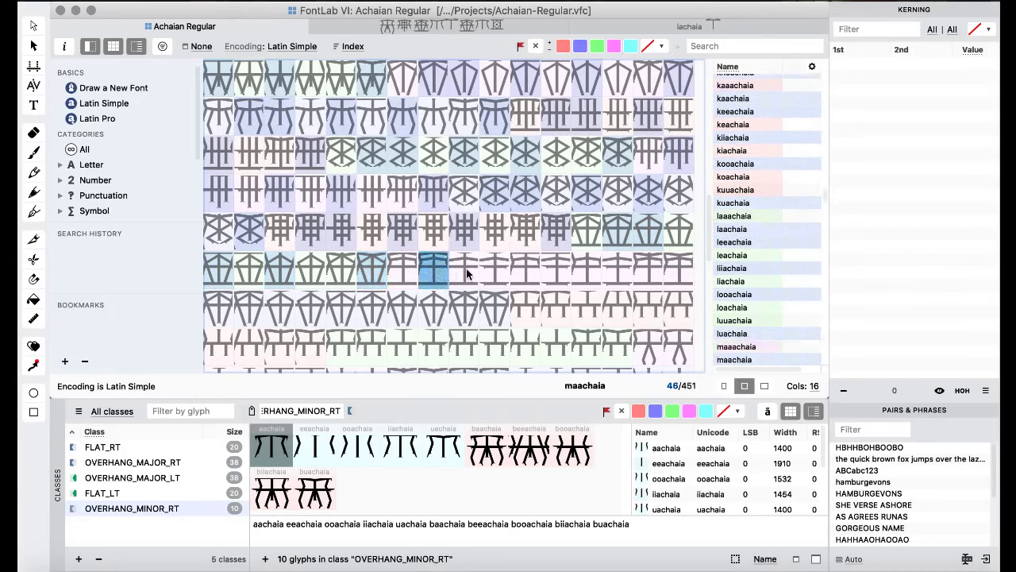
pyautogui.click(468, 272)
pyautogui.click(528, 274)
pyautogui.click(582, 275)
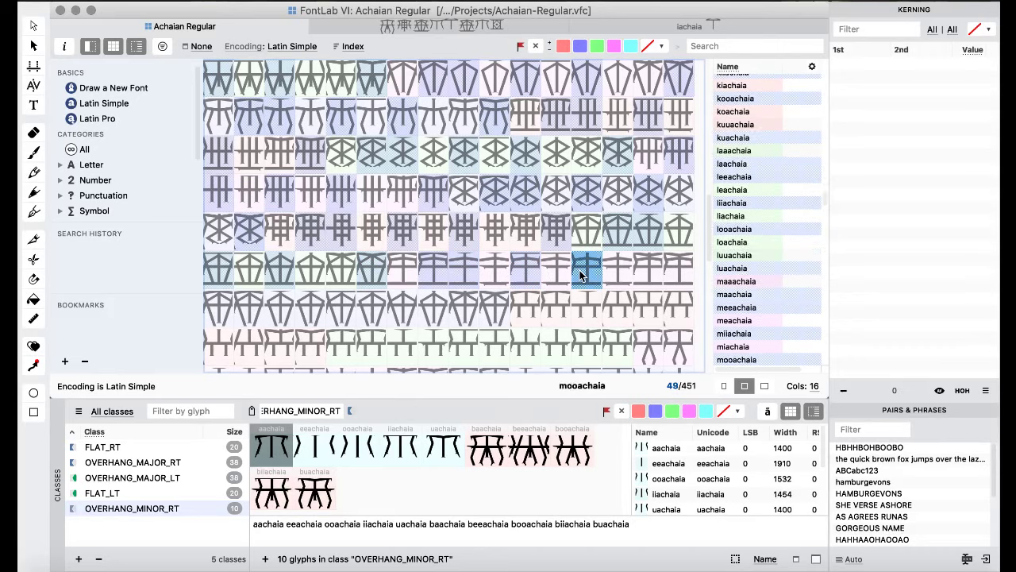
pyautogui.click(673, 274)
# - Extend the glyph selection with naachaia, neeachaia, niiachaia, nooachaia and nuachaia
pyautogui.click(258, 314)
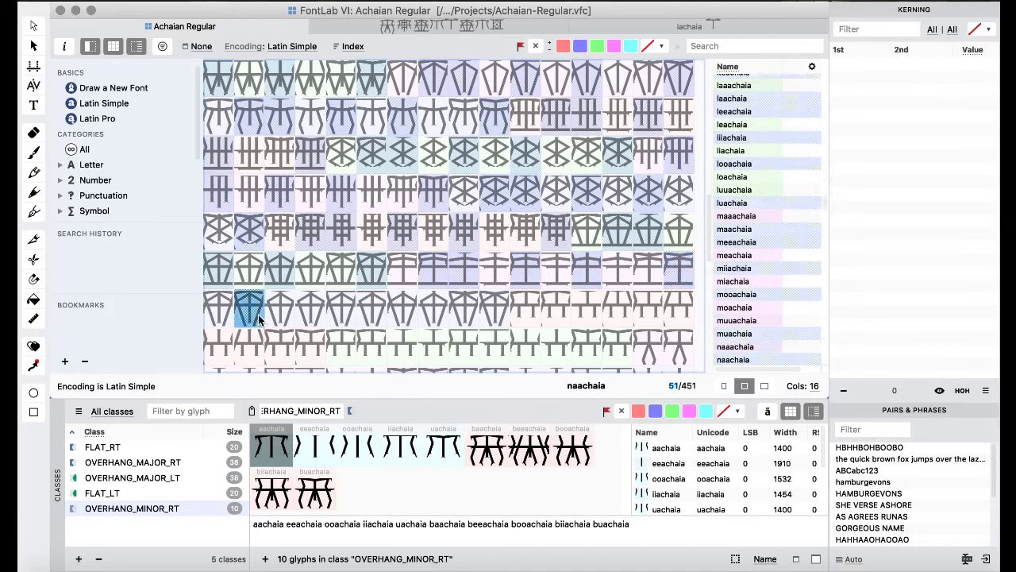
pyautogui.click(272, 315)
pyautogui.click(341, 314)
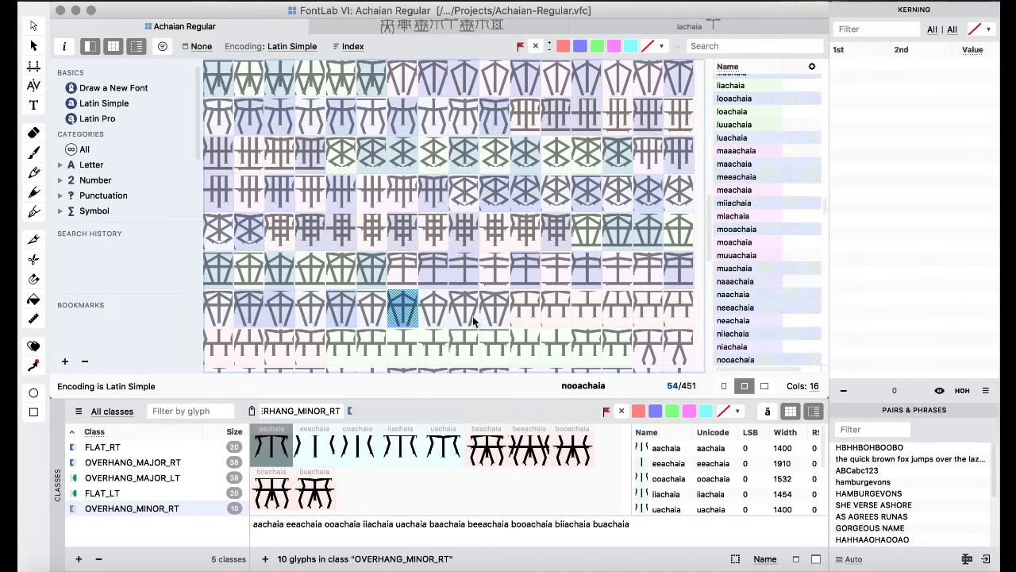
pyautogui.click(492, 314)
# - Extend the glyph selection with qaachaia, qeeachaia, qiiachaia, qooachaia and quachaia
pyautogui.click(559, 309)
pyautogui.click(589, 310)
pyautogui.click(618, 310)
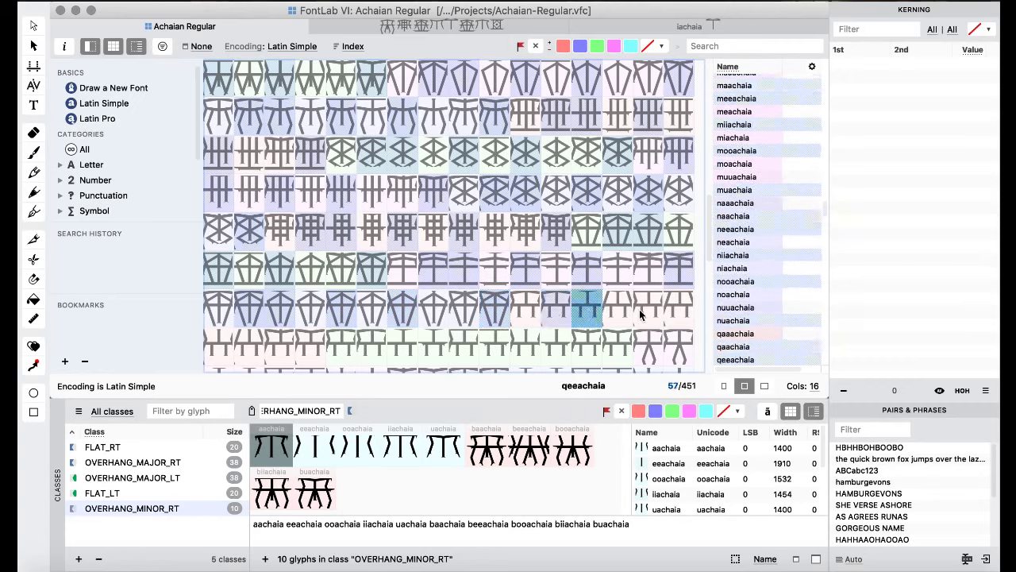
pyautogui.click(648, 310)
pyautogui.click(222, 347)
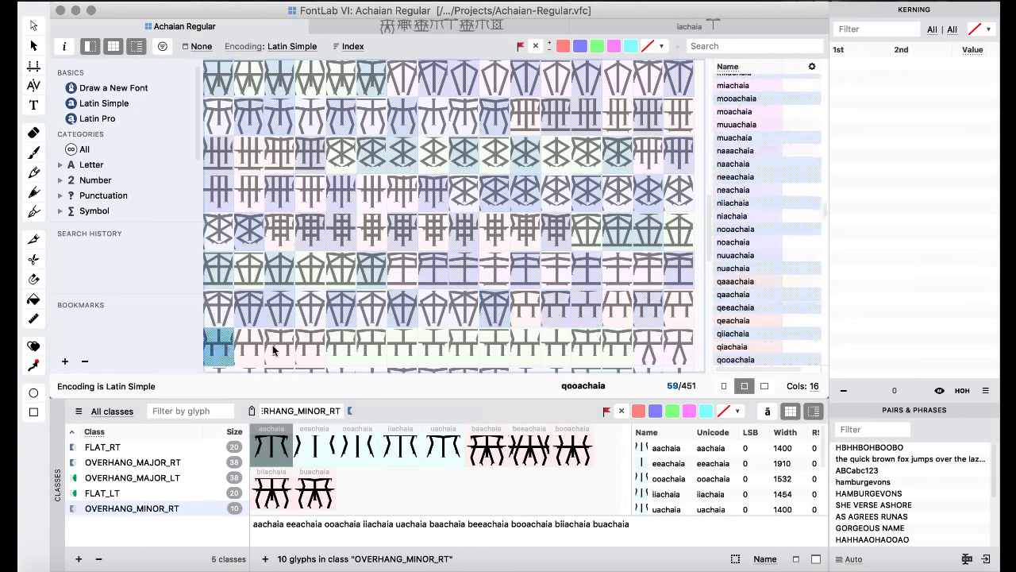
pyautogui.click(316, 349)
# - Extend the glyph selection with raachaia, reeachaia, riiachaia, rooachaia and ruachaia
pyautogui.click(372, 347)
pyautogui.click(400, 347)
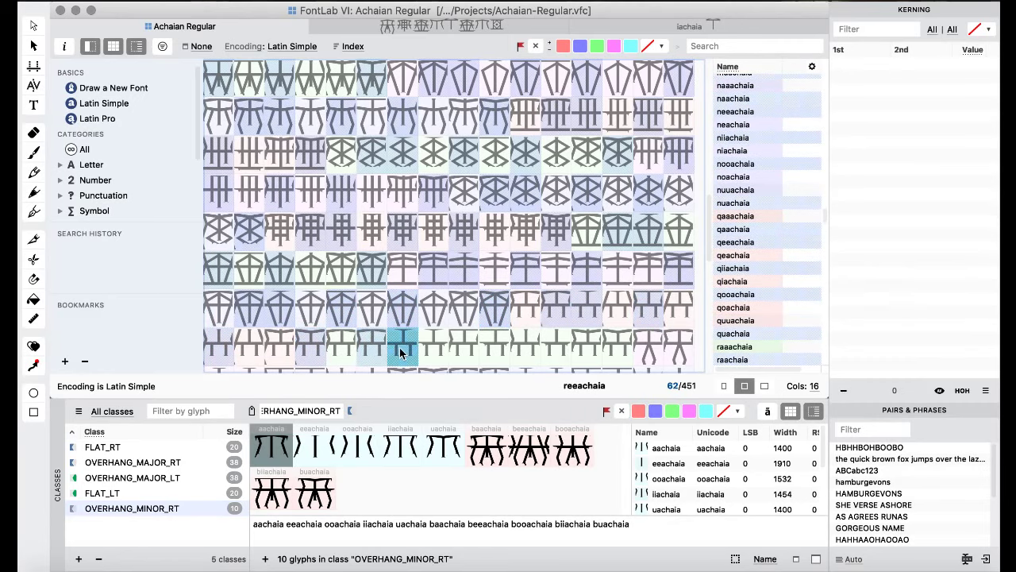
pyautogui.click(467, 350)
pyautogui.click(525, 348)
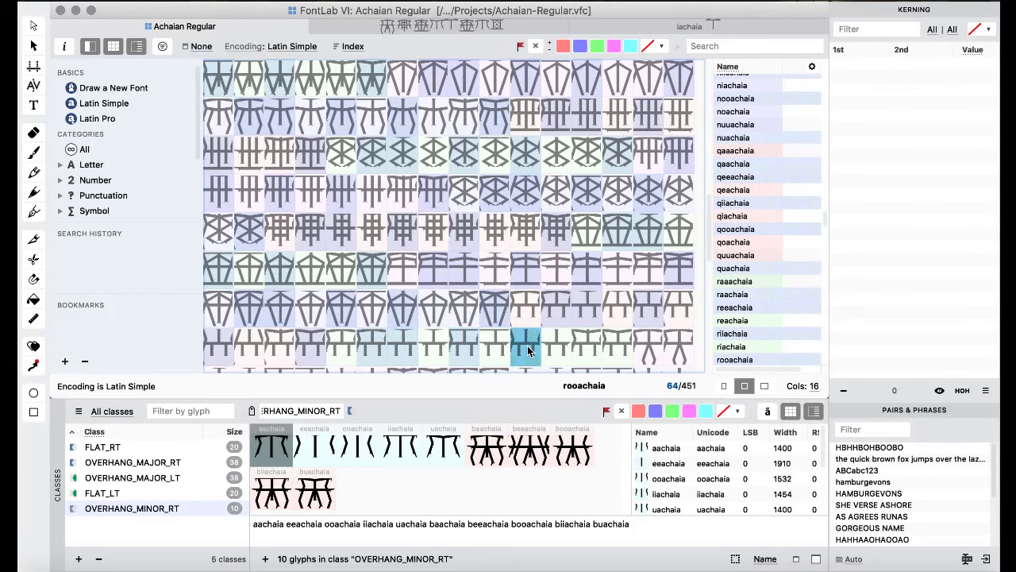
pyautogui.click(618, 348)
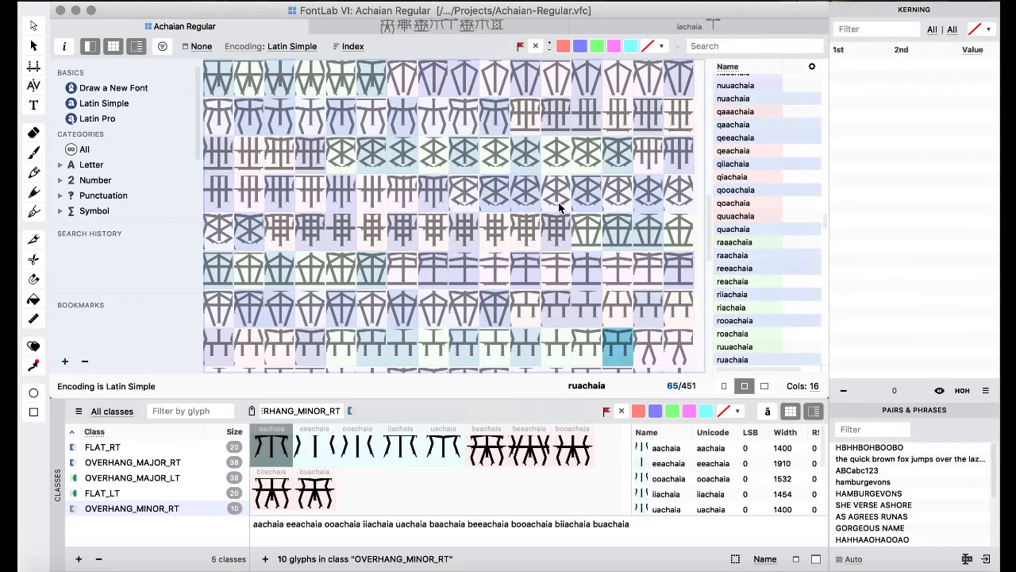
# - Extend the glyph selection with saachaia, seeachaia, siiachaia, sooachaia and suachaia
pyautogui.scroll(-6, 559, 208)
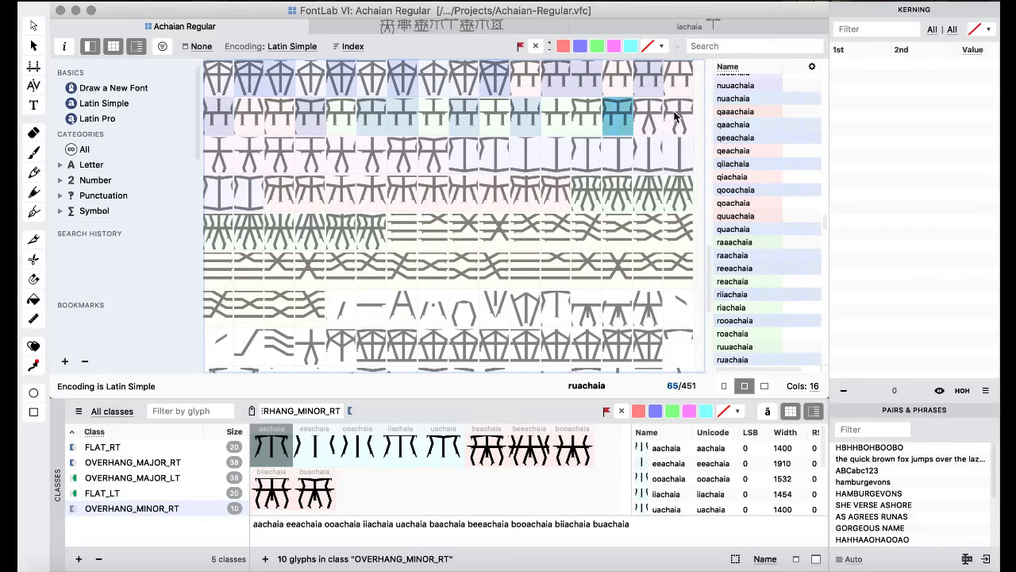
pyautogui.click(676, 116)
pyautogui.click(216, 164)
pyautogui.click(277, 155)
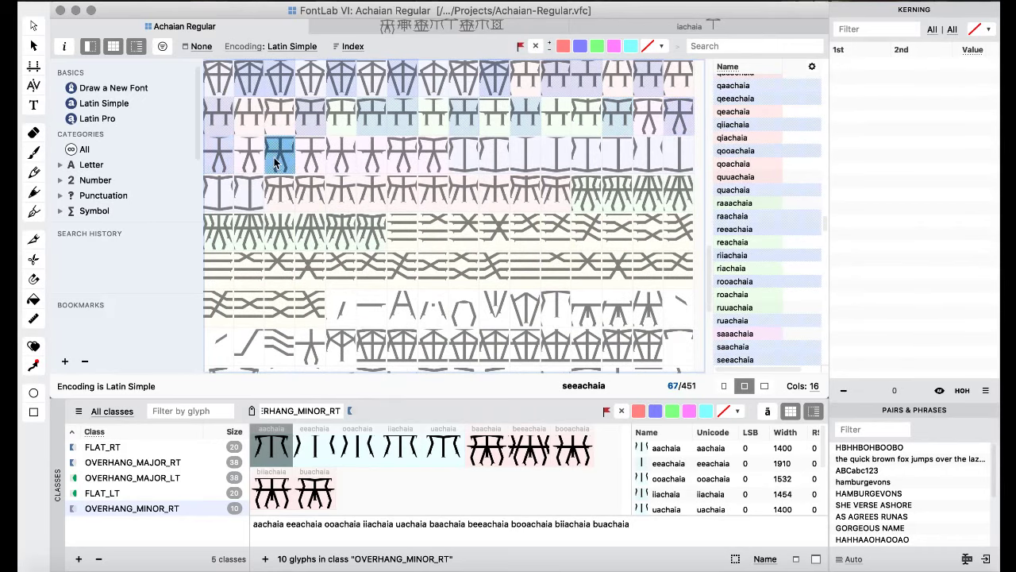
pyautogui.click(339, 151)
pyautogui.click(436, 153)
# - Extend the glyph selection with taachaia, teeachaia, tiiachaia, tooachaia and tuachaia
pyautogui.click(491, 162)
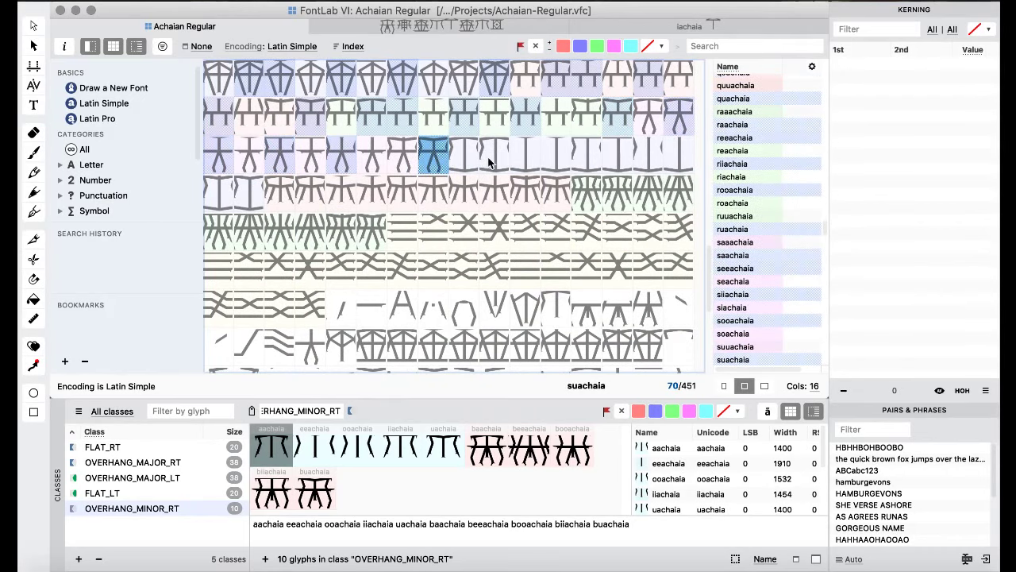
pyautogui.click(515, 158)
pyautogui.click(590, 152)
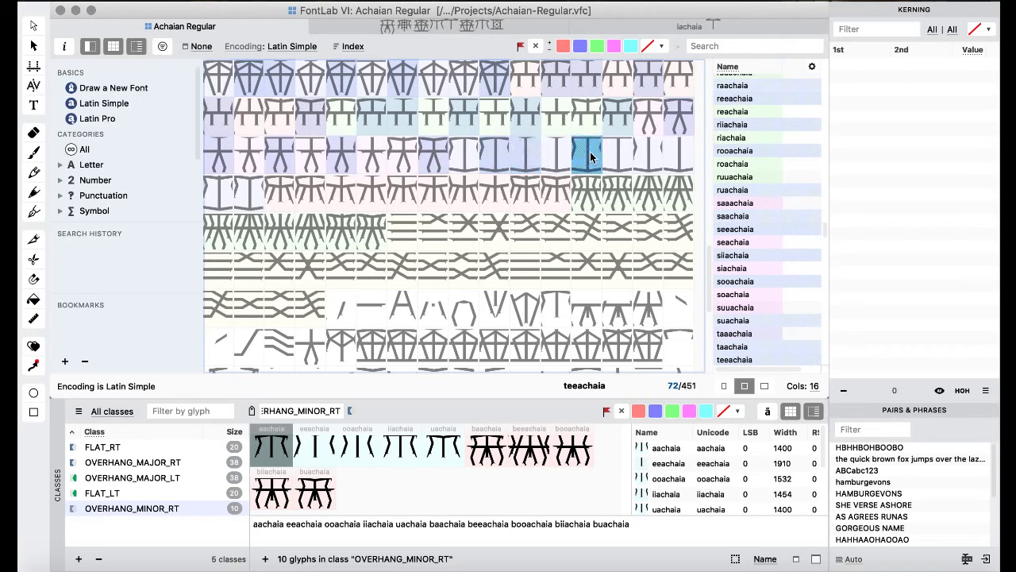
pyautogui.click(644, 159)
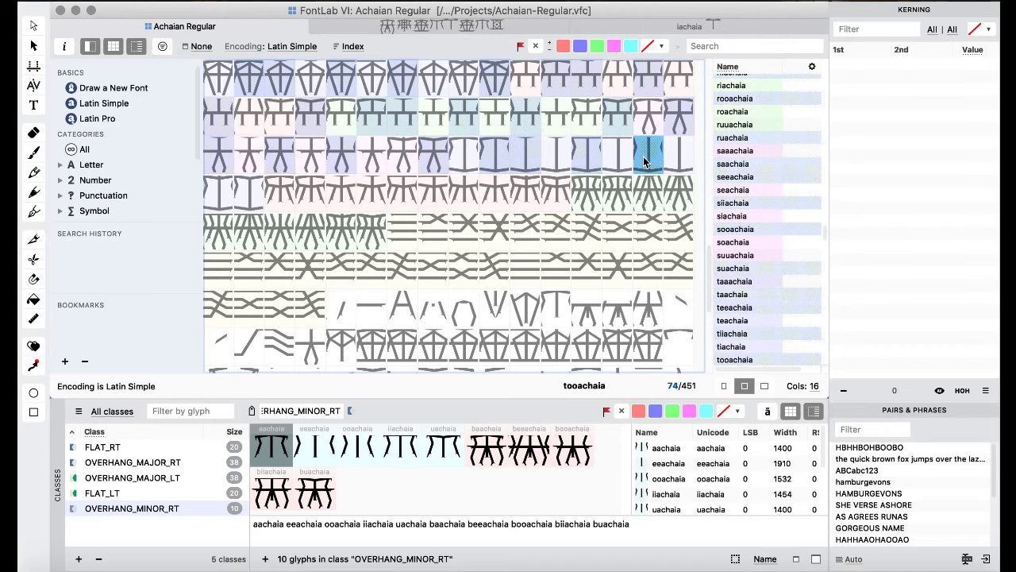
pyautogui.click(259, 195)
# - Extend the glyph selection with vaachaia, veeachaia, viiachaia, vooachaia and vuachaia
pyautogui.click(316, 194)
pyautogui.click(344, 194)
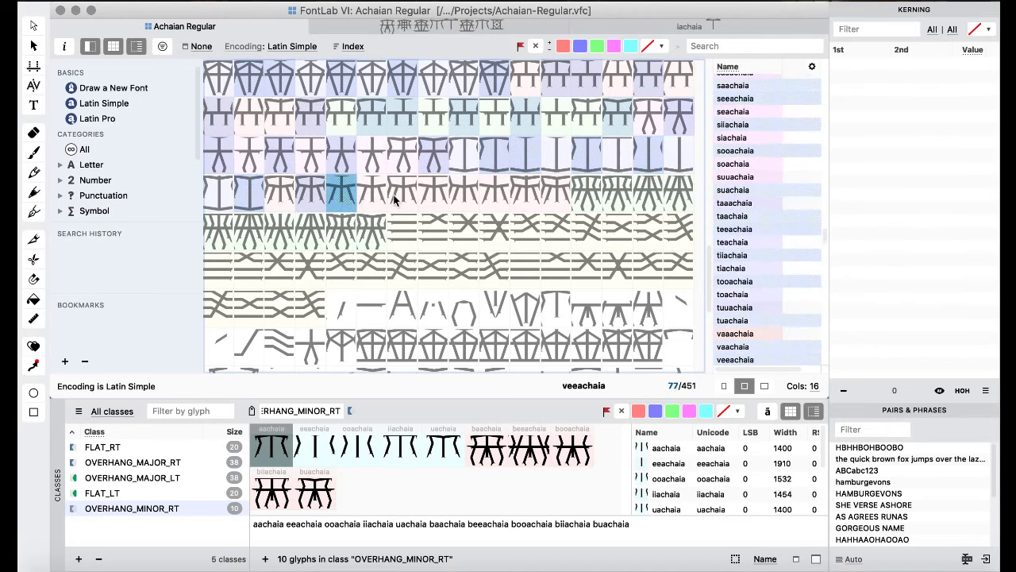
pyautogui.click(395, 200)
pyautogui.click(460, 194)
pyautogui.click(551, 195)
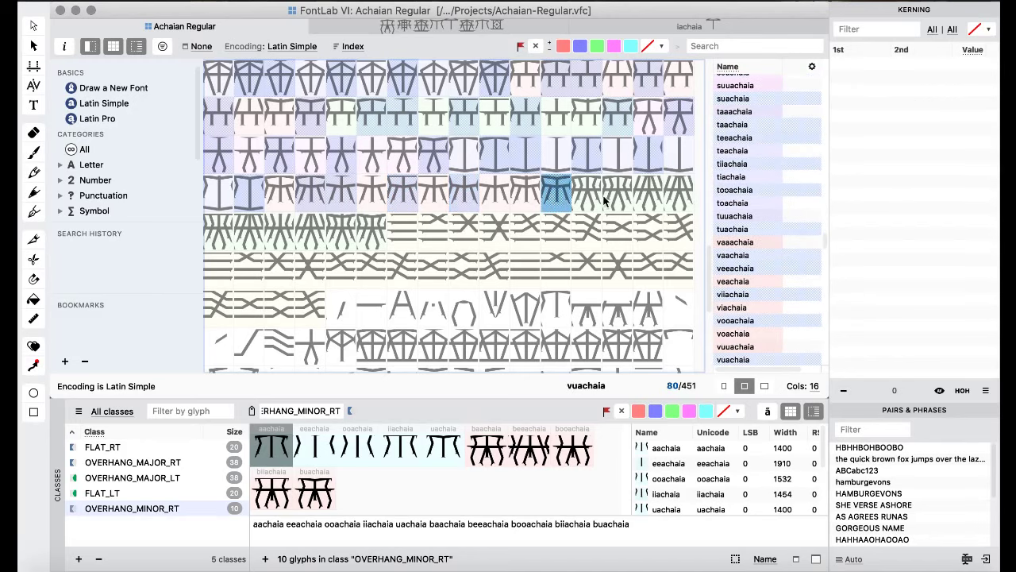
# - Extend the glyph selection with zaachaia, zeeachaia, ziiachaia, zooachaia and zuachaia
pyautogui.click(592, 195)
pyautogui.click(640, 196)
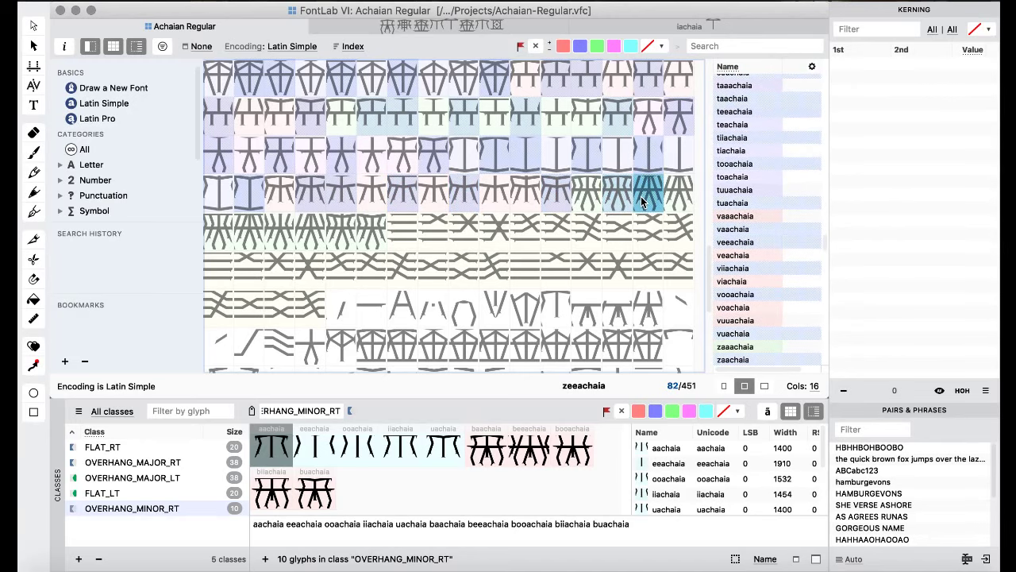
pyautogui.click(227, 231)
pyautogui.click(278, 232)
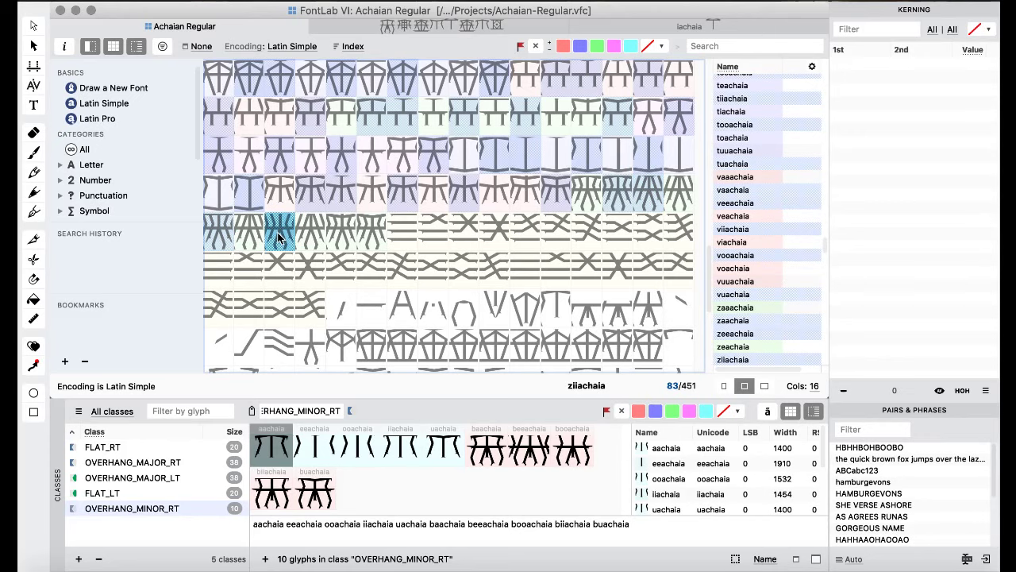
pyautogui.click(369, 231)
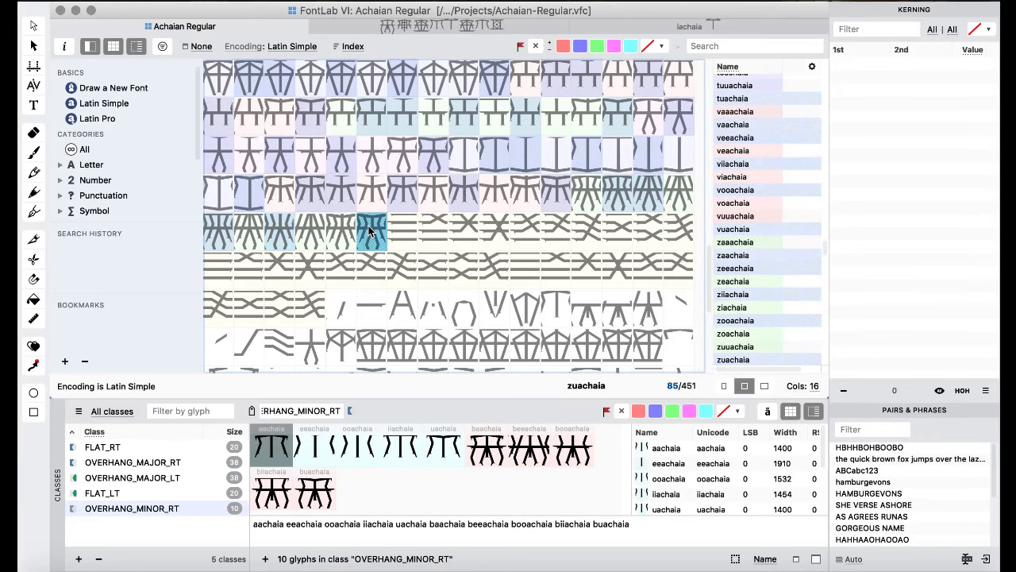
# - Add all the selected glyphs to the OVERHANG_MINOR_RT class and review its members through to zuachaia
pyautogui.moveTo(370, 231); pyautogui.dragTo(406, 472)
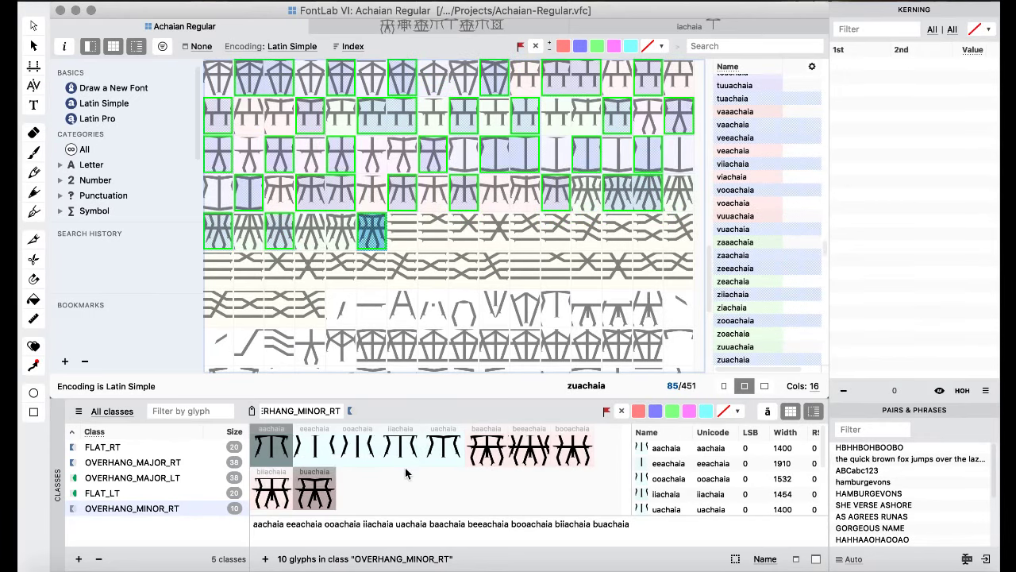
pyautogui.scroll(-10, 405, 472)
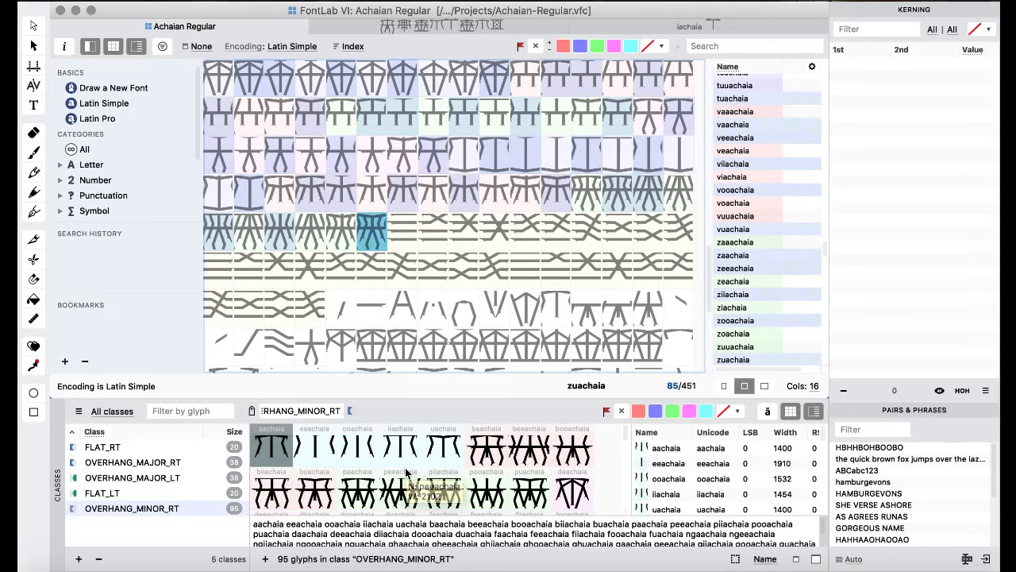
pyautogui.scroll(-5, 405, 472)
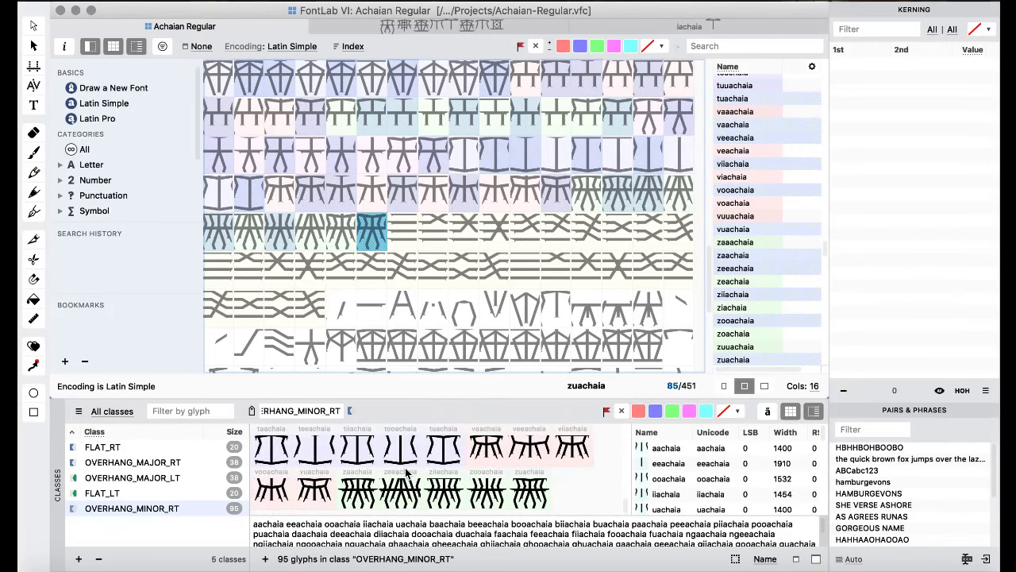
# - Create a left-side kerning class from the selected glyphs and name it OVERHANG_MINOR_LT
pyautogui.click(161, 527)
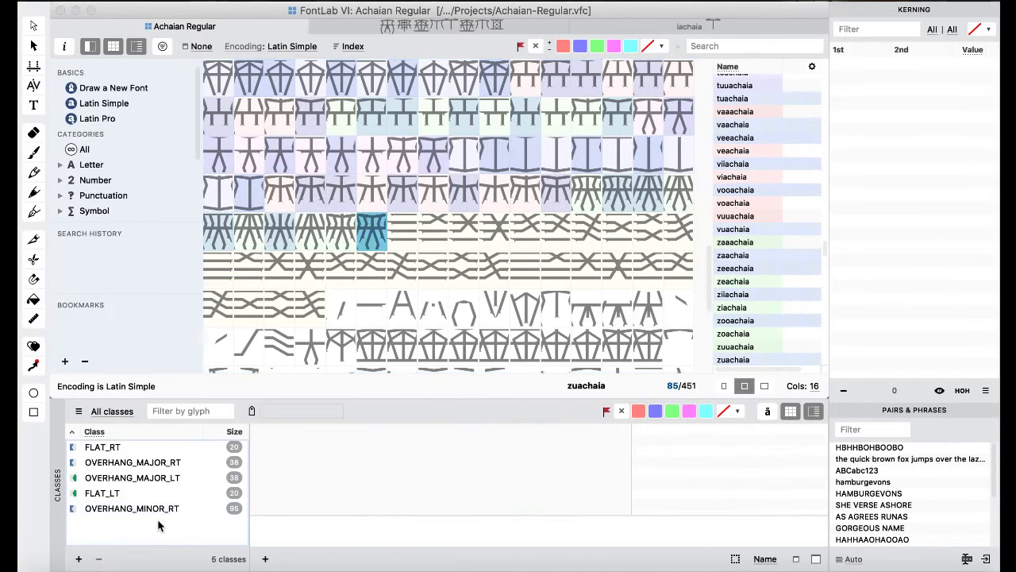
pyautogui.click(78, 560)
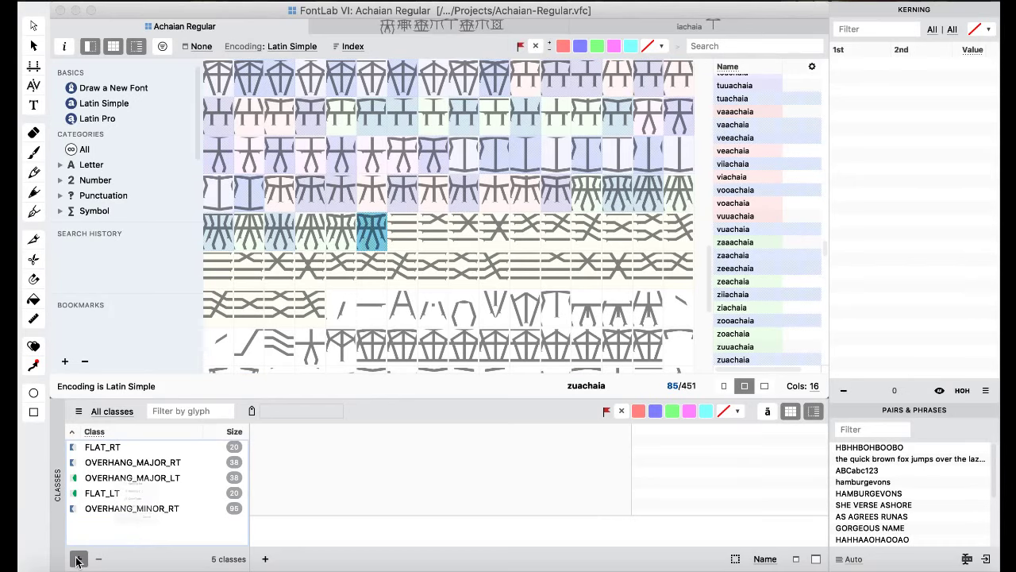
pyautogui.click(145, 470)
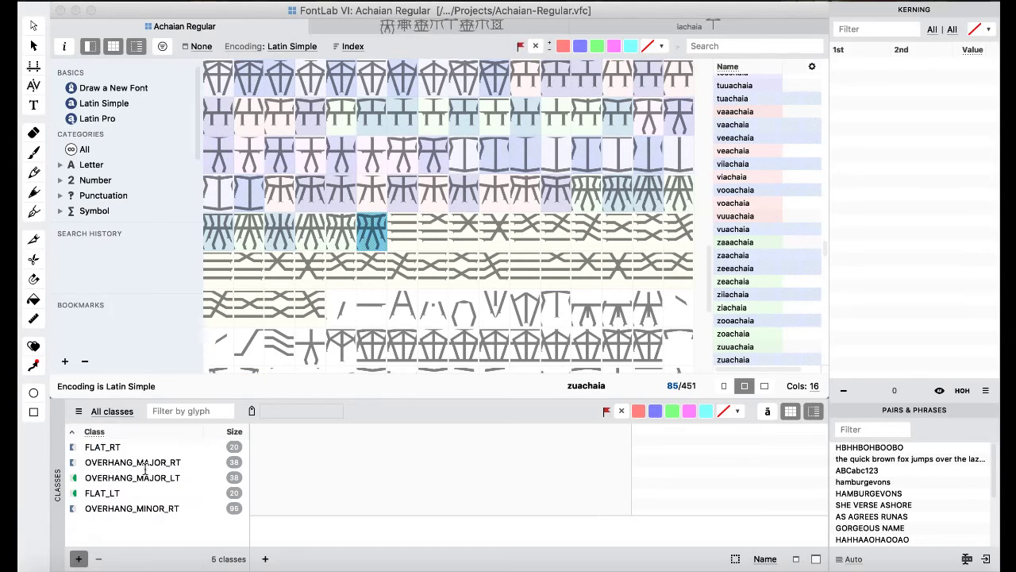
pyautogui.doubleClick(307, 410)
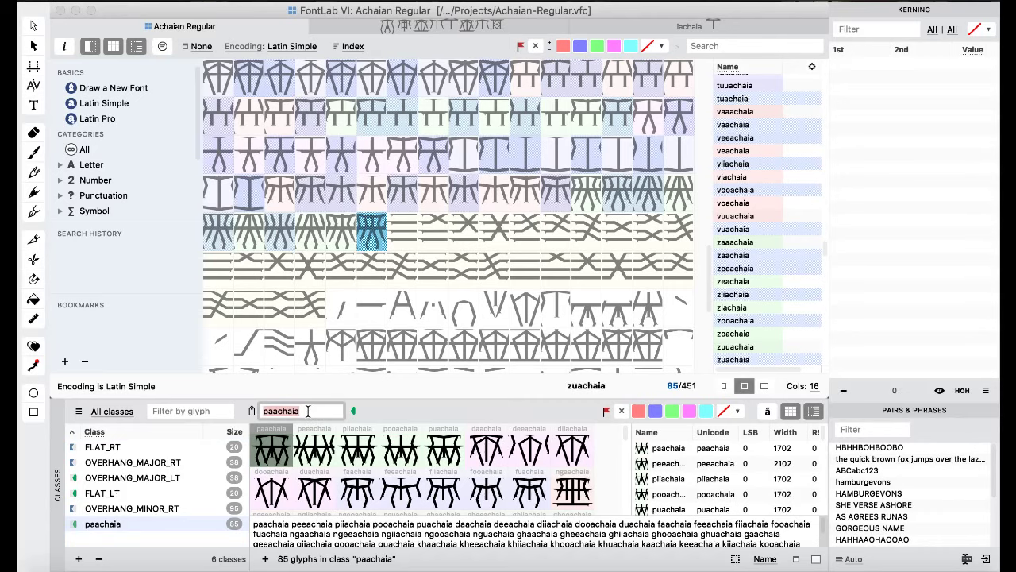
pyautogui.write('O')
pyautogui.write('VERHANG_MINOR_LT')
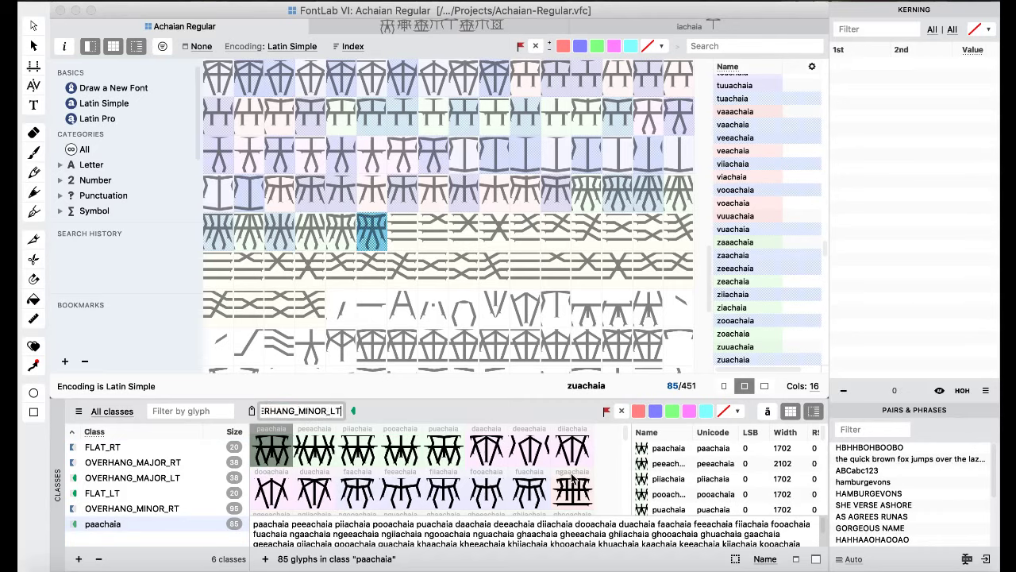
pyautogui.press('Return')
pyautogui.click(505, 458)
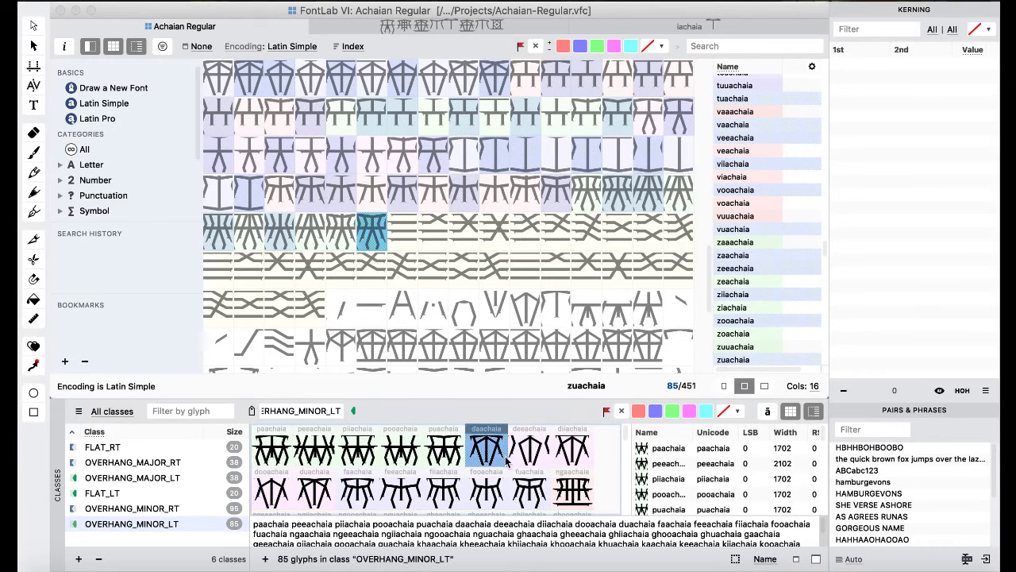
# - Start a new glyph selection in the font grid with aachaia, eeachaia, ooachaia, iiachaia and uachaia
pyautogui.scroll(10, 527, 268)
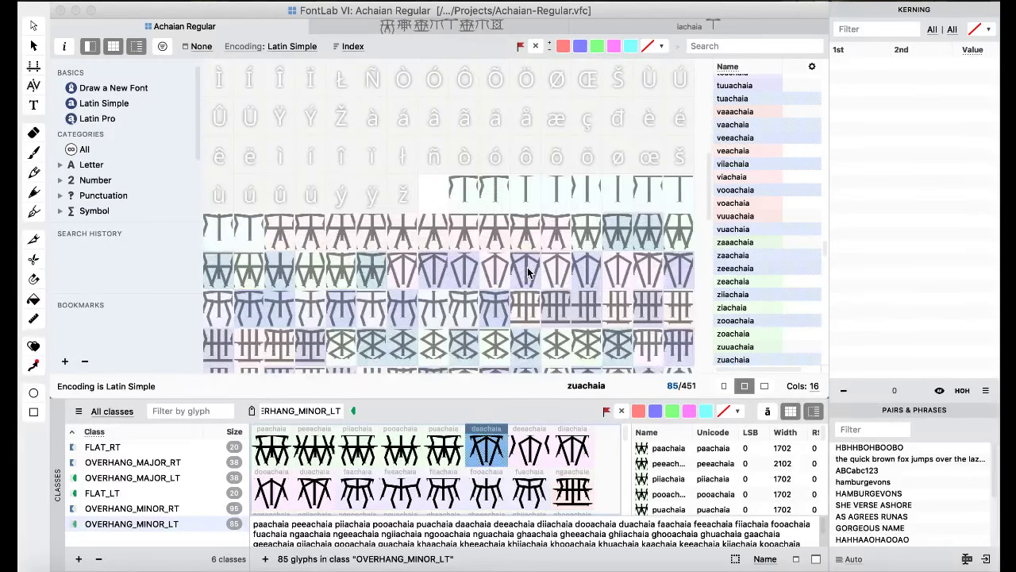
pyautogui.click(494, 197)
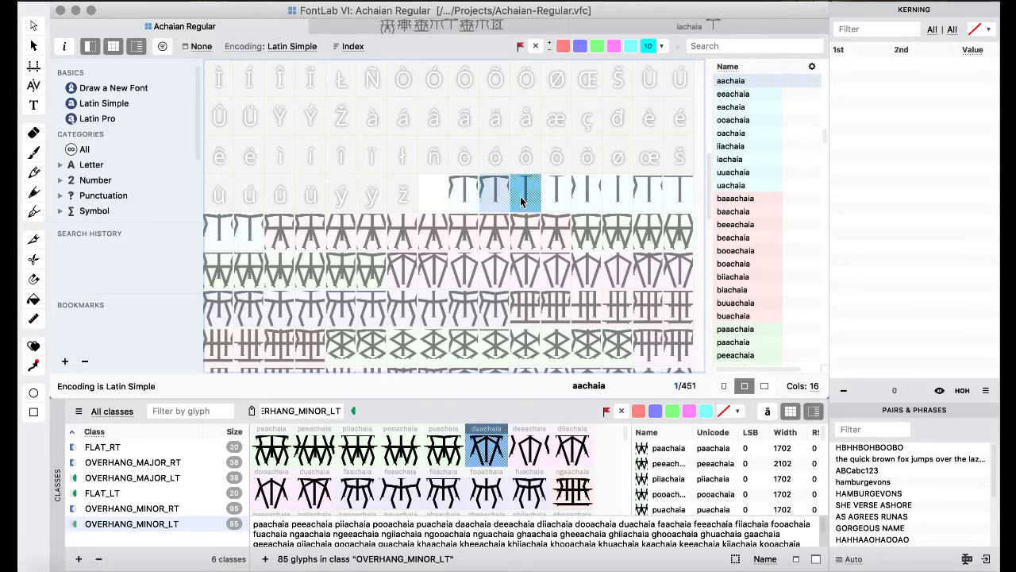
pyautogui.click(520, 198)
pyautogui.keyDown('super'); pyautogui.click(587, 200); pyautogui.keyUp('super')
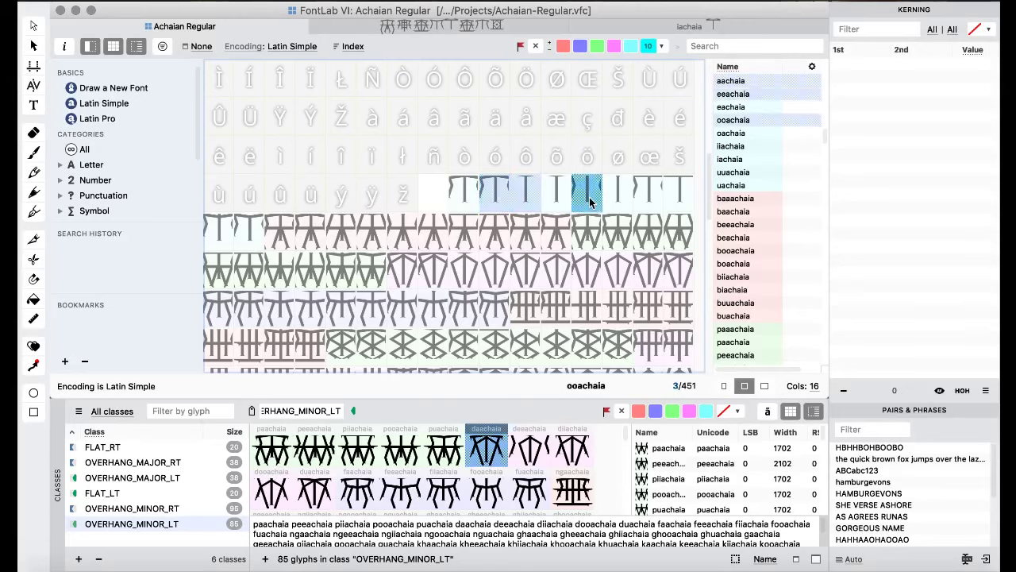
pyautogui.keyDown('super'); pyautogui.click(647, 195); pyautogui.keyUp('super')
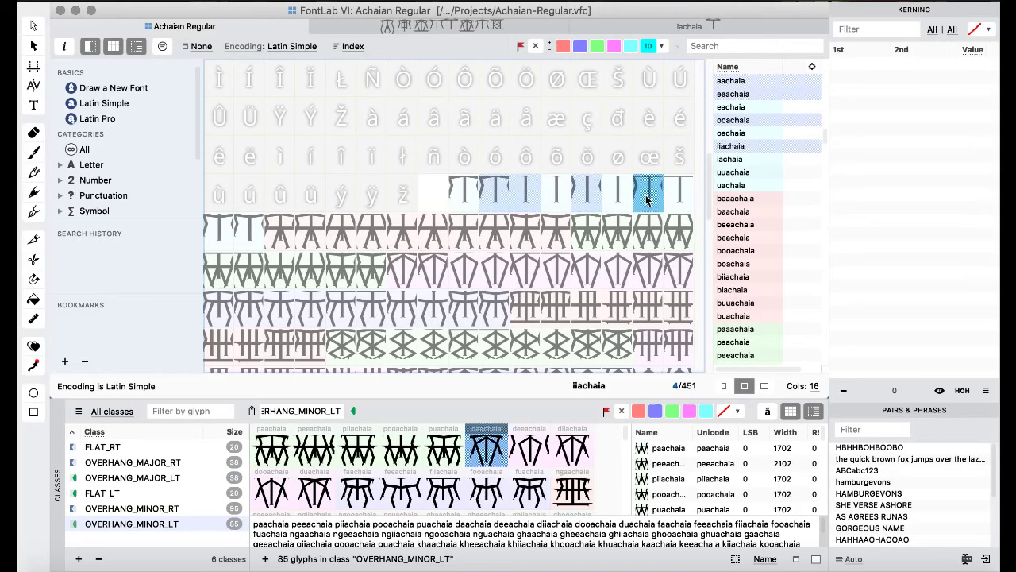
pyautogui.keyDown('super'); pyautogui.click(255, 231); pyautogui.keyUp('super')
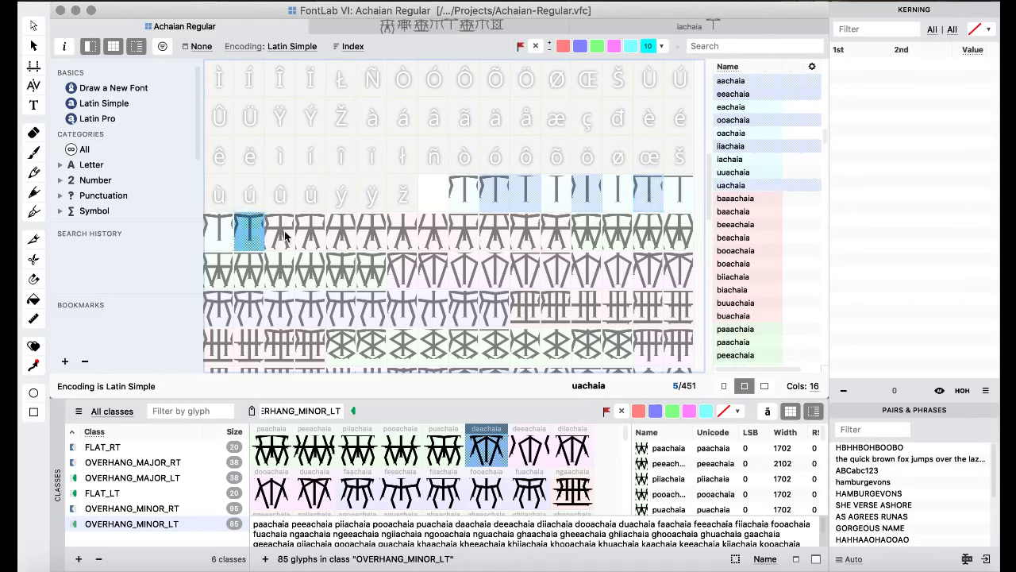
# - Extend the selection with baachaia, beeachaia, booachaia, biiachaia and buachaia, and add all the selected glyphs to OVERHANG_MINOR_LT
pyautogui.keyDown('super'); pyautogui.click(309, 232); pyautogui.keyUp('super')
pyautogui.keyDown('super'); pyautogui.click(341, 233); pyautogui.keyUp('super')
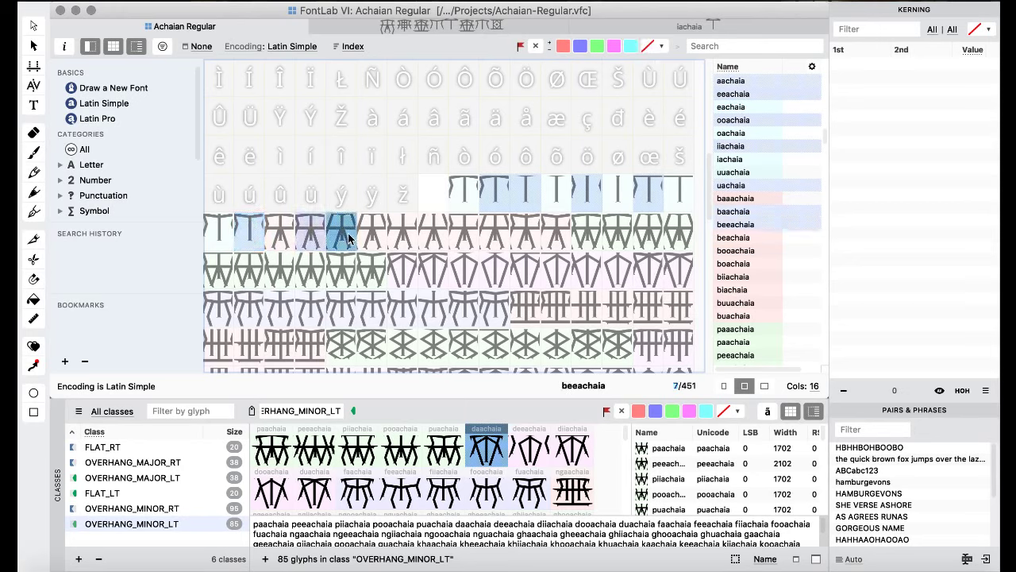
pyautogui.keyDown('super'); pyautogui.click(405, 235); pyautogui.keyUp('super')
pyautogui.keyDown('super'); pyautogui.click(465, 235); pyautogui.keyUp('super')
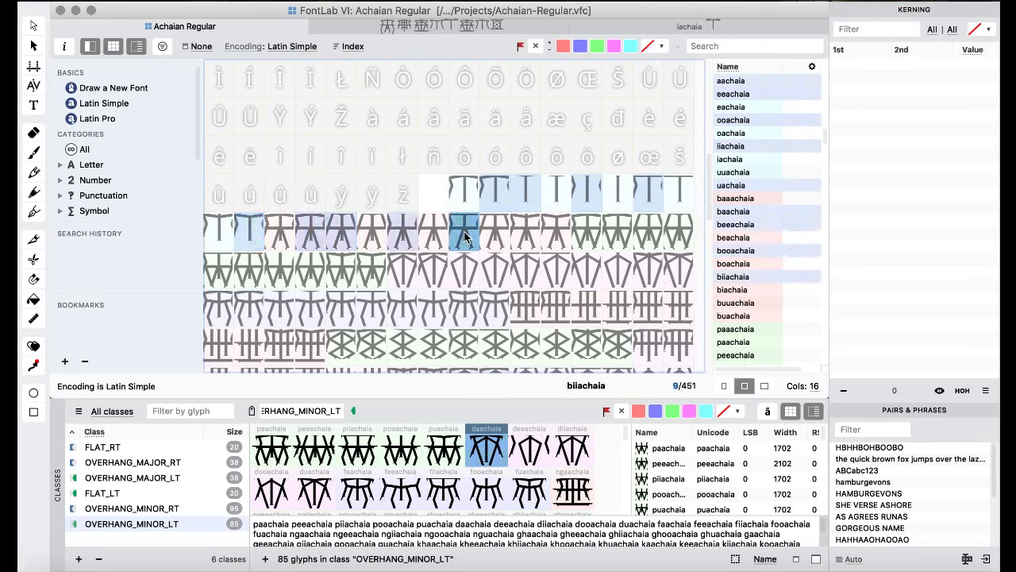
pyautogui.keyDown('super'); pyautogui.click(563, 233); pyautogui.keyUp('super')
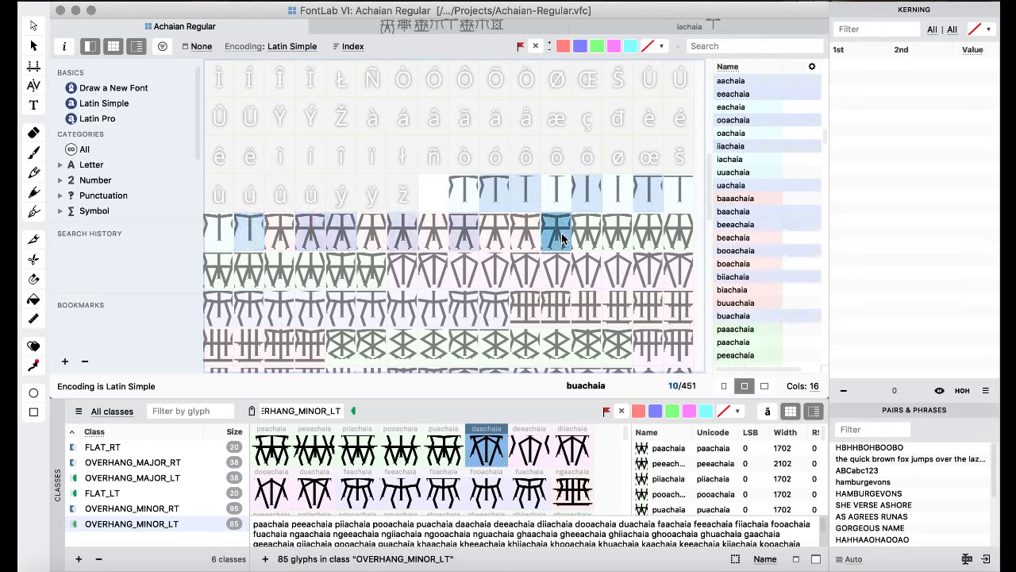
pyautogui.moveTo(550, 231); pyautogui.dragTo(364, 494)
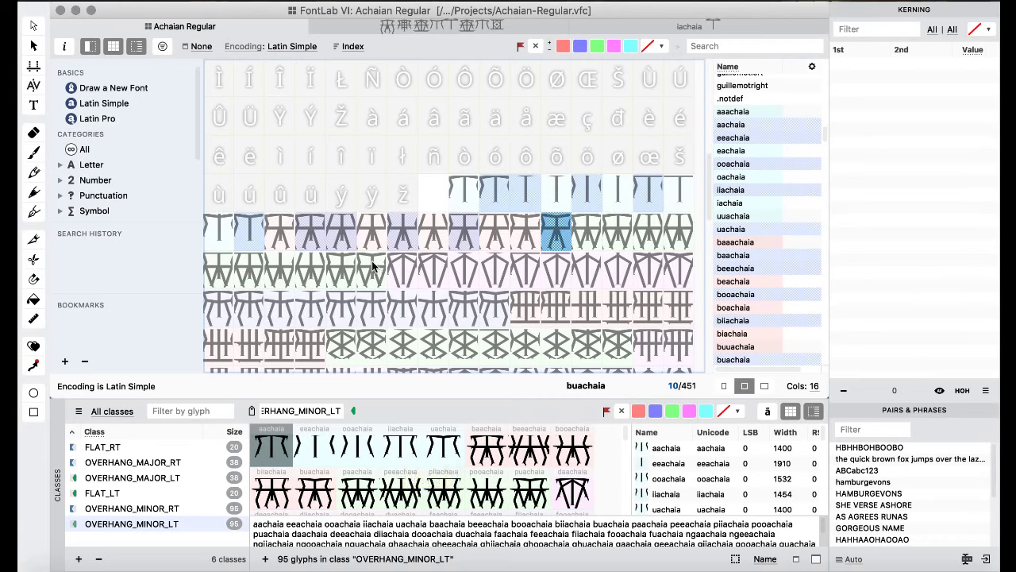
pyautogui.click(348, 274)
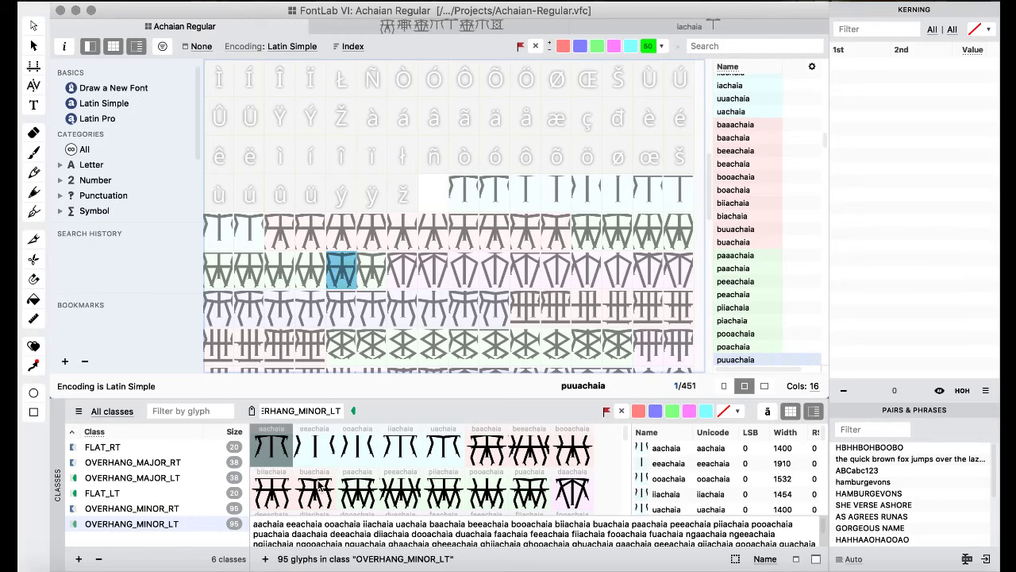
# - Select the capital A glyph in the font grid and show the OVERHANG_MINOR_RT class
pyautogui.scroll(-5, 403, 224)
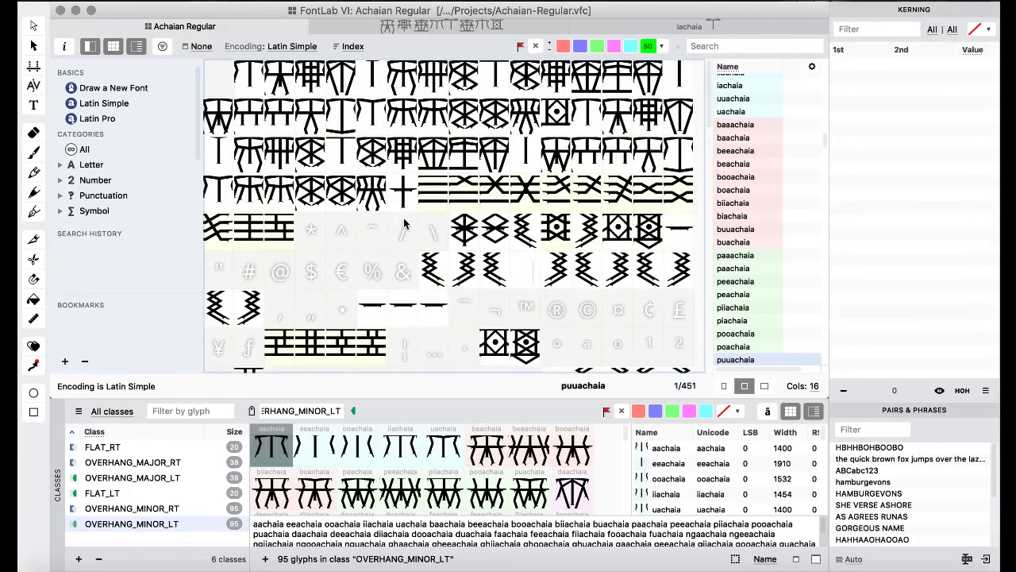
pyautogui.click(258, 93)
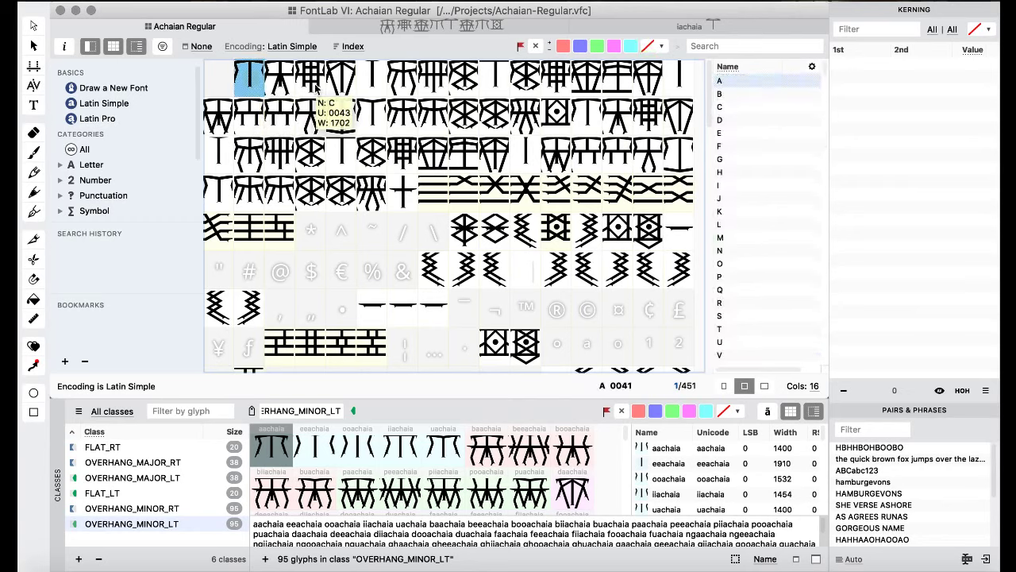
pyautogui.click(188, 508)
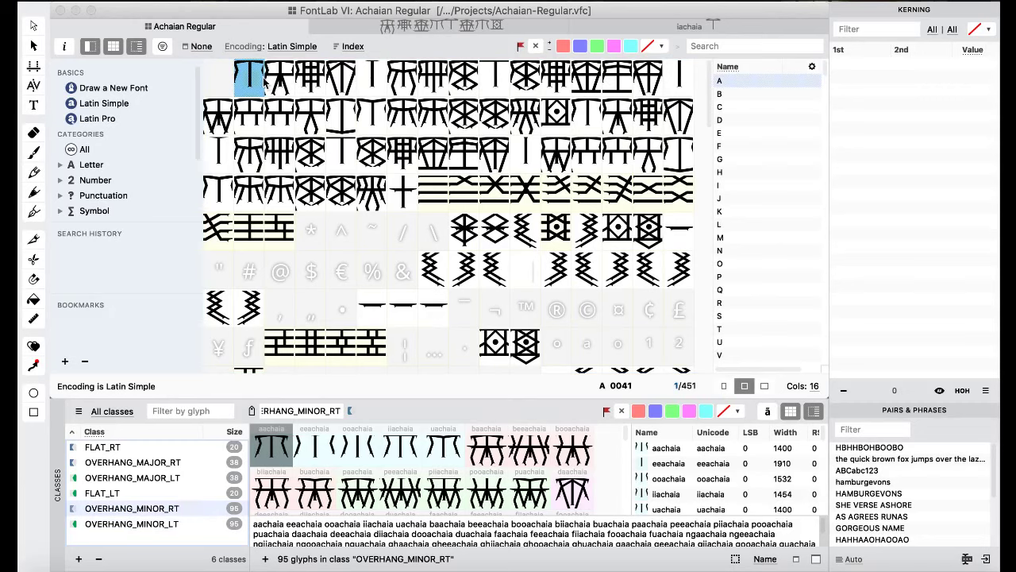
# - Examine the outlines of the capital E, I, O and U glyphs for the size of their overhangs
pyautogui.doubleClick(374, 79)
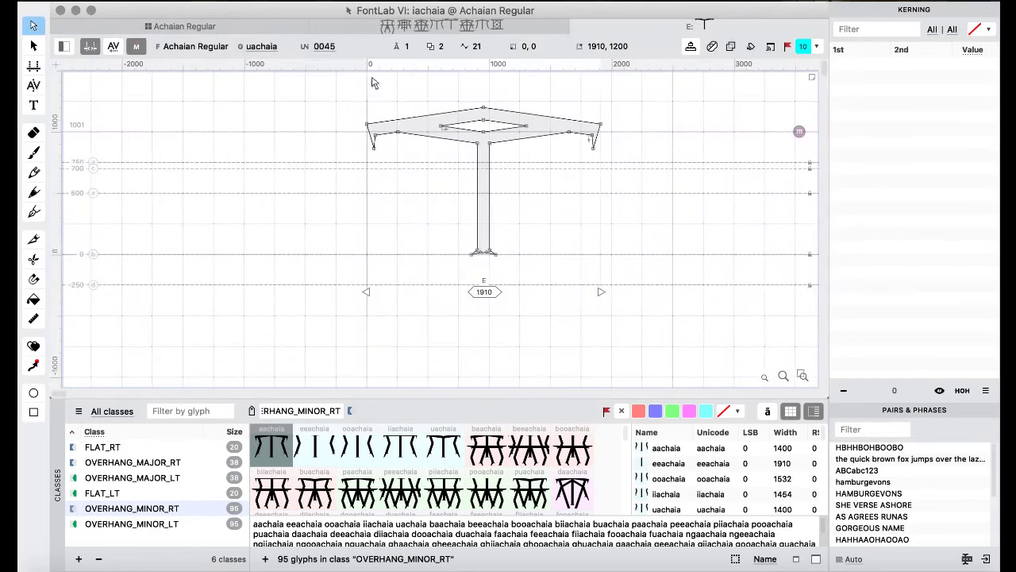
pyautogui.click(259, 42)
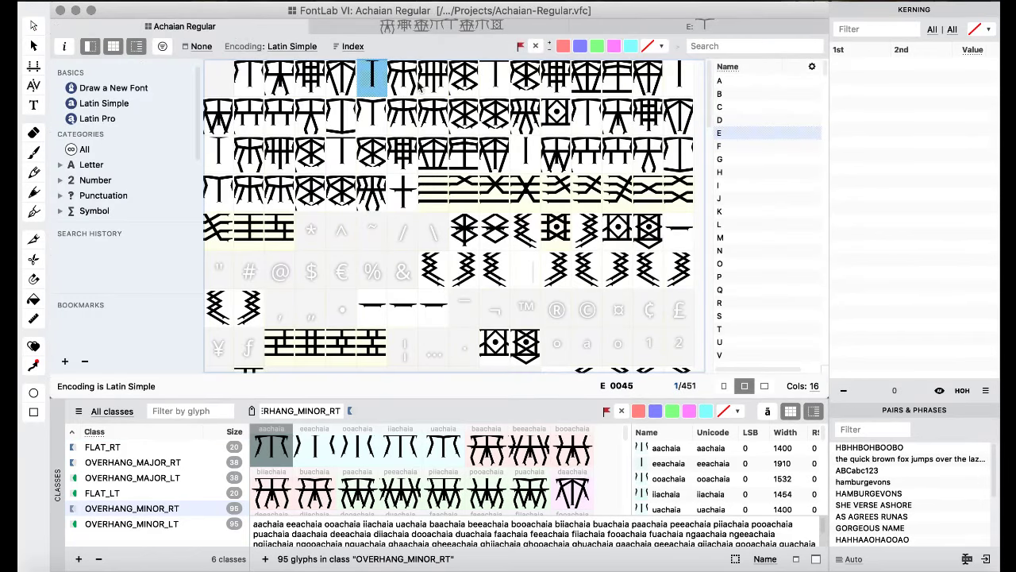
pyautogui.doubleClick(497, 77)
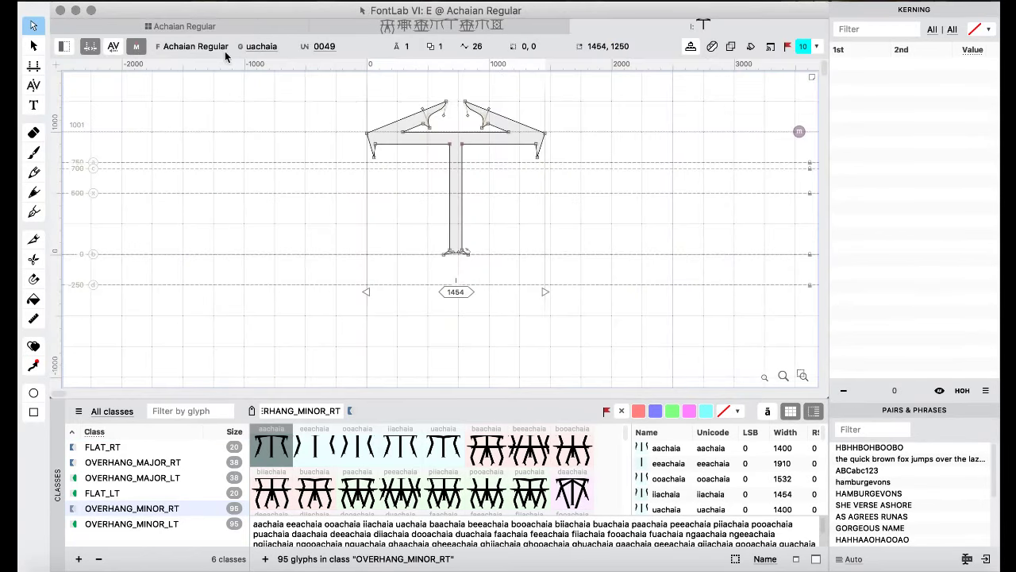
pyautogui.click(210, 29)
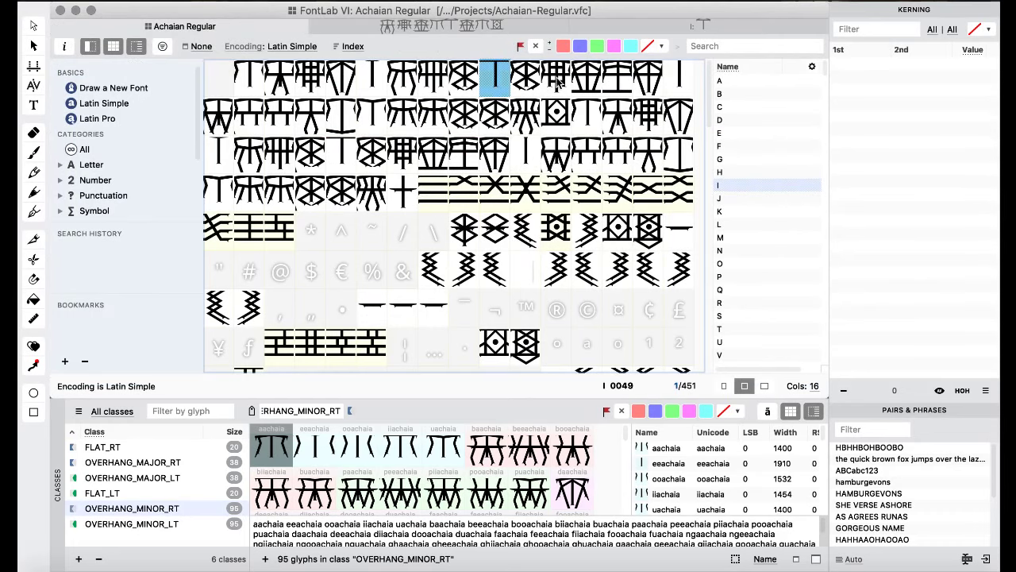
pyautogui.click(690, 81)
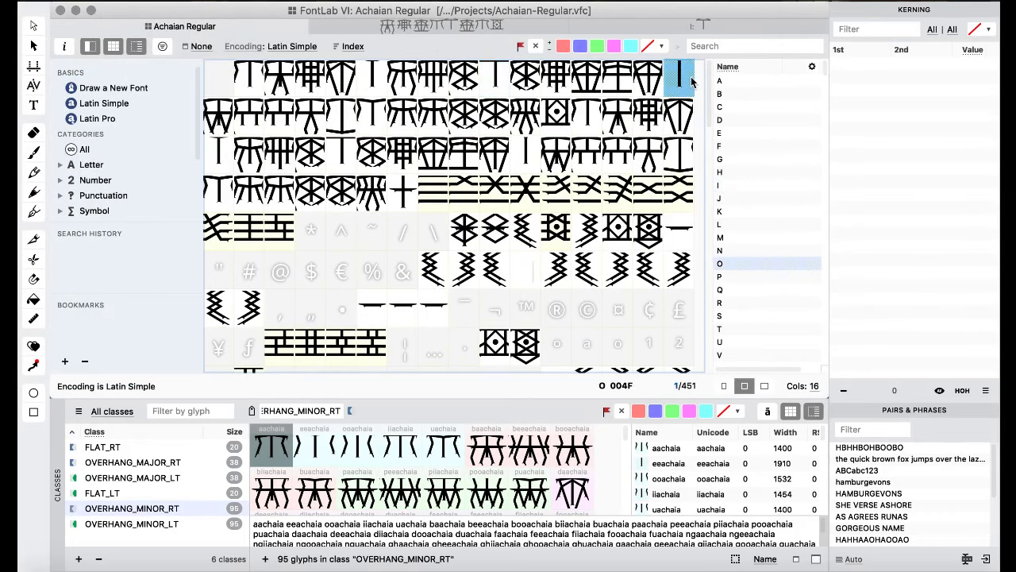
pyautogui.doubleClick(691, 80)
pyautogui.click(210, 29)
pyautogui.doubleClick(372, 114)
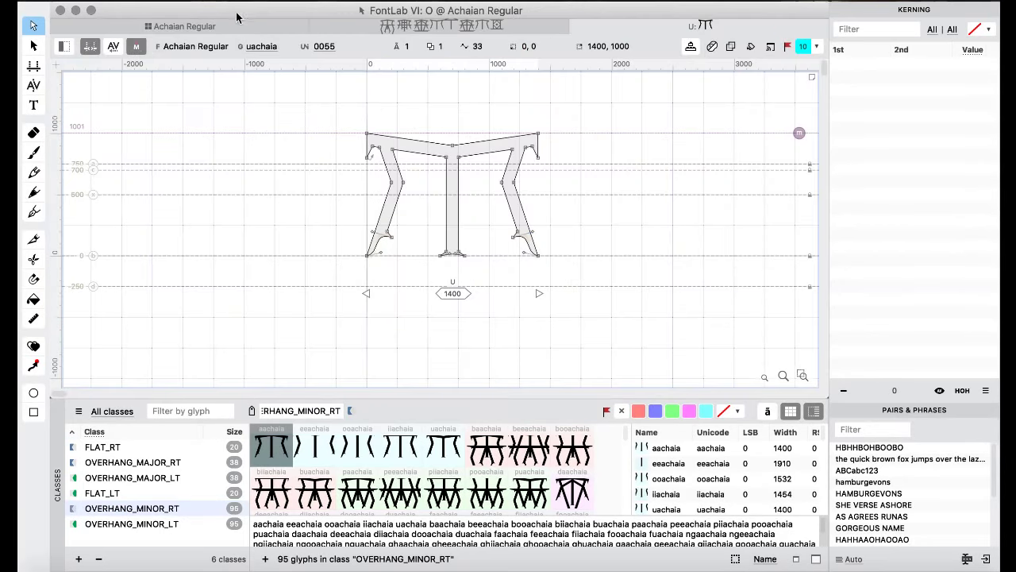
pyautogui.click(235, 28)
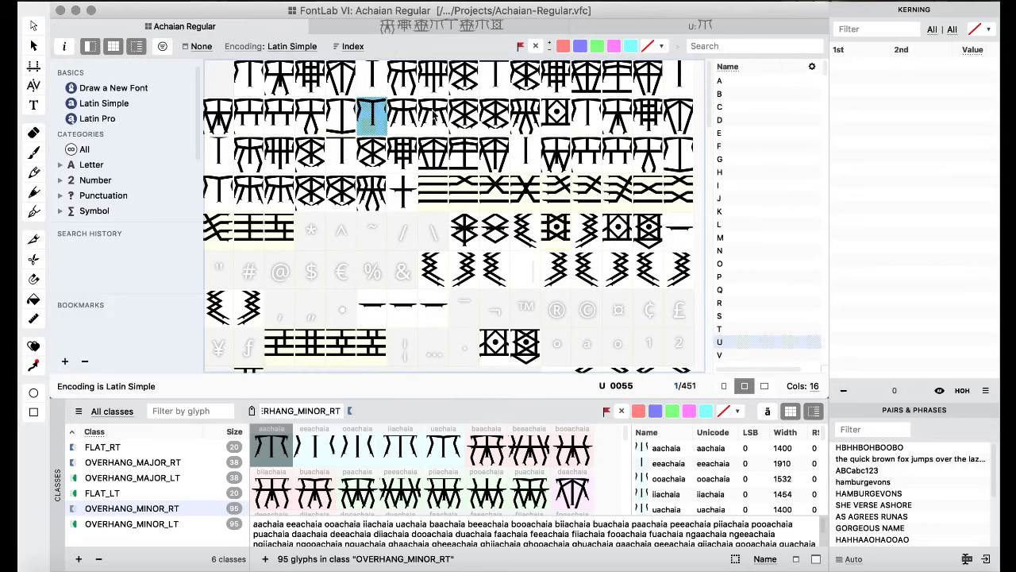
# - Start a new glyph selection in the font grid with capitals P through Z and A through D
pyautogui.click(525, 123)
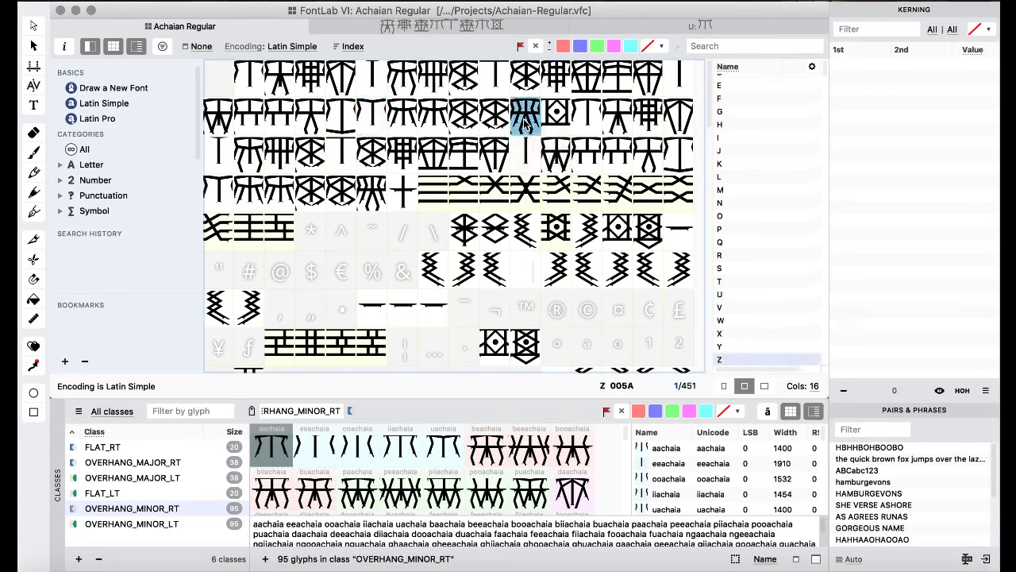
pyautogui.keyDown('shift'); pyautogui.click(224, 115); pyautogui.keyUp('shift')
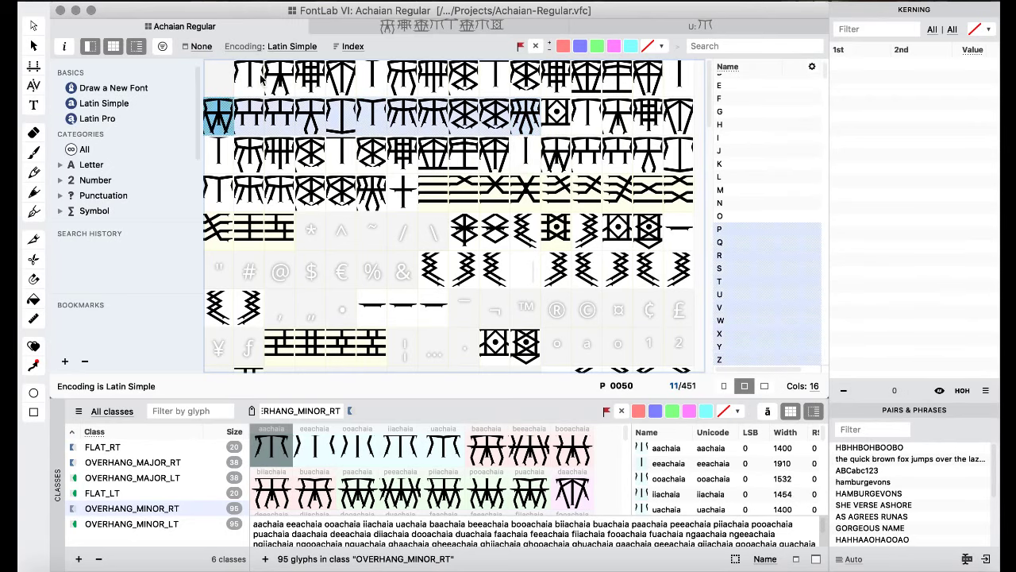
pyautogui.keyDown('super'); pyautogui.click(262, 80); pyautogui.keyUp('super')
pyautogui.keyDown('super'); pyautogui.click(282, 79); pyautogui.keyUp('super')
pyautogui.keyDown('super'); pyautogui.click(312, 79); pyautogui.keyUp('super')
pyautogui.keyDown('super'); pyautogui.click(342, 79); pyautogui.keyUp('super')
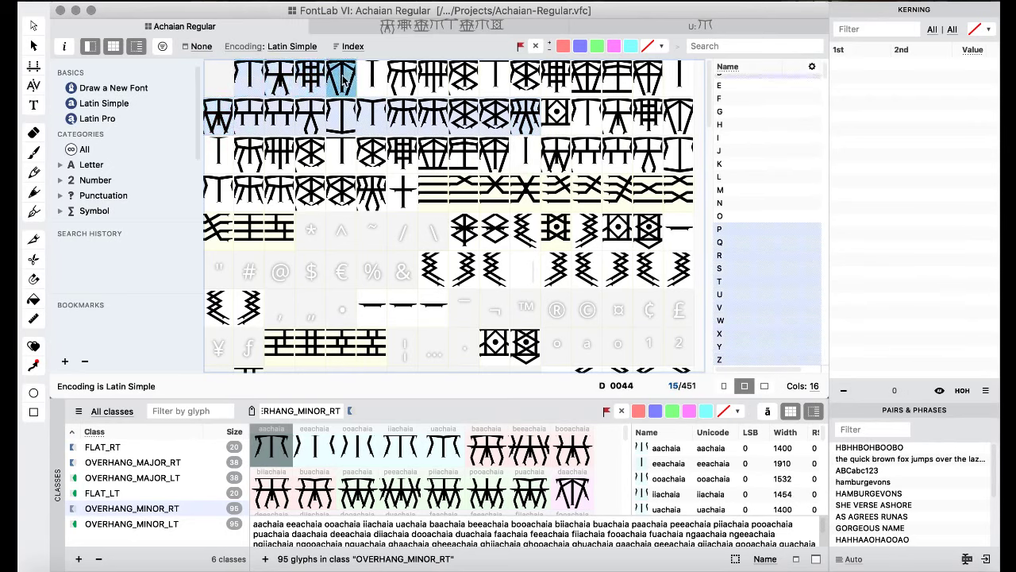
# - Extend the glyph selection with capitals F, G, H, J, K, L, M and N, leaving out E, I and O
pyautogui.keyDown('super'); pyautogui.click(404, 79); pyautogui.keyUp('super')
pyautogui.keyDown('super'); pyautogui.click(435, 80); pyautogui.keyUp('super')
pyautogui.keyDown('super'); pyautogui.click(467, 79); pyautogui.keyUp('super')
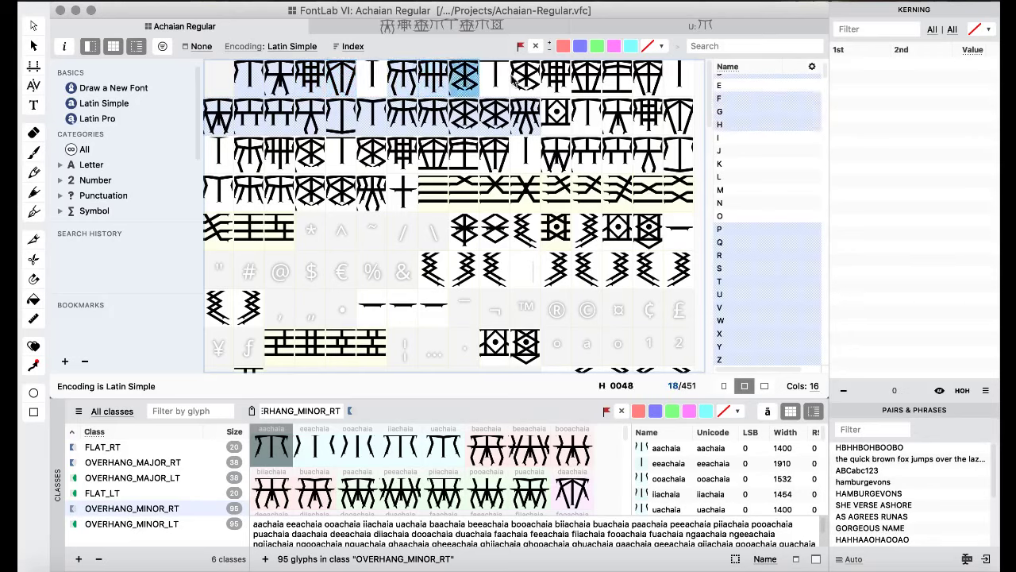
pyautogui.keyDown('super'); pyautogui.click(526, 80); pyautogui.keyUp('super')
pyautogui.keyDown('super'); pyautogui.click(556, 80); pyautogui.keyUp('super')
pyautogui.keyDown('super'); pyautogui.click(589, 80); pyautogui.keyUp('super')
pyautogui.keyDown('super'); pyautogui.click(619, 80); pyautogui.keyUp('super')
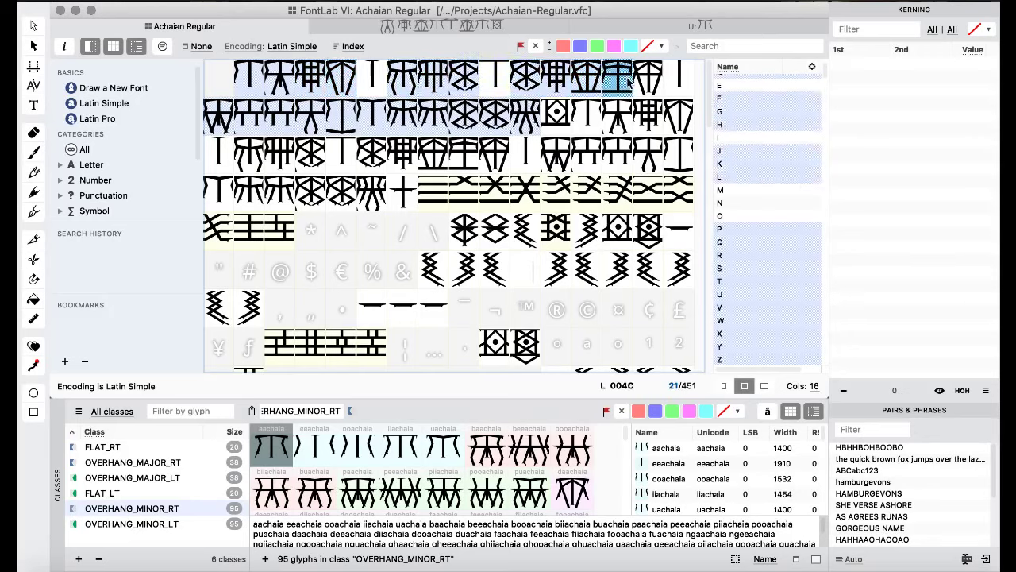
pyautogui.keyDown('super'); pyautogui.click(649, 80); pyautogui.keyUp('super')
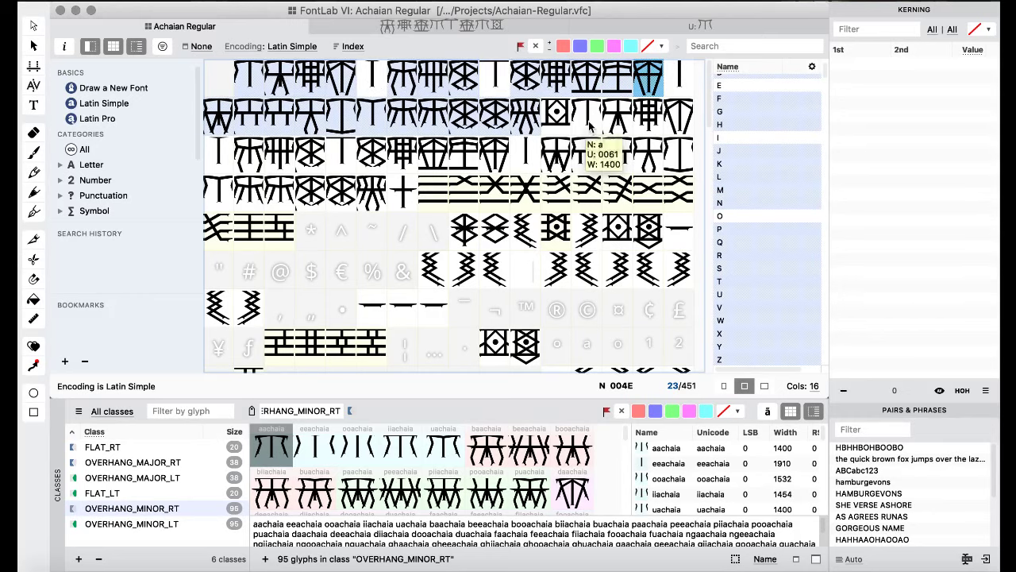
# - Add the lowercase glyphs a, b, c, d, f, g and h to the selection, leaving out e
pyautogui.keyDown('super'); pyautogui.click(589, 123); pyautogui.keyUp('super')
pyautogui.keyDown('super'); pyautogui.click(617, 121); pyautogui.keyUp('super')
pyautogui.keyDown('super'); pyautogui.click(649, 120); pyautogui.keyUp('super')
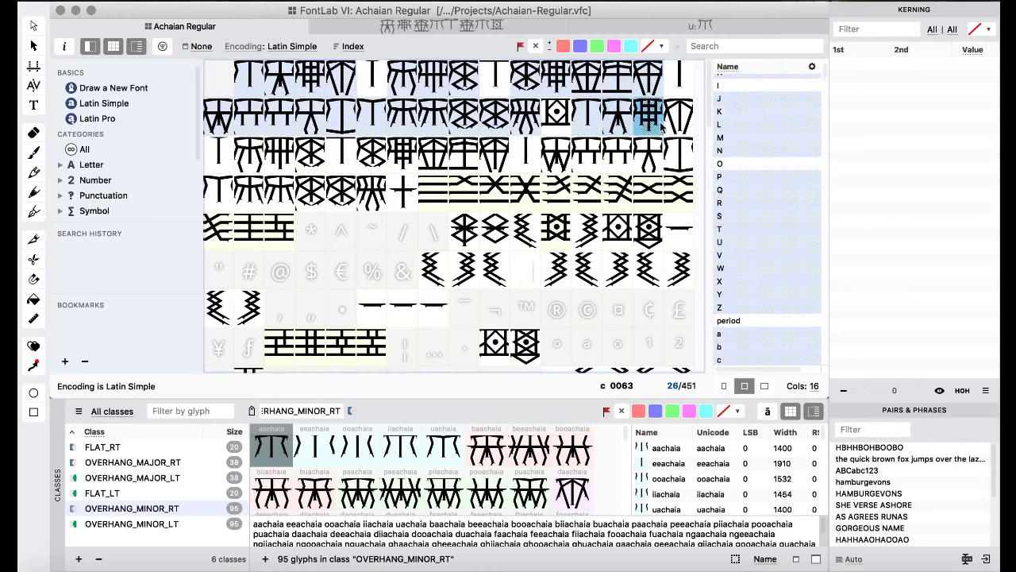
pyautogui.keyDown('super'); pyautogui.click(675, 123); pyautogui.keyUp('super')
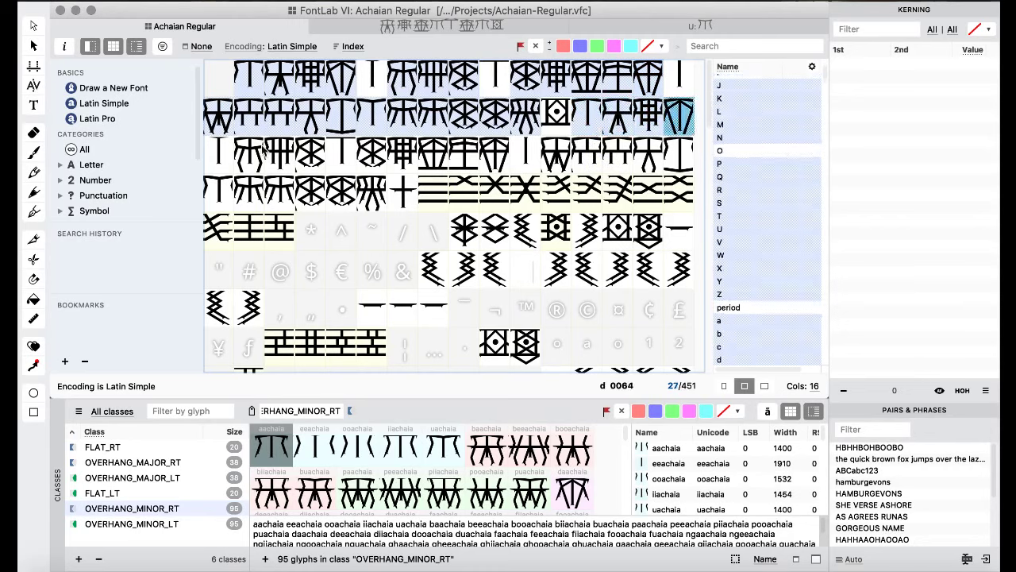
pyautogui.keyDown('super'); pyautogui.click(262, 153); pyautogui.keyUp('super')
pyautogui.keyDown('super'); pyautogui.click(278, 152); pyautogui.keyUp('super')
pyautogui.keyDown('super'); pyautogui.click(310, 153); pyautogui.keyUp('super')
# - Add the lowercase glyphs j, k, l, m and n to the selection, leaving out i
pyautogui.keyDown('super'); pyautogui.click(371, 153); pyautogui.keyUp('super')
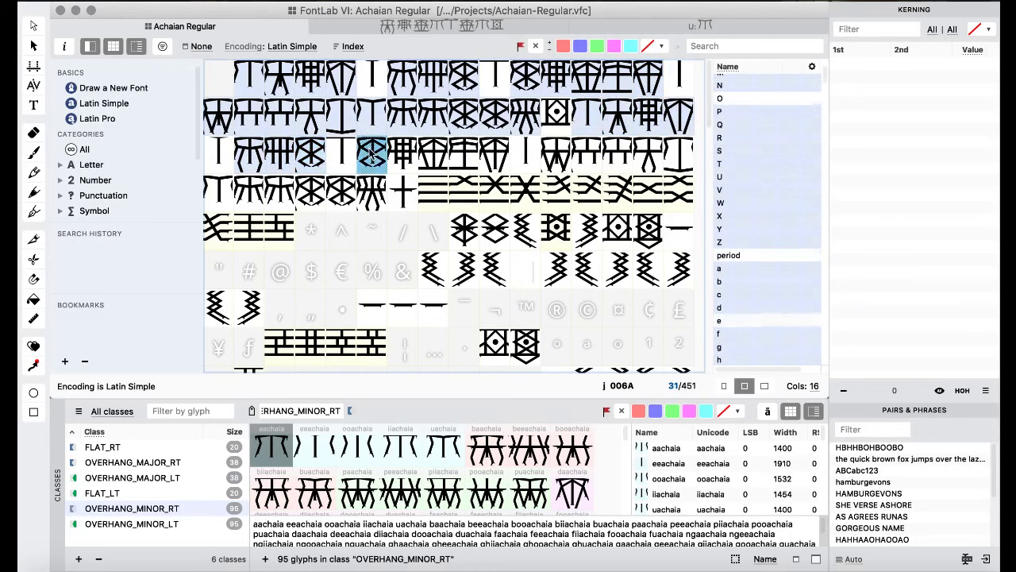
pyautogui.keyDown('super'); pyautogui.click(401, 155); pyautogui.keyUp('super')
pyautogui.keyDown('super'); pyautogui.click(433, 152); pyautogui.keyUp('super')
pyautogui.keyDown('super'); pyautogui.click(463, 152); pyautogui.keyUp('super')
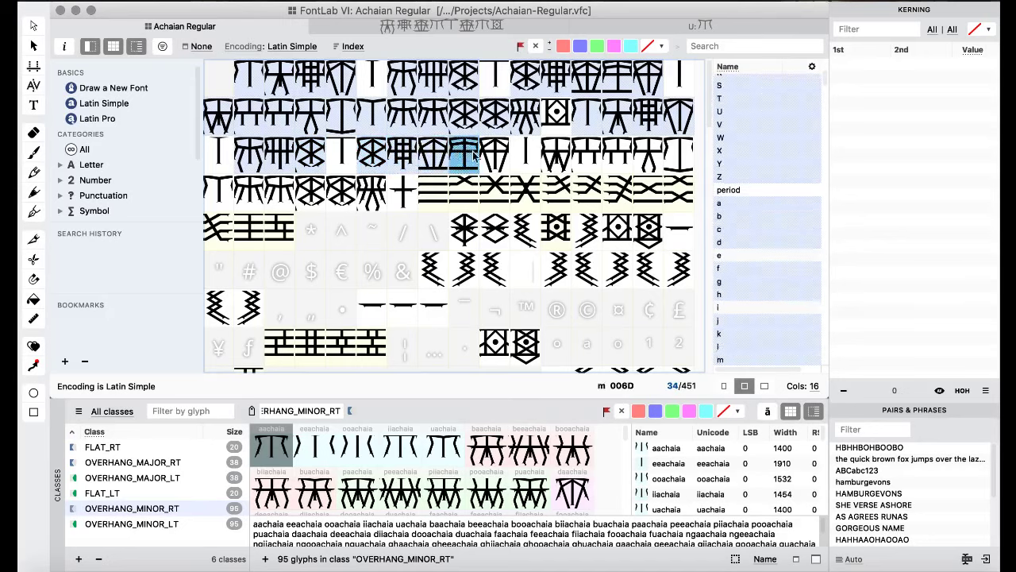
pyautogui.keyDown('super'); pyautogui.click(490, 158); pyautogui.keyUp('super')
# - Add the lowercase glyphs p, q, r, s, t and u to the selection, leaving out o
pyautogui.keyDown('super'); pyautogui.click(556, 157); pyautogui.keyUp('super')
pyautogui.keyDown('super'); pyautogui.click(587, 157); pyautogui.keyUp('super')
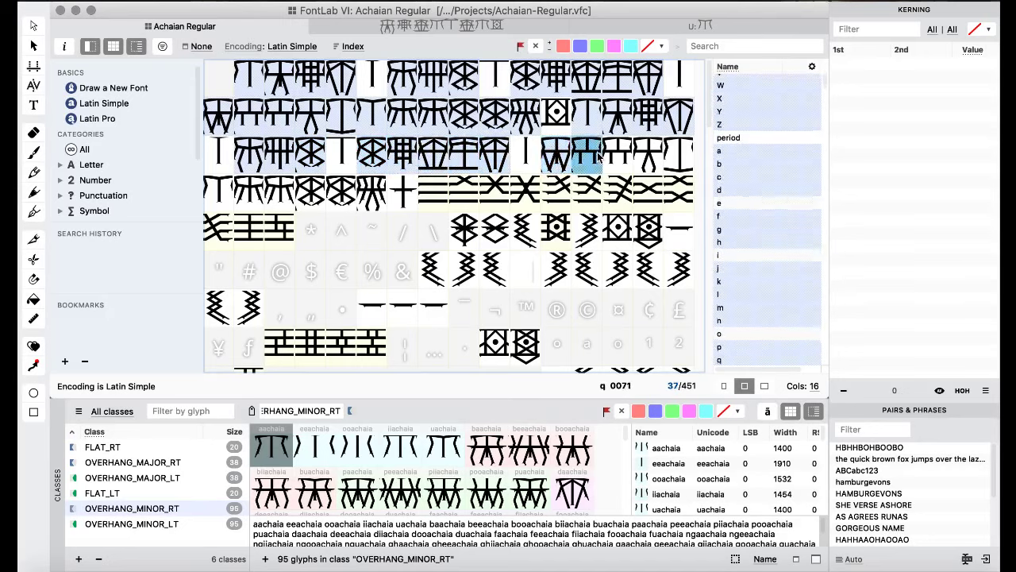
pyautogui.keyDown('super'); pyautogui.click(620, 157); pyautogui.keyUp('super')
pyautogui.keyDown('super'); pyautogui.click(649, 158); pyautogui.keyUp('super')
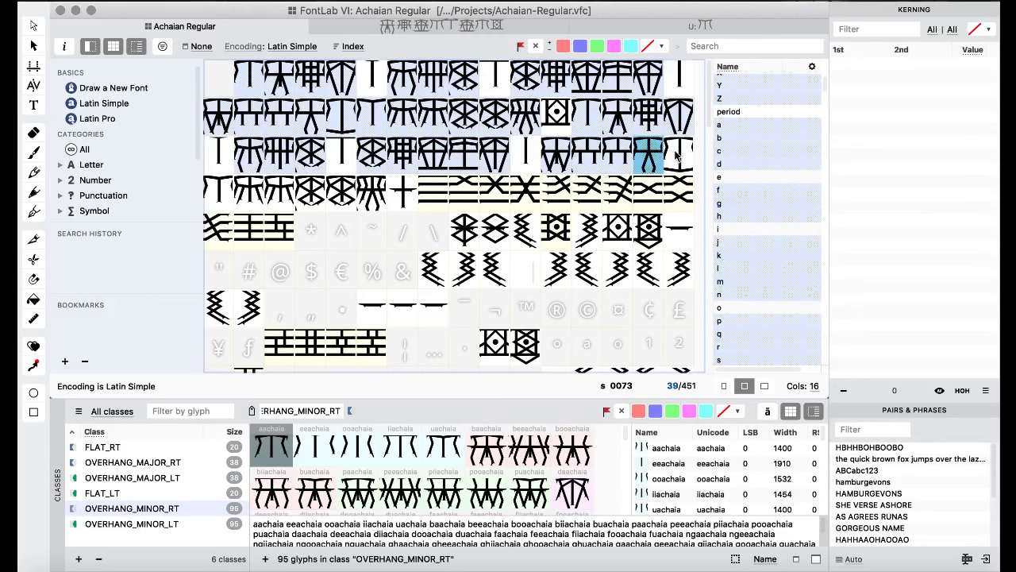
pyautogui.keyDown('super'); pyautogui.click(679, 155); pyautogui.keyUp('super')
pyautogui.keyDown('super'); pyautogui.click(218, 191); pyautogui.keyUp('super')
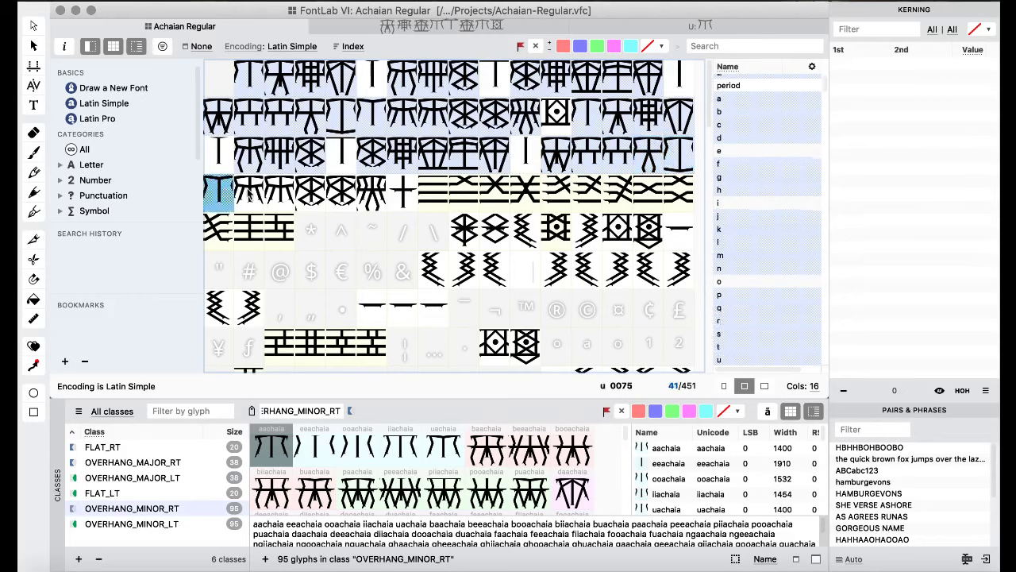
# - Extend the letter glyph selection with v, w, x, y and z, leaving comma out, and add the selection to the OVERHANG_MINOR_RT class
pyautogui.keyDown('super'); pyautogui.click(249, 190); pyautogui.keyUp('super')
pyautogui.keyDown('super'); pyautogui.click(278, 193); pyautogui.keyUp('super')
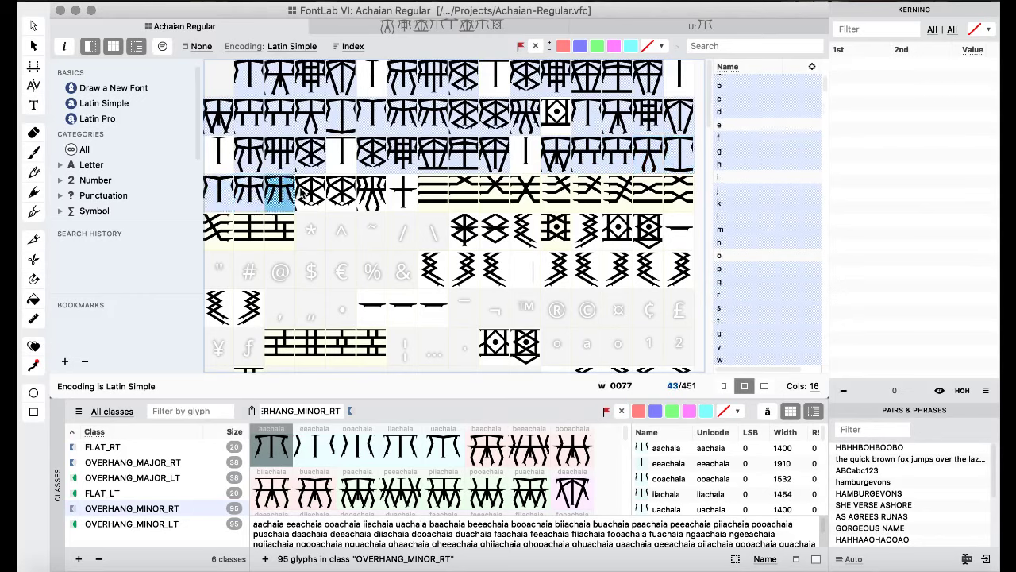
pyautogui.keyDown('super'); pyautogui.click(309, 193); pyautogui.keyUp('super')
pyautogui.keyDown('super'); pyautogui.click(337, 195); pyautogui.keyUp('super')
pyautogui.keyDown('super'); pyautogui.click(389, 198); pyautogui.keyUp('super')
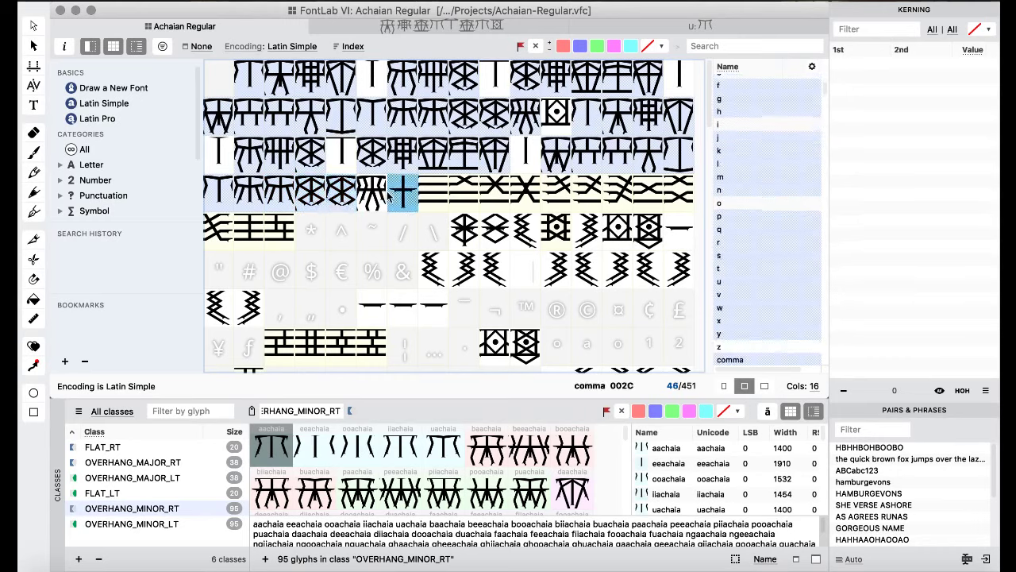
pyautogui.keyDown('super'); pyautogui.click(389, 195); pyautogui.keyUp('super')
pyautogui.keyDown('super'); pyautogui.click(370, 198); pyautogui.keyUp('super')
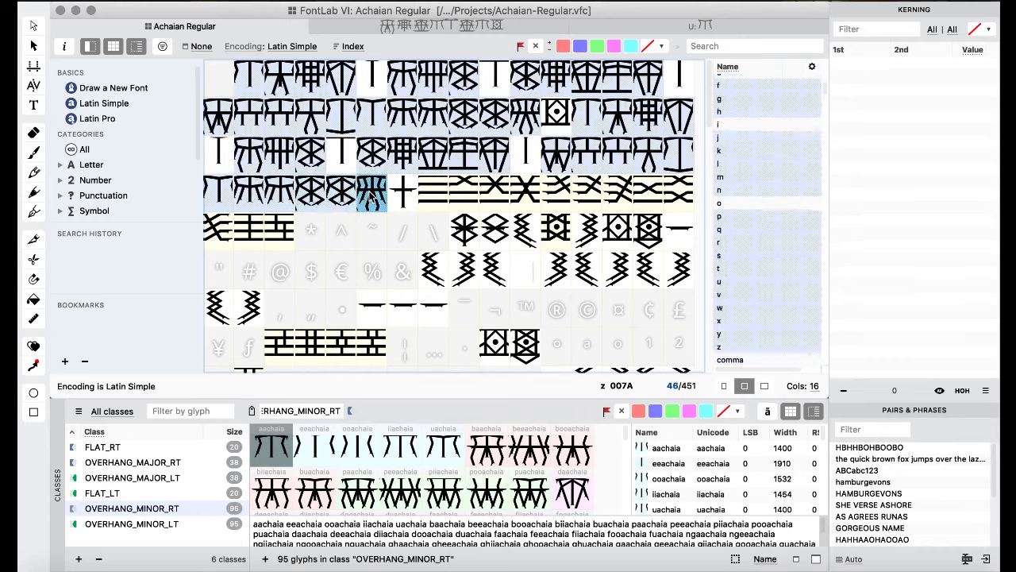
pyautogui.moveTo(367, 197); pyautogui.dragTo(262, 481)
# - Add the same selected letter glyphs to the OVERHANG_MINOR_LT class and clear the glyph selection
pyautogui.click(205, 525)
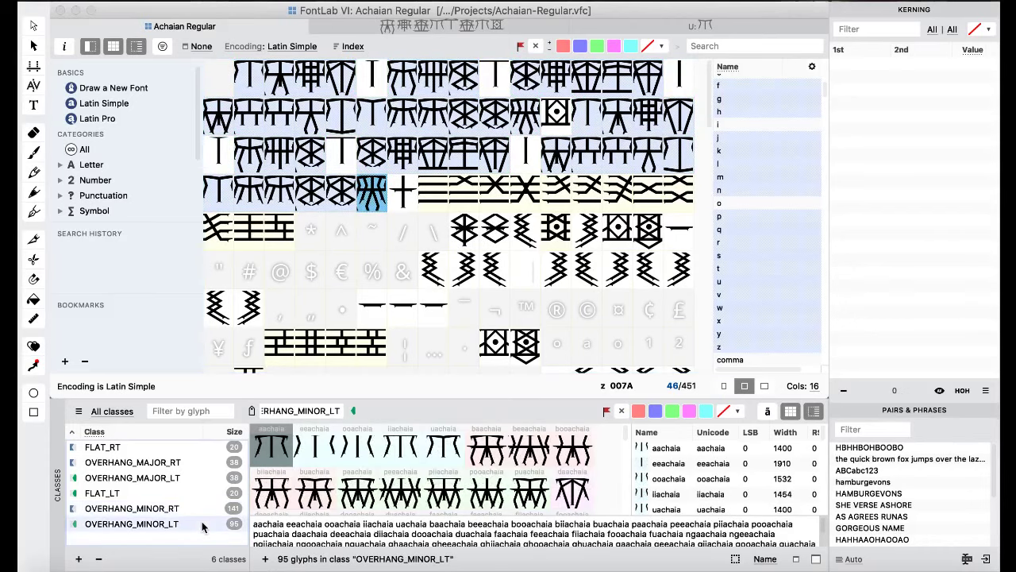
pyautogui.moveTo(347, 199); pyautogui.dragTo(477, 474)
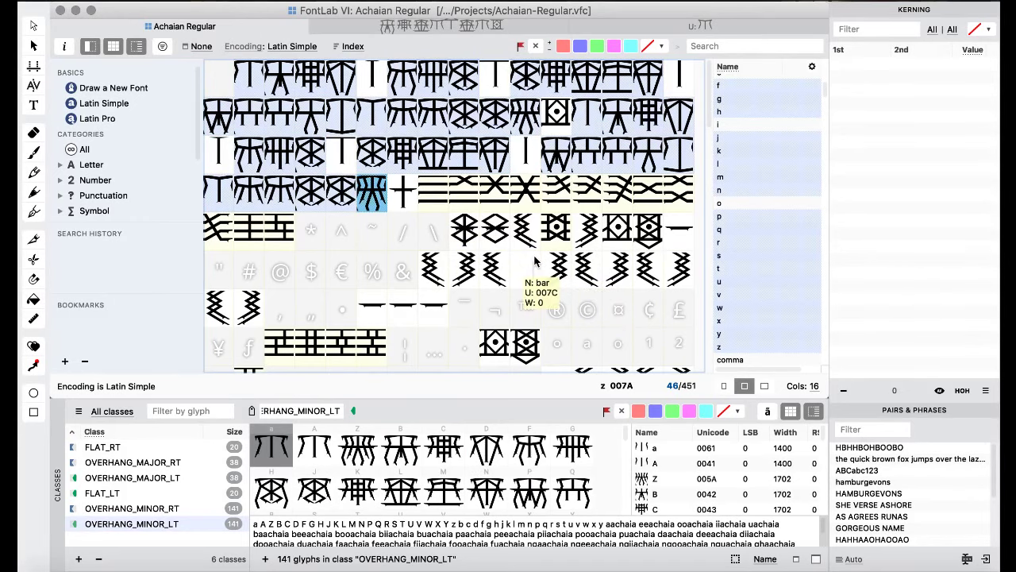
pyautogui.scroll(-5, 534, 261)
pyautogui.scroll(5, 534, 260)
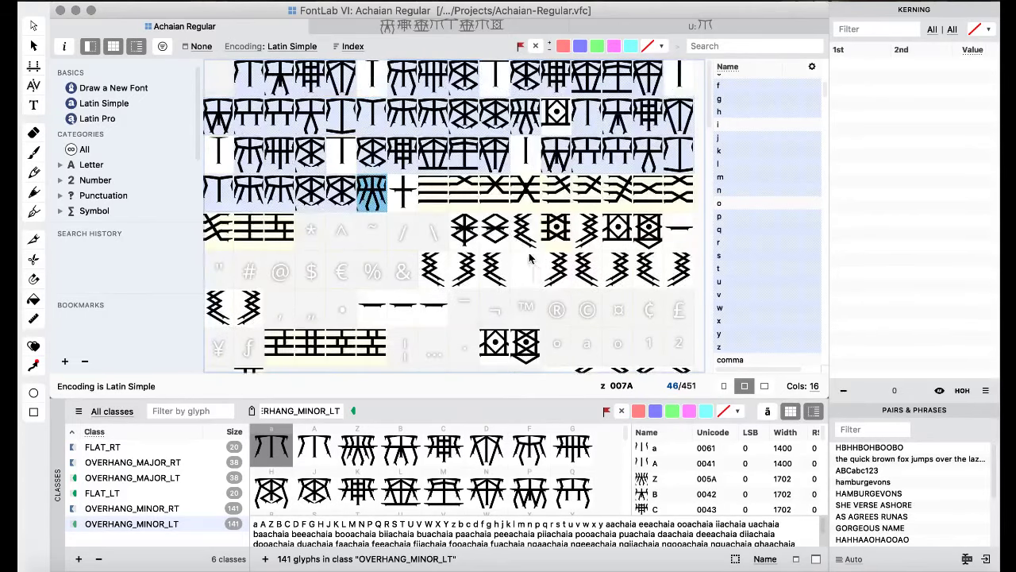
pyautogui.click(394, 256)
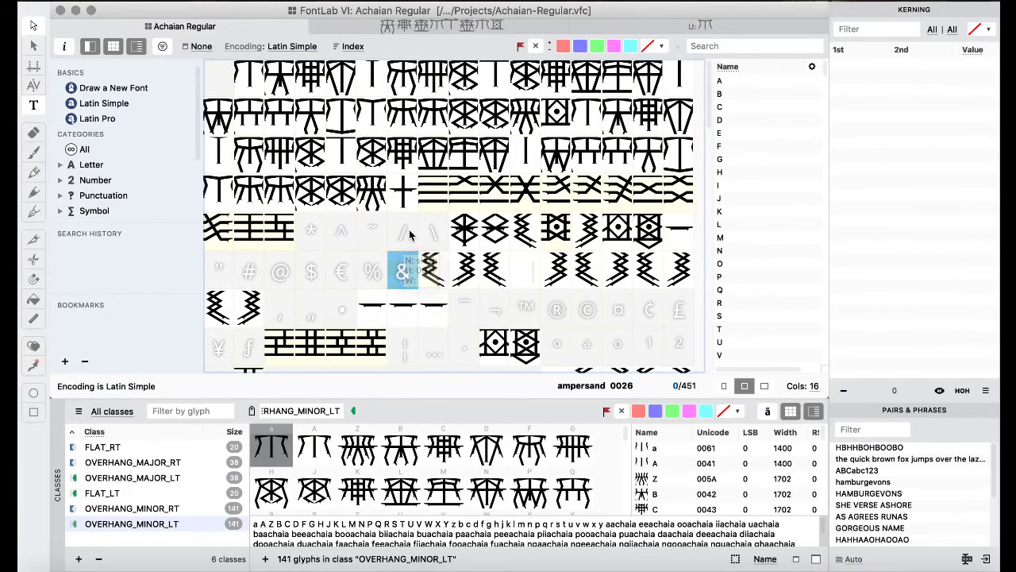
# - Open the aaachaia glyph and go through the vowel glyphs that follow, examining how their outlines overhang at the sides
pyautogui.scroll(-5, 407, 238)
pyautogui.scroll(2, 409, 235)
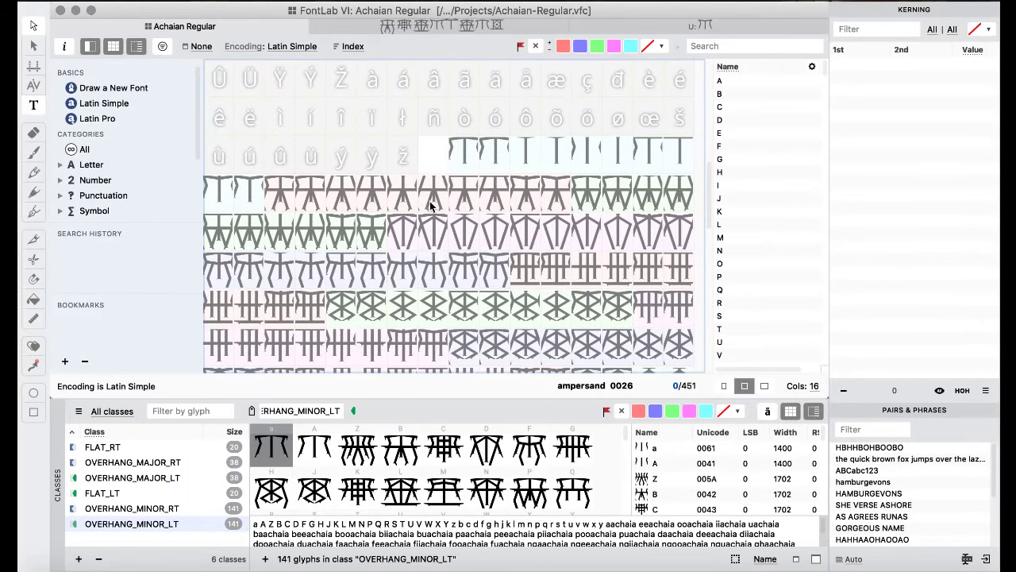
pyautogui.click(463, 159)
pyautogui.doubleClick(464, 155)
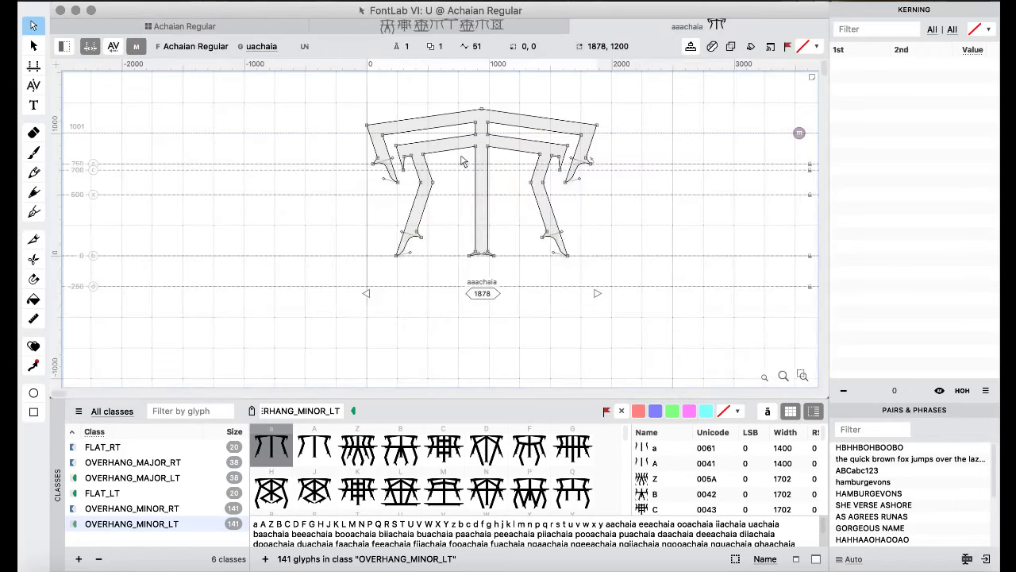
pyautogui.press(']')
pyautogui.press(']')
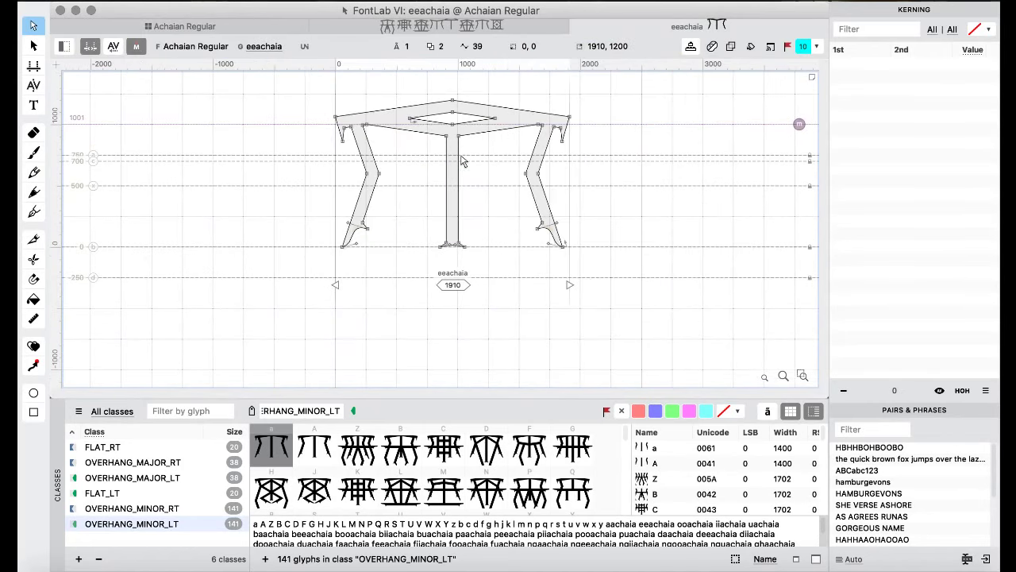
pyautogui.press(']')
pyautogui.press(']')
pyautogui.press(']')
pyautogui.press(']')
pyautogui.press(']')
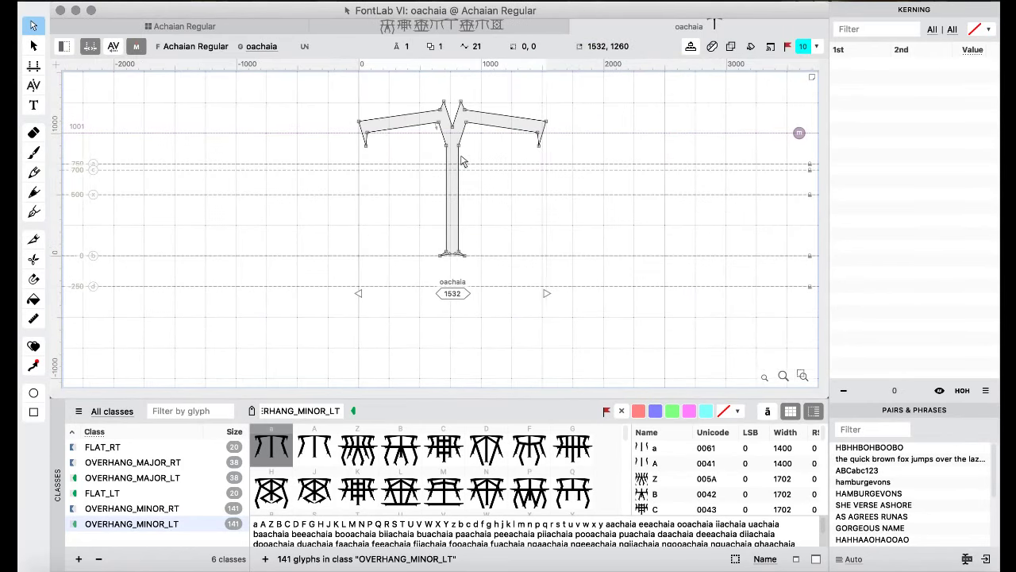
pyautogui.press(']')
pyautogui.press(']')
pyautogui.press(']')
pyautogui.press(']')
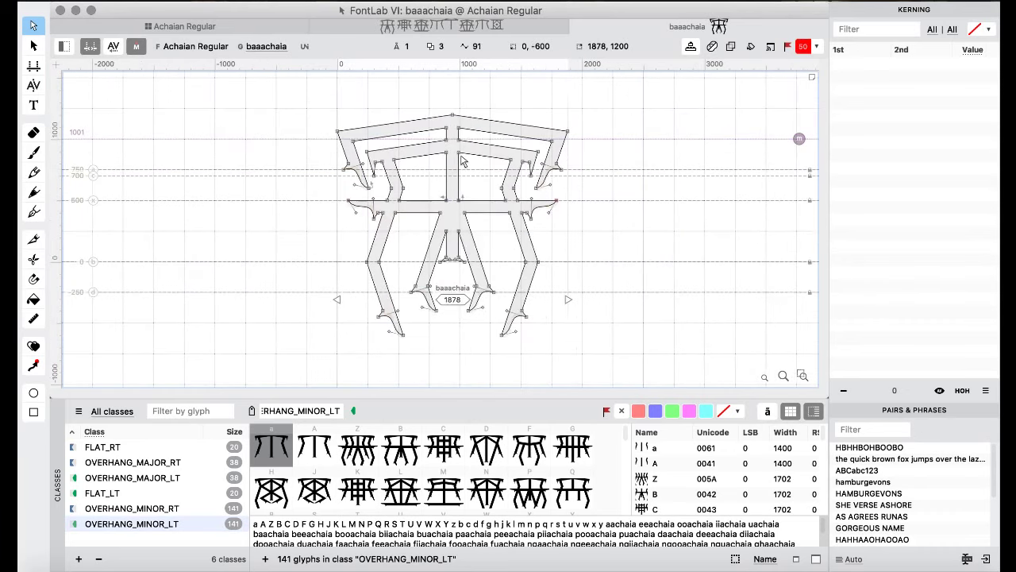
pyautogui.press(']')
pyautogui.press(']')
pyautogui.press(']')
pyautogui.press(']')
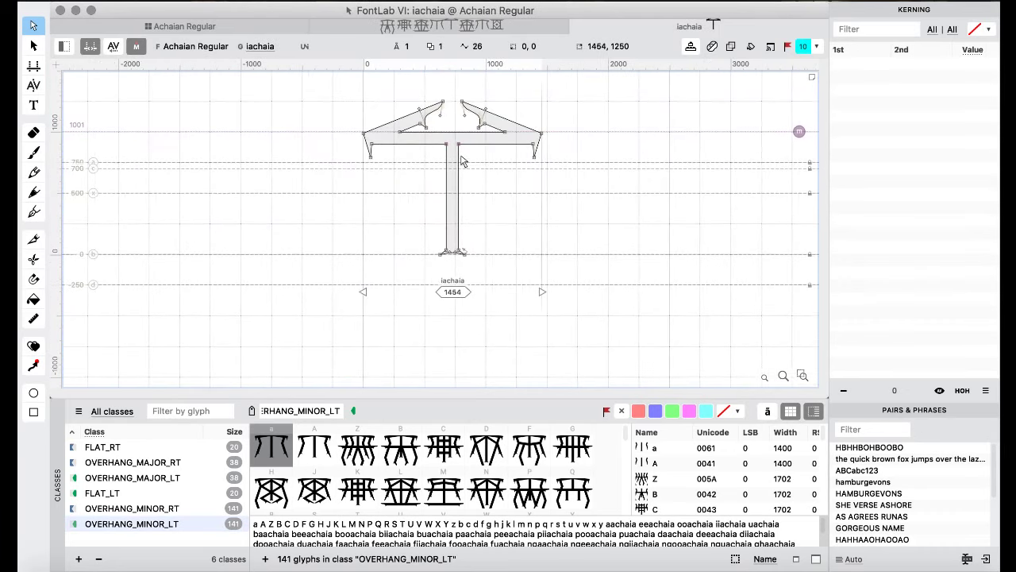
pyautogui.press(']')
pyautogui.press(']')
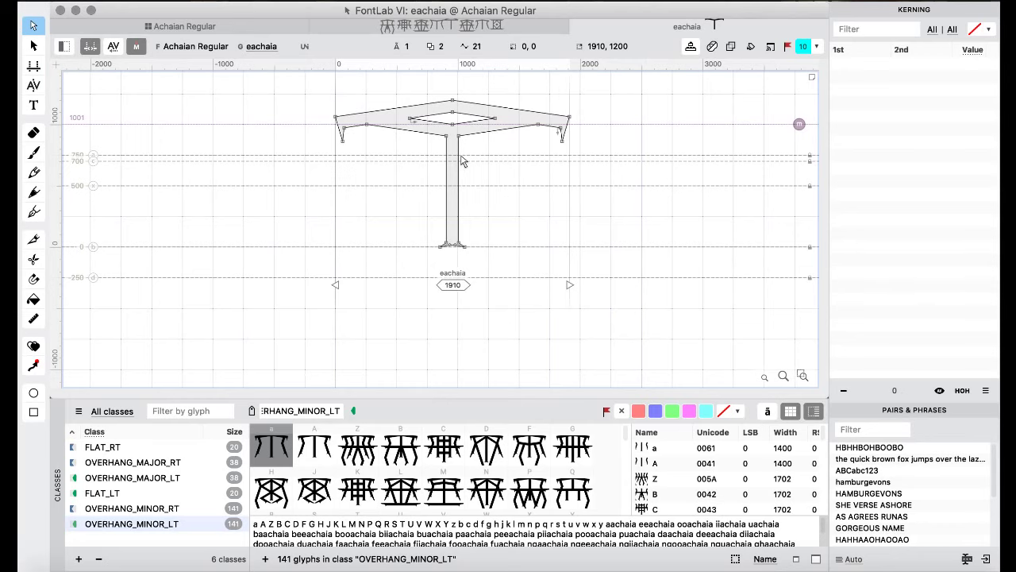
pyautogui.press(']')
pyautogui.press(']')
pyautogui.press(']')
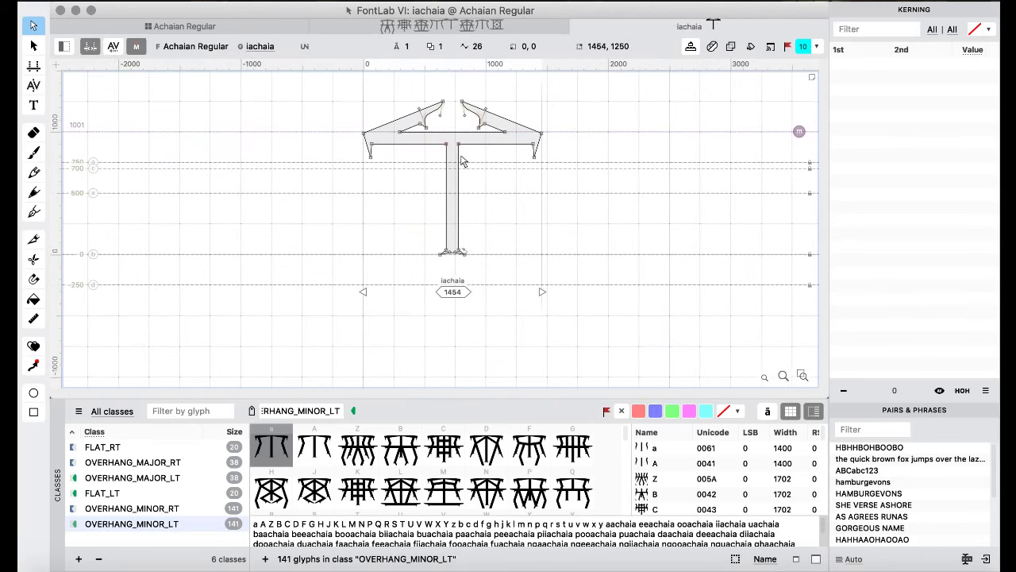
# - Examine the consonant glyph rows in the font overview and compare the outlines of beeachaia and beachaia
pyautogui.click(186, 27)
pyautogui.click(364, 233)
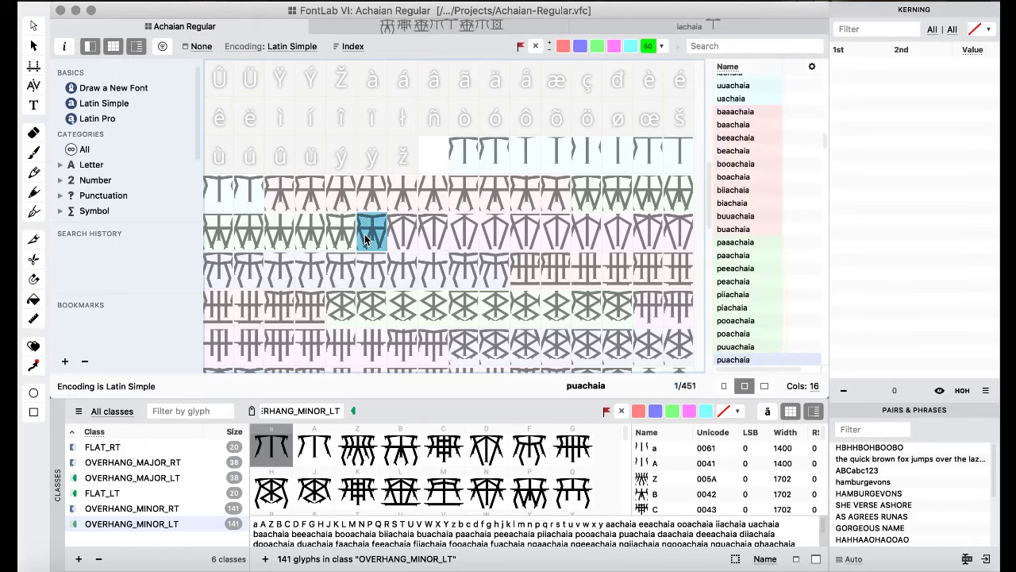
pyautogui.scroll(-3, 410, 214)
pyautogui.scroll(5, 411, 214)
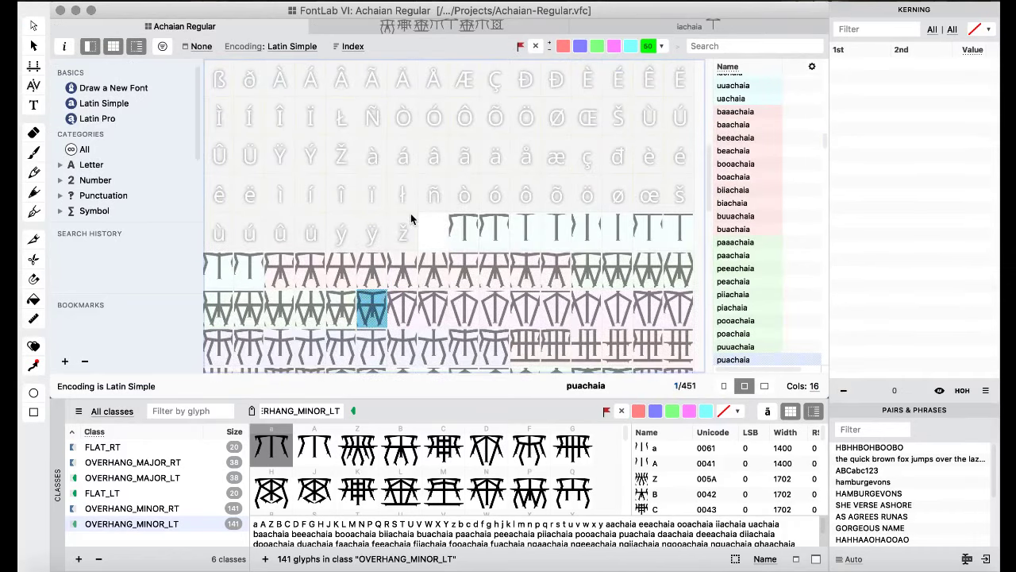
pyautogui.scroll(-4, 410, 219)
pyautogui.scroll(5, 411, 219)
pyautogui.scroll(-7, 410, 218)
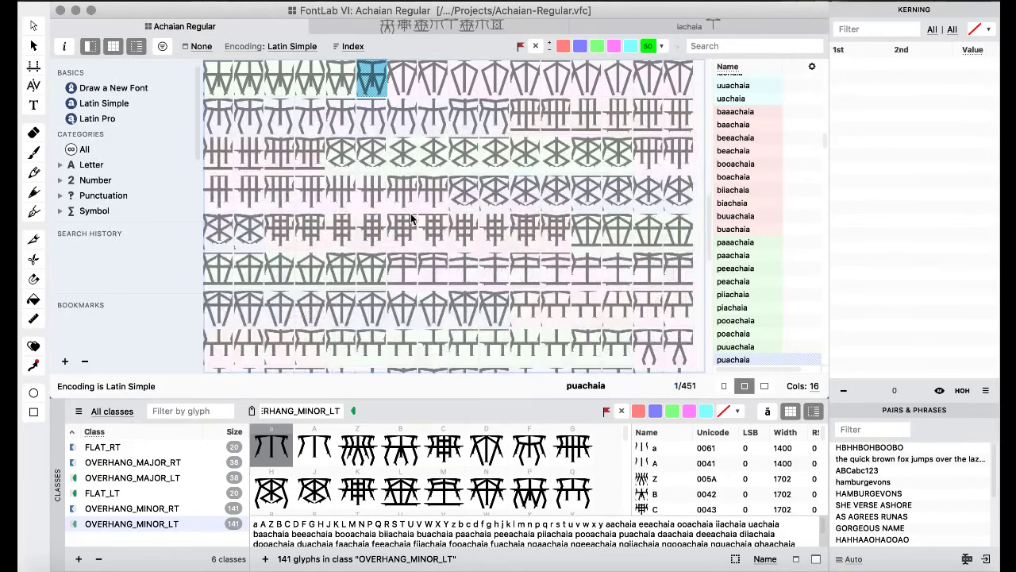
pyautogui.scroll(5, 412, 219)
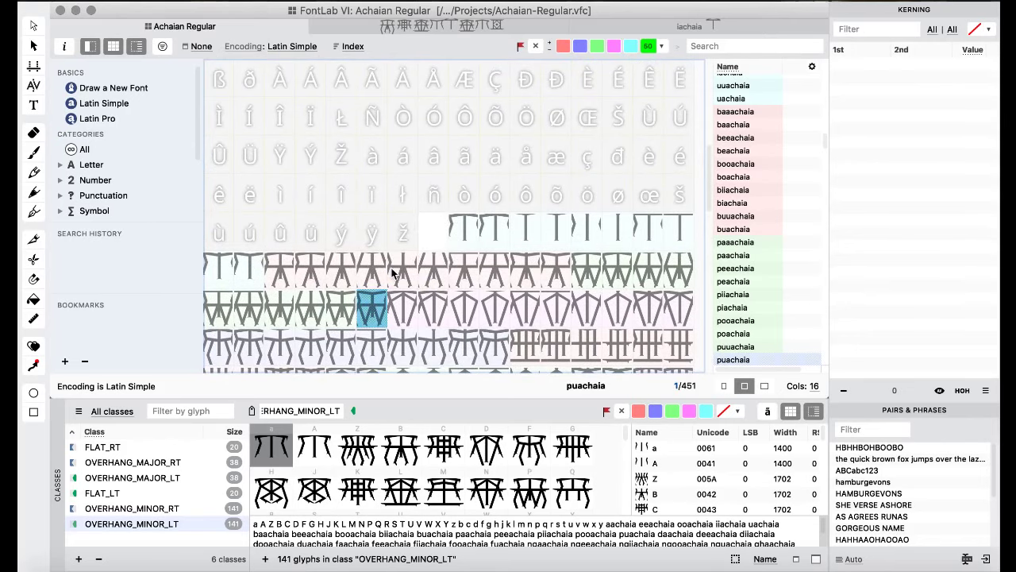
pyautogui.click(390, 269)
pyautogui.doubleClick(330, 268)
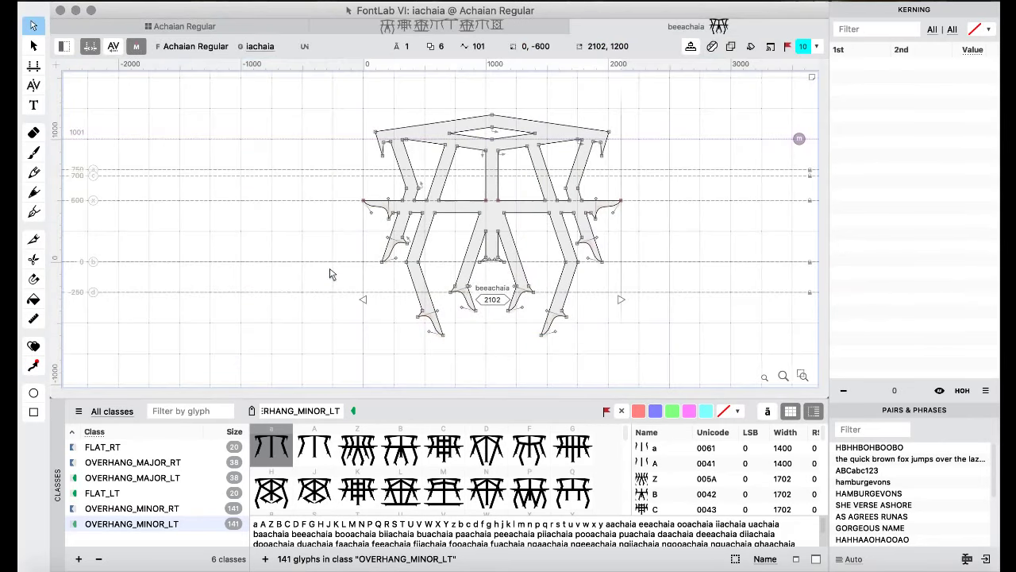
pyautogui.click(365, 187)
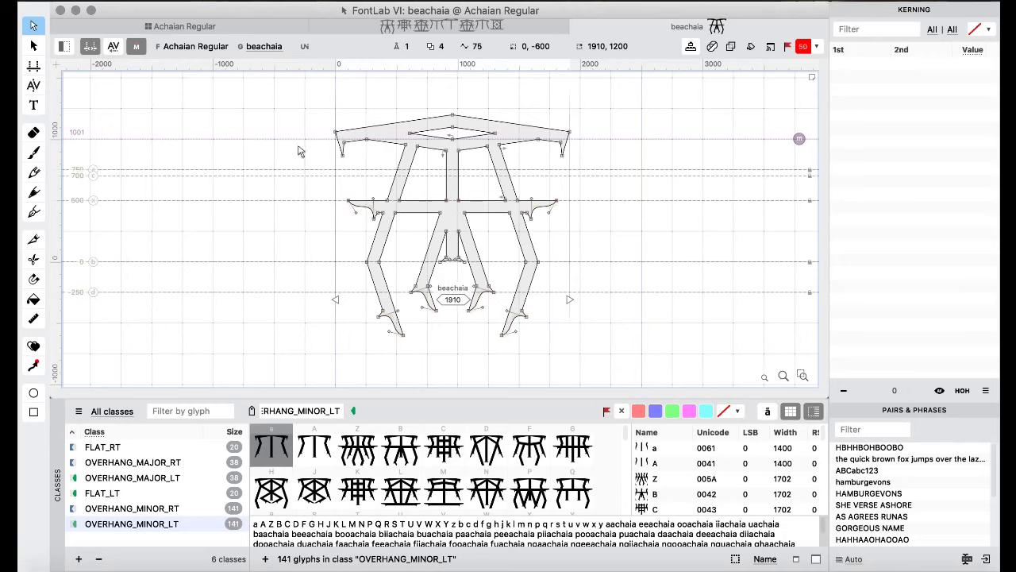
# - Return to the font overview and open the teachaia glyph to inspect its top and bottom overhangs
pyautogui.click(201, 29)
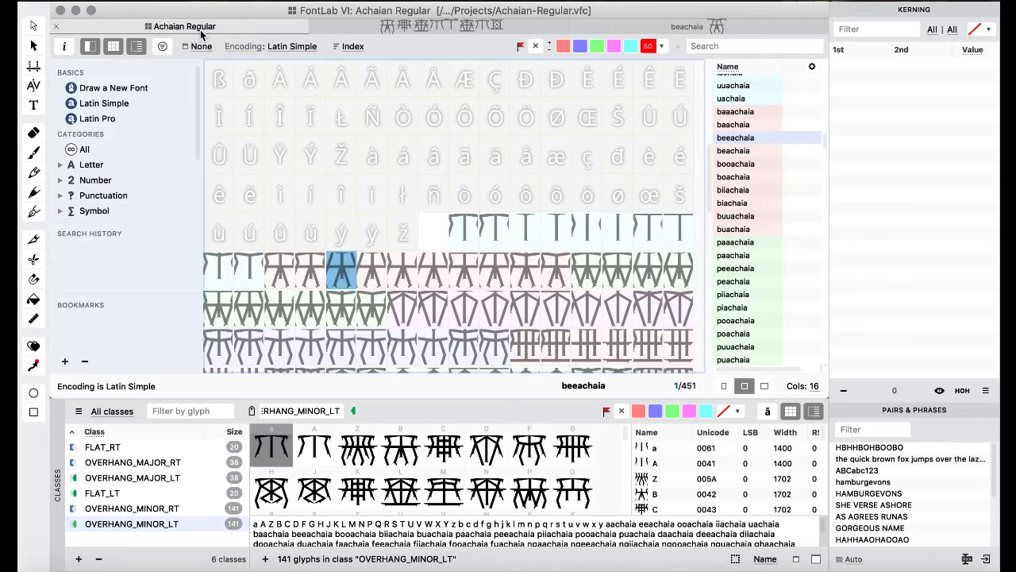
pyautogui.scroll(-3, 525, 290)
pyautogui.scroll(-5, 525, 290)
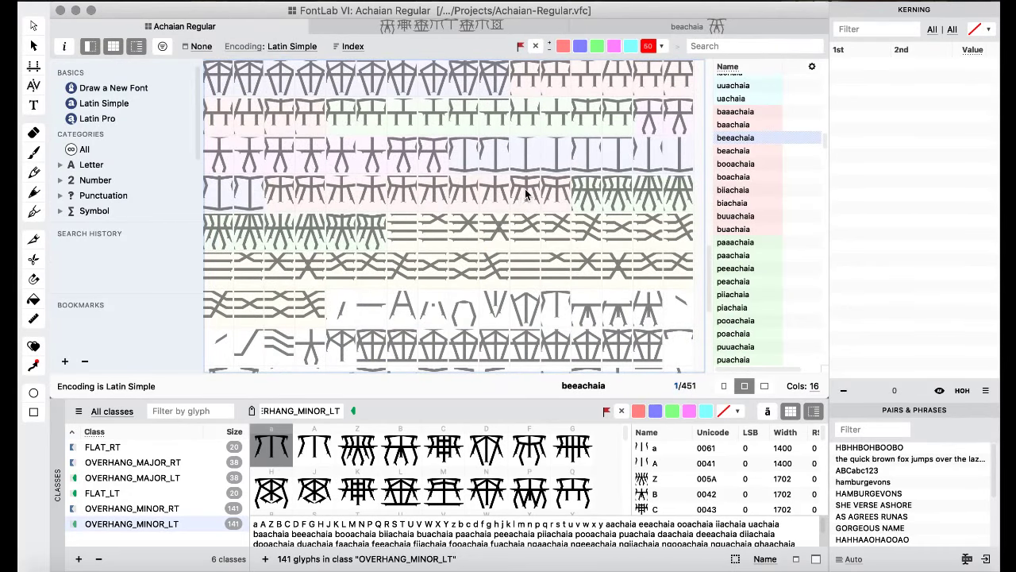
pyautogui.click(527, 155)
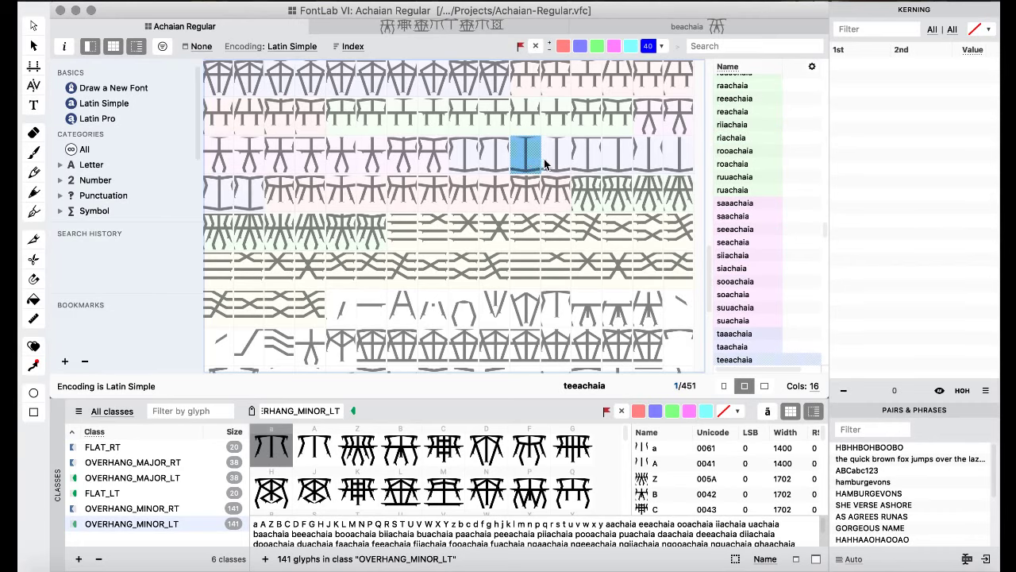
pyautogui.doubleClick(555, 161)
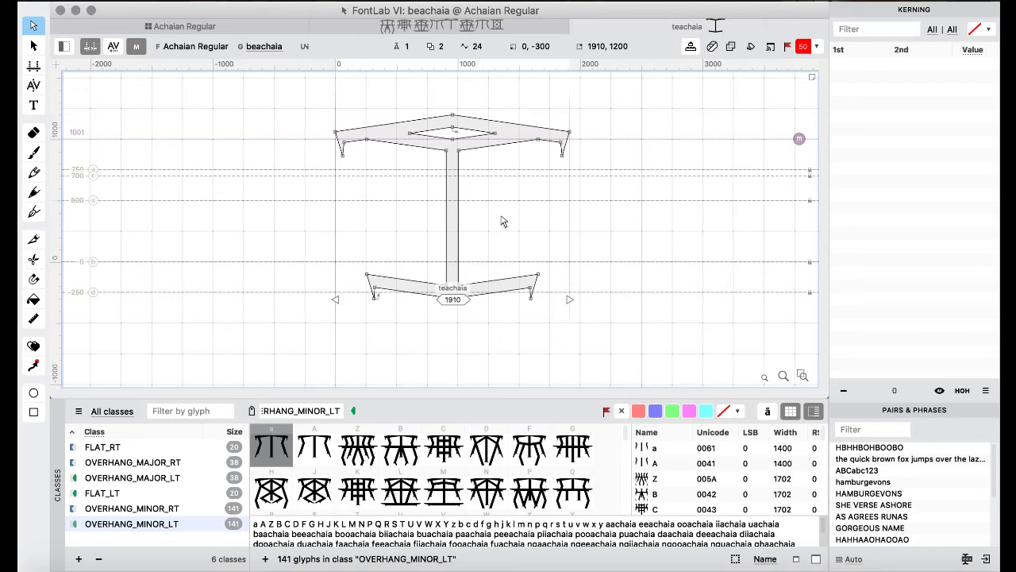
# - Reopen aaachaia from the font overview and compare the vowel outlines back and forth, including eeachaia, ooachaia, uuachaia, iachaia and oachaia
pyautogui.click(215, 30)
pyautogui.scroll(5, 450, 205)
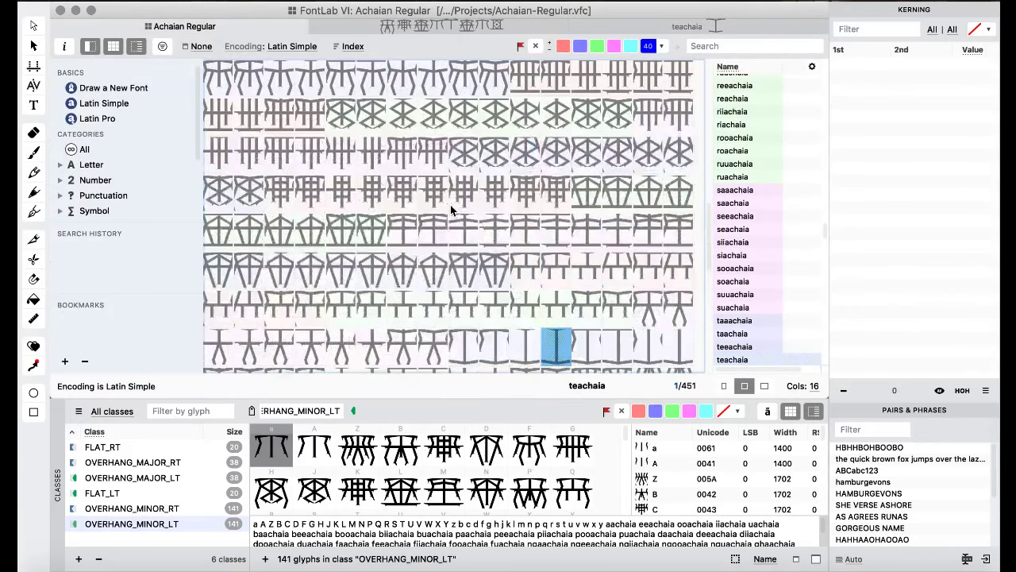
pyautogui.scroll(-1, 451, 205)
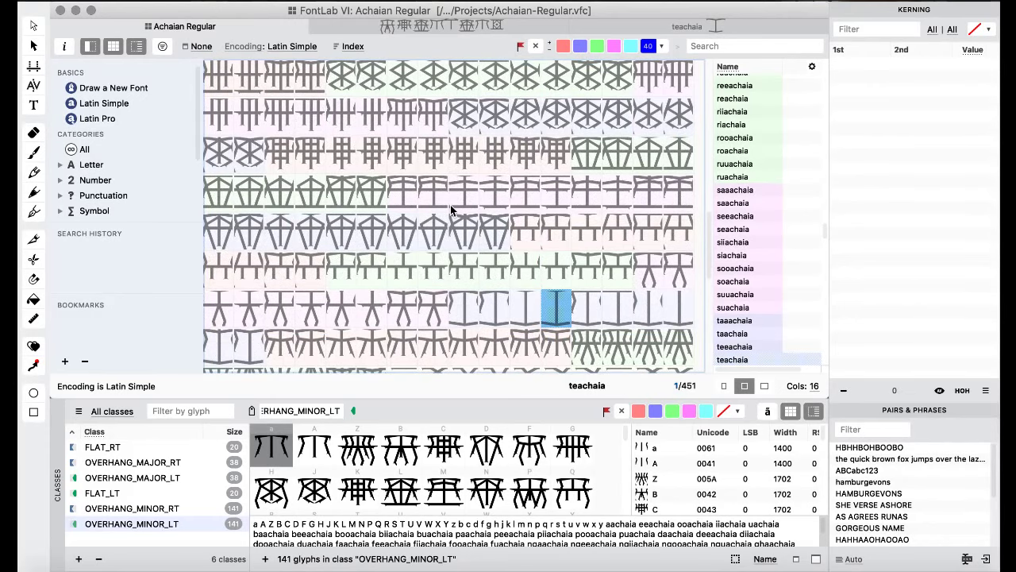
pyautogui.scroll(-3, 450, 205)
pyautogui.scroll(3, 450, 205)
pyautogui.scroll(7, 428, 230)
pyautogui.doubleClick(465, 193)
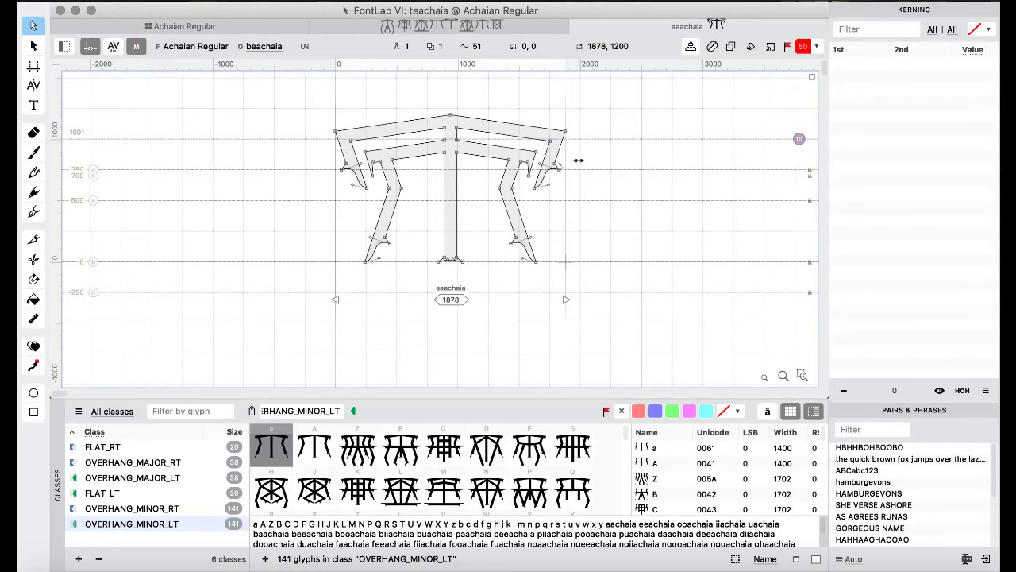
pyautogui.press(']')
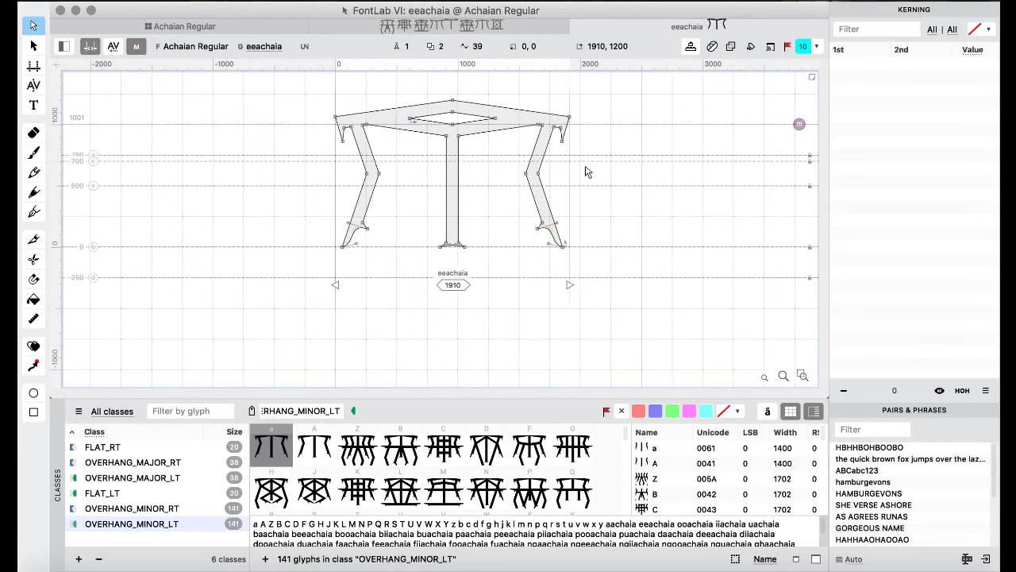
pyautogui.press(']')
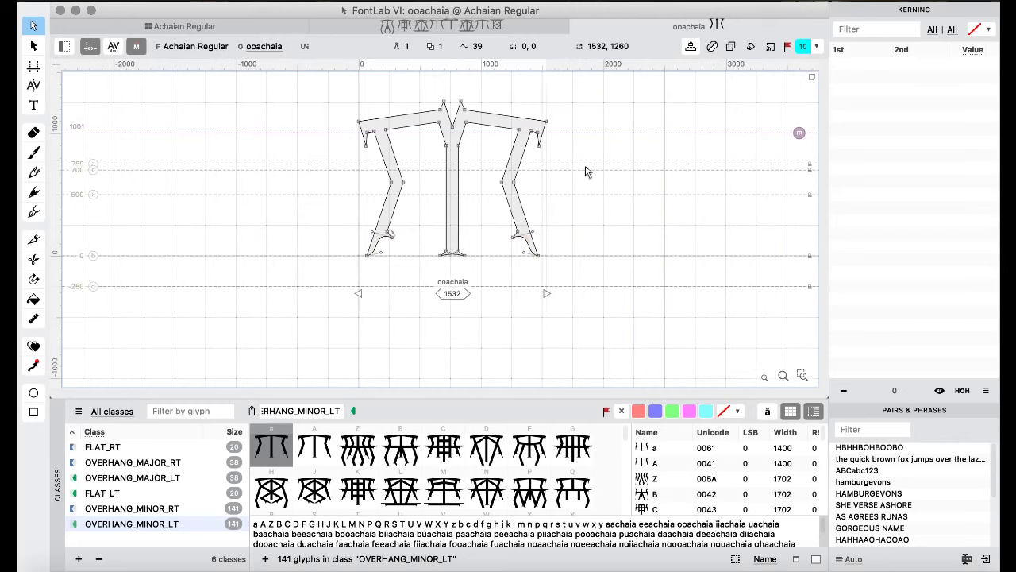
pyautogui.press(']')
pyautogui.press(']')
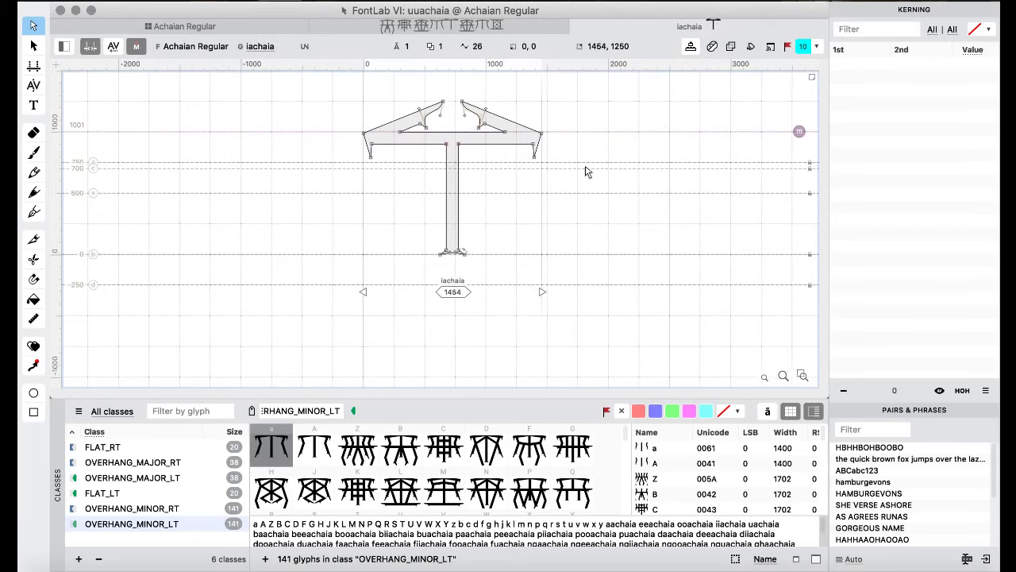
pyautogui.press(']')
pyautogui.press(']')
pyautogui.press('[')
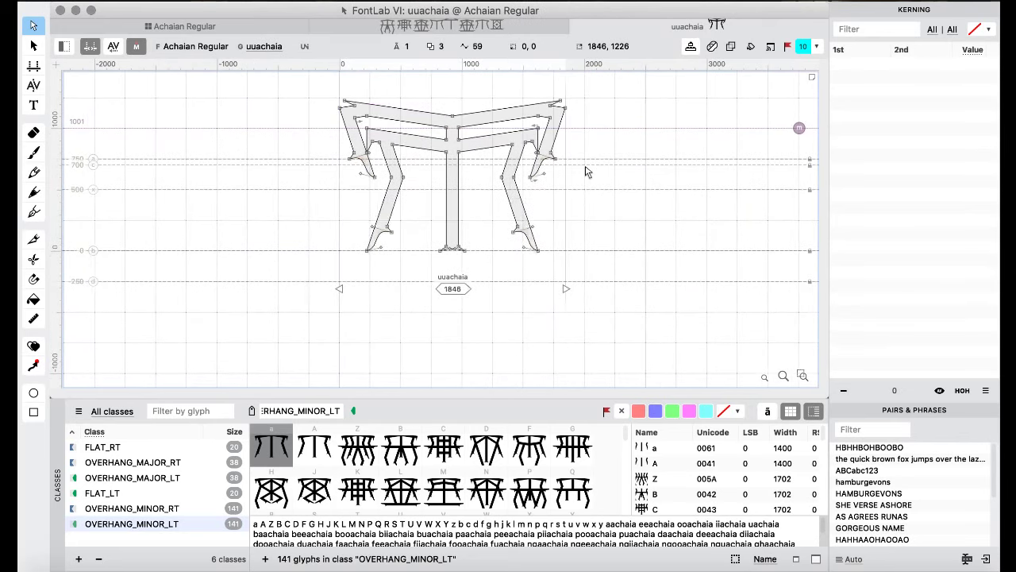
pyautogui.press('[')
pyautogui.press(']')
pyautogui.press(']')
pyautogui.press(']')
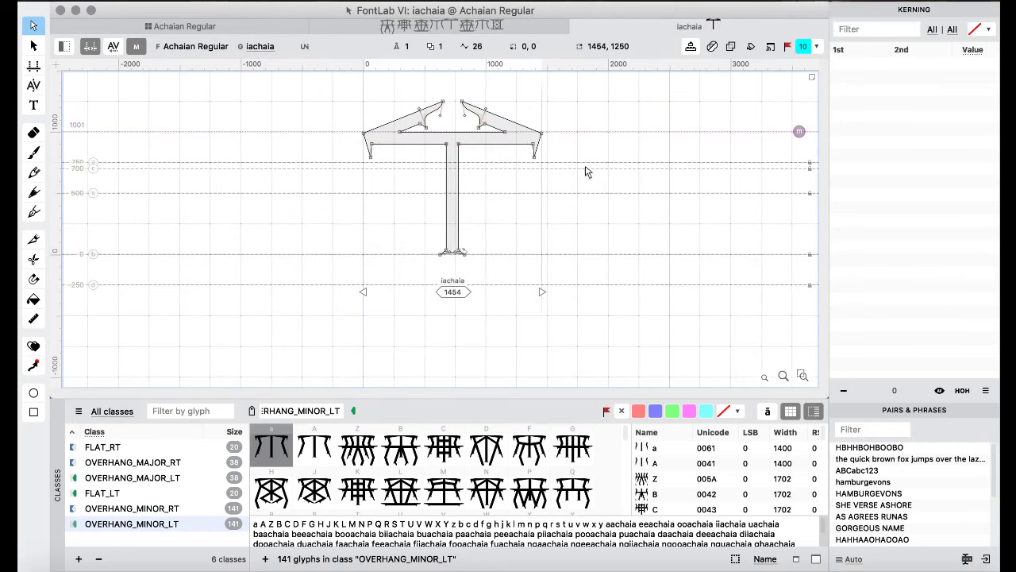
pyautogui.press('[')
pyautogui.press('[')
pyautogui.press('[')
pyautogui.press(']')
pyautogui.press(']')
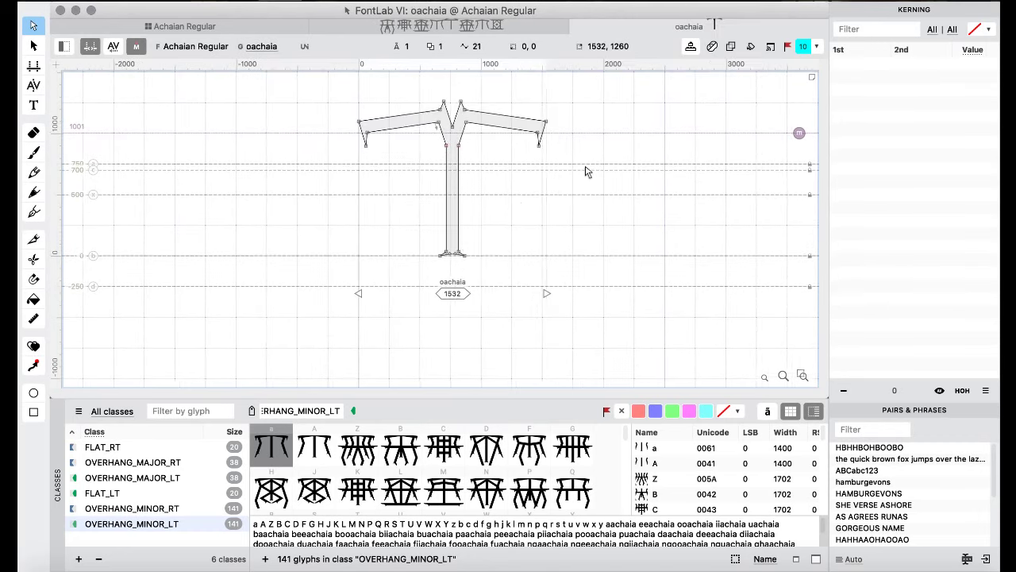
pyautogui.press('[')
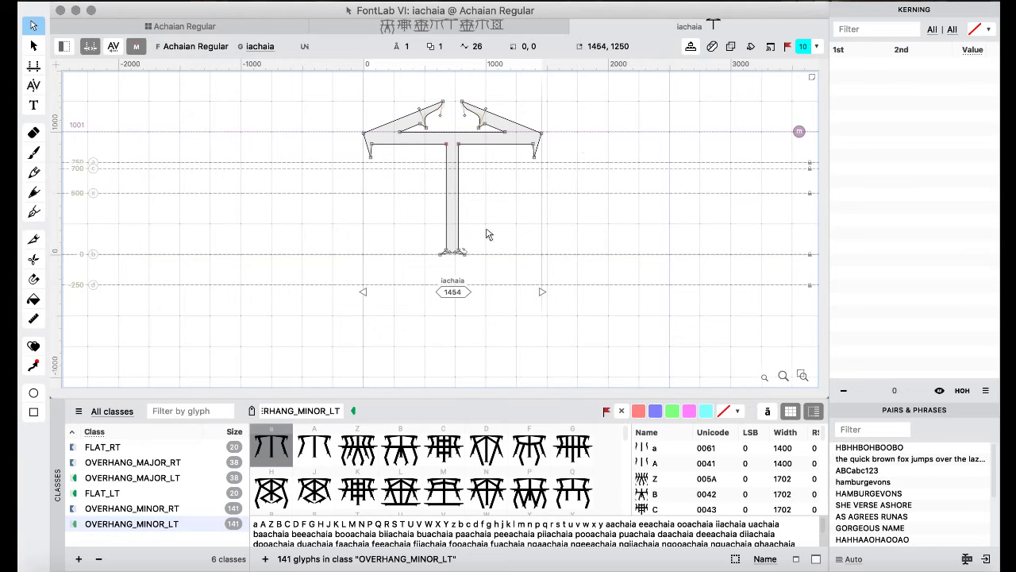
# - Return to the font overview and create a Kerning 1st class named HIGH_TOP_RT
pyautogui.click(178, 30)
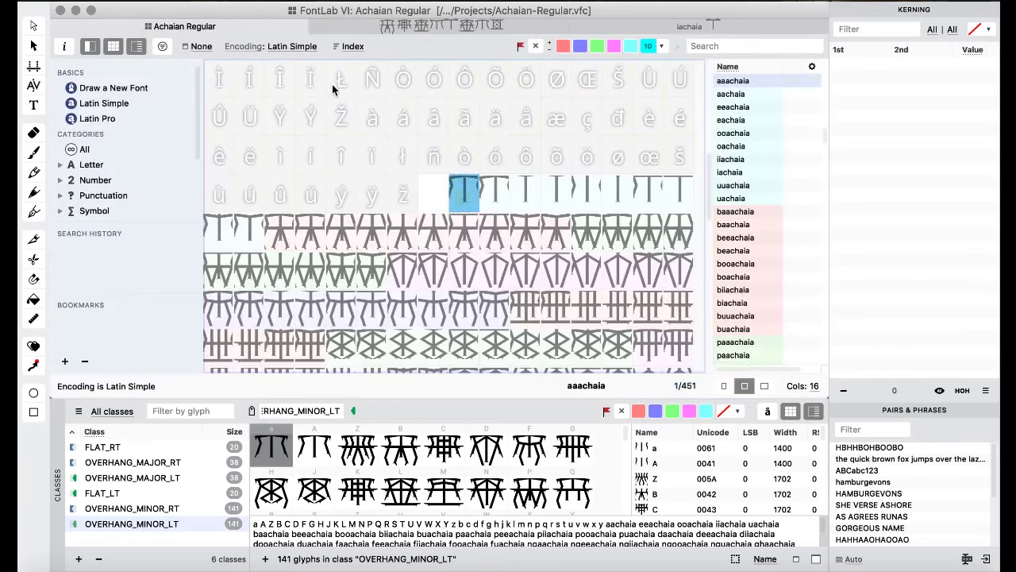
pyautogui.click(443, 121)
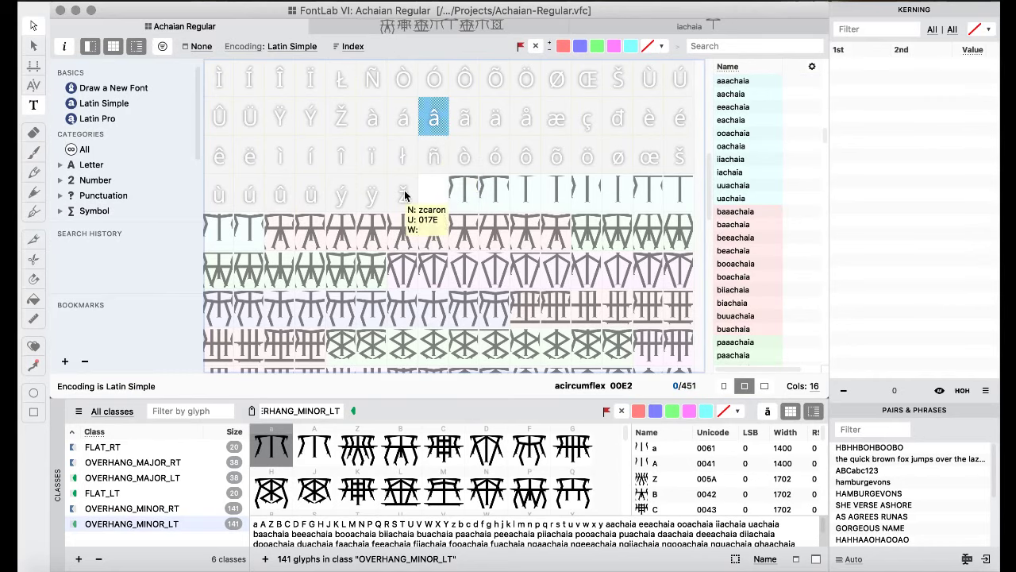
pyautogui.scroll(-5, 401, 167)
pyautogui.scroll(-5, 401, 161)
pyautogui.scroll(5, 401, 161)
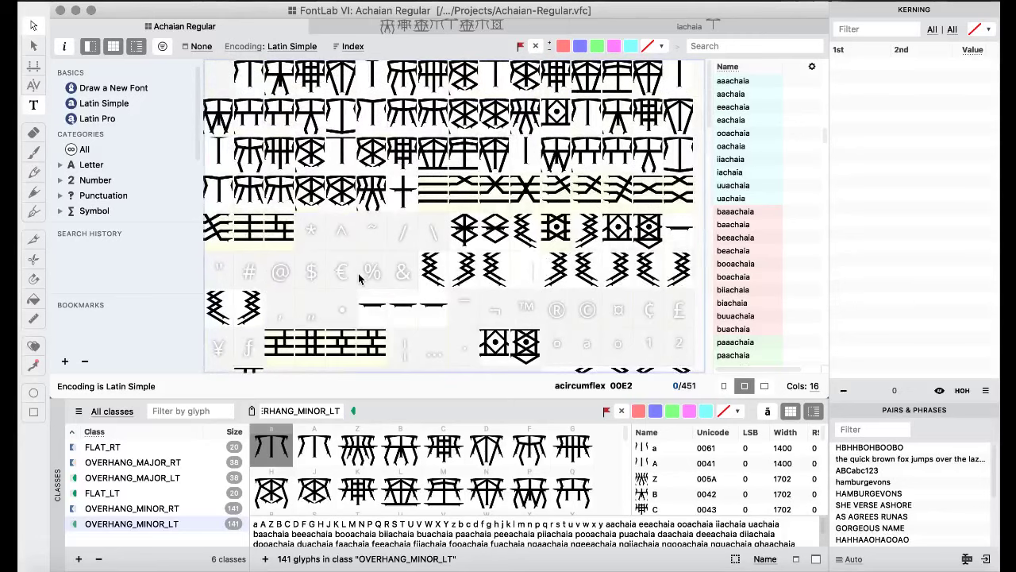
pyautogui.click(128, 508)
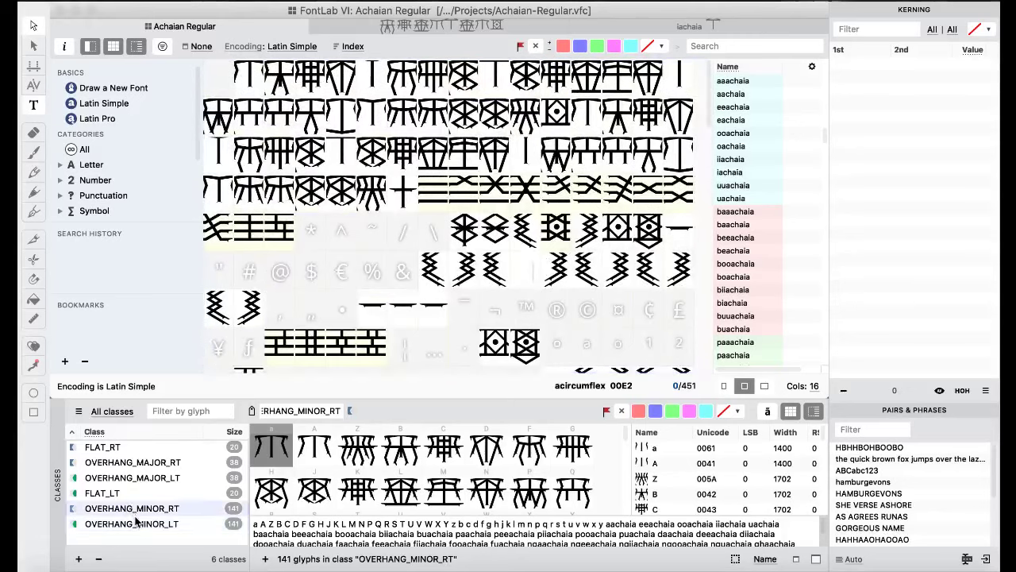
pyautogui.click(135, 524)
pyautogui.click(79, 559)
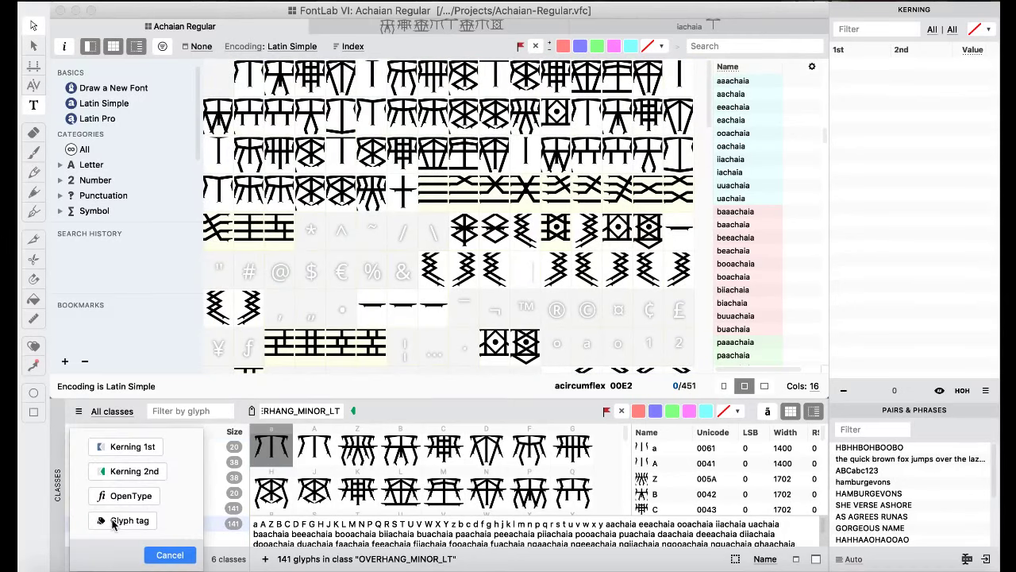
pyautogui.click(131, 446)
pyautogui.write('kl')
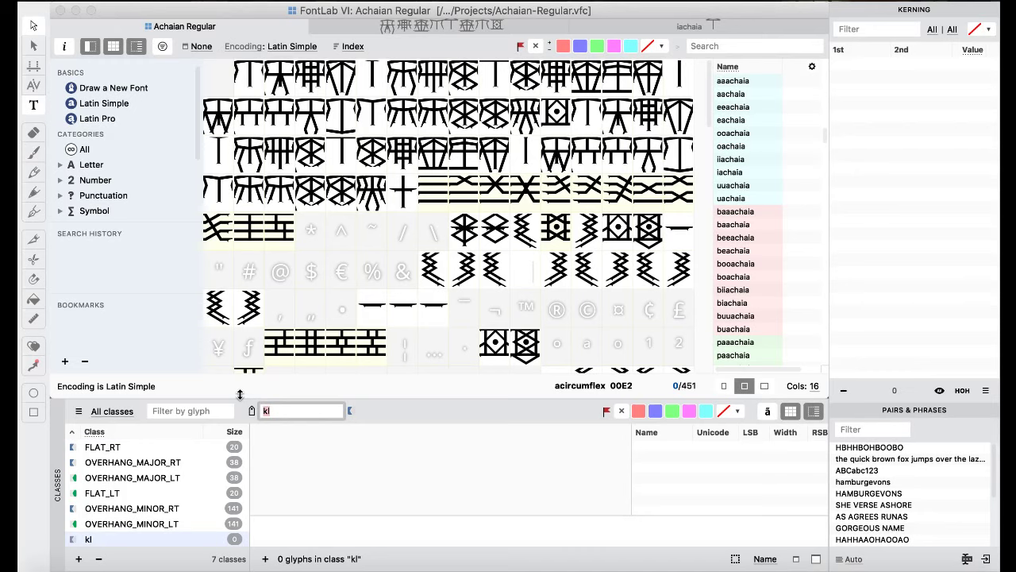
pyautogui.write('HIGHTOP')
pyautogui.press('BackSpace')
pyautogui.press('BackSpace')
pyautogui.press('BackSpace')
pyautogui.write('_TOP_RT')
# - Select the basic Latin vowel glyphs E, I, O, e, i and o together as candidates for HIGH_TOP_RT
pyautogui.click(372, 86)
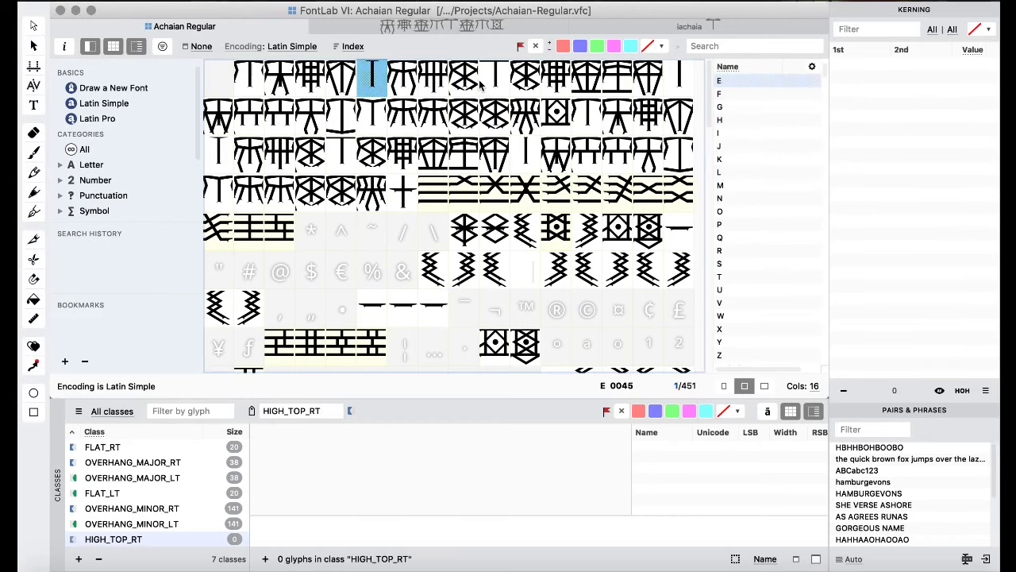
pyautogui.keyDown('super'); pyautogui.click(482, 85); pyautogui.keyUp('super')
pyautogui.keyDown('super'); pyautogui.click(672, 84); pyautogui.keyUp('super')
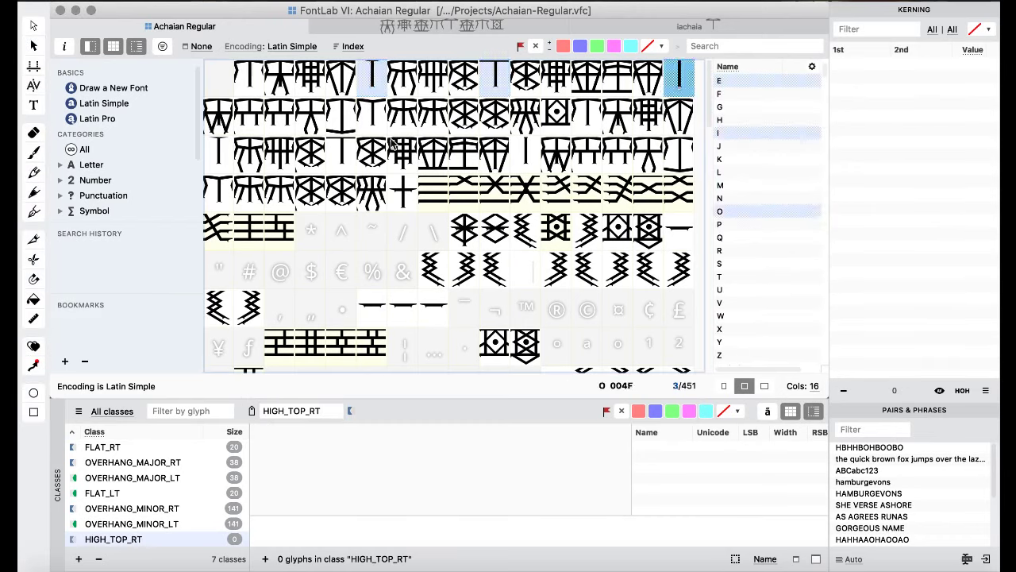
pyautogui.keyDown('super'); pyautogui.click(347, 153); pyautogui.keyUp('super')
pyautogui.keyDown('super'); pyautogui.click(237, 155); pyautogui.keyUp('super')
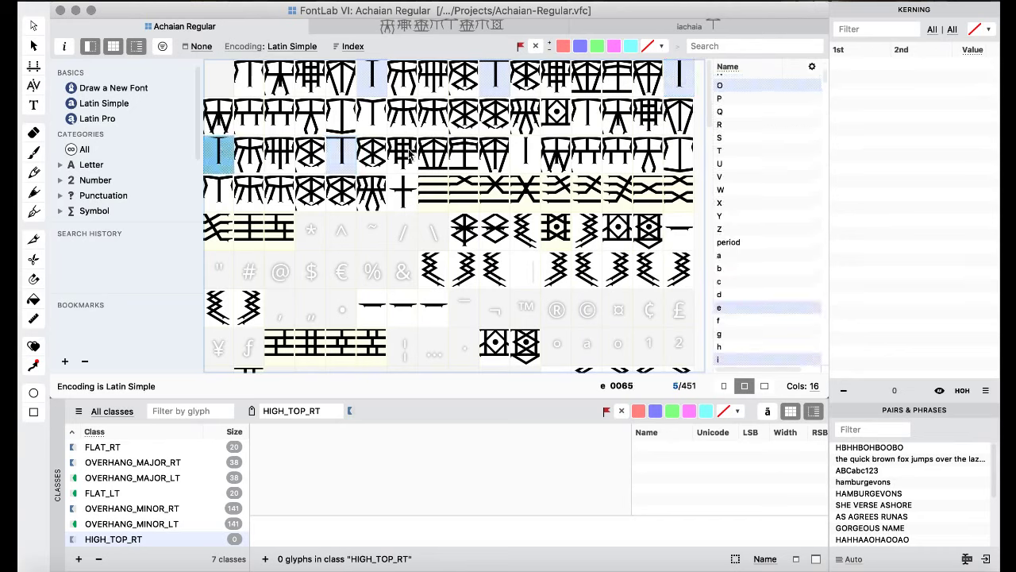
pyautogui.keyDown('super'); pyautogui.click(523, 157); pyautogui.keyUp('super')
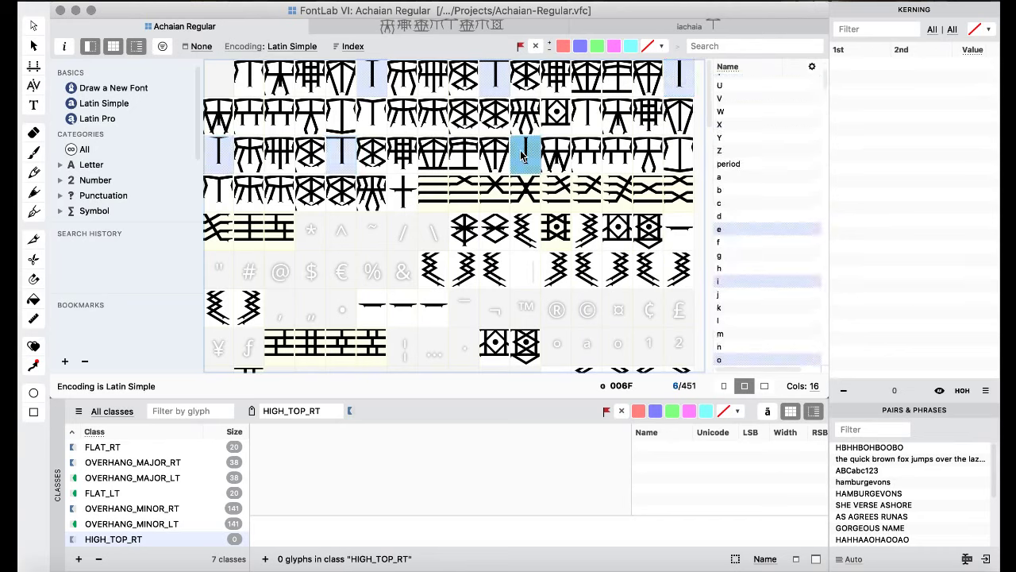
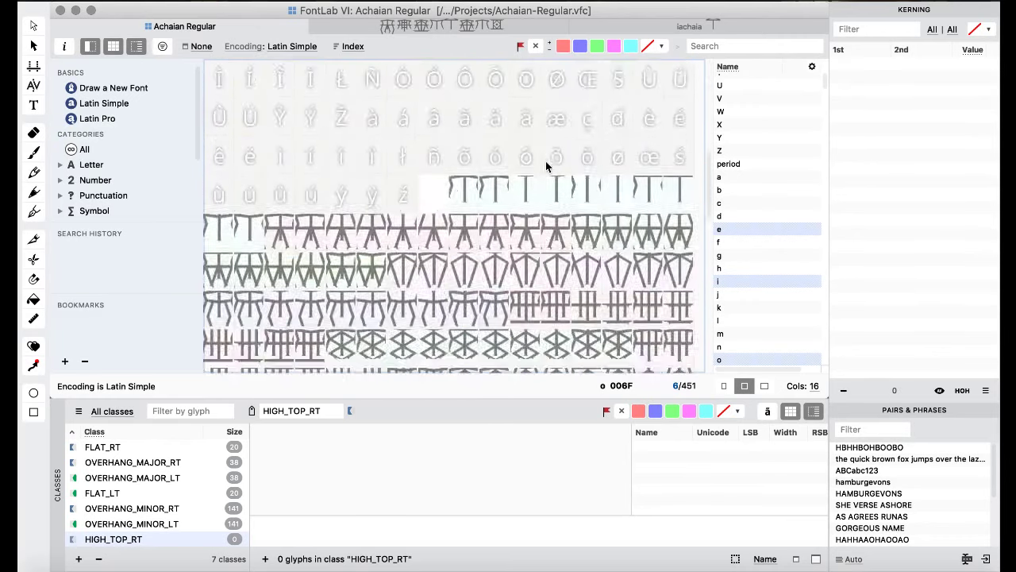
# - Extend the selection with the vowel glyphs eachaia, oachaia and iachaia, plus beachaia, boachaia and biachaia
pyautogui.scroll(5, 545, 161)
pyautogui.click(556, 191)
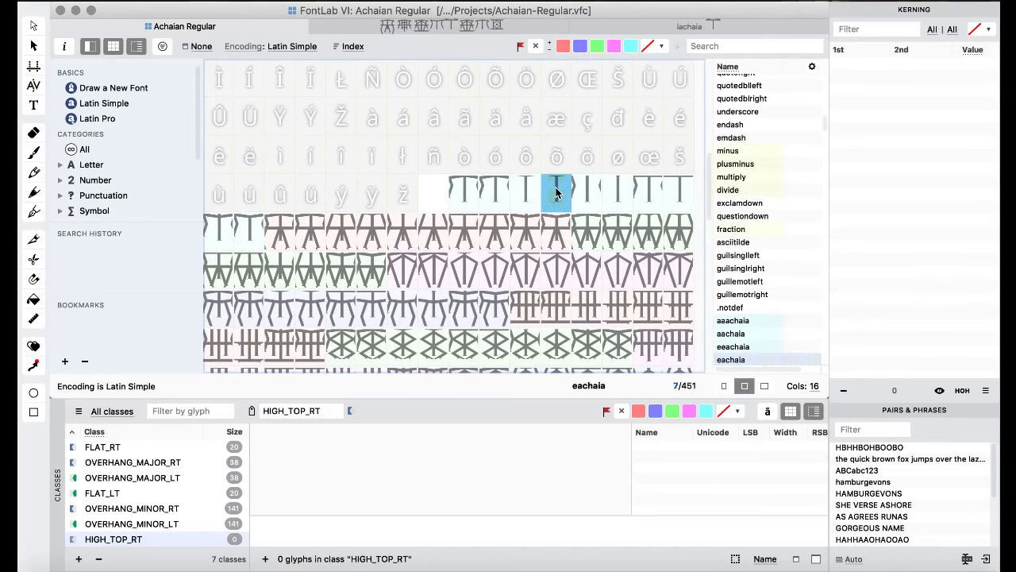
pyautogui.click(612, 191)
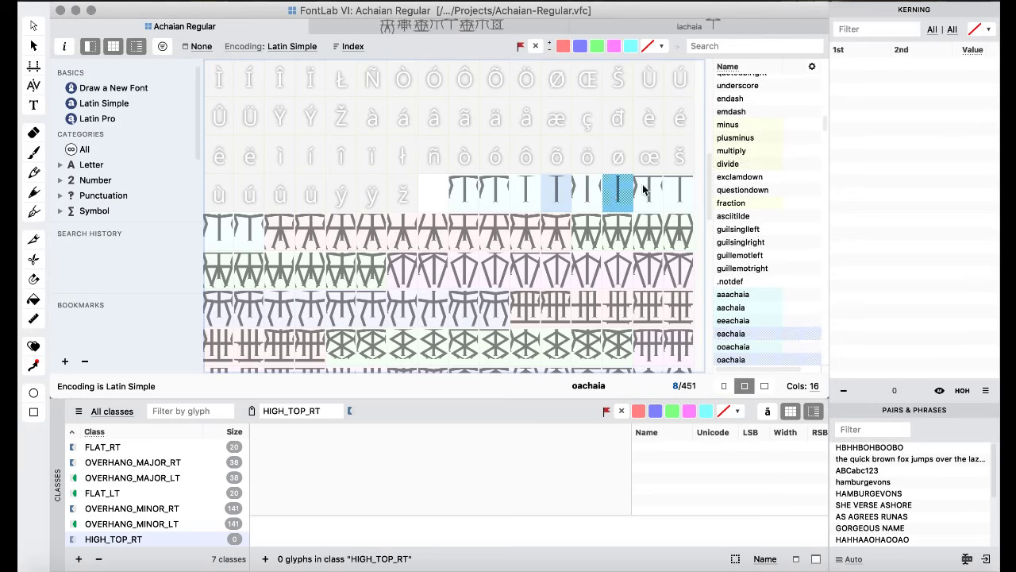
pyautogui.click(678, 190)
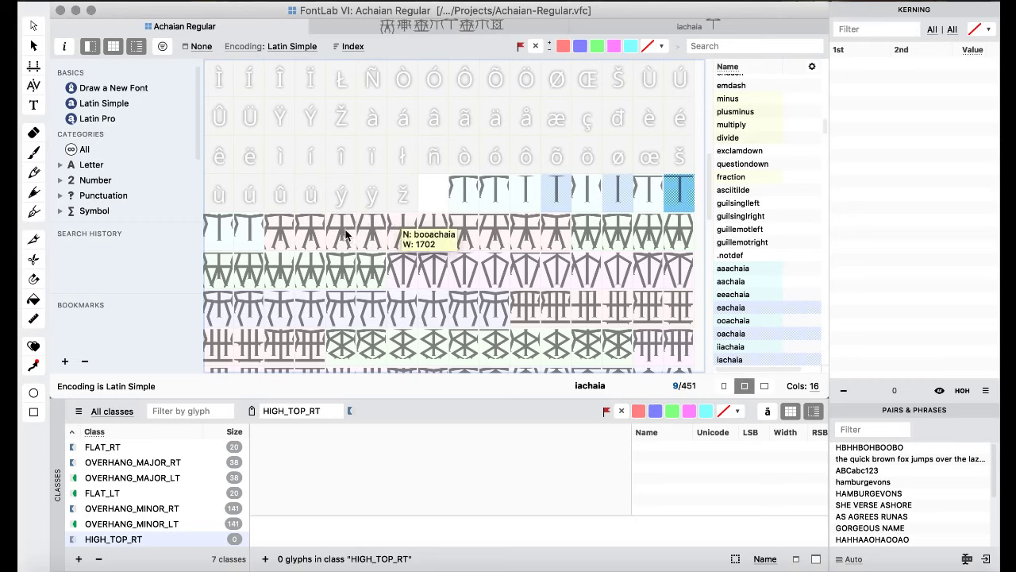
pyautogui.click(368, 233)
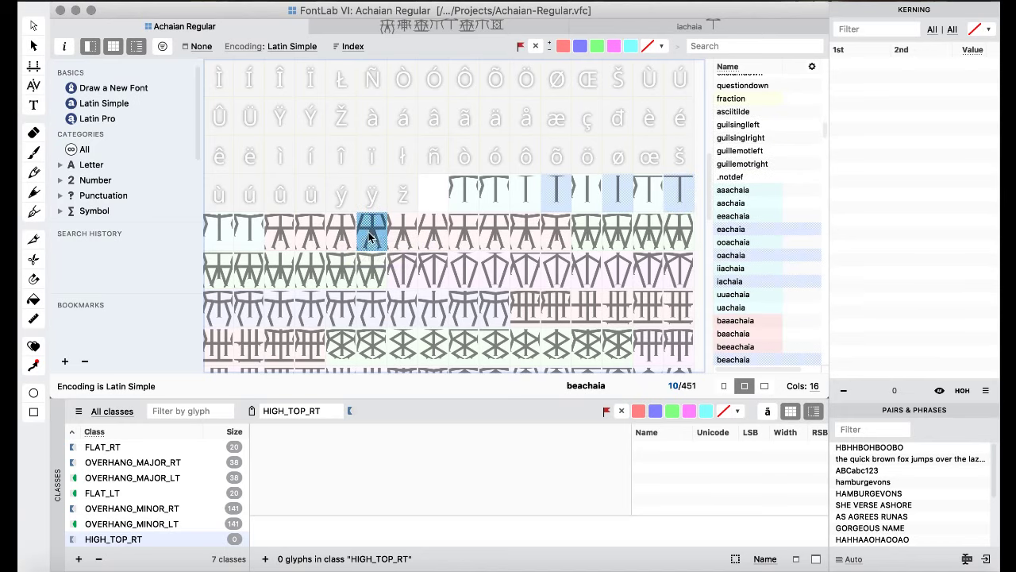
pyautogui.click(429, 234)
pyautogui.click(491, 235)
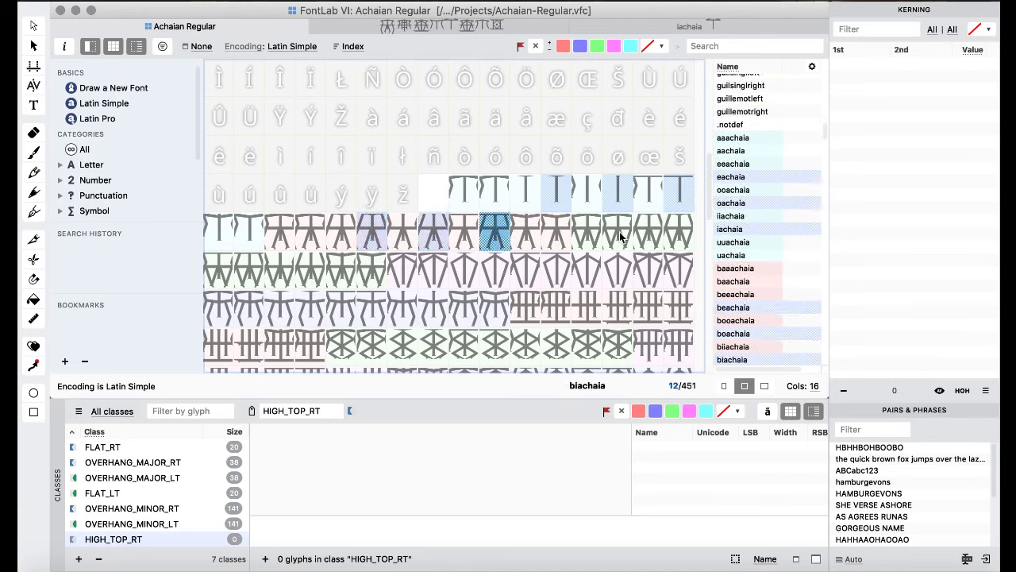
# - Add peachaia, piachaia, poachaia, deachaia, diachaia and doachaia to the current glyph selection
pyautogui.click(680, 234)
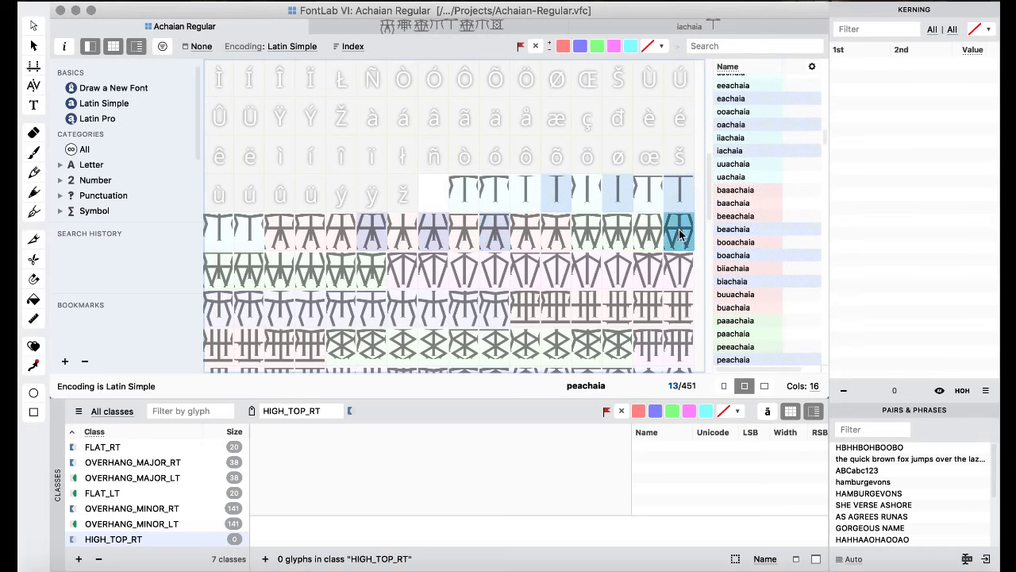
pyautogui.click(245, 270)
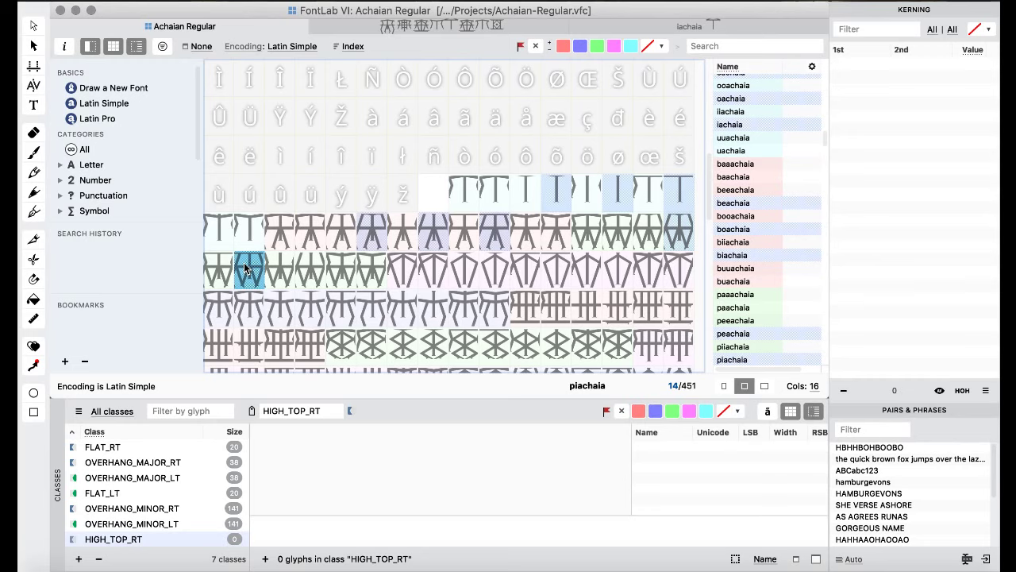
pyautogui.click(311, 264)
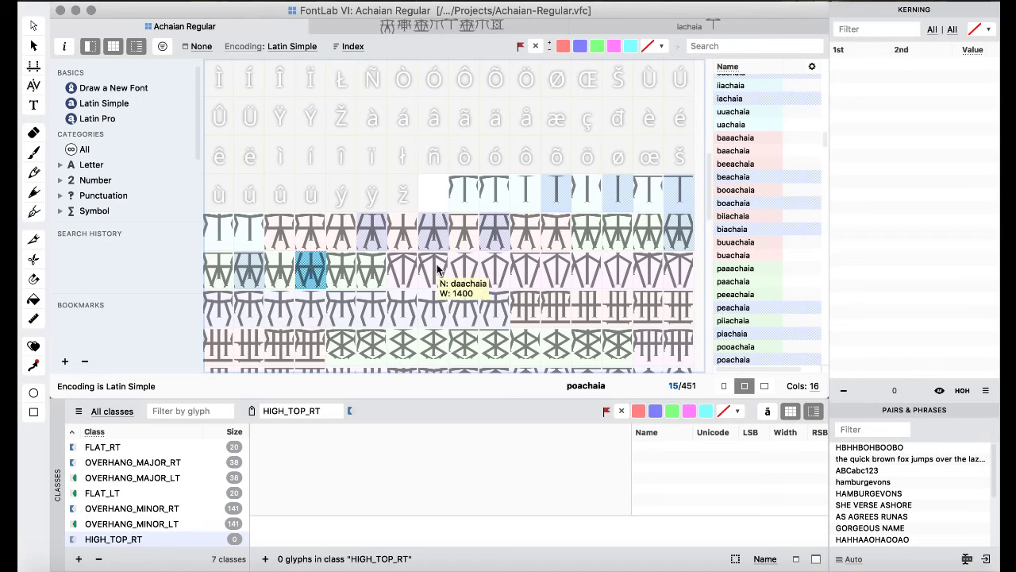
pyautogui.click(488, 274)
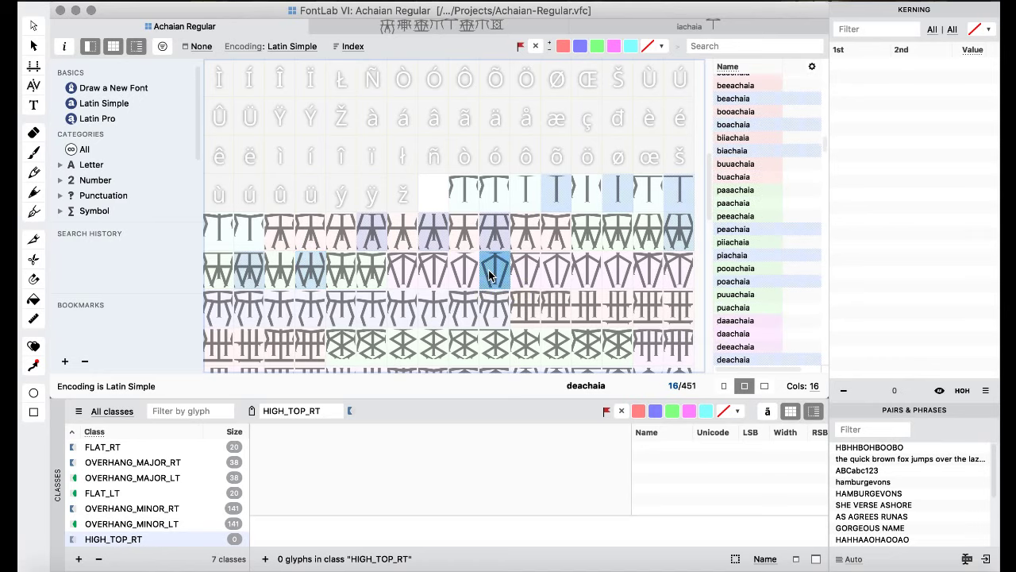
pyautogui.click(548, 267)
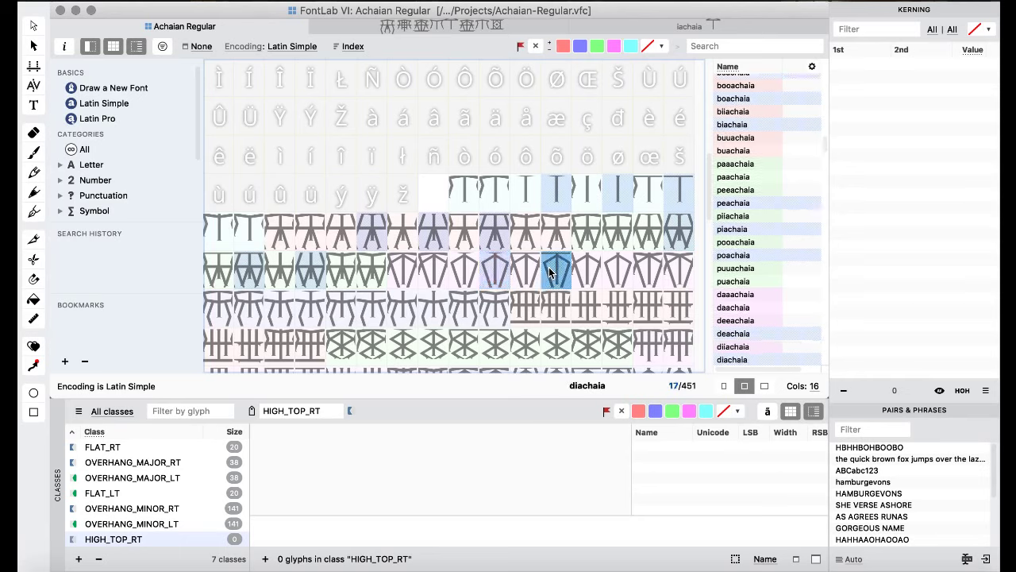
pyautogui.click(613, 268)
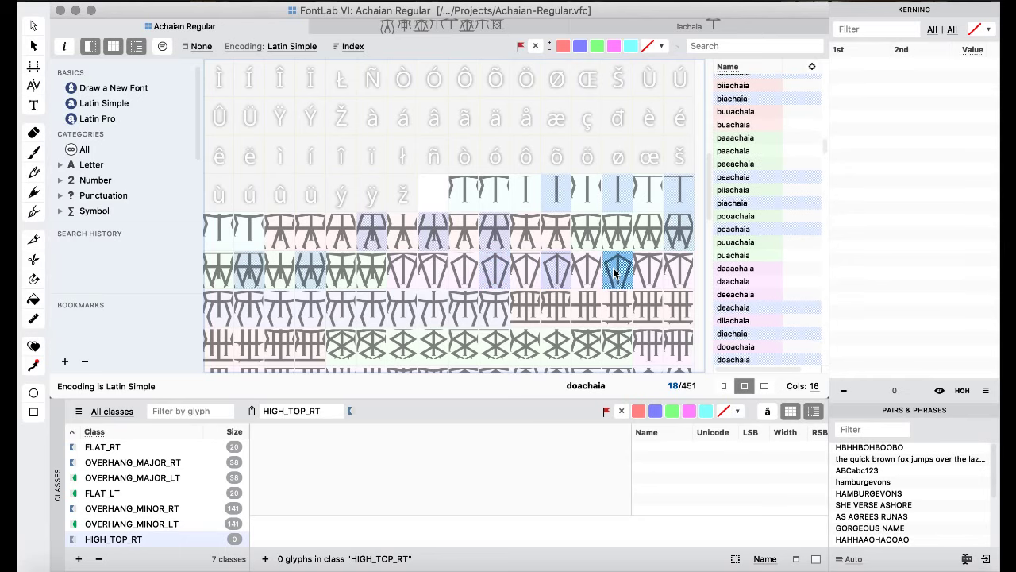
# - Add feachaia, fiachaia, foachaia, ngeachaia, ngiachaia and ngoachaia to the current glyph selection
pyautogui.click(312, 309)
pyautogui.click(367, 308)
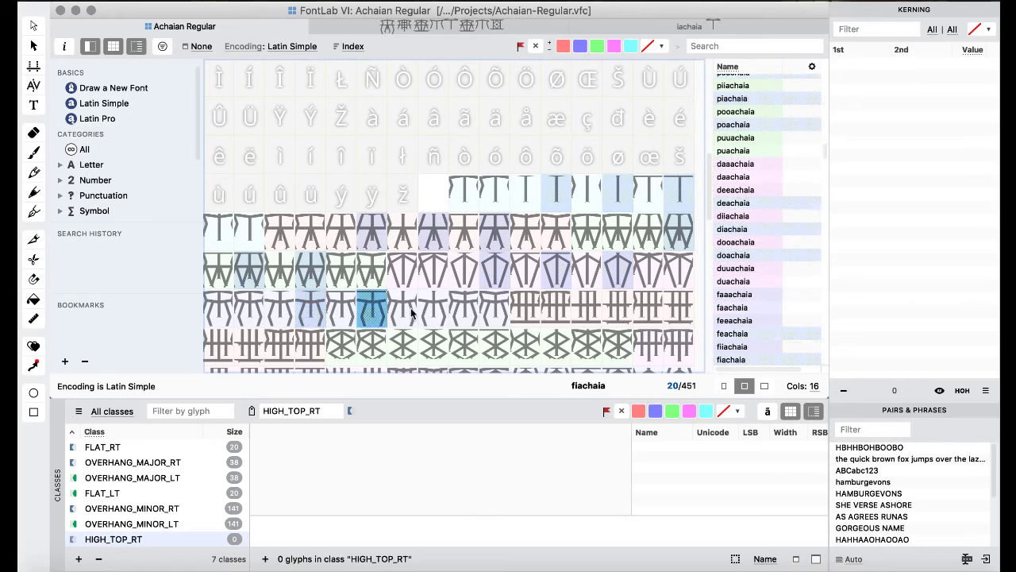
pyautogui.click(433, 310)
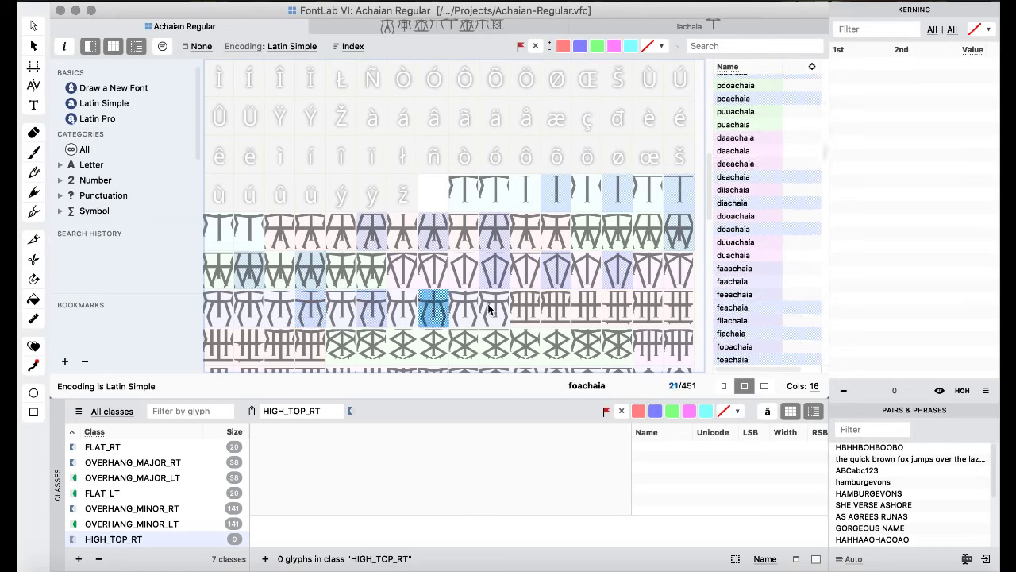
pyautogui.click(617, 308)
pyautogui.click(678, 309)
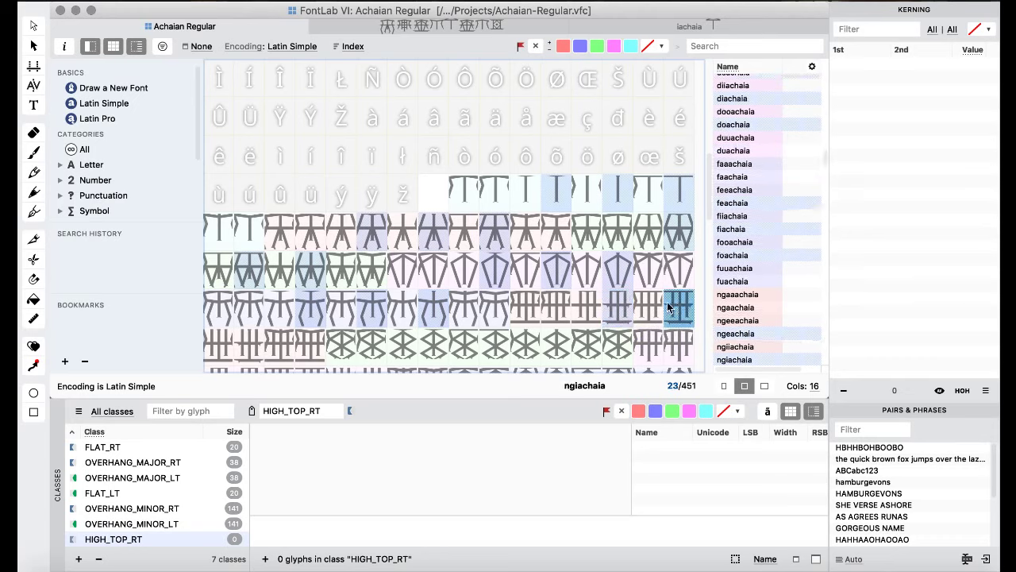
pyautogui.click(251, 340)
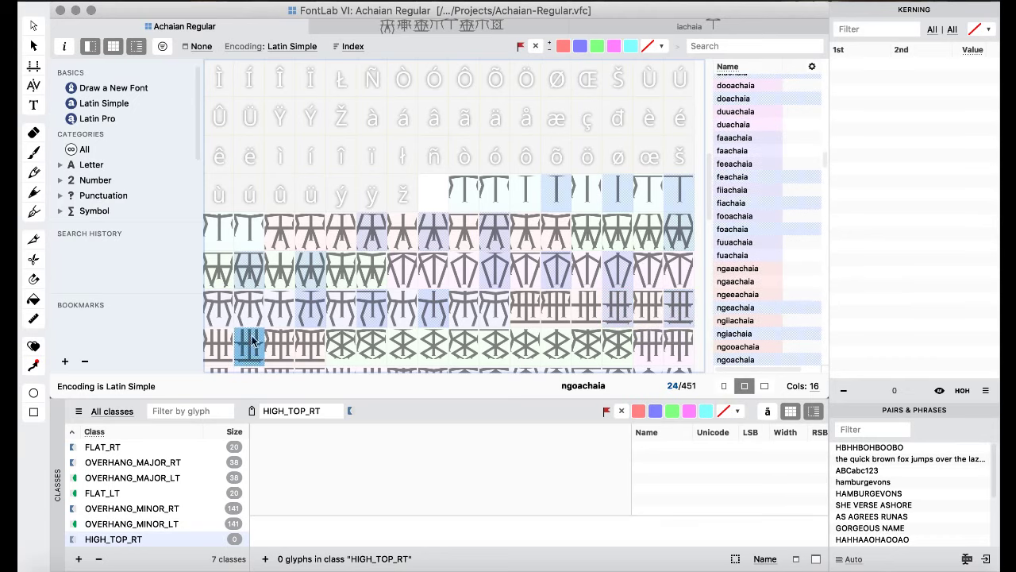
# - Add gheachaia, ghiachaia, ghoachaia, geachaia, giachaia and goachaia to the current glyph selection
pyautogui.click(427, 352)
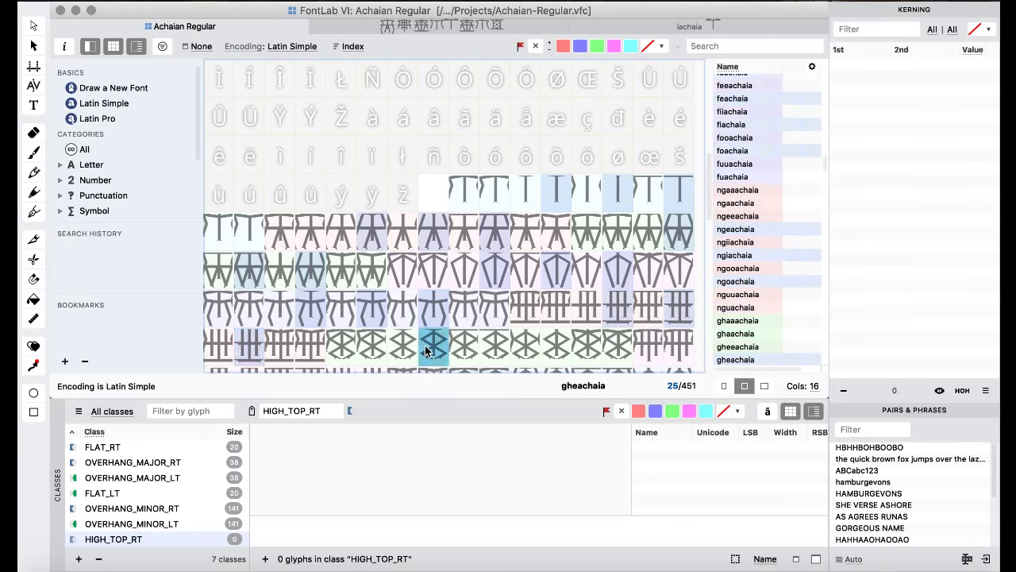
pyautogui.click(490, 356)
pyautogui.click(548, 356)
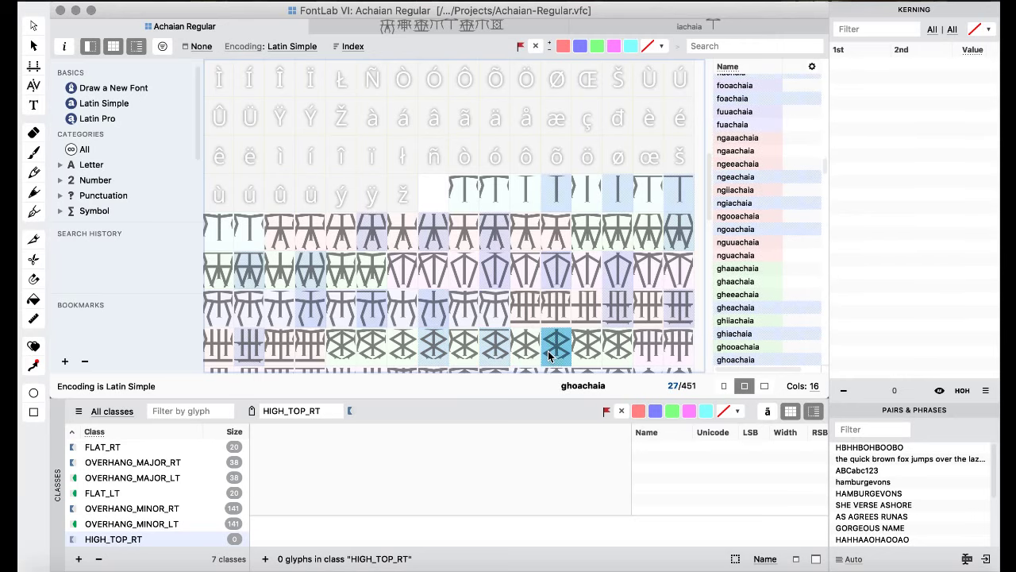
pyautogui.scroll(-5, 546, 263)
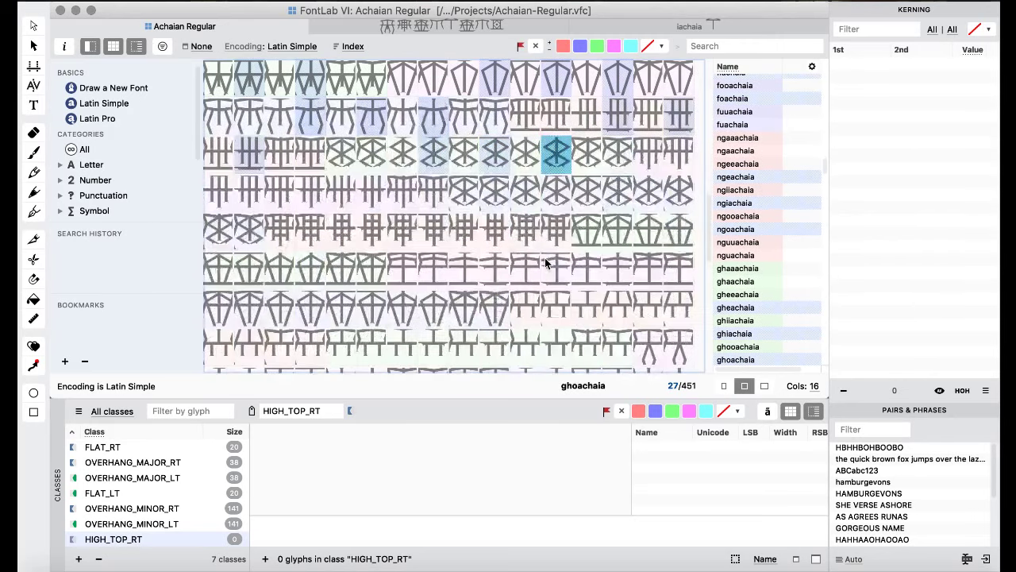
pyautogui.click(249, 198)
pyautogui.click(304, 193)
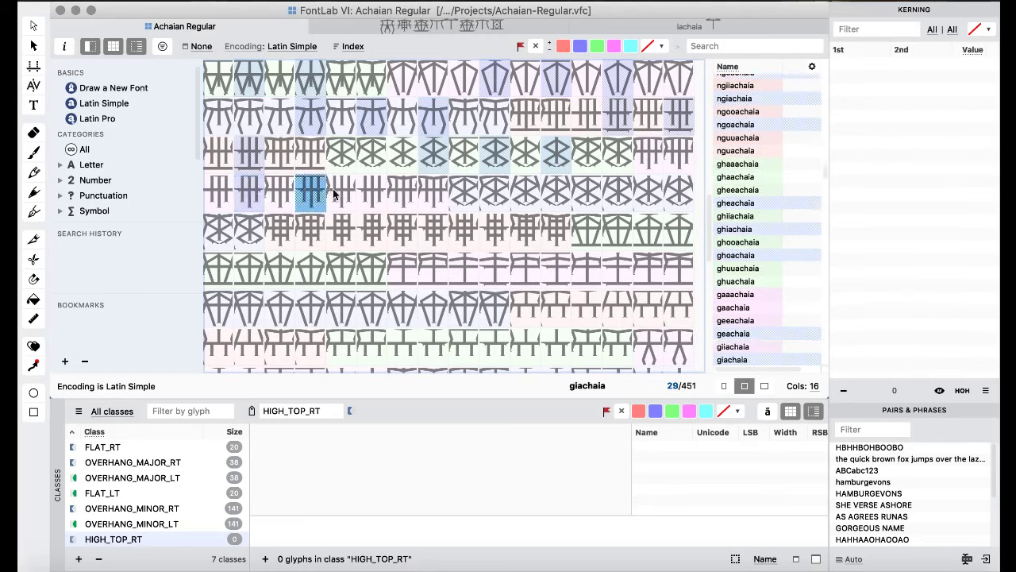
pyautogui.click(364, 195)
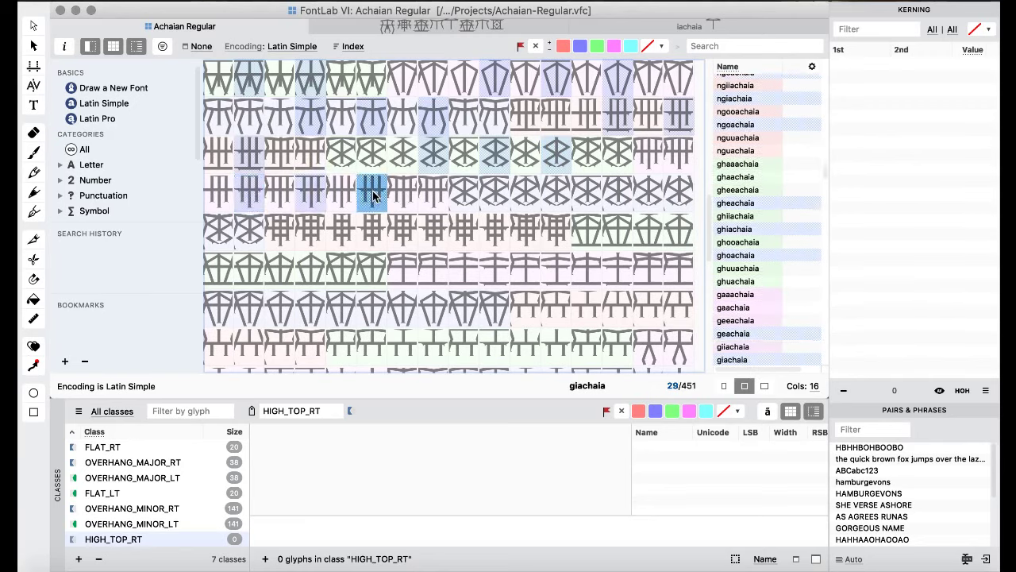
# - Add kheachaia, khiachaia, khoachaia, keachaia, kiachaia and koachaia to the current glyph selection
pyautogui.click(568, 198)
pyautogui.click(612, 200)
pyautogui.click(669, 199)
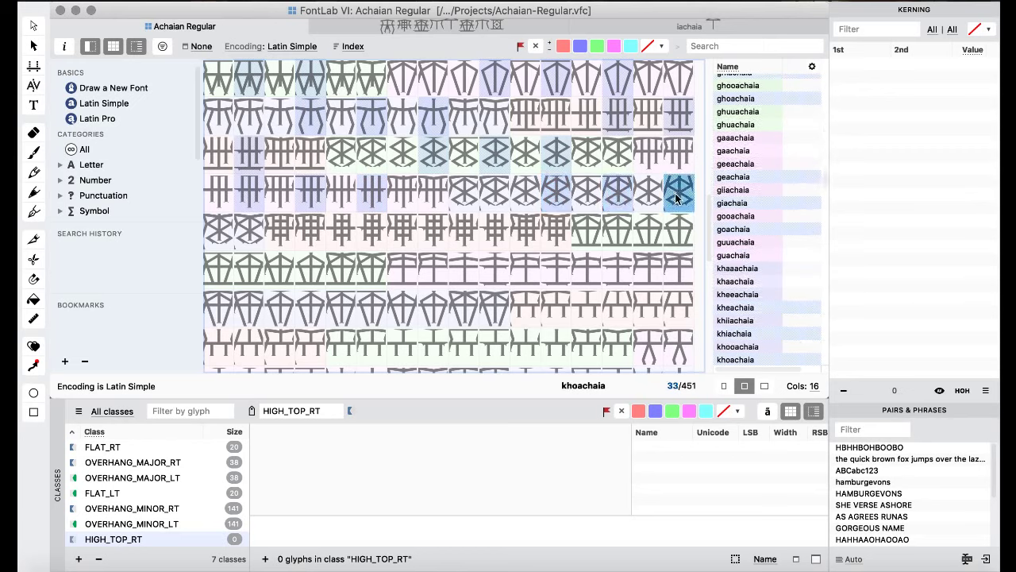
pyautogui.click(373, 230)
pyautogui.click(429, 235)
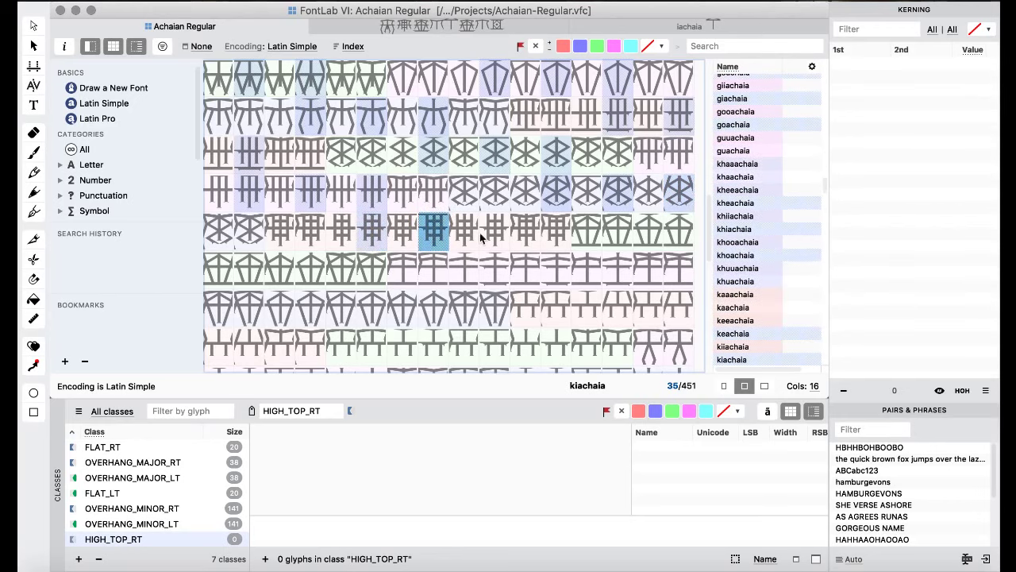
pyautogui.click(496, 237)
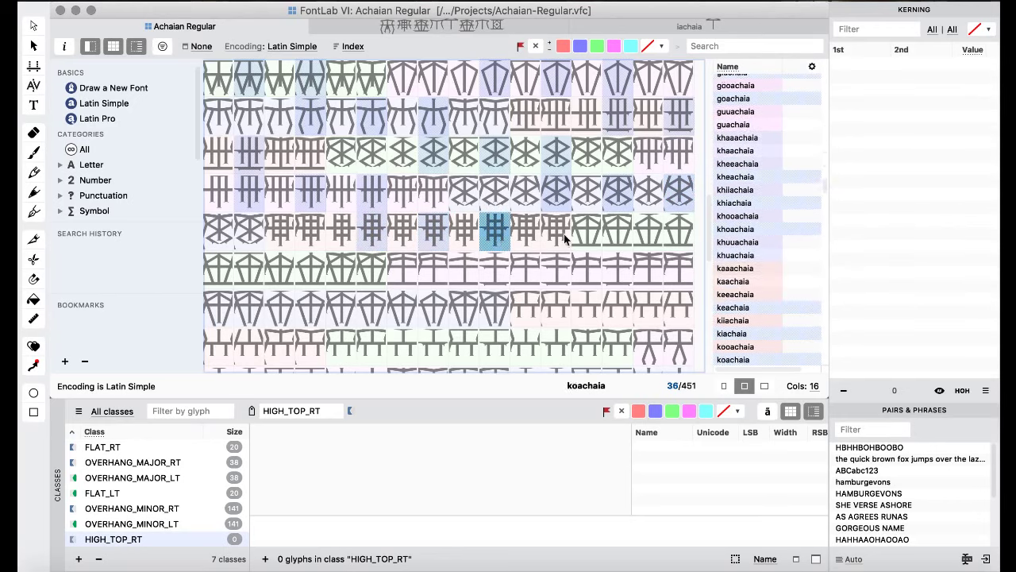
# - Add leachaia, liachaia, loachaia, meachaia, miachaia and moachaia to the current glyph selection
pyautogui.click(676, 232)
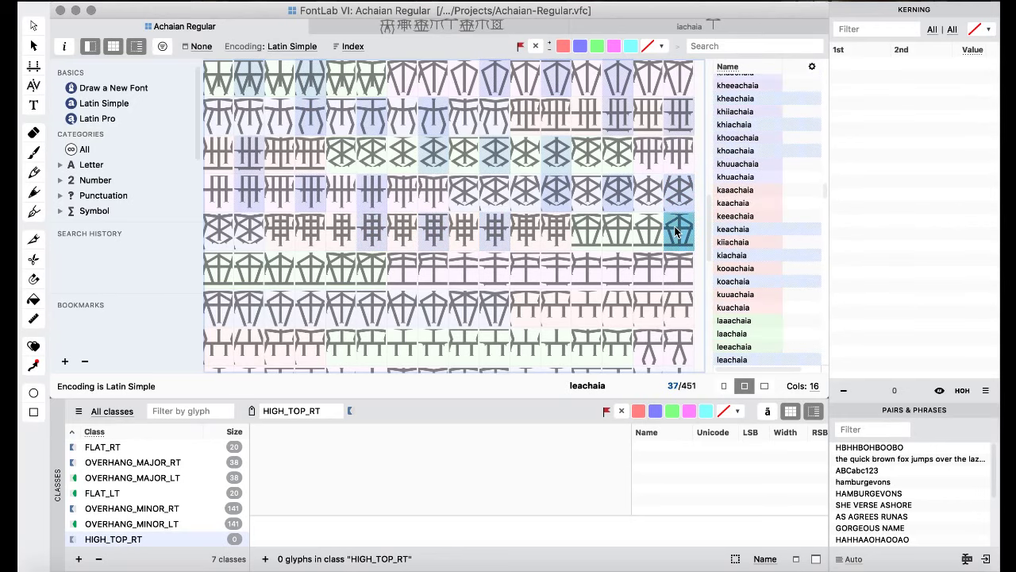
pyautogui.click(256, 267)
pyautogui.click(311, 269)
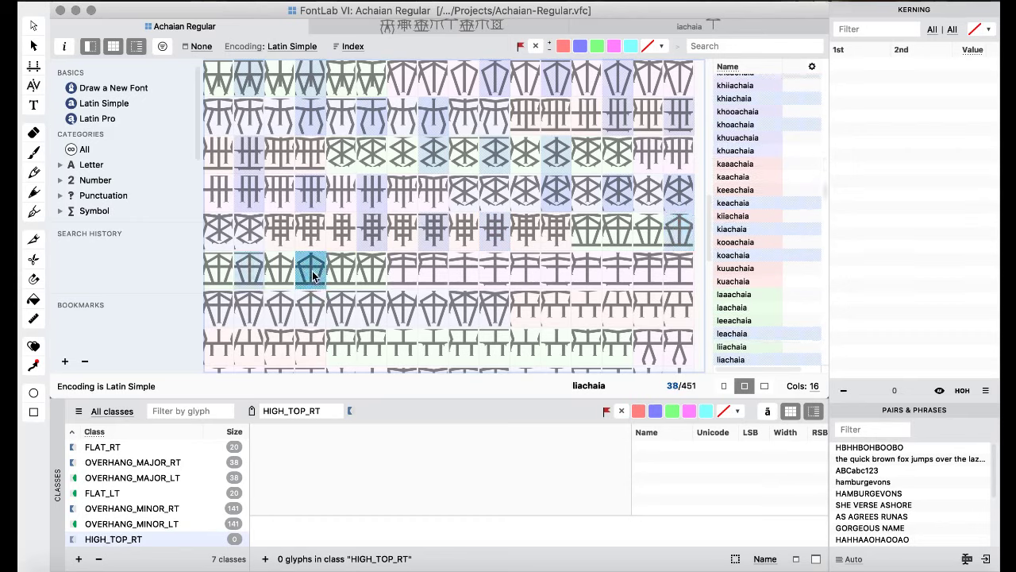
pyautogui.click(493, 270)
pyautogui.click(556, 270)
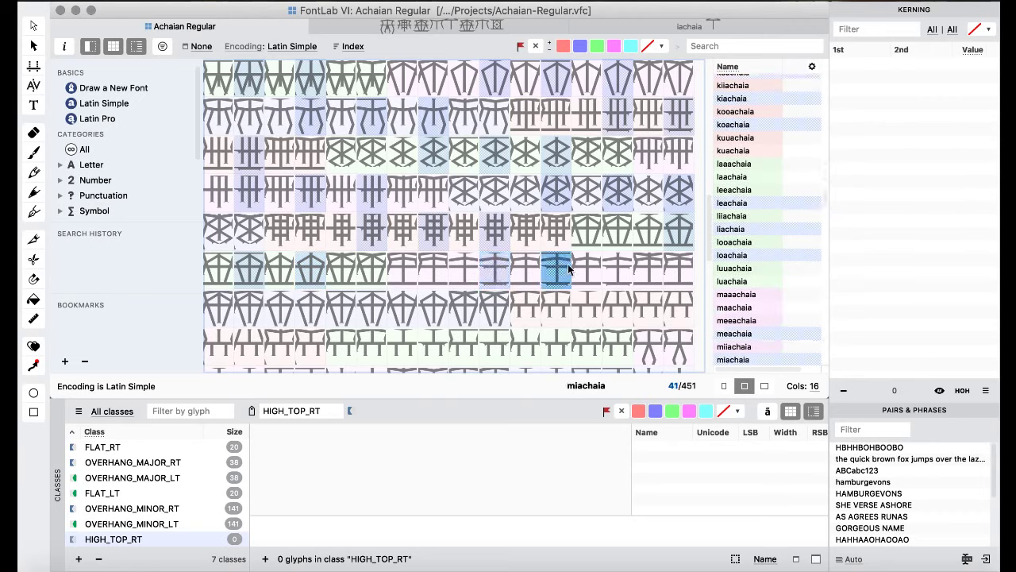
pyautogui.click(617, 271)
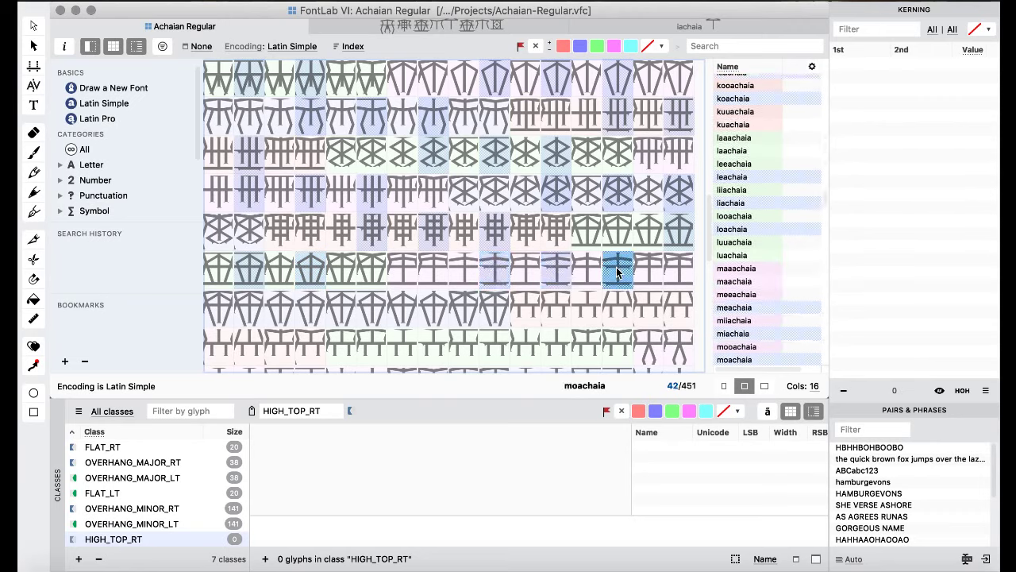
# - Add neachaia, niachaia, noachaia, qeachaia, qiachaia and qoachaia to the current glyph selection
pyautogui.click(310, 310)
pyautogui.click(370, 311)
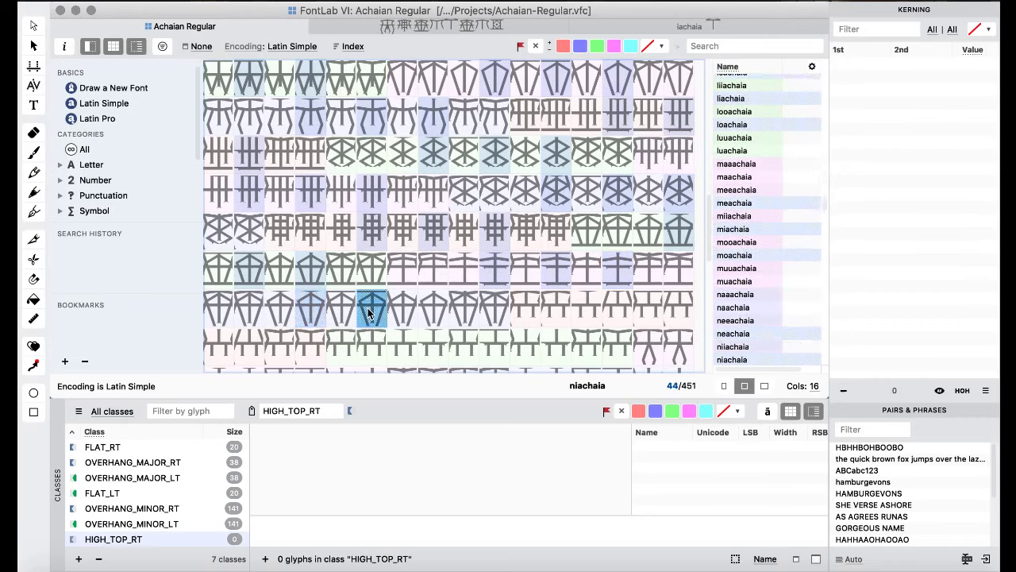
pyautogui.click(427, 316)
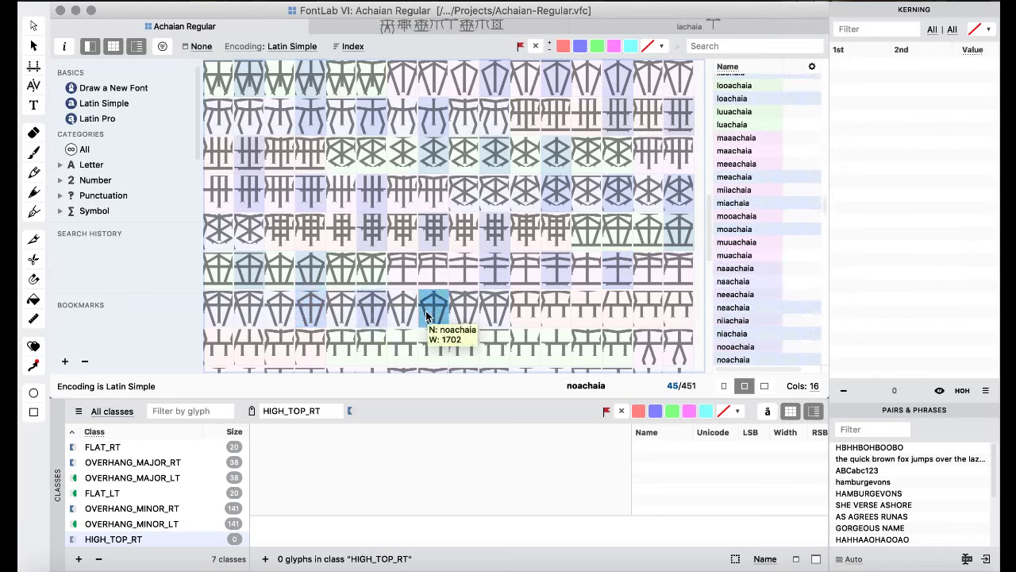
pyautogui.click(612, 317)
pyautogui.click(677, 308)
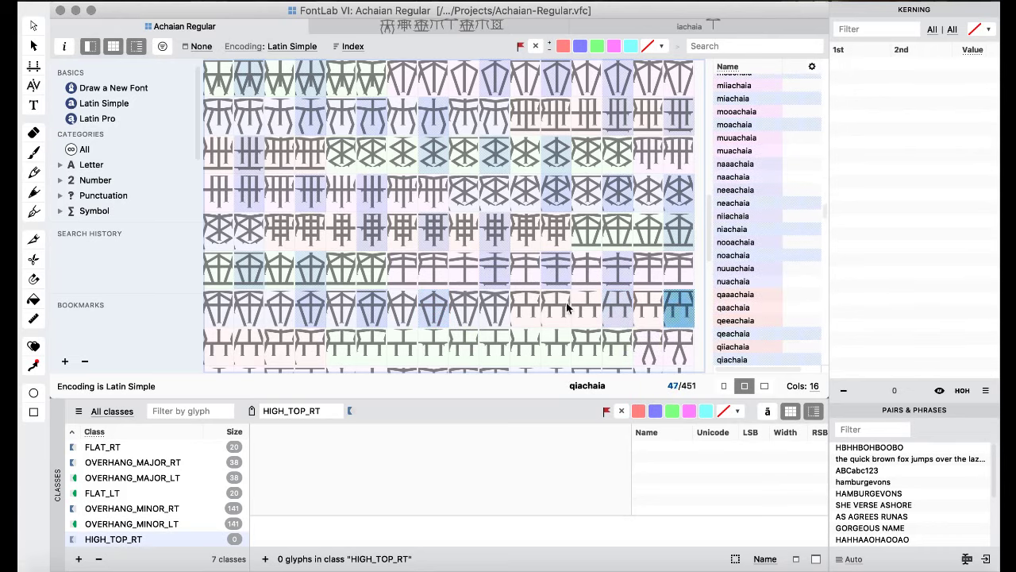
pyautogui.click(244, 345)
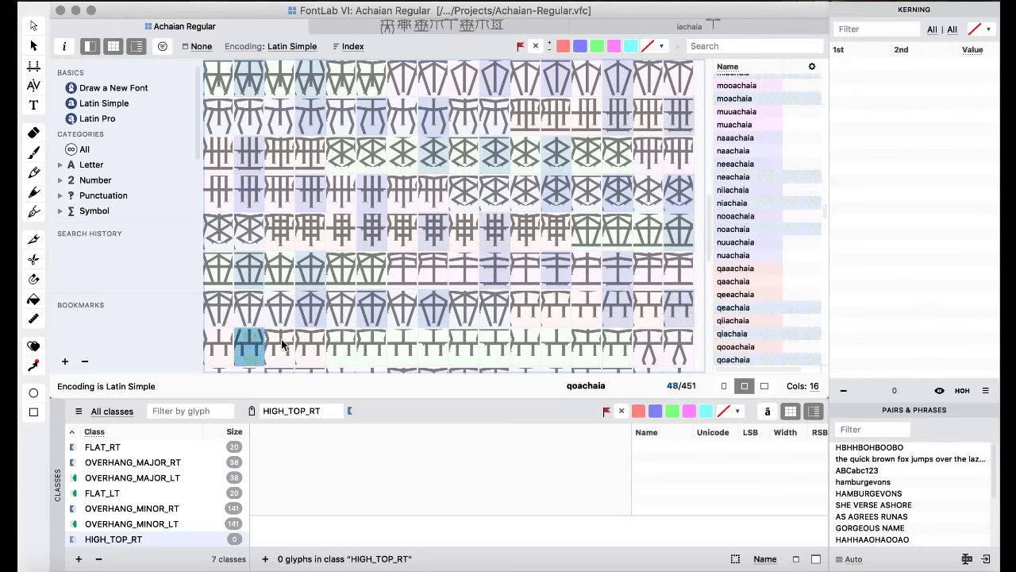
# - Add reachaia, riachaia, roachaia, seachaia, siachaia and soachaia to the current glyph selection
pyautogui.click(442, 343)
pyautogui.click(494, 336)
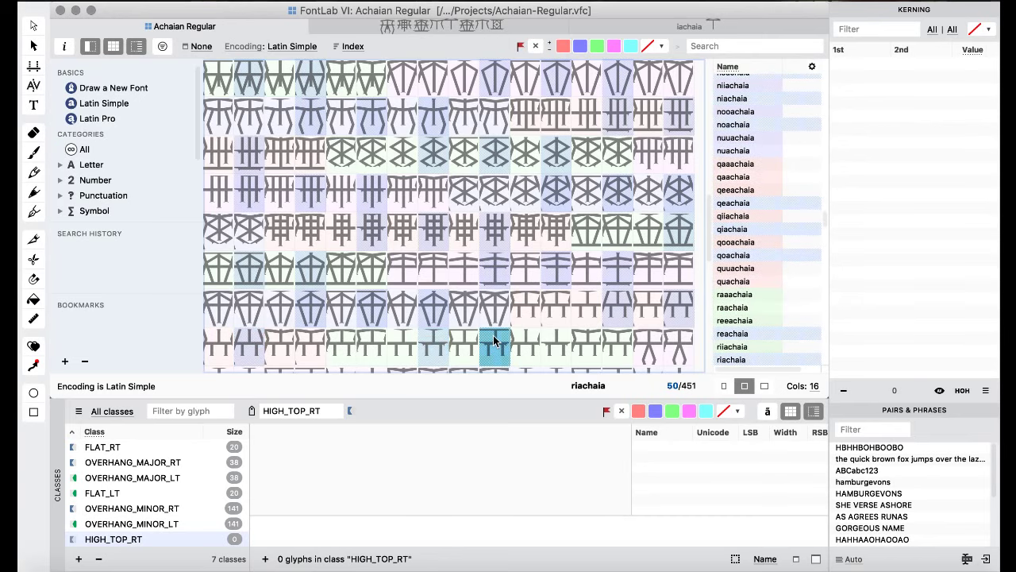
pyautogui.click(557, 343)
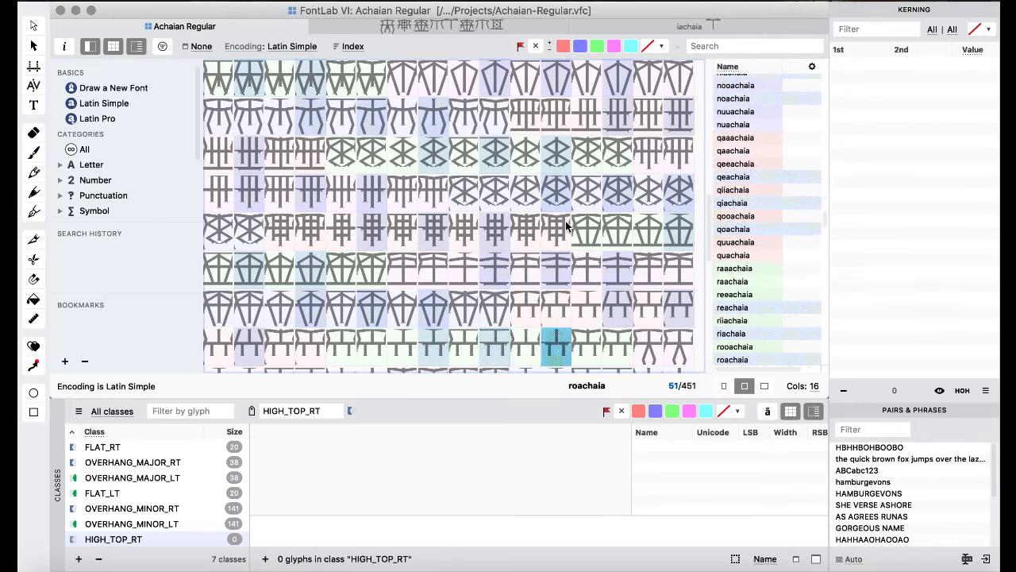
pyautogui.scroll(-6, 567, 225)
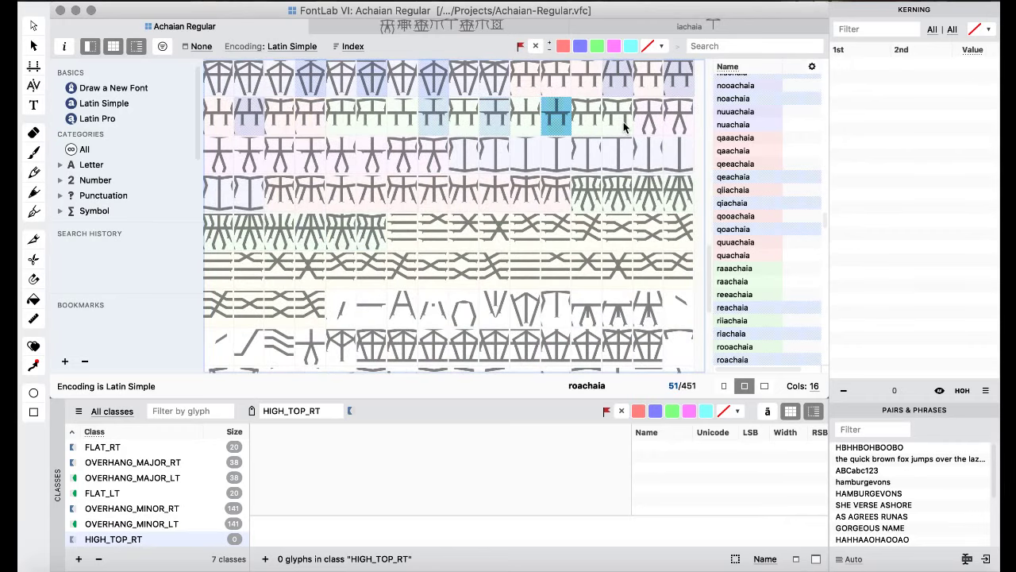
pyautogui.click(250, 162)
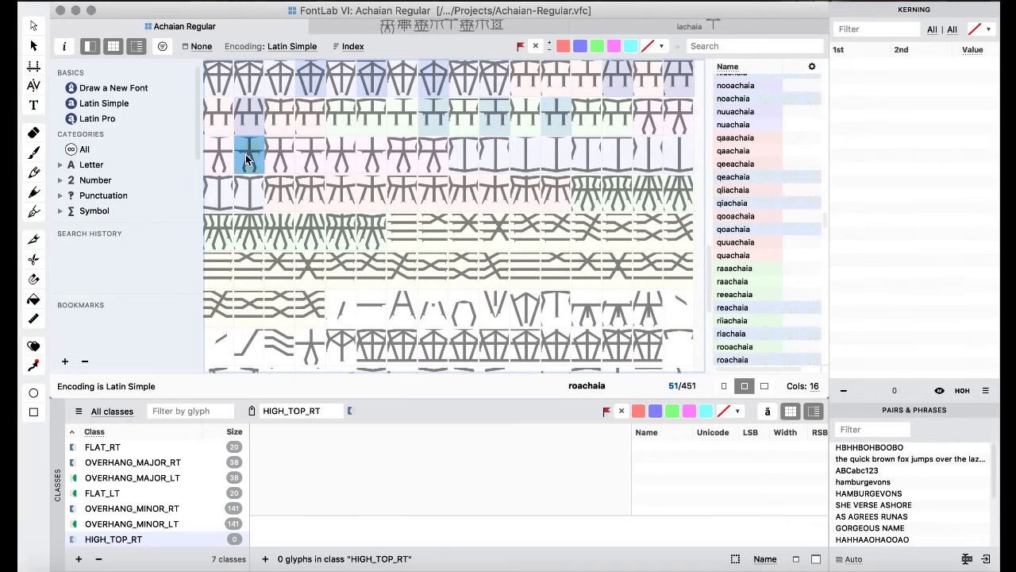
pyautogui.click(306, 161)
pyautogui.click(376, 162)
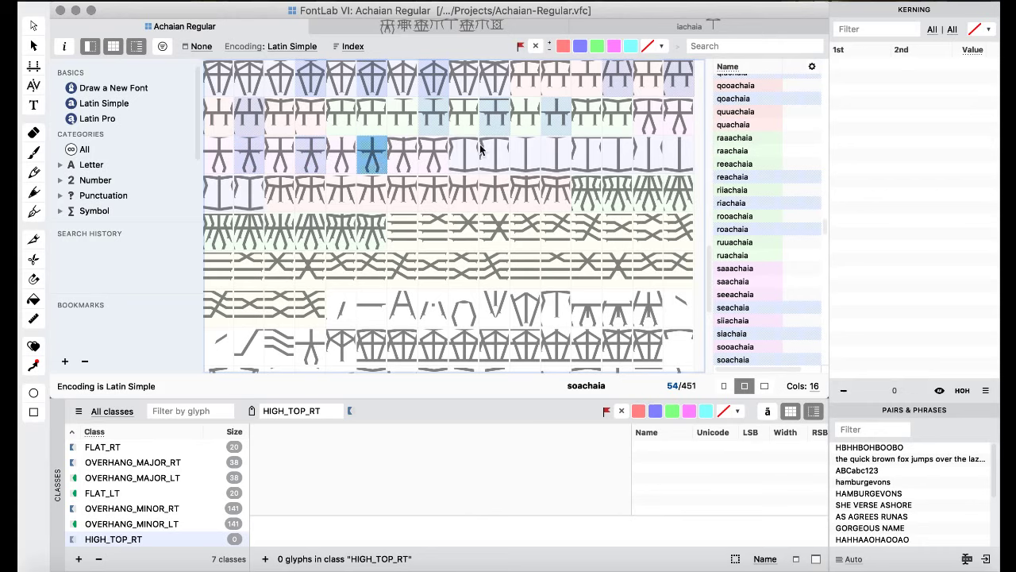
# - Add teachaia, tiachaia, toachaia, veachaia, viachaia and voachaia to the current glyph selection
pyautogui.click(560, 151)
pyautogui.click(607, 155)
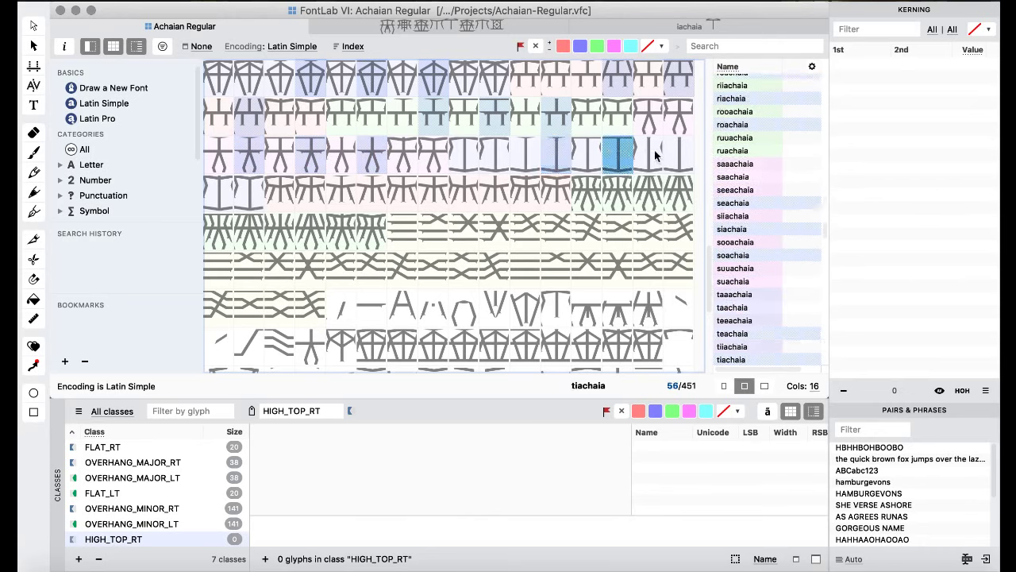
pyautogui.click(676, 160)
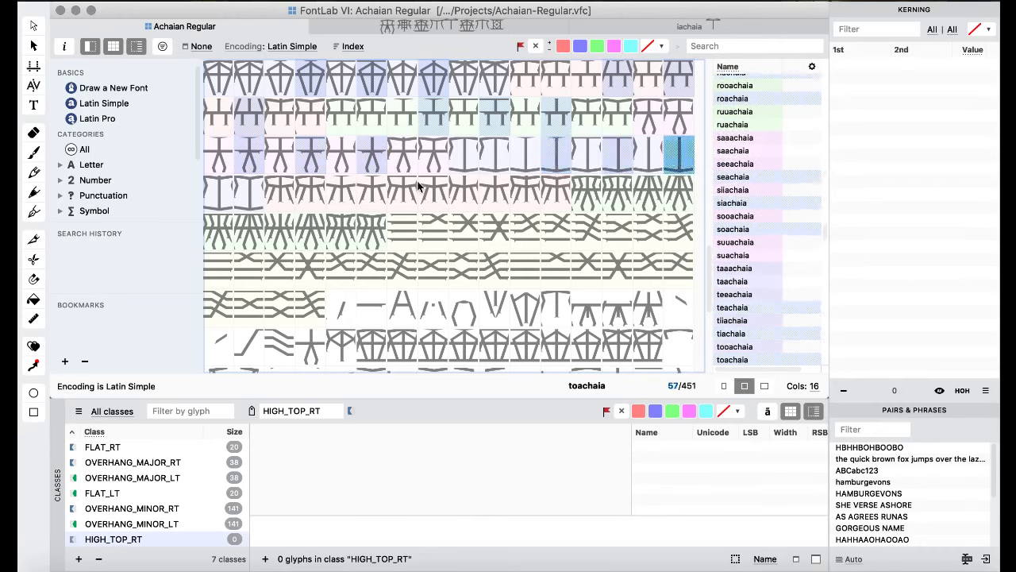
pyautogui.click(372, 193)
pyautogui.click(426, 196)
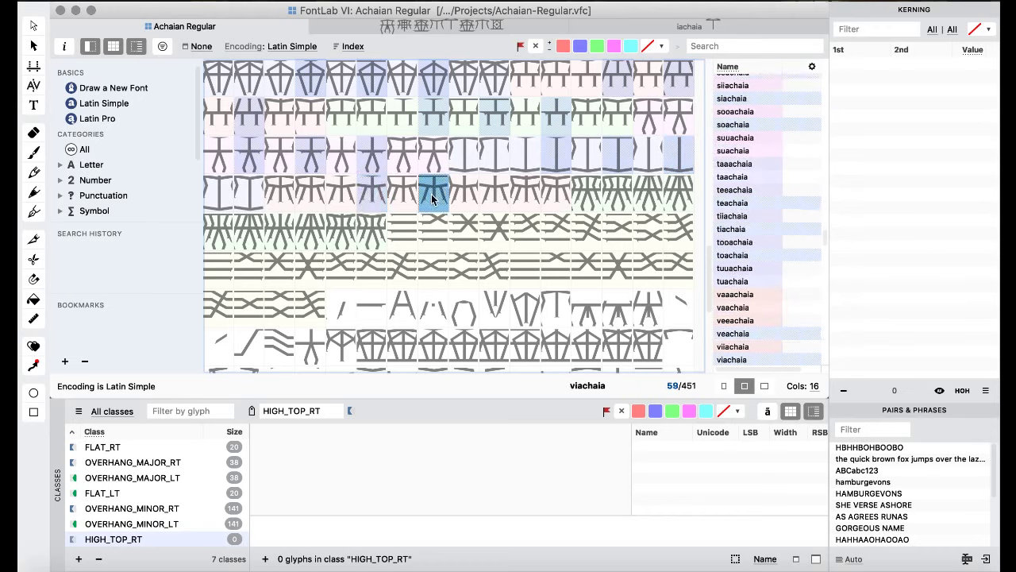
pyautogui.click(493, 198)
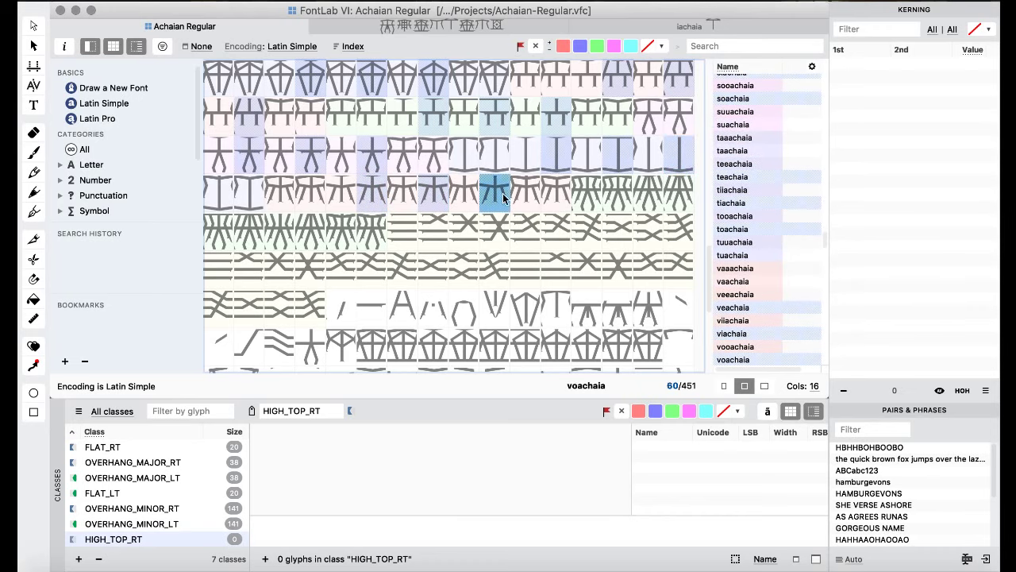
# - Complete the glyph selection with zeachaia, ziachaia and zoachaia
pyautogui.click(679, 198)
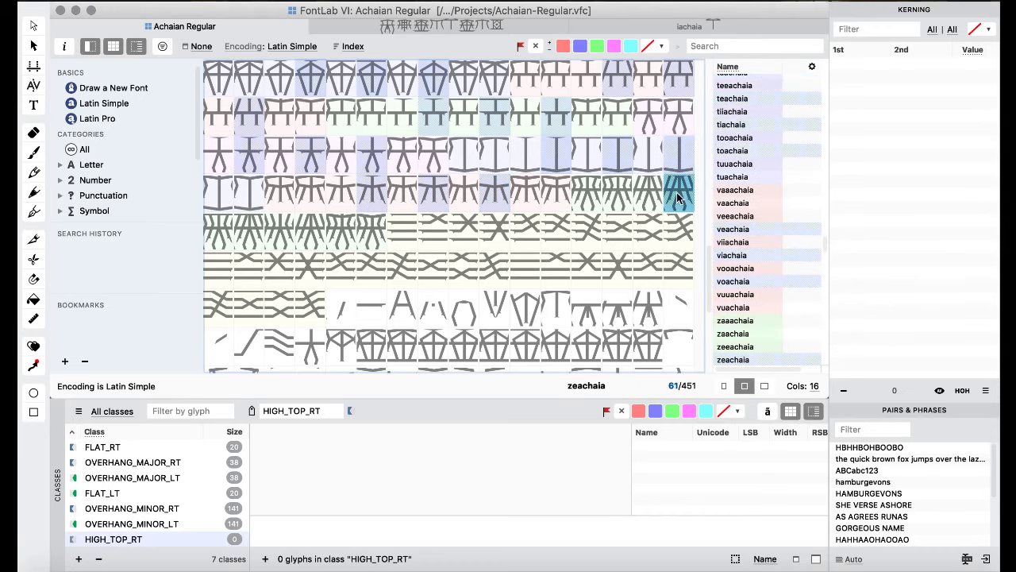
pyautogui.click(244, 229)
pyautogui.click(307, 231)
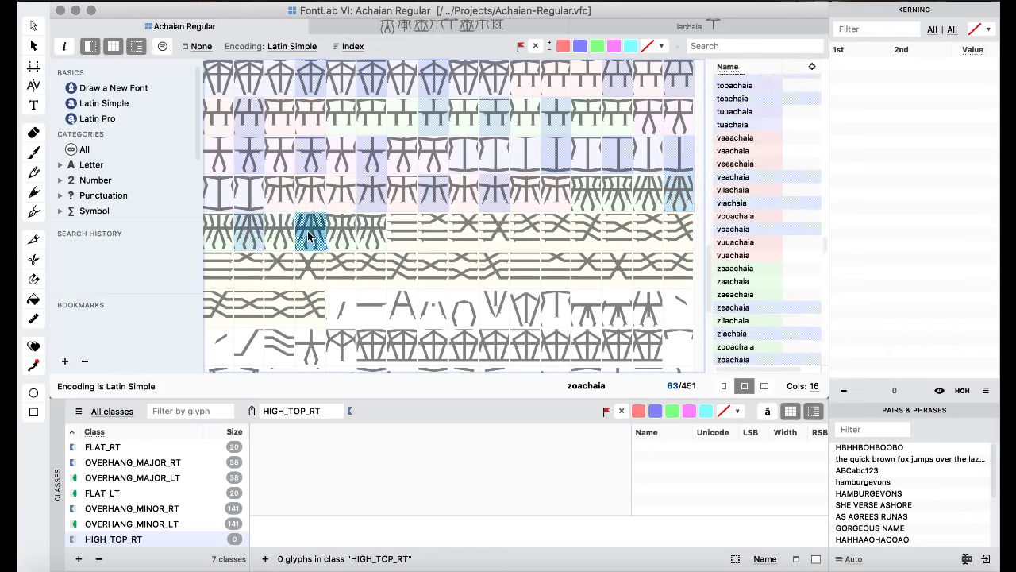
pyautogui.click(495, 224)
pyautogui.click(553, 231)
pyautogui.click(619, 223)
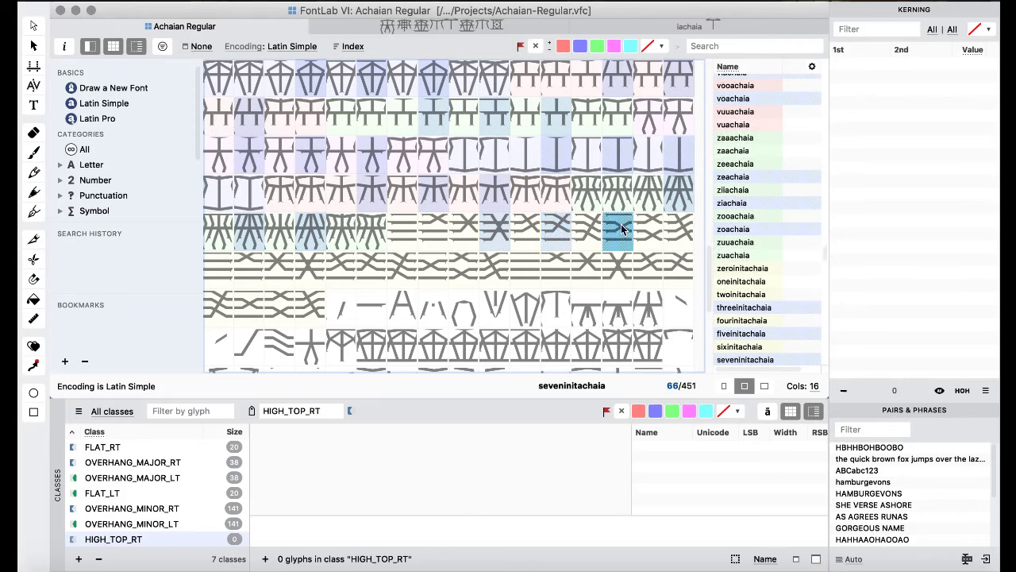
pyautogui.click(562, 224)
pyautogui.click(500, 226)
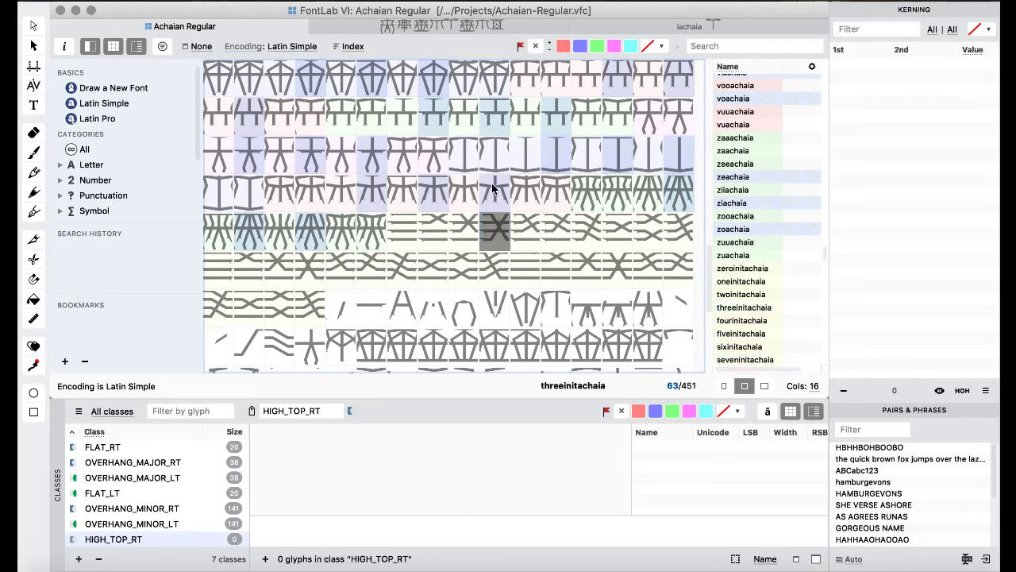
# - Add all the selected e, i and o glyphs to the HIGH_TOP_RT class and check the shapes of its members
pyautogui.moveTo(493, 189); pyautogui.dragTo(439, 461)
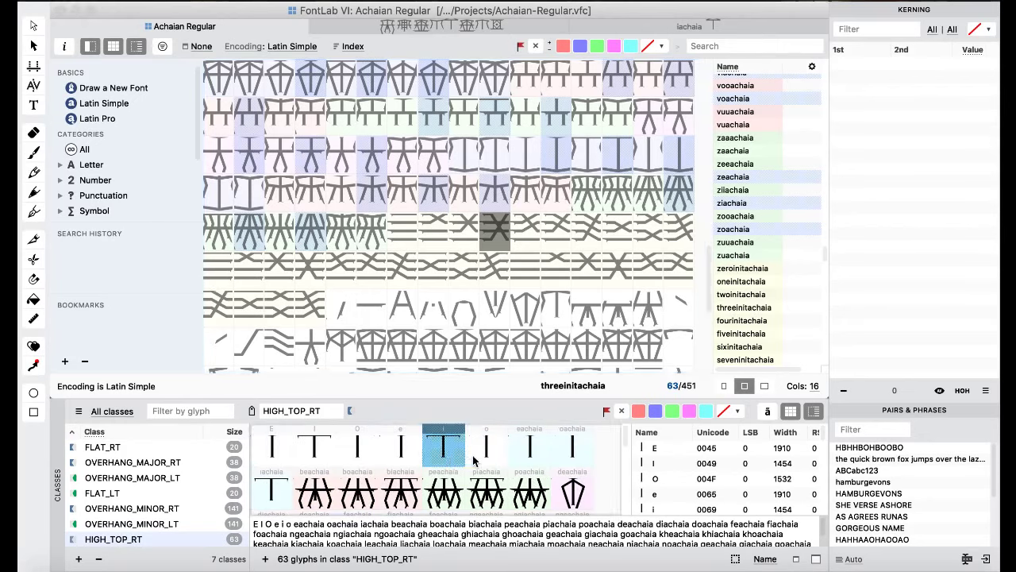
pyautogui.scroll(-5, 474, 460)
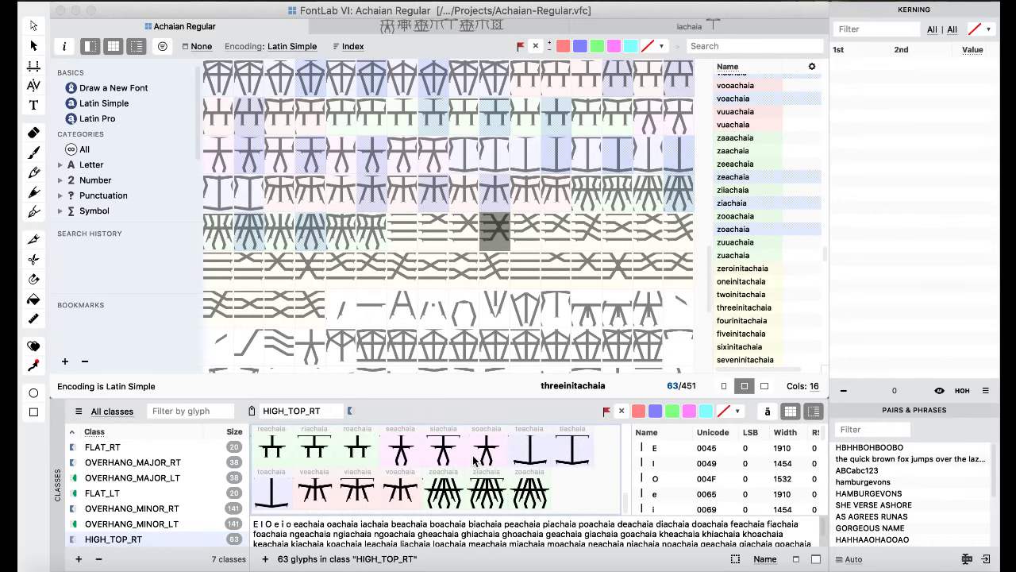
pyautogui.scroll(5, 474, 461)
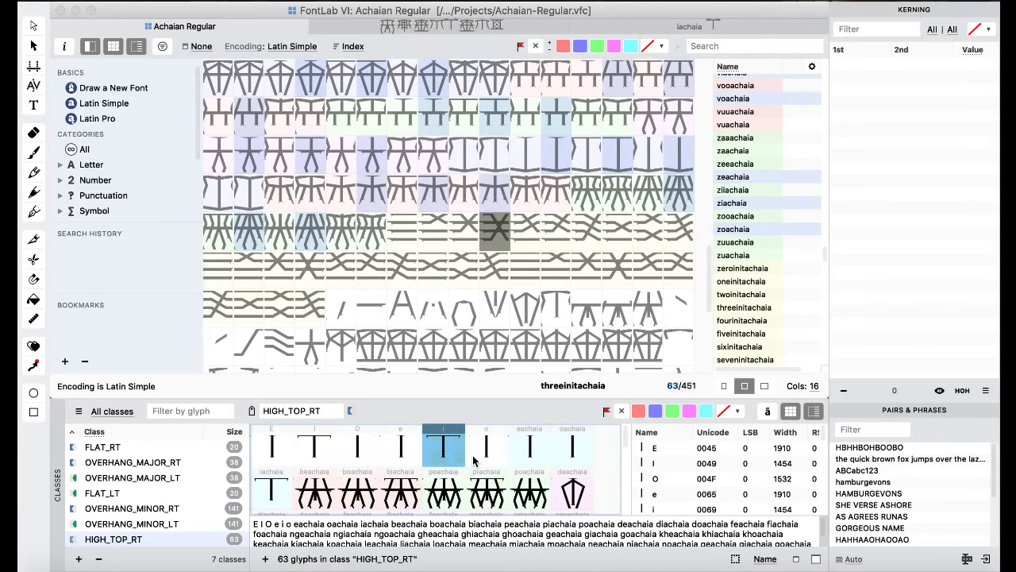
pyautogui.click(357, 451)
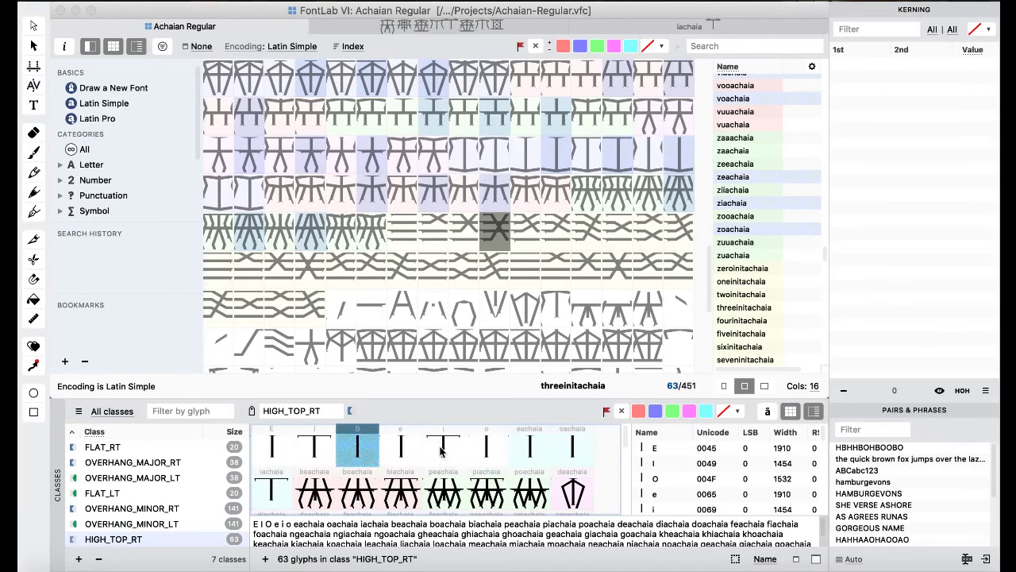
pyautogui.scroll(-5, 441, 451)
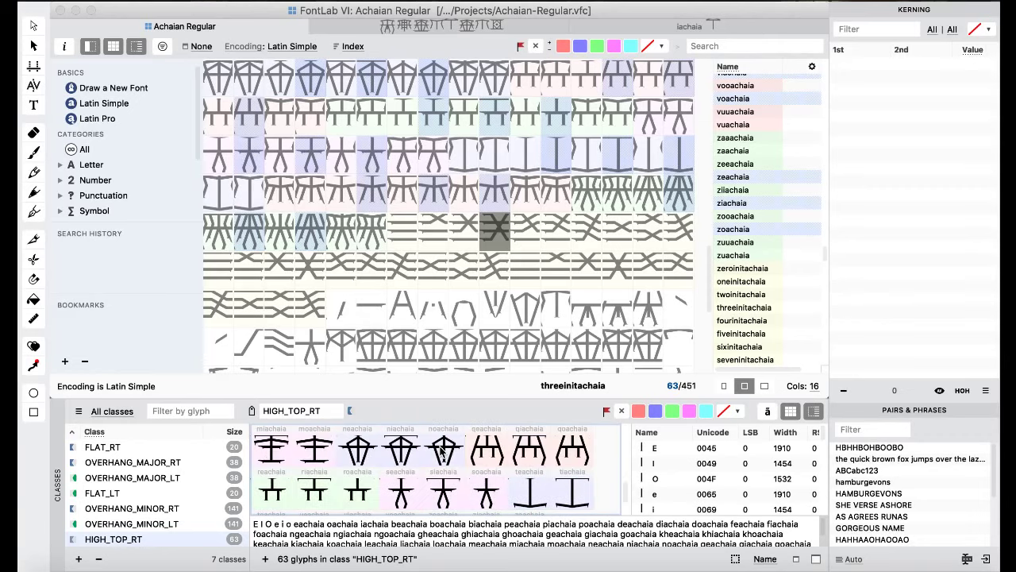
pyautogui.click(523, 499)
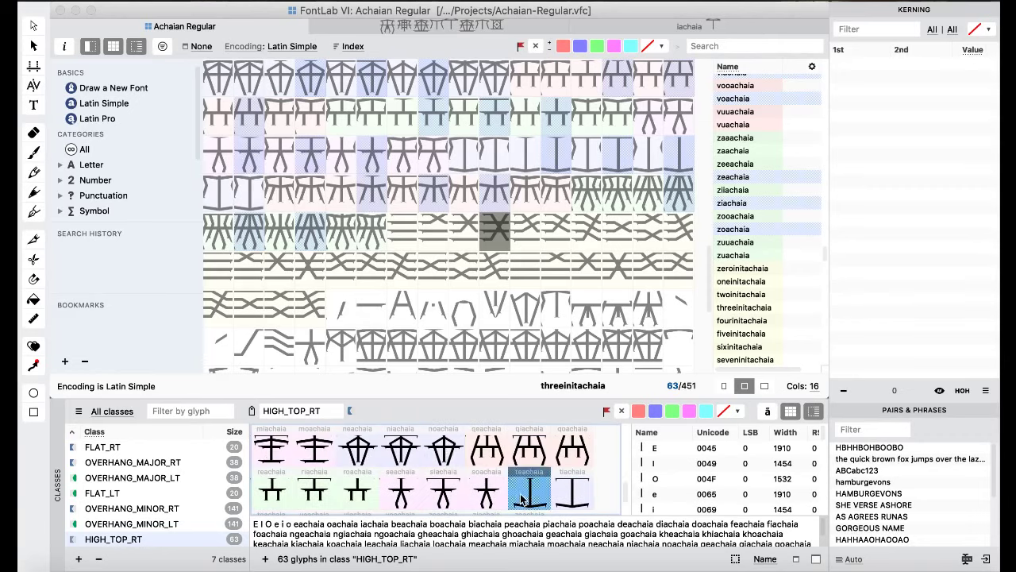
pyautogui.click(477, 490)
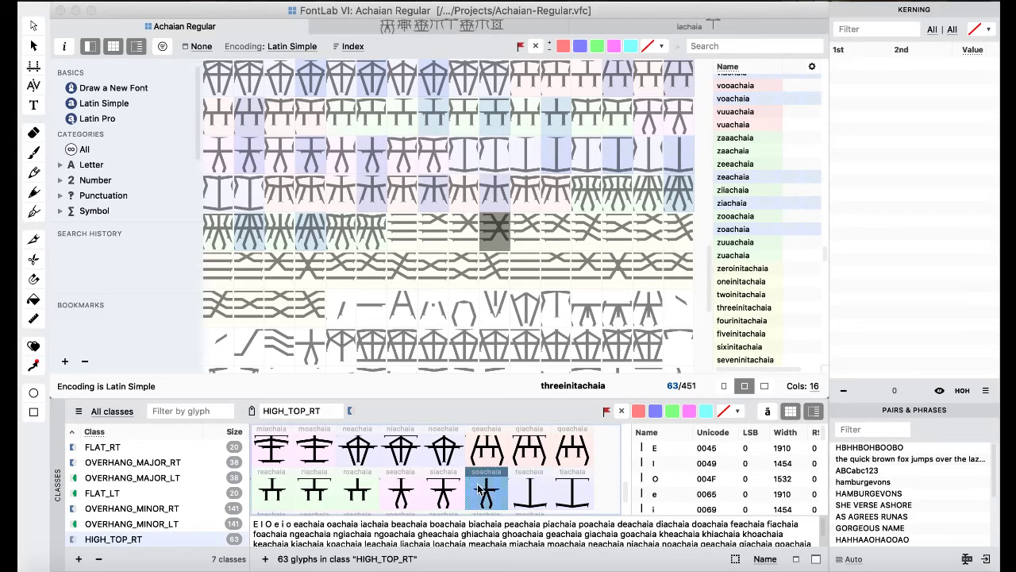
pyautogui.click(429, 493)
pyautogui.click(365, 494)
pyautogui.scroll(-1, 390, 473)
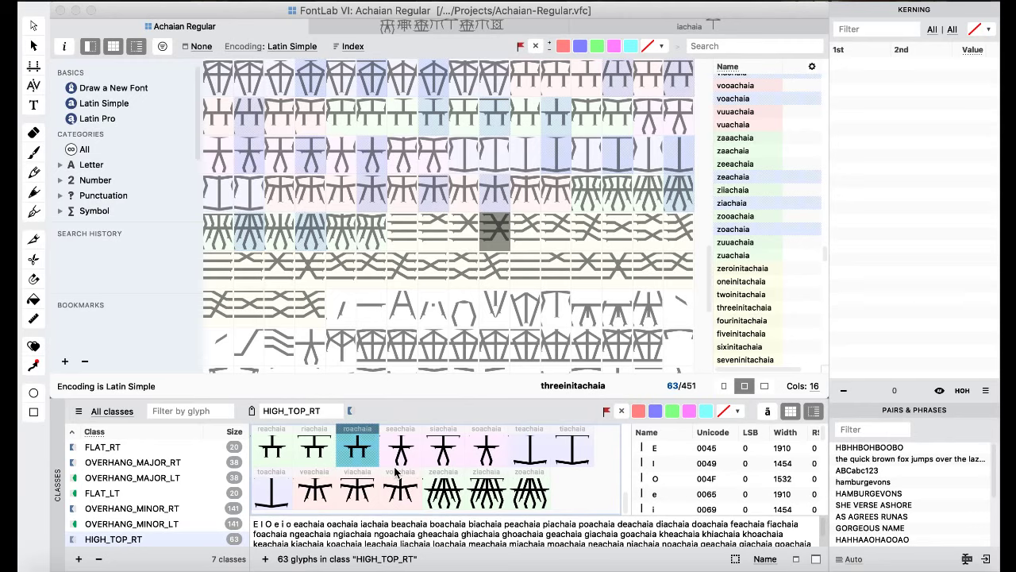
# - Create a Kerning 2nd class named HIGH_TOP_LT containing the same glyphs as HIGH_TOP_RT
pyautogui.click(78, 559)
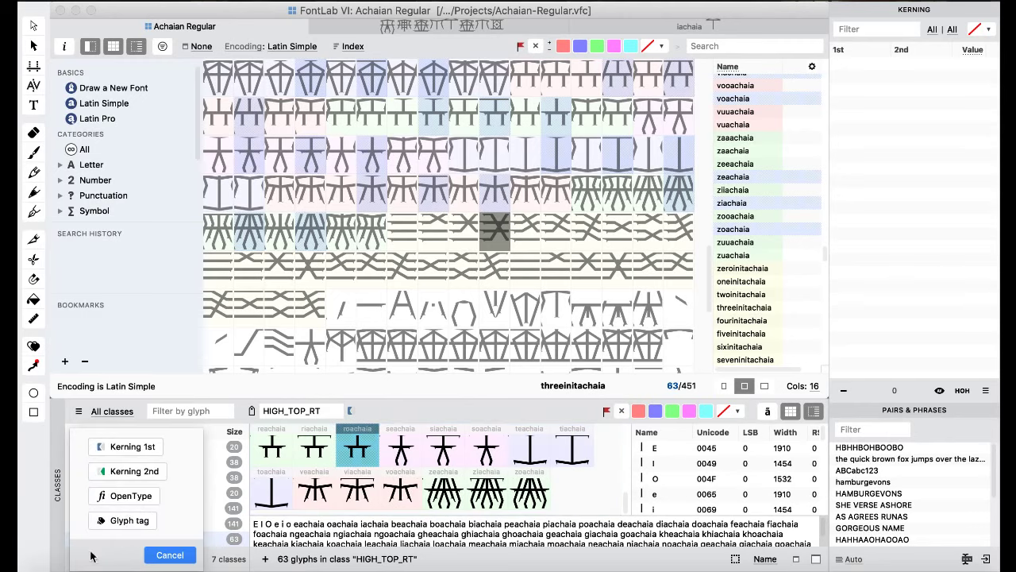
pyautogui.click(138, 476)
pyautogui.click(308, 409)
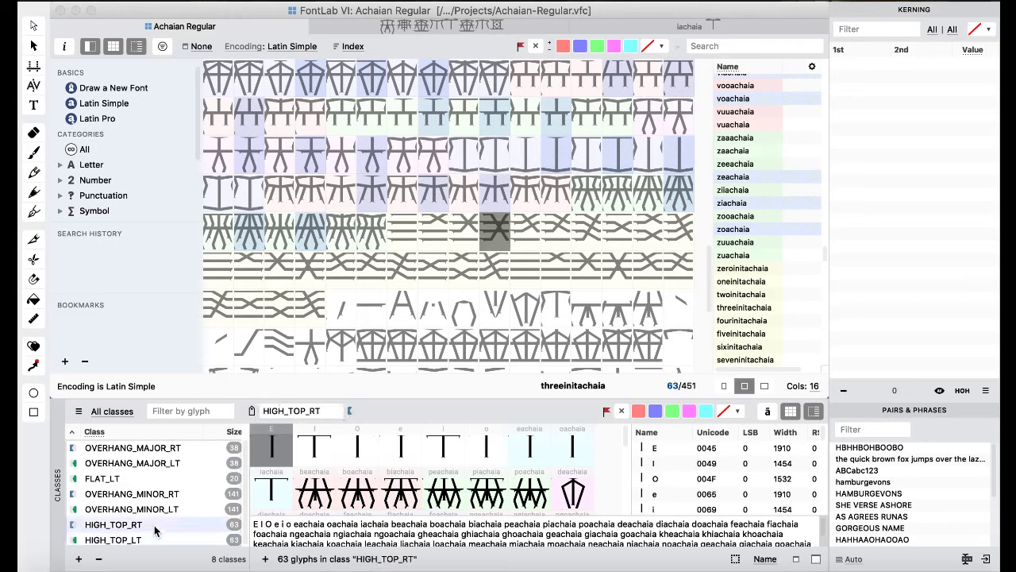
pyautogui.press('Return')
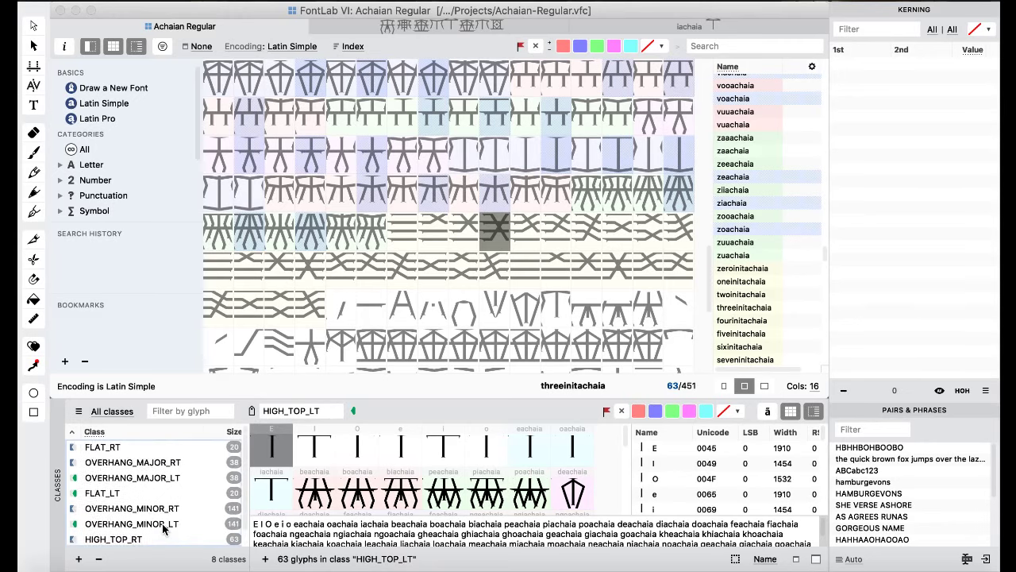
# - Look through the punctuation and symbol glyphs and inspect the outline of parenleft
pyautogui.scroll(15, 334, 252)
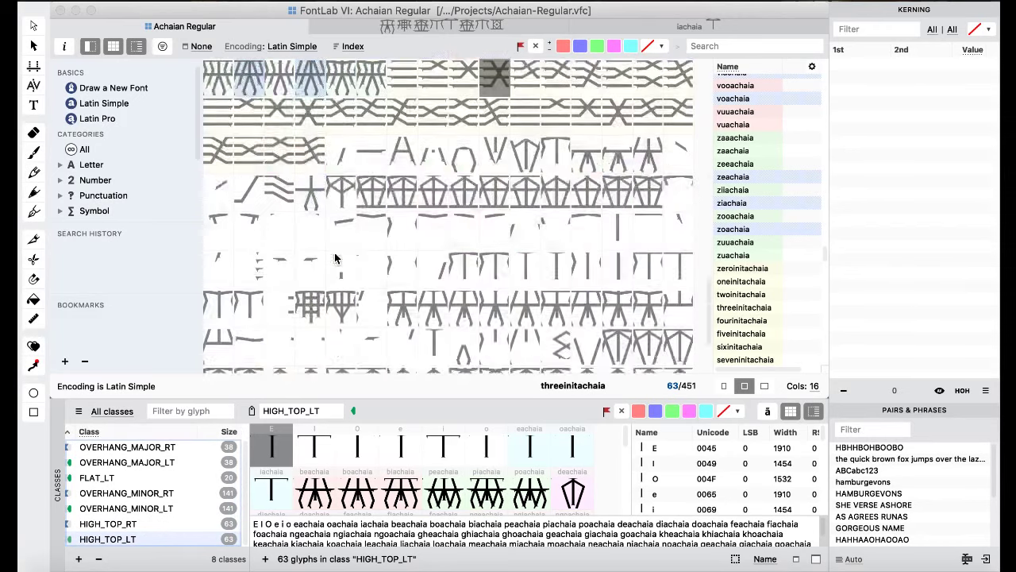
pyautogui.scroll(8, 334, 258)
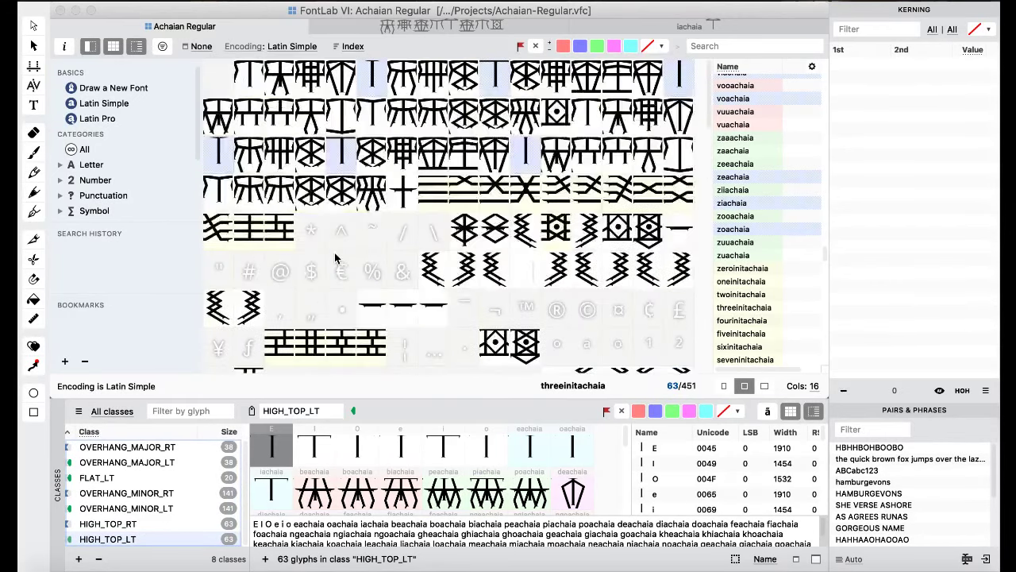
pyautogui.scroll(-4, 334, 258)
pyautogui.click(429, 208)
pyautogui.click(428, 241)
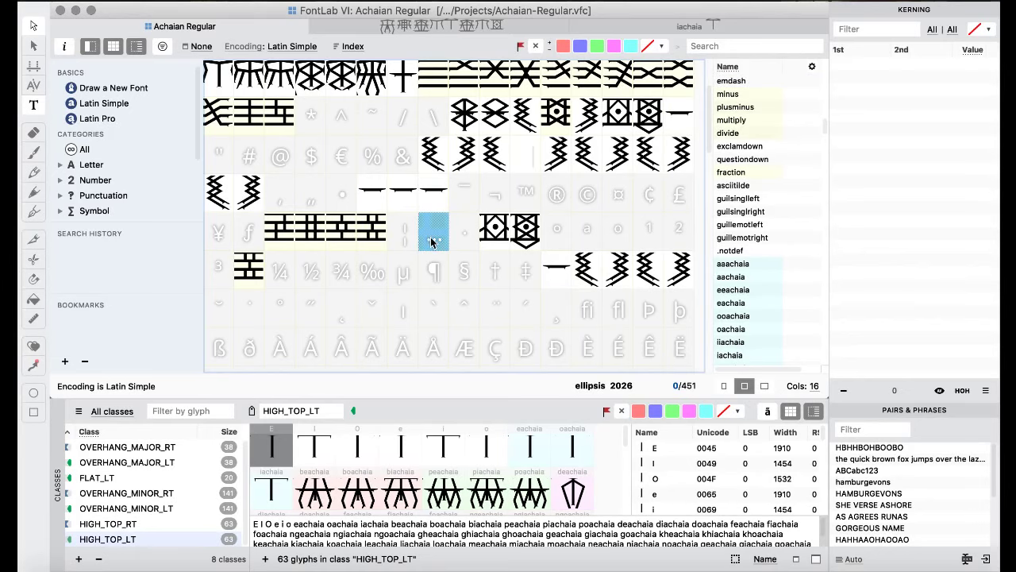
pyautogui.scroll(3, 431, 242)
pyautogui.scroll(-5, 431, 243)
pyautogui.scroll(3, 435, 246)
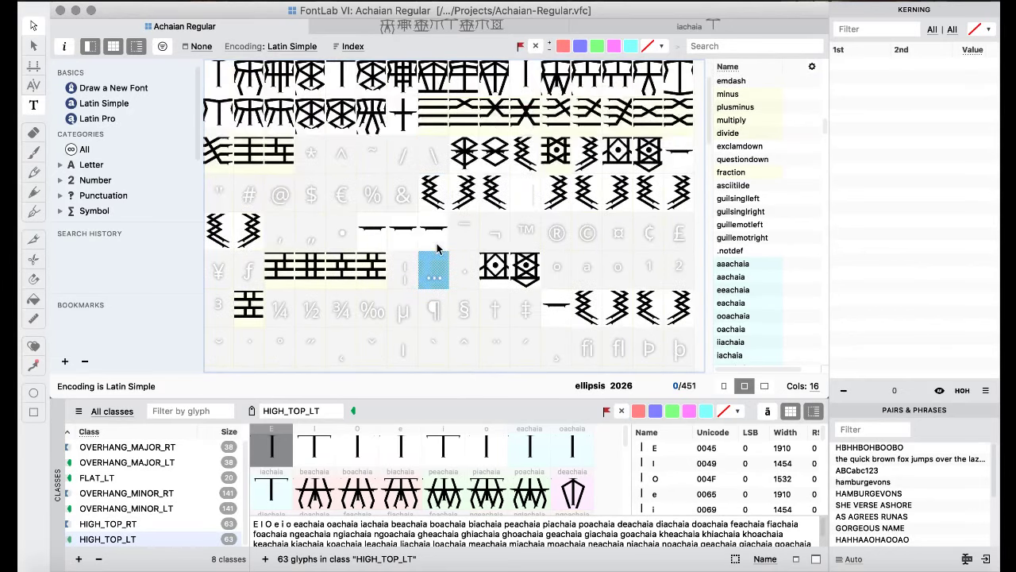
pyautogui.scroll(2, 437, 248)
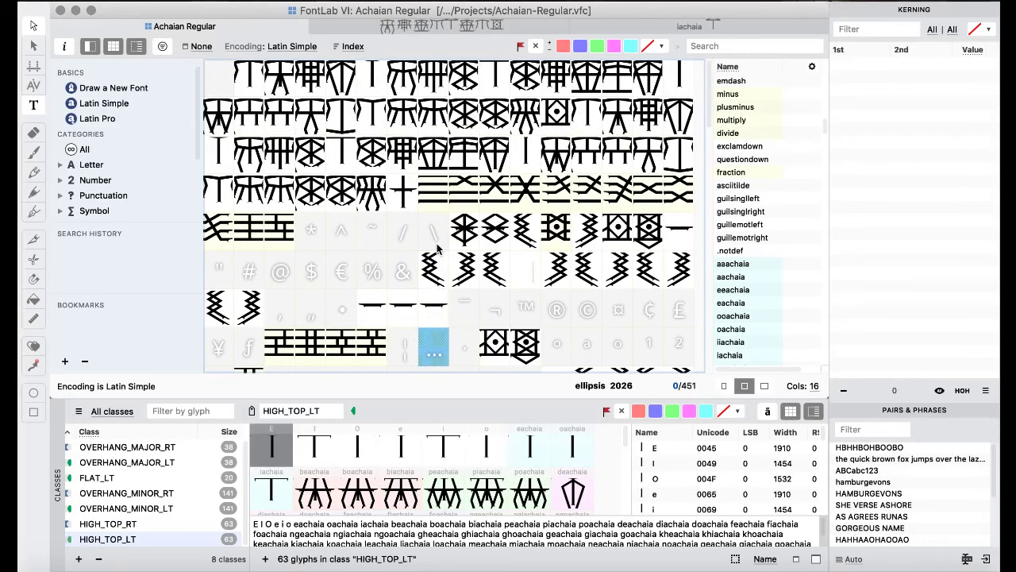
pyautogui.scroll(-5, 437, 248)
pyautogui.scroll(5, 437, 248)
pyautogui.doubleClick(436, 270)
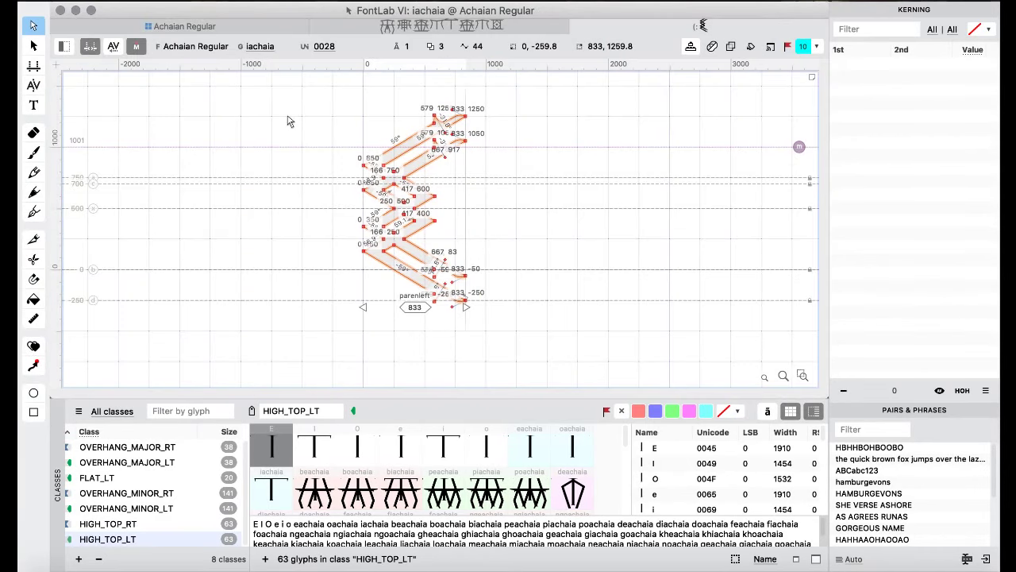
pyautogui.click(208, 29)
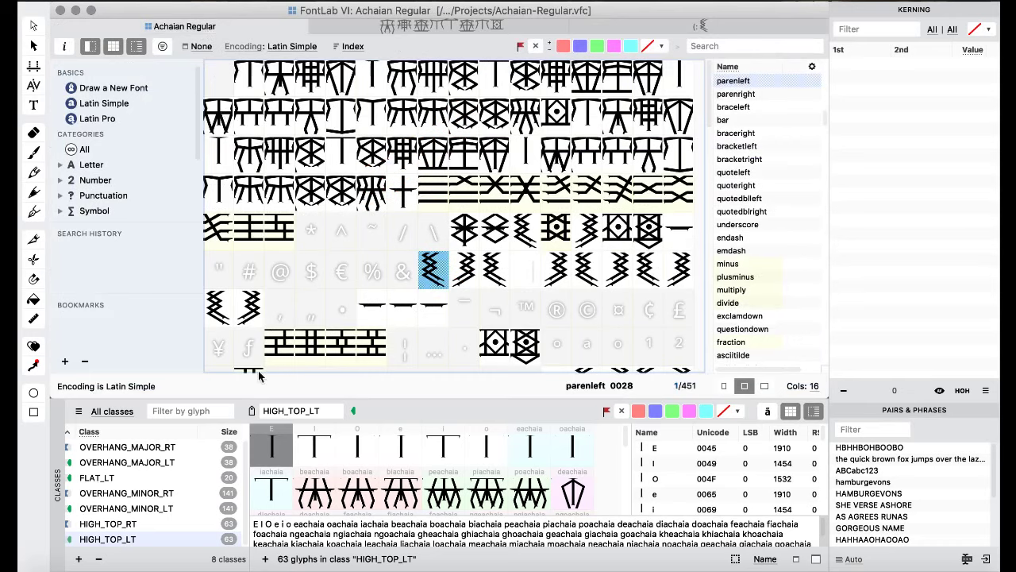
# - Show the FLAT_LT class and select parenleft, less, quotedblleft, braceleft, bracketleft, quoteleft, guilsinglleft and guillemotleft
pyautogui.click(170, 479)
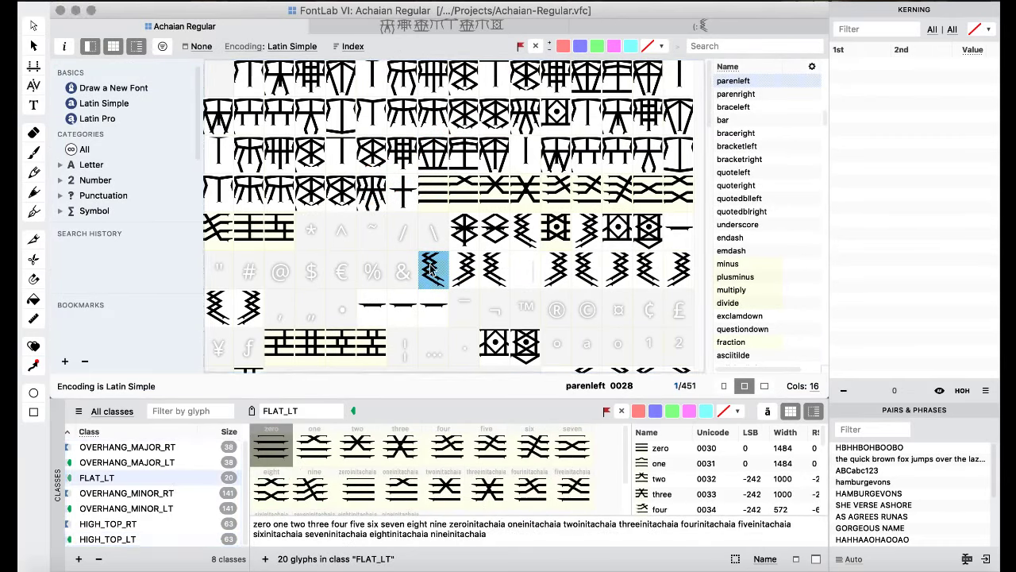
pyautogui.scroll(-4, 432, 270)
pyautogui.scroll(1, 432, 270)
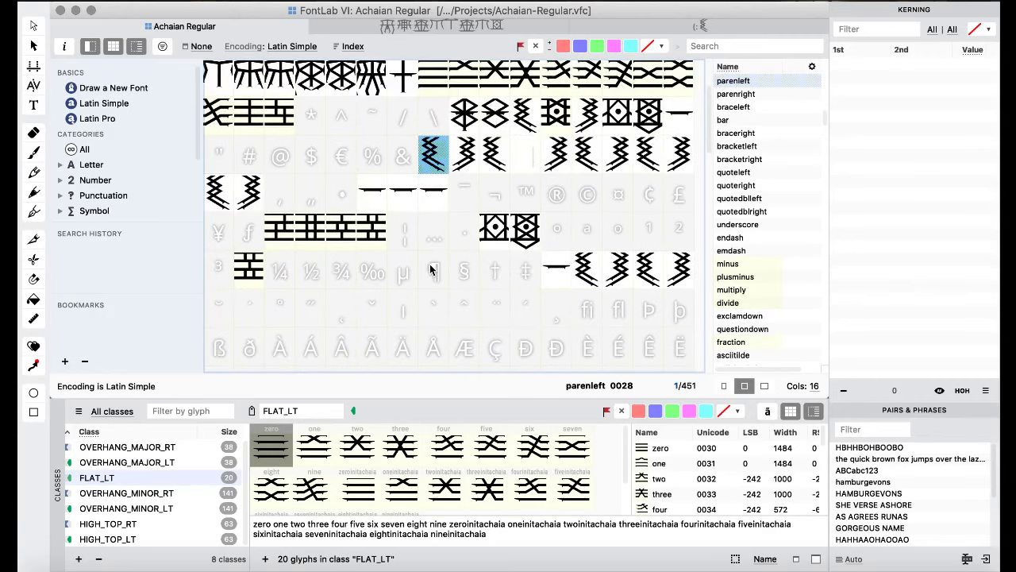
pyautogui.keyDown('super'); pyautogui.click(525, 120); pyautogui.keyUp('super')
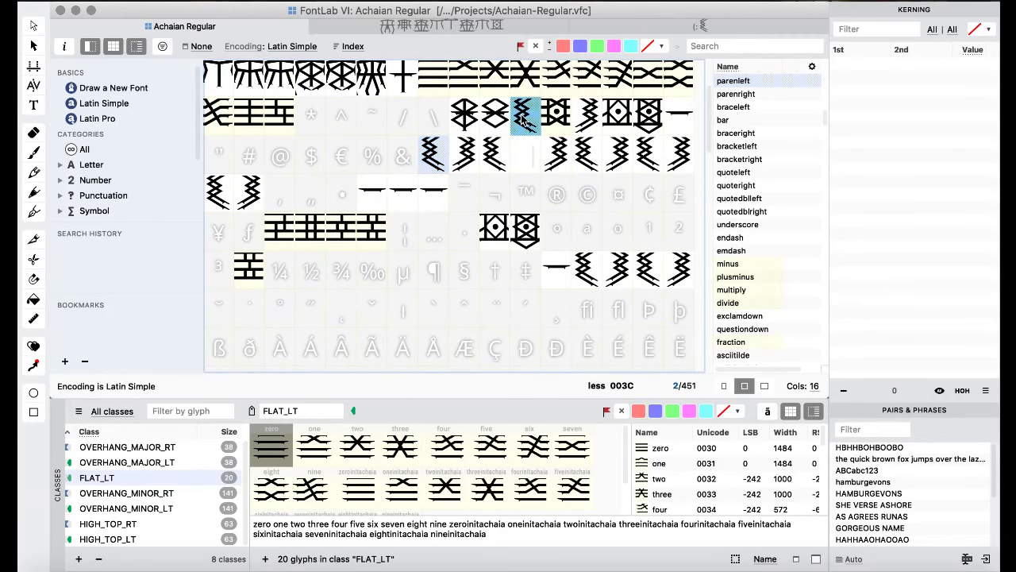
pyautogui.keyDown('super'); pyautogui.click(209, 208); pyautogui.keyUp('super')
pyautogui.keyDown('super'); pyautogui.click(503, 158); pyautogui.keyUp('super')
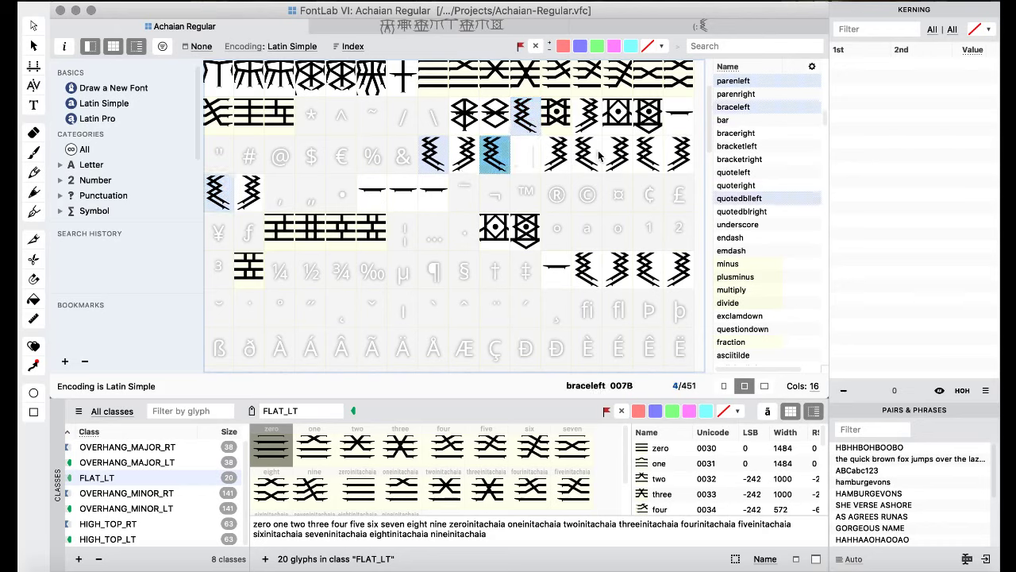
pyautogui.keyDown('super'); pyautogui.click(645, 157); pyautogui.keyUp('super')
pyautogui.keyDown('super'); pyautogui.click(589, 272); pyautogui.keyUp('super')
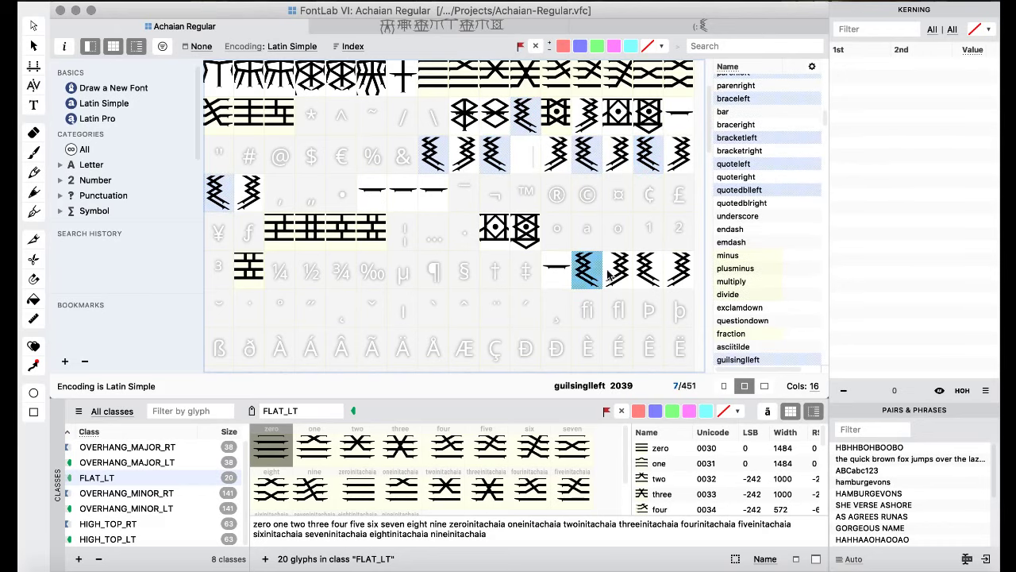
pyautogui.keyDown('super'); pyautogui.click(647, 271); pyautogui.keyUp('super')
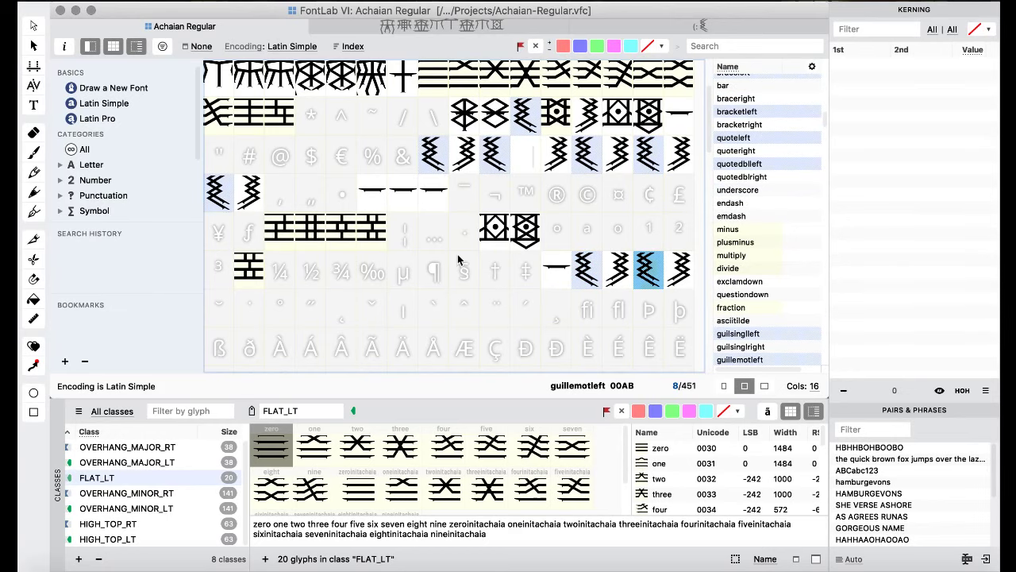
# - Include colon and semicolon in the glyph selection and add all the selected glyphs to the FLAT_LT class
pyautogui.scroll(3, 460, 260)
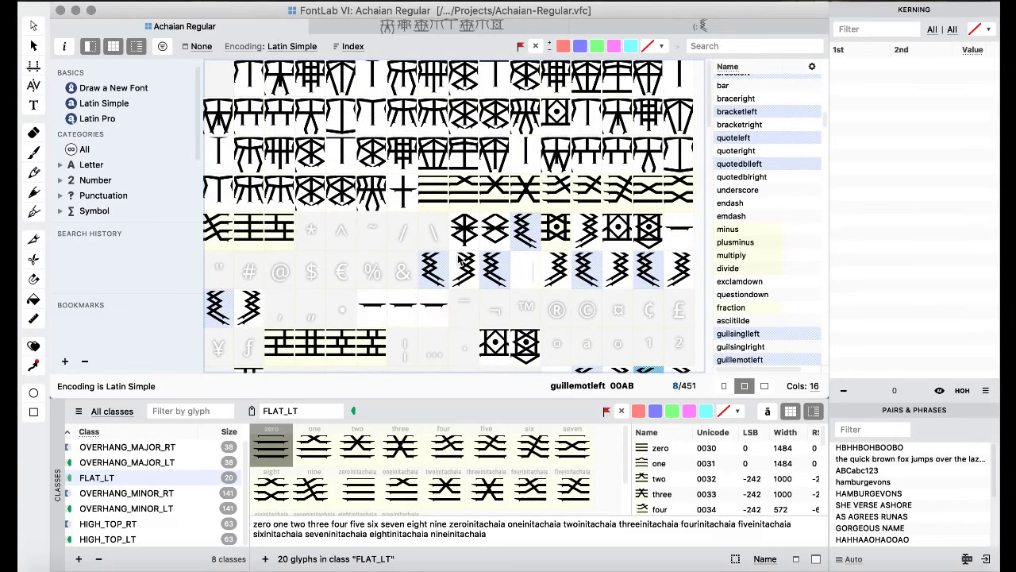
pyautogui.scroll(-2, 459, 260)
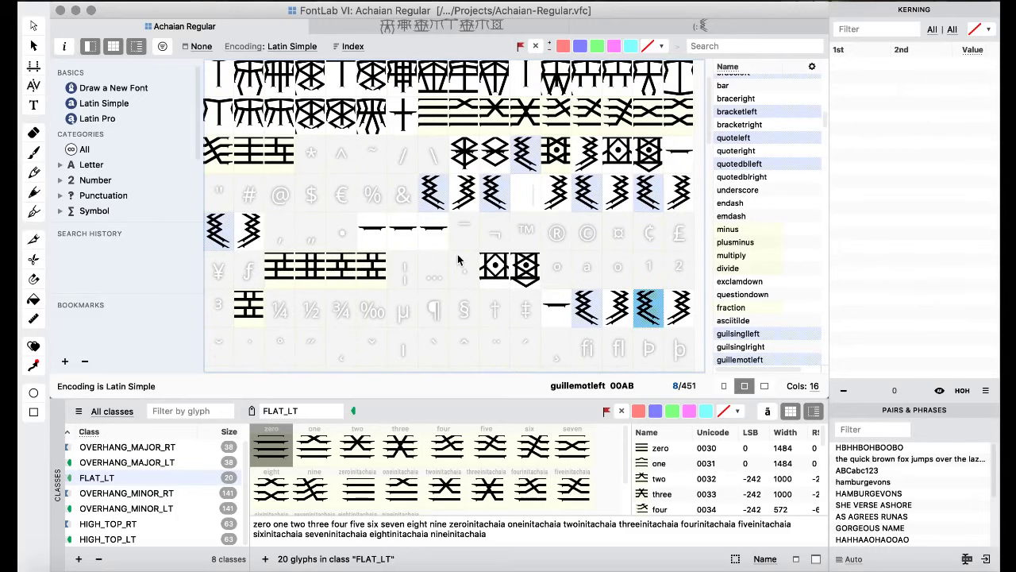
pyautogui.scroll(-1, 458, 260)
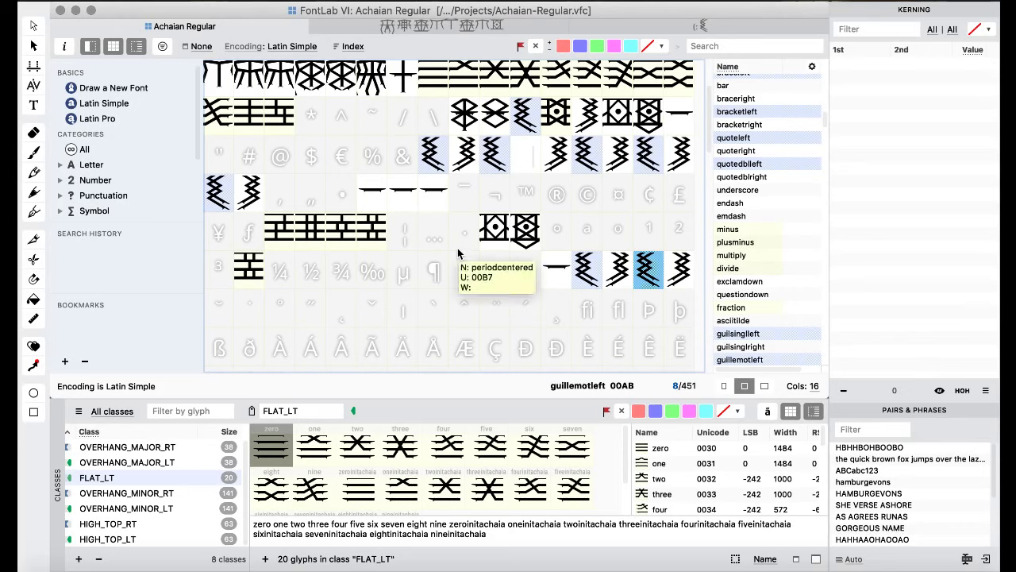
pyautogui.click(469, 117)
pyautogui.click(497, 120)
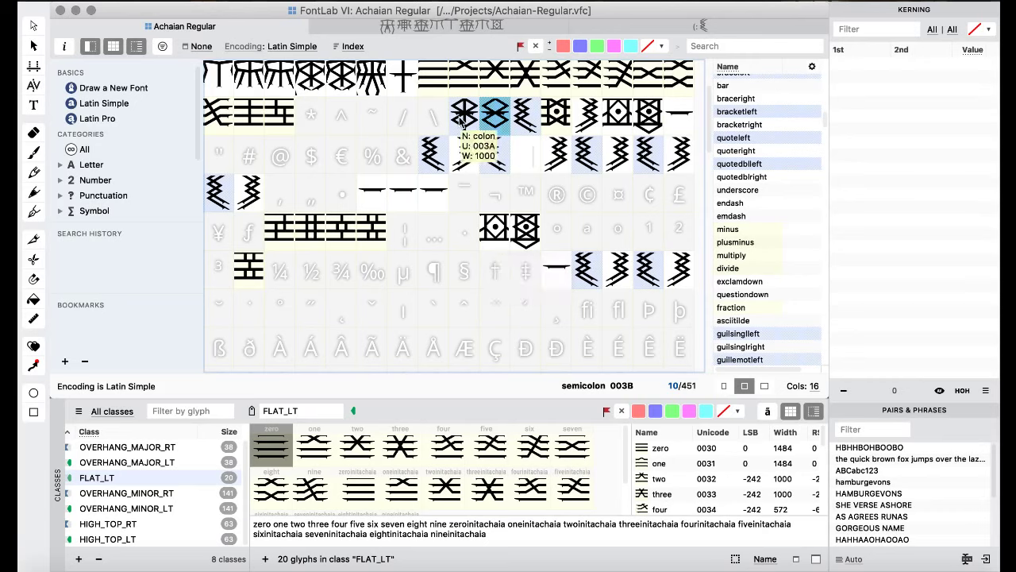
pyautogui.moveTo(465, 119); pyautogui.dragTo(494, 270)
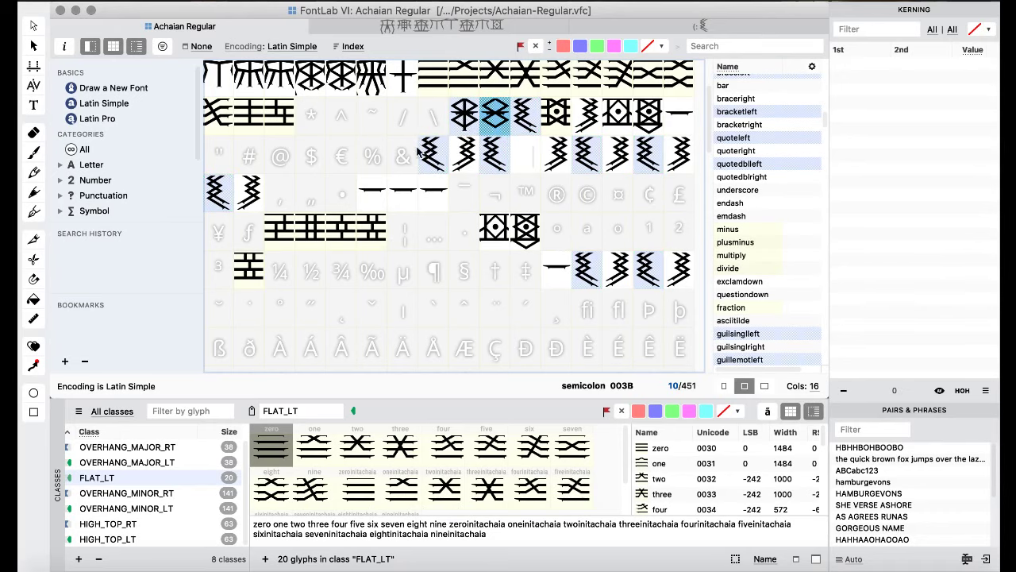
pyautogui.moveTo(433, 154); pyautogui.dragTo(468, 474)
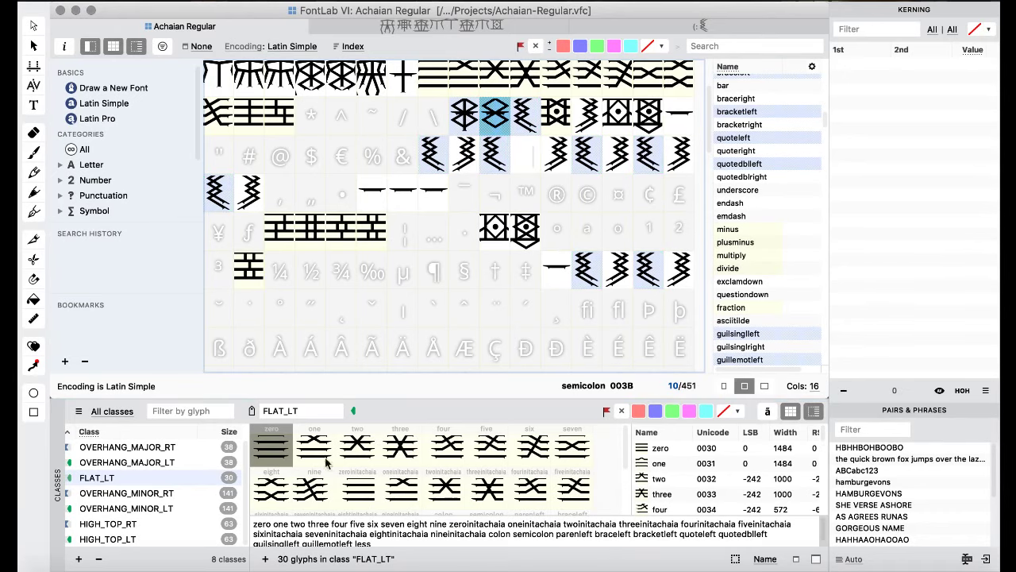
# - Show the FLAT_RT class and start a new glyph selection with colon, semicolon, greater, quoteright and bracketright
pyautogui.scroll(1, 156, 501)
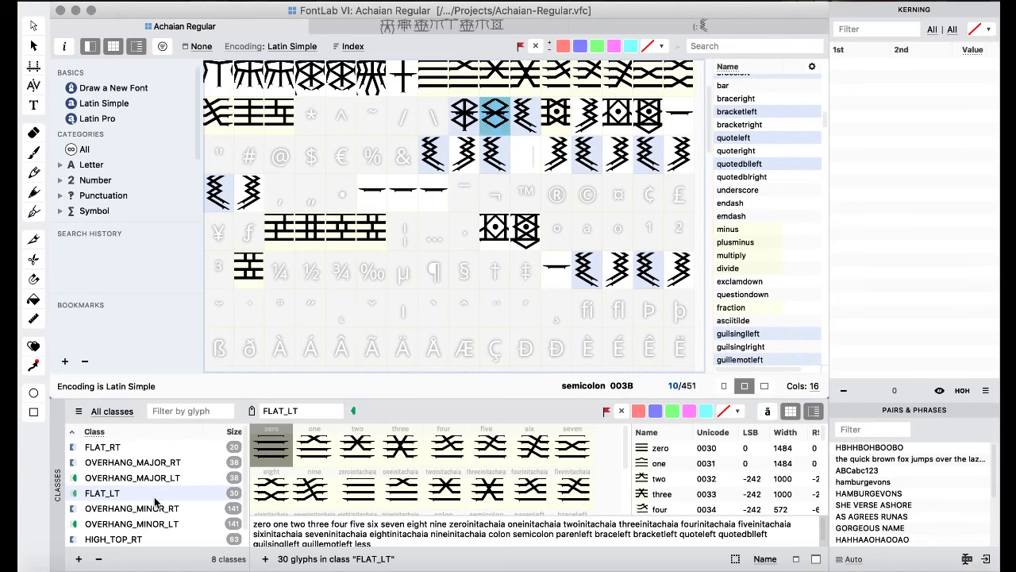
pyautogui.click(146, 448)
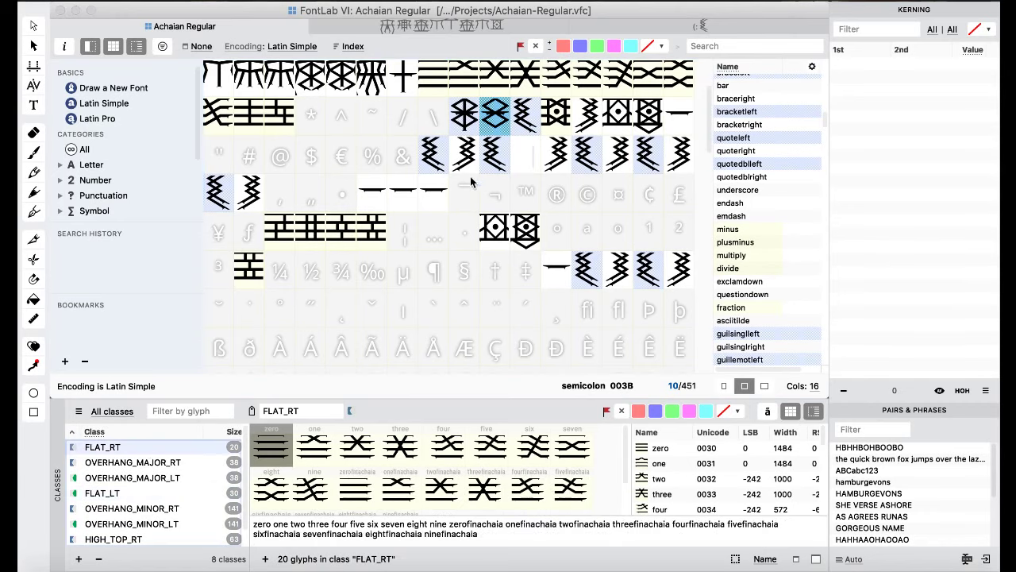
pyautogui.click(469, 208)
pyautogui.click(467, 125)
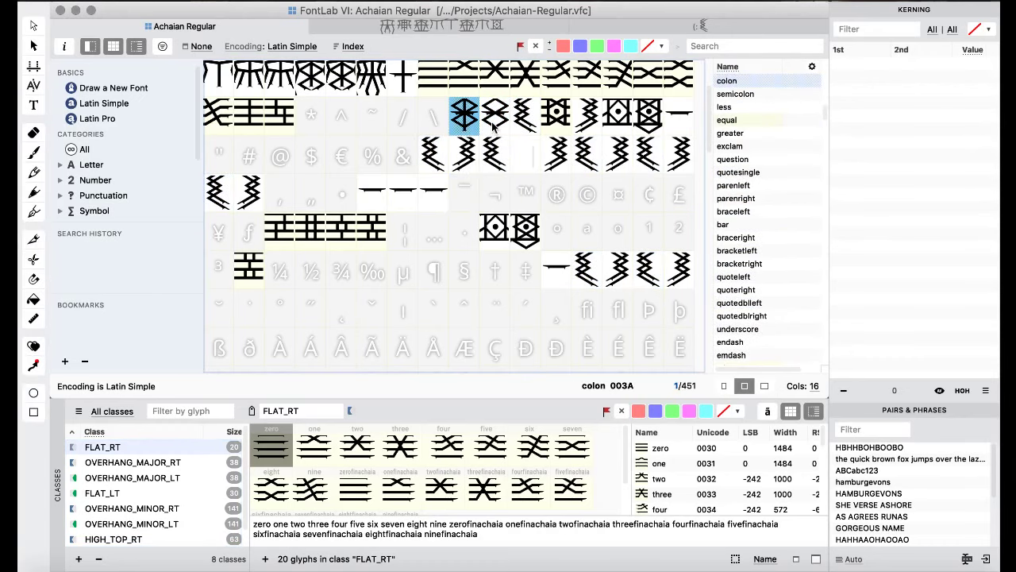
pyautogui.keyDown('shift'); pyautogui.click(494, 125); pyautogui.keyUp('shift')
pyautogui.keyDown('super'); pyautogui.click(592, 121); pyautogui.keyUp('super')
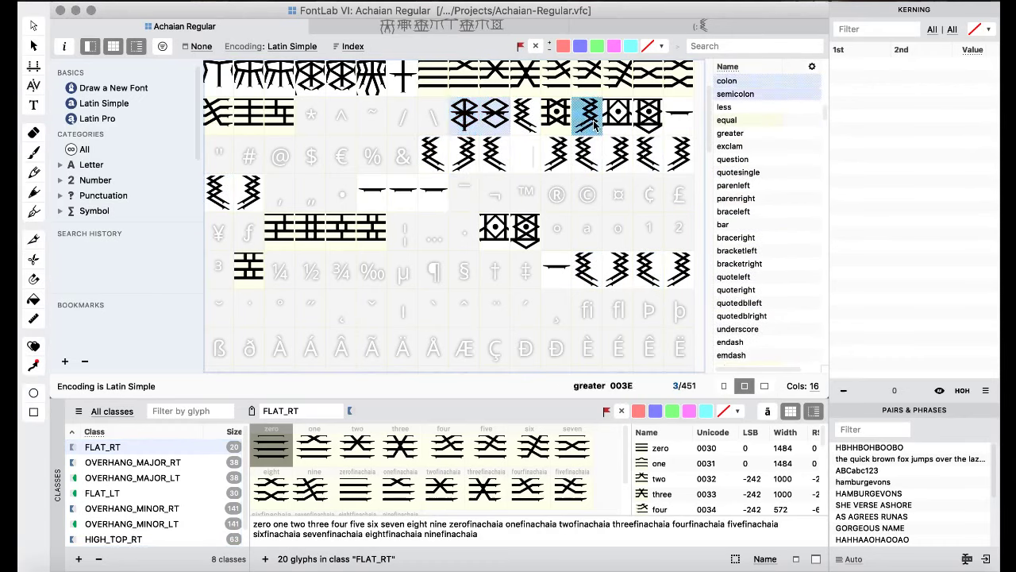
pyautogui.keyDown('super'); pyautogui.click(690, 156); pyautogui.keyUp('super')
pyautogui.keyDown('super'); pyautogui.click(624, 159); pyautogui.keyUp('super')
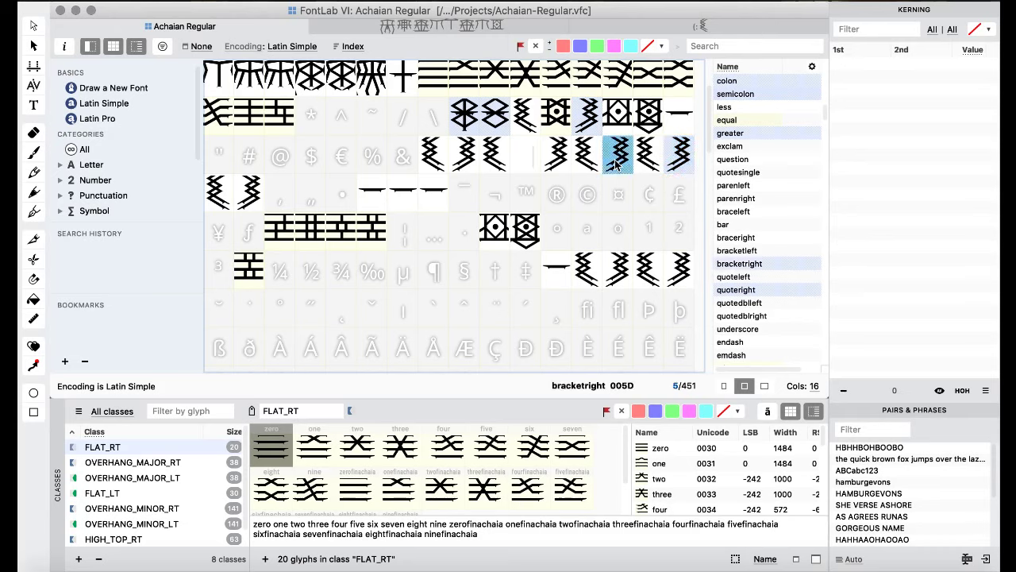
# - Include braceright, parenright, quotedblright, guilsinglright and guillemotright in the selection and add all the selected glyphs to FLAT_RT
pyautogui.keyDown('super'); pyautogui.click(562, 158); pyautogui.keyUp('super')
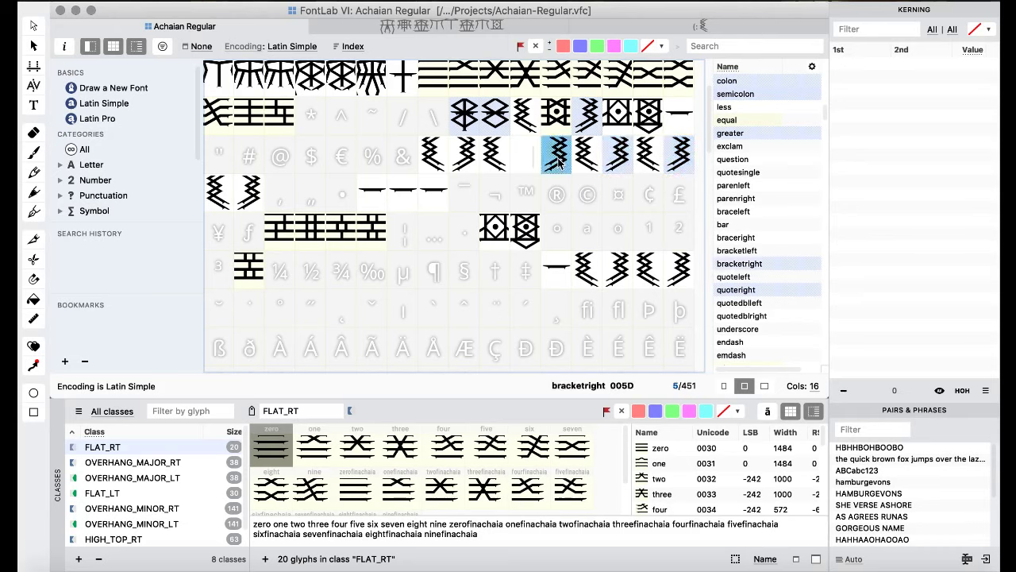
pyautogui.keyDown('super'); pyautogui.click(463, 164); pyautogui.keyUp('super')
pyautogui.keyDown('super'); pyautogui.click(262, 193); pyautogui.keyUp('super')
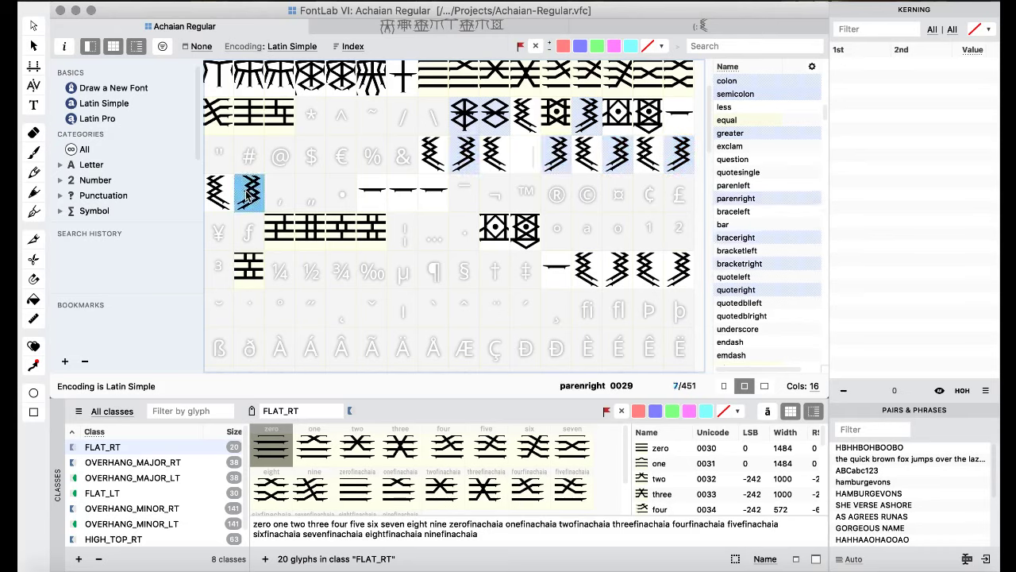
pyautogui.keyDown('super'); pyautogui.click(618, 268); pyautogui.keyUp('super')
pyautogui.keyDown('super'); pyautogui.click(679, 270); pyautogui.keyUp('super')
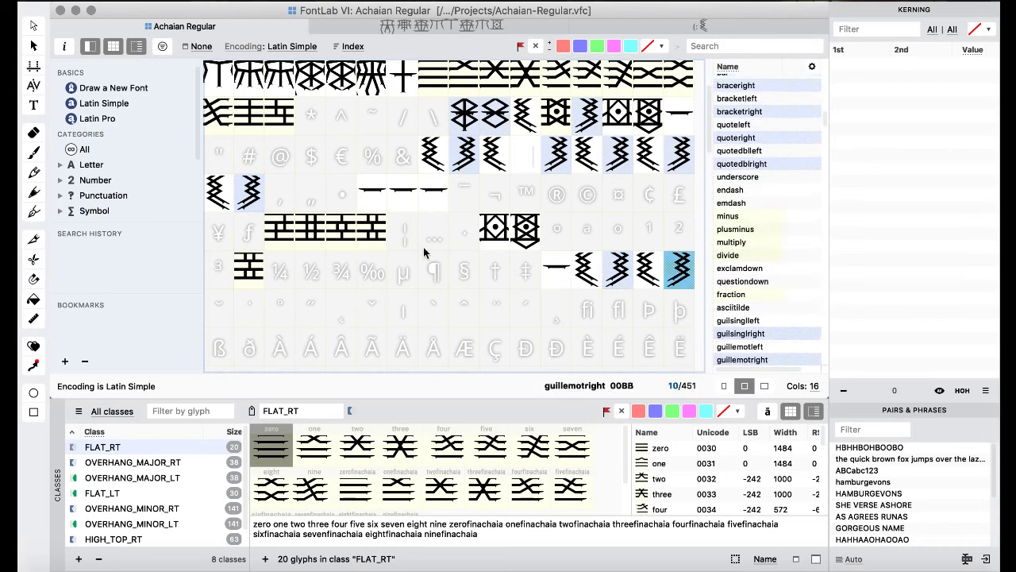
pyautogui.moveTo(250, 195); pyautogui.dragTo(428, 469)
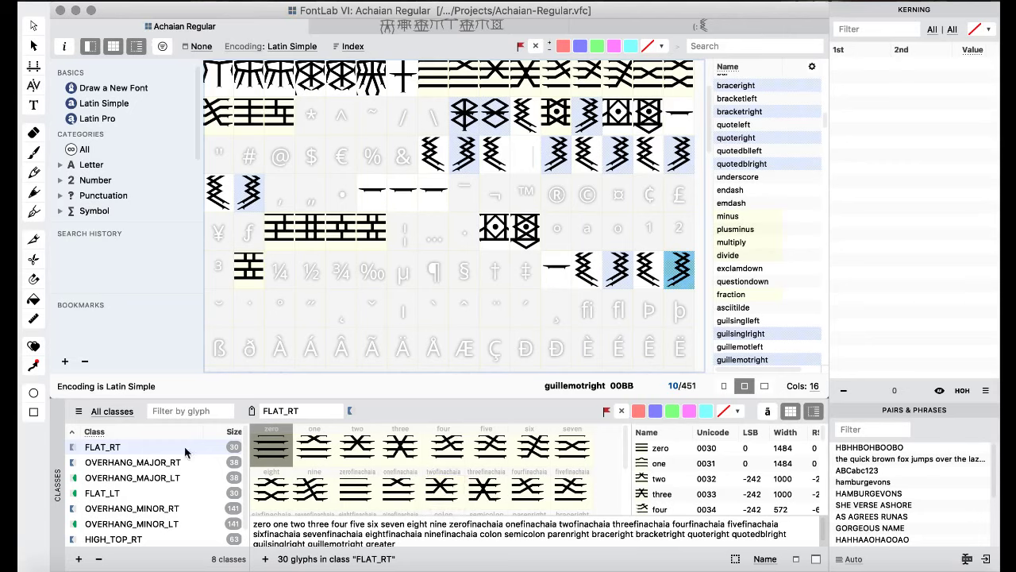
pyautogui.scroll(-1, 202, 466)
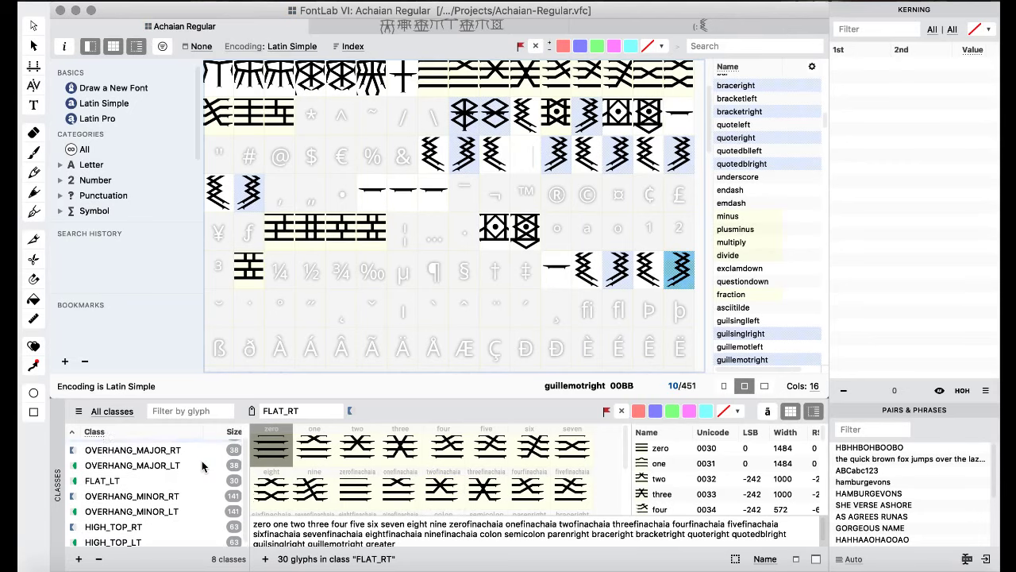
# - Select the less, parenleft, quotedblleft, braceleft, bracketleft, quoteleft, guilsinglleft and guillemotleft glyphs
pyautogui.click(469, 194)
pyautogui.click(521, 131)
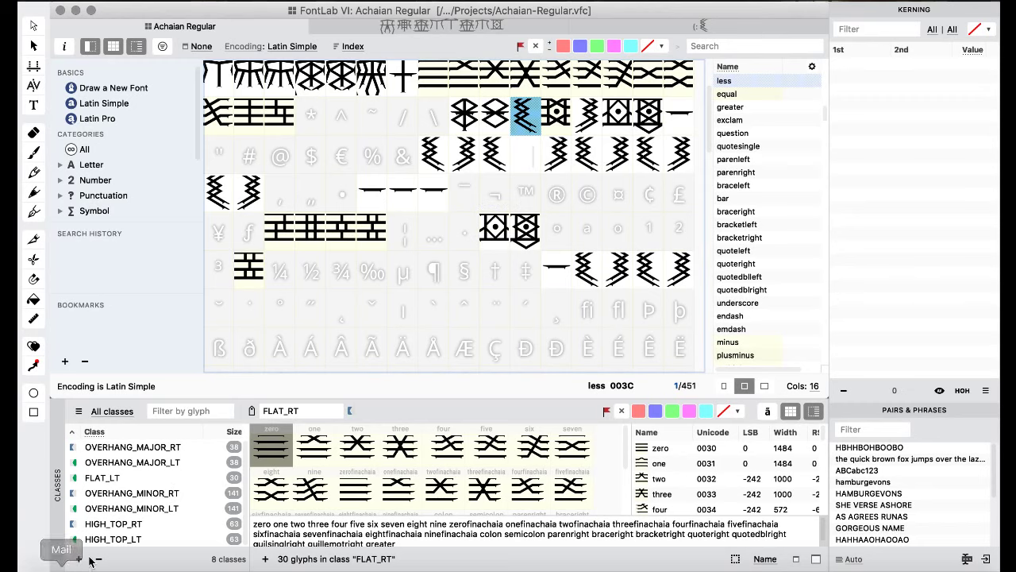
pyautogui.click(433, 160)
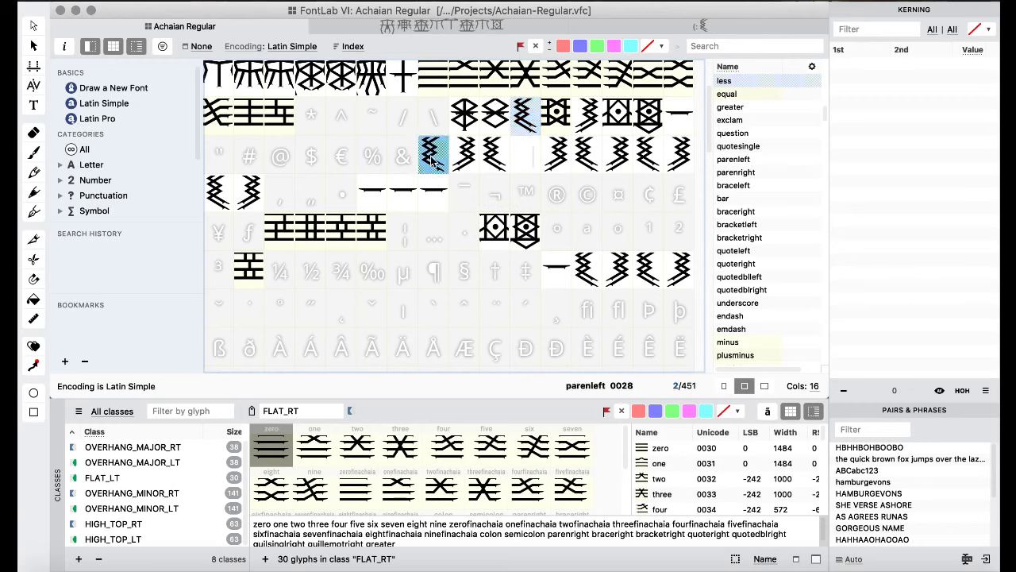
pyautogui.keyDown('super'); pyautogui.click(227, 197); pyautogui.keyUp('super')
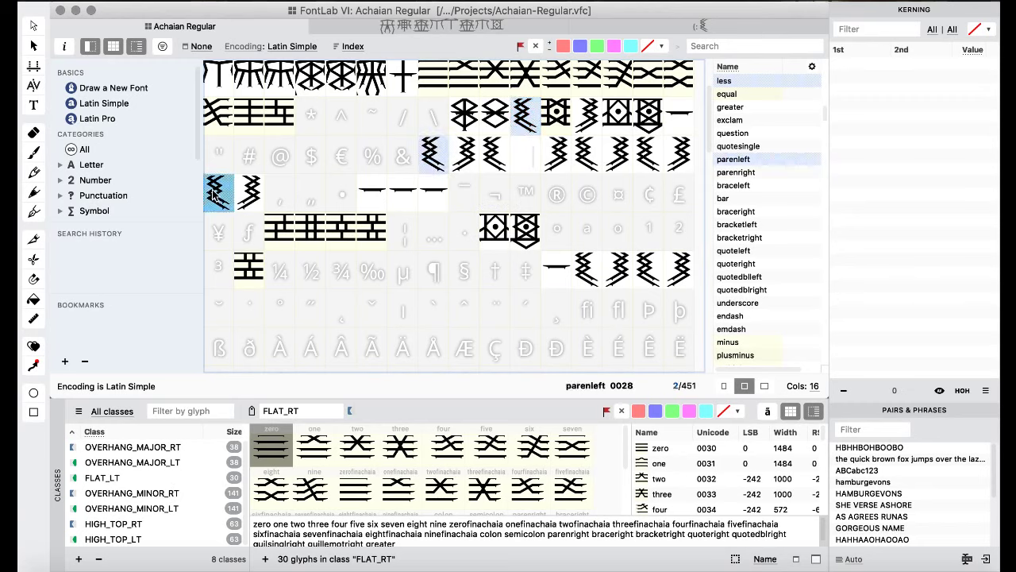
pyautogui.keyDown('super'); pyautogui.click(494, 162); pyautogui.keyUp('super')
pyautogui.keyDown('super'); pyautogui.click(585, 157); pyautogui.keyUp('super')
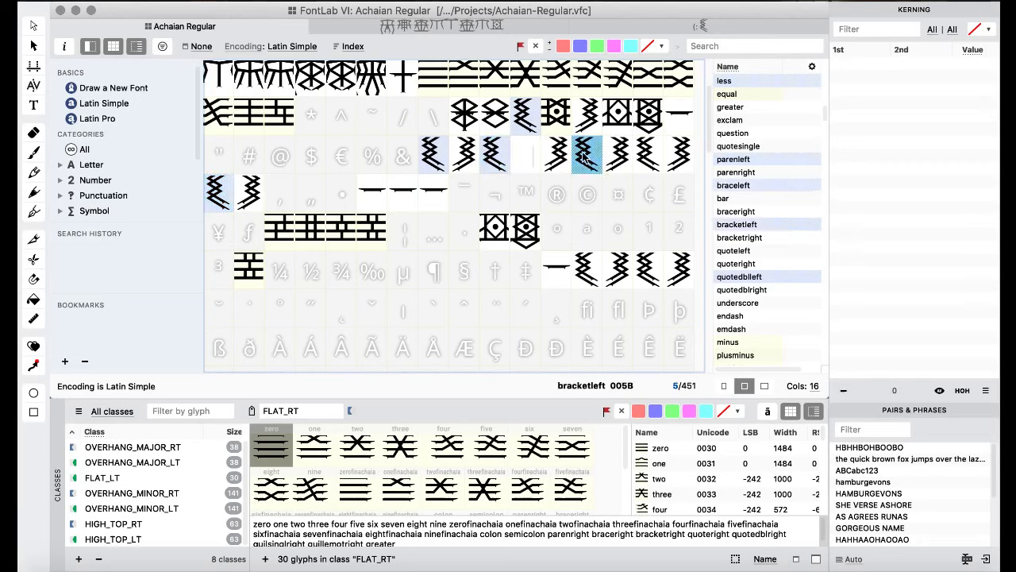
pyautogui.keyDown('super'); pyautogui.click(644, 163); pyautogui.keyUp('super')
pyautogui.keyDown('super'); pyautogui.click(598, 270); pyautogui.keyUp('super')
pyautogui.keyDown('super'); pyautogui.click(638, 270); pyautogui.keyUp('super')
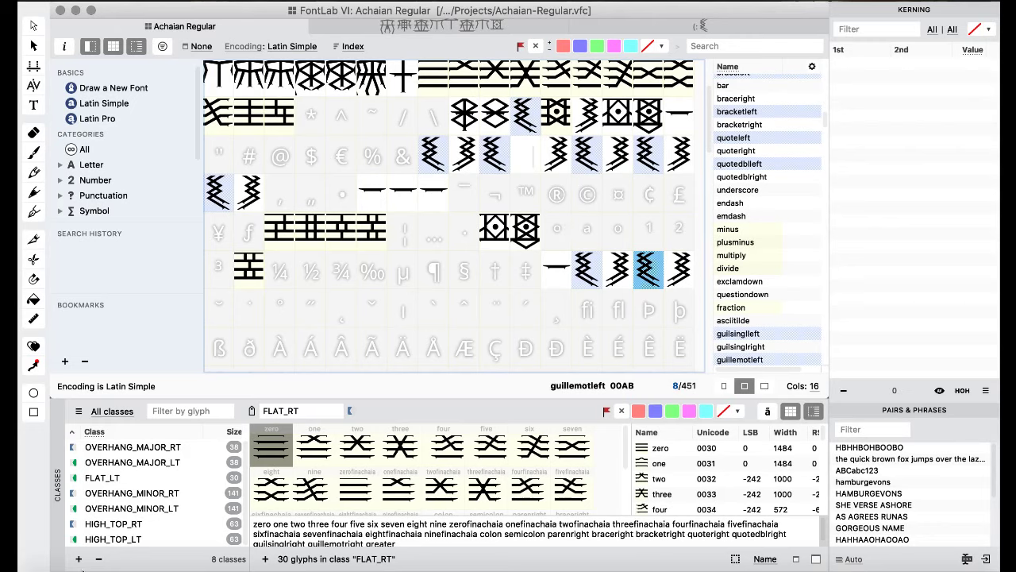
# - Create a Kerning 1st class named PAREN_RT from the selected left-hand bracket and quote glyphs
pyautogui.click(79, 560)
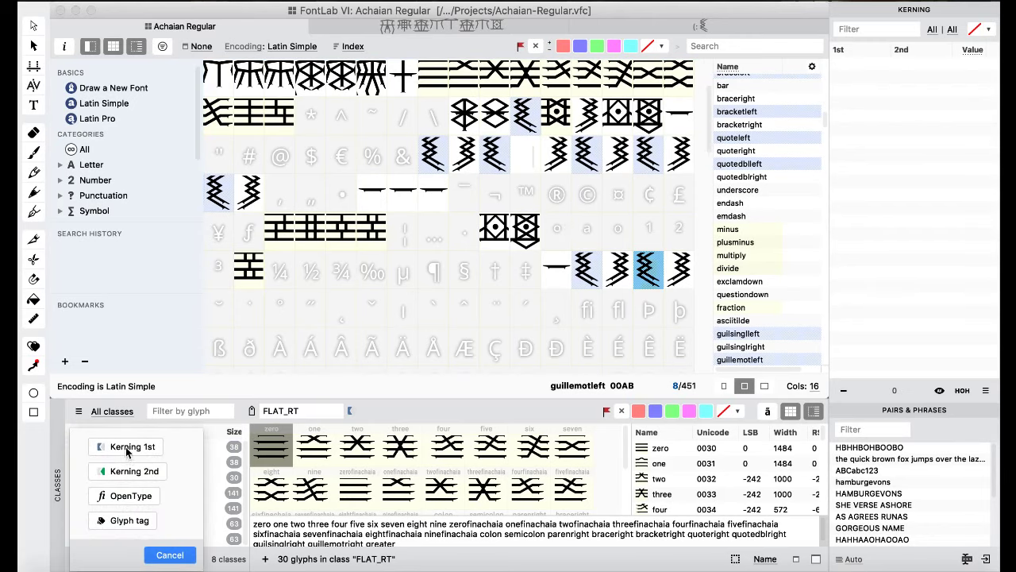
pyautogui.click(127, 447)
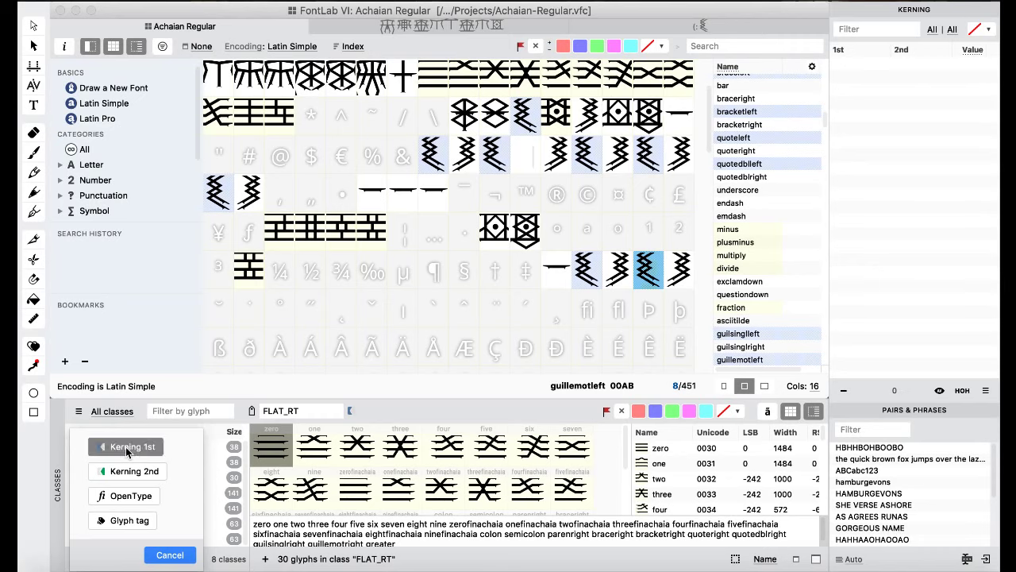
pyautogui.doubleClick(295, 414)
pyautogui.write('PAREN_RT')
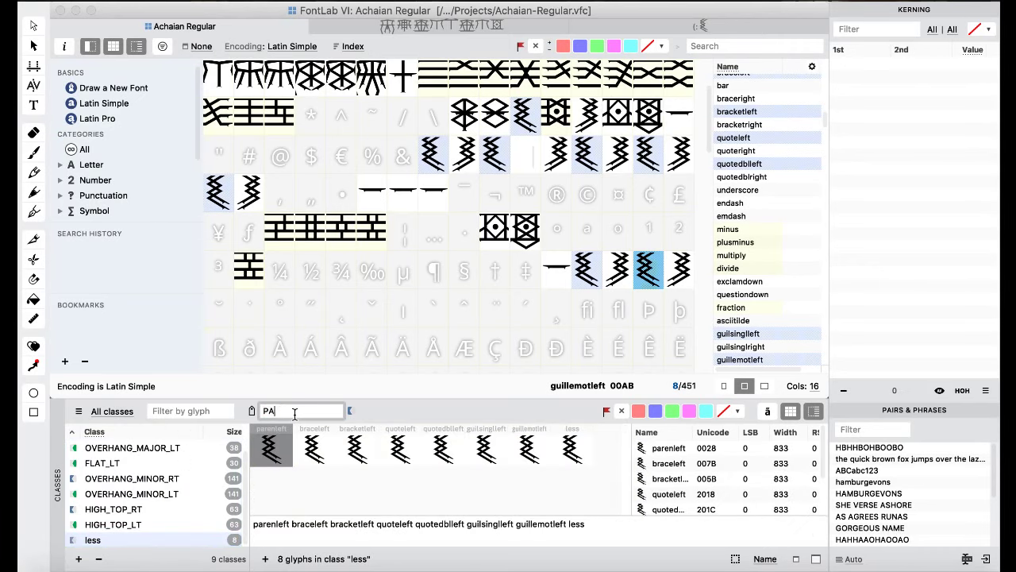
pyautogui.click(399, 323)
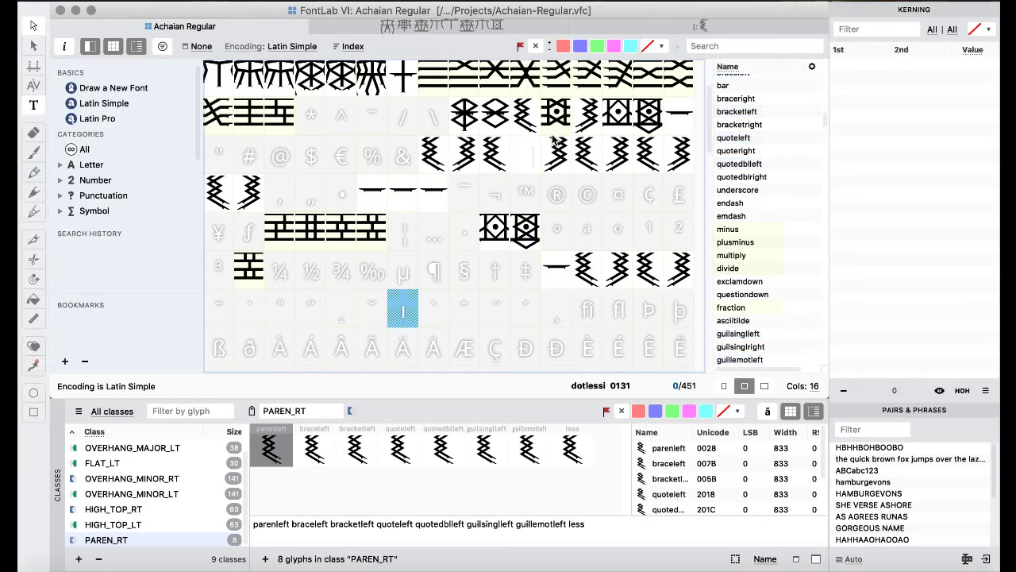
# - Select the greater, parenright, braceright, quoteright, bracketright, quotedblright, guilsinglright and guillemotright glyphs
pyautogui.click(575, 123)
pyautogui.keyDown('super'); pyautogui.click(461, 159); pyautogui.keyUp('super')
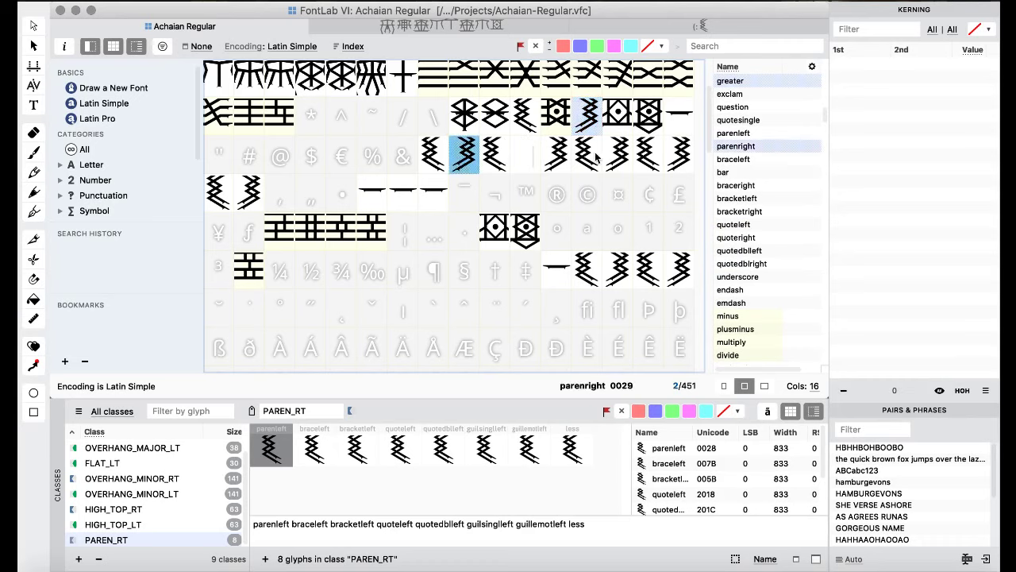
pyautogui.keyDown('super'); pyautogui.click(559, 161); pyautogui.keyUp('super')
pyautogui.keyDown('super'); pyautogui.click(672, 158); pyautogui.keyUp('super')
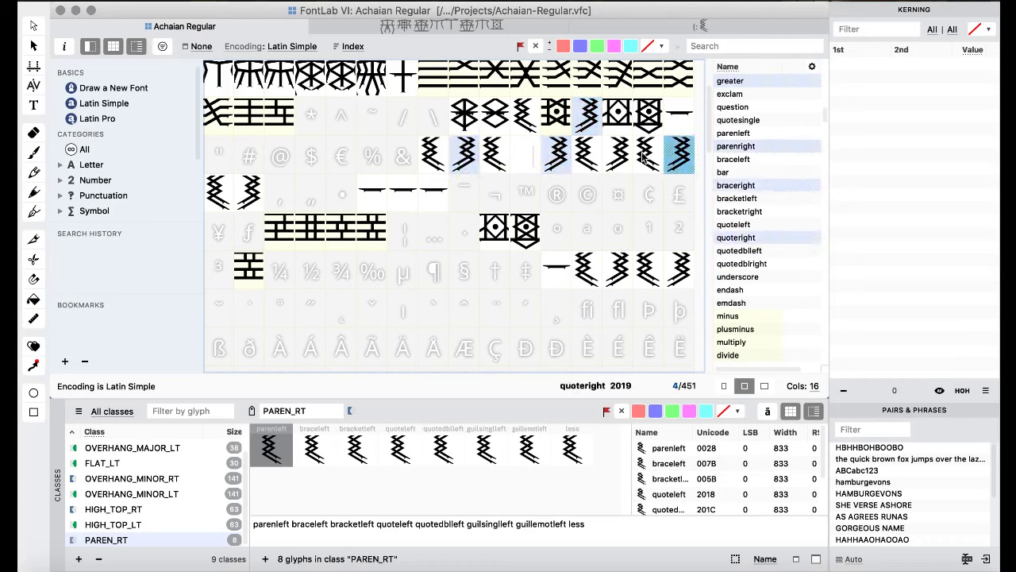
pyautogui.keyDown('super'); pyautogui.click(619, 157); pyautogui.keyUp('super')
pyautogui.keyDown('super'); pyautogui.click(252, 195); pyautogui.keyUp('super')
pyautogui.keyDown('super'); pyautogui.click(618, 270); pyautogui.keyUp('super')
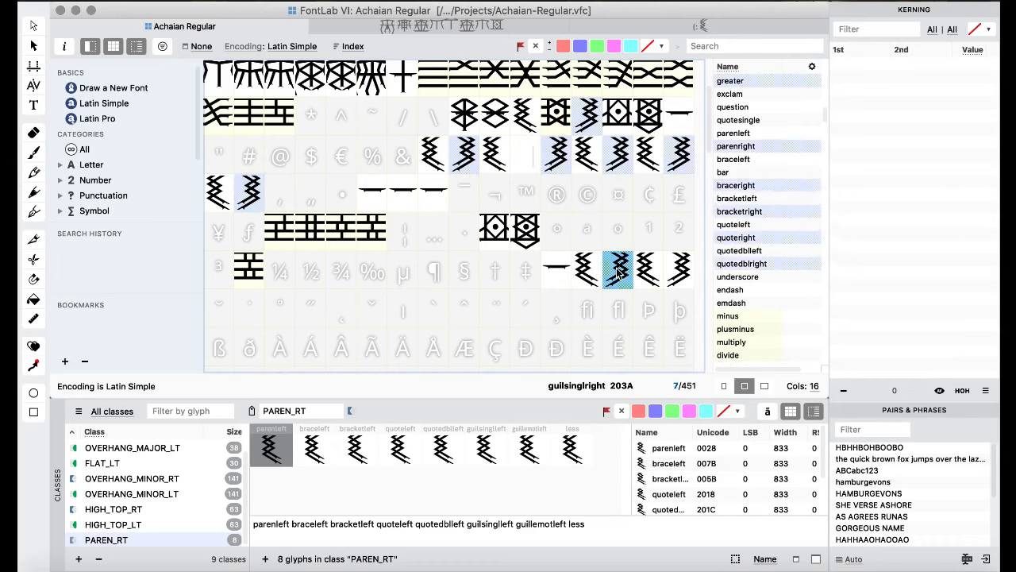
pyautogui.keyDown('super'); pyautogui.click(679, 270); pyautogui.keyUp('super')
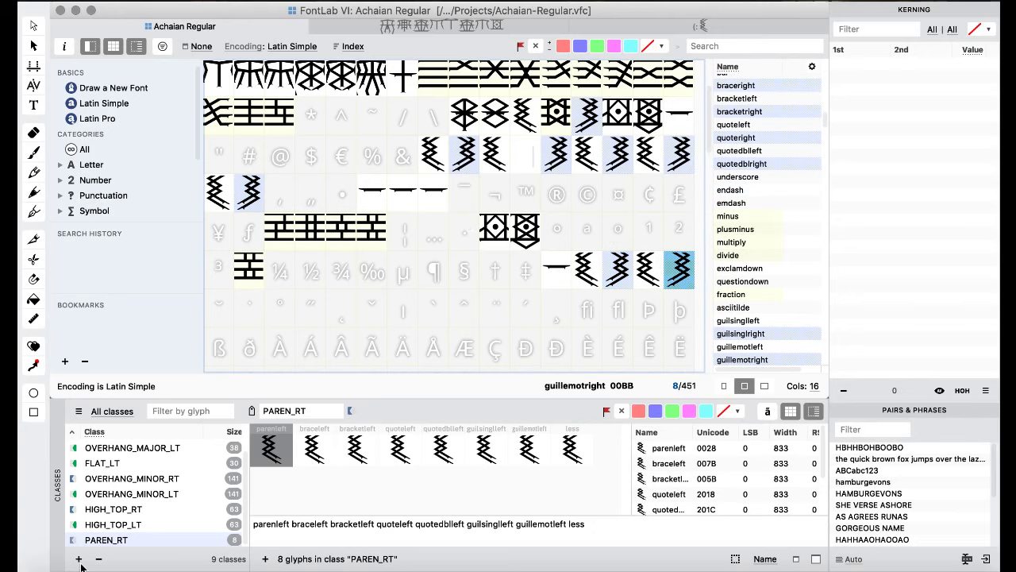
# - Create a Kerning 2nd class named PAREN_LT from the selected right-hand bracket and quote glyphs and show its contents
pyautogui.click(79, 558)
pyautogui.press('Return')
pyautogui.click(305, 412)
pyautogui.write('PA')
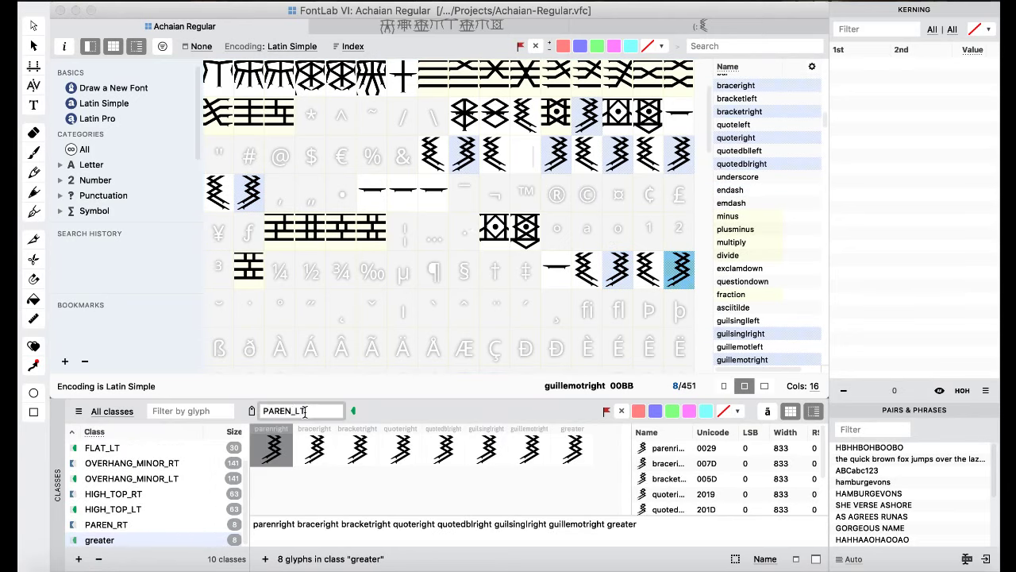
pyautogui.write('REN_LT')
pyautogui.press('Return')
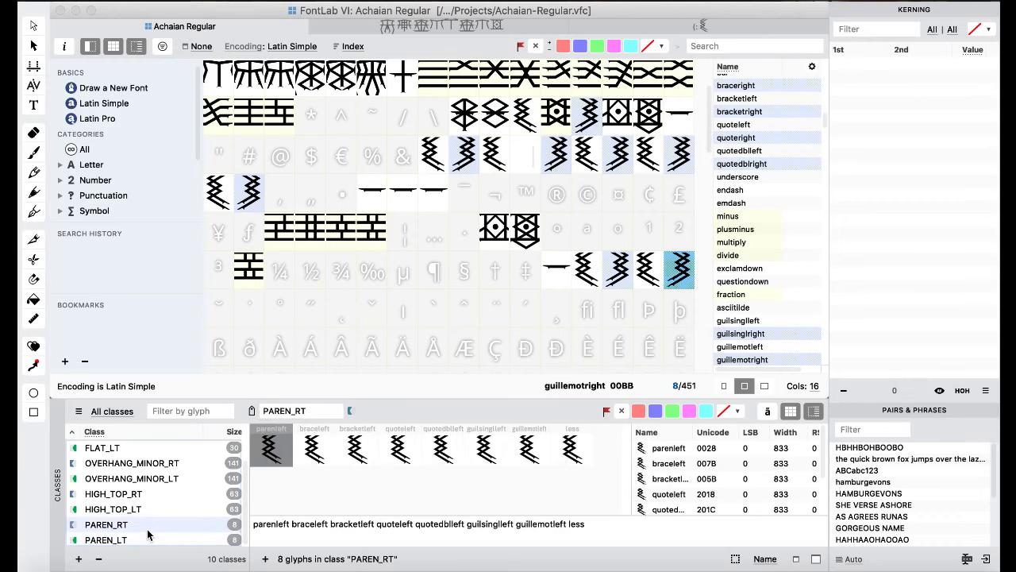
pyautogui.click(147, 540)
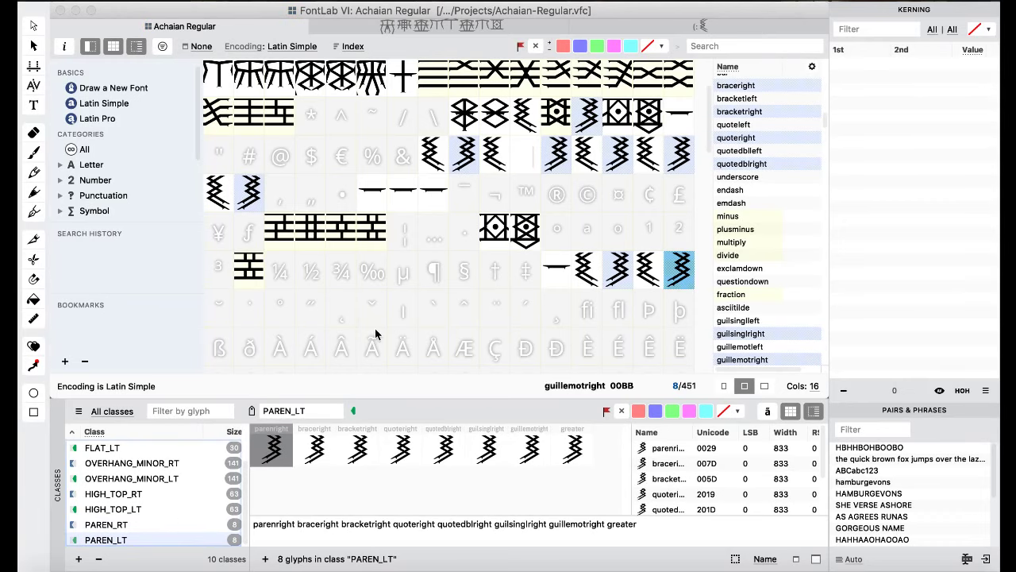
# - Select the comma, underscore, endash, emdash, quotesingle and asciitilde glyphs
pyautogui.scroll(3, 376, 334)
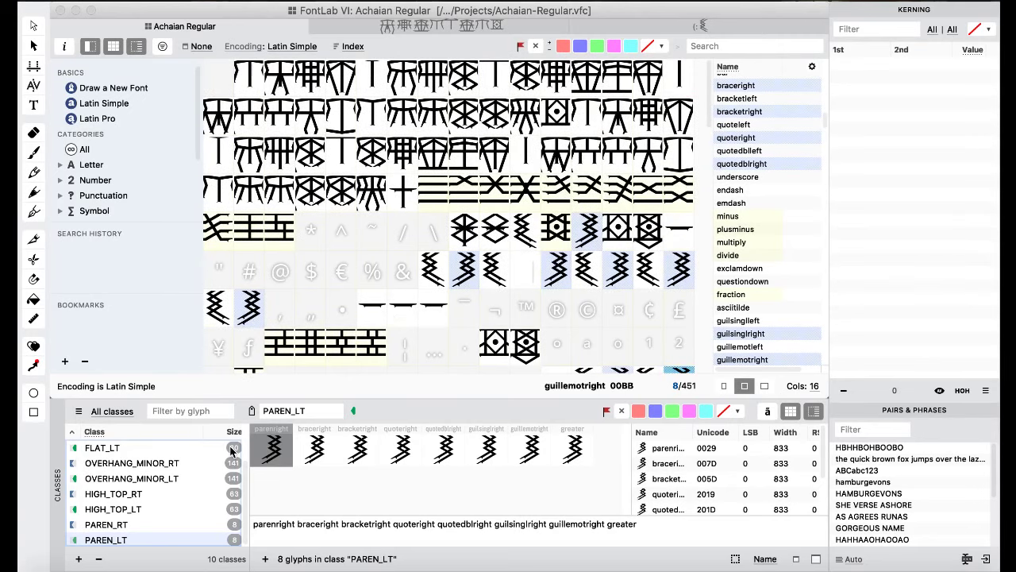
pyautogui.click(401, 197)
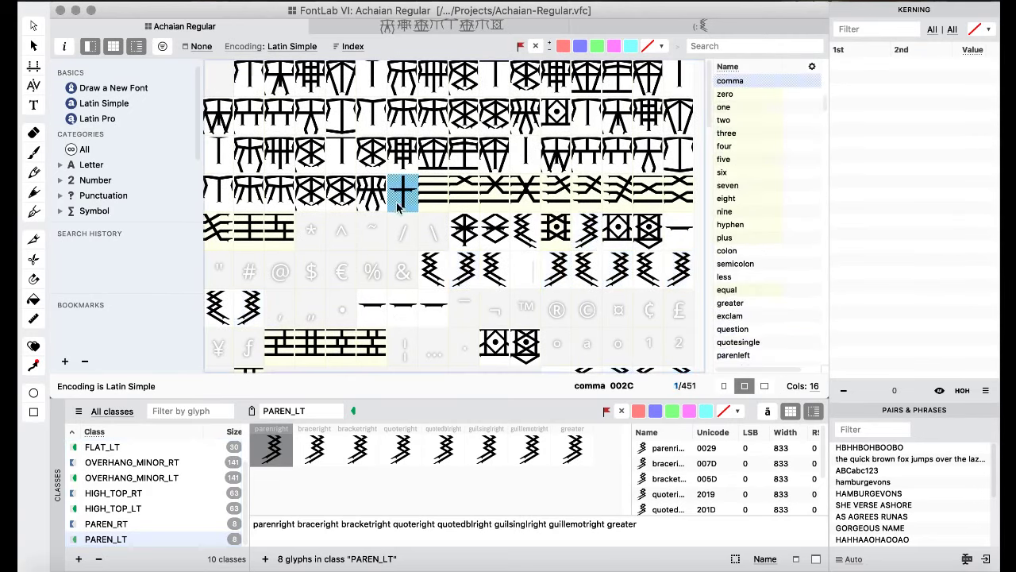
pyautogui.keyDown('super'); pyautogui.click(372, 308); pyautogui.keyUp('super')
pyautogui.hotkey('shift', 'Right')
pyautogui.hotkey('shift', 'Right')
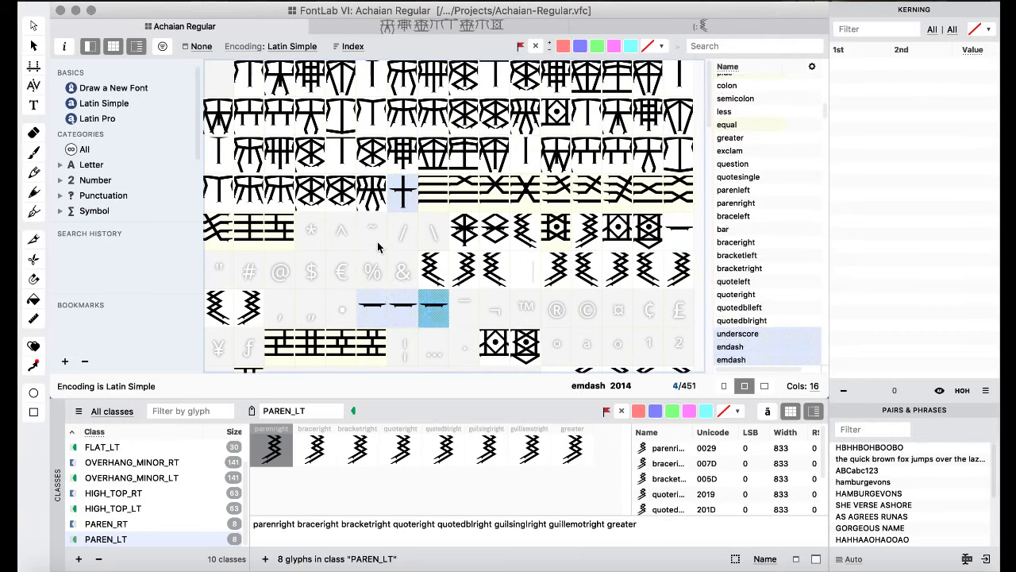
pyautogui.keyDown('super'); pyautogui.click(677, 230); pyautogui.keyUp('super')
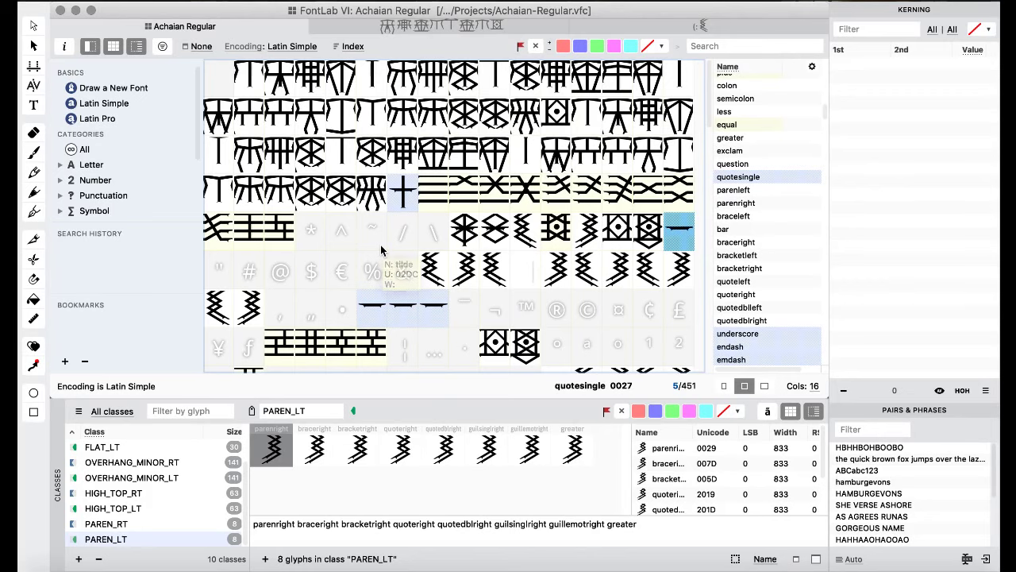
pyautogui.scroll(-3, 381, 250)
pyautogui.keyDown('super'); pyautogui.click(542, 260); pyautogui.keyUp('super')
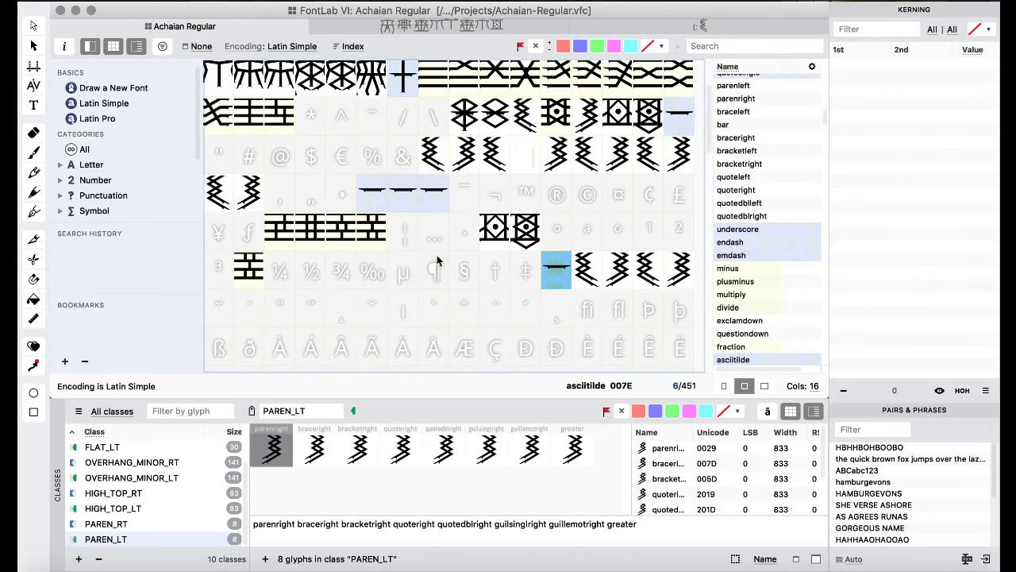
pyautogui.scroll(3, 388, 249)
pyautogui.scroll(-2, 388, 249)
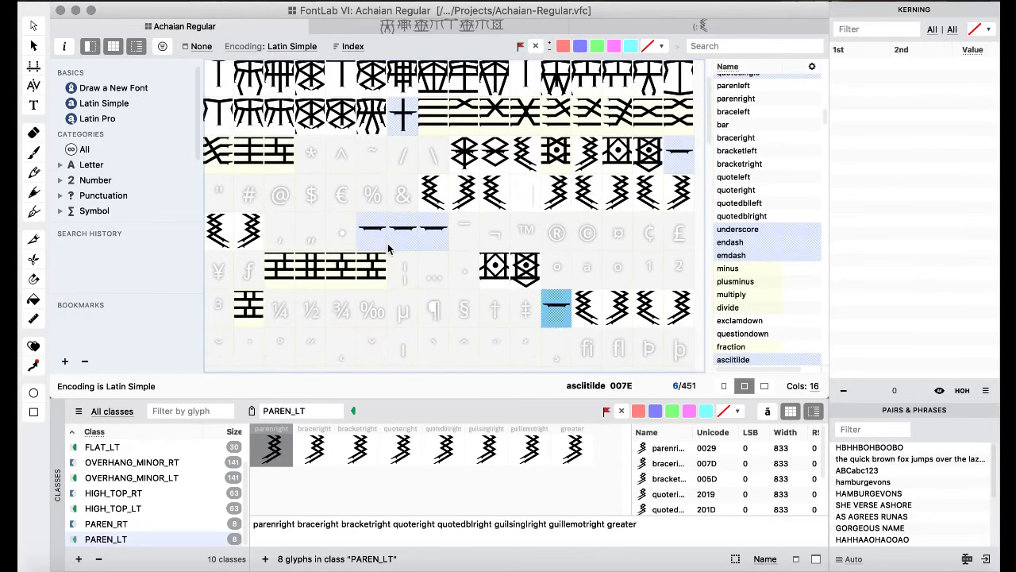
pyautogui.scroll(-4, 387, 249)
pyautogui.scroll(6, 388, 248)
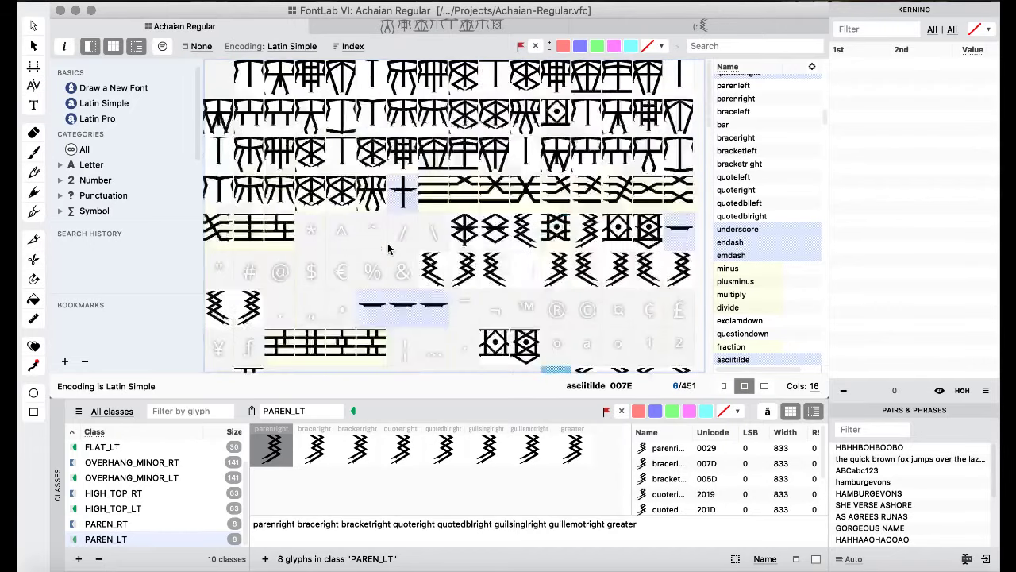
pyautogui.scroll(-1, 388, 249)
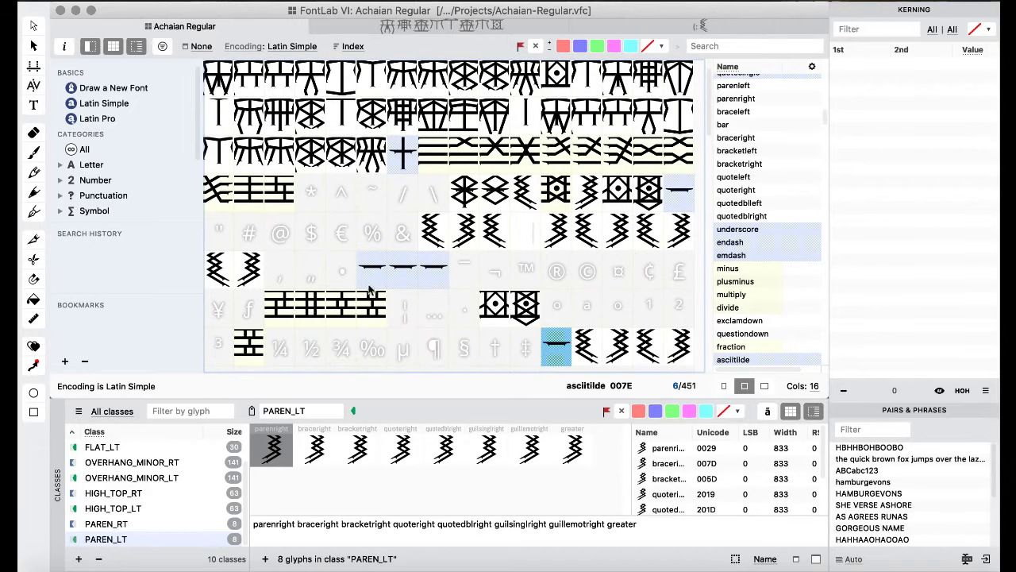
# - Create a Kerning 1st class named TRUE_MID_RT from the selected comma, dash, quotesingle and asciitilde glyphs
pyautogui.click(78, 561)
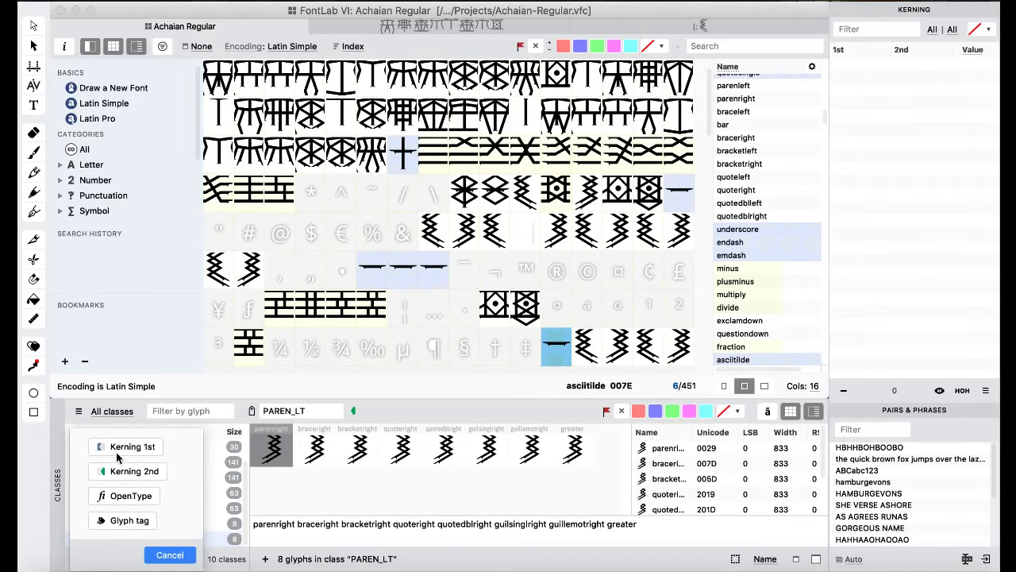
pyautogui.click(170, 551)
pyautogui.doubleClick(302, 411)
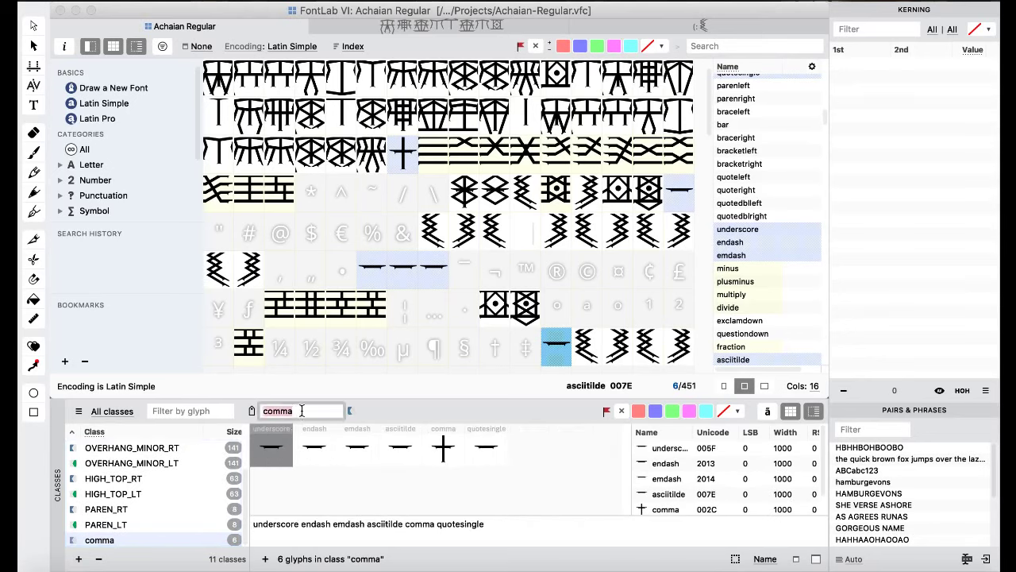
pyautogui.write('TRUE_MID_RT')
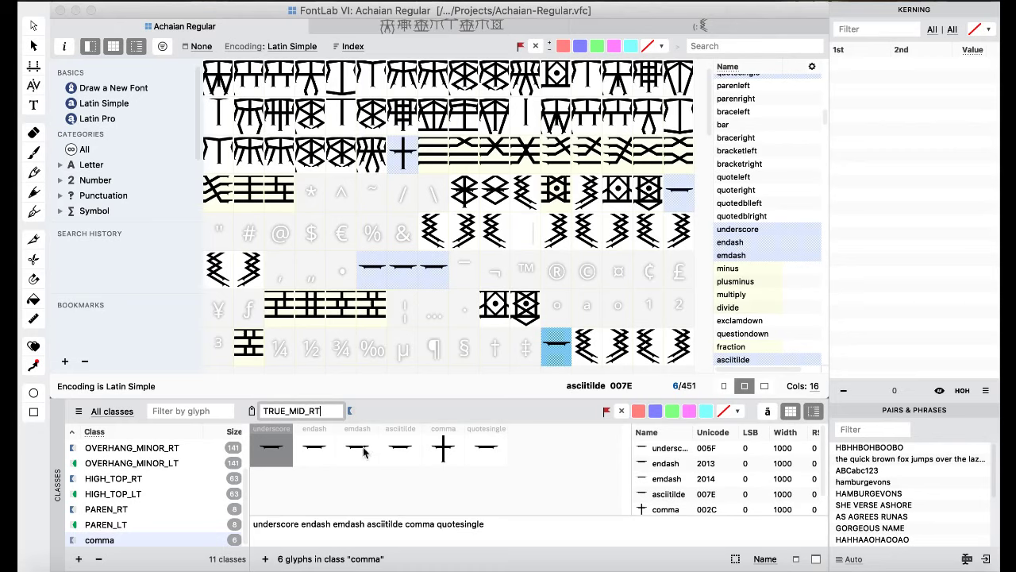
pyautogui.press('Return')
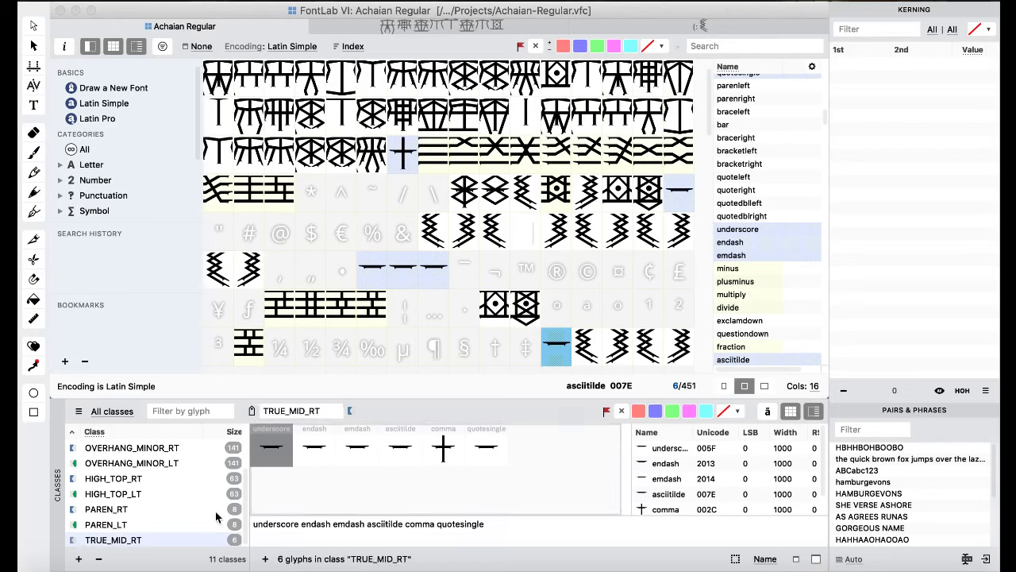
# - Create a Kerning 2nd class named TRUE_MID_LT from the same six selected glyphs
pyautogui.click(79, 561)
pyautogui.click(137, 475)
pyautogui.doubleClick(291, 409)
pyautogui.write('TRU')
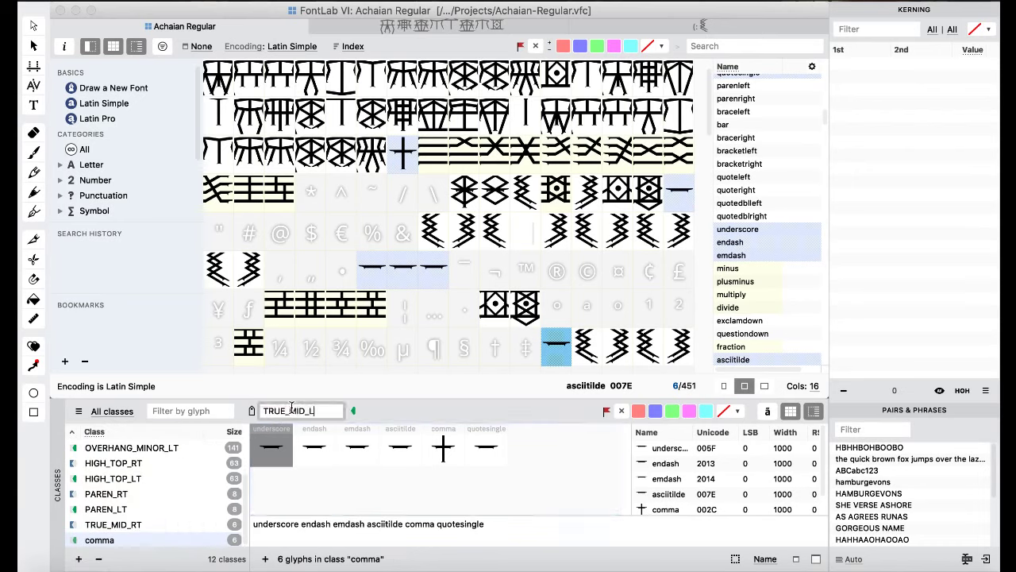
pyautogui.press('Return')
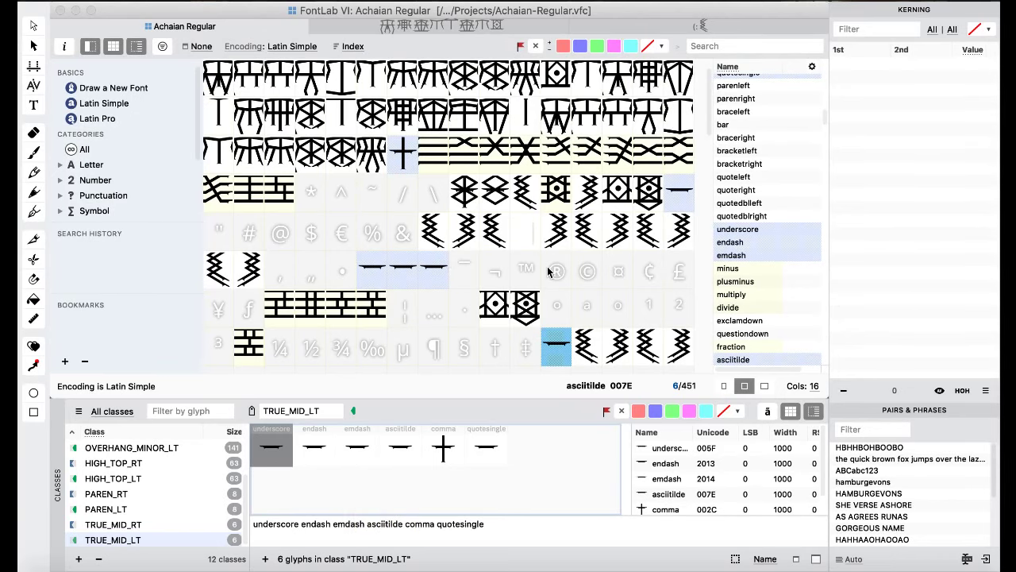
# - Start a new glyph selection with period, question and questiondown
pyautogui.scroll(1, 548, 243)
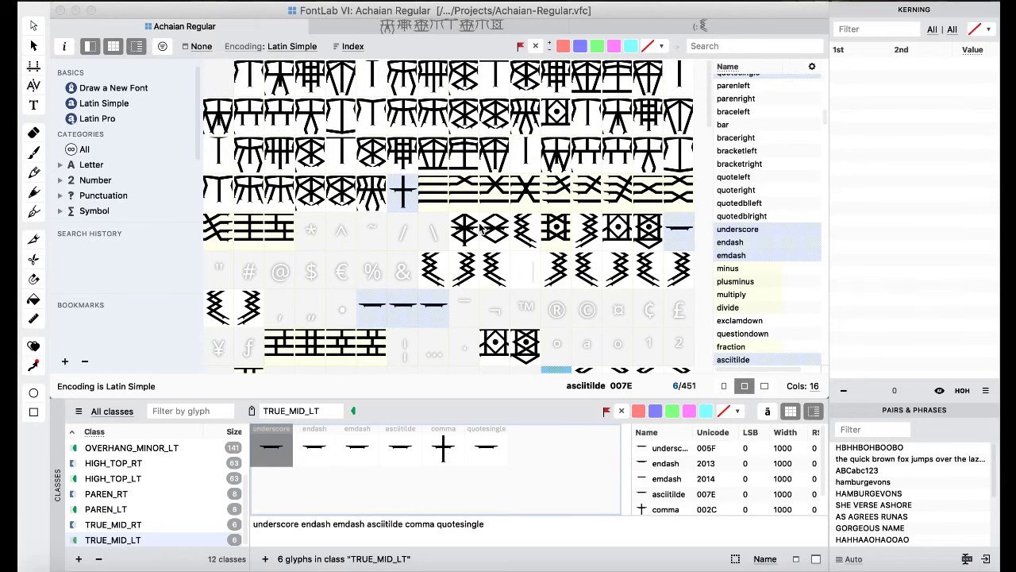
pyautogui.scroll(-1, 505, 231)
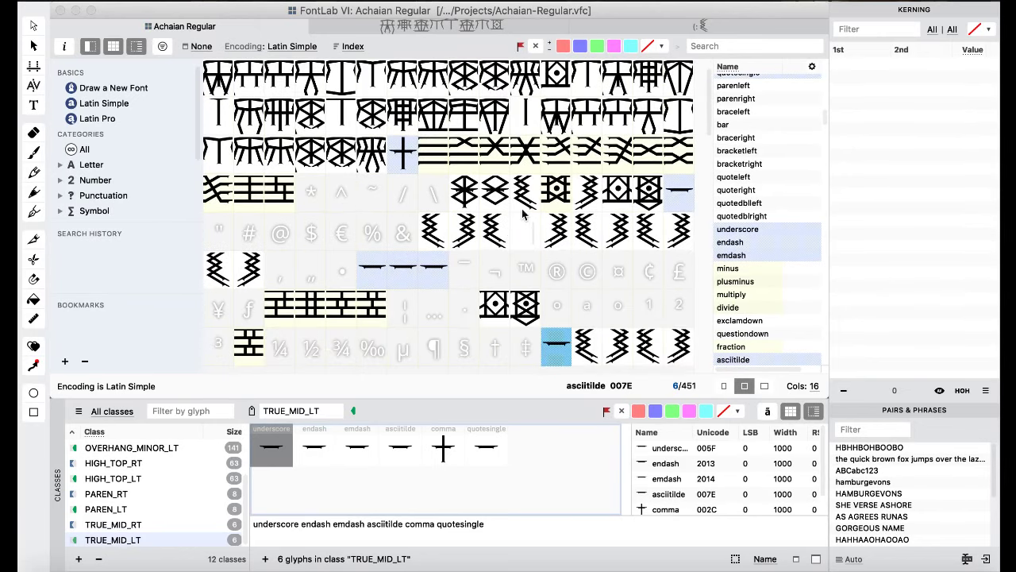
pyautogui.scroll(1, 526, 214)
pyautogui.click(553, 115)
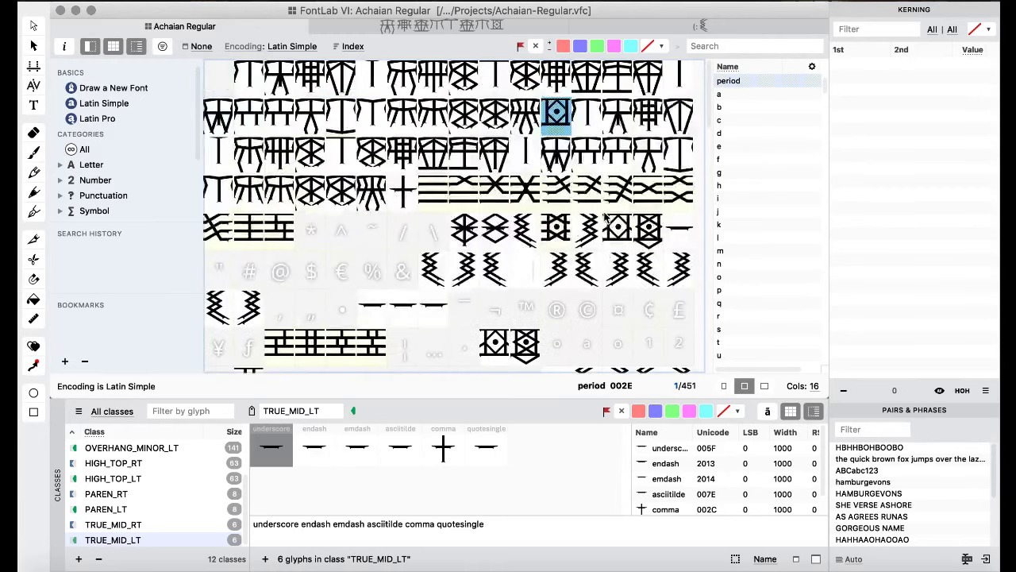
pyautogui.keyDown('super'); pyautogui.click(649, 230); pyautogui.keyUp('super')
pyautogui.keyDown('super'); pyautogui.click(526, 347); pyautogui.keyUp('super')
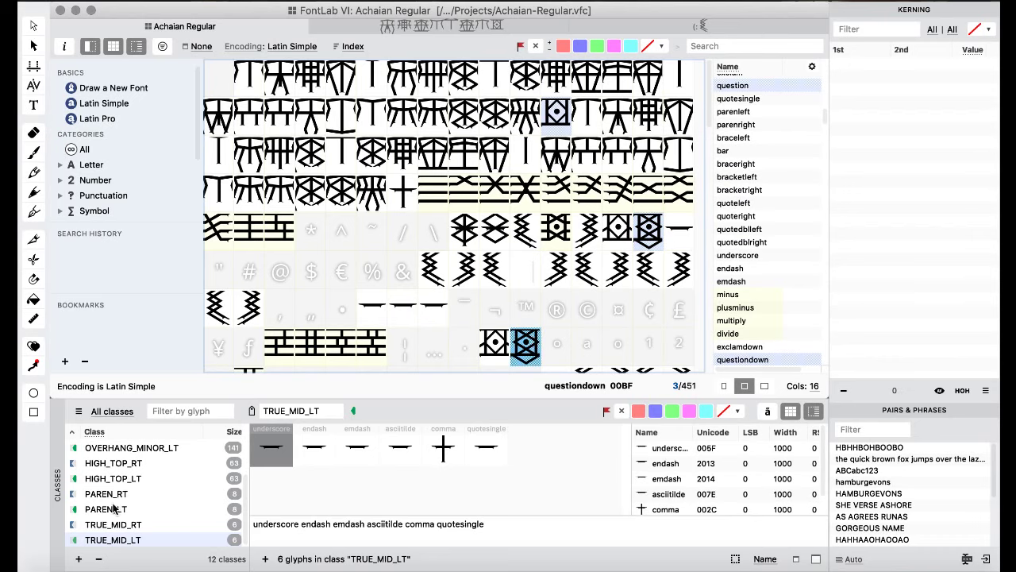
pyautogui.scroll(-1, 115, 508)
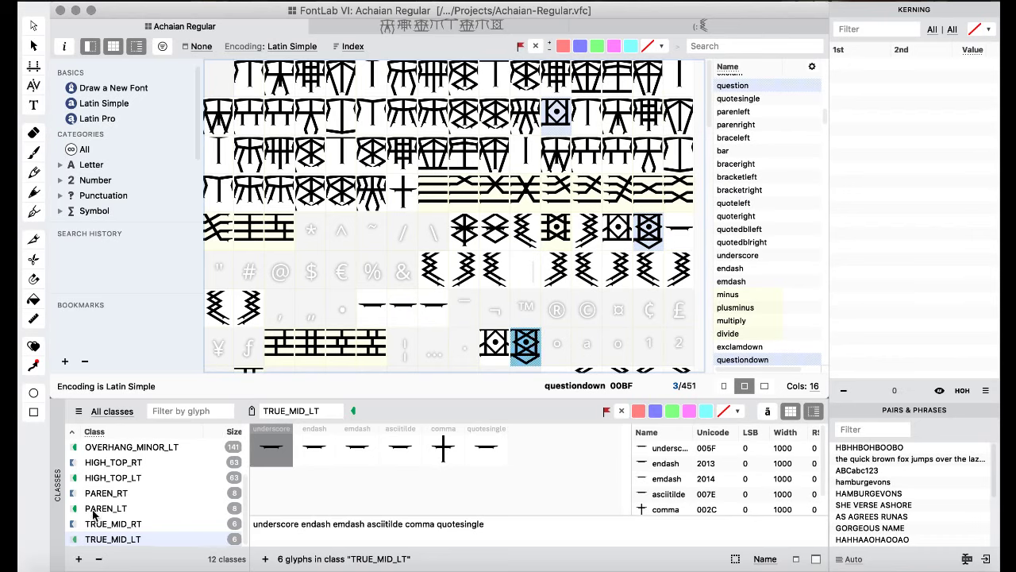
# - Create a Kerning 1st class named END_RT from the selected period, question and questiondown glyphs
pyautogui.click(79, 558)
pyautogui.click(124, 451)
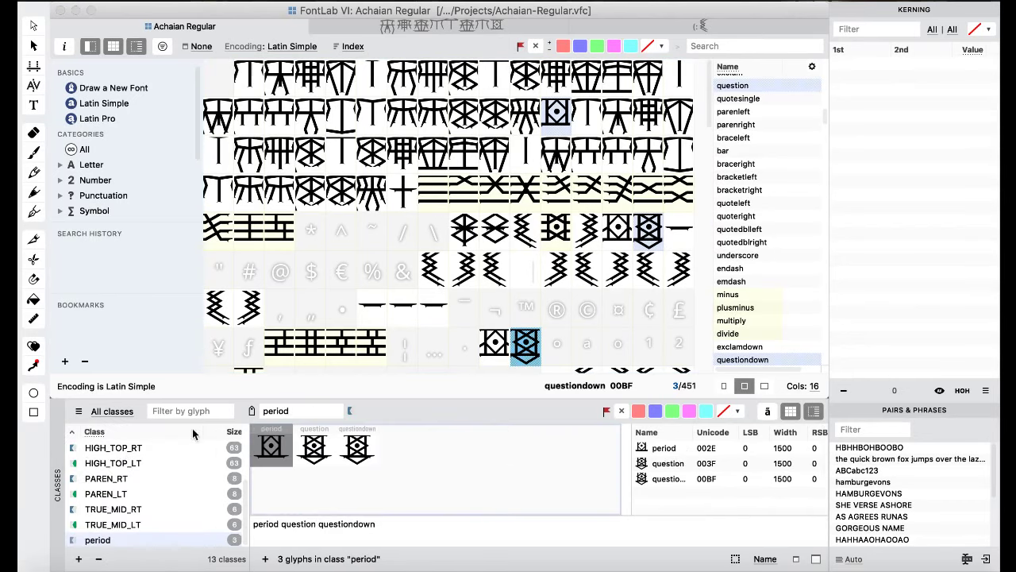
pyautogui.doubleClick(294, 411)
pyautogui.write('E')
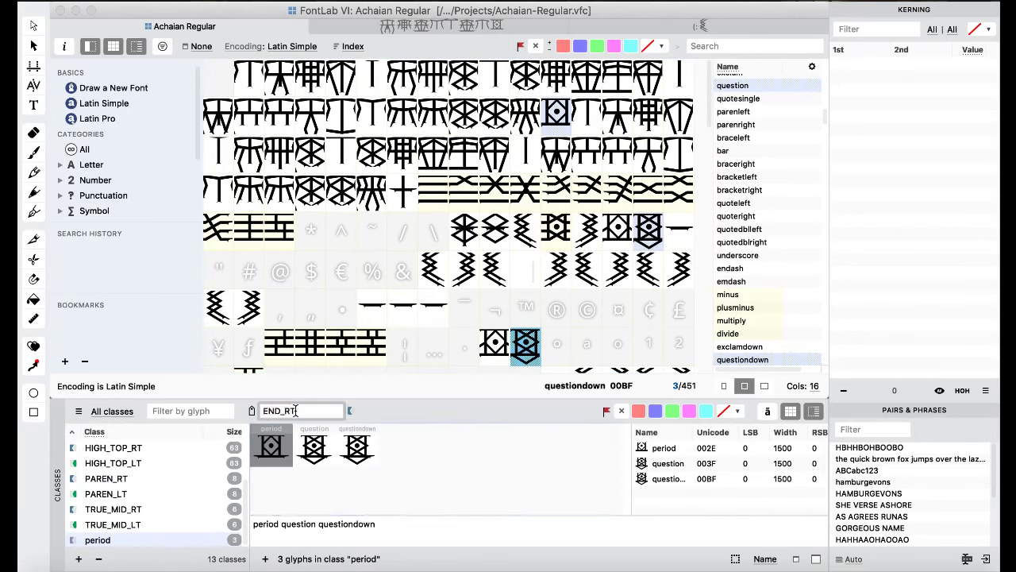
pyautogui.write('ND_RT')
pyautogui.press('Return')
# - Create a Kerning 2nd class named END_LT from the same period, question and questiondown glyphs
pyautogui.click(78, 559)
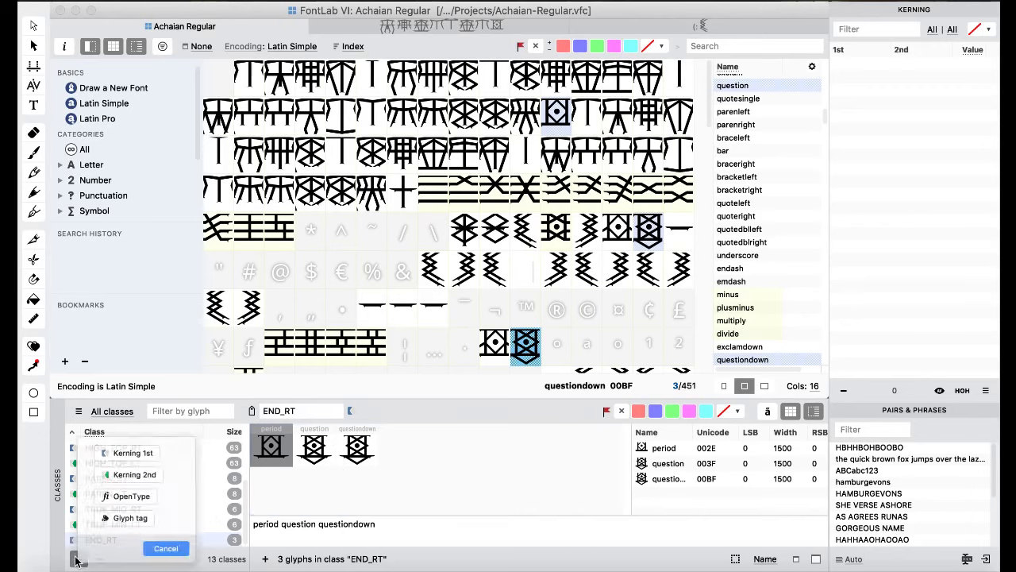
pyautogui.click(132, 472)
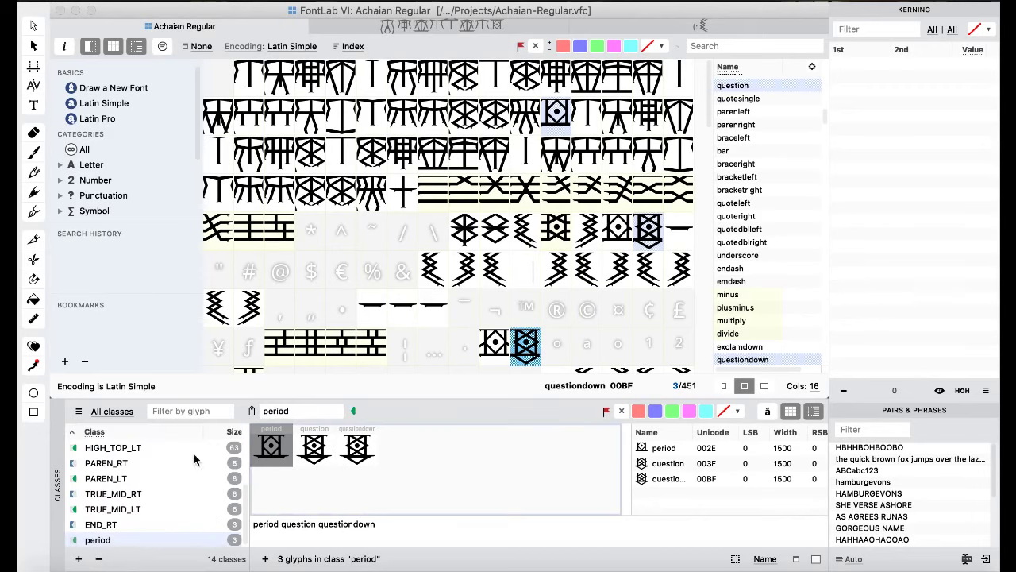
pyautogui.doubleClick(297, 410)
pyautogui.write('END_')
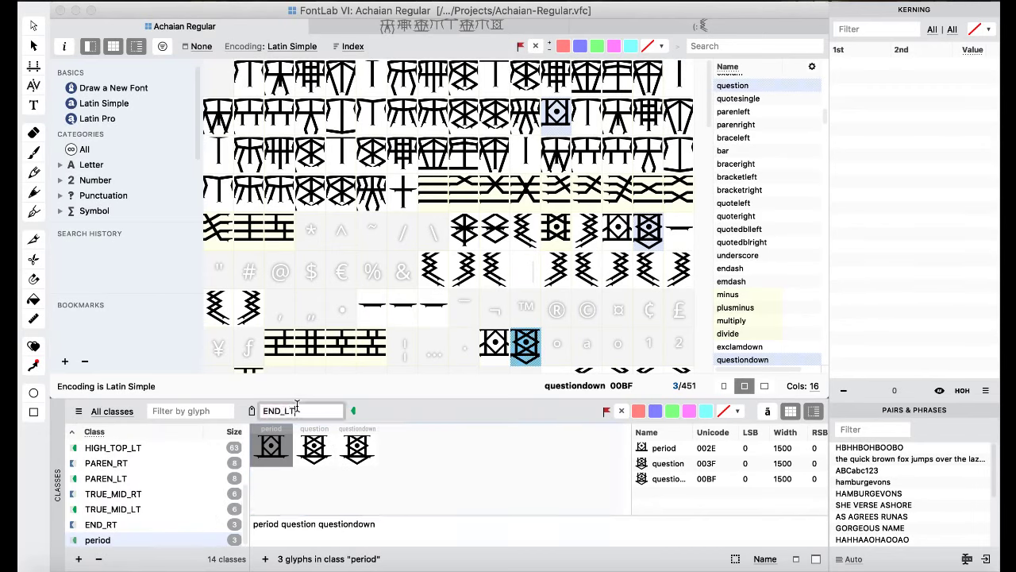
pyautogui.write('LT')
pyautogui.press('Return')
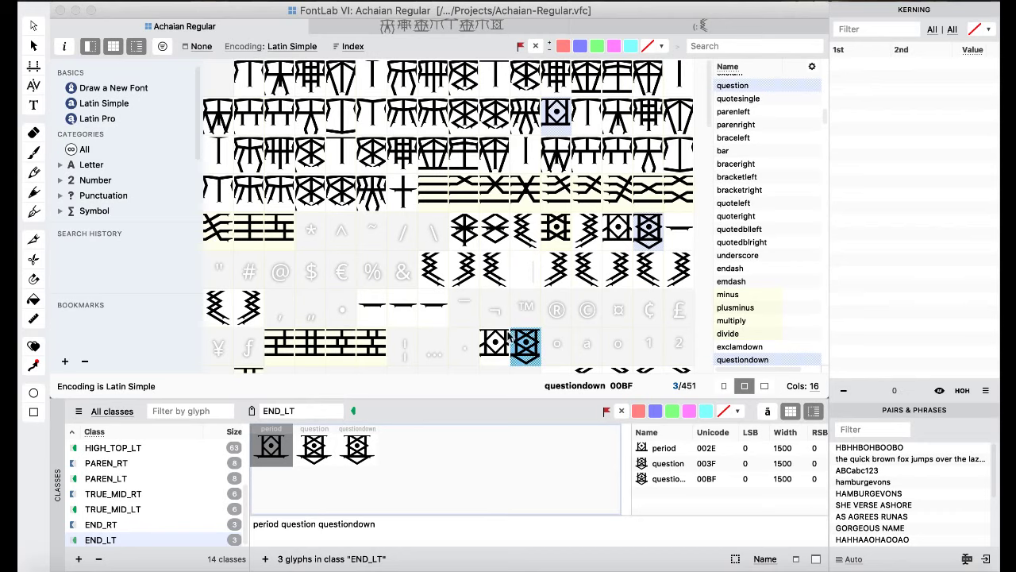
# - Select the exclamdown and exclam glyphs and create a Kerning 1st class named EXCLAM_RT from them
pyautogui.click(500, 341)
pyautogui.click(614, 233)
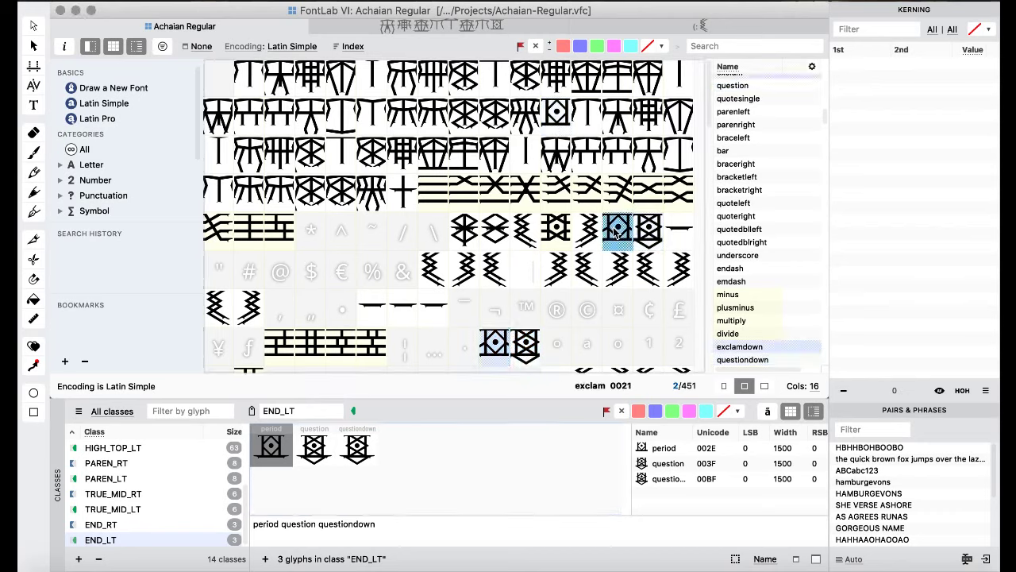
pyautogui.click(77, 560)
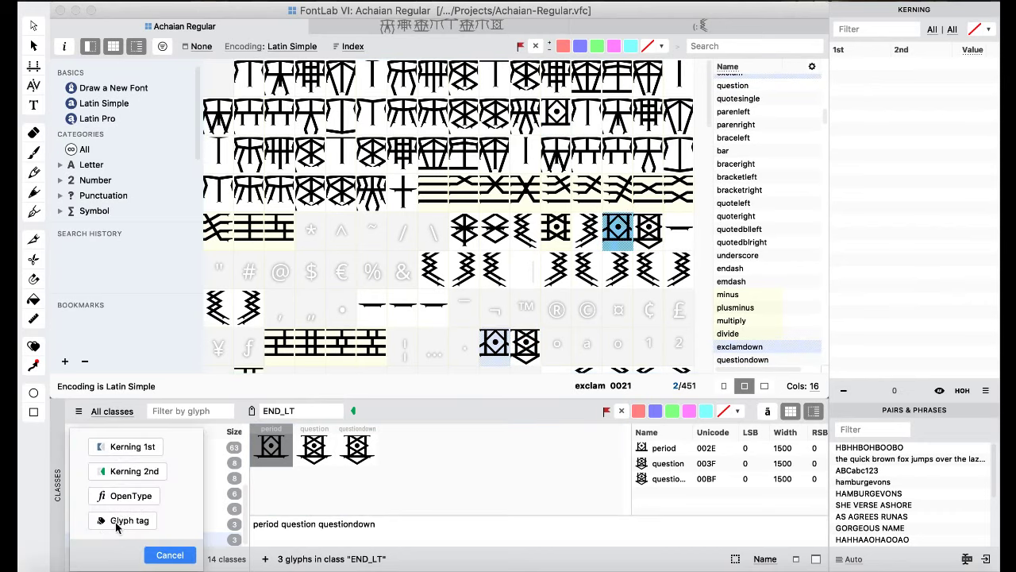
pyautogui.click(135, 448)
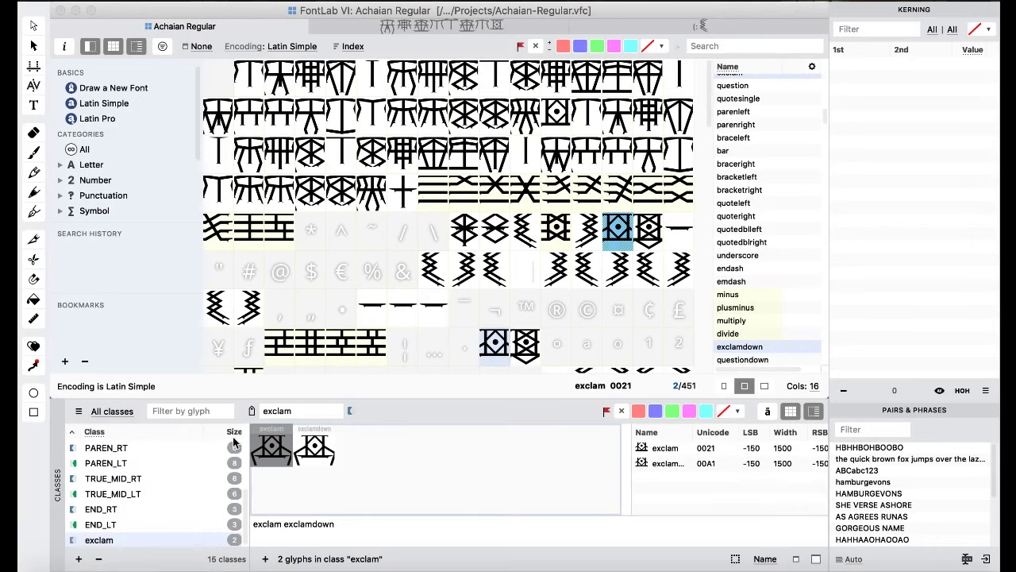
pyautogui.doubleClick(290, 411)
pyautogui.write('ECL')
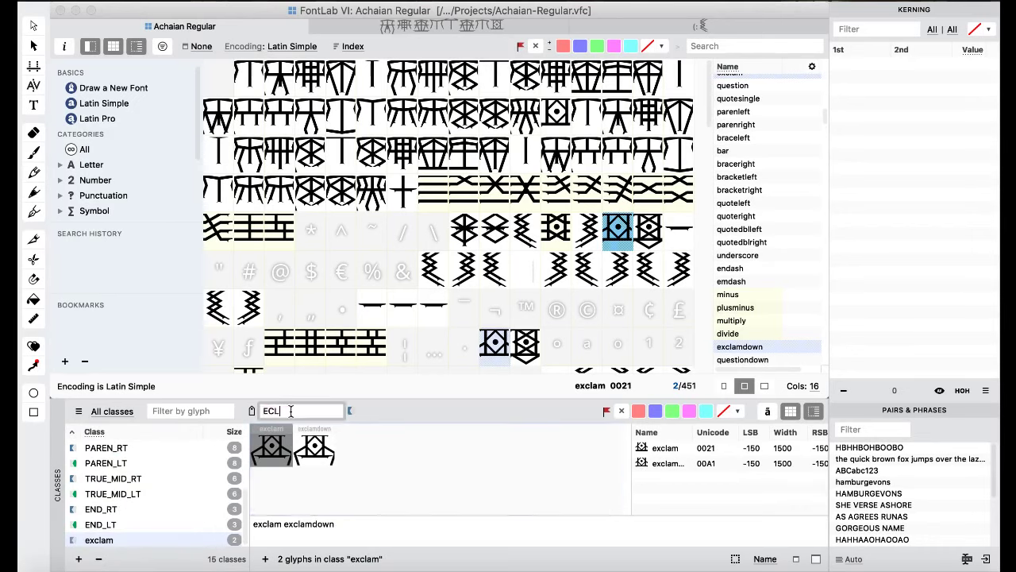
pyautogui.write('XLC')
pyautogui.press('BackSpace')
pyautogui.press('BackSpace')
pyautogui.write('CLAM_R')
pyautogui.press('Return')
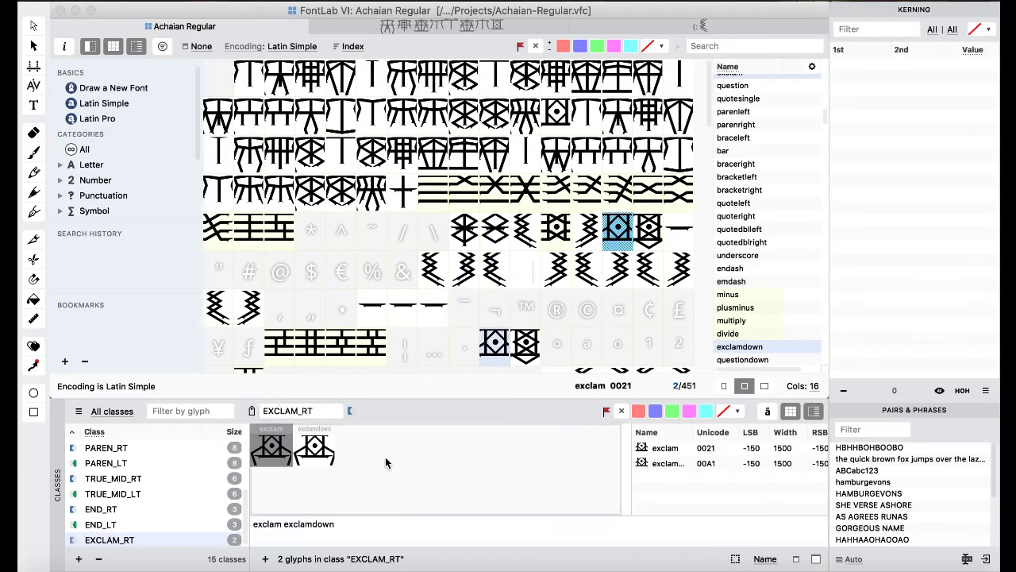
# - Create a Kerning 2nd class named EXCLAM_LT from the selected exclam and exclamdown glyphs
pyautogui.click(78, 559)
pyautogui.click(117, 477)
pyautogui.doubleClick(295, 411)
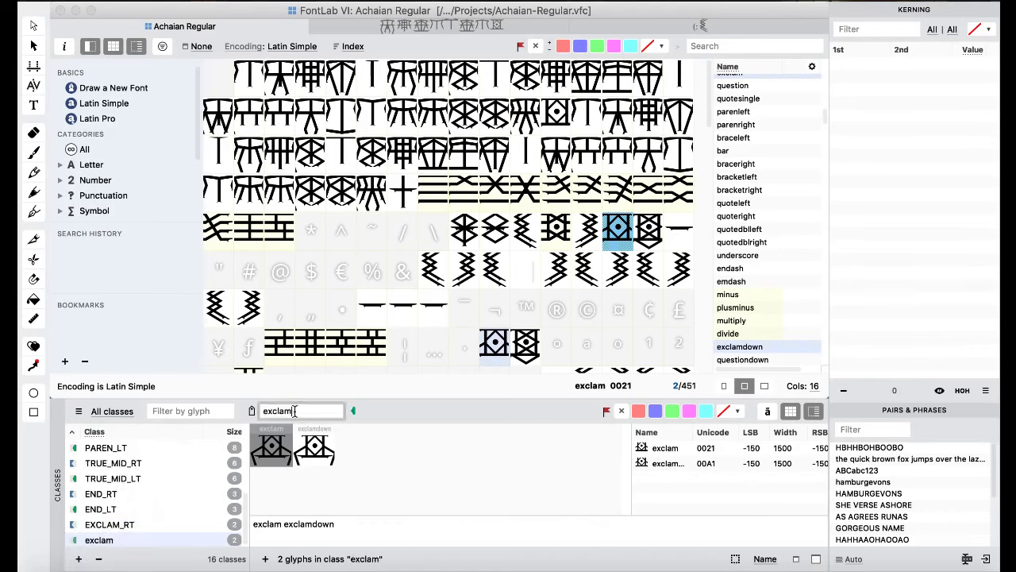
pyautogui.write('EXCLAM_LT')
pyautogui.press('Return')
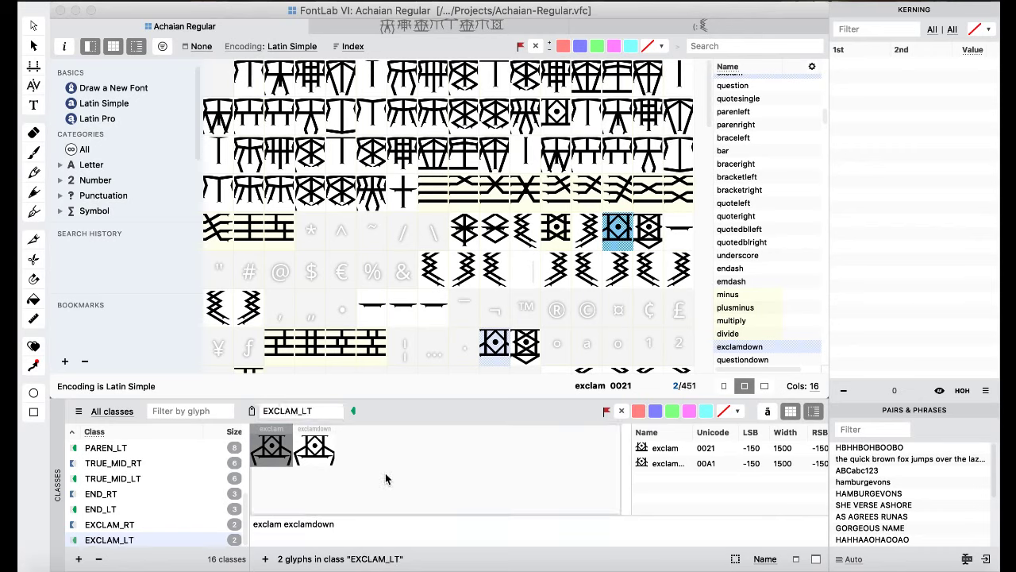
# - Check the glyph grid for remaining glyphs, then open the tilde glyph in a glyph window with the Text tool
pyautogui.click(429, 276)
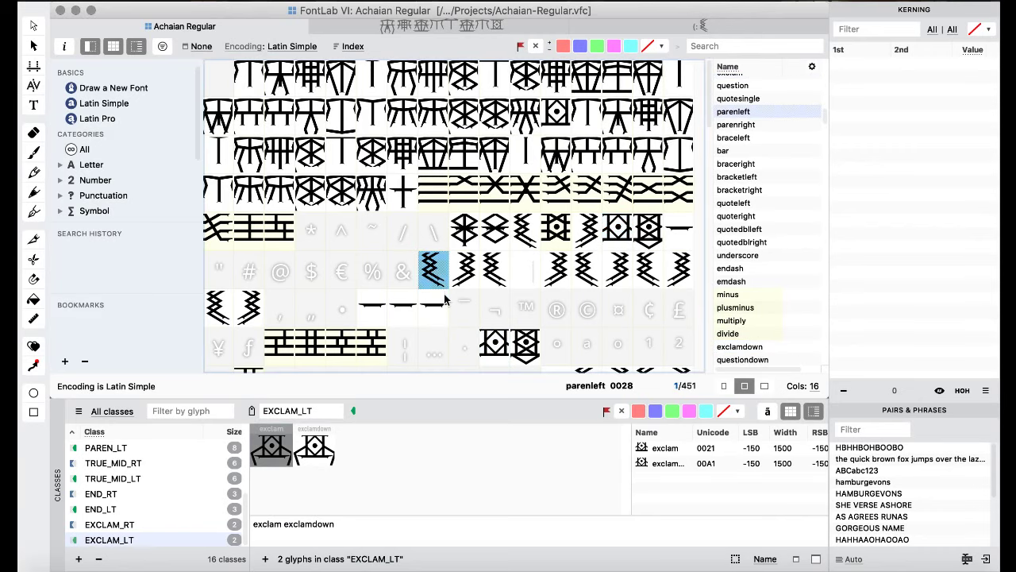
pyautogui.scroll(10, 453, 234)
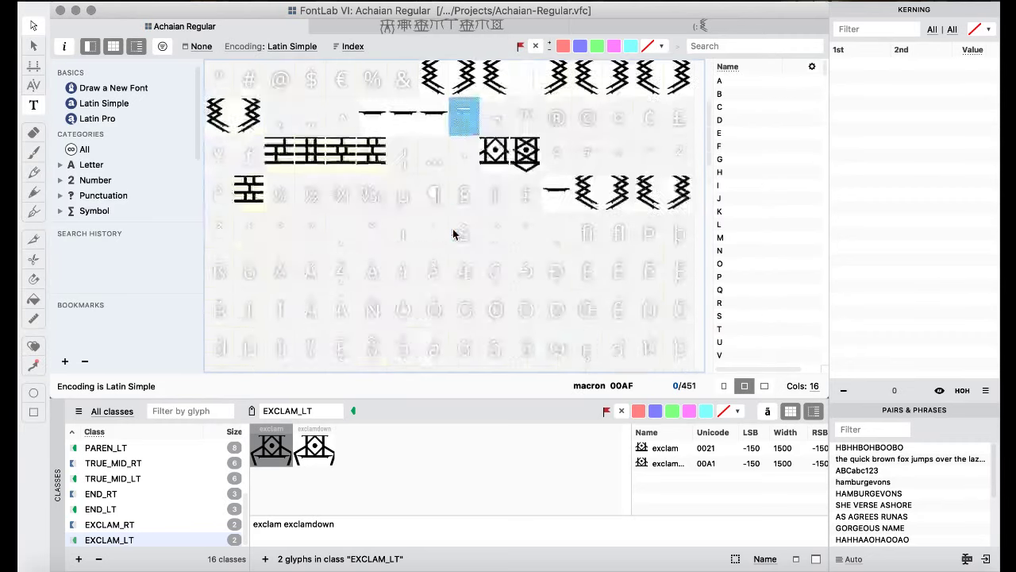
pyautogui.scroll(-10, 454, 235)
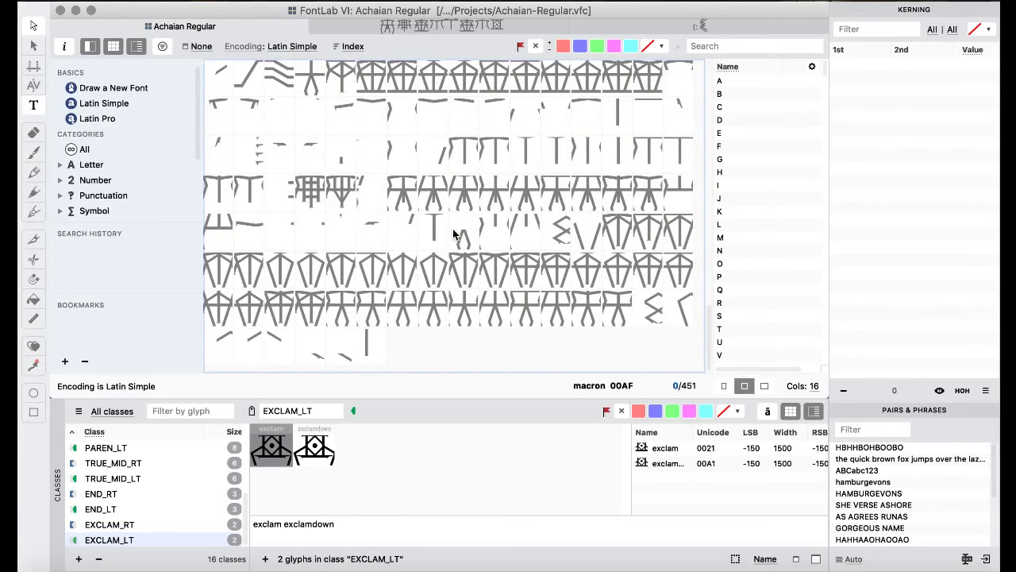
pyautogui.scroll(5, 453, 234)
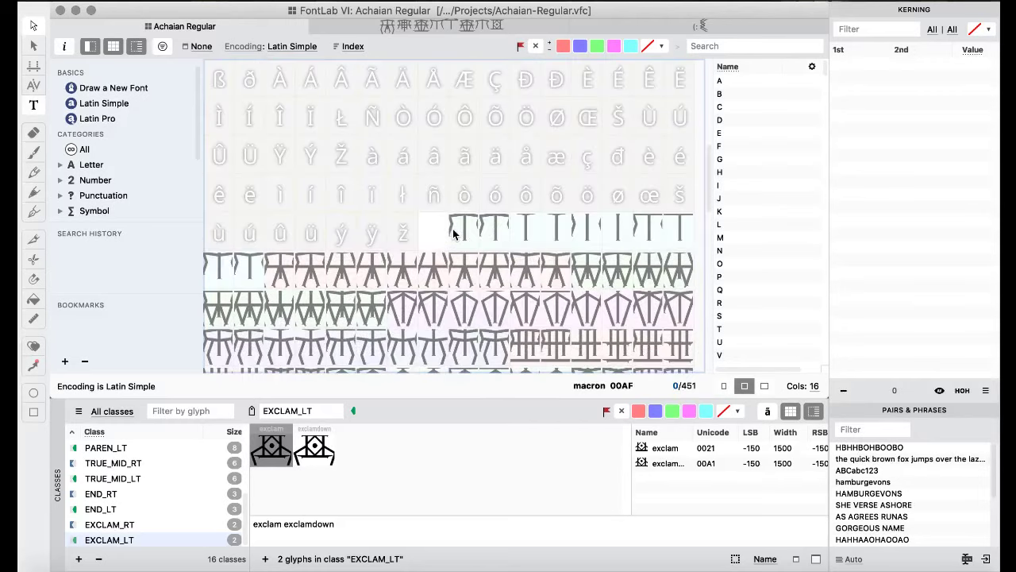
pyautogui.scroll(-5, 453, 234)
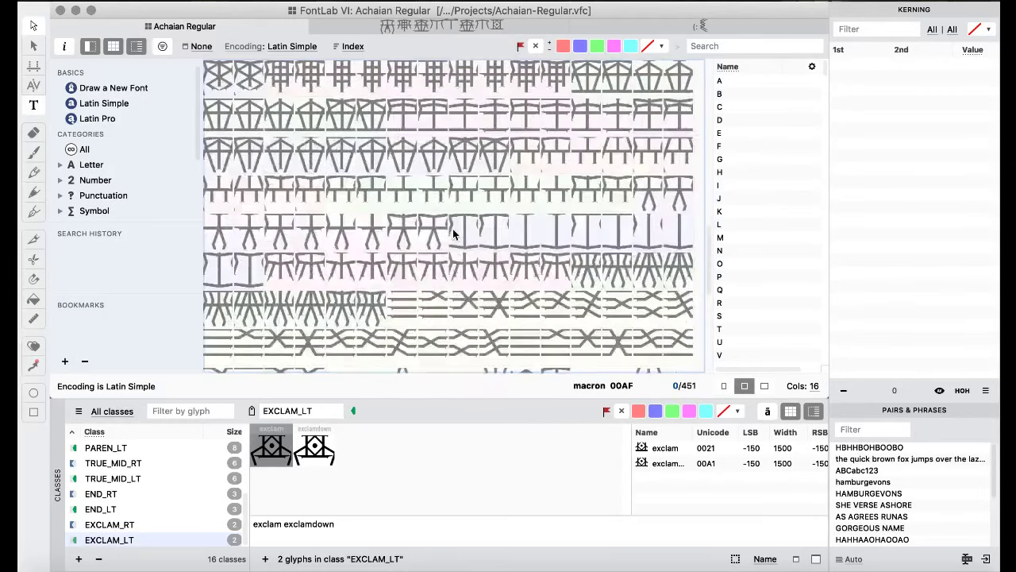
pyautogui.scroll(8, 454, 234)
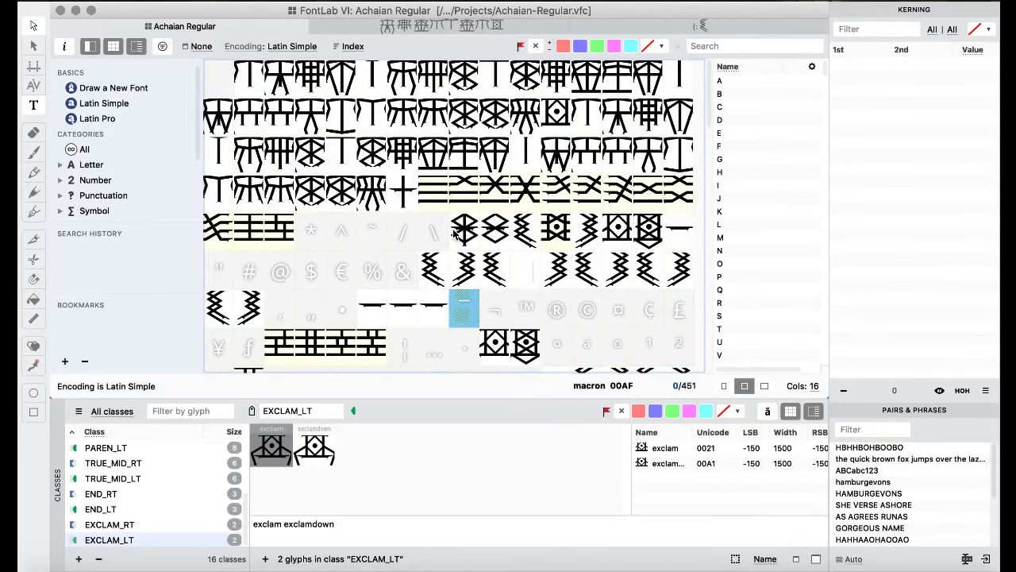
pyautogui.click(371, 234)
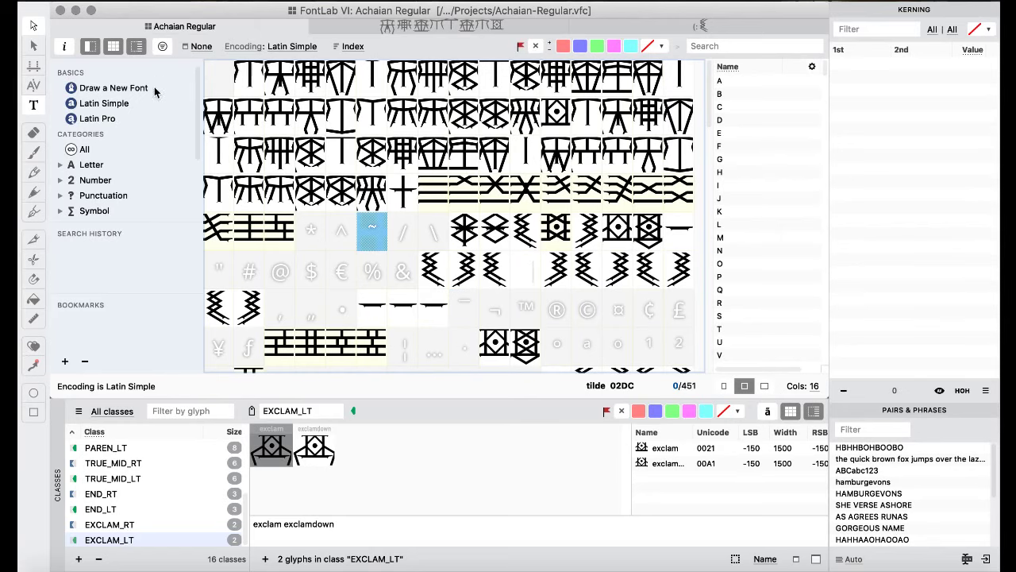
pyautogui.click(35, 106)
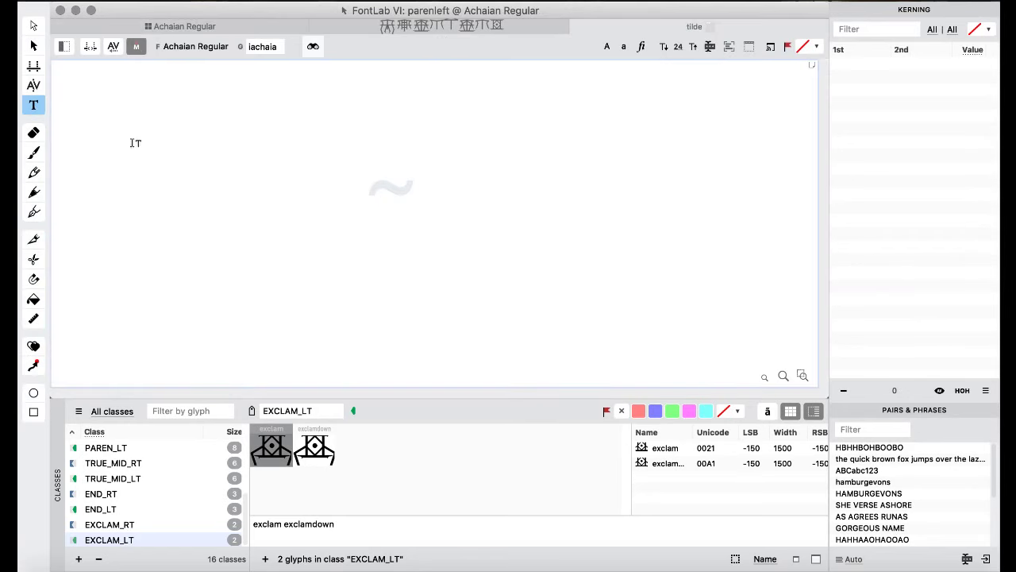
pyautogui.click(383, 189)
# - Show the text sidebar, enable OpenType features and delete the tilde to leave an empty text line
pyautogui.click(65, 47)
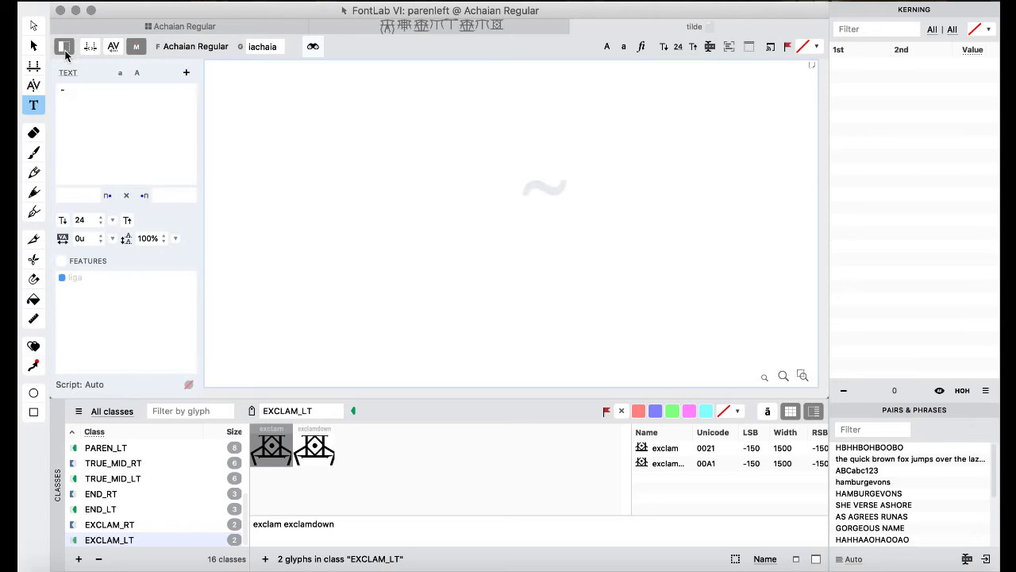
pyautogui.click(63, 260)
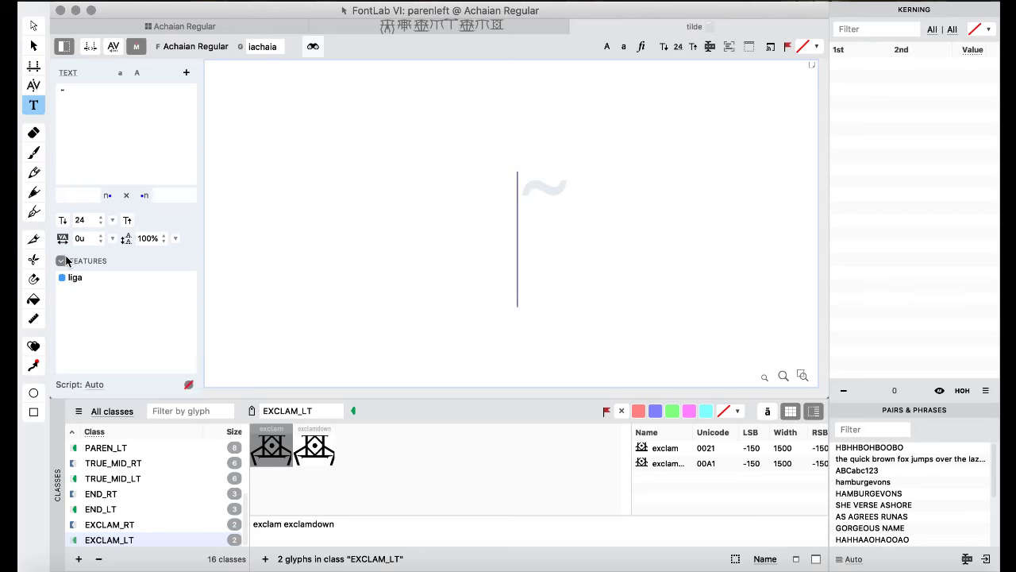
pyautogui.click(580, 206)
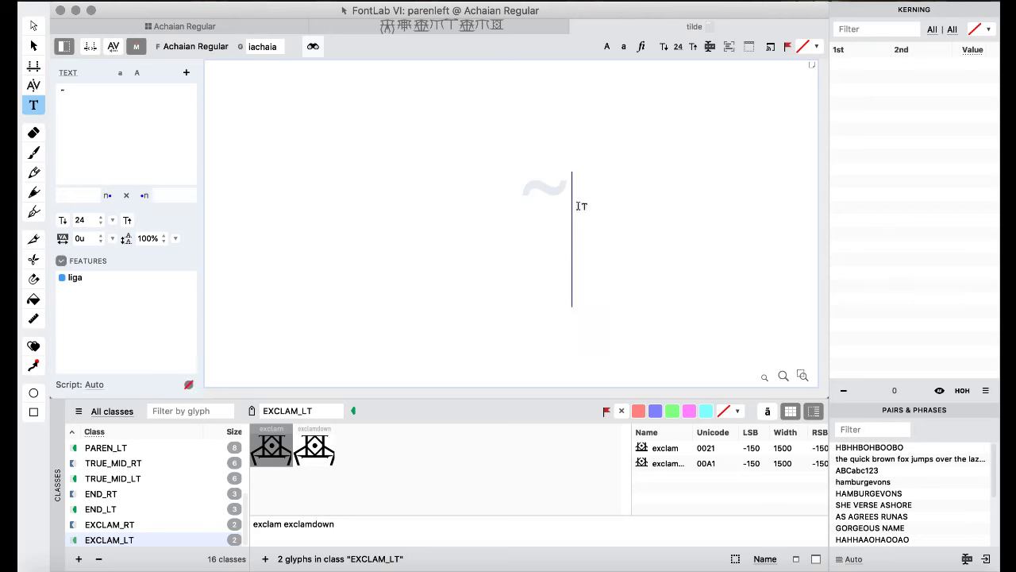
pyautogui.press('BackSpace')
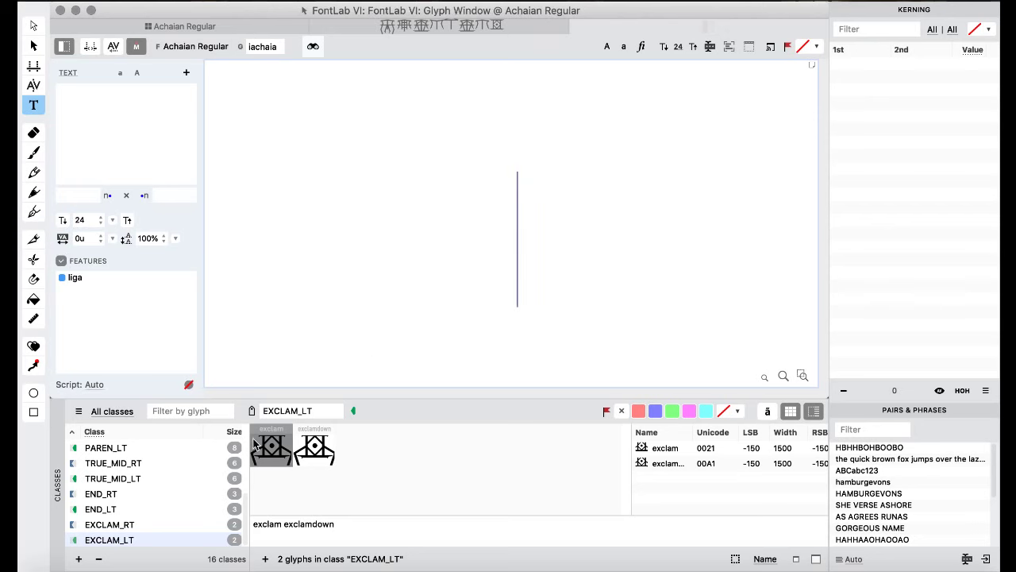
# - Show the glyphs of the FLAT_RT class and enter 0 as its sample glyph in the glyph window
pyautogui.scroll(5, 189, 495)
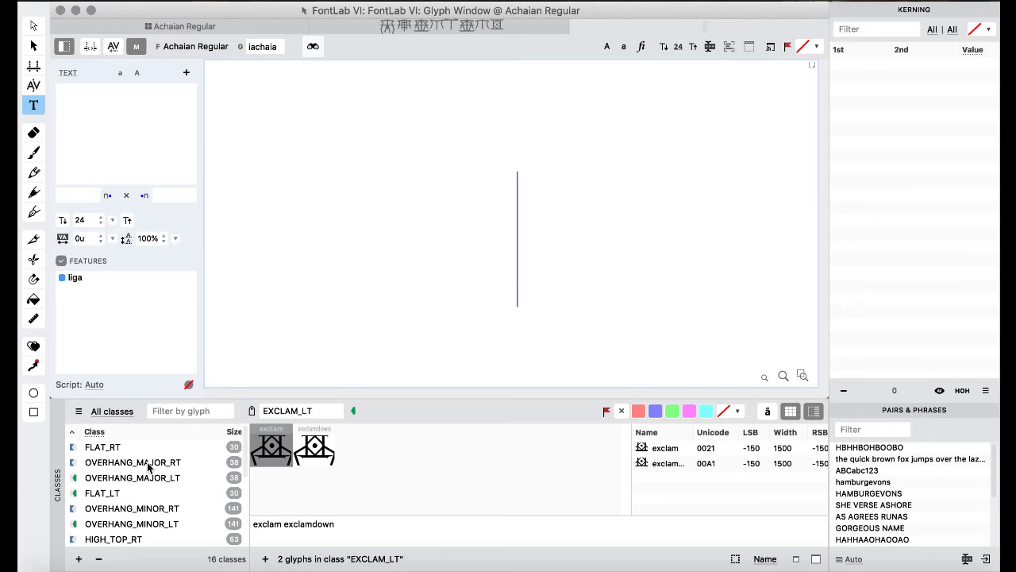
pyautogui.click(116, 447)
pyautogui.click(443, 229)
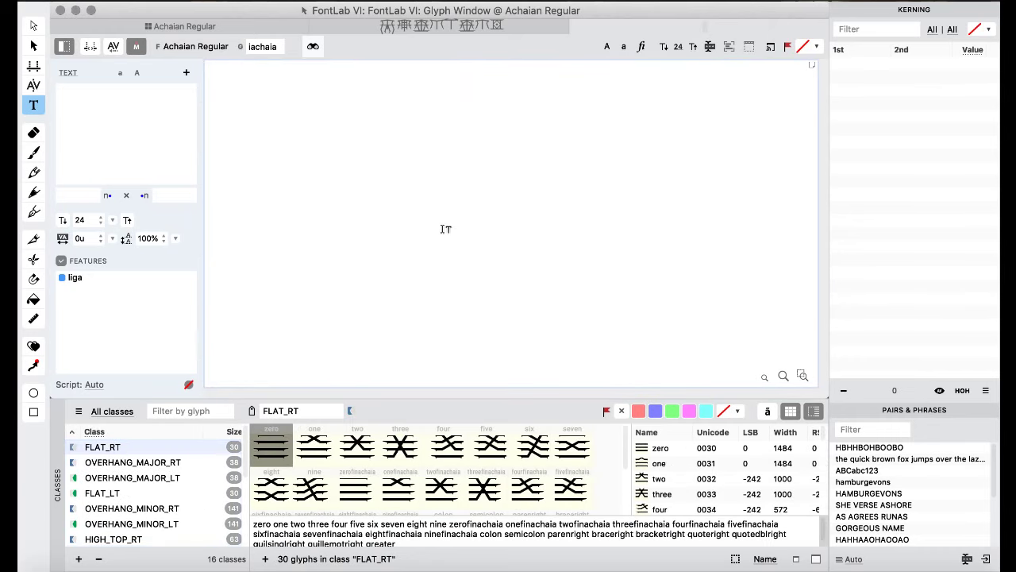
pyautogui.write('0')
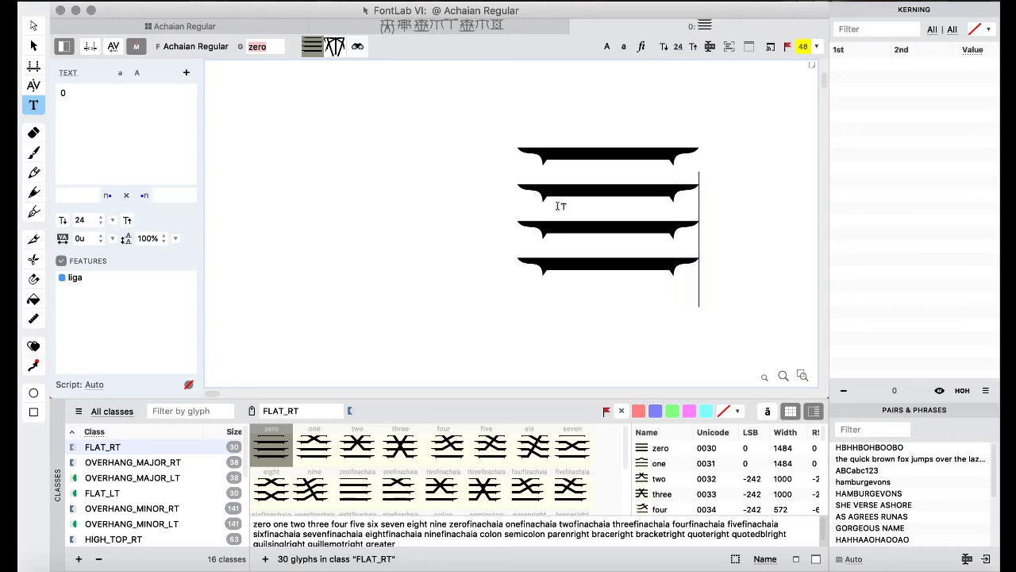
pyautogui.click(509, 222)
pyautogui.press('super+minus')
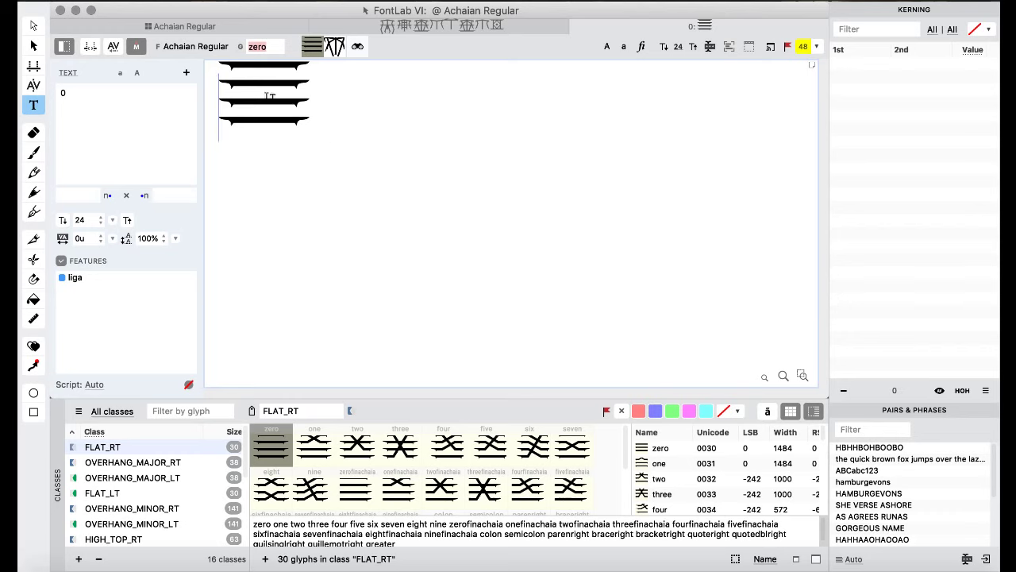
pyautogui.scroll(3, 277, 97)
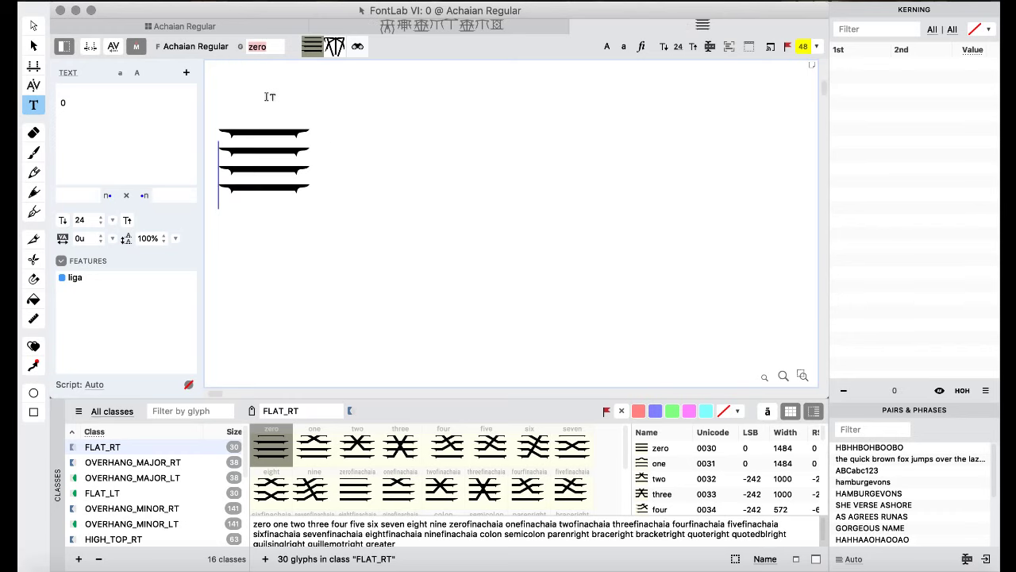
pyautogui.click(306, 197)
pyautogui.press('super+equal')
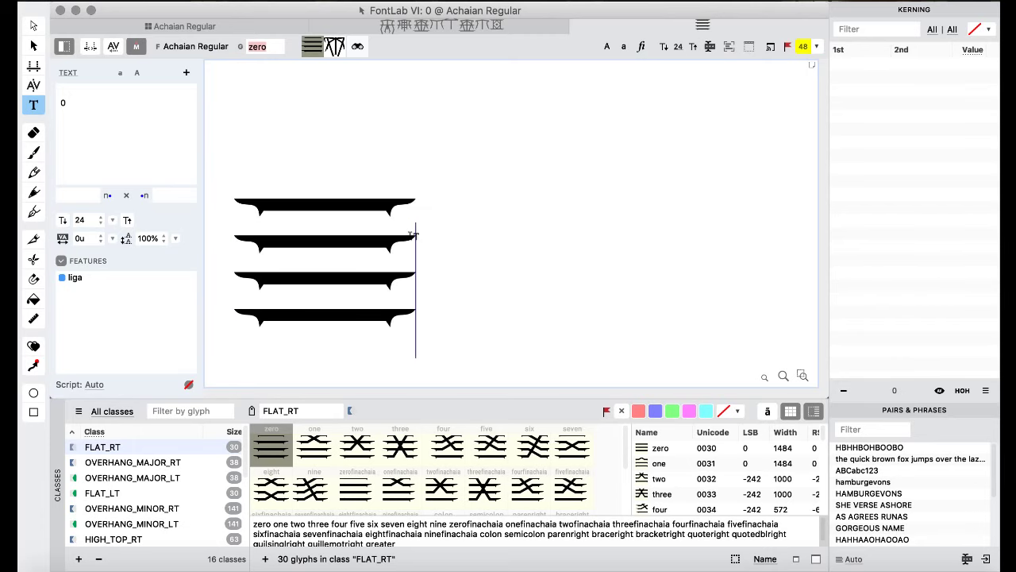
# - Show the glyphs of the OVERHANG_MAJOR_LT class and sort the class list by class type
pyautogui.click(128, 477)
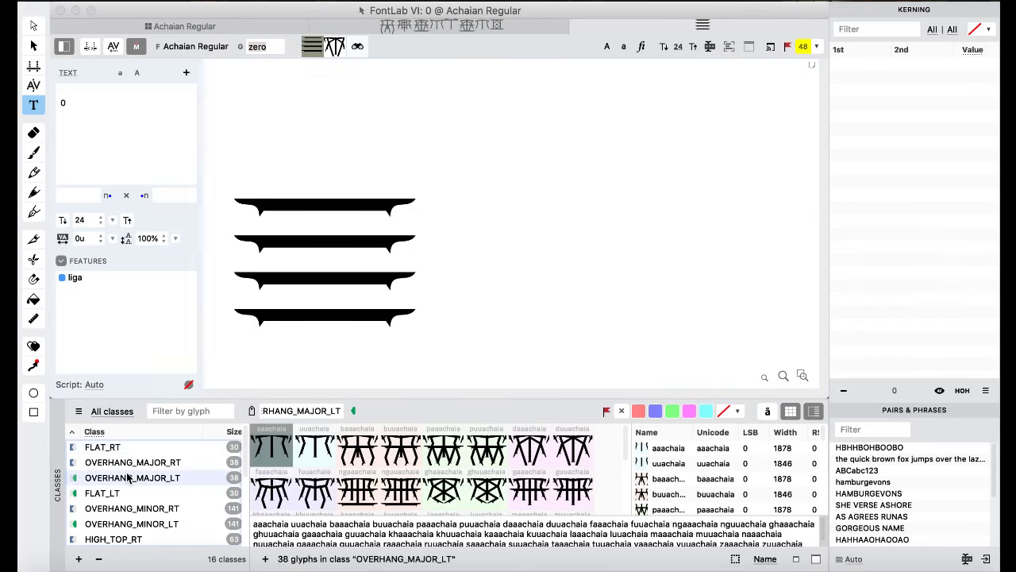
pyautogui.click(71, 432)
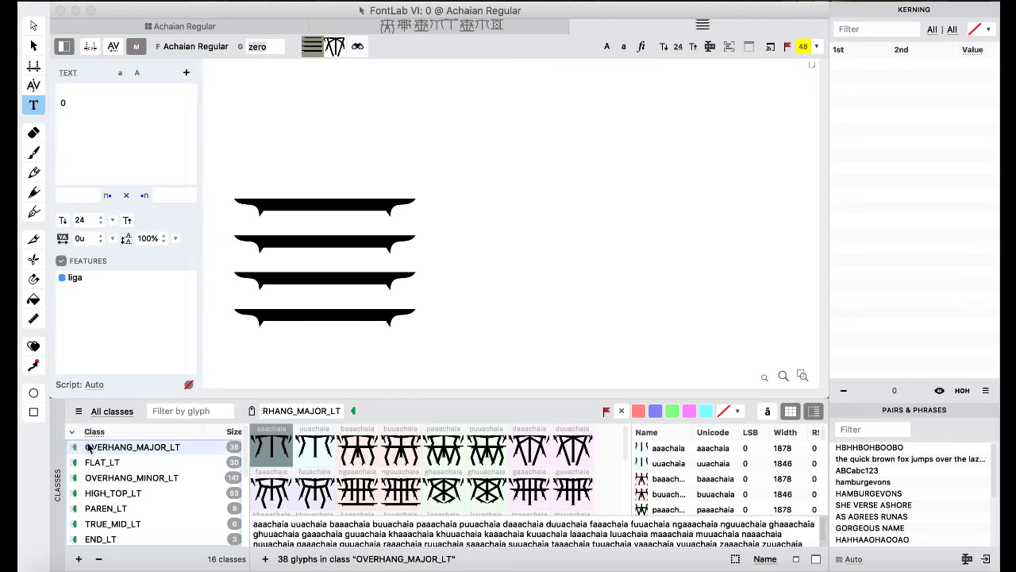
pyautogui.scroll(-2, 73, 433)
pyautogui.scroll(2, 76, 429)
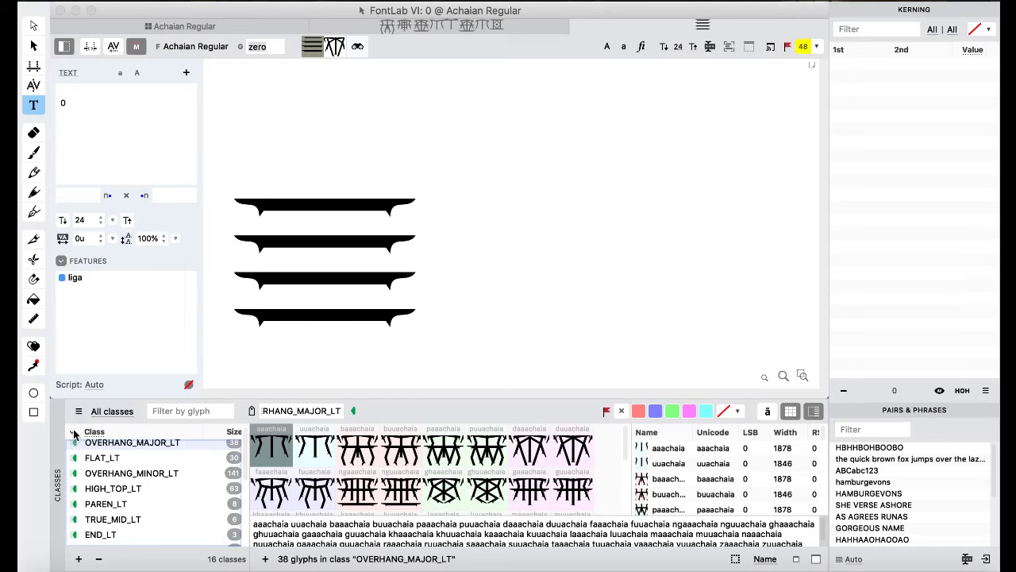
pyautogui.scroll(-5, 127, 482)
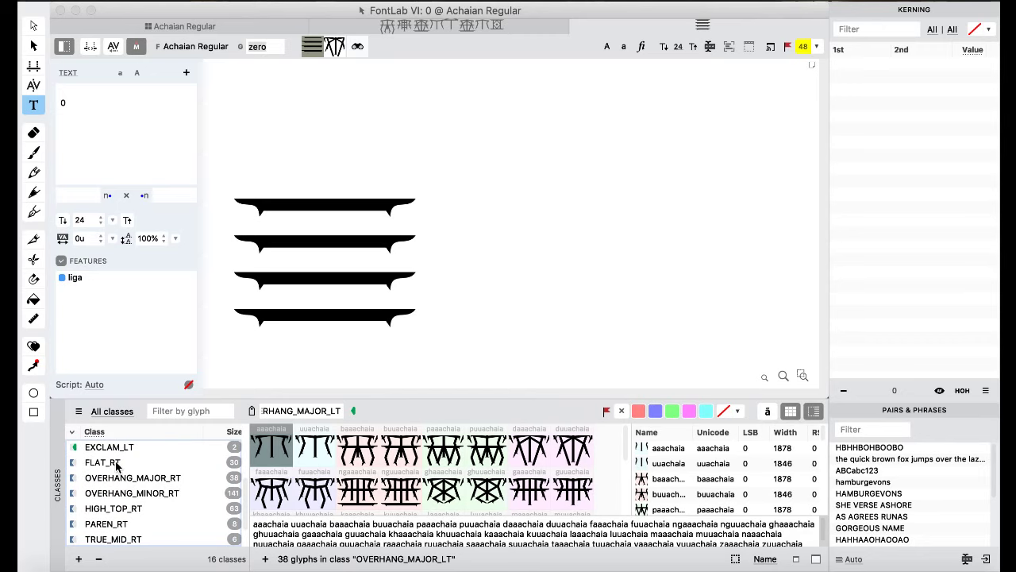
# - Show the OVERHANG_MAJOR_LT class, add its sample glyph aaachaia after the 0 and check the pair with the Kerning tool
pyautogui.click(117, 464)
pyautogui.scroll(5, 117, 465)
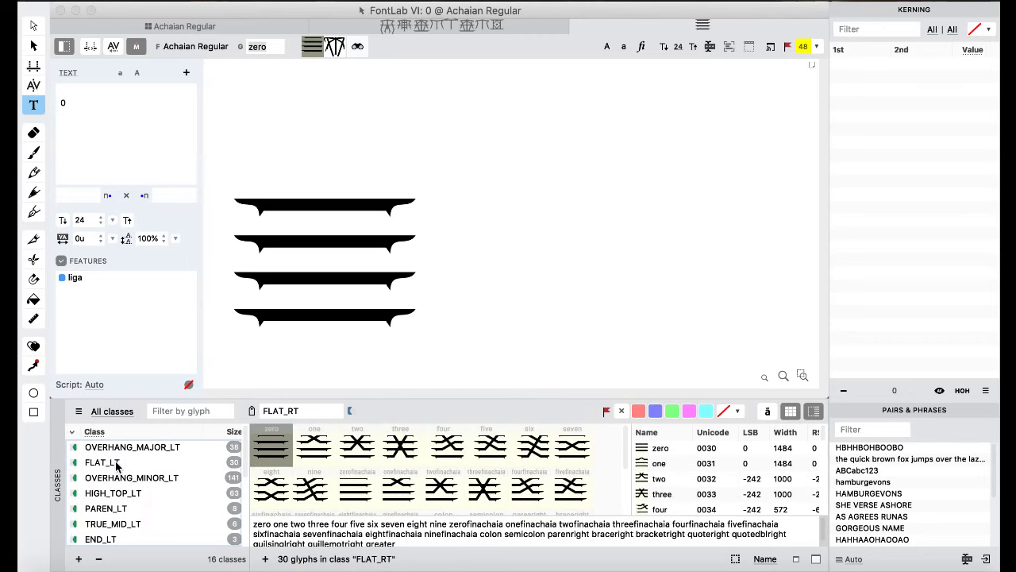
pyautogui.click(131, 448)
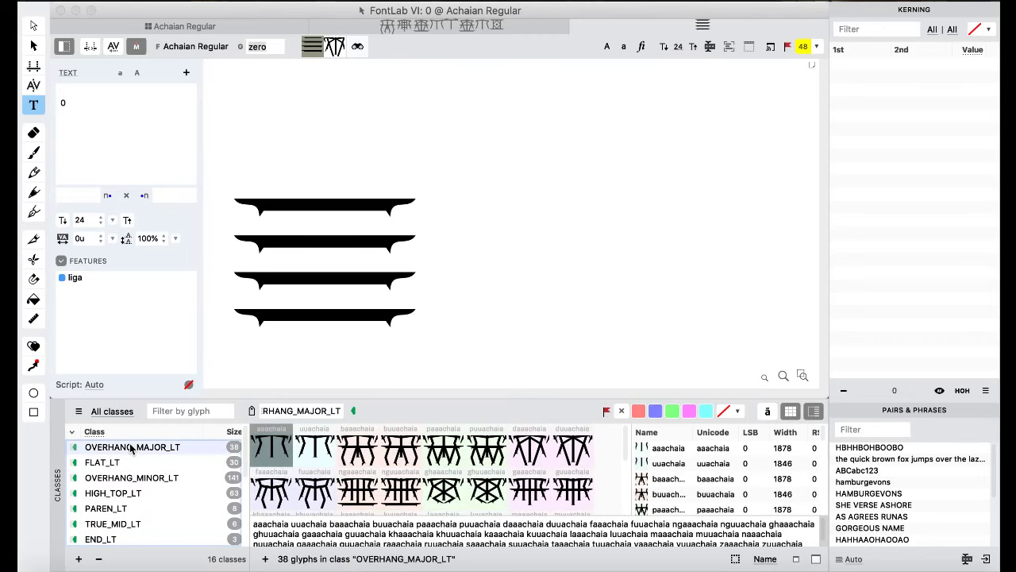
pyautogui.click(422, 285)
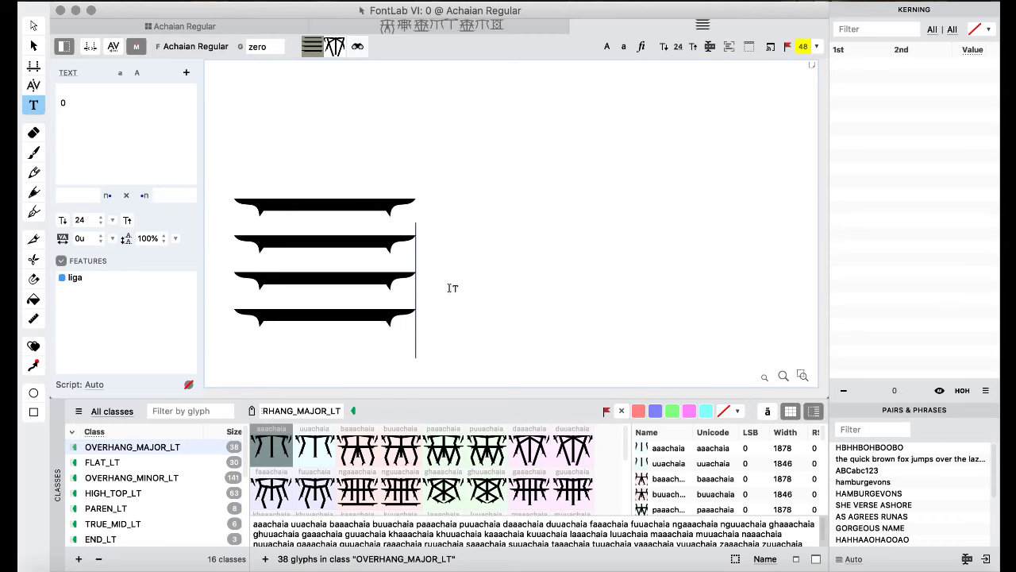
pyautogui.press('/')
pyautogui.write('aa')
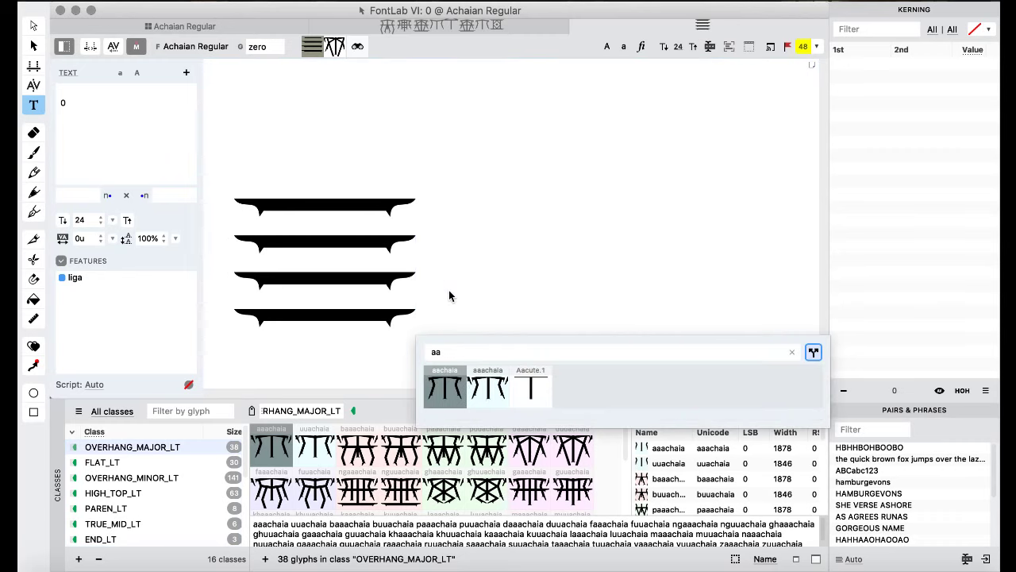
pyautogui.write('a')
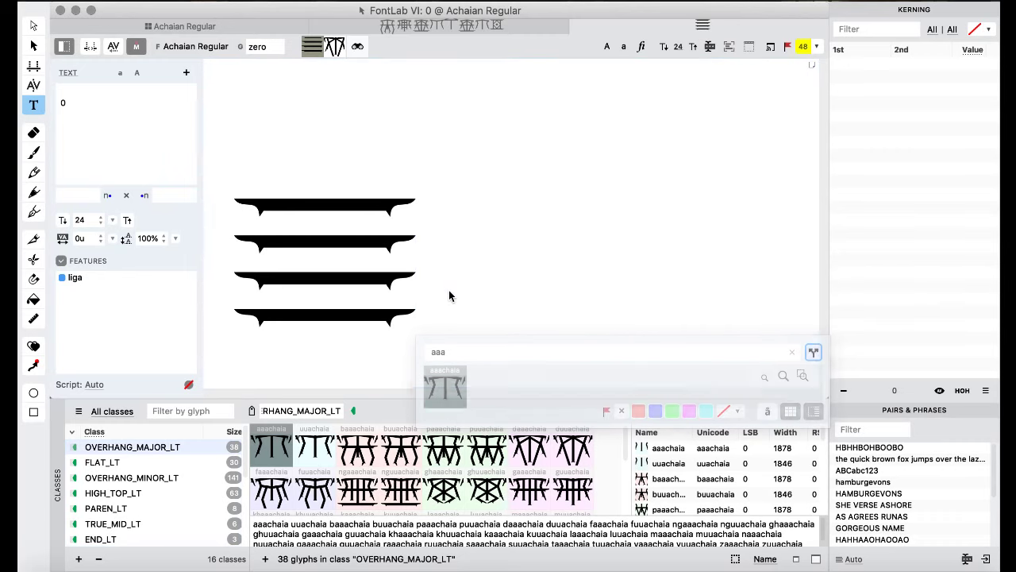
pyautogui.press('Return')
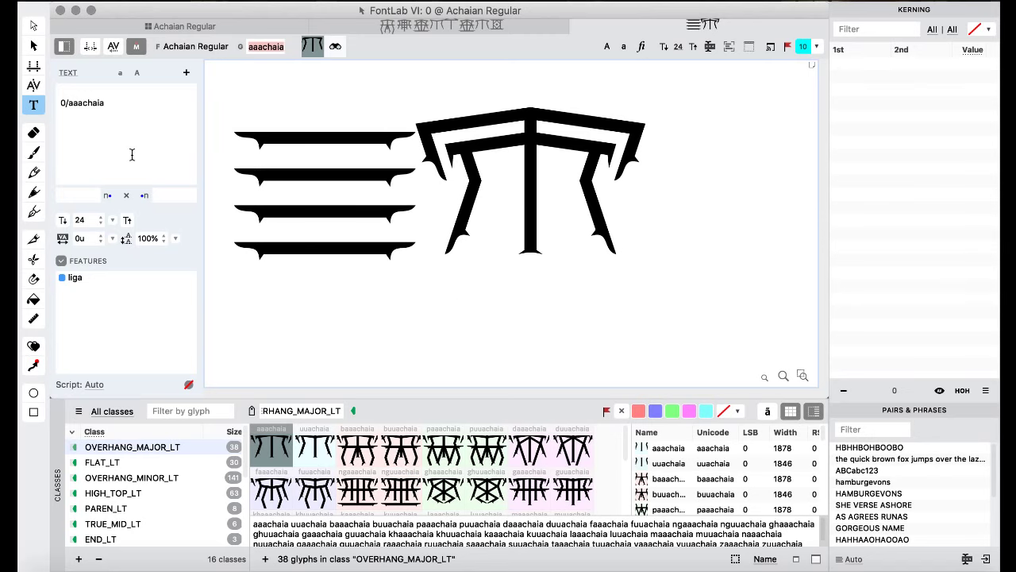
pyautogui.click(35, 89)
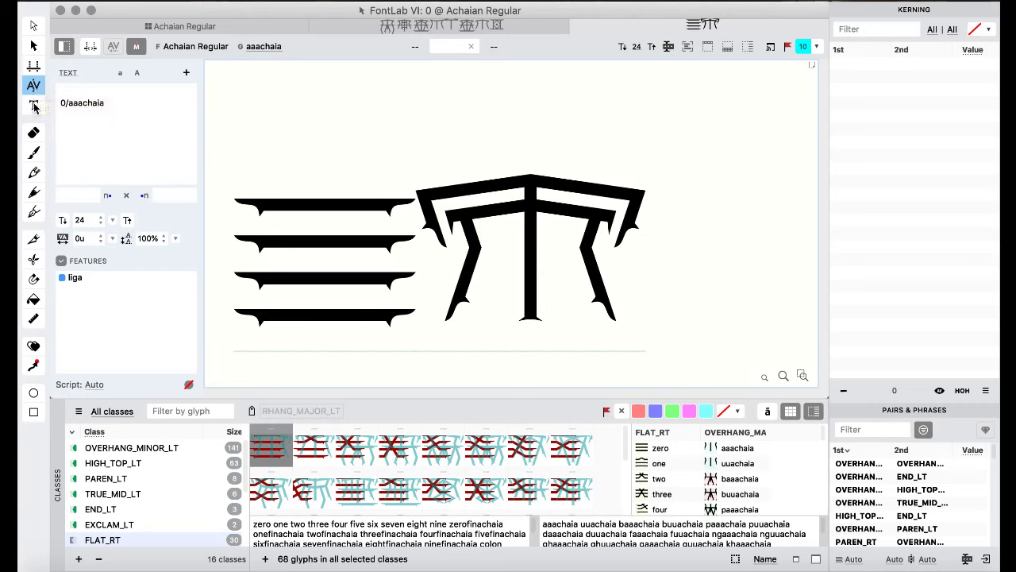
# - Show the FLAT_LT class, replace aaachaia with a second 0 in the sample text and turn off OpenType features
pyautogui.click(34, 107)
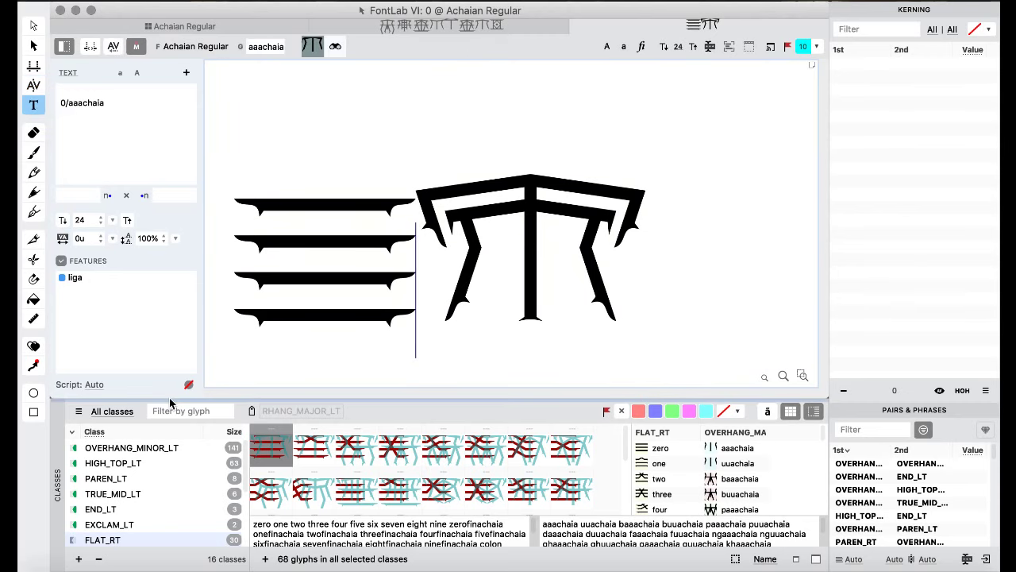
pyautogui.scroll(2, 147, 494)
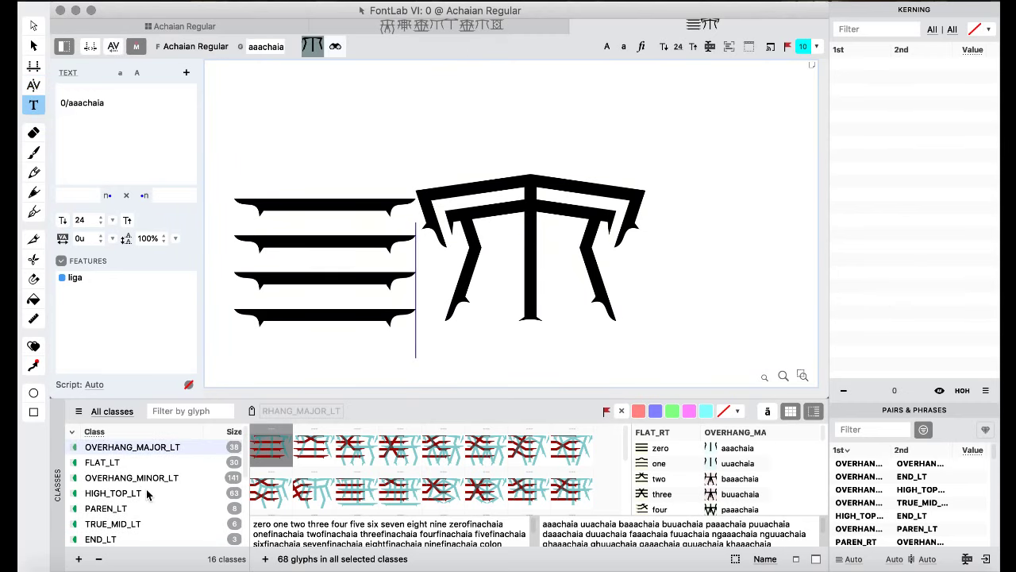
pyautogui.click(127, 462)
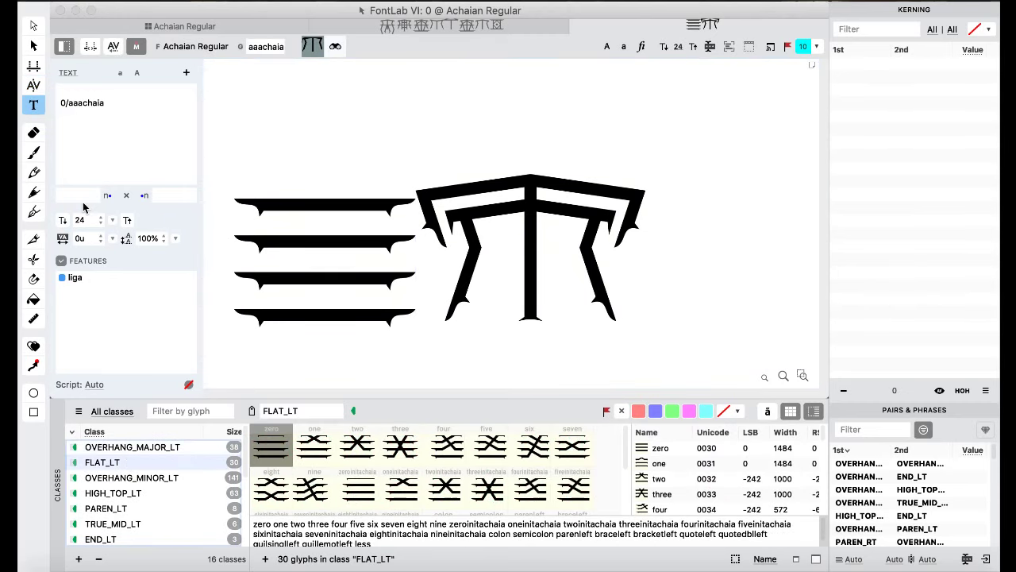
pyautogui.click(619, 254)
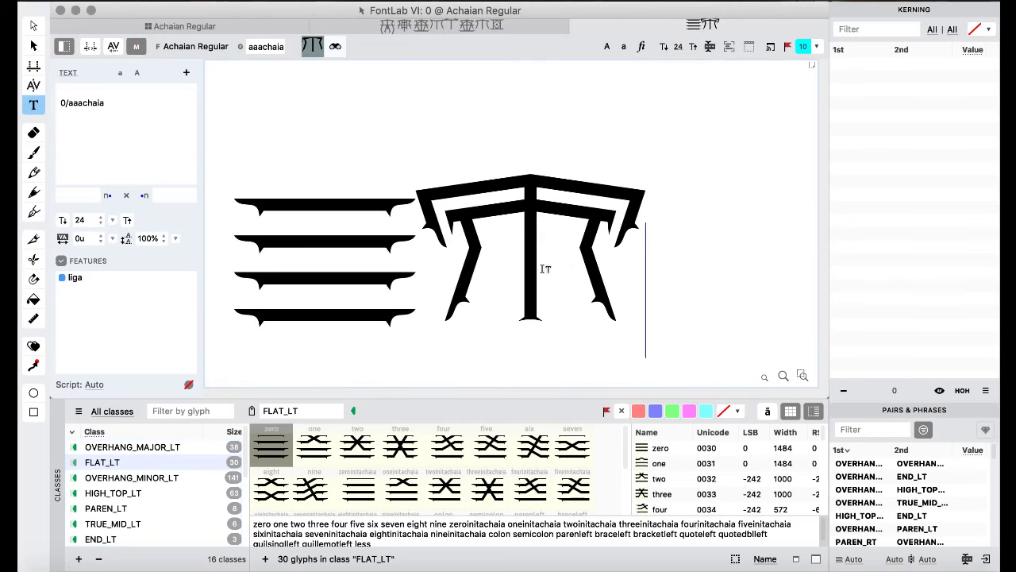
pyautogui.hotkey('shift', 'Left')
pyautogui.write('0')
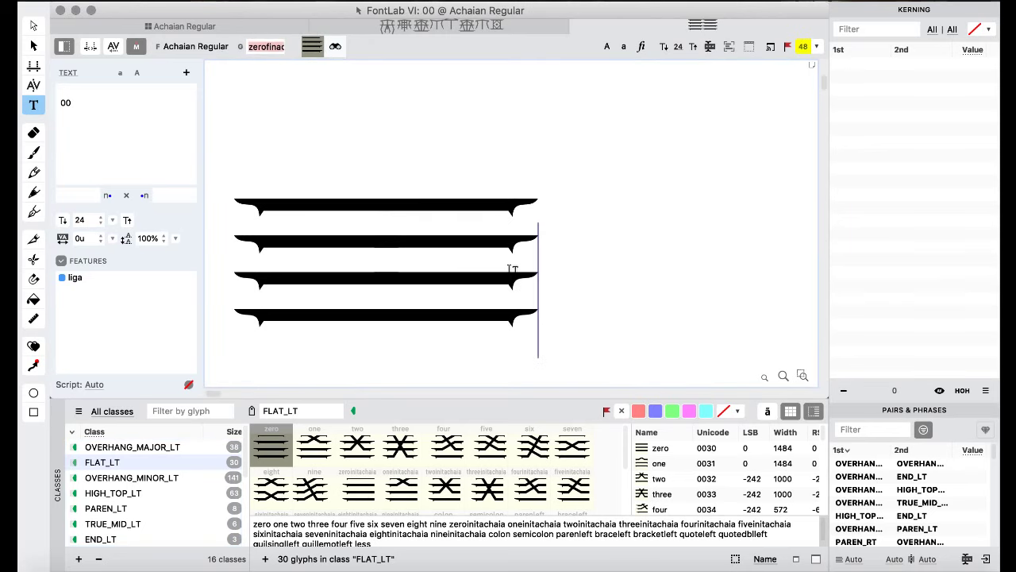
pyautogui.click(61, 262)
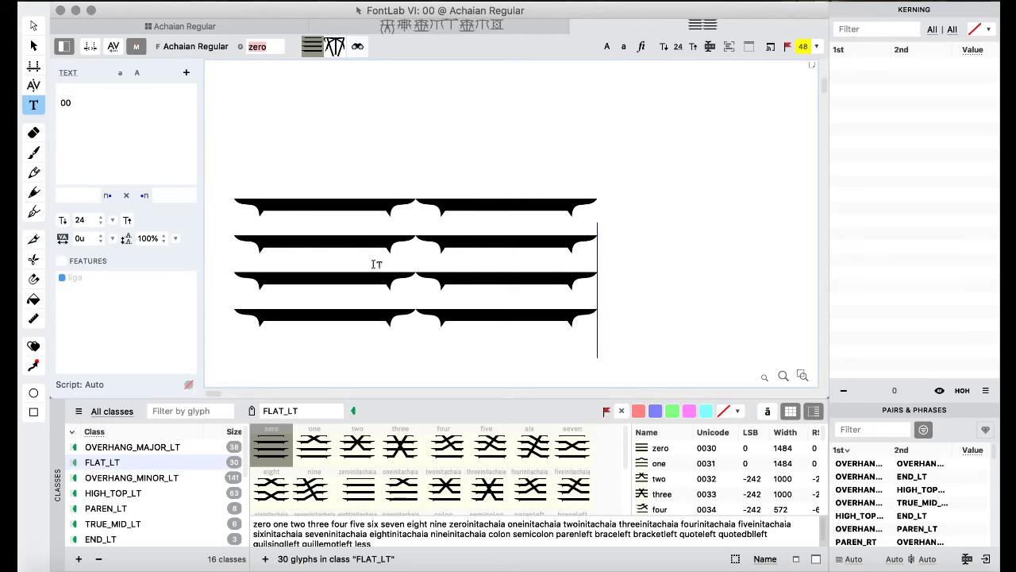
# - Kern the FLAT_RT and FLAT_LT class pair to 50
pyautogui.click(33, 87)
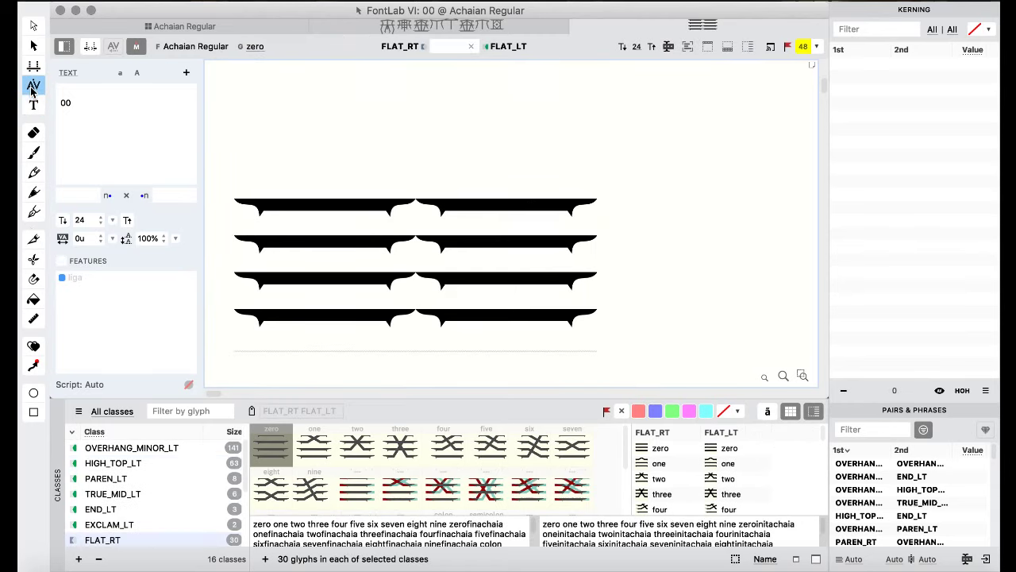
pyautogui.press('Right')
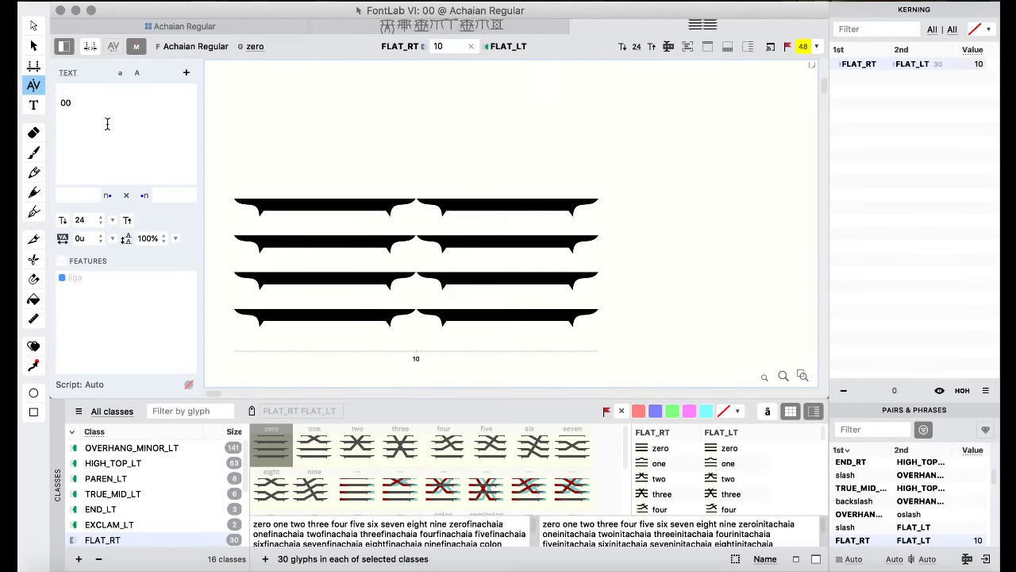
pyautogui.press('Right')
pyautogui.press('Right')
pyautogui.press('Right')
pyautogui.press('Right')
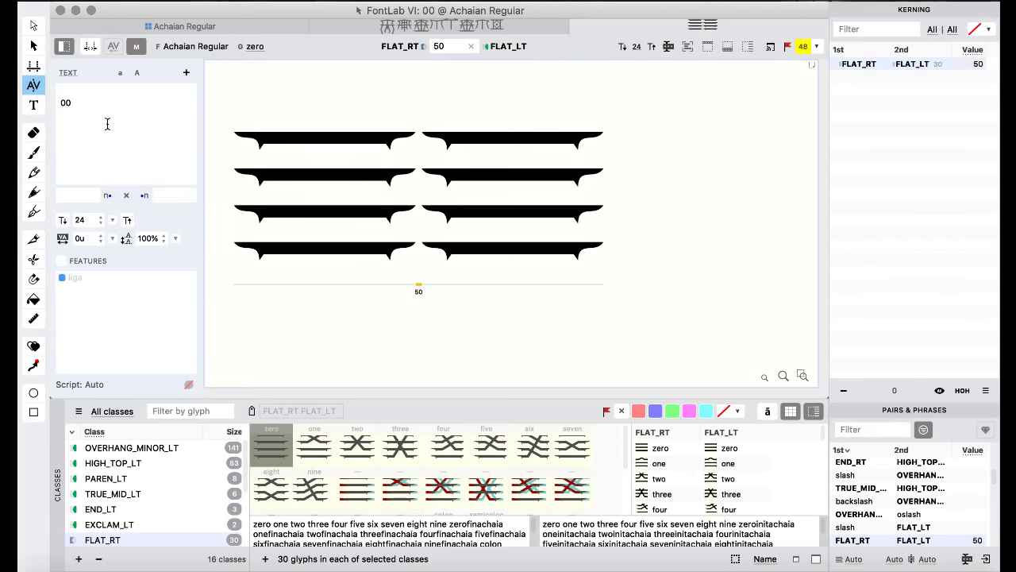
# - Show the OVERHANG_MINOR_LT class, replace the second 0 with a and check the pair with the Kerning tool
pyautogui.scroll(2, 138, 485)
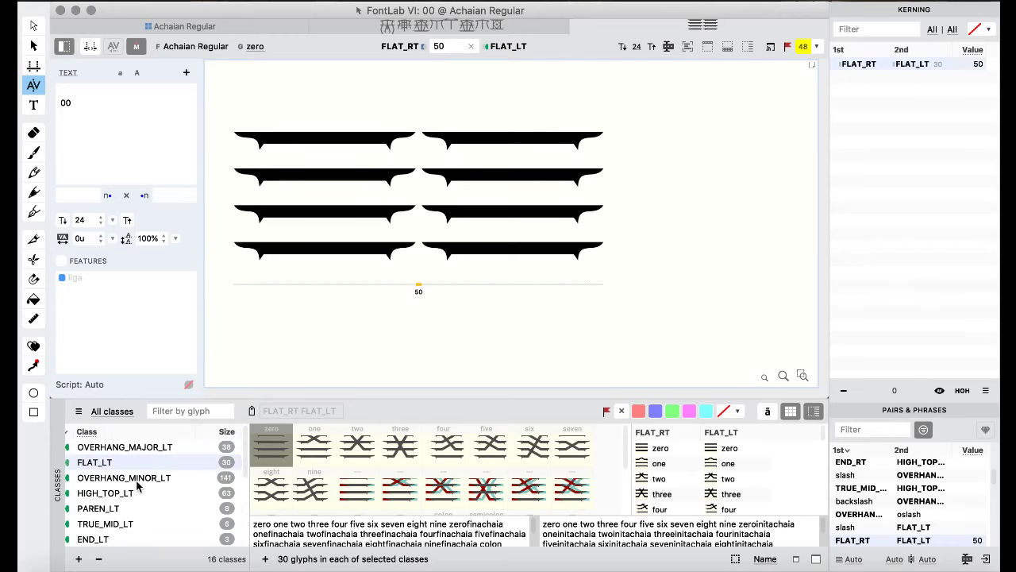
pyautogui.click(33, 105)
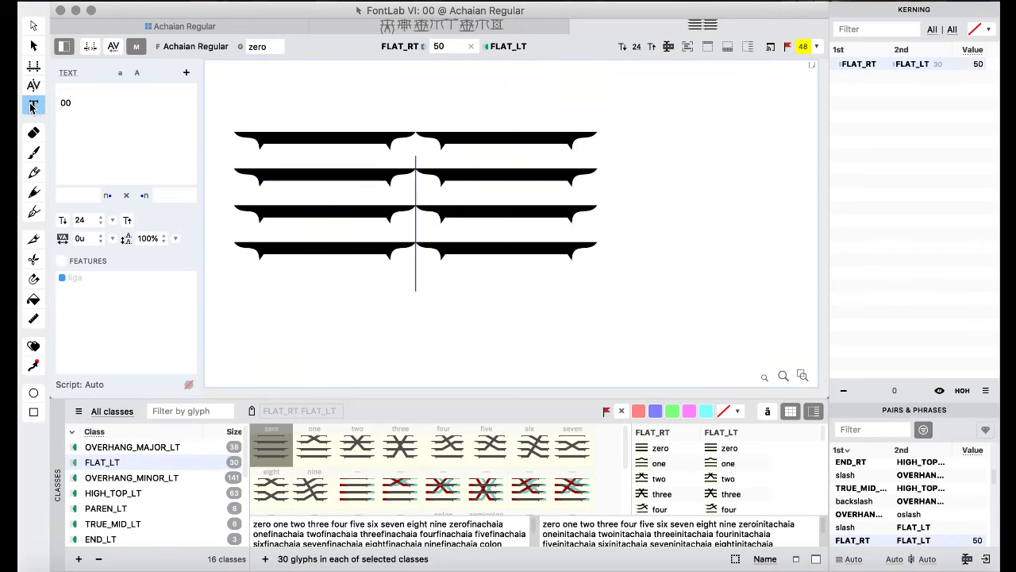
pyautogui.click(137, 478)
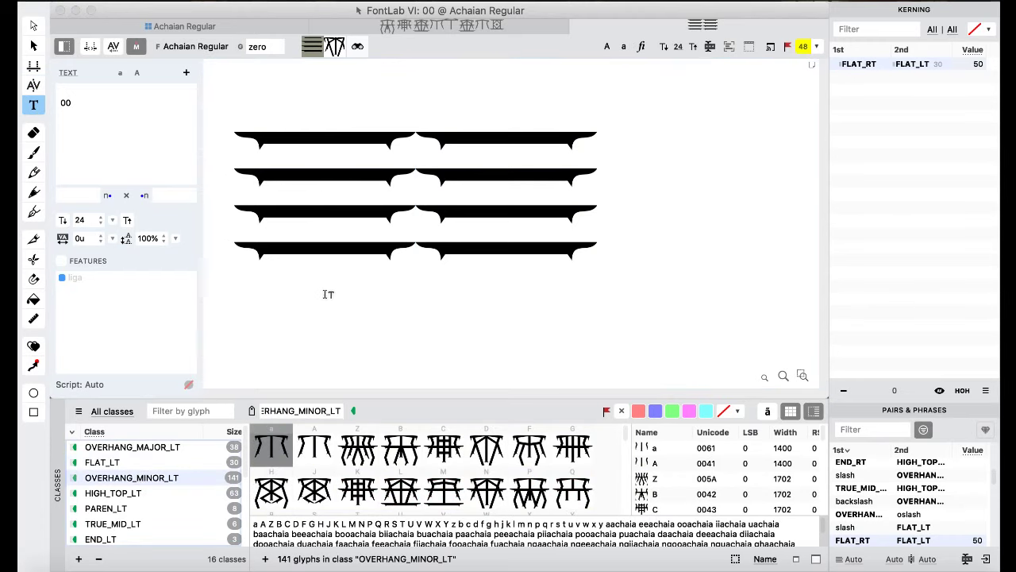
pyautogui.click(537, 236)
pyautogui.hotkey('shift', 'Left')
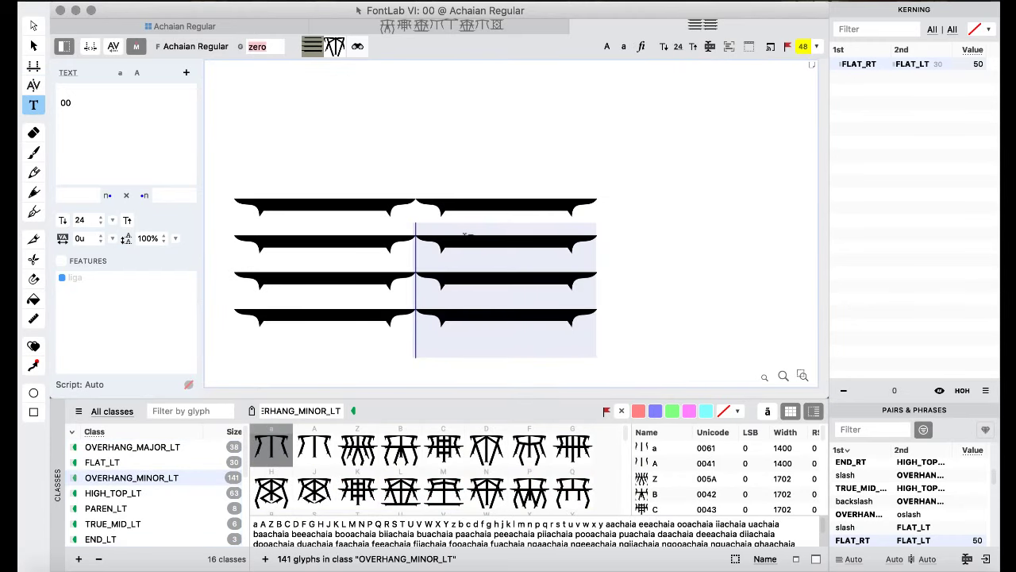
pyautogui.write('a')
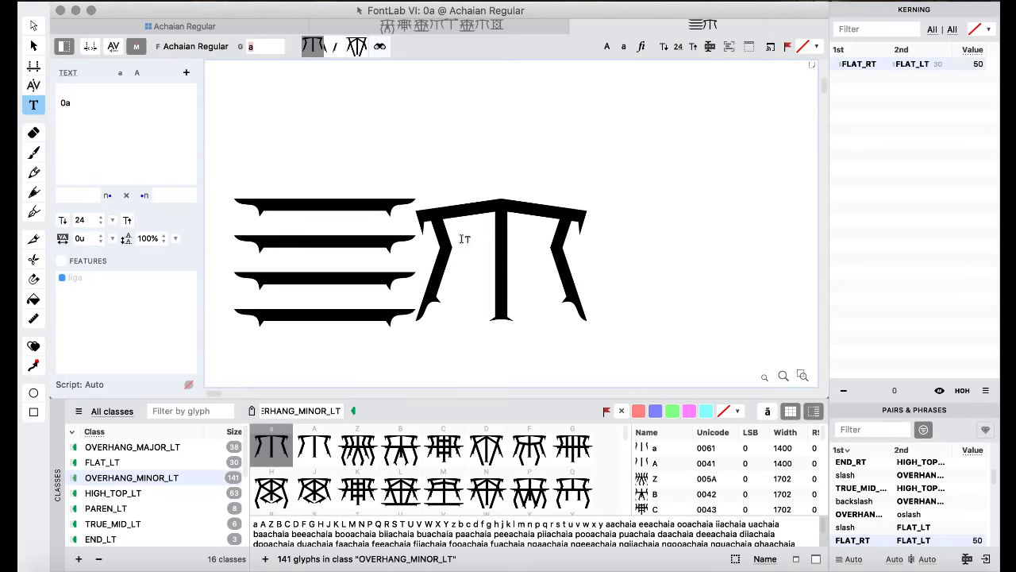
pyautogui.click(33, 86)
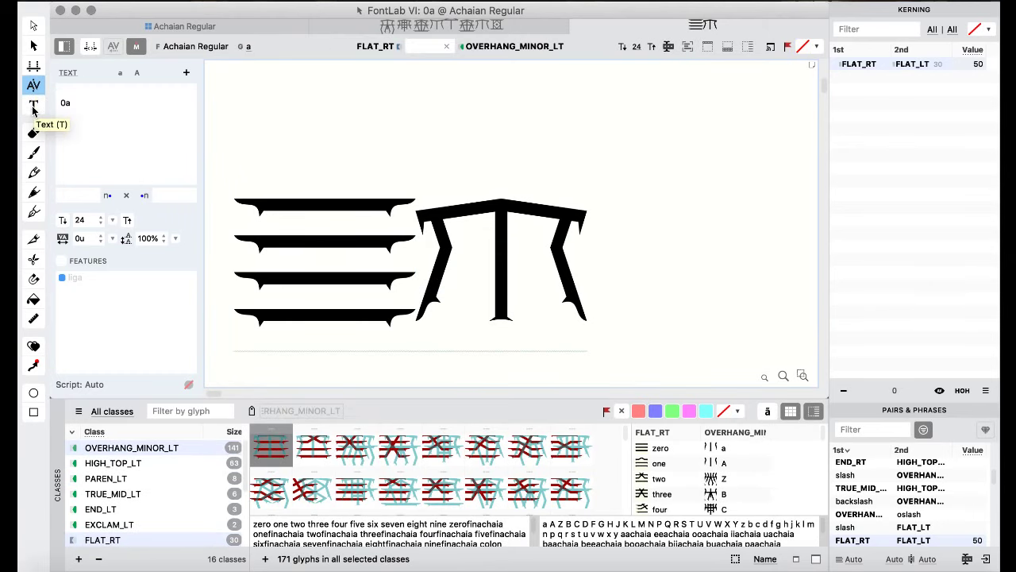
# - Show the HIGH_TOP_LT class, replace the a with e and check its spacing against the 0 with the Kerning tool
pyautogui.click(32, 108)
pyautogui.scroll(1, 143, 469)
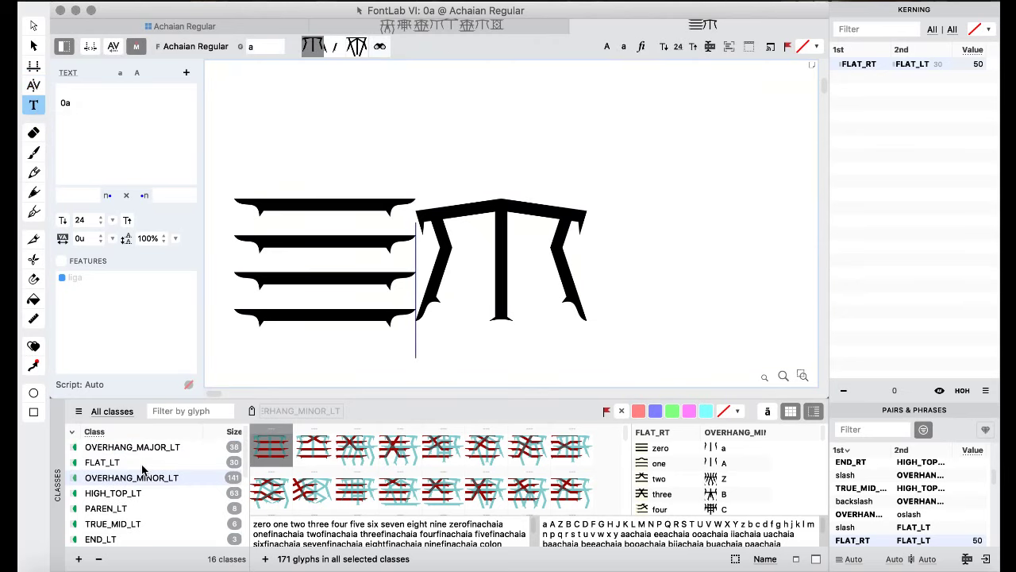
pyautogui.click(137, 494)
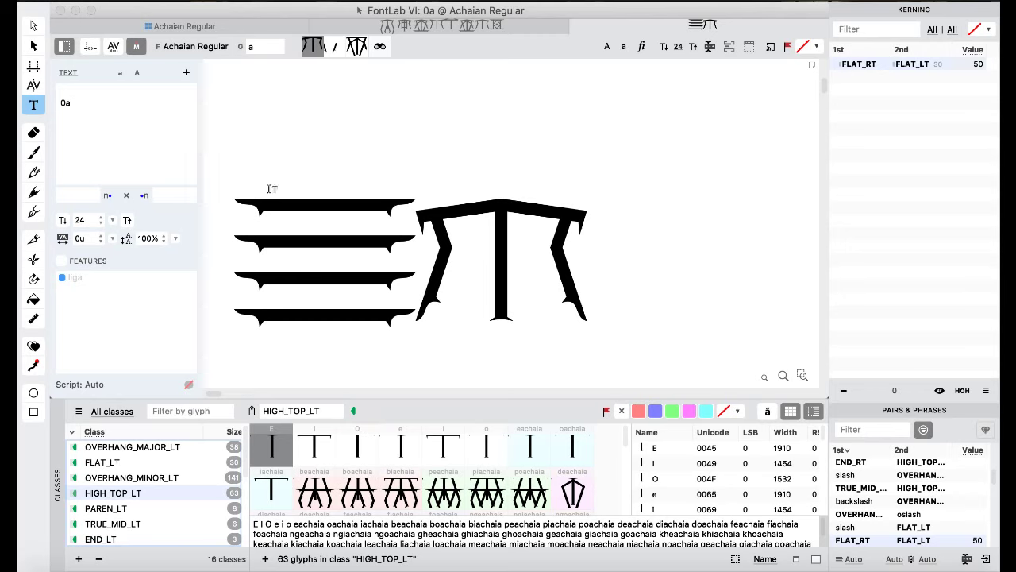
pyautogui.doubleClick(482, 263)
pyautogui.write('e')
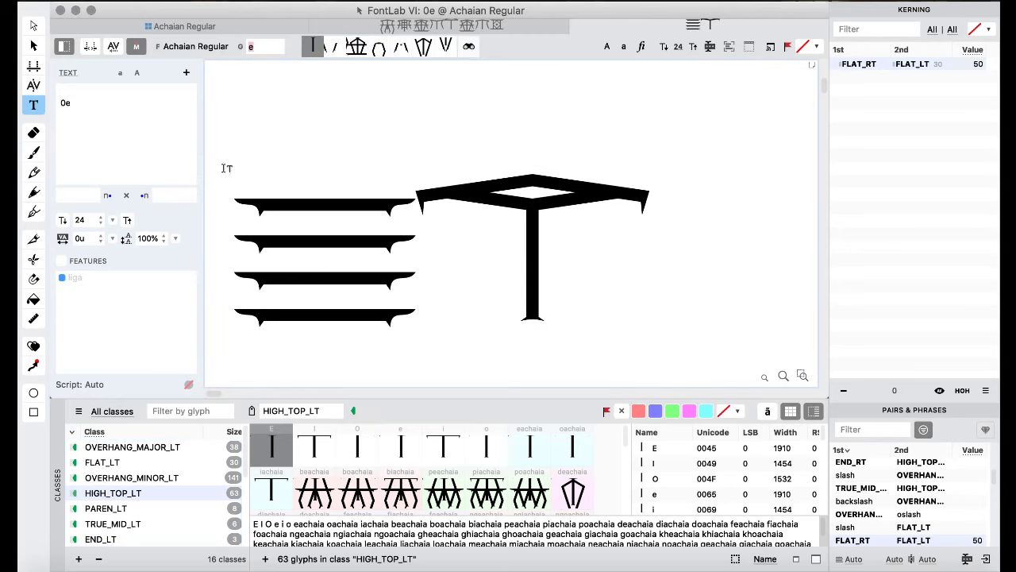
pyautogui.click(34, 86)
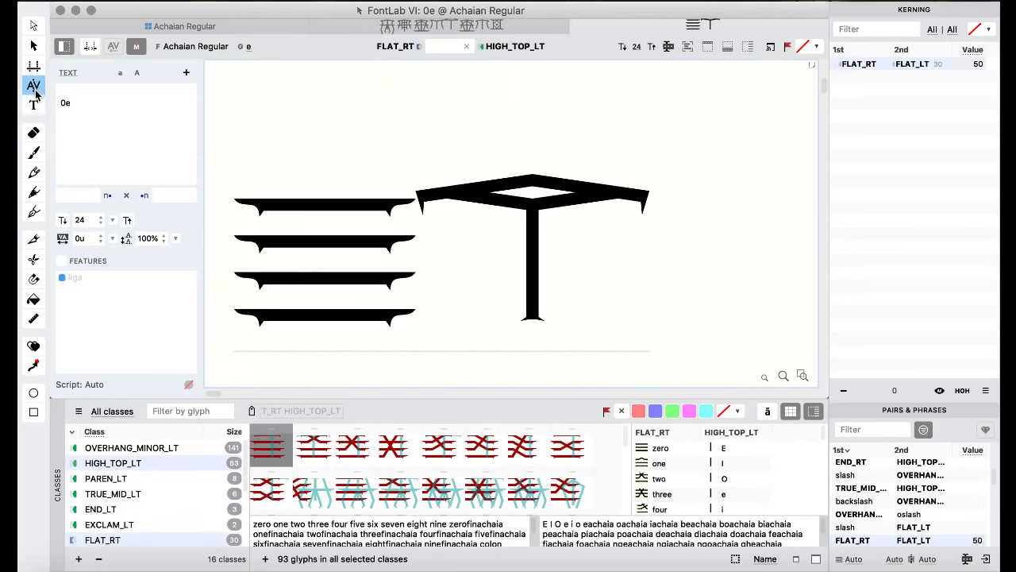
# - Show the glyphs of the PAREN_LT class and replace the e after the 0 with a closing parenthesis
pyautogui.click(36, 105)
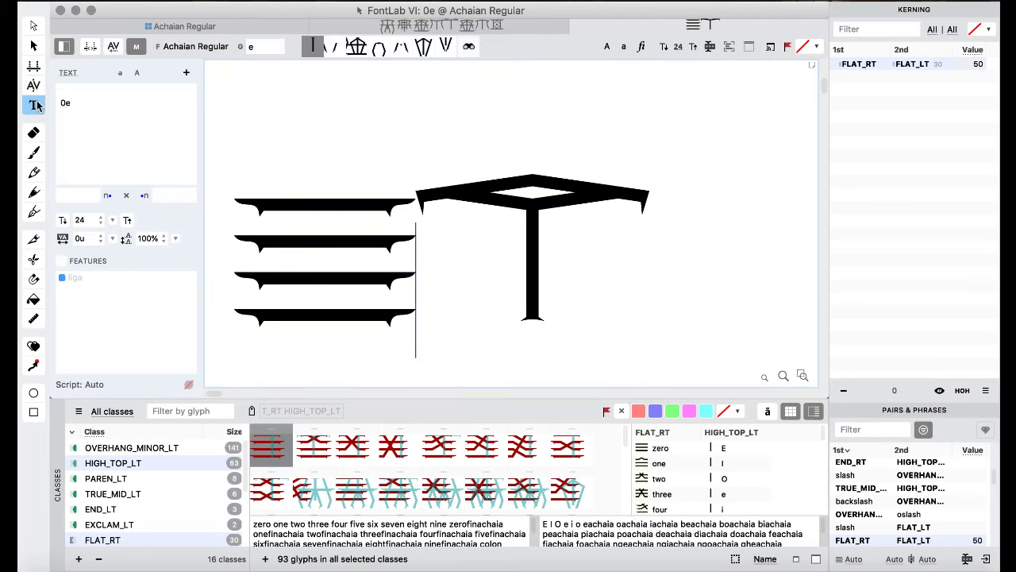
pyautogui.scroll(-1, 159, 480)
pyautogui.scroll(3, 159, 480)
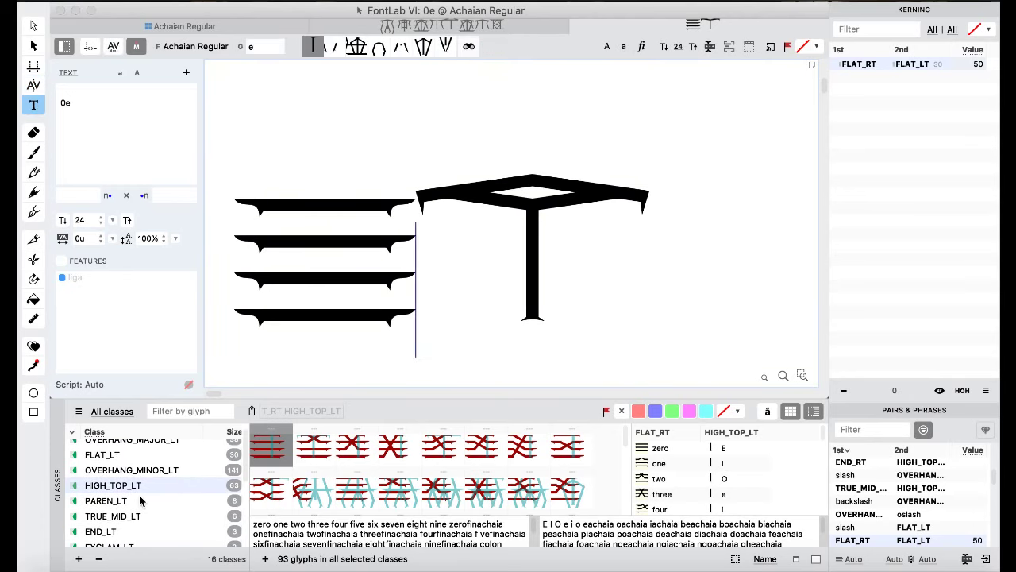
pyautogui.click(141, 500)
pyautogui.click(138, 485)
pyautogui.click(136, 471)
pyautogui.click(139, 485)
pyautogui.click(135, 501)
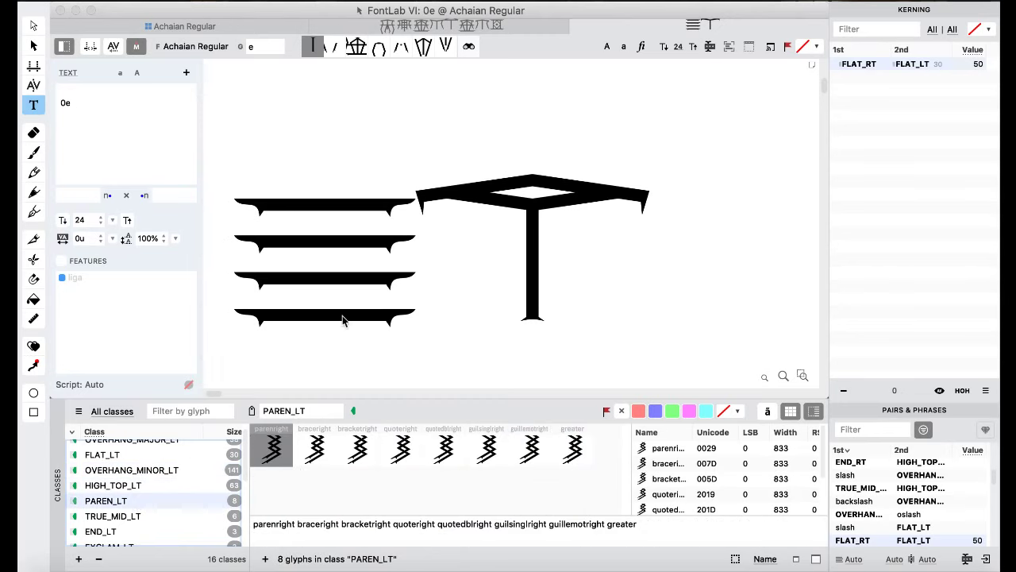
pyautogui.click(510, 229)
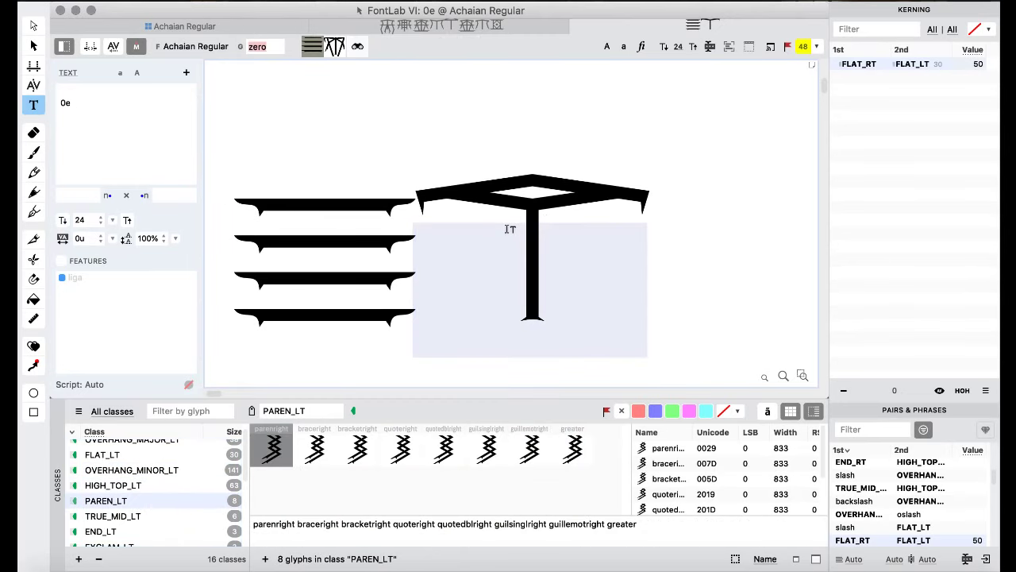
pyautogui.write(')')
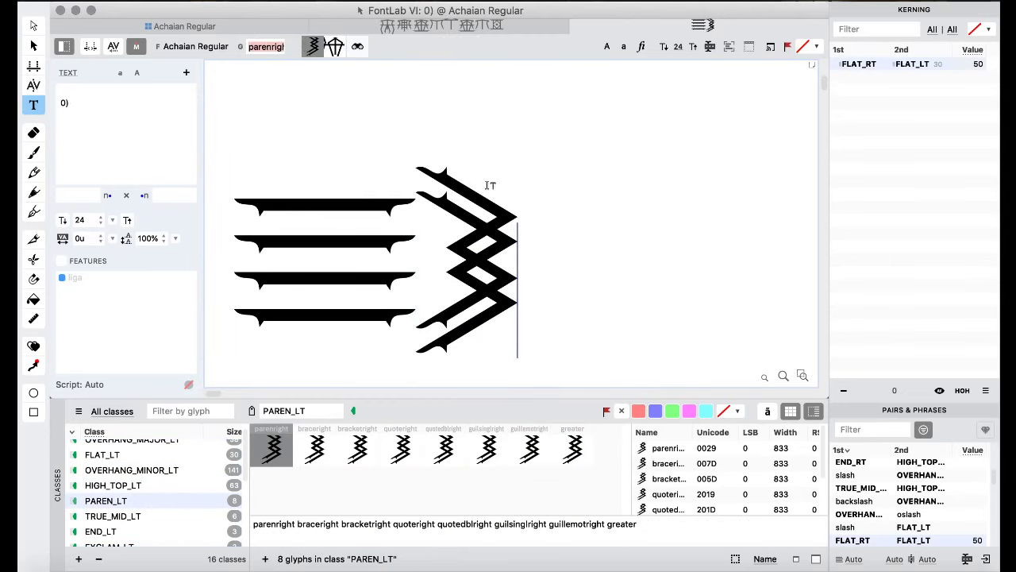
# - Kern the FLAT_RT and PAREN_LT class pair to -50, then return to the Text tool
pyautogui.click(35, 87)
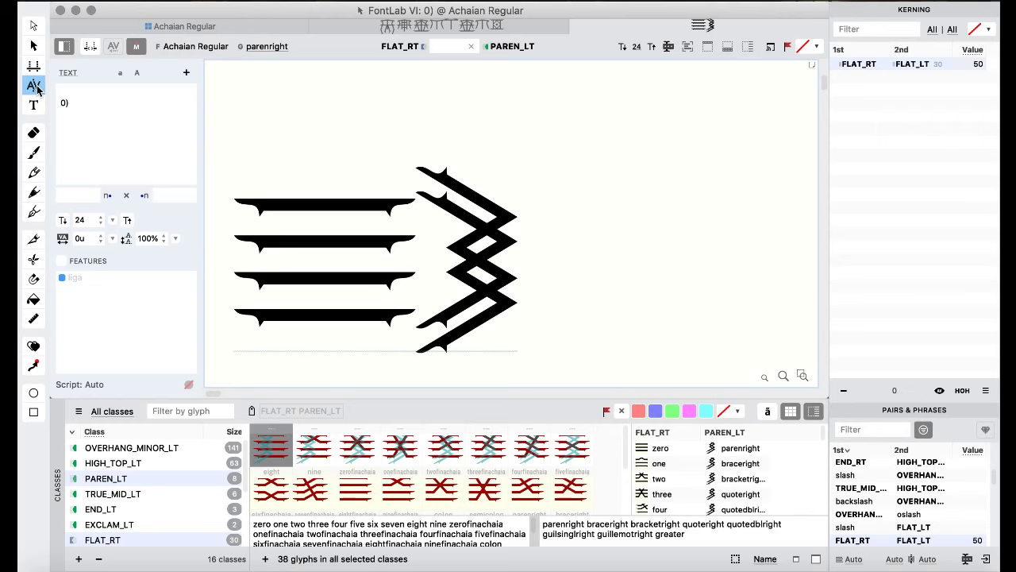
pyautogui.hotkey('shift', 'Left')
pyautogui.hotkey('shift', 'Left')
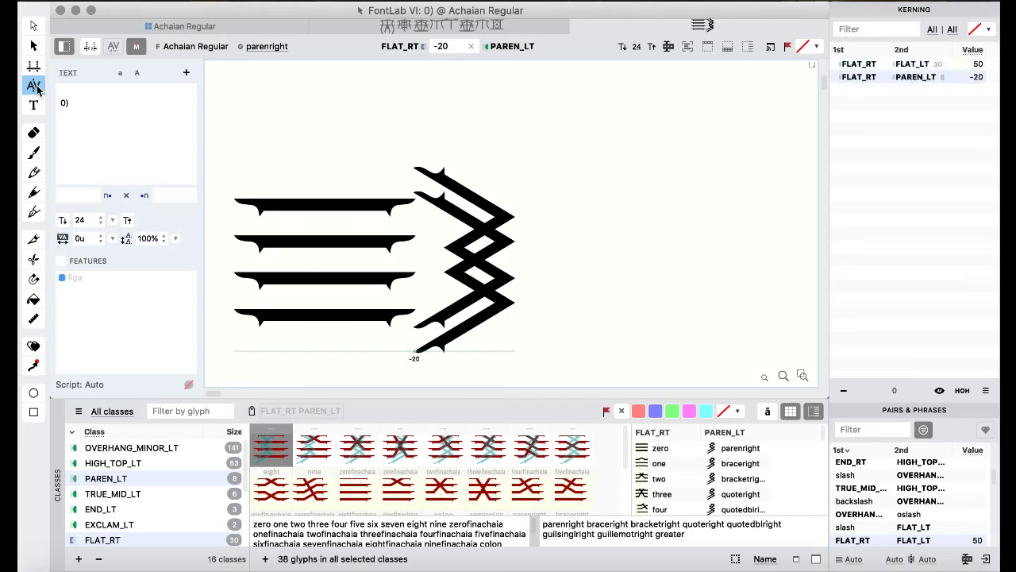
pyautogui.hotkey('shift', 'Left')
pyautogui.hotkey('shift', 'Left')
pyautogui.hotkey('shift', 'Left')
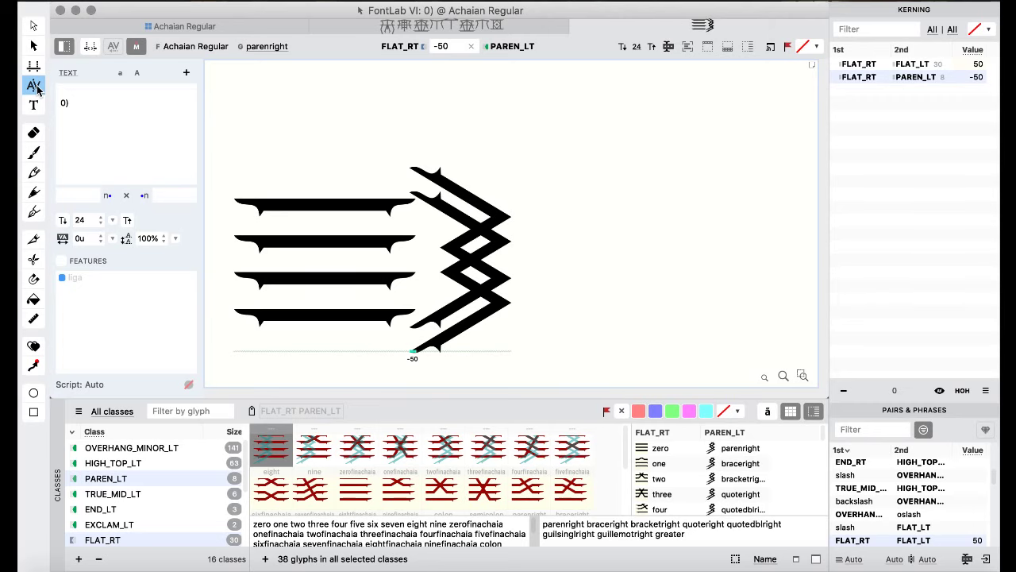
pyautogui.click(35, 105)
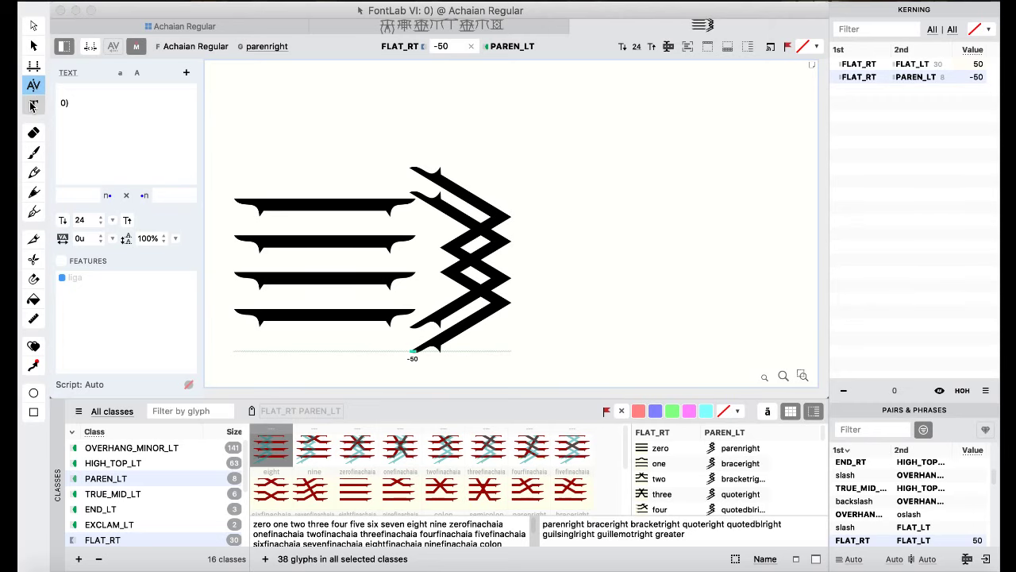
# - Show the glyphs of the TRUE_MID_LT class and replace the closing parenthesis after the 0 with a comma
pyautogui.click(135, 493)
pyautogui.click(509, 272)
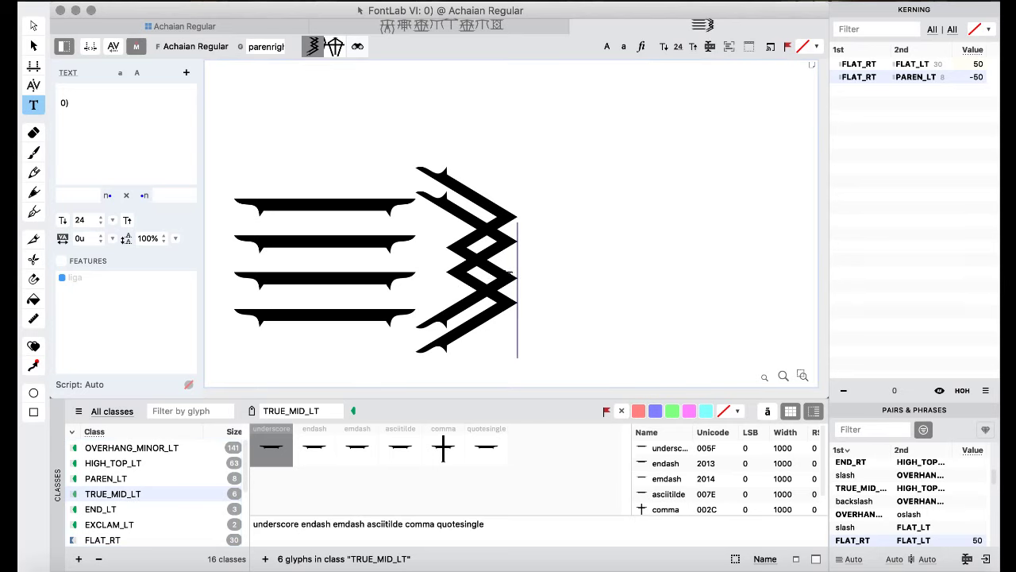
pyautogui.moveTo(477, 271); pyautogui.dragTo(454, 278)
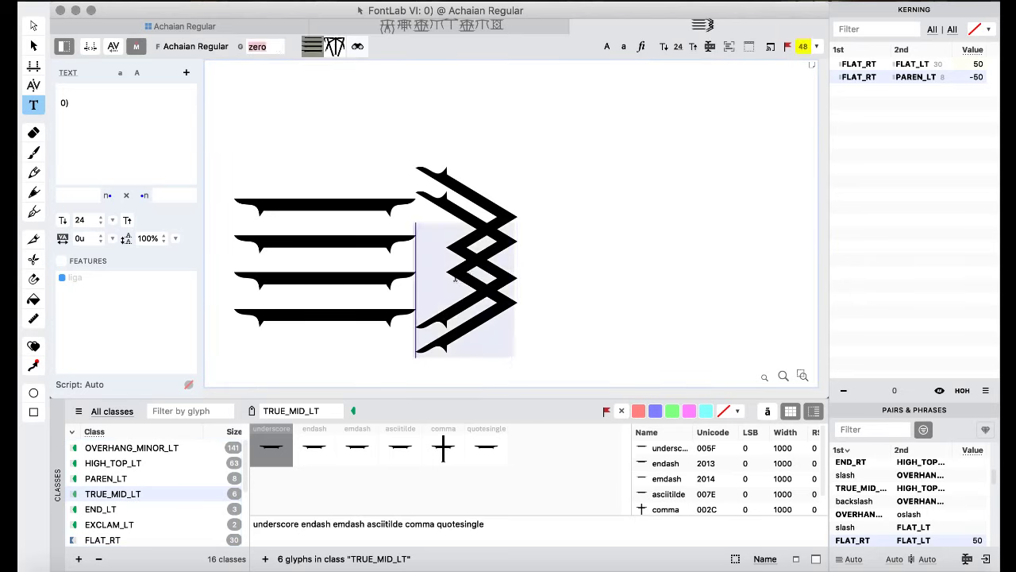
pyautogui.write(',')
# - Kern the FLAT_RT and TRUE_MID_LT class pair to 50 with the Kerning tool
pyautogui.click(34, 85)
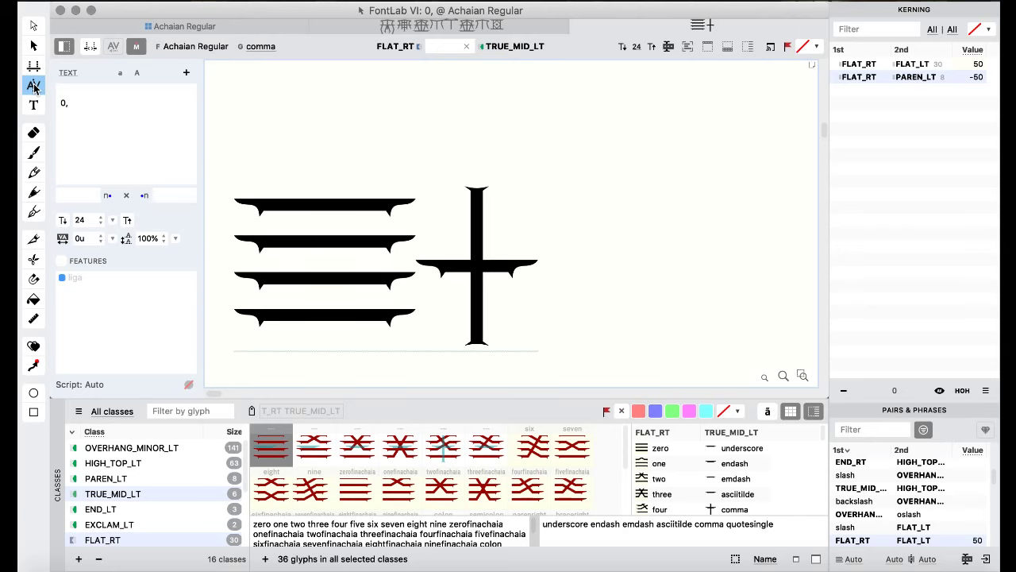
pyautogui.write('20')
pyautogui.press('Return')
pyautogui.press('Right')
pyautogui.press('Right')
pyautogui.press('Right')
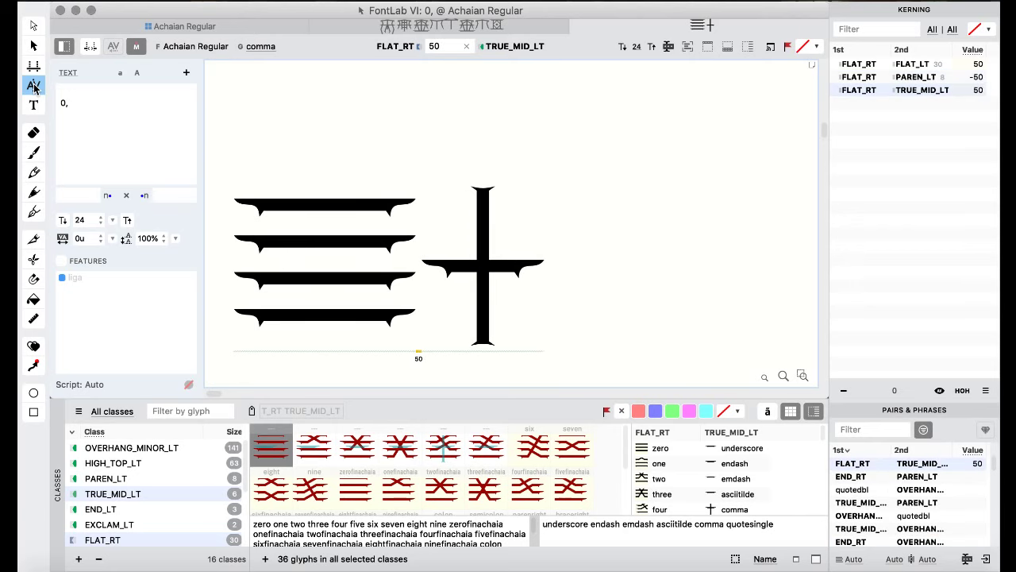
# - Reverse the glyph order, kern the TRUE_MID_RT and FLAT_LT class pair to 50, and restore the original order
pyautogui.press('super+shift+f')
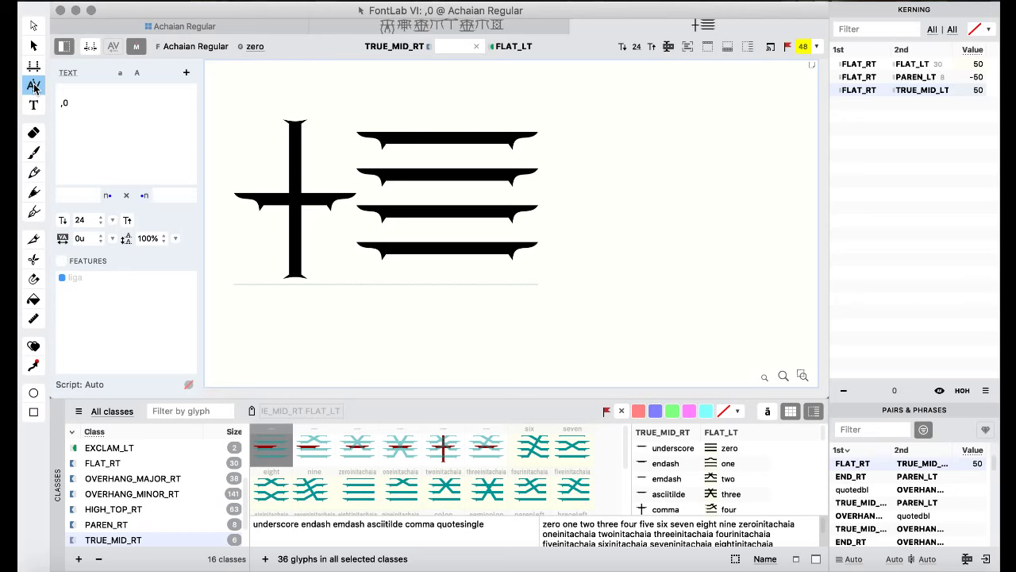
pyautogui.press('Right')
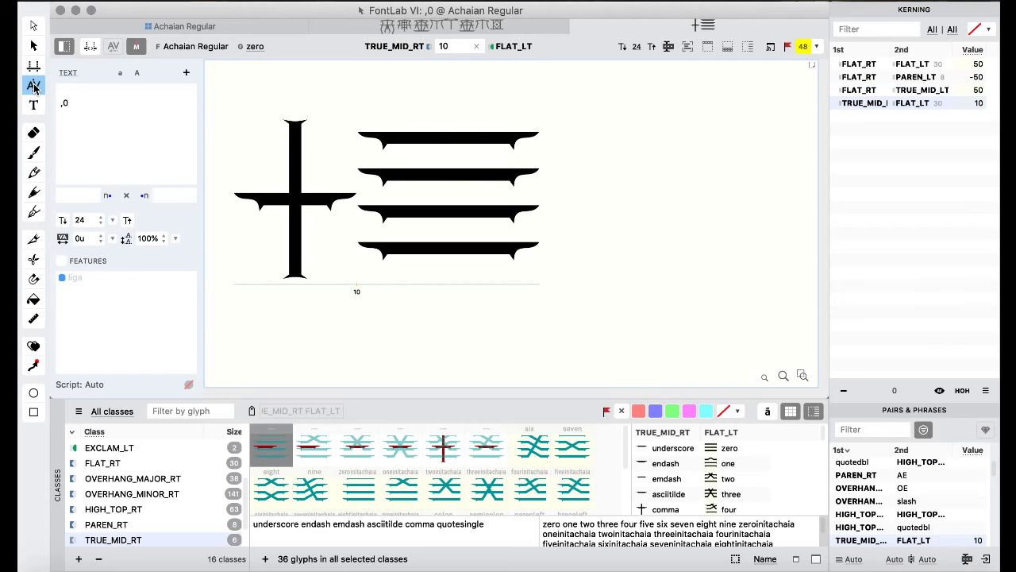
pyautogui.press('Right')
pyautogui.press('Right')
pyautogui.press('Right')
pyautogui.press('Right')
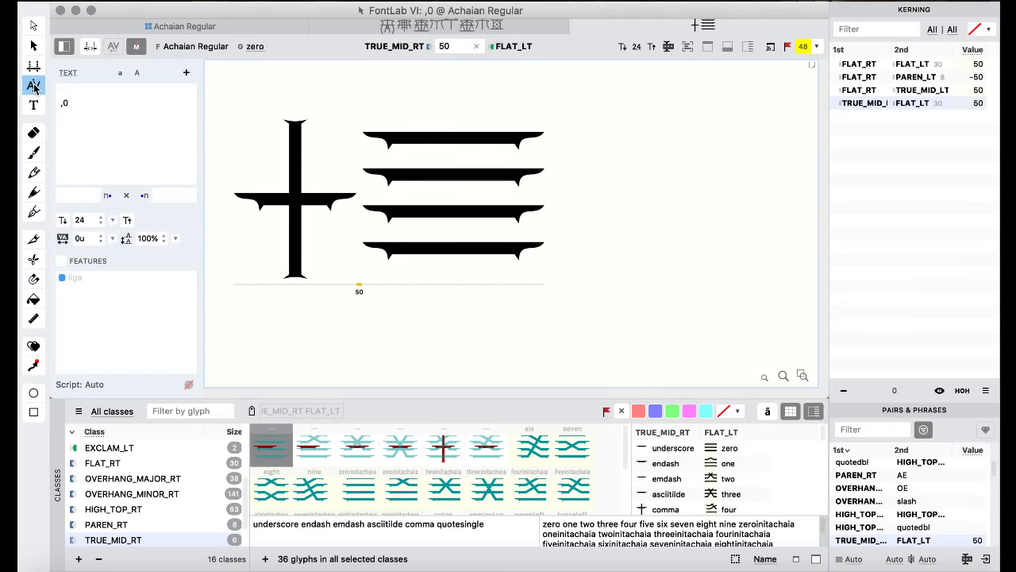
pyautogui.press('Tab')
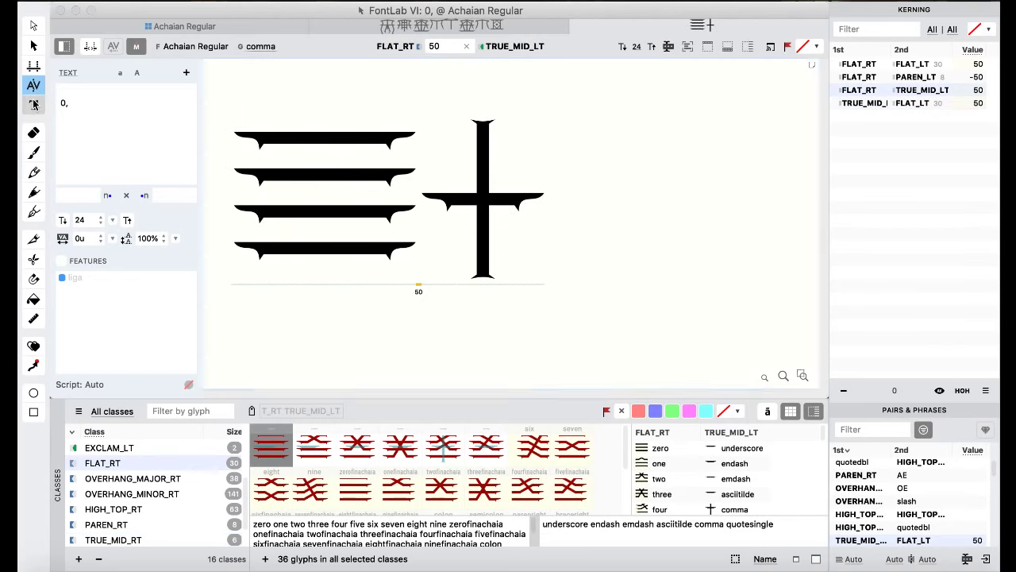
# - Show the glyphs of the END_LT class and replace the comma after the 0 with a period using the Text tool
pyautogui.click(34, 104)
pyautogui.scroll(-5, 149, 442)
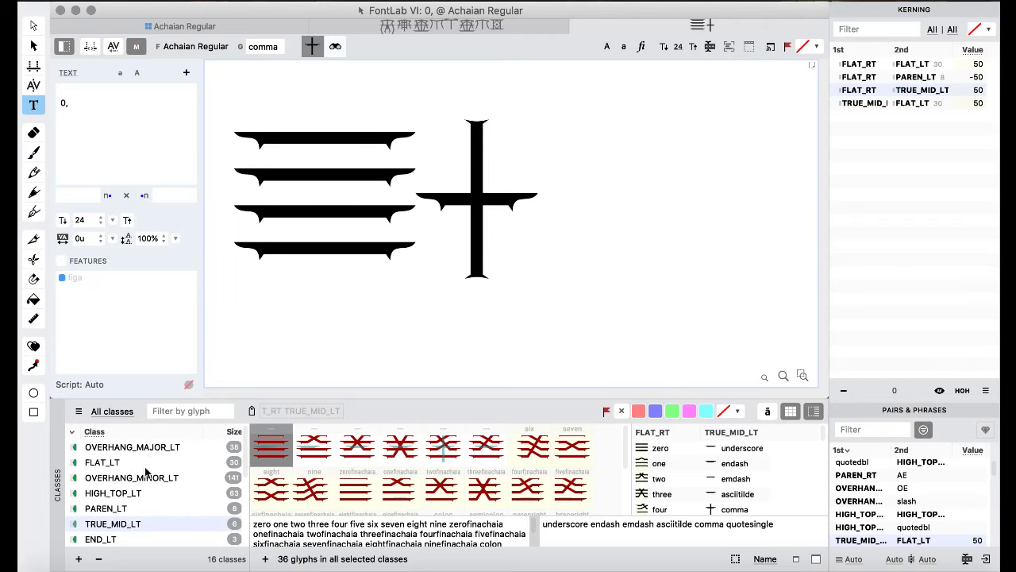
pyautogui.scroll(-1, 139, 493)
pyautogui.click(133, 514)
pyautogui.click(519, 168)
pyautogui.doubleClick(490, 252)
pyautogui.write('.')
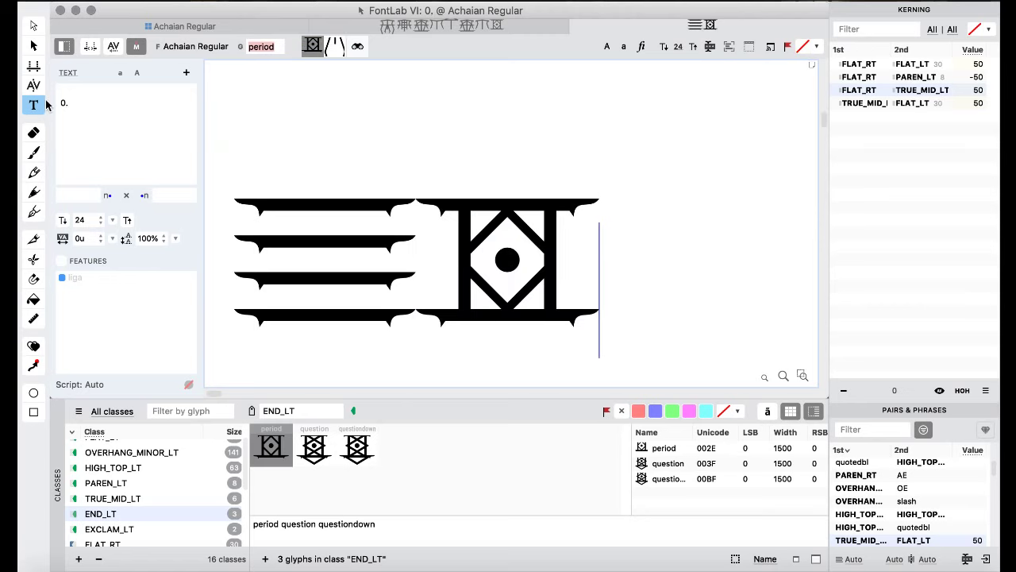
# - Kern the FLAT_RT and END_LT class pair to 50 with the Kerning tool
pyautogui.click(33, 86)
pyautogui.write('50')
pyautogui.press('Return')
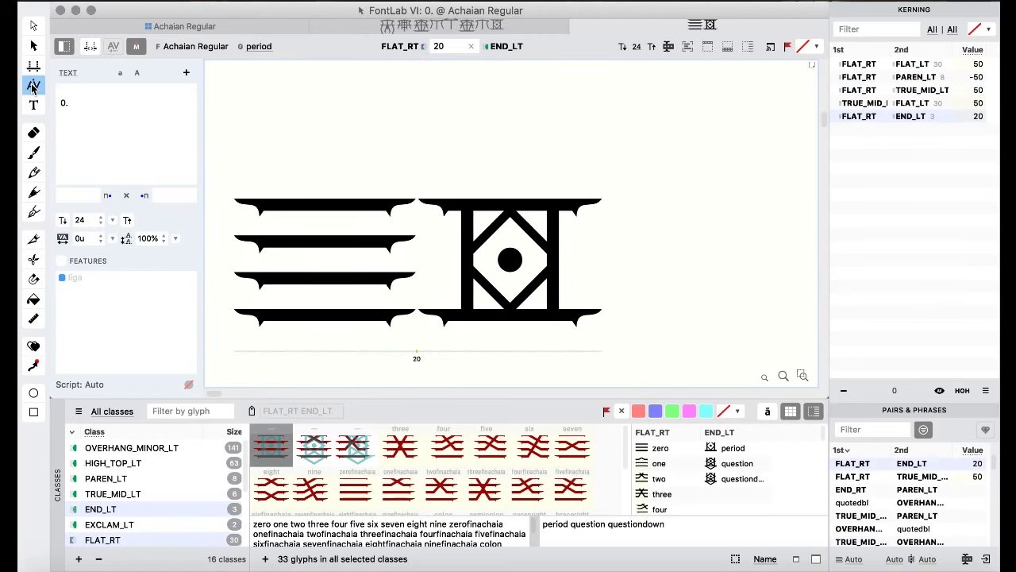
# - Reverse the 0 and period, kern the END_RT and FLAT_LT class pair to 50, and switch the order back
pyautogui.hotkey('ctrl', 'shift', 'f')
pyautogui.write('50')
pyautogui.press('Return')
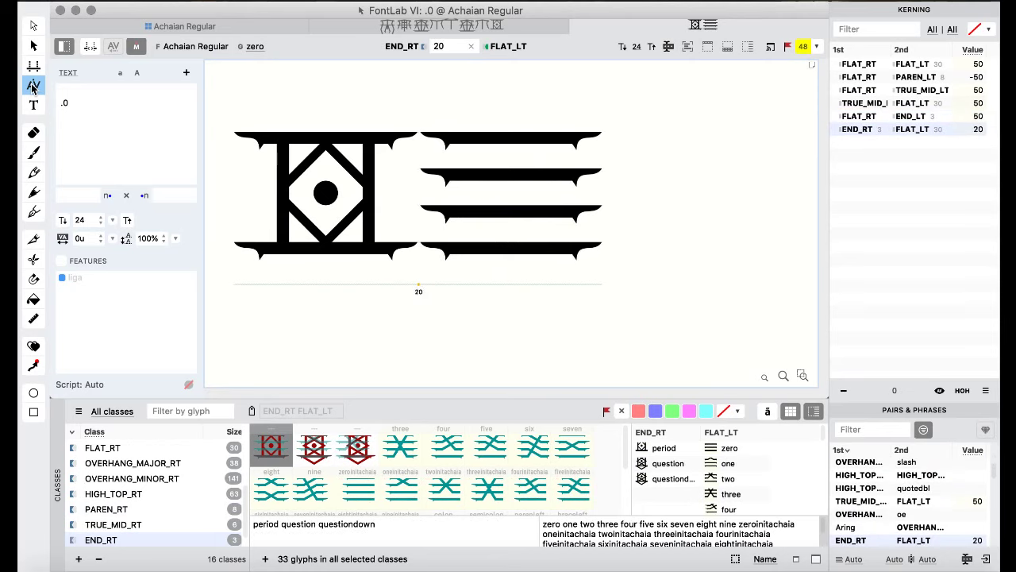
pyautogui.hotkey('ctrl', 'shift', 'f')
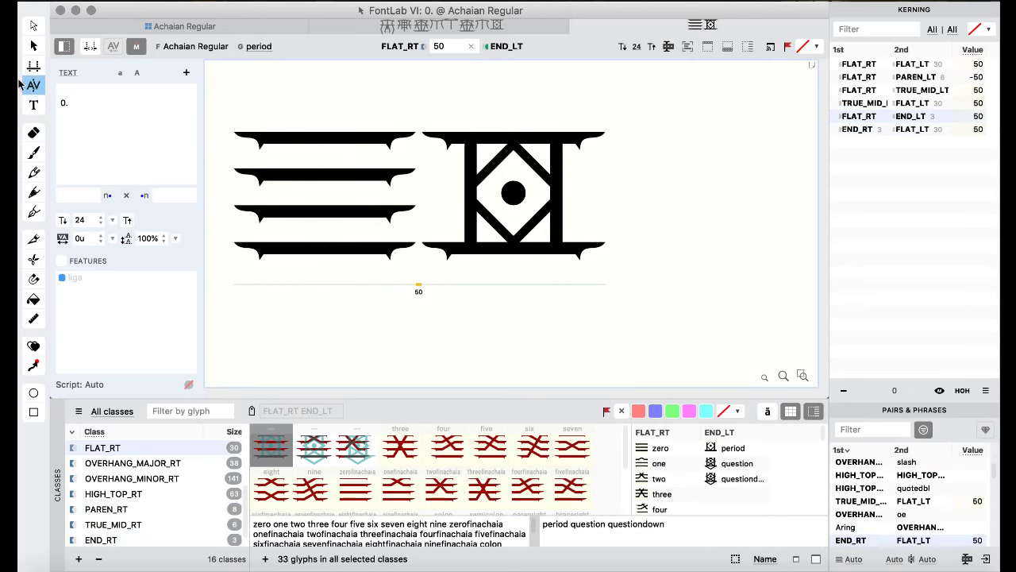
# - Show the glyphs of the EXCLAM_LT class and replace the period after the 0 with an exclamation mark
pyautogui.click(33, 105)
pyautogui.scroll(5, 149, 490)
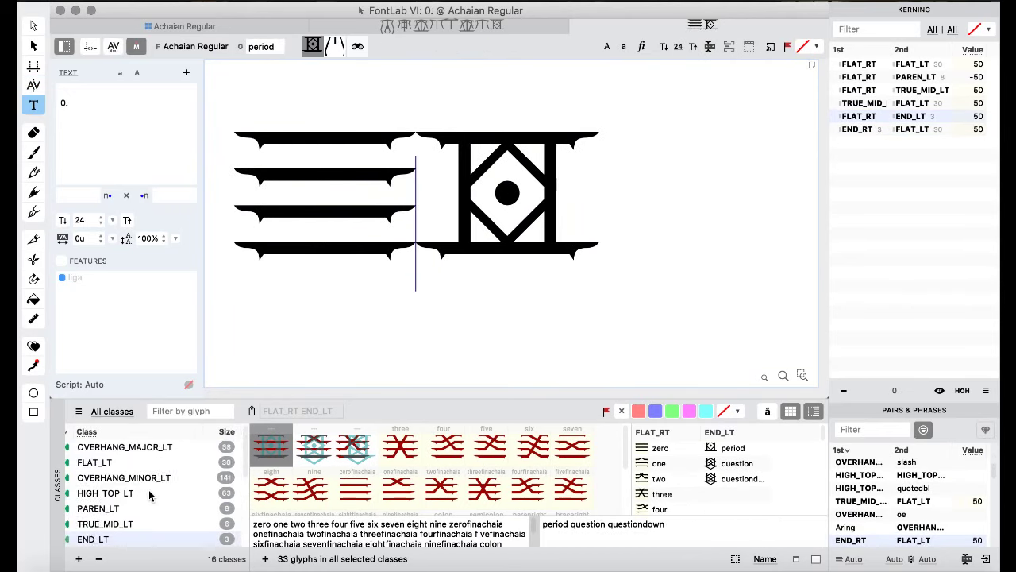
pyautogui.scroll(-2, 149, 490)
pyautogui.click(146, 505)
pyautogui.click(574, 169)
pyautogui.hotkey('ctrl', 'a')
pyautogui.click(527, 220)
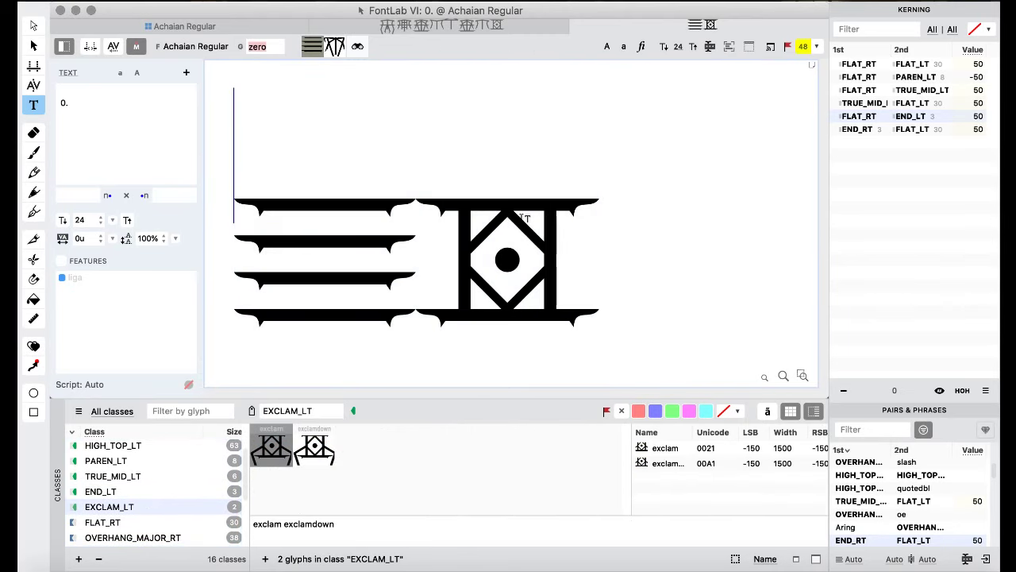
pyautogui.moveTo(589, 251); pyautogui.dragTo(475, 270)
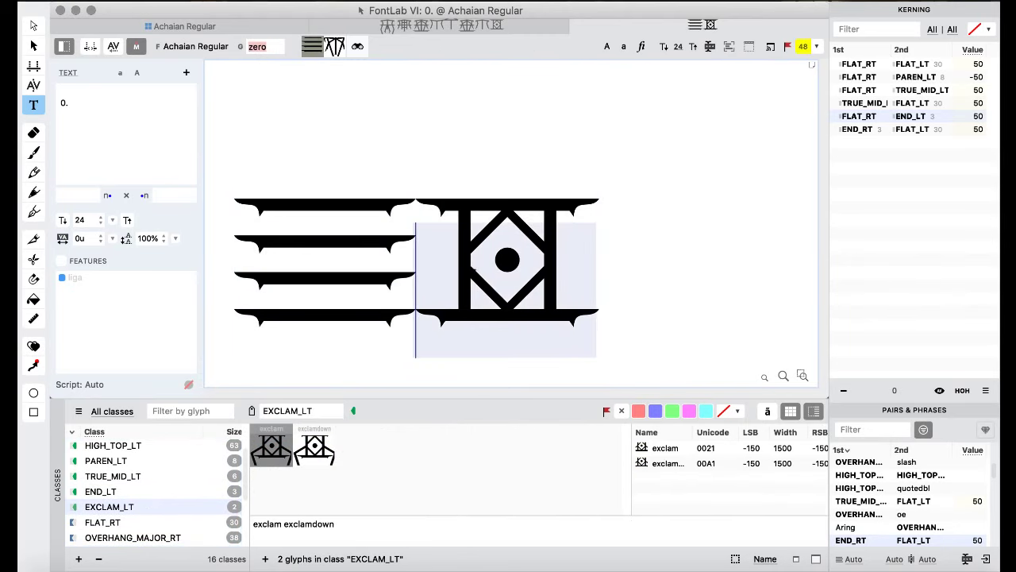
pyautogui.write('!')
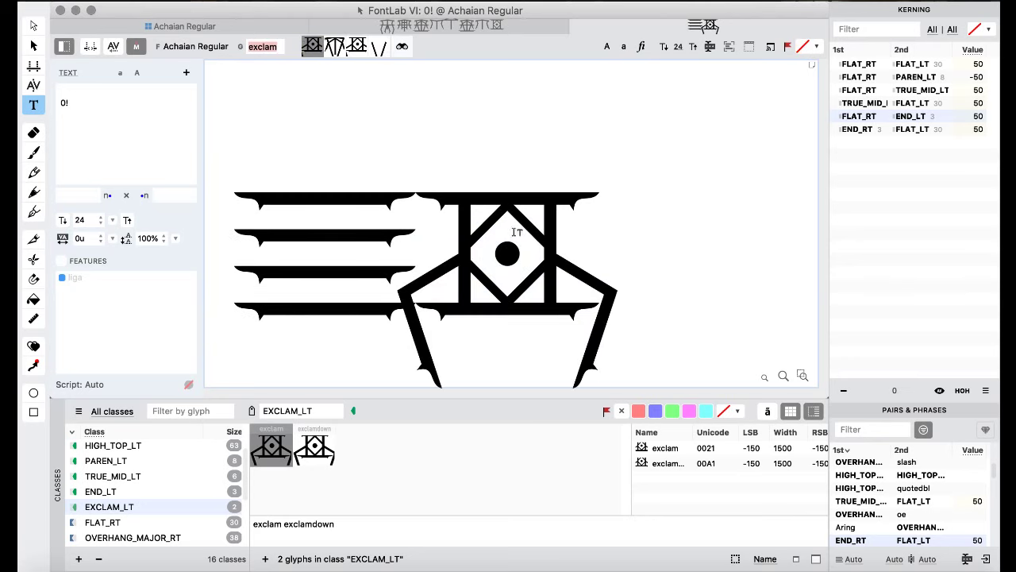
# - Kern the FLAT_RT and EXCLAM_LT class pair to 150 with the Kerning tool
pyautogui.click(34, 89)
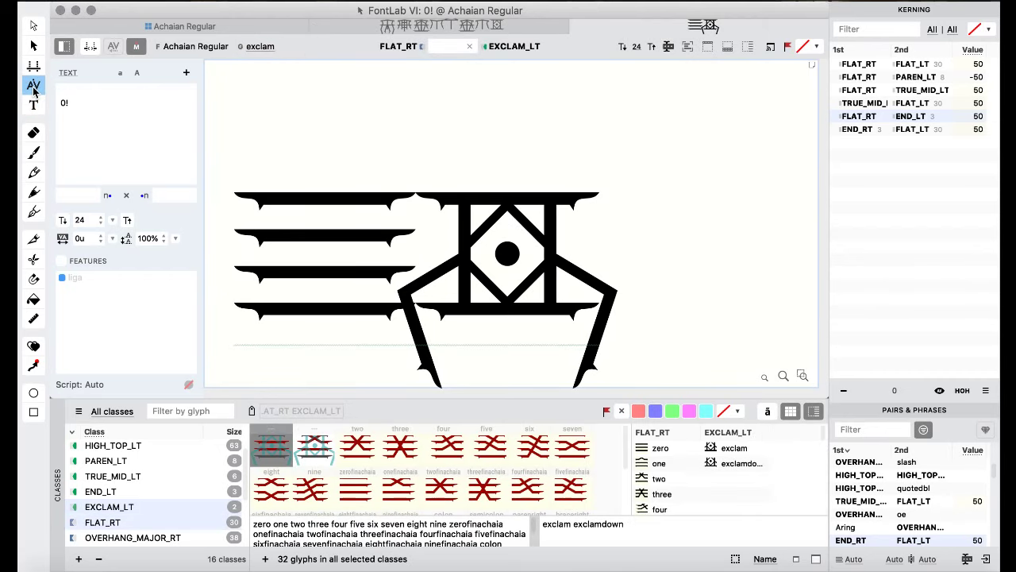
pyautogui.write('100')
pyautogui.press('Return')
pyautogui.write('200')
pyautogui.press('Return')
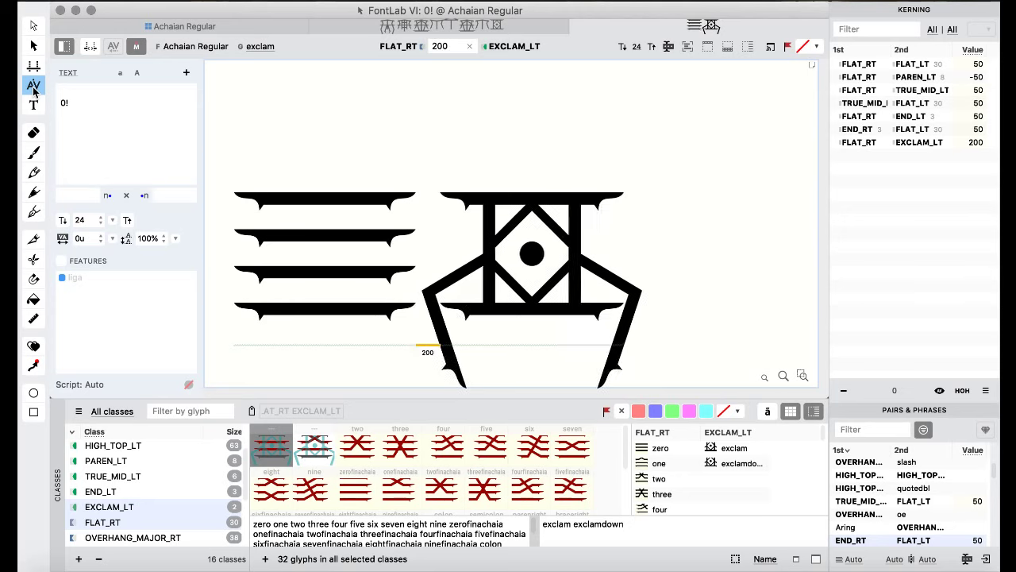
pyautogui.hotkey('shift', 'Left')
pyautogui.hotkey('shift', 'Left')
pyautogui.hotkey('shift', 'Left')
pyautogui.hotkey('shift', 'Left')
pyautogui.hotkey('shift', 'Left')
pyautogui.hotkey('shift', 'Left')
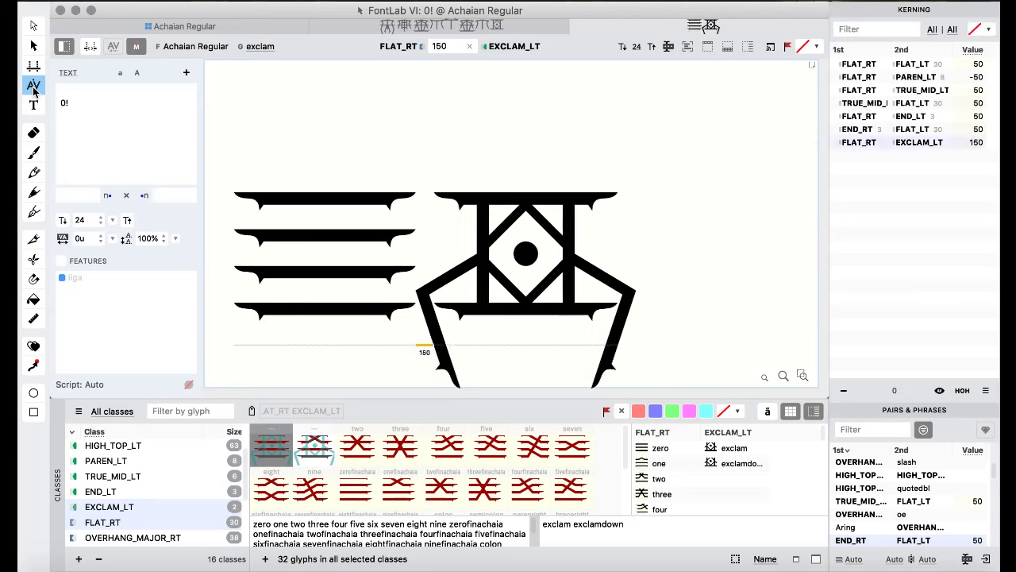
pyautogui.hotkey('shift', 'Right')
# - Reverse the 0 and exclamation mark, kern the EXCLAM_RT and FLAT_LT class pair to 150, and switch the order back
pyautogui.hotkey('ctrl', 'alt', 'Right')
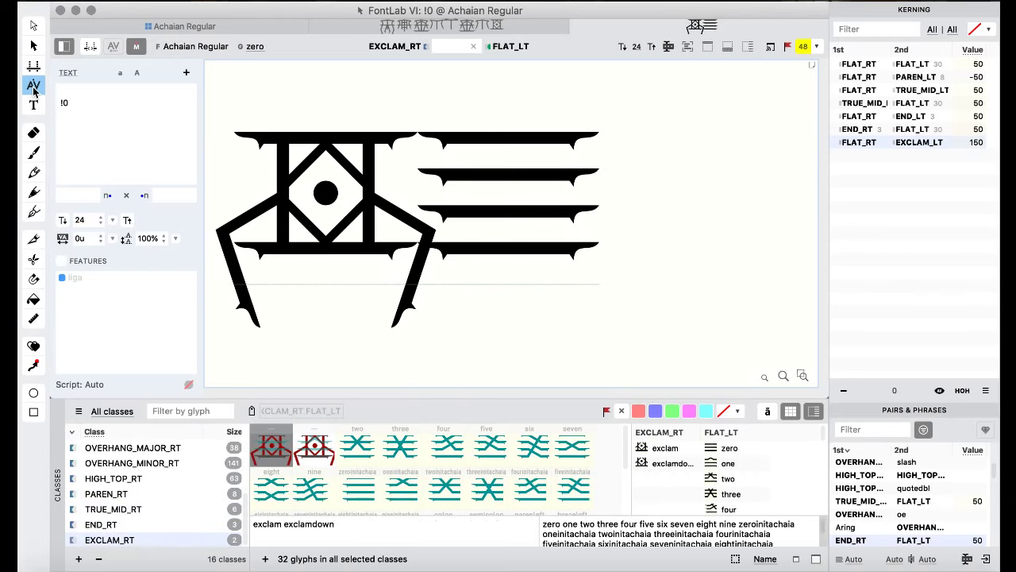
pyautogui.hotkey('shift', 'Right')
pyautogui.hotkey('shift', 'Right')
pyautogui.hotkey('shift', 'Right')
pyautogui.hotkey('shift', 'Right')
pyautogui.hotkey('shift', 'Right')
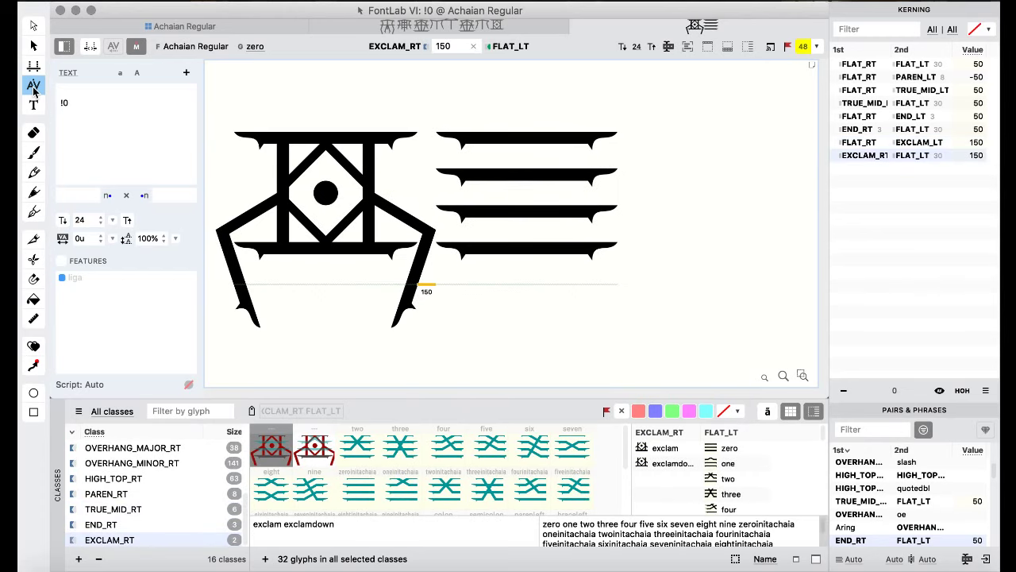
pyautogui.hotkey('ctrl', 'alt', 'Right')
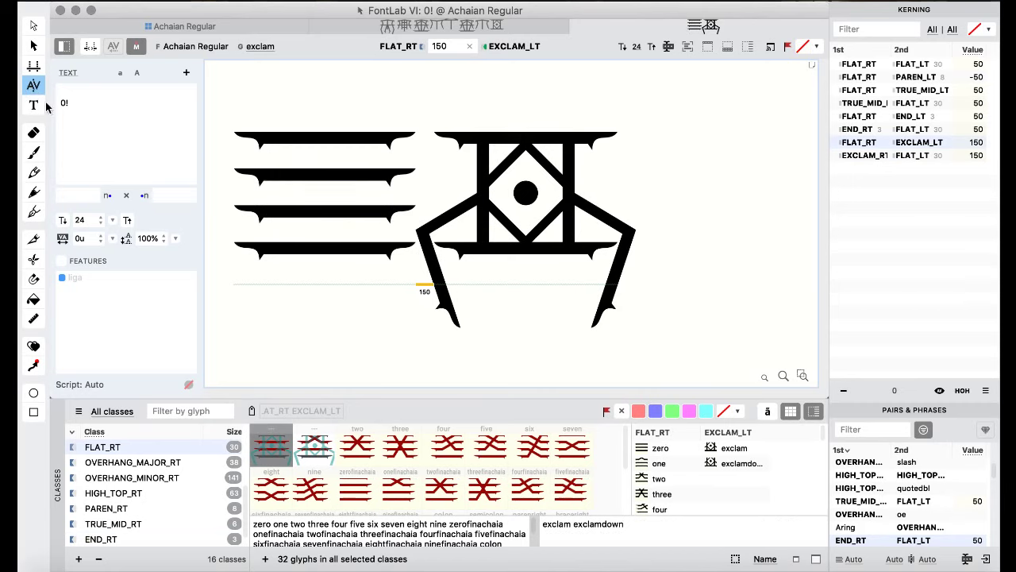
# - Show the glyphs of the OVERHANG_MAJOR_RT class and replace the whole sample text with the aaachaia glyph
pyautogui.click(33, 105)
pyautogui.scroll(5, 135, 477)
pyautogui.scroll(-4, 137, 476)
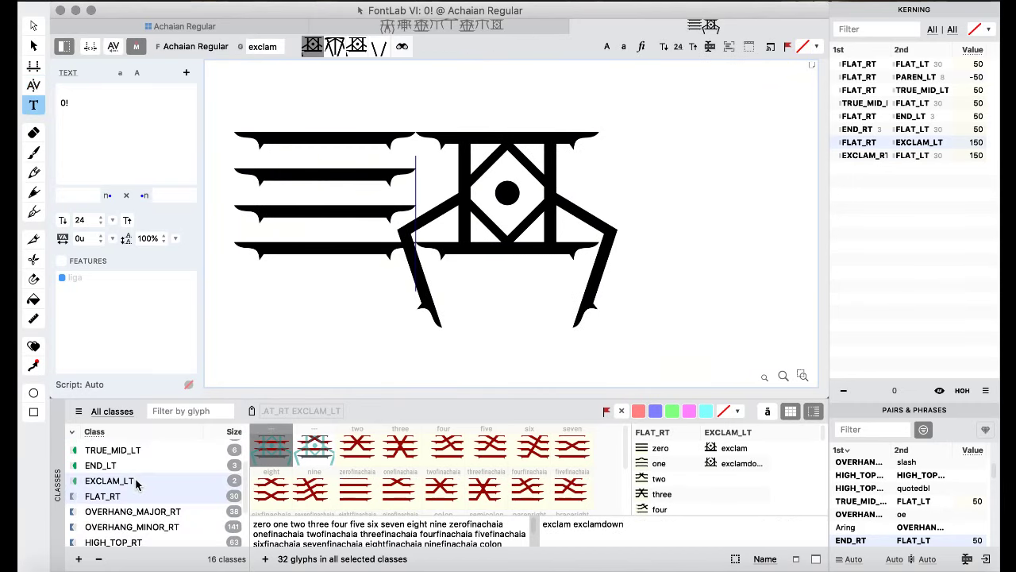
pyautogui.click(133, 474)
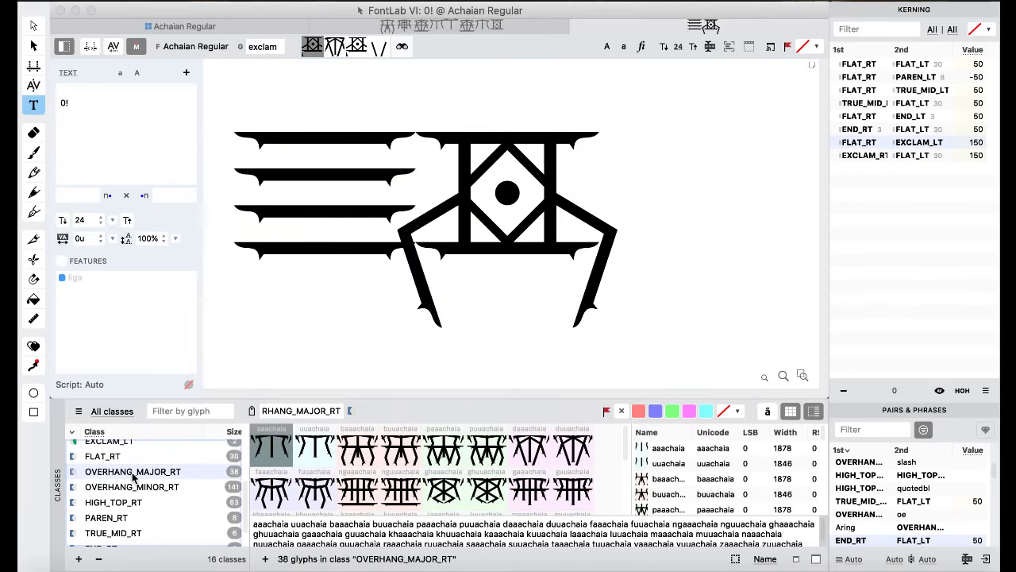
pyautogui.scroll(3, 135, 476)
pyautogui.scroll(-1, 139, 480)
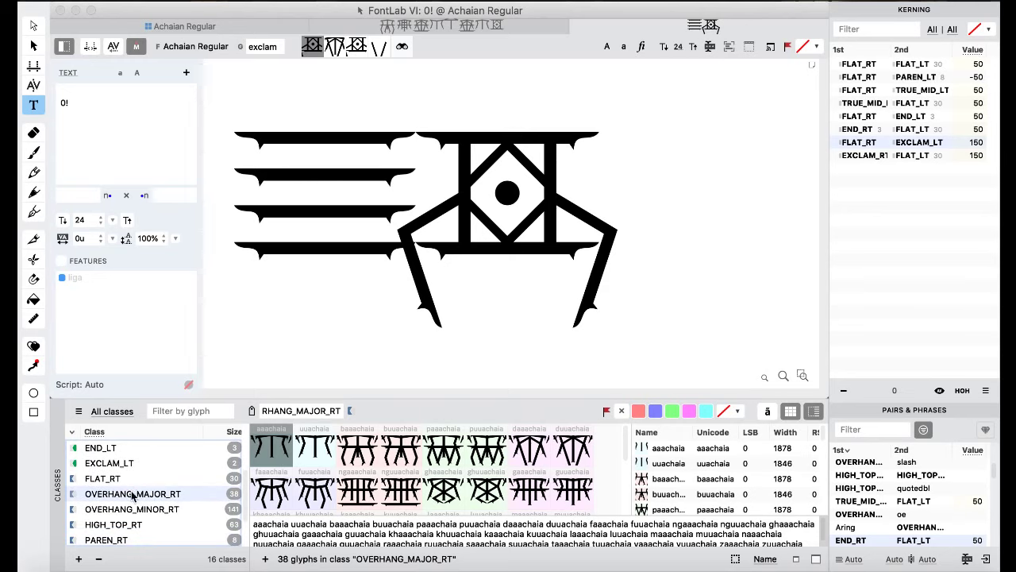
pyautogui.click(383, 220)
pyautogui.moveTo(595, 179); pyautogui.dragTo(291, 240)
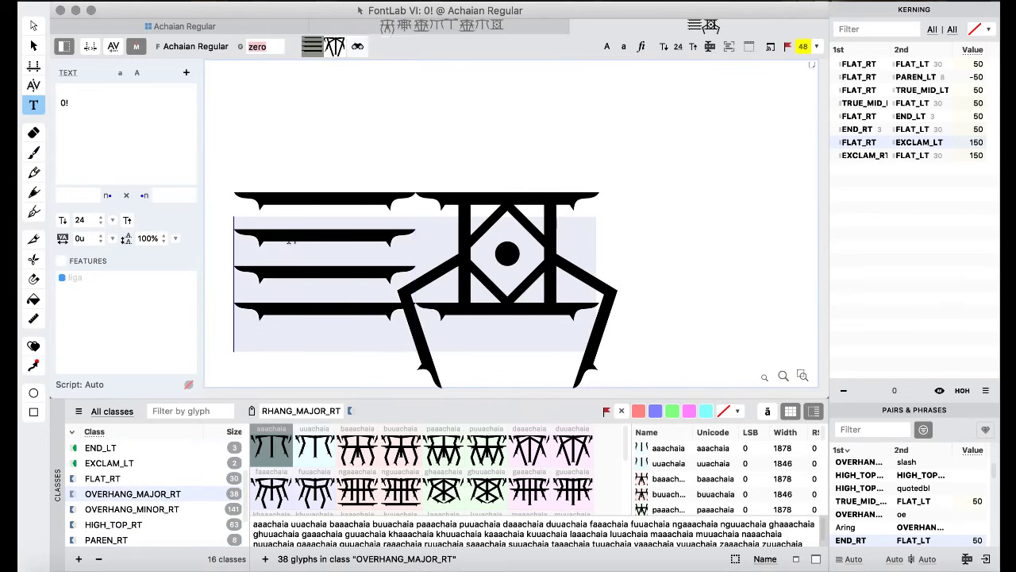
pyautogui.write('aaa')
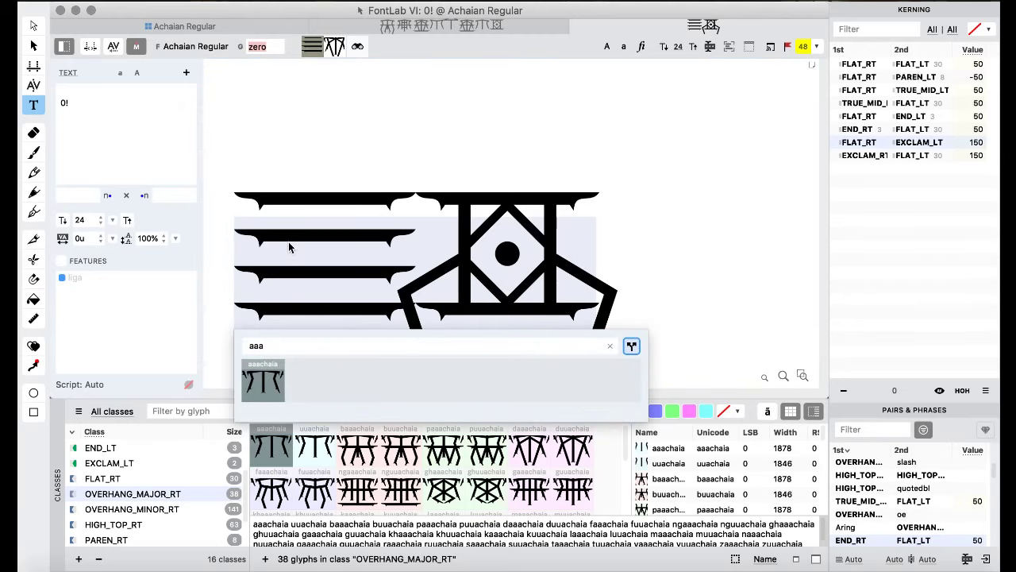
pyautogui.press('Return')
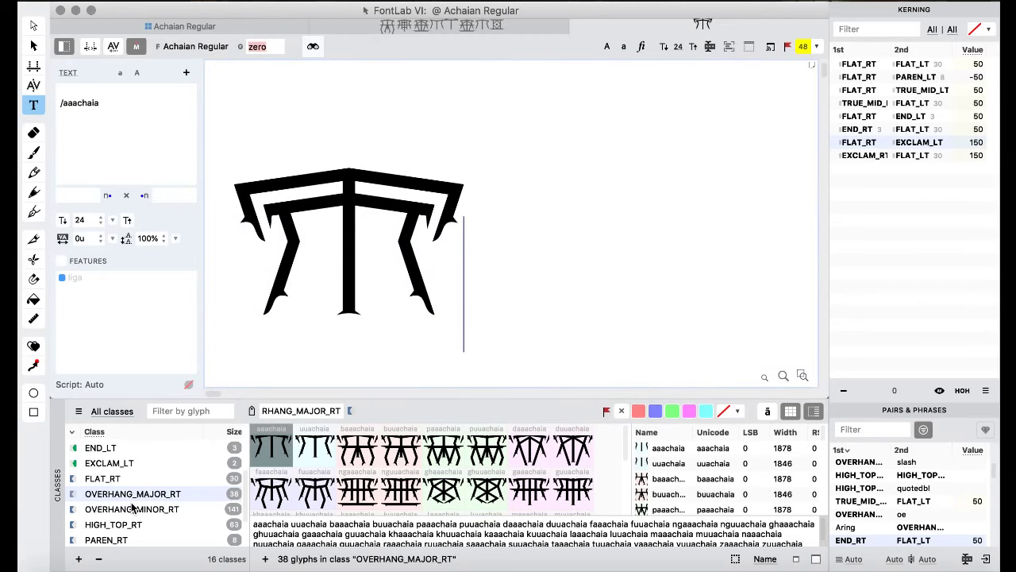
# - Show the OVERHANG_MAJOR_LT class and add a second aaachaia glyph after the first
pyautogui.scroll(-5, 133, 508)
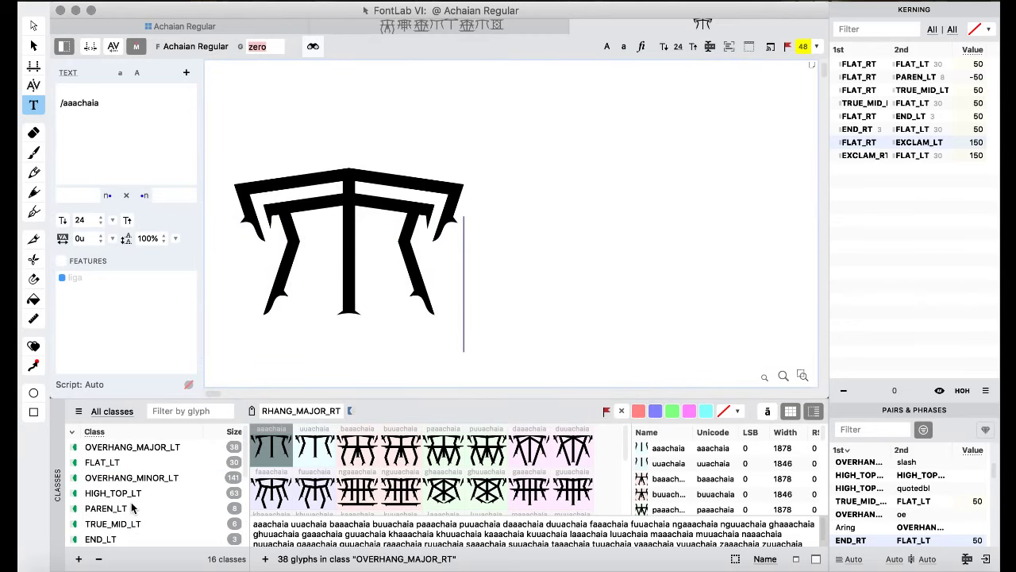
pyautogui.click(140, 448)
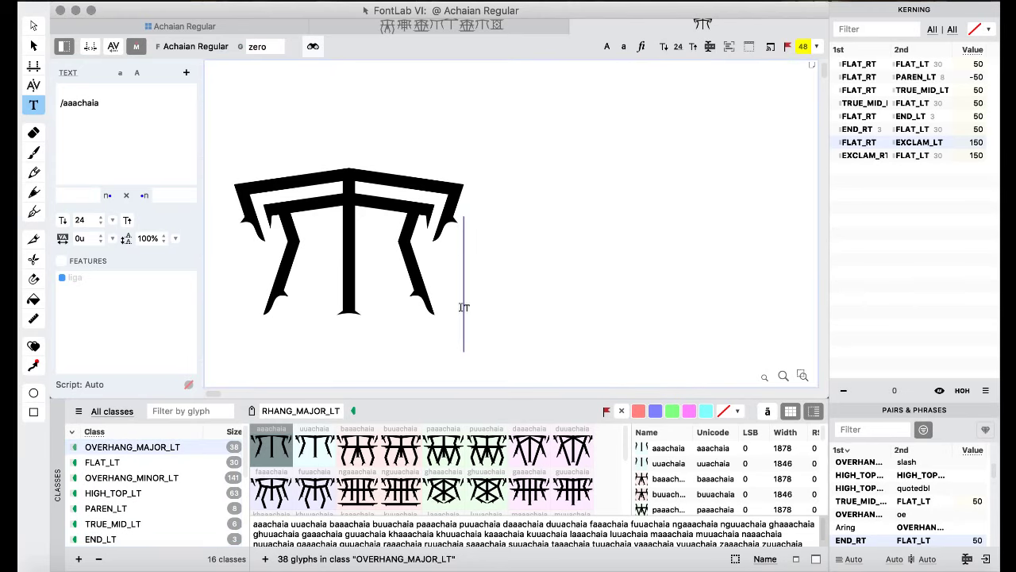
pyautogui.press('/')
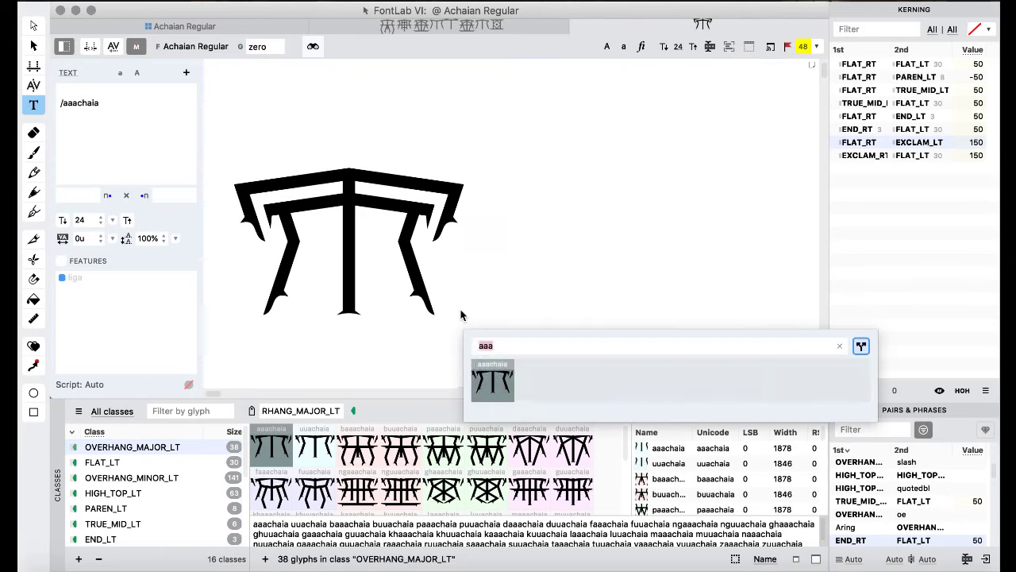
pyautogui.write('aaa')
pyautogui.press('Return')
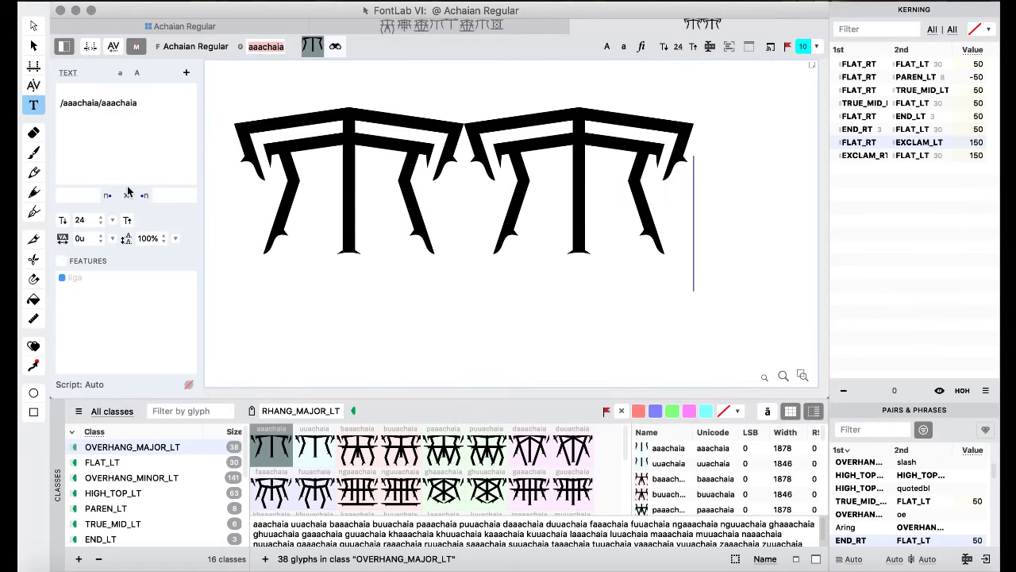
# - Check the OVERHANG_MAJOR_RT and OVERHANG_MAJOR_LT pair with the Kerning tool and hide the text sidebar
pyautogui.click(33, 87)
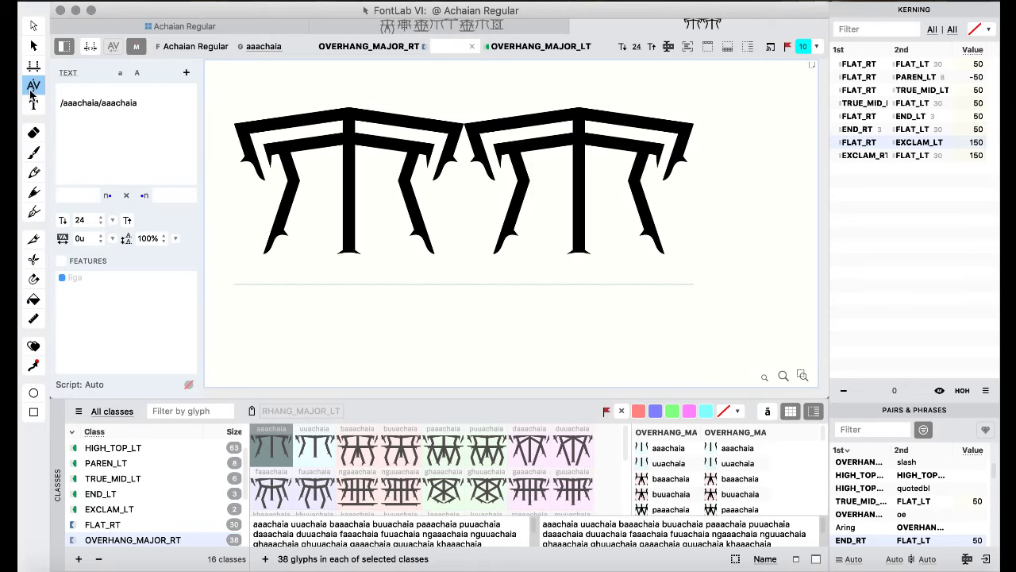
pyautogui.press('super+alt+s')
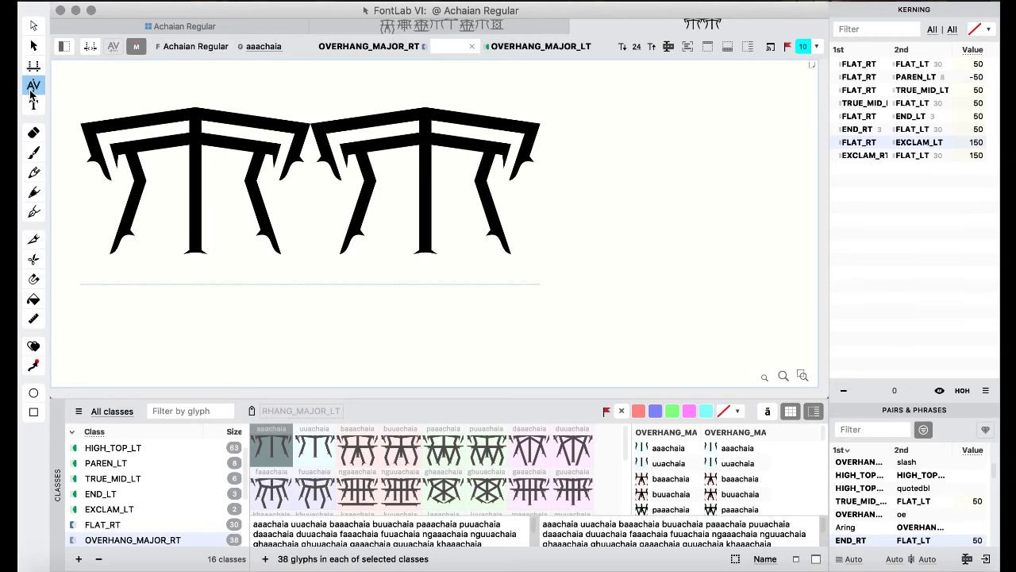
# - Show the FLAT_LT class, replace the second aaachaia glyph with 0, and check the pair with the Kerning tool
pyautogui.click(33, 104)
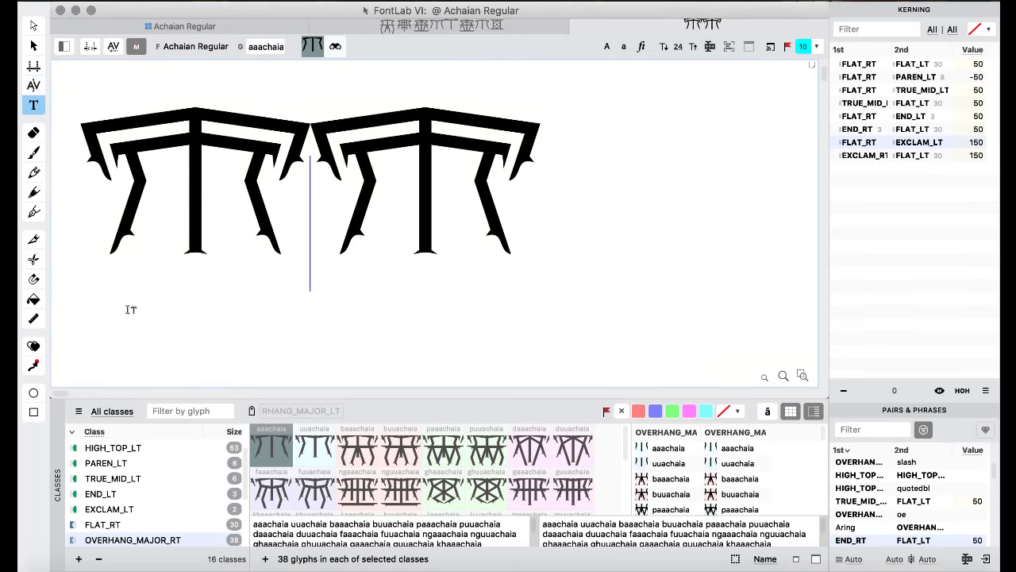
pyautogui.scroll(3, 151, 489)
pyautogui.click(131, 461)
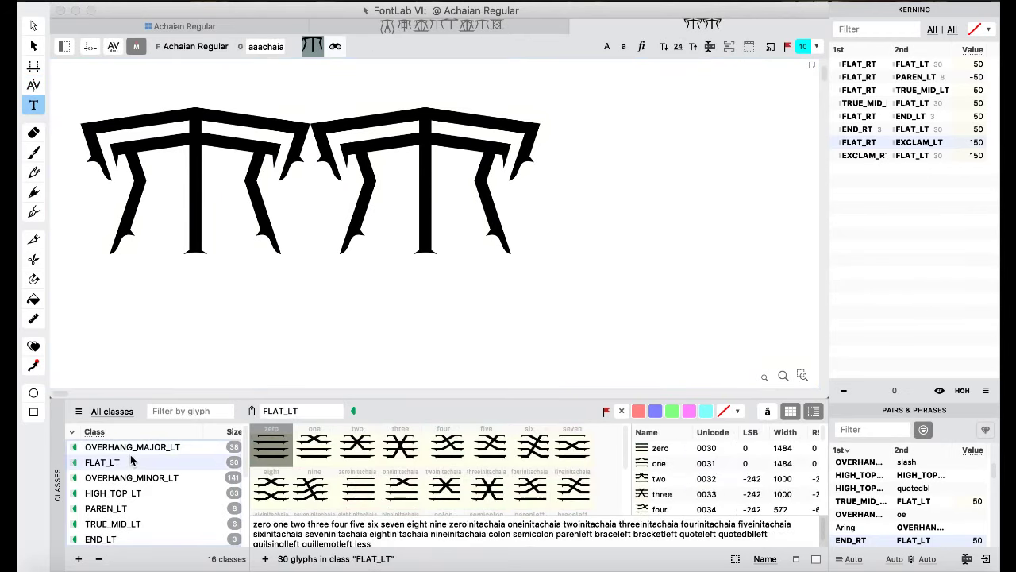
pyautogui.click(390, 176)
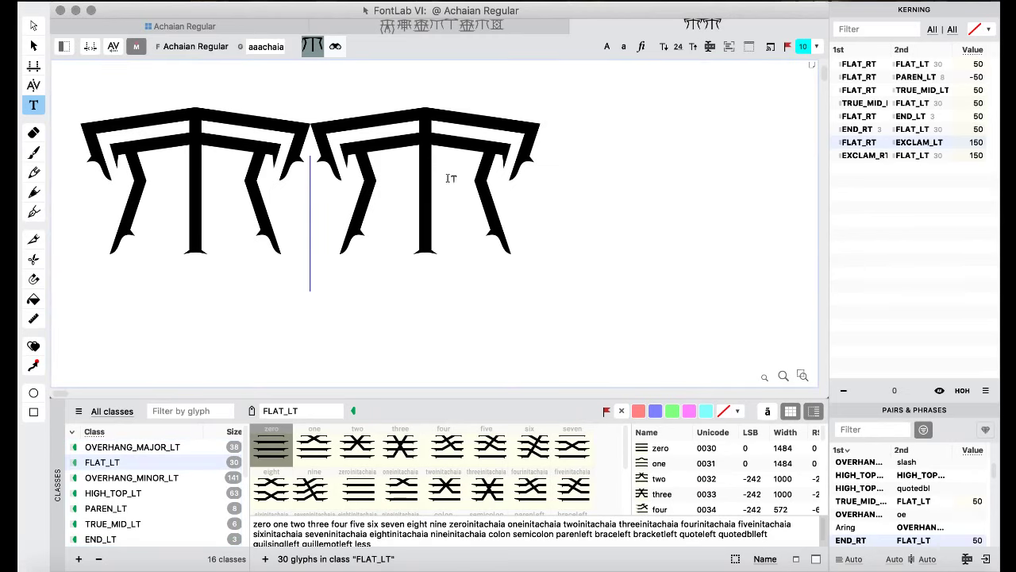
pyautogui.hotkey('shift', 'Right')
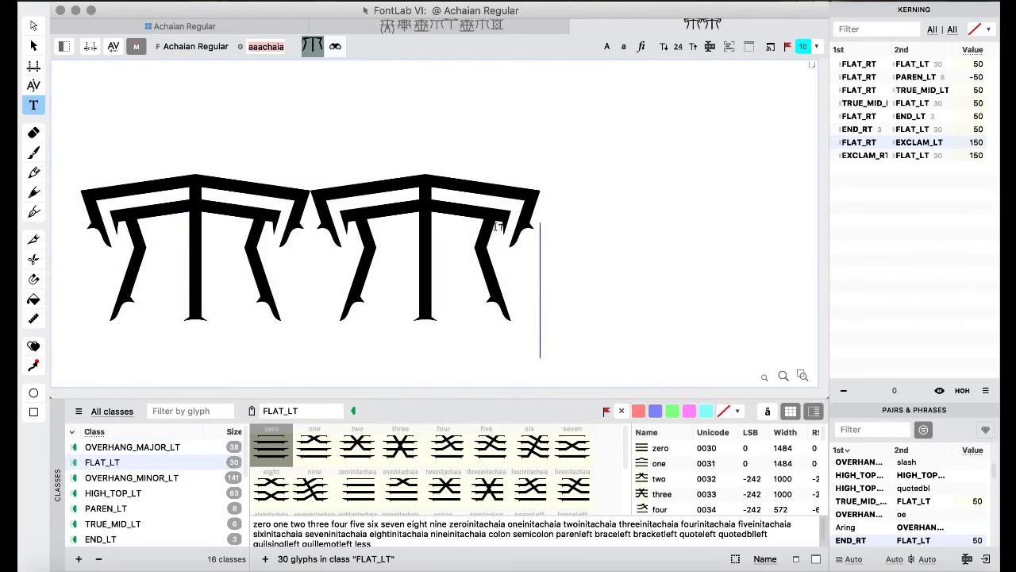
pyautogui.write('0')
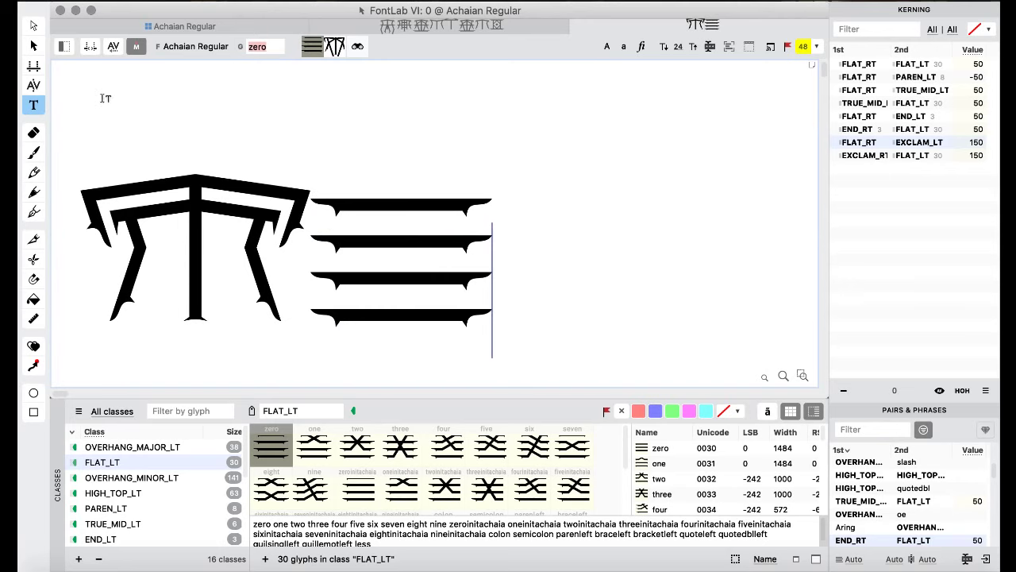
pyautogui.click(33, 85)
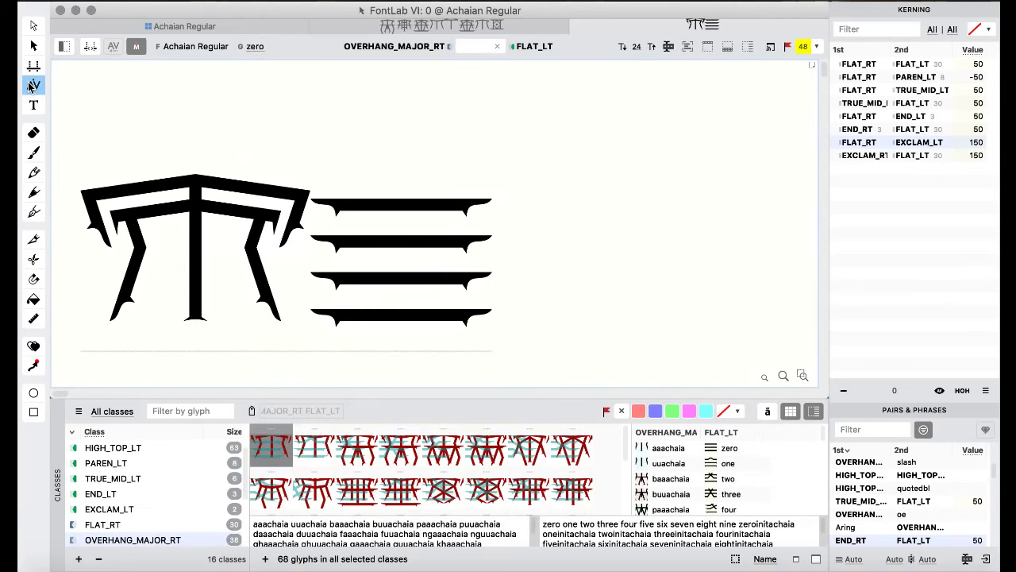
pyautogui.hotkey('ctrl', 'shift', '/')
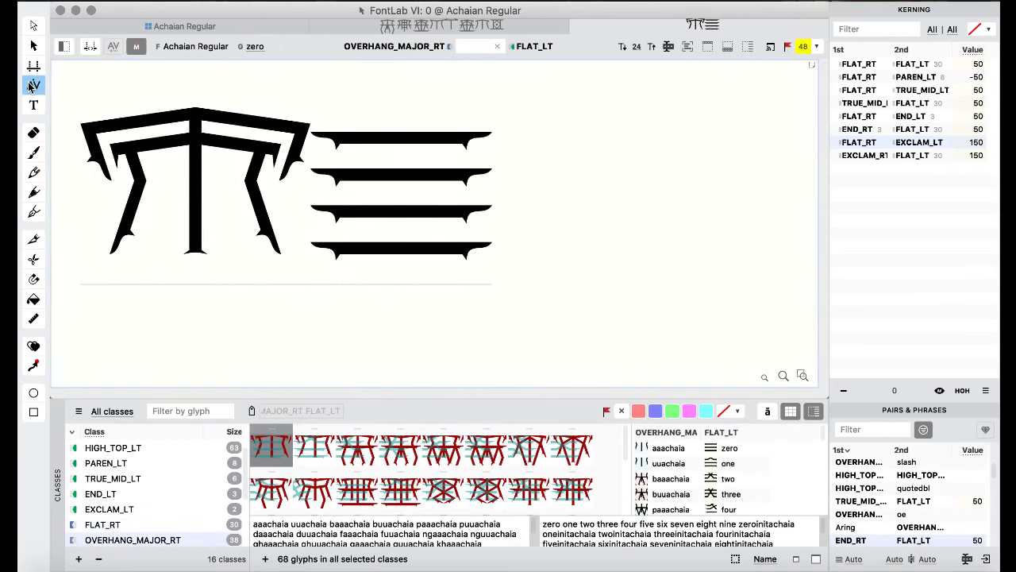
# - Replace the 0 with the letter a from the OVERHANG_MINOR_LT class and check its spacing against the aaachaia glyph with the Kerning tool
pyautogui.click(34, 104)
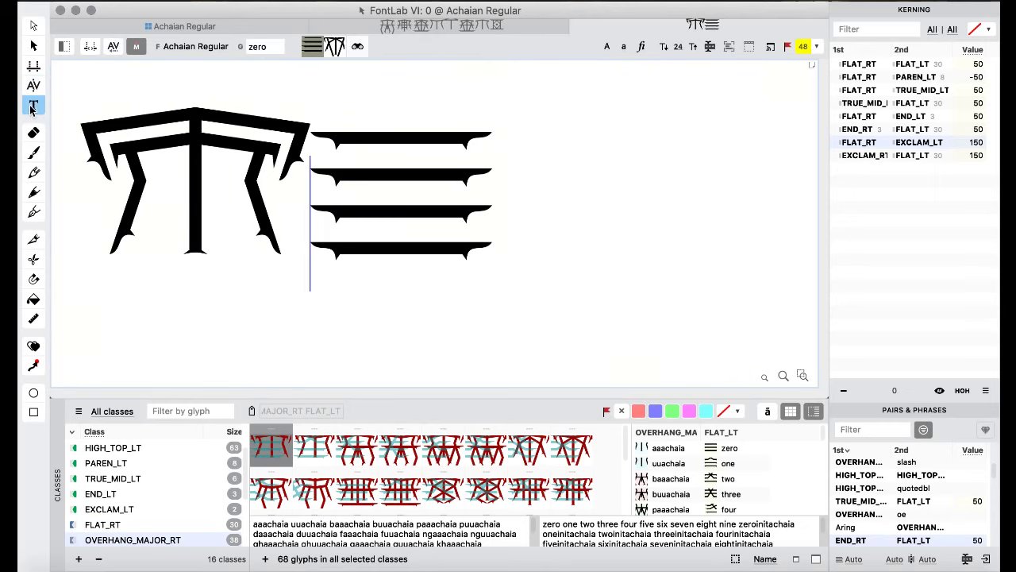
pyautogui.click(128, 478)
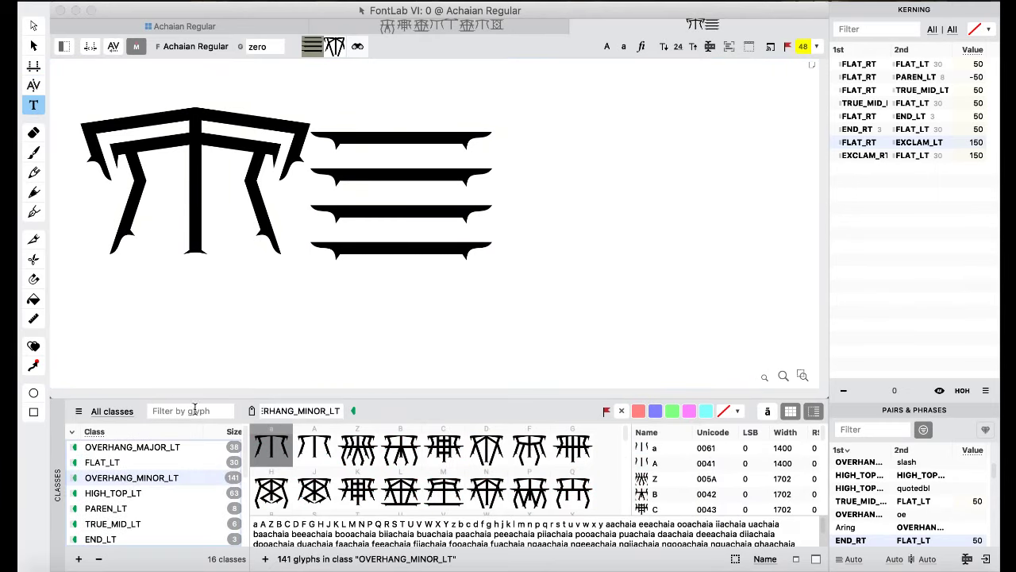
pyautogui.click(467, 205)
pyautogui.scroll(2, 377, 206)
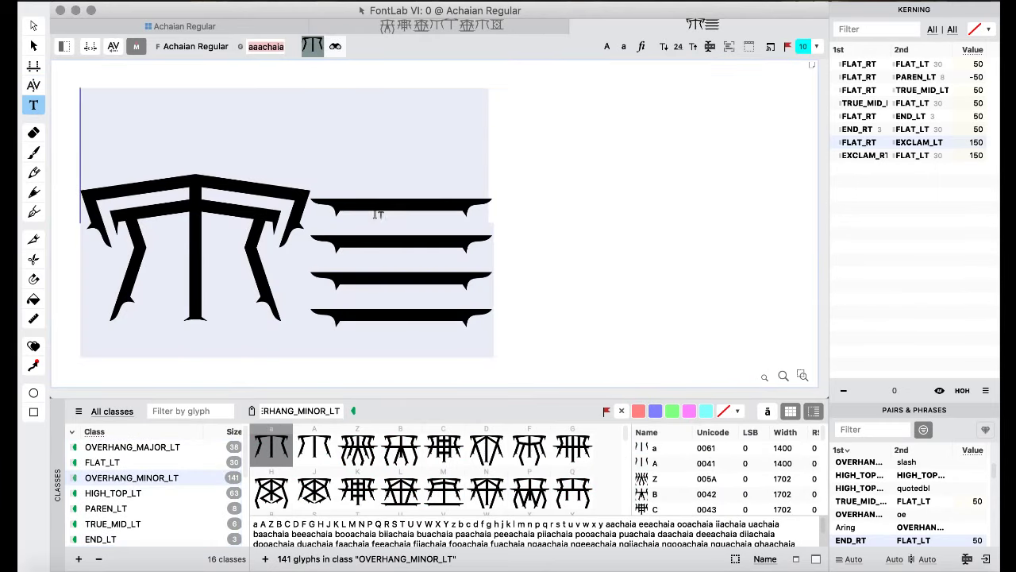
pyautogui.doubleClick(400, 258)
pyautogui.write('a')
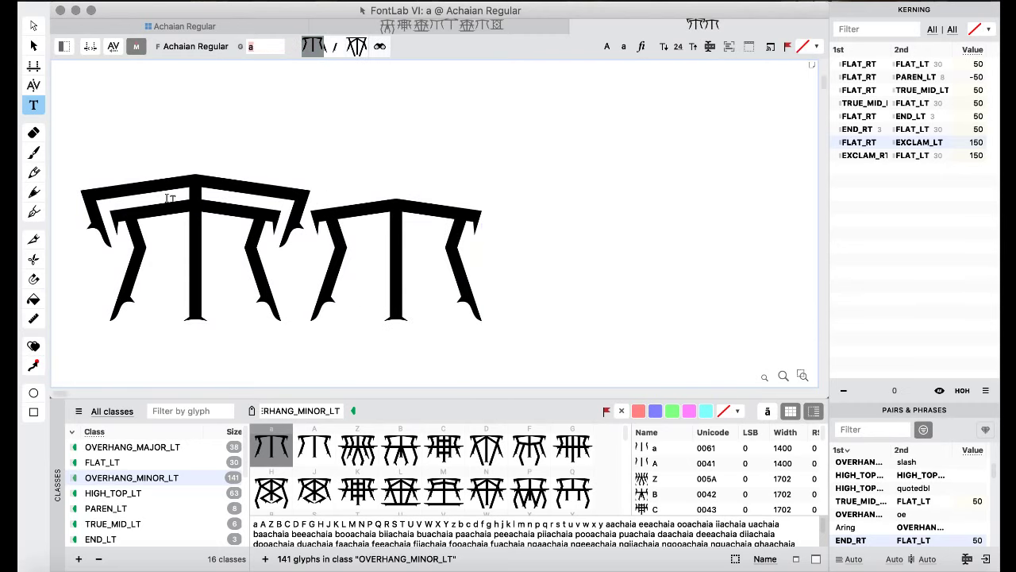
pyautogui.click(34, 86)
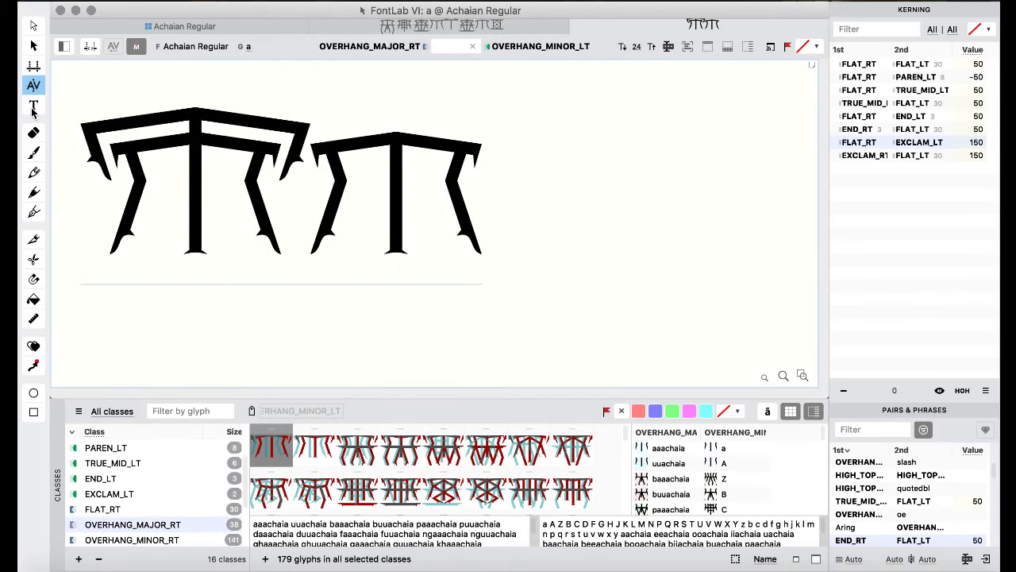
# - Show the glyphs of the HIGH_TOP_LT class and replace the sample letter a with e
pyautogui.click(33, 107)
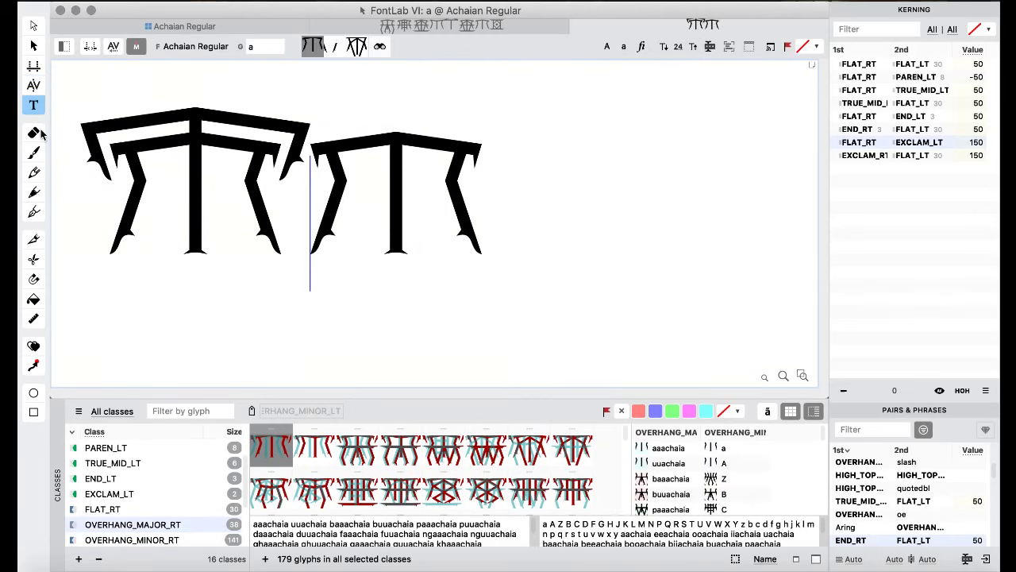
pyautogui.scroll(-1, 145, 509)
pyautogui.scroll(-2, 145, 509)
pyautogui.scroll(5, 146, 509)
pyautogui.click(131, 486)
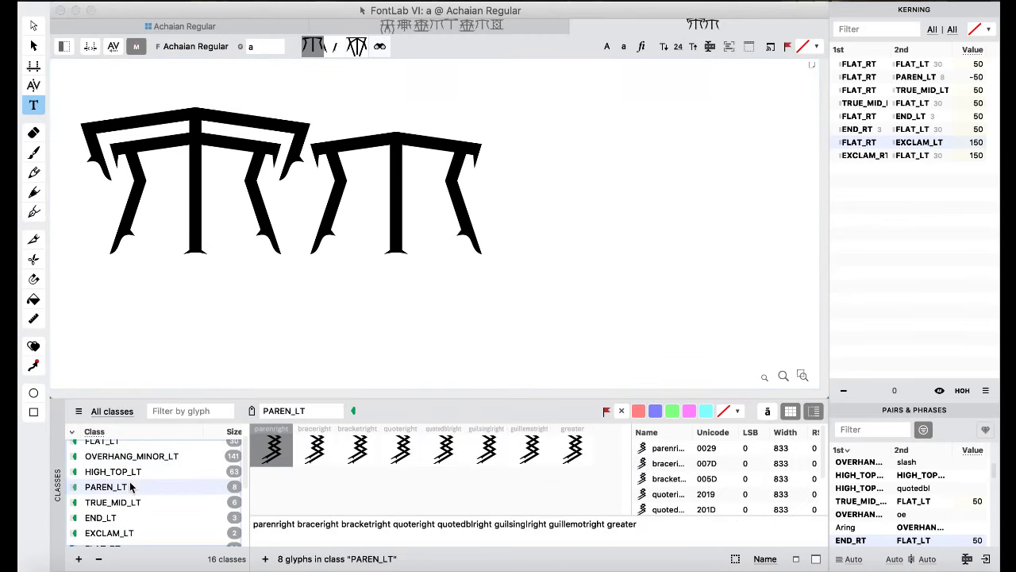
pyautogui.click(128, 473)
pyautogui.click(388, 245)
pyautogui.click(475, 226)
pyautogui.moveTo(475, 225); pyautogui.dragTo(376, 227)
pyautogui.write('e')
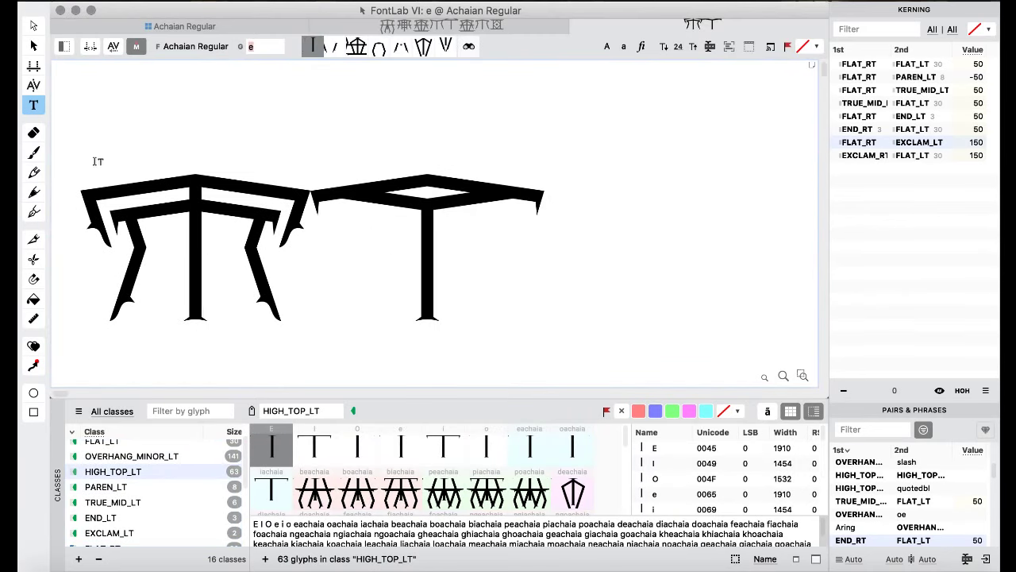
# - Check the aaachaia and e pair with the Kerning tool in both orders
pyautogui.click(33, 89)
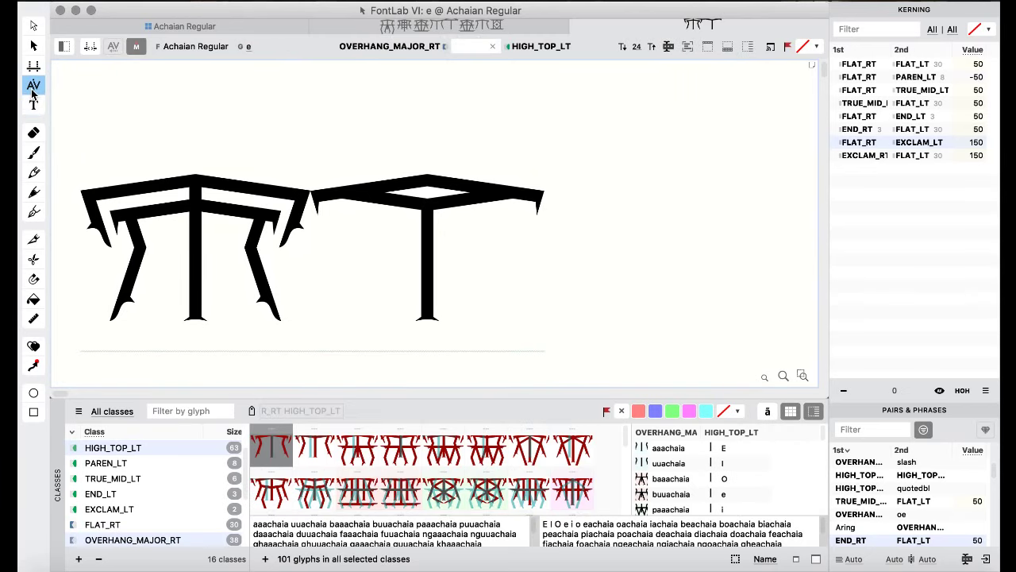
pyautogui.press('super+alt+f')
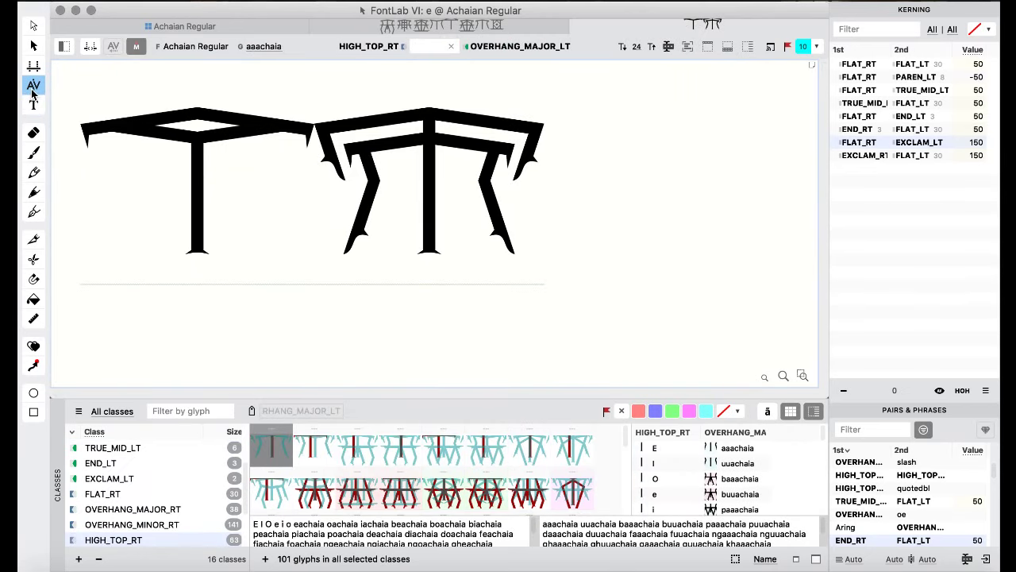
pyautogui.press('super+alt+f')
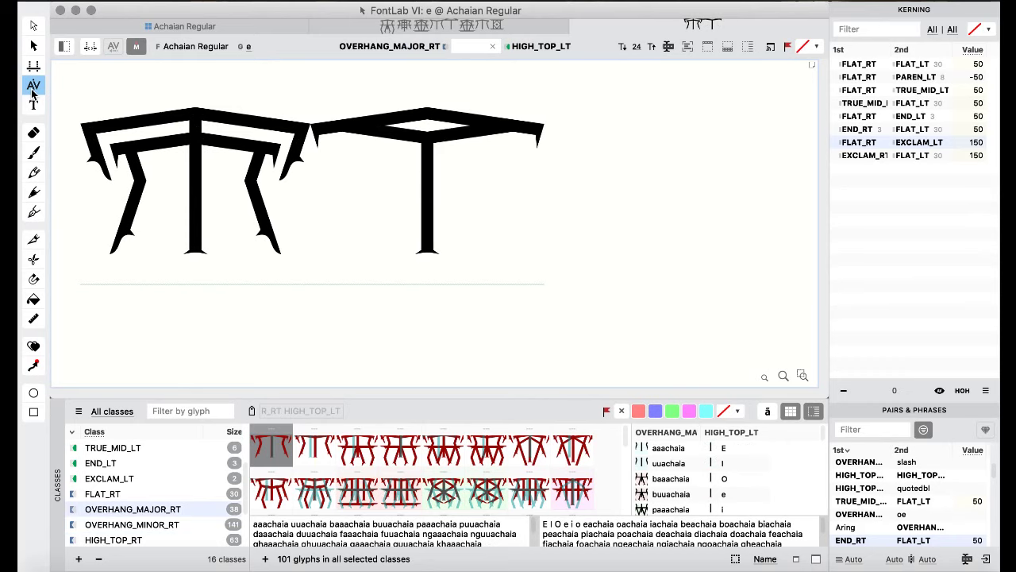
# - Replace the e with a right parenthesis from the PAREN_LT class and check the pair with the Kerning tool
pyautogui.click(34, 104)
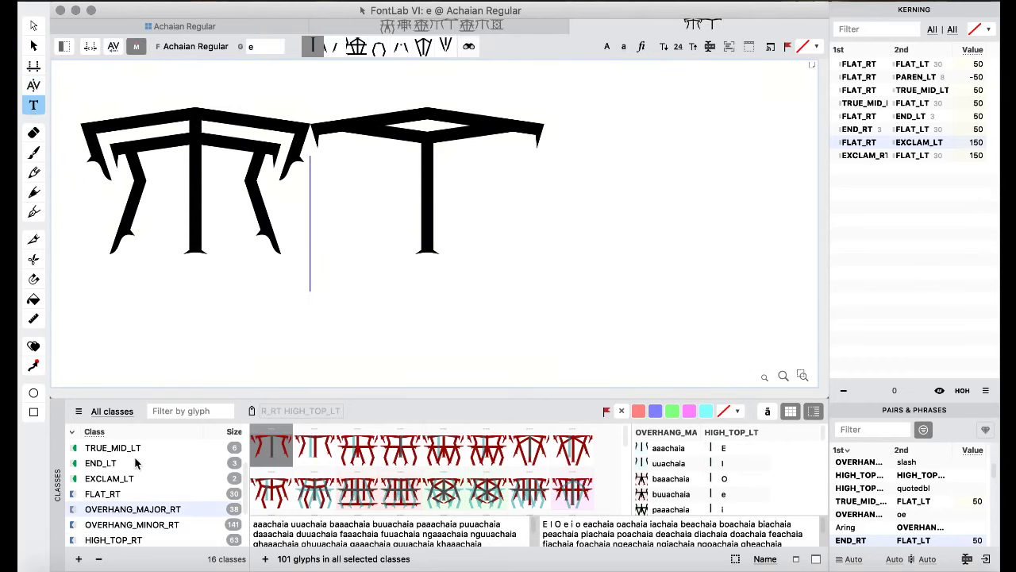
pyautogui.scroll(2, 137, 486)
pyautogui.scroll(1, 137, 486)
pyautogui.click(126, 510)
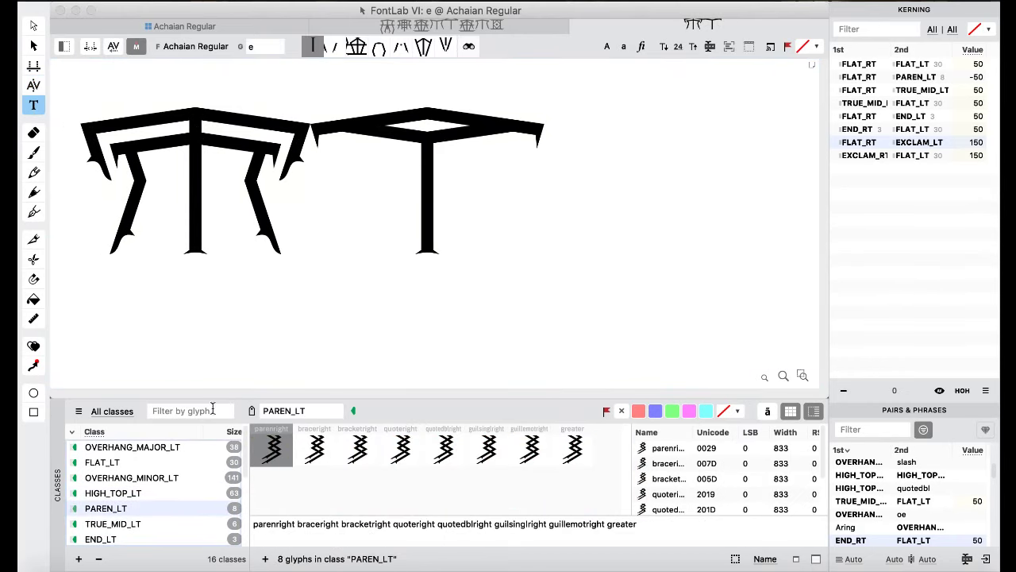
pyautogui.press('Right')
pyautogui.press('super+a')
pyautogui.press('Right')
pyautogui.hotkey('shift', 'Left')
pyautogui.write(')')
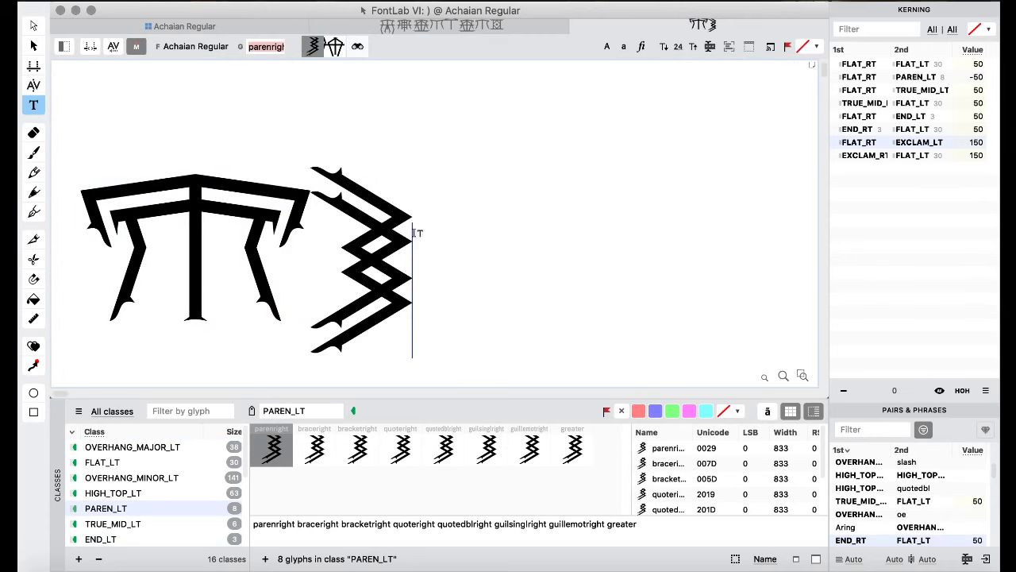
pyautogui.click(37, 92)
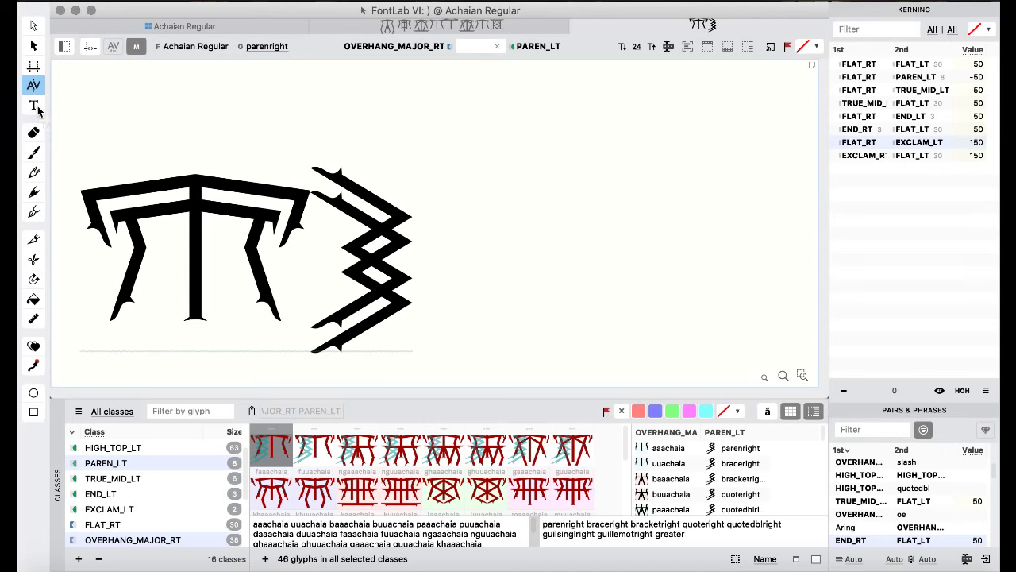
# - Show the glyphs of the TRUE_MID_LT class and replace the right parenthesis with a comma
pyautogui.click(138, 493)
pyautogui.click(136, 479)
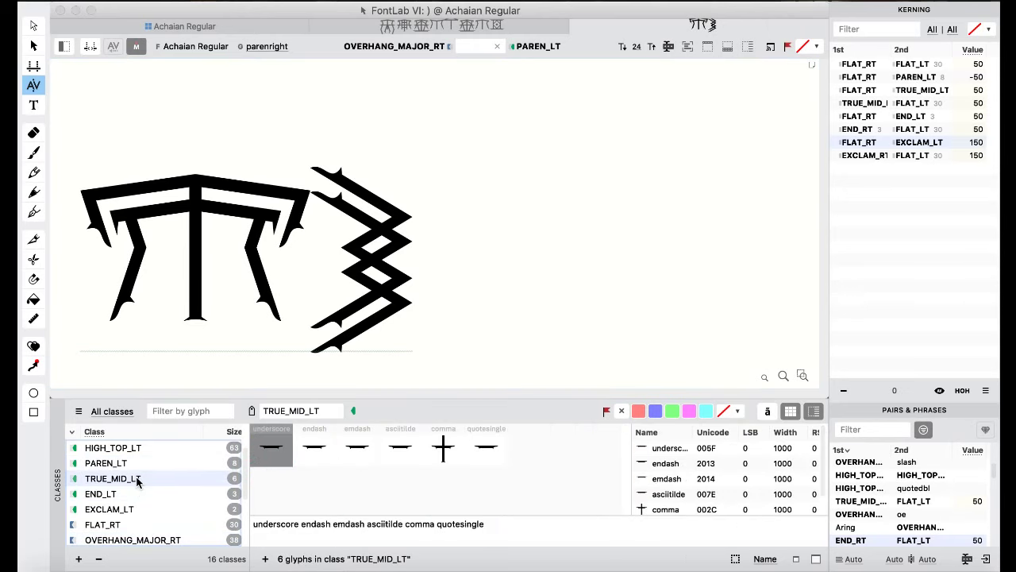
pyautogui.click(33, 106)
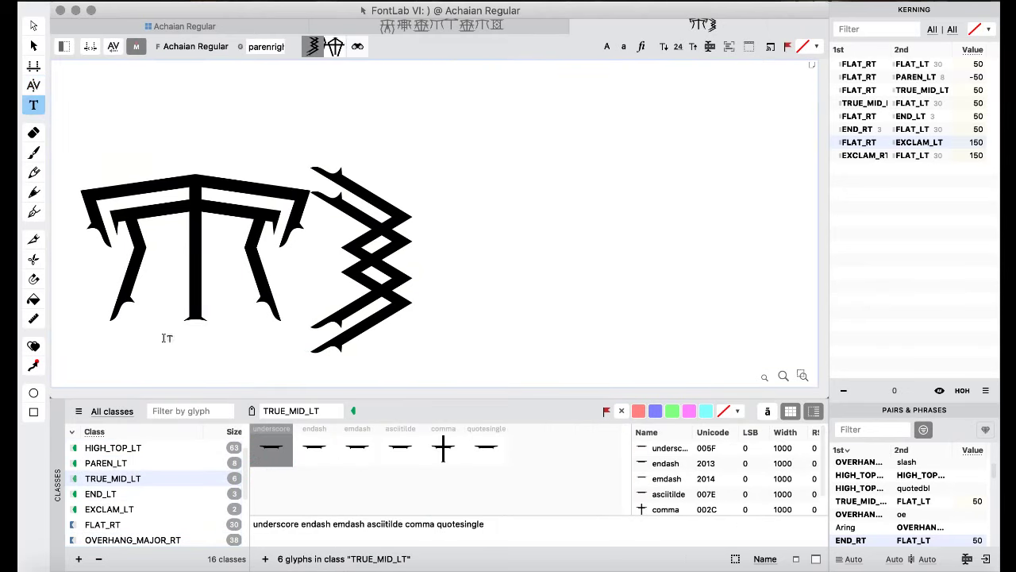
pyautogui.click(350, 293)
pyautogui.doubleClick(350, 293)
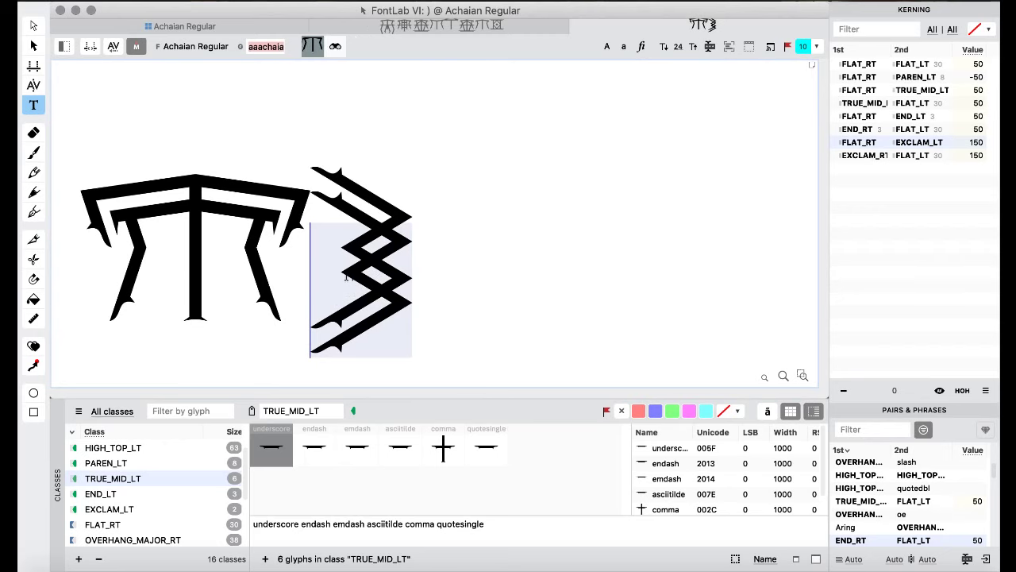
pyautogui.write(',')
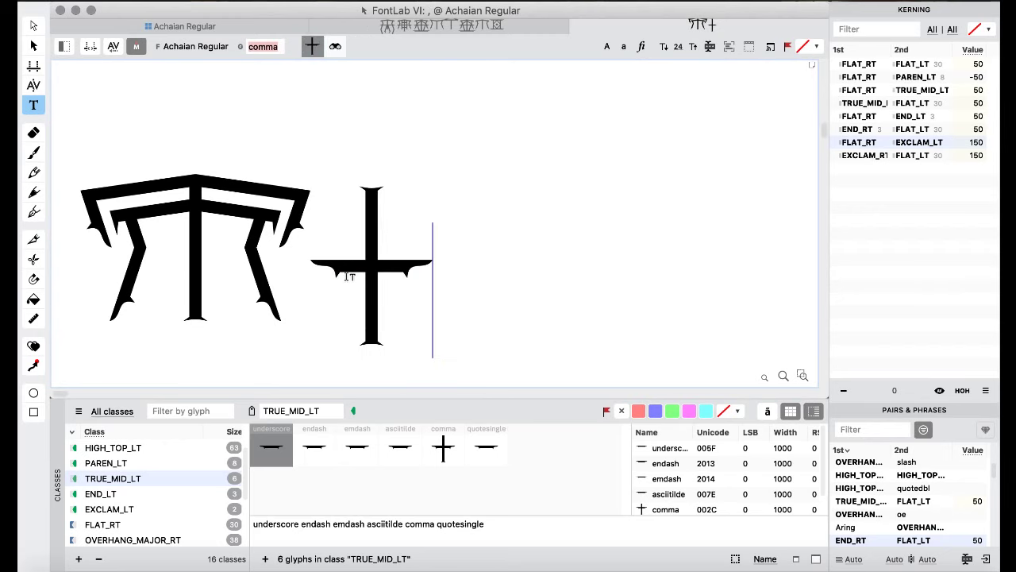
# - Kern the OVERHANG_MAJOR_RT and TRUE_MID_LT class pair to -250
pyautogui.click(34, 93)
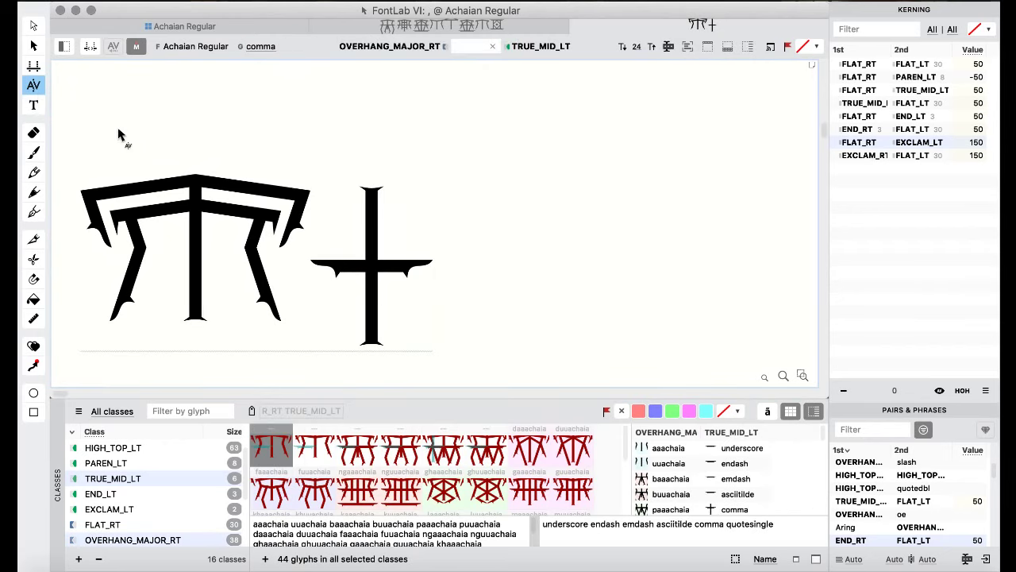
pyautogui.hotkey('shift', 'Left')
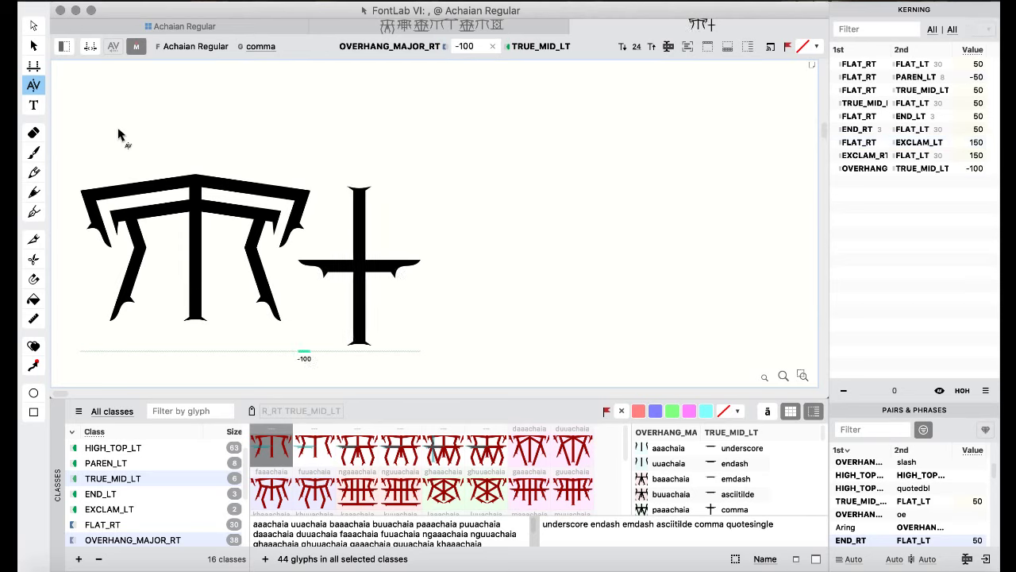
pyautogui.hotkey('shift', 'Left')
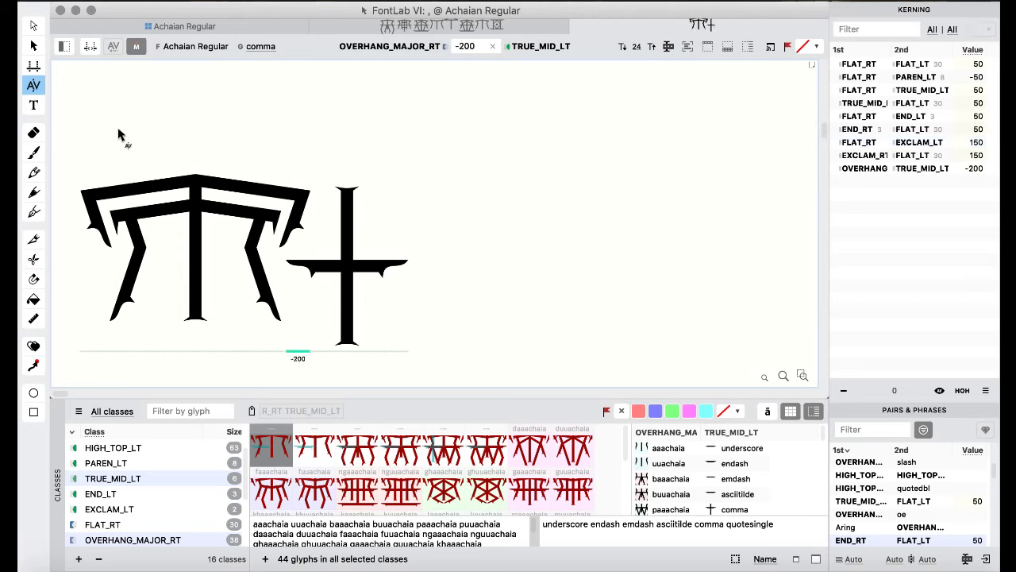
pyautogui.press('Left')
pyautogui.press('Left')
pyautogui.press('Left')
pyautogui.press('Left')
pyautogui.press('Left')
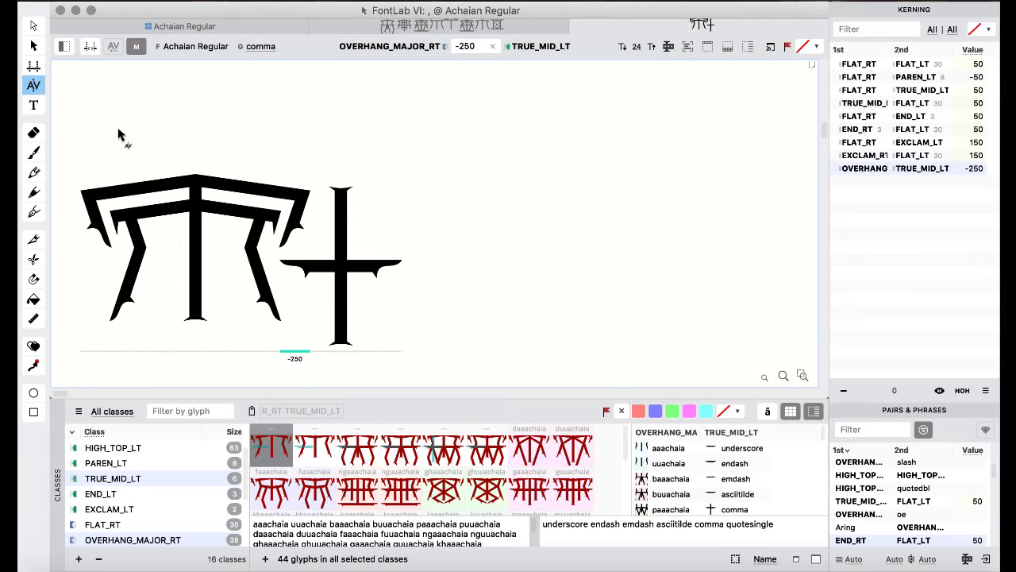
# - Reverse the two sample glyphs, kern the TRUE_MID_RT and OVERHANG_MAJOR_LT class pair to -250, and switch the order back
pyautogui.press('Tab')
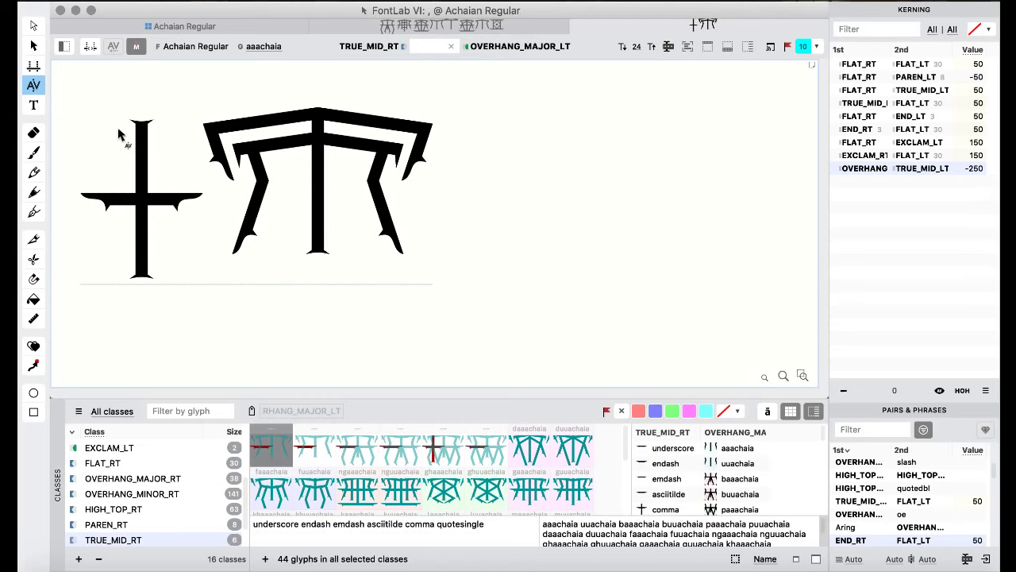
pyautogui.hotkey('shift', 'Left')
pyautogui.hotkey('shift', 'Left')
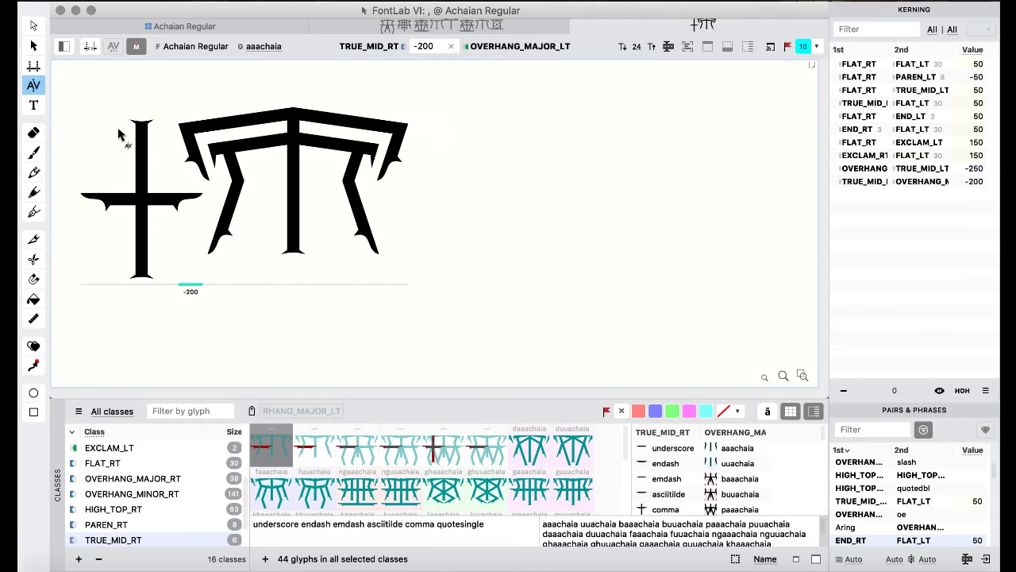
pyautogui.press('Left')
pyautogui.press('Left')
pyautogui.press('Left')
pyautogui.press('Left')
pyautogui.press('Left')
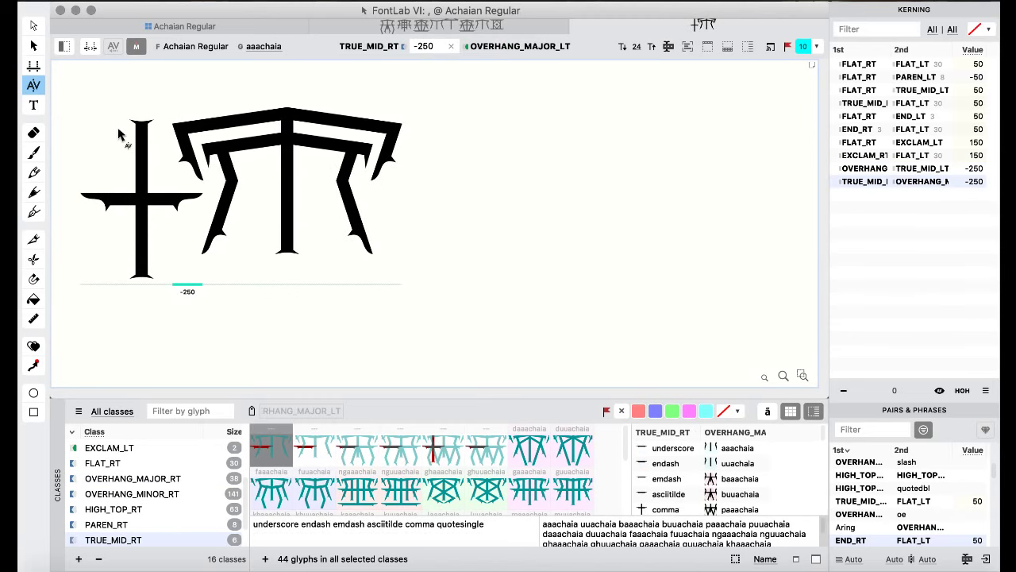
pyautogui.press('Tab')
# - Replace the comma with a period from the END_LT class and check its pair with OVERHANG_MAJOR_RT using the Kerning tool
pyautogui.click(32, 107)
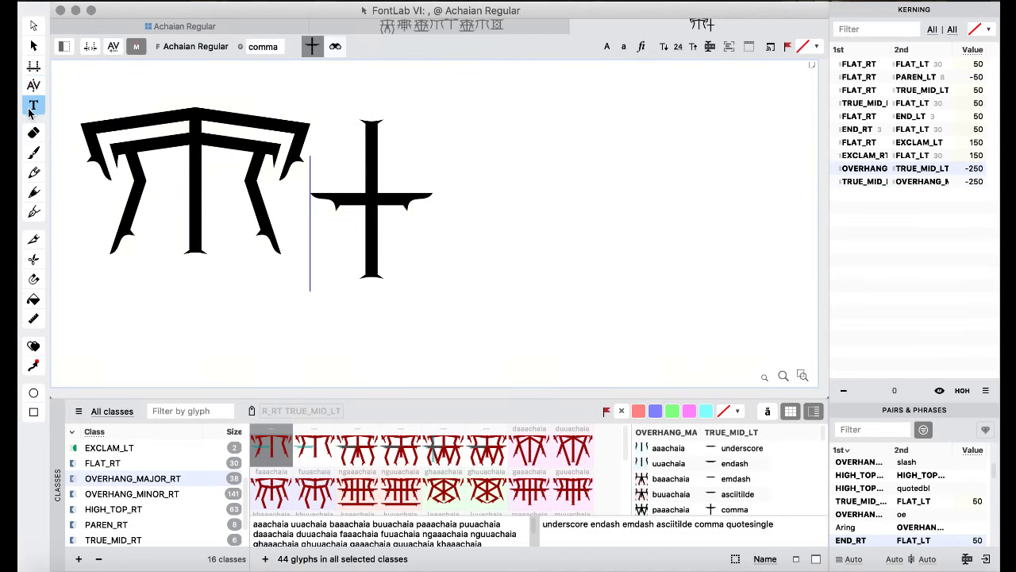
pyautogui.scroll(-5, 147, 481)
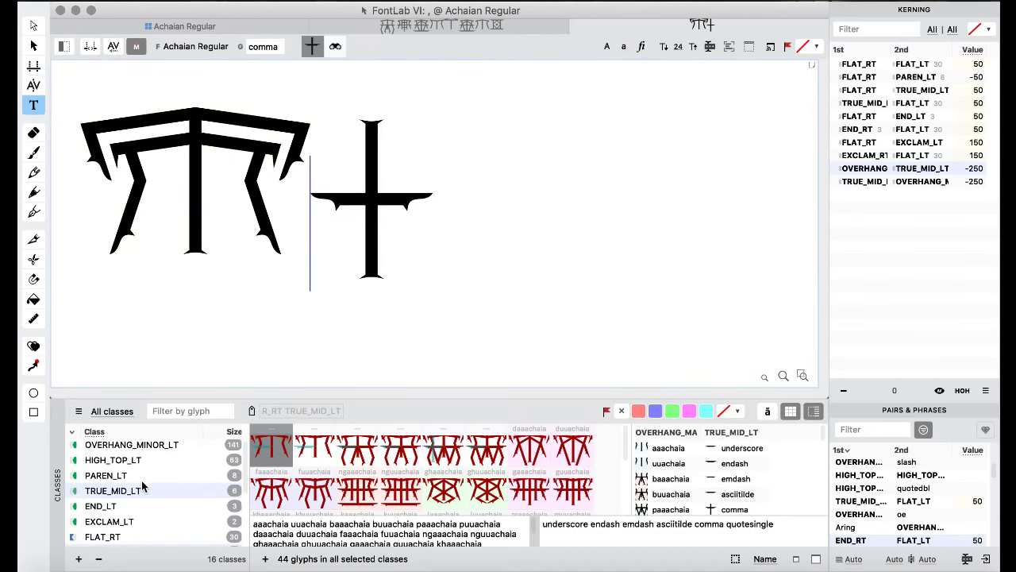
pyautogui.click(127, 509)
pyautogui.click(326, 227)
pyautogui.press('Right')
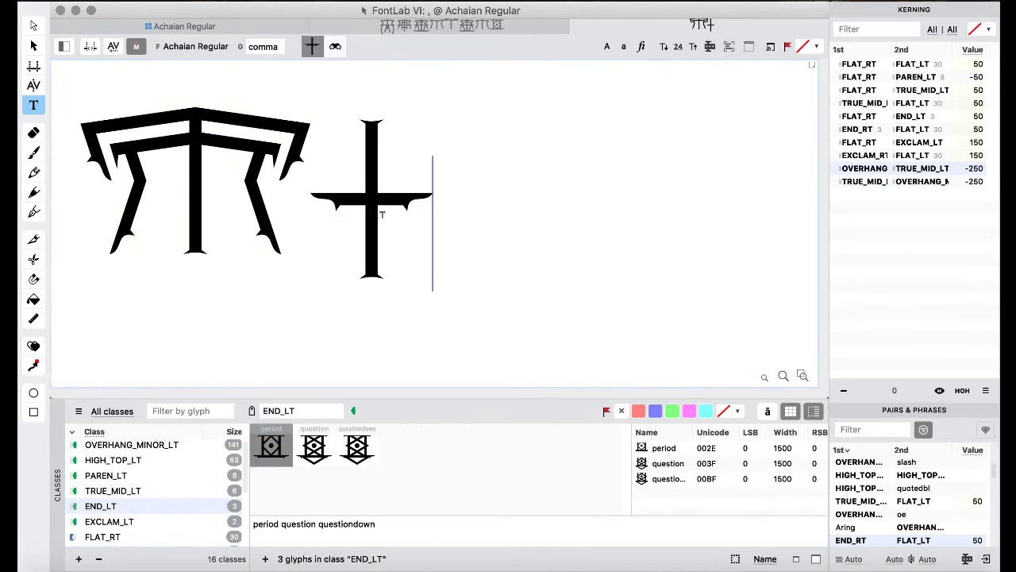
pyautogui.press('Up')
pyautogui.click(355, 259)
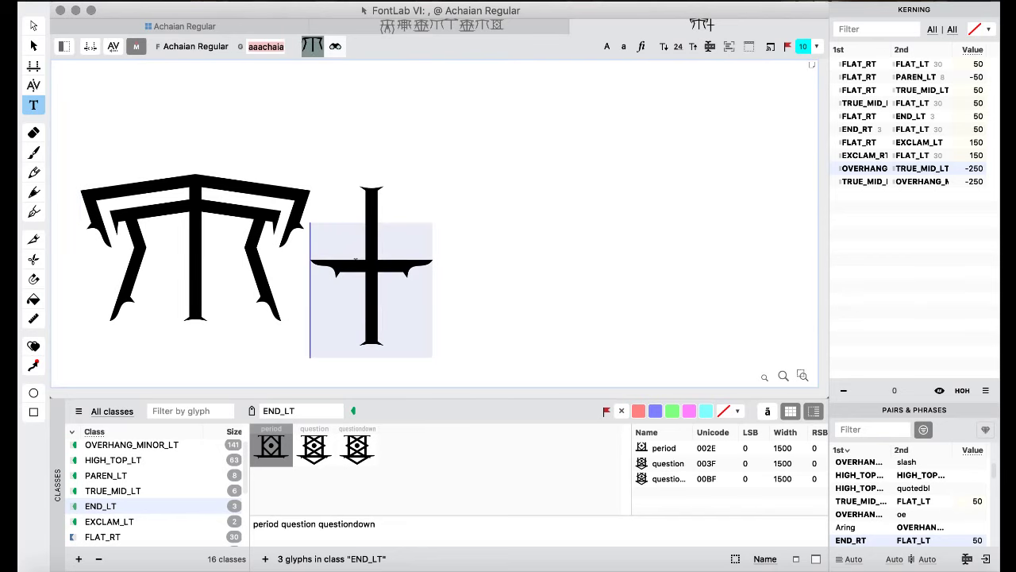
pyautogui.write('.')
pyautogui.click(34, 85)
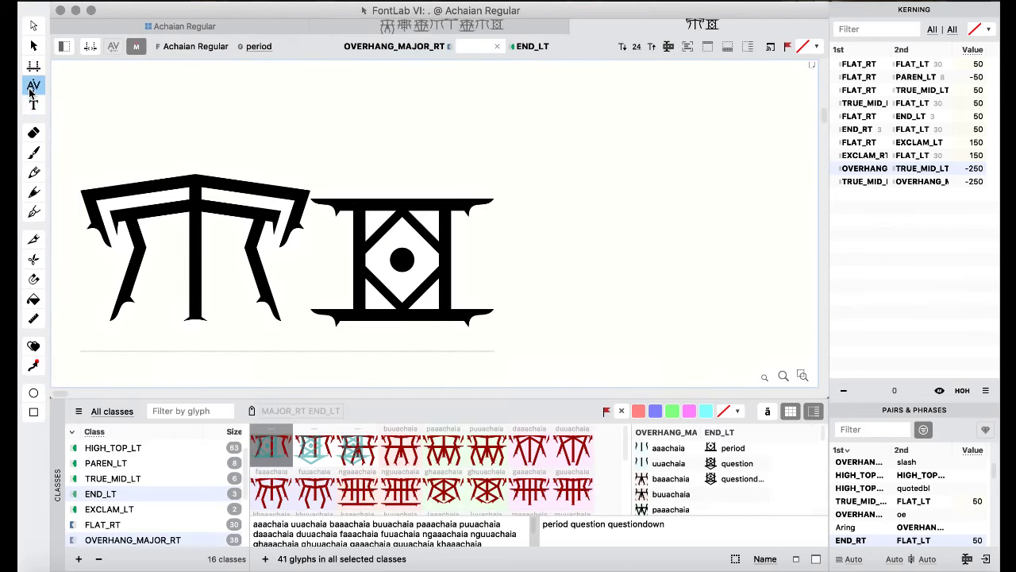
# - Replace the period with an exclamation mark from the EXCLAM_LT class and check the pair with the Kerning tool
pyautogui.click(34, 105)
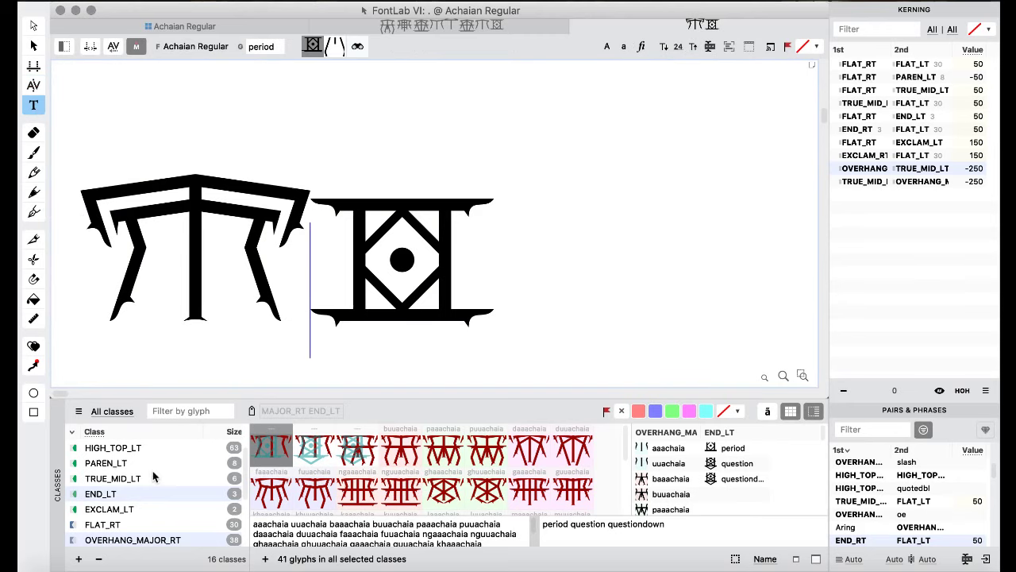
pyautogui.click(109, 509)
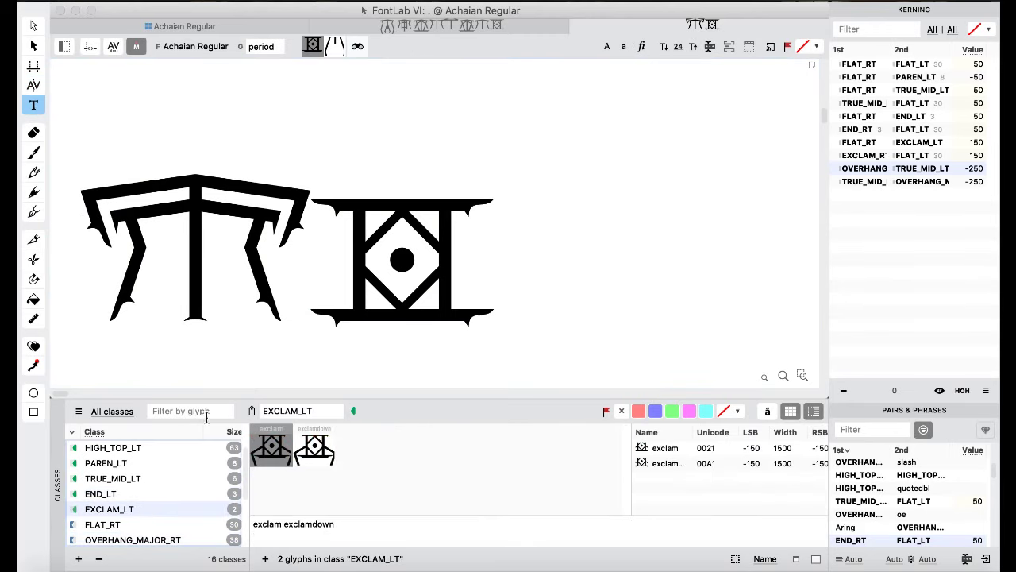
pyautogui.click(384, 259)
pyautogui.doubleClick(384, 259)
pyautogui.write('!')
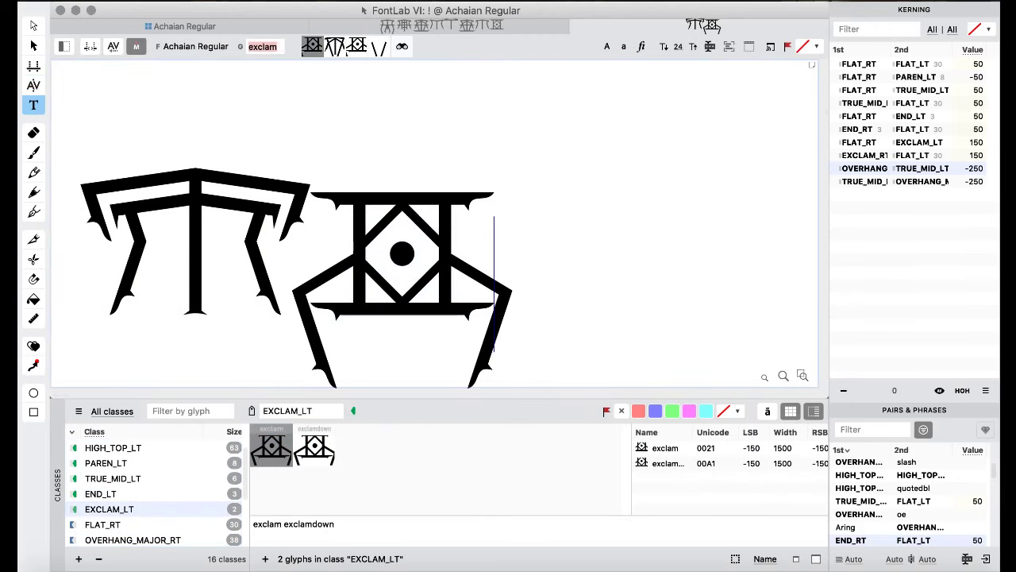
pyautogui.click(33, 106)
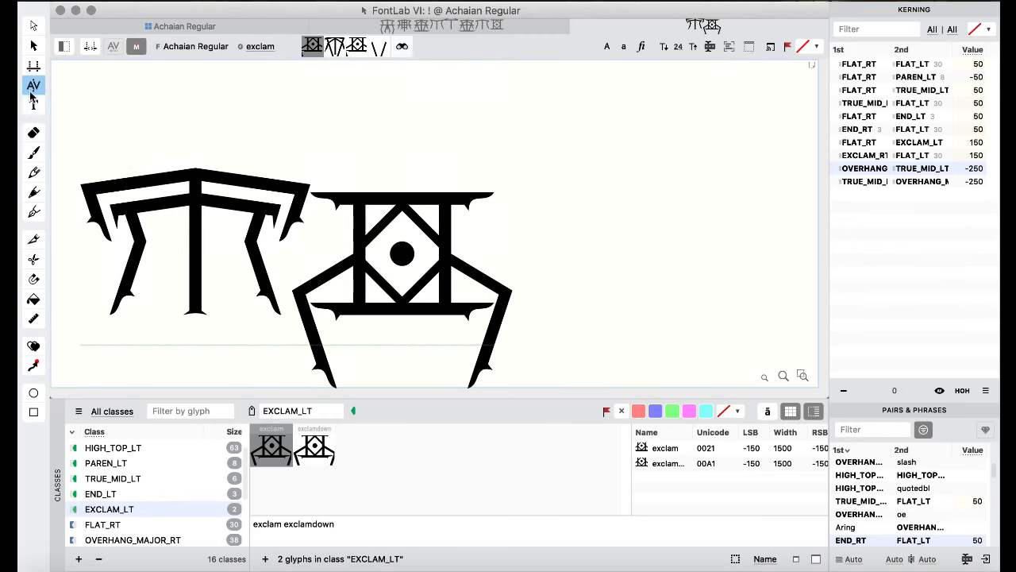
# - Show the glyphs of the OVERHANG_MINOR_RT class and replace the whole sample text with an a
pyautogui.scroll(-4, 135, 489)
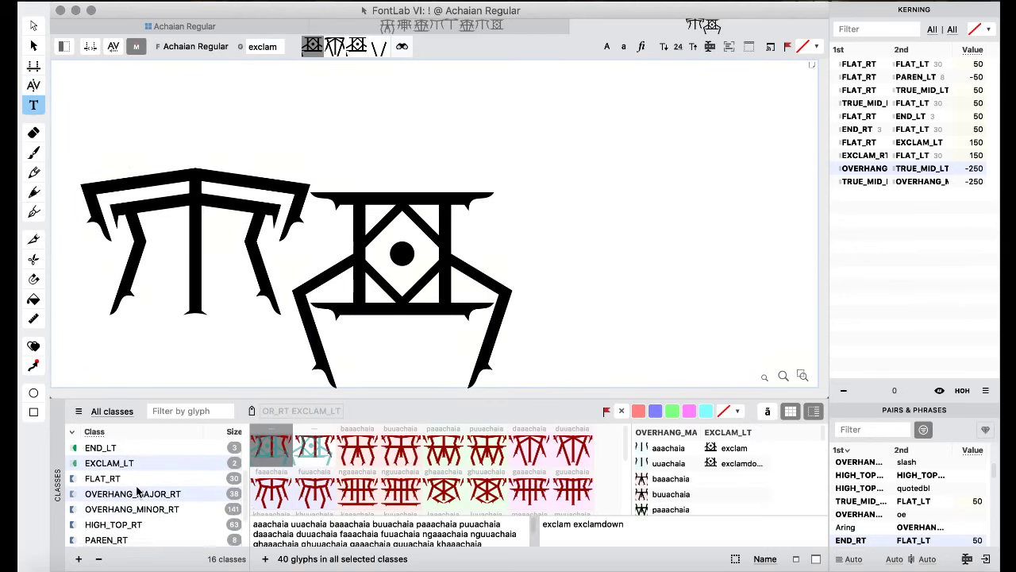
pyautogui.click(135, 489)
pyautogui.click(126, 448)
pyautogui.click(125, 457)
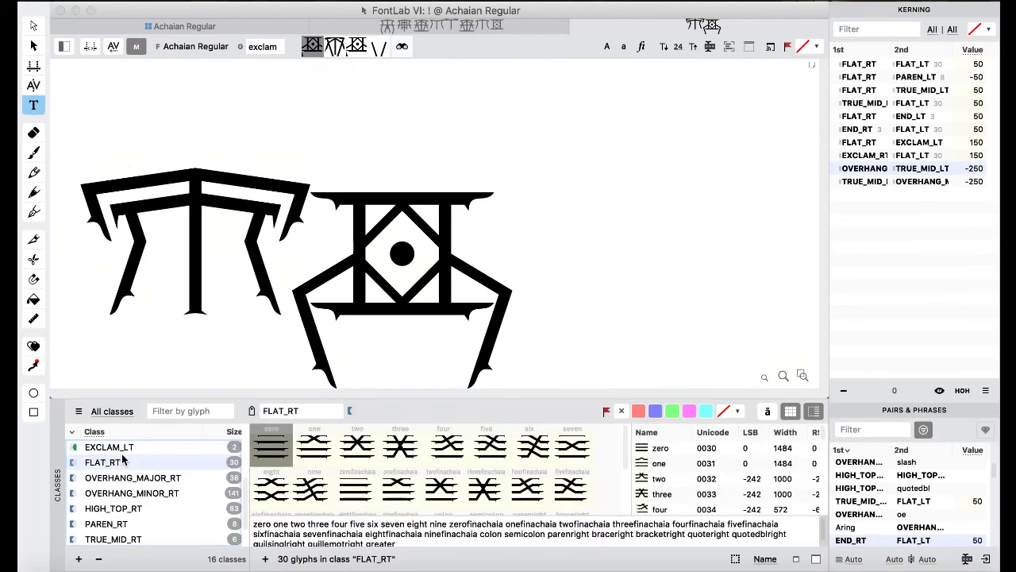
pyautogui.click(156, 478)
pyautogui.press('Down')
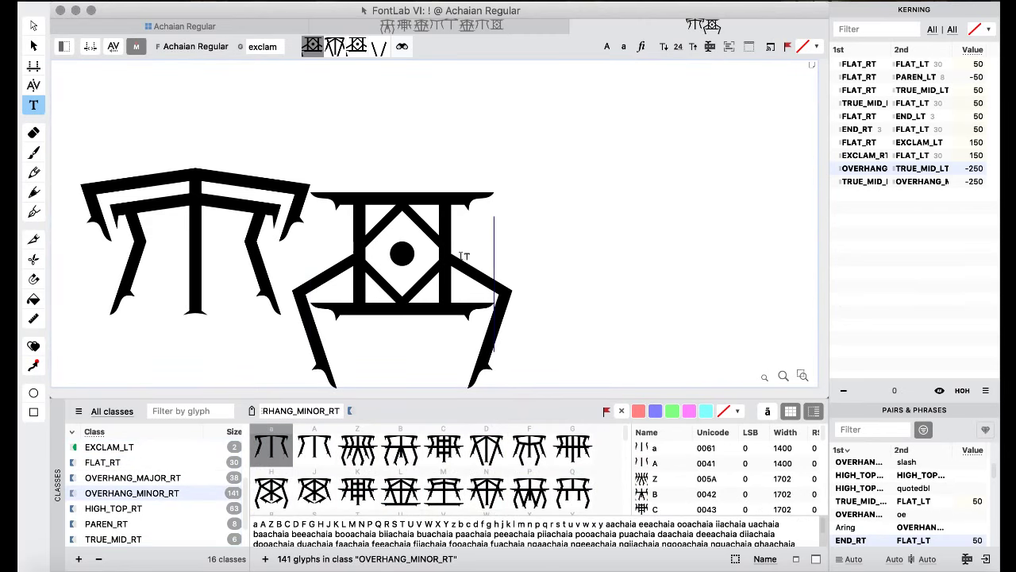
pyautogui.moveTo(460, 254); pyautogui.dragTo(149, 248)
pyautogui.write('a')
# - Add the aaachaia glyph from the OVERHANG_MAJOR_LT class after the a and check the pair with the Kerning tool
pyautogui.scroll(-5, 149, 509)
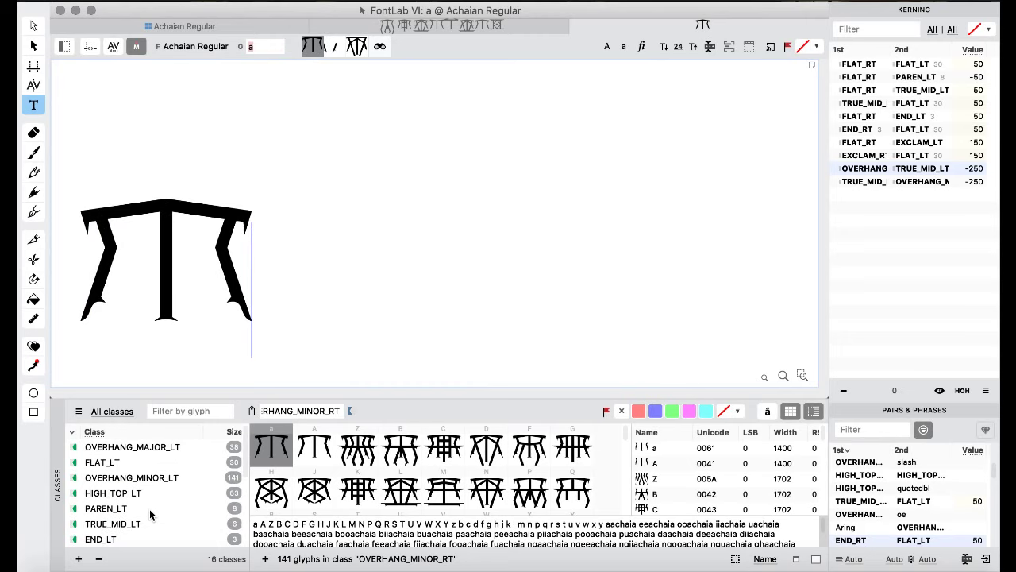
pyautogui.click(155, 448)
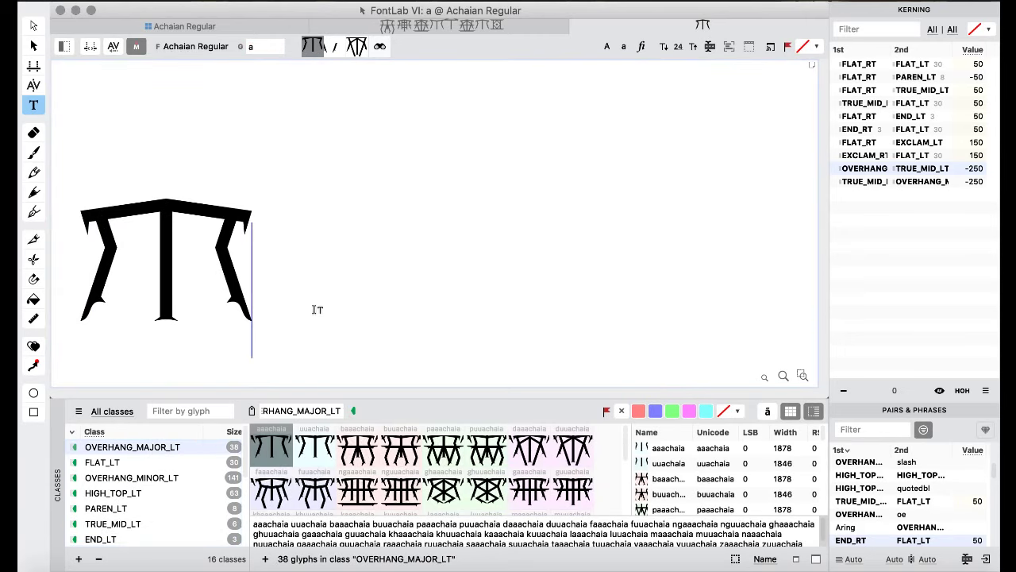
pyautogui.press('/')
pyautogui.write('aaa')
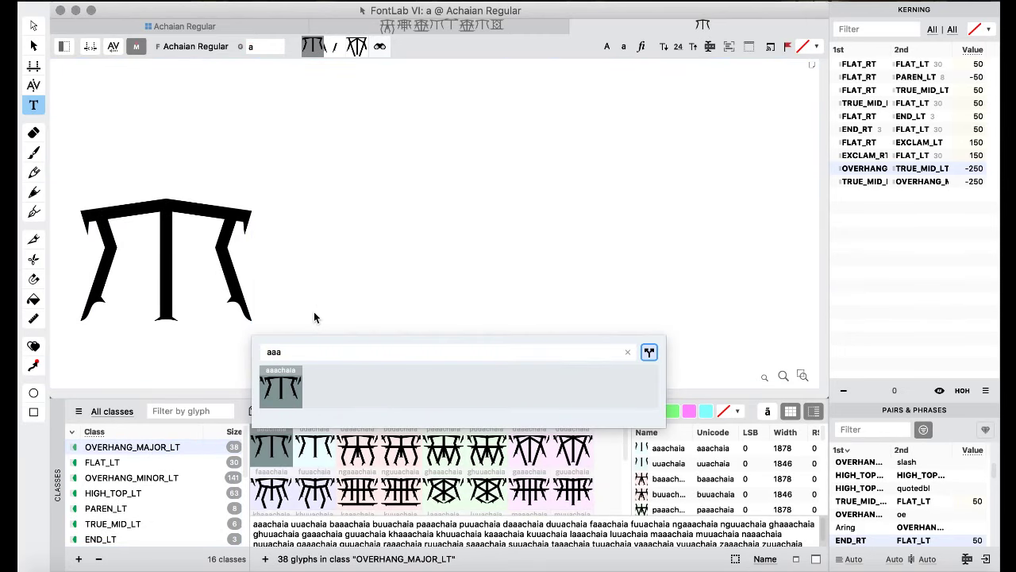
pyautogui.press('Return')
pyautogui.click(34, 88)
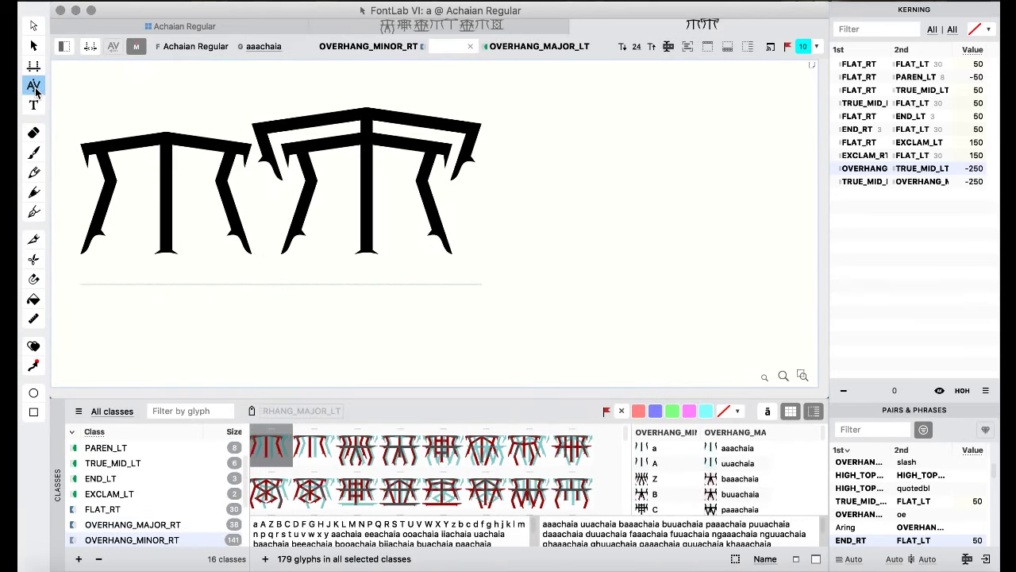
# - Replace the aaachaia glyph with a 0 from the FLAT_LT class and check the pair with the Kerning tool
pyautogui.scroll(2, 141, 443)
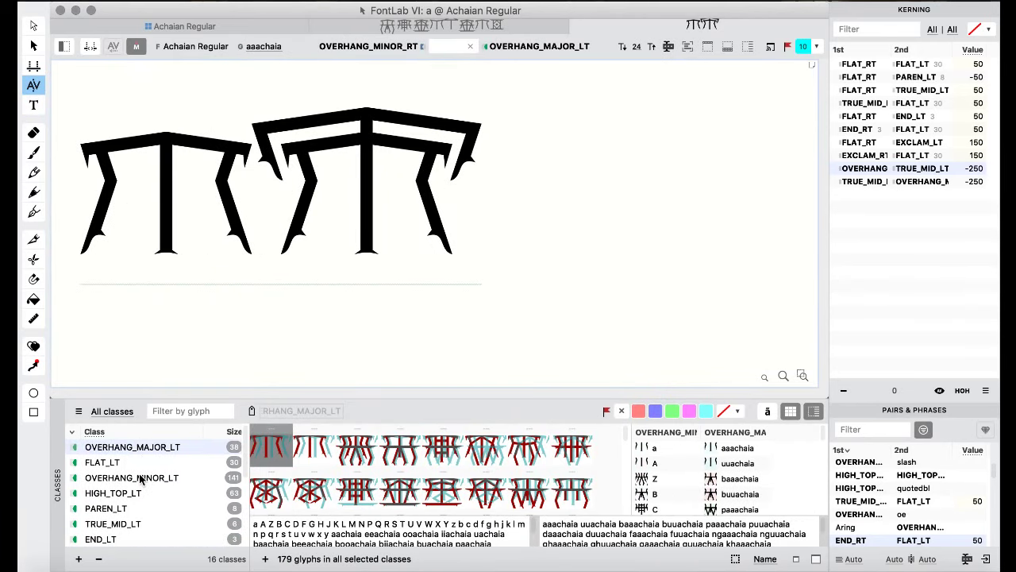
pyautogui.click(125, 475)
pyautogui.click(119, 463)
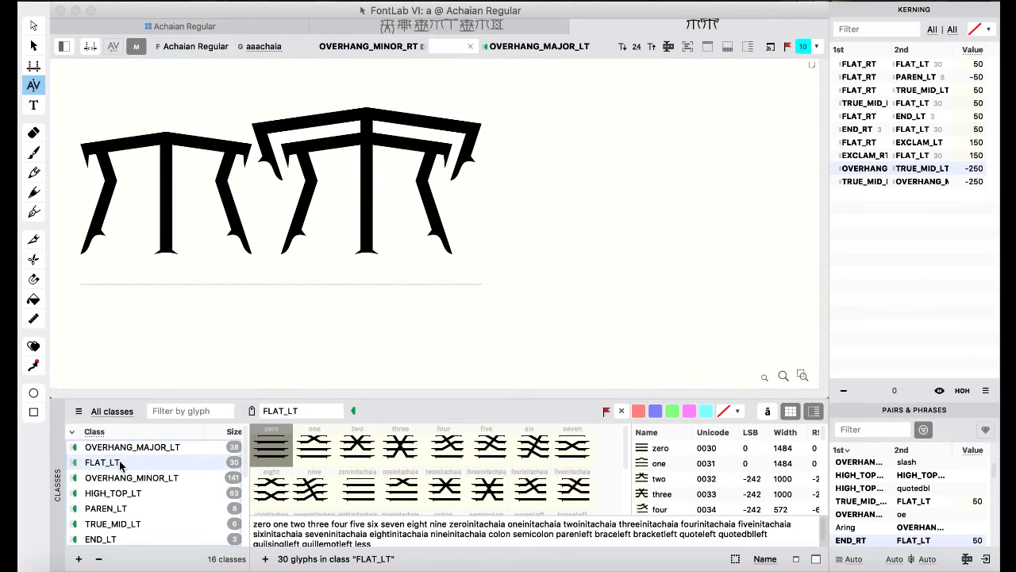
pyautogui.click(32, 112)
pyautogui.click(478, 198)
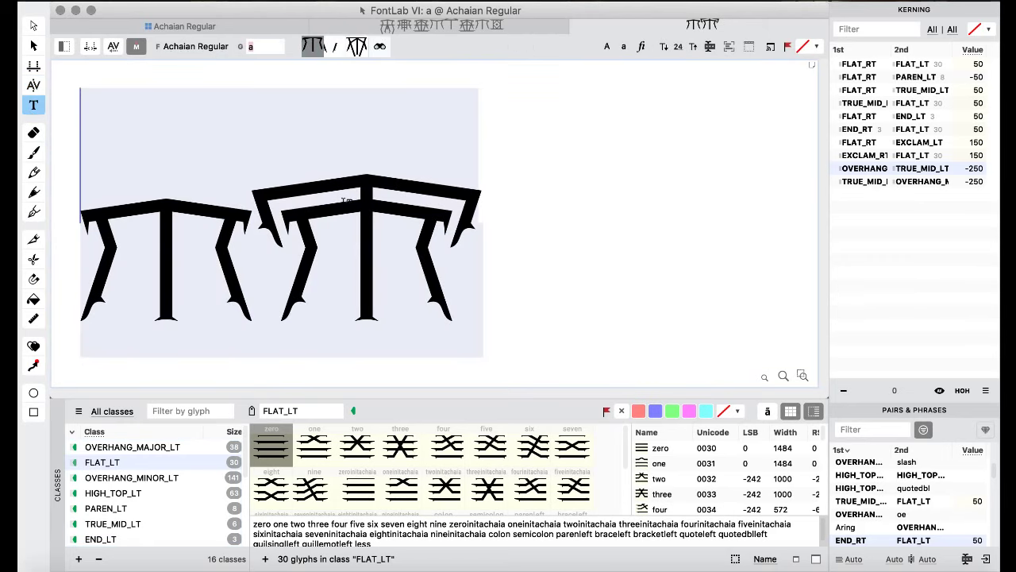
pyautogui.moveTo(435, 258); pyautogui.dragTo(355, 255)
pyautogui.write('0')
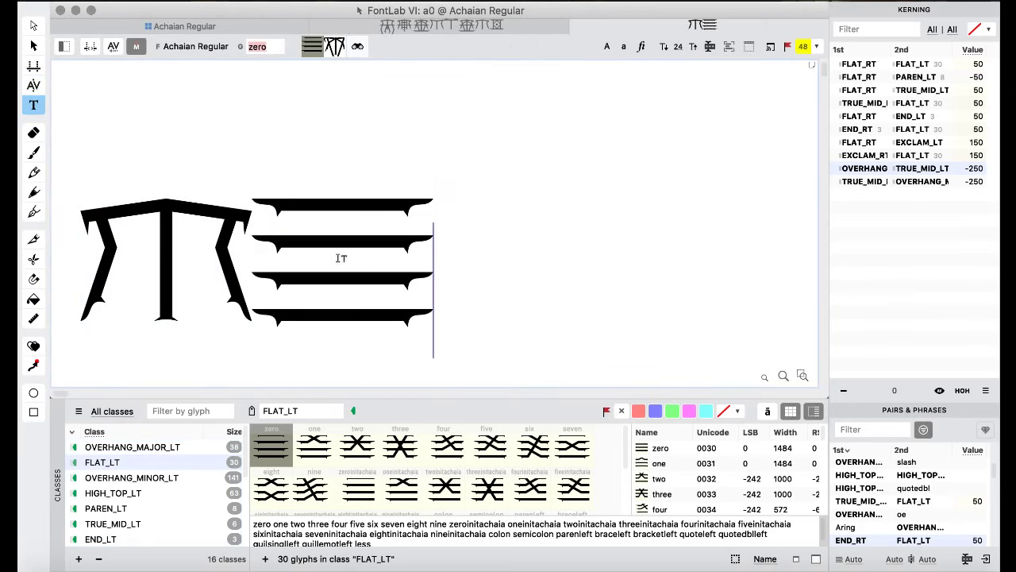
pyautogui.click(33, 86)
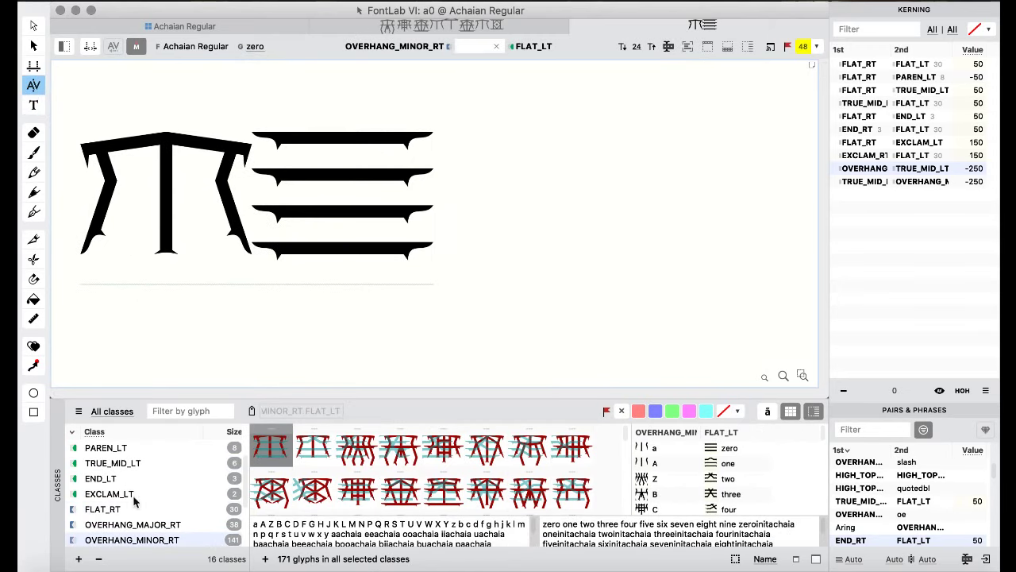
# - Show the glyphs of the OVERHANG_MINOR_LT class and replace the 0 with a second a
pyautogui.click(34, 105)
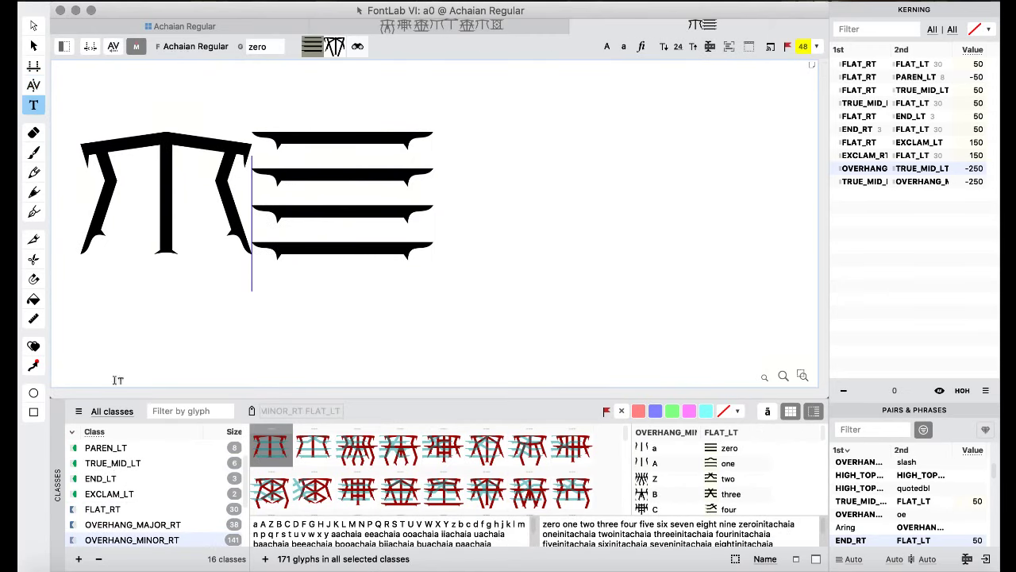
pyautogui.click(125, 493)
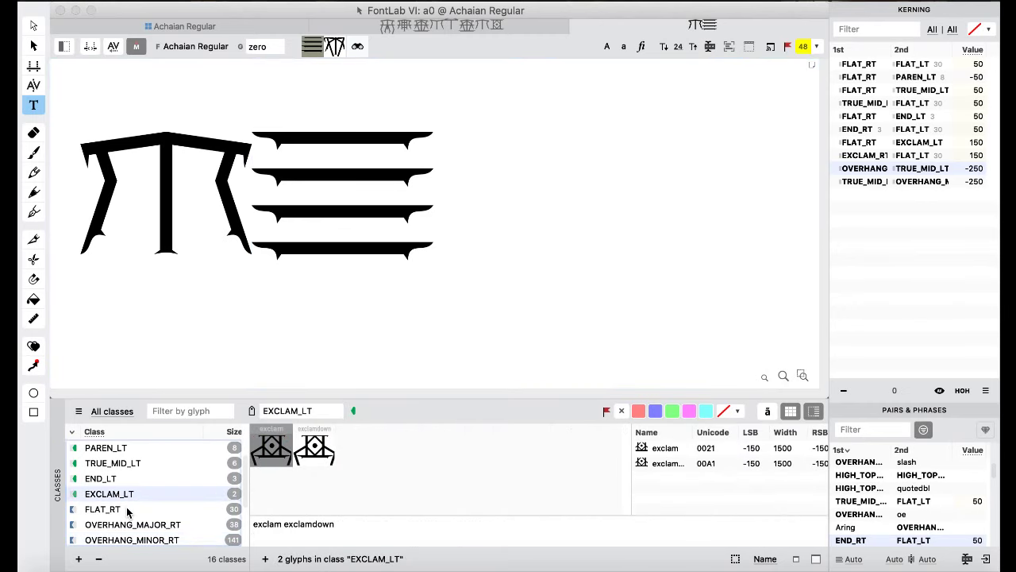
pyautogui.scroll(4, 127, 510)
pyautogui.click(122, 477)
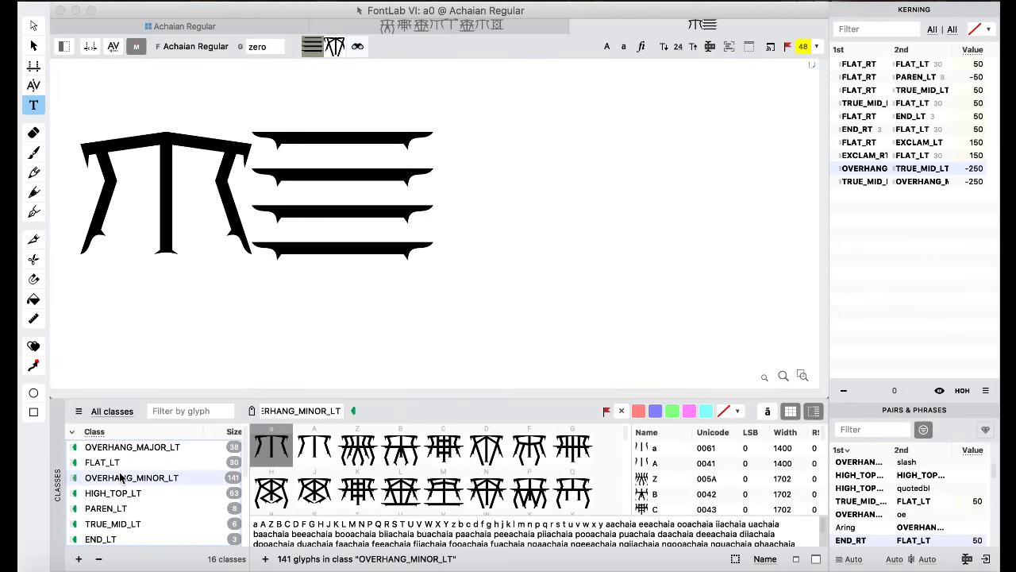
pyautogui.click(345, 195)
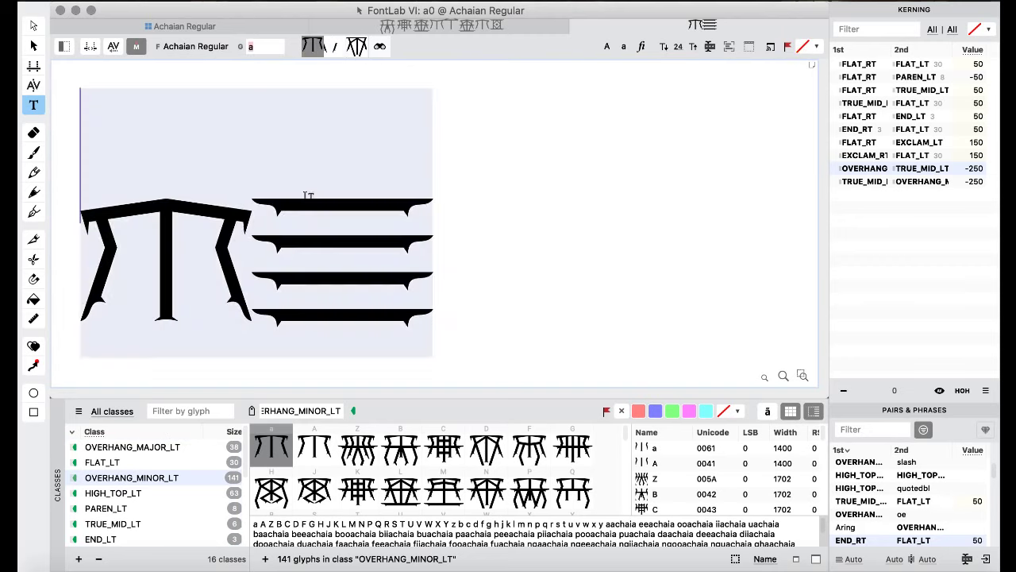
pyautogui.moveTo(331, 234); pyautogui.dragTo(300, 255)
pyautogui.write('a')
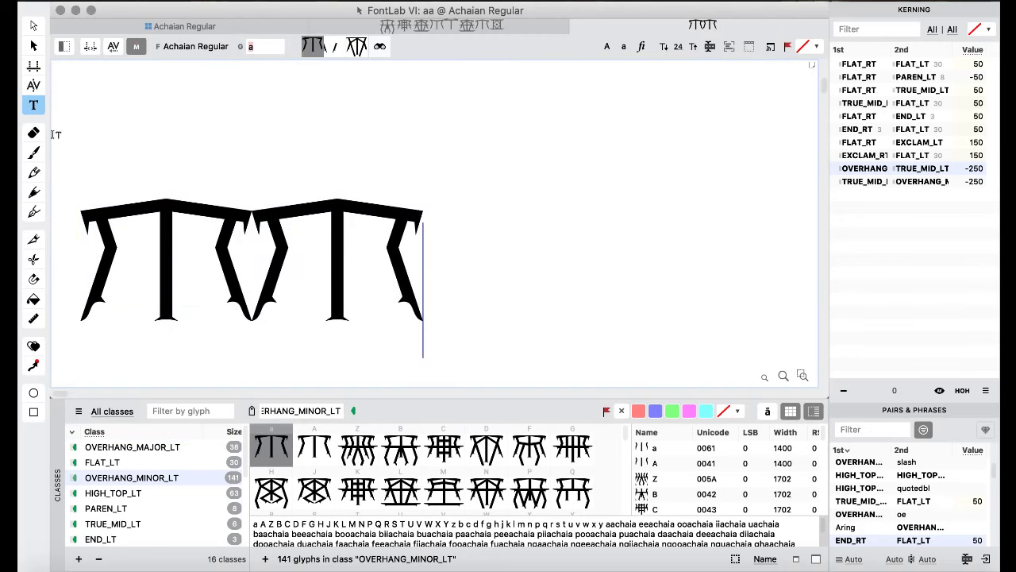
# - Kern the OVERHANG_MINOR_RT and OVERHANG_MINOR_LT class pair to 50
pyautogui.click(33, 85)
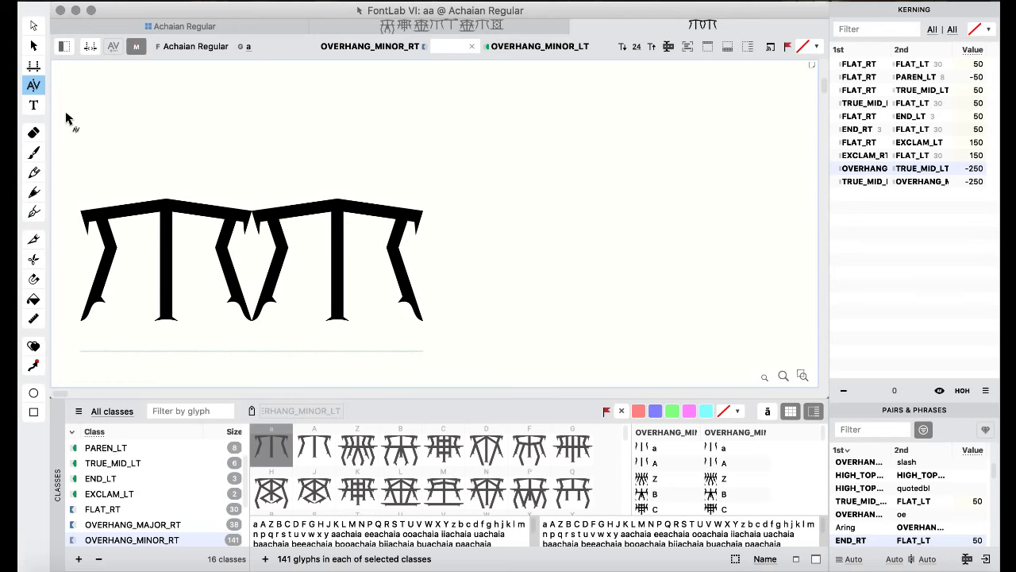
pyautogui.write('50')
pyautogui.press('Return')
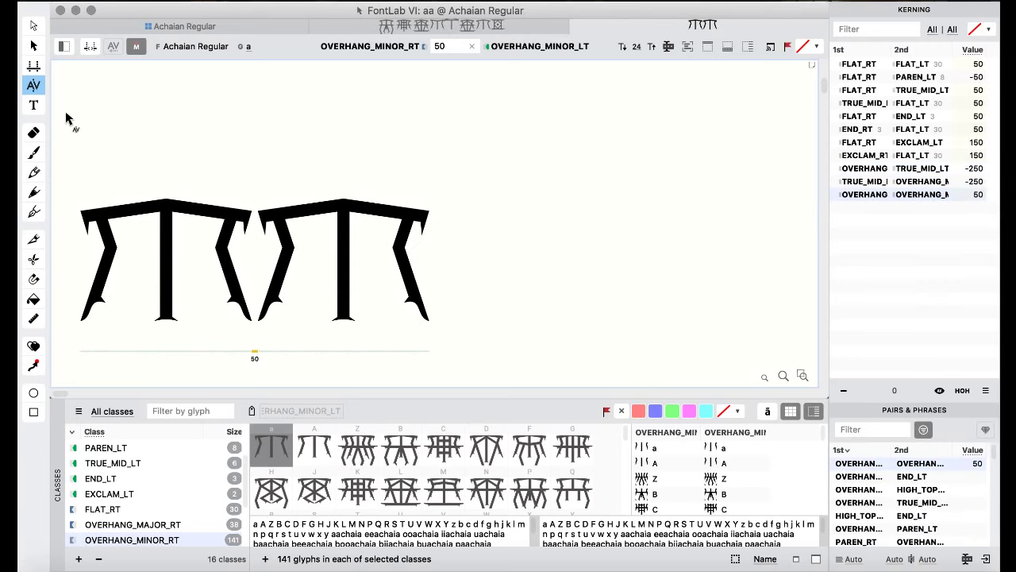
pyautogui.scroll(-3, 65, 118)
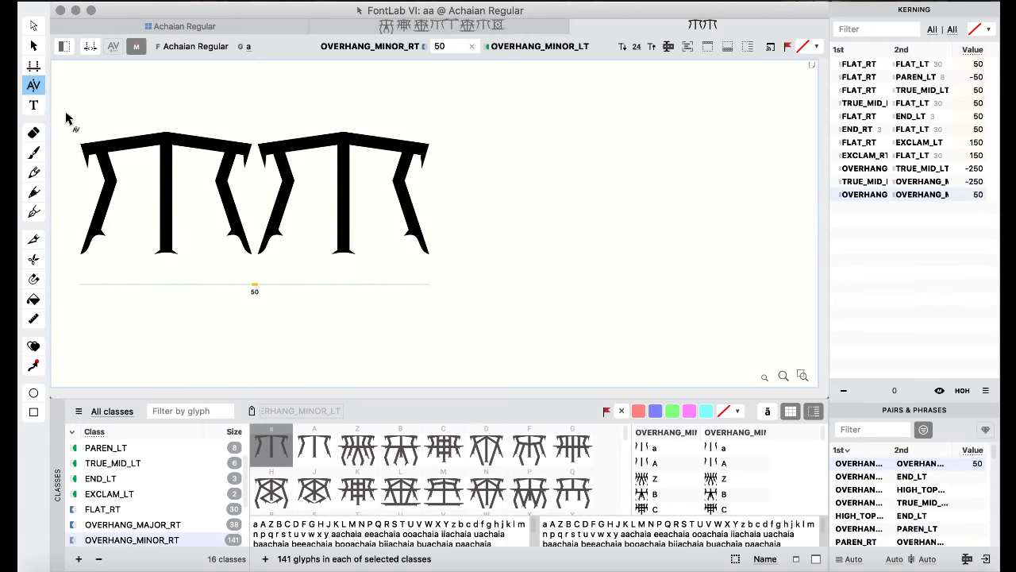
# - Show the glyphs of the HIGH_TOP_LT class and replace the second a with an e
pyautogui.click(33, 105)
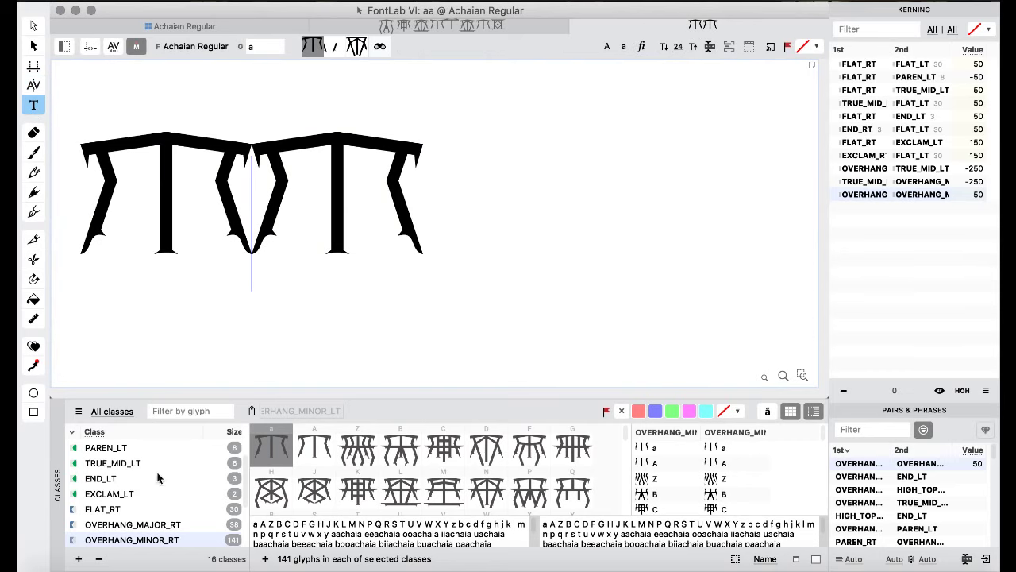
pyautogui.scroll(3, 157, 478)
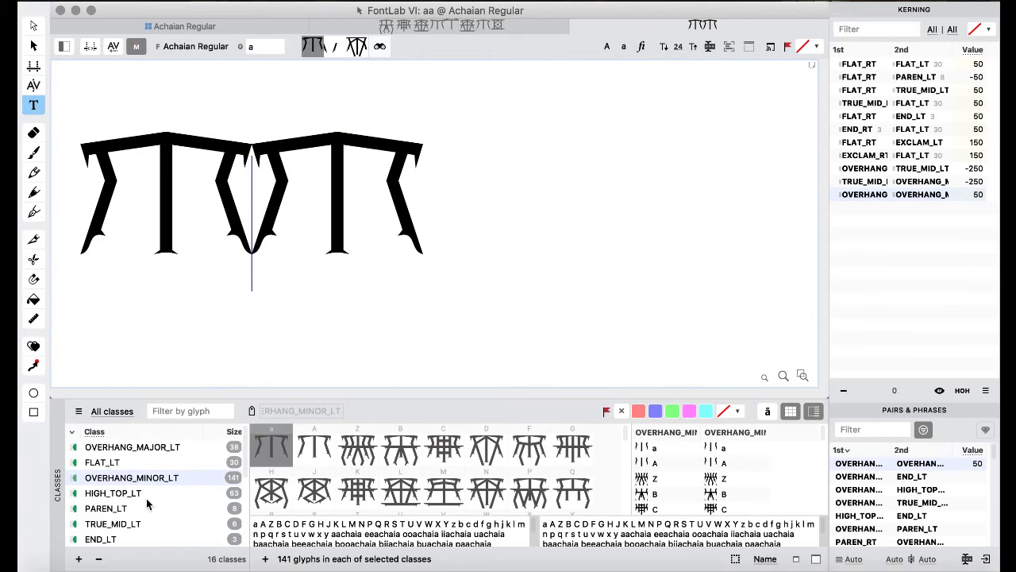
pyautogui.click(141, 494)
pyautogui.scroll(3, 429, 115)
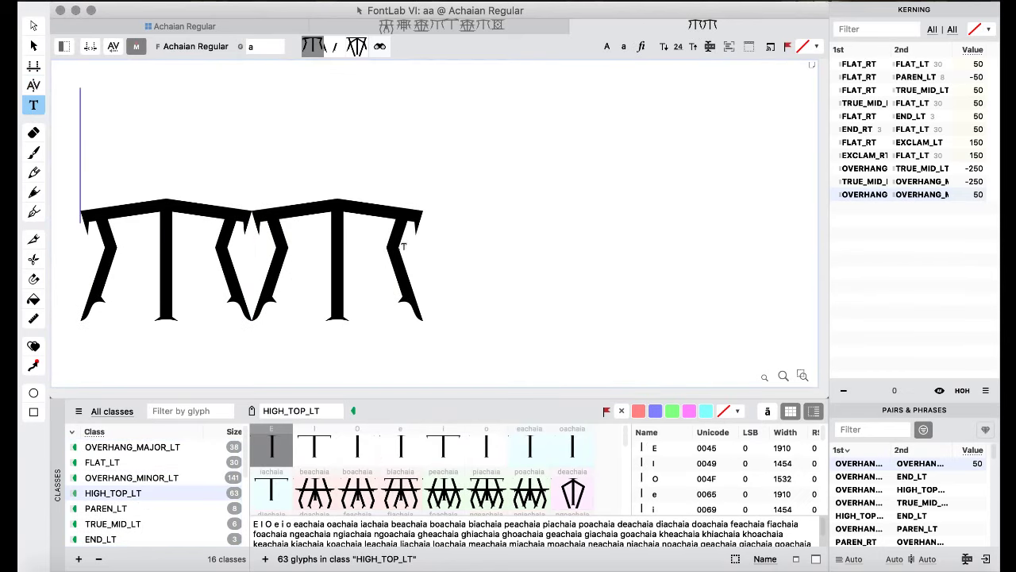
pyautogui.click(403, 247)
pyautogui.keyDown('shift'); pyautogui.click(249, 252); pyautogui.keyUp('shift')
pyautogui.write('e')
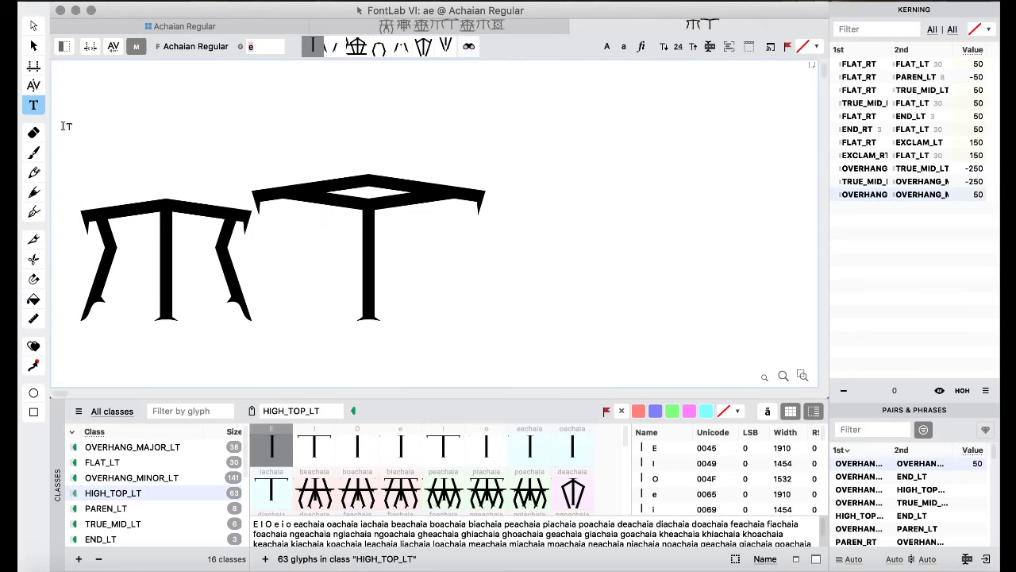
# - Set the kerning of the OVERHANG_MINOR_RT and HIGH_TOP_LT class pair to 0 and check the glyphs in reversed order
pyautogui.click(32, 85)
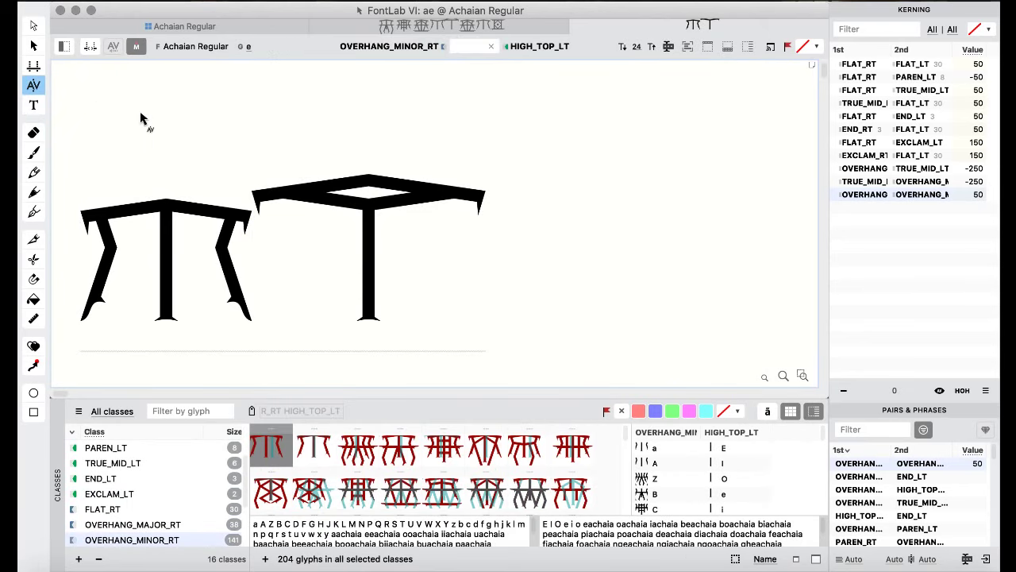
pyautogui.press('Left')
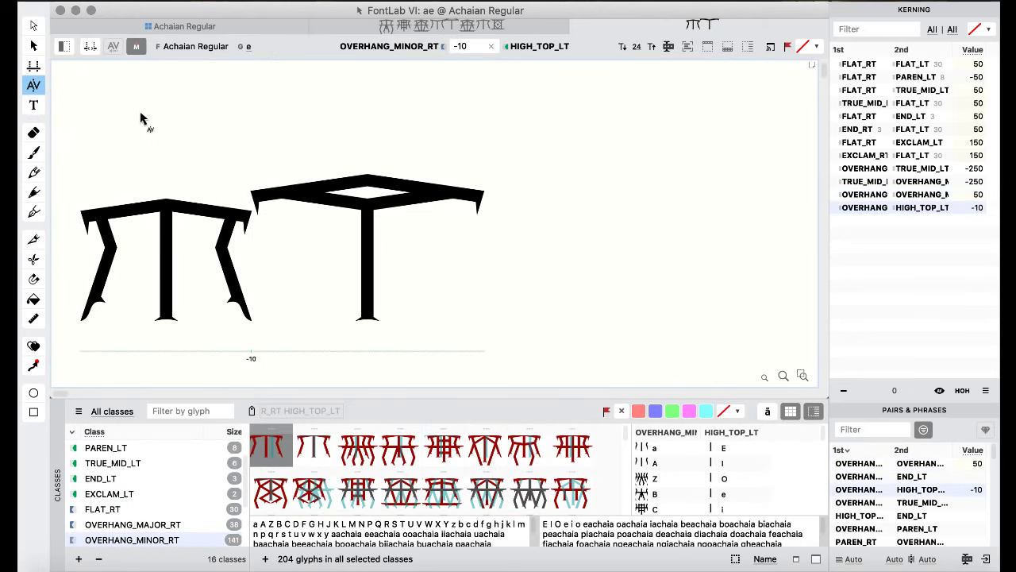
pyautogui.press('Left')
pyautogui.press('Left')
pyautogui.press('Left')
pyautogui.press('Left')
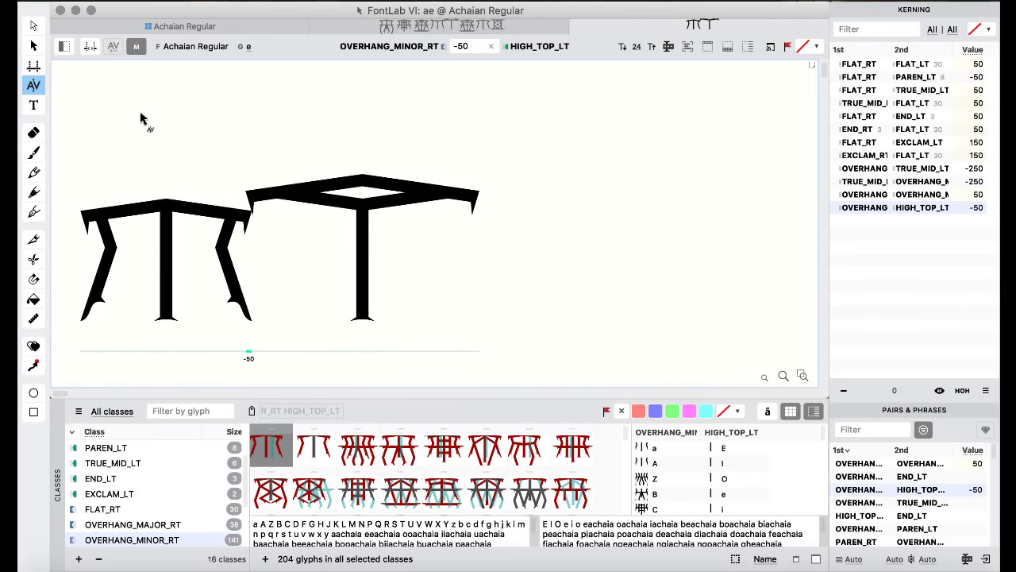
pyautogui.press('Right')
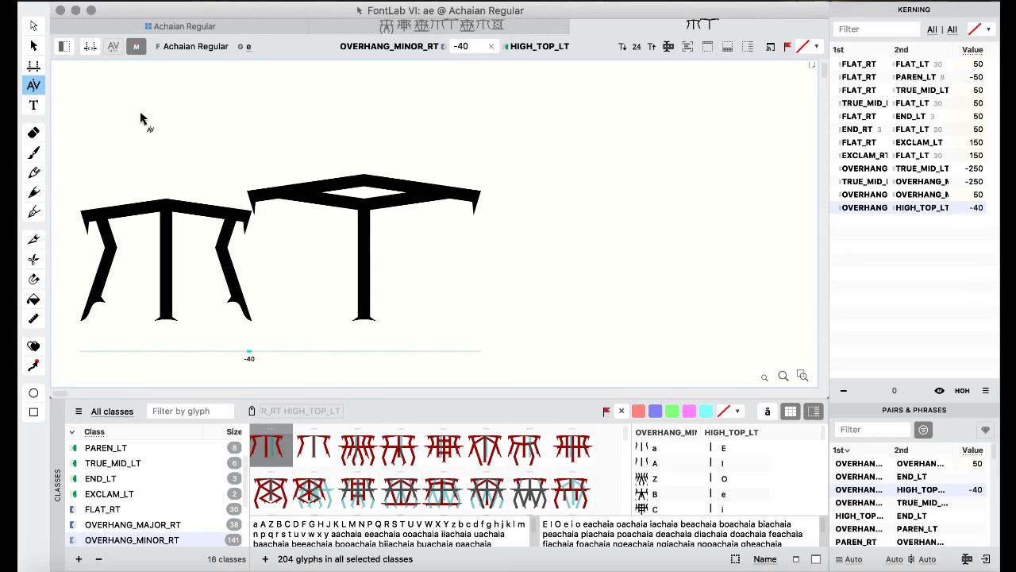
pyautogui.press('Right')
pyautogui.press('Right')
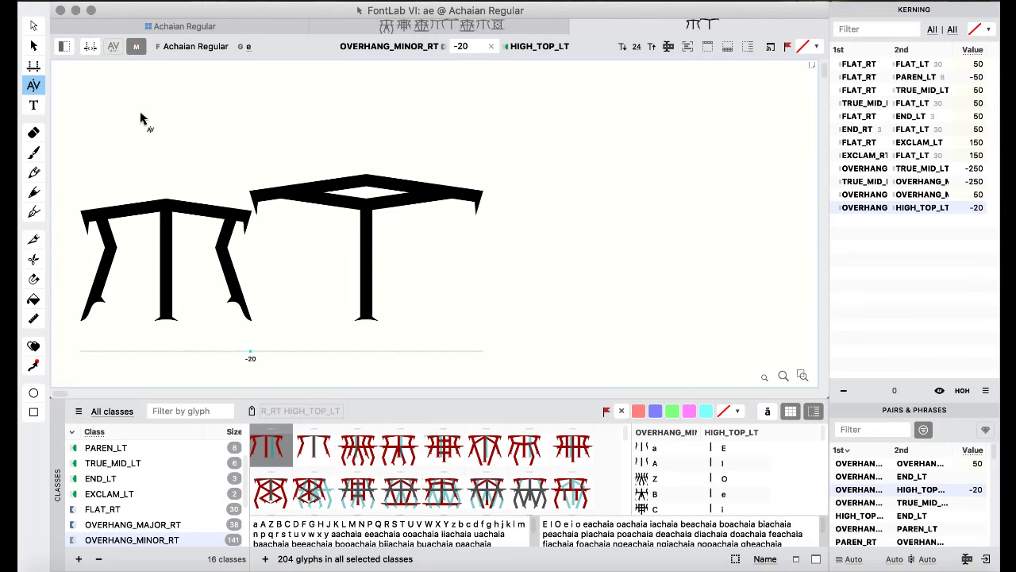
pyautogui.press('Right')
pyautogui.press('Right')
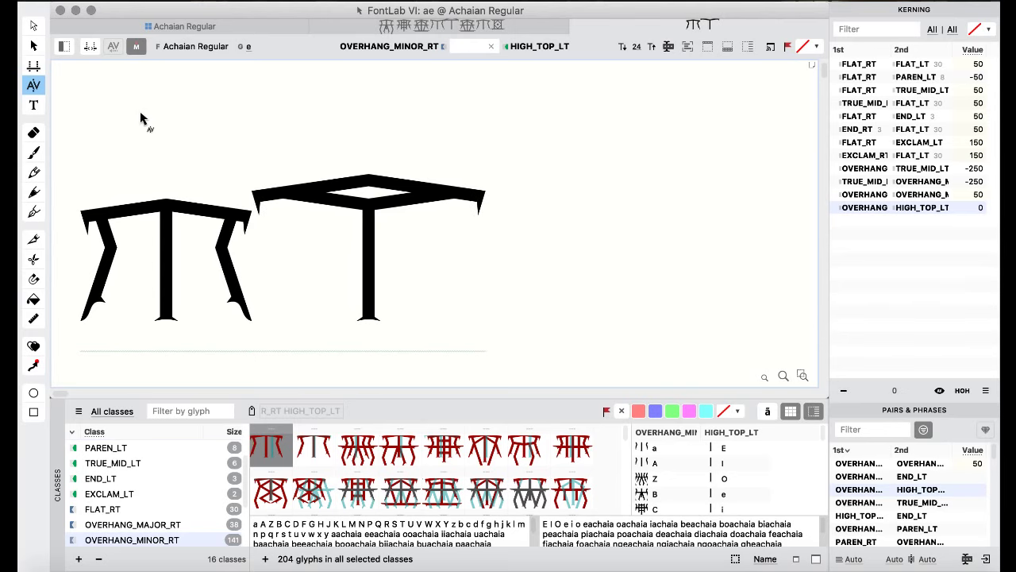
pyautogui.press('super+alt+f')
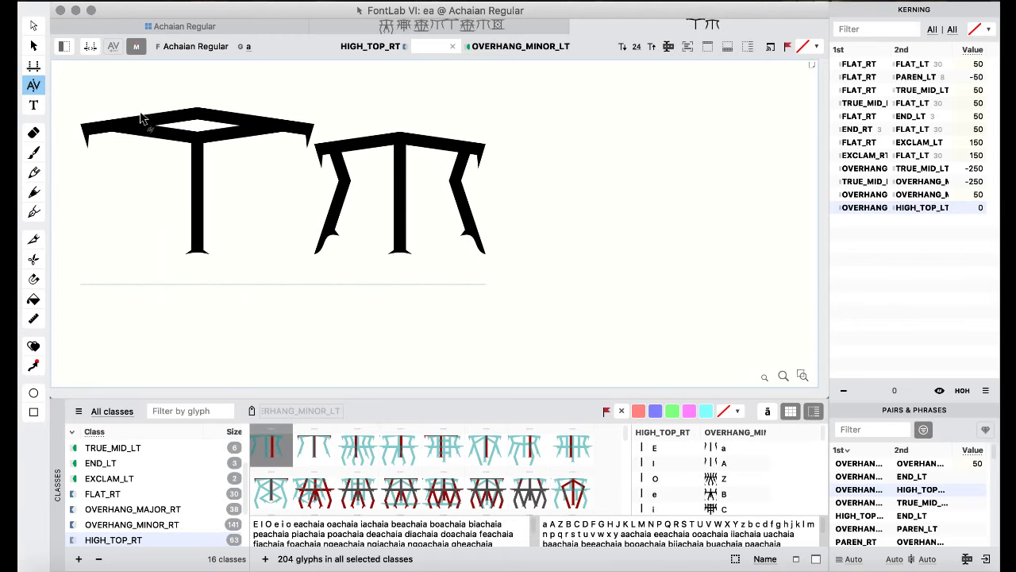
pyautogui.press('super+alt+f')
# - Show the glyphs of the PAREN_LT class and replace the e with a closing parenthesis
pyautogui.click(34, 105)
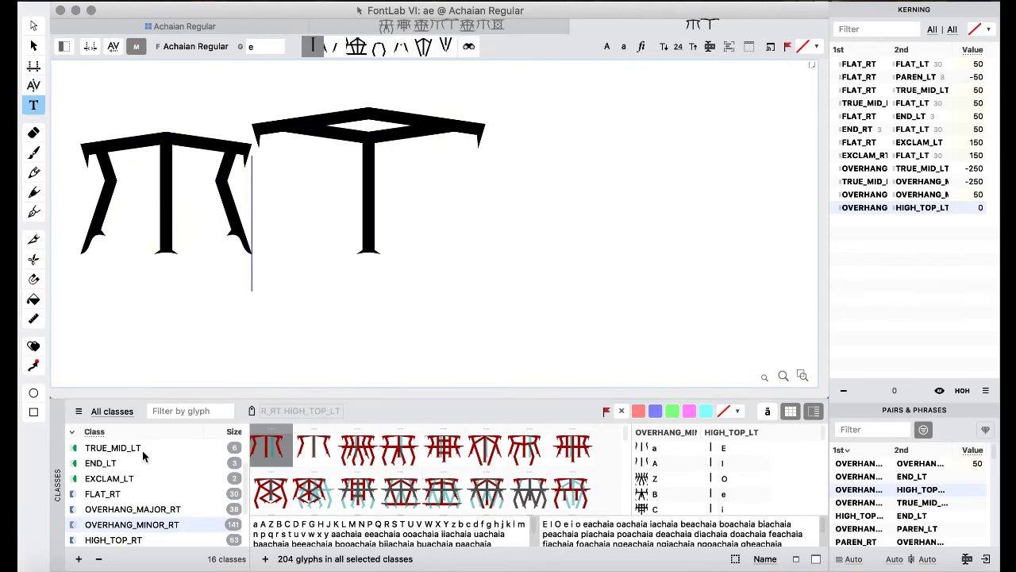
pyautogui.scroll(-2, 143, 455)
pyautogui.scroll(6, 134, 476)
pyautogui.scroll(1, 133, 477)
pyautogui.click(127, 524)
pyautogui.click(119, 508)
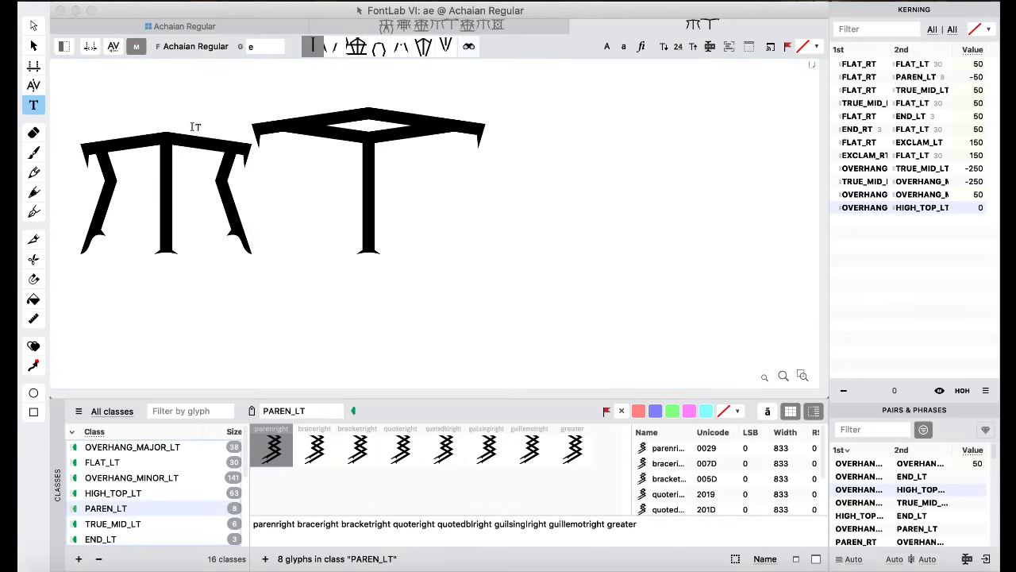
pyautogui.click(352, 148)
pyautogui.click(390, 229)
pyautogui.keyDown('shift'); pyautogui.click(318, 243); pyautogui.keyUp('shift')
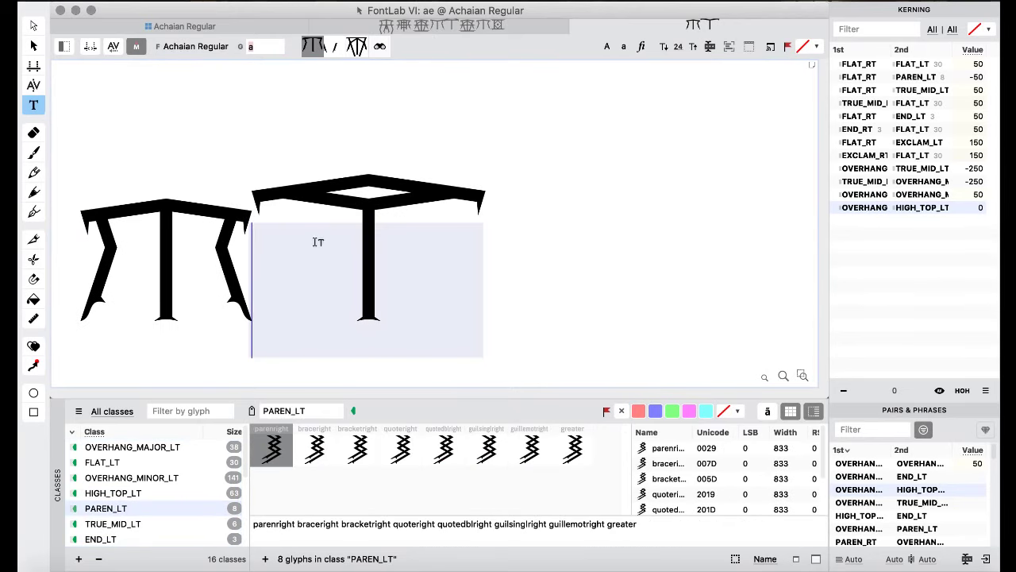
pyautogui.write(')')
# - Kern the OVERHANG_MINOR_RT and PAREN_LT class pair to -50 and check the reversed glyph order
pyautogui.click(30, 89)
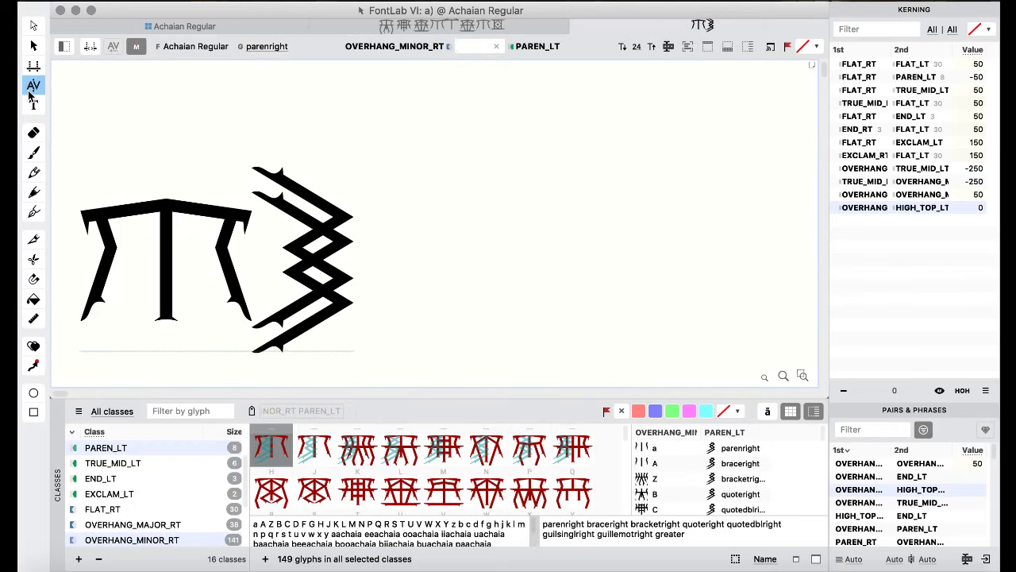
pyautogui.press('Left')
pyautogui.press('Left')
pyautogui.press('Left')
pyautogui.press('Left')
pyautogui.press('Left')
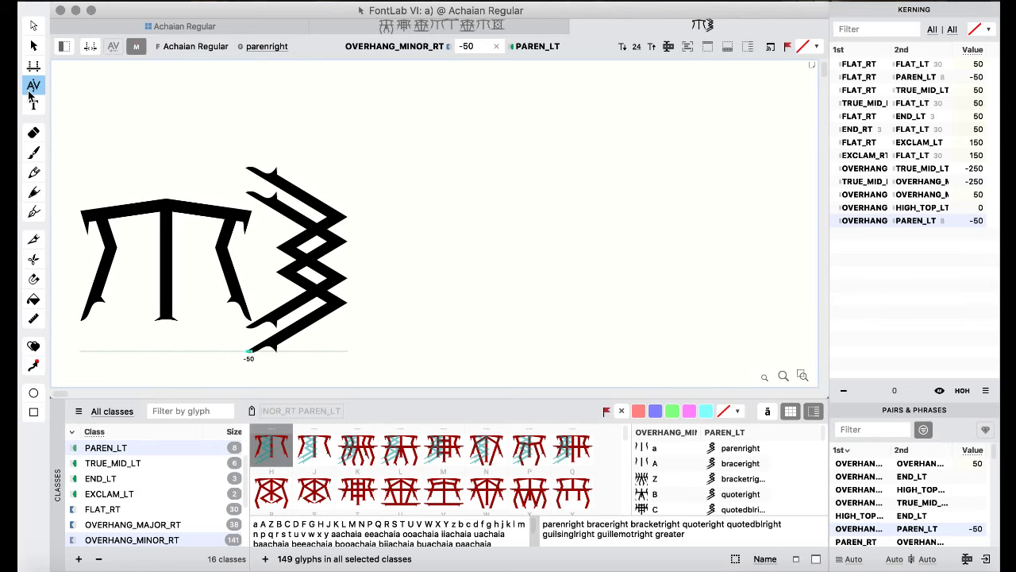
pyautogui.press('Tab')
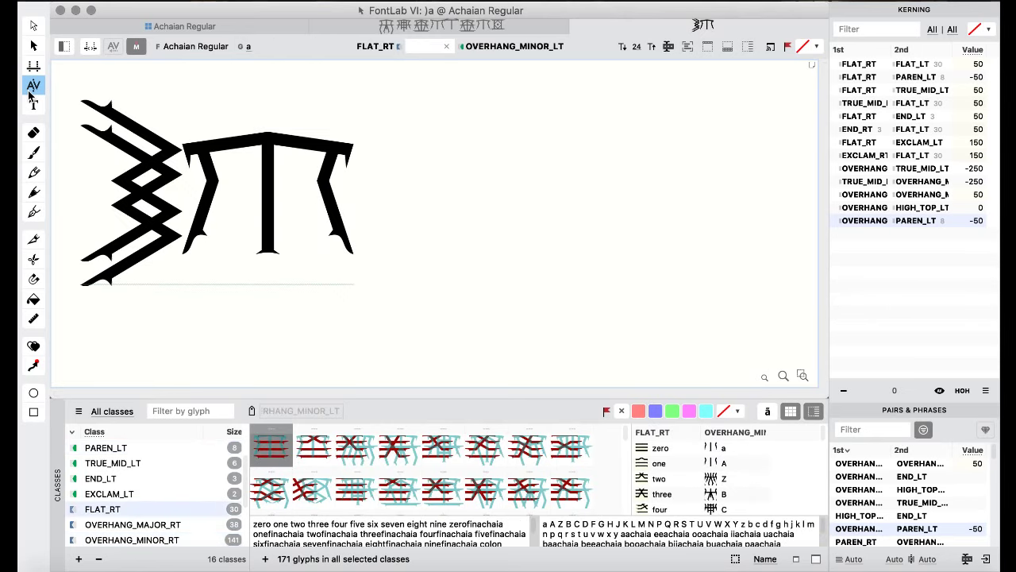
pyautogui.hotkey('shift', 'Tab')
# - Show the glyphs of the TRUE_MID_LT class and replace the closing parenthesis with a comma
pyautogui.click(34, 108)
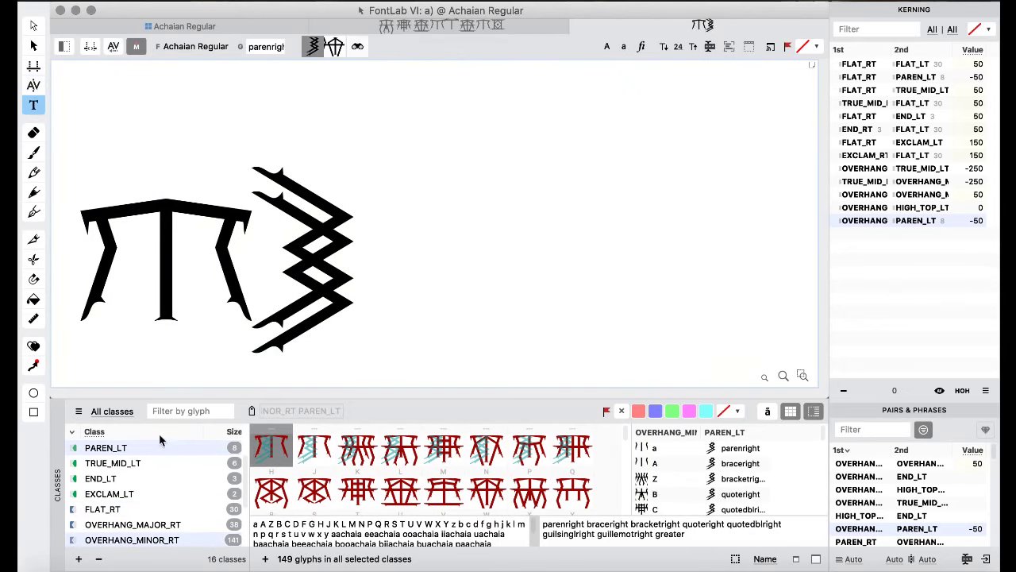
pyautogui.scroll(1, 151, 474)
pyautogui.click(134, 479)
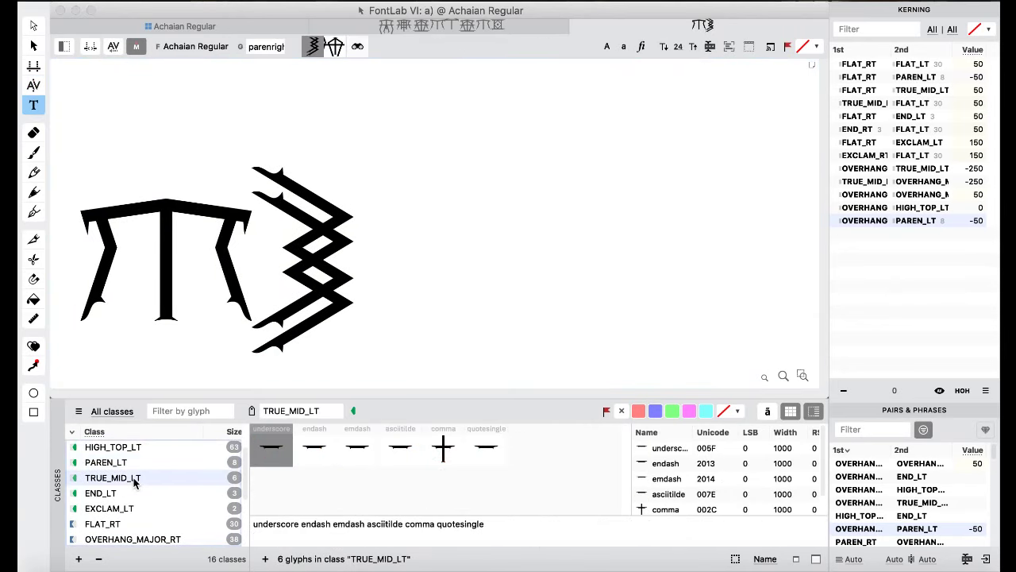
pyautogui.click(285, 270)
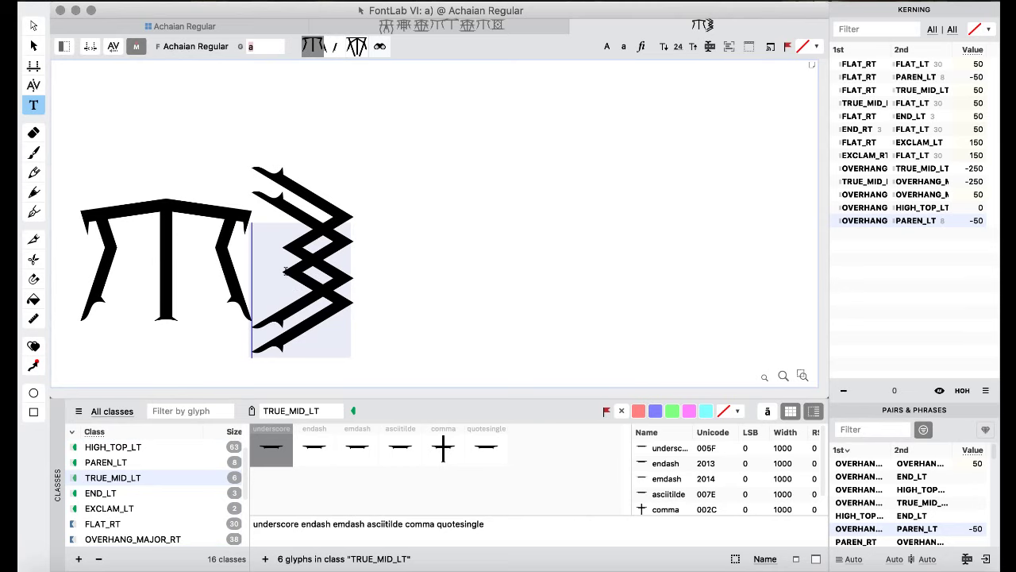
pyautogui.write(',')
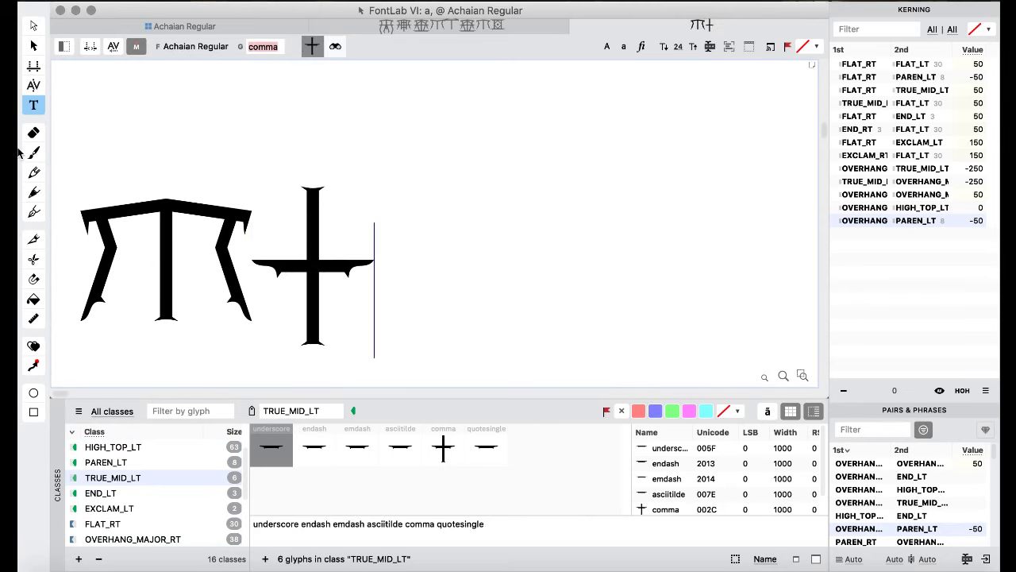
# - Kern the OVERHANG_MINOR_RT and TRUE_MID_LT class pair to -150
pyautogui.click(36, 86)
pyautogui.hotkey('shift', 'Left')
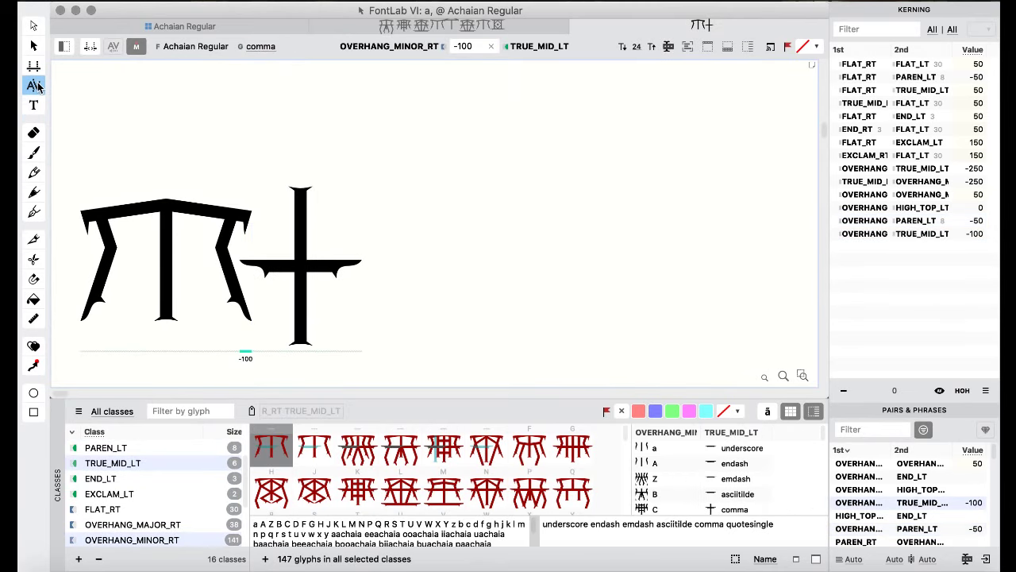
pyautogui.press('Left')
pyautogui.press('Left')
pyautogui.press('Left')
pyautogui.press('Left')
pyautogui.press('Left')
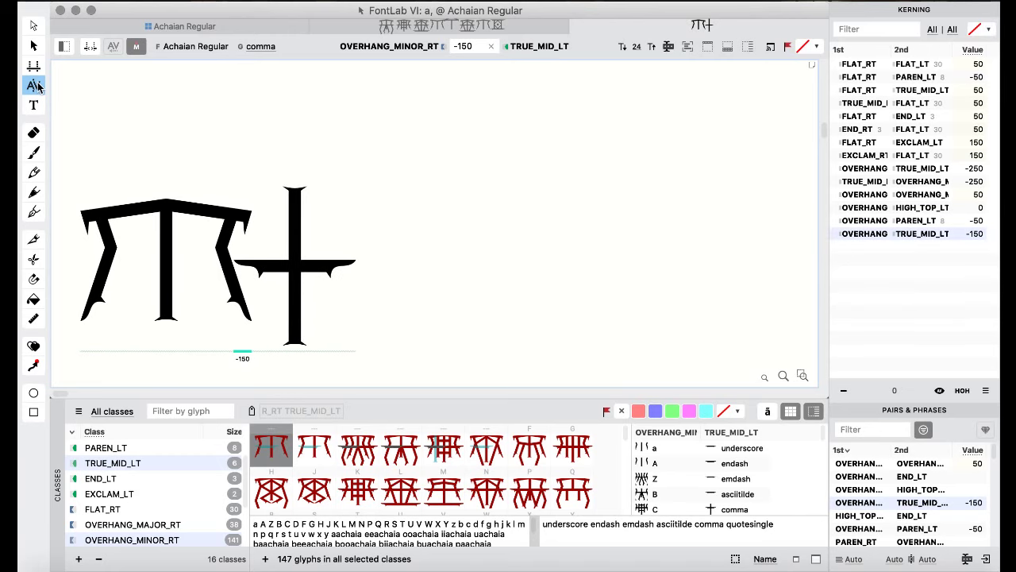
# - Reverse the glyph order, kern the TRUE_MID_RT and OVERHANG_MINOR_LT class pair to -150, and restore the original order
pyautogui.press('Tab')
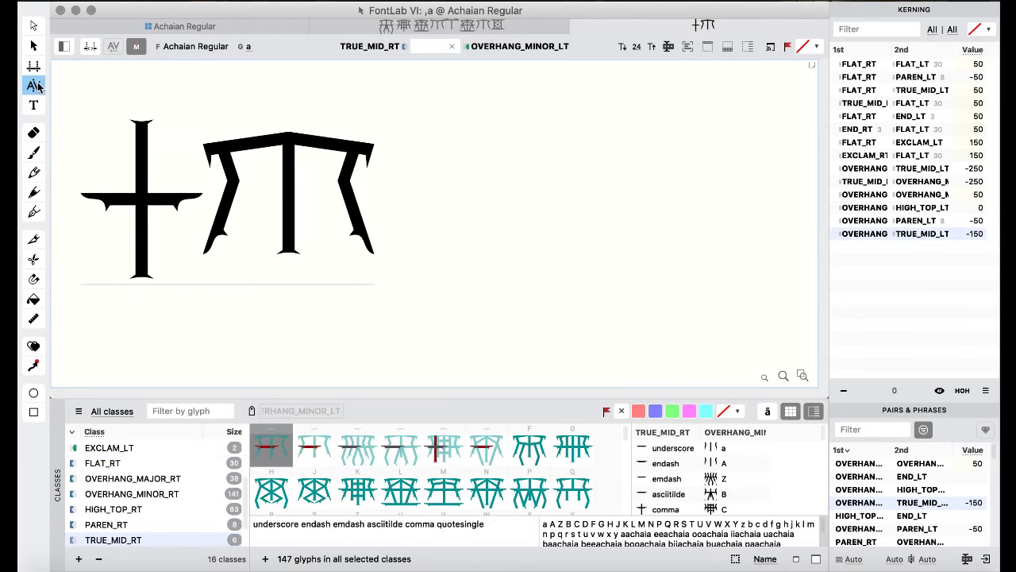
pyautogui.hotkey('shift', 'Left')
pyautogui.press('Left')
pyautogui.press('Left')
pyautogui.press('Left')
pyautogui.press('Left')
pyautogui.press('Left')
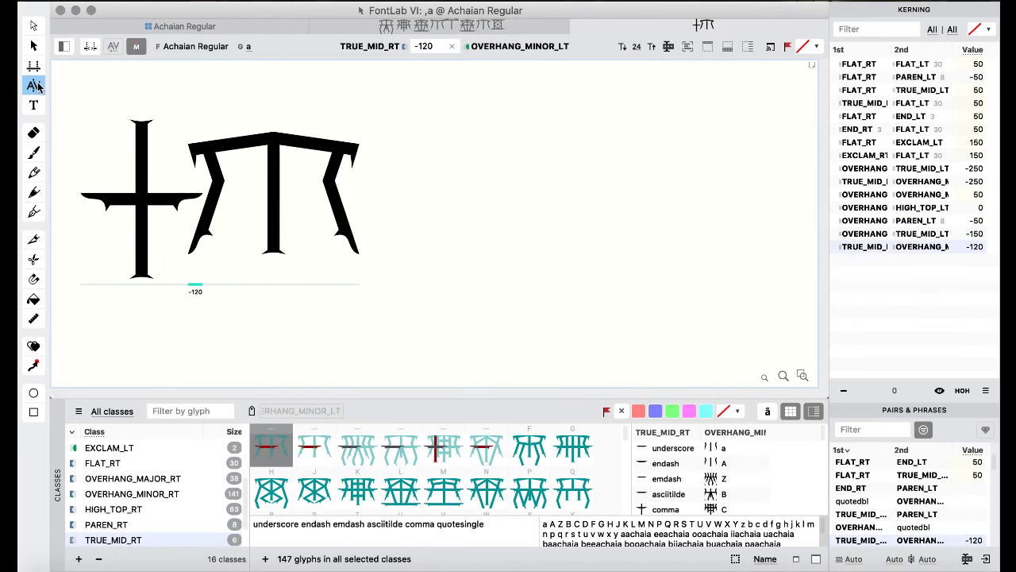
pyautogui.press('Tab')
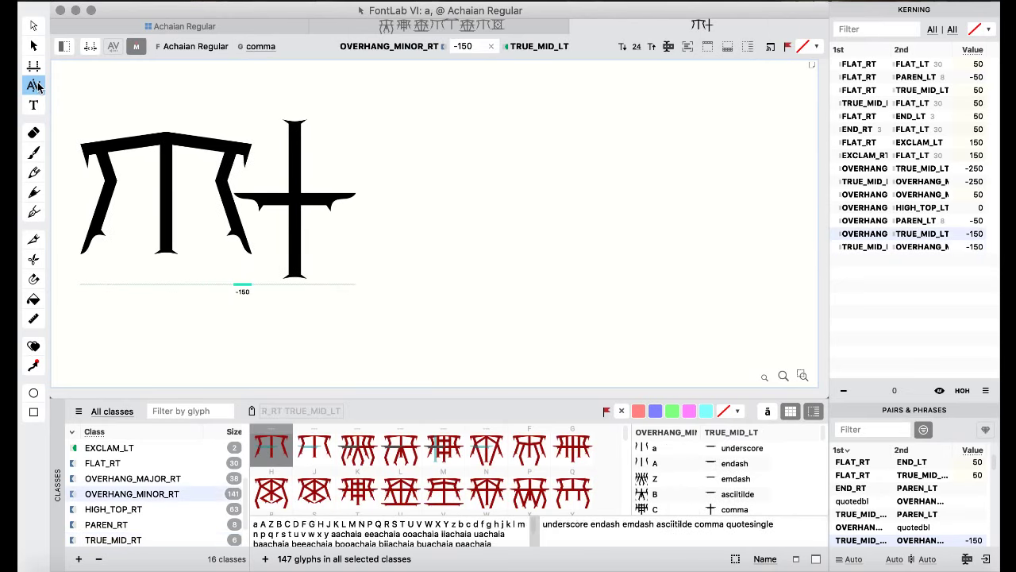
# - Replace the comma with a period from the END_LT class and check the pair in both orders with the Kerning tool
pyautogui.click(33, 105)
pyautogui.scroll(3, 162, 480)
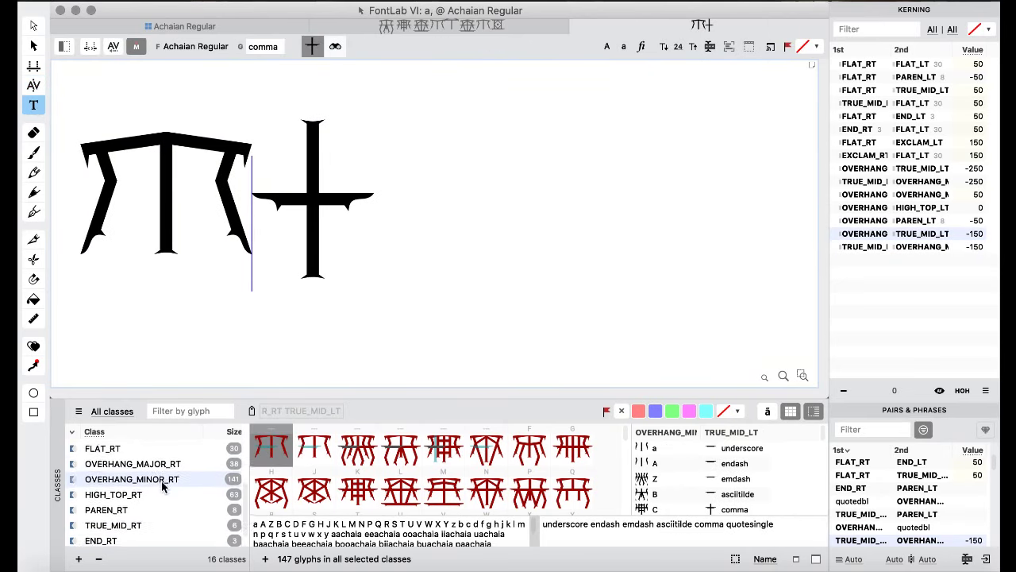
pyautogui.scroll(1, 161, 481)
pyautogui.scroll(-1, 161, 481)
pyautogui.click(148, 478)
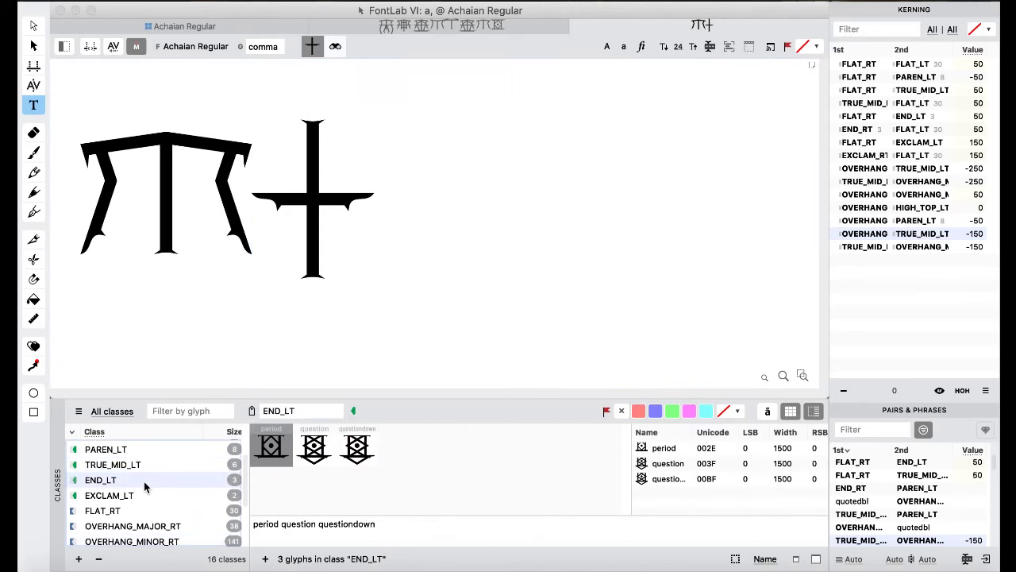
pyautogui.click(362, 116)
pyautogui.moveTo(338, 224); pyautogui.dragTo(302, 242)
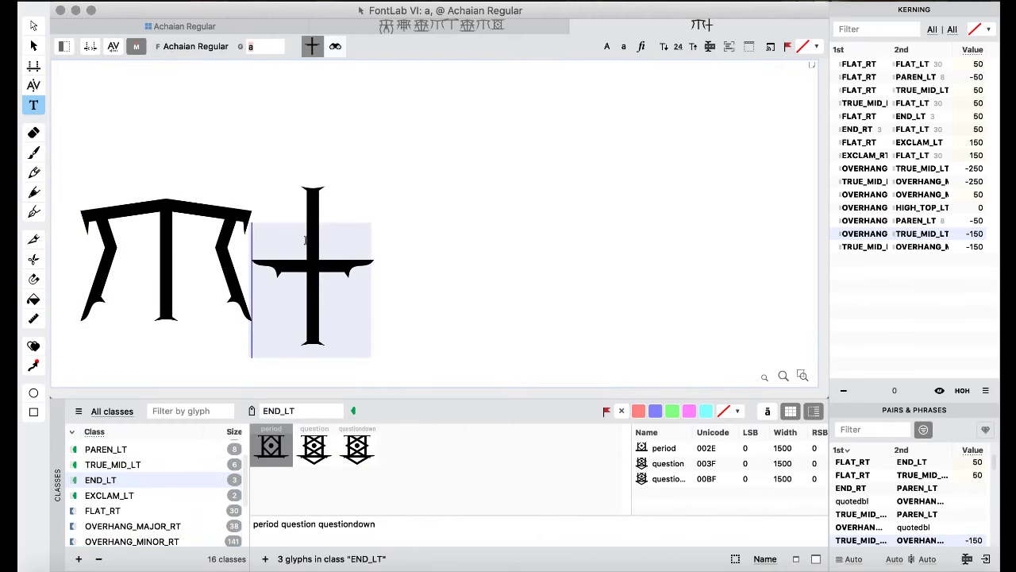
pyautogui.write('.')
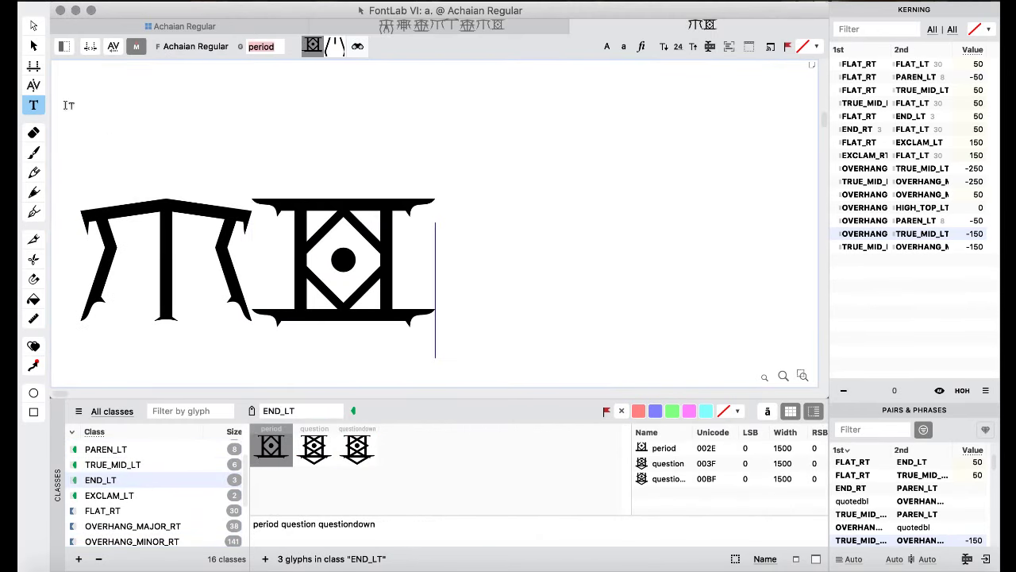
pyautogui.click(33, 85)
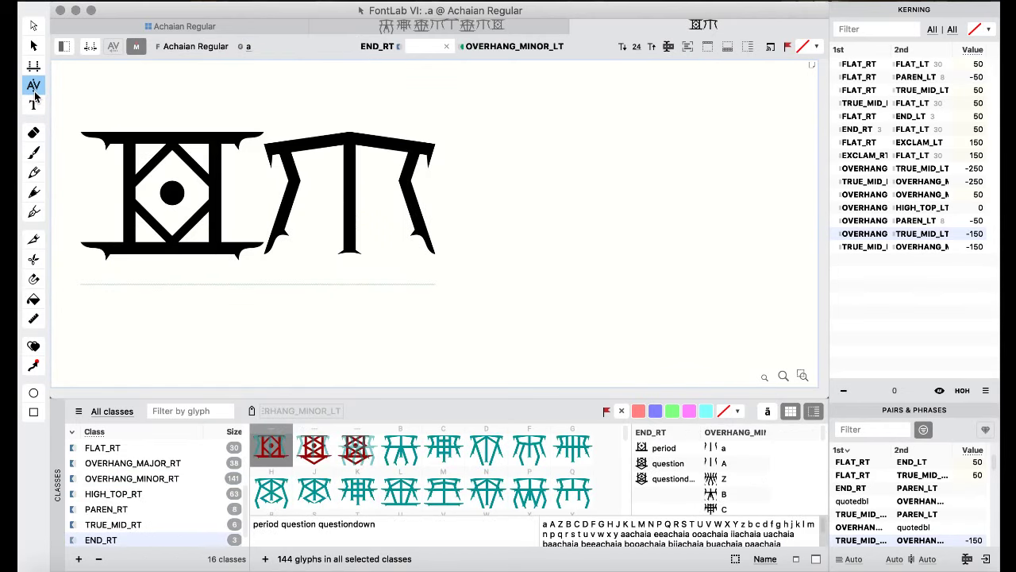
# - Replace the period after the a with an exclamation mark
pyautogui.click(34, 104)
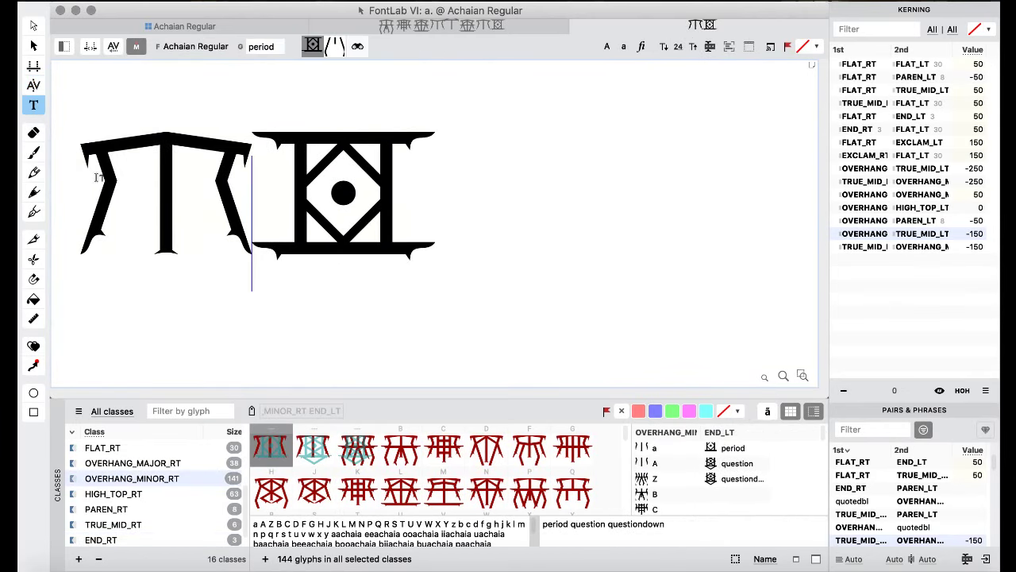
pyautogui.click(324, 206)
pyautogui.press('Right')
pyautogui.hotkey('shift', 'Left')
pyautogui.write('!')
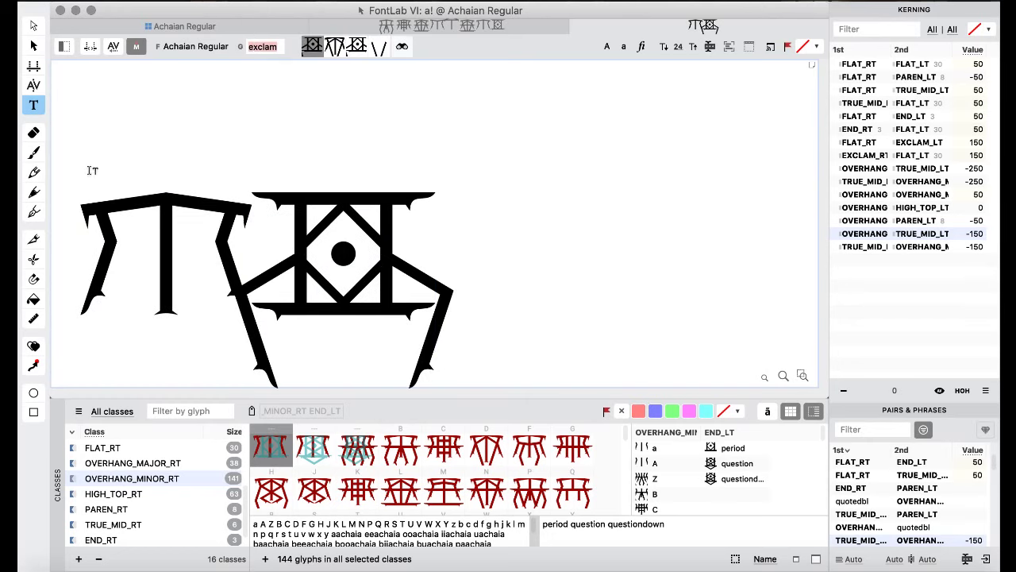
# - Kern the OVERHANG_MINOR_RT and EXCLAM_LT class pair to 150
pyautogui.click(34, 87)
pyautogui.hotkey('shift', 'Right')
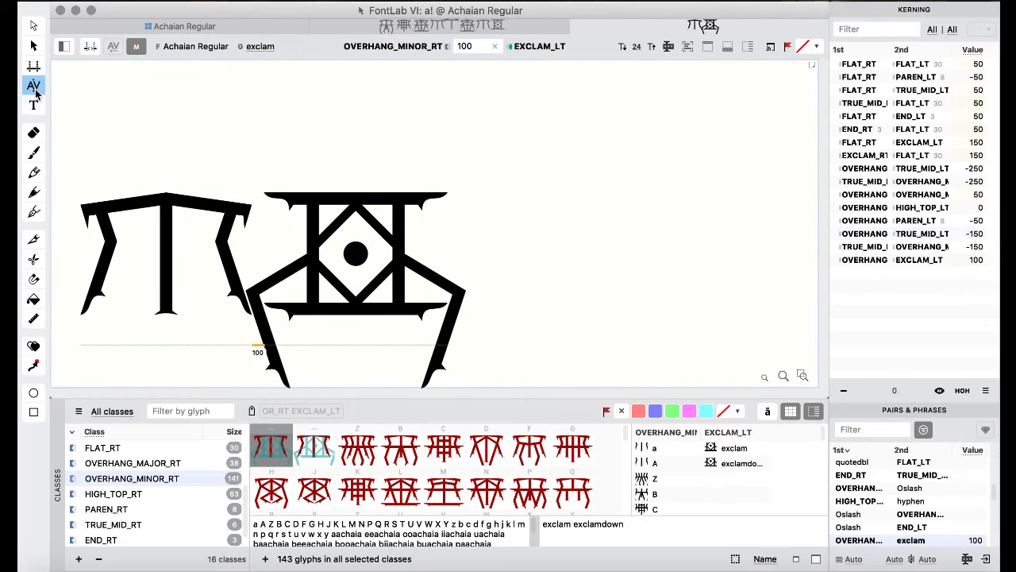
pyautogui.hotkey('shift', 'Right')
pyautogui.hotkey('shift', 'Right')
pyautogui.hotkey('shift', 'Right')
pyautogui.hotkey('shift', 'Right')
pyautogui.hotkey('shift', 'Right')
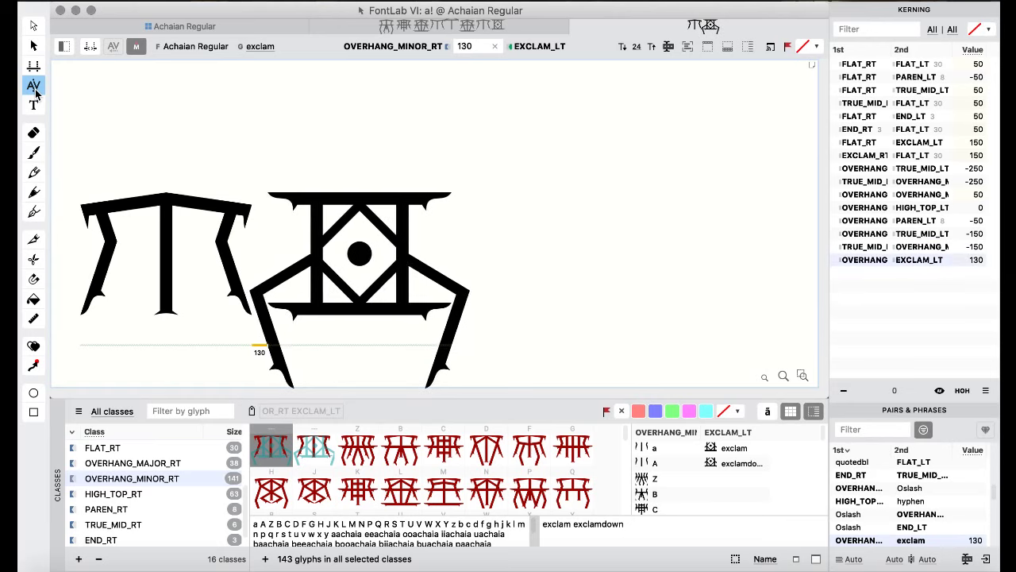
# - Reverse the glyph order, kern the EXCLAM_RT and OVERHANG_MINOR_LT class pair to 150, and restore the original order
pyautogui.press('super+alt+f')
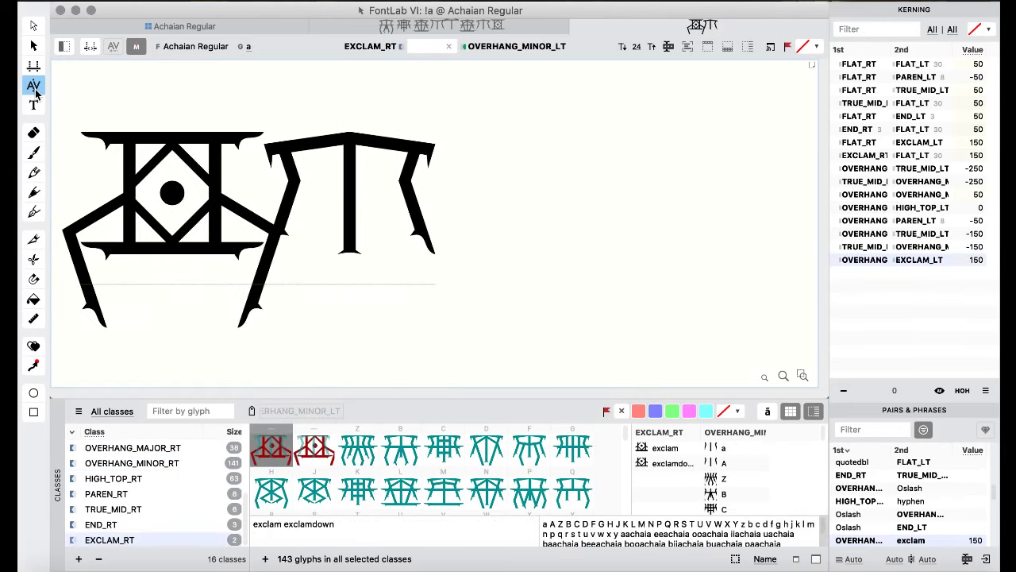
pyautogui.hotkey('shift', 'Right')
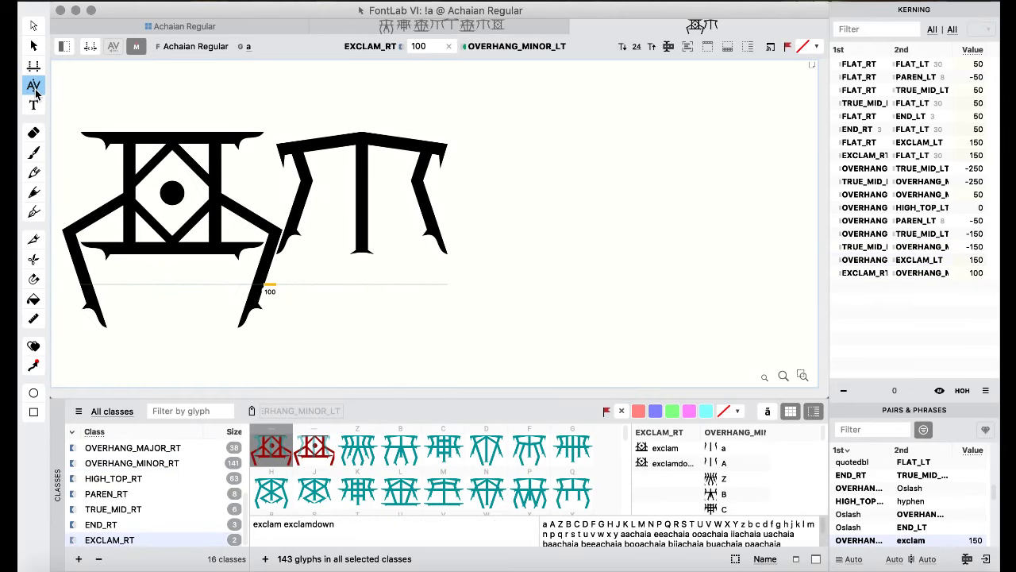
pyautogui.hotkey('shift', 'Right')
pyautogui.hotkey('shift', 'Right')
pyautogui.hotkey('shift', 'Right')
pyautogui.hotkey('shift', 'Right')
pyautogui.hotkey('shift', 'Right')
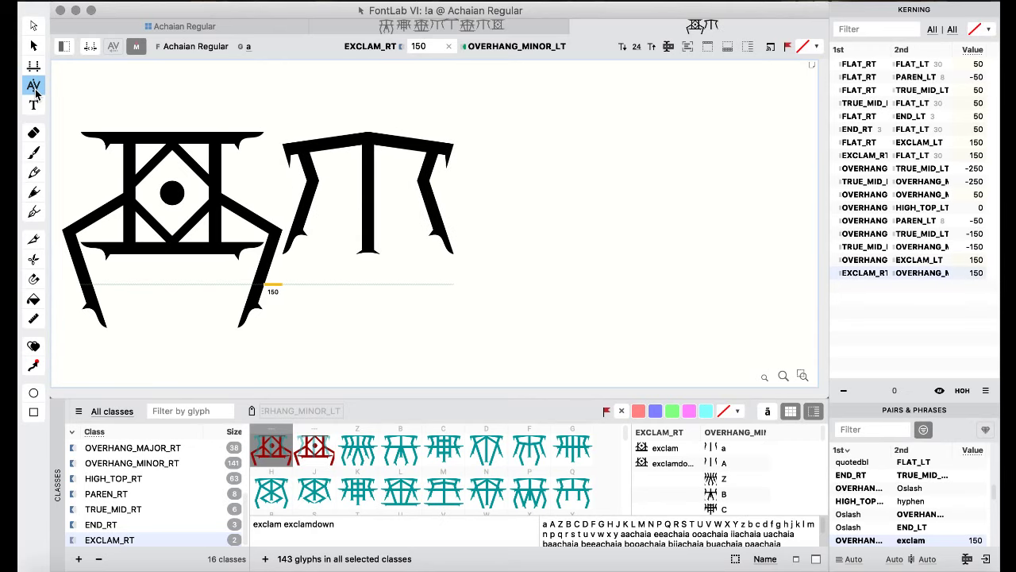
pyautogui.press('super+alt+f')
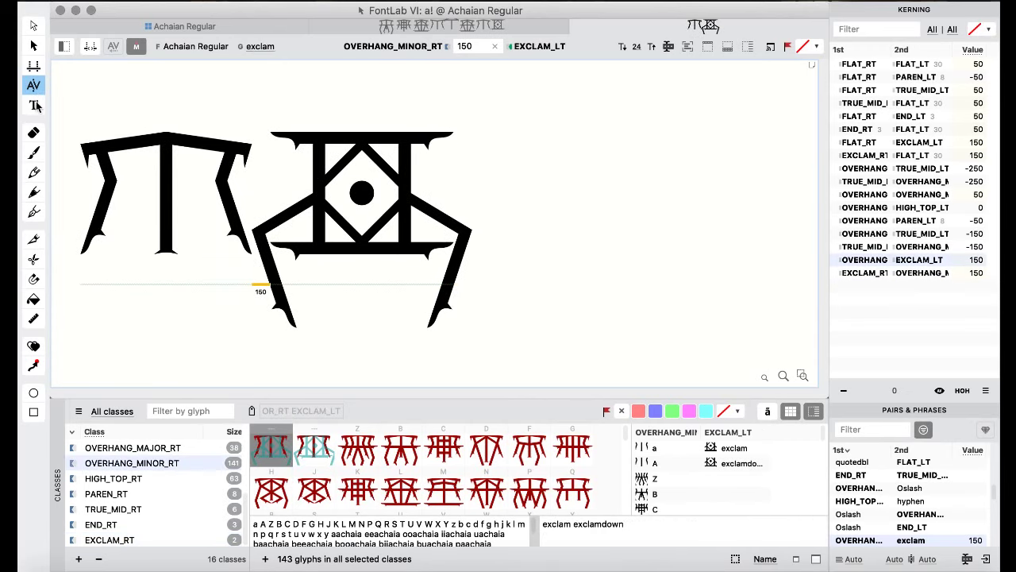
# - Look through the OVERHANG_MAJOR_RT and OVERHANG_MINOR_RT class glyphs and replace the entire sample text with the aaachaia glyph
pyautogui.click(33, 109)
pyautogui.scroll(3, 147, 486)
pyautogui.scroll(-3, 147, 486)
pyautogui.scroll(1, 147, 486)
pyautogui.scroll(2, 147, 486)
pyautogui.click(147, 488)
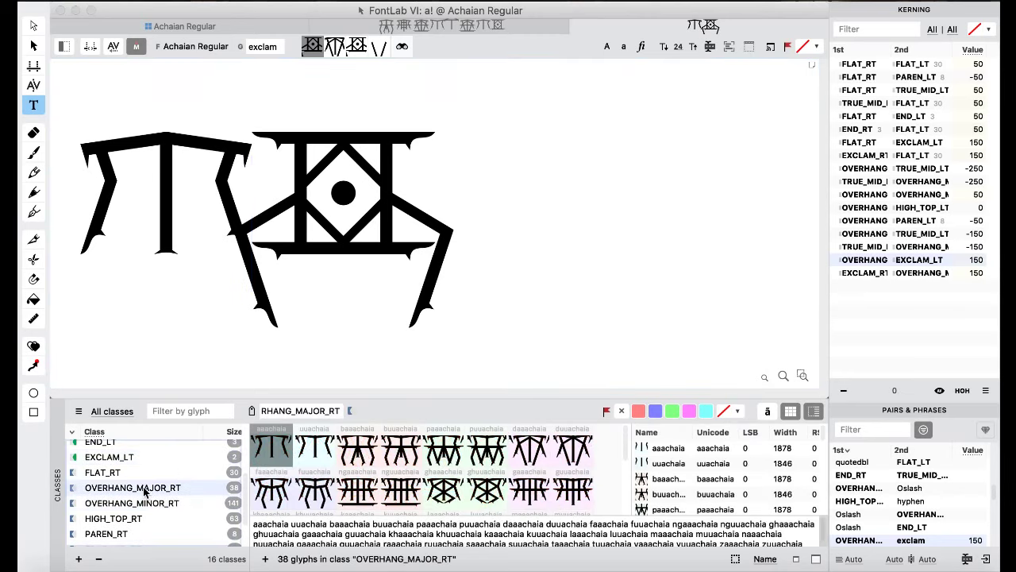
pyautogui.click(149, 504)
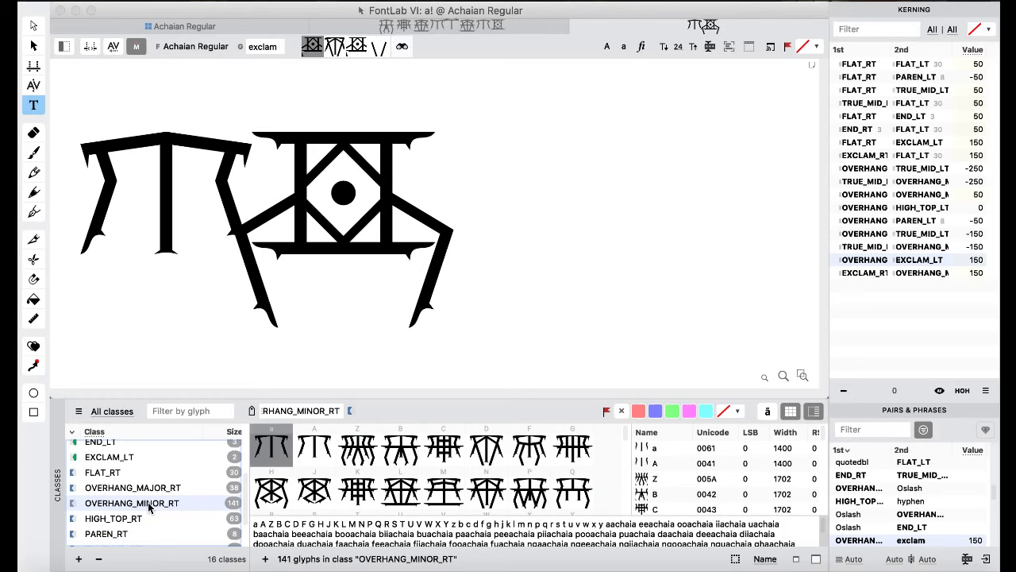
pyautogui.click(101, 184)
pyautogui.hotkey('ctrl', 'a')
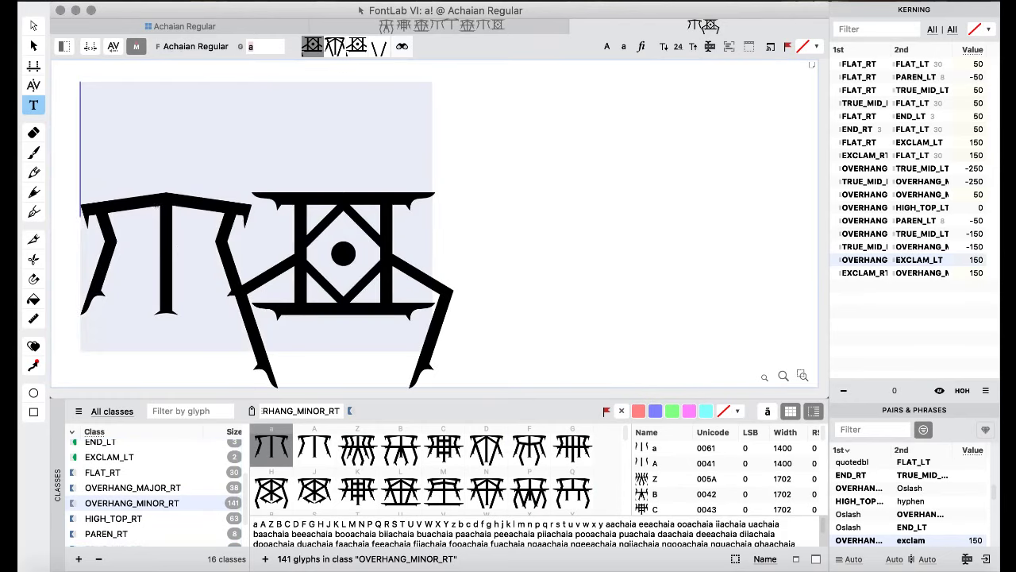
pyautogui.write('aaa')
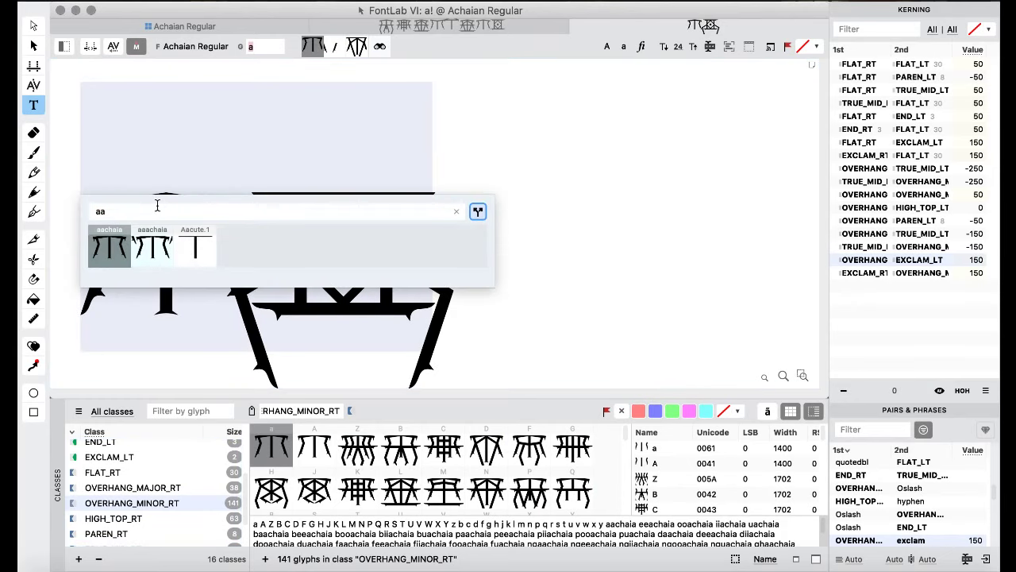
pyautogui.press('Return')
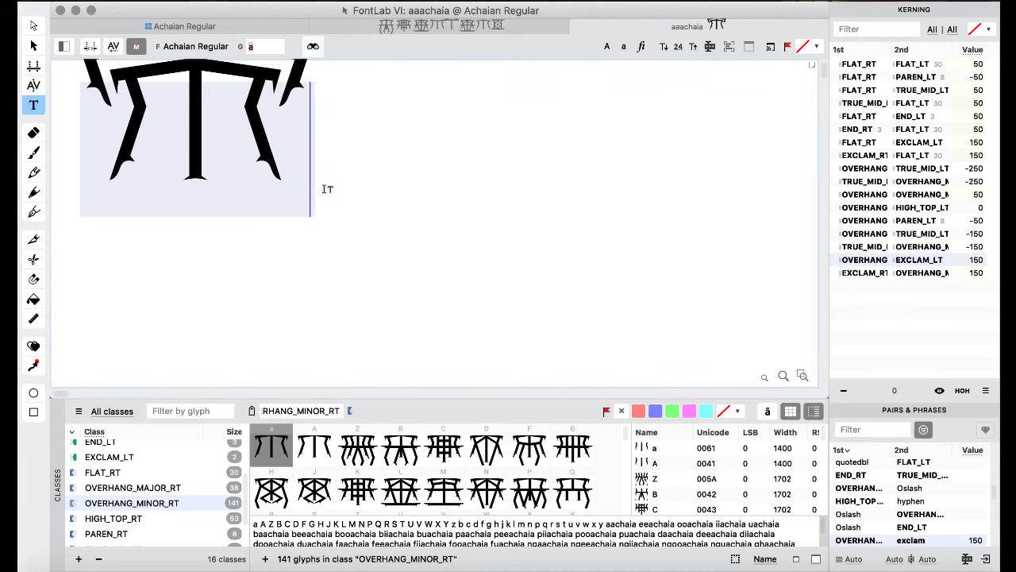
# - Add an exclamation mark after aaachaia and inspect the OVERHANG_MAJOR_RT and EXCLAM_LT kerning pair in both orders
pyautogui.click(327, 189)
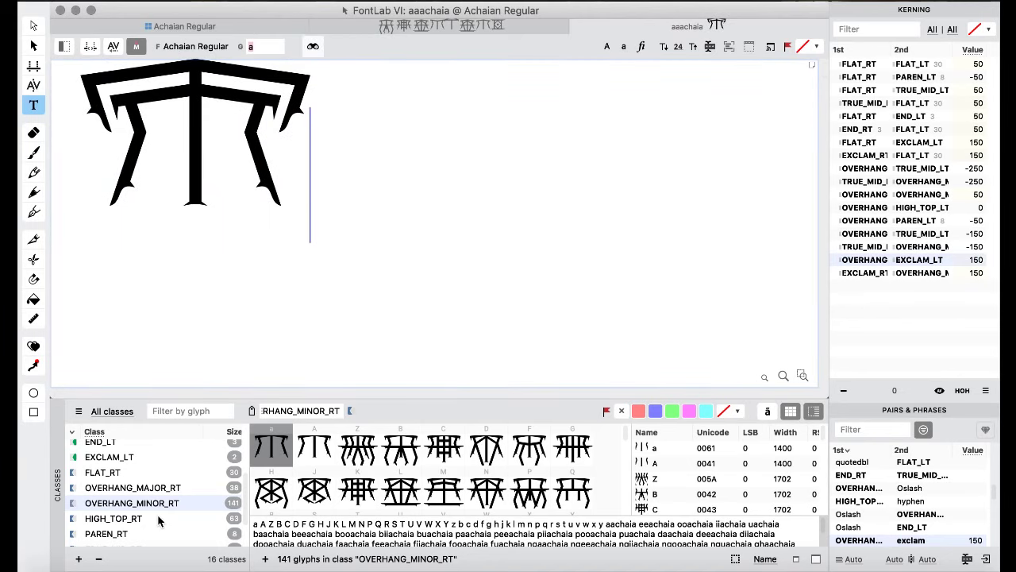
pyautogui.scroll(2, 159, 520)
pyautogui.write('!')
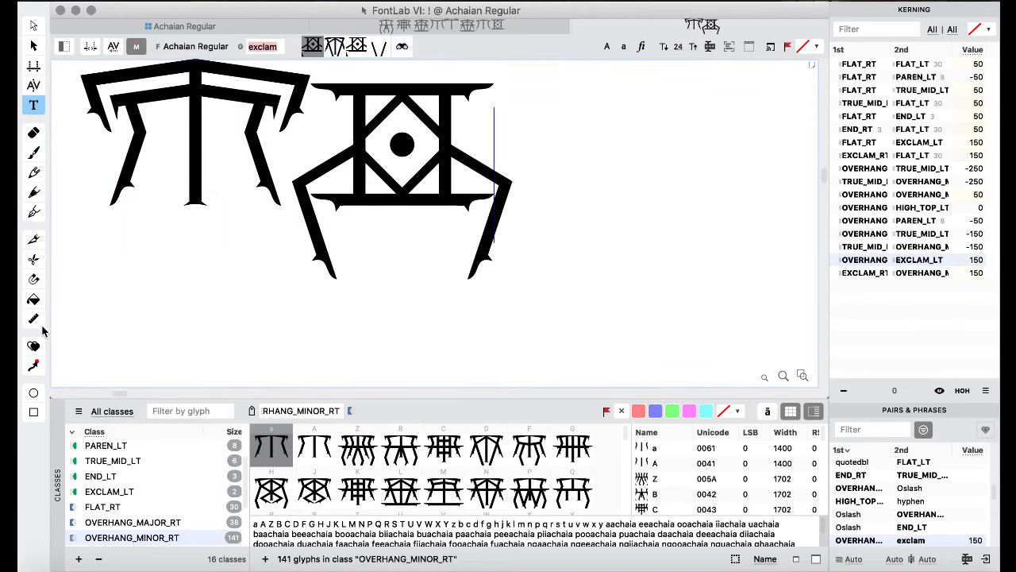
pyautogui.click(33, 85)
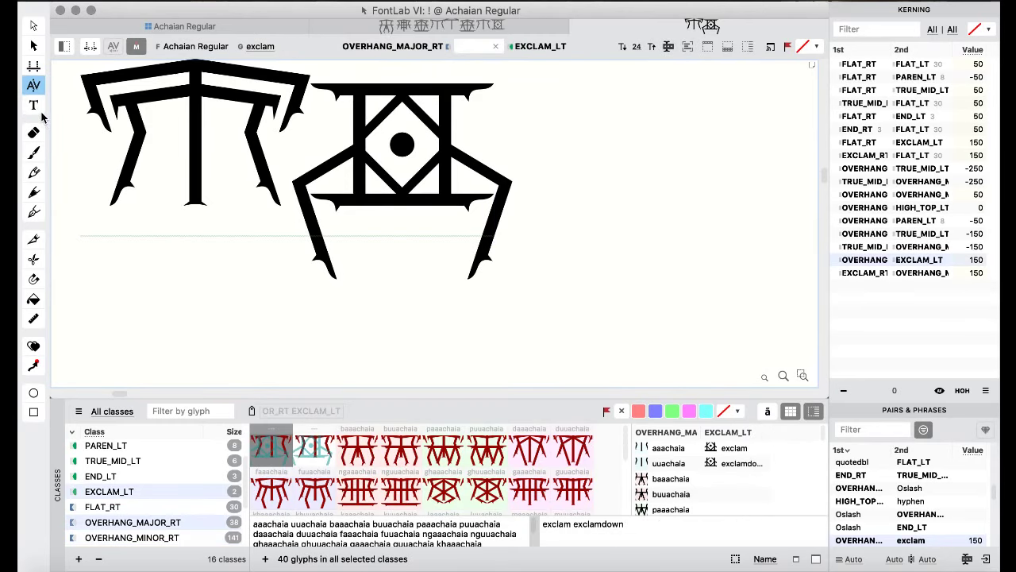
pyautogui.press('Tab')
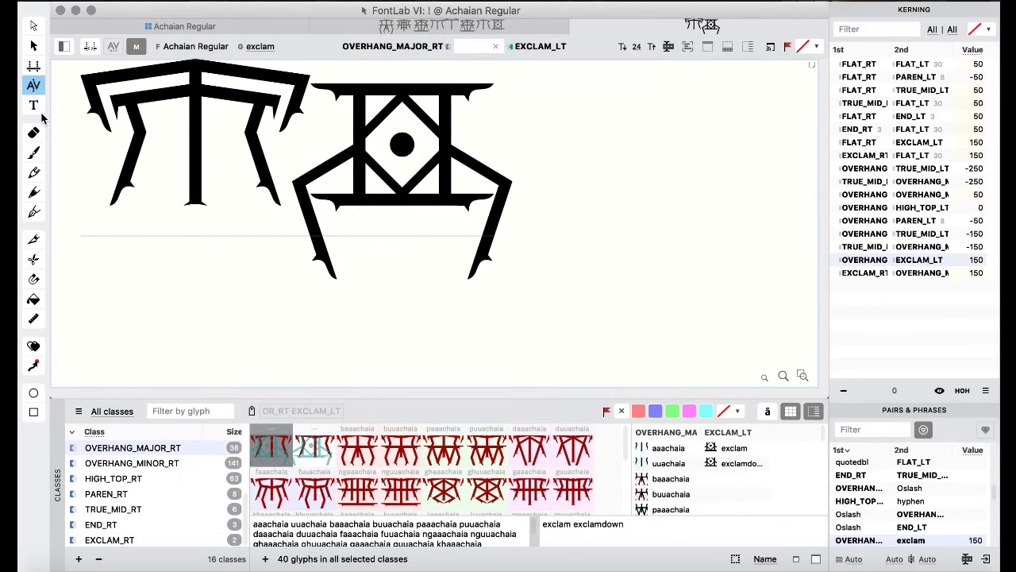
pyautogui.click(33, 106)
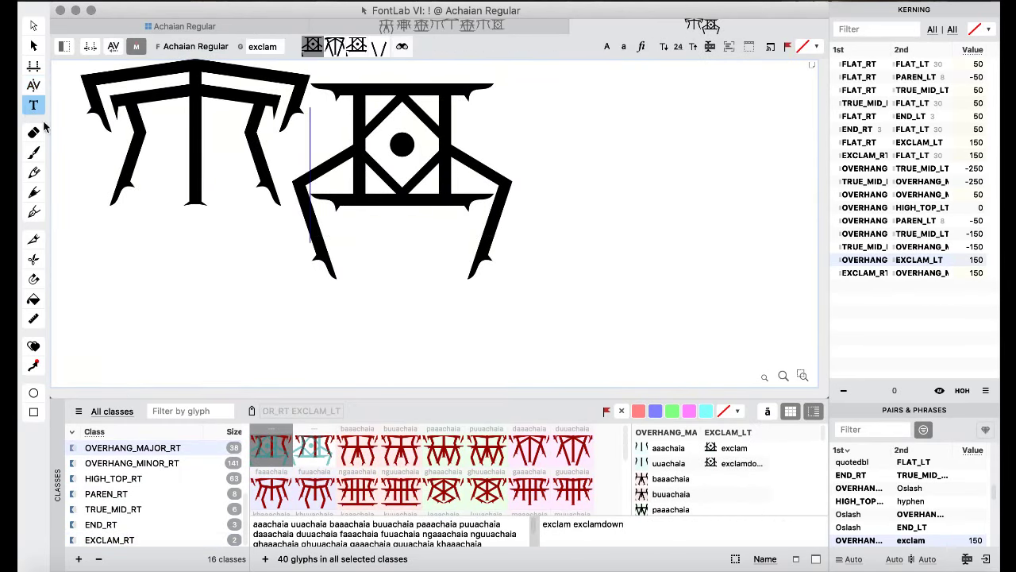
# - Display the glyphs in the HIGH_TOP_RT kerning class
pyautogui.scroll(3, 137, 474)
pyautogui.scroll(-3, 137, 473)
pyautogui.click(126, 482)
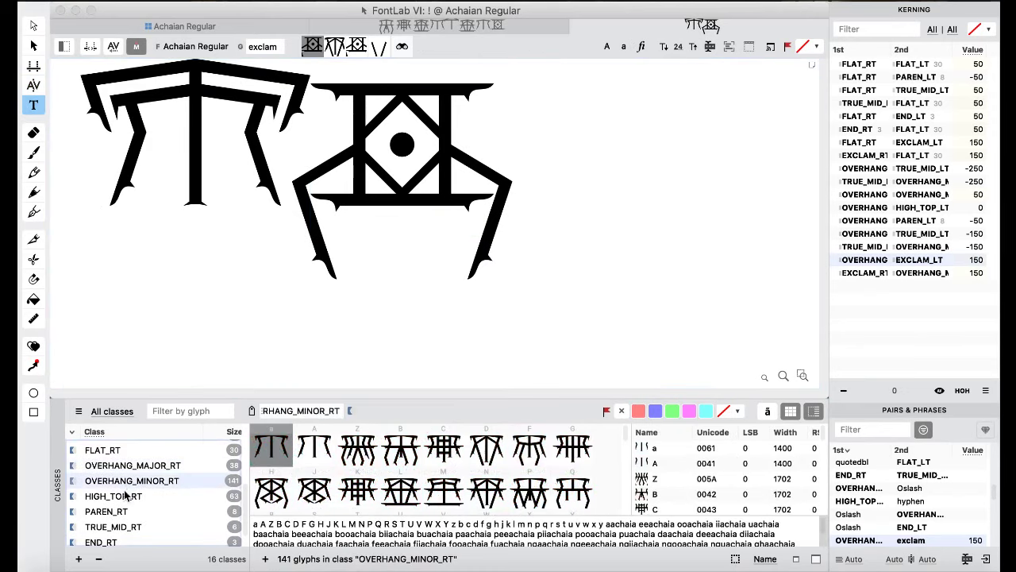
pyautogui.click(125, 495)
pyautogui.scroll(2, 124, 495)
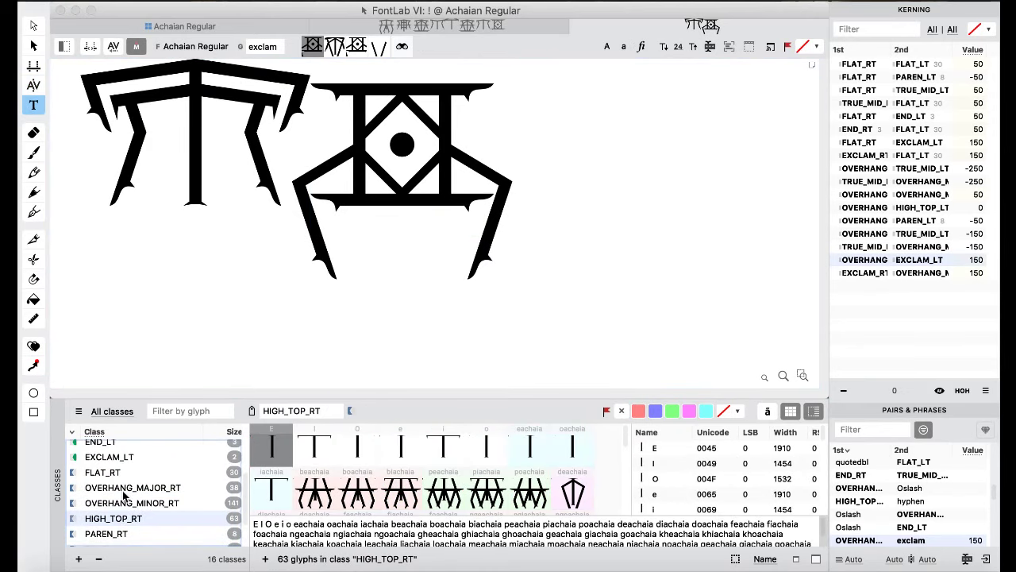
pyautogui.scroll(-2, 125, 495)
pyautogui.scroll(1, 125, 495)
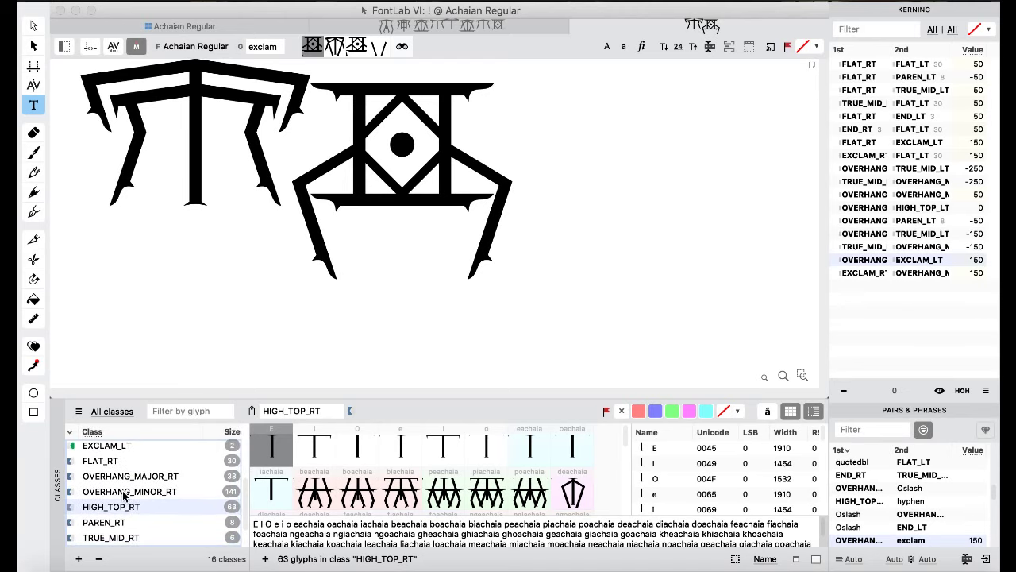
pyautogui.scroll(1, 125, 495)
# - Replace the sample text with the HIGH_TOP glyph e, and then with the glyph i
pyautogui.click(308, 135)
pyautogui.moveTo(500, 159); pyautogui.dragTo(172, 176)
pyautogui.write('e')
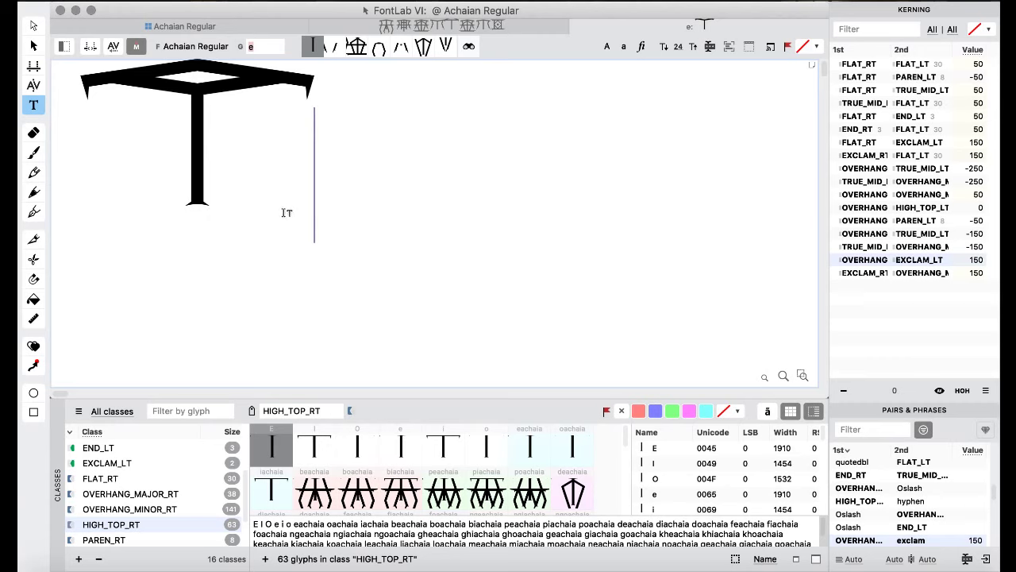
pyautogui.moveTo(287, 213); pyautogui.dragTo(173, 214)
pyautogui.write('i')
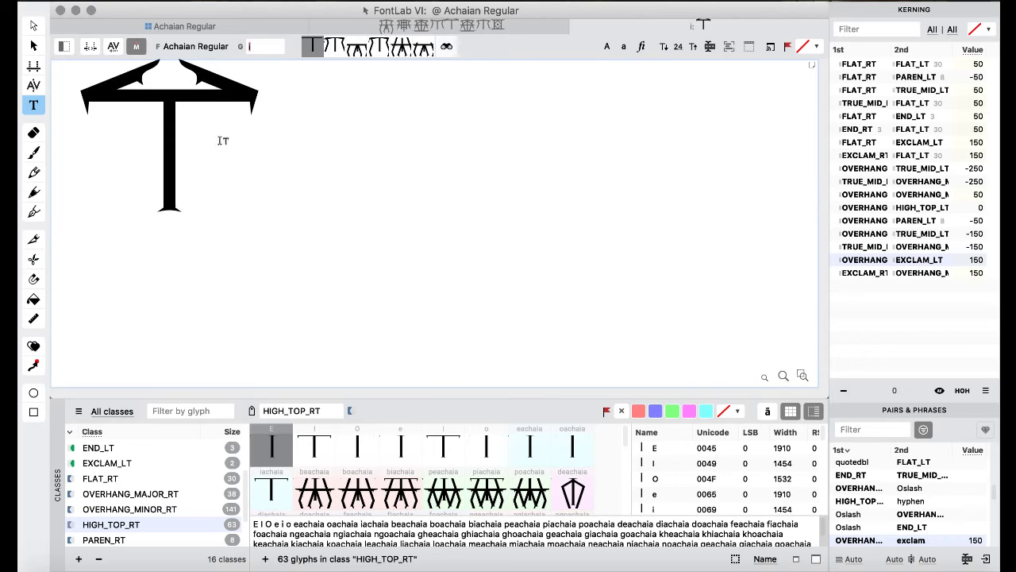
pyautogui.click(264, 142)
pyautogui.write('e')
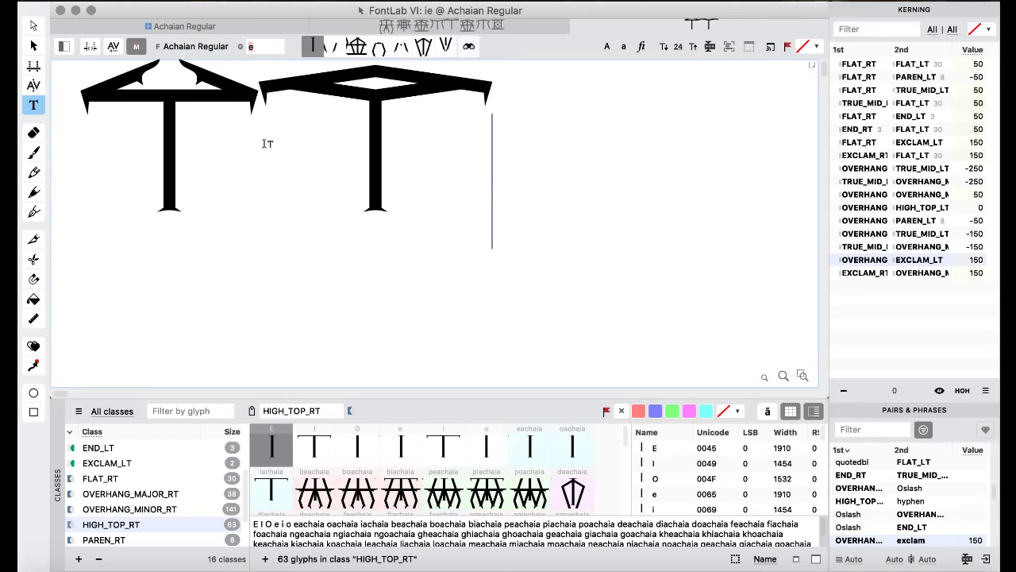
pyautogui.press('BackSpace')
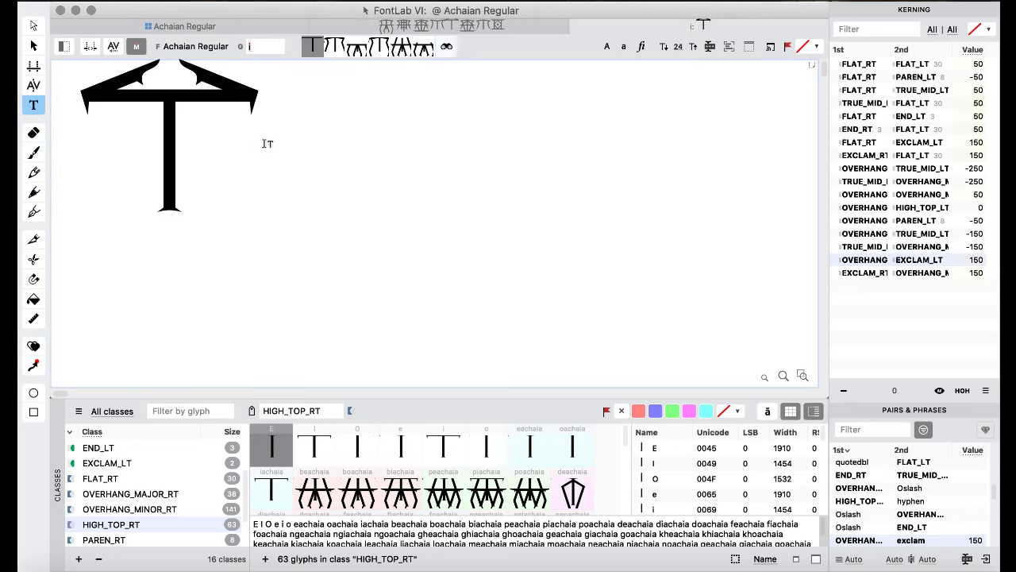
# - Display the OVERHANG_MAJOR_LT class and place aaachaia after i to inspect the spacing of the HIGH_TOP_RT and OVERHANG_MAJOR_LT pair
pyautogui.scroll(-5, 135, 454)
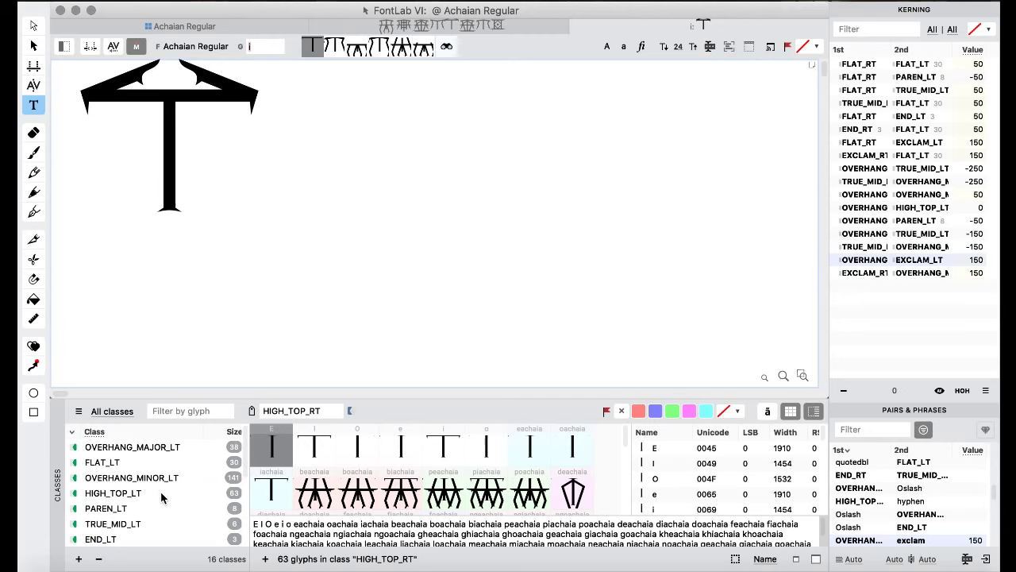
pyautogui.click(134, 449)
pyautogui.click(276, 138)
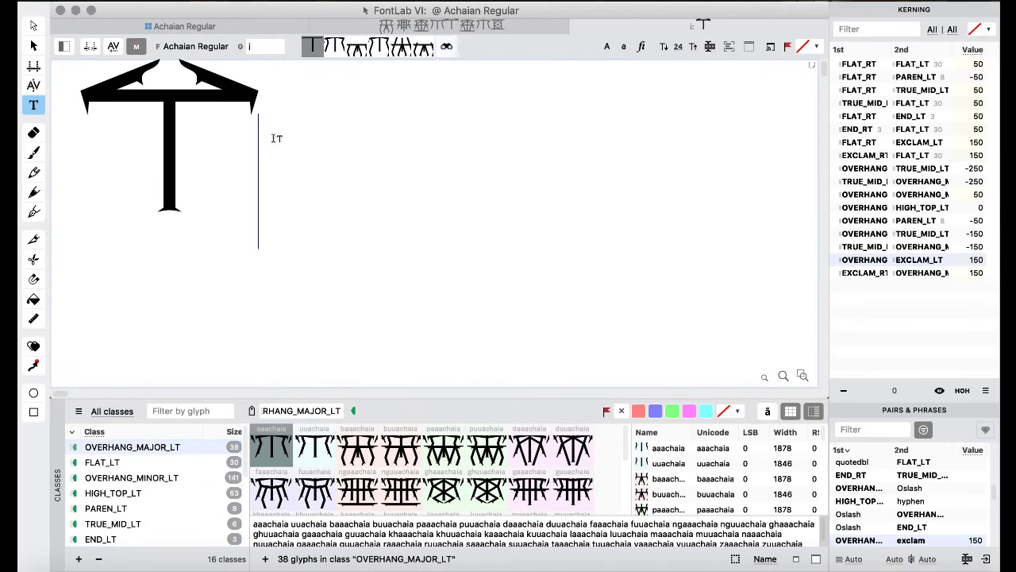
pyautogui.write('aaa')
pyautogui.press('Return')
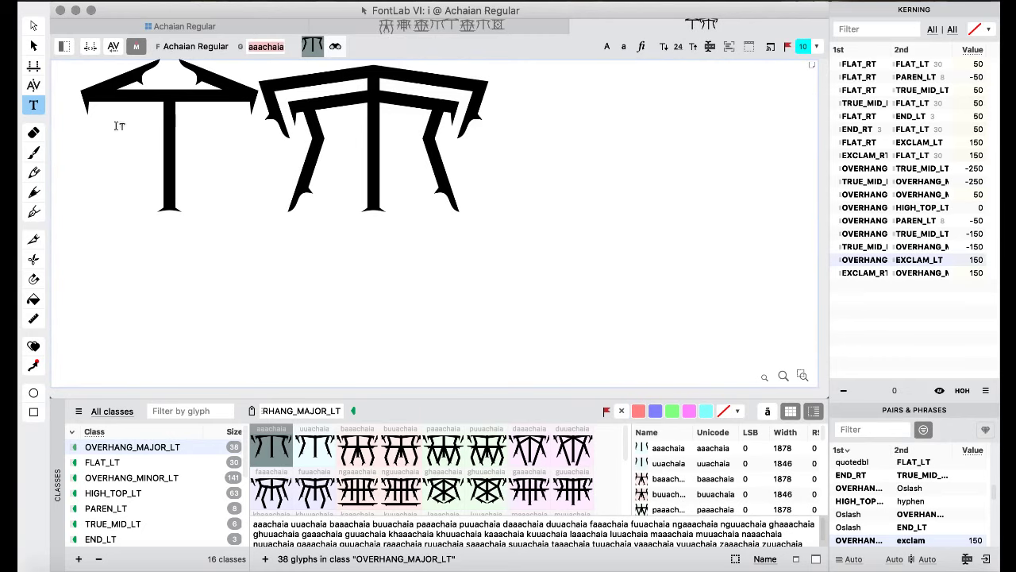
pyautogui.click(35, 90)
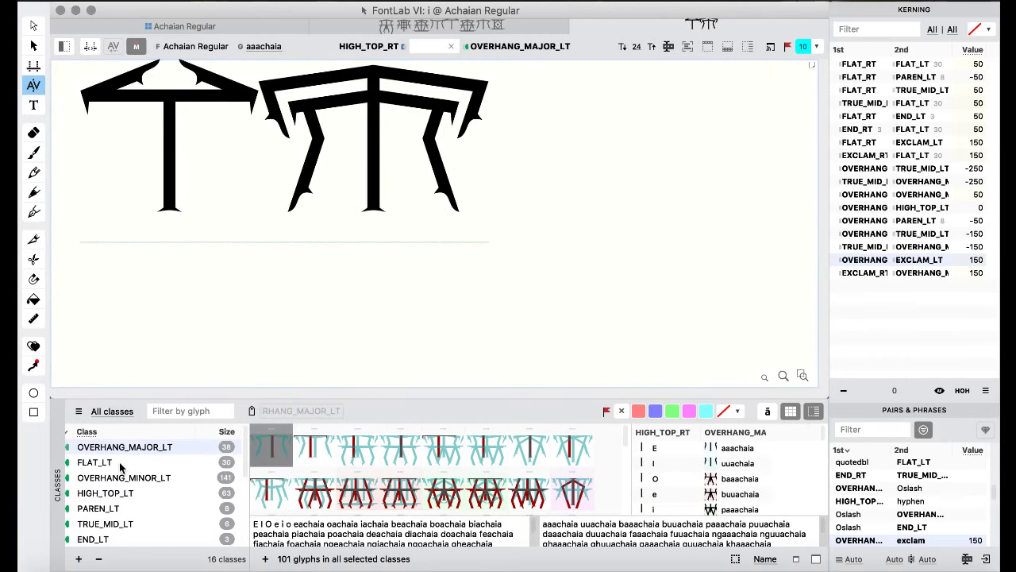
# - Replace aaachaia with 0 in the sample text and set the HIGH_TOP_RT to FLAT_LT class kerning to 50
pyautogui.click(33, 105)
pyautogui.click(291, 152)
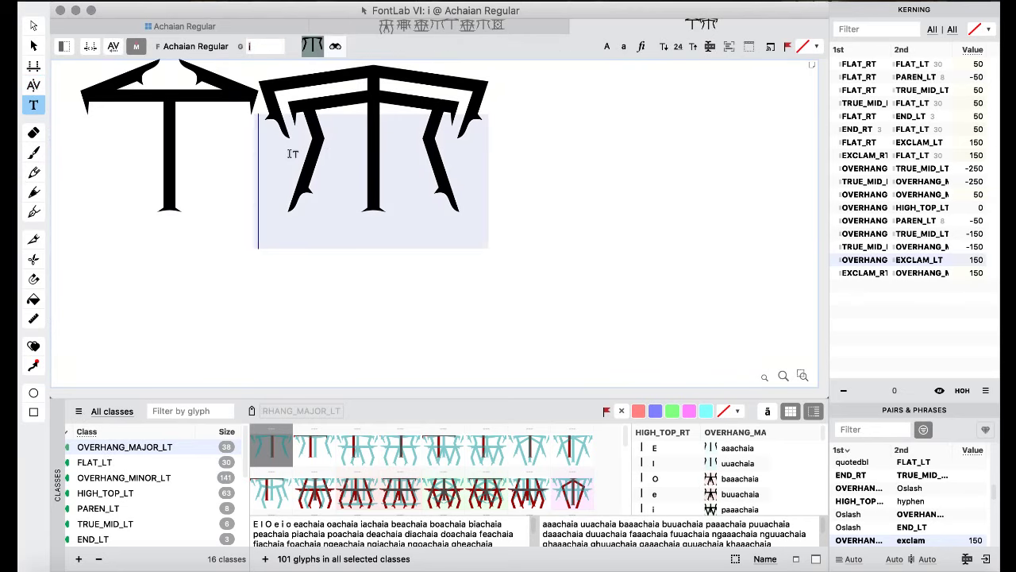
pyautogui.write('0')
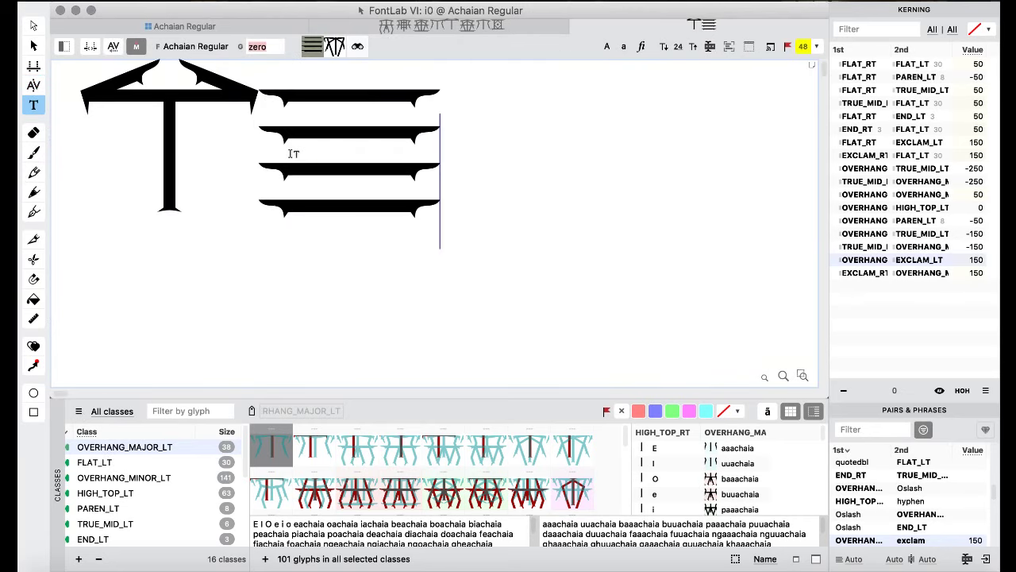
pyautogui.click(35, 84)
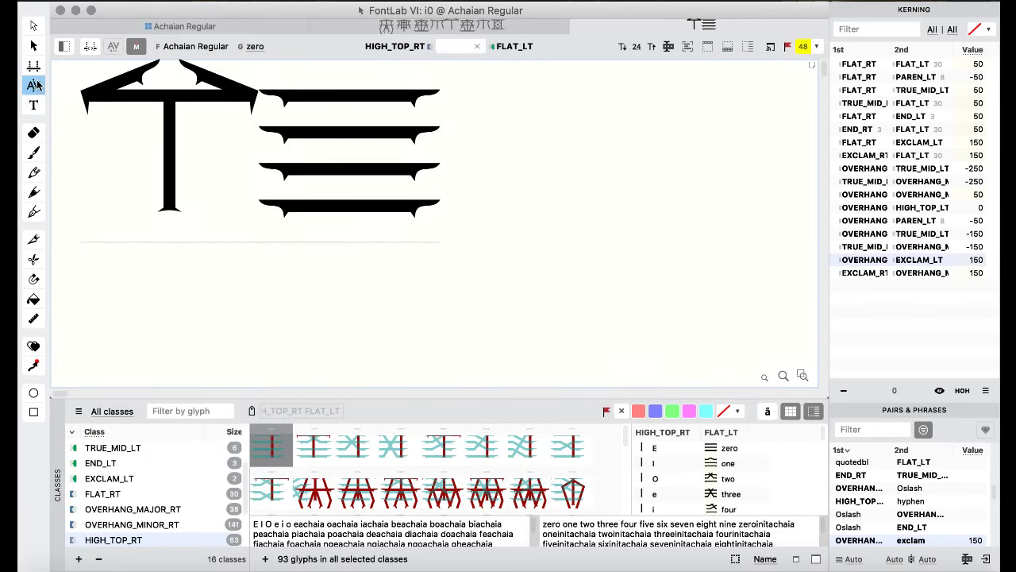
pyautogui.press('Right')
pyautogui.press('Right')
pyautogui.press('Right')
pyautogui.press('Right')
pyautogui.press('Right')
# - Reverse the pair, set the FLAT_RT to HIGH_TOP_LT kerning to 50, and restore the original glyph order
pyautogui.press('Tab')
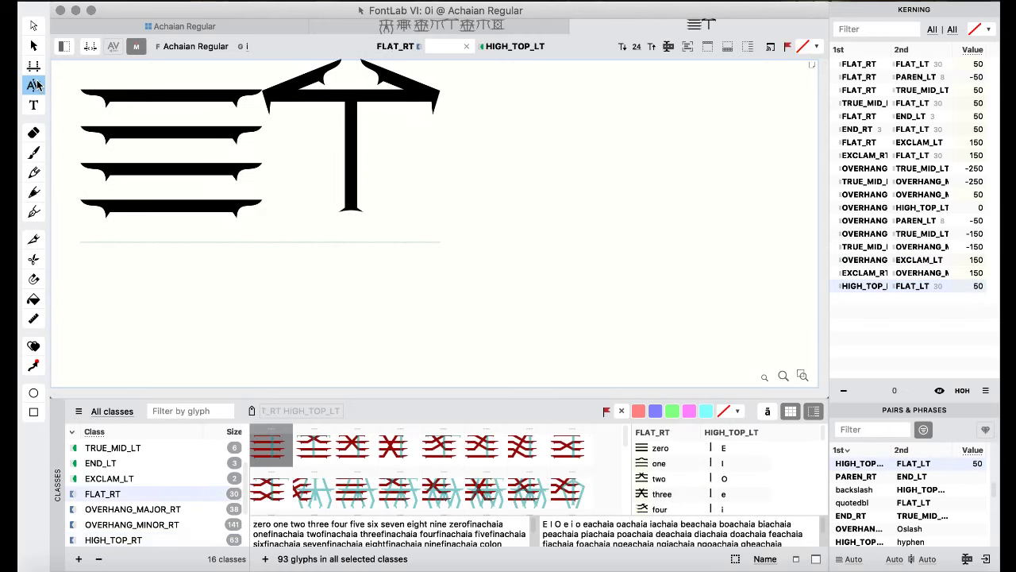
pyautogui.press('Right')
pyautogui.press('Right')
pyautogui.press('Right')
pyautogui.press('Right')
pyautogui.press('Right')
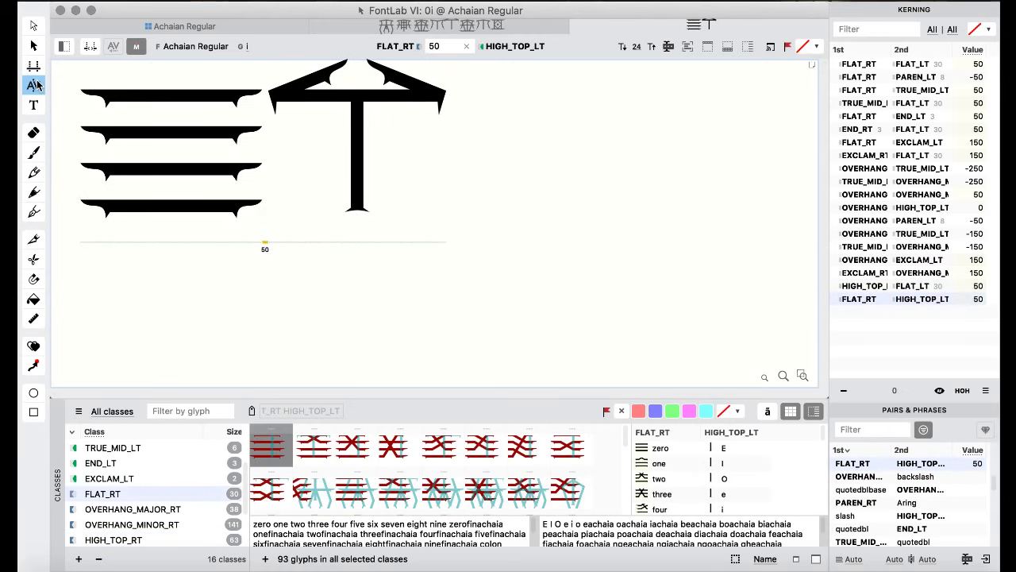
pyautogui.press('Tab')
# - Display the OVERHANG_MINOR_LT class and replace 0 with a to inspect its kerning with HIGH_TOP_RT
pyautogui.click(33, 106)
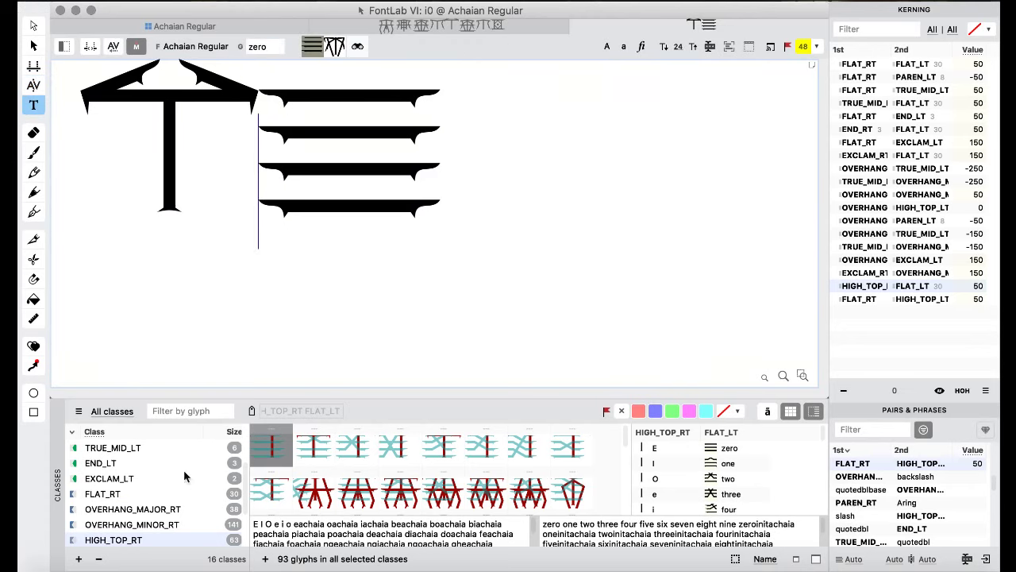
pyautogui.click(157, 477)
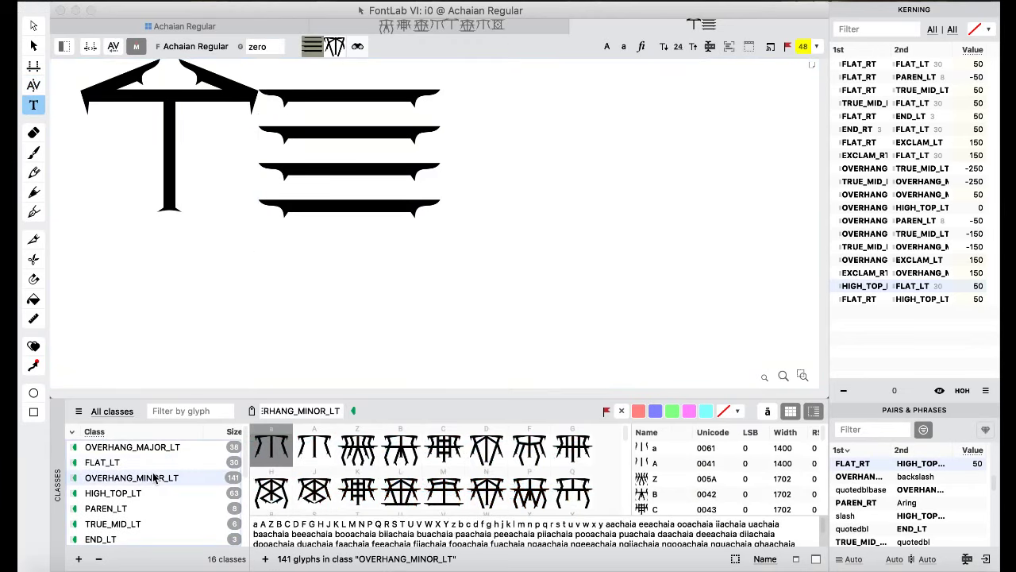
pyautogui.click(341, 188)
pyautogui.press('Return')
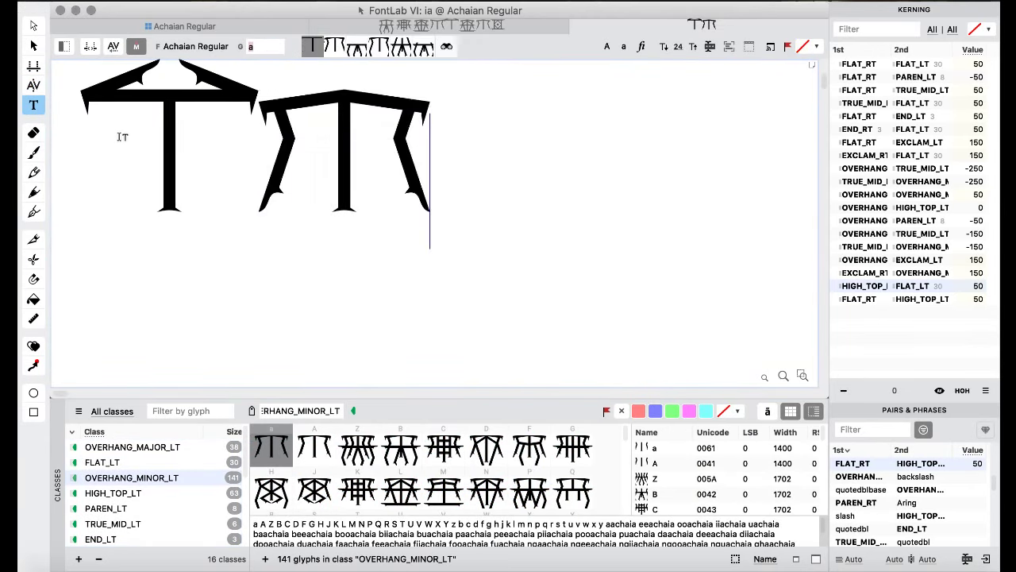
pyautogui.click(33, 89)
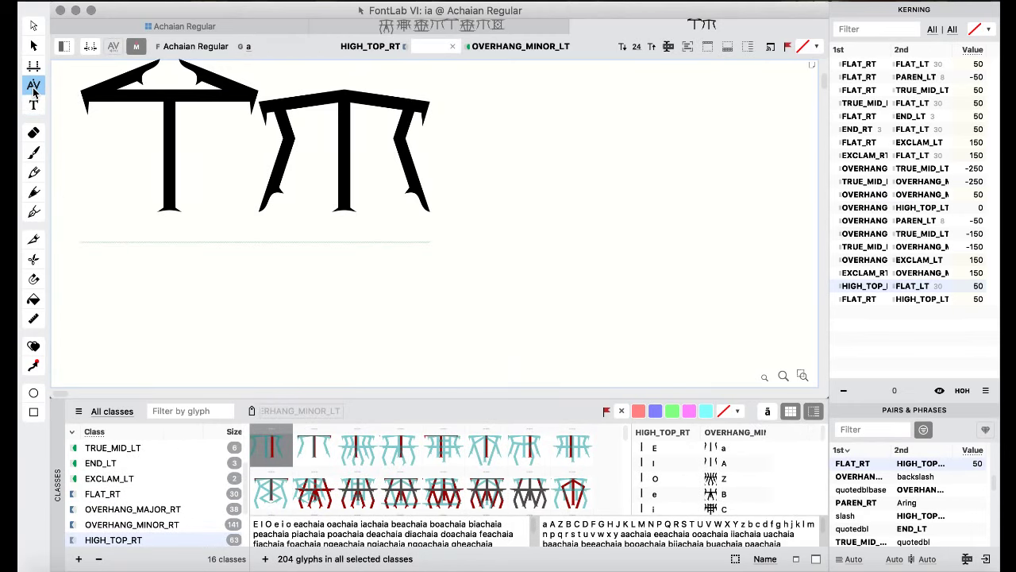
# - Display the HIGH_TOP_LT class and replace a after i with i, and then with e, to compare their spacing
pyautogui.click(33, 106)
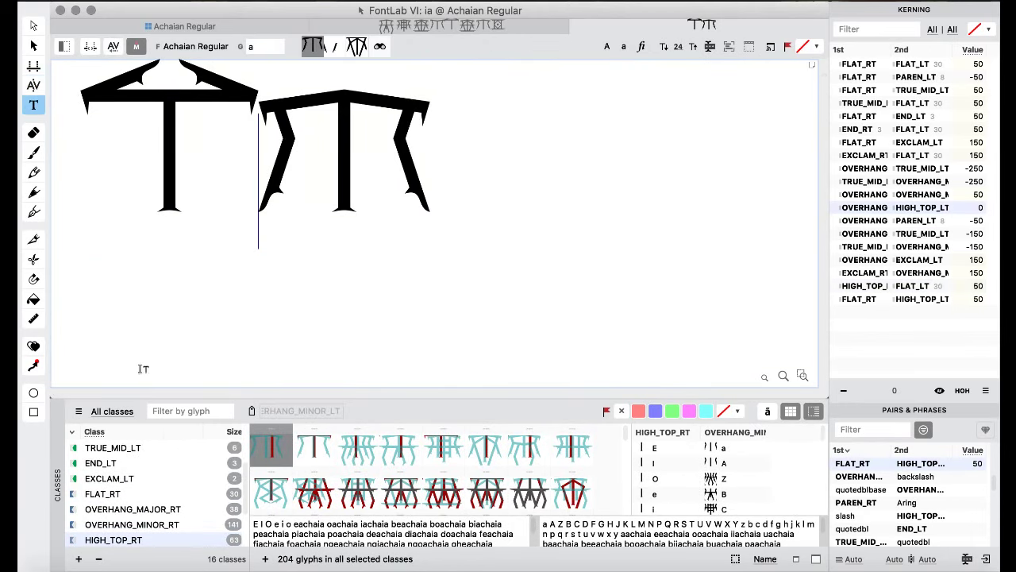
pyautogui.scroll(5, 144, 452)
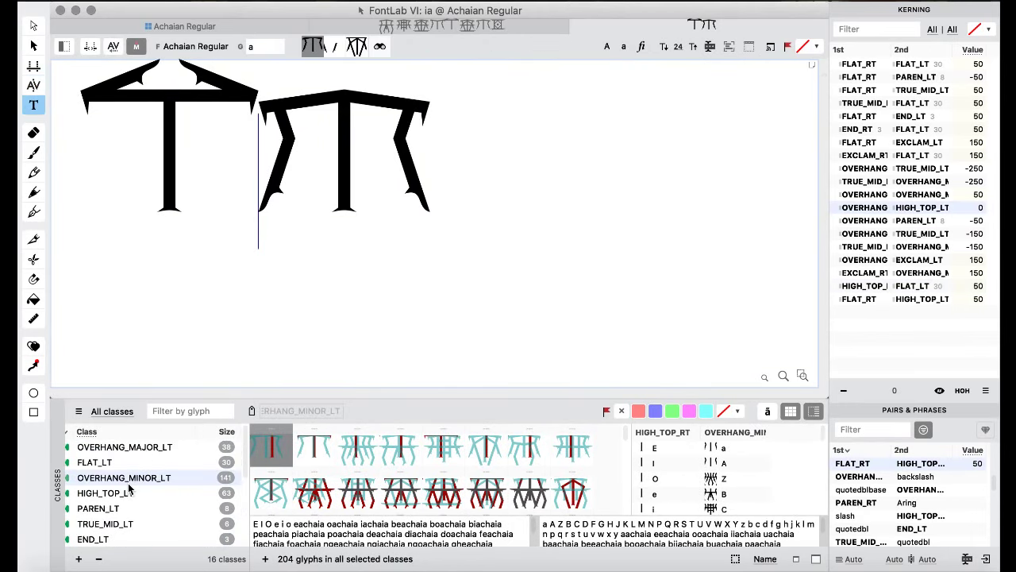
pyautogui.click(129, 493)
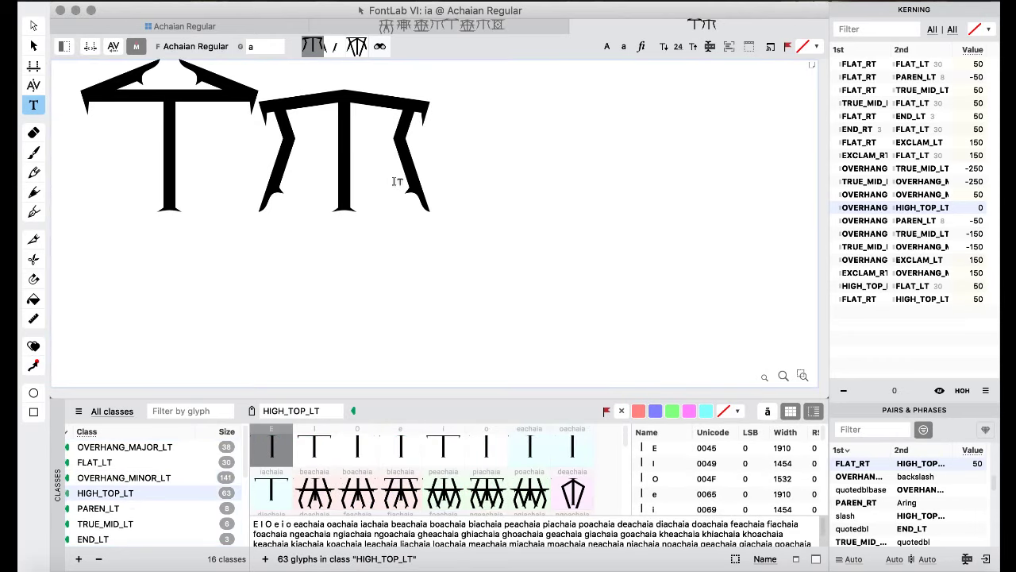
pyautogui.click(322, 175)
pyautogui.write('i')
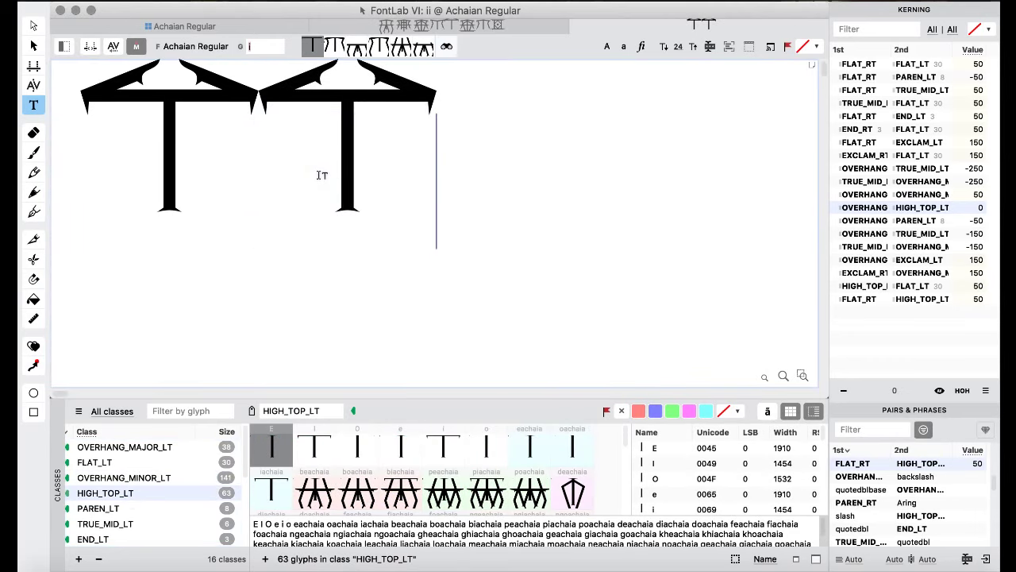
pyautogui.write('e')
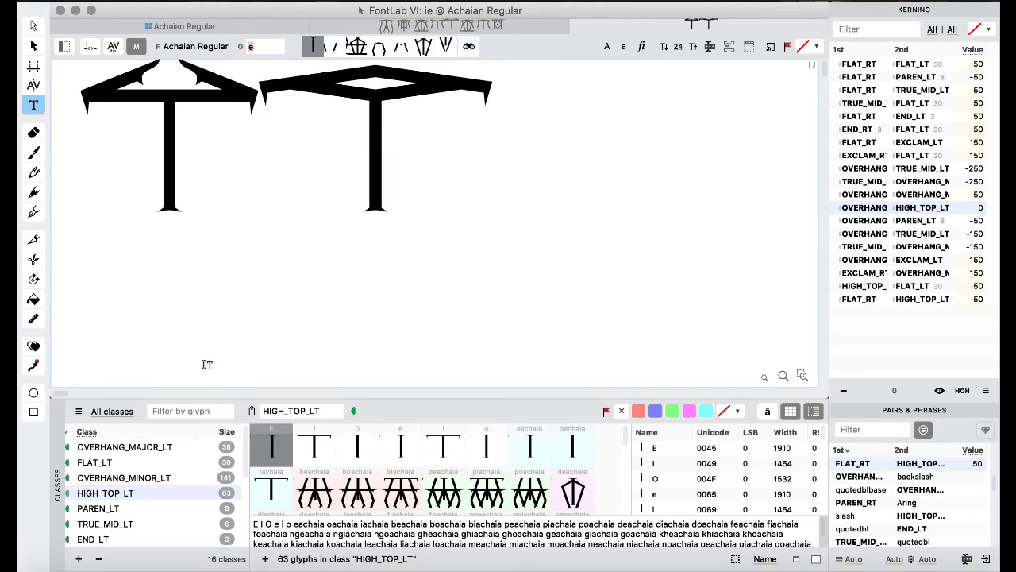
# - Display the PAREN_LT class and replace e with a closing parenthesis after i to inspect the spacing
pyautogui.scroll(-2, 183, 453)
pyautogui.scroll(2, 183, 453)
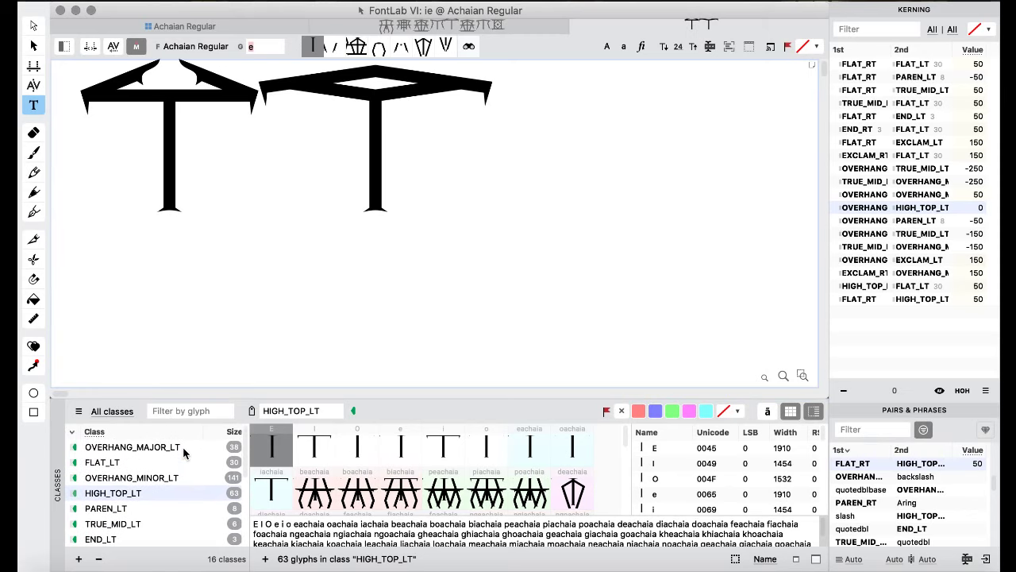
pyautogui.click(140, 505)
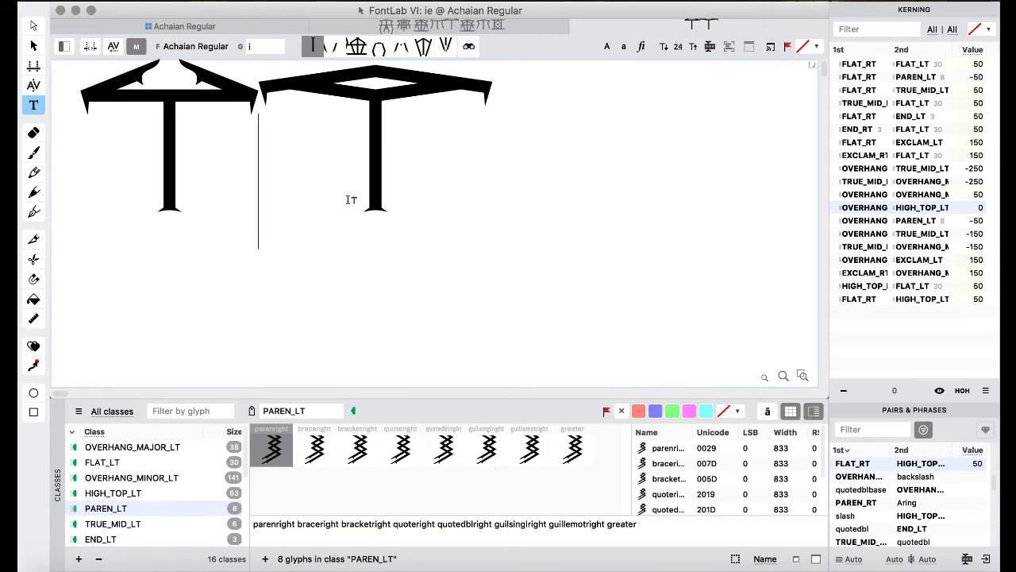
pyautogui.doubleClick(339, 164)
pyautogui.write(')')
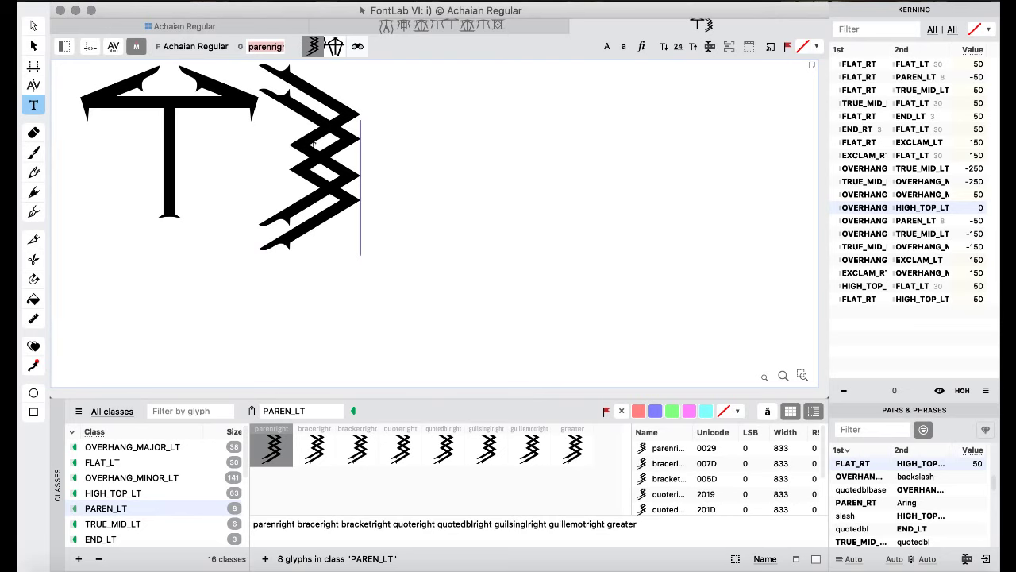
# - Insert i between the first i and the closing parenthesis, and swap it for e to compare the spacing
pyautogui.click(271, 120)
pyautogui.write('i')
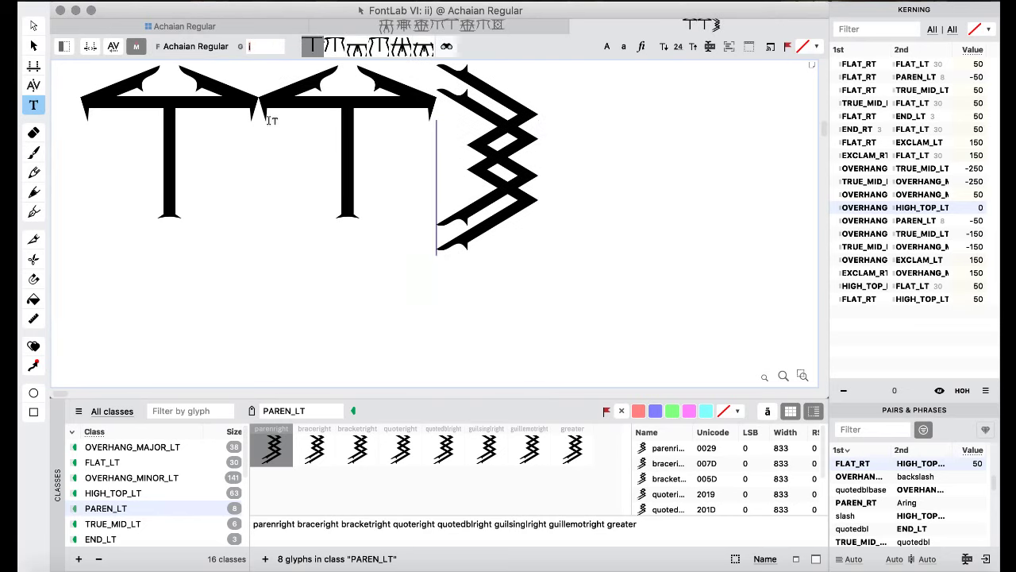
pyautogui.press('BackSpace')
pyautogui.write('e')
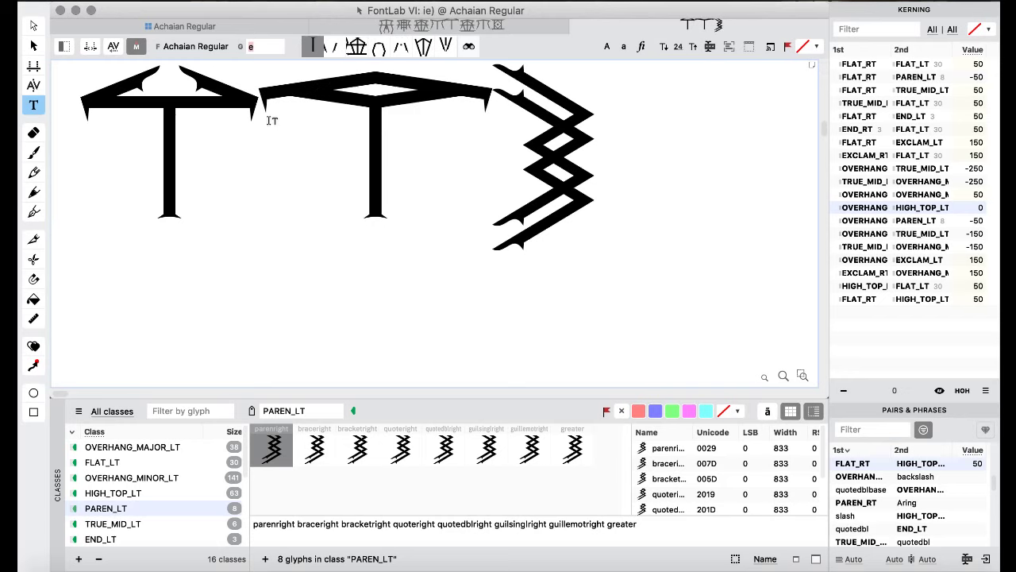
# - Alternate i and e between the first i and the closing parenthesis to compare spacing, leaving only the first i before the parenthesis
pyautogui.press('BackSpace')
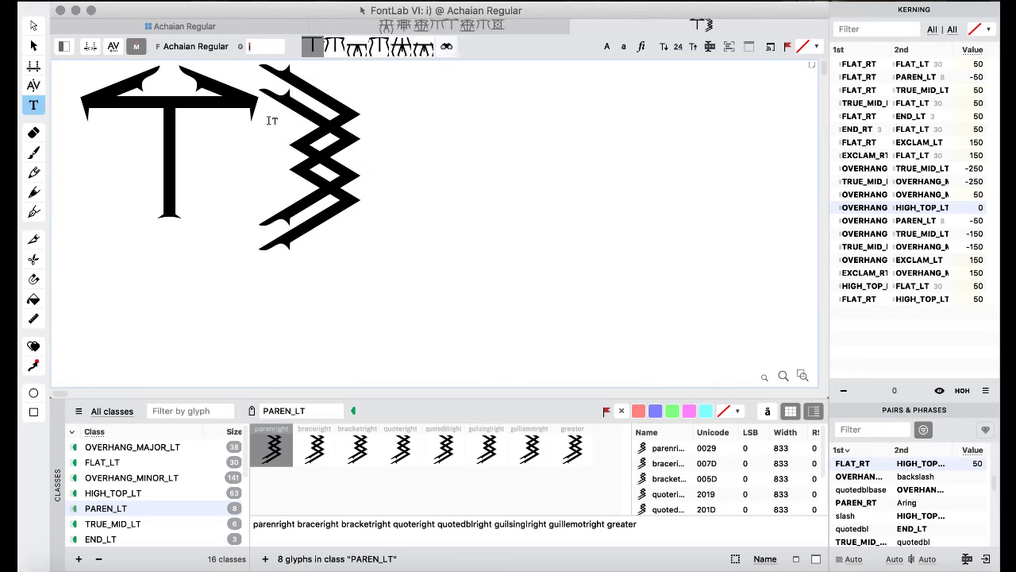
pyautogui.write('i')
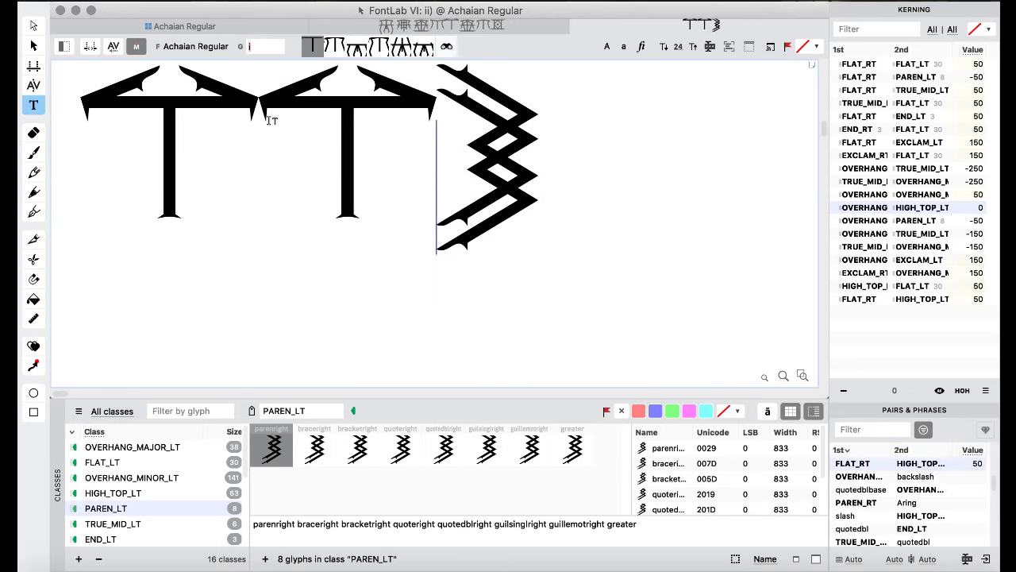
pyautogui.press('BackSpace')
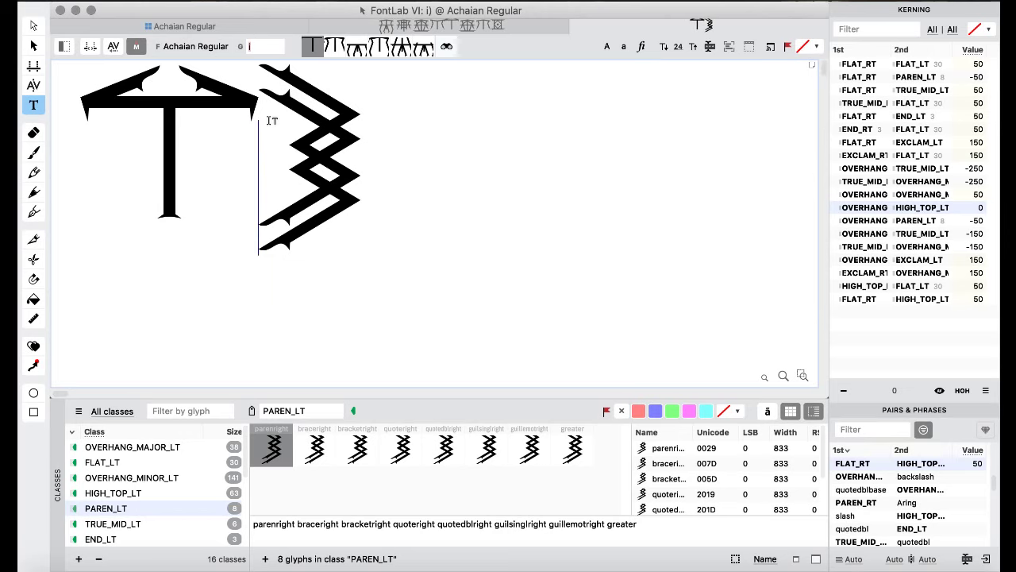
pyautogui.write('e')
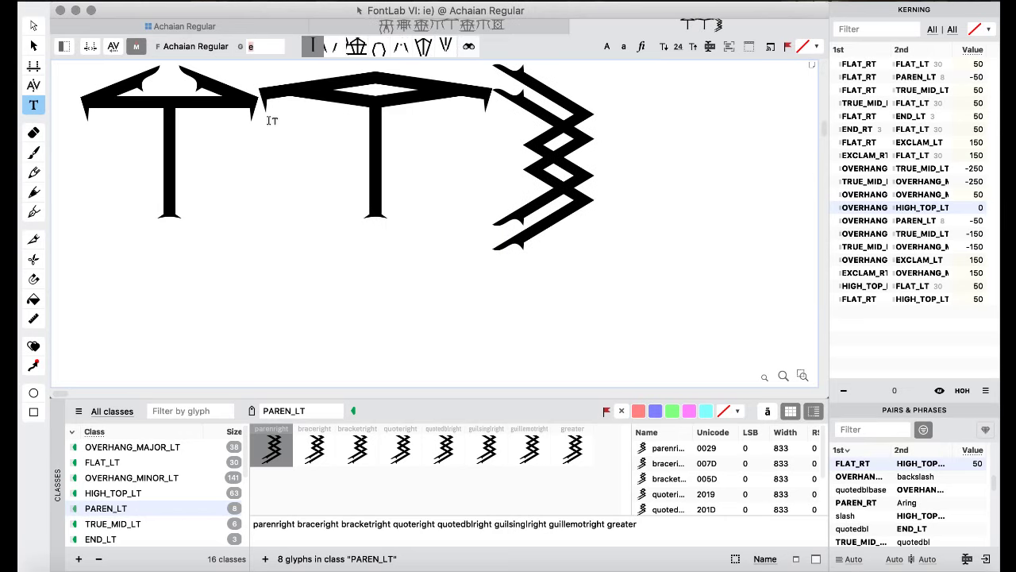
pyautogui.press('BackSpace')
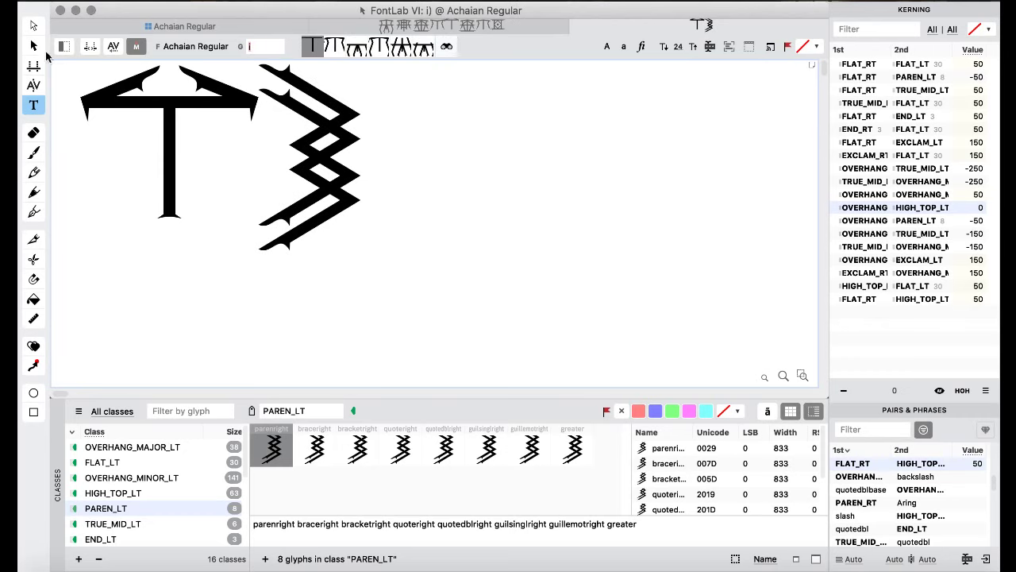
# - Inspect the kerning pair of i and the closing parenthesis in both orders with the Kerning tool
pyautogui.click(33, 85)
pyautogui.hotkey('ctrl', 't')
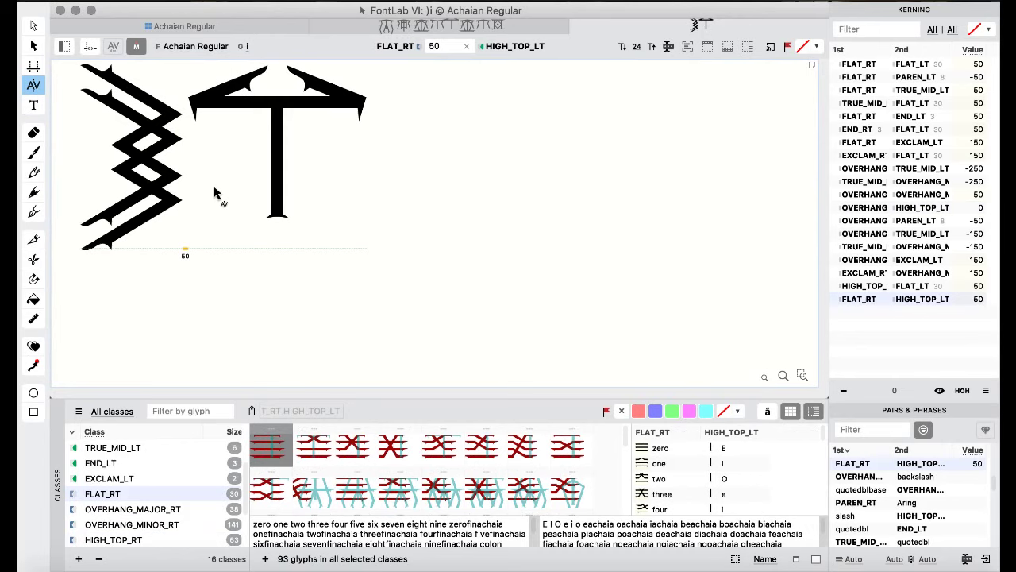
pyautogui.hotkey('ctrl', 't')
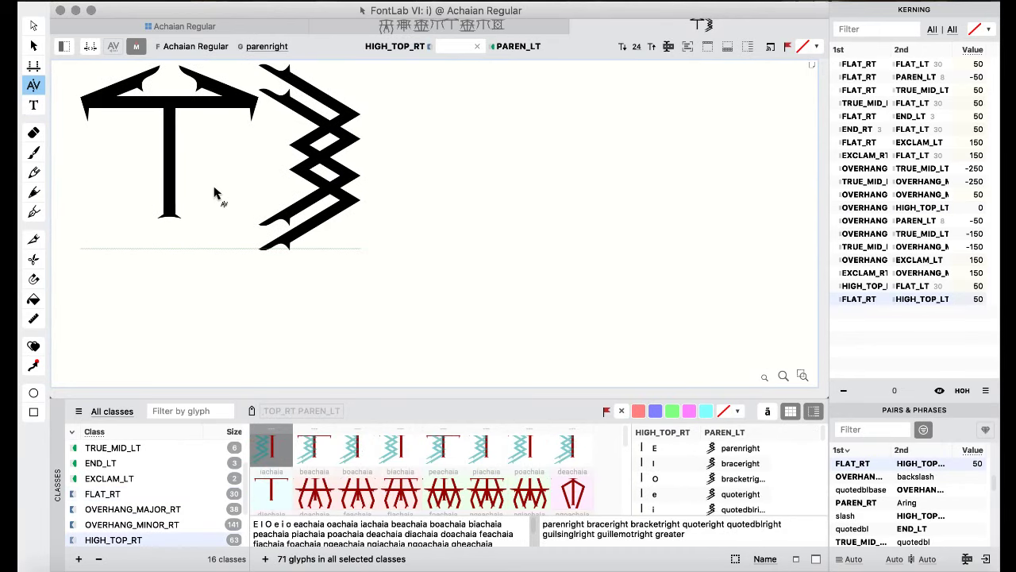
# - Display the TRUE_MID_LT class, replace the closing parenthesis after i with a comma, and inspect its kerning with HIGH_TOP_RT
pyautogui.click(33, 105)
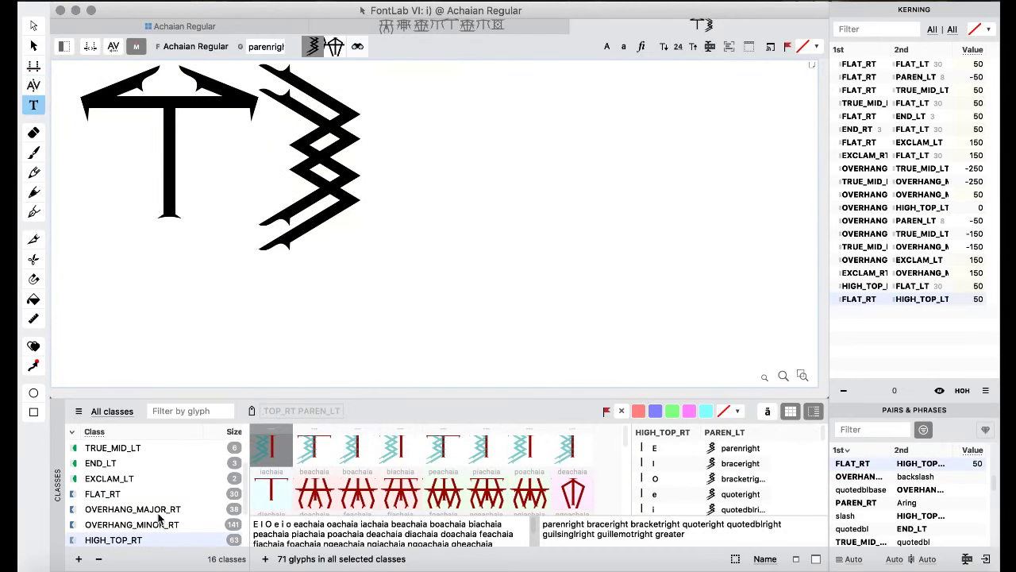
pyautogui.scroll(3, 154, 512)
pyautogui.click(127, 512)
pyautogui.click(291, 144)
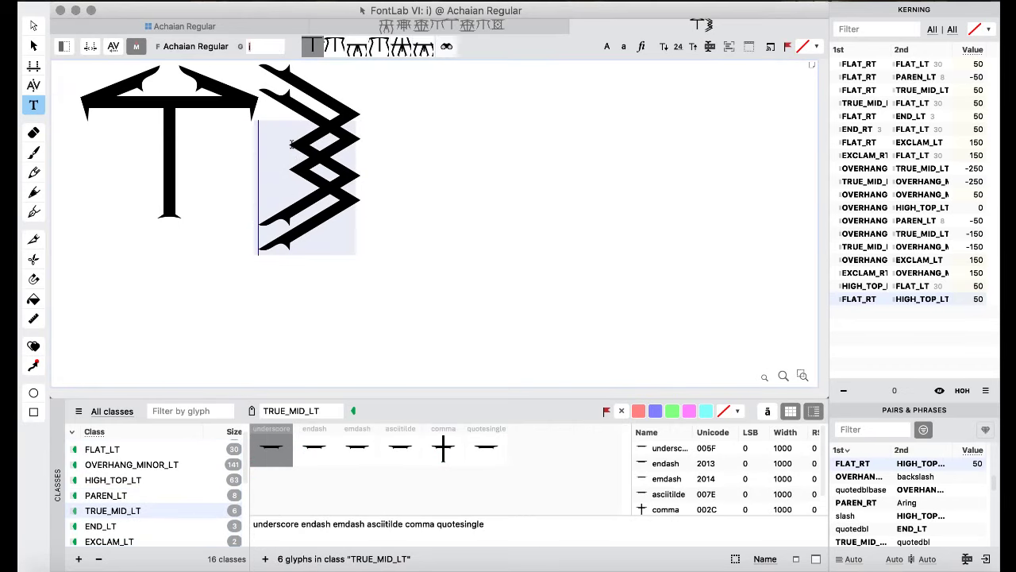
pyautogui.write(',')
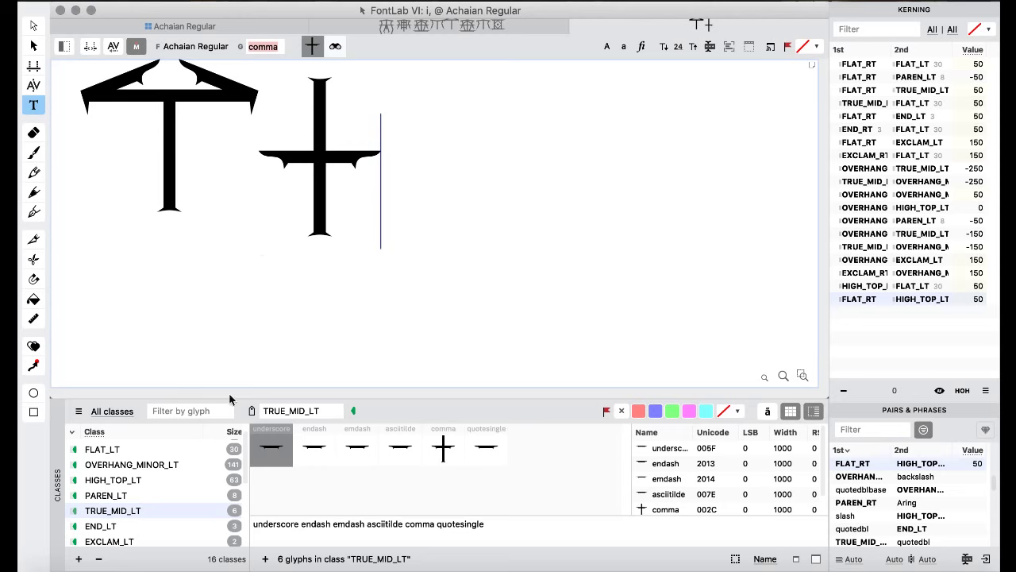
pyautogui.scroll(1, 150, 483)
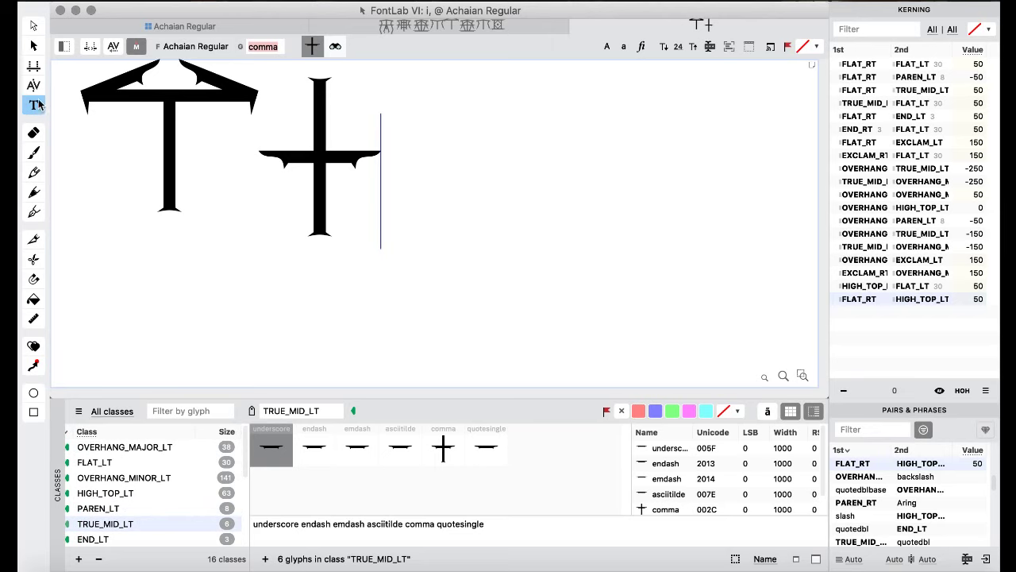
pyautogui.press('k')
pyautogui.scroll(-2, 163, 478)
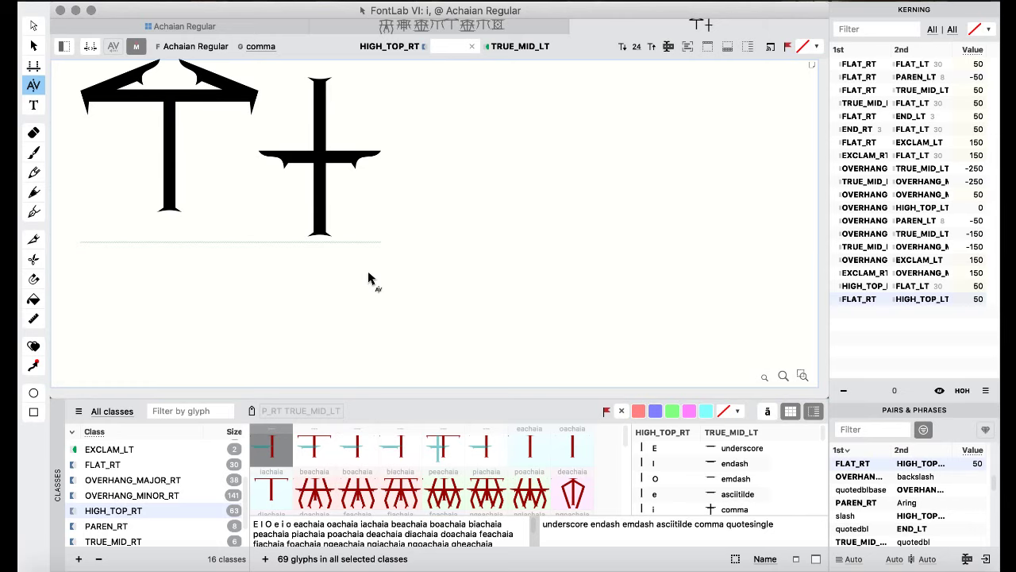
# - Replace the i before the comma with the beachaia glyph
pyautogui.click(33, 105)
pyautogui.doubleClick(185, 149)
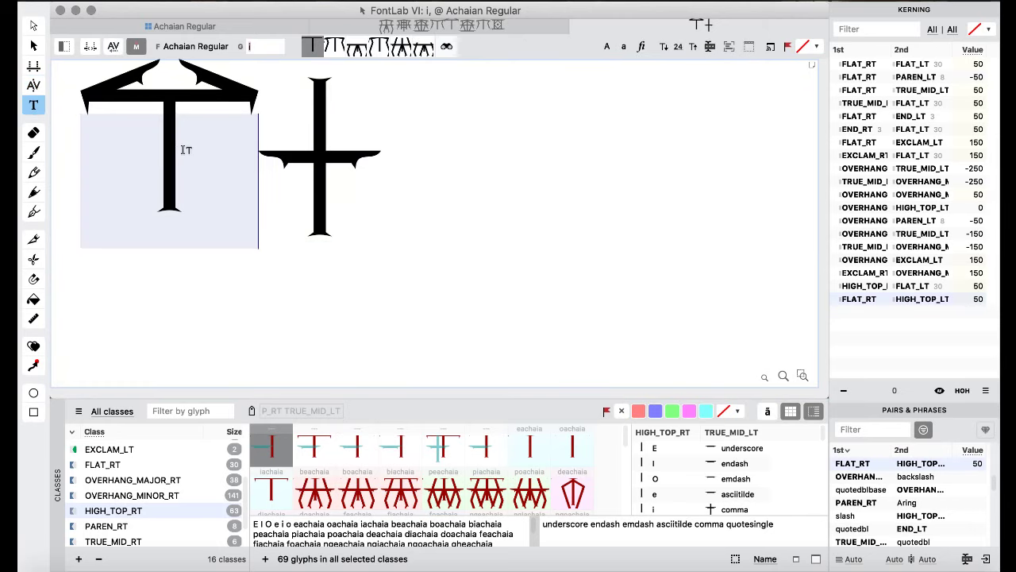
pyautogui.write('/bea')
pyautogui.press('Return')
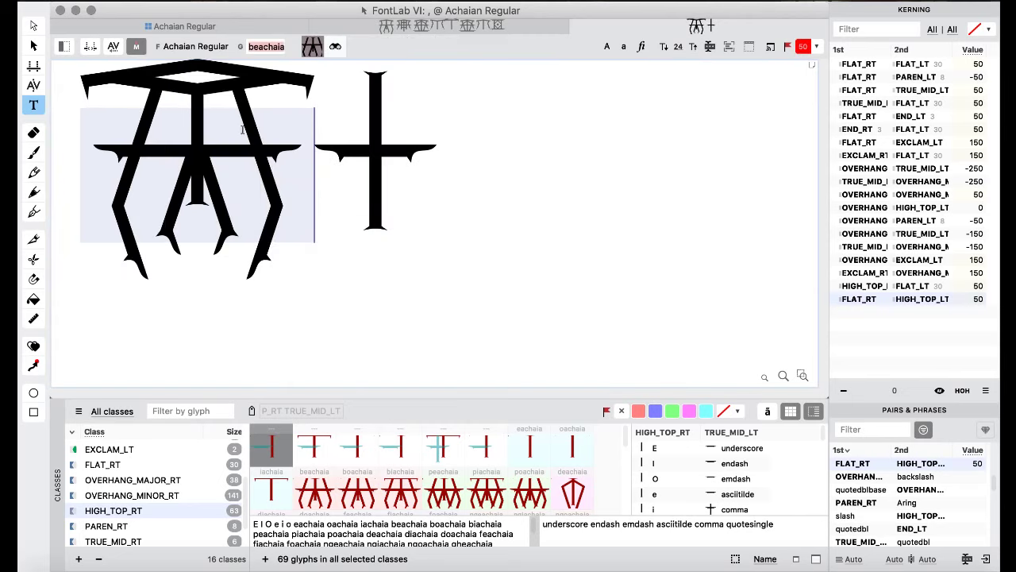
# - Set the class kerning between HIGH_TOP_RT and TRUE_MID_LT to -50
pyautogui.click(34, 85)
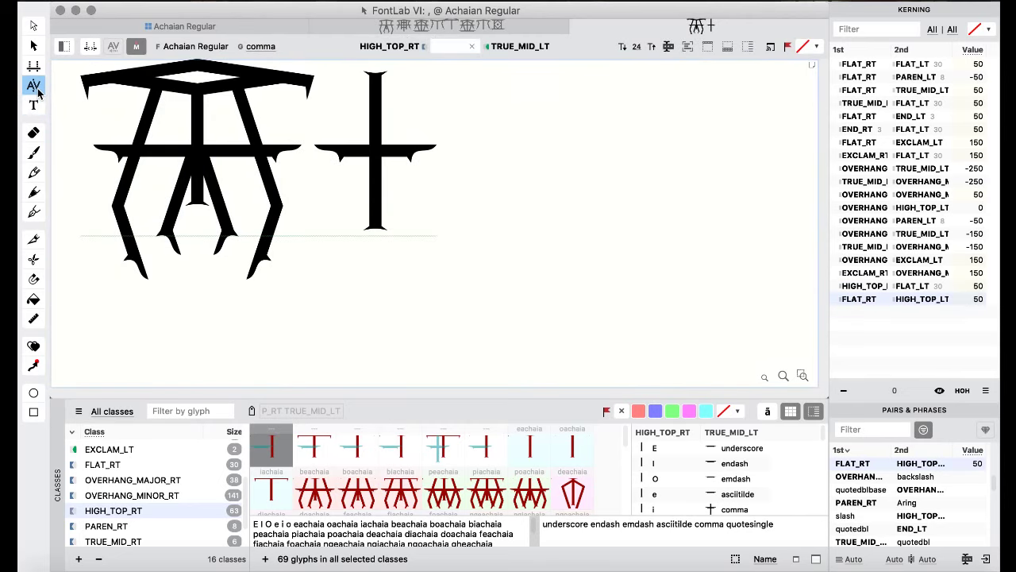
pyautogui.hotkey('shift', 'Left')
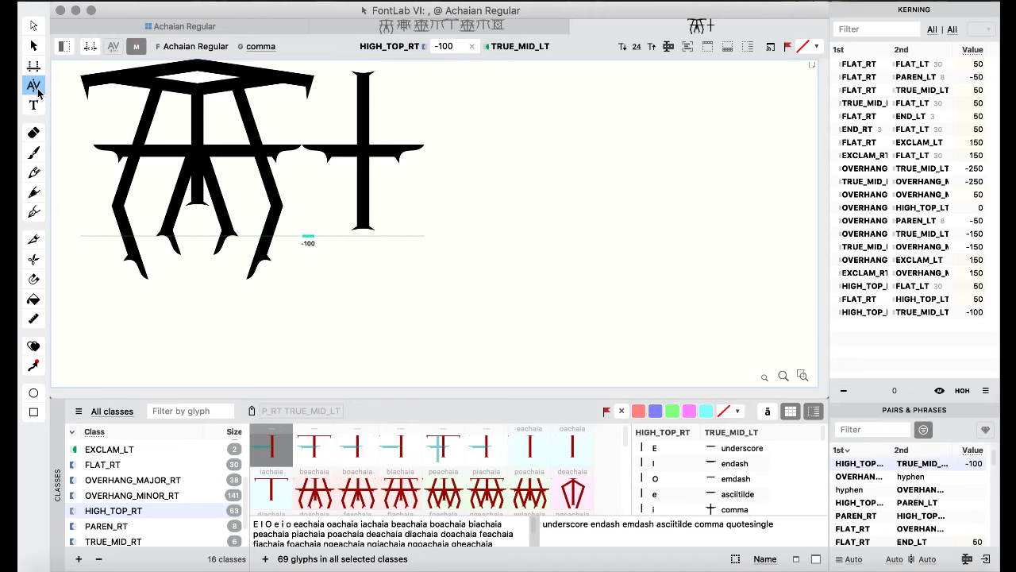
pyautogui.hotkey('shift', 'Right')
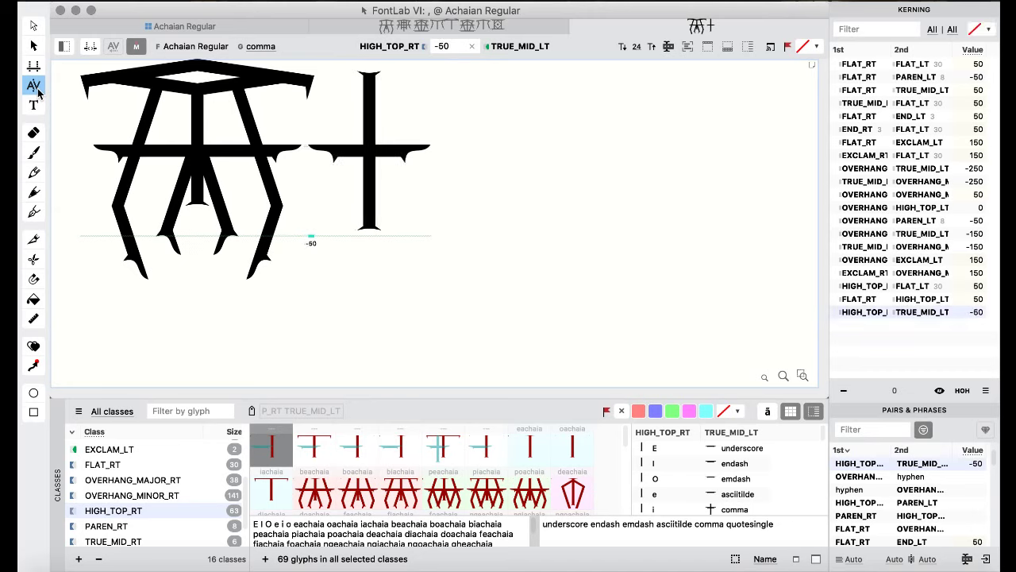
# - Reverse the pair, set the TRUE_MID_RT and HIGH_TOP_LT kerning to -50, and restore the original glyph order
pyautogui.press('Tab')
pyautogui.hotkey('shift', 'Left')
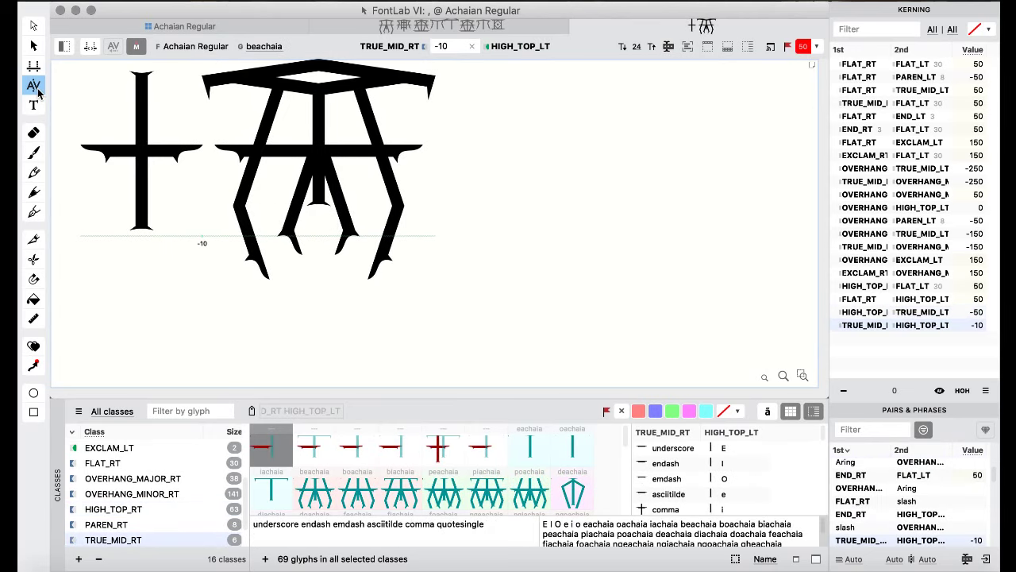
pyautogui.press('Tab')
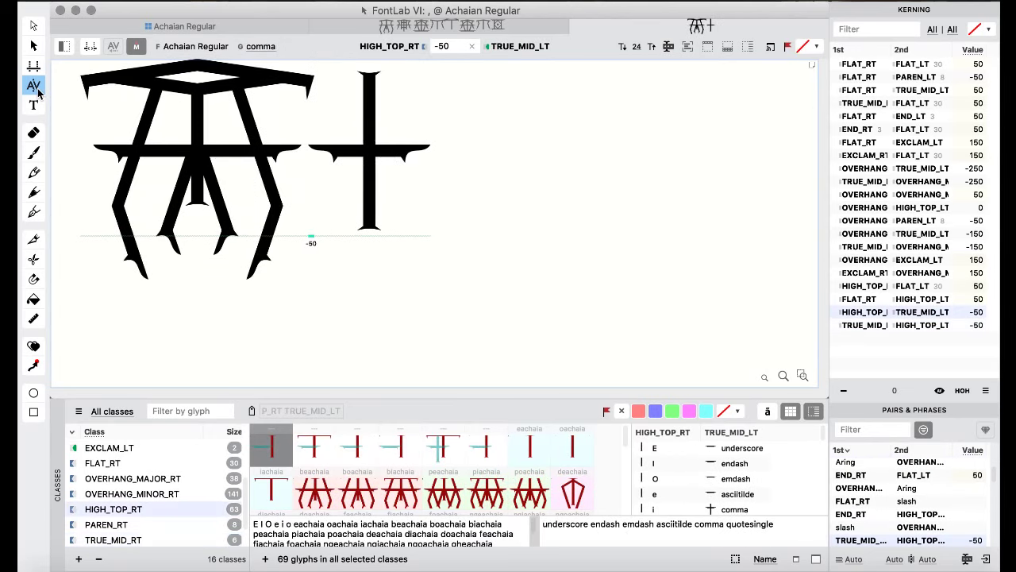
# - Replace the comma after beachaia with a period, and then with an exclamation mark, to compare their spacing
pyautogui.click(33, 105)
pyautogui.scroll(-1, 147, 501)
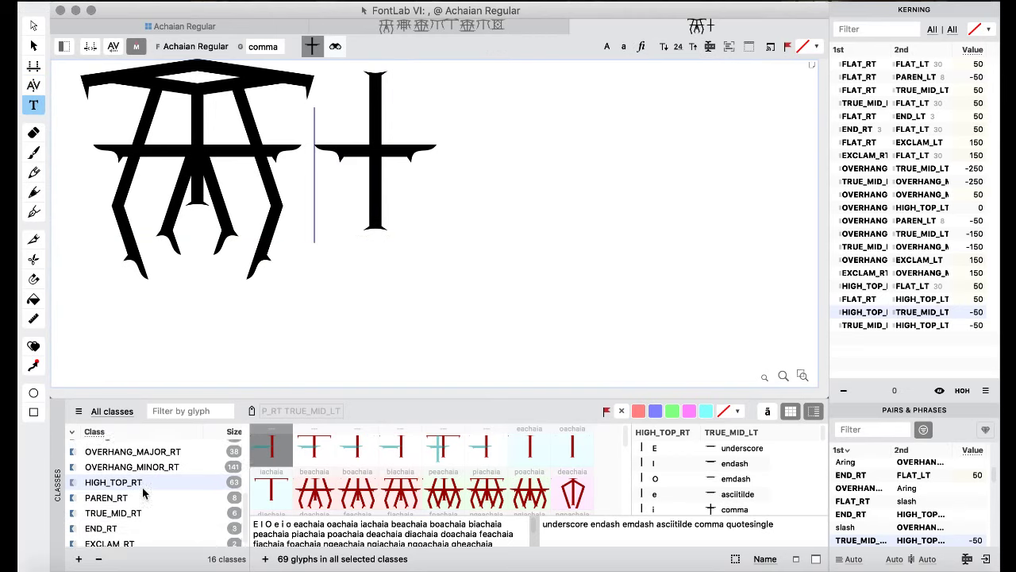
pyautogui.scroll(3, 146, 501)
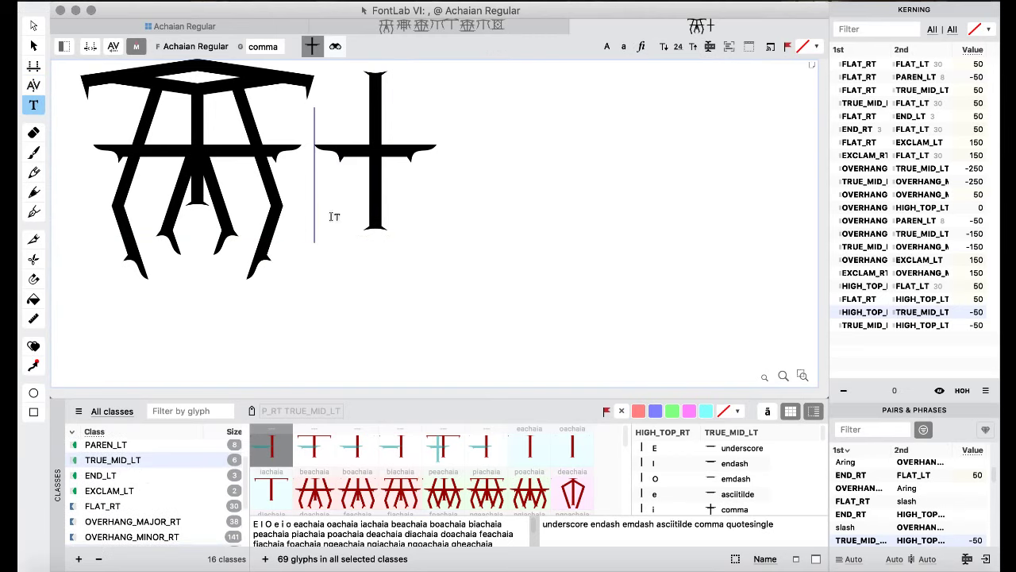
pyautogui.click(337, 202)
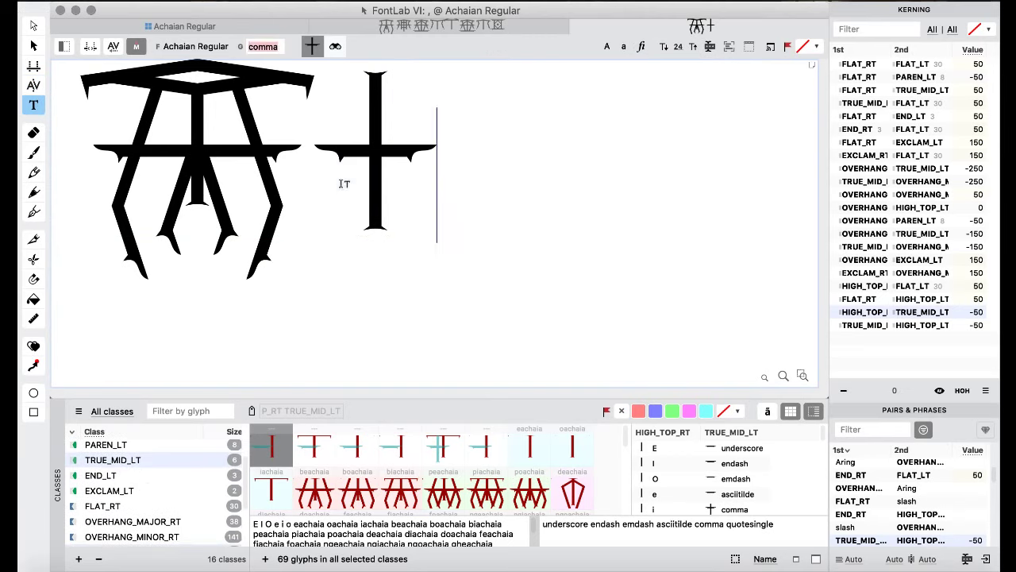
pyautogui.press('BackSpace')
pyautogui.write('.')
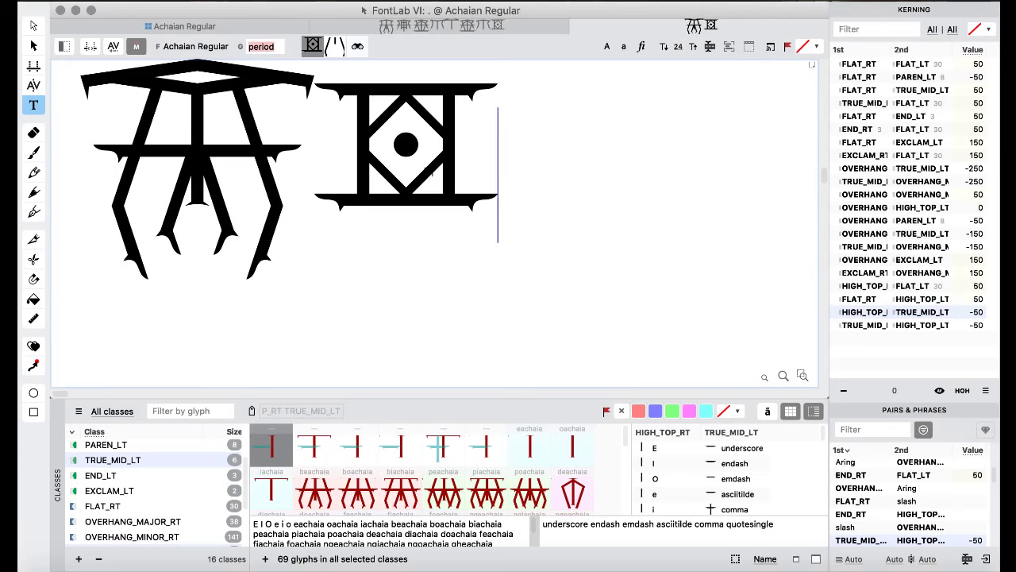
pyautogui.press('BackSpace')
pyautogui.write('!')
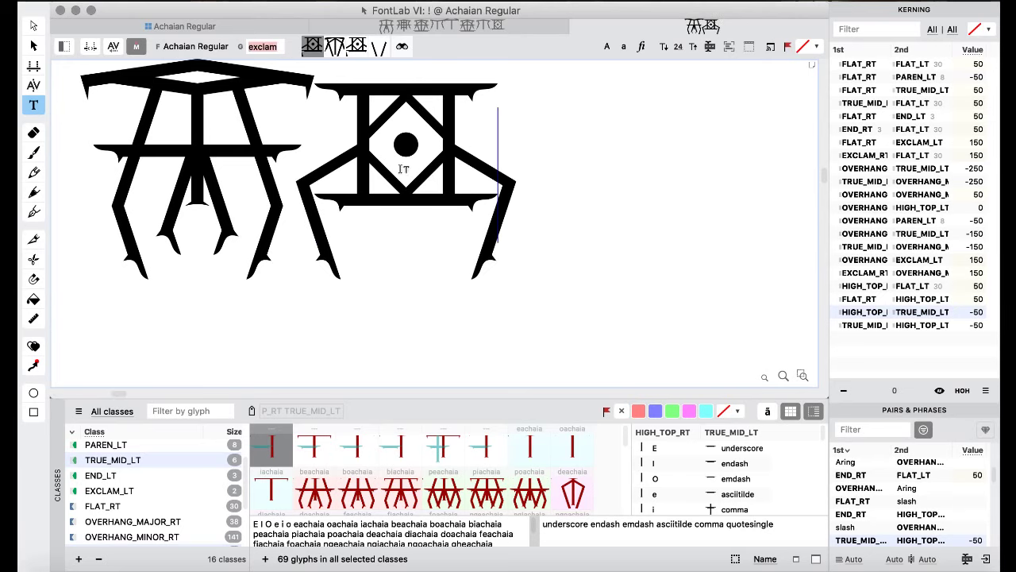
# - Display the PAREN_RT class and replace the whole sample text with an opening parenthesis
pyautogui.scroll(-5, 131, 516)
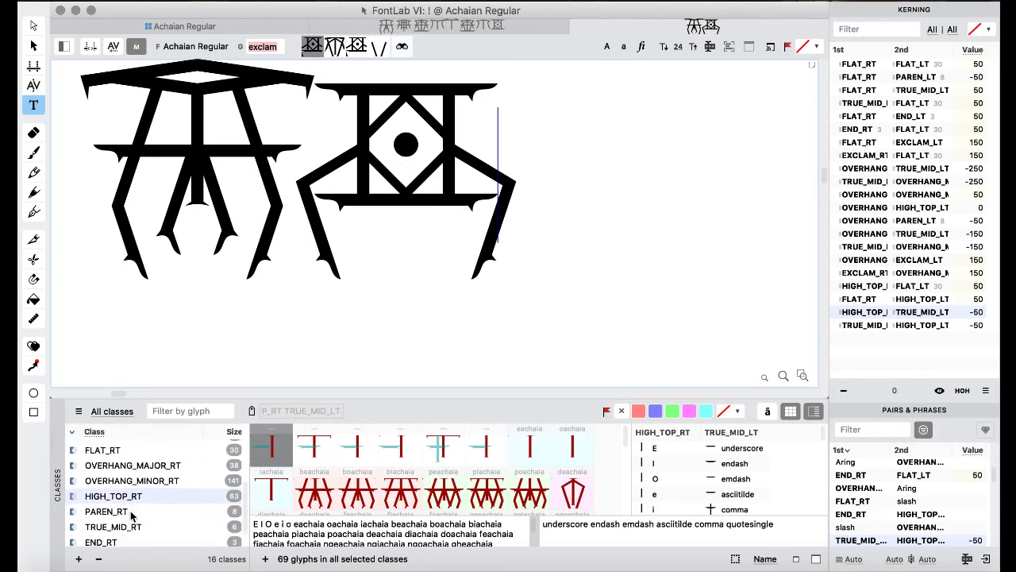
pyautogui.scroll(2, 131, 516)
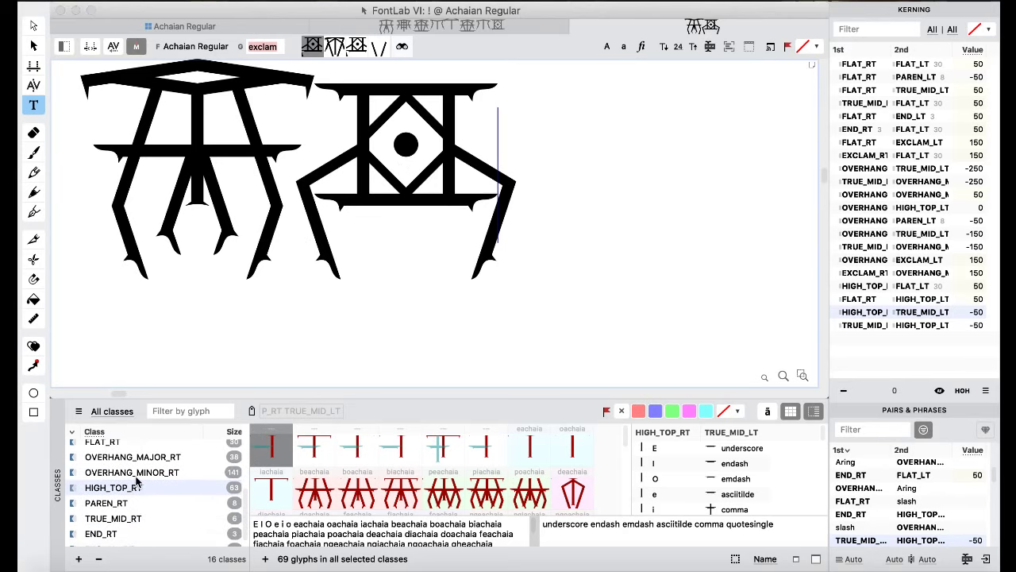
pyautogui.click(135, 489)
pyautogui.click(135, 503)
pyautogui.scroll(-1, 137, 494)
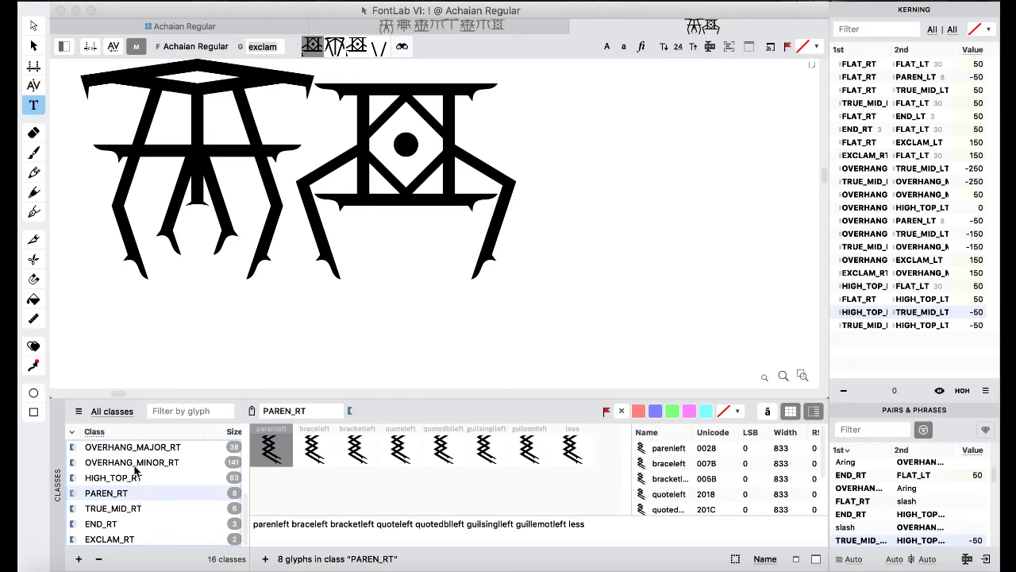
pyautogui.click(343, 141)
pyautogui.moveTo(469, 151); pyautogui.dragTo(170, 168)
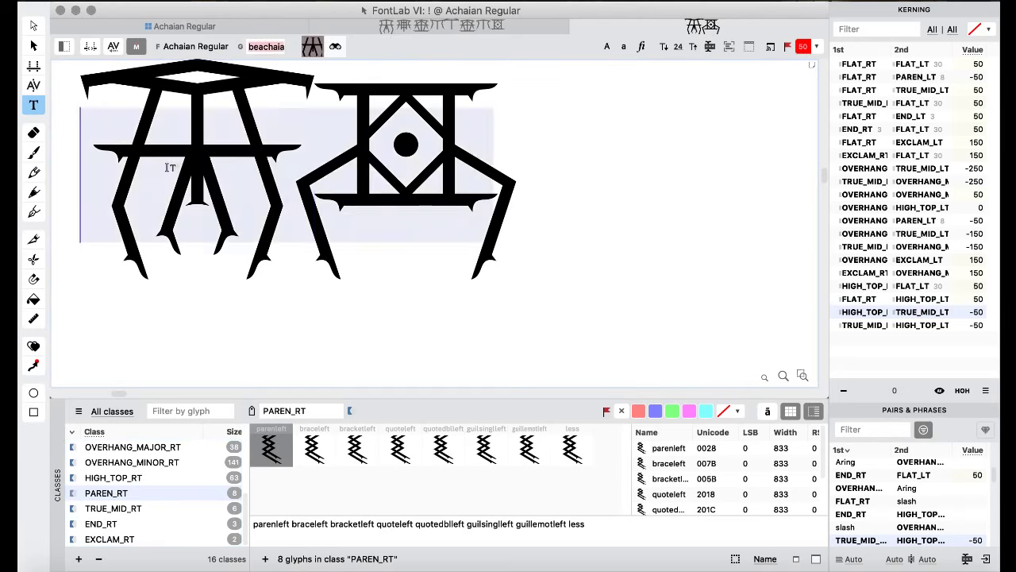
pyautogui.write('(')
# - Display the OVERHANG_MAJOR_LT class and add the aaachaia glyph after the opening parenthesis
pyautogui.scroll(5, 136, 499)
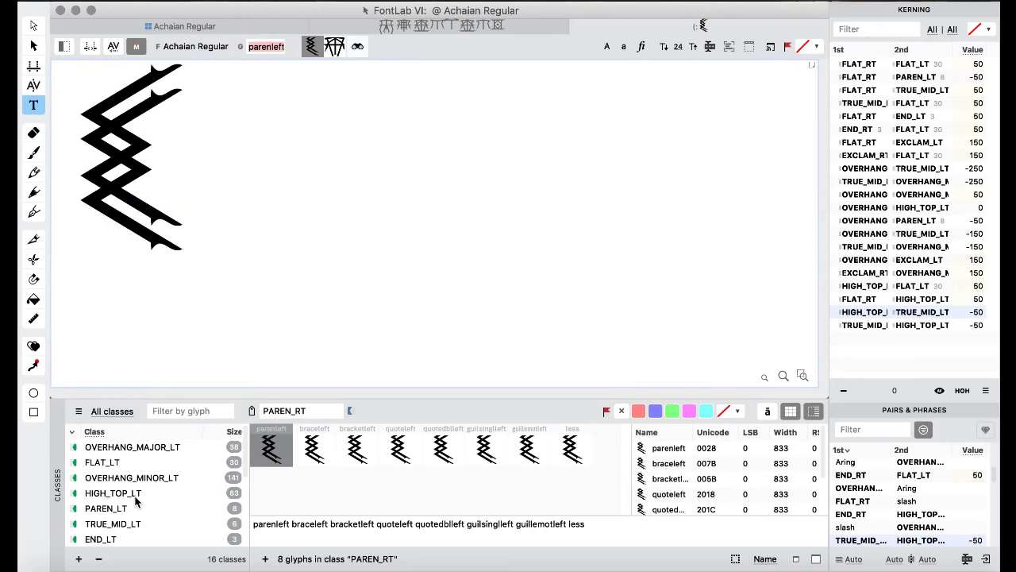
pyautogui.click(152, 462)
pyautogui.click(153, 448)
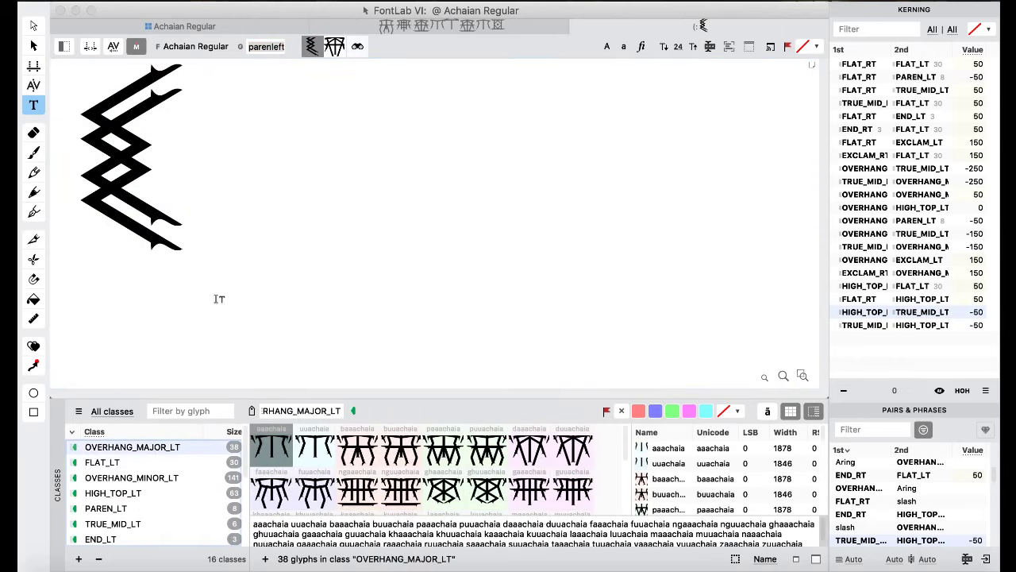
pyautogui.click(250, 246)
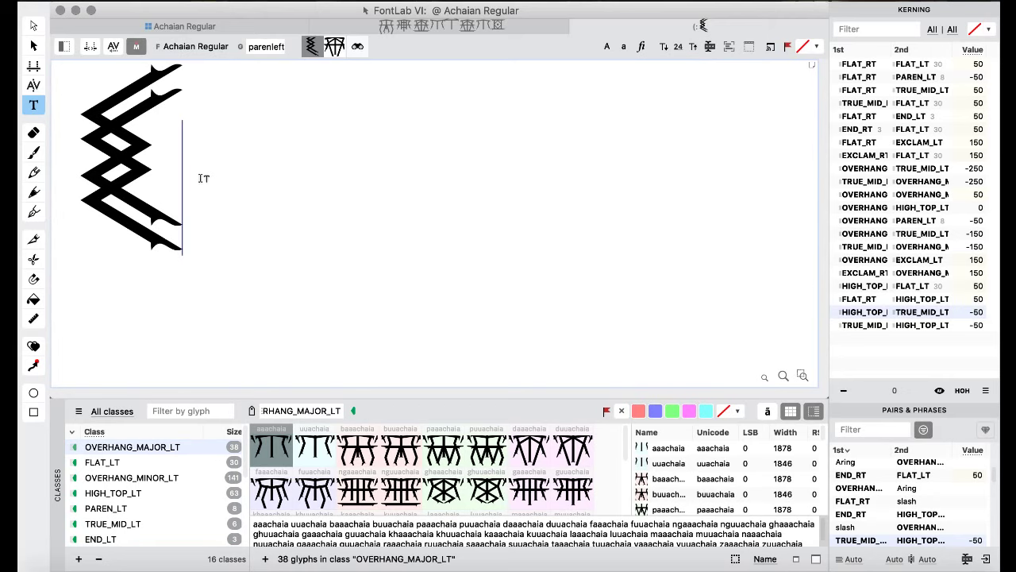
pyautogui.write('aaa')
pyautogui.press('Return')
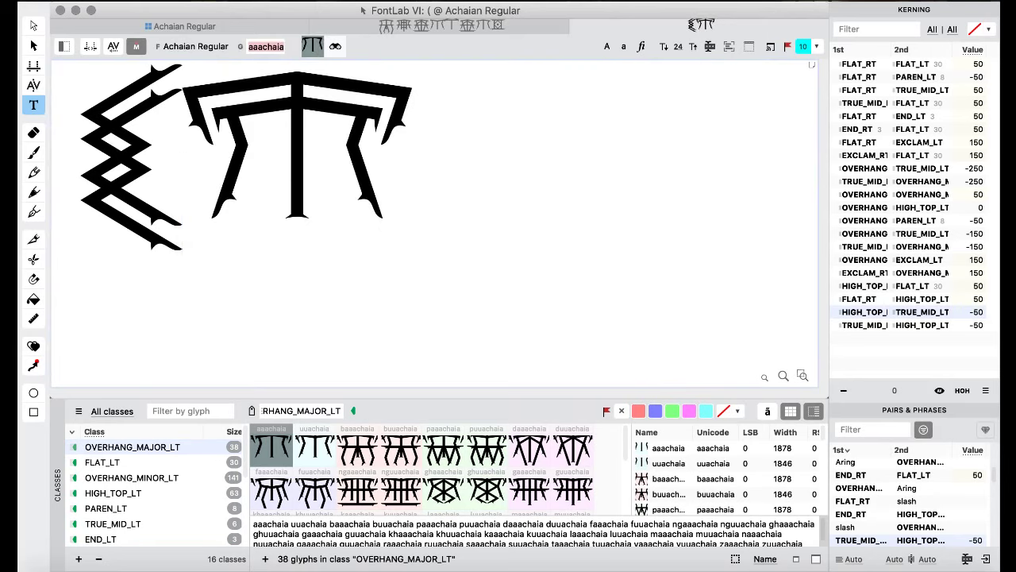
# - Inspect the opening parenthesis and aaachaia kerning pair in both orders with the Kerning tool
pyautogui.click(34, 87)
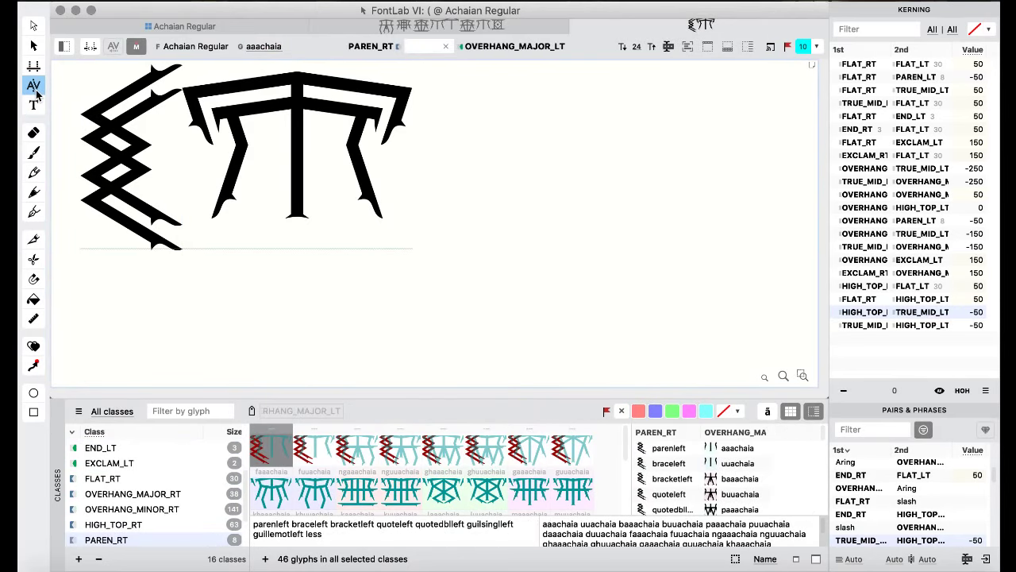
pyautogui.press('Right')
pyautogui.press('Left')
pyautogui.press('Right')
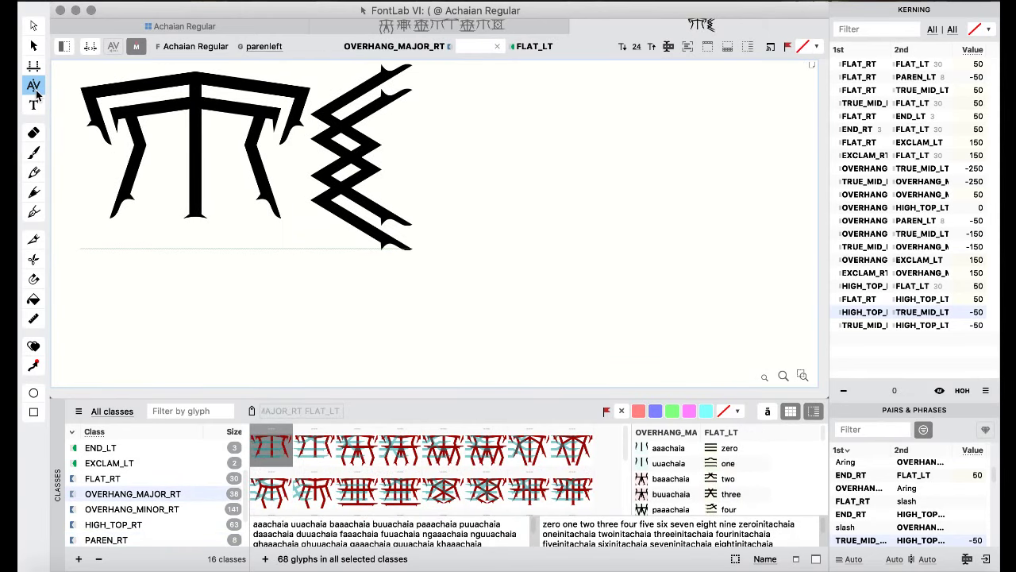
pyautogui.press('Left')
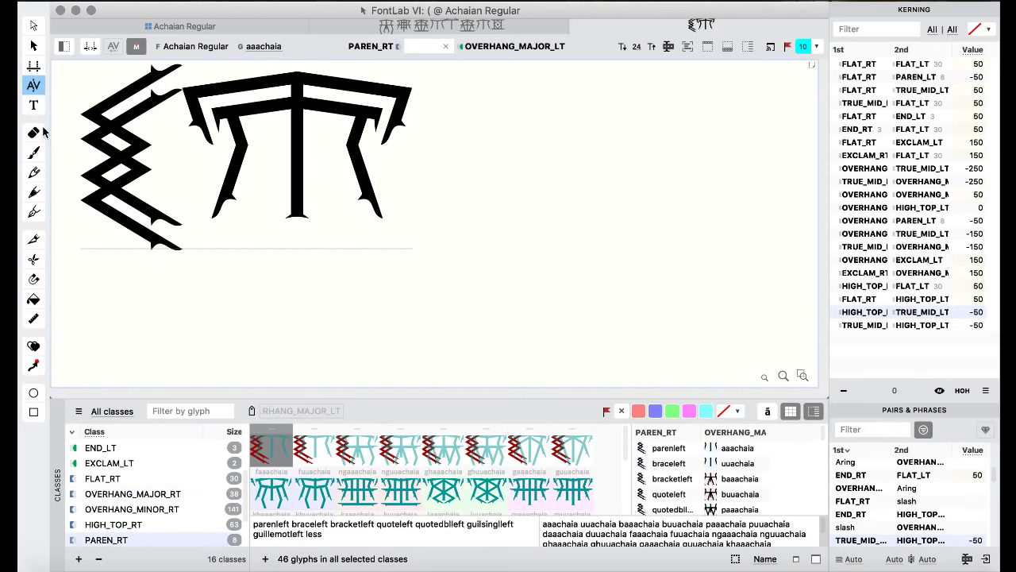
# - Replace aaachaia with a zero after the opening parenthesis and inspect the pair's kerning in both orders
pyautogui.click(34, 105)
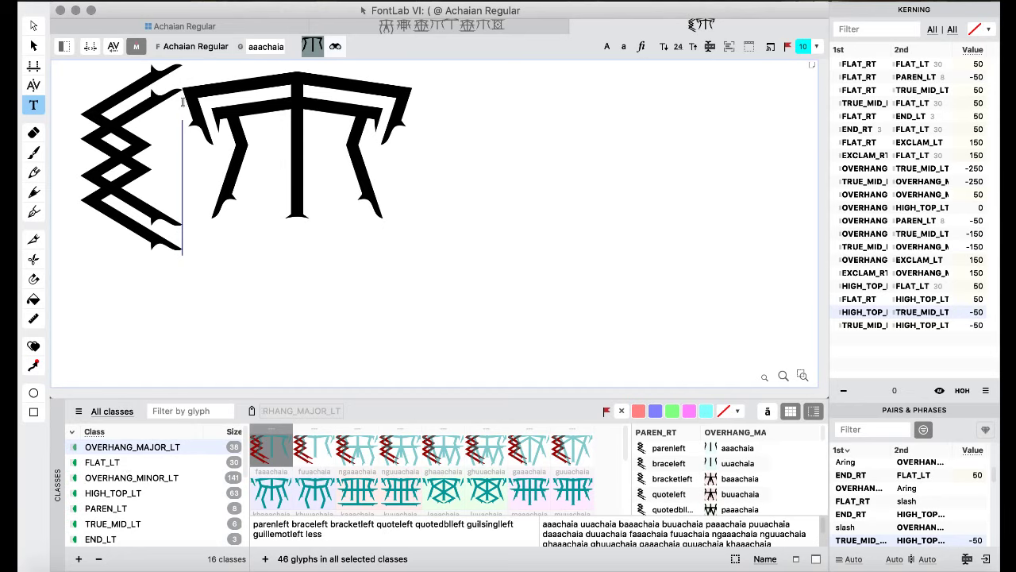
pyautogui.click(268, 136)
pyautogui.hotkey('shift', 'Left')
pyautogui.write('0')
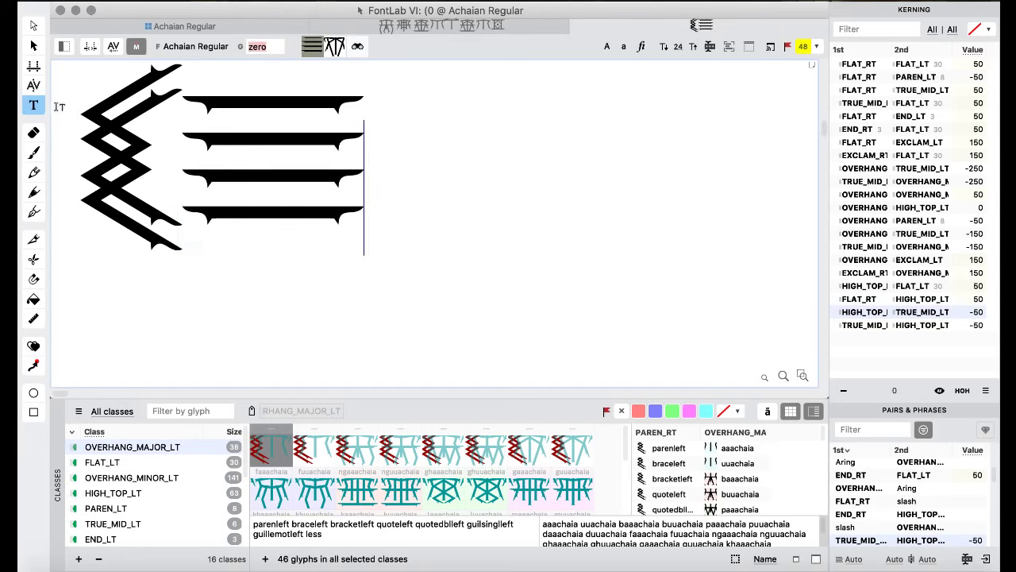
pyautogui.click(34, 86)
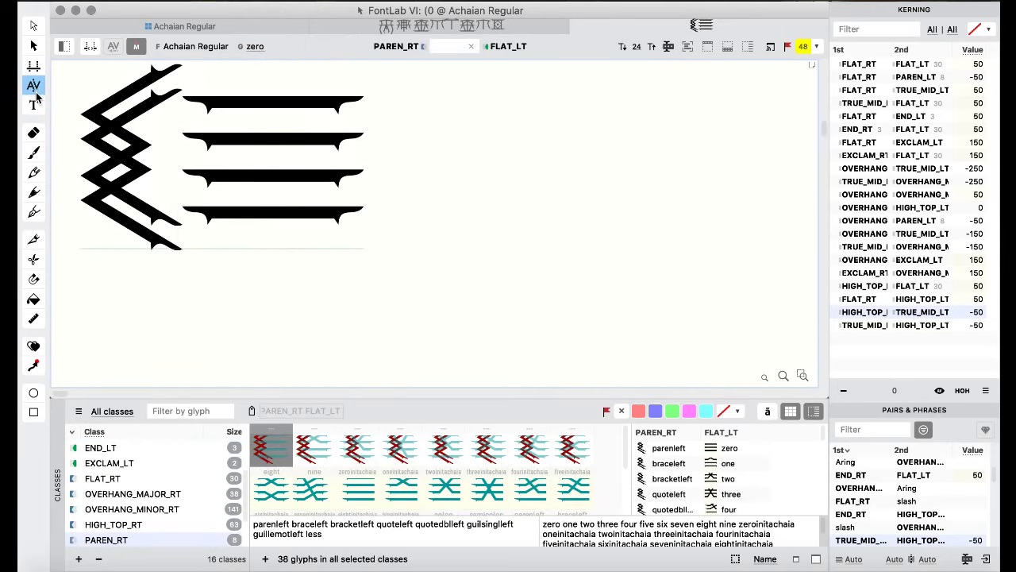
pyautogui.press('Tab')
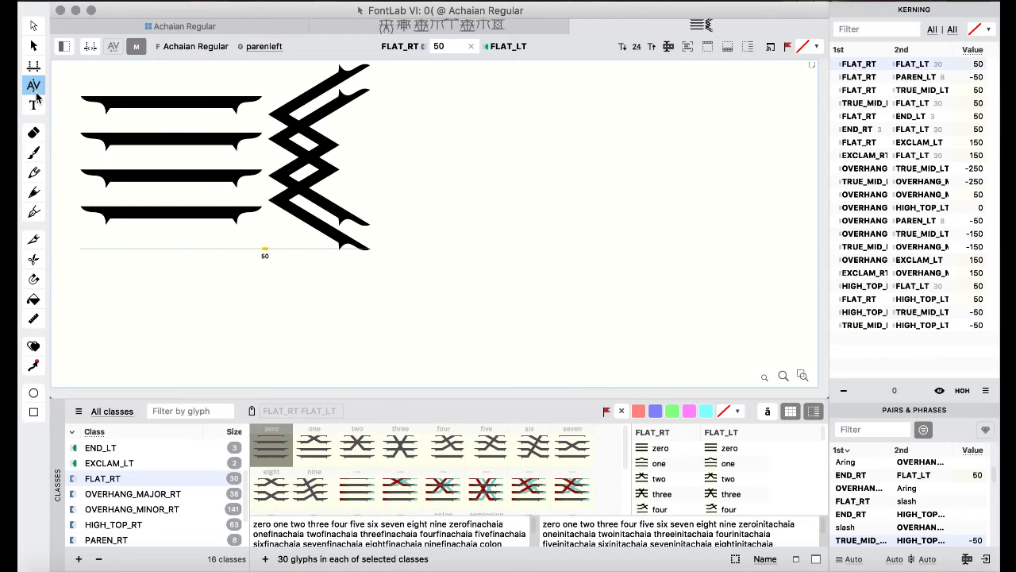
pyautogui.press('Tab')
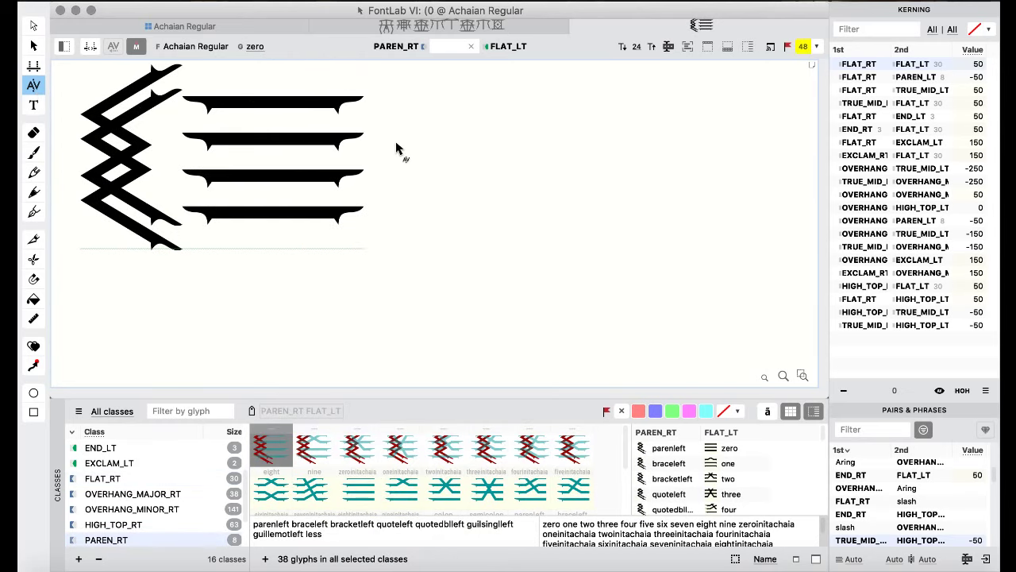
# - Add a closing parenthesis after the zero and inspect the FLAT_RT and PAREN_LT kerning pair
pyautogui.click(33, 109)
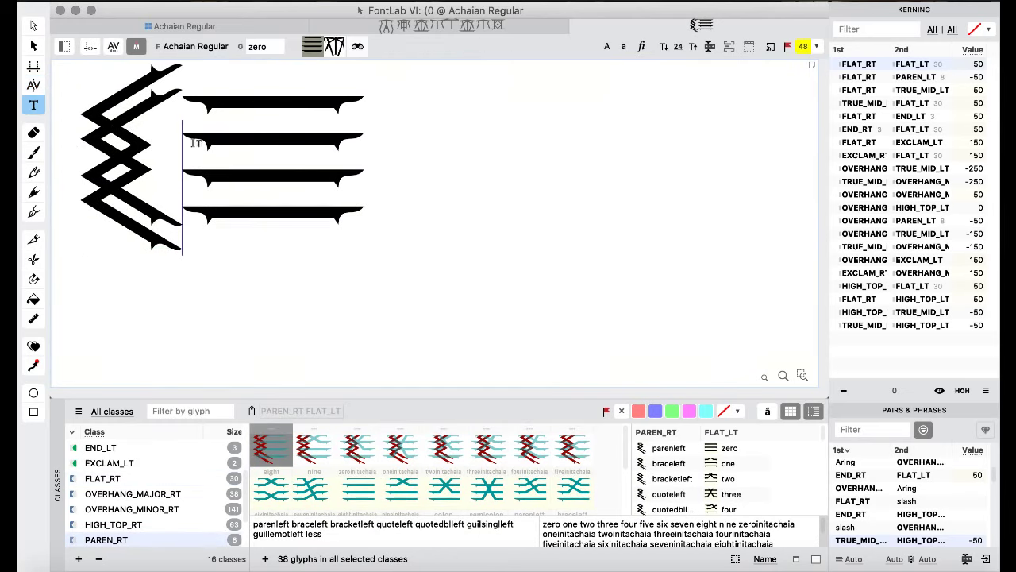
pyautogui.click(381, 166)
pyautogui.write(')')
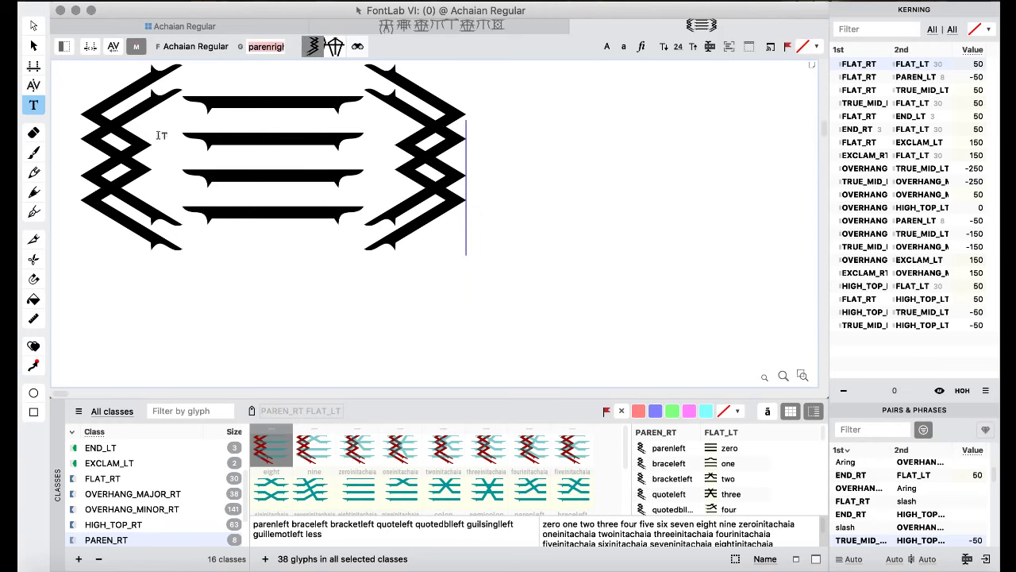
pyautogui.click(34, 89)
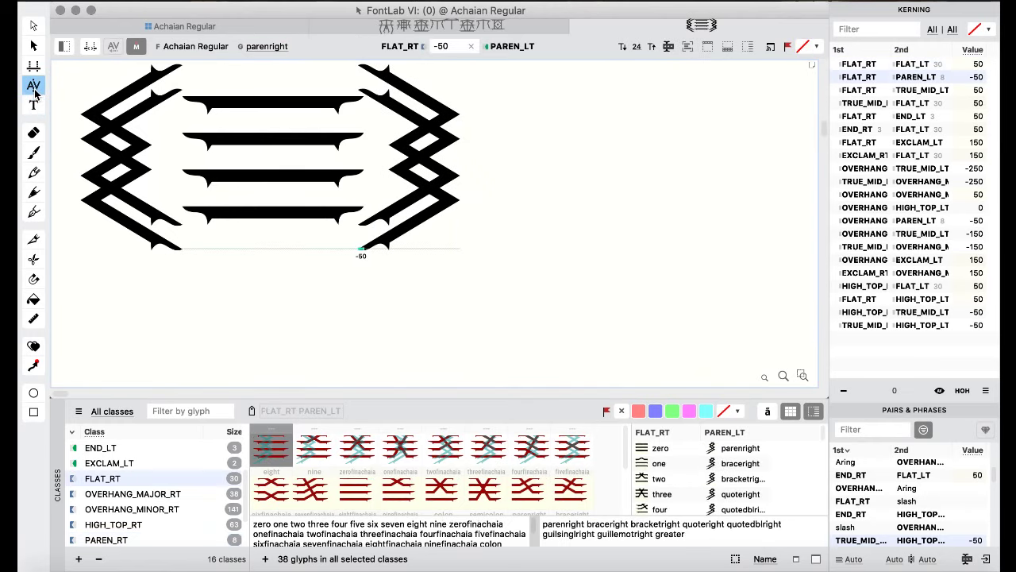
# - Set the PAREN_RT and FLAT_LT class kerning to -50 on the opening parenthesis and zero
pyautogui.click(145, 145)
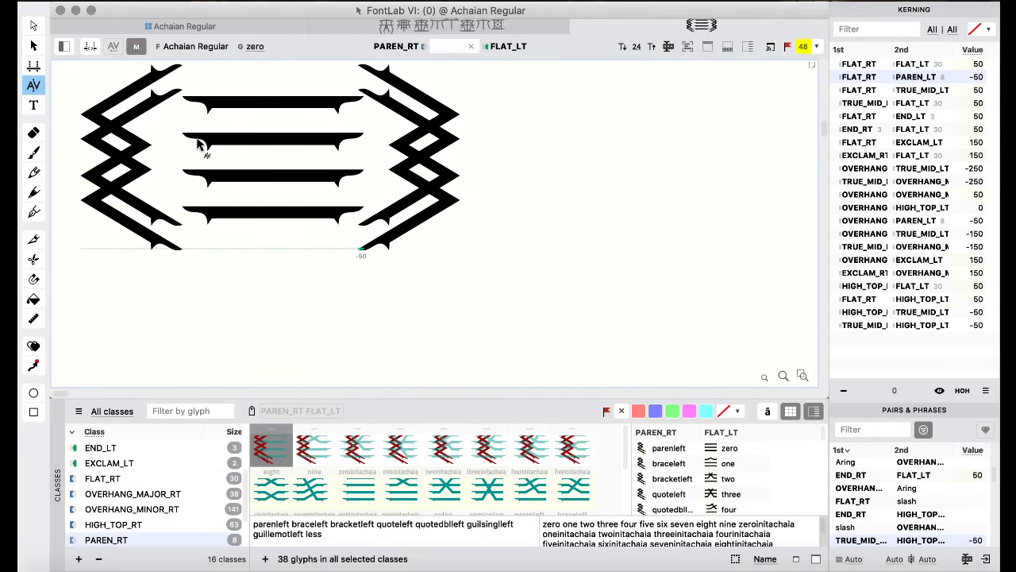
pyautogui.press('Left')
pyautogui.press('Left')
pyautogui.press('Left')
pyautogui.press('Left')
pyautogui.press('Left')
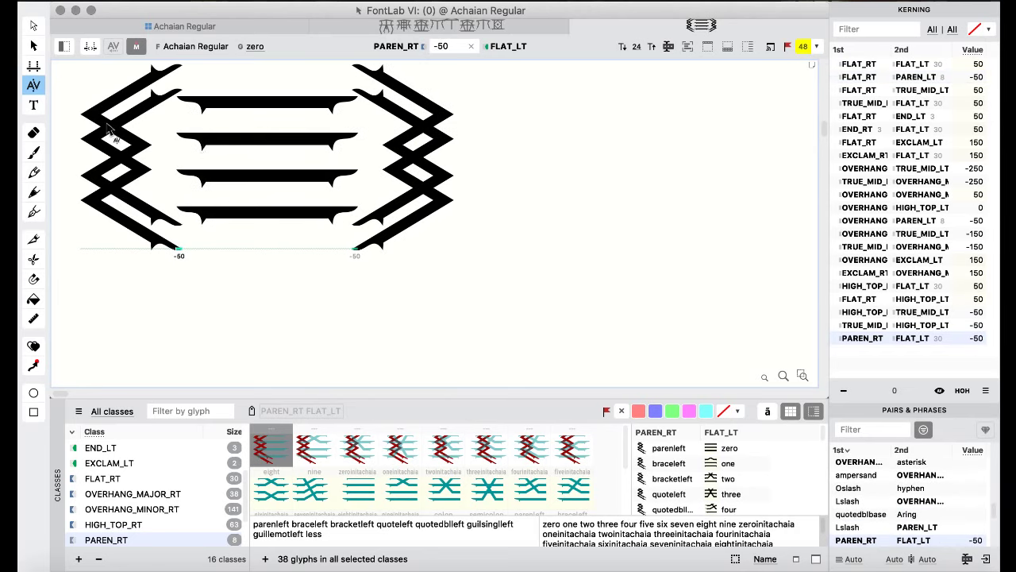
# - Display the OVERHANG_MINOR_LT class and replace the zero and closing parenthesis with the letter a
pyautogui.click(33, 105)
pyautogui.click(469, 200)
pyautogui.press('BackSpace')
pyautogui.press('BackSpace')
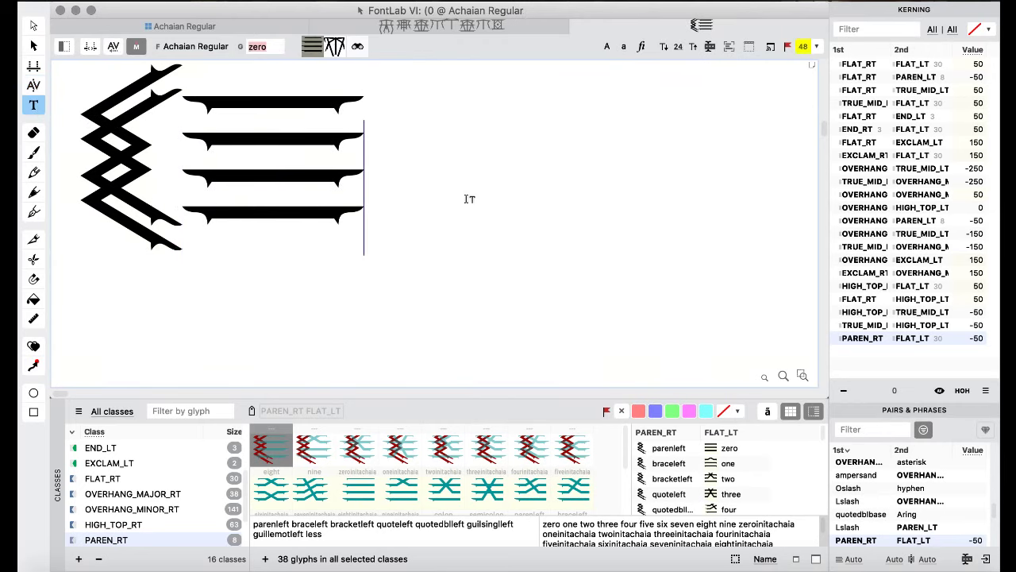
pyautogui.scroll(3, 178, 487)
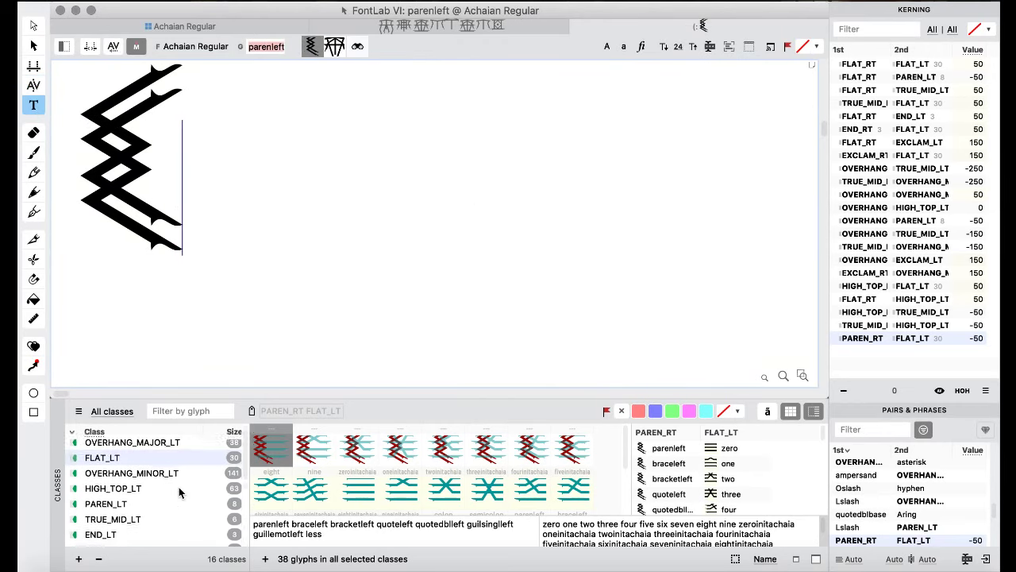
pyautogui.click(132, 479)
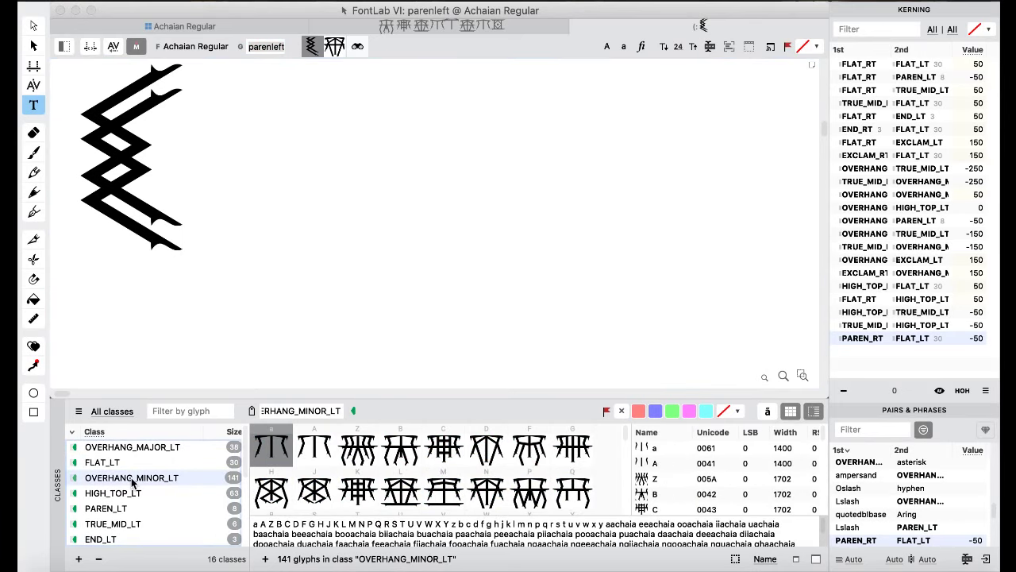
pyautogui.click(181, 192)
pyautogui.write('a')
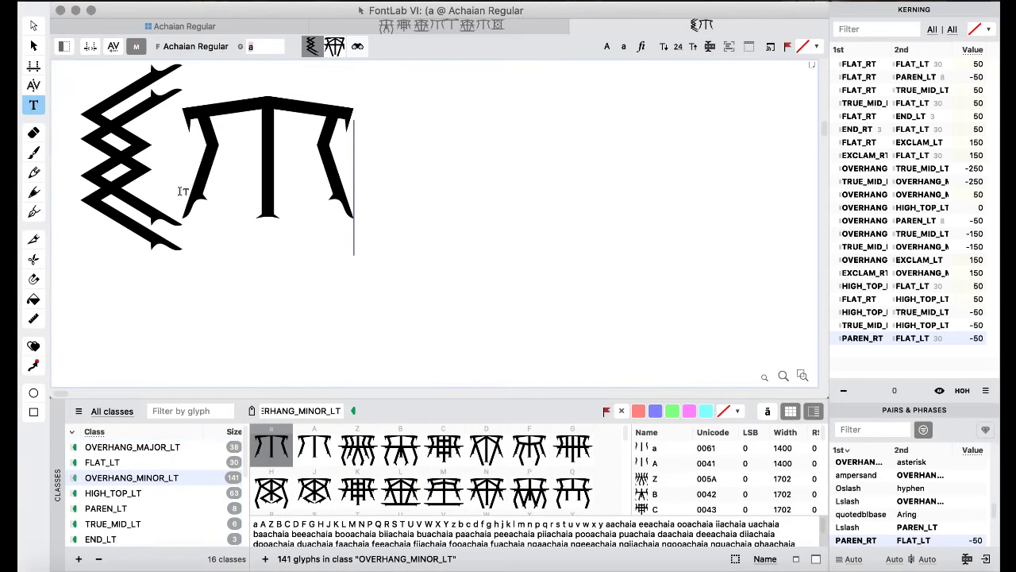
# - Add a closing parenthesis after the letter a and inspect the OVERHANG_MINOR_RT and PAREN_LT kerning pair
pyautogui.click(33, 85)
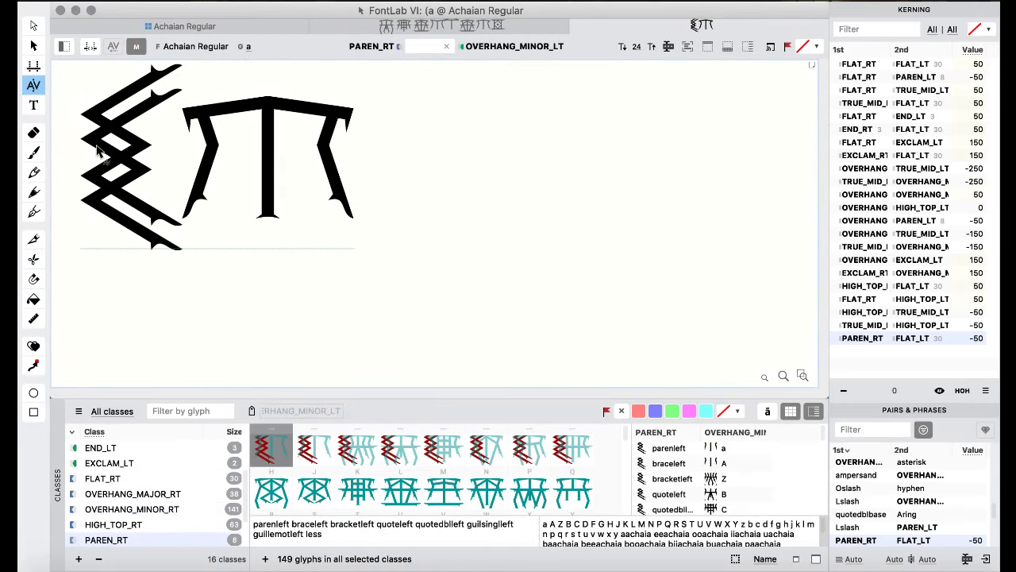
pyautogui.click(33, 105)
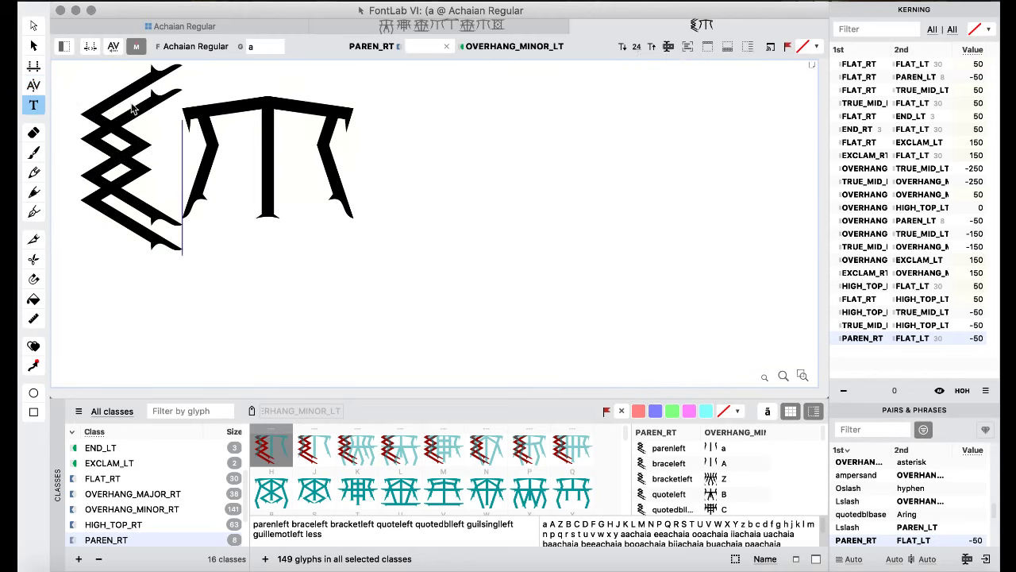
pyautogui.write(')')
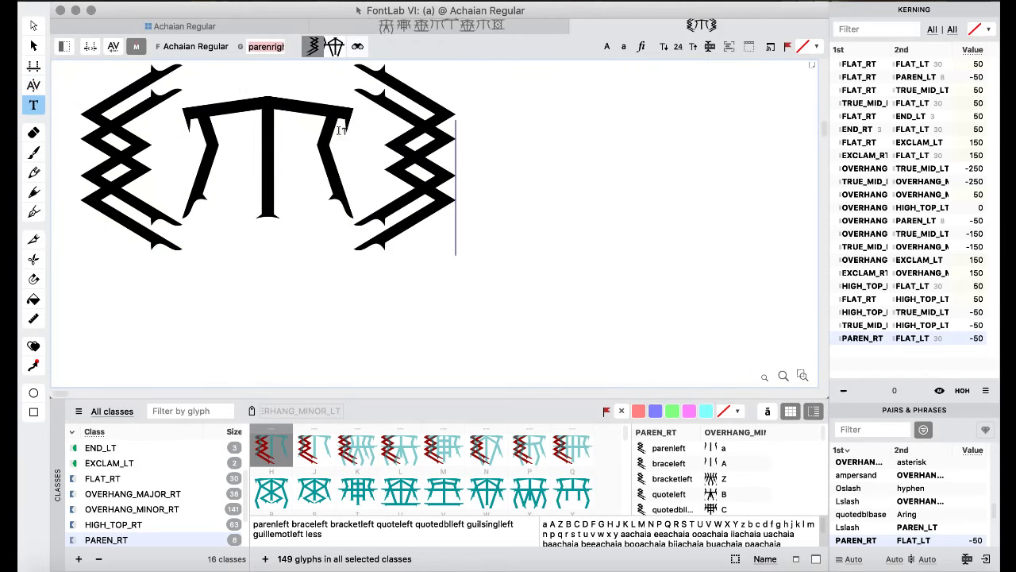
pyautogui.click(33, 88)
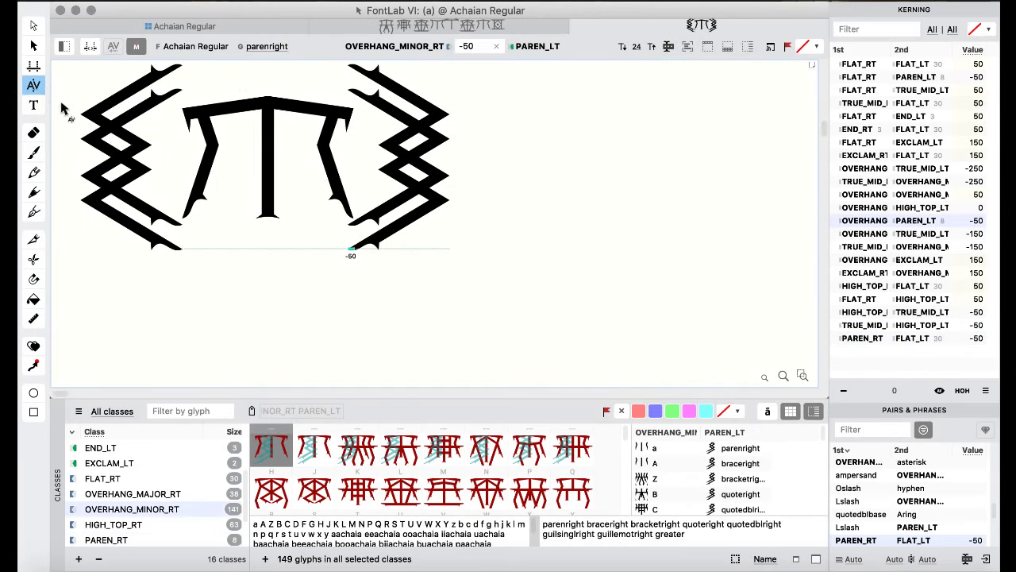
# - Set the PAREN_RT and OVERHANG_MINOR_LT class kerning to -50 on the opening parenthesis and a
pyautogui.click(34, 105)
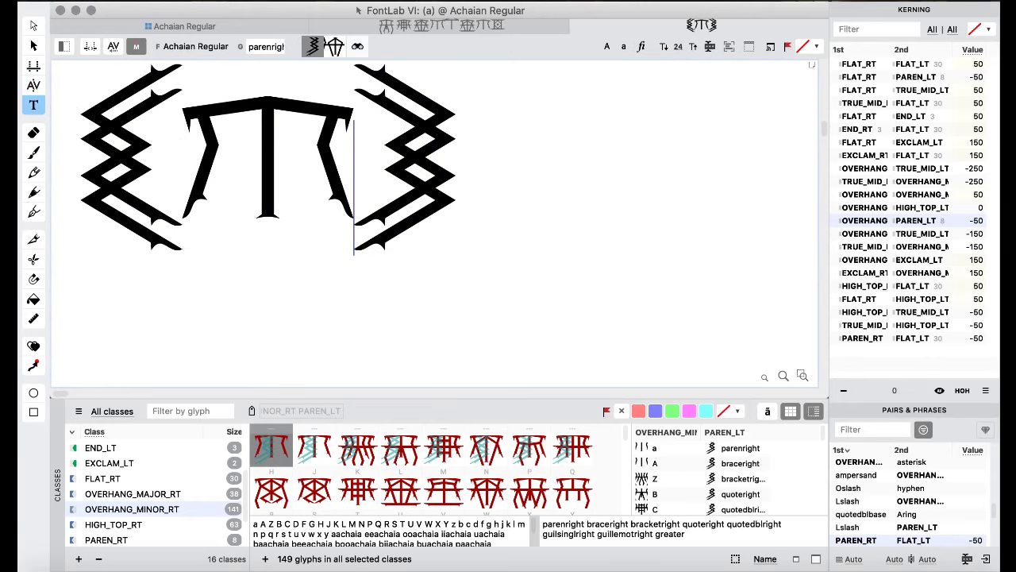
pyautogui.click(144, 122)
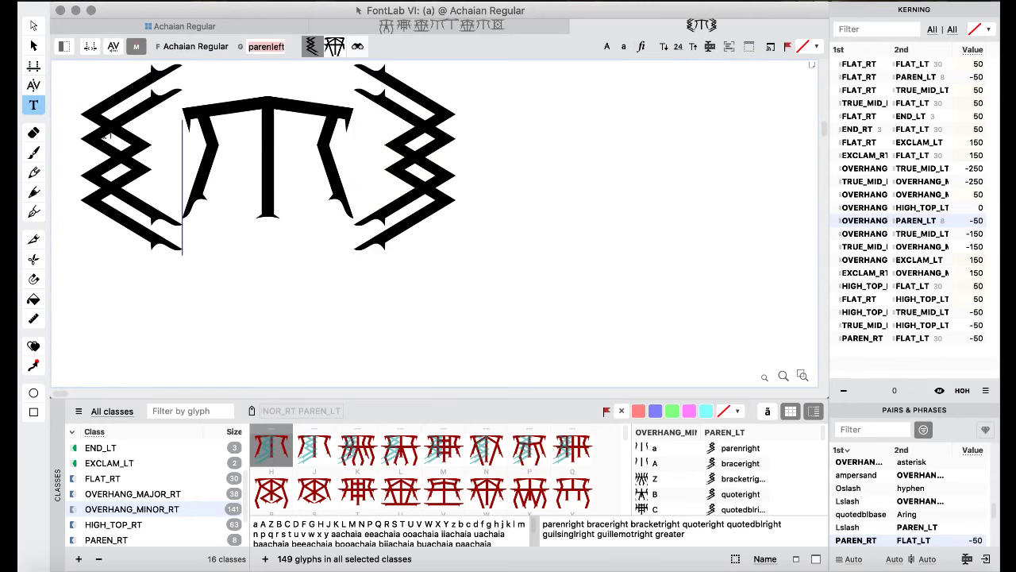
pyautogui.click(33, 85)
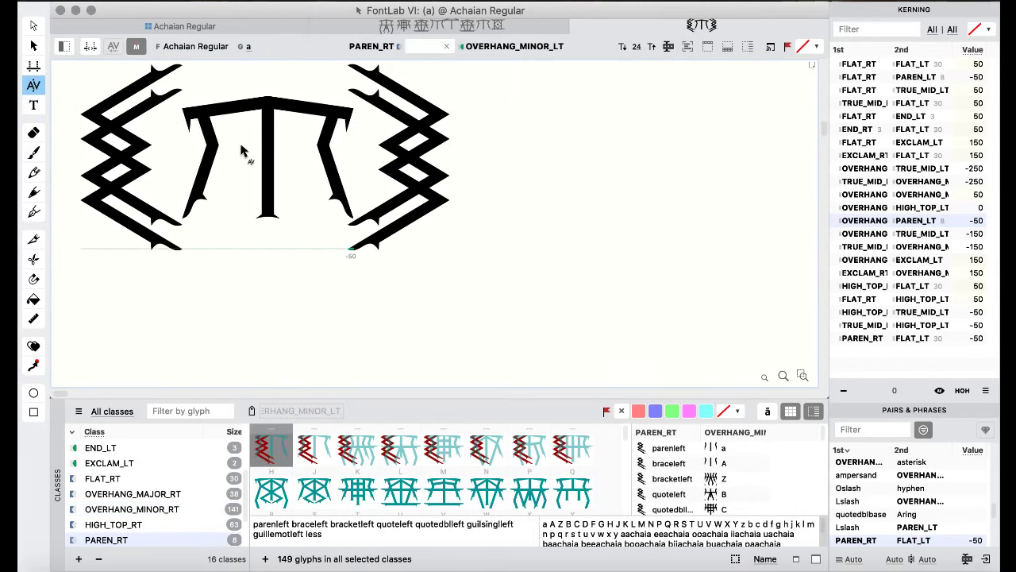
pyautogui.press('Left')
pyautogui.press('Left')
pyautogui.press('Left')
pyautogui.press('Left')
pyautogui.press('Left')
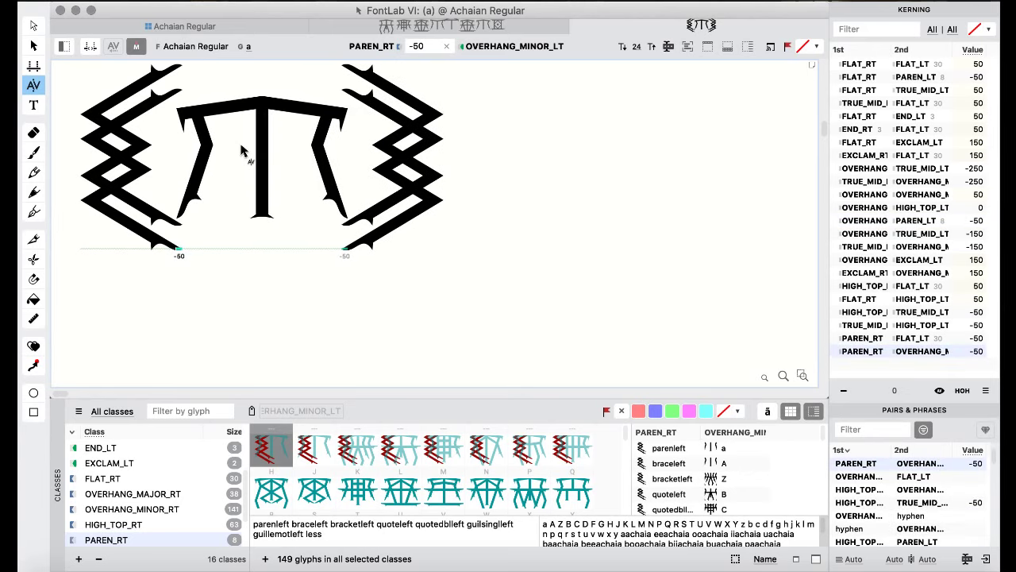
# - Display the HIGH_TOP_LT class and replace the a and closing parenthesis with the letter e
pyautogui.click(34, 106)
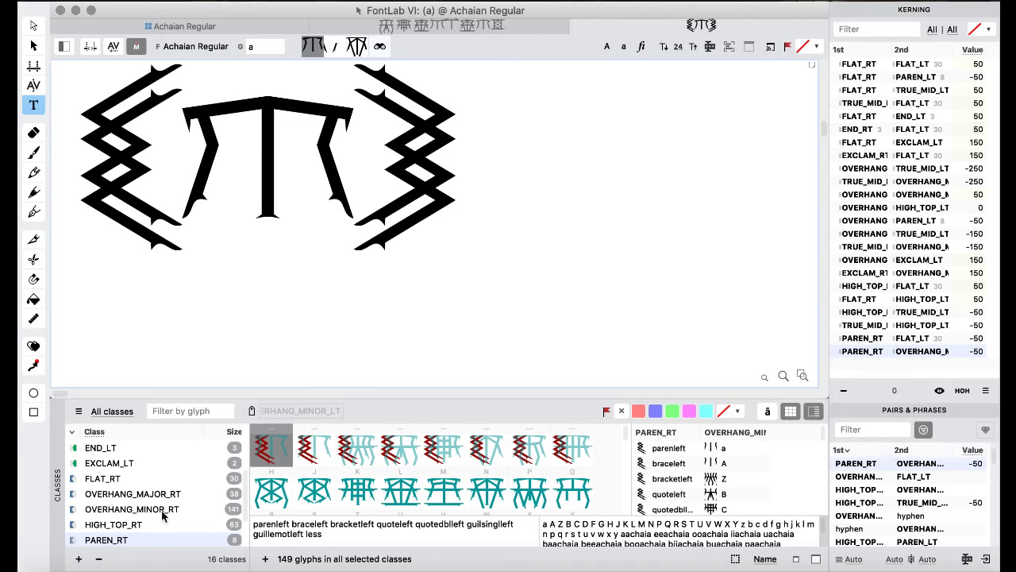
pyautogui.scroll(1, 163, 518)
pyautogui.scroll(2, 162, 517)
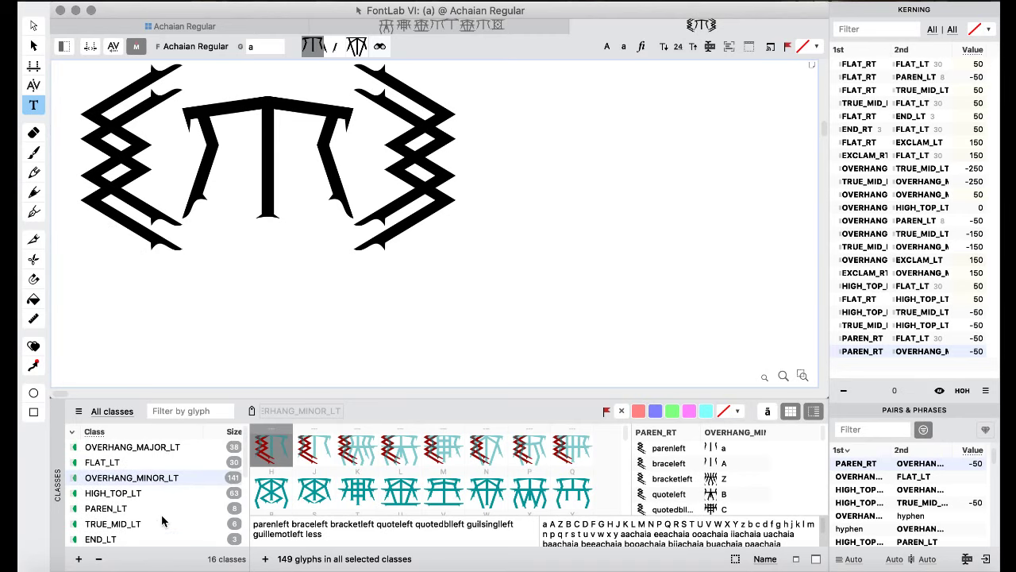
pyautogui.scroll(-2, 161, 497)
pyautogui.scroll(2, 161, 491)
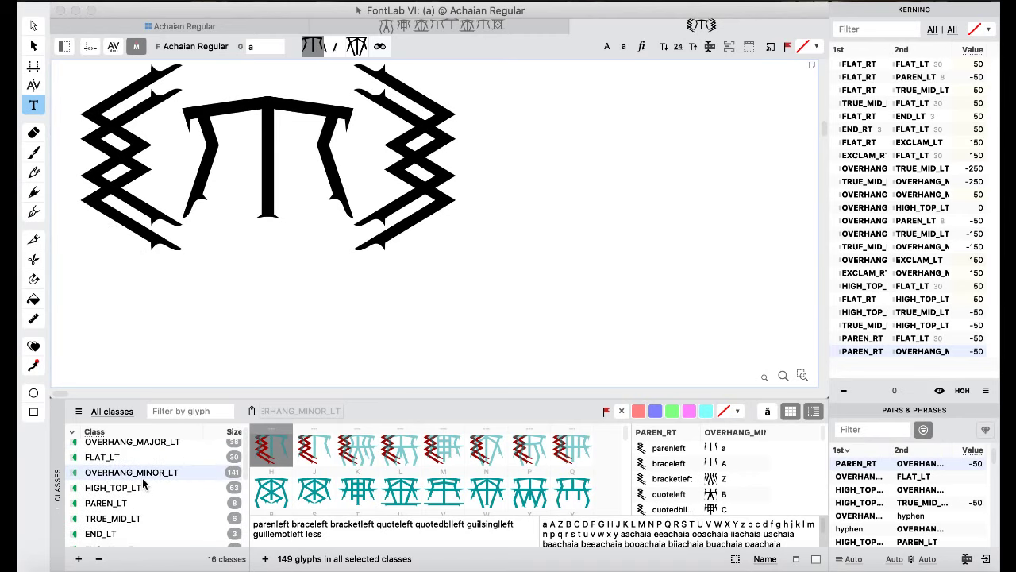
pyautogui.click(141, 488)
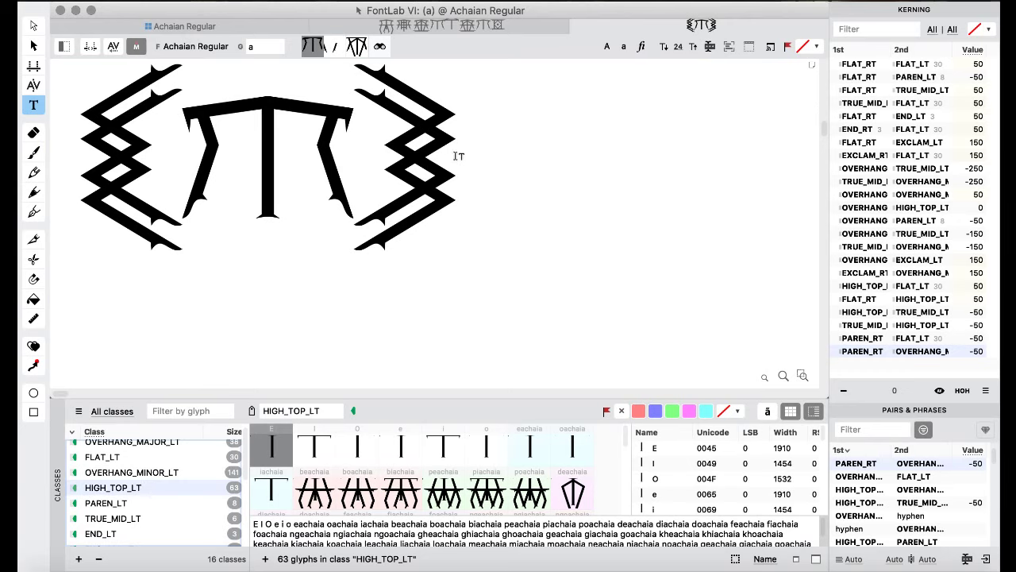
pyautogui.moveTo(459, 155); pyautogui.dragTo(238, 168)
pyautogui.write('e')
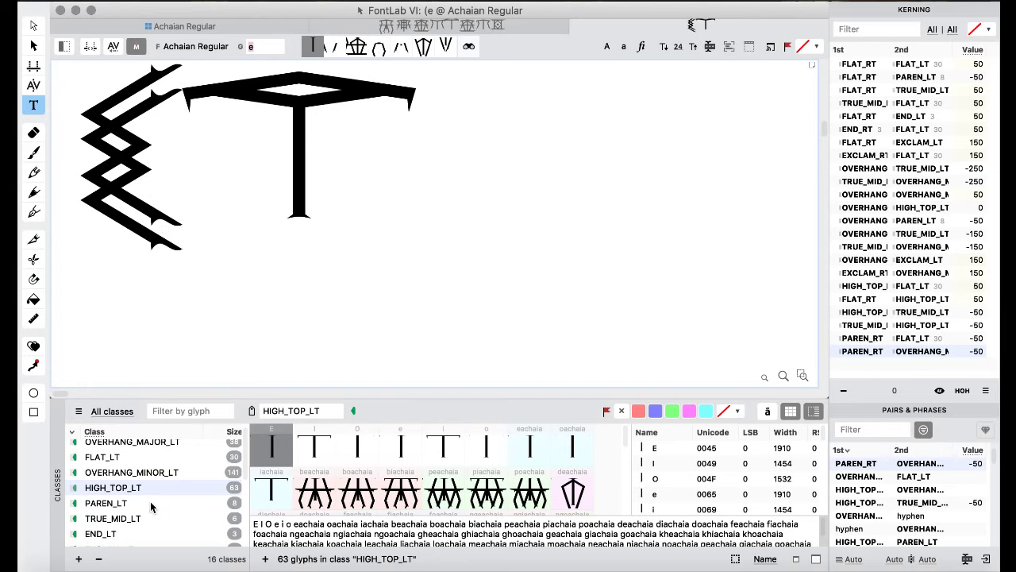
# - Display the PAREN_LT class and replace the letter e with a closing parenthesis
pyautogui.click(111, 502)
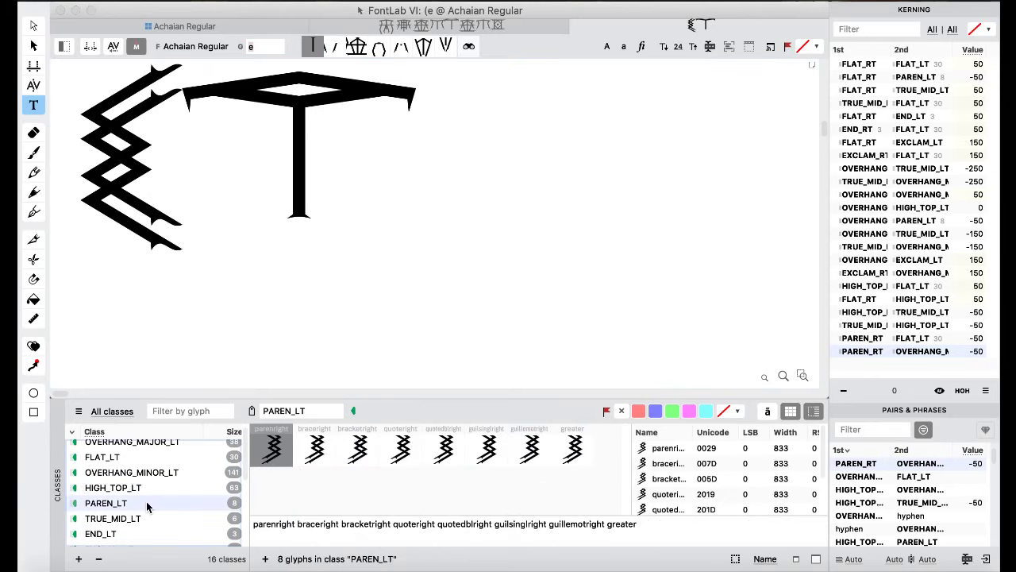
pyautogui.doubleClick(286, 114)
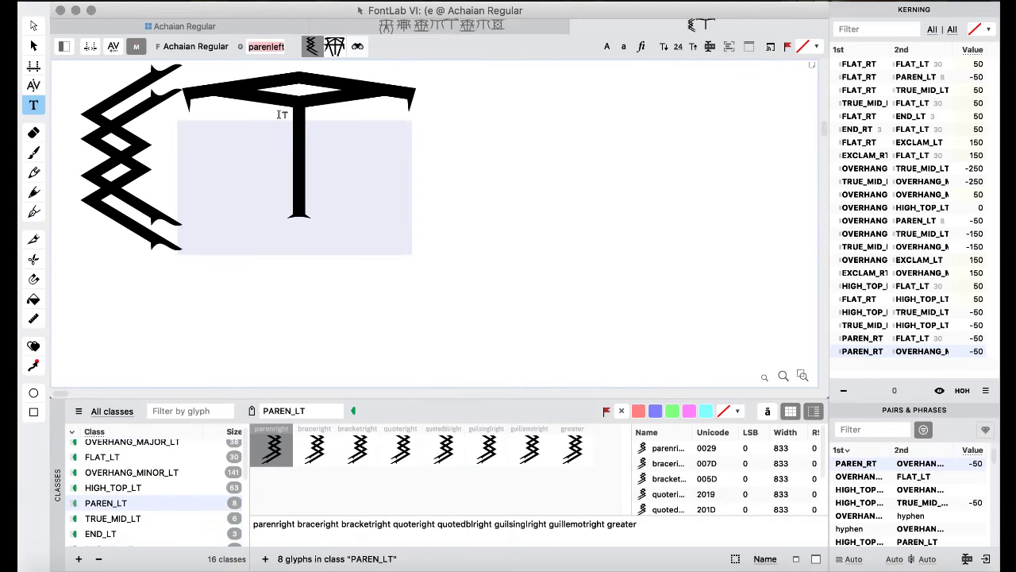
pyautogui.write(')')
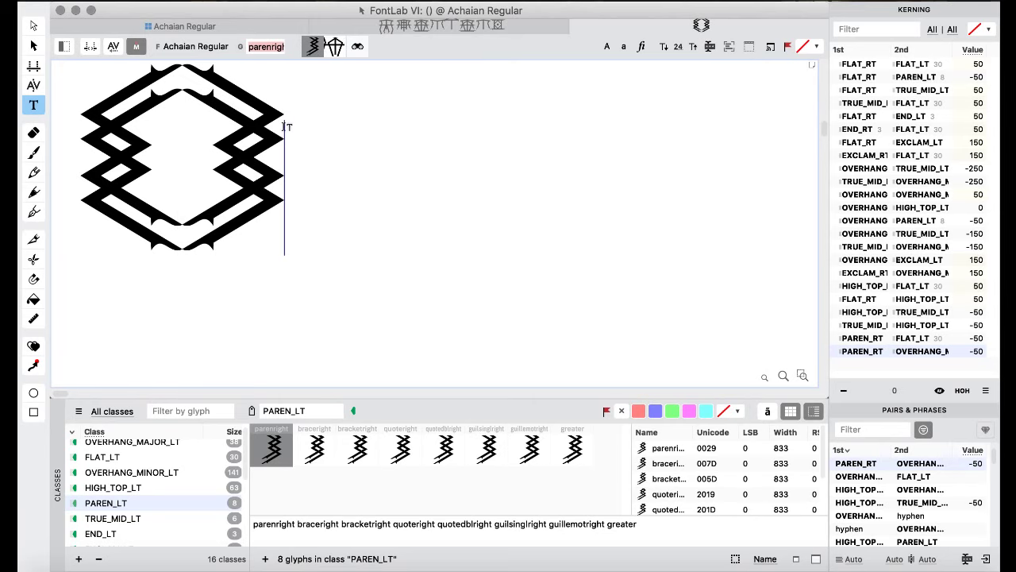
# - Set the PAREN_RT and PAREN_LT class kerning to 50 and check the parentheses in both orders
pyautogui.click(33, 85)
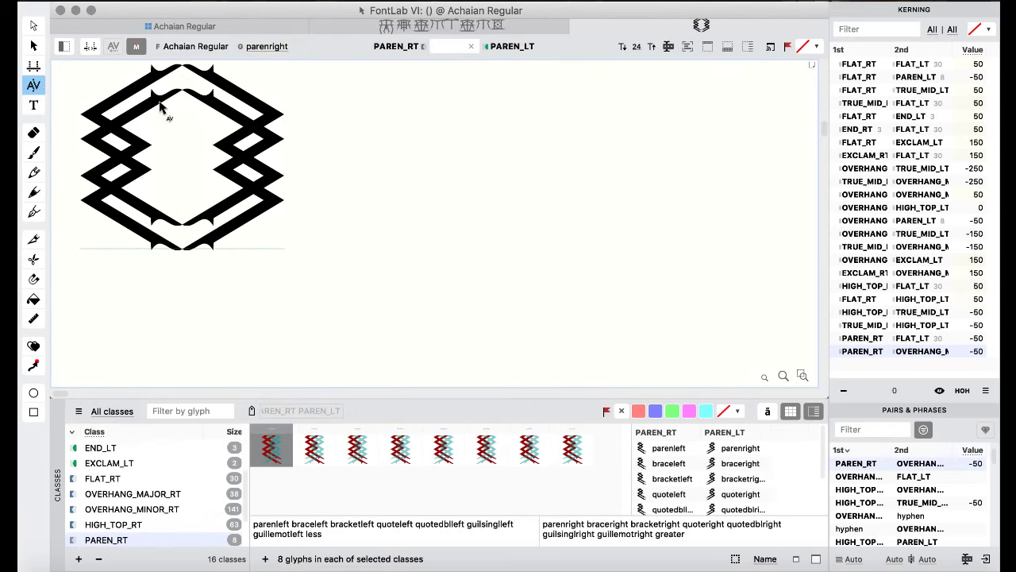
pyautogui.press('Right')
pyautogui.press('Right')
pyautogui.press('Right')
pyautogui.press('Right')
pyautogui.press('Right')
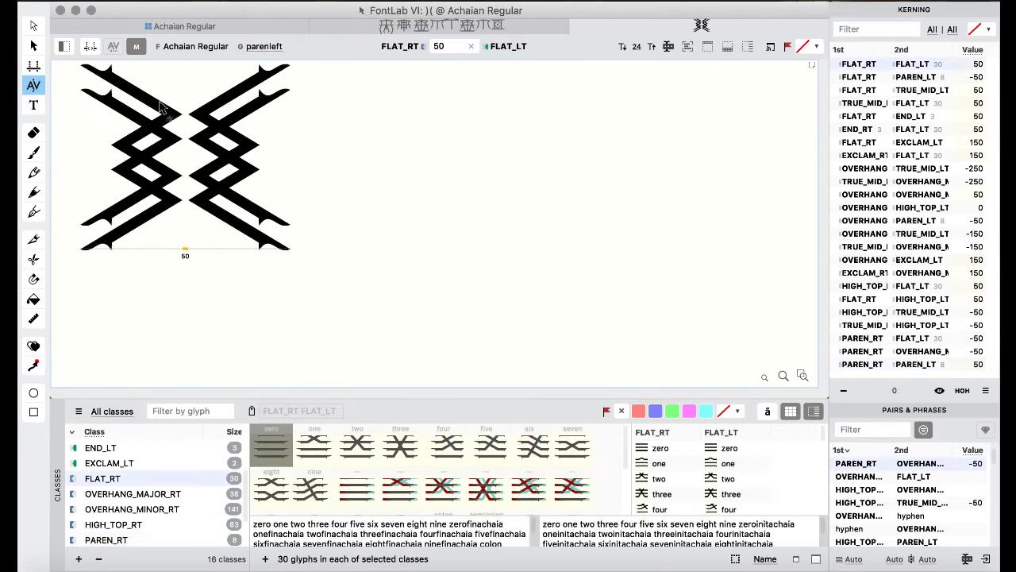
pyautogui.hotkey('ctrl', 'z')
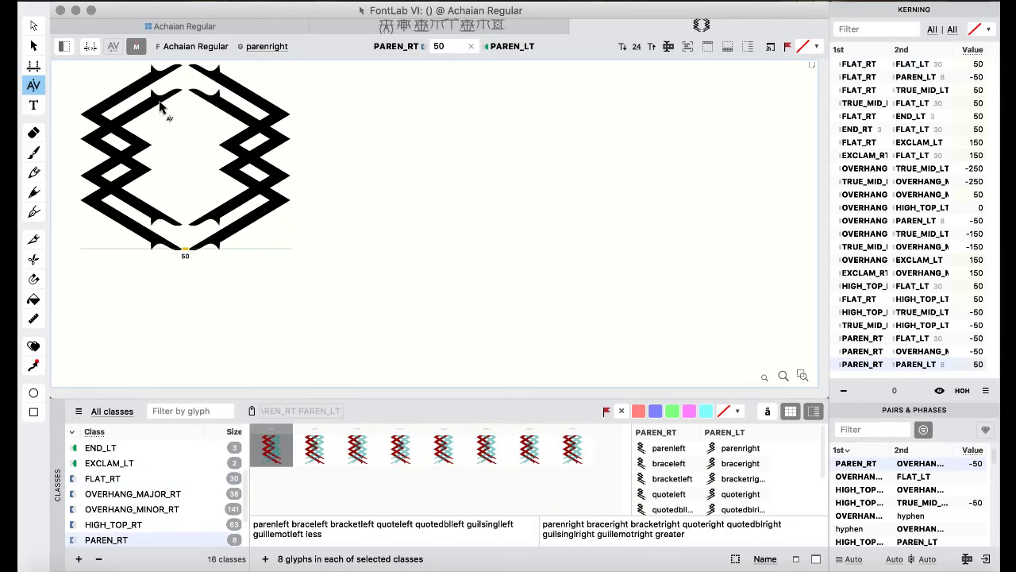
# - Display the TRUE_MID_LT class and replace the closing parenthesis in the sample text with a comma
pyautogui.click(33, 105)
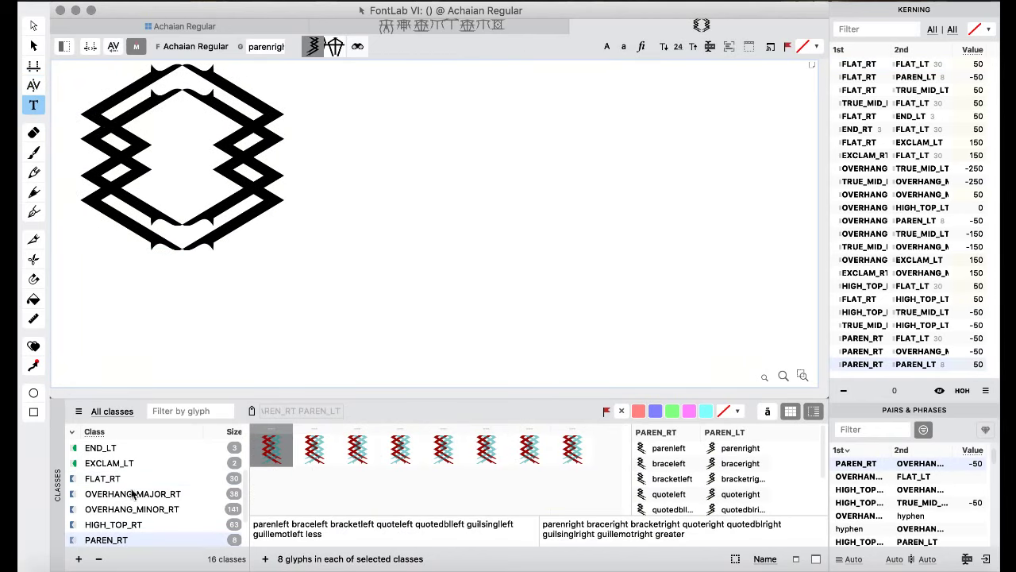
pyautogui.scroll(3, 127, 489)
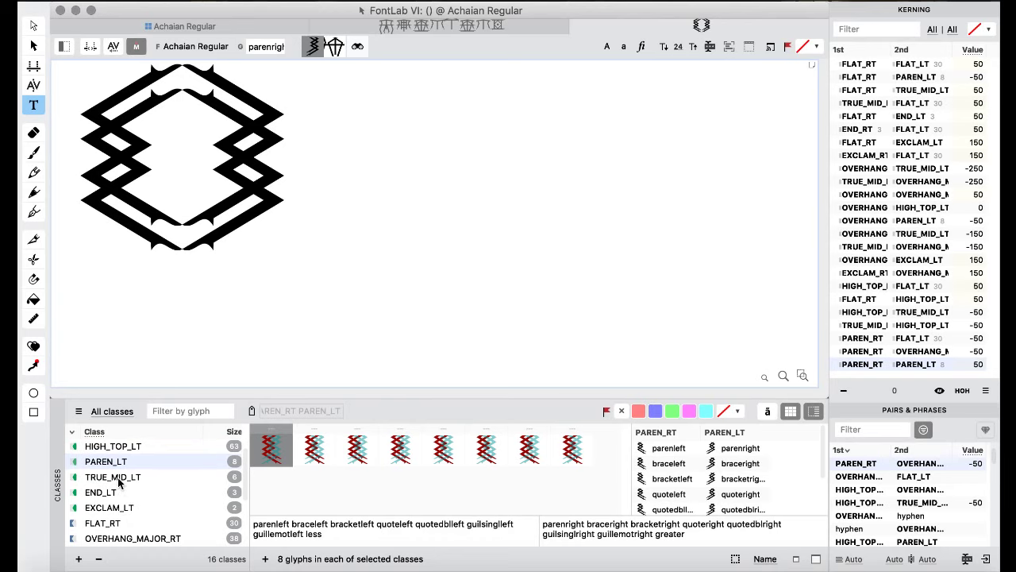
pyautogui.click(119, 479)
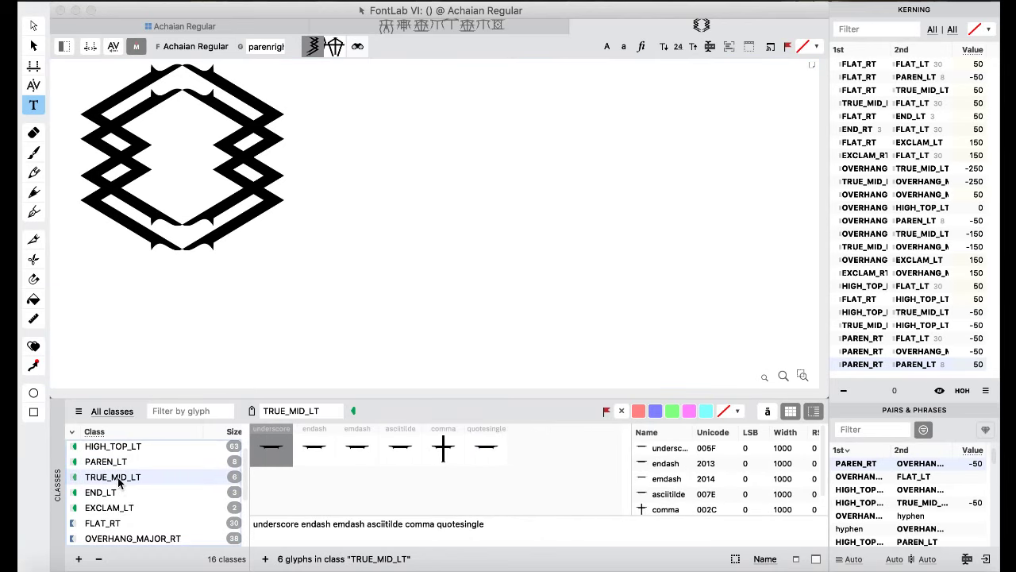
pyautogui.click(254, 173)
pyautogui.click(213, 173)
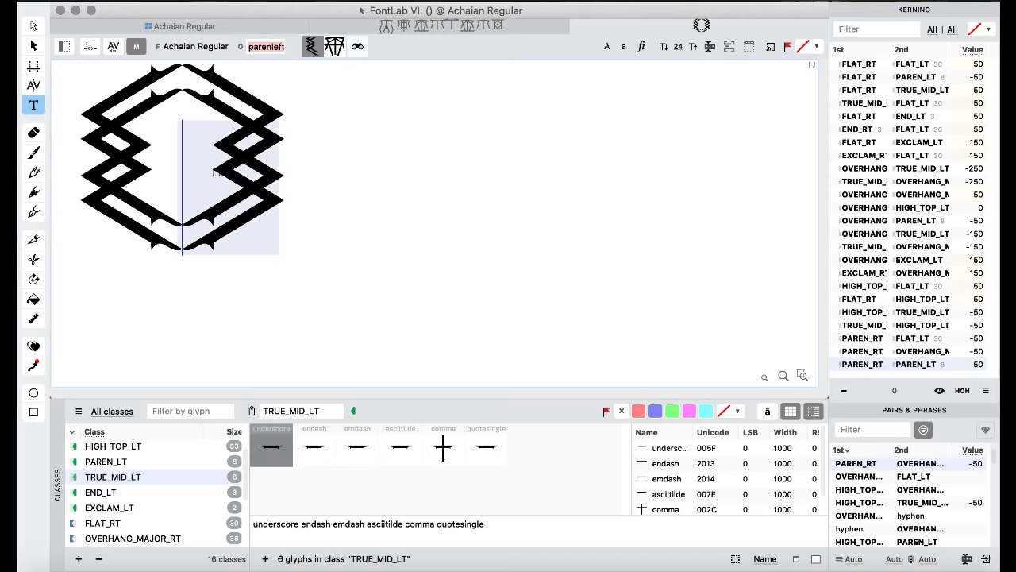
pyautogui.write('-')
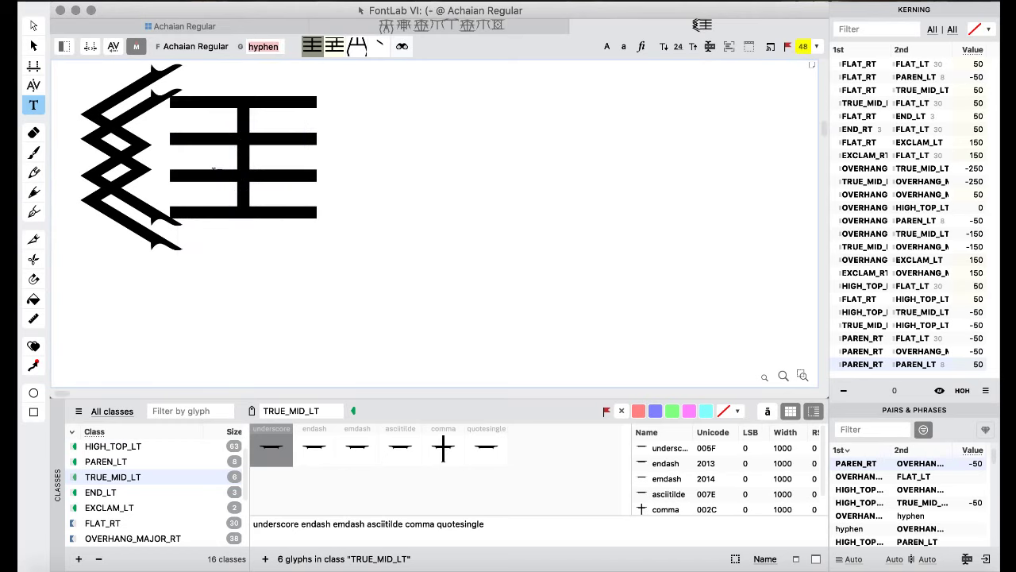
pyautogui.press('BackSpace')
pyautogui.write(',')
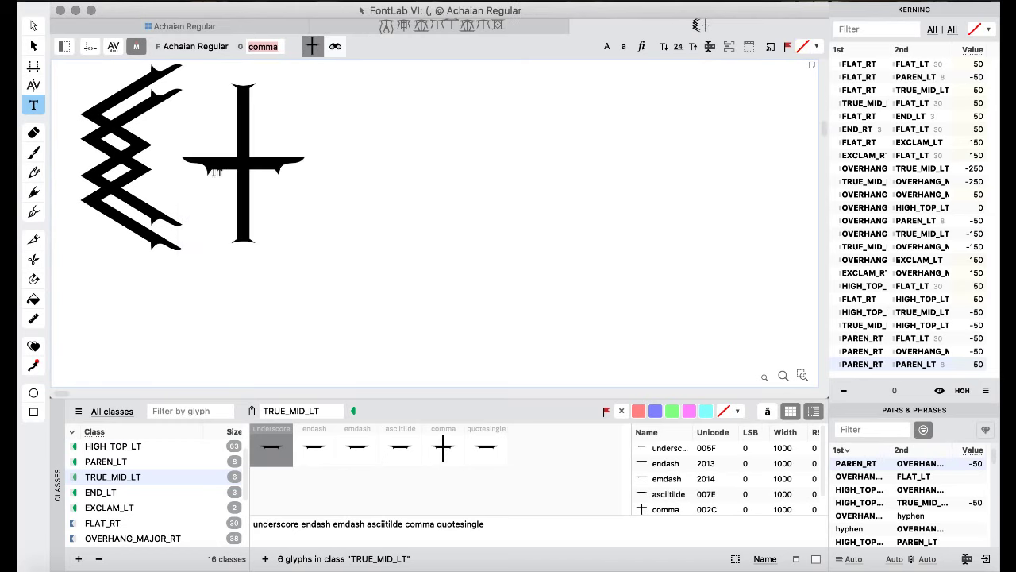
# - Set the PAREN_RT and TRUE_MID_LT class kerning to -150 on the opening parenthesis and comma
pyautogui.click(34, 89)
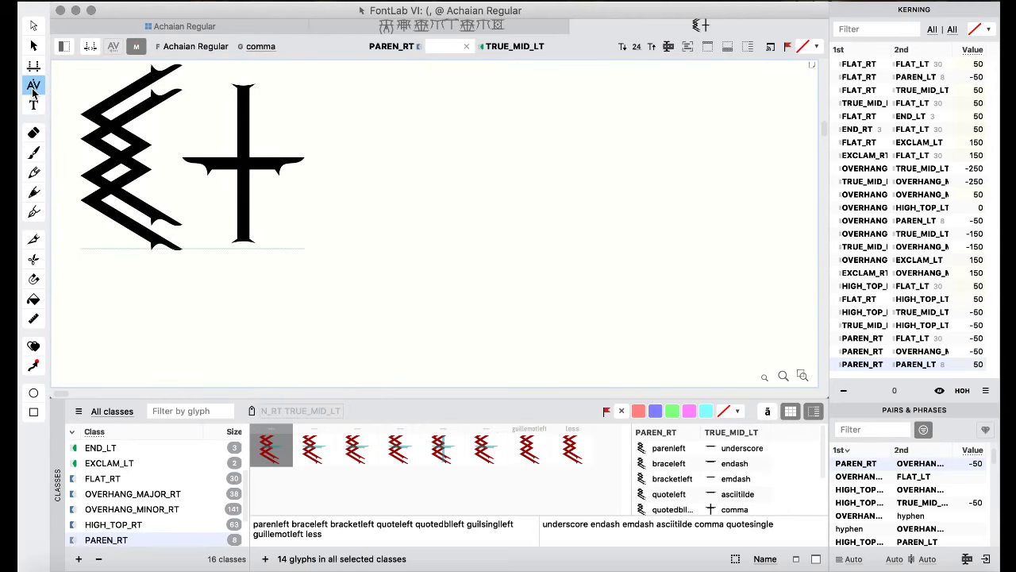
pyautogui.hotkey('shift', 'Left')
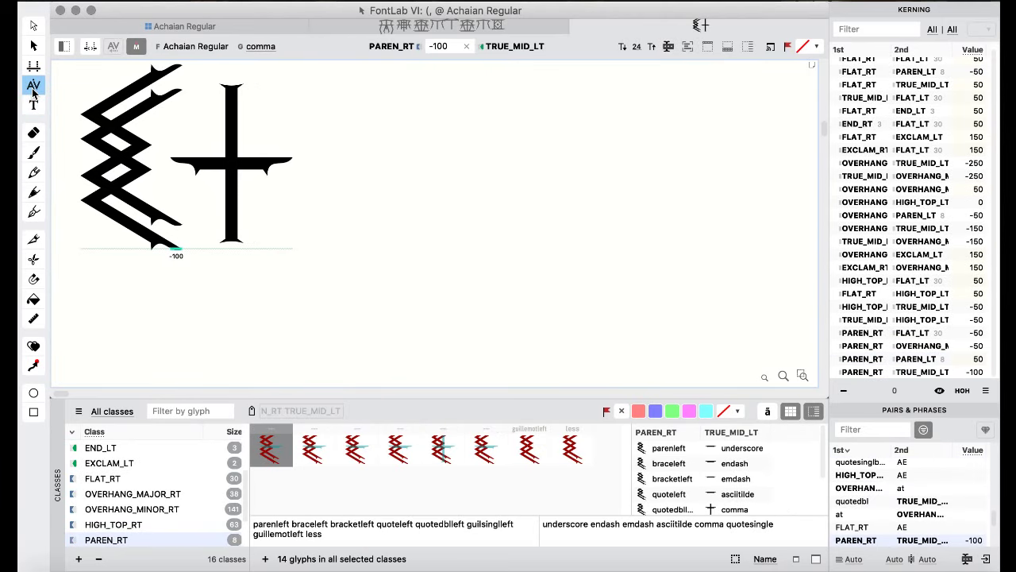
pyautogui.press('Left')
pyautogui.press('Left')
pyautogui.press('Left')
pyautogui.press('Left')
pyautogui.press('Left')
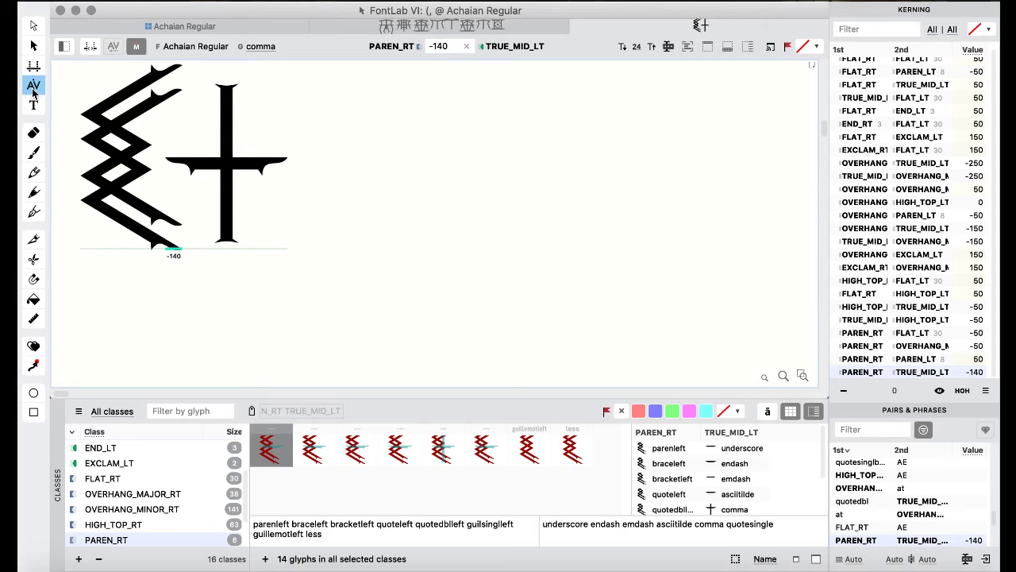
pyautogui.press('Tab')
pyautogui.hotkey('shift', 'Tab')
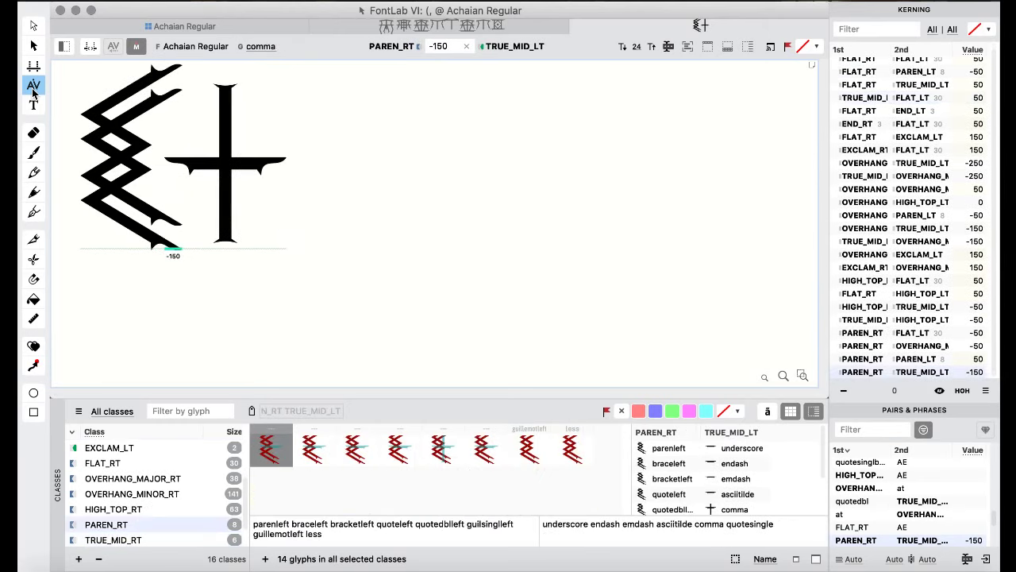
# - Add a closing parenthesis after the comma and set the TRUE_MID_RT and PAREN_LT class kerning to -150
pyautogui.click(33, 105)
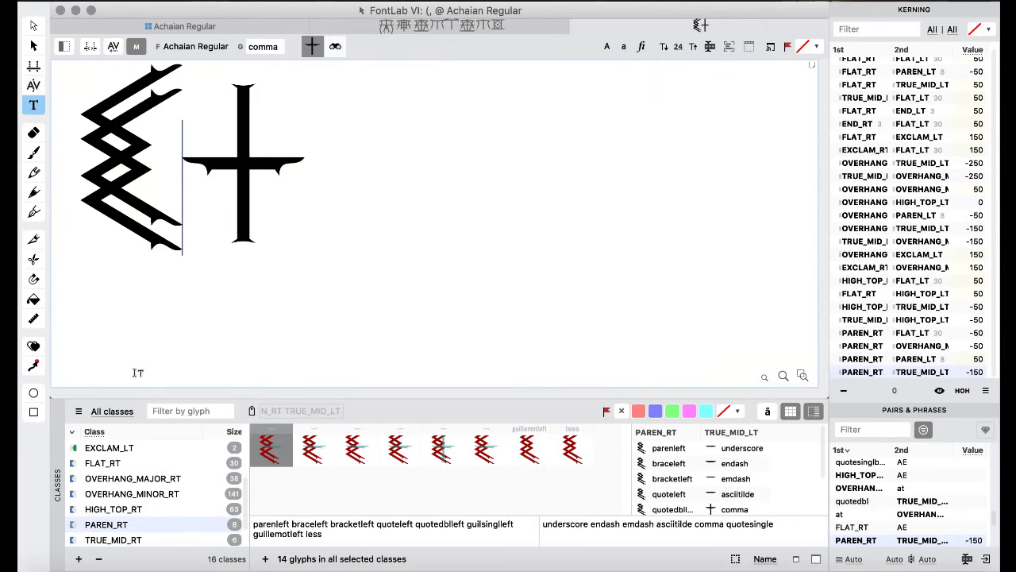
pyautogui.scroll(2, 143, 463)
pyautogui.scroll(-2, 142, 463)
pyautogui.scroll(2, 143, 463)
pyautogui.click(292, 169)
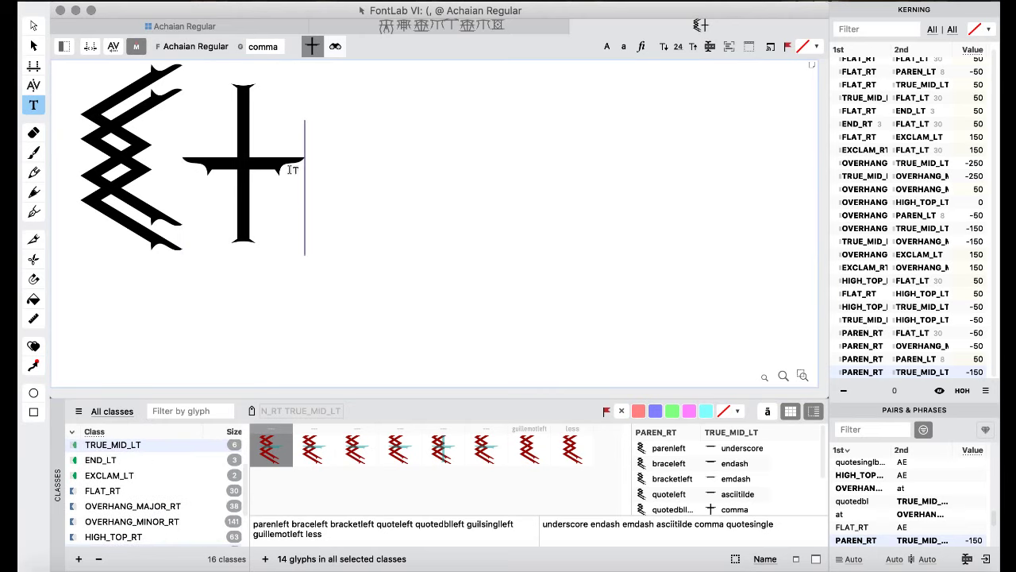
pyautogui.write(')')
pyautogui.click(32, 88)
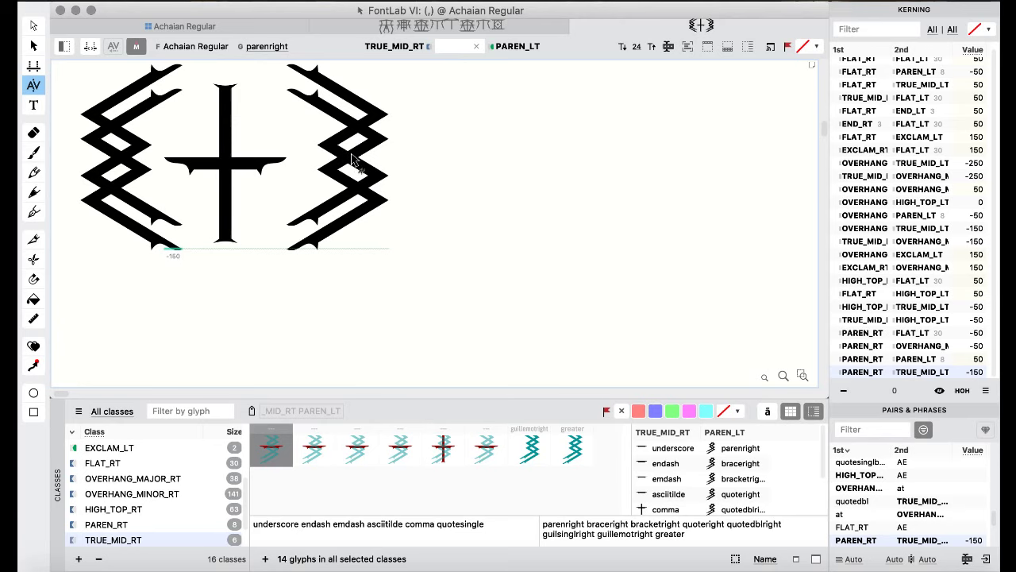
pyautogui.hotkey('shift', 'Left')
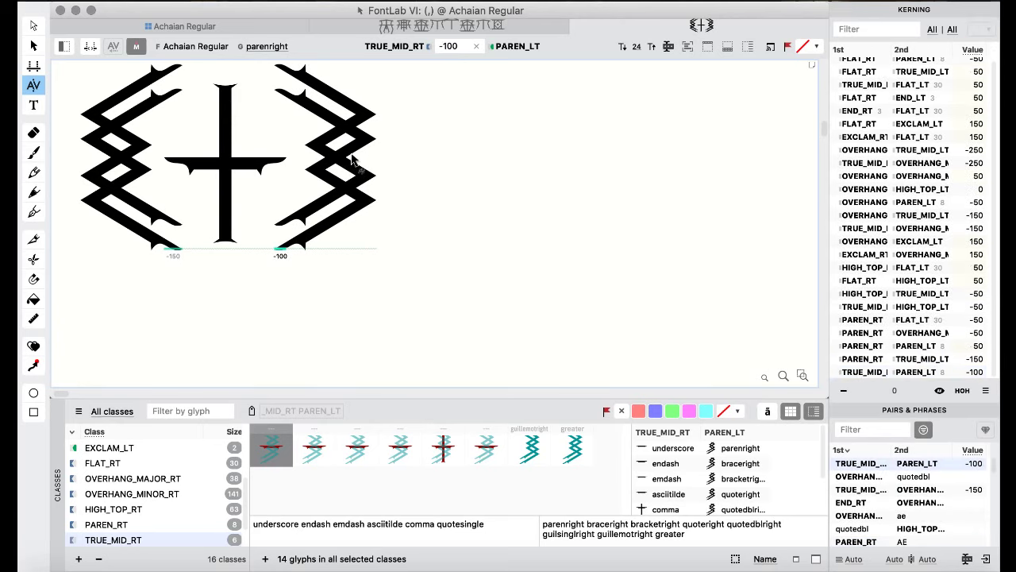
pyautogui.hotkey('shift', 'Left')
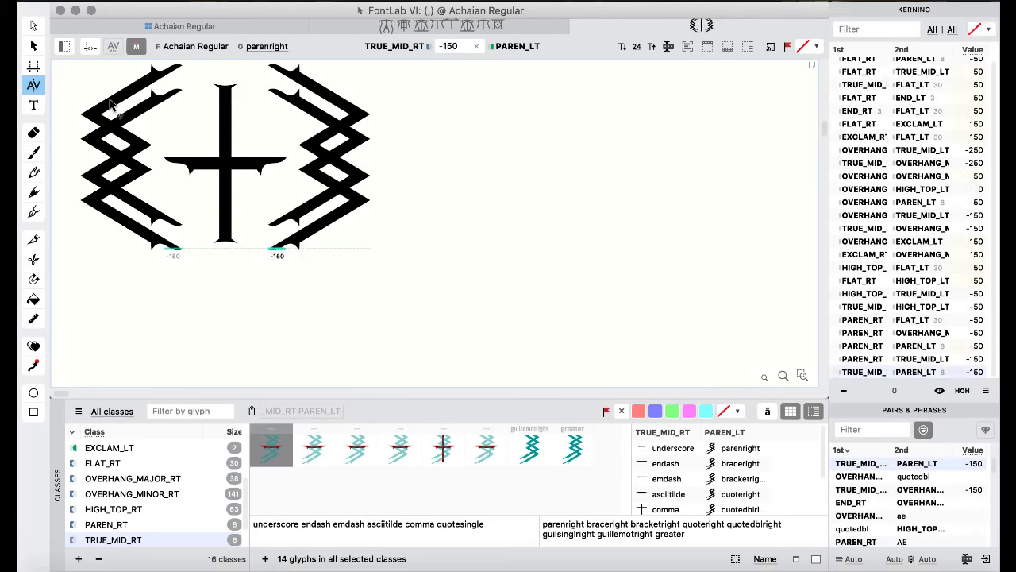
# - Remove the closing parenthesis, review the class list, and replace the comma with a period
pyautogui.click(33, 105)
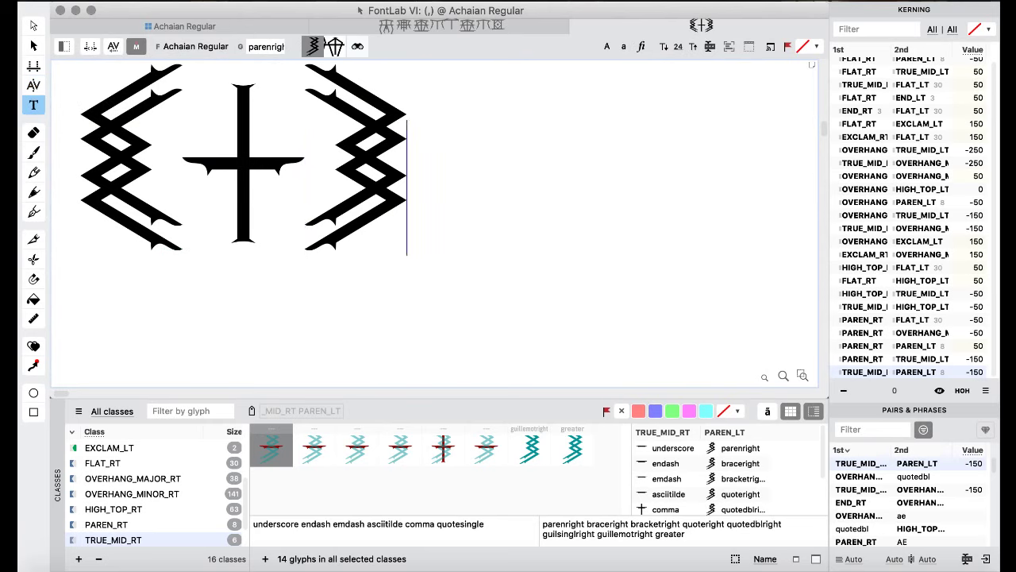
pyautogui.press('BackSpace')
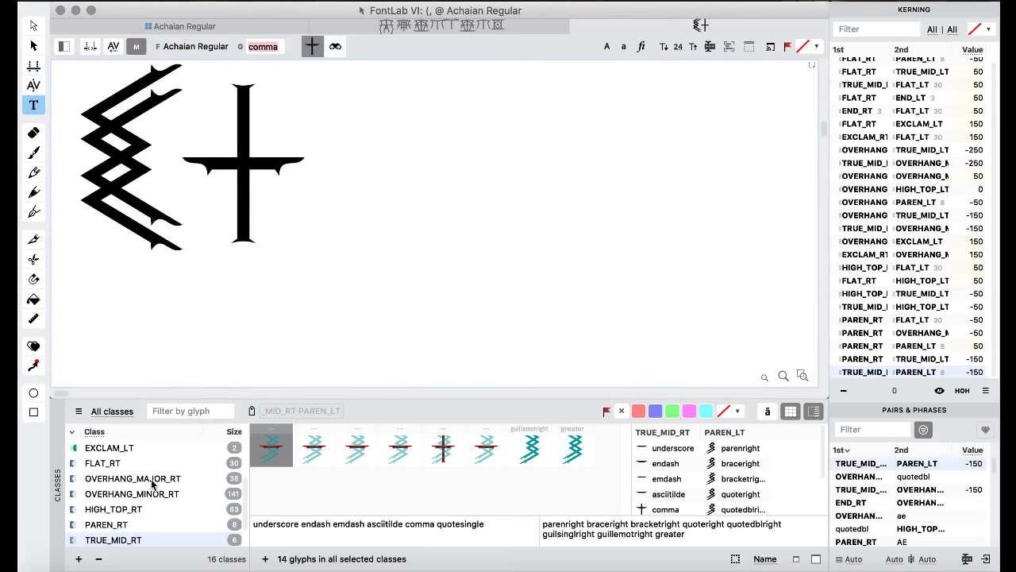
pyautogui.scroll(4, 153, 477)
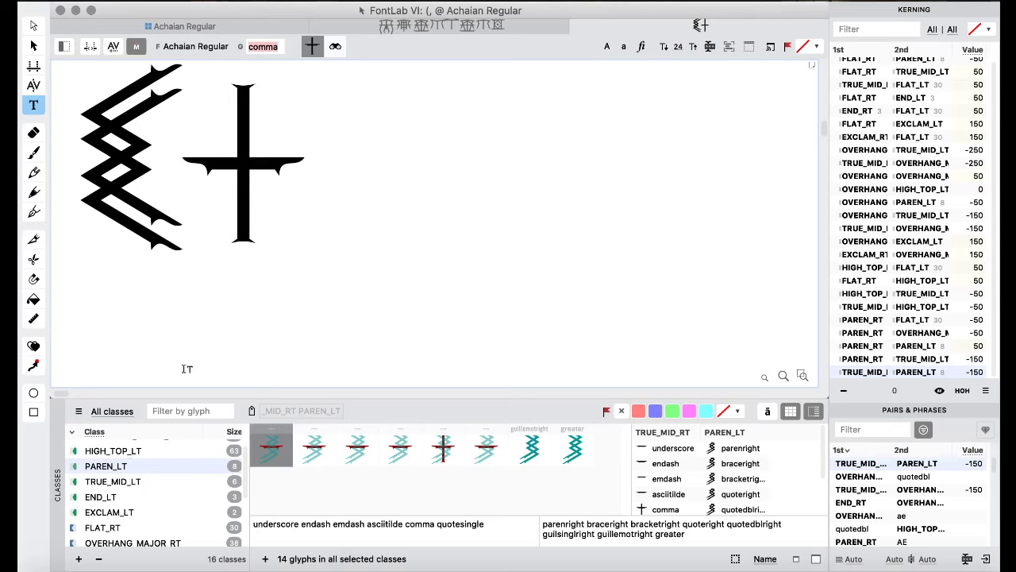
pyautogui.scroll(-4, 162, 514)
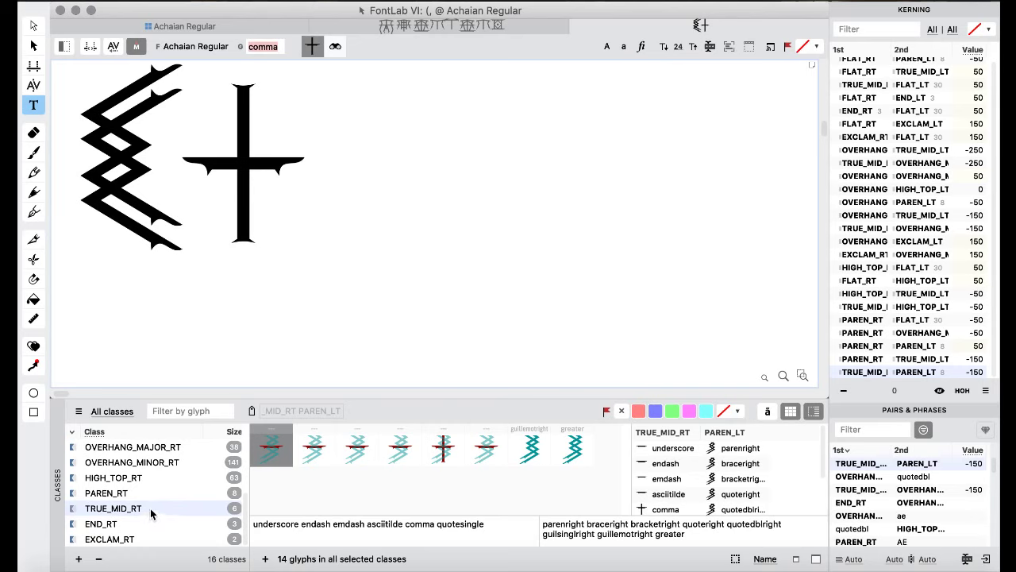
pyautogui.scroll(4, 150, 508)
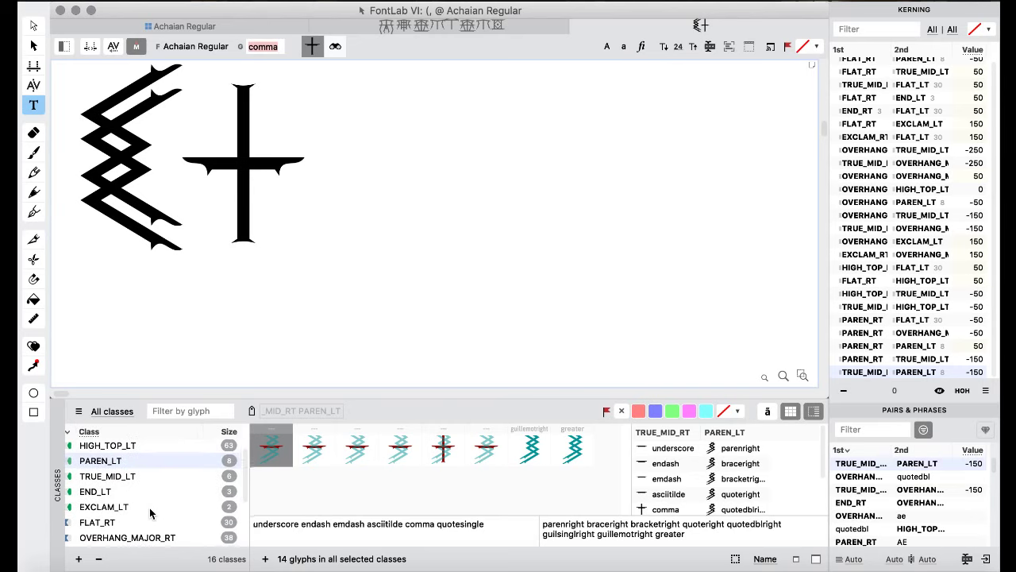
pyautogui.scroll(-4, 150, 513)
pyautogui.scroll(2, 150, 512)
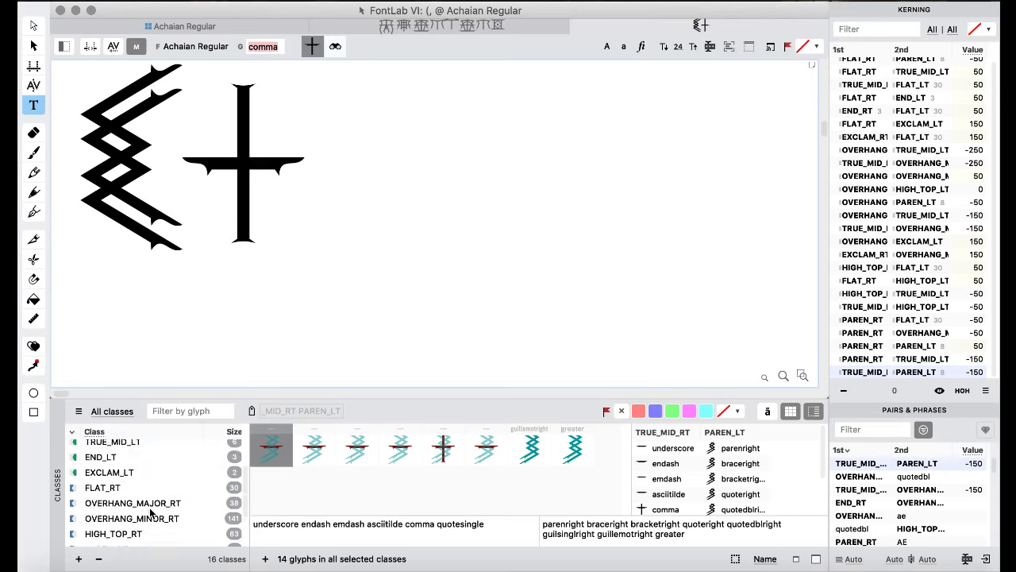
pyautogui.scroll(3, 150, 512)
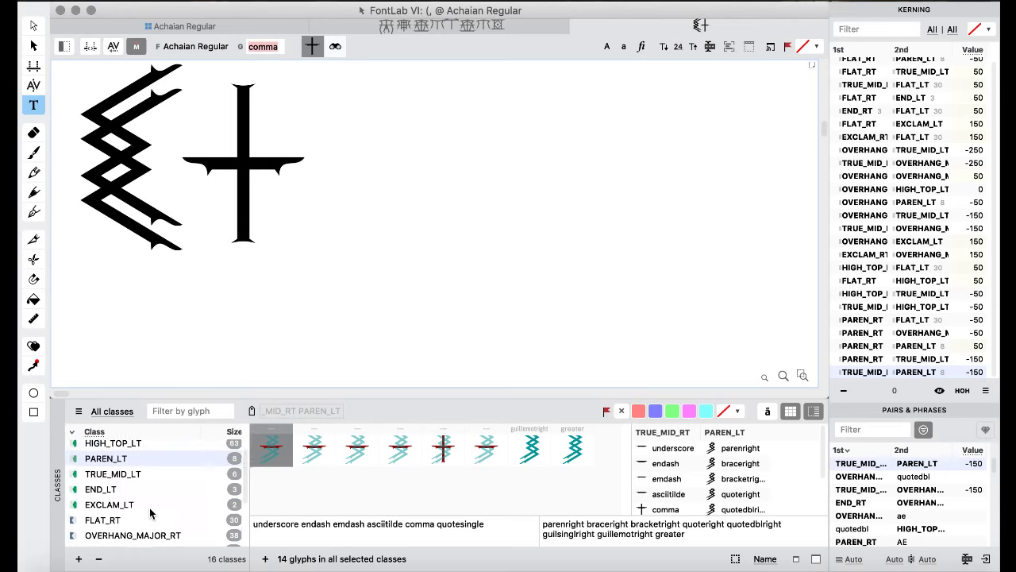
pyautogui.scroll(1, 125, 509)
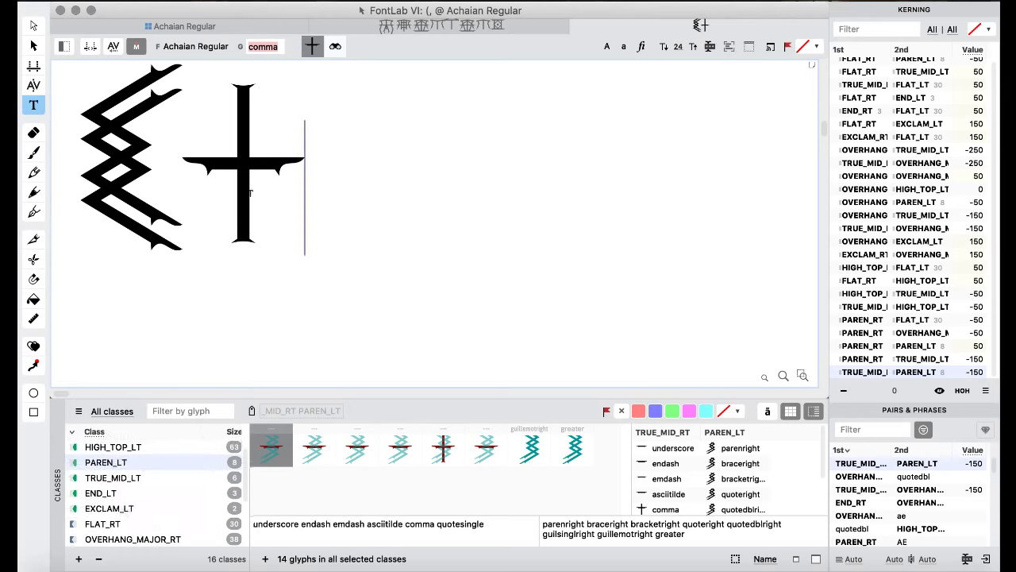
pyautogui.click(216, 193)
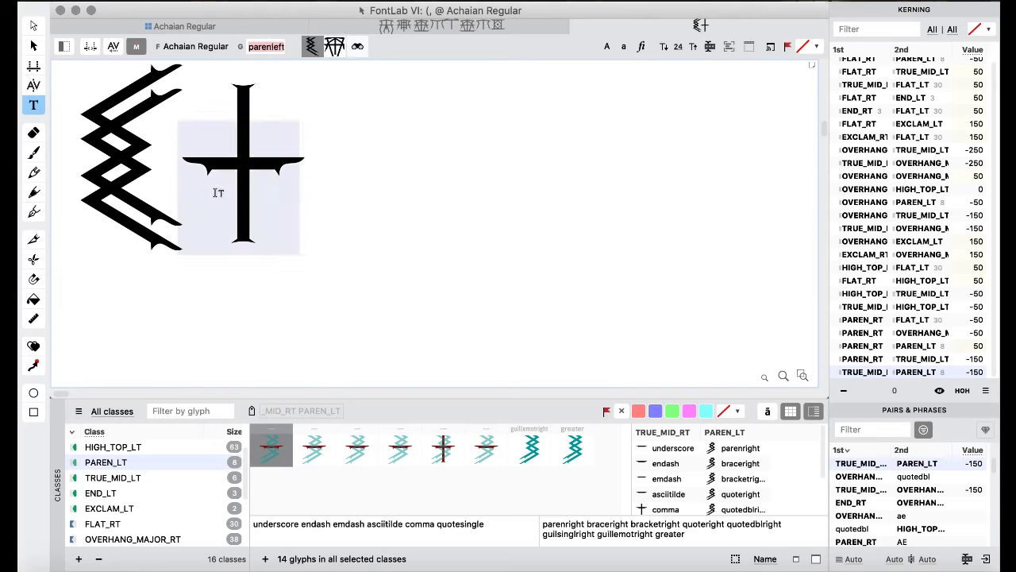
pyautogui.write('.')
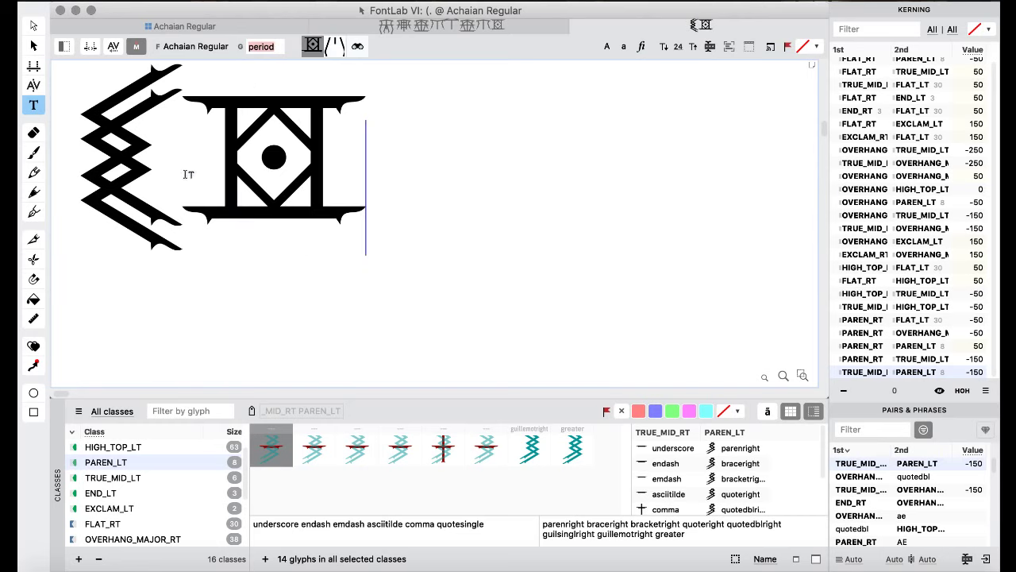
# - Set the PAREN_RT and END_LT class kerning to -50 on the opening parenthesis and period
pyautogui.click(33, 86)
pyautogui.press('Left')
pyautogui.press('Left')
pyautogui.press('Left')
pyautogui.press('Left')
pyautogui.press('Left')
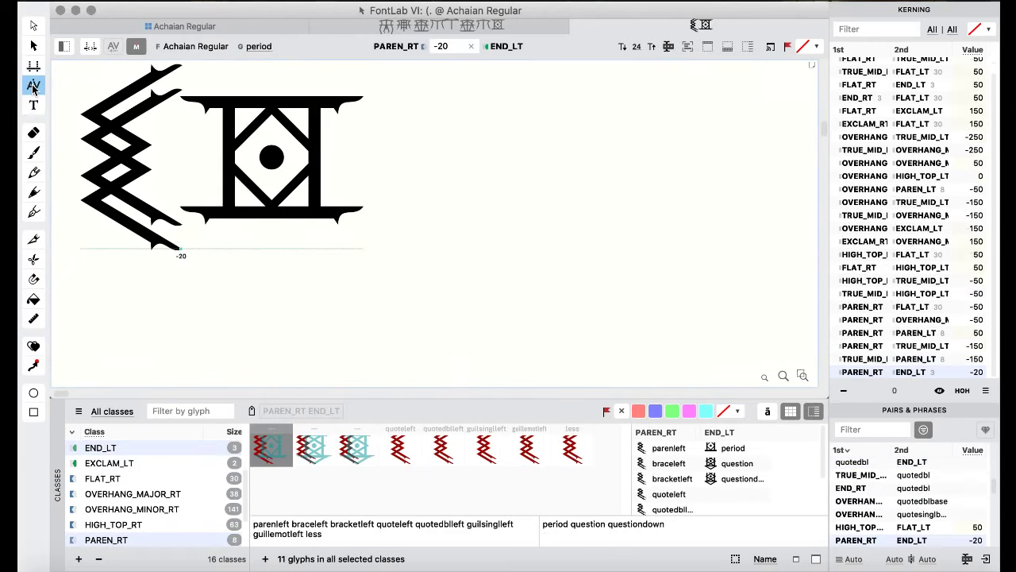
pyautogui.press('super+z')
pyautogui.press('super+shift+z')
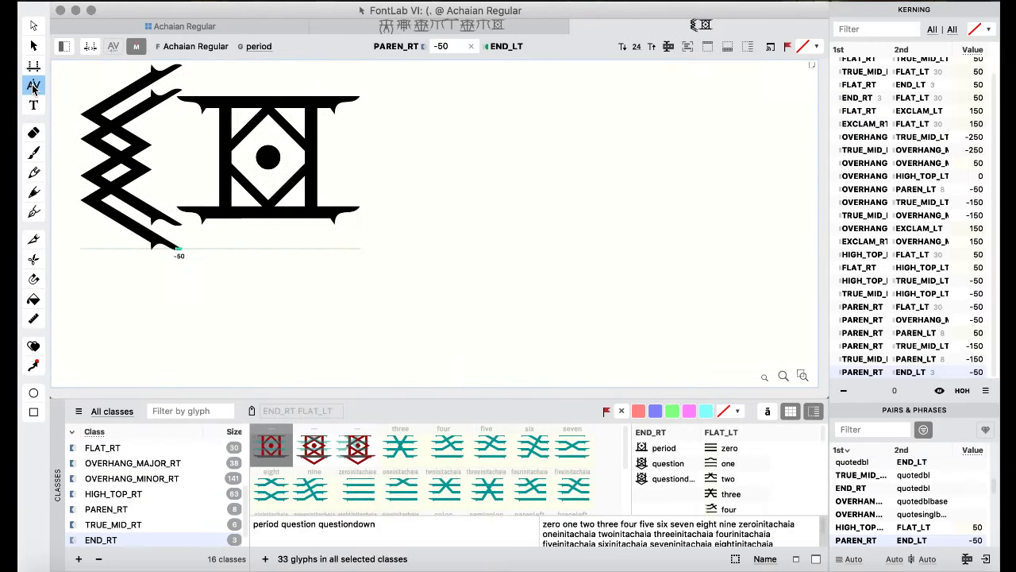
# - Replace the period in the sample text with an exclamation mark
pyautogui.click(33, 105)
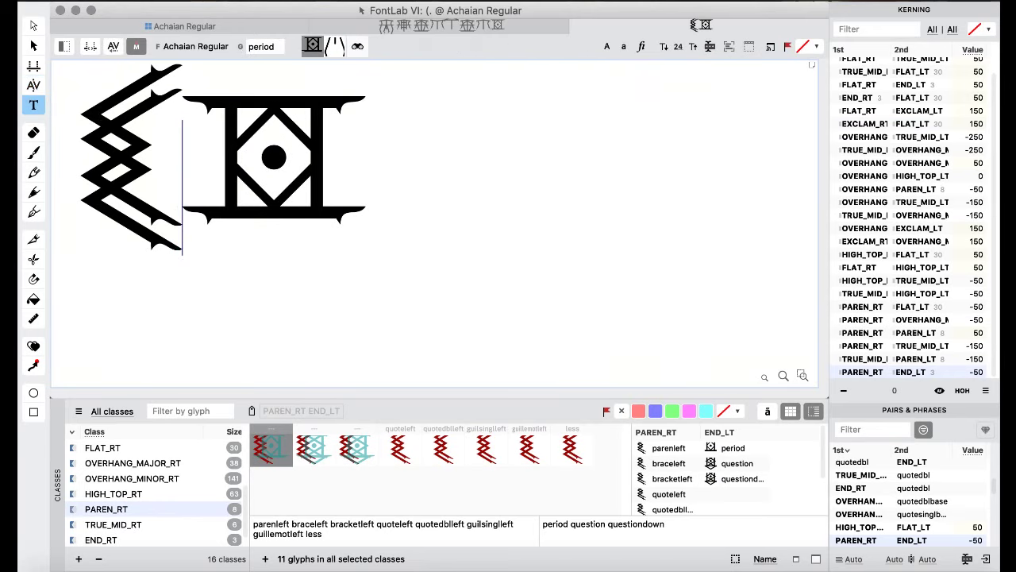
pyautogui.hotkey('shift', 'Right')
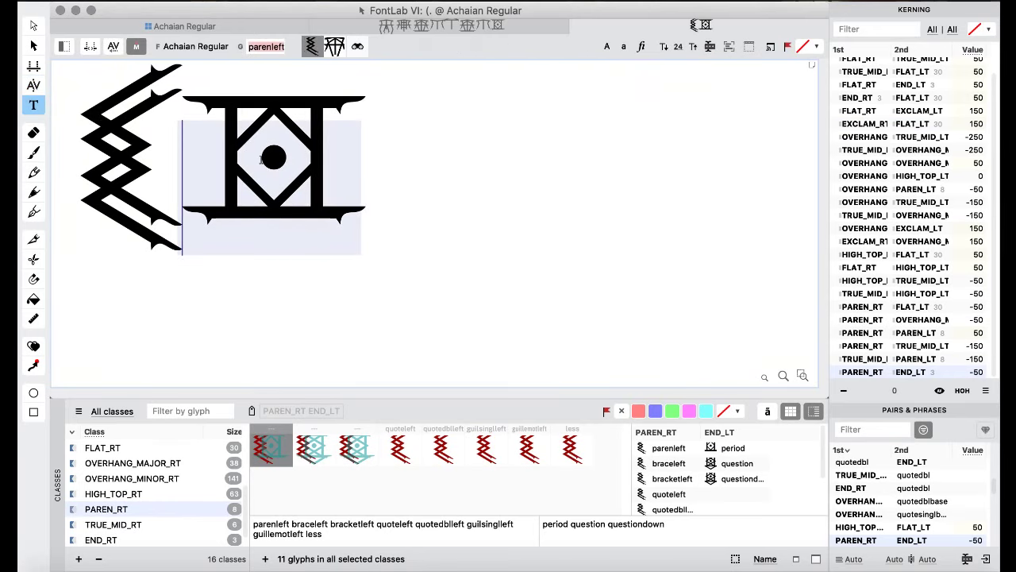
pyautogui.write('!')
# - Set the PAREN_RT and EXCLAM_LT class kerning to 100 on the opening parenthesis and exclamation mark
pyautogui.click(33, 85)
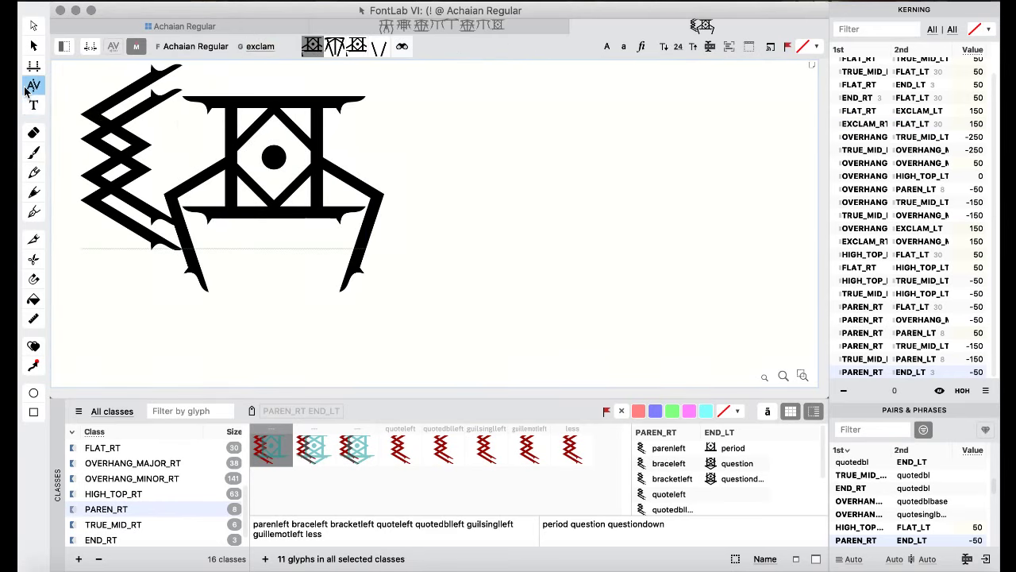
pyautogui.press('Right')
pyautogui.press('Right')
pyautogui.press('Right')
pyautogui.press('Right')
pyautogui.press('Right')
pyautogui.press('Right')
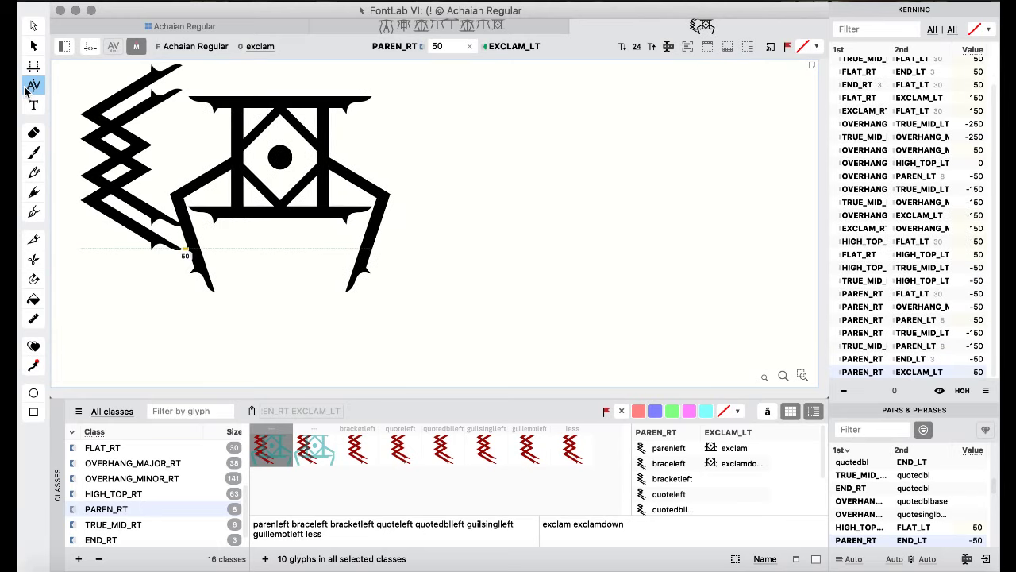
pyautogui.press('Right')
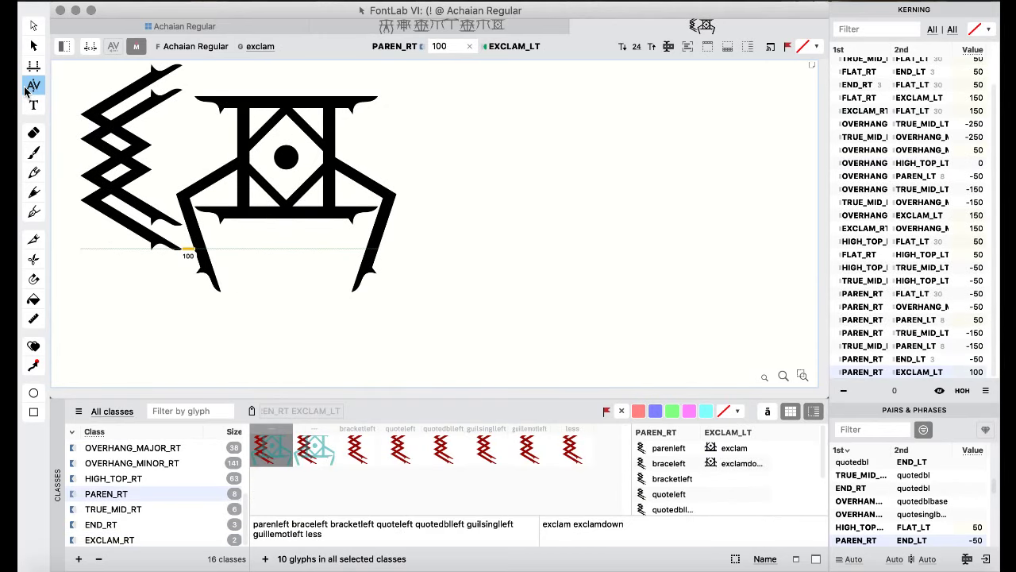
# - Add a closing parenthesis after the exclamation mark and set the EXCLAM_RT and PAREN_LT class kerning to 100
pyautogui.click(34, 105)
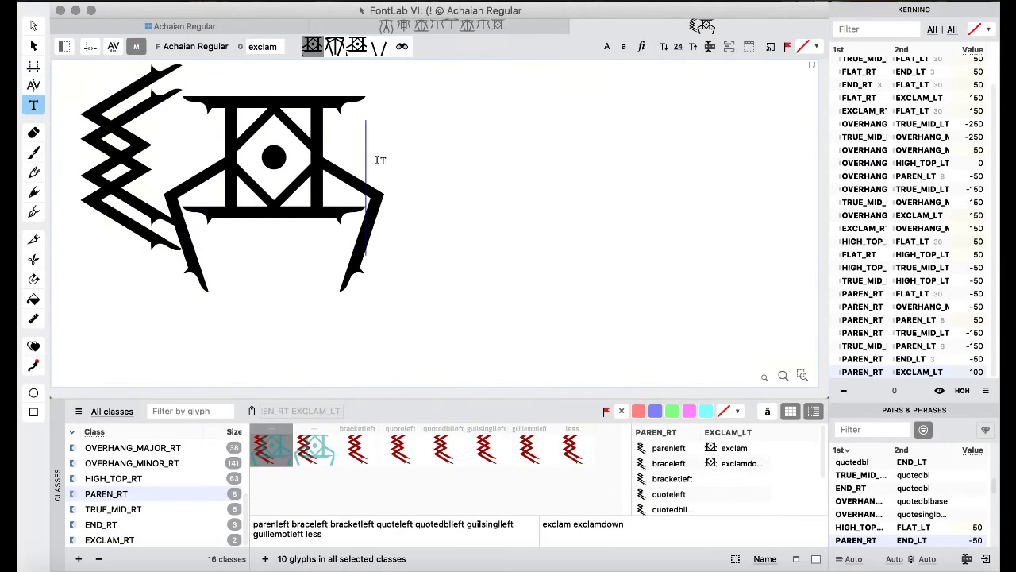
pyautogui.write(')')
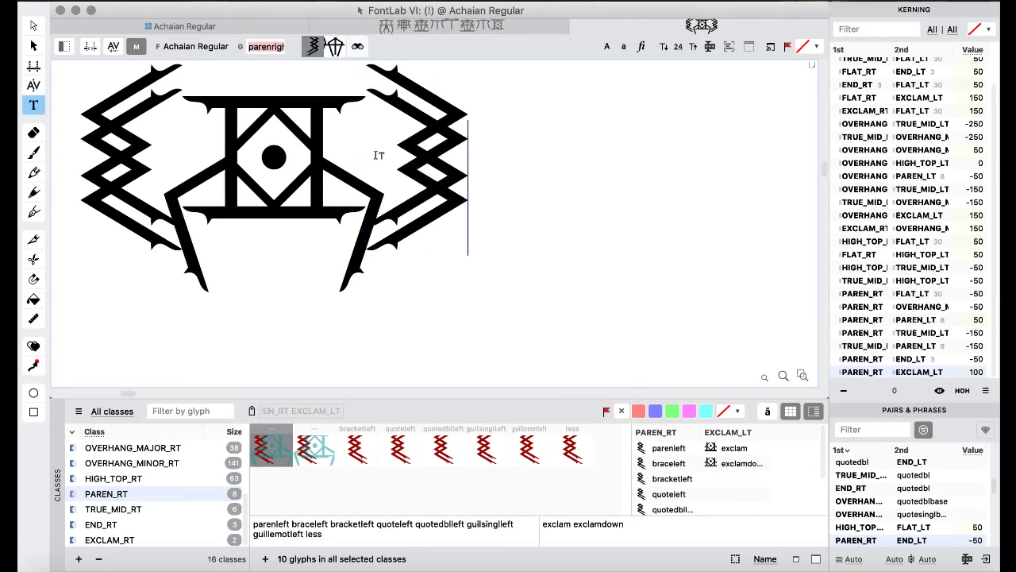
pyautogui.click(34, 85)
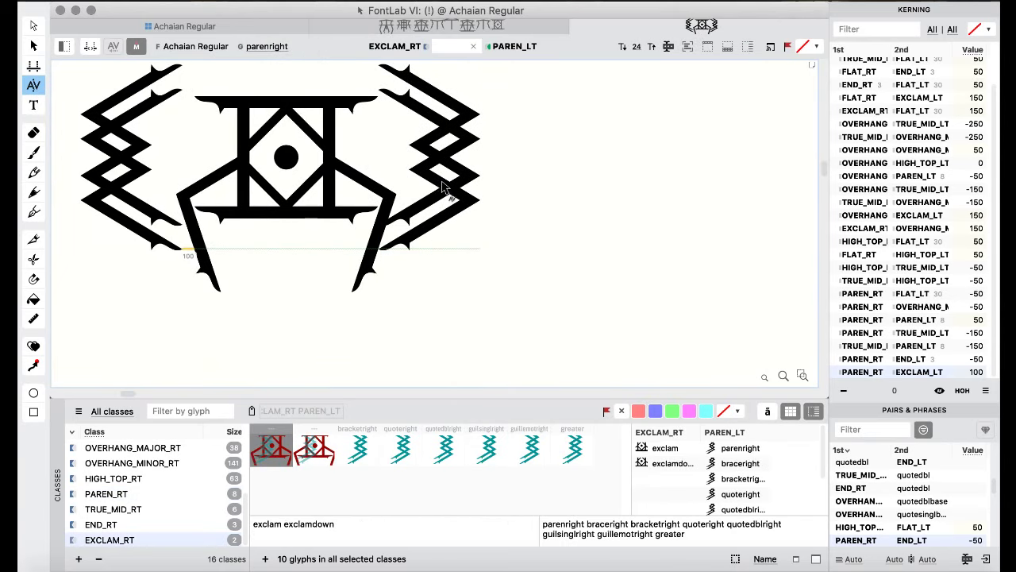
pyautogui.hotkey('shift', 'Right')
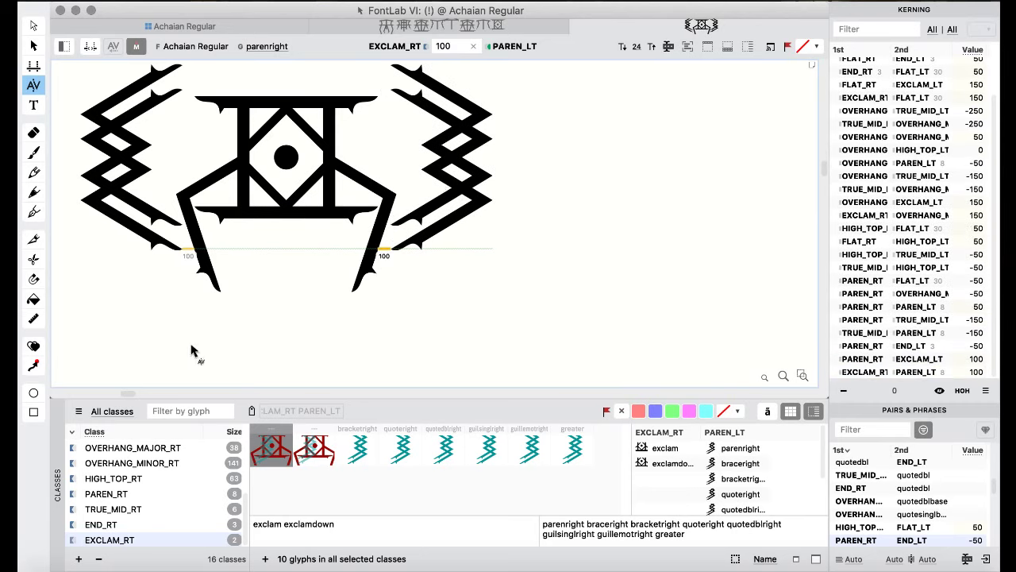
# - Replace the exclamation mark with a period and set the END_RT and PAREN_LT class kerning to -50
pyautogui.click(33, 106)
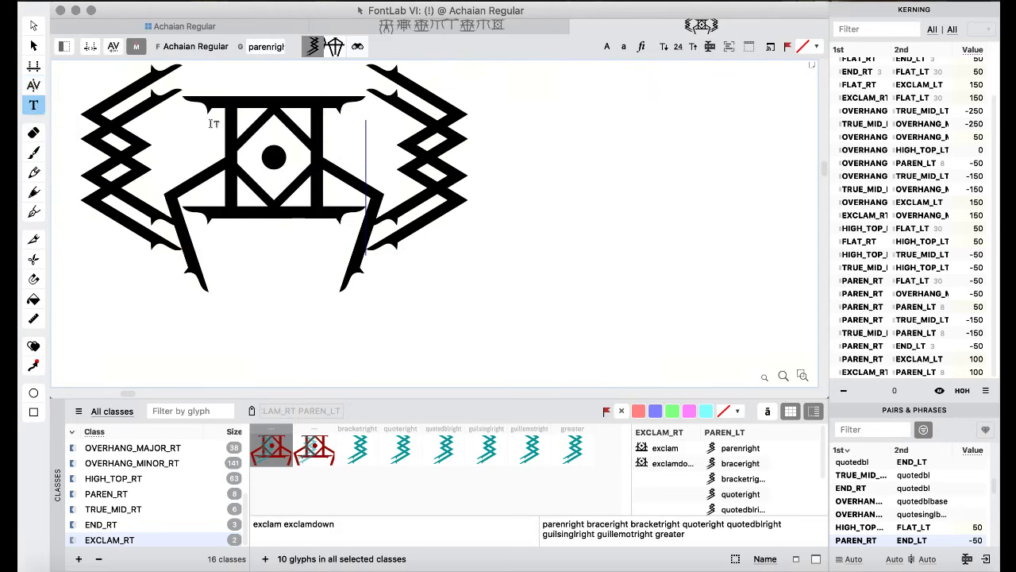
pyautogui.write('.')
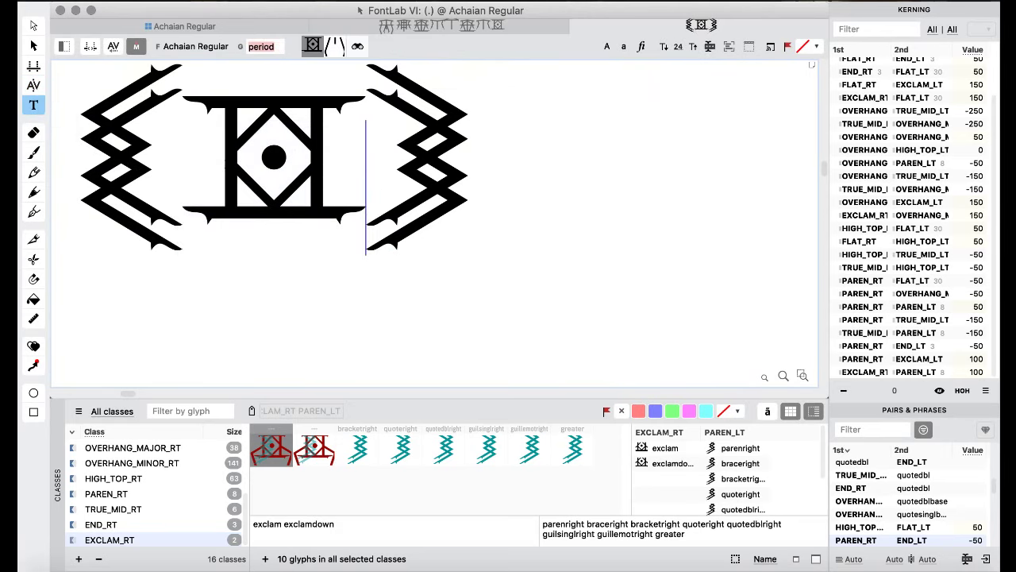
pyautogui.click(33, 86)
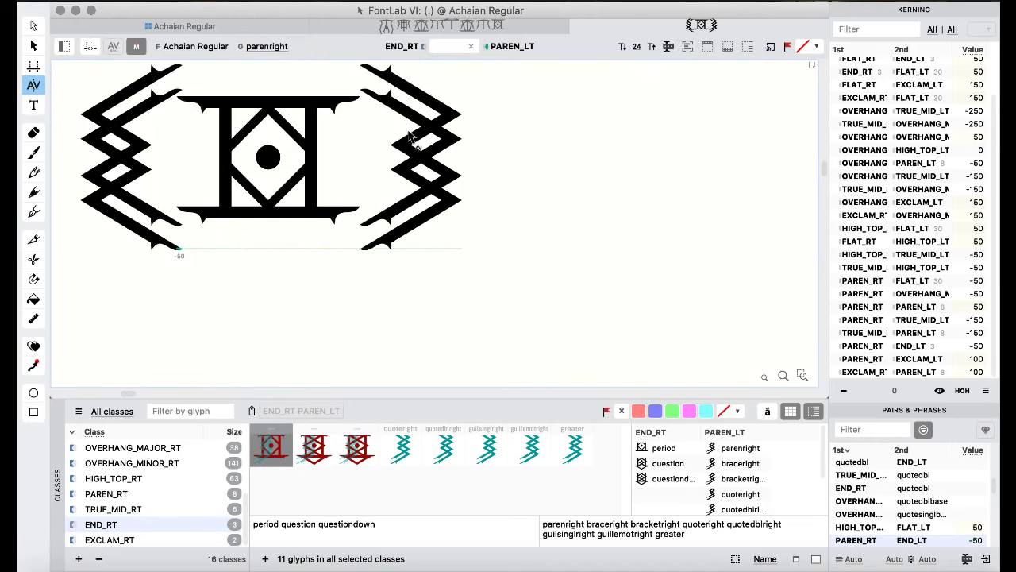
pyautogui.hotkey('shift', 'Left')
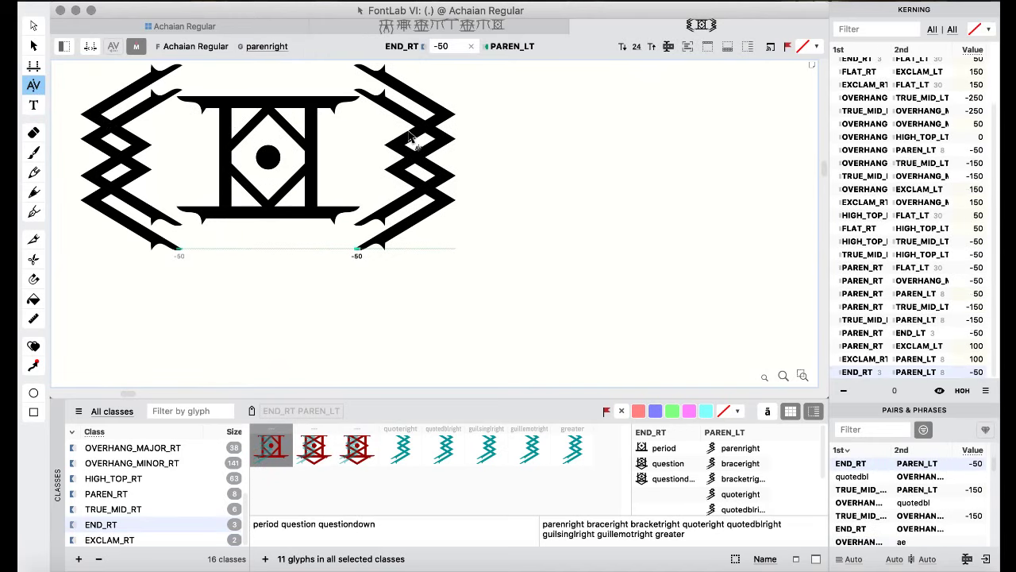
# - Review the TRUE_MID_RT, END_RT and EXCLAM_RT classes and replace the whole sample text with a single period
pyautogui.scroll(-1, 151, 506)
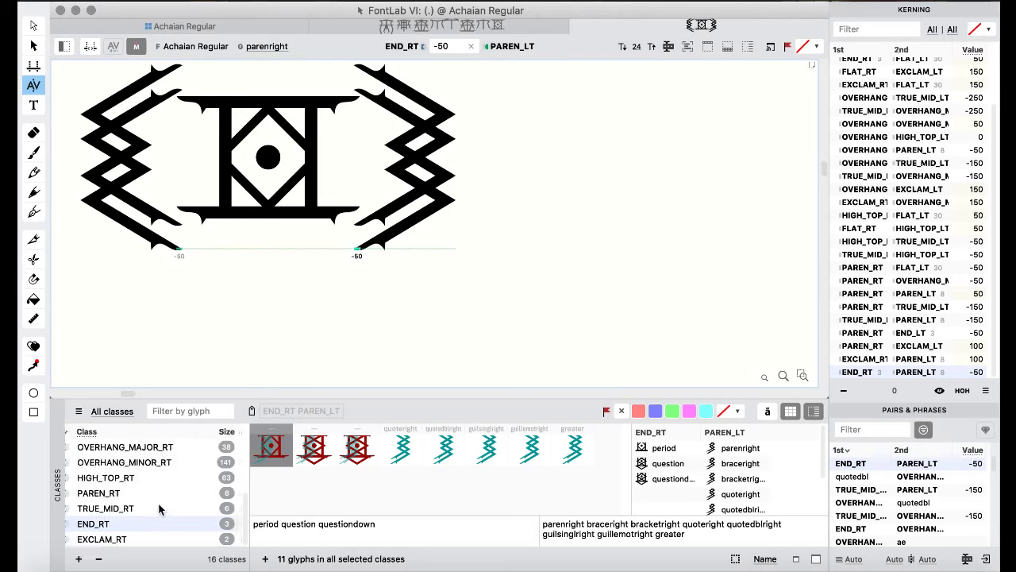
pyautogui.click(109, 510)
pyautogui.click(105, 524)
pyautogui.click(102, 539)
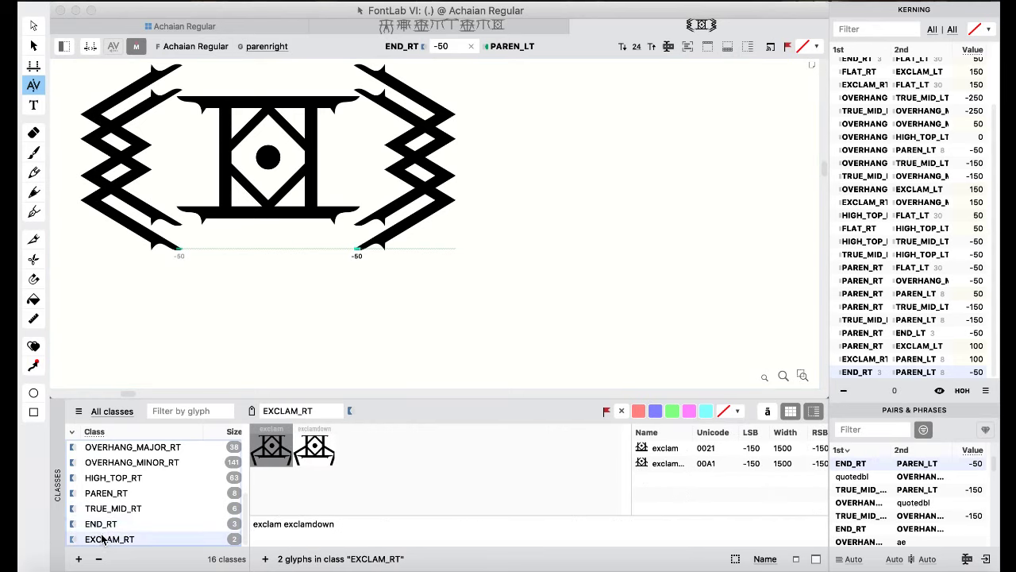
pyautogui.scroll(-5, 103, 519)
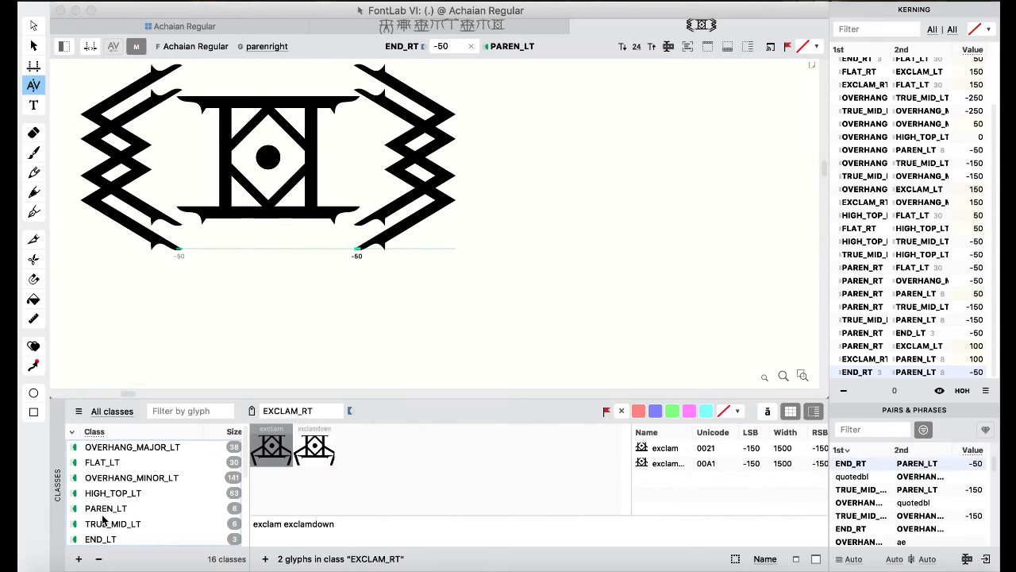
pyautogui.scroll(5, 103, 519)
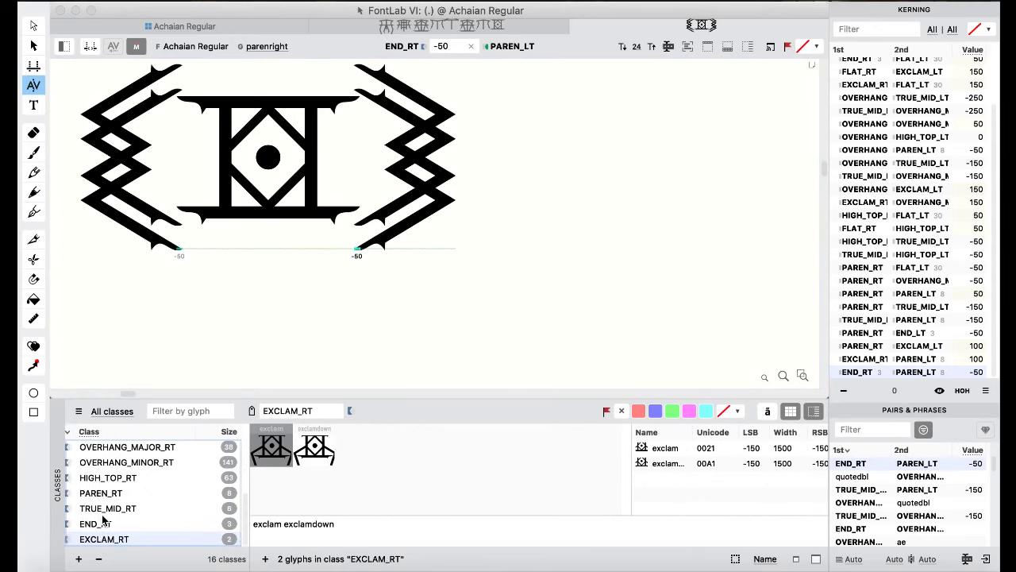
pyautogui.click(34, 105)
pyautogui.moveTo(470, 154); pyautogui.dragTo(82, 163)
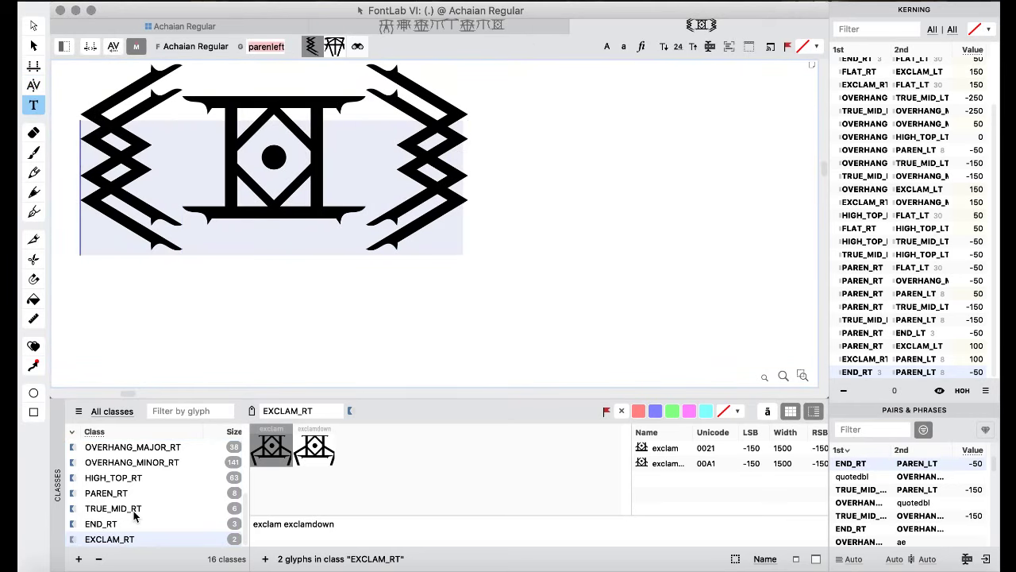
pyautogui.scroll(1, 134, 516)
pyautogui.scroll(-1, 134, 516)
pyautogui.write('.')
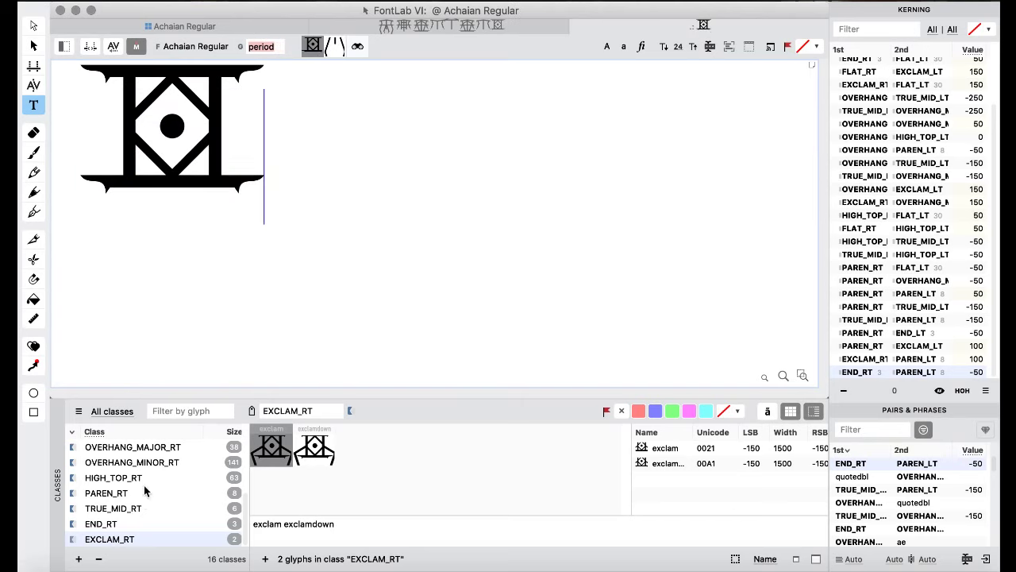
# - Look through the left classes and add the aaachaia glyph after the period to check the END_RT and OVERHANG_MAJOR_LT pair
pyautogui.scroll(7, 144, 489)
pyautogui.scroll(2, 144, 490)
pyautogui.scroll(-4, 144, 489)
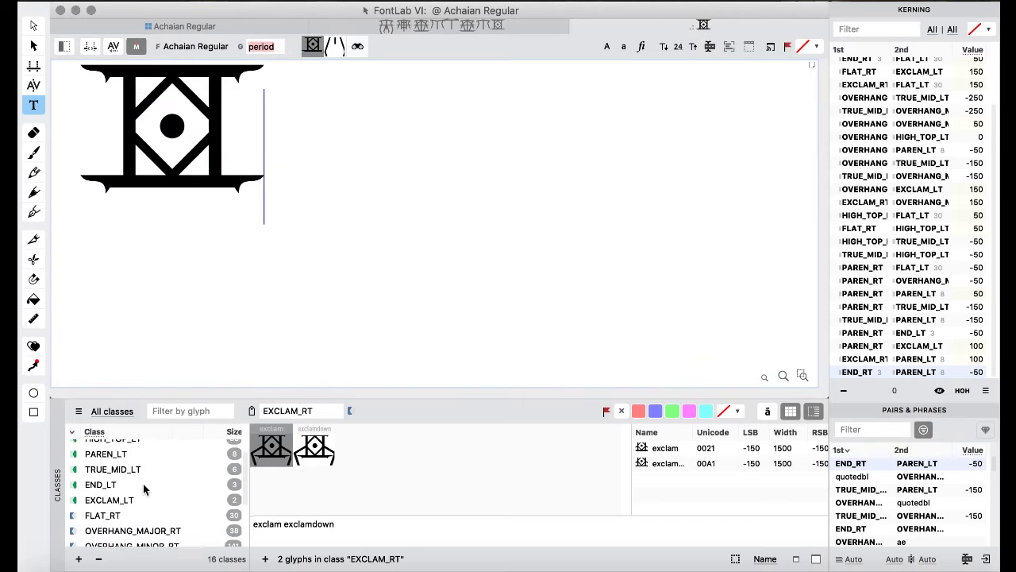
pyautogui.scroll(1, 144, 488)
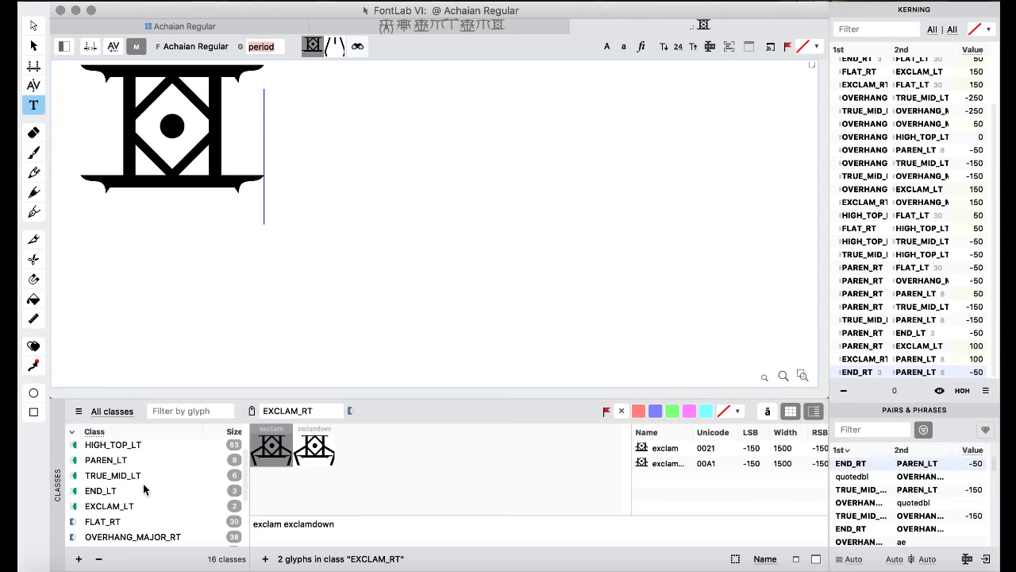
pyautogui.scroll(-4, 144, 488)
pyautogui.scroll(7, 143, 487)
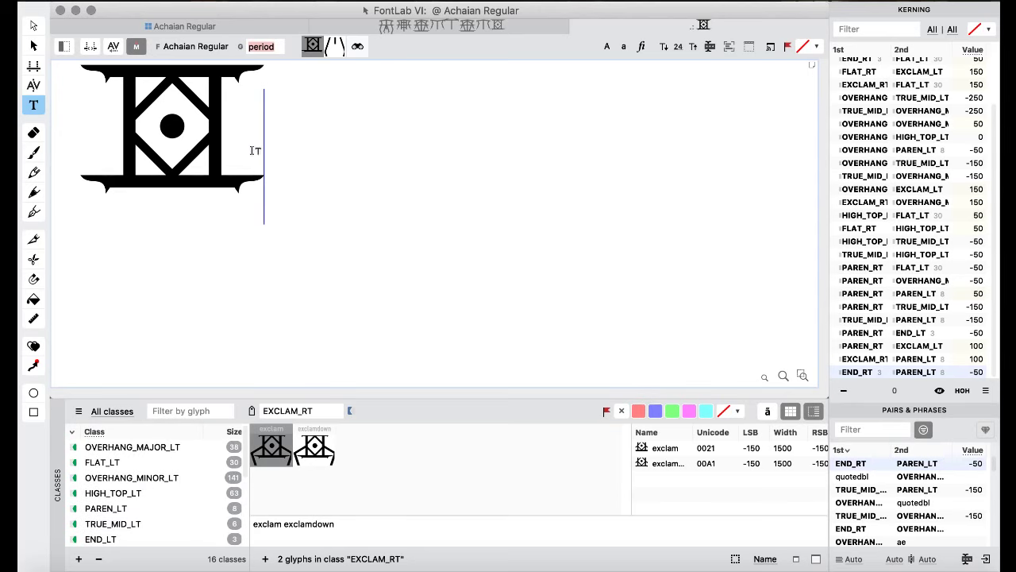
pyautogui.press('/')
pyautogui.write('aaa')
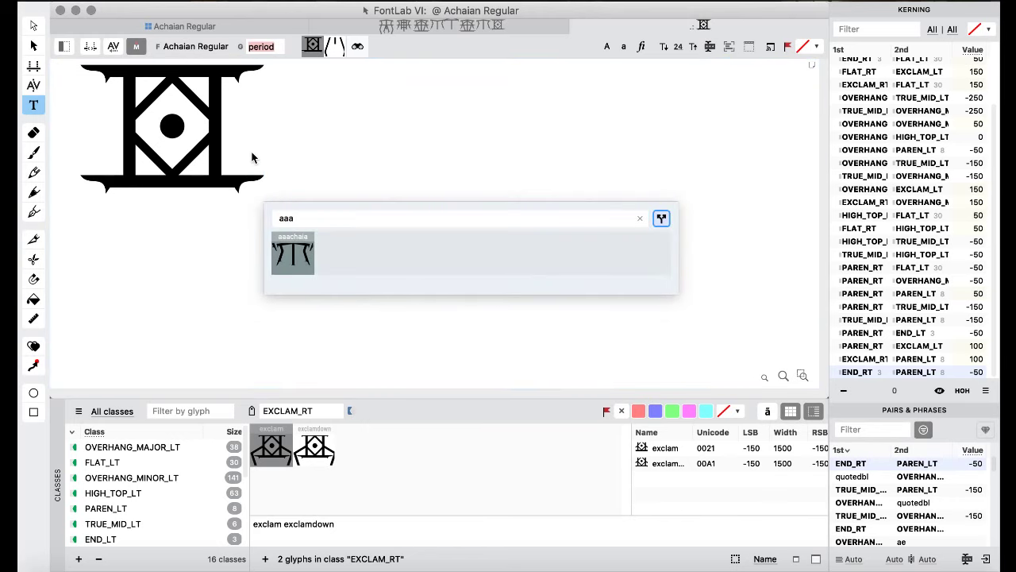
pyautogui.press('Return')
pyautogui.click(33, 85)
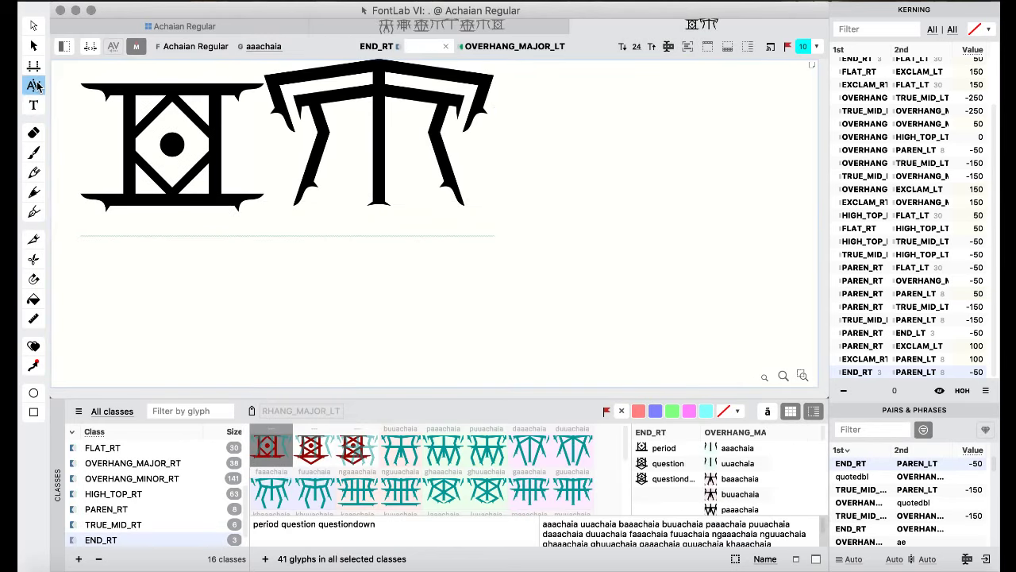
# - Replace the aaachaia glyph with the letter a to check the END_RT and OVERHANG_MINOR_LT kerning pair
pyautogui.click(33, 105)
pyautogui.hotkey('shift', 'Left')
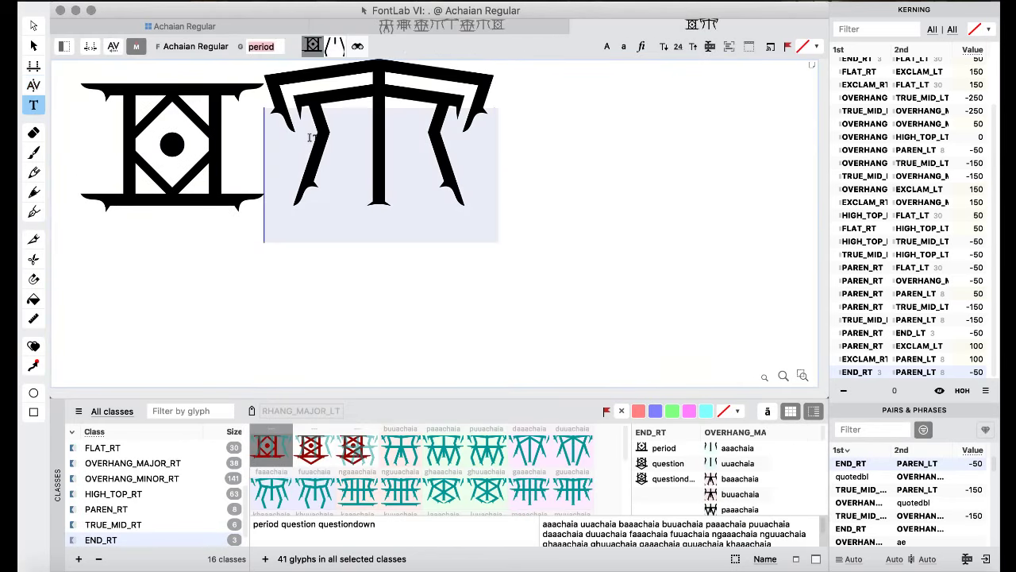
pyautogui.write('a')
pyautogui.click(30, 89)
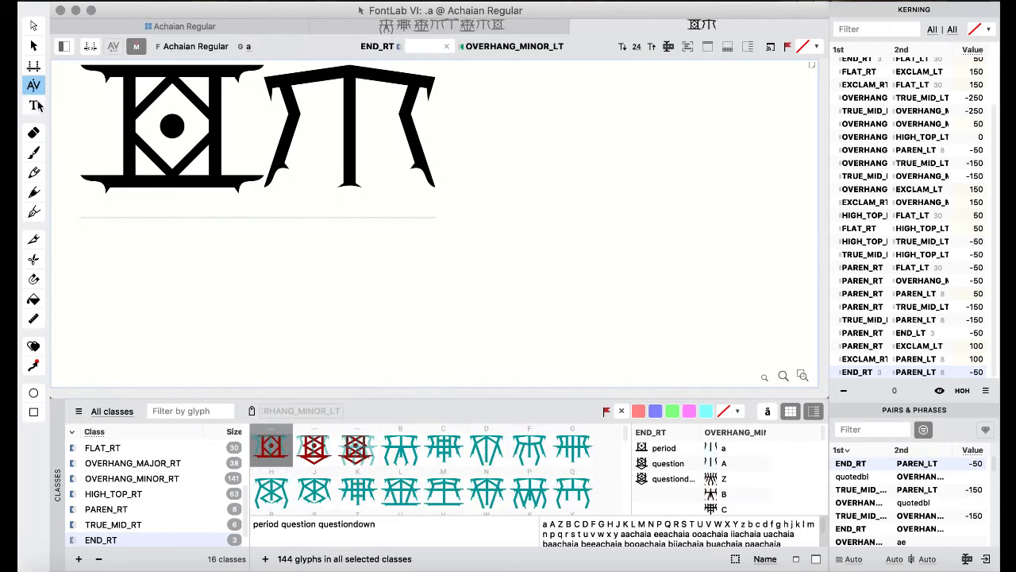
# - Replace the letter a with an e to check the END_RT and HIGH_TOP_LT kerning pair
pyautogui.click(33, 105)
pyautogui.click(342, 121)
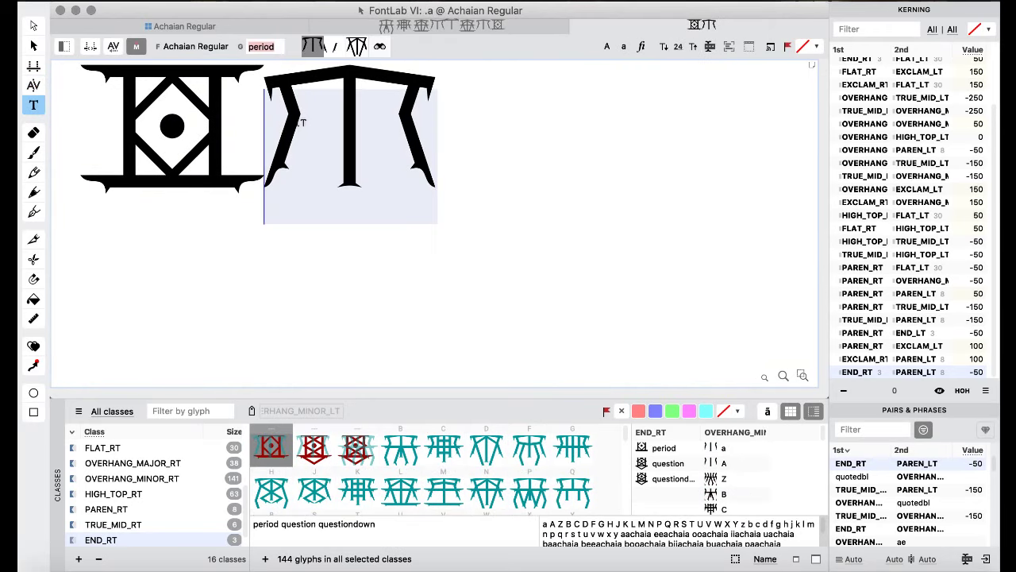
pyautogui.write('e')
pyautogui.click(34, 65)
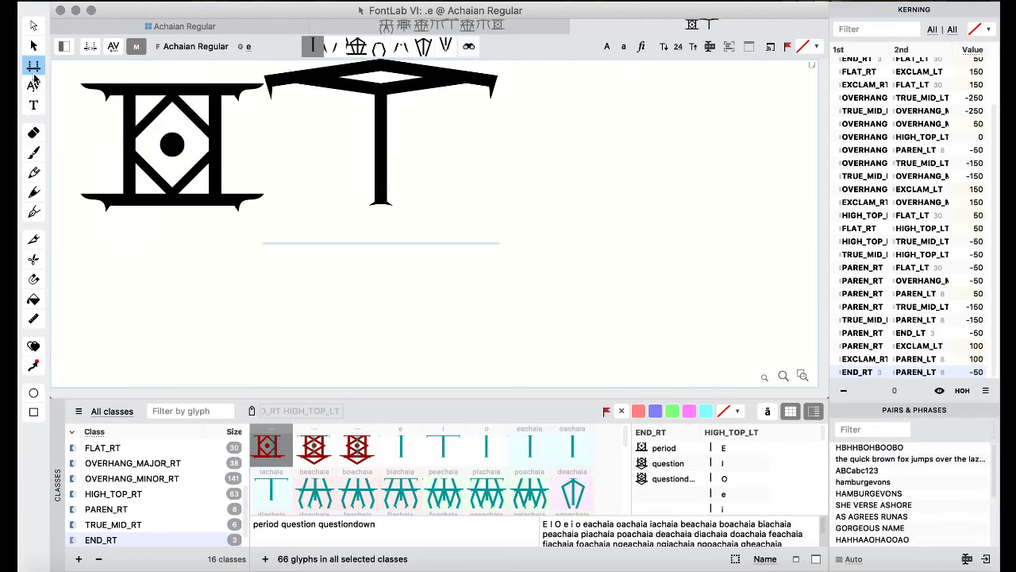
pyautogui.click(33, 86)
# - Replace the letter e with a zero to check the END_RT and FLAT_LT kerning pair
pyautogui.click(33, 106)
pyautogui.click(423, 146)
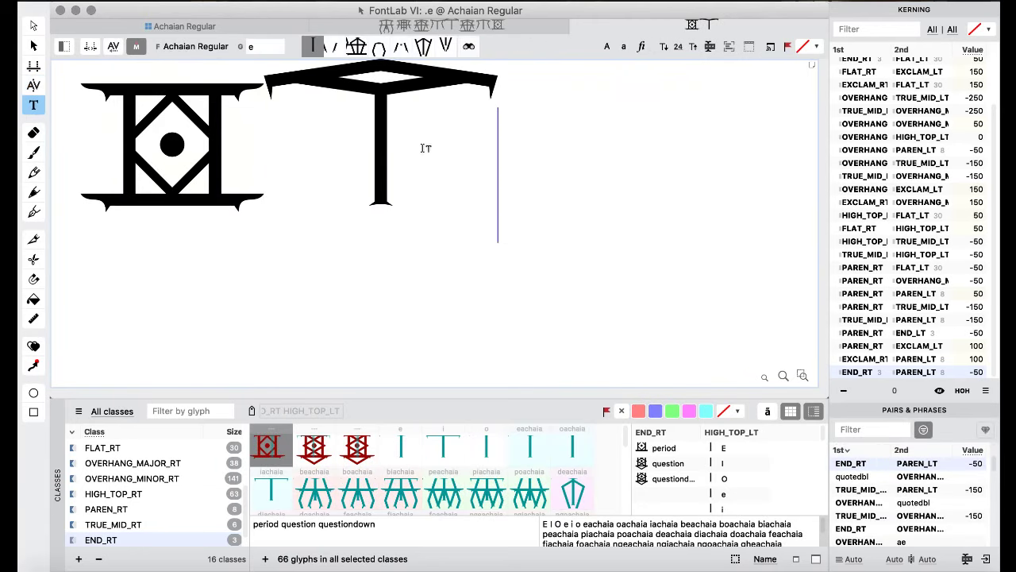
pyautogui.click(355, 143)
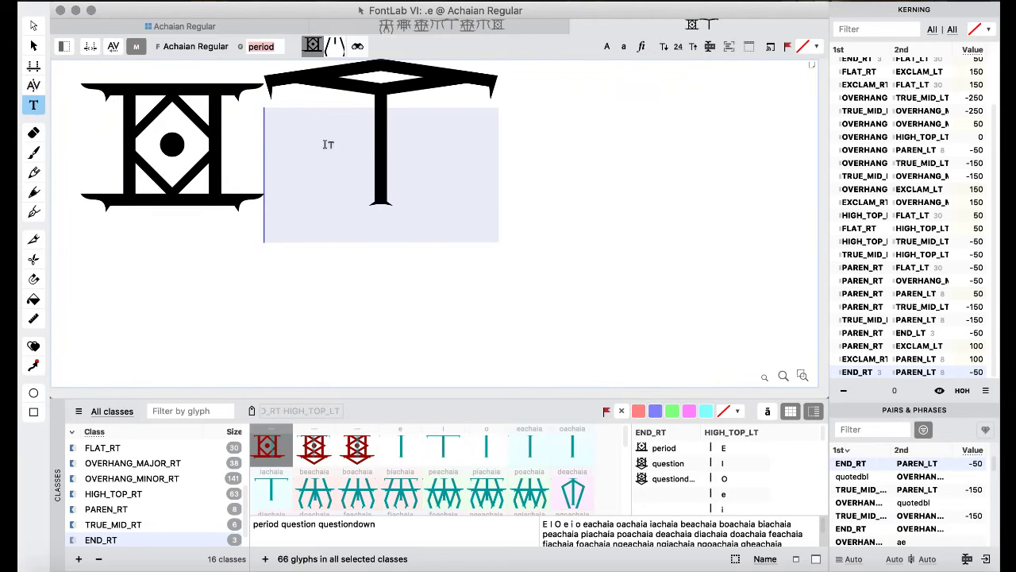
pyautogui.write('0')
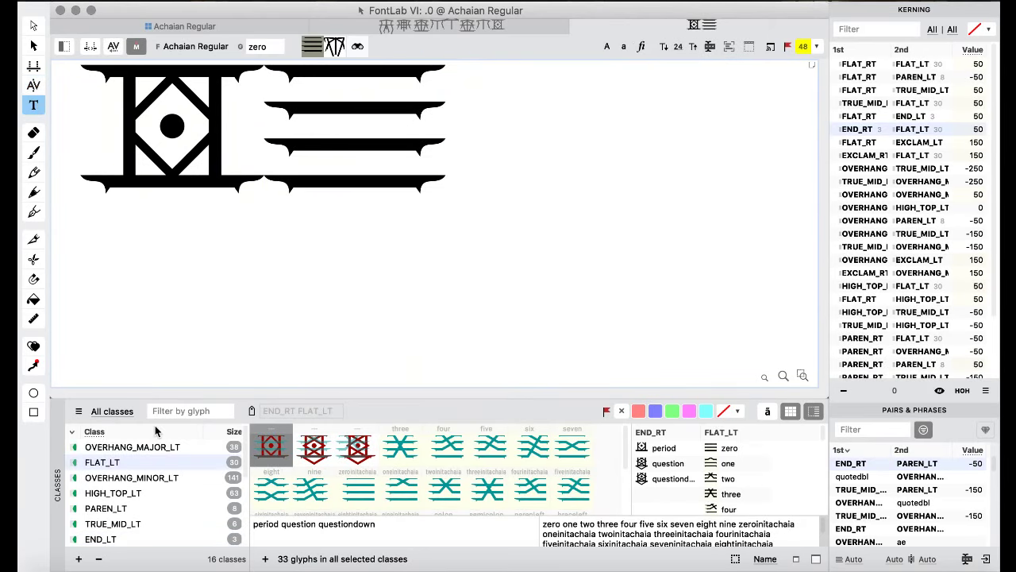
# - Examine the glyphs in the HIGH_TOP_LT, PAREN_LT, TRUE_MID_LT and END_LT classes to choose the next pair
pyautogui.click(123, 496)
pyautogui.click(118, 512)
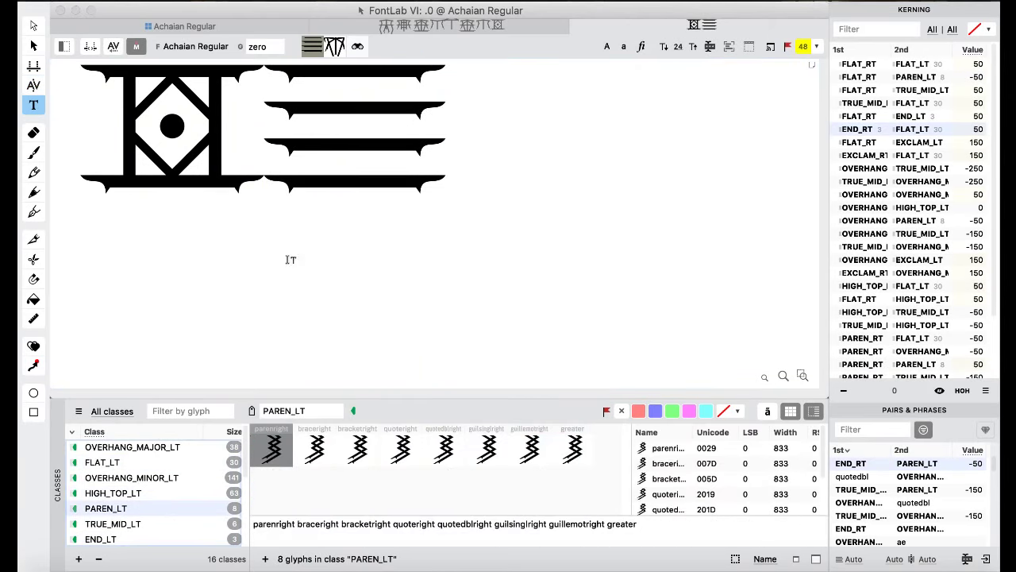
pyautogui.click(135, 524)
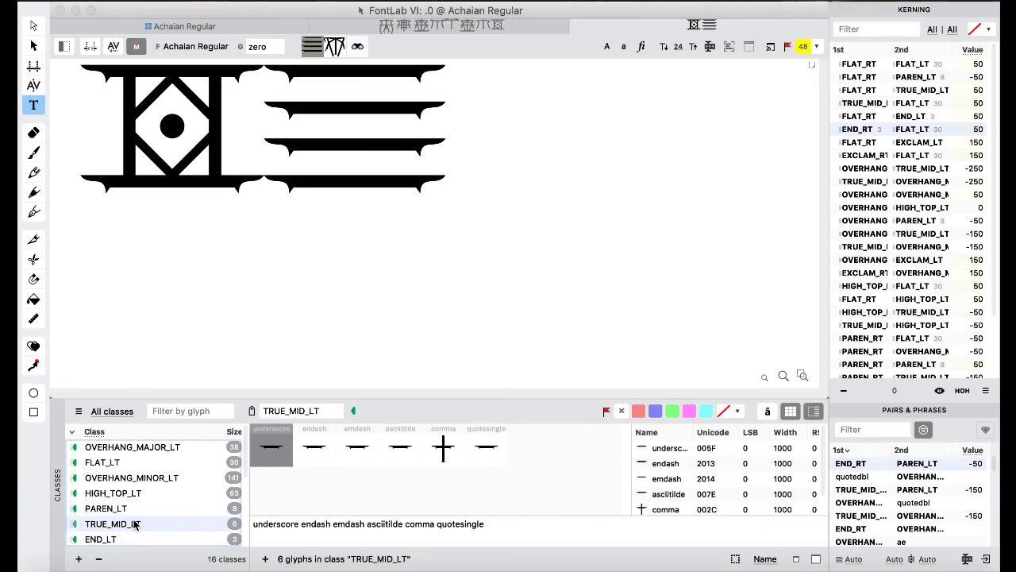
pyautogui.click(128, 540)
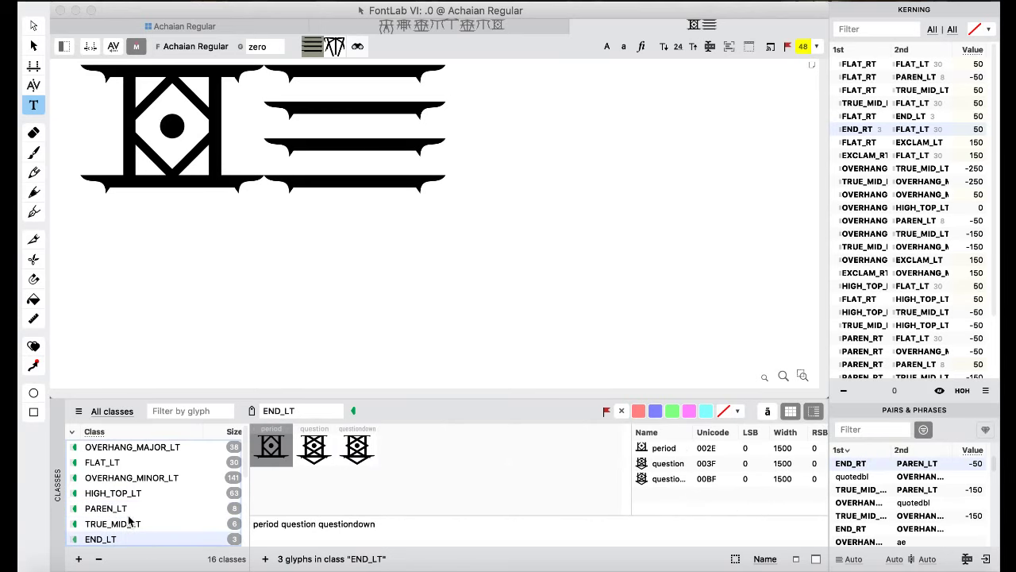
pyautogui.scroll(-2, 128, 520)
pyautogui.scroll(2, 133, 514)
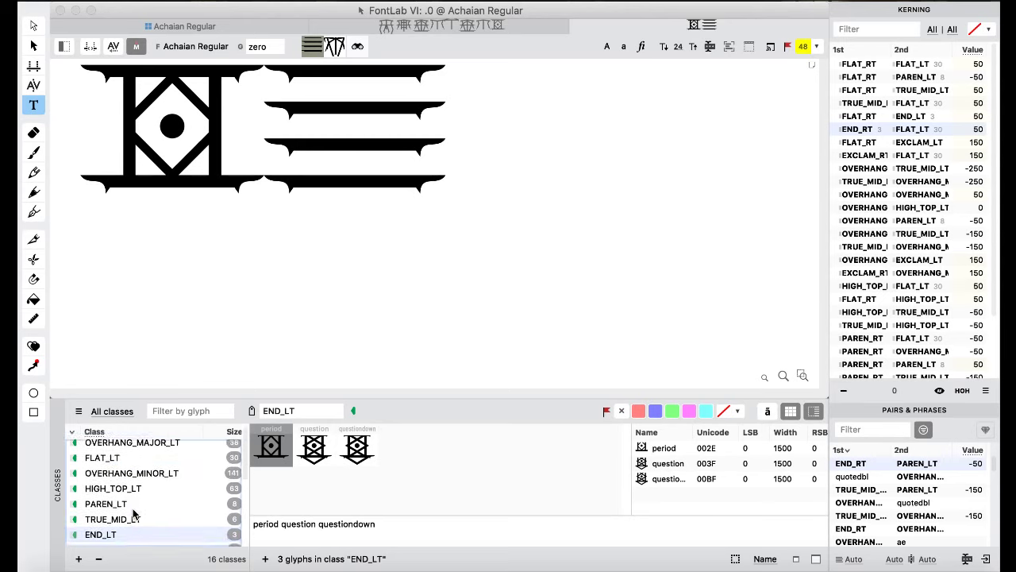
pyautogui.scroll(-1, 133, 514)
pyautogui.scroll(2, 133, 514)
# - Replace the zero with a second period and set the END_RT and END_LT class kerning to 50
pyautogui.click(351, 124)
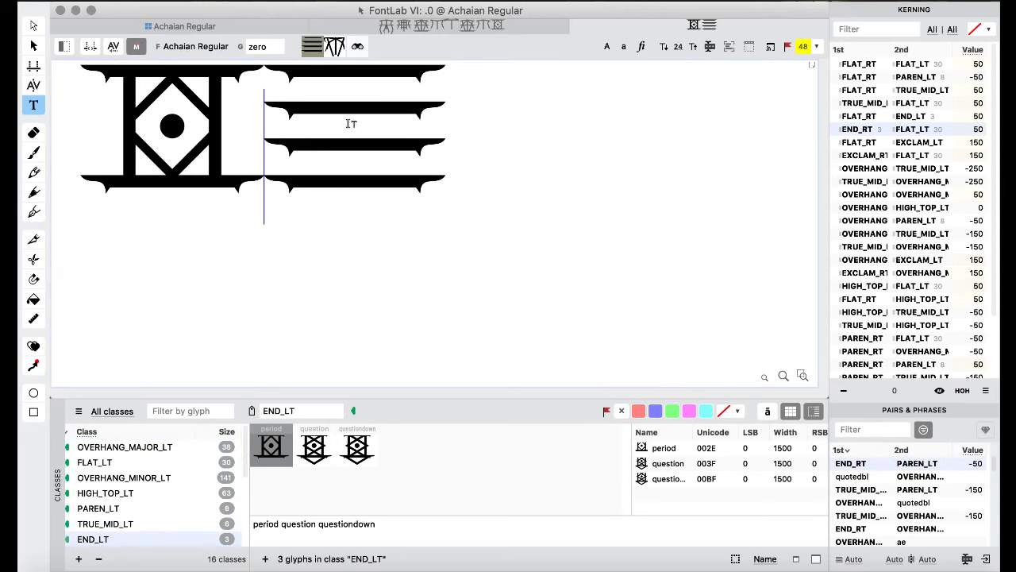
pyautogui.doubleClick(284, 128)
pyautogui.write('.')
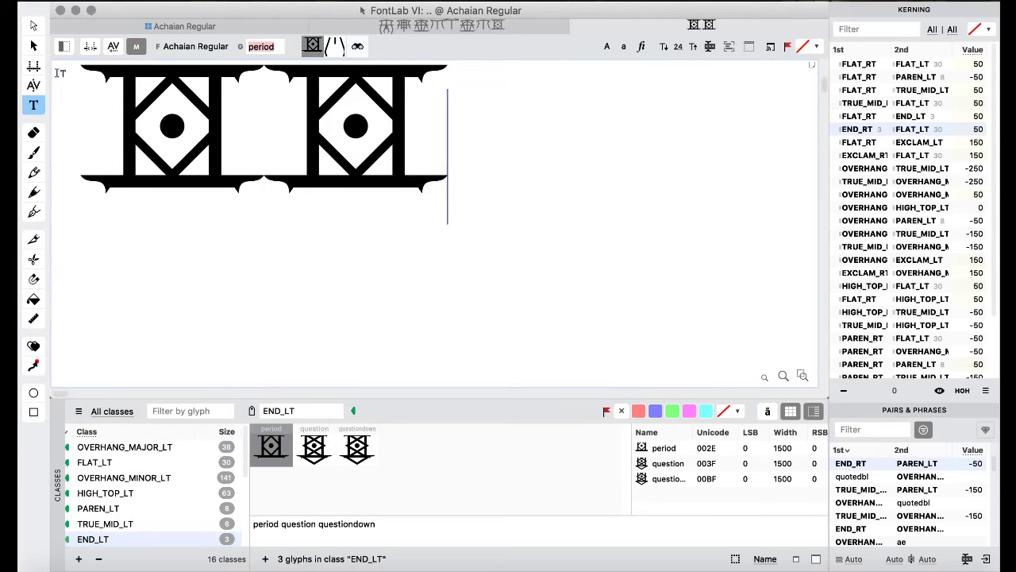
pyautogui.click(33, 88)
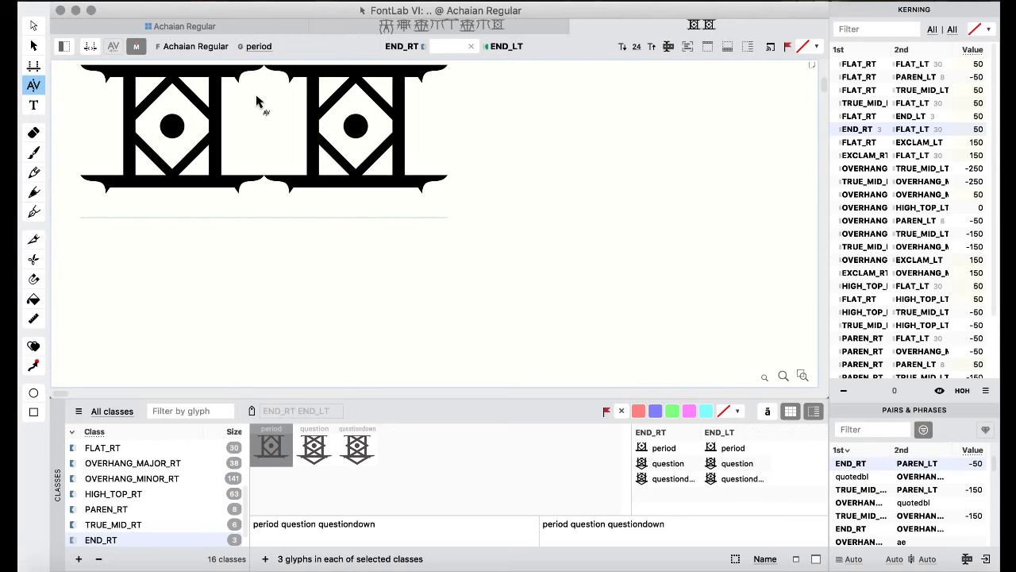
pyautogui.hotkey('shift', 'Right')
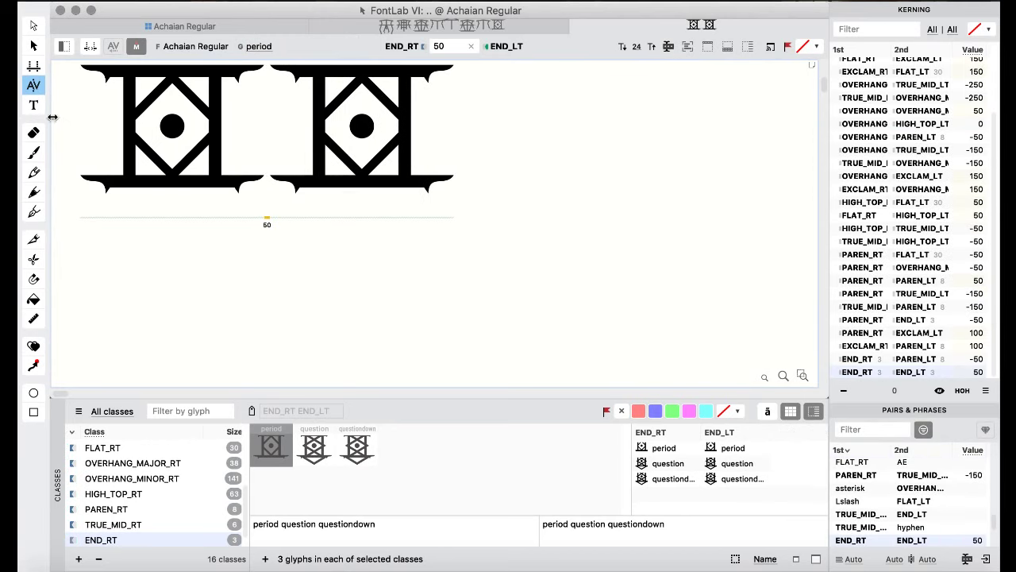
# - Replace the second period with an exclamation mark and set the END_RT and EXCLAM_LT class kerning to 150
pyautogui.click(34, 105)
pyautogui.click(359, 138)
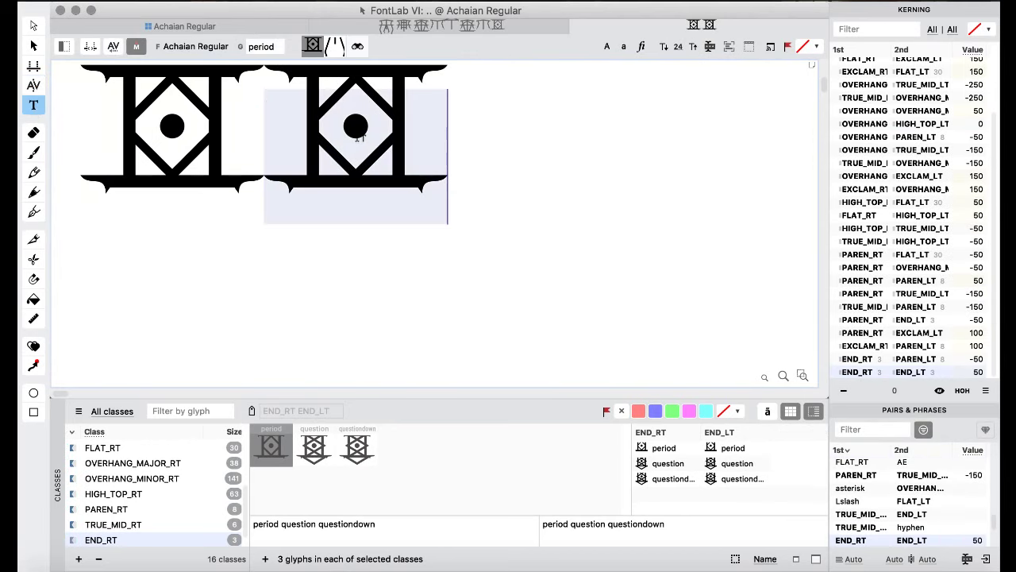
pyautogui.write('?')
pyautogui.click(34, 86)
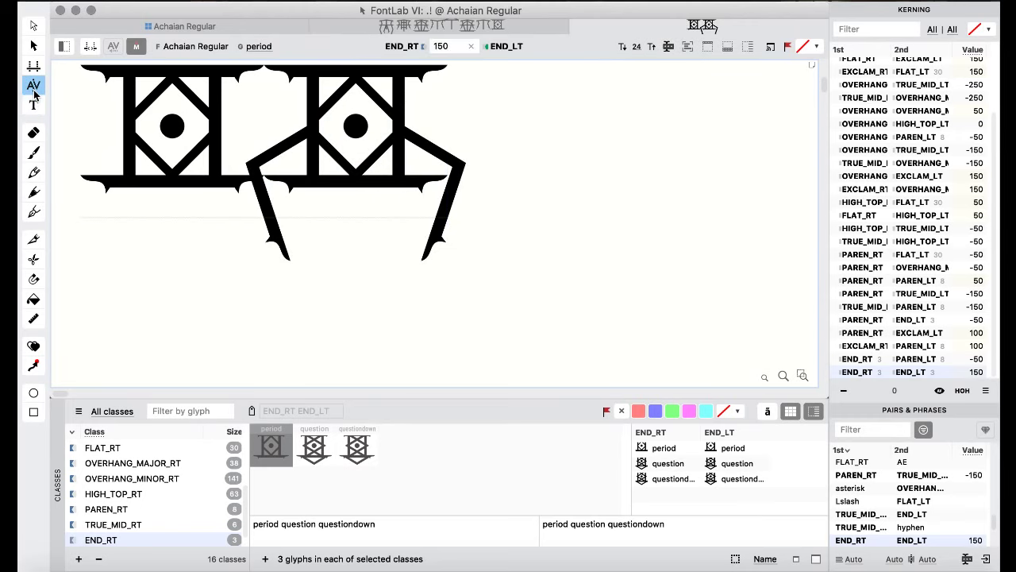
pyautogui.hotkey('shift', 'Right')
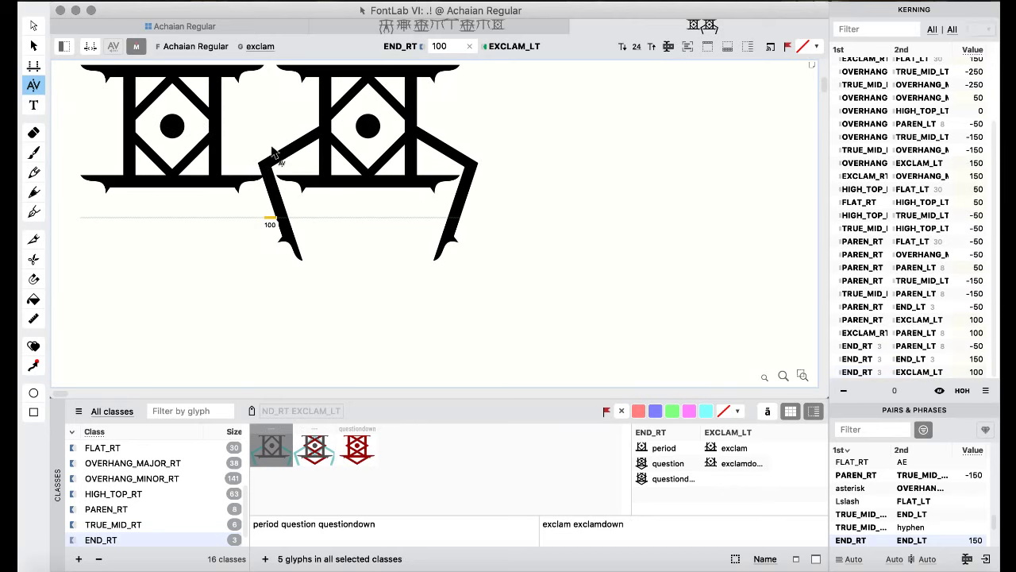
pyautogui.hotkey('shift', 'Right')
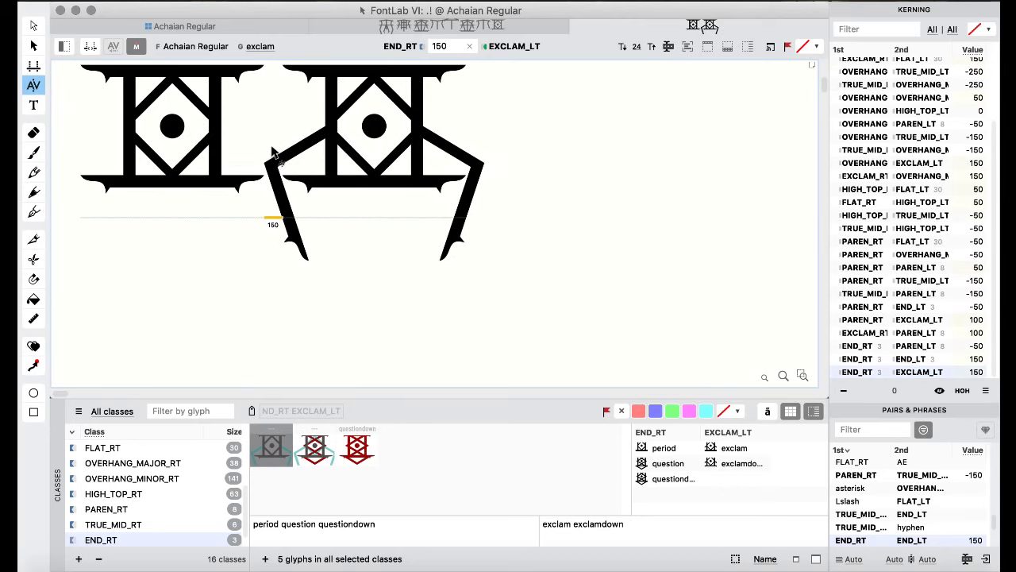
# - Reverse the pair to exclamation mark and period, set the EXCLAM_RT and END_LT class kerning to 150, and restore the original order
pyautogui.click(34, 106)
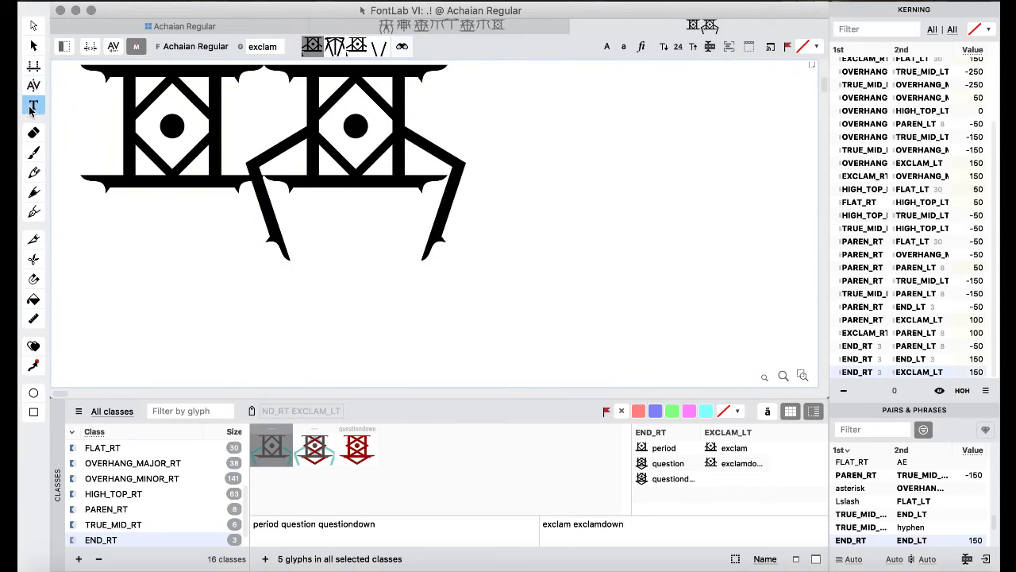
pyautogui.click(33, 84)
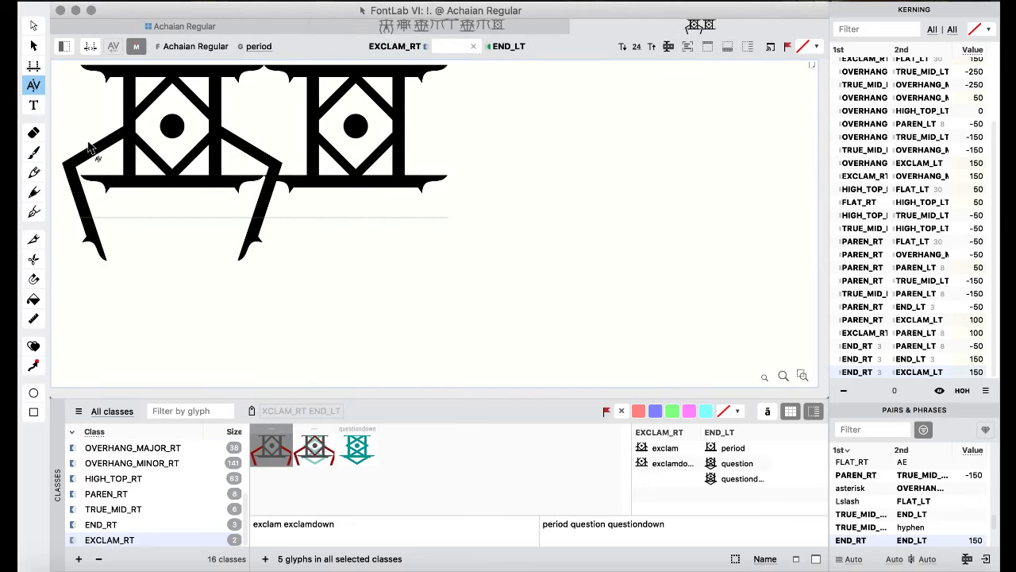
pyautogui.hotkey('shift', 'Right')
pyautogui.hotkey('shift', 'Right')
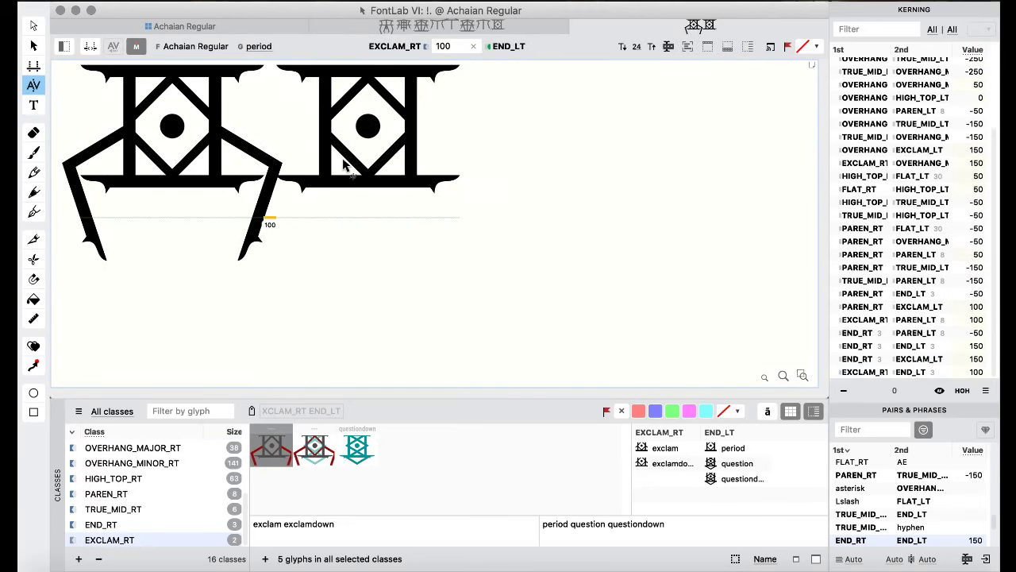
pyautogui.hotkey('shift', 'Right')
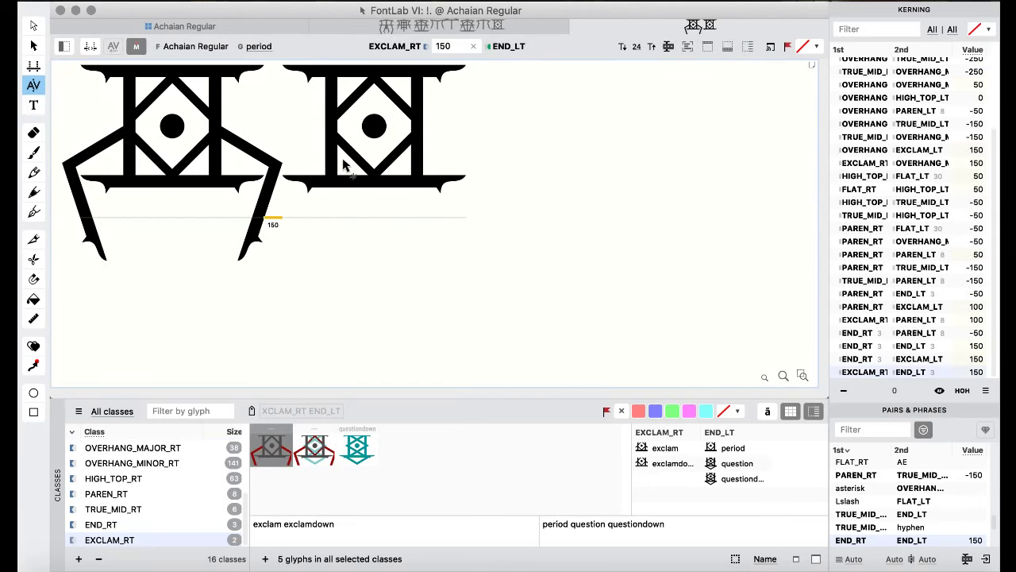
pyautogui.press('Up')
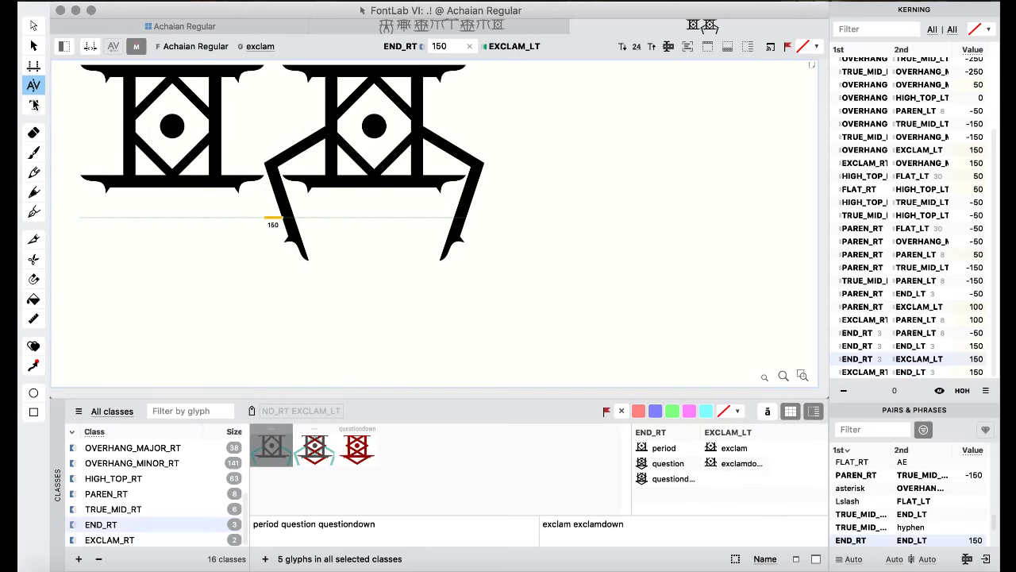
# - Replace the exclamation mark with a closing parenthesis to check the END_RT and PAREN_LT kerning pair
pyautogui.click(33, 104)
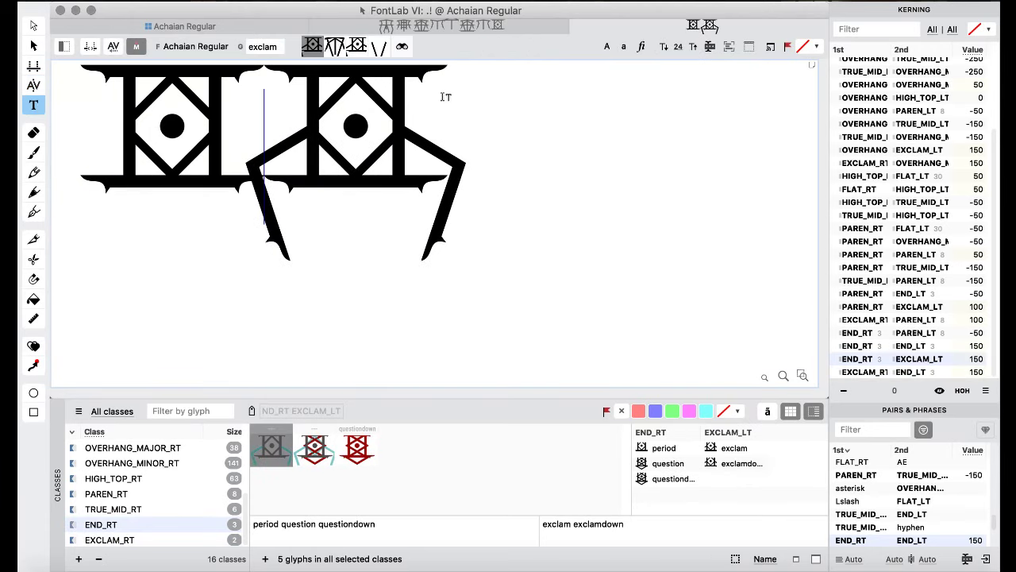
pyautogui.moveTo(409, 125); pyautogui.dragTo(297, 132)
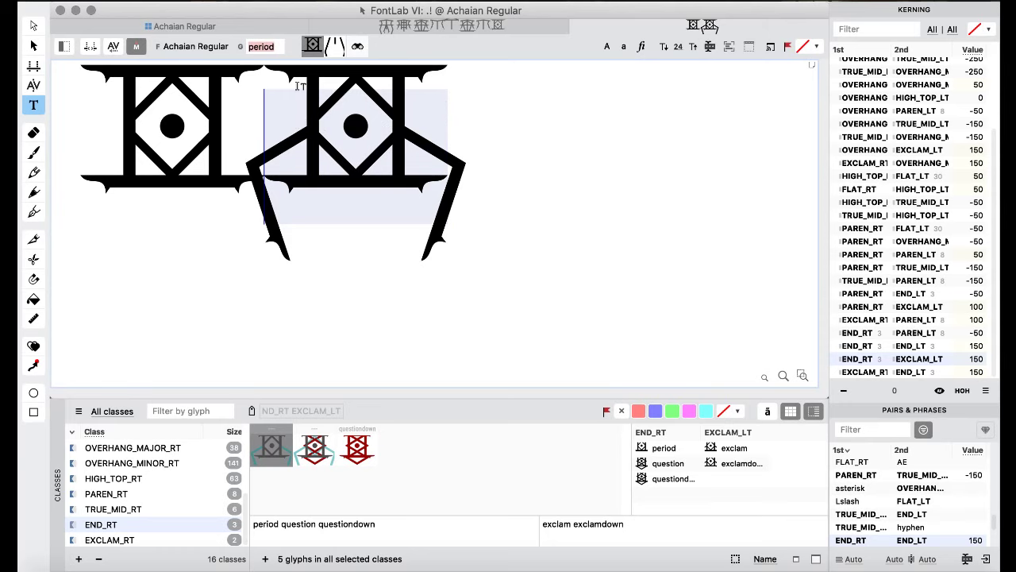
pyautogui.write(')')
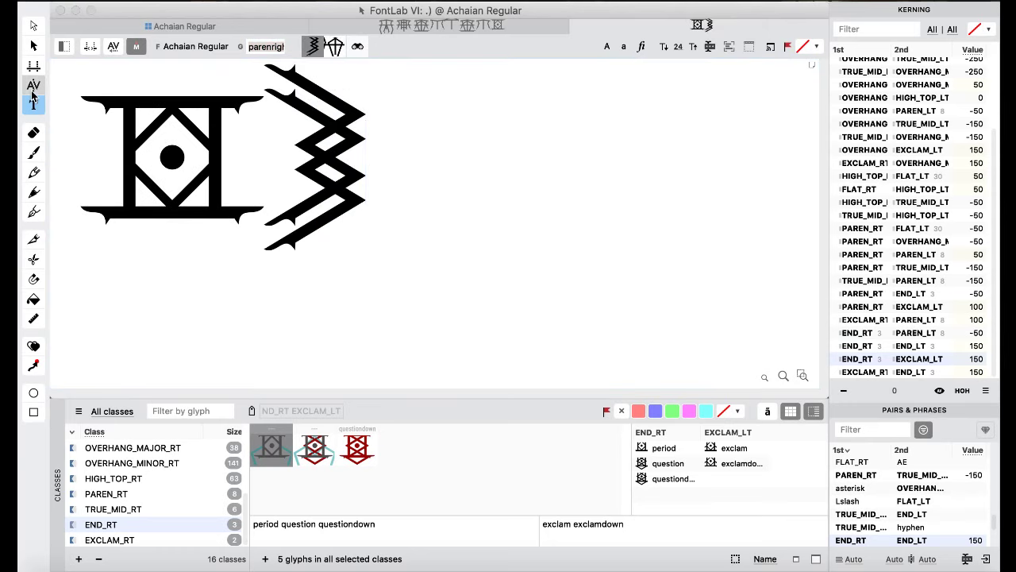
pyautogui.click(33, 89)
pyautogui.click(33, 108)
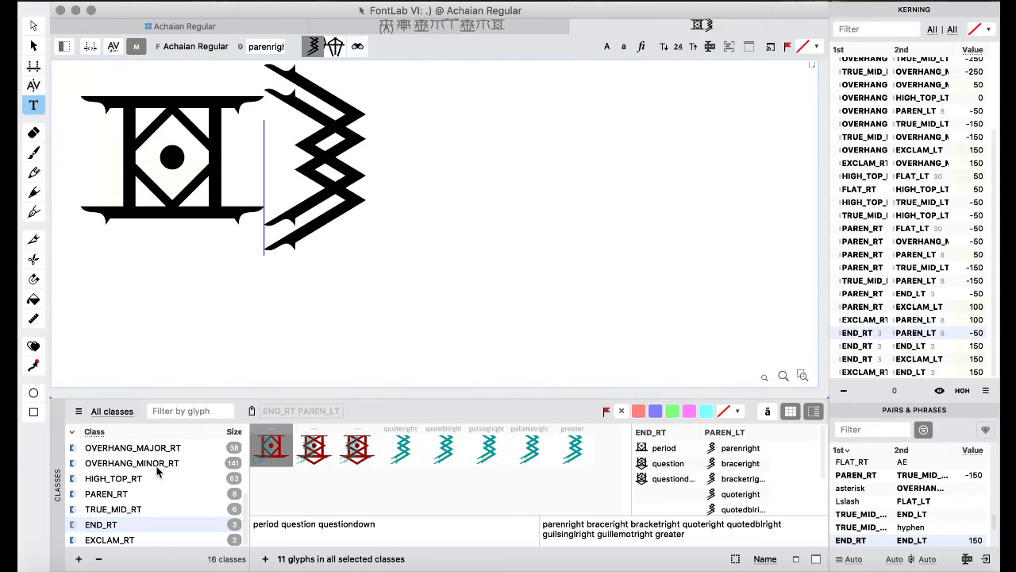
pyautogui.scroll(1, 154, 465)
pyautogui.scroll(-1, 156, 471)
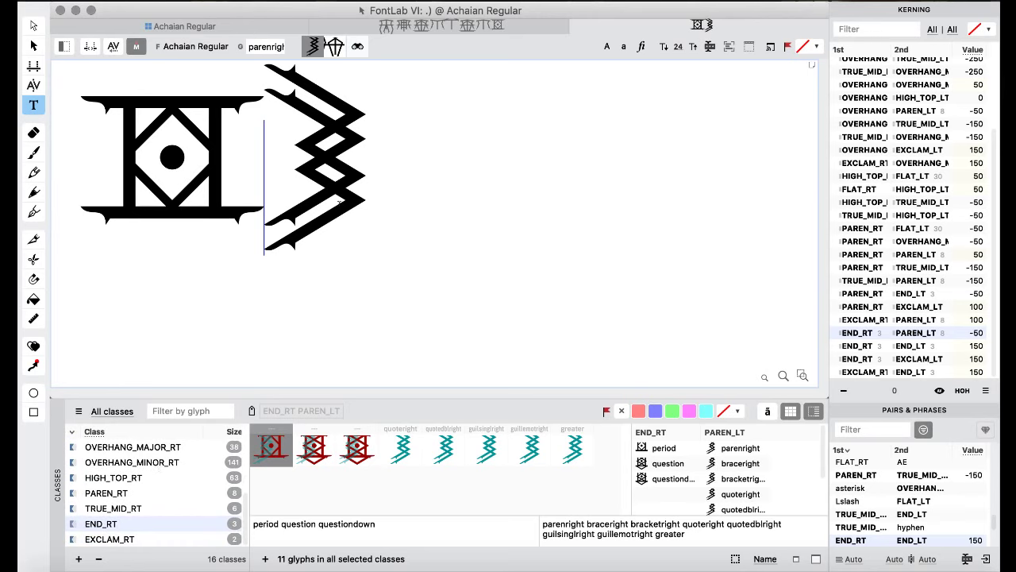
# - Replace the closing parenthesis with a comma and set the END_RT and TRUE_MID_LT class kerning to -150
pyautogui.doubleClick(304, 200)
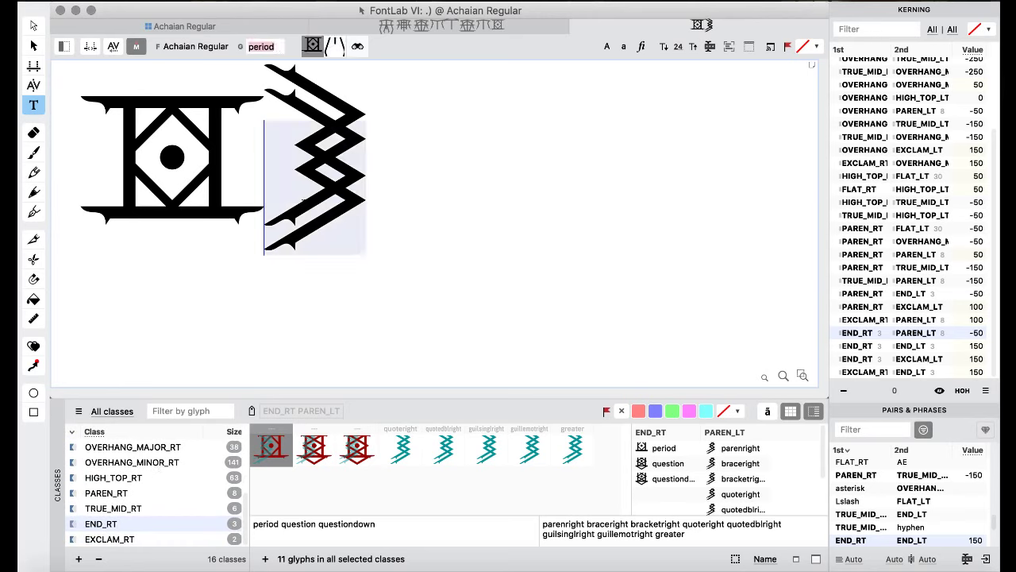
pyautogui.write(',')
pyautogui.click(33, 85)
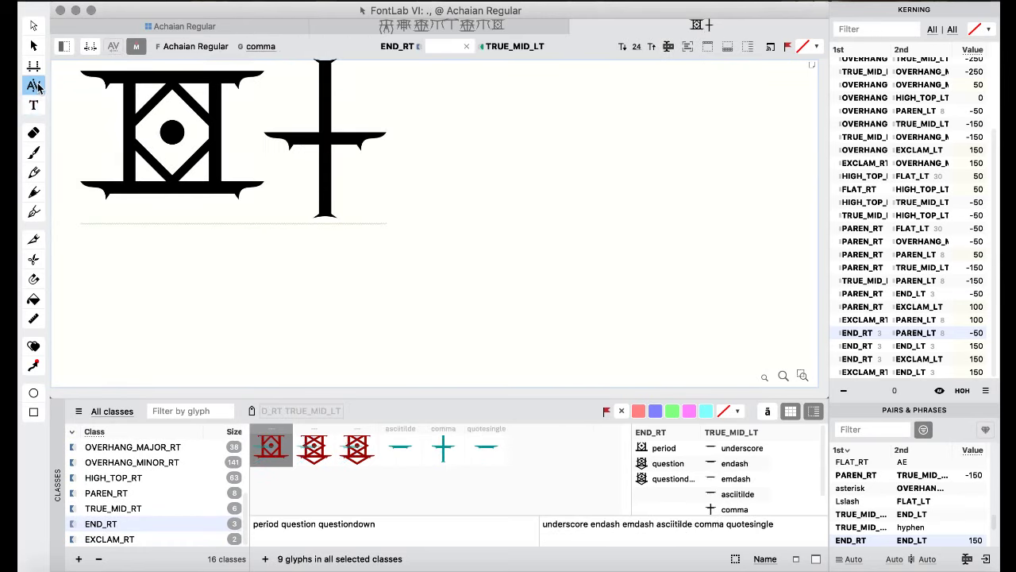
pyautogui.hotkey('shift', 'Left')
pyautogui.hotkey('shift', 'Left')
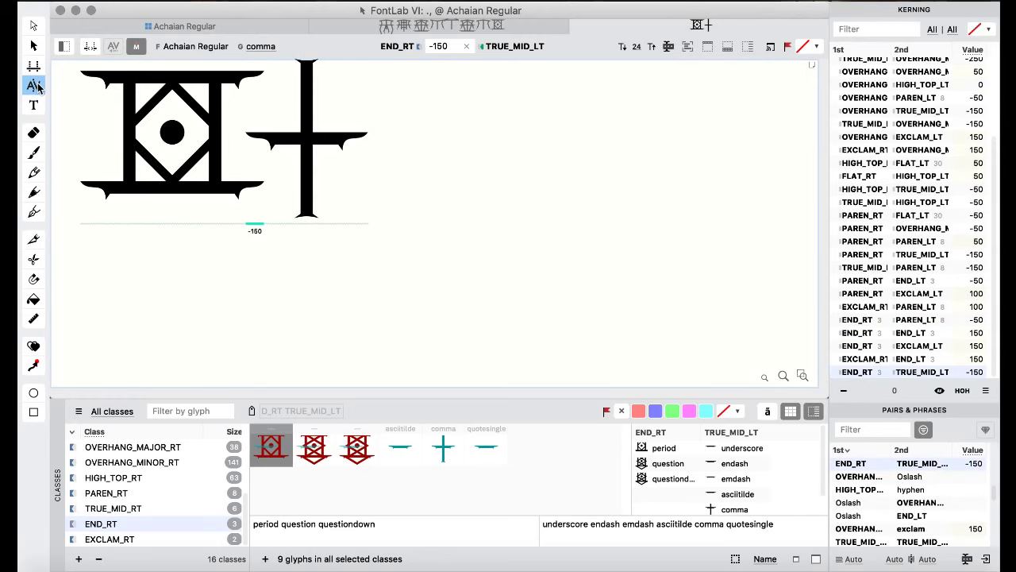
# - Reverse the pair to comma and period, set the TRUE_MID_RT and END_LT class kerning to -150, and restore the original order
pyautogui.hotkey('ctrl', 'shift', 'f')
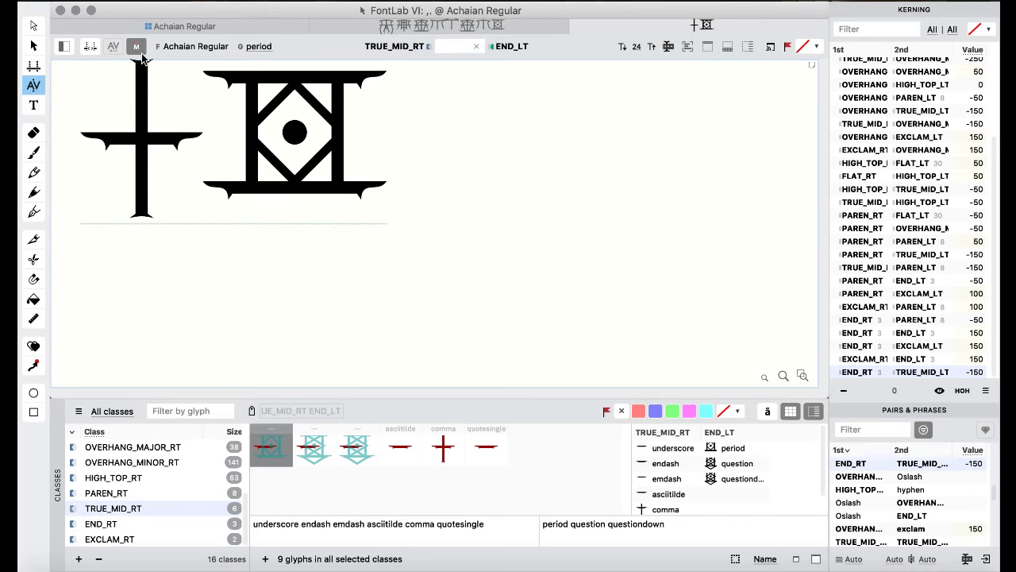
pyautogui.hotkey('shift', 'Left')
pyautogui.hotkey('shift', 'Left')
pyautogui.hotkey('shift', 'Left')
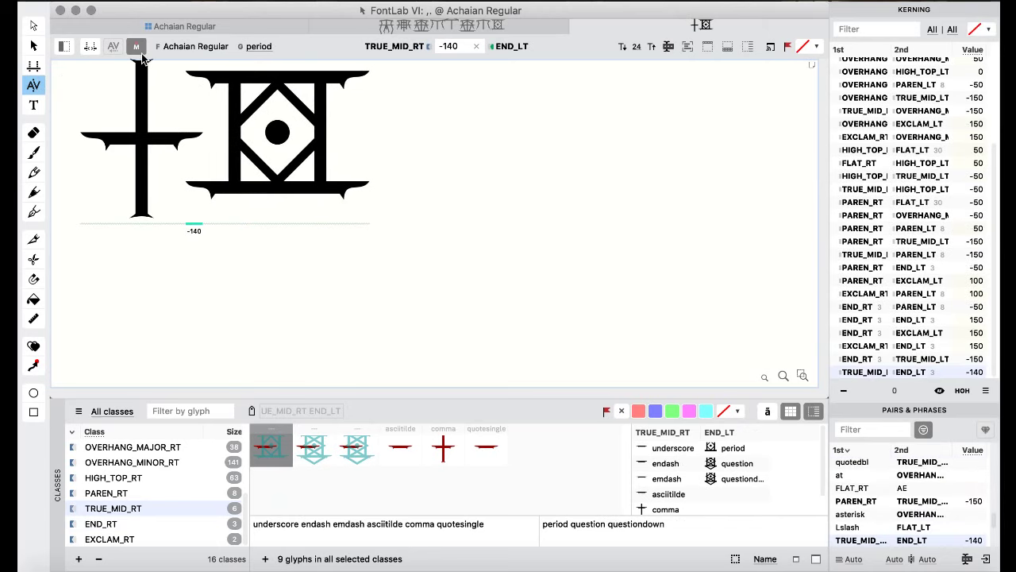
pyautogui.hotkey('ctrl', 'shift', 'f')
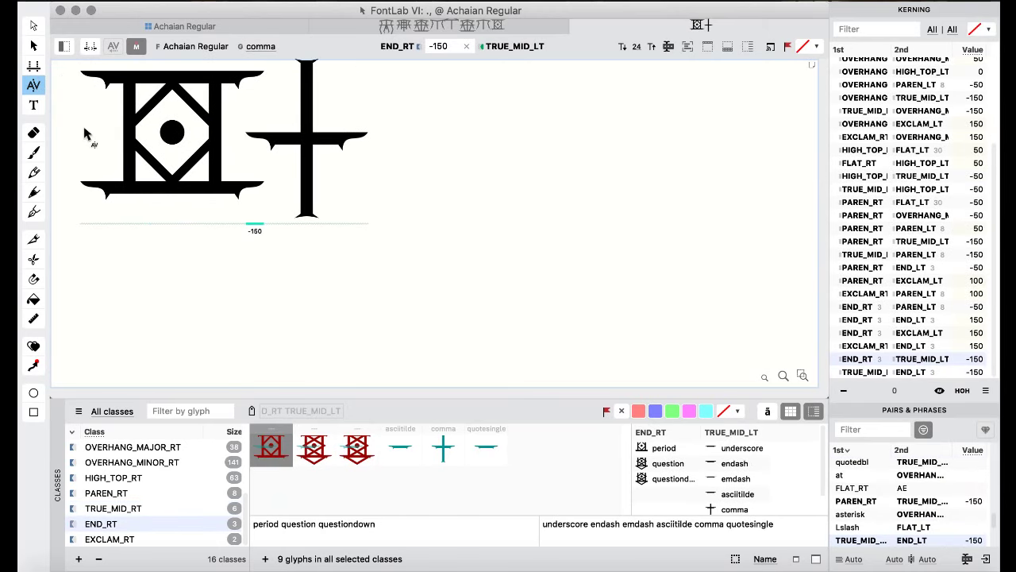
# - Replace the sample text with a comma followed by the aaachaia glyph to check the TRUE_MID_RT and OVERHANG_MAJOR_LT kerning pair
pyautogui.click(33, 104)
pyautogui.scroll(1, 159, 485)
pyautogui.scroll(-1, 151, 483)
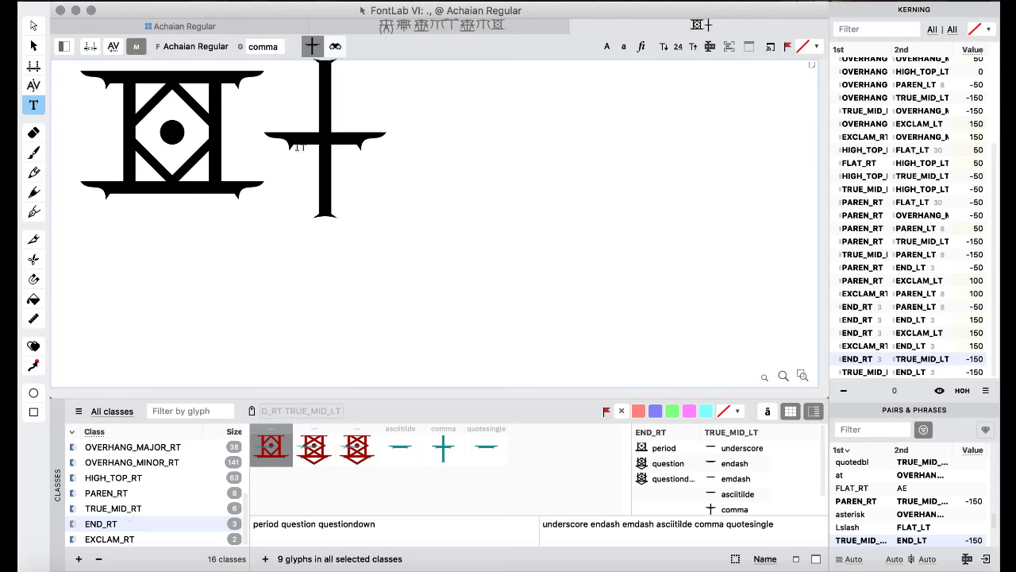
pyautogui.moveTo(356, 150); pyautogui.dragTo(29, 165)
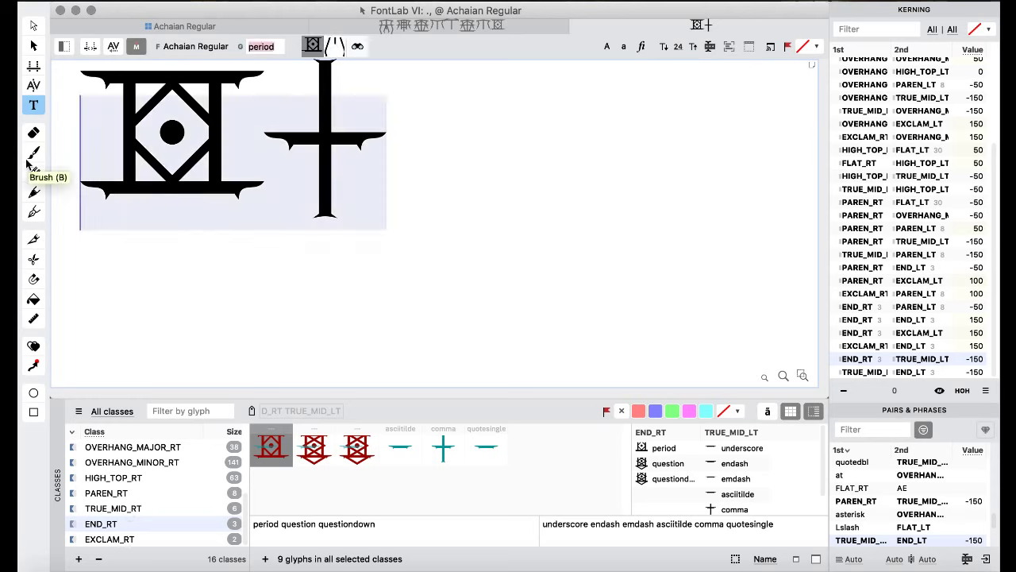
pyautogui.press('BackSpace')
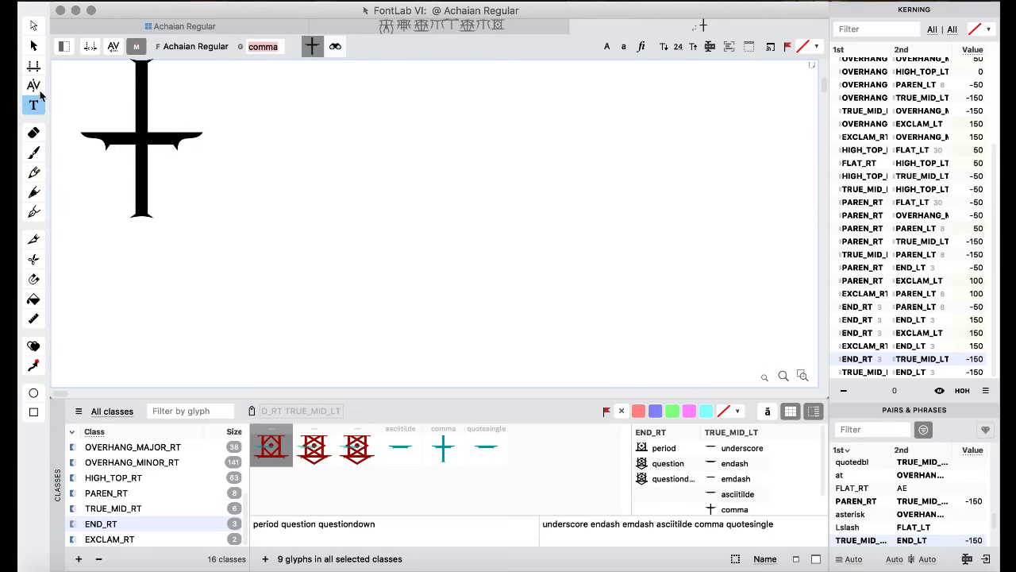
pyautogui.write('aaa')
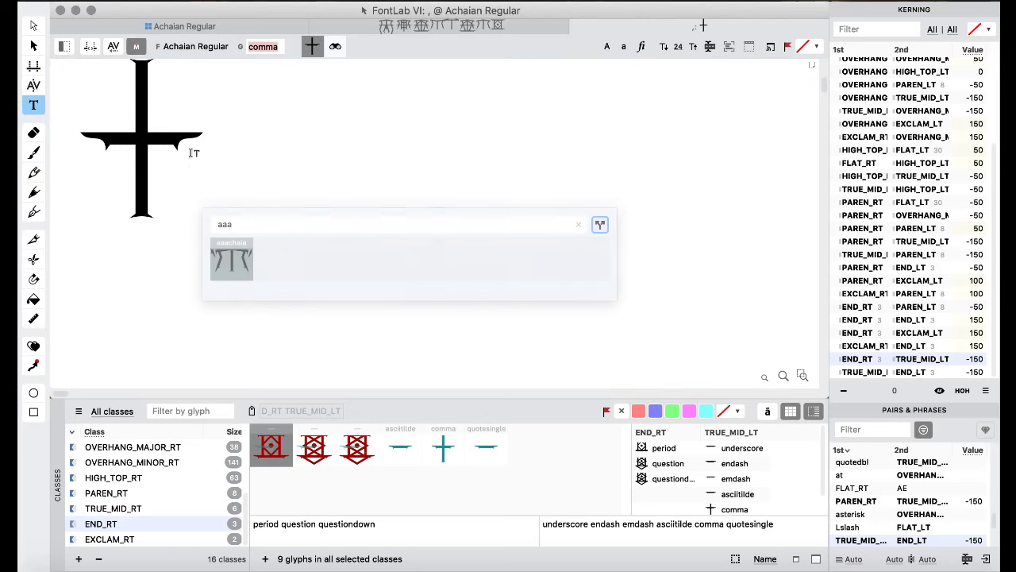
pyautogui.press('Return')
pyautogui.click(33, 85)
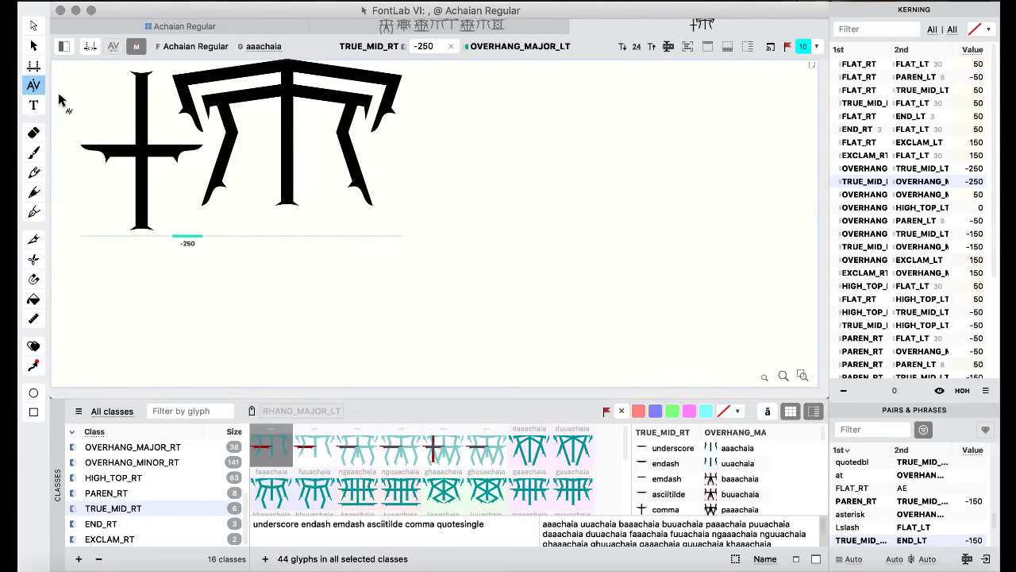
pyautogui.press('Up')
pyautogui.press('Down')
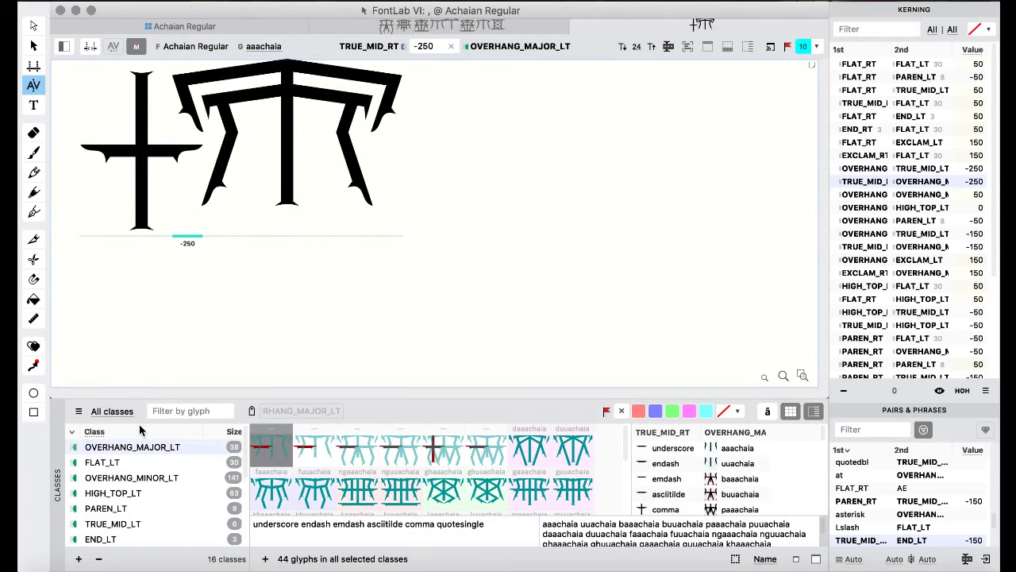
# - Replace the aaachaia glyph with the letter a to check the TRUE_MID_RT and OVERHANG_MINOR_LT kerning pair
pyautogui.click(33, 104)
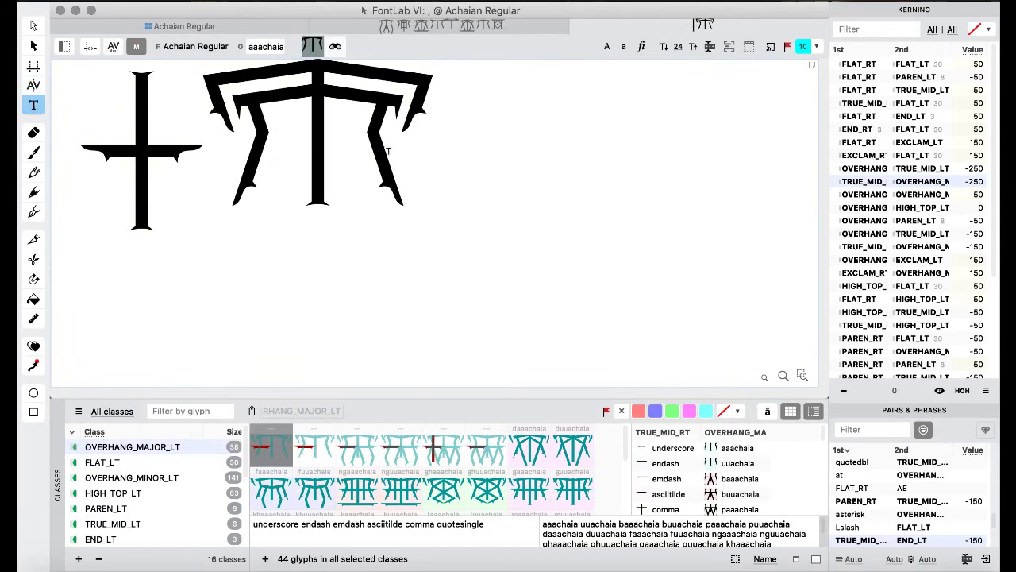
pyautogui.click(30, 86)
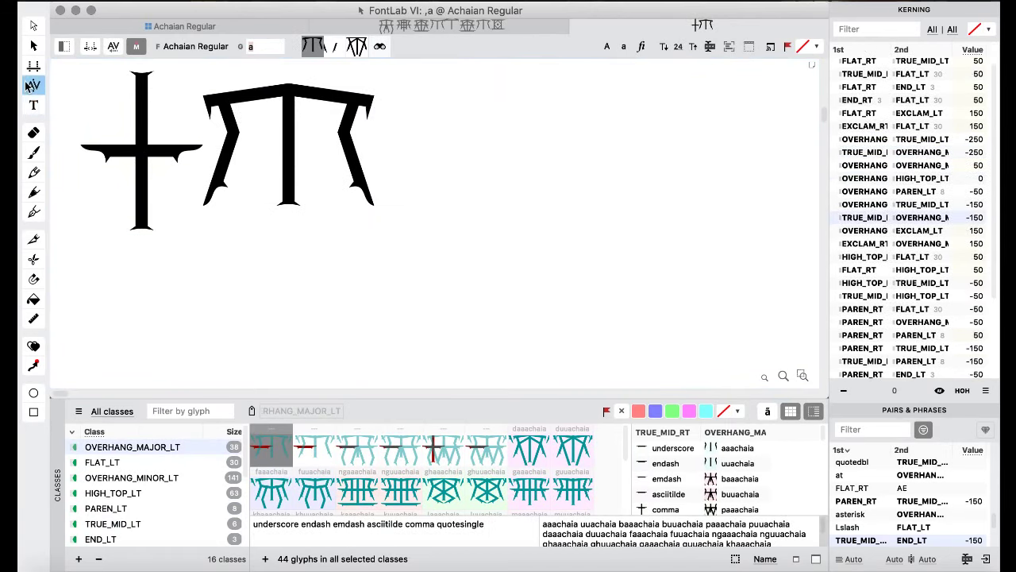
pyautogui.press('Up')
pyautogui.press('Down')
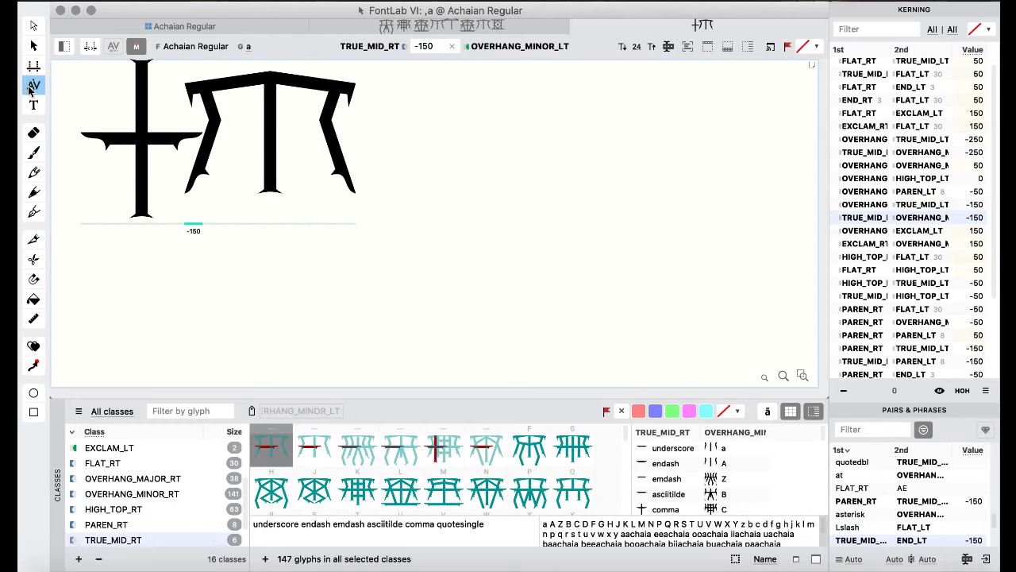
# - Replace the letter a with an e from the HIGH_TOP_LT class and check its kerning with the comma in both orders
pyautogui.scroll(-5, 151, 504)
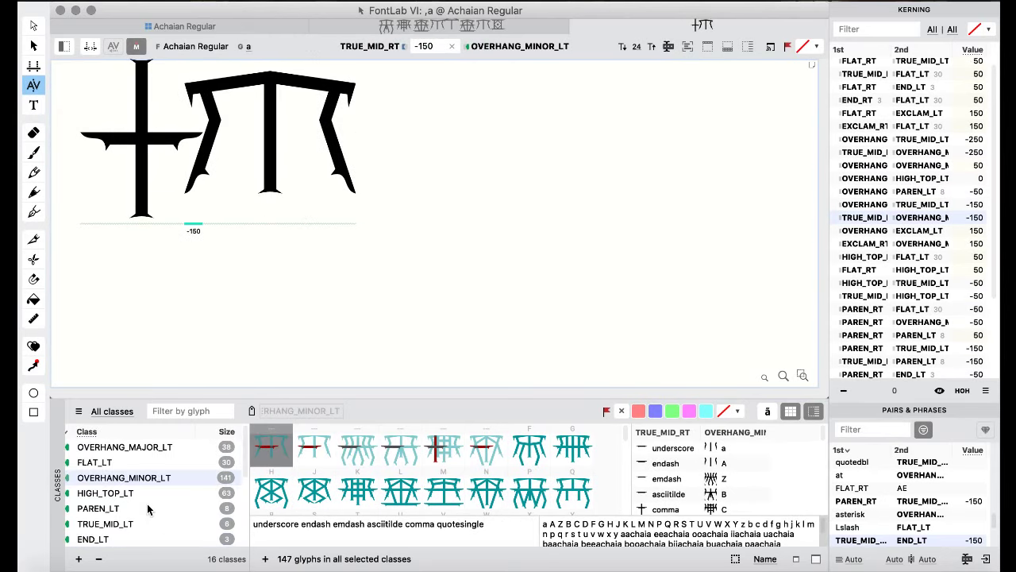
pyautogui.click(132, 494)
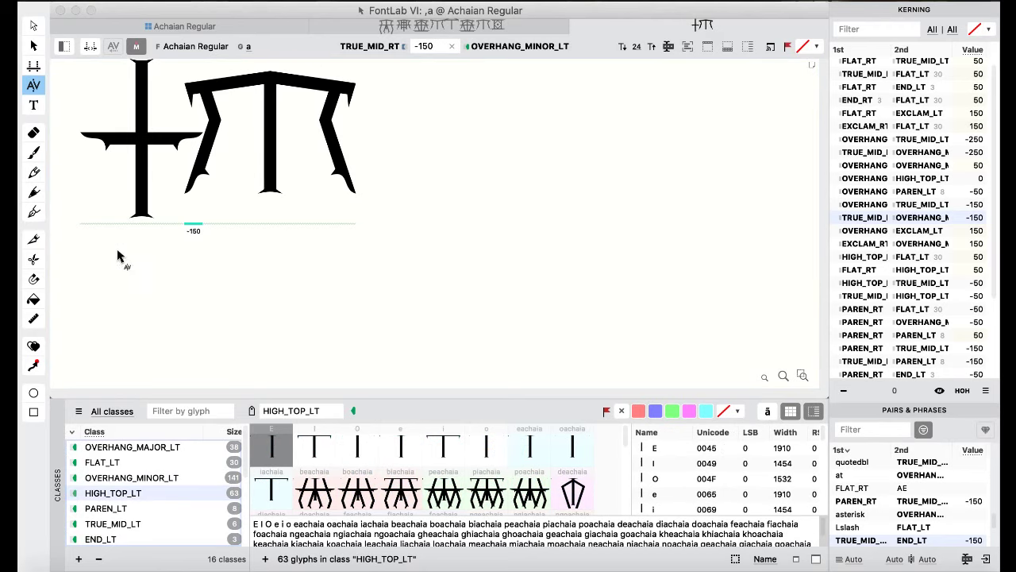
pyautogui.click(34, 105)
pyautogui.moveTo(319, 129); pyautogui.dragTo(251, 136)
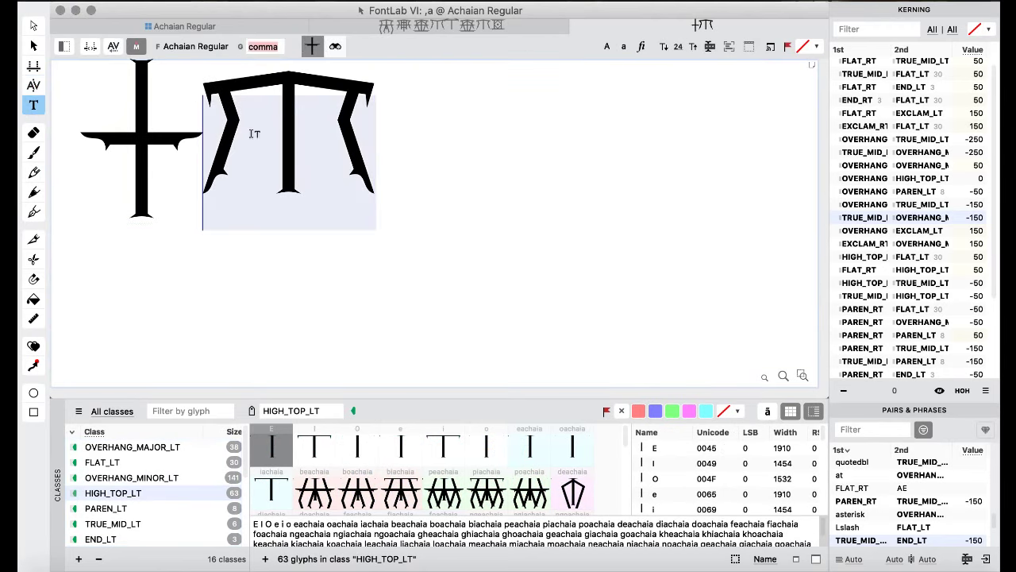
pyautogui.write('e')
pyautogui.click(34, 85)
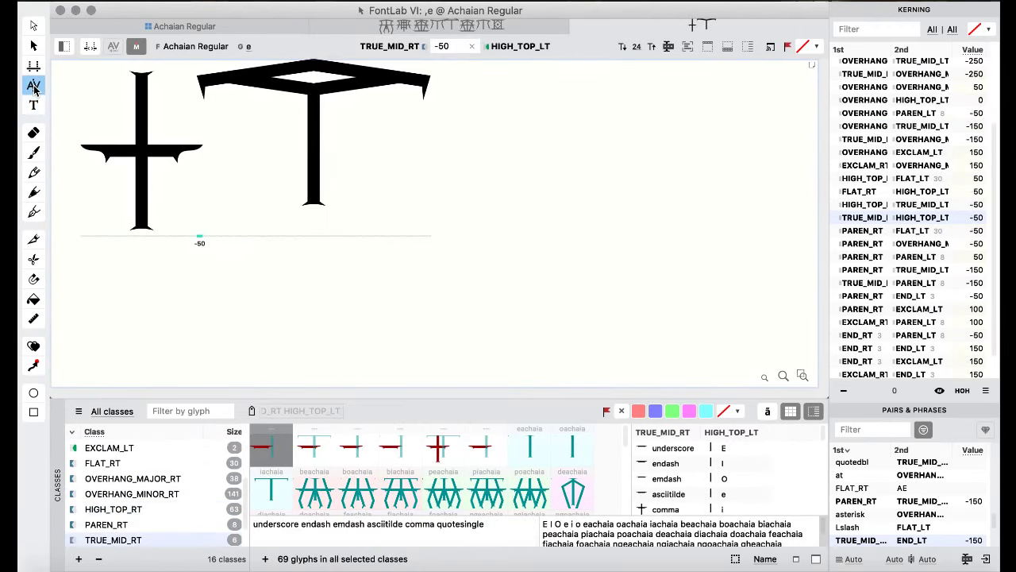
pyautogui.press('super+alt+f')
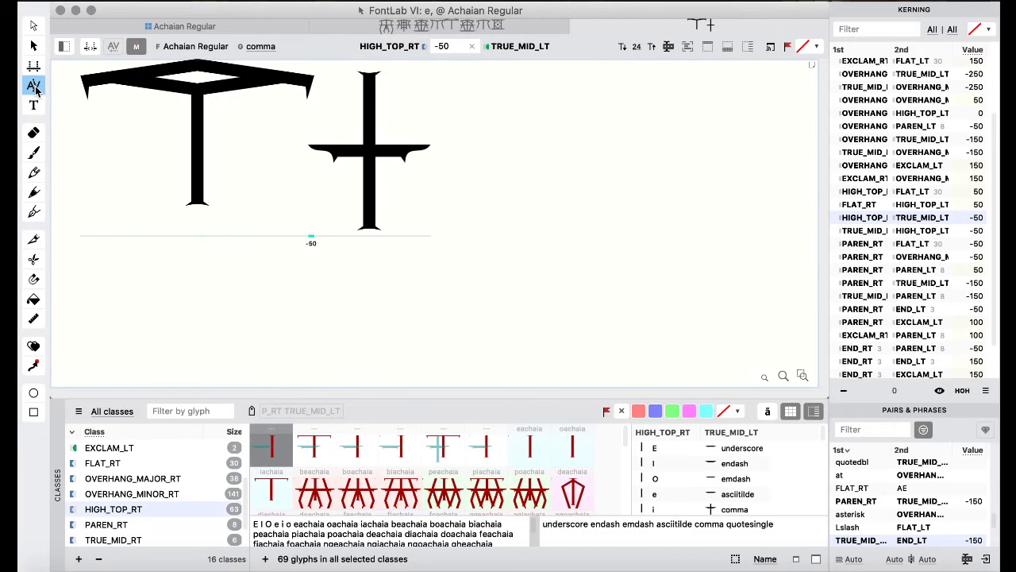
pyautogui.press('super+alt+f')
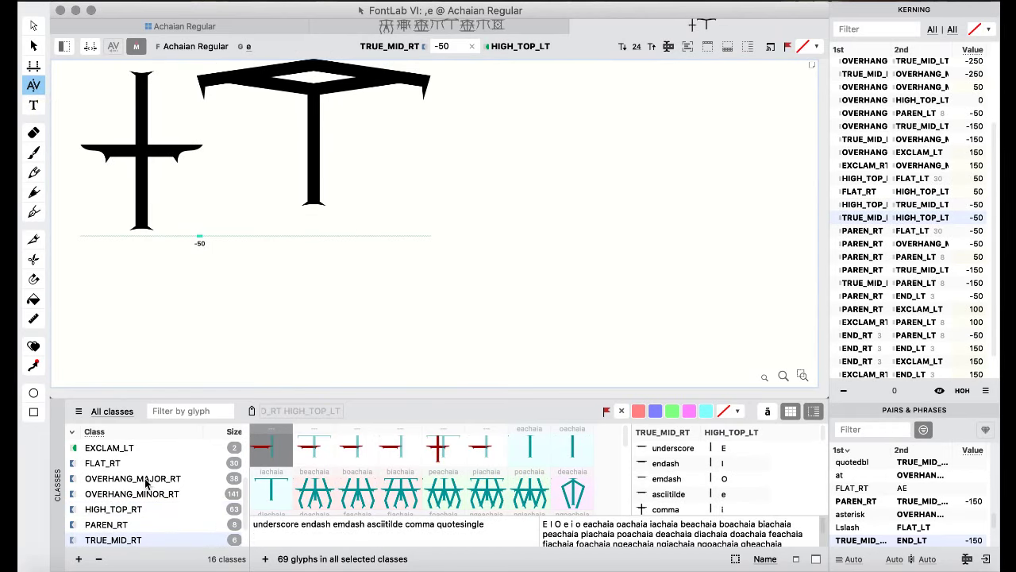
# - Look through the kerning class list for the next left-side class to test against TRUE_MID_RT
pyautogui.scroll(-3, 145, 482)
pyautogui.scroll(5, 146, 482)
pyautogui.scroll(-1, 145, 482)
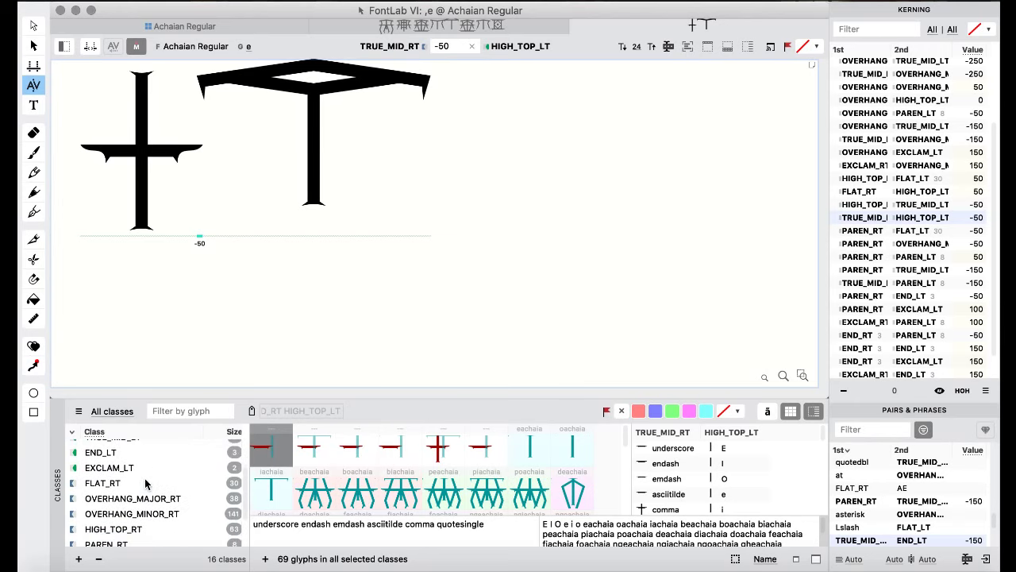
pyautogui.scroll(-2, 145, 482)
pyautogui.scroll(3, 145, 482)
pyautogui.scroll(-3, 145, 482)
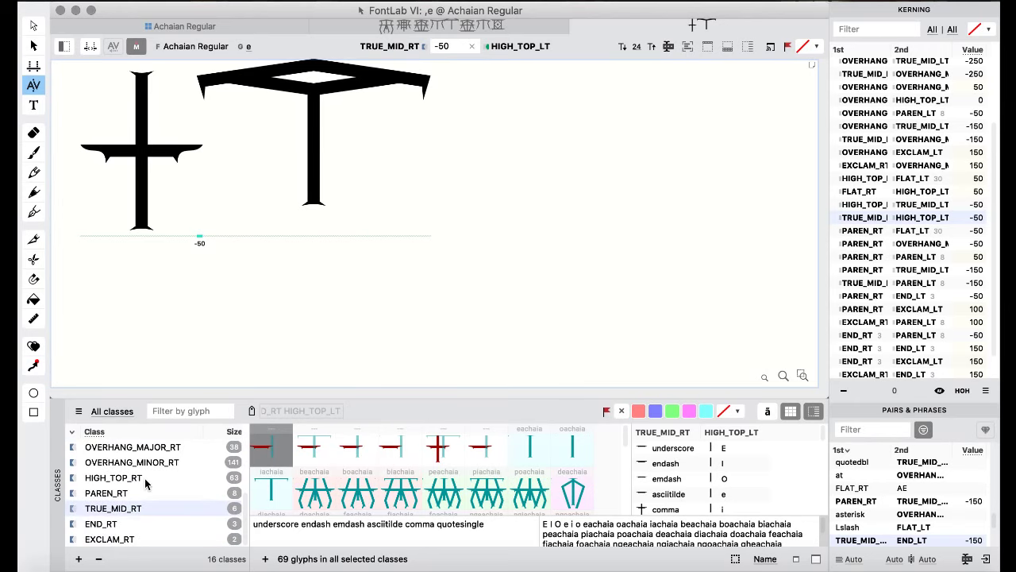
pyautogui.scroll(2, 145, 482)
pyautogui.scroll(-1, 145, 482)
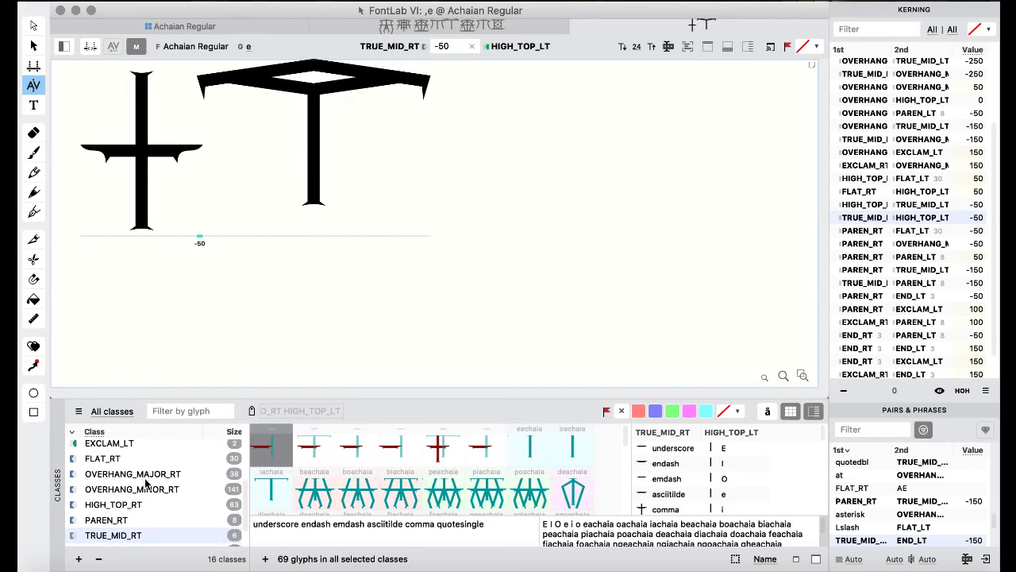
pyautogui.scroll(4, 145, 476)
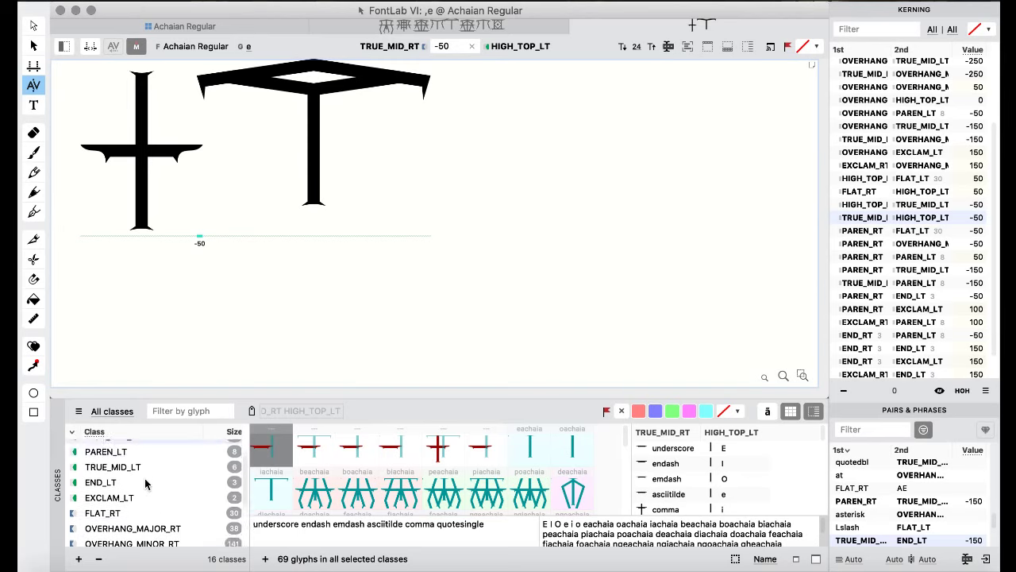
pyautogui.scroll(3, 145, 482)
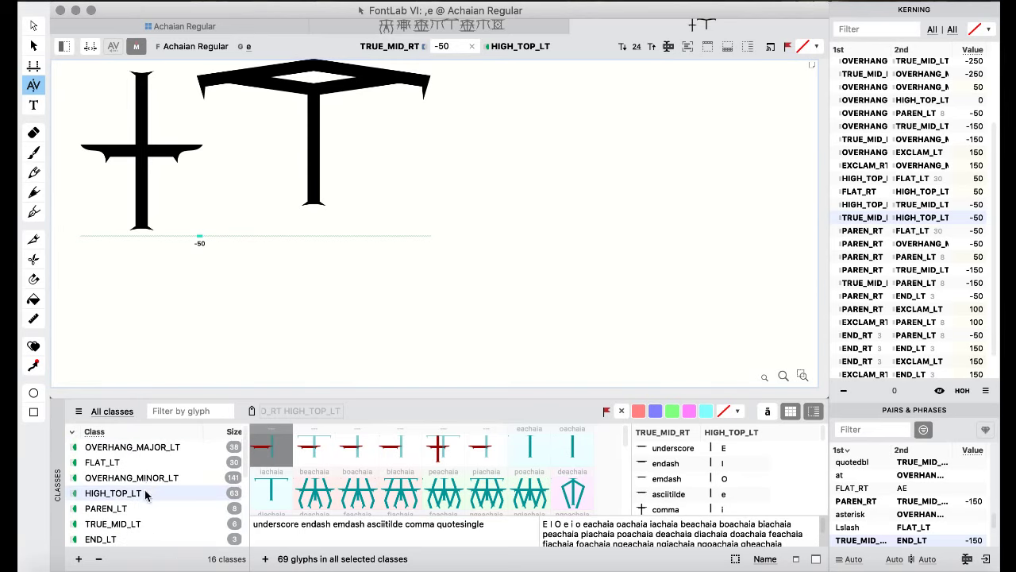
pyautogui.scroll(-2, 145, 494)
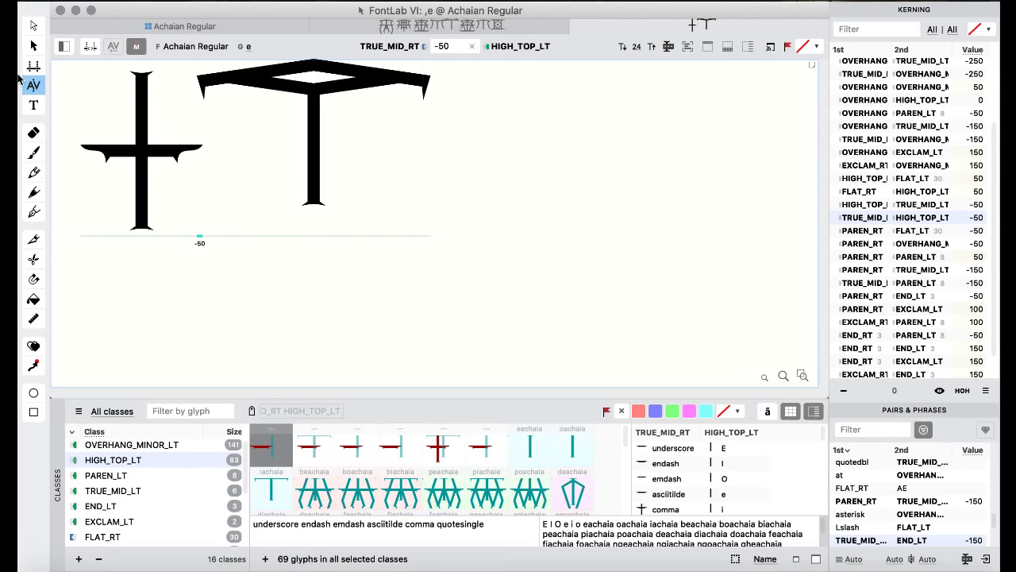
# - Replace the e after the comma with a closing parenthesis and check the TRUE_MID_RT and PAREN_LT kerning
pyautogui.click(34, 105)
pyautogui.click(282, 123)
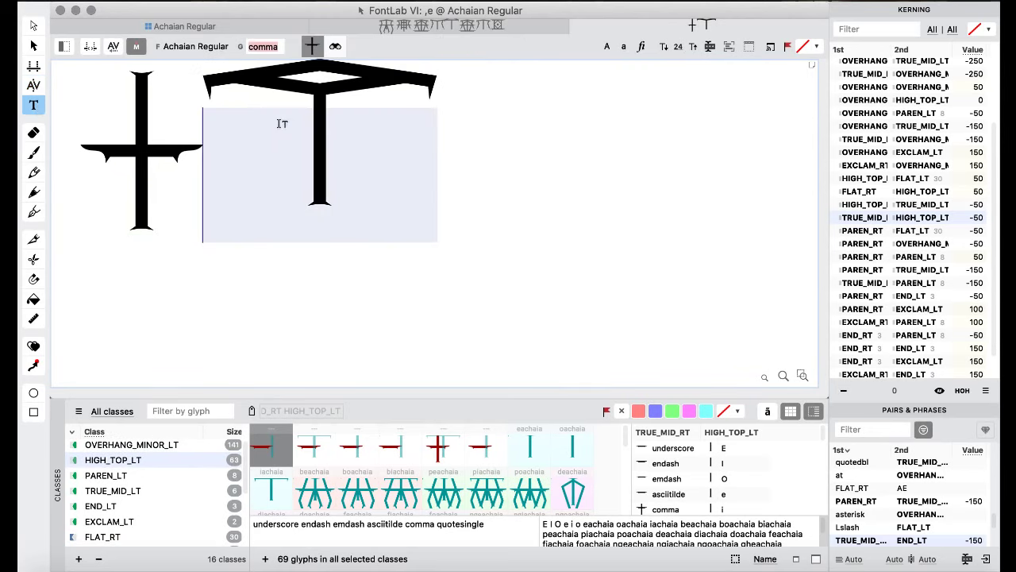
pyautogui.write(')')
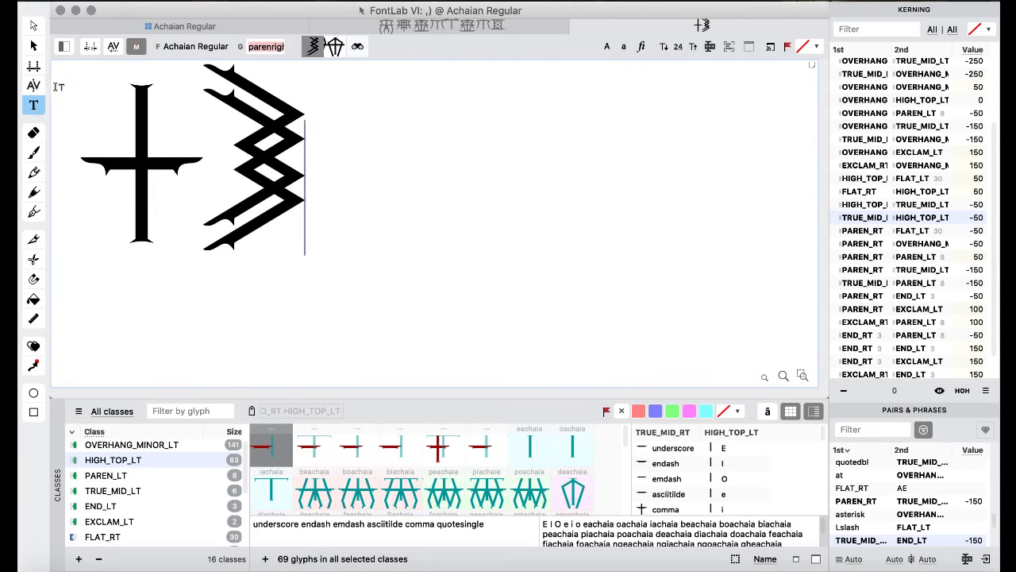
pyautogui.click(33, 85)
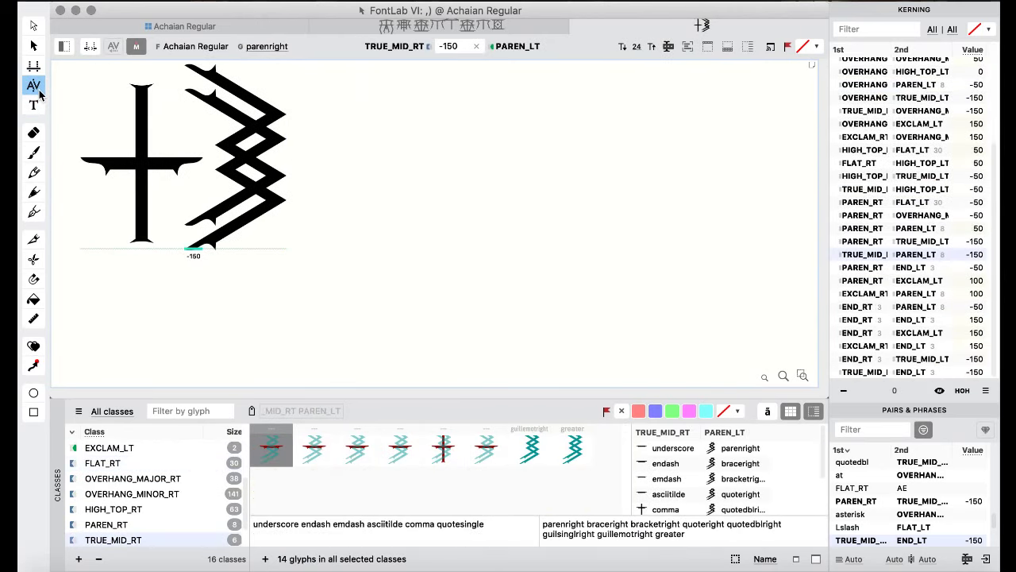
# - Find the TRUE_MID_LT class in the class list and view its member glyphs
pyautogui.click(34, 104)
pyautogui.scroll(-2, 165, 500)
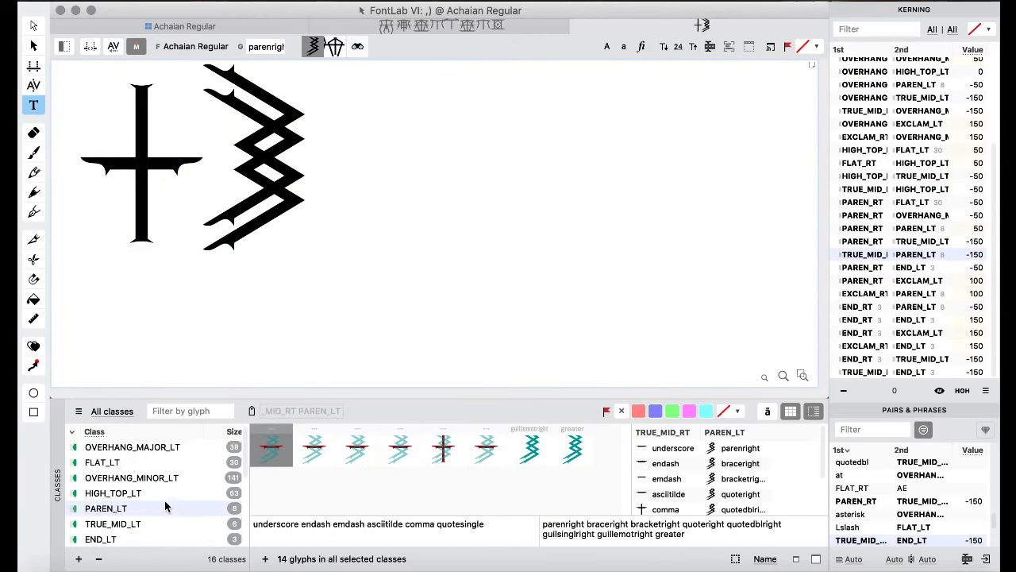
pyautogui.scroll(-2, 165, 501)
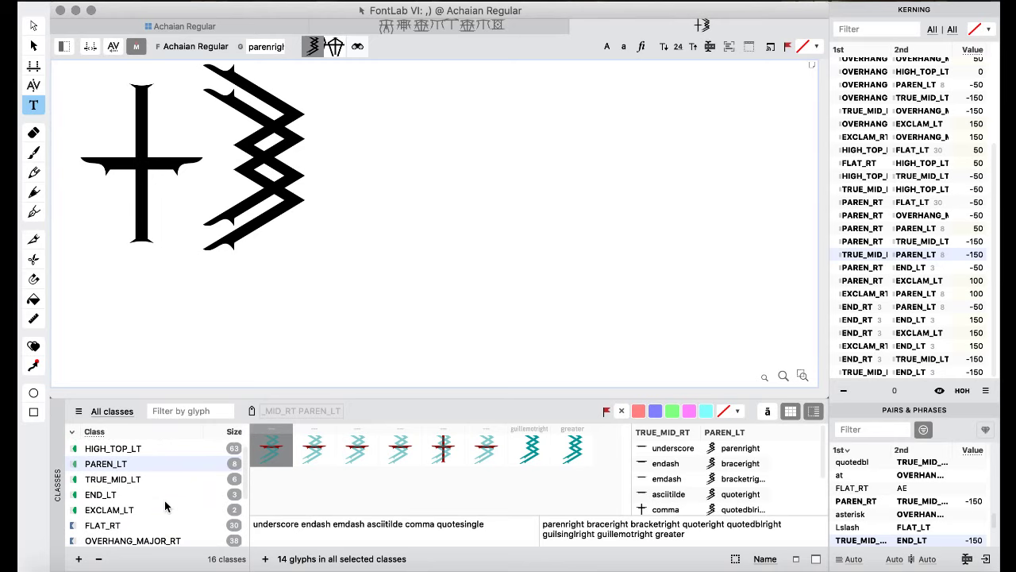
pyautogui.click(141, 481)
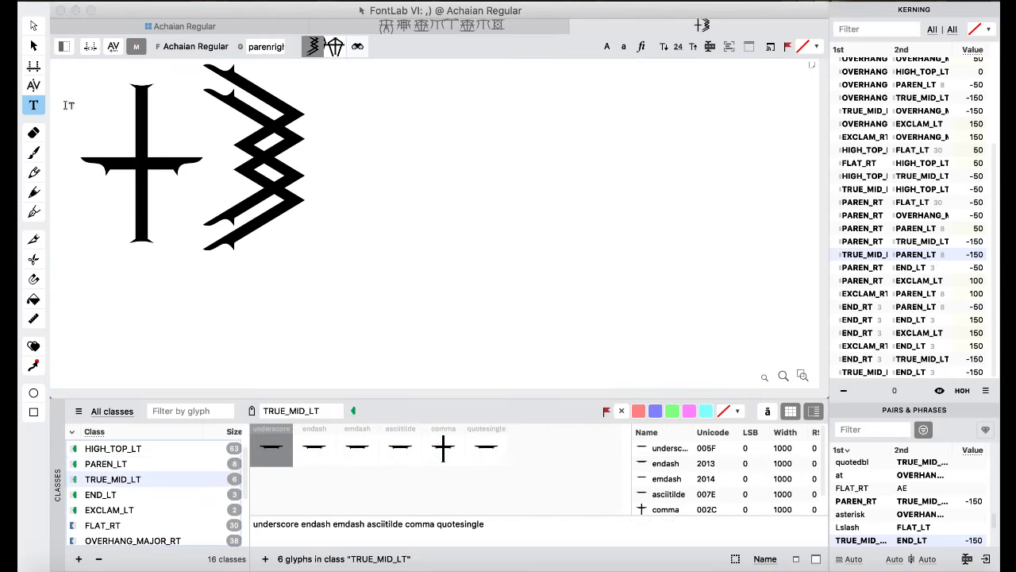
# - Replace the closing parenthesis with an exclamation mark and check its class kerning with the comma in both orders
pyautogui.click(256, 207)
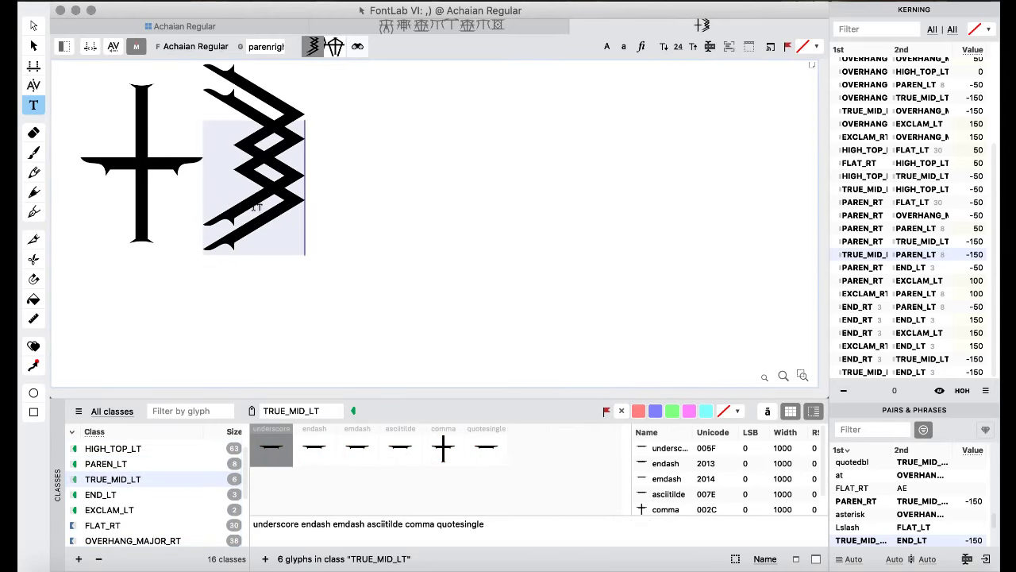
pyautogui.write('!')
pyautogui.click(35, 86)
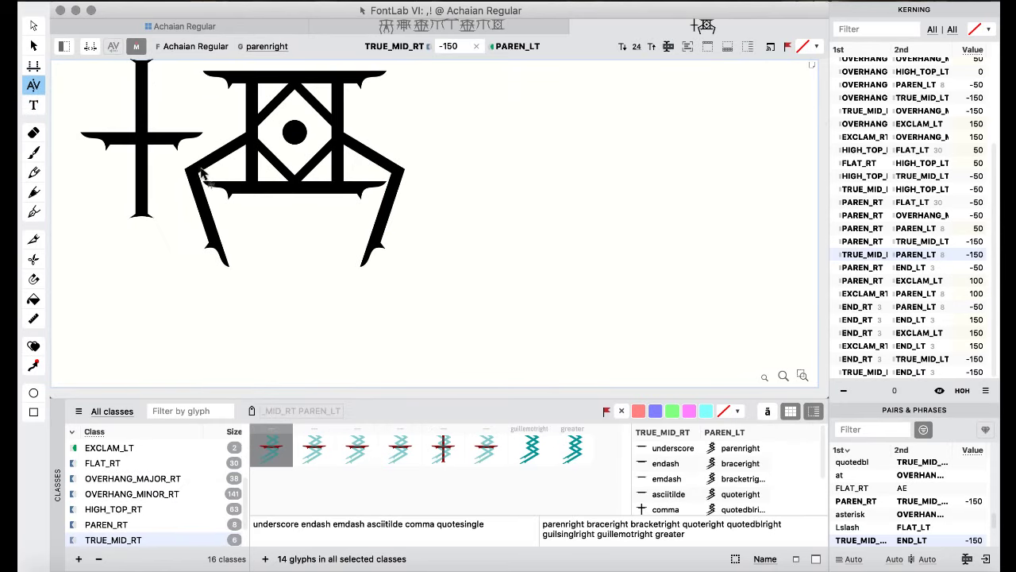
pyautogui.click(38, 99)
pyautogui.click(36, 86)
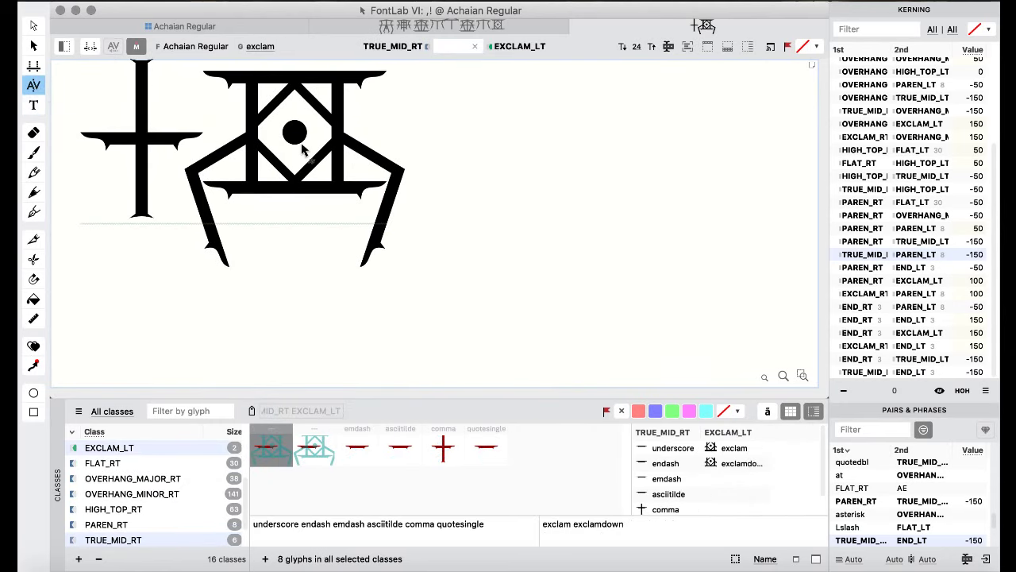
pyautogui.press('Right')
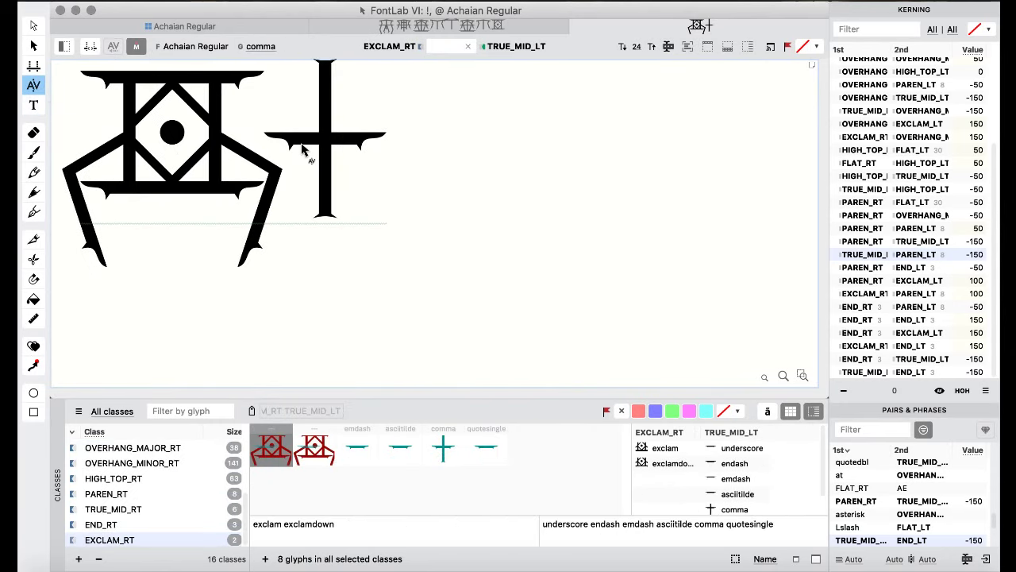
pyautogui.press('Left')
# - Remove the comma from the sample text and insert the aaachaia glyph after the exclamation mark
pyautogui.click(34, 104)
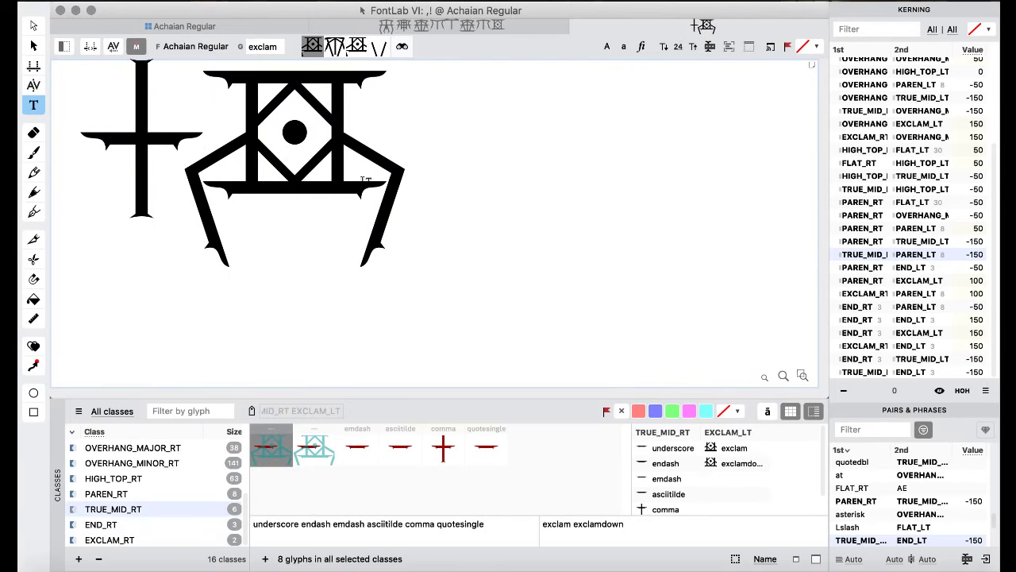
pyautogui.press('BackSpace')
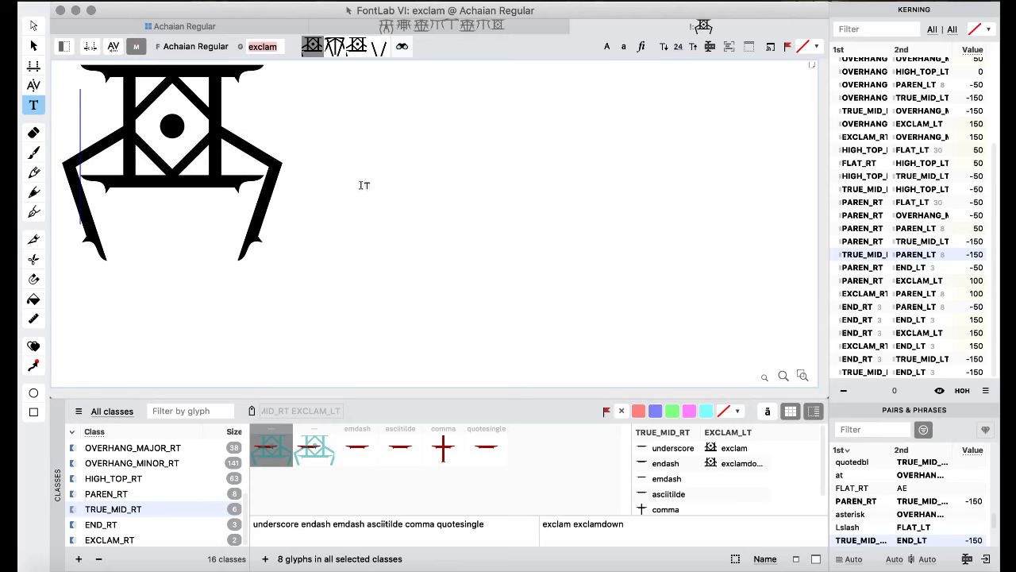
pyautogui.click(275, 161)
pyautogui.write('aaa')
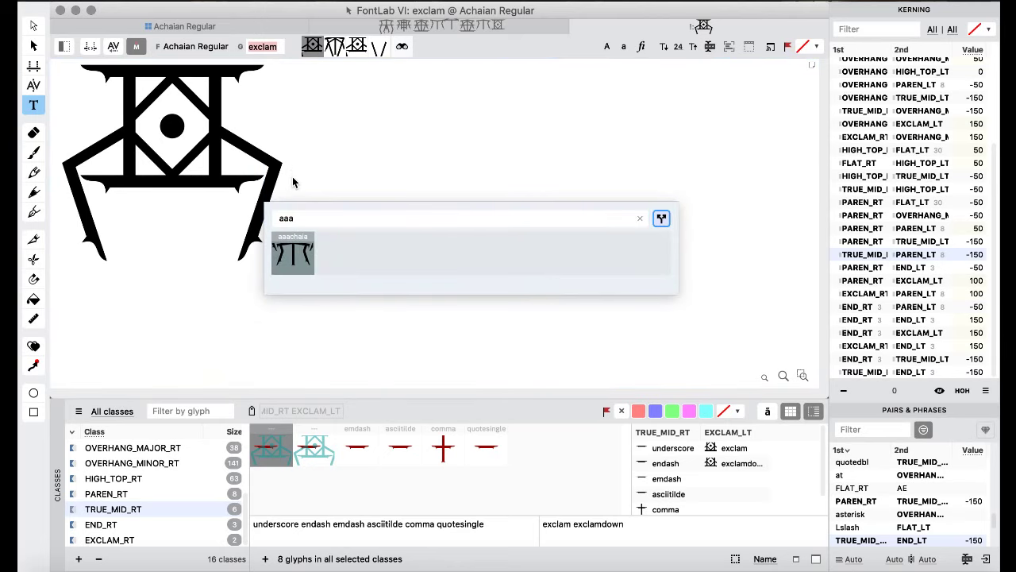
pyautogui.press('Return')
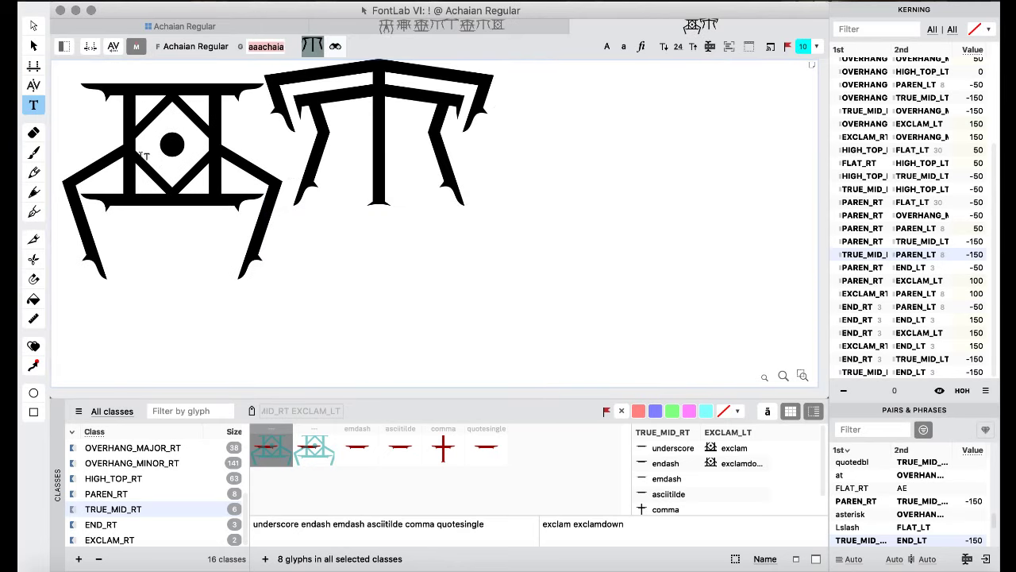
# - Replace the aaachaia glyph with the letter a and check the EXCLAM_RT and OVERHANG_MINOR_LT kerning
pyautogui.press('BackSpace')
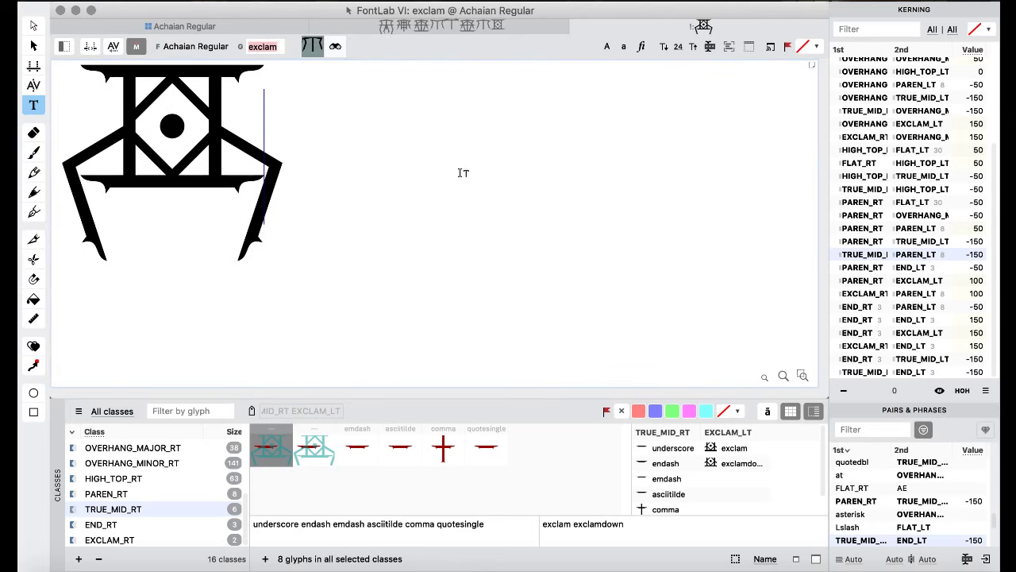
pyautogui.write('a')
pyautogui.click(33, 89)
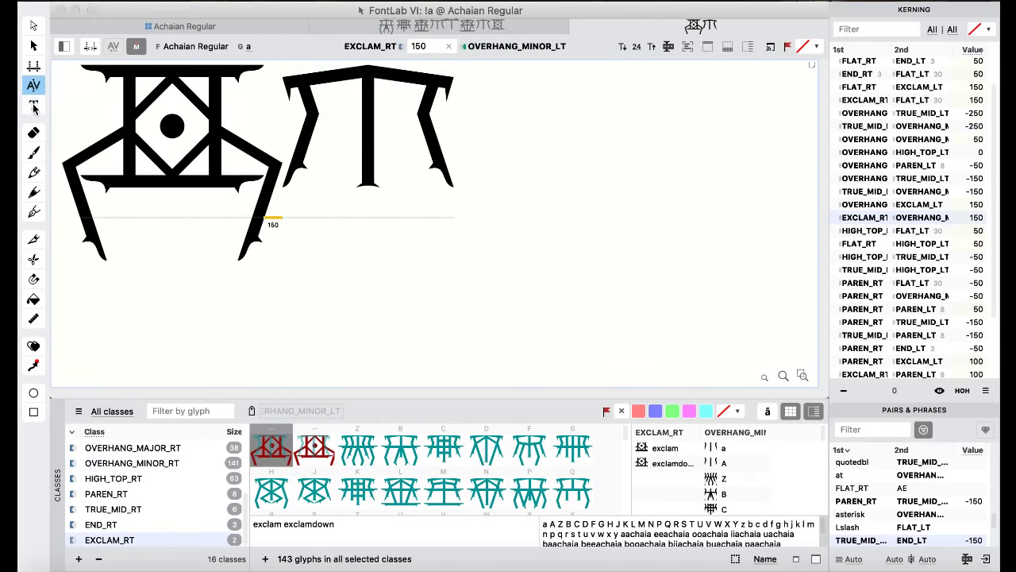
# - Replace the letter a with an e and check its class kerning with the exclamation mark in both orders
pyautogui.click(33, 104)
pyautogui.click(338, 145)
pyautogui.hotkey('shift', 'Left')
pyautogui.write('e')
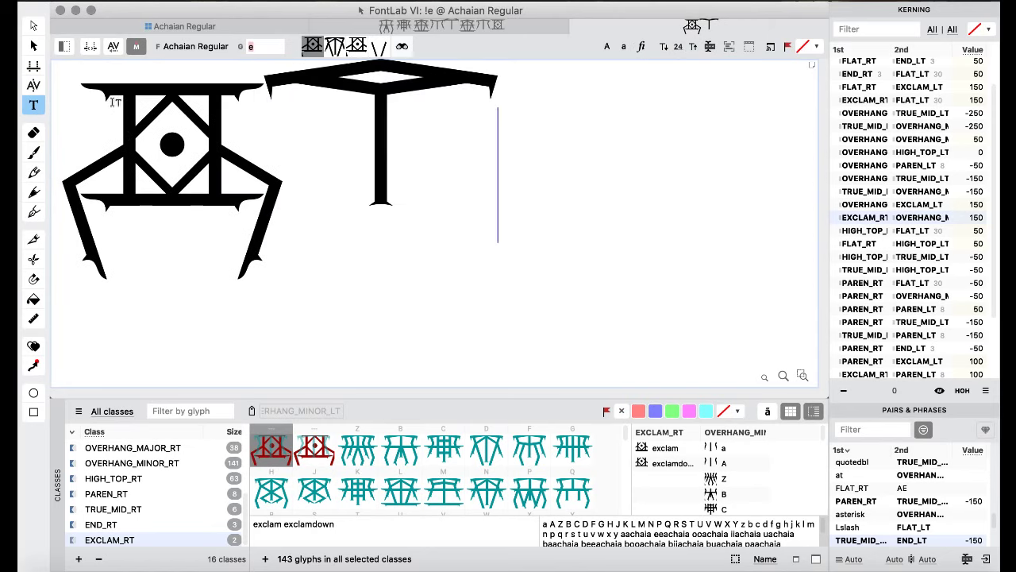
pyautogui.click(33, 91)
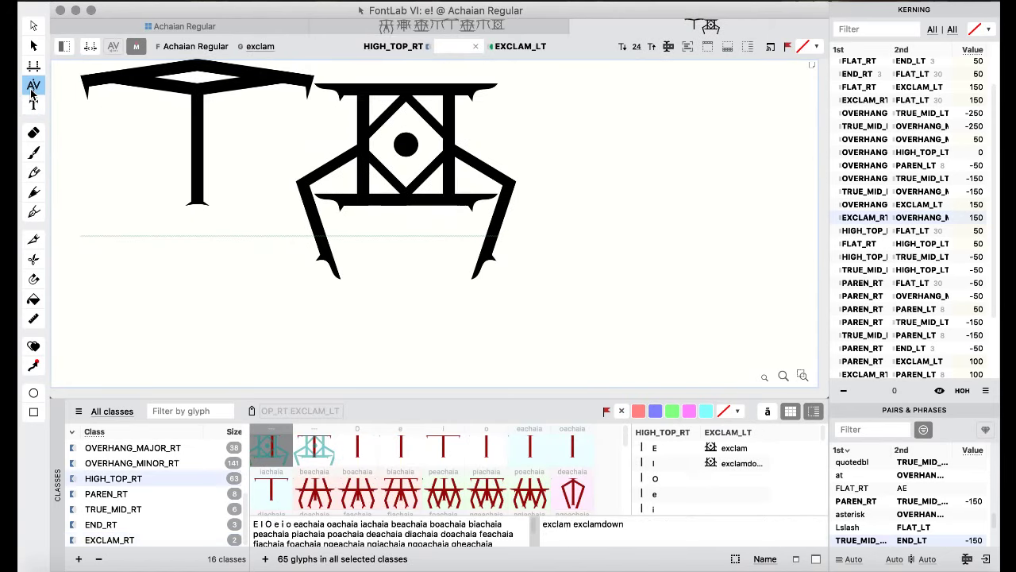
pyautogui.click(33, 105)
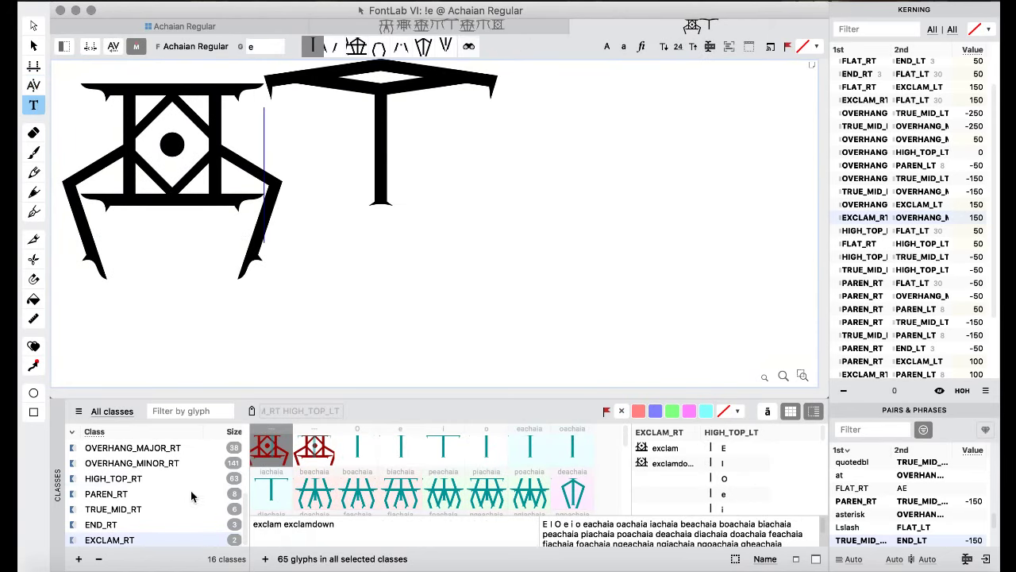
# - Examine the member glyphs of the left-side kerning classes, from OVERHANG_MAJOR_LT through TRUE_MID_LT, for the next pair to test
pyautogui.scroll(8, 134, 477)
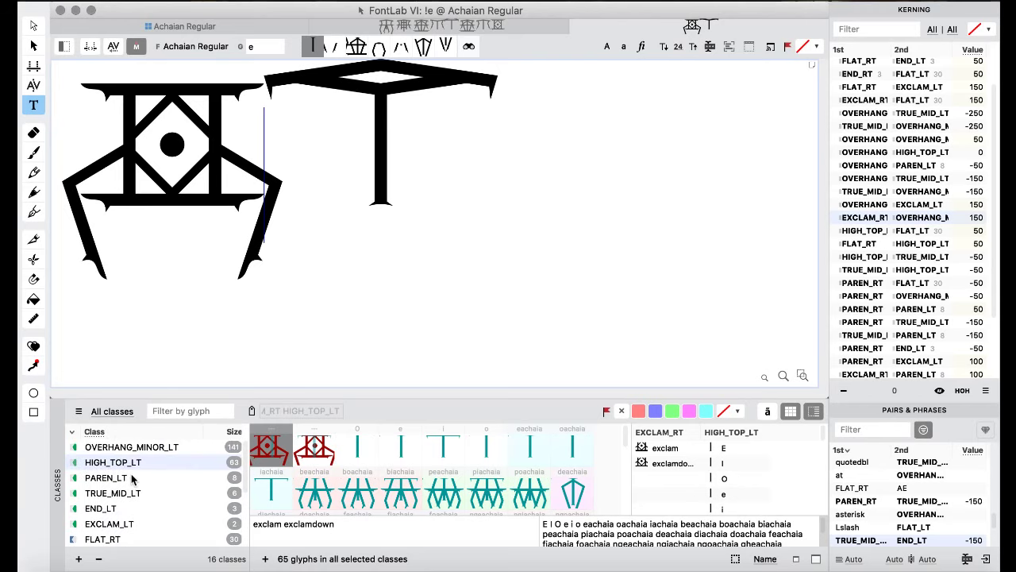
pyautogui.scroll(2, 134, 477)
pyautogui.click(132, 479)
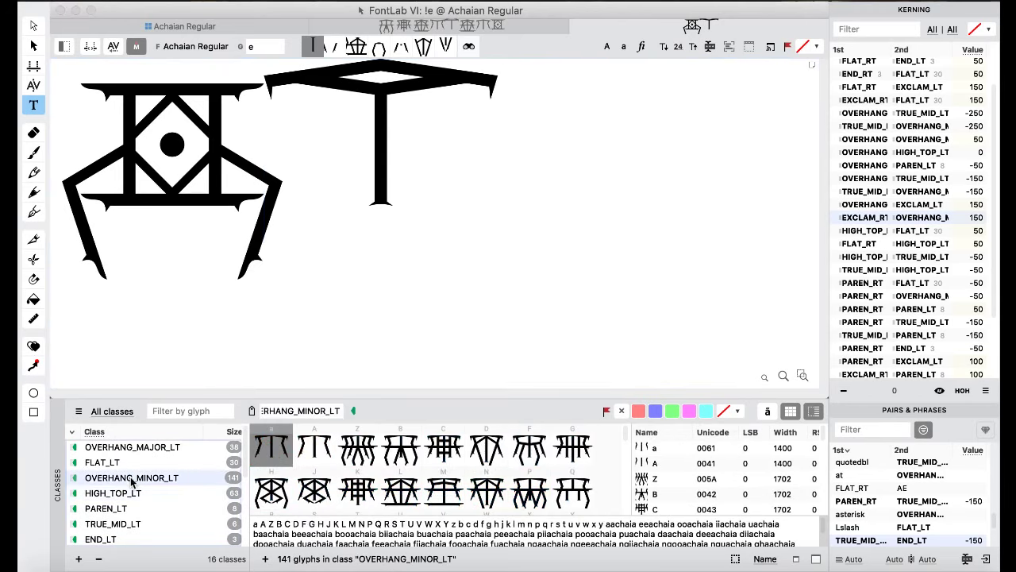
pyautogui.click(103, 463)
pyautogui.click(114, 478)
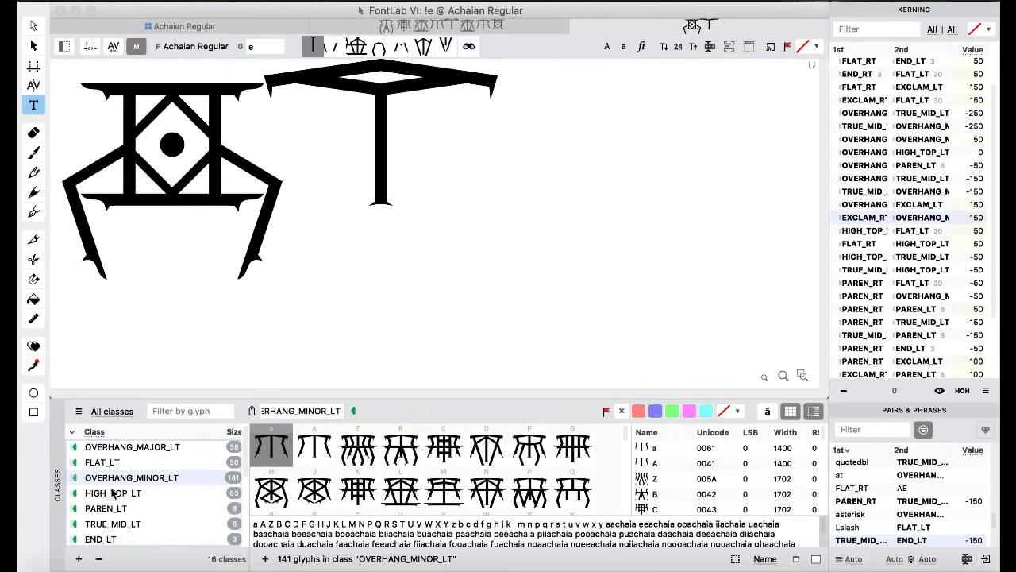
pyautogui.click(111, 493)
pyautogui.click(114, 449)
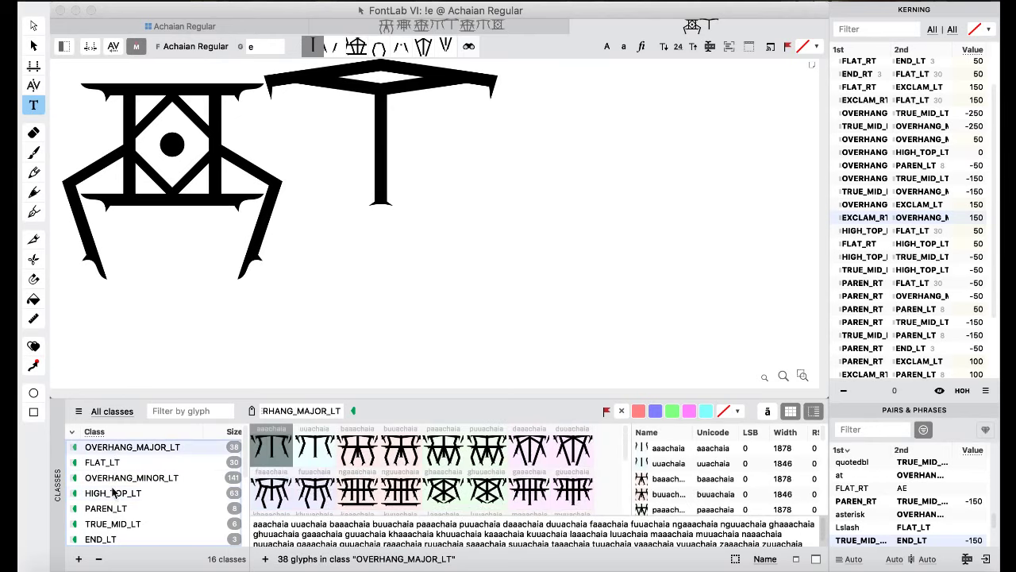
pyautogui.click(114, 493)
pyautogui.click(112, 509)
pyautogui.click(107, 524)
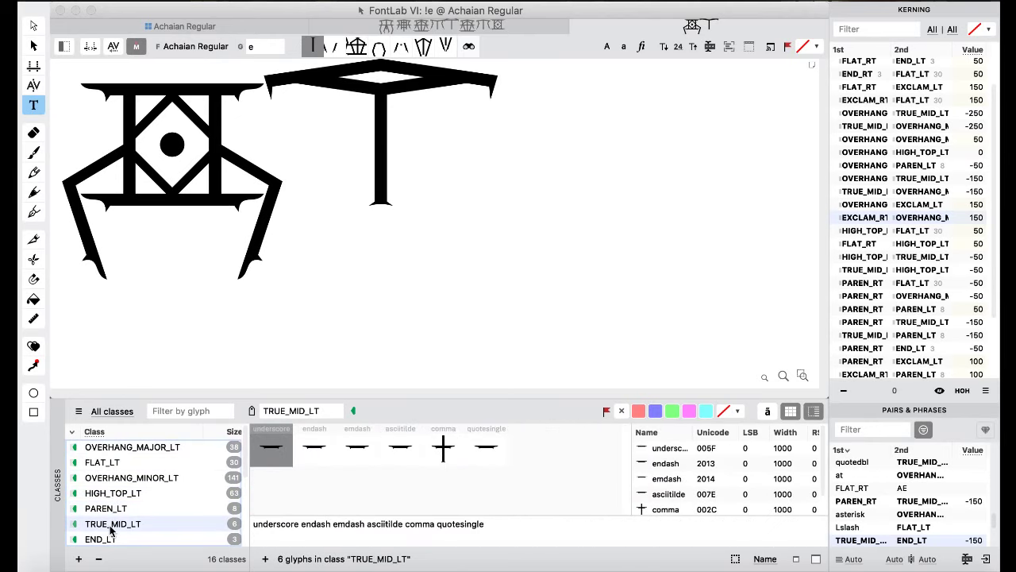
pyautogui.scroll(-1, 111, 531)
pyautogui.scroll(-1, 111, 530)
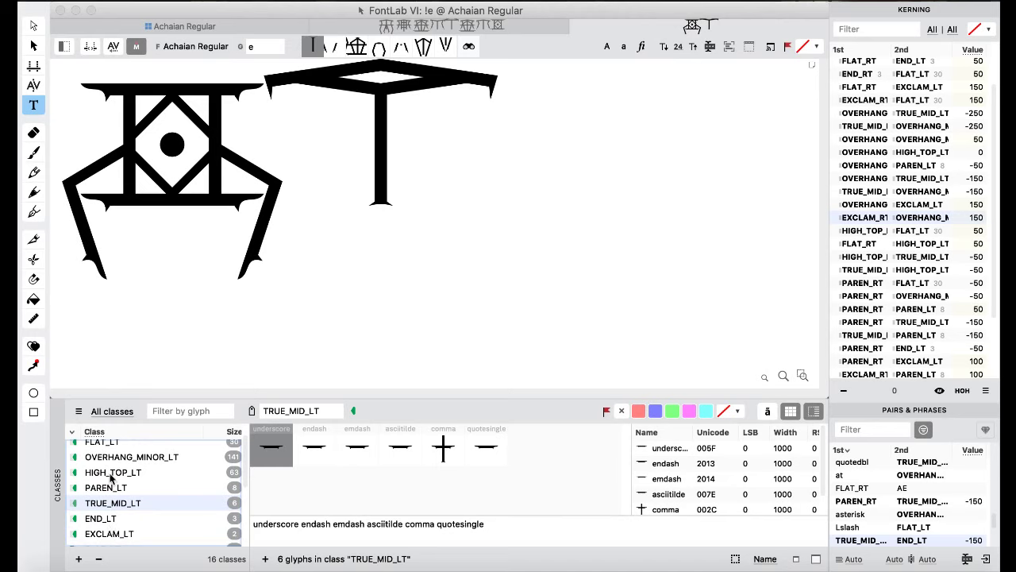
# - Replace the e after the exclamation mark with a closing parenthesis, removing any extra characters behind it
pyautogui.click(405, 91)
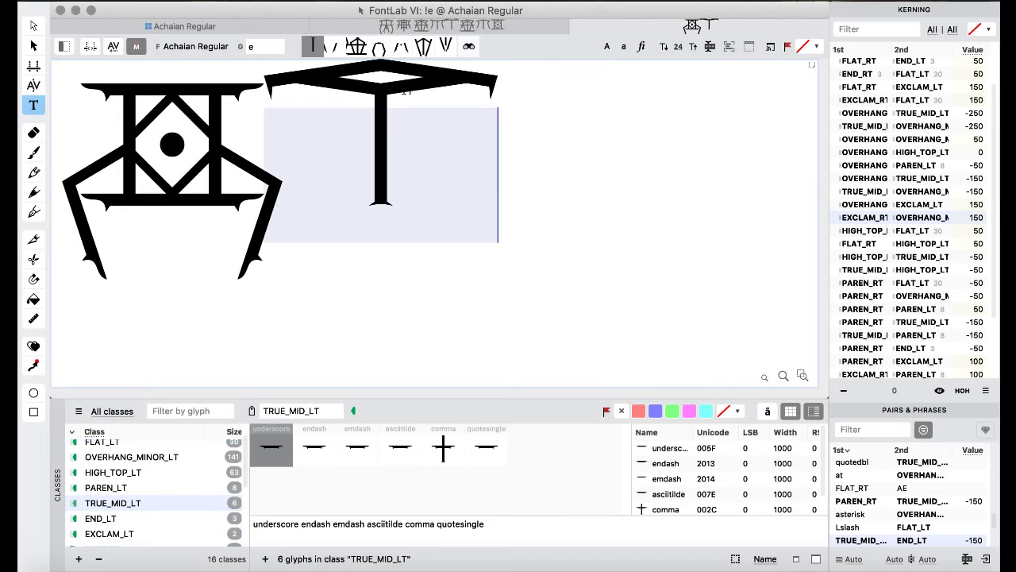
pyautogui.write(')w')
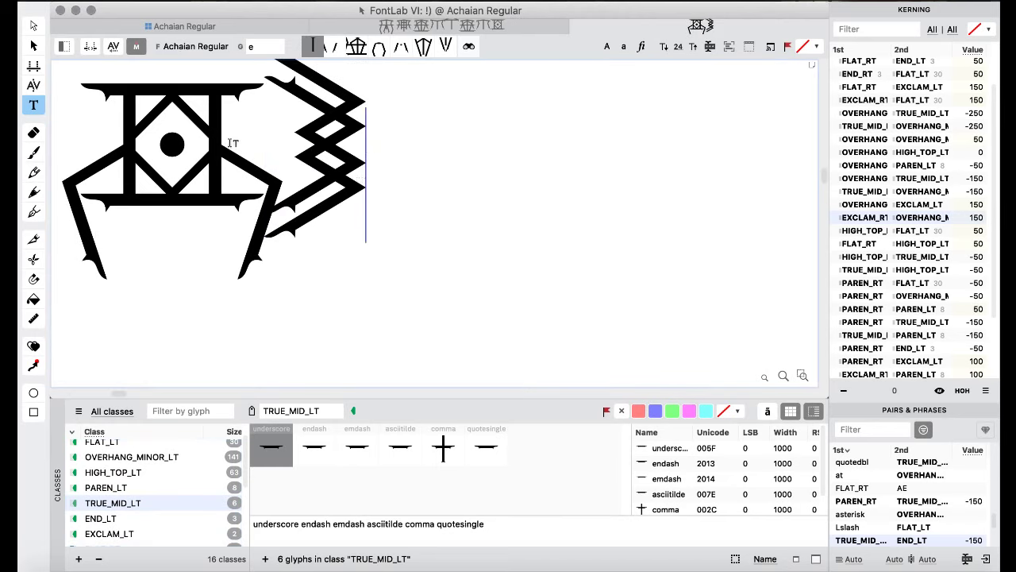
pyautogui.write('\\')
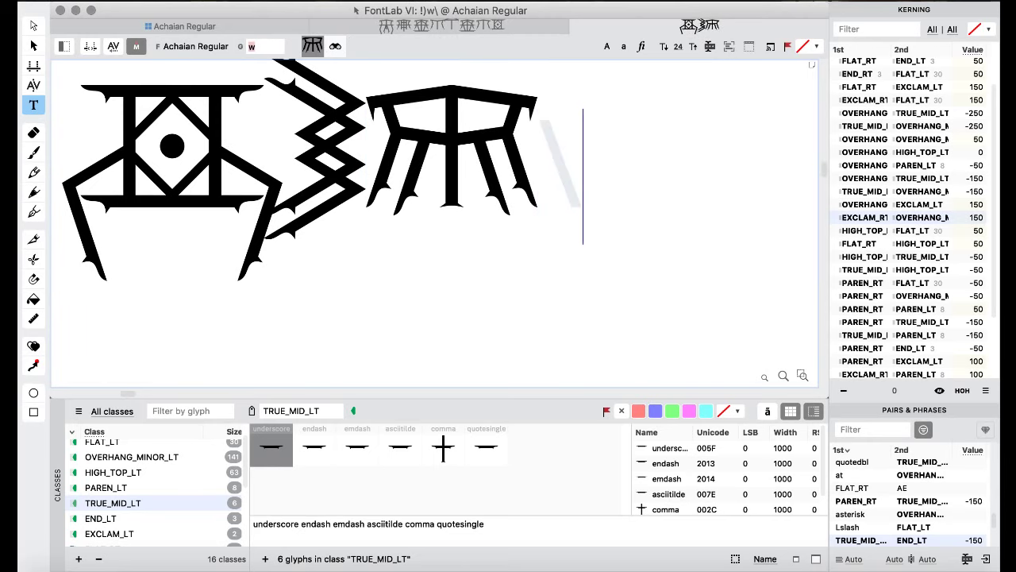
pyautogui.press('BackSpace')
pyautogui.press('BackSpace')
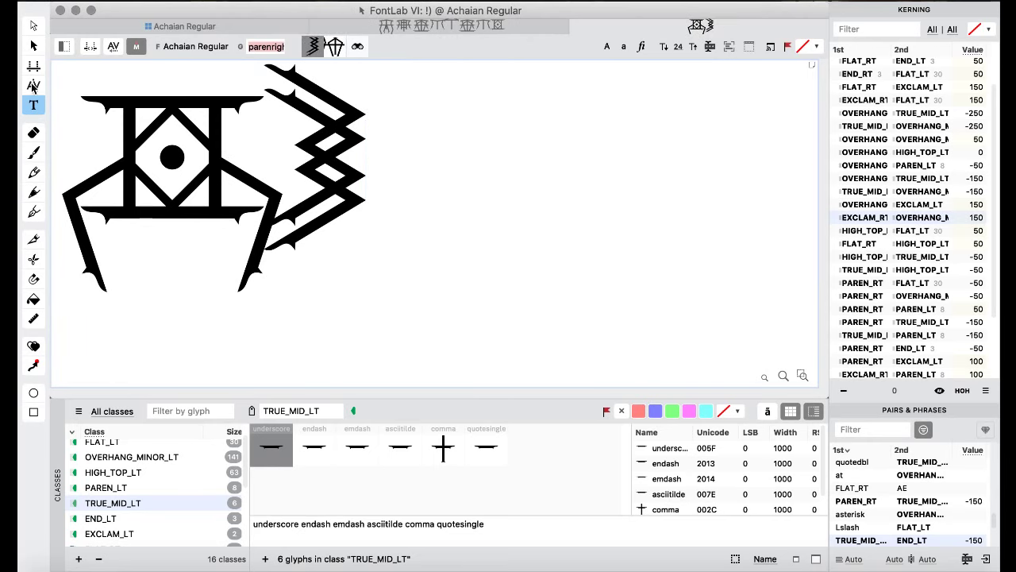
# - Add an opening parenthesis before the exclamation mark and check the exclamation mark's class kerning with both parentheses
pyautogui.click(34, 85)
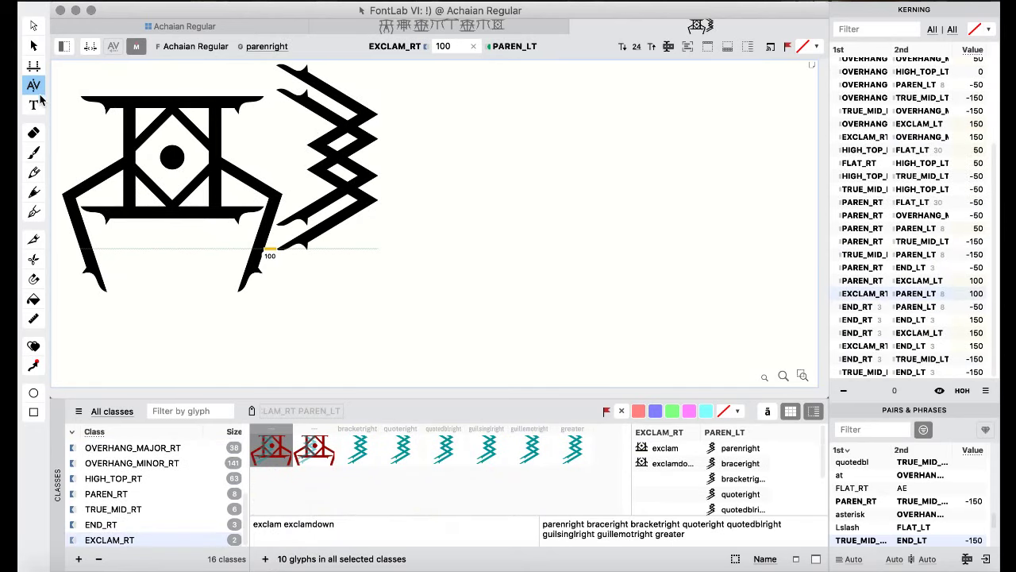
pyautogui.click(34, 109)
pyautogui.click(75, 176)
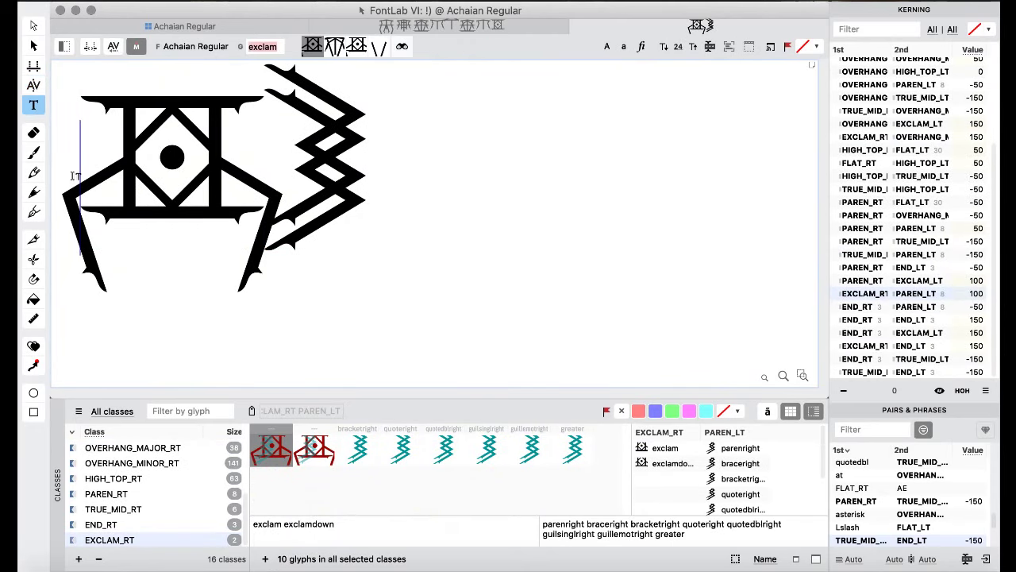
pyautogui.write('(')
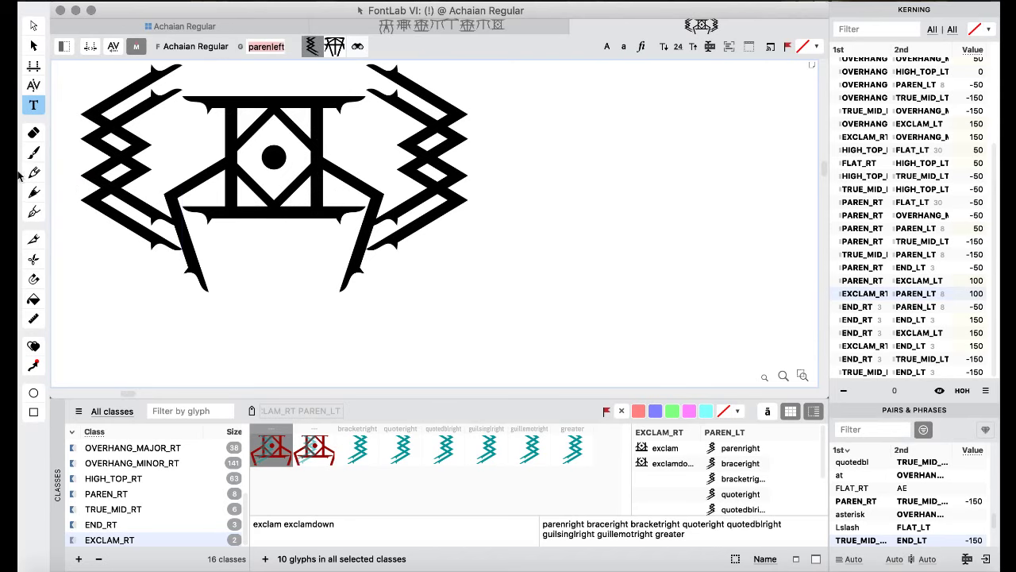
pyautogui.click(33, 86)
pyautogui.press('super+z')
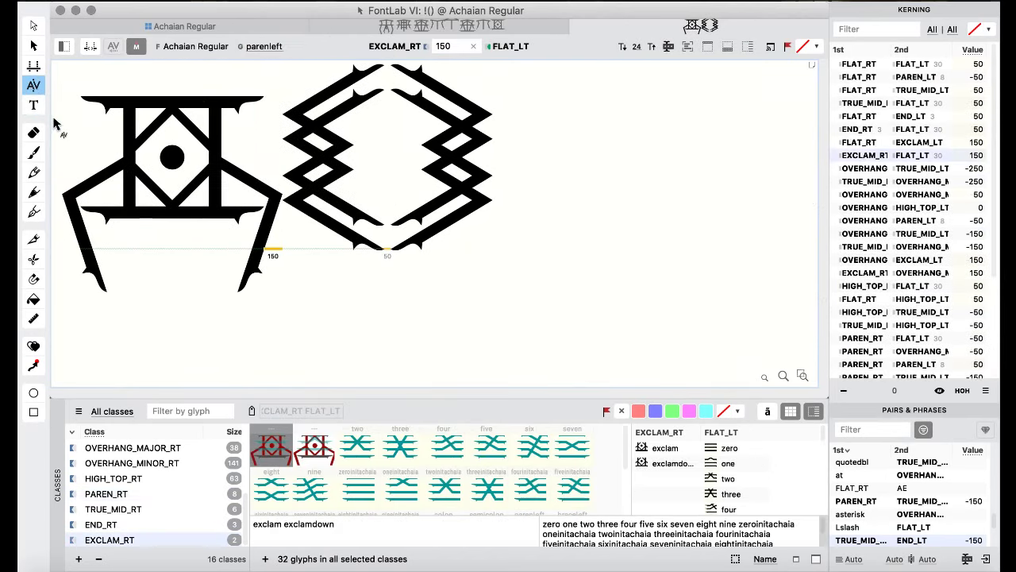
pyautogui.press('super+shift+z')
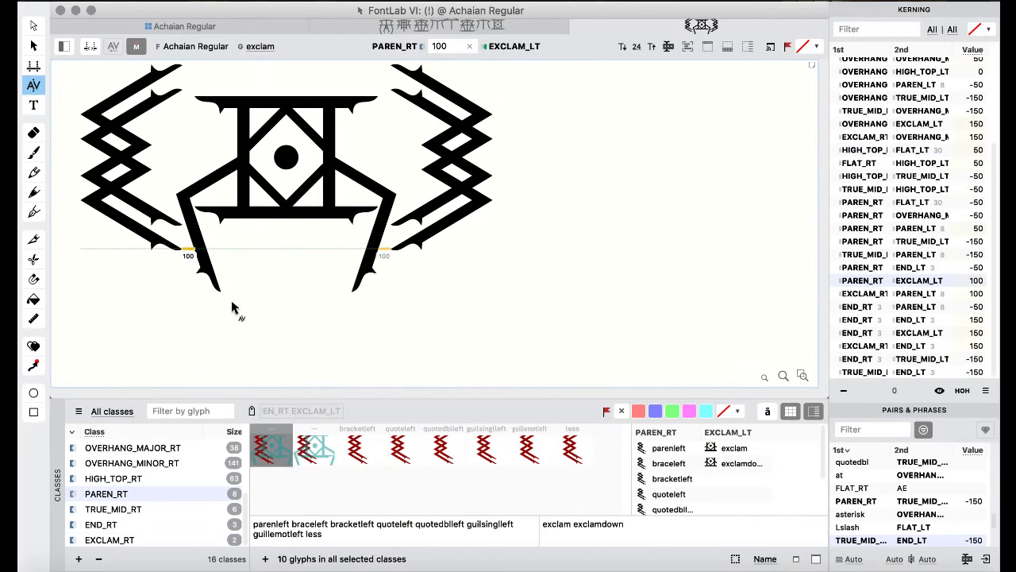
pyautogui.scroll(1, 163, 486)
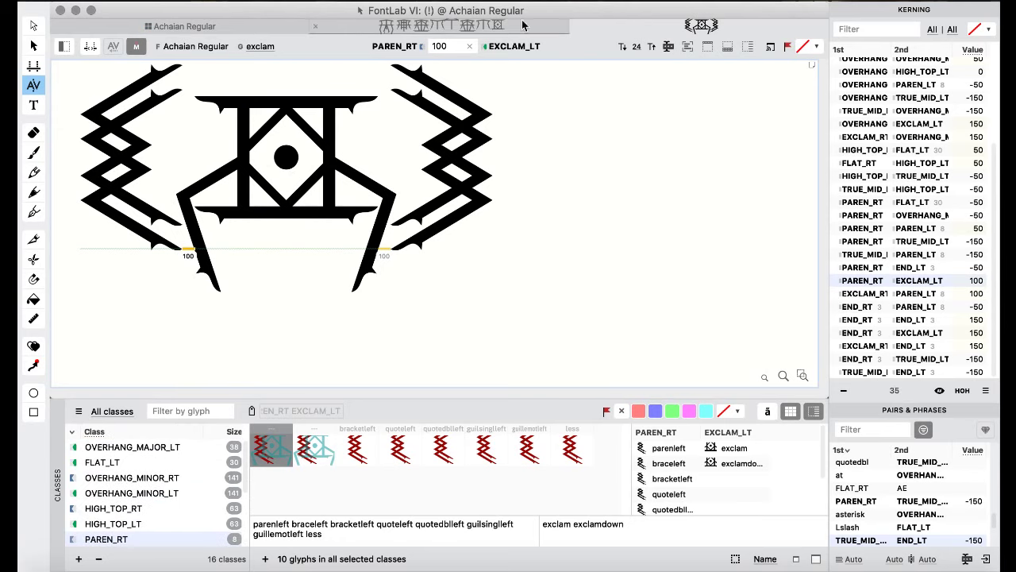
# - Close the kerning test text and switch to the Features & Classes workspace
pyautogui.click(576, 28)
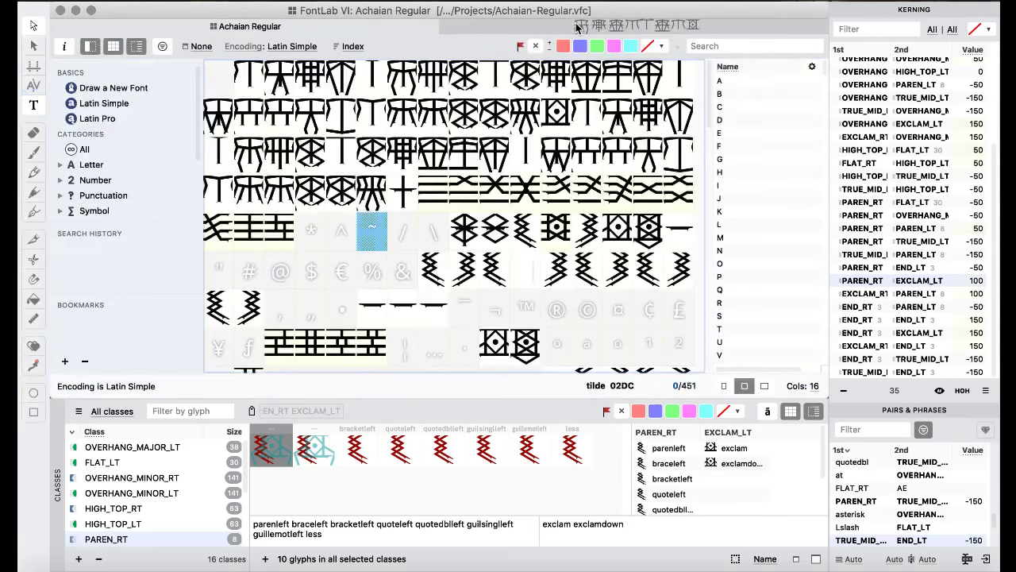
pyautogui.press('l')
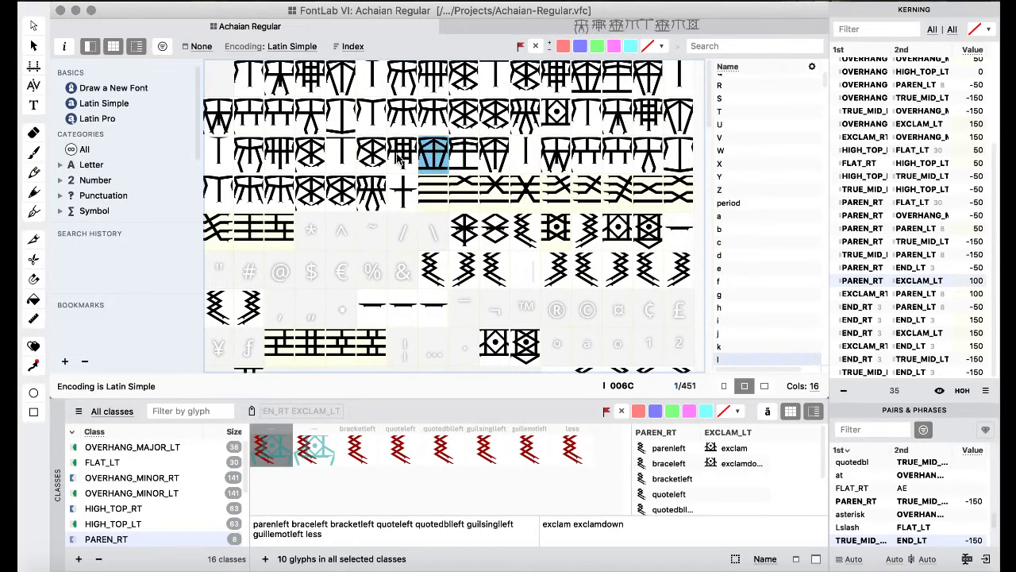
pyautogui.click(560, 1)
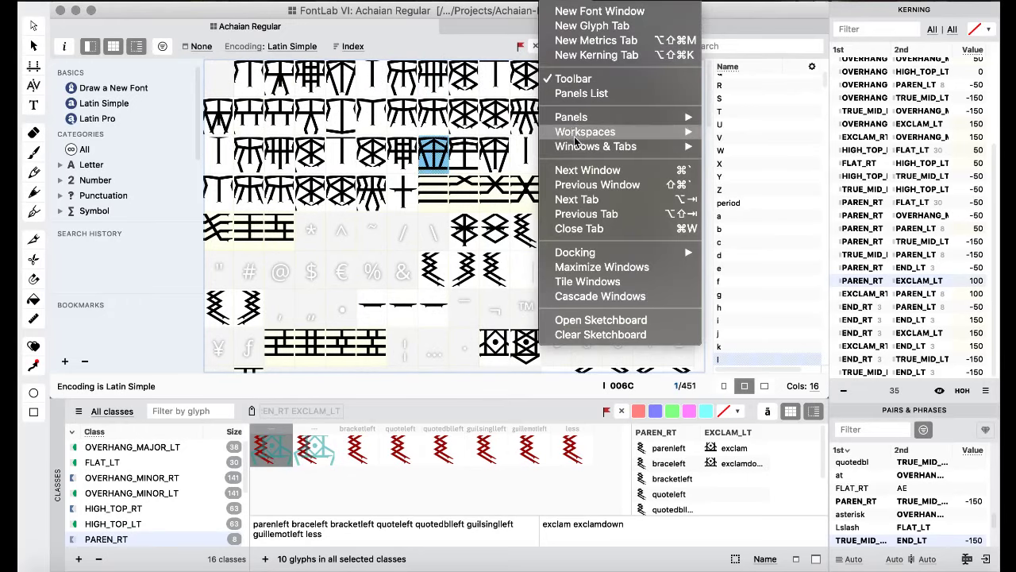
pyautogui.moveTo(619, 131)
pyautogui.click(763, 149)
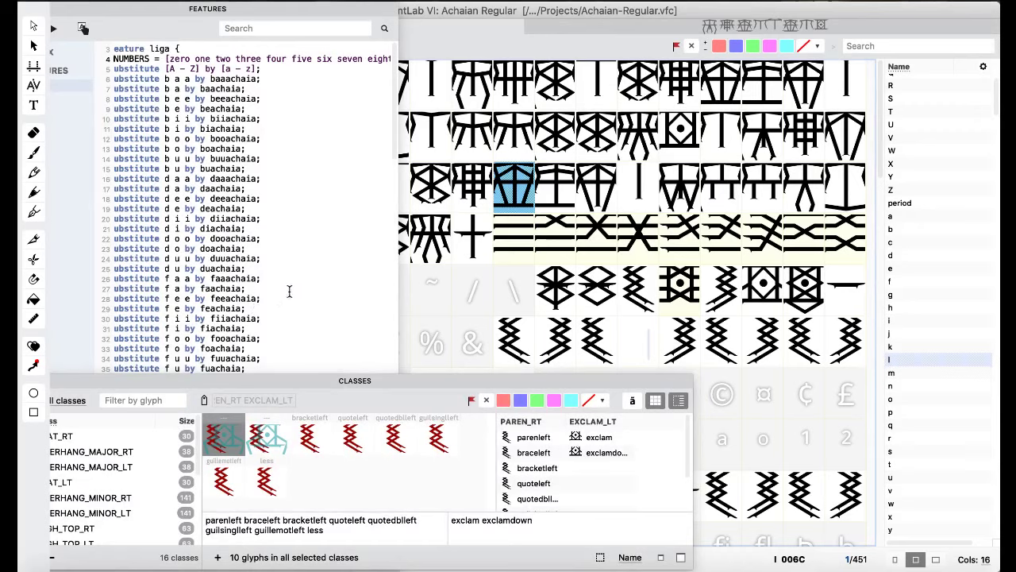
pyautogui.click(560, 2)
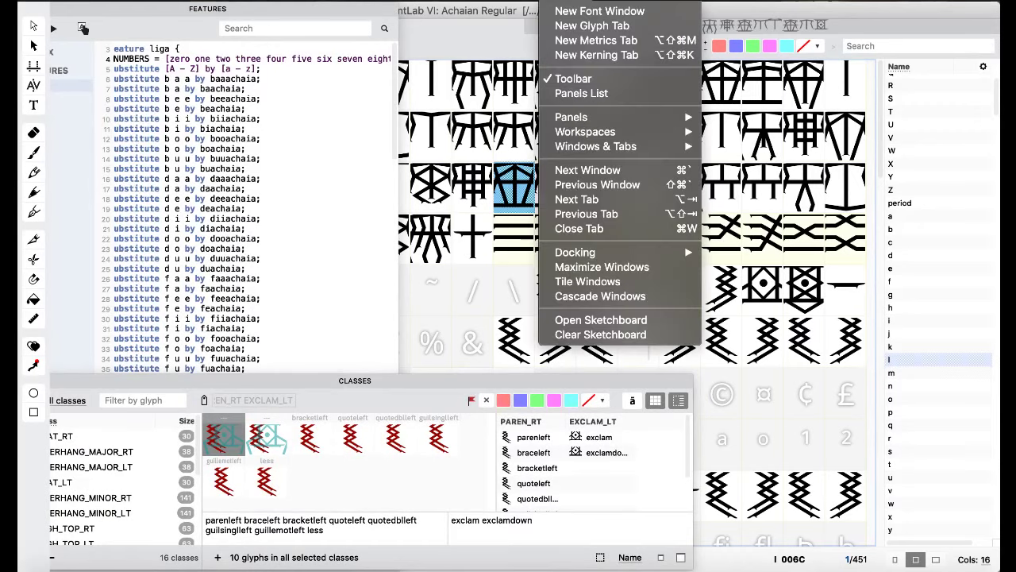
pyautogui.moveTo(590, 136)
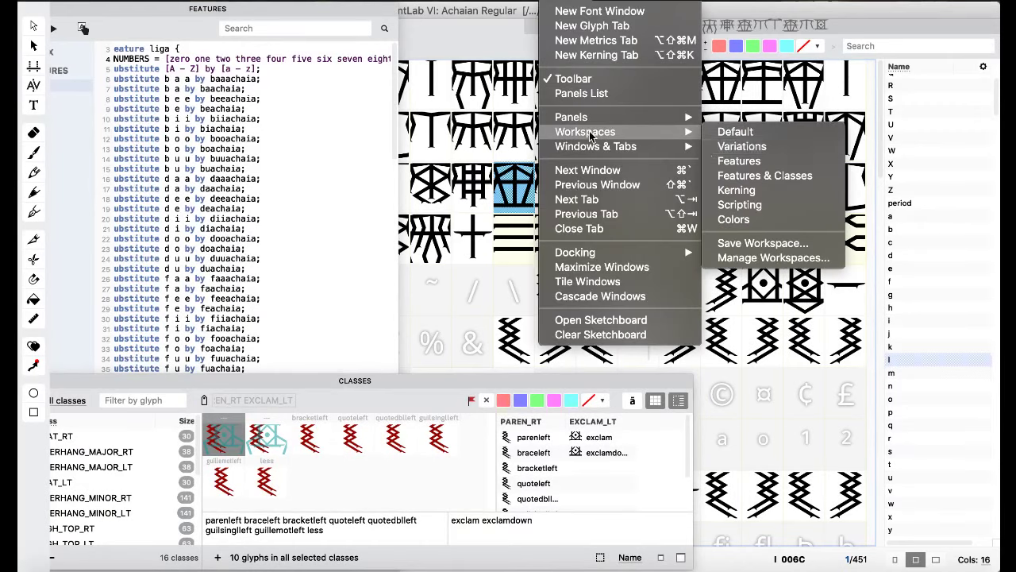
pyautogui.click(726, 175)
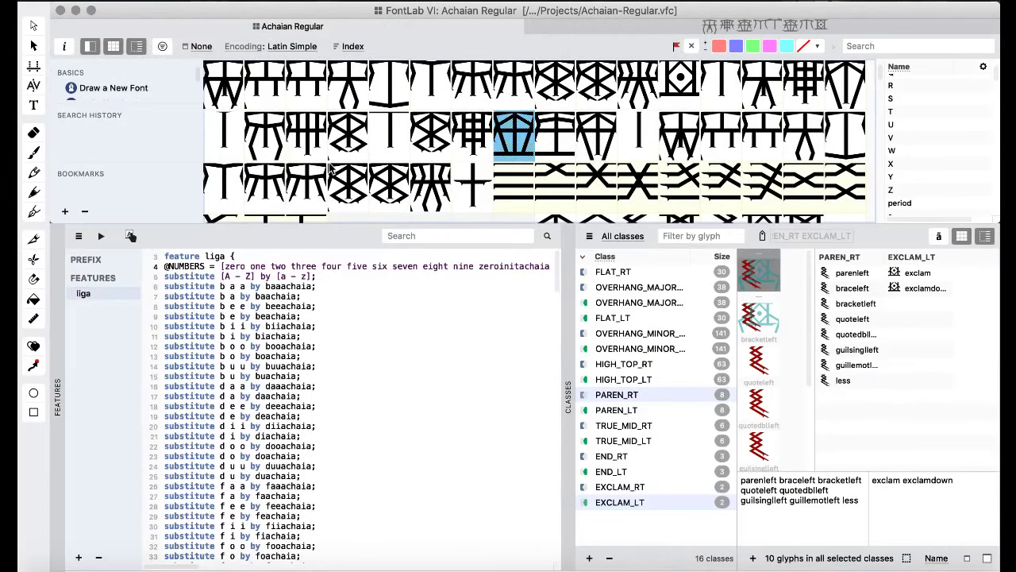
# - Generate a kern feature from the font's kerning classes and pairs, alongside the existing liga feature
pyautogui.click(177, 303)
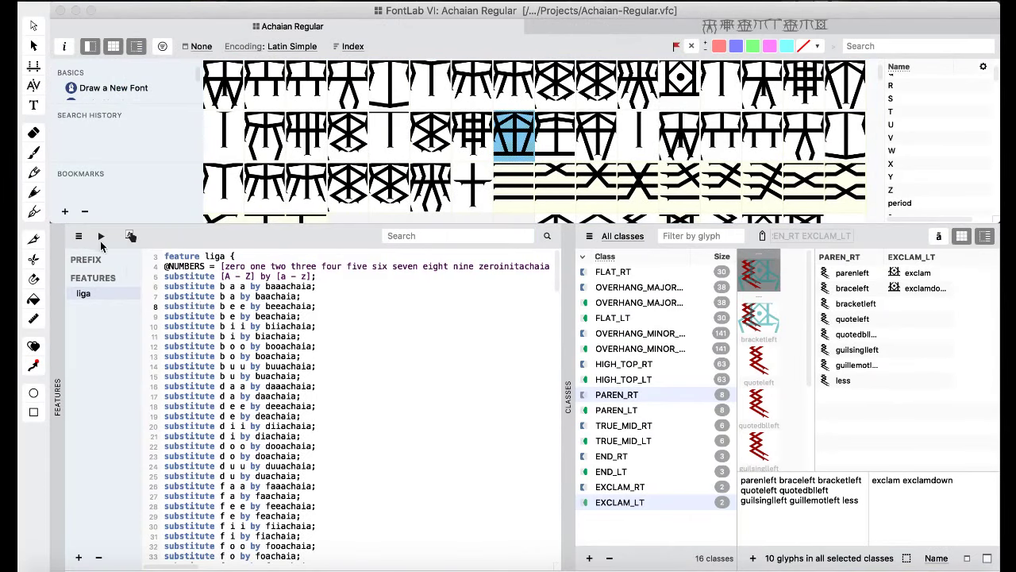
pyautogui.scroll(-20, 228, 323)
pyautogui.scroll(20, 228, 324)
pyautogui.hscroll(2, 228, 323)
pyautogui.click(78, 236)
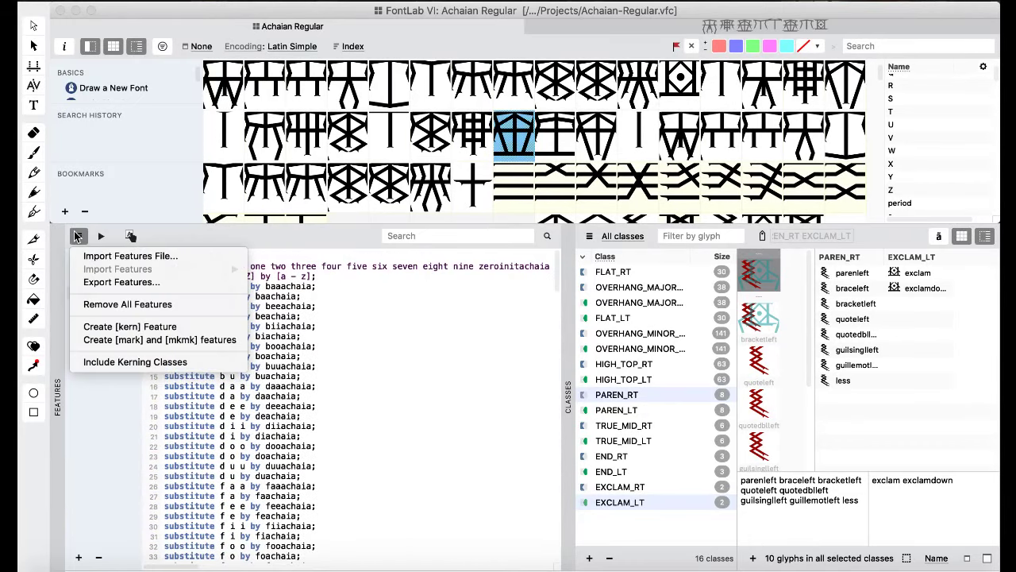
pyautogui.click(136, 326)
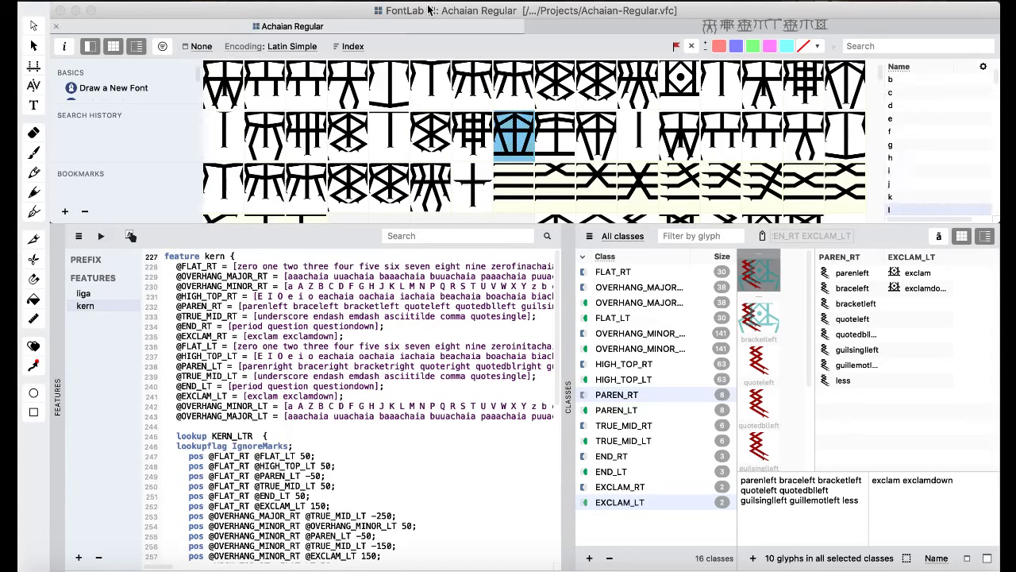
# - Return to the Default workspace and open the letter l as sample text for editing
pyautogui.click(556, 1)
pyautogui.moveTo(585, 132)
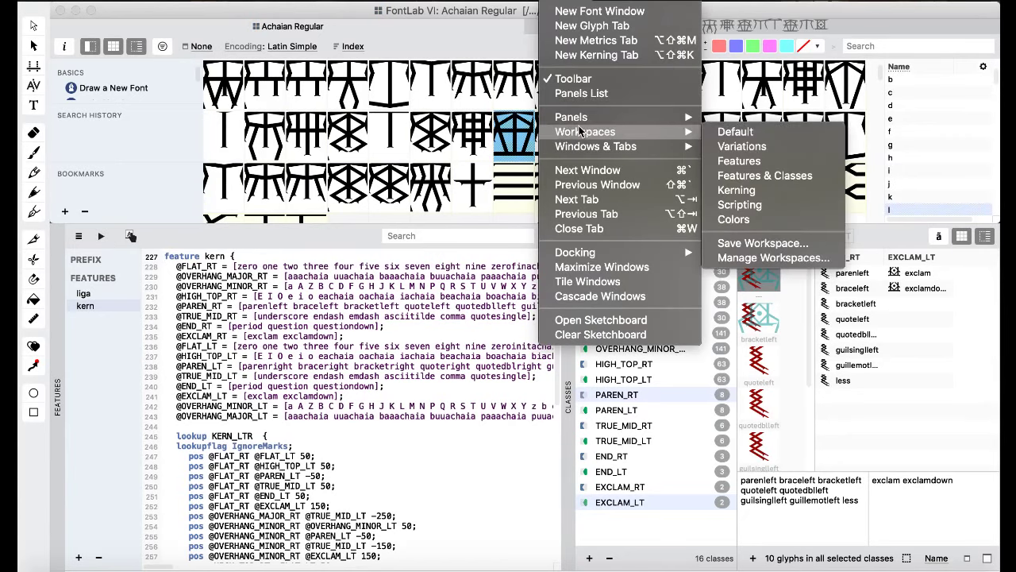
pyautogui.click(727, 132)
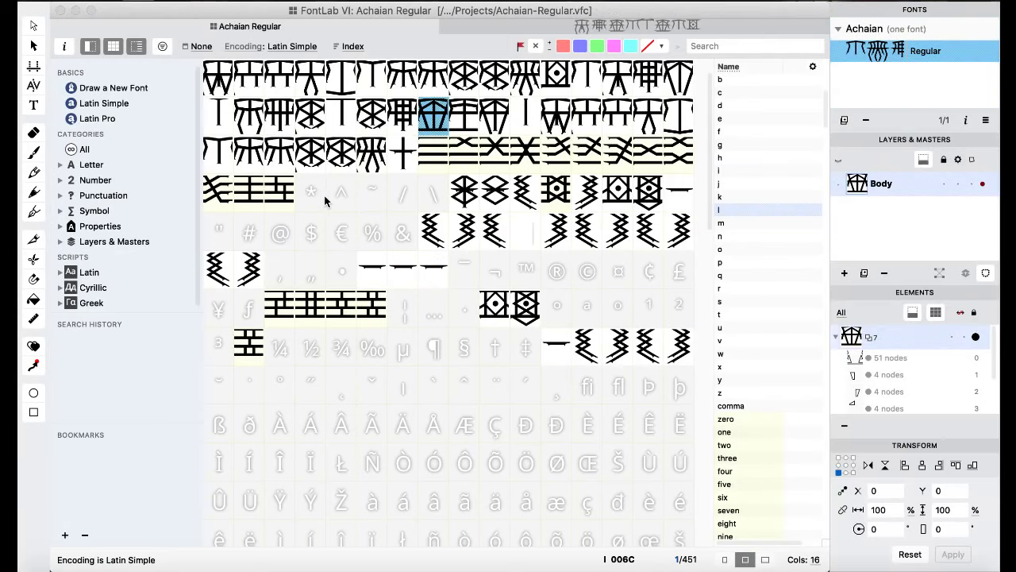
pyautogui.click(33, 104)
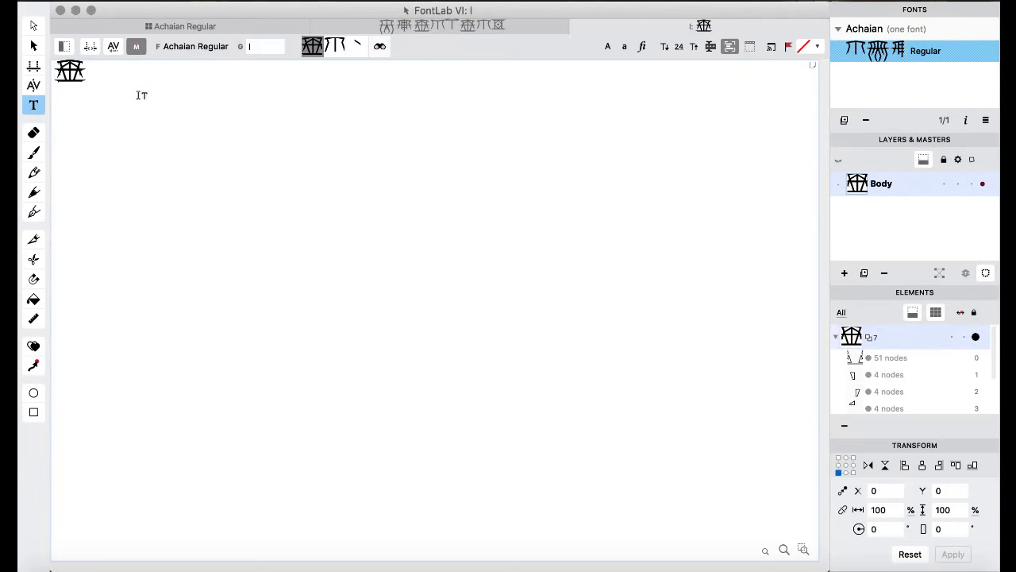
# - Show the text options for the sample and enable OpenType features, including kern along with liga
pyautogui.click(65, 46)
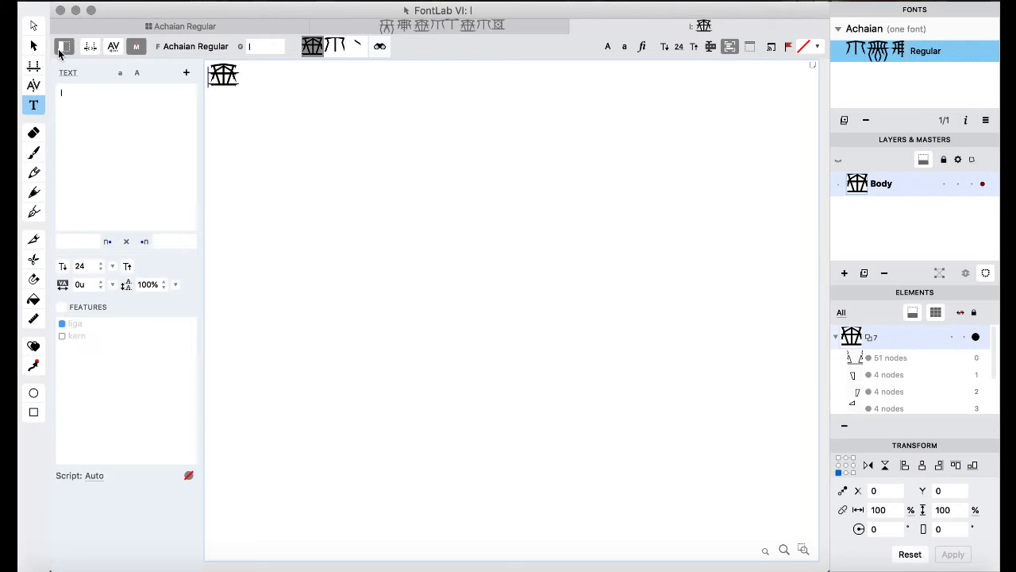
pyautogui.click(62, 306)
pyautogui.click(62, 336)
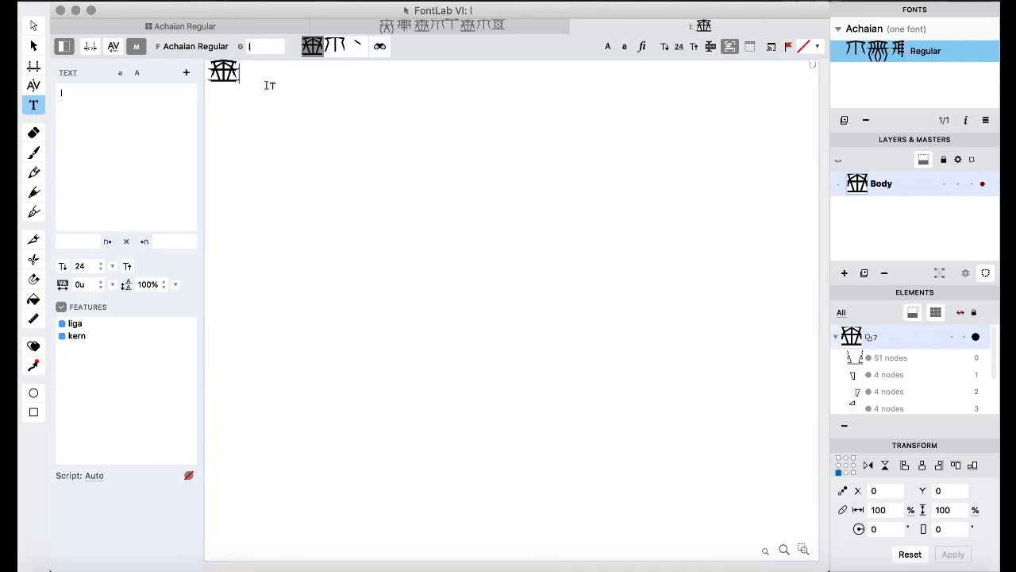
# - Enter several lines of random letters and semicolons after the l to preview the ligatures and kerning, ending with "kaakiikuuluao"
pyautogui.write('aklsf;lkjasd;lfkja;lsd')
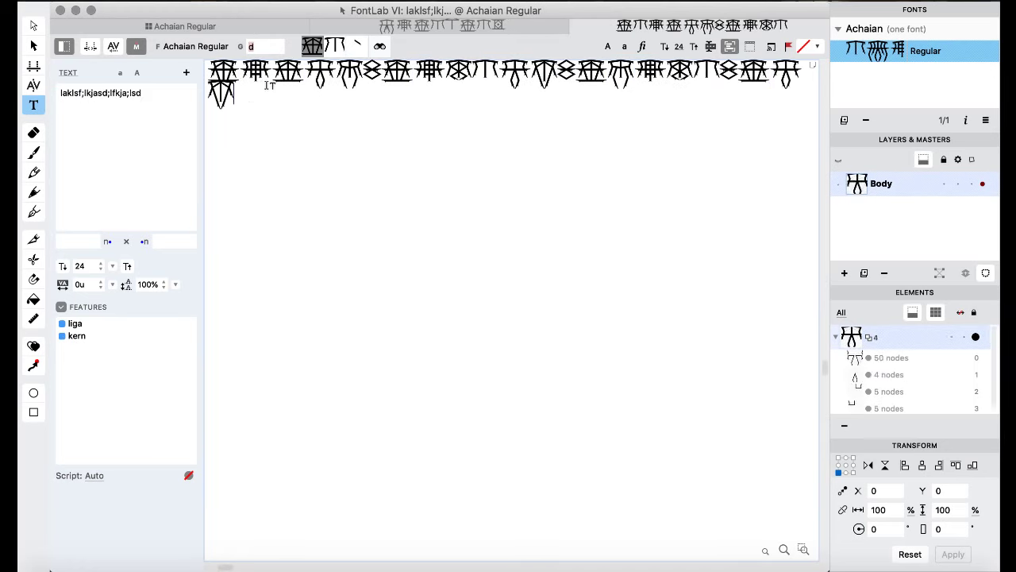
pyautogui.write('kjfl;aksjdfoiwjepofqwlkfnlkajsdfl;kansl;k')
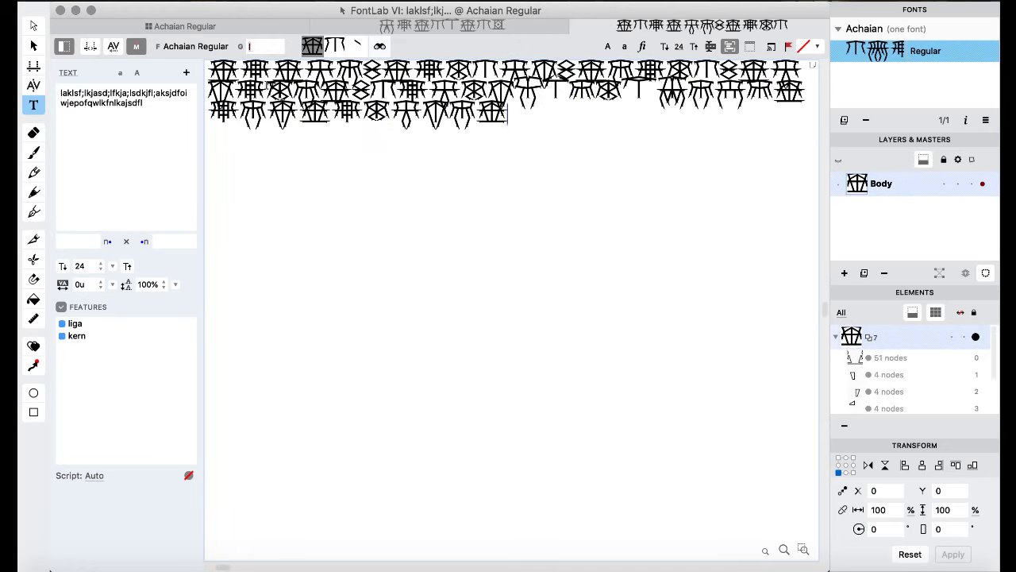
pyautogui.write('jfl;kdajs;lkjf;lakjsf;')
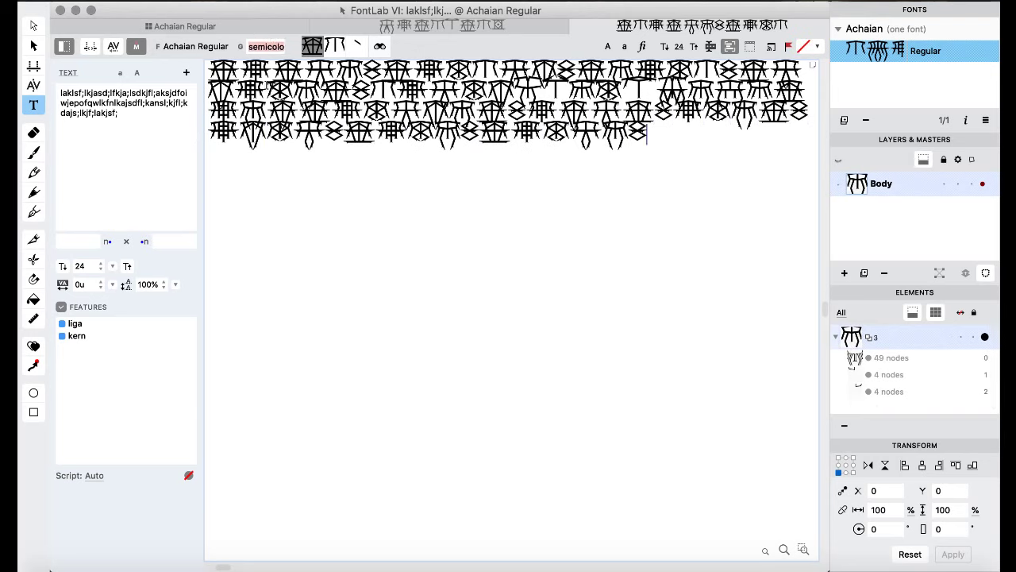
pyautogui.write('isje;lksflkenas;lkjfioqpwjf')
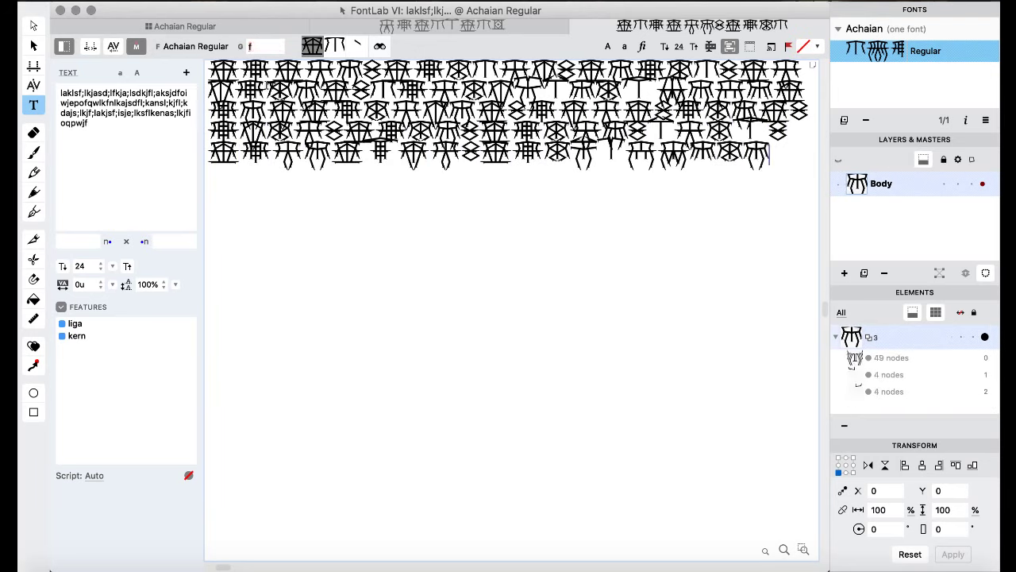
pyautogui.write('oiwnrpfonqwlkgn;lkjdsa;lgj;')
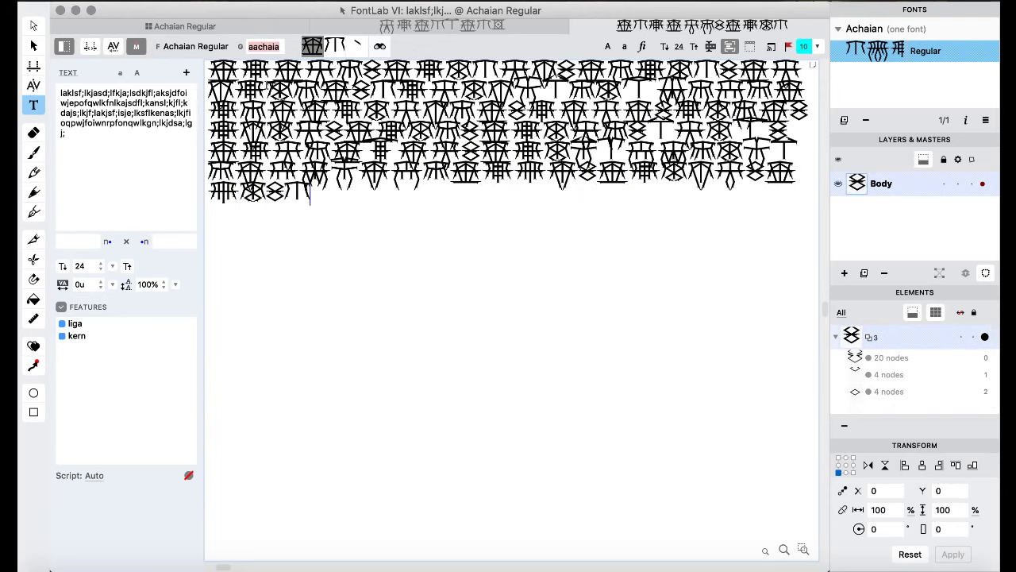
pyautogui.write('aiojfoiqjwpoeijfpoijafoi')
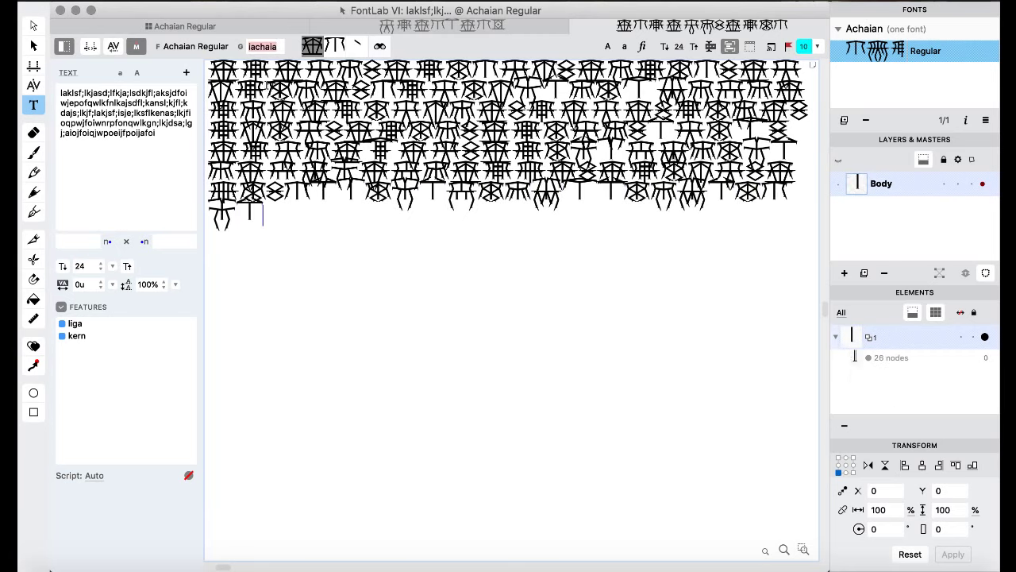
pyautogui.write('jqpoijf;lkajslkfdj;alskfjl;')
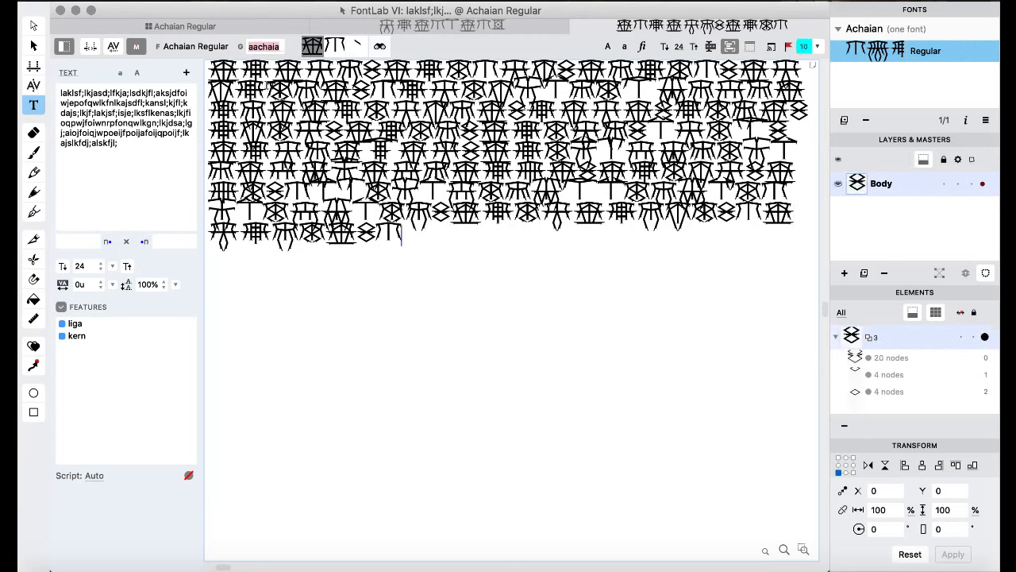
pyautogui.write('aksjdfkaa')
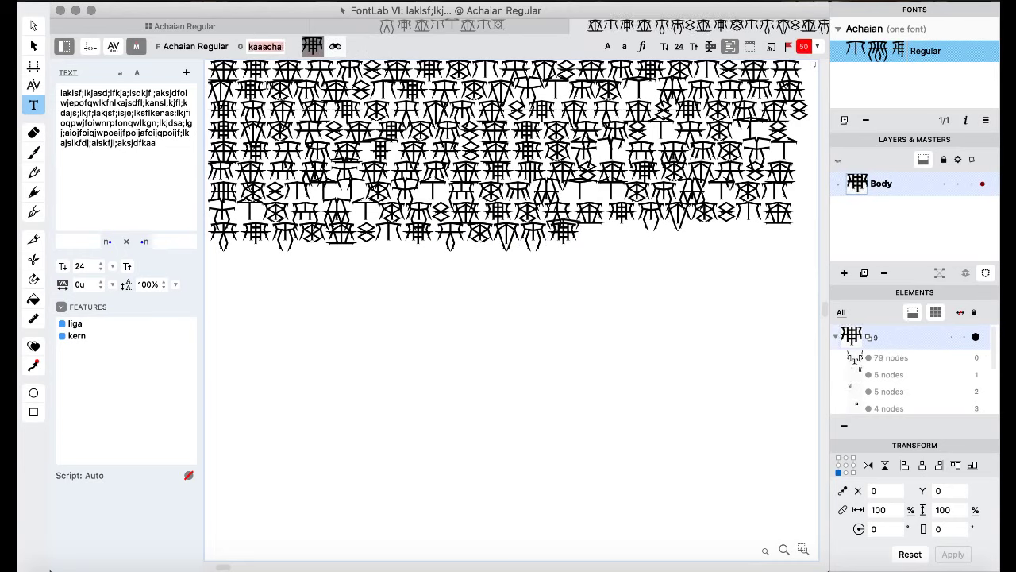
pyautogui.write('kiik')
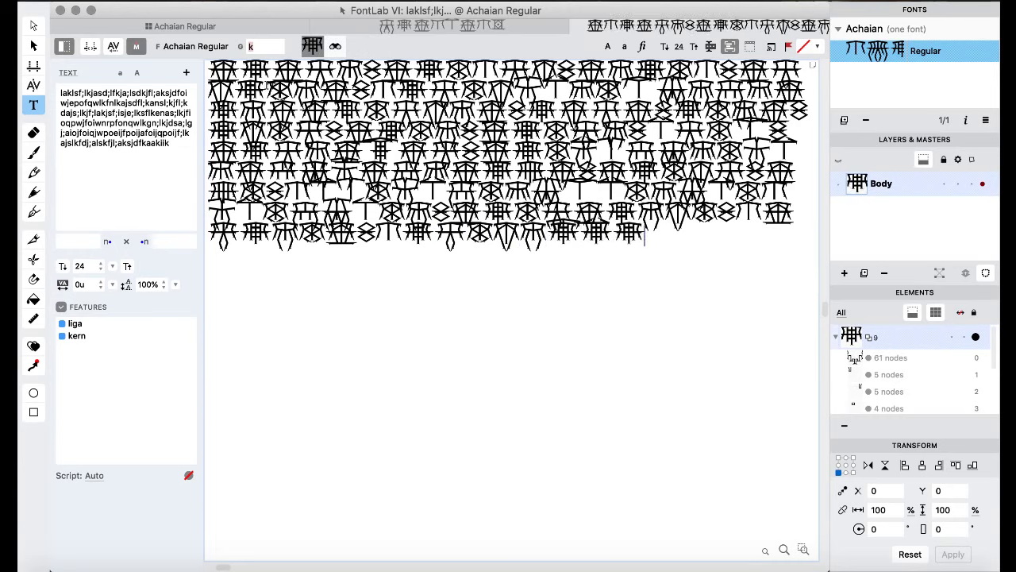
pyautogui.write('uuluao')
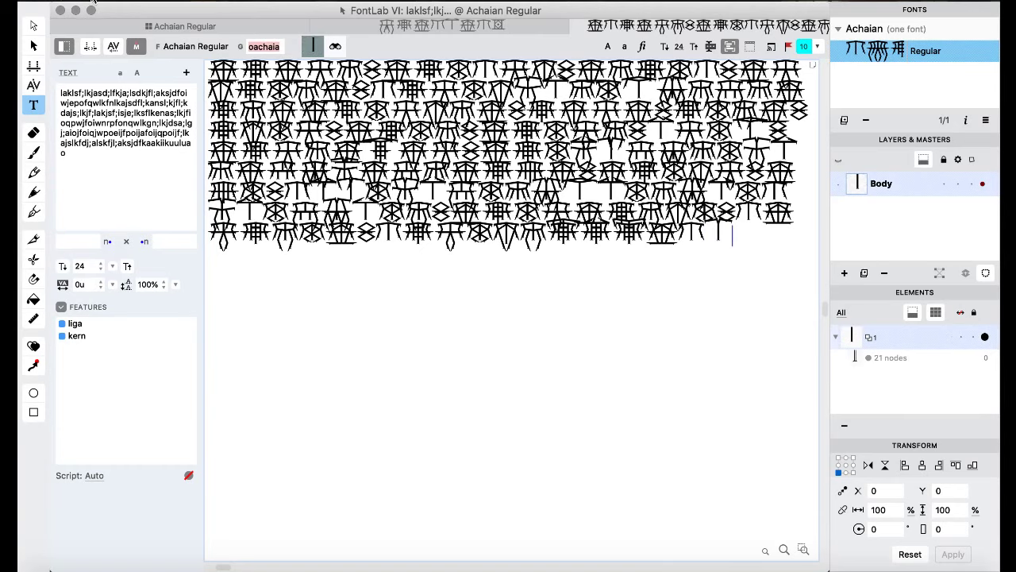
# - Close the sample text and set the font's family dimensions to ascender 1200 and a recalculated descender of -600
pyautogui.click(576, 26)
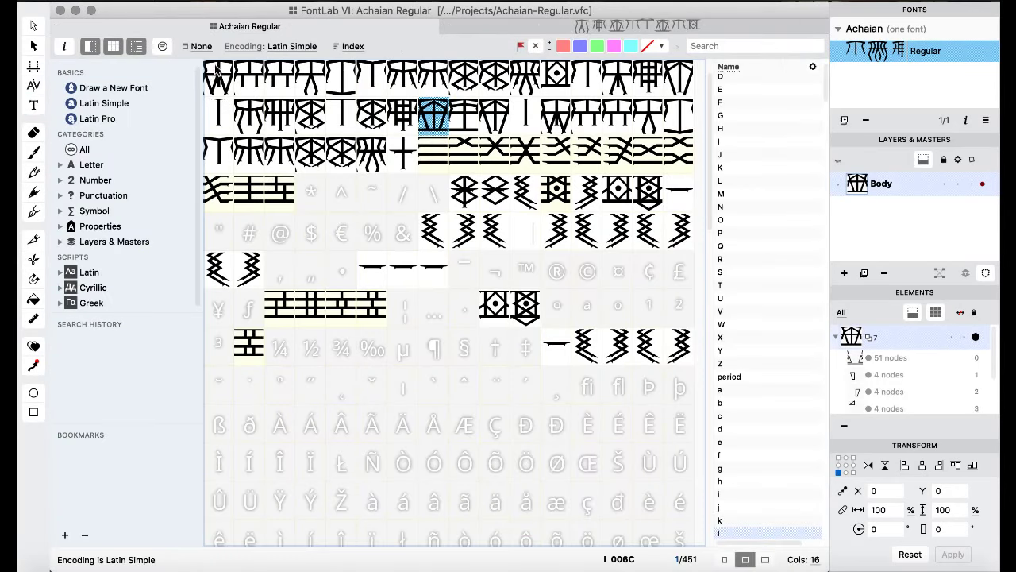
pyautogui.click(65, 47)
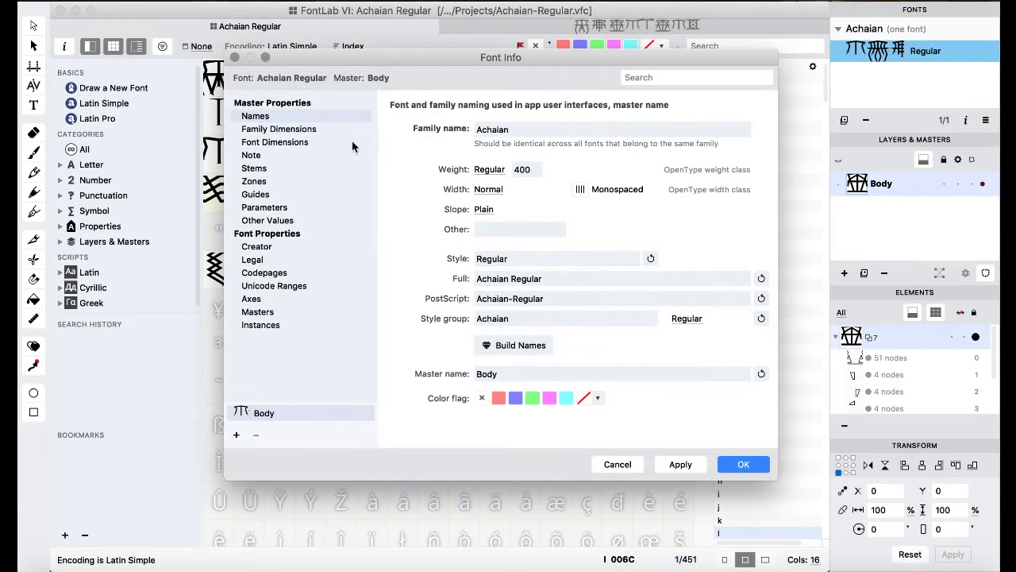
pyautogui.click(283, 130)
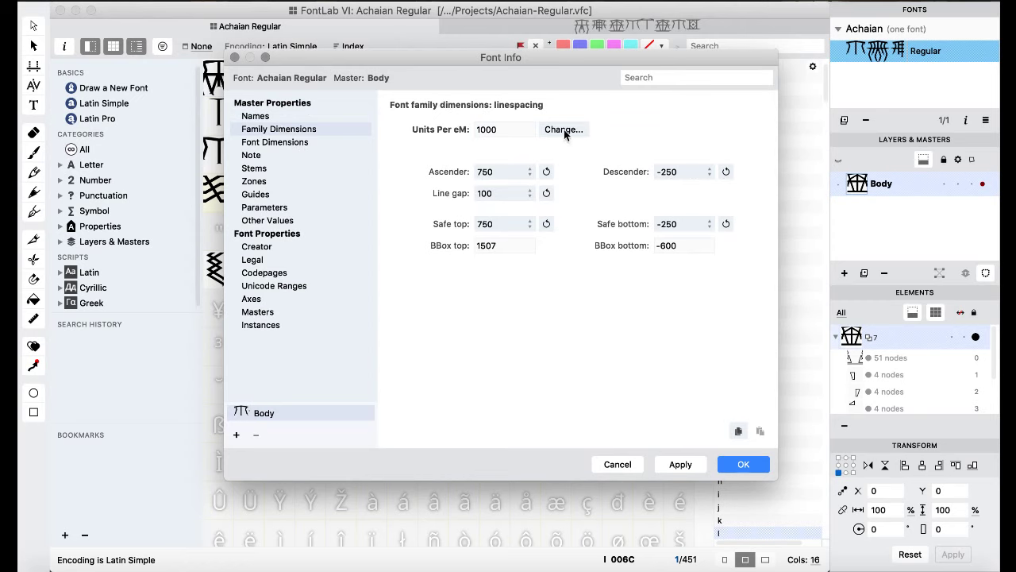
pyautogui.click(547, 172)
pyautogui.click(530, 175)
pyautogui.click(530, 175)
pyautogui.click(529, 176)
pyautogui.click(529, 175)
pyautogui.write('1200')
pyautogui.click(726, 171)
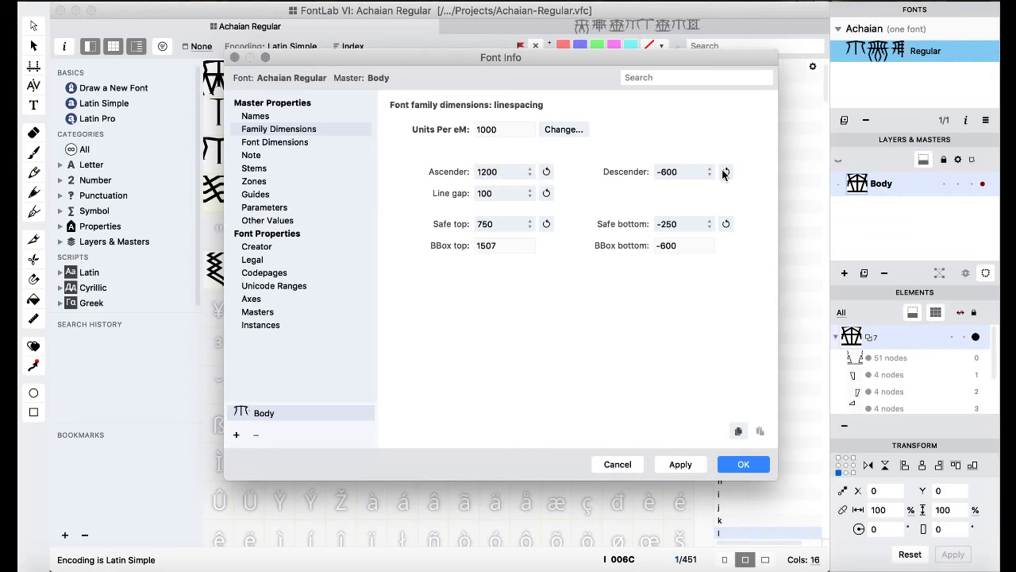
# - Set the font family's safe top to 1200 and safe bottom to -600
pyautogui.click(544, 225)
pyautogui.click(666, 224)
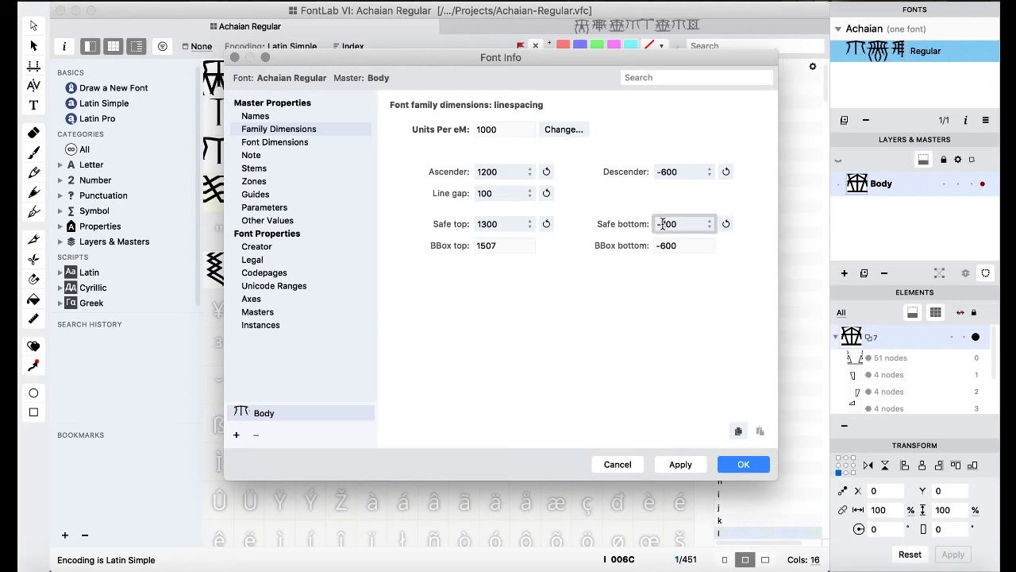
pyautogui.click(482, 224)
pyautogui.press('Delete')
pyautogui.write('2')
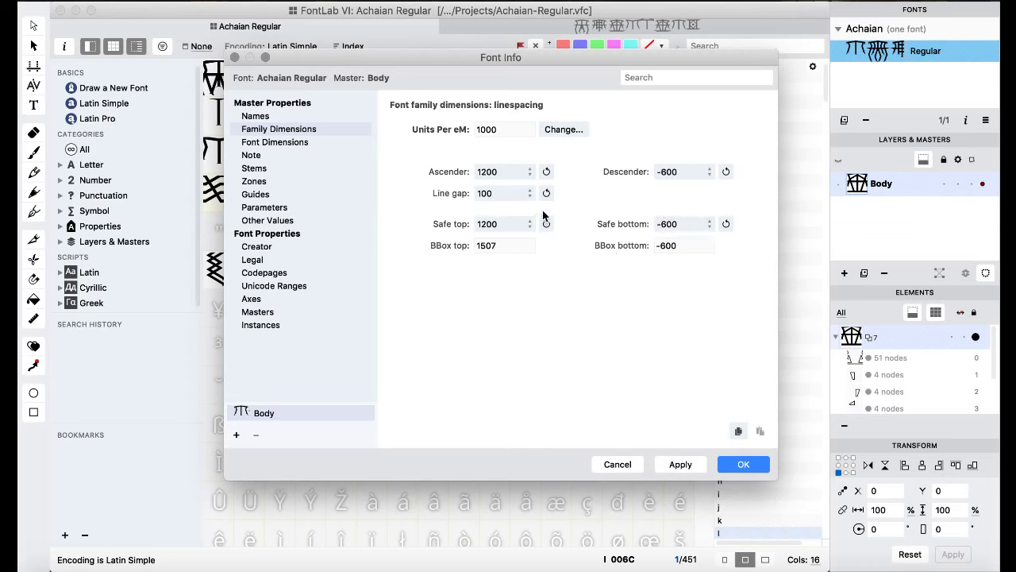
# - Change only the font's units per em value to 1200, leaving glyphs unscaled, and apply the font info
pyautogui.click(557, 135)
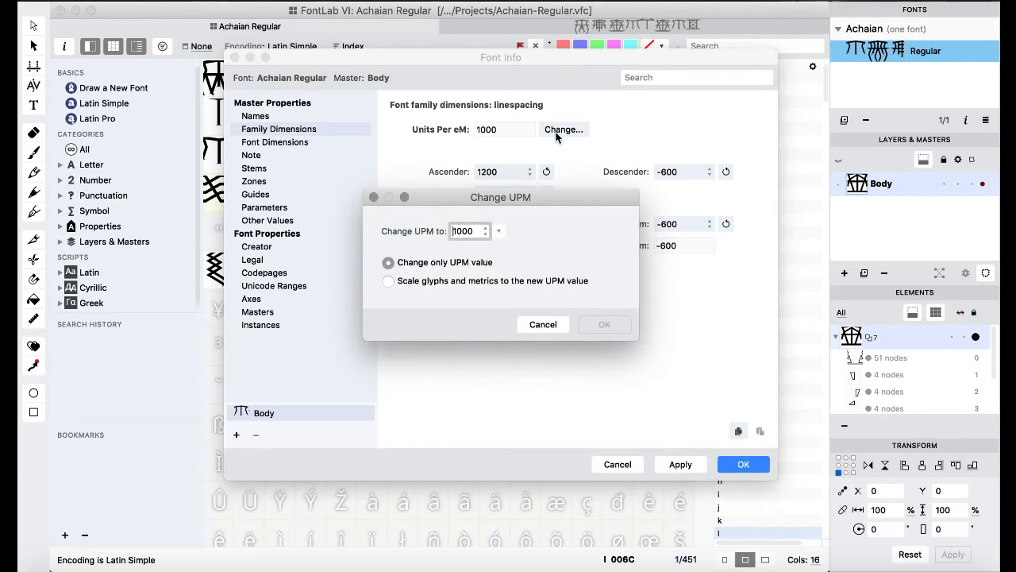
pyautogui.doubleClick(462, 231)
pyautogui.write('1200')
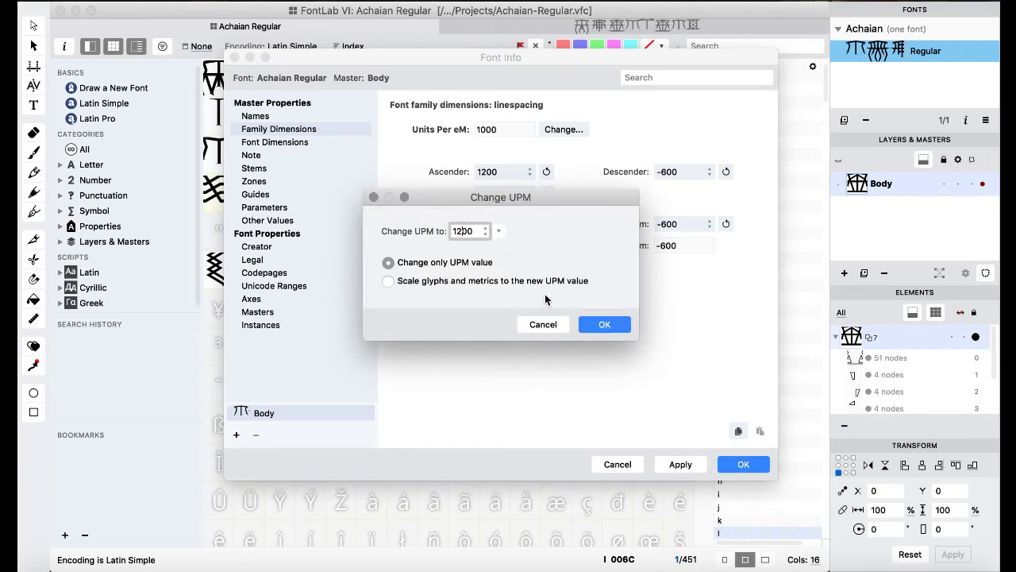
pyautogui.click(605, 326)
pyautogui.click(677, 468)
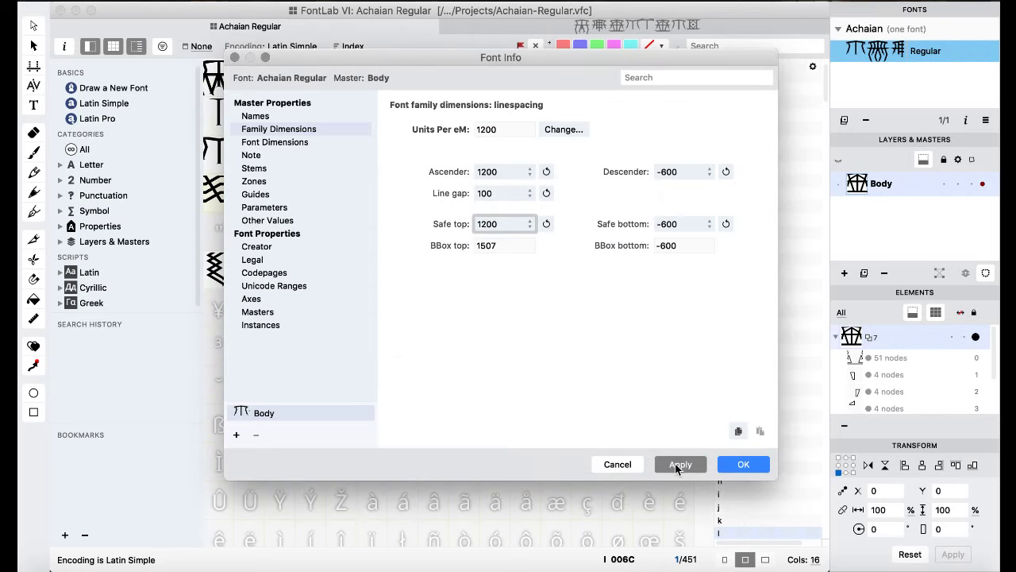
pyautogui.click(729, 464)
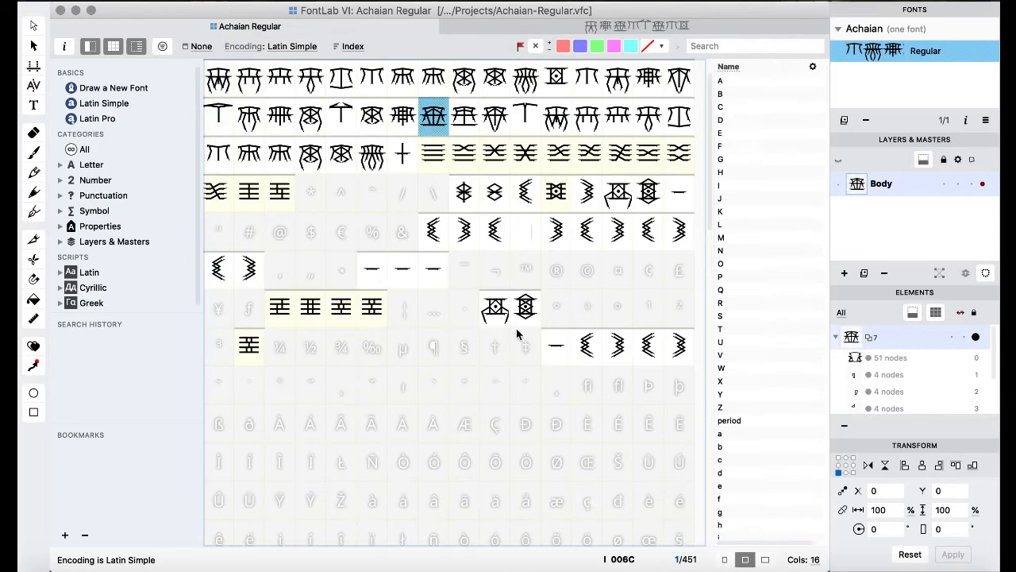
# - Look through the glyph grid from the basic characters down to the unencoded component glyphs and back
pyautogui.click(400, 244)
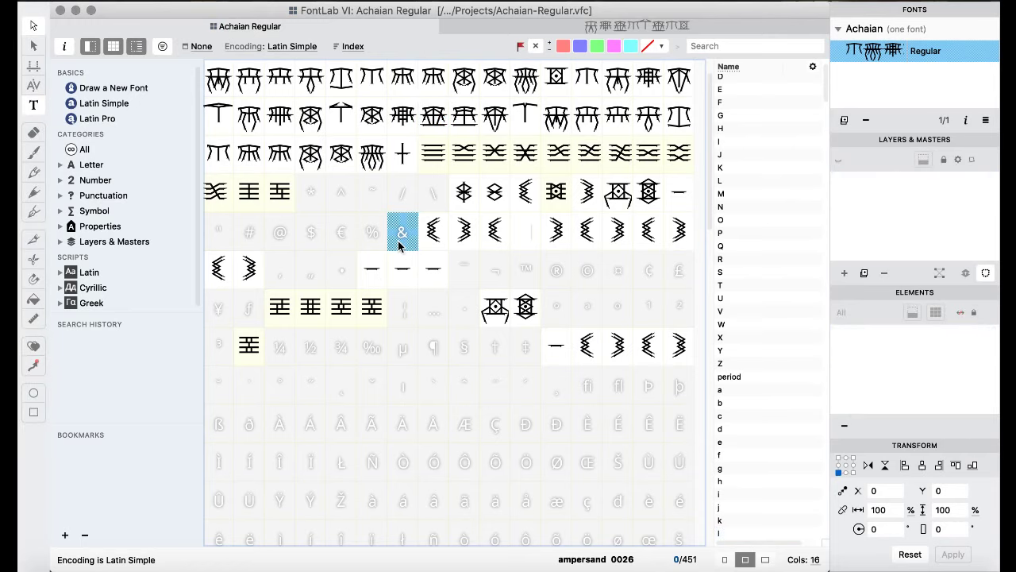
pyautogui.scroll(-10, 398, 240)
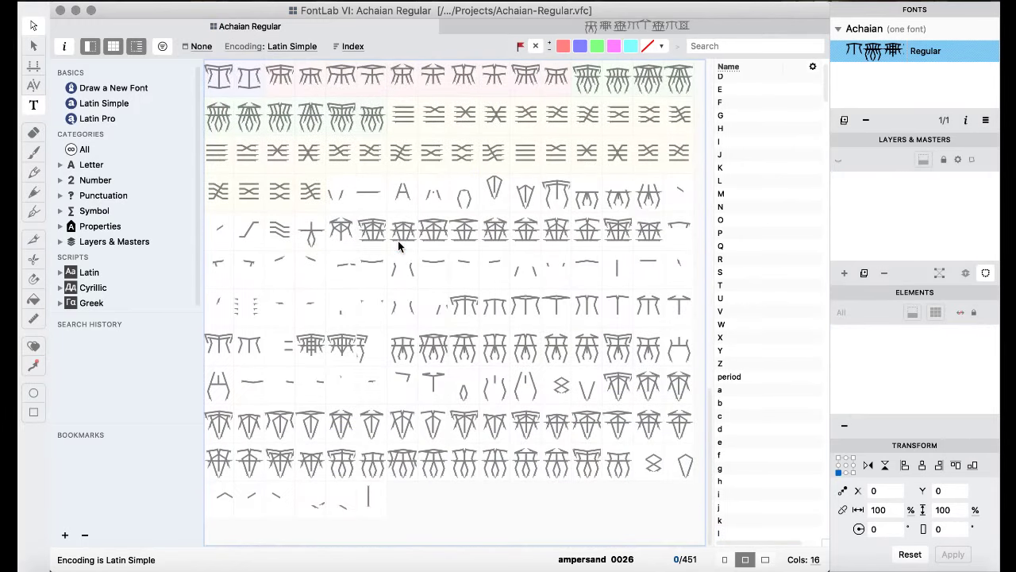
pyautogui.scroll(10, 398, 241)
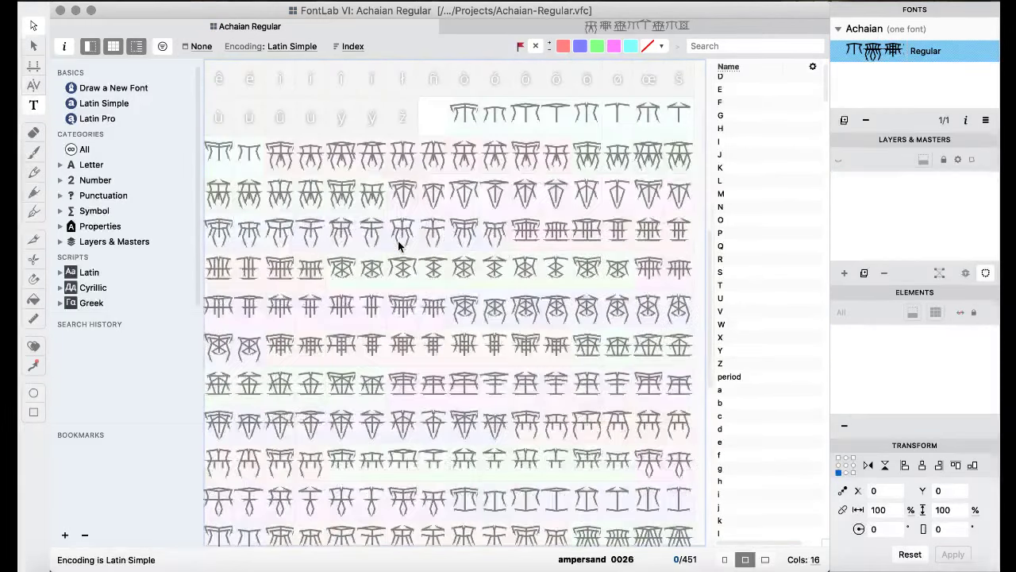
pyautogui.scroll(-5, 398, 241)
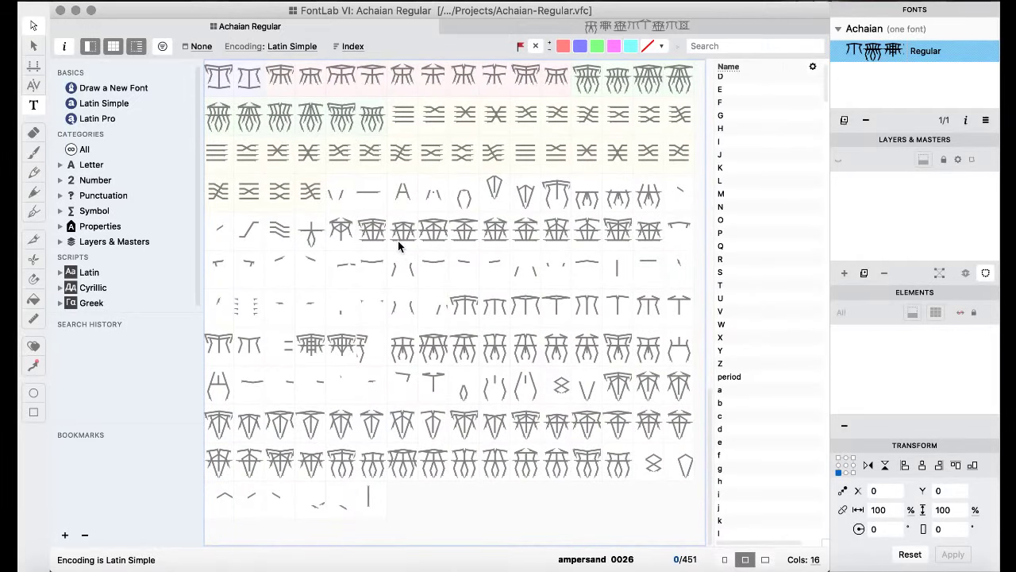
pyautogui.scroll(5, 397, 240)
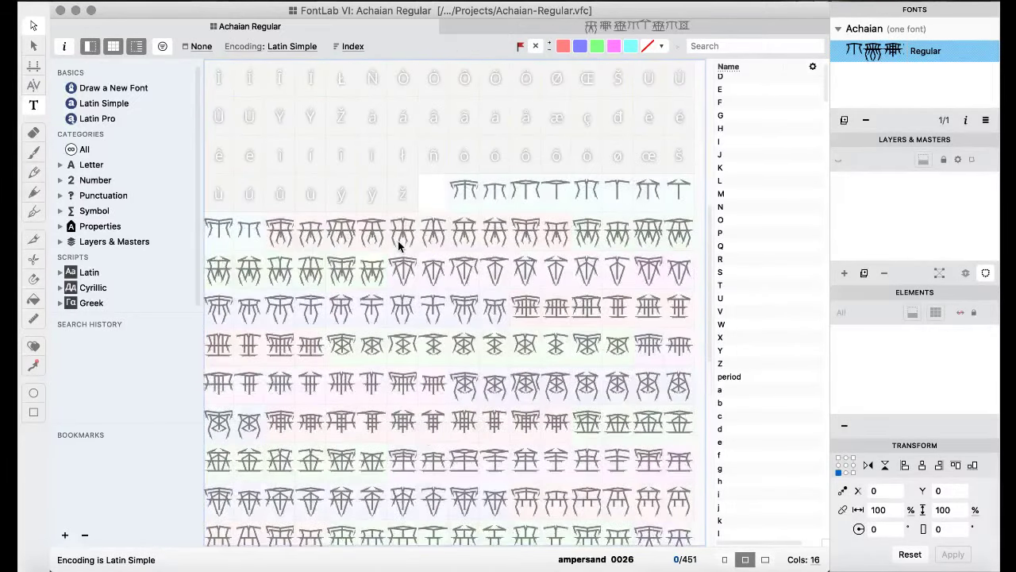
pyautogui.scroll(5, 398, 240)
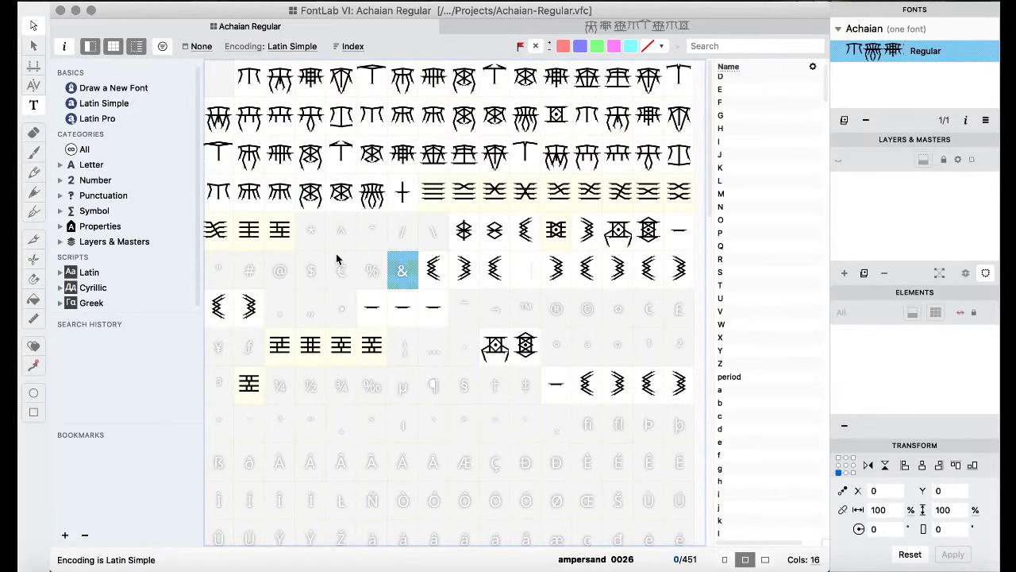
pyautogui.click(143, 0)
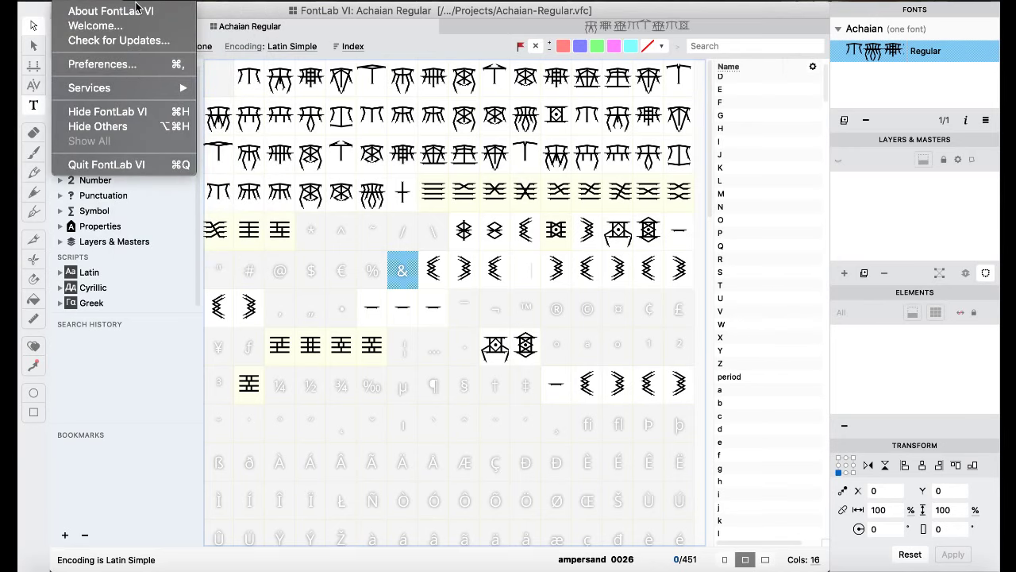
pyautogui.press('Escape')
# - Open the font info and recalculate the master's caps height and x height to 1000 each
pyautogui.click(64, 49)
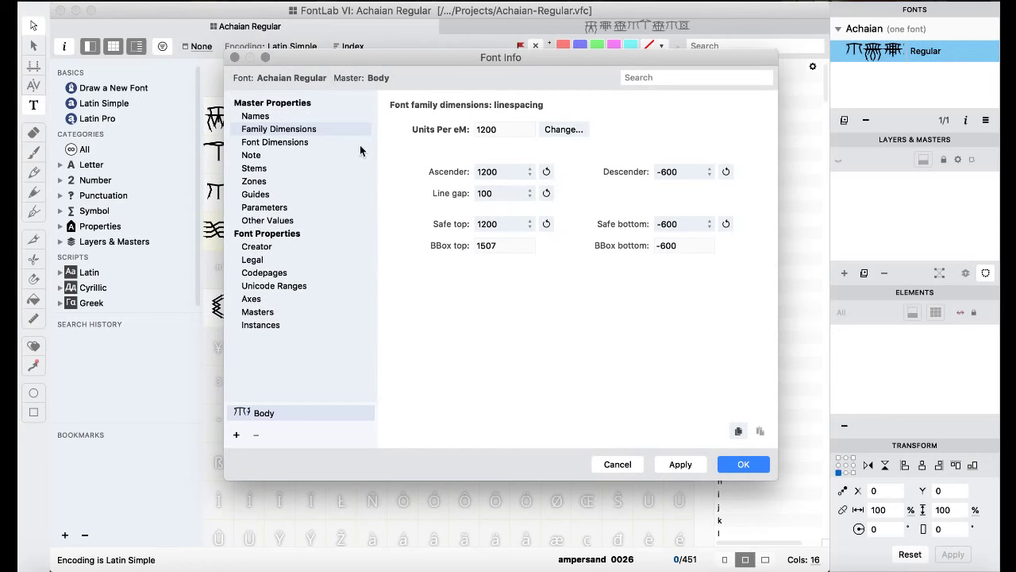
pyautogui.click(300, 143)
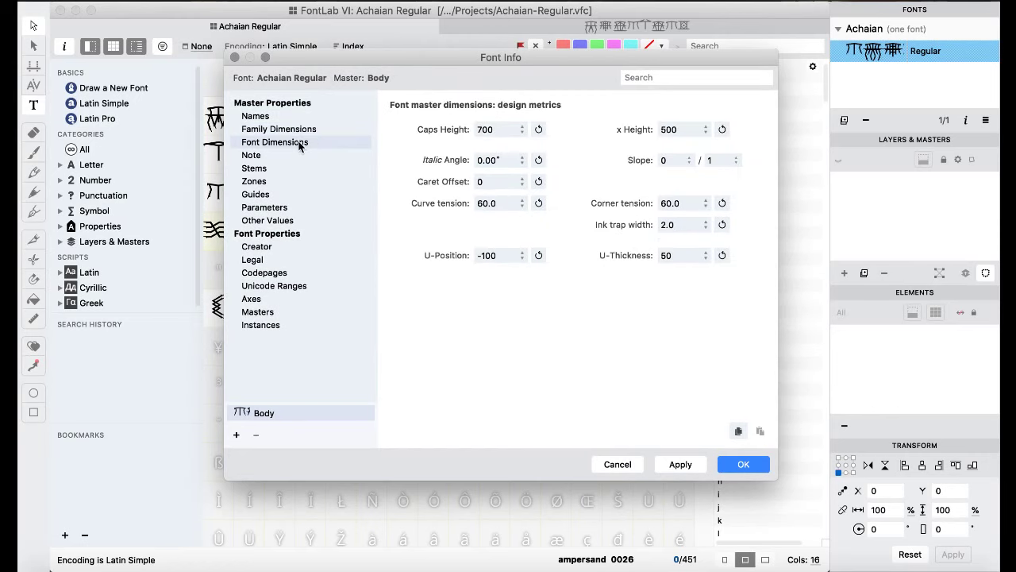
pyautogui.click(539, 130)
pyautogui.click(723, 129)
# - Reset the family line gap to 0 and check the font and family dimensions
pyautogui.click(314, 128)
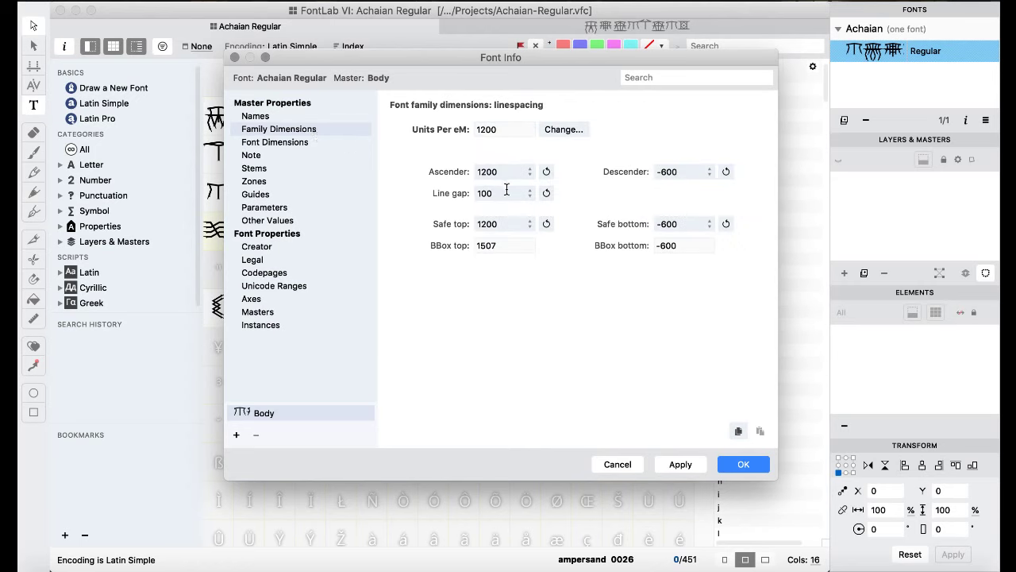
pyautogui.click(546, 193)
pyautogui.click(286, 142)
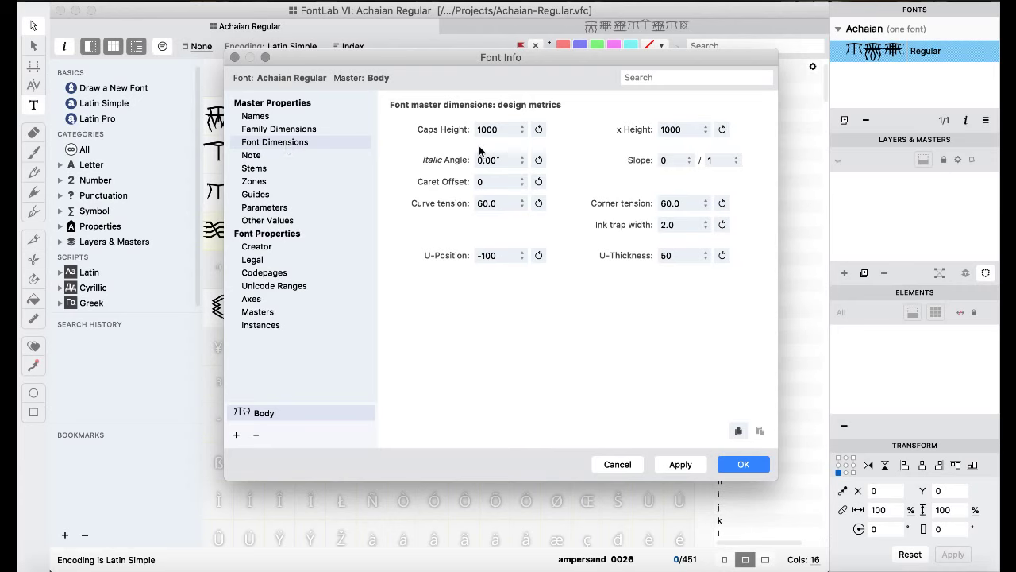
pyautogui.click(311, 131)
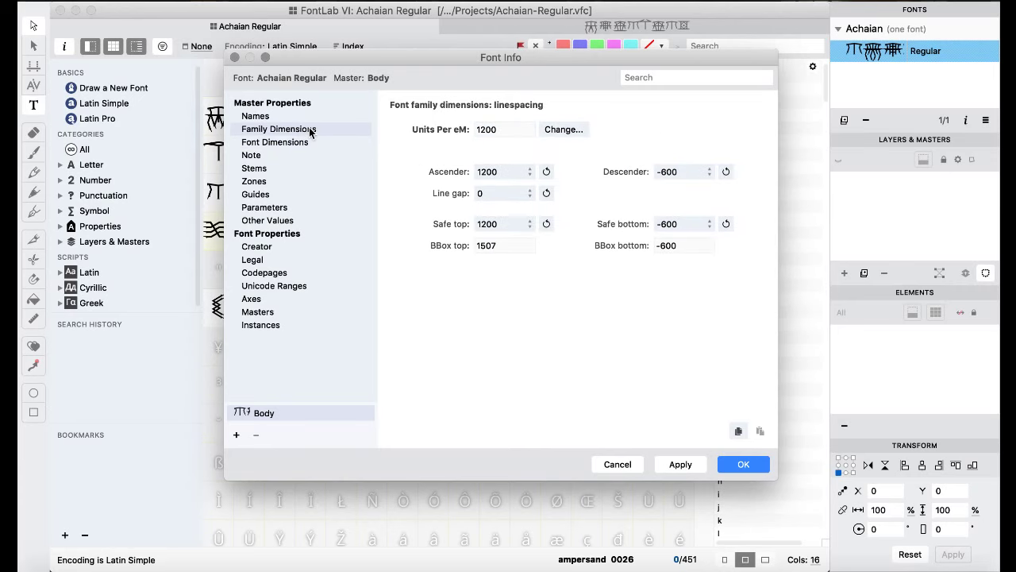
# - Set the font's creation date to the current date and time, apply the changes and close the font info
pyautogui.click(266, 237)
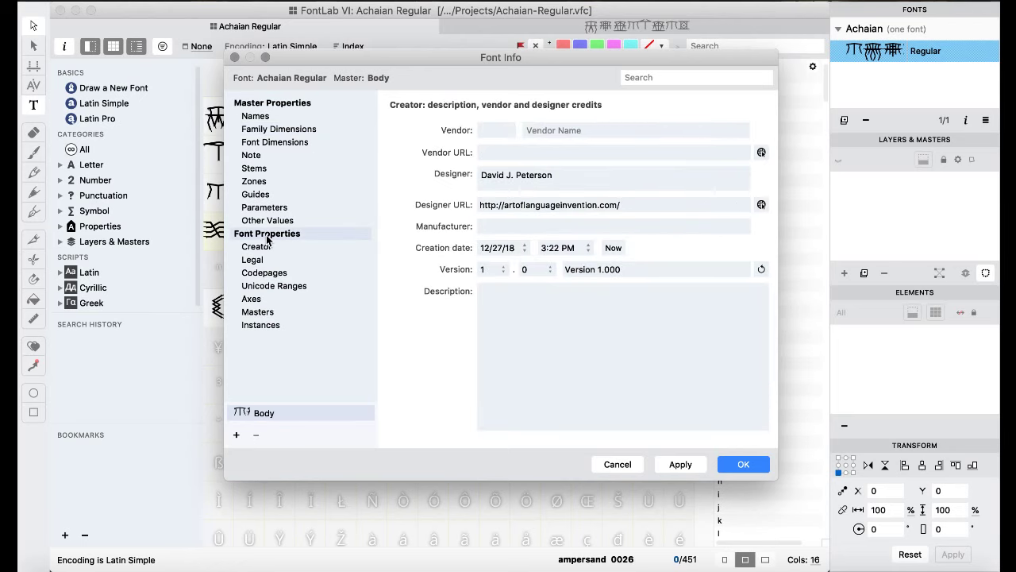
pyautogui.click(611, 249)
pyautogui.click(681, 465)
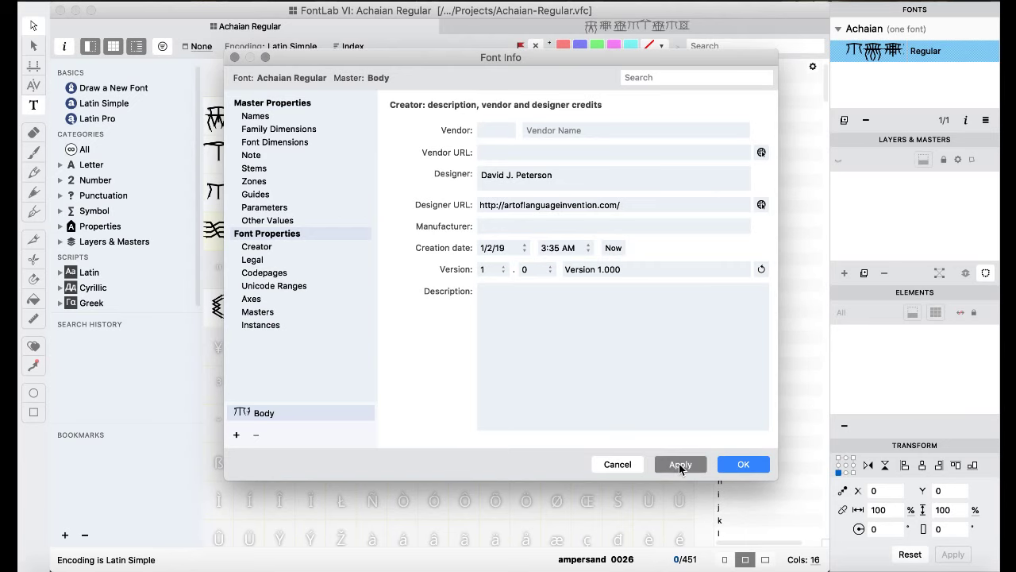
pyautogui.click(730, 465)
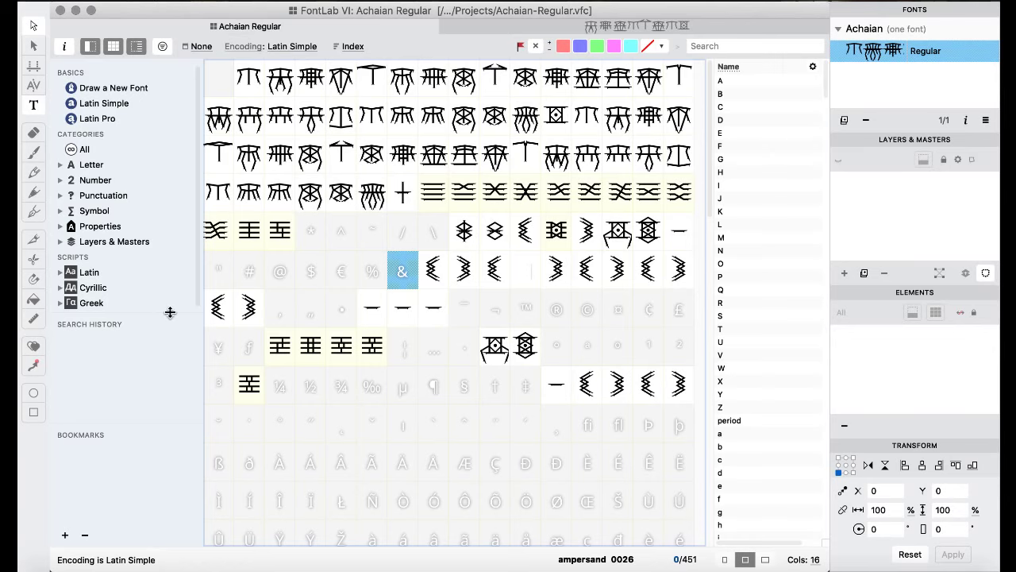
pyautogui.rightClick(98, 552)
pyautogui.click(98, 552)
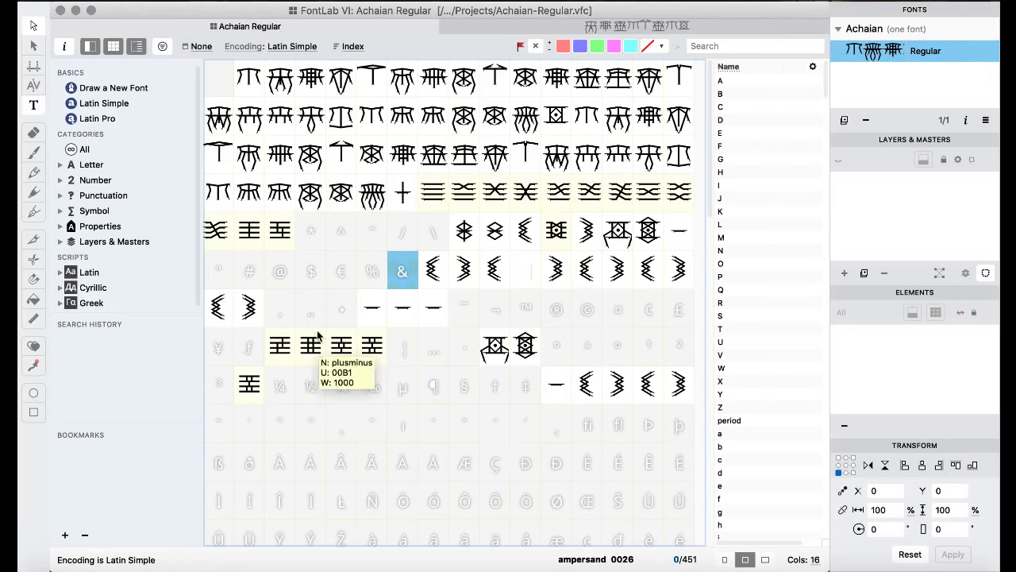
# - Check the preview and export the current layer as OpenType TT to the Desktop folder, with family and profile subfolders
pyautogui.click(64, 0)
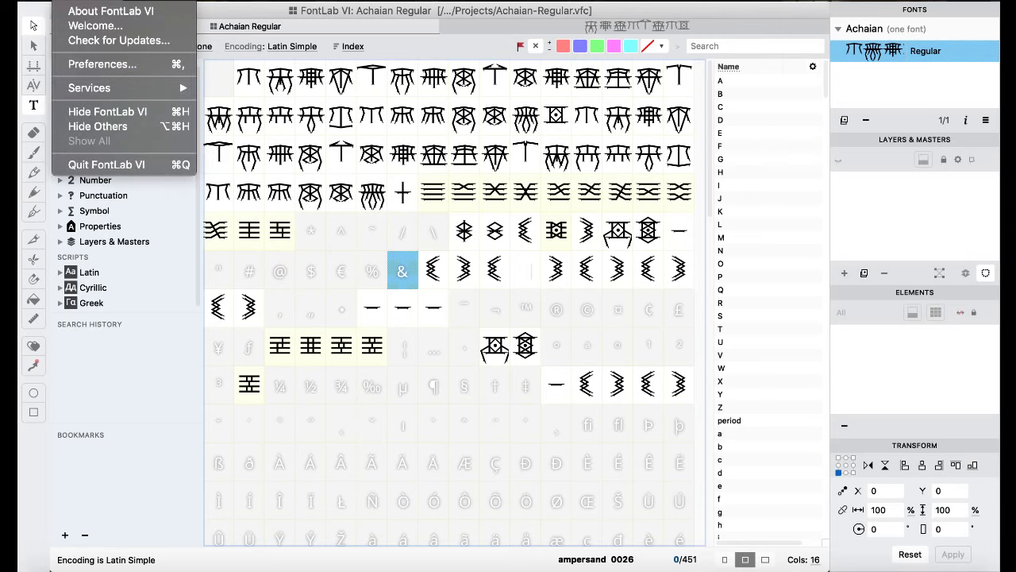
pyautogui.moveTo(135, 0)
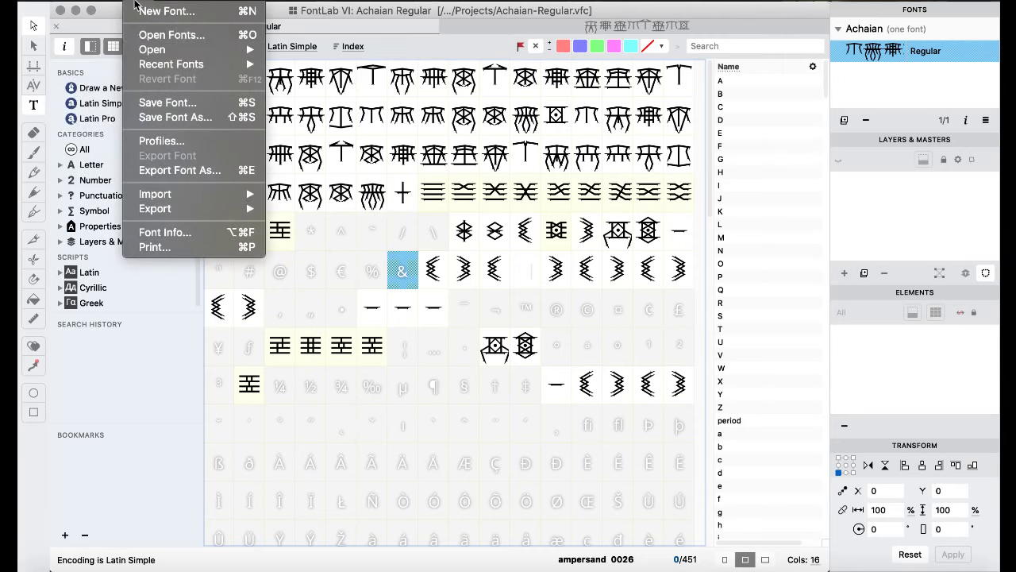
pyautogui.click(194, 170)
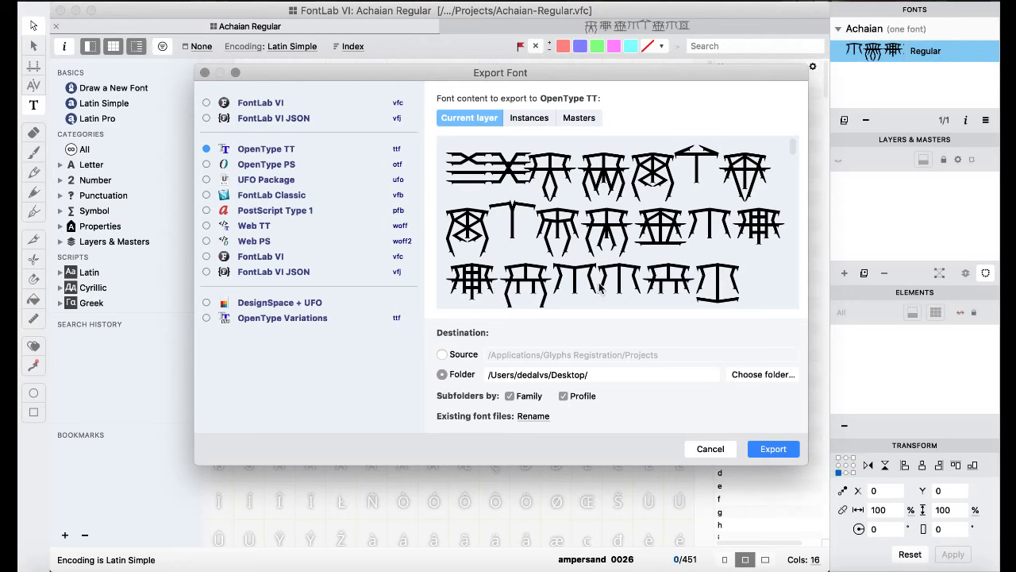
pyautogui.scroll(-3, 612, 270)
pyautogui.scroll(3, 626, 249)
pyautogui.scroll(-3, 627, 248)
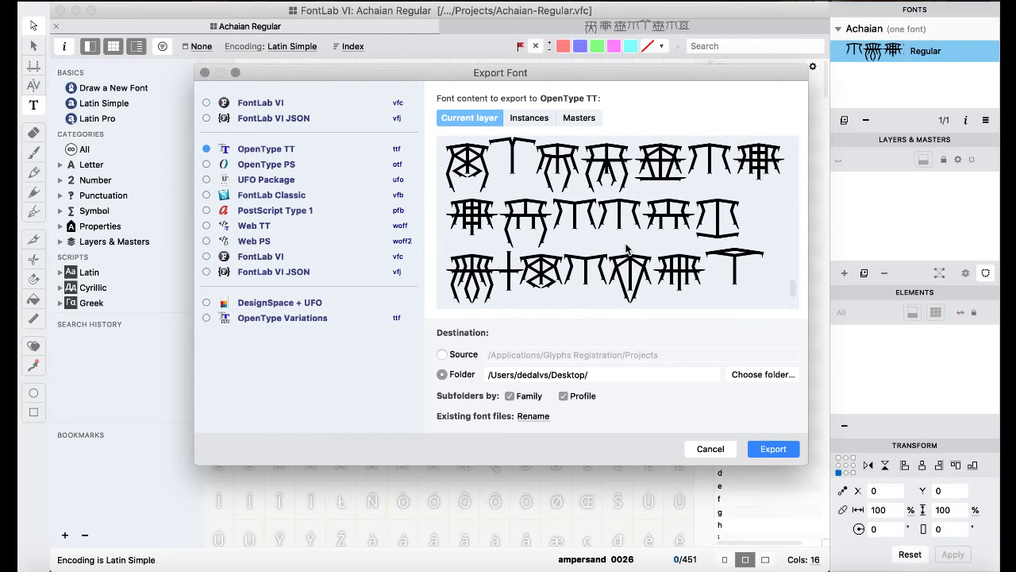
pyautogui.scroll(-1, 628, 249)
pyautogui.scroll(3, 627, 249)
pyautogui.scroll(-3, 627, 249)
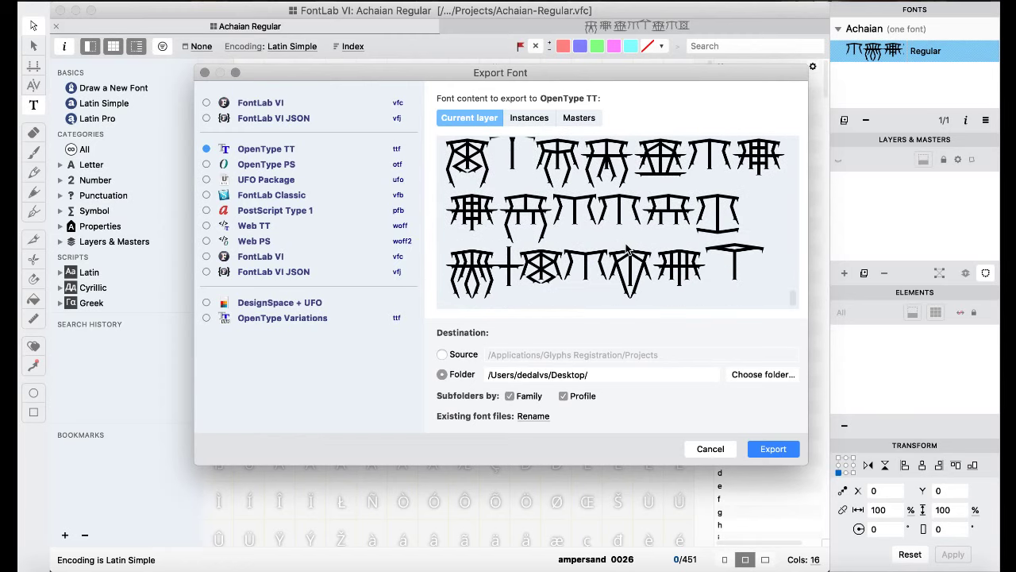
pyautogui.scroll(2, 627, 249)
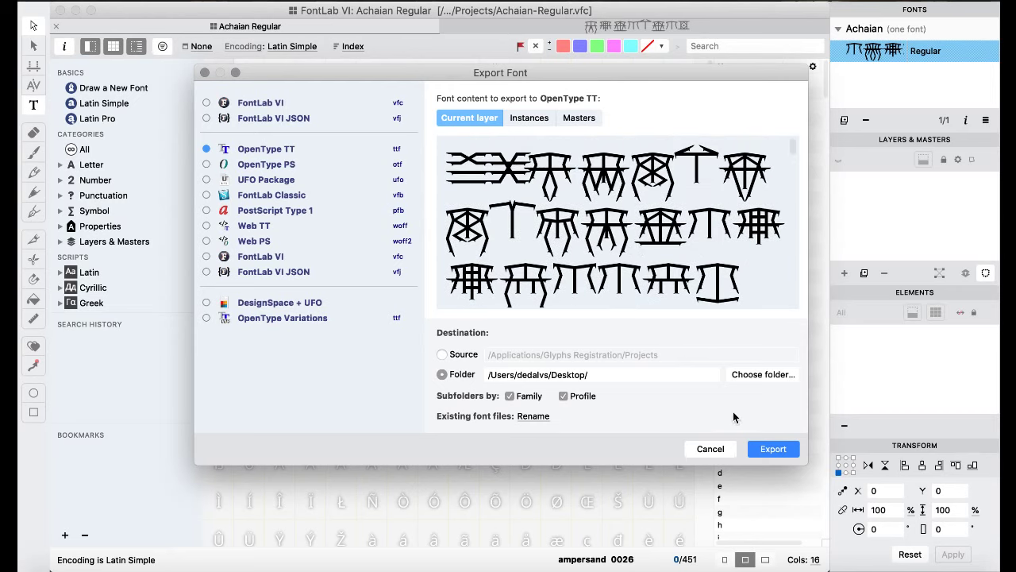
pyautogui.click(764, 451)
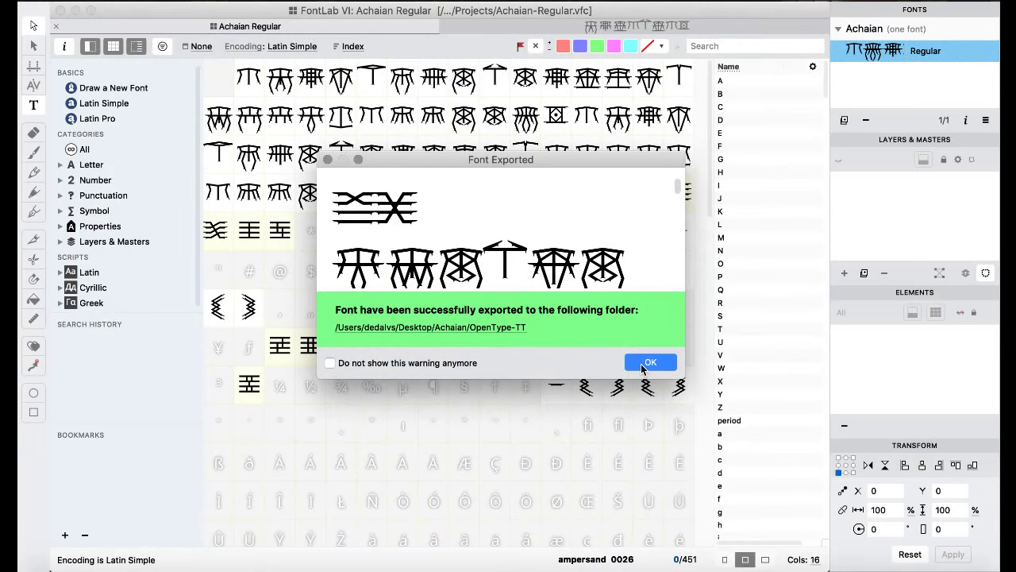
pyautogui.click(647, 362)
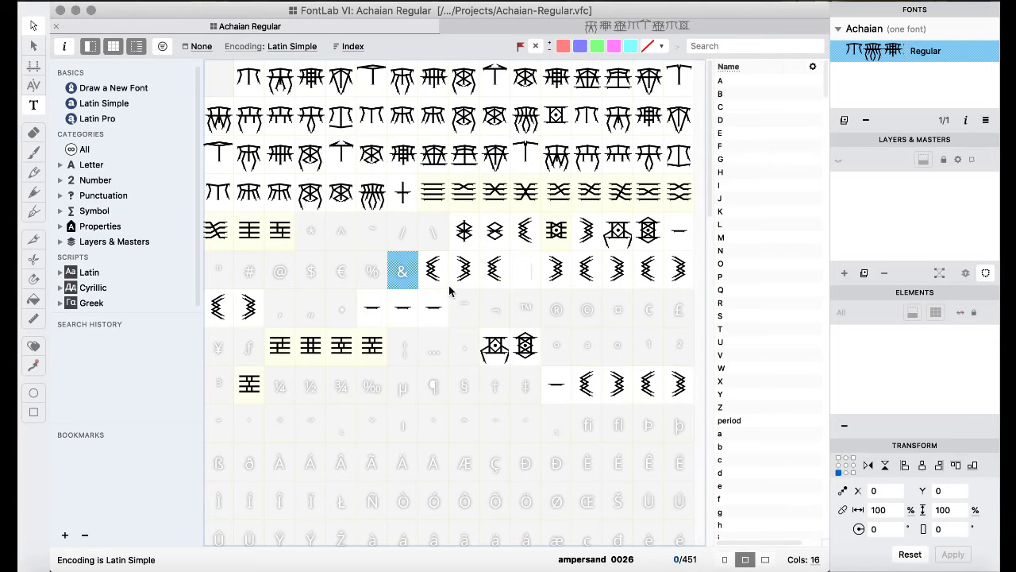
# - Reveal the desktop and open the Library folder of the Robodrive disk in Finder
pyautogui.moveTo(4, 568)
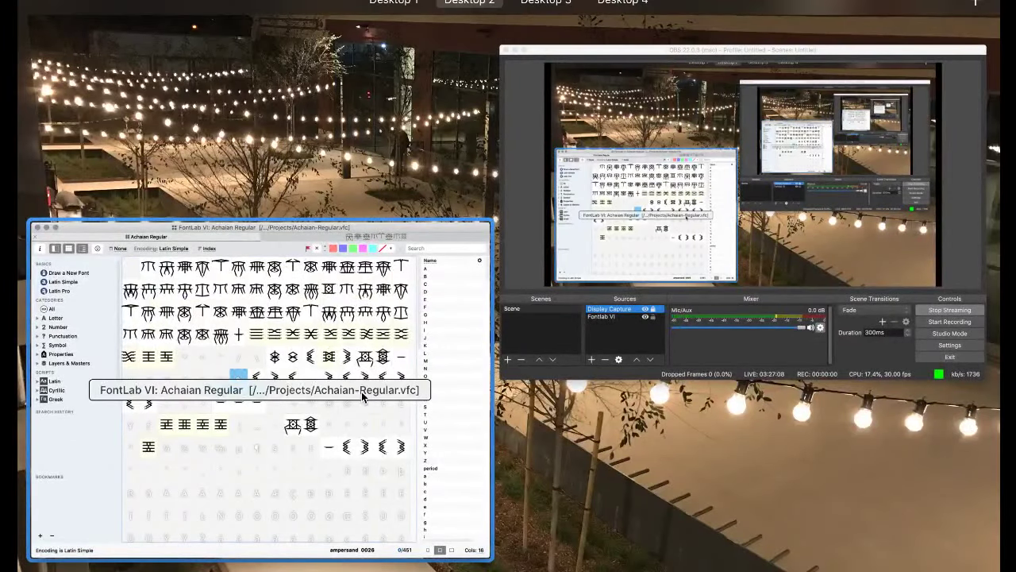
pyautogui.click(362, 397)
pyautogui.press('F11')
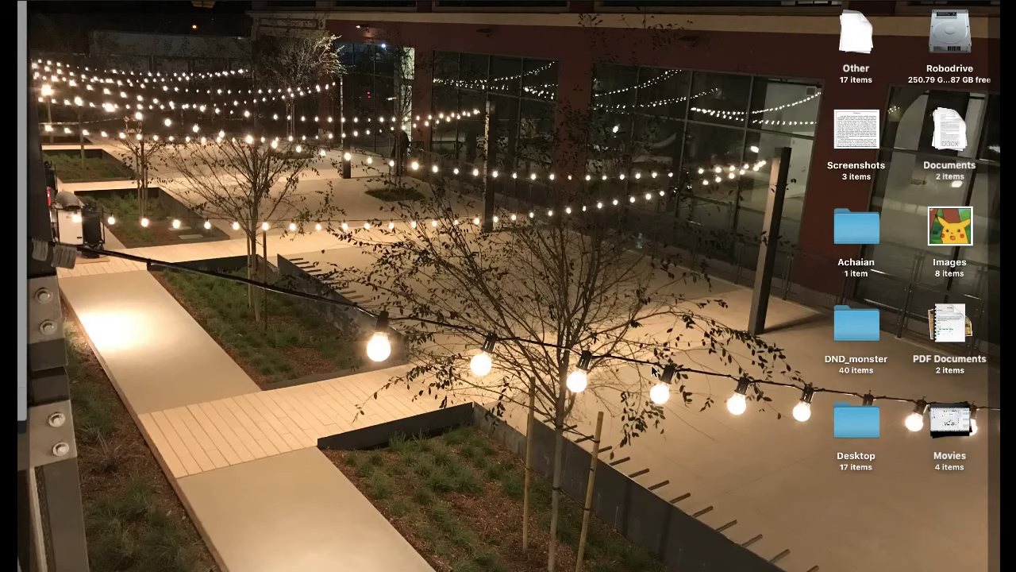
pyautogui.click(939, 46)
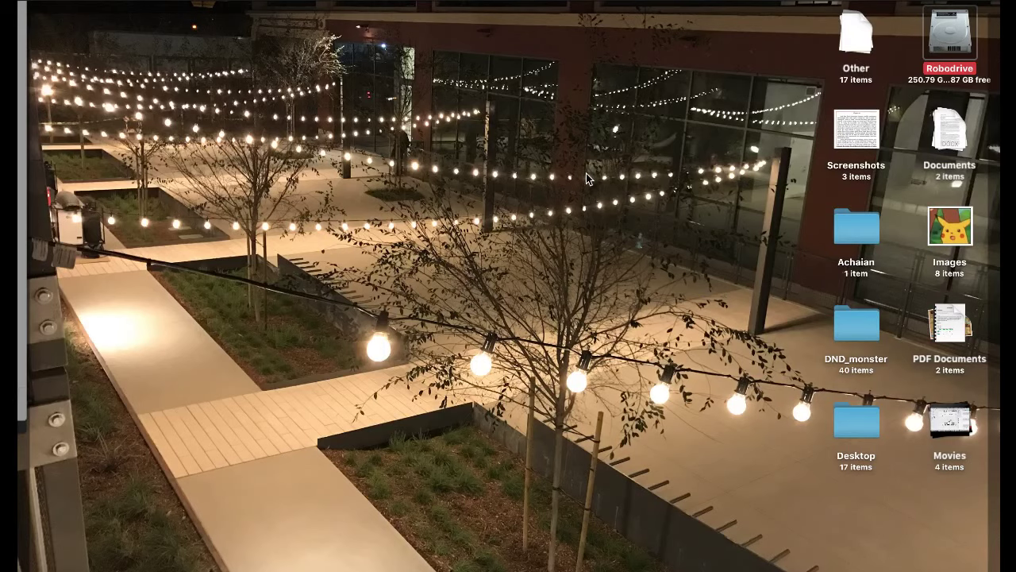
pyautogui.press('super+o')
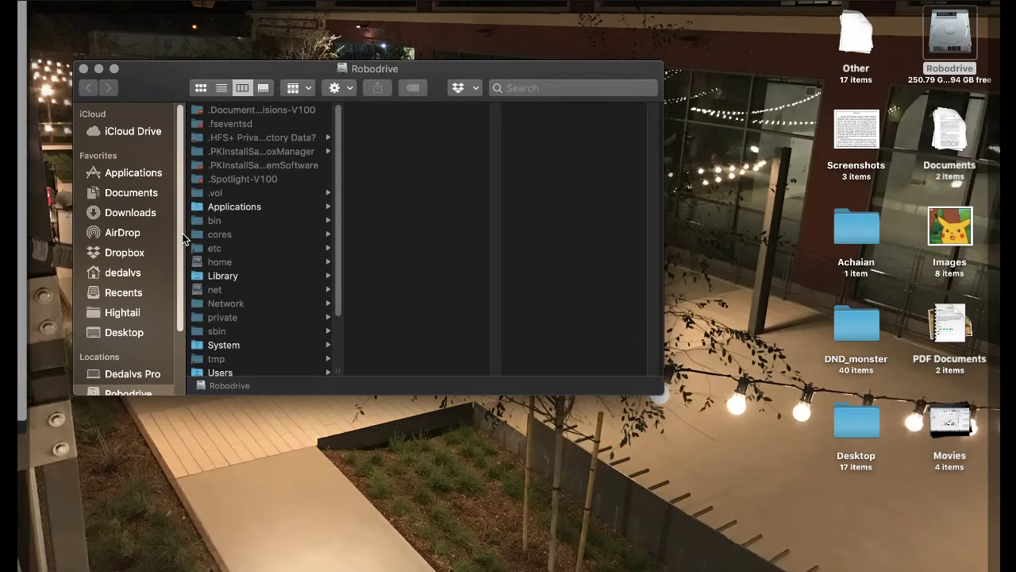
pyautogui.scroll(-3, 149, 232)
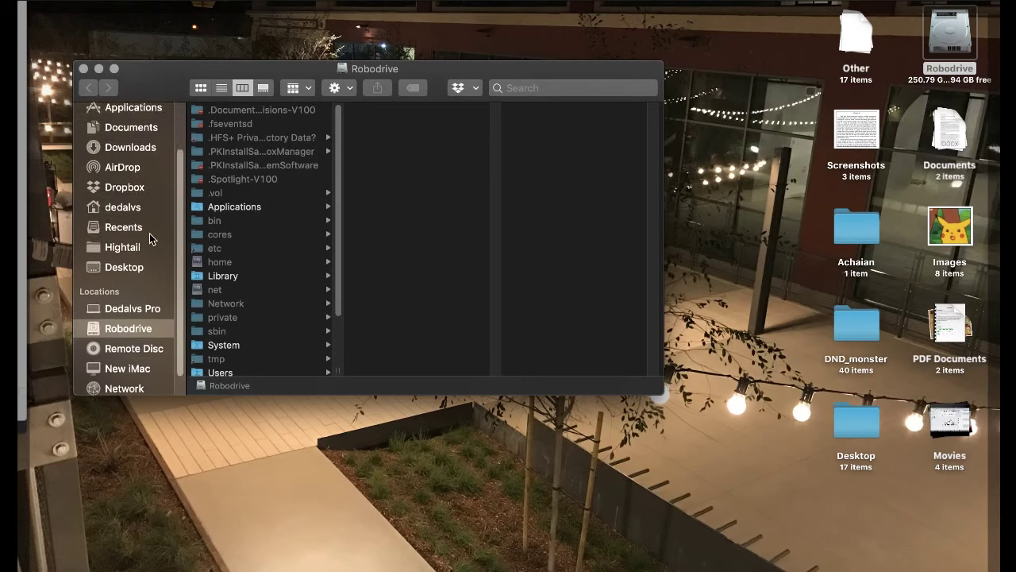
pyautogui.click(145, 307)
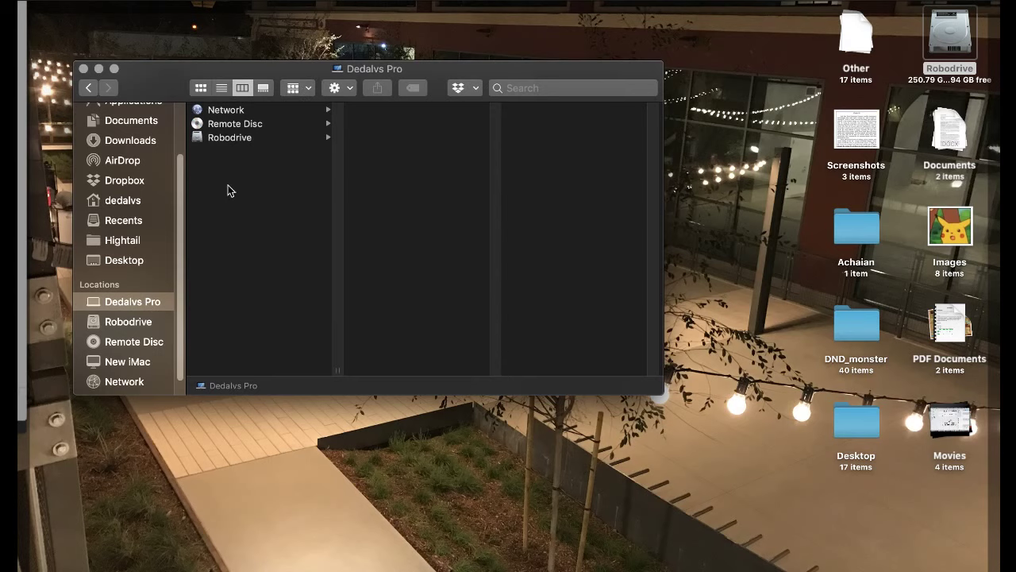
pyautogui.click(141, 322)
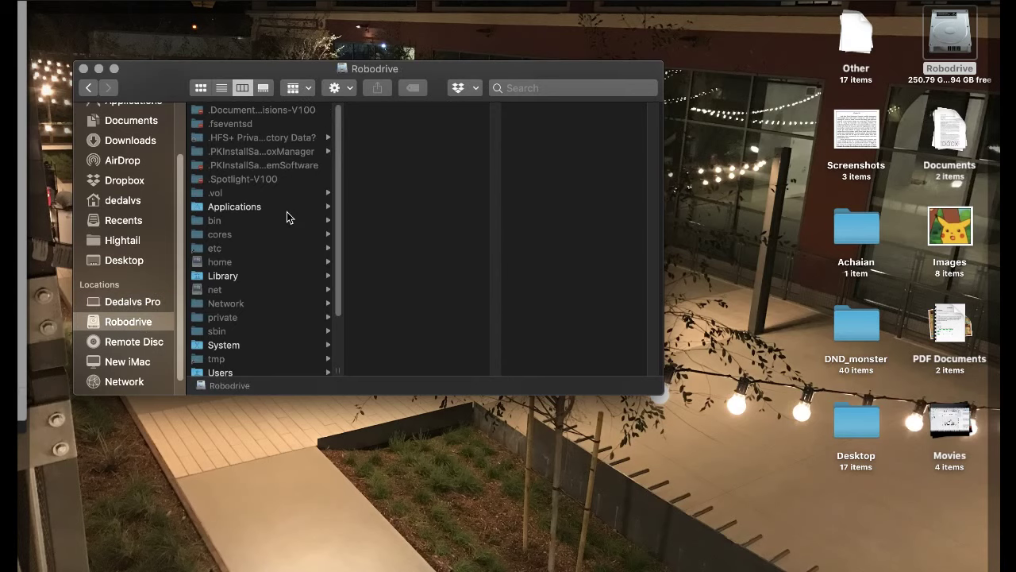
pyautogui.click(275, 278)
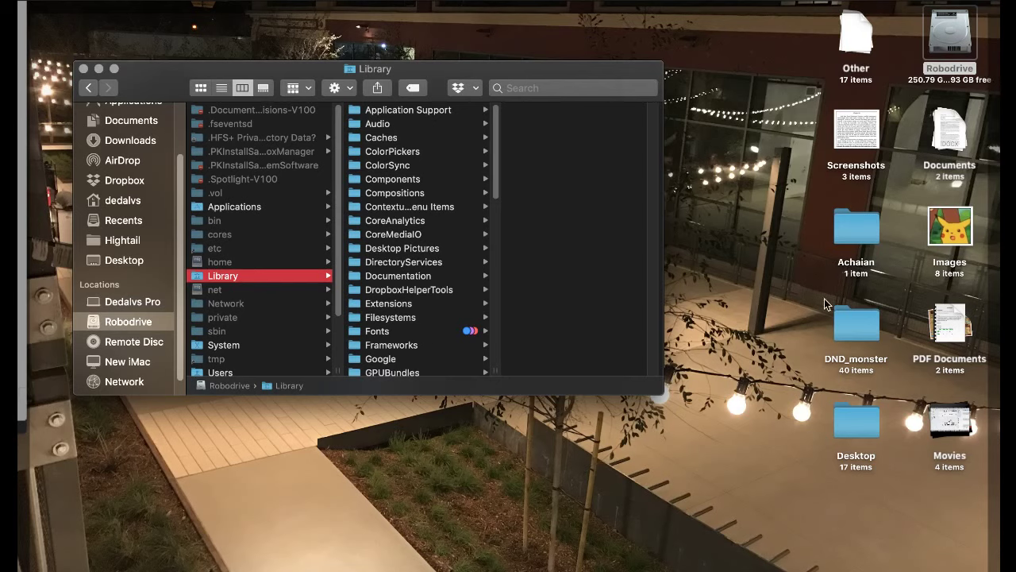
# - Move the exported Achaian folder from the desktop into the Library's Fonts folder and close the Finder window
pyautogui.click(841, 242)
pyautogui.moveTo(846, 229); pyautogui.dragTo(382, 336)
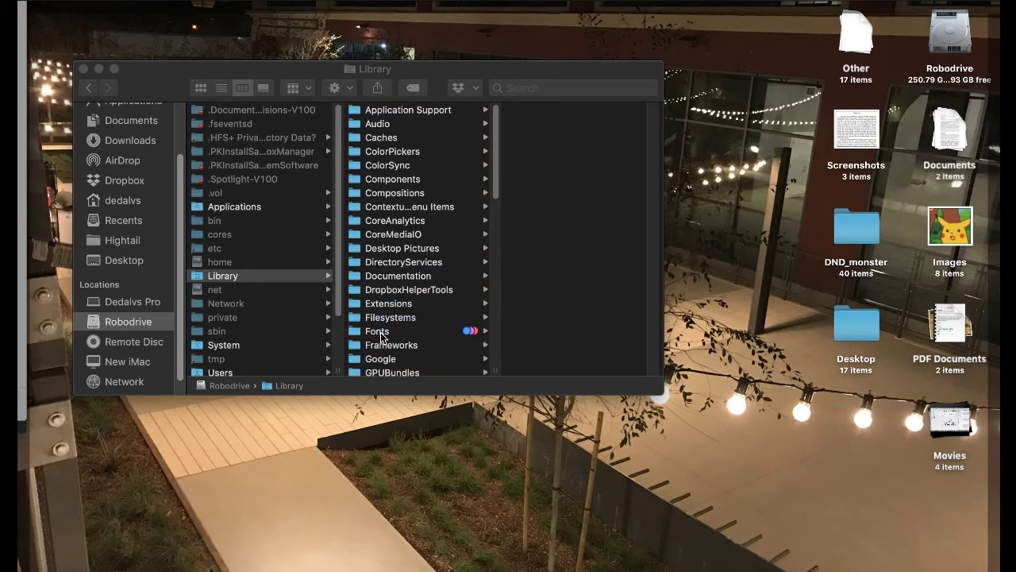
pyautogui.click(85, 70)
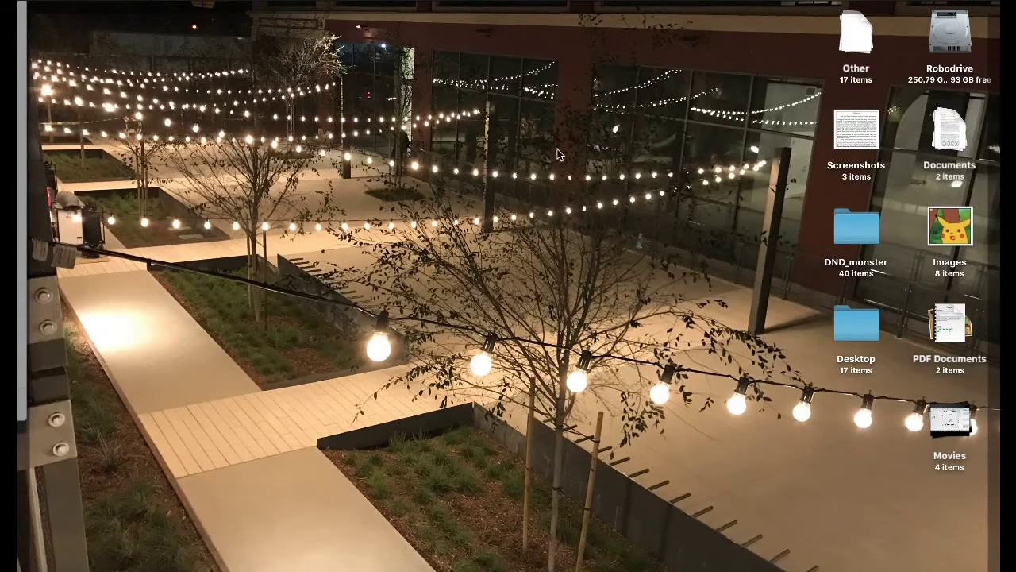
# - Switch to Pages and create a new blank document
pyautogui.press('super+Tab')
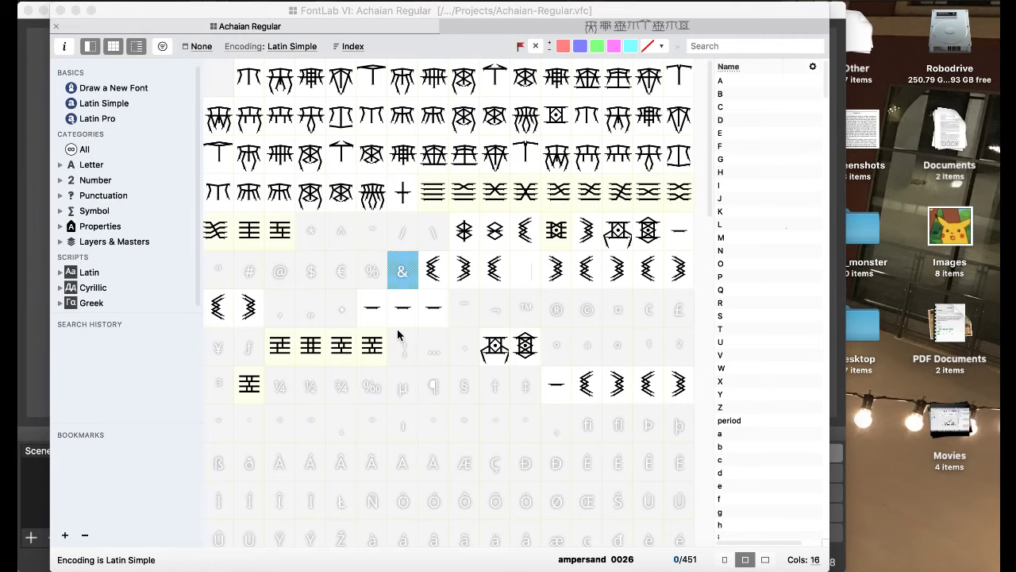
pyautogui.press('super+o')
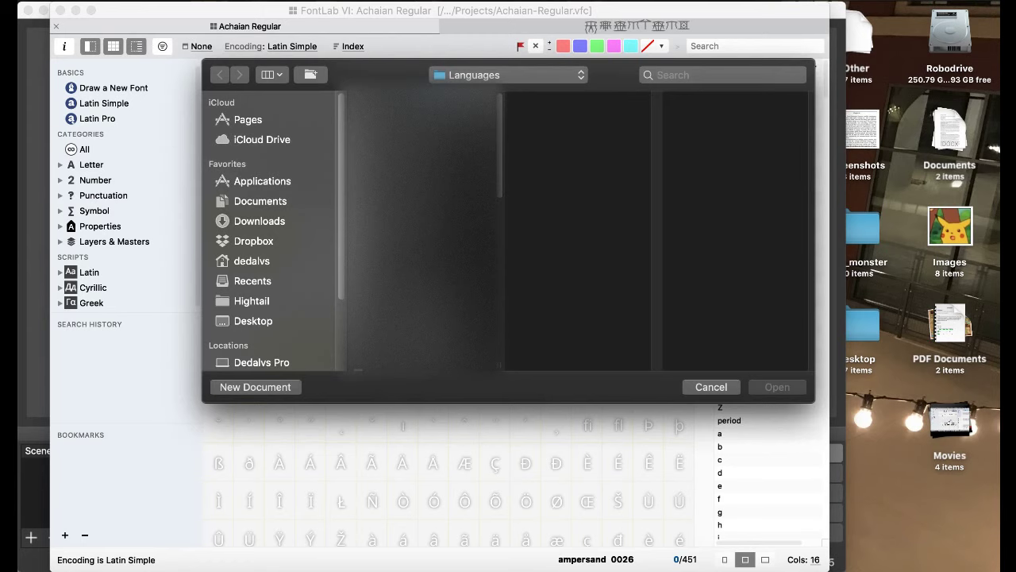
pyautogui.click(104, 0)
pyautogui.press('Escape')
pyautogui.press('Escape')
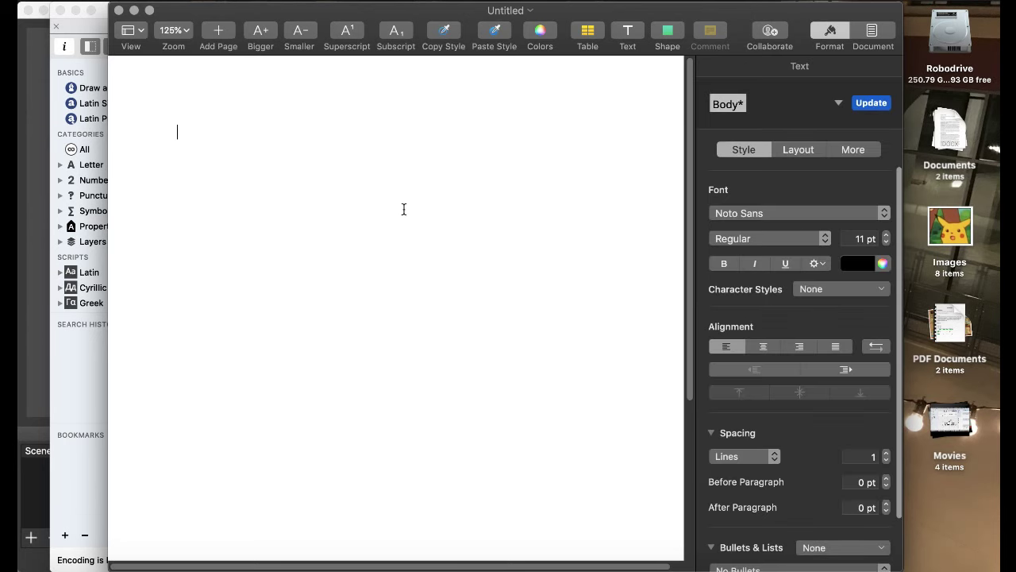
# - Enter the sample text "adfadsf", set its size to 12 pt and select all of it
pyautogui.write('adfadsf')
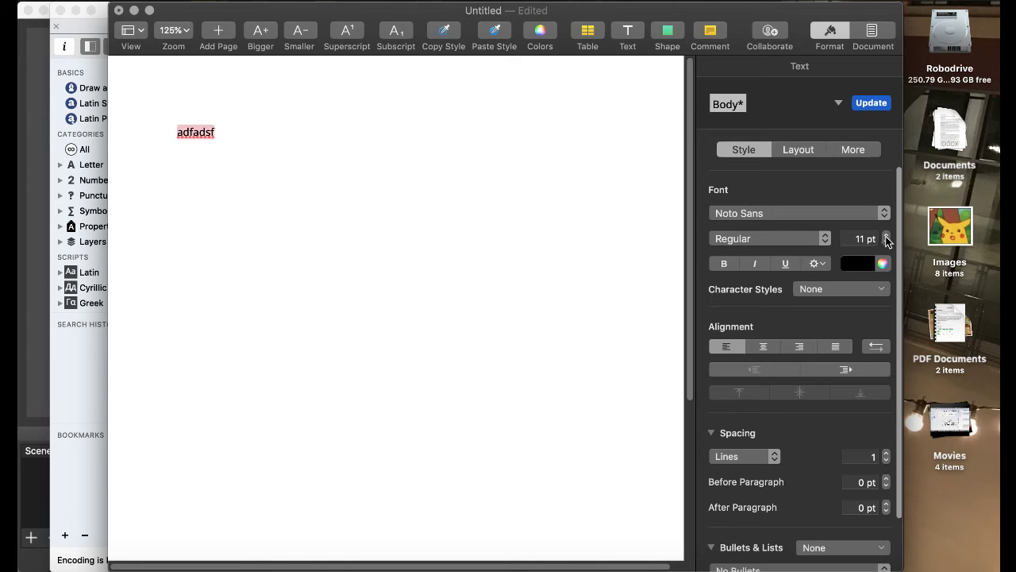
pyautogui.click(886, 236)
pyautogui.click(401, 238)
pyautogui.press('super+a')
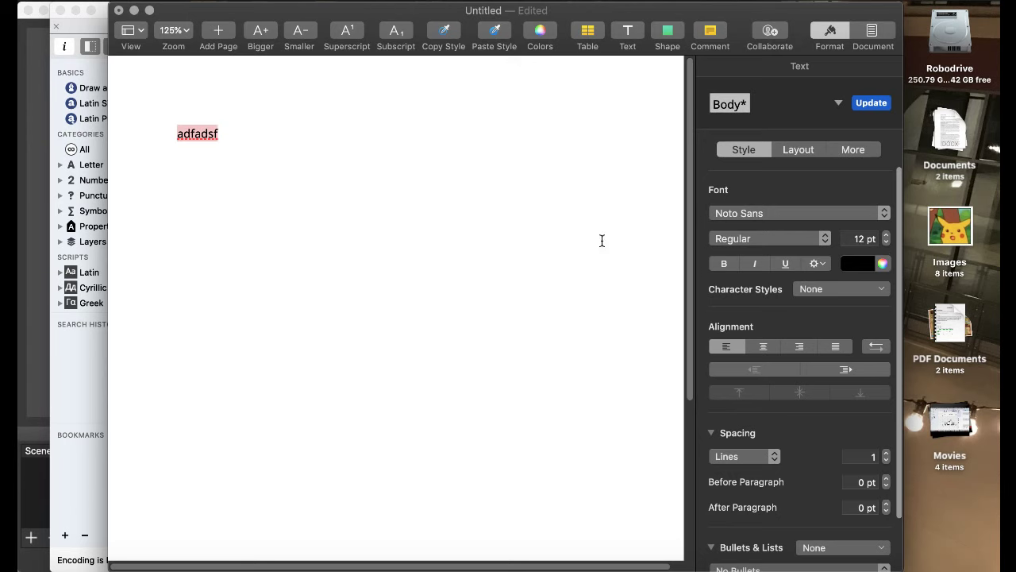
# - Find the newly installed Achaian font and apply it to the sample text
pyautogui.click(759, 211)
pyautogui.scroll(20, 736, 164)
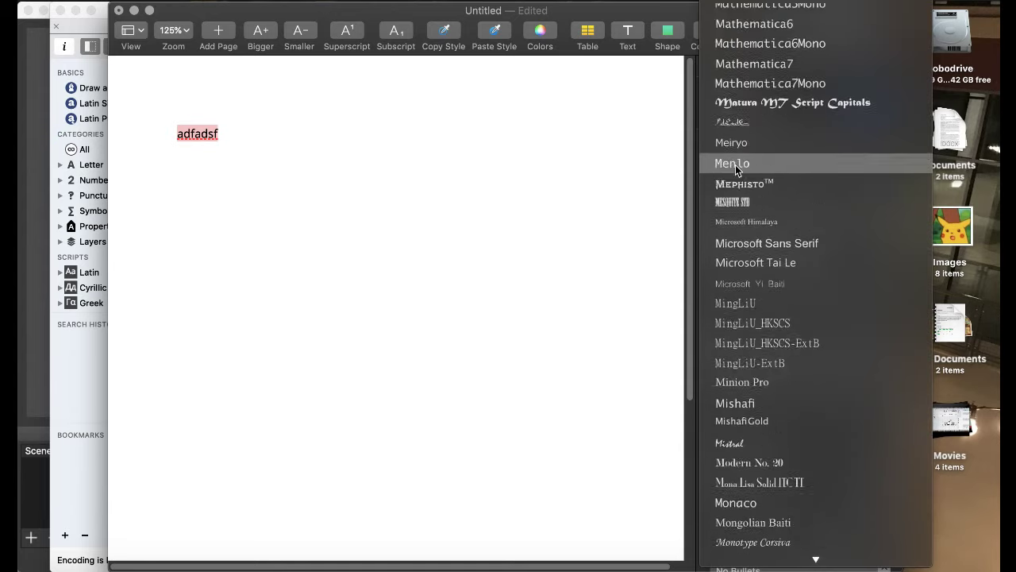
pyautogui.scroll(15, 736, 167)
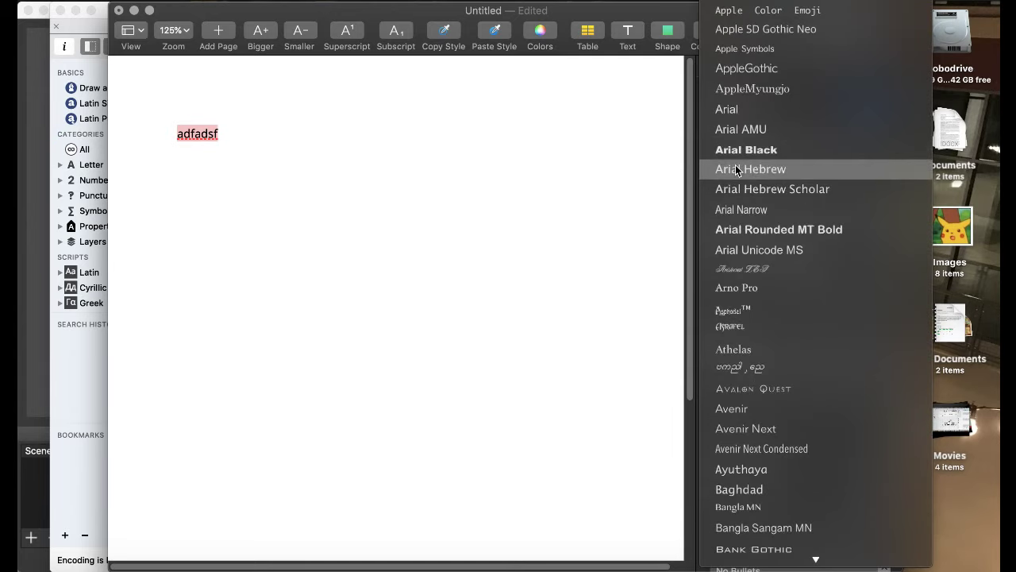
pyautogui.scroll(-2, 736, 169)
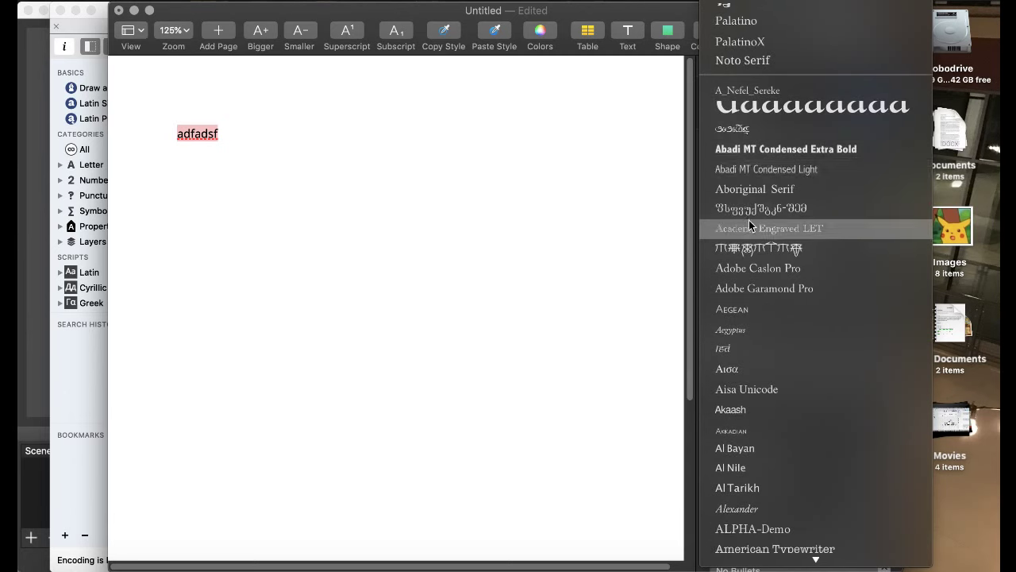
pyautogui.click(599, 234)
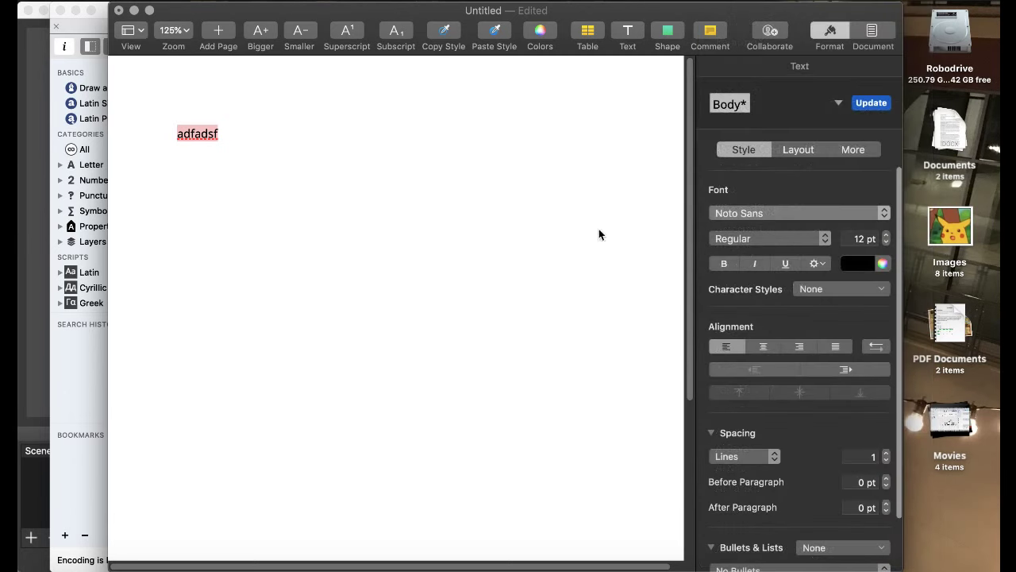
pyautogui.click(381, 228)
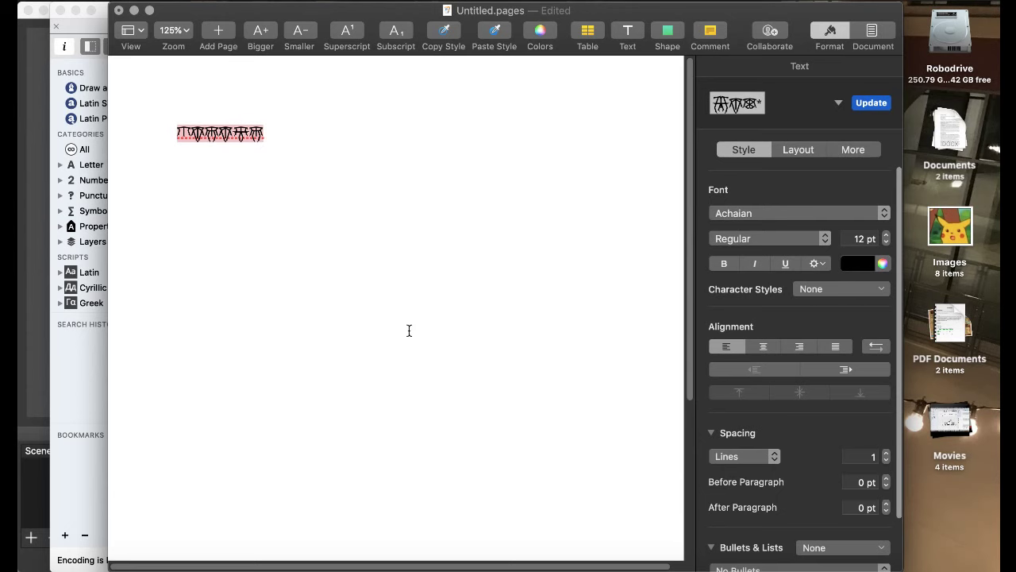
# - Replace the sample with one line of trial text in Achaian and delete it again
pyautogui.write('this is a test of the font')
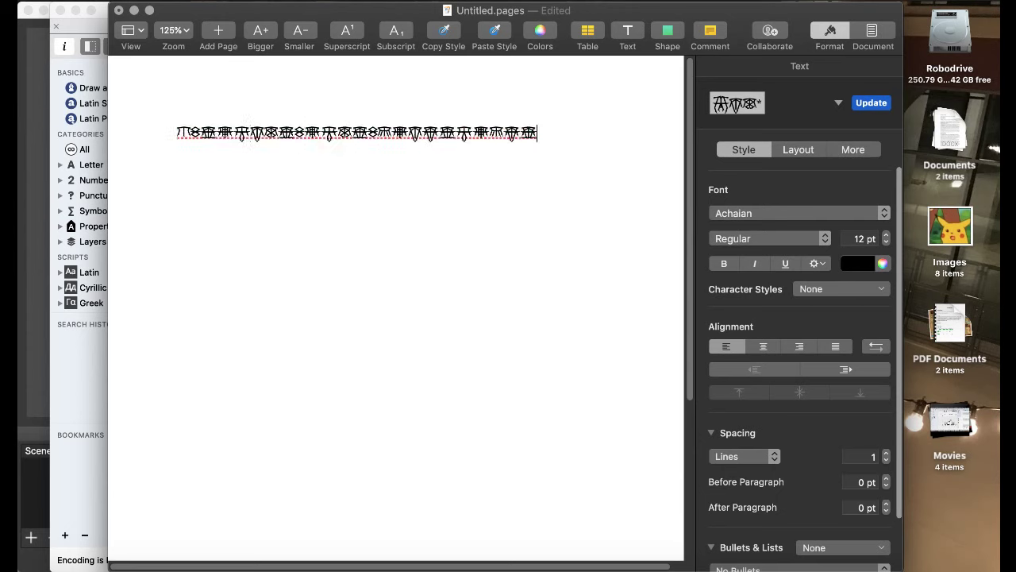
pyautogui.write('.')
pyautogui.press('BackSpace')
pyautogui.press('BackSpace')
pyautogui.press('BackSpace')
pyautogui.press('BackSpace')
pyautogui.press('BackSpace')
pyautogui.press('BackSpace')
pyautogui.press('BackSpace')
pyautogui.press('BackSpace')
pyautogui.press('BackSpace')
pyautogui.press('BackSpace')
pyautogui.press('BackSpace')
pyautogui.press('BackSpace')
pyautogui.press('BackSpace')
pyautogui.press('BackSpace')
pyautogui.press('BackSpace')
pyautogui.press('BackSpace')
pyautogui.press('BackSpace')
pyautogui.press('BackSpace')
pyautogui.press('BackSpace')
pyautogui.press('BackSpace')
pyautogui.press('BackSpace')
pyautogui.press('BackSpace')
pyautogui.press('BackSpace')
pyautogui.press('BackSpace')
pyautogui.press('BackSpace')
pyautogui.press('BackSpace')
pyautogui.press('BackSpace')
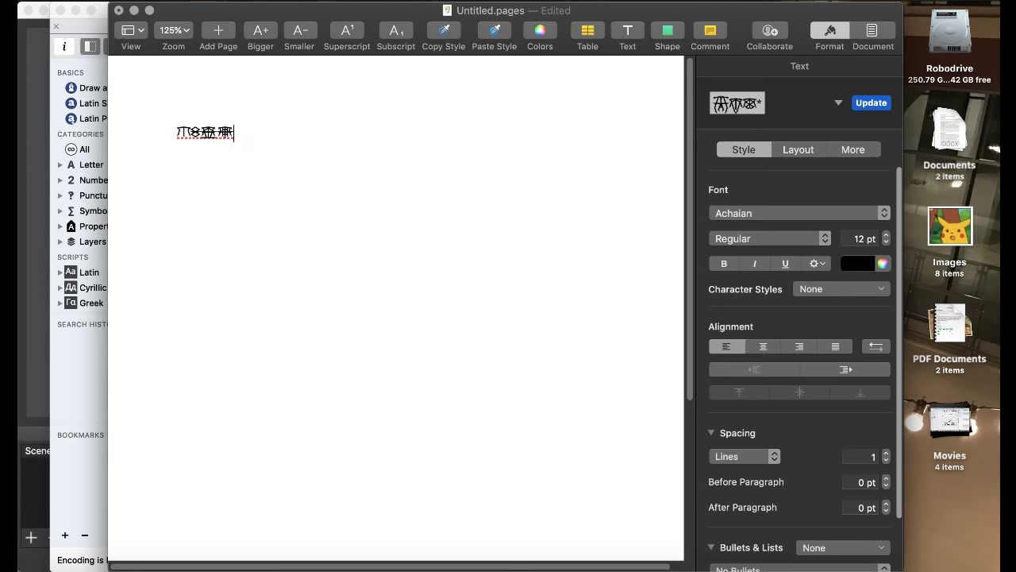
# - Try out individual Achaian characters one at a time, deleting each before entering another
pyautogui.write('a')
pyautogui.press('BackSpace')
pyautogui.write('e')
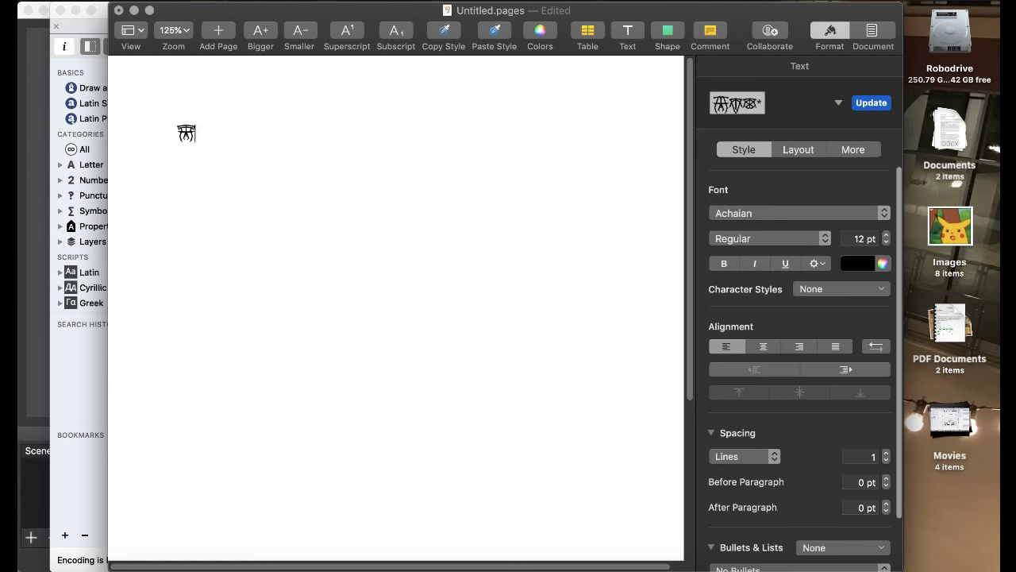
pyautogui.press('BackSpace')
pyautogui.write('i')
pyautogui.press('BackSpace')
pyautogui.write('o')
pyautogui.press('BackSpace')
pyautogui.write('u')
pyautogui.press('BackSpace')
pyautogui.write('y')
pyautogui.press('BackSpace')
pyautogui.write('t')
pyautogui.press('BackSpace')
pyautogui.write('r')
pyautogui.press('BackSpace')
pyautogui.write('e')
pyautogui.press('BackSpace')
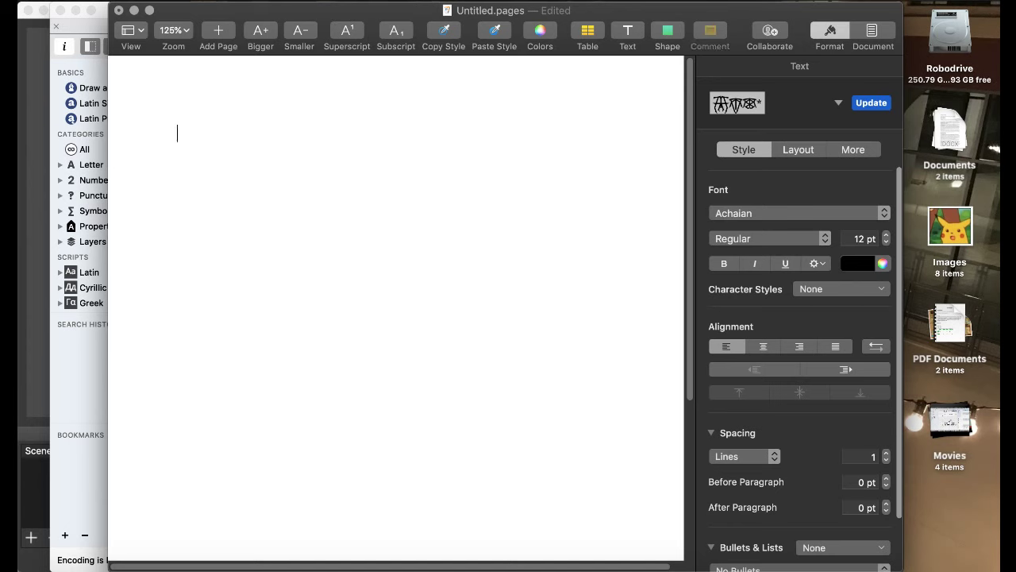
# - Fill one line with Achaian's interlocking glyphs to test how they join, and remove the stray letter in it
pyautogui.write('asdfasdfasdfasdf')
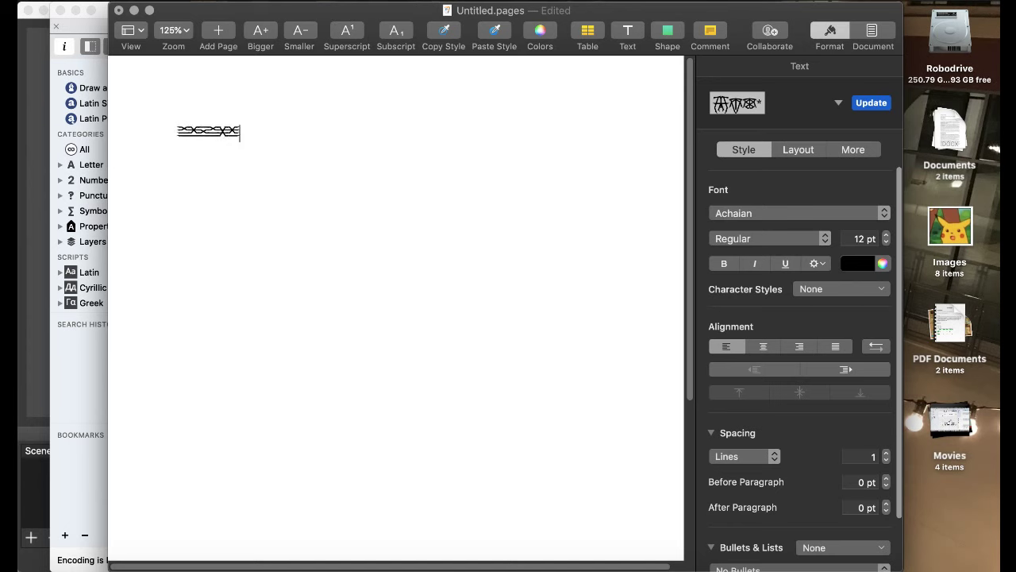
pyautogui.press('BackSpace')
pyautogui.press('BackSpace')
pyautogui.press('BackSpace')
pyautogui.press('BackSpace')
pyautogui.press('BackSpace')
pyautogui.press('BackSpace')
pyautogui.write('dfasdfasdfasdfasdfasdfasdfasdfasdf')
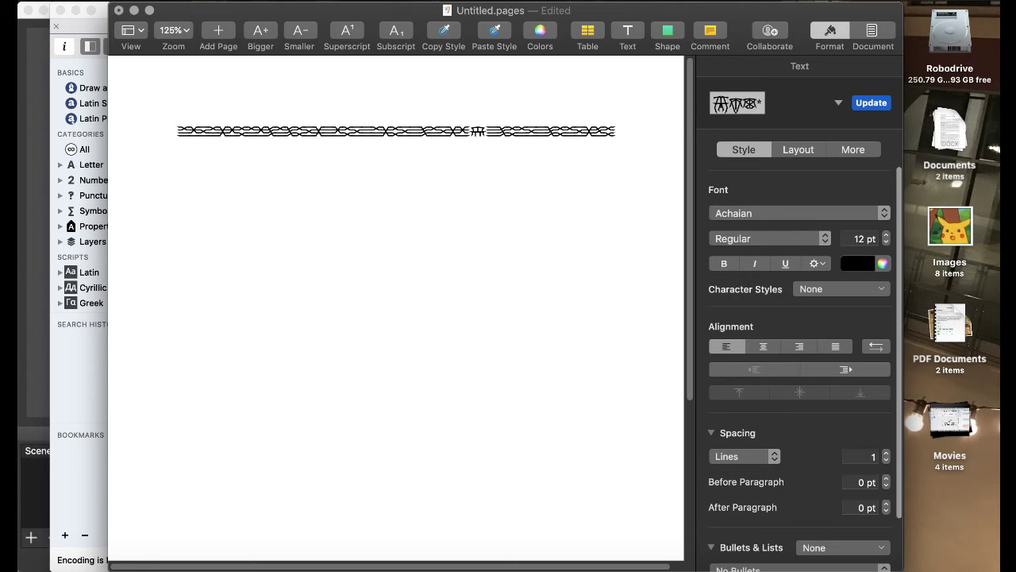
pyautogui.click(486, 133)
pyautogui.press('BackSpace')
pyautogui.press('BackSpace')
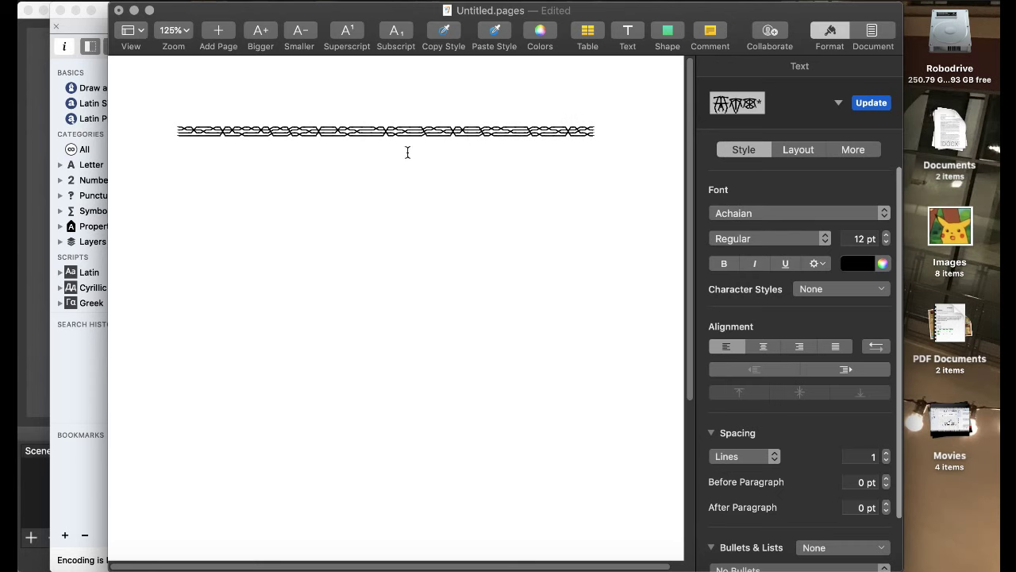
# - Replace the interlocking line with about six lines of random letters in Achaian to test the running text
pyautogui.moveTo(594, 133); pyautogui.dragTo(236, 123)
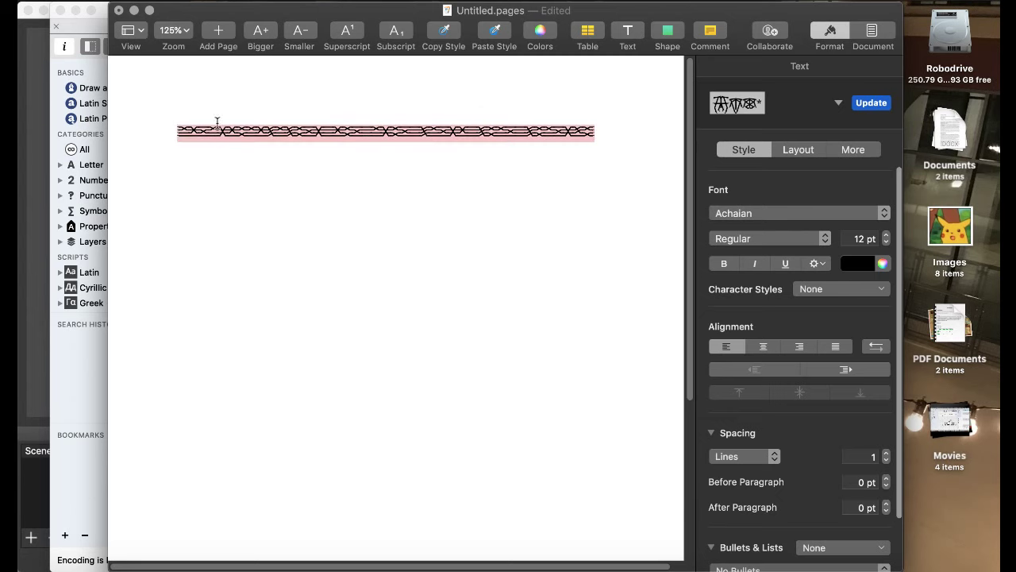
pyautogui.write('asdffg g h sddah gkdddhkg')
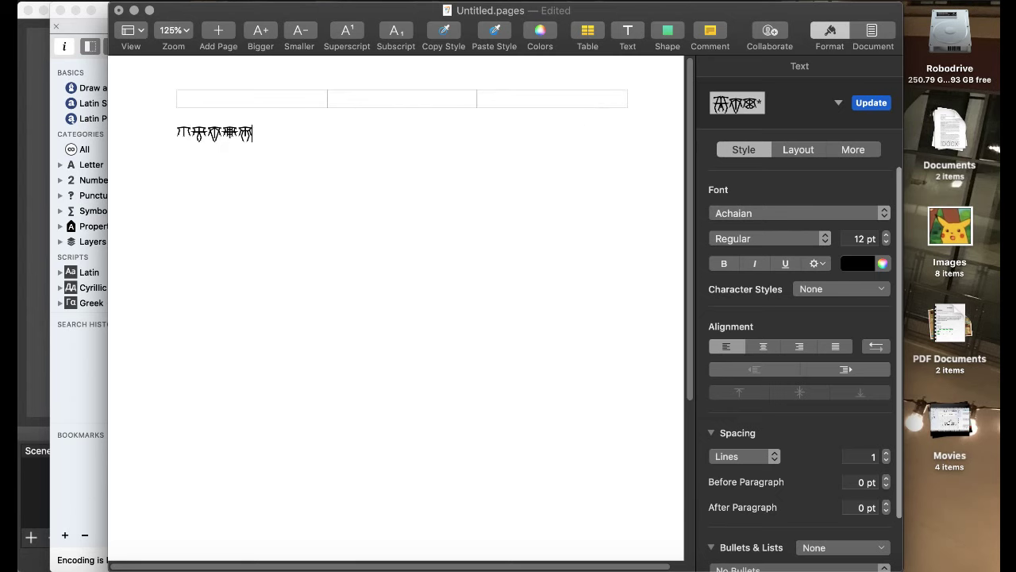
pyautogui.write('sdh gkd sdh kdjjsjjslkkdhljhjdjdk')
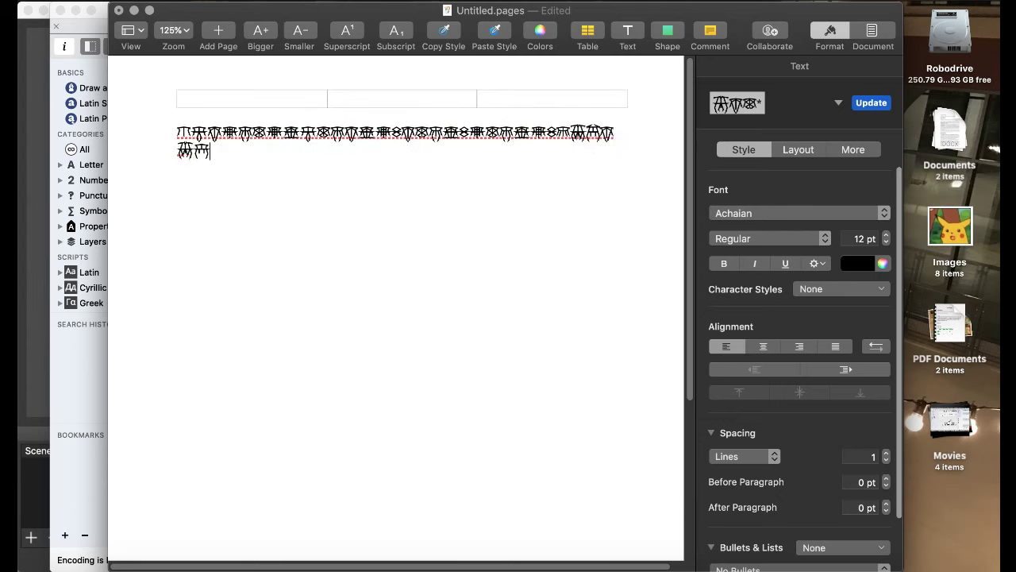
pyautogui.write('sdhjk gkdd sdhh kdjsjjdk ahdkjsh gdk sdjjdhkdsh gdk')
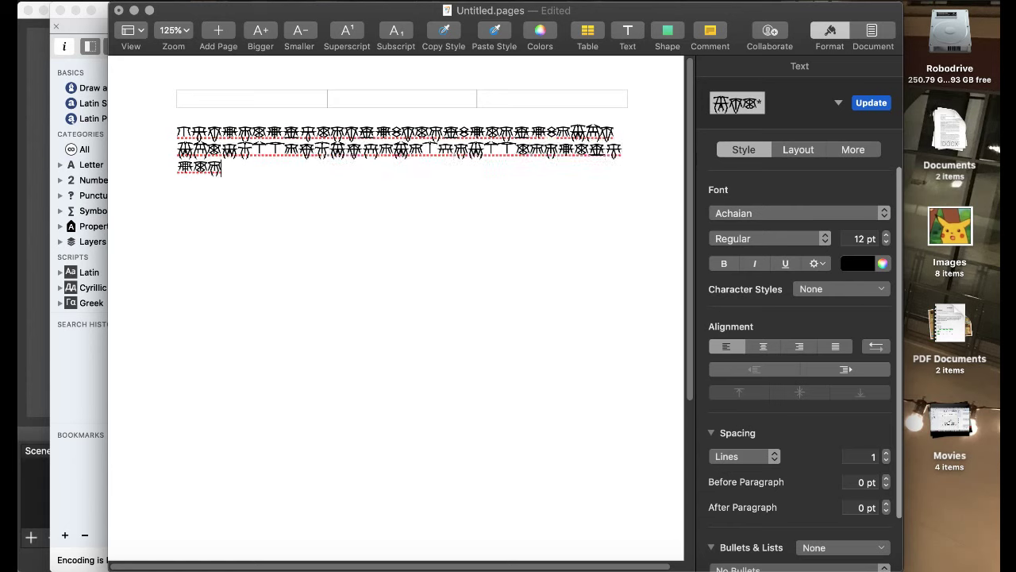
pyautogui.write('jdkahdjsh ksdhfkj asdhjk sdjjhdjjsk')
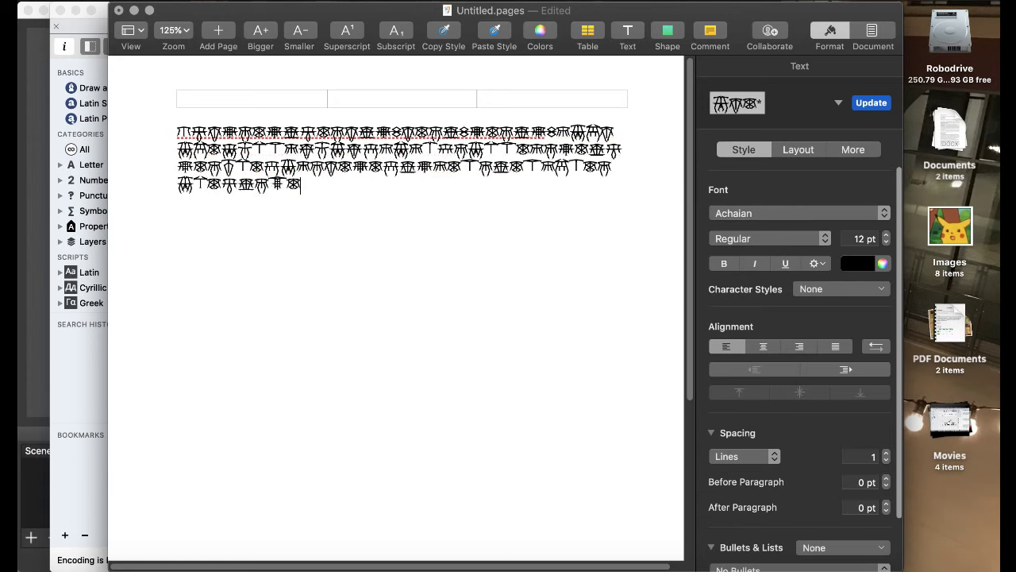
pyautogui.write('sdhkjs gkdh sdjjk kdjsh asdhjk sdjjhdk gdks sdhjk')
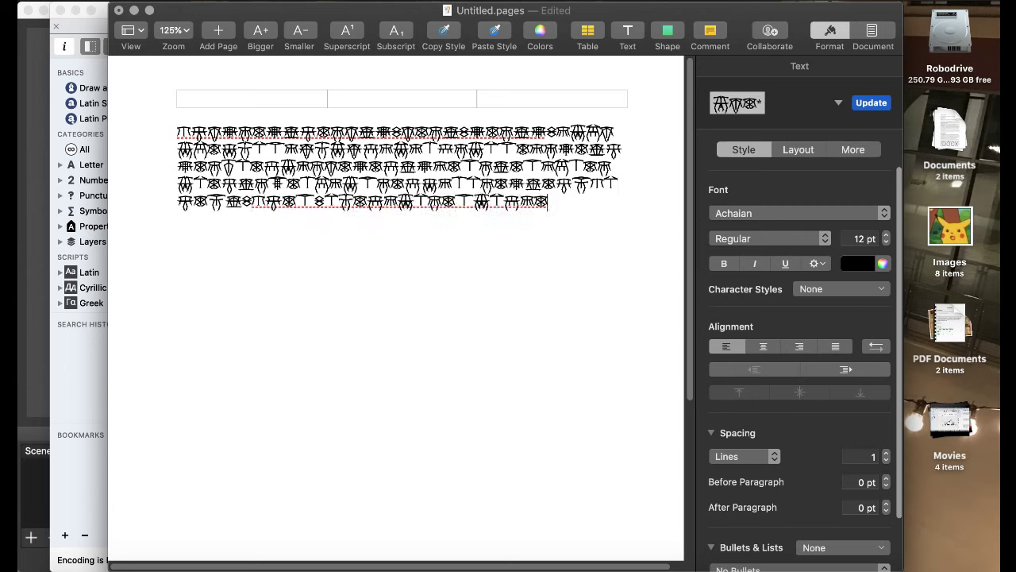
pyautogui.write('dkjkdhoasdfghjklqwe')
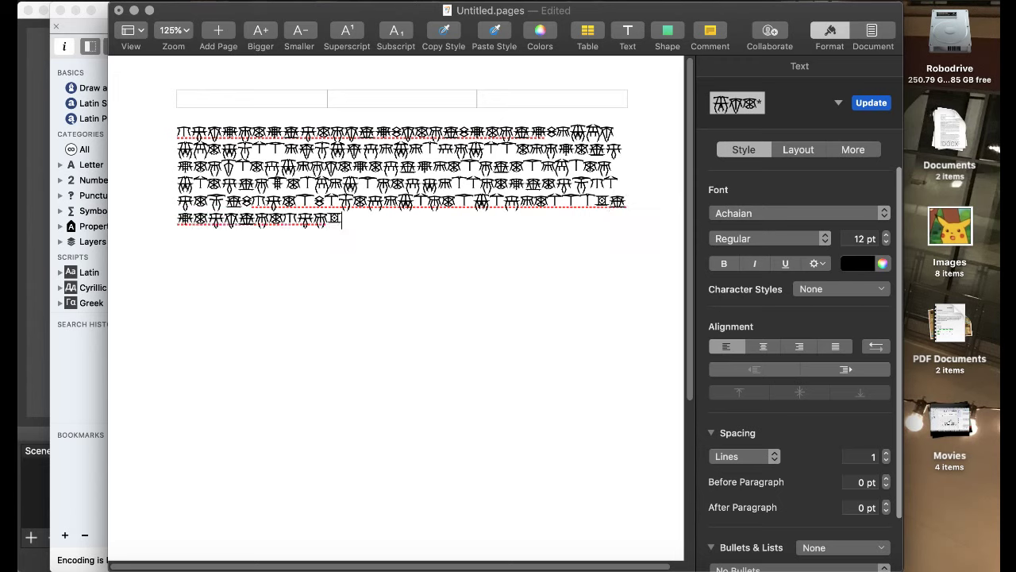
pyautogui.write('rtyuiopzxcvbn')
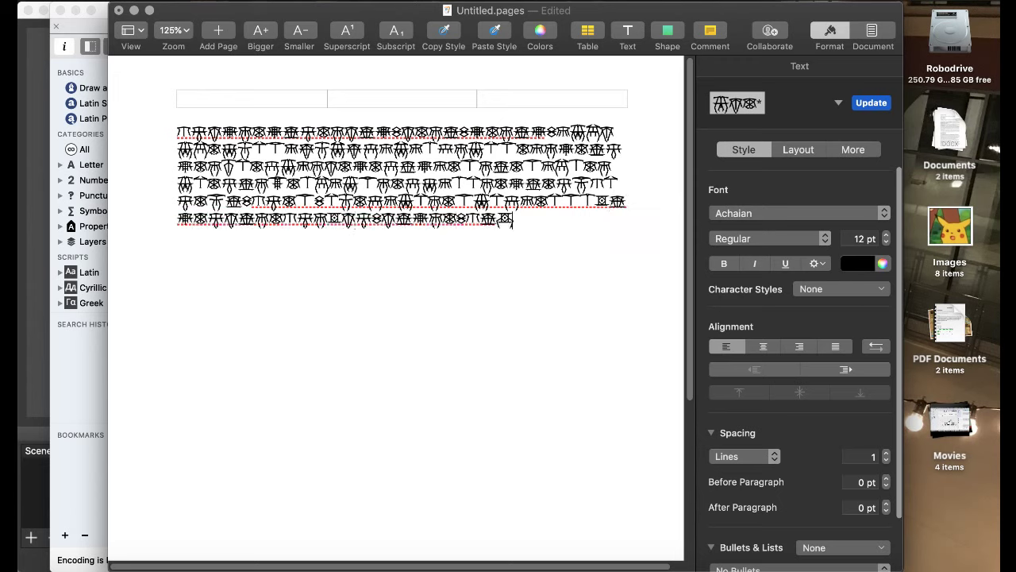
# - Extend the Achaian test text with about eleven more lines of random letters to check how the glyphs join
pyautogui.write('mqwertyuiopasdfghjk')
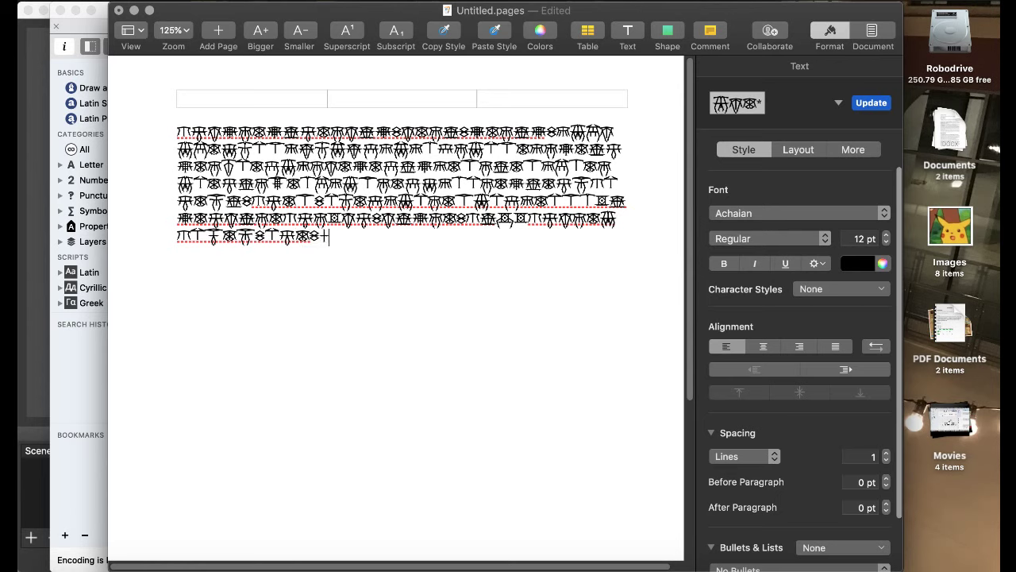
pyautogui.write('lzxcvbnmqwertyuiopasdfgh')
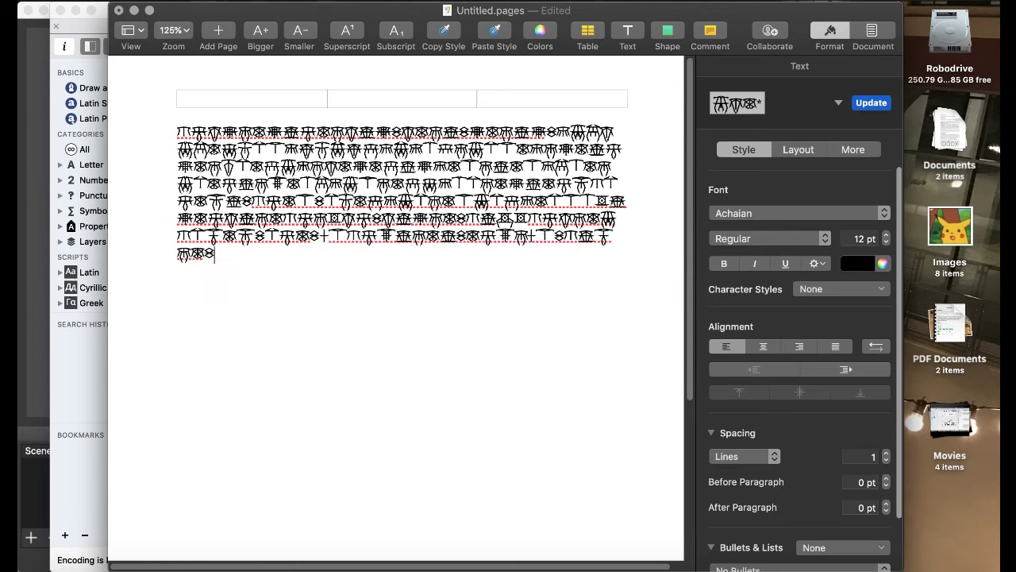
pyautogui.write('jklzxcvbnmqwertyuiopas')
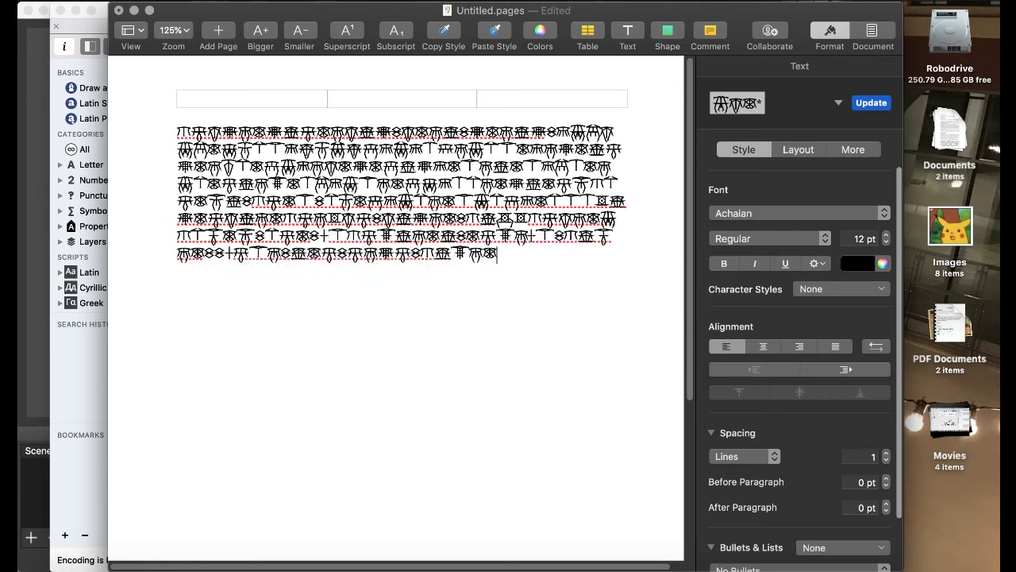
pyautogui.write('dfghjklzxcvbnmqwertyuiopasdf')
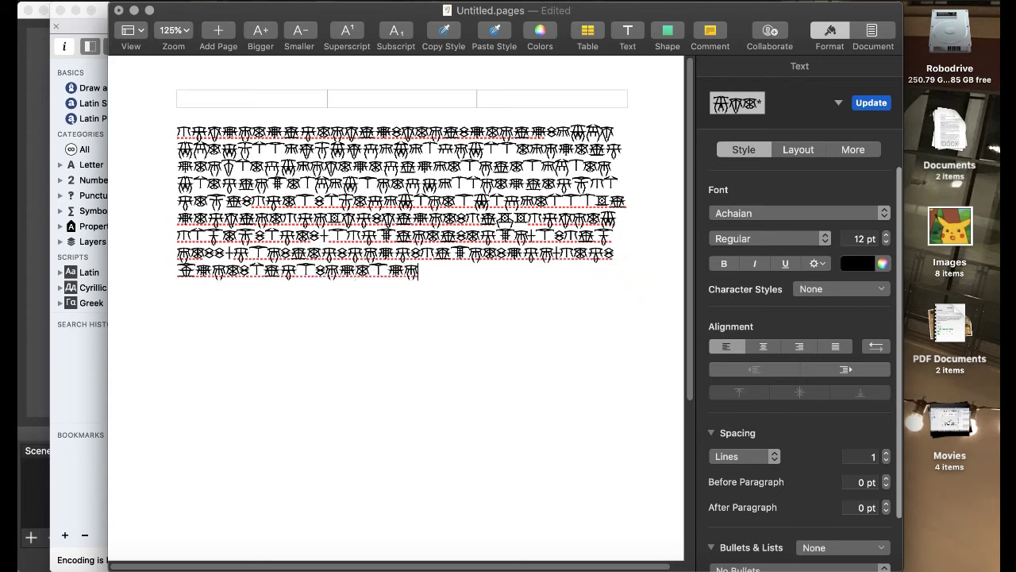
pyautogui.write('ghjklzxcvbnmqwertyu')
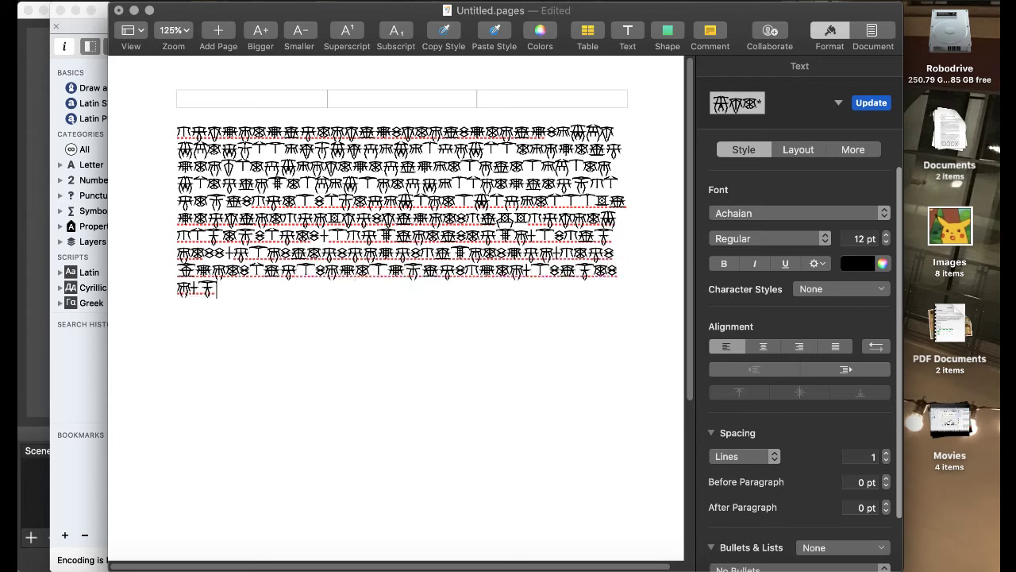
pyautogui.write('iopasdfghjklzxcvbnmqwertyui')
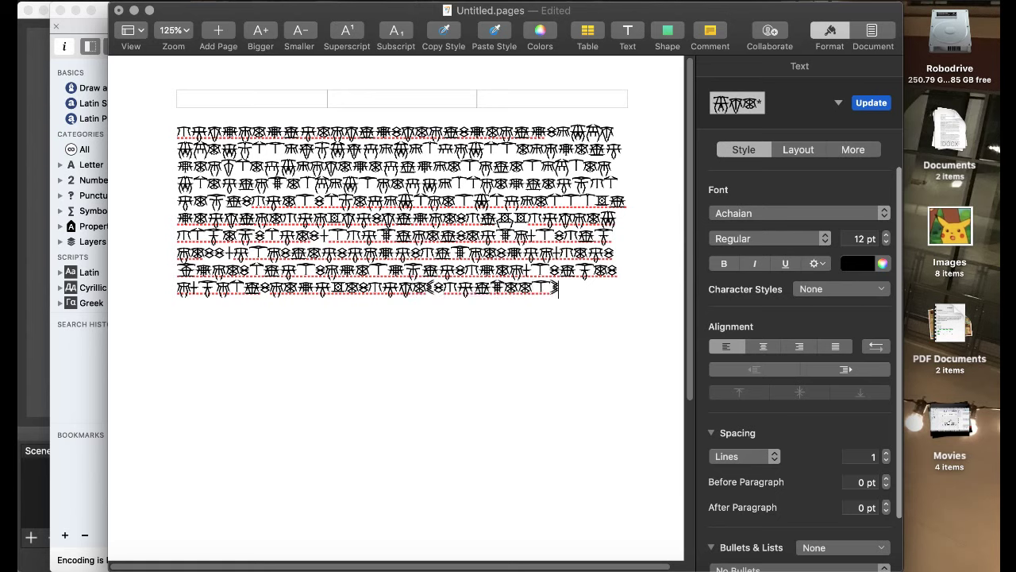
pyautogui.write('opasdfghjklzxcvbnm')
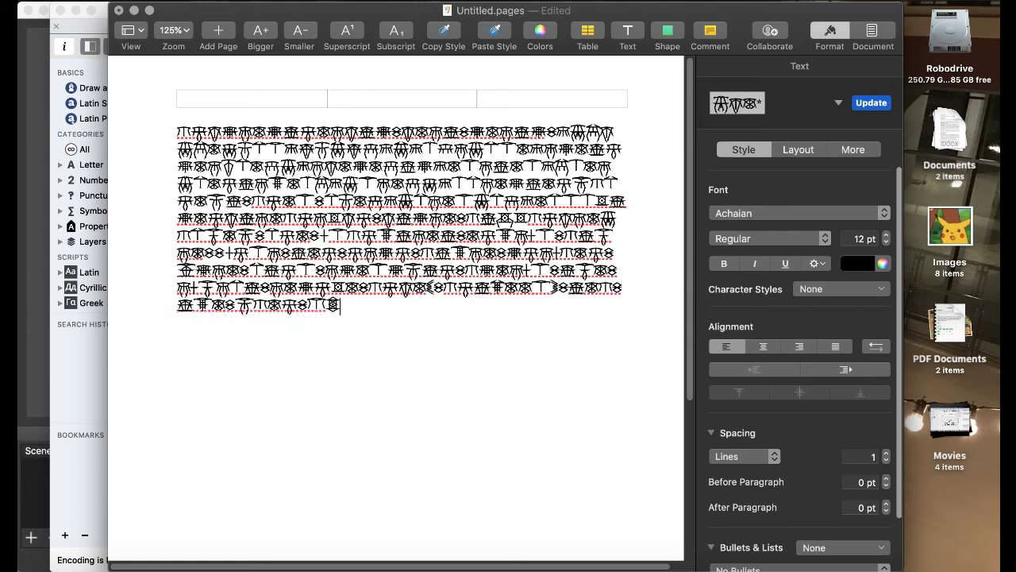
pyautogui.write('qwertyuiopa')
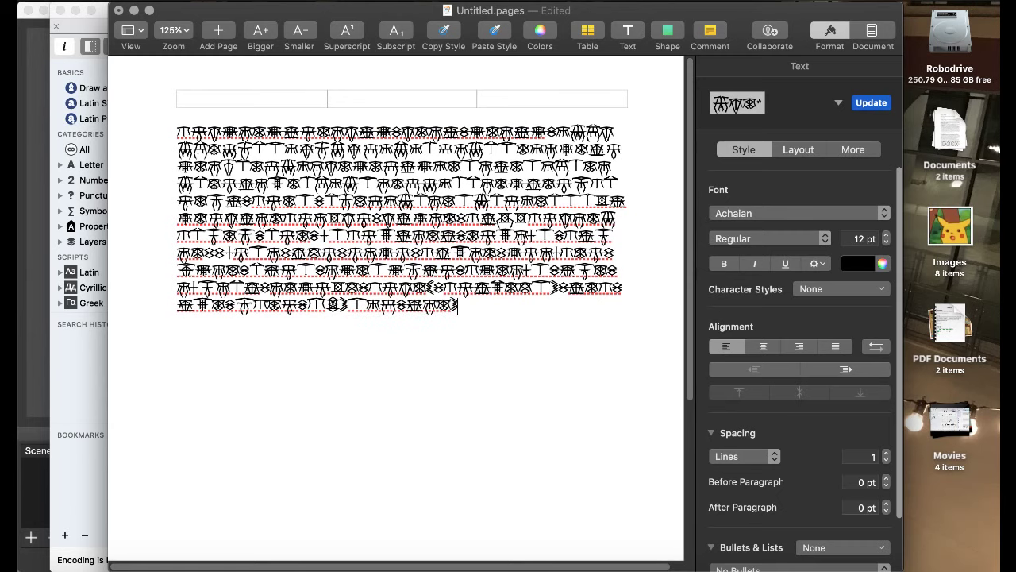
pyautogui.write('sdfghjklzxcvbnmqwertyuiopa')
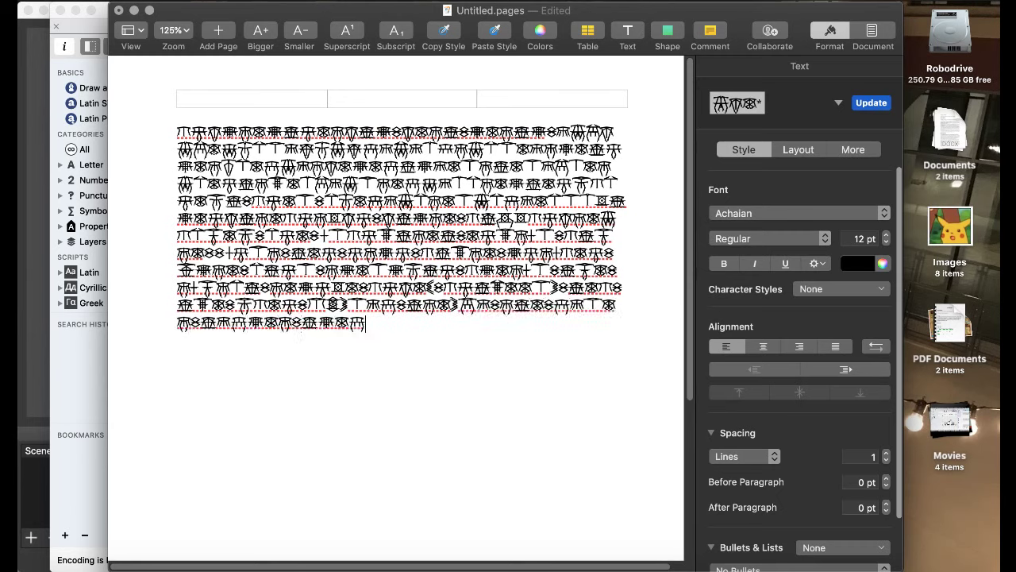
pyautogui.write('sdfghjklzx')
pyautogui.write('asdfghjklasdfghjklas')
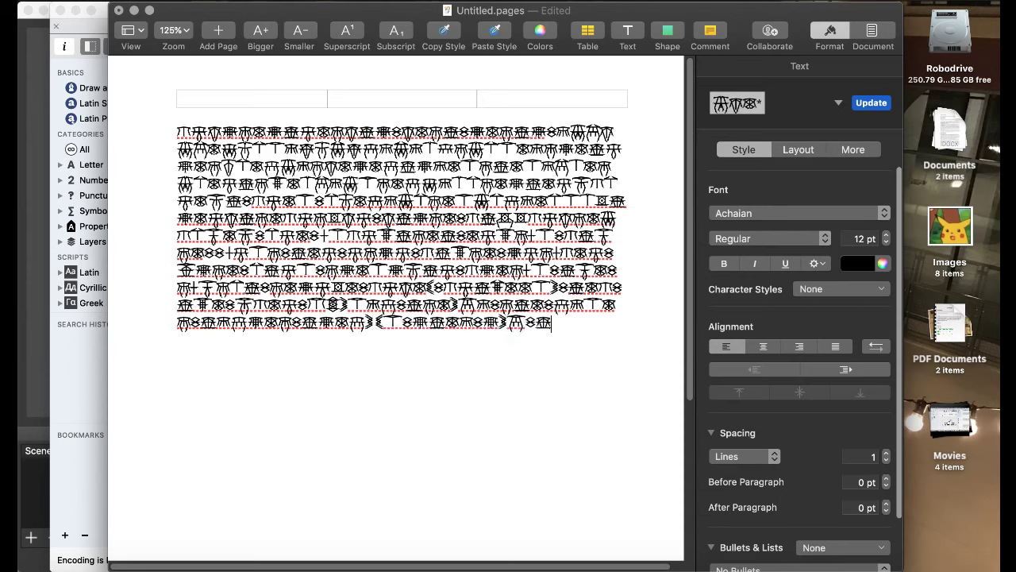
pyautogui.write('dfghjklasdfghjklasdfghjklasdf')
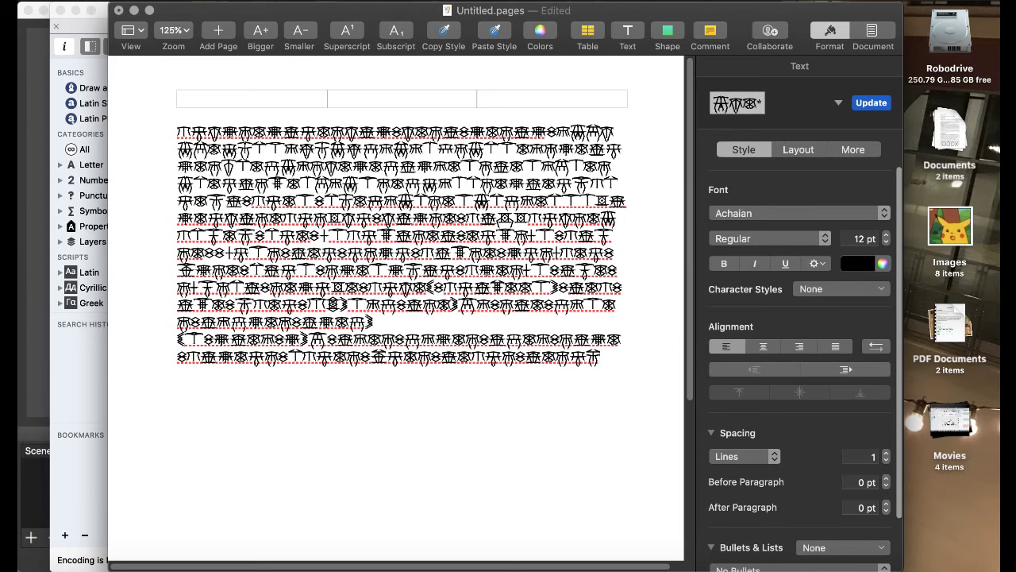
pyautogui.write('ghjklasdfghjklasdfghjklasdfghjkl')
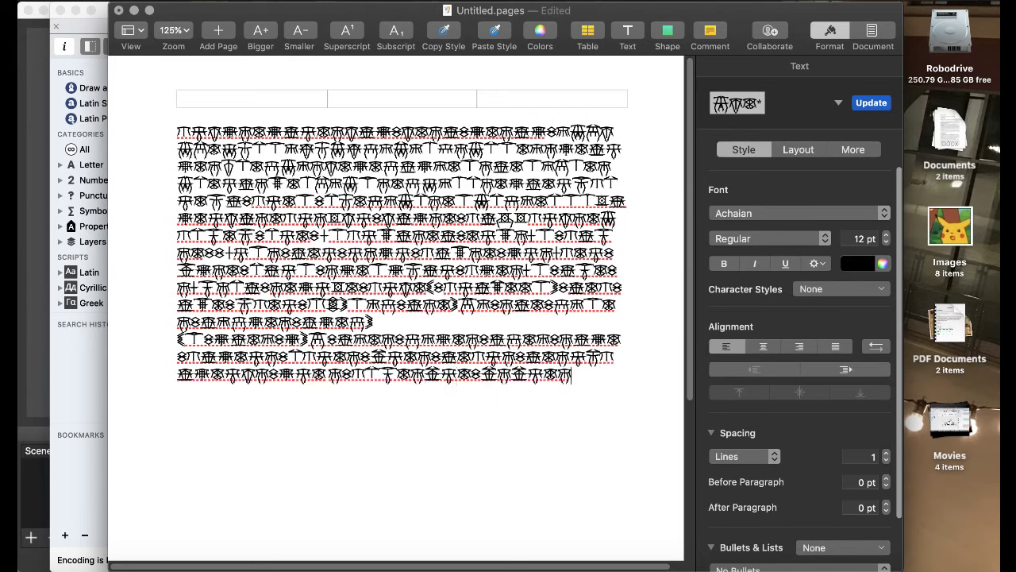
pyautogui.write('asdfghjklasdfghjklasdfghjklasdfghjklasdf')
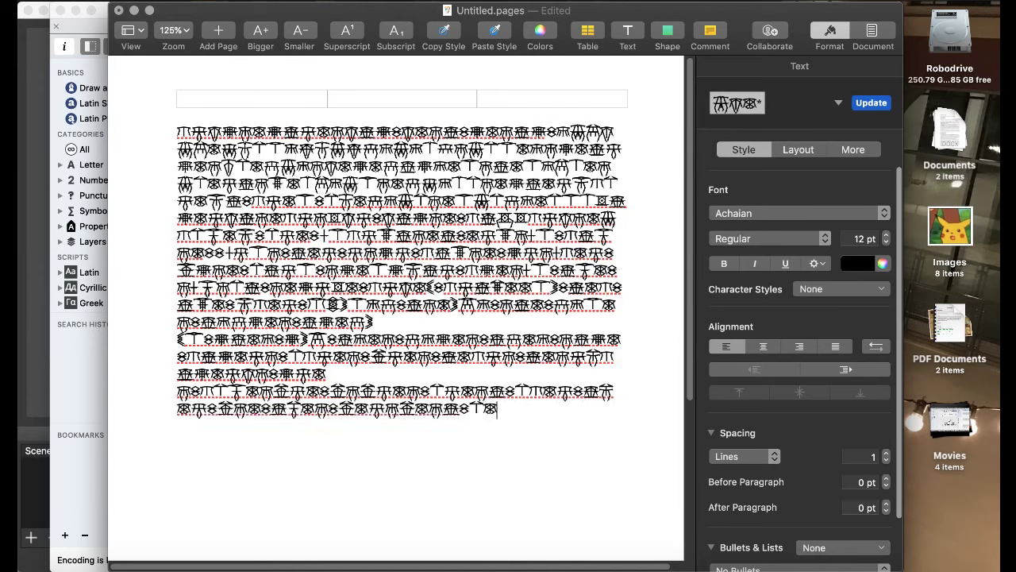
pyautogui.write('ghjkla')
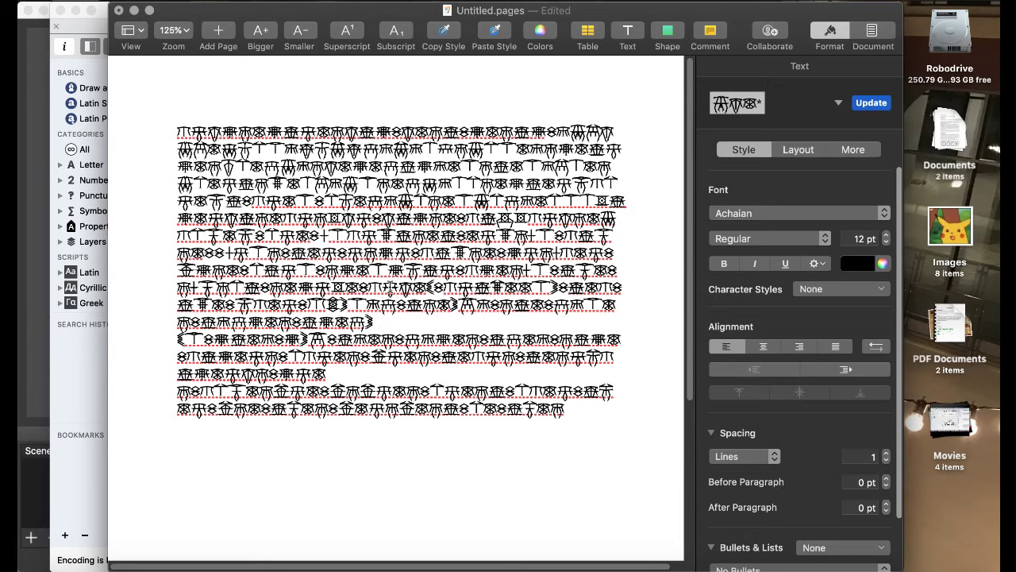
# - Close the untitled test document, discarding it without saving, and return to the Achaian font in FontLab
pyautogui.press('super+w')
pyautogui.click(403, 230)
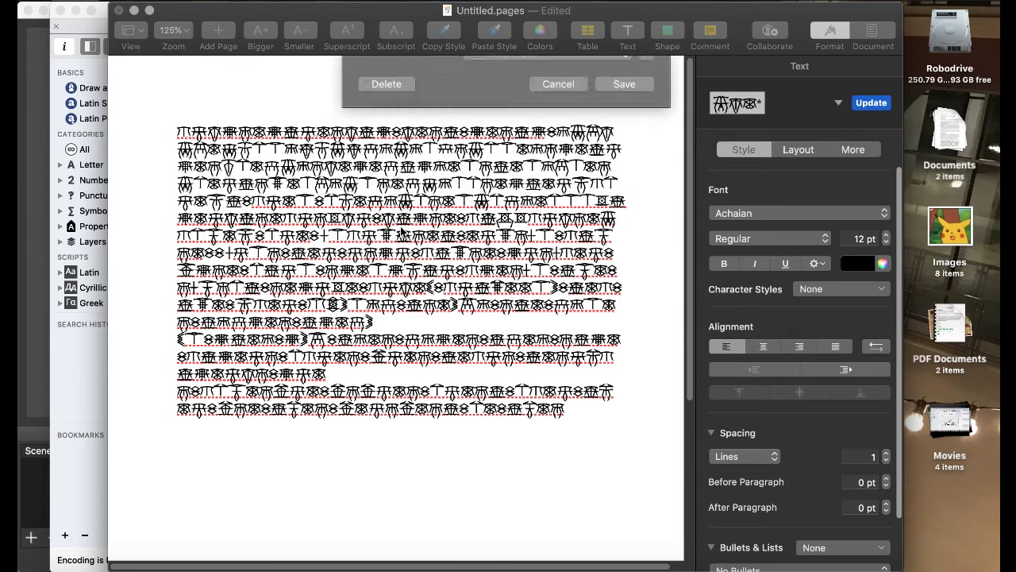
pyautogui.click(435, 309)
pyautogui.click(462, 304)
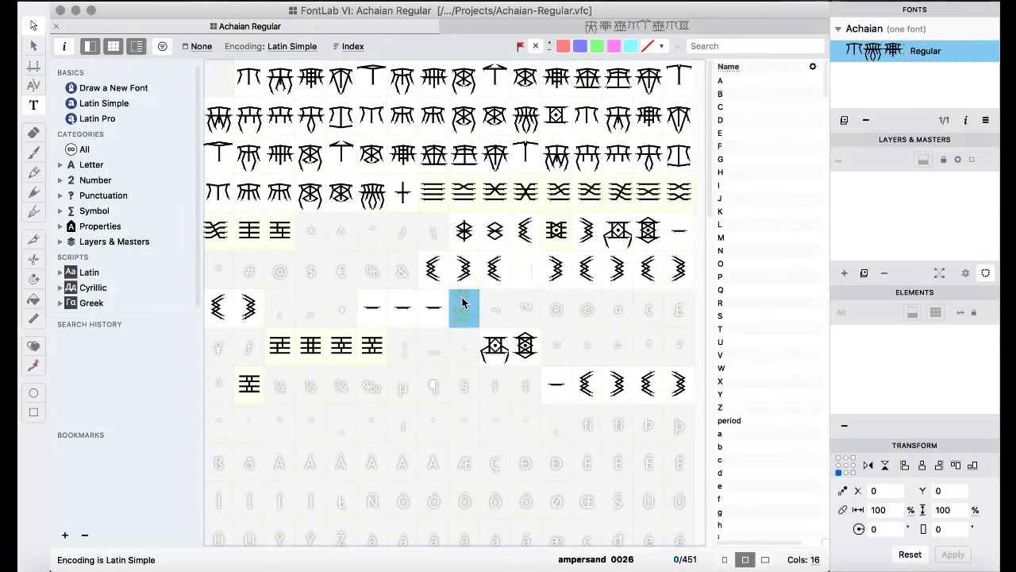
# - Set the font's version to 1.1 in the font info, regenerate the version string, and apply the change
pyautogui.click(65, 49)
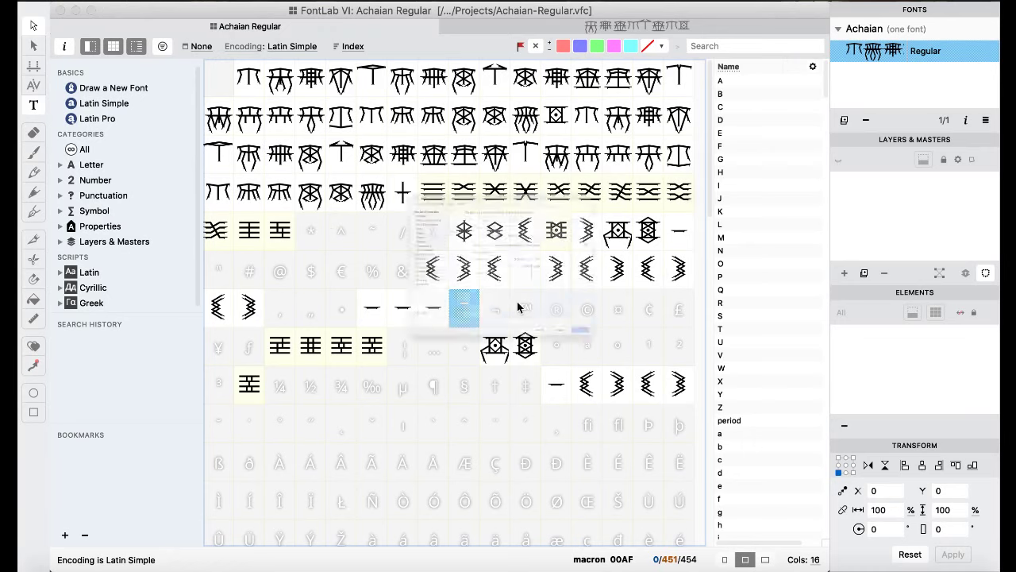
pyautogui.click(550, 272)
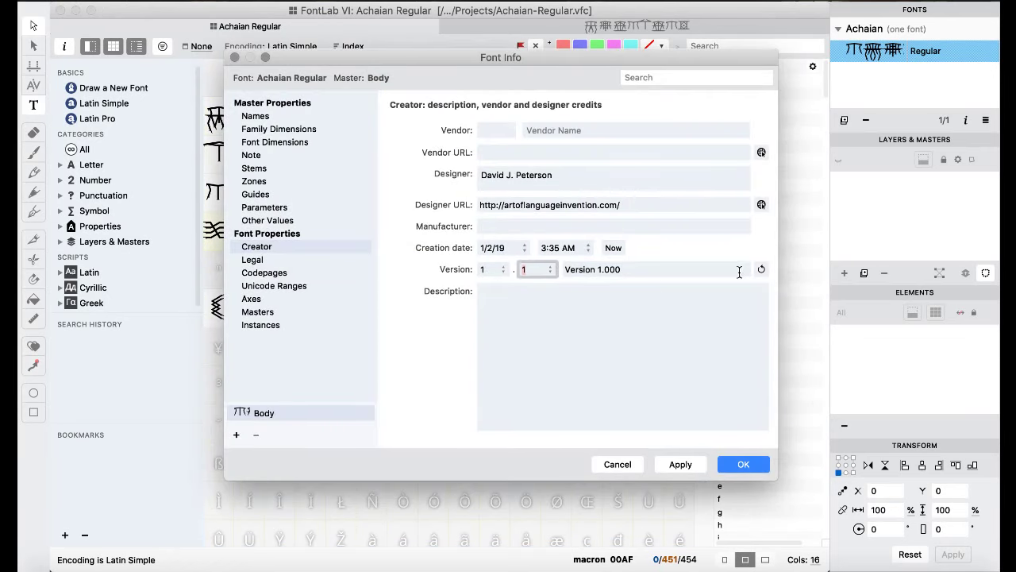
pyautogui.click(761, 269)
pyautogui.click(680, 465)
pyautogui.click(739, 464)
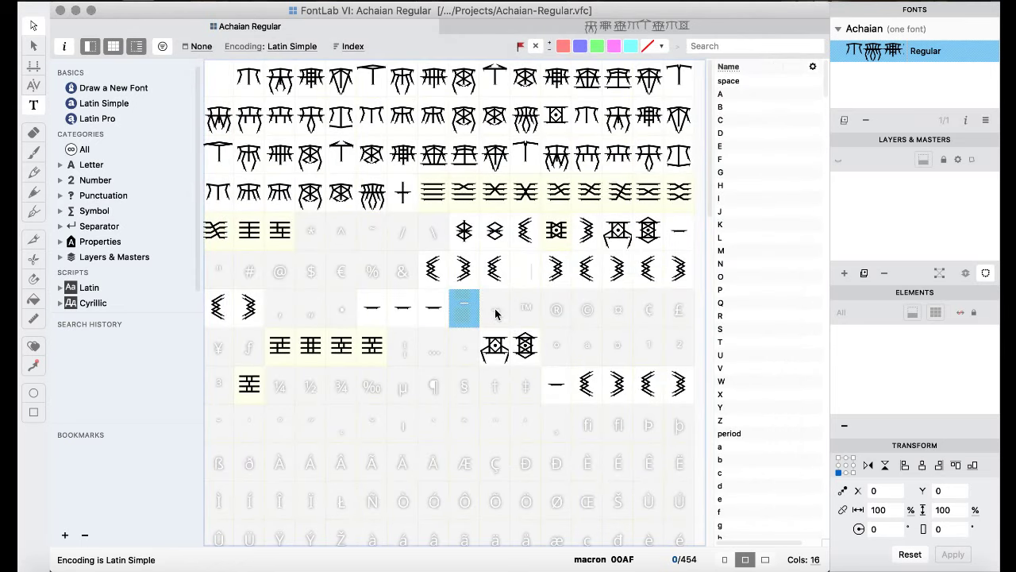
# - Copy the colon glyph into the empty straight double quote (quotedbl) slot
pyautogui.click(403, 193)
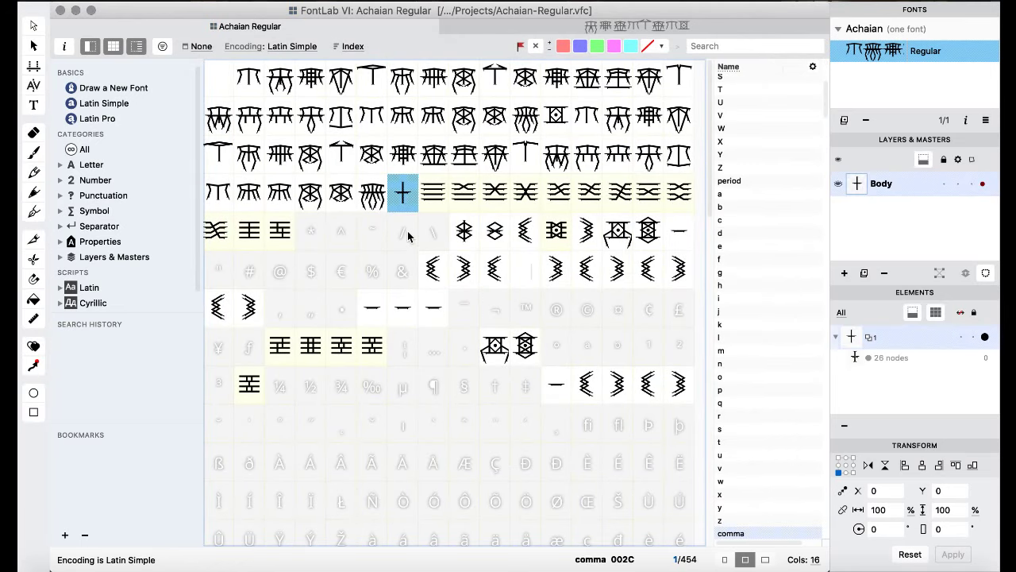
pyautogui.click(214, 273)
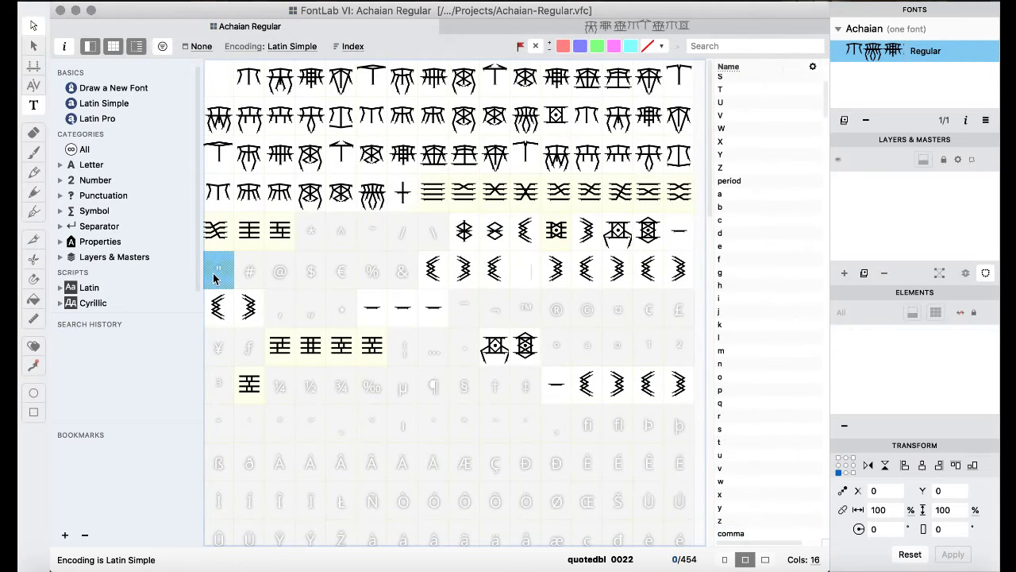
pyautogui.click(330, 240)
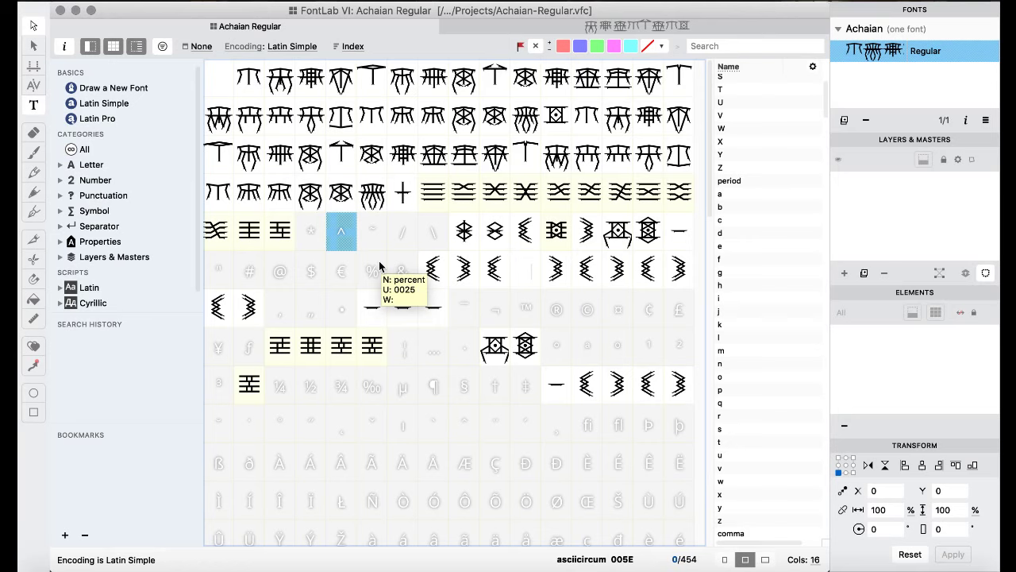
pyautogui.click(495, 231)
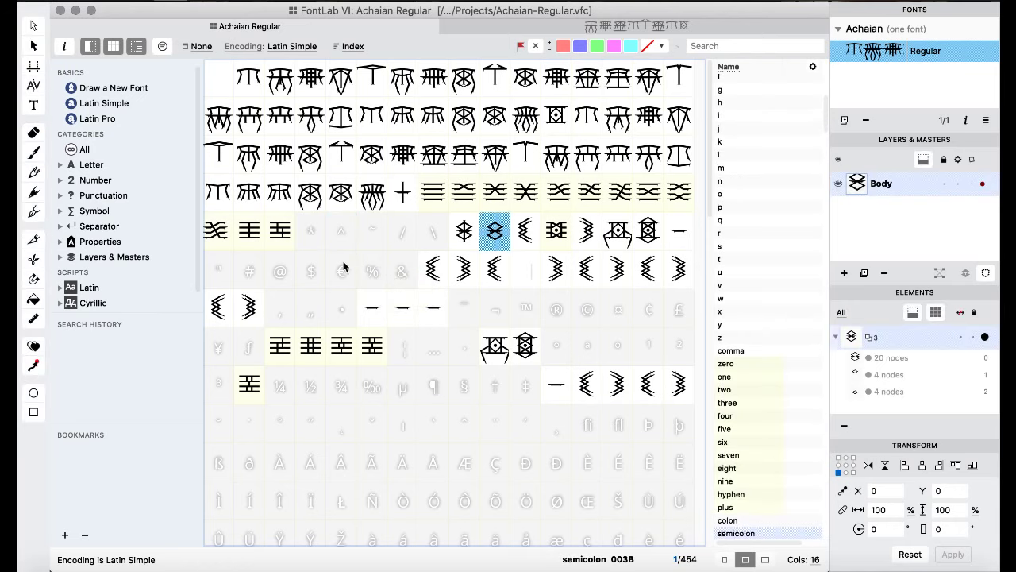
pyautogui.click(464, 246)
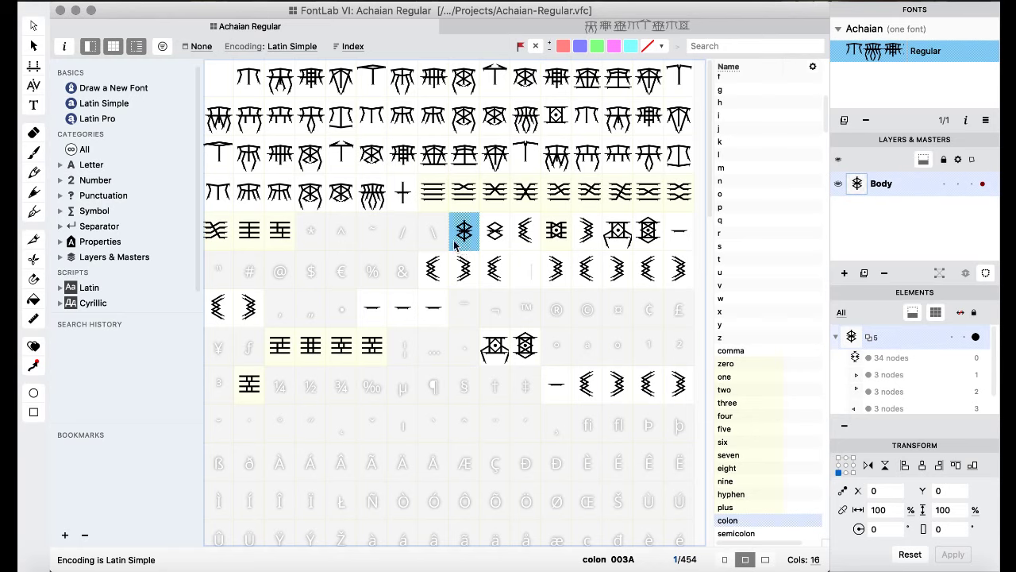
pyautogui.click(223, 268)
pyautogui.press('super+v')
pyautogui.click(370, 246)
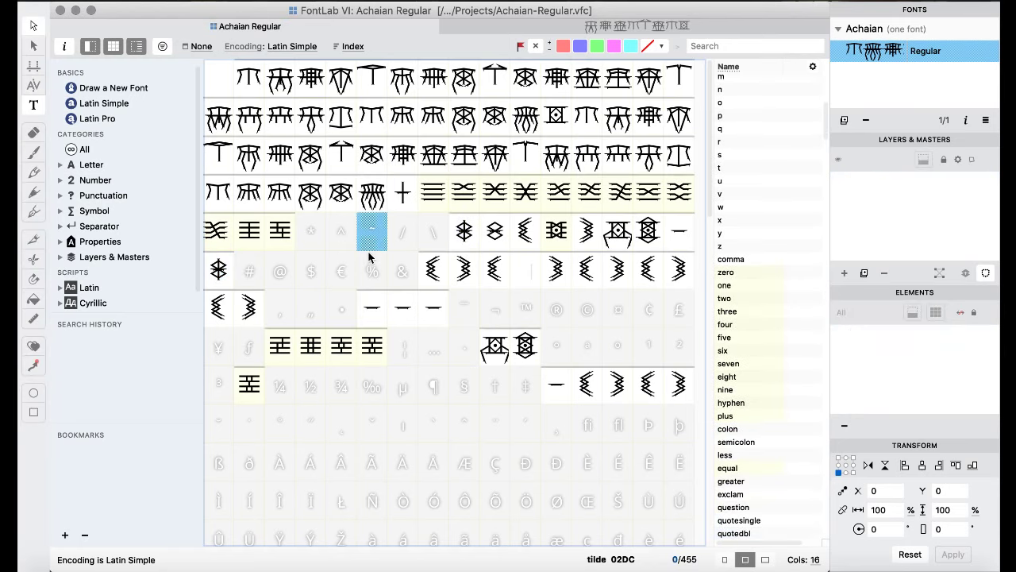
pyautogui.click(334, 272)
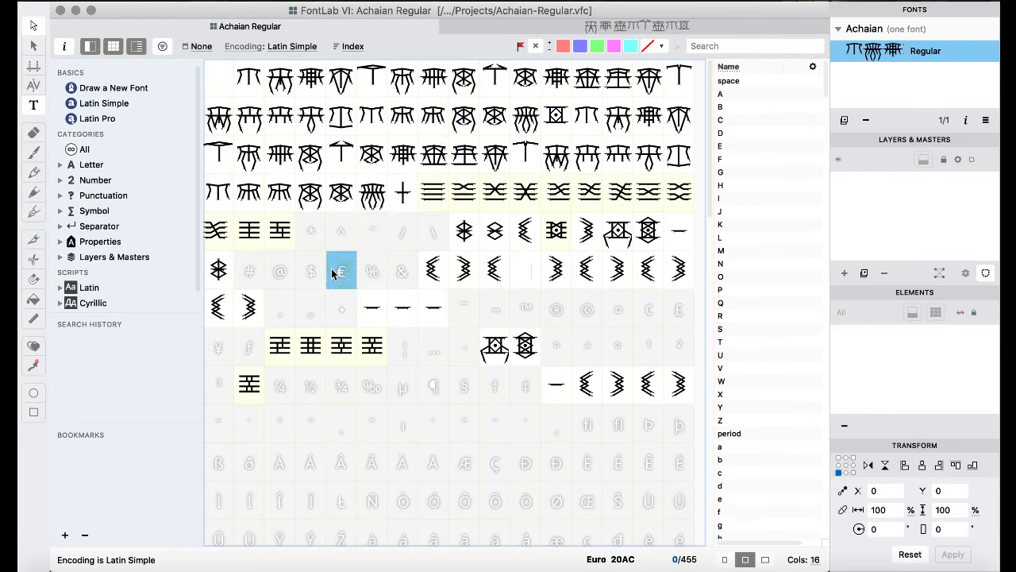
# - Select the new quotedbl glyph and switch to the Kerning workspace
pyautogui.click(220, 271)
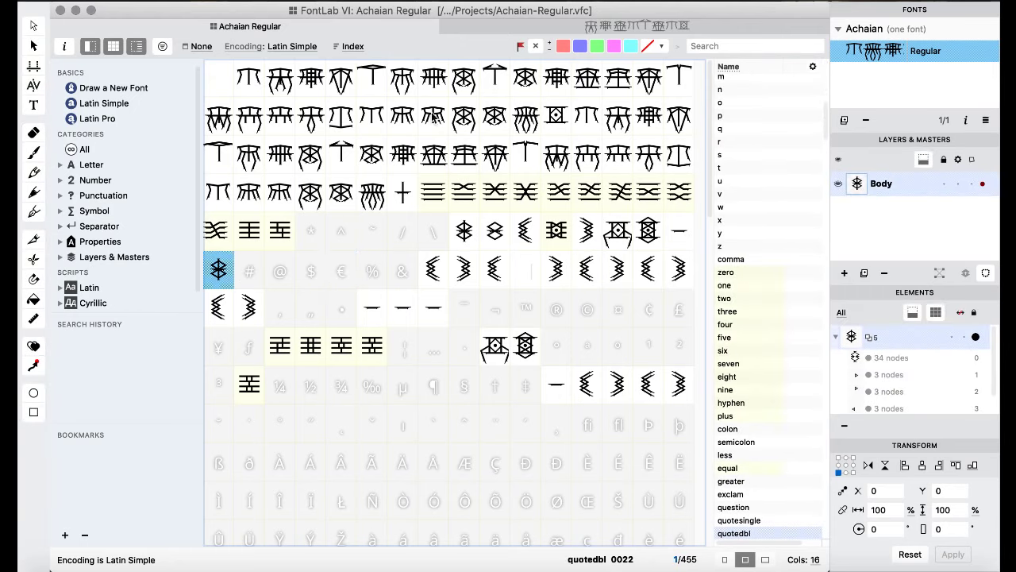
pyautogui.click(560, 0)
pyautogui.moveTo(587, 132)
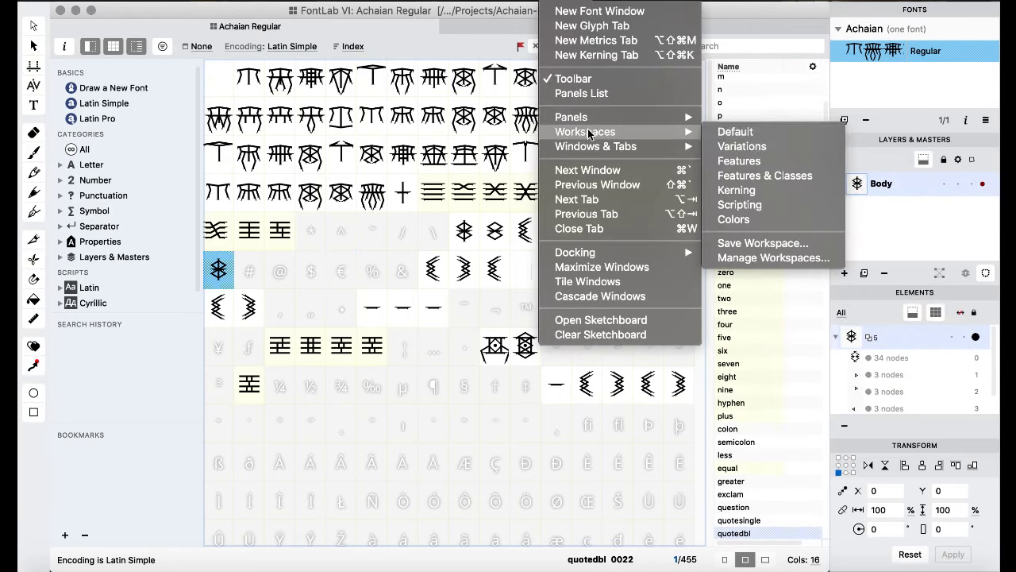
pyautogui.click(737, 190)
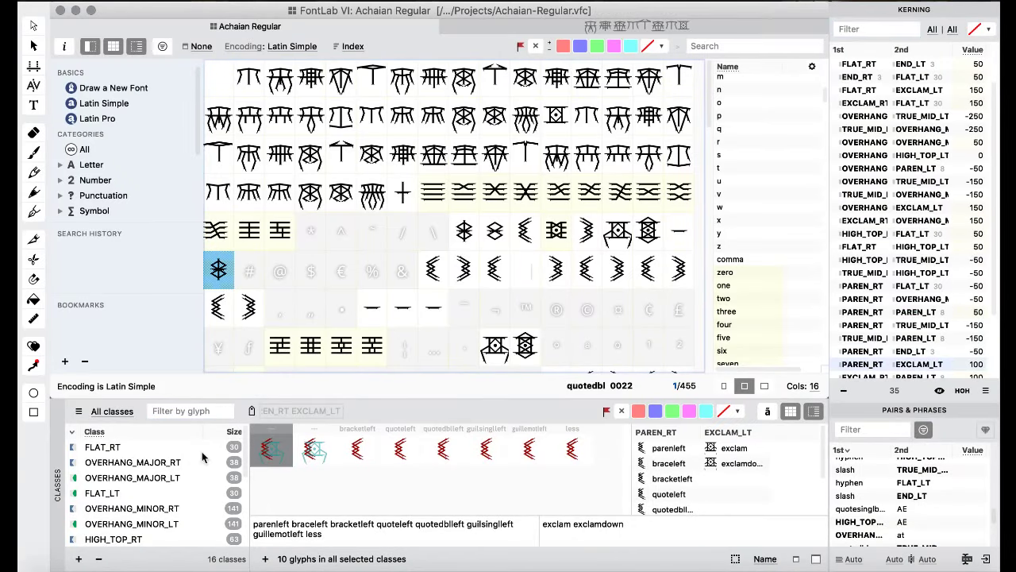
# - Add the quotedbl glyph to the FLAT_RT and FLAT_LT kerning classes
pyautogui.scroll(-2, 199, 464)
pyautogui.scroll(2, 199, 465)
pyautogui.click(151, 449)
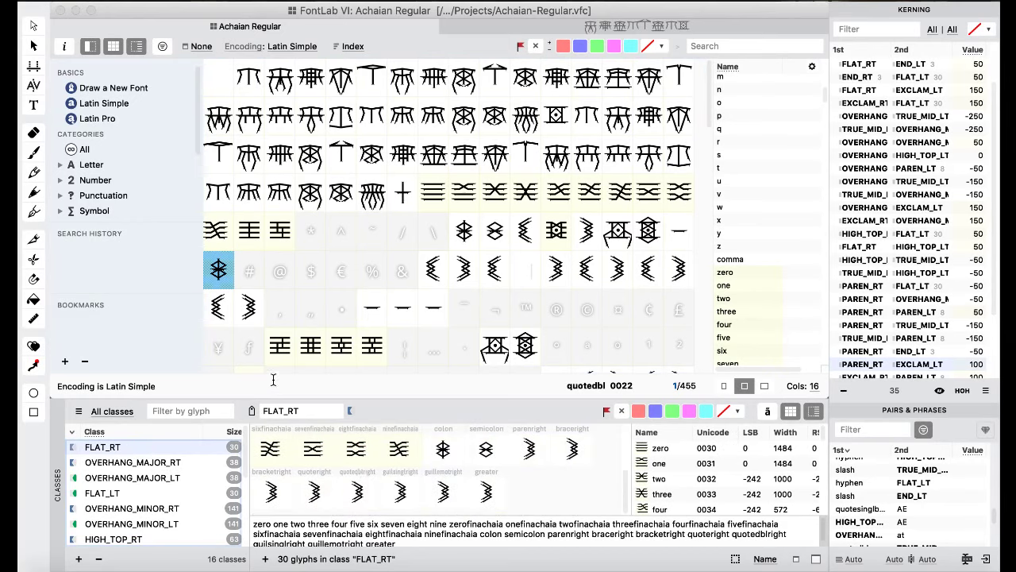
pyautogui.moveTo(219, 272); pyautogui.dragTo(476, 448)
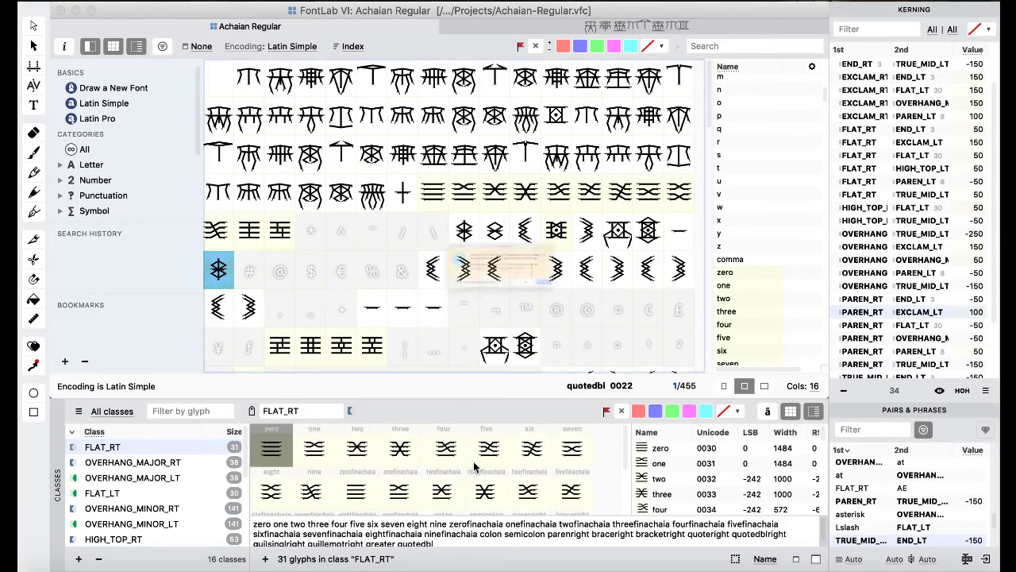
pyautogui.click(649, 328)
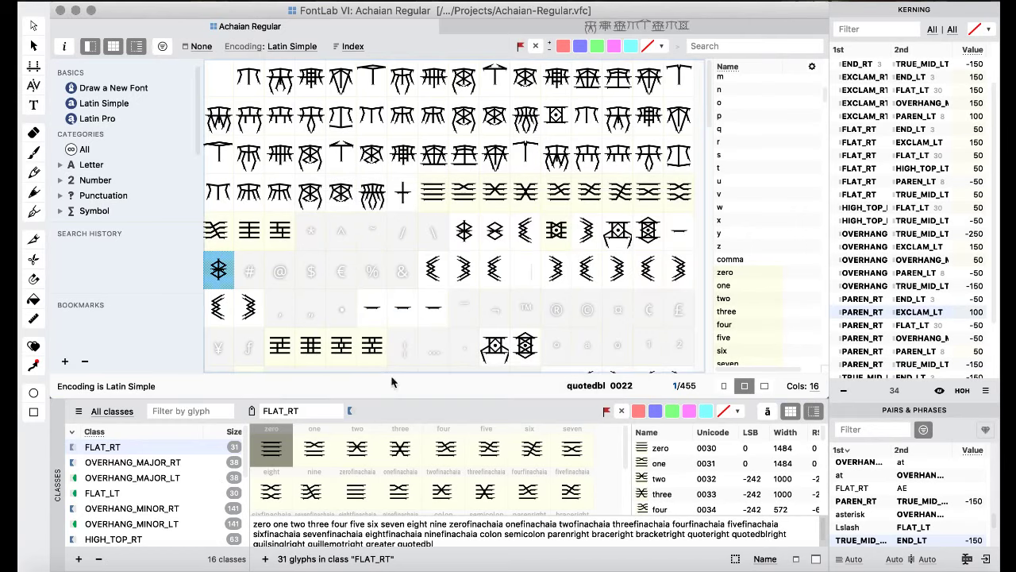
pyautogui.click(157, 494)
pyautogui.moveTo(221, 286); pyautogui.dragTo(413, 455)
pyautogui.click(404, 270)
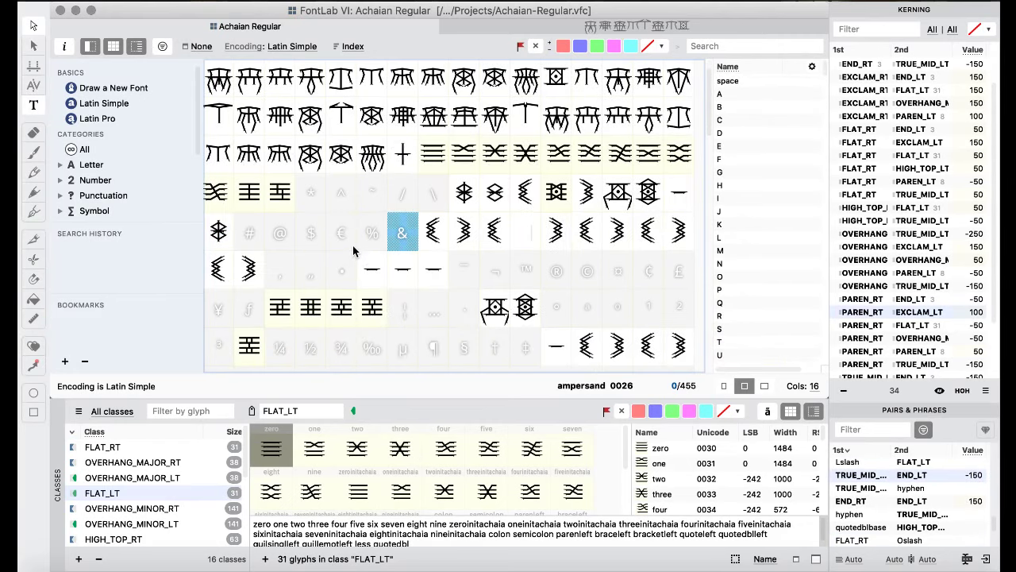
pyautogui.press('n')
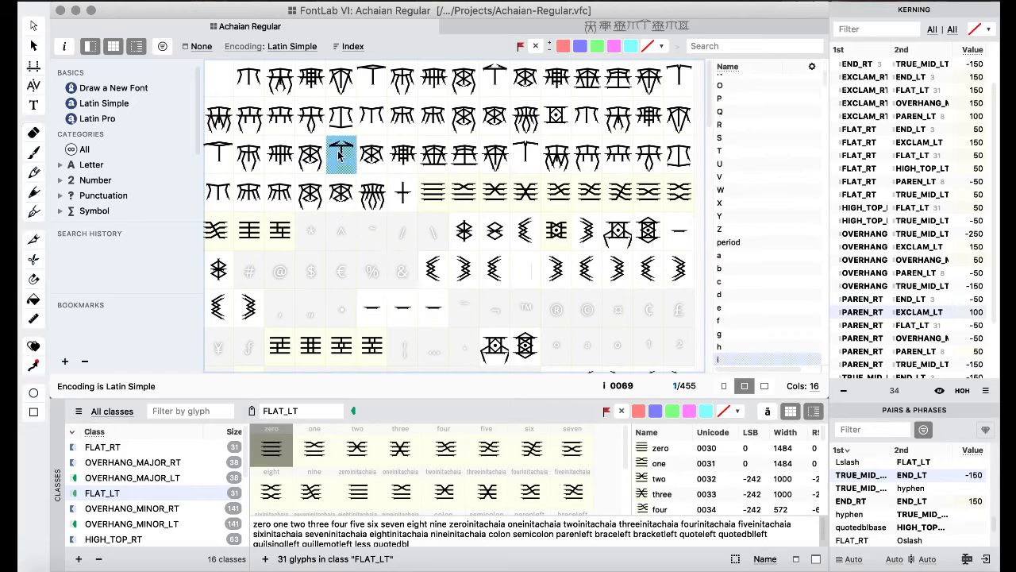
pyautogui.press('o')
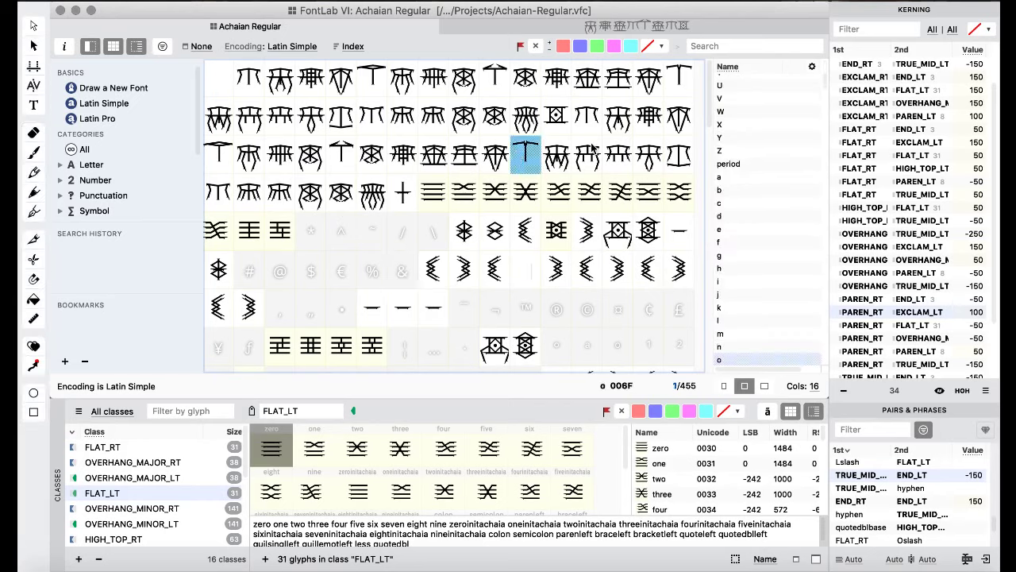
pyautogui.click(522, 161)
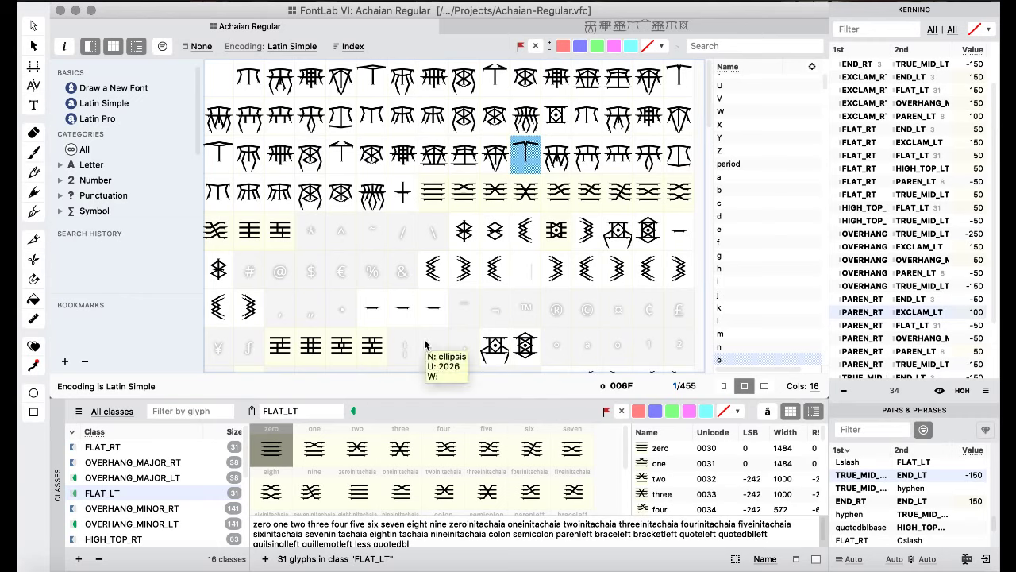
pyautogui.click(384, 282)
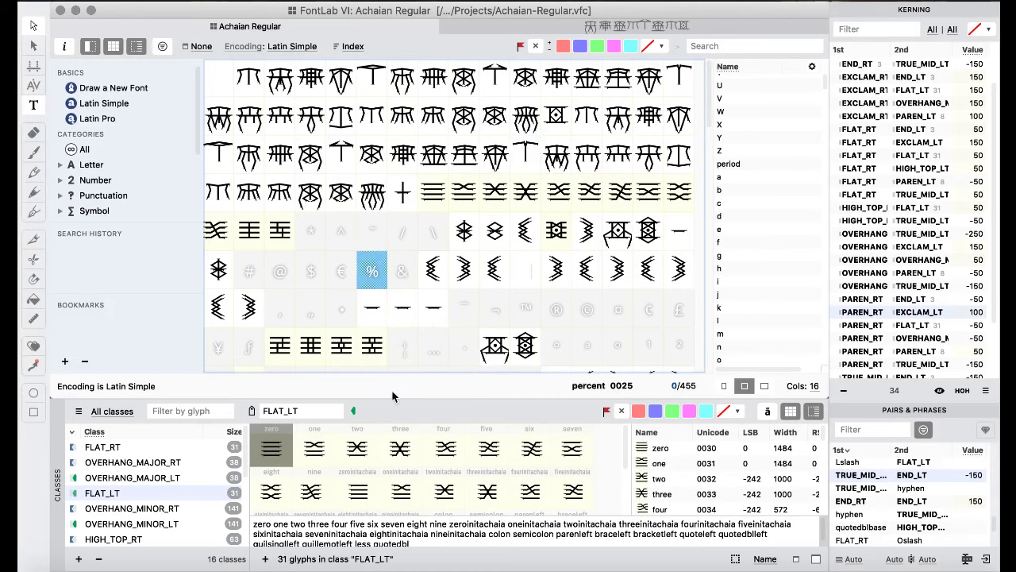